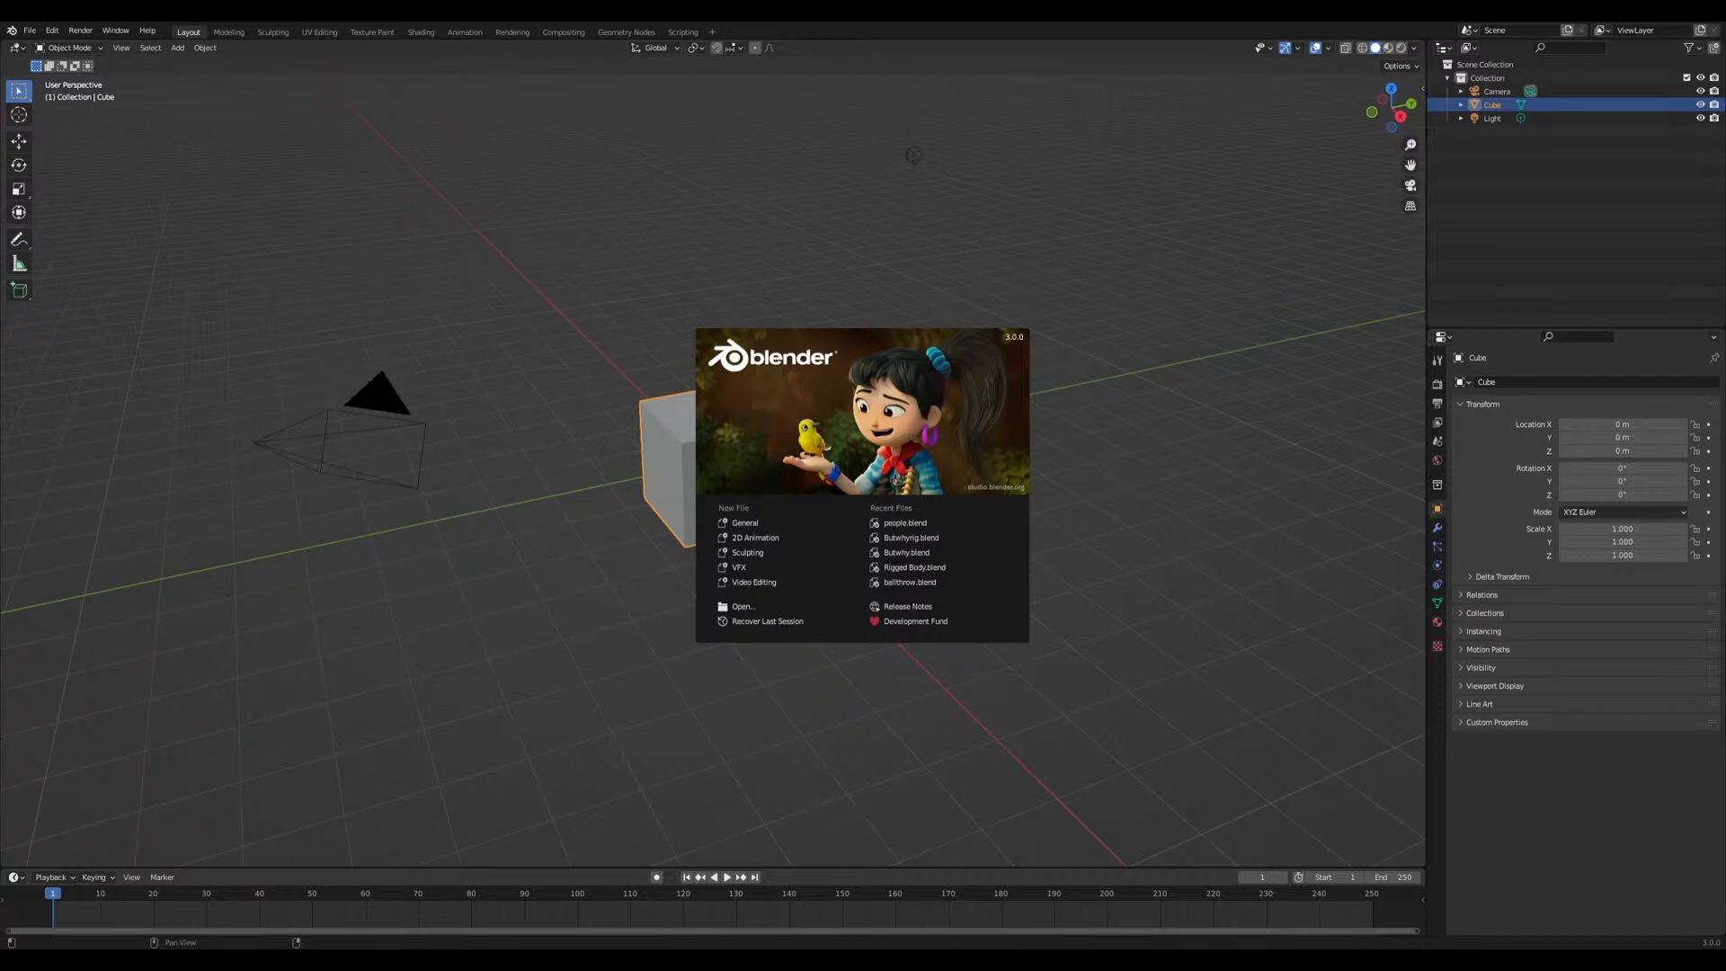
Start a new General scene and delete the default cube
click(758, 523)
middle_drag(759, 522, 746, 630)
scroll(649, 525, down, 5)
key(x)
click(644, 551)
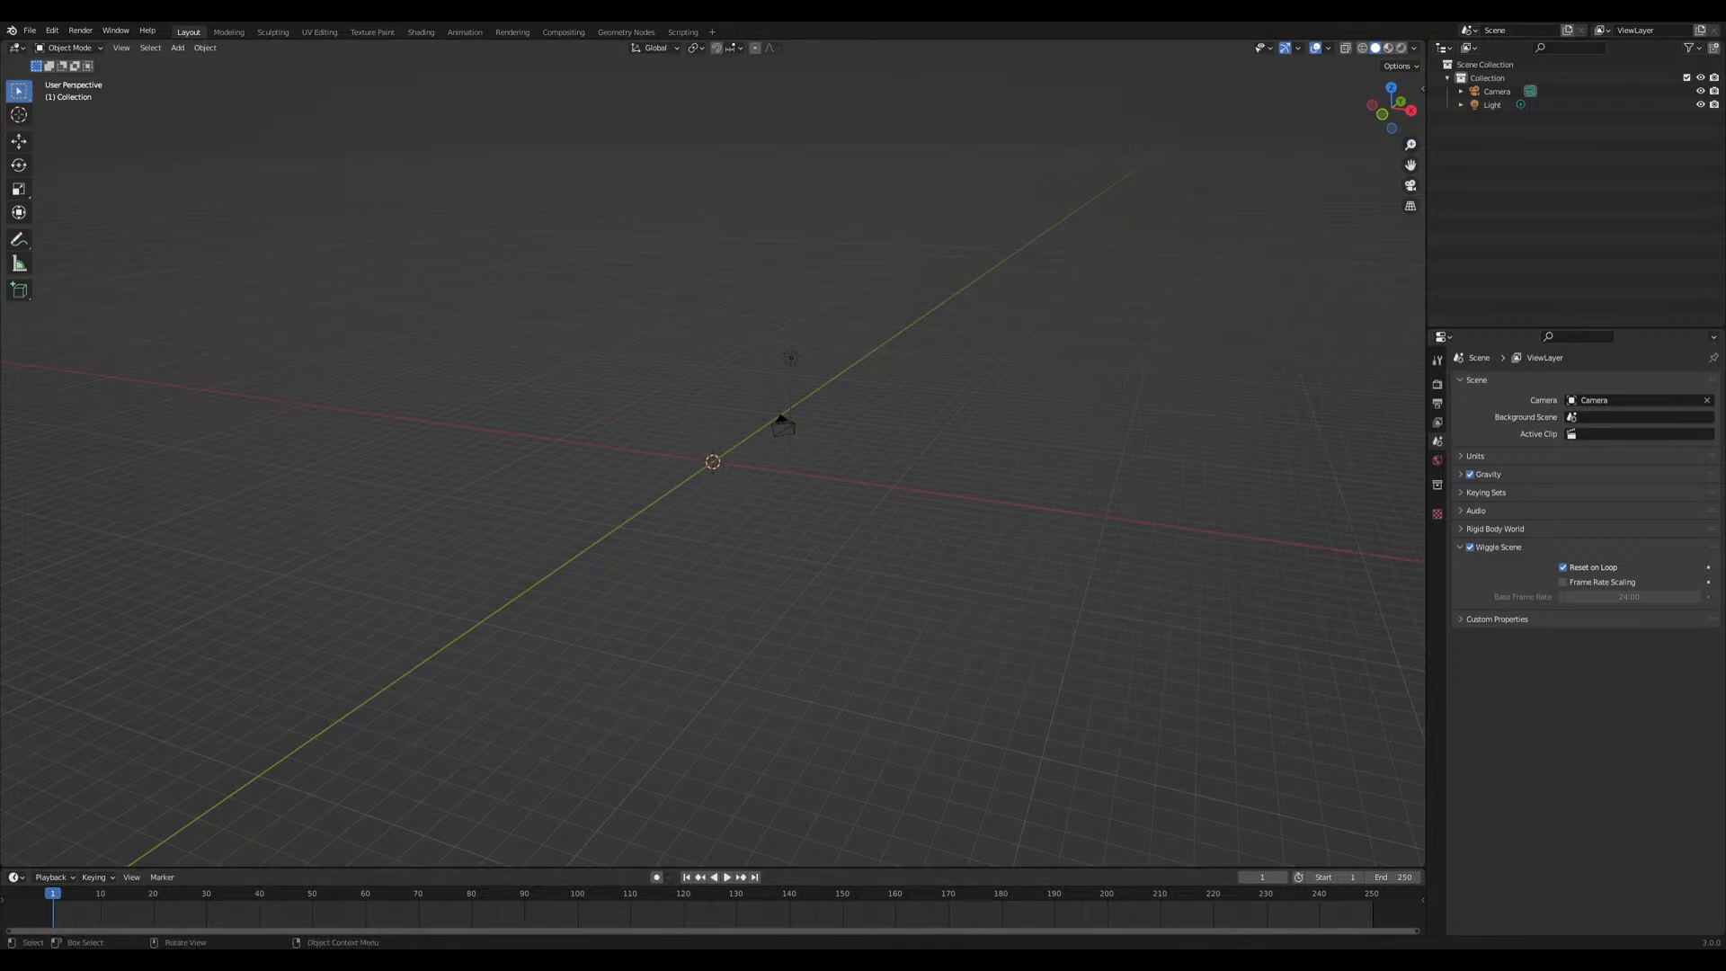
middle_drag(782, 575, 824, 551)
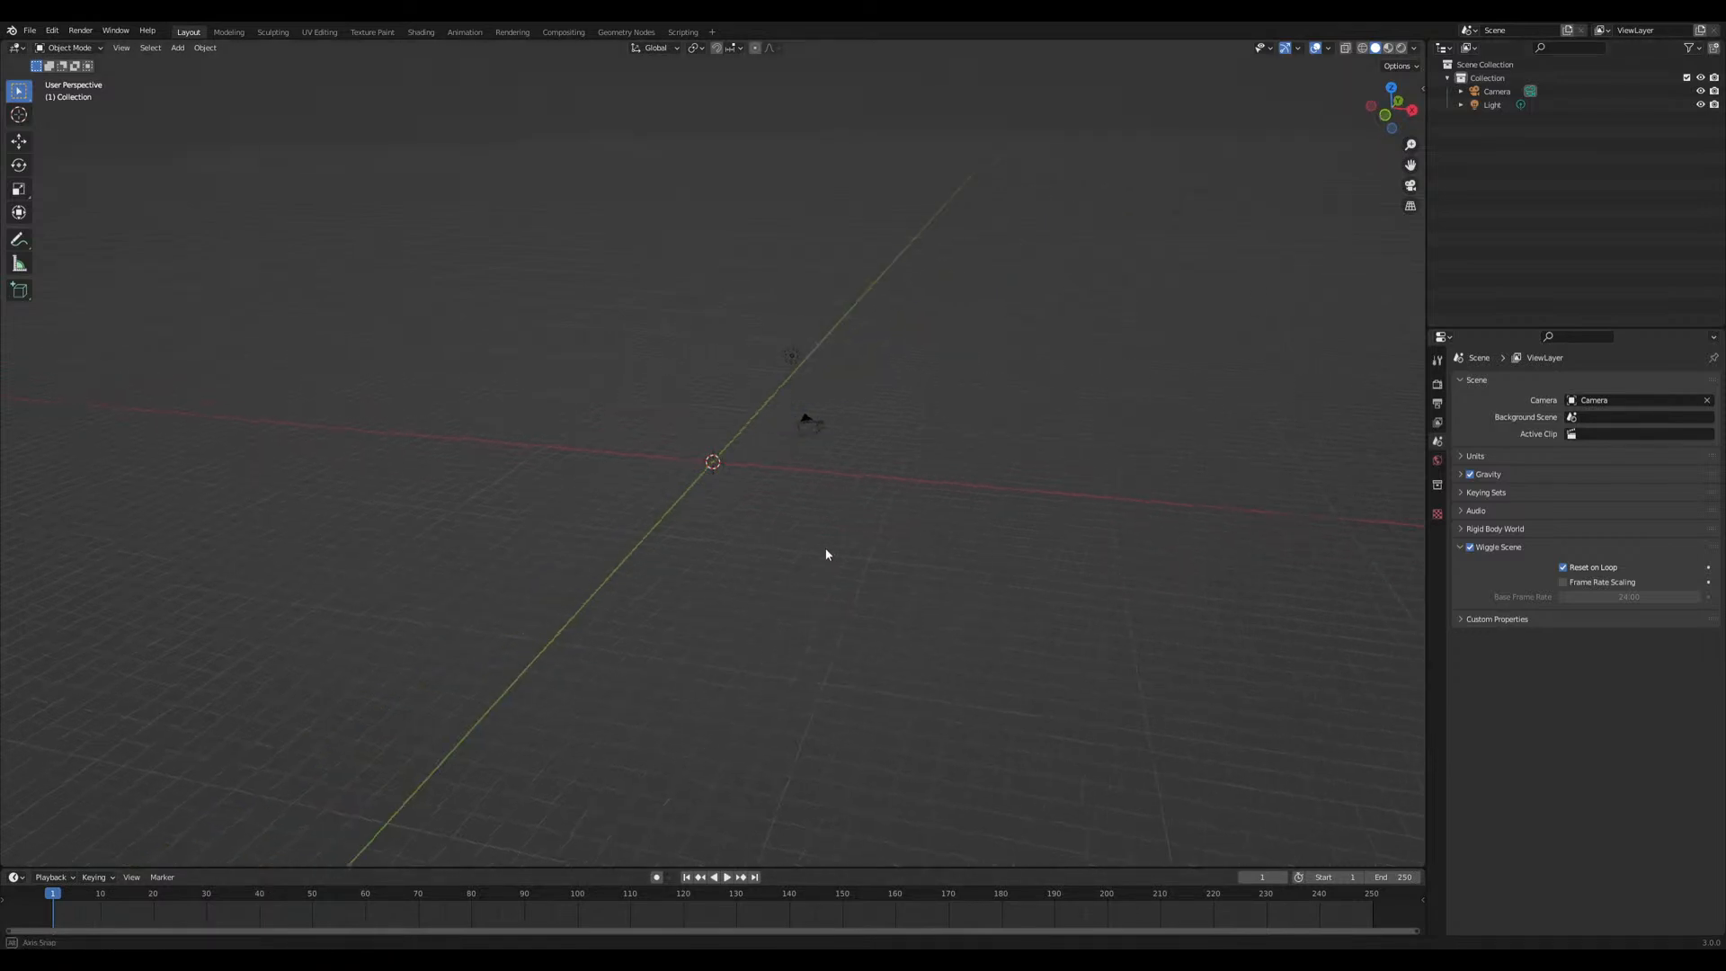
key(shift+a)
mouse_move(1043, 394)
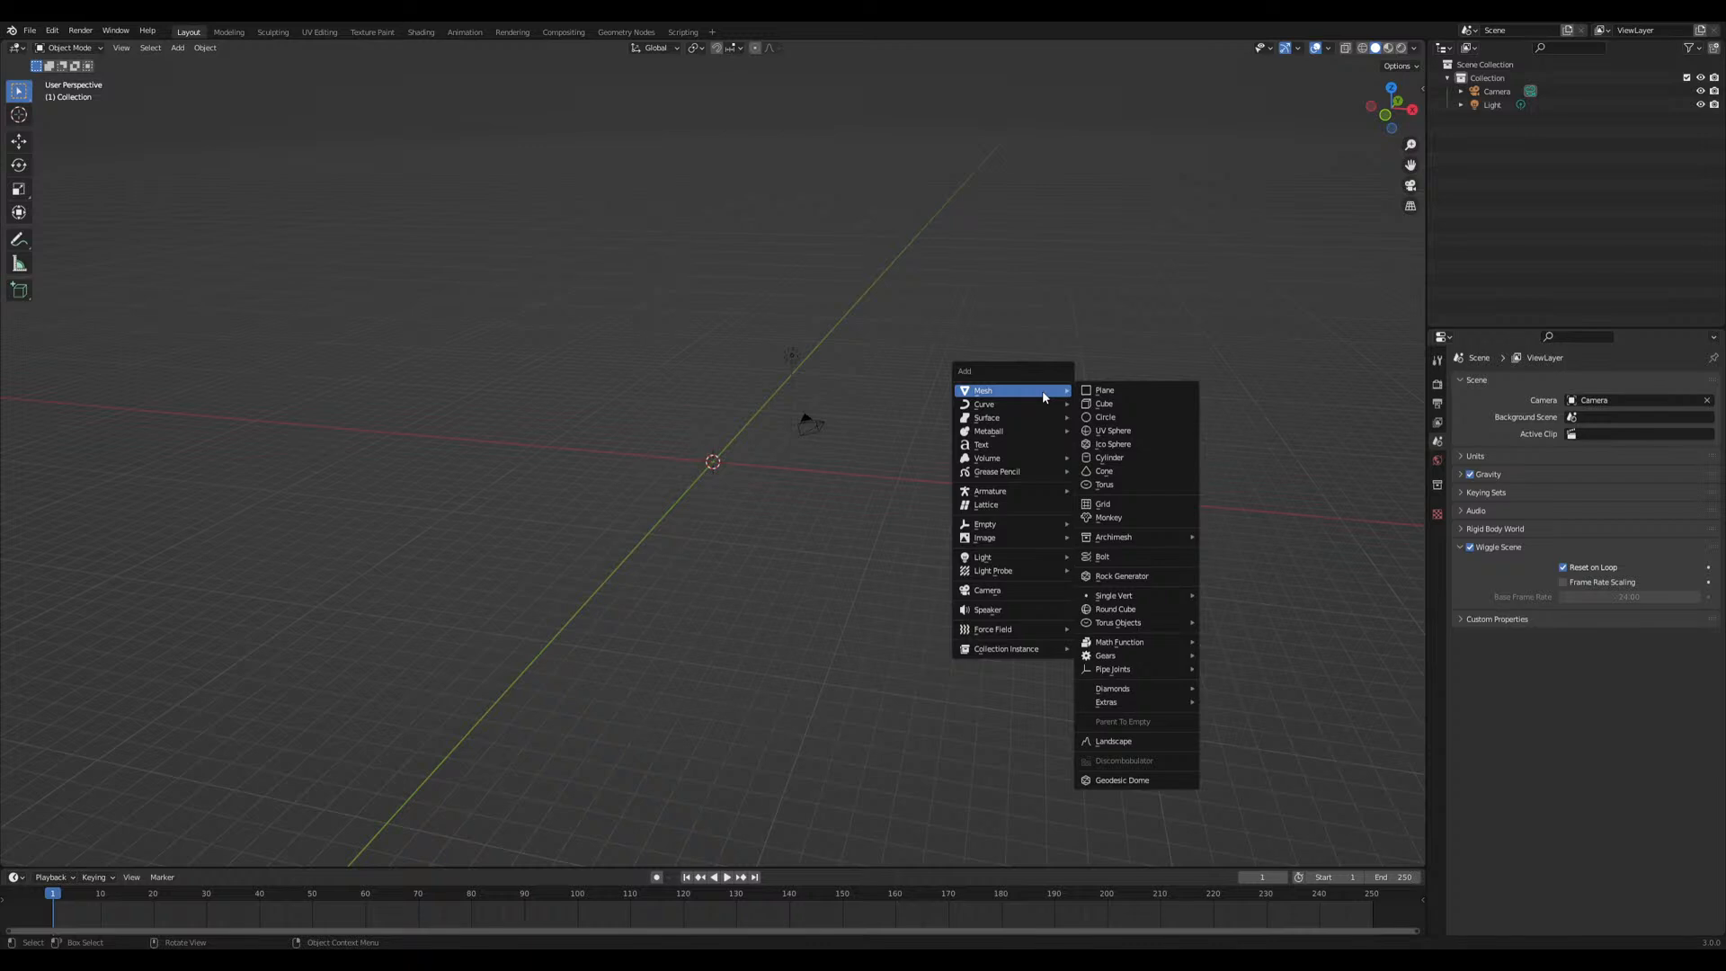
click(1125, 406)
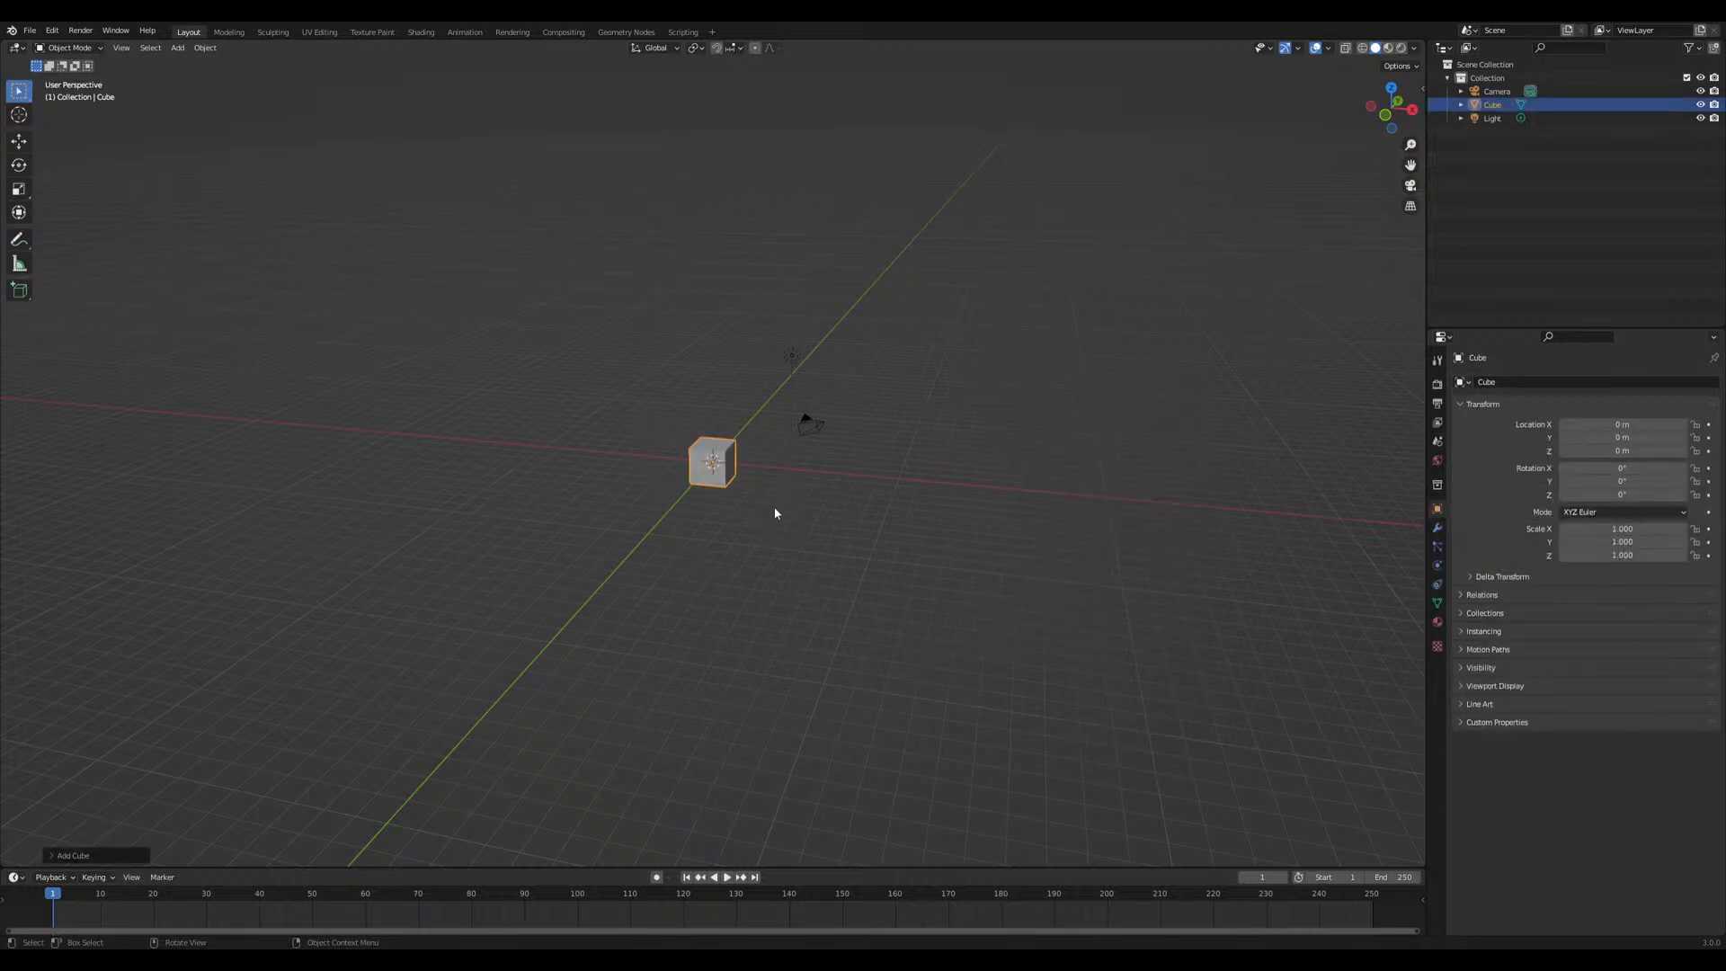
key(Tab)
key(Tab)
key(Delete)
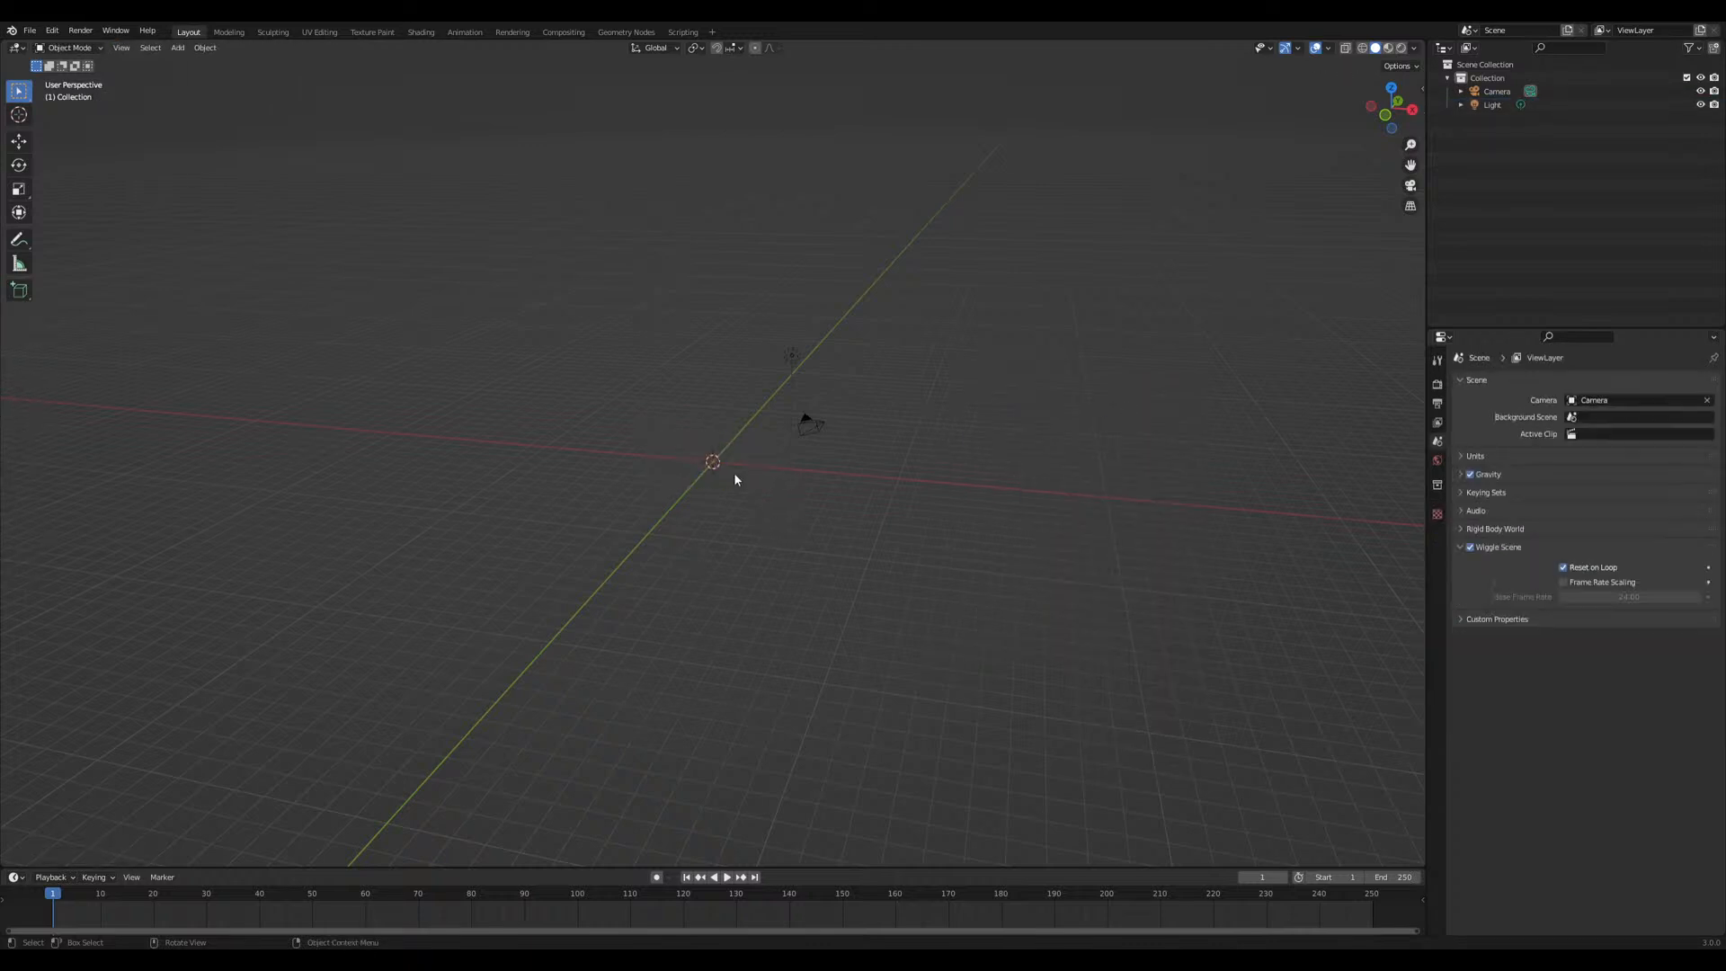
Add a plane mesh at the world origin
key(shift+a)
mouse_move(735, 475)
click(808, 474)
middle_drag(809, 474, 757, 518)
scroll(757, 519, up, 4)
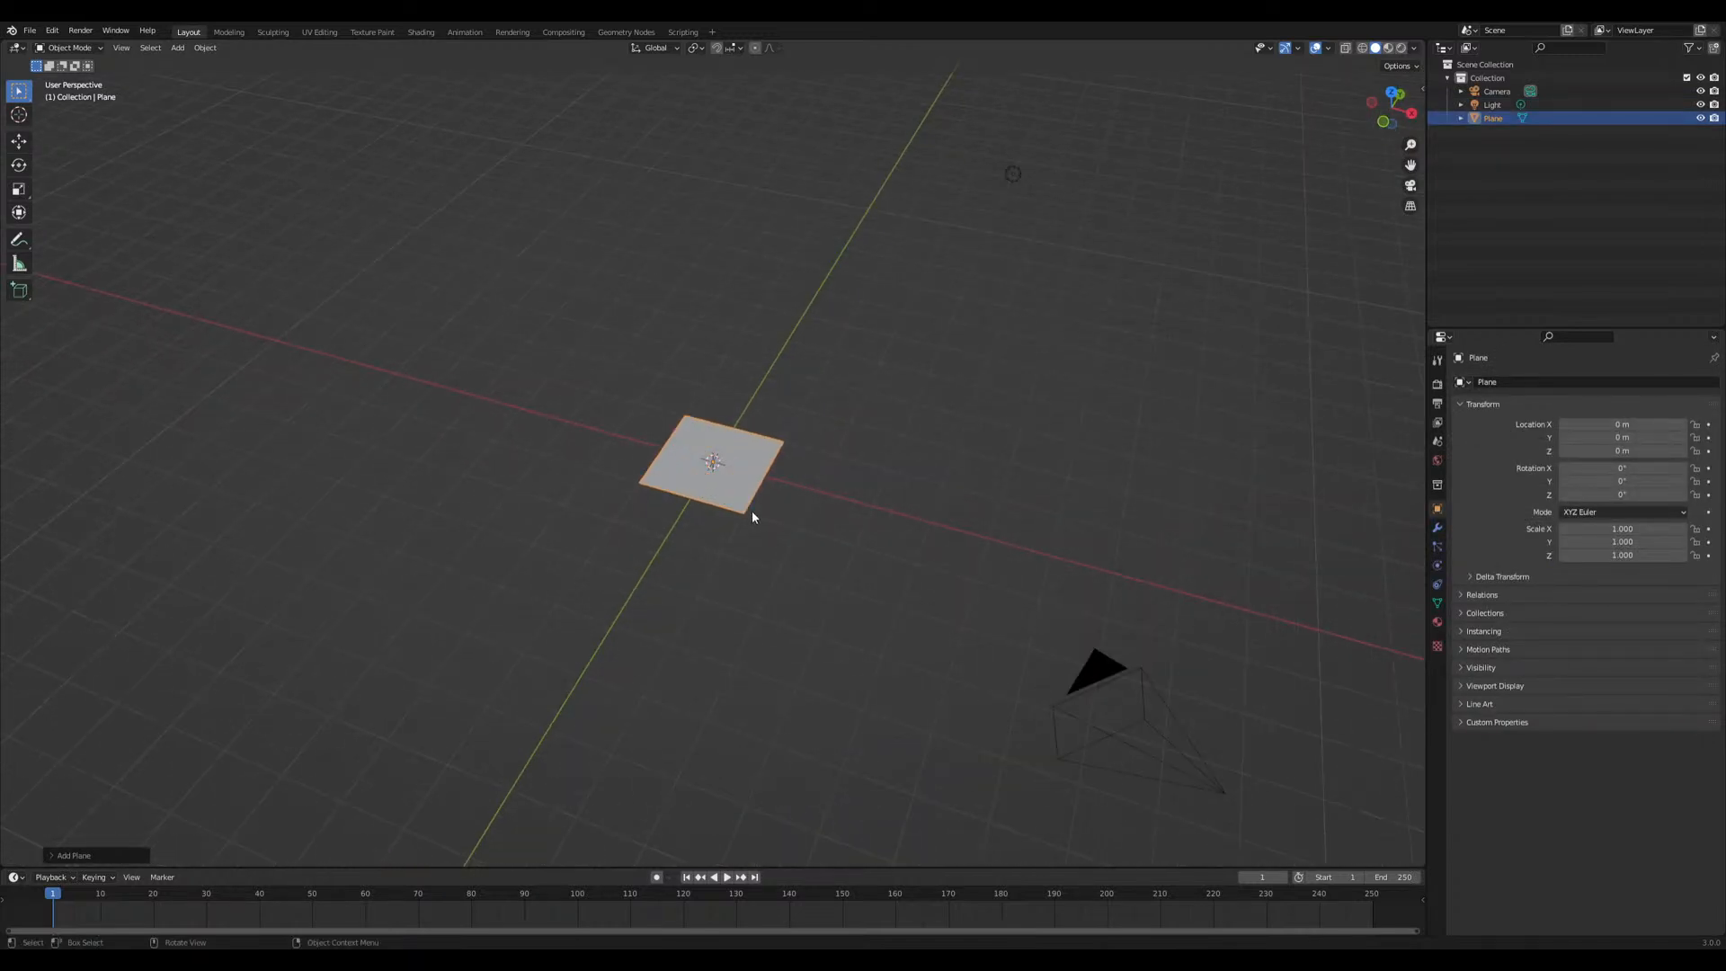
Scale up the plane's geometry in Edit Mode, stretch it along X into a long rectangle, and return to Object Mode
key(Tab)
key(s)
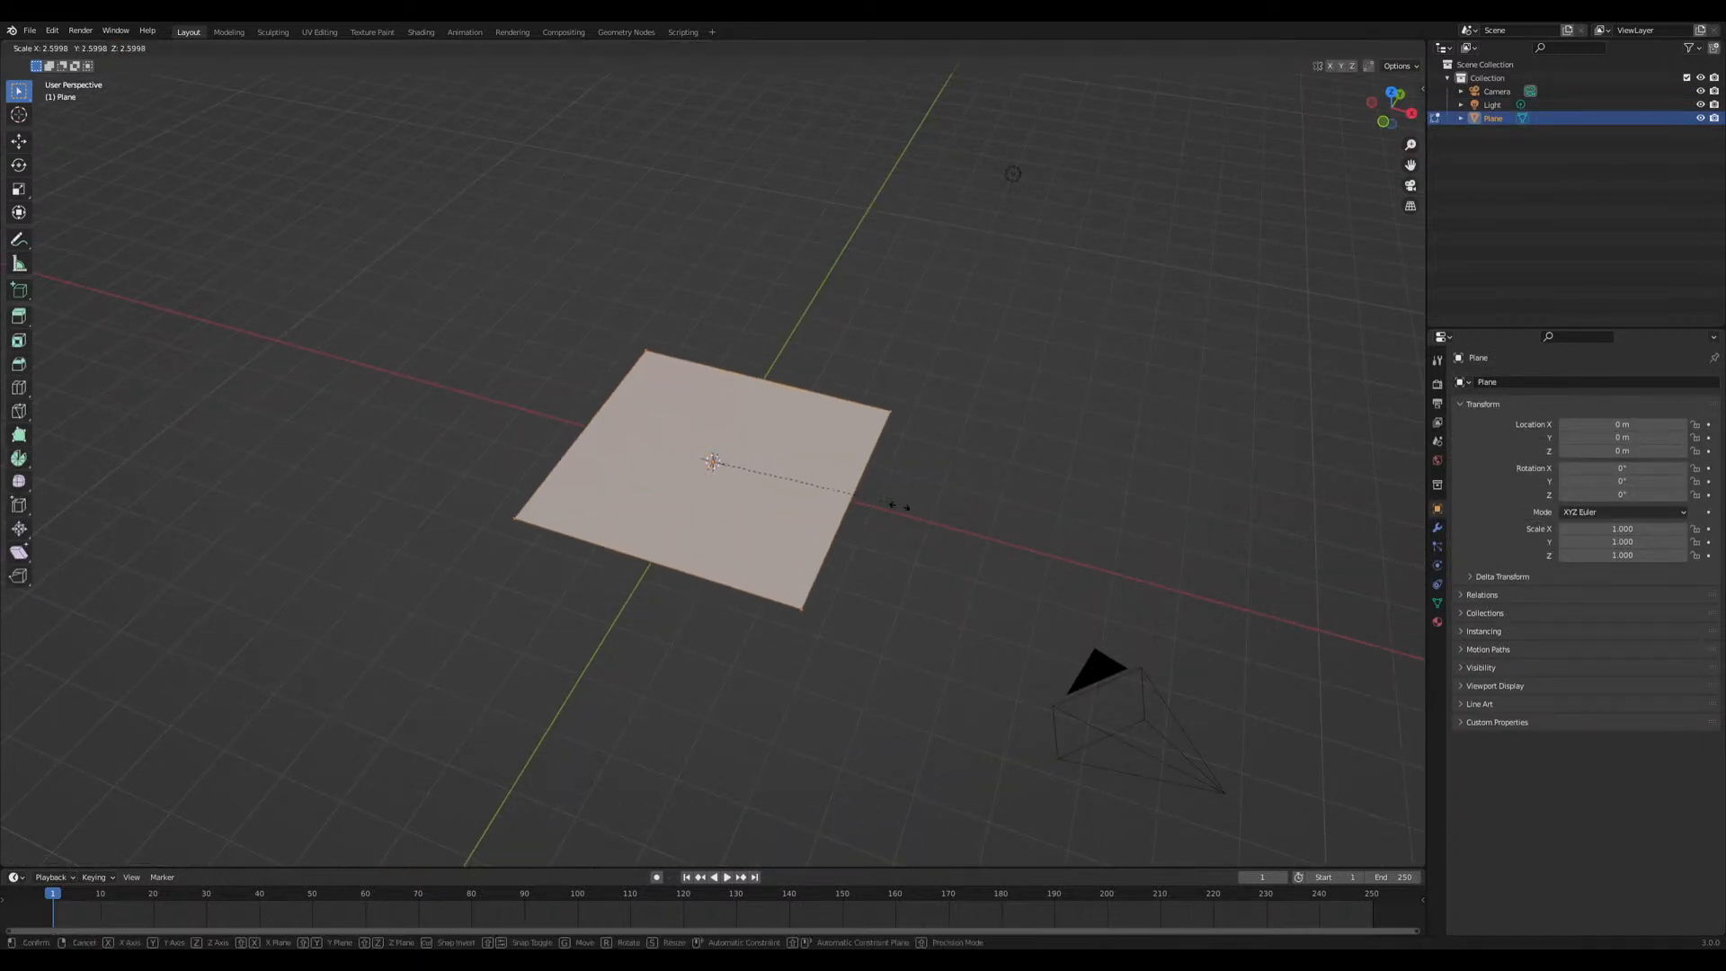
click(940, 516)
scroll(940, 516, down, 5)
key(s)
key(x)
click(1079, 615)
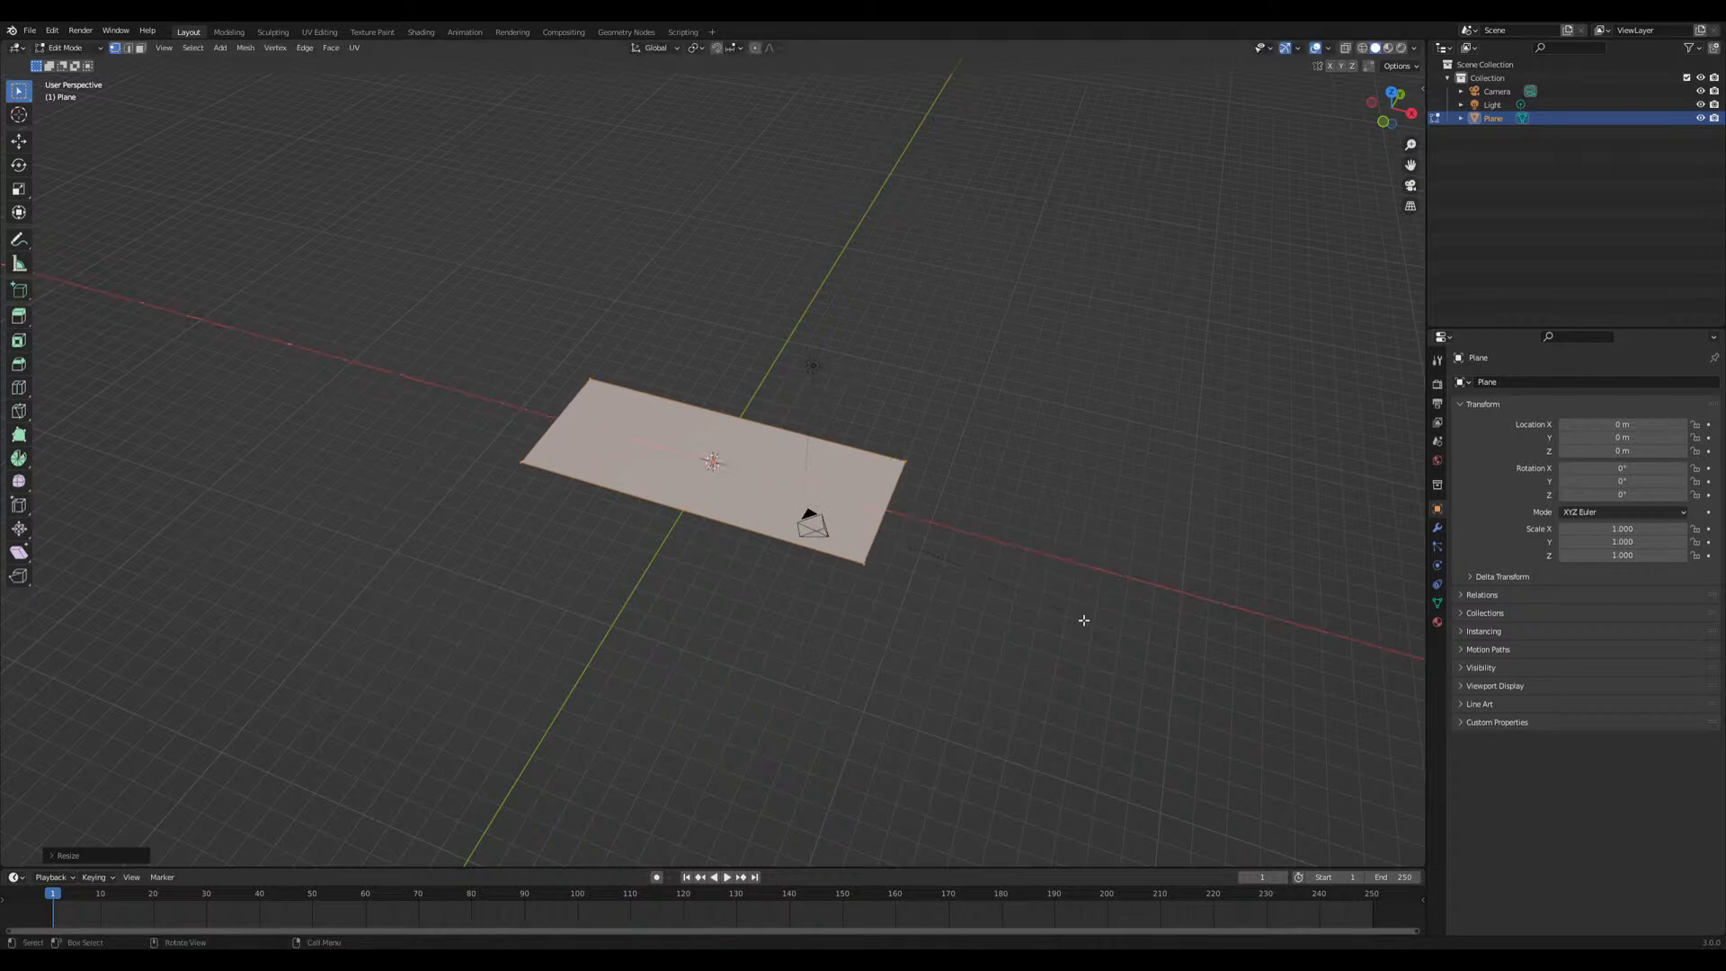
key(Tab)
Edit the plane's geometry and add floors to it with the Building Tools add-on
middle_drag(863, 686, 871, 631)
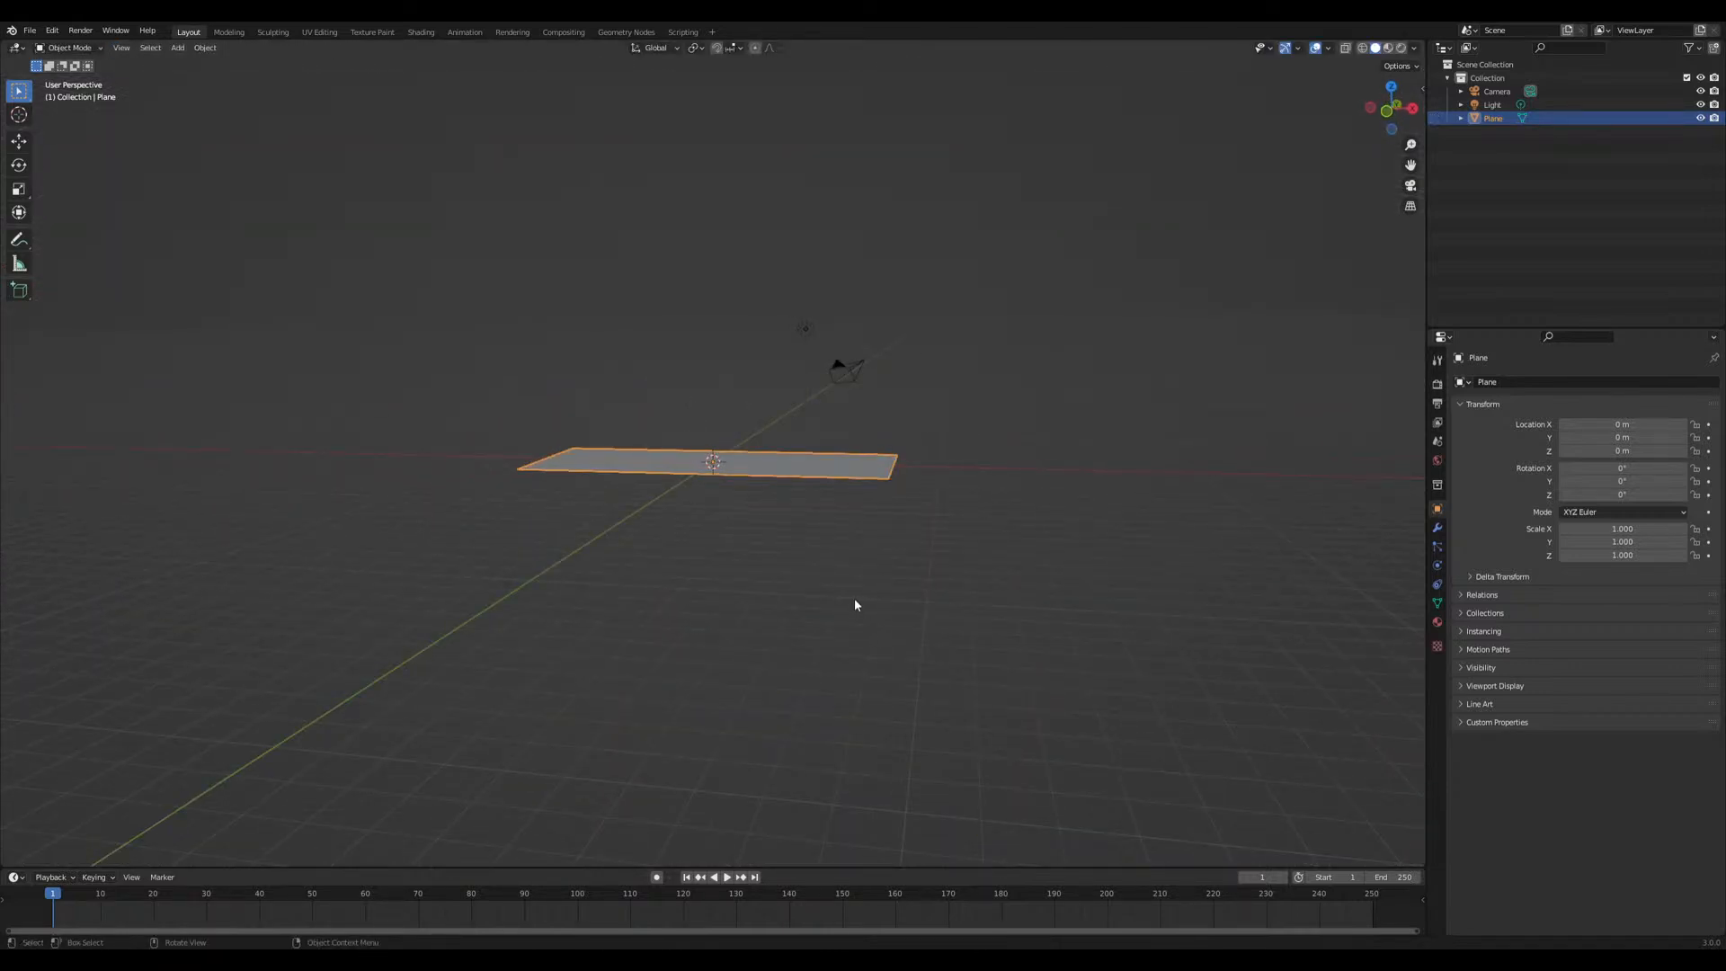
mouse_move(832, 602)
middle_down()
mouse_move(801, 620)
mouse_move(812, 628)
middle_up()
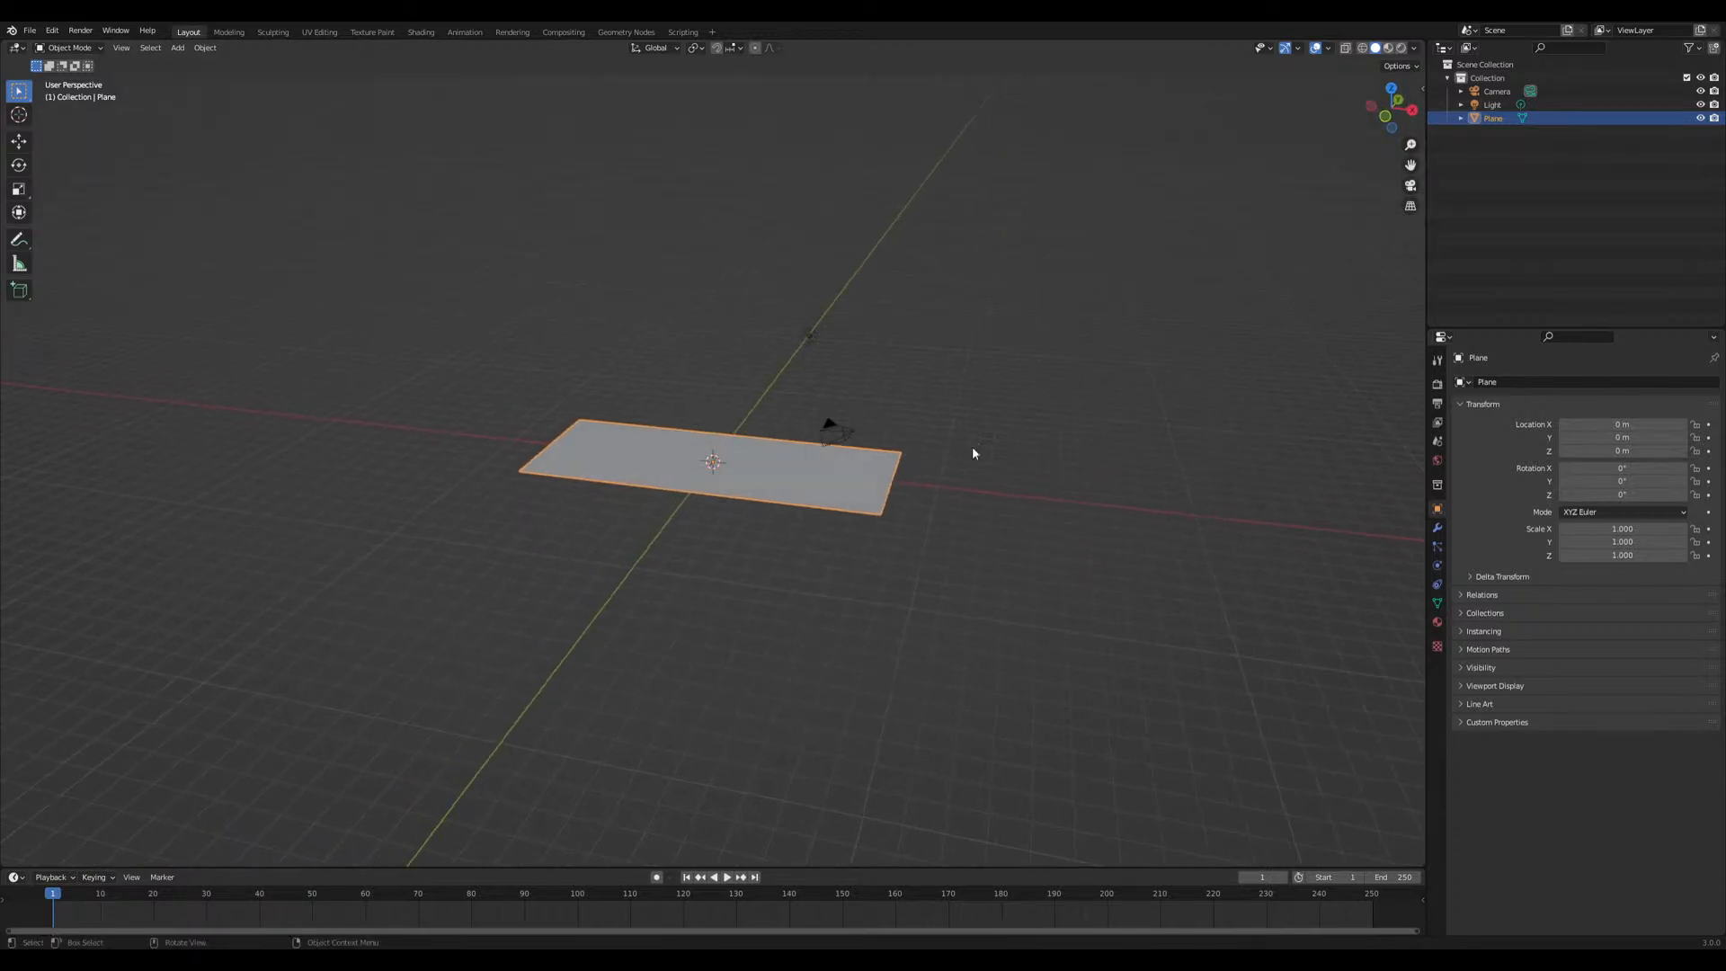
key(Tab)
key(n)
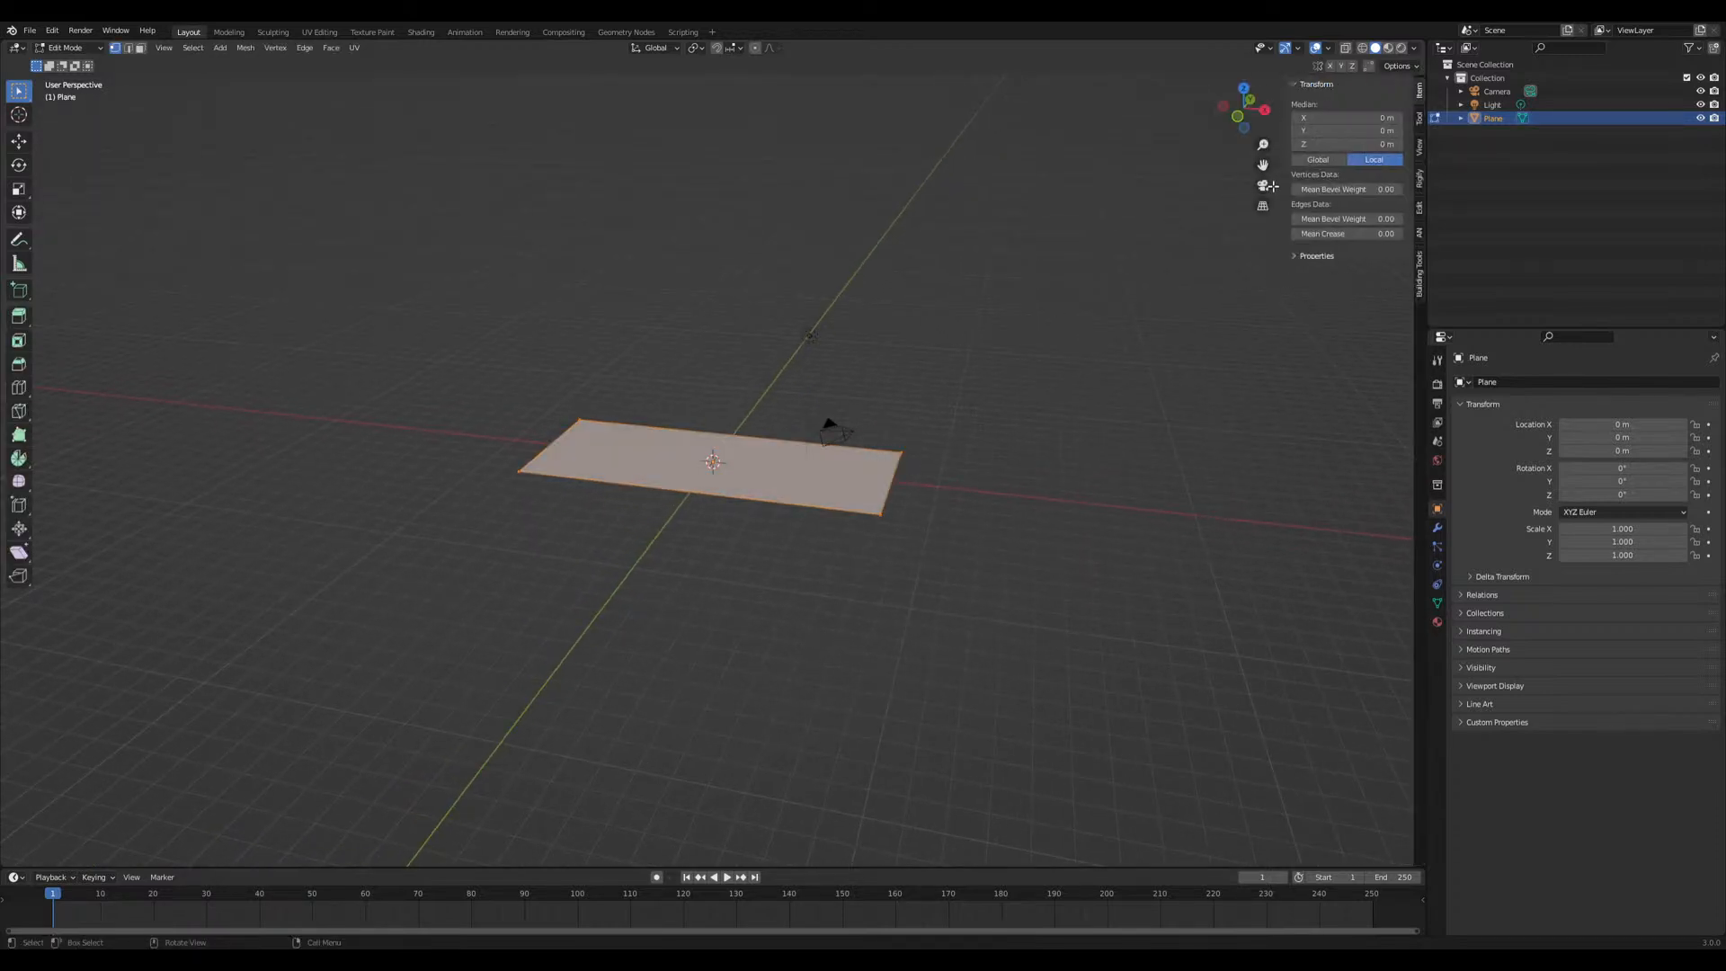
click(1418, 146)
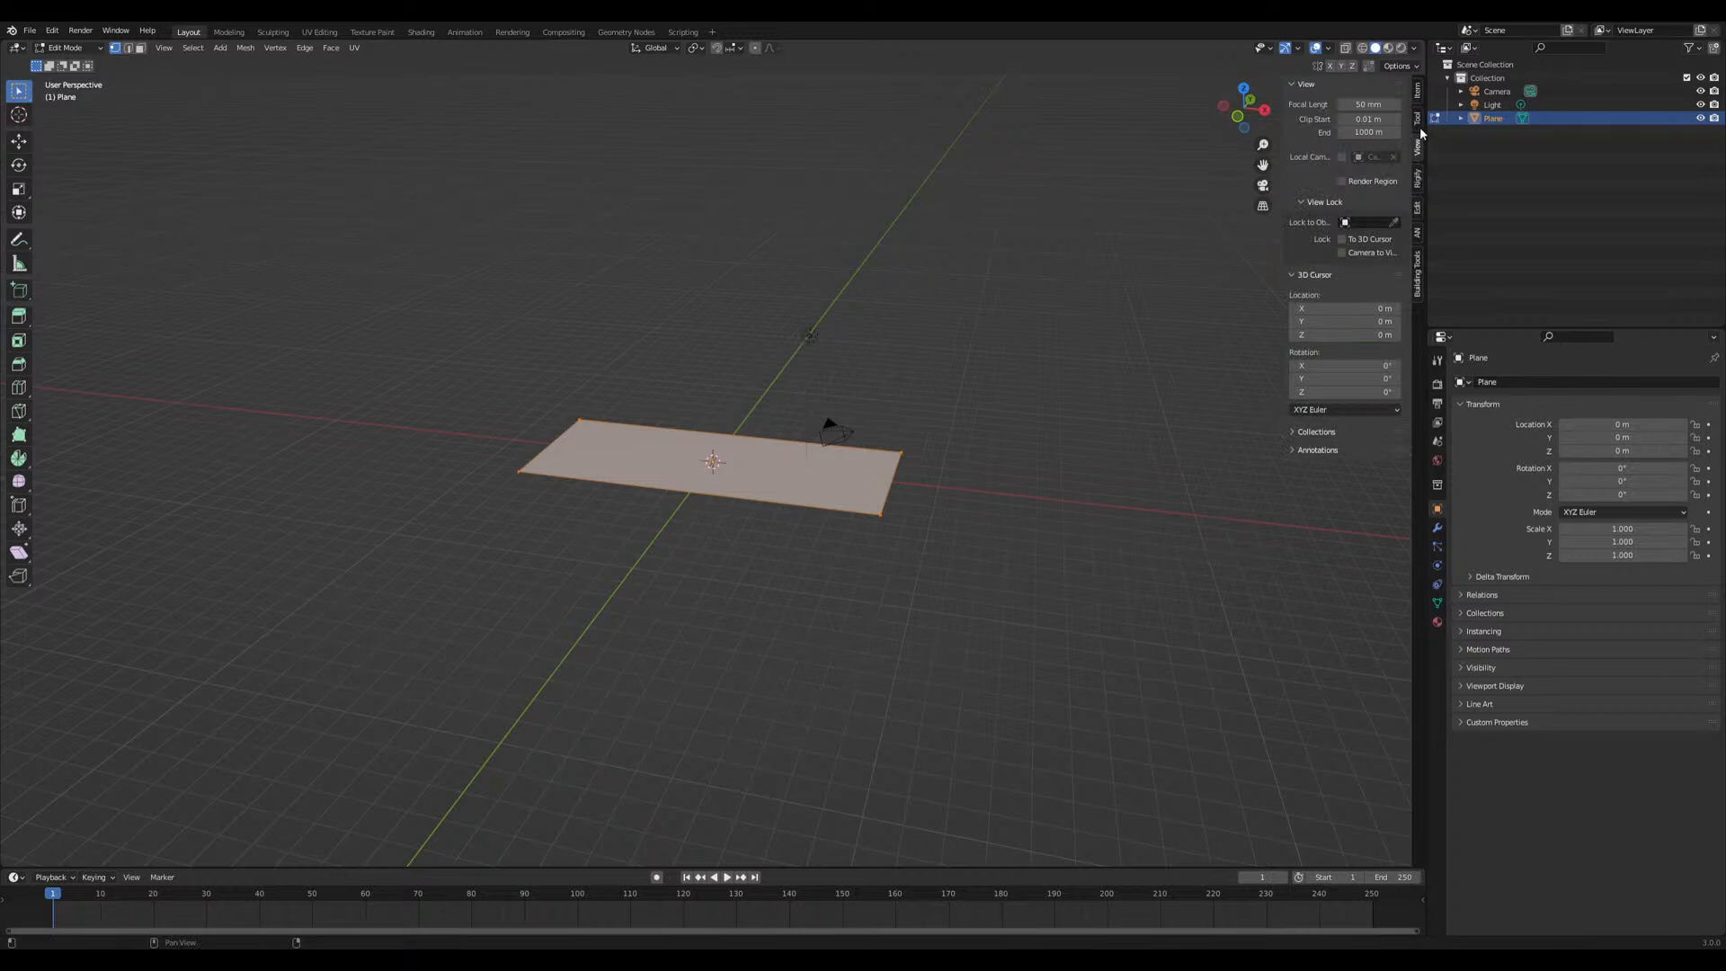
click(1417, 274)
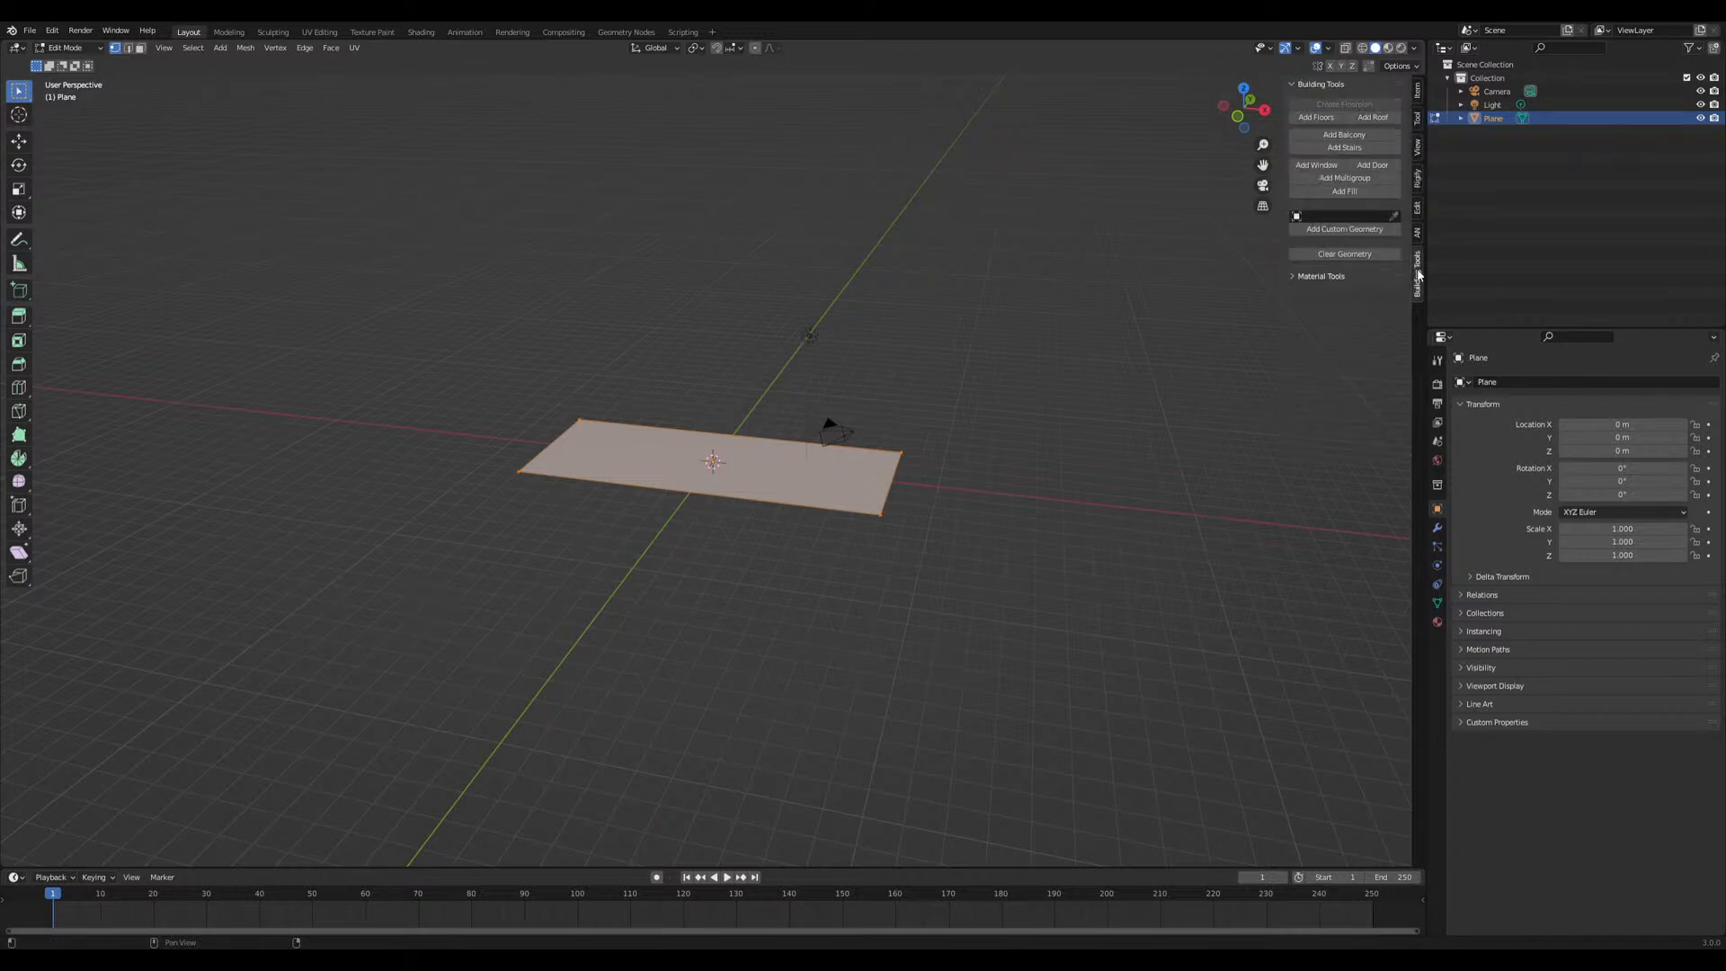
click(1317, 118)
Select the building's long front wall face and add doors to it with a count of 2
middle_drag(899, 548, 940, 531)
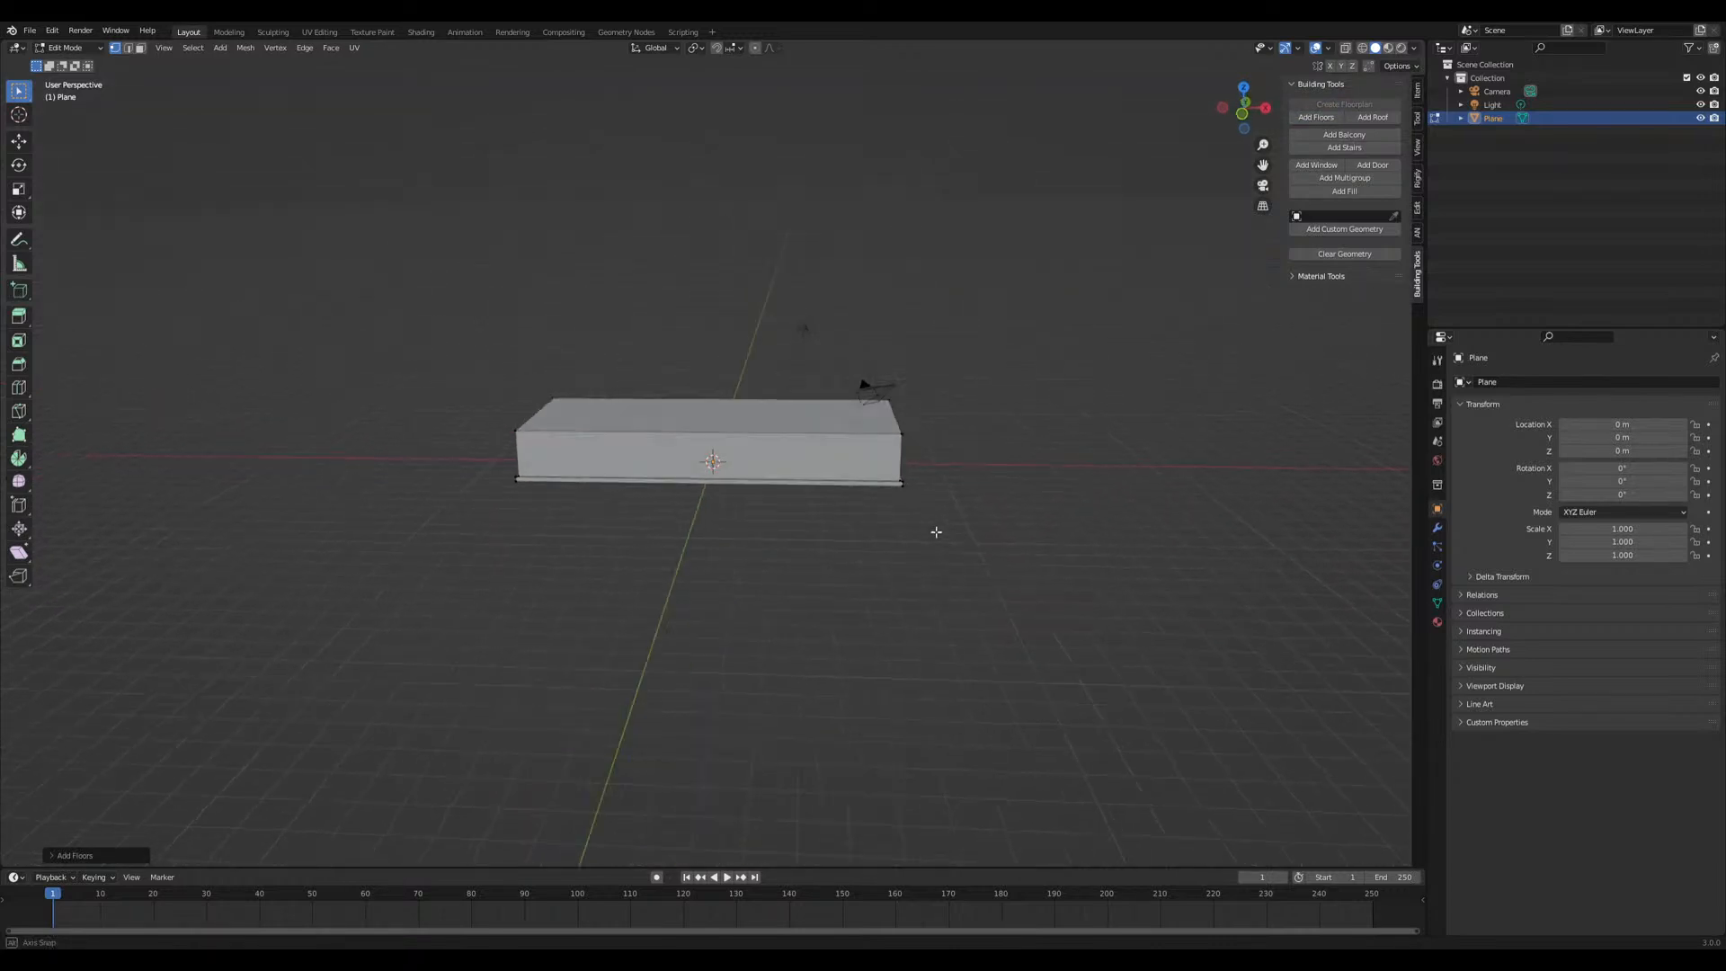
scroll(867, 508, up, 4)
key(3)
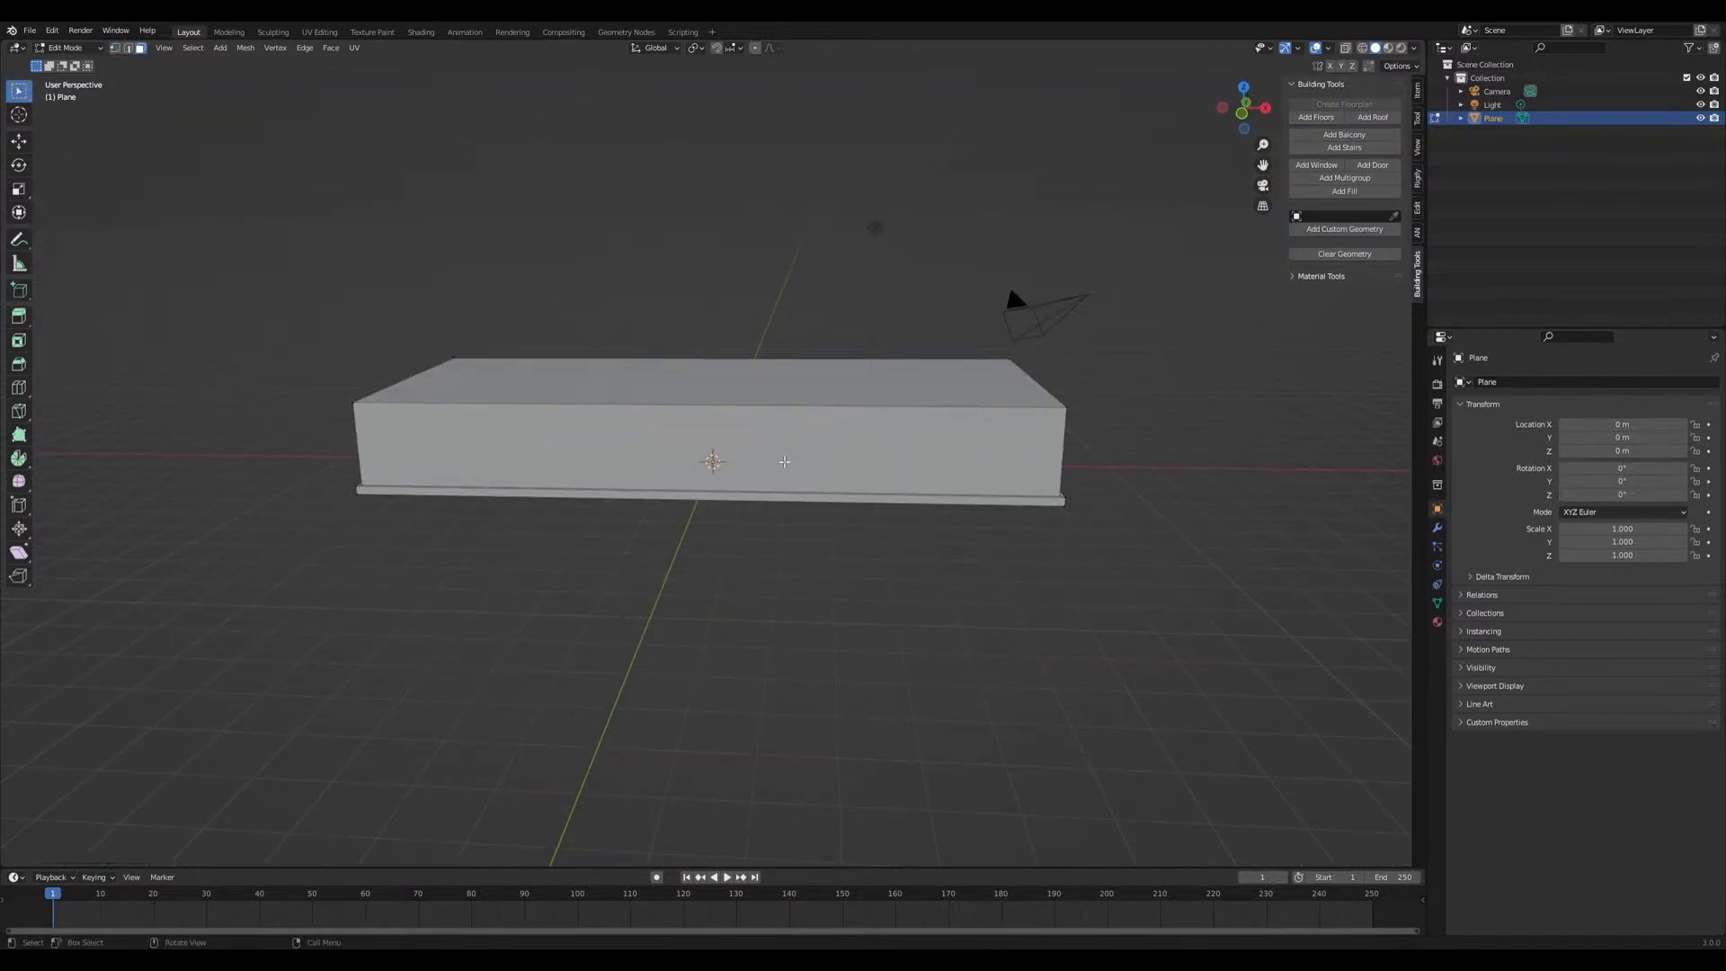
click(809, 443)
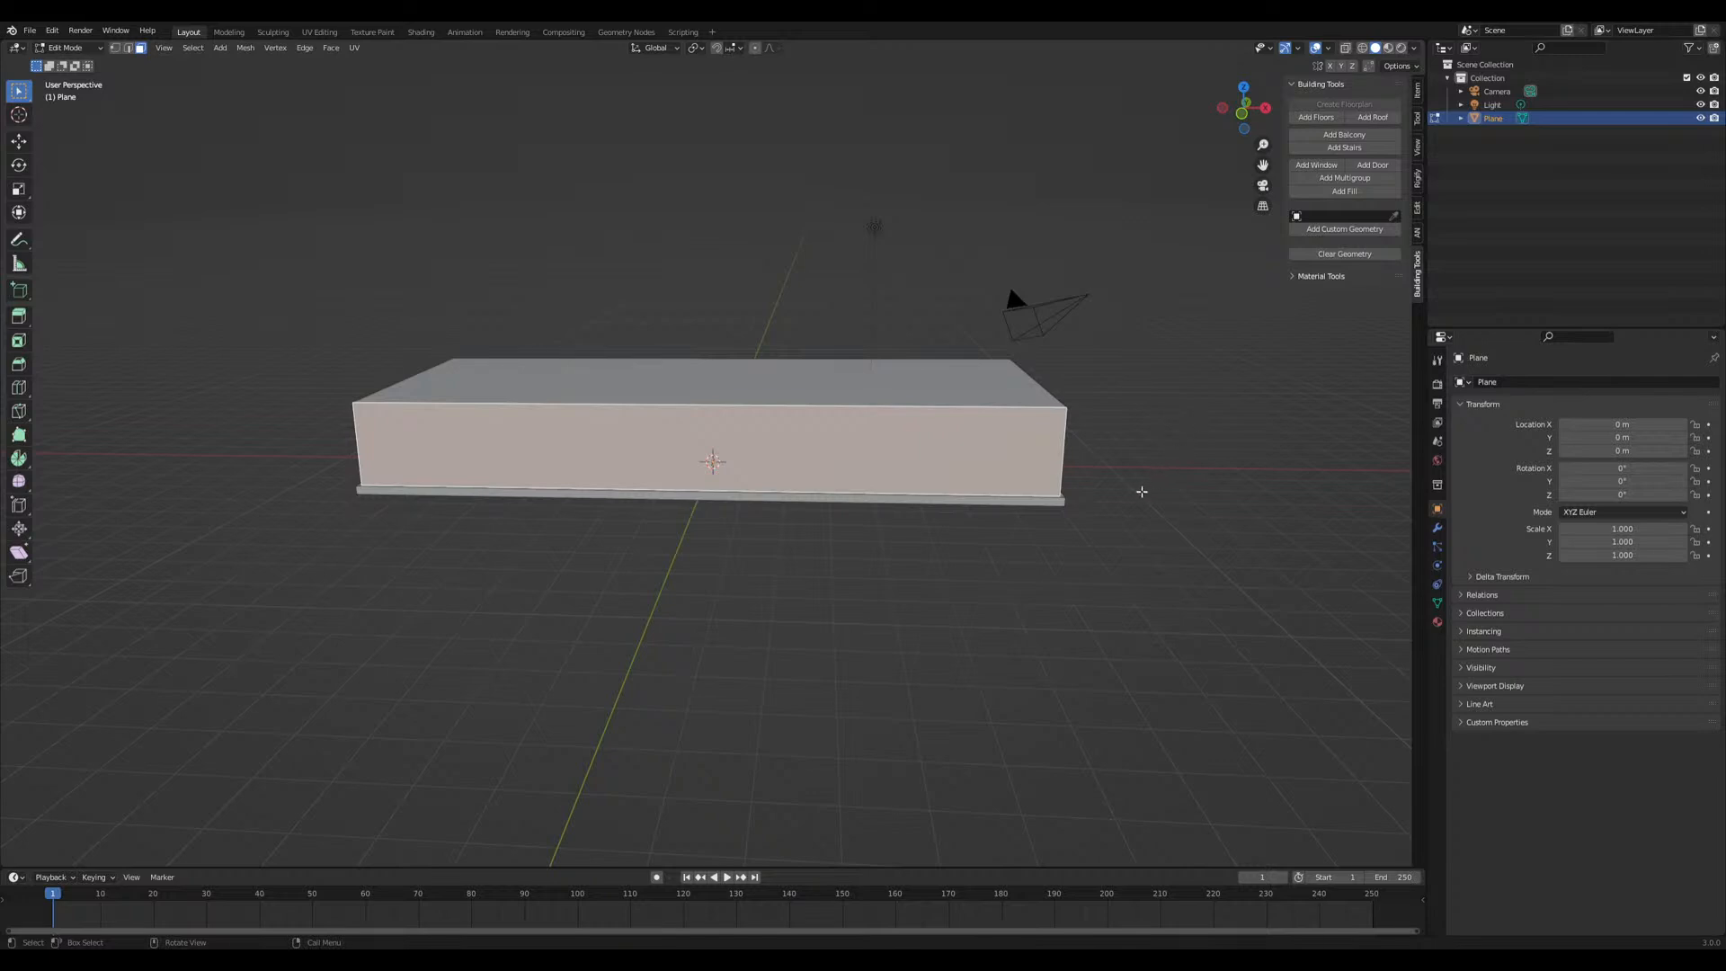
middle_drag(1051, 506, 1106, 466)
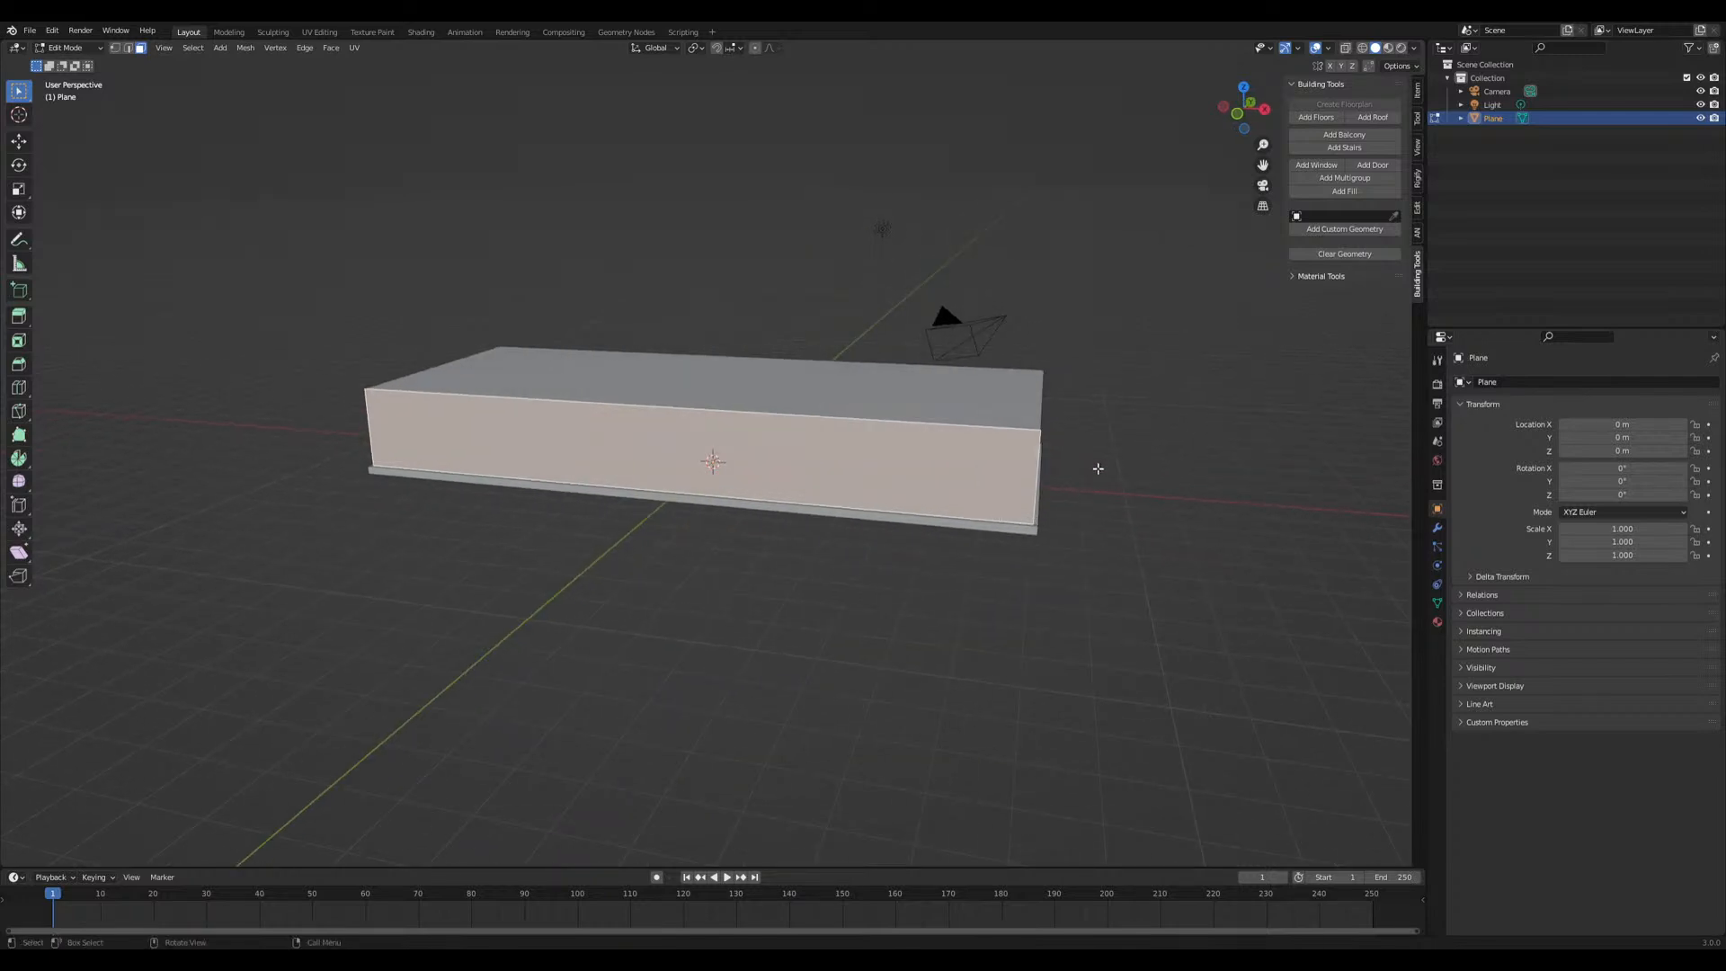
middle_drag(877, 524, 1008, 482)
scroll(908, 521, up, 2)
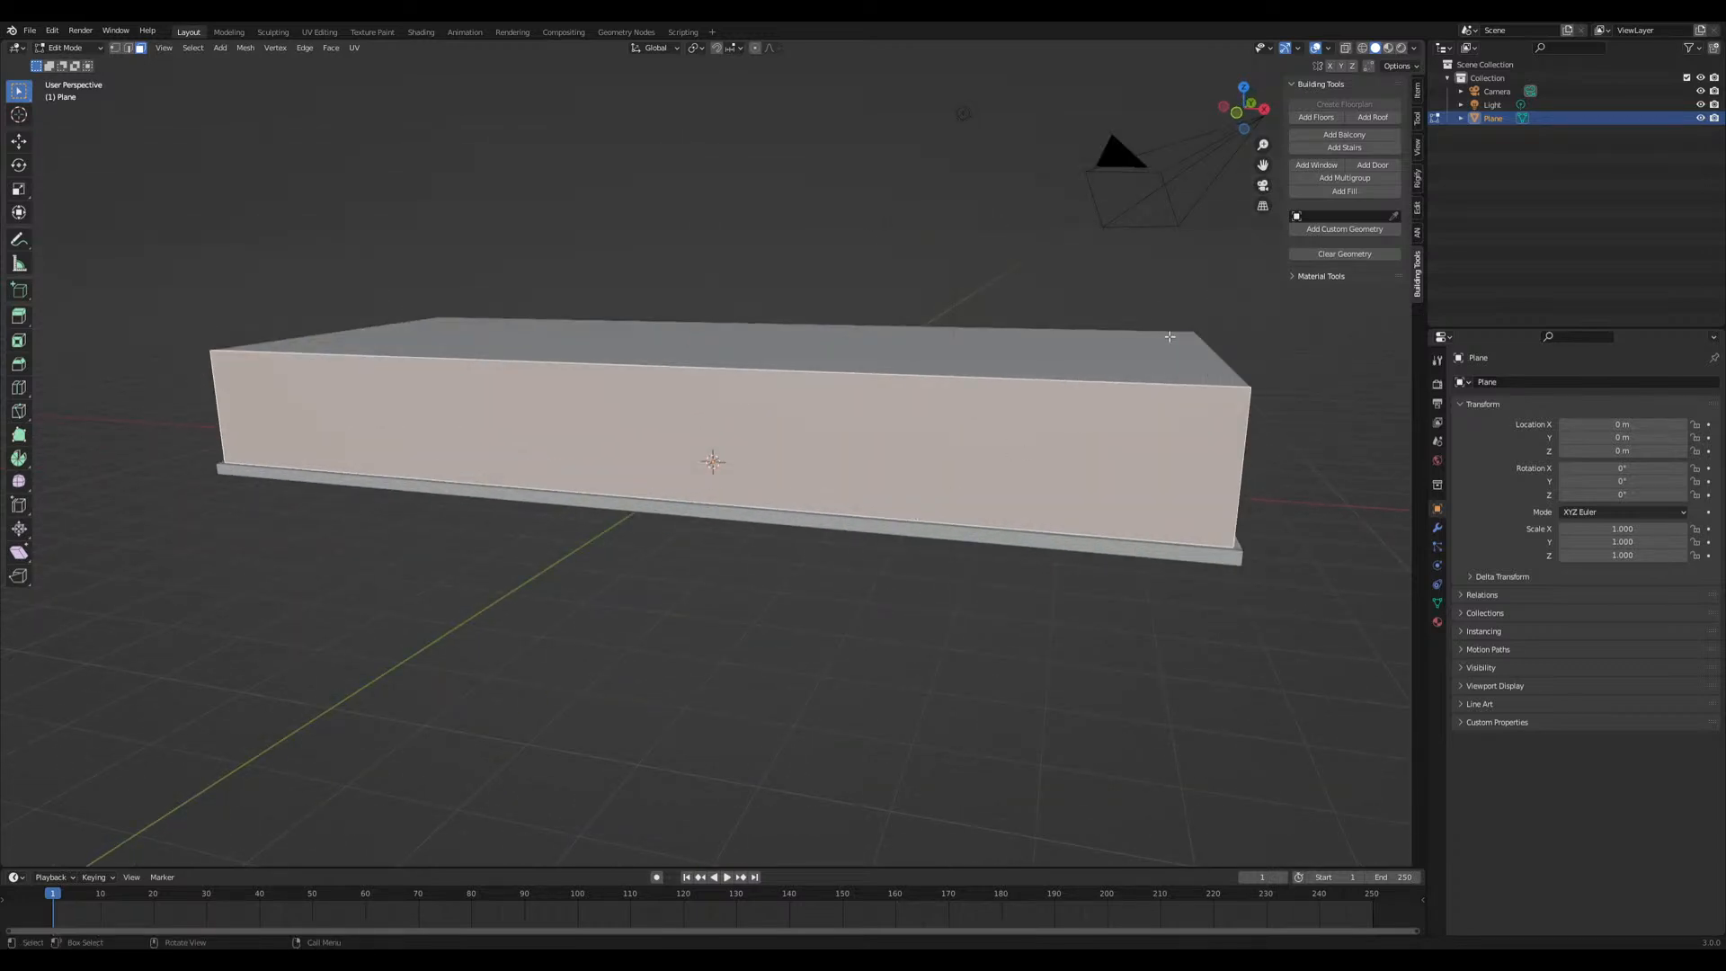
scroll(1057, 437, down, 3)
mouse_move(1056, 437)
middle_down()
mouse_move(989, 442)
mouse_move(1048, 447)
middle_up()
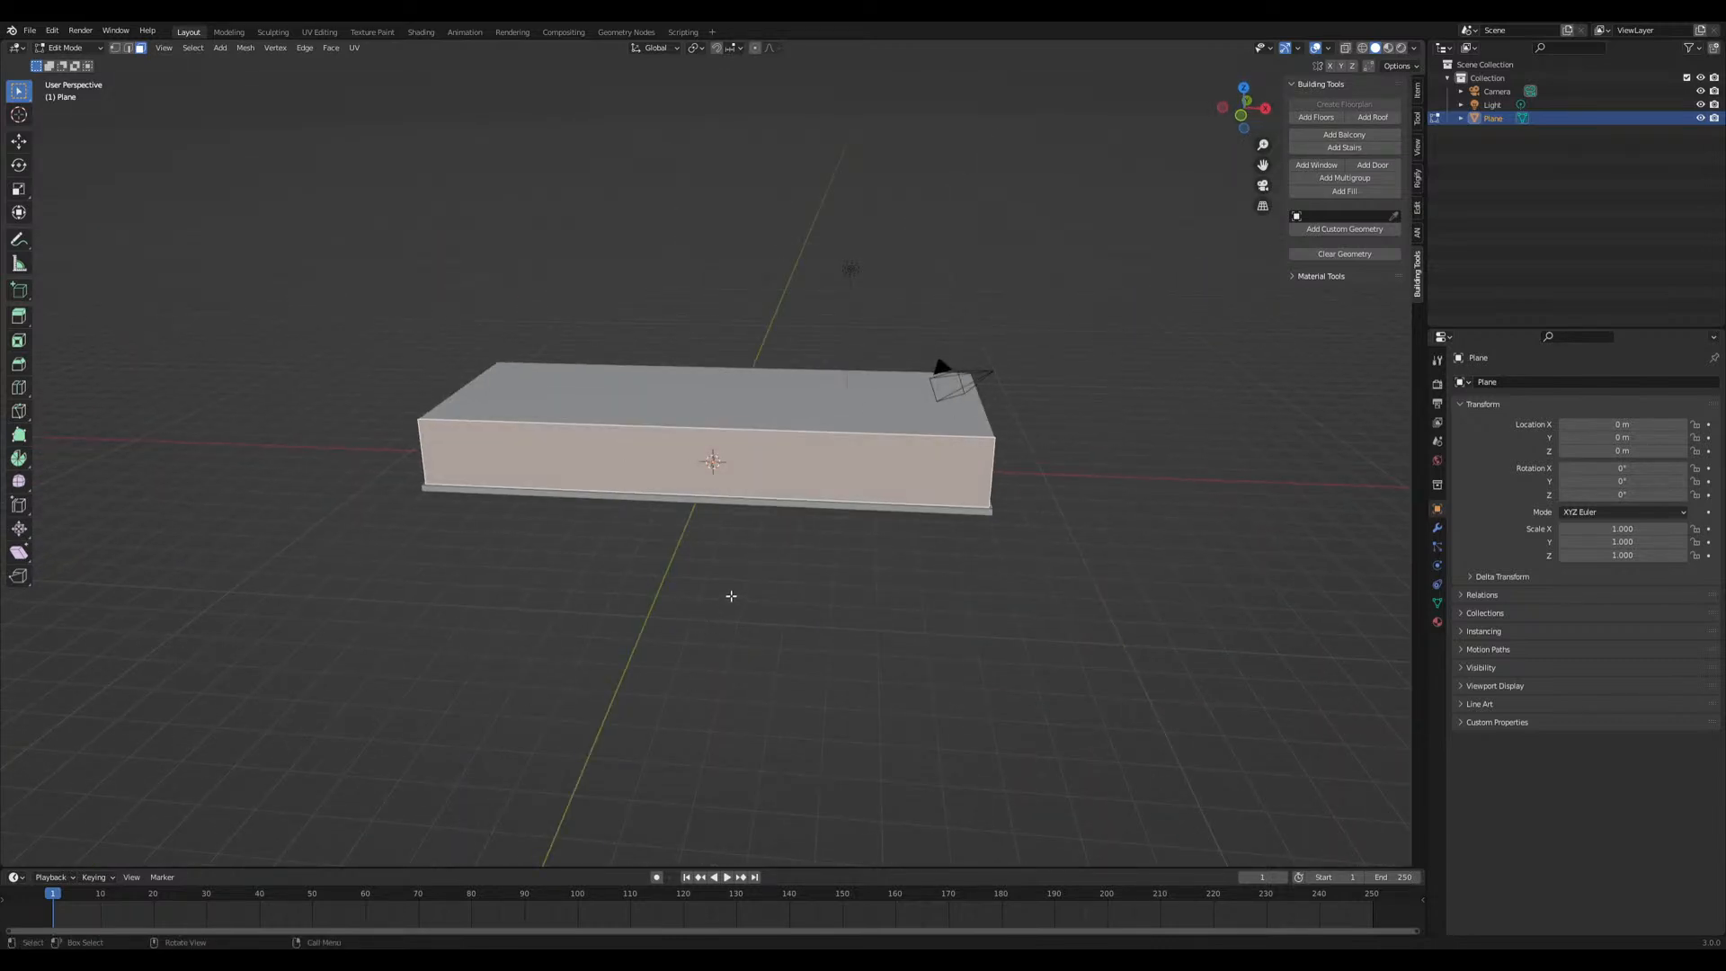
click(1372, 164)
click(47, 854)
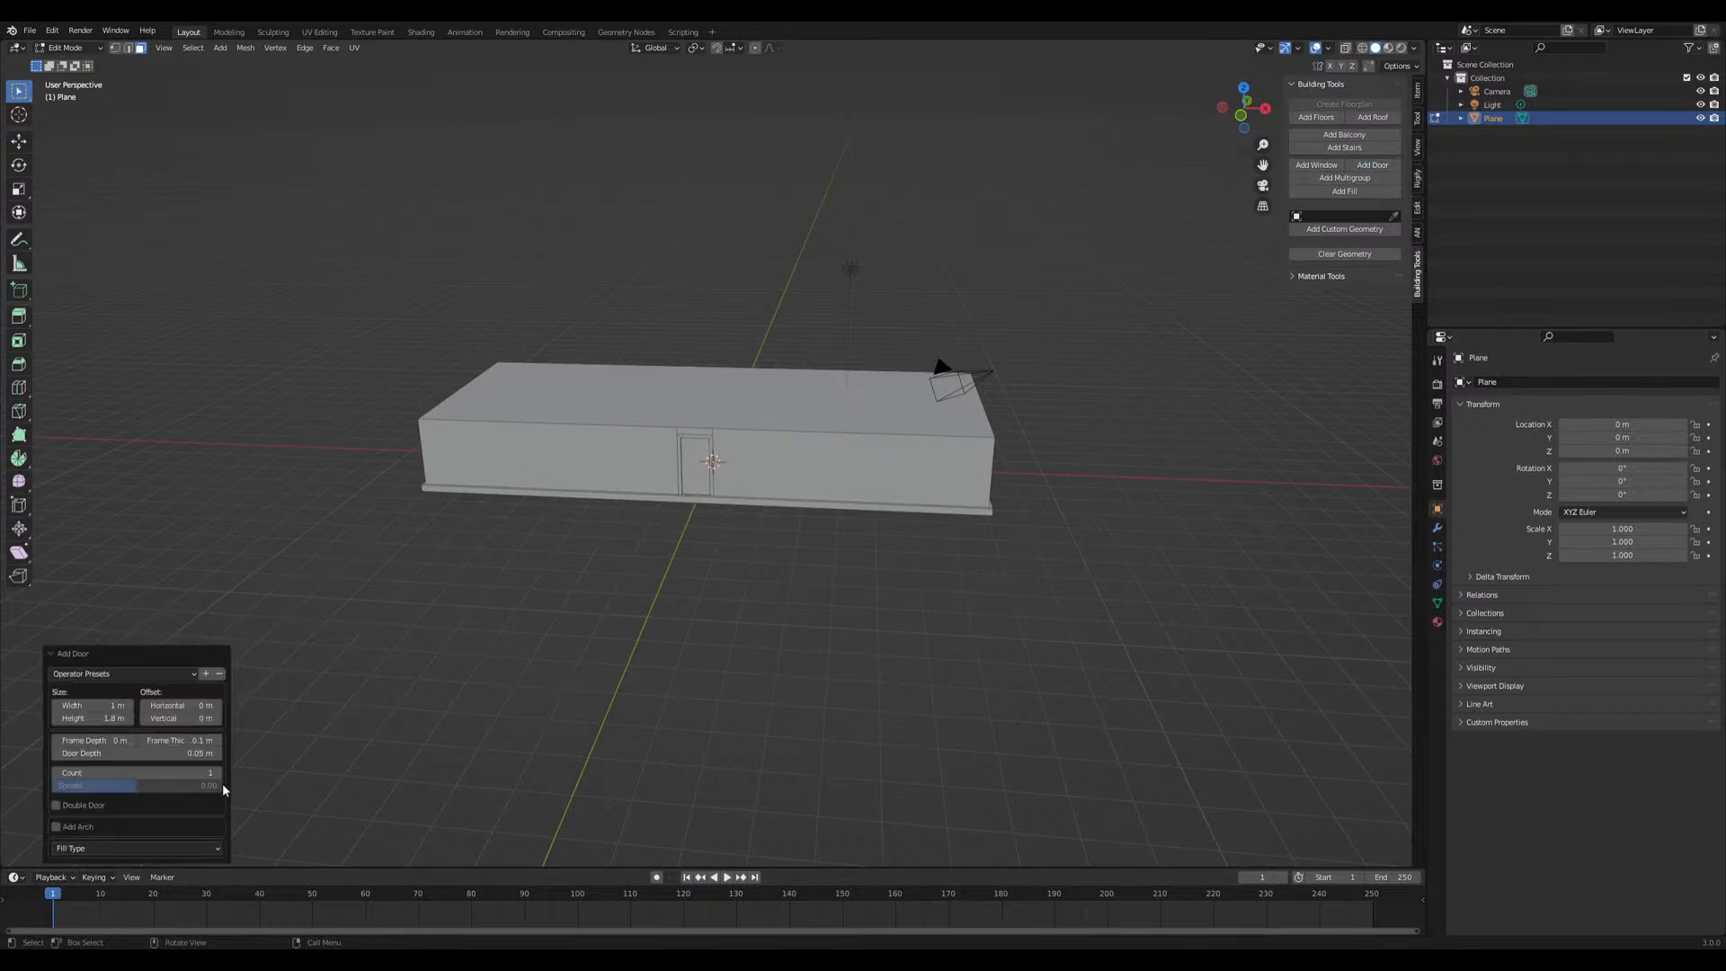
mouse_move(163, 768)
mouse_down()
mouse_move(197, 769)
mouse_move(162, 768)
mouse_move(179, 769)
mouse_up()
Add rectangular windows with a count of 2 to the front wall section between the left end and the first door
middle_drag(674, 578, 829, 566)
click(473, 450)
middle_drag(473, 451, 422, 454)
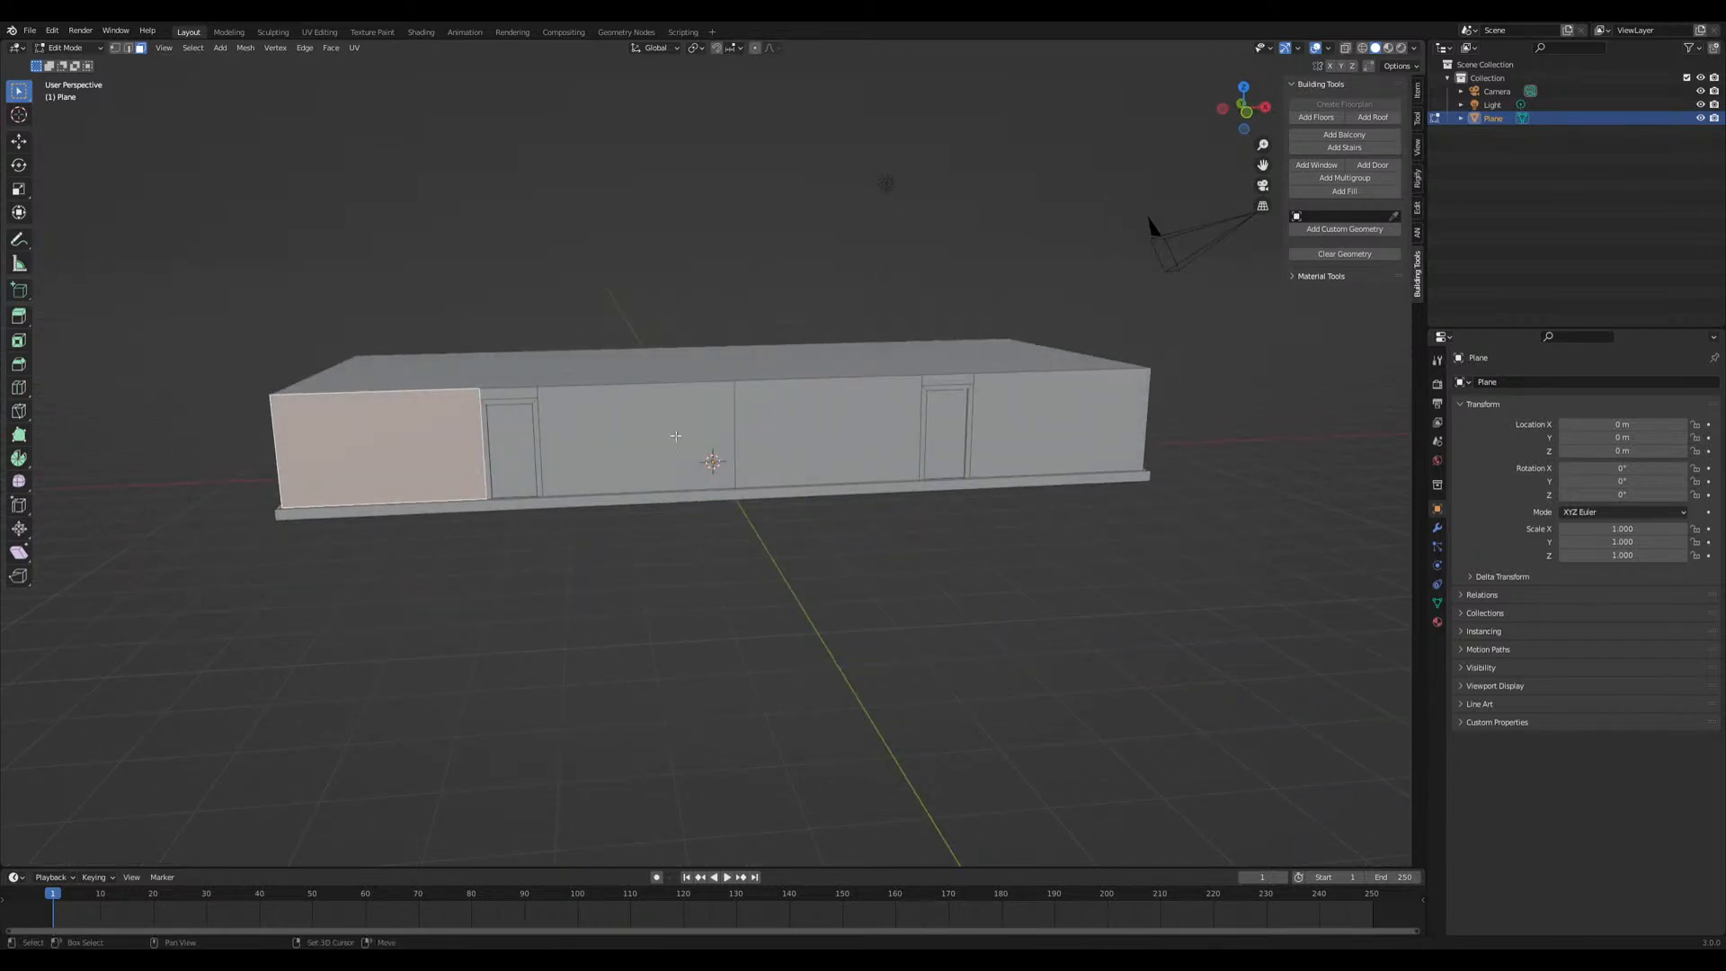
shift+click(633, 439)
click(392, 458)
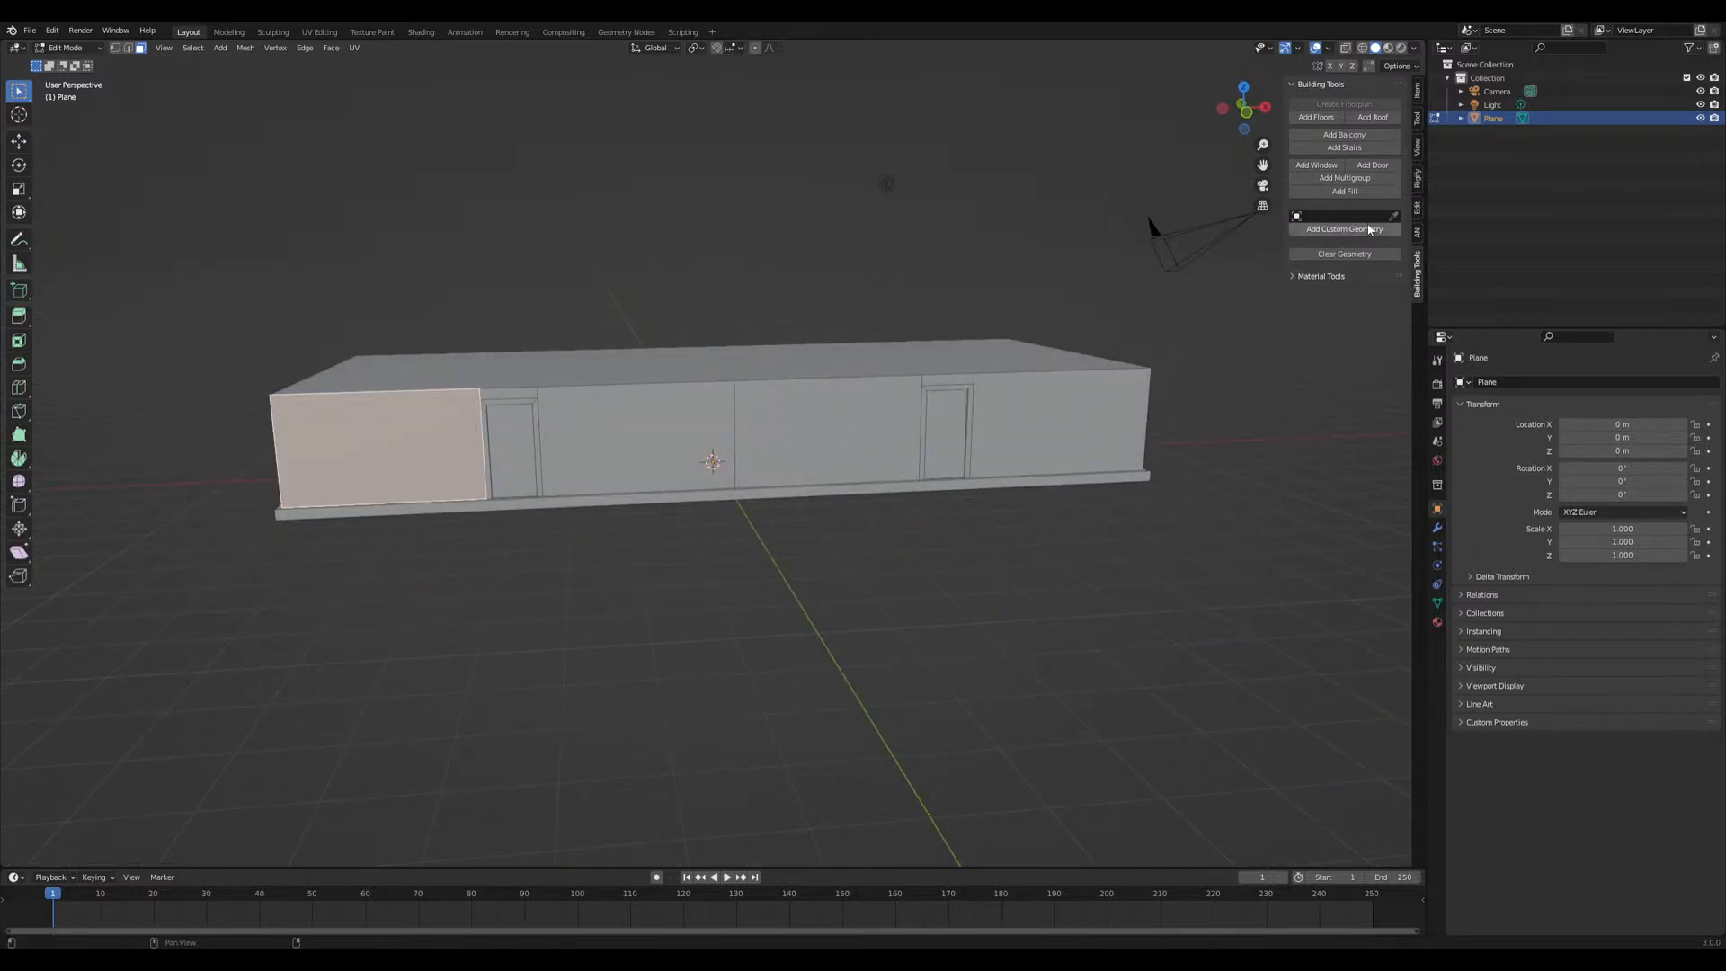
click(1330, 168)
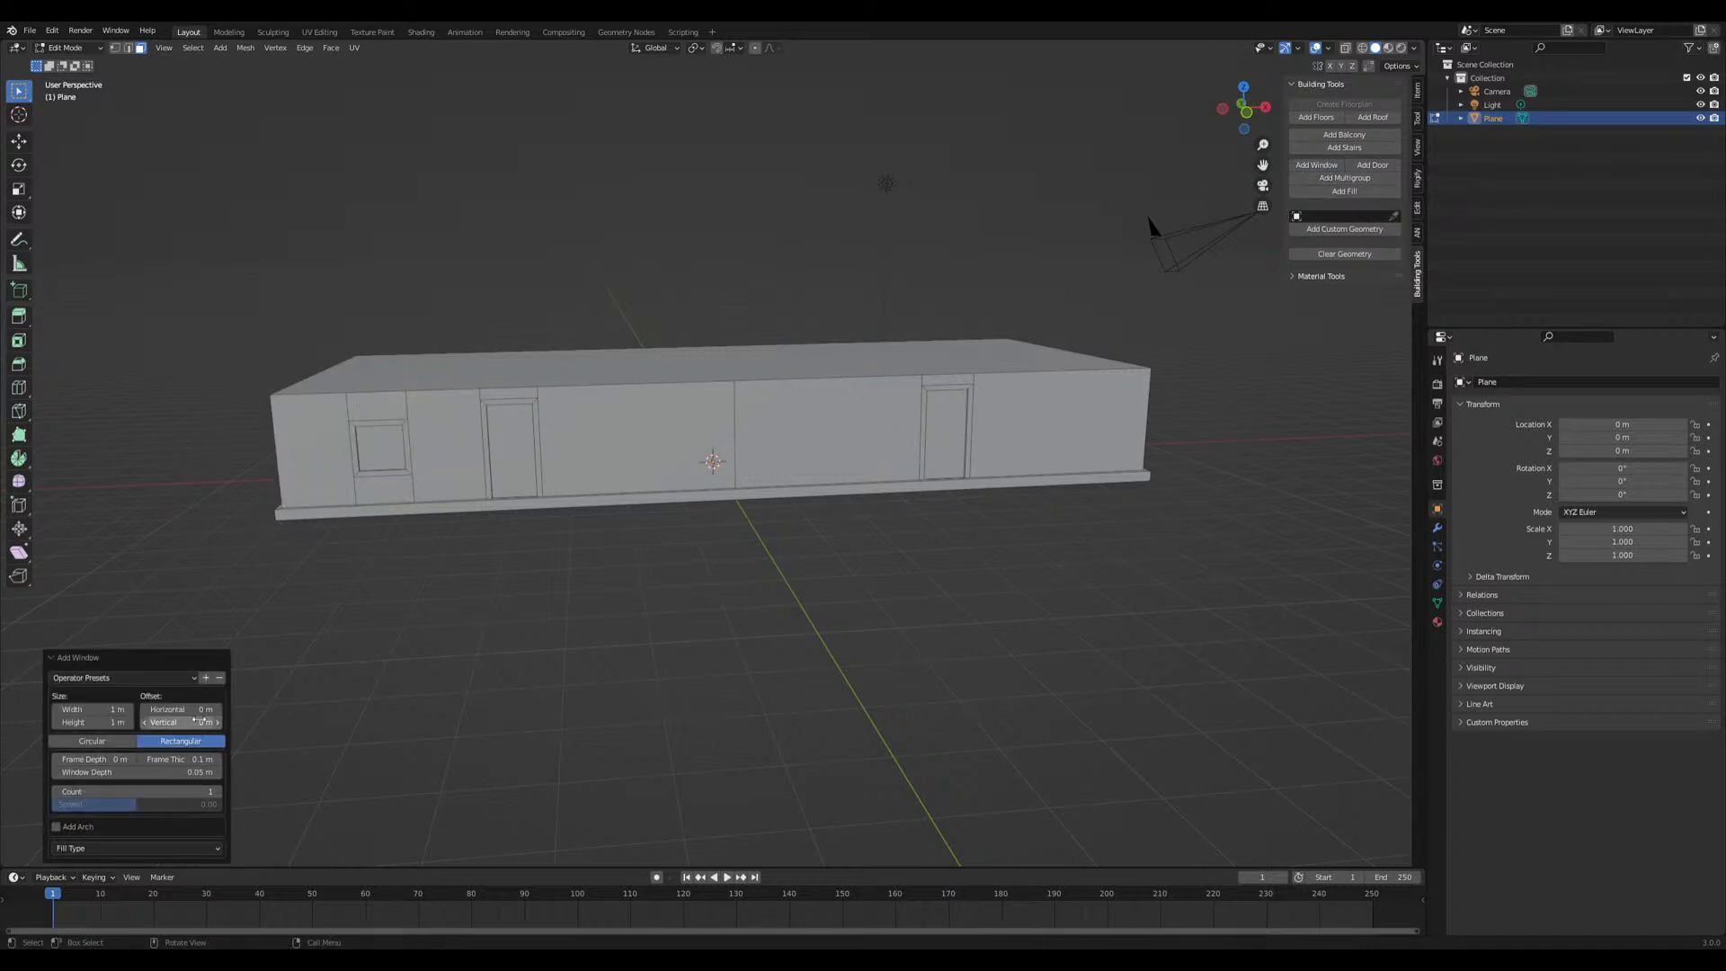
click(218, 791)
shift+middle_drag(407, 612, 666, 590)
scroll(499, 613, up, 1)
click(522, 477)
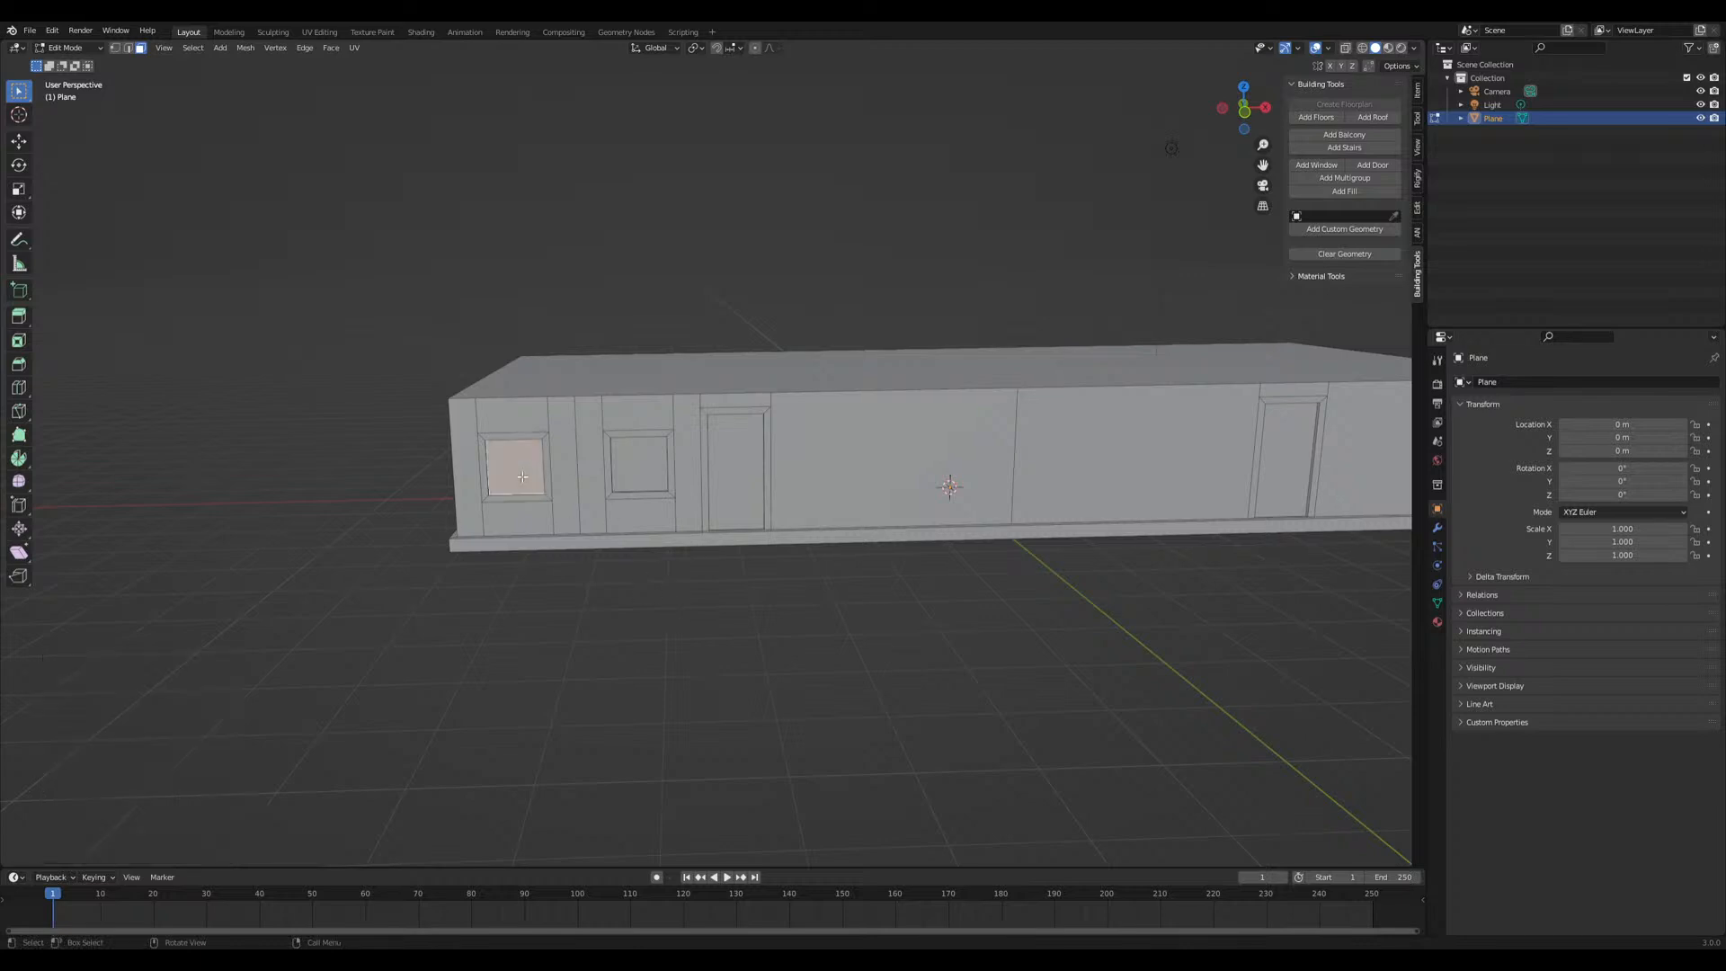
Undo the two windows and add them again to the same wall section with the Bar fill type
key(ctrl+z)
key(ctrl+z)
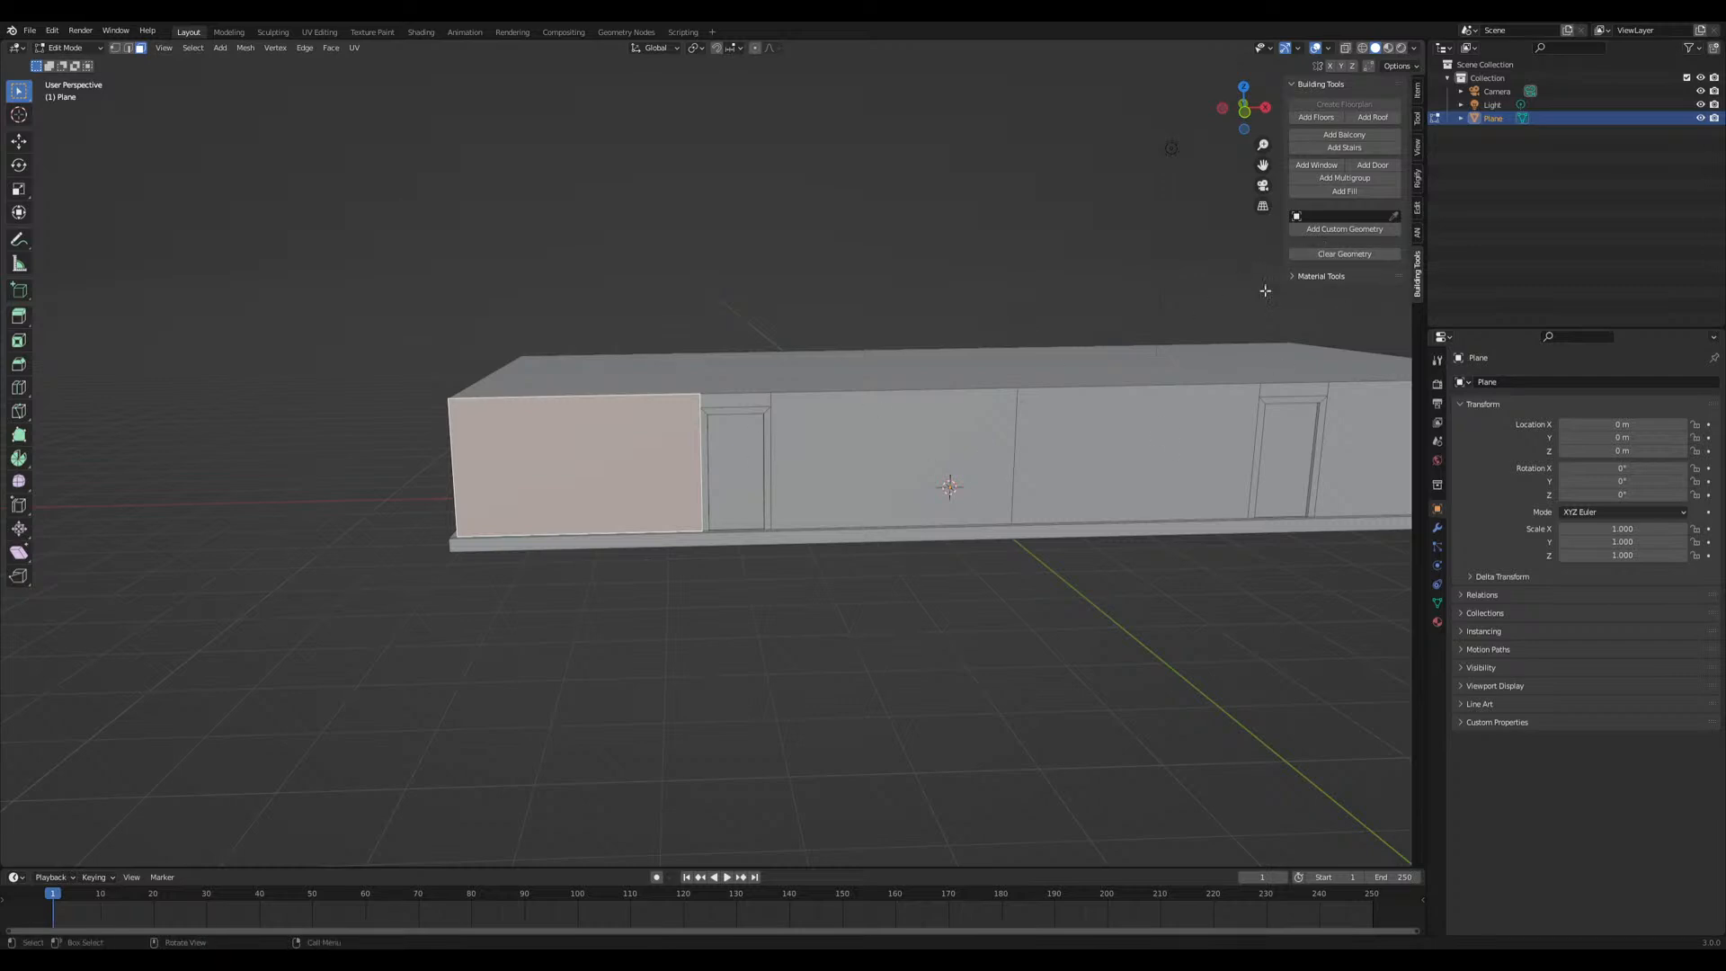
click(1326, 165)
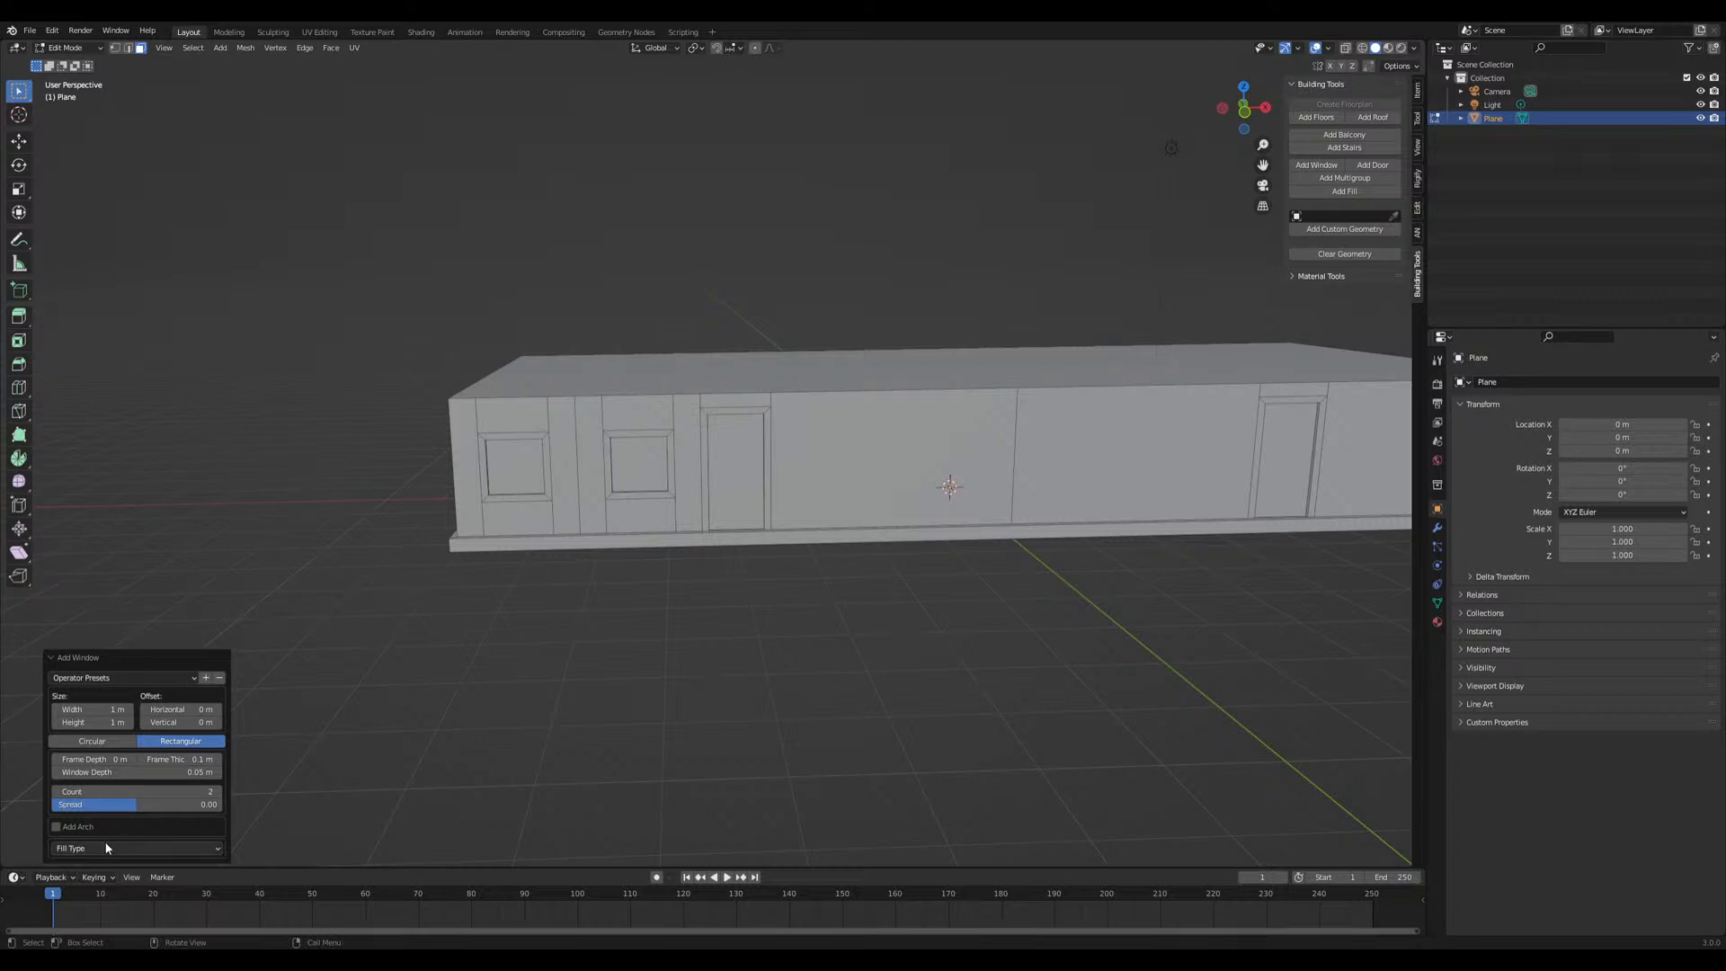
click(56, 844)
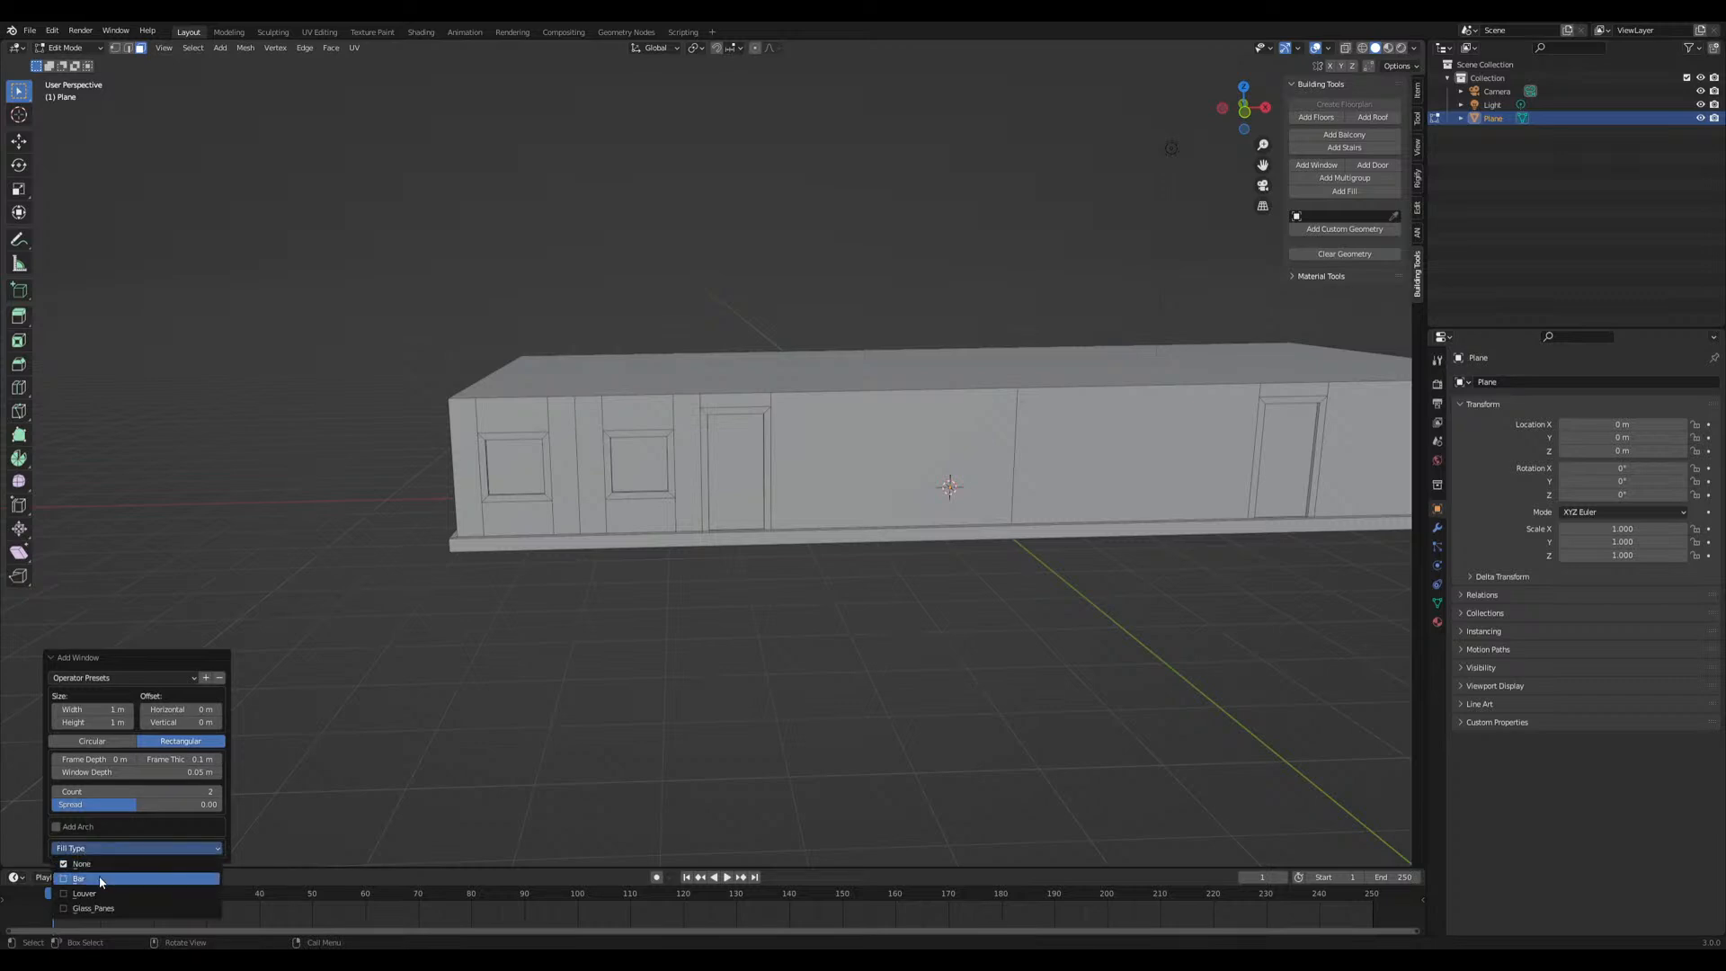
click(89, 880)
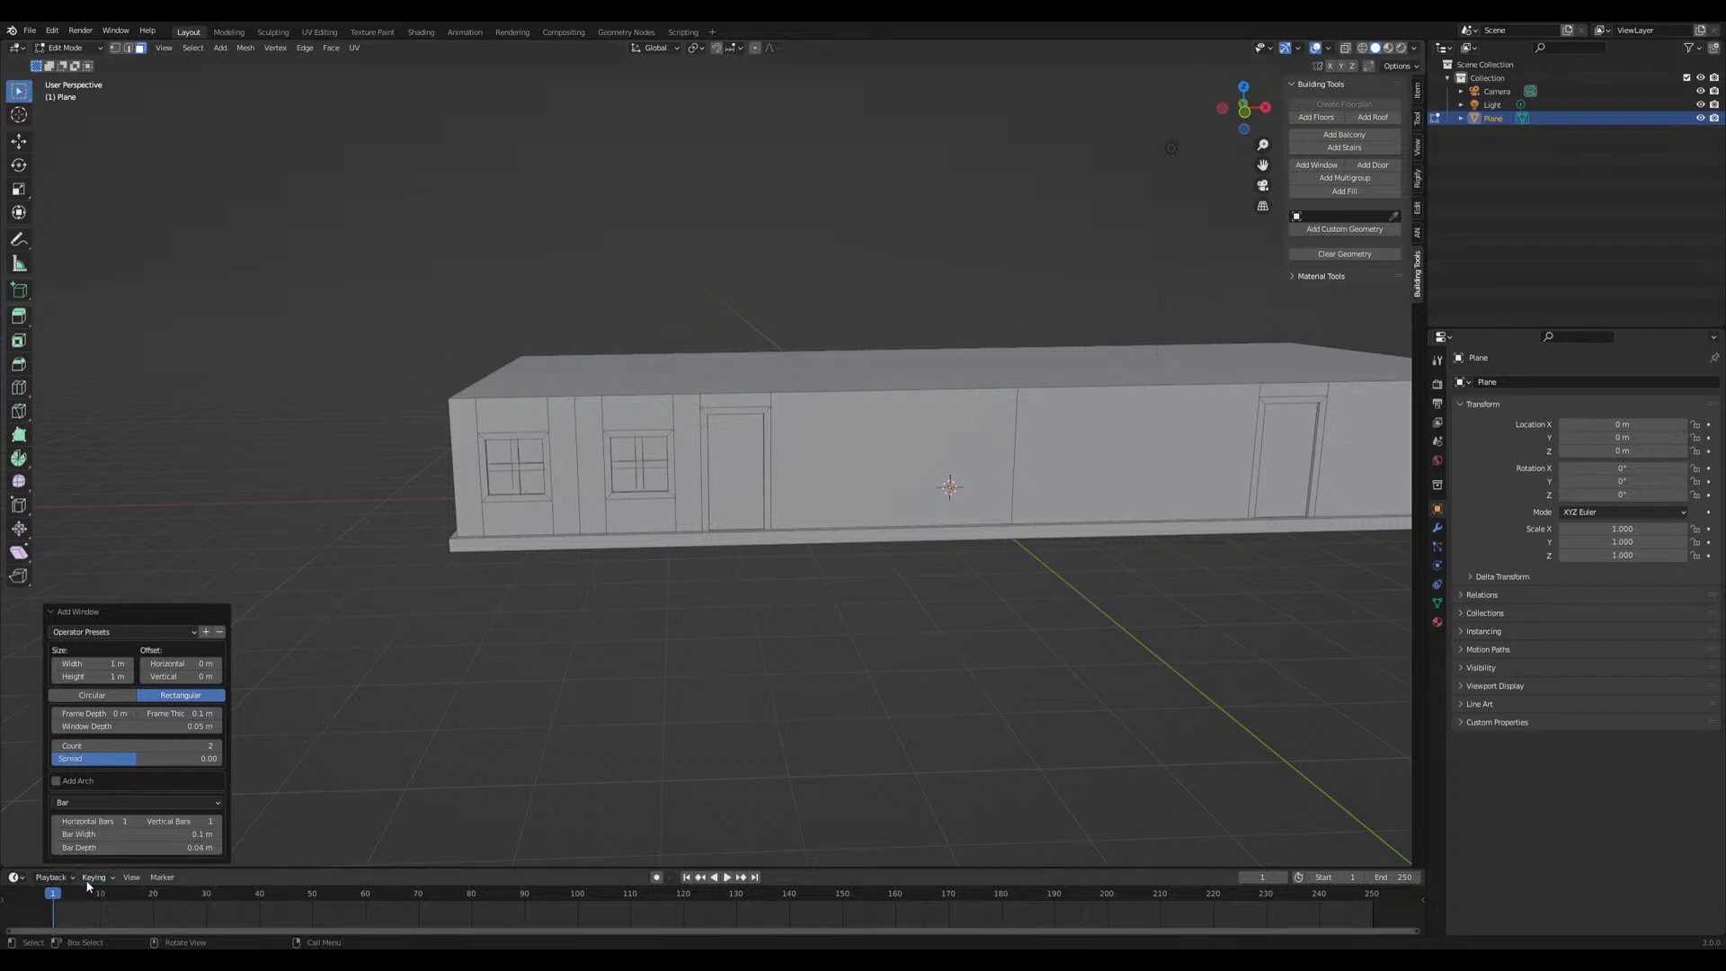
Try the Louver and Glass Panes fill types on the two windows and set the fill type back to Bar
click(149, 802)
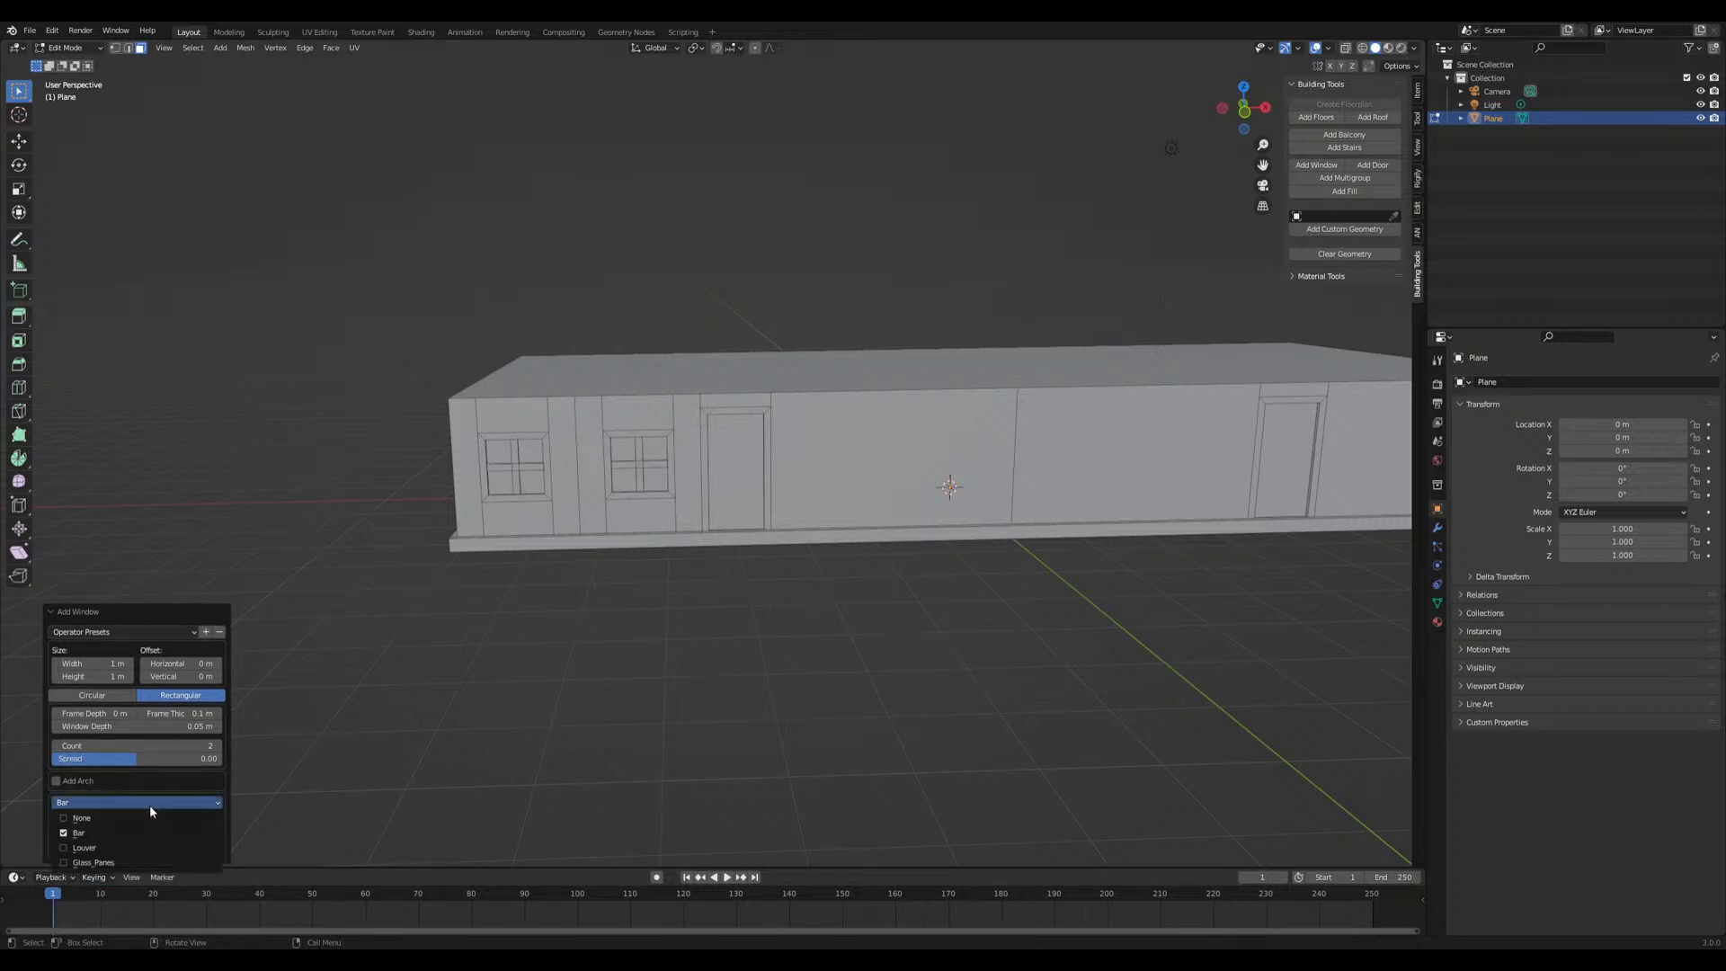
click(116, 850)
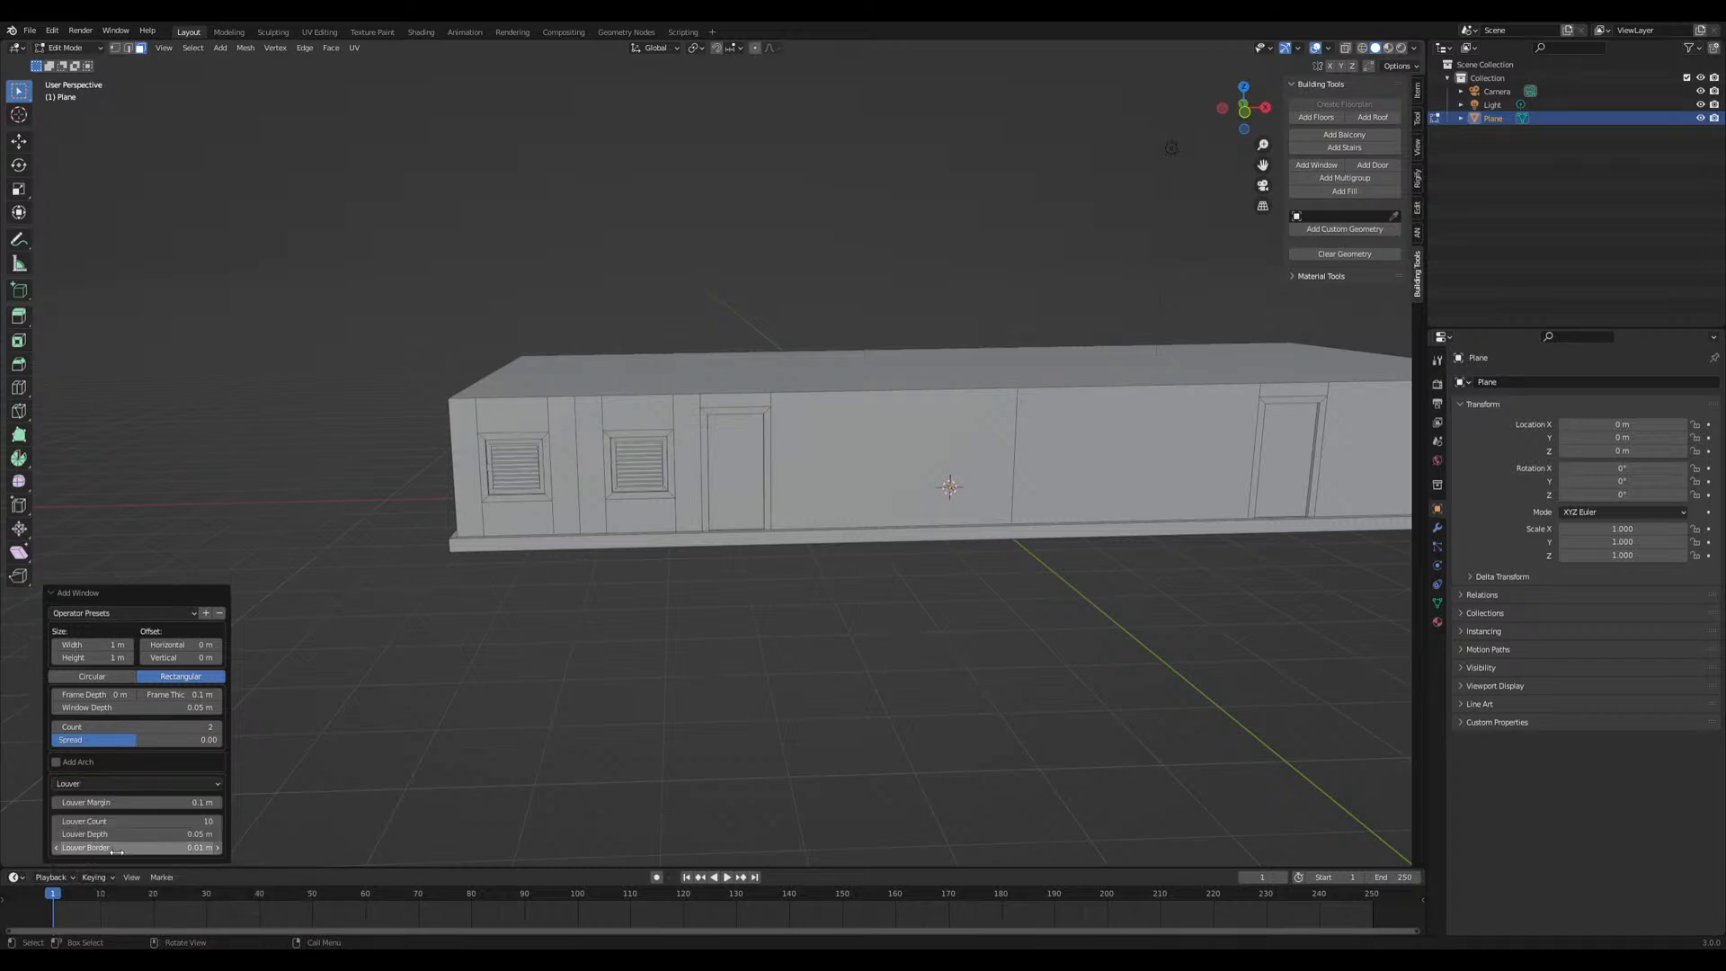
click(121, 783)
click(94, 844)
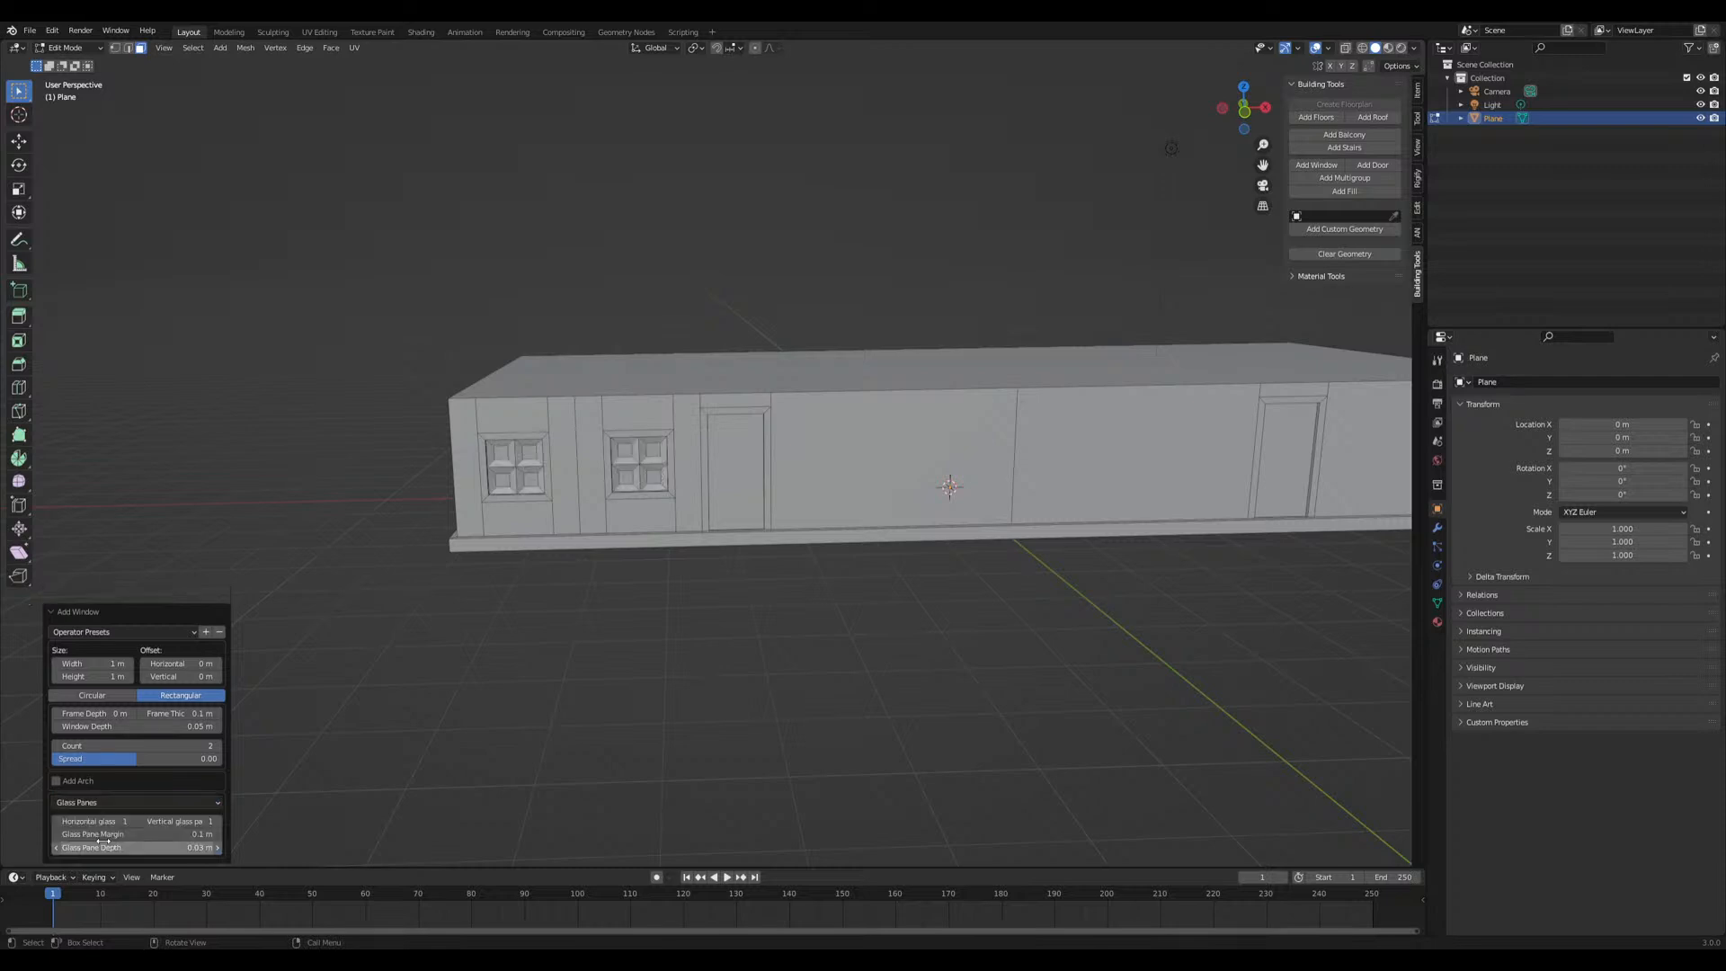
click(117, 802)
click(81, 833)
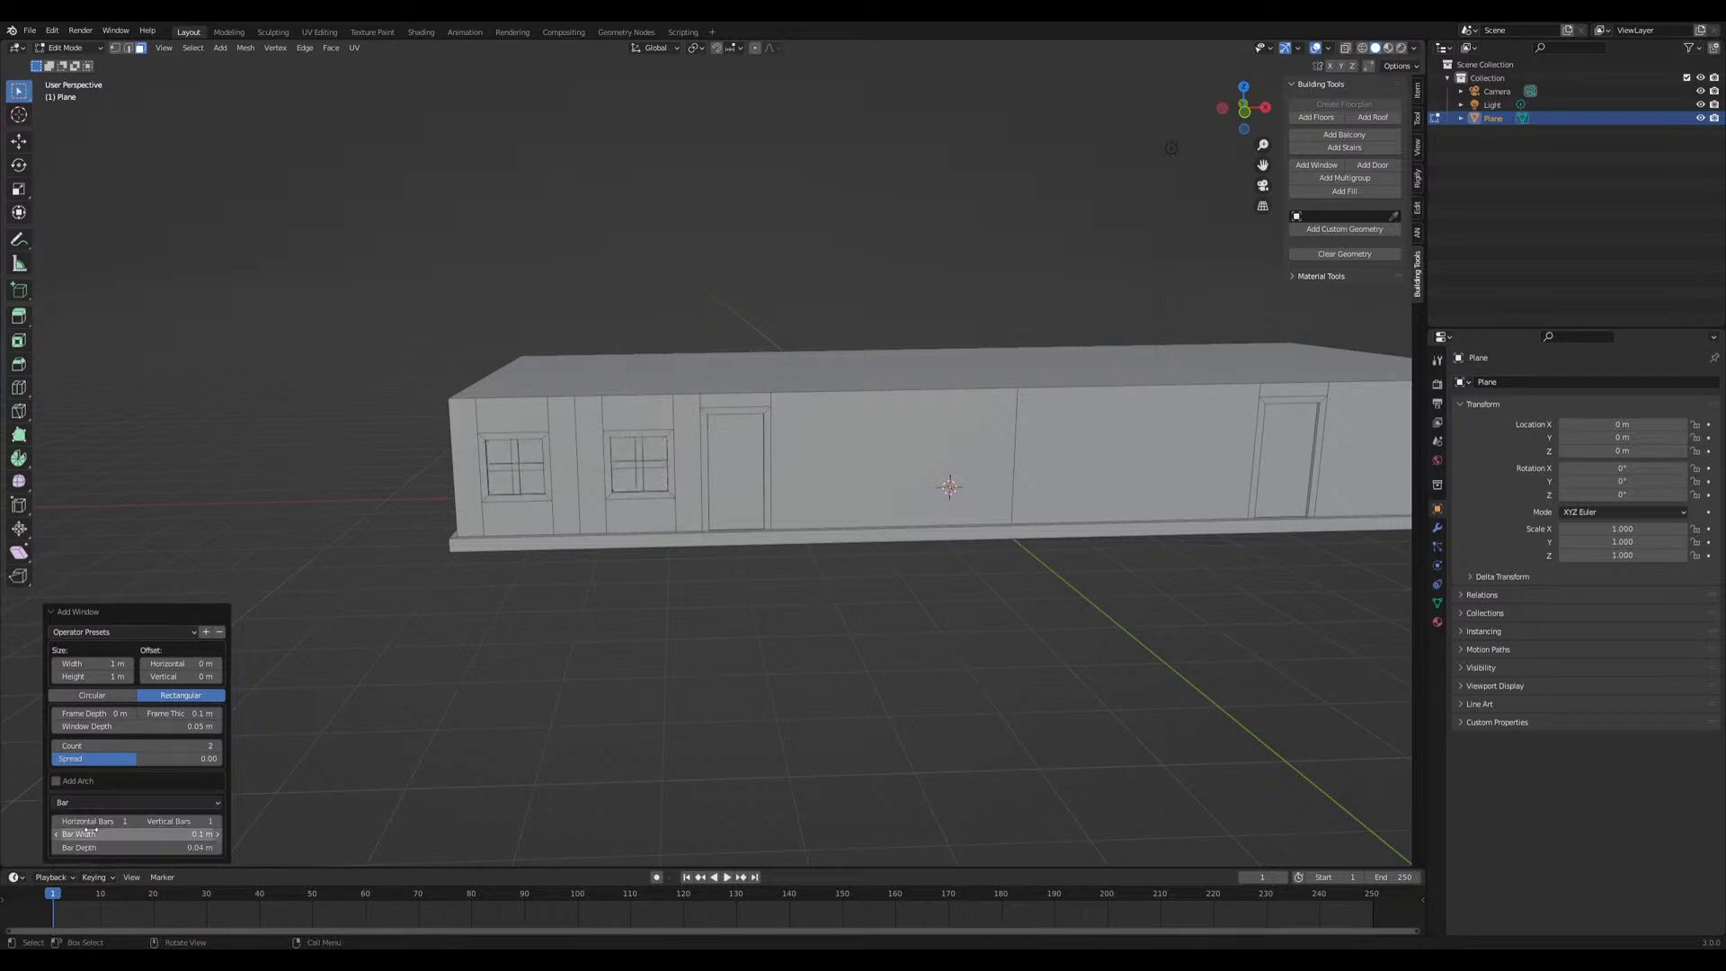
Add two rectangular windows with the Bar fill type to the front wall section between the first door and the wall's middle
middle_drag(743, 578, 800, 571)
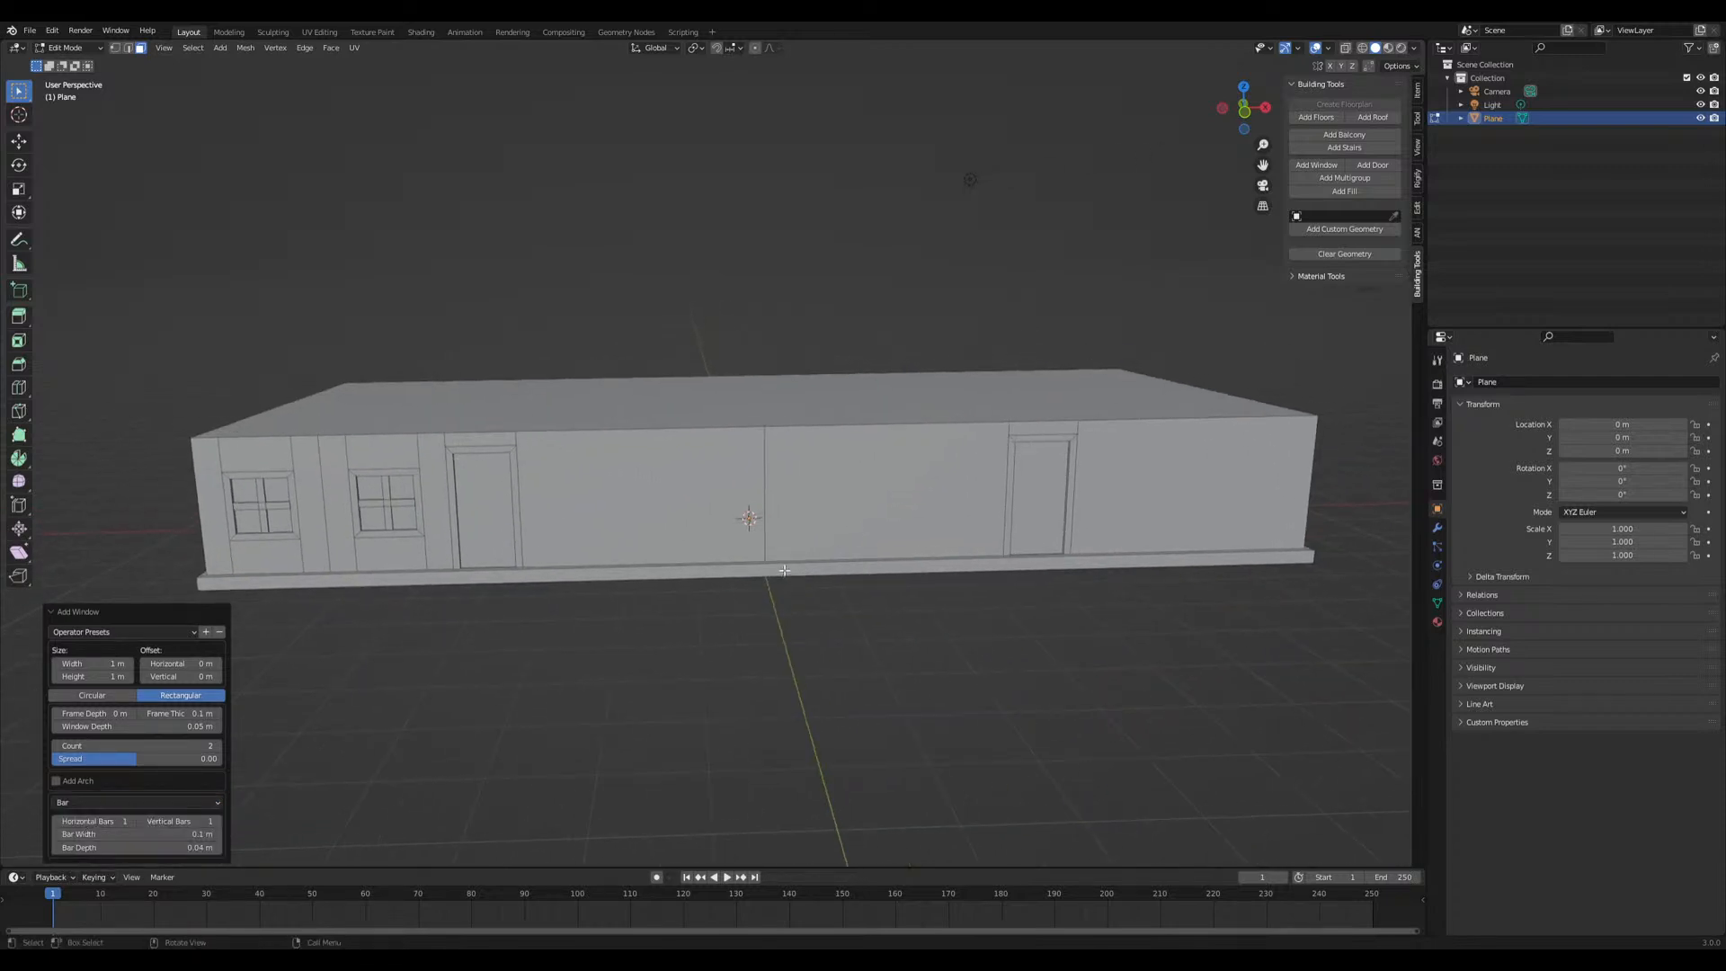
click(667, 554)
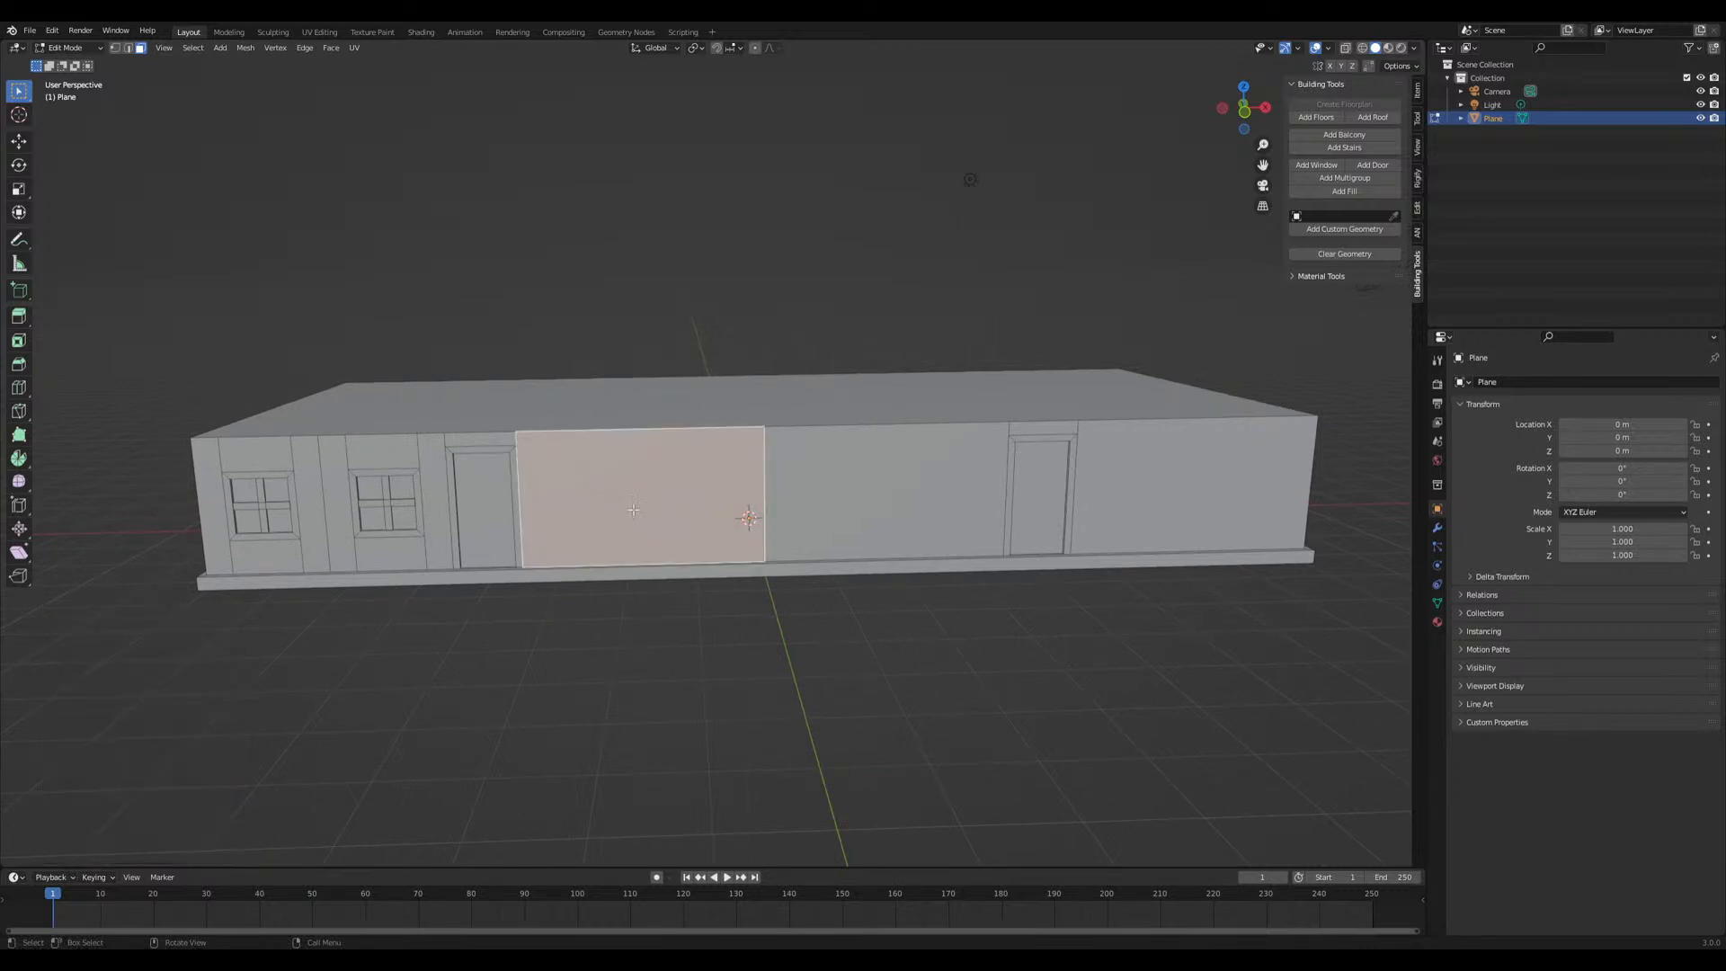
middle_drag(653, 679, 758, 616)
scroll(758, 616, up, 3)
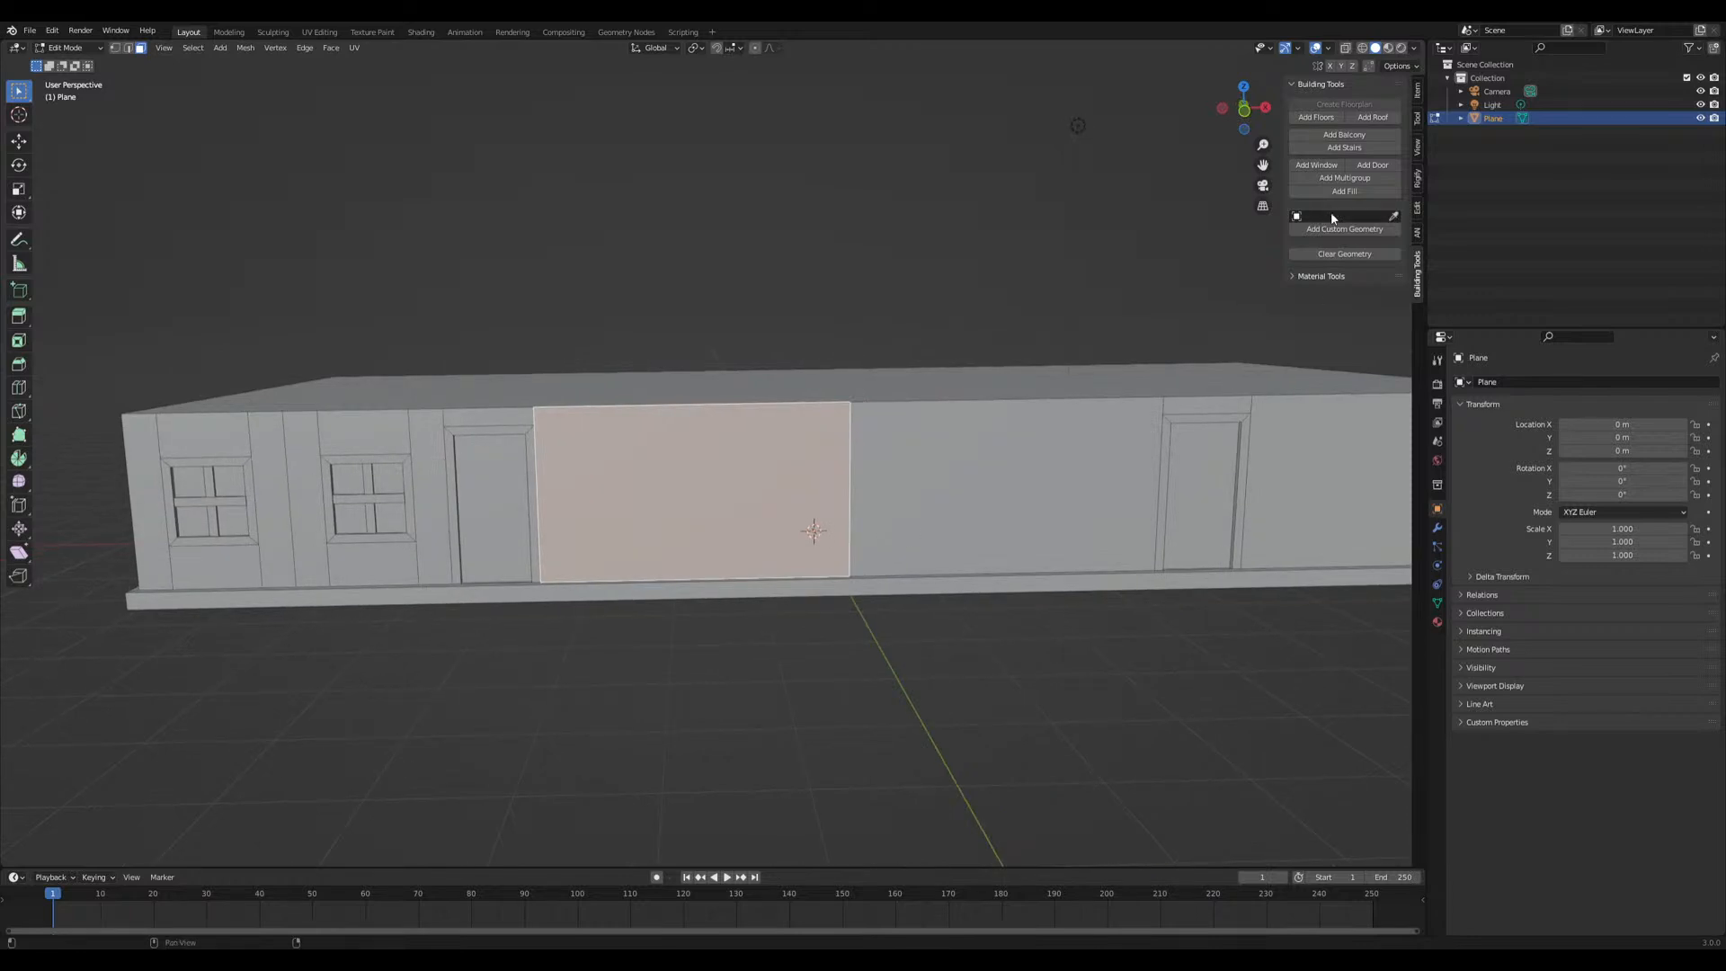
click(1316, 165)
Add two barred rectangular windows to each of the front wall sections on either side of the second door
click(969, 526)
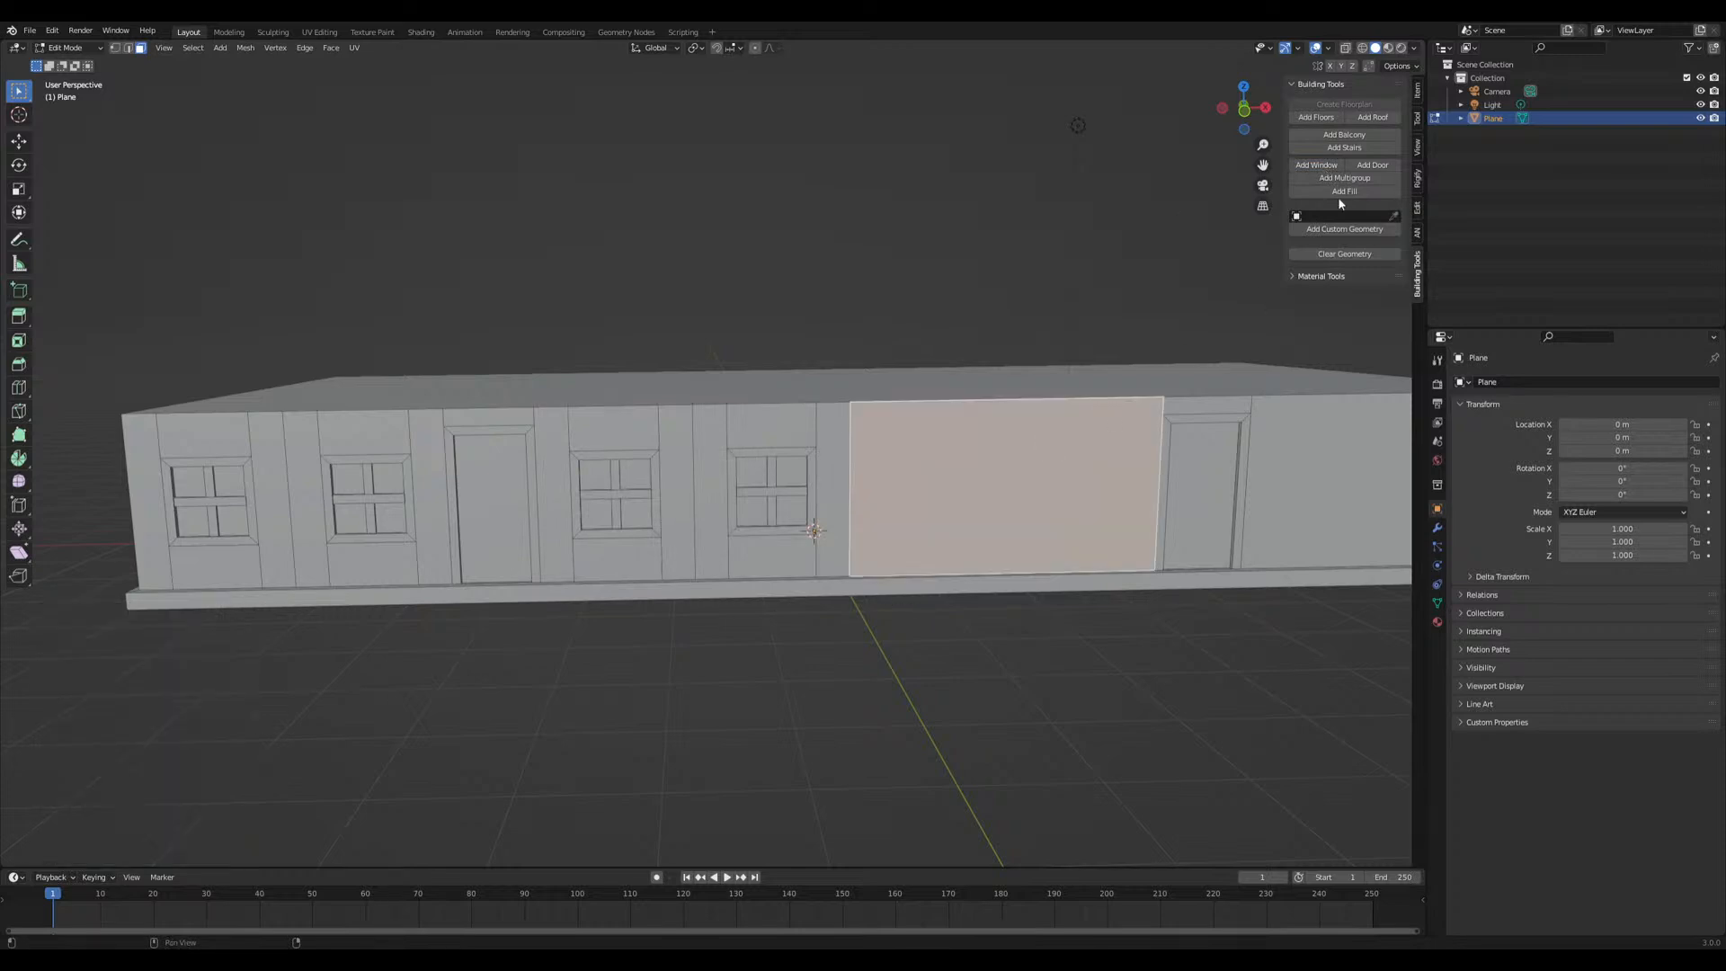
click(1331, 165)
click(1343, 433)
middle_drag(1347, 410, 1304, 413)
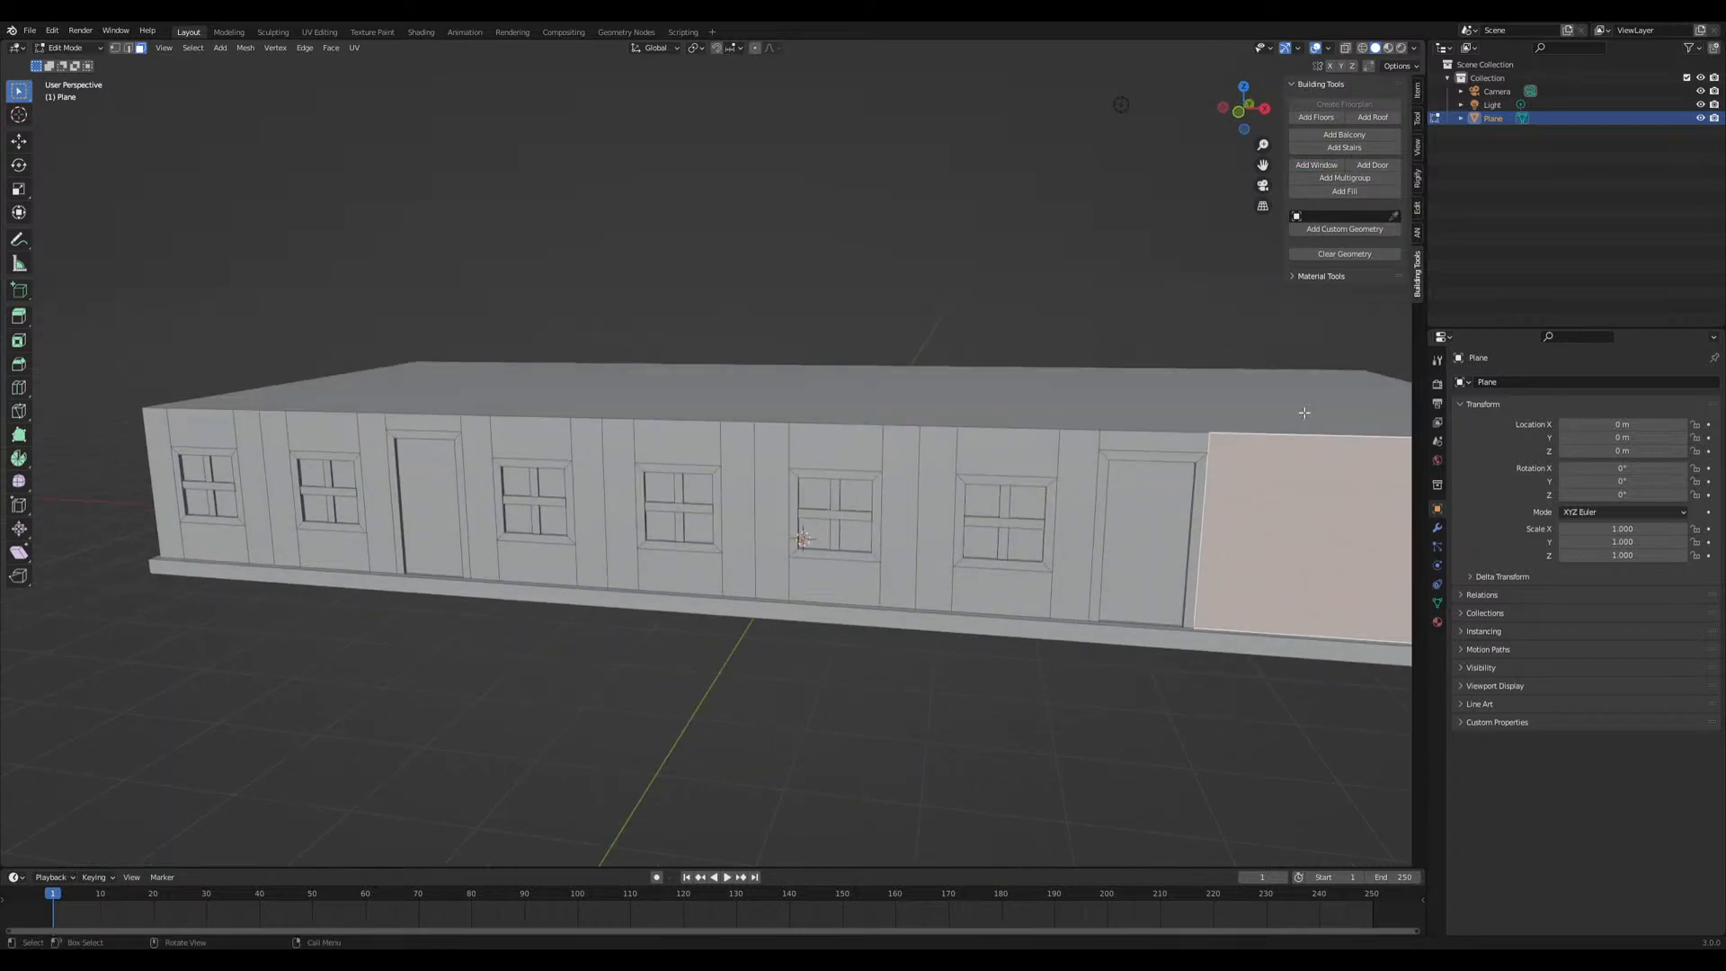
click(1307, 164)
middle_drag(980, 548, 908, 546)
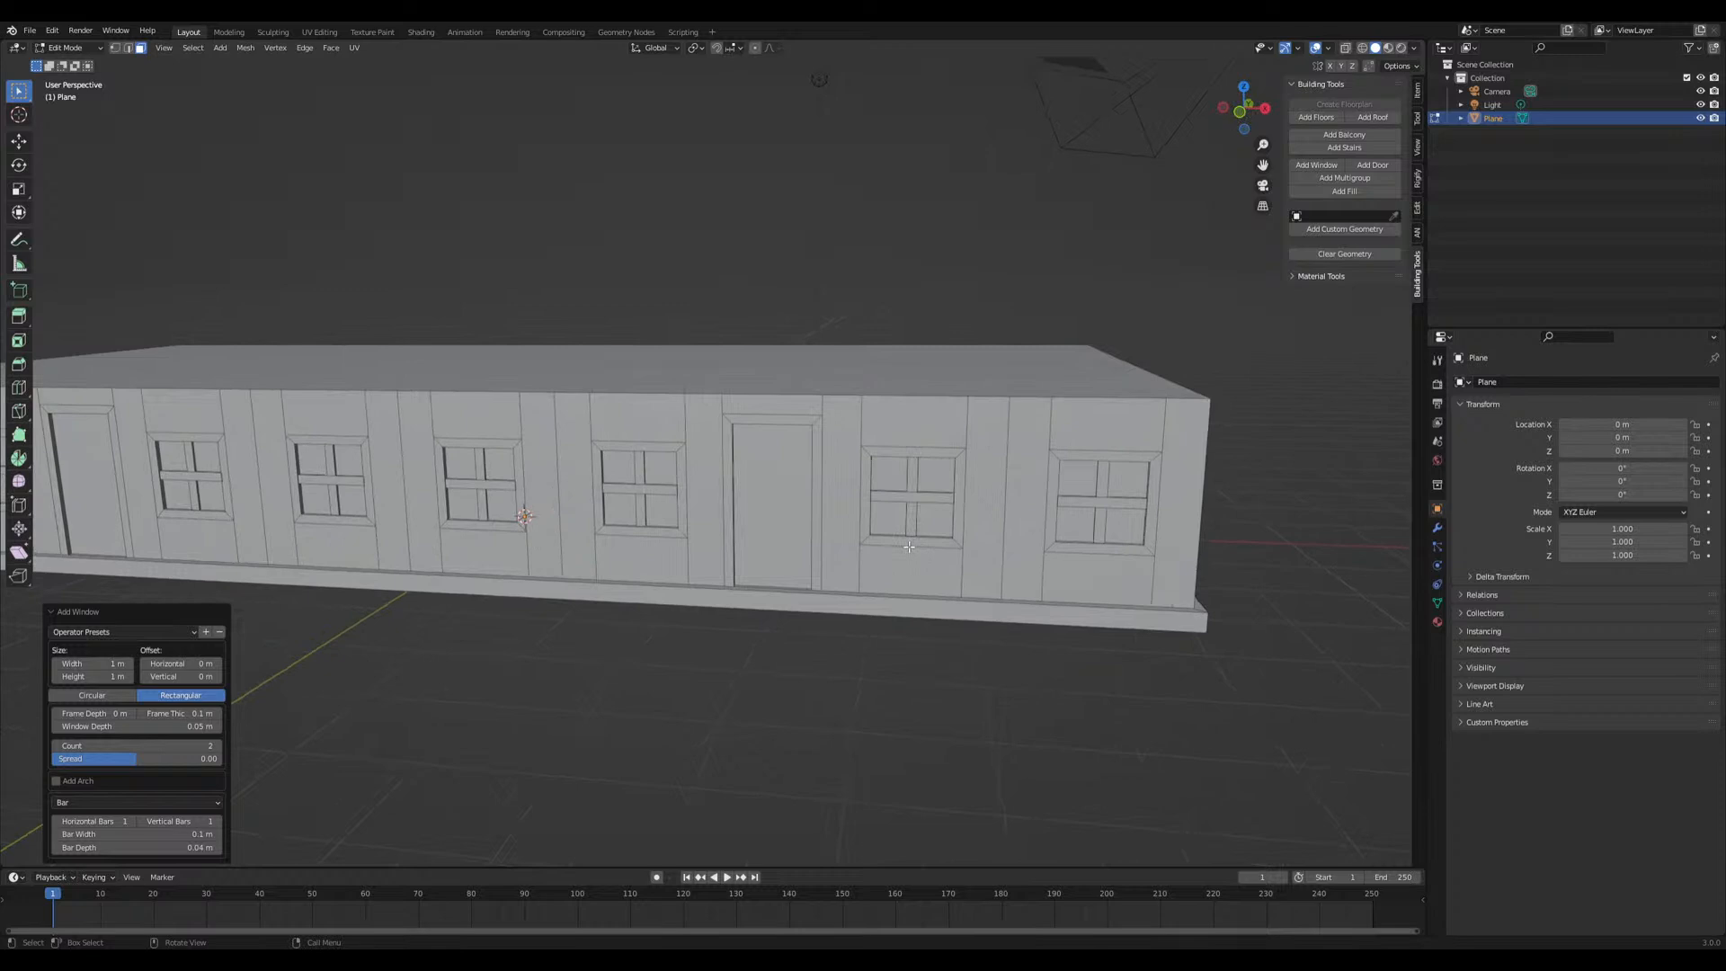
Set the fill type of the two windows beyond the second door to None
click(72, 801)
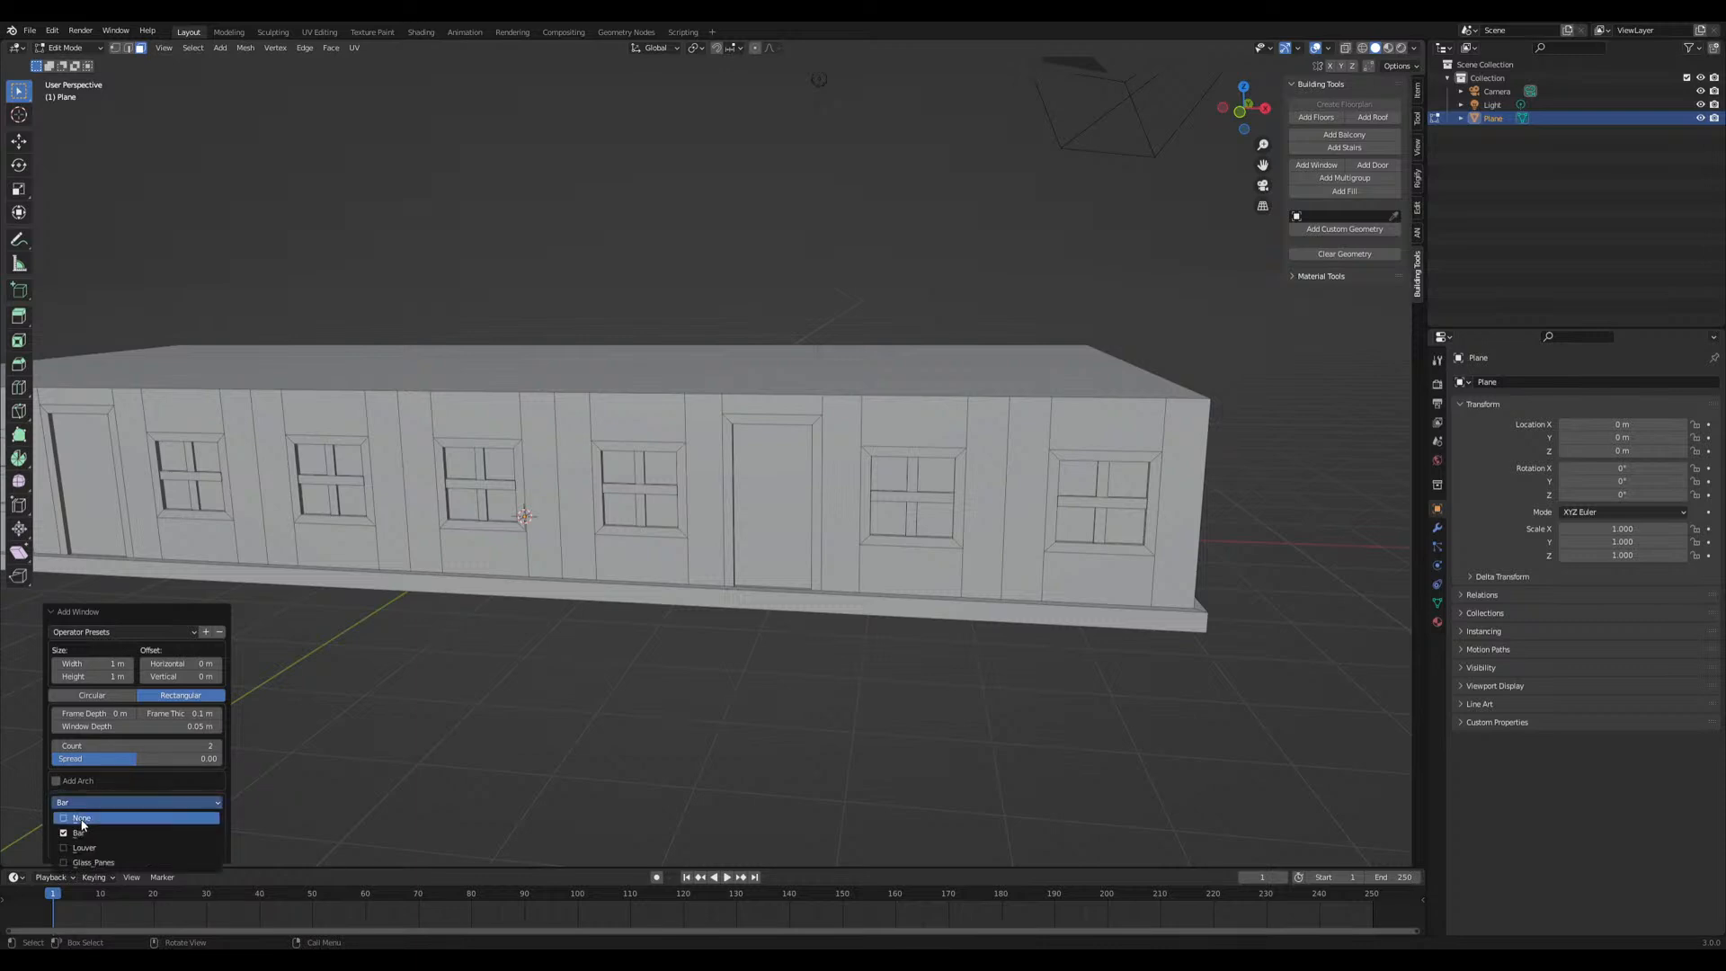
click(81, 819)
mouse_move(724, 663)
middle_down()
mouse_move(674, 605)
mouse_move(733, 640)
middle_up()
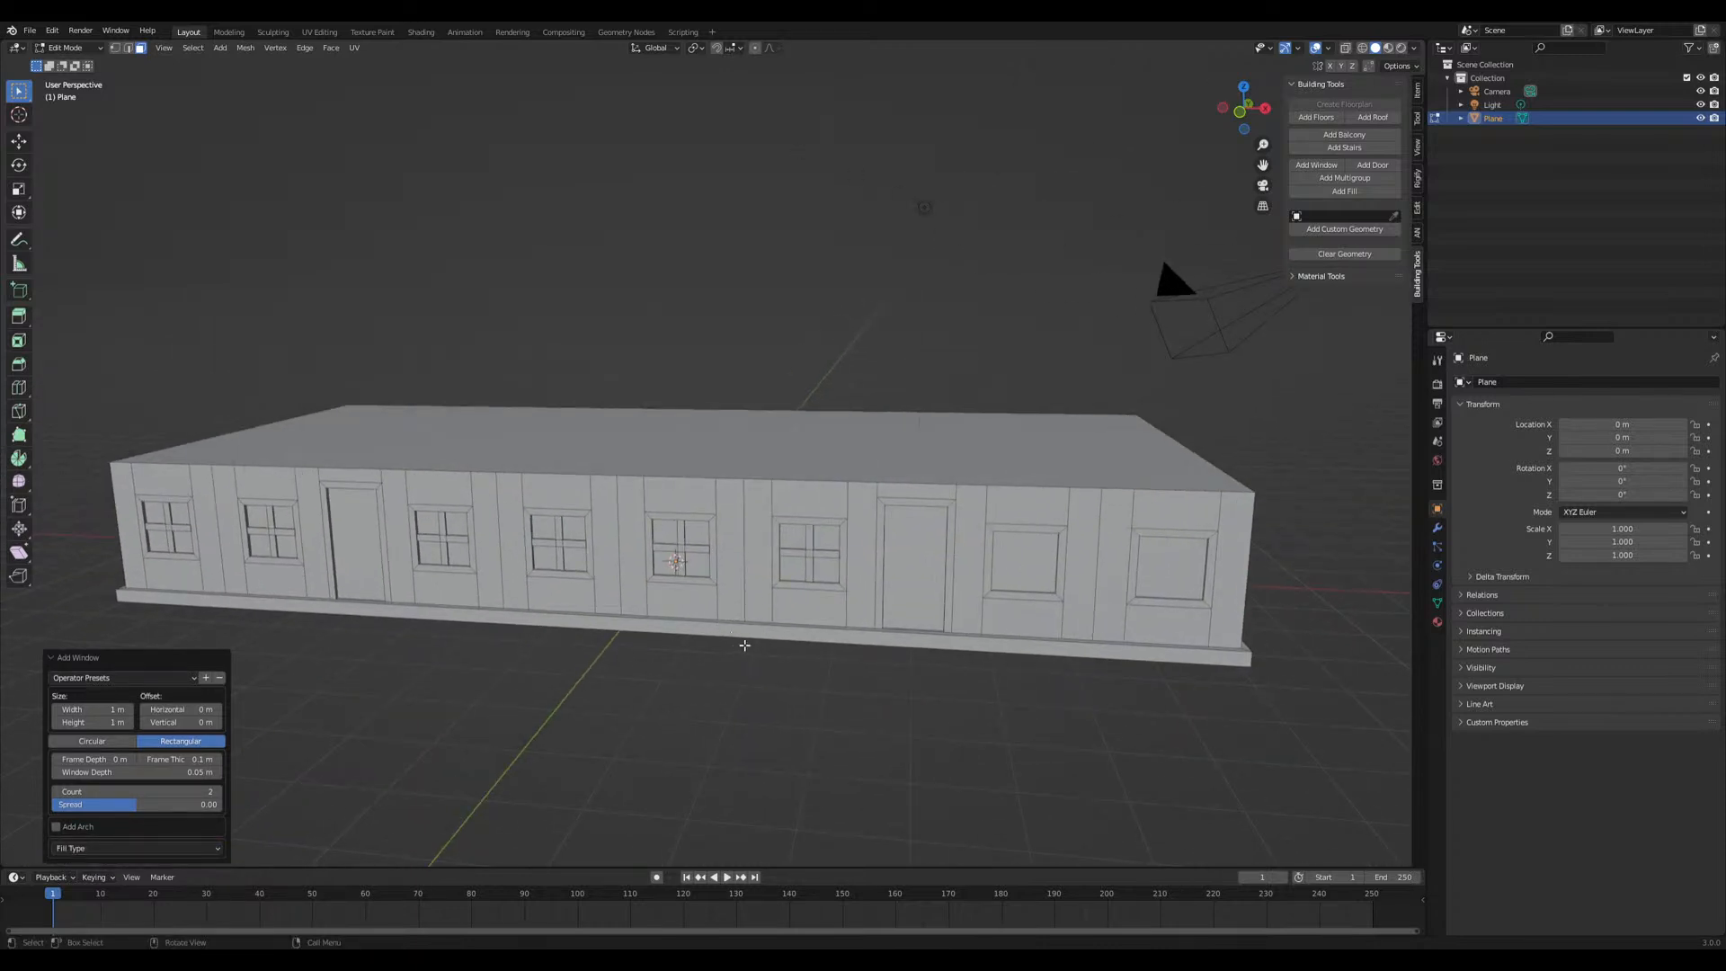
Try deleting the crossing bar faces of the window just before the second door and undo the deletion
scroll(807, 558, up, 5)
shift+click(796, 525)
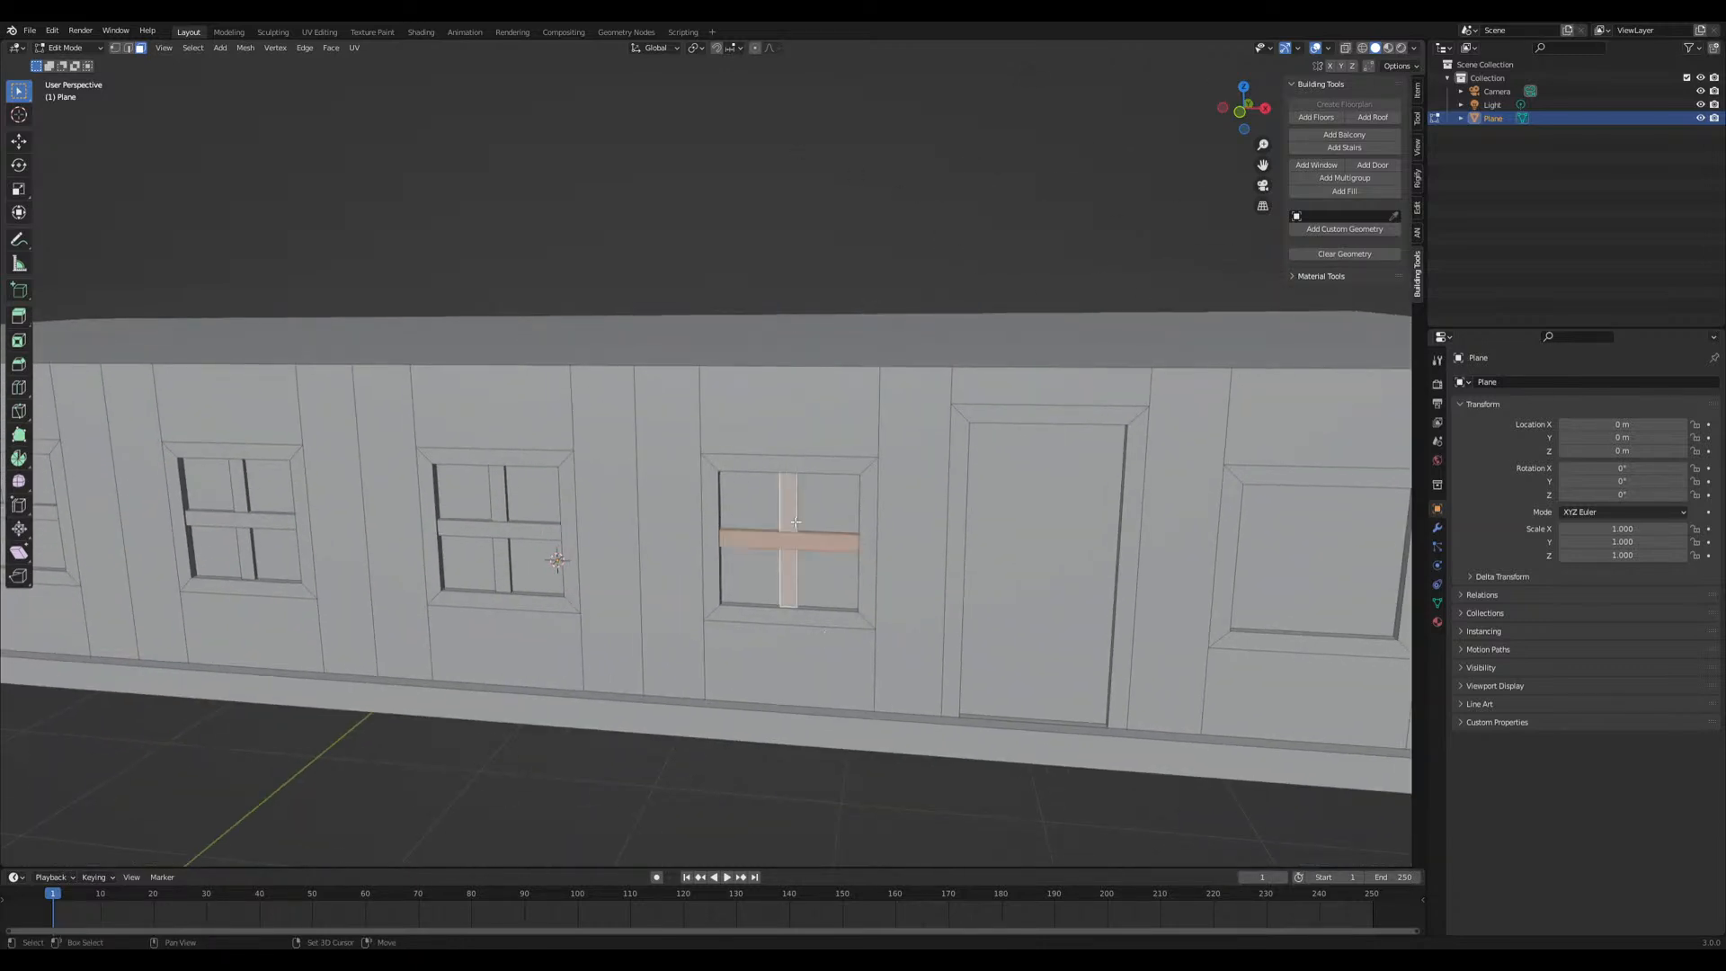
key(x)
click(796, 525)
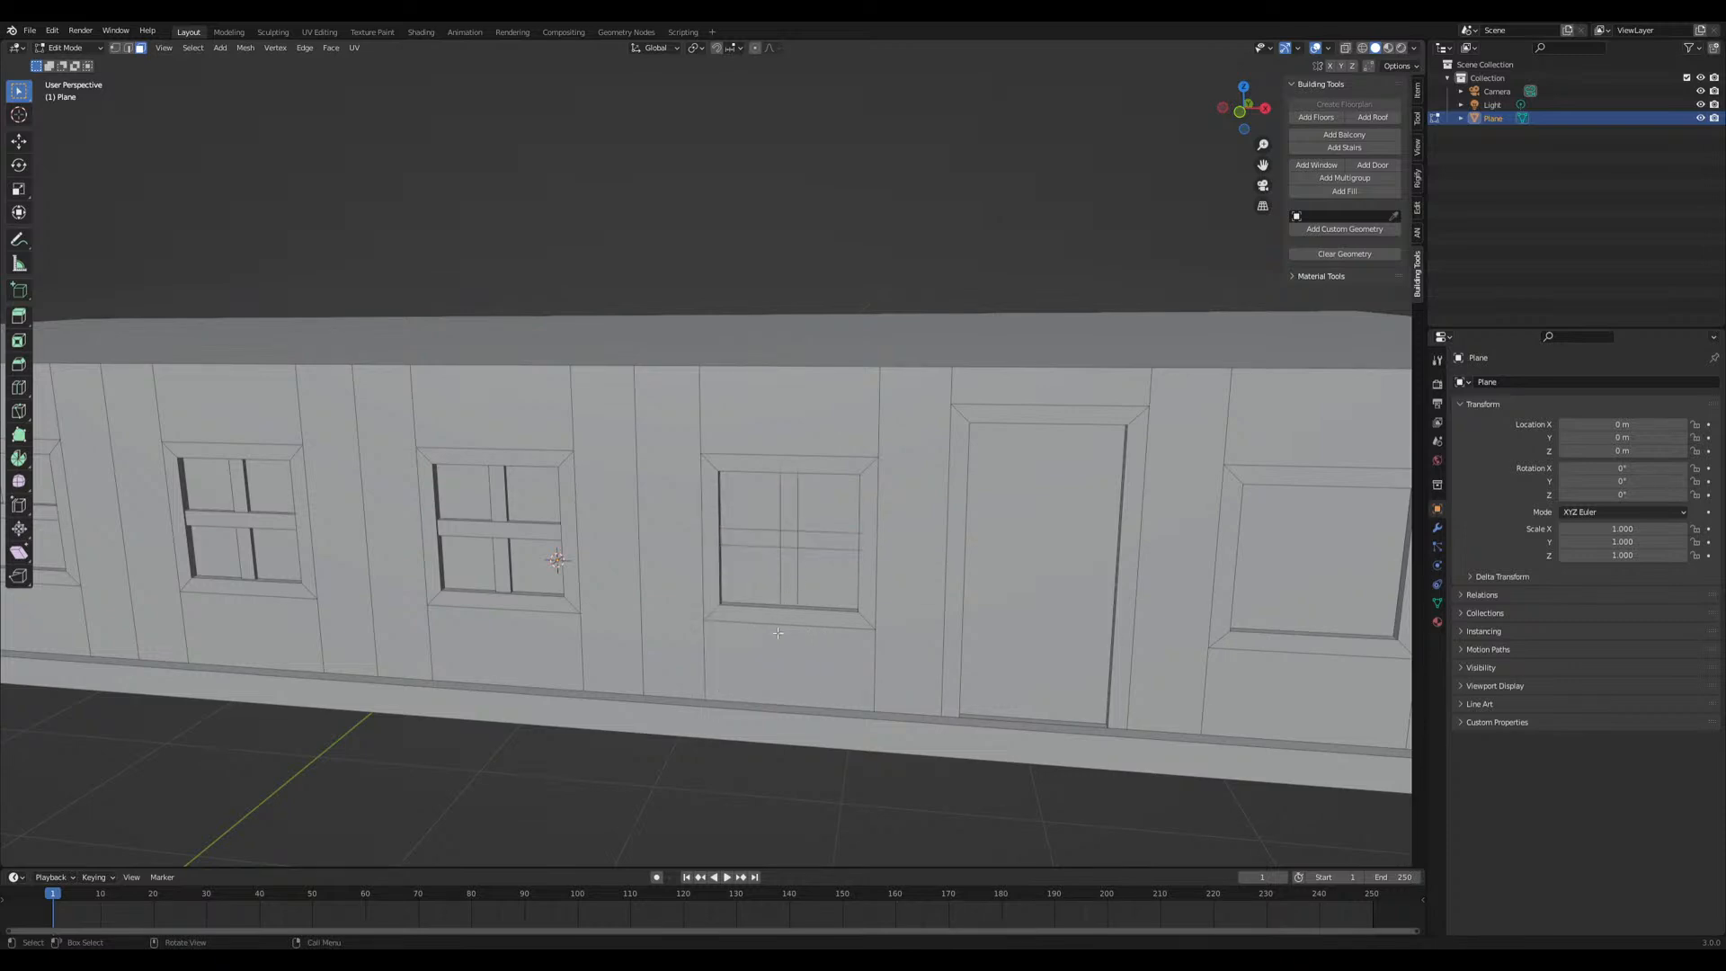
click(790, 546)
key(ctrl+z)
key(ctrl+z)
key(ctrl+z)
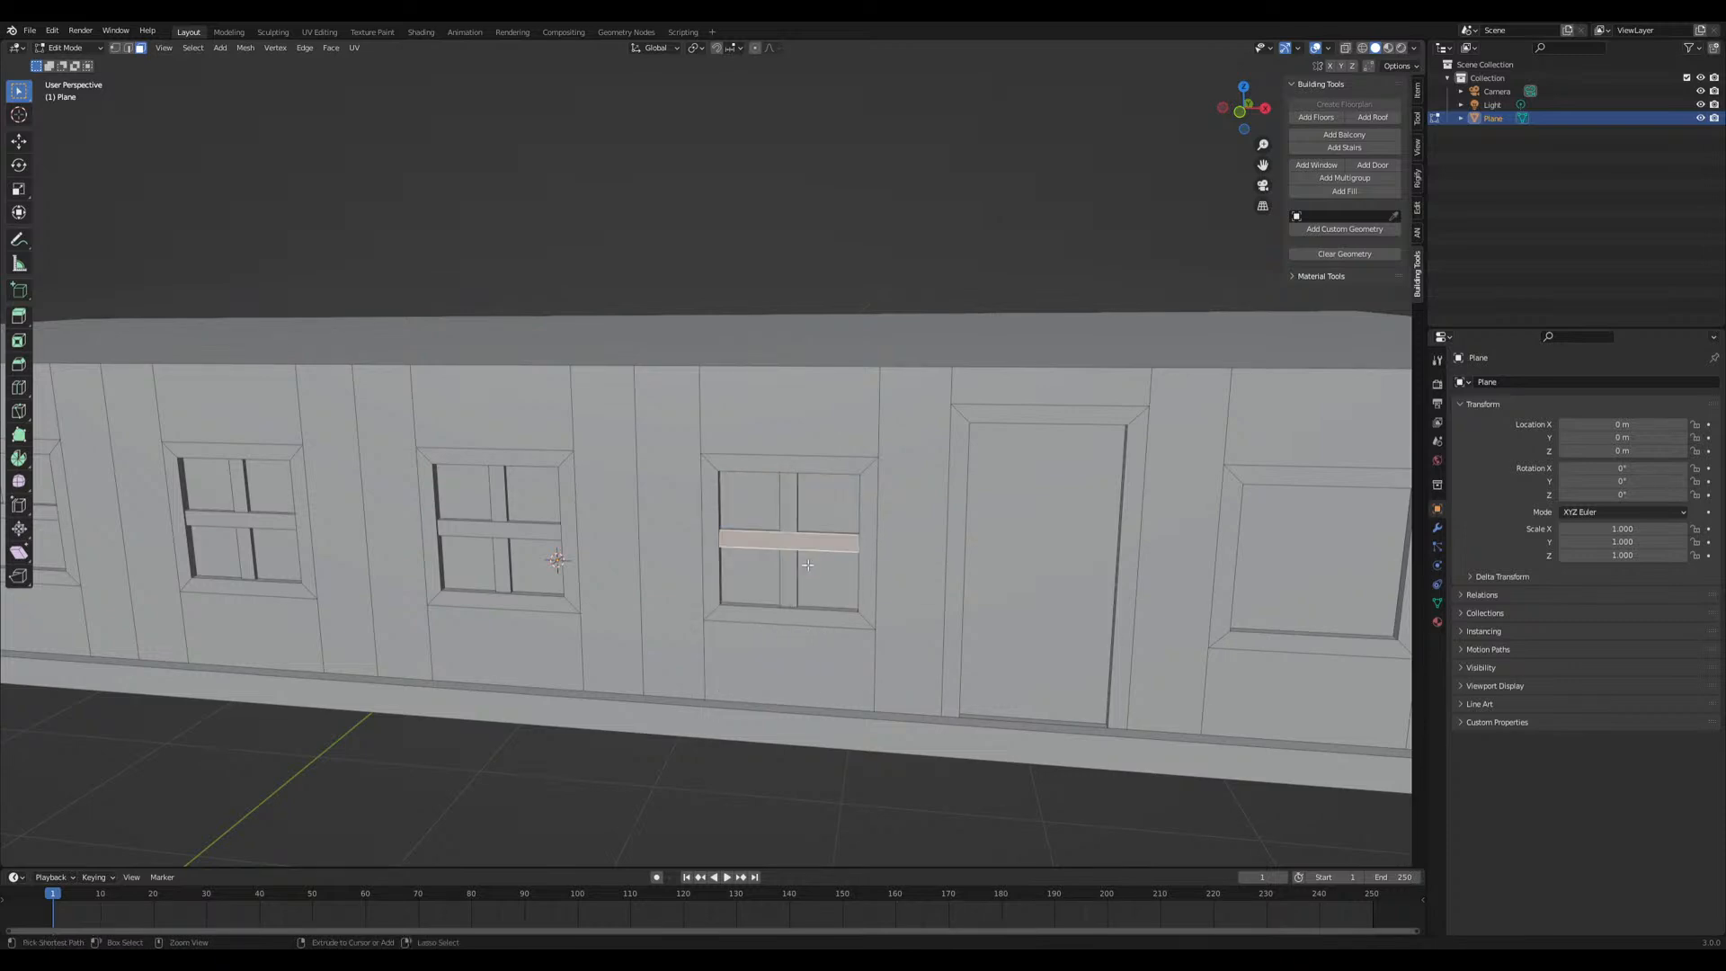
Undo the windows added to the front wall sections on either side of the second door
scroll(809, 568, down, 7)
key(ctrl+z)
key(ctrl+z)
key(ctrl+z)
scroll(733, 571, up, 3)
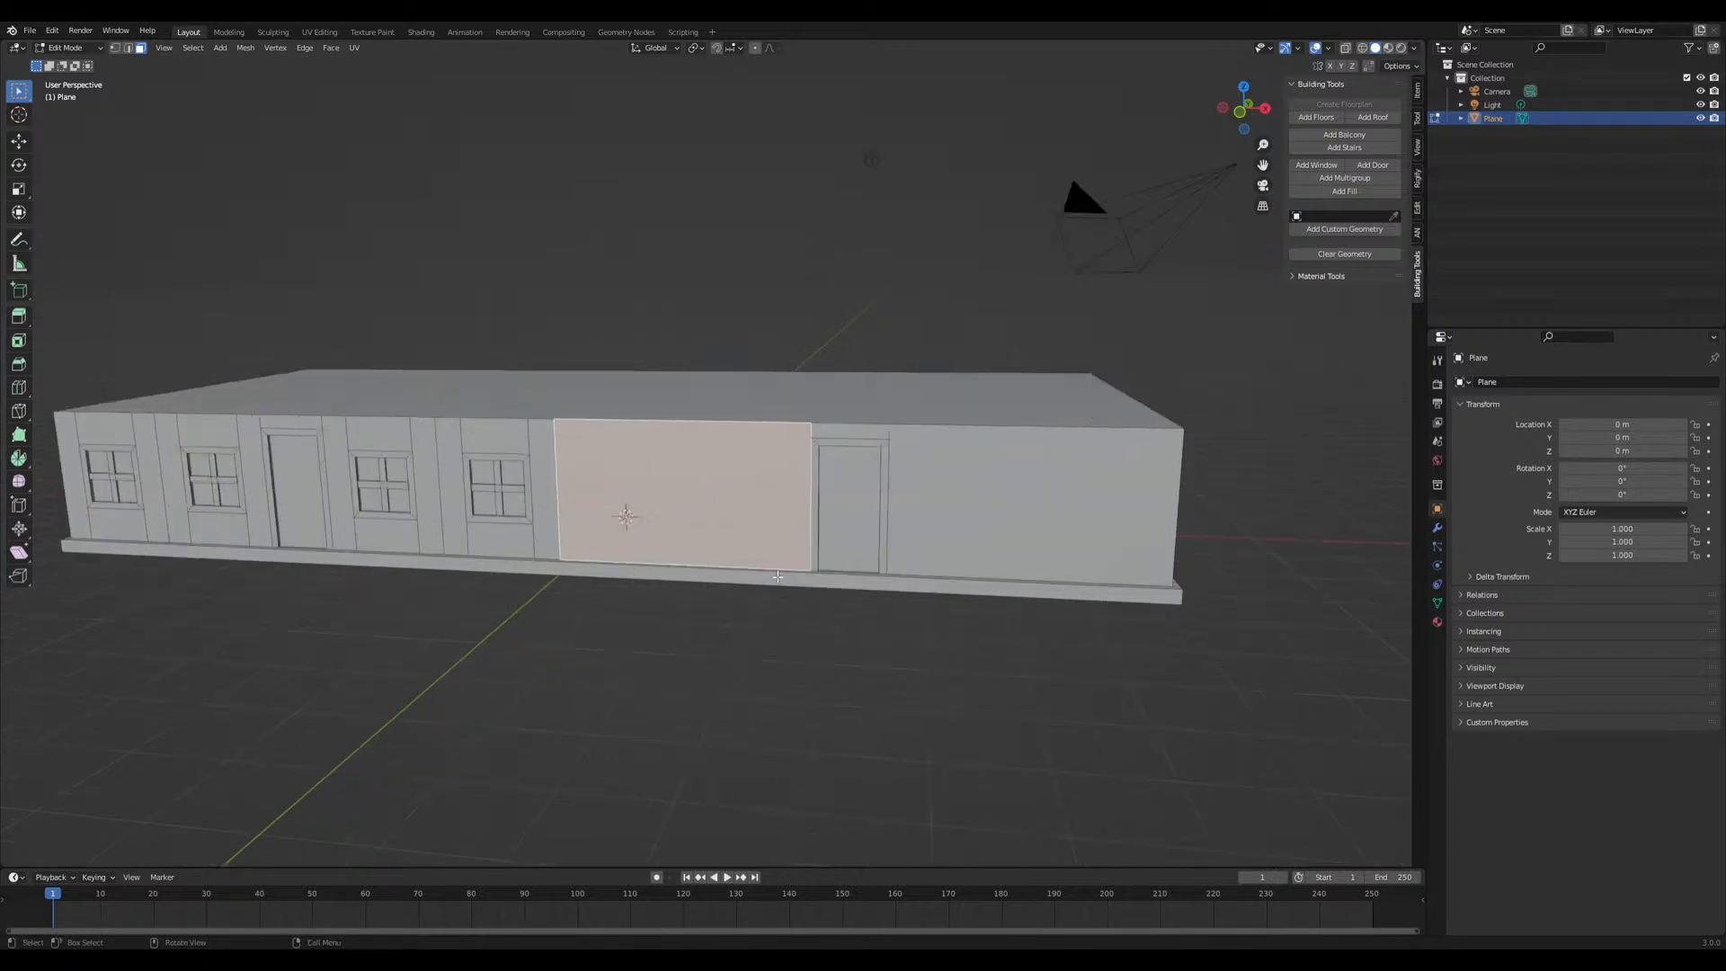
Add two rectangular windows without a fill to each front wall section on either side of the second door
click(1328, 167)
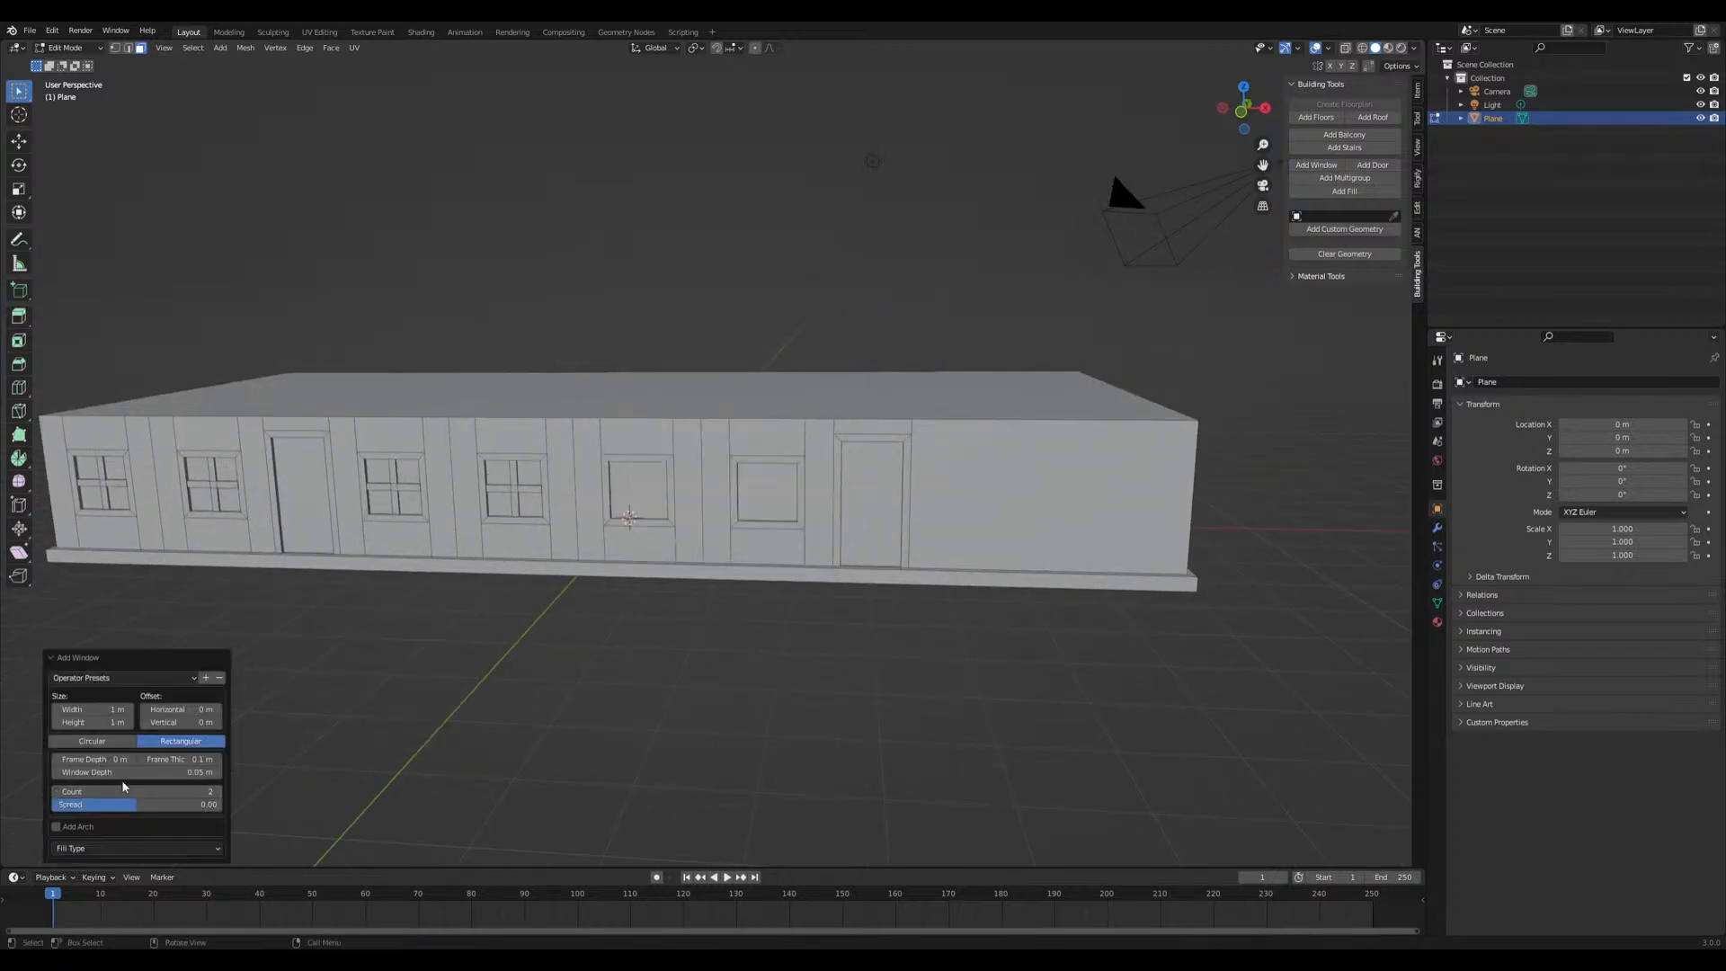
scroll(359, 725, up, 1)
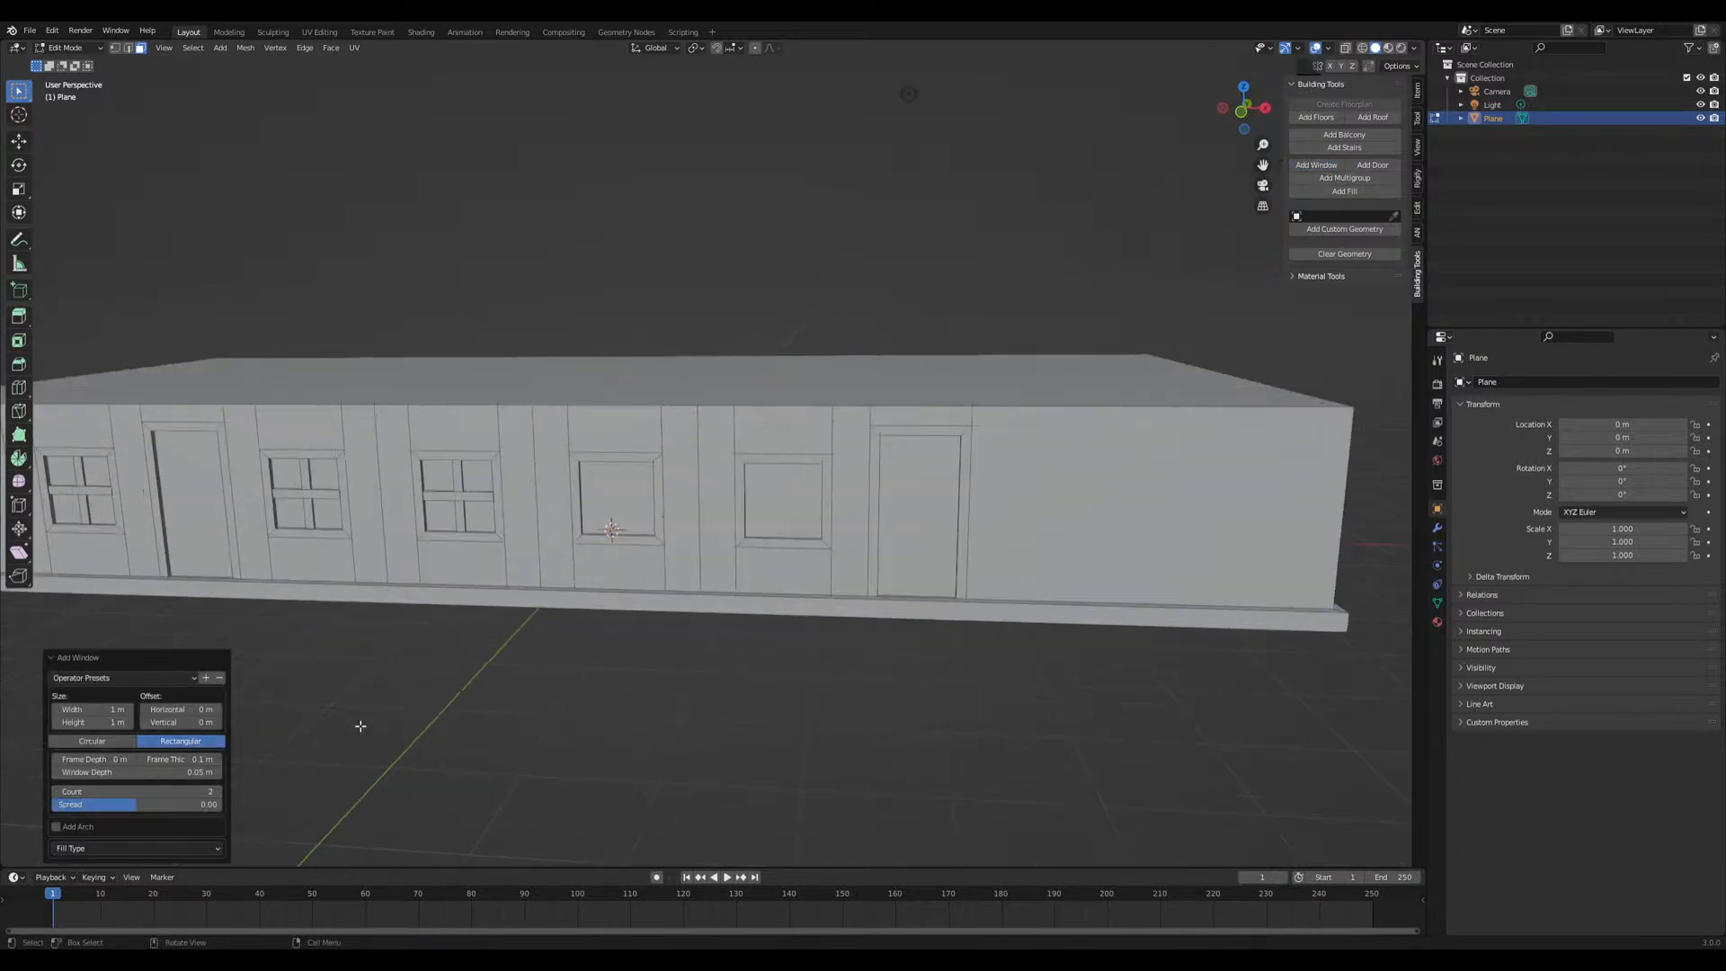
click(1130, 537)
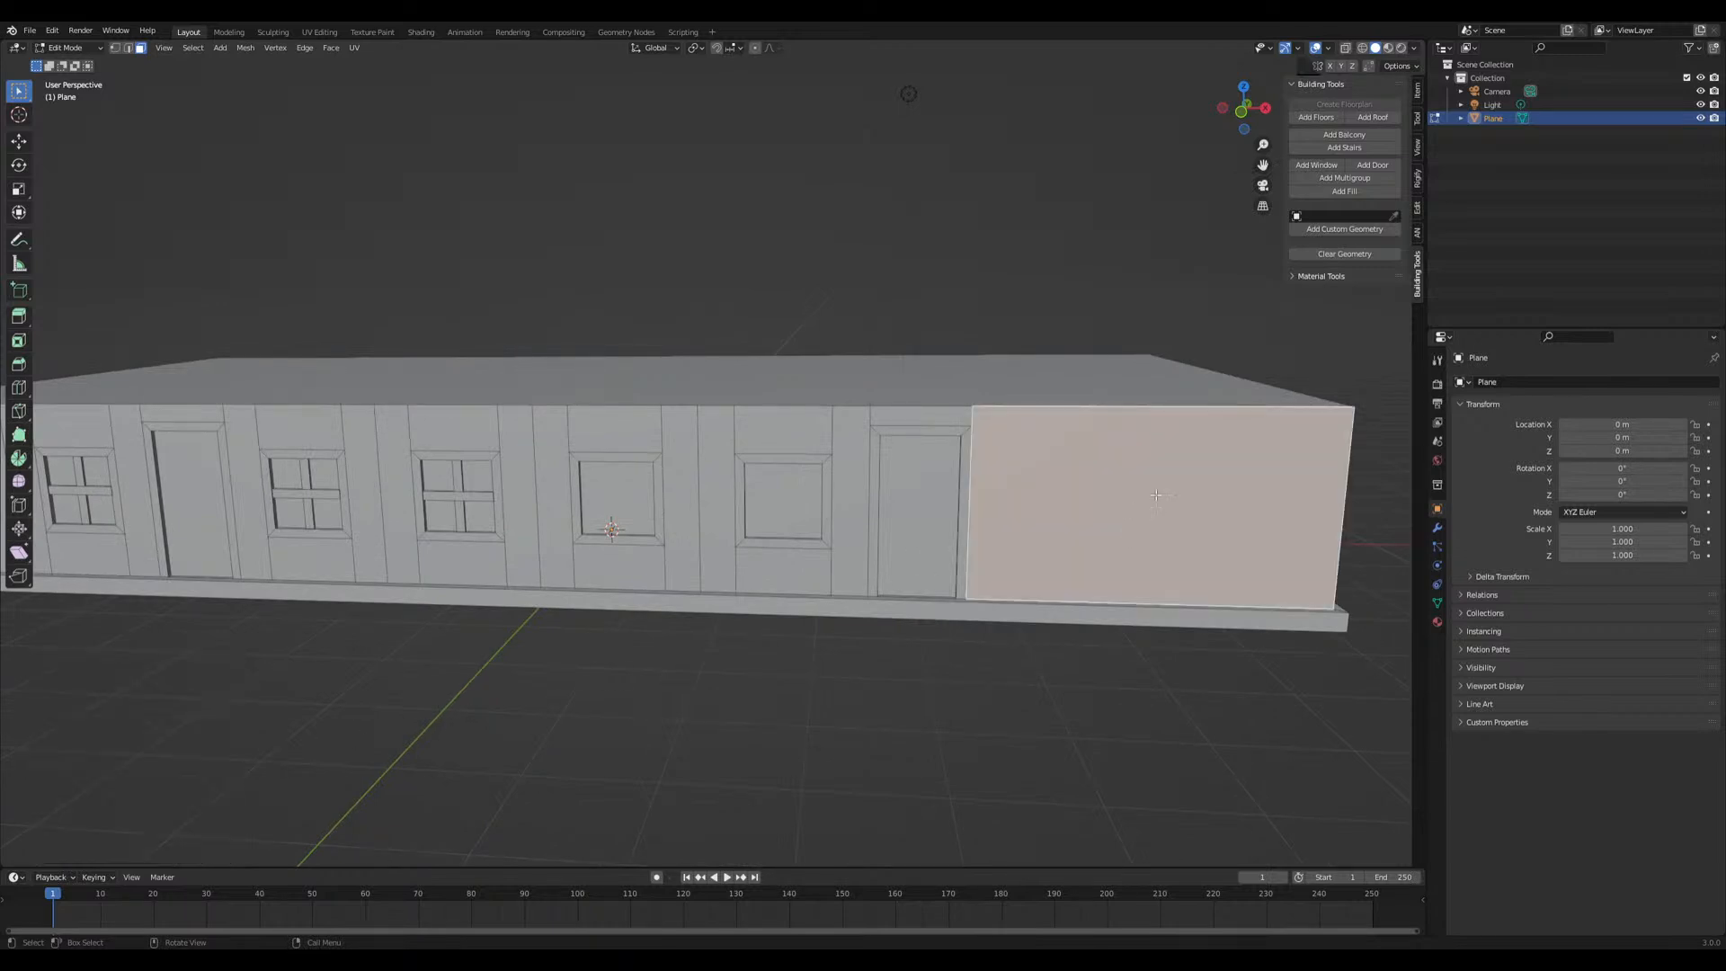
click(1324, 167)
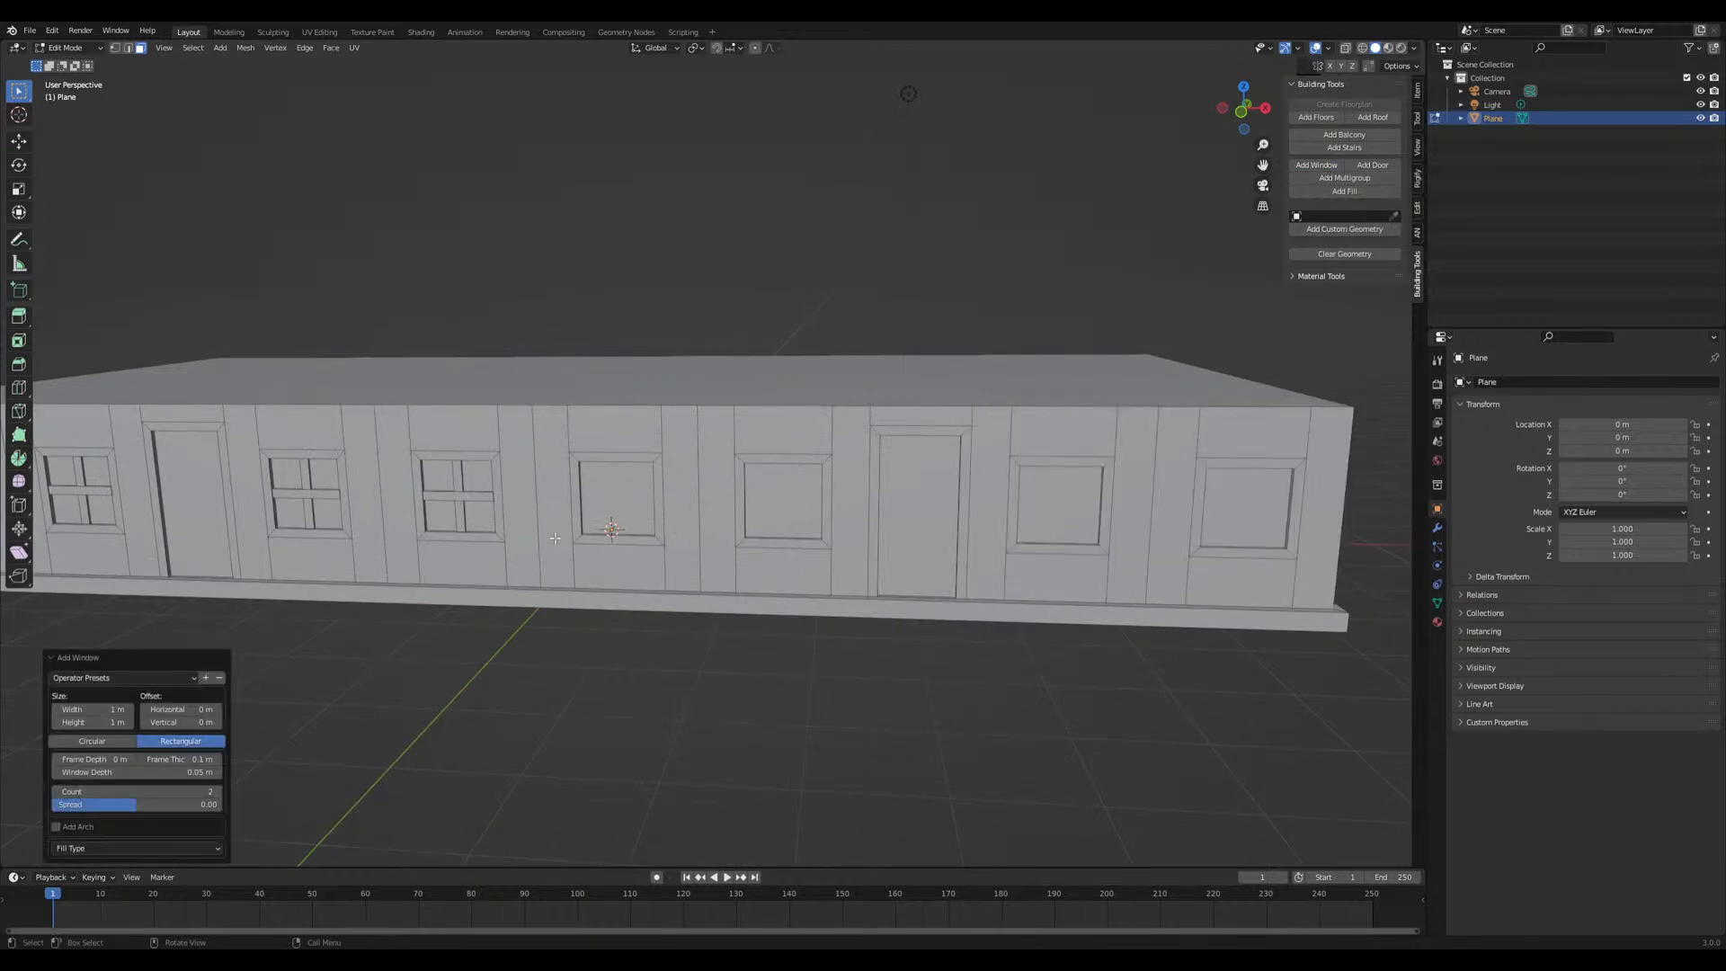
scroll(739, 682, down, 1)
scroll(547, 447, down, 1)
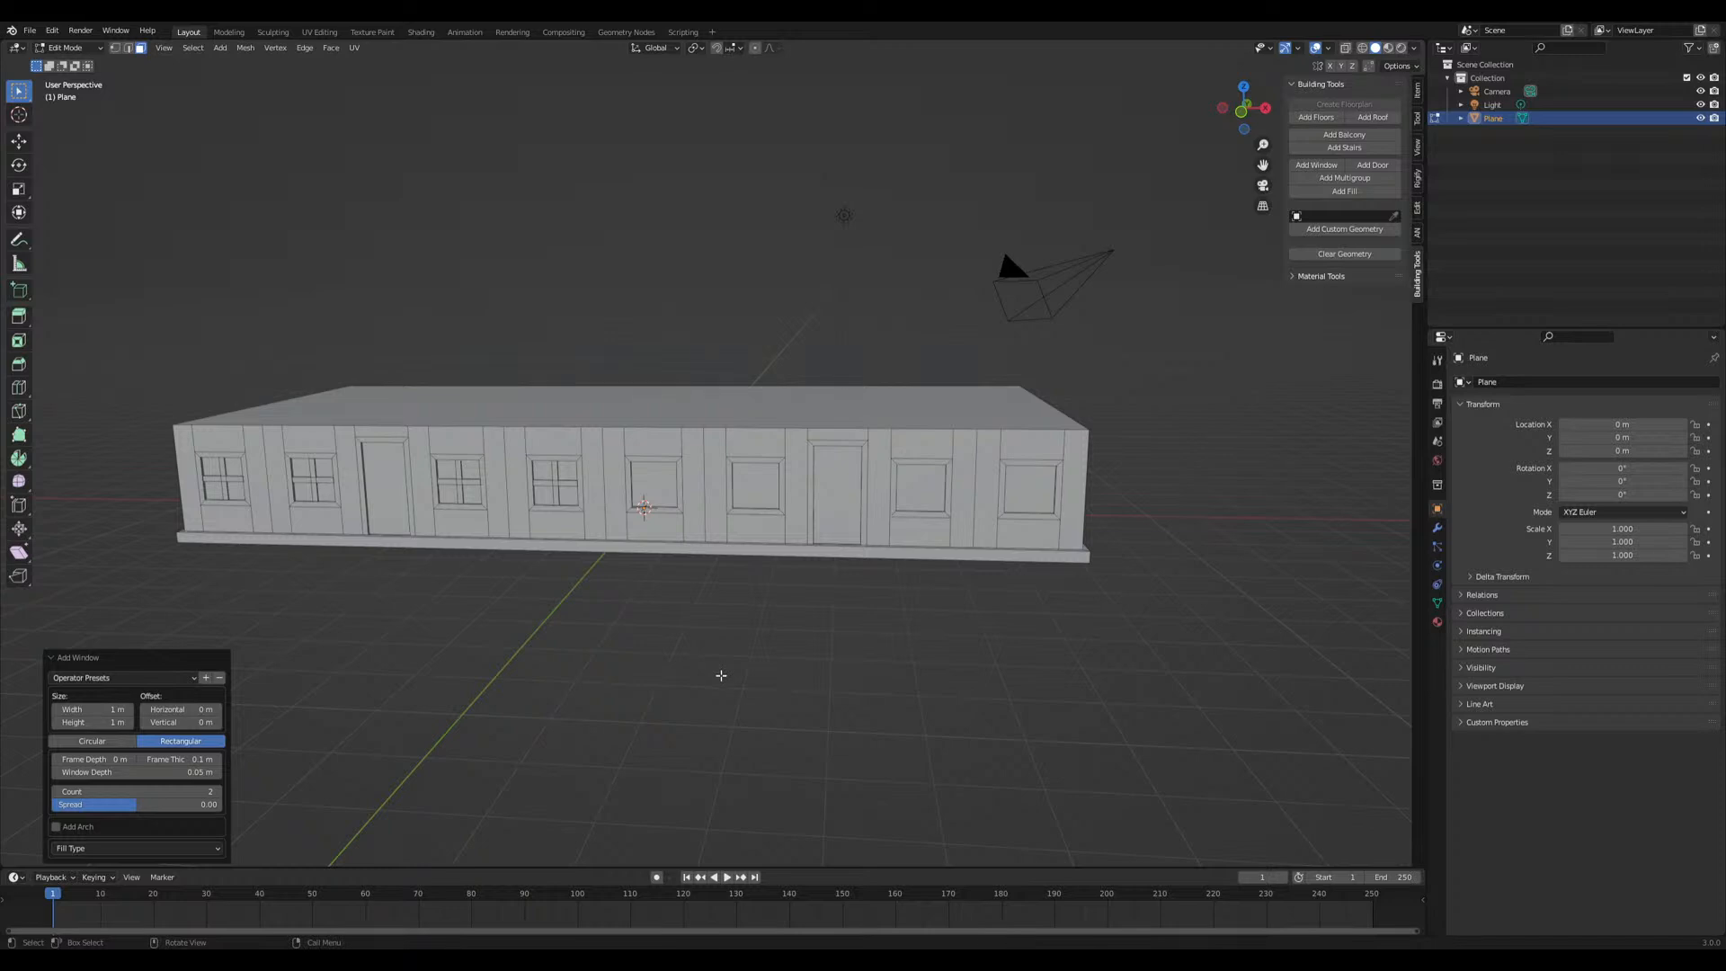
Select the building's short end wall and add another floor on top of the building
middle_drag(683, 692, 1020, 424)
click(1006, 503)
click(1317, 166)
middle_drag(659, 605, 1124, 589)
click(610, 421)
middle_drag(609, 421, 617, 471)
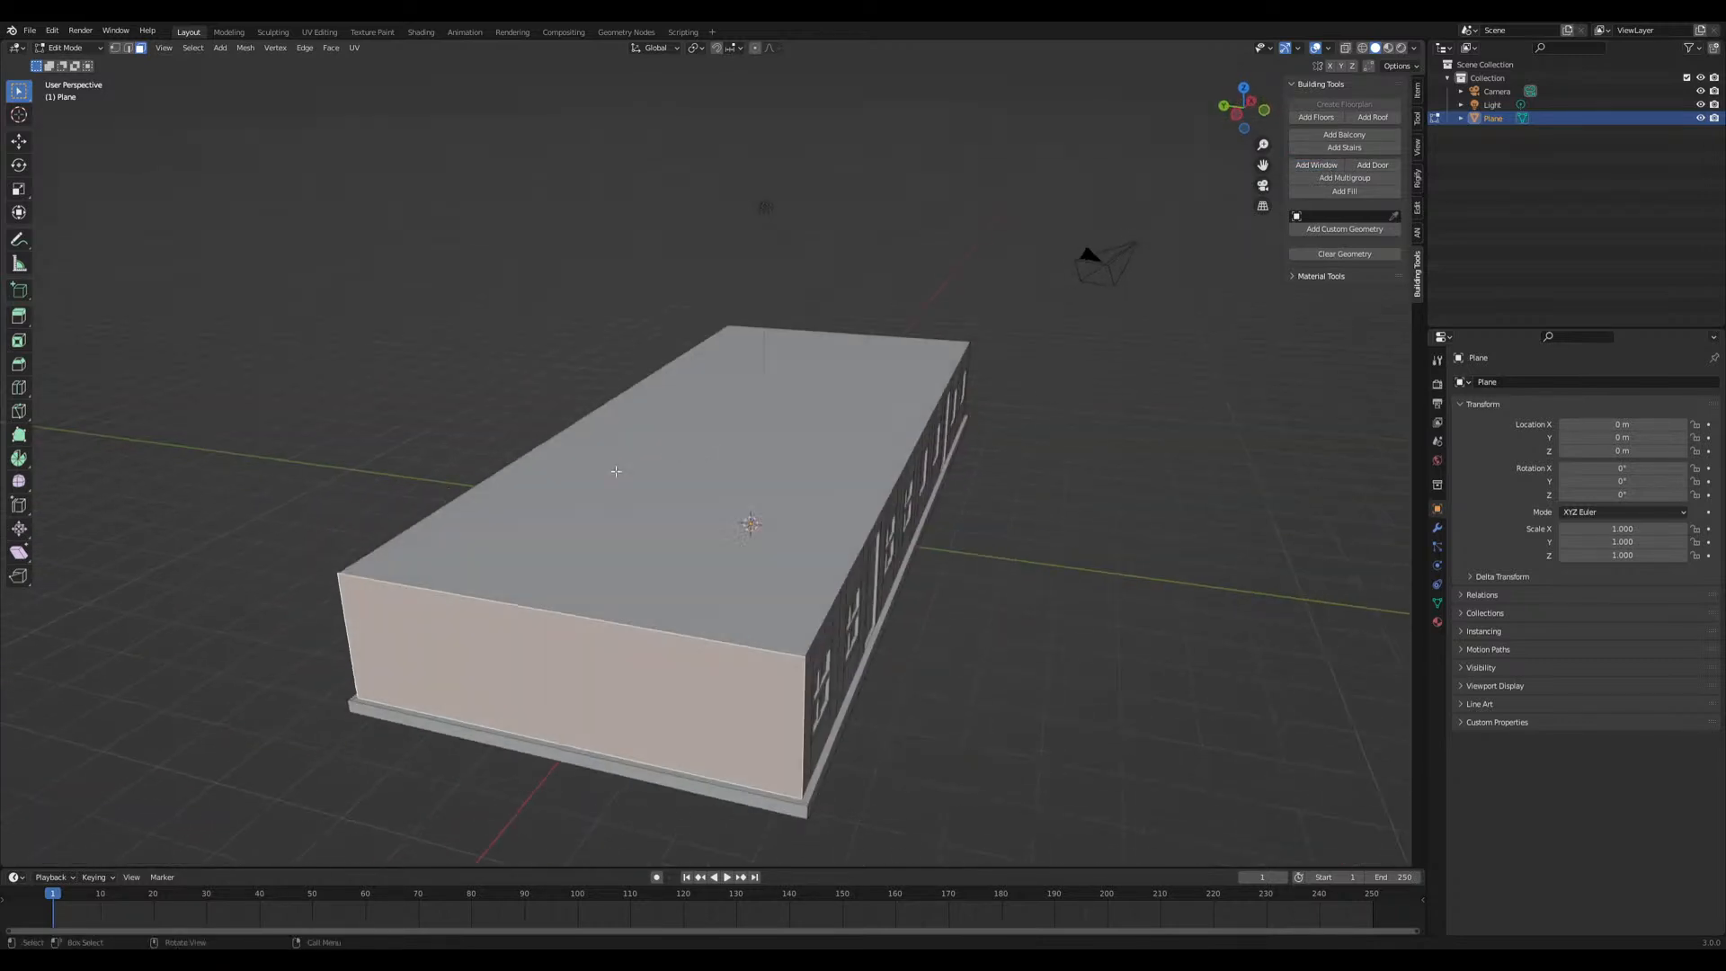
middle_drag(1150, 499, 1106, 509)
middle_drag(986, 697, 1144, 408)
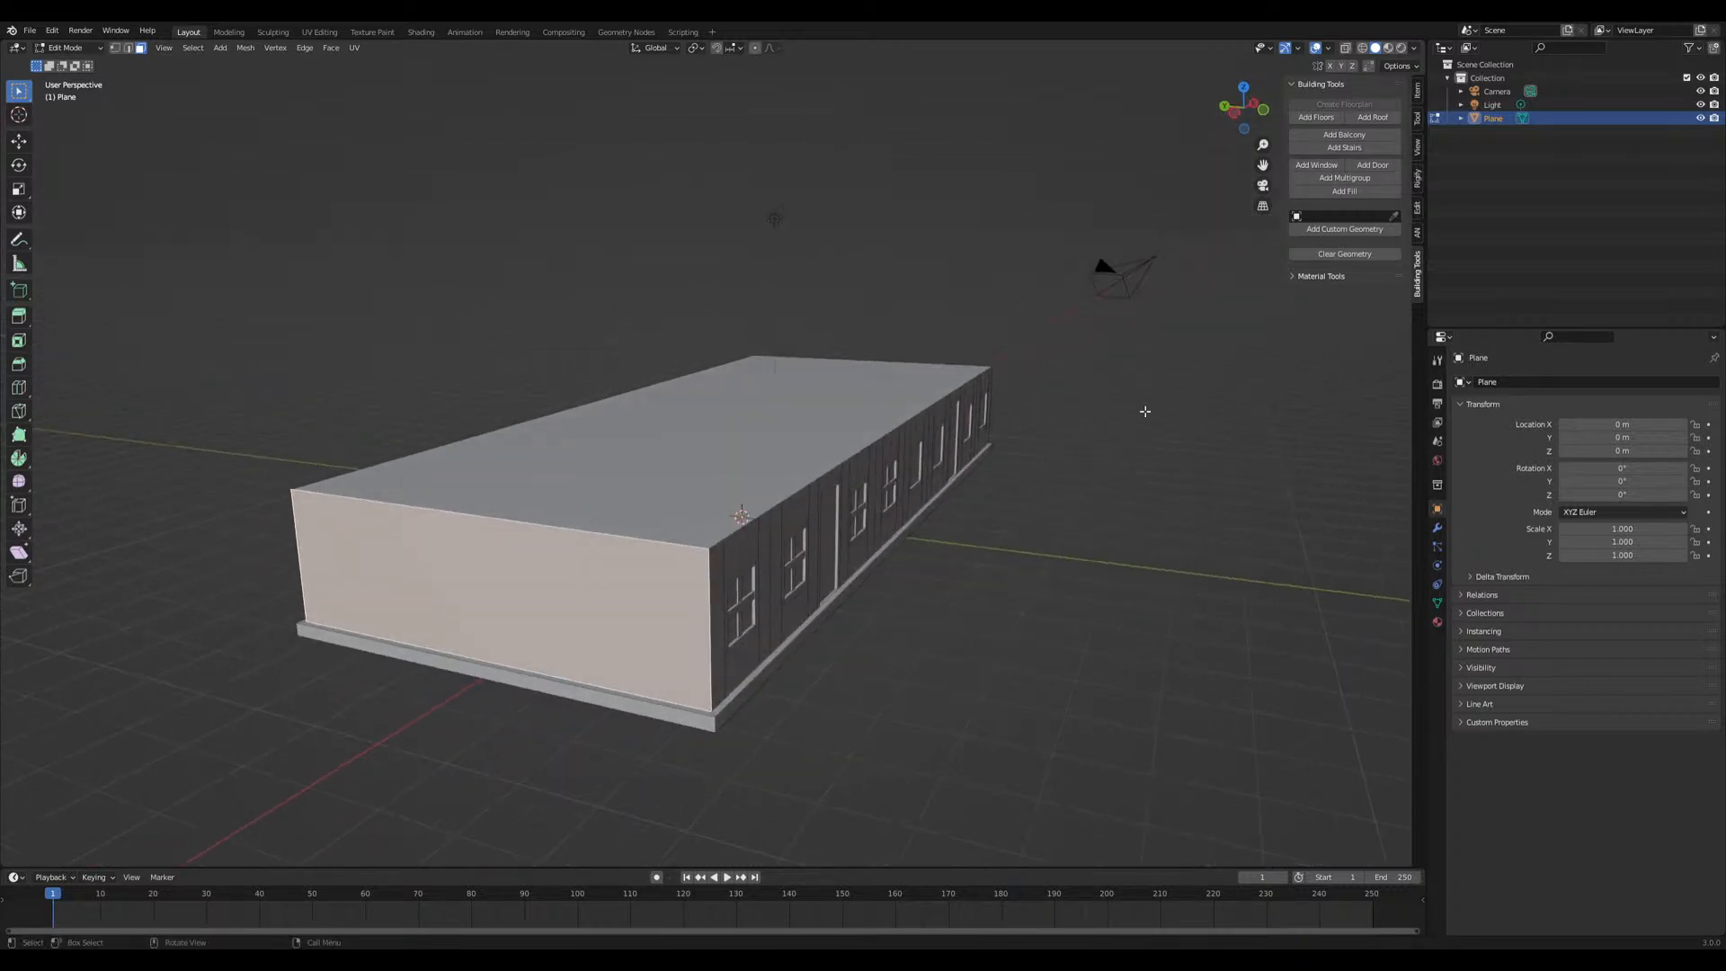
click(1315, 118)
middle_drag(1285, 393, 1256, 394)
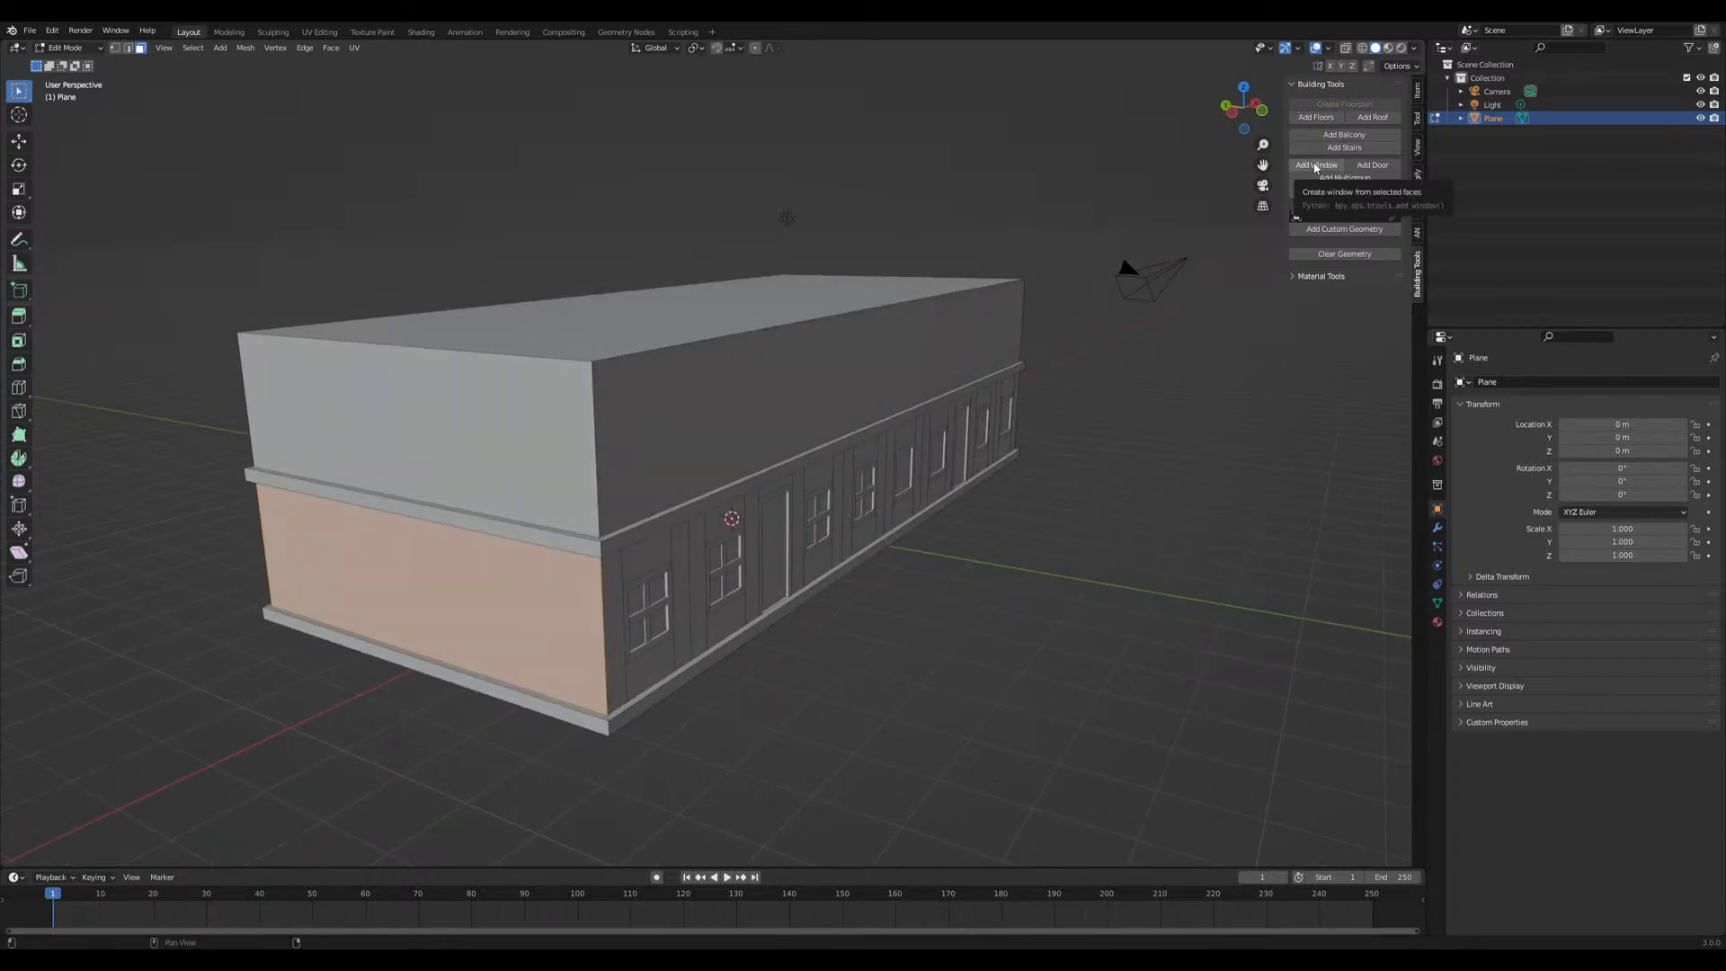
Add rectangular windows with a count of 2 and no fill to the ground floor's short end wall
click(1315, 165)
middle_drag(891, 696, 697, 693)
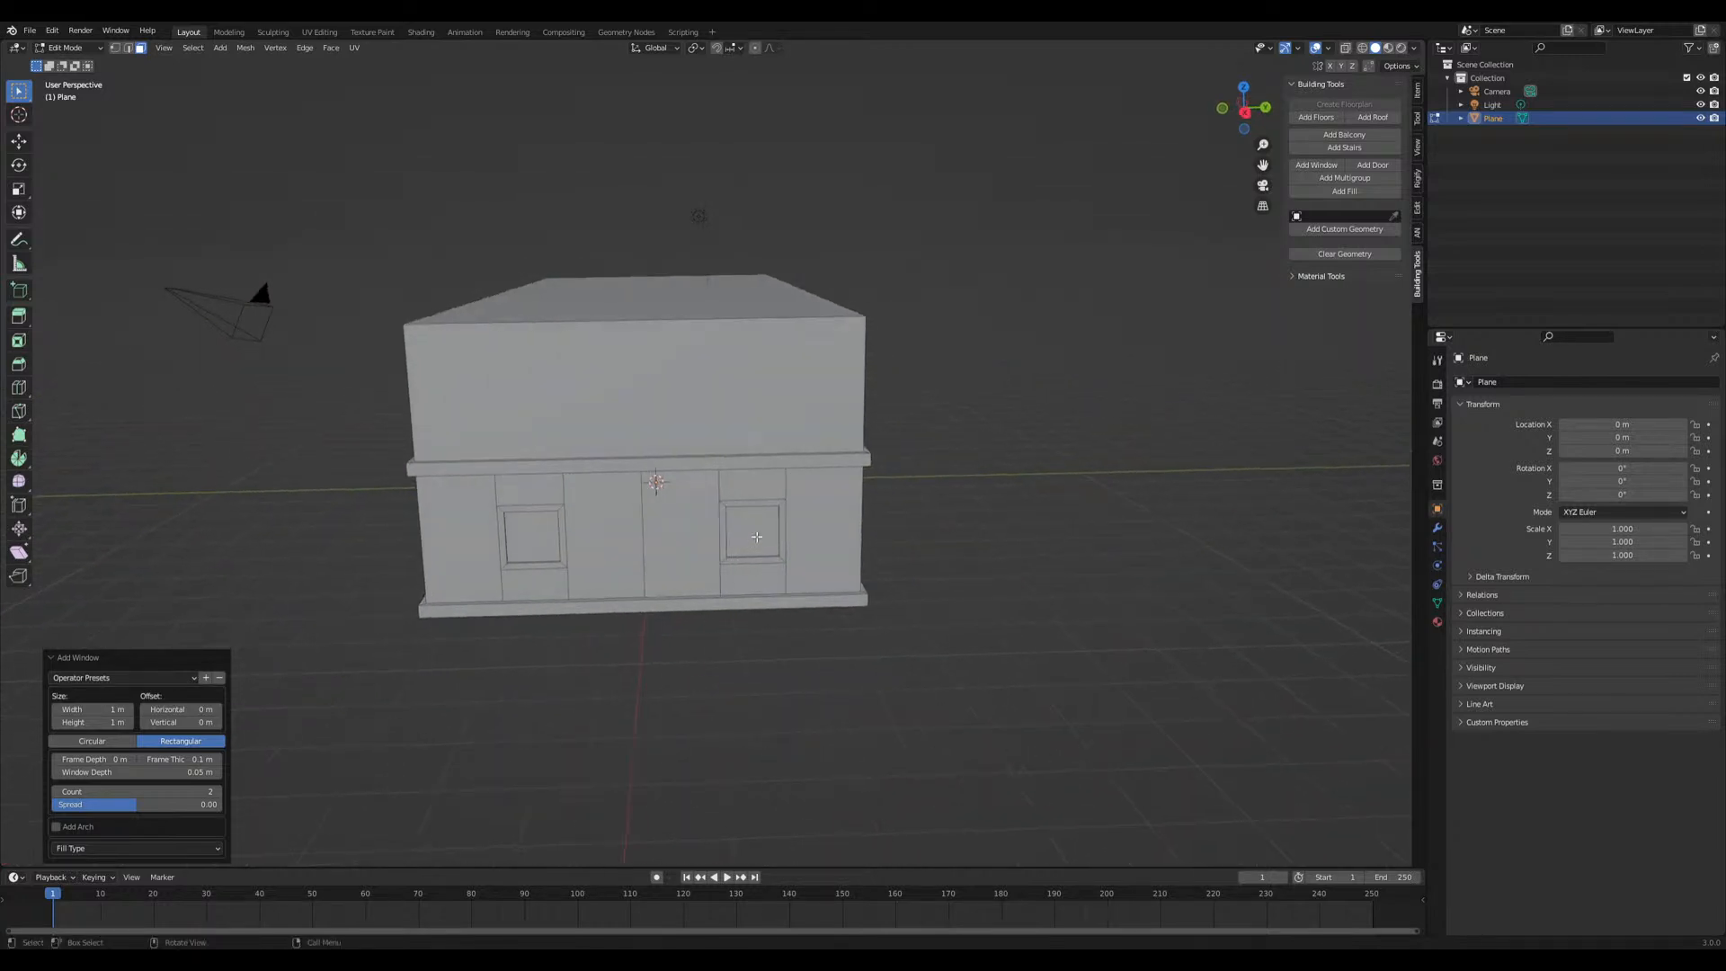
click(755, 537)
middle_drag(754, 537, 695, 547)
shift+middle_drag(589, 577, 779, 662)
Select the long front wall of the upper floor
click(720, 443)
middle_drag(720, 443, 652, 457)
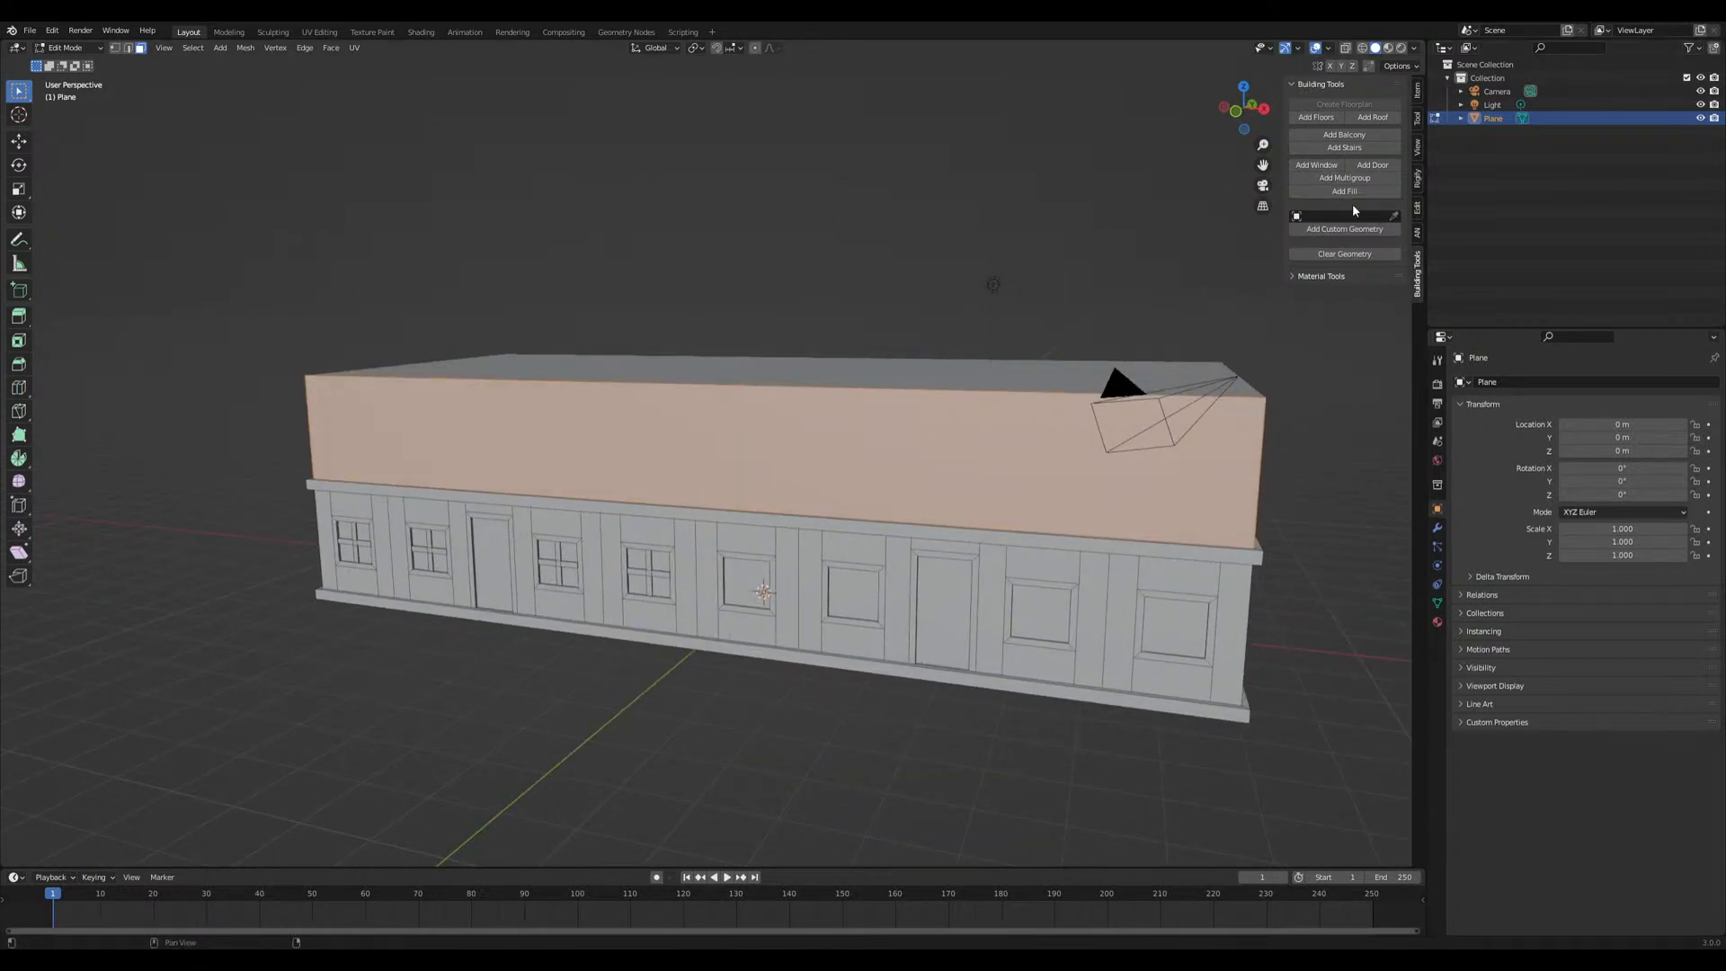
Try adding a 1 m wide balcony with a post railing to the upper front wall and undo it
click(1345, 135)
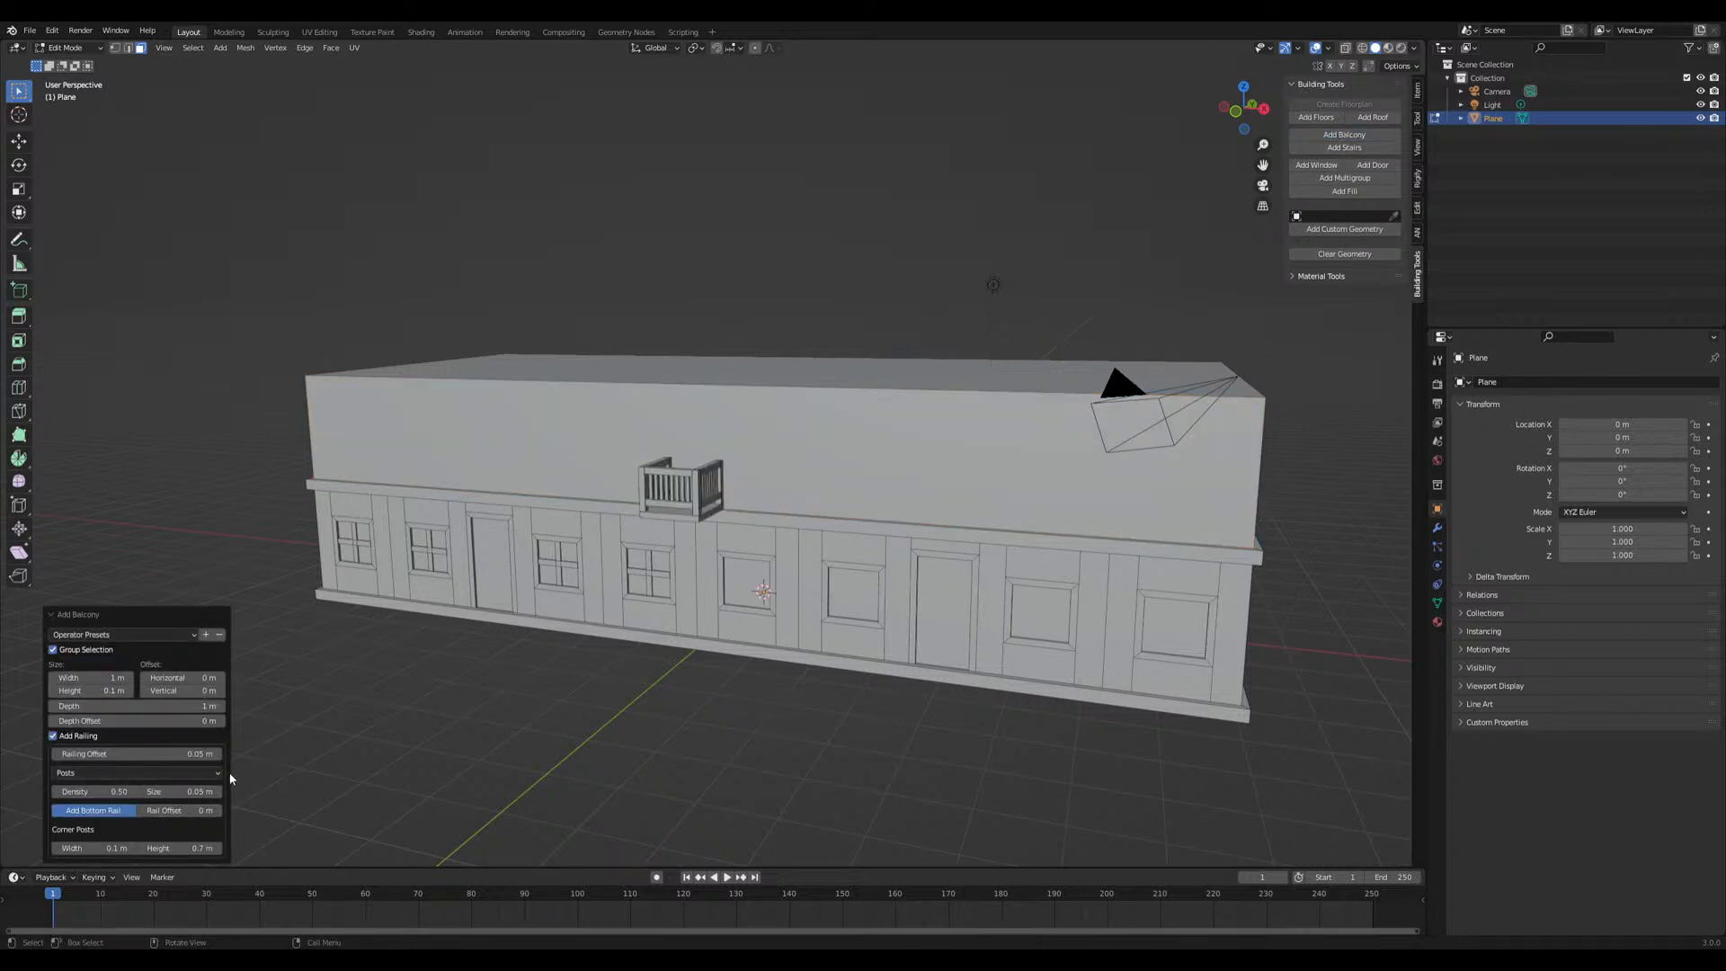
middle_drag(458, 655, 491, 675)
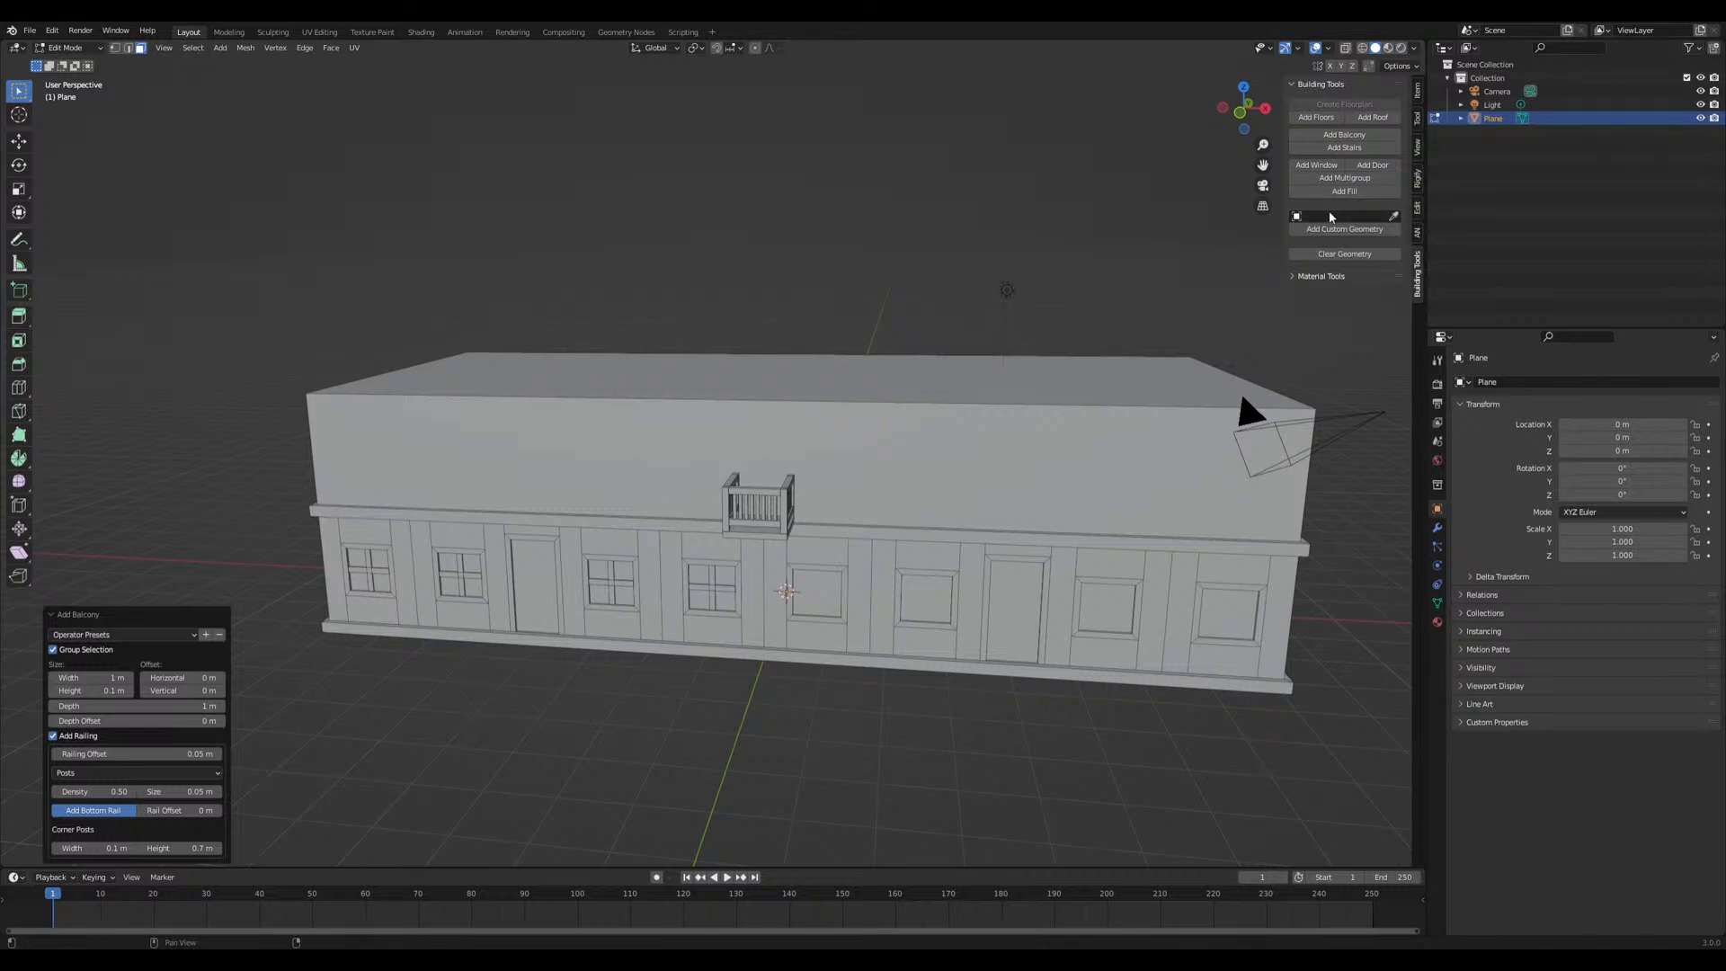
key(ctrl+z)
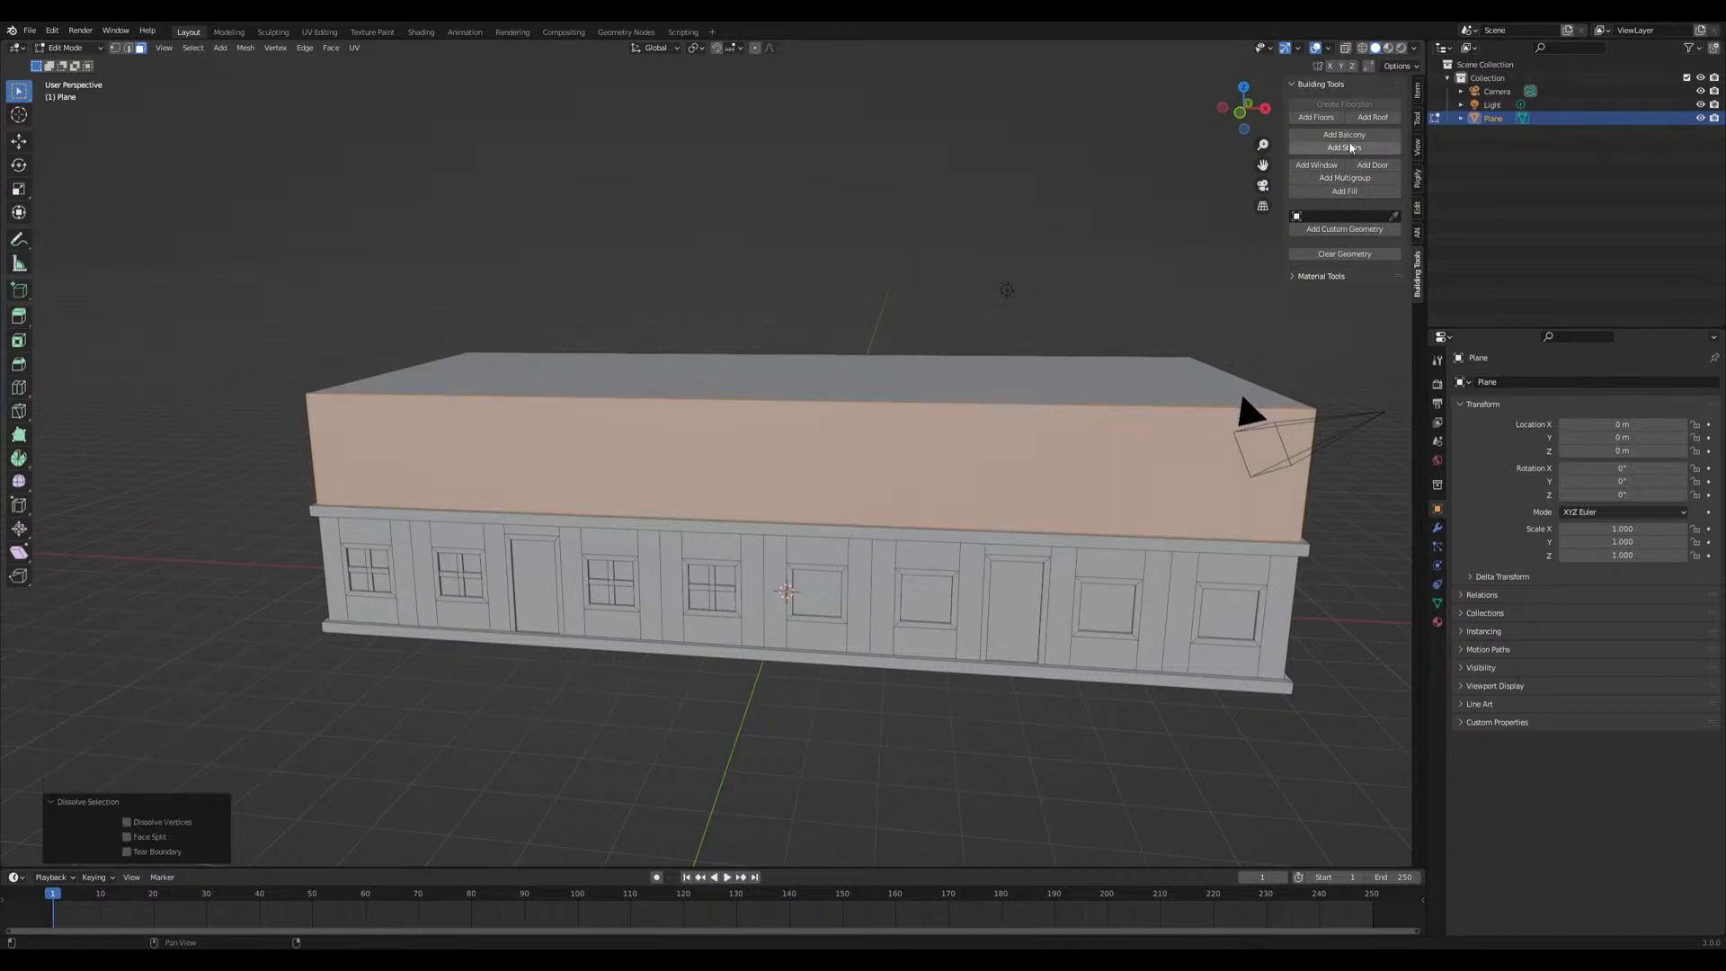
Add rectangular windows without a fill to the upper front wall and set their count to 4
click(1337, 166)
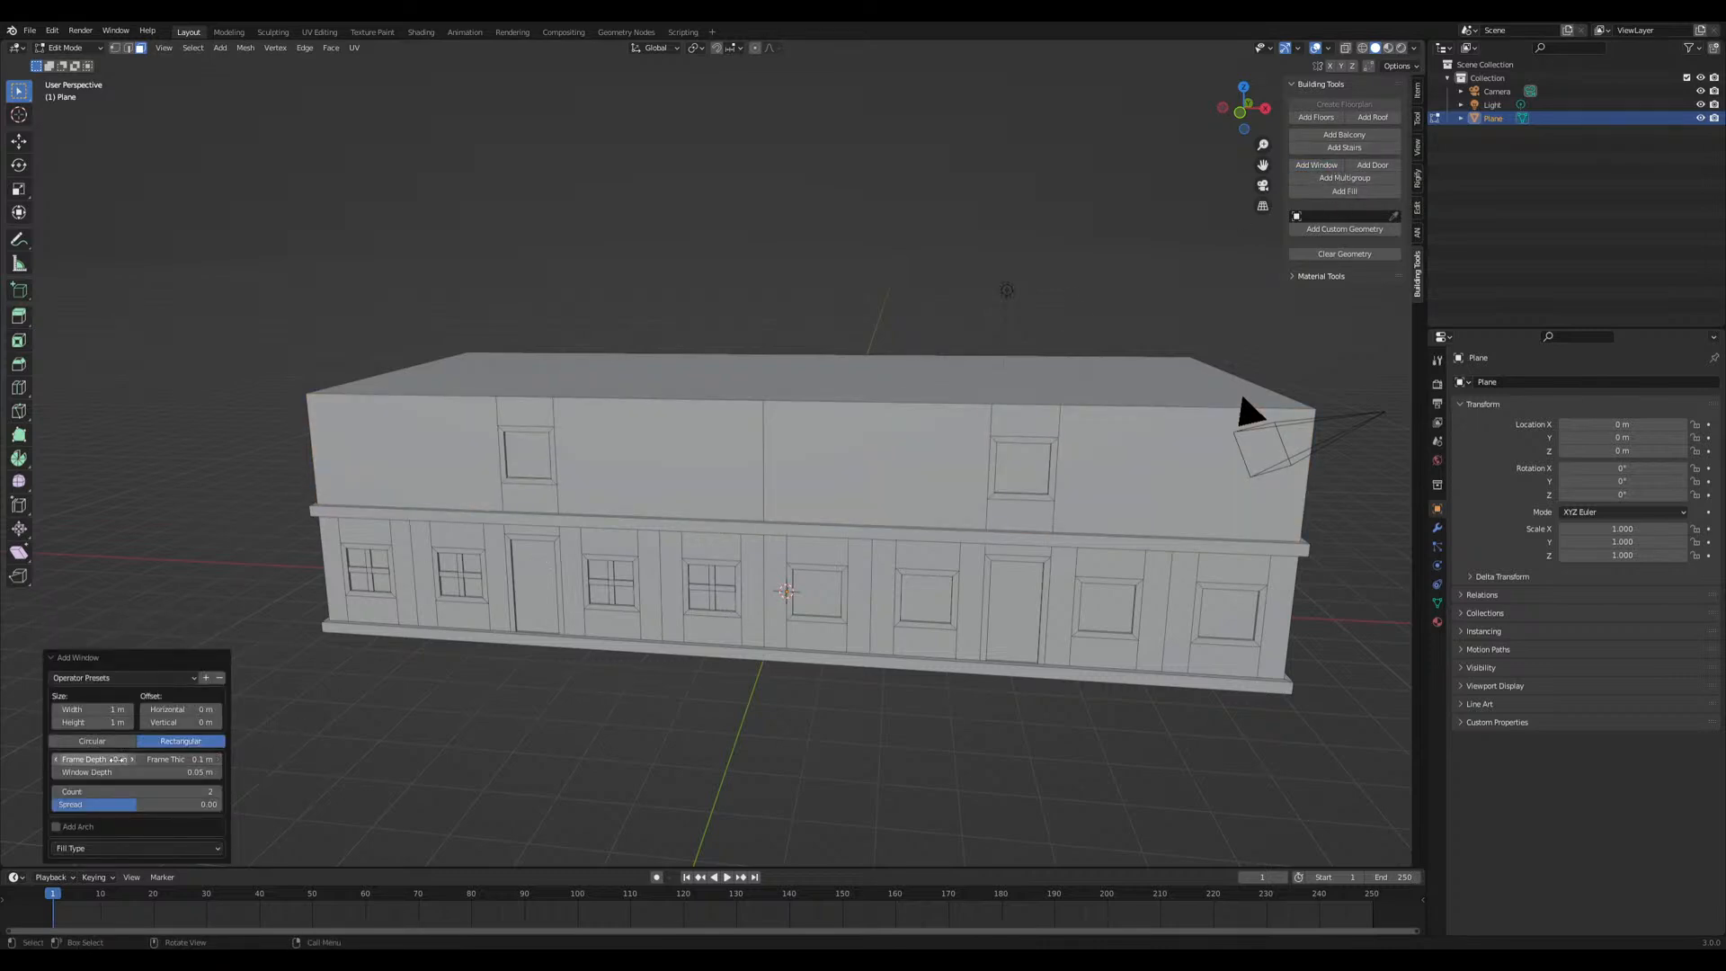
click(218, 793)
click(217, 792)
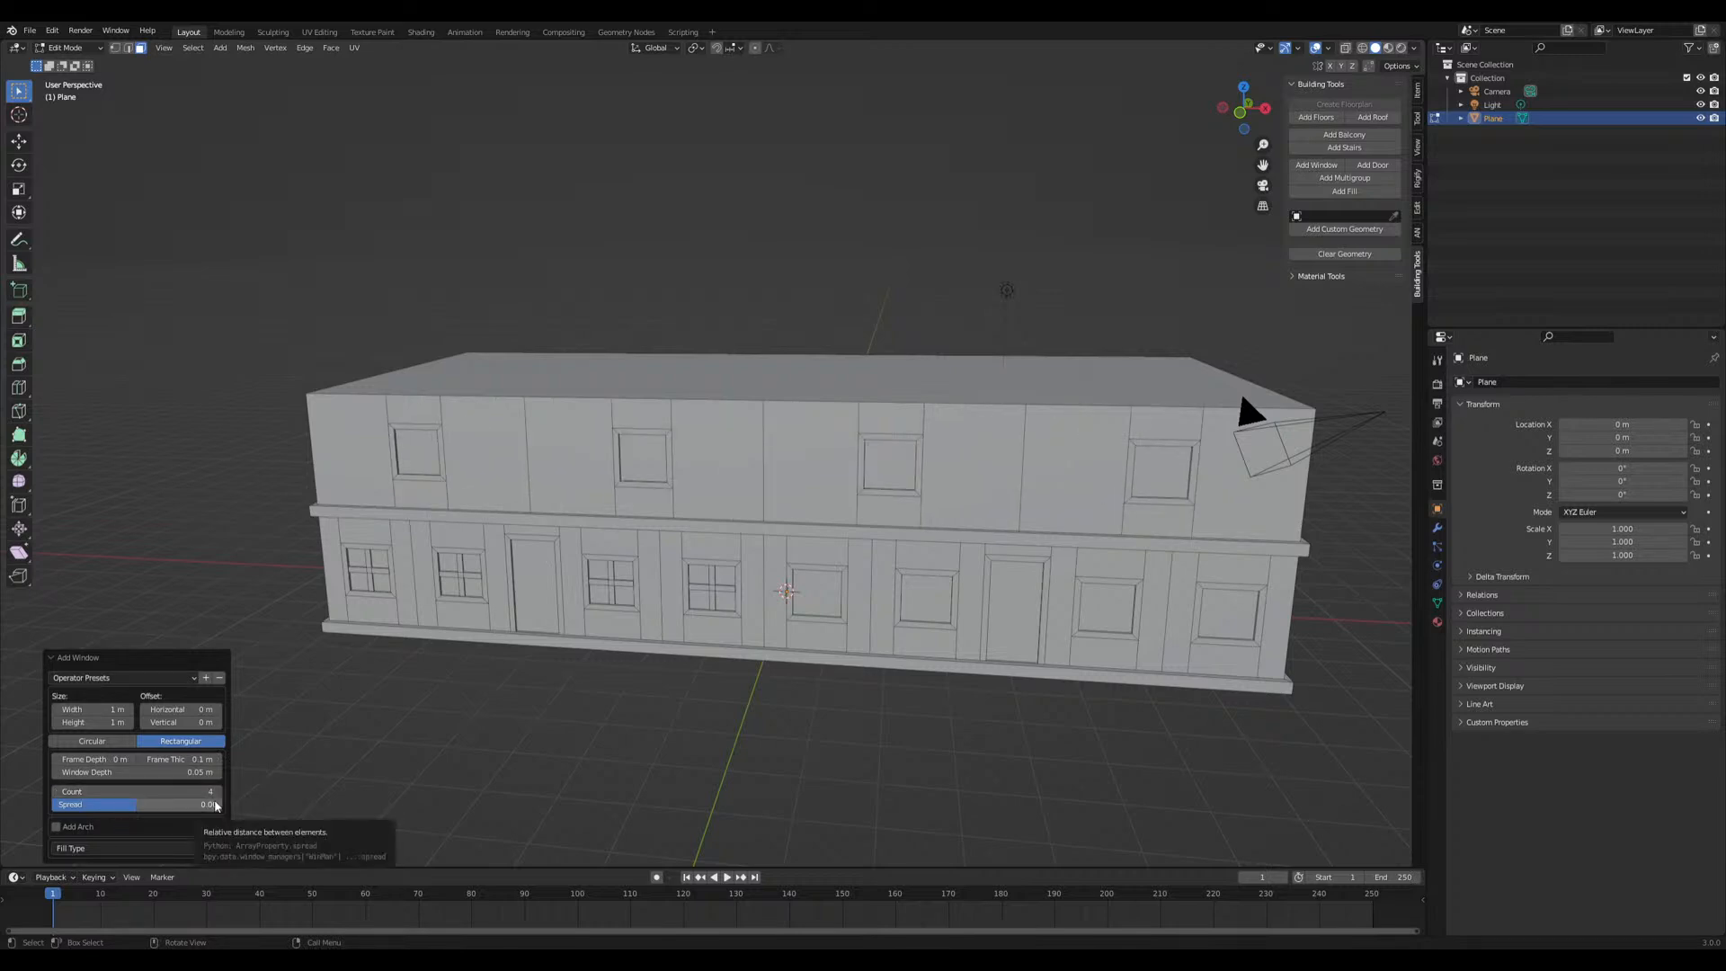
mouse_move(962, 692)
middle_down()
mouse_move(876, 703)
mouse_move(969, 687)
middle_up()
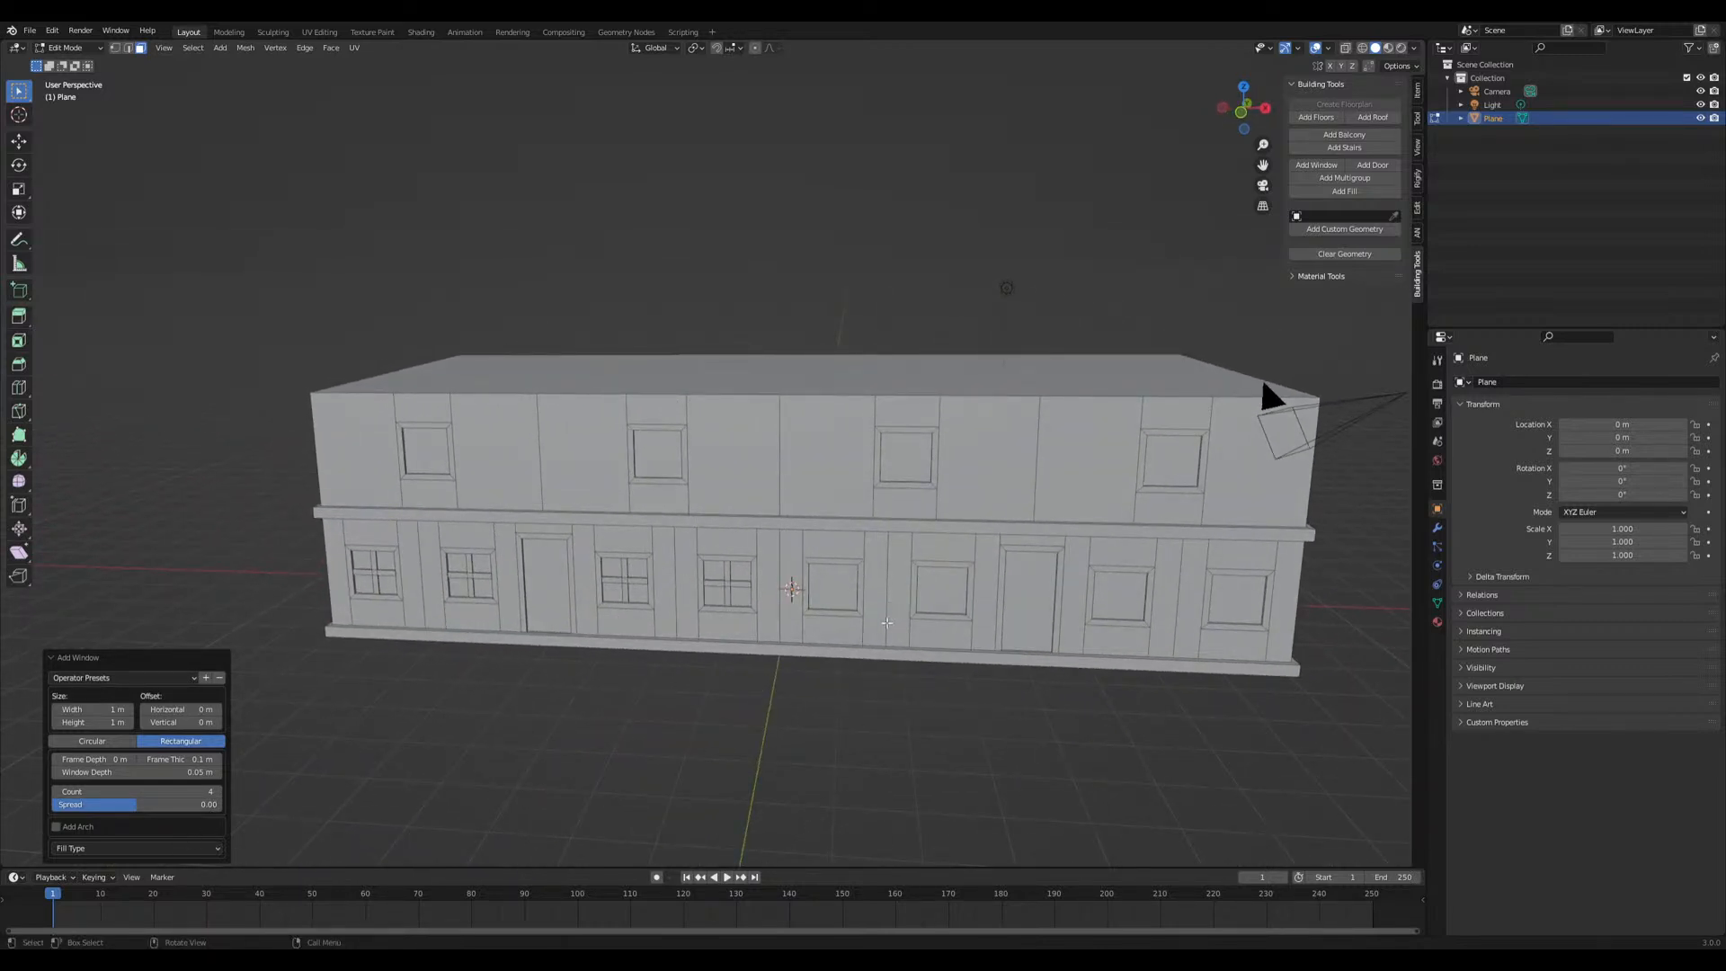
middle_drag(887, 623, 940, 602)
middle_drag(800, 642, 764, 593)
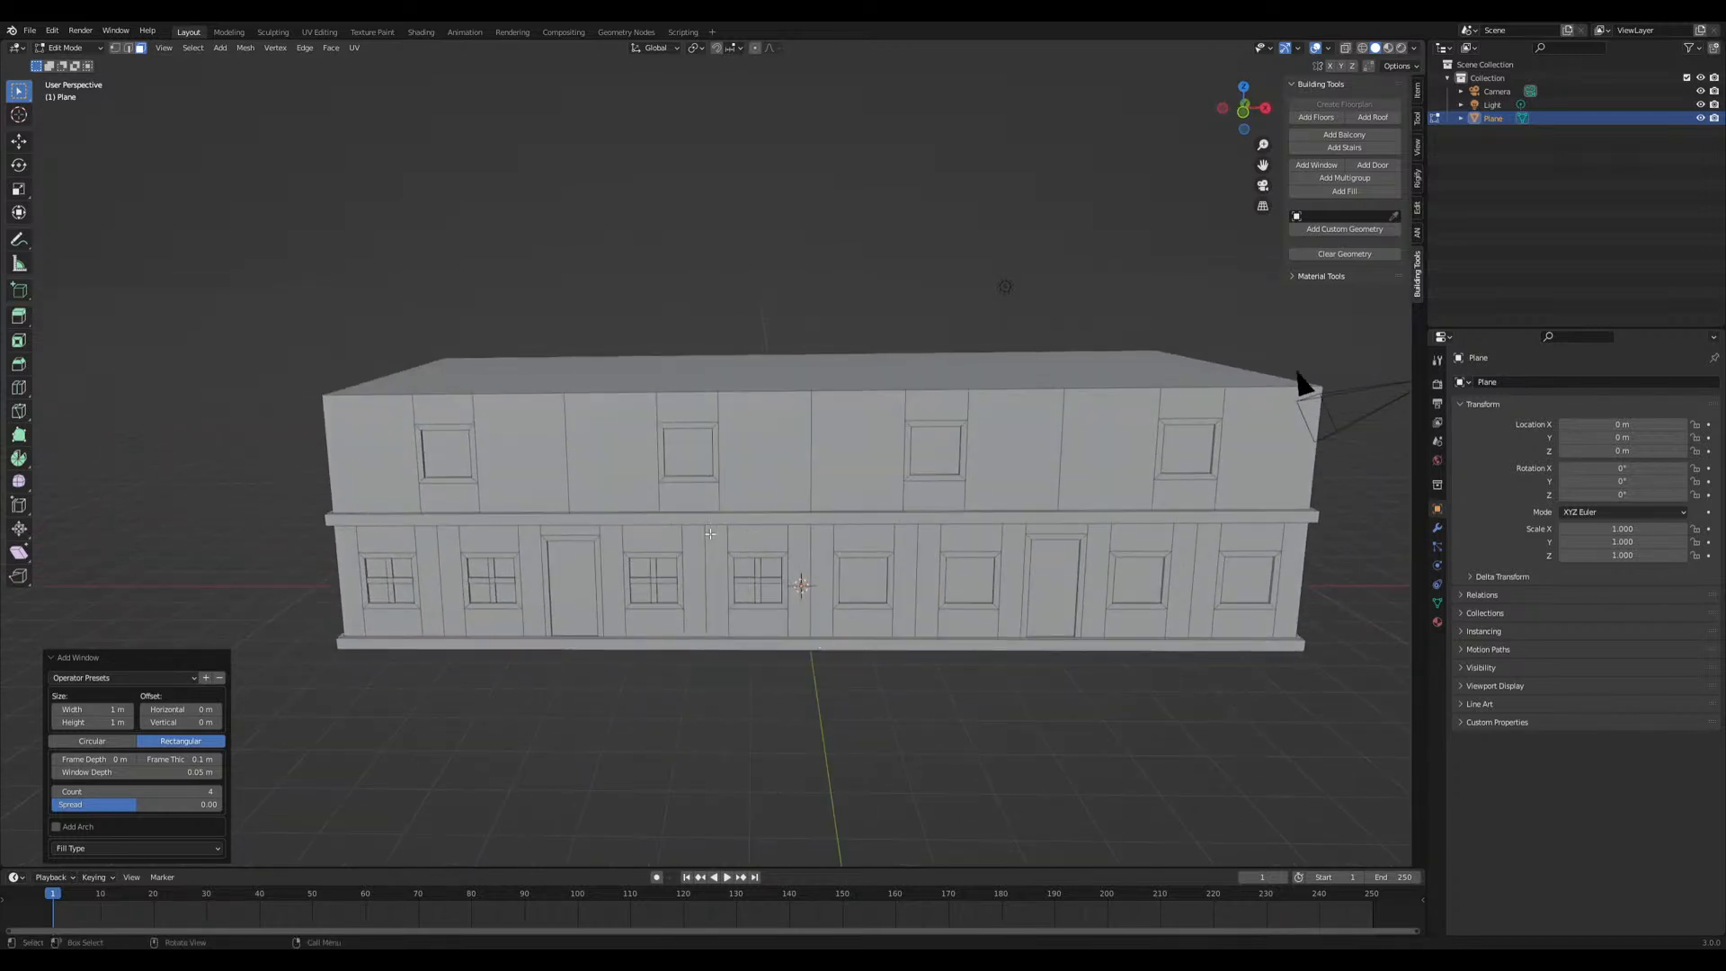
Leave Edit Mode and return the building to Object Mode
key(shift+d)
key(Escape)
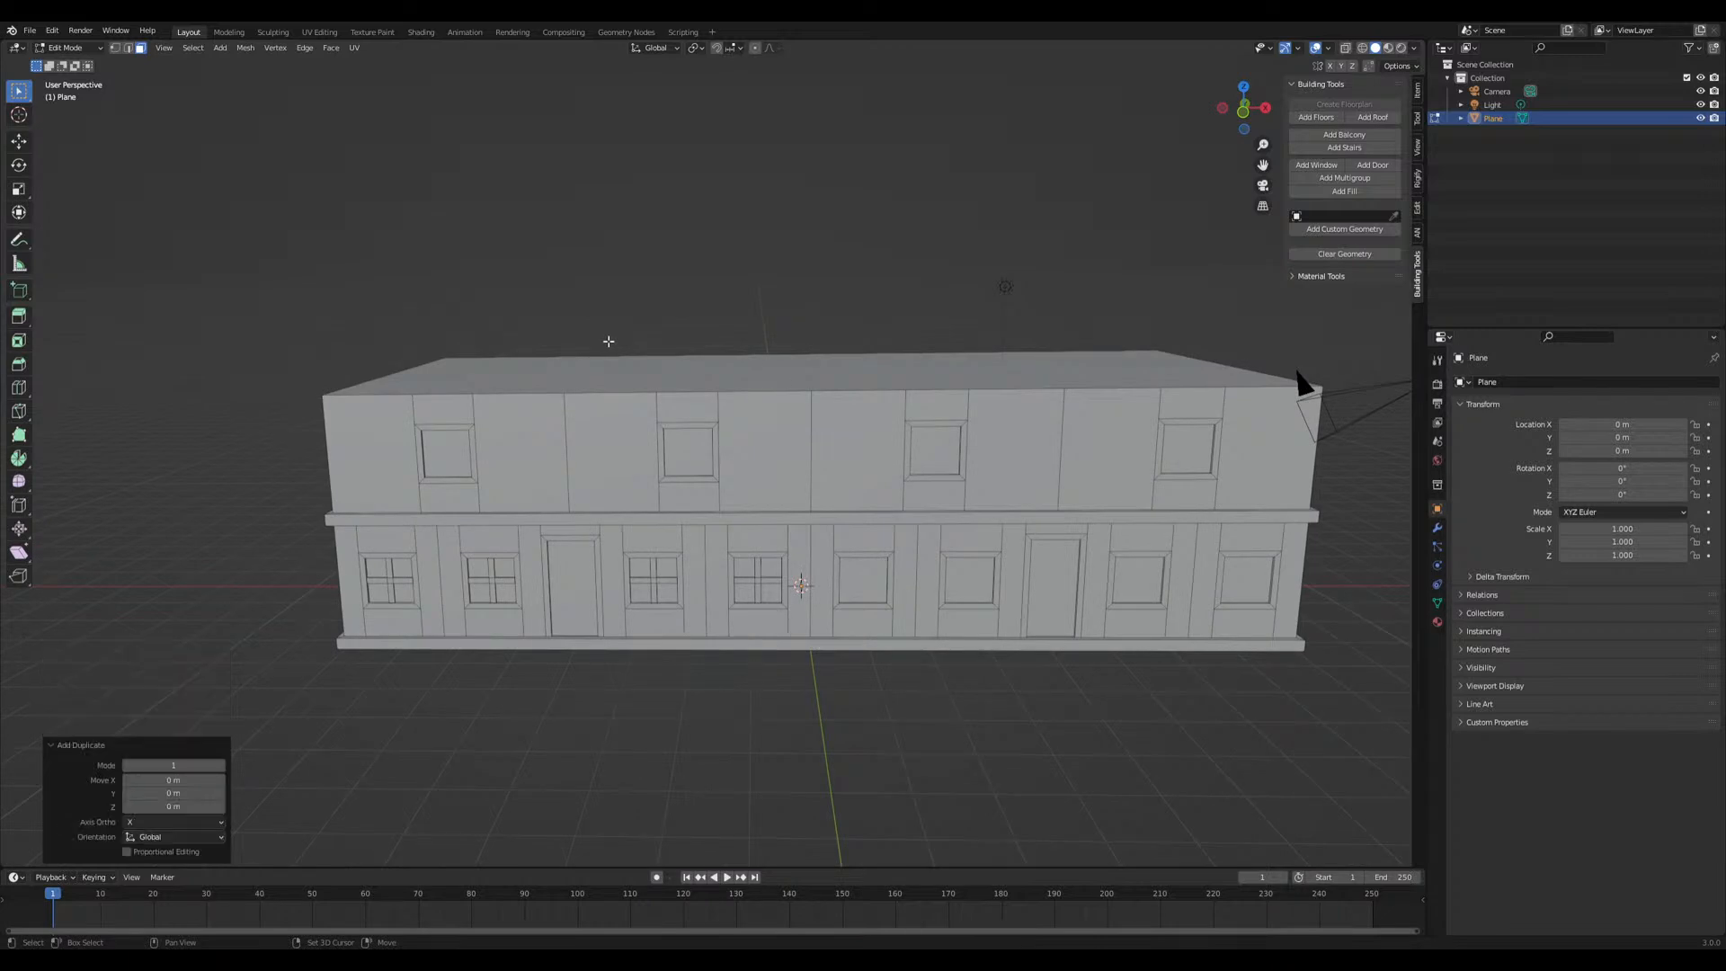
key(Tab)
scroll(645, 268, down, 4)
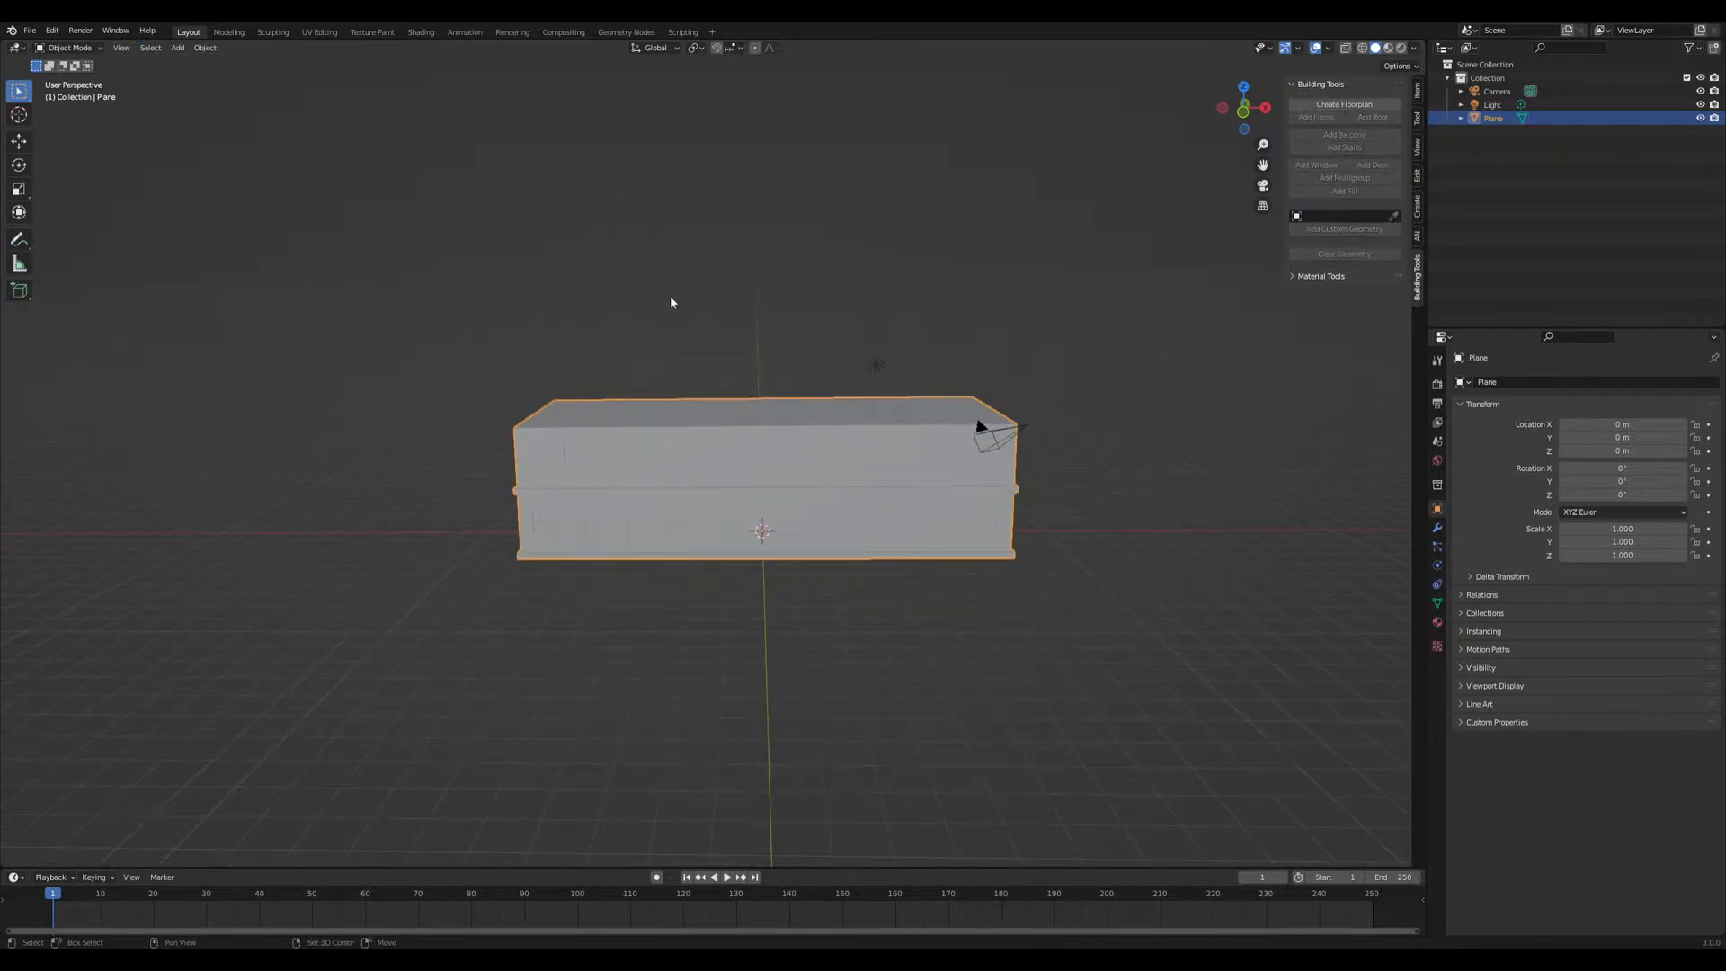
Annotate freehand loops above the roof, a large circle with a smaller one inside, and an arc-crossed arrow pointing to the building's upper corner
mouse_move(676, 277)
mouse_down()
mouse_move(546, 261)
mouse_move(705, 261)
mouse_move(478, 176)
mouse_move(537, 262)
mouse_move(828, 286)
mouse_move(742, 324)
mouse_up()
drag(551, 348, 583, 396)
drag(478, 410, 516, 485)
drag(338, 441, 400, 625)
drag(170, 526, 247, 701)
scroll(344, 710, down, 4)
mouse_move(439, 575)
mouse_down()
mouse_move(315, 539)
mouse_move(419, 564)
mouse_move(629, 450)
mouse_move(628, 401)
mouse_move(644, 424)
mouse_up()
mouse_move(407, 568)
mouse_down()
mouse_move(373, 633)
mouse_move(420, 575)
mouse_up()
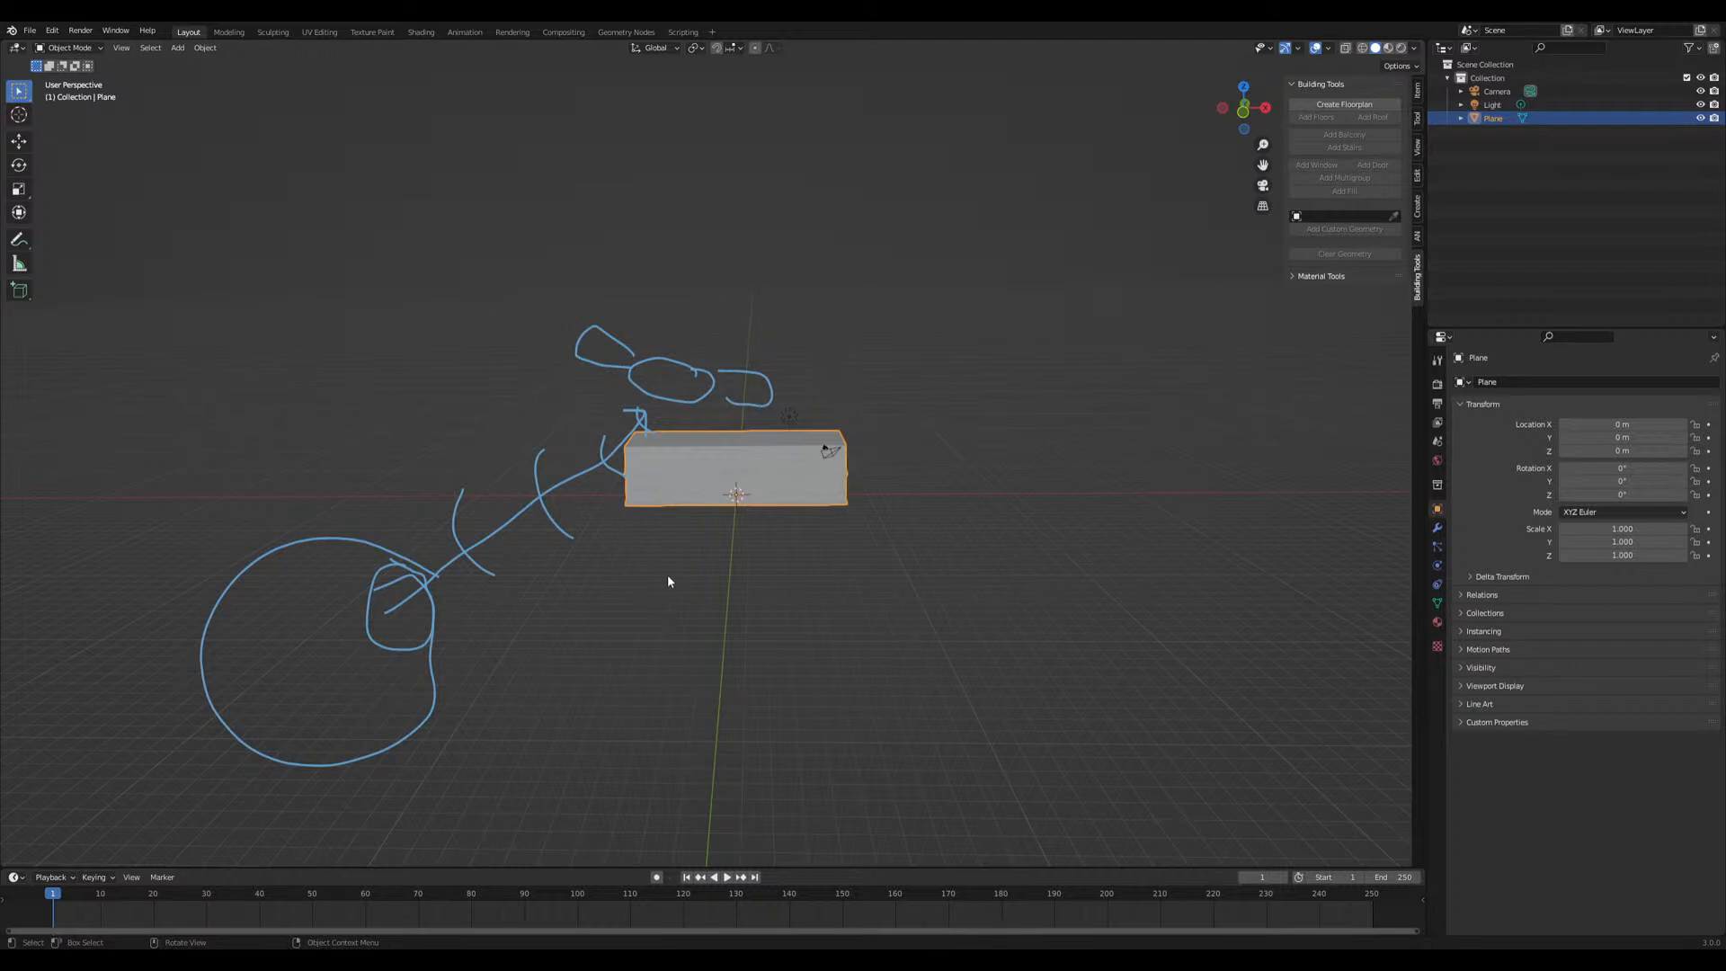
Annotate a small scribbled loop inside the small circle and further lines from it to the building's upper corner
scroll(665, 583, up, 1)
mouse_move(342, 634)
mouse_down()
mouse_move(286, 629)
mouse_move(347, 640)
mouse_move(319, 637)
mouse_up()
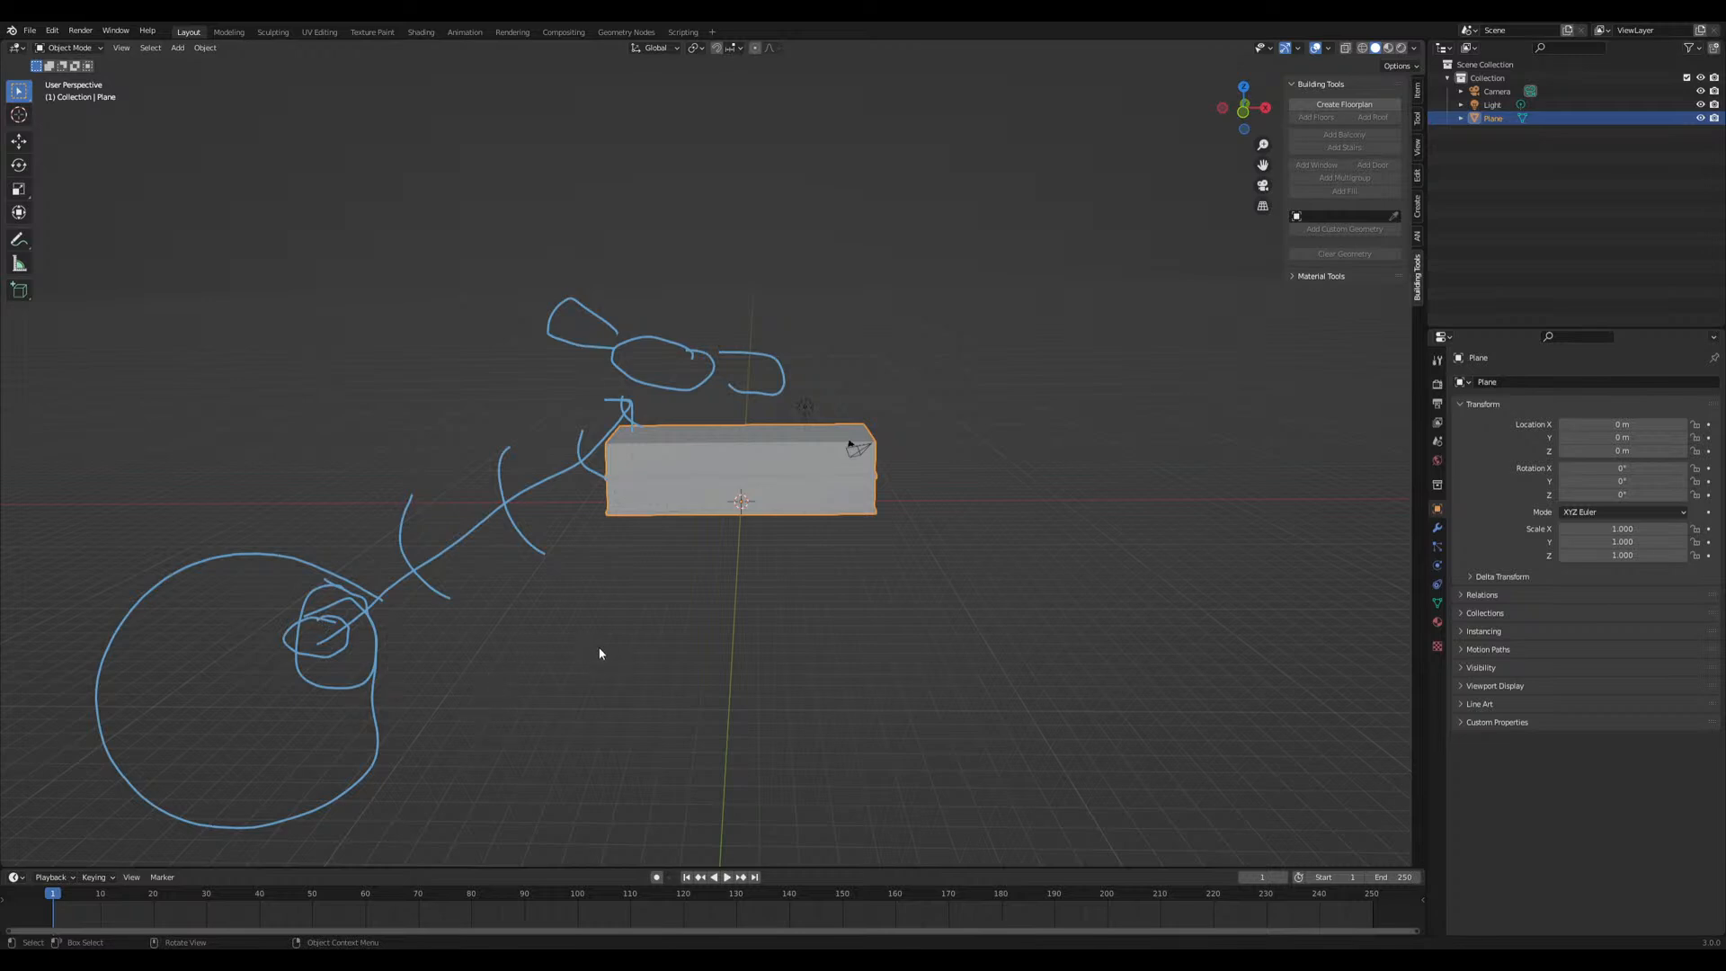
scroll(602, 650, up, 1)
mouse_move(266, 657)
mouse_down()
mouse_move(254, 672)
mouse_move(585, 407)
mouse_up()
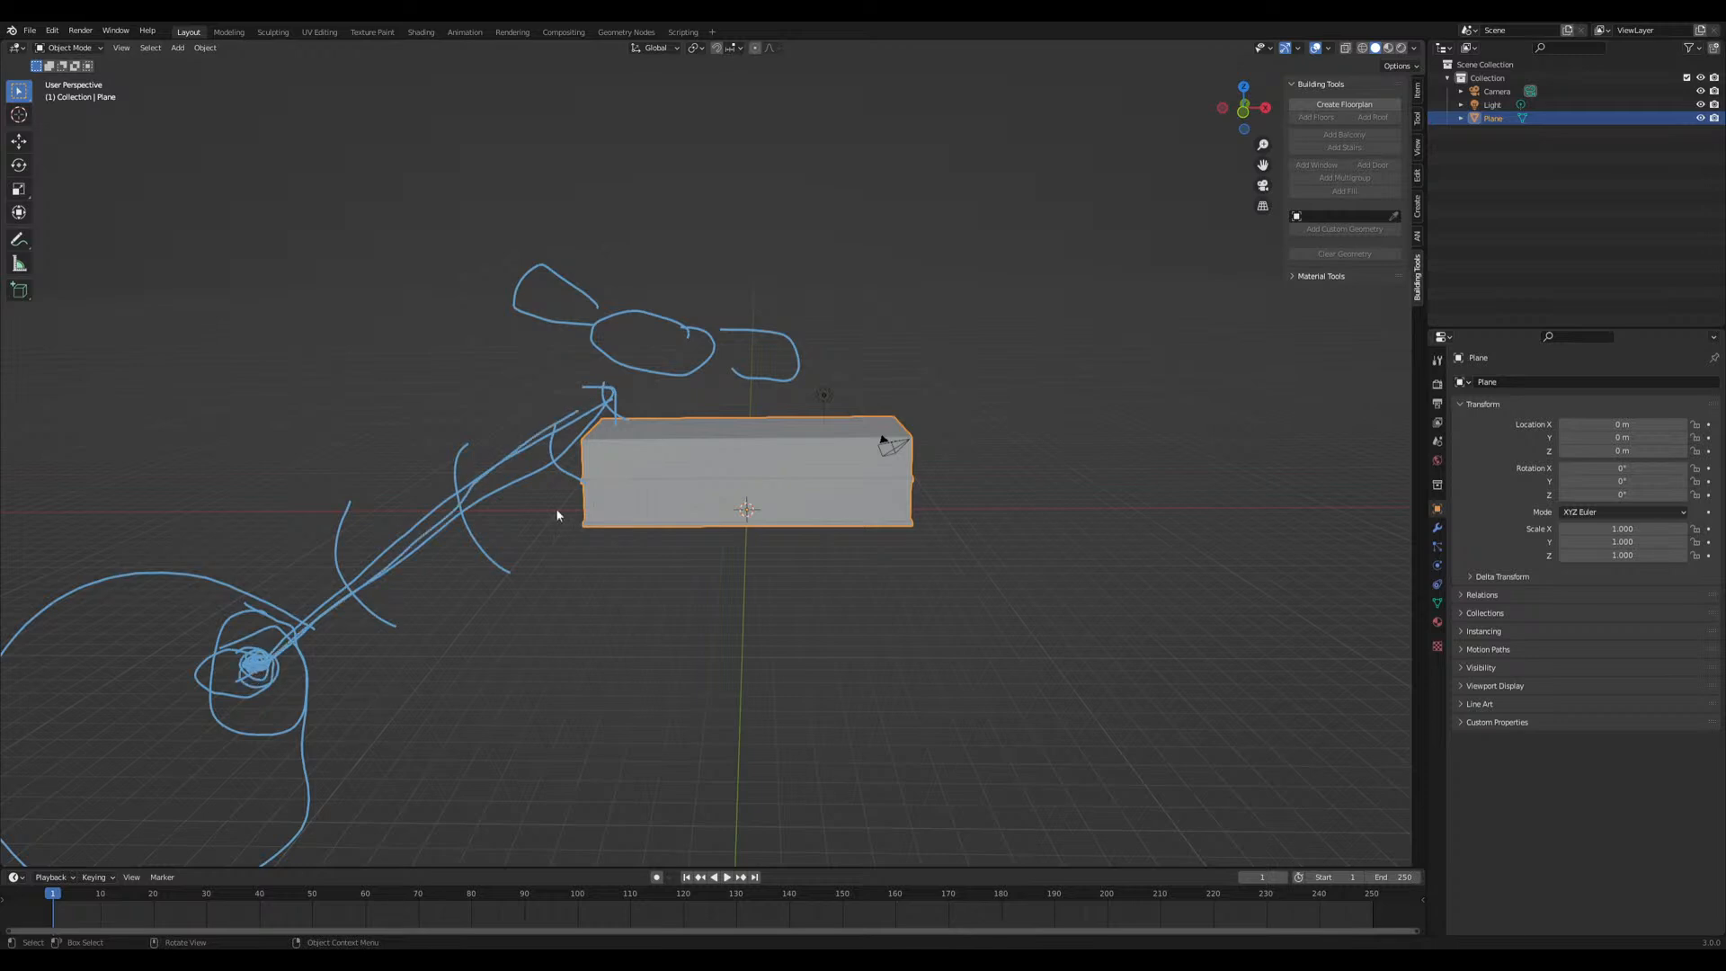
scroll(585, 648, down, 2)
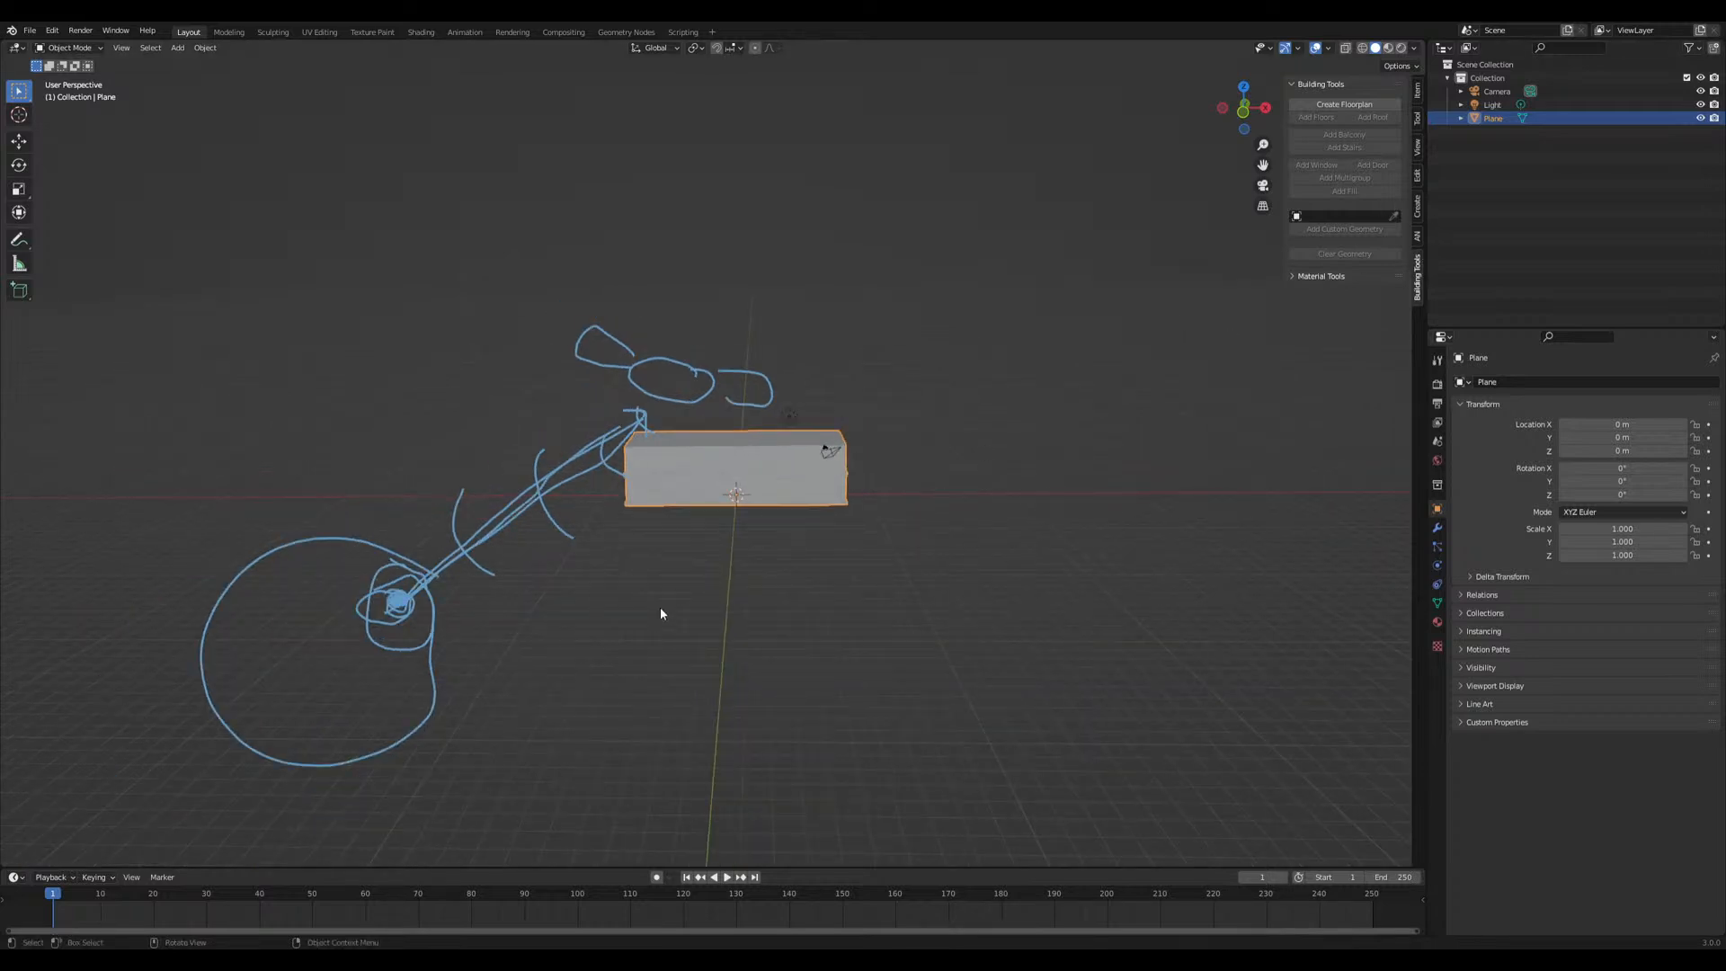
Annotate another loop around the scribble in the large circle, and two small boxes with a two-digit number beneath the building
scroll(657, 610, up, 1)
mouse_move(342, 630)
mouse_down()
mouse_move(330, 615)
mouse_move(286, 636)
mouse_move(328, 690)
mouse_move(372, 612)
mouse_up()
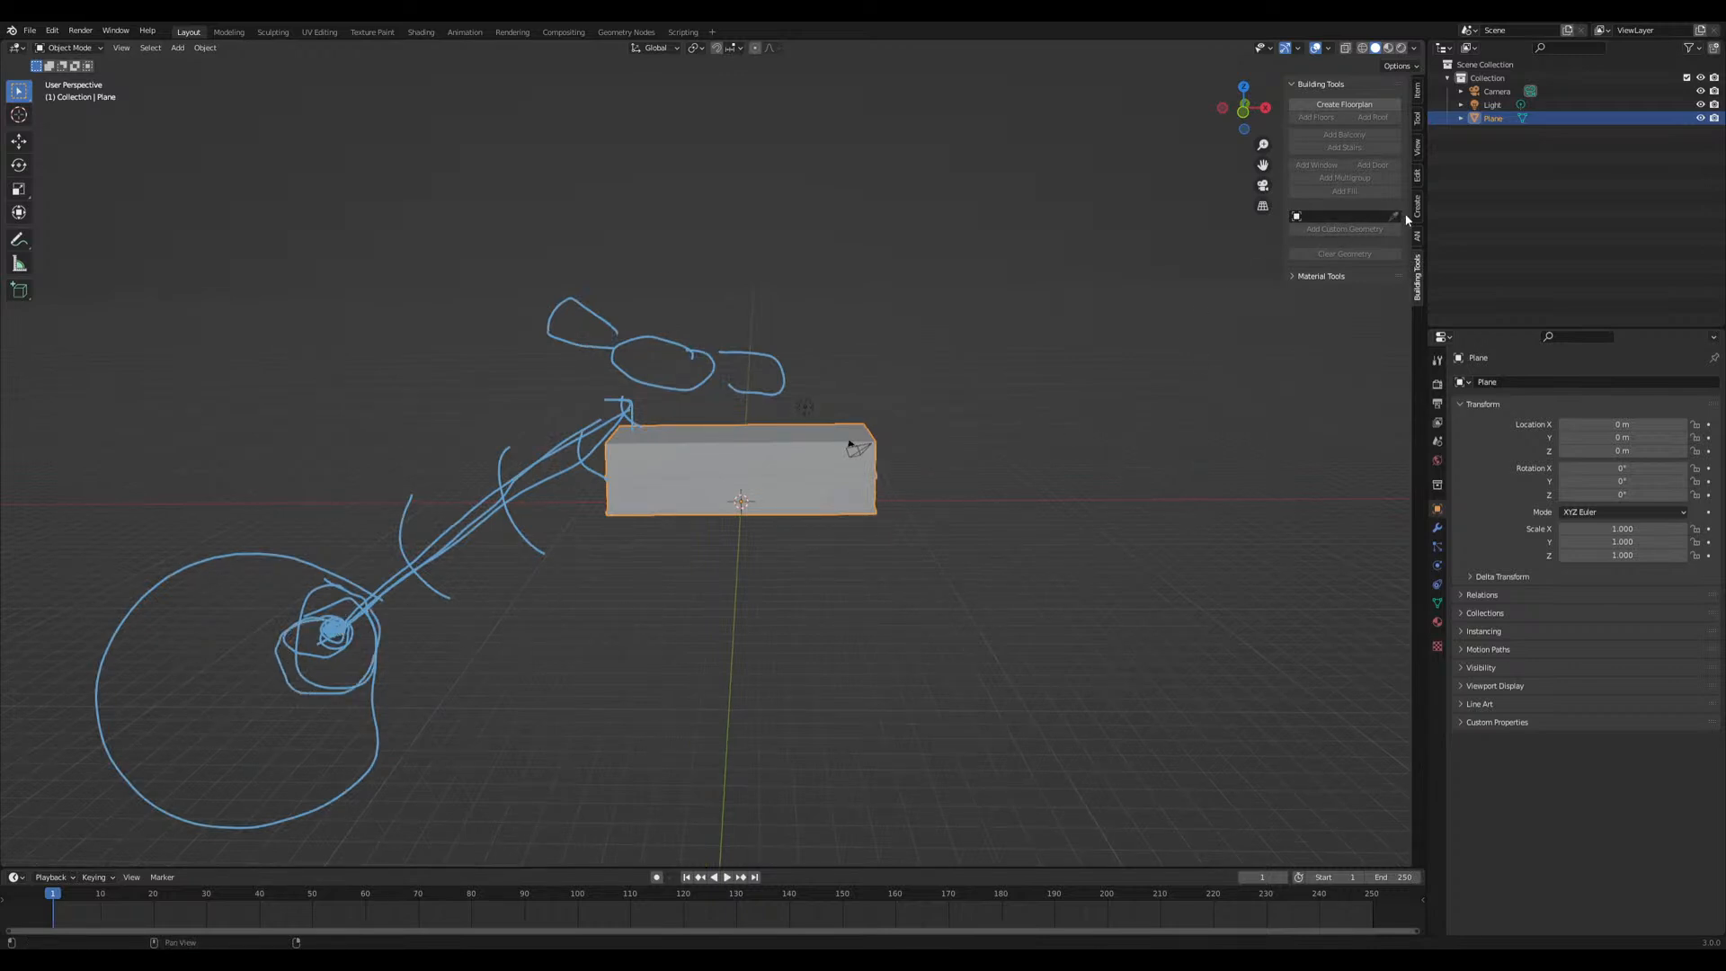
click(1418, 149)
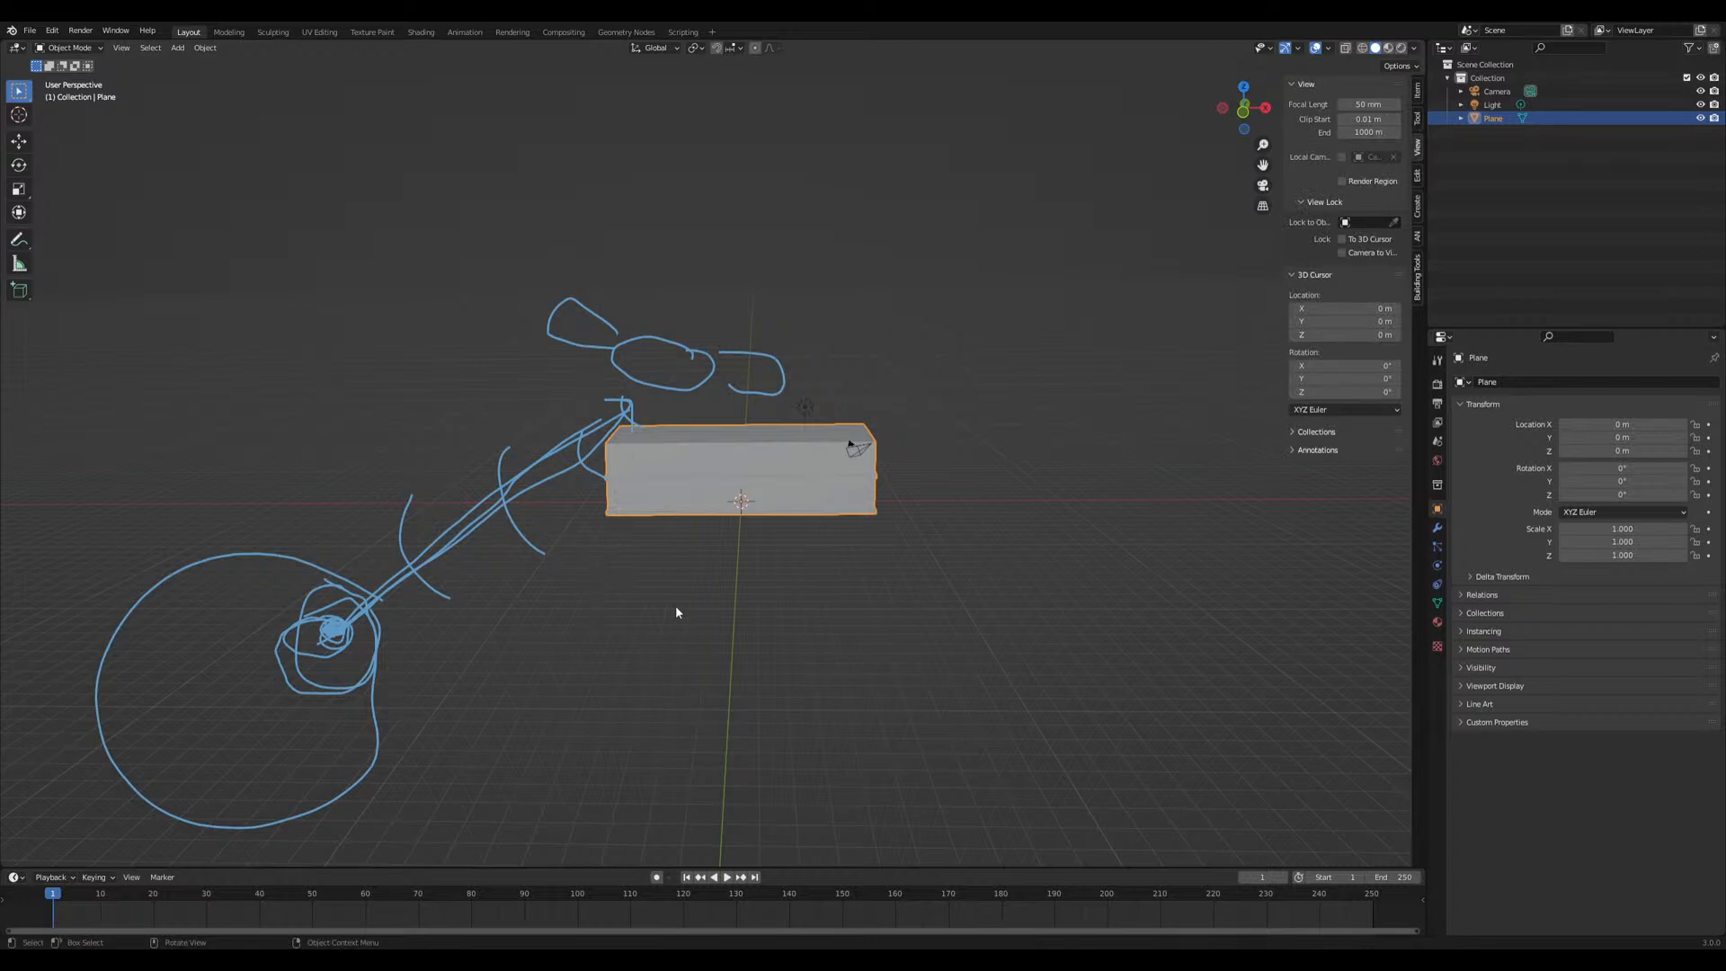
mouse_move(702, 565)
mouse_down()
mouse_move(693, 581)
mouse_move(697, 557)
mouse_move(752, 550)
mouse_up()
mouse_move(699, 614)
mouse_down()
mouse_move(714, 644)
mouse_move(733, 635)
mouse_up()
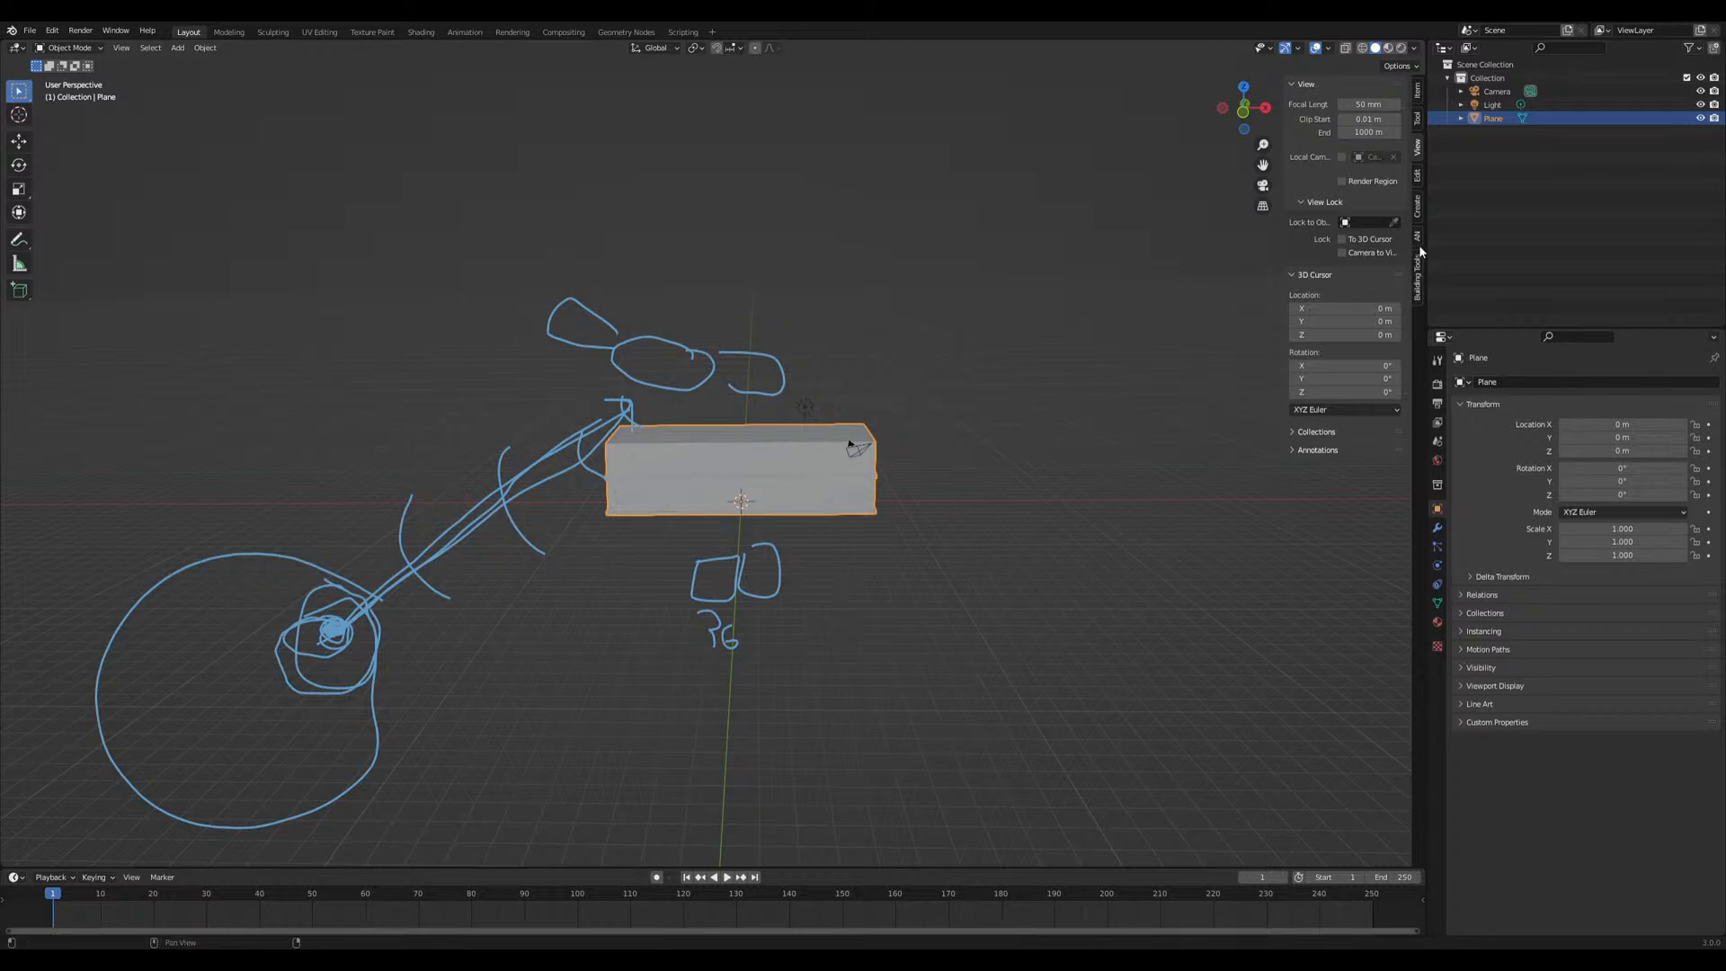
Delete the scene's annotation layer to clear all the freehand annotations
click(1418, 177)
click(1418, 119)
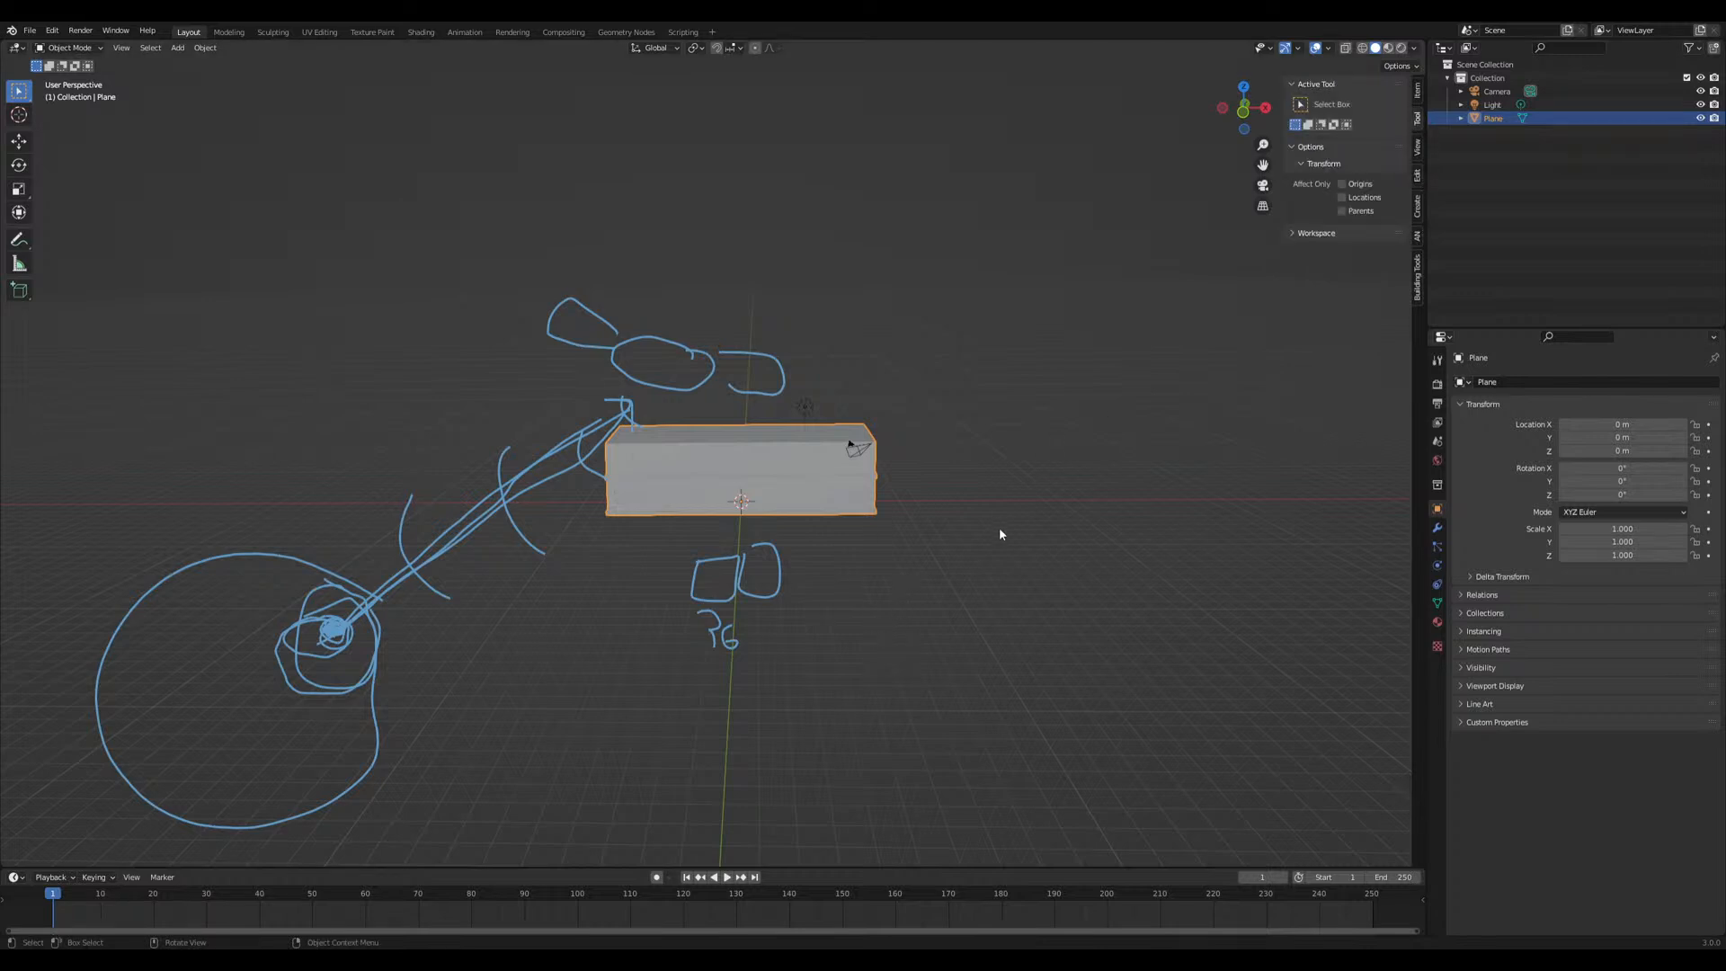
click(1417, 147)
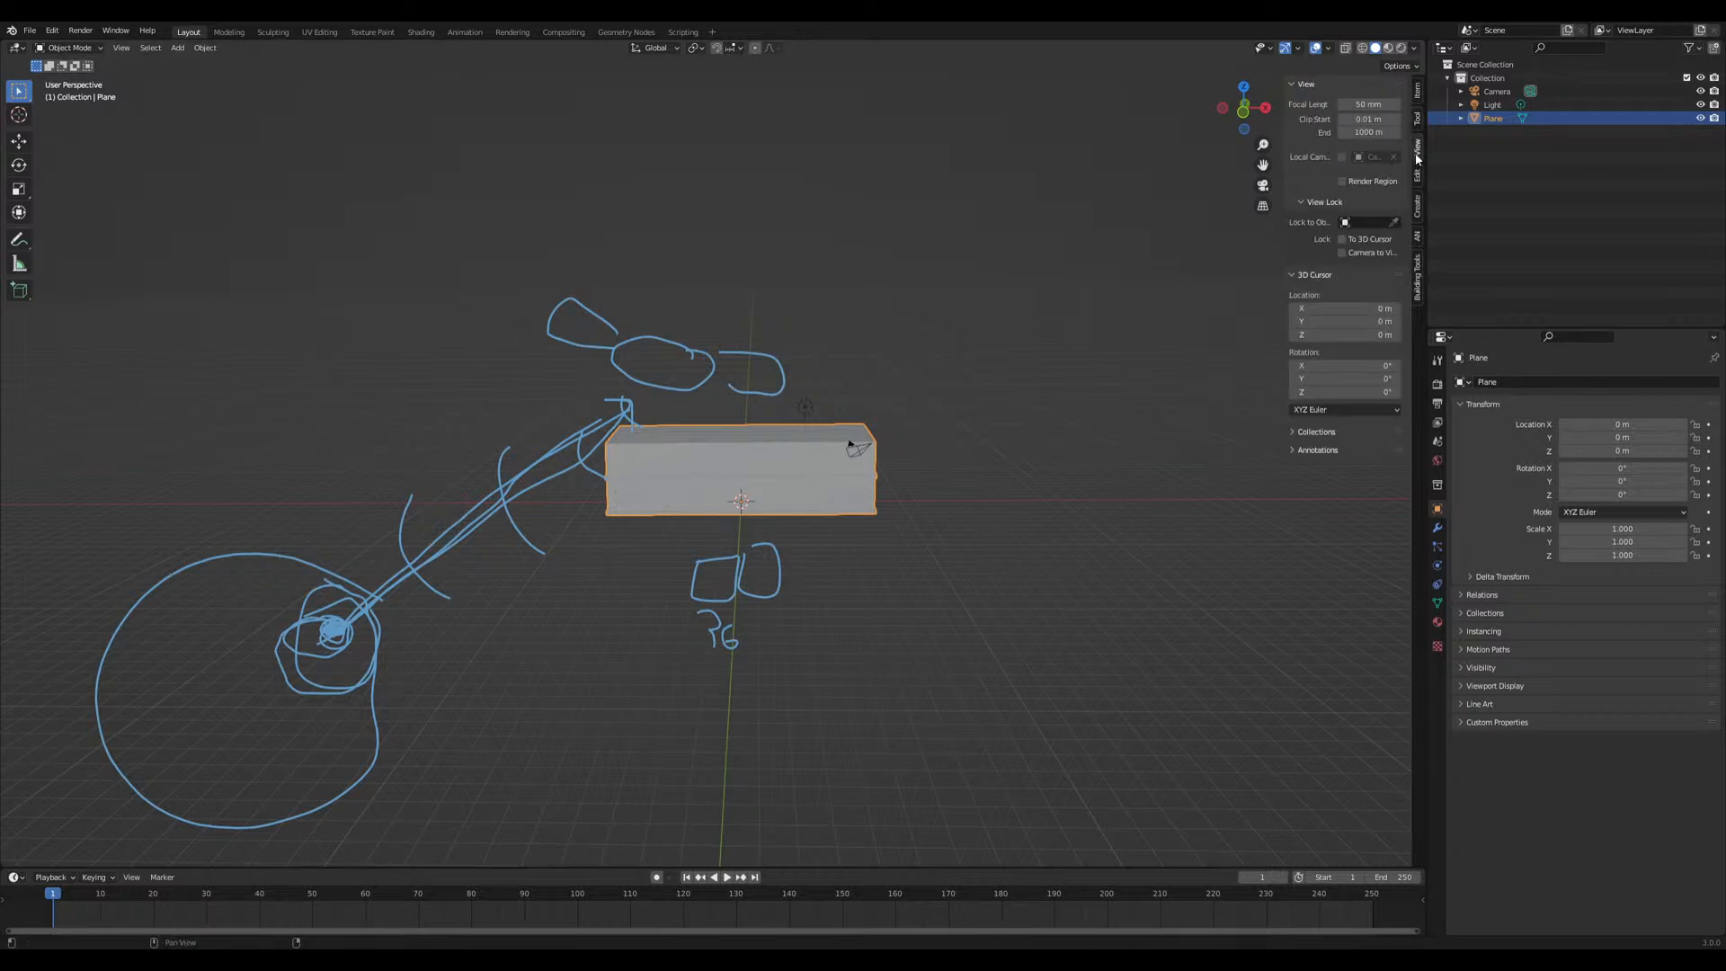
click(1295, 450)
click(1394, 499)
Enter Edit Mode on the building and select the plain upper-storey wall face at its narrow end
scroll(717, 655, up, 5)
mouse_move(990, 674)
middle_down()
mouse_move(908, 662)
mouse_move(838, 710)
mouse_move(859, 690)
mouse_move(935, 698)
mouse_move(818, 724)
middle_up()
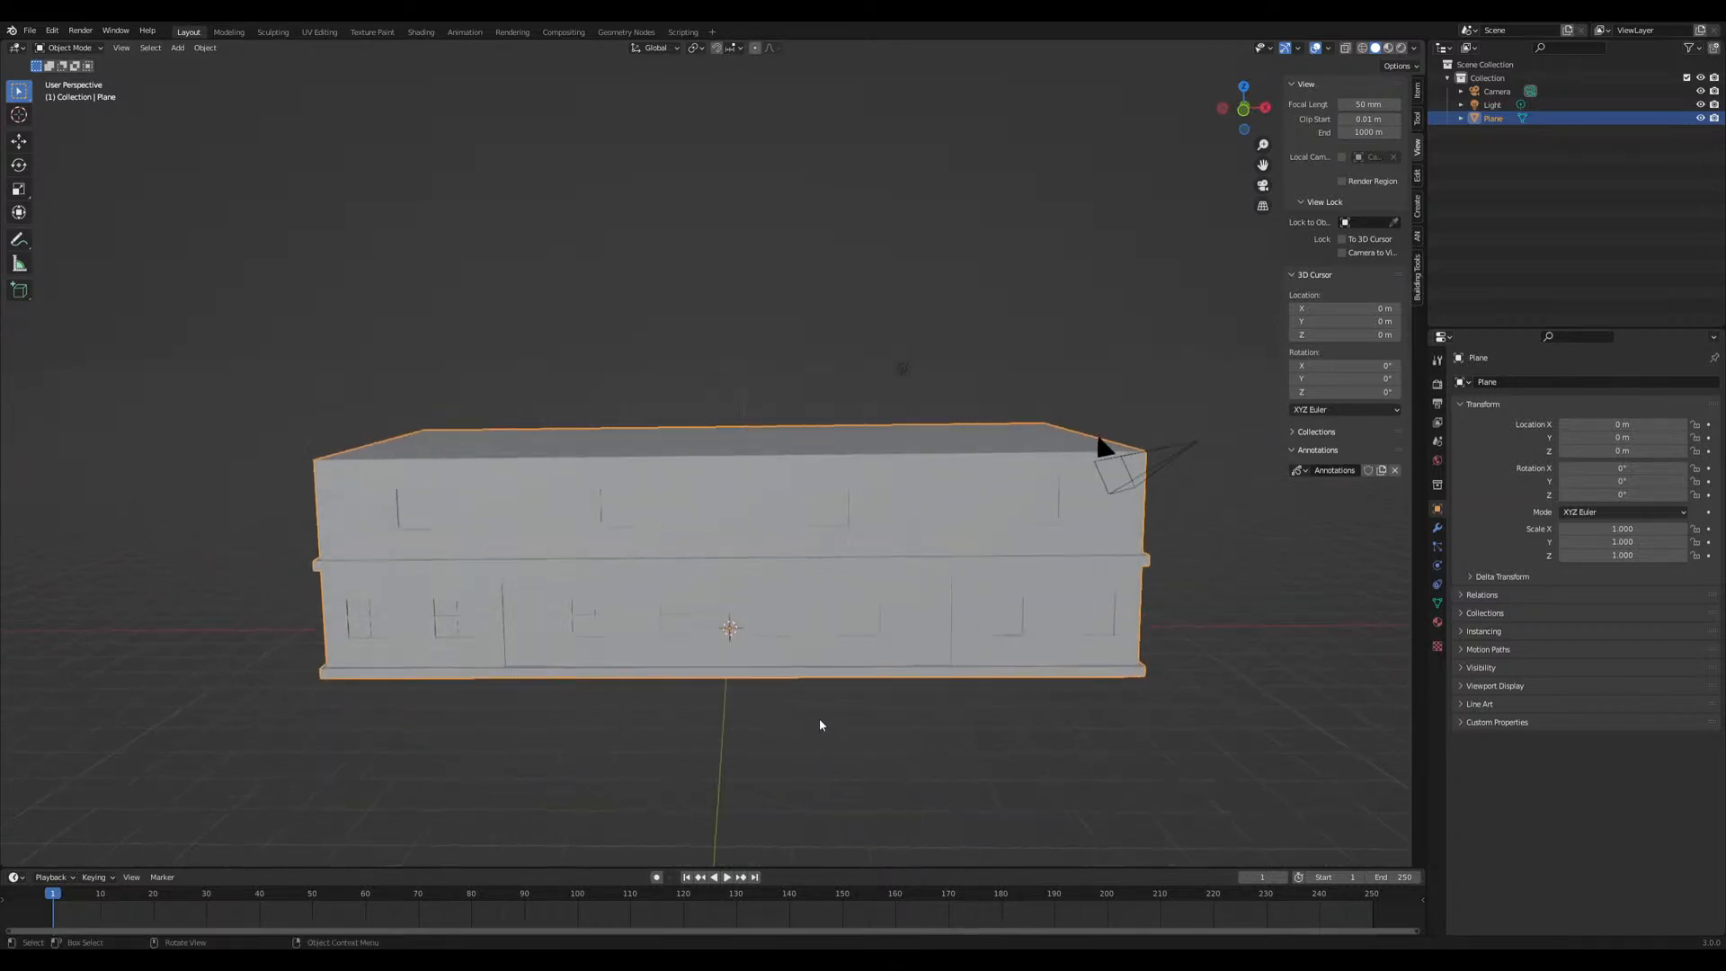
middle_drag(974, 720, 875, 721)
key(Tab)
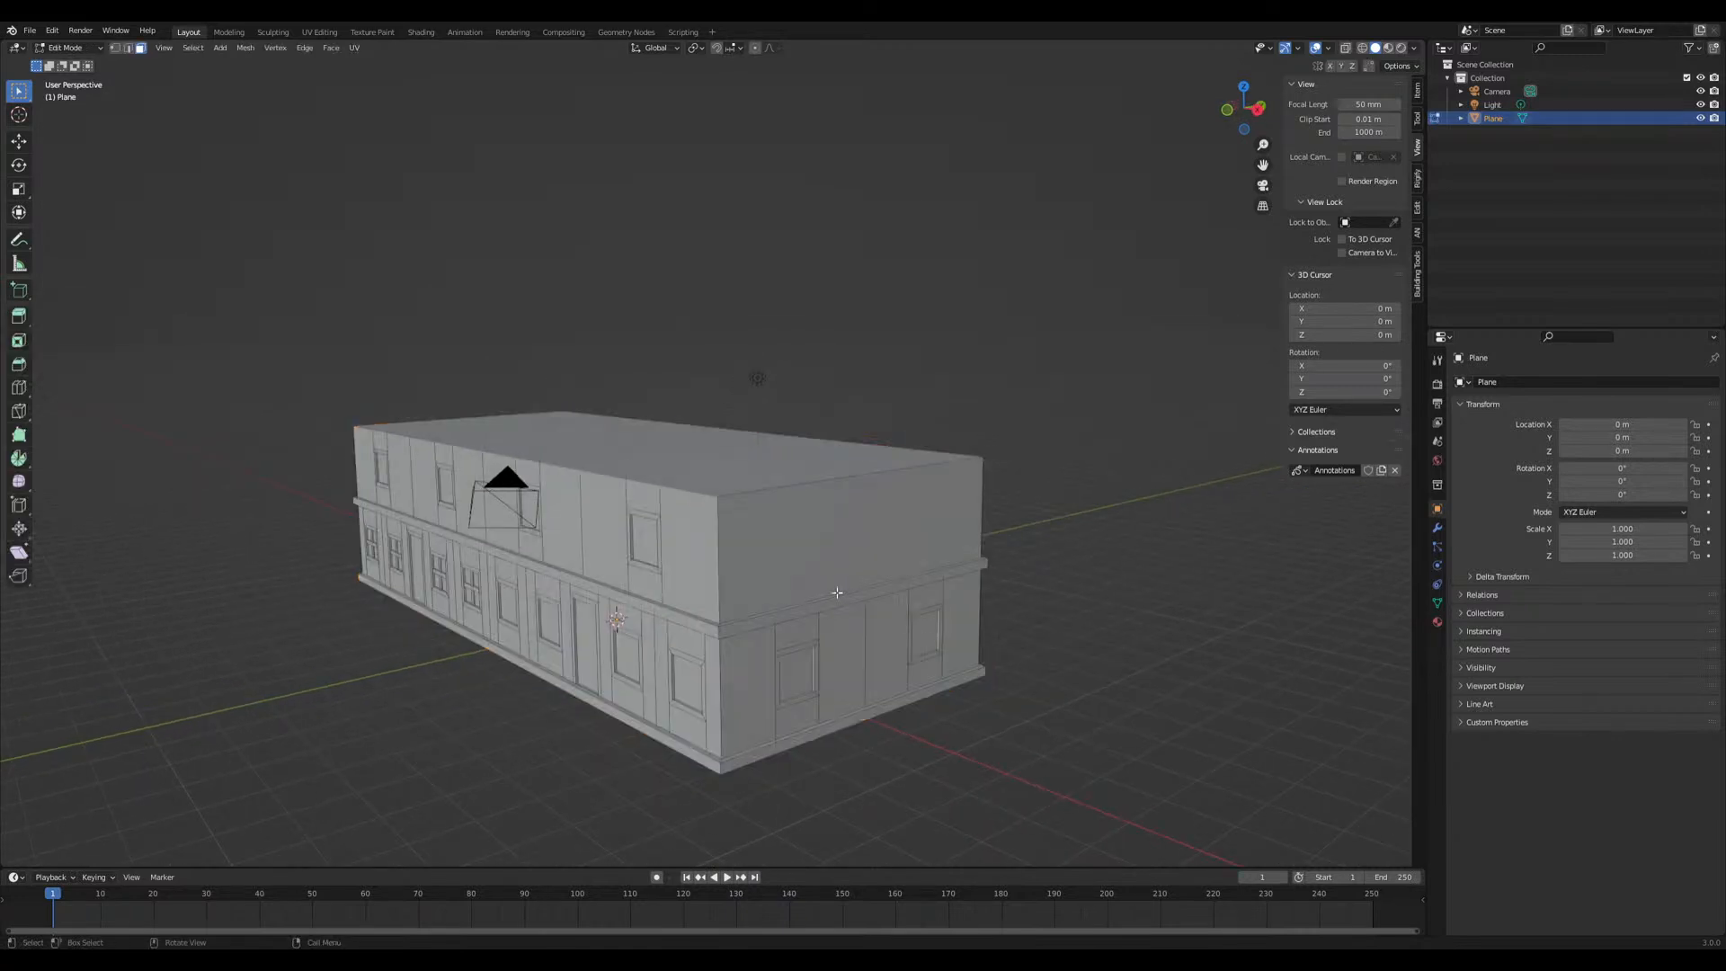
click(836, 542)
middle_drag(1021, 501, 1276, 269)
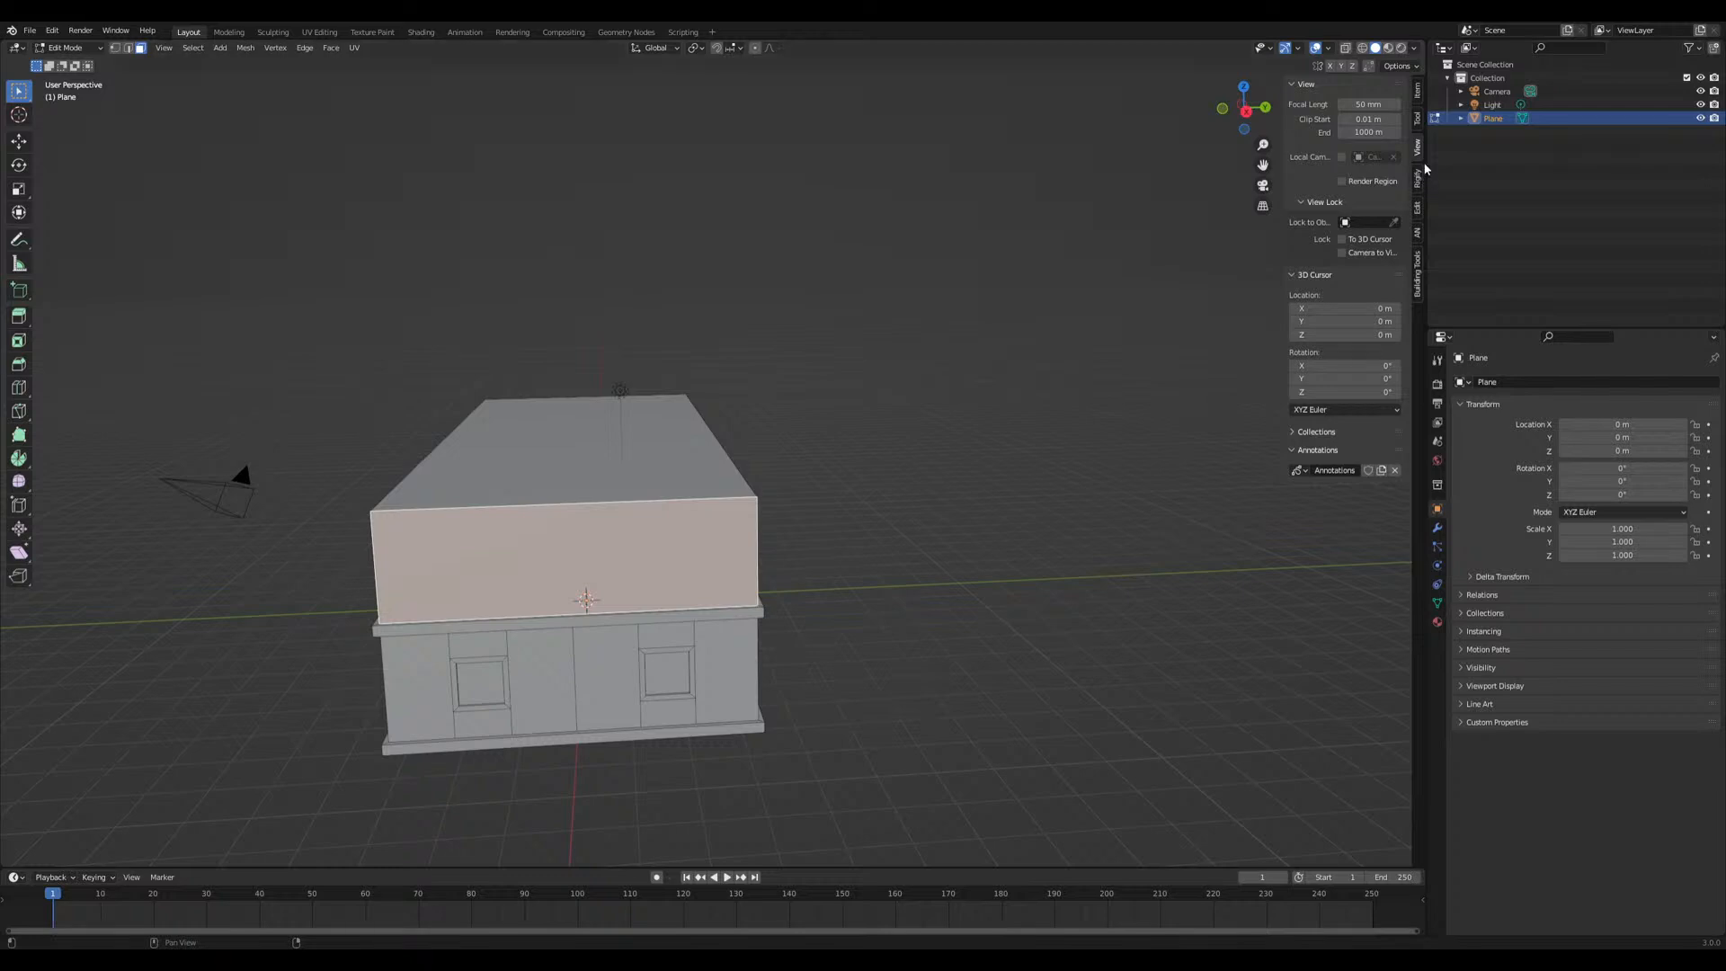
Add a multigroup with components ww to the upper end wall and set its count to 2
click(1420, 261)
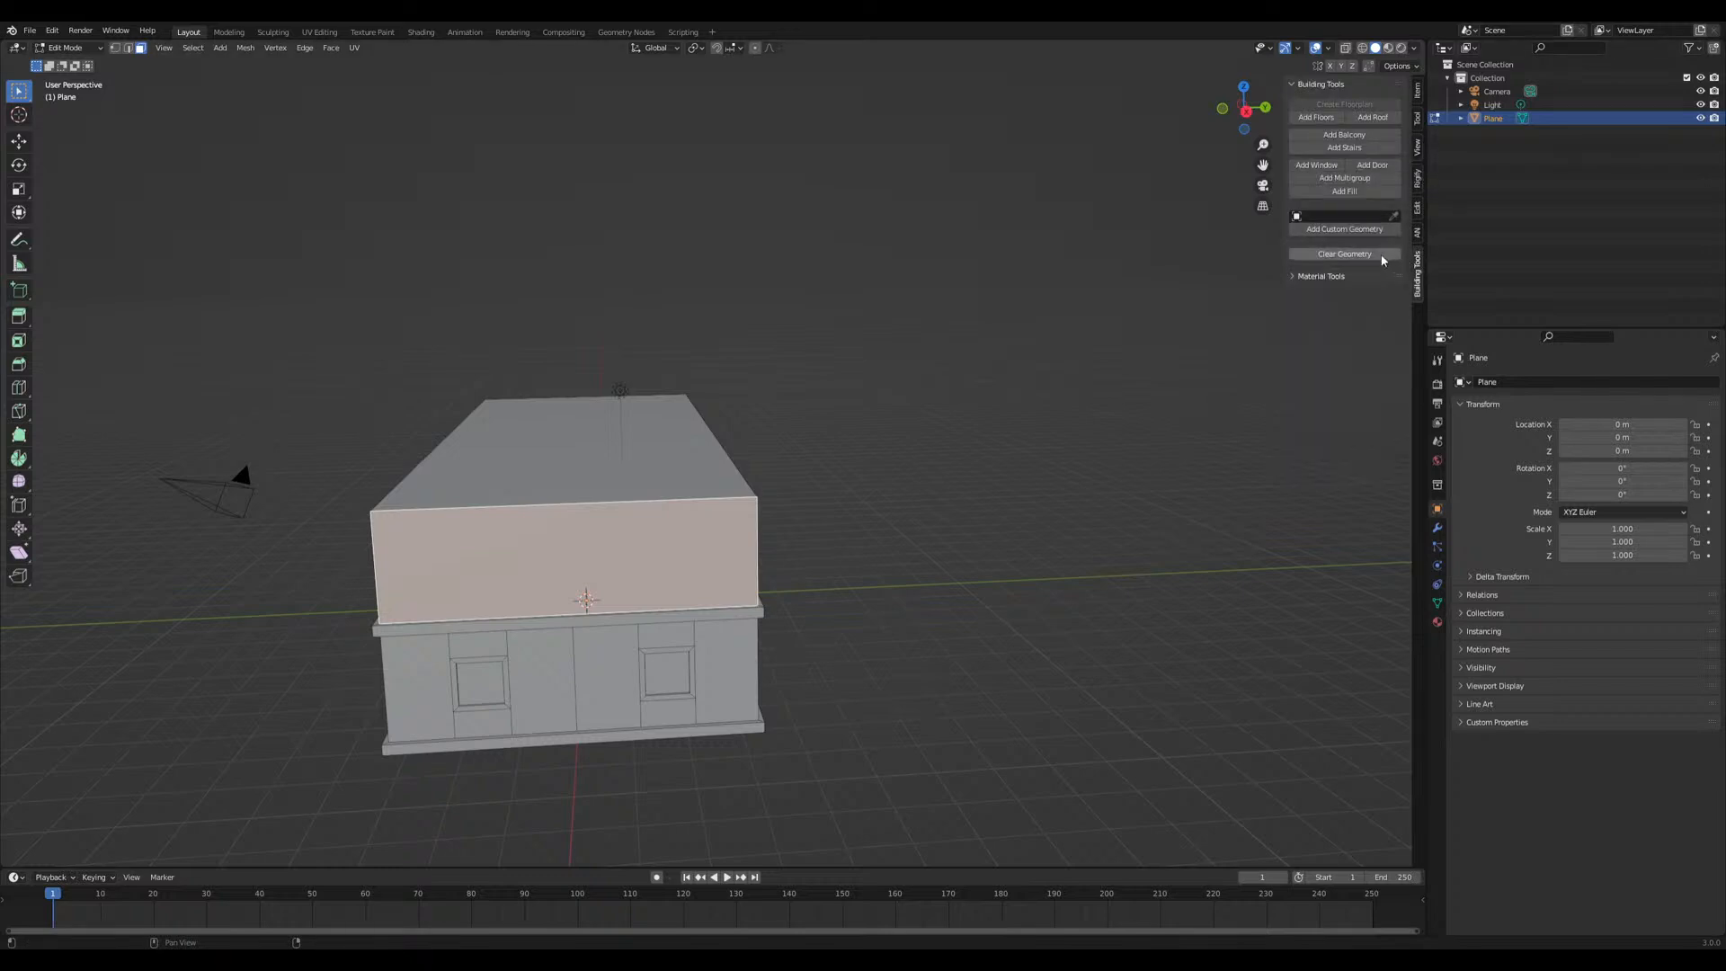
click(1346, 179)
click(72, 719)
text(ww)
key(Return)
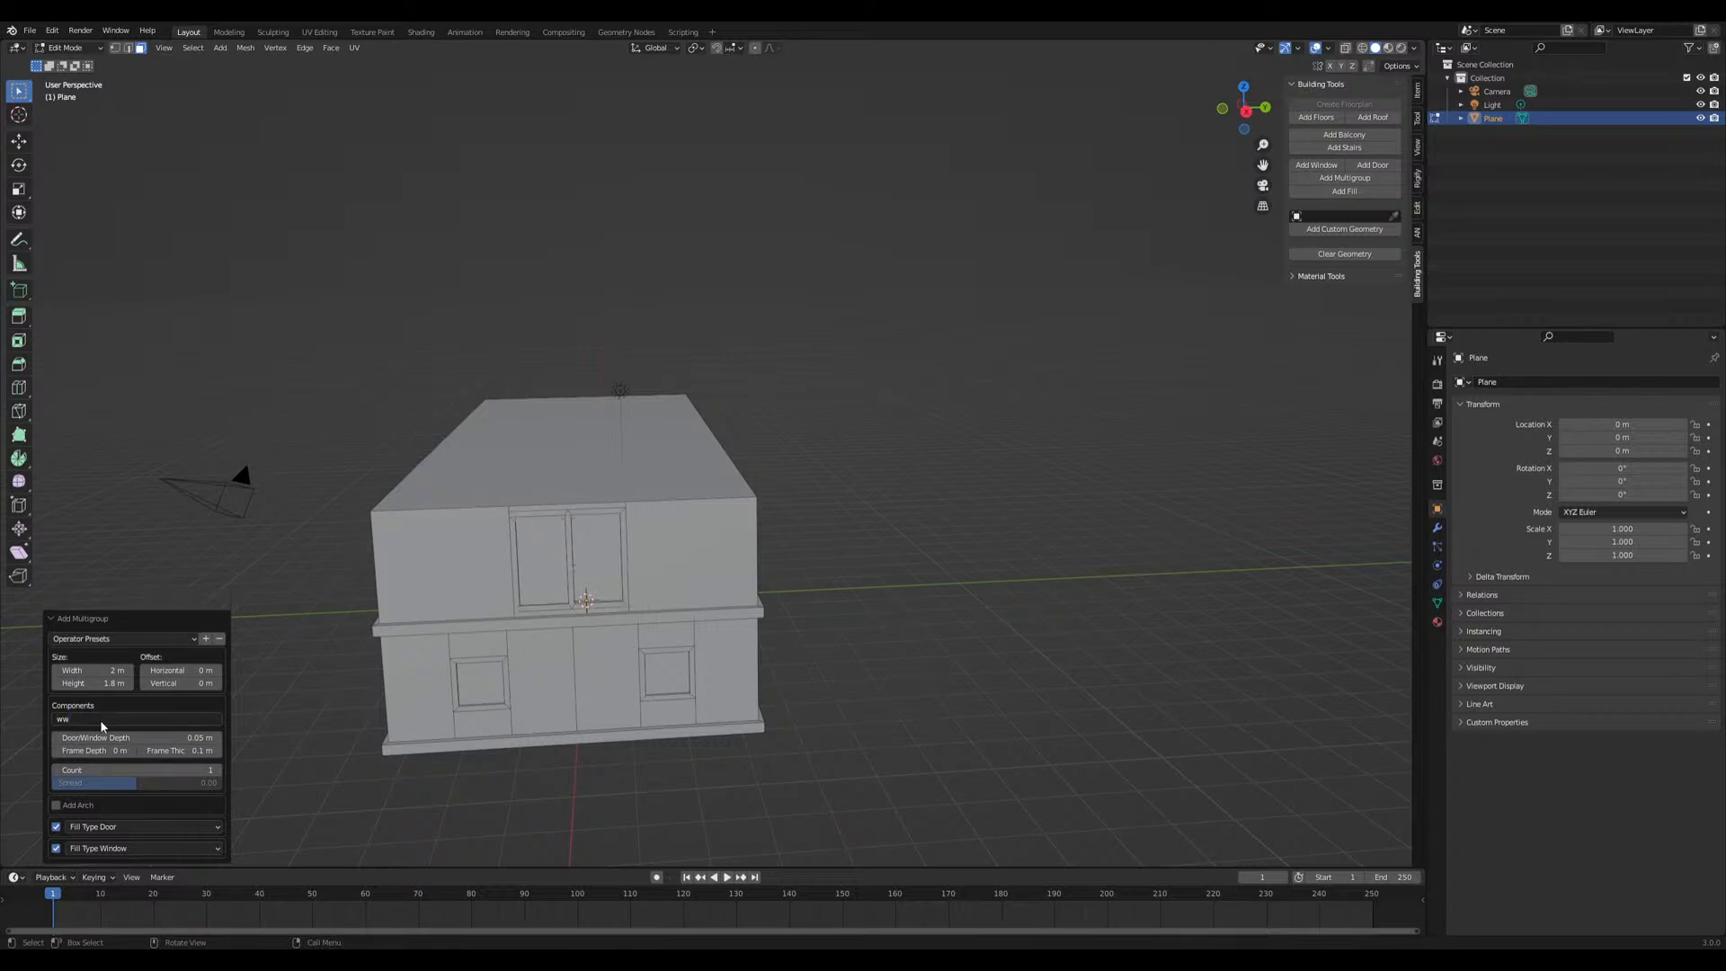
middle_drag(314, 735, 408, 724)
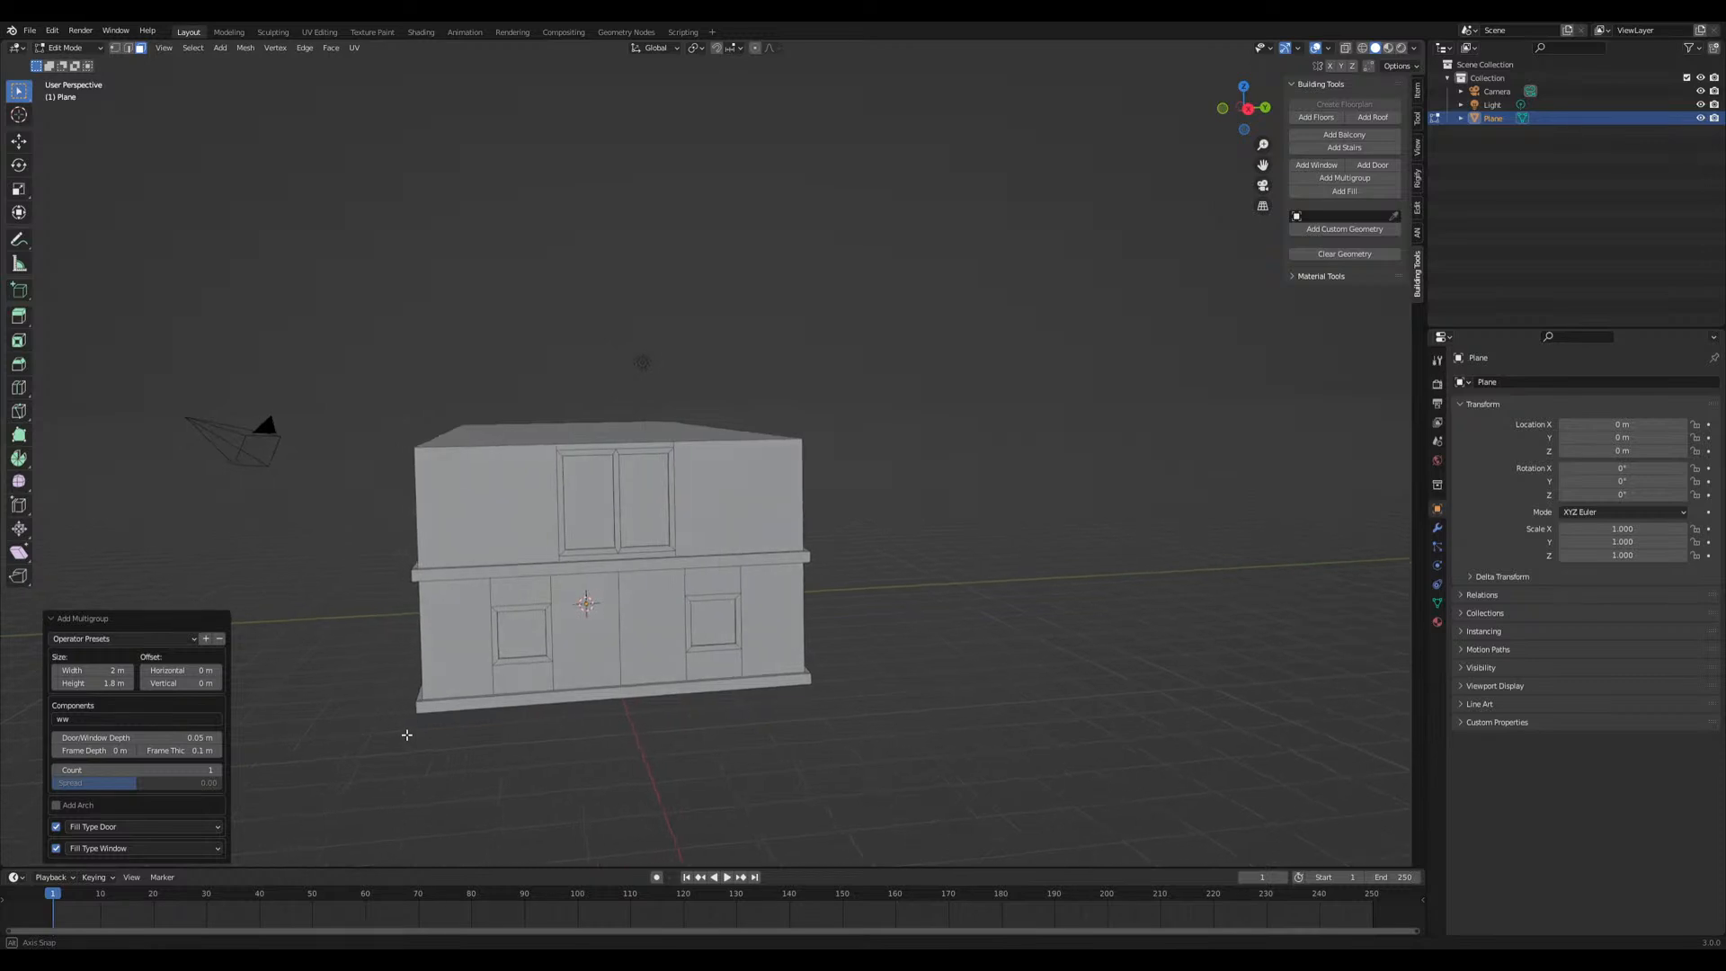
click(216, 772)
Replace the window pairs on the upper end wall with door pairs by setting the multigroup components to dd
click(64, 719)
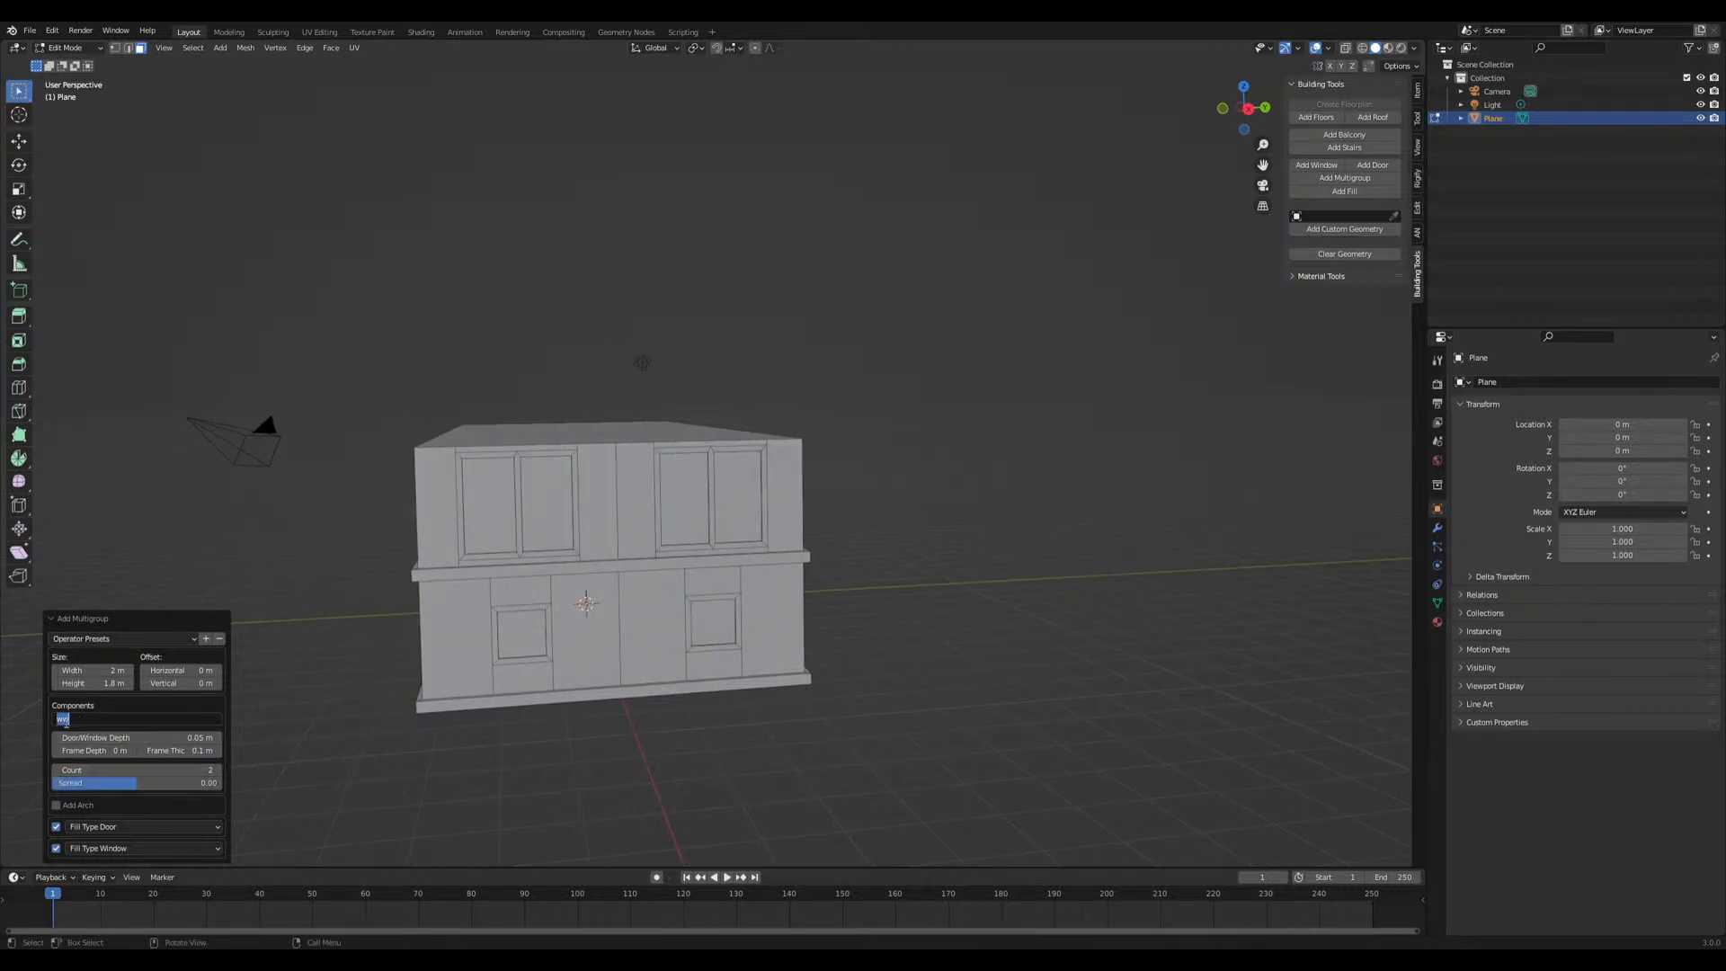
text(dd)
key(Return)
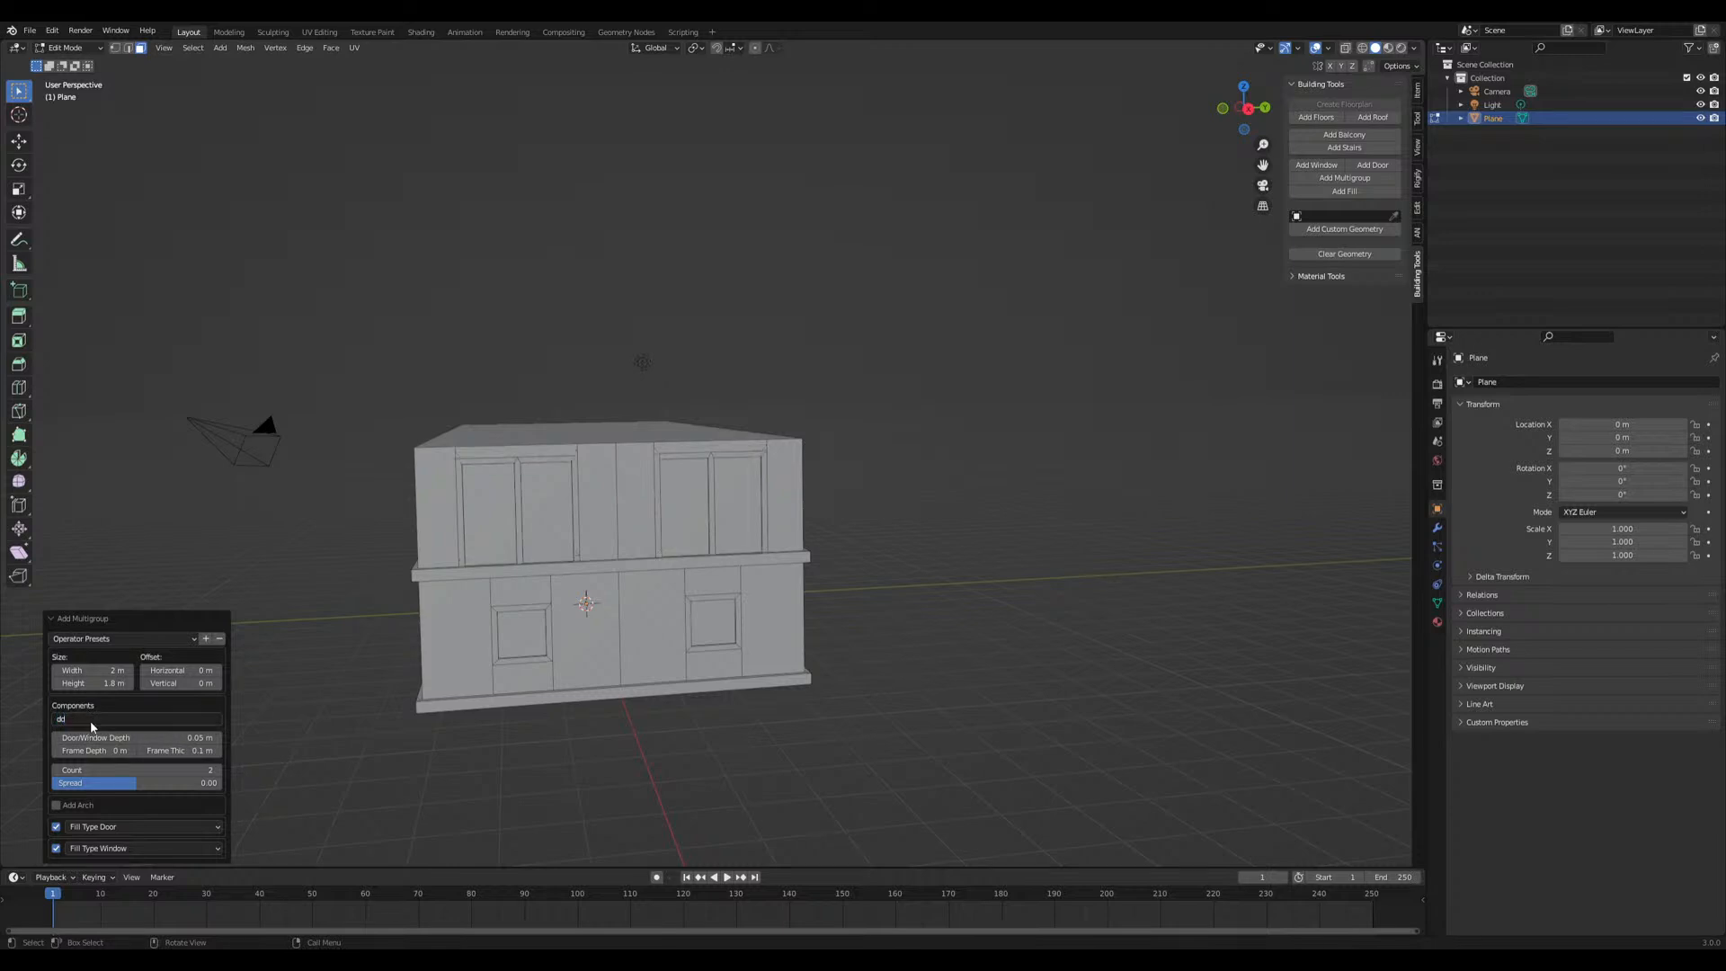
middle_drag(354, 697, 480, 658)
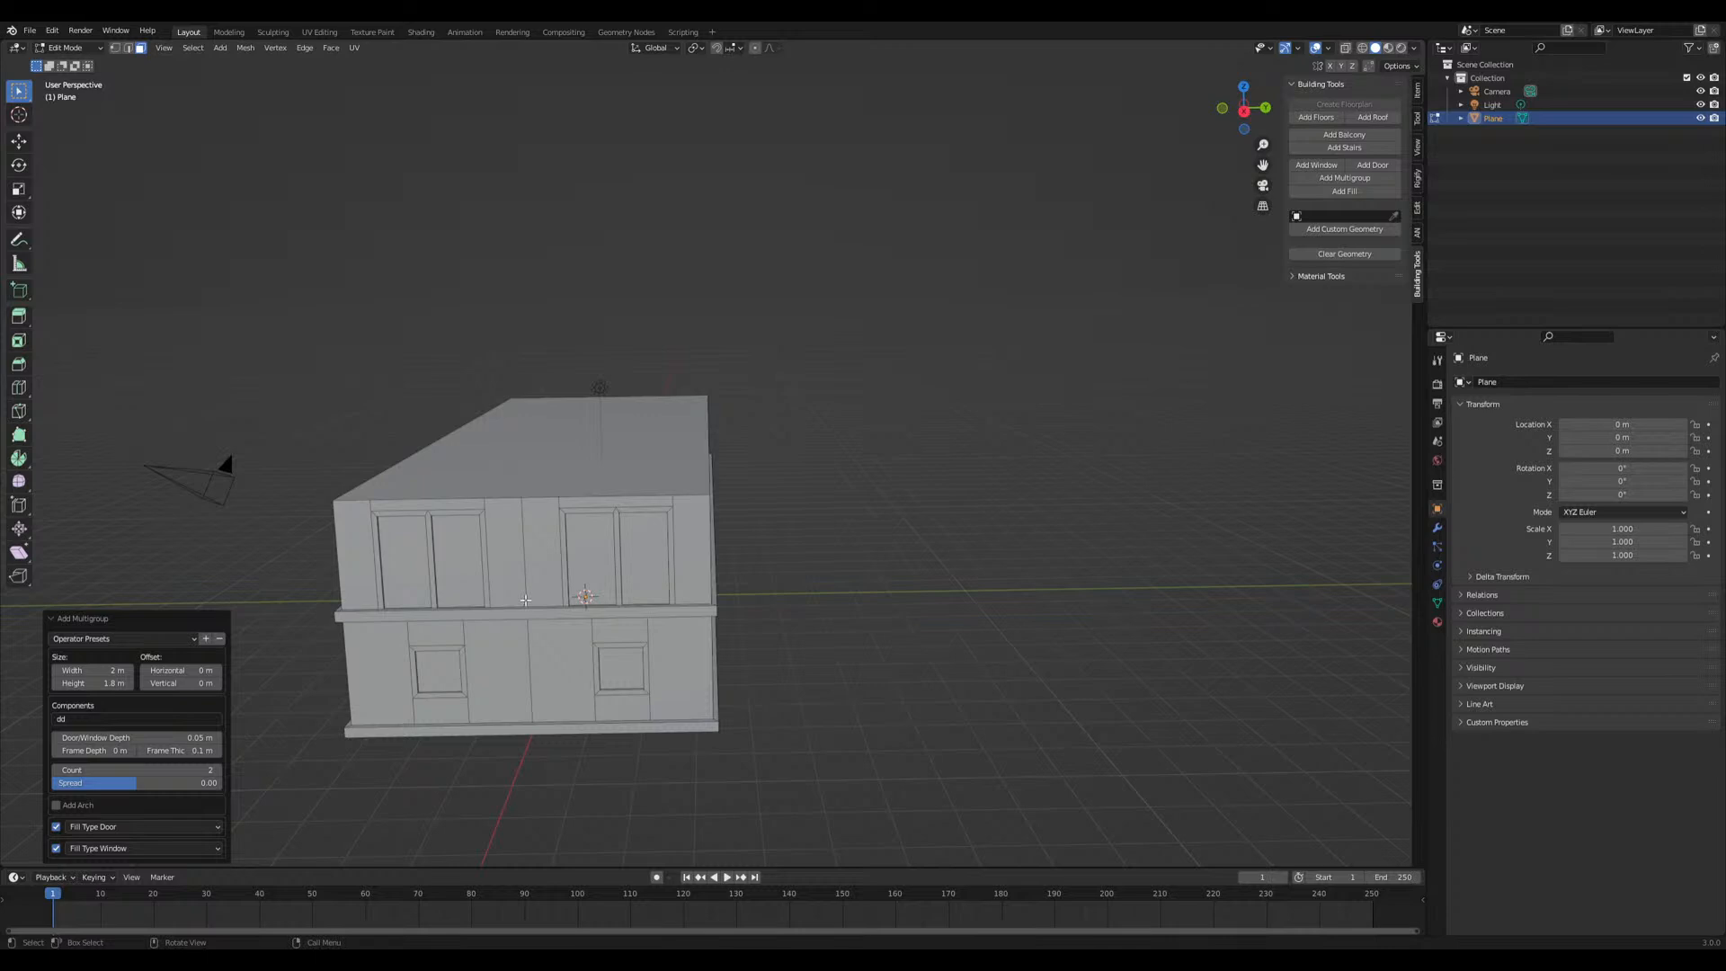
mouse_move(491, 698)
middle_down()
mouse_move(510, 700)
mouse_move(452, 715)
mouse_move(481, 710)
middle_up()
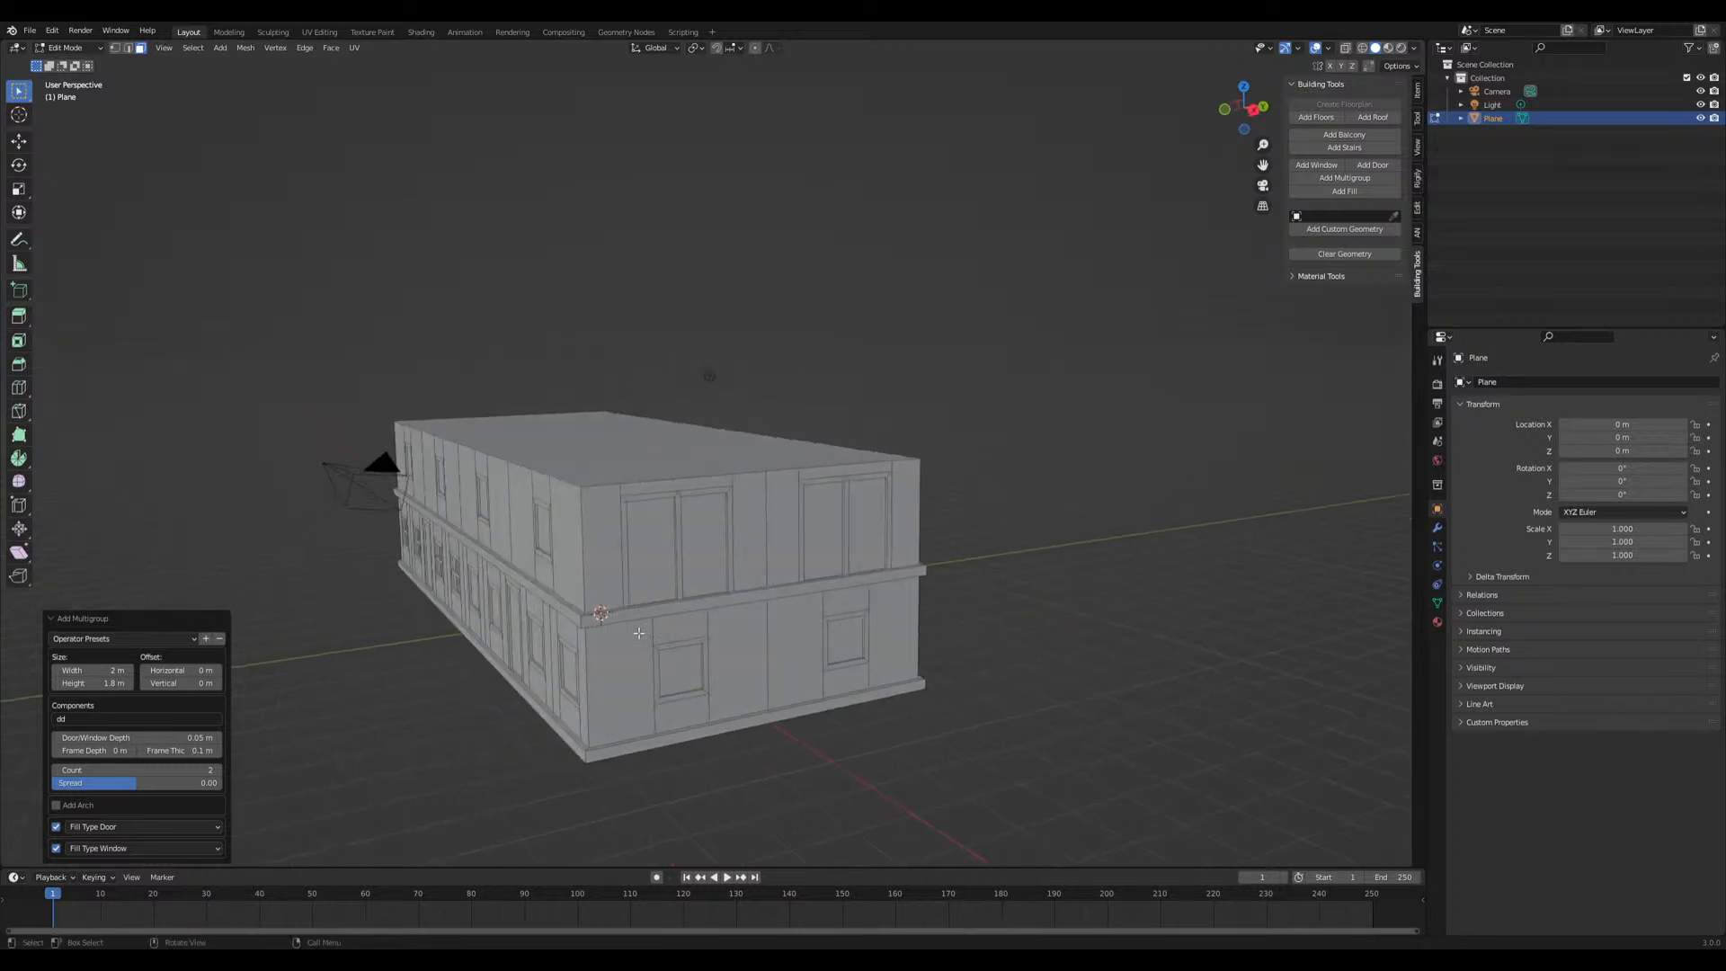
Try to add a balcony from the face at the foot of a door in the upper end wall
click(669, 602)
middle_drag(672, 602, 638, 601)
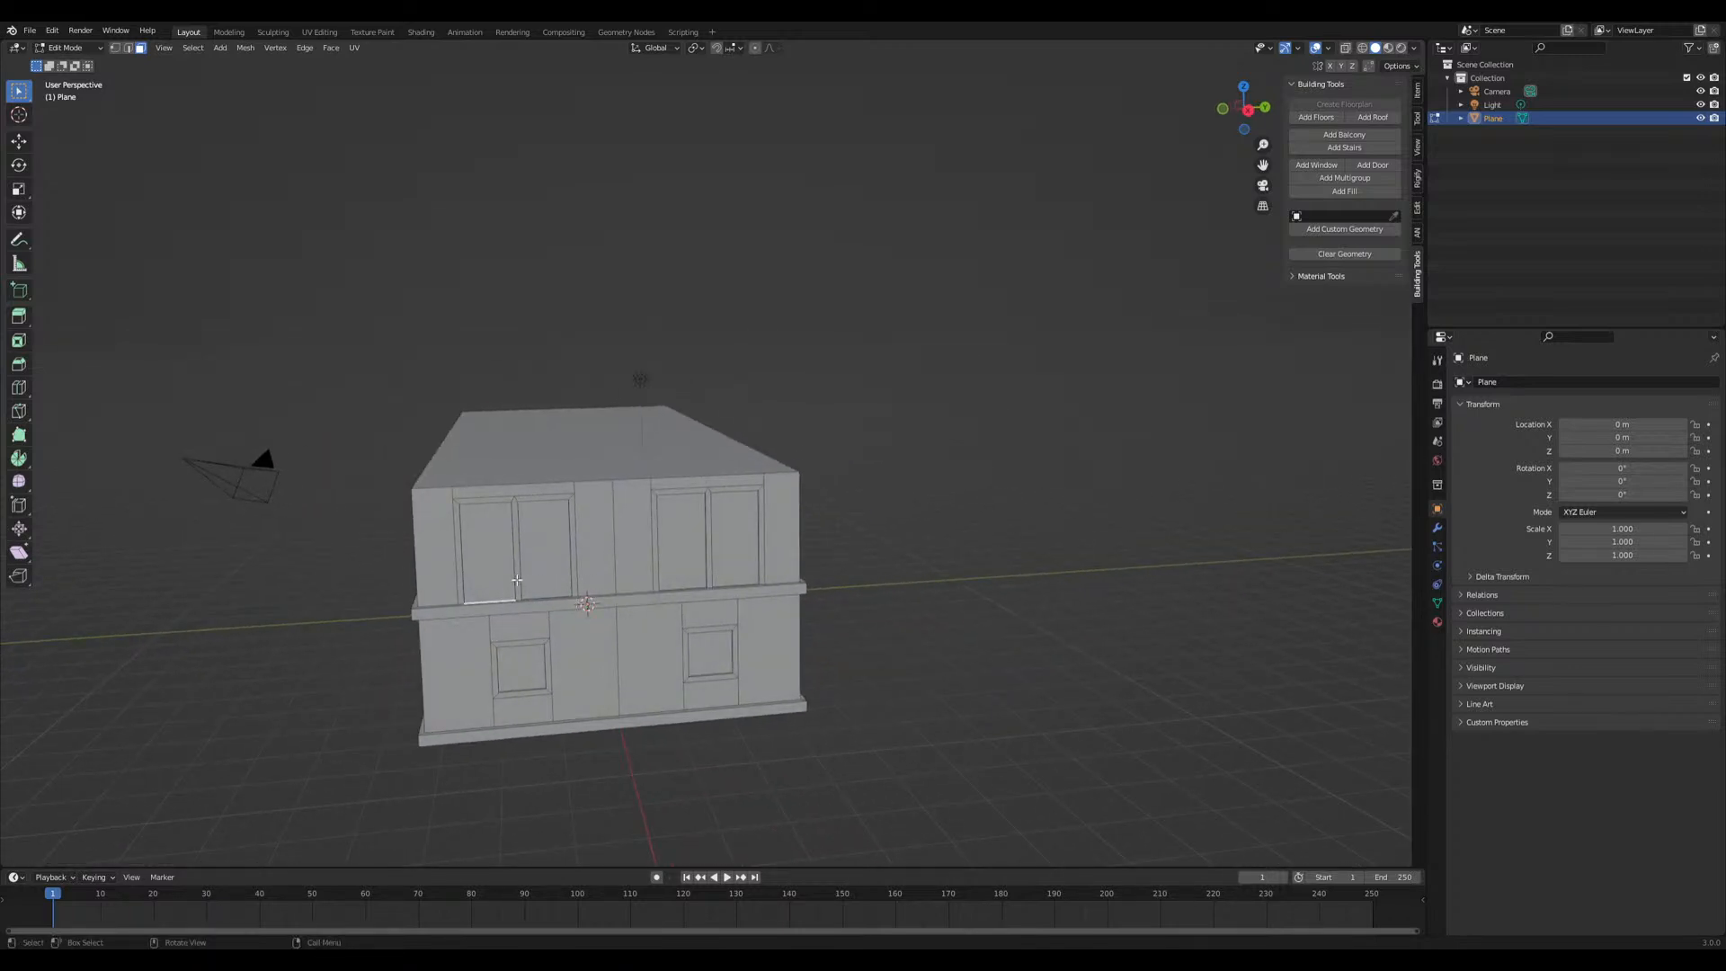
middle_drag(518, 578, 560, 737)
click(1344, 135)
mouse_move(180, 707)
mouse_down()
mouse_move(225, 706)
mouse_move(199, 707)
mouse_up()
key(ctrl+z)
Try to add a balcony on the slab edge between the storeys, and undo back to the plain upper end wall
middle_drag(498, 710, 561, 682)
click(585, 546)
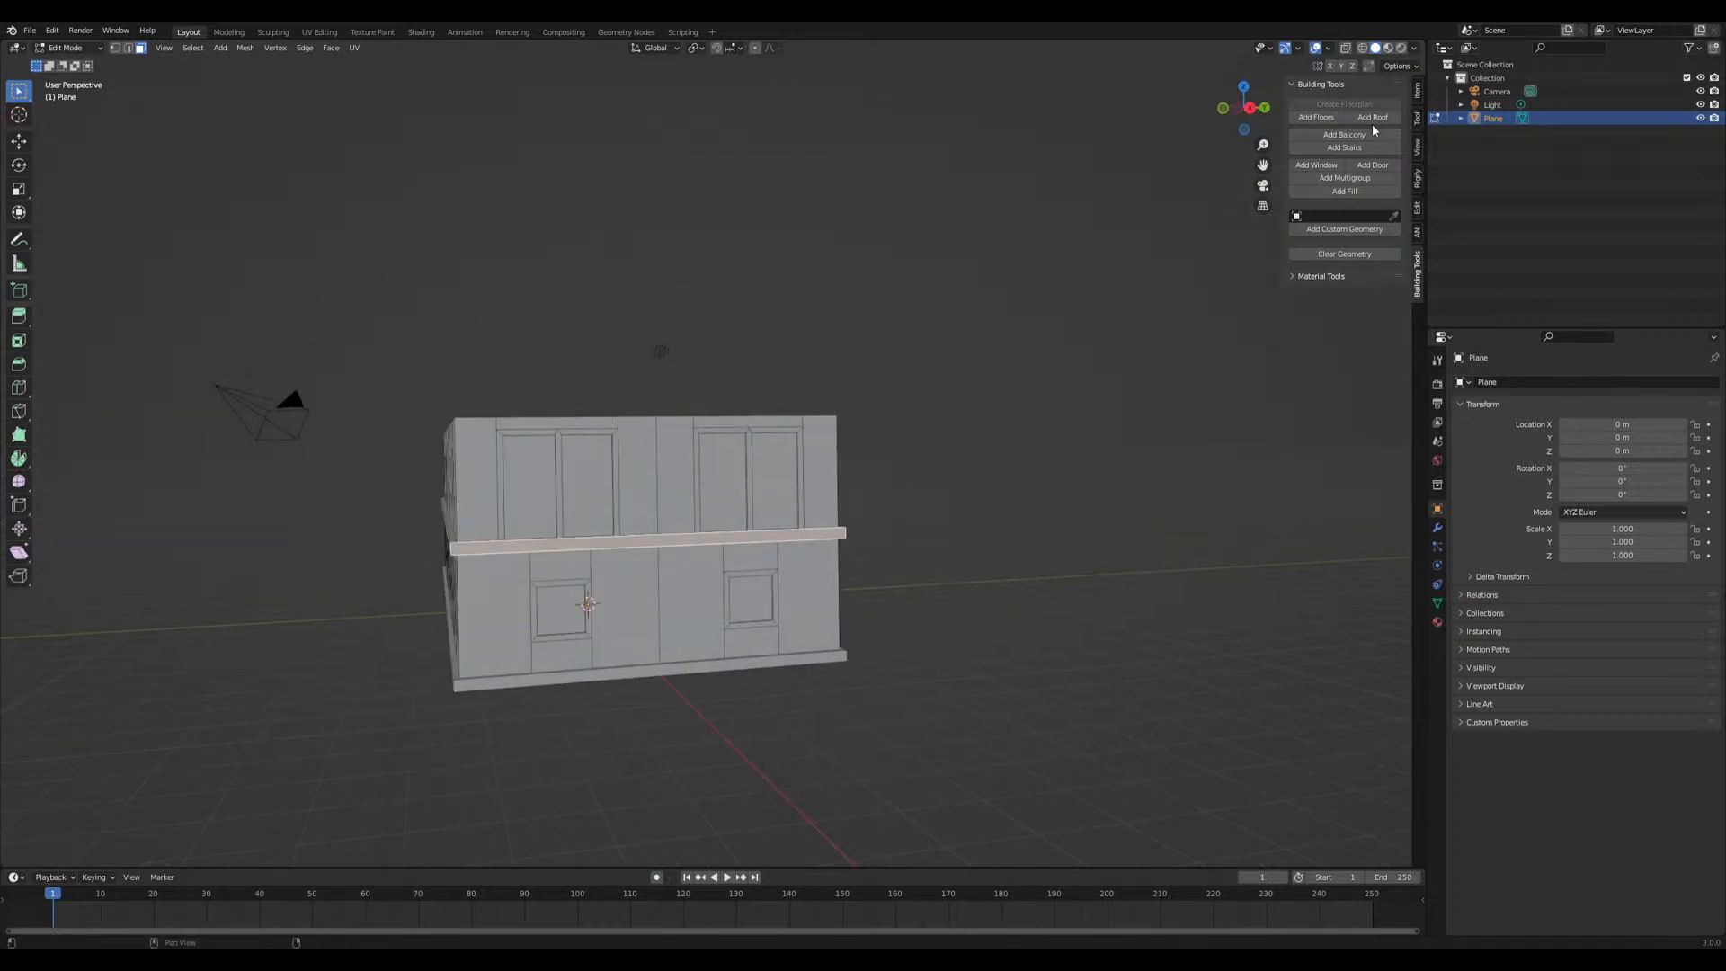
click(1344, 134)
mouse_move(861, 548)
middle_down()
mouse_move(843, 561)
mouse_move(870, 576)
middle_up()
key(ctrl+z)
key(ctrl+z)
key(ctrl+z)
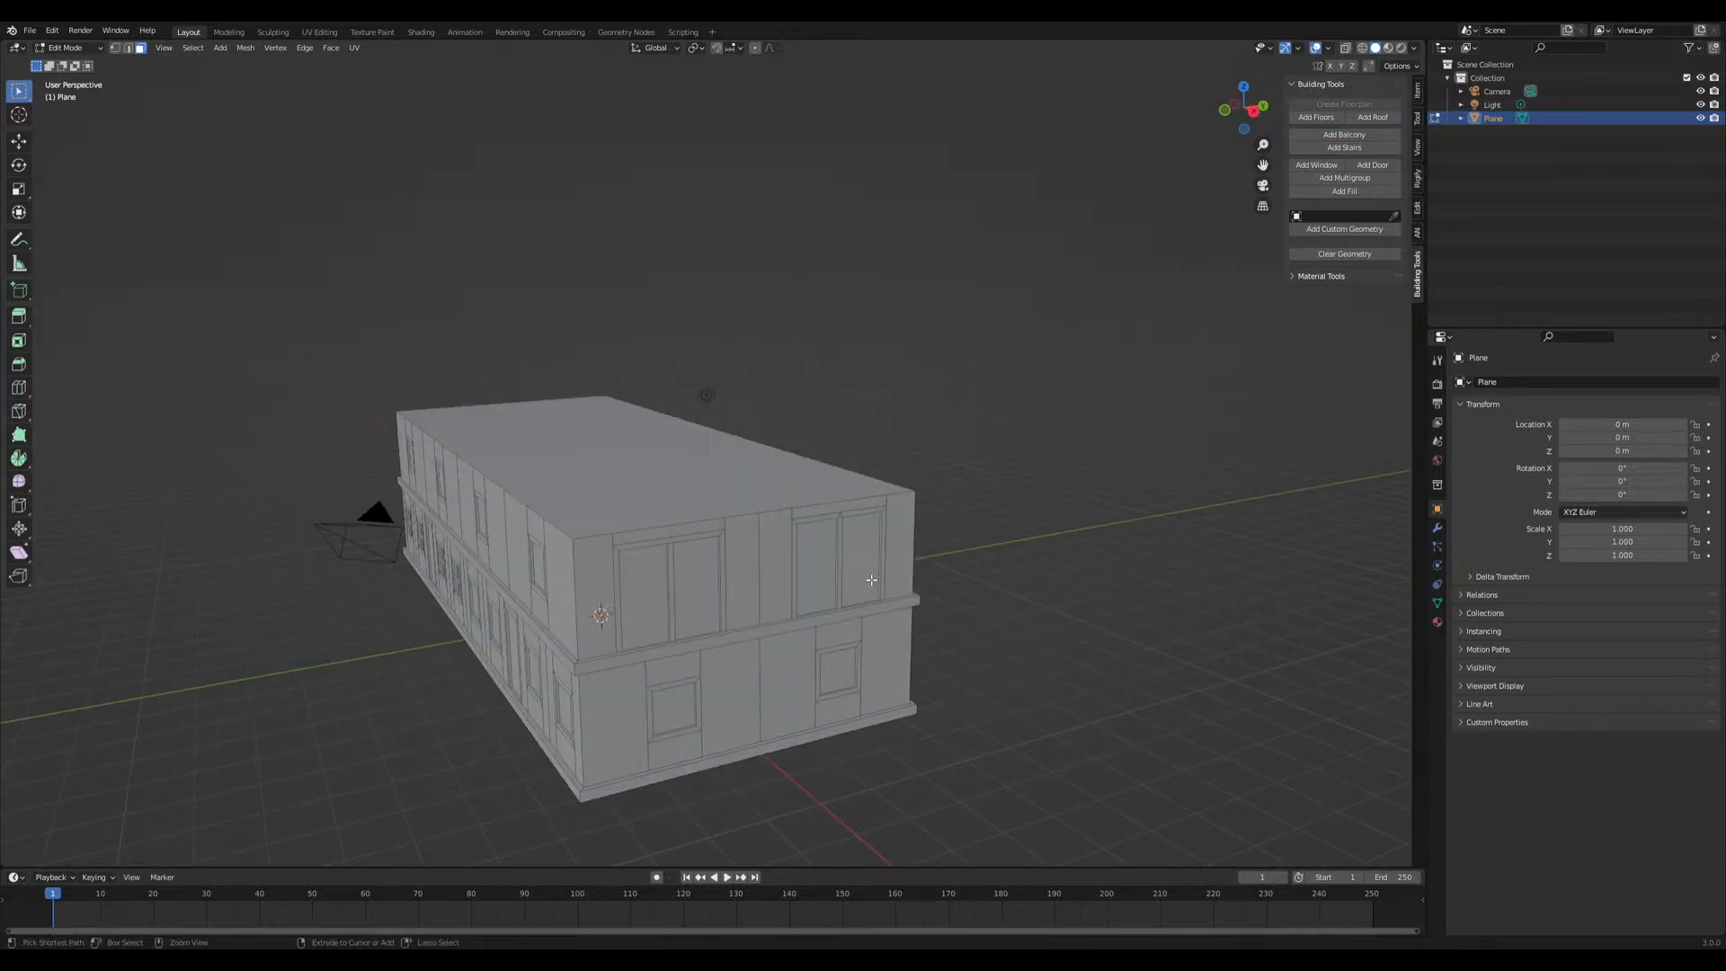
key(ctrl+z)
Subdivide the upper end wall face with one cut
middle_drag(632, 590, 687, 559)
right_click(675, 505)
click(675, 509)
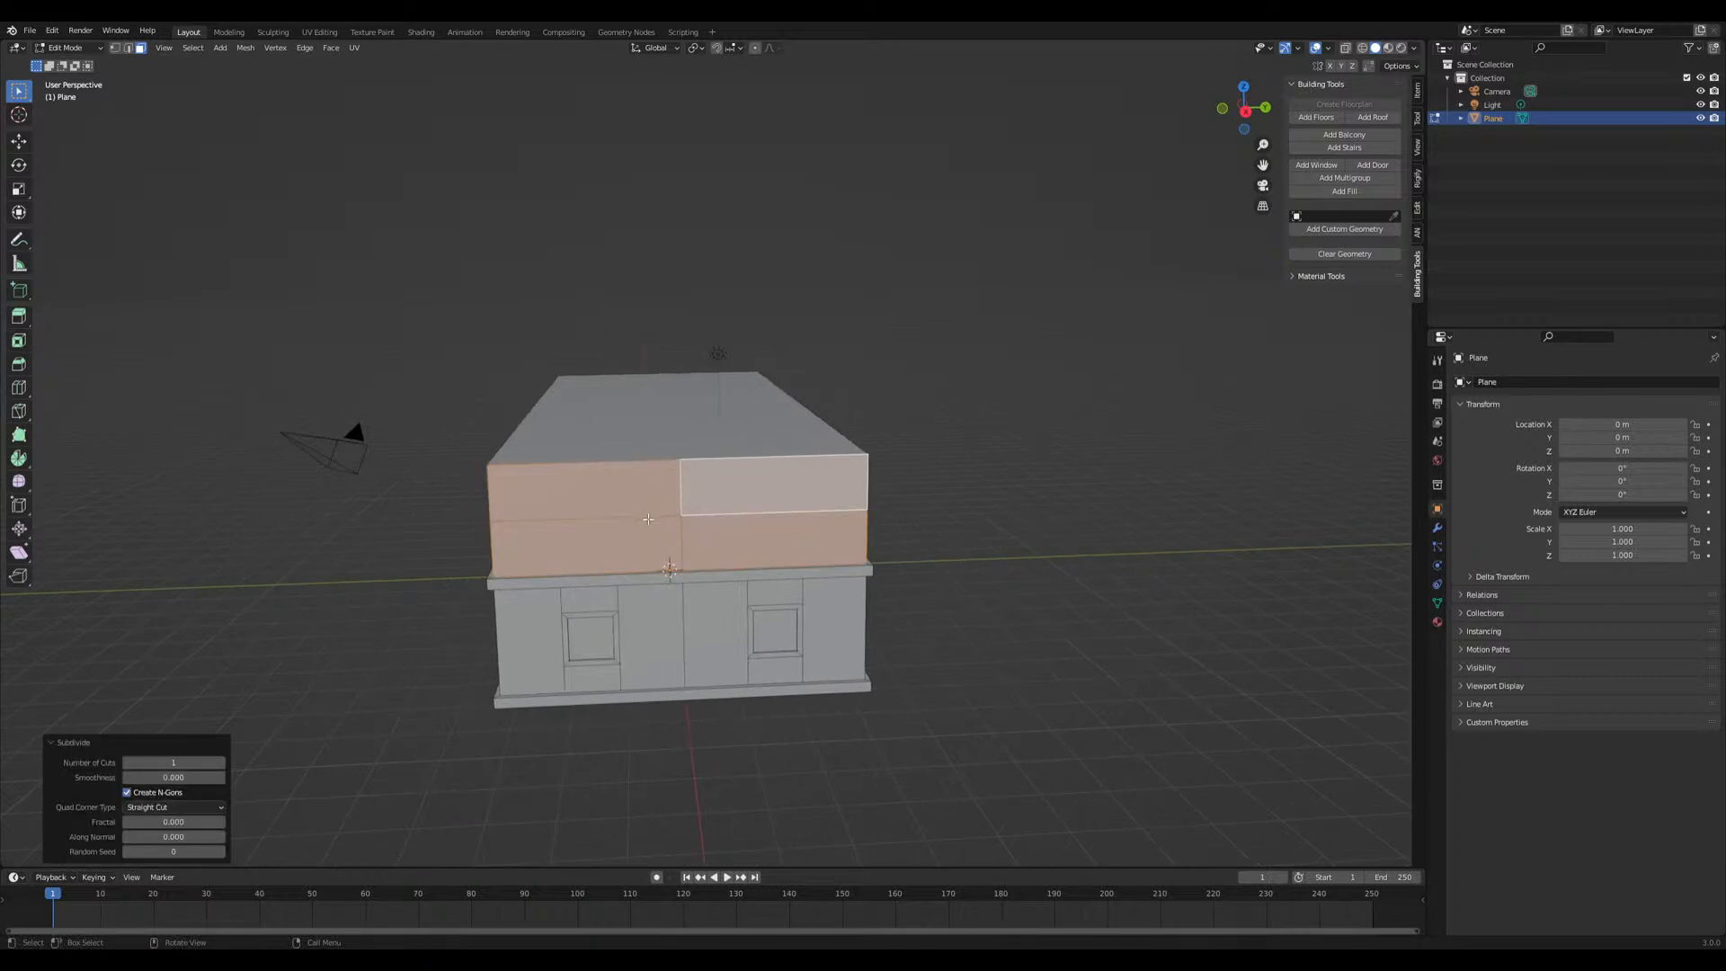
Dissolve the two horizontal middle edges of the upper end wall, leaving it split vertically into two halves
click(651, 519)
key(2)
click(651, 519)
shift+click(716, 516)
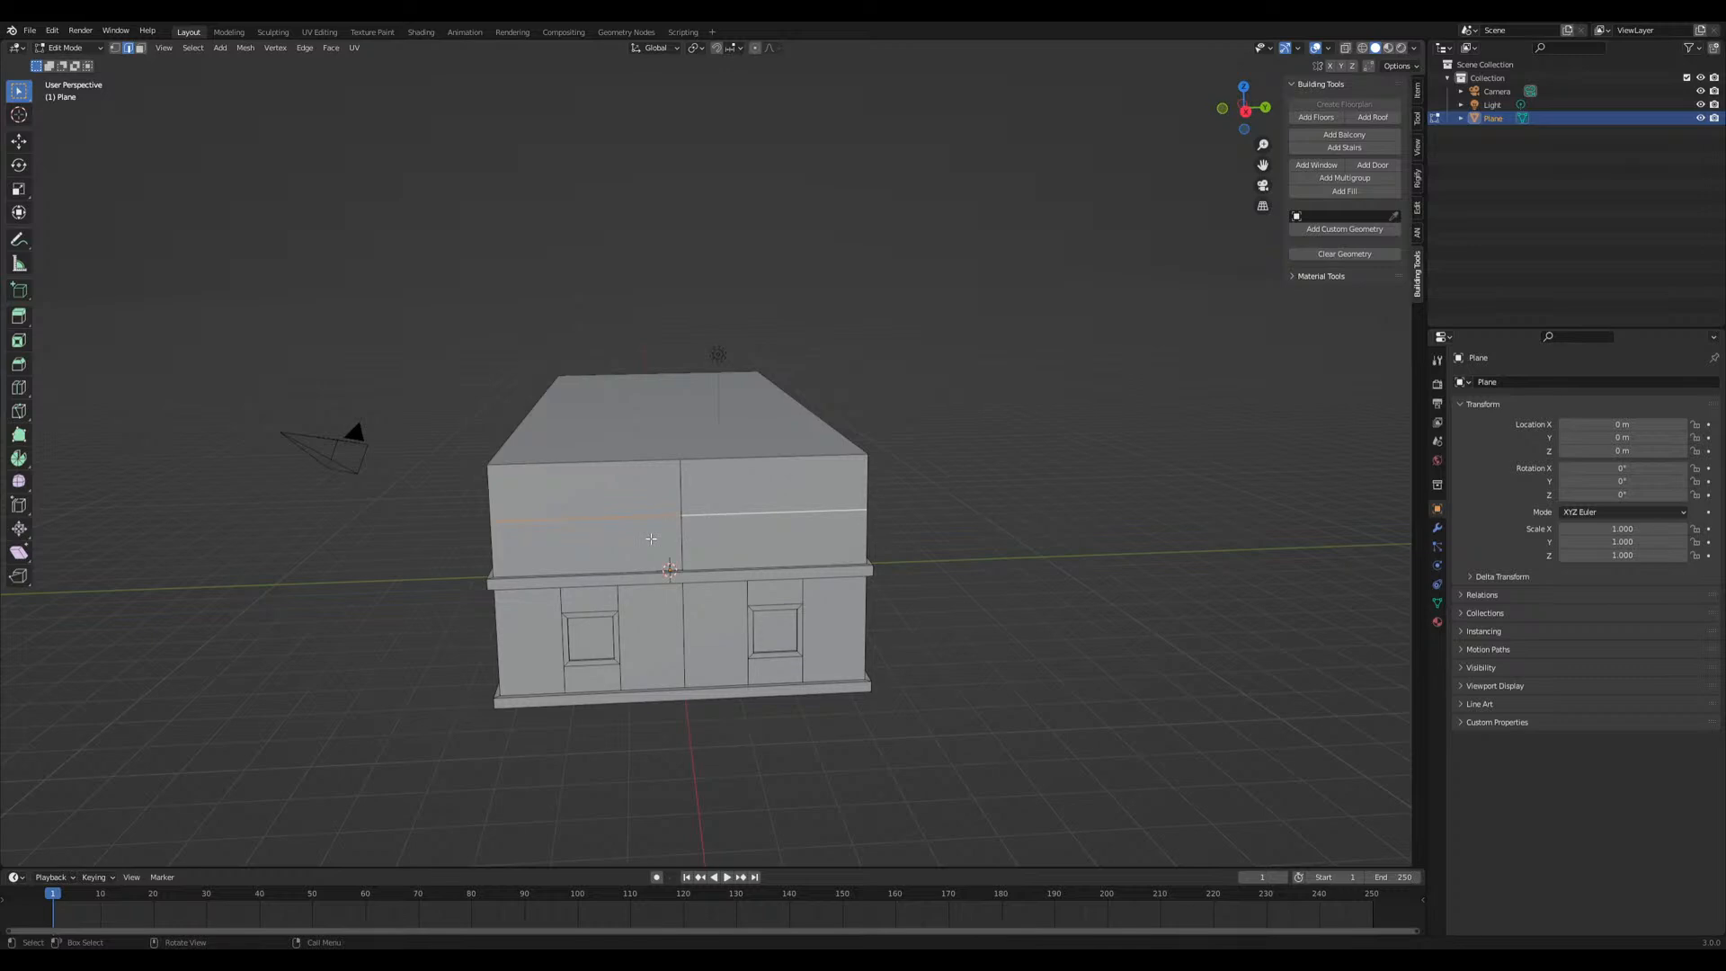
key(x)
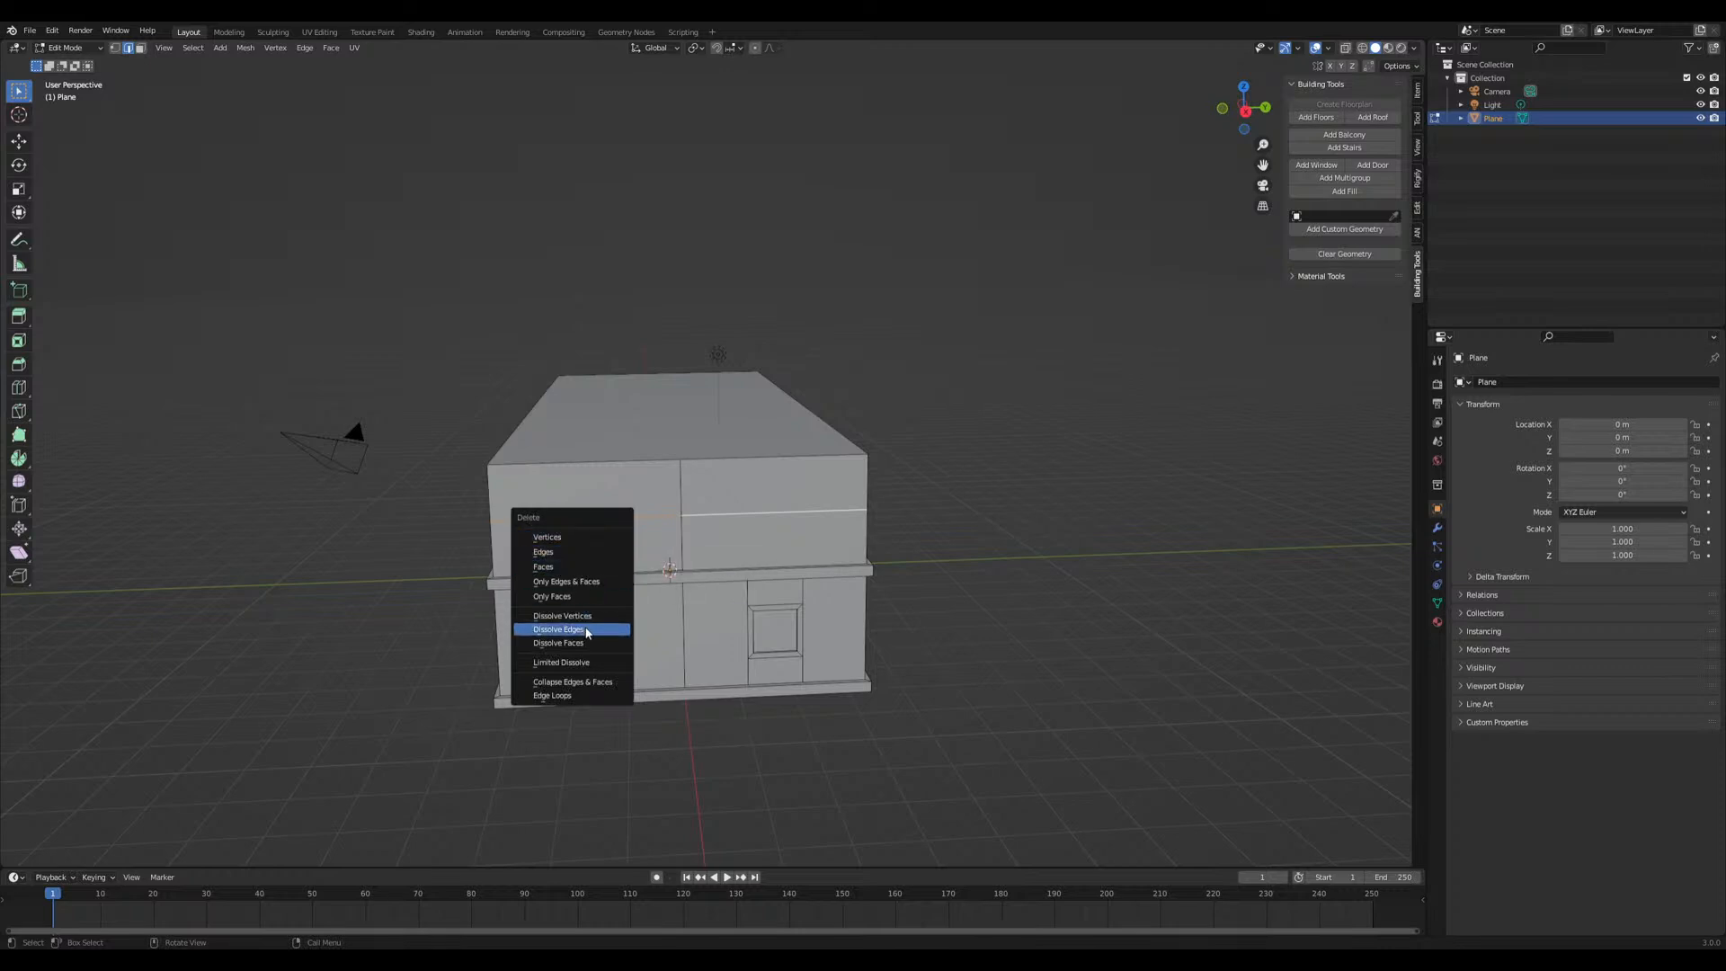
click(584, 629)
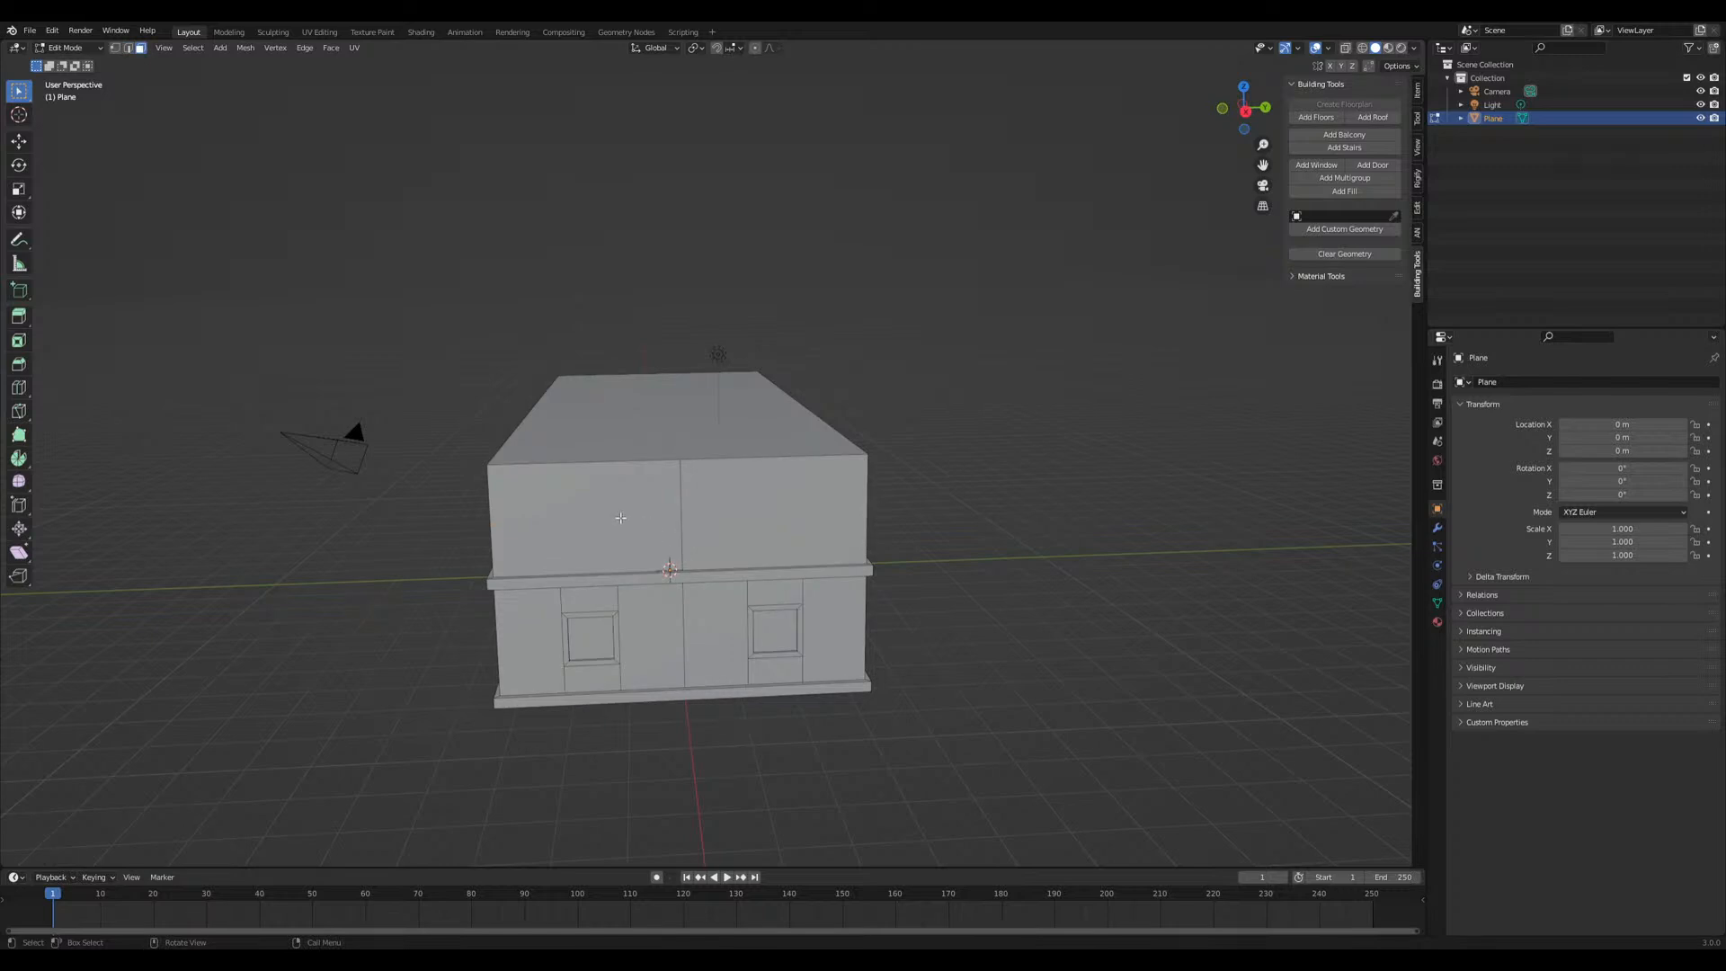
Add a balcony to the upper end wall's half nearer the camera object, with a corner post width of 0.01 m
click(620, 518)
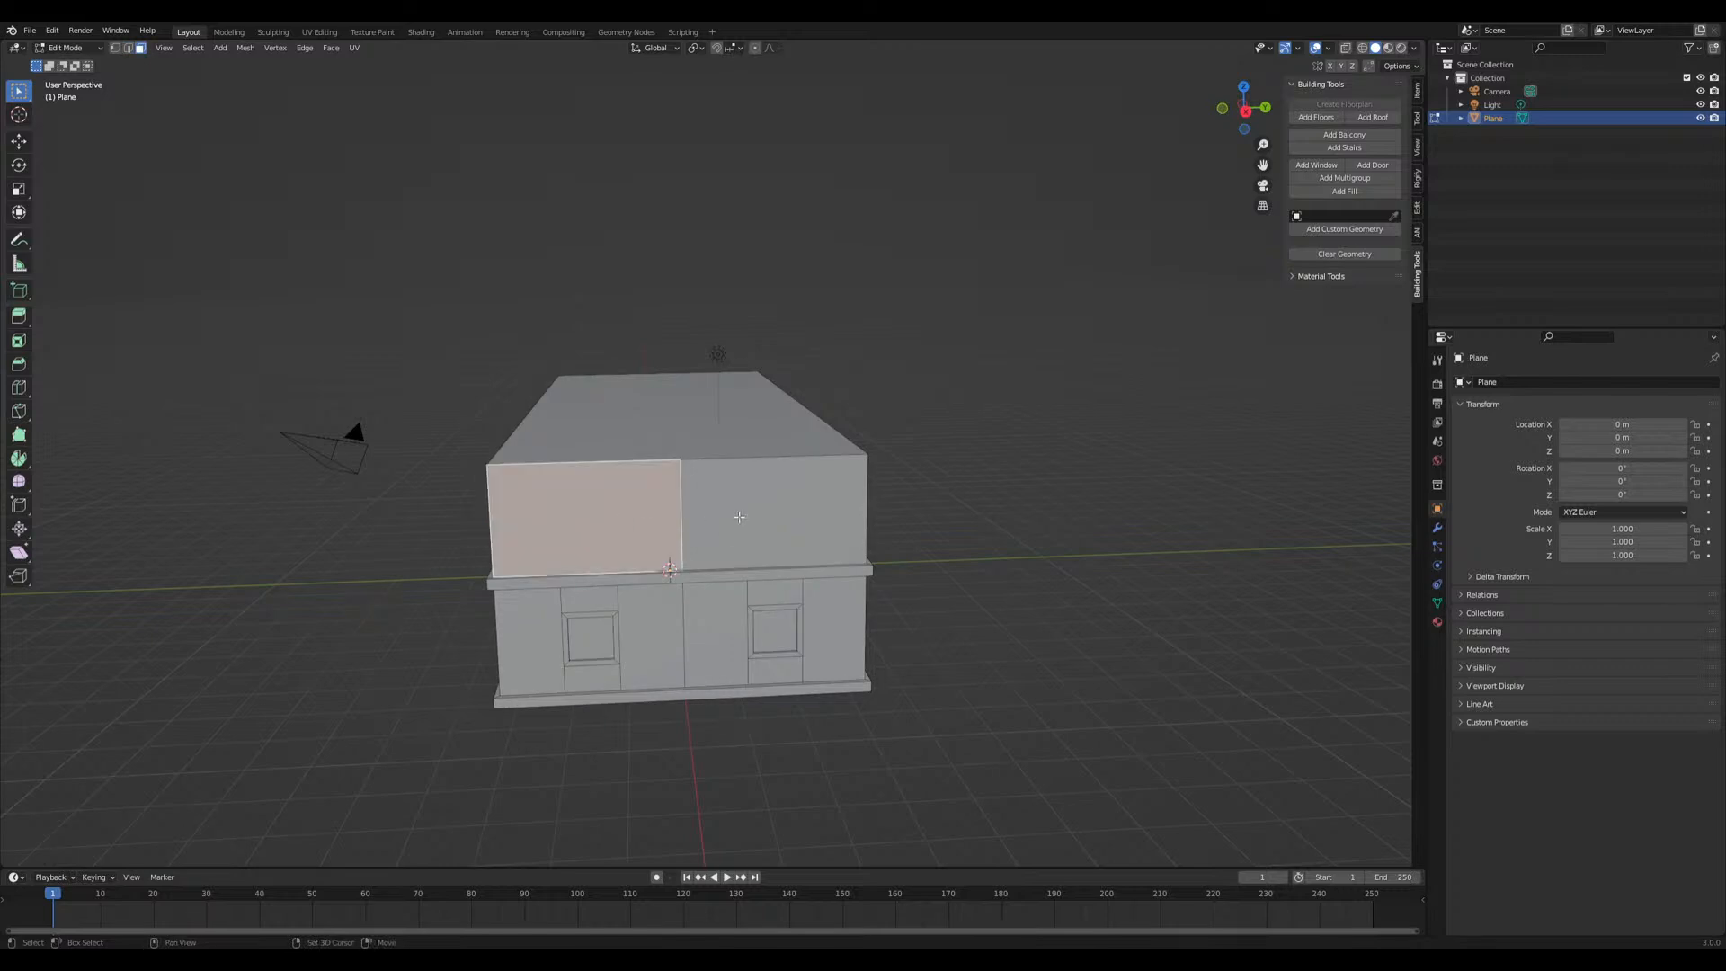
click(1354, 139)
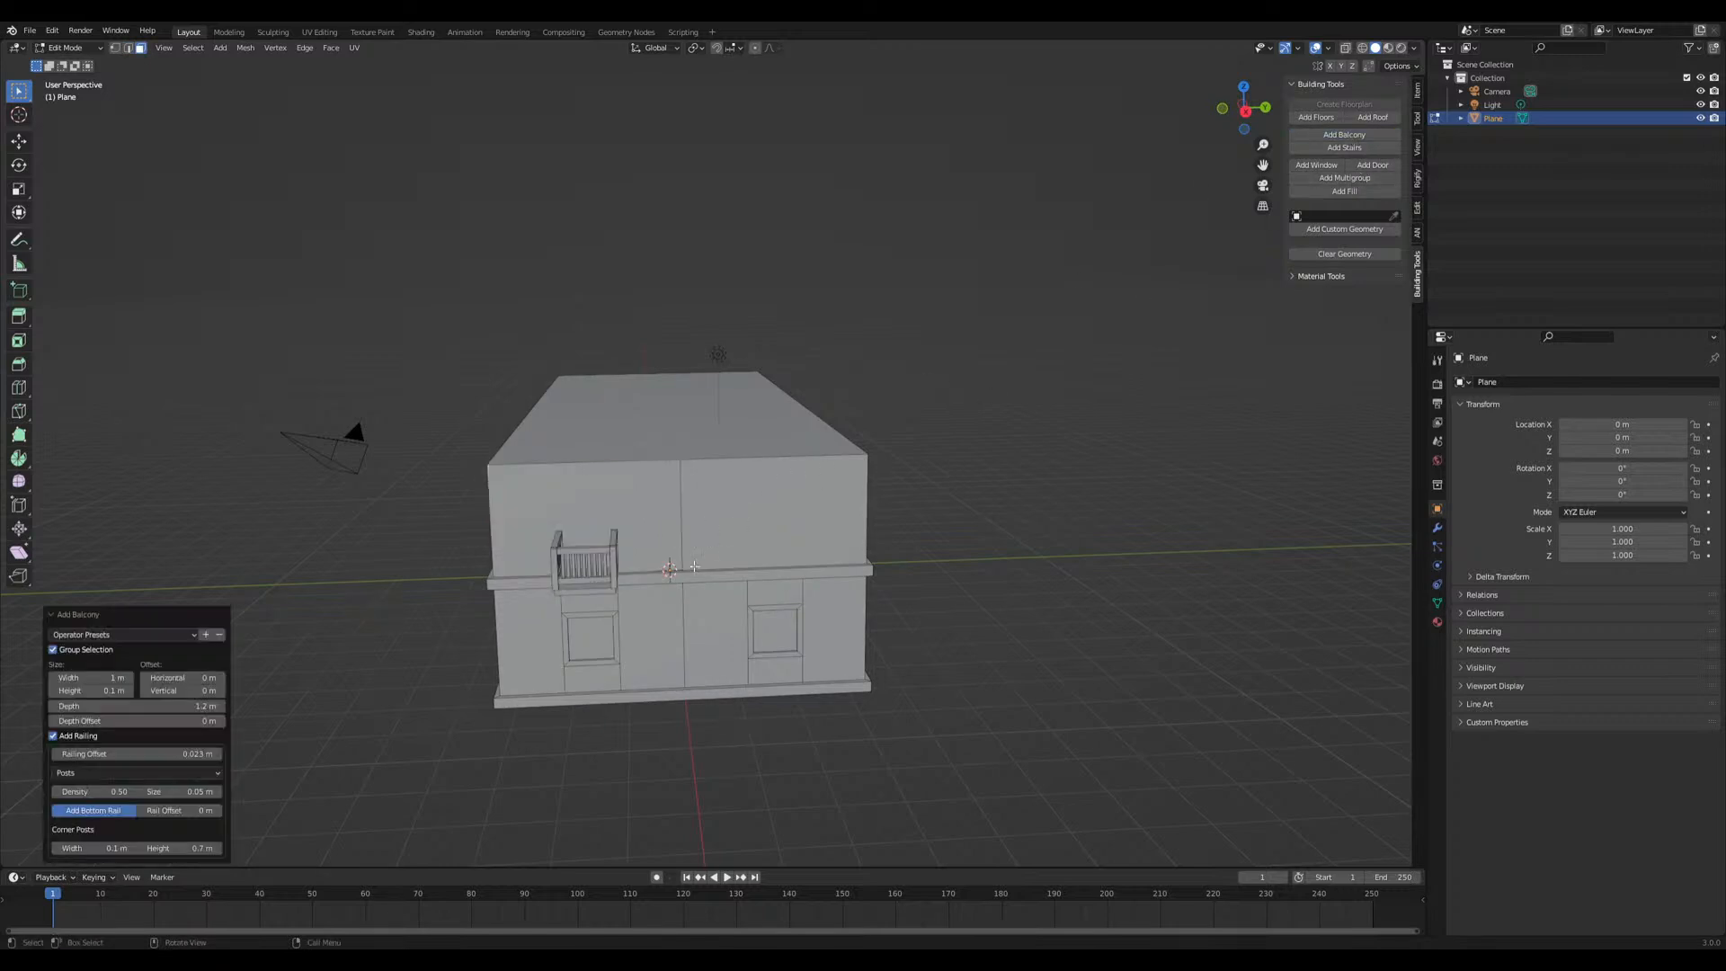
middle_drag(899, 431, 944, 434)
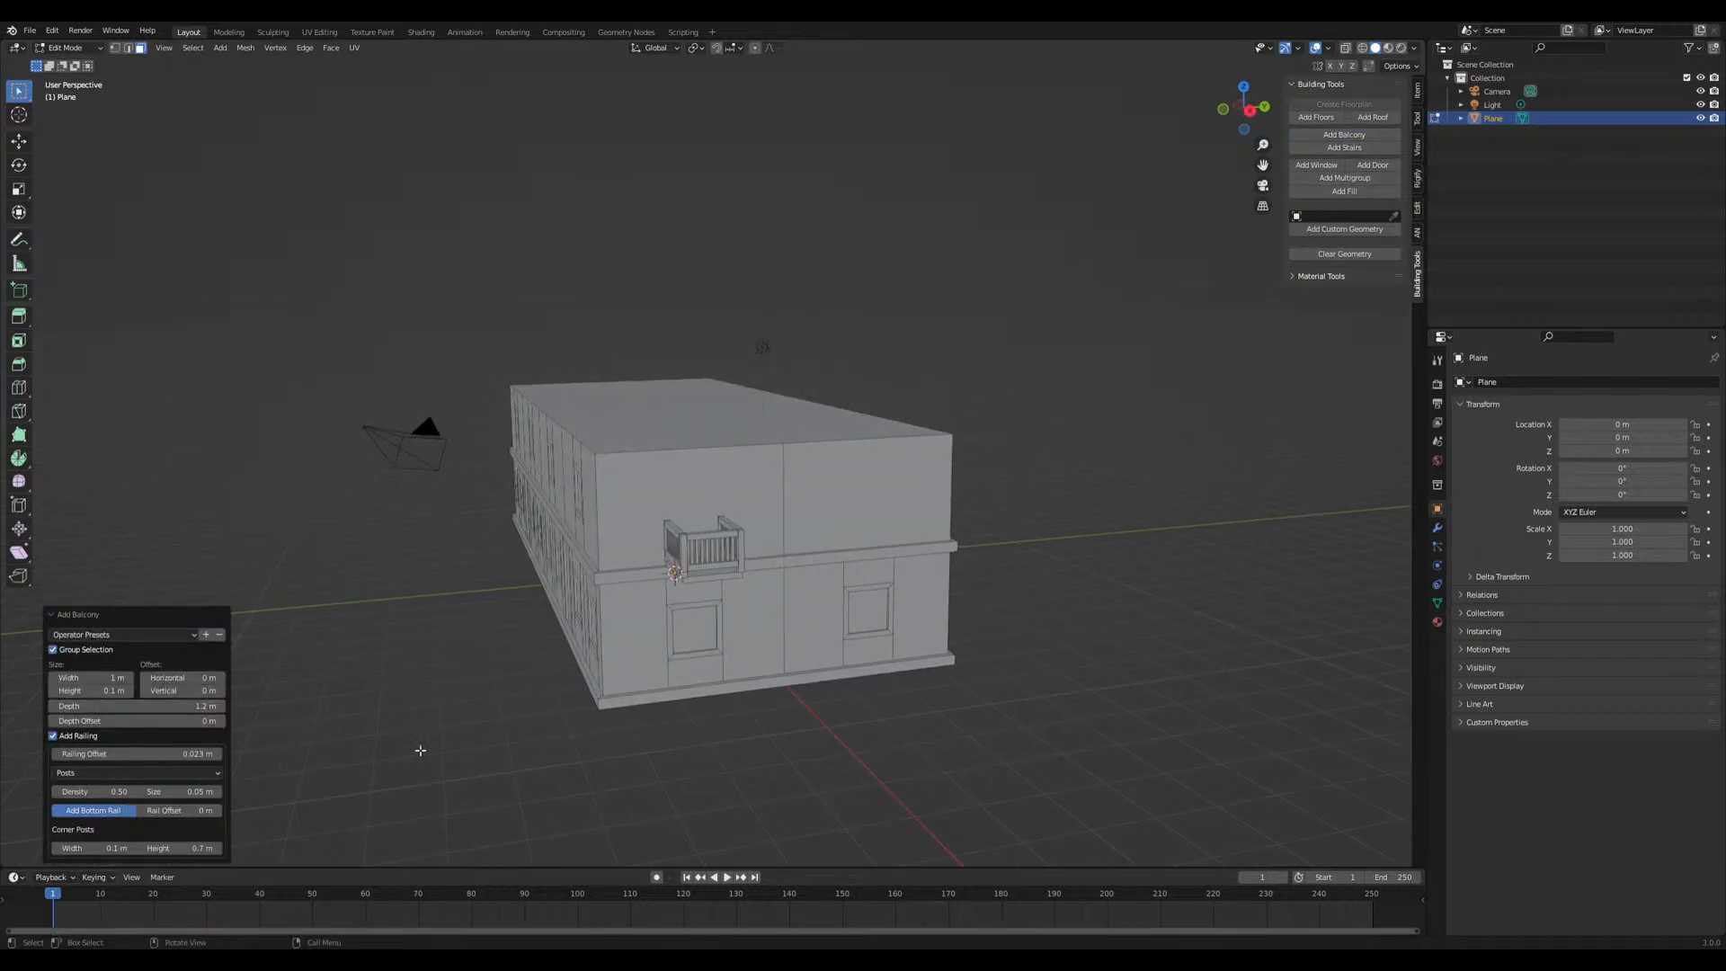
scroll(419, 750, up, 2)
drag(106, 849, 65, 848)
key(ctrl+z)
key(ctrl+z)
key(ctrl+z)
key(ctrl+z)
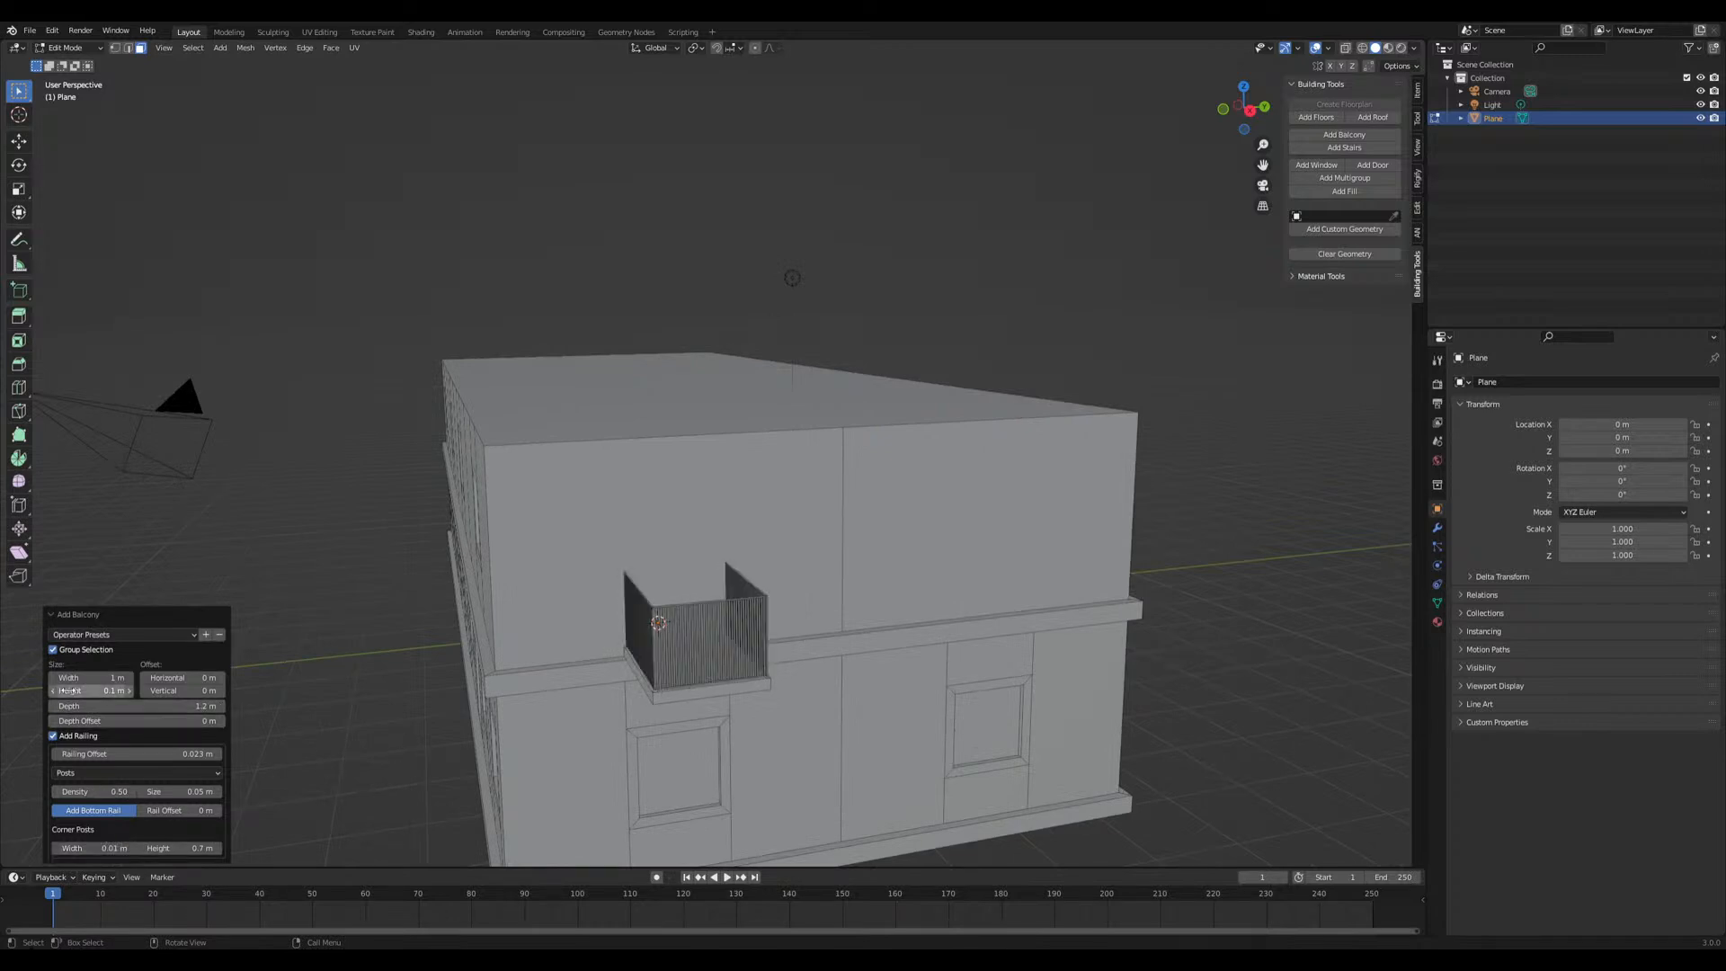
Add the balcony on the same wall half again and set its width to 3.4 m
click(1341, 138)
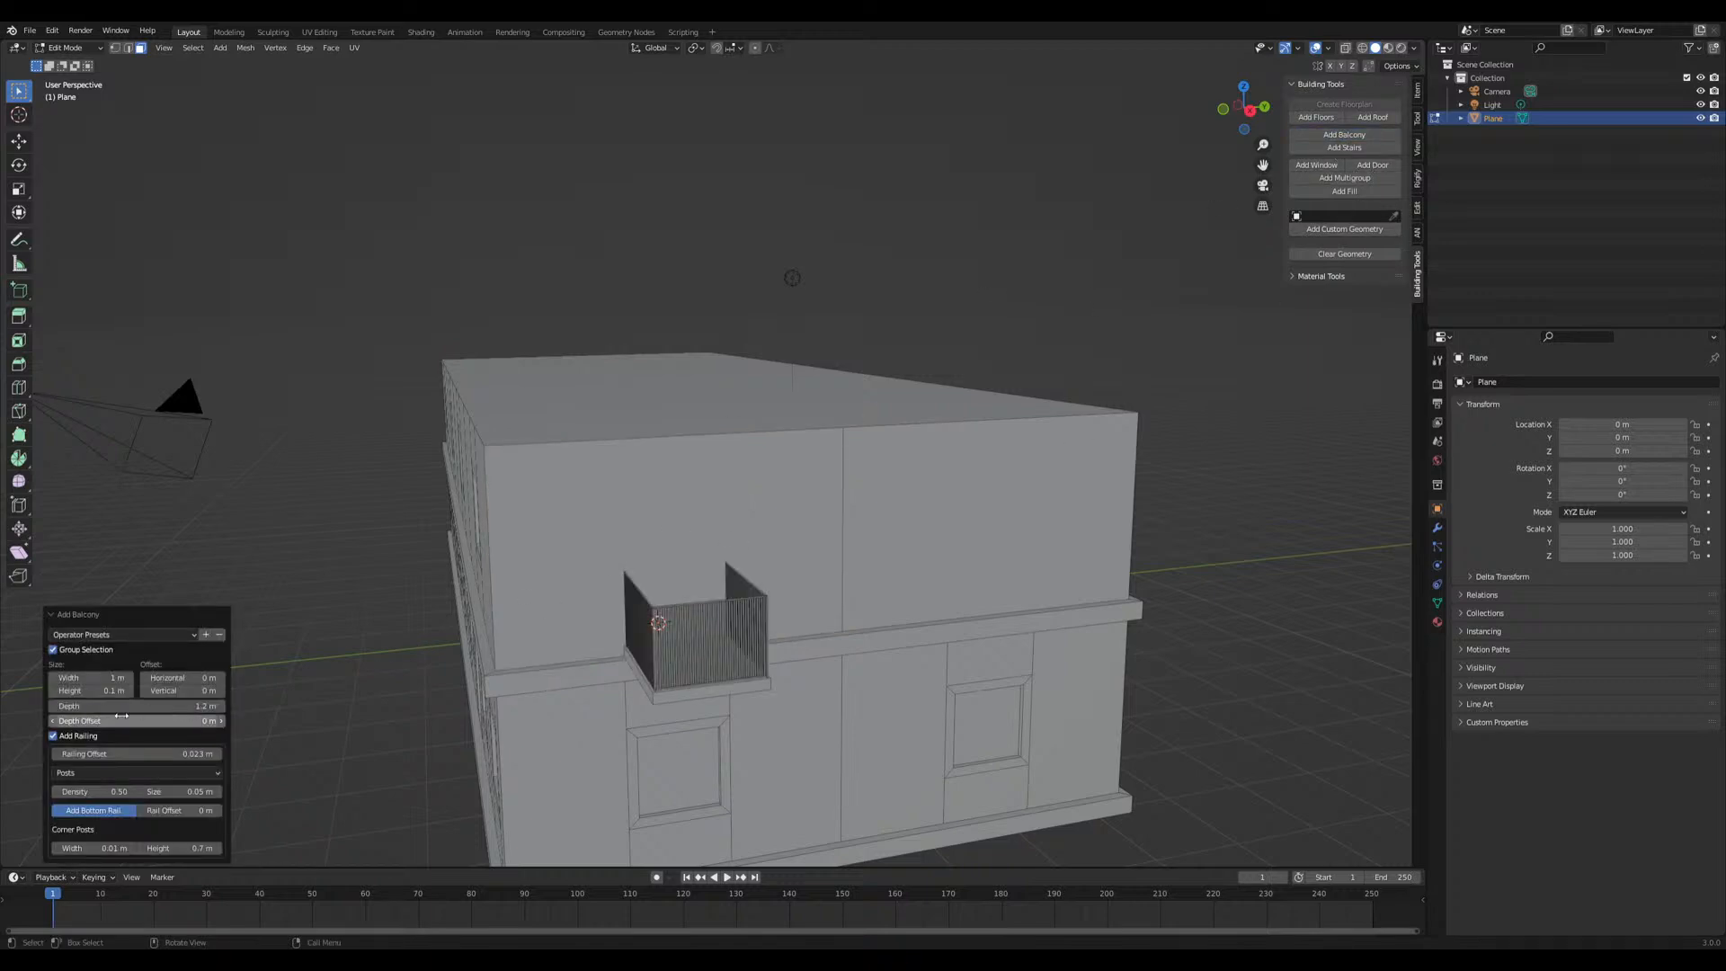
drag(92, 678, 300, 678)
middle_drag(734, 719, 632, 707)
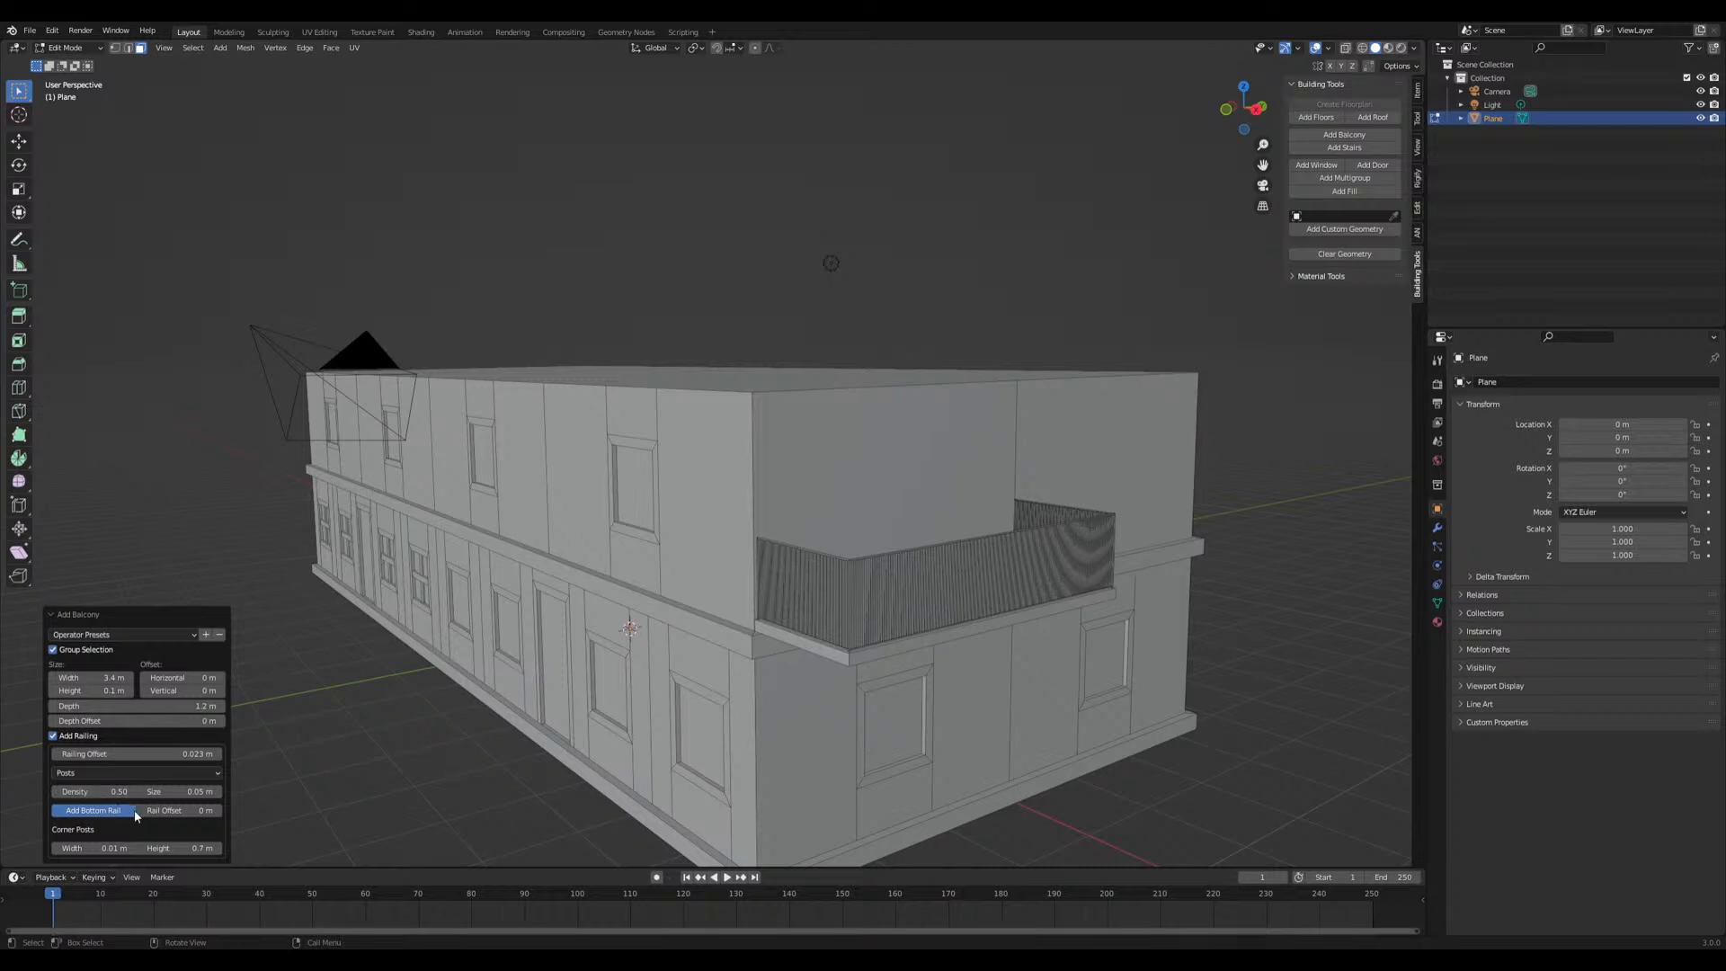
Set the width of the balcony's corner posts to 0.1 m
click(103, 848)
text(0.2)
key(Return)
drag(101, 852, 88, 852)
click(111, 850)
Add a matching 3.4 m wide balcony with 0.1 m corner posts to the other half of the upper end wall
middle_drag(455, 758, 649, 560)
scroll(644, 561, up, 1)
click(719, 512)
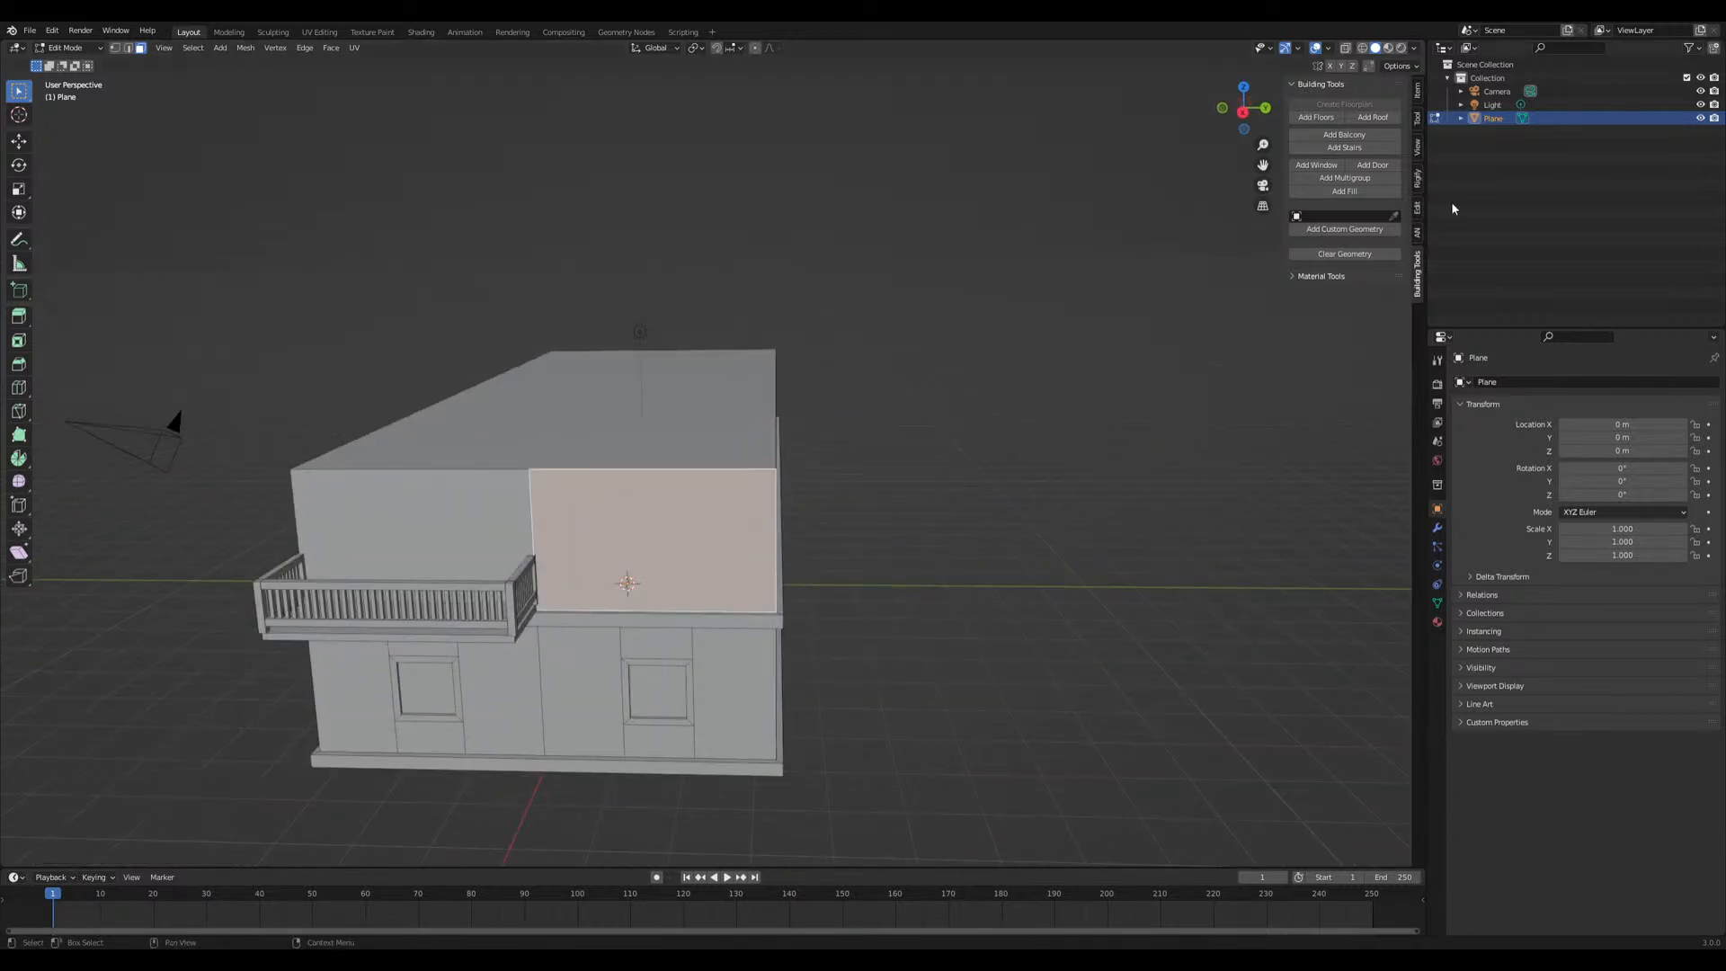
click(1344, 134)
middle_drag(947, 670, 940, 710)
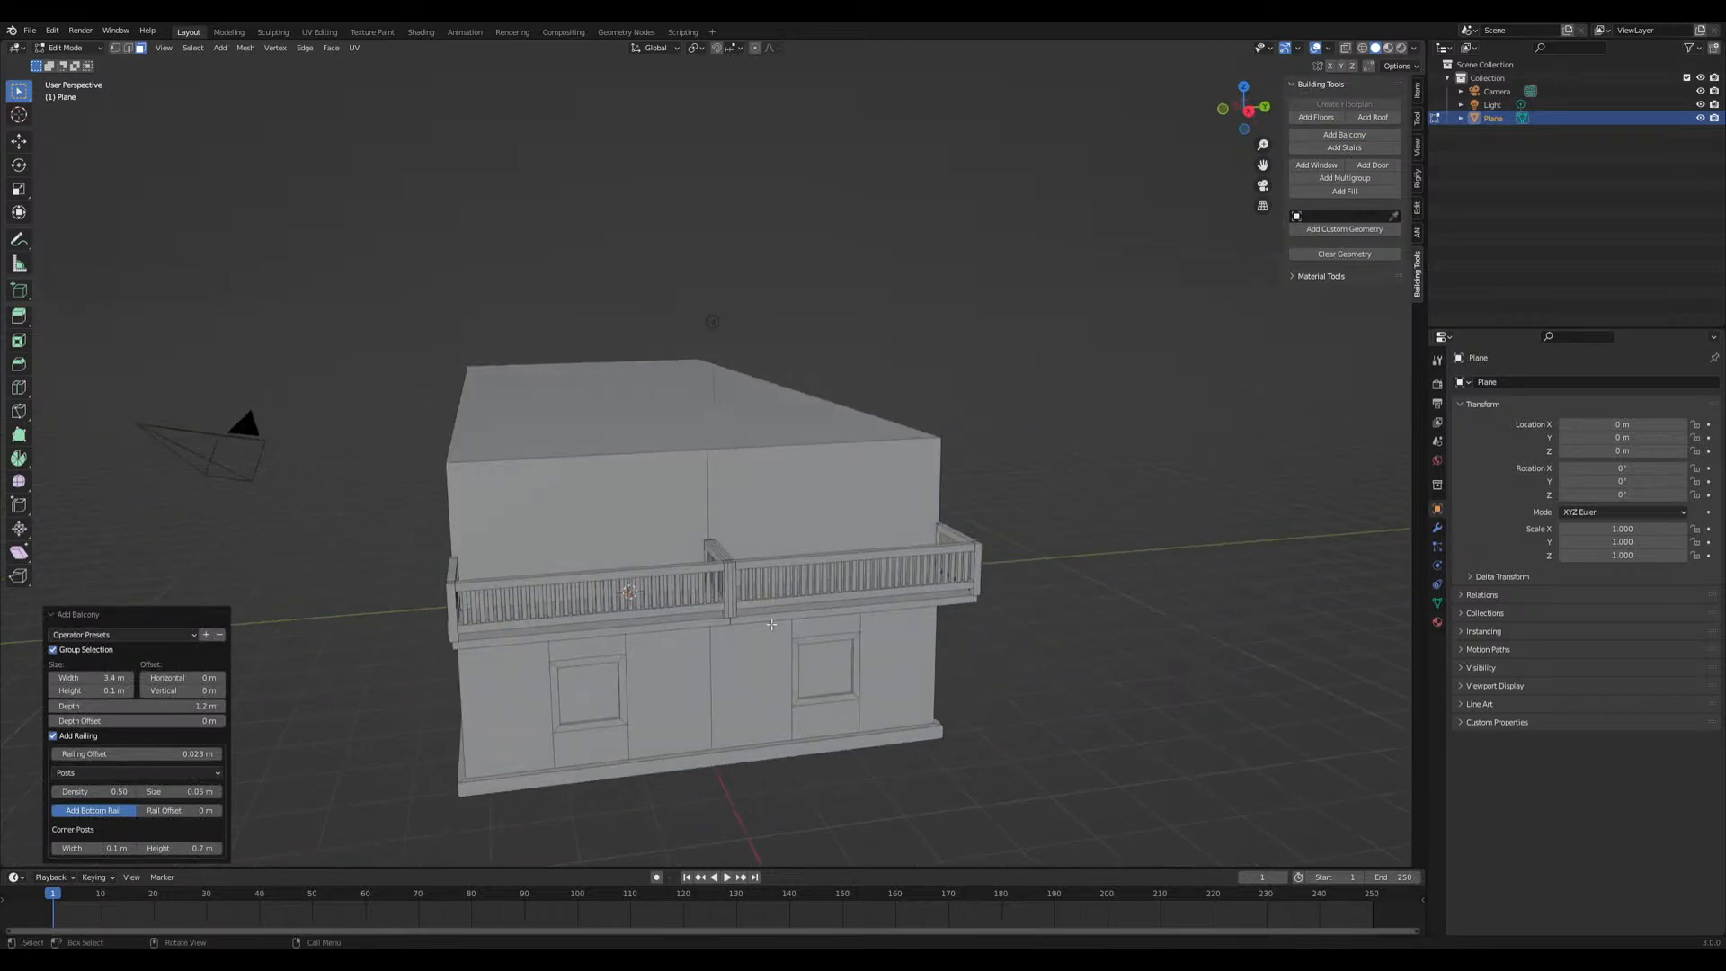
Add a dd multigroup, 2 m wide and 1.8 m high, to each half of the upper end wall behind the balconies
click(576, 512)
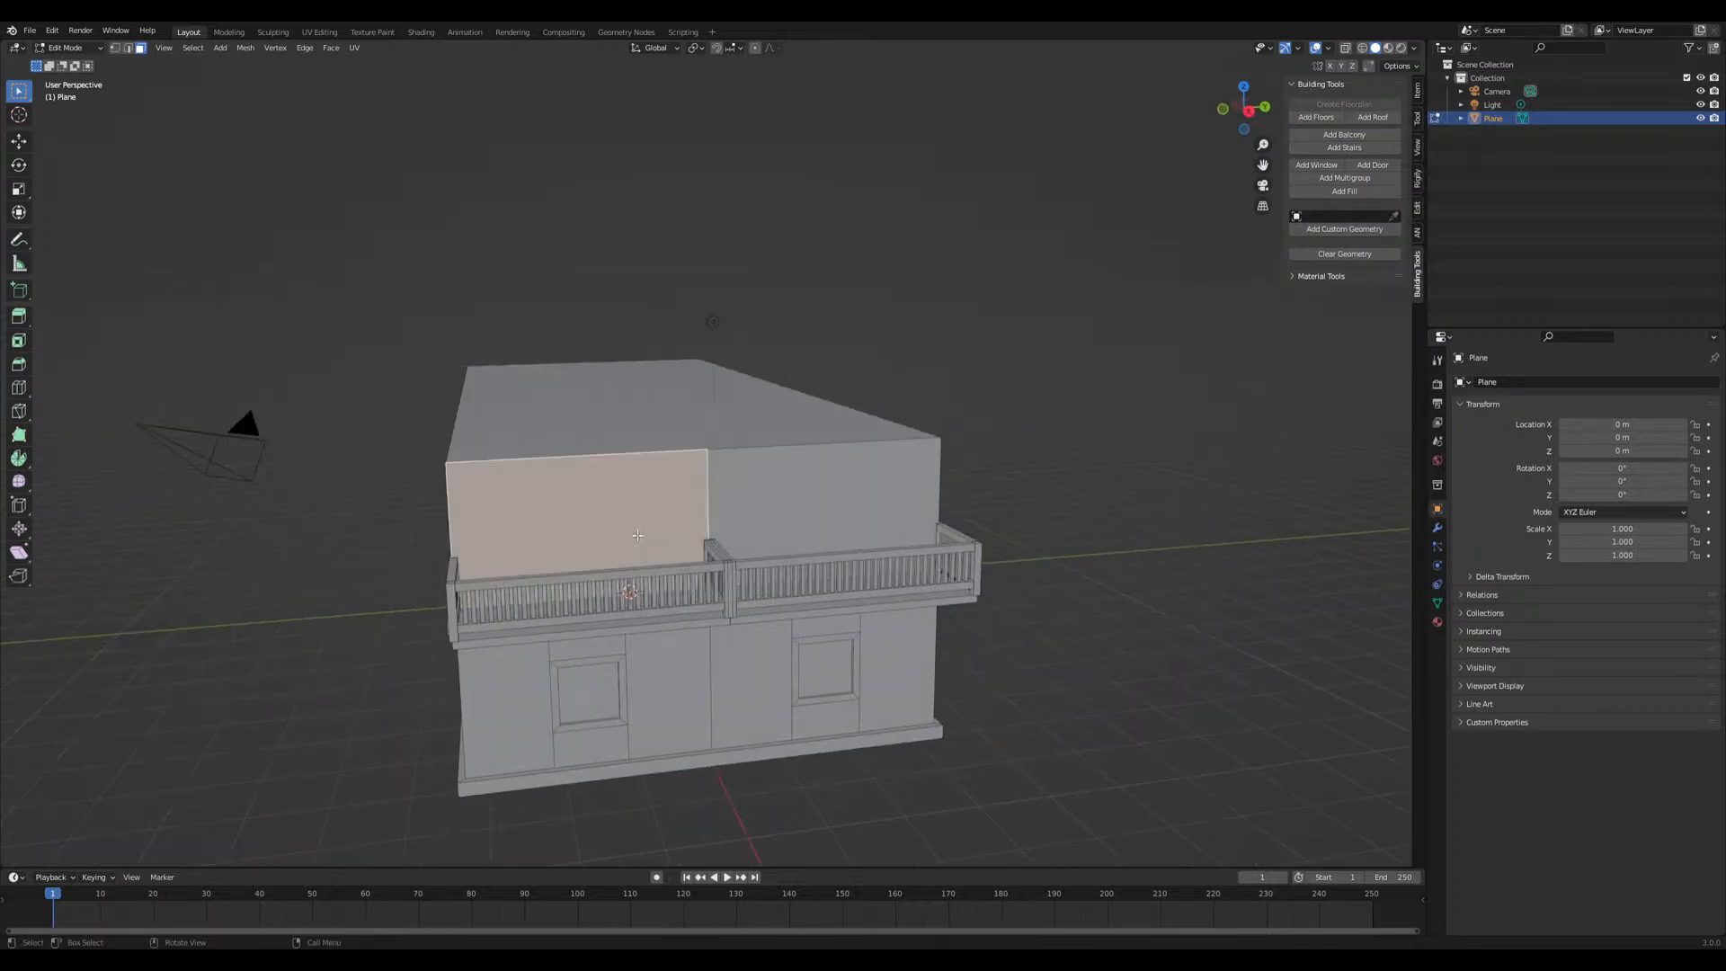
click(1346, 180)
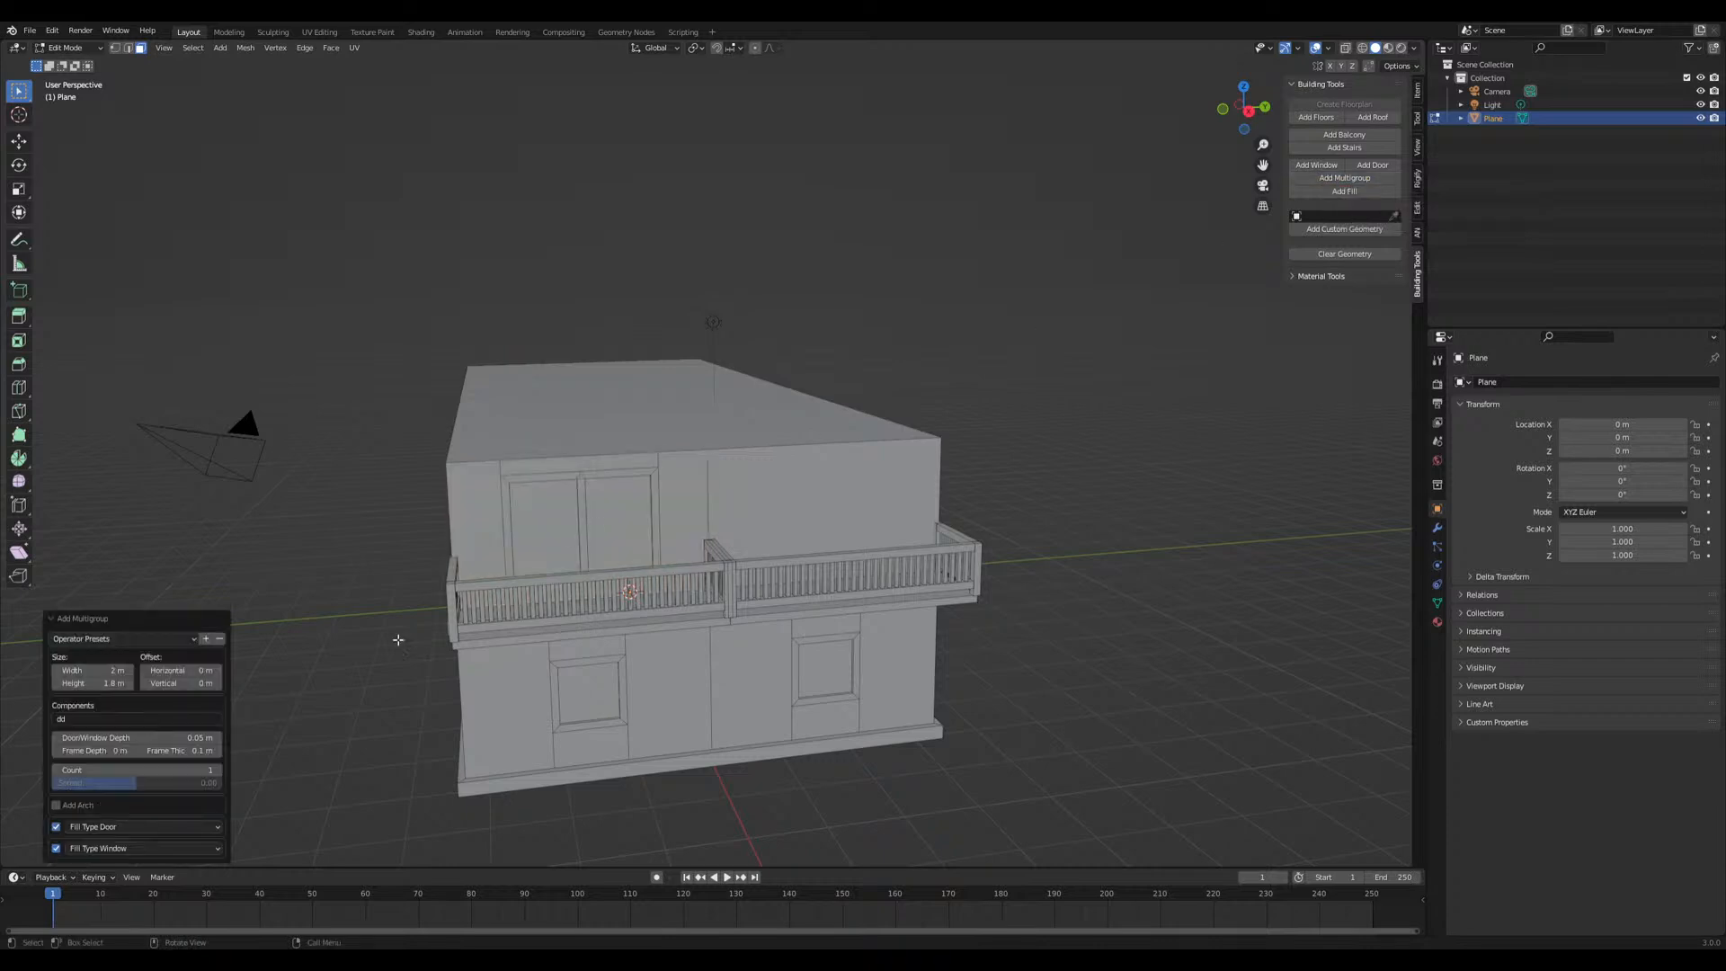
click(878, 500)
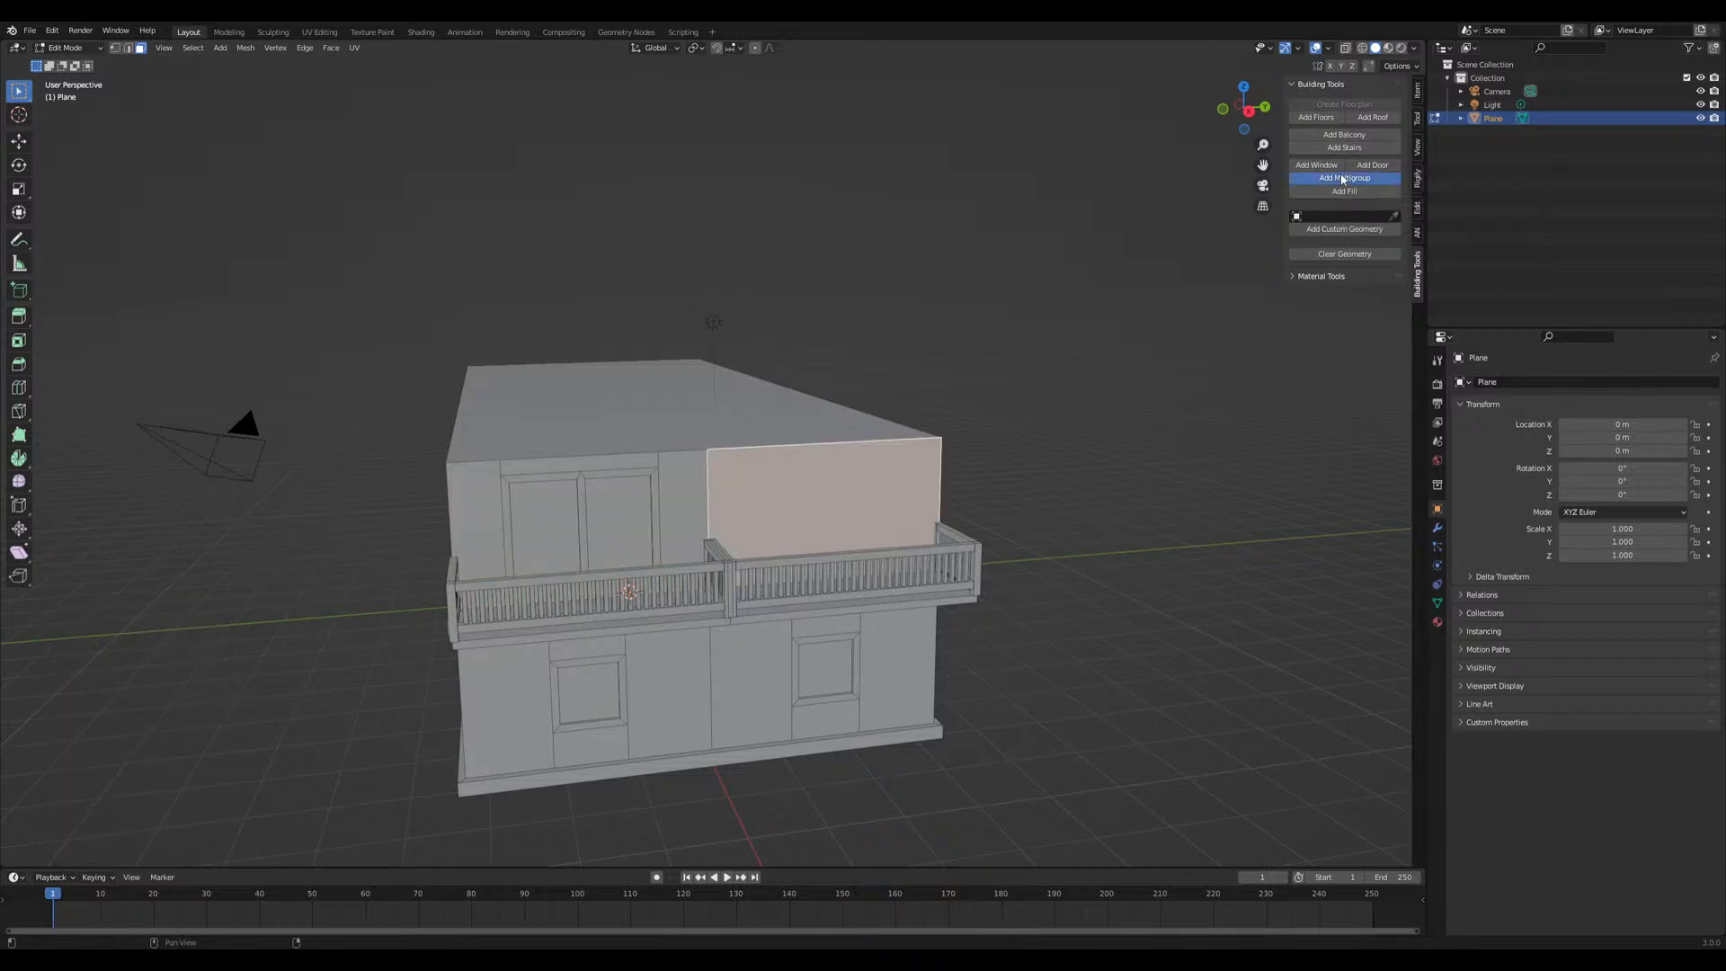
click(1345, 178)
Add a 1 m by 1 m rectangular window to the second storey's blank long-wall panel beside the middle window
middle_drag(460, 578, 540, 589)
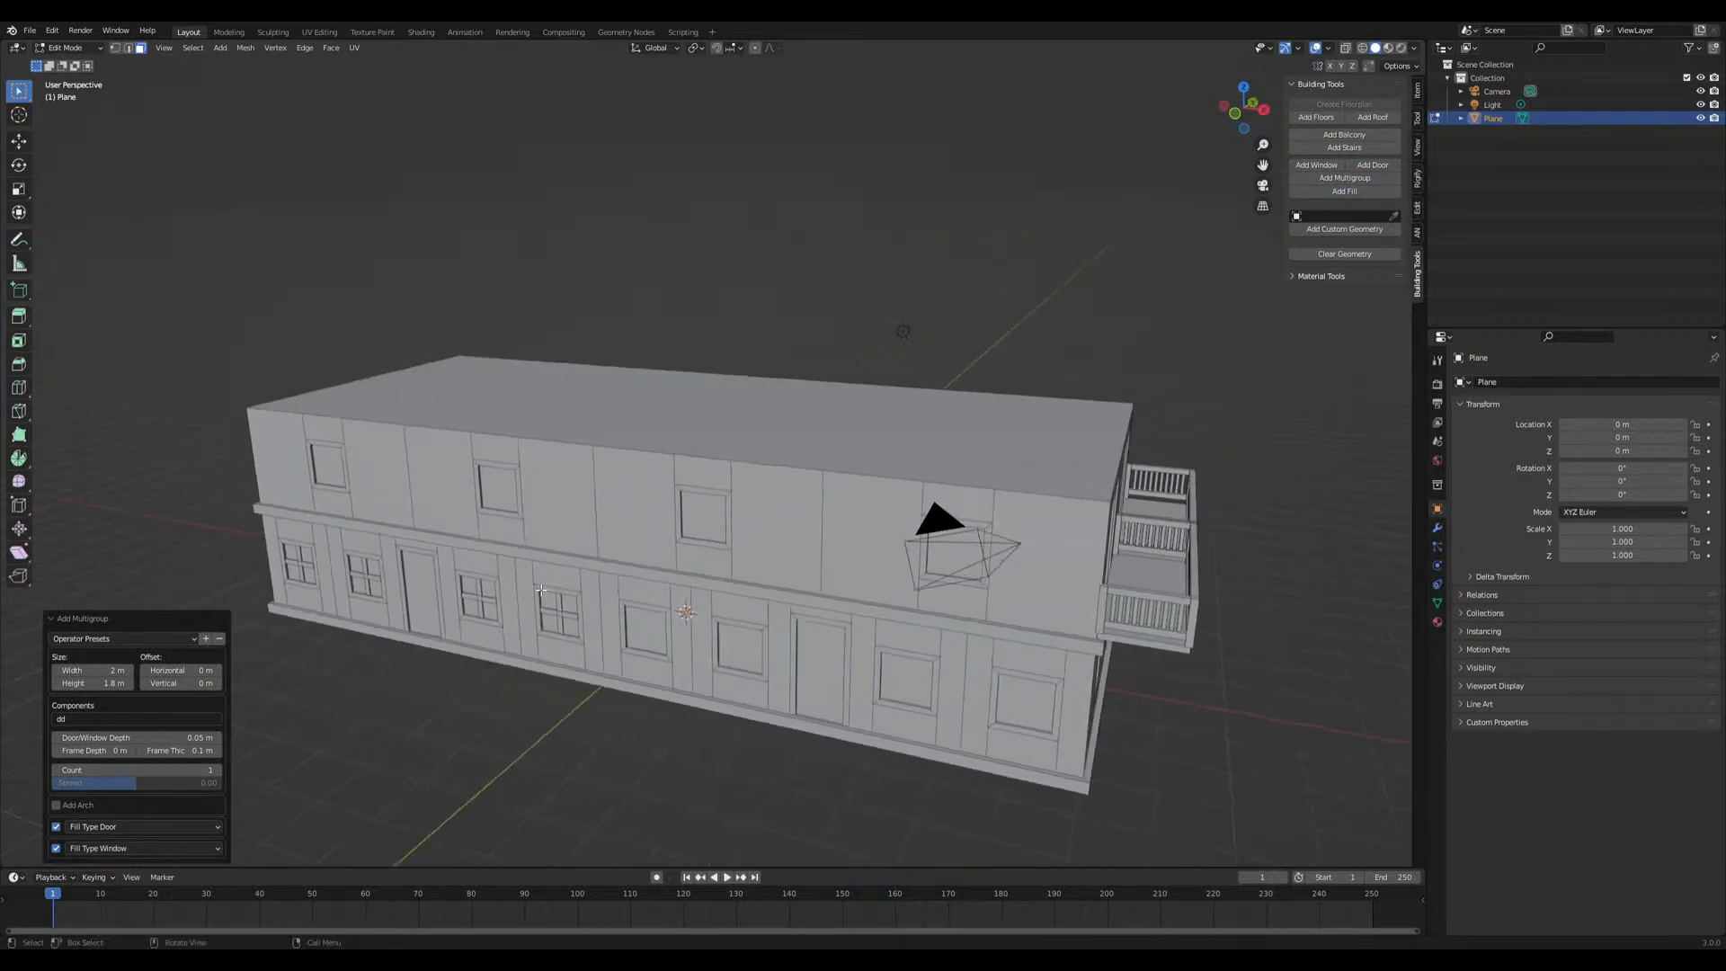
click(535, 408)
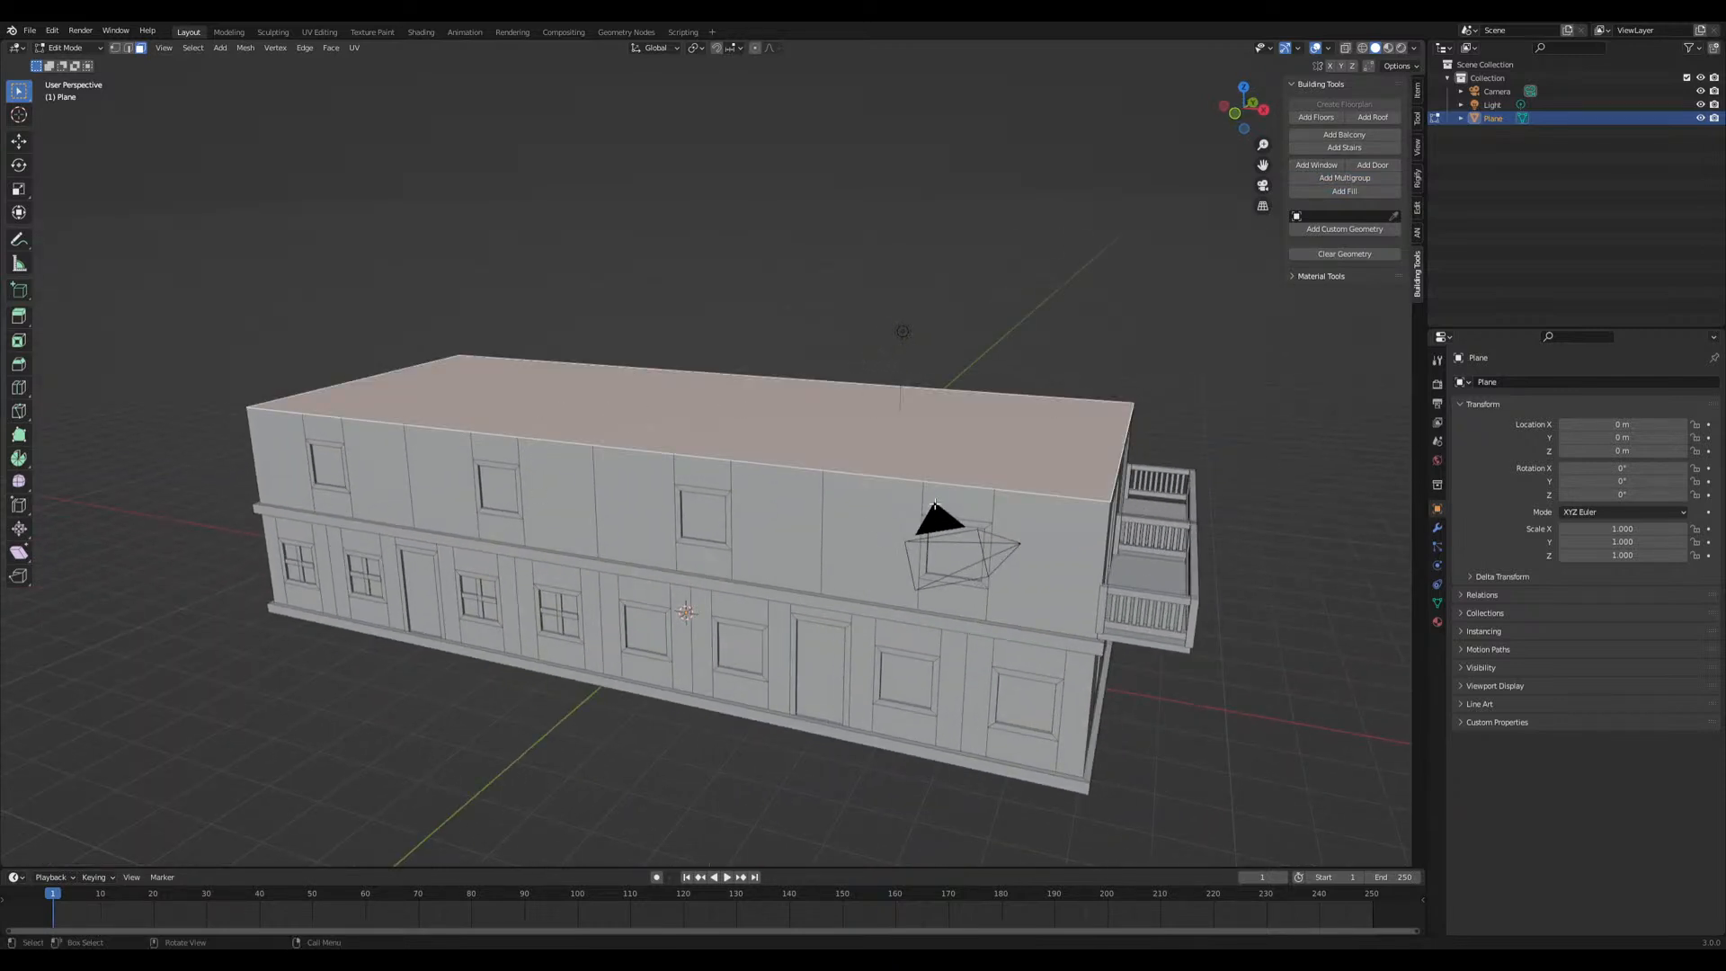
click(791, 556)
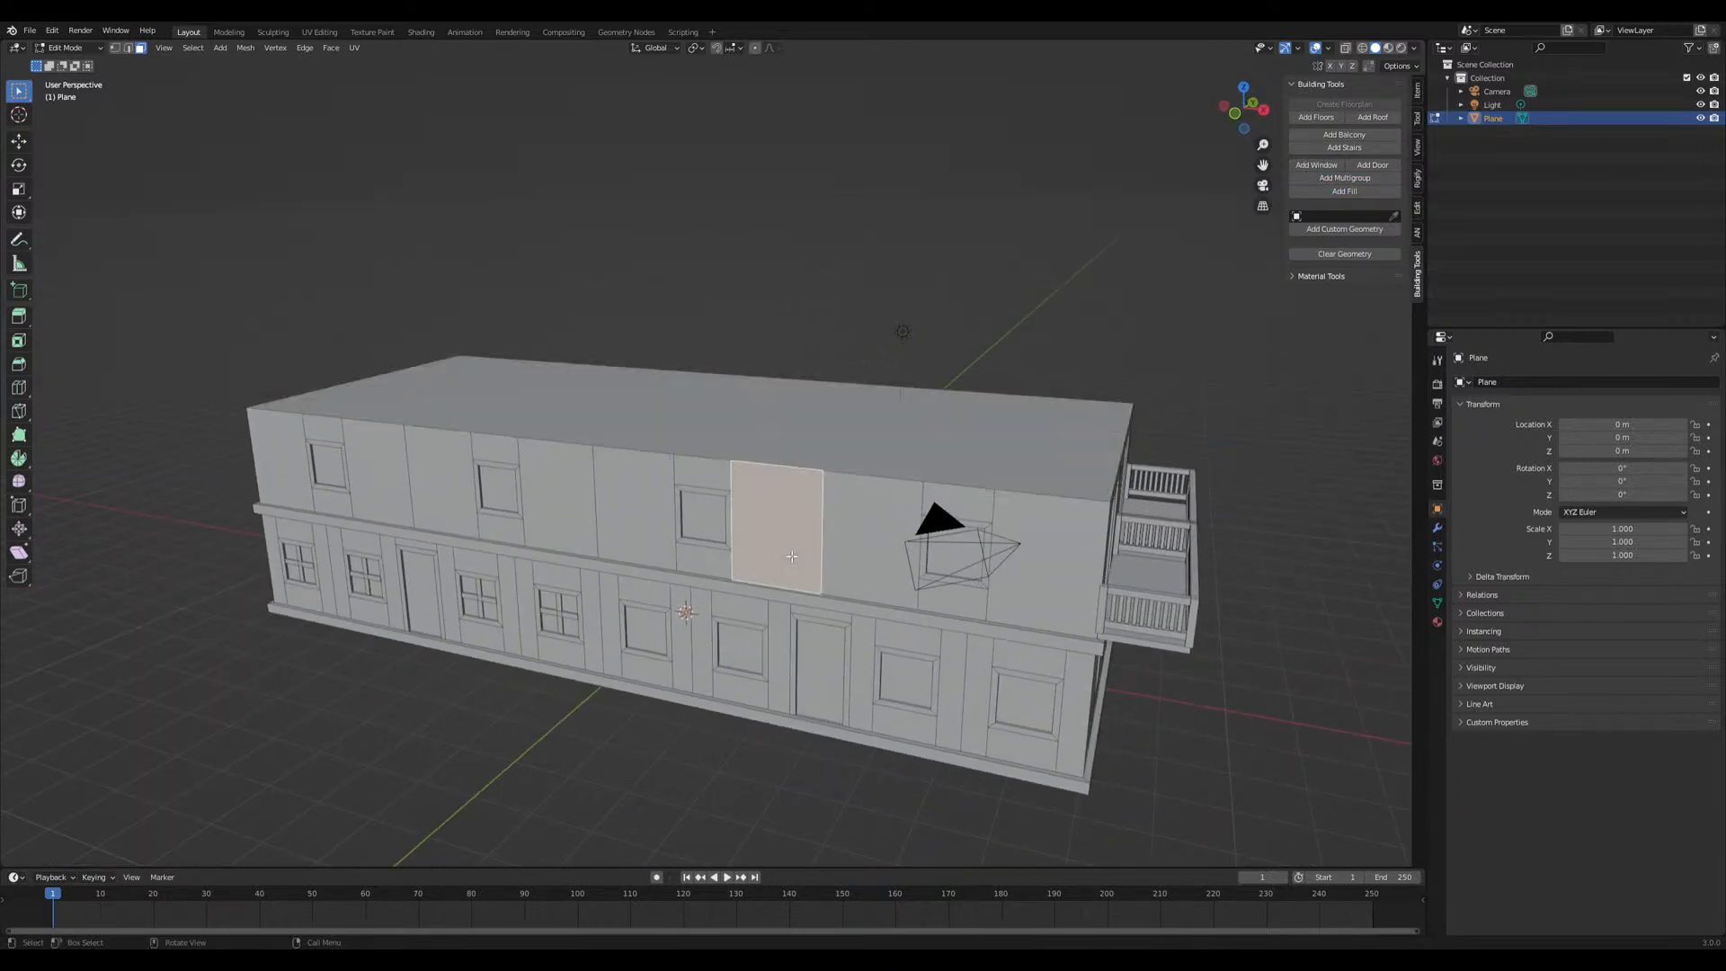
click(1334, 166)
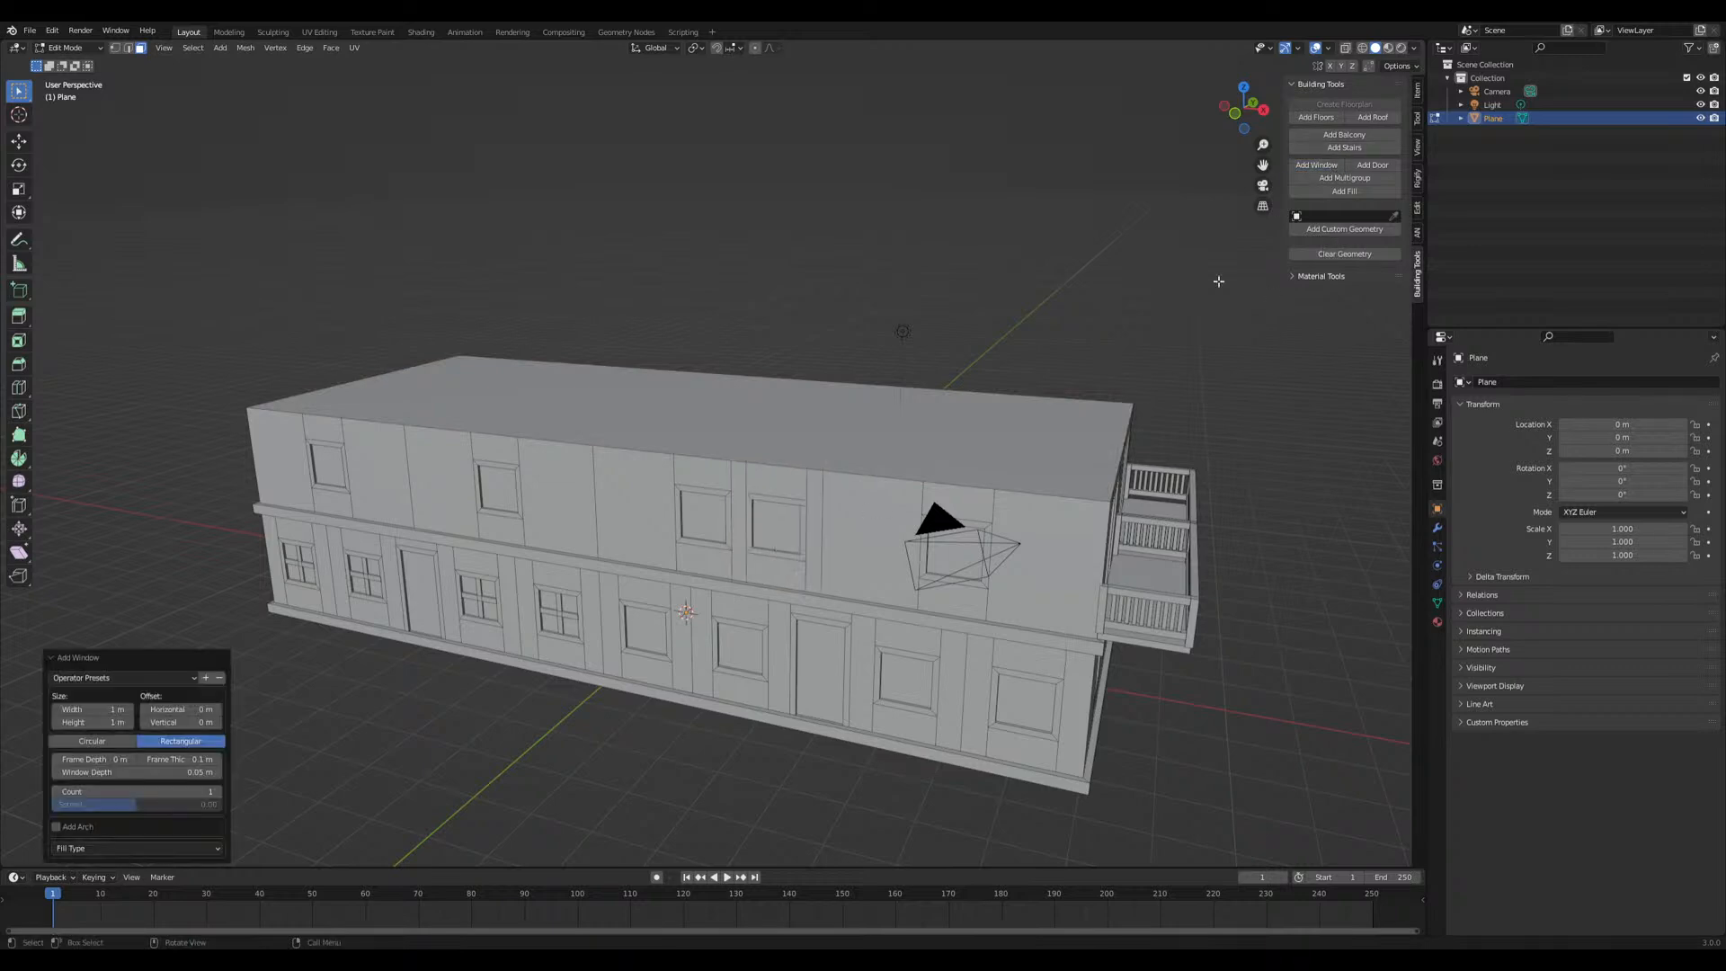
Add a 1 m window to the second storey's long-wall panel nearest the balconies, with Glass Panes fill and a 0.053 m pane margin
click(1047, 562)
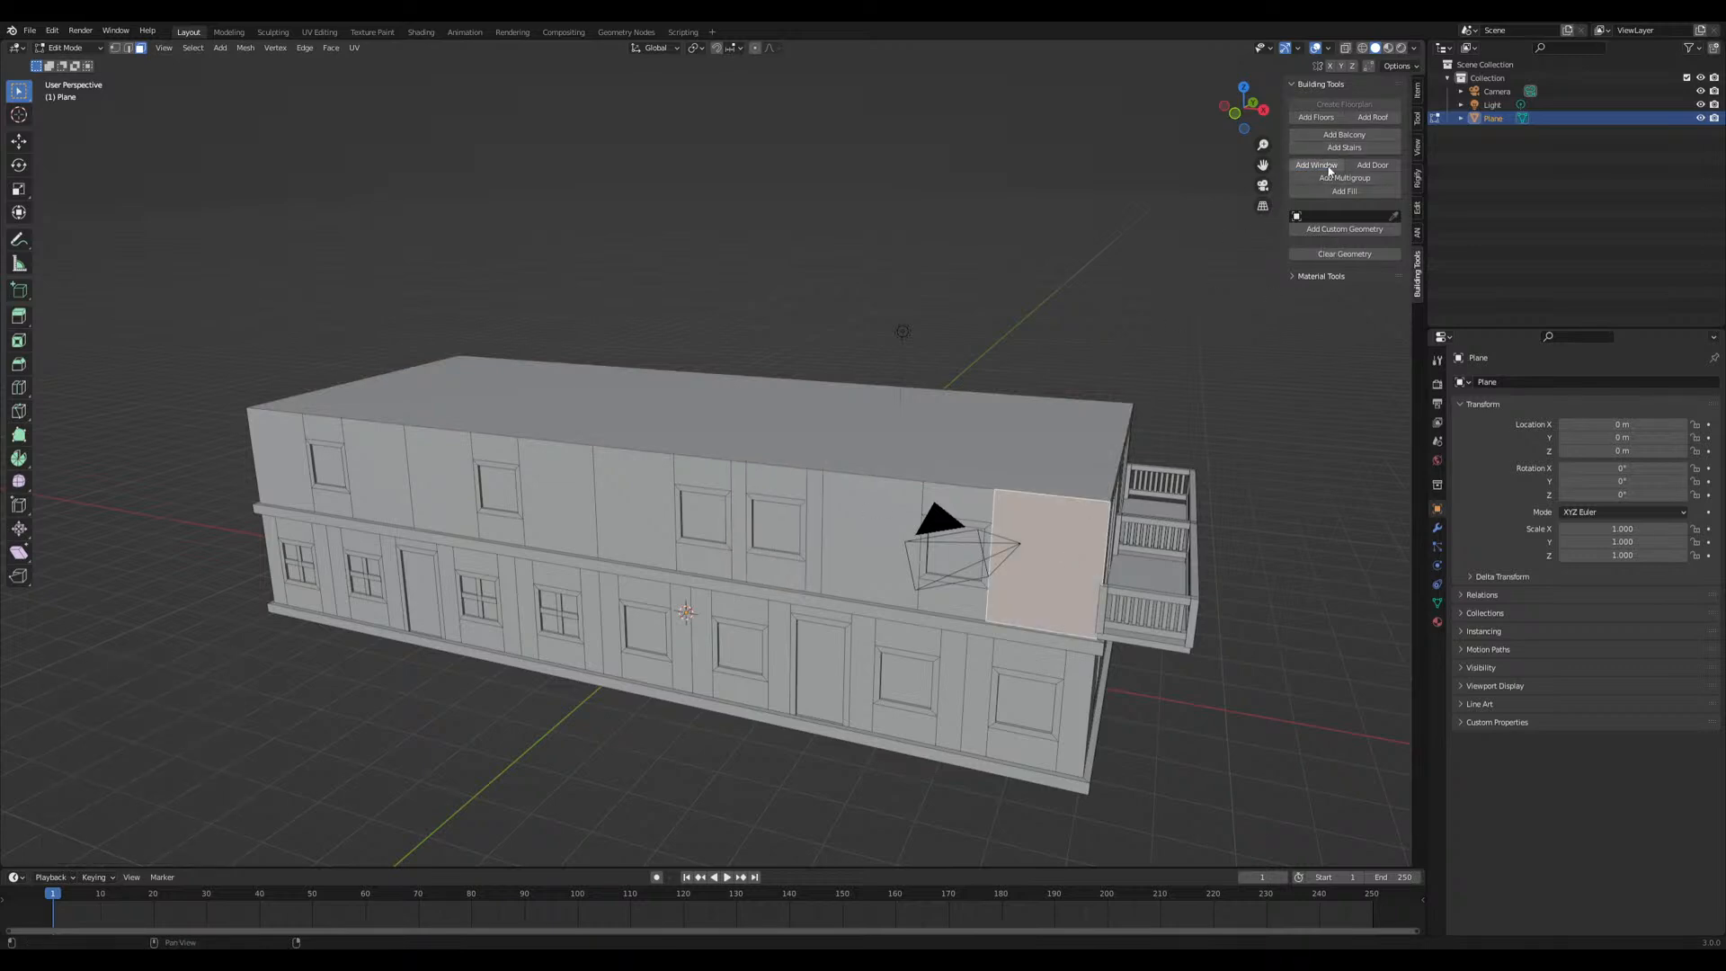
click(1330, 169)
click(82, 848)
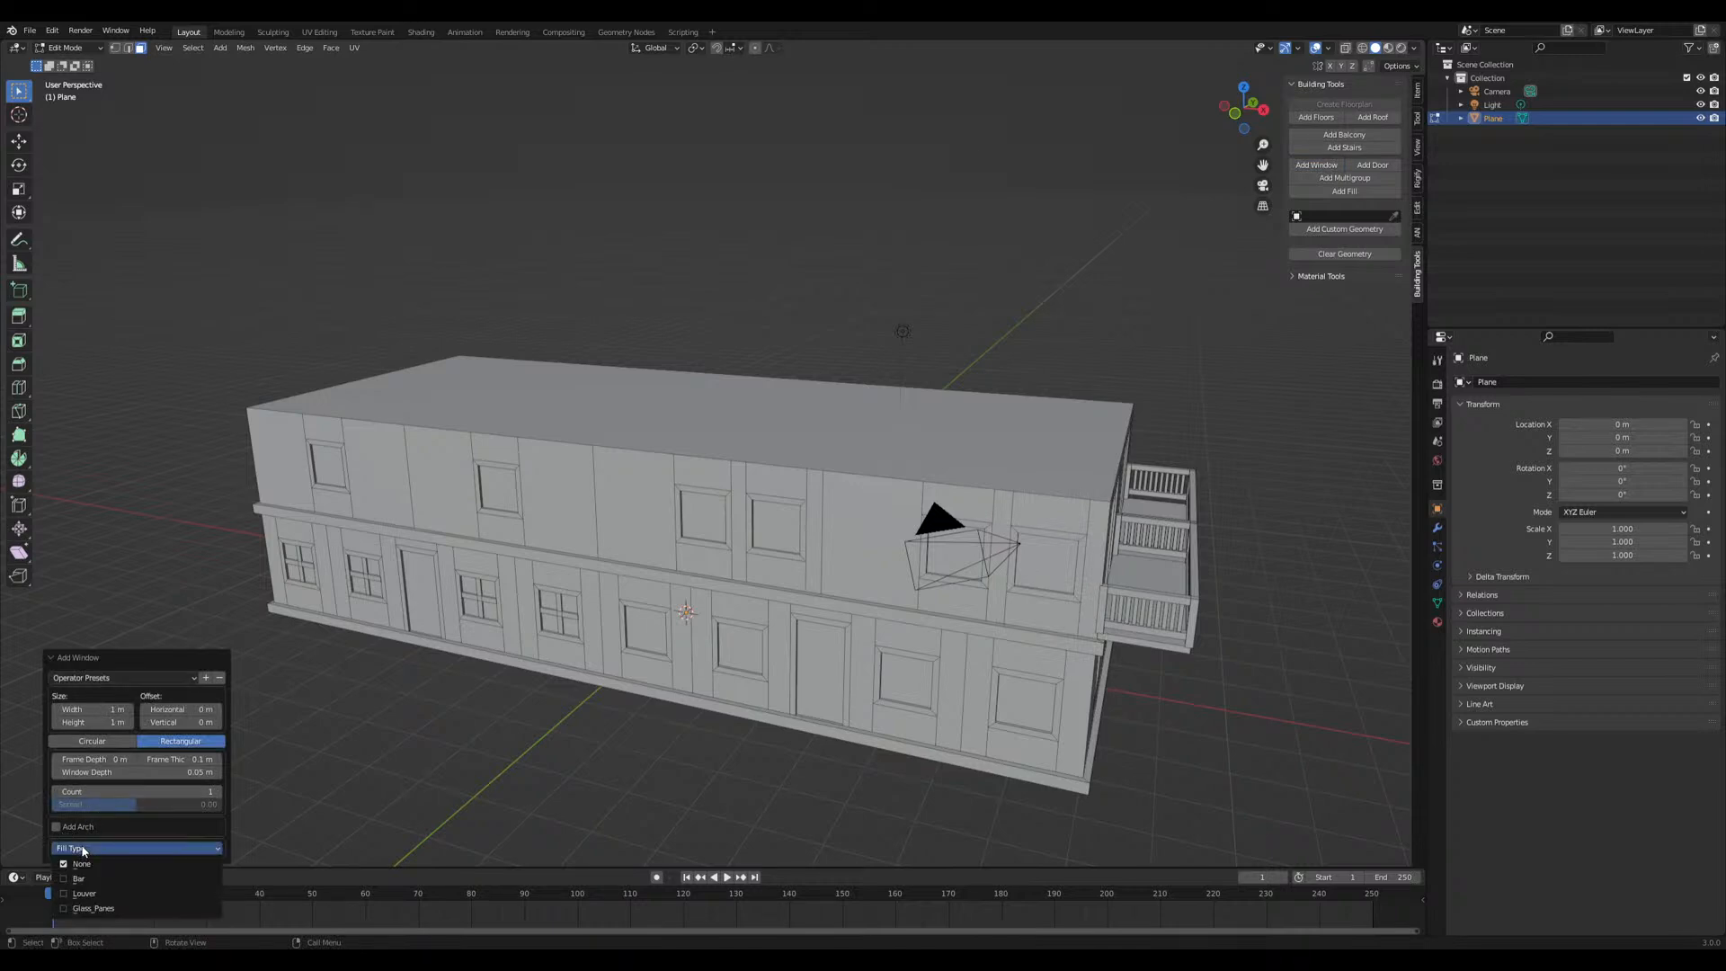
click(94, 907)
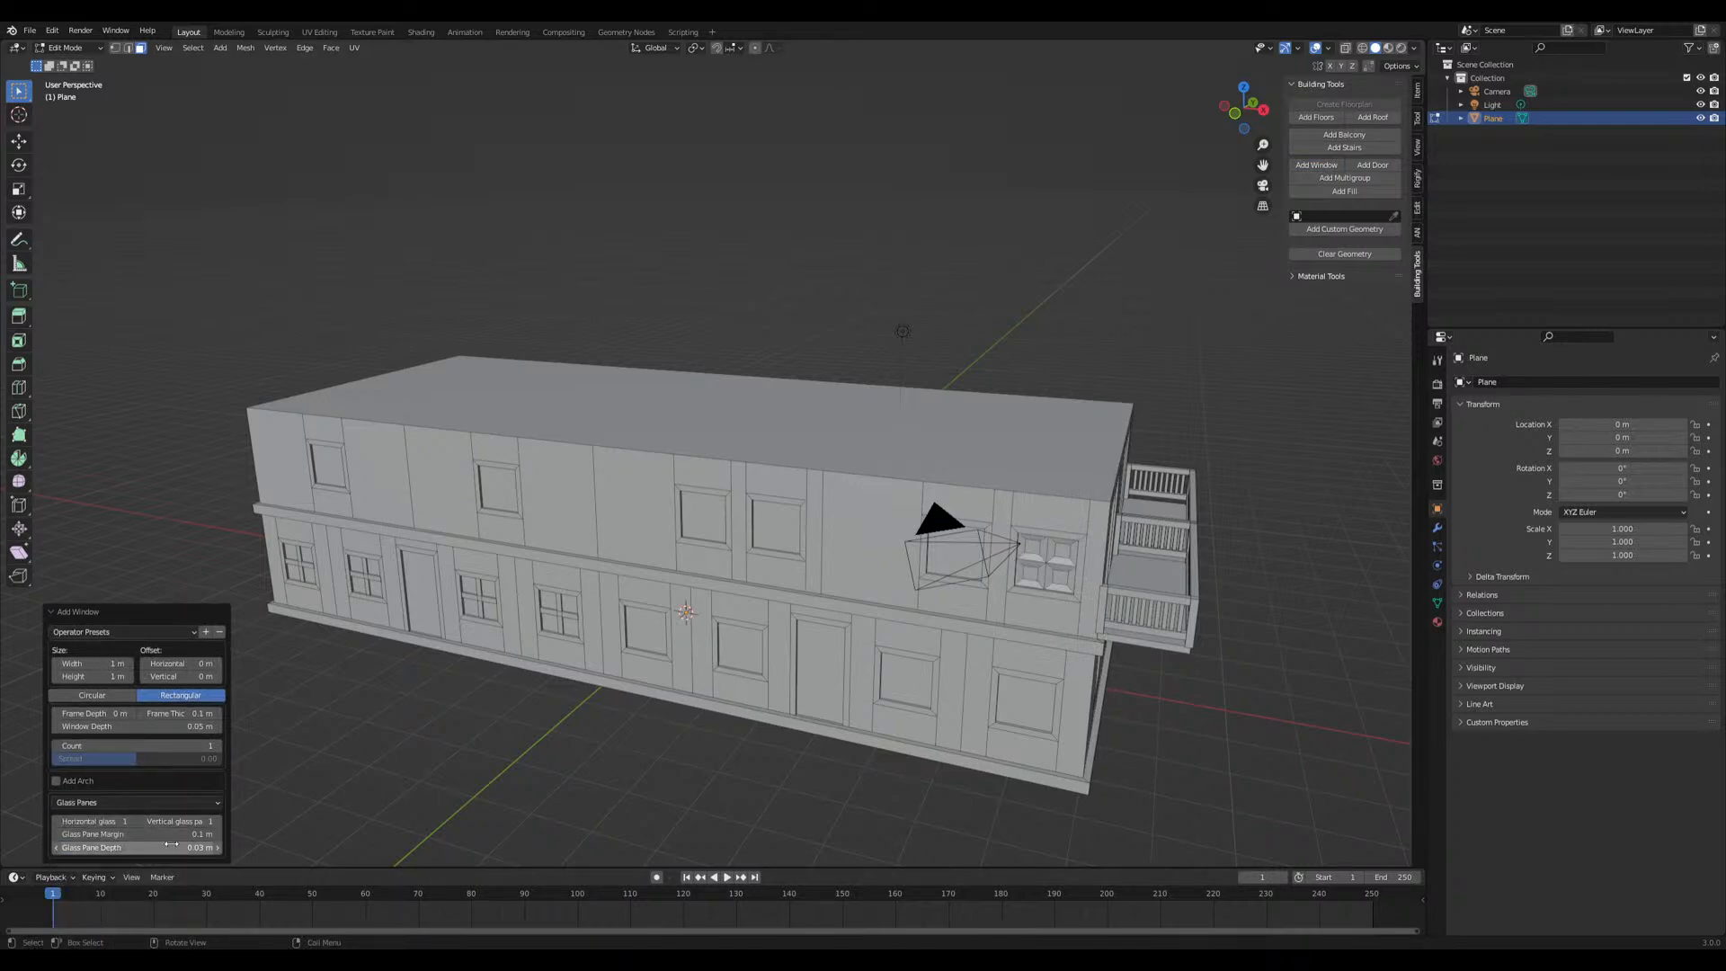
drag(153, 834, 65, 835)
Add a matching glass-pane window to the panel at the wall's far end and set its glass pane margin to 0.036 m
click(362, 465)
click(292, 476)
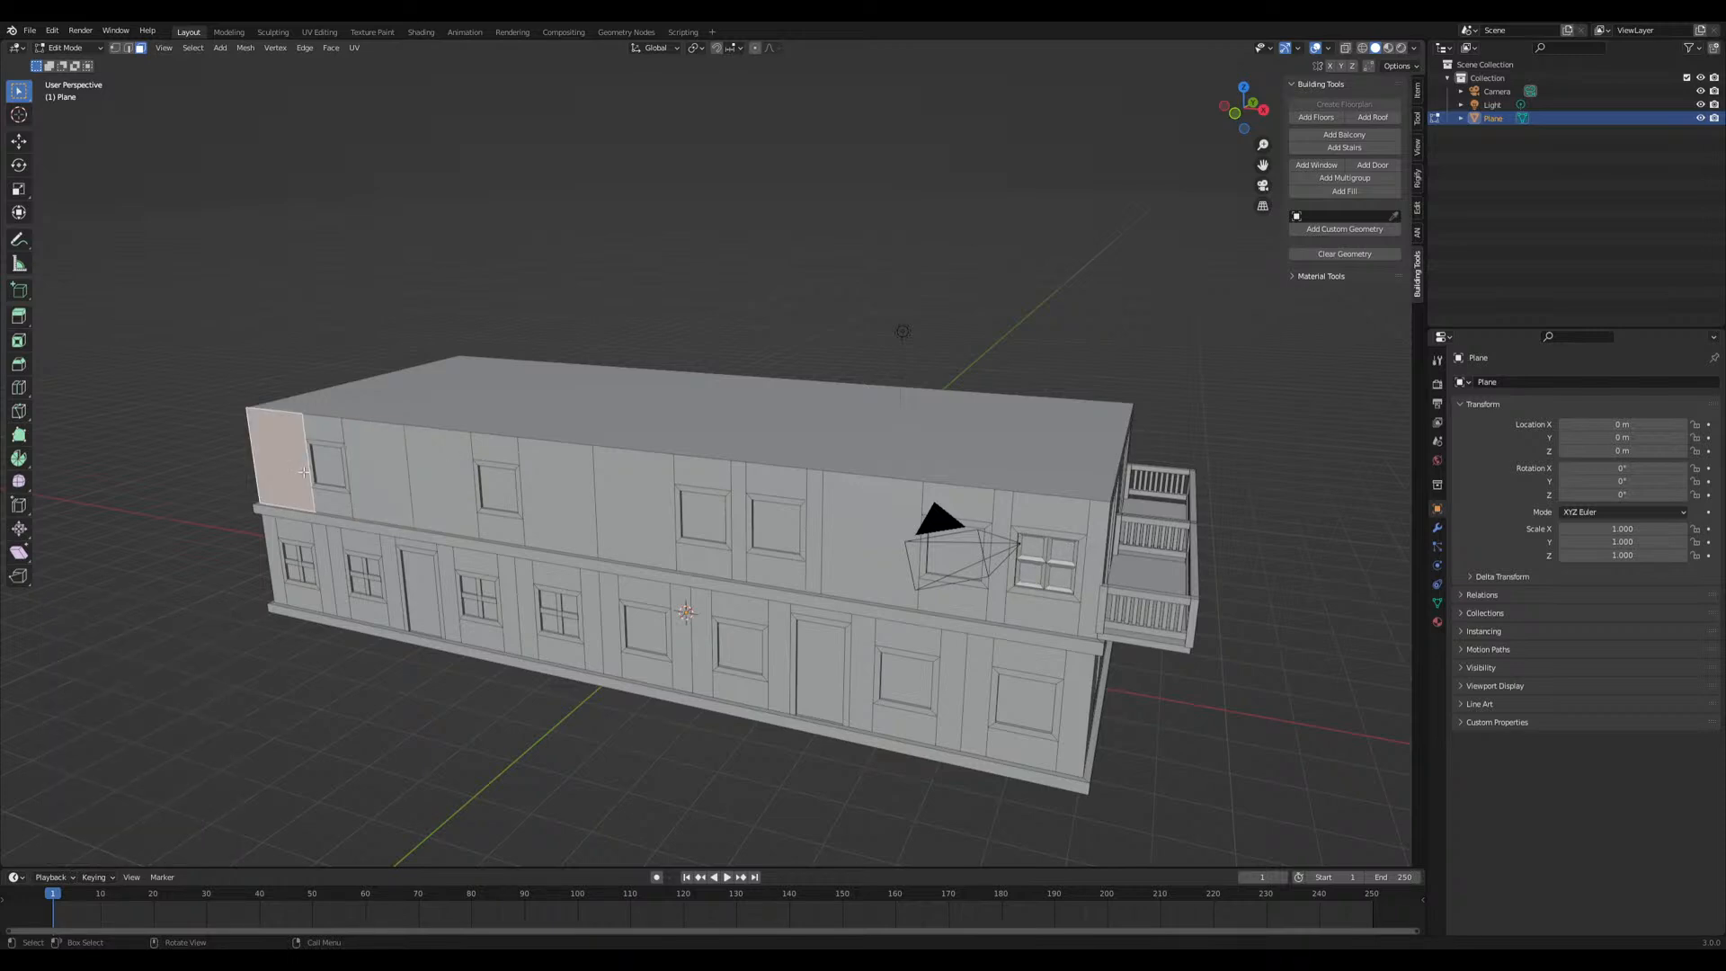
click(1335, 165)
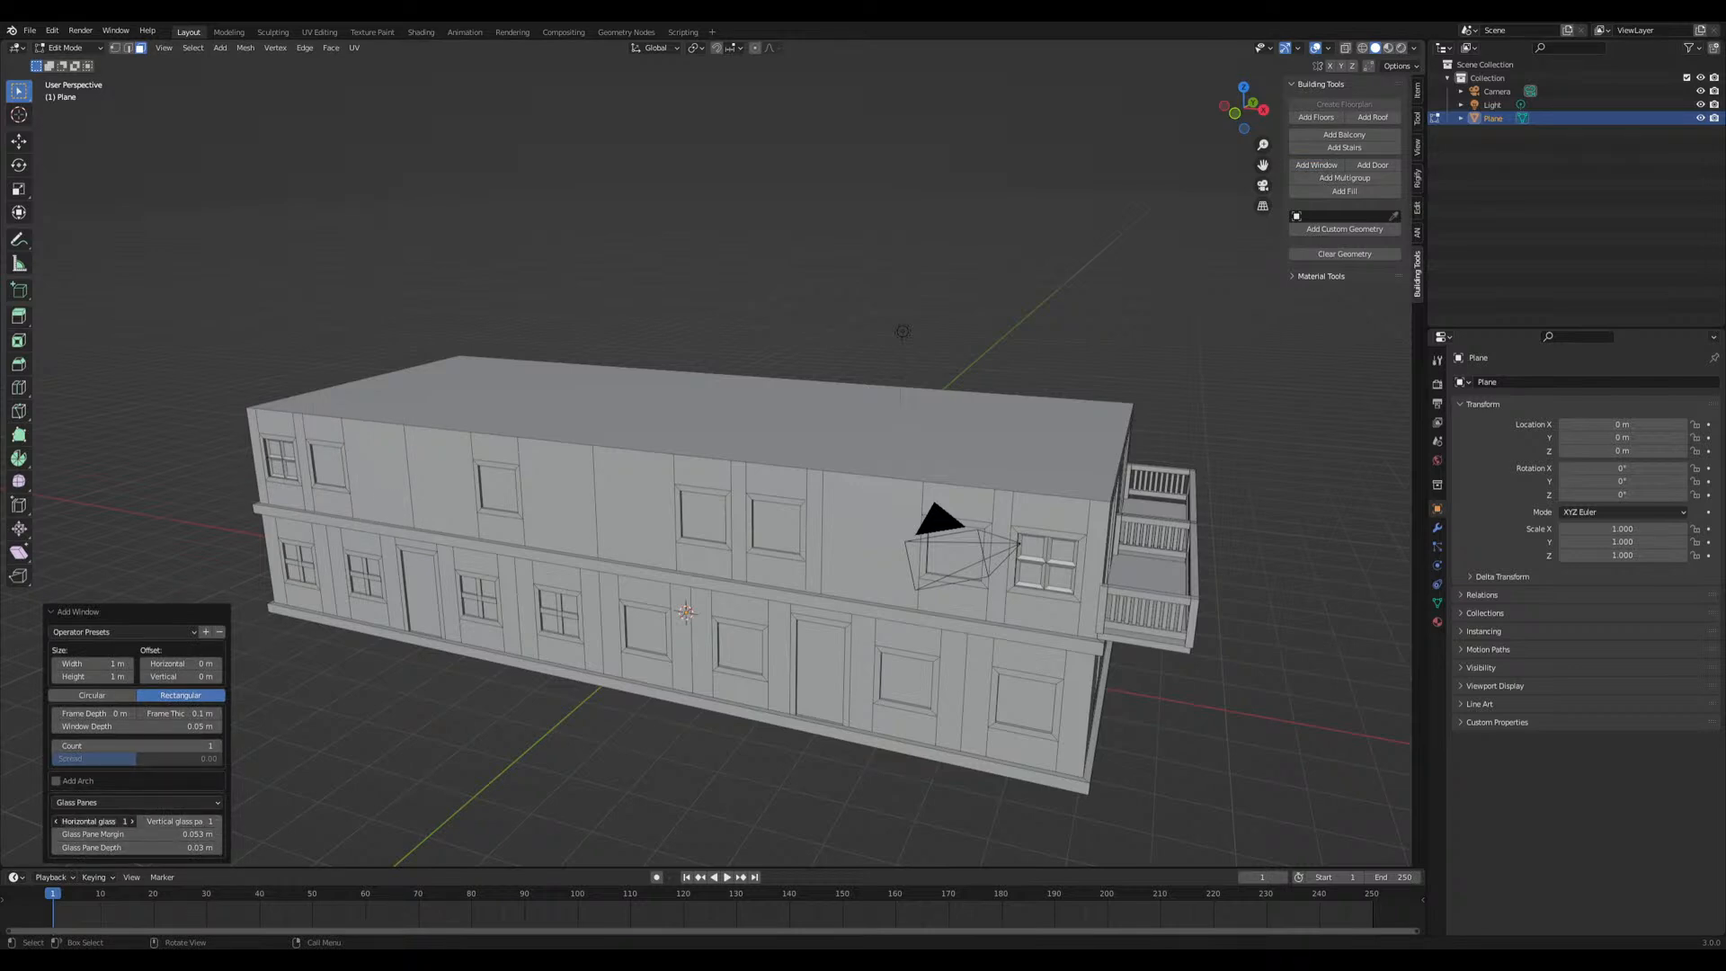
drag(112, 834, 97, 834)
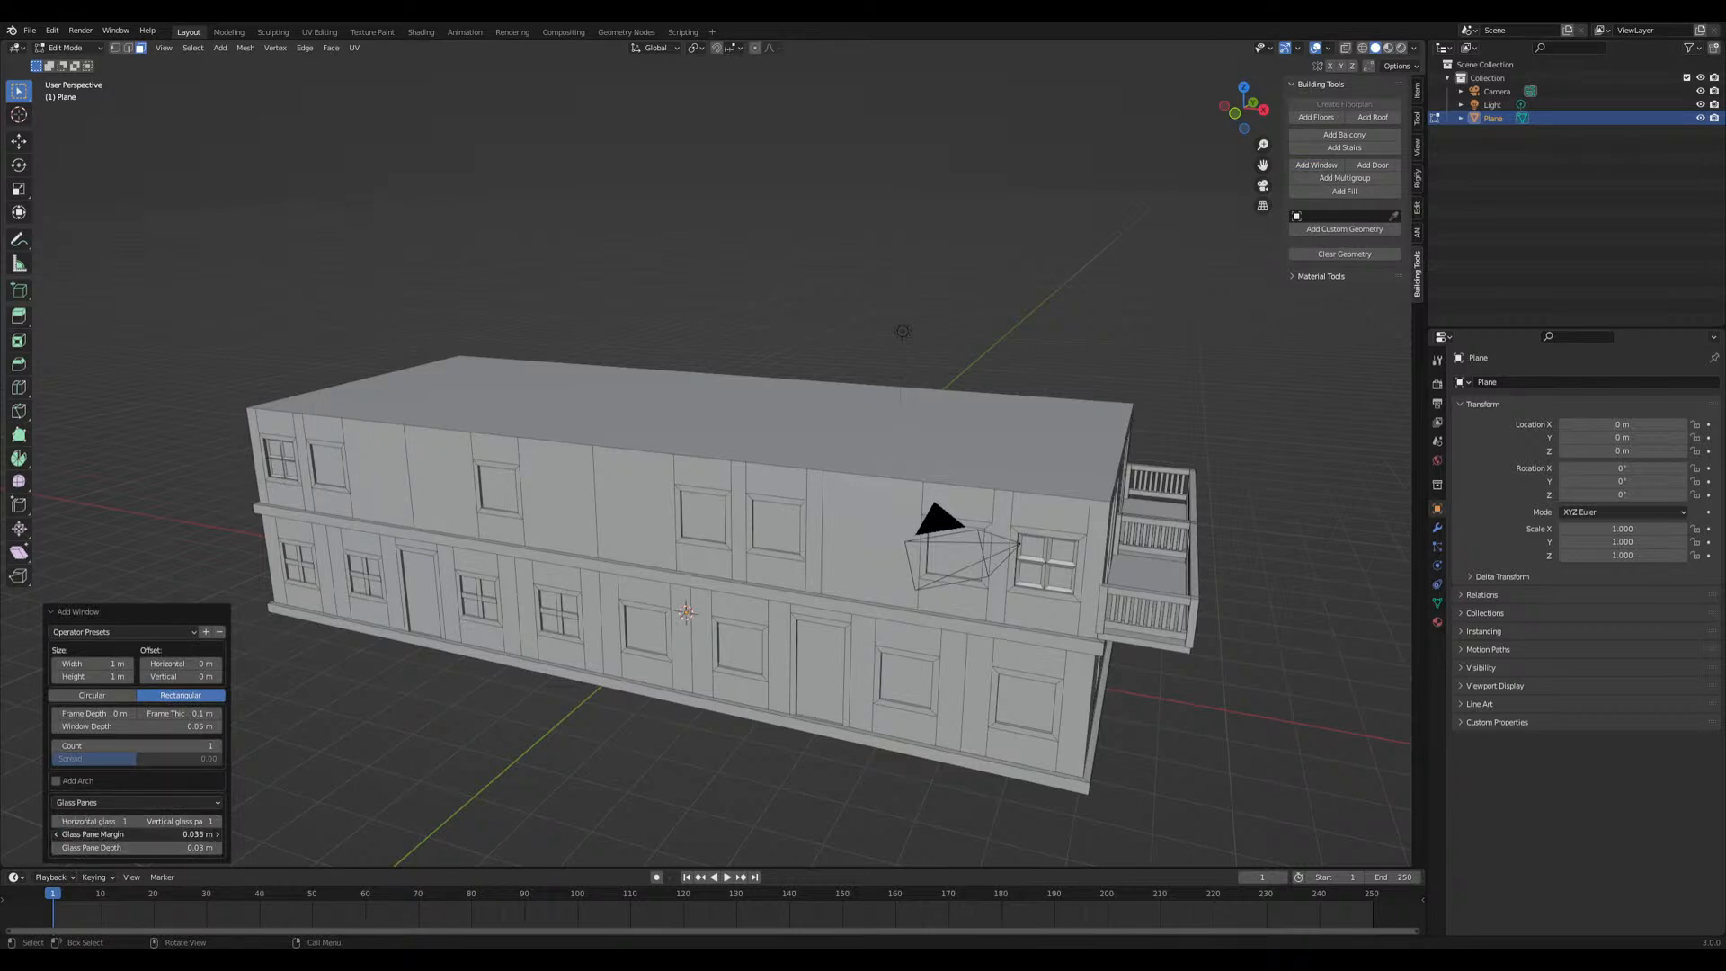
Add one 2 m high floor on the building's top face, with a 0.2 m thick slab and 0.1 m slab outset
click(791, 427)
scroll(820, 470, down, 2)
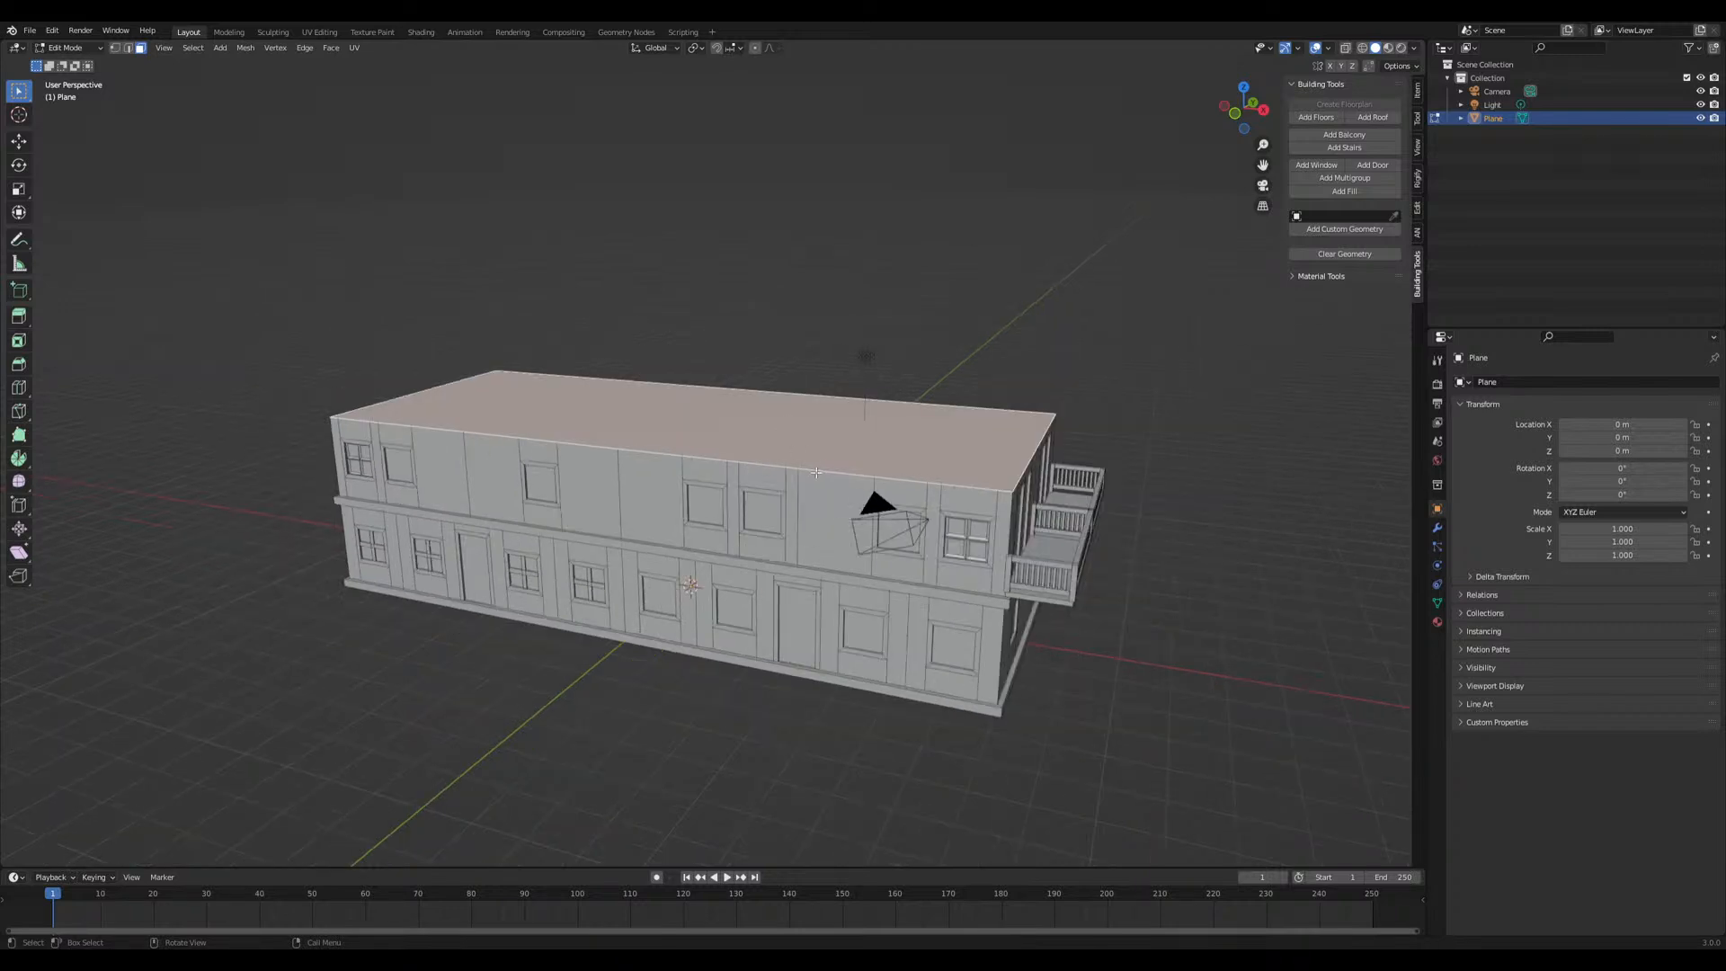
middle_drag(820, 470, 801, 475)
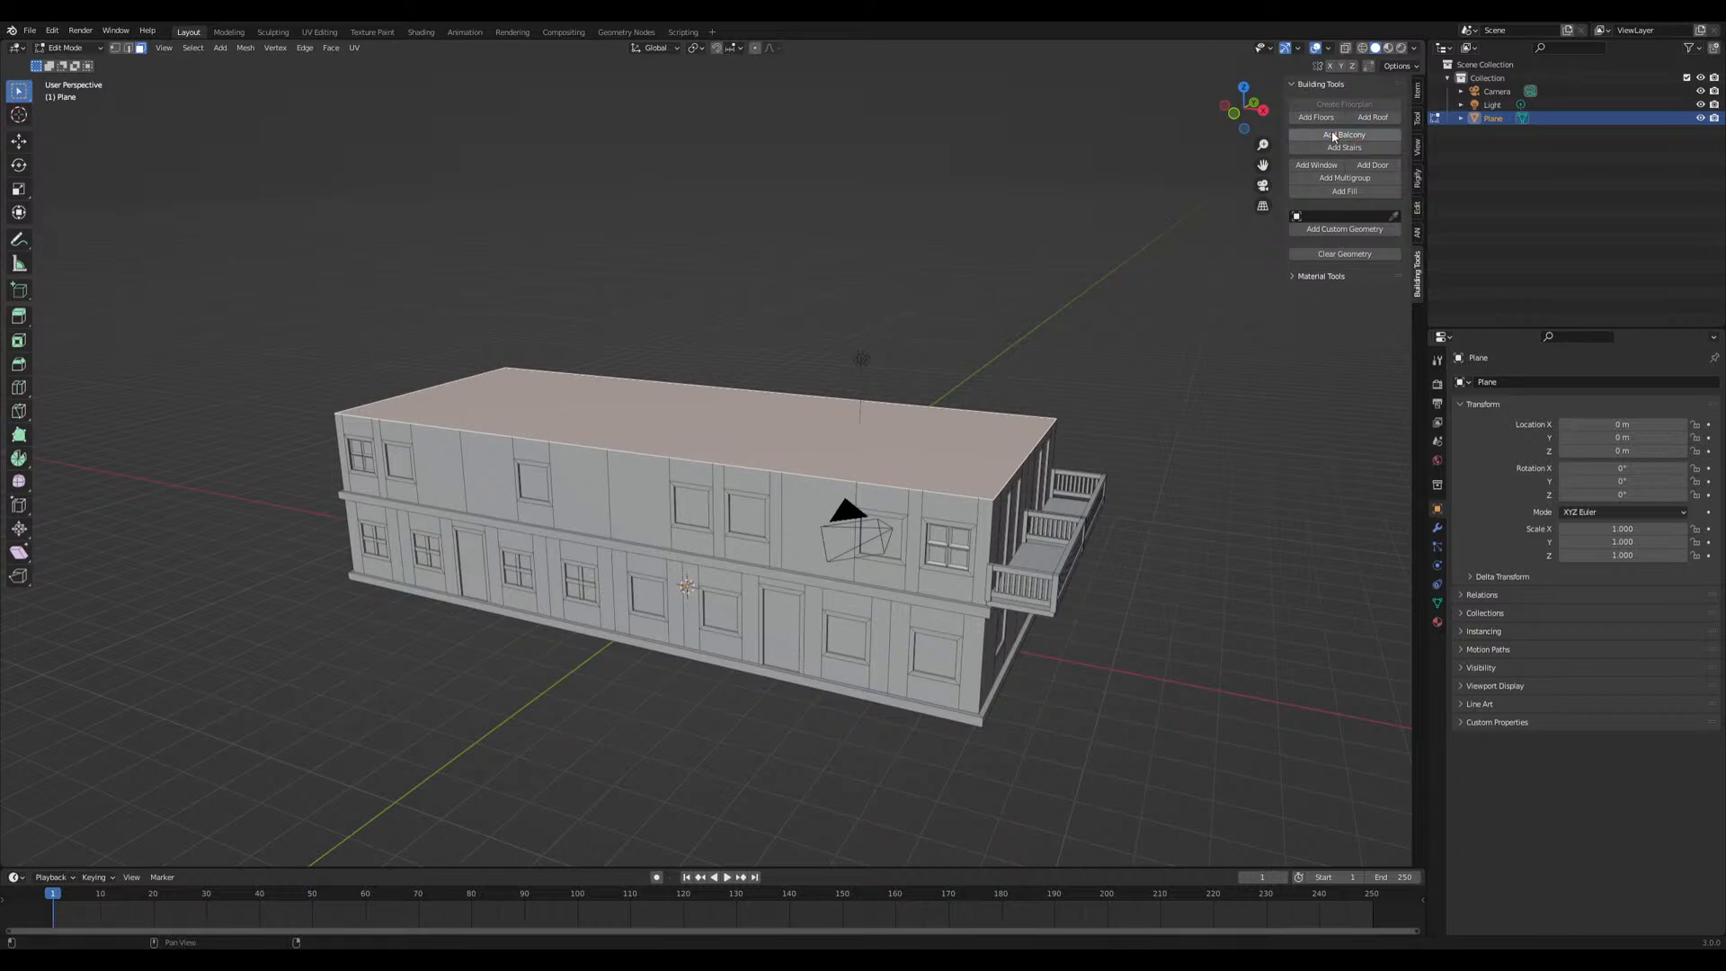
middle_drag(1083, 463, 983, 516)
key(Tab)
middle_drag(836, 673, 791, 468)
key(Tab)
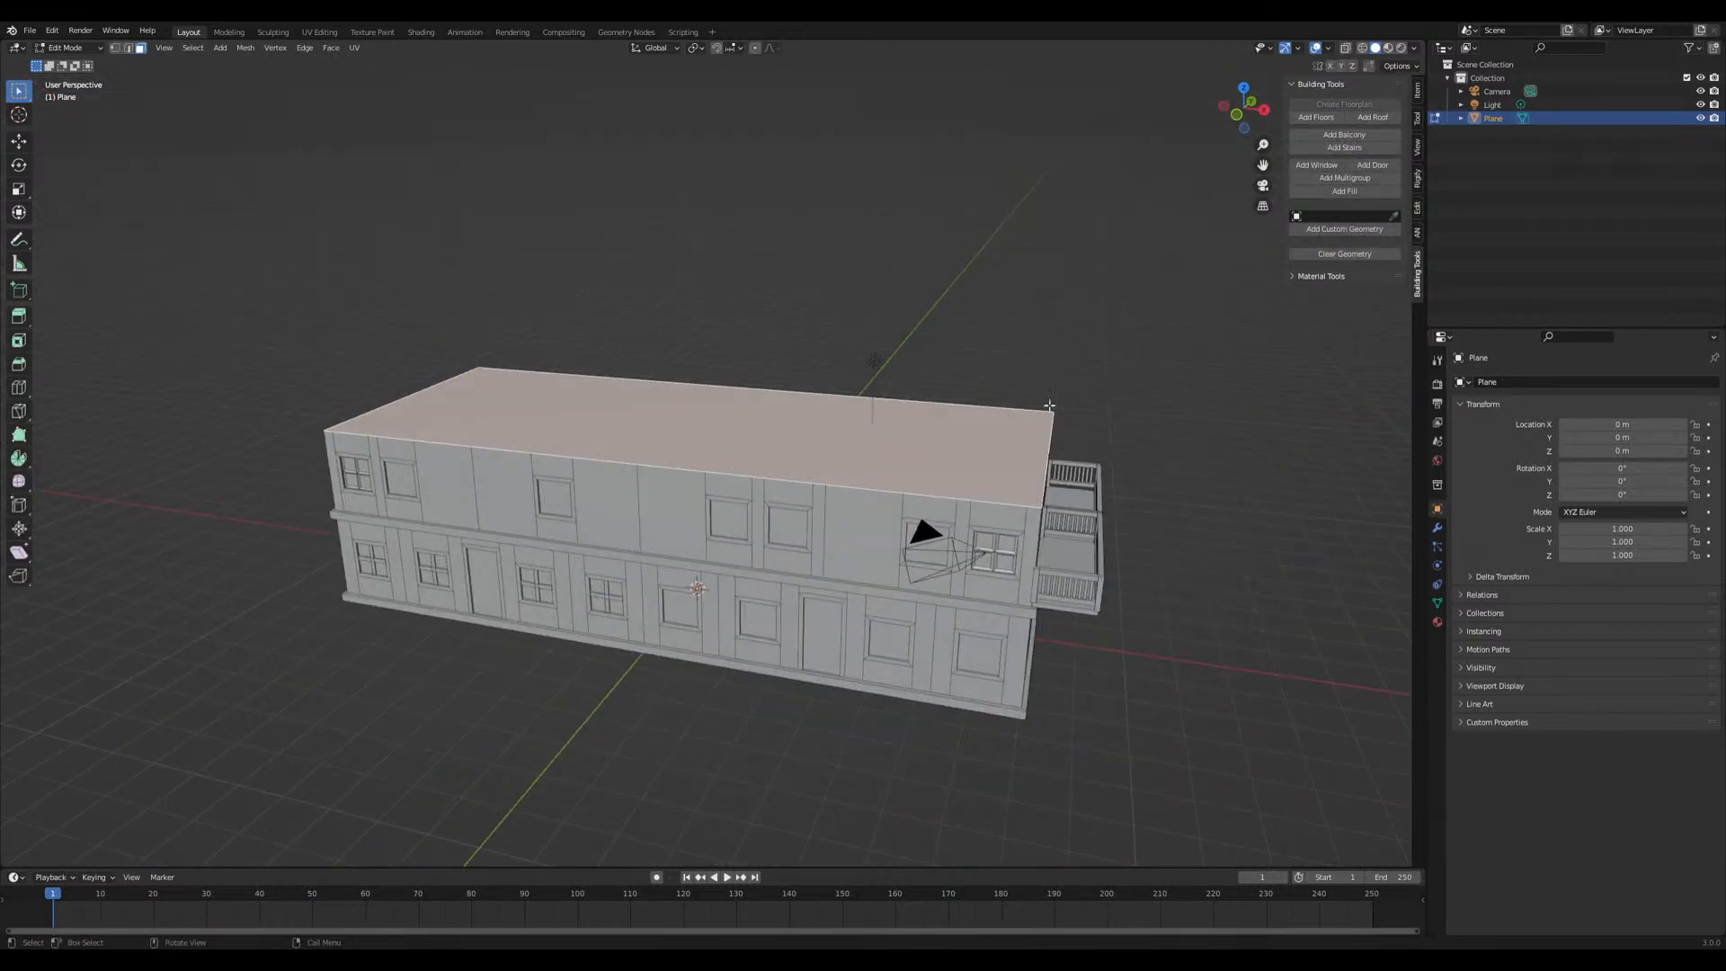
click(1318, 117)
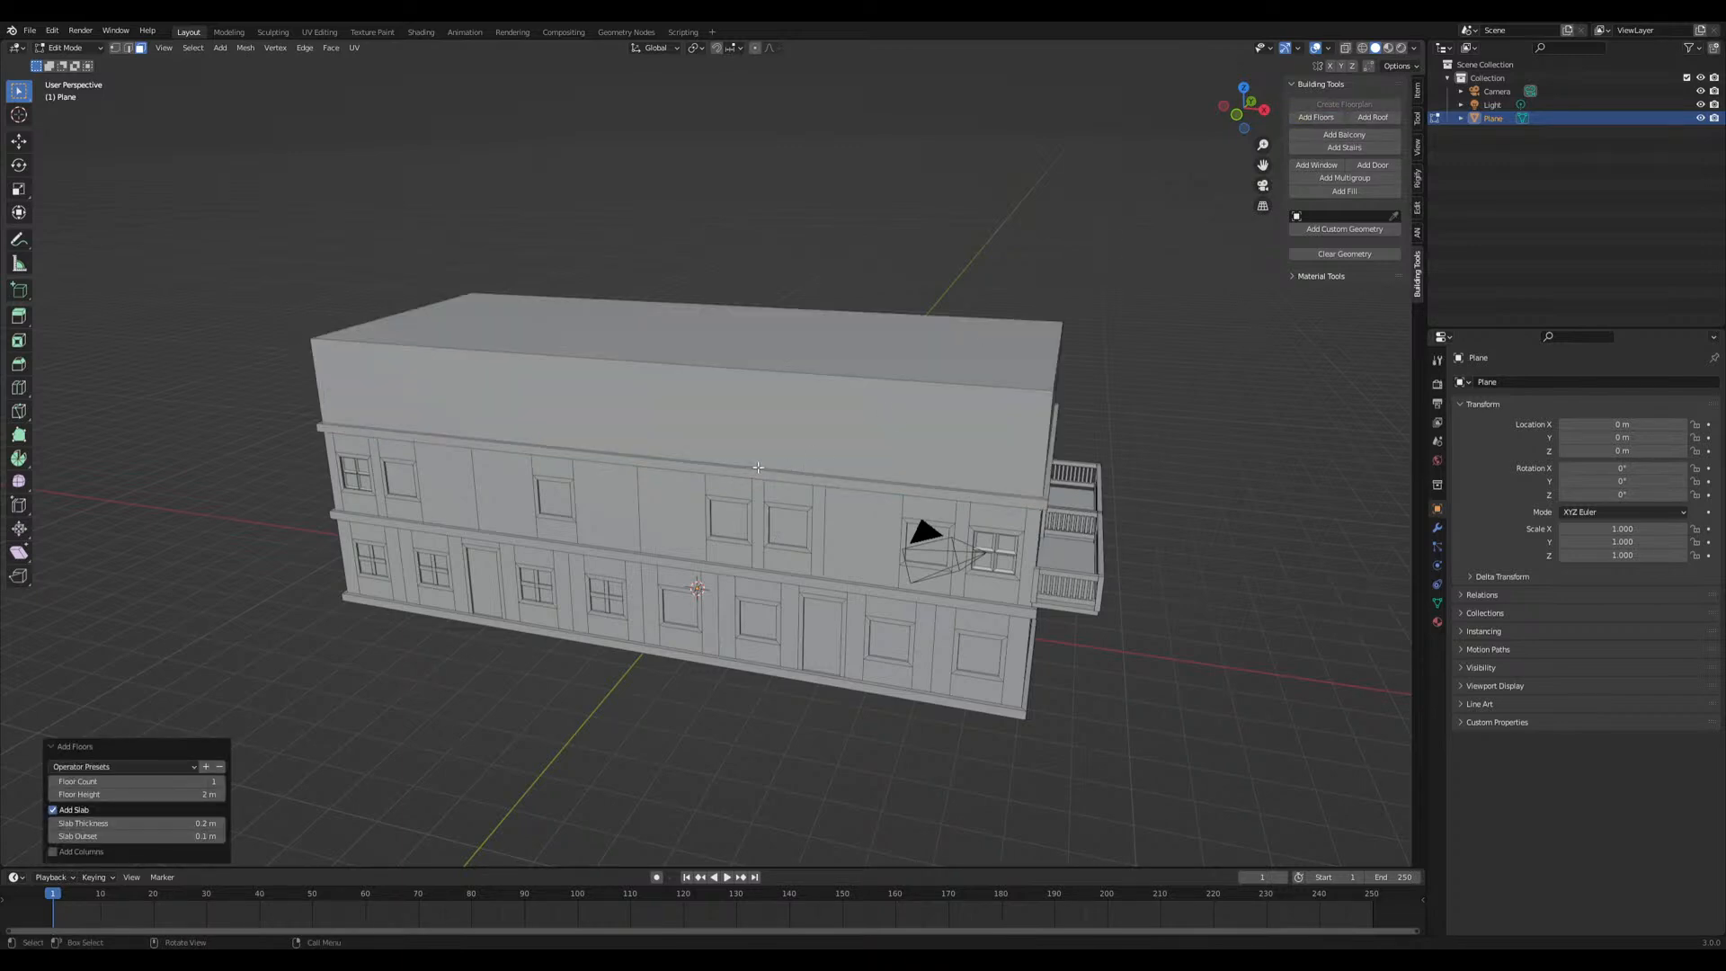
Subdivide the new top storey's end wall face above the balconies
middle_drag(696, 501, 672, 500)
click(671, 498)
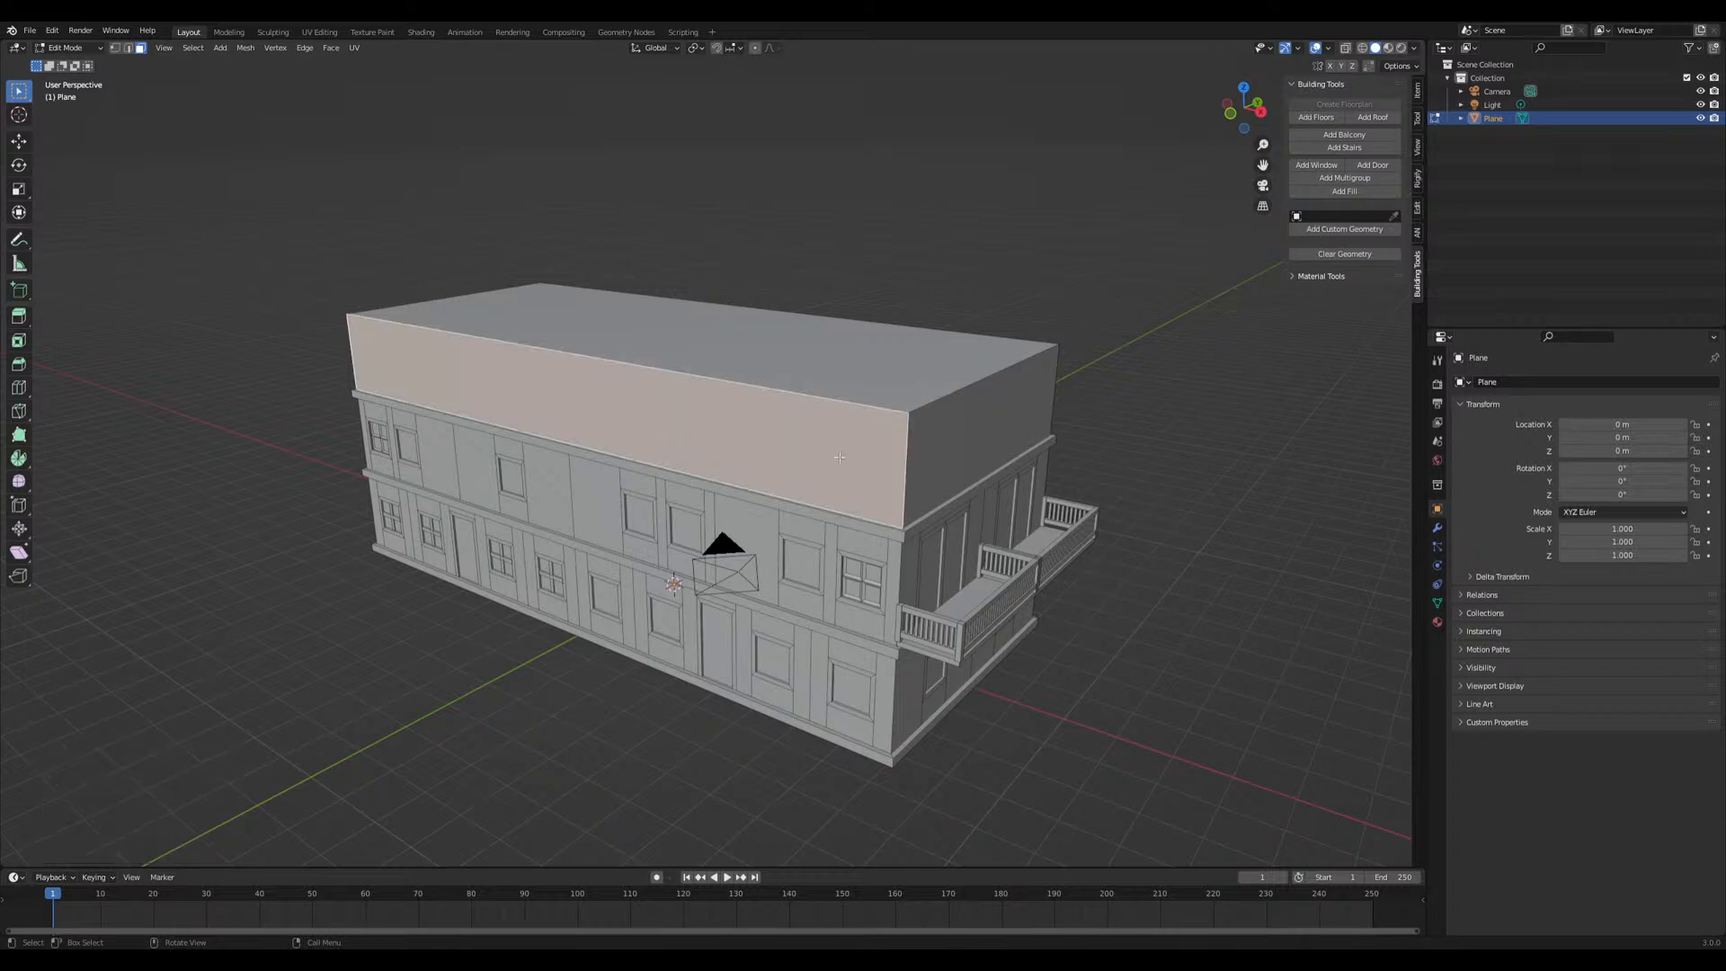
click(929, 469)
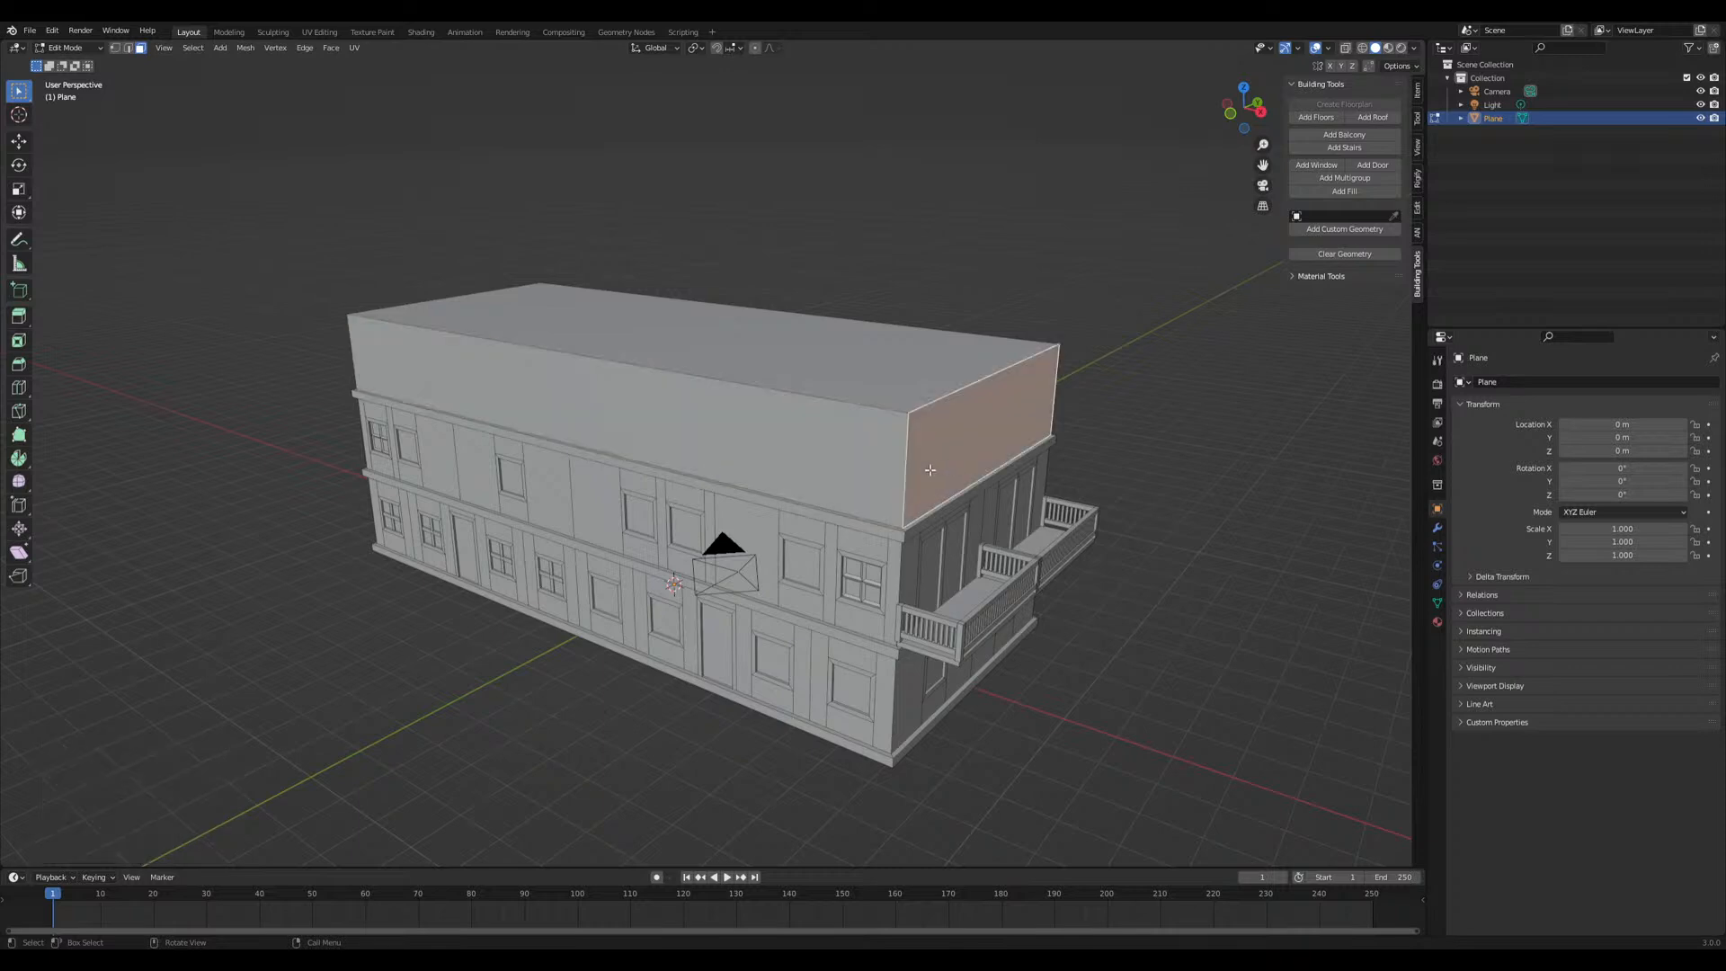
middle_drag(842, 468, 1117, 346)
click(861, 468)
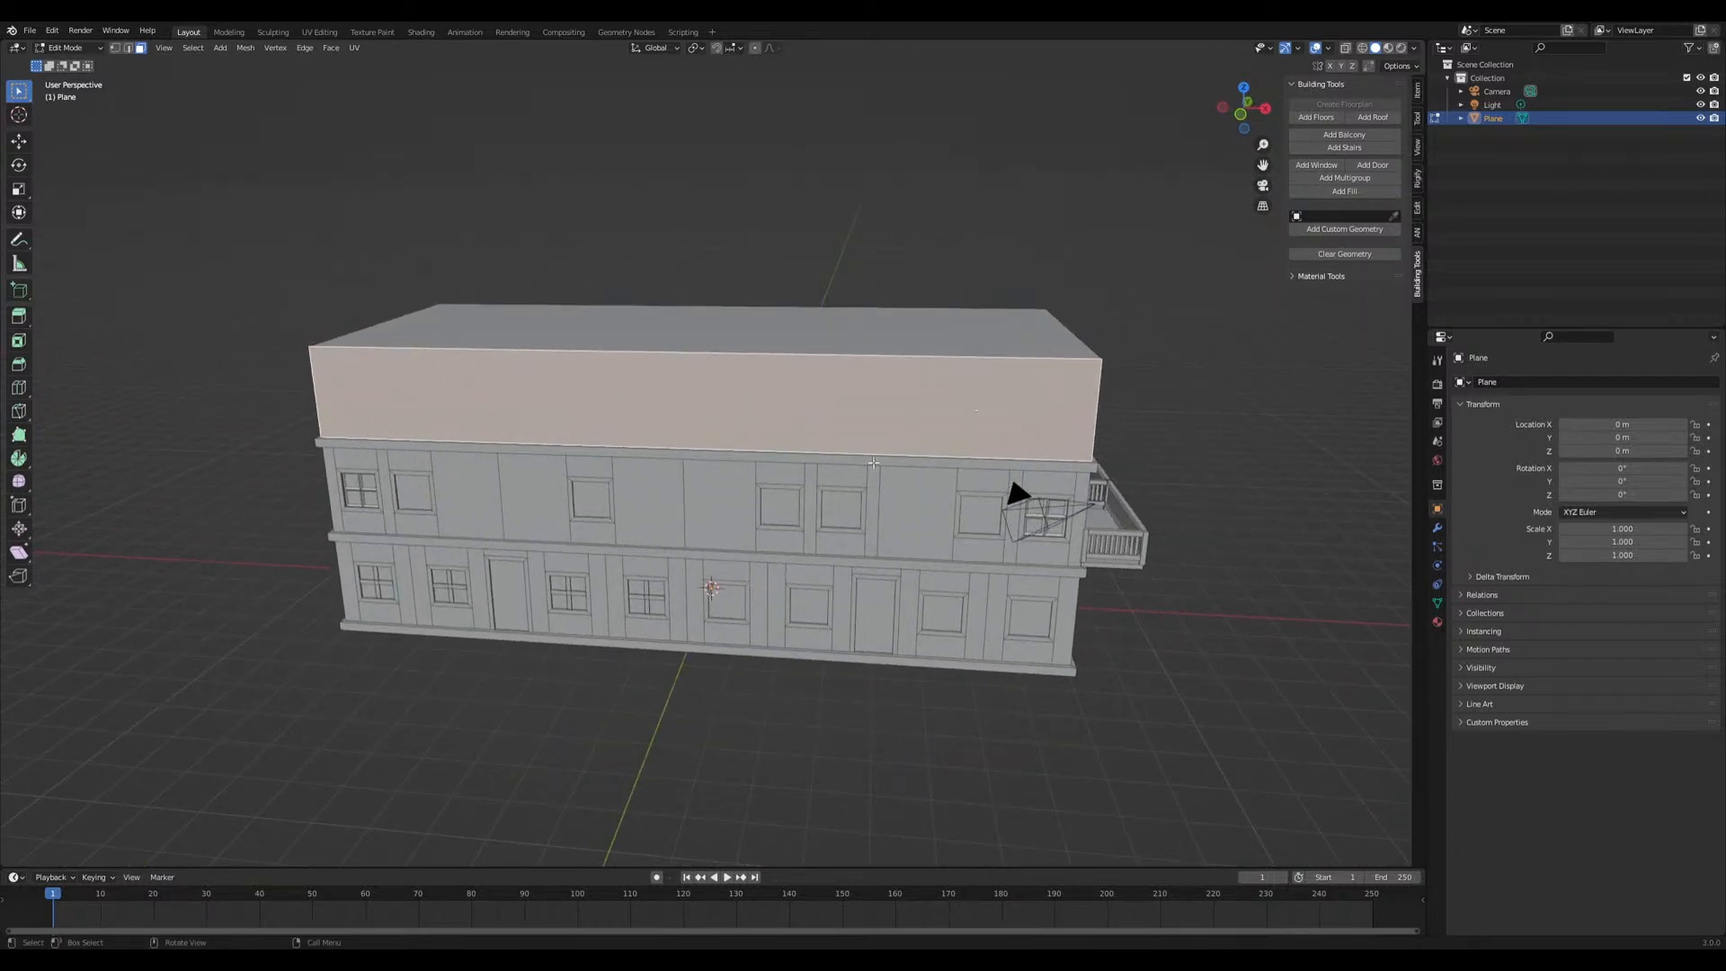
mouse_move(873, 462)
middle_down()
mouse_move(734, 522)
mouse_move(879, 474)
mouse_move(870, 442)
middle_up()
click(741, 373)
middle_drag(742, 373, 657, 352)
right_click(656, 354)
click(657, 346)
Dissolve the horizontal edges across the top storey's end wall, keeping only the vertical centre edge
key(2)
click(569, 371)
key(x)
click(642, 399)
click(640, 369)
key(x)
click(638, 371)
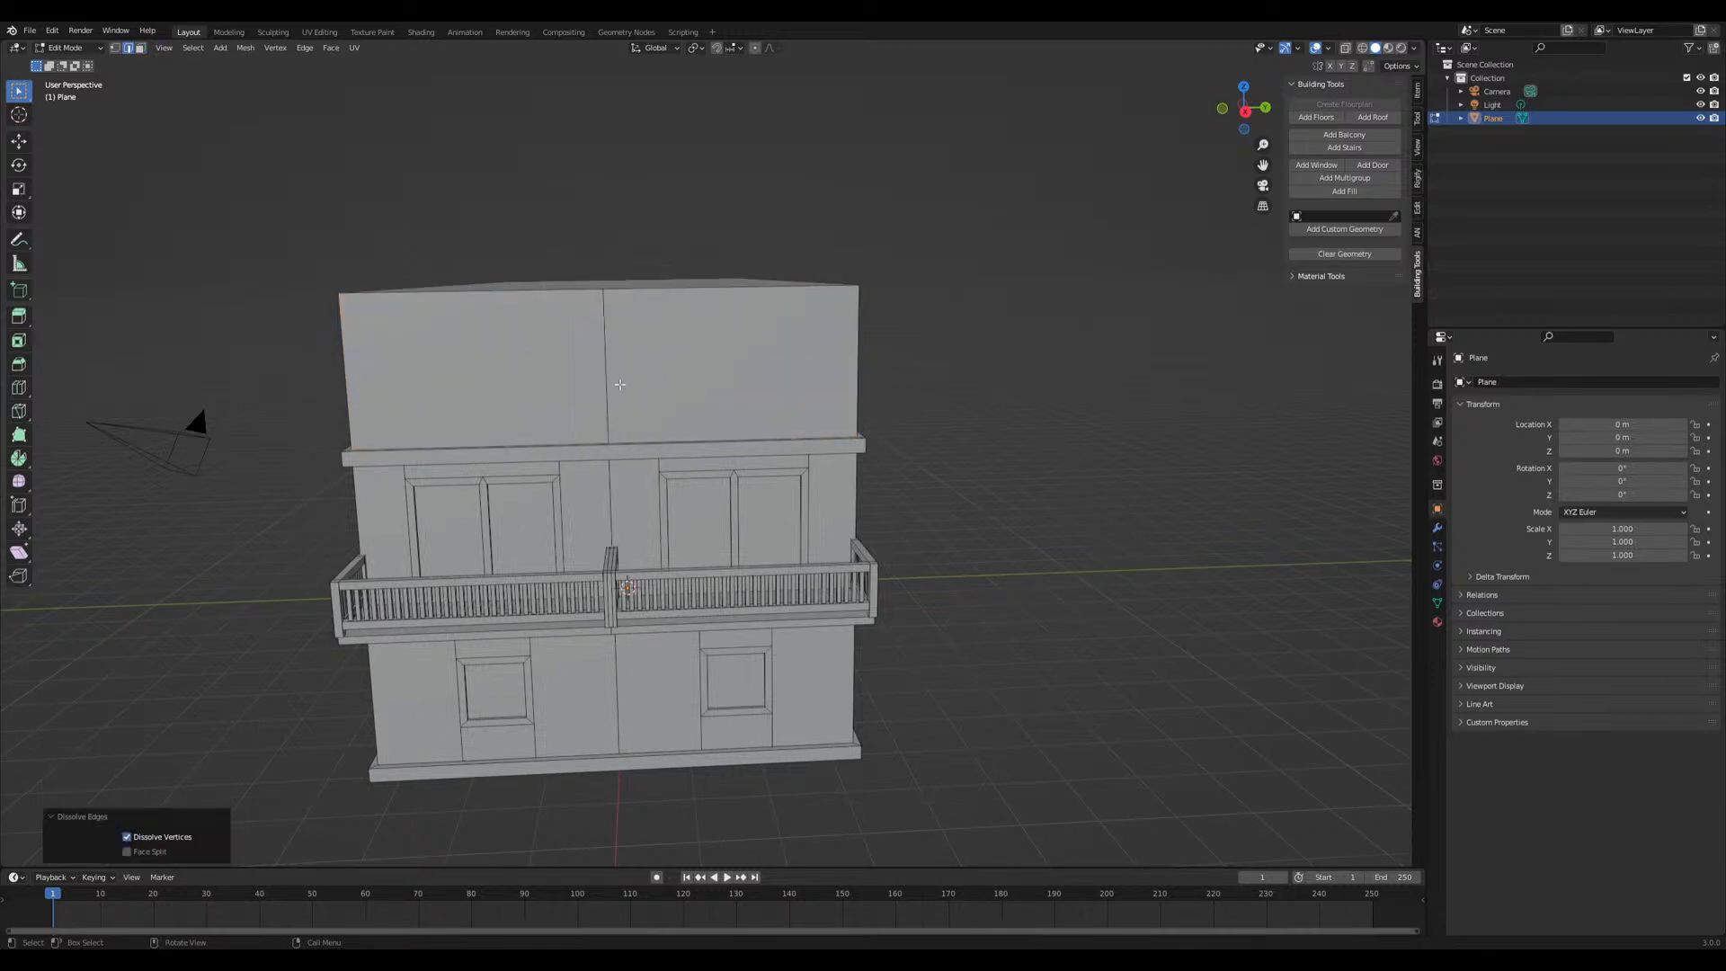
Add a 3.4 m wide, 1.2 m deep balcony with 0.1 m corner posts to each half of the top storey's end wall
middle_drag(622, 394, 757, 447)
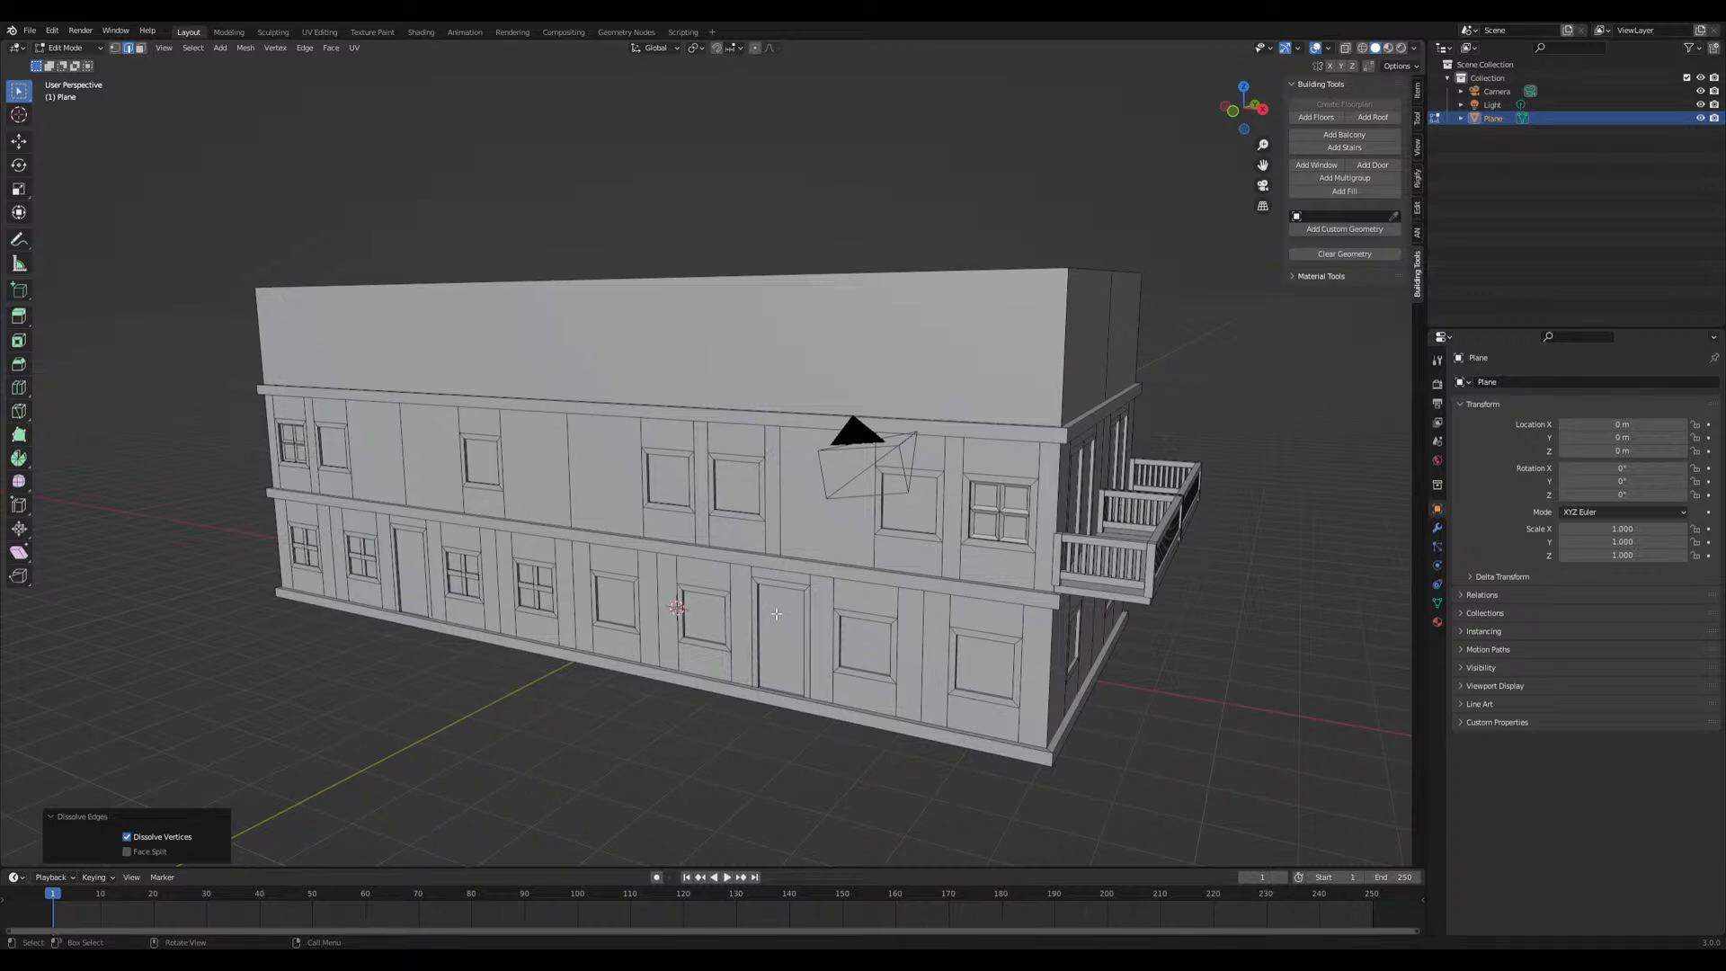
middle_drag(693, 620, 896, 424)
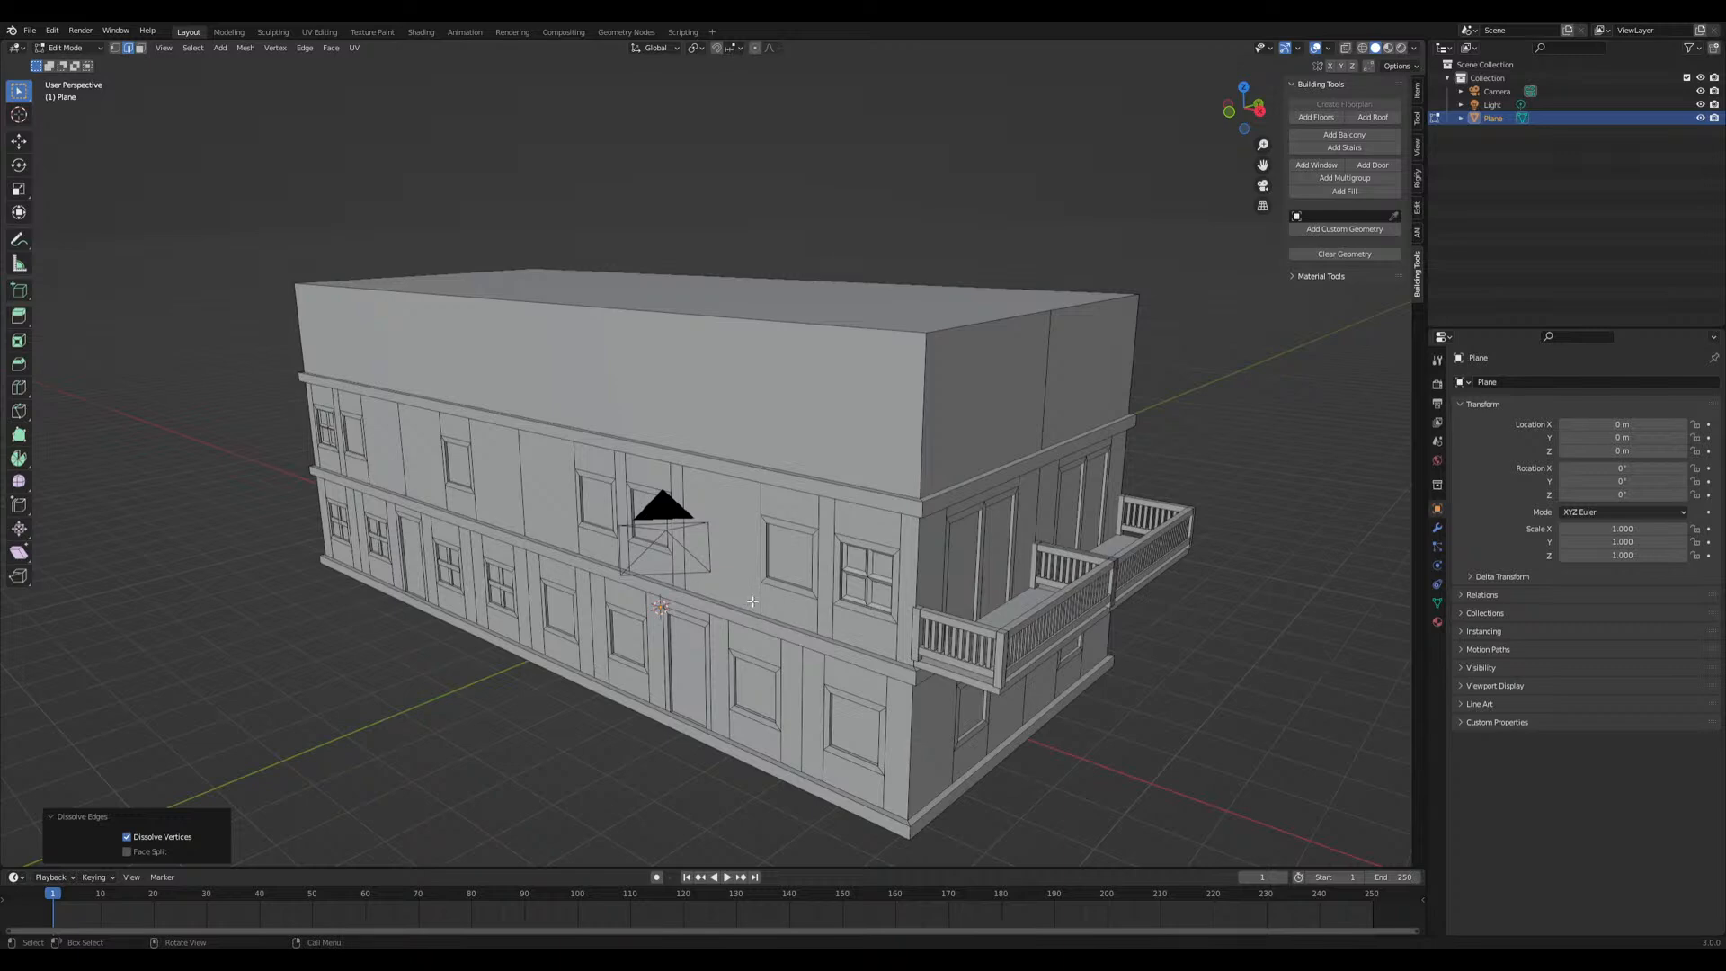
middle_drag(809, 586, 762, 493)
scroll(789, 438, down, 3)
click(846, 499)
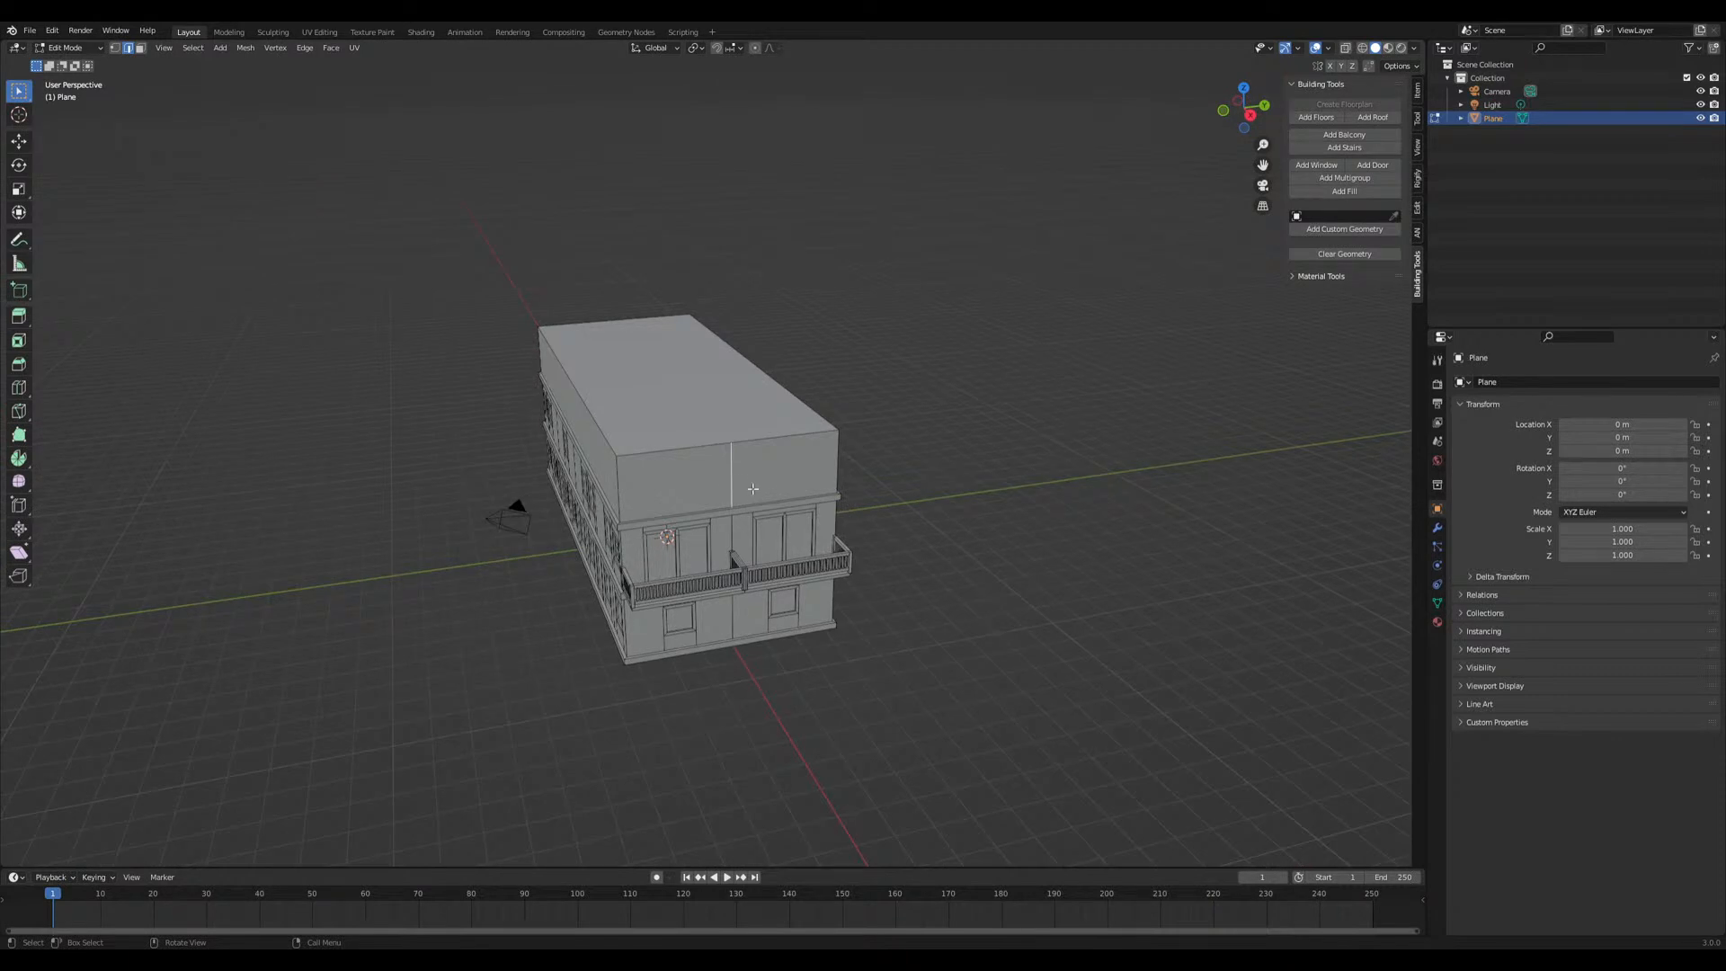
key(3)
click(710, 492)
scroll(768, 489, up, 4)
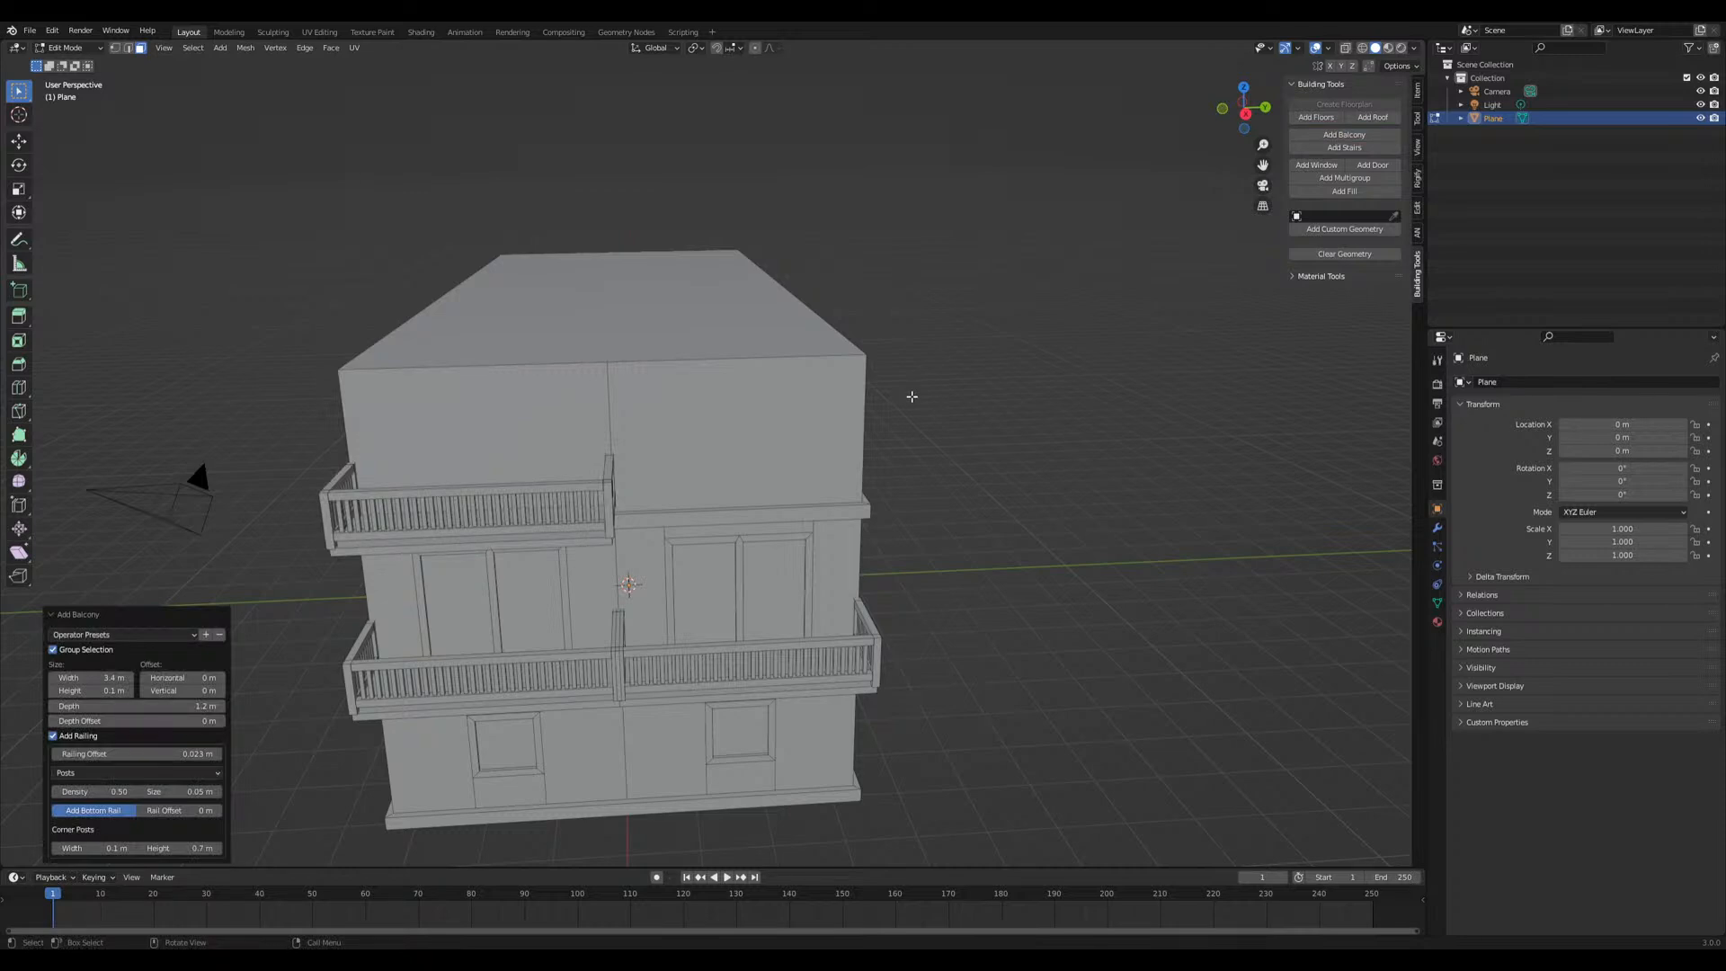
click(701, 463)
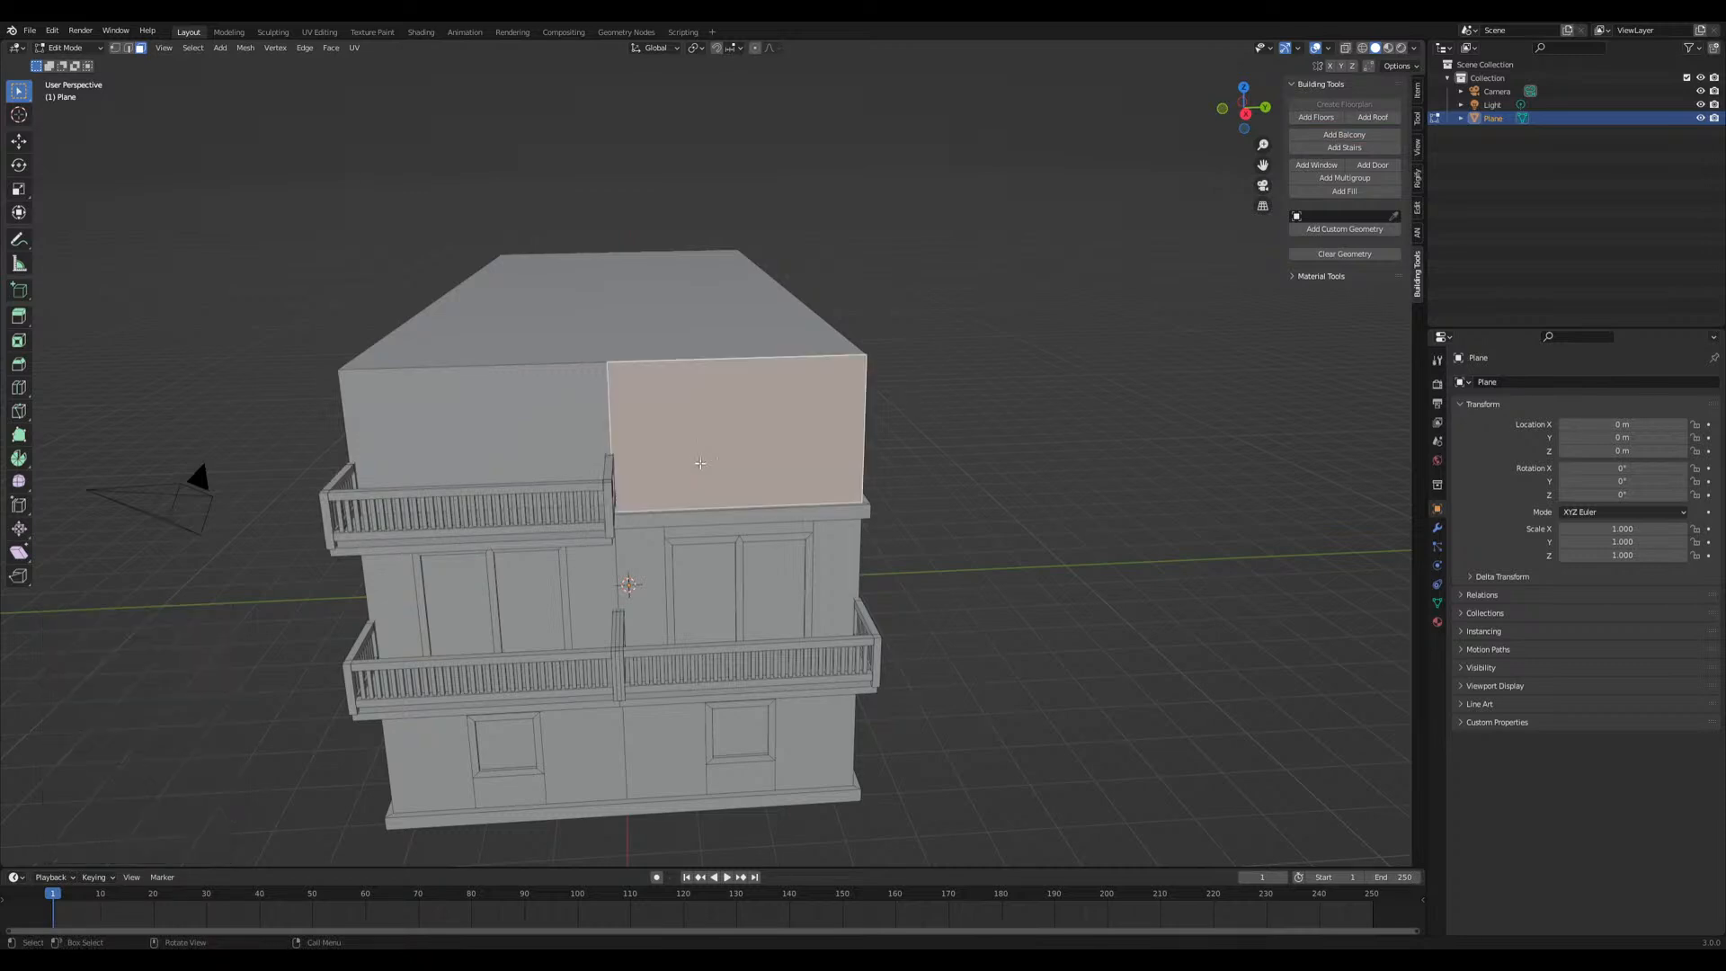
click(1333, 136)
Add a dd multigroup, 2 m wide and 1.8 m high, to each half of the top storey's end wall
middle_drag(1030, 544, 1083, 516)
click(743, 374)
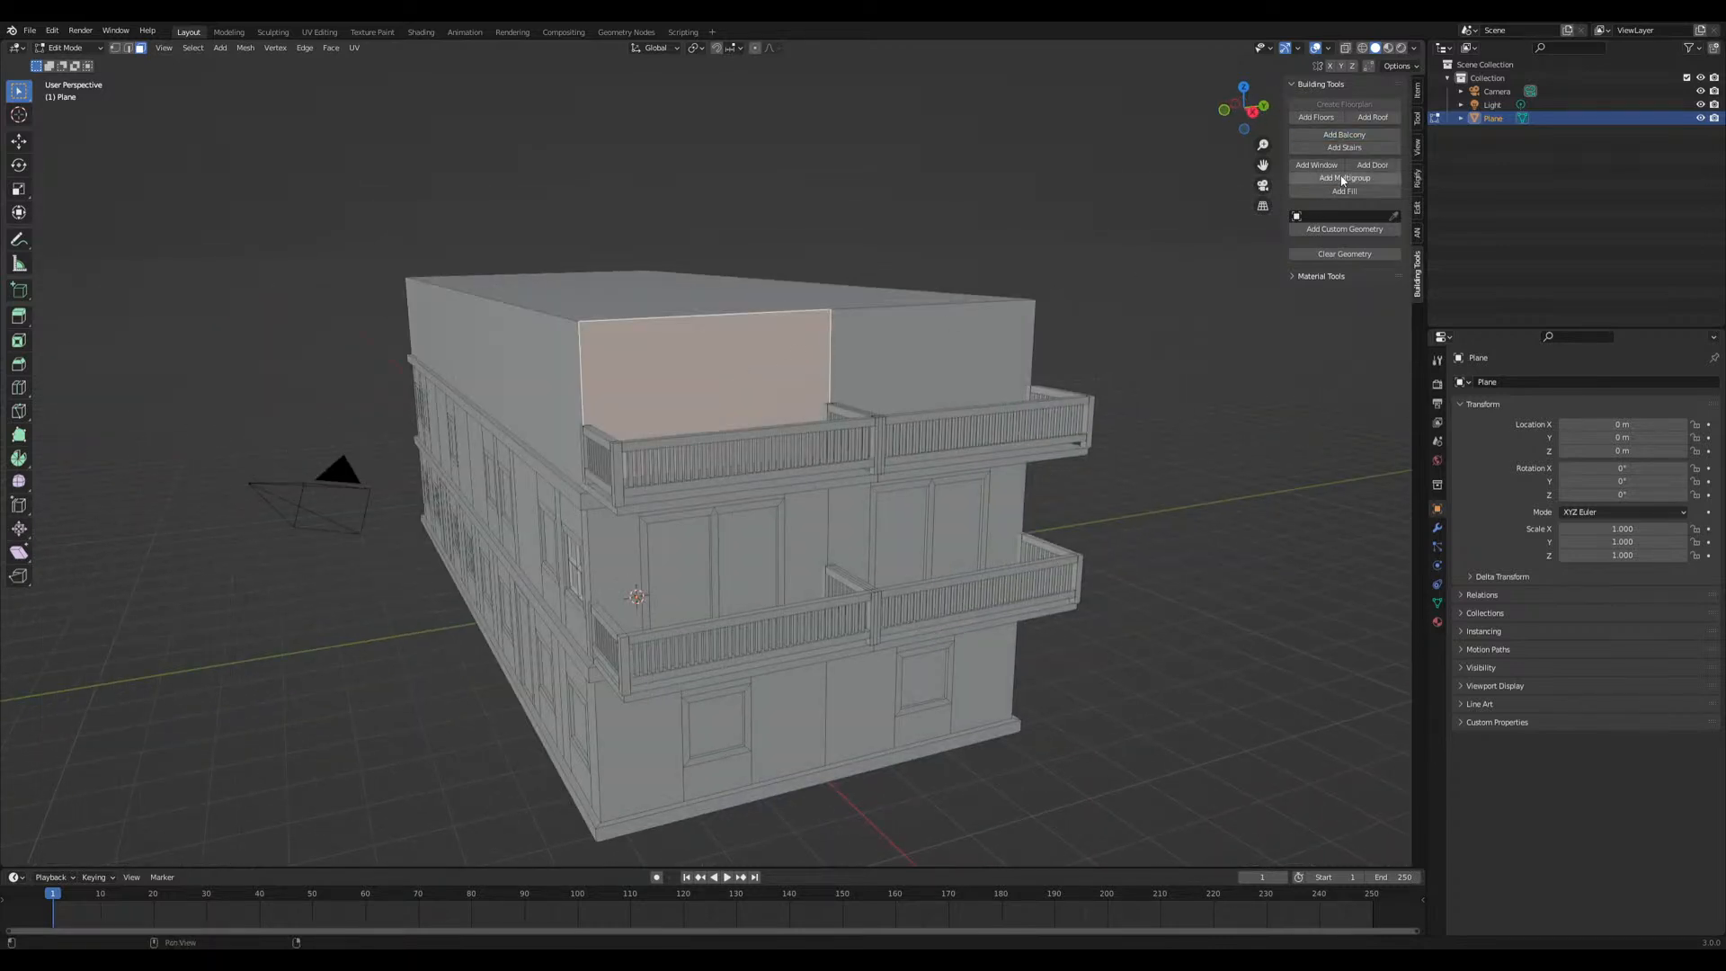
click(1340, 178)
click(951, 332)
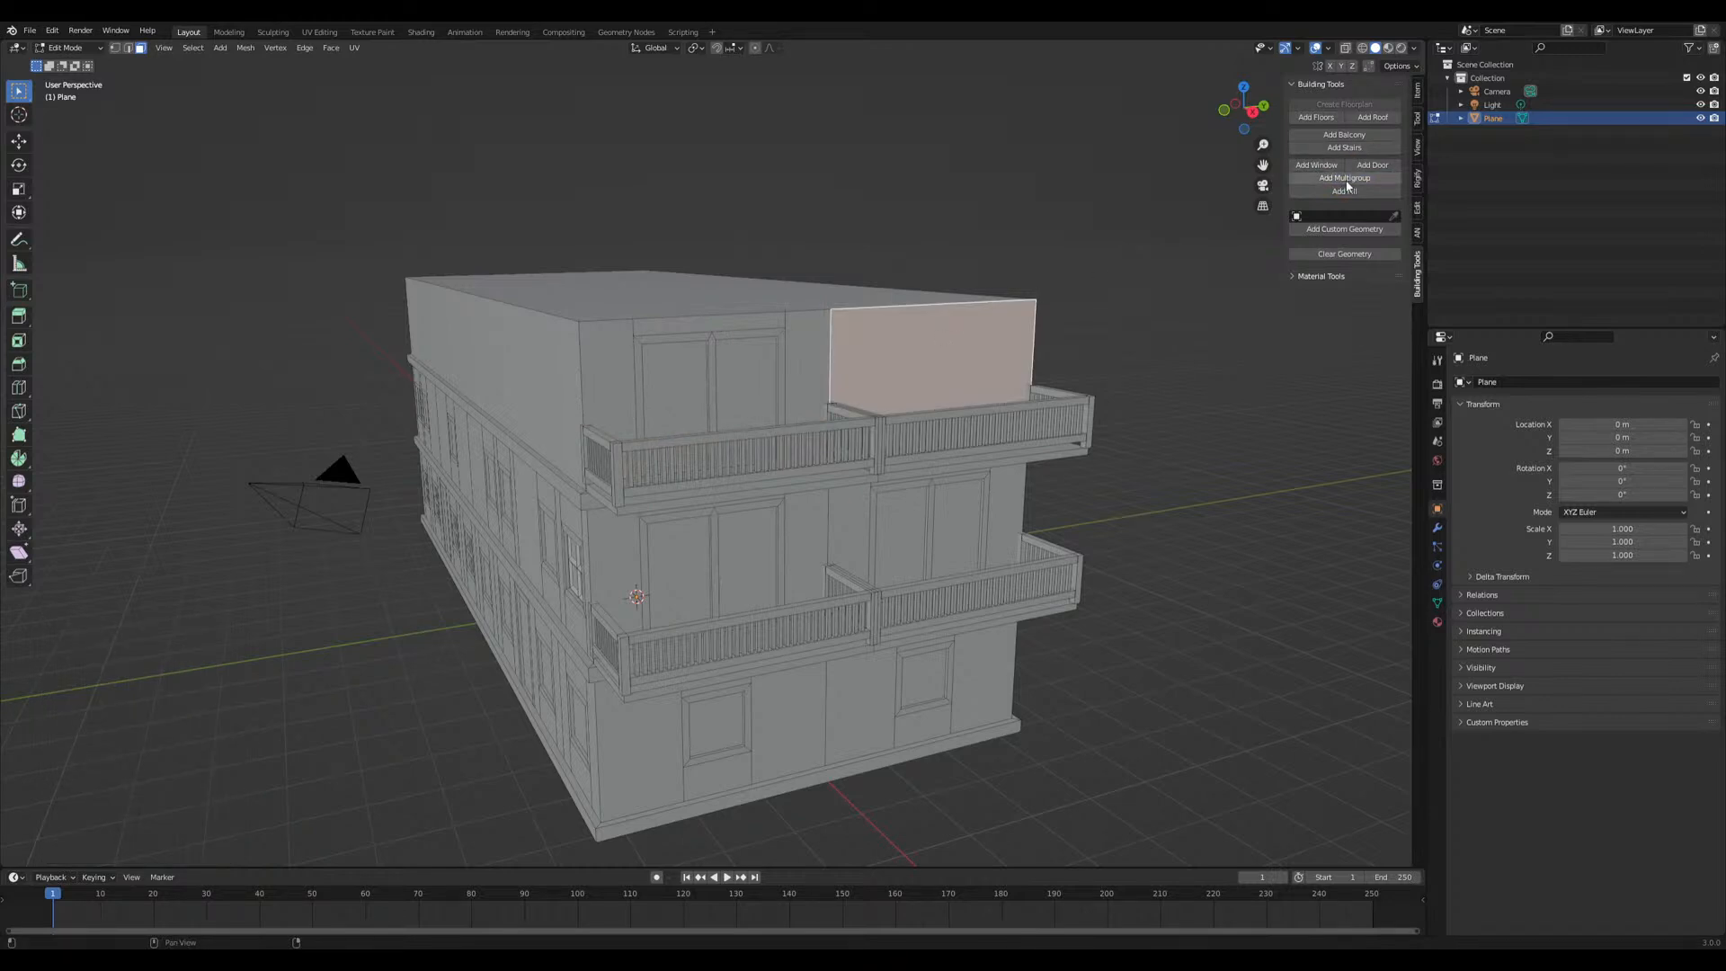
click(1344, 178)
Add a multigroup to the top storey's long wall with components ww, 2 m by 1.8 m, and a count of 5
middle_drag(809, 476, 557, 485)
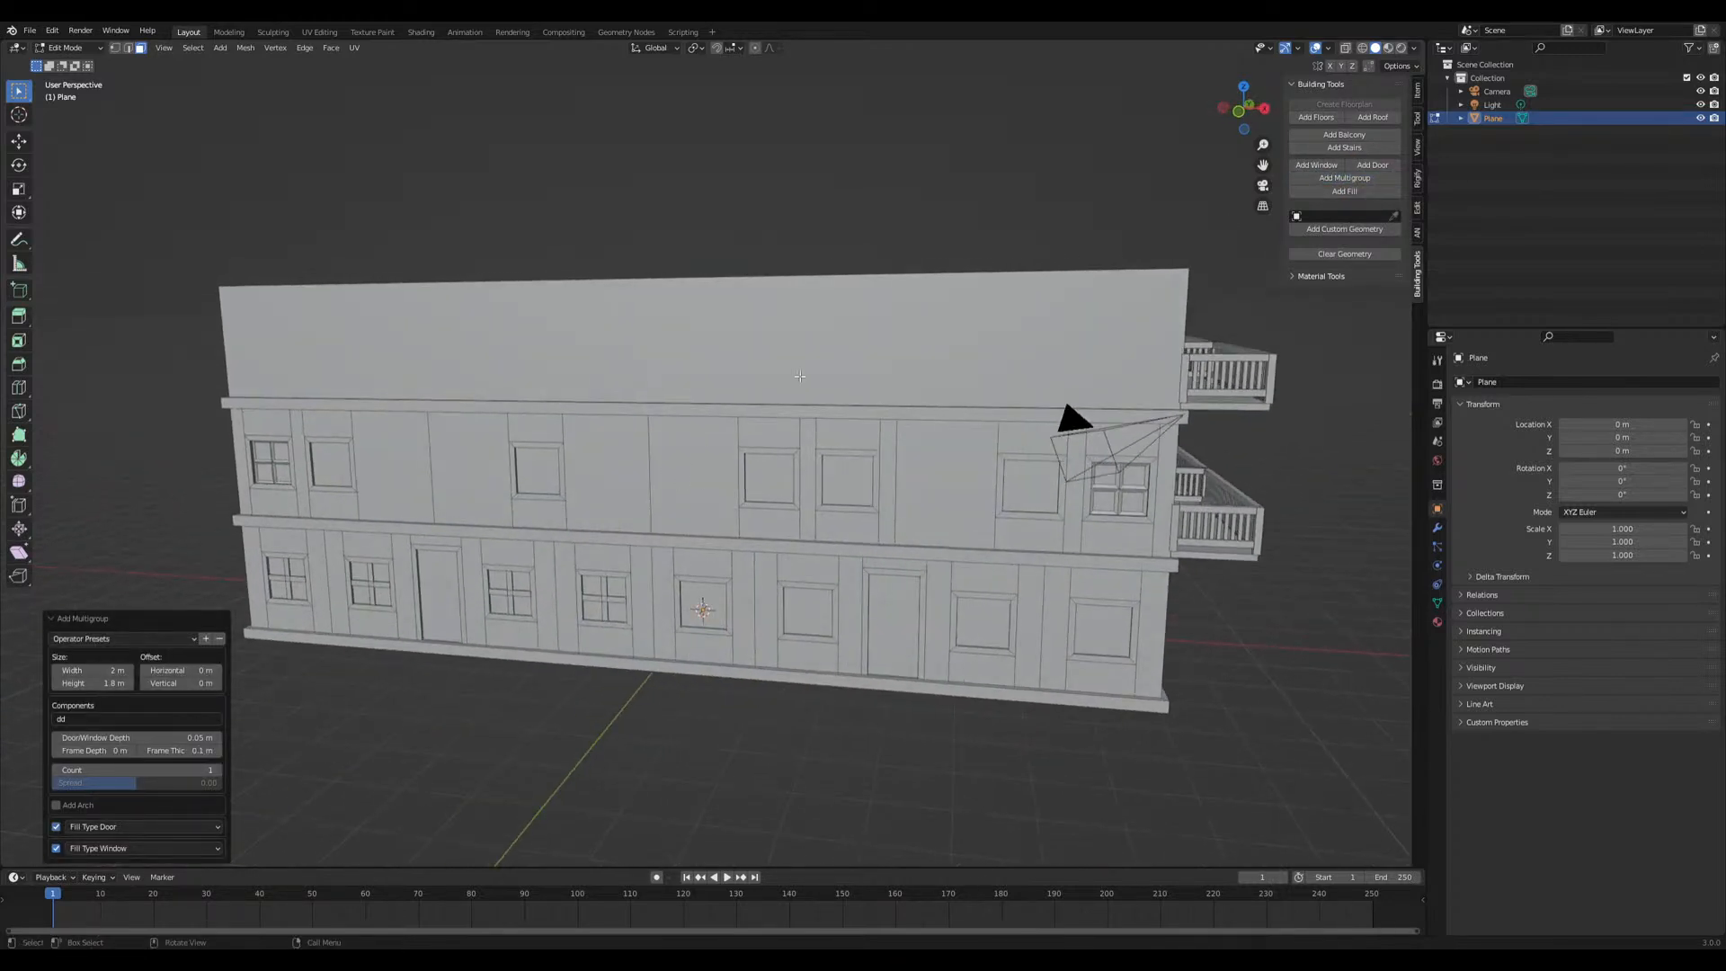
click(701, 332)
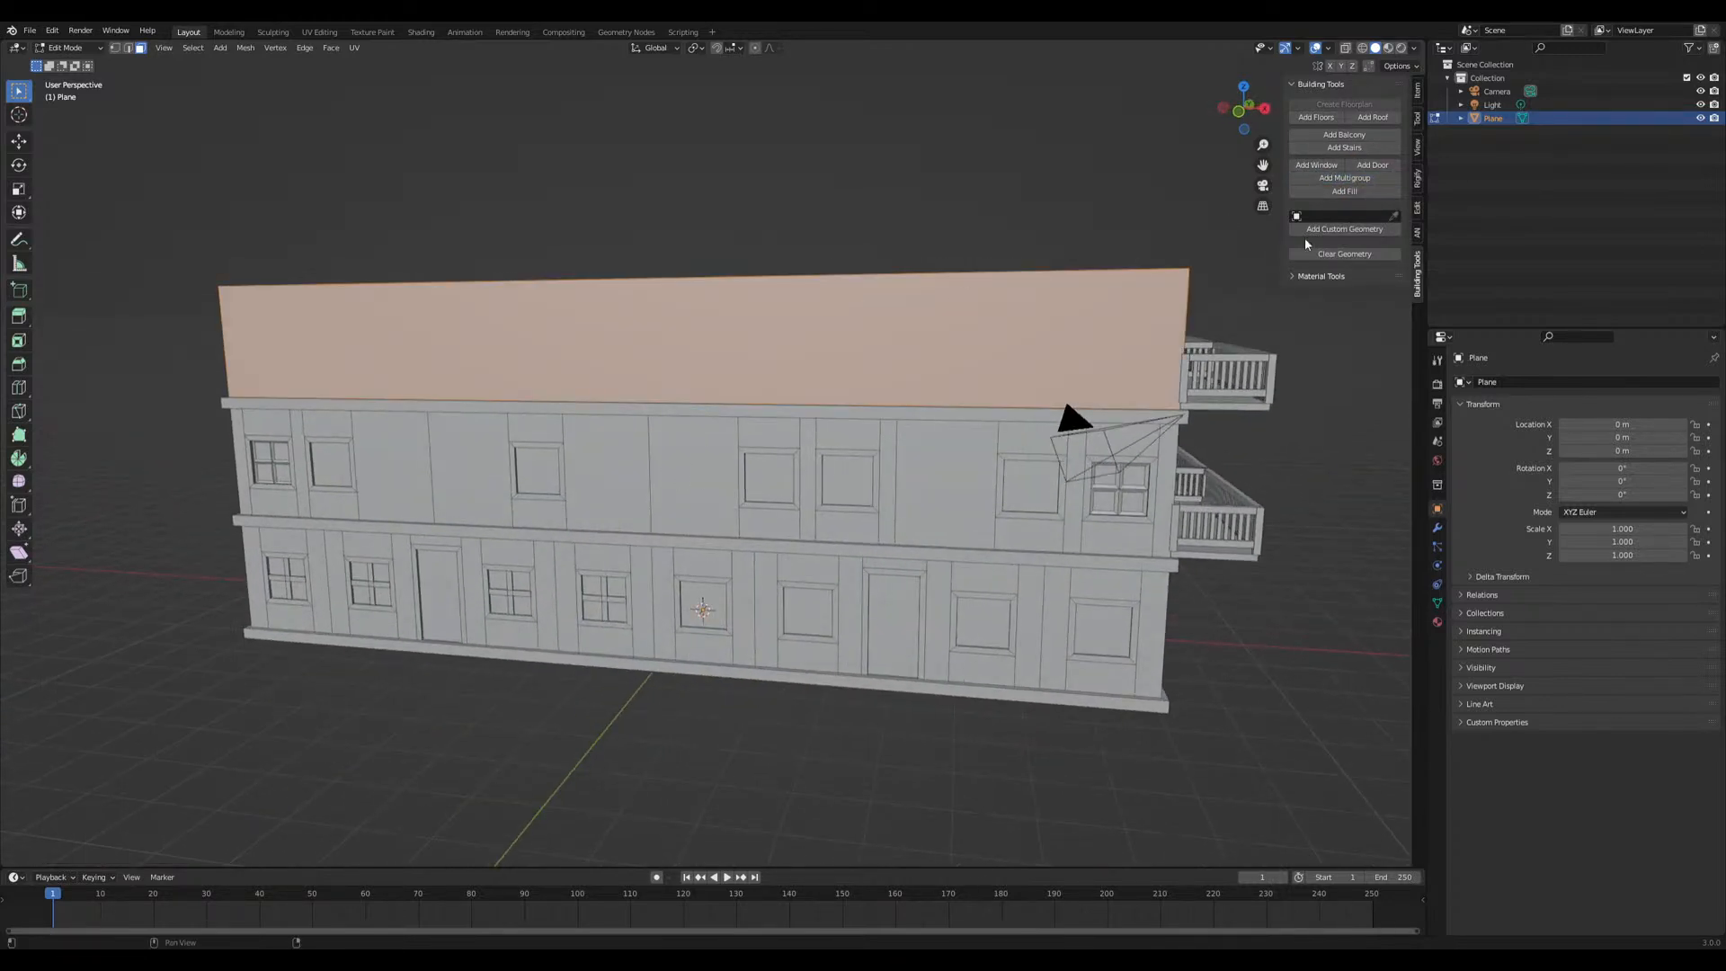
click(1356, 182)
click(53, 719)
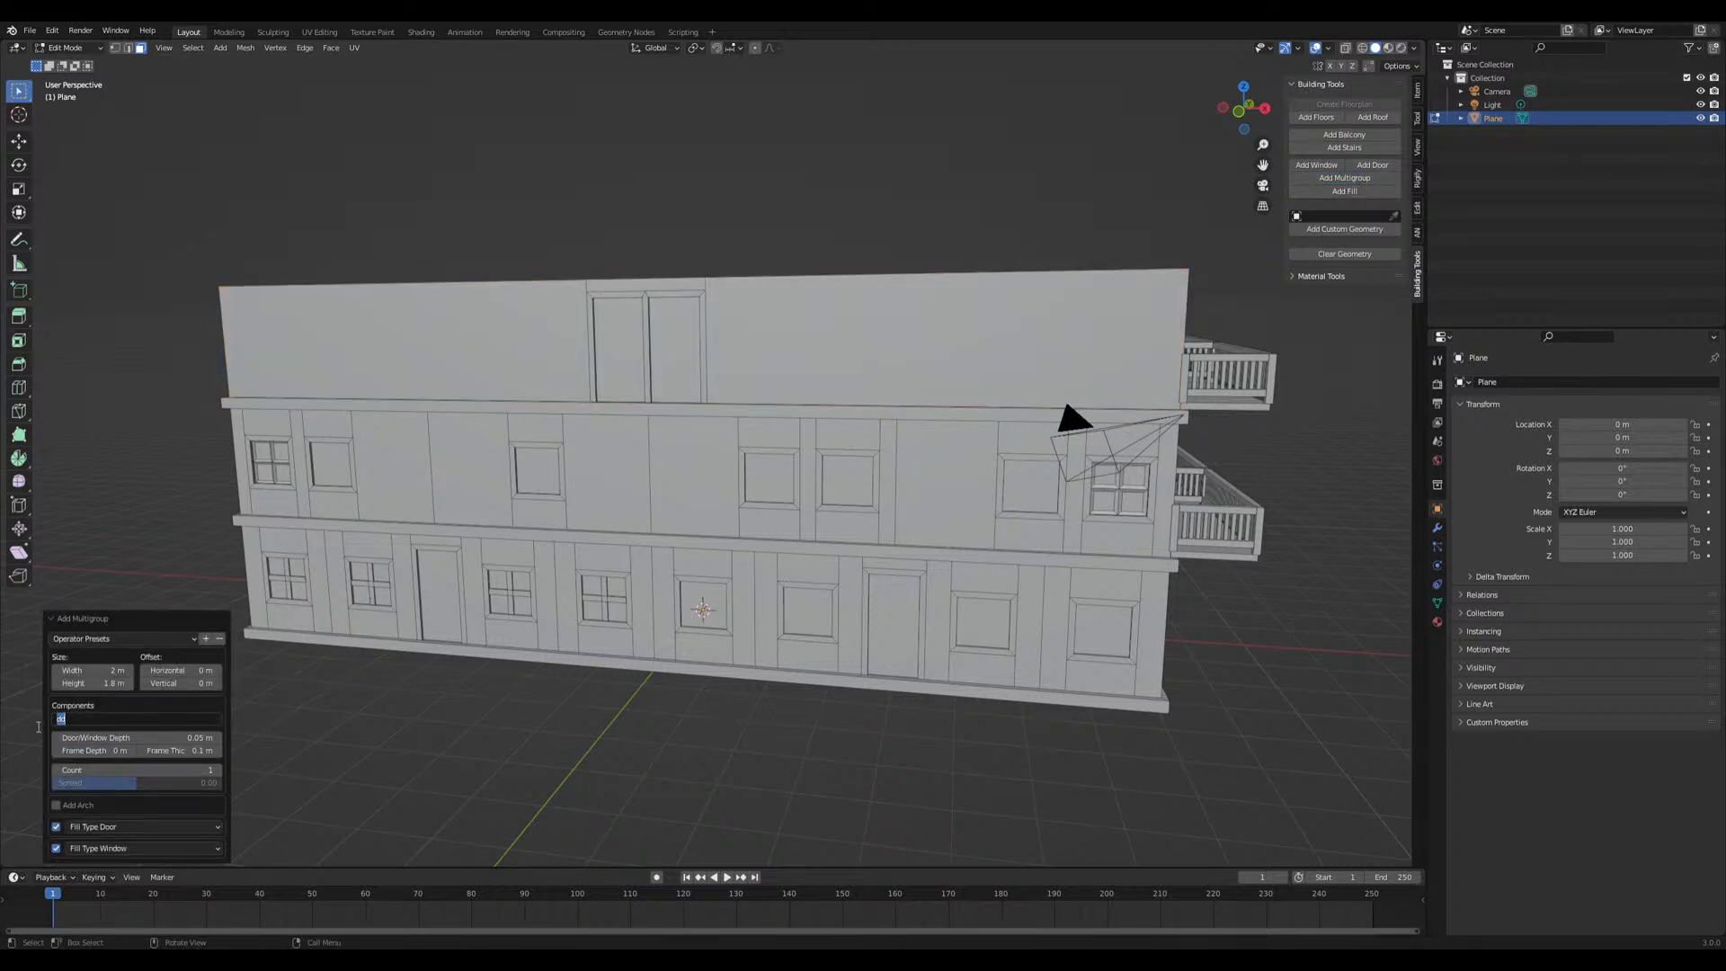
text(ww)
key(Return)
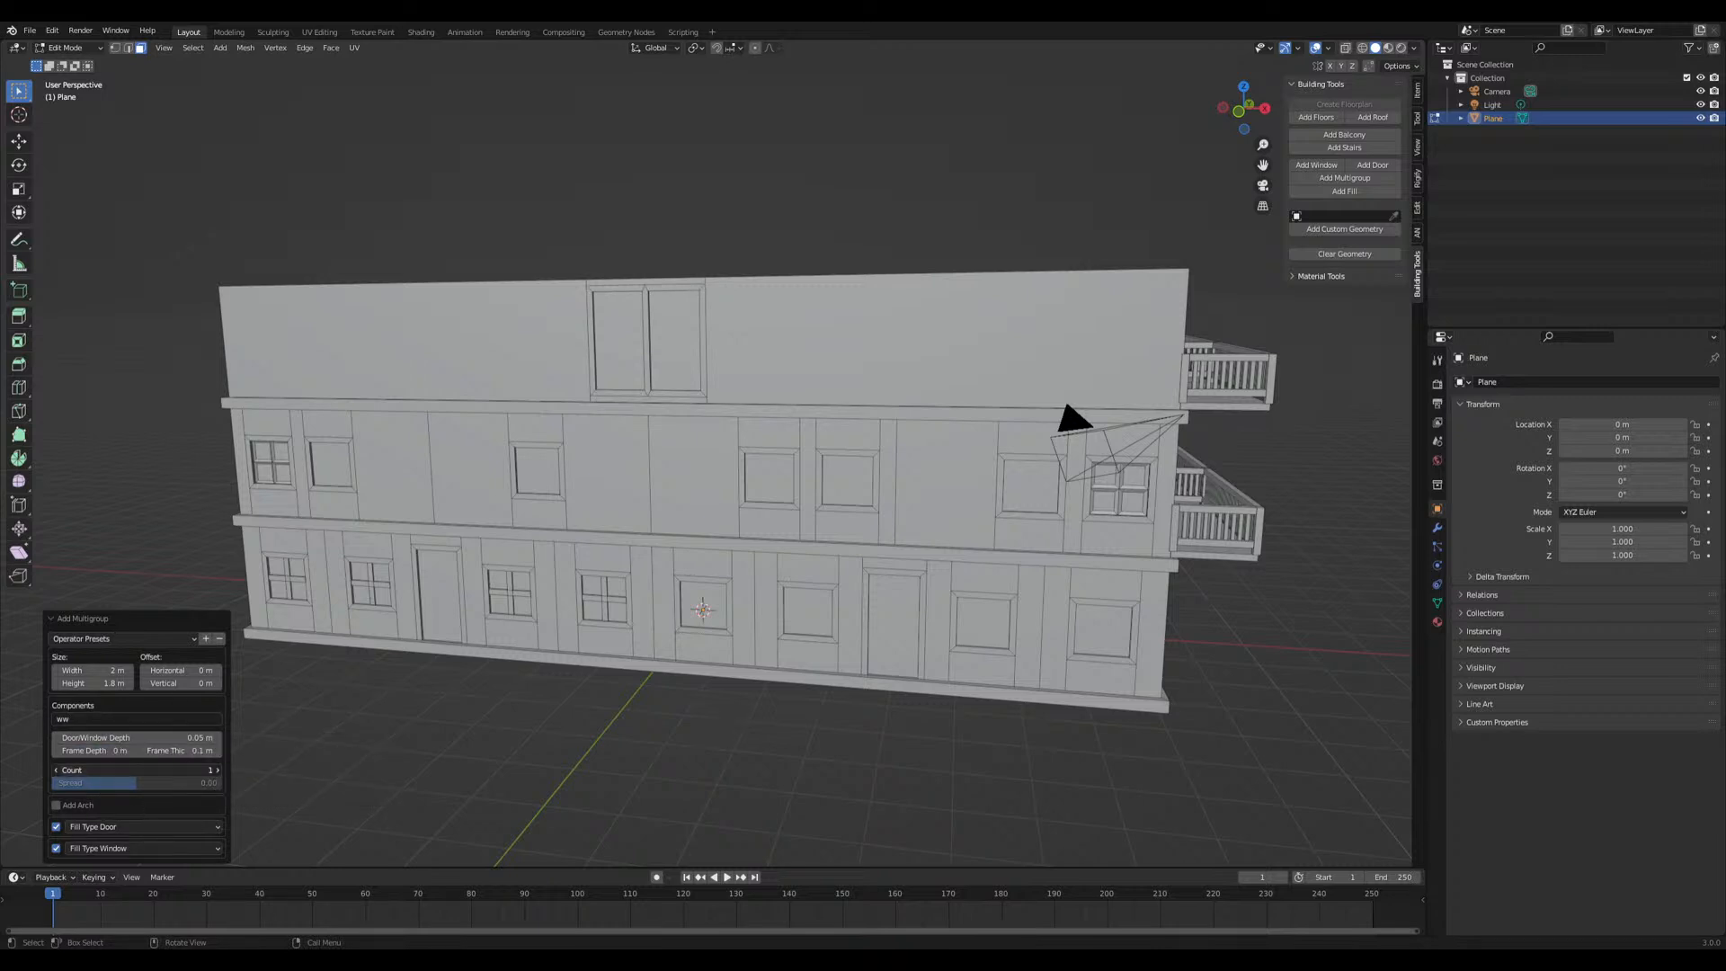
drag(136, 771, 170, 770)
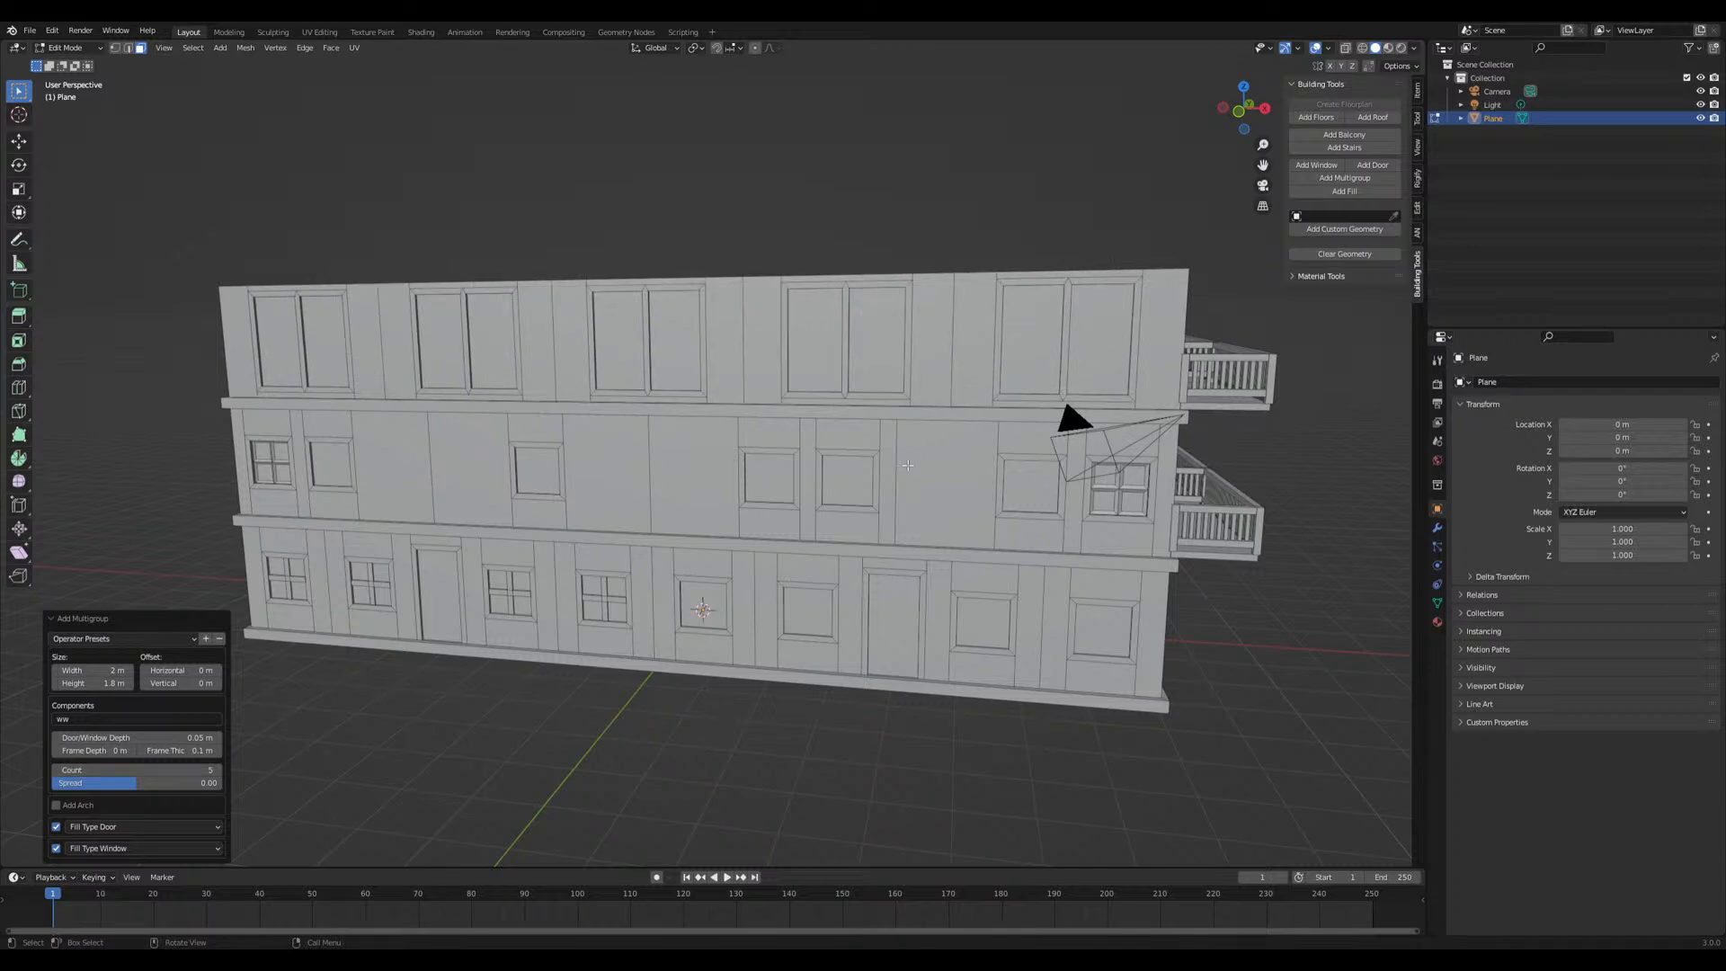
Add a roof on the building's top face, try the Gable type, and set it to Flat with a 0.1 m border
middle_drag(912, 518, 935, 387)
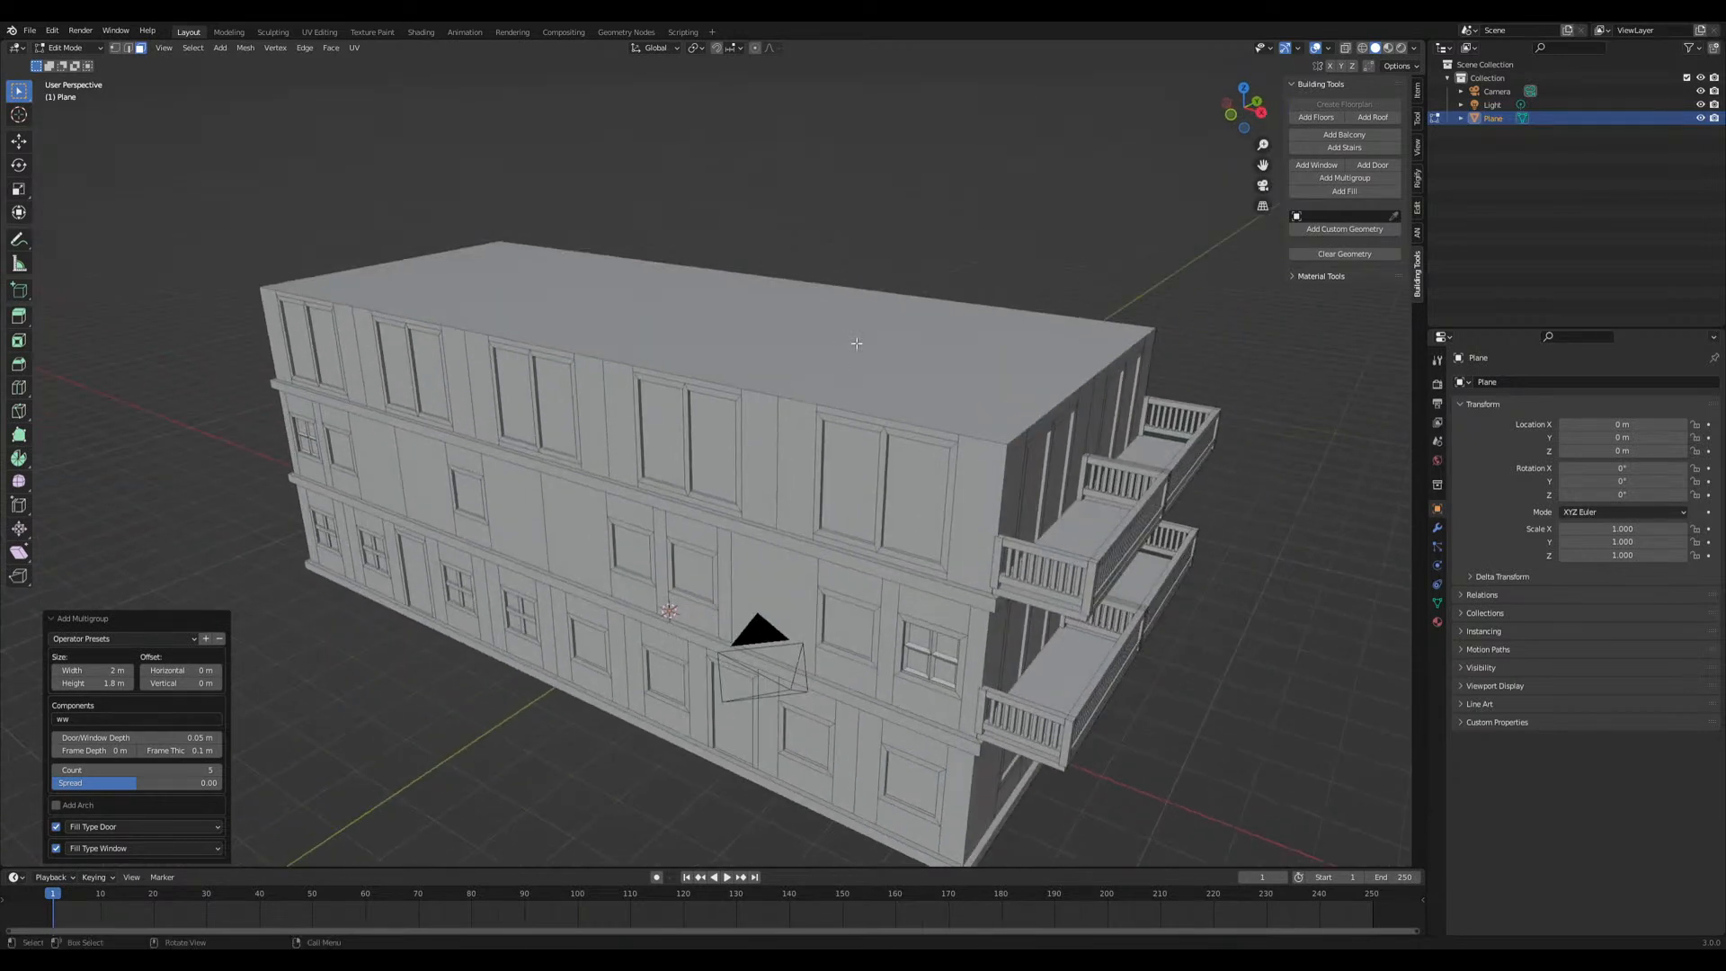
click(978, 304)
click(1373, 117)
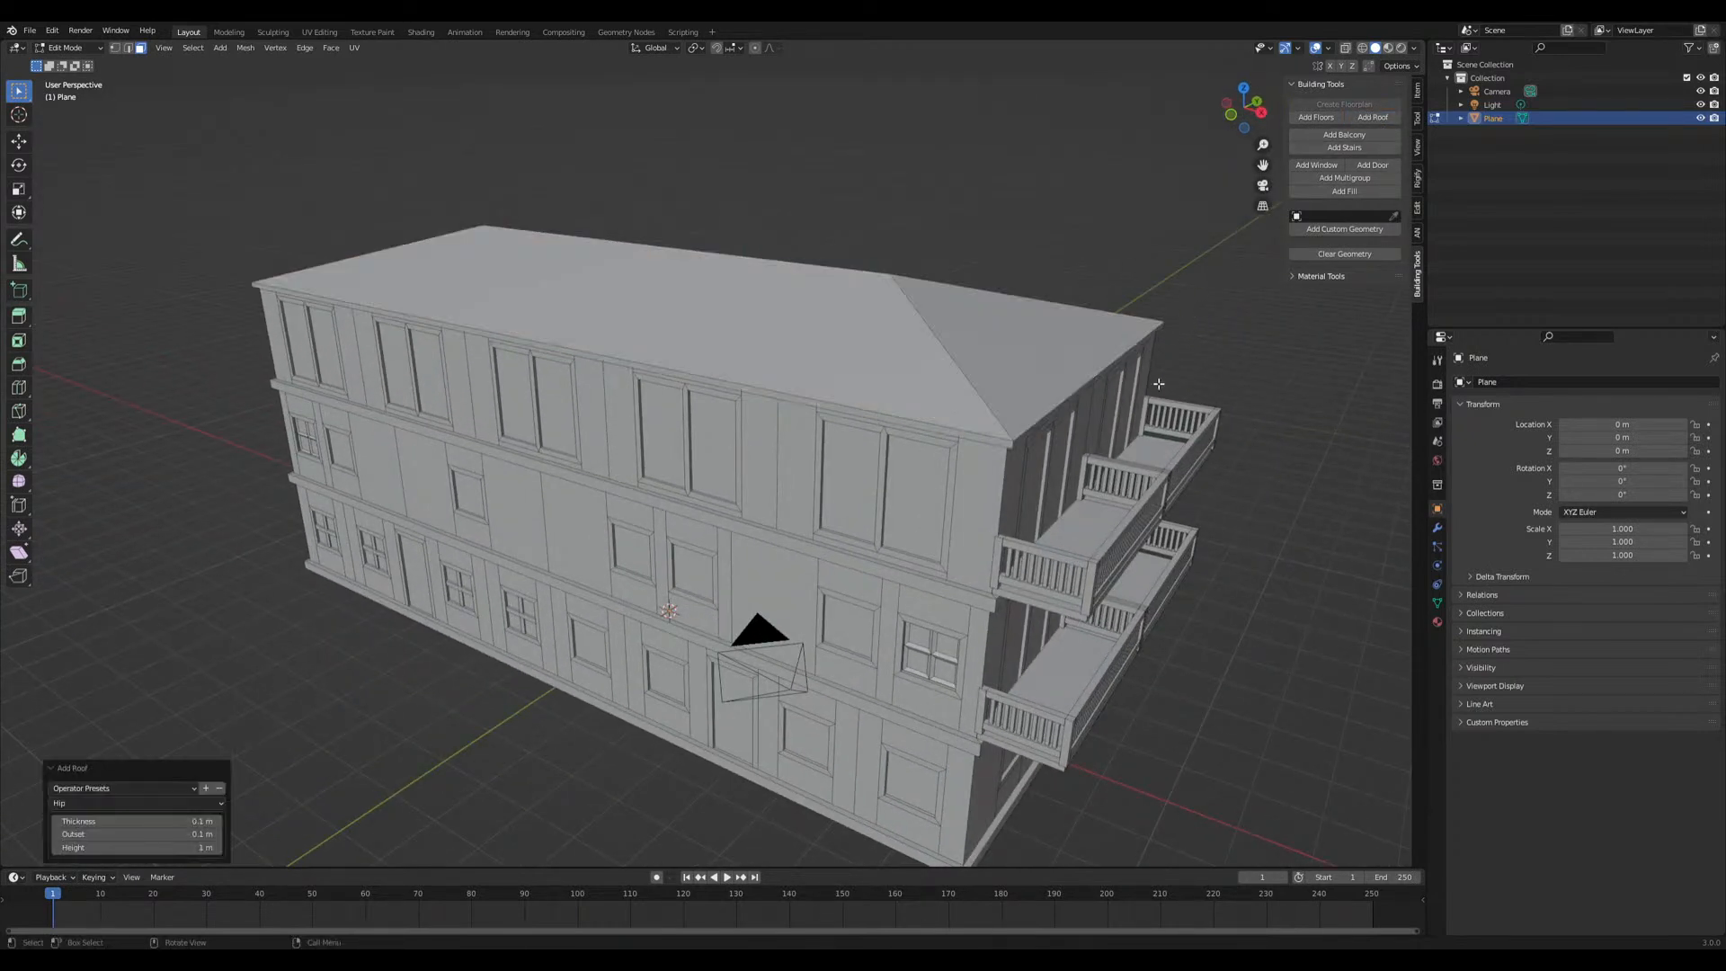
click(148, 803)
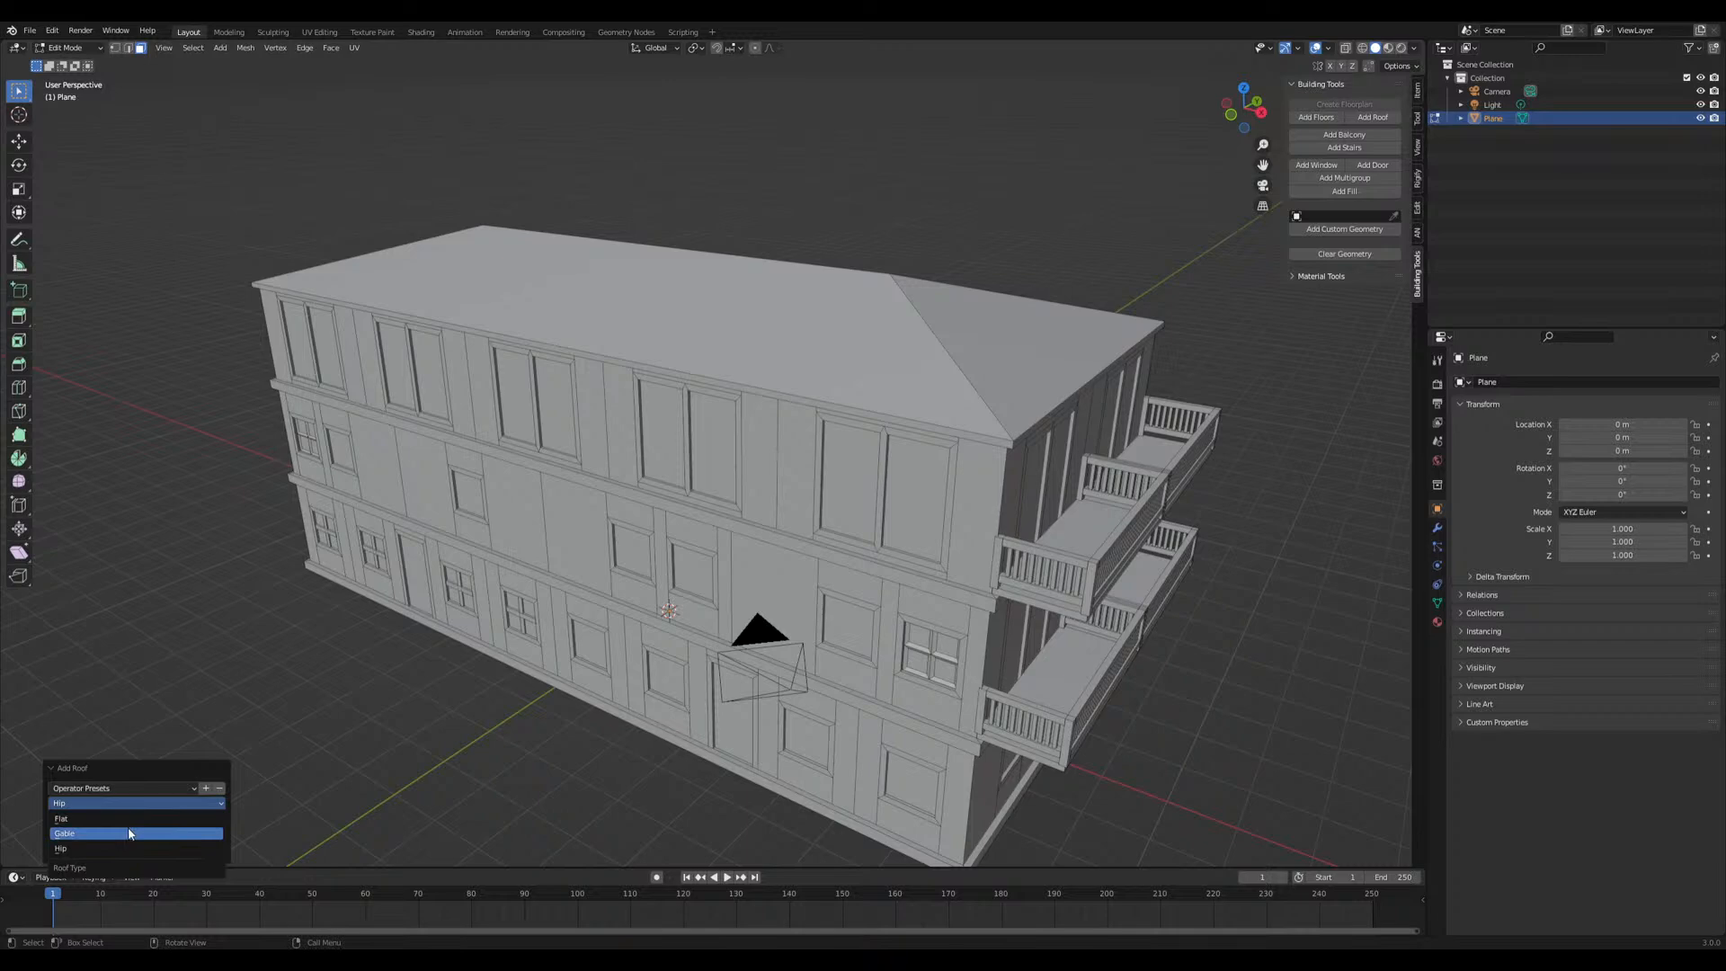
click(130, 833)
middle_drag(310, 659, 808, 499)
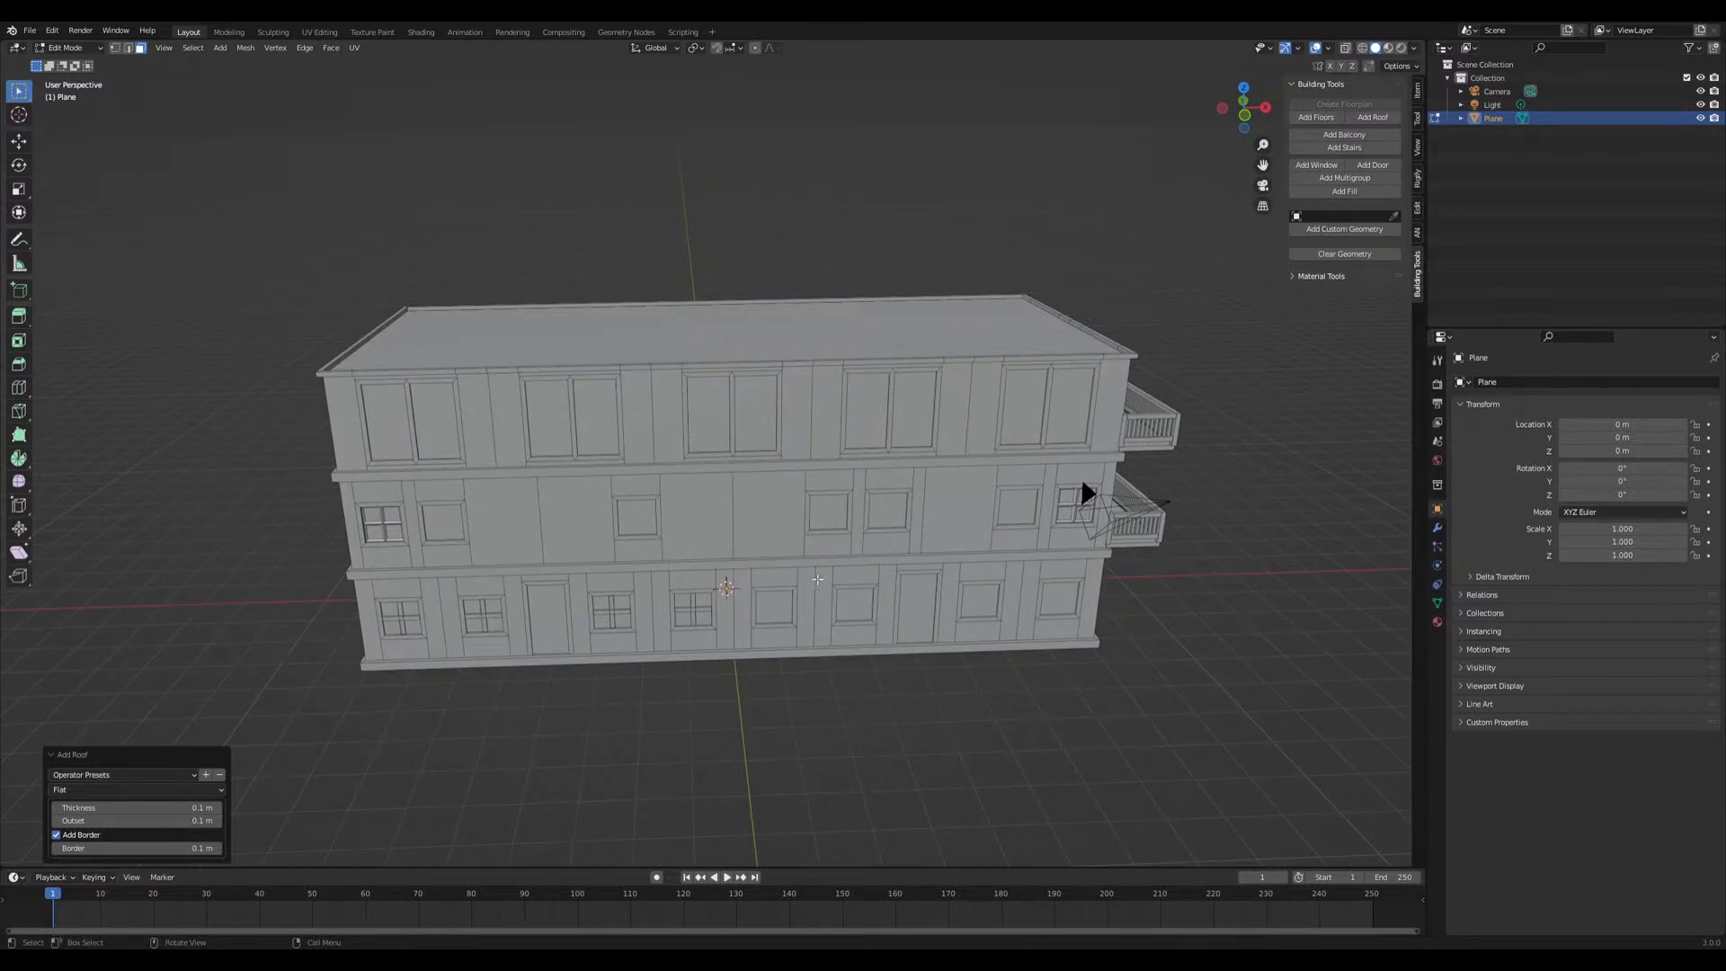
Inspect the building's flat roof and facades from several angles in Edit Mode and Object Mode
middle_drag(801, 624, 688, 654)
click(790, 367)
middle_drag(829, 477, 909, 460)
scroll(816, 520, up, 2)
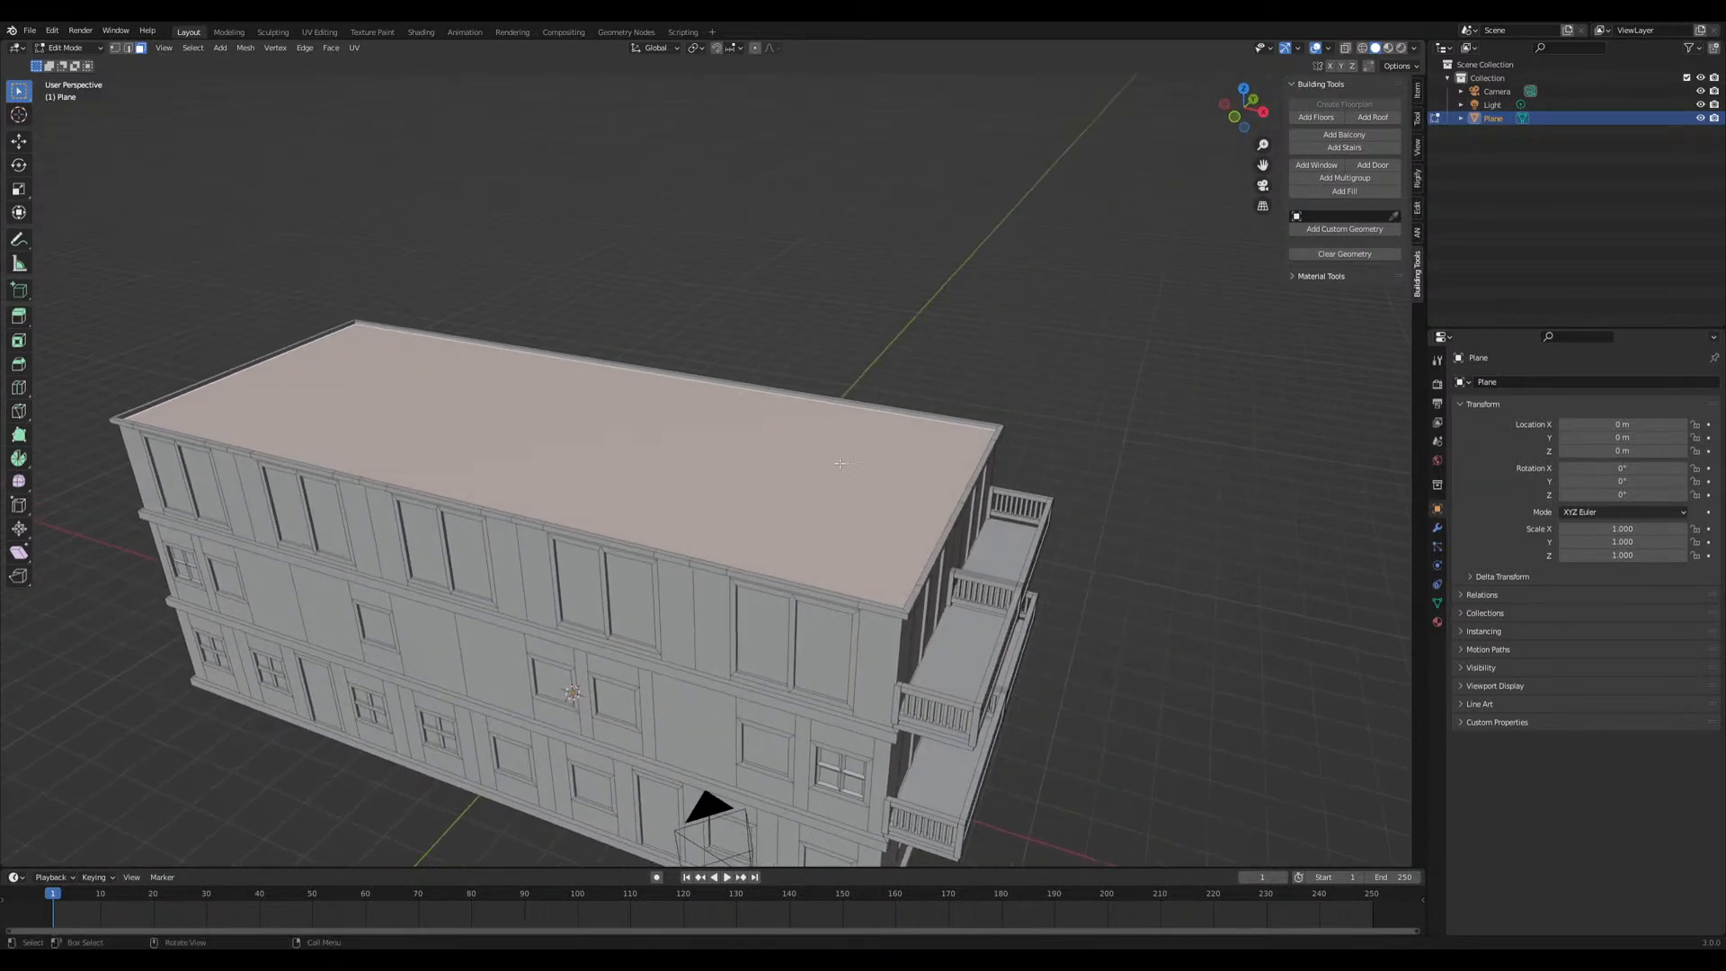
scroll(824, 543, down, 1)
scroll(819, 566, up, 1)
key(Tab)
middle_drag(746, 505, 832, 536)
scroll(971, 434, down, 2)
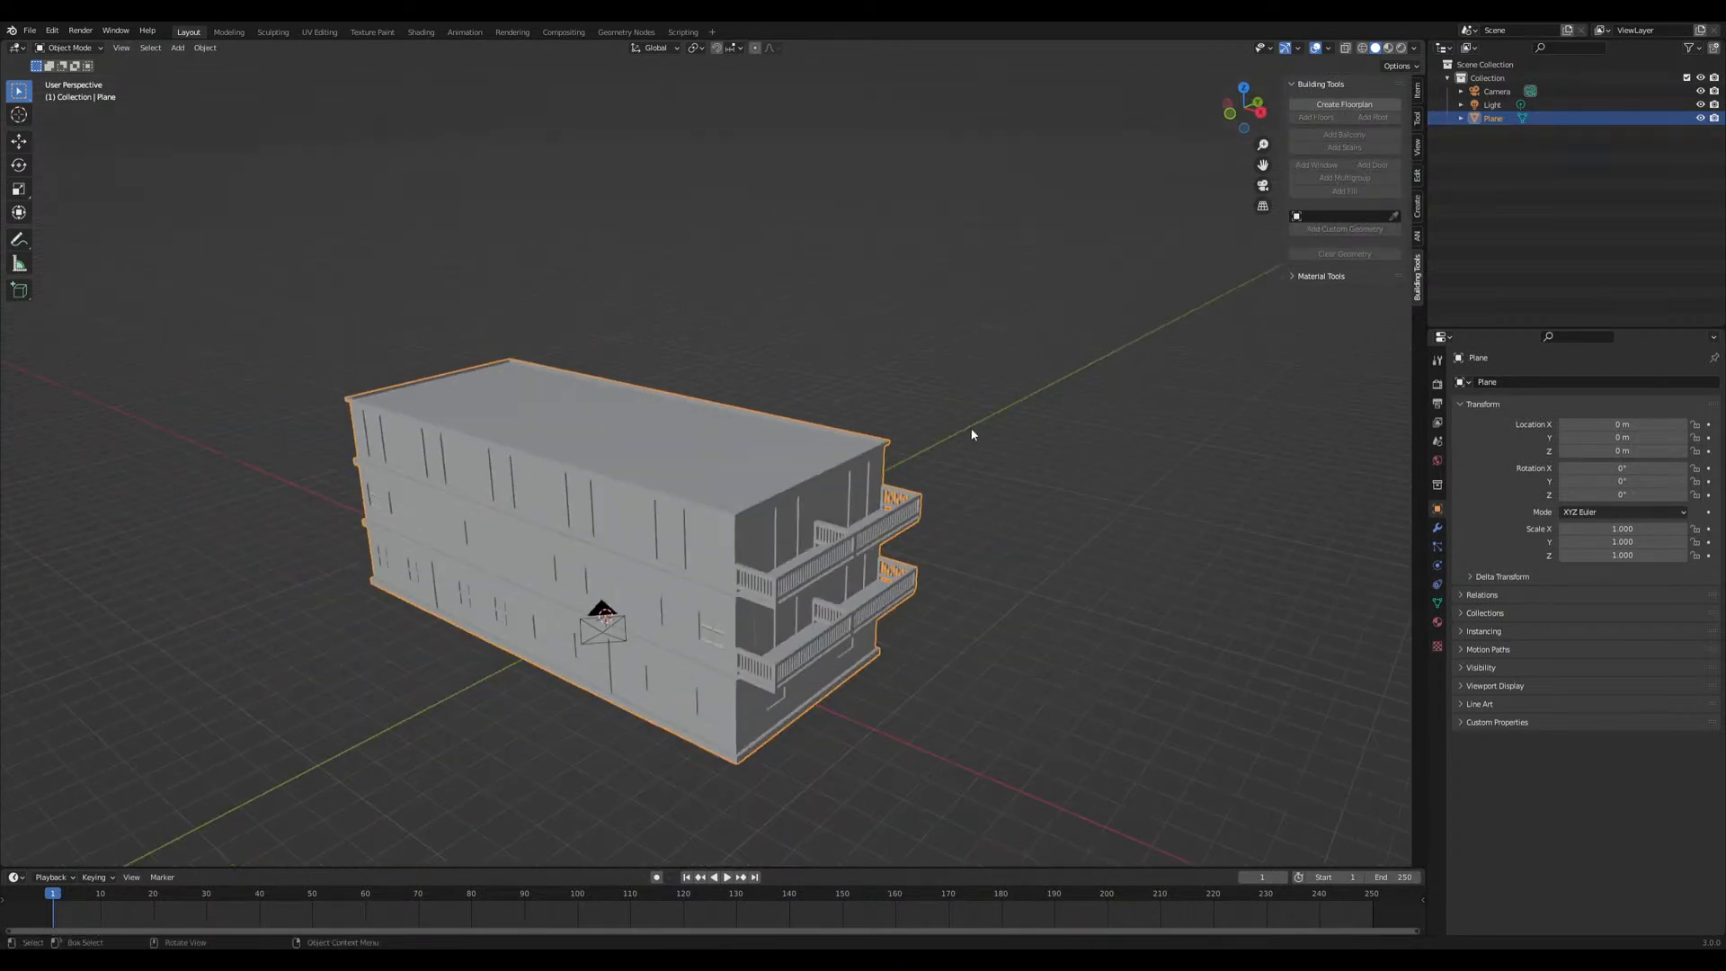
Show the building's material slots and the add-on's Material Tools, and assign new materials to the walls and roof face maps
click(1437, 621)
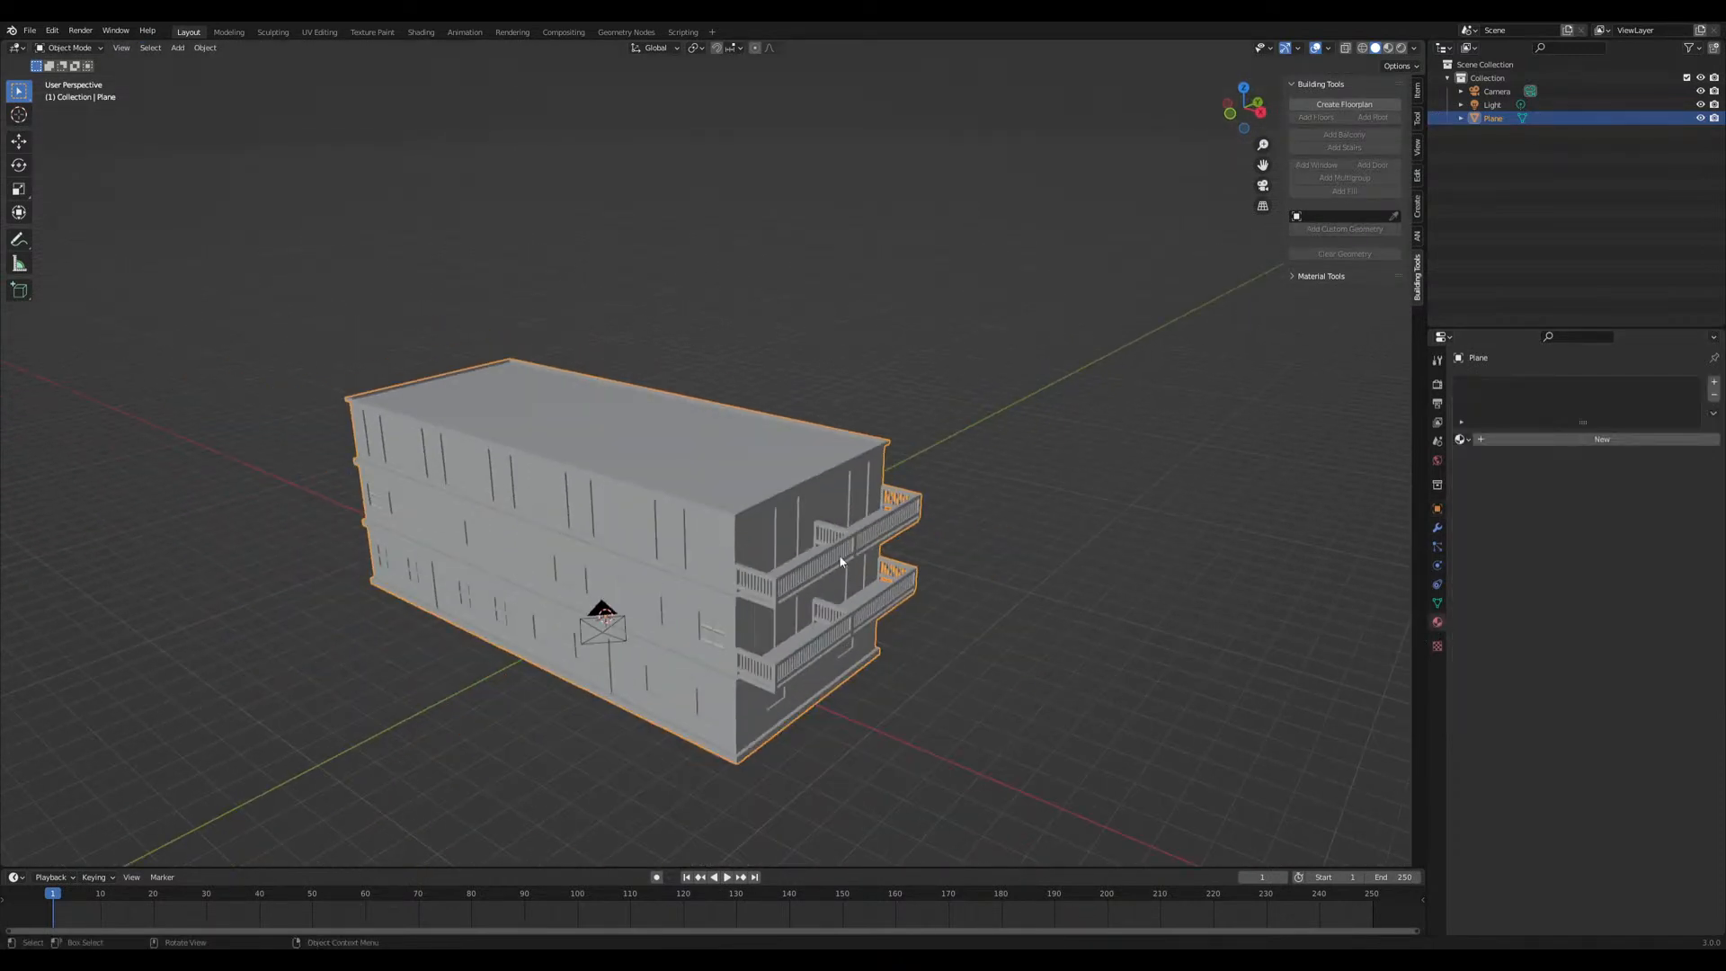
key(Tab)
middle_drag(738, 553, 795, 544)
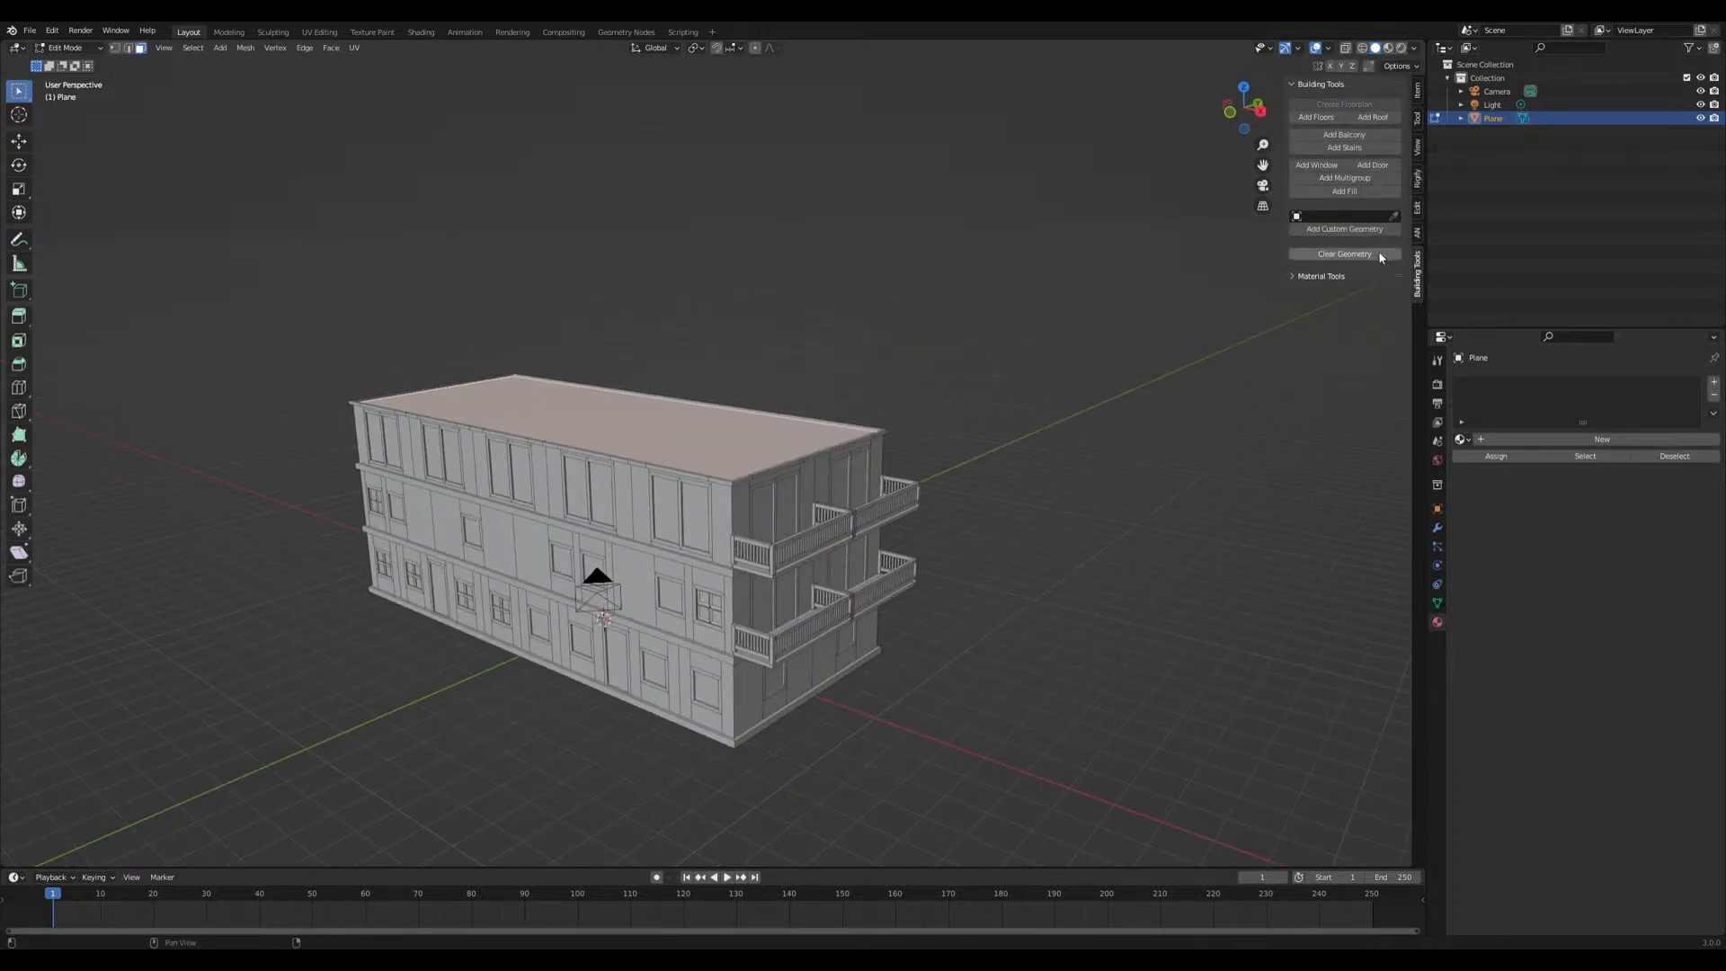
click(1300, 277)
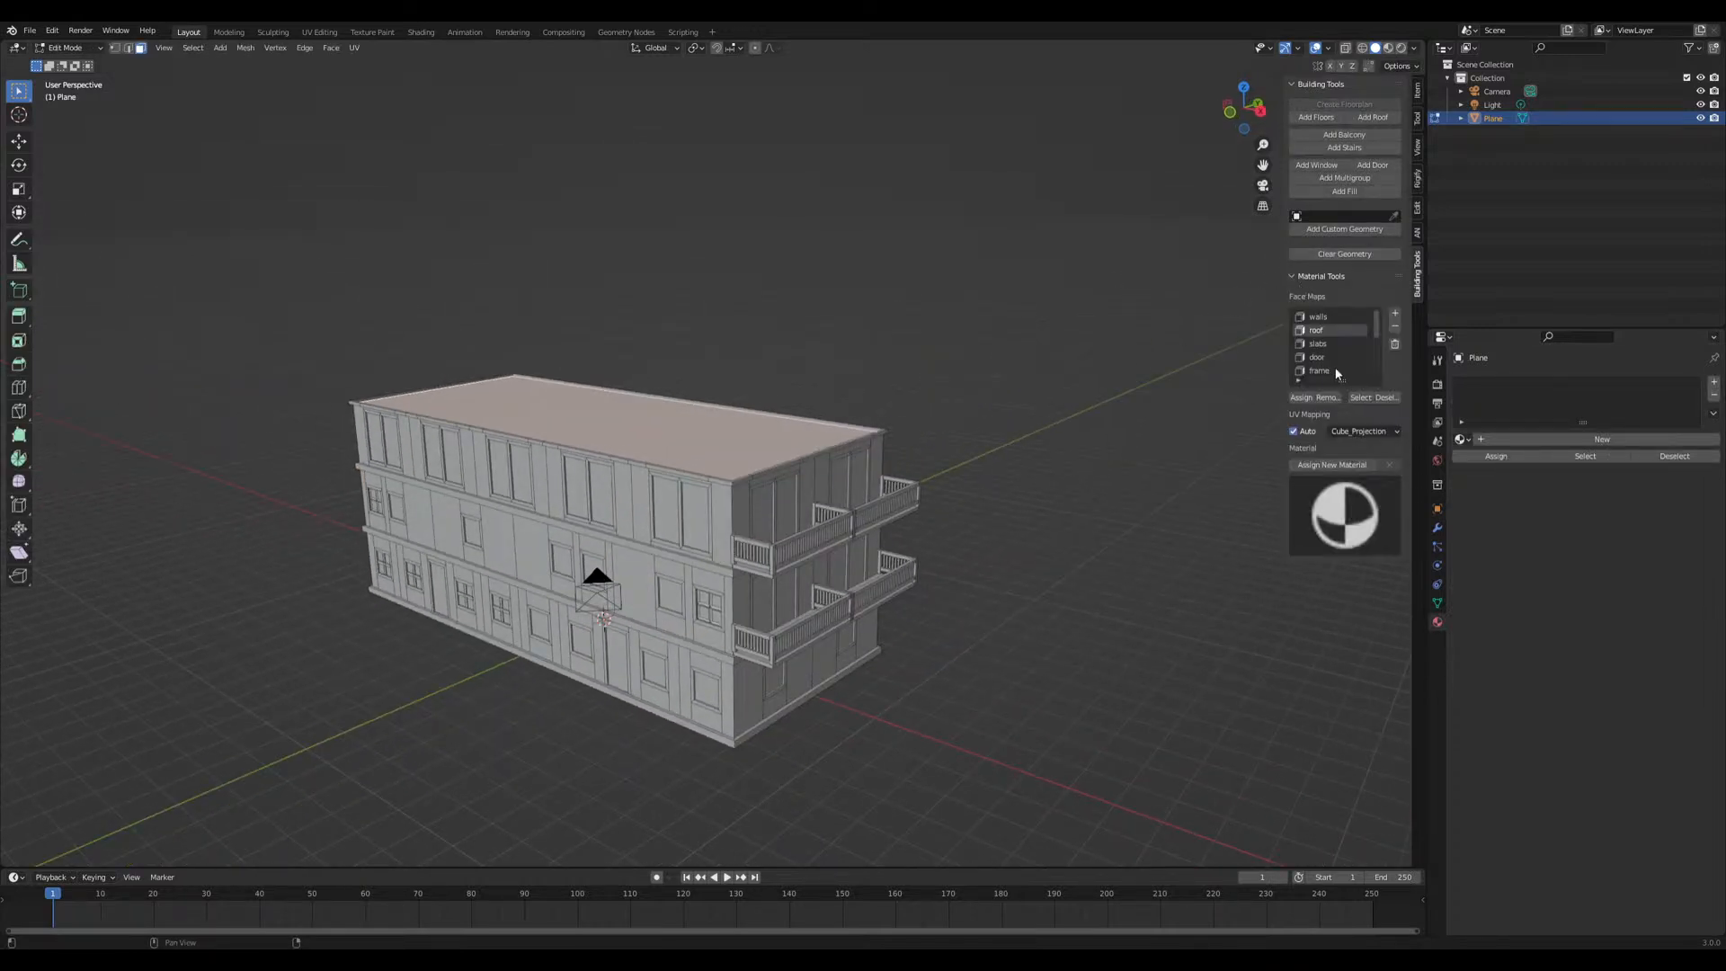
click(1327, 320)
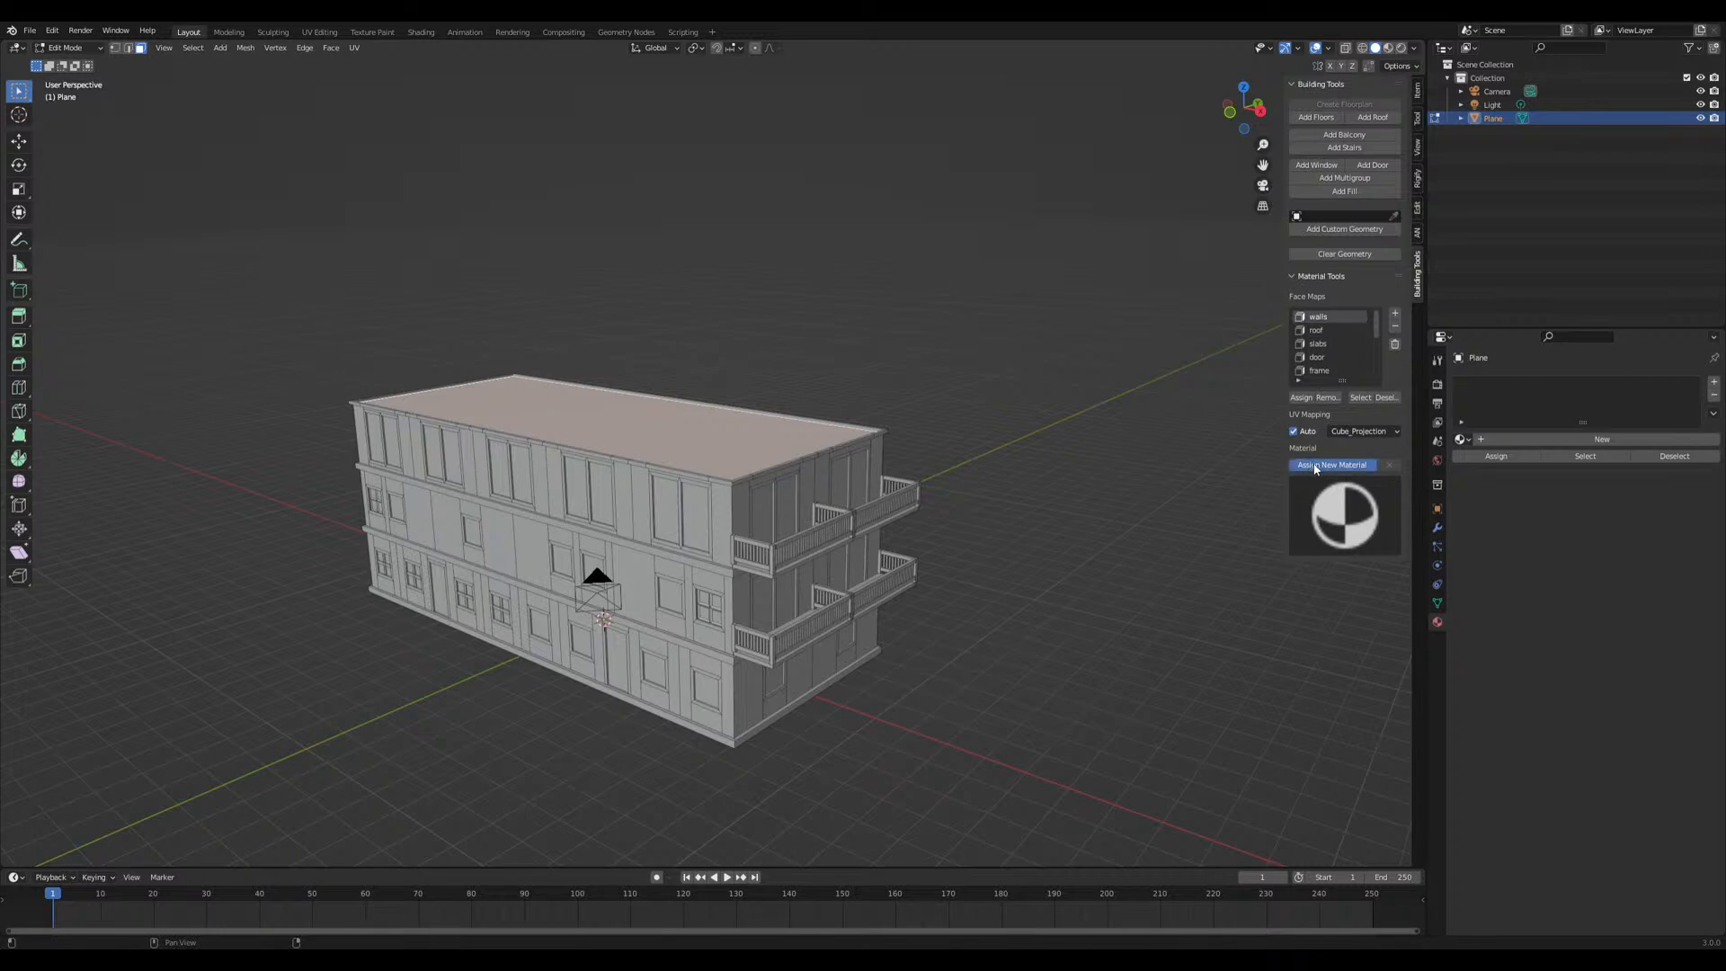
click(1314, 466)
click(1317, 330)
click(1331, 465)
Assign new materials to the slabs, door, window and window_bars face maps
click(1322, 345)
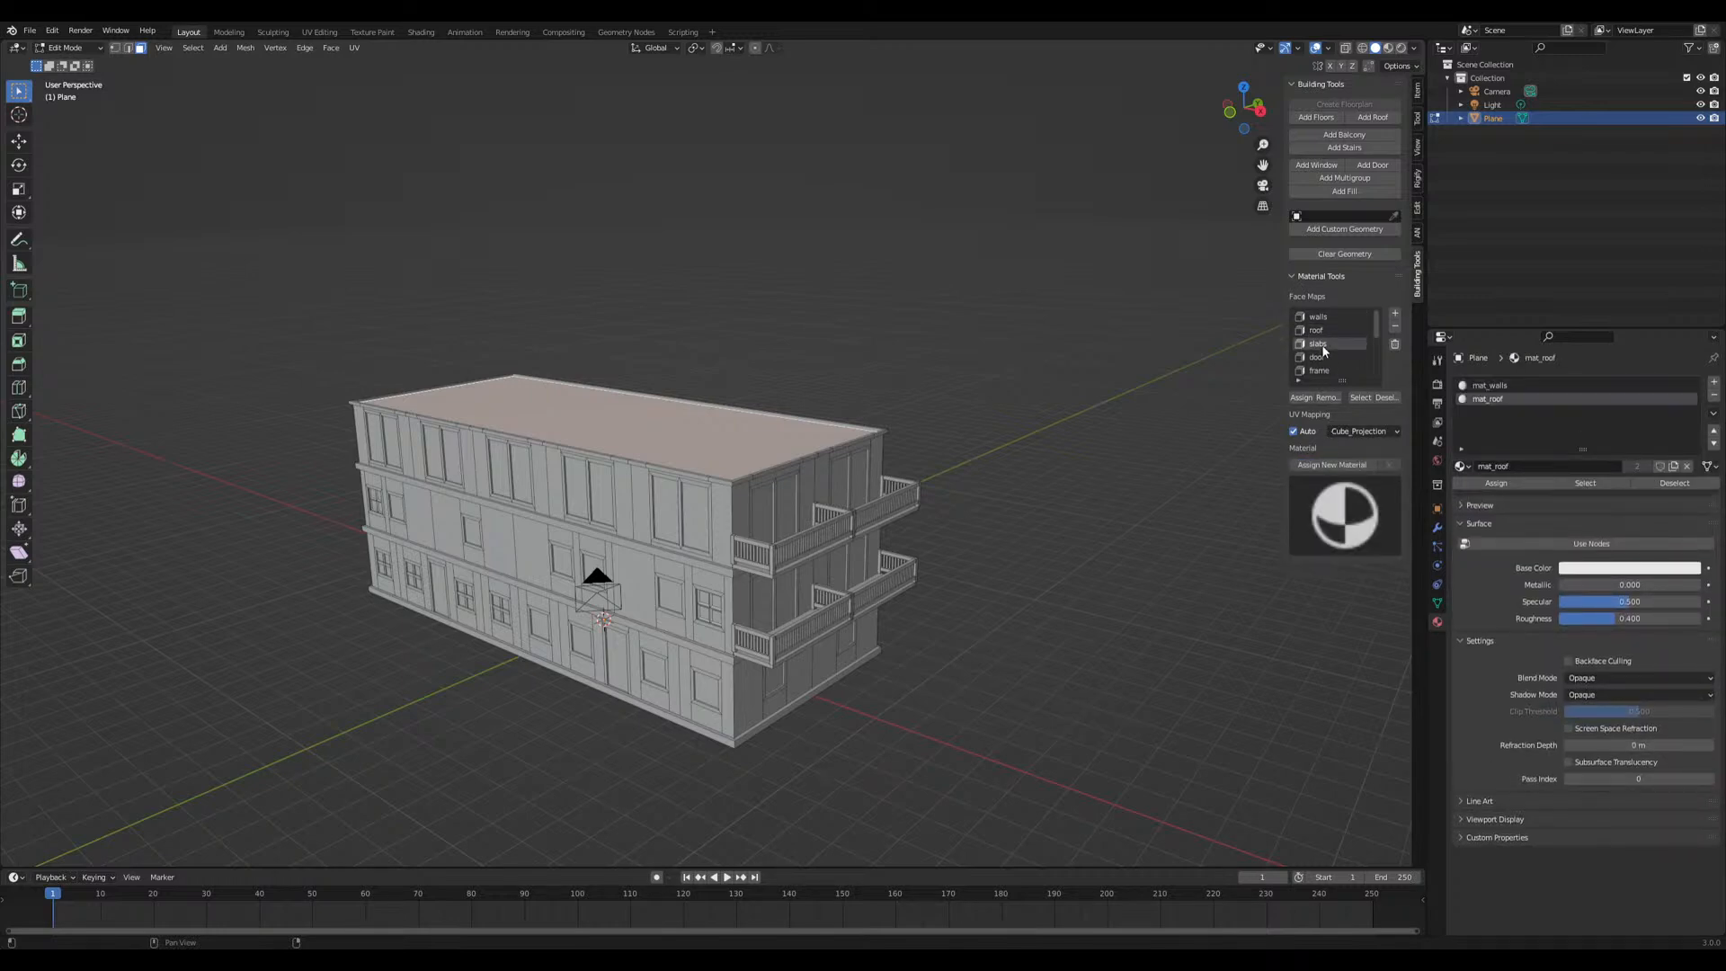
click(1327, 464)
click(1318, 357)
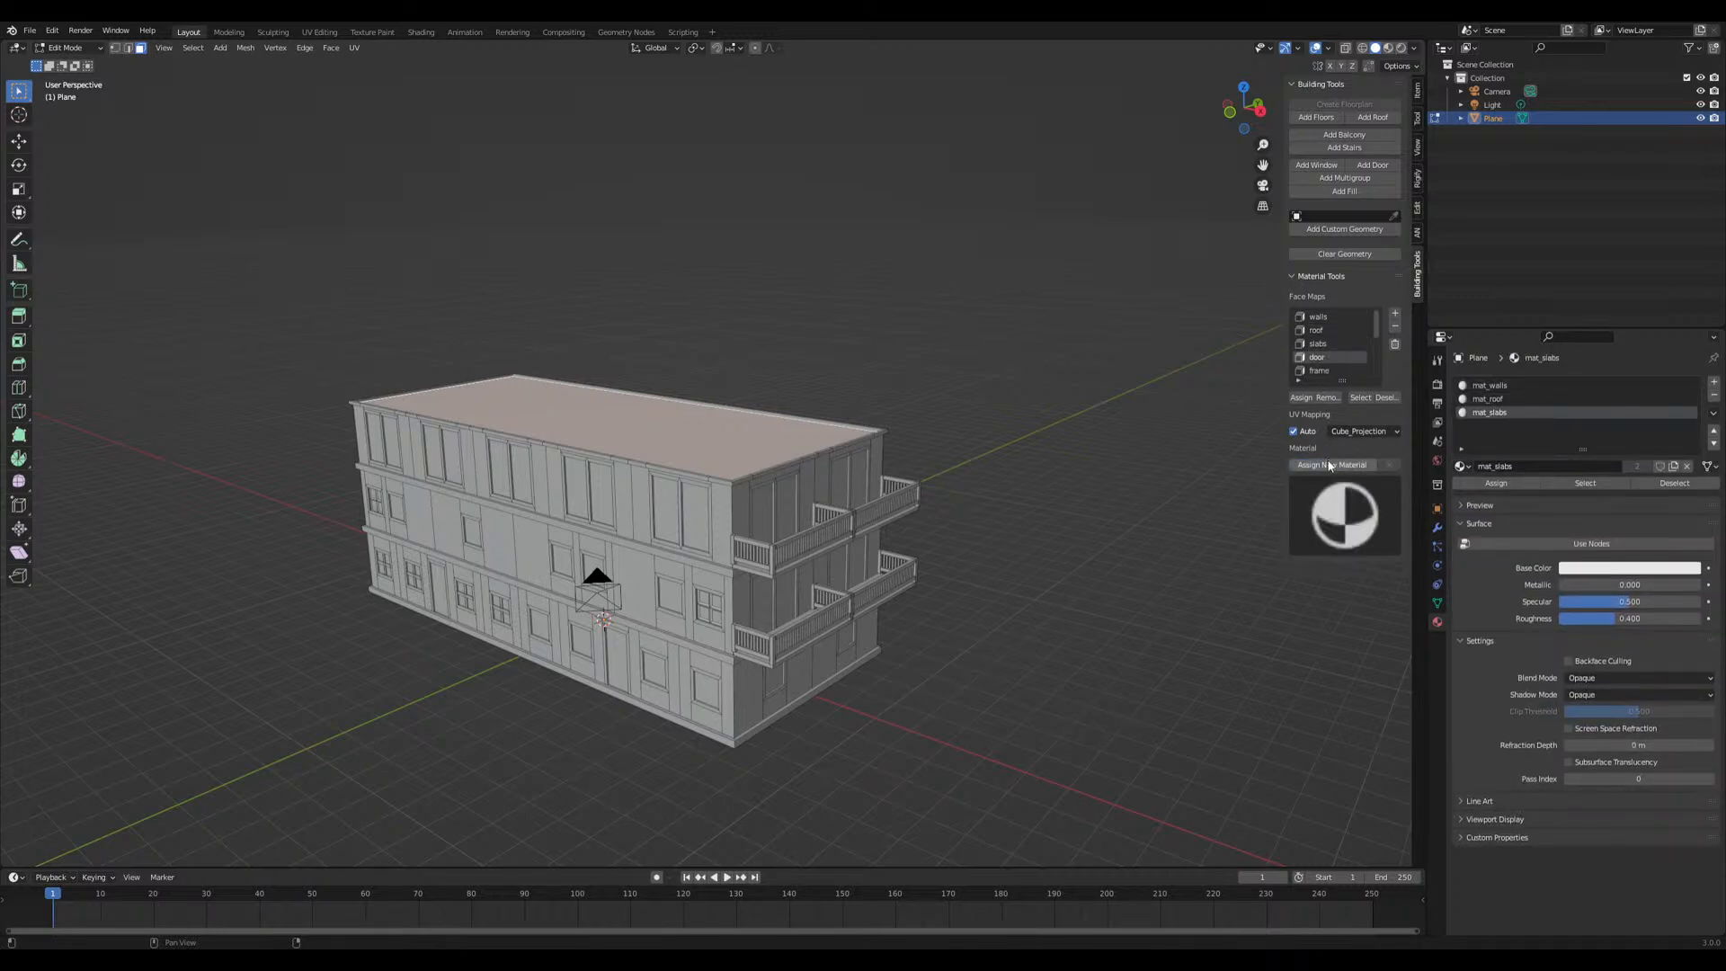
click(1330, 465)
scroll(1334, 333, down, 1)
click(1328, 371)
click(1334, 465)
scroll(1352, 349, down, 2)
click(1336, 359)
click(1332, 465)
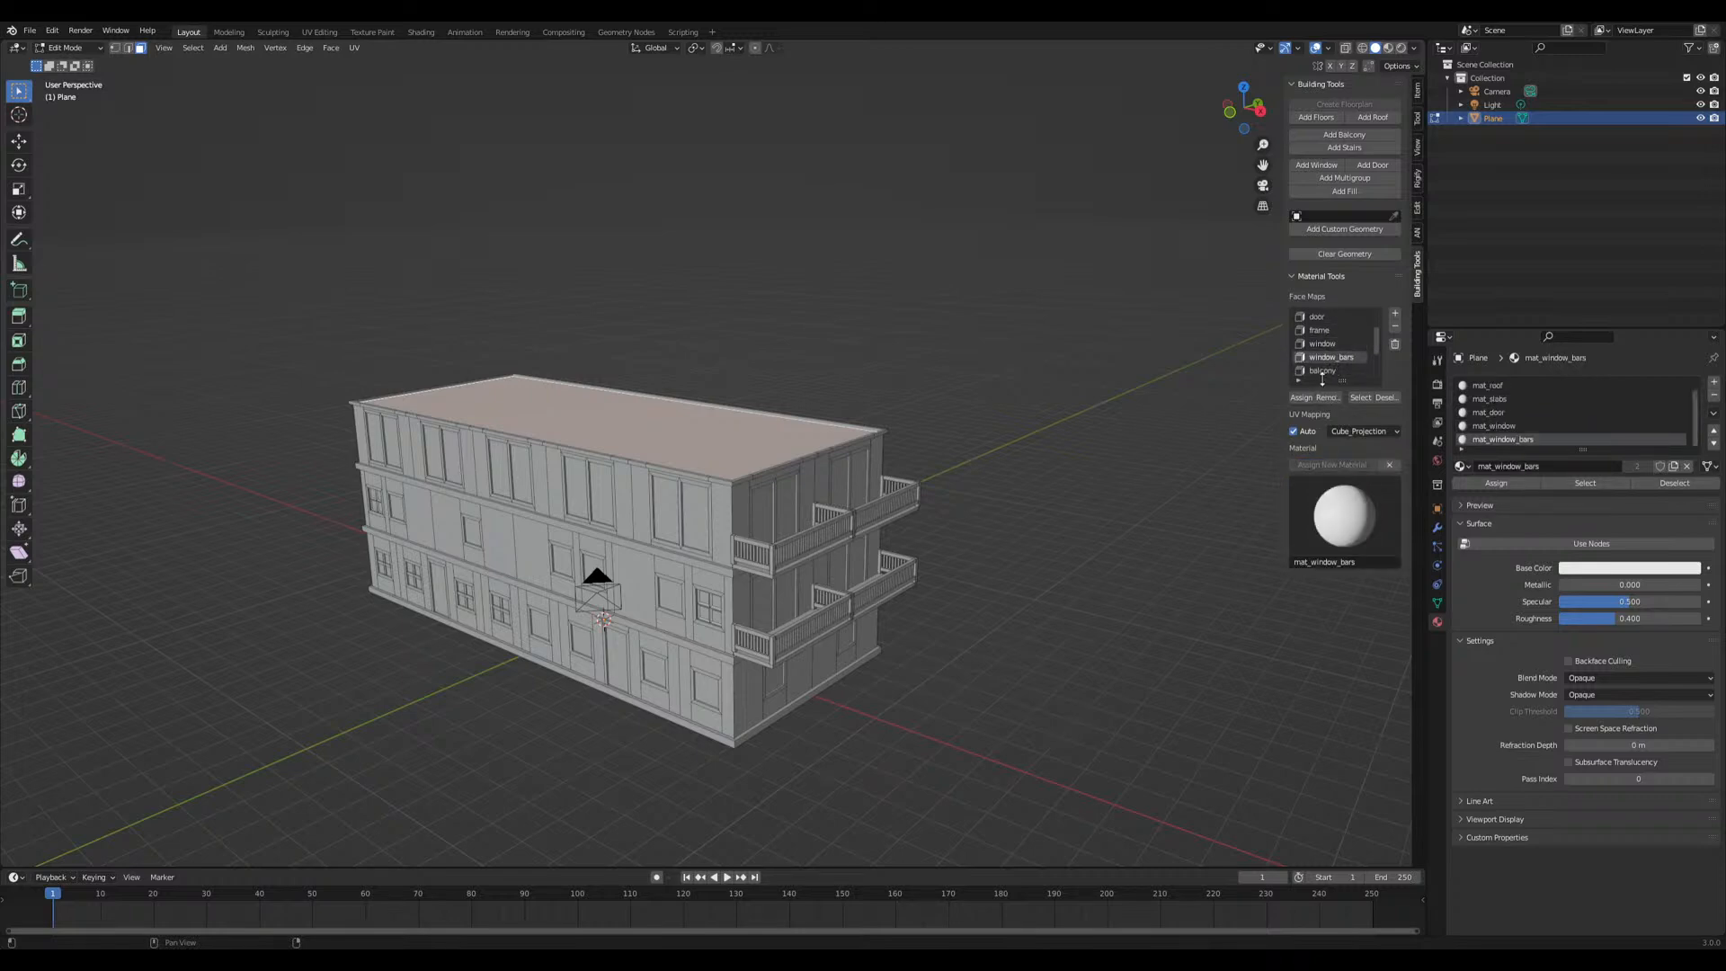
Assign new materials to the balcony and railing_posts face maps
click(1323, 370)
scroll(1322, 376, down, 2)
click(1331, 465)
scroll(1331, 362, down, 2)
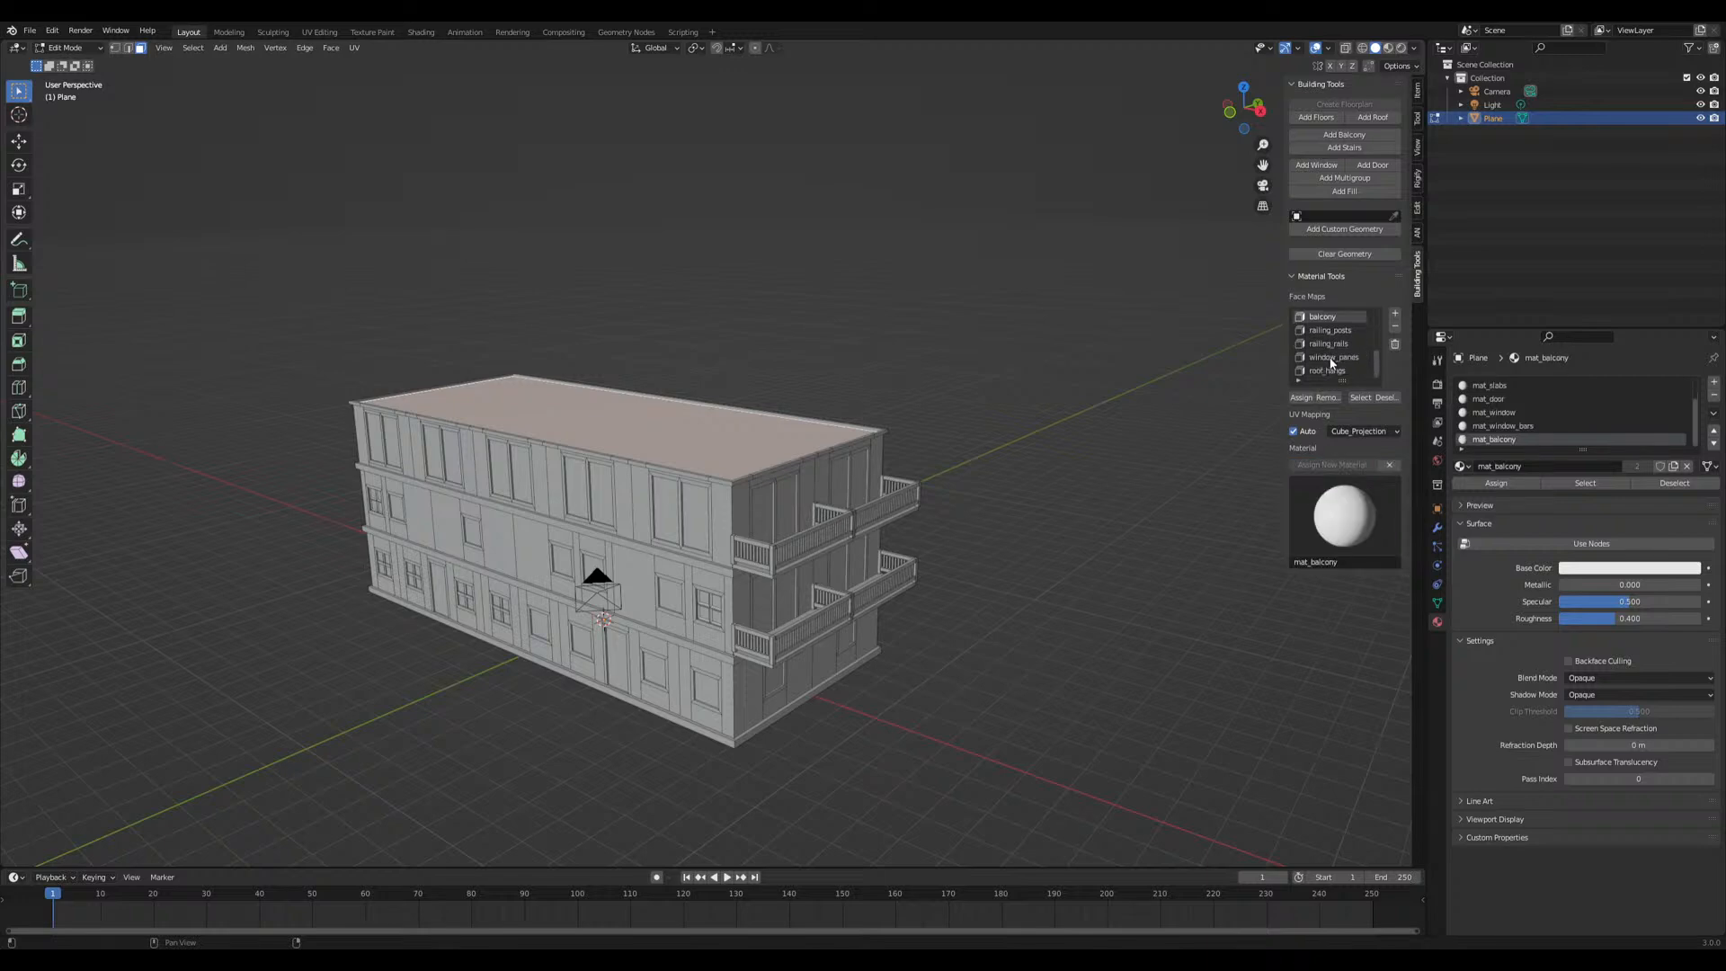
click(1333, 330)
click(1331, 465)
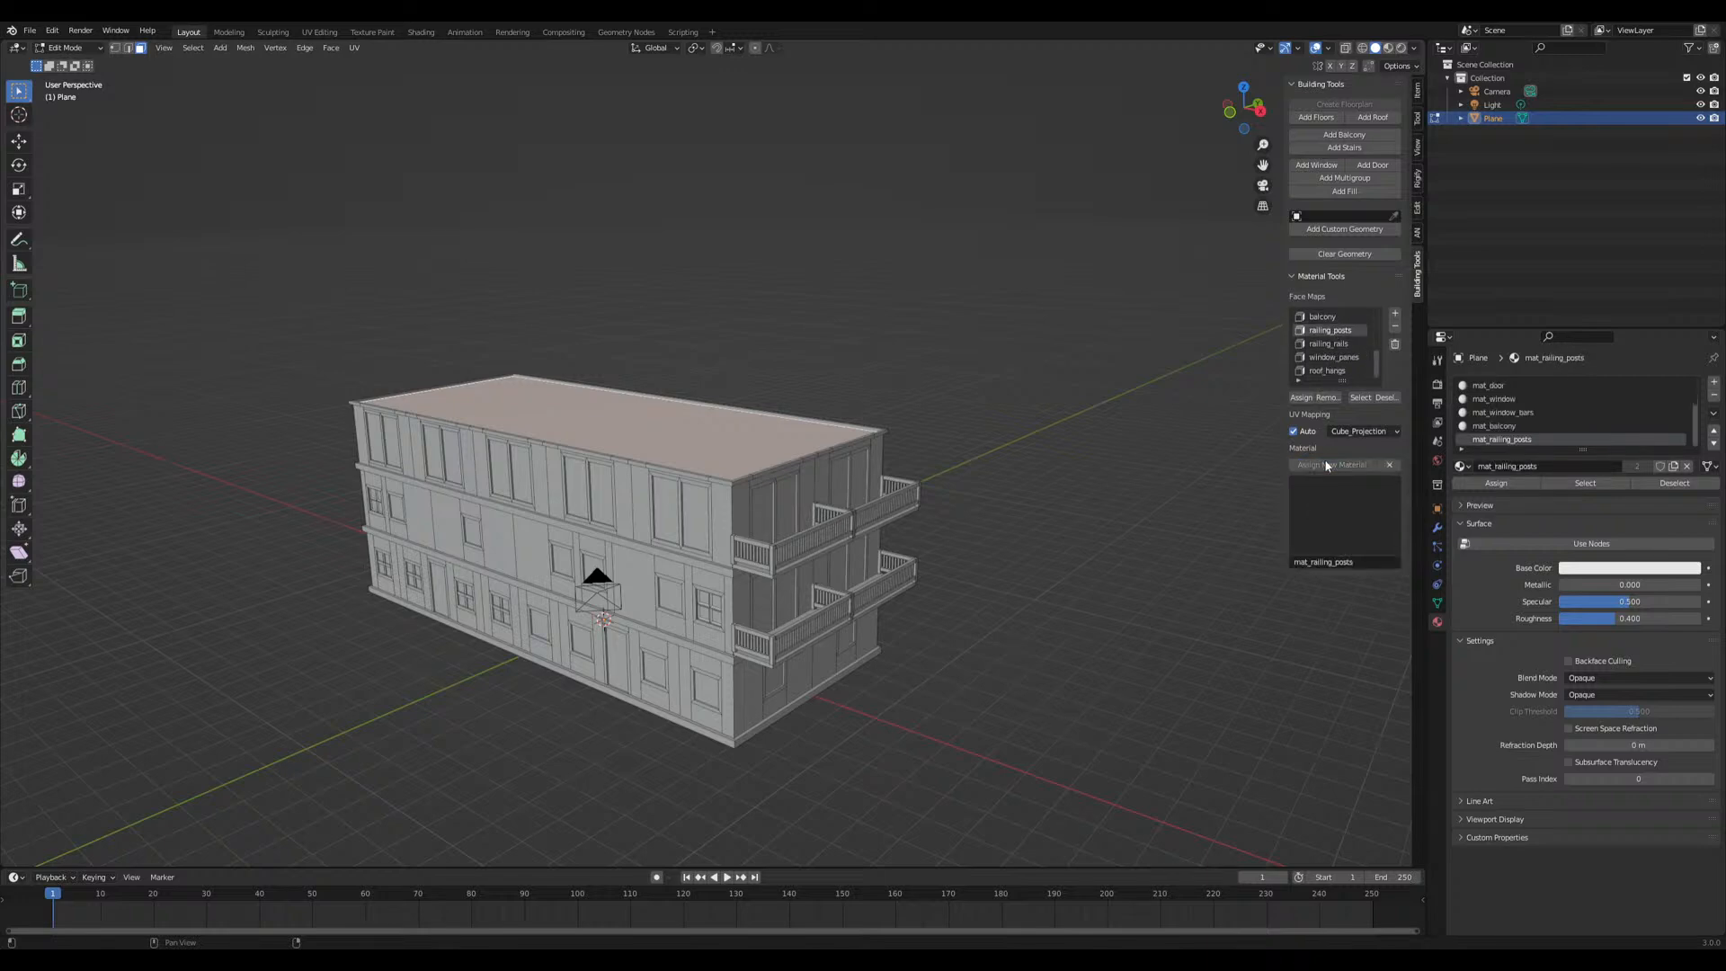
Try a bright blue base color on the mat_roof material
scroll(1516, 433, up, 3)
click(1514, 401)
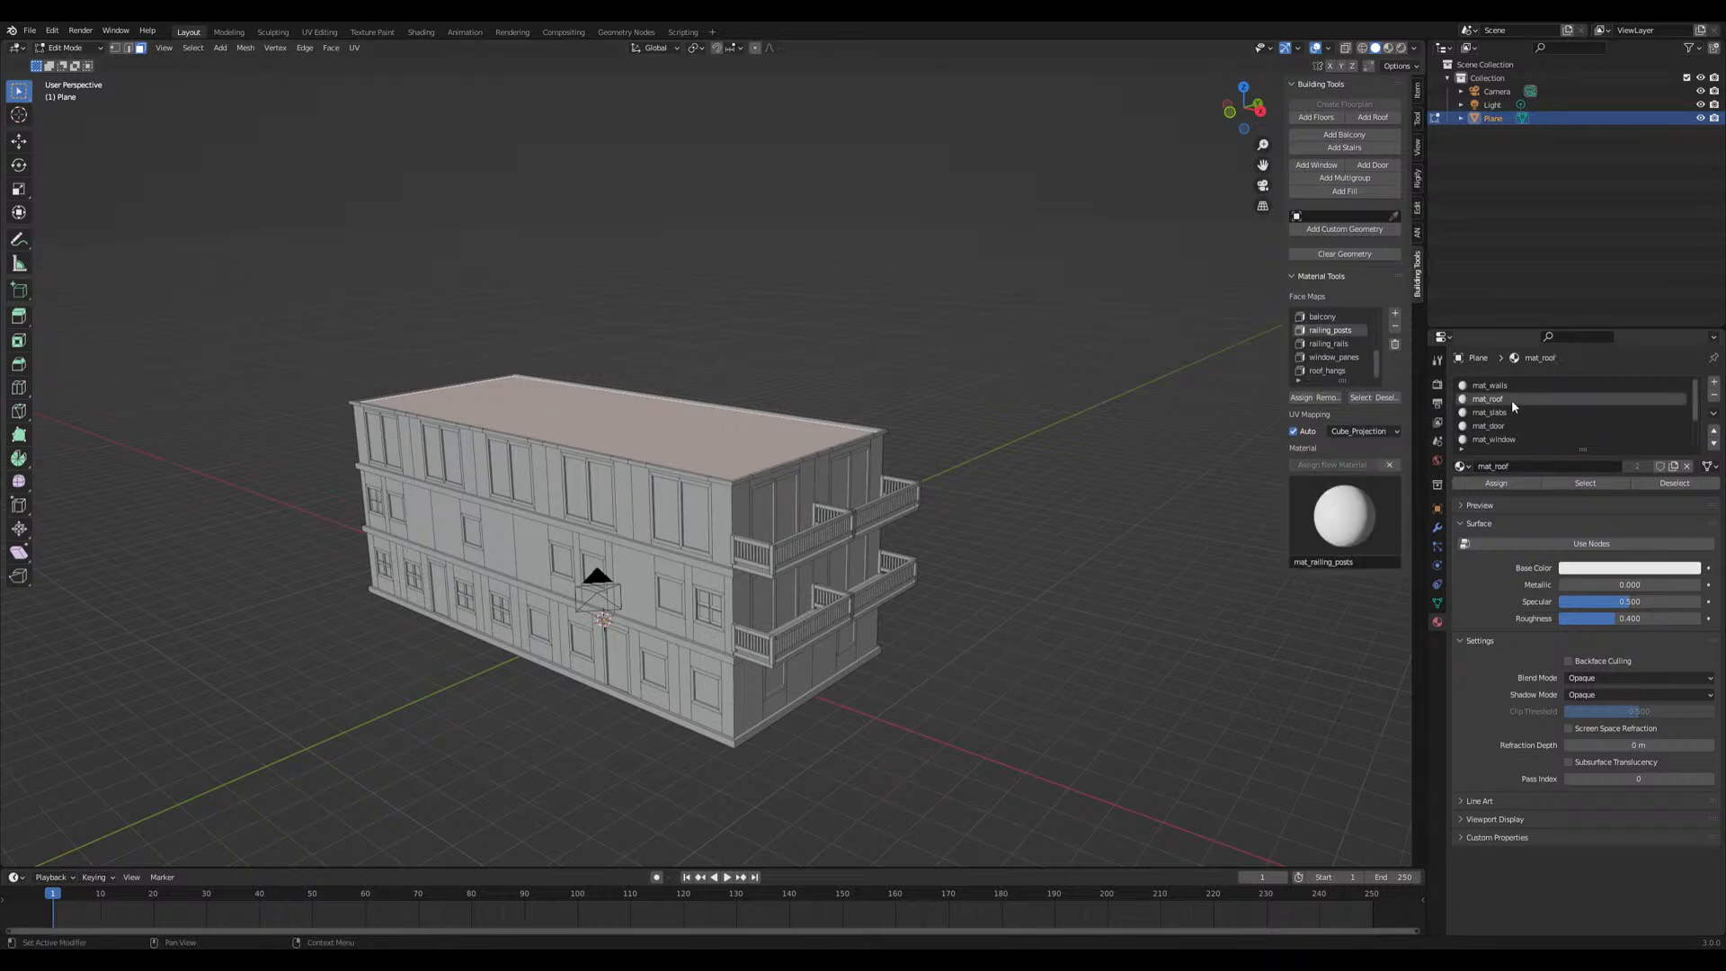
click(1602, 570)
click(1645, 384)
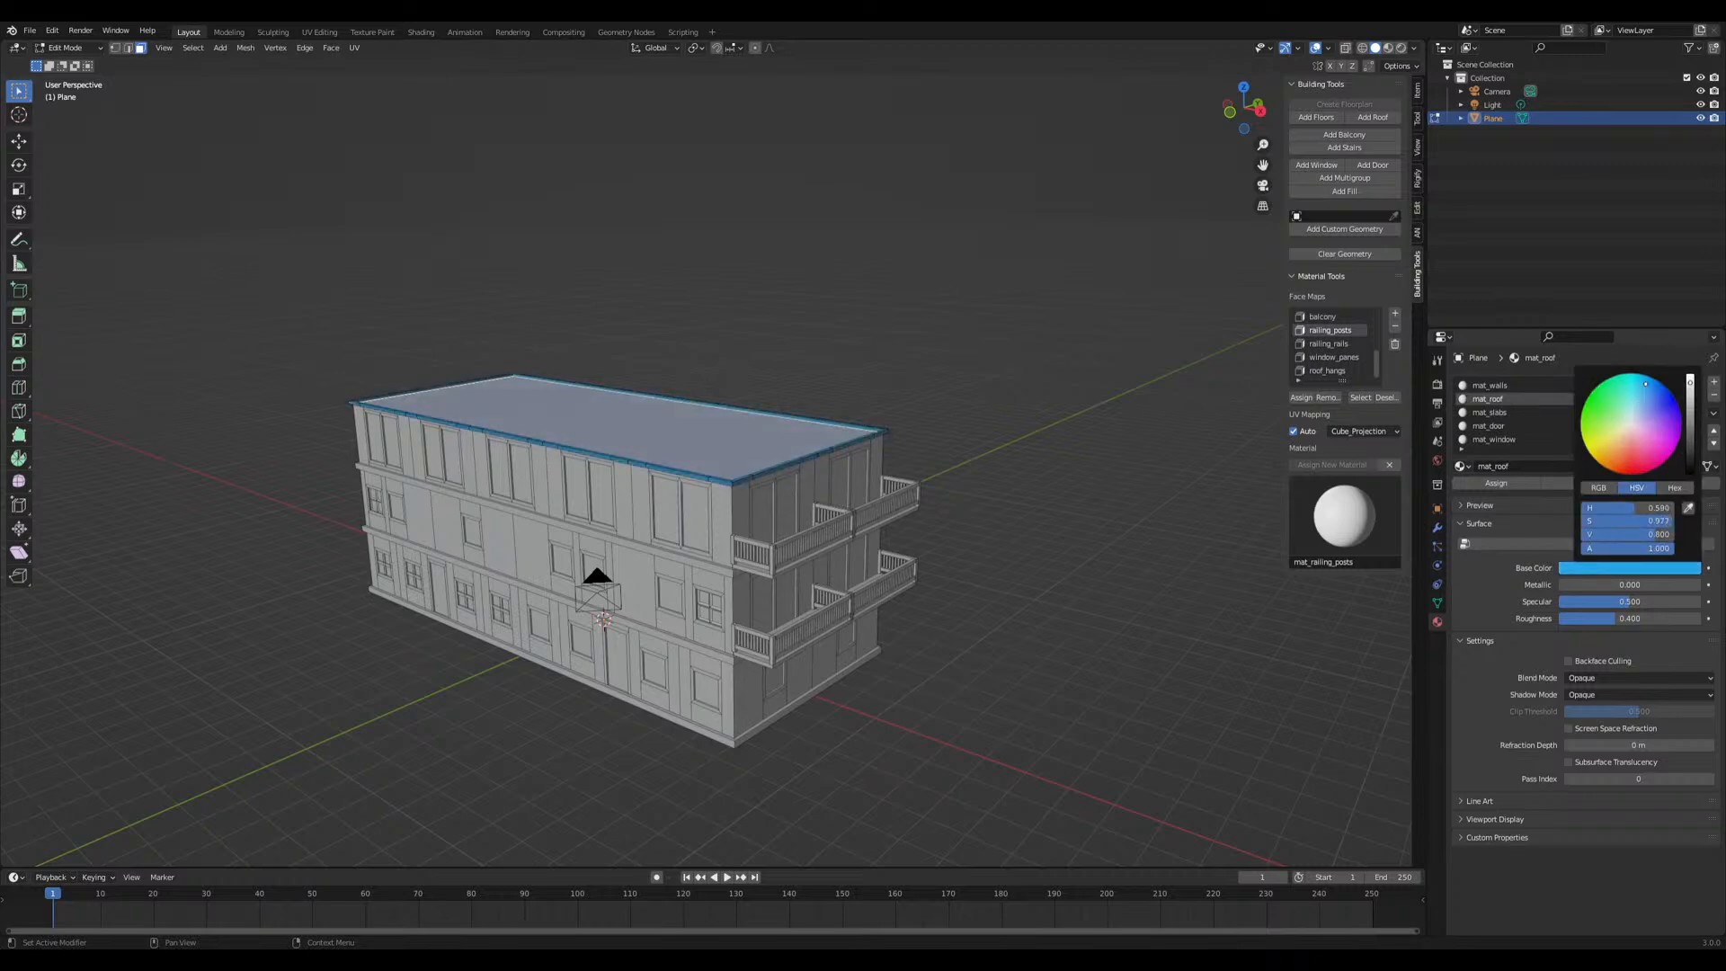
Set the base color of the mat_walls material to bright blue
click(1489, 385)
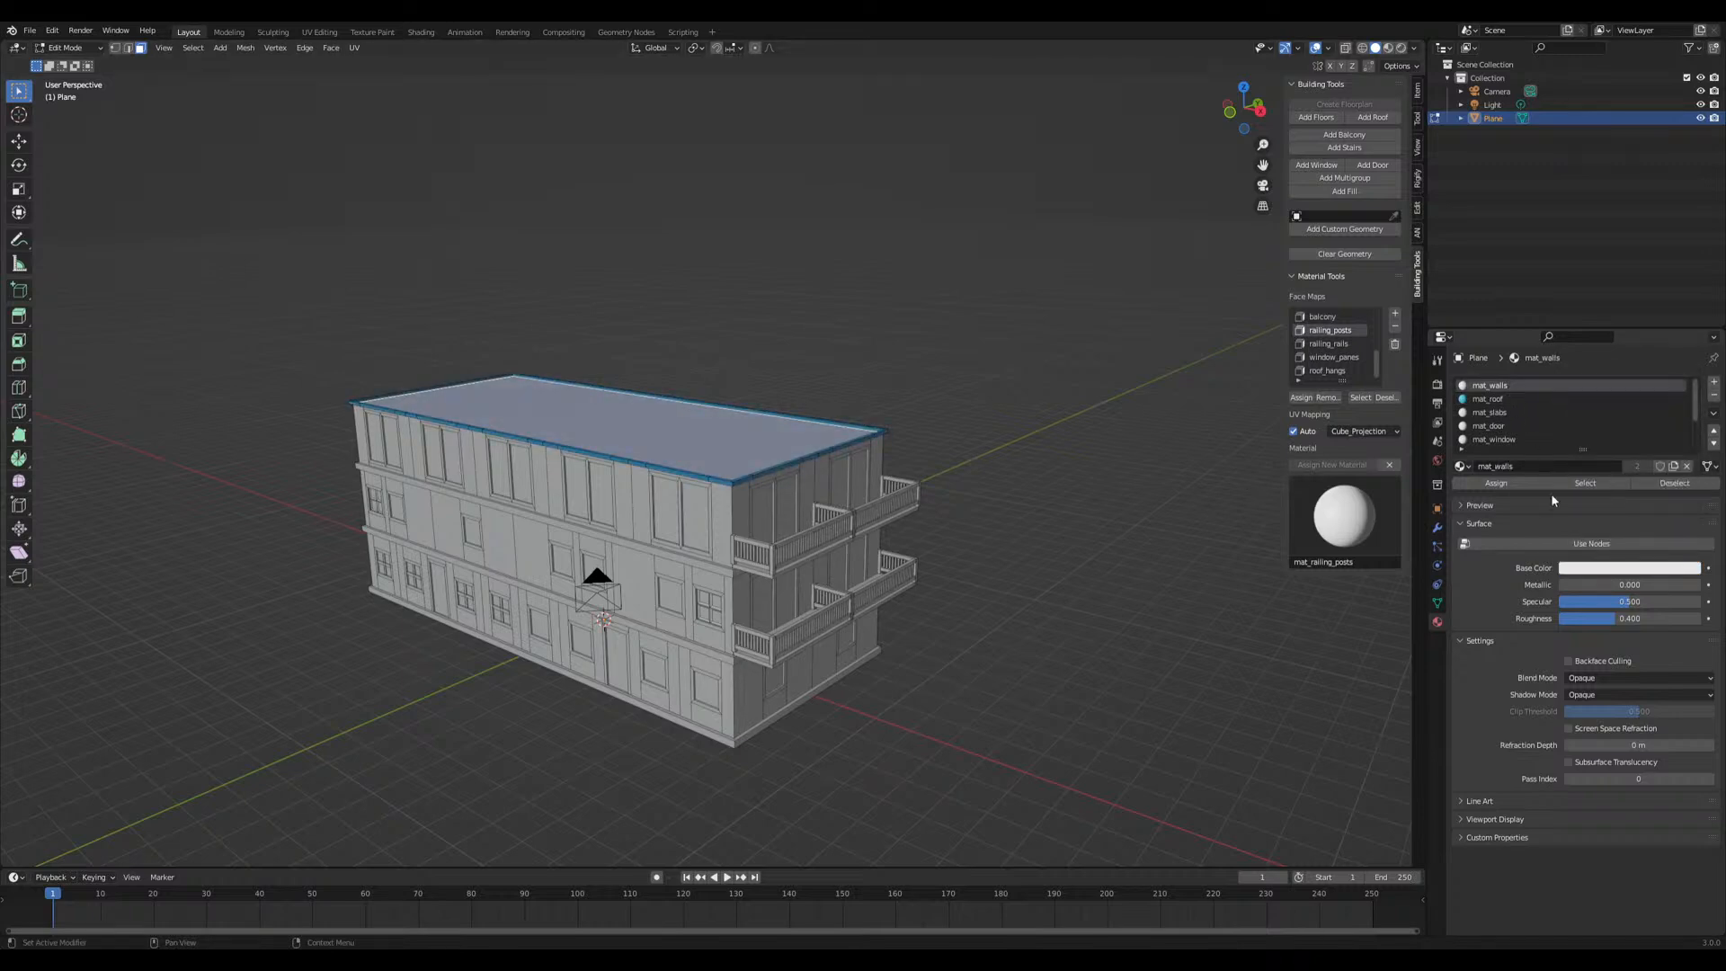
click(1602, 567)
click(1649, 384)
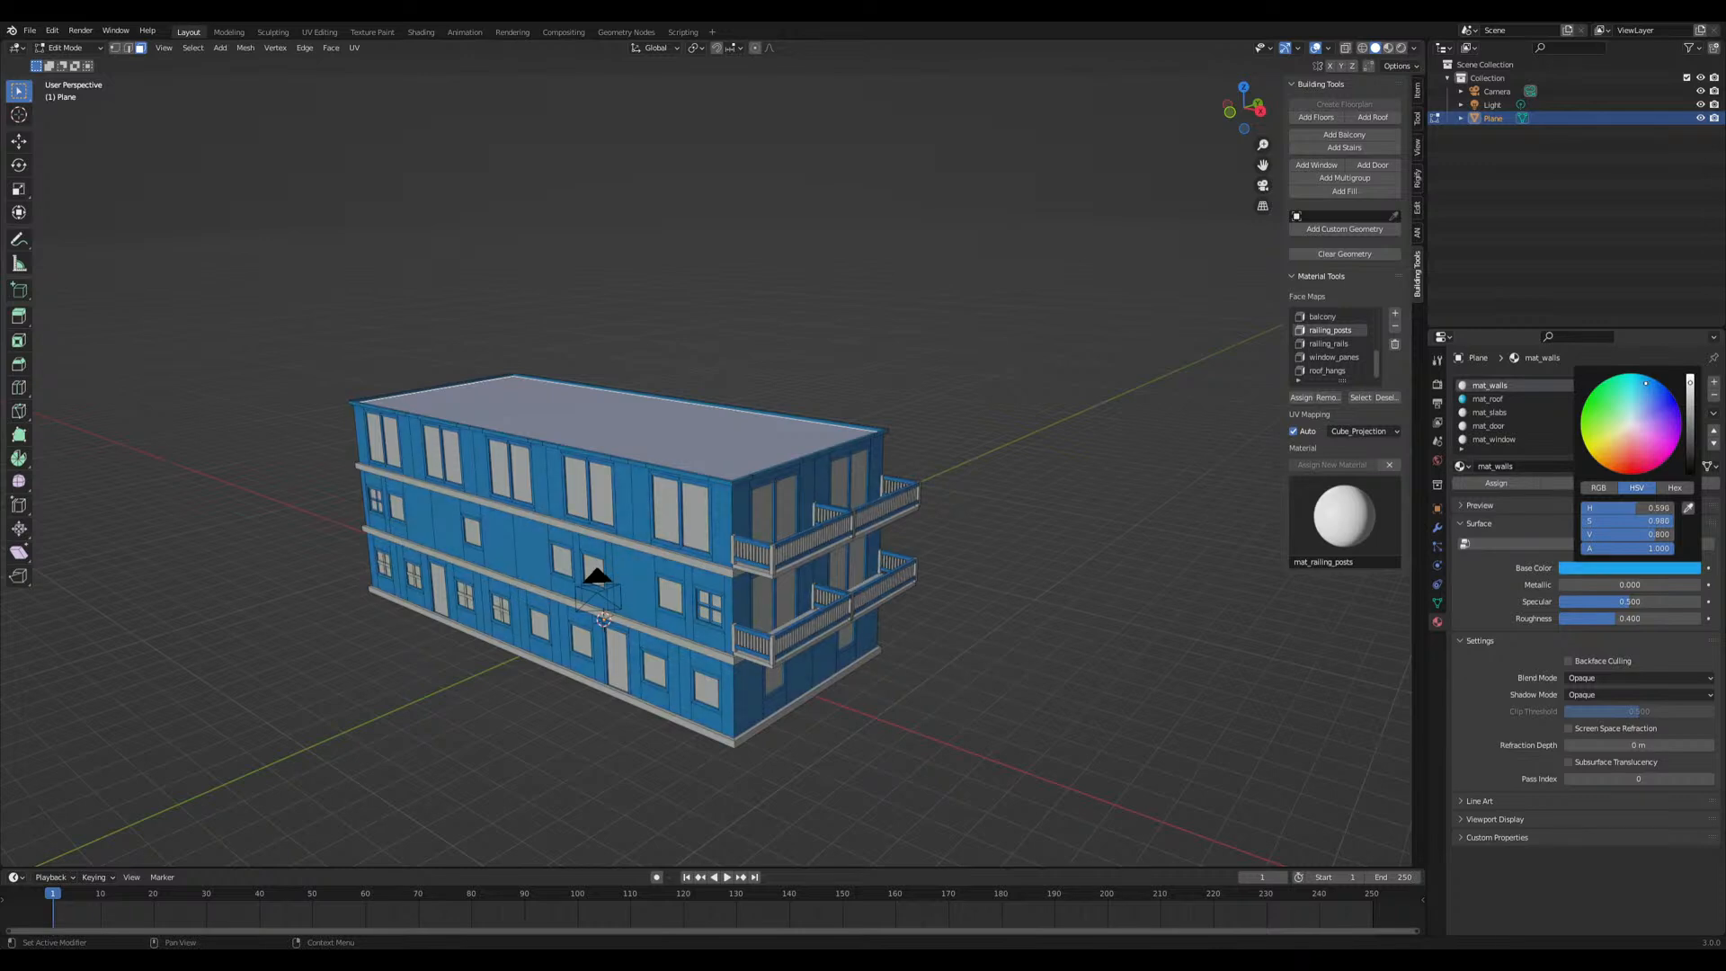
scroll(995, 578, up, 3)
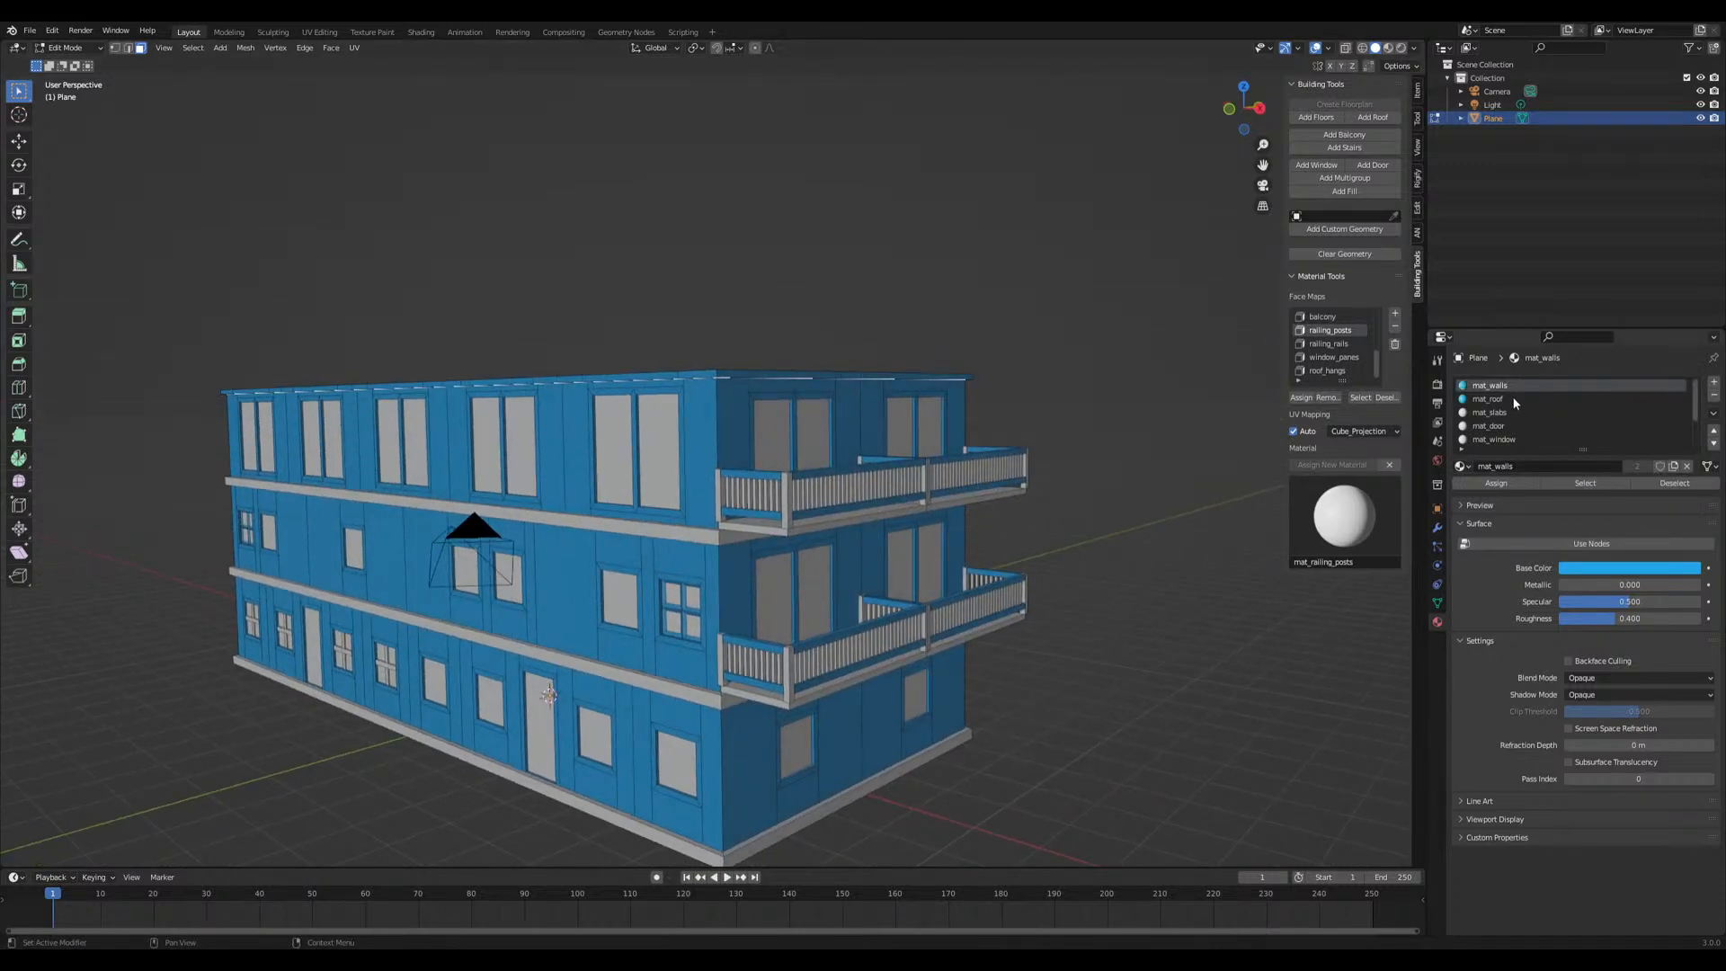
Change the base color of the mat_roof material to a darkened bluish grey
click(1488, 398)
click(1602, 567)
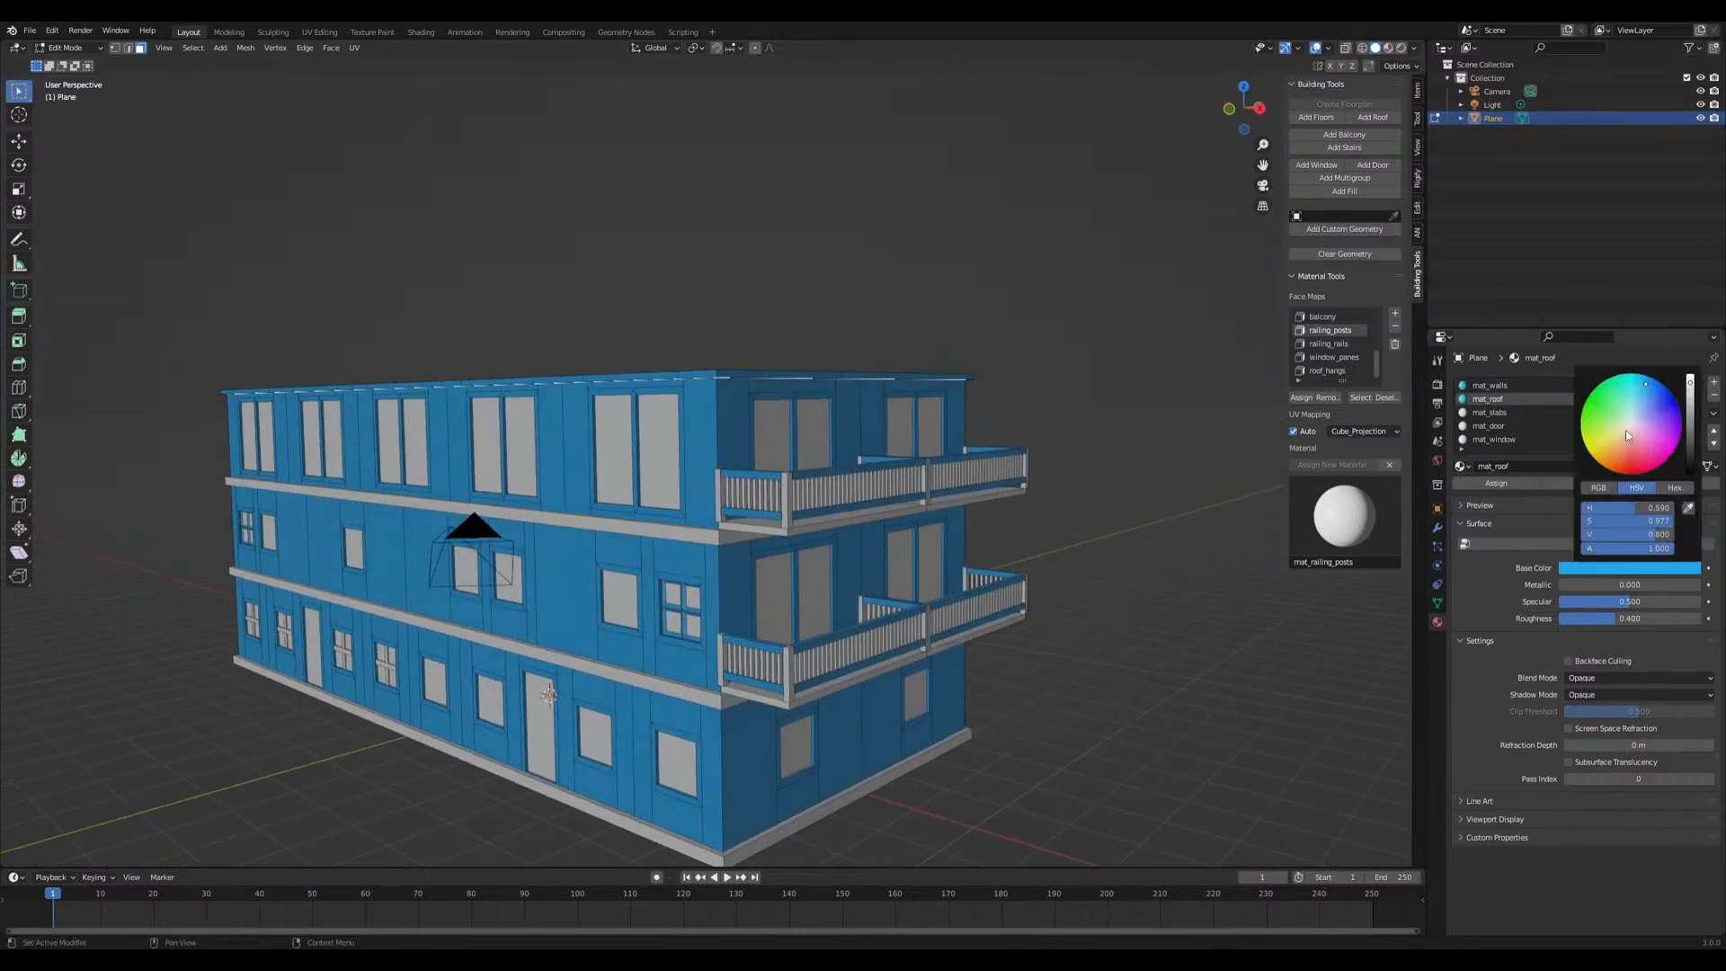
click(1637, 421)
click(1690, 414)
middle_drag(1061, 604, 1123, 625)
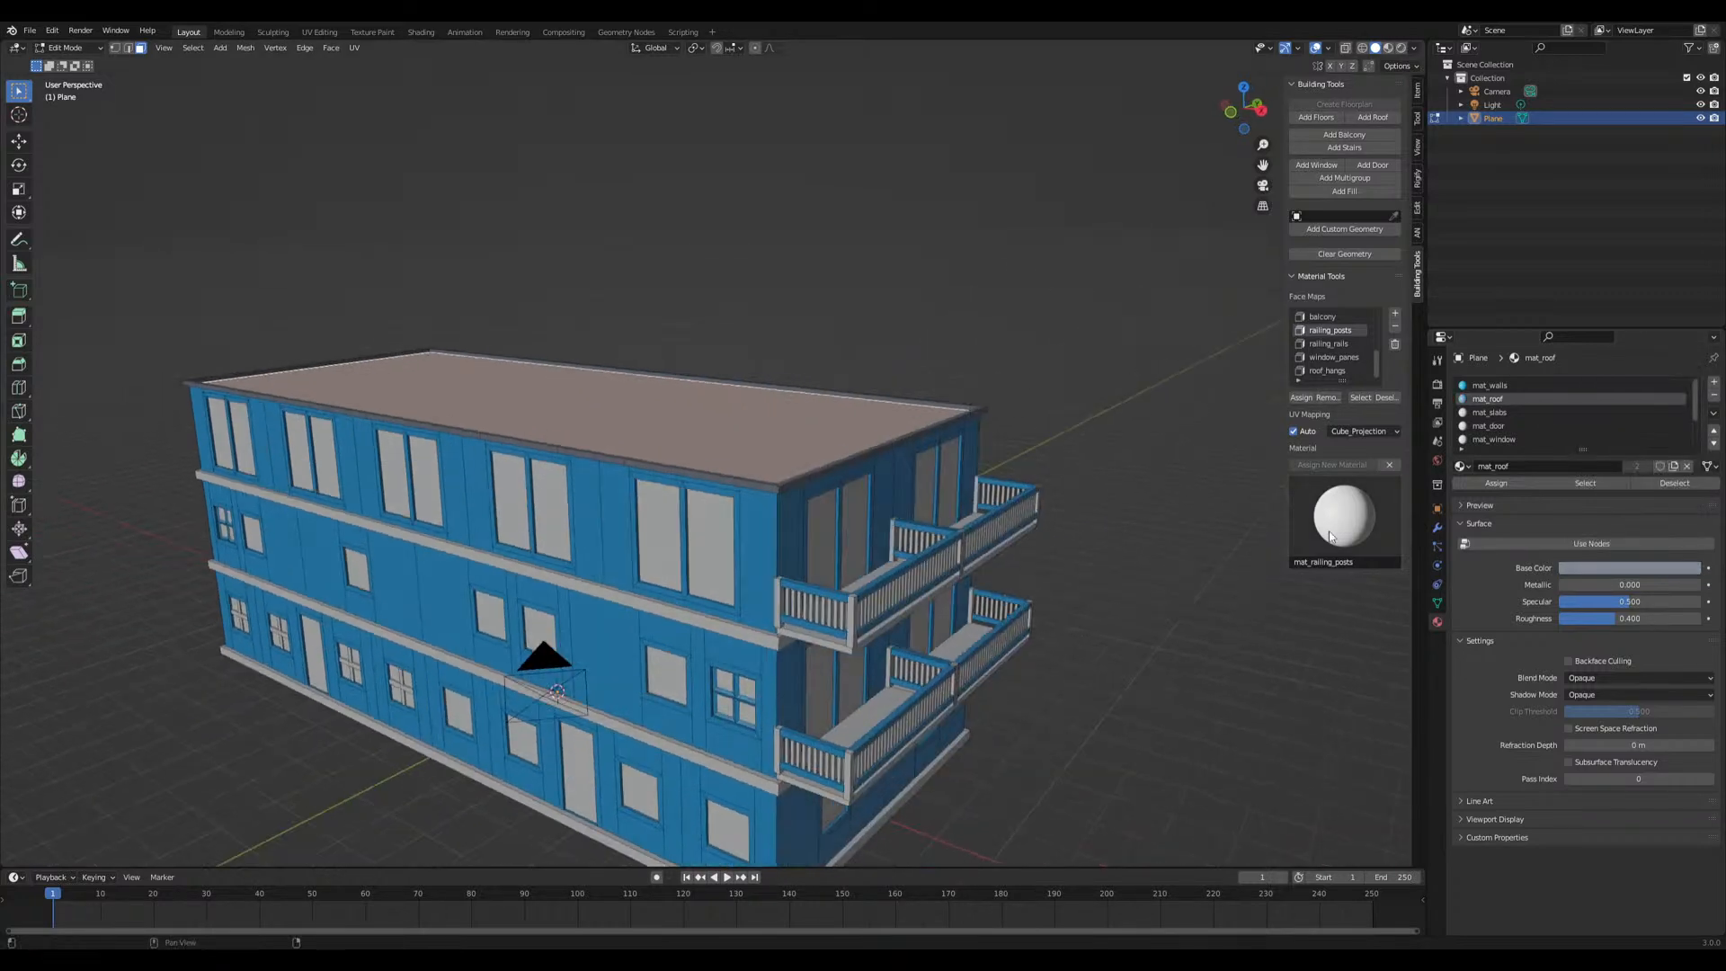
Set the base color of the mat_window material to yellow
click(1508, 440)
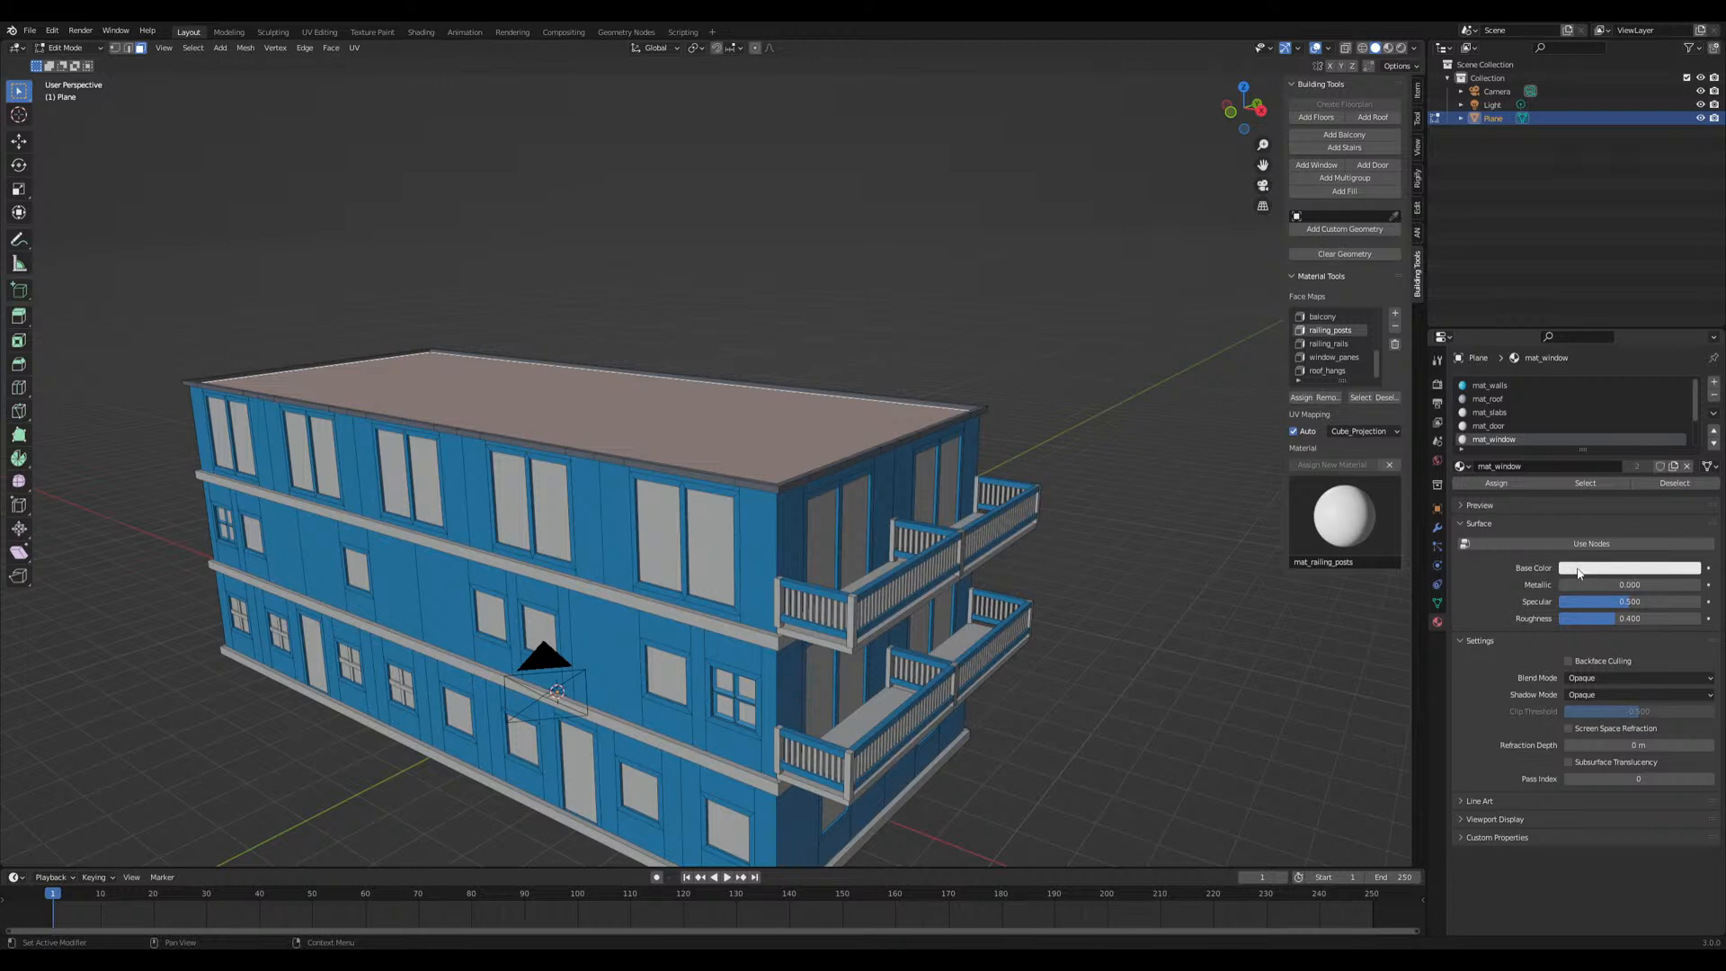
click(1579, 568)
click(1631, 436)
mouse_move(1109, 597)
middle_down()
mouse_move(1064, 635)
mouse_move(1132, 620)
middle_up()
Set the base color of the mat_door material to green
scroll(1508, 429, down, 2)
click(1499, 398)
middle_drag(1006, 638, 925, 651)
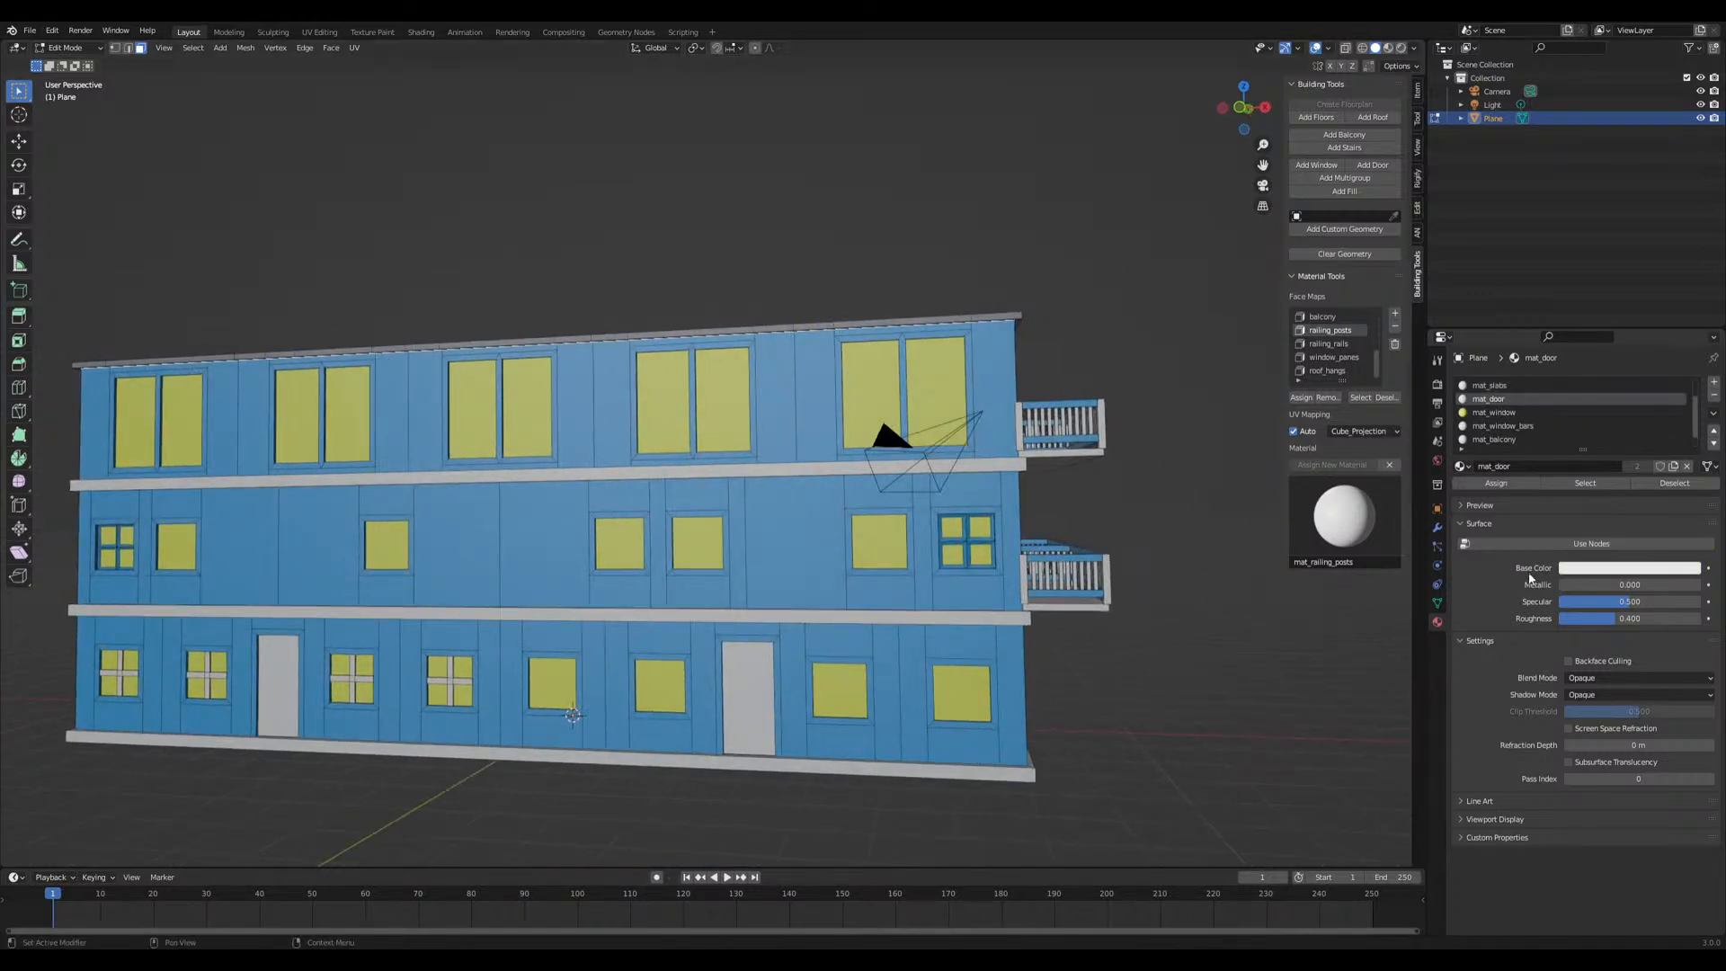
click(1584, 568)
click(1609, 395)
middle_drag(1092, 715, 989, 744)
Set the base color of the mat_balcony material to a darkened red
click(1496, 440)
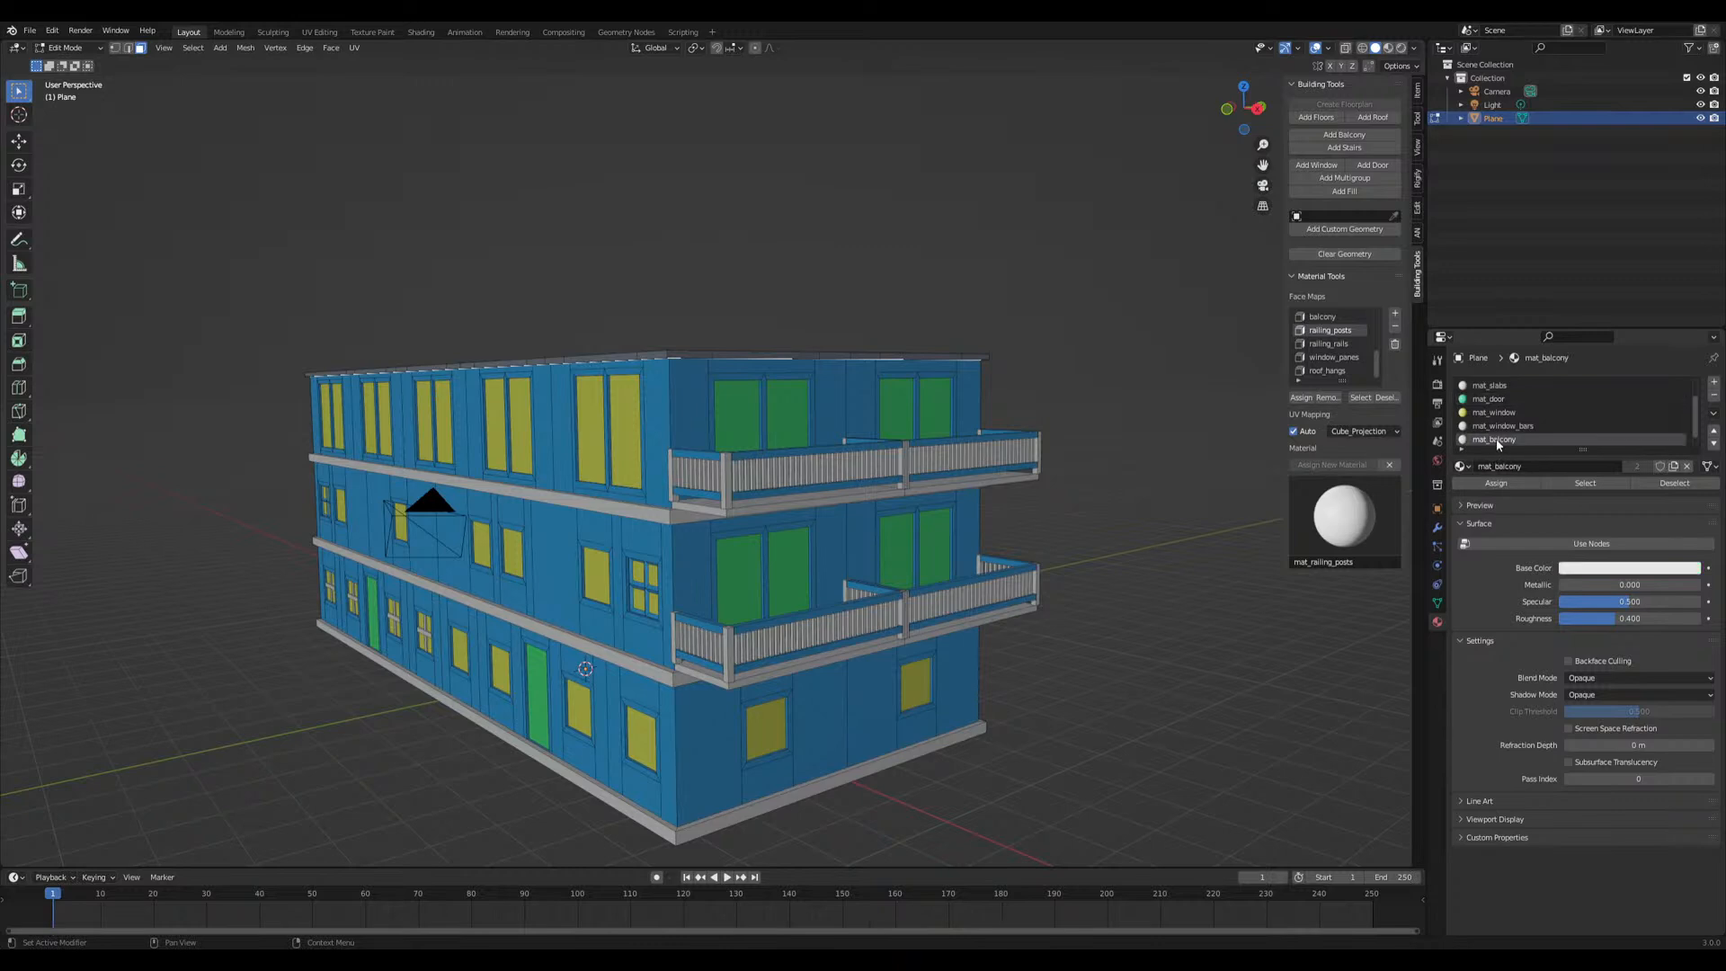
click(1588, 572)
click(1624, 460)
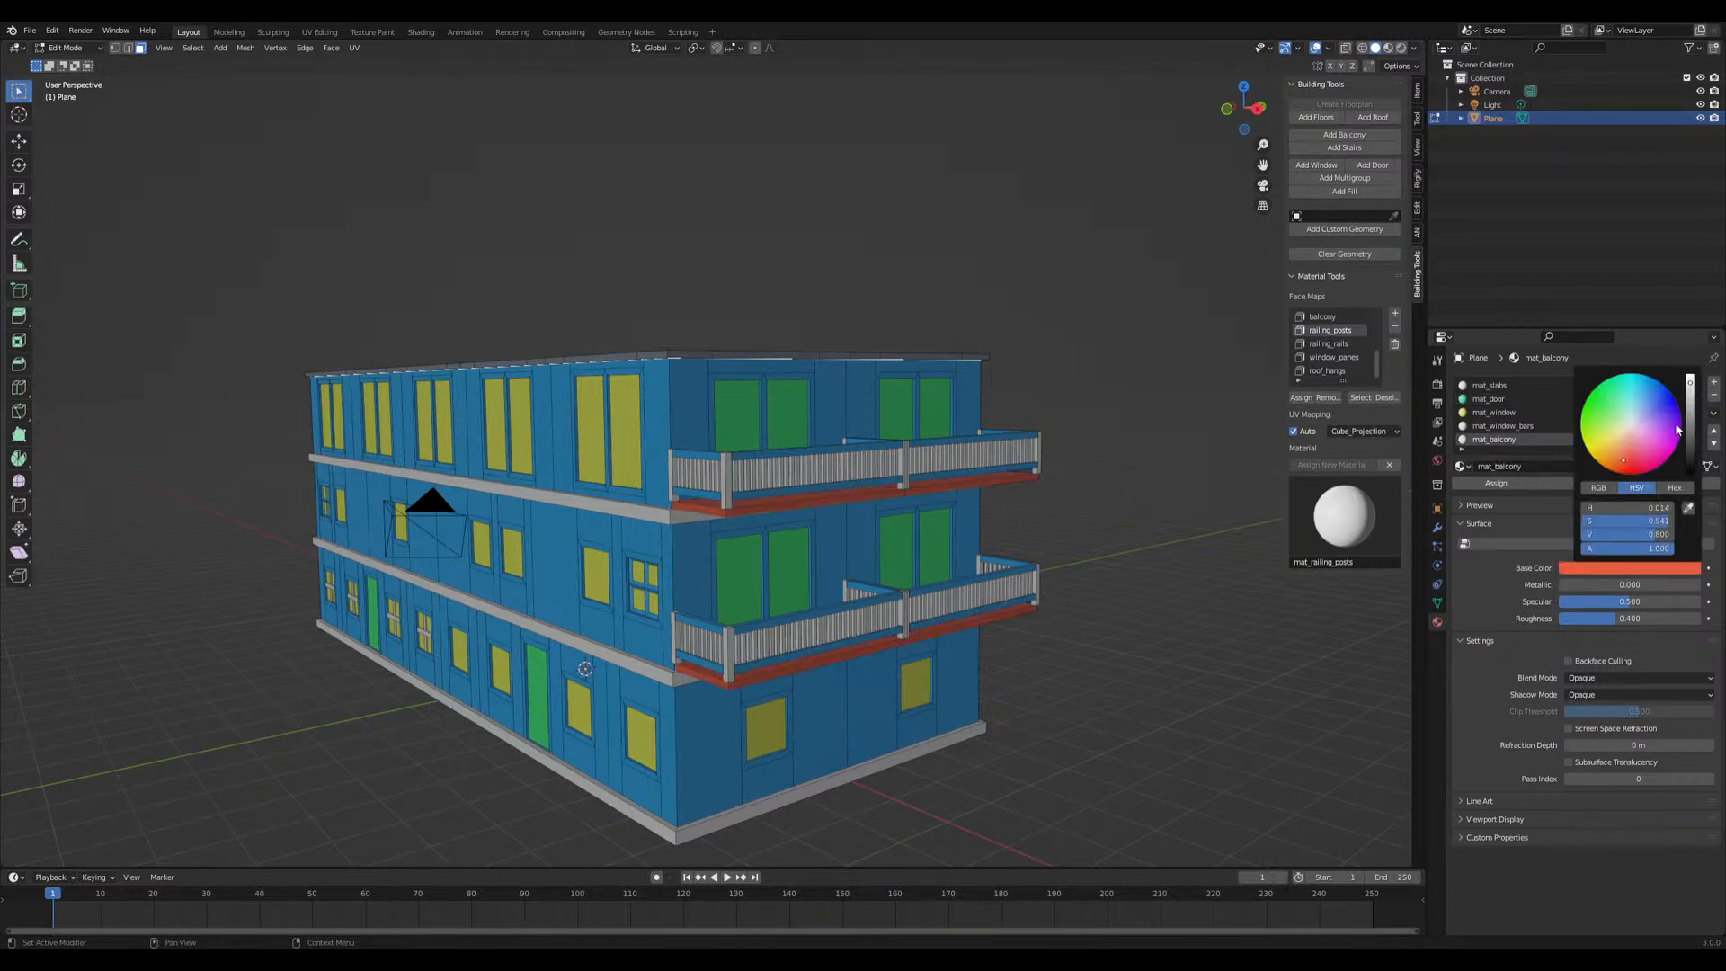
drag(1690, 434, 1690, 425)
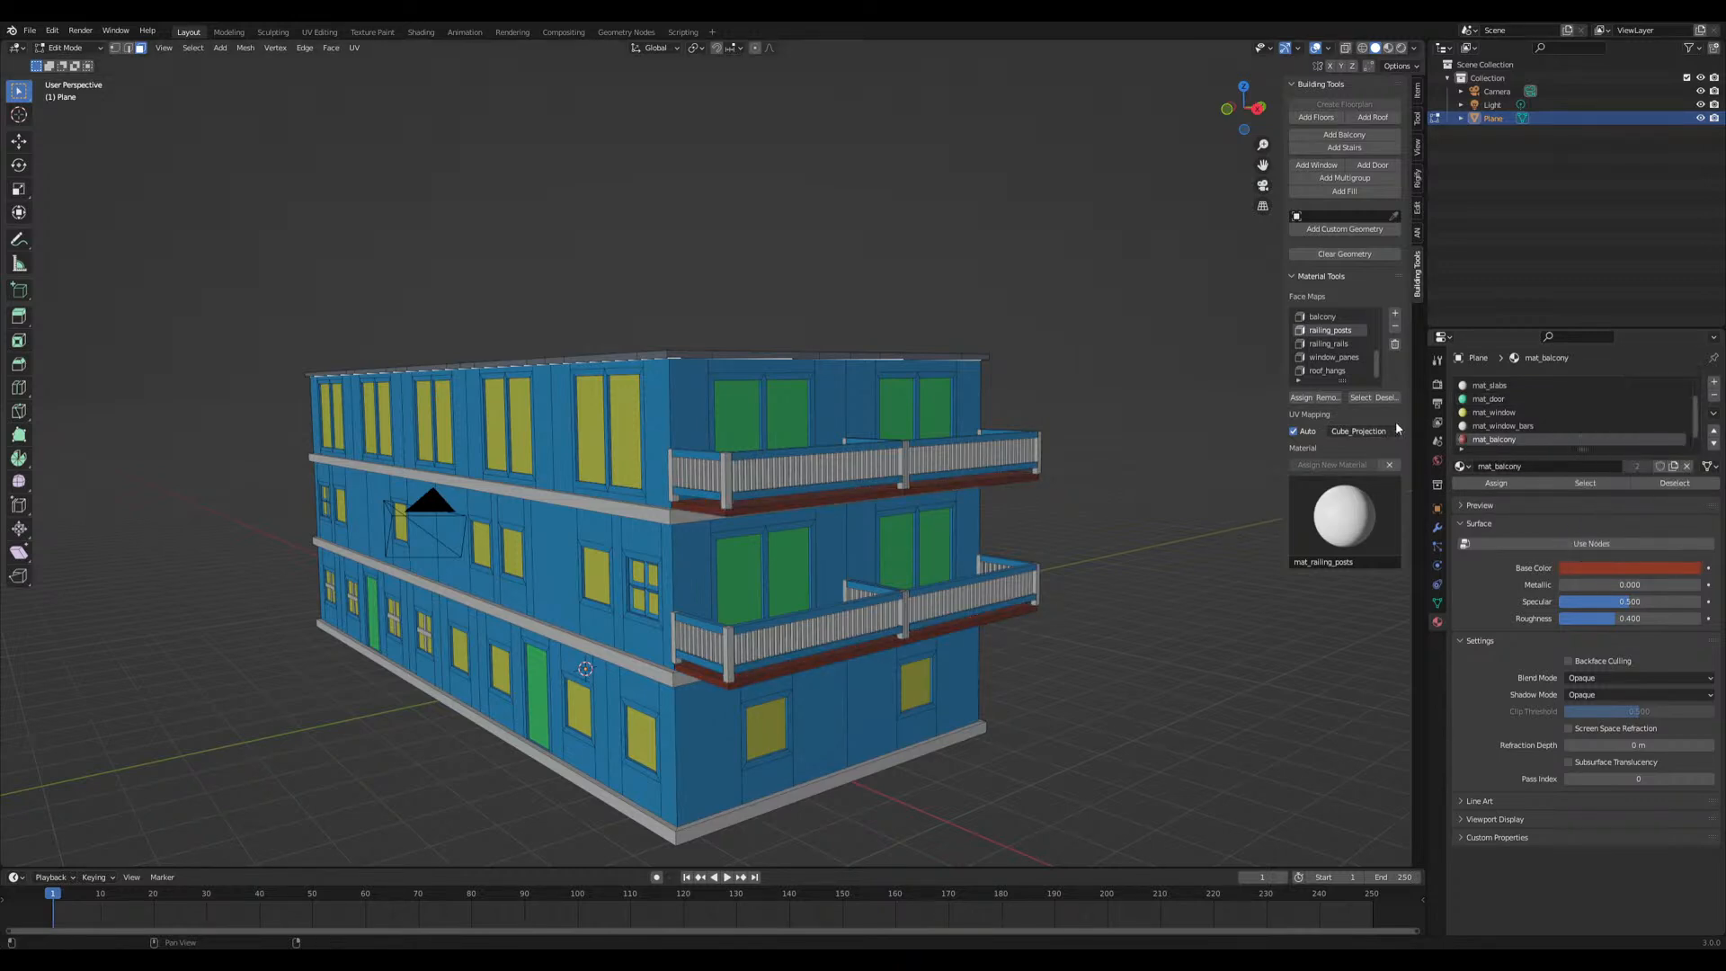
Assign a new material to the railing_rails face map and set its base color to salmon red
click(1345, 349)
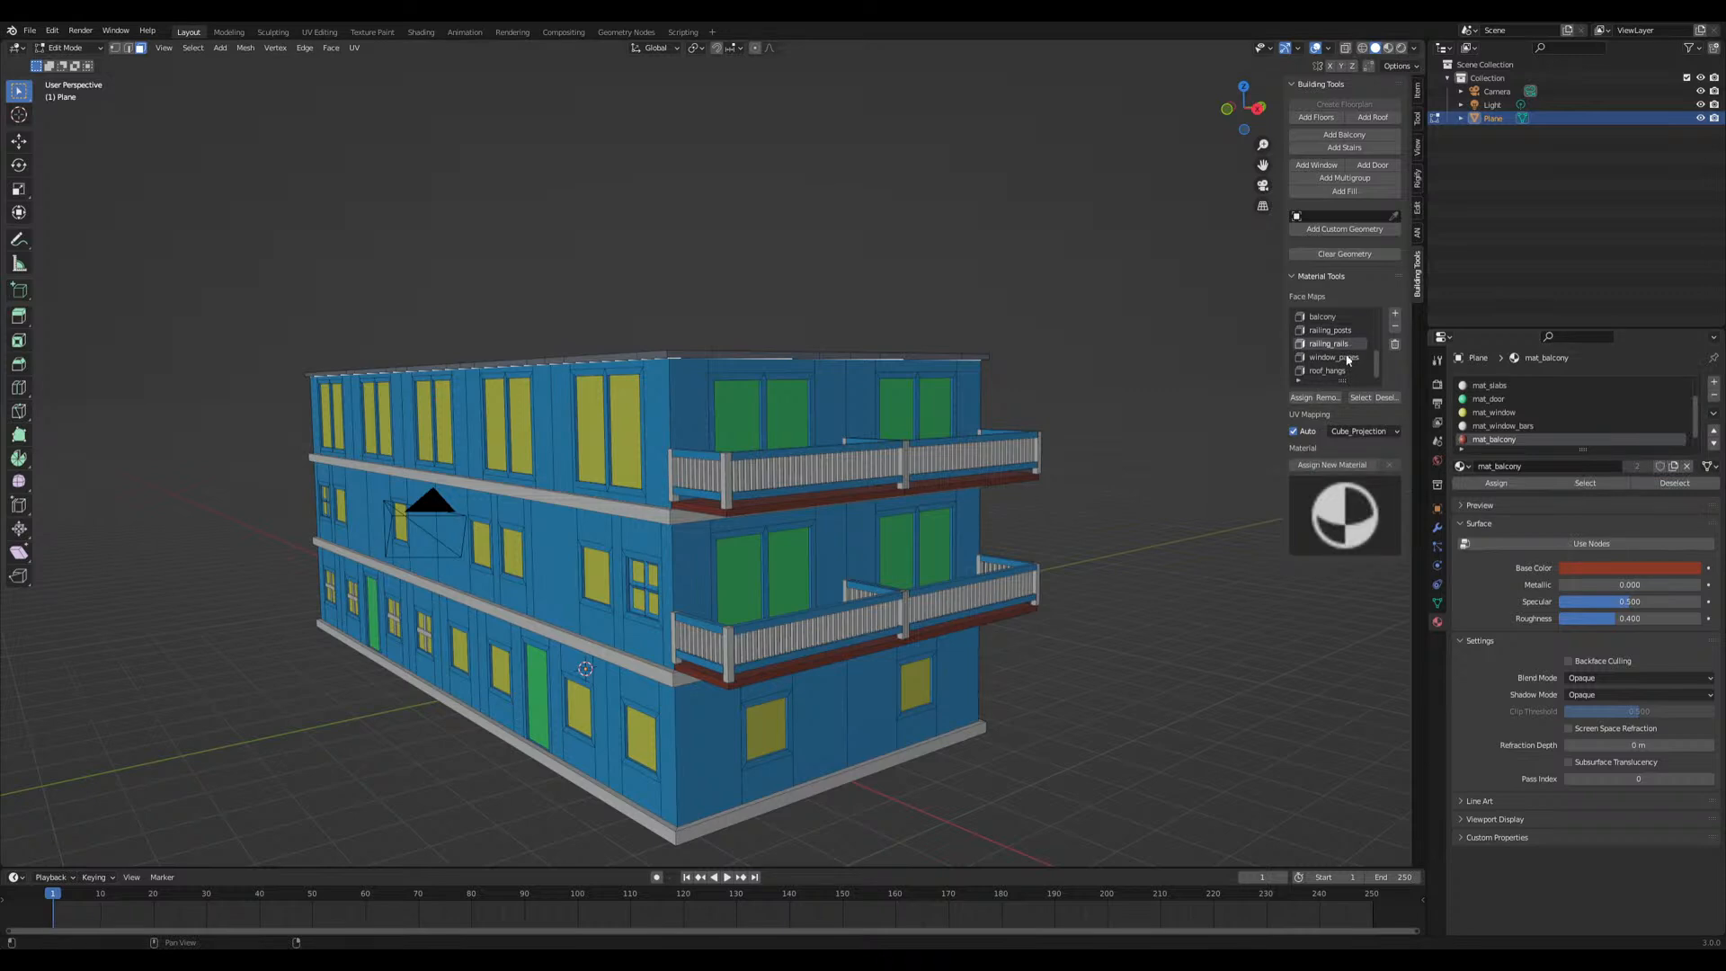
click(1324, 464)
click(1591, 568)
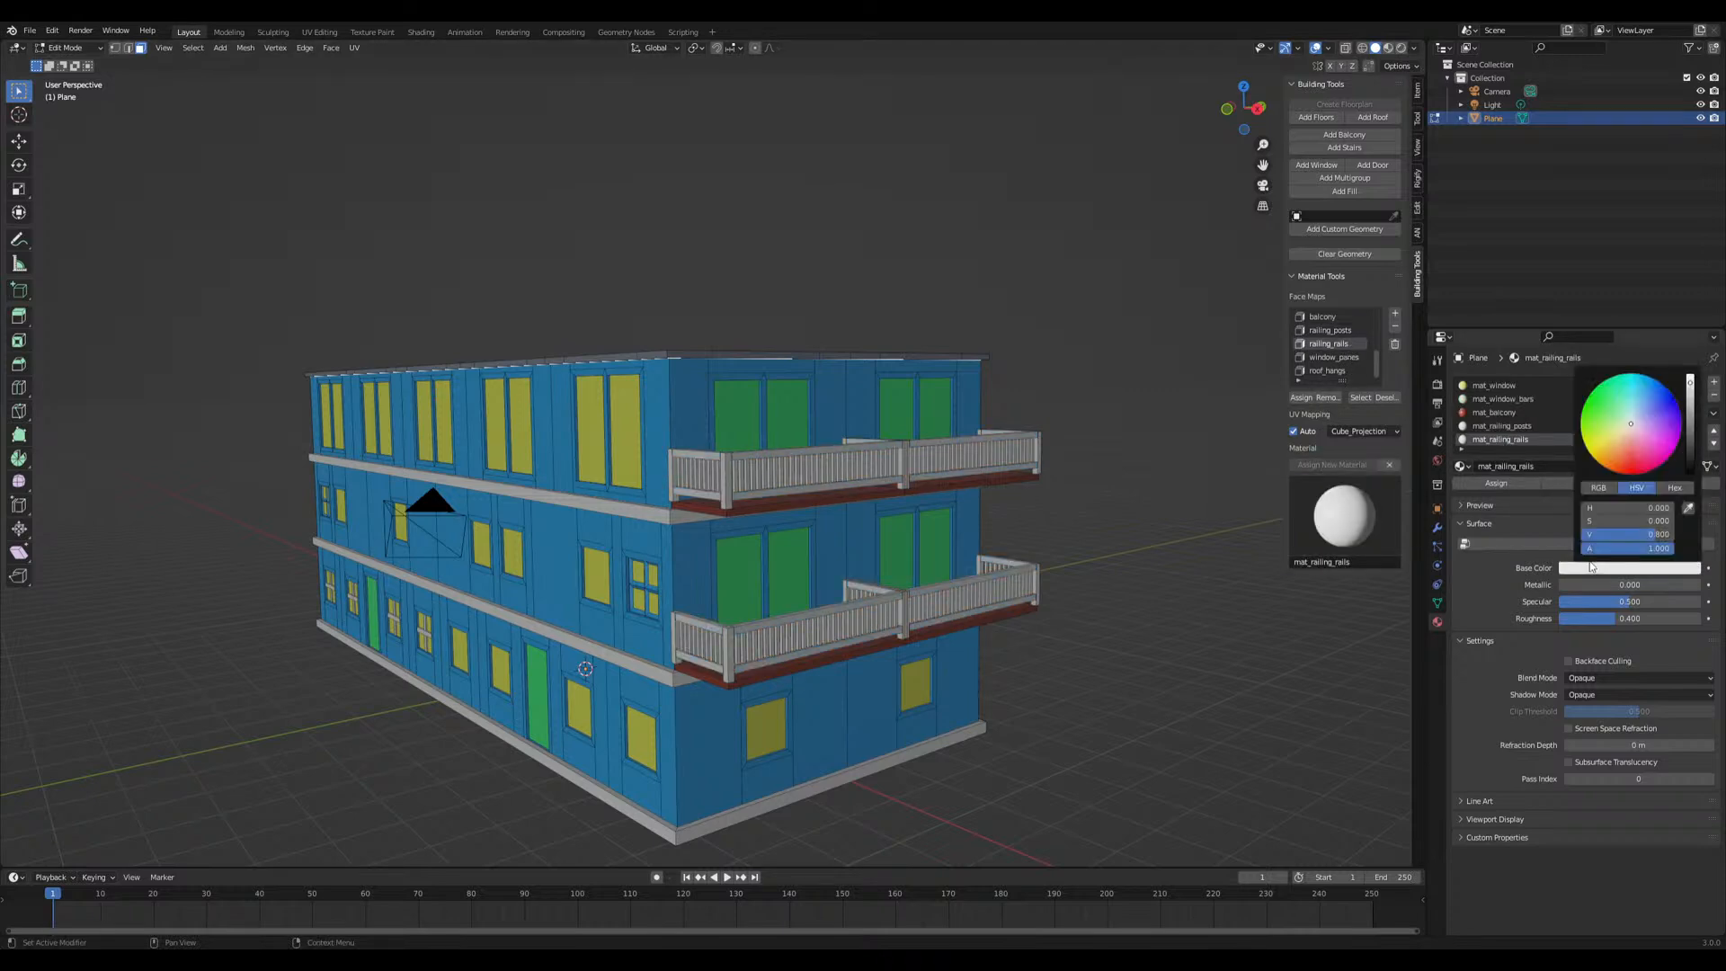
drag(1623, 448, 1625, 453)
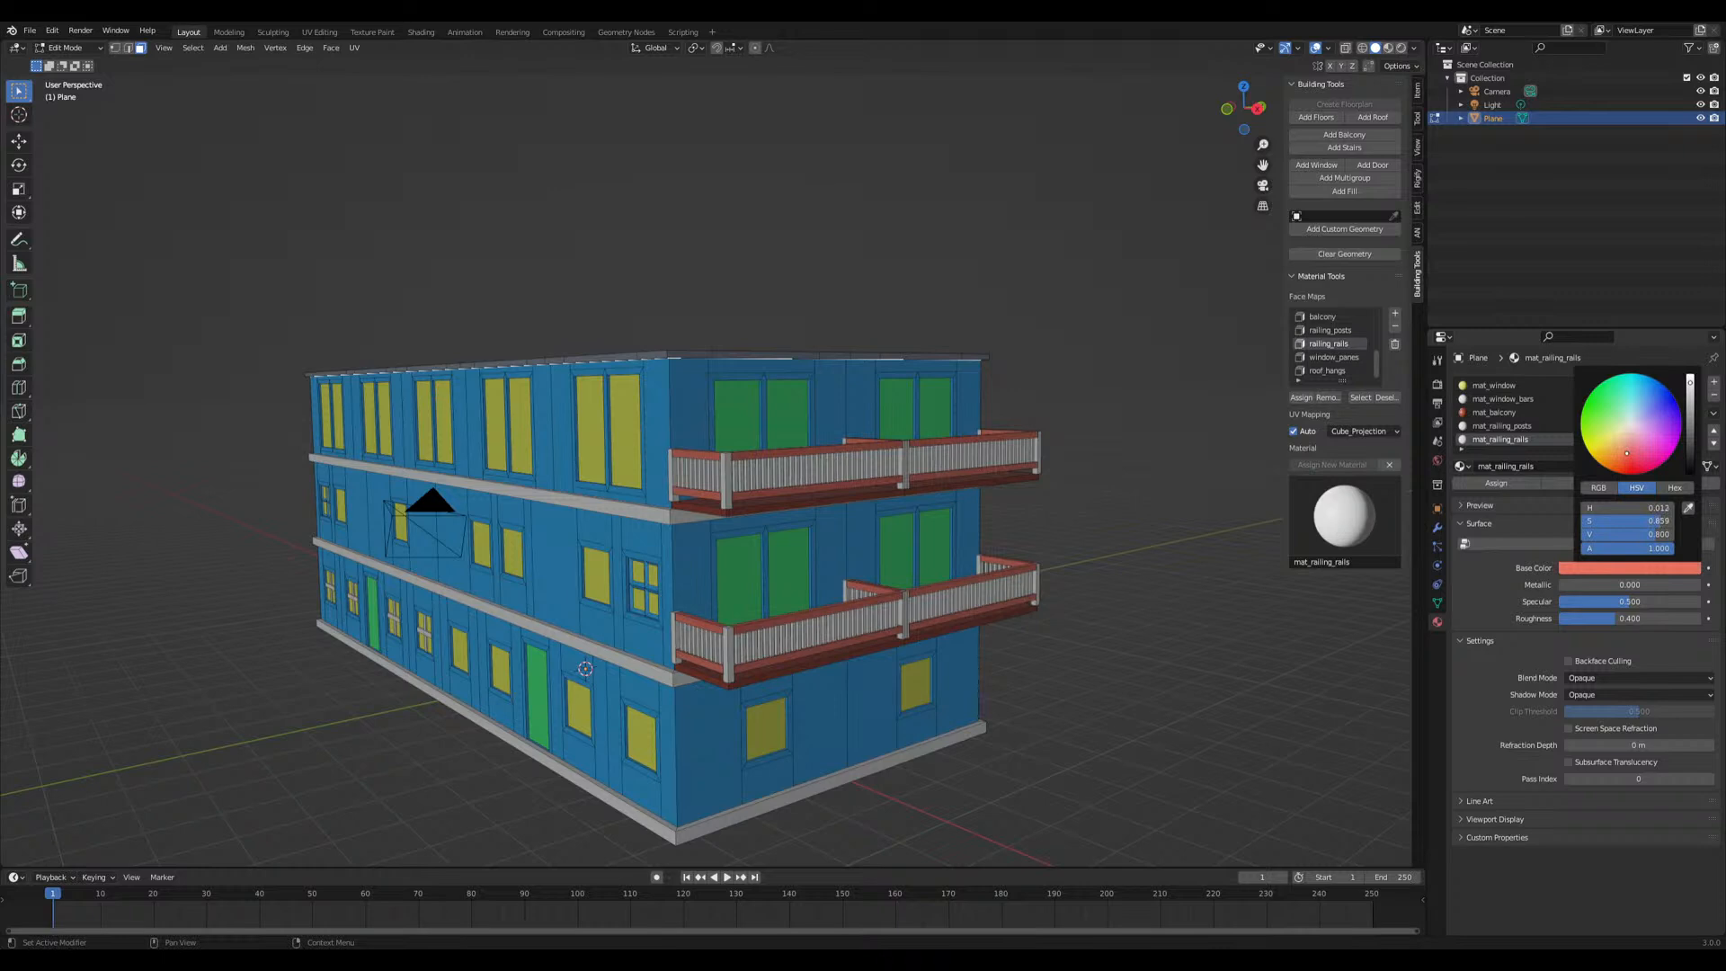
middle_drag(803, 734, 771, 719)
Set the base color of the mat_railing_posts material to light salmon pink
scroll(1557, 411, up, 3)
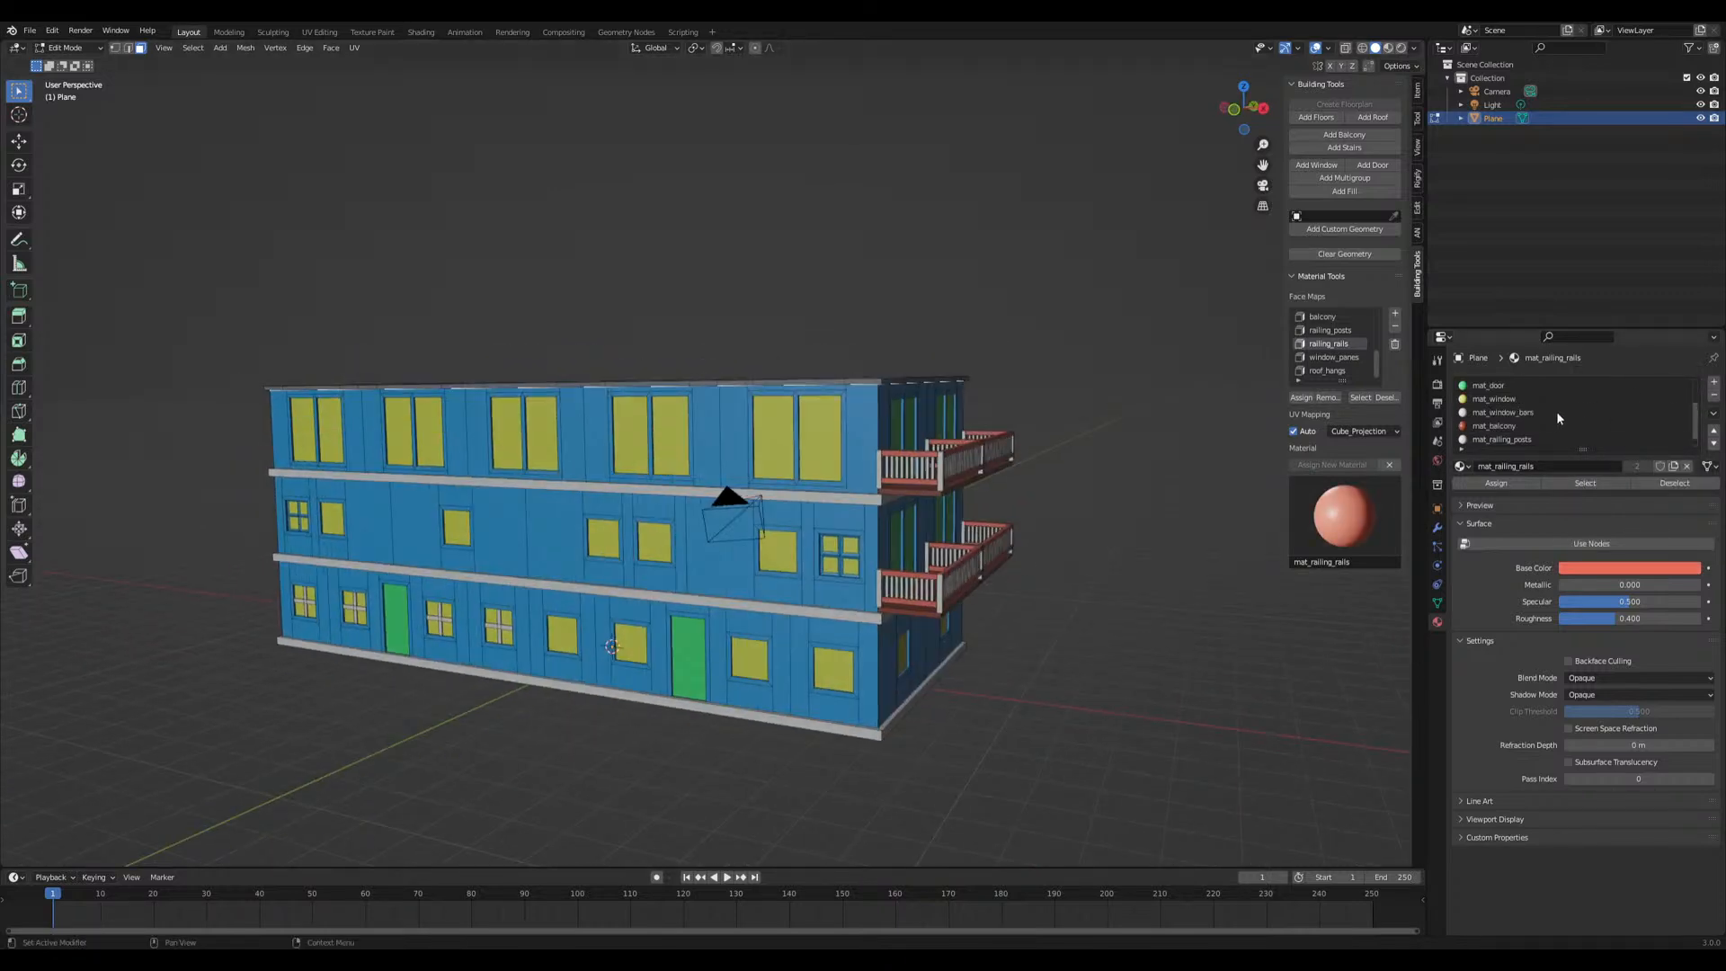
scroll(1548, 425, down, 3)
click(1548, 425)
click(1591, 570)
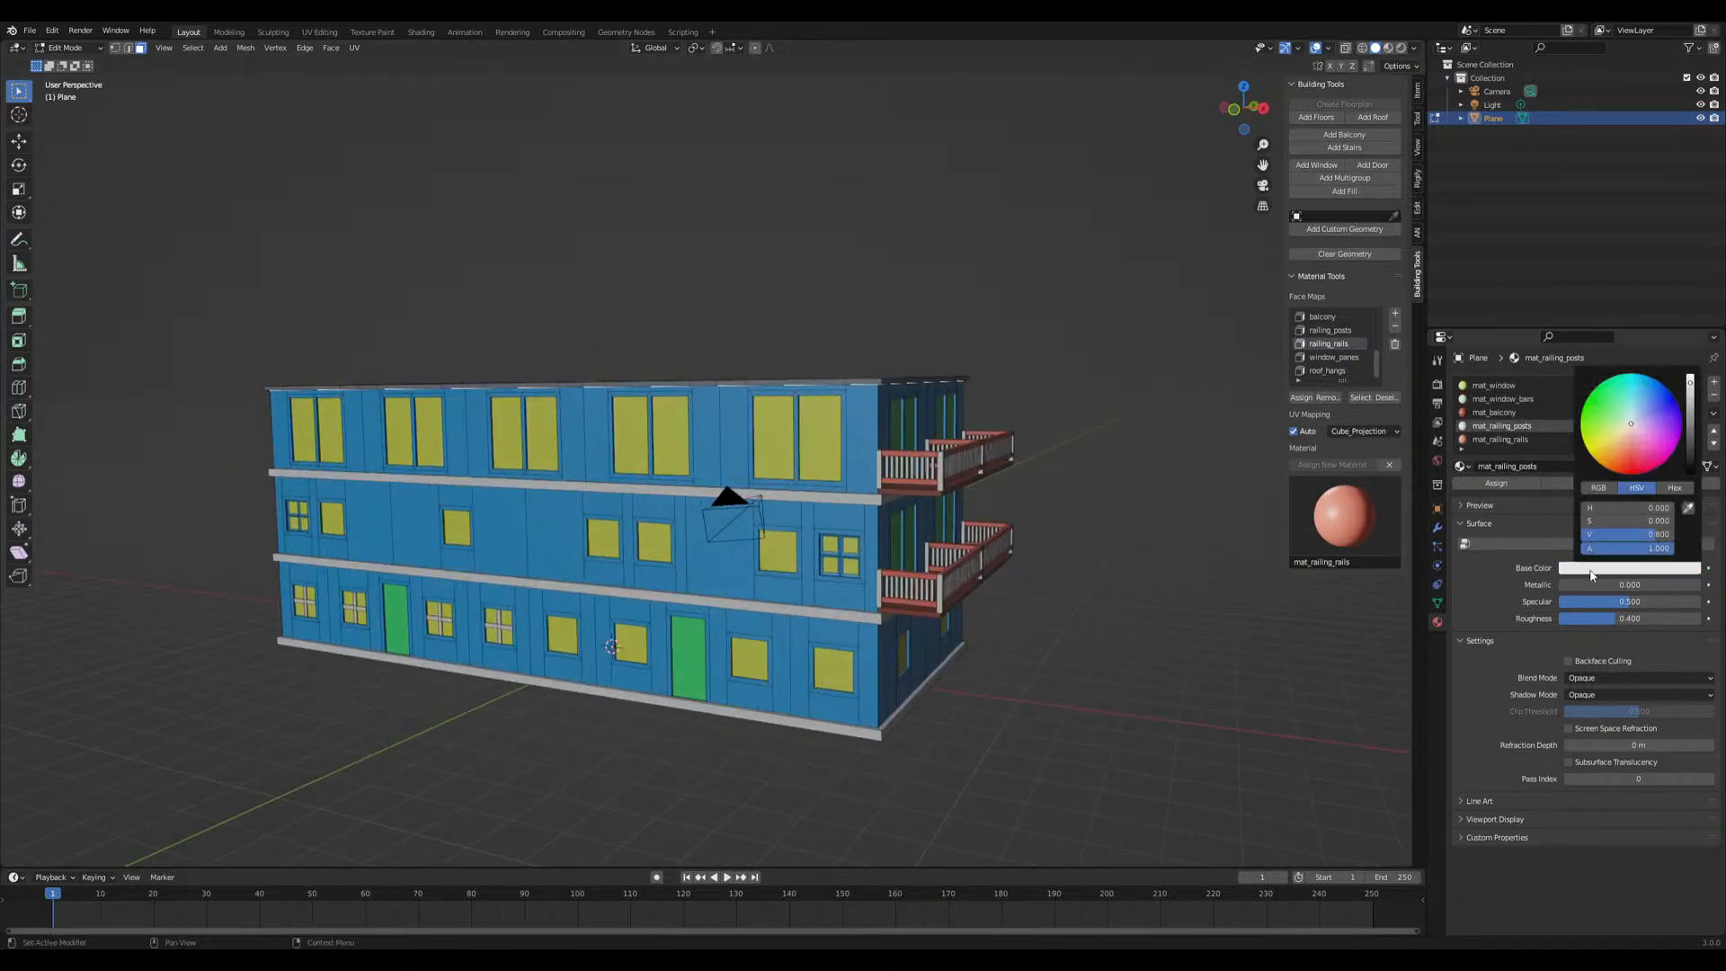
drag(1627, 449, 1630, 454)
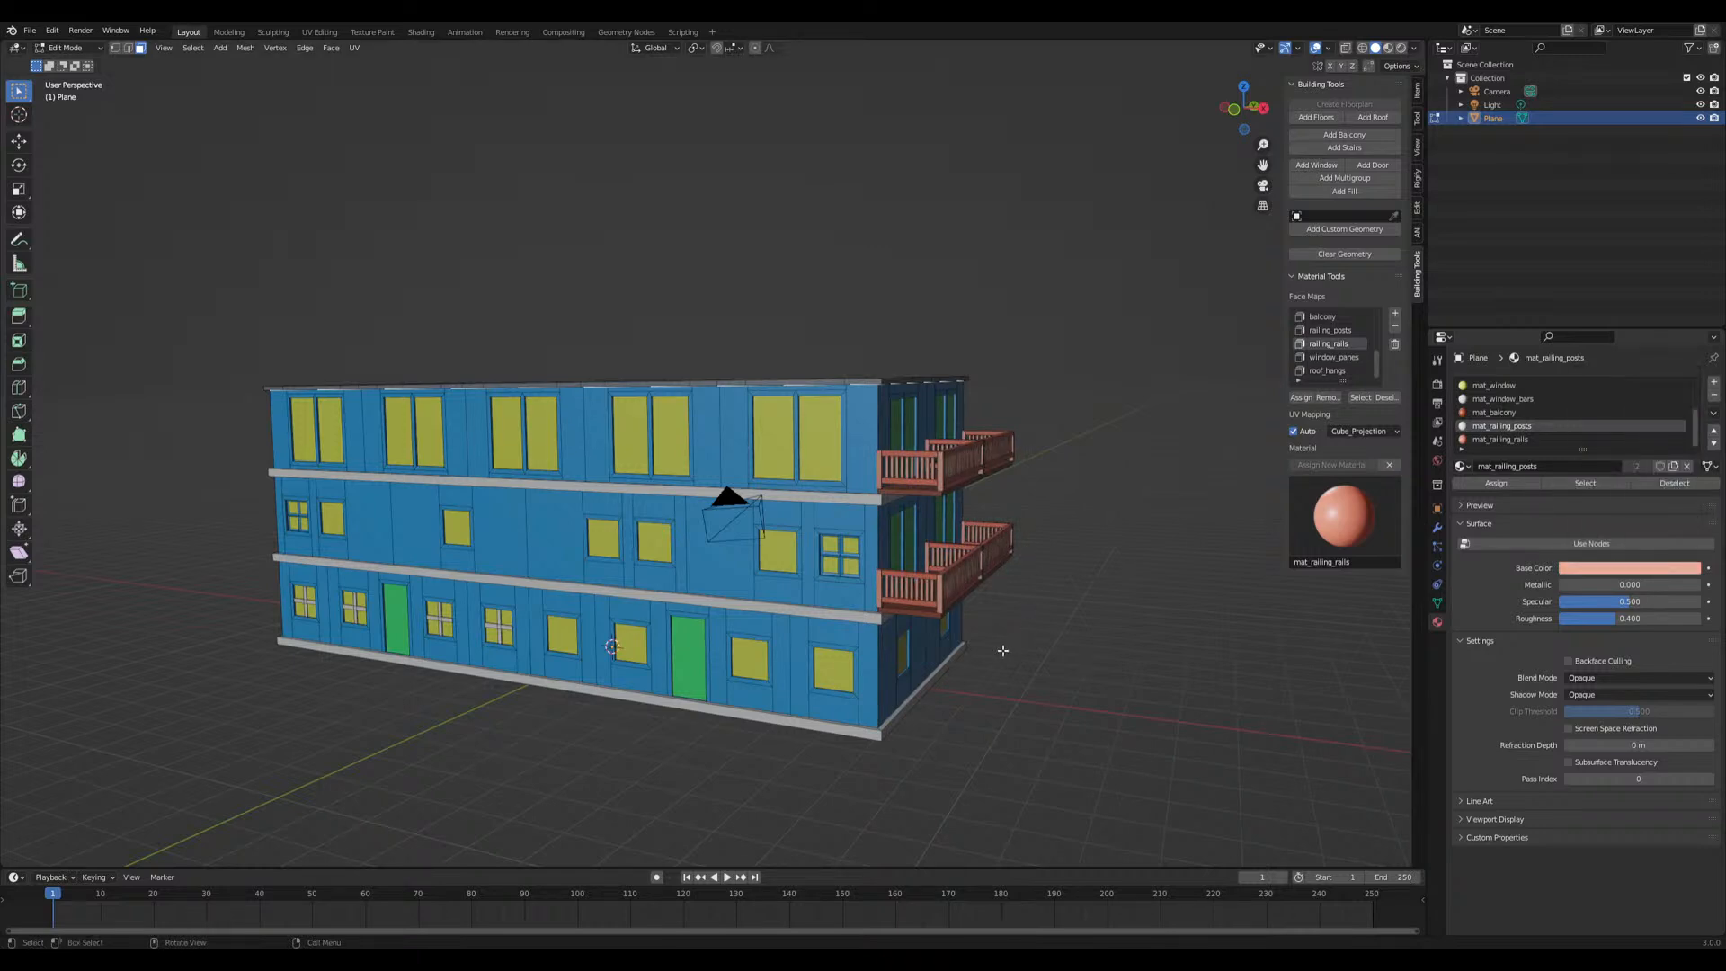
mouse_move(1003, 714)
middle_down()
mouse_move(1048, 709)
mouse_move(1010, 724)
middle_up()
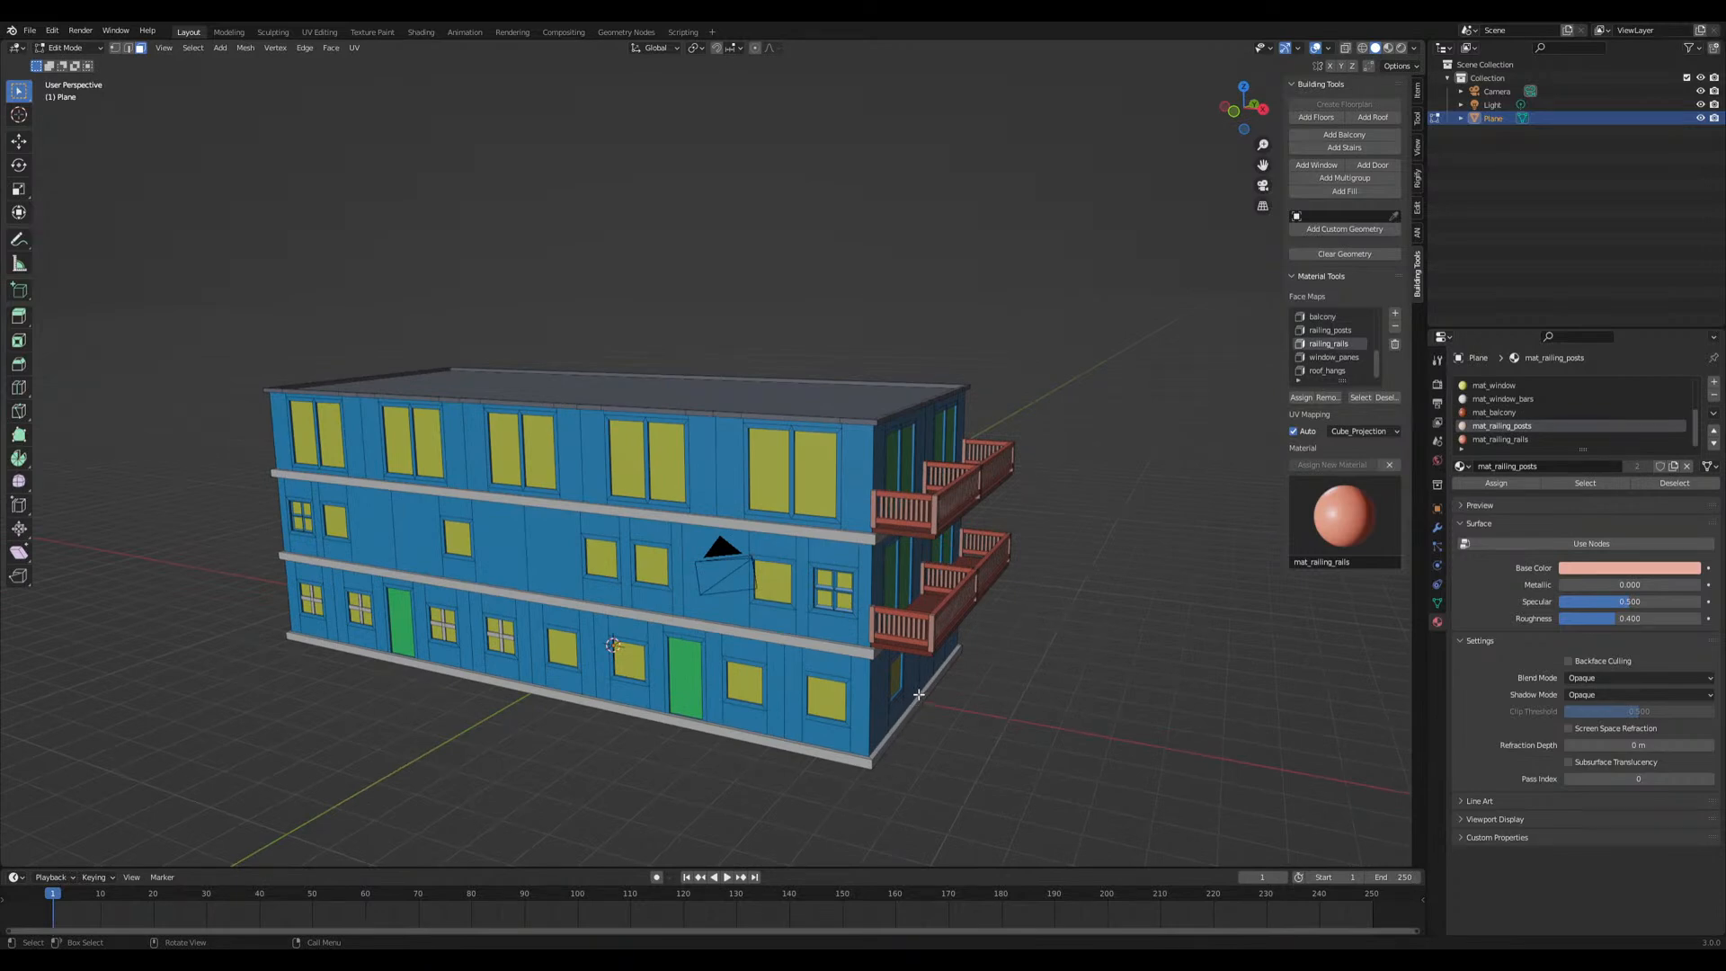
Place the 3D cursor on the flat roof and add a 2 m plane there in Object Mode
middle_drag(906, 695, 831, 648)
scroll(863, 716, up, 1)
middle_drag(652, 593, 742, 580)
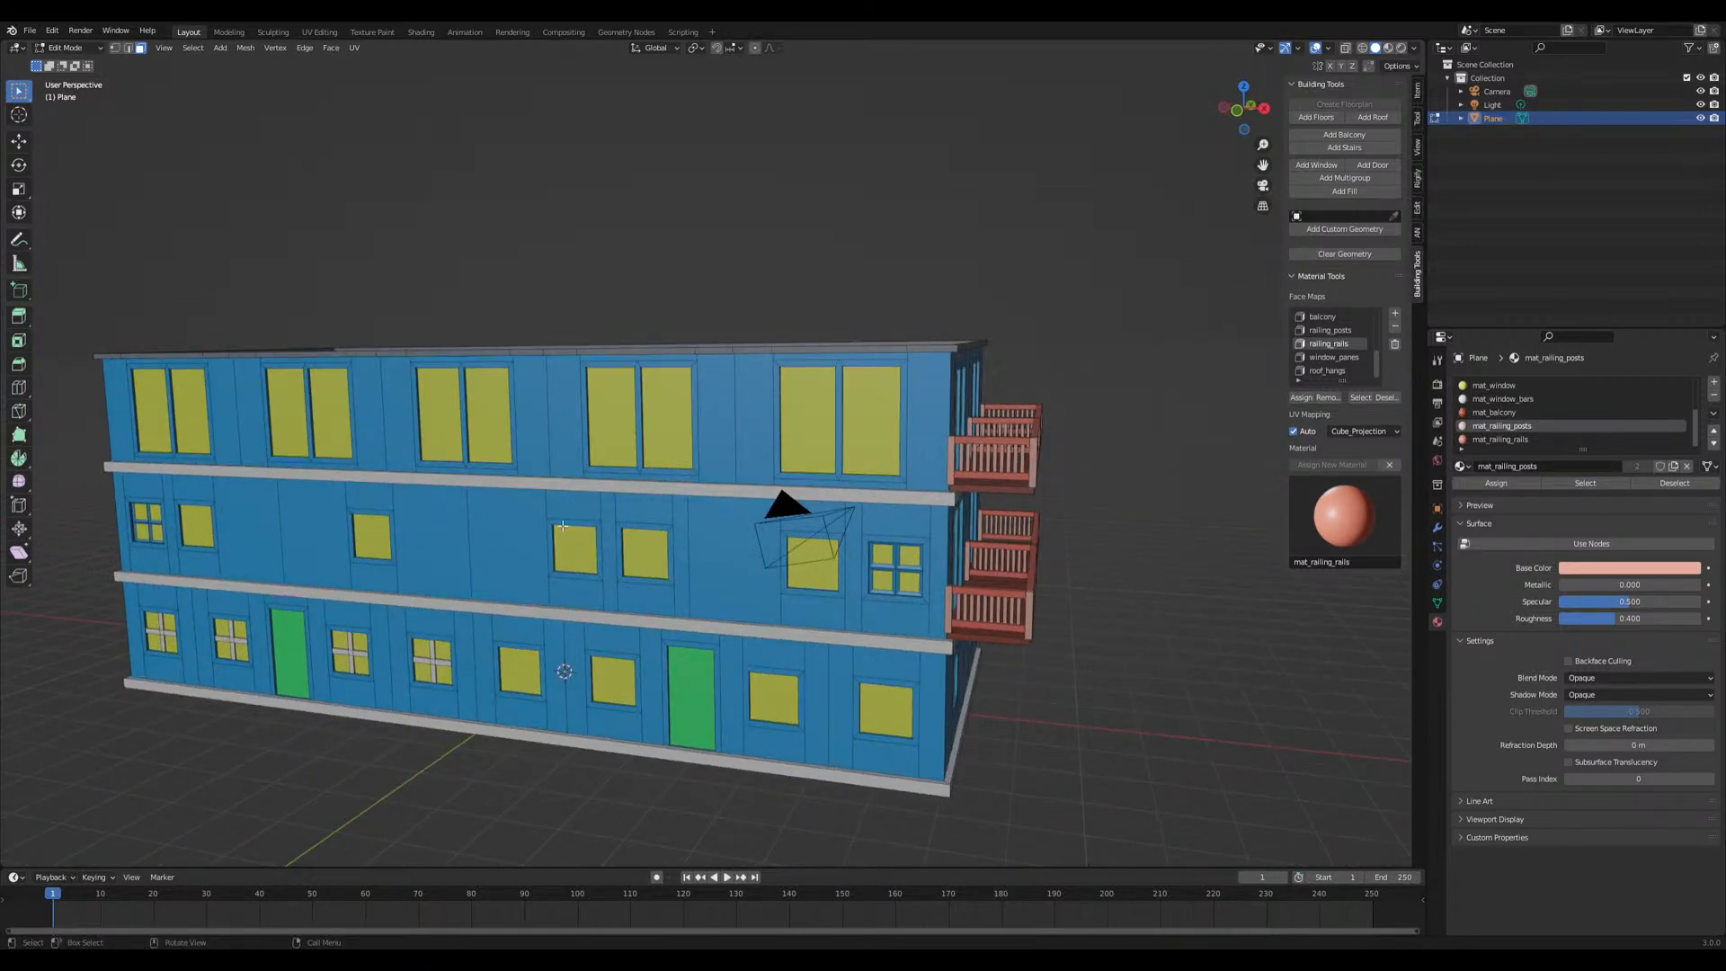
scroll(719, 653, up, 4)
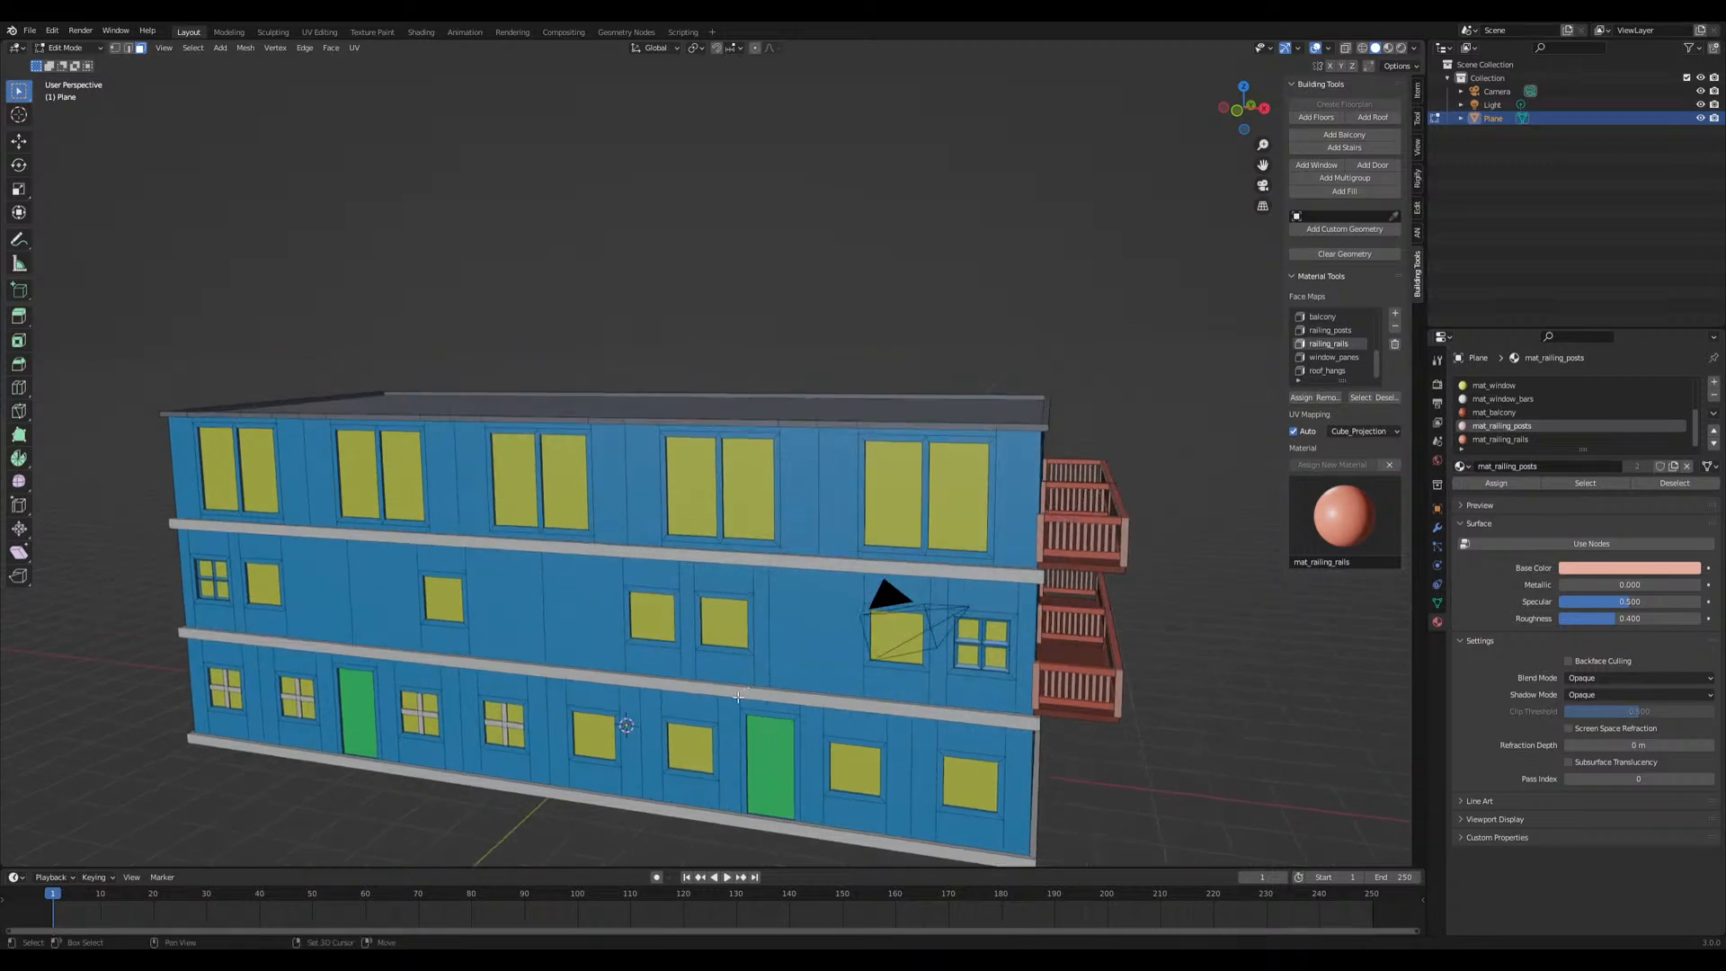
middle_drag(787, 629, 800, 627)
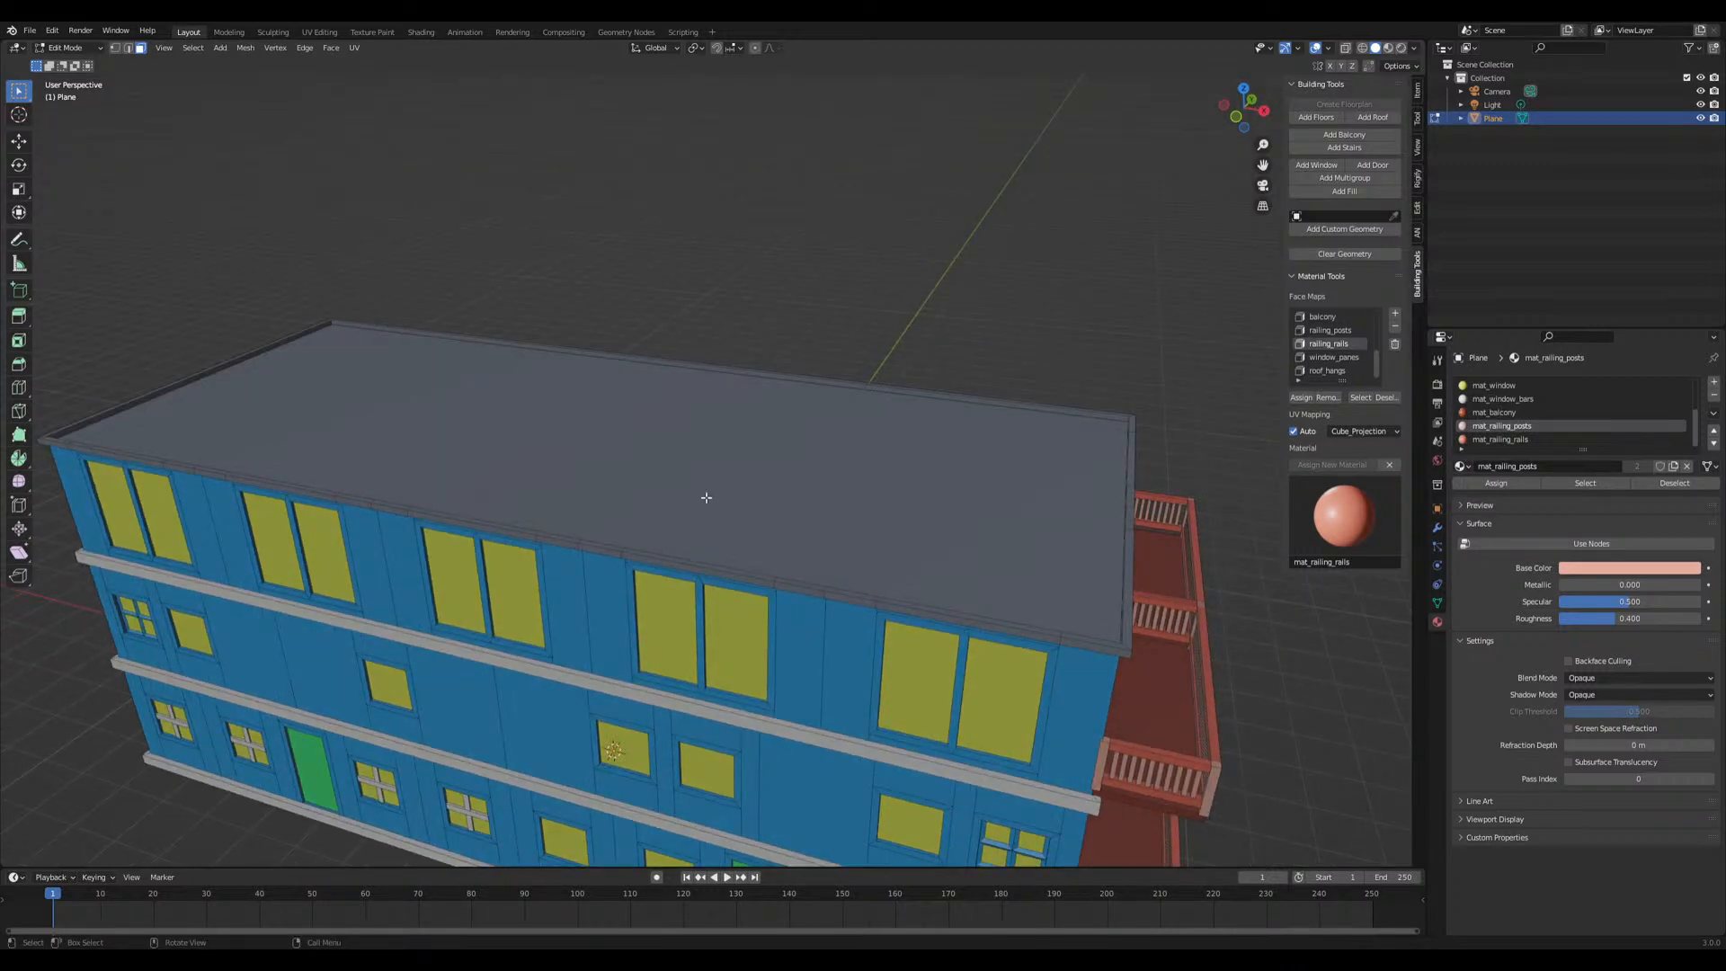
key(Tab)
key(shift+a)
mouse_move(681, 470)
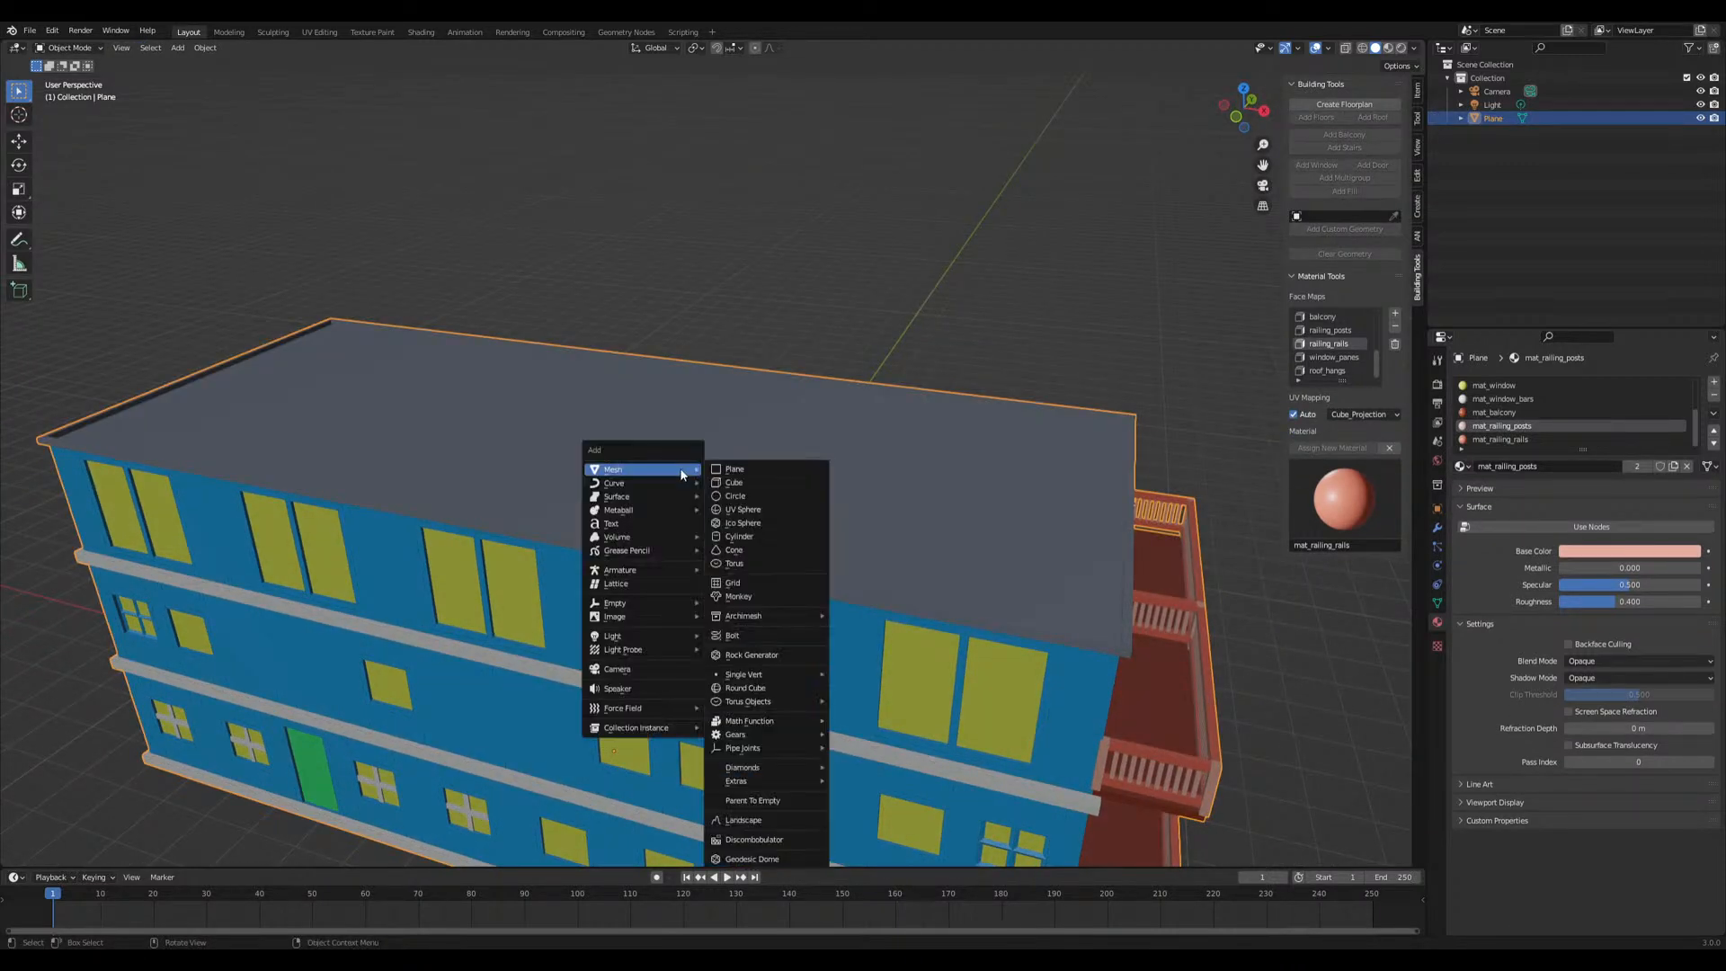
click(750, 471)
middle_drag(837, 503, 694, 444)
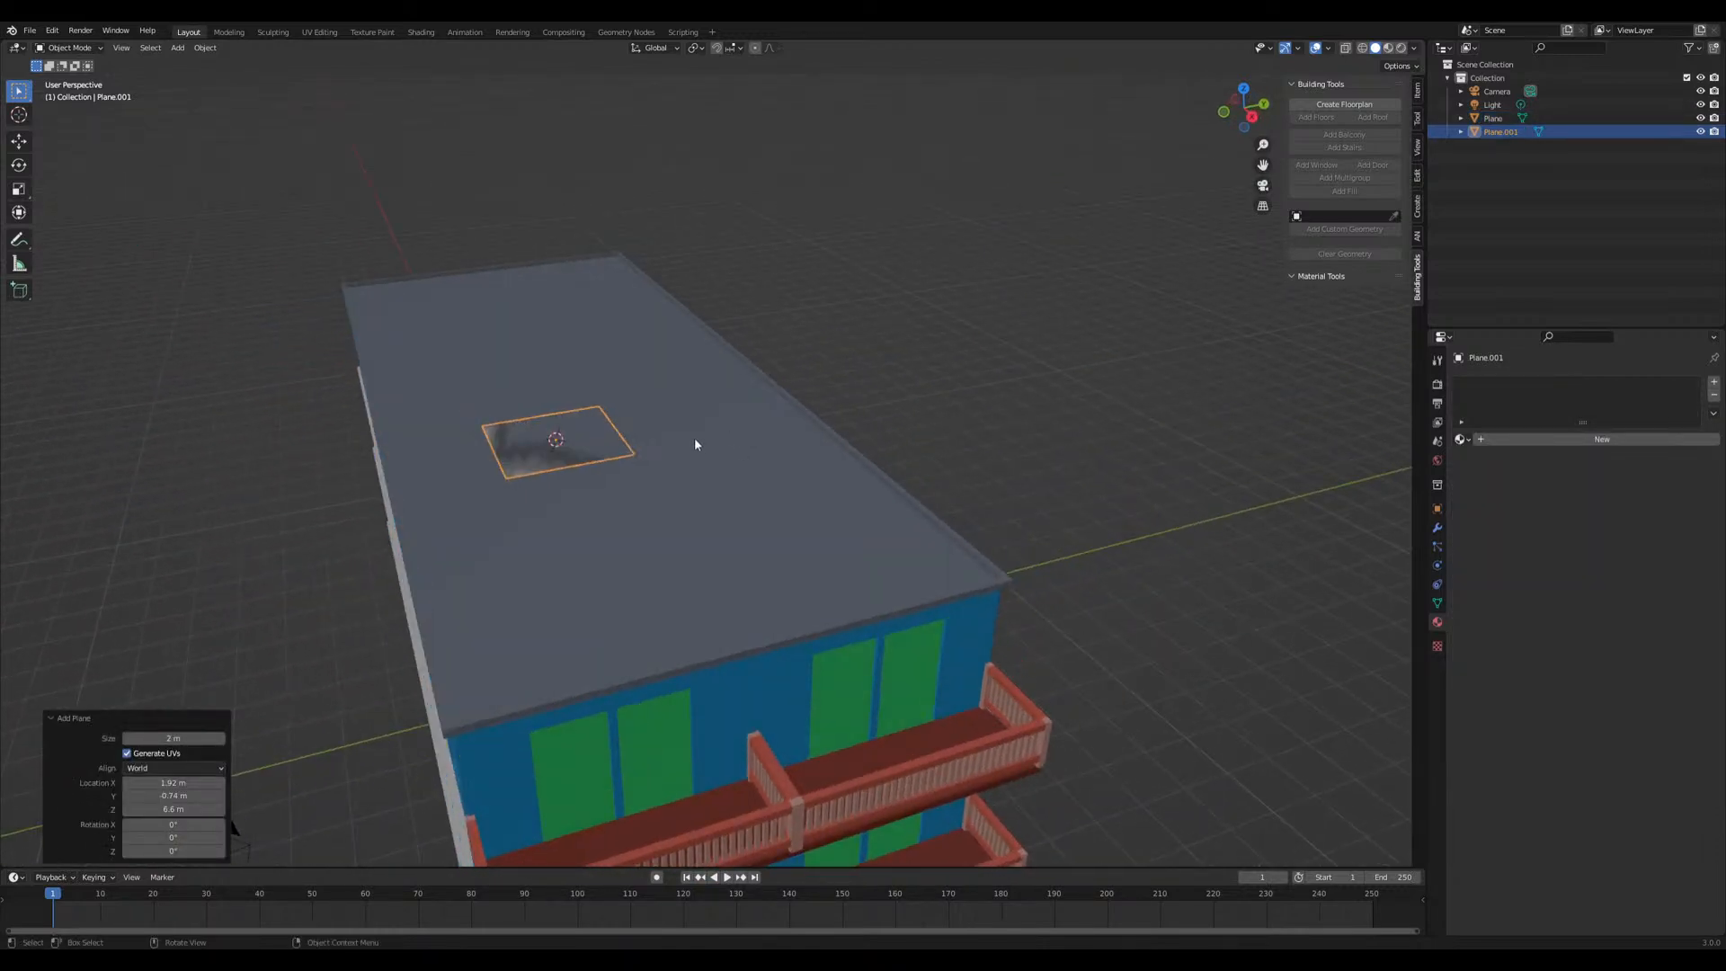
Scale the new roof plane along X and then uniformly to form a rectangular panel
key(s)
key(x)
click(859, 498)
key(s)
click(754, 501)
middle_drag(754, 500, 602, 431)
key(Tab)
key(g)
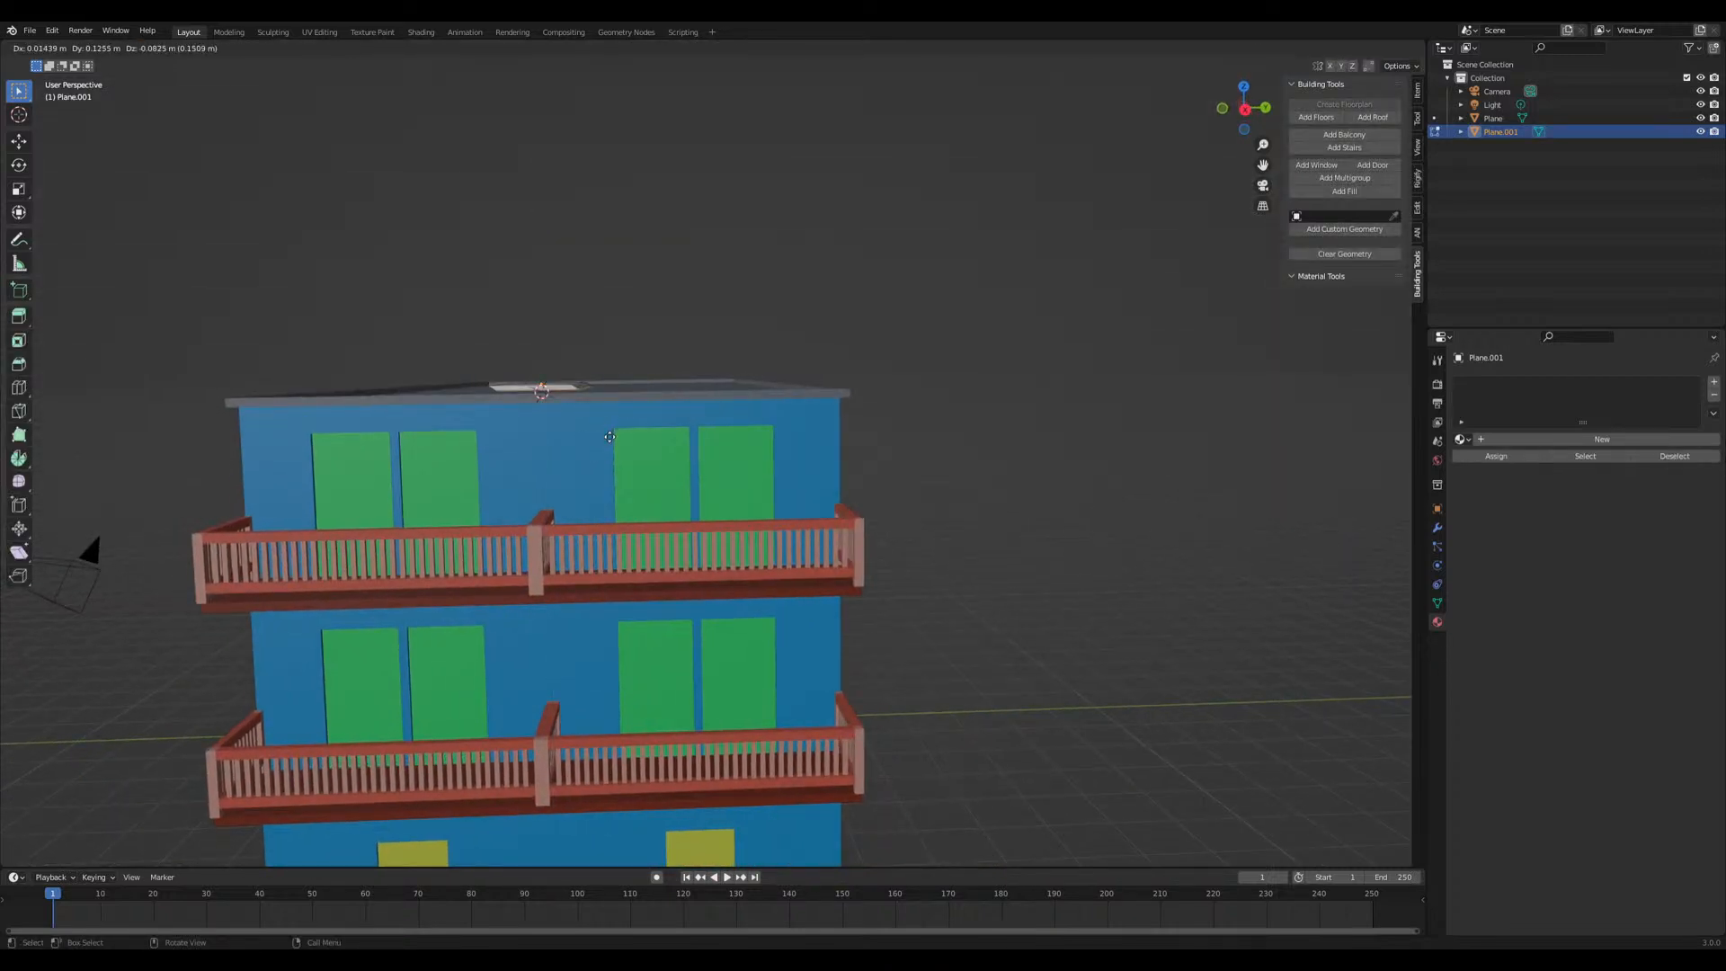
right_click(606, 437)
key(e)
click(617, 420)
middle_drag(613, 421, 640, 439)
key(ctrl+z)
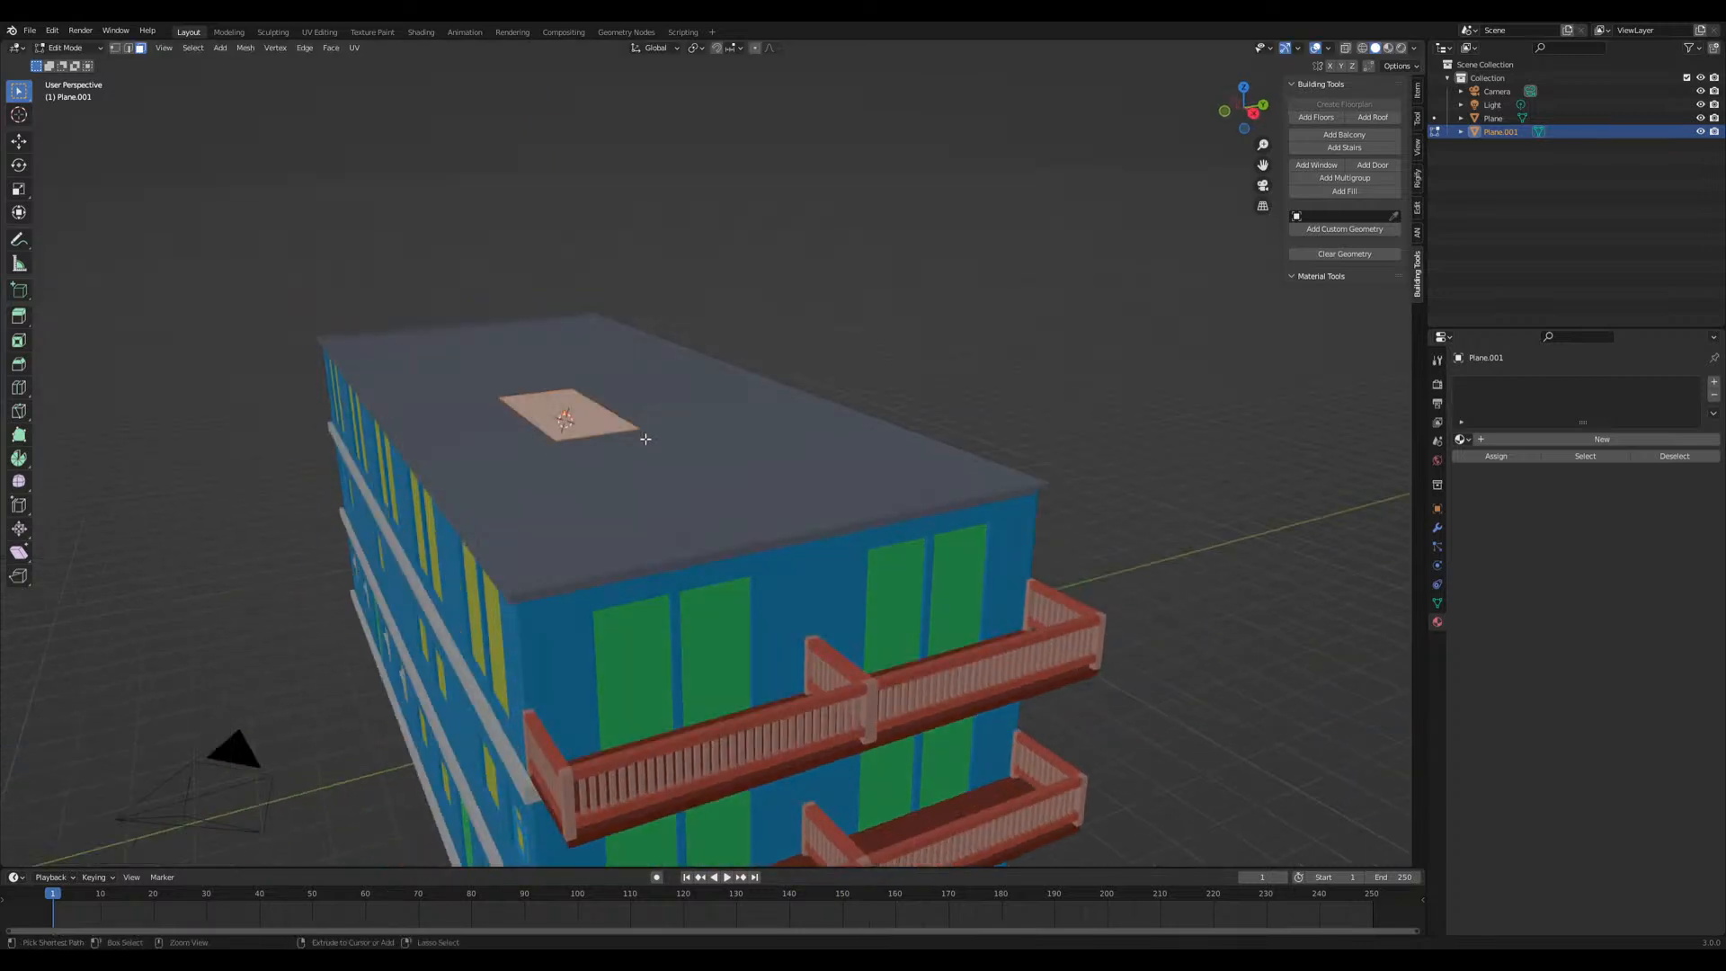
Extrude the panel's face slightly upward in Edit Mode to give it thickness, and return to Object Mode
key(Tab)
key(Tab)
key(e)
click(610, 431)
middle_drag(505, 452, 585, 499)
key(Tab)
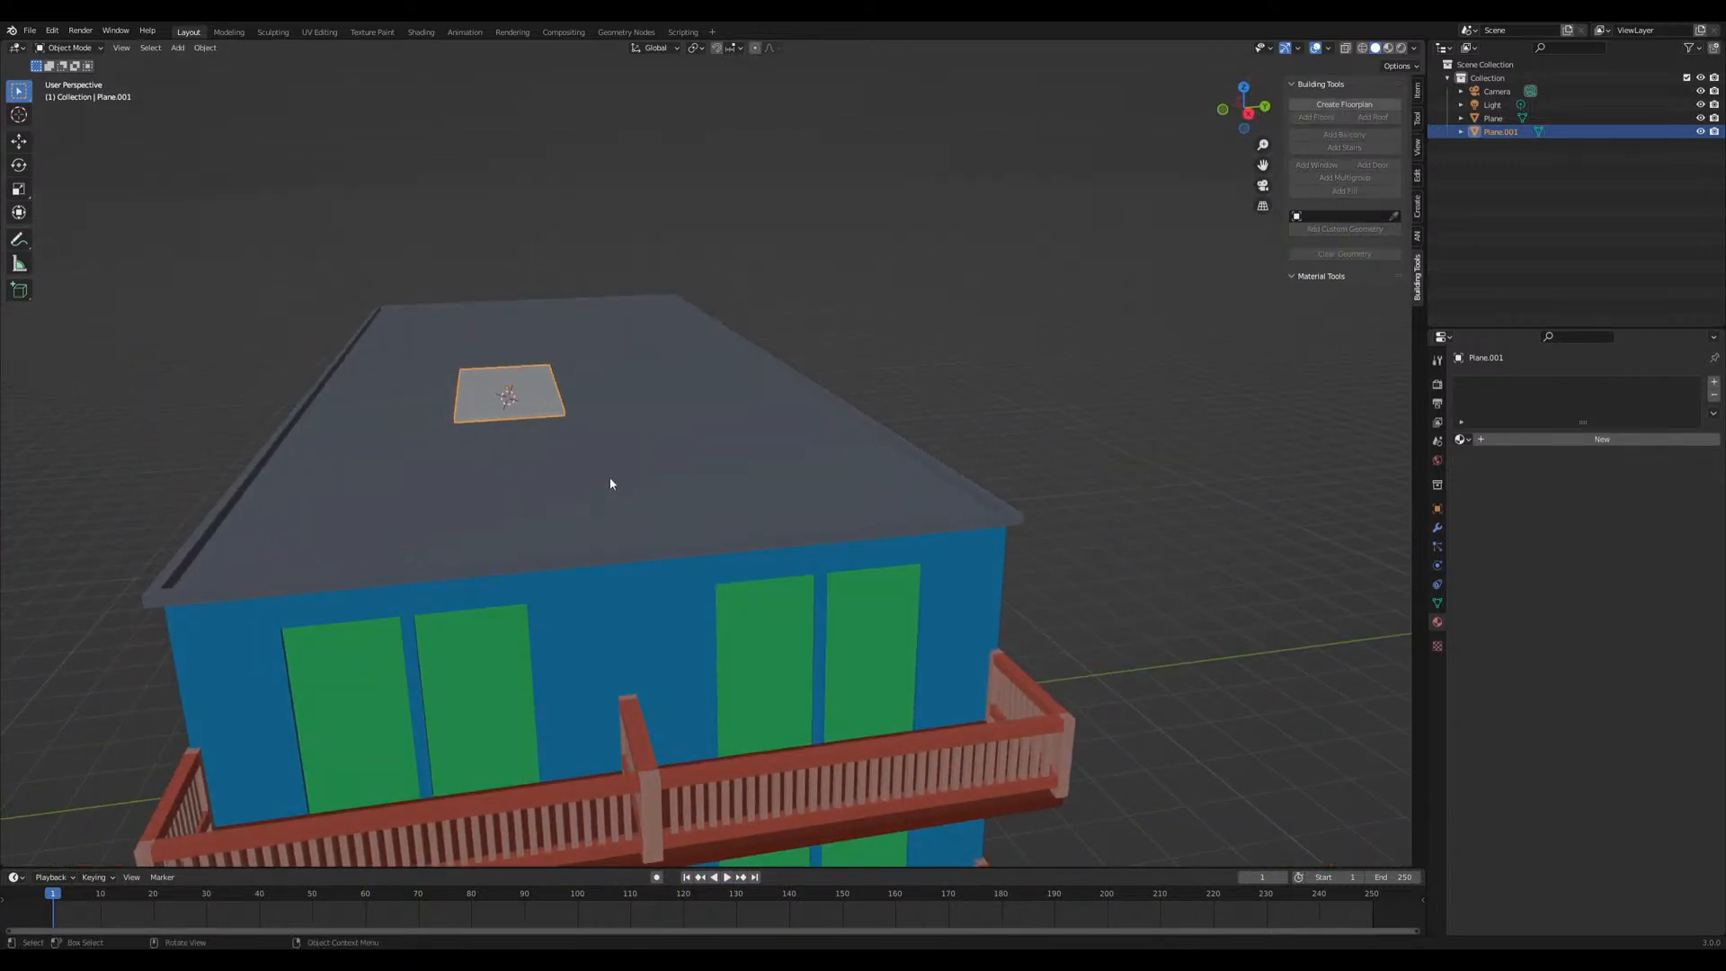
middle_drag(603, 483, 678, 421)
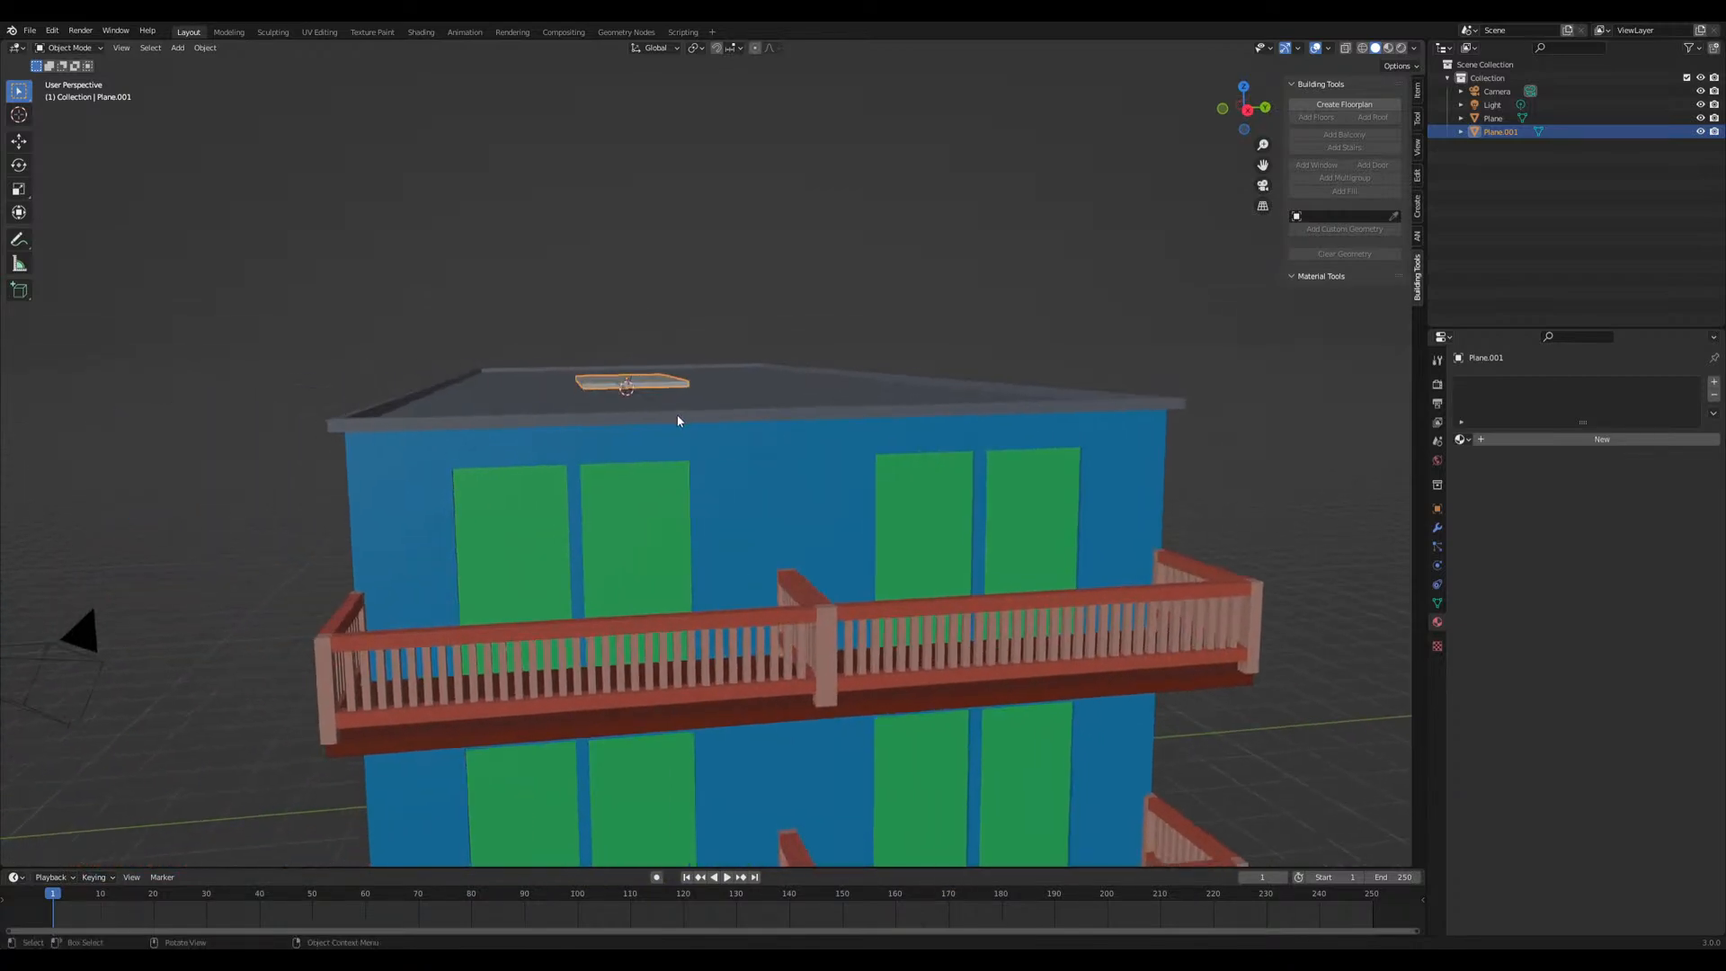
middle_drag(534, 439, 602, 453)
key(Tab)
key(Tab)
middle_drag(663, 382, 660, 457)
Add an Array modifier to the panel with a relative X offset factor of 1.070
click(1435, 529)
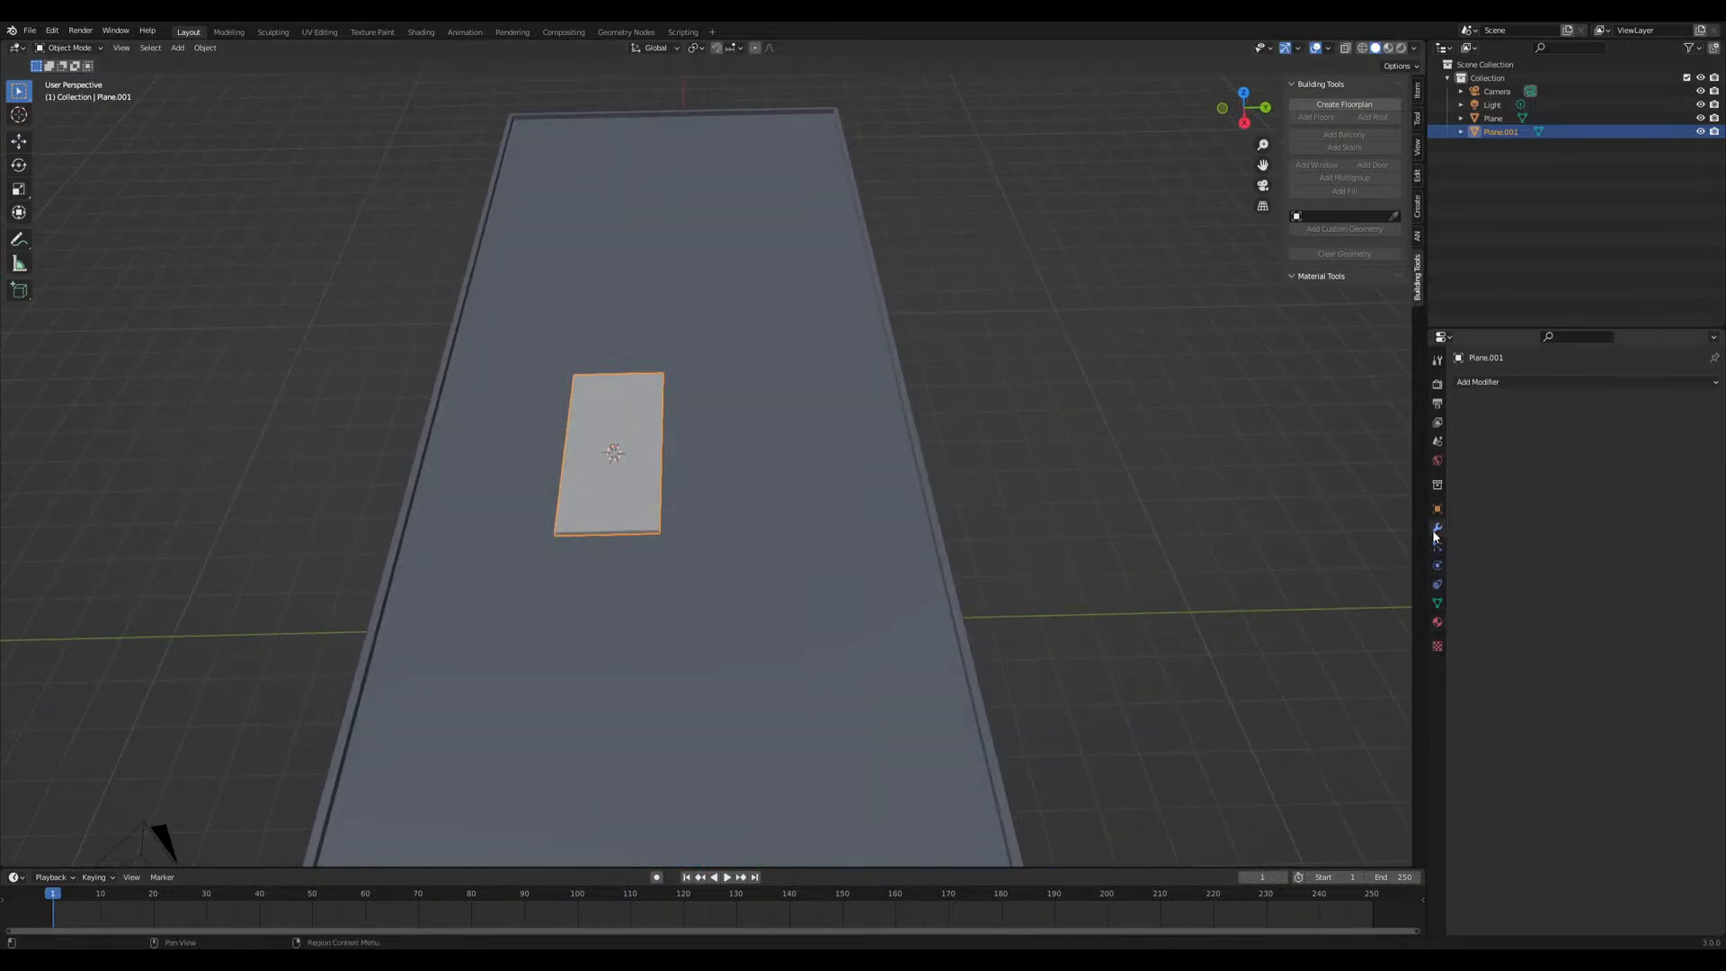
click(1490, 384)
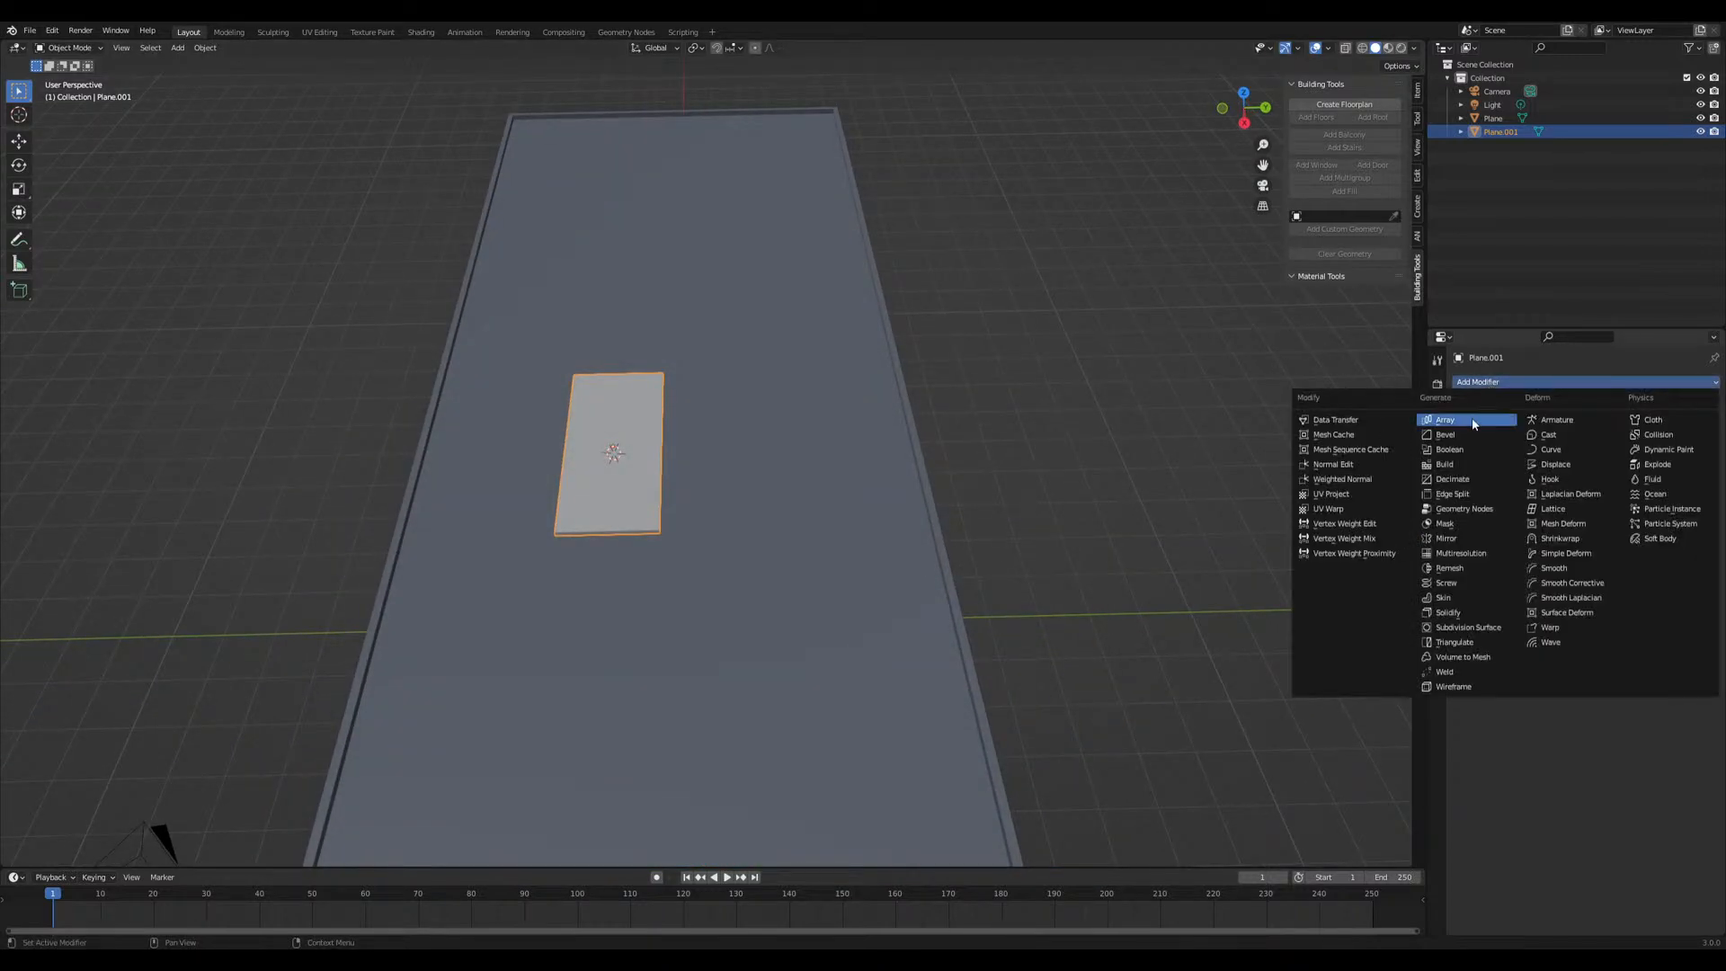
click(1472, 421)
drag(1612, 483, 1647, 483)
scroll(1292, 541, down, 5)
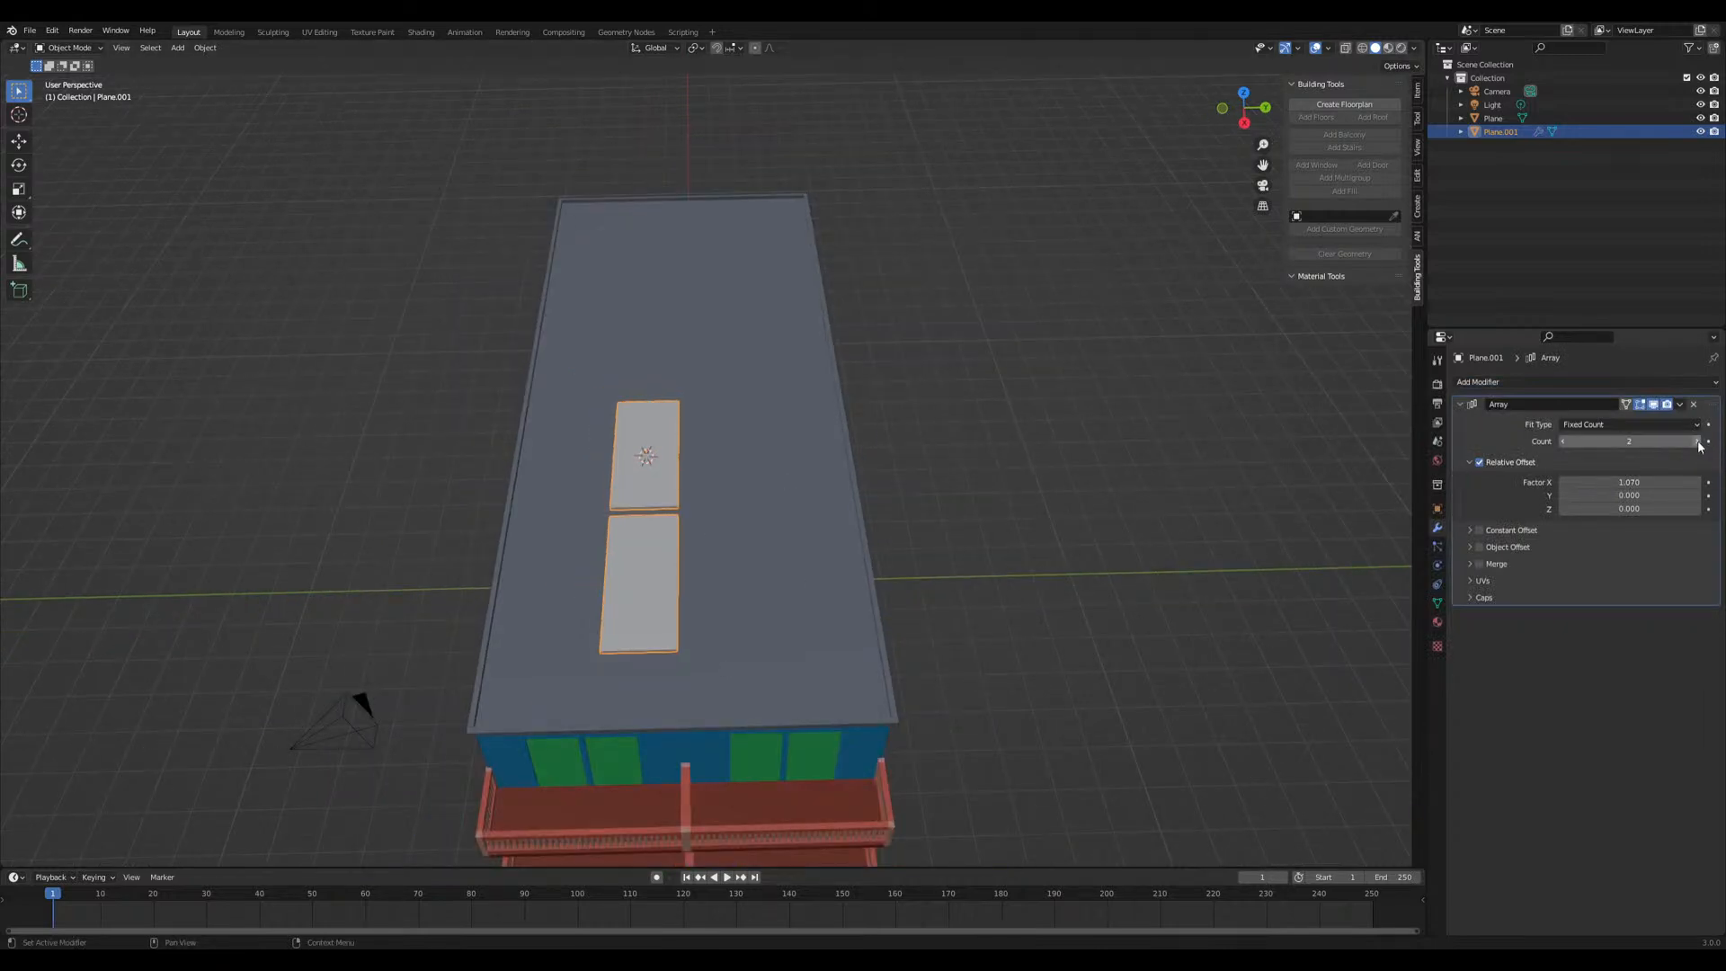
Set the array count to 3 and move the panels about 7.93 m in the negative X direction toward the roof's far end
click(1697, 442)
key(g)
key(x)
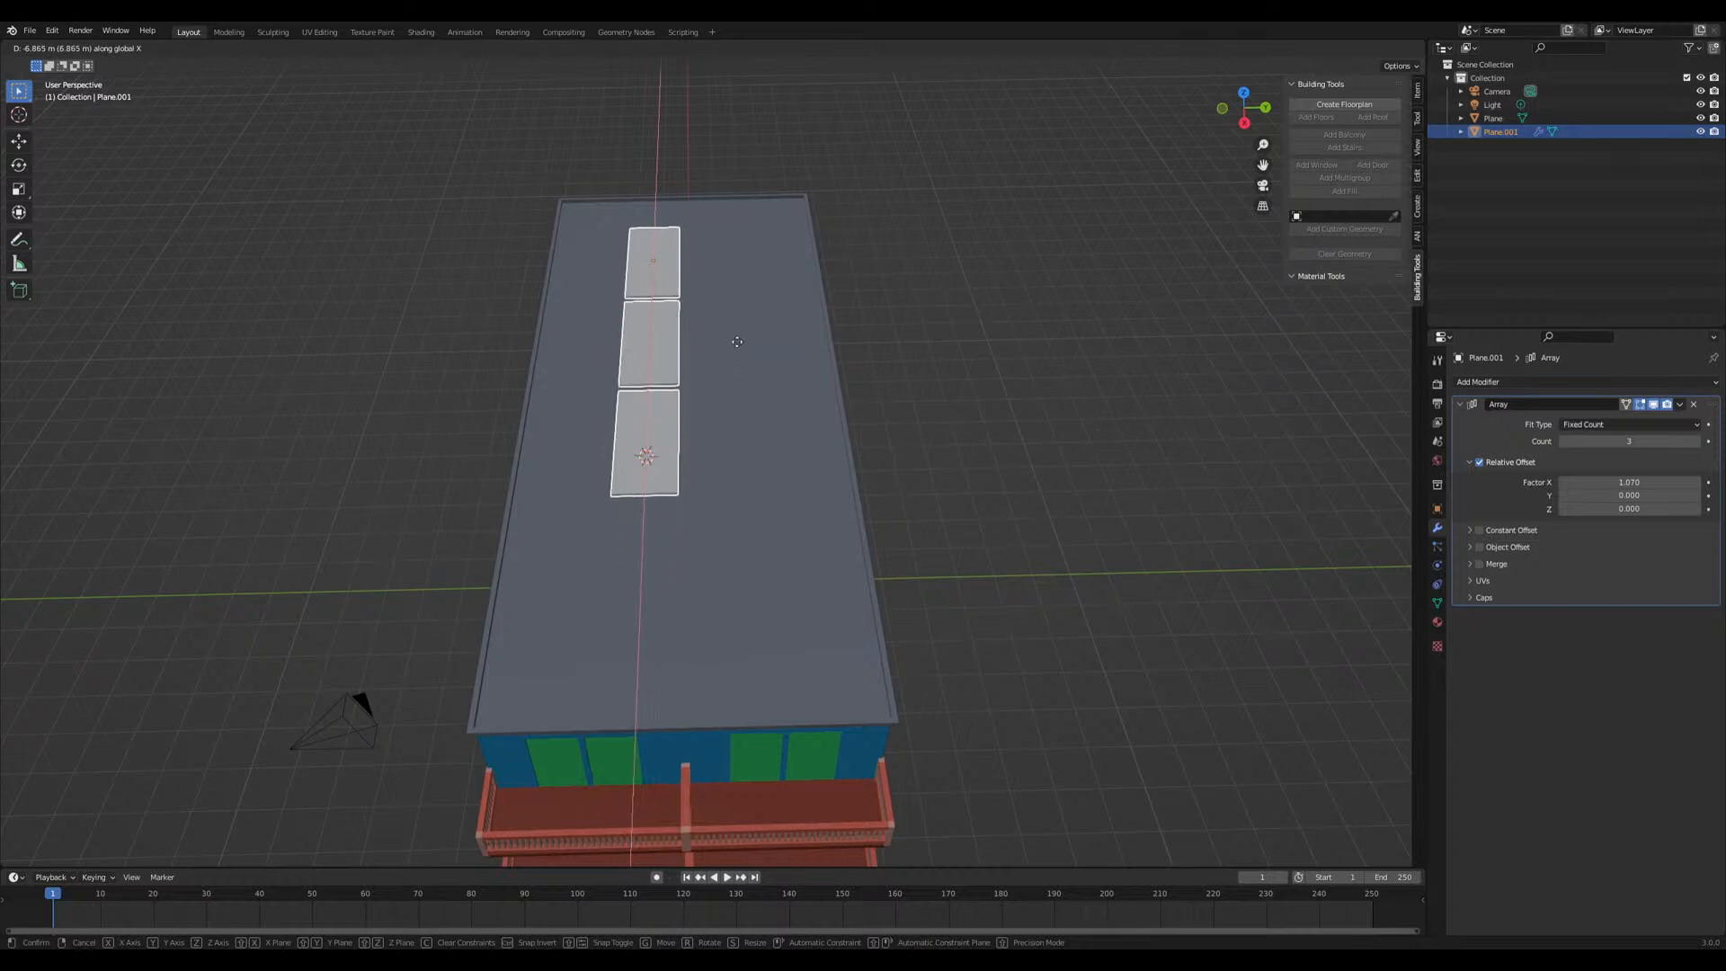
click(730, 326)
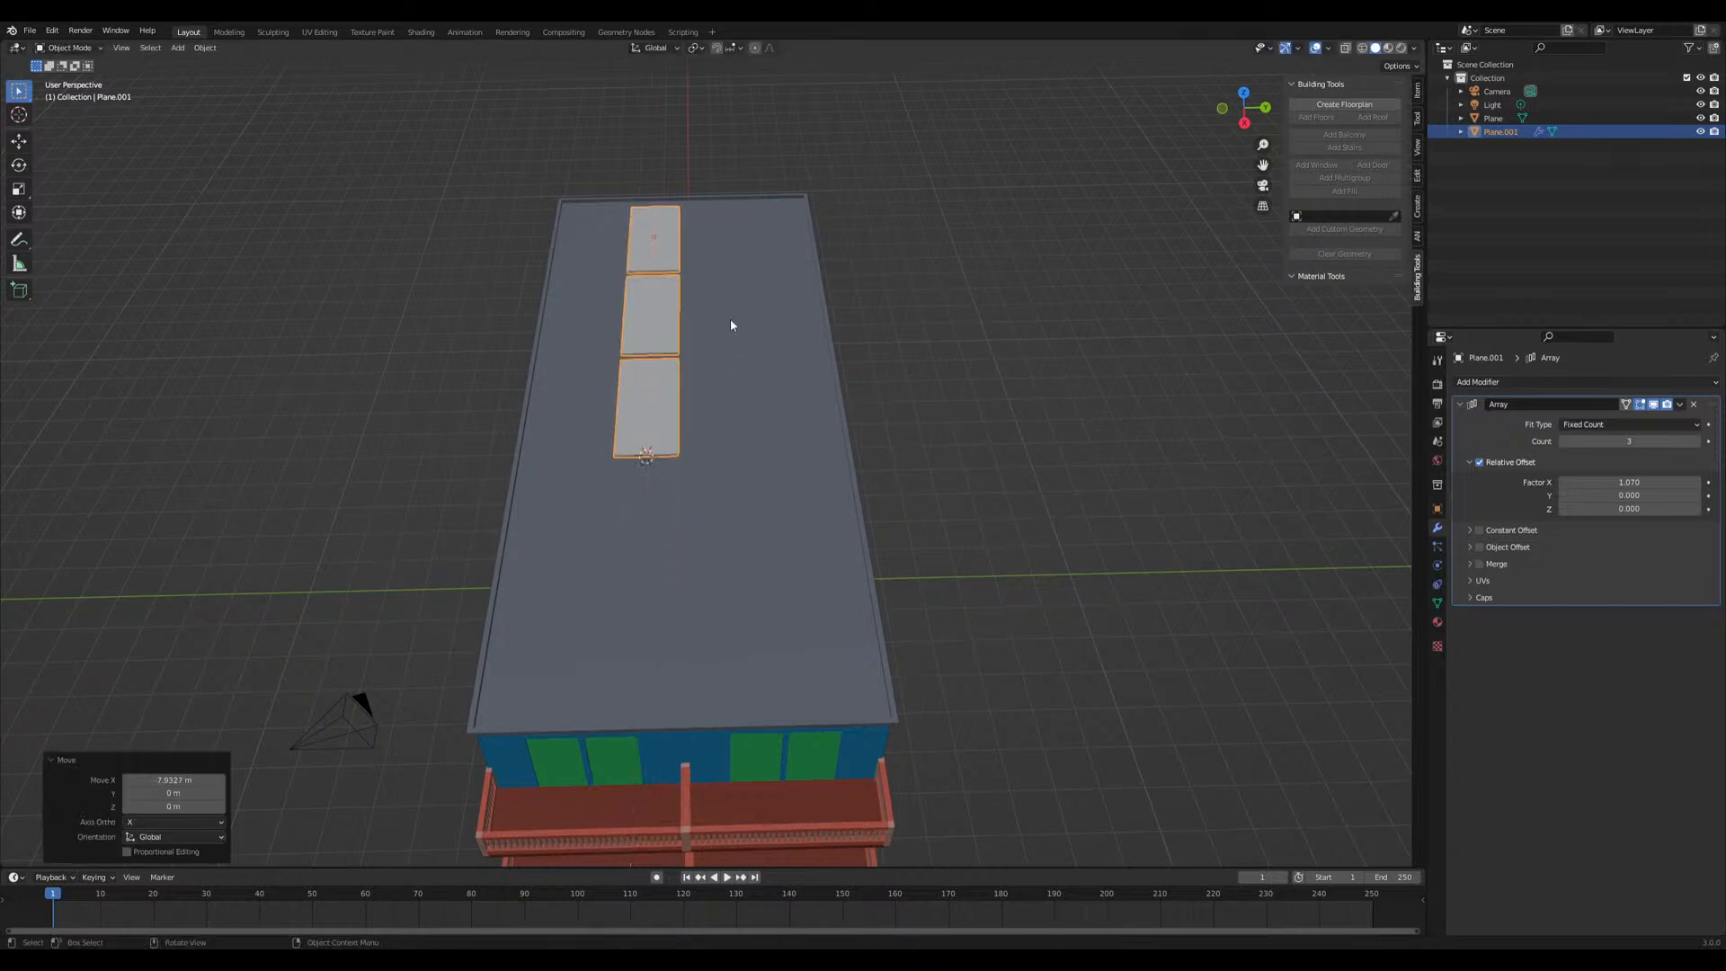
Set the array count to 5 and the relative X offset factor to 1.020
click(1697, 441)
click(1697, 442)
middle_drag(809, 575, 1015, 576)
drag(1635, 482, 1610, 483)
Shift the row of five panels slightly in the negative X direction to fit it along the roof's length
middle_drag(545, 610, 935, 623)
scroll(662, 568, up, 2)
key(g)
key(x)
click(635, 566)
scroll(935, 625, up, 1)
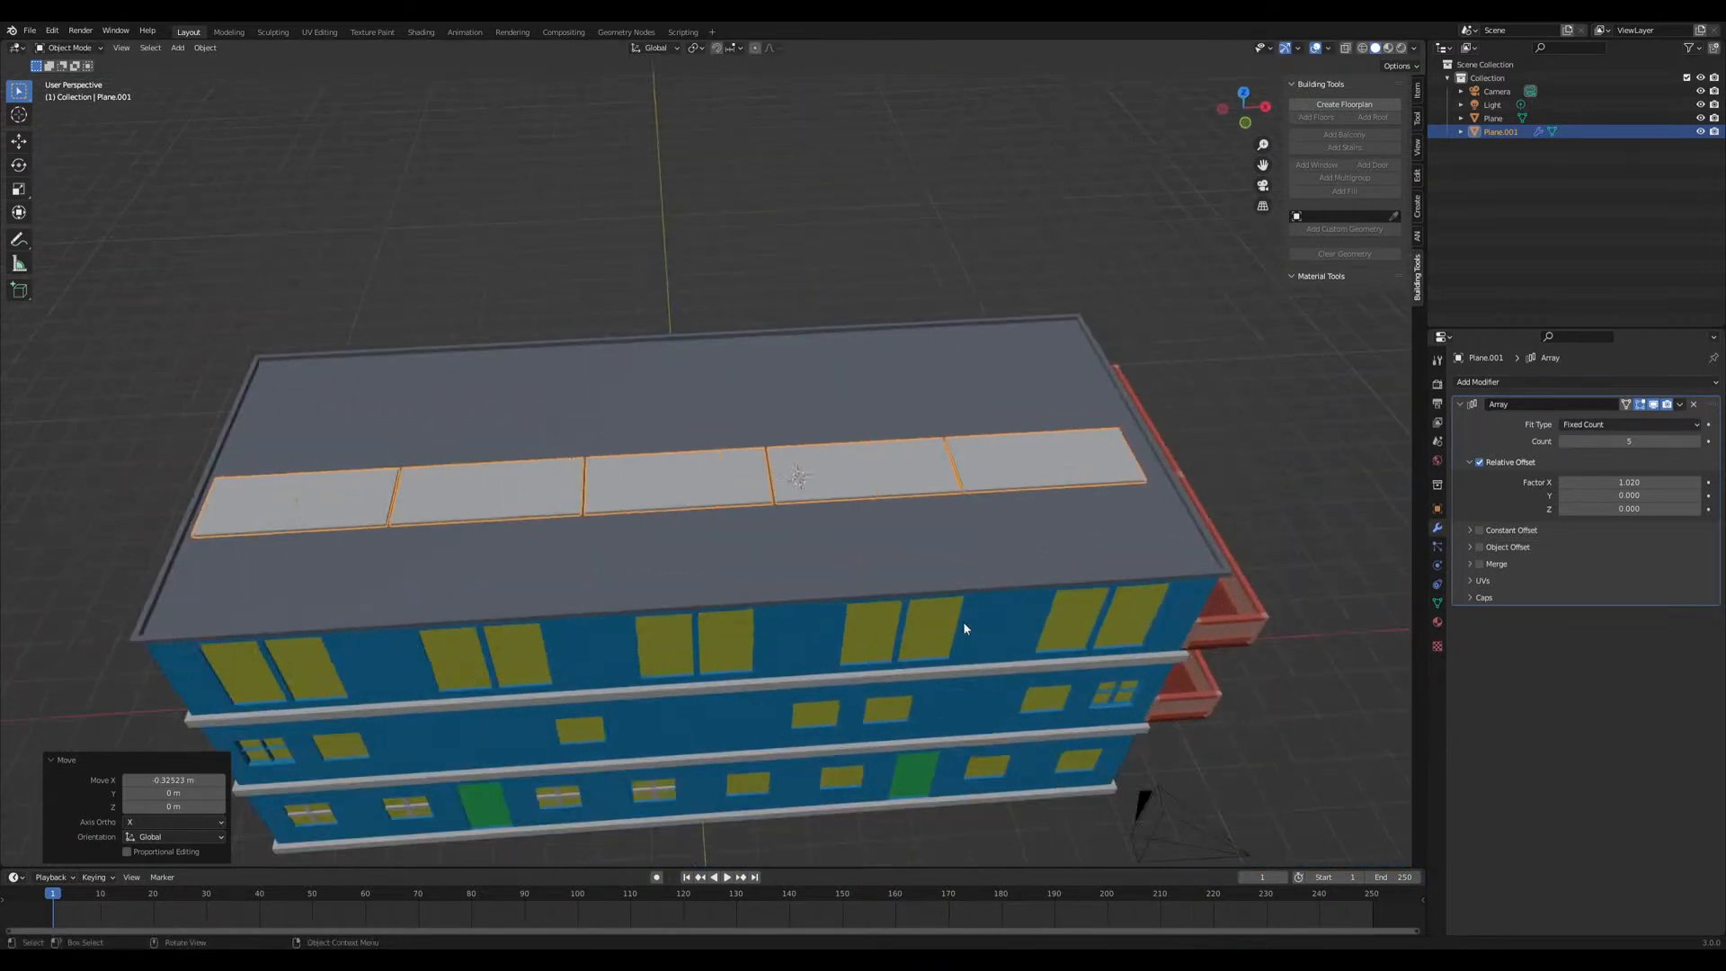
Set the panel array's relative X offset factor to 1.040 to widen the gaps
drag(1625, 442, 1637, 483)
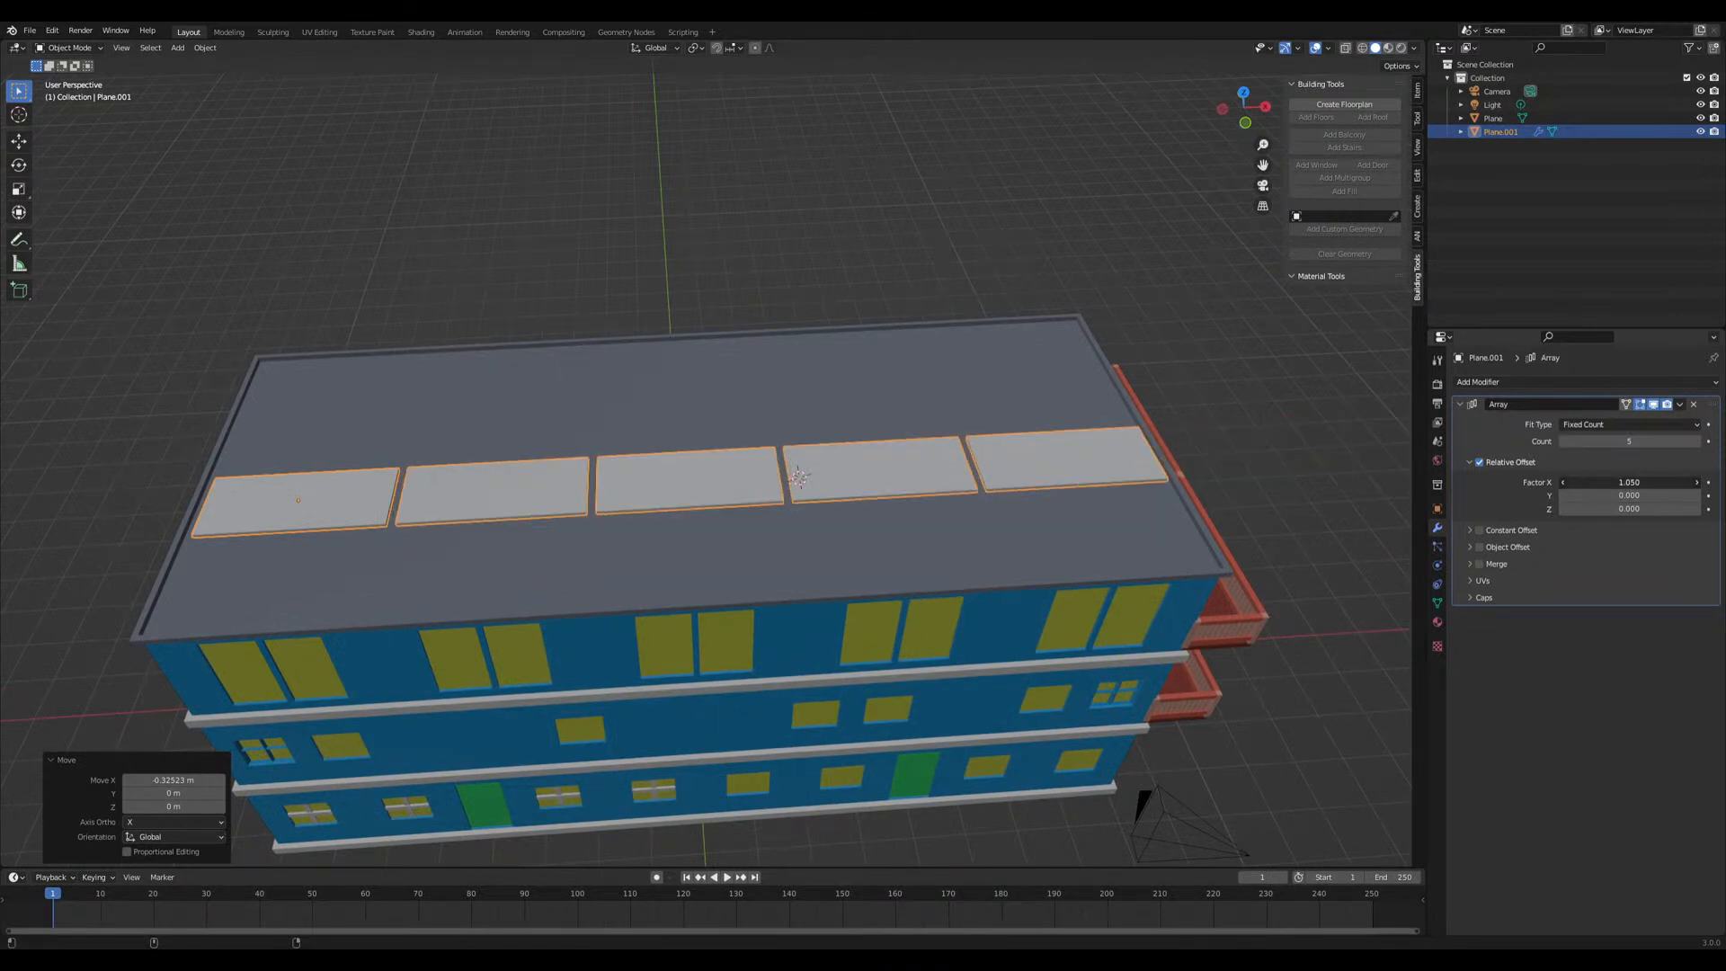
drag(1628, 482, 1622, 482)
middle_drag(809, 473, 879, 442)
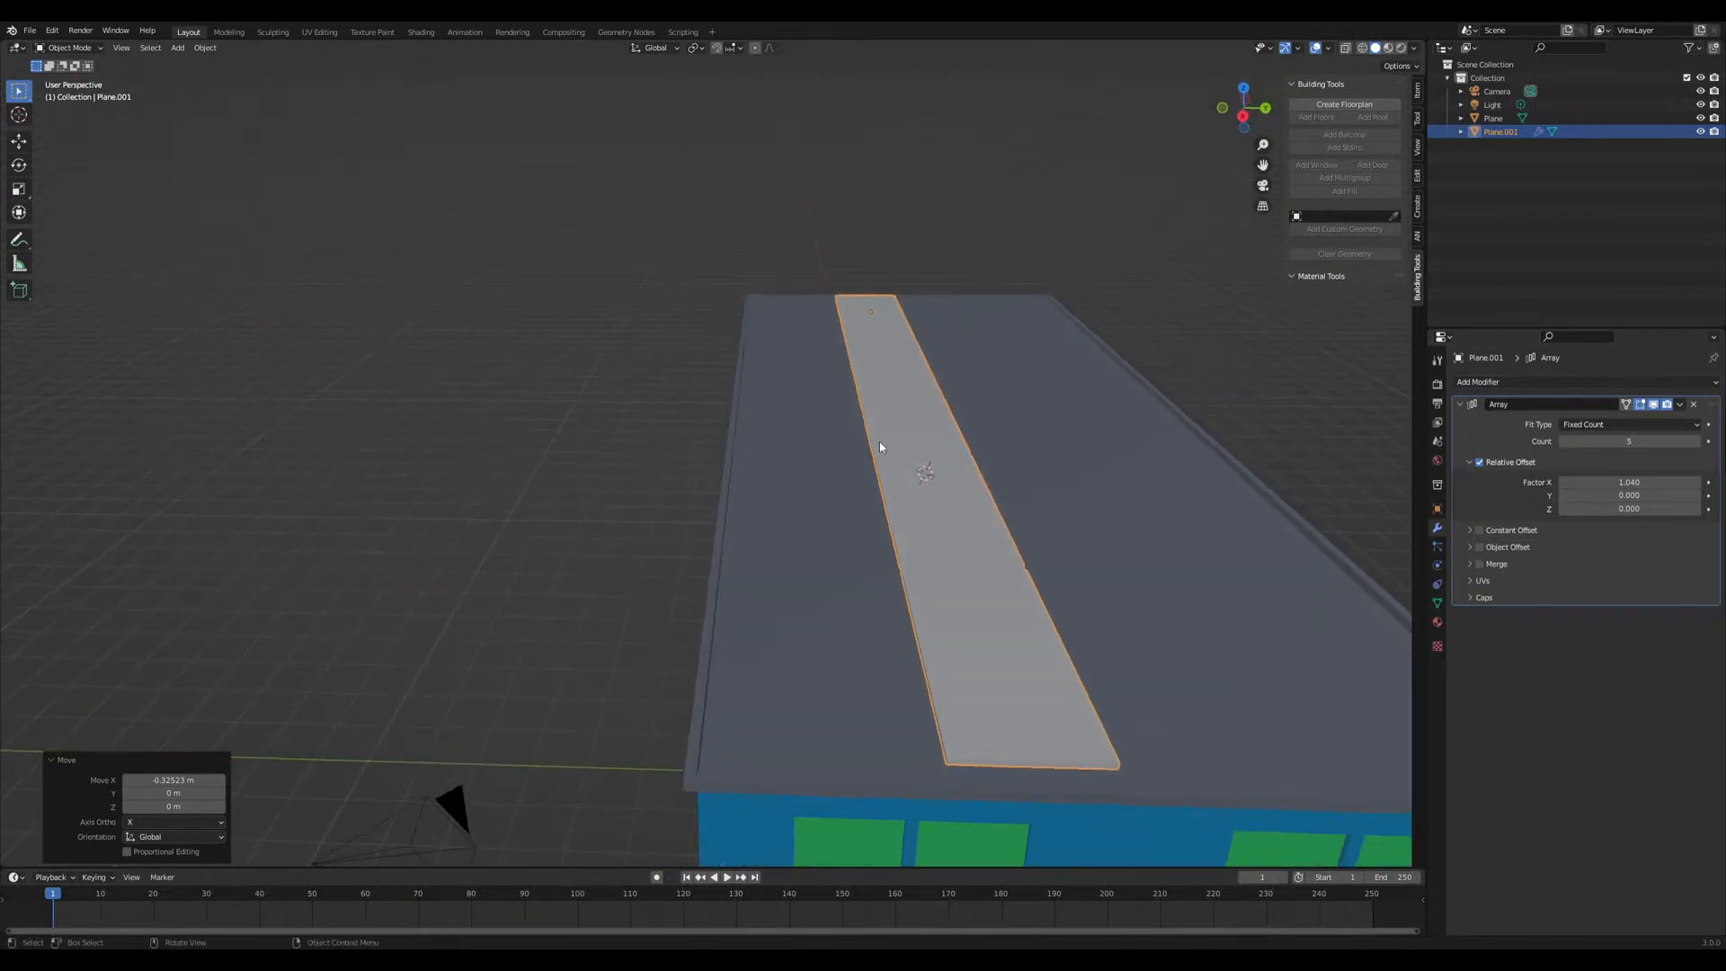
Move the panel row about 1.77 m in the negative Y direction to the roof's long edge
key(g)
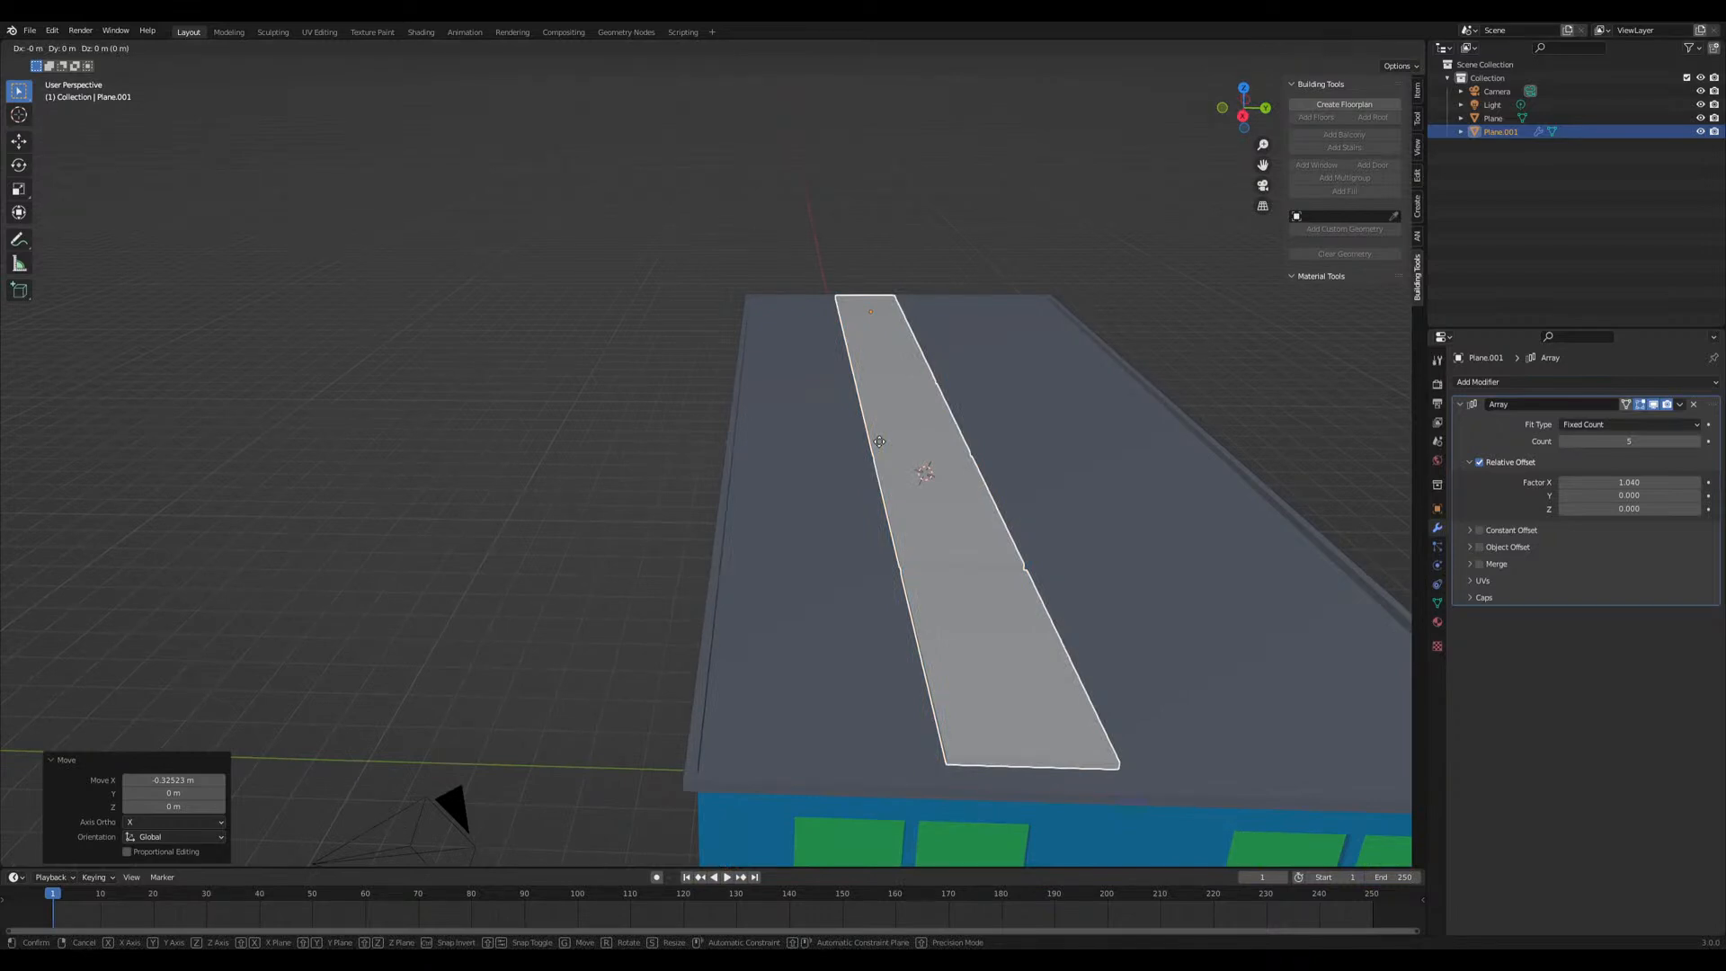
key(y)
click(981, 452)
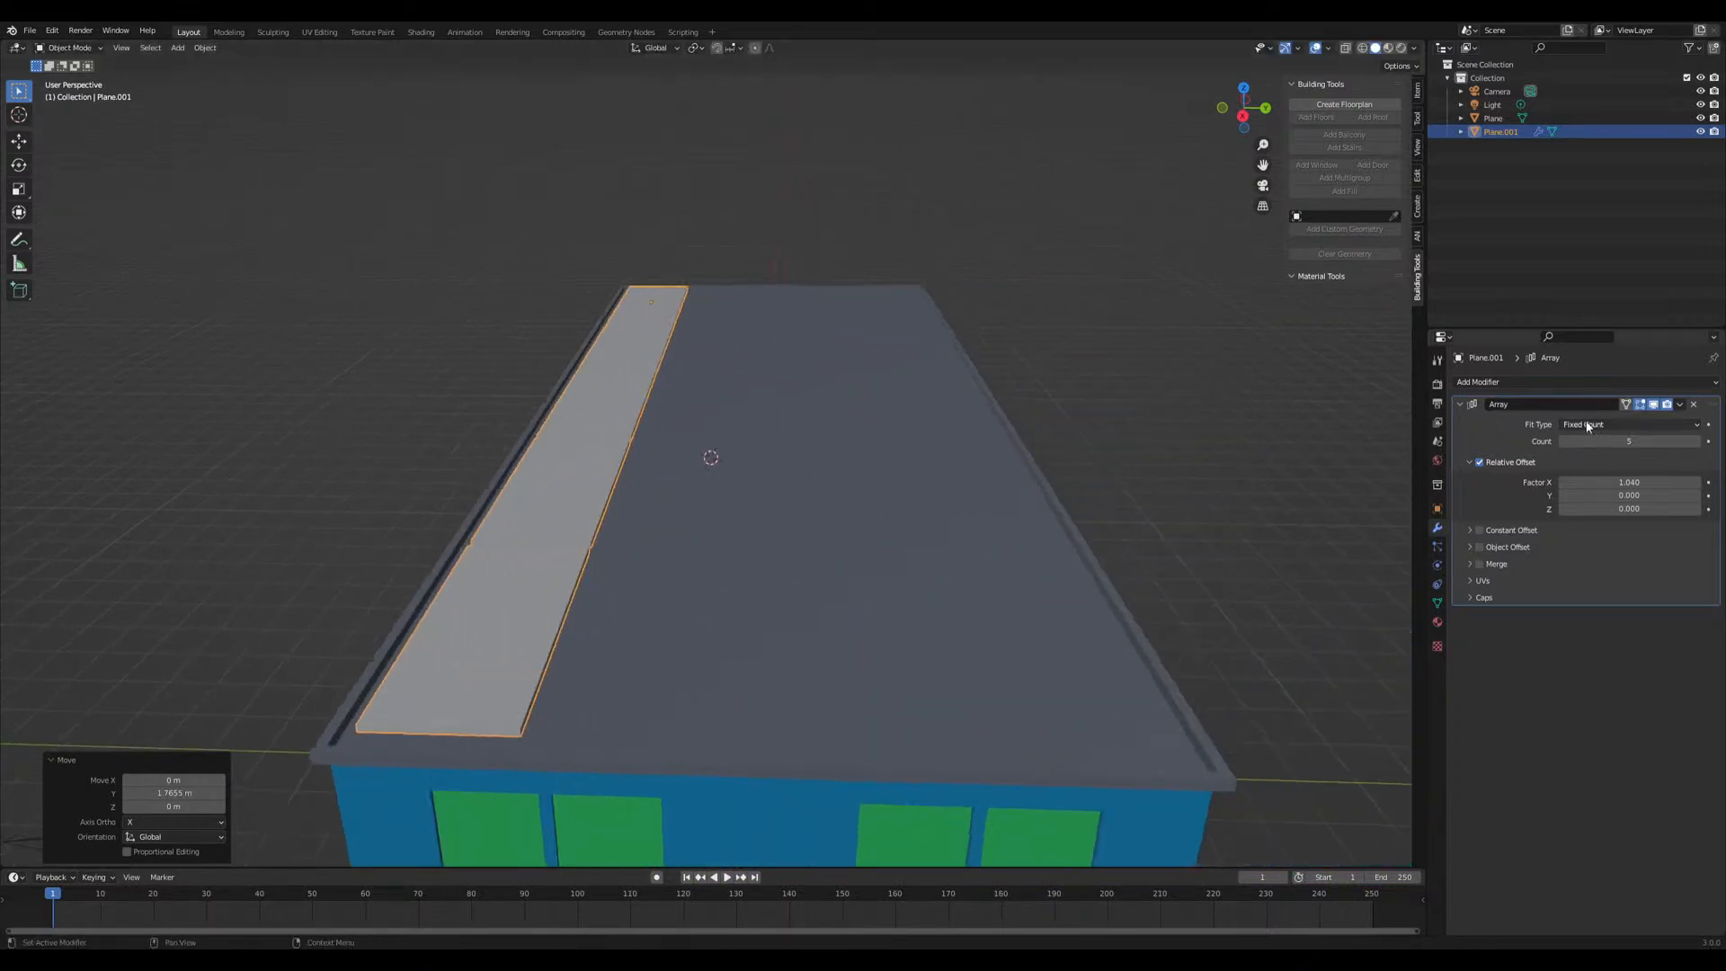
click(1557, 382)
Examine the panel row's position and spacing along the roof edge from several angles
middle_drag(787, 559, 539, 443)
middle_drag(618, 537, 736, 587)
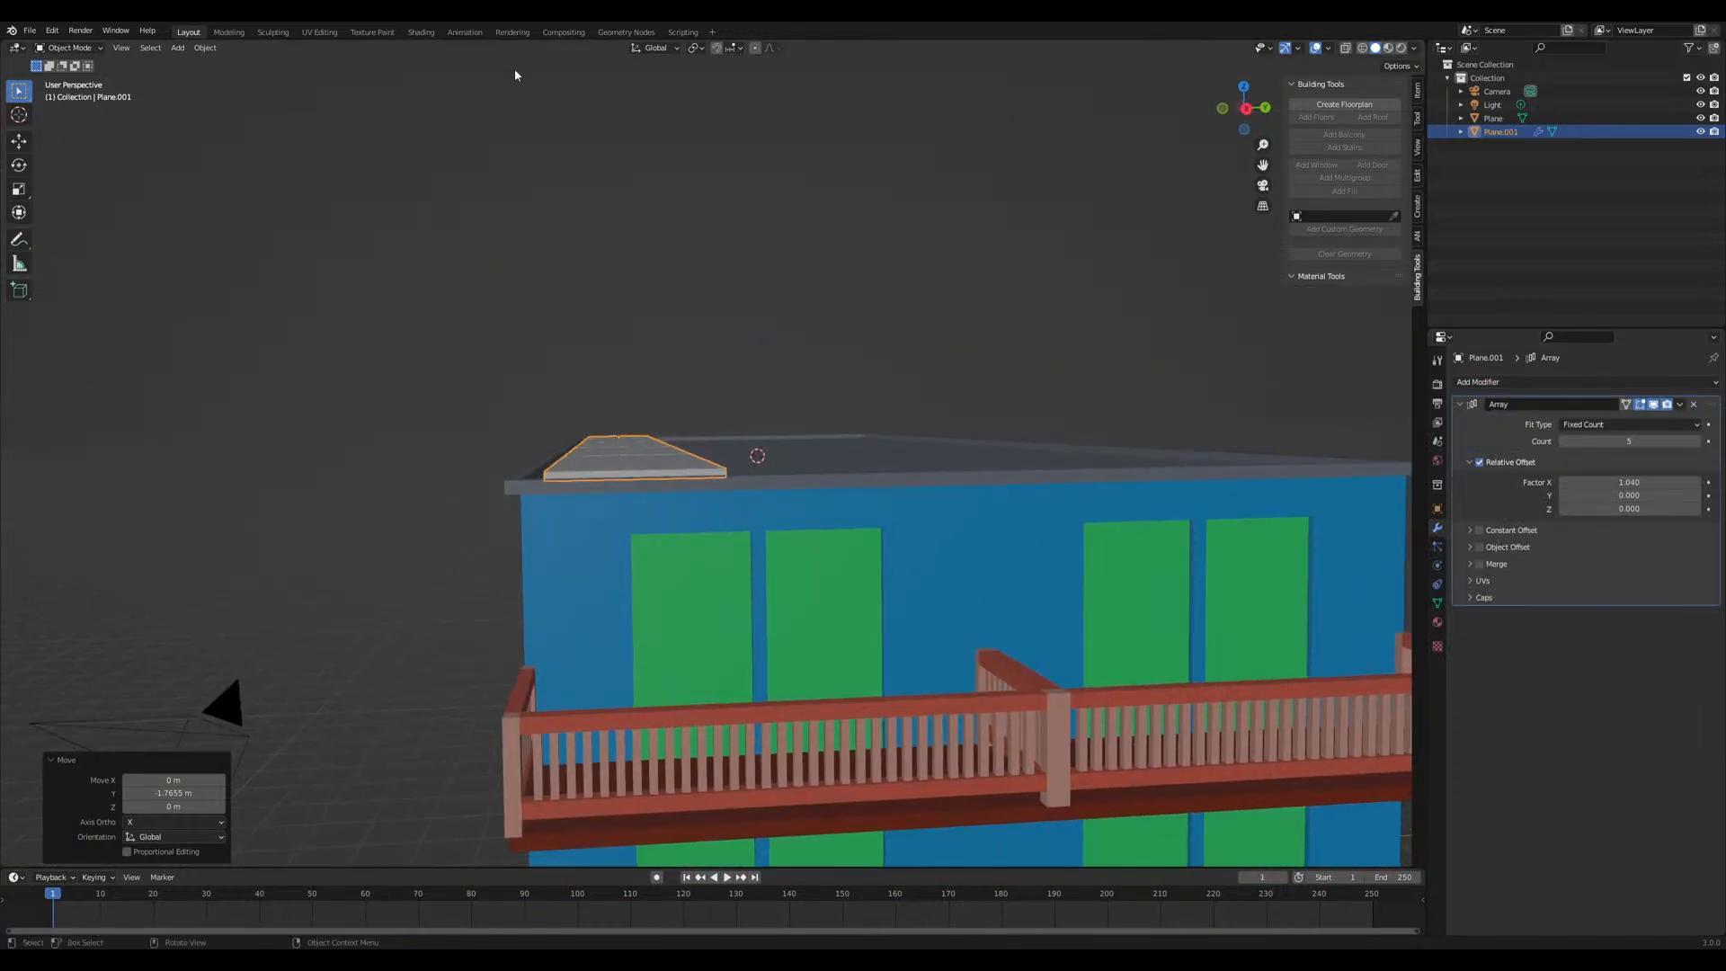
middle_drag(561, 234, 983, 640)
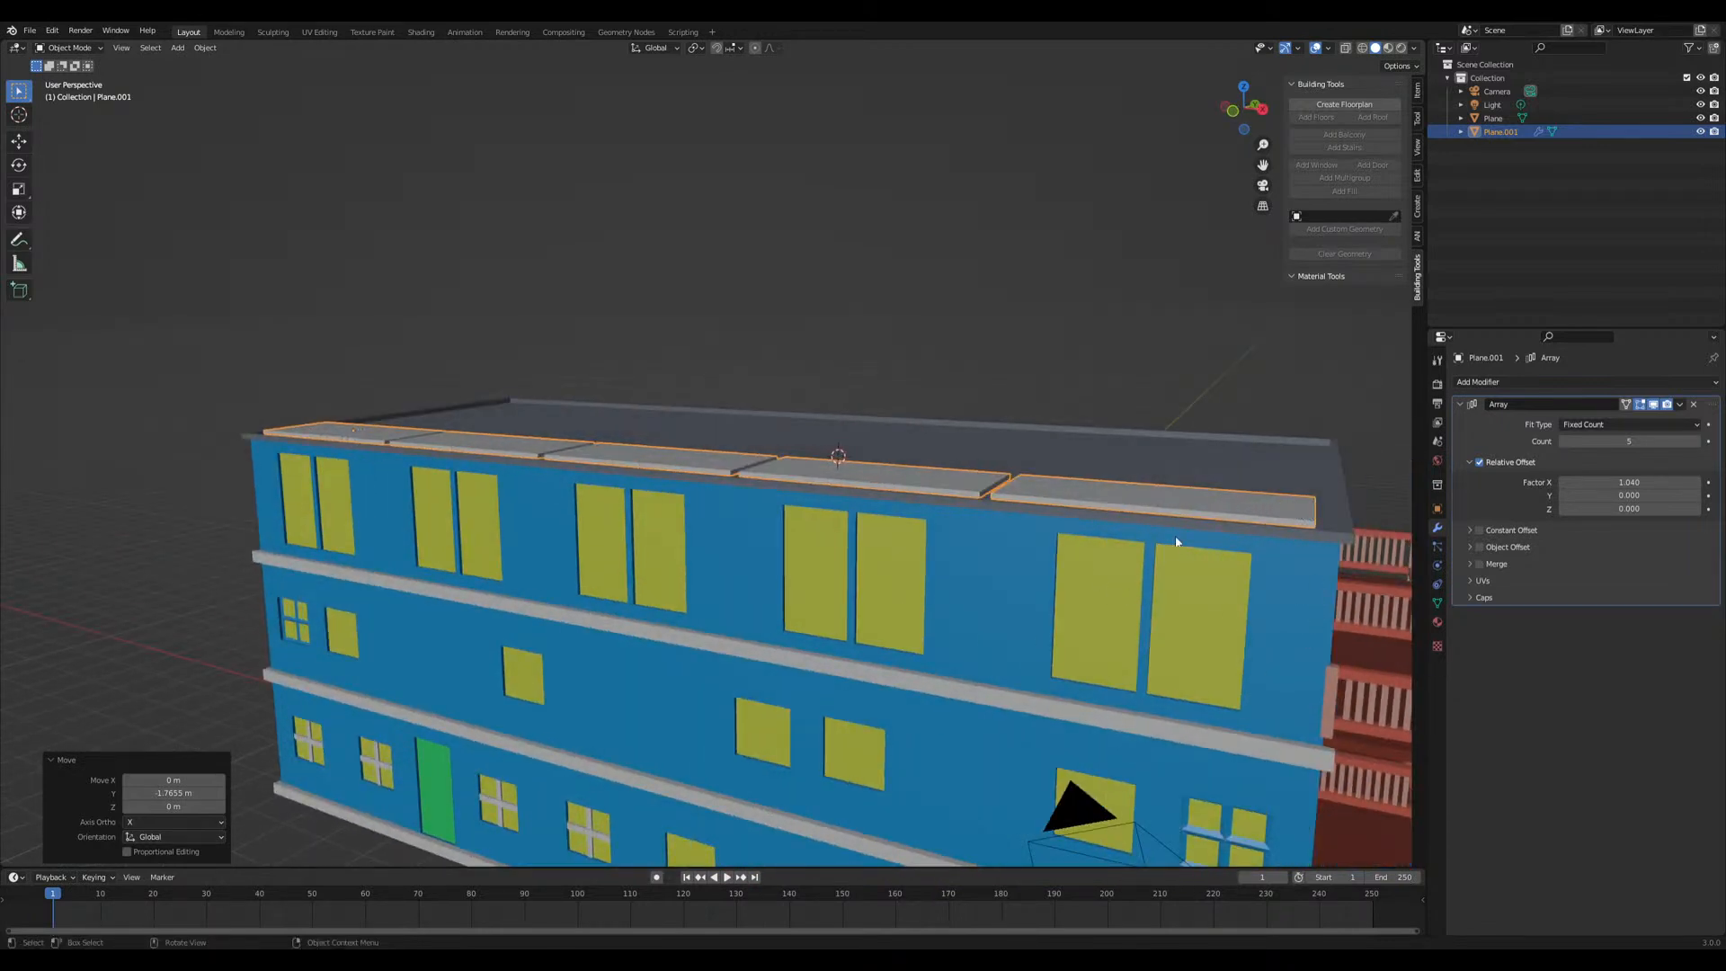
middle_drag(1153, 528, 802, 505)
middle_drag(746, 400, 302, 182)
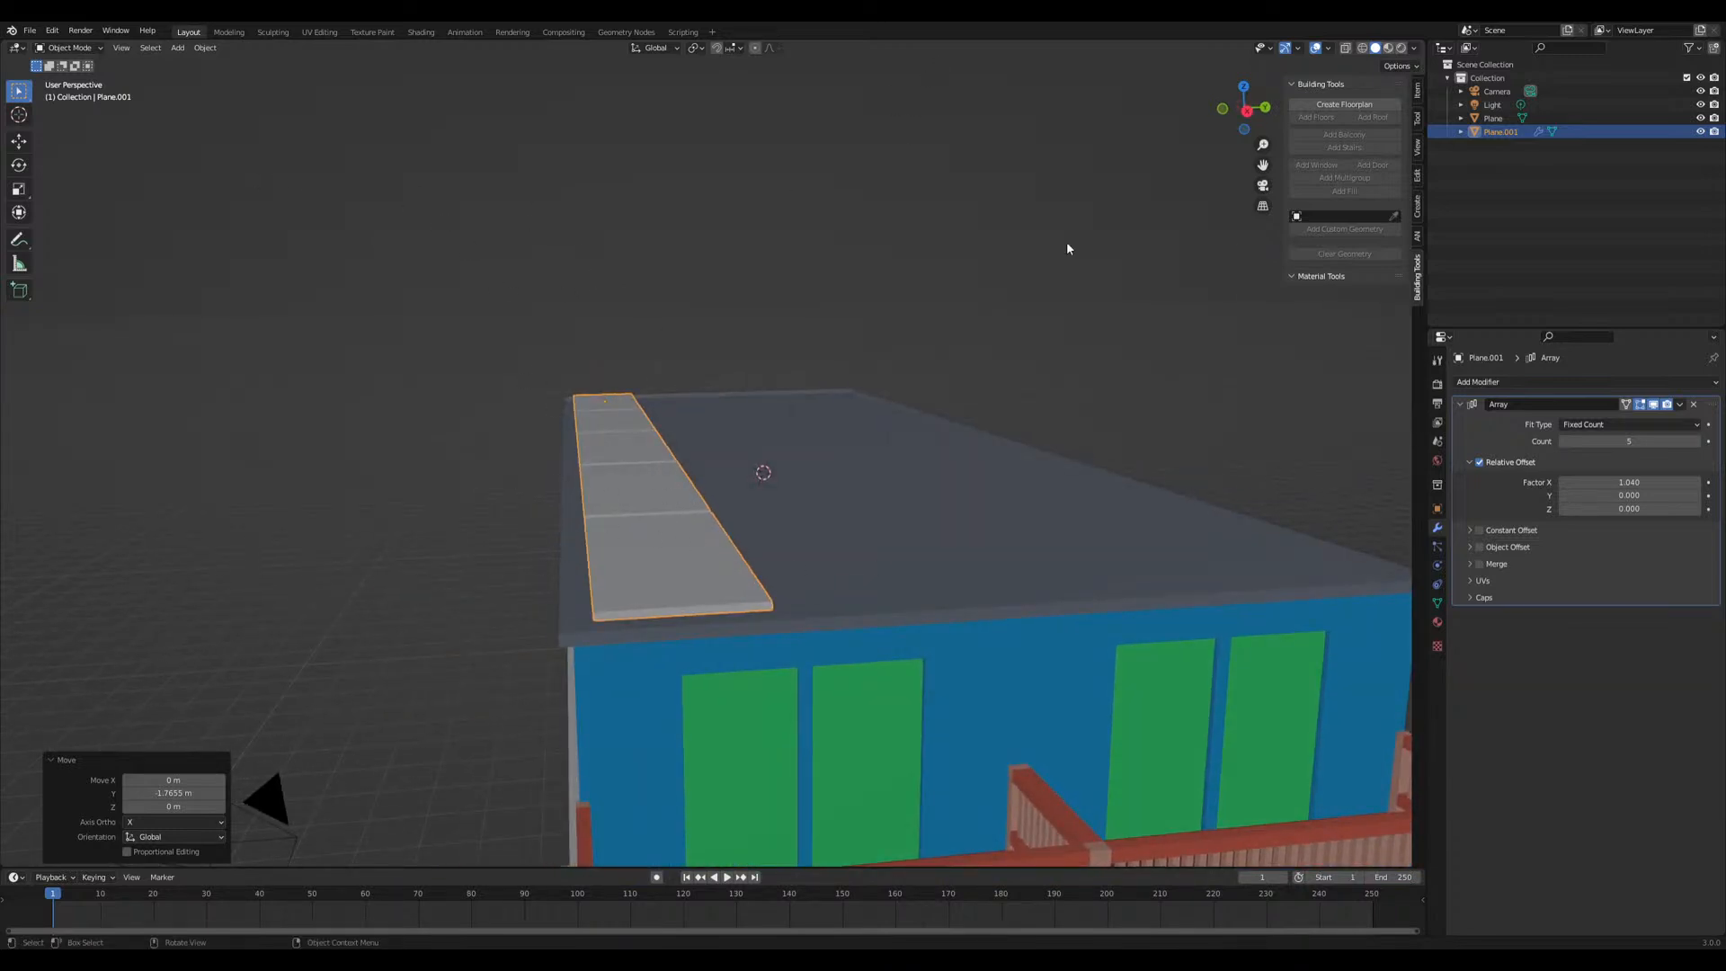
middle_drag(874, 490, 764, 522)
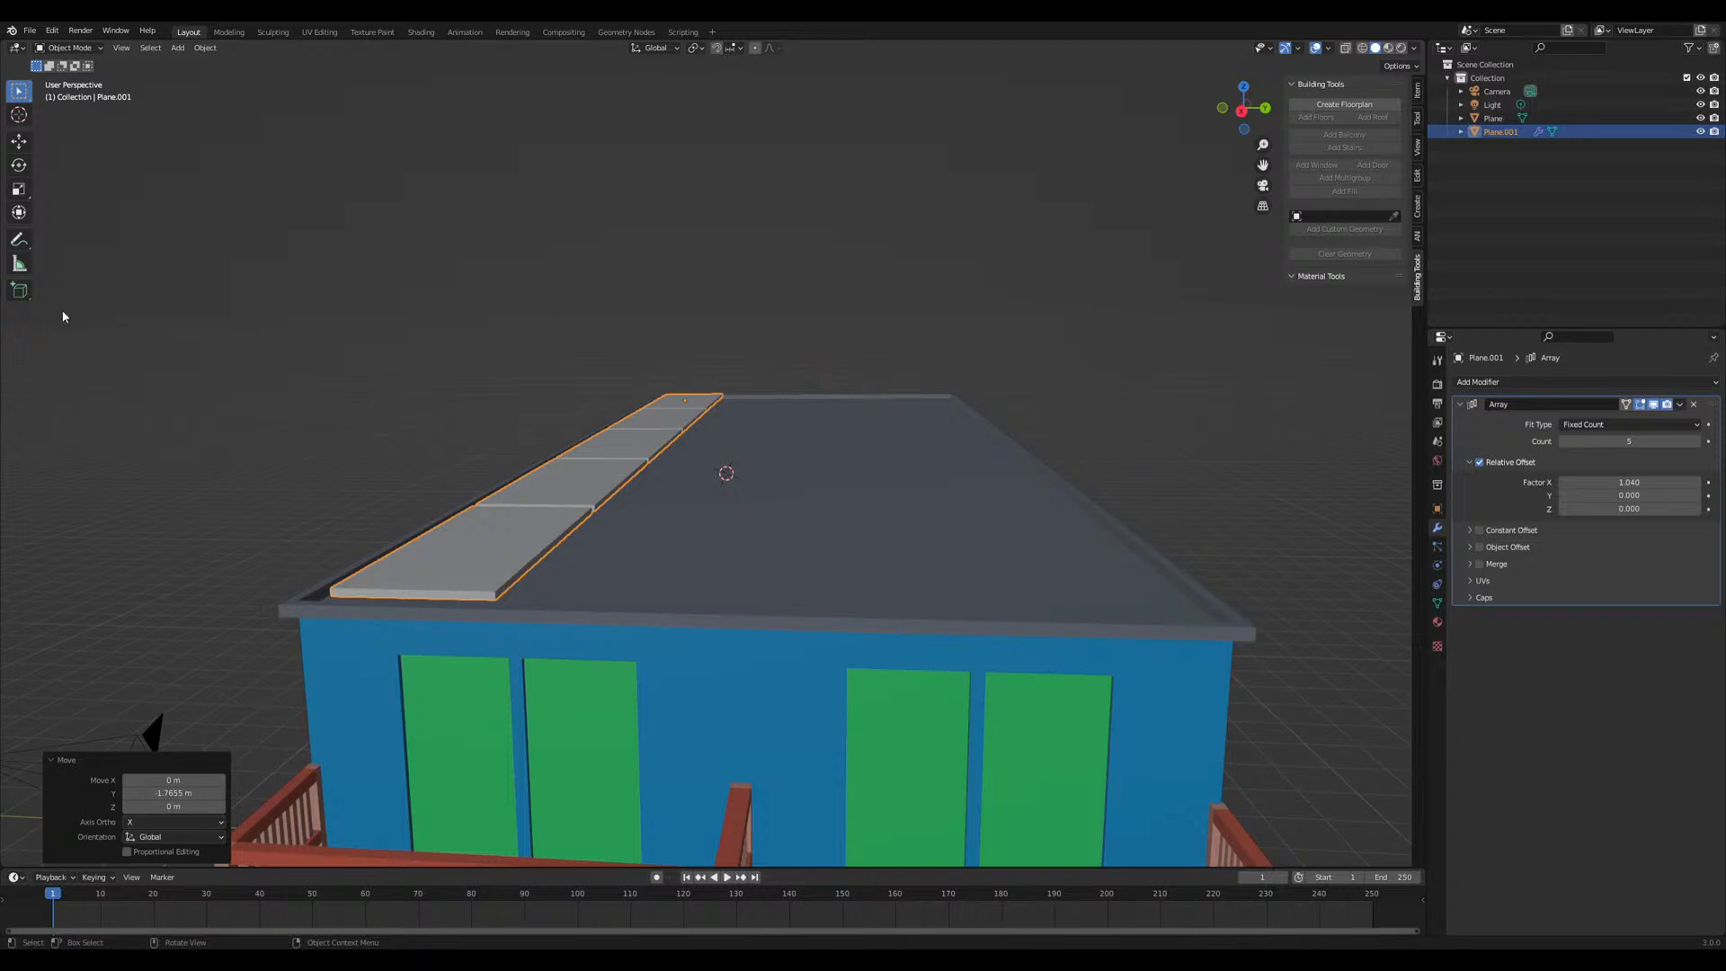
middle_drag(529, 493, 457, 367)
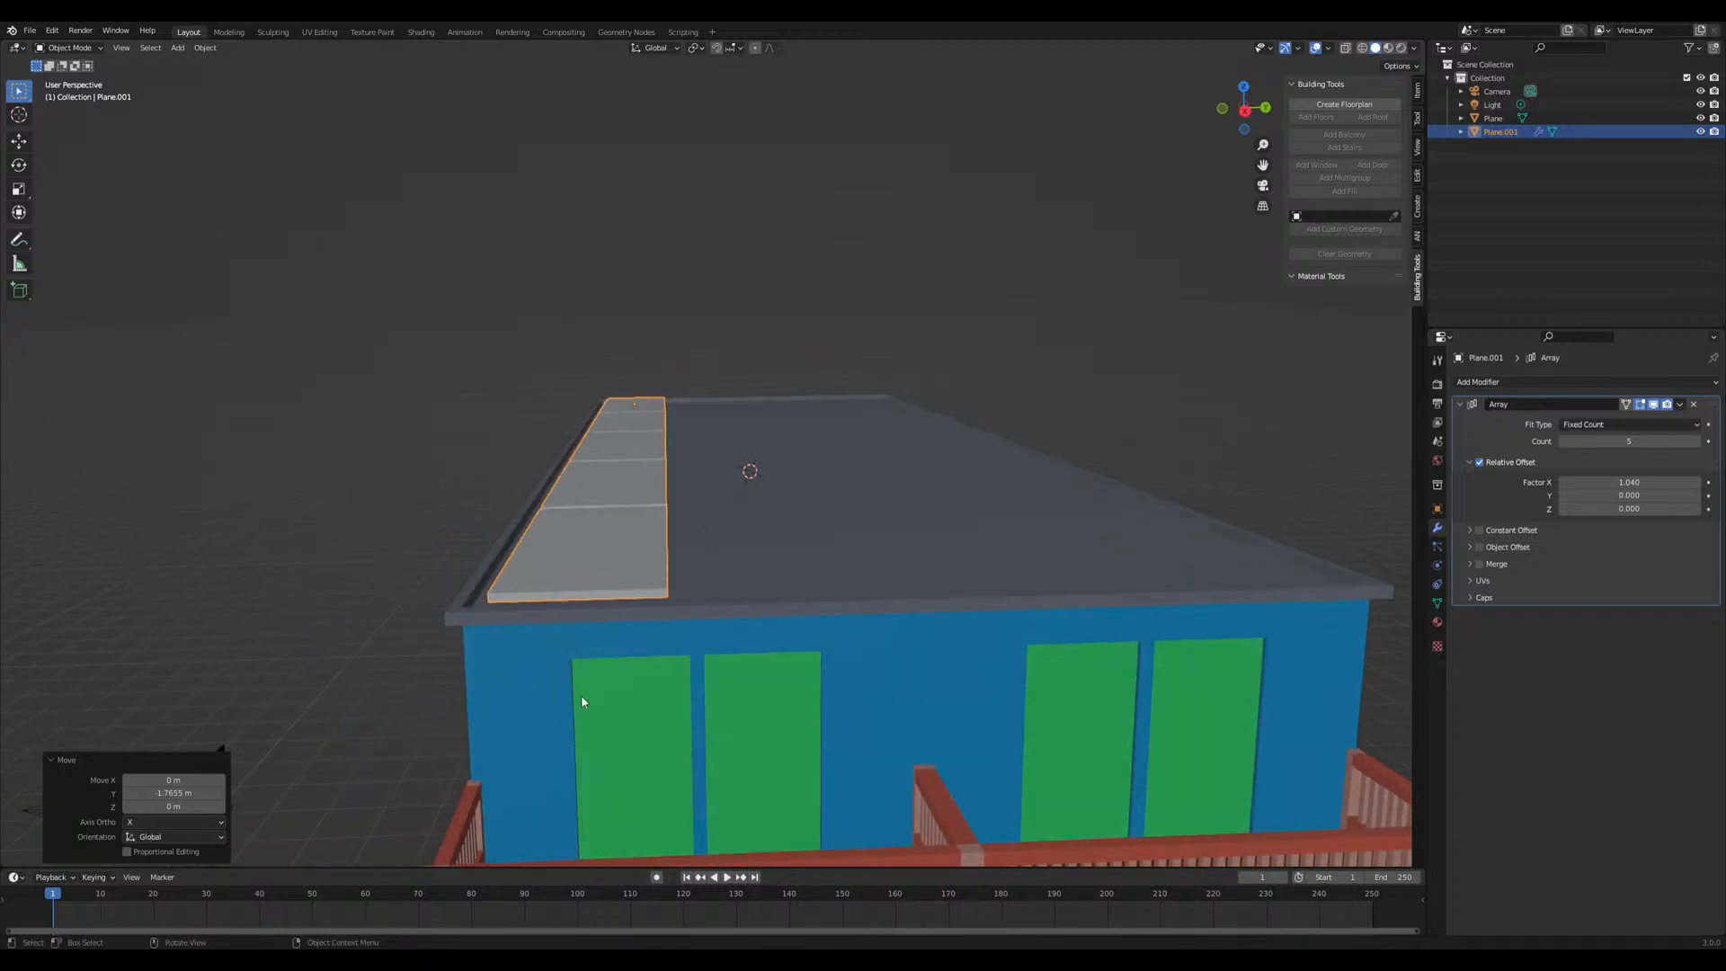
middle_drag(568, 246, 803, 398)
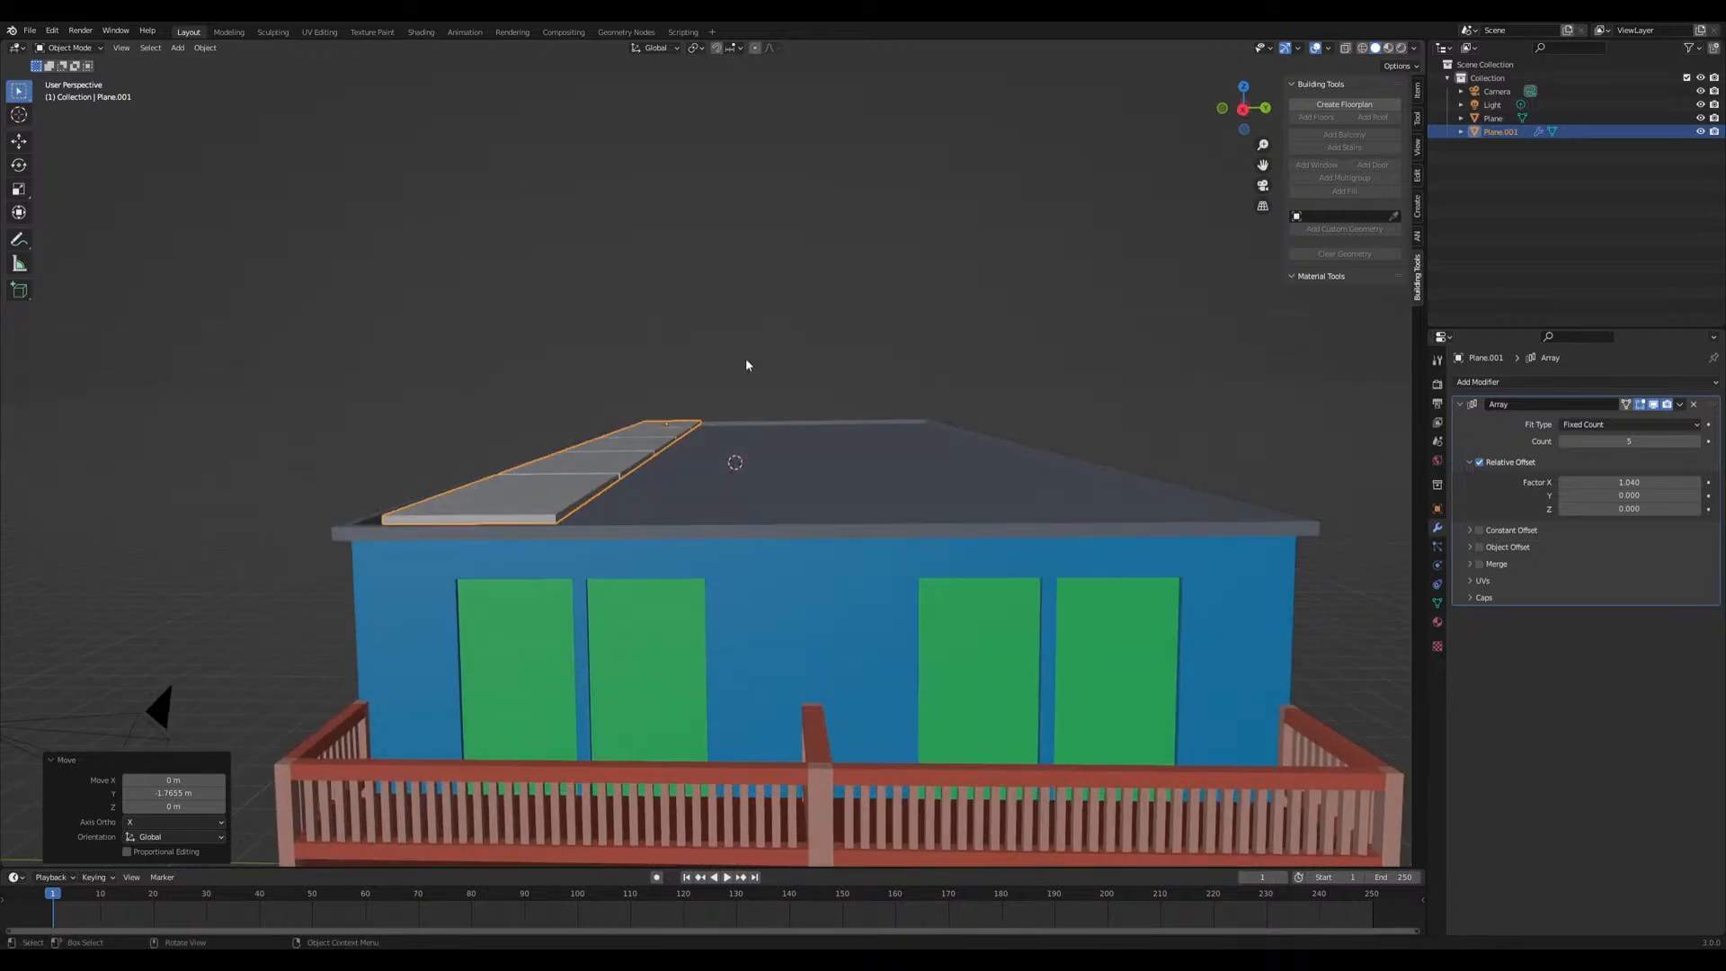
middle_drag(608, 485, 551, 536)
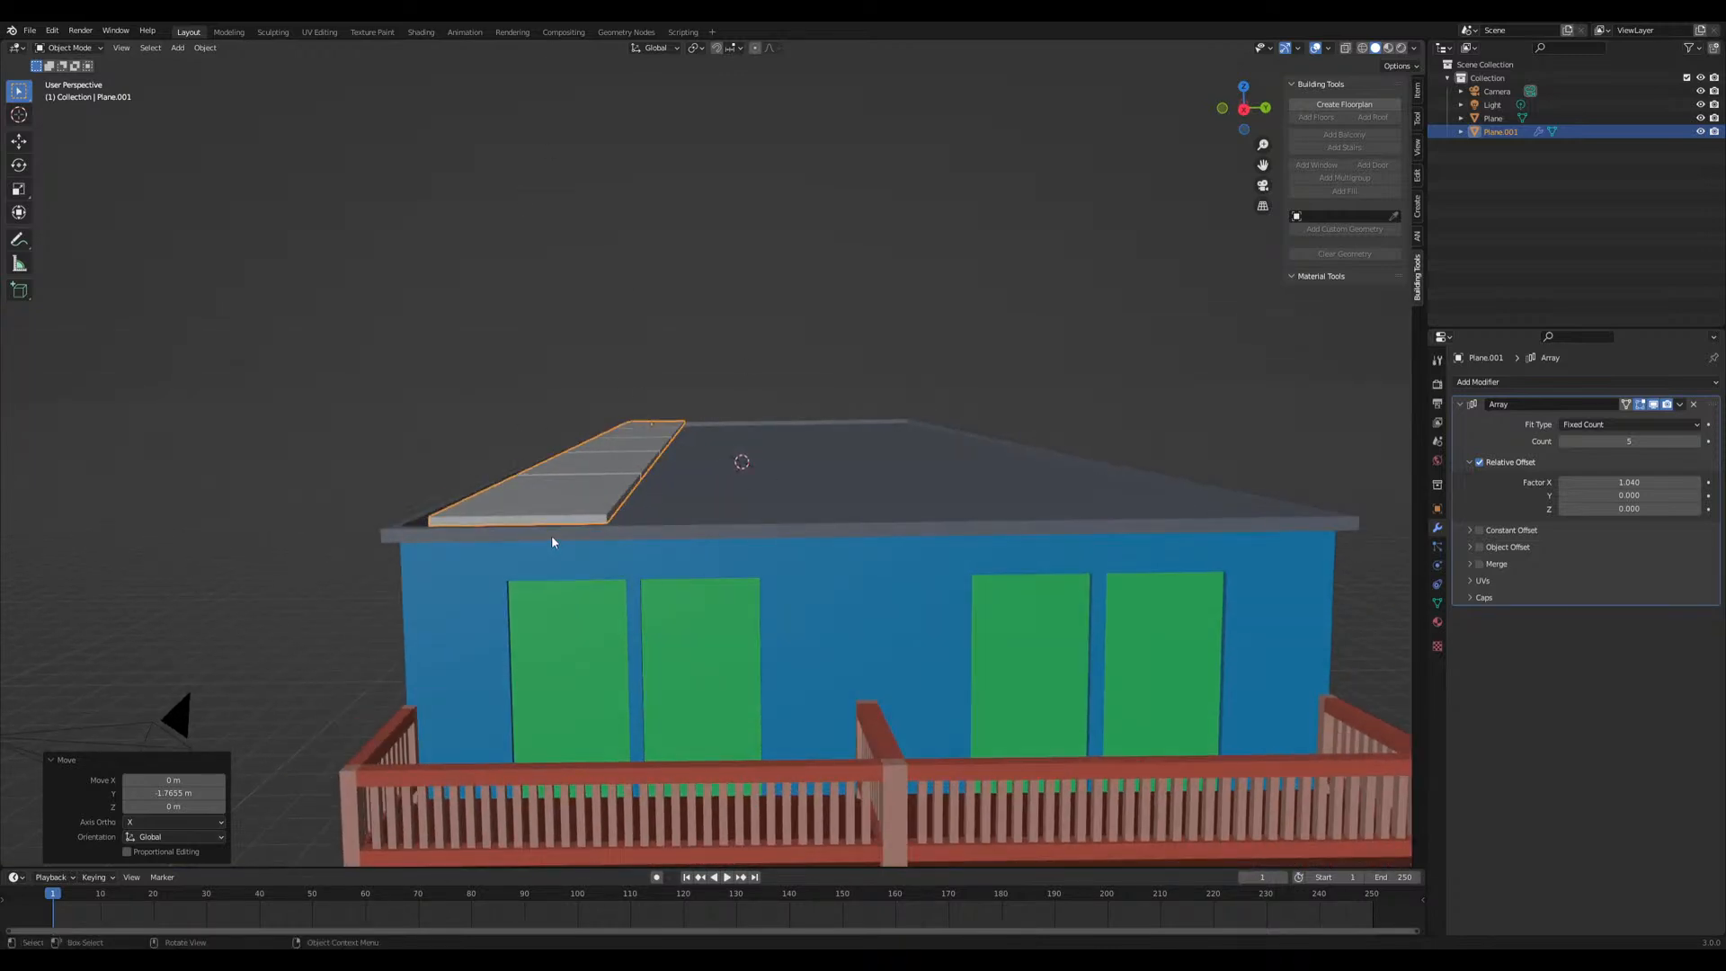
middle_drag(629, 498, 617, 520)
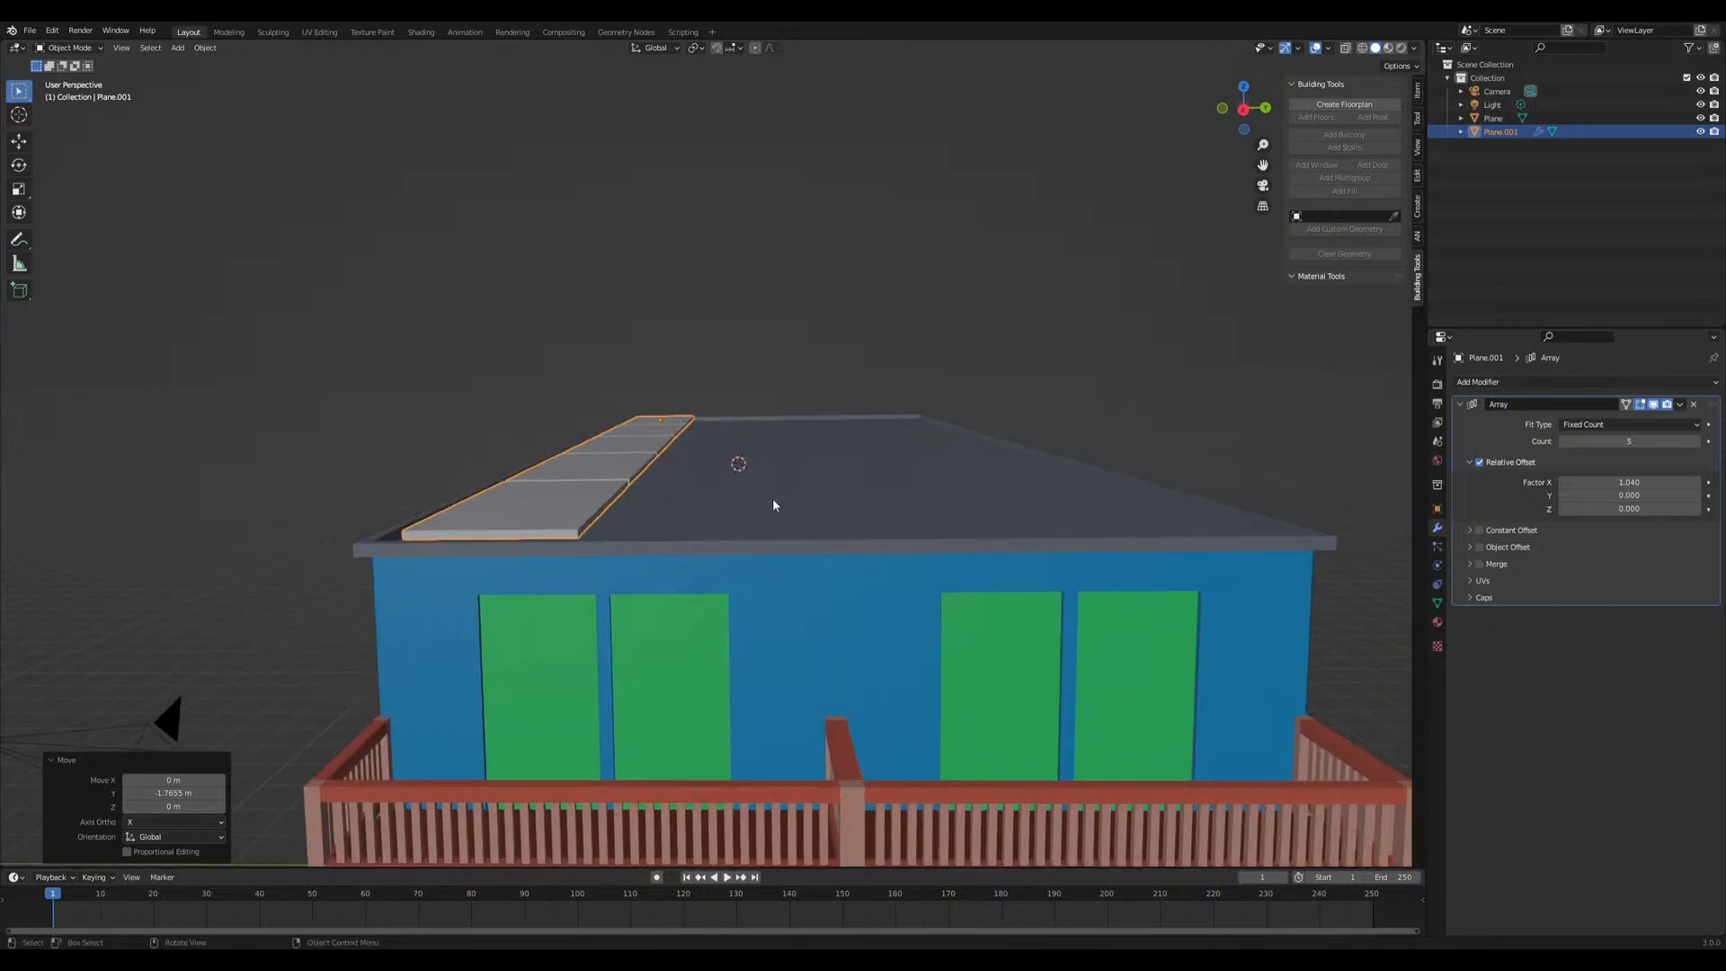
middle_drag(719, 582, 800, 511)
Add a second Array modifier to the panels with relative offset factors of 0 in X and 1 in Y
click(1478, 382)
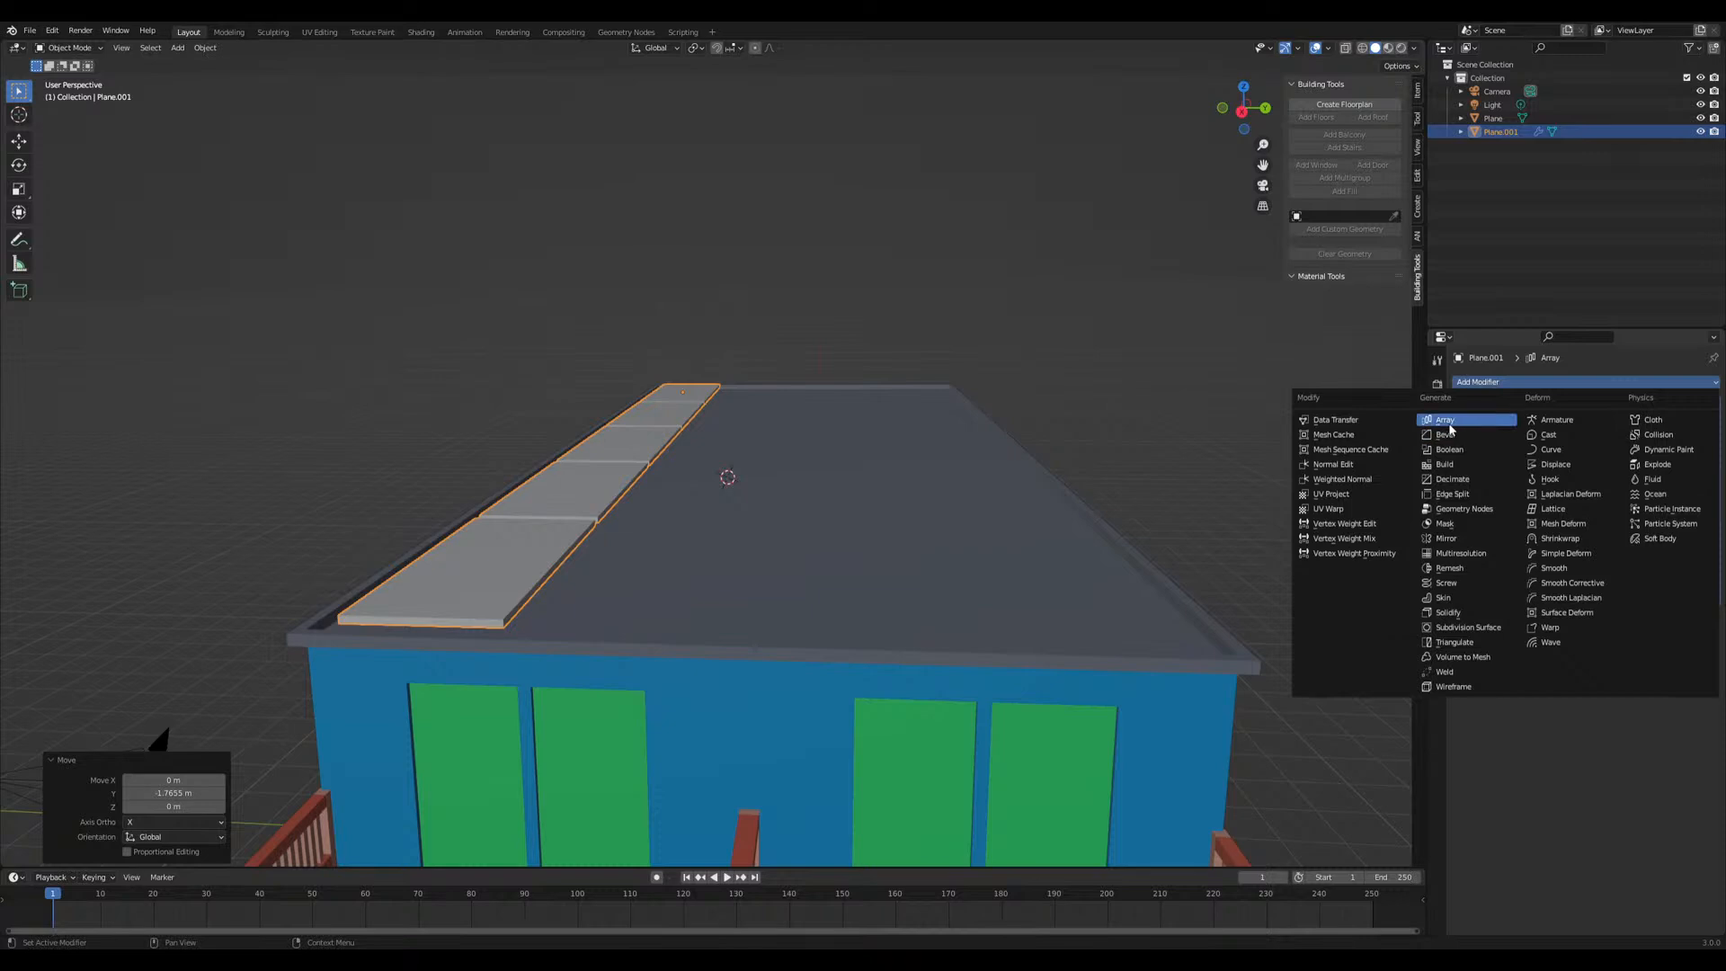
click(1449, 426)
click(1641, 707)
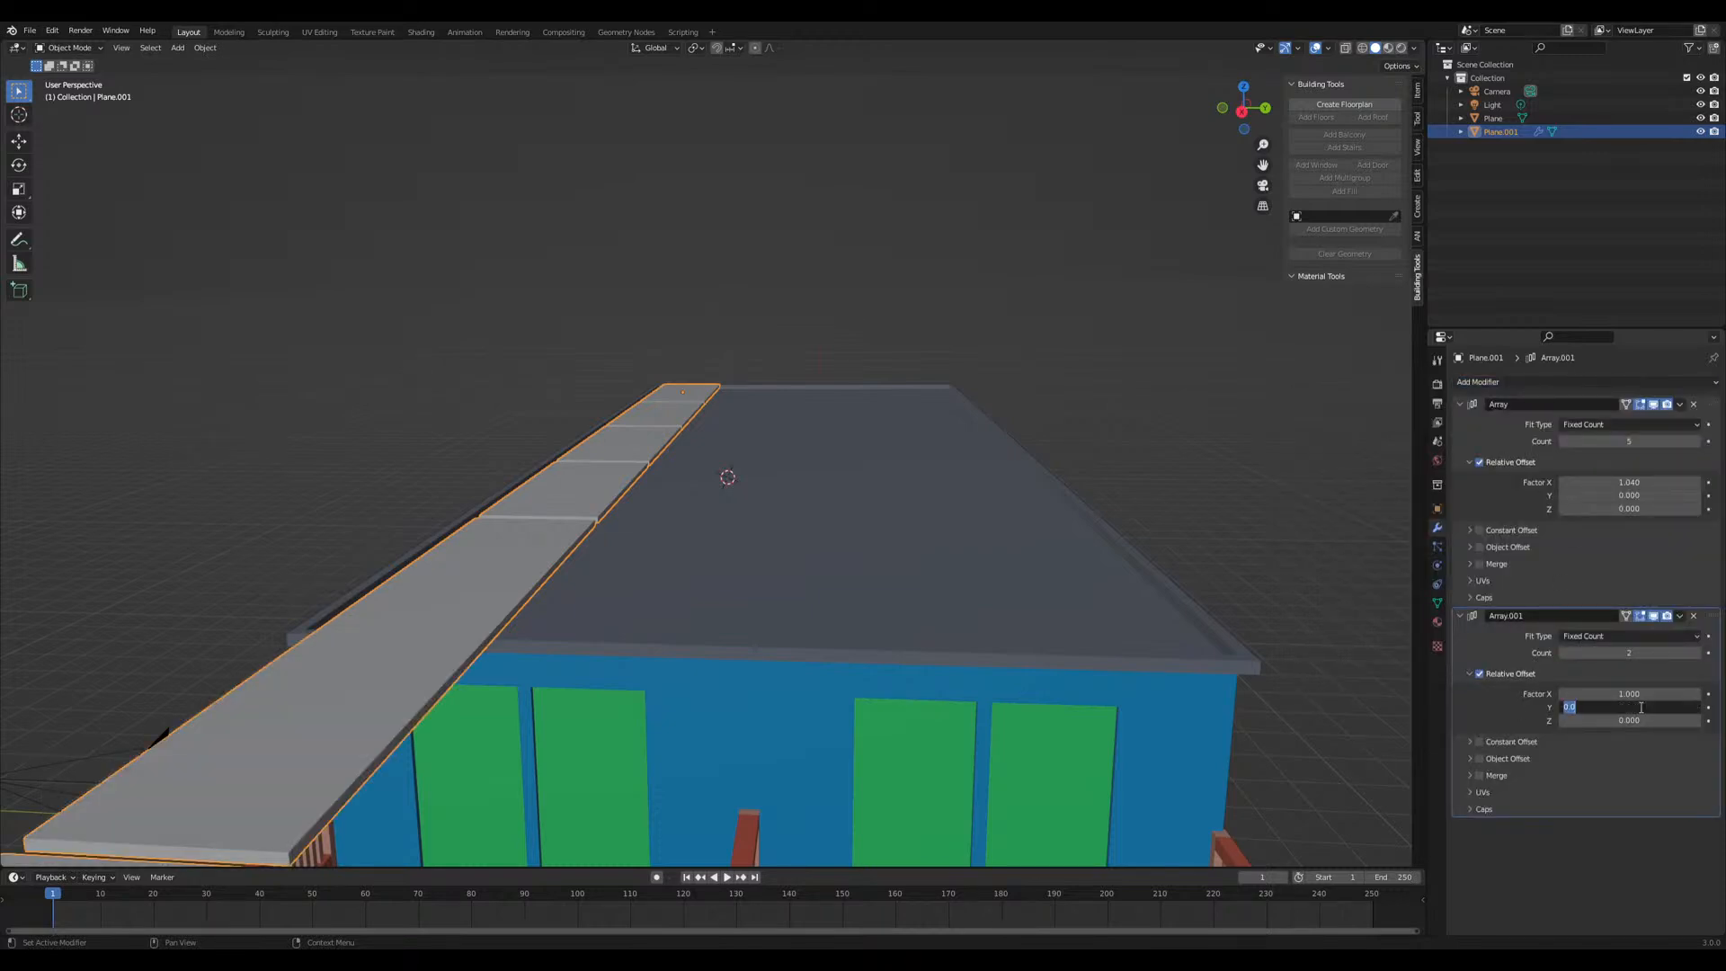
text(1)
key(Return)
click(1640, 695)
text(0)
key(Return)
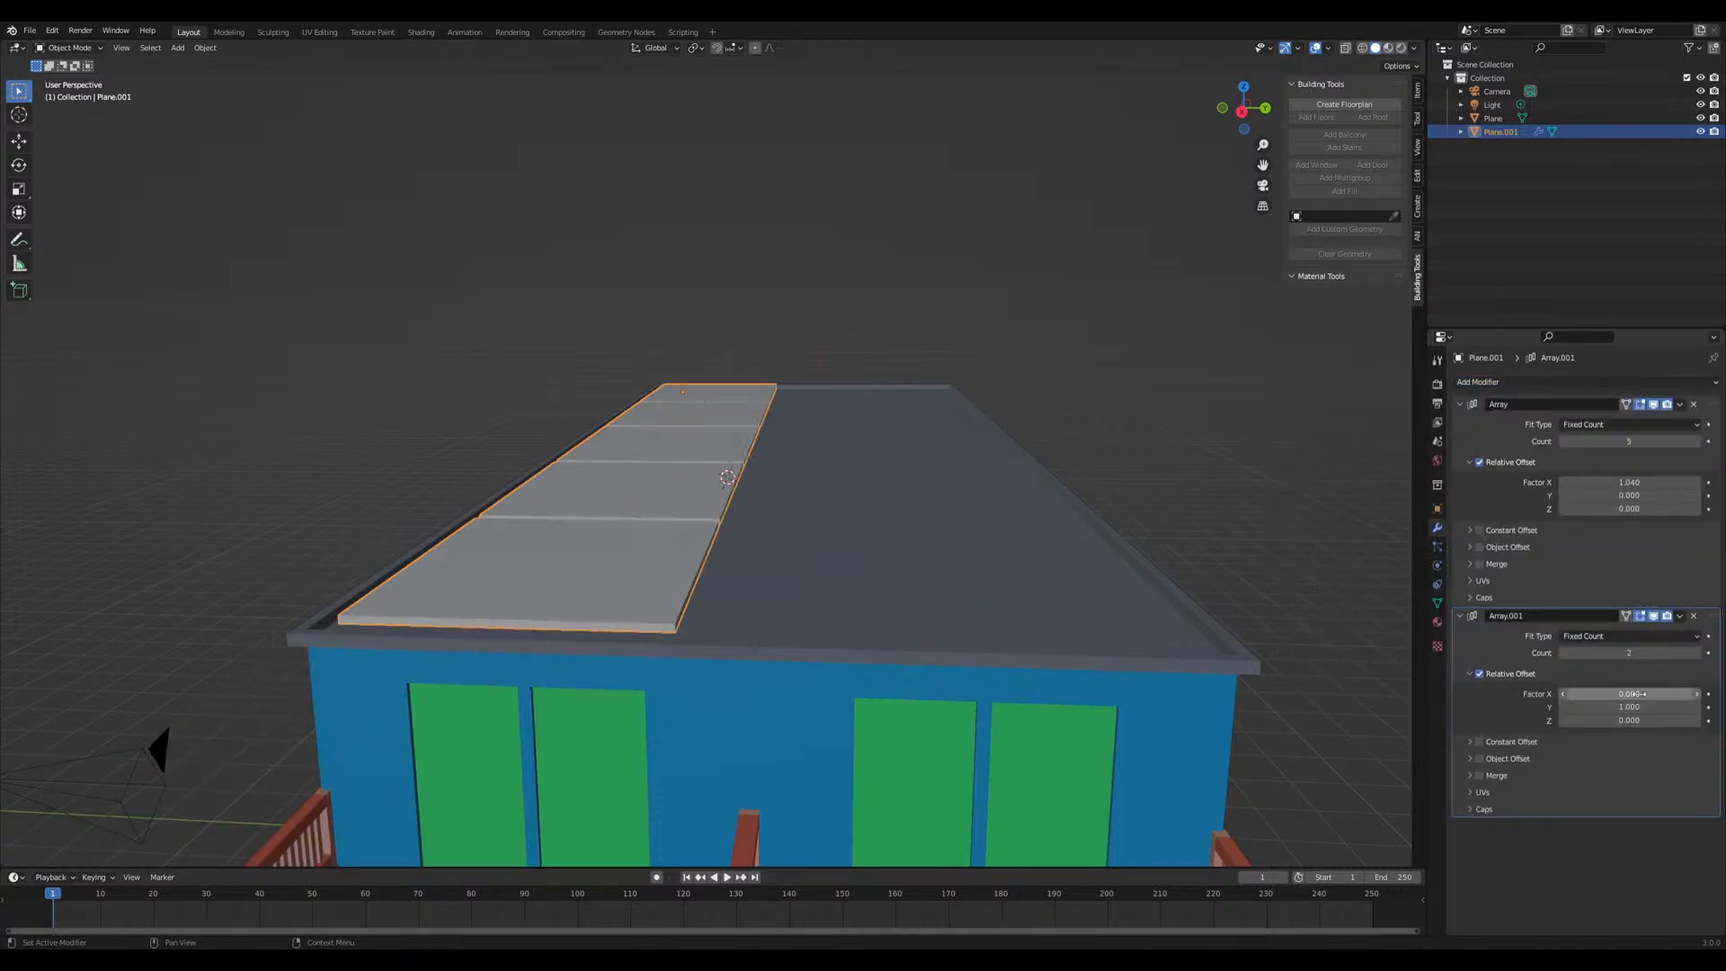
Set the second array's relative Y offset factor to 1.070 and its count to 5
drag(1633, 707, 1724, 680)
click(1696, 653)
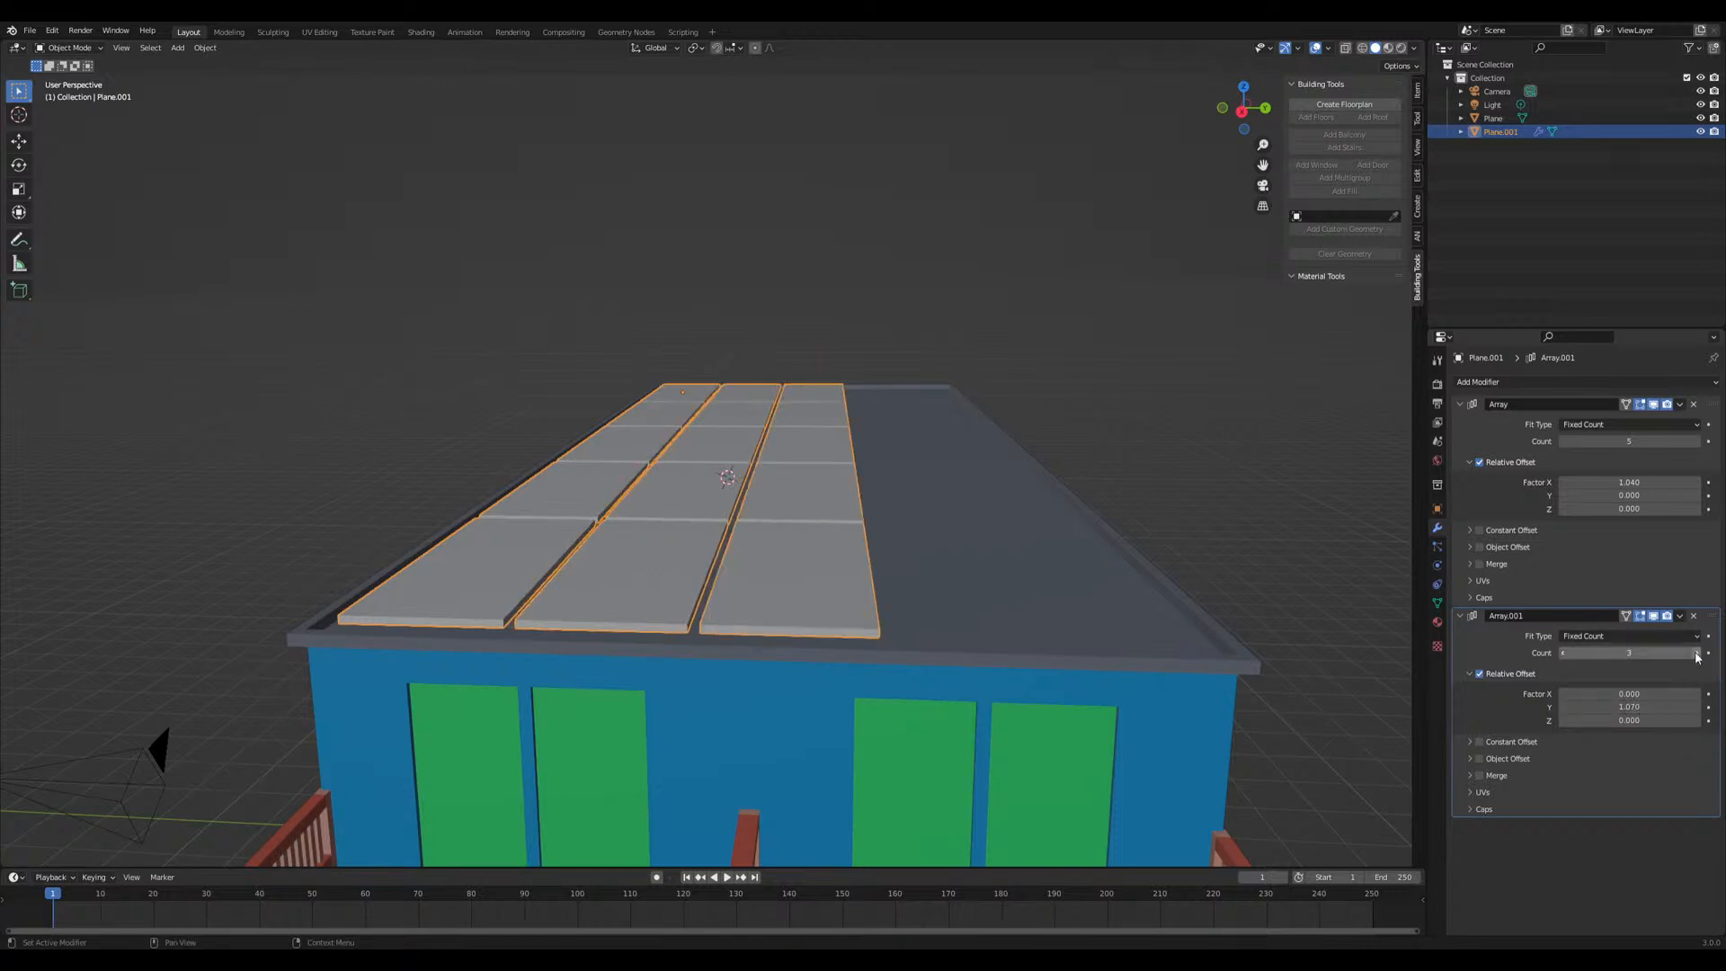
click(1696, 654)
click(1696, 654)
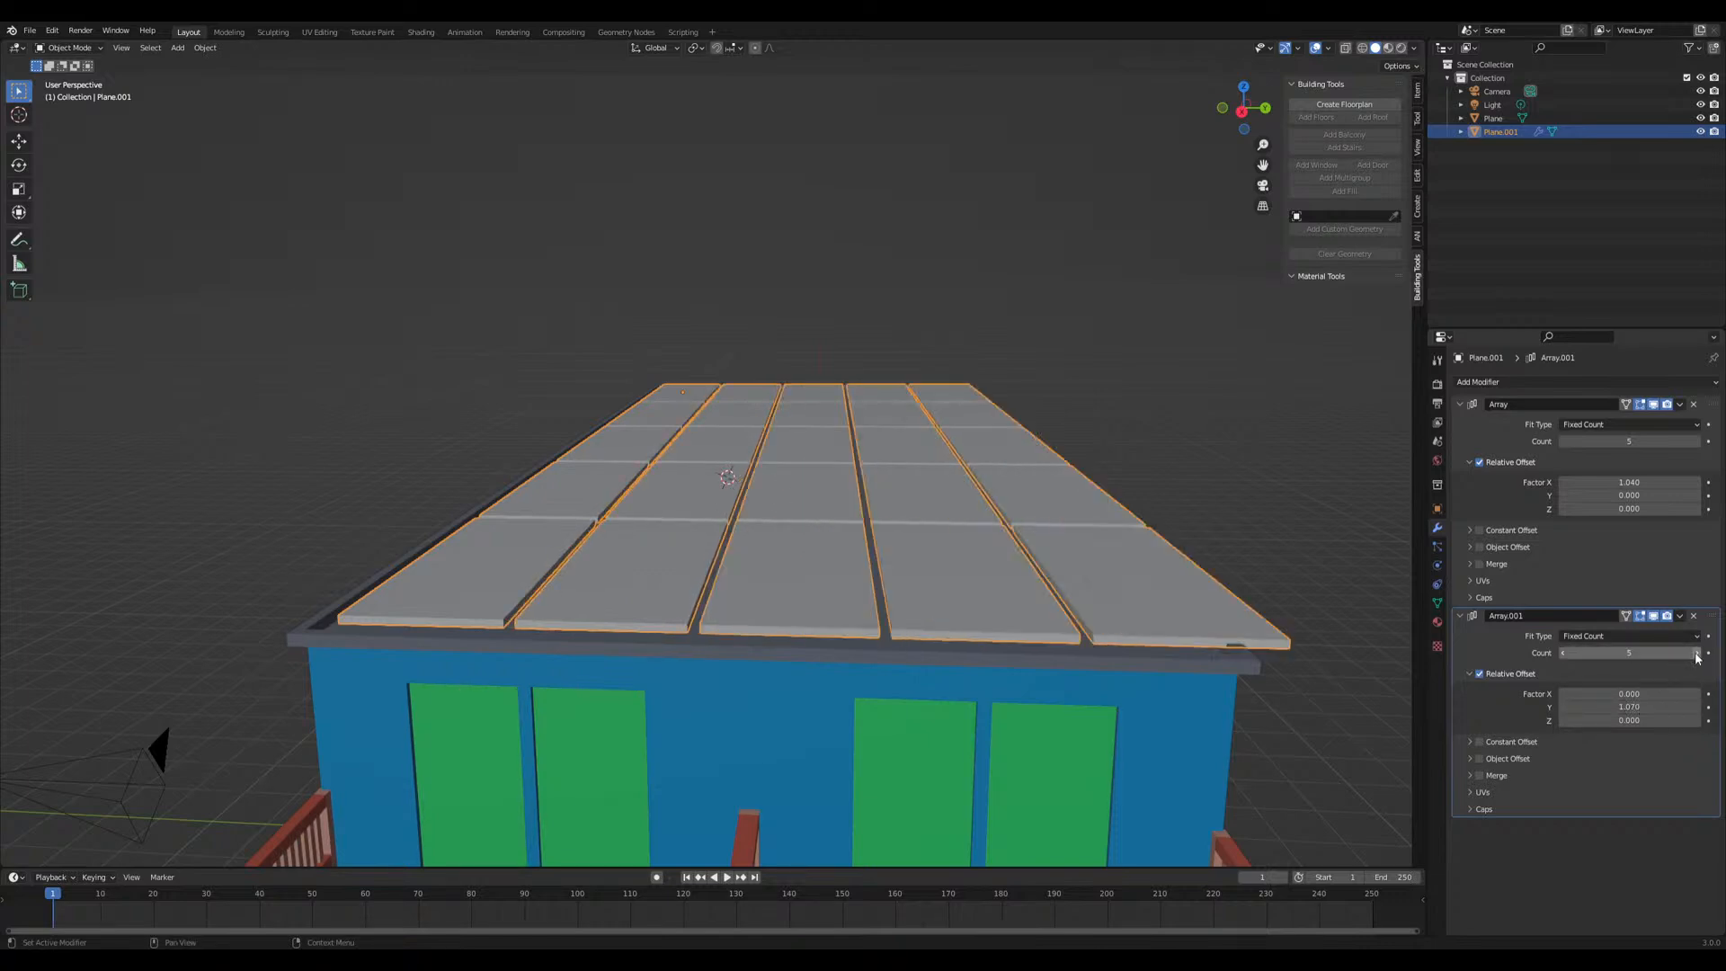
Reduce the second array's count to 4 and set its relative Y offset factor to 1.230 to cover the roof width
click(1564, 654)
drag(1629, 654, 1650, 707)
middle_drag(255, 508, 419, 499)
scroll(419, 508, down, 5)
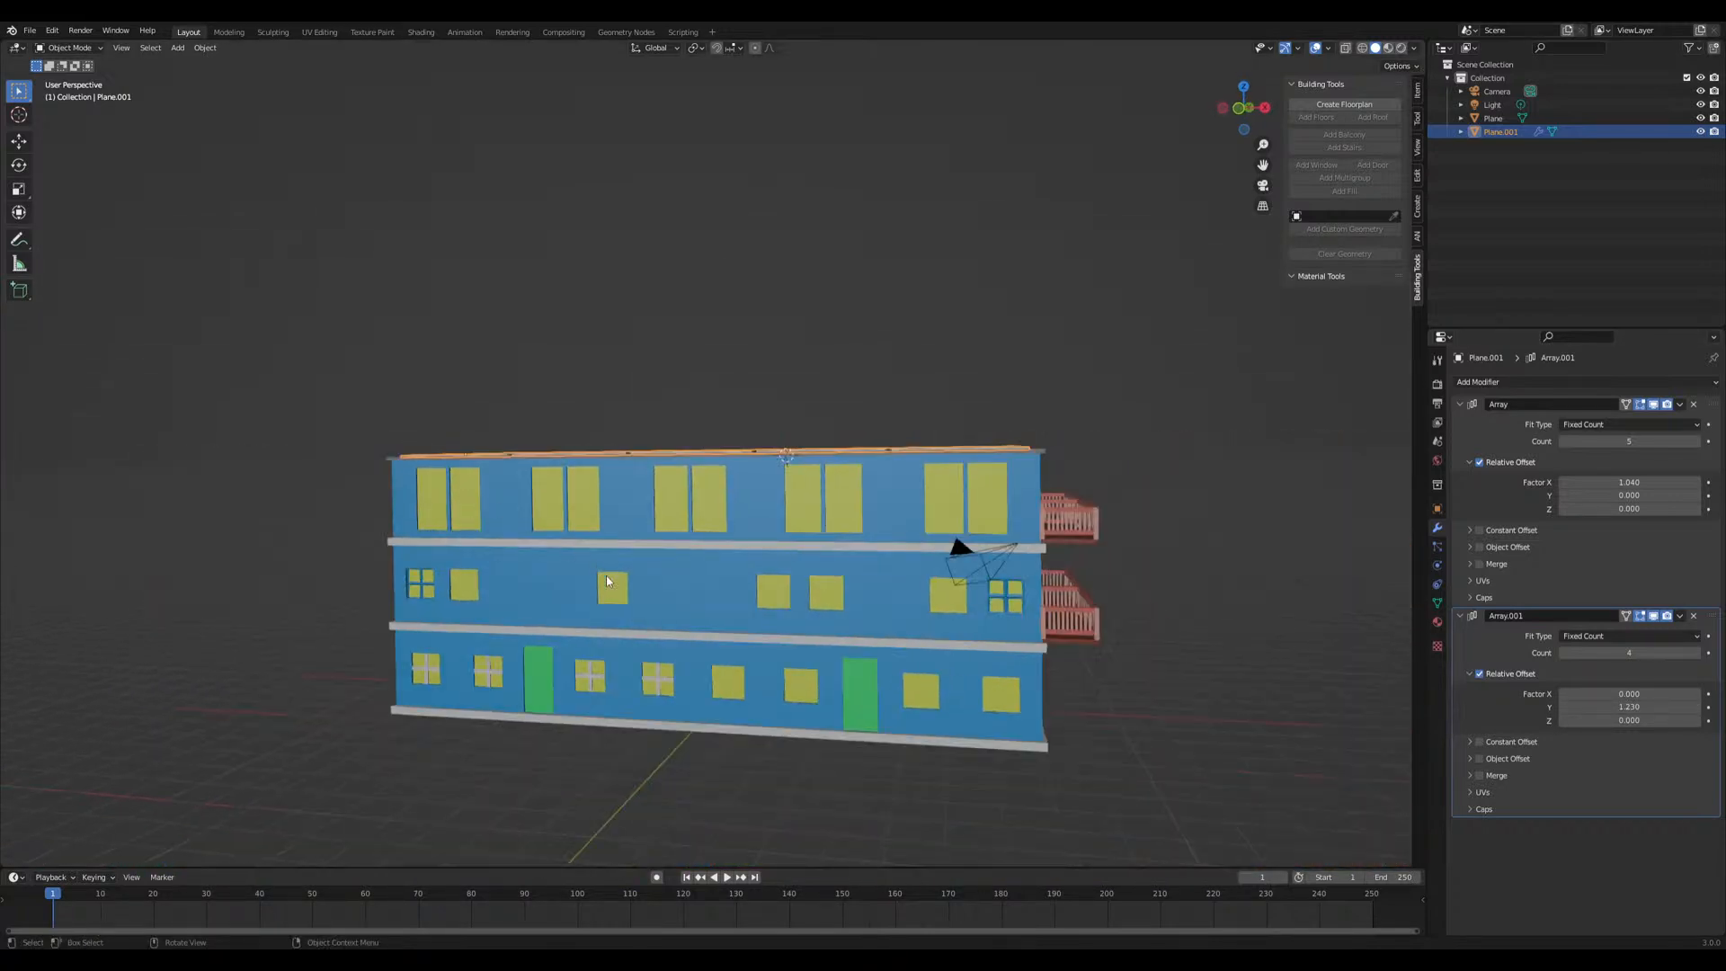
Select the building object and hide it, leaving the roof panels shown
middle_drag(591, 575, 808, 615)
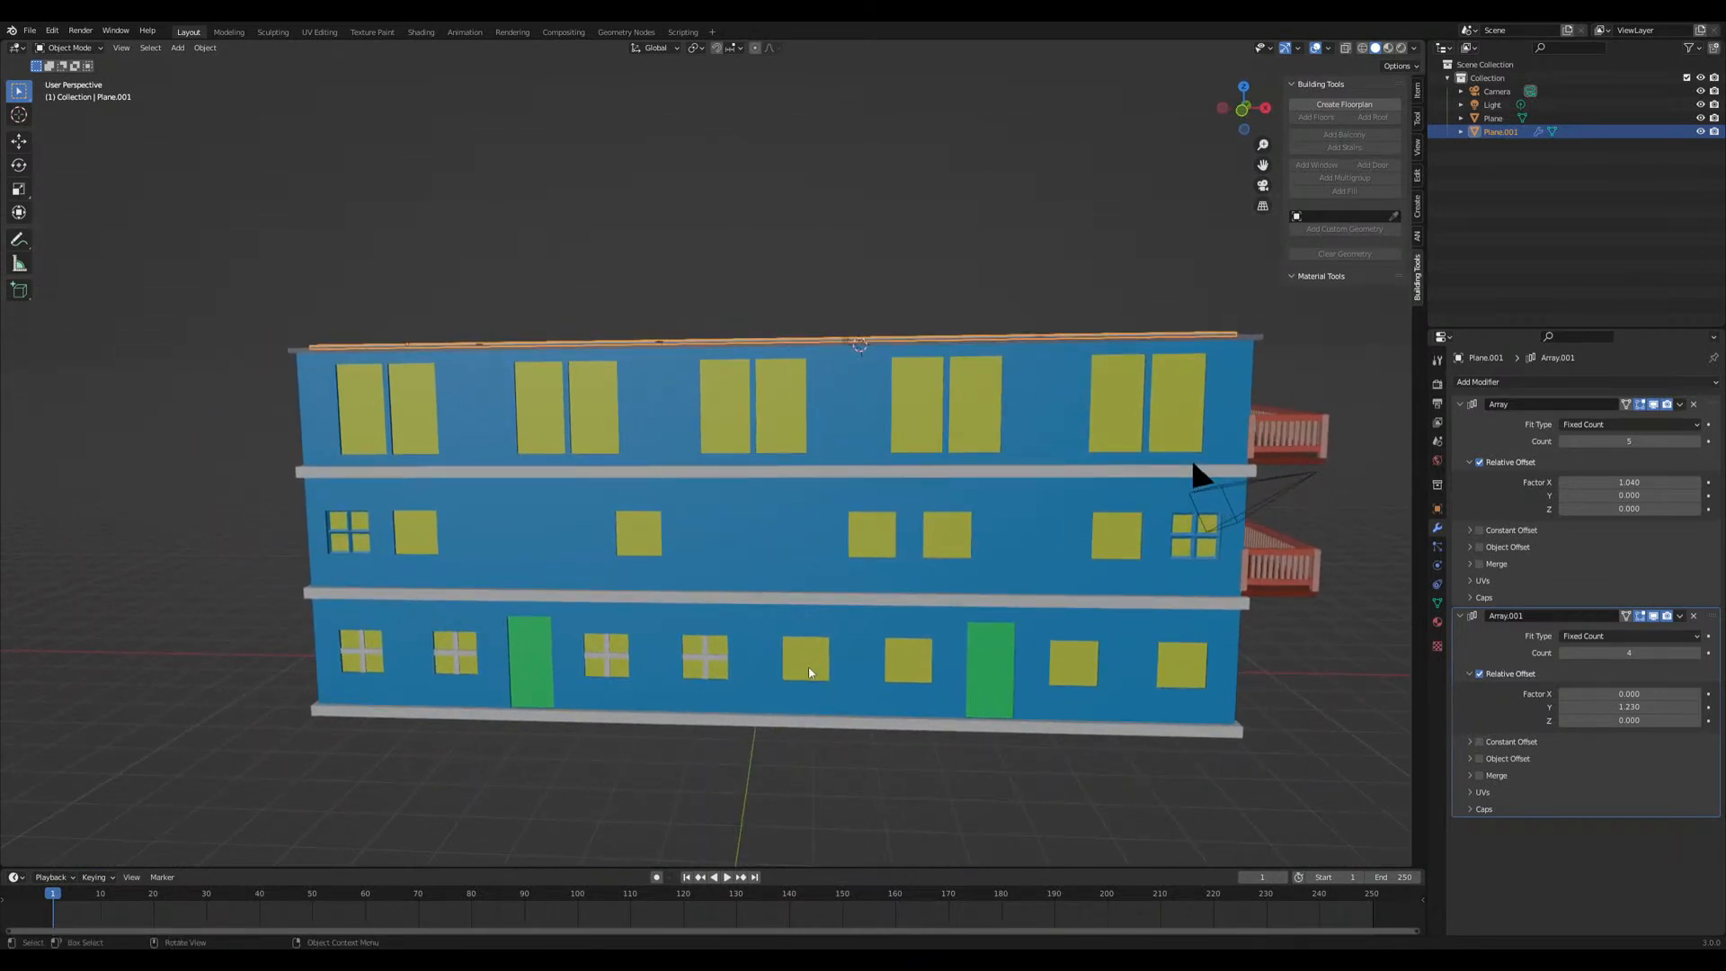
middle_drag(767, 674, 861, 540)
key(Tab)
key(Tab)
click(949, 568)
key(h)
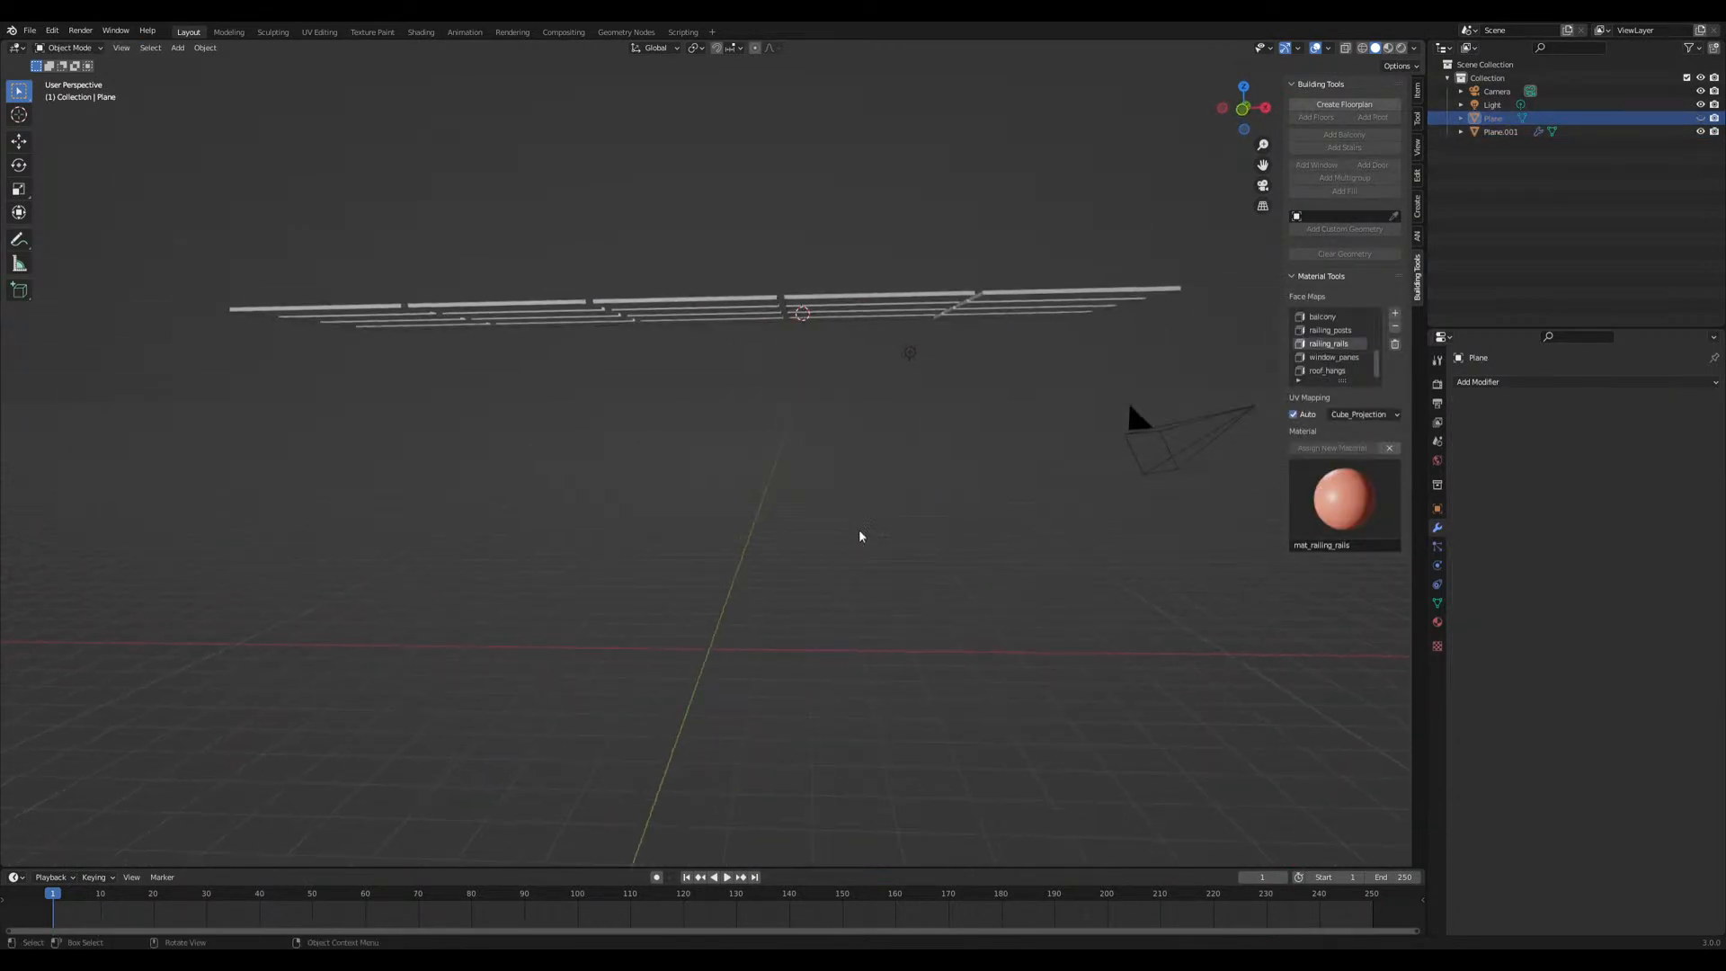
Switch to the front orthographic view and add a Bezier curve
key(shift+a)
mouse_move(836, 494)
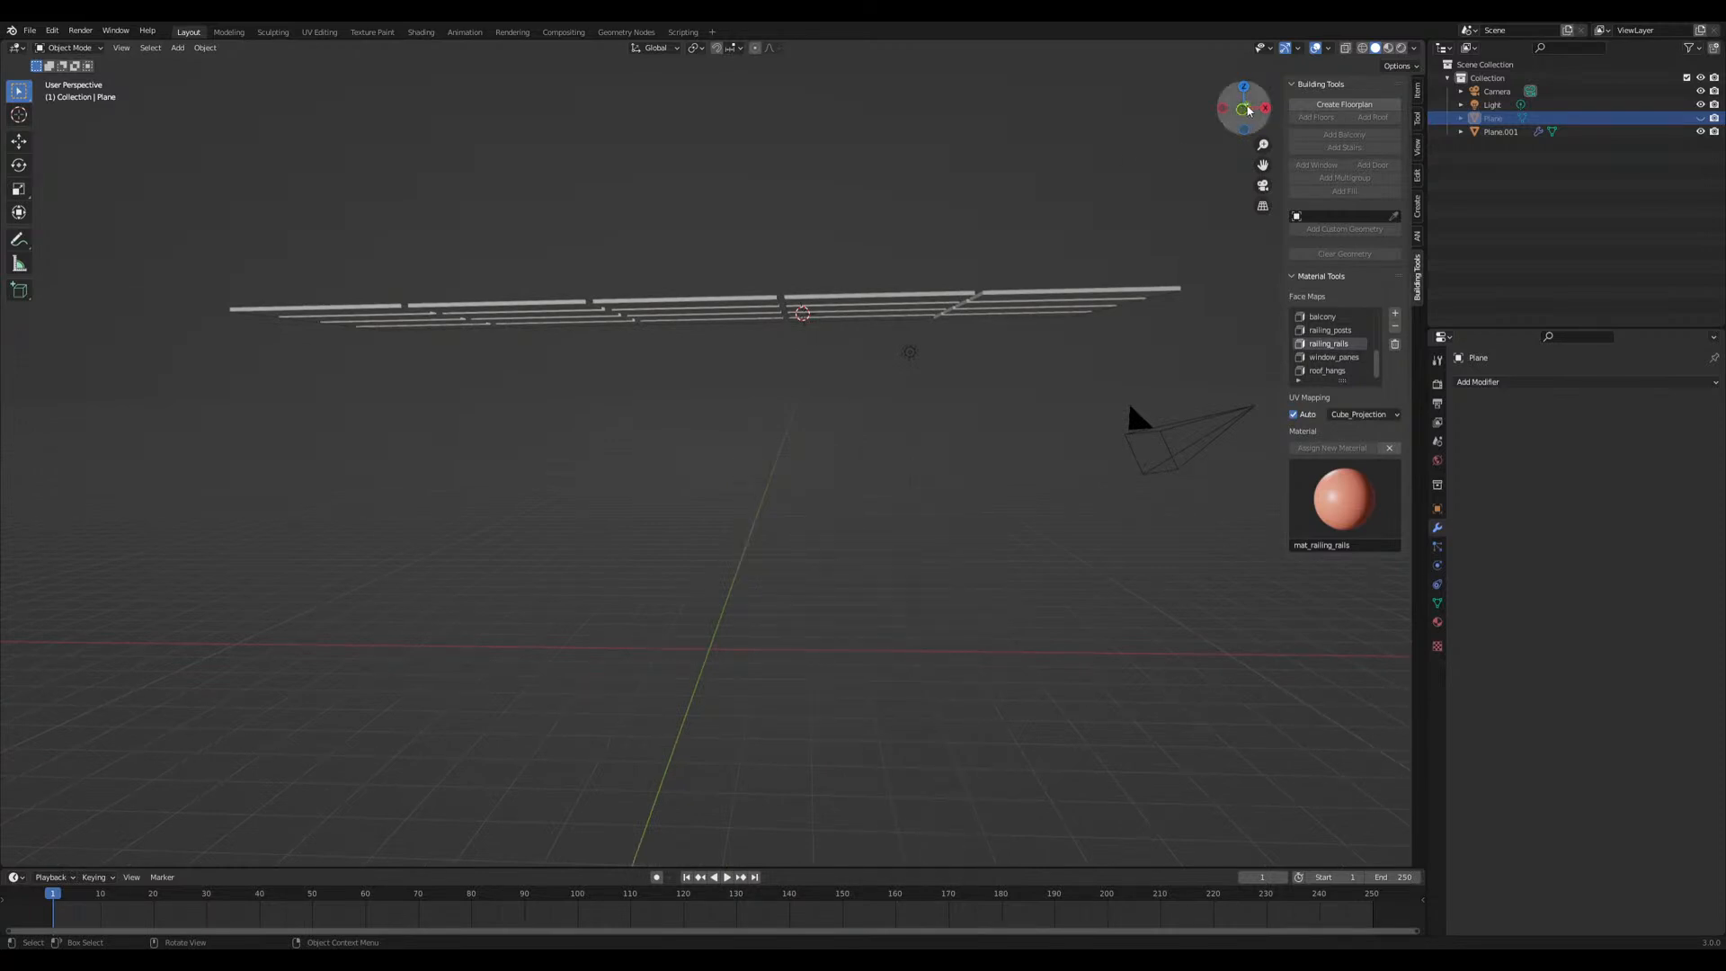
click(1244, 108)
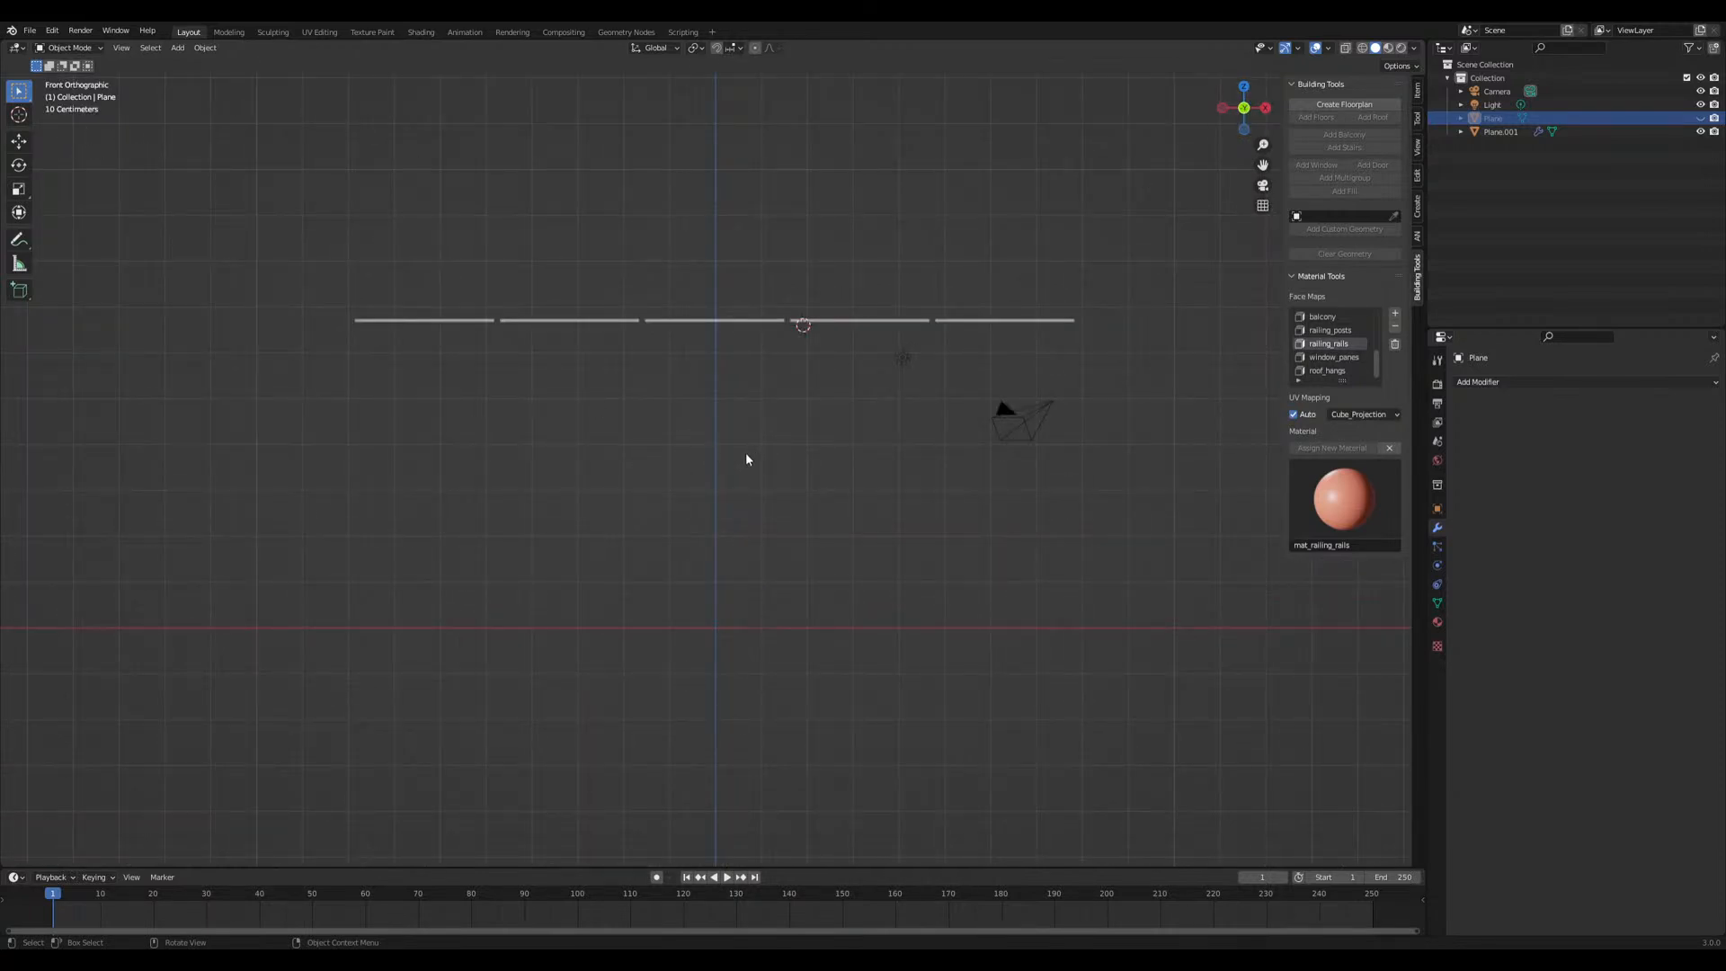
key(shift+a)
mouse_move(670, 457)
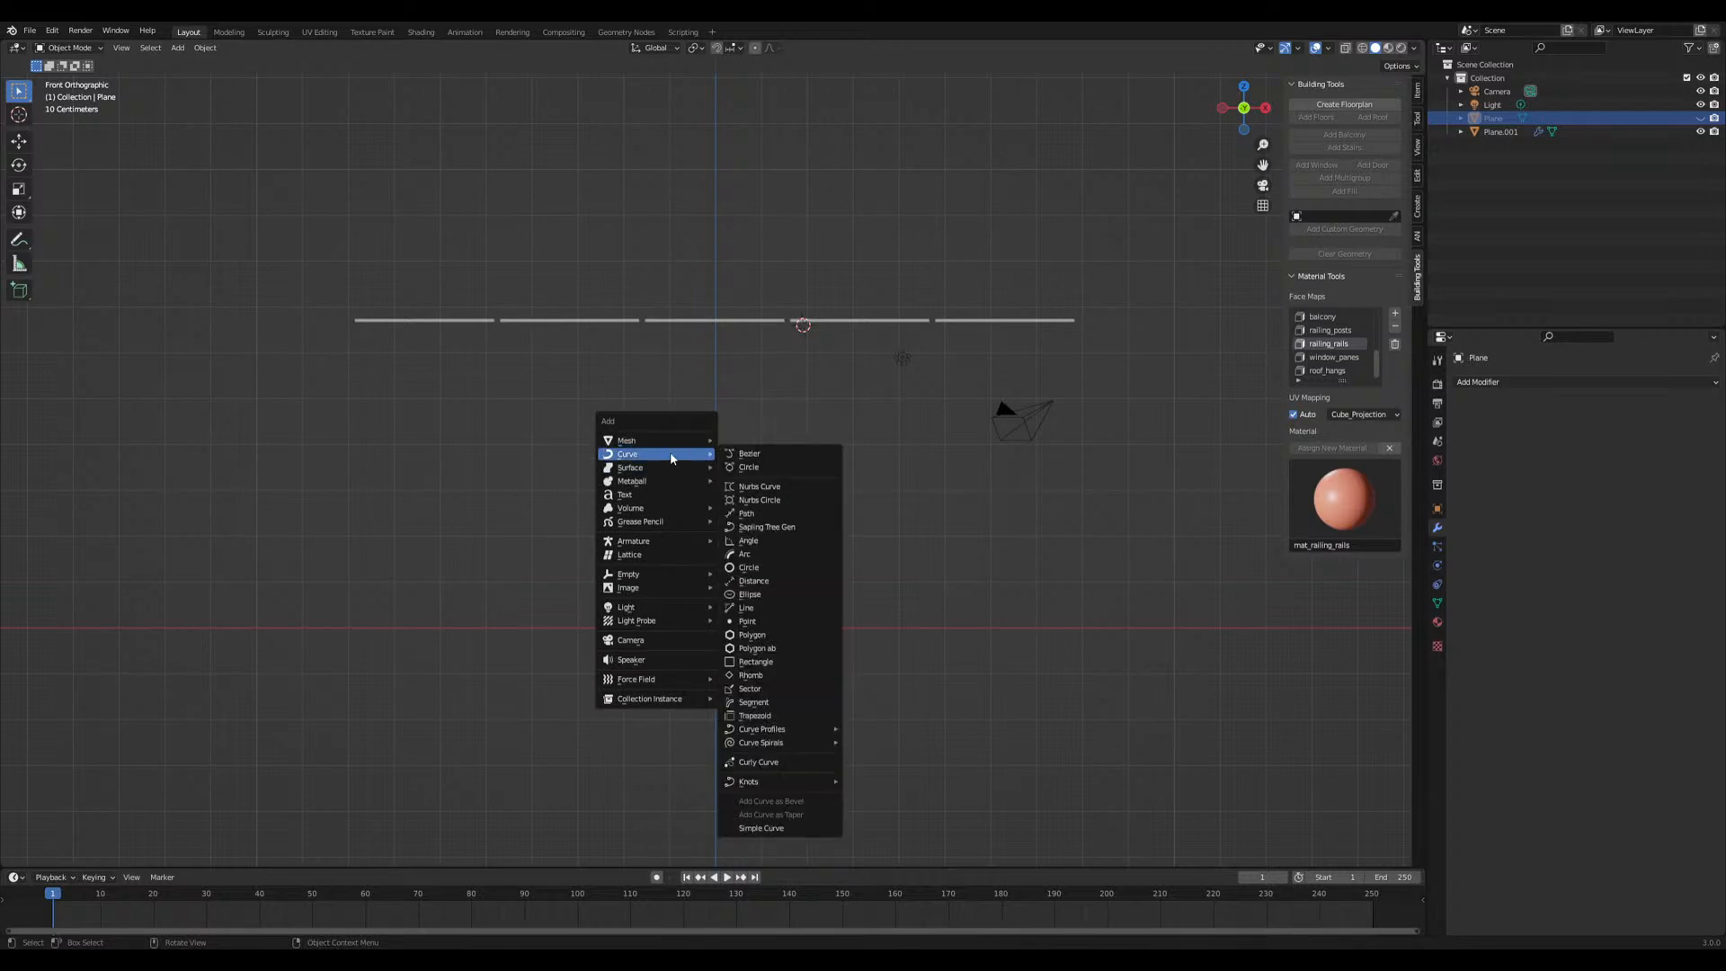
click(768, 455)
Move the Bezier curve about 1.85 m below the roof panels and enter Edit Mode
key(g)
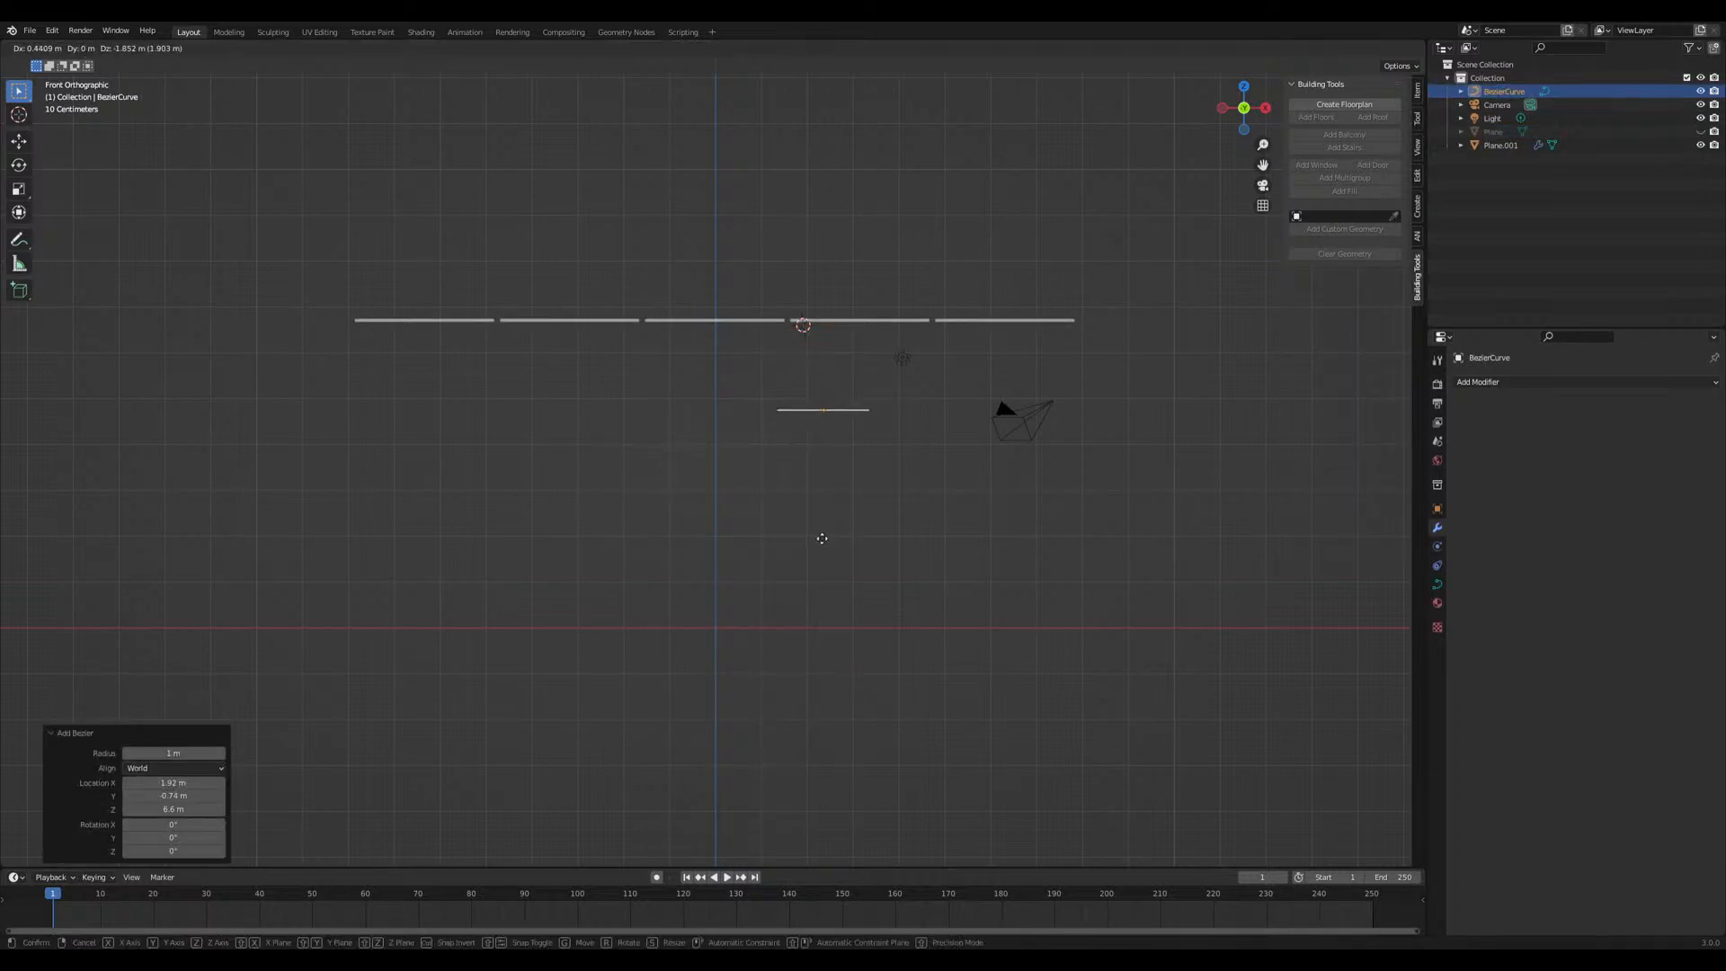
click(823, 538)
key(Tab)
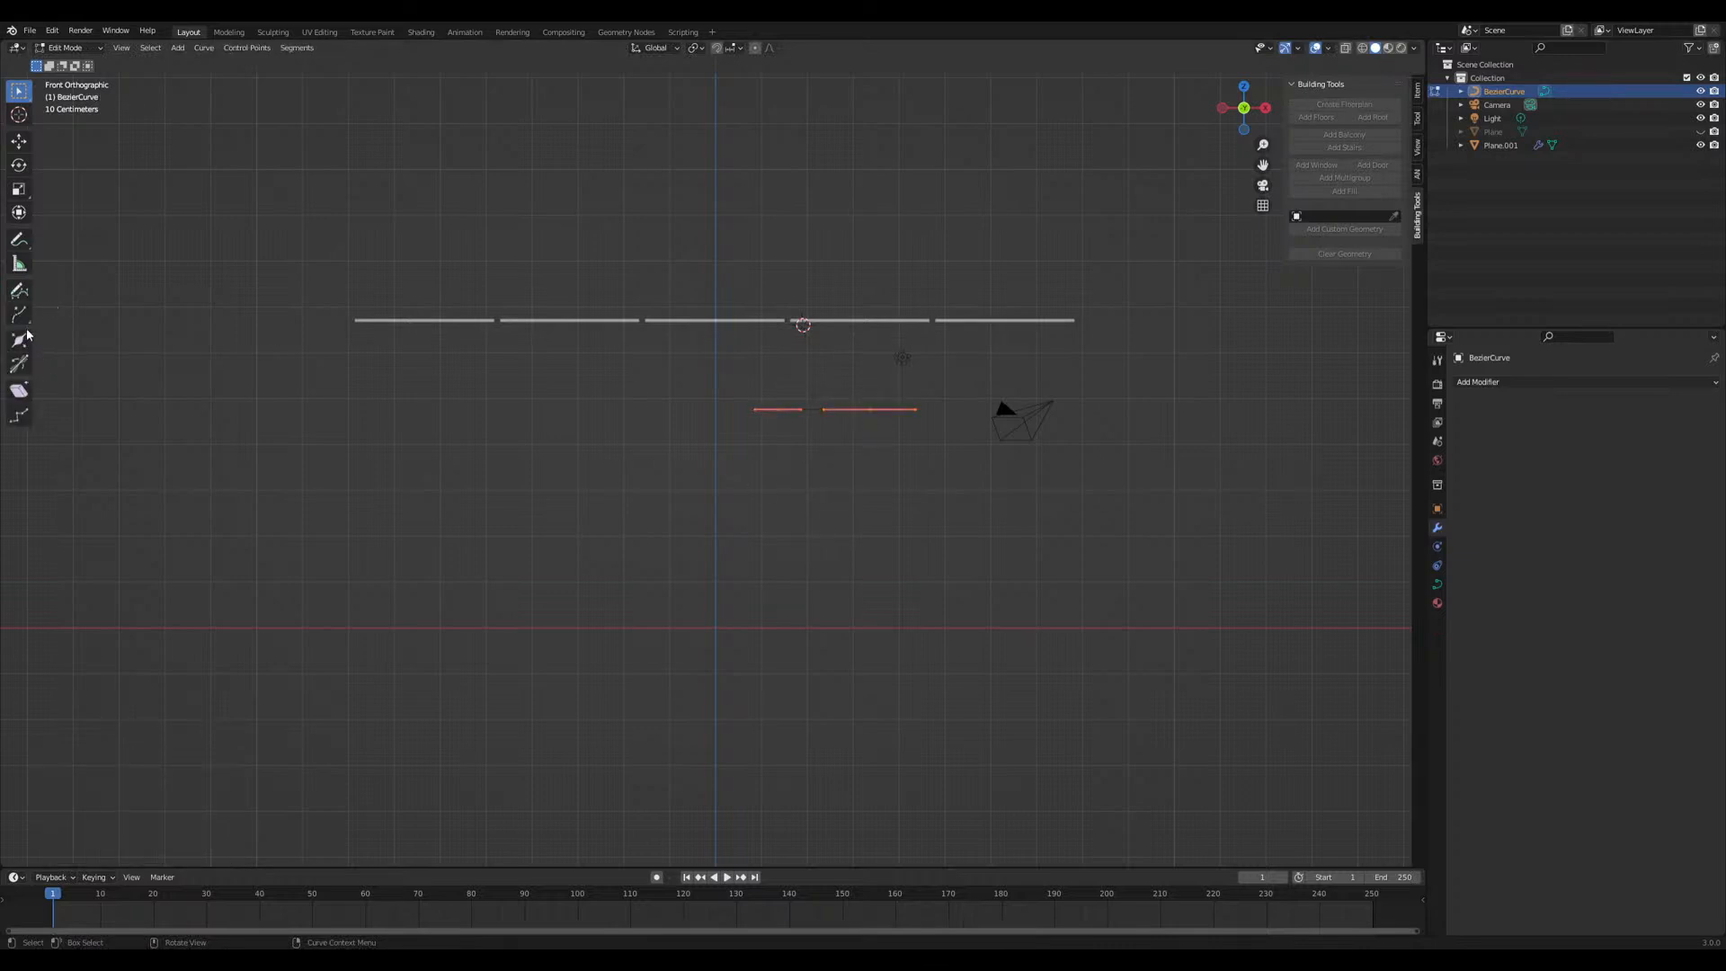
Draw a freehand rounded rectangular loop around the short Bezier curve, running just beneath the roof panels and down to the ground line
click(19, 291)
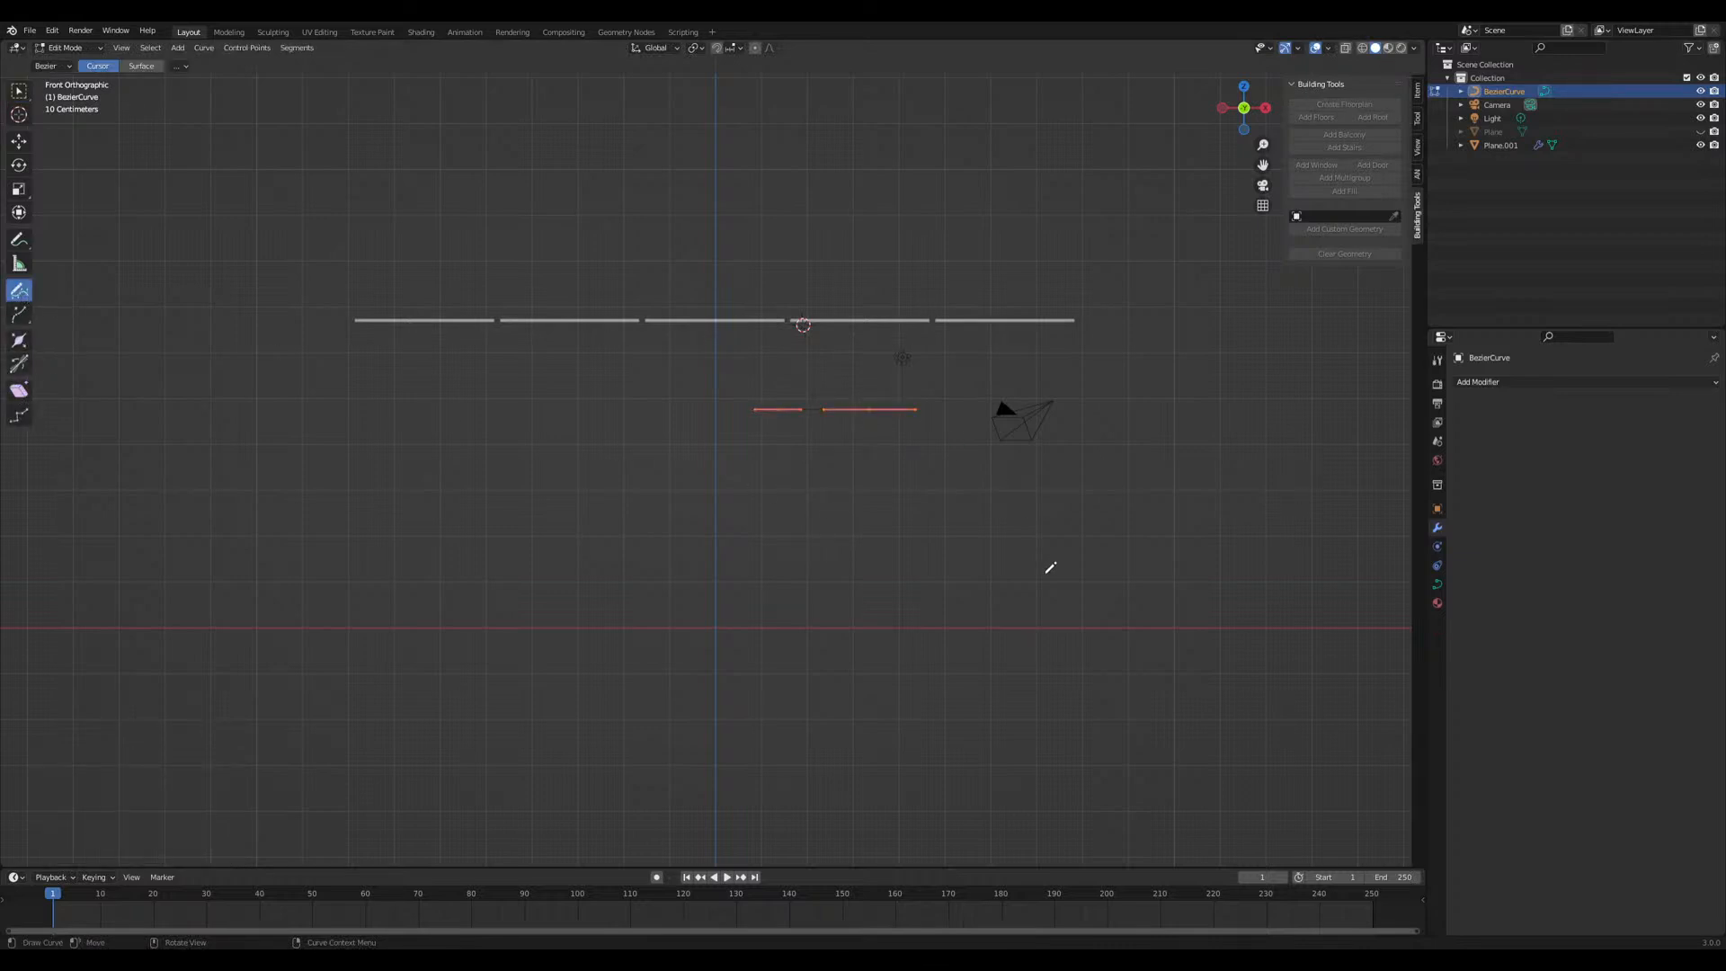
mouse_move(1056, 456)
mouse_down()
mouse_move(1048, 339)
mouse_move(925, 322)
mouse_move(442, 326)
mouse_move(357, 505)
mouse_move(405, 618)
mouse_move(971, 629)
mouse_move(1043, 606)
mouse_up()
key(Tab)
mouse_move(1071, 643)
middle_down()
mouse_move(944, 655)
mouse_move(1018, 645)
mouse_move(805, 432)
middle_up()
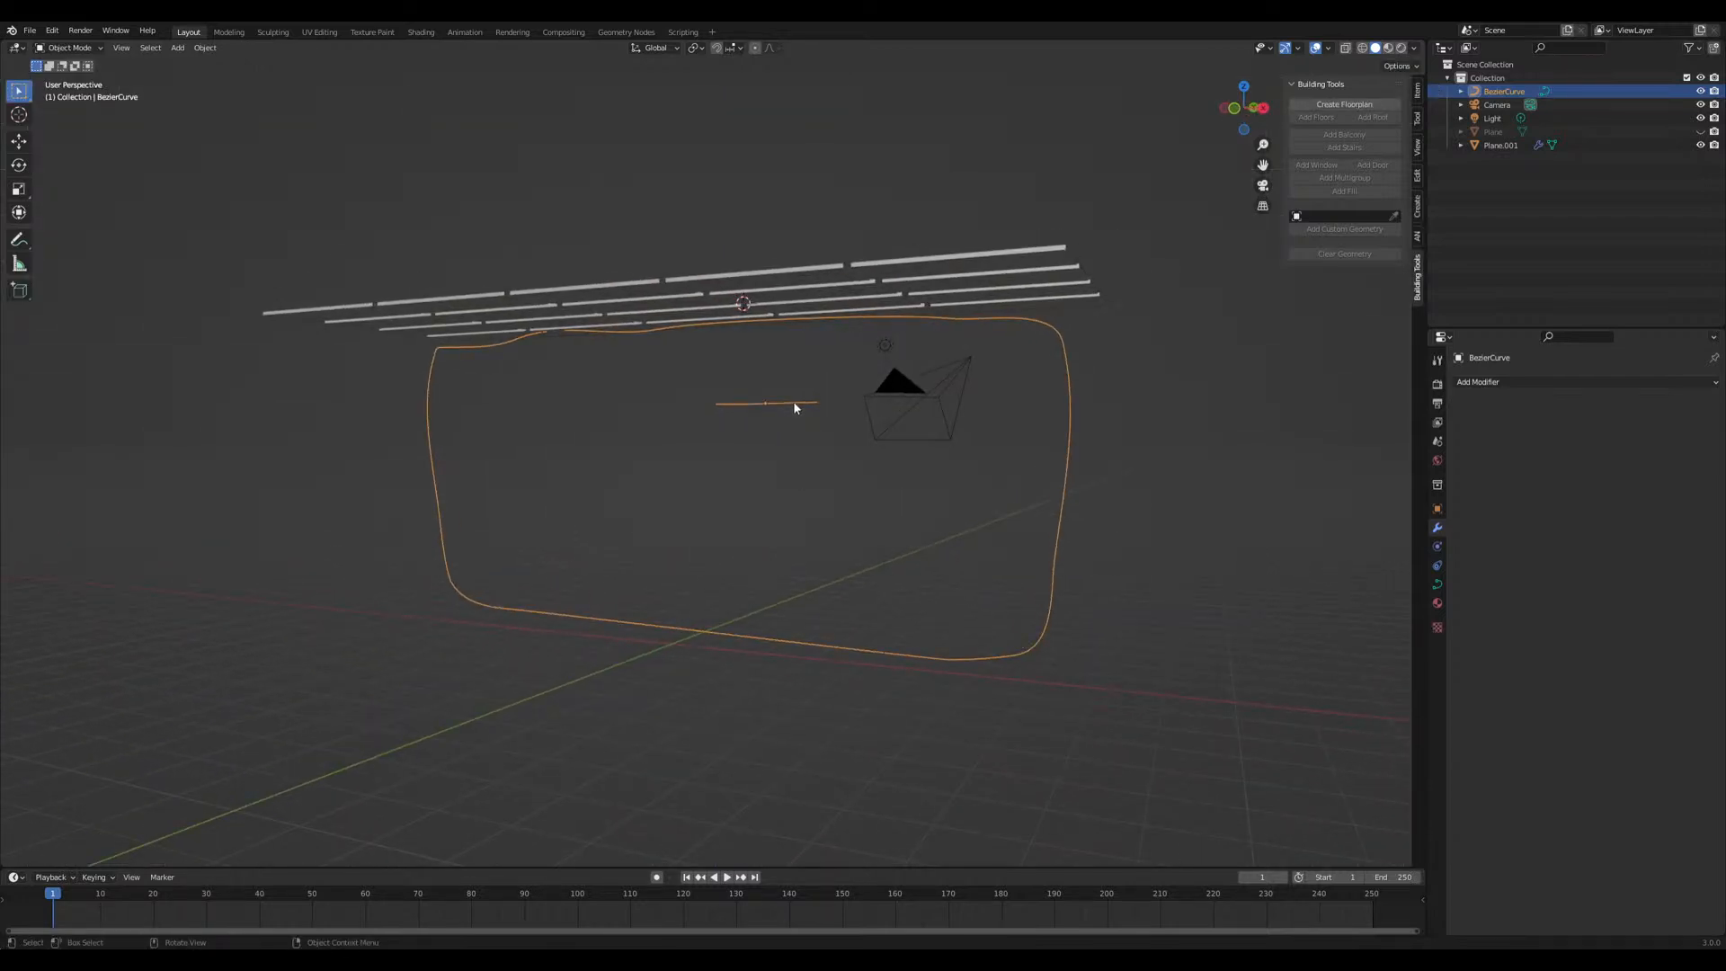
Delete the original short Bezier segment inside the drawn loop, keeping only the loop
key(Tab)
click(19, 90)
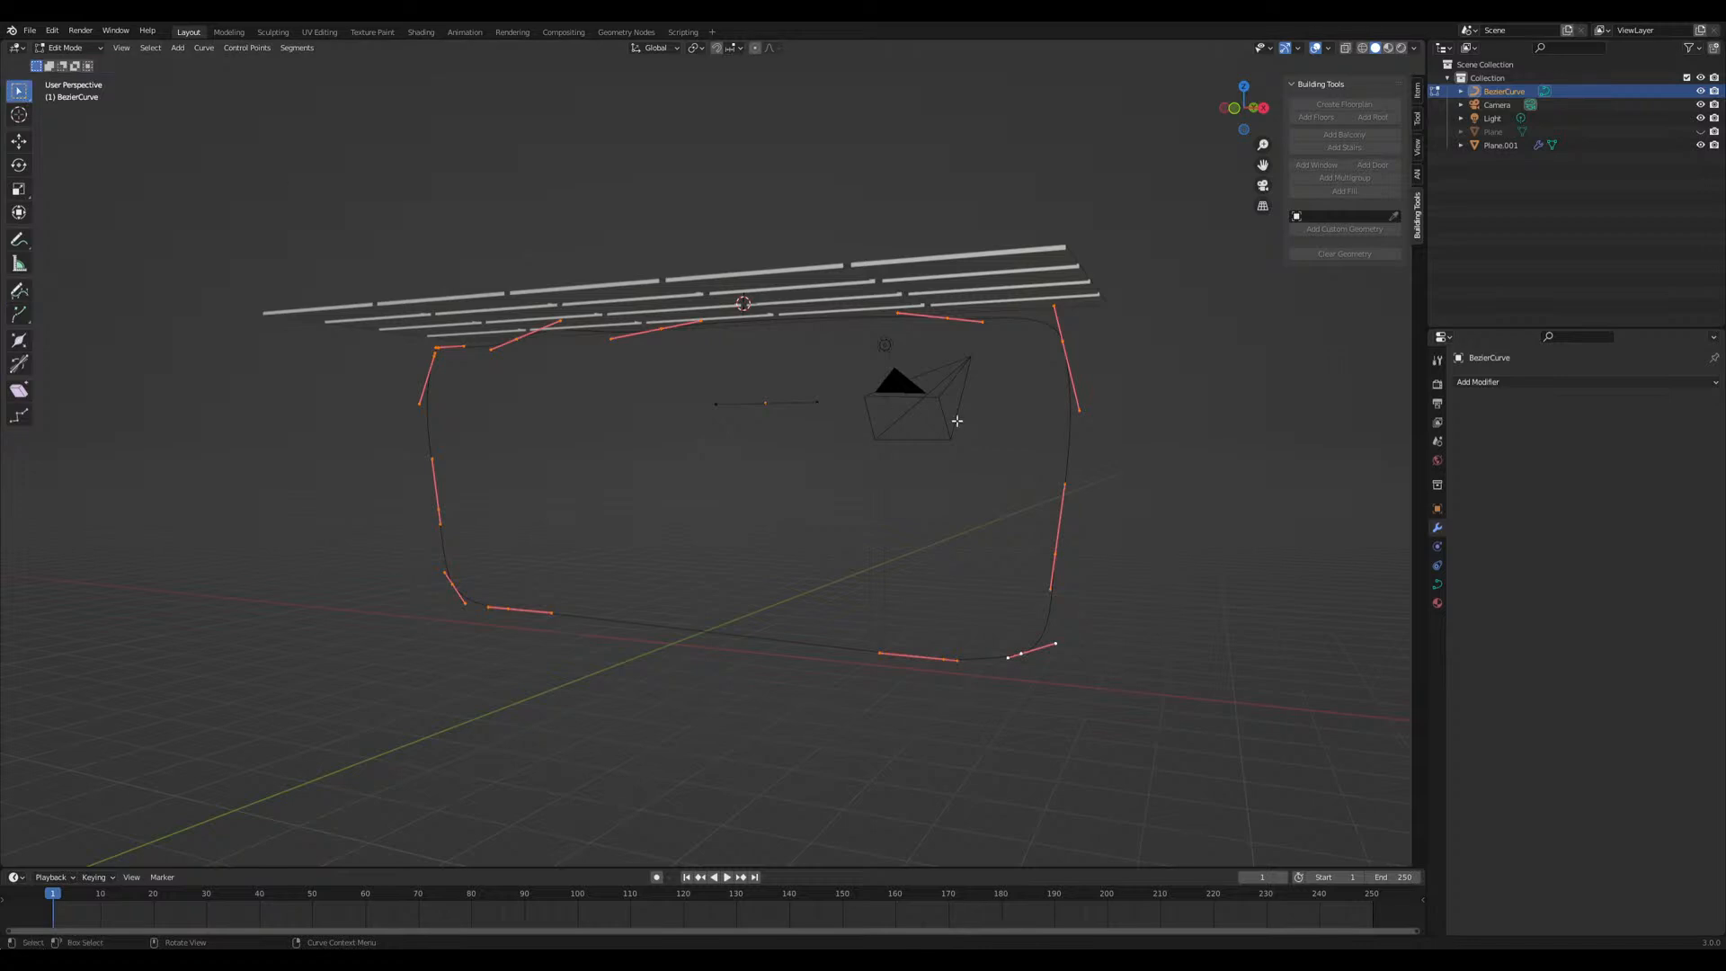
click(765, 403)
key(x)
click(827, 455)
middle_drag(827, 456, 908, 450)
key(Tab)
Select all points of the loop and toggle Cyclic so the curve is closed
click(1437, 584)
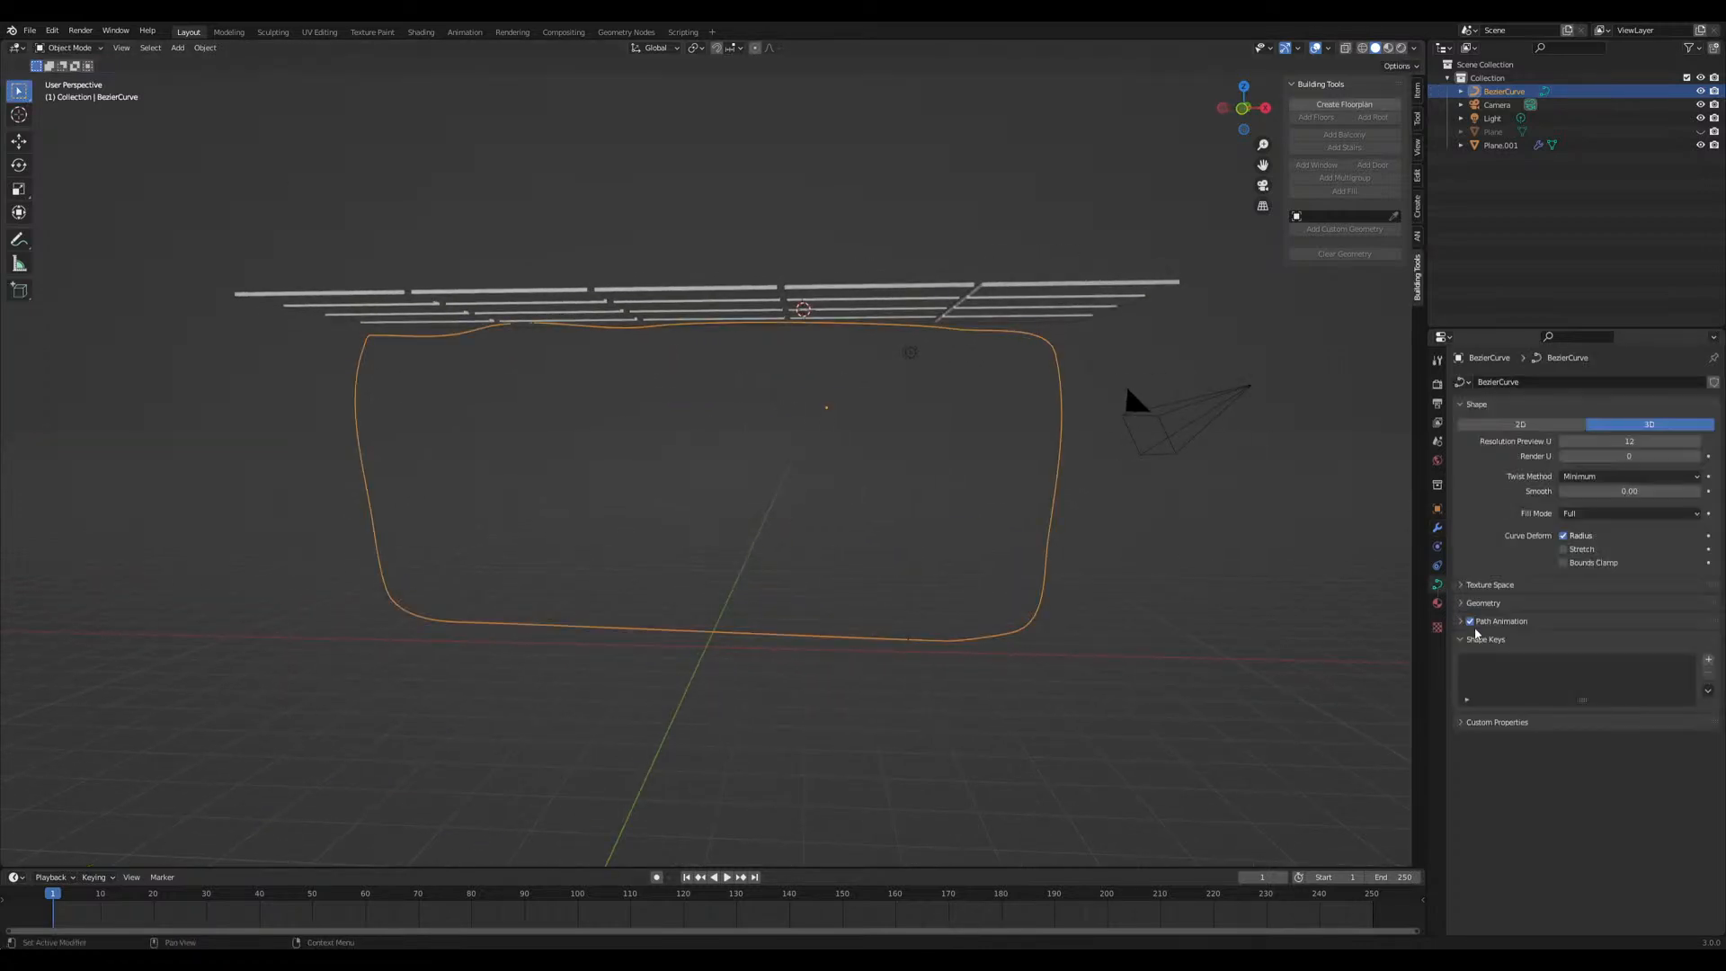
key(Tab)
key(a)
right_click(973, 537)
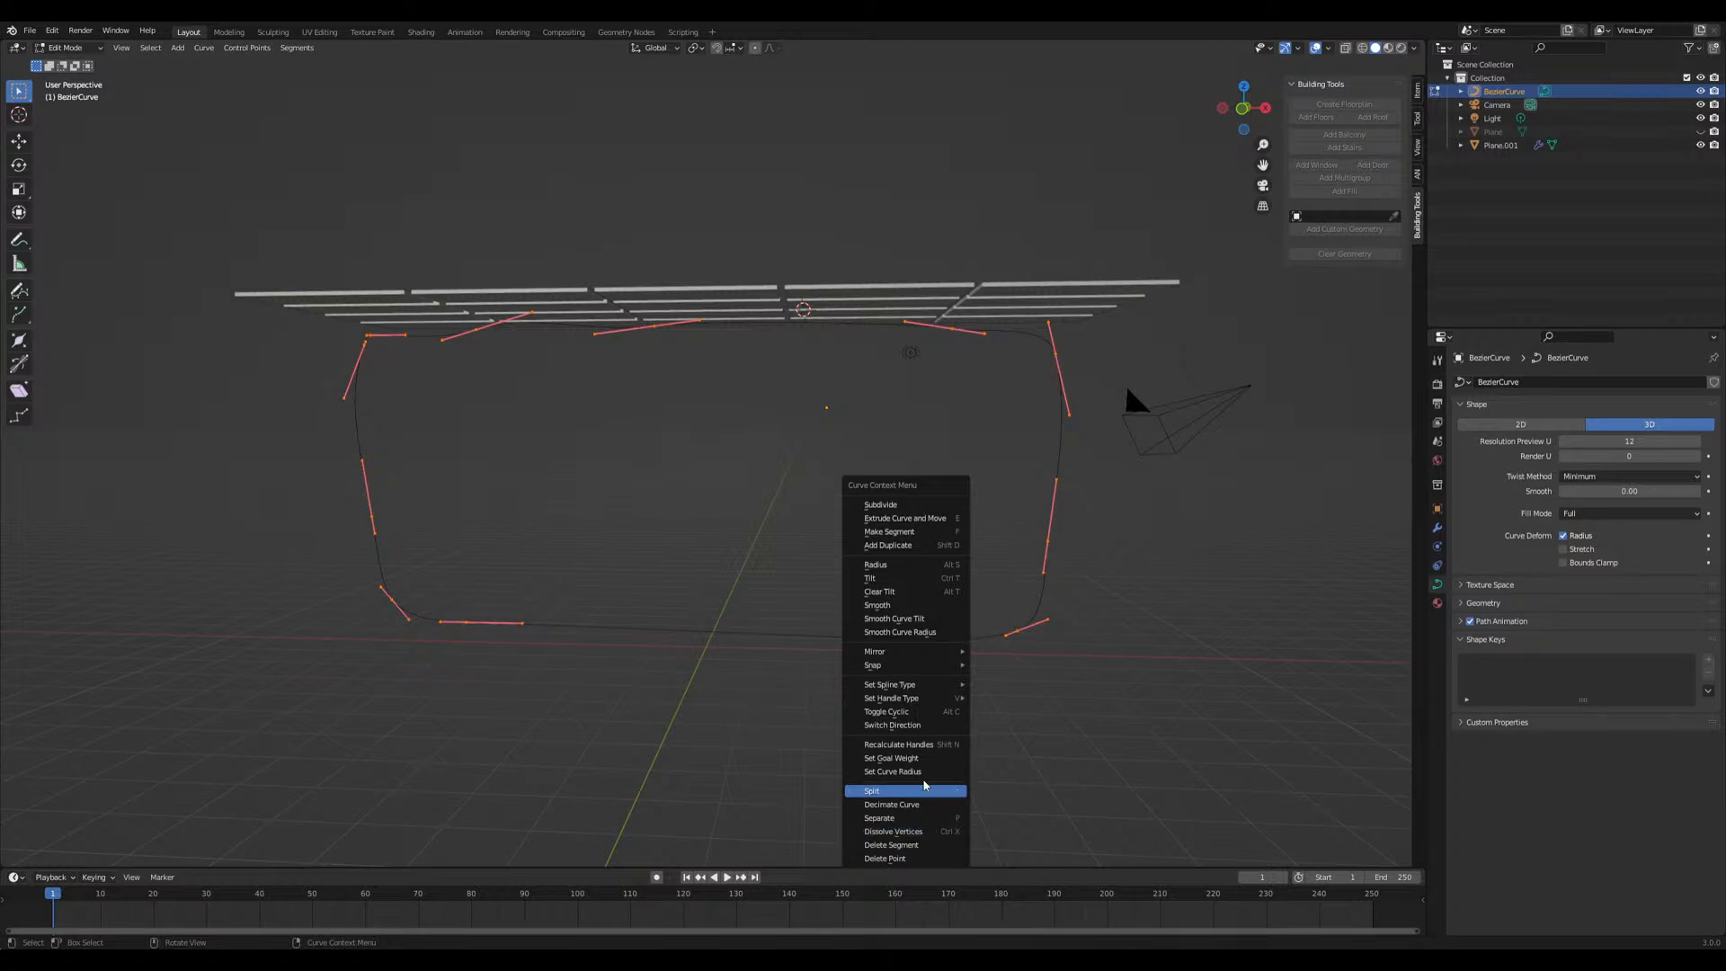
click(920, 712)
right_click(995, 682)
key(Escape)
mouse_move(998, 659)
middle_down()
mouse_move(913, 665)
mouse_move(982, 663)
middle_up()
key(Tab)
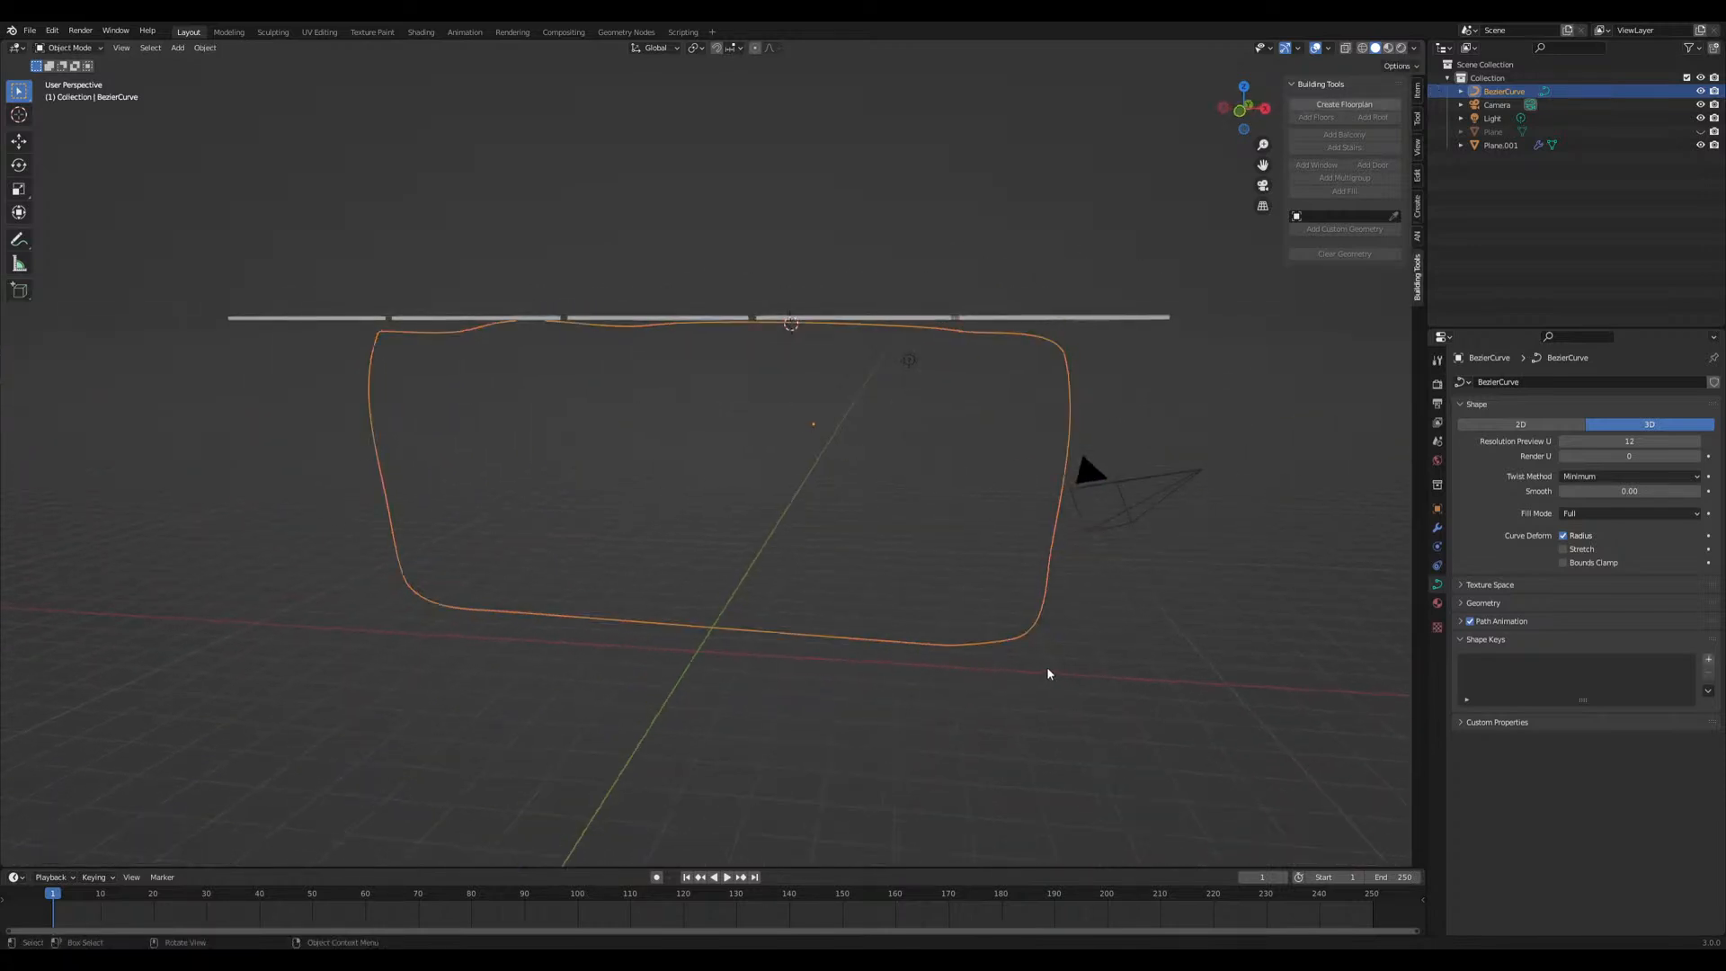
In the front view, rotate the handles of the top edge's right-hand point about -8.65° to level them
key(Tab)
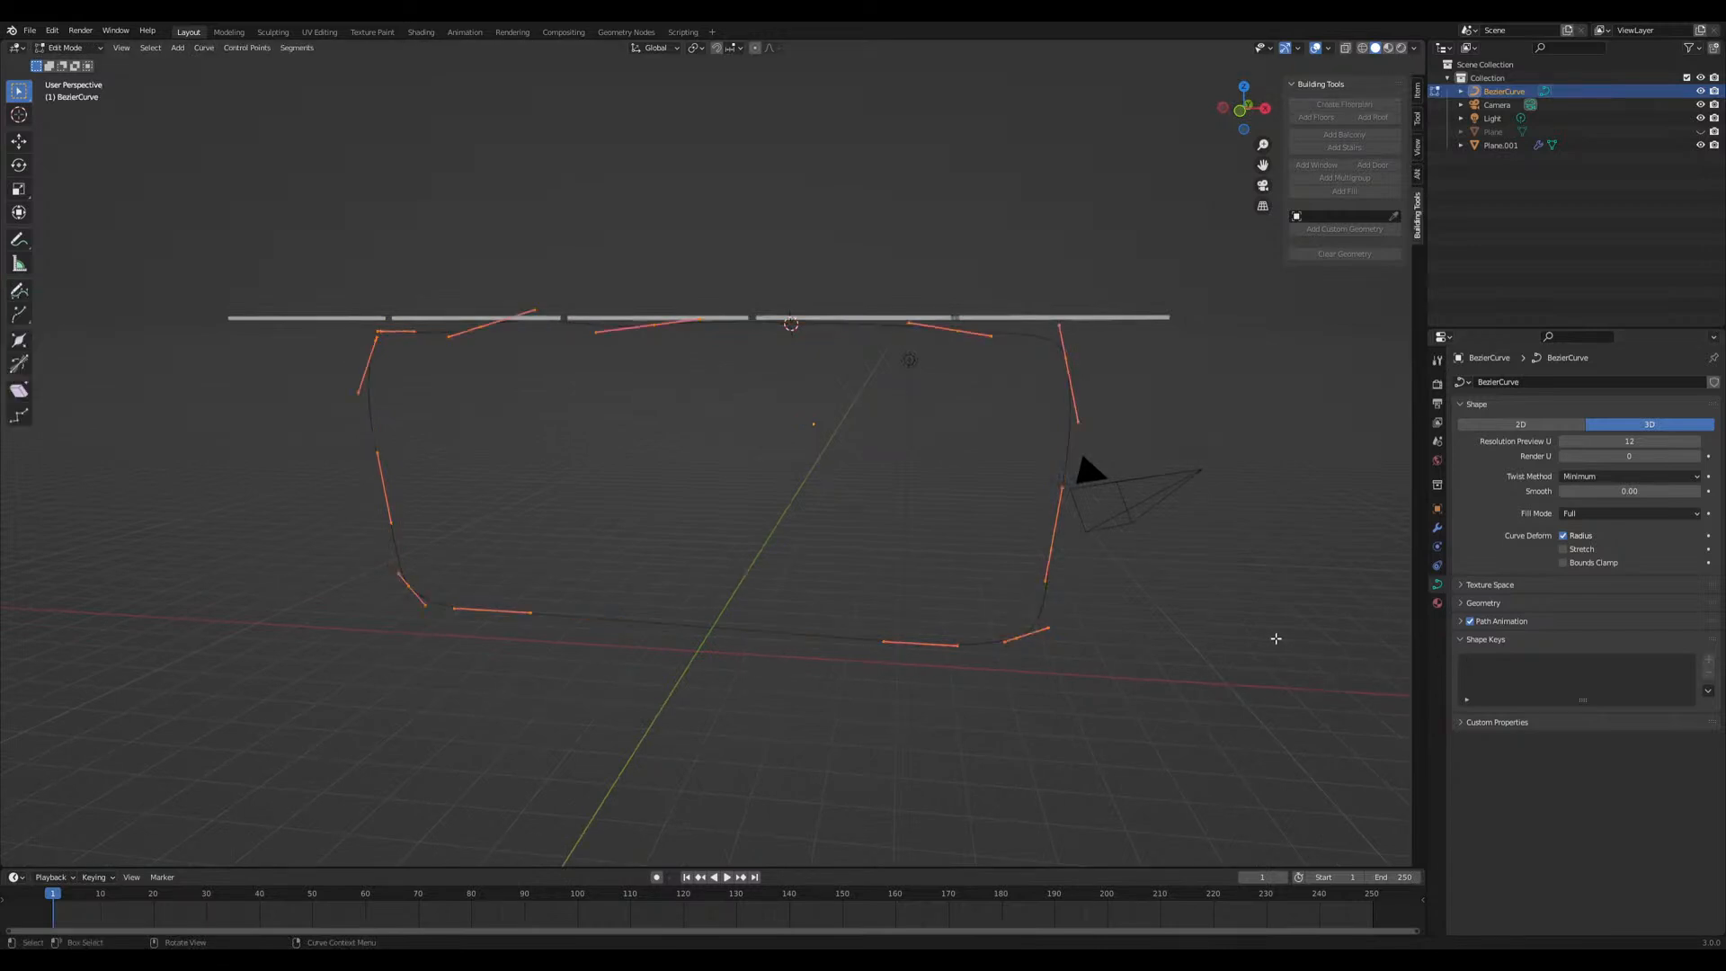
click(949, 332)
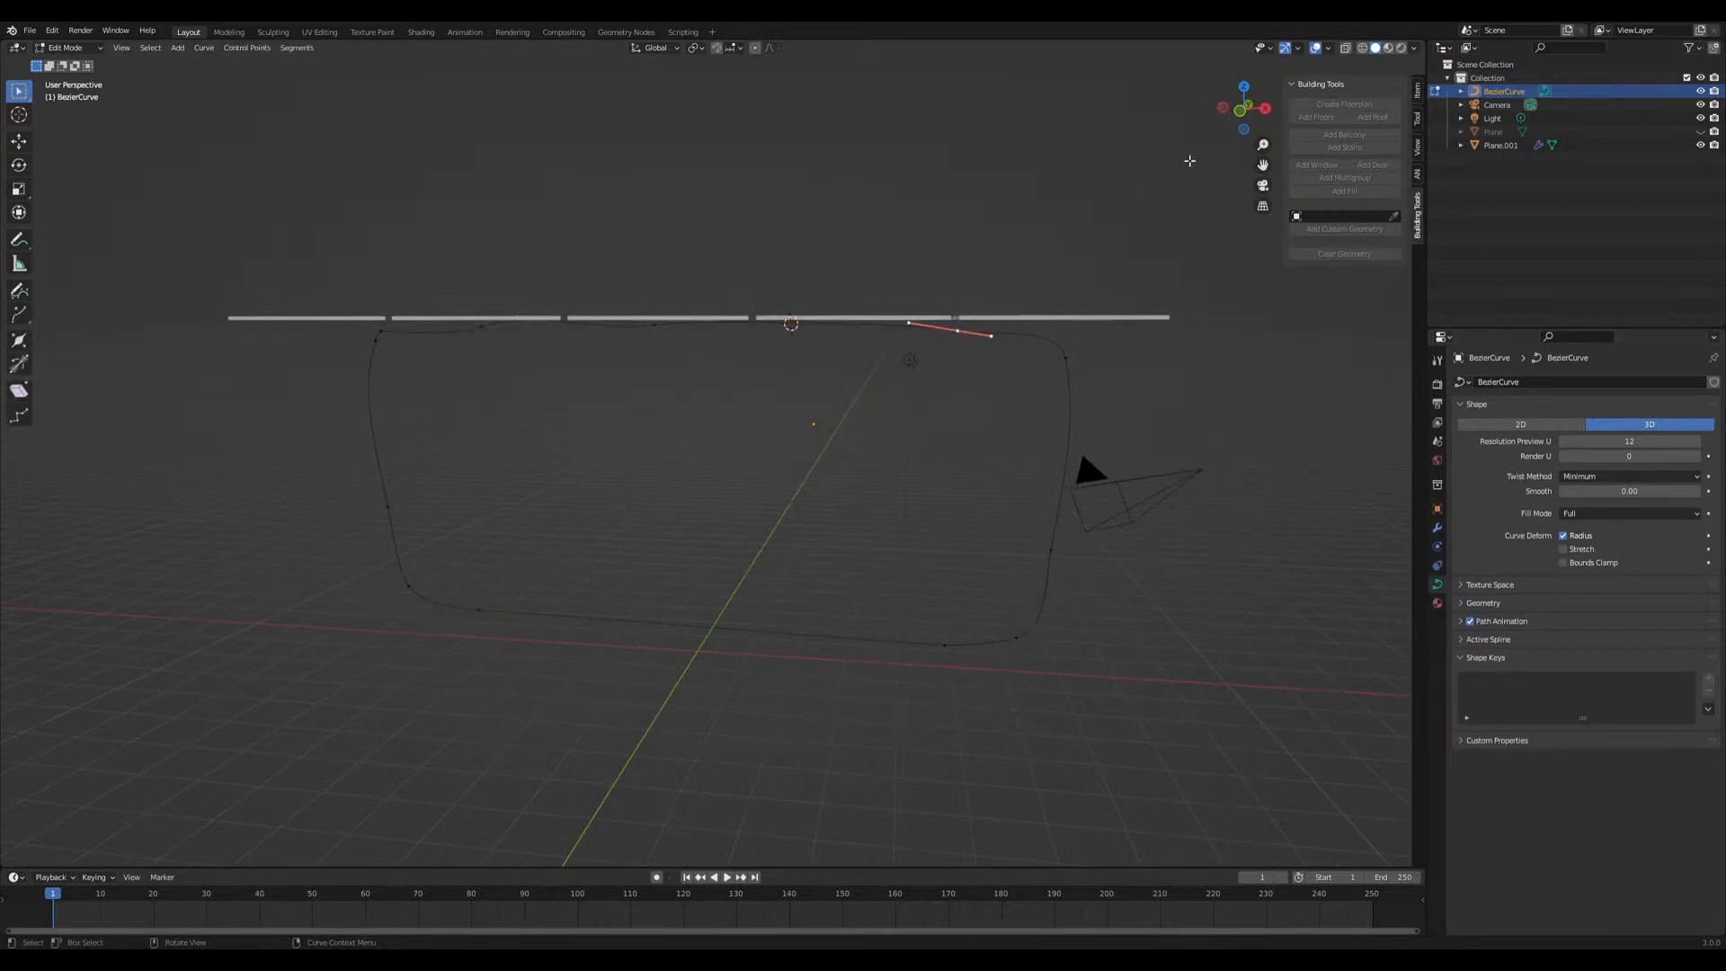
click(1234, 124)
key(r)
click(1009, 338)
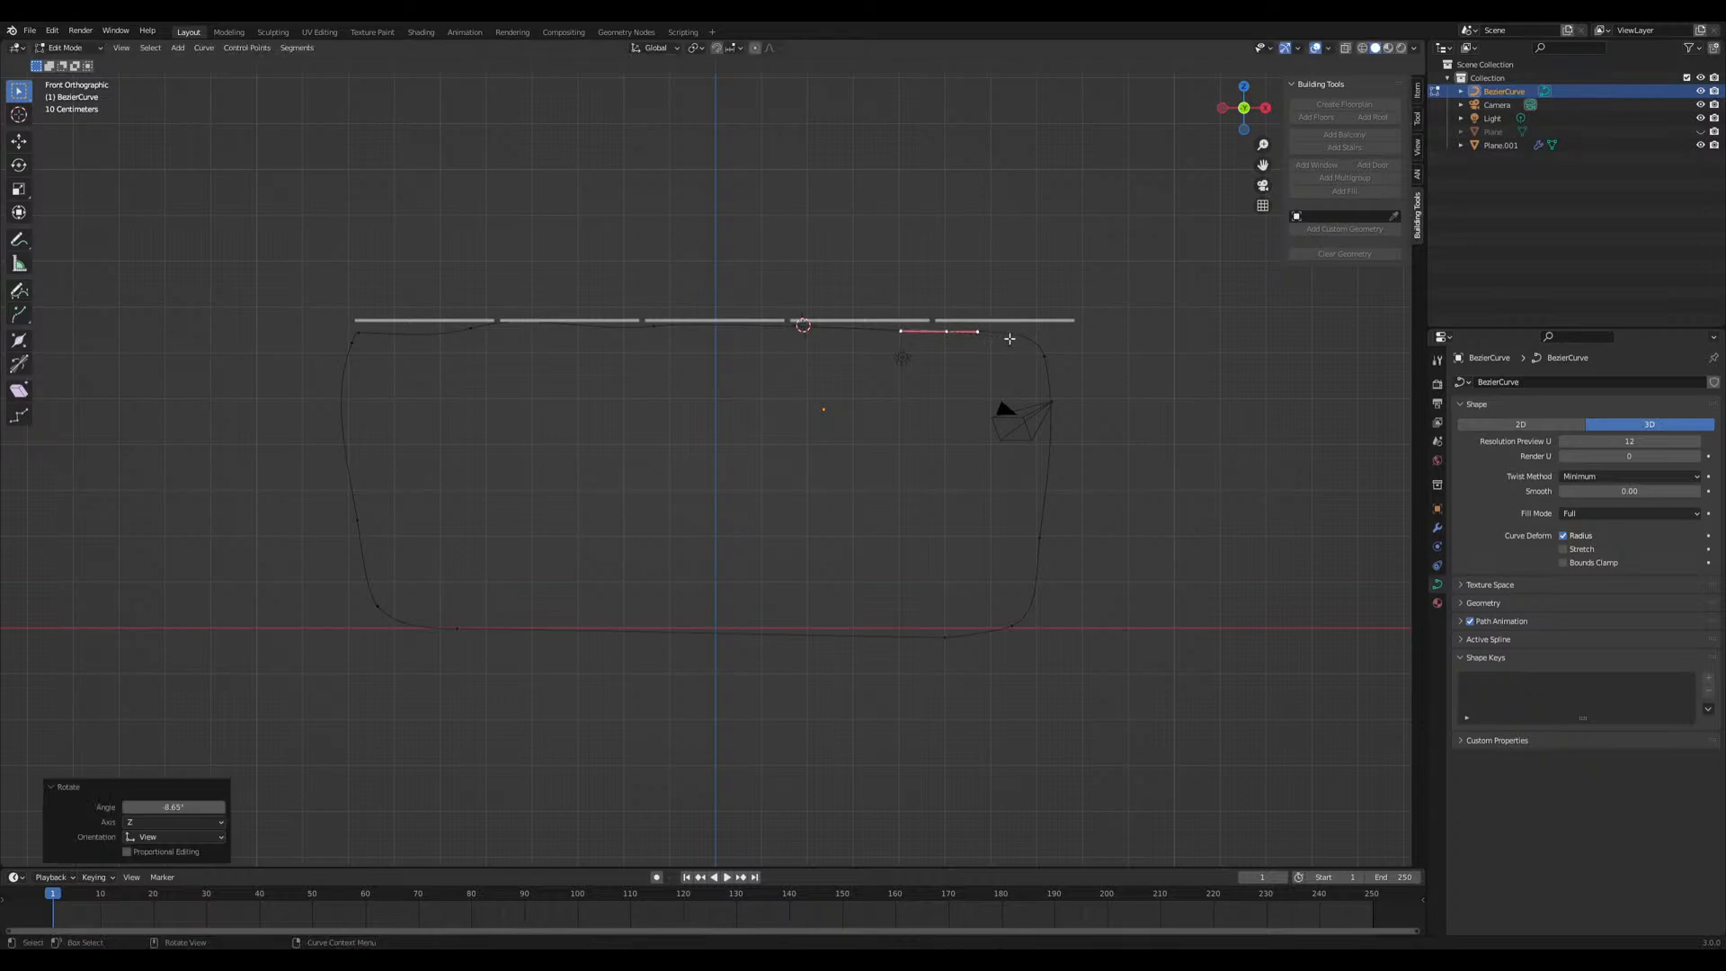
Rotate the handles of the two remaining points on the left half of the top edge to flatten the curve there
click(654, 329)
key(r)
click(534, 338)
key(r)
key(Escape)
click(471, 329)
key(r)
click(590, 336)
Dissolve the extra upper-left corner point and move the adjacent point about -0.059 m in X and -0.235 m in Z
click(357, 334)
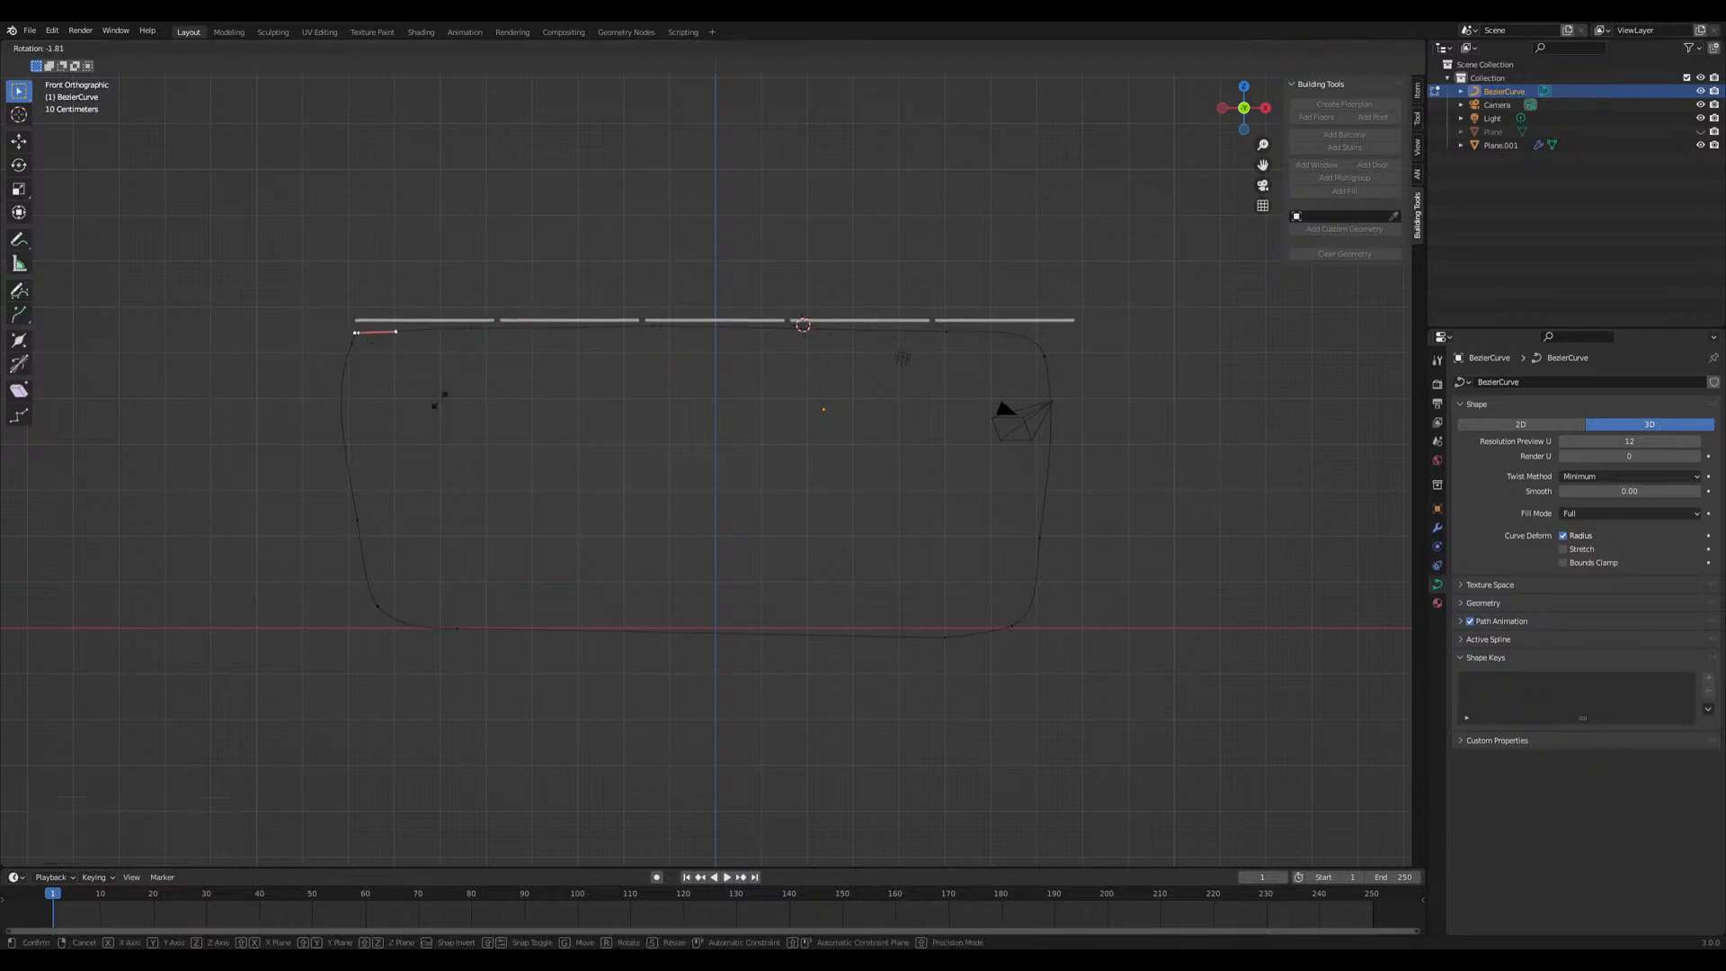
key(x)
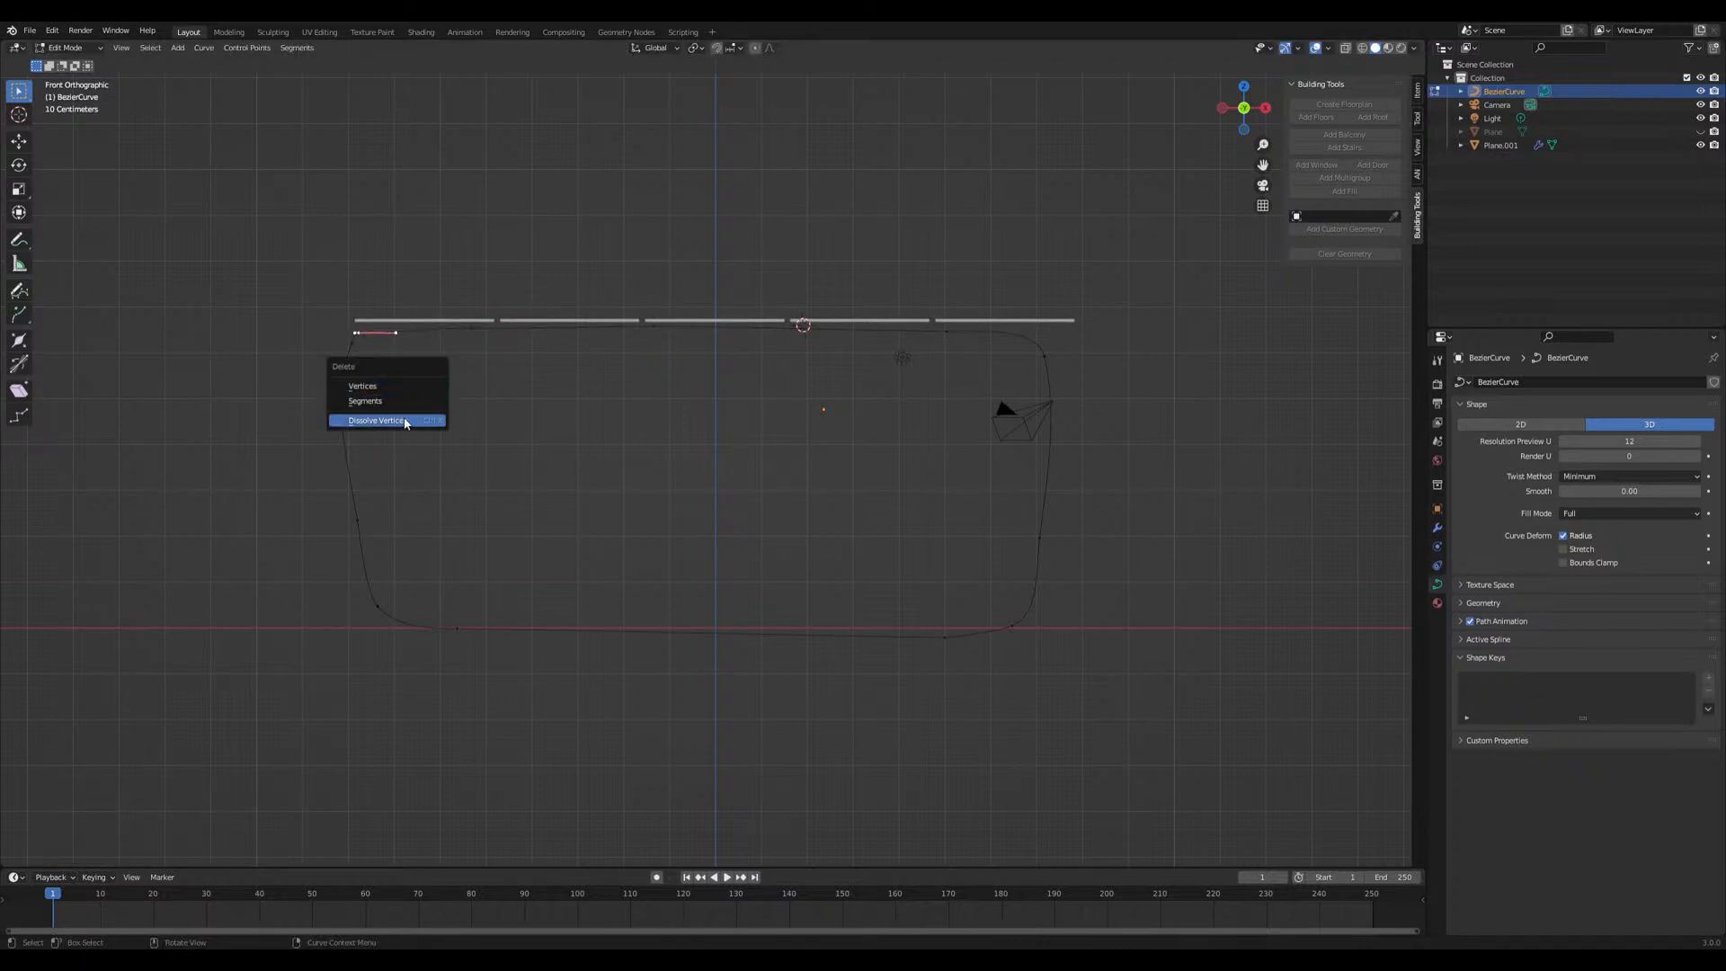
click(405, 424)
click(353, 349)
key(g)
click(365, 370)
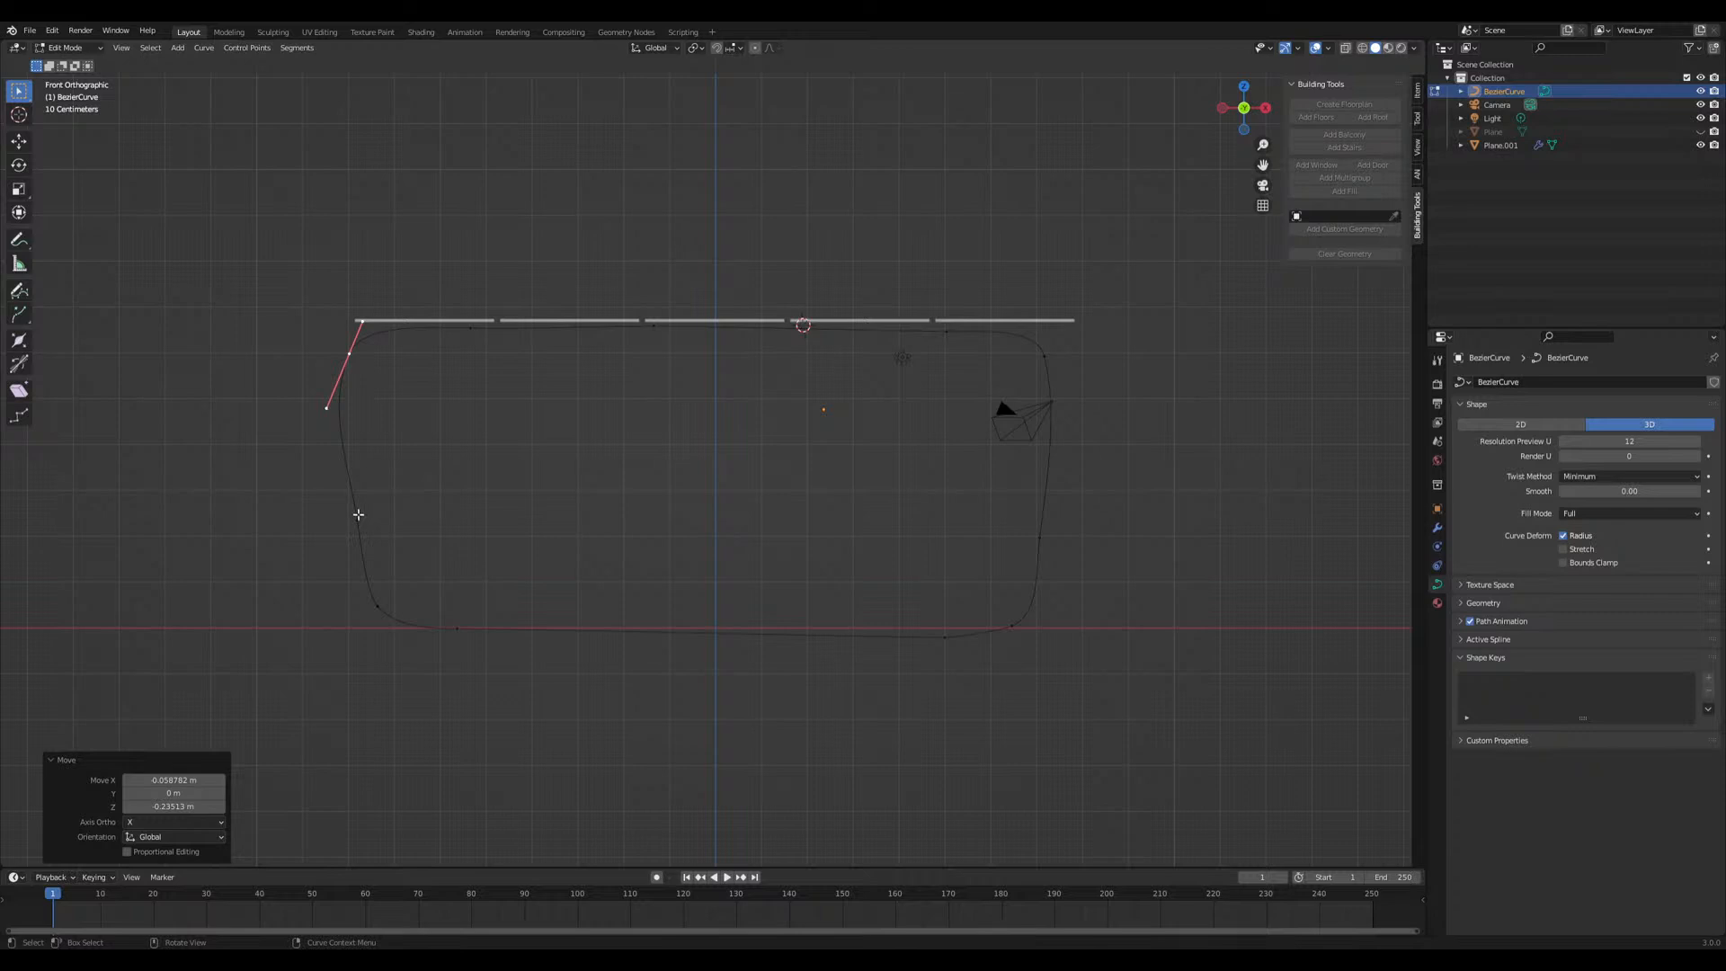
Move the point midway down the loop's left side slightly outward and rotate its handles to straighten that side
click(359, 515)
key(g)
click(352, 524)
key(r)
click(435, 567)
Reshape the lower-left corner by moving its point outward, rotating the adjacent bottom point's handles, and scaling the corner handles to about 0.693
click(380, 607)
key(g)
click(363, 620)
click(458, 631)
key(r)
click(573, 646)
click(358, 626)
key(s)
click(377, 642)
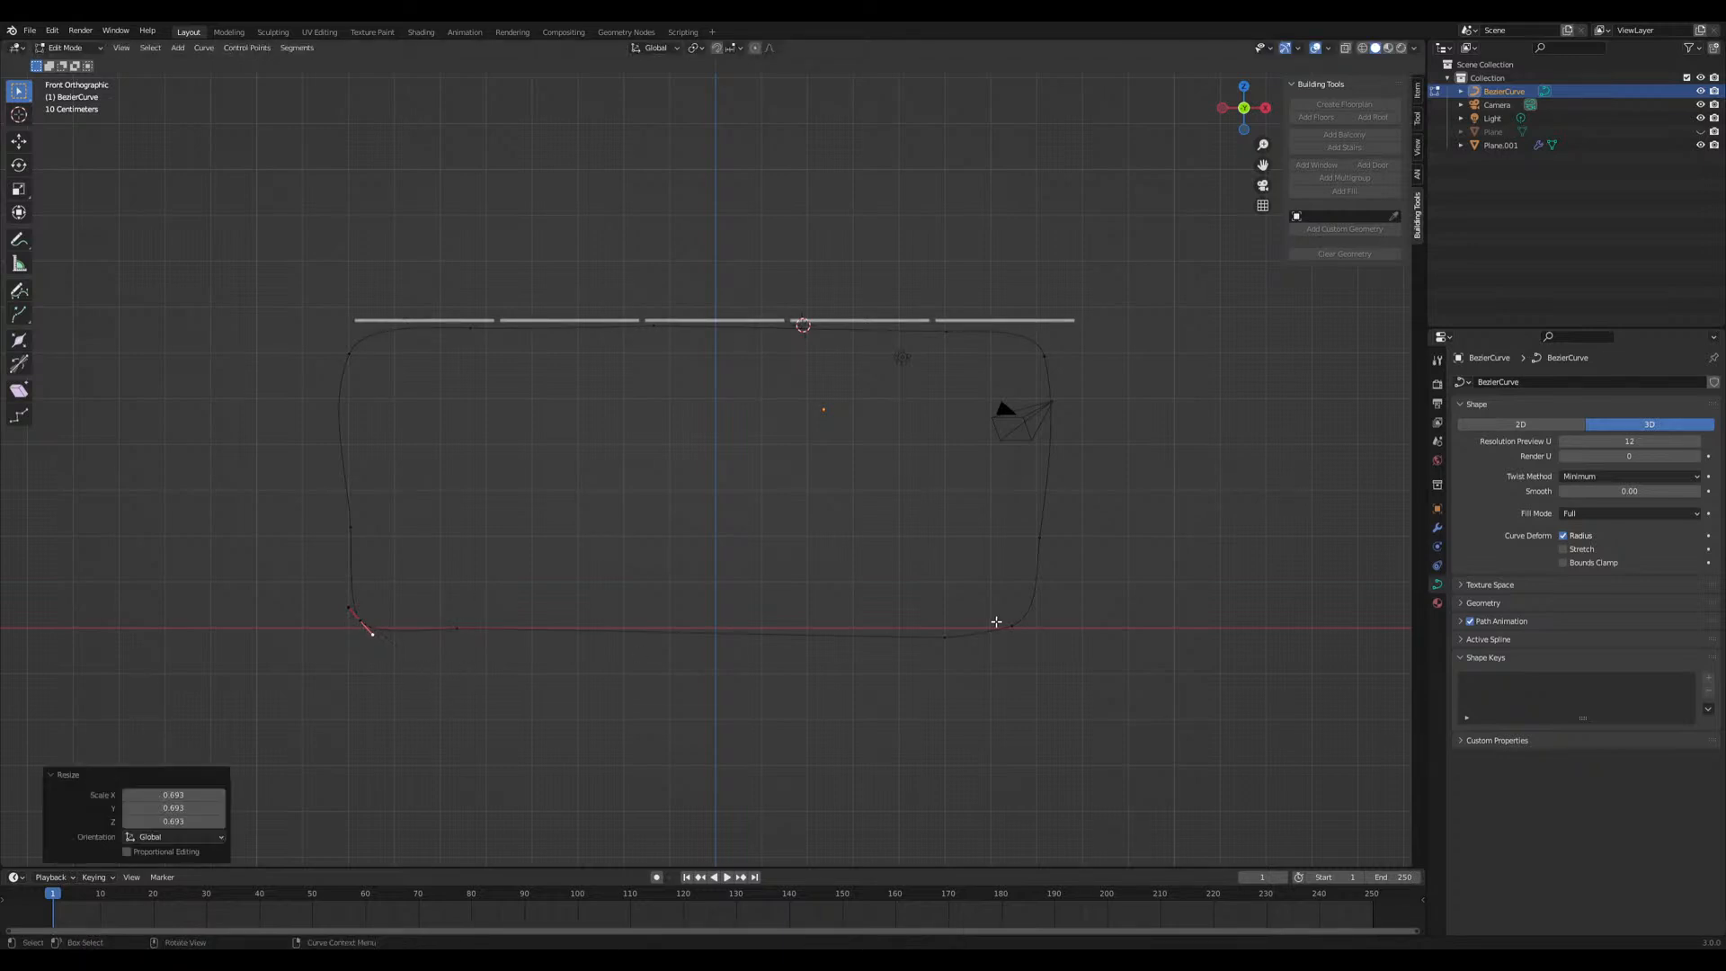
Return to Object Mode and set the curve's bevel depth to 0.067 m to turn it into a pipe
key(Tab)
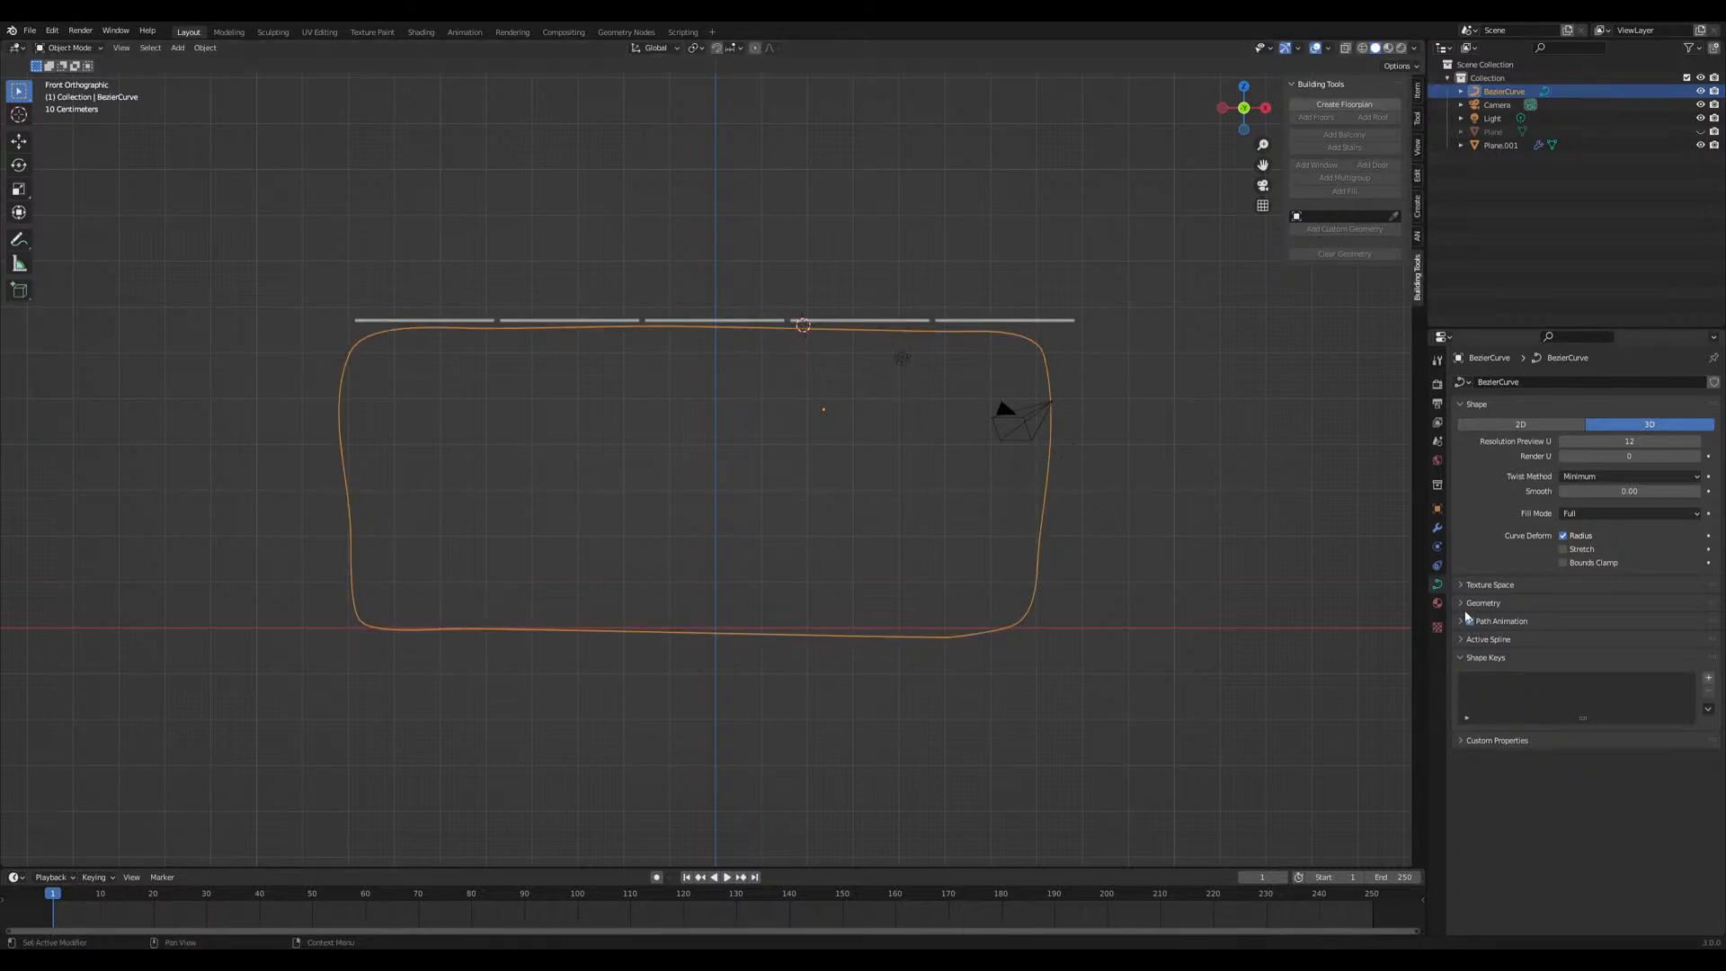
click(1466, 603)
drag(1629, 740, 1695, 740)
Move the pipe curve about -4.39 m along the Y axis to the front of the roof panels
middle_drag(1133, 557, 806, 564)
key(g)
key(y)
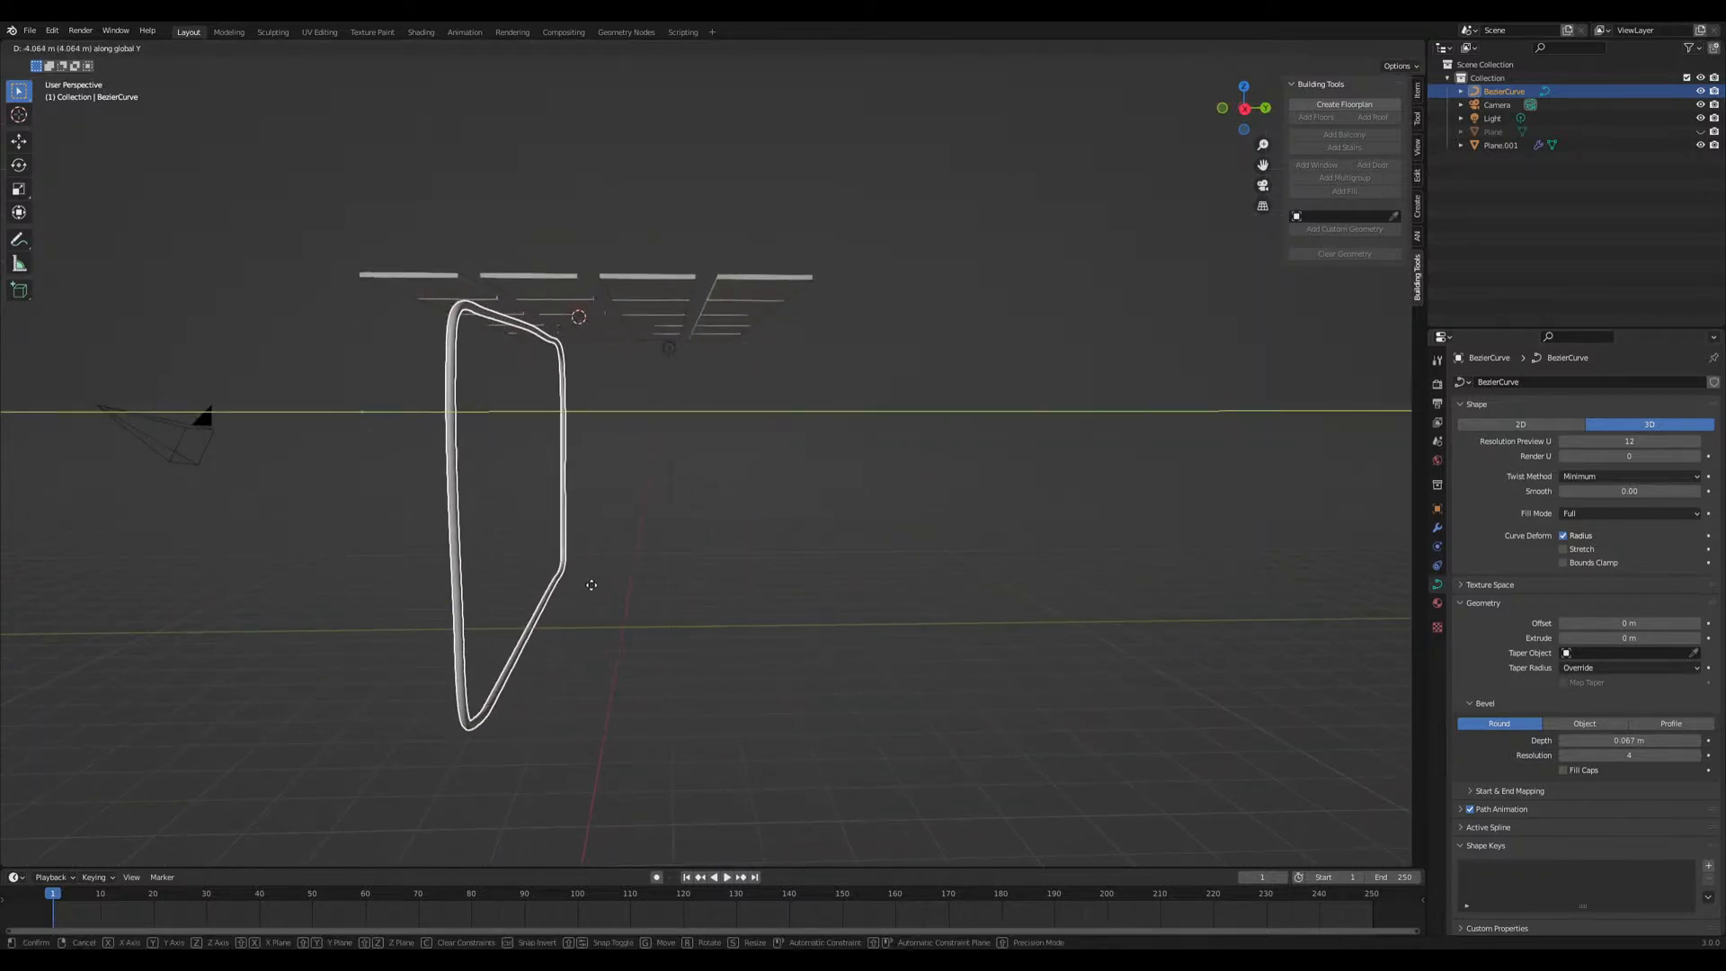
click(575, 586)
middle_drag(543, 589, 566, 584)
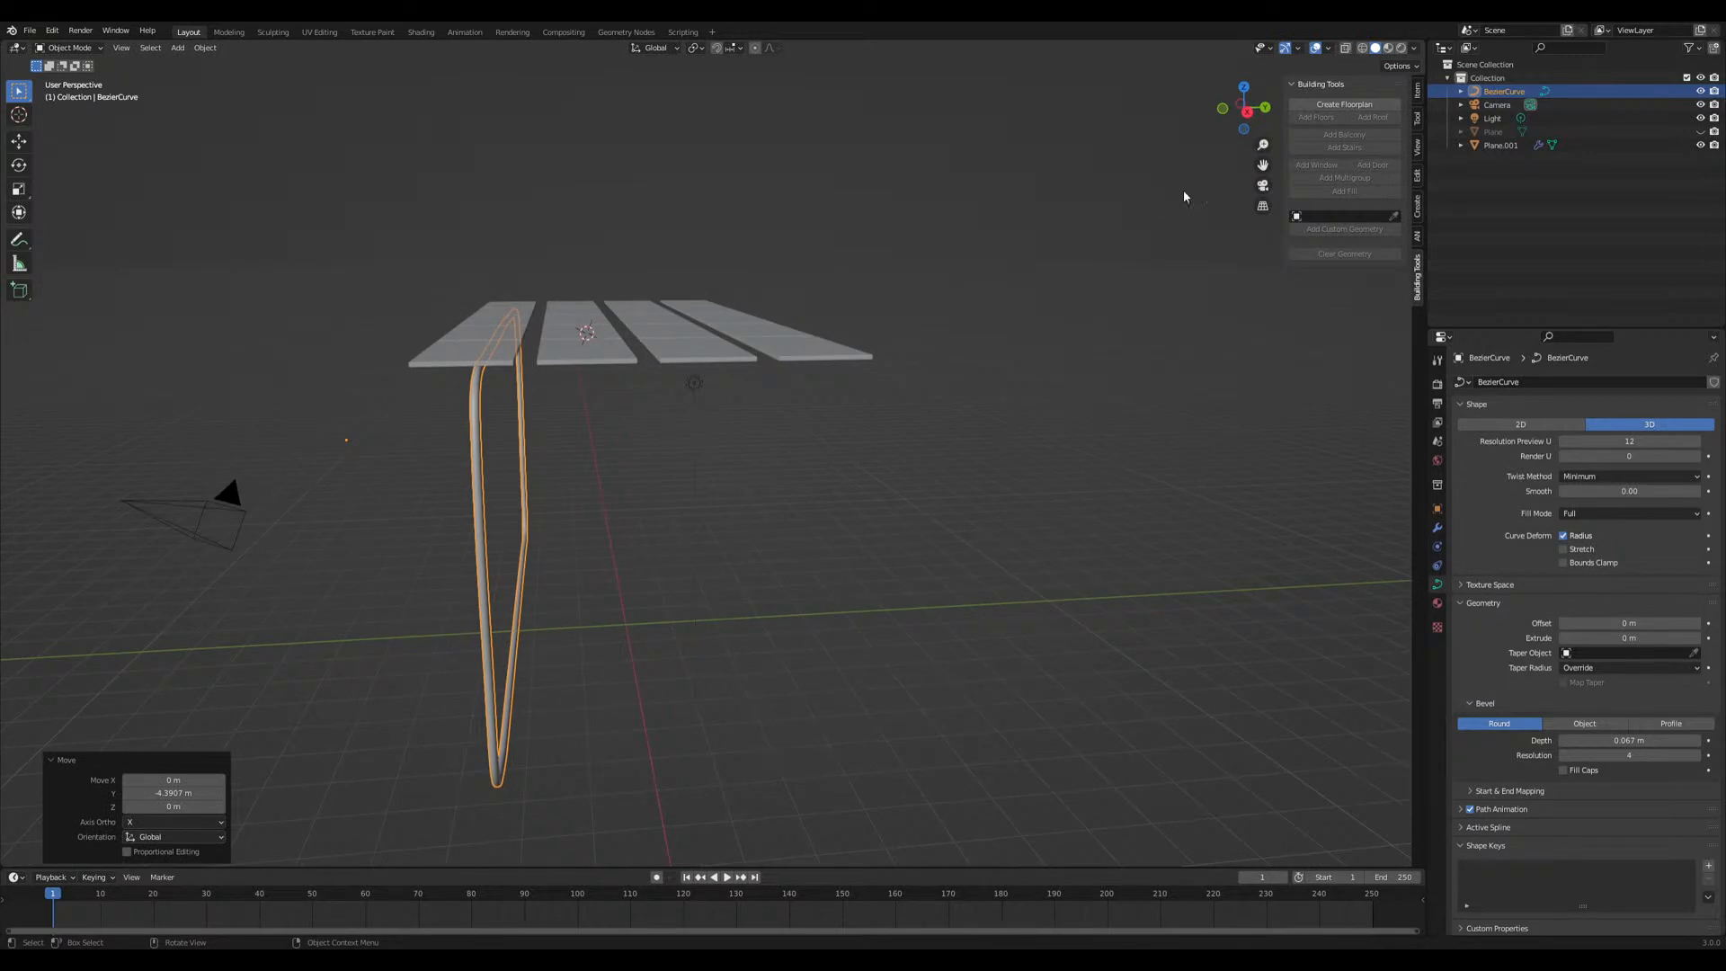
middle_drag(518, 519, 639, 521)
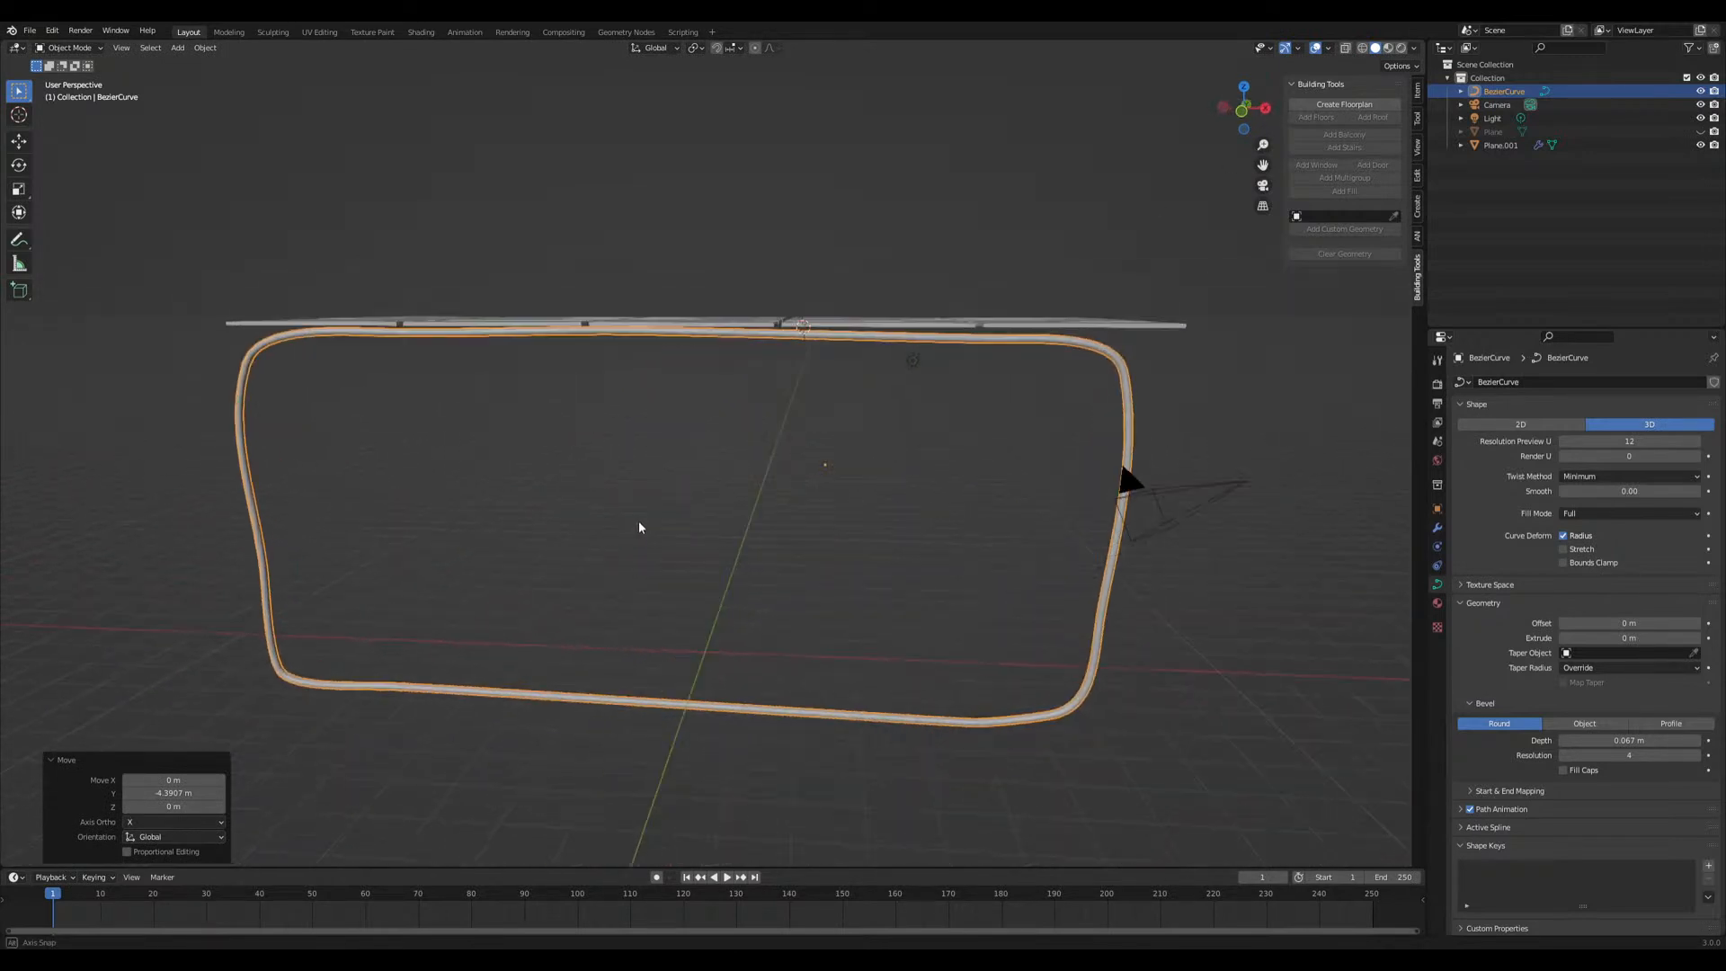
Create a new material on the pipe curve and name it "water"
click(1436, 603)
click(1528, 440)
double_click(1532, 440)
text(waler)
key(Return)
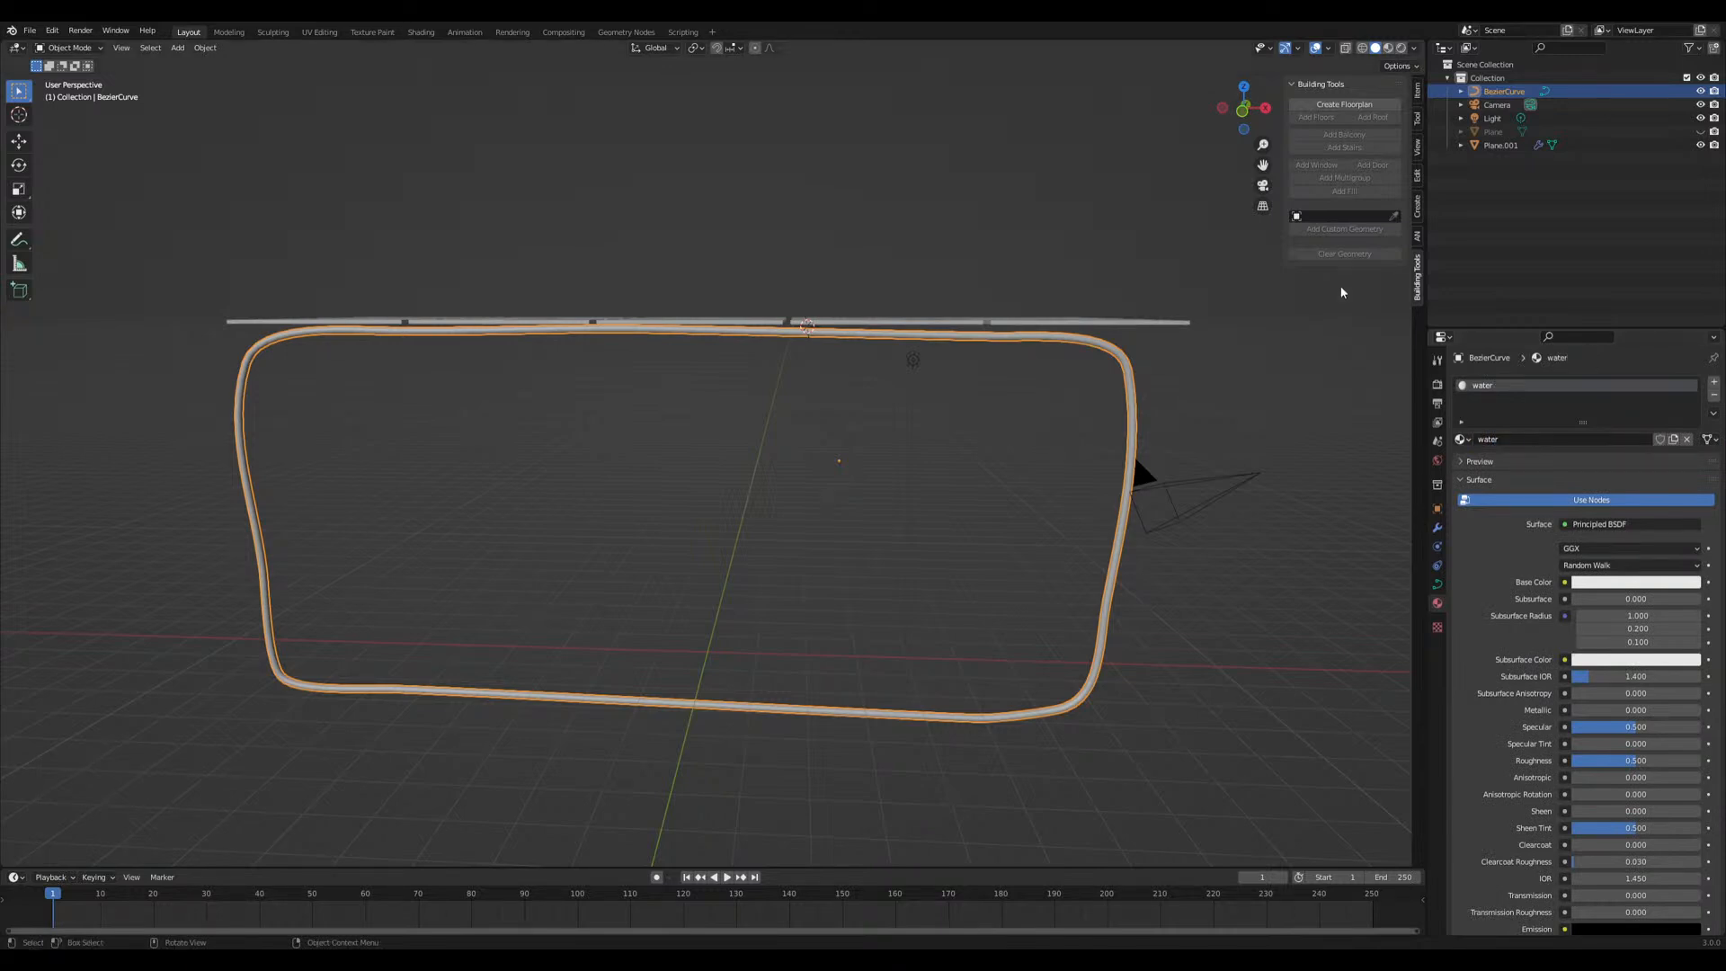
Split the 3D viewport into two side-by-side areas of similar width and switch the second one to the Shader Editor
drag(1376, 57, 1037, 162)
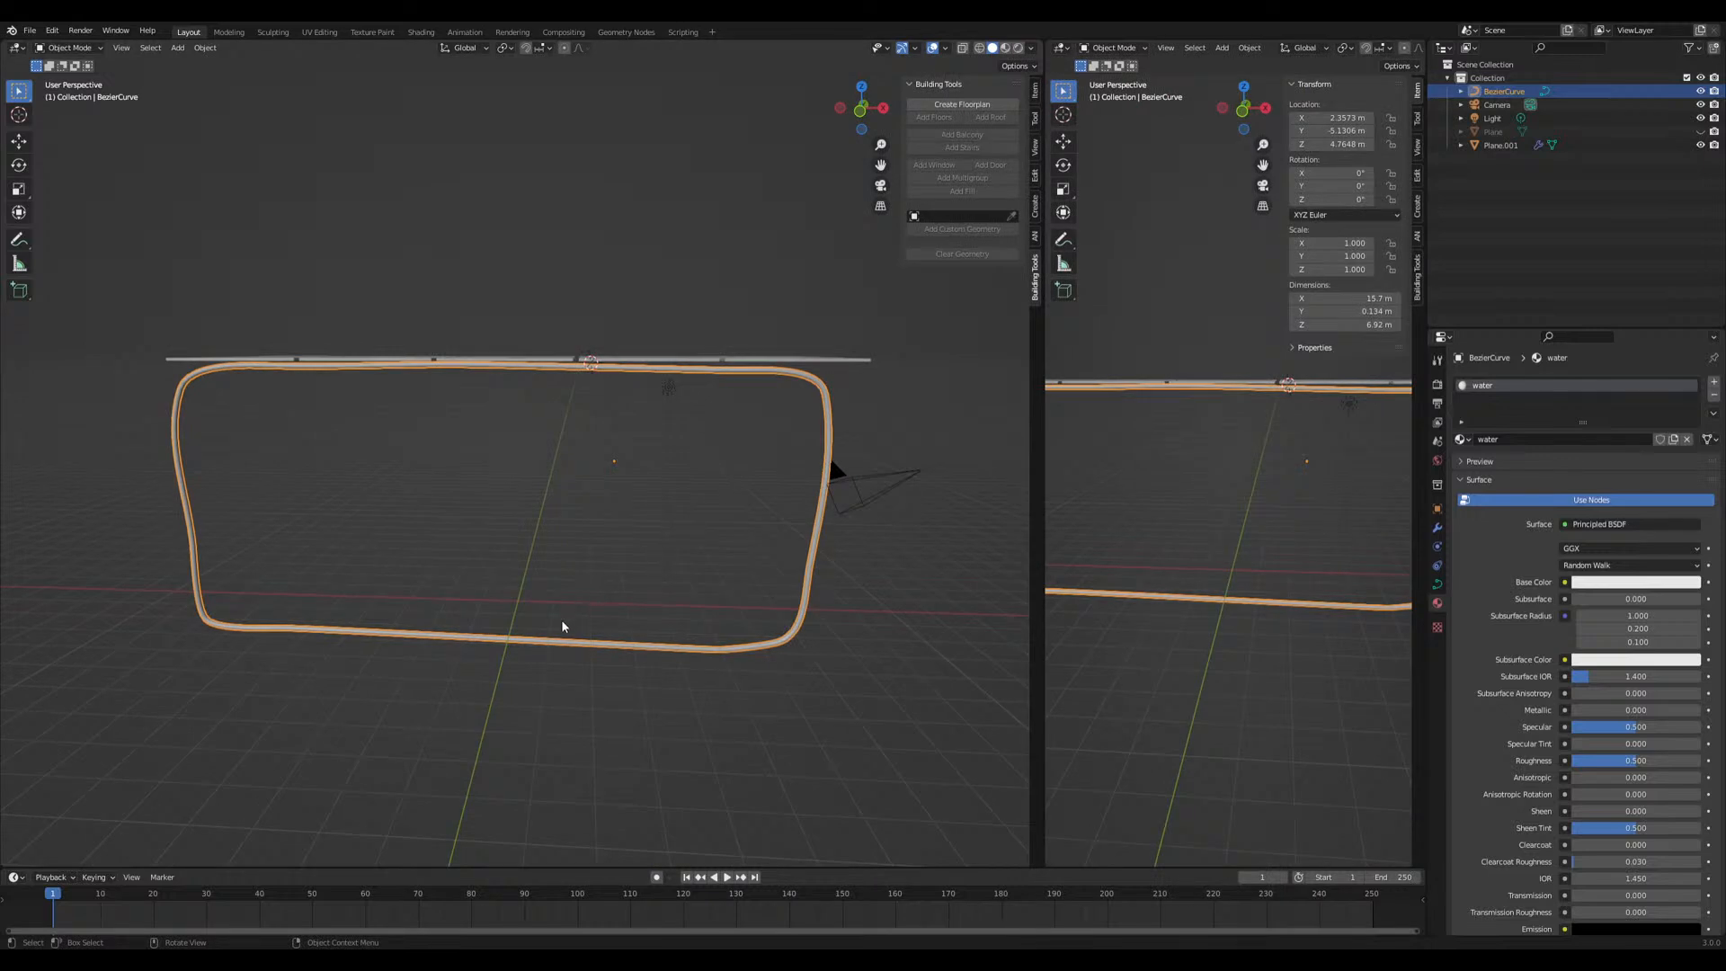
middle_drag(536, 635, 477, 639)
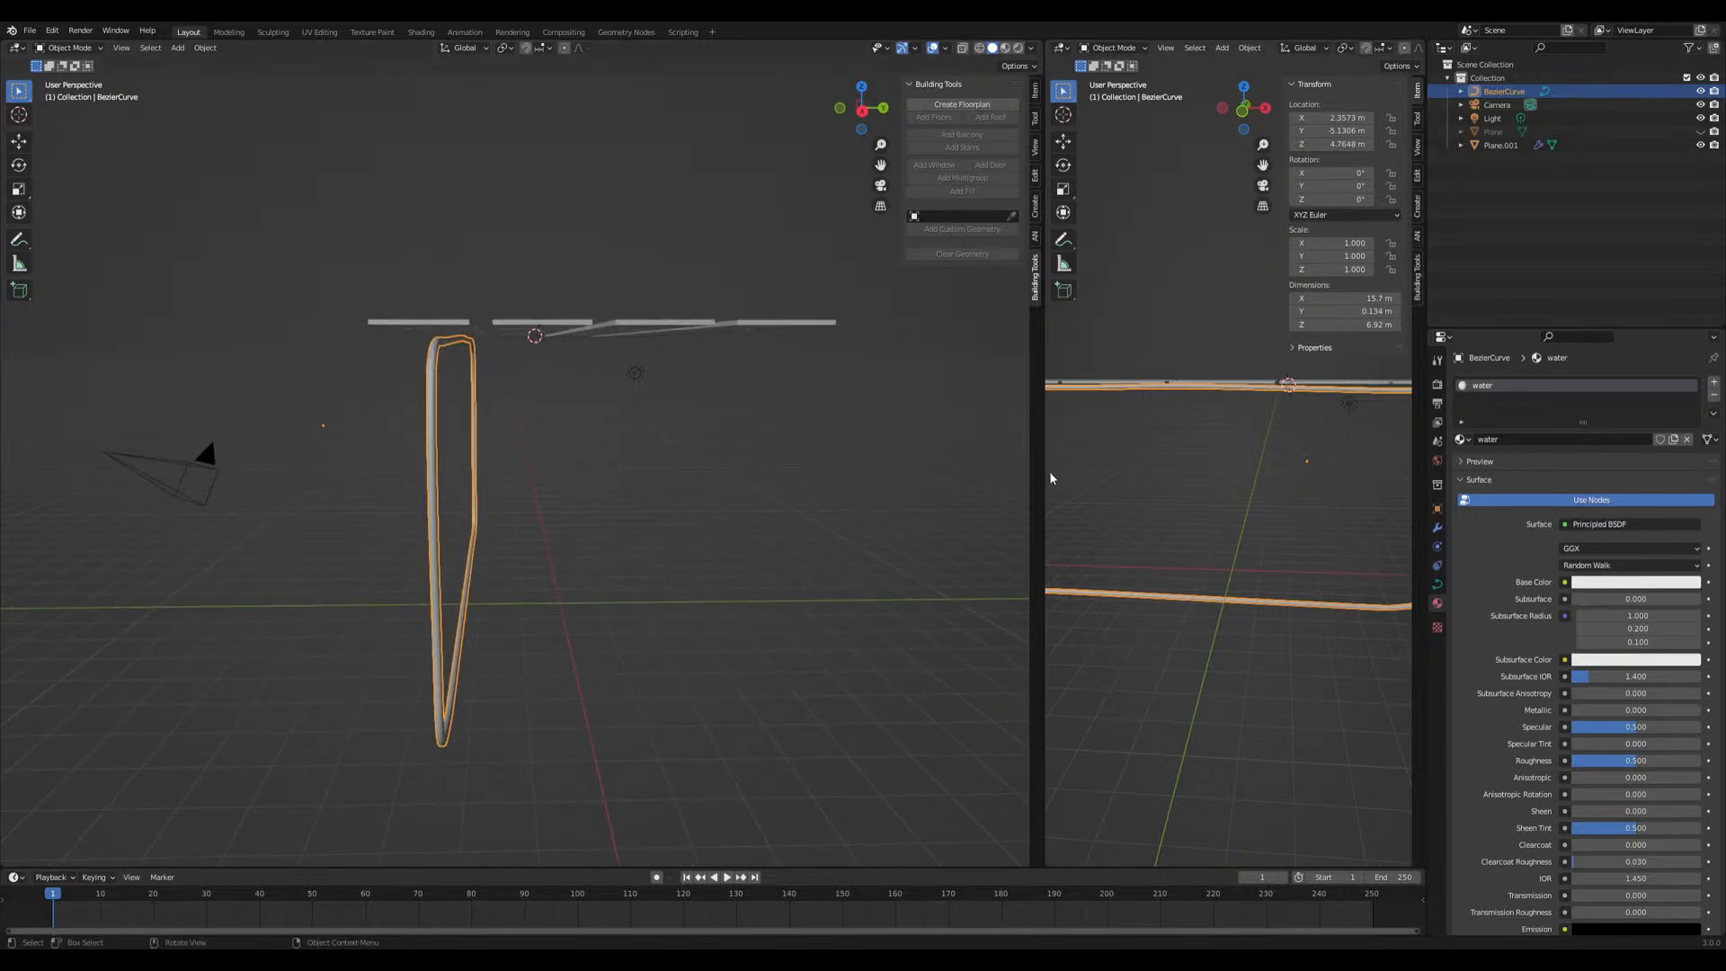
drag(1043, 470, 855, 476)
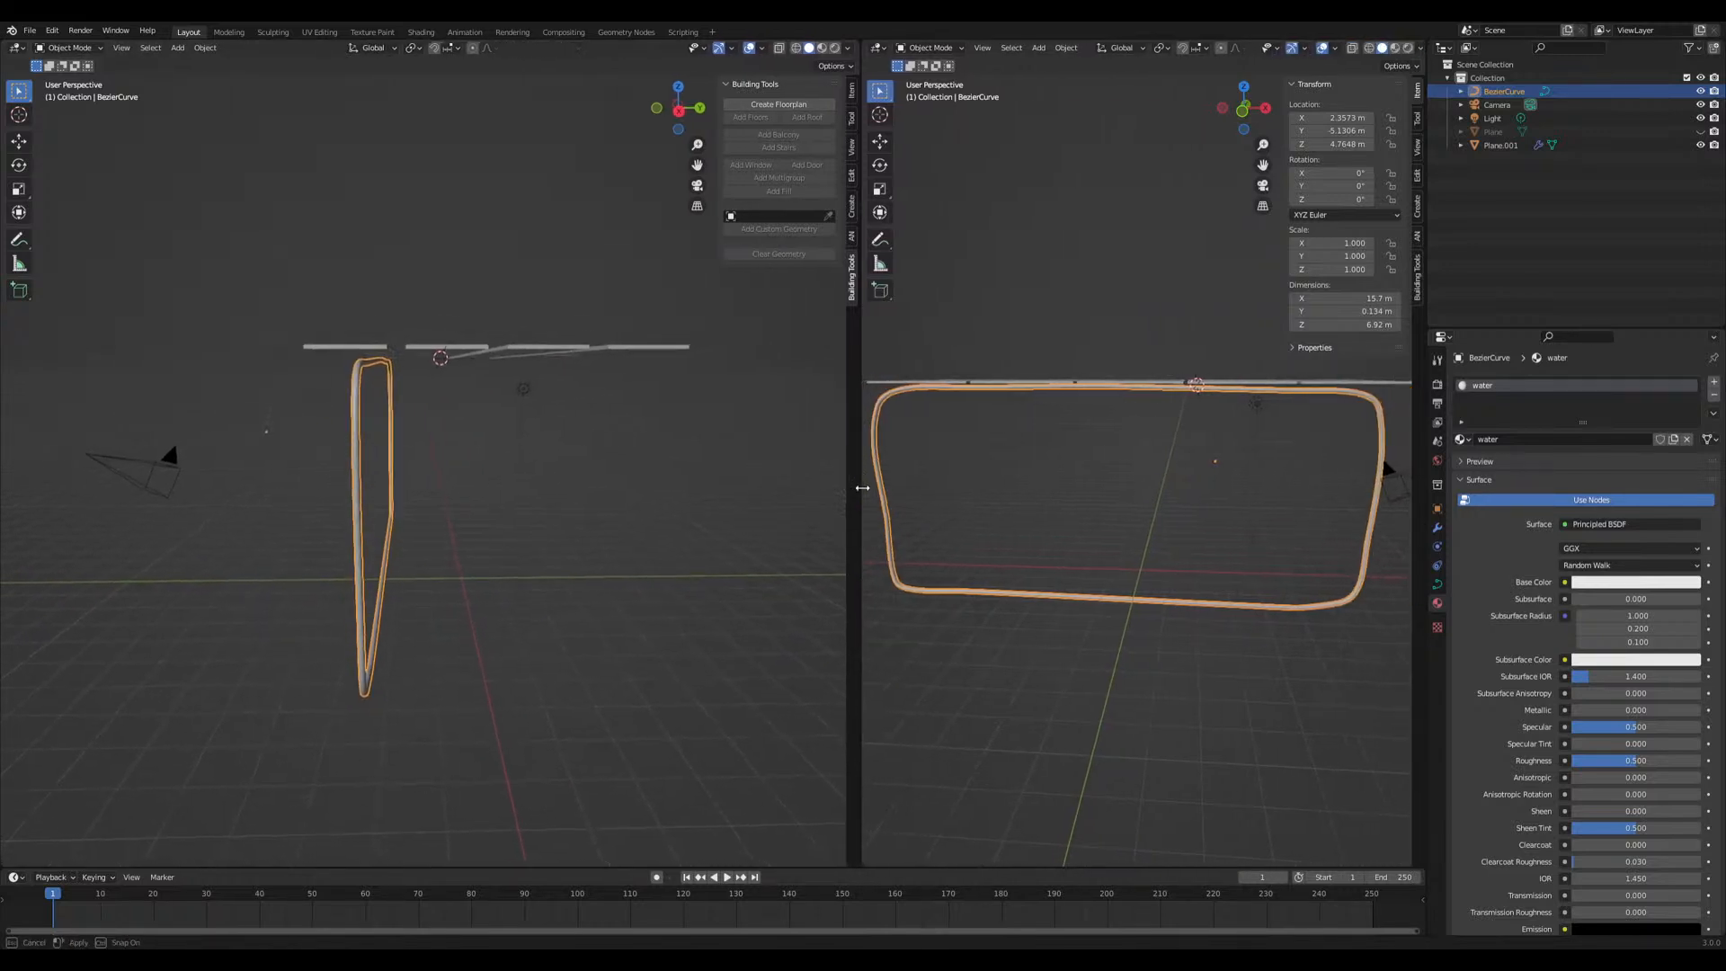
middle_drag(456, 554, 464, 559)
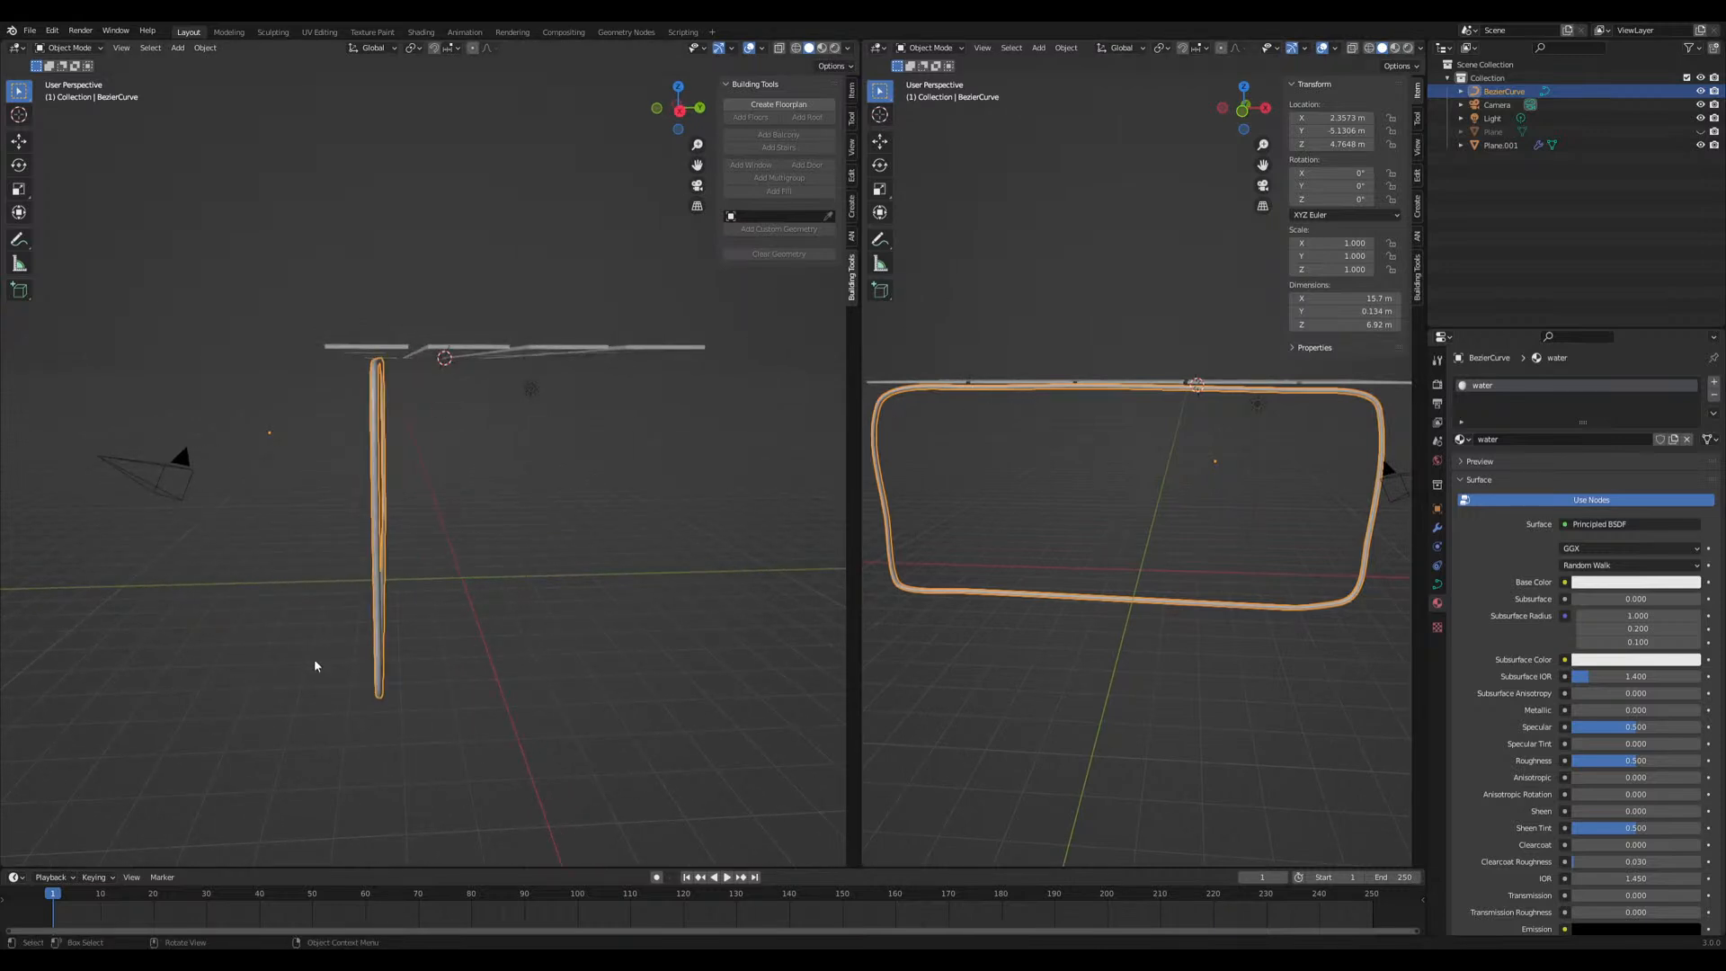
middle_drag(602, 555, 548, 567)
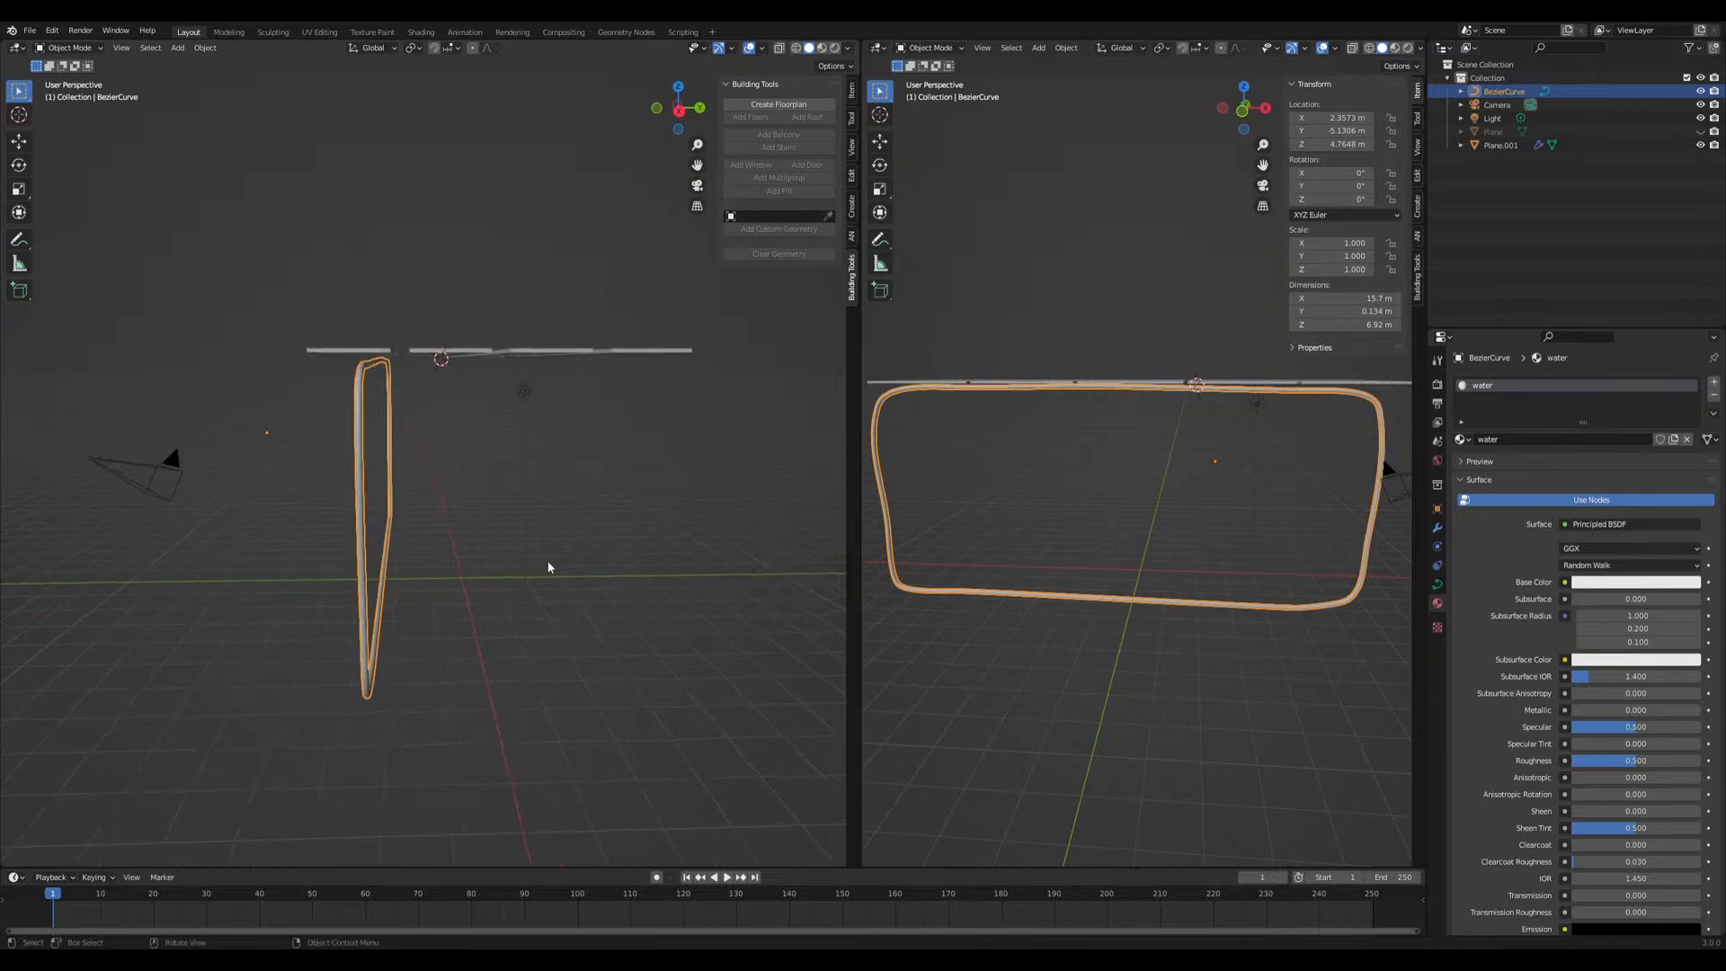
click(880, 49)
click(930, 190)
middle_drag(845, 319, 1022, 298)
Sketch annotation arrows above the roof panels and pipe, and remove the annotation layer
mouse_move(97, 181)
mouse_down()
mouse_move(386, 332)
mouse_move(310, 344)
mouse_up()
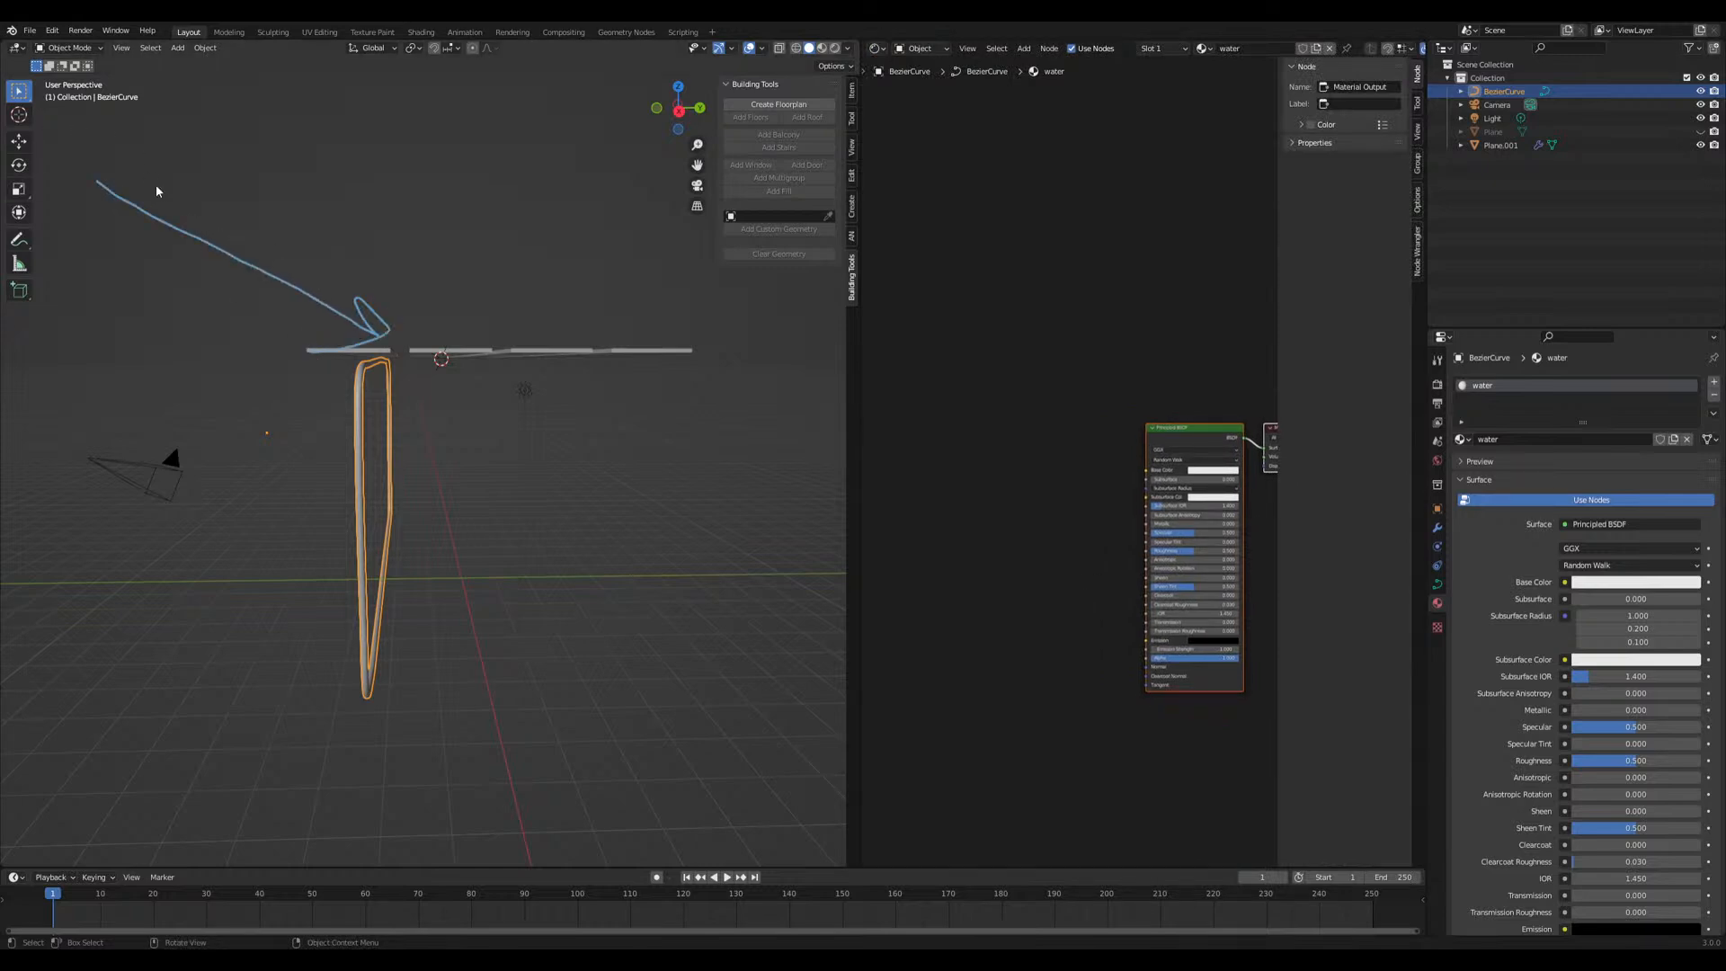
drag(340, 152, 124, 113)
drag(423, 104, 413, 266)
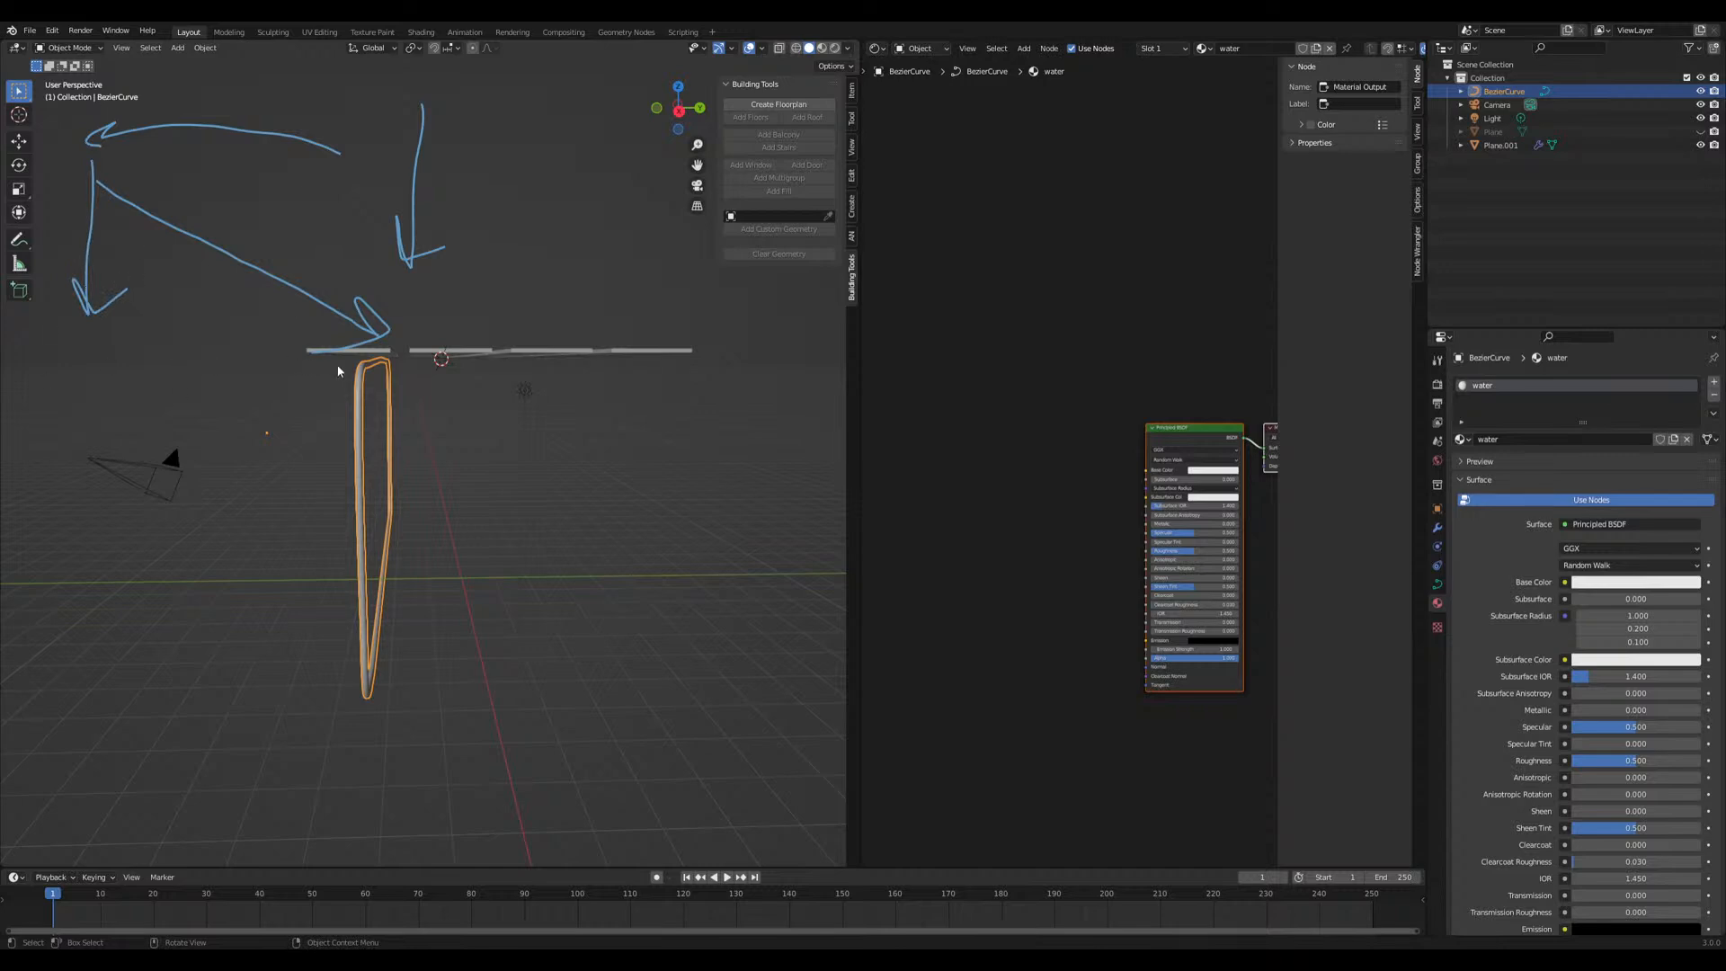
click(853, 147)
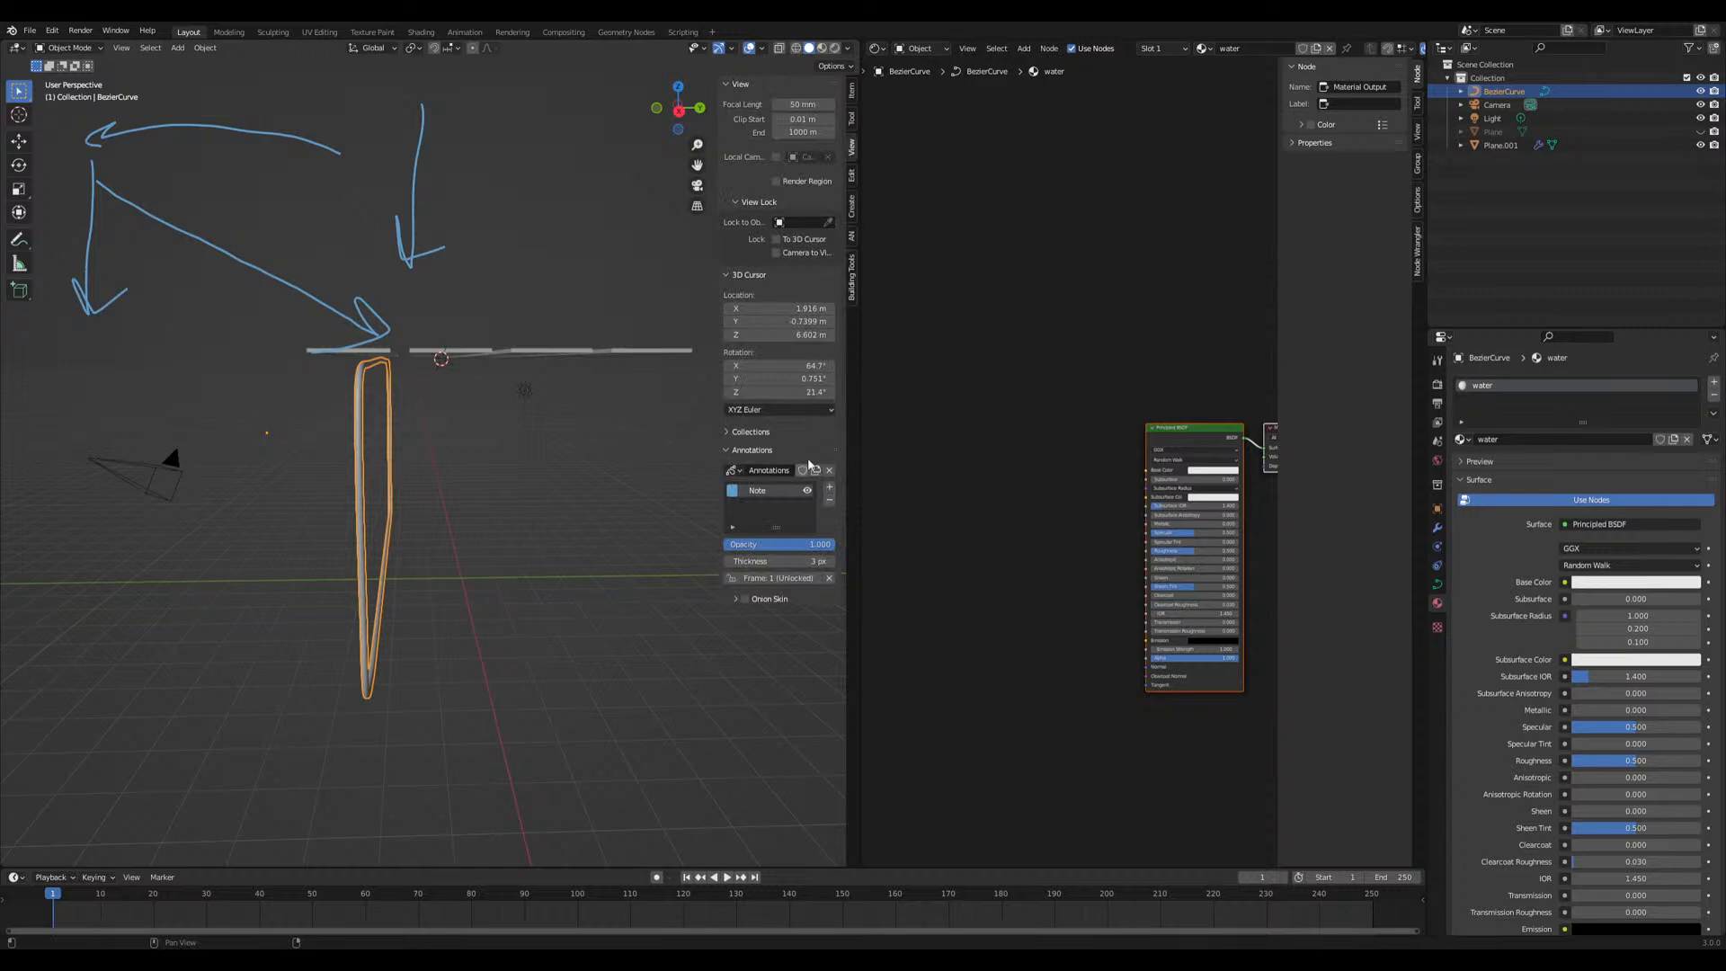
click(828, 500)
Add a Wave Texture node to the water material, in front of the Principled BSDF node
middle_drag(537, 495, 486, 505)
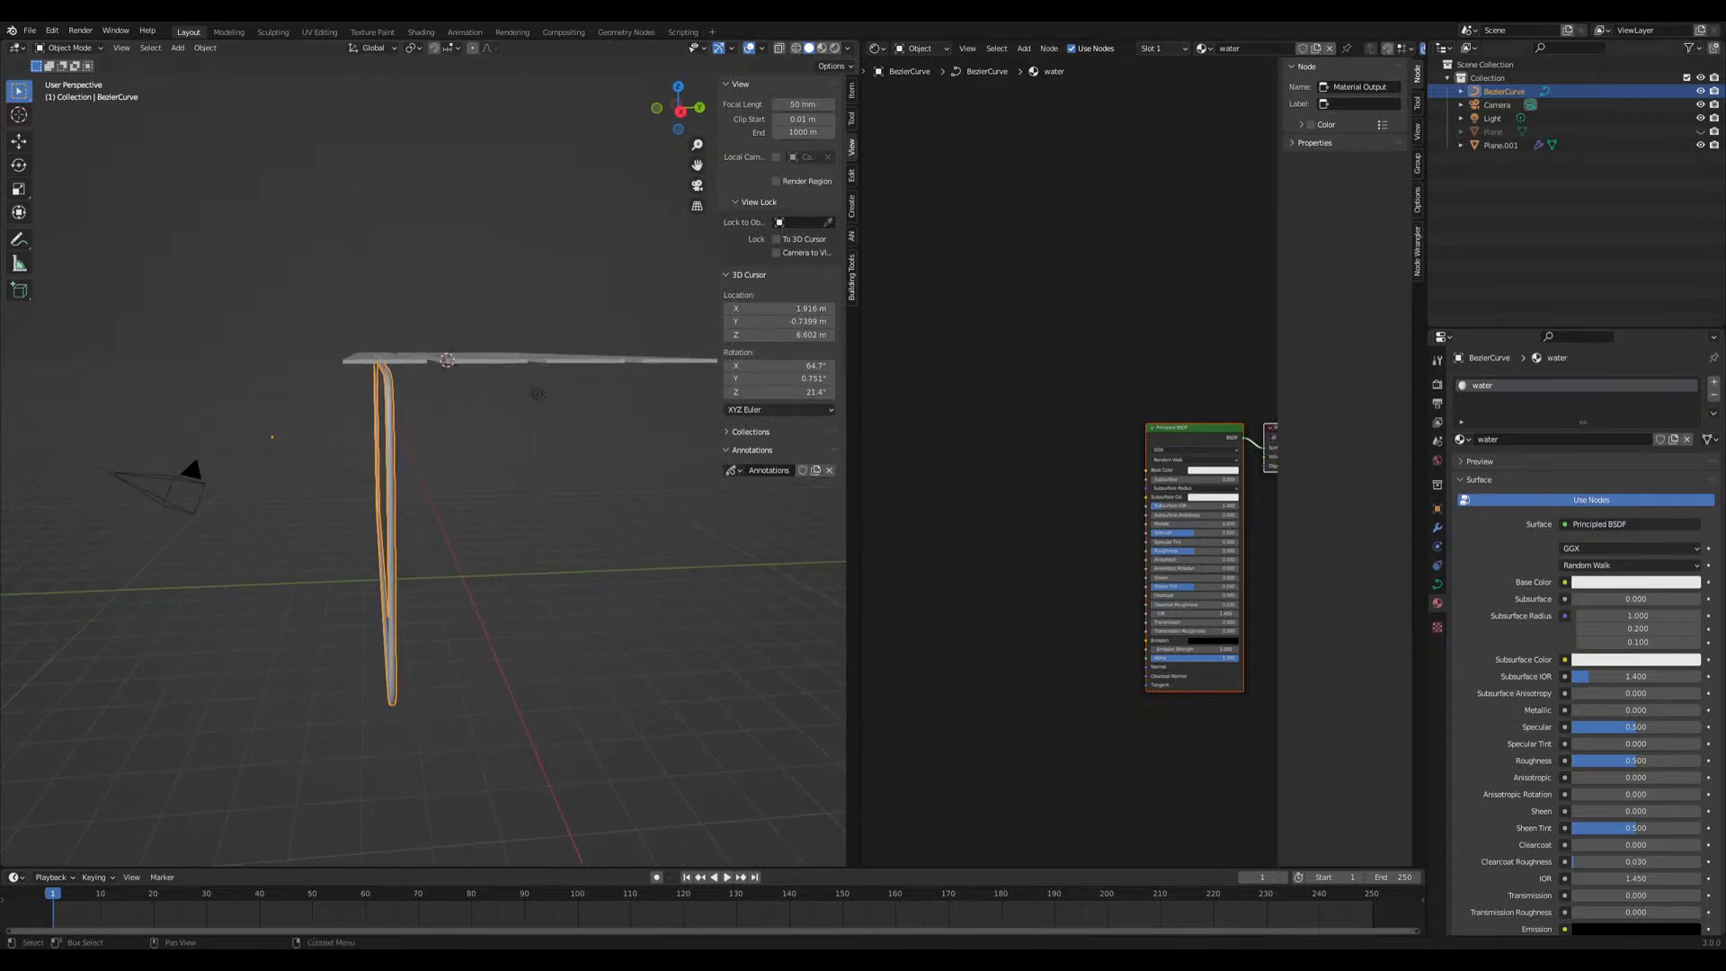
middle_drag(558, 623, 539, 626)
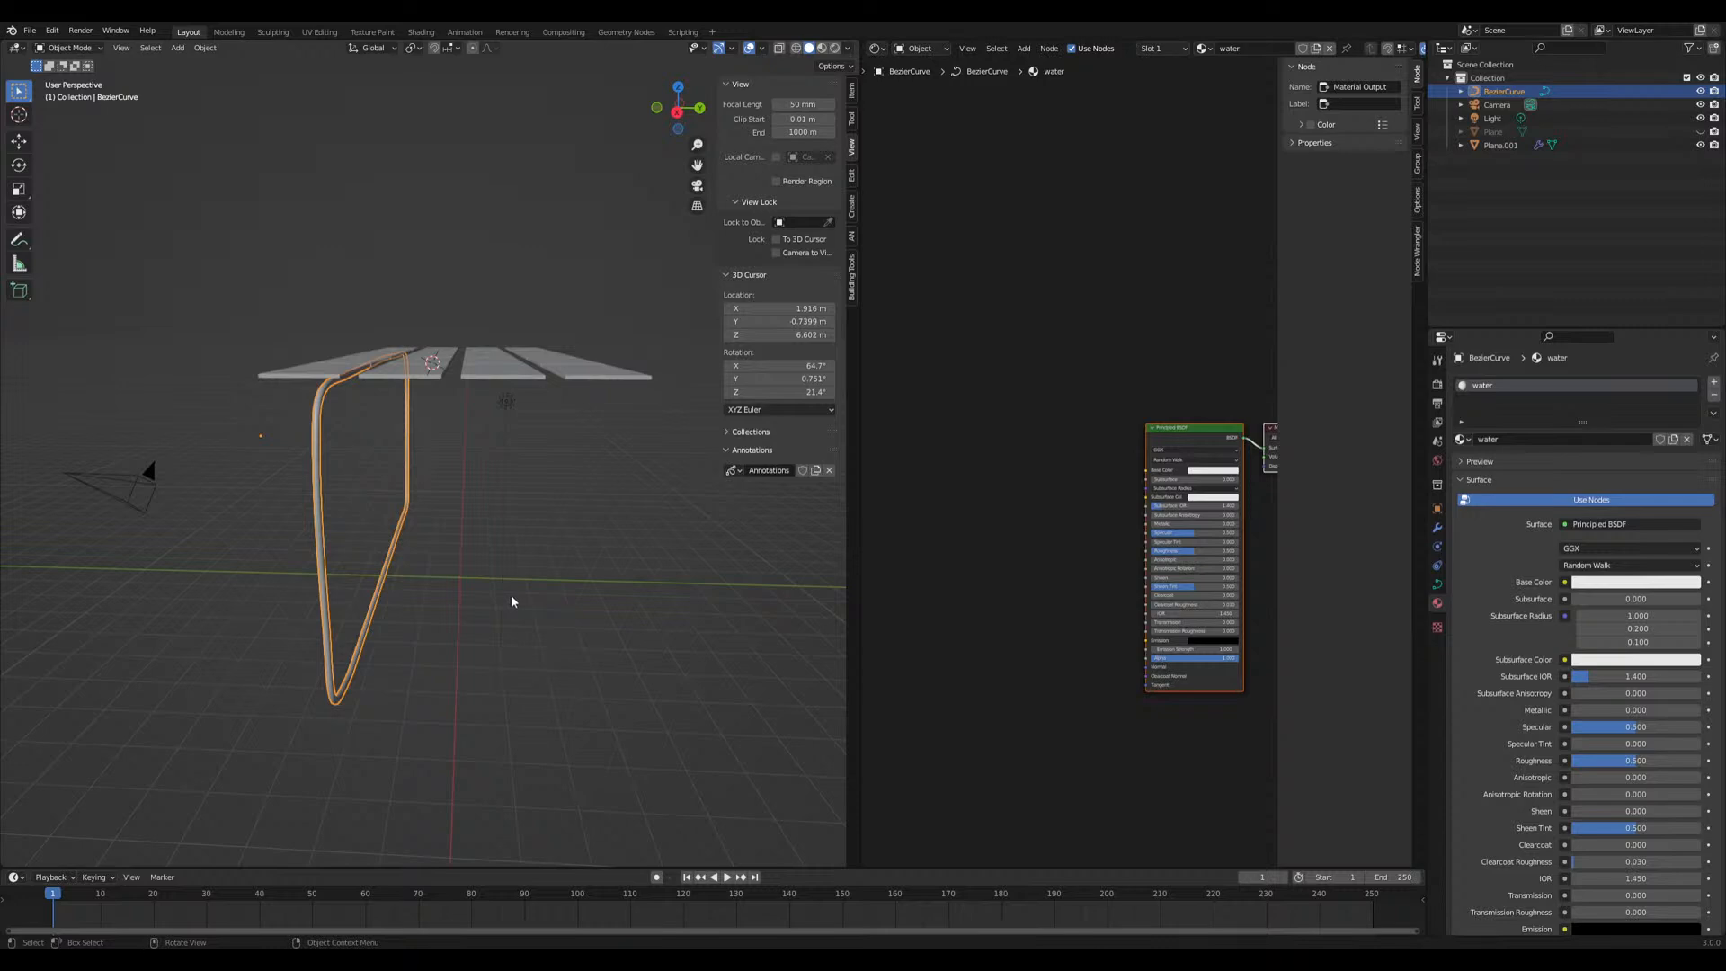
middle_drag(510, 595, 543, 586)
middle_drag(1067, 598, 1005, 576)
key(shift+a)
click(942, 488)
text(wave)
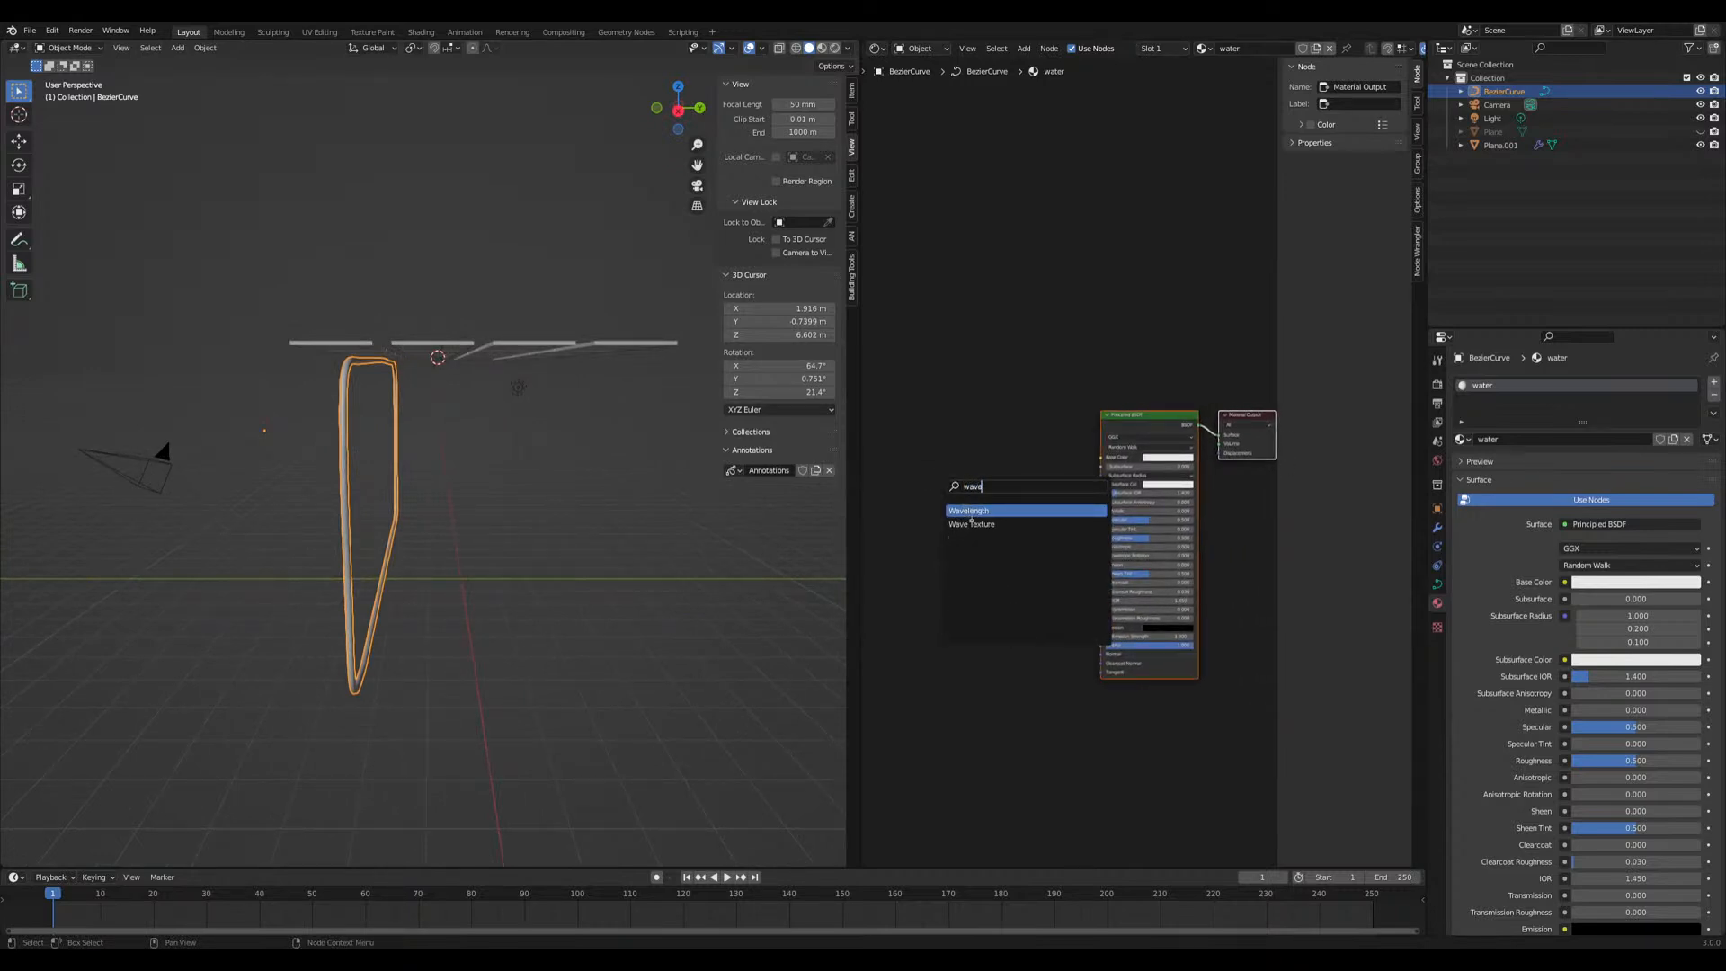
click(970, 524)
click(919, 464)
middle_drag(918, 466, 1017, 462)
Connect the Wave Texture's Color output to the Principled BSDF's Base Color
middle_drag(162, 478, 584, 574)
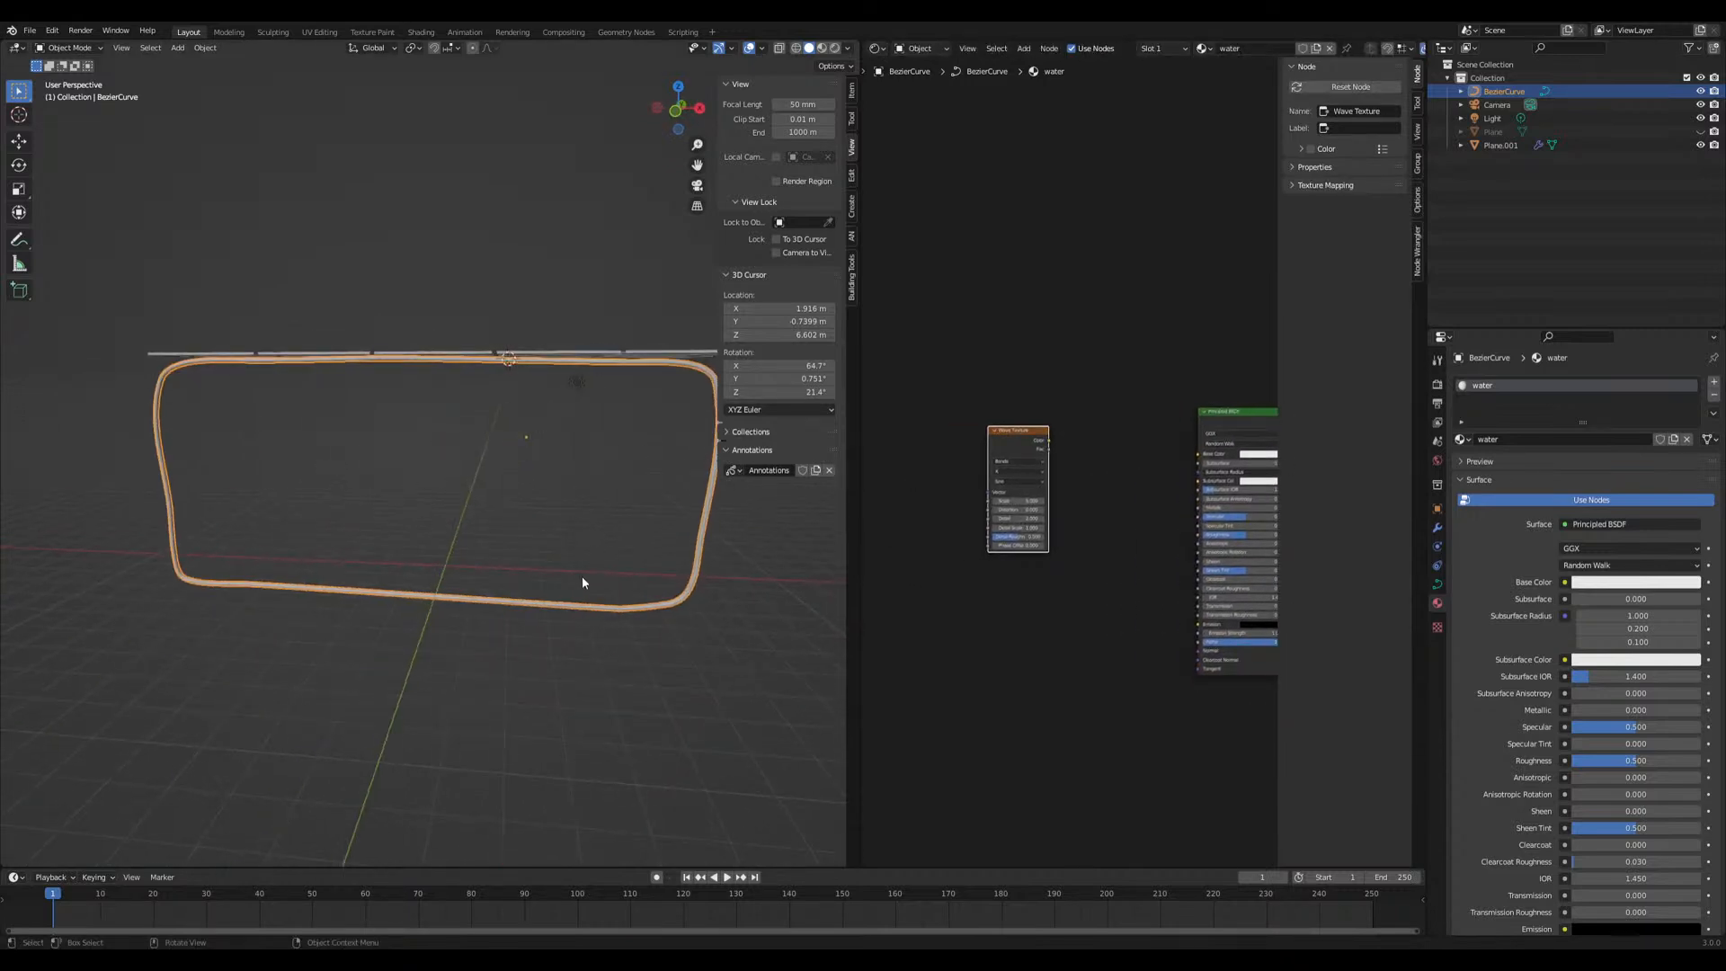
middle_drag(507, 533, 300, 531)
middle_drag(1053, 460, 1072, 462)
drag(1066, 444, 1215, 458)
middle_drag(929, 564, 993, 580)
Switch the 3D viewport to Material Preview shading to show the wave bands on the pipe
middle_drag(250, 649, 436, 683)
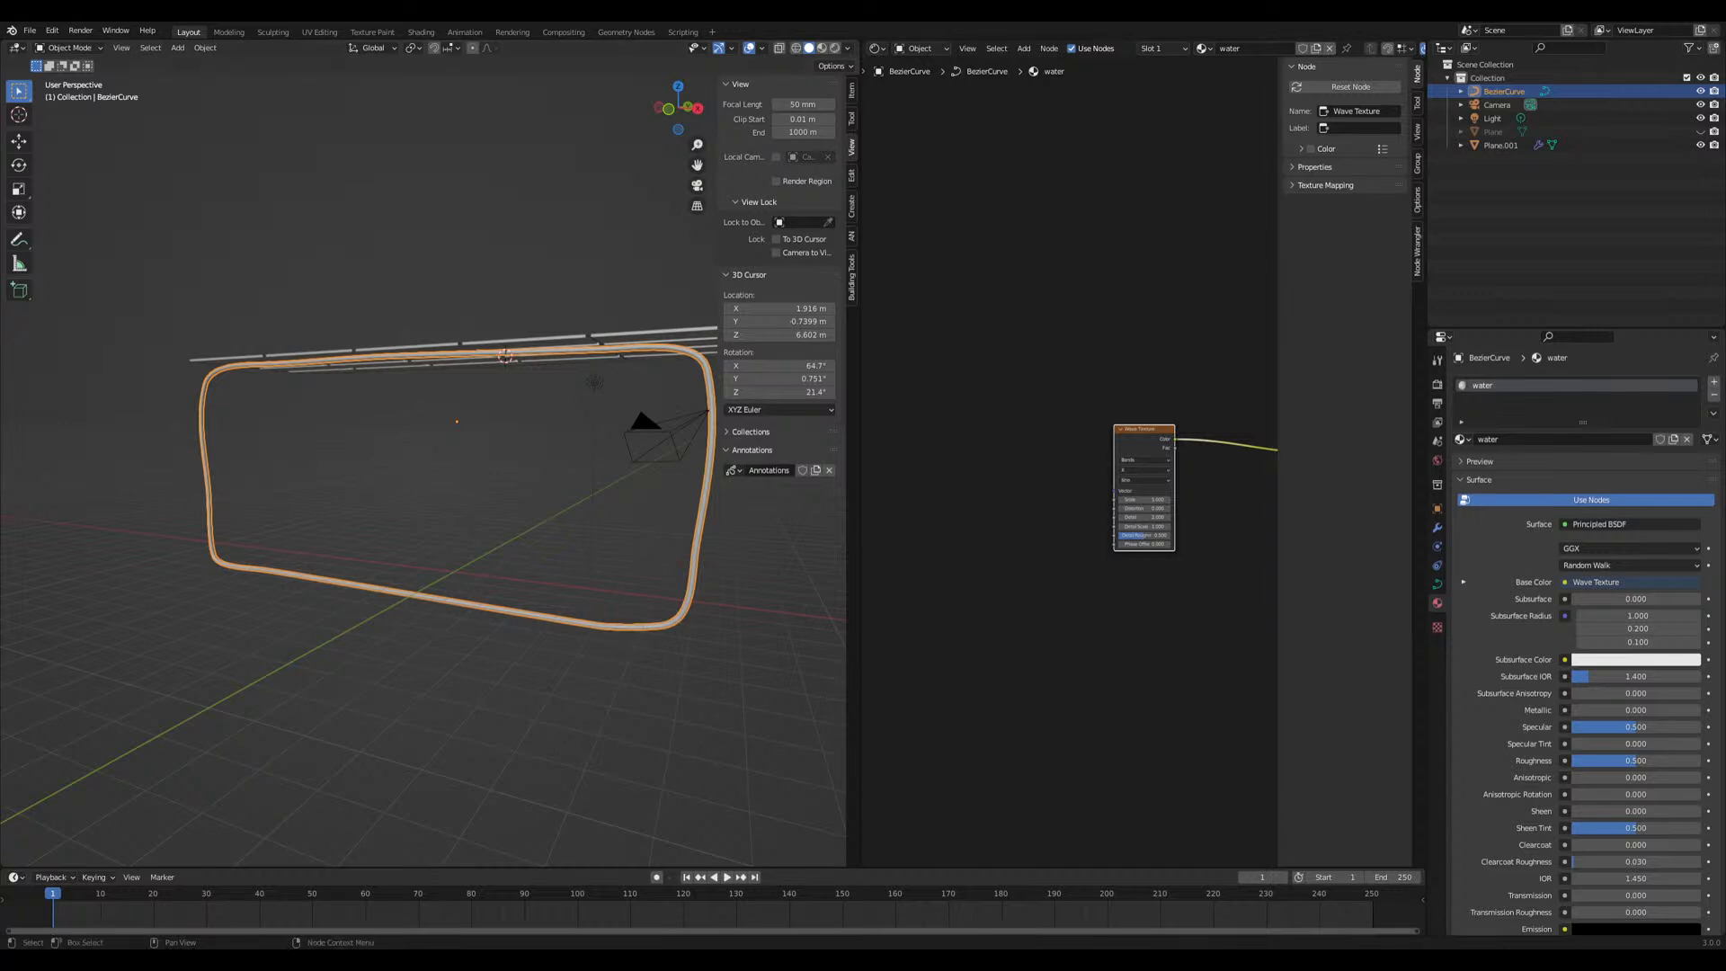
middle_drag(460, 674, 403, 674)
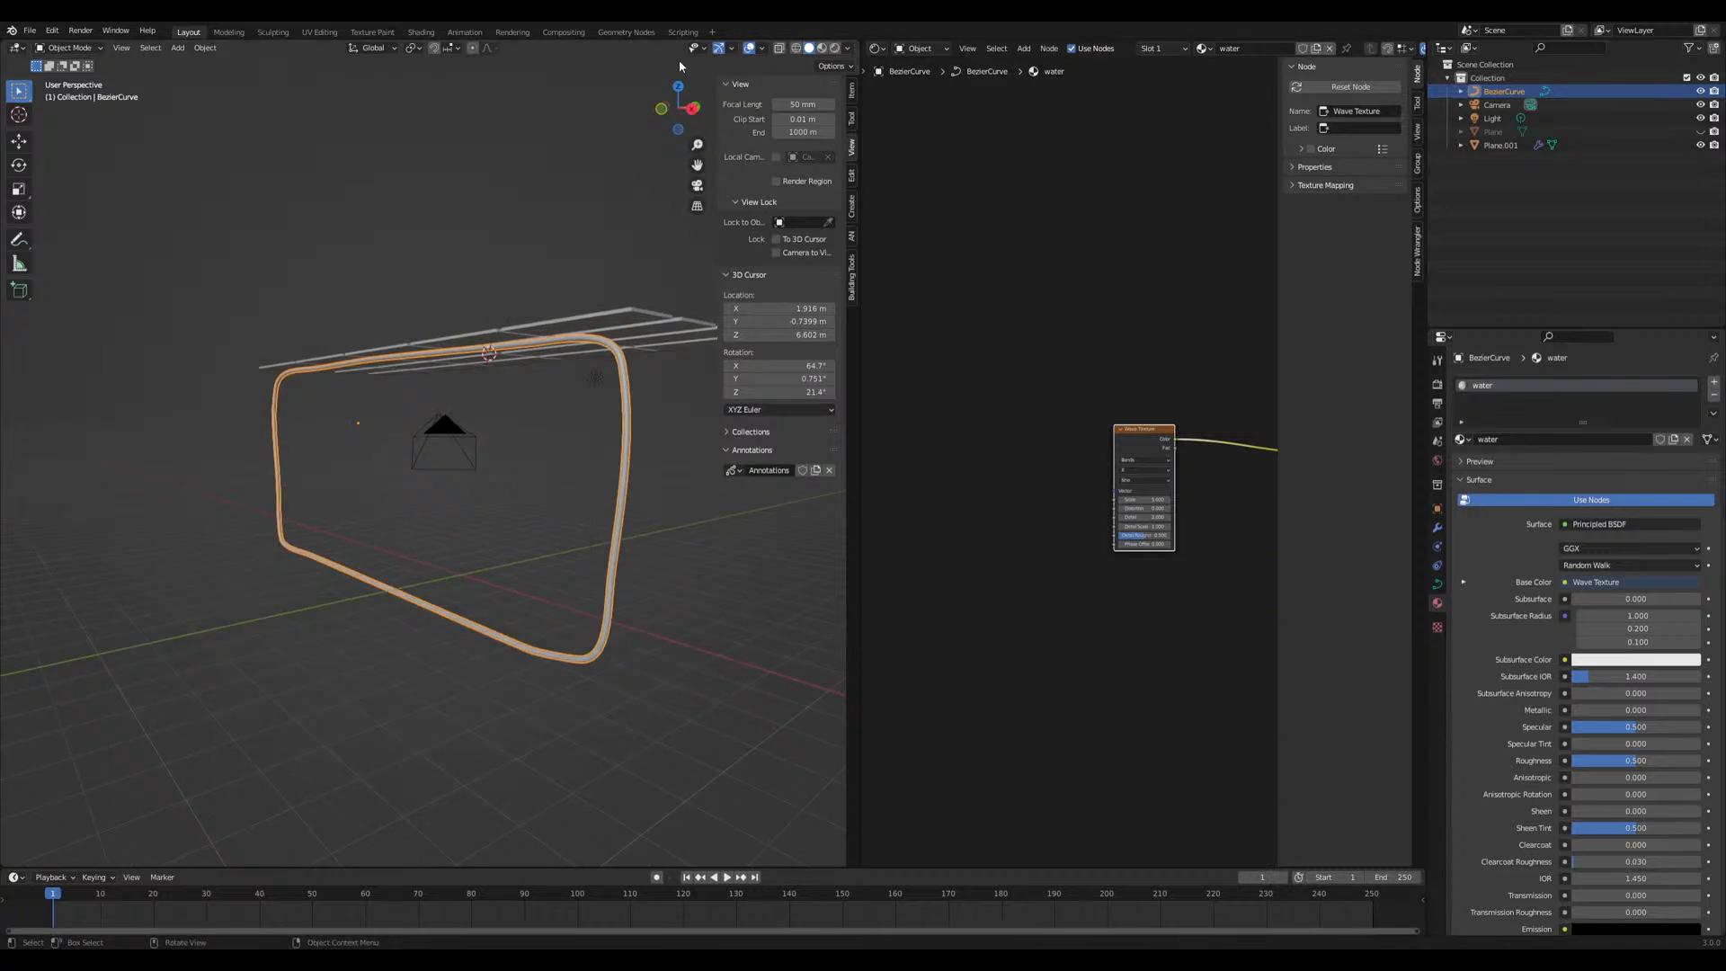
click(821, 49)
scroll(468, 531, up, 1)
middle_drag(433, 550, 514, 564)
Add a Texture Coordinate node ahead of the Wave Texture, deleting the accompanying Mapping node and leaving room between the two
middle_drag(1036, 584, 1108, 610)
key(shift+a)
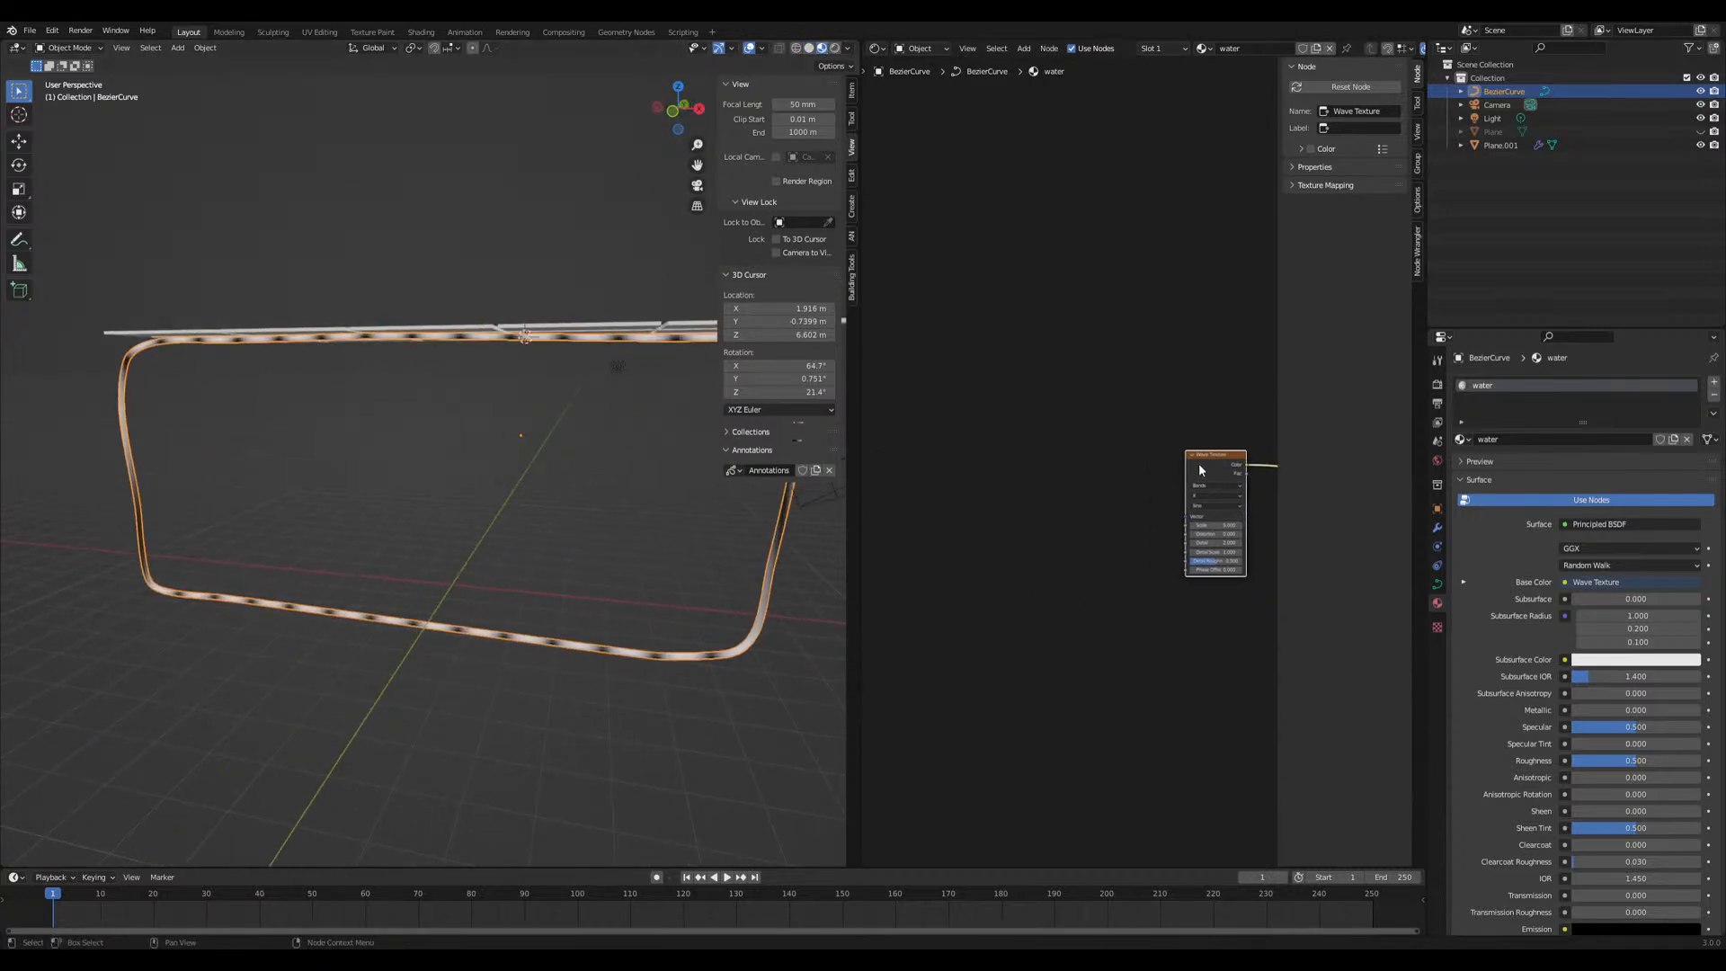
key(ctrl+t)
key(x)
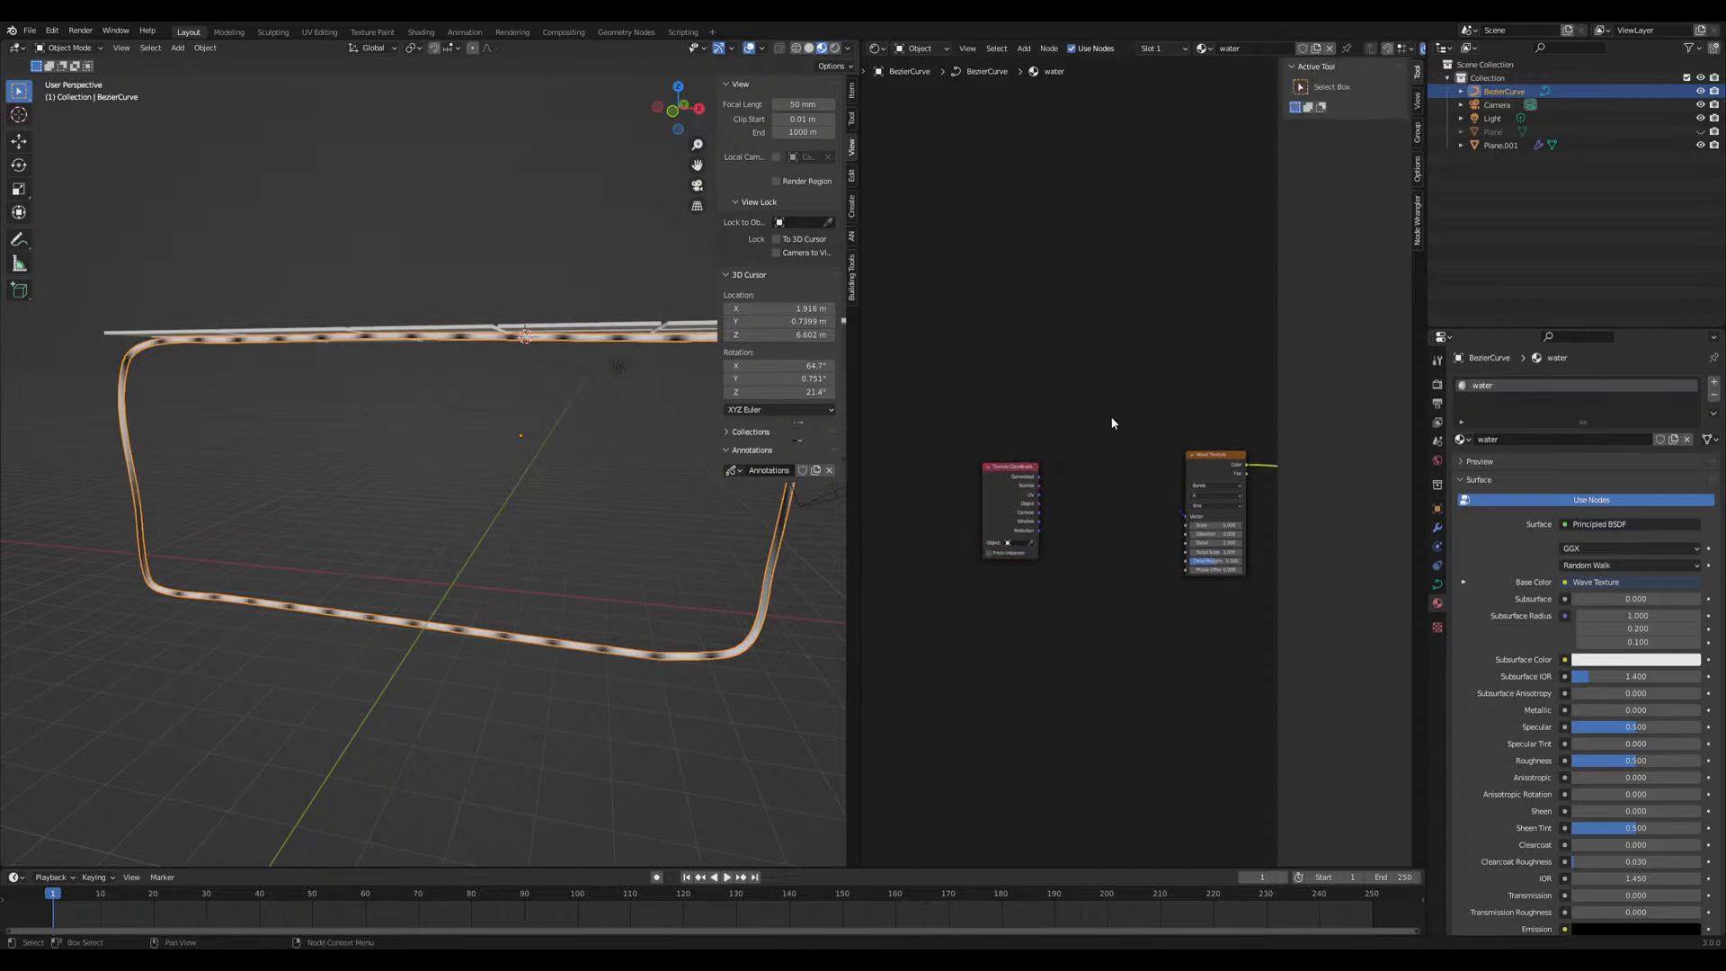
middle_drag(1092, 517, 1075, 514)
drag(988, 471, 974, 485)
scroll(1048, 530, up, 4)
Add a Separate XYZ node between the Texture Coordinate and Wave Texture nodes of the water material
middle_drag(1045, 550, 1017, 537)
key(shift+a)
click(1010, 500)
text(sep)
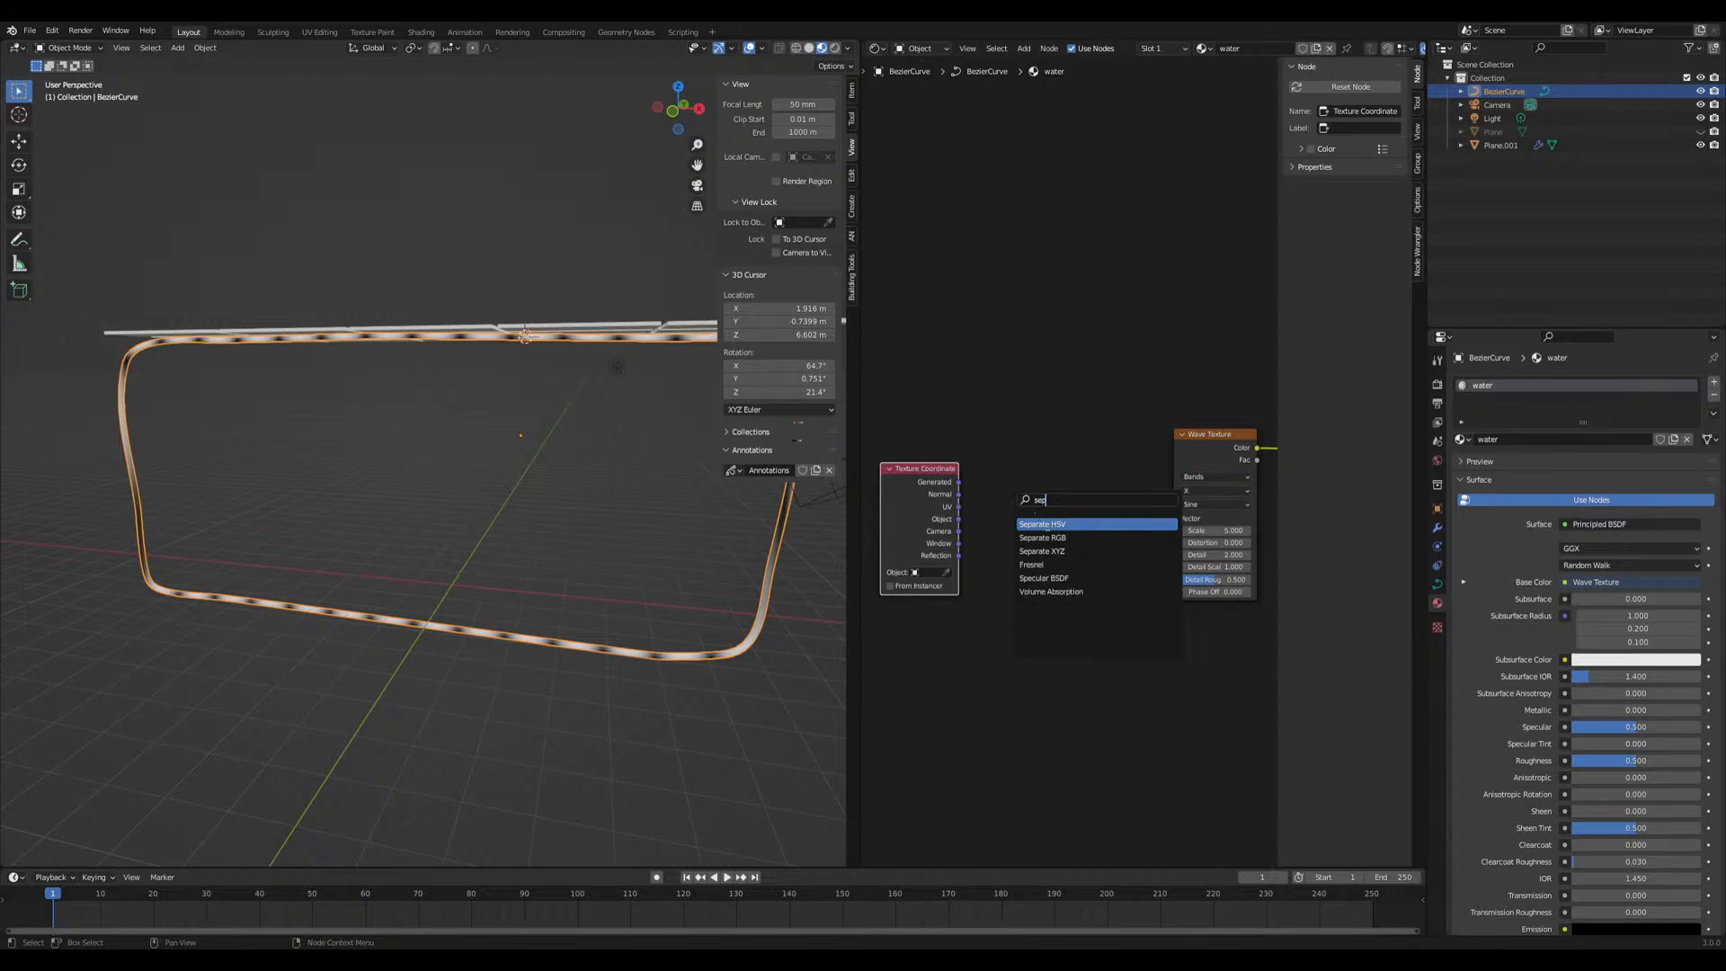
key(Down)
key(Down)
key(Return)
click(1056, 491)
Connect the Texture Coordinate's UV output to the Separate XYZ Vector input, and its X output to the Wave Texture's Vector input
drag(958, 506, 989, 497)
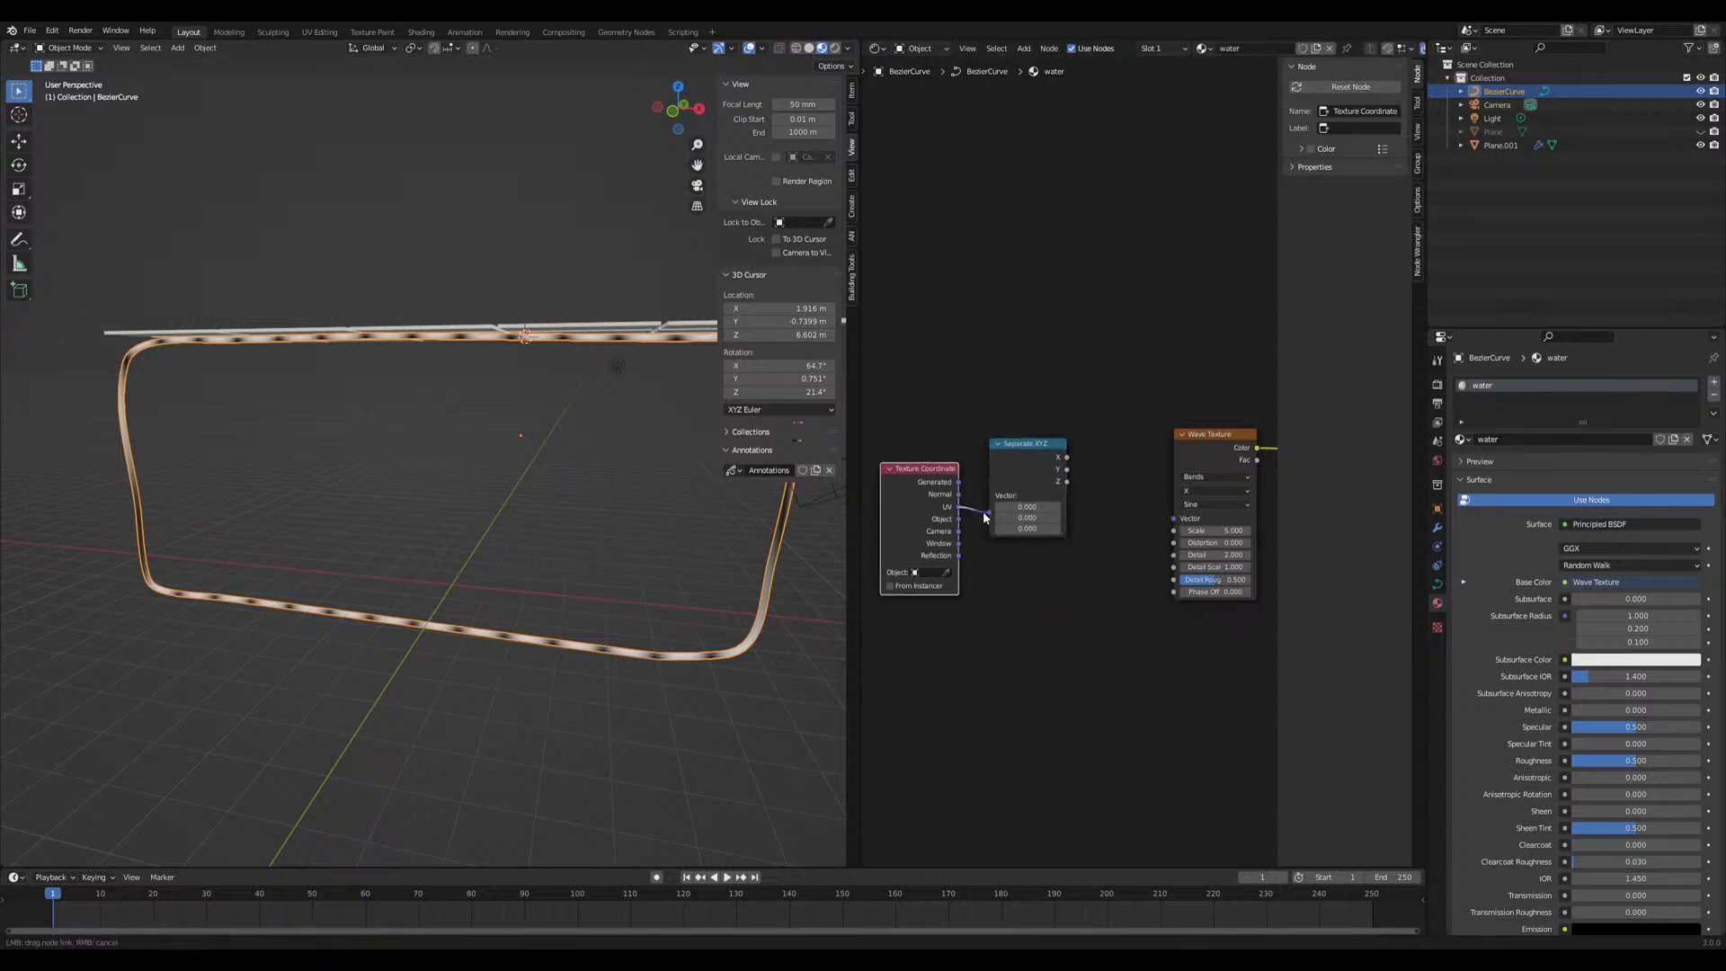
middle_drag(1082, 487, 1039, 463)
drag(959, 452, 969, 454)
drag(1071, 518, 1069, 515)
mouse_move(520, 557)
middle_down()
mouse_move(565, 538)
mouse_move(531, 552)
middle_up()
Move the Texture Coordinate and Separate XYZ nodes farther from the Wave Texture to make room for another node
middle_drag(1005, 712, 1094, 682)
drag(904, 368, 989, 560)
key(g)
click(902, 655)
click(1006, 556)
key(shift+a)
click(1007, 554)
text(math)
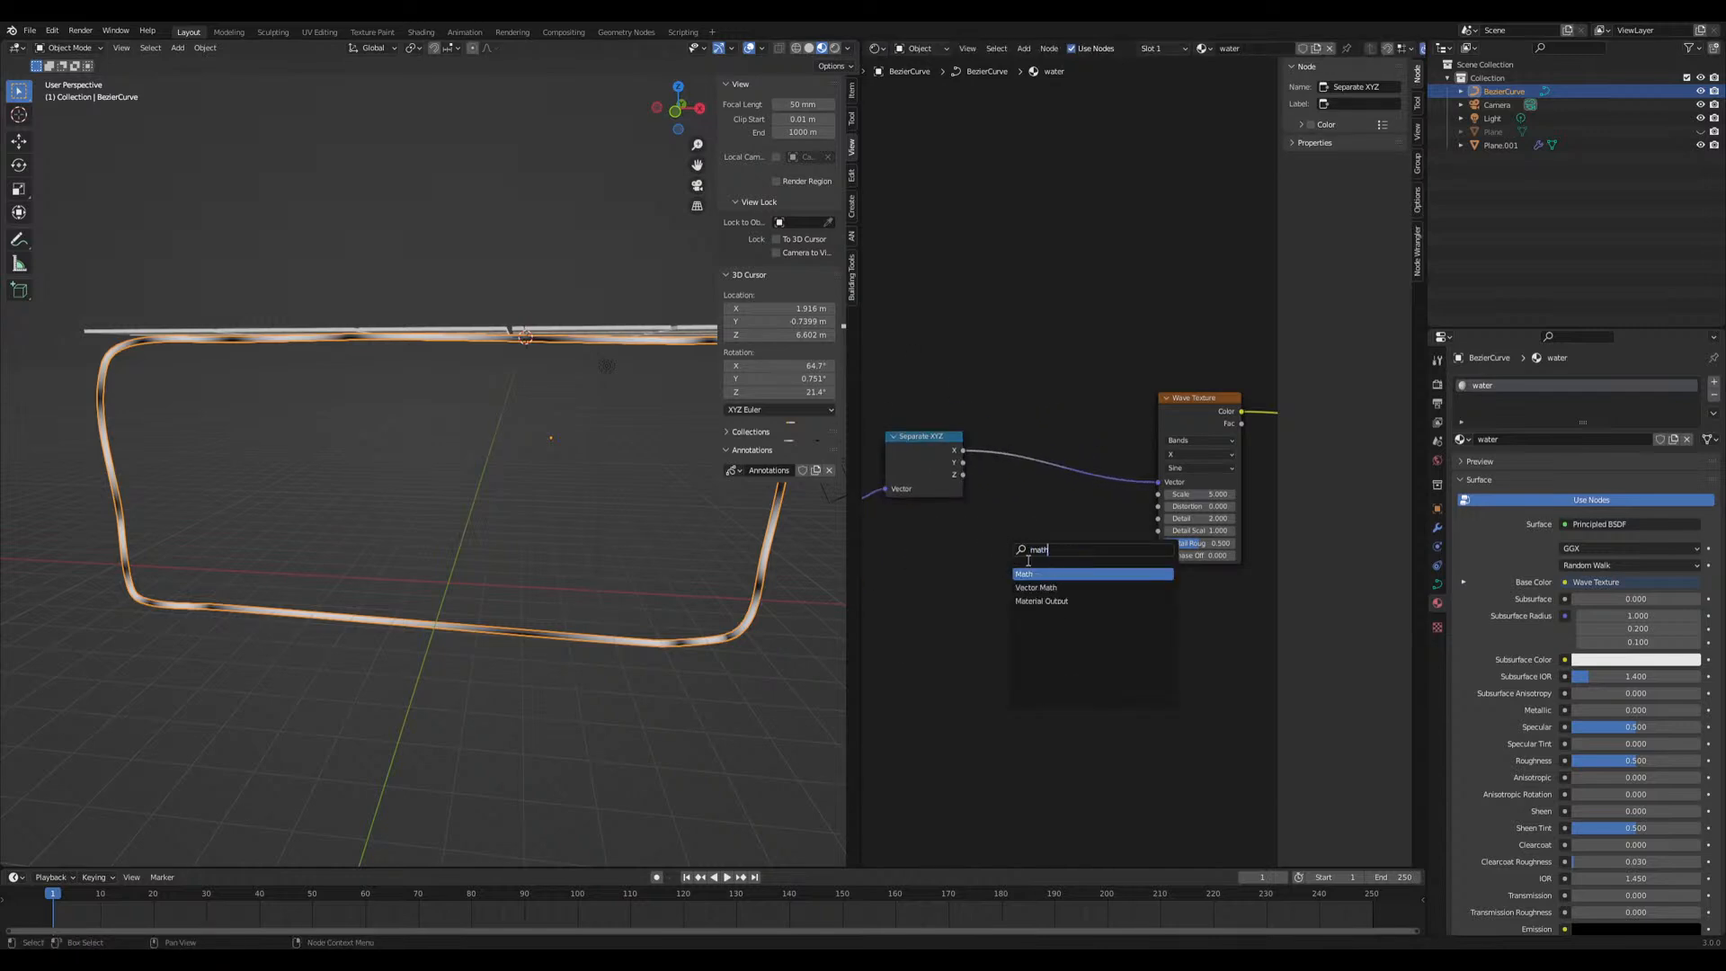
click(1050, 587)
right_click(1050, 556)
Insert a Math node set to Add on the link between the Separate XYZ and Wave Texture nodes
key(shift+a)
text(math)
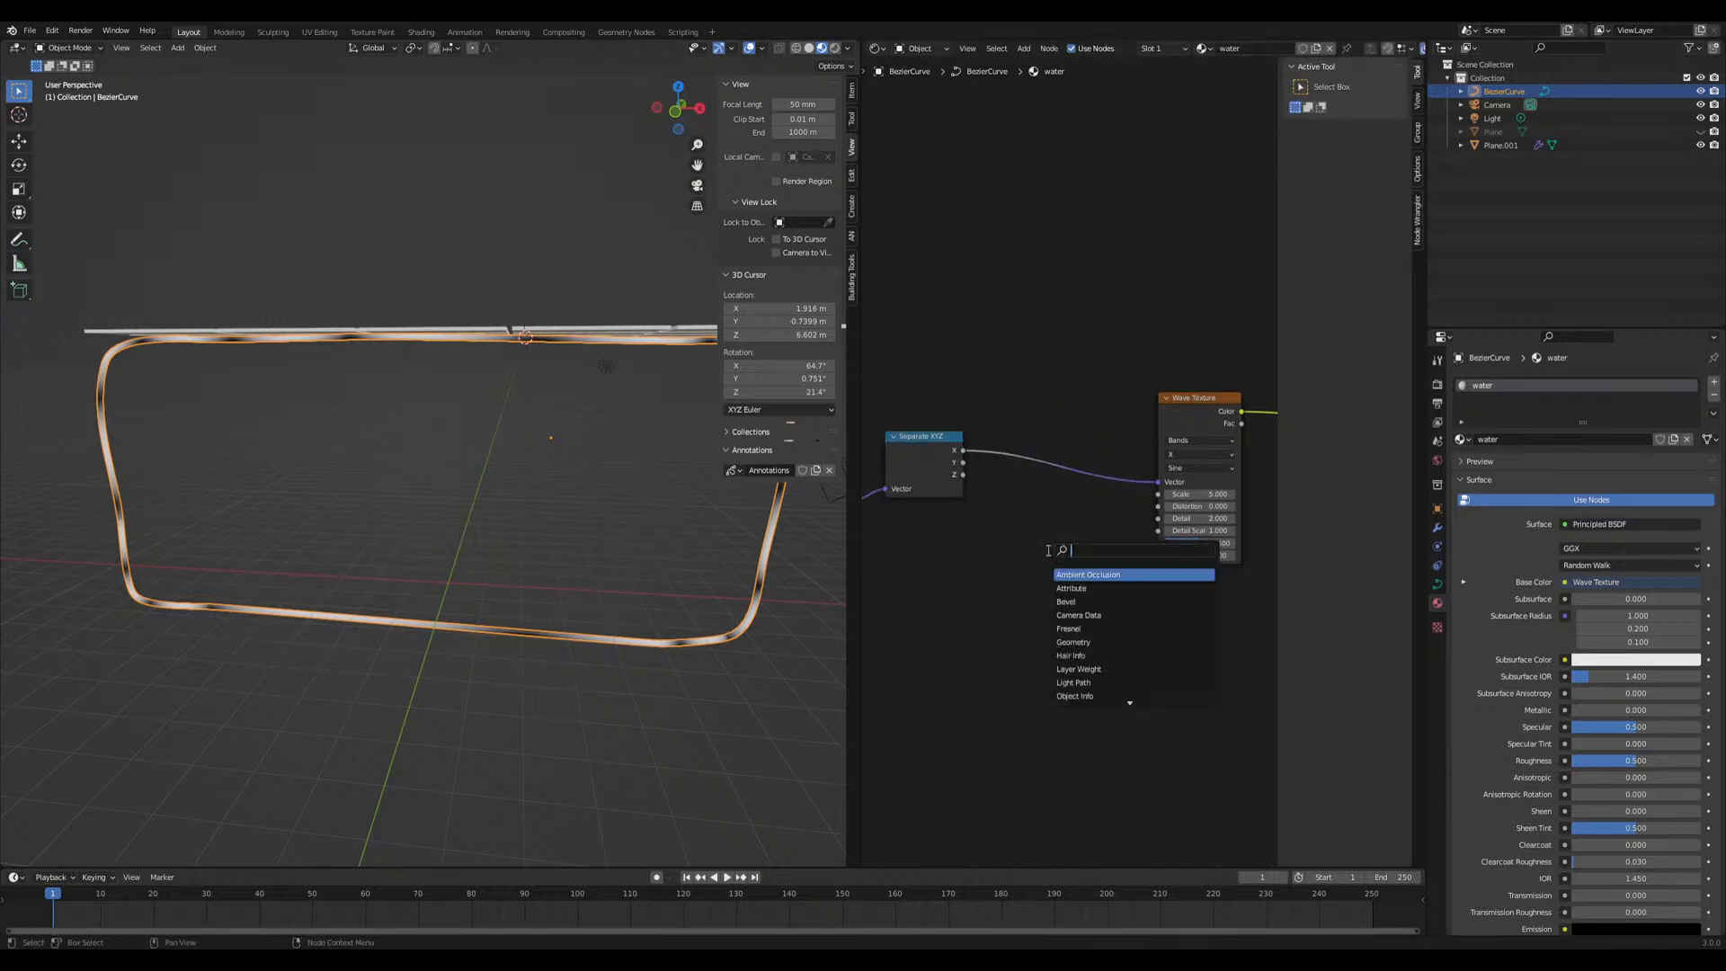
click(1068, 572)
click(1044, 458)
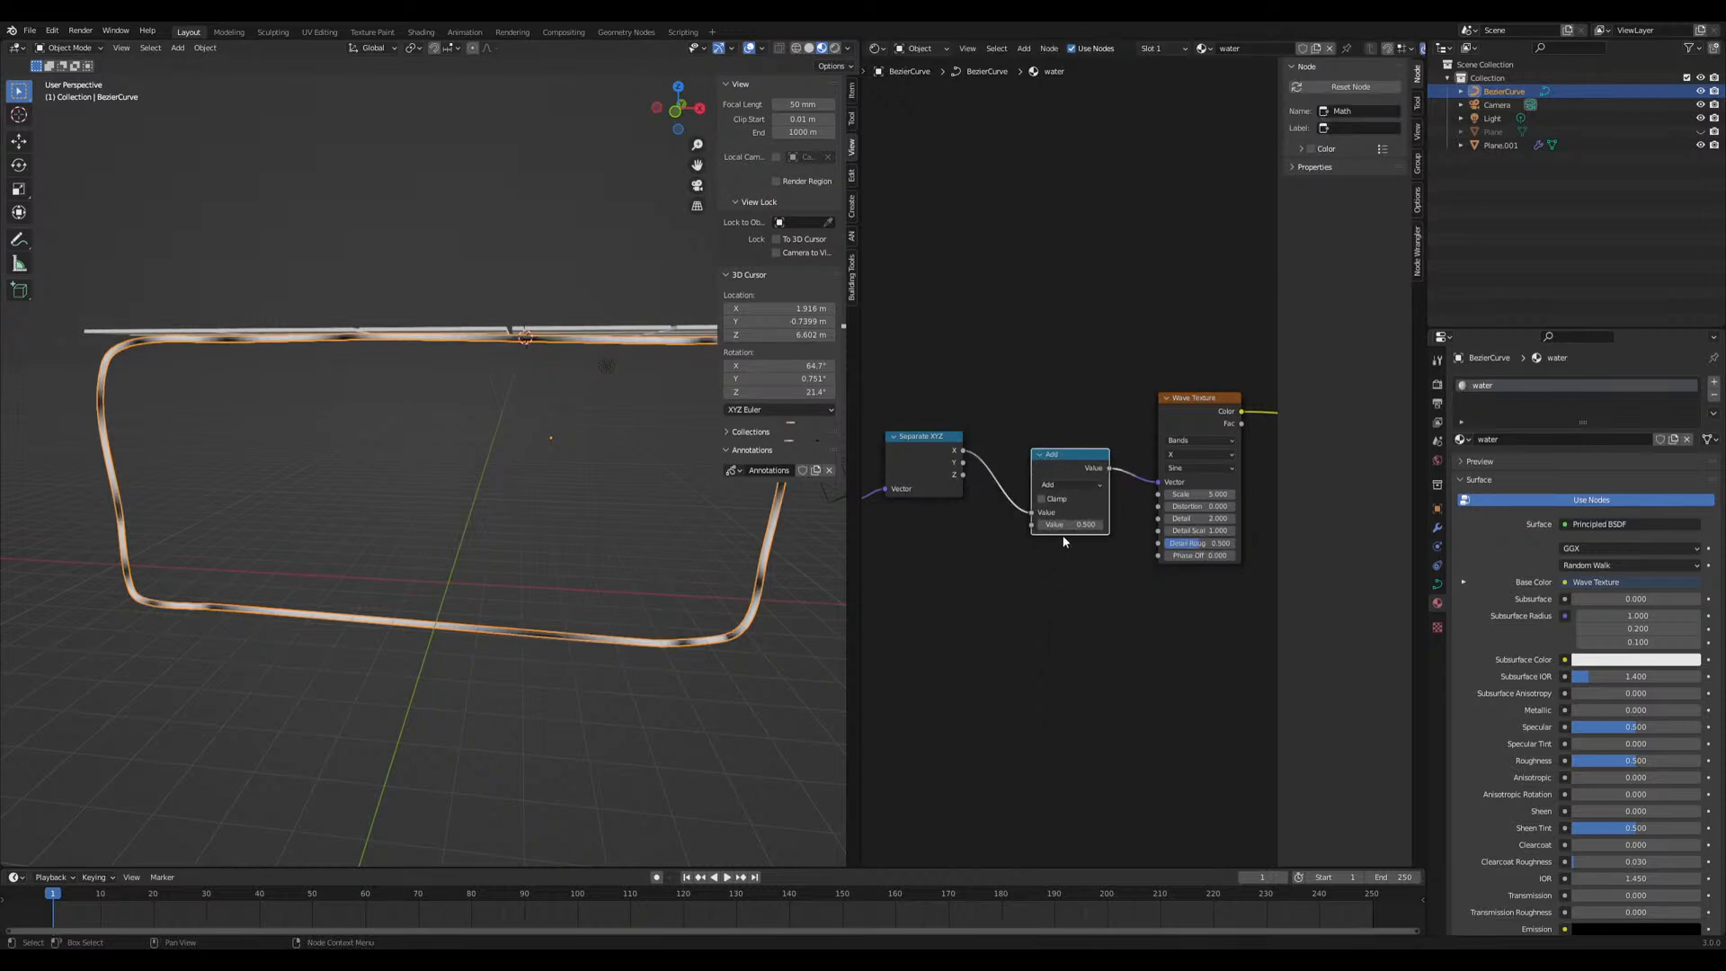
Adjust the Add node's second value to 0.970 to shift the wave bands along the pipe
scroll(520, 543, down, 2)
middle_drag(520, 545, 531, 531)
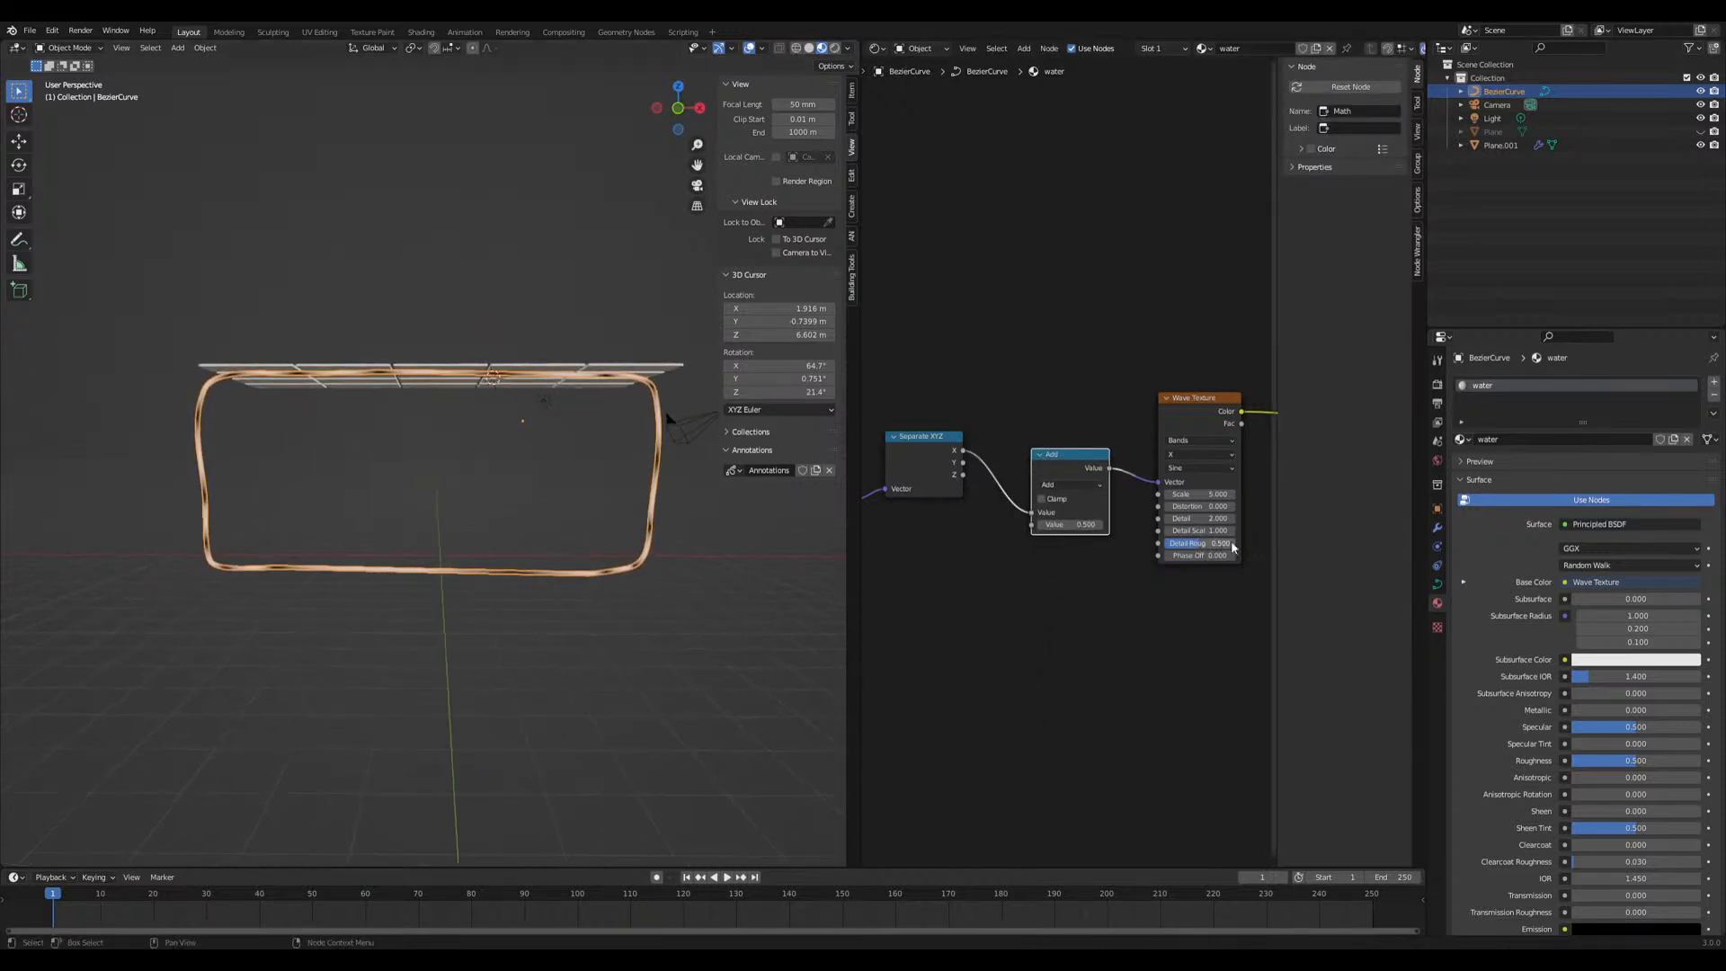
mouse_move(1076, 525)
mouse_down()
mouse_move(1132, 525)
mouse_move(1074, 525)
mouse_up()
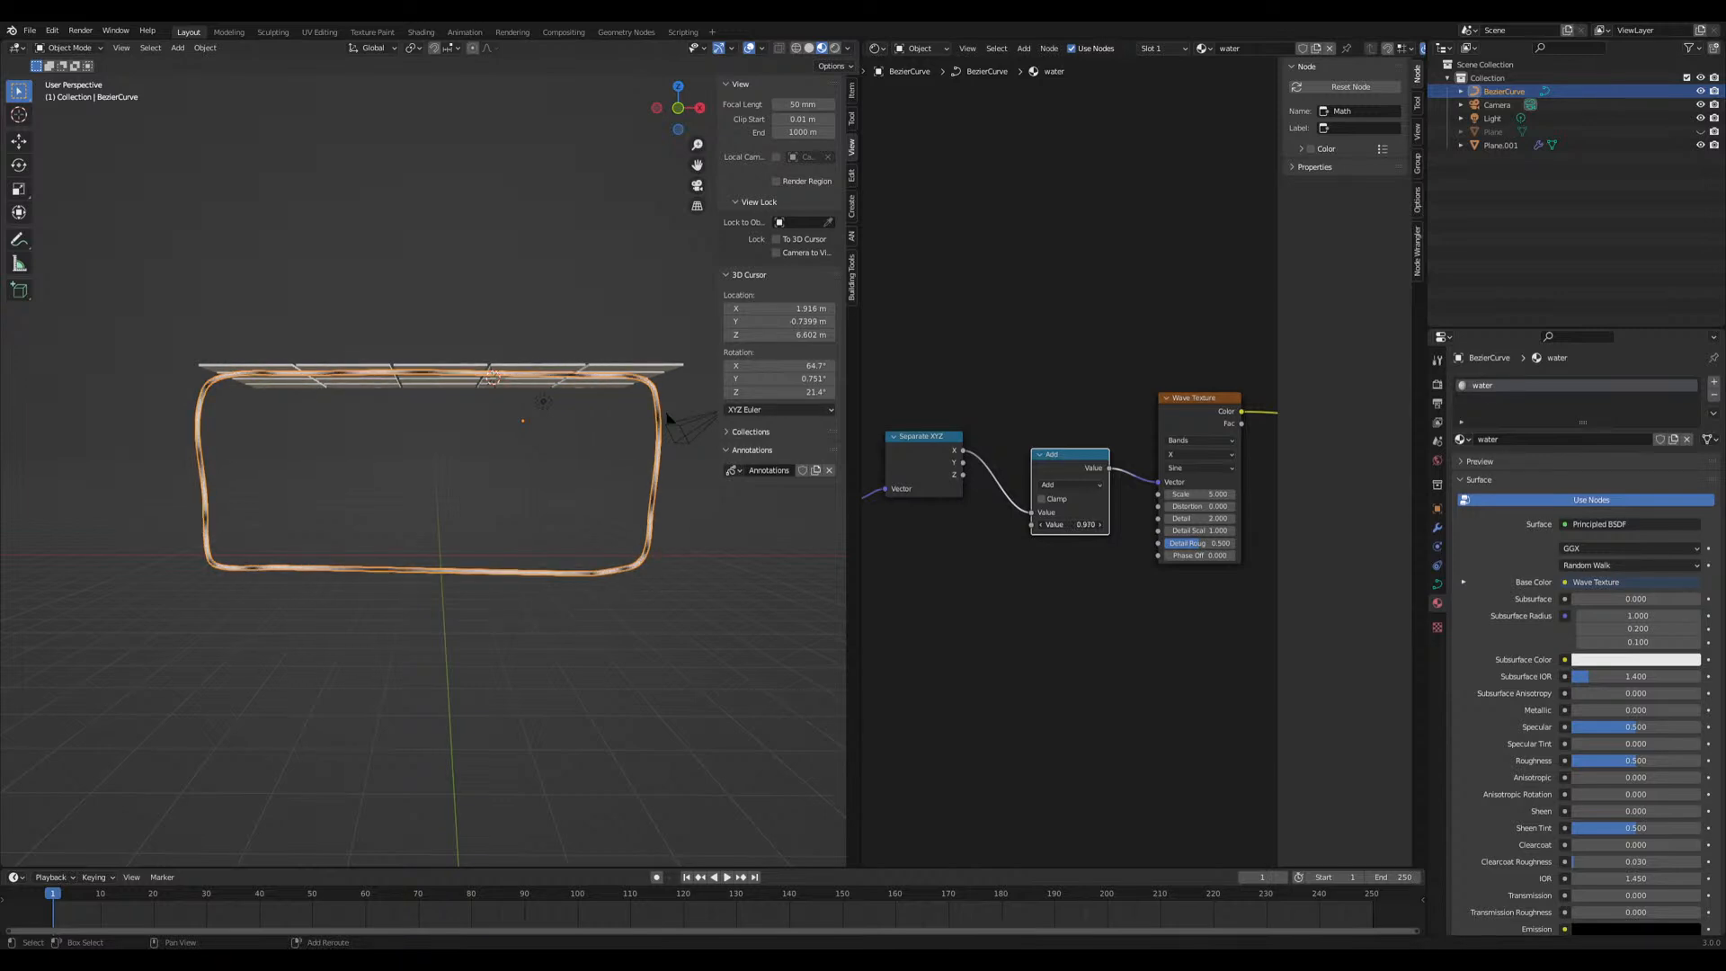
Subdivide the pipe curve's bottom segment in Edit Mode, and return to Object Mode with Material Preview shading
key(Tab)
key(Tab)
key(Tab)
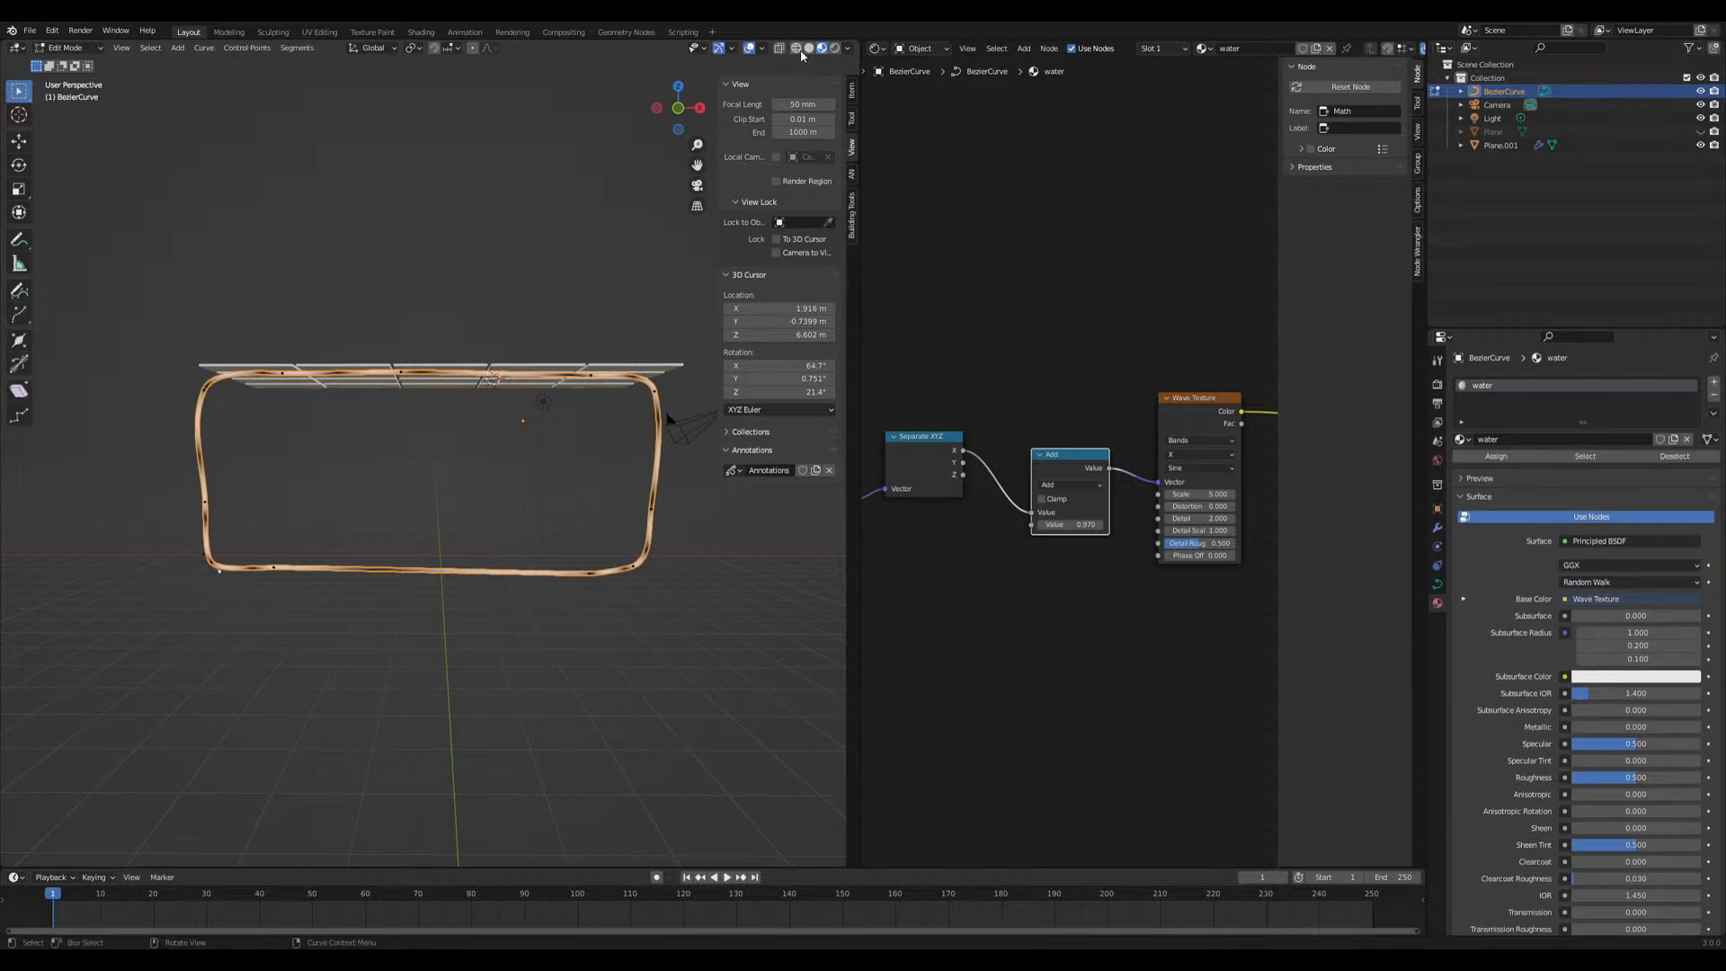
scroll(674, 423, up, 1)
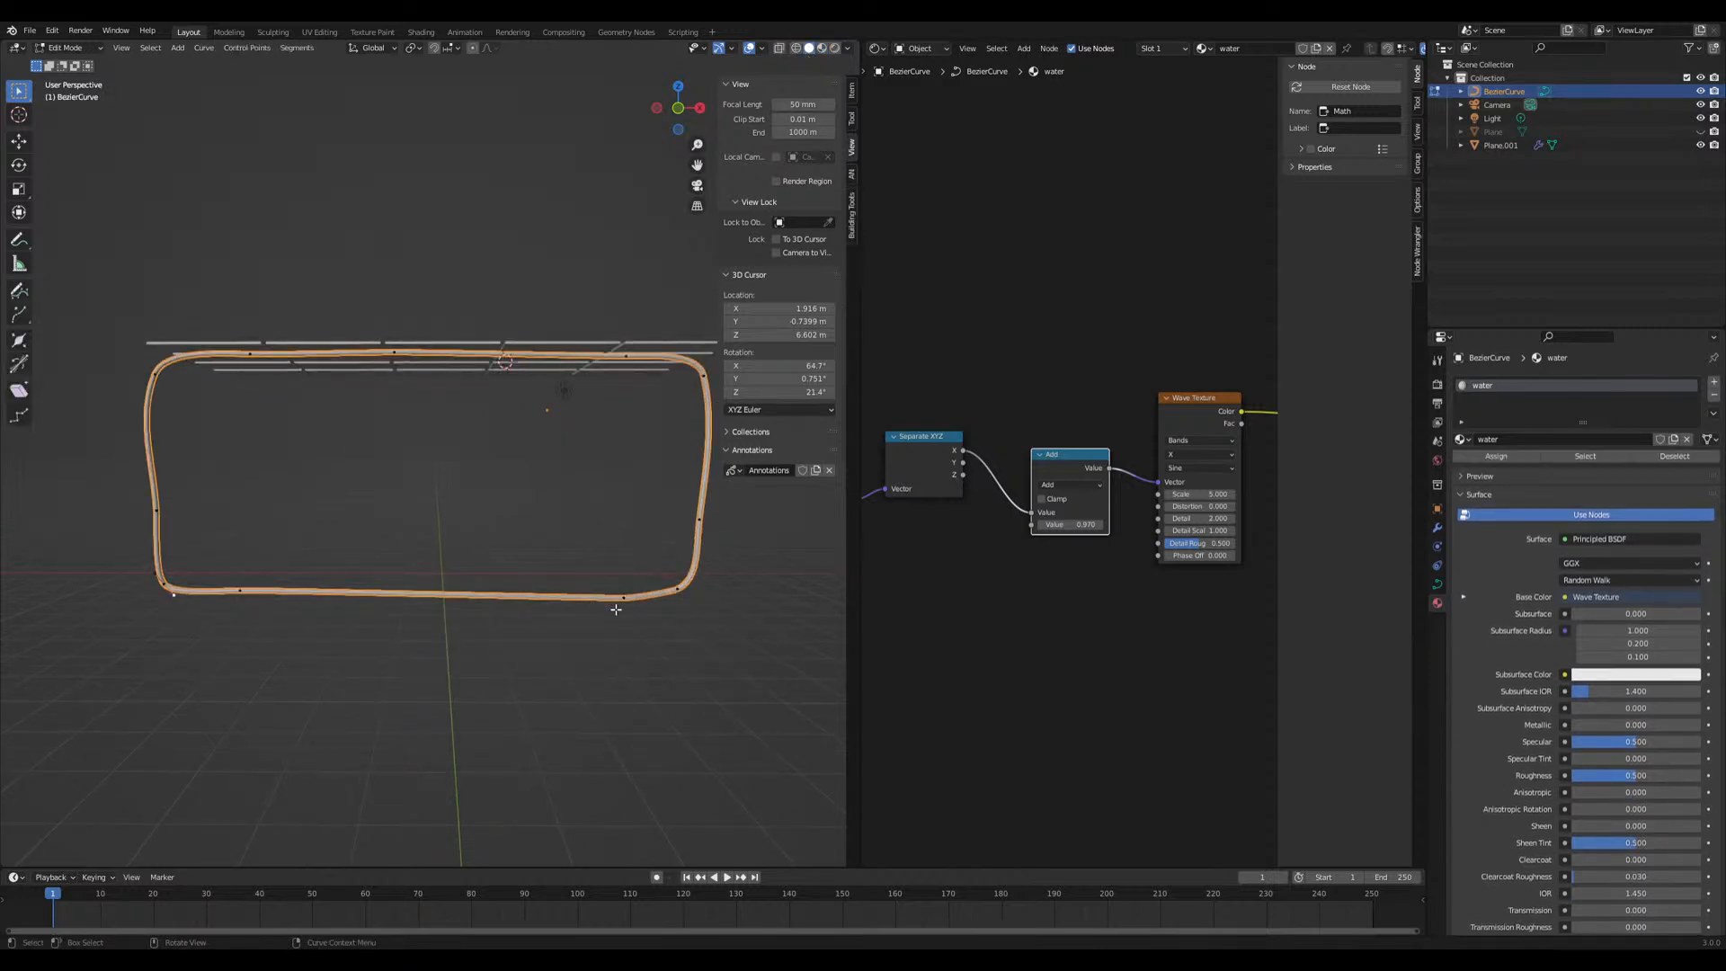
right_click(358, 607)
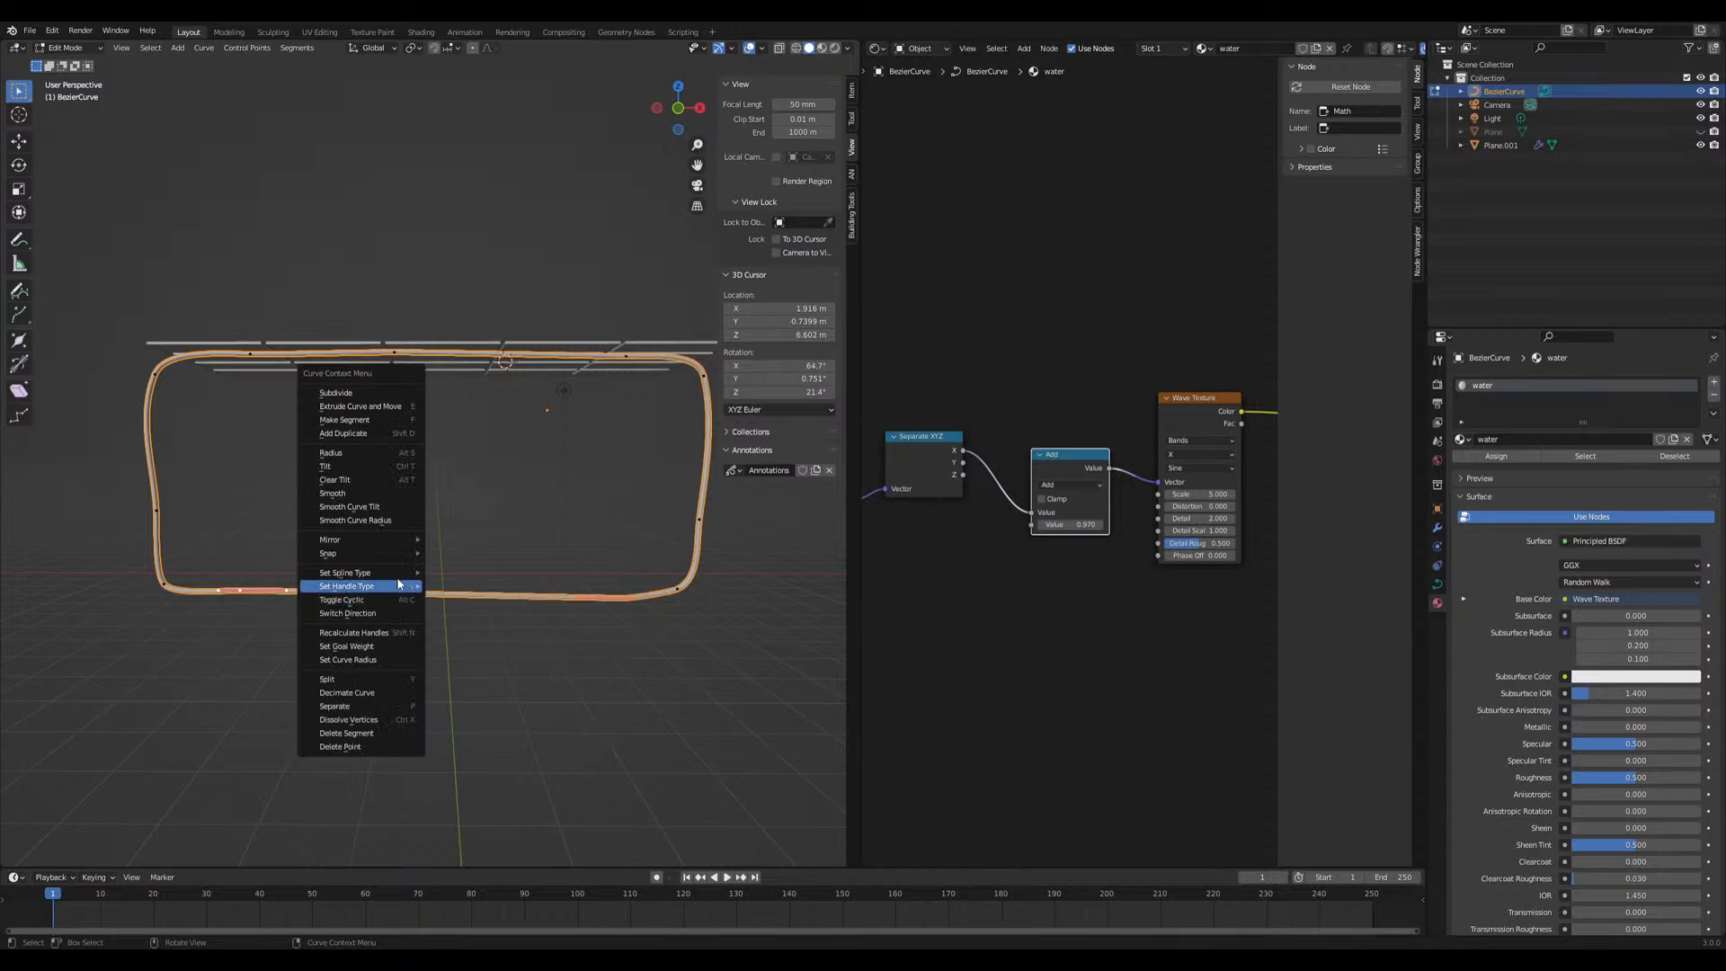
click(361, 406)
key(Tab)
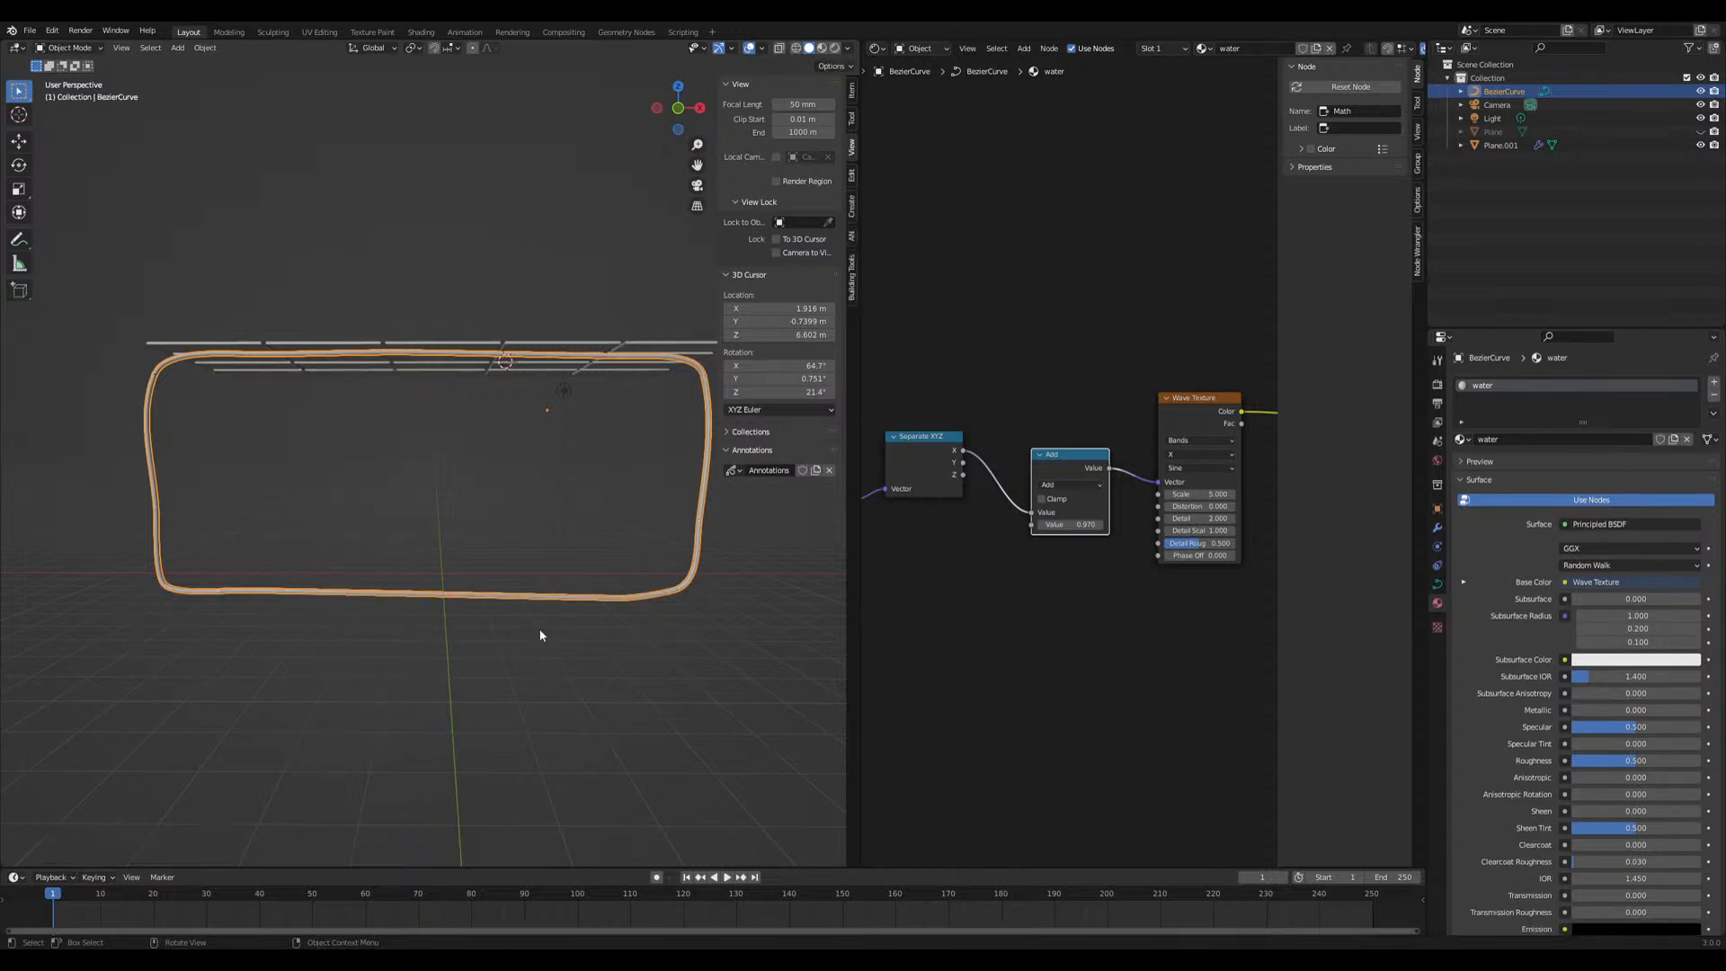
click(822, 48)
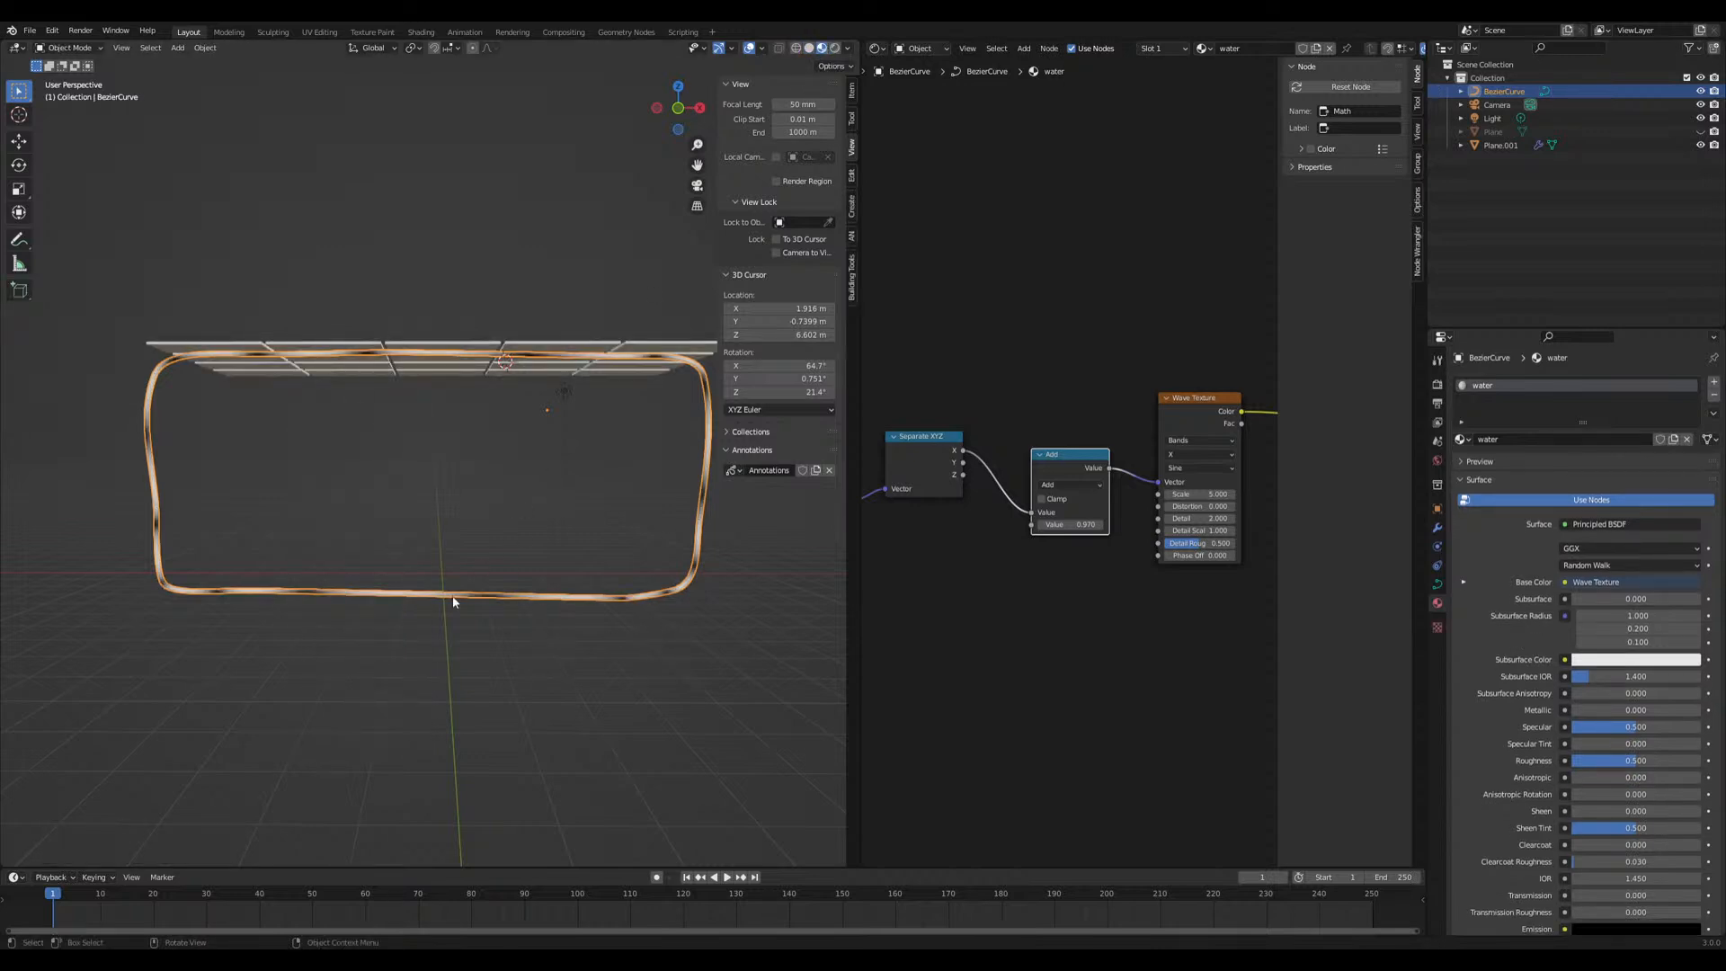
Move the new bottom midpoint of the pipe about 0.6 m and the neighbouring lower-left point about 0.77 m along X
key(Tab)
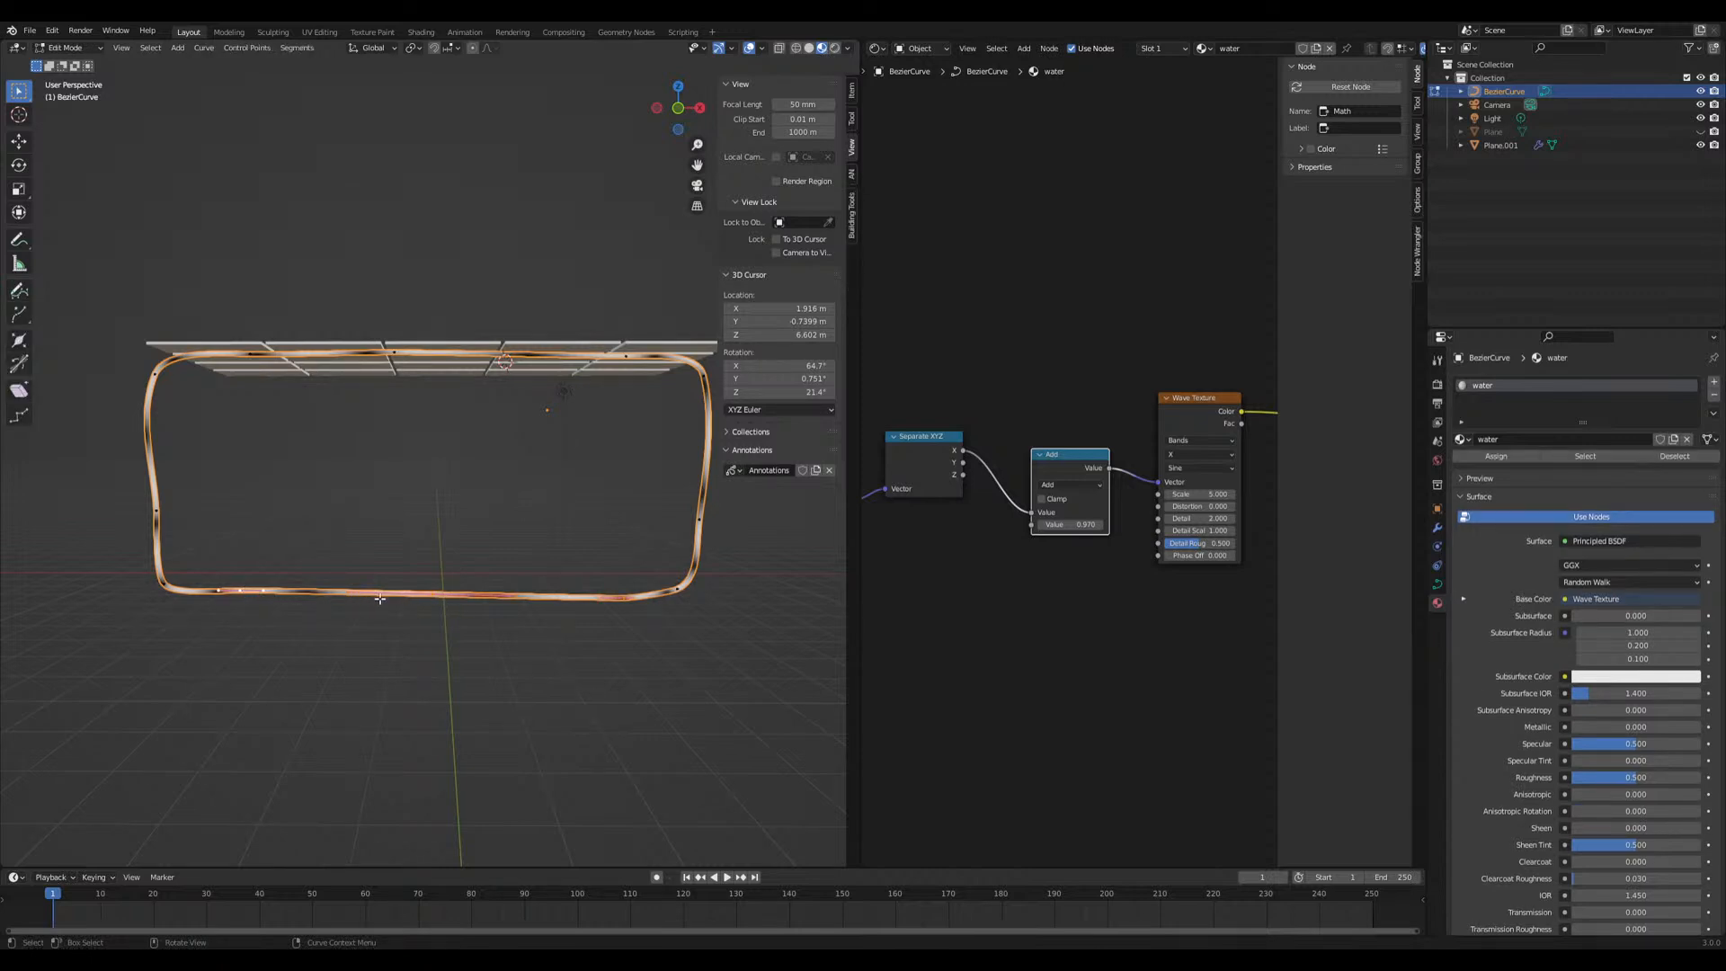
key(g)
key(x)
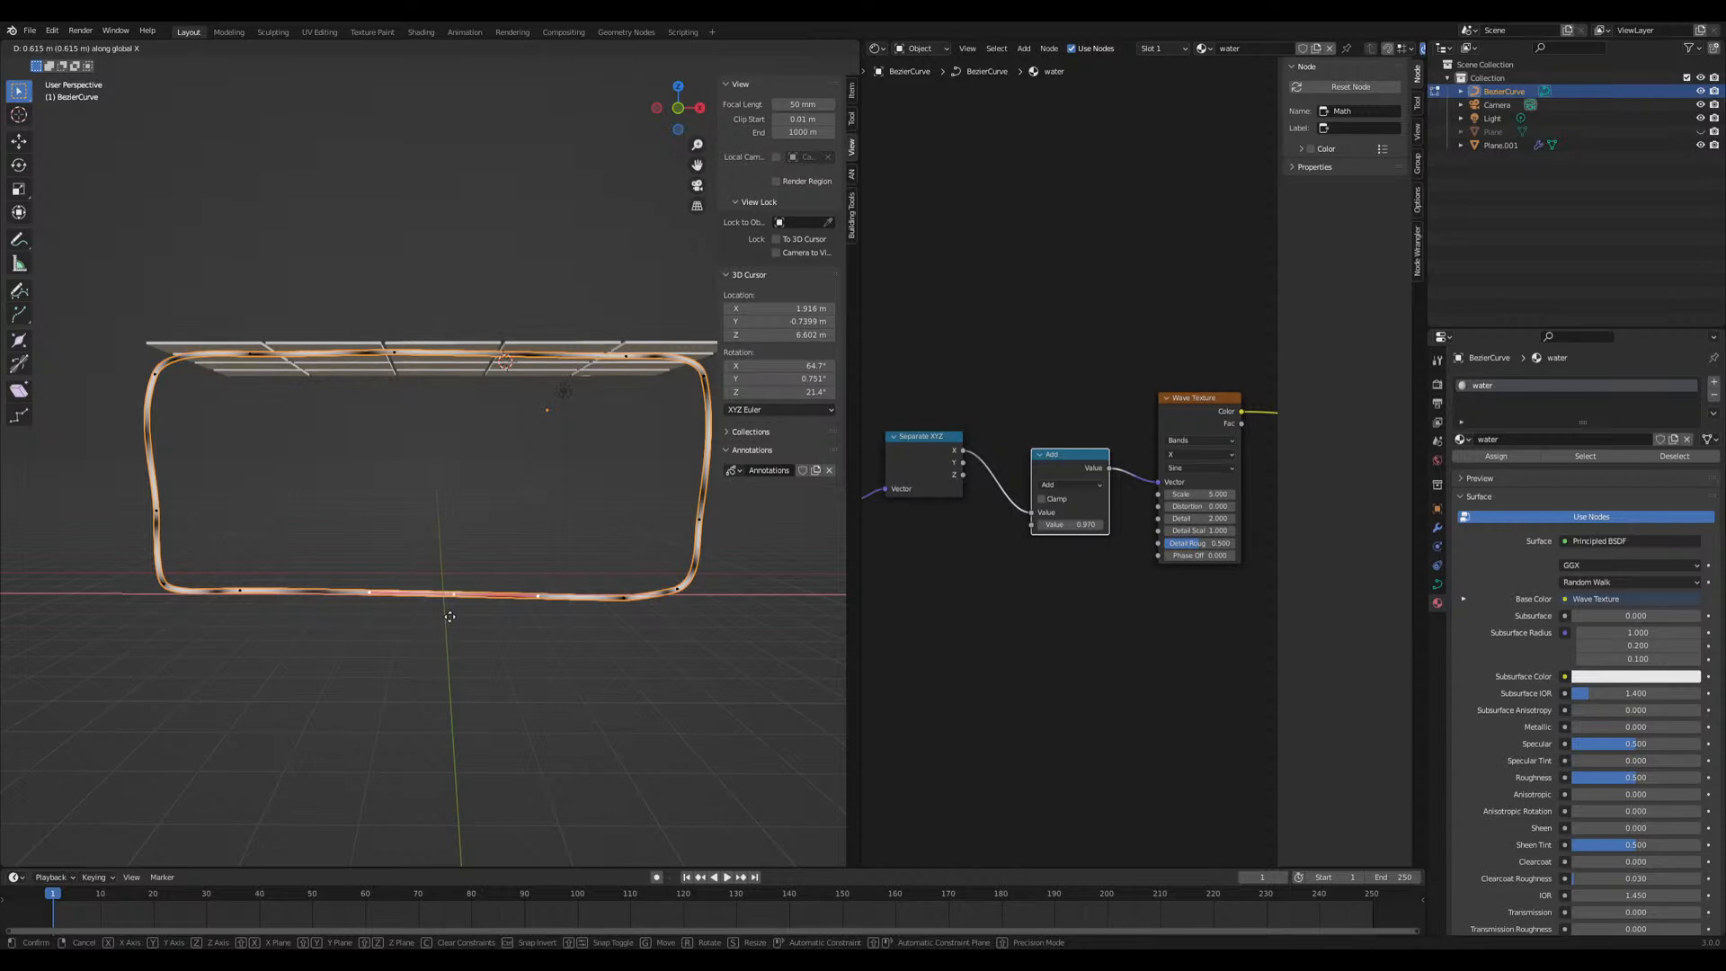
click(452, 618)
click(242, 591)
key(g)
key(x)
click(286, 592)
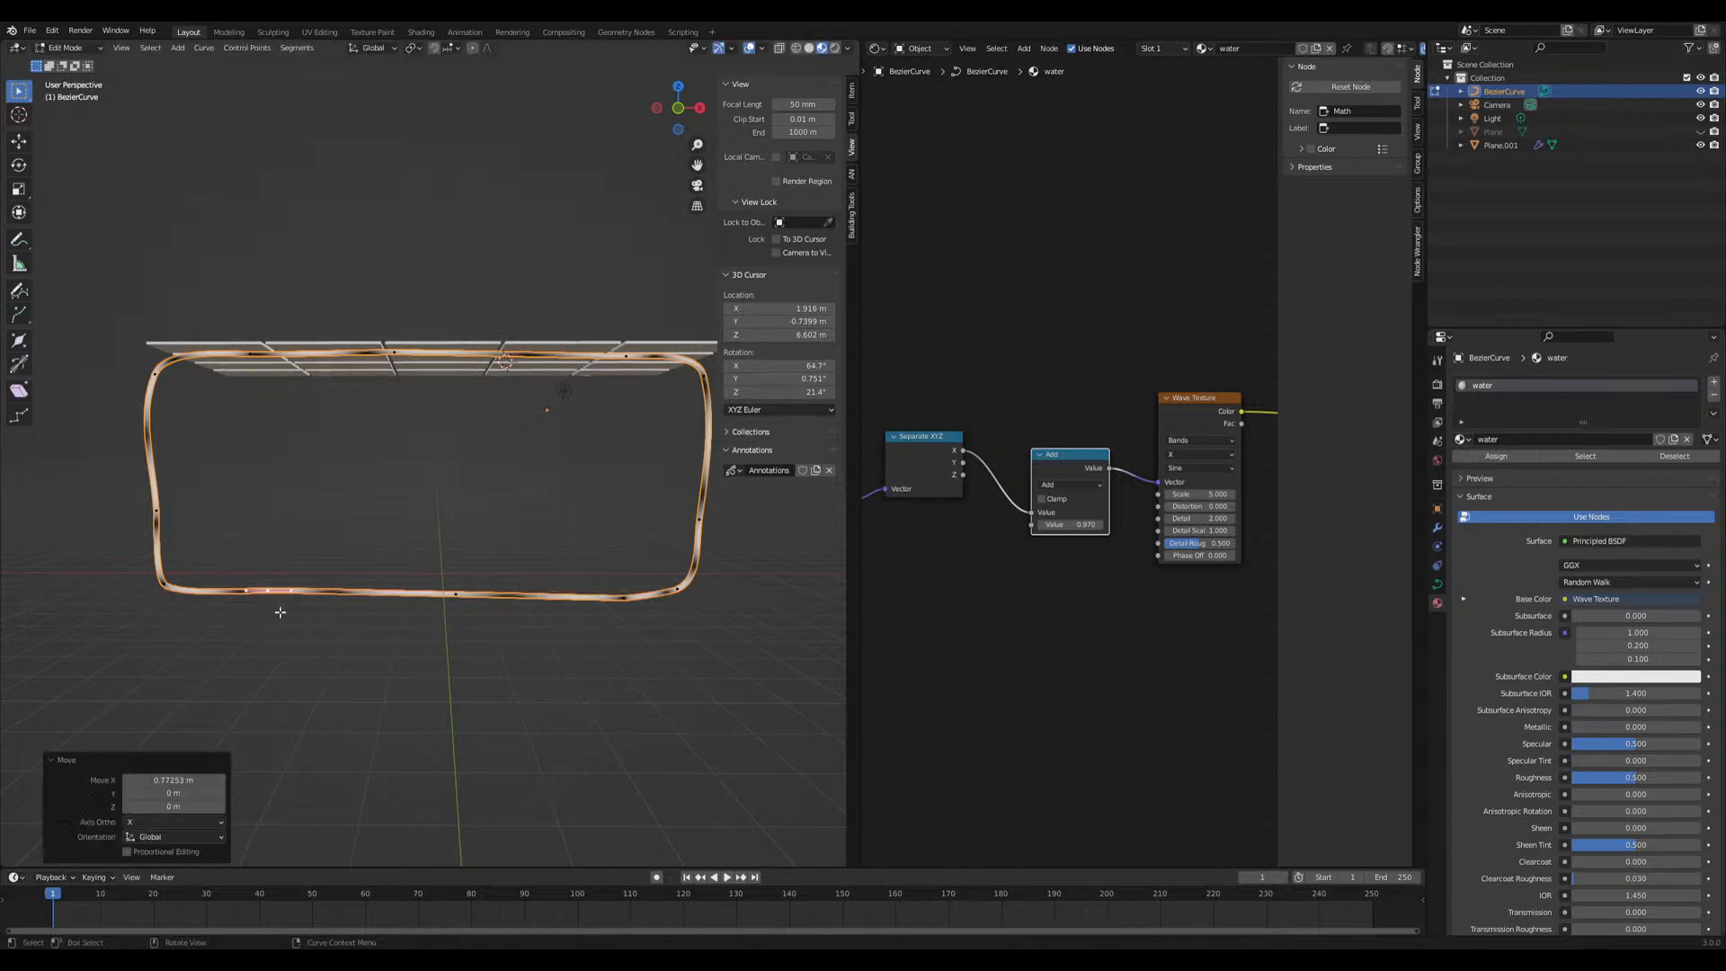
Move the pipe's bottom midpoint about 1.15 m further along X and leave Edit Mode
key(g)
key(x)
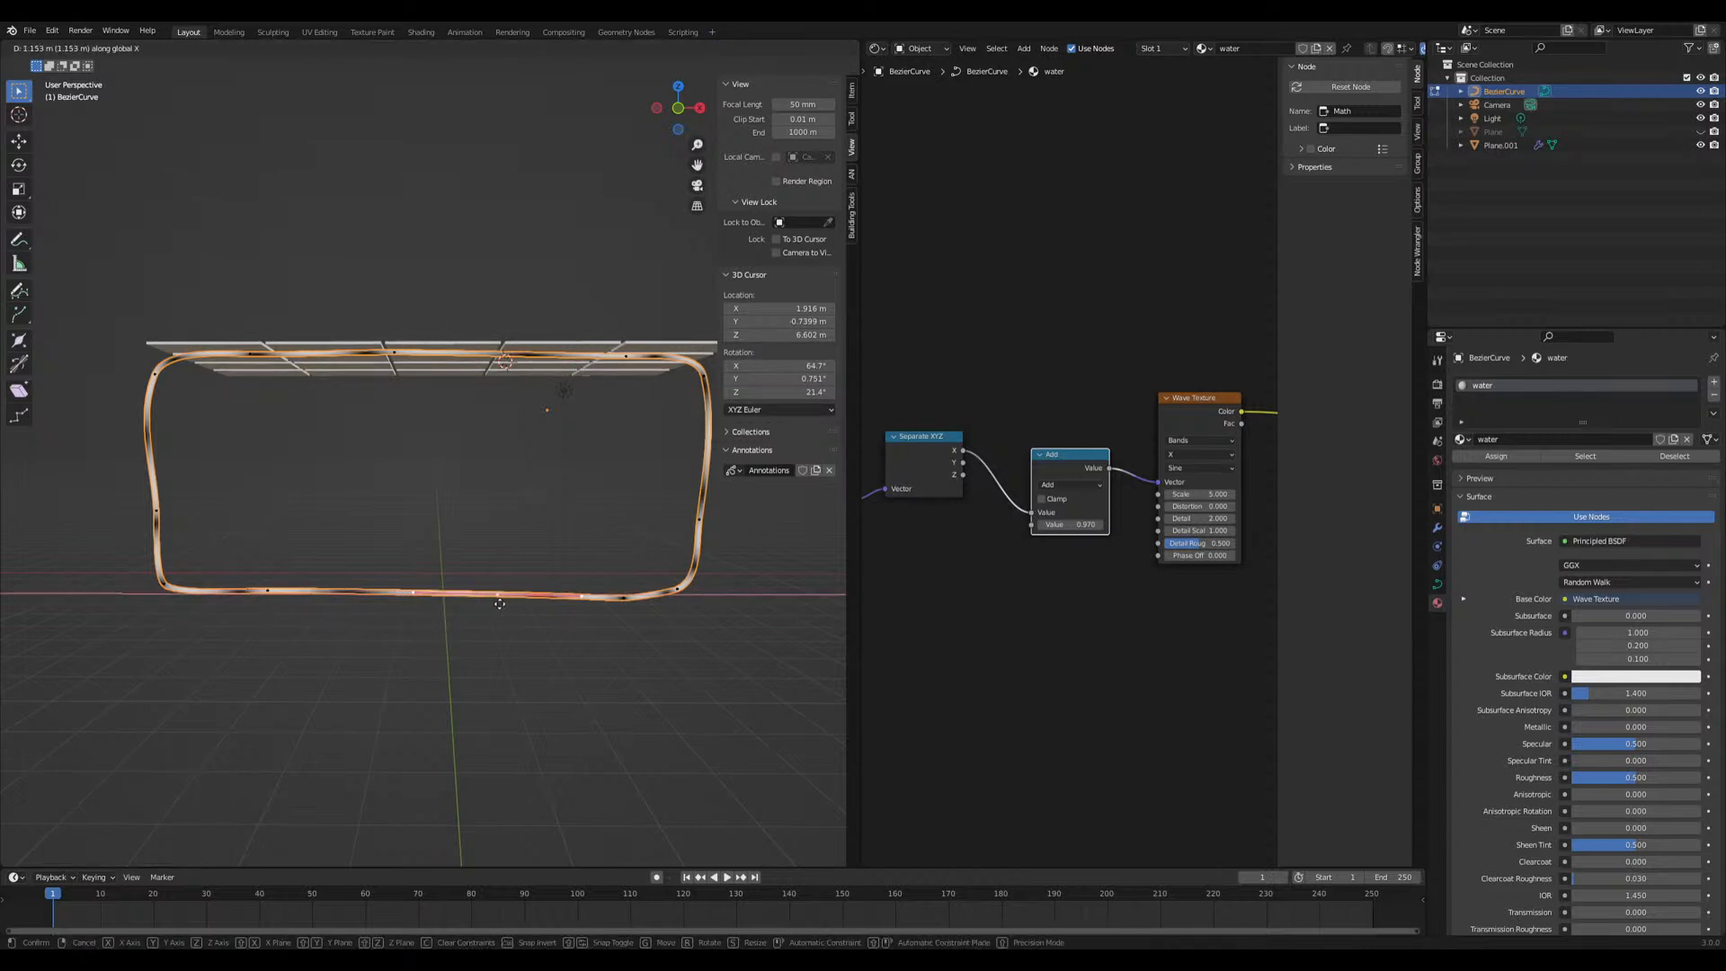
click(557, 605)
click(624, 599)
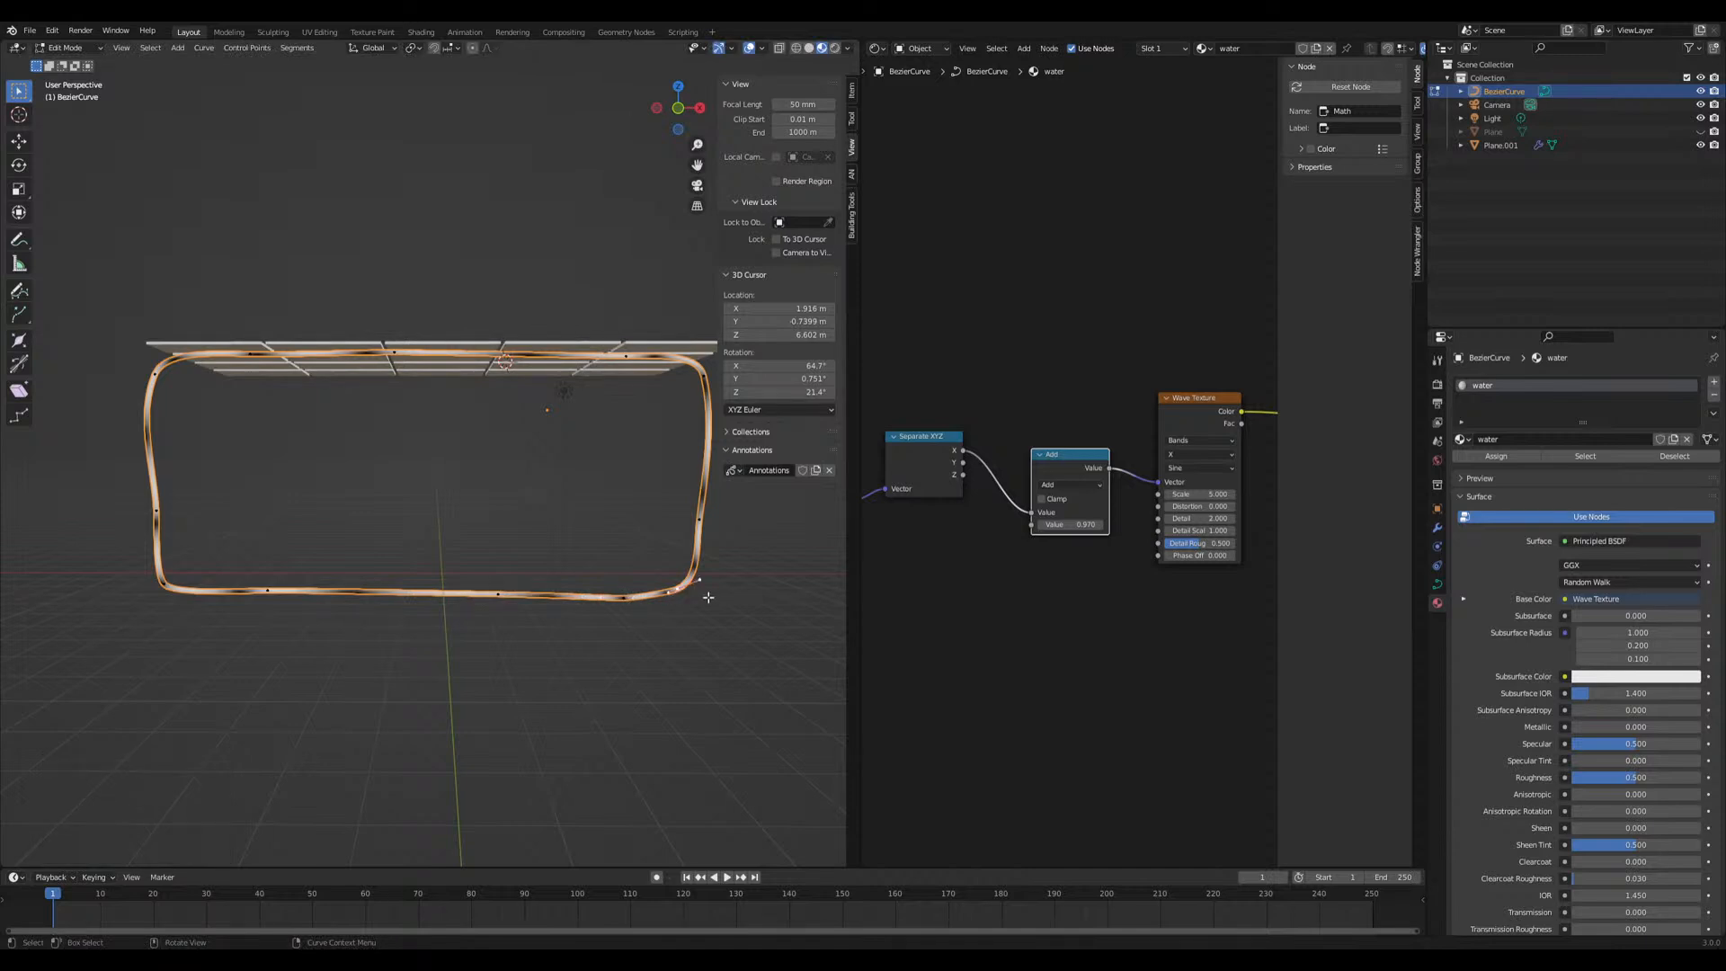
key(Tab)
Drive the Add node's second value with the expression #frame/100 and play the animation to check the flow
middle_drag(1005, 591, 1107, 572)
drag(922, 441, 905, 410)
click(1168, 505)
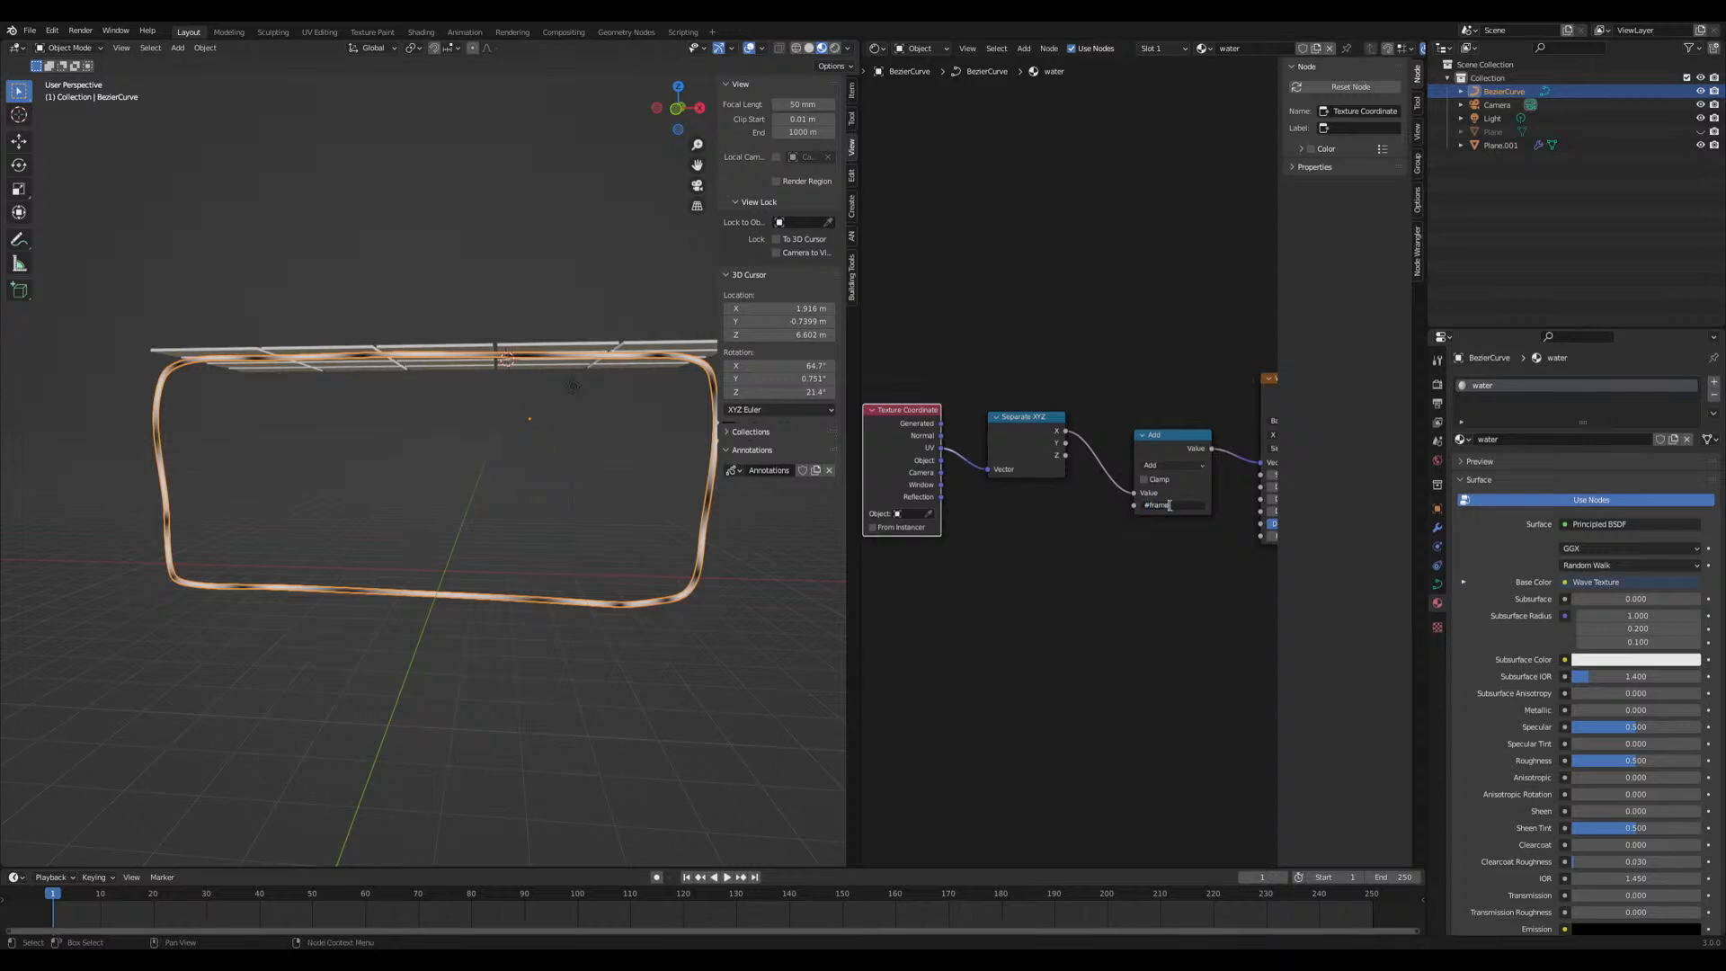
text(#frame/100)
key(Return)
key(space)
mouse_move(627, 633)
middle_down()
mouse_move(506, 636)
mouse_move(629, 634)
middle_up()
key(space)
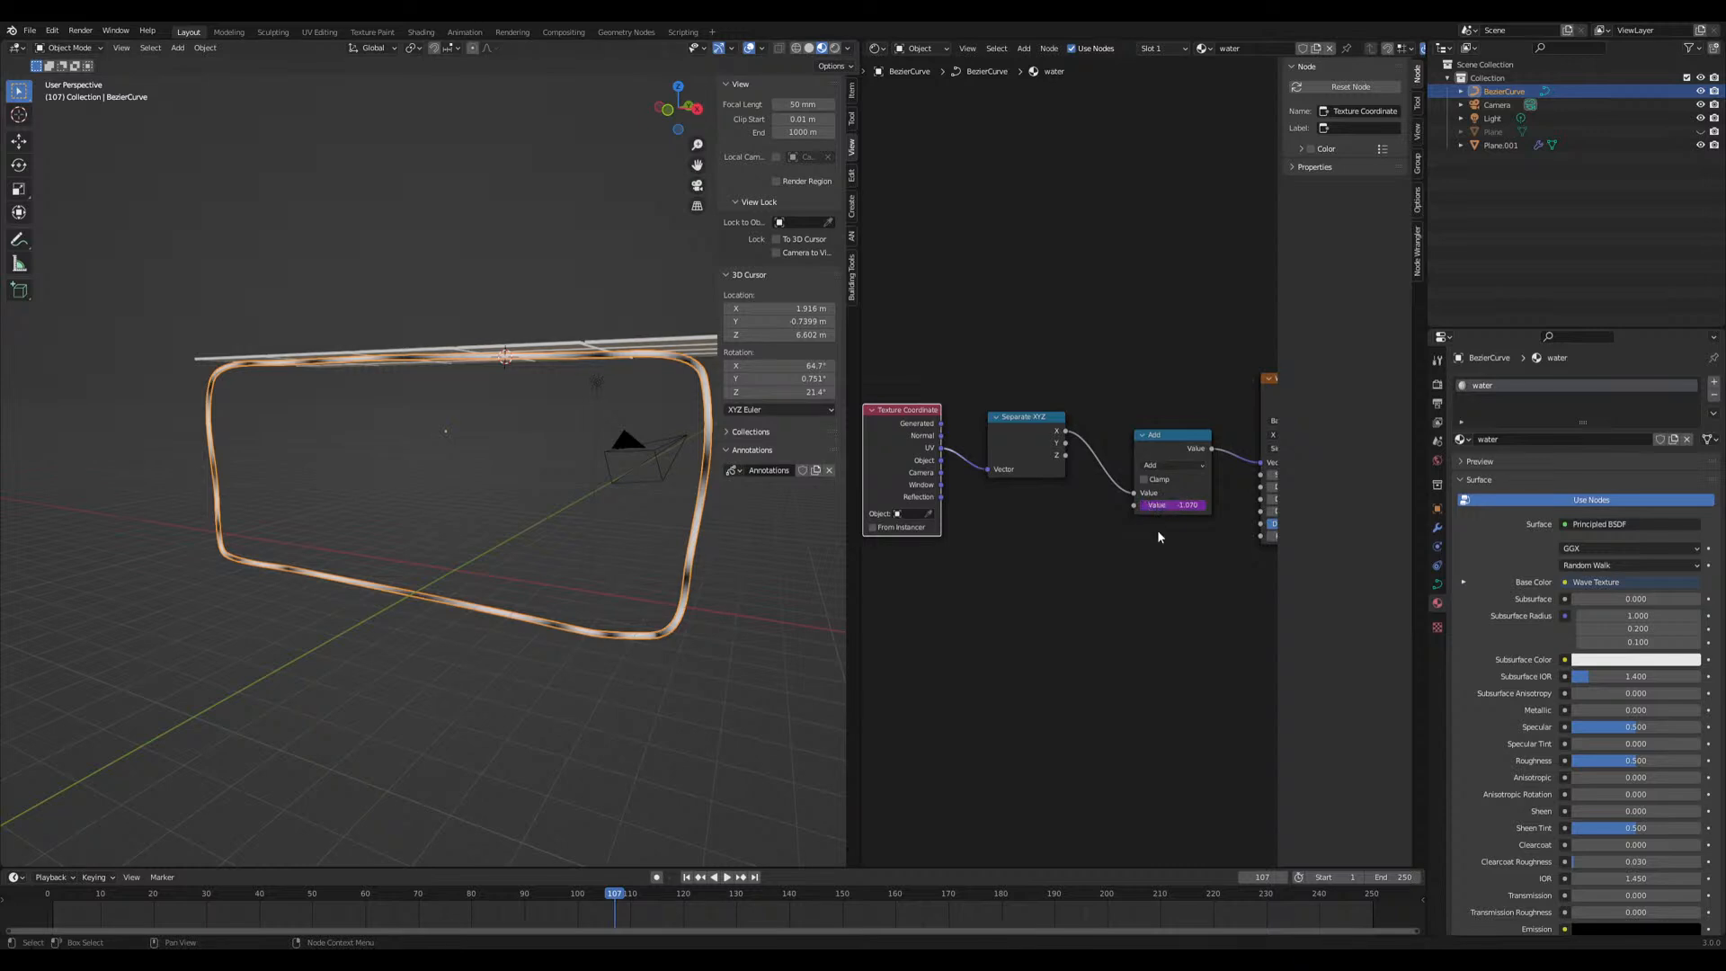
Make the Add node's driver expression negative to reverse the flow, and play the animation
text(-)
key(Return)
key(space)
middle_drag(424, 636, 376, 575)
Duplicate the pipe along Y and repeat the duplication twice to make four evenly spaced pipes under the roof panels
click(677, 105)
middle_drag(378, 483, 380, 614)
key(shift+d)
key(y)
click(400, 490)
key(shift+r)
key(shift+r)
Play the animation and examine the wave bands flowing through the four pipes from several angles
key(space)
middle_drag(548, 444, 386, 385)
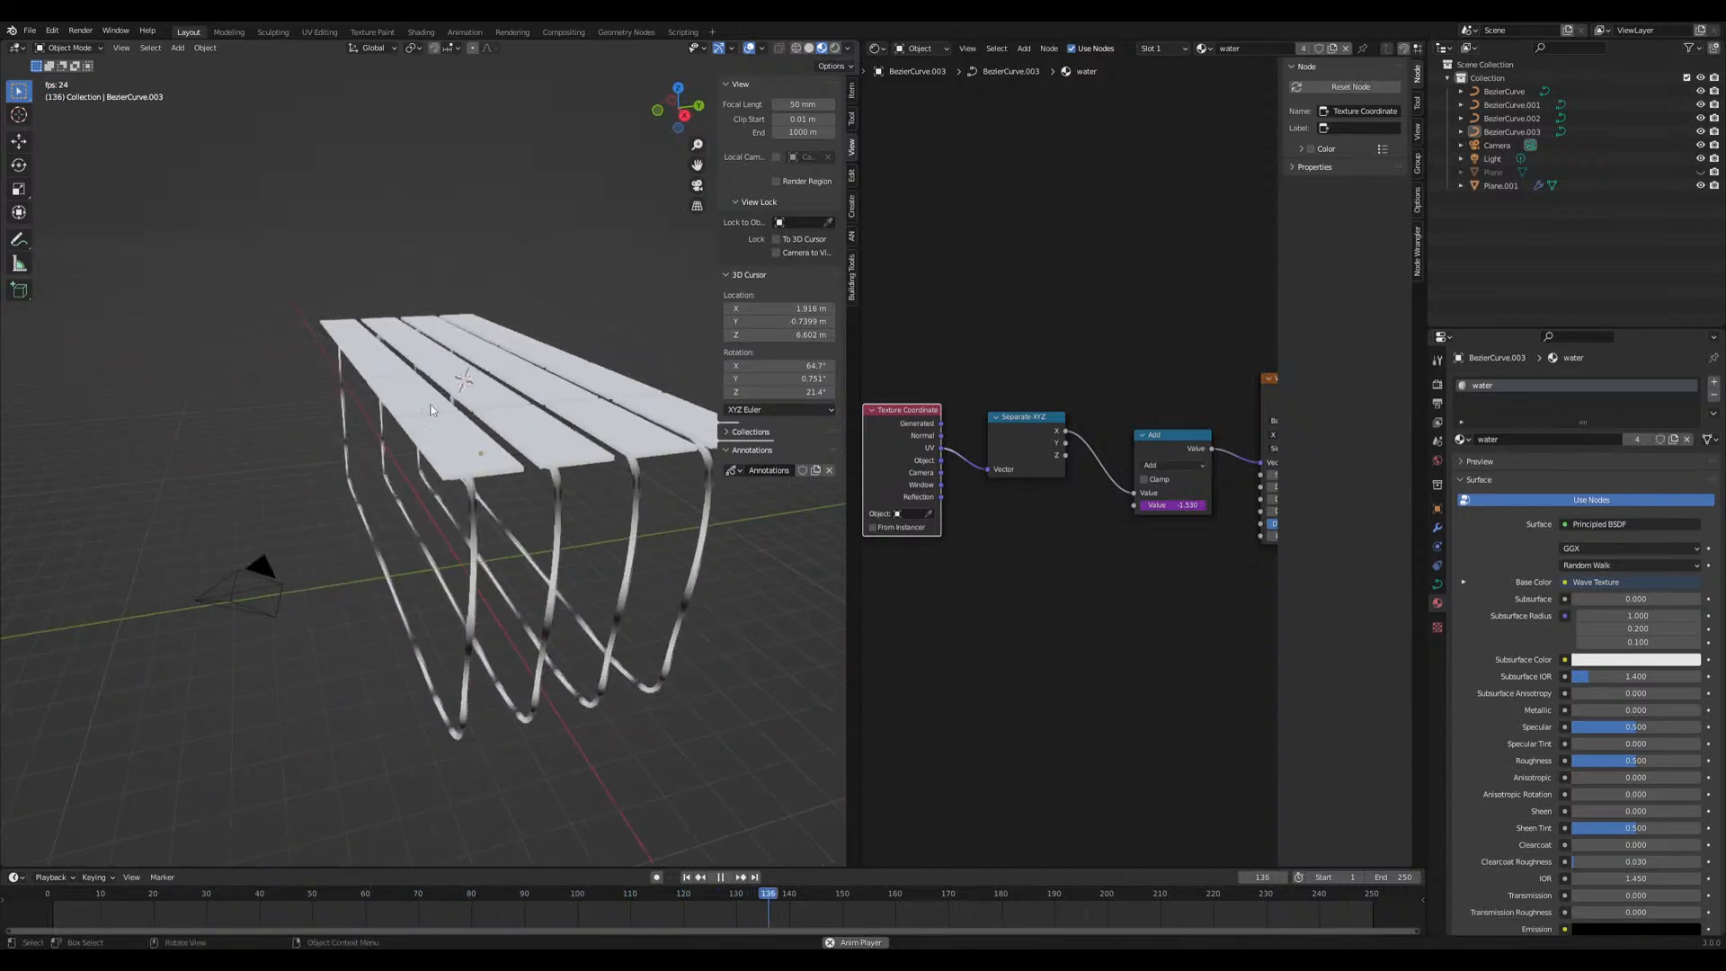
mouse_move(476, 496)
middle_down()
mouse_move(444, 480)
mouse_move(462, 469)
middle_up()
middle_drag(514, 147, 518, 491)
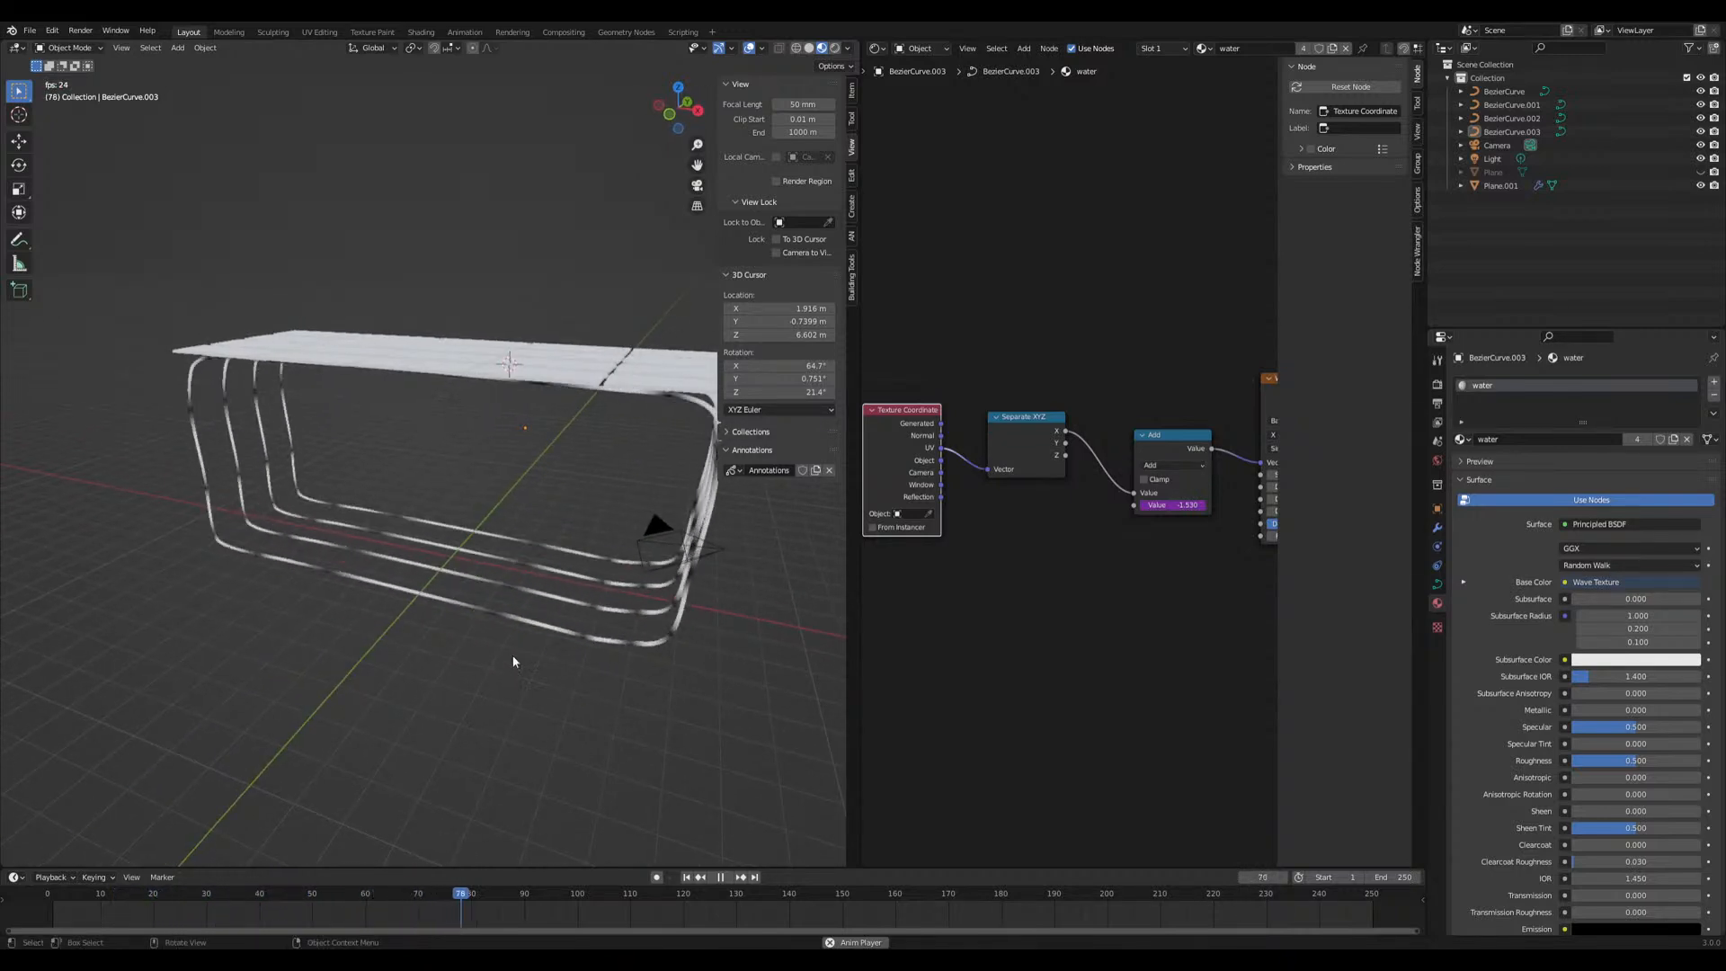
mouse_move(386, 616)
middle_down()
mouse_move(340, 619)
mouse_move(359, 608)
mouse_move(416, 623)
mouse_move(412, 636)
middle_up()
key(space)
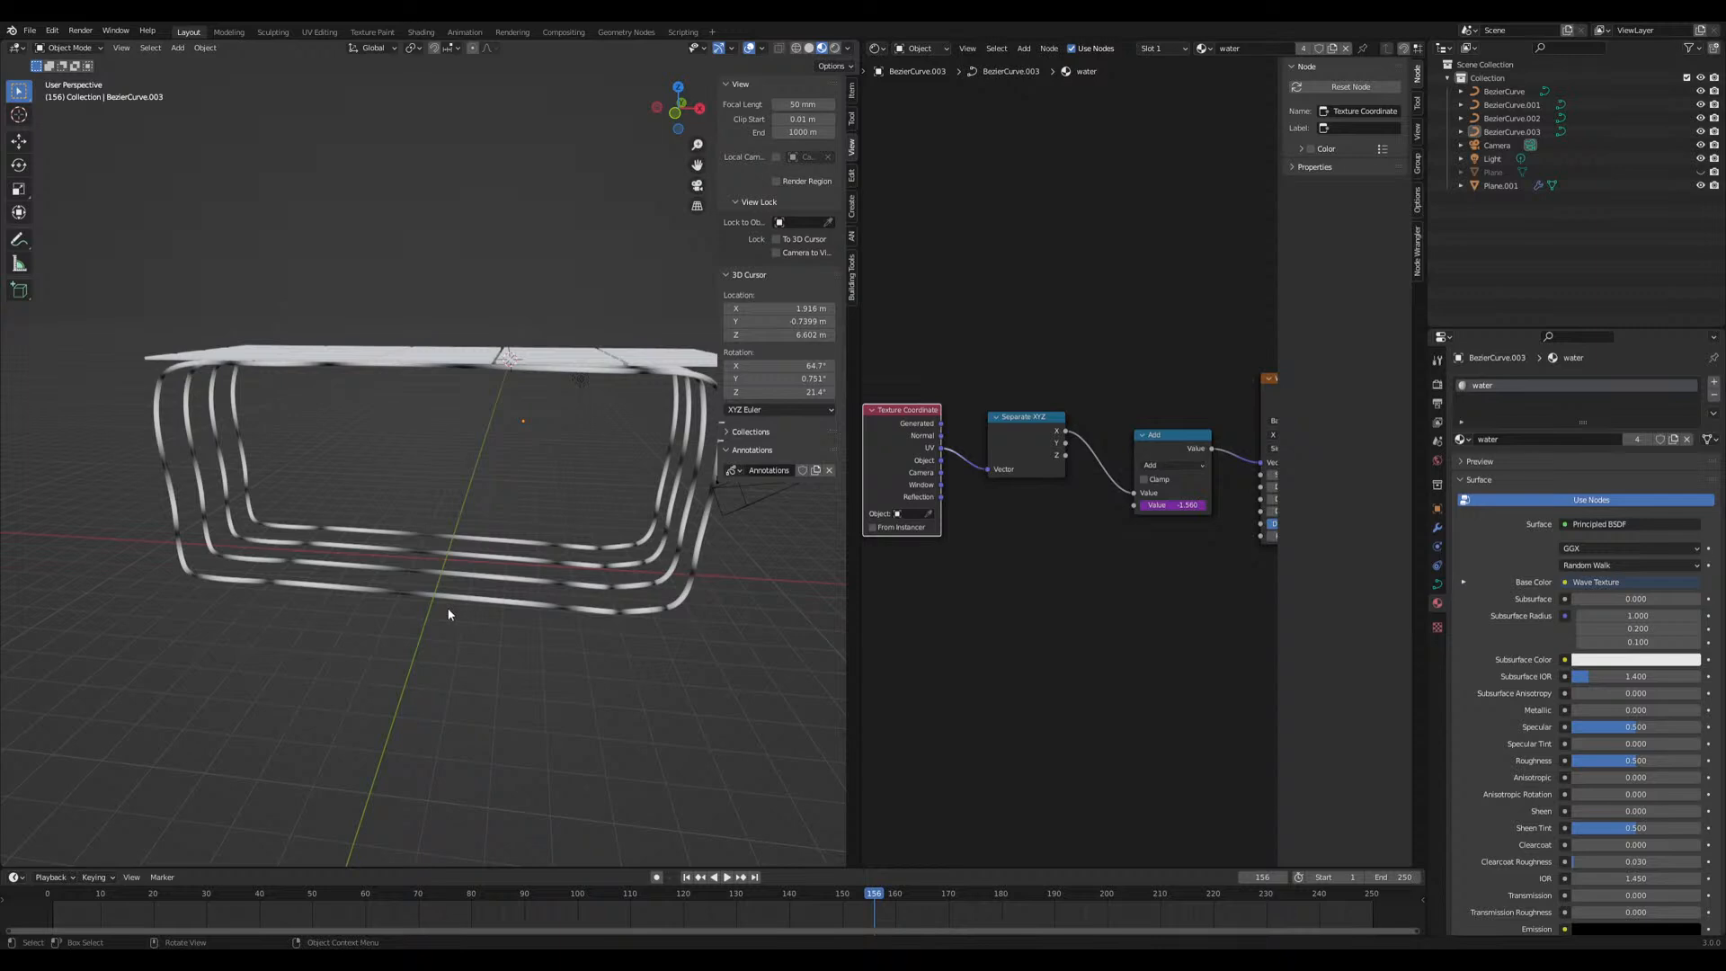
mouse_move(441, 634)
middle_down()
mouse_move(469, 627)
mouse_move(451, 628)
middle_up()
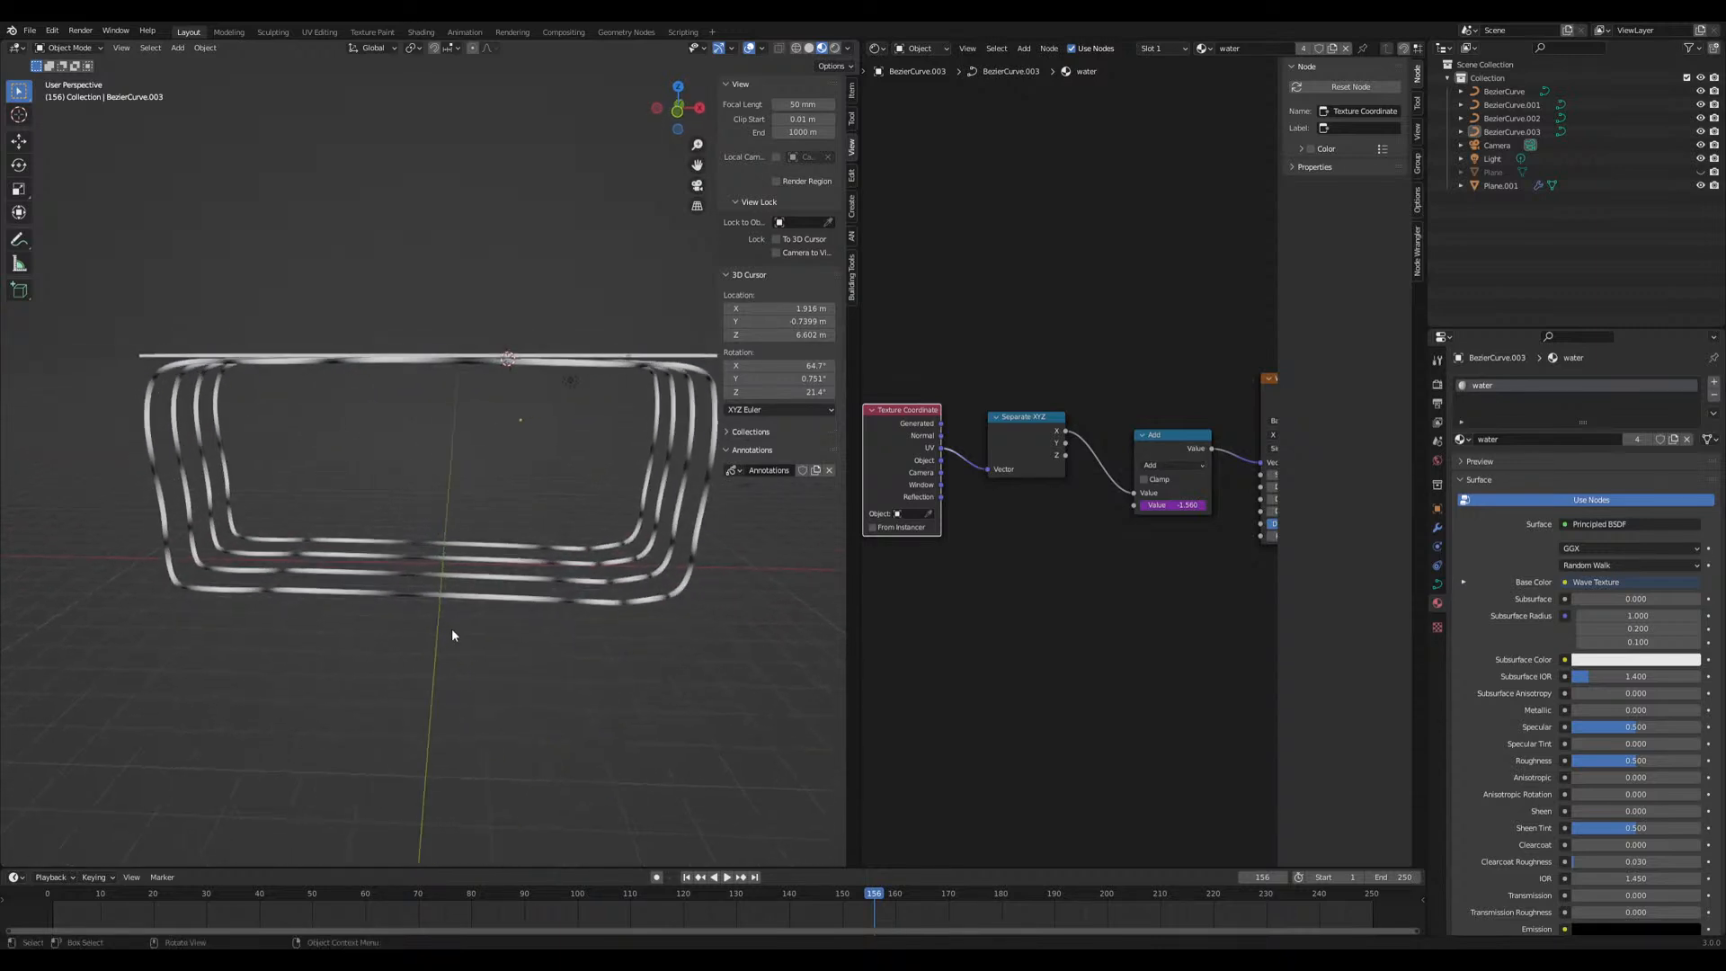
scroll(455, 628, up, 3)
drag(430, 550, 384, 740)
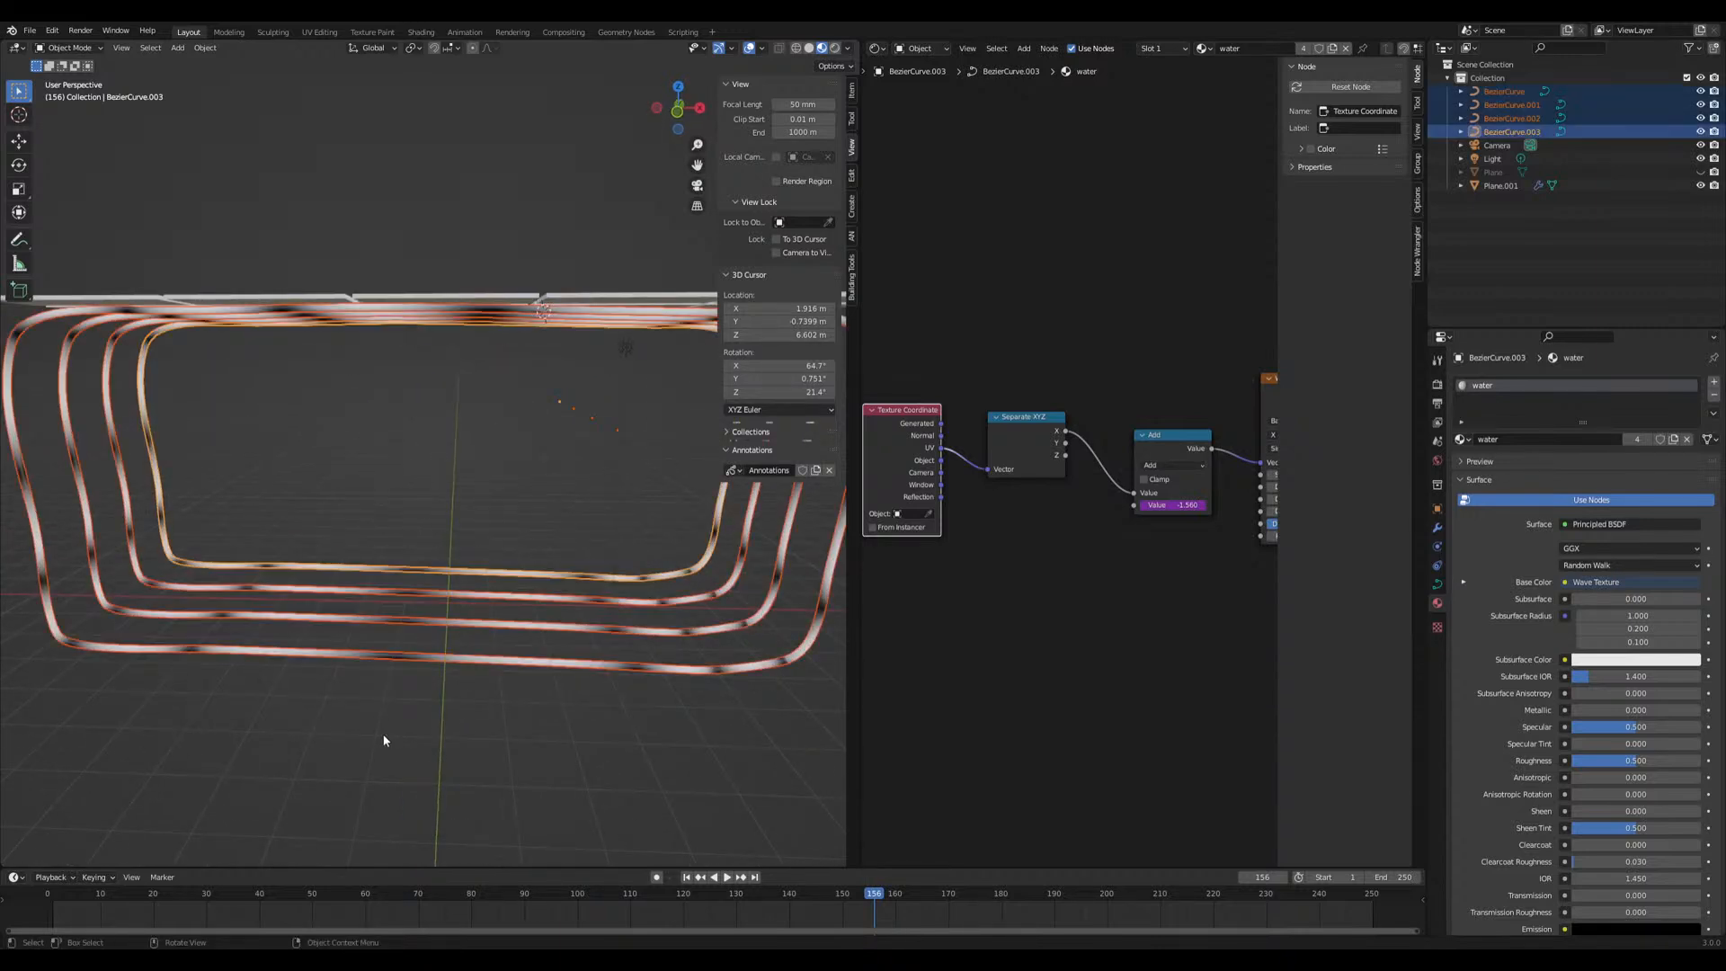
click(467, 652)
click(464, 731)
scroll(459, 727, down, 3)
middle_drag(457, 723, 381, 719)
click(535, 636)
middle_drag(537, 638, 573, 659)
click(547, 668)
drag(422, 535, 458, 663)
click(461, 674)
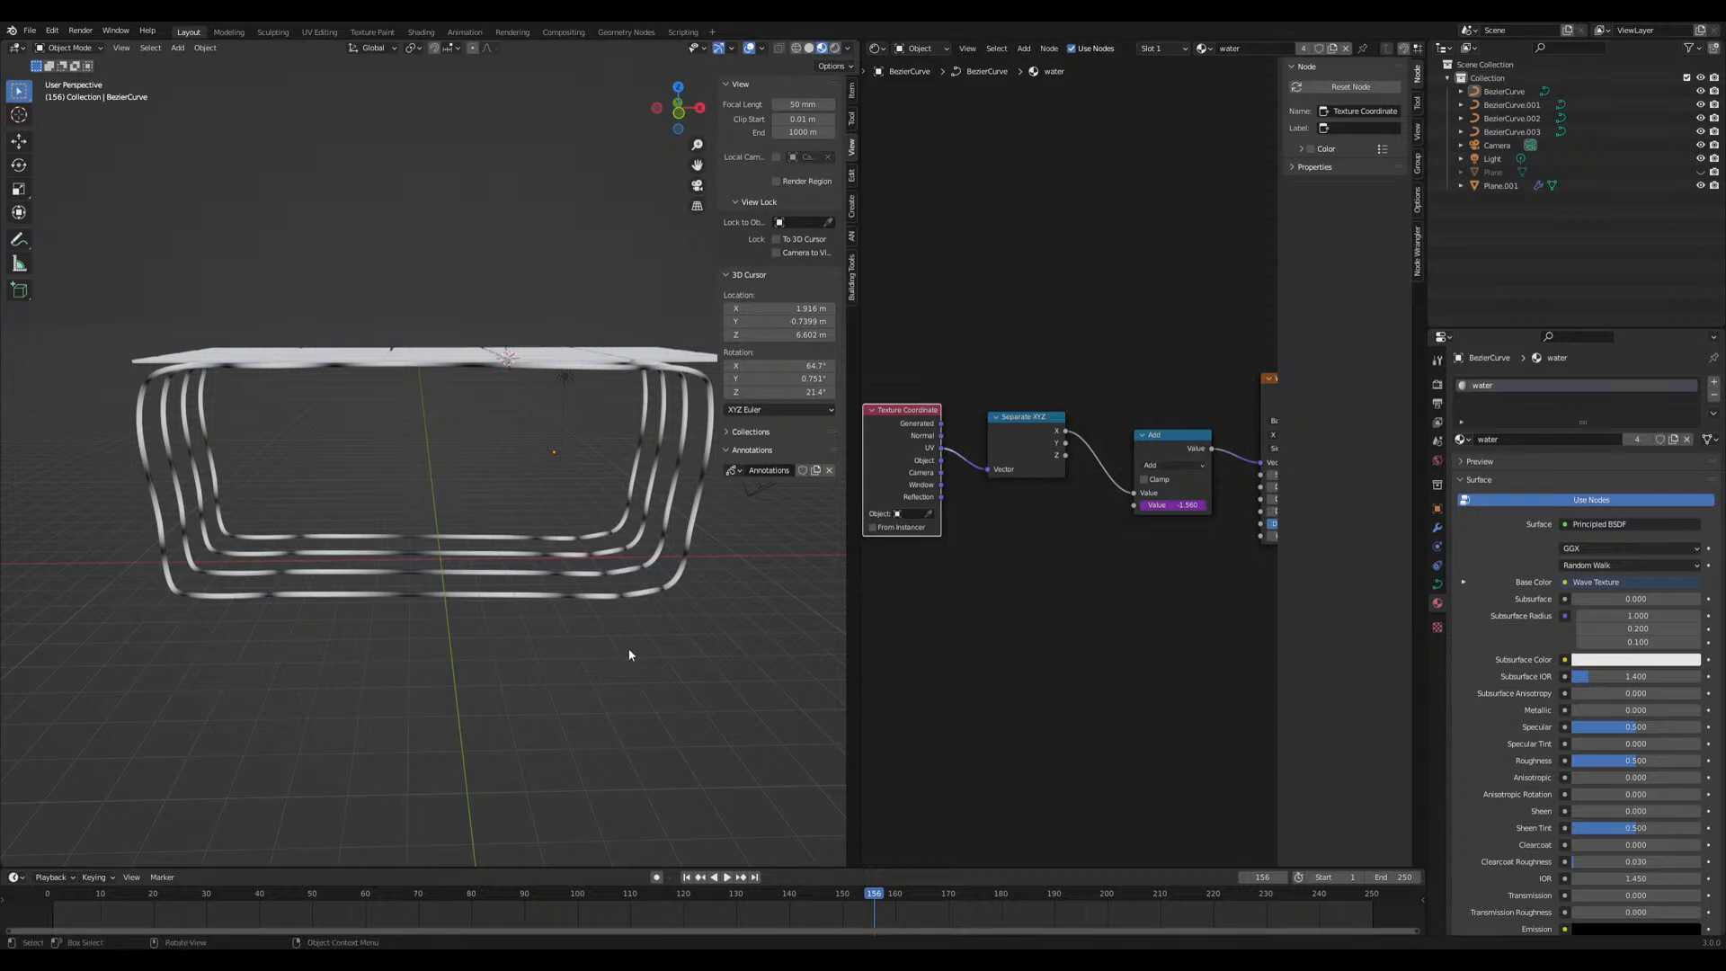
middle_drag(635, 645, 483, 511)
drag(484, 510, 397, 640)
click(398, 635)
middle_drag(398, 634, 421, 633)
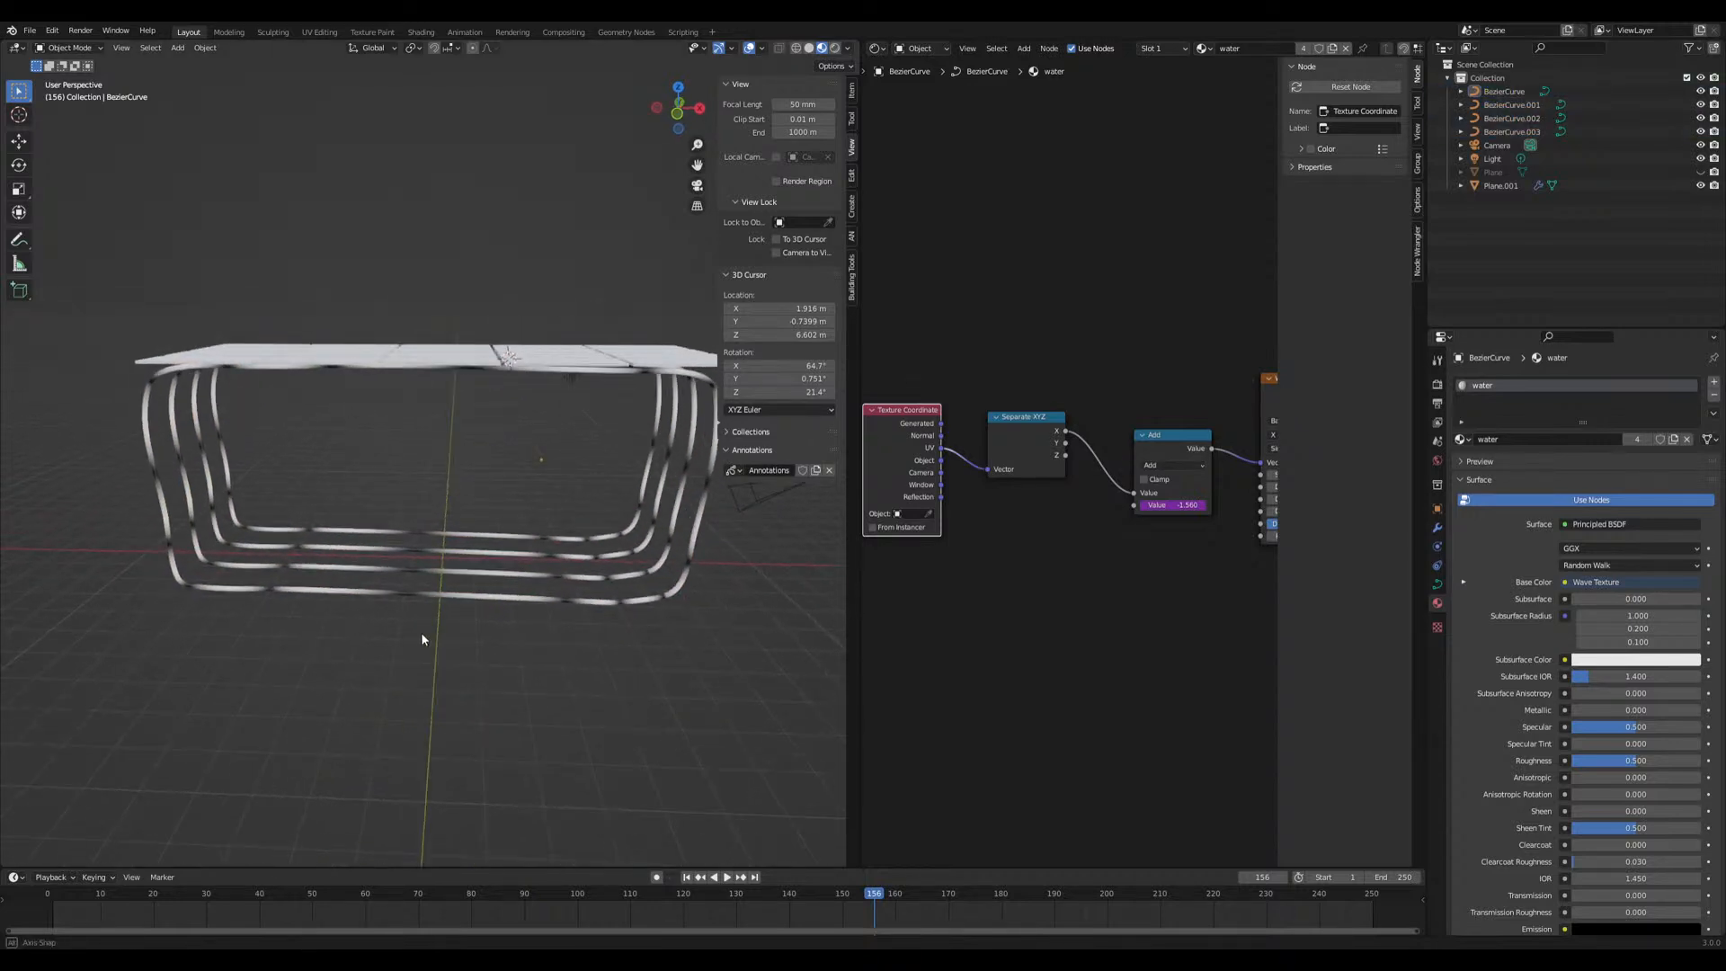
drag(445, 501, 430, 686)
click(430, 686)
middle_drag(429, 686, 477, 635)
scroll(441, 670, up, 3)
drag(460, 659, 496, 520)
middle_drag(496, 519, 496, 656)
Unhide the building so it is displayed together with the pipes and roof panels
key(alt+h)
click(304, 485)
middle_drag(315, 500, 207, 483)
Move the front pipe's selected control point about 0.28 m along X in Edit Mode, and save the file
click(277, 471)
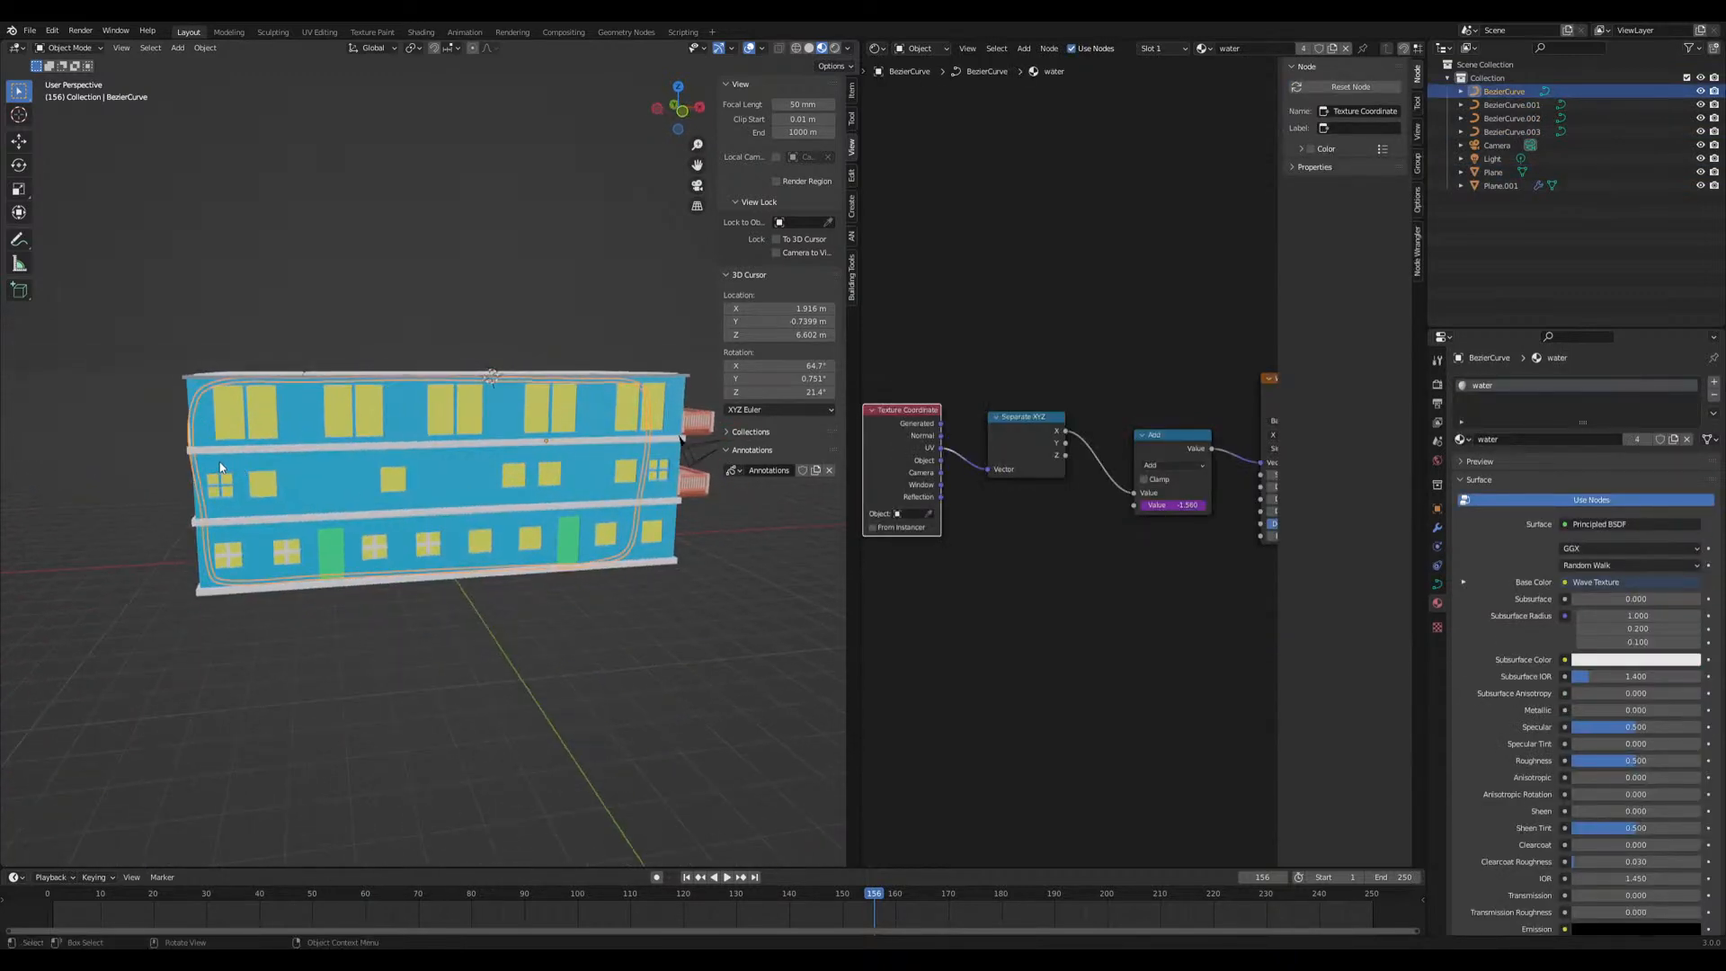
key(Tab)
key(g)
key(x)
click(201, 456)
middle_drag(201, 457, 245, 440)
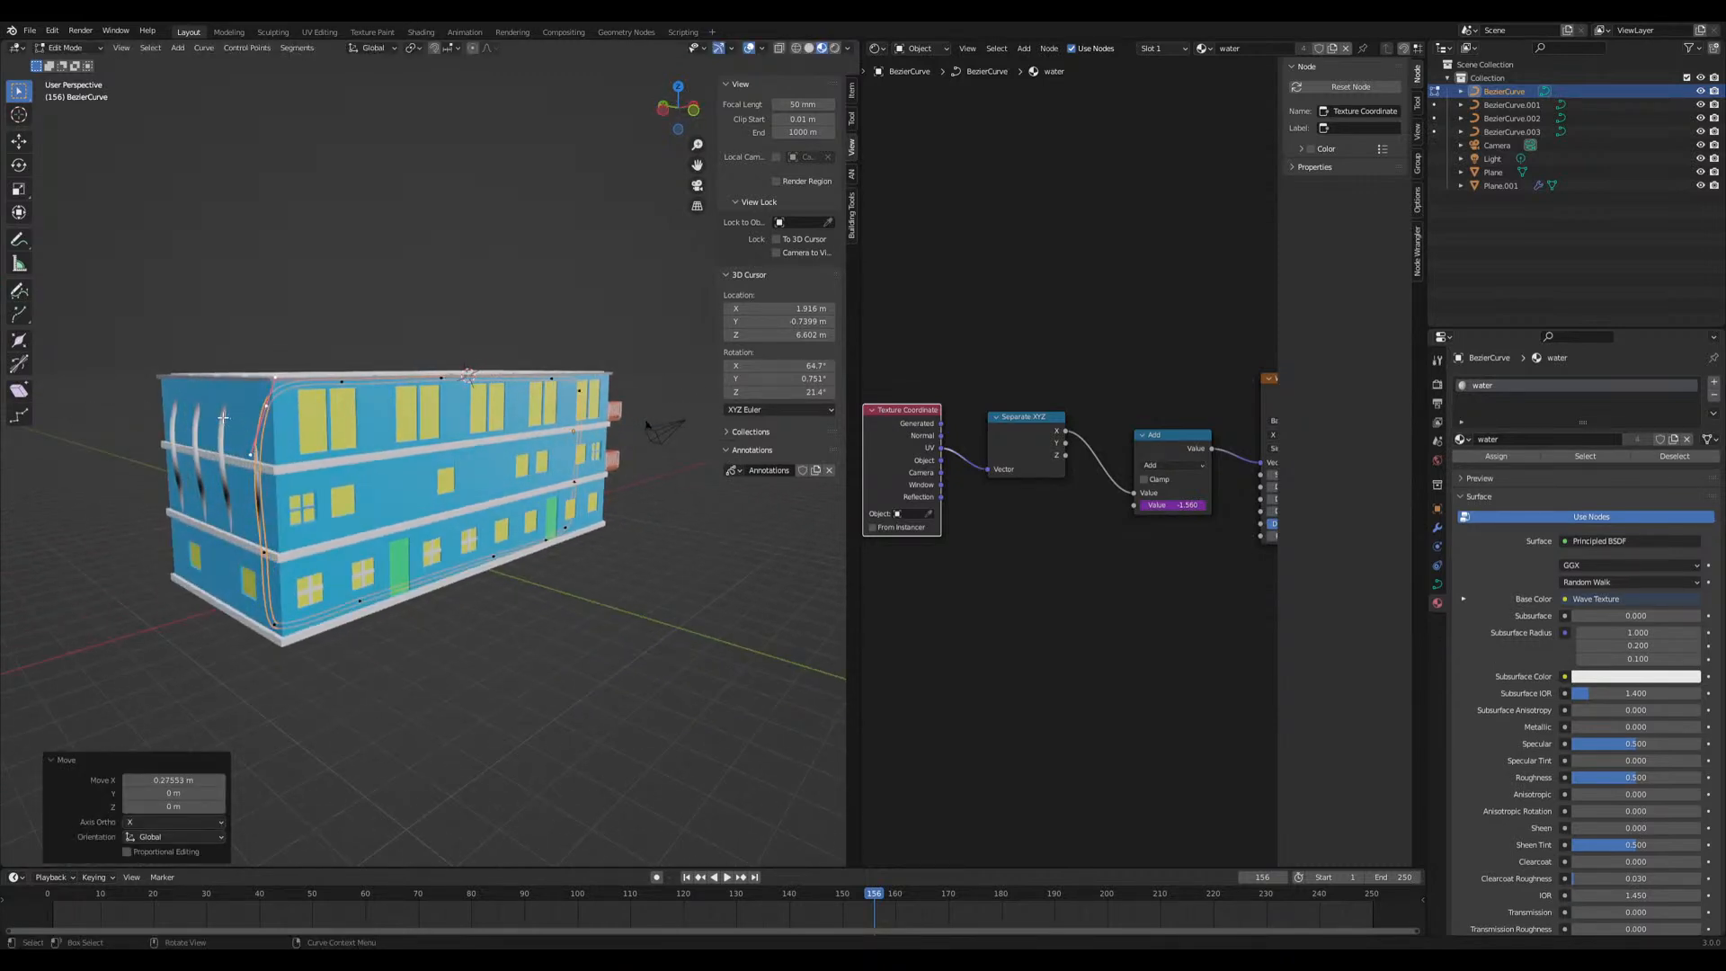
key(Tab)
middle_drag(254, 504, 513, 596)
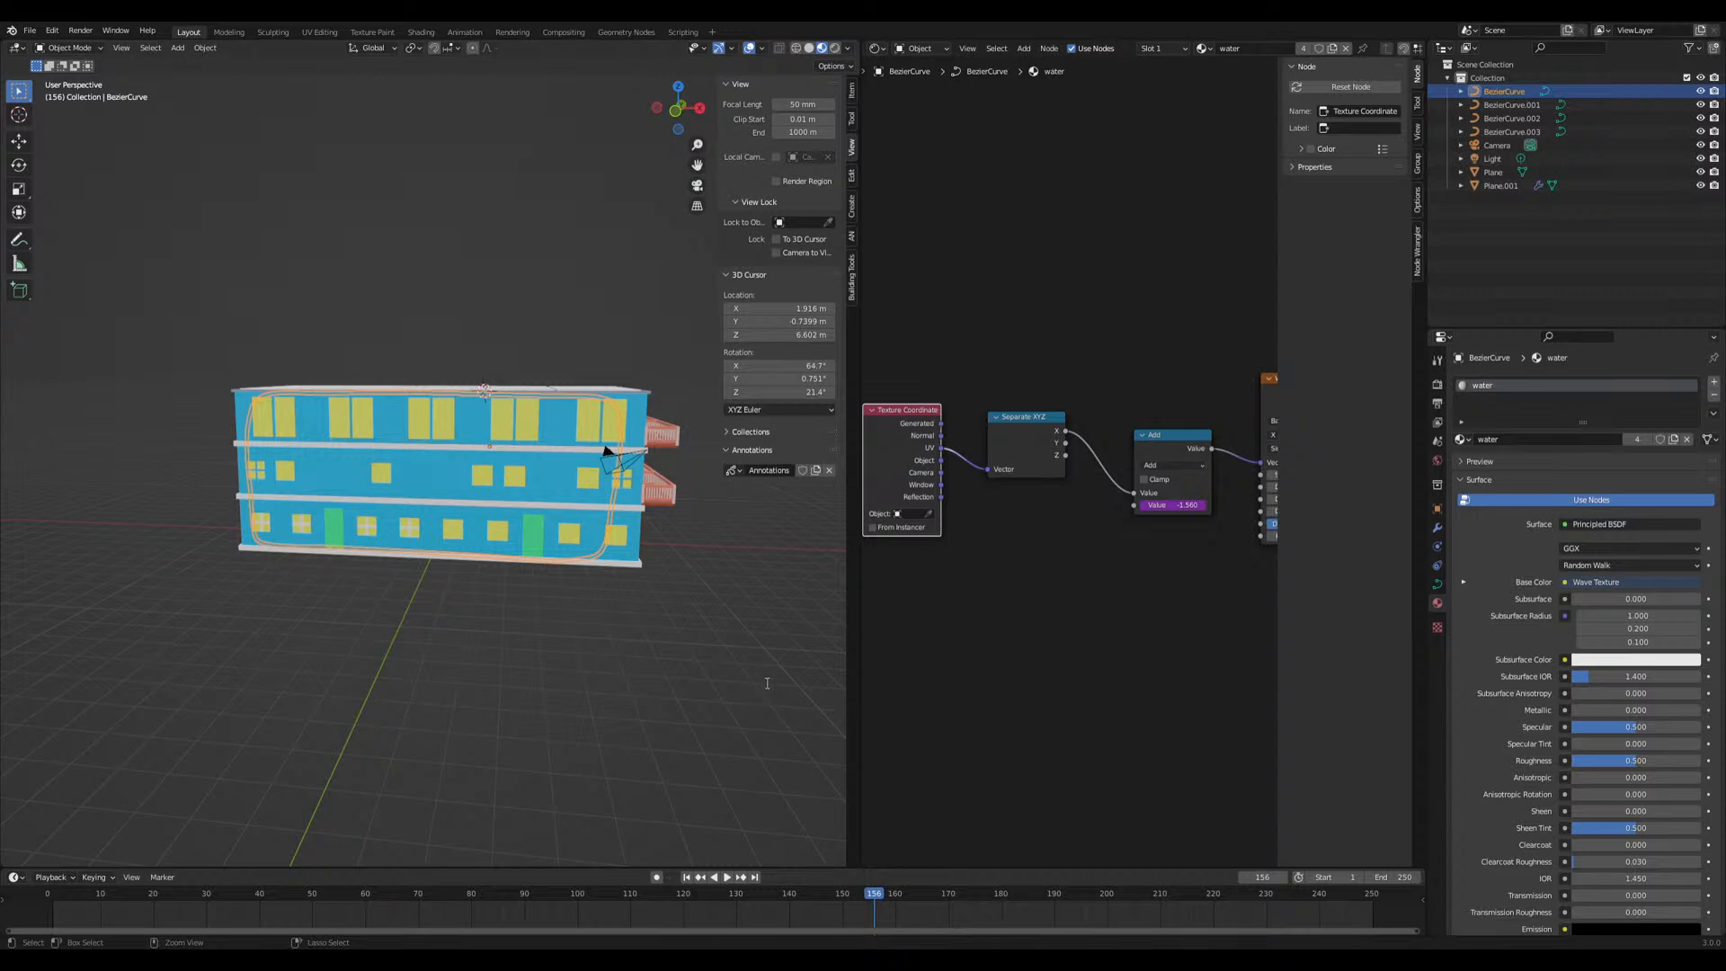
key(ctrl+s)
Add a plane moved along Z, and scale it up into a large ground surface for the building
middle_drag(413, 570, 447, 480)
key(shift+a)
mouse_move(447, 479)
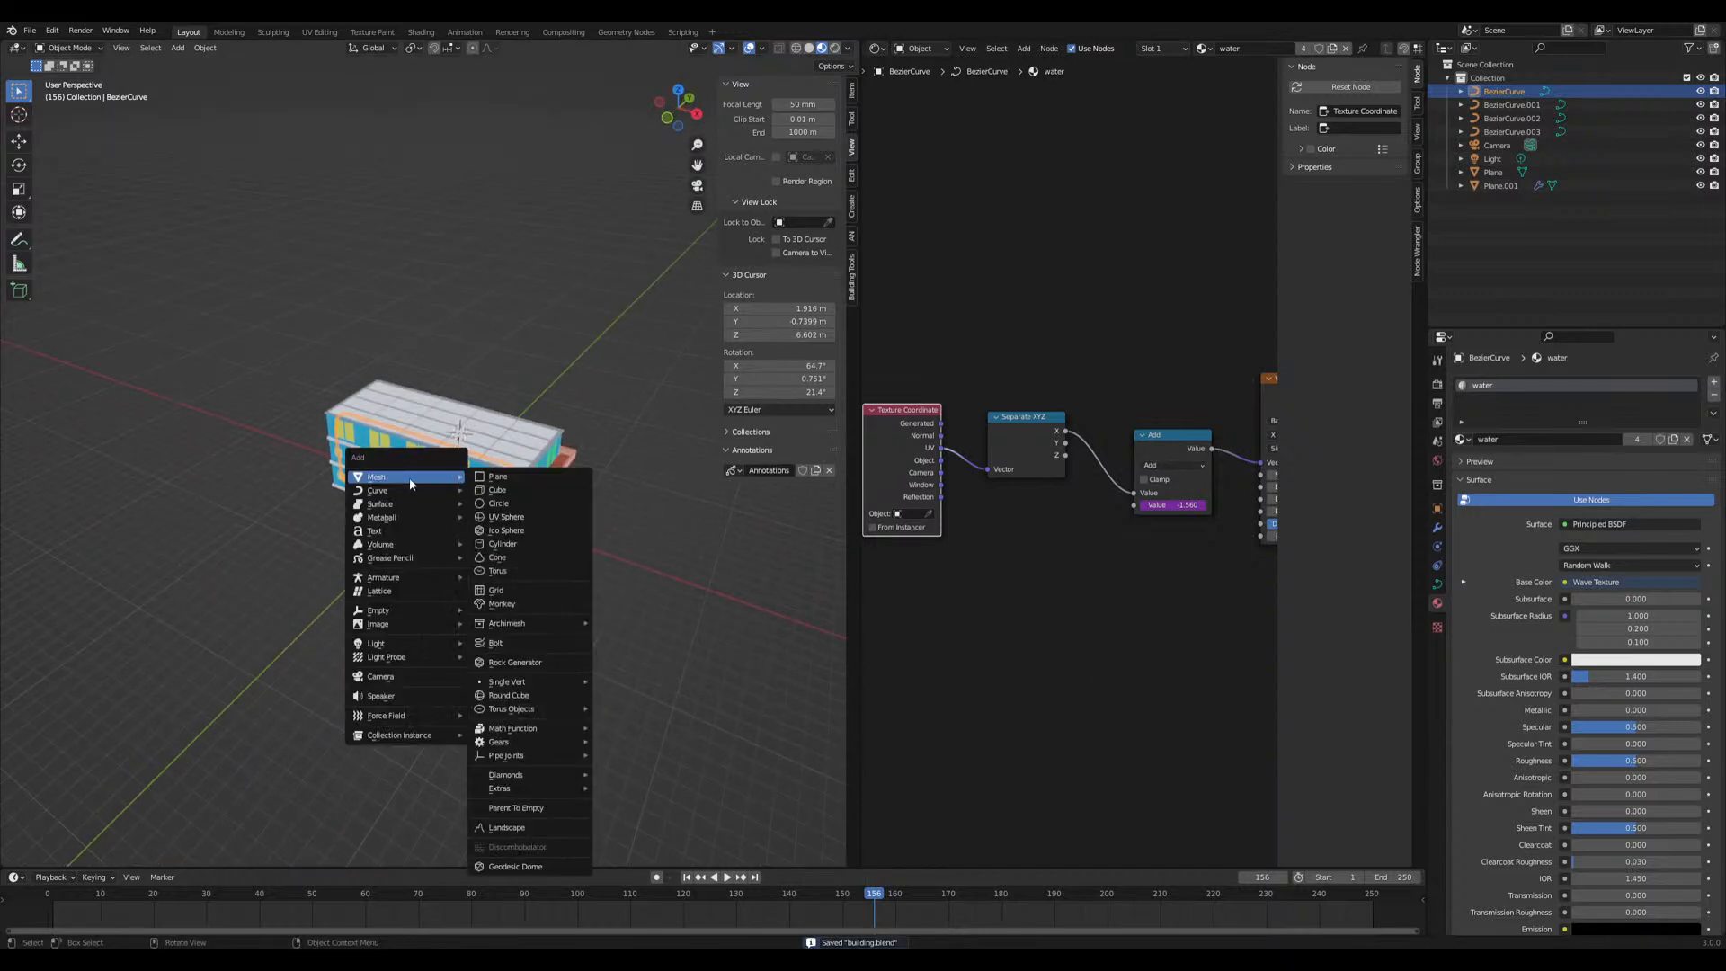
click(504, 477)
key(g)
key(z)
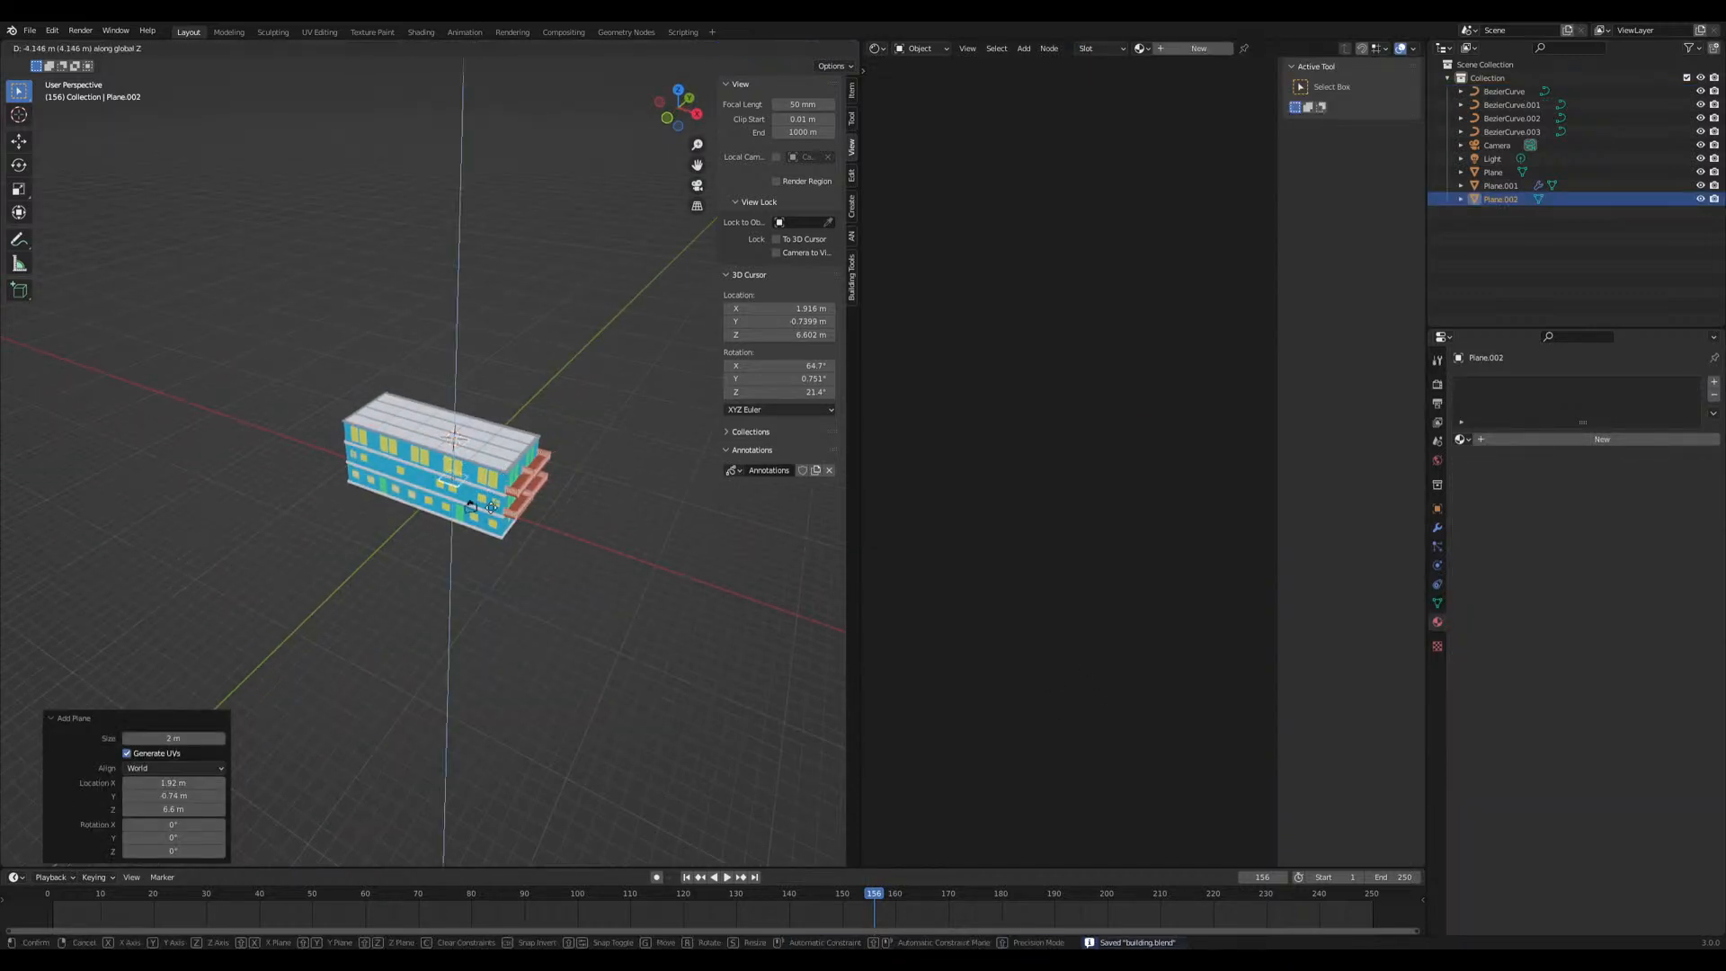
click(489, 527)
key(s)
click(94, 745)
Adjust the ground plane's height along Z to meet the base of the building
middle_drag(144, 710, 509, 609)
key(g)
key(z)
click(360, 530)
scroll(360, 530, up, 5)
key(g)
key(z)
click(363, 583)
Shift the ground plane horizontally by about 0.1 m in X and 2.43 m in Y
scroll(531, 603, down, 4)
key(g)
key(shift+z)
click(386, 601)
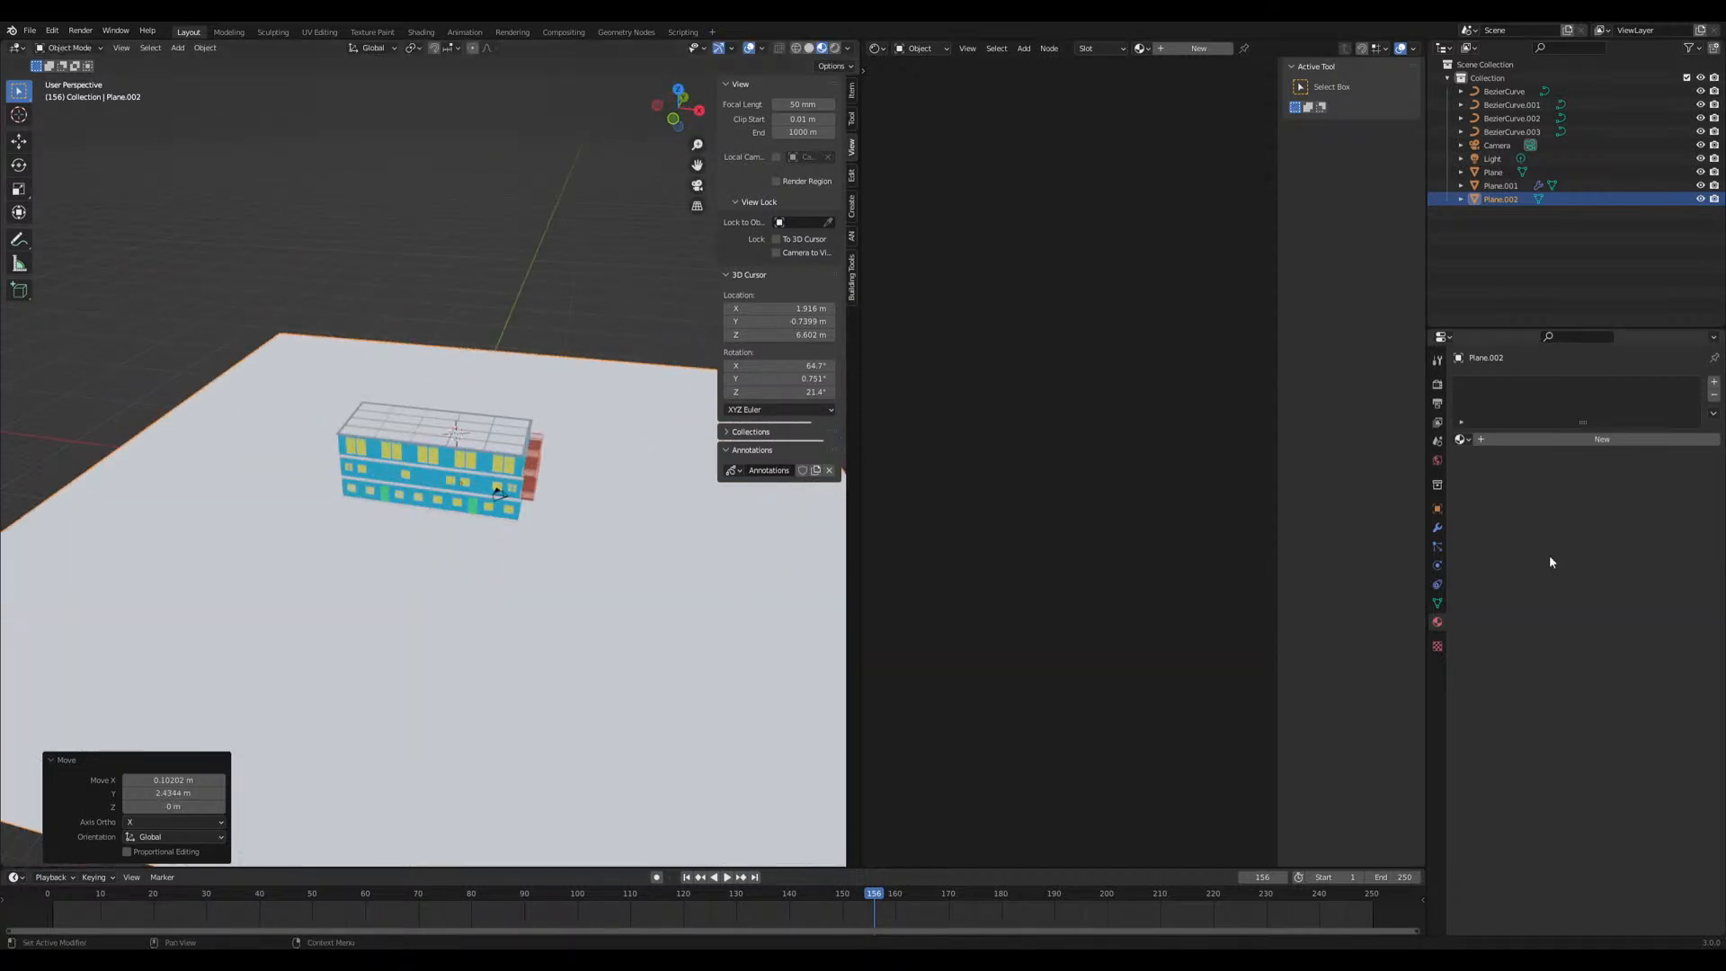
Assign an Environment Texture to the World background color
click(1438, 459)
click(1565, 473)
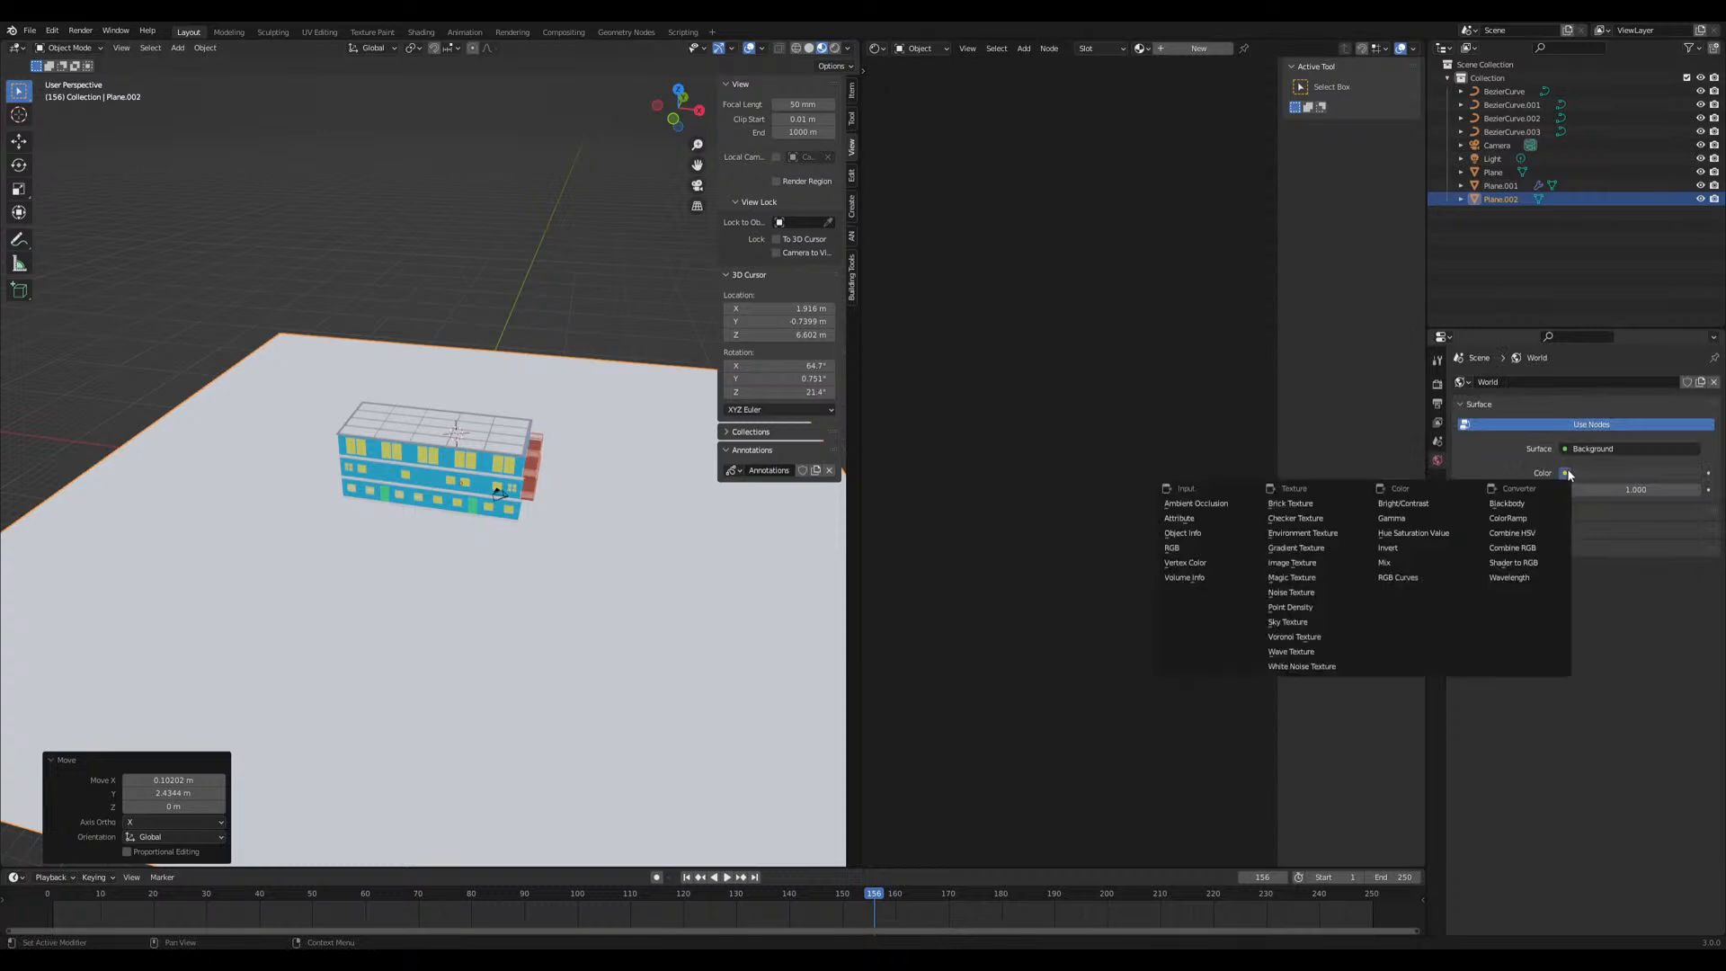
click(1303, 532)
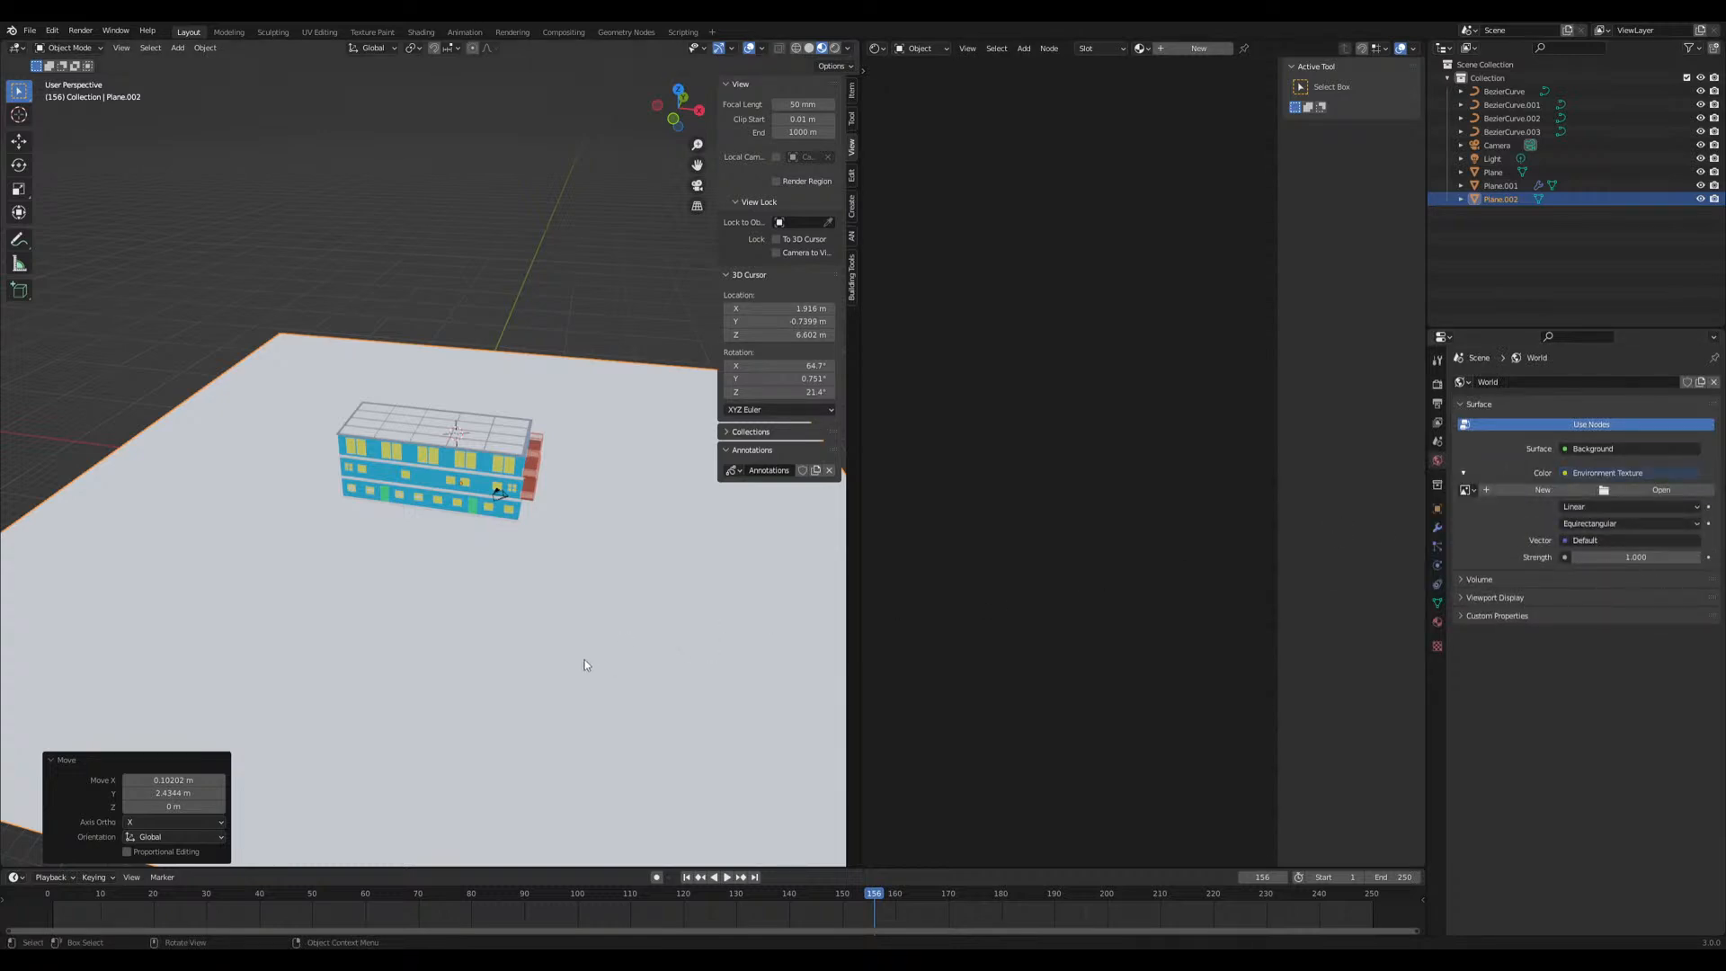
middle_drag(559, 663, 477, 572)
scroll(490, 589, down, 3)
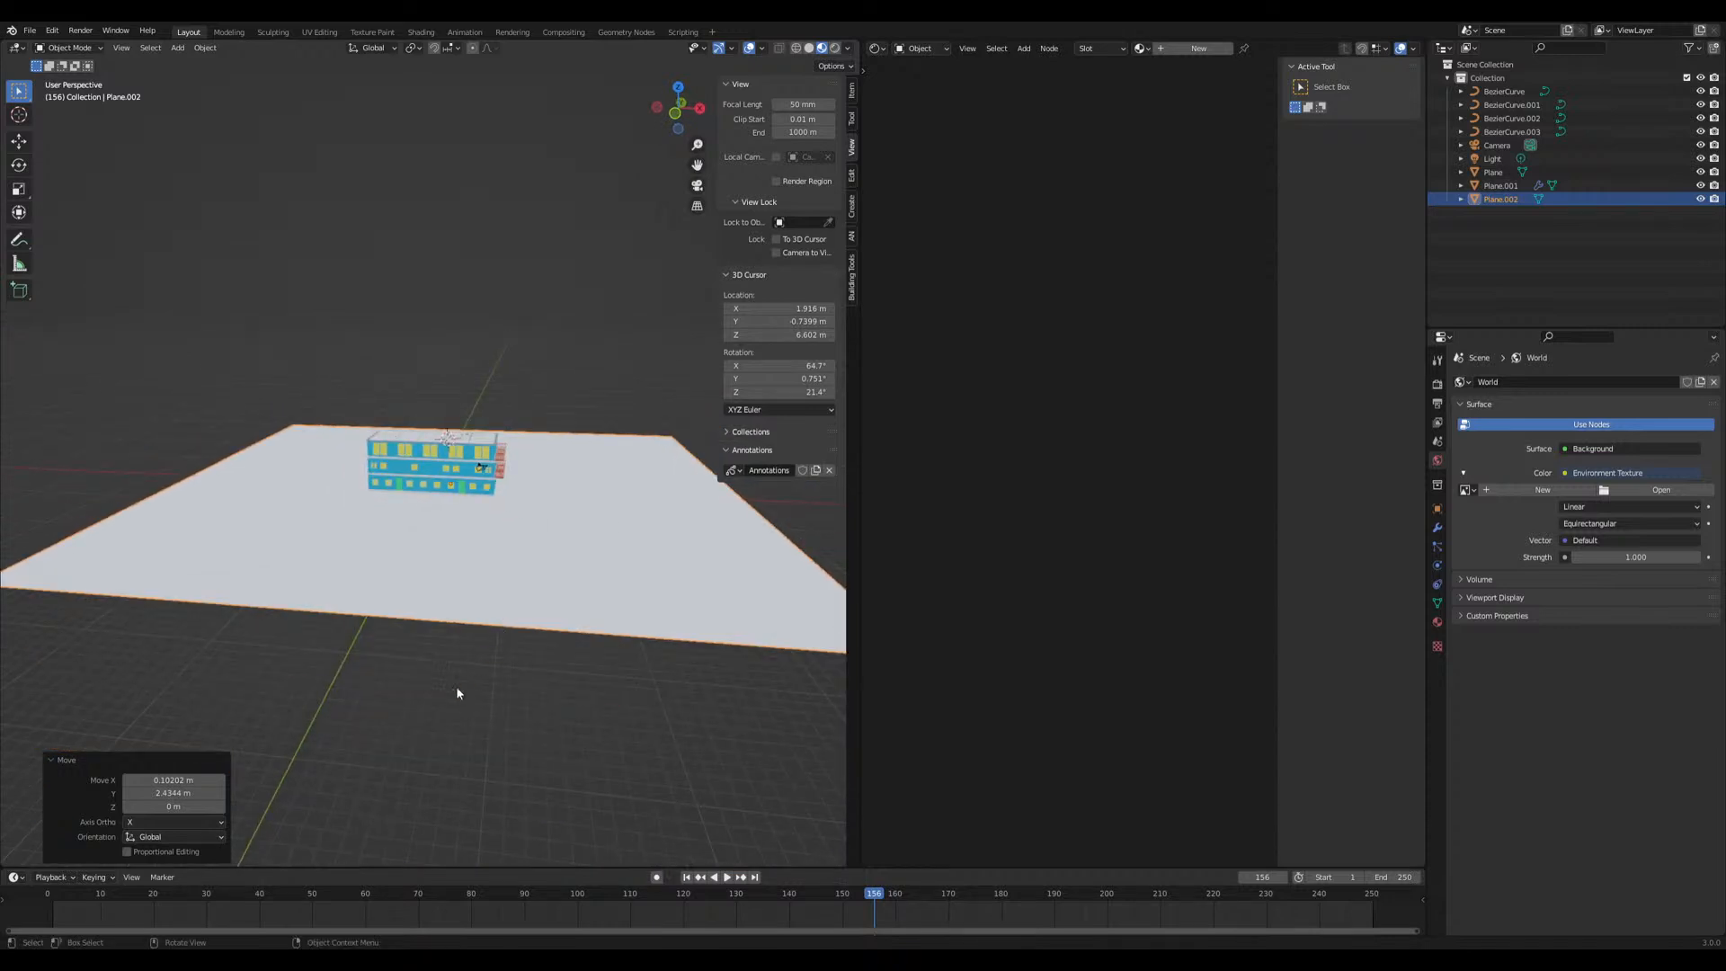
scroll(431, 706, up, 1)
middle_drag(416, 713, 415, 724)
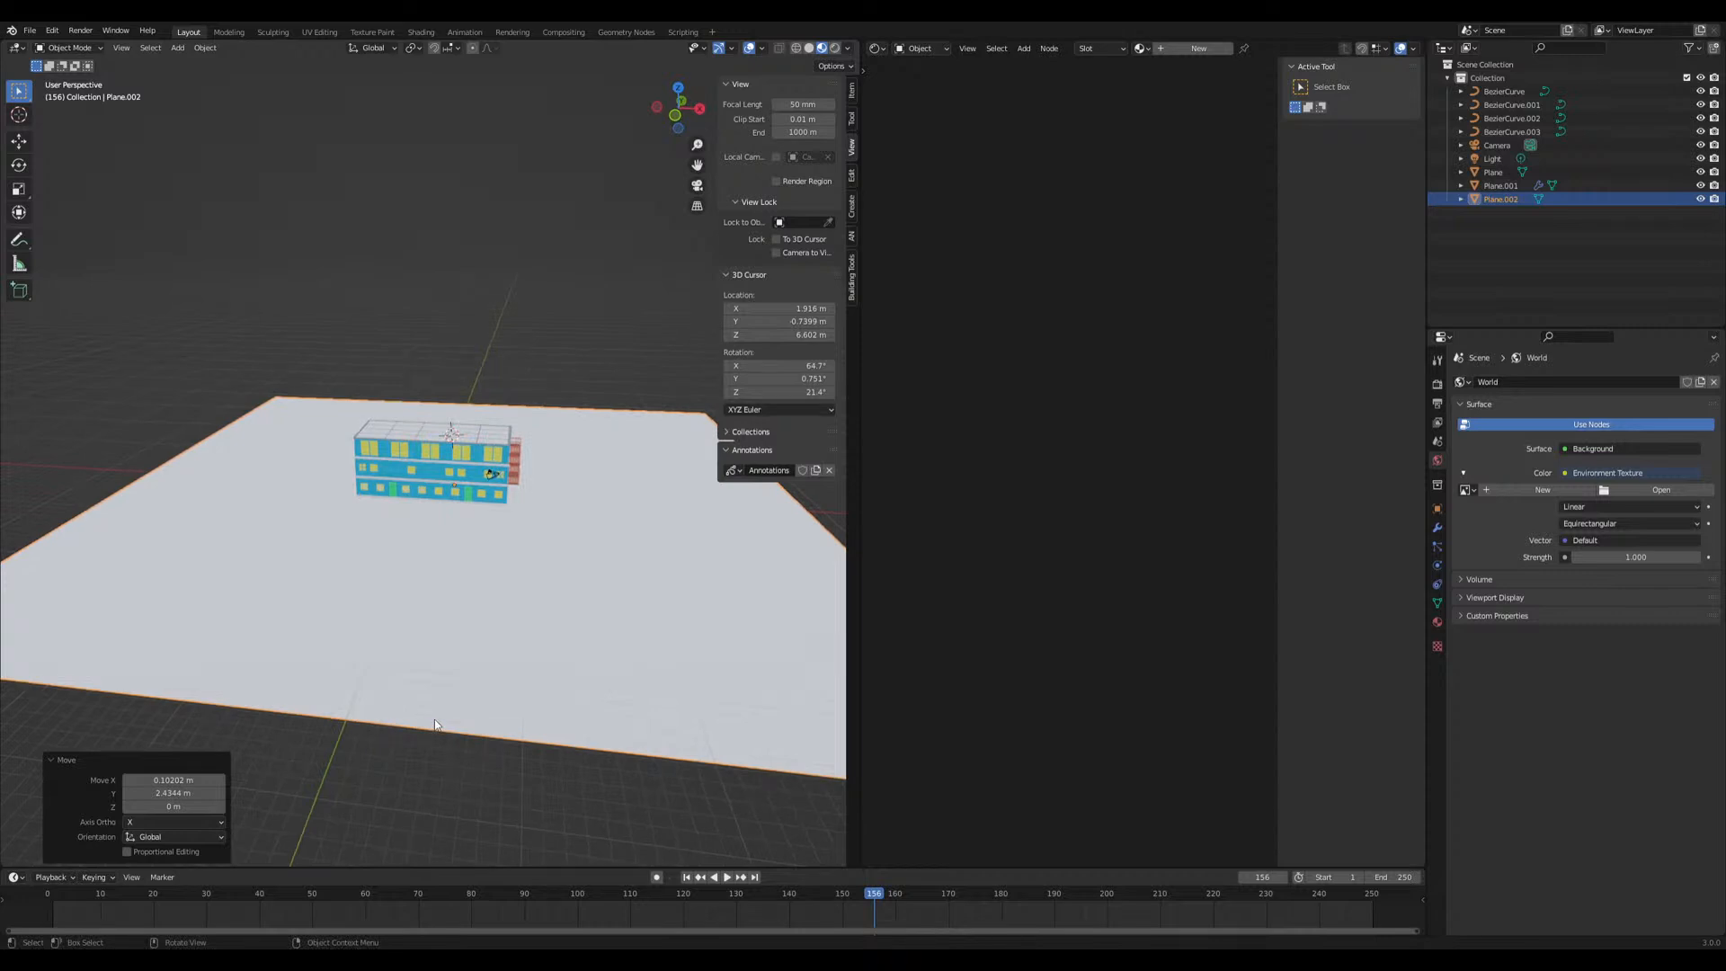
scroll(463, 710, up, 5)
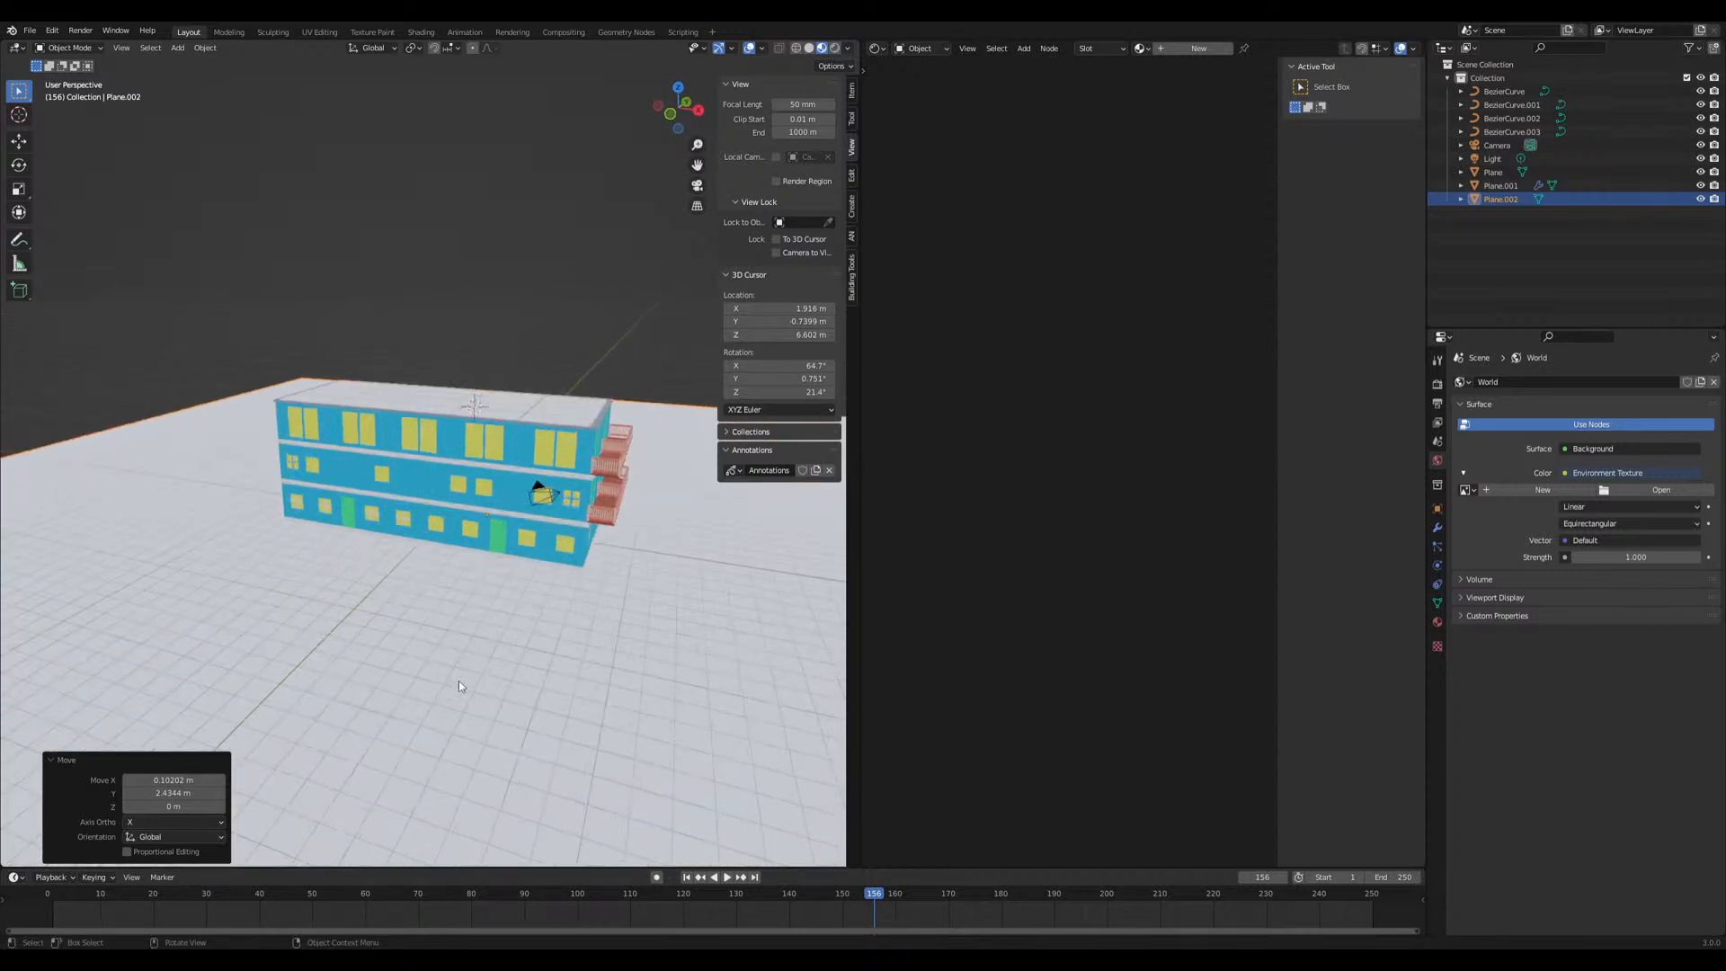
middle_drag(467, 699, 445, 670)
middle_drag(490, 602, 437, 680)
scroll(574, 606, down, 3)
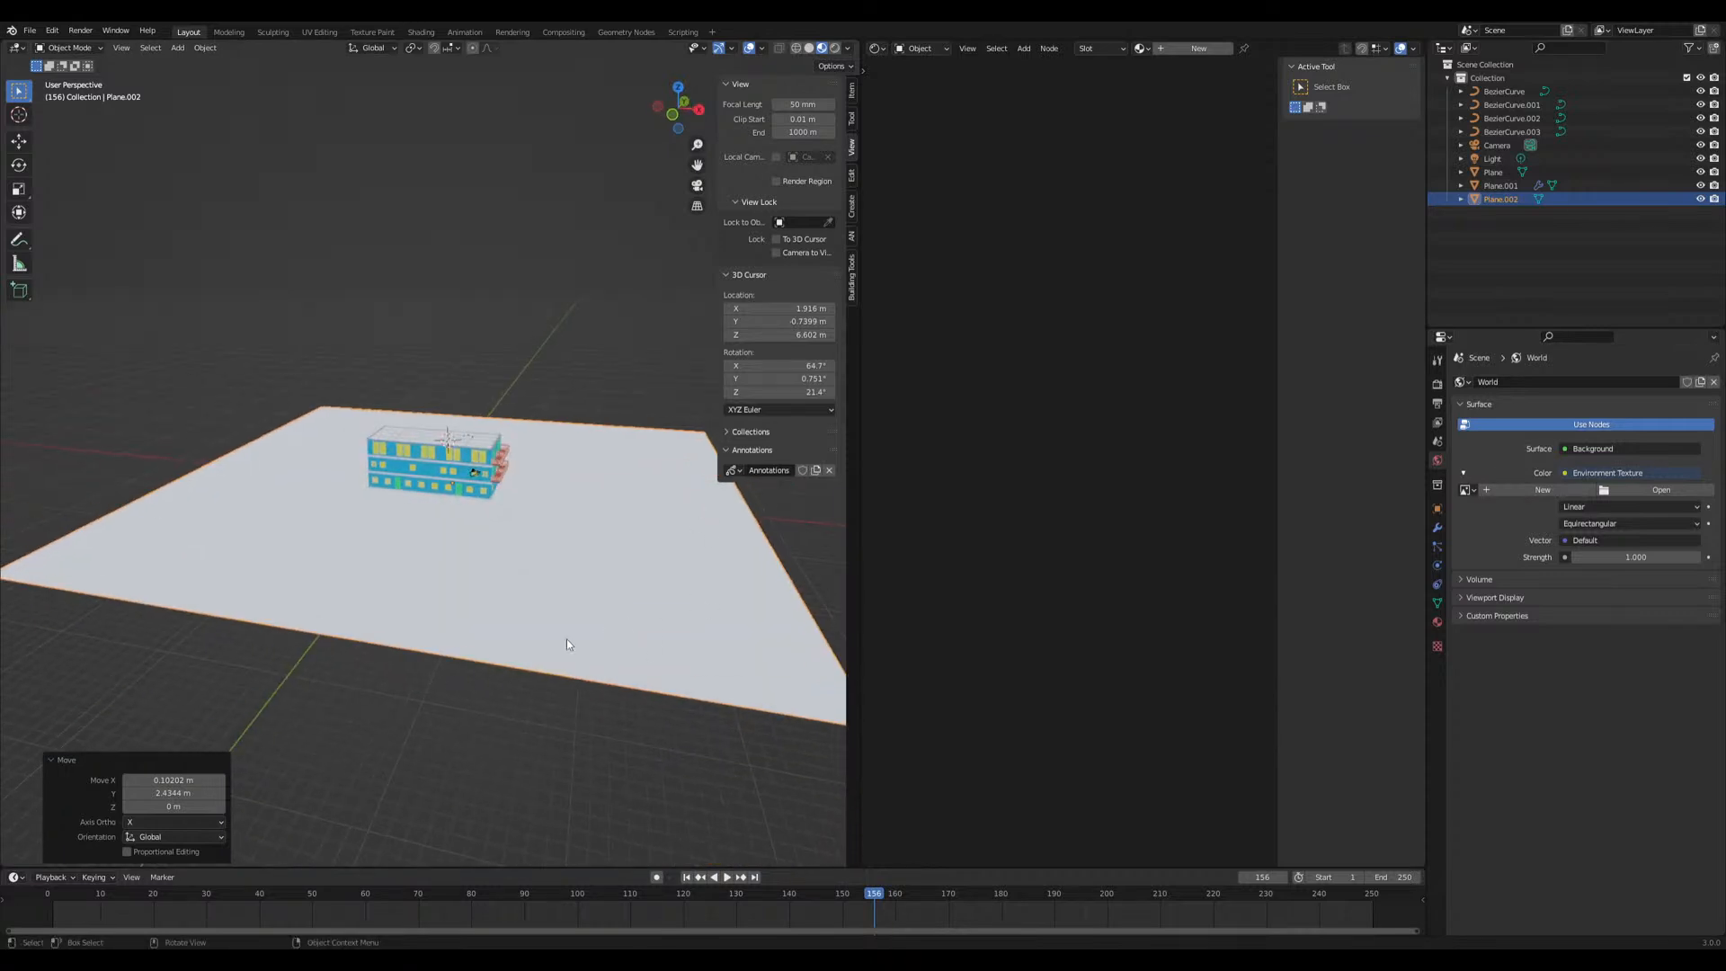
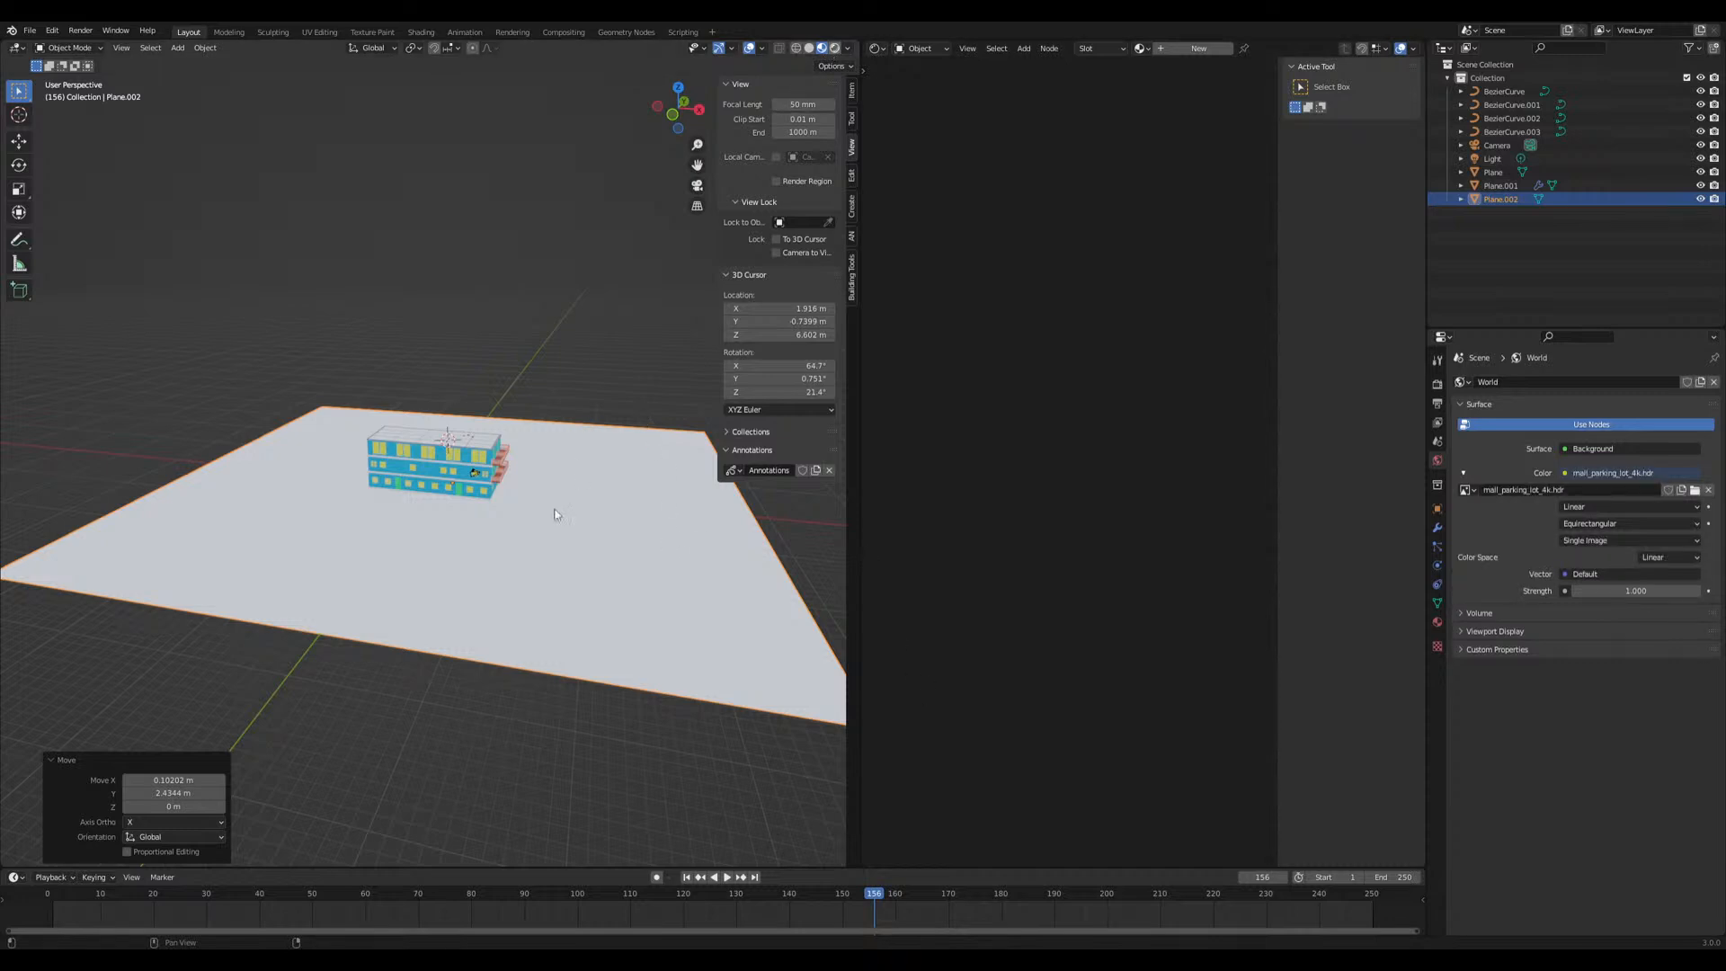
Give the ground plane a new material and darken its Base Color
middle_drag(570, 462, 547, 644)
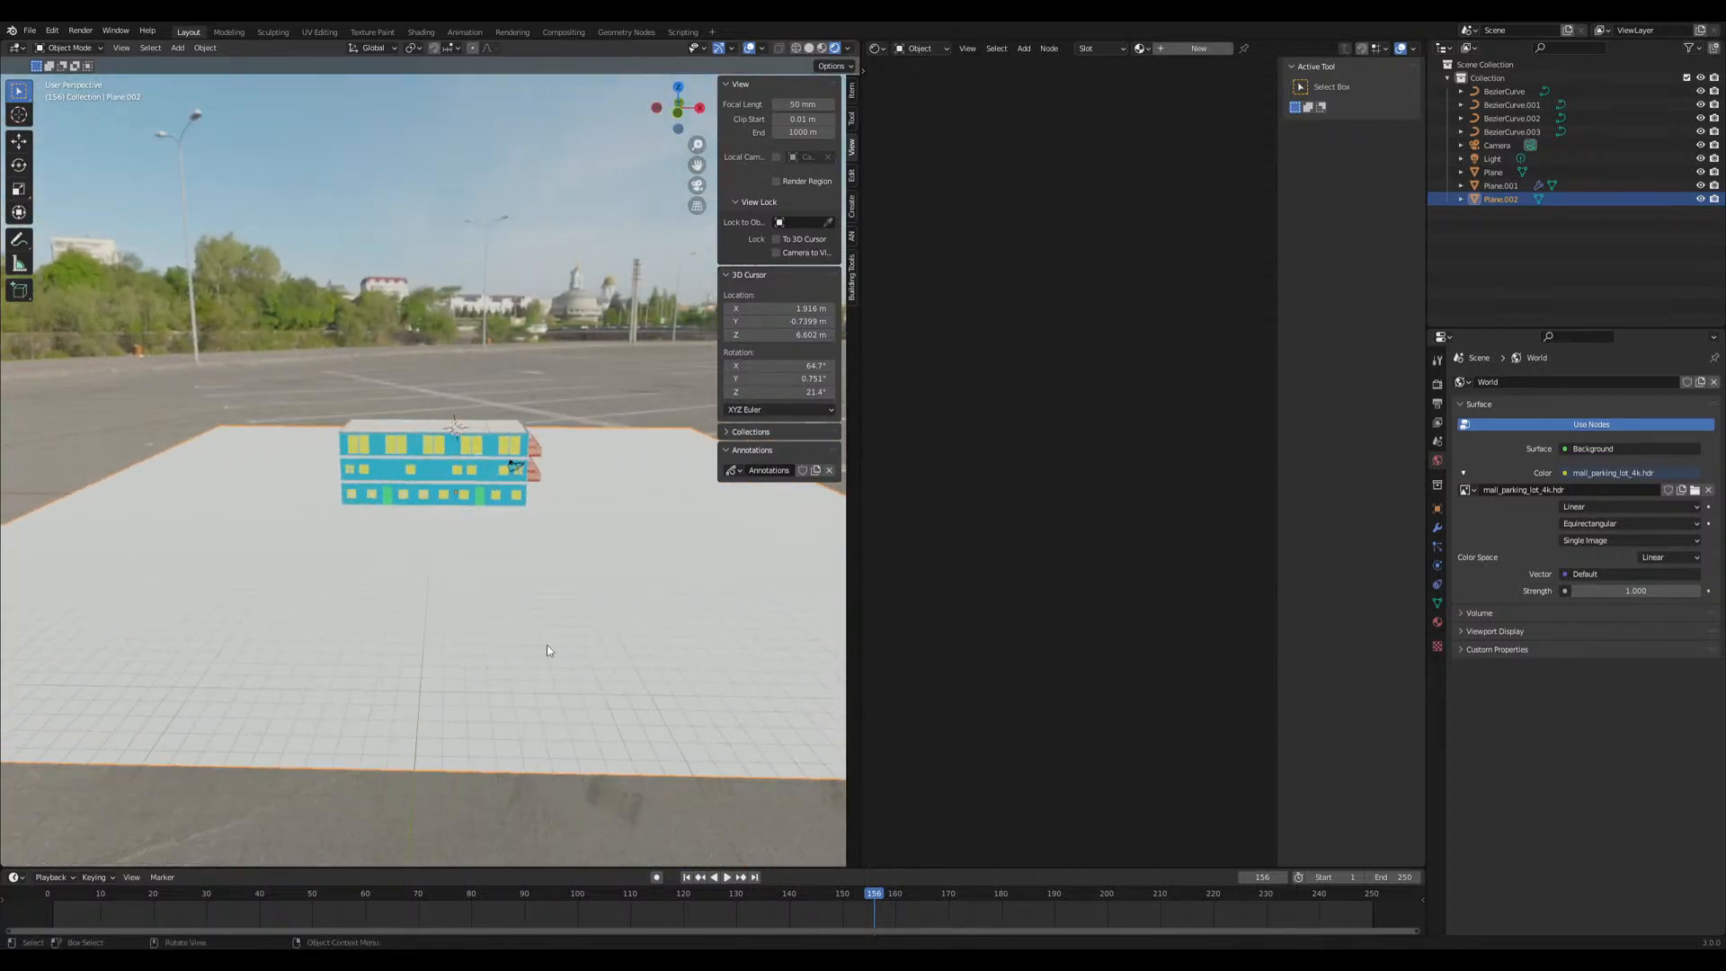
click(1437, 622)
click(1604, 583)
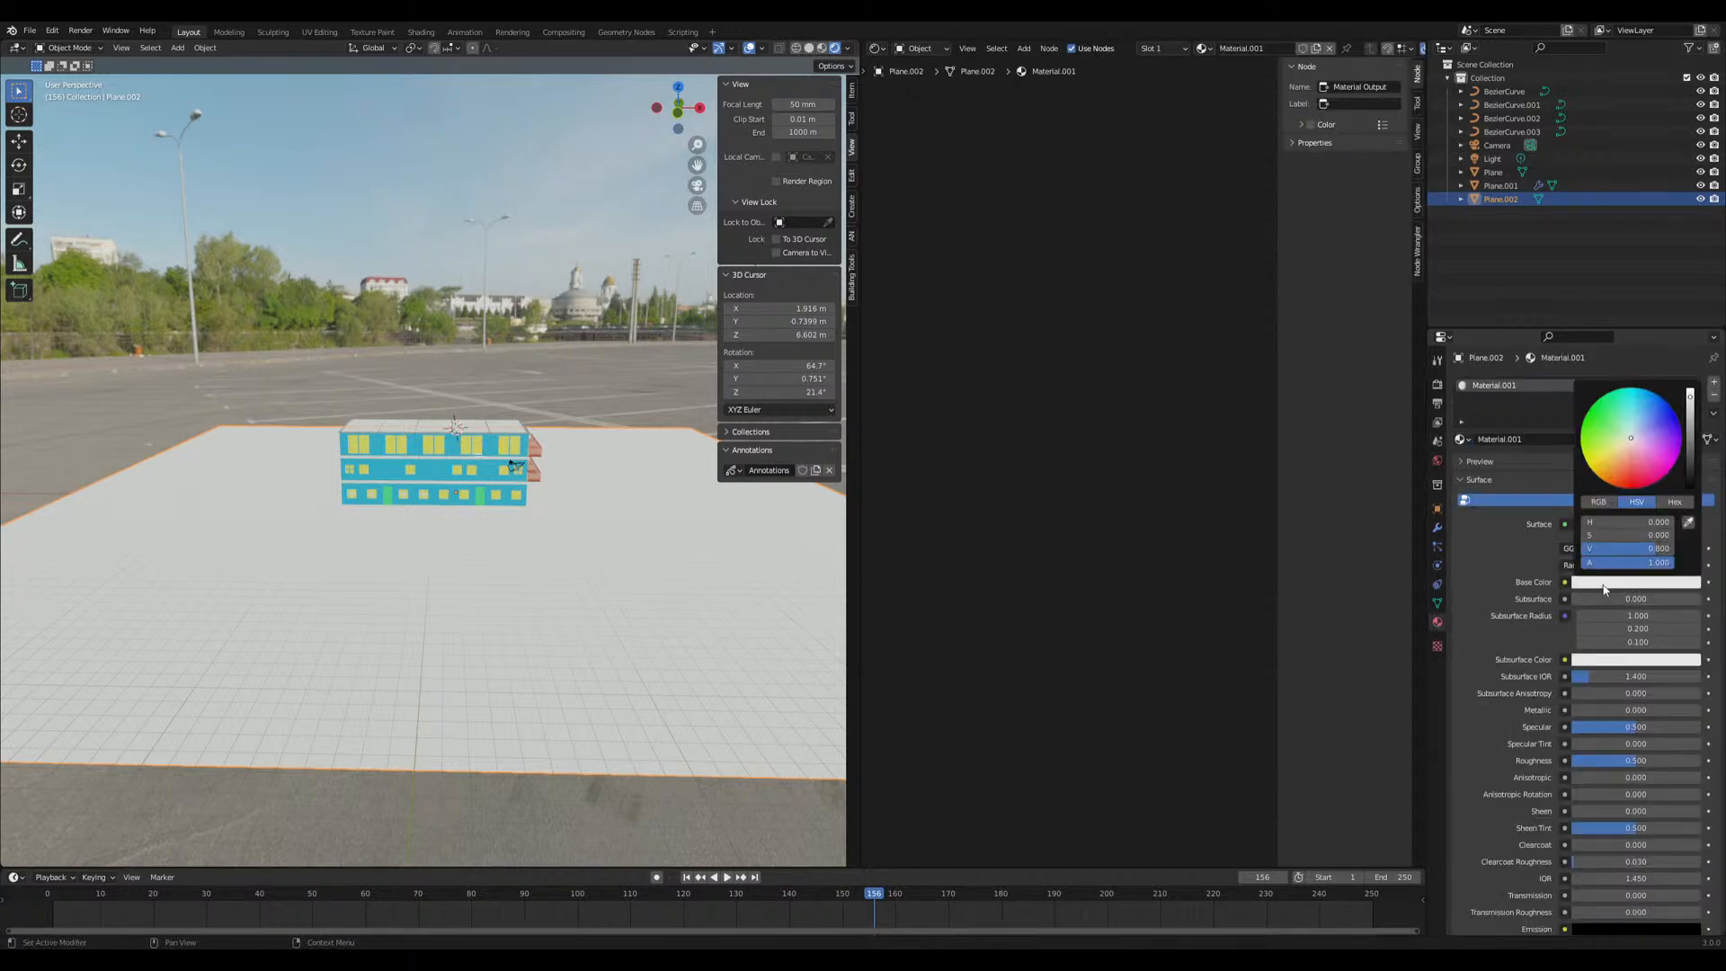
mouse_move(1689, 419)
mouse_down()
mouse_move(1689, 464)
mouse_move(1690, 441)
mouse_up()
middle_drag(557, 557, 613, 578)
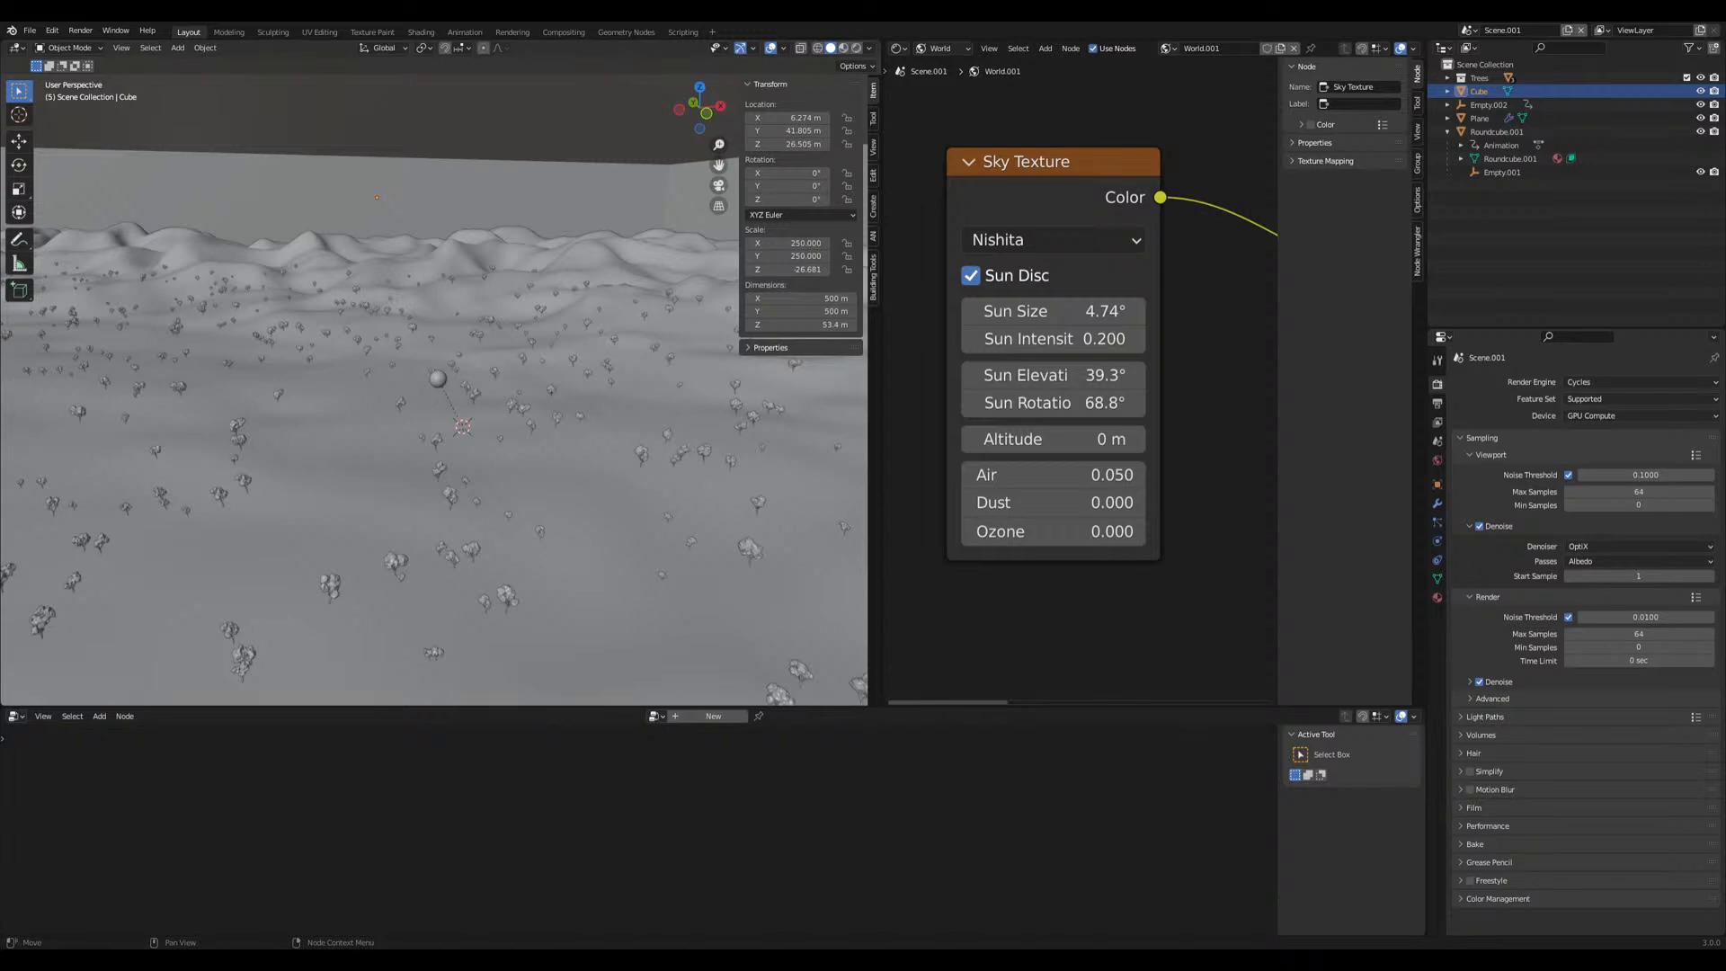
Snap the 3D cursor to the center of the round ball hovering over the landscape
middle_drag(538, 498, 449, 428)
scroll(508, 485, up, 4)
scroll(451, 428, up, 6)
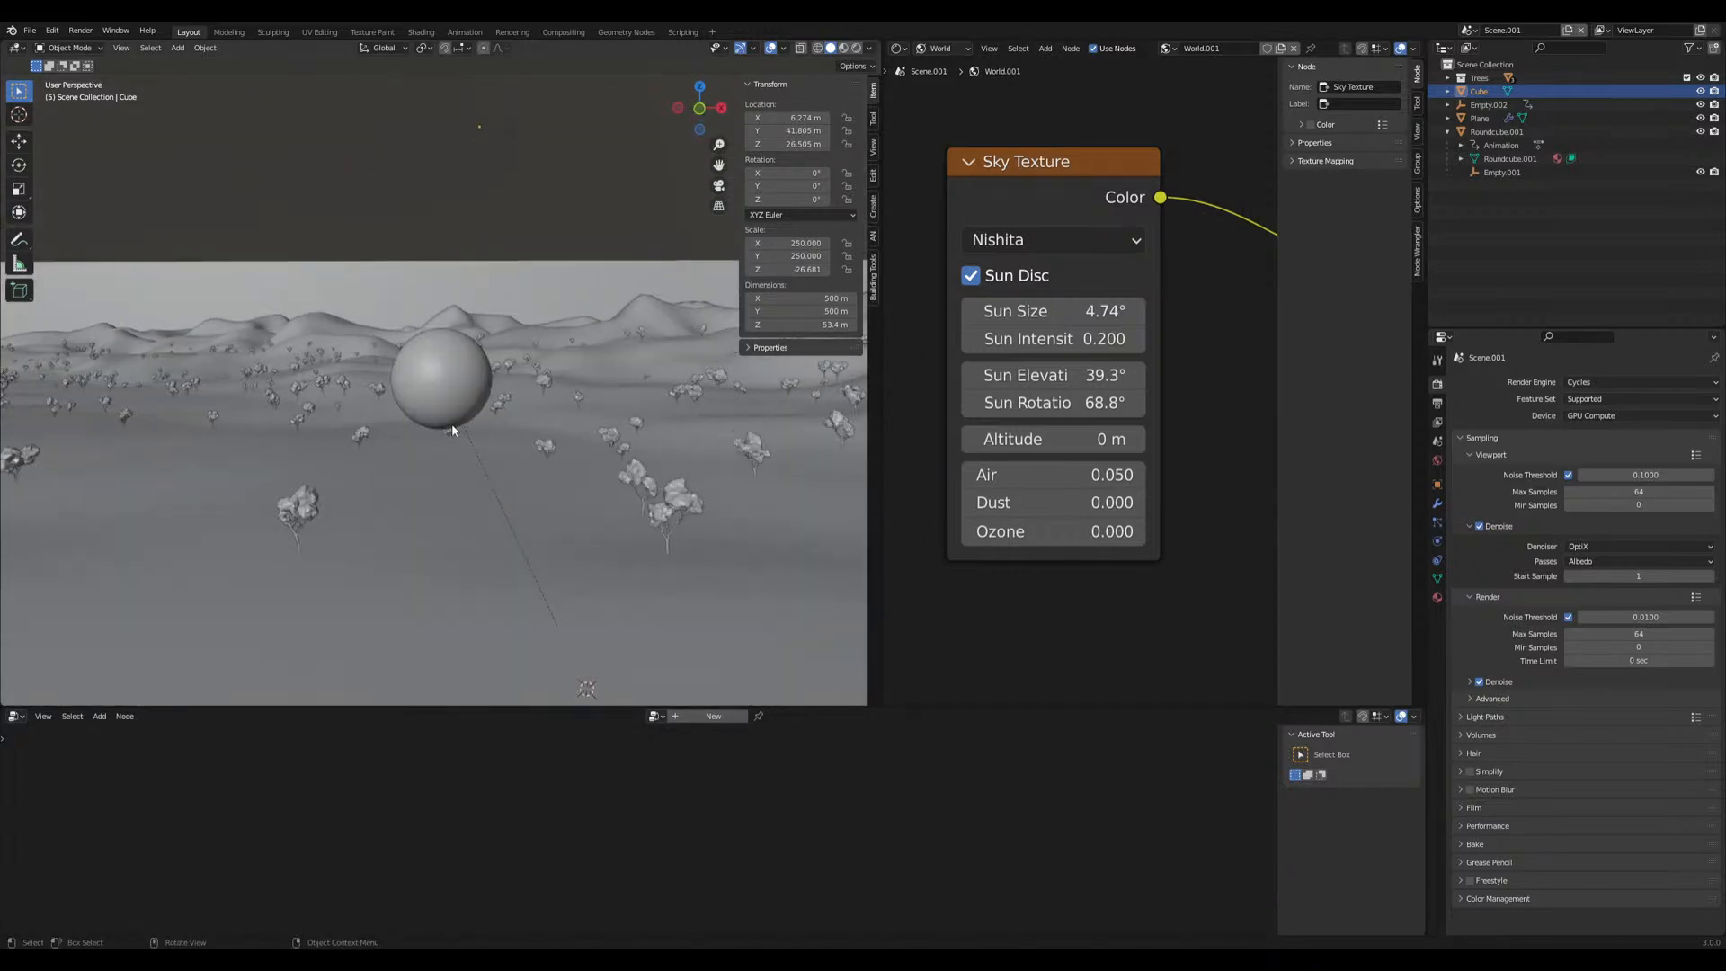
click(473, 381)
key(h)
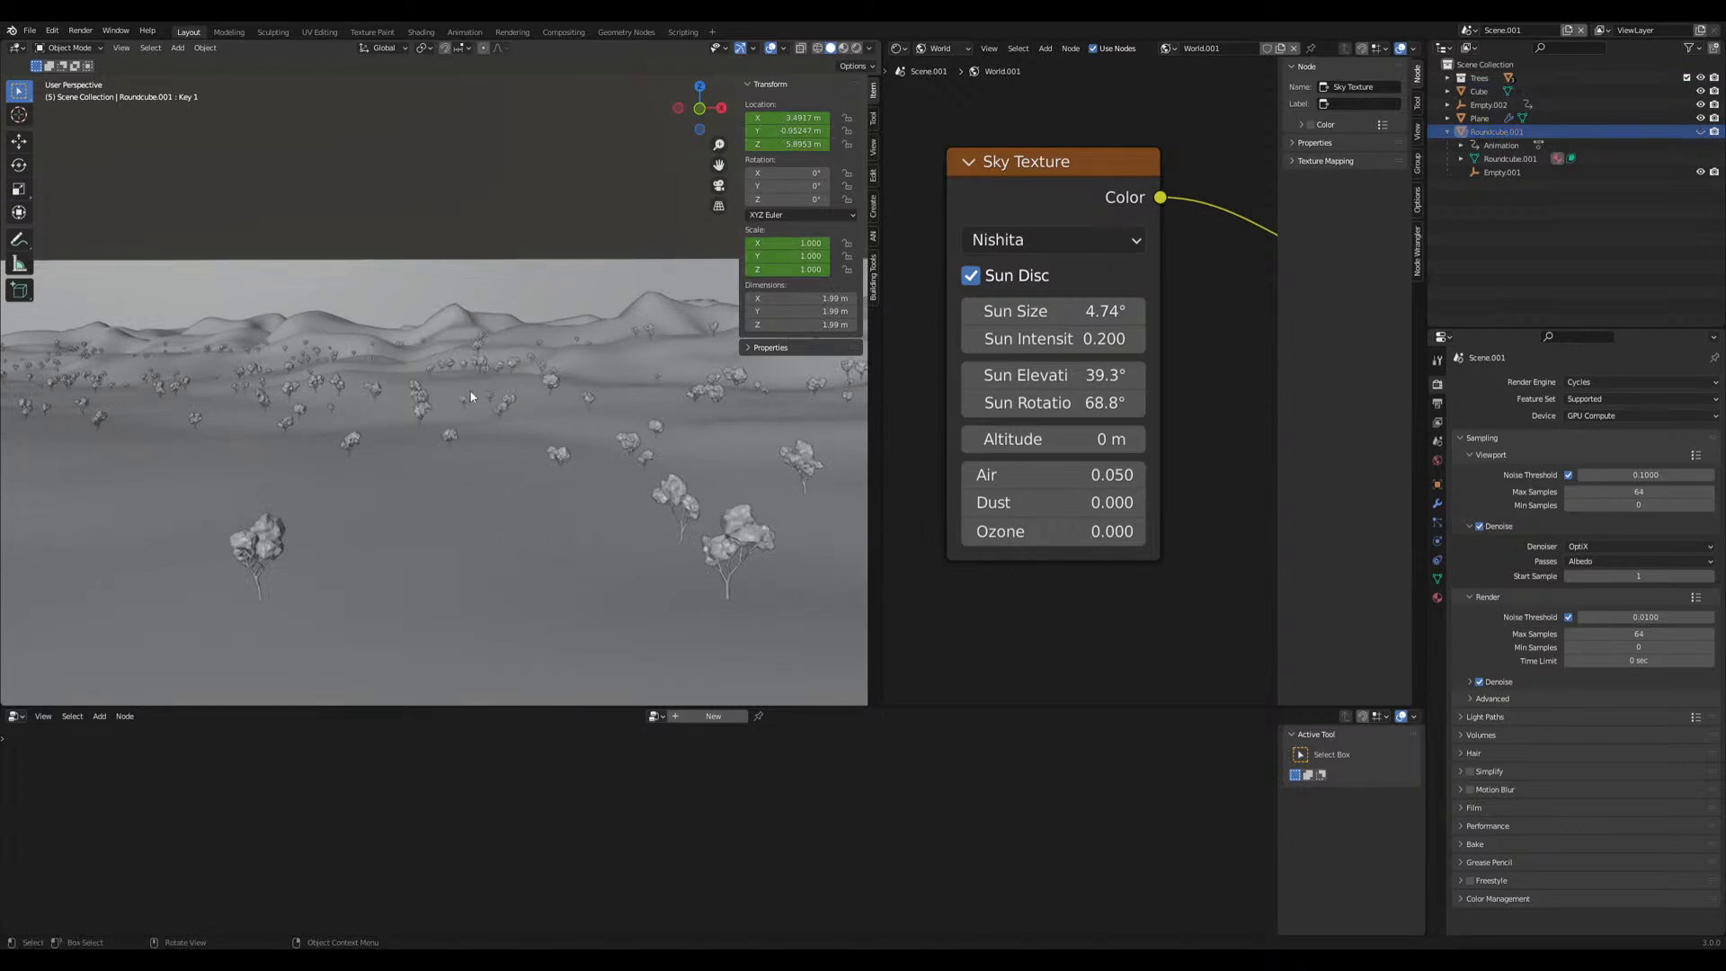
key(alt+h)
key(shift+s)
click(468, 453)
Add a UV sphere at the 3D cursor, in the same place as the existing ball
middle_drag(467, 449, 471, 449)
key(shift+a)
mouse_move(464, 449)
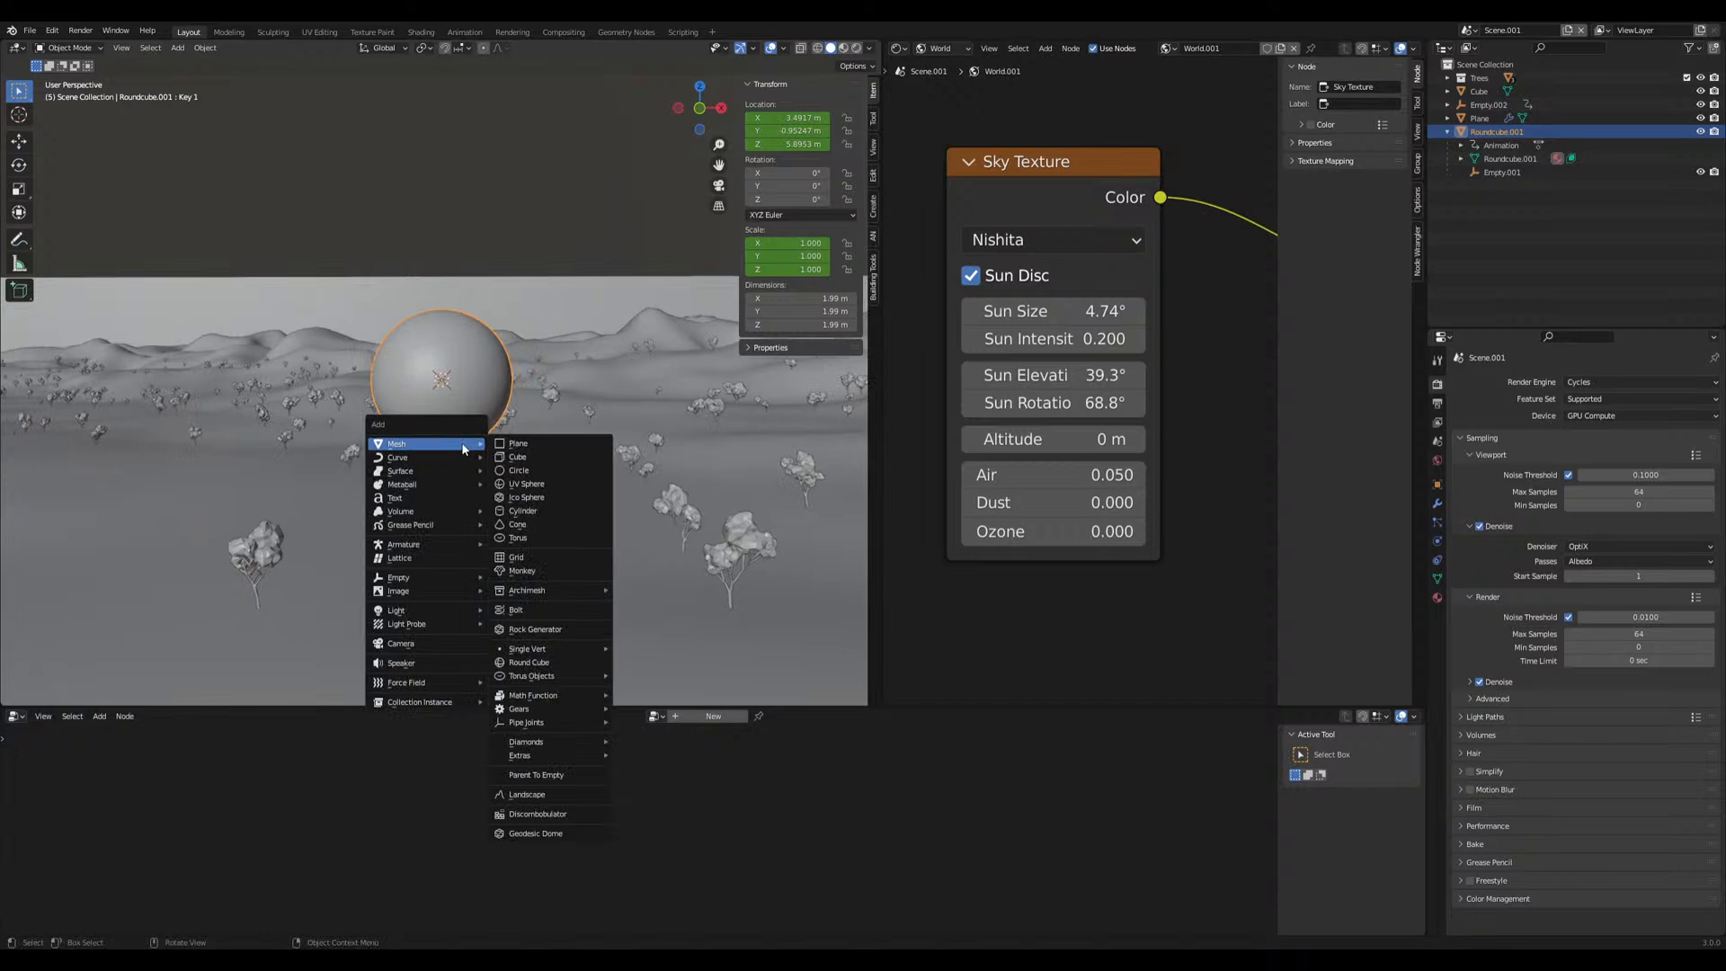
click(564, 486)
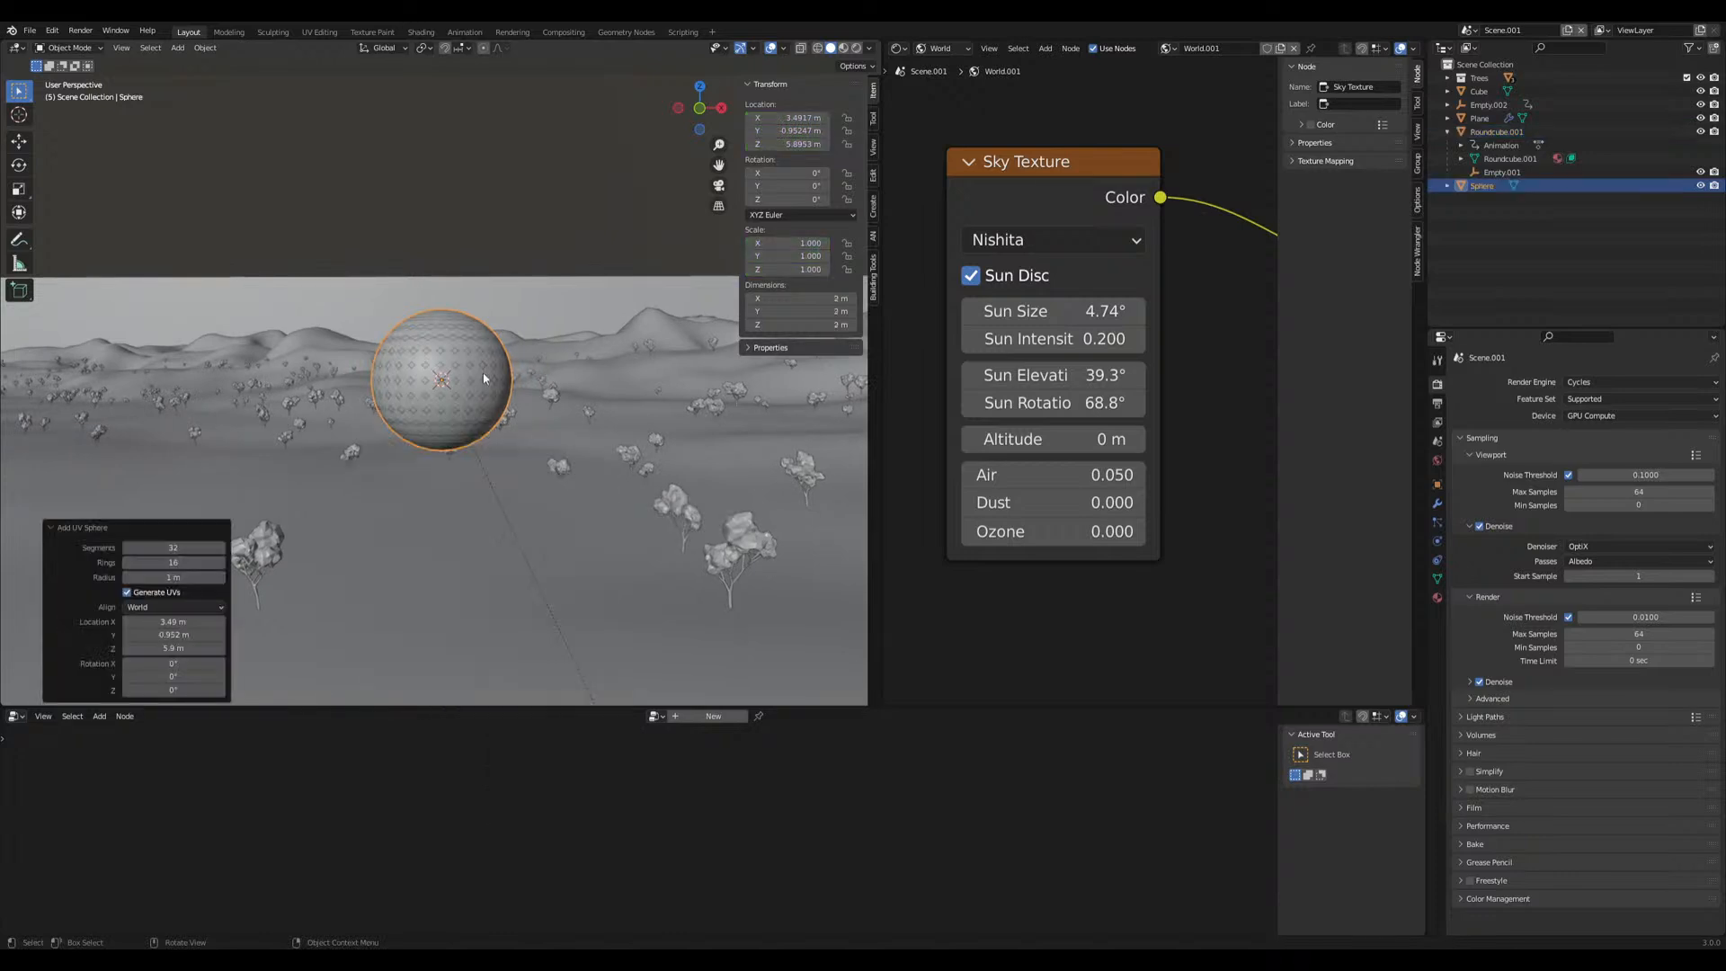
Hide the original round ball and select the new UV sphere
click(485, 401)
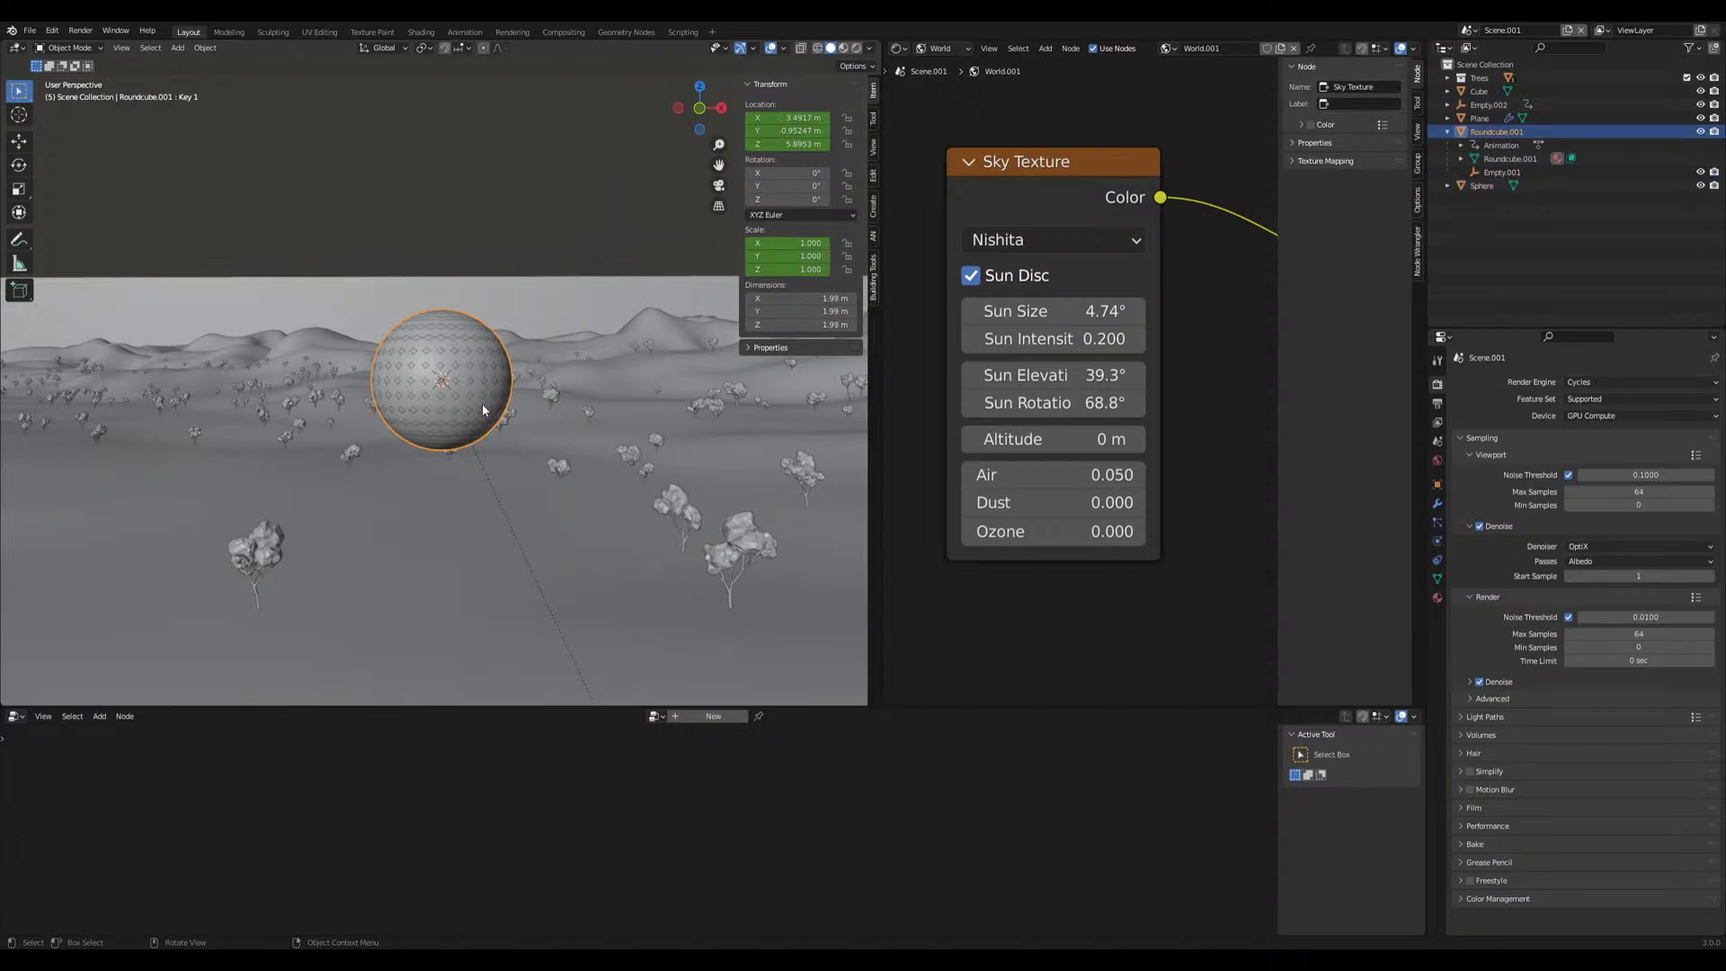
key(g)
right_click(503, 491)
key(h)
click(497, 407)
scroll(497, 407, down, 3)
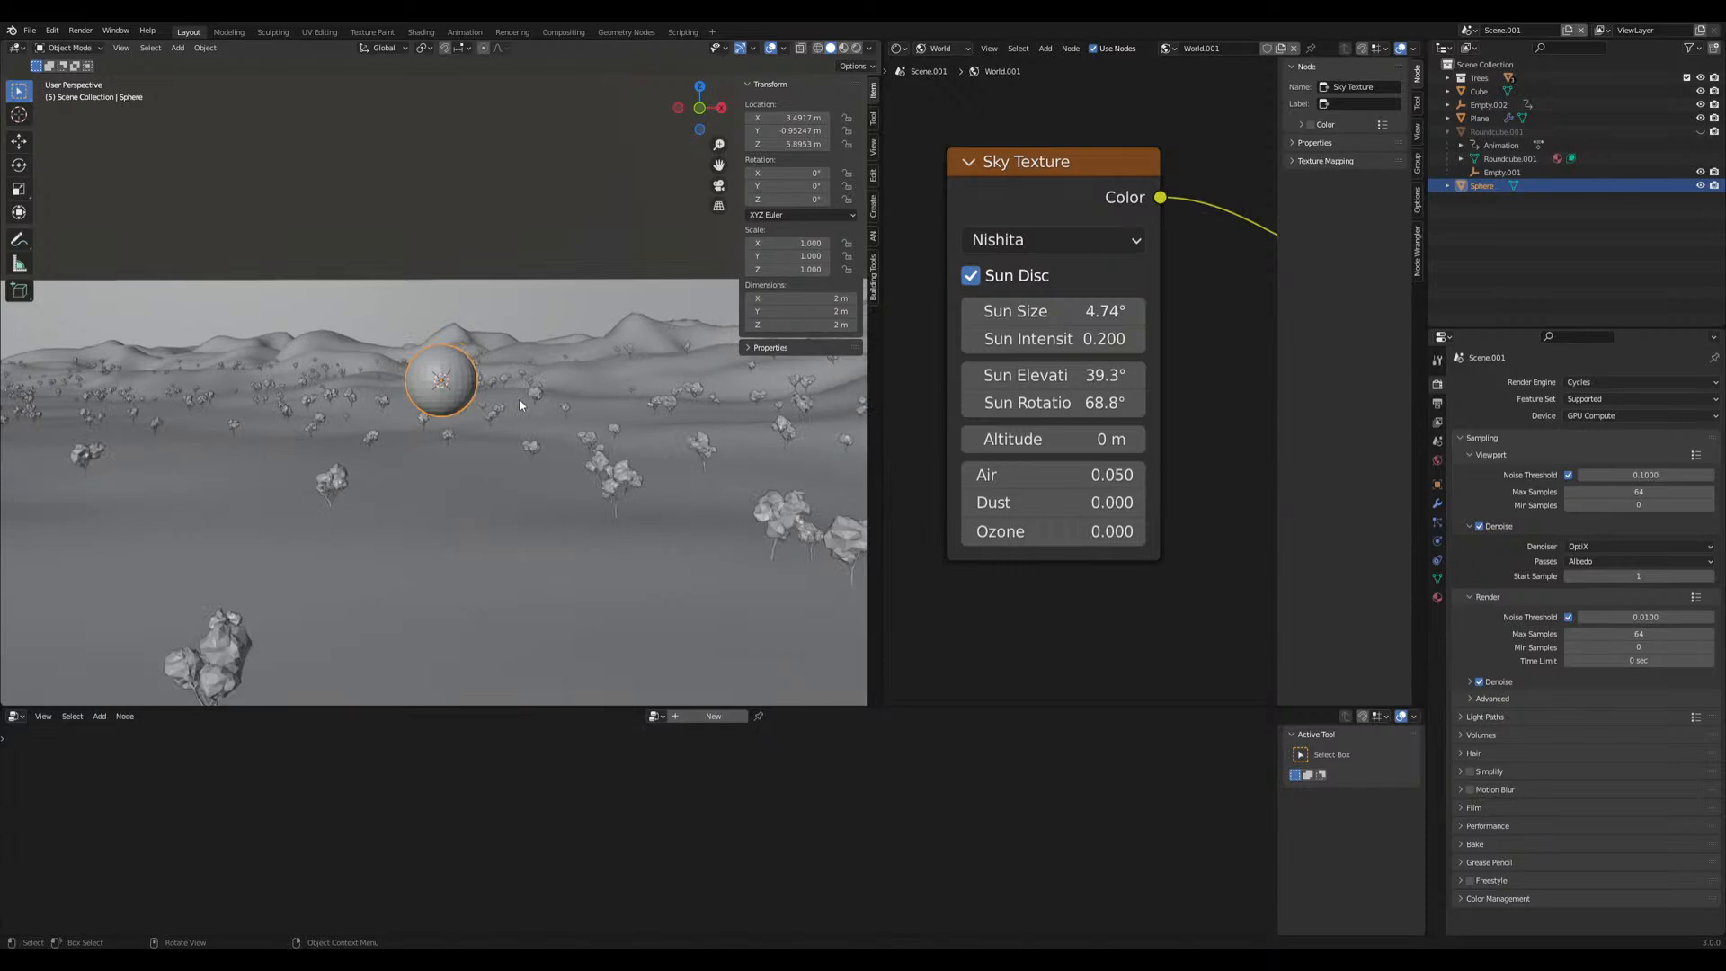
scroll(519, 406, up, 4)
scroll(520, 406, down, 2)
Create a new material for the UV sphere and name it Carbon
click(1437, 597)
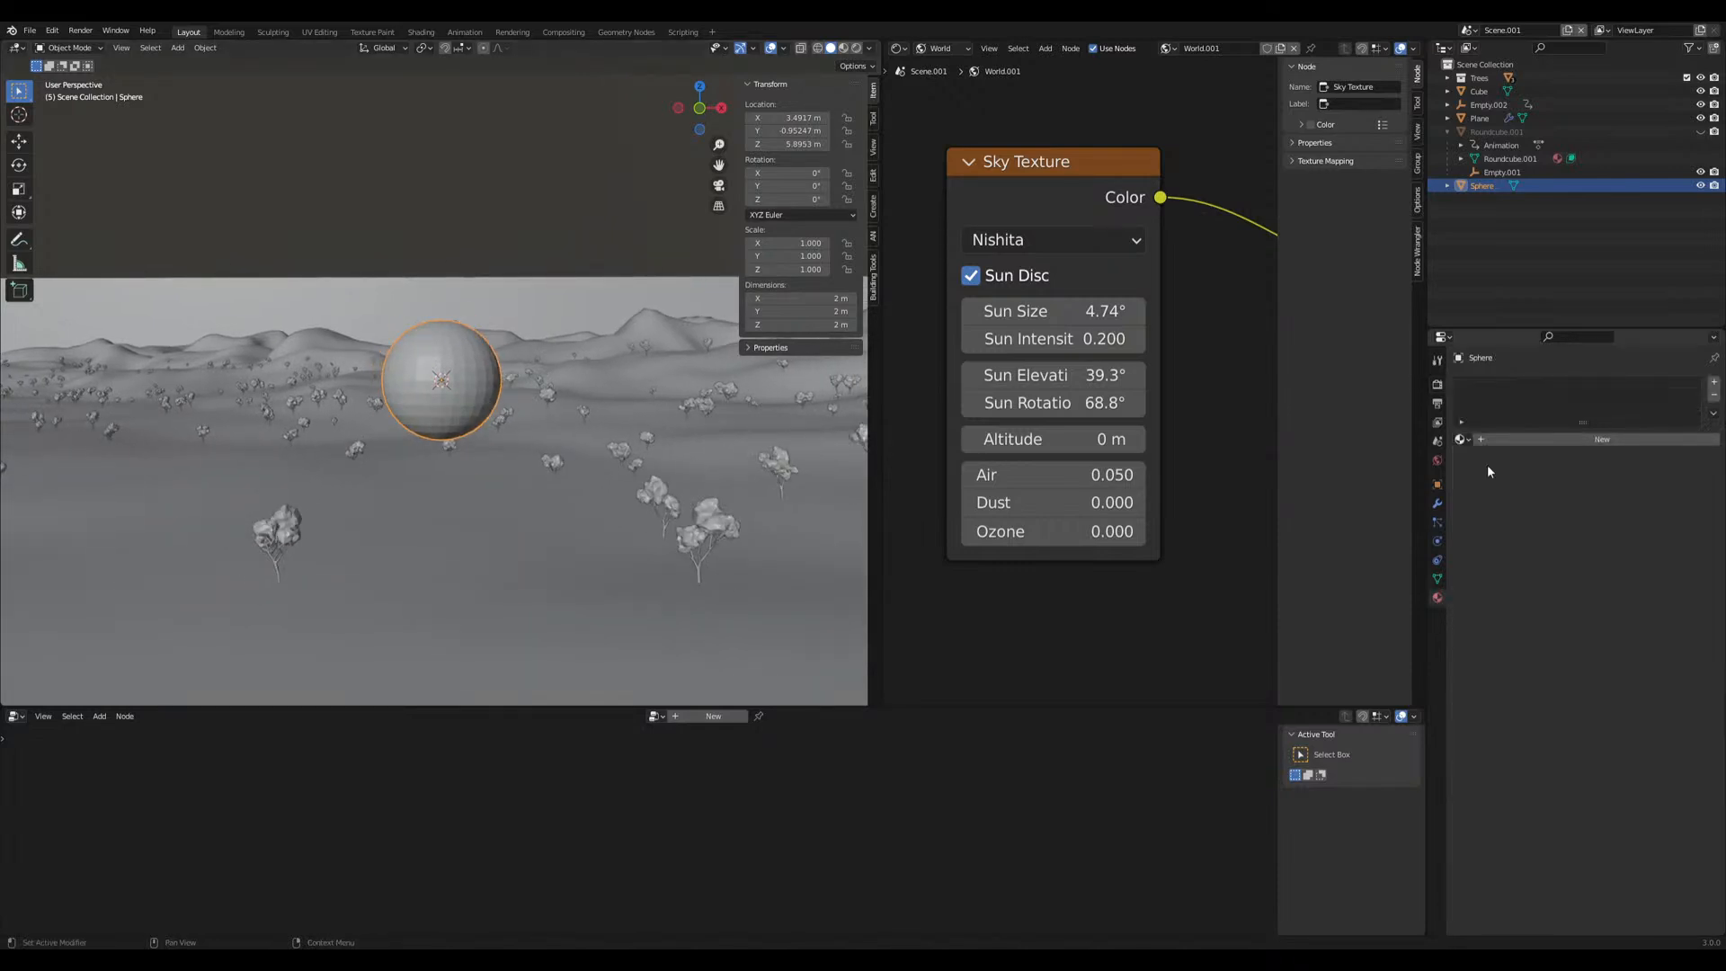
click(1502, 441)
click(1459, 439)
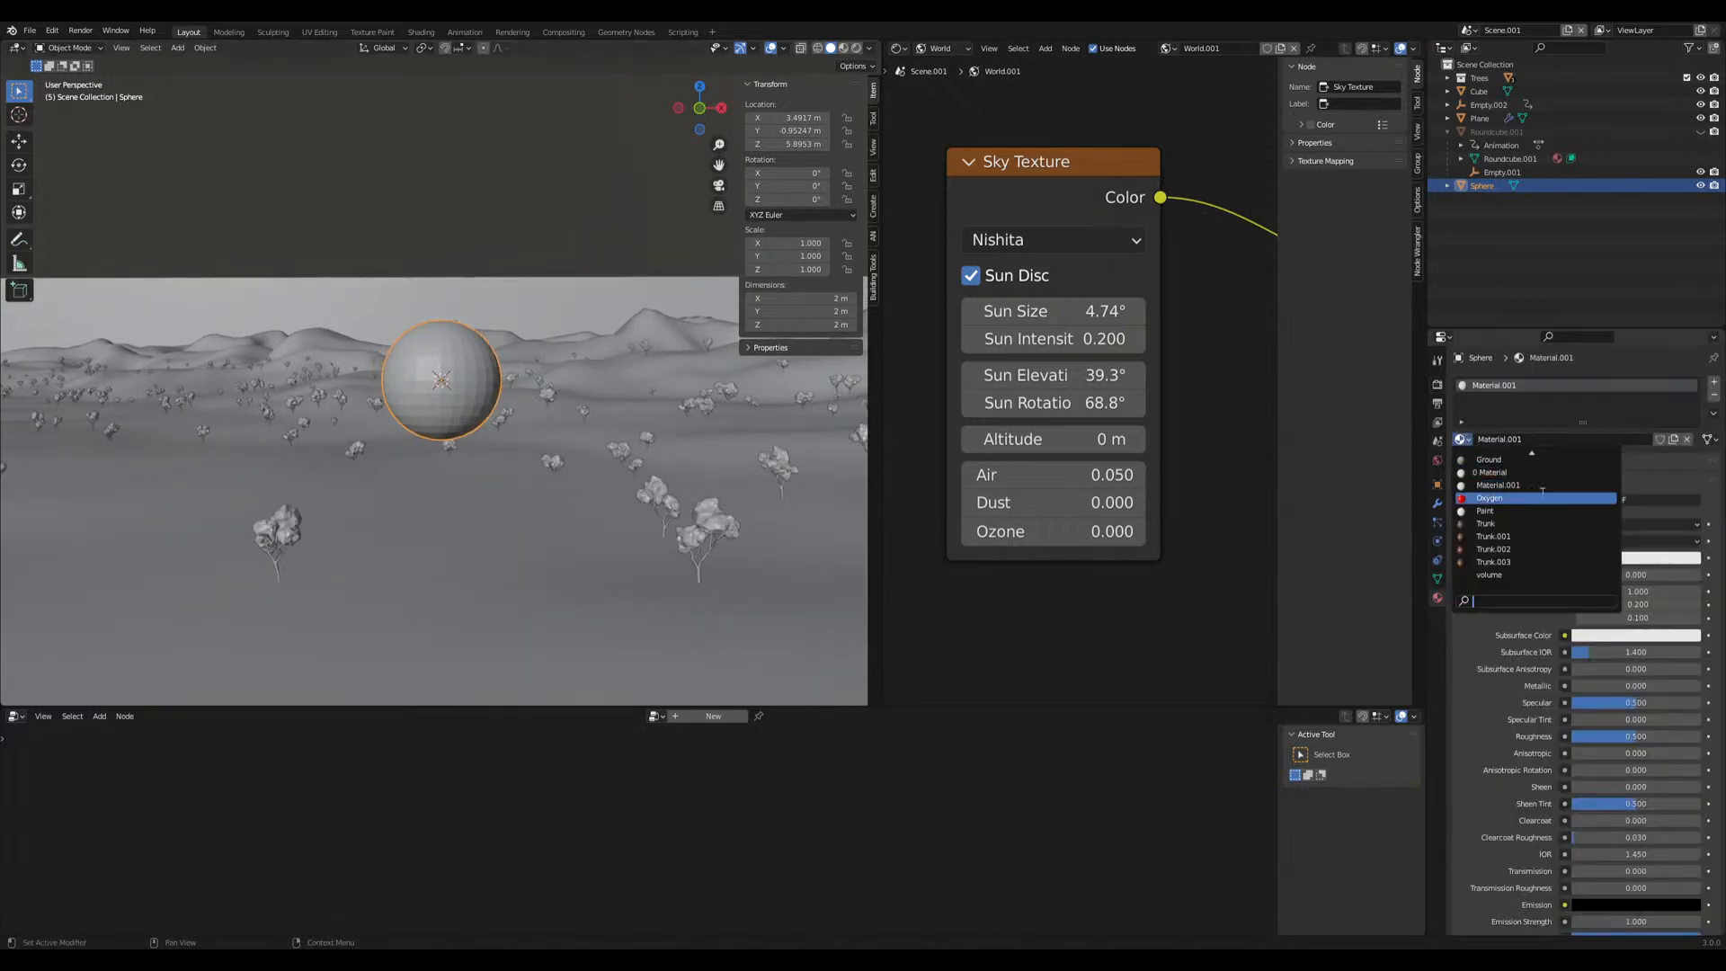
click(1542, 429)
click(1525, 442)
text(Carbon)
key(Return)
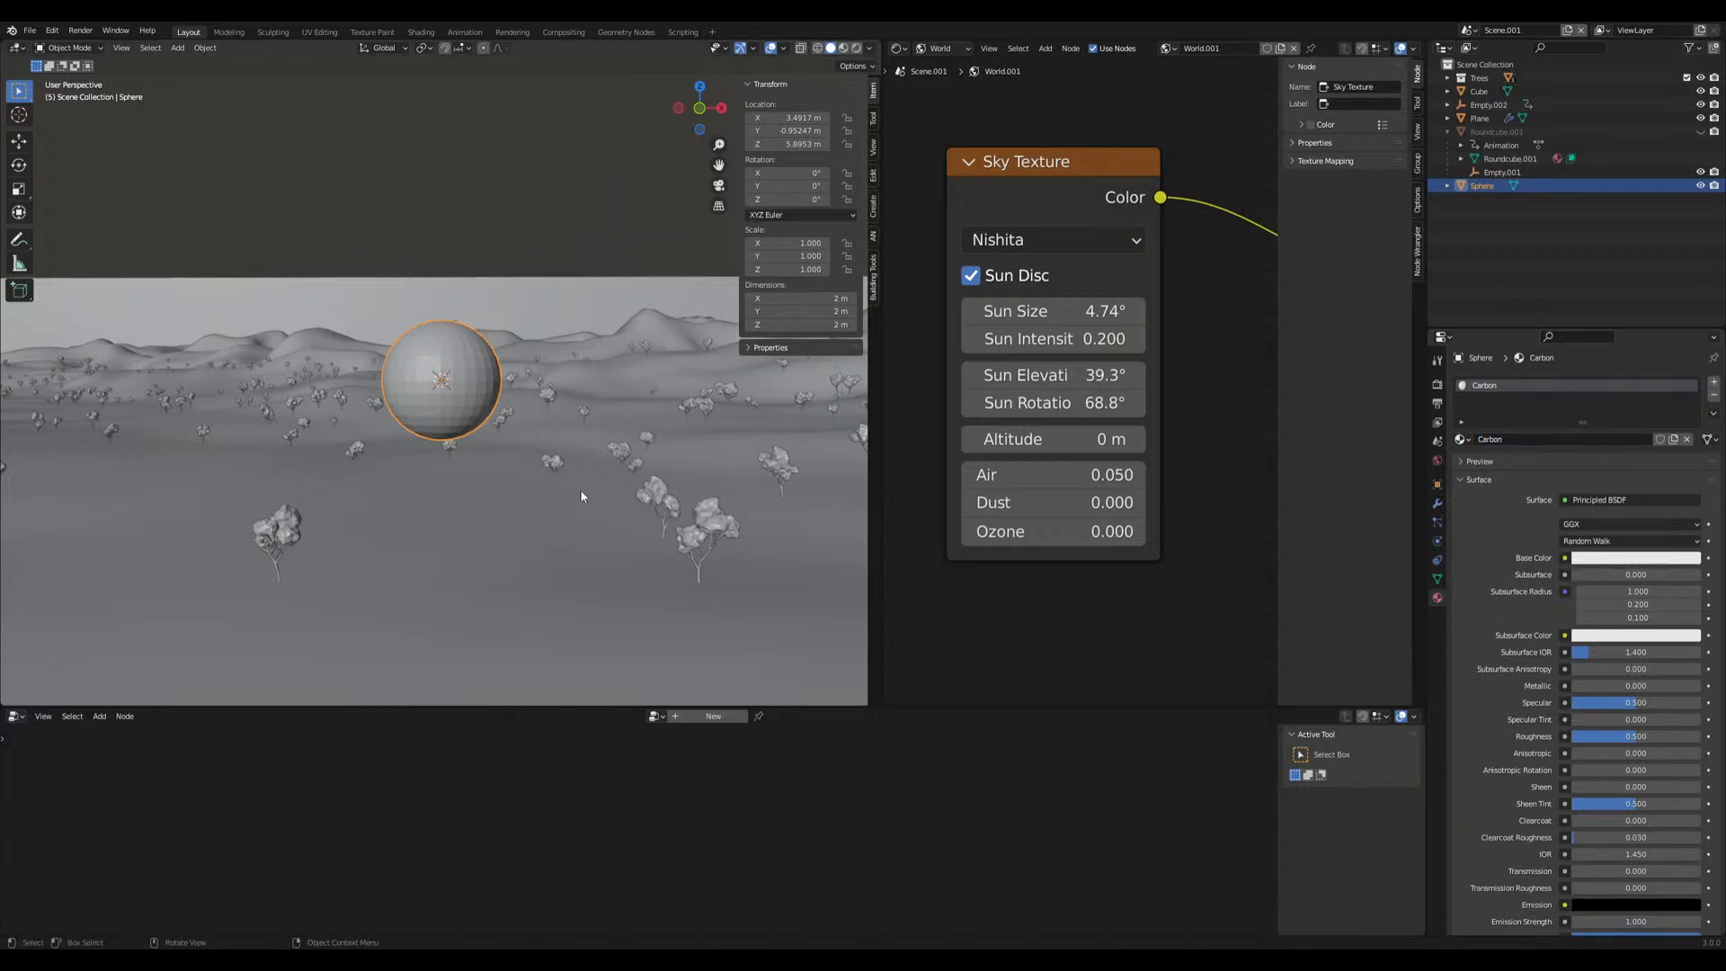
Scale the sphere's mesh down in Edit Mode to about 0.17 of its size
key(Tab)
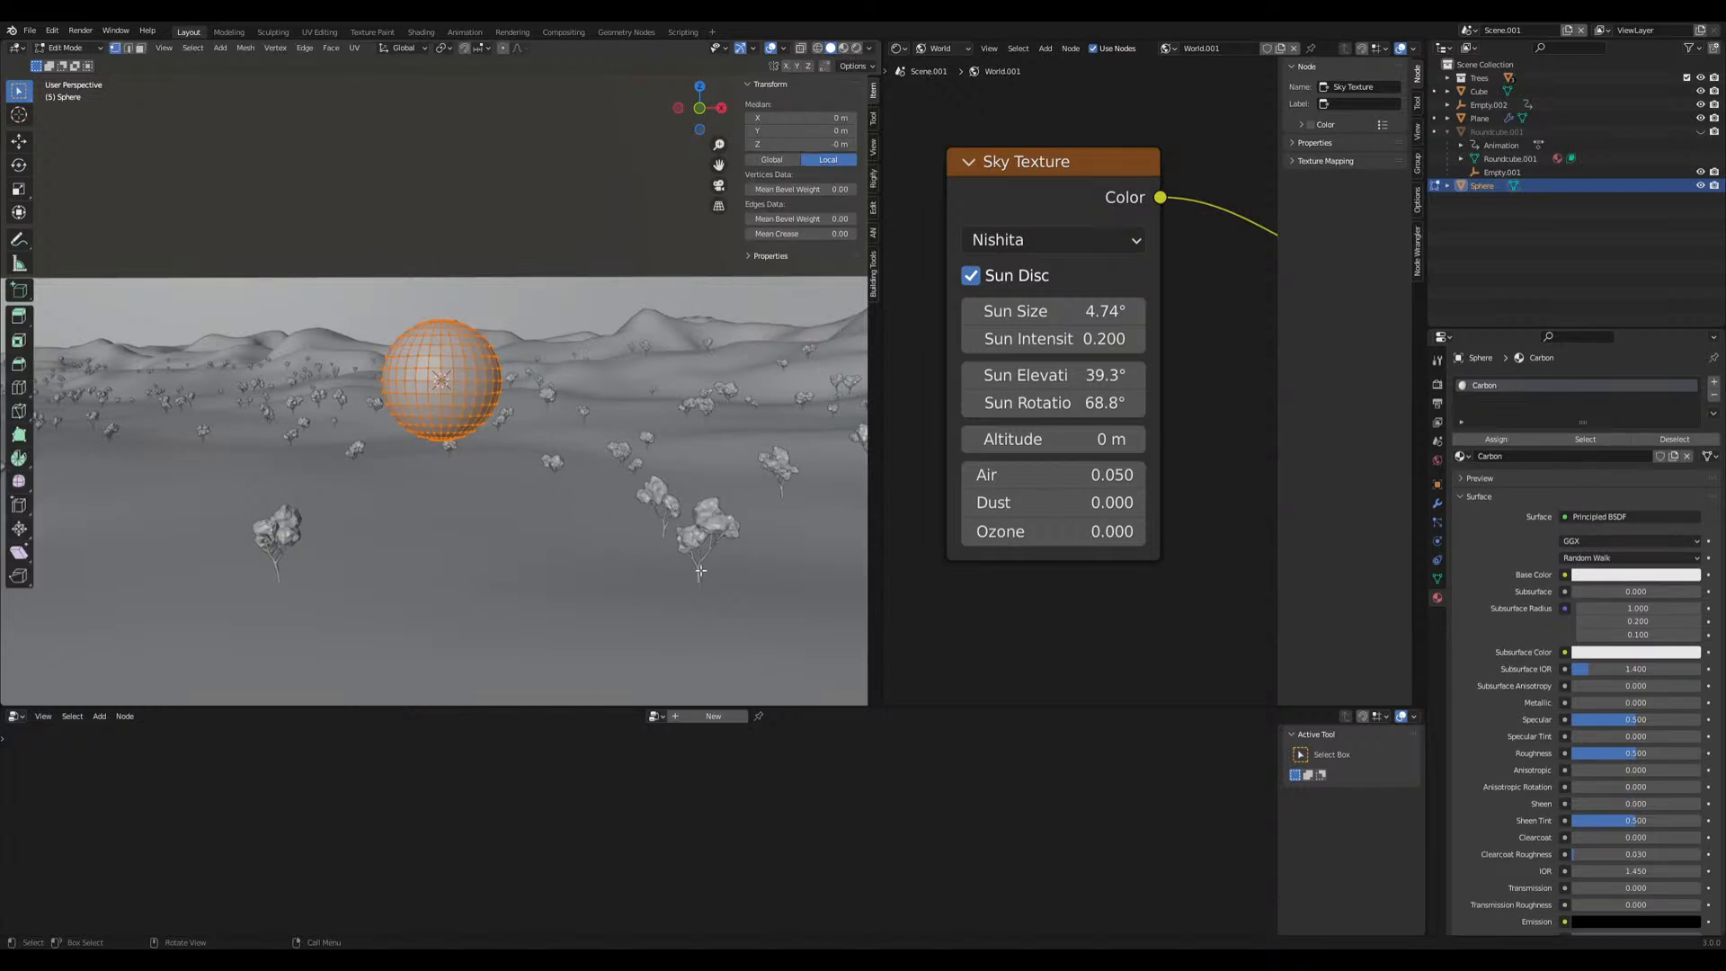
key(s)
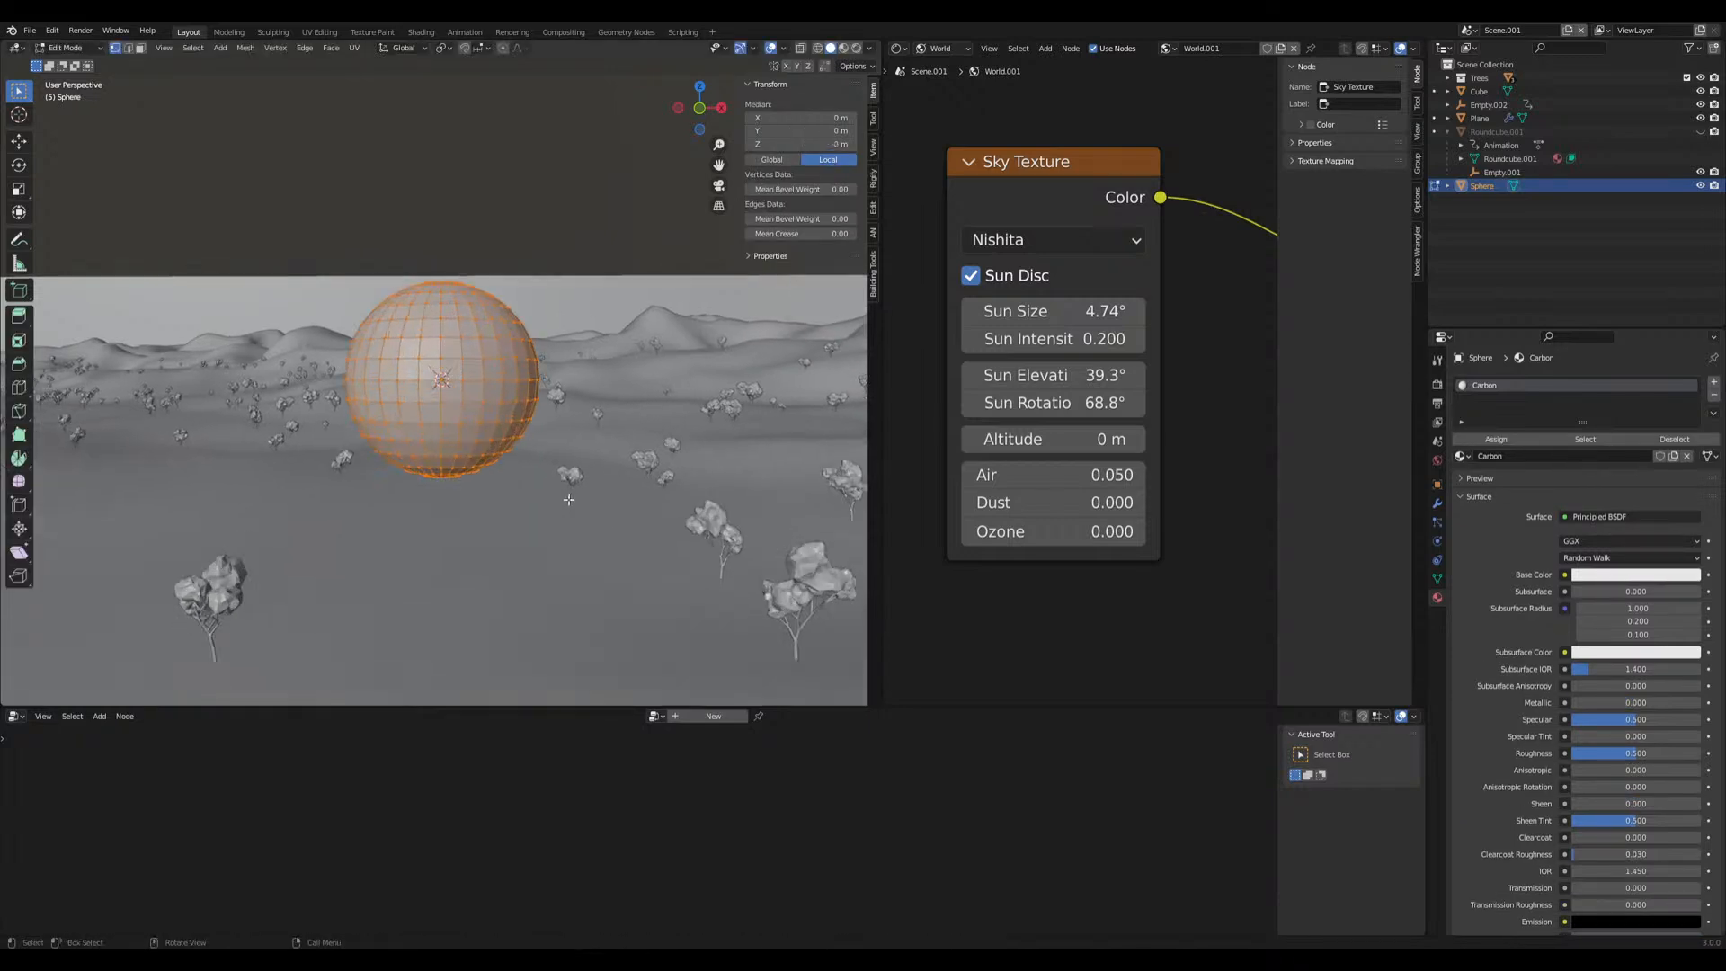
click(466, 430)
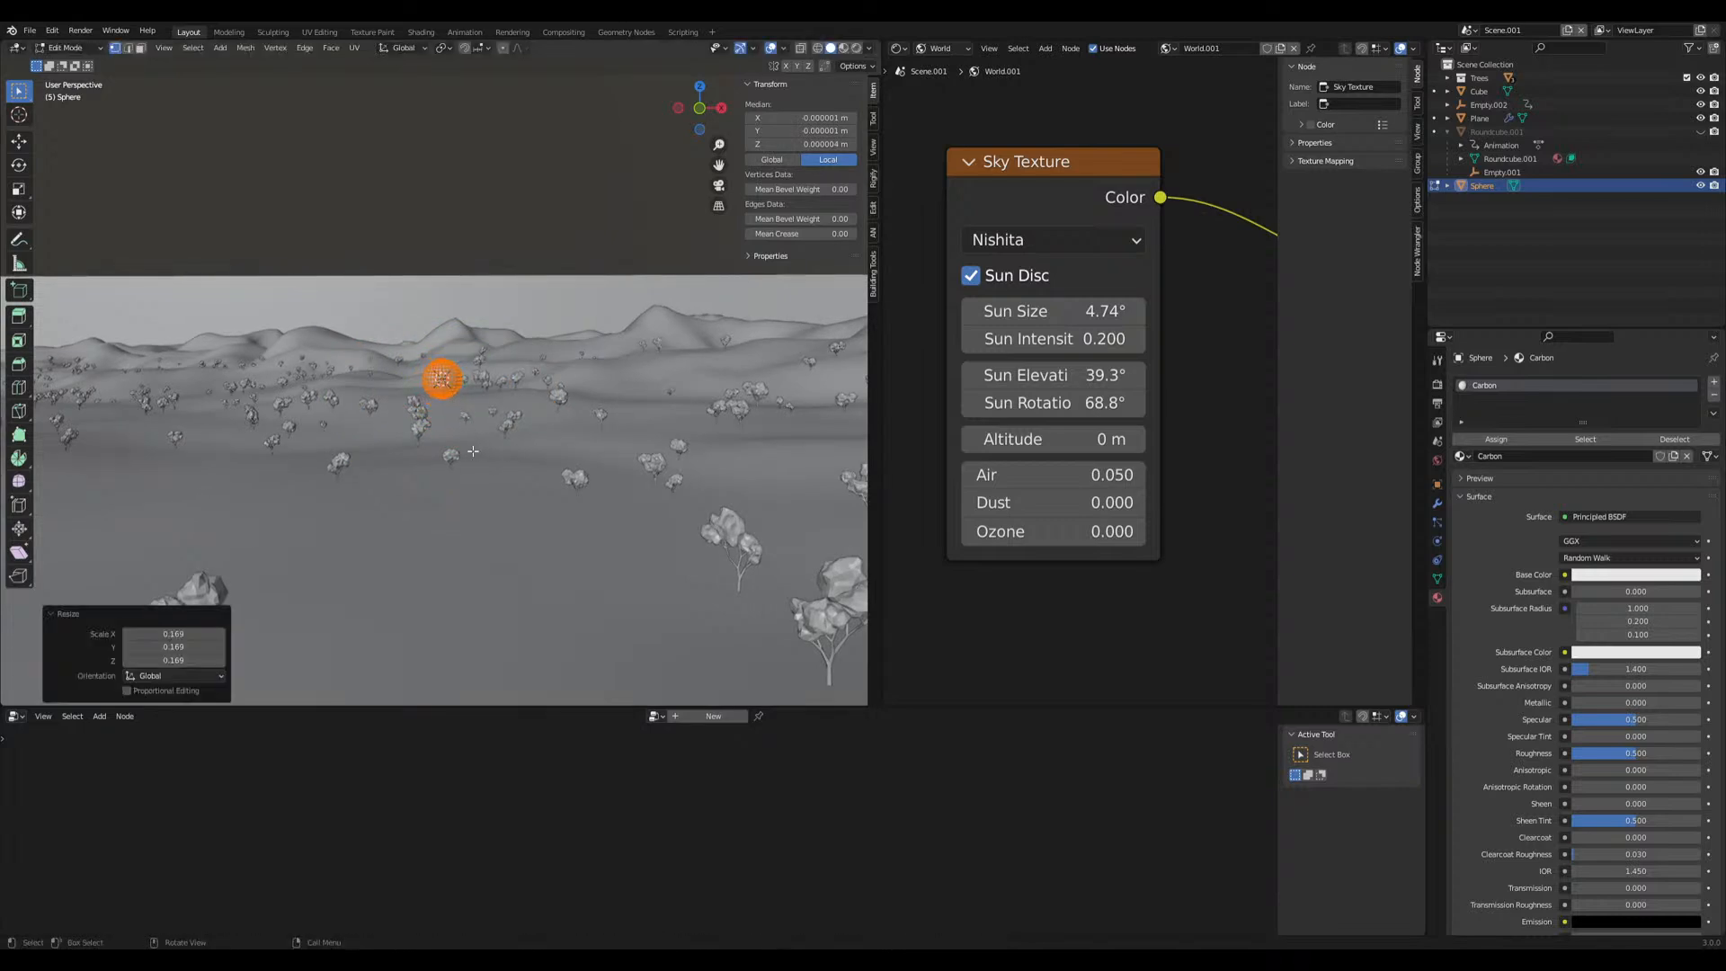
key(Tab)
Set the Carbon material's Base Color to black
click(1595, 558)
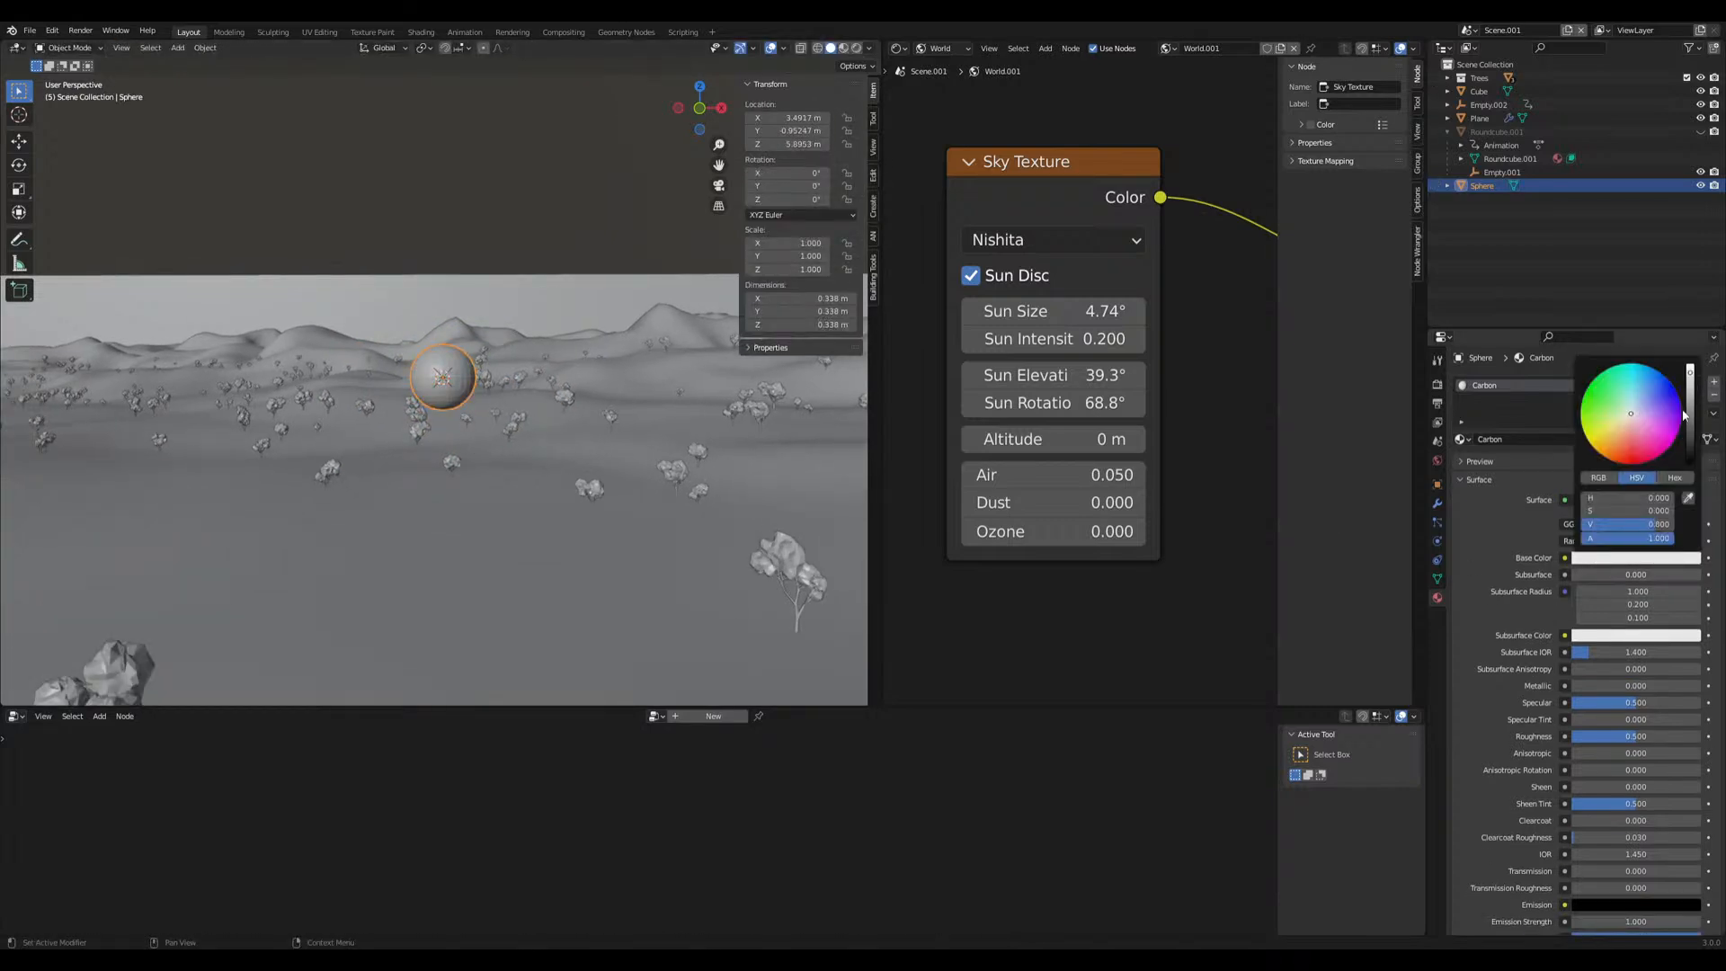
drag(1693, 395, 1692, 467)
scroll(439, 435, up, 2)
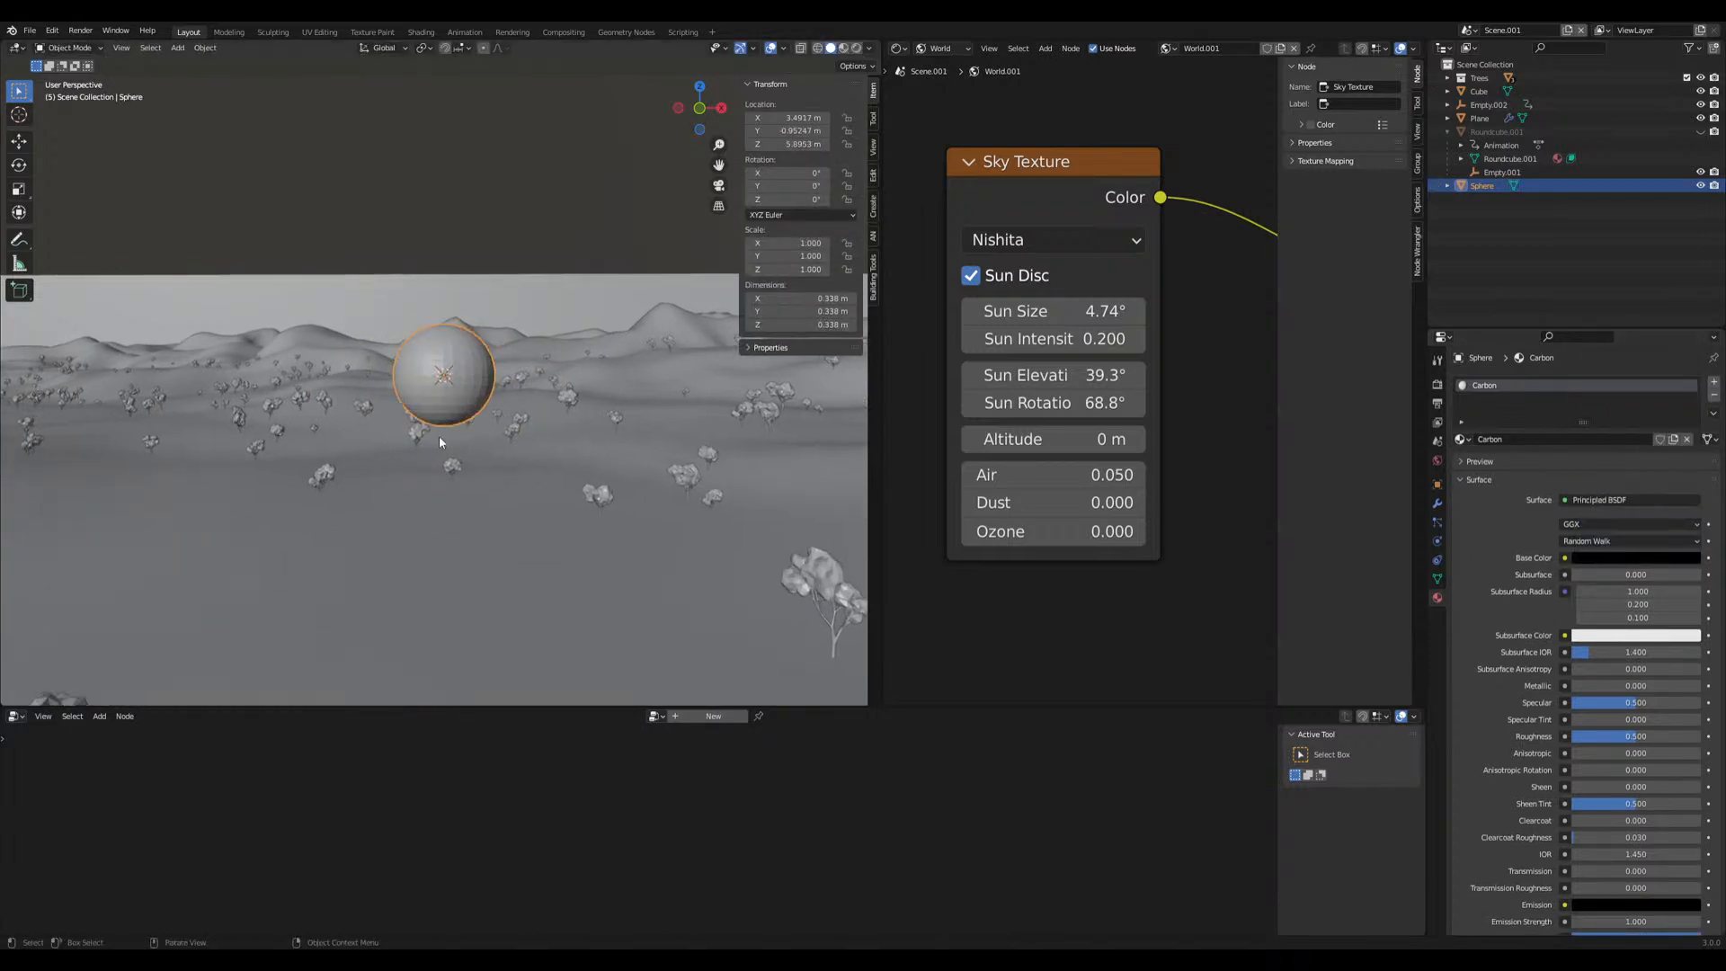
middle_drag(476, 420, 447, 437)
scroll(473, 423, up, 2)
scroll(468, 422, down, 5)
scroll(453, 422, up, 1)
scroll(447, 431, up, 3)
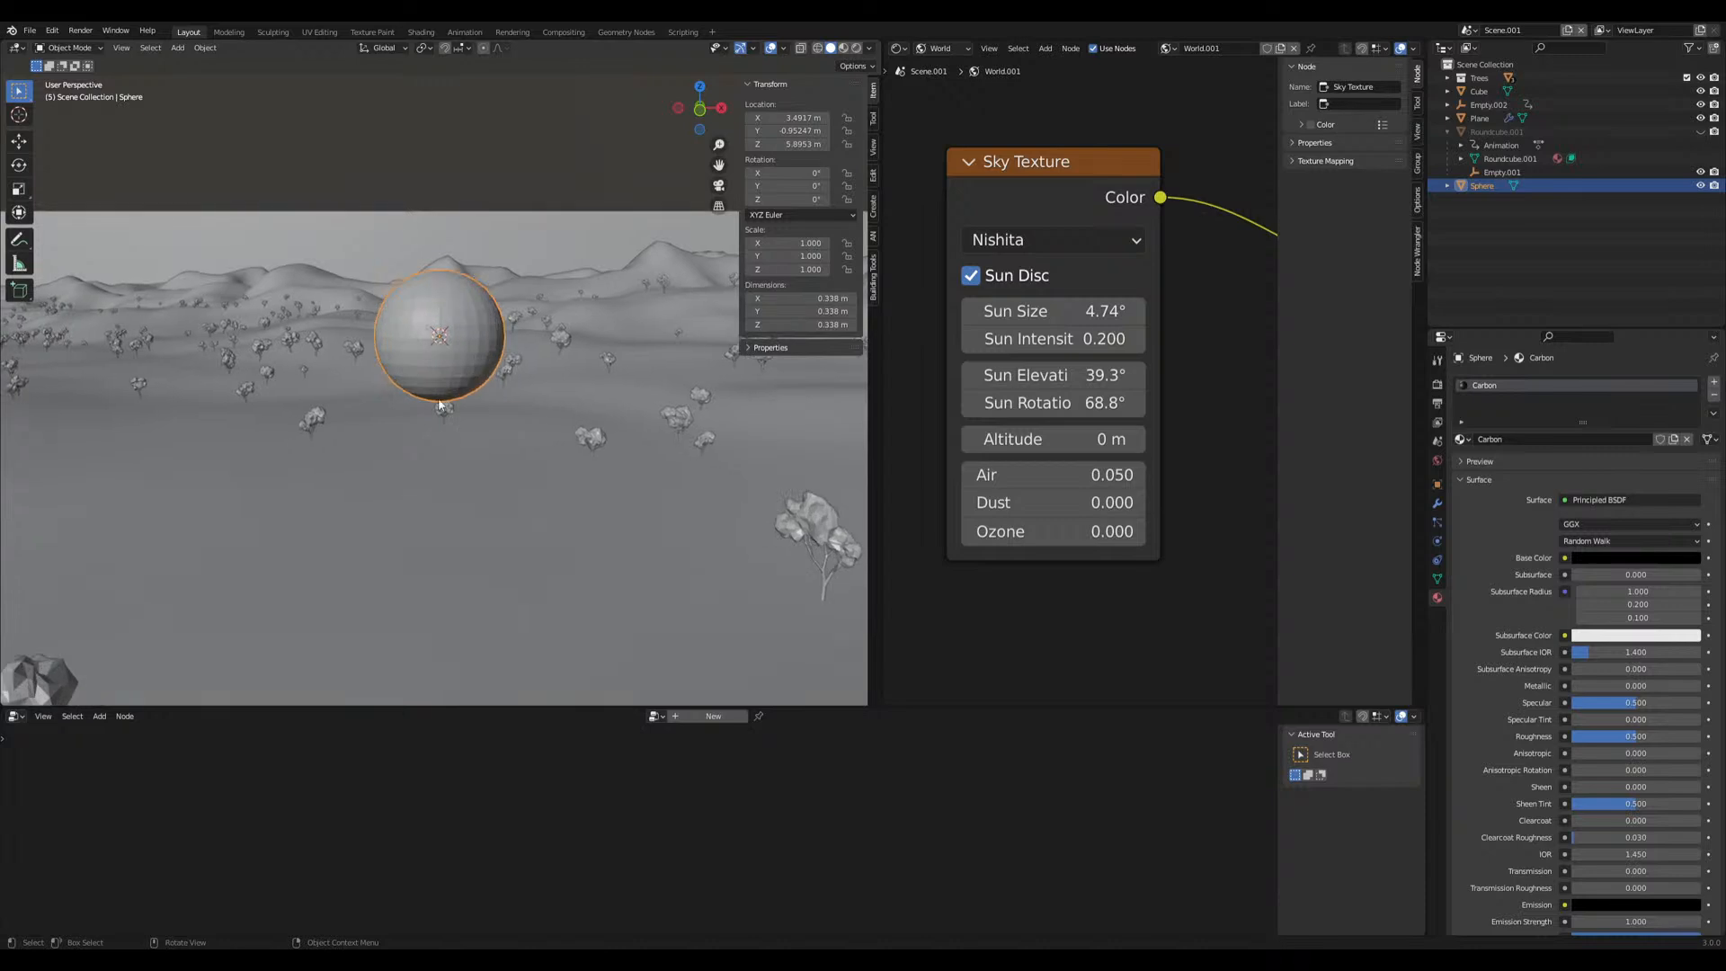
scroll(438, 490, up, 1)
middle_drag(438, 489, 435, 433)
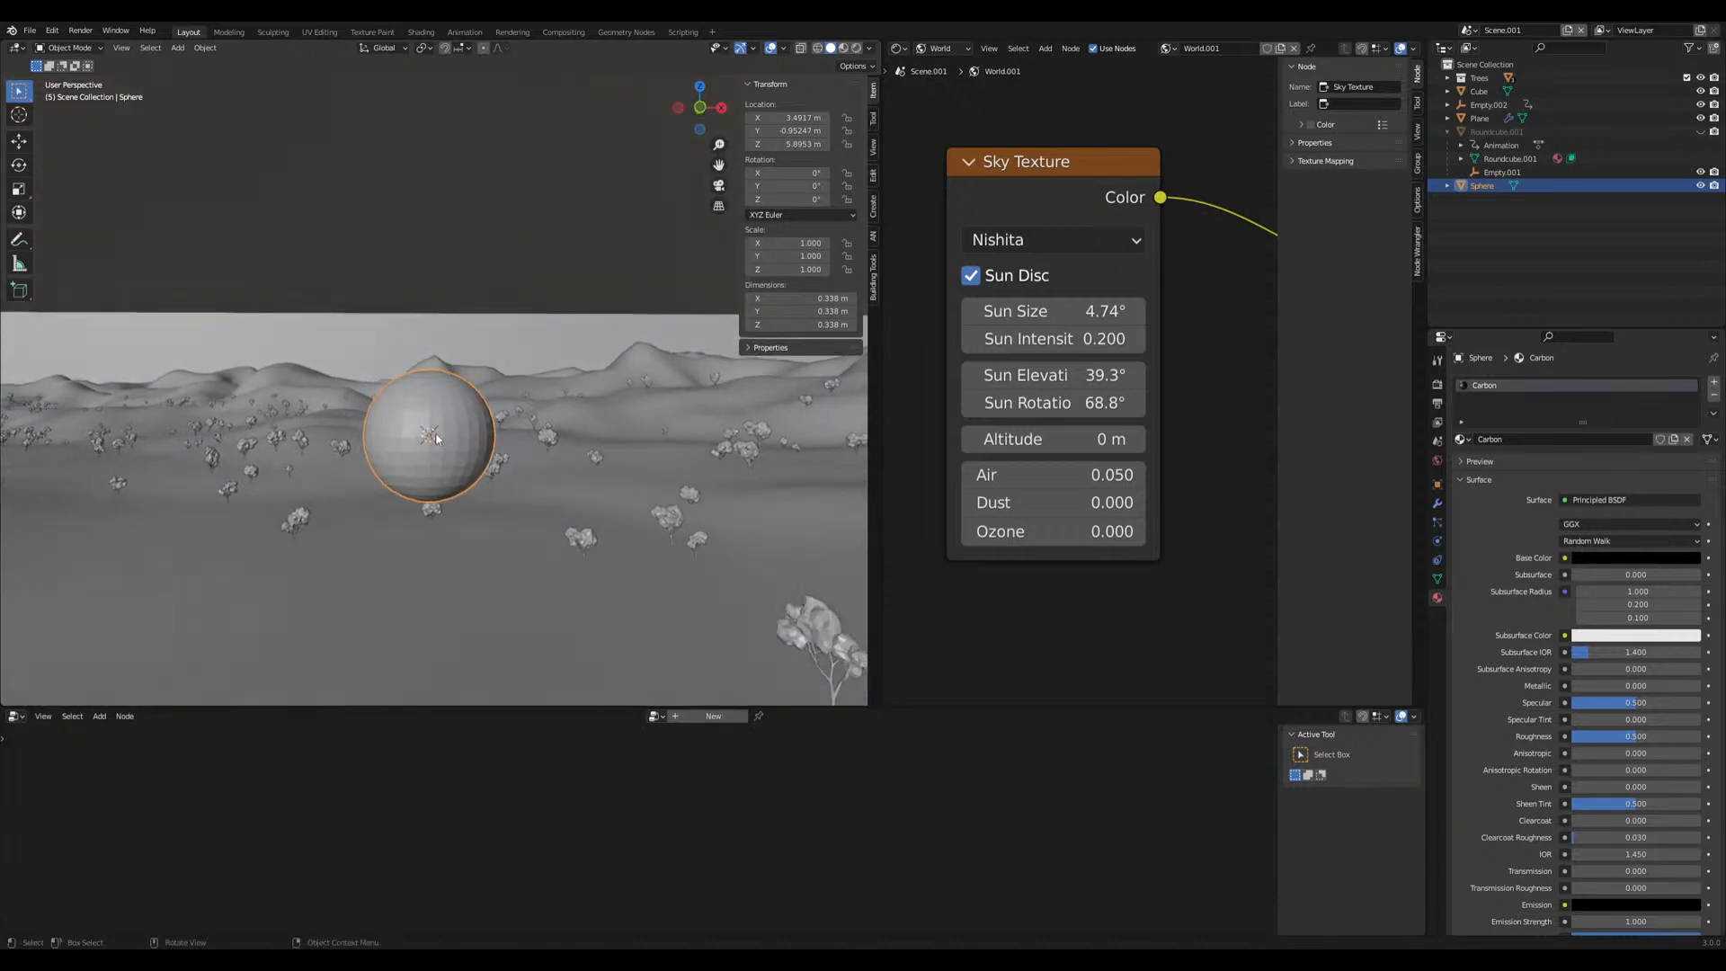
scroll(430, 424, up, 3)
scroll(424, 422, down, 5)
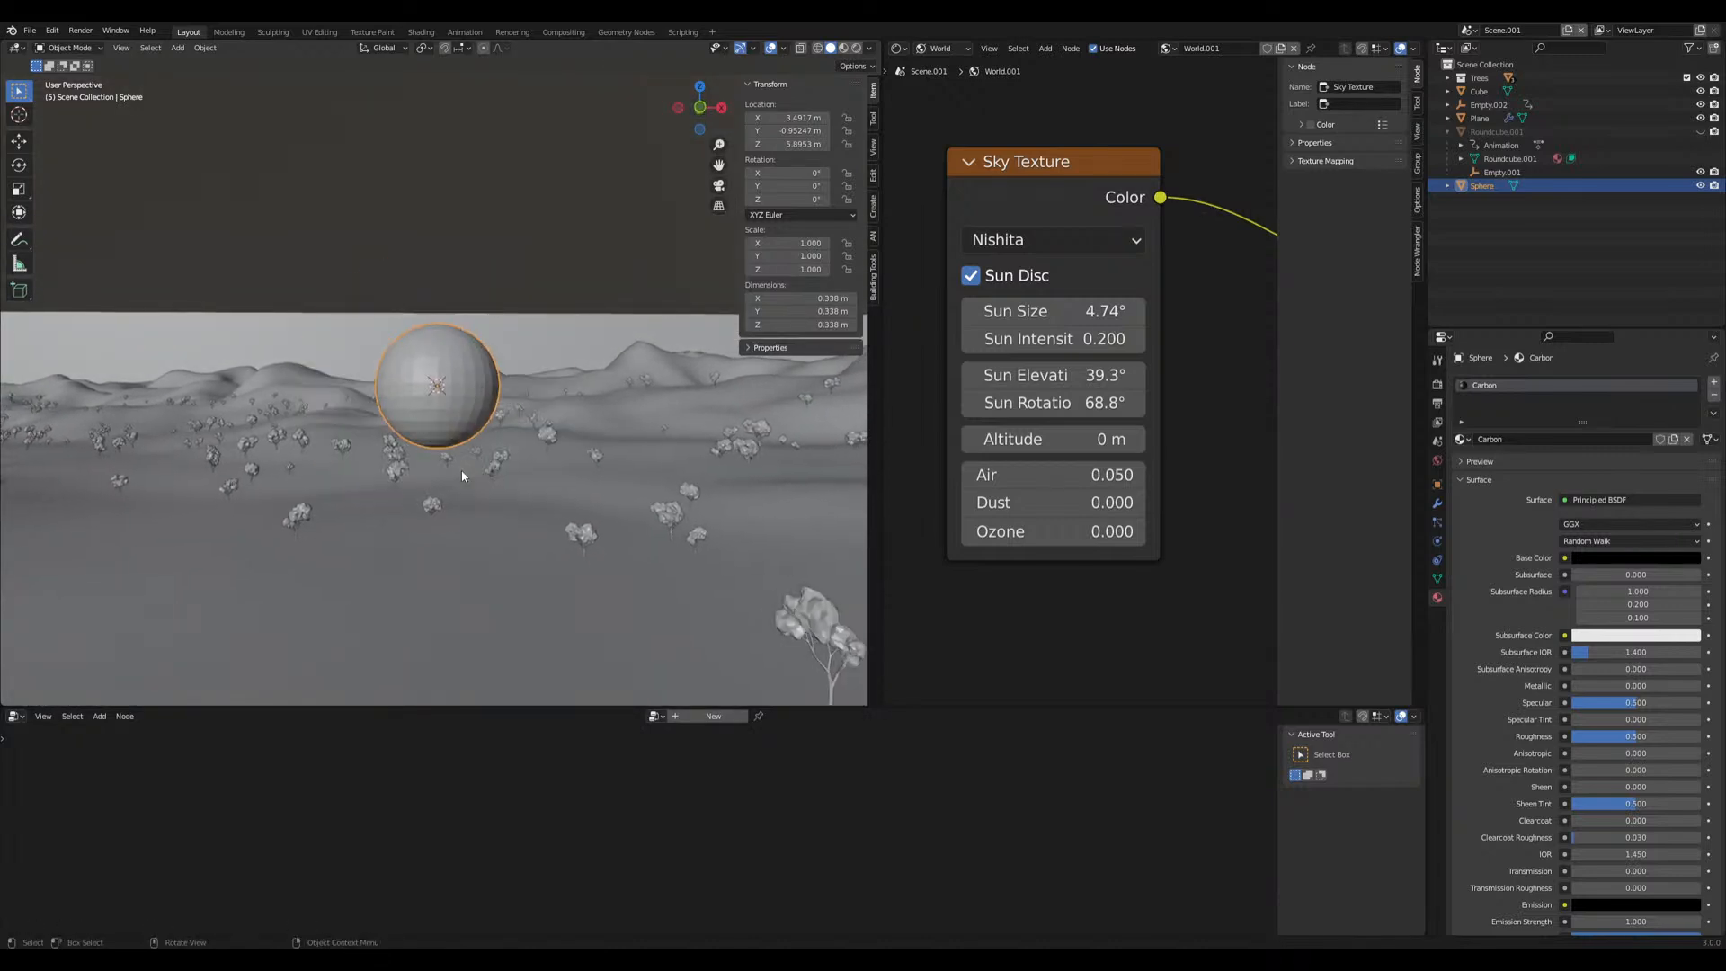
middle_drag(438, 429, 440, 444)
key(Tab)
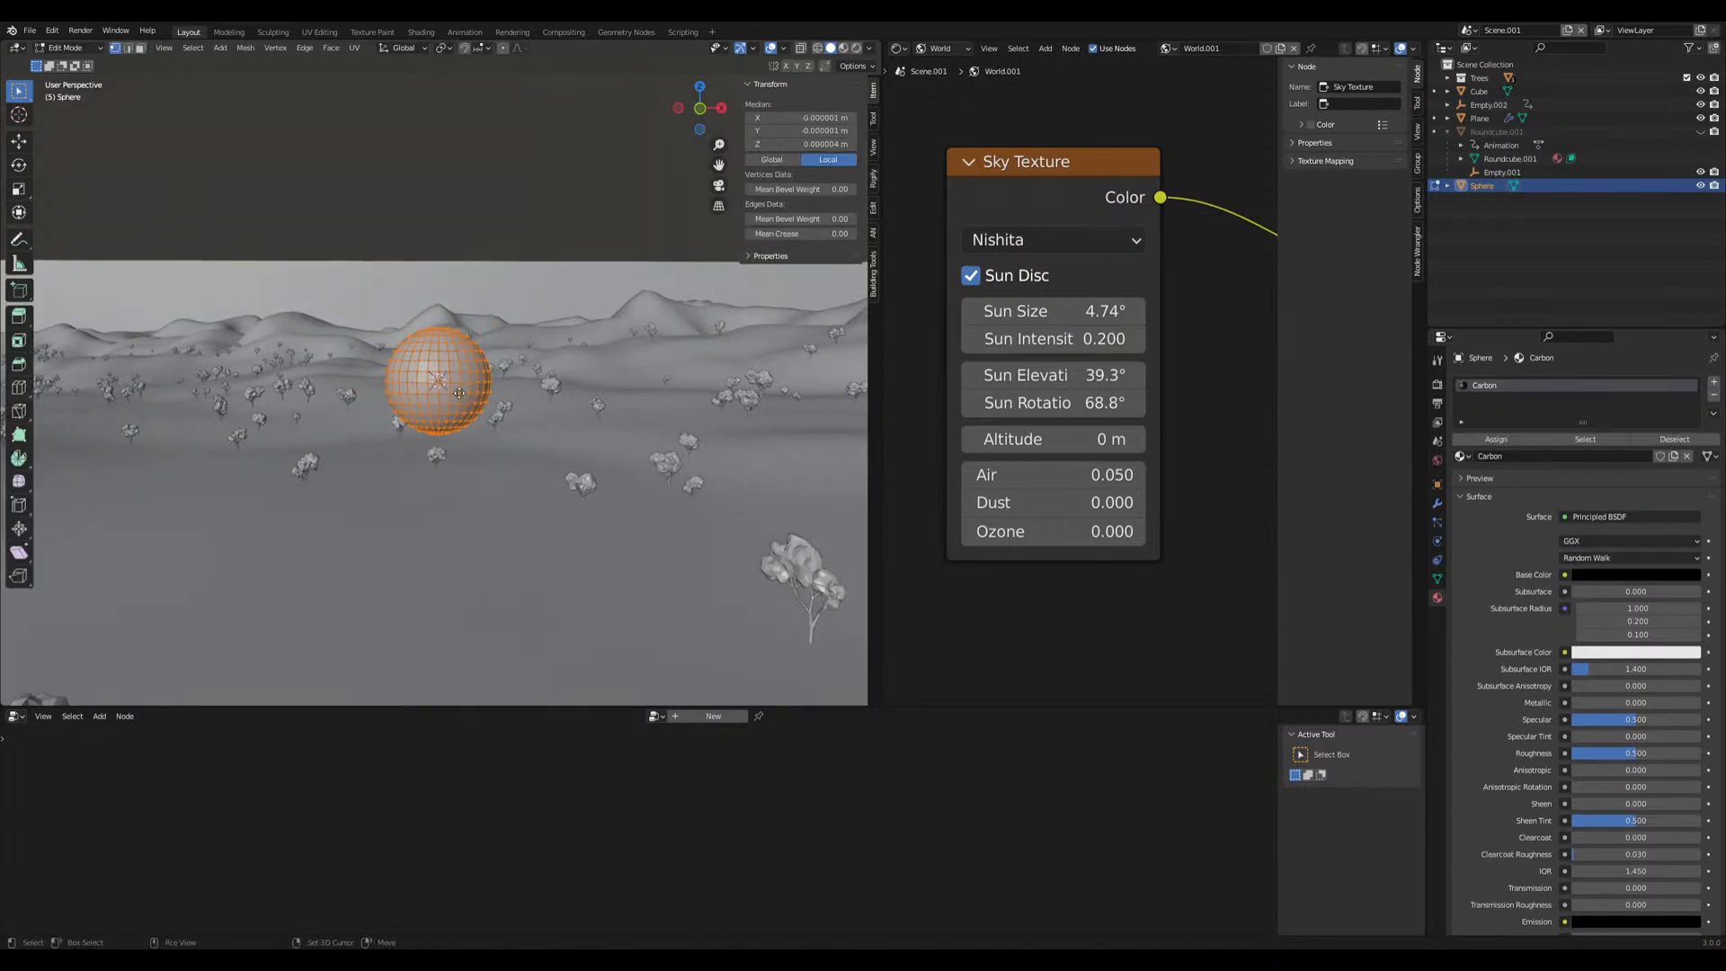
key(g)
key(x)
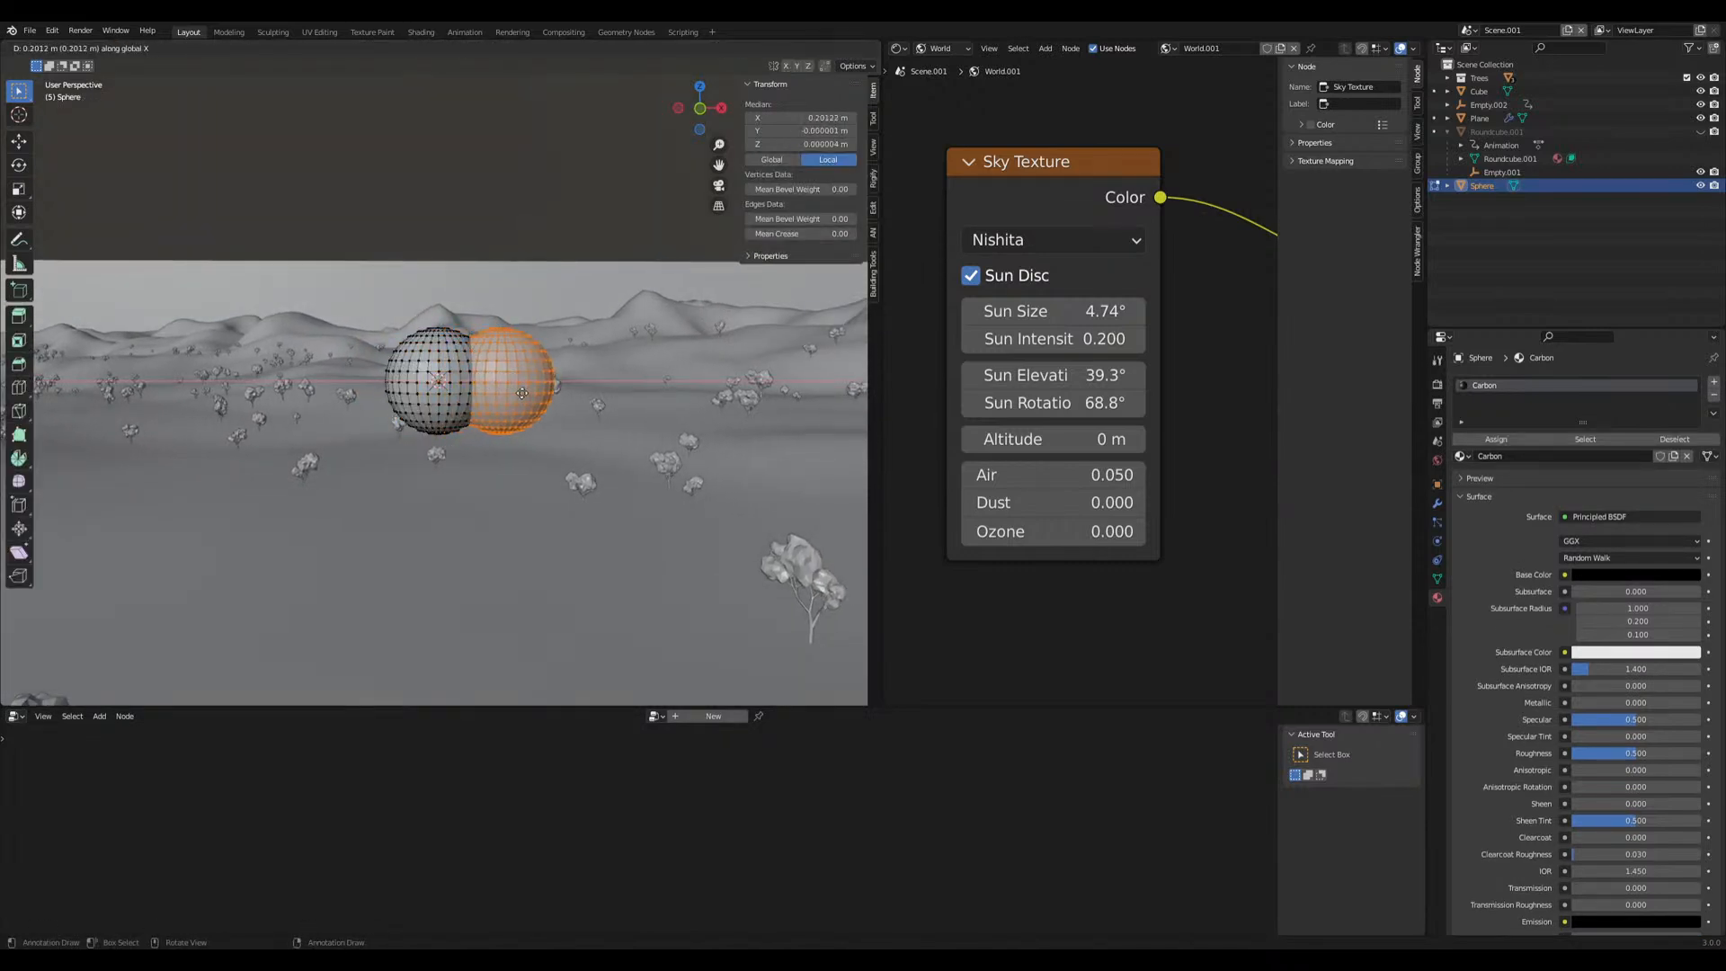
right_click(523, 365)
key(x)
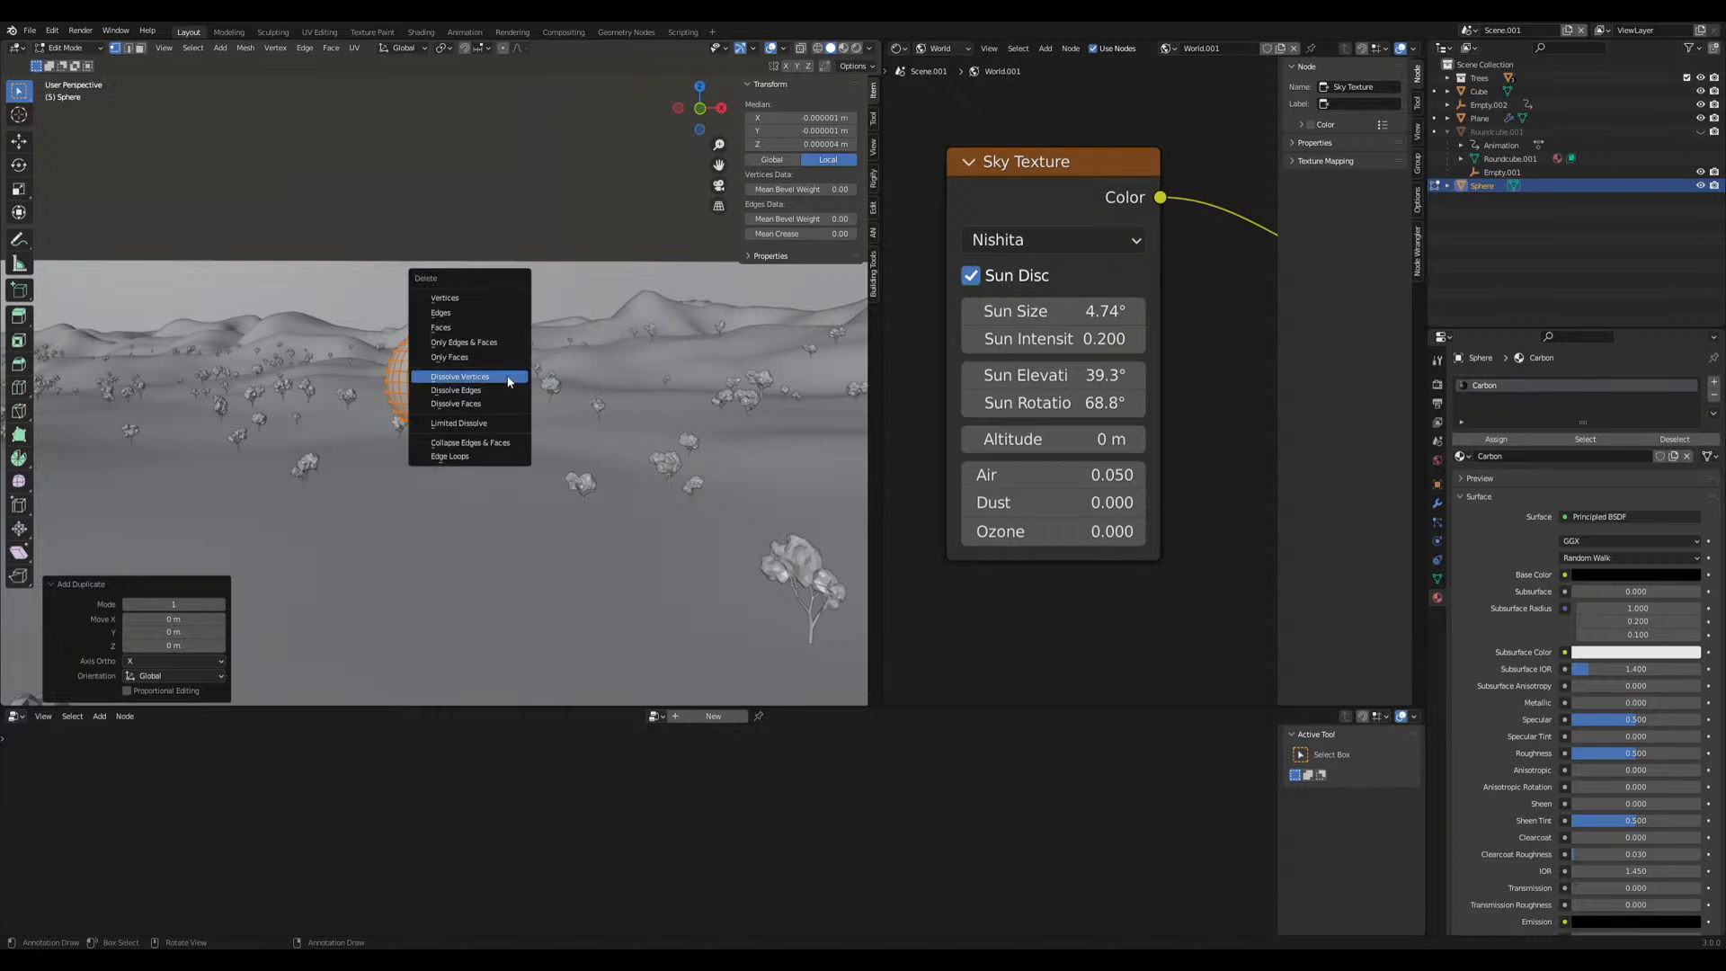
key(Escape)
key(x)
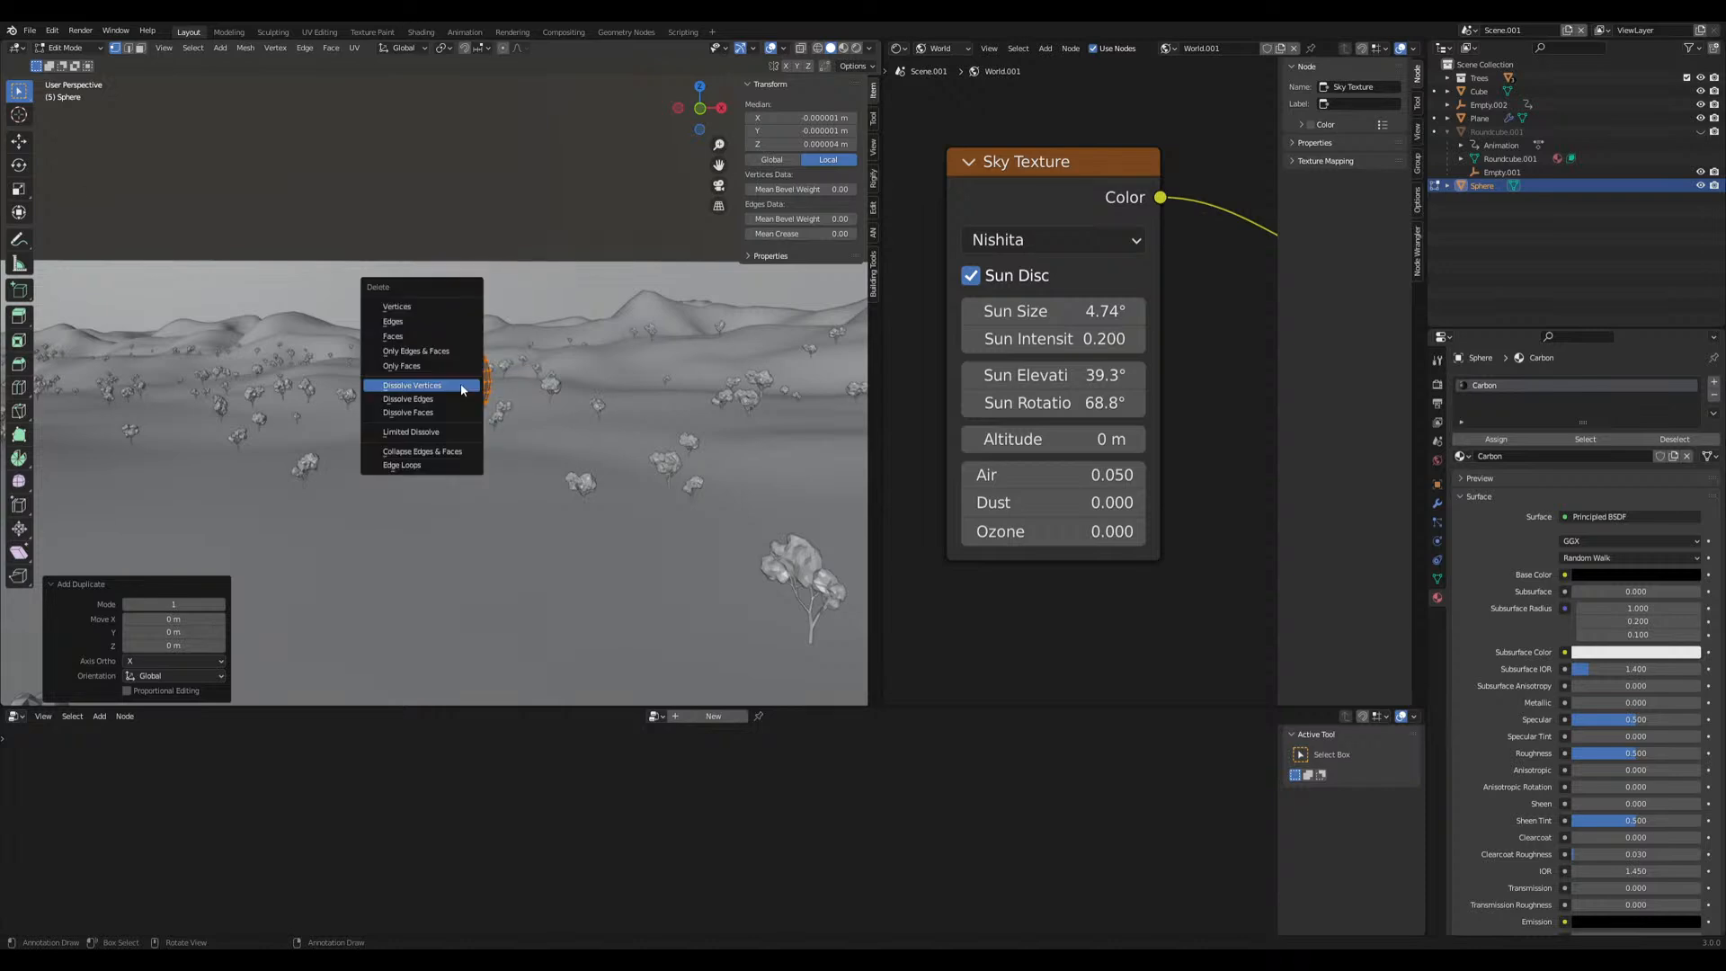
key(Escape)
key(Tab)
Turn on snapping and duplicate the Carbon sphere in place
middle_drag(476, 380, 464, 398)
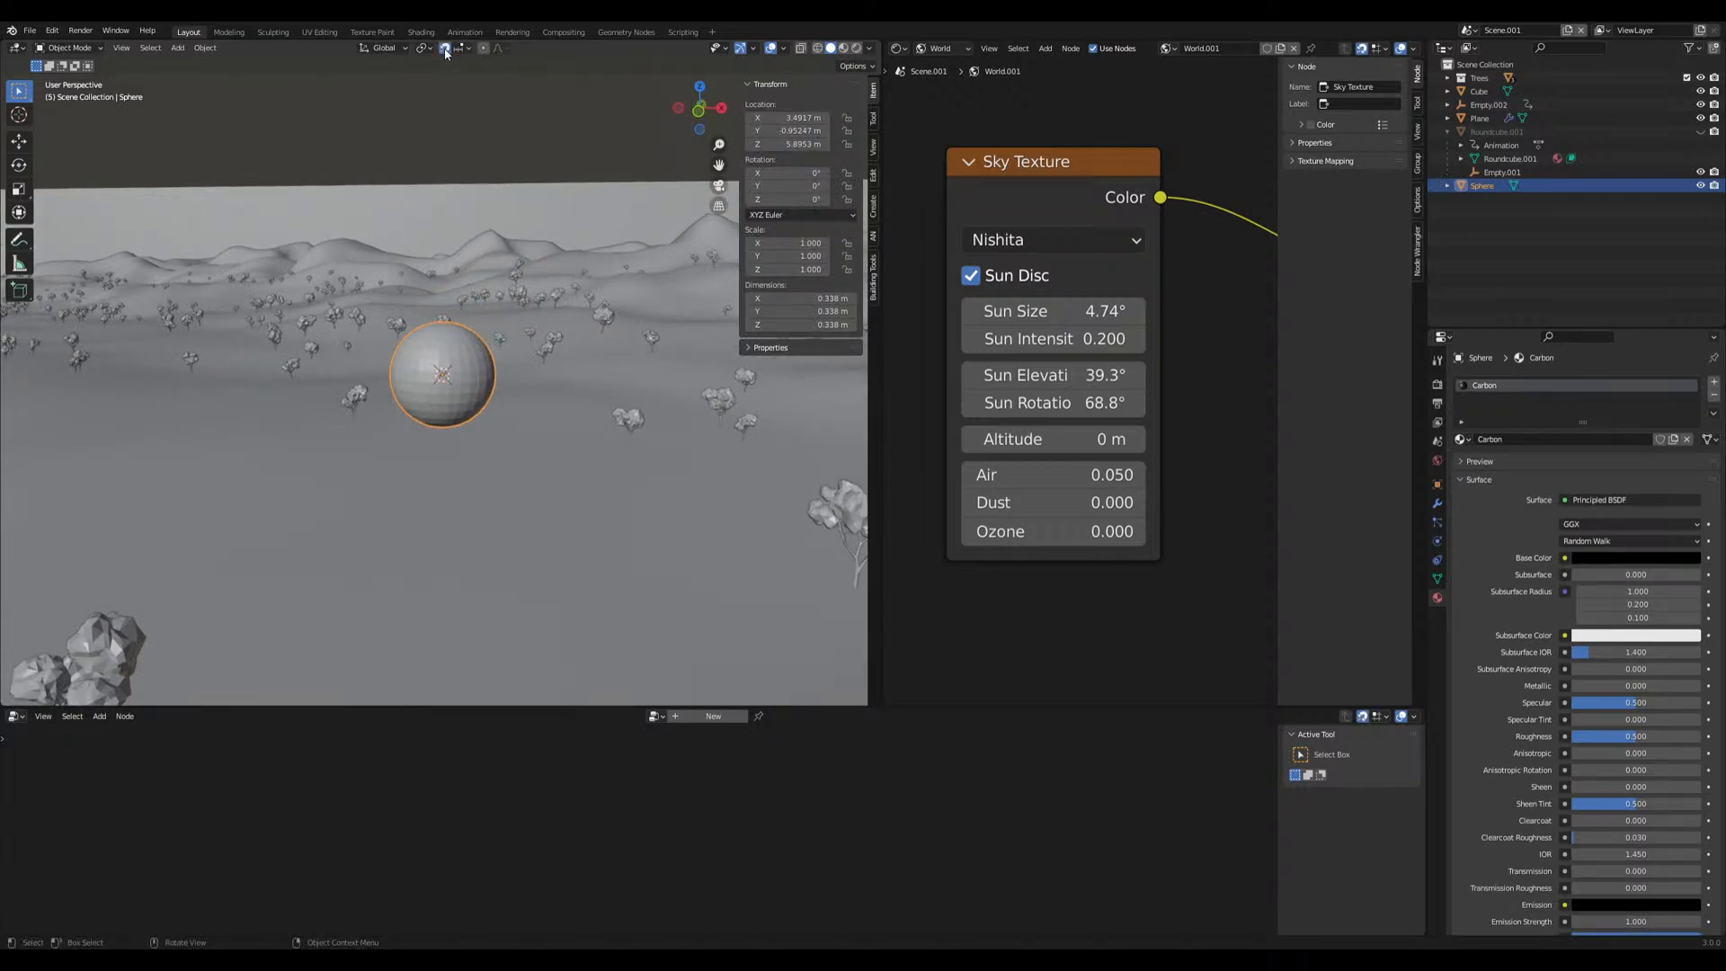
key(shift+d)
key(x)
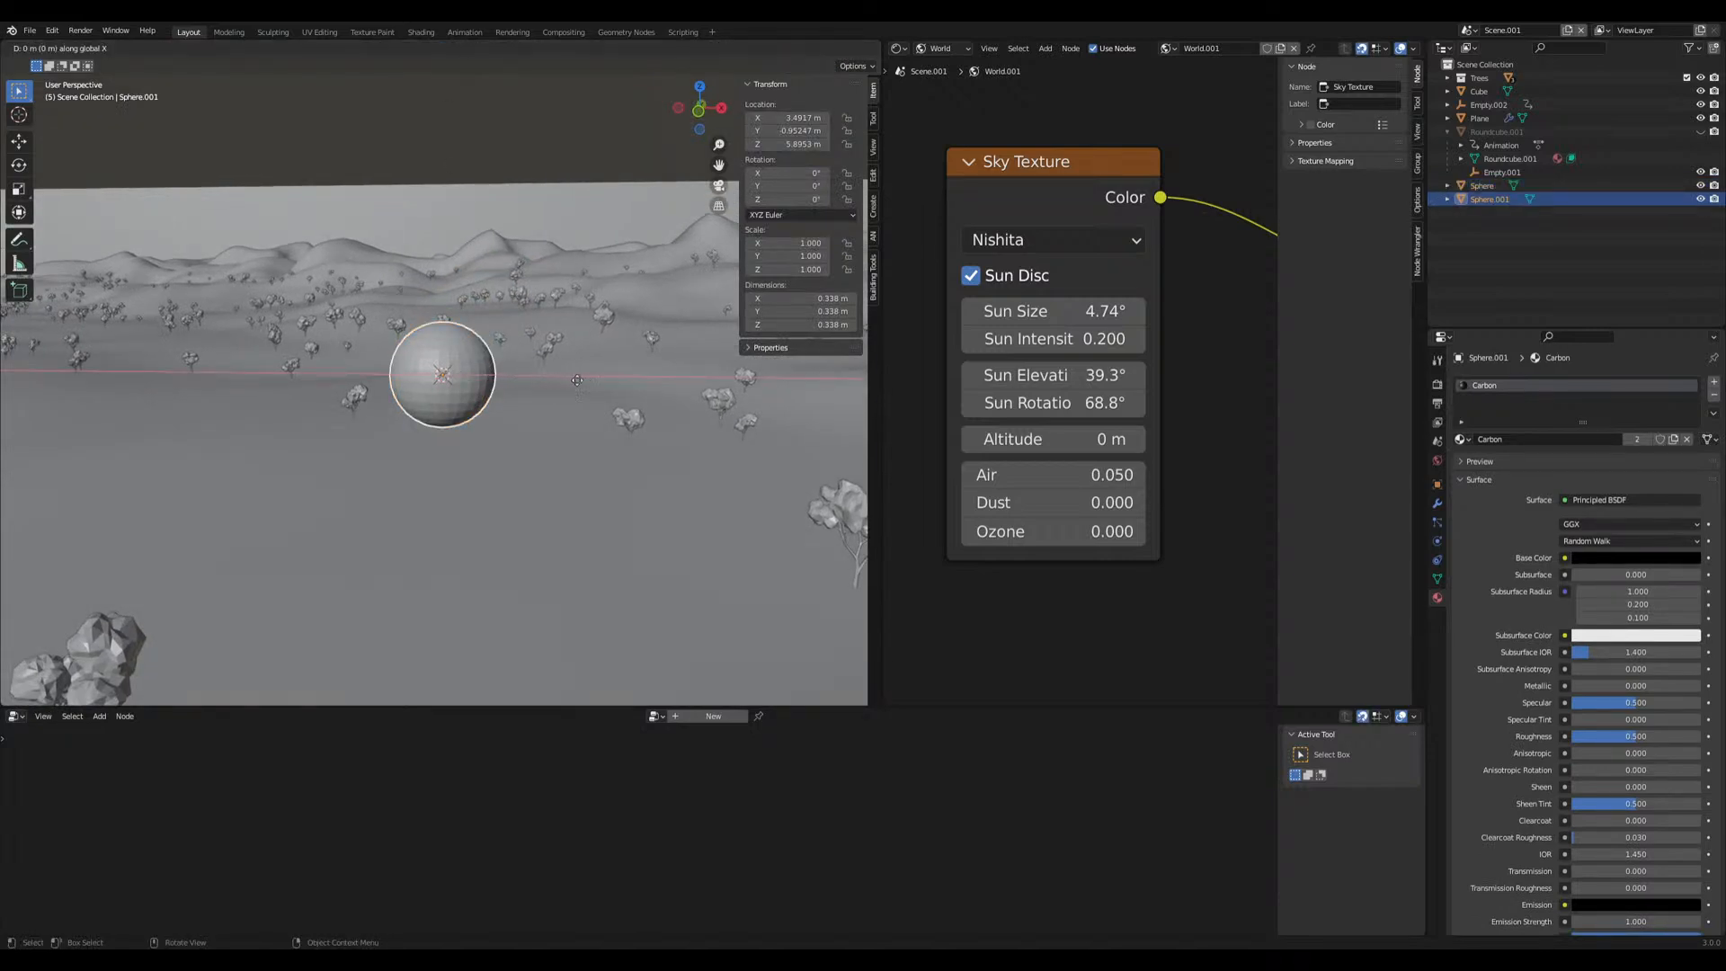
right_click(628, 378)
Duplicate the sphere again and offset this copy by +0.2 m in its X location
click(699, 111)
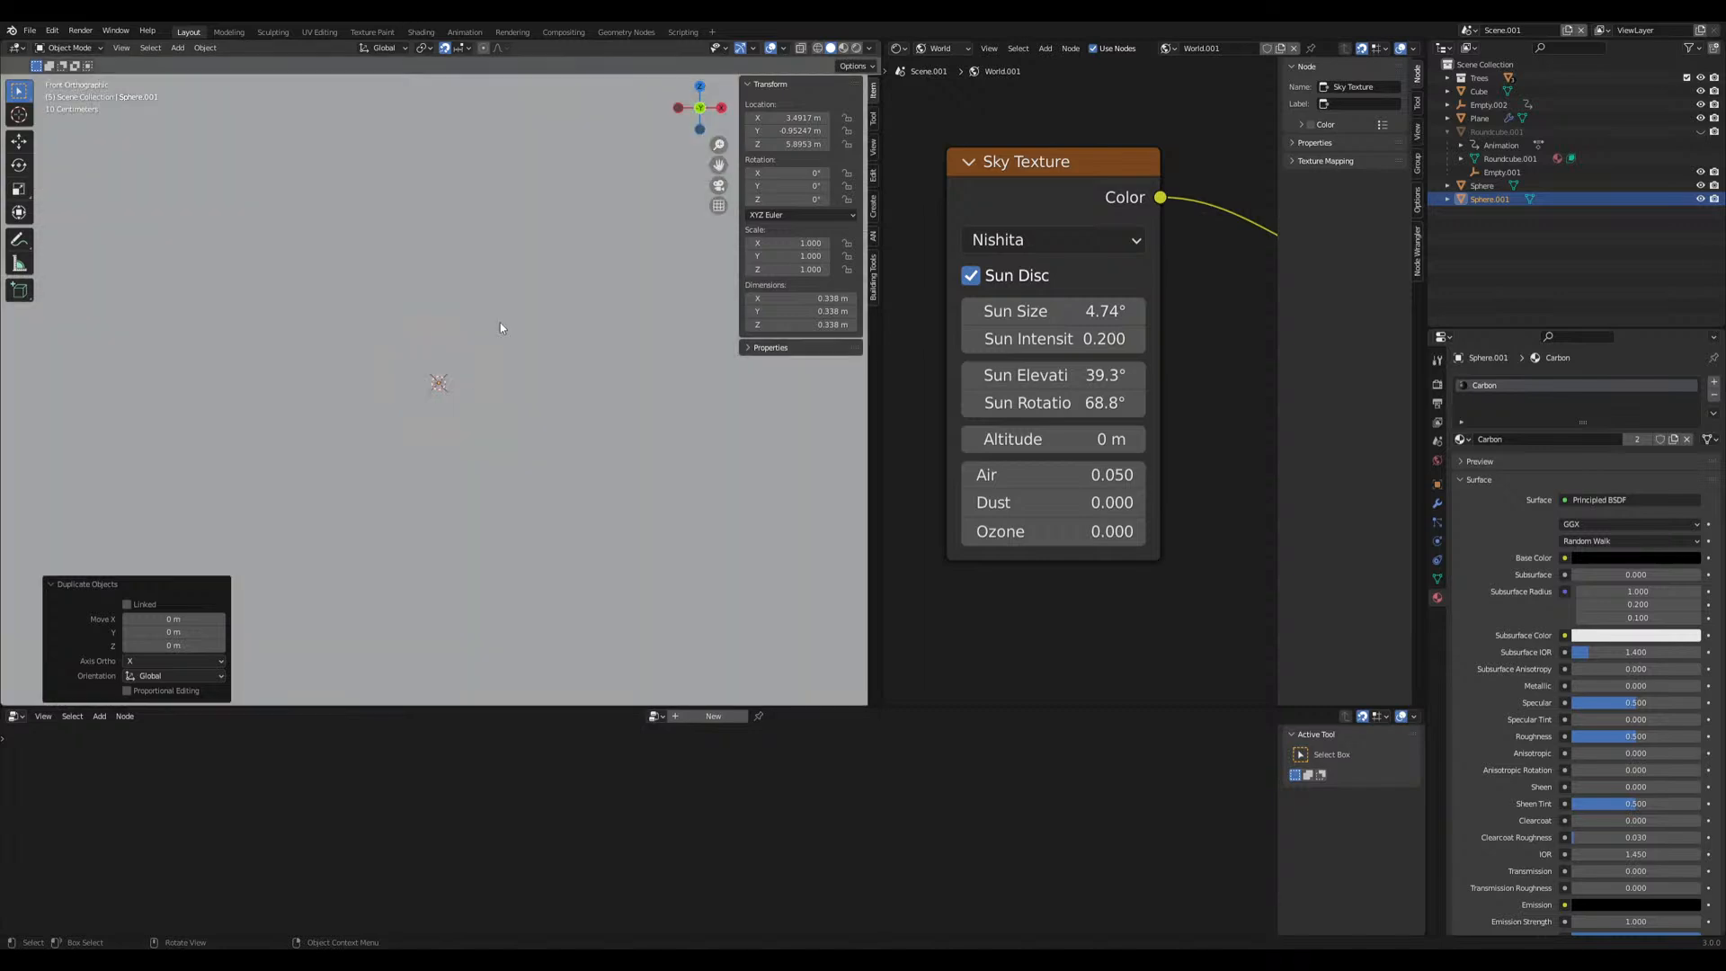
key(shift+d)
key(x)
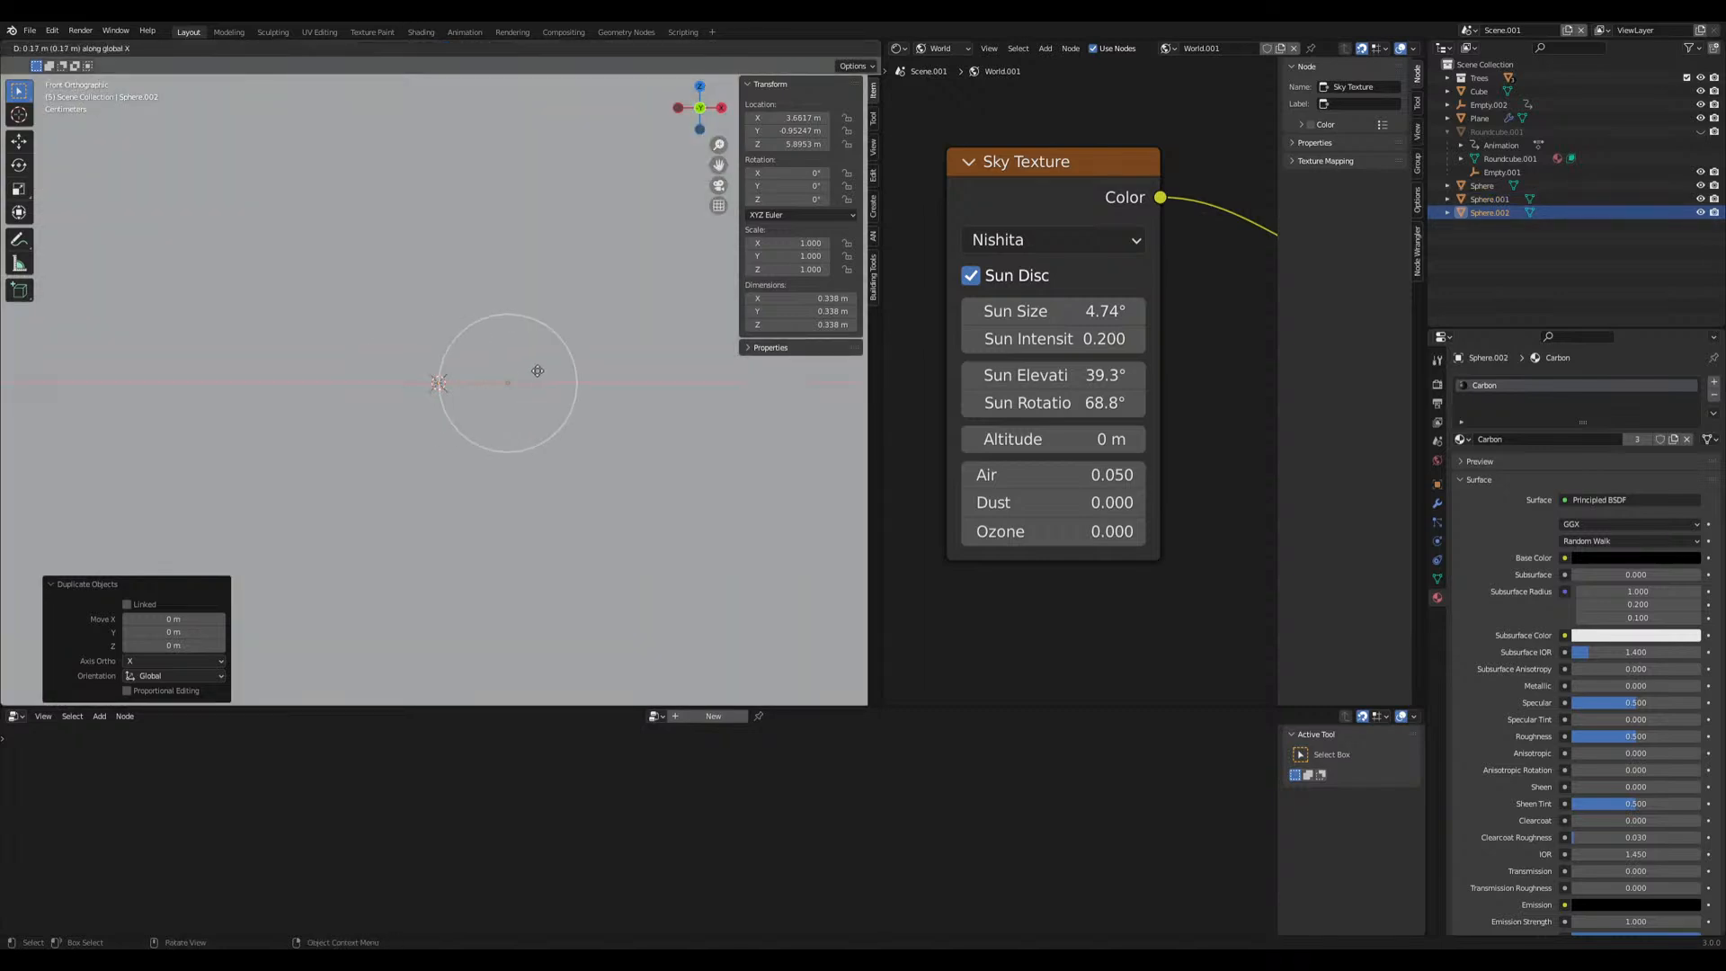
right_click(551, 369)
middle_drag(551, 370, 494, 377)
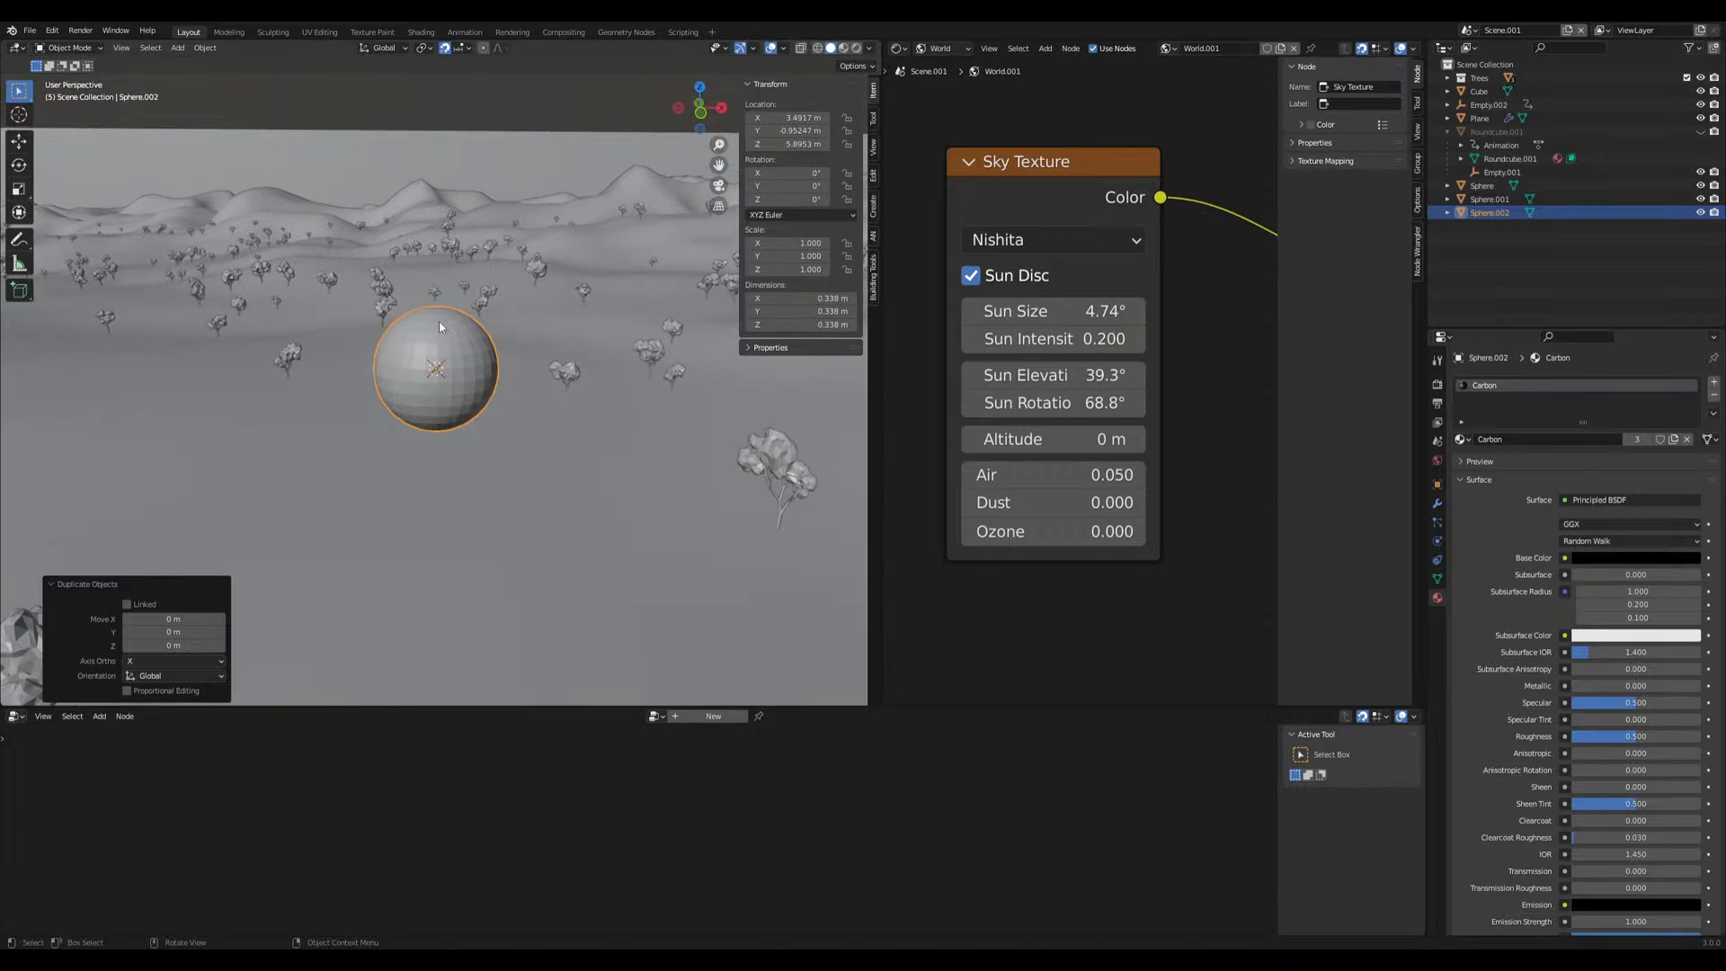
click(788, 118)
click(804, 120)
key(BackSpace)
key(BackSpace)
text(+.2)
key(Return)
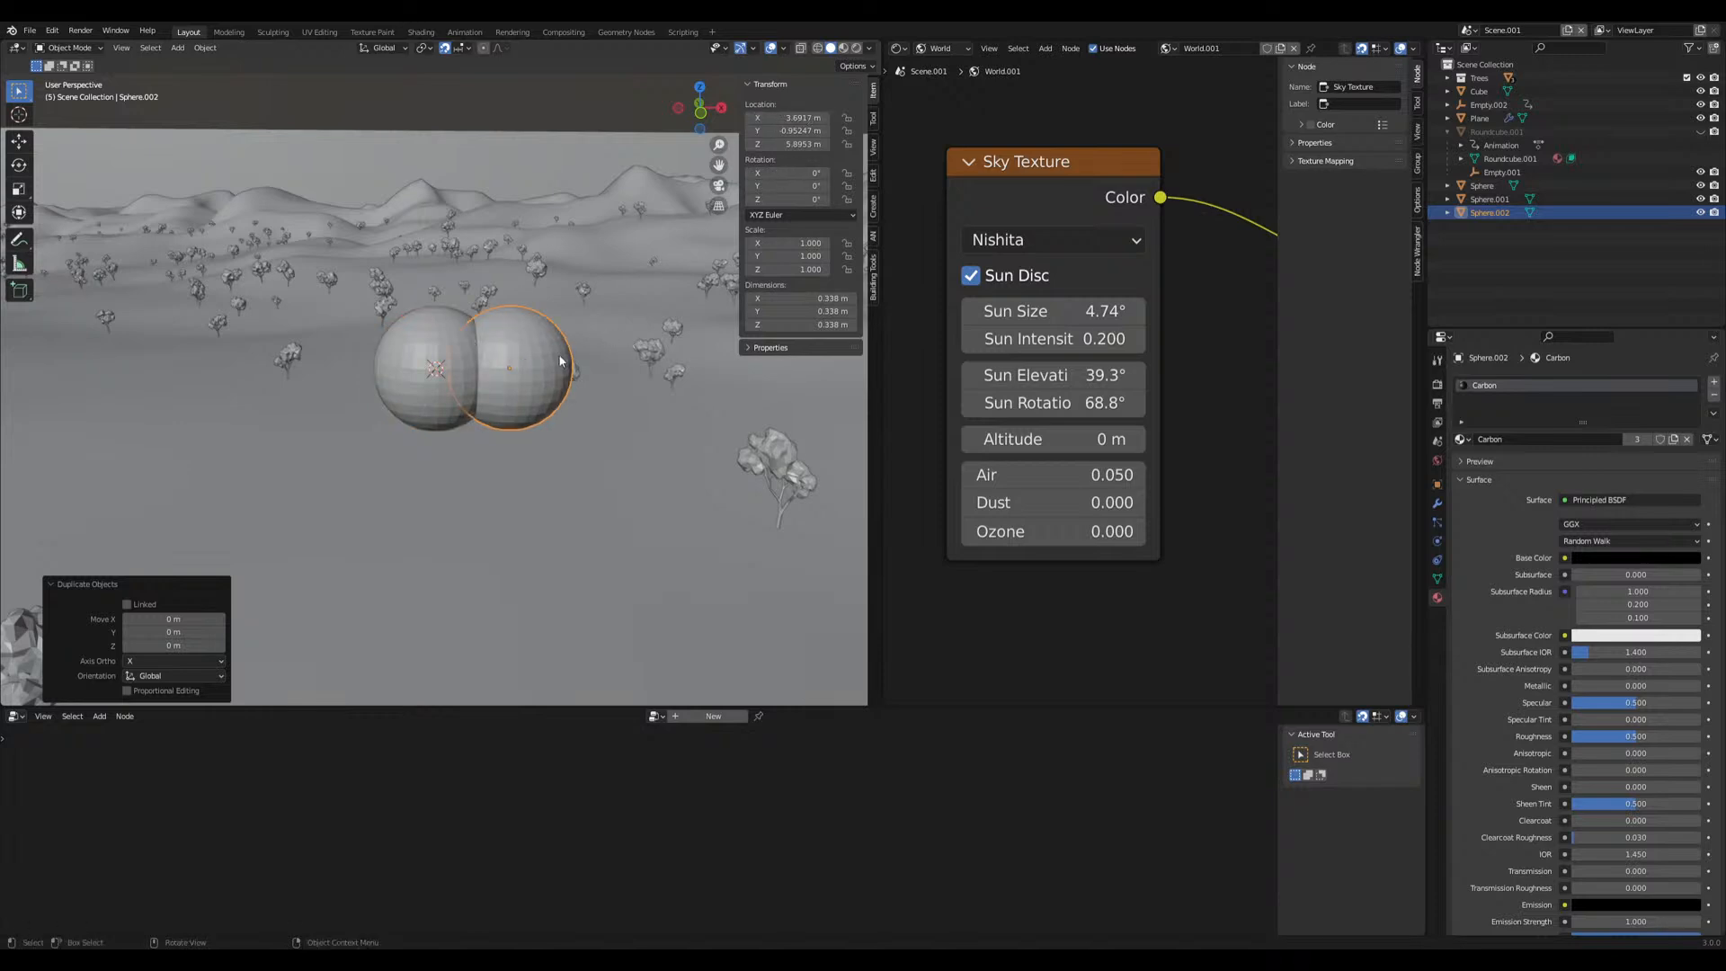
Duplicate the central sphere and offset the copy by -0.2 m in its X location
click(432, 363)
key(shift+d)
right_click(433, 363)
click(781, 118)
key(Right)
text(-.2)
key(Return)
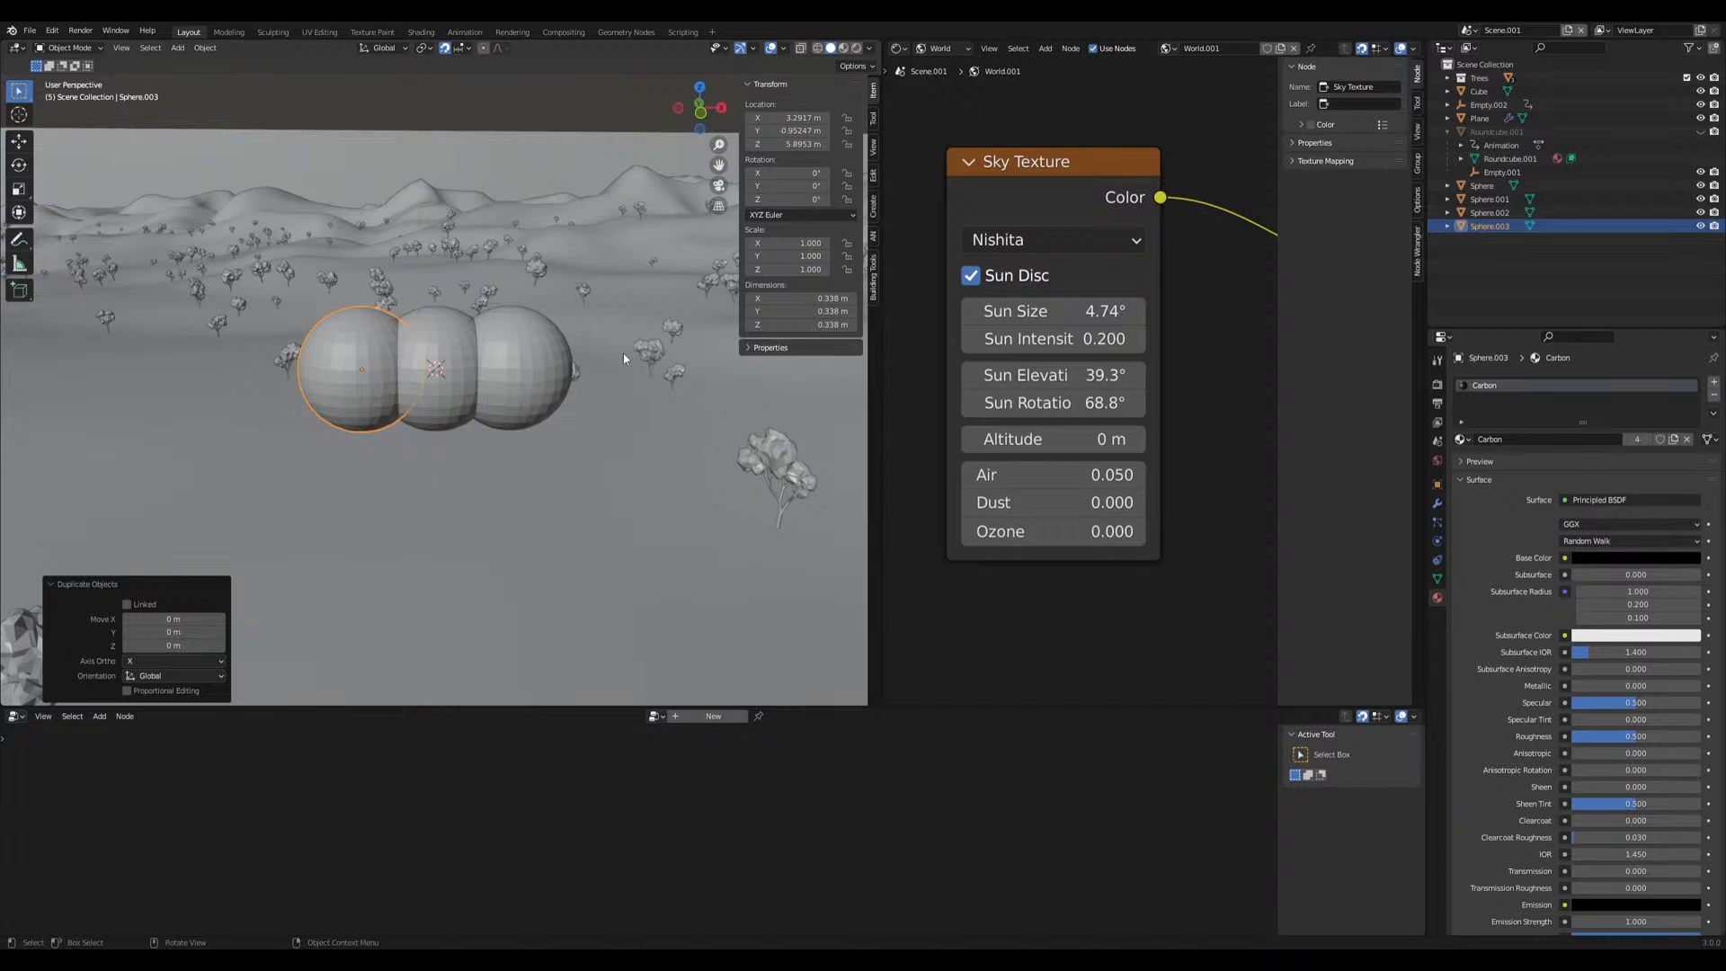
Scale both outer spheres of the molecule to 0.8
key(s)
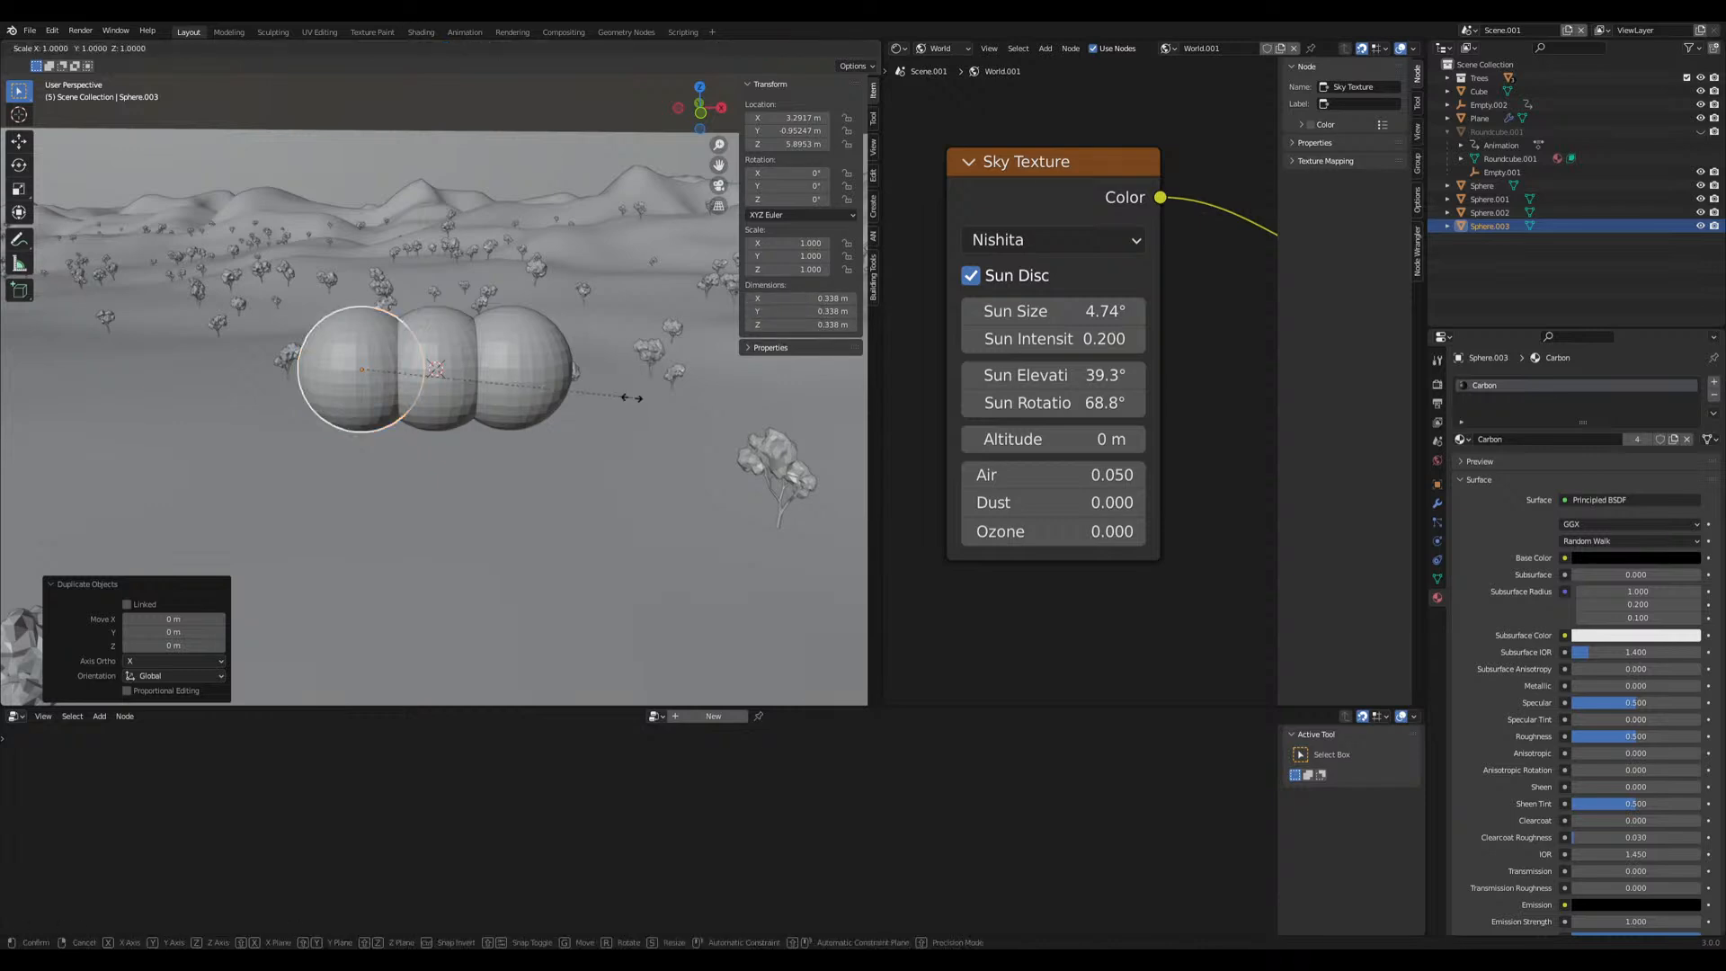
text(.8)
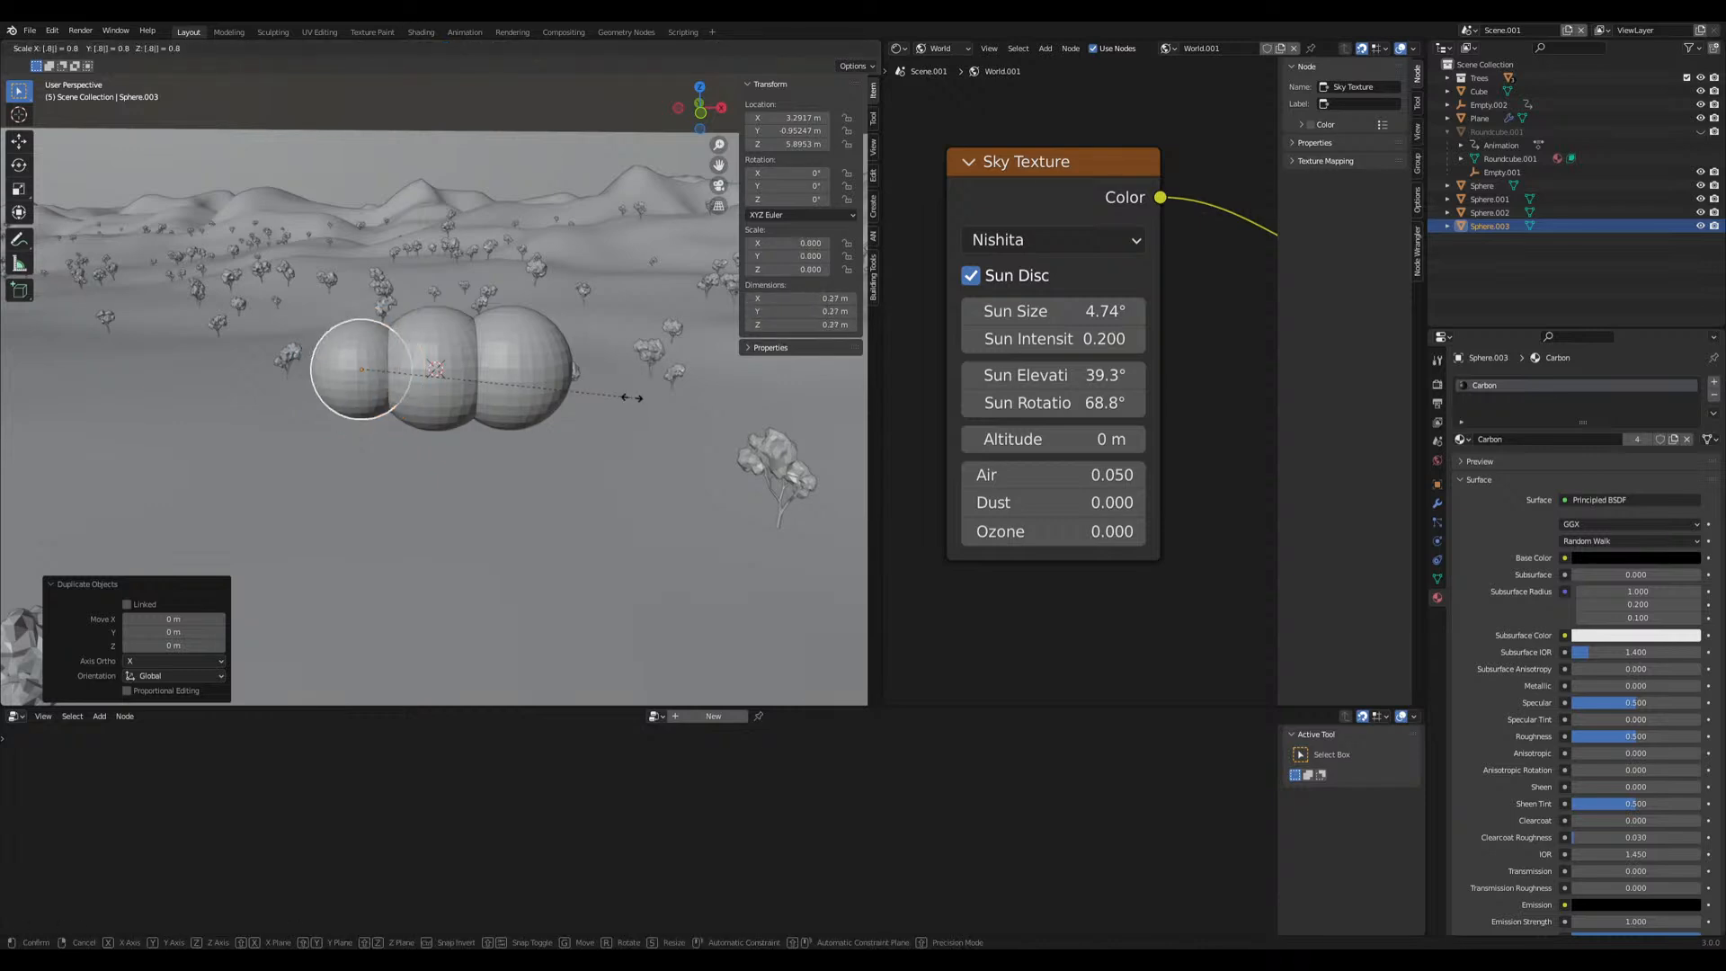
key(Return)
click(535, 375)
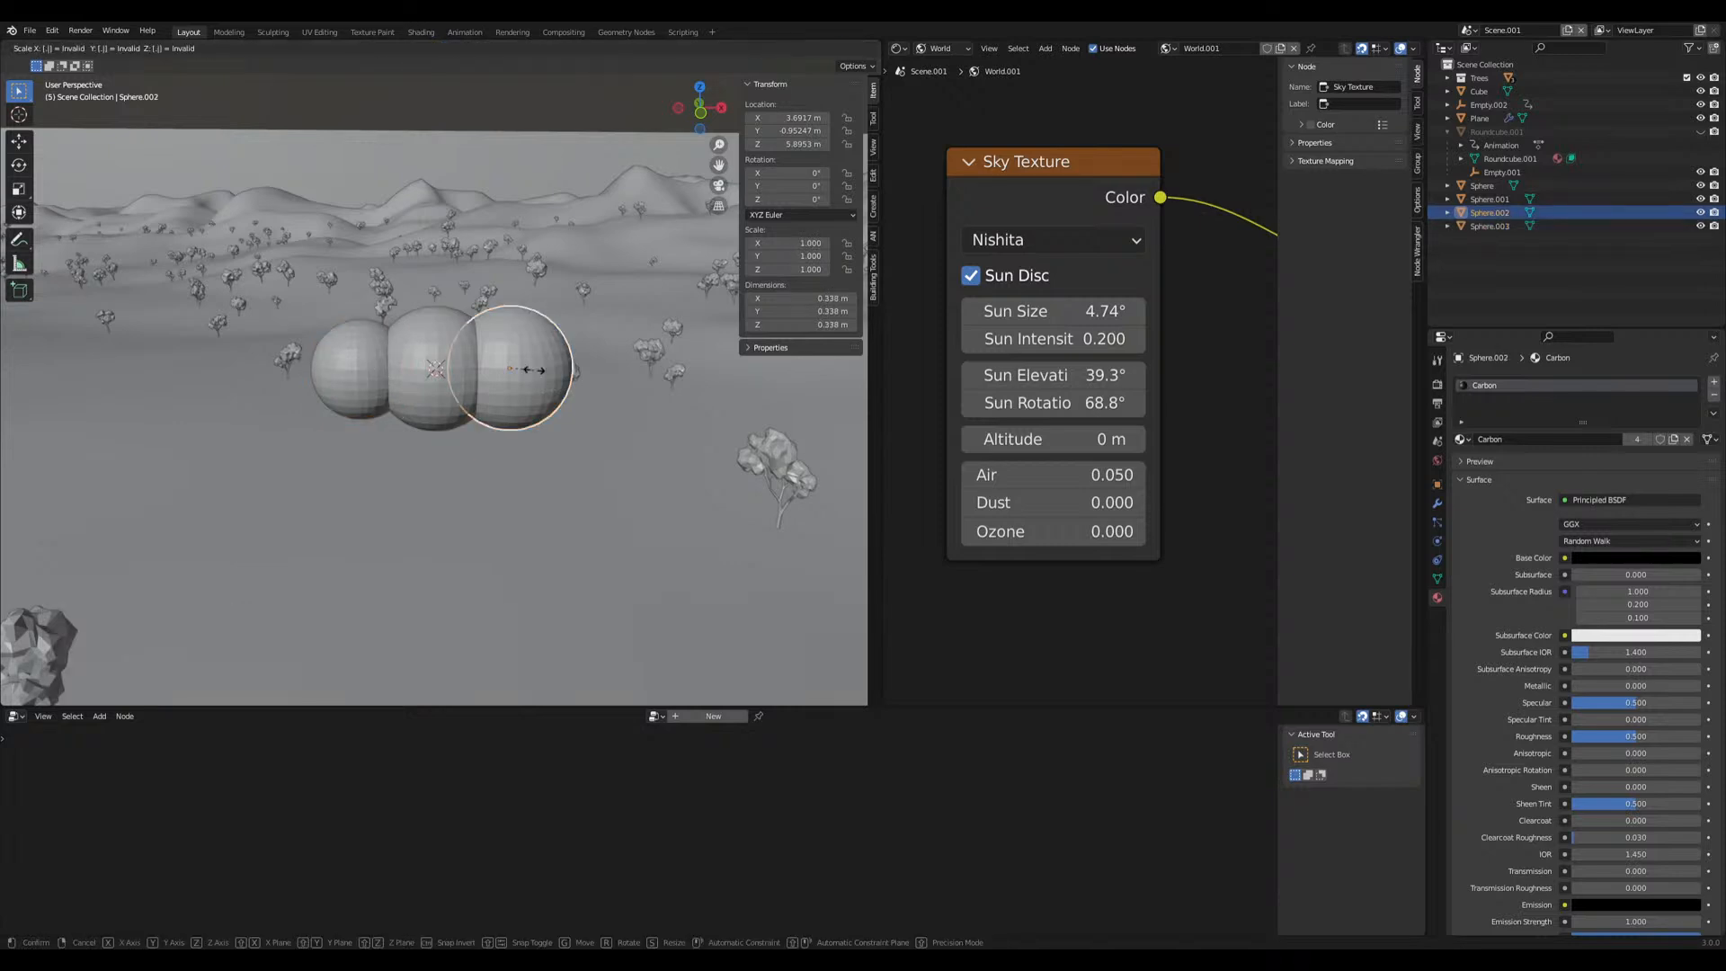
key(shift+r)
scroll(540, 382, up, 1)
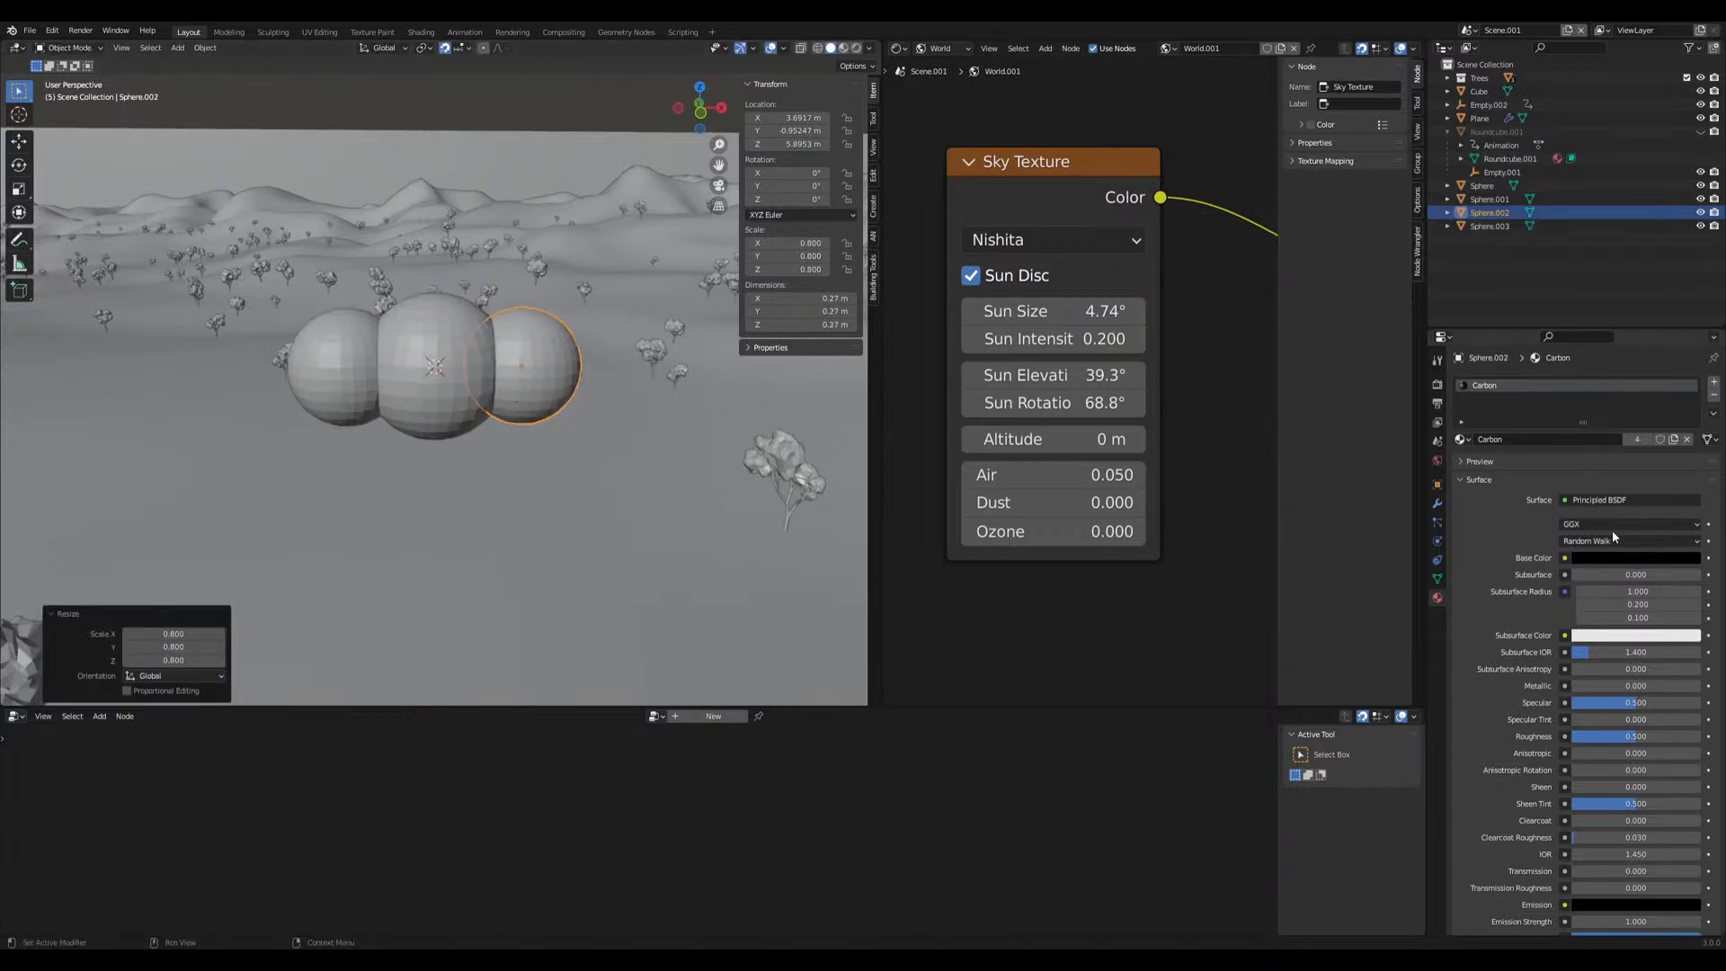
Make a separate copy of the Carbon material on the +X outer sphere, rename it Oxygen, and set its Base Color to red
click(1629, 439)
double_click(1577, 439)
text(Oxygen)
key(Return)
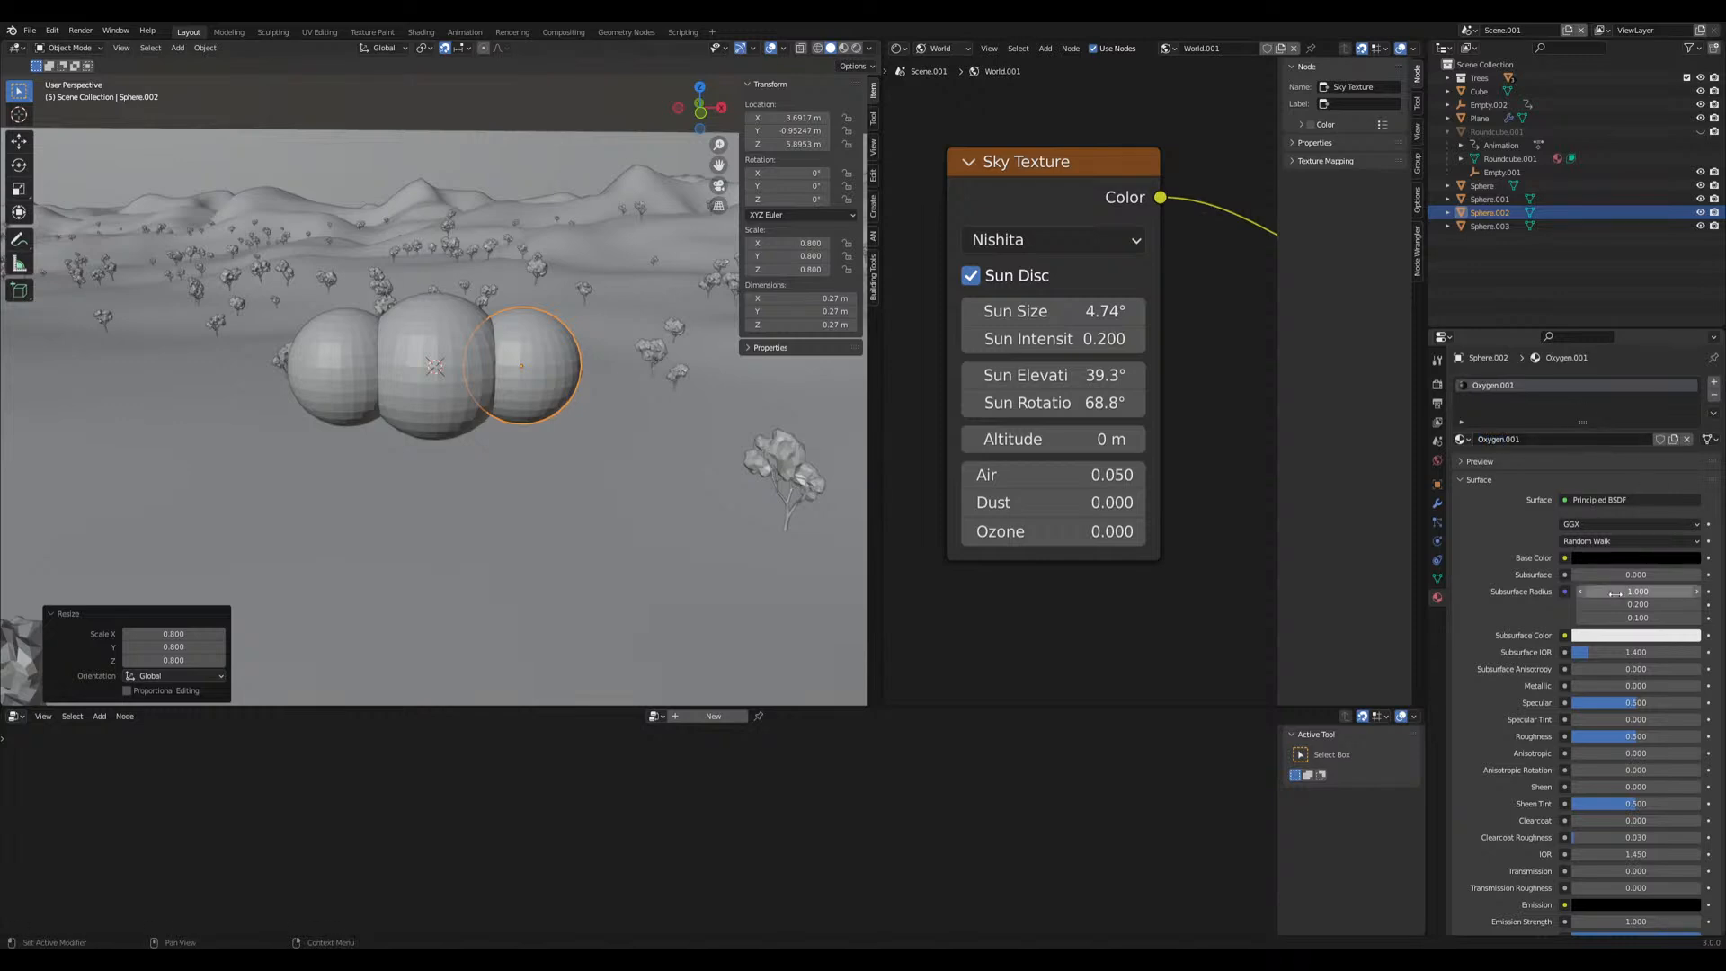
click(1607, 559)
drag(1689, 427, 1690, 363)
drag(1631, 432, 1631, 463)
Assign the existing Oxygen material to the -X outer sphere
click(311, 375)
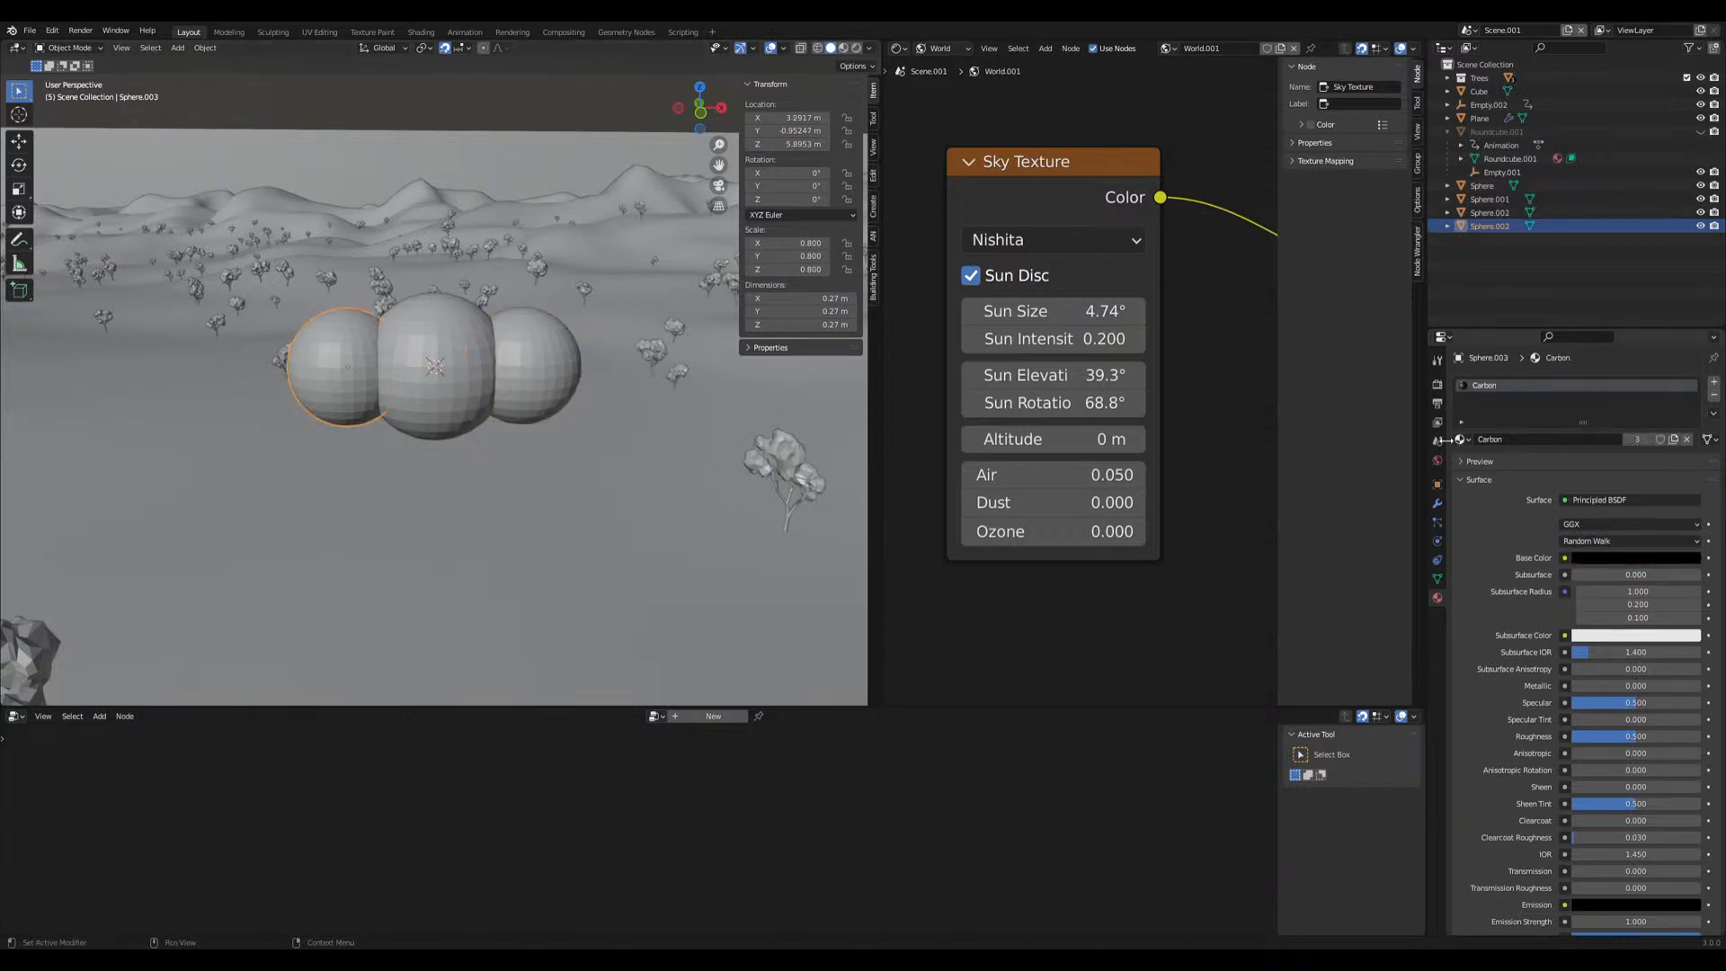
click(1461, 439)
click(1497, 524)
Join the two oxygen spheres with the central carbon sphere into one object and shade it smooth
shift+click(531, 396)
shift+click(453, 404)
right_click(449, 404)
key(ctrl+j)
right_click(432, 371)
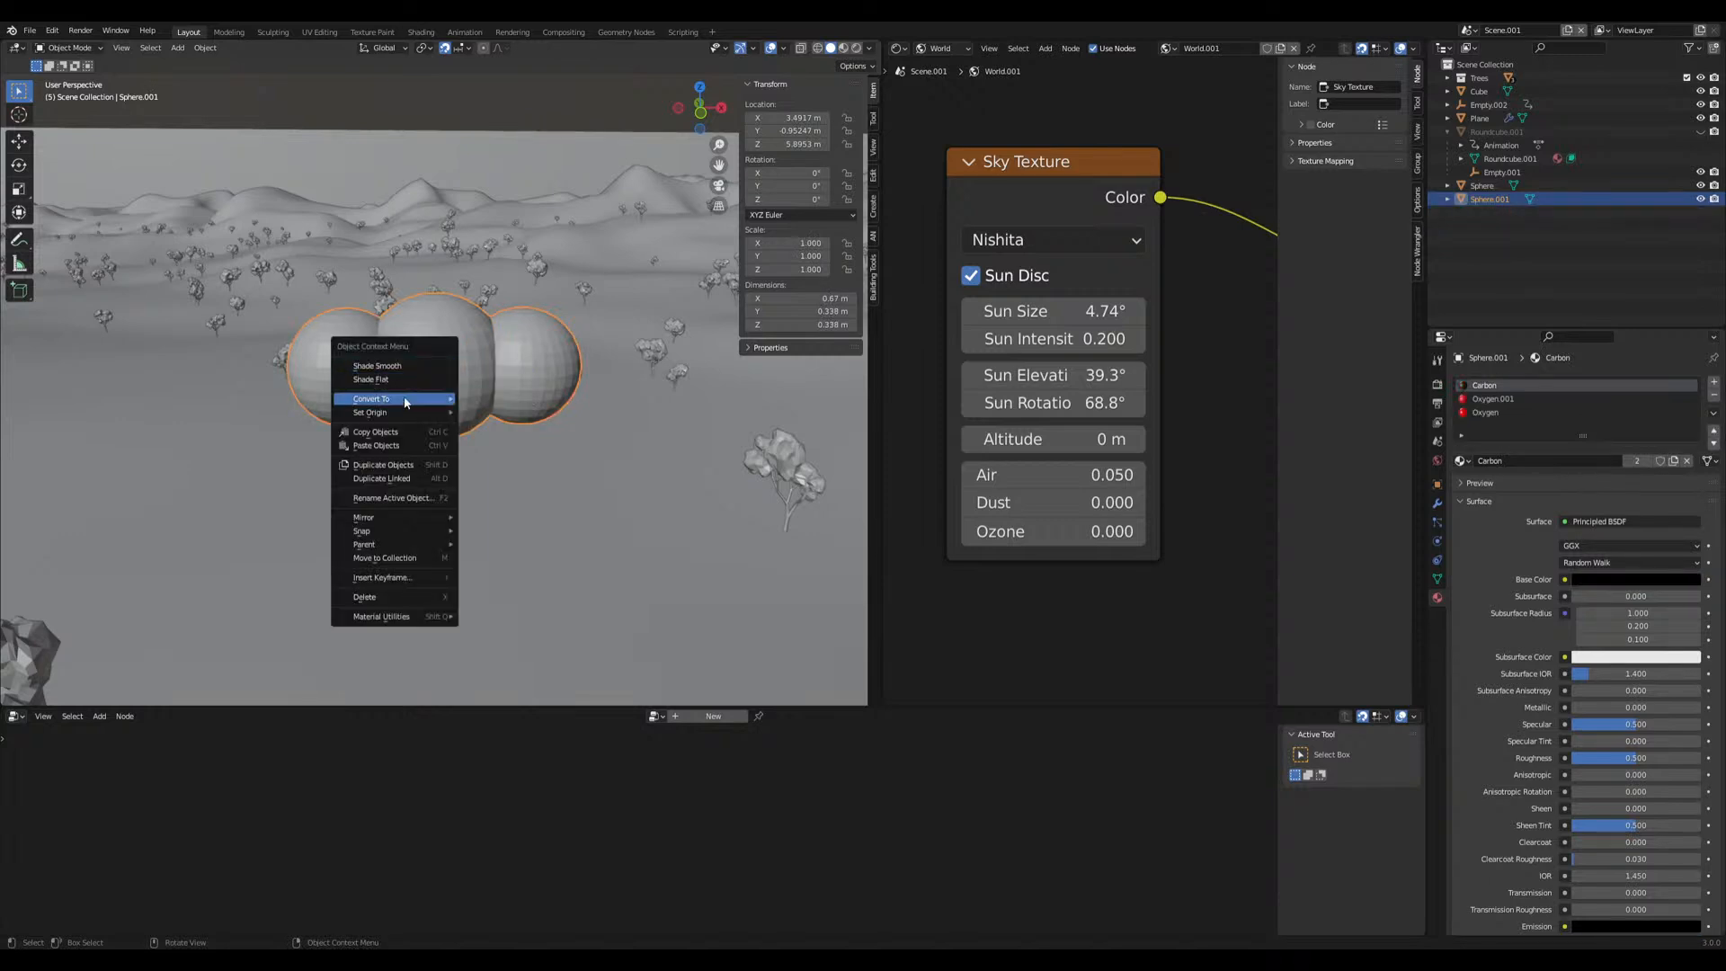
click(404, 366)
Delete the original Sphere object that overlaps the centre of the joined molecule
middle_drag(528, 378, 531, 400)
key(s)
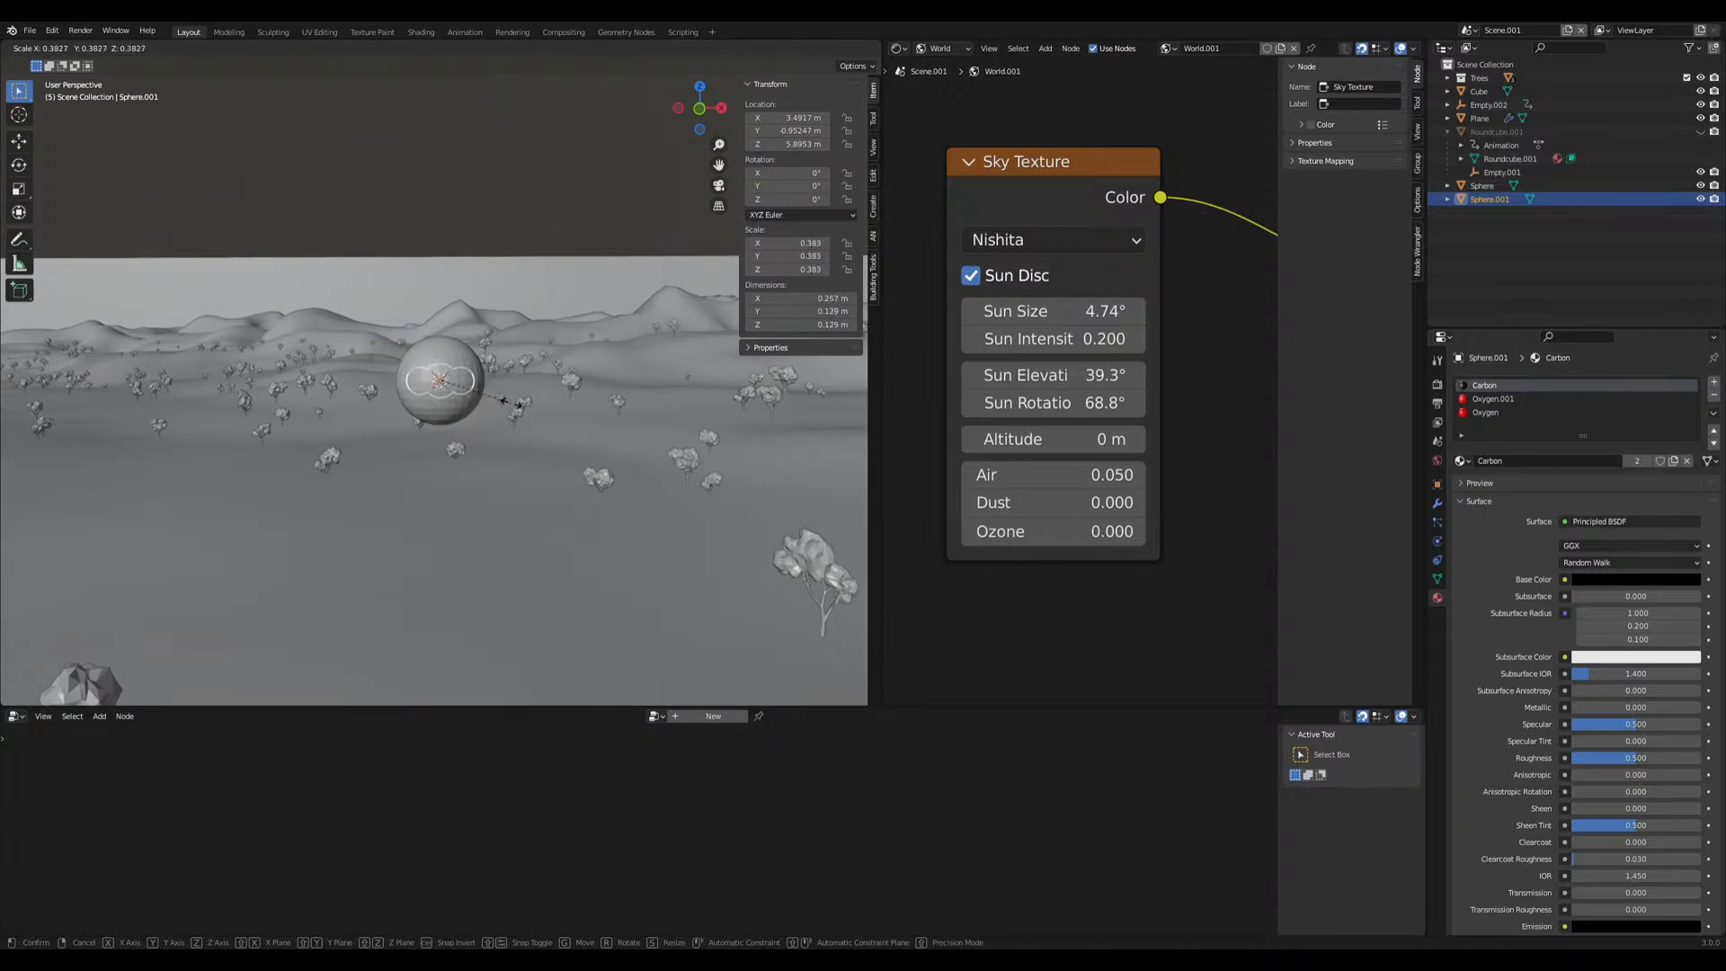
click(450, 397)
click(442, 396)
key(x)
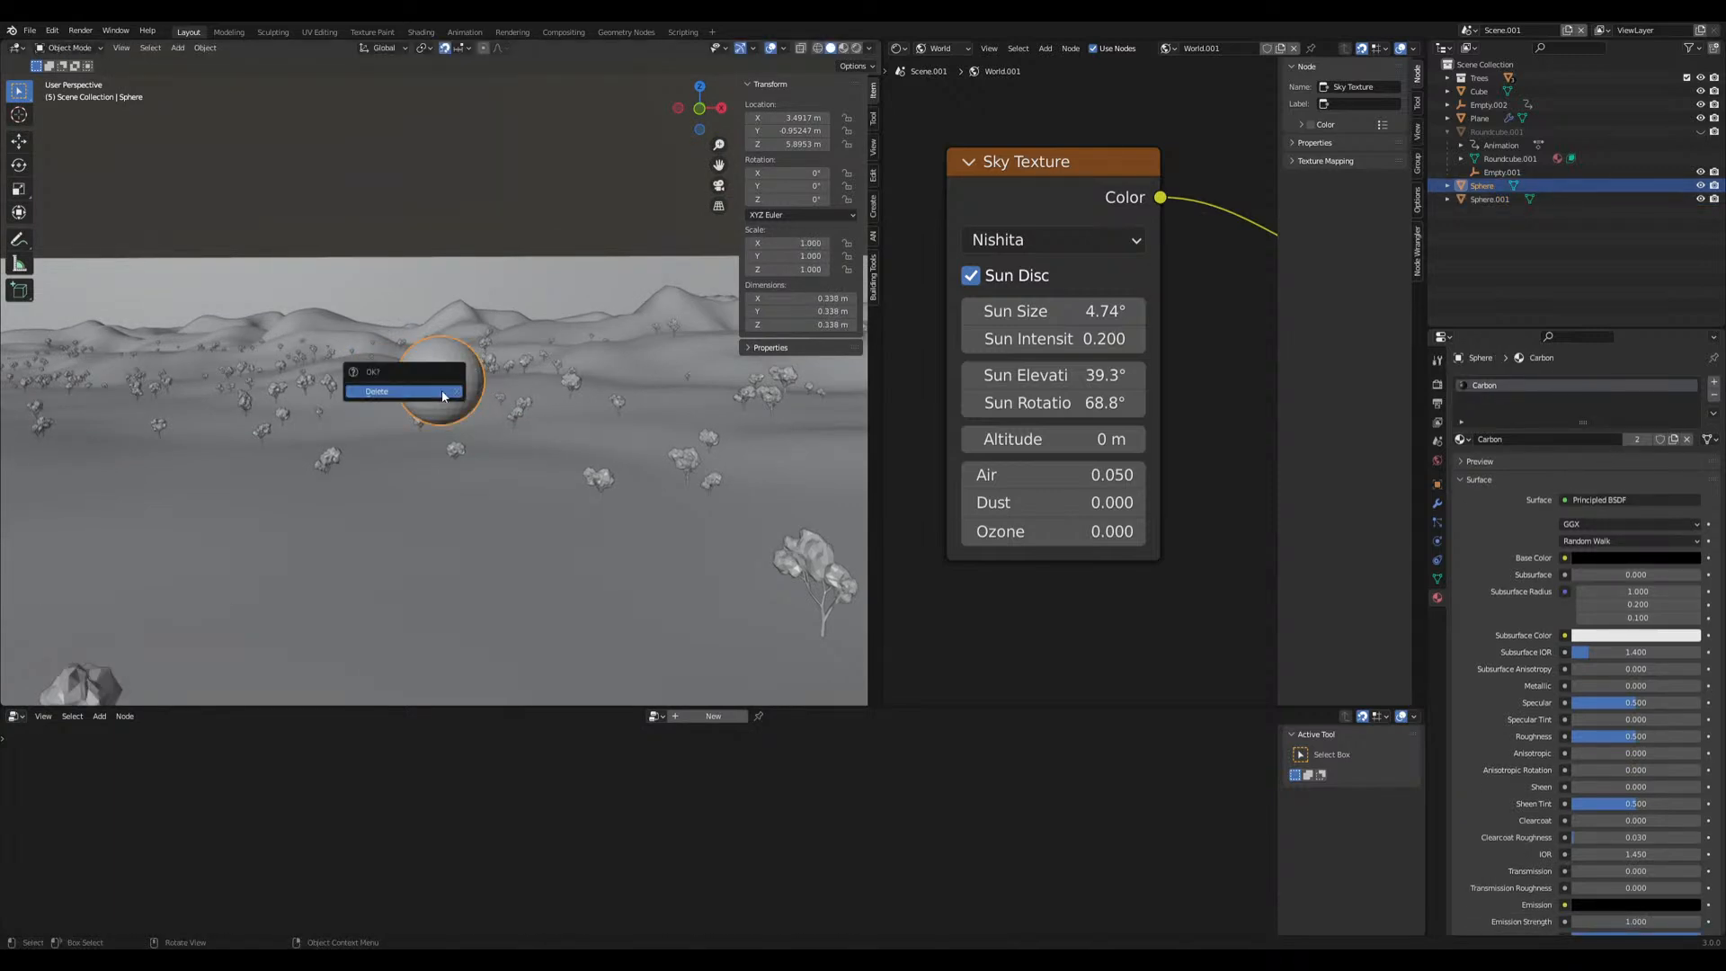
right_click(494, 352)
key(space)
key(space)
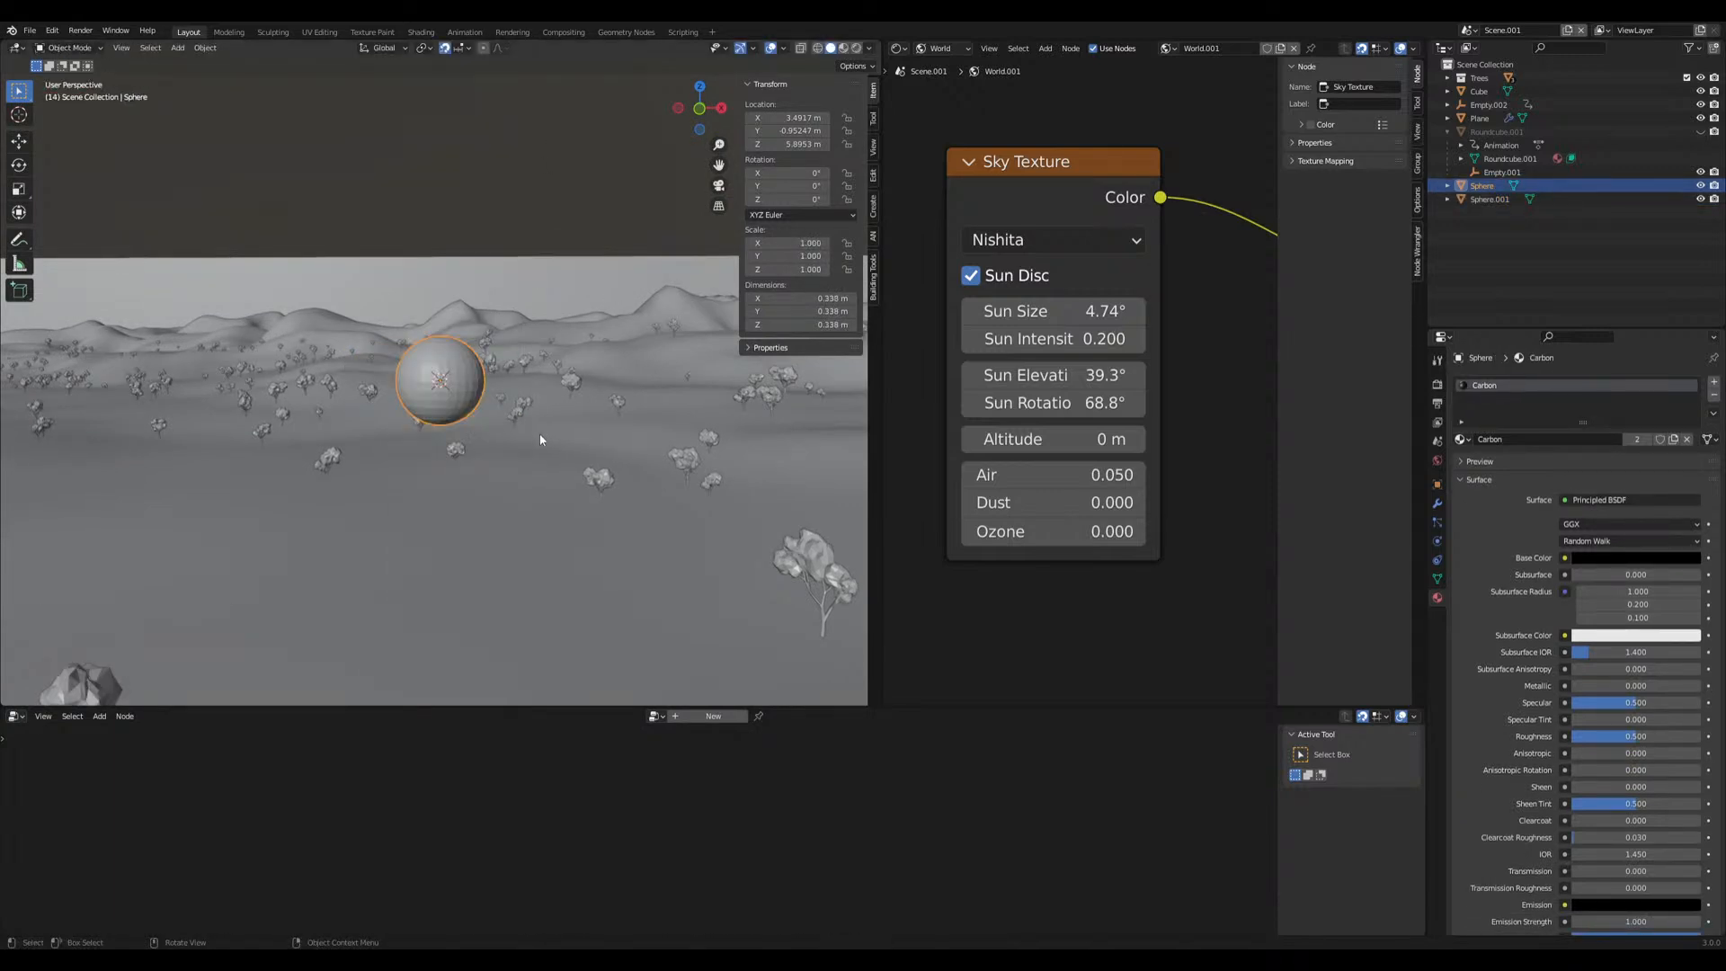
key(x)
click(445, 404)
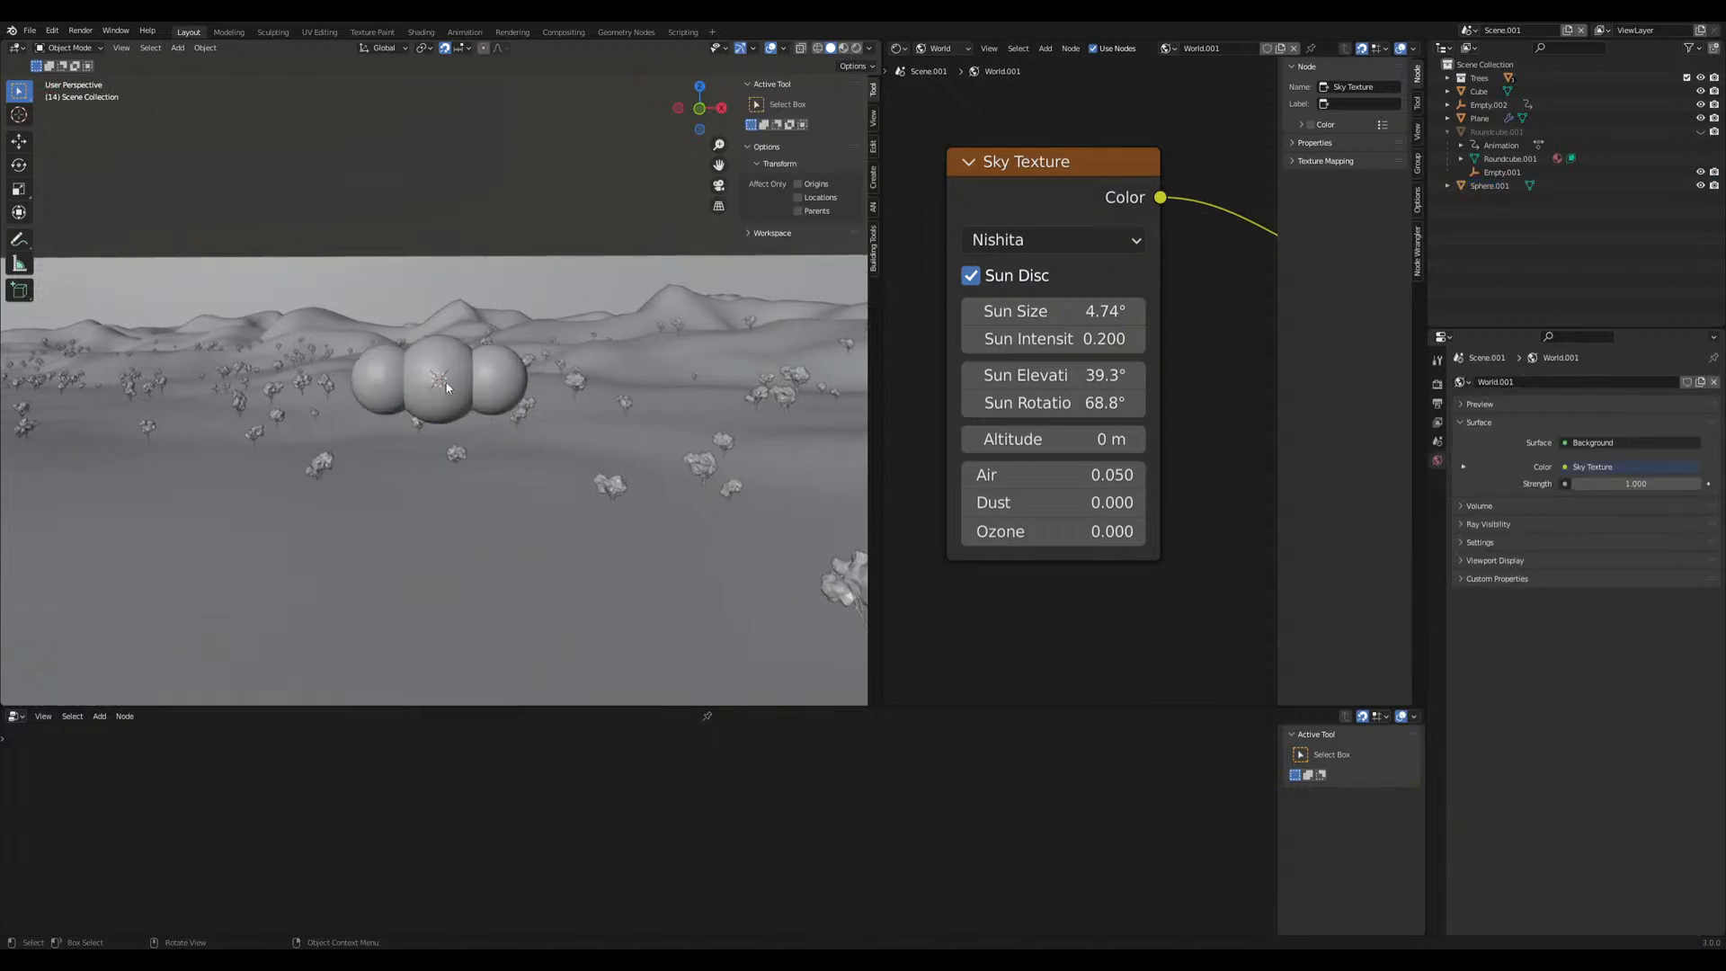
Preview the molecule with its materials and examine it from several angles and distances within the landscape
click(842, 48)
mouse_move(519, 402)
middle_down()
mouse_move(538, 417)
mouse_move(516, 434)
middle_up()
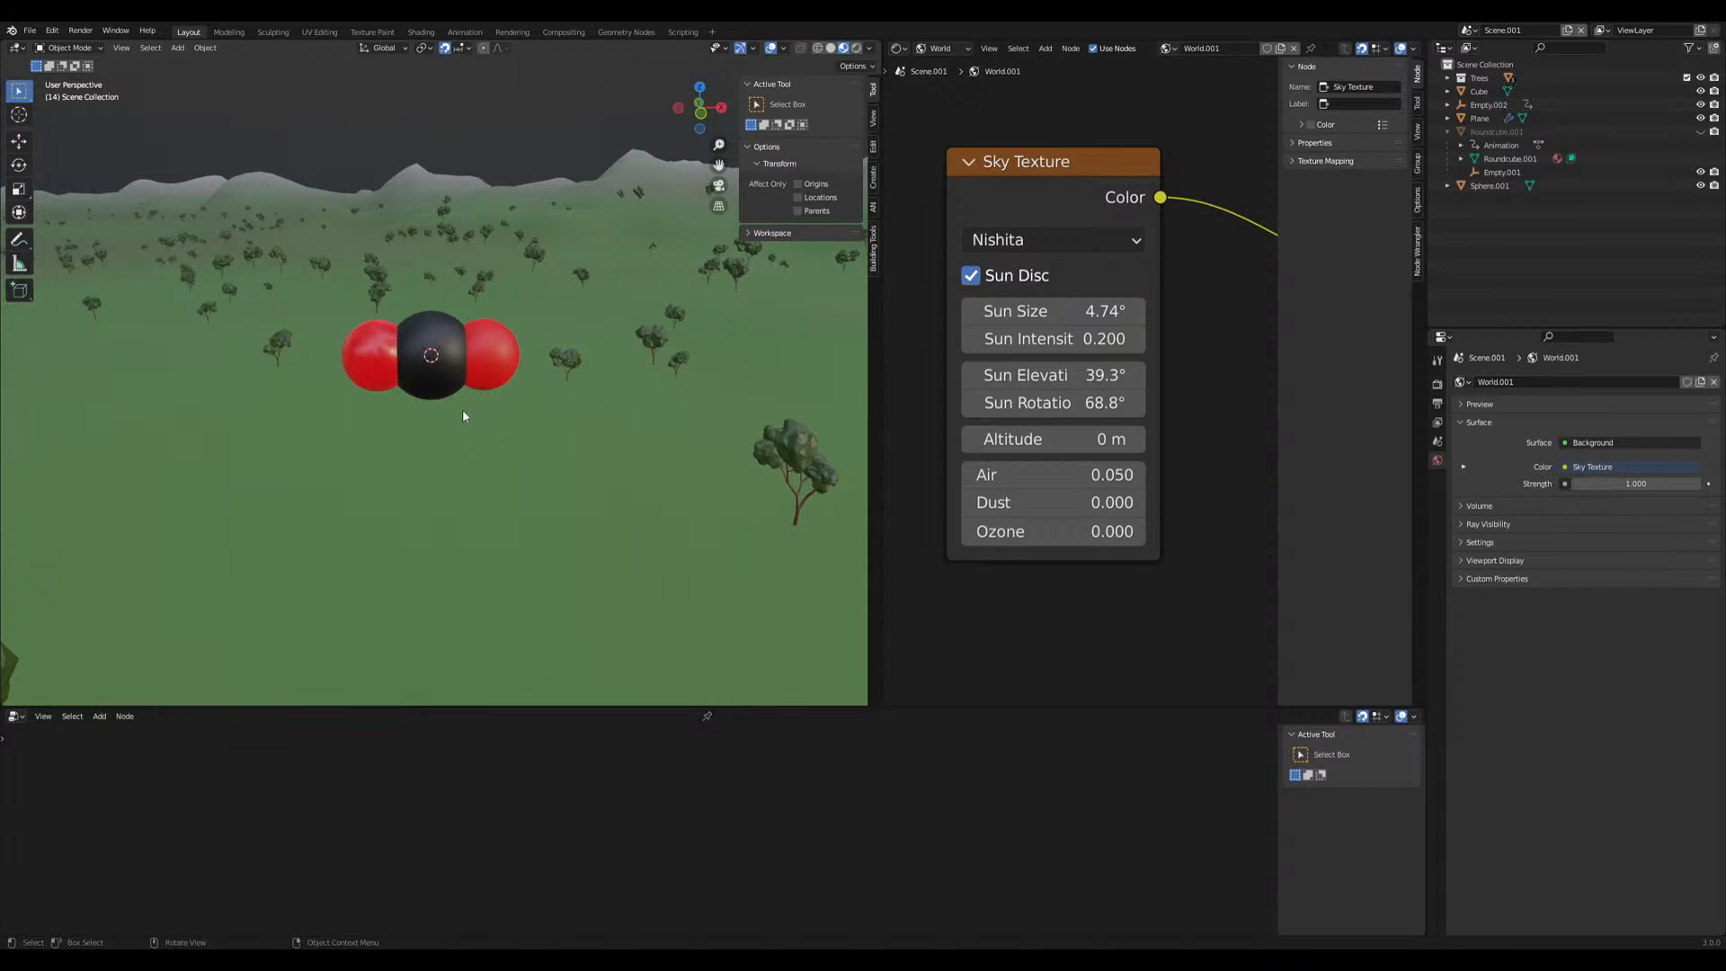
middle_drag(464, 415, 417, 457)
click(426, 366)
scroll(416, 464, down, 10)
scroll(427, 467, up, 7)
scroll(503, 477, down, 8)
scroll(418, 458, down, 3)
middle_drag(543, 362, 515, 396)
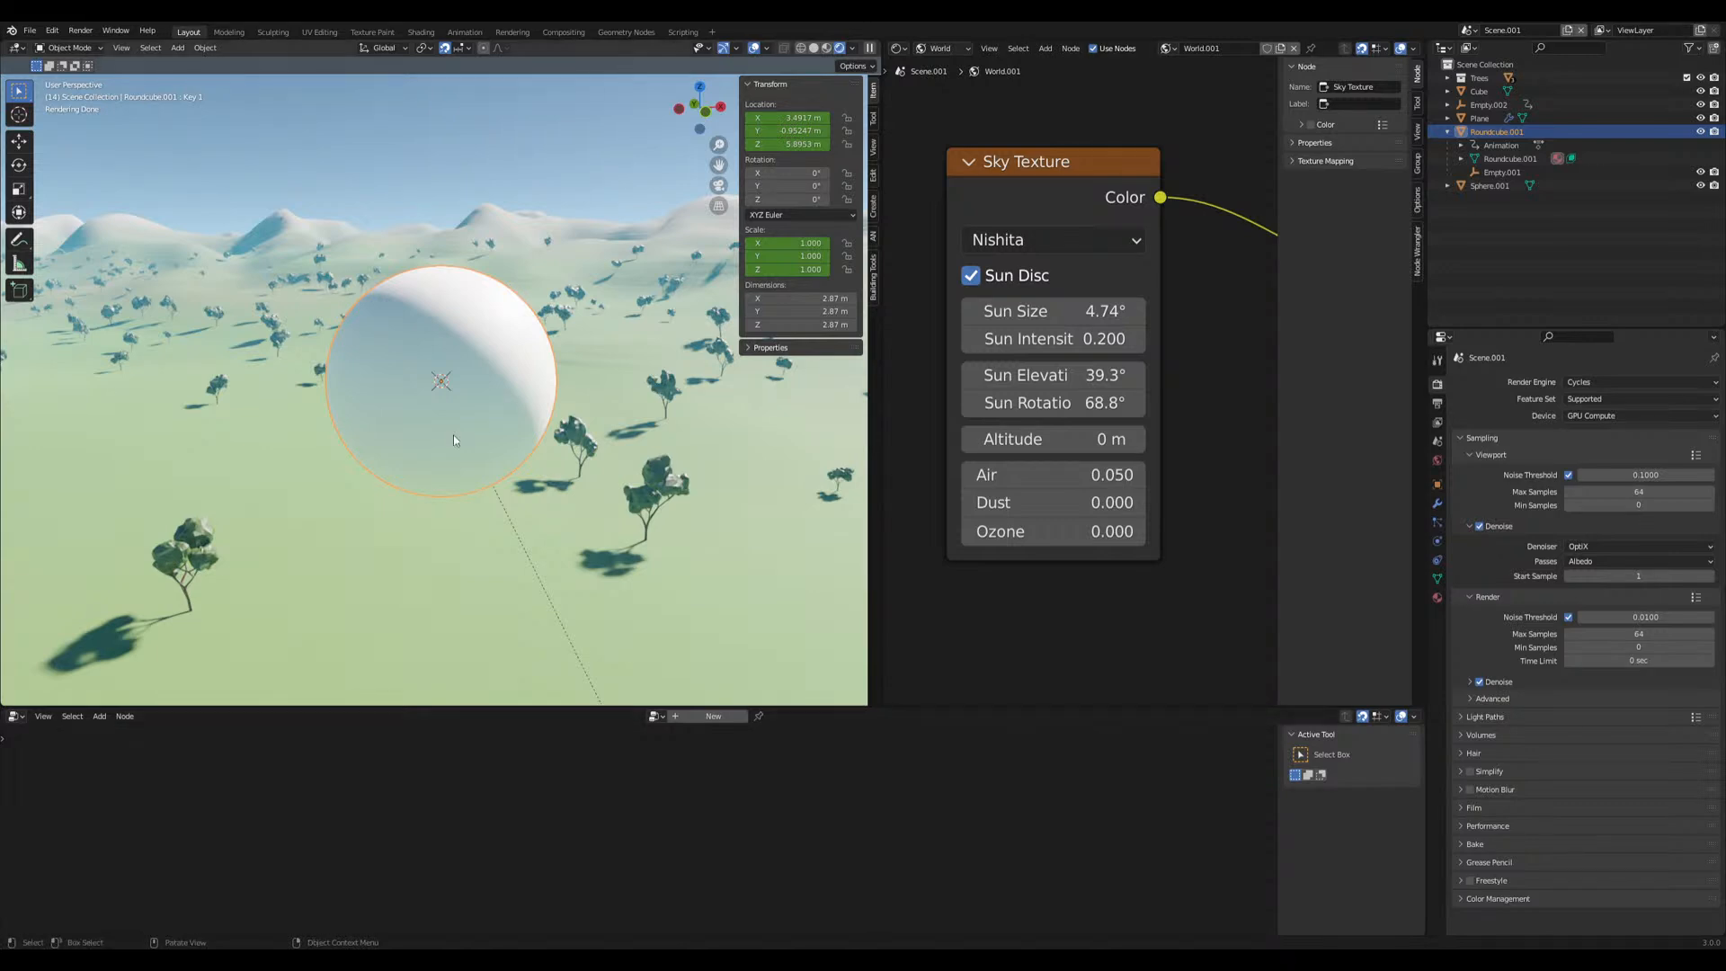
Change the node editor below the viewport to a Timeline and go to frame 1
middle_drag(440, 461, 462, 453)
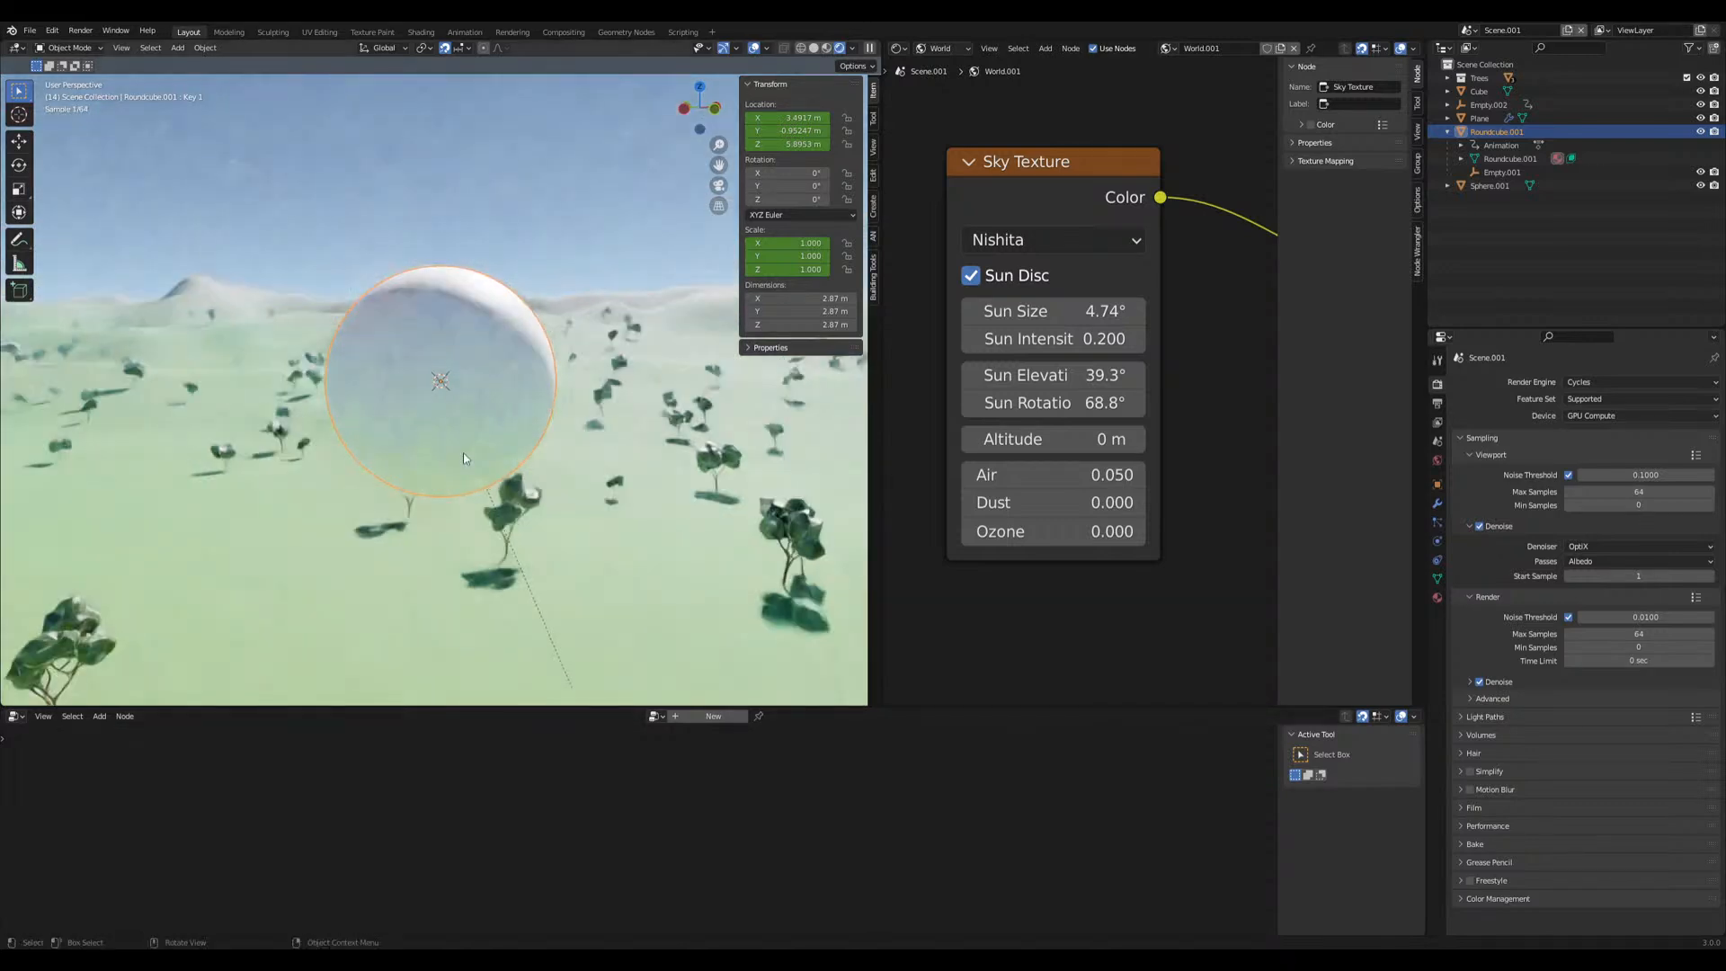
scroll(461, 454, down, 4)
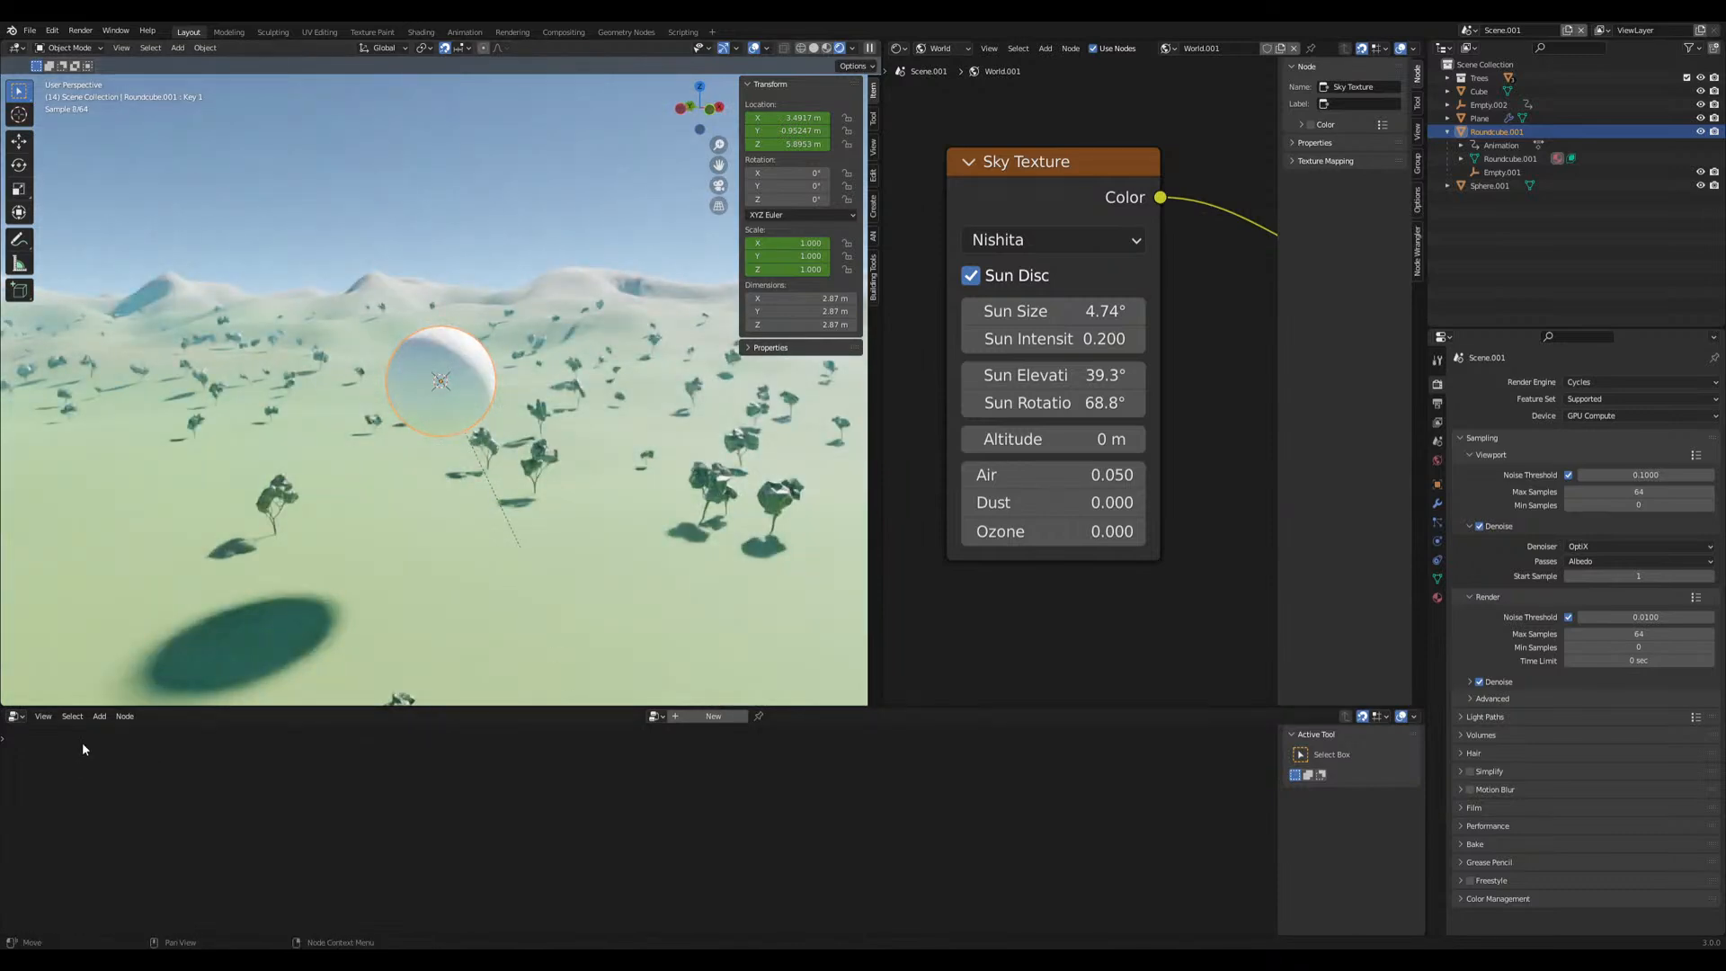
click(15, 717)
click(186, 768)
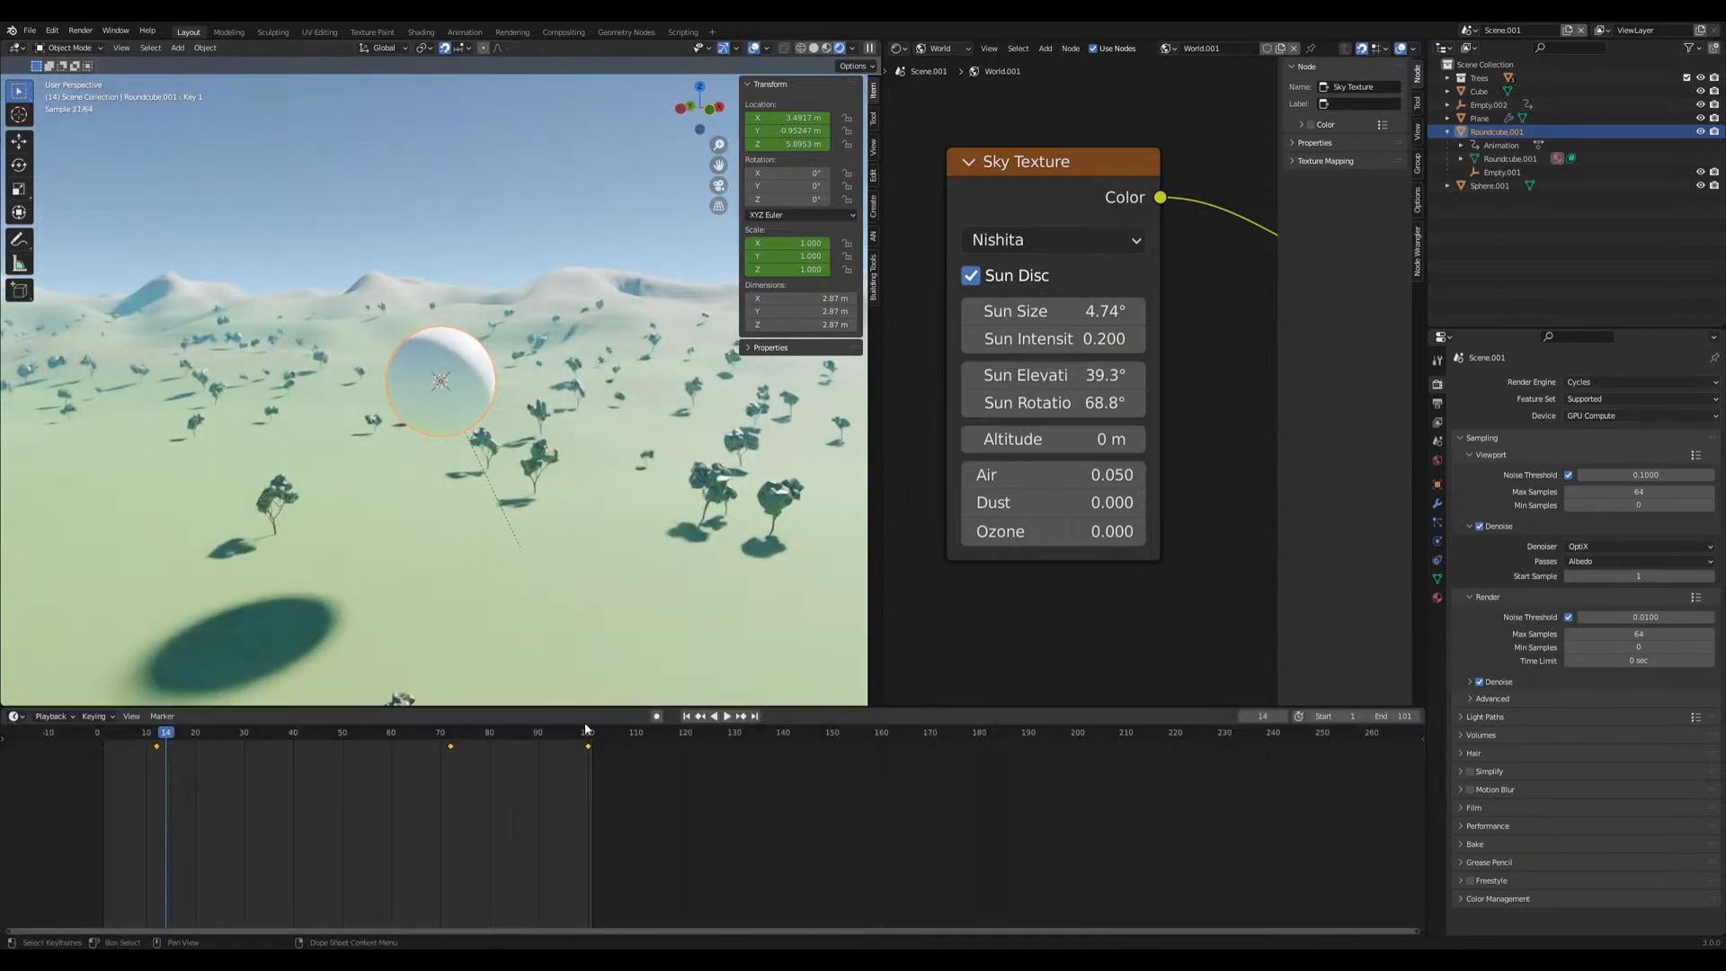
click(685, 716)
Switch the render engine to Eevee and inspect the large sphere in the landscape
scroll(559, 461, up, 3)
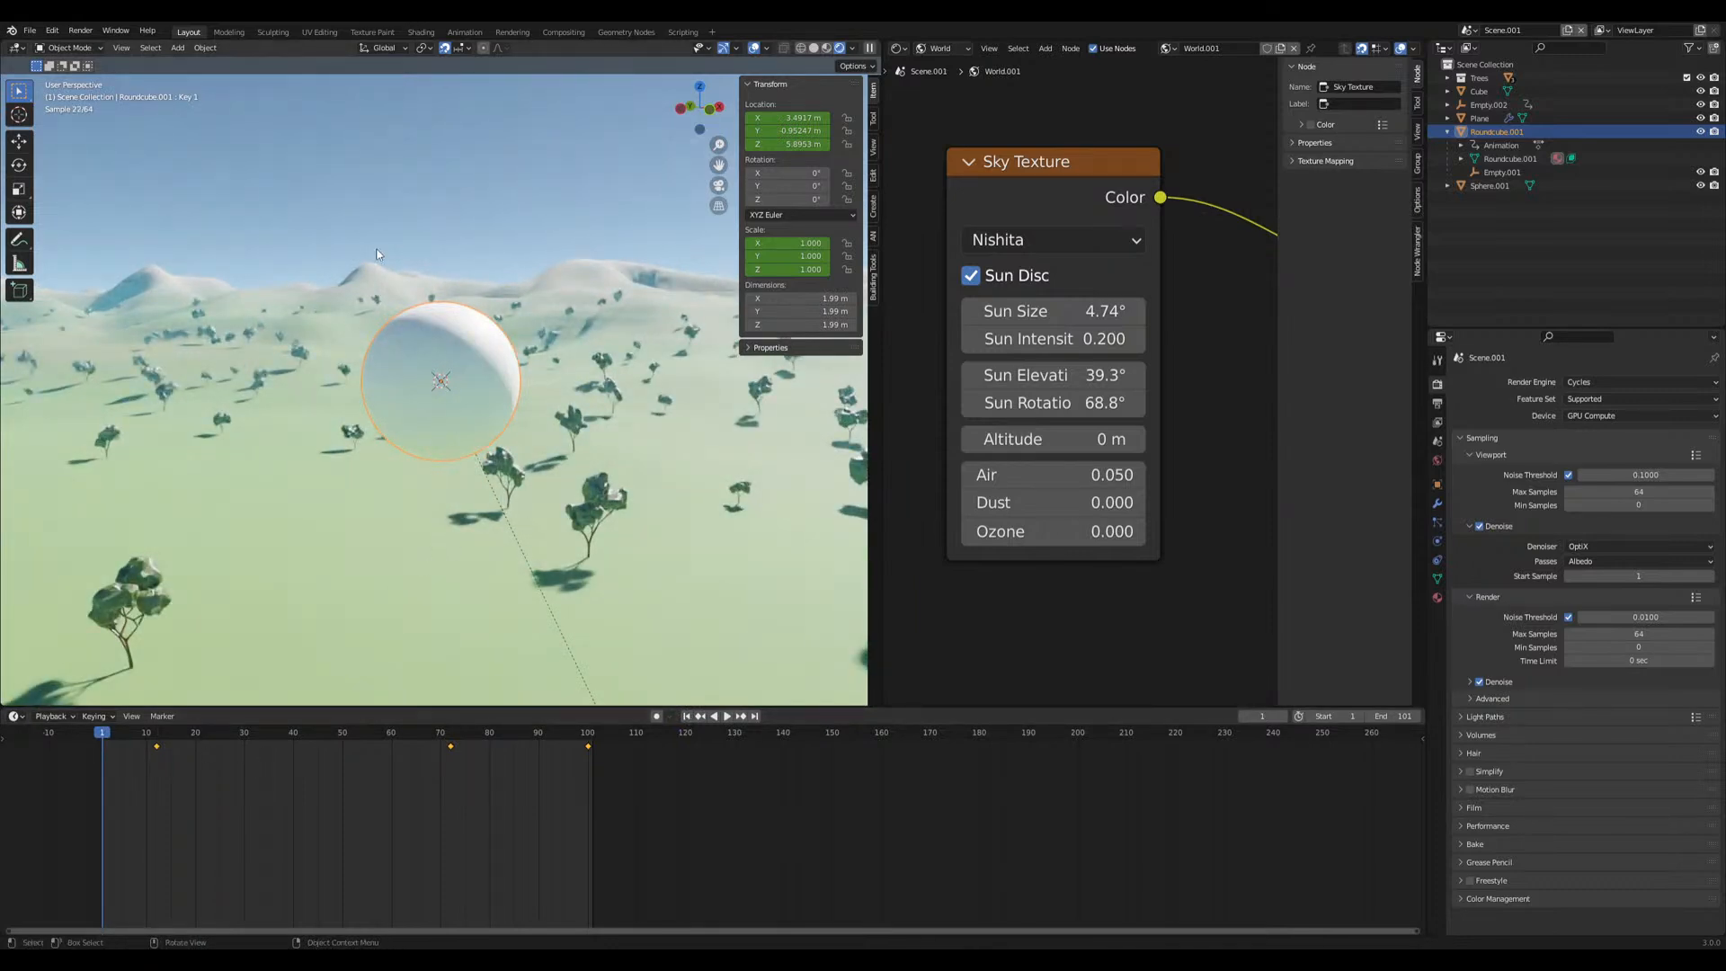
scroll(537, 494, up, 5)
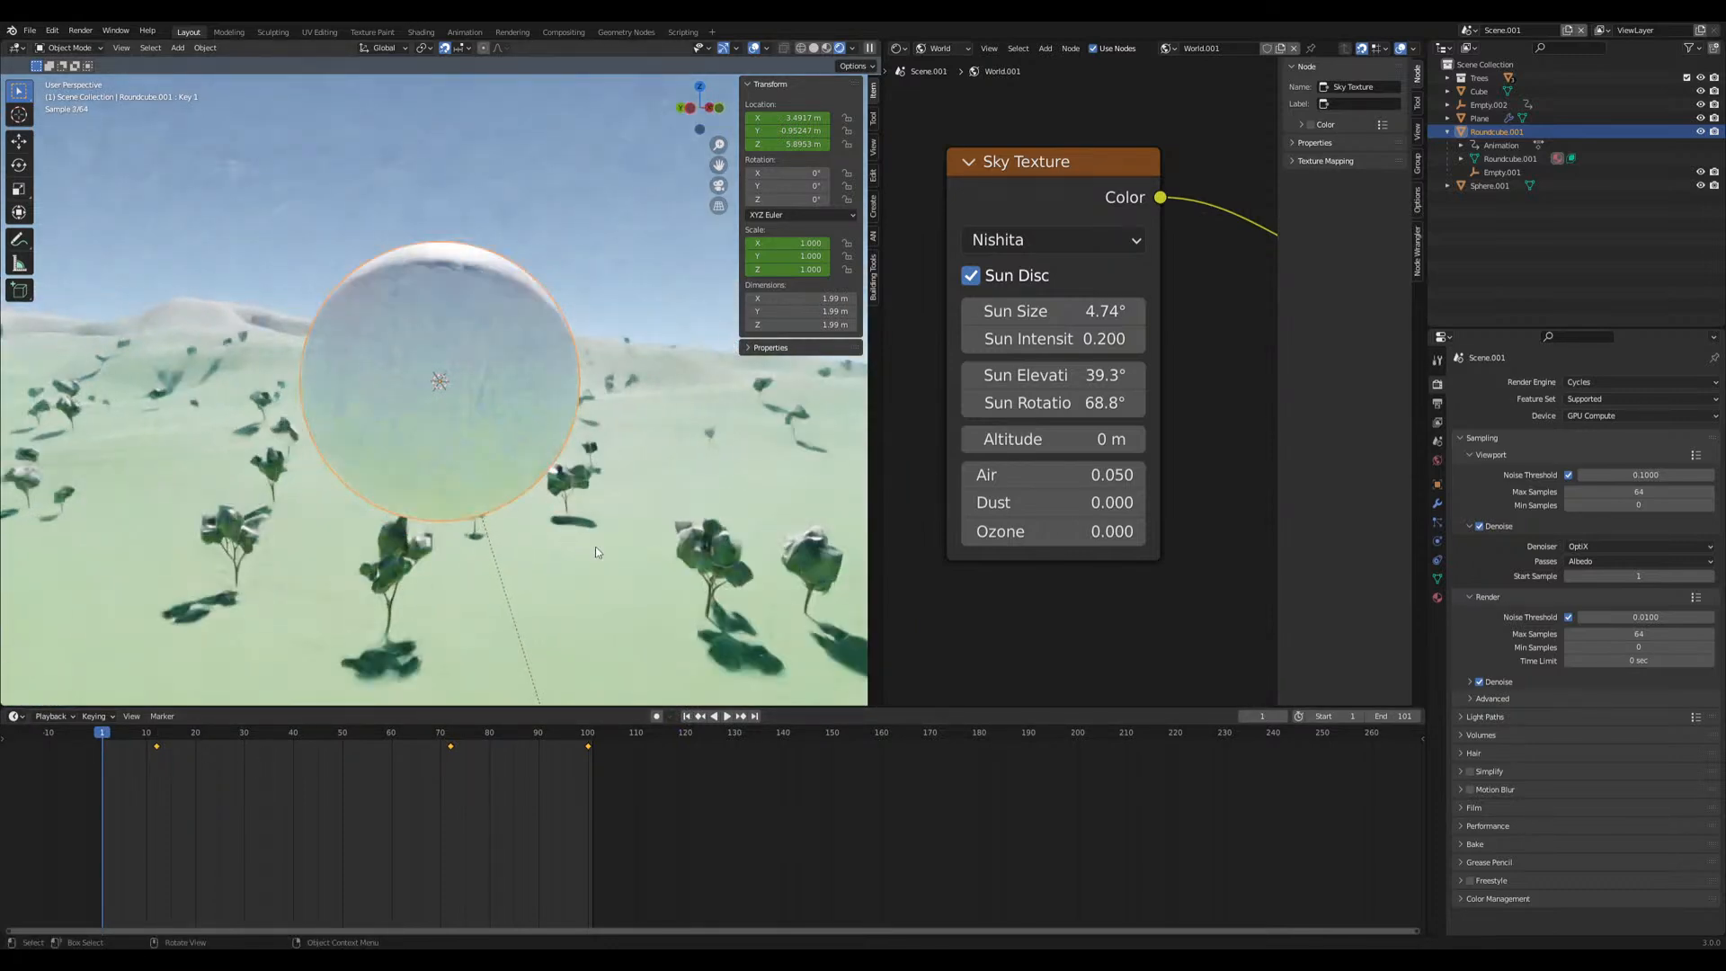
scroll(561, 552, down, 5)
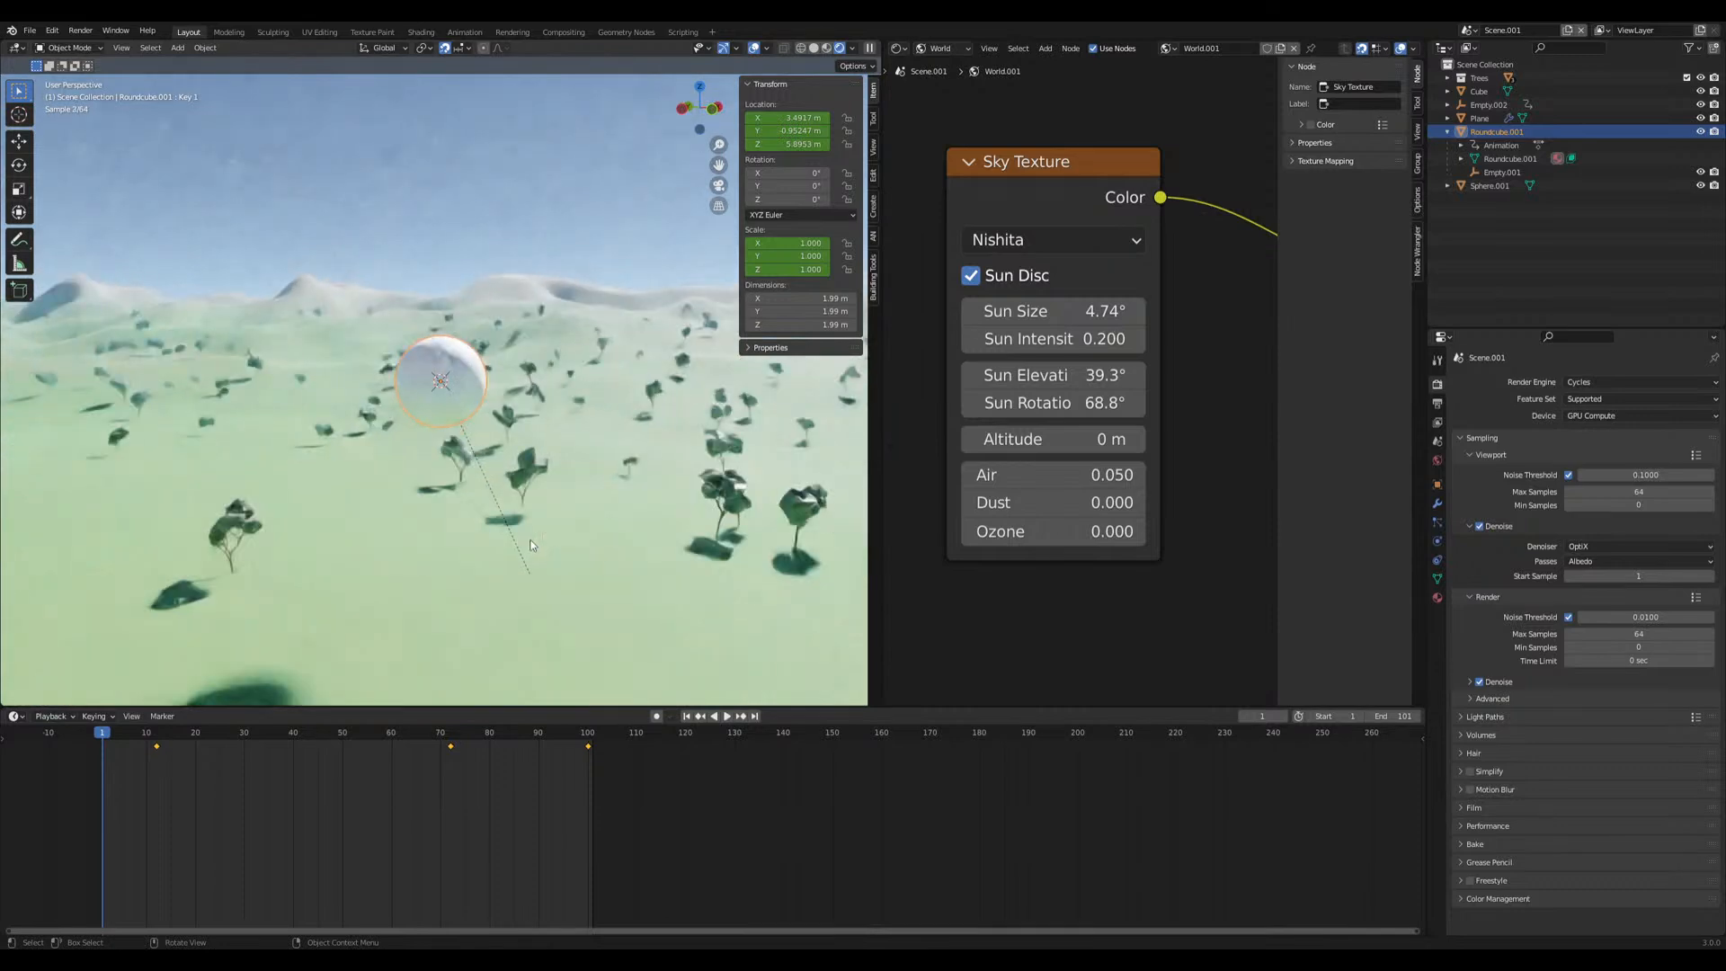
middle_drag(539, 469, 501, 475)
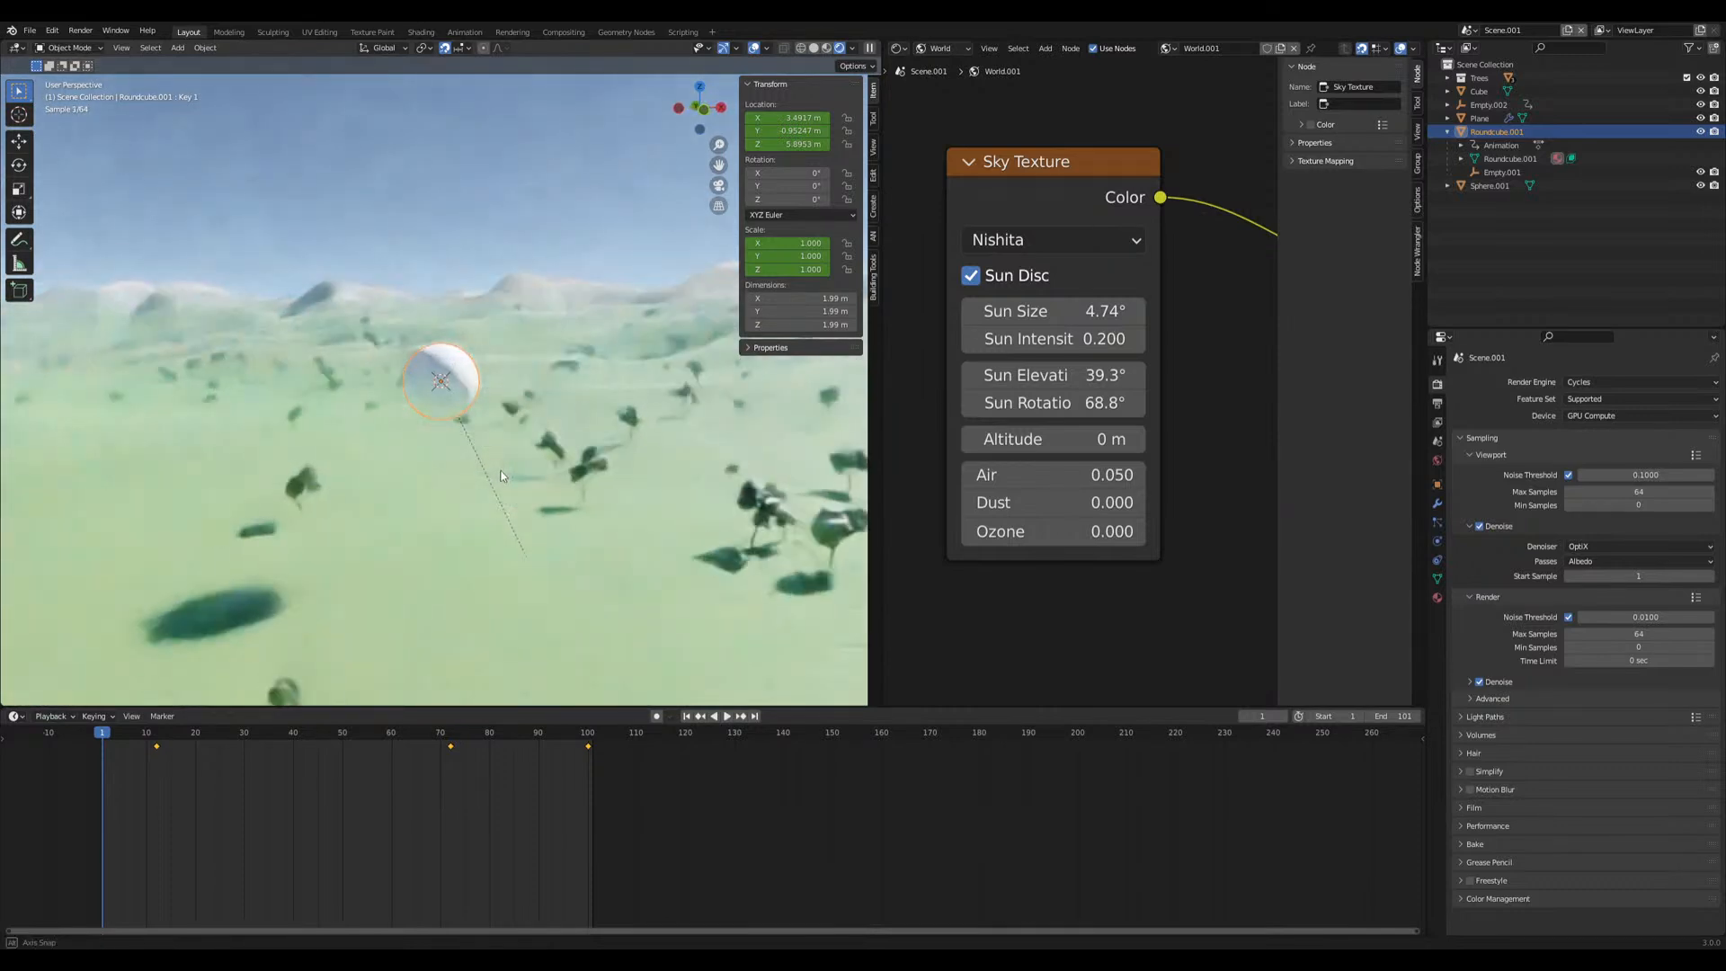
click(1591, 382)
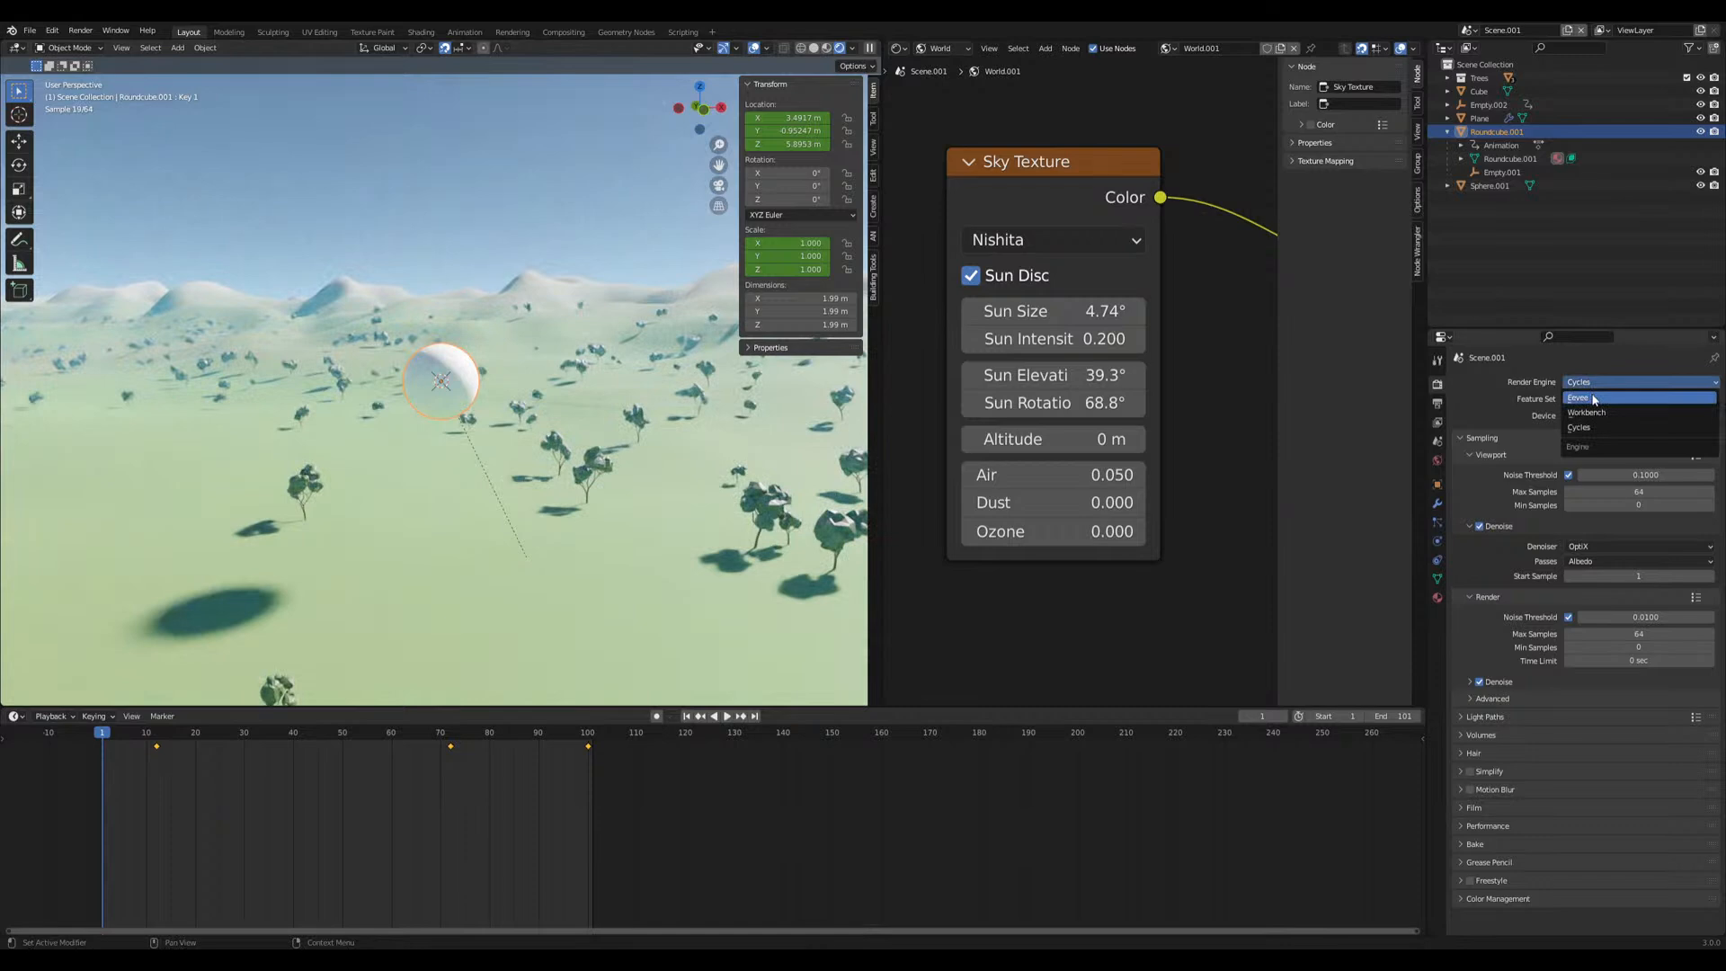
click(1592, 396)
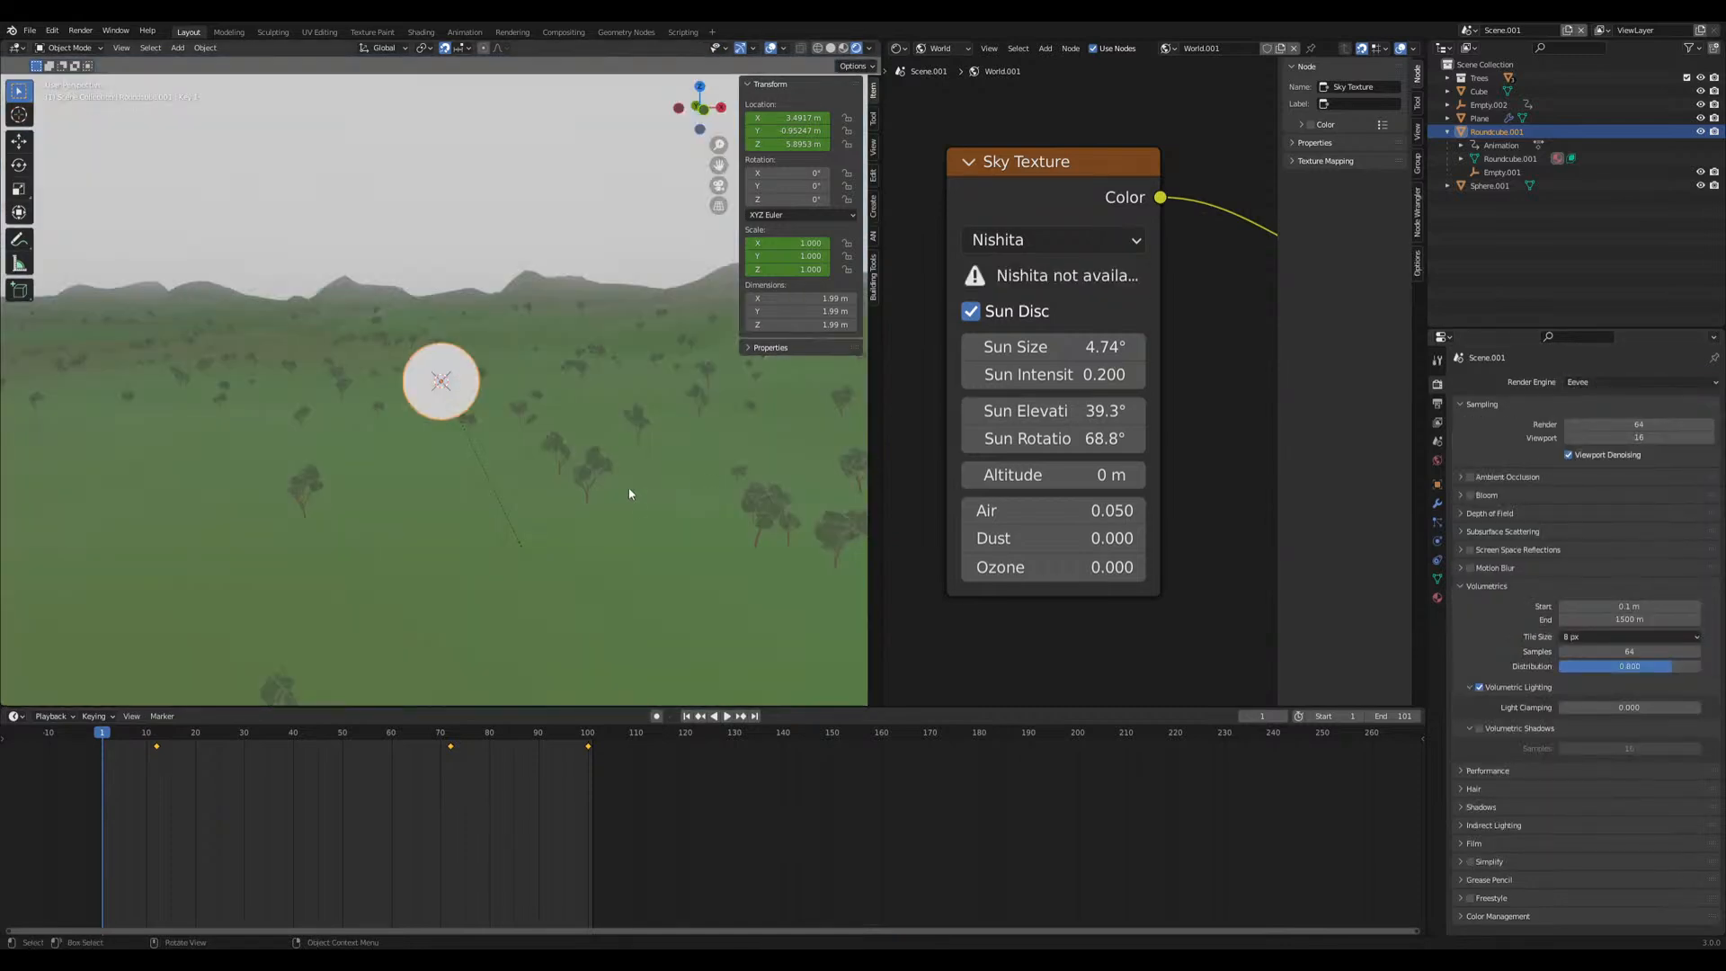
scroll(496, 510, up, 3)
scroll(499, 509, down, 5)
scroll(500, 509, up, 4)
scroll(912, 67, down, 4)
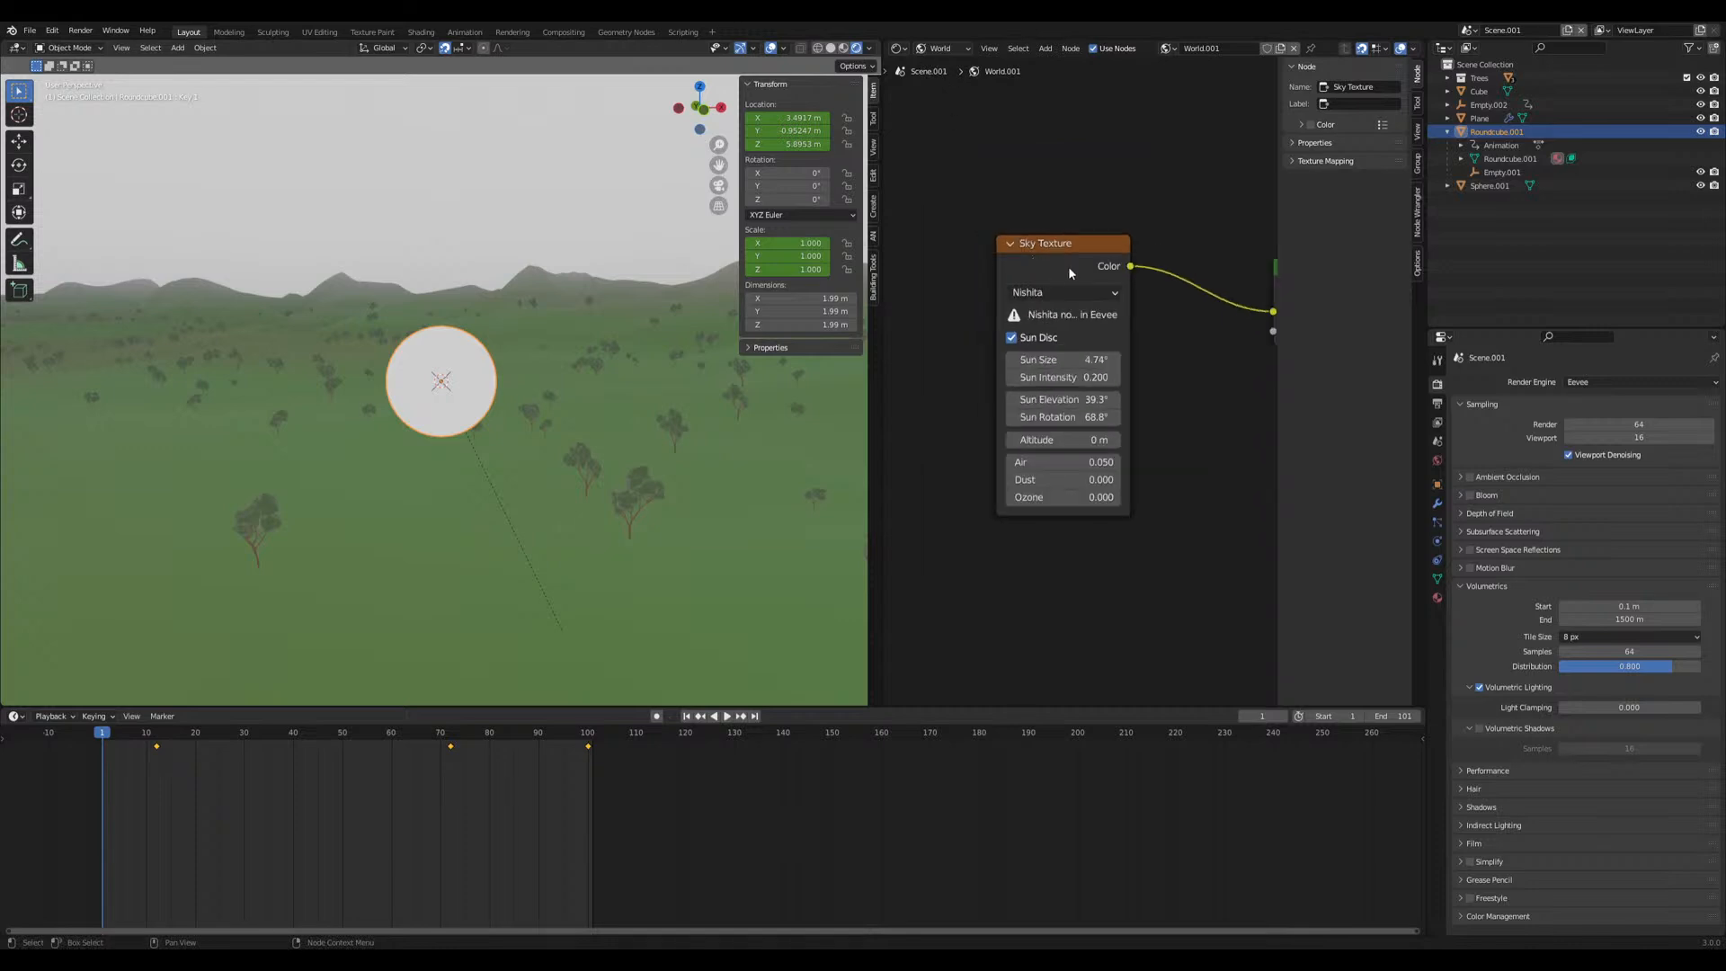
Duplicate the Sky Texture node, set the copy to Hosek / Wilkie, and connect its Color to the Background node's Color
drag(997, 227, 966, 189)
key(shift+d)
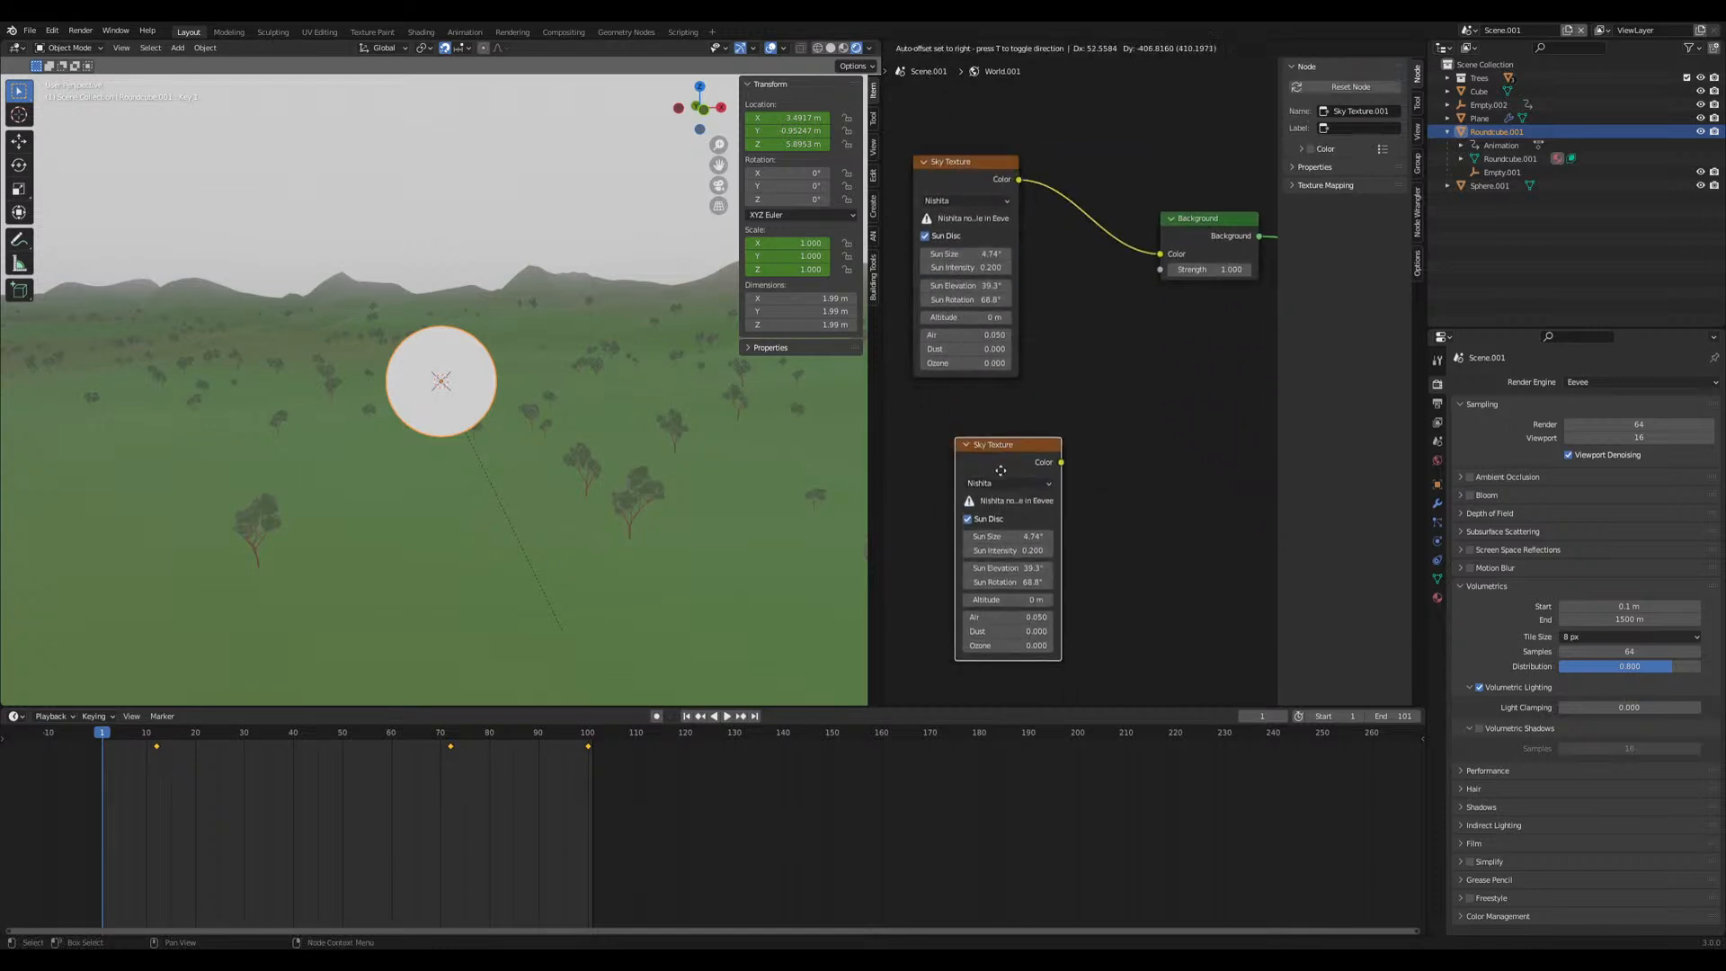
click(1002, 473)
click(1003, 483)
click(999, 518)
drag(1047, 462, 1158, 256)
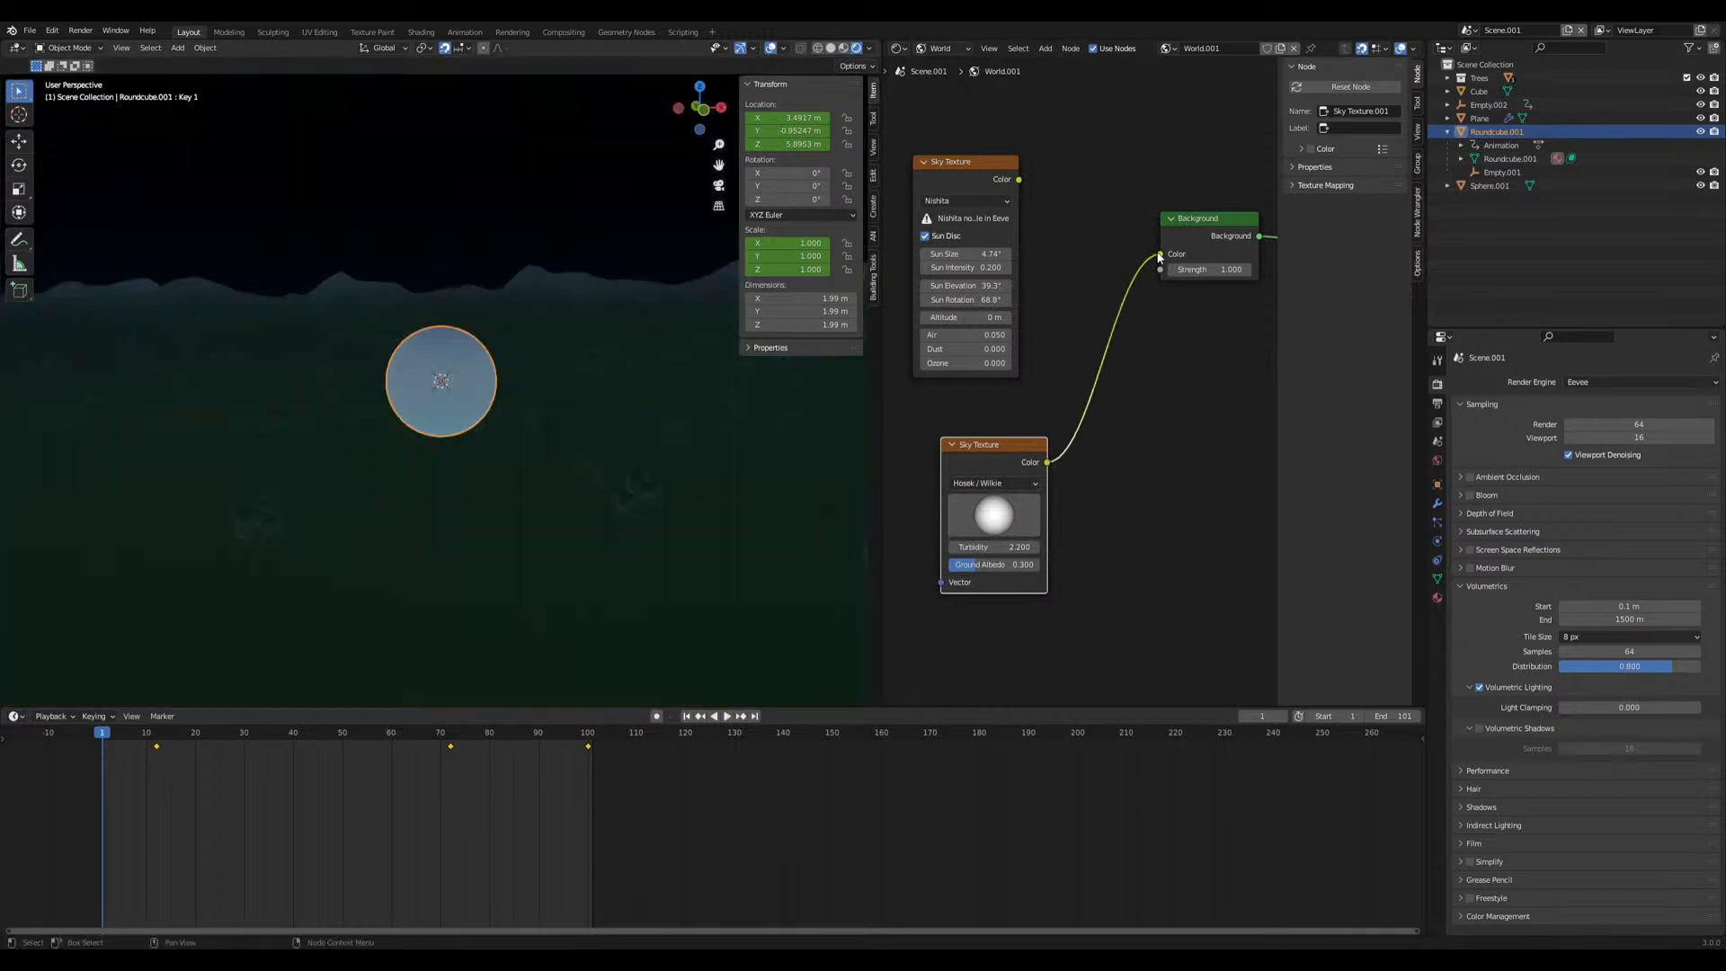
Add a sun light, move it 4 m along X and 3 m along Z, and rotate it about 50° in the view
key(shift+a)
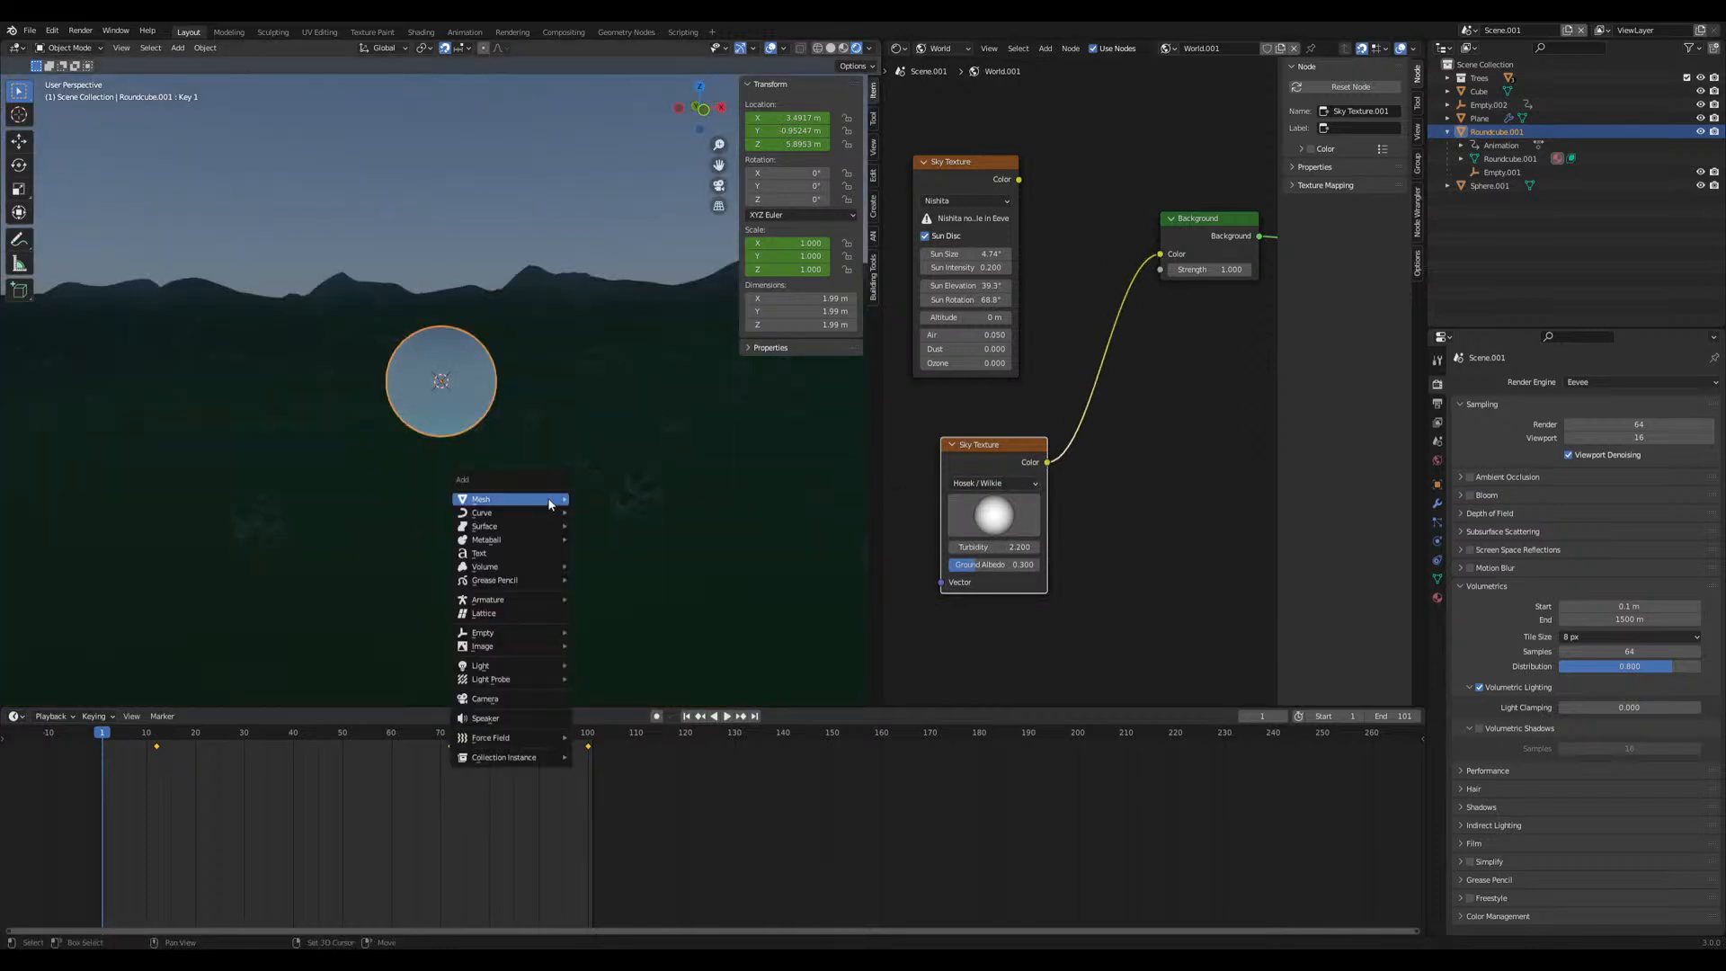
mouse_move(530, 665)
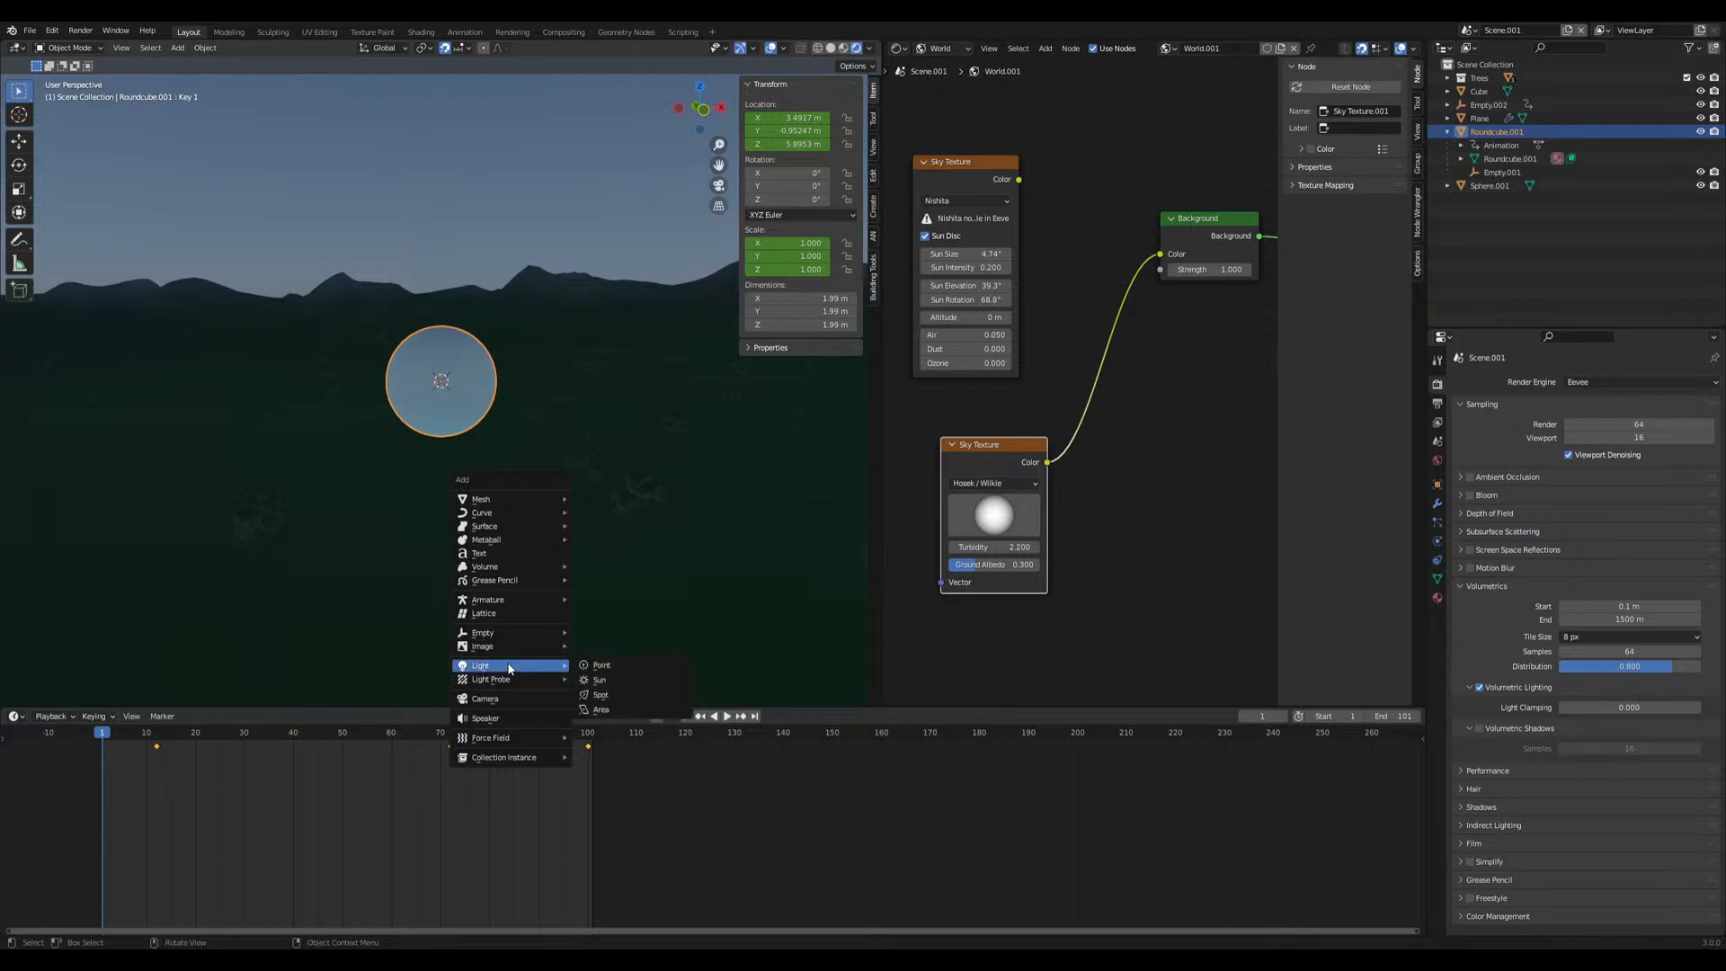
click(611, 681)
key(g)
click(690, 435)
key(r)
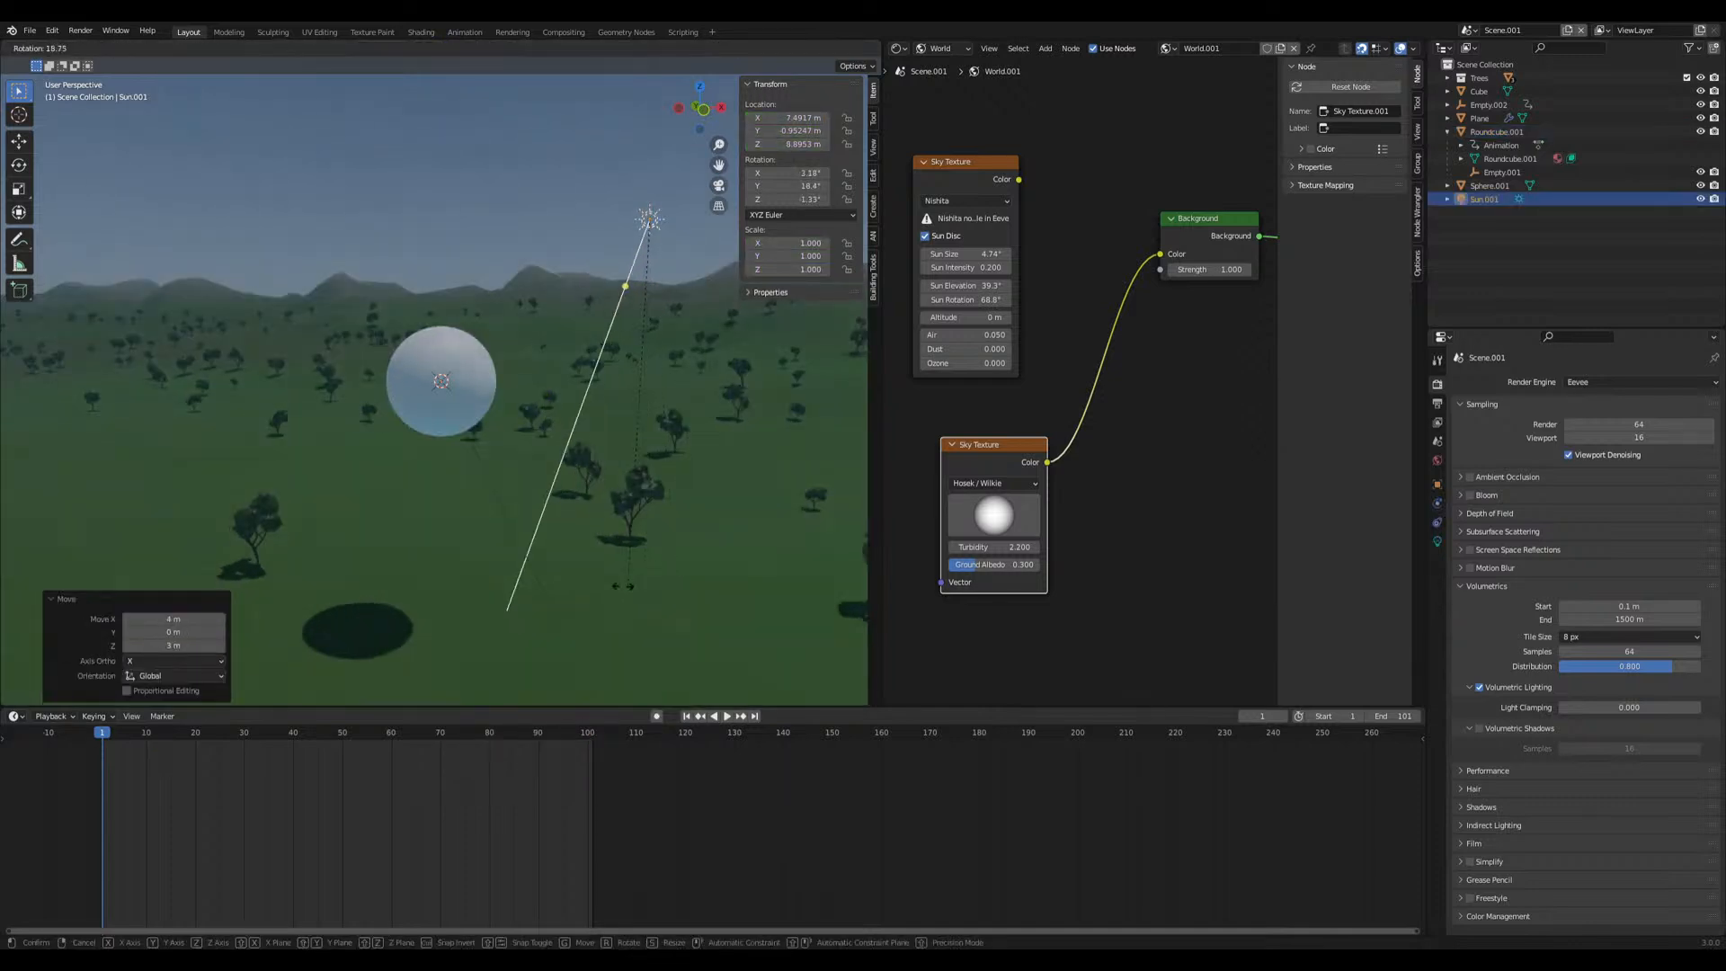
click(472, 598)
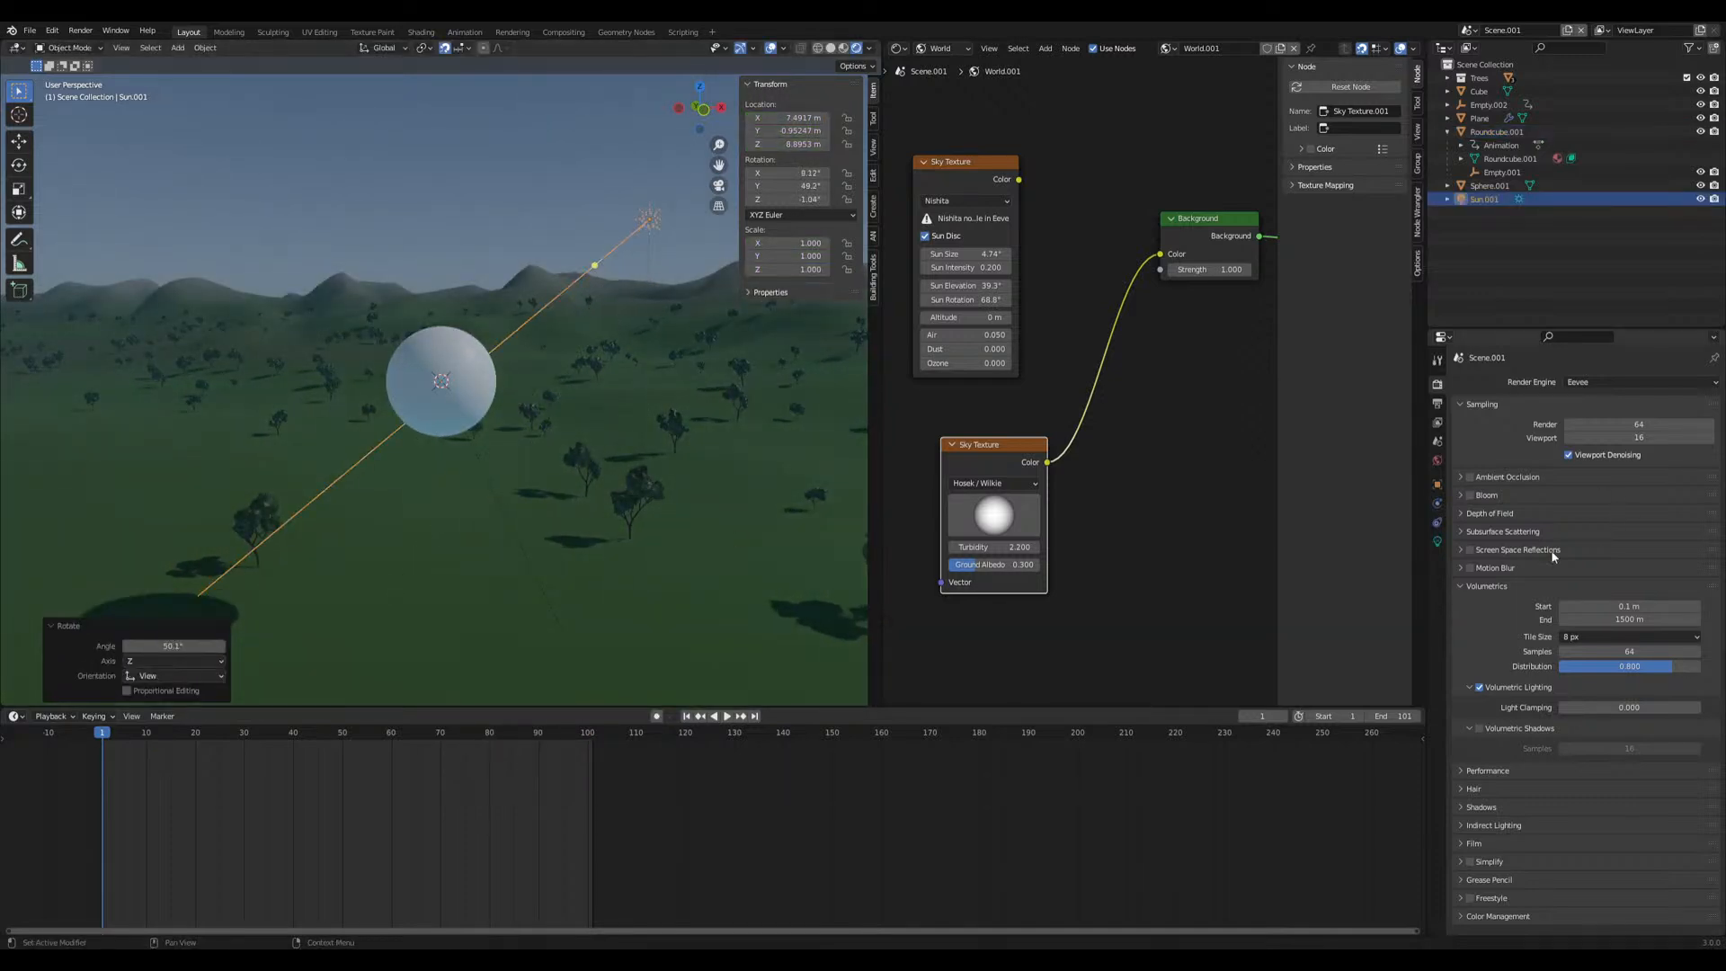
Set the sun light's strength to 2 and check the lighting on the large sphere
click(1436, 541)
click(1644, 474)
key(Return)
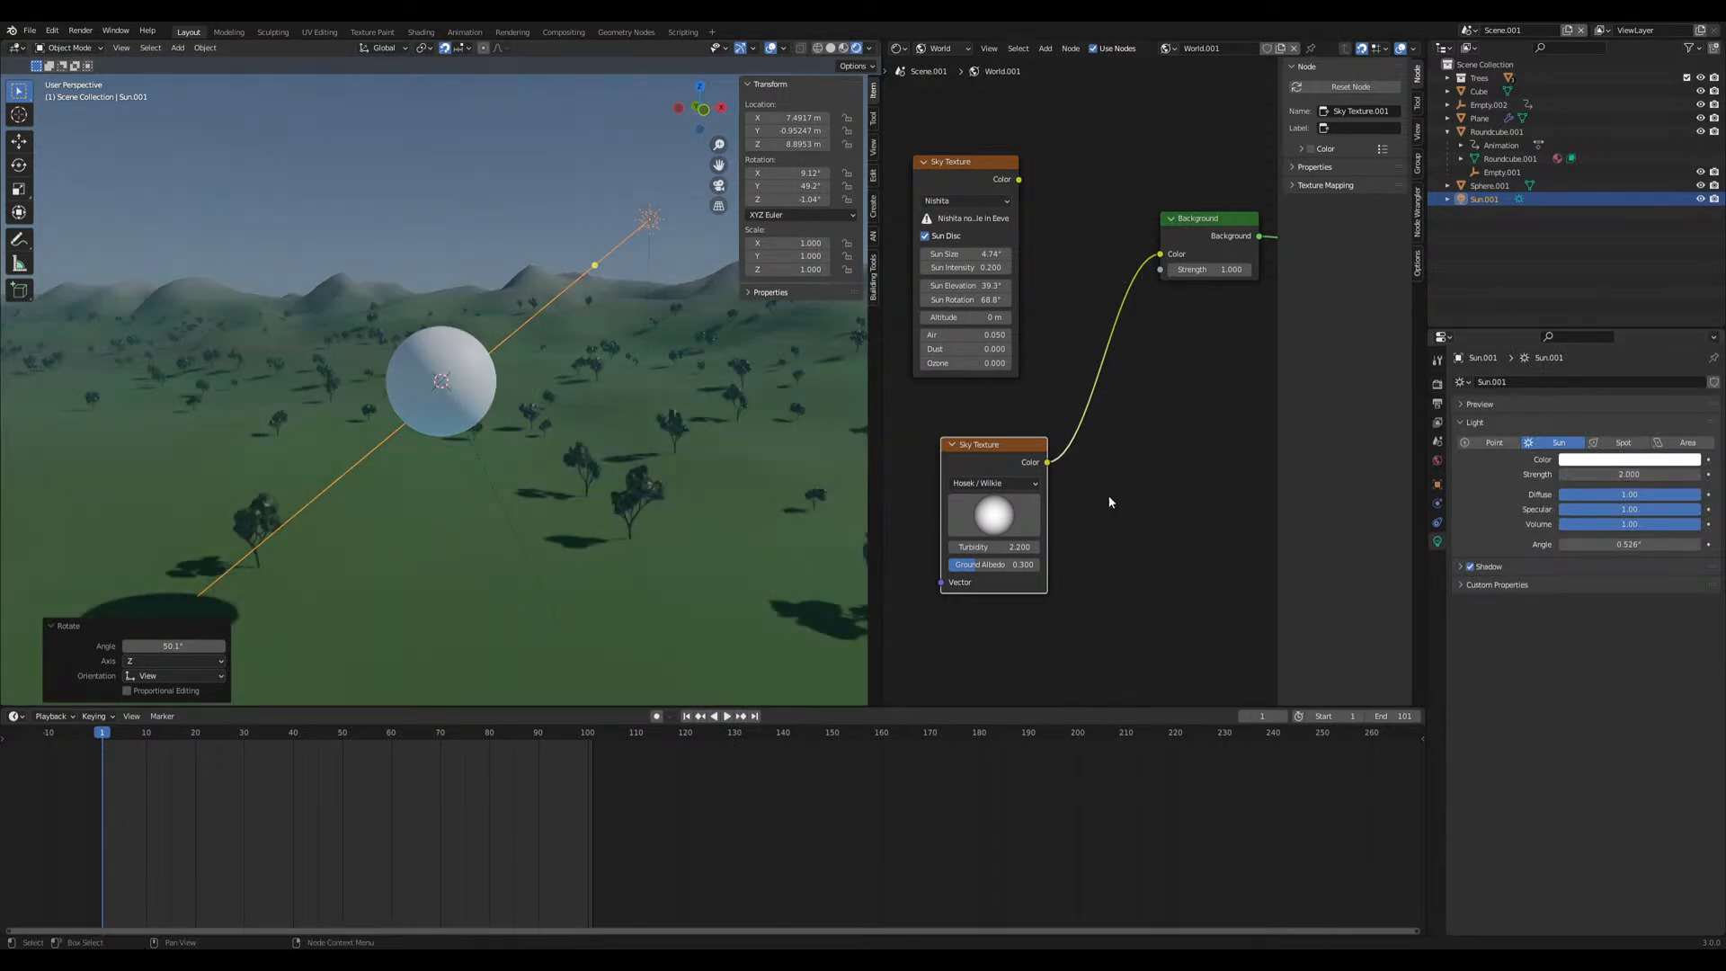
scroll(547, 477, up, 3)
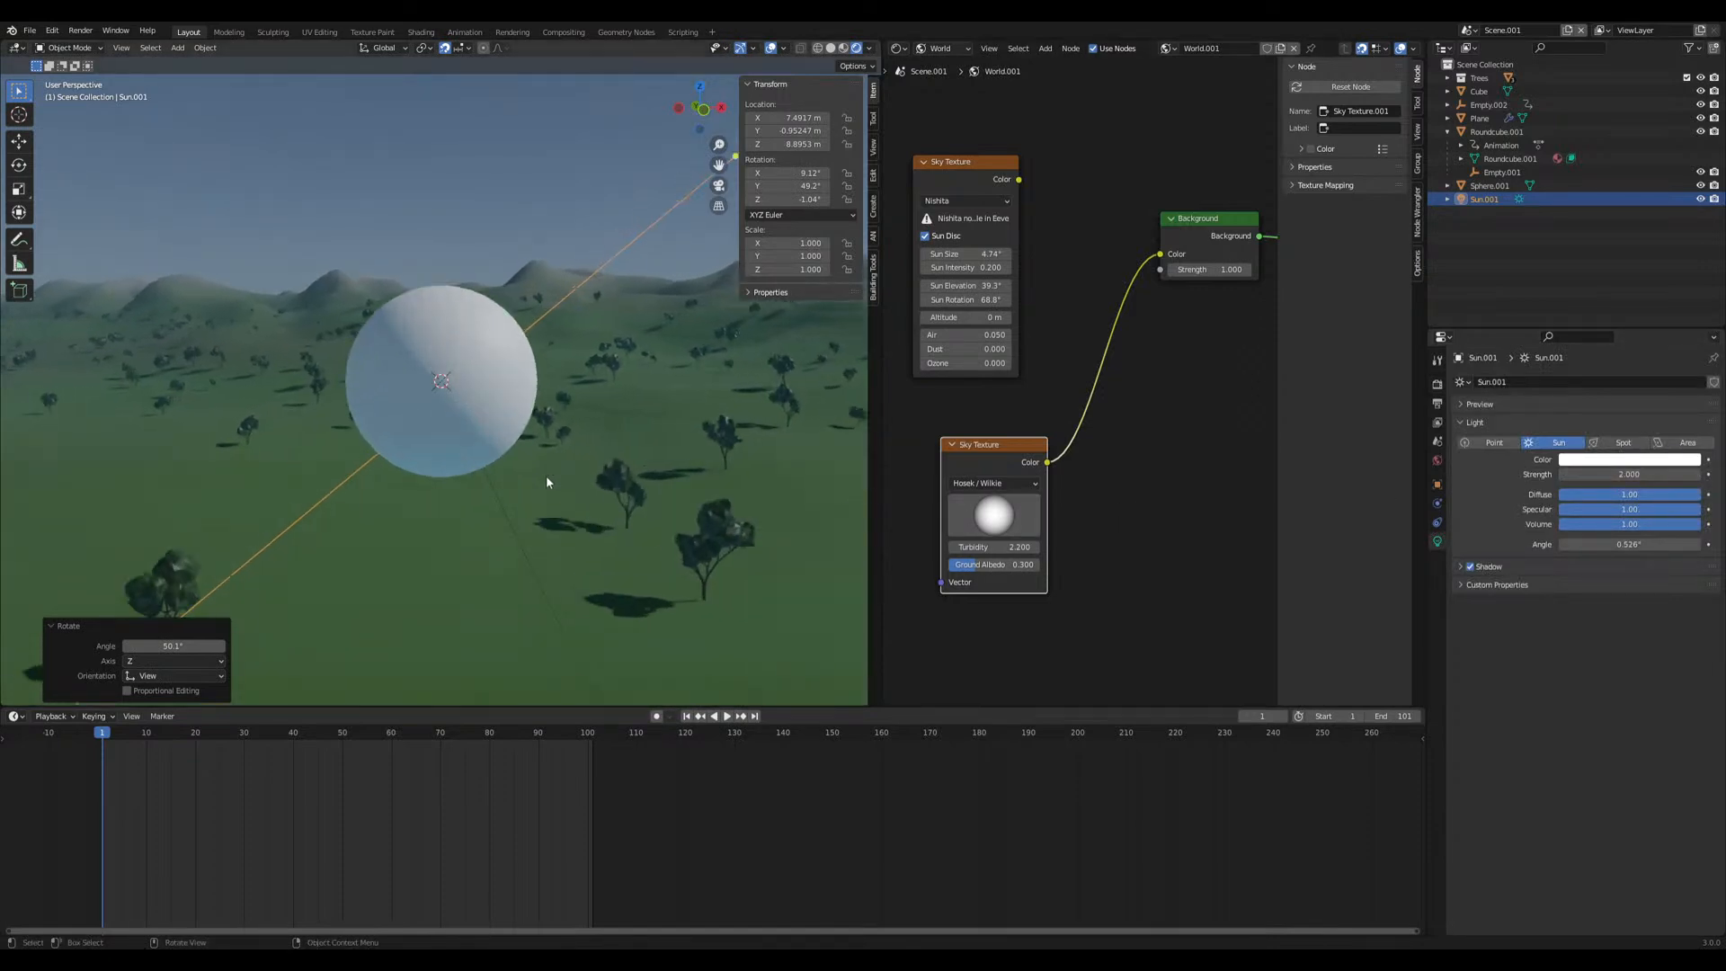
middle_drag(589, 433, 629, 440)
Reconnect the Nishita Sky Texture to the Background node's Color and hide the sun light
drag(1016, 173, 1168, 250)
key(h)
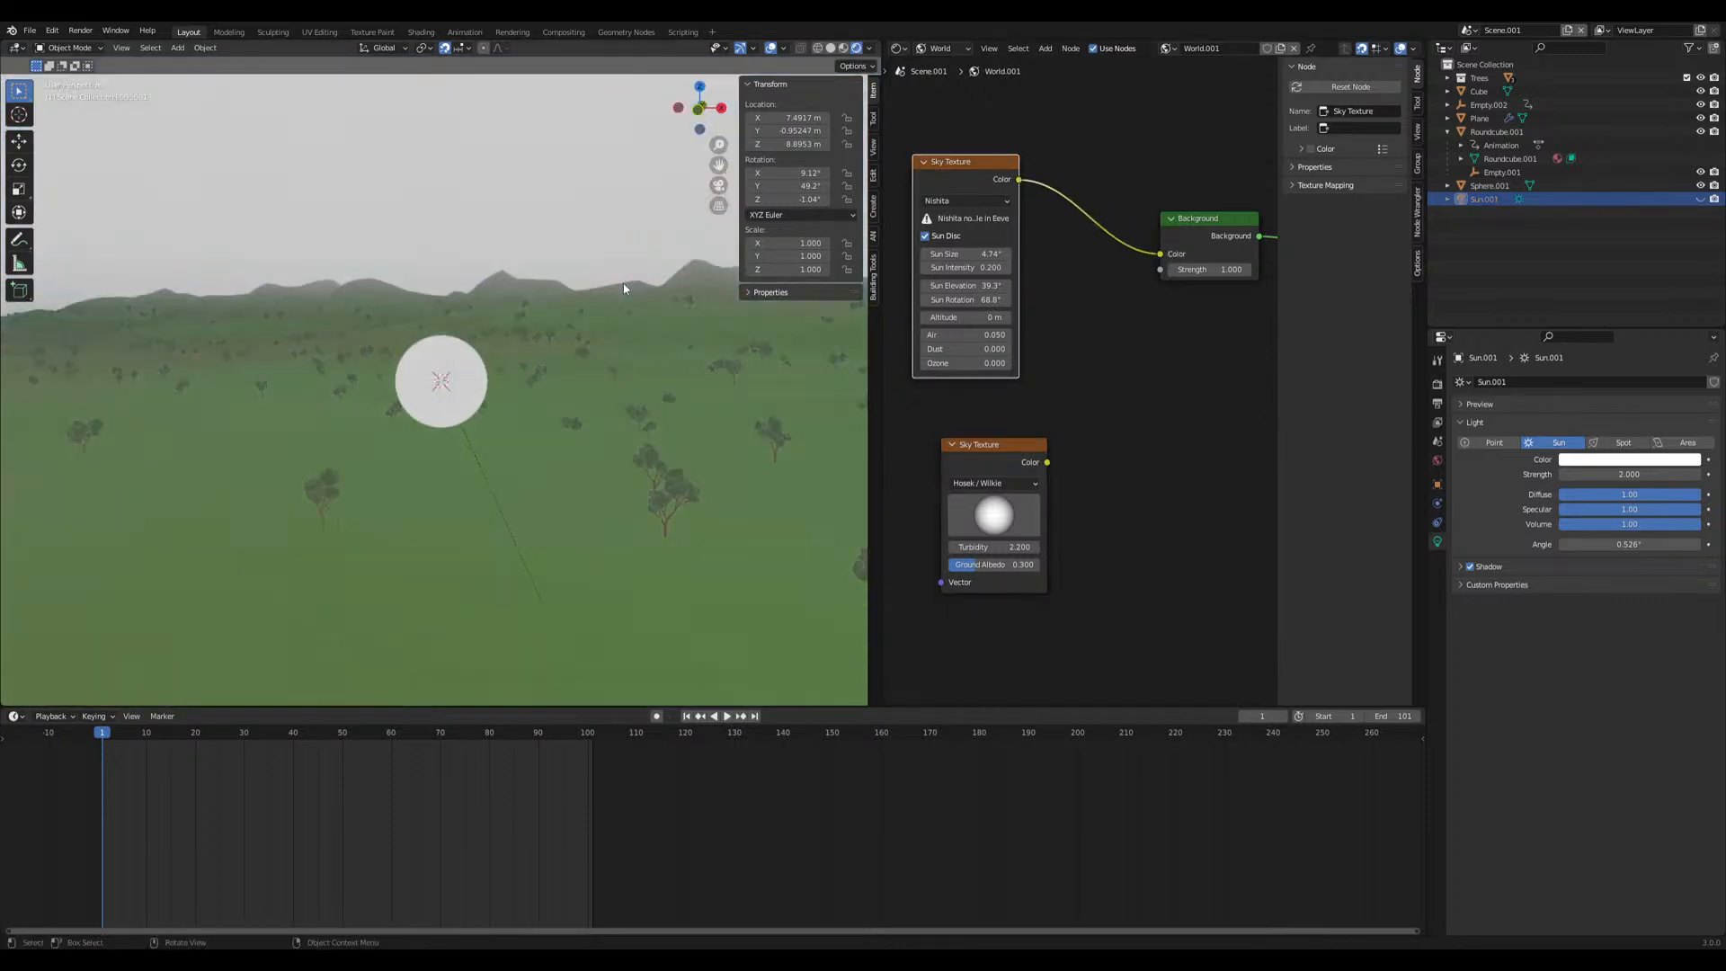
Switch the render engine back to Cycles and check the landscape from another angle
click(1436, 384)
click(1618, 382)
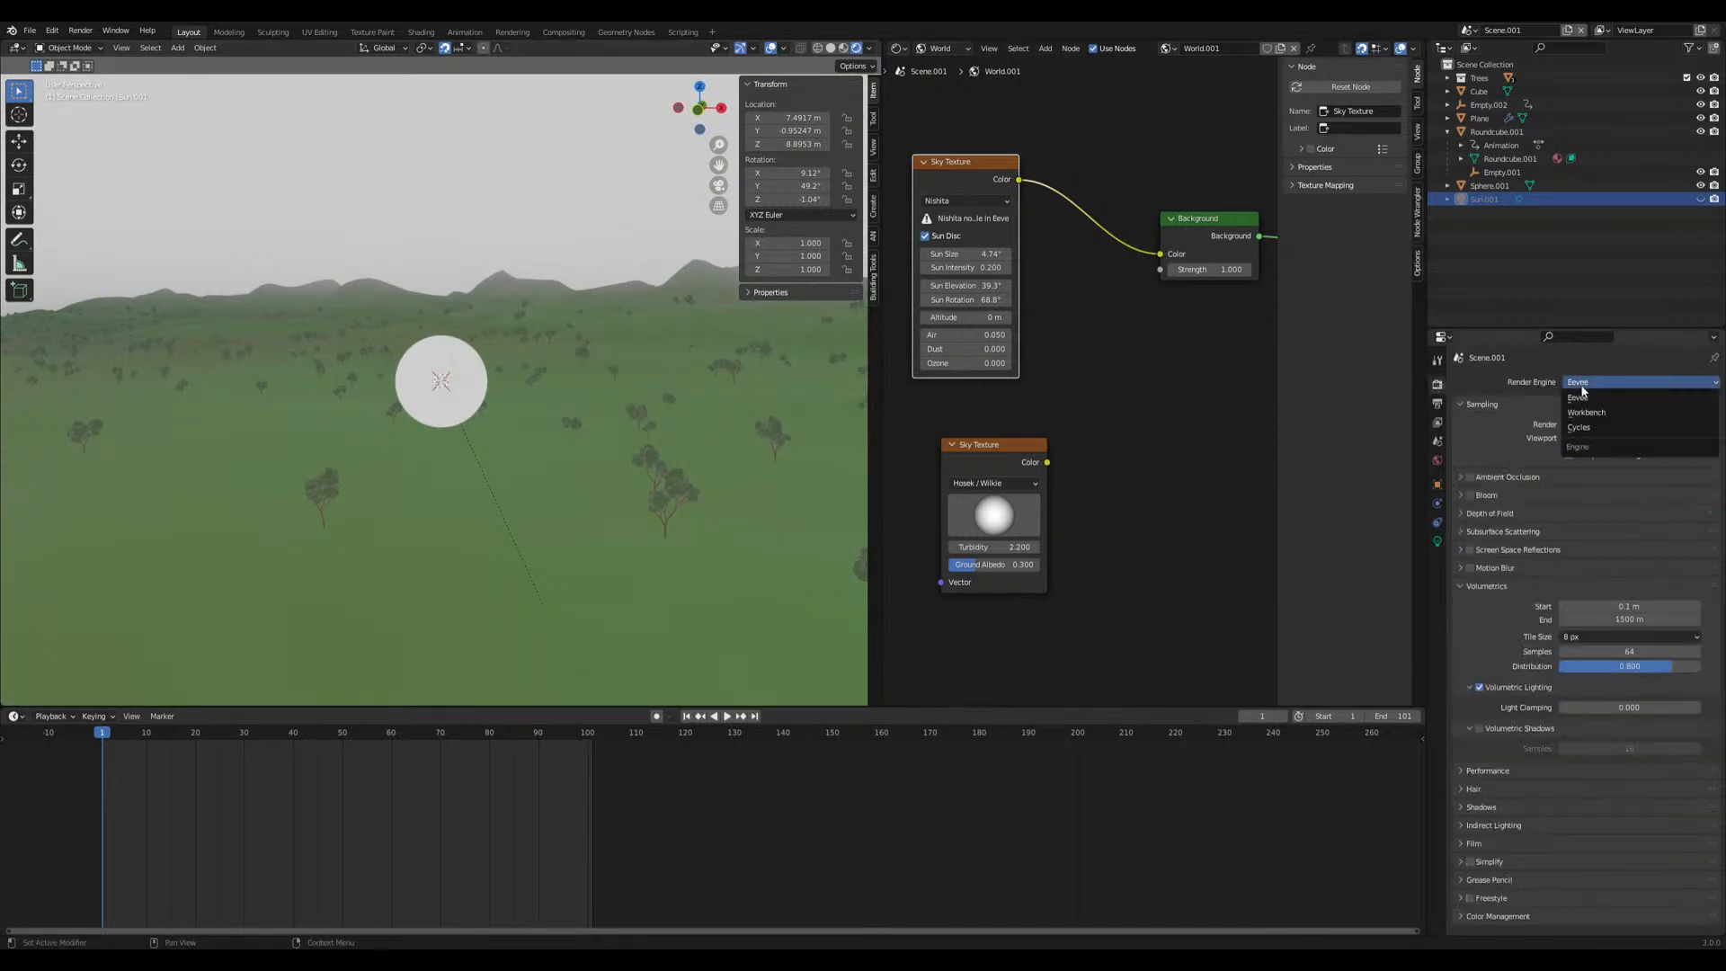
click(1594, 426)
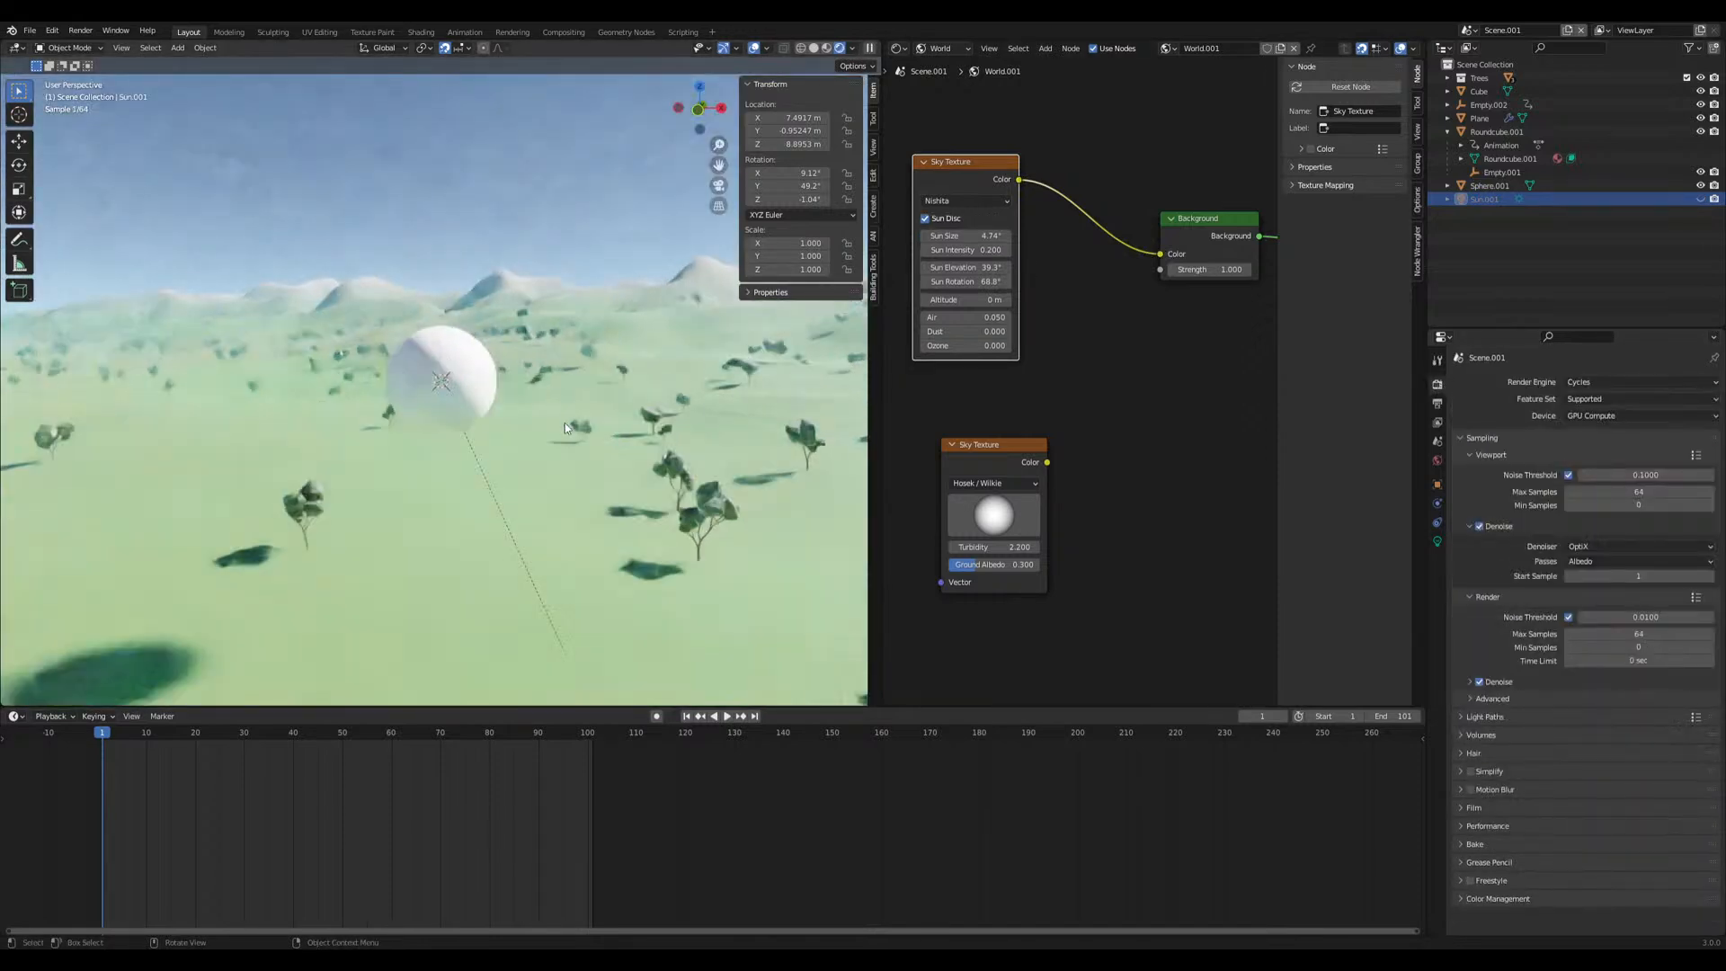
mouse_move(582, 491)
middle_down()
mouse_move(677, 496)
mouse_move(552, 500)
middle_up()
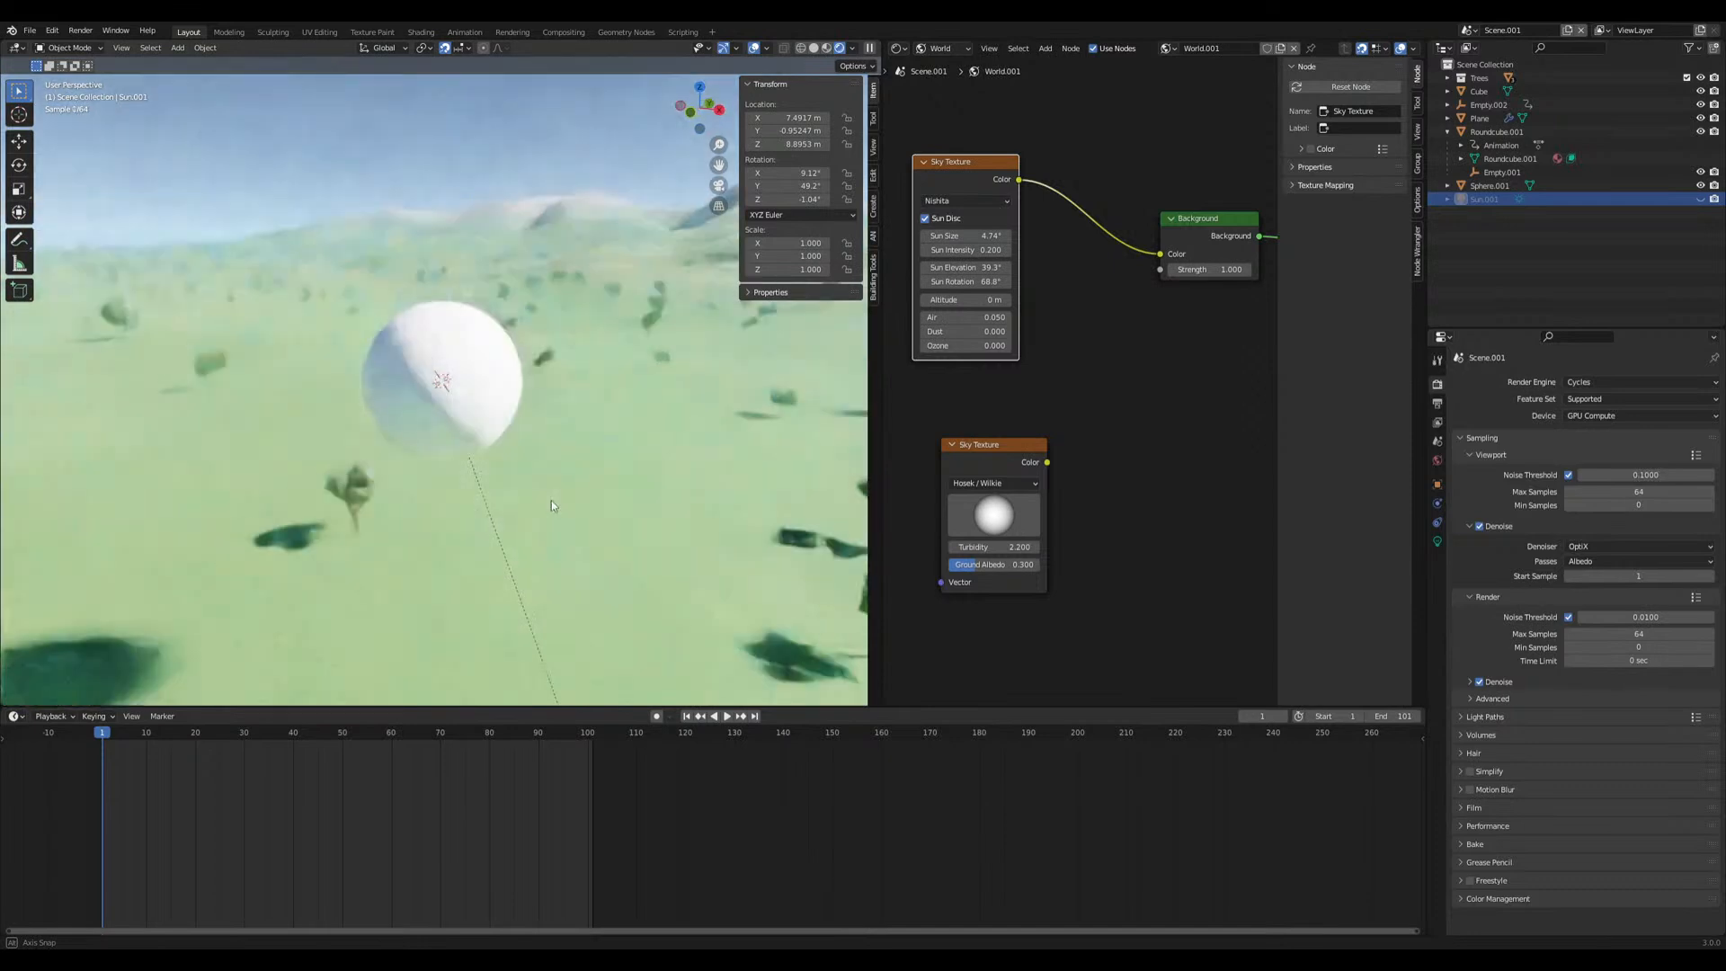
Switch the viewport to Material Preview shading, select the large sphere above the landscape and play its animation
middle_drag(551, 501, 564, 500)
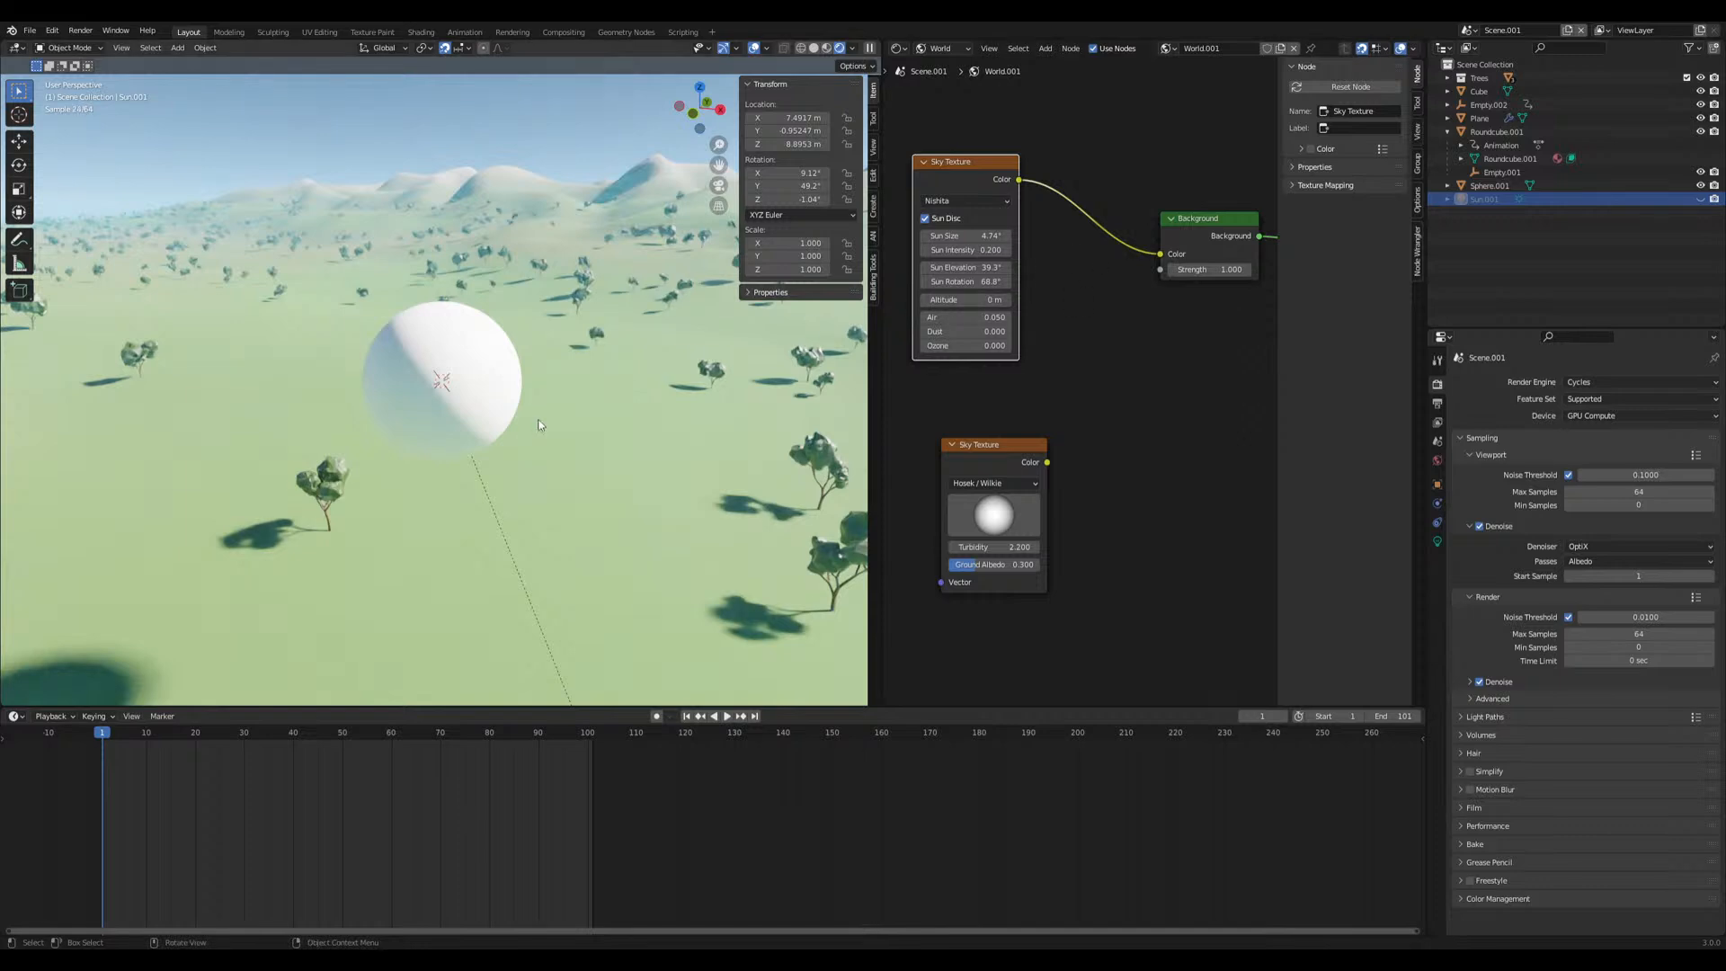
middle_drag(503, 439, 525, 465)
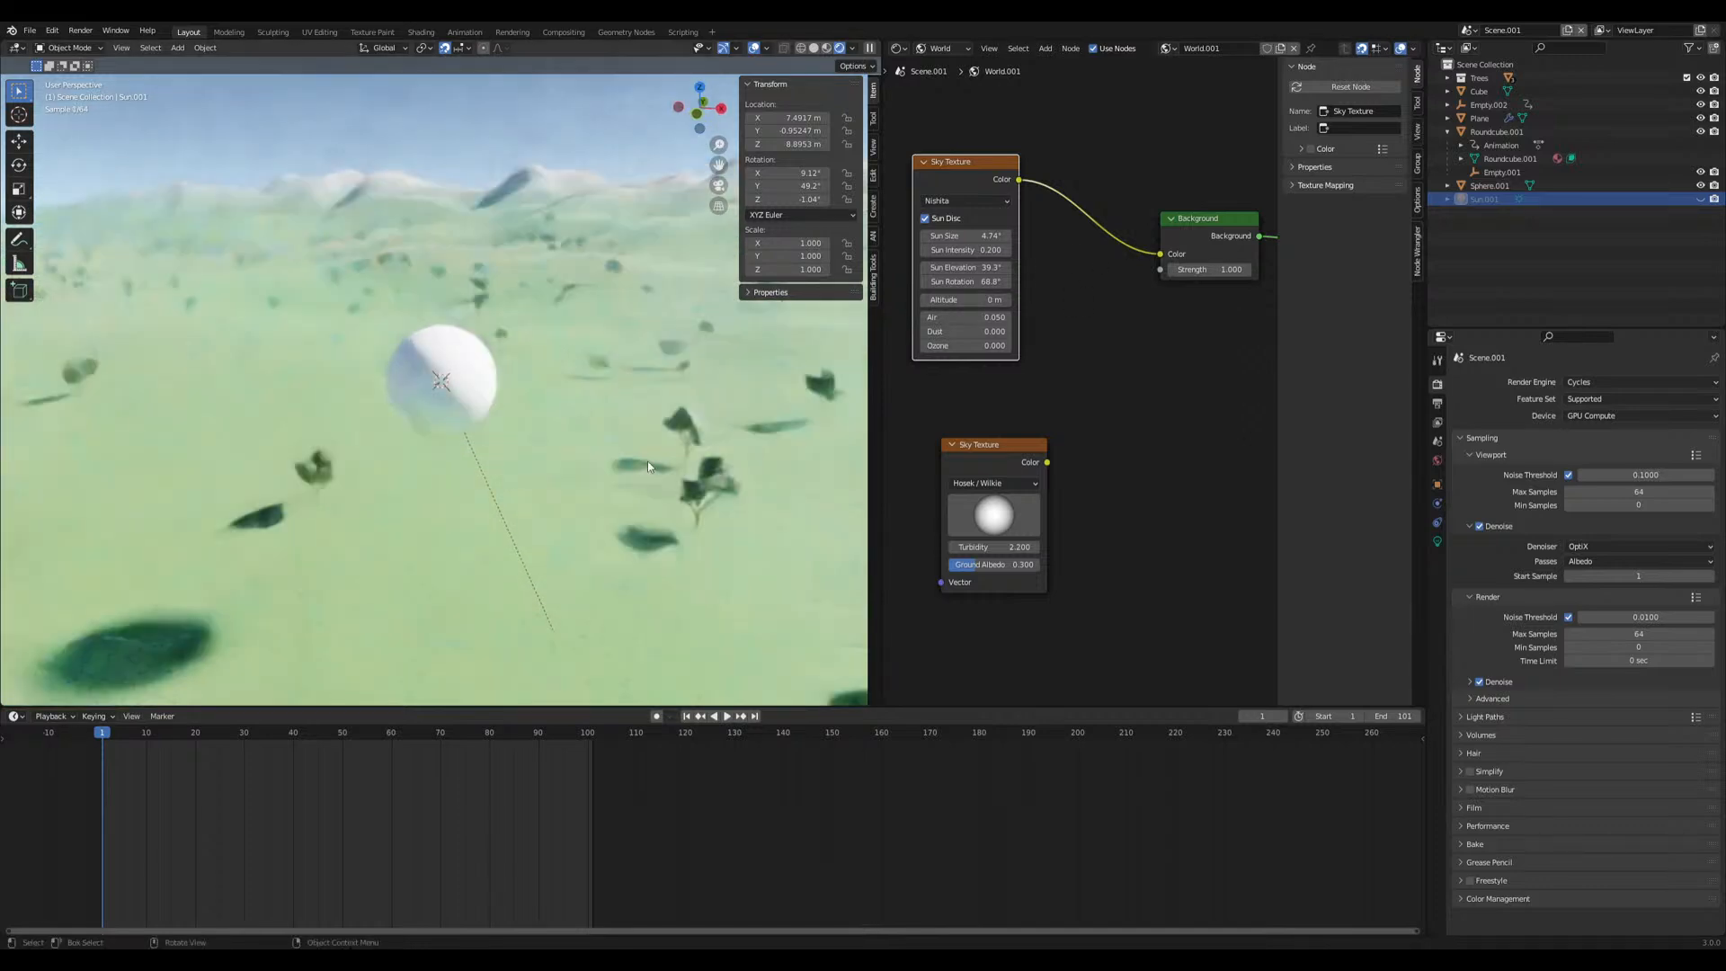
click(827, 49)
scroll(471, 401, up, 4)
click(491, 415)
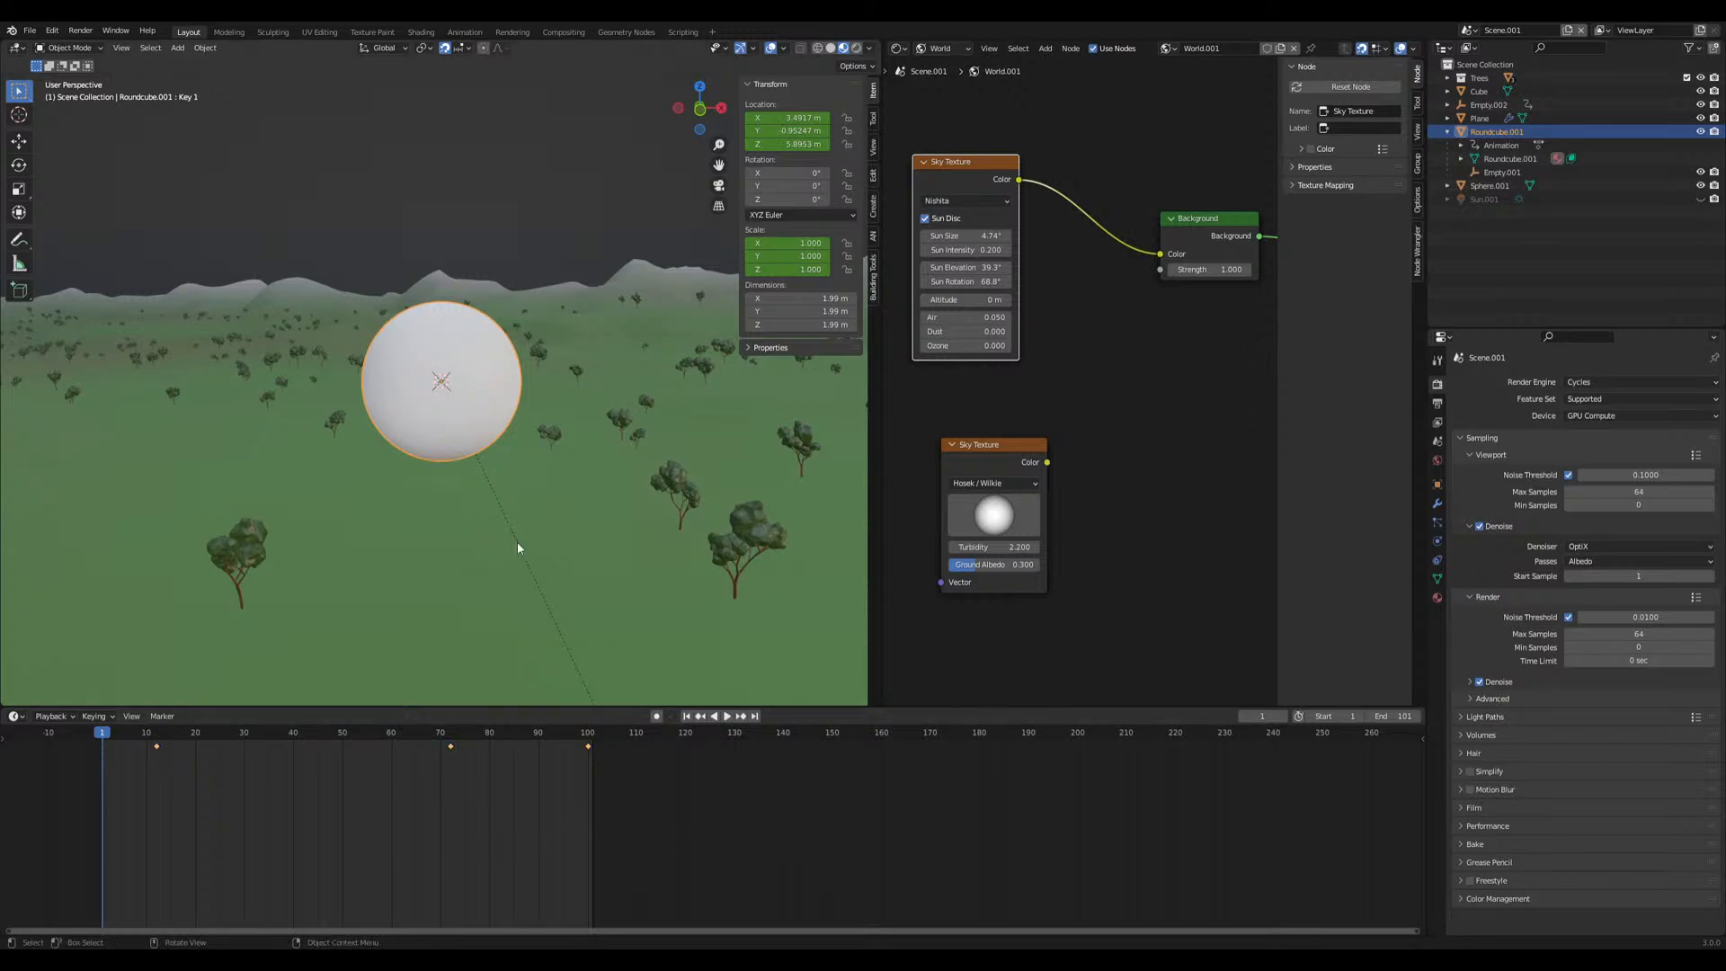
key(space)
key(space)
Change the timeline area to the Video Sequencer, go back to the first frames and add the sound strip 3.wav
click(15, 716)
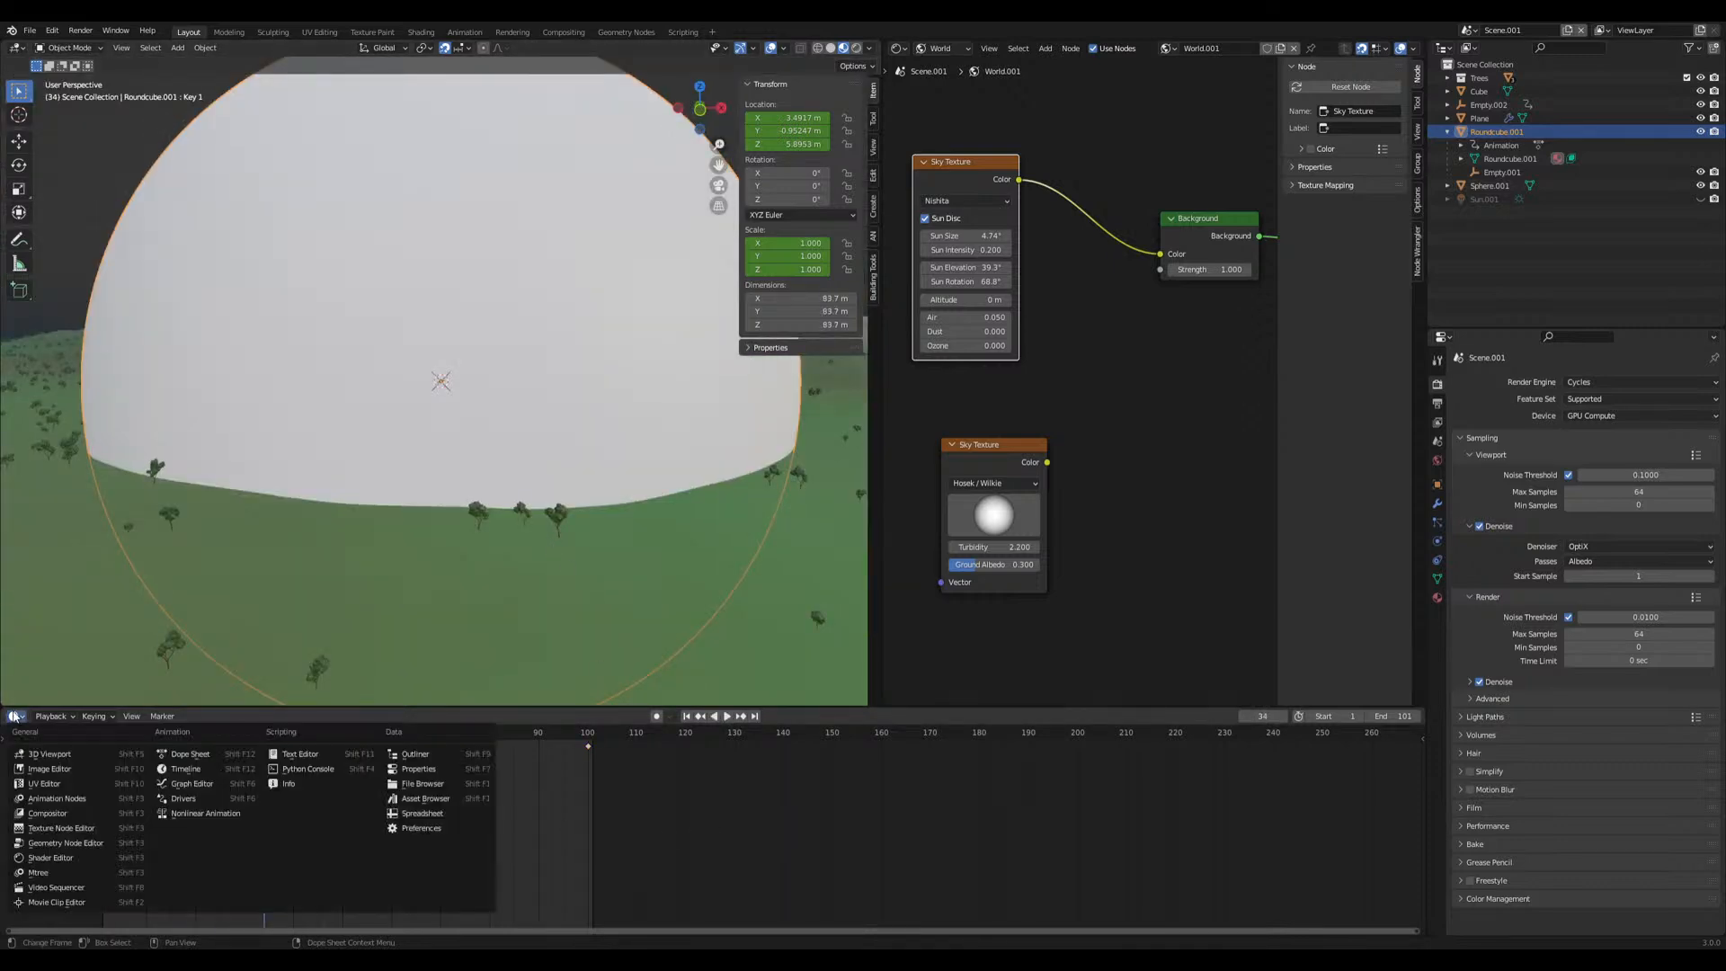
click(76, 888)
key(shift+Left)
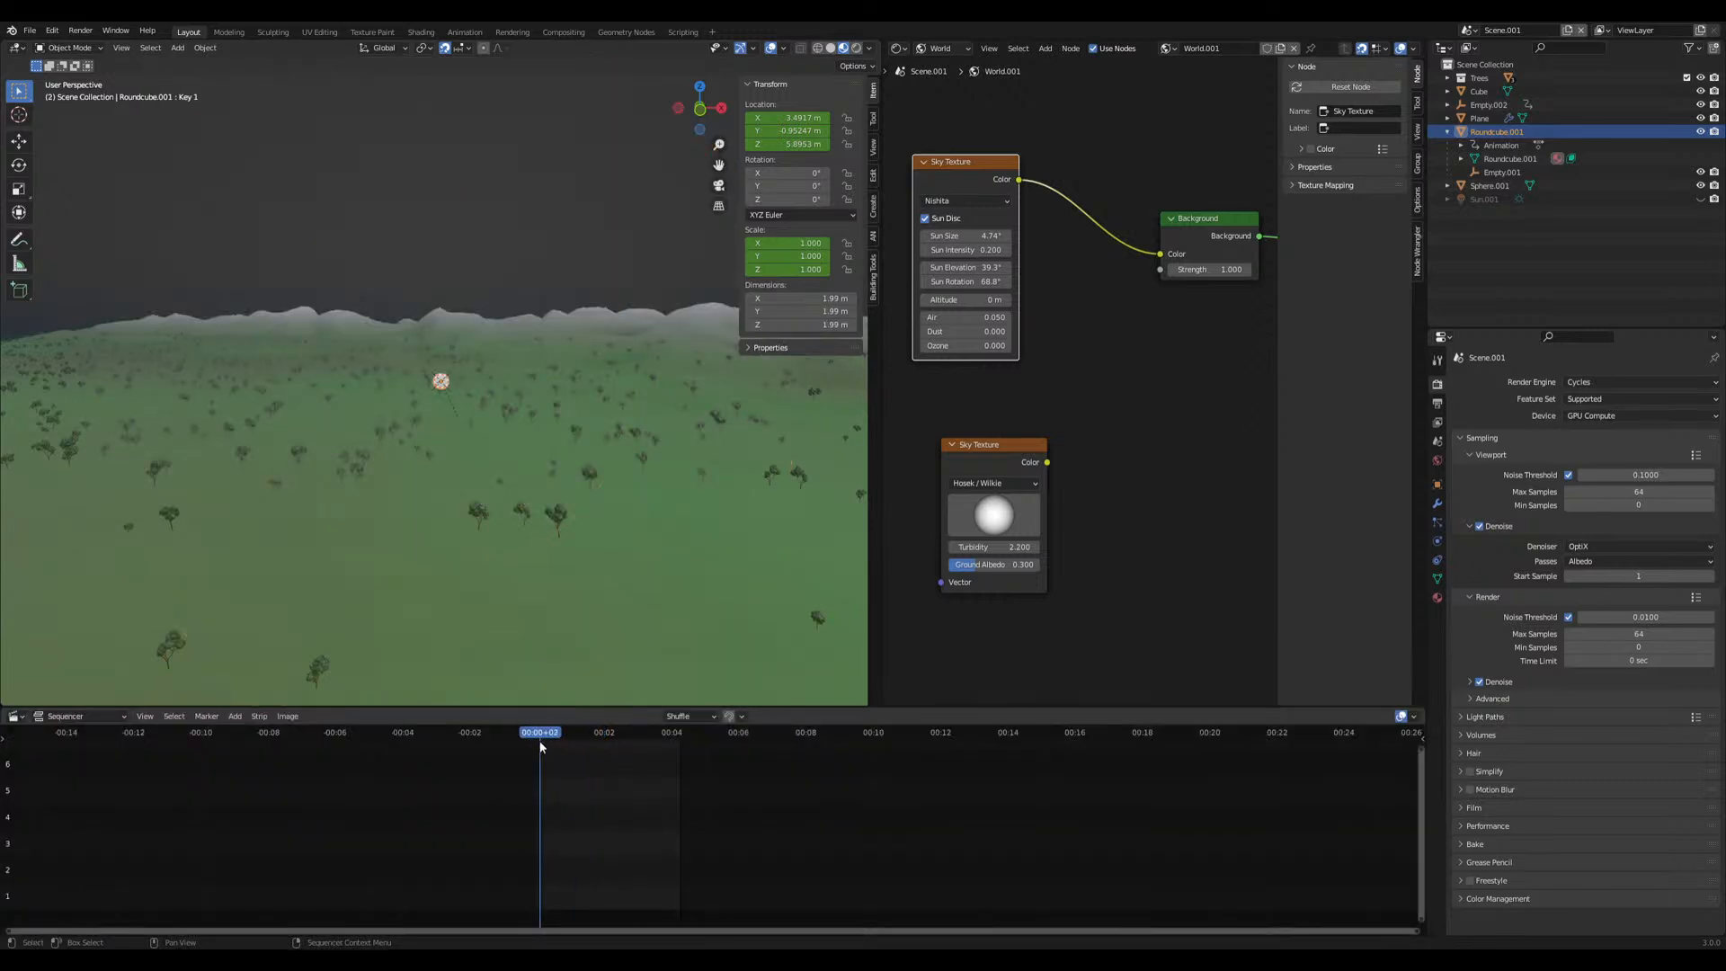
click(235, 716)
click(280, 805)
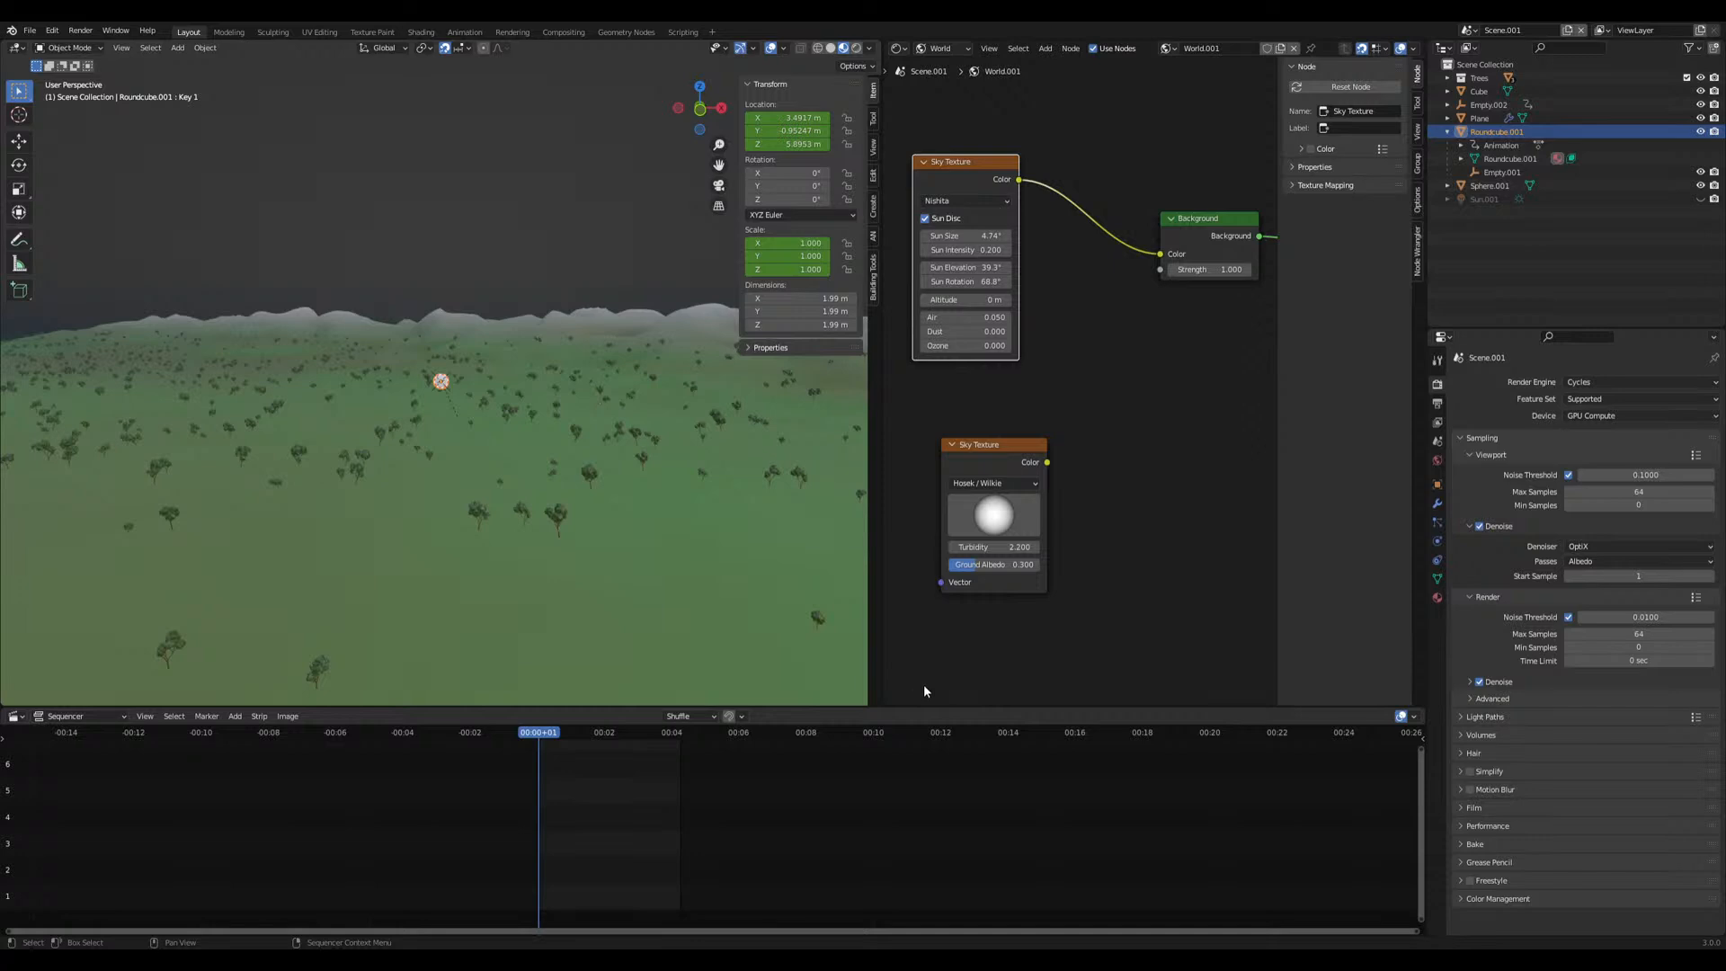
Play the animation with the 3.wav strip and slide the strip earlier in time to listen to its later sections
scroll(683, 847, down, 4)
key(space)
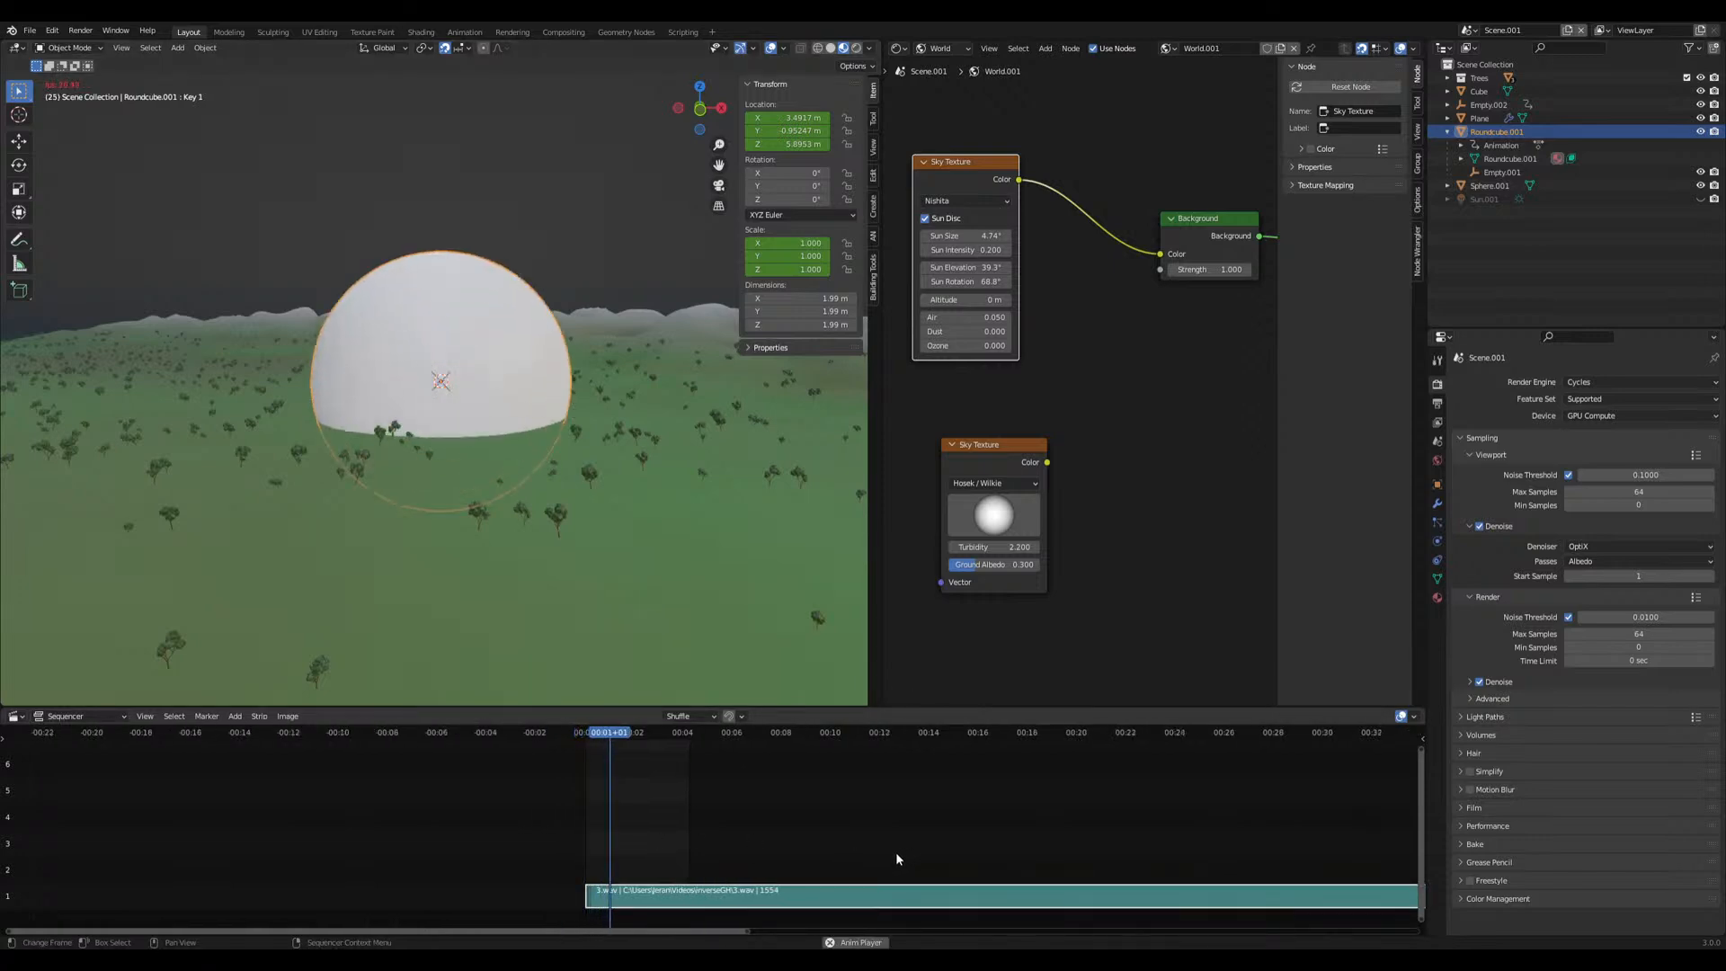
drag(817, 887, 412, 888)
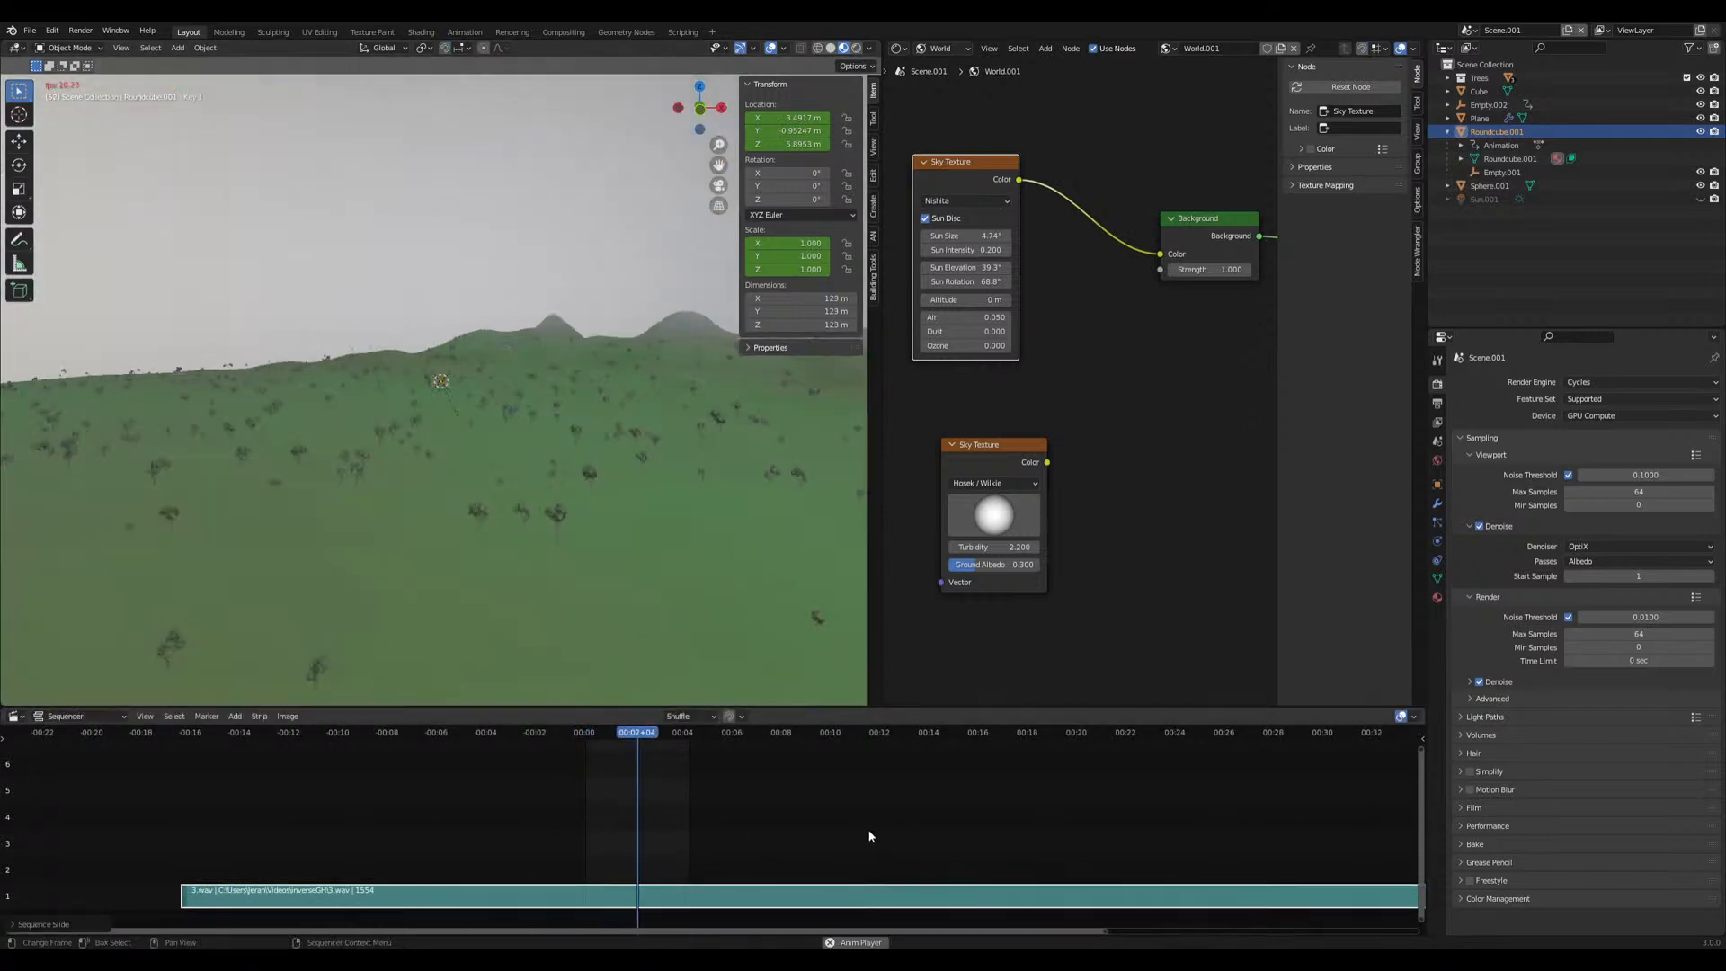
key(space)
key(g)
click(624, 851)
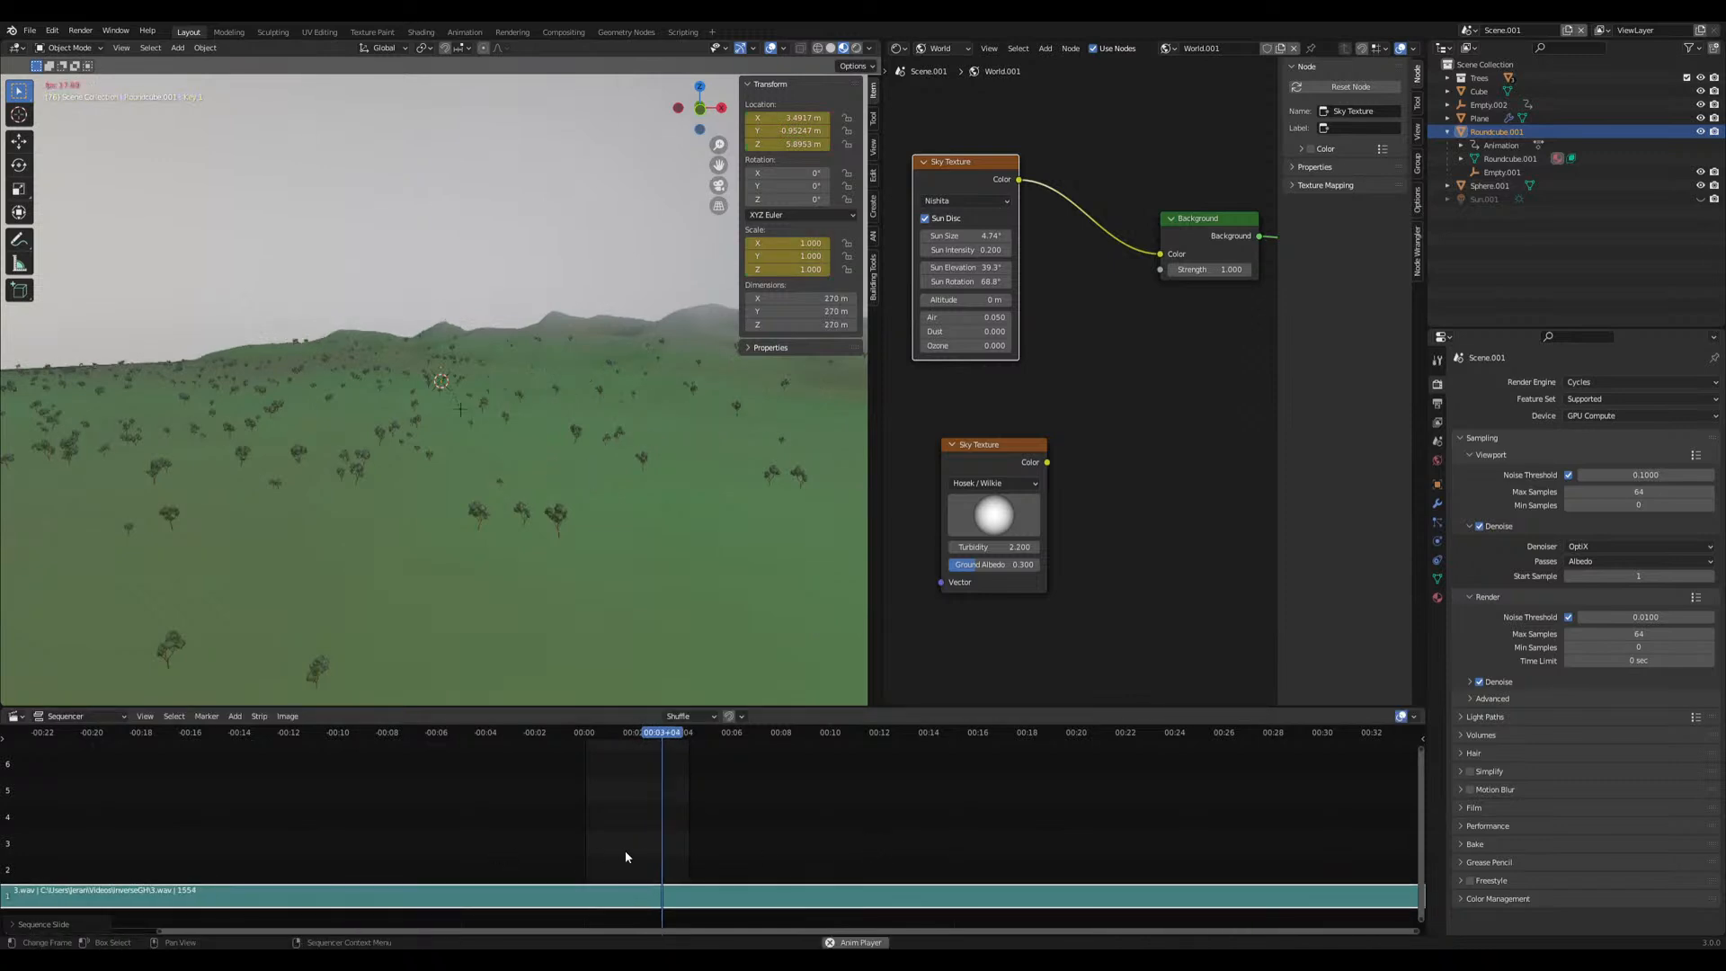
key(space)
scroll(625, 849, down, 2)
scroll(645, 780, down, 2)
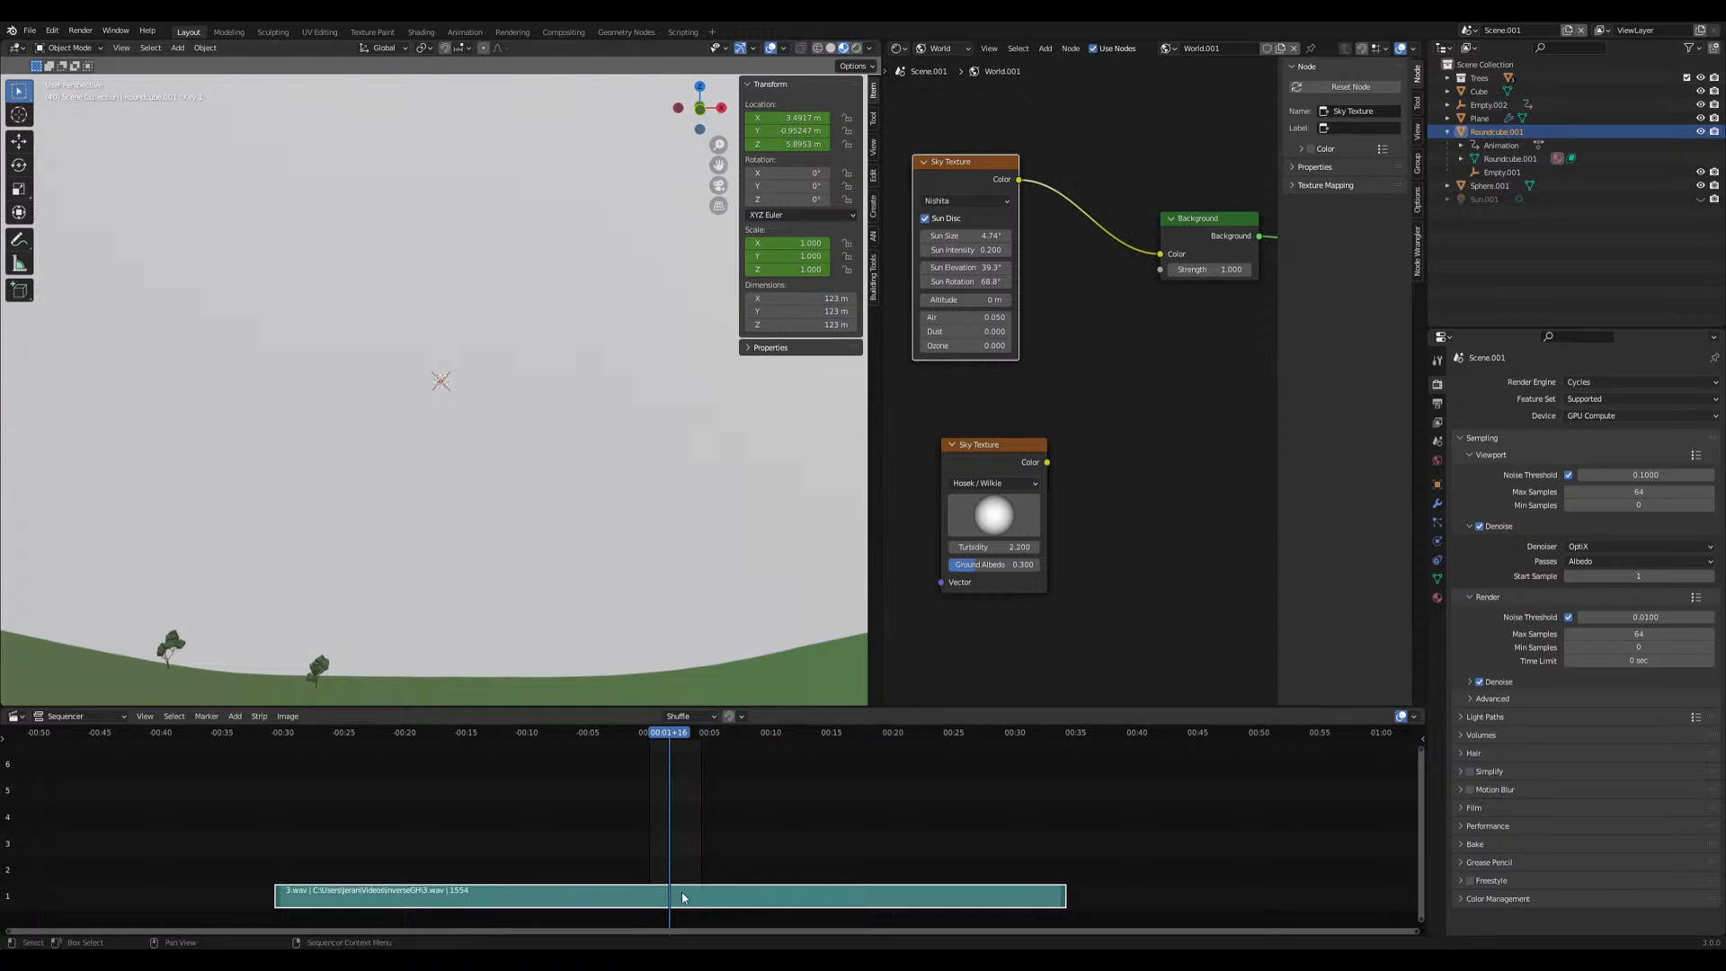
Delete the 3.wav strip, return the playhead to the start and add the sound strip 4.wav
key(Delete)
click(653, 736)
drag(654, 739, 647, 739)
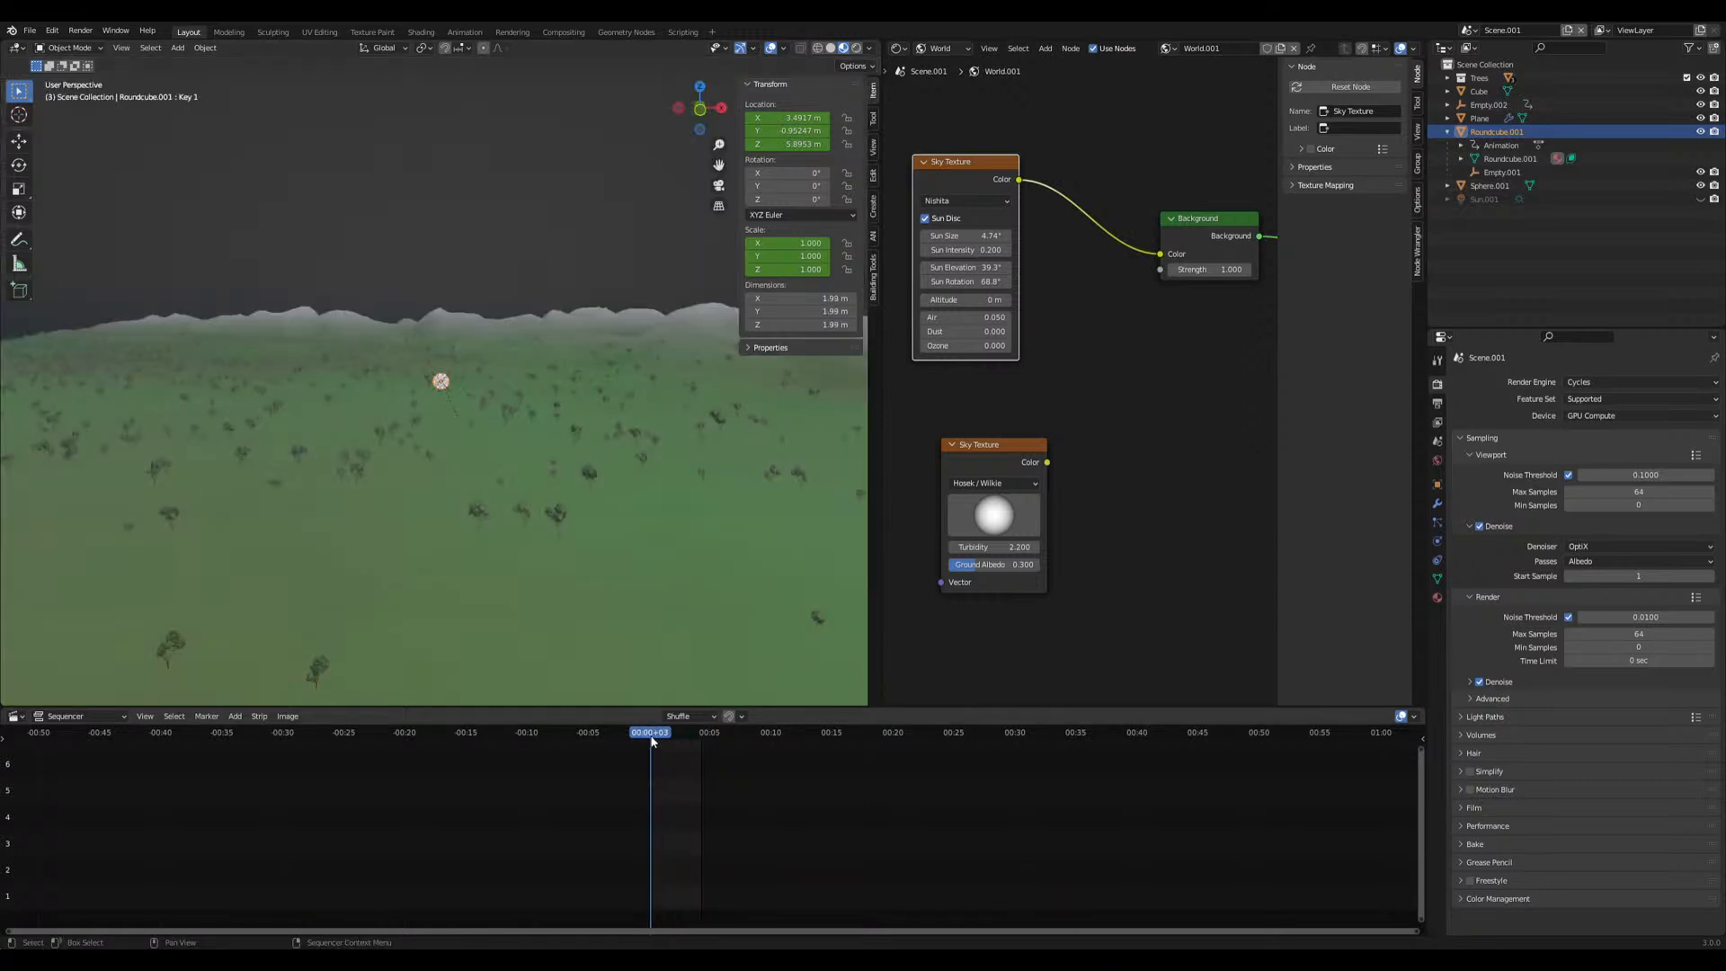
click(15, 715)
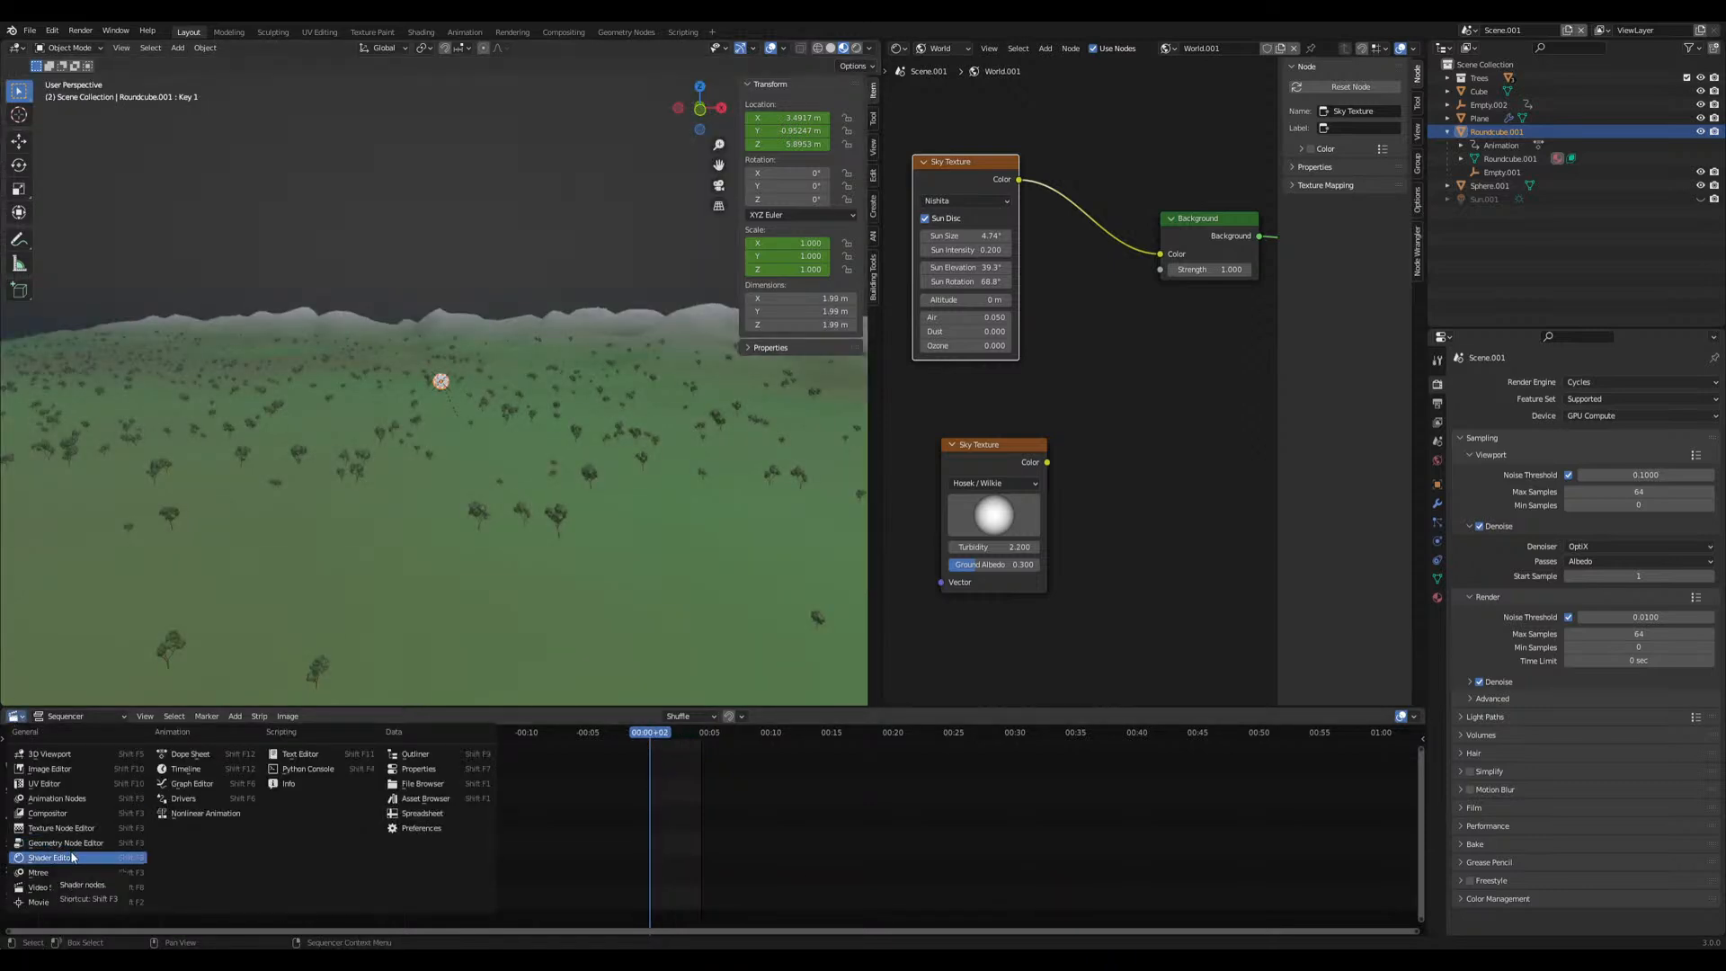
click(233, 719)
click(273, 797)
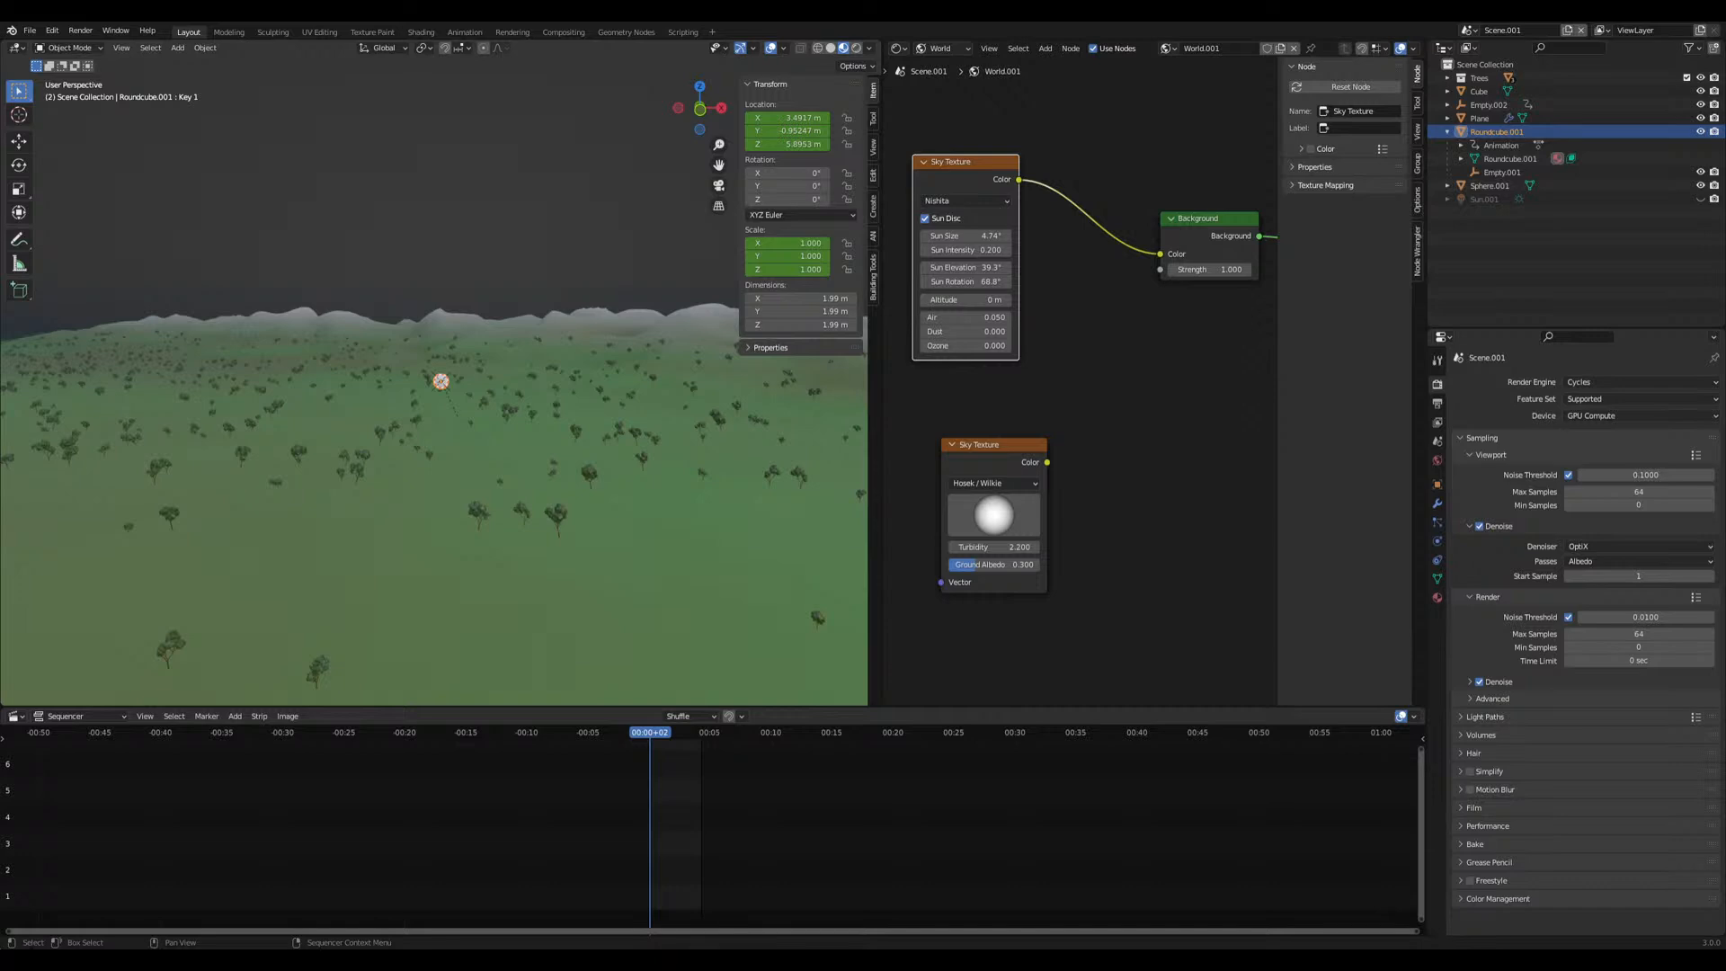
Slide the 4.wav strip to begin about 27 seconds before zero and play the animation with it from the start
key(g)
click(755, 863)
key(space)
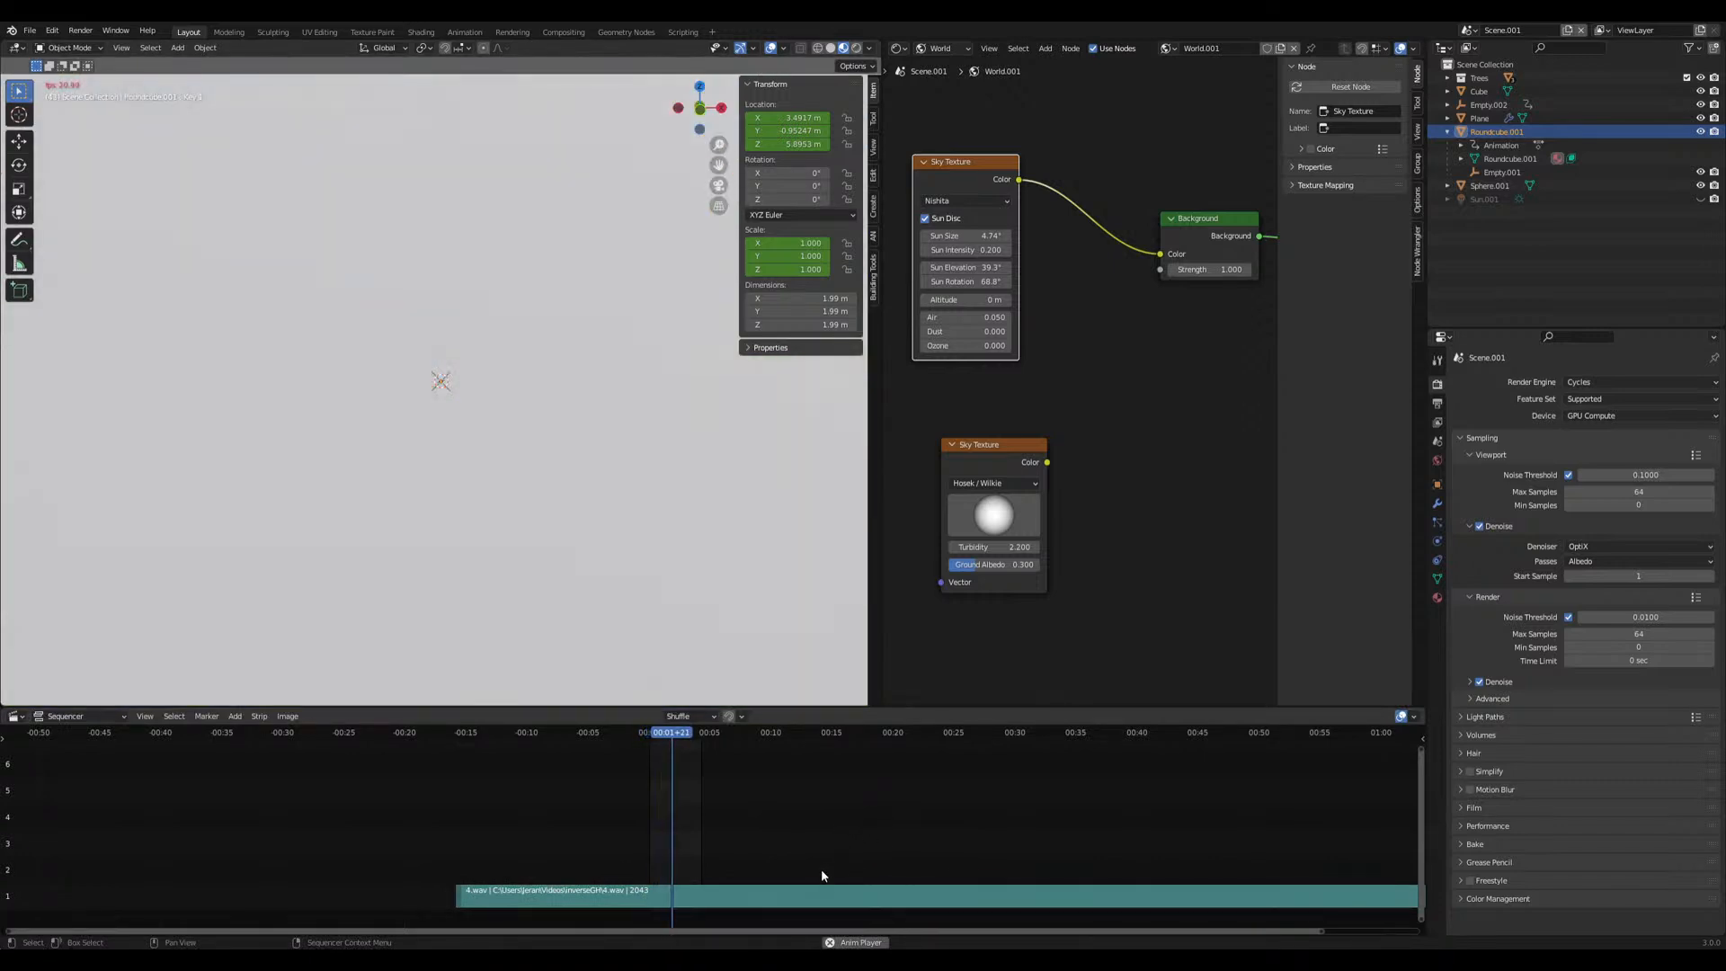
key(space)
drag(749, 897, 602, 902)
click(658, 732)
key(space)
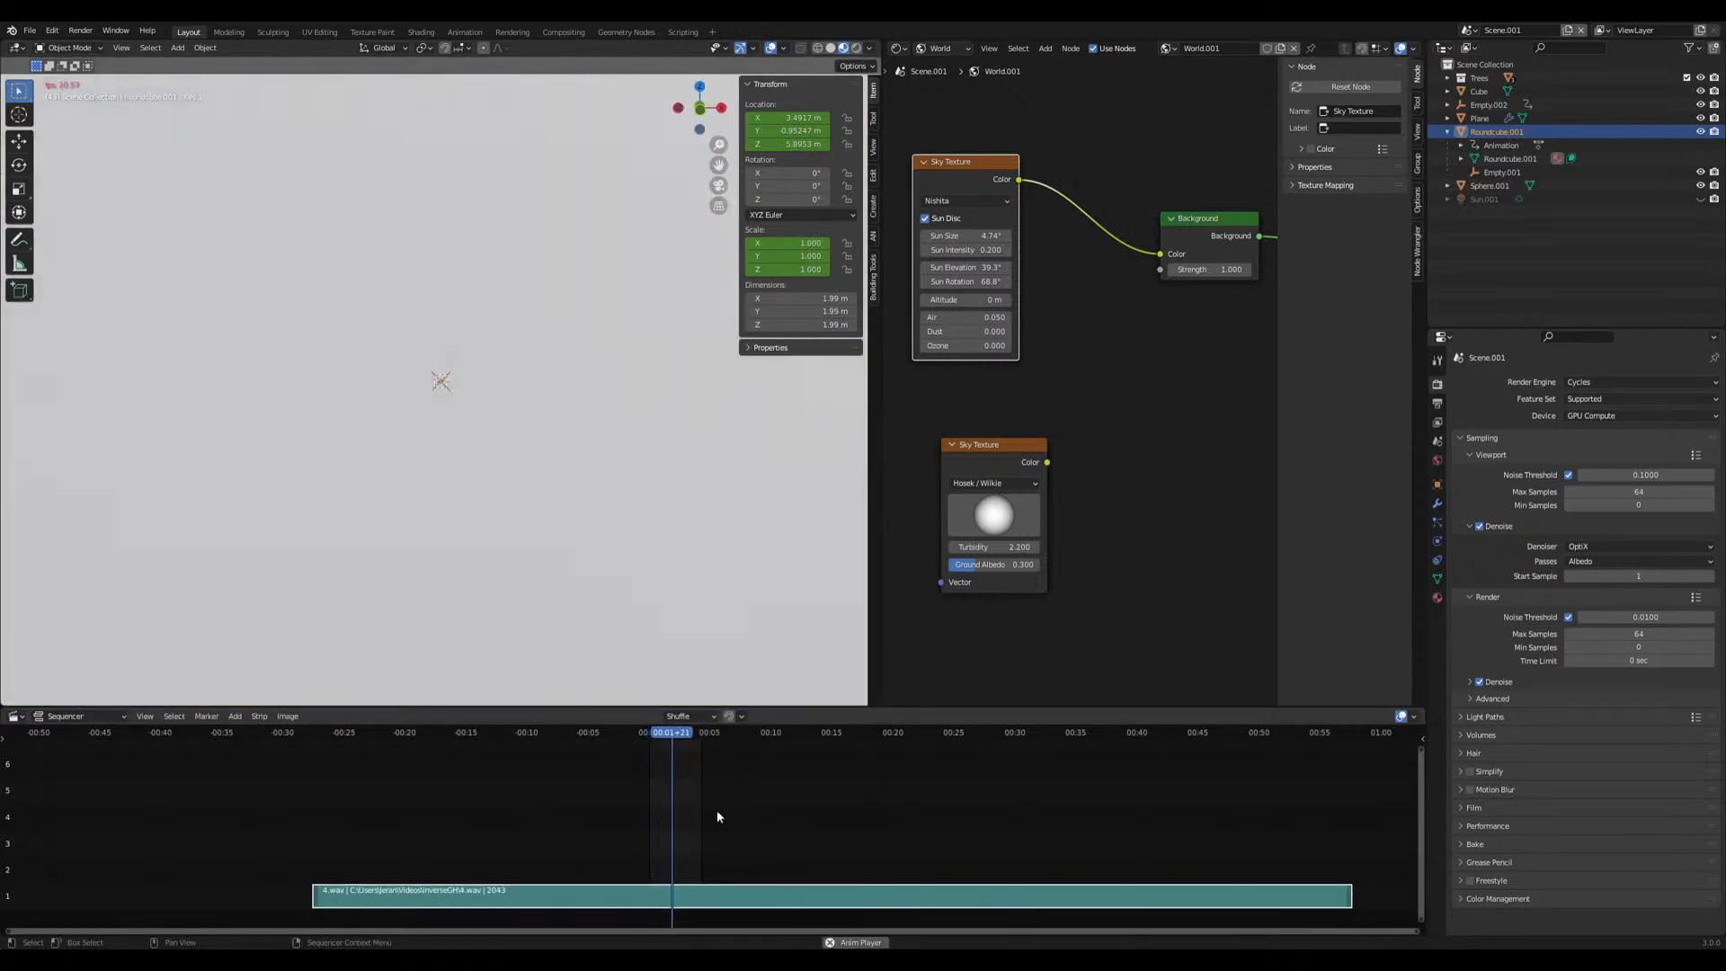
Slide the 4.wav strip to begin about 41 seconds before zero and play that section with the animation
key(space)
drag(751, 892, 588, 893)
click(654, 733)
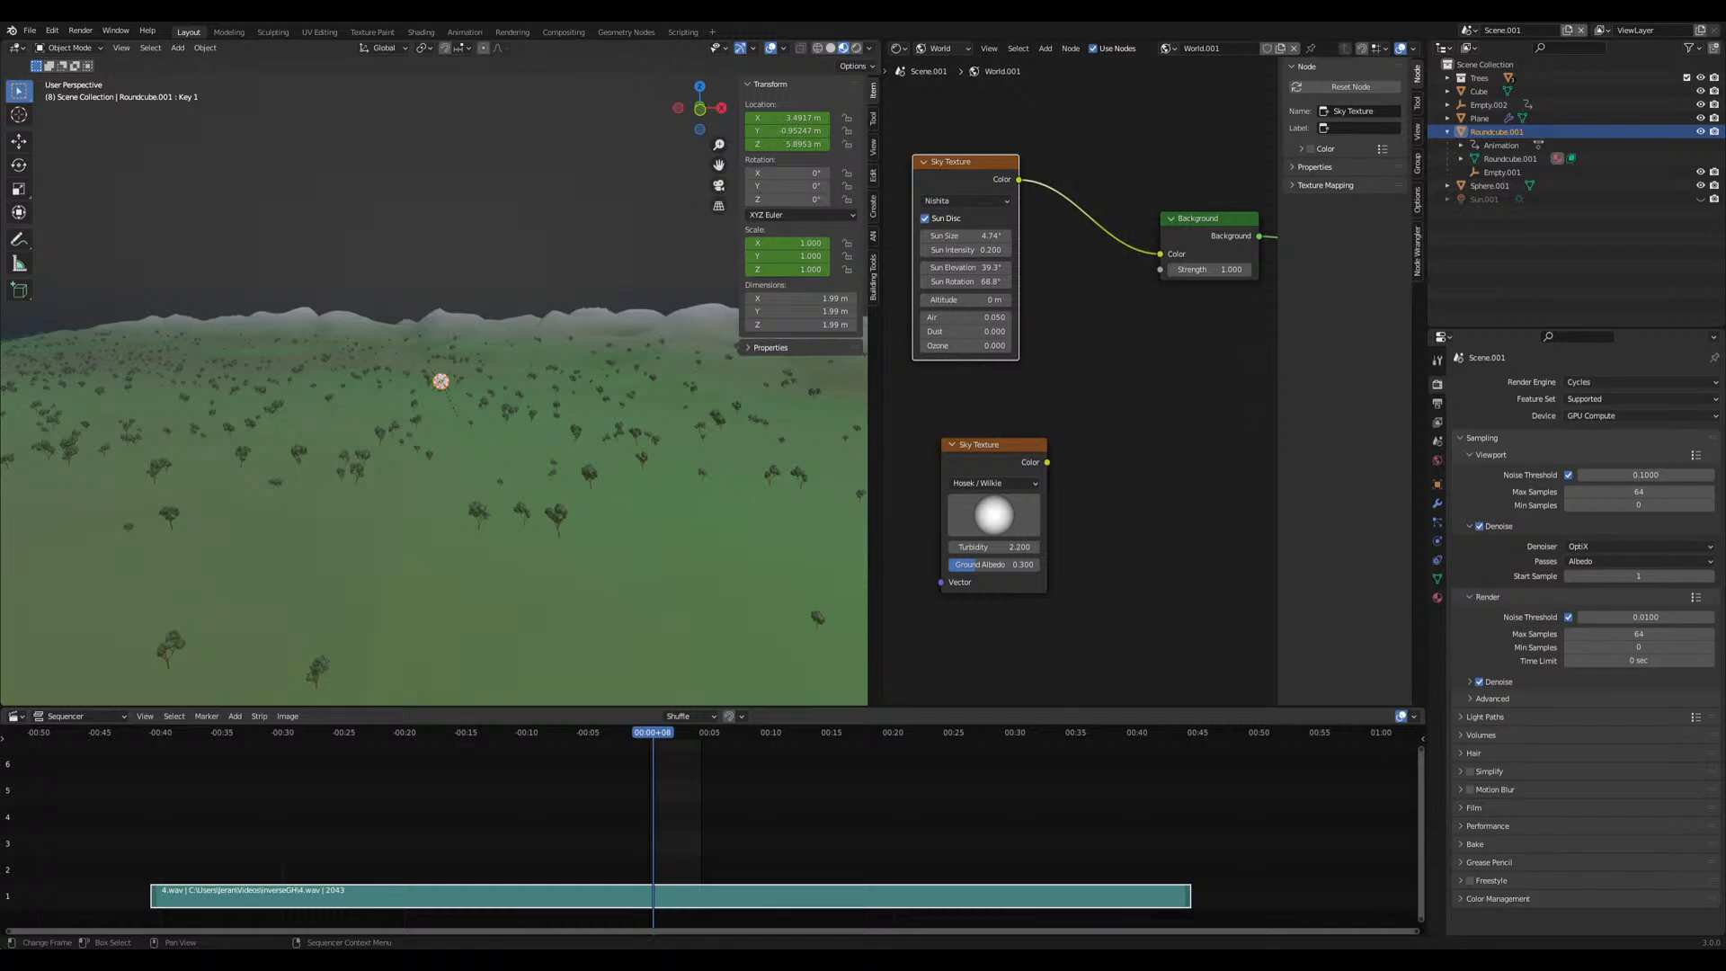
key(space)
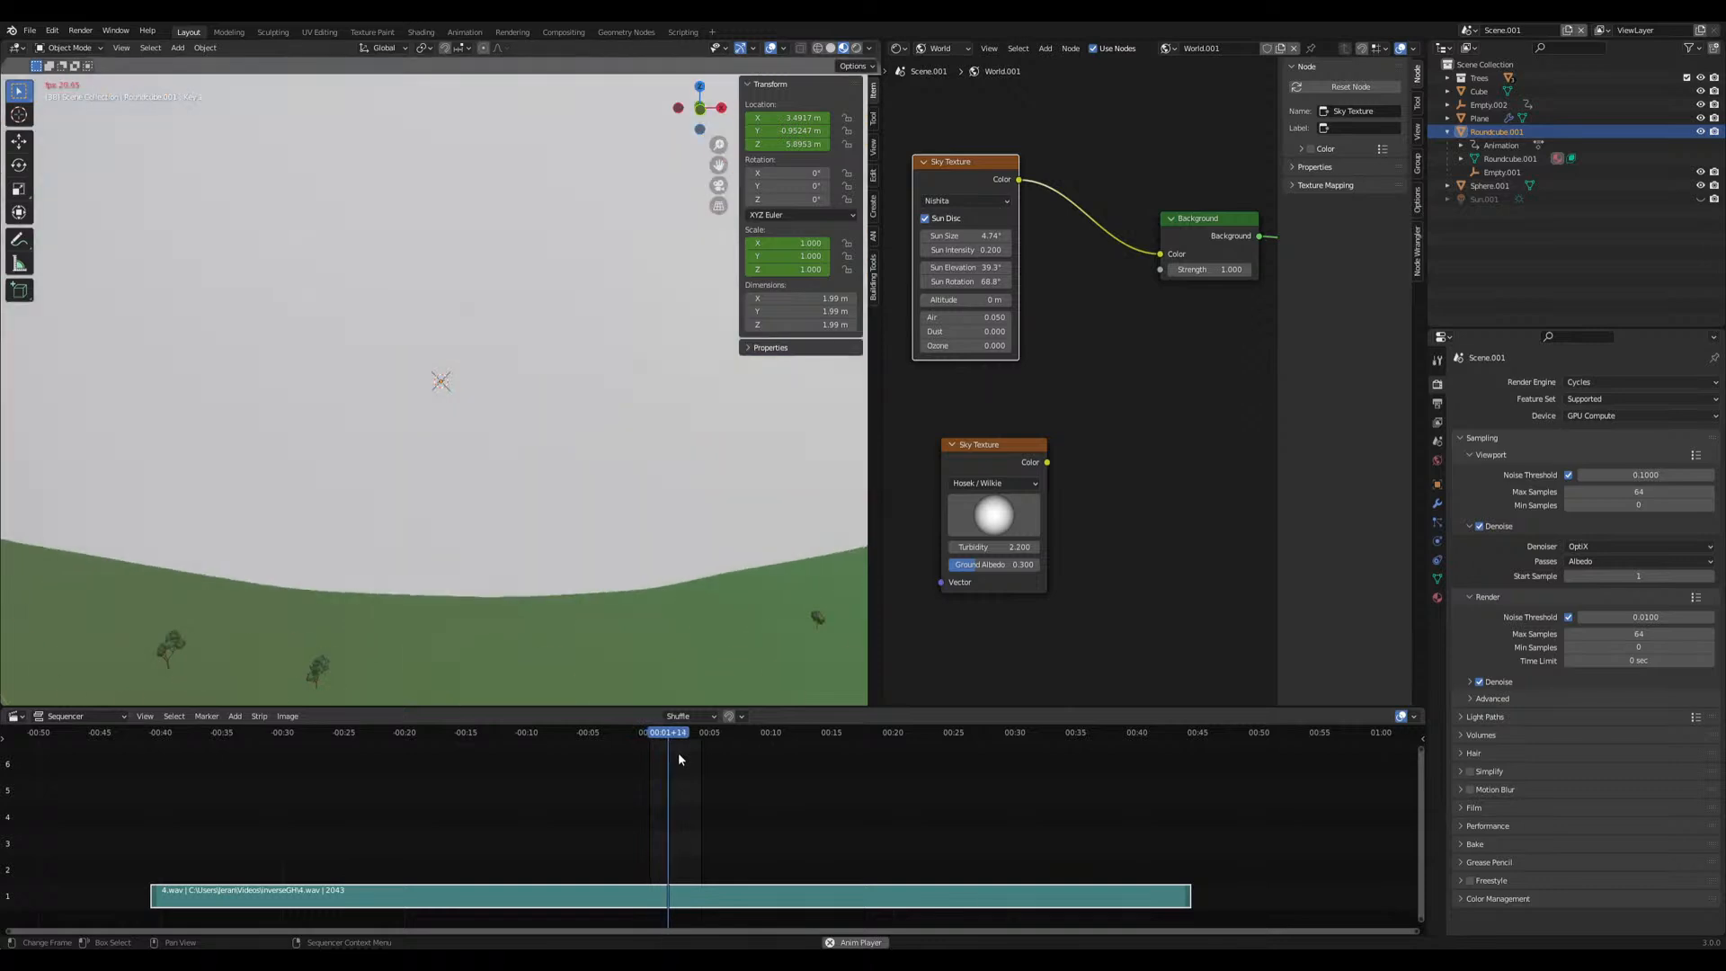
key(space)
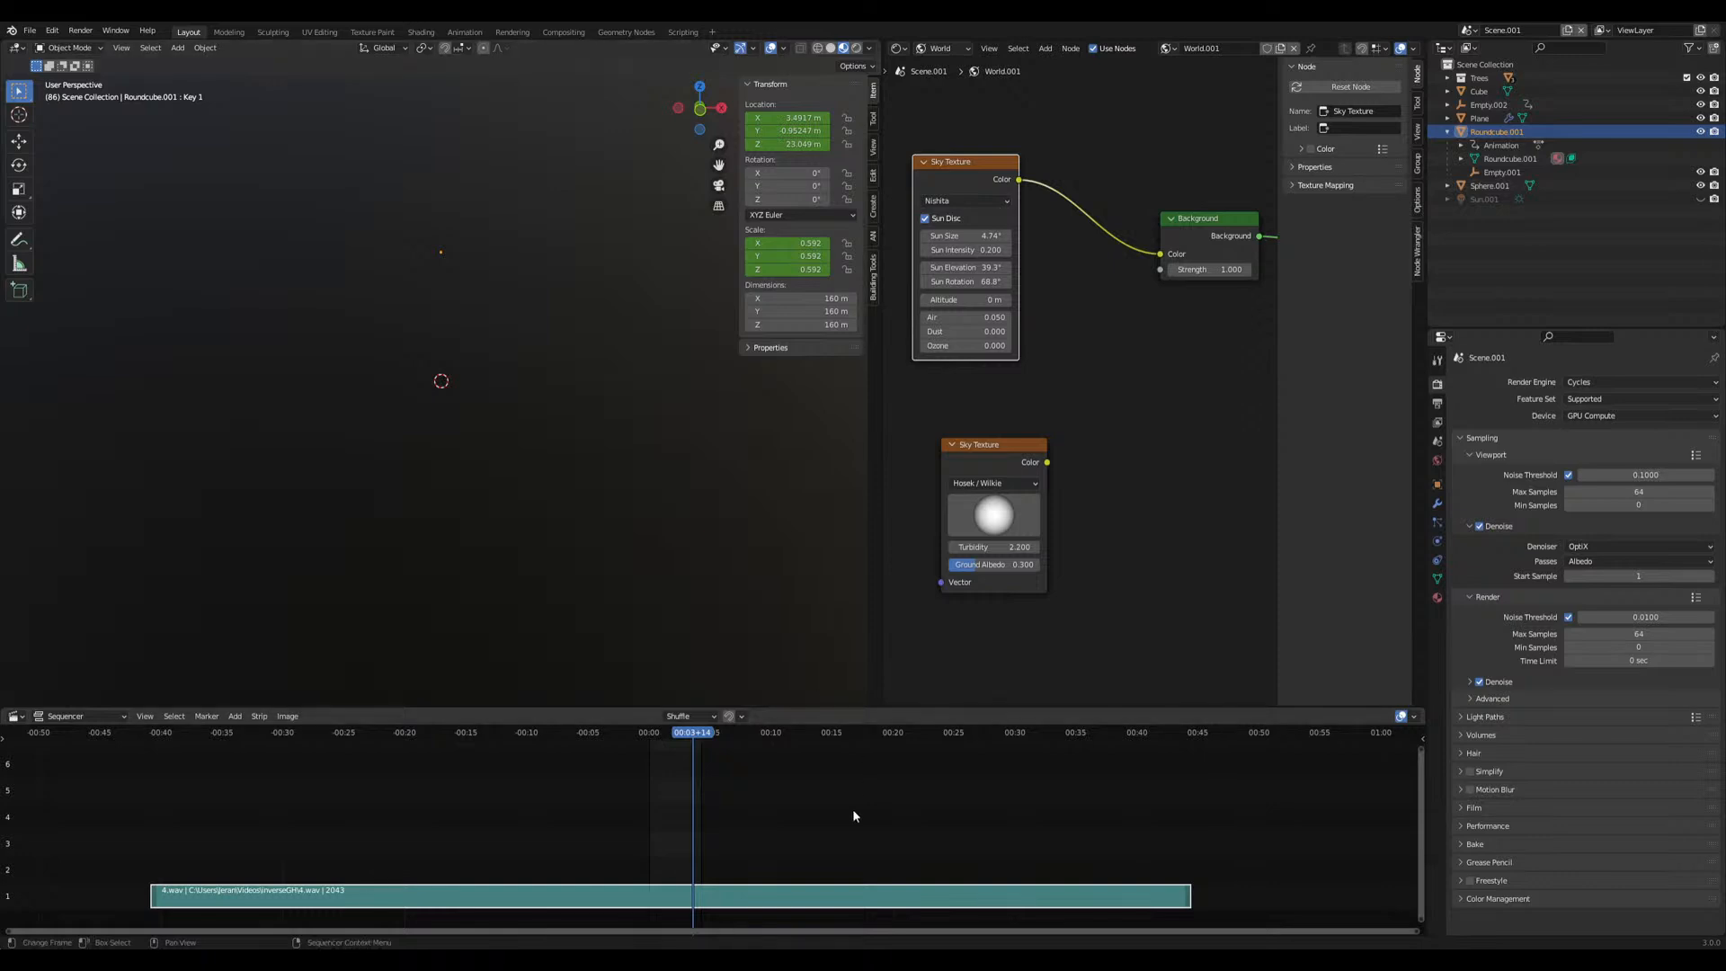
Slide the 4.wav strip about 25 seconds further back and play its last sections with the animation
drag(799, 890, 631, 891)
drag(668, 737, 648, 719)
key(space)
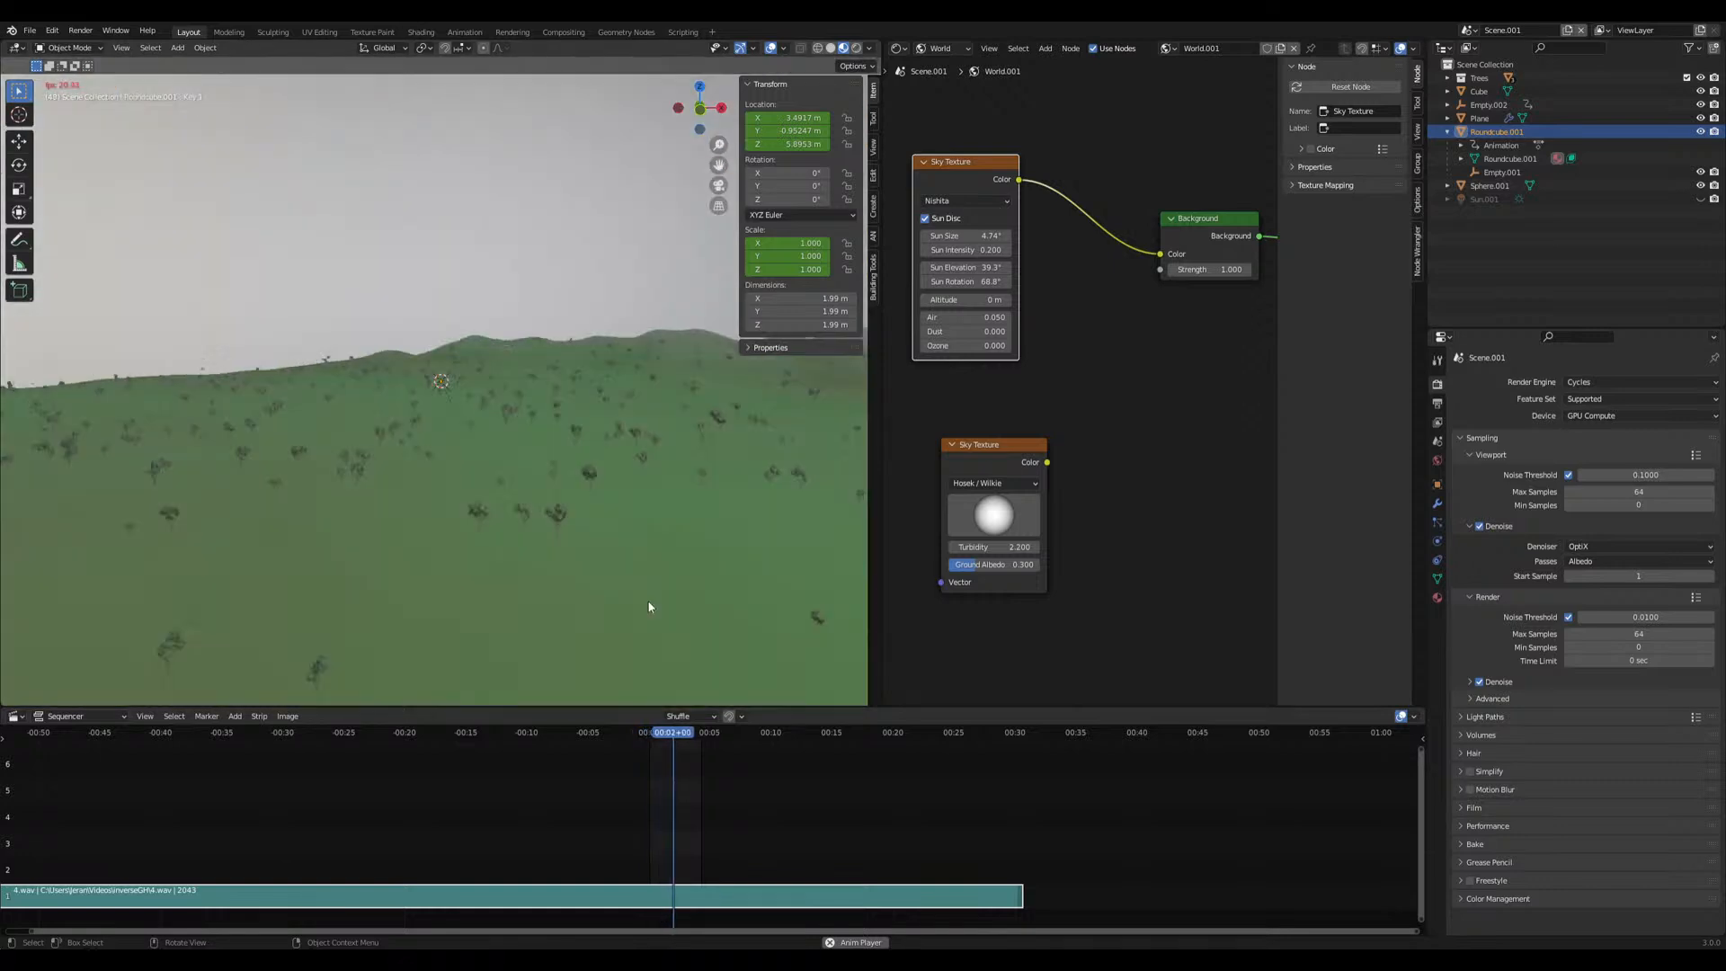
drag(773, 892, 638, 892)
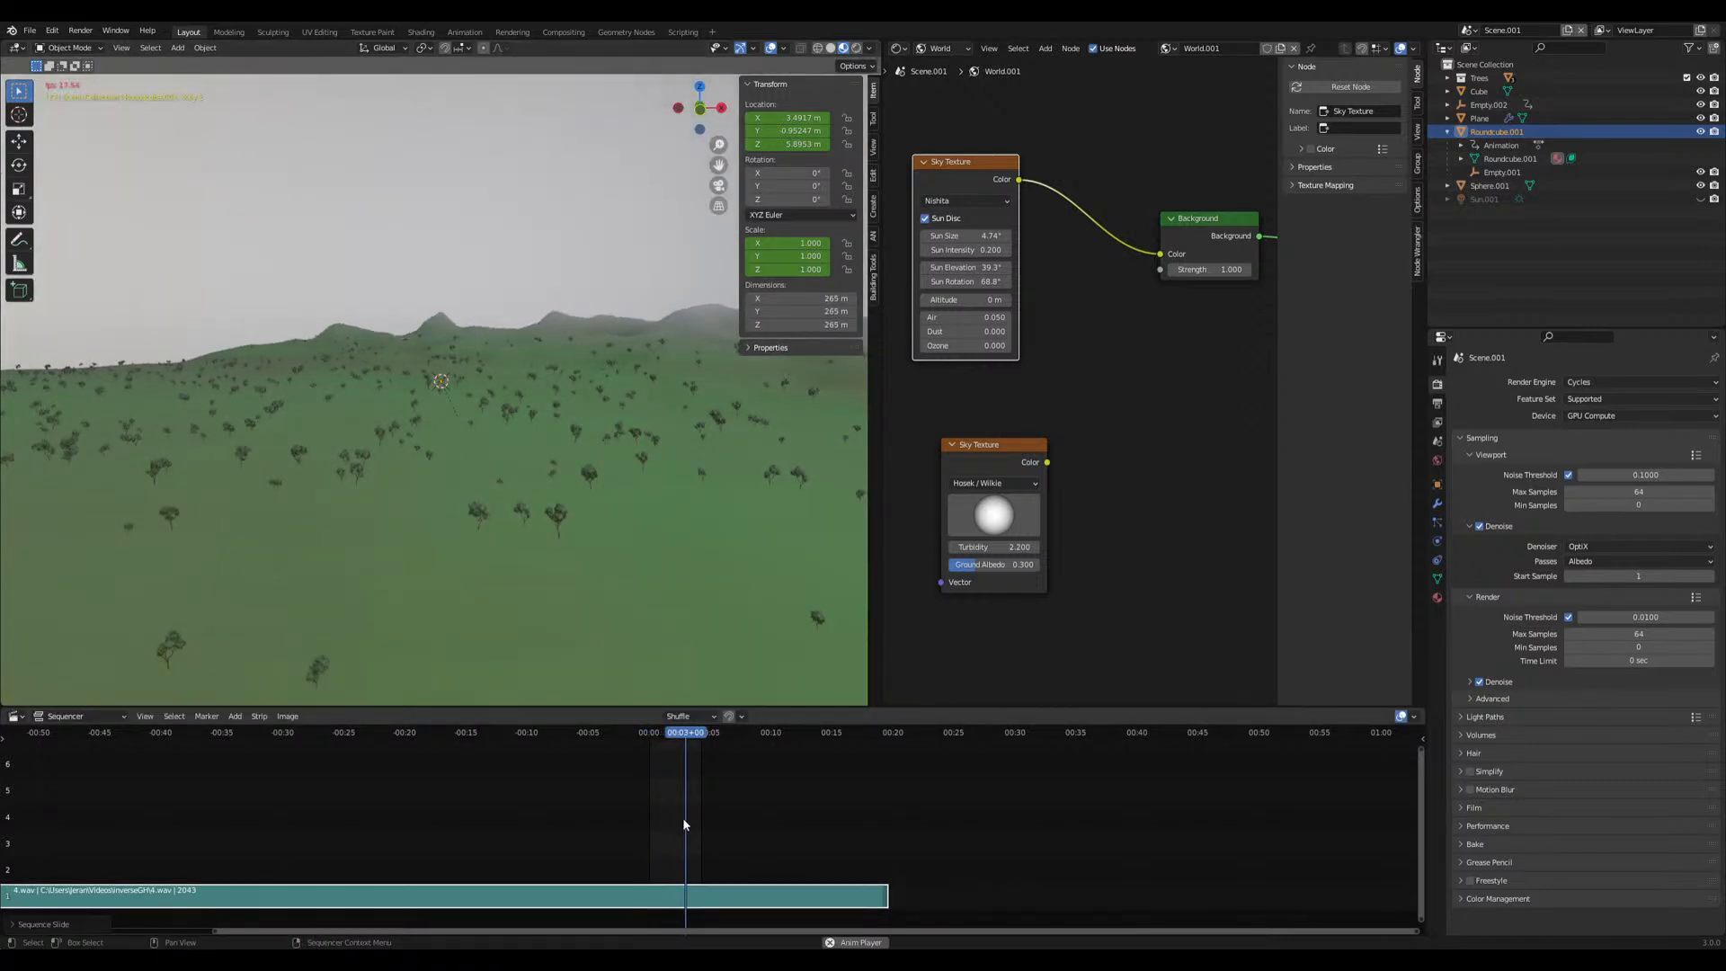
Delete the 4.wav strip, stop playback and add the sound strip 5.wav at 00:00
key(Delete)
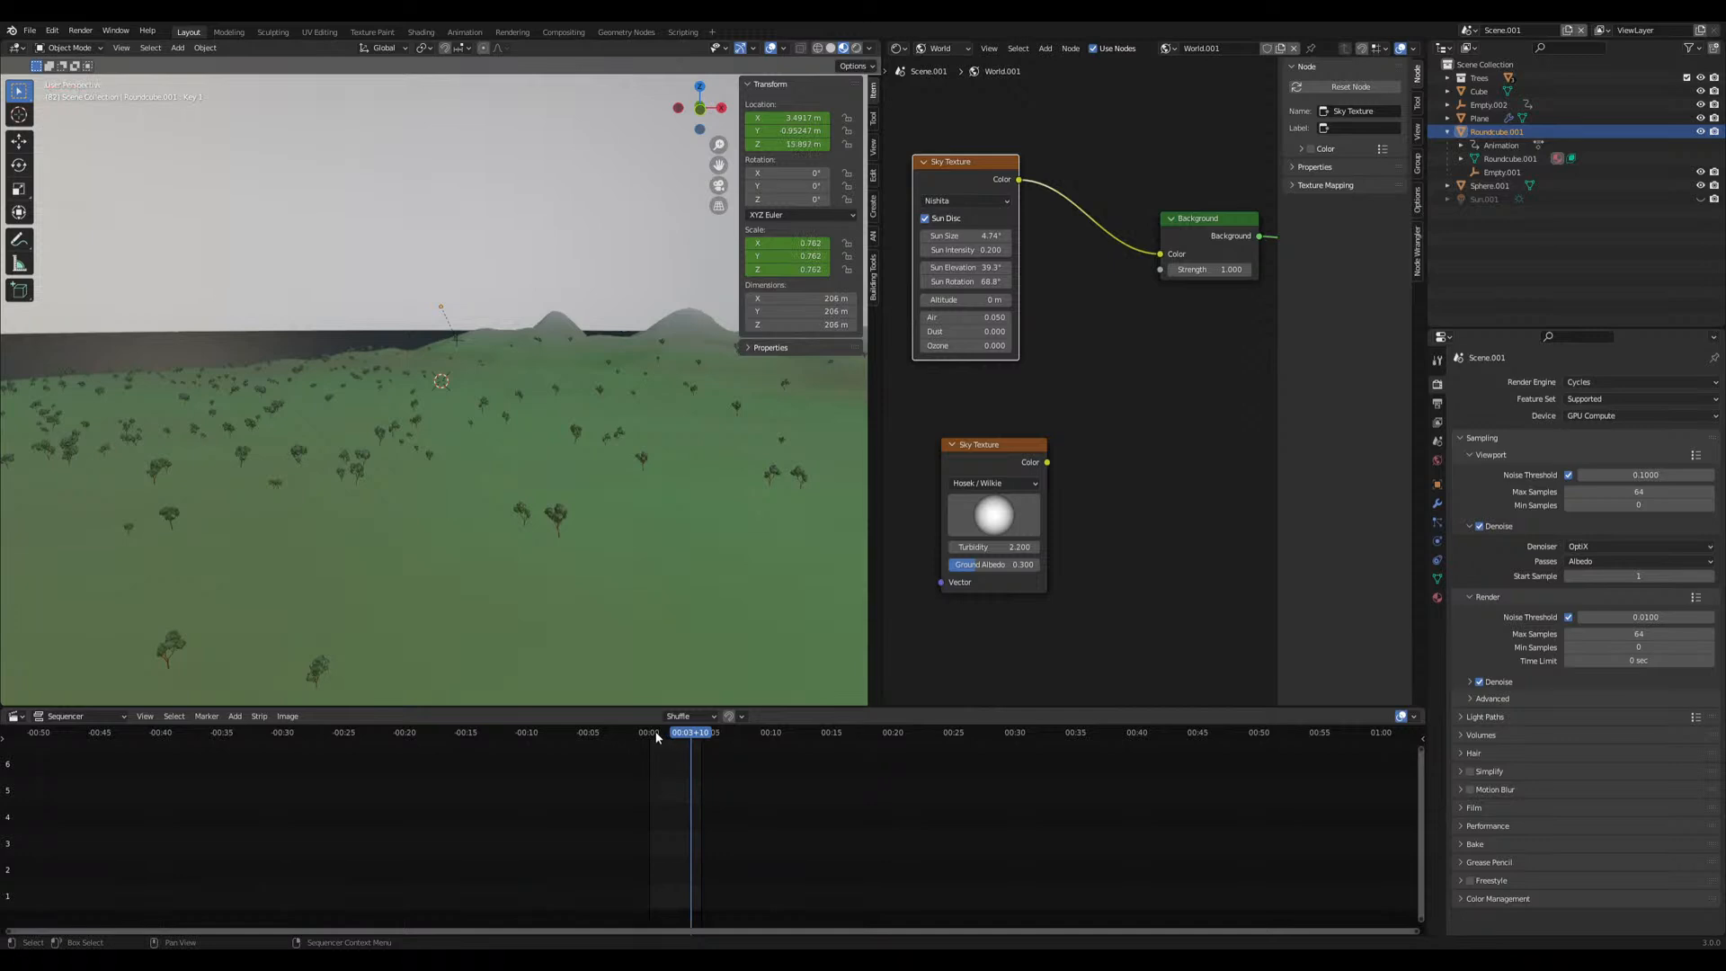
key(Escape)
click(234, 715)
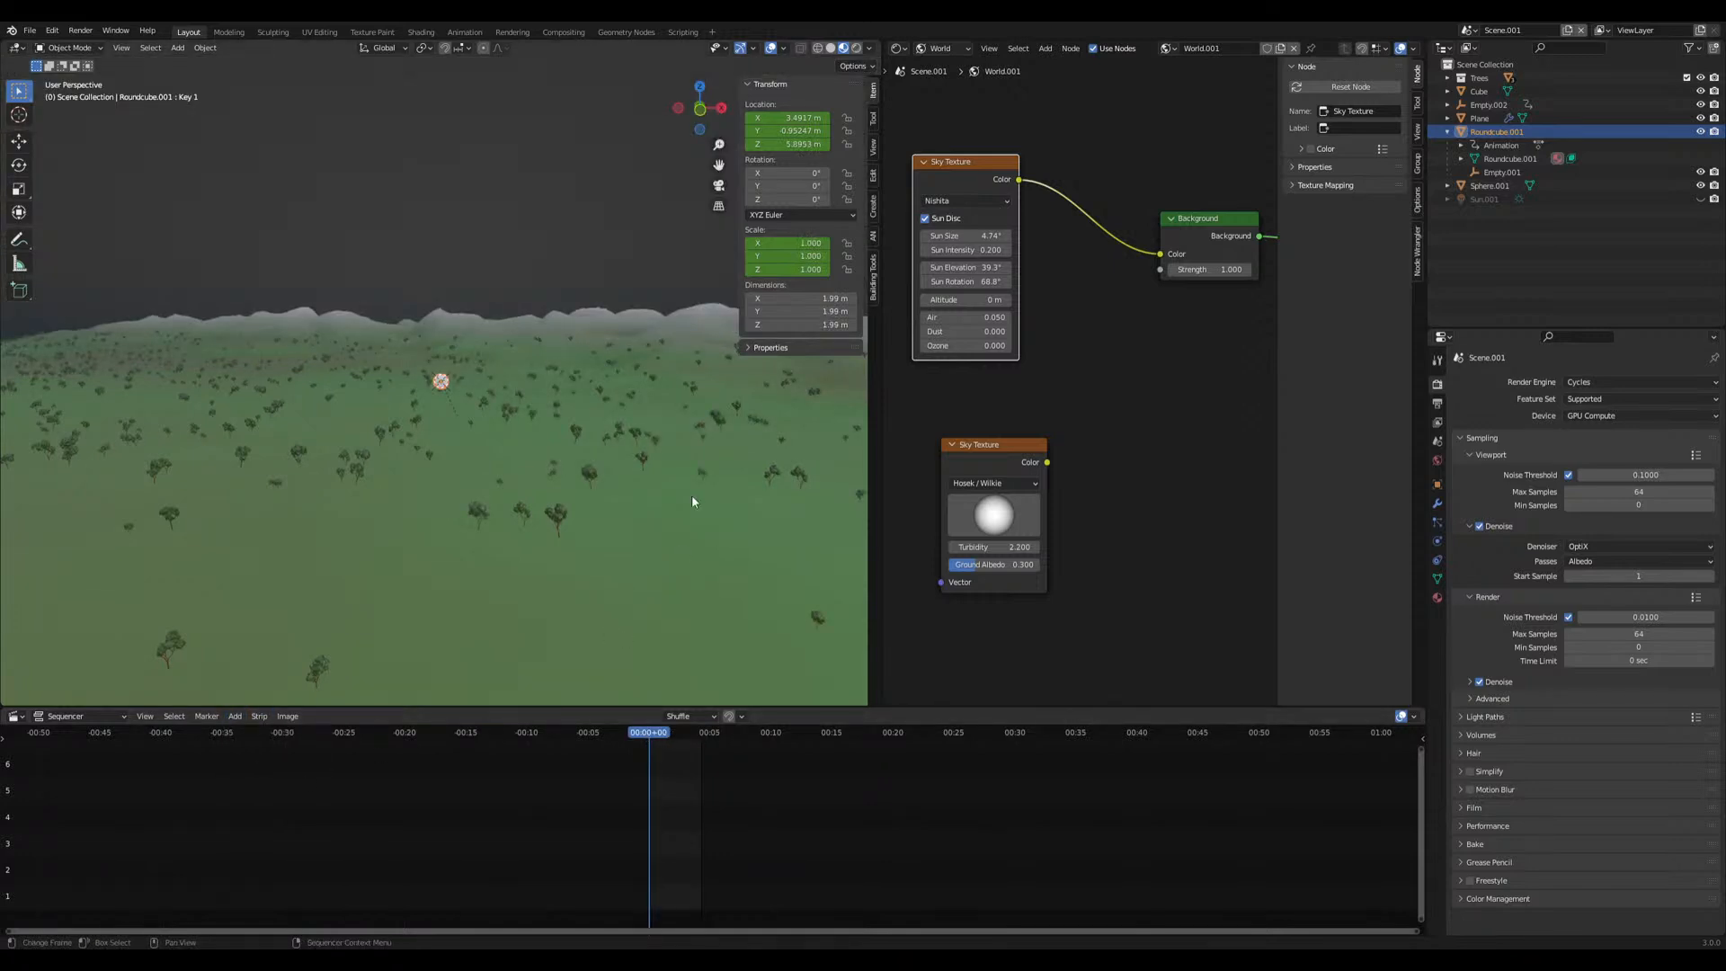
click(1034, 682)
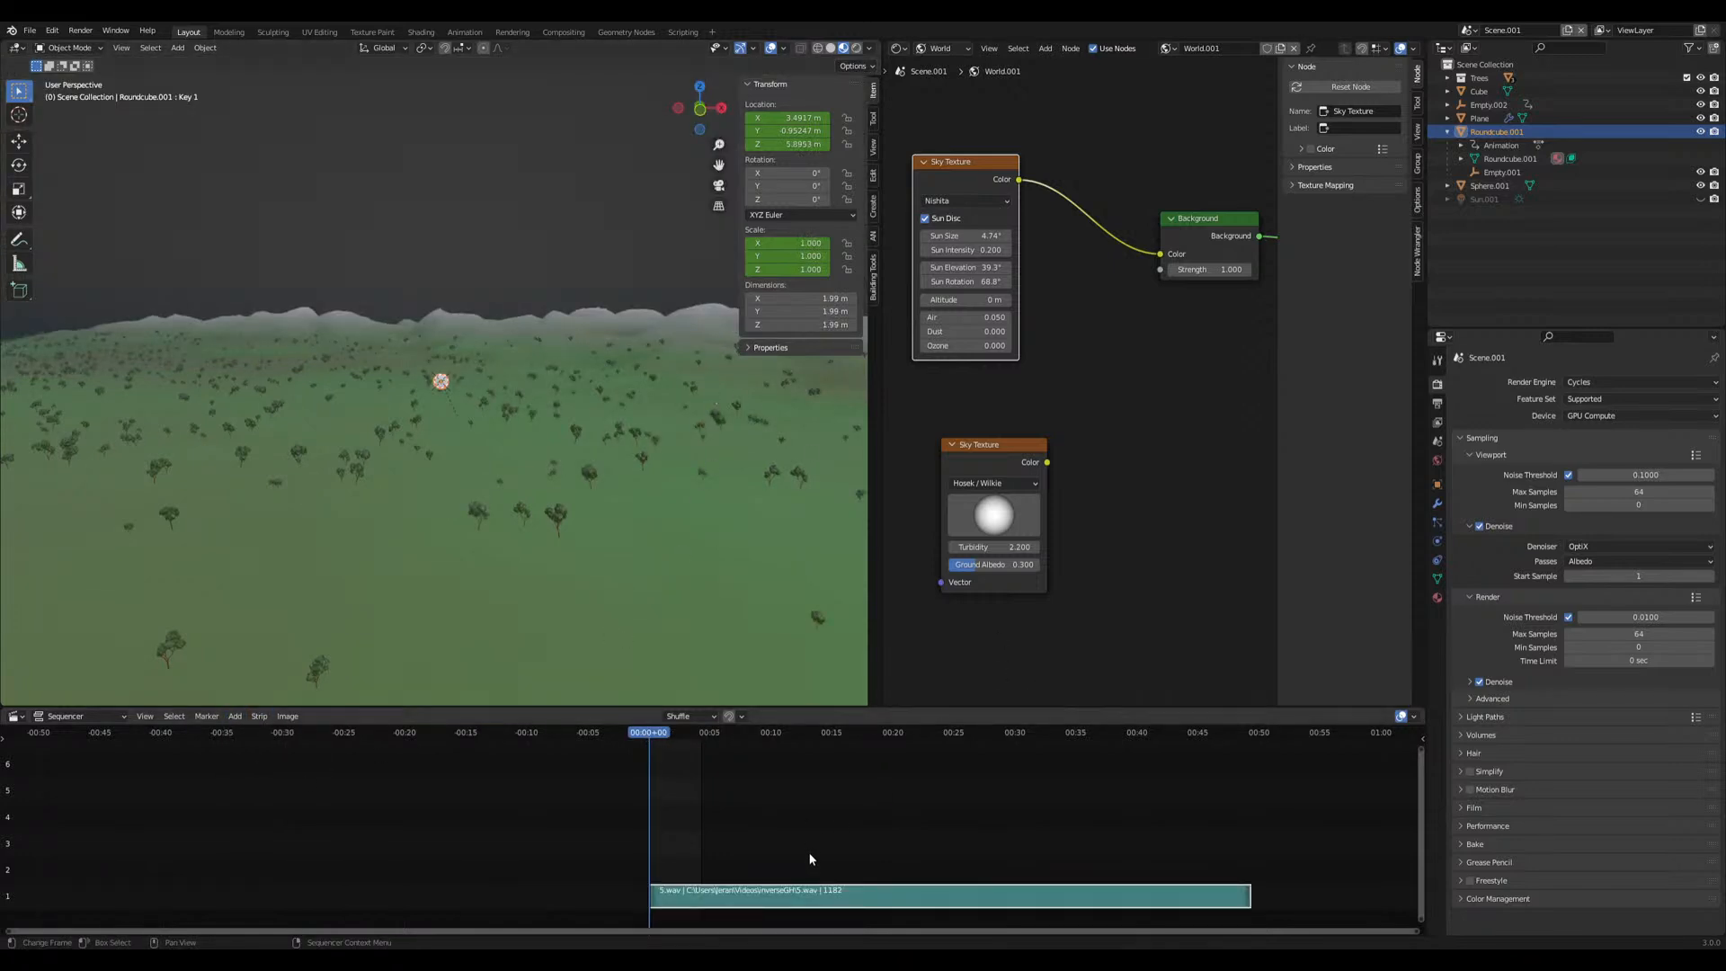
Listen to the opening of 5.wav, slide the strip to begin about 16 seconds before zero and replay from the start
key(space)
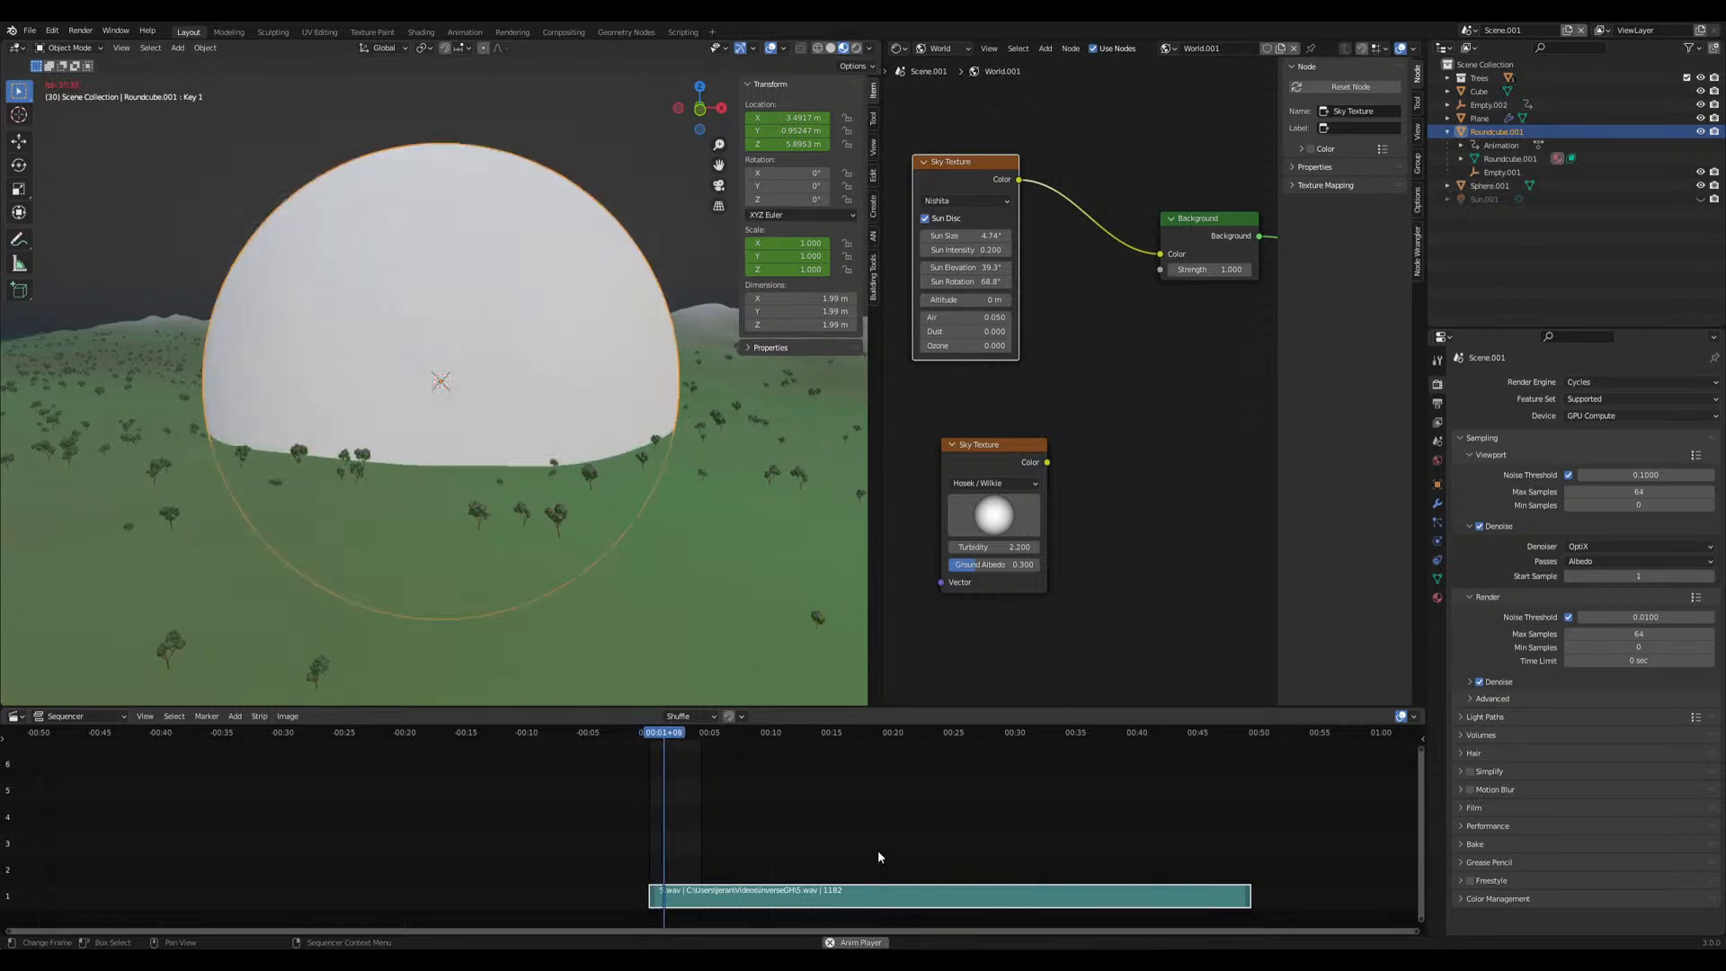
key(space)
drag(860, 892, 656, 890)
click(653, 797)
key(space)
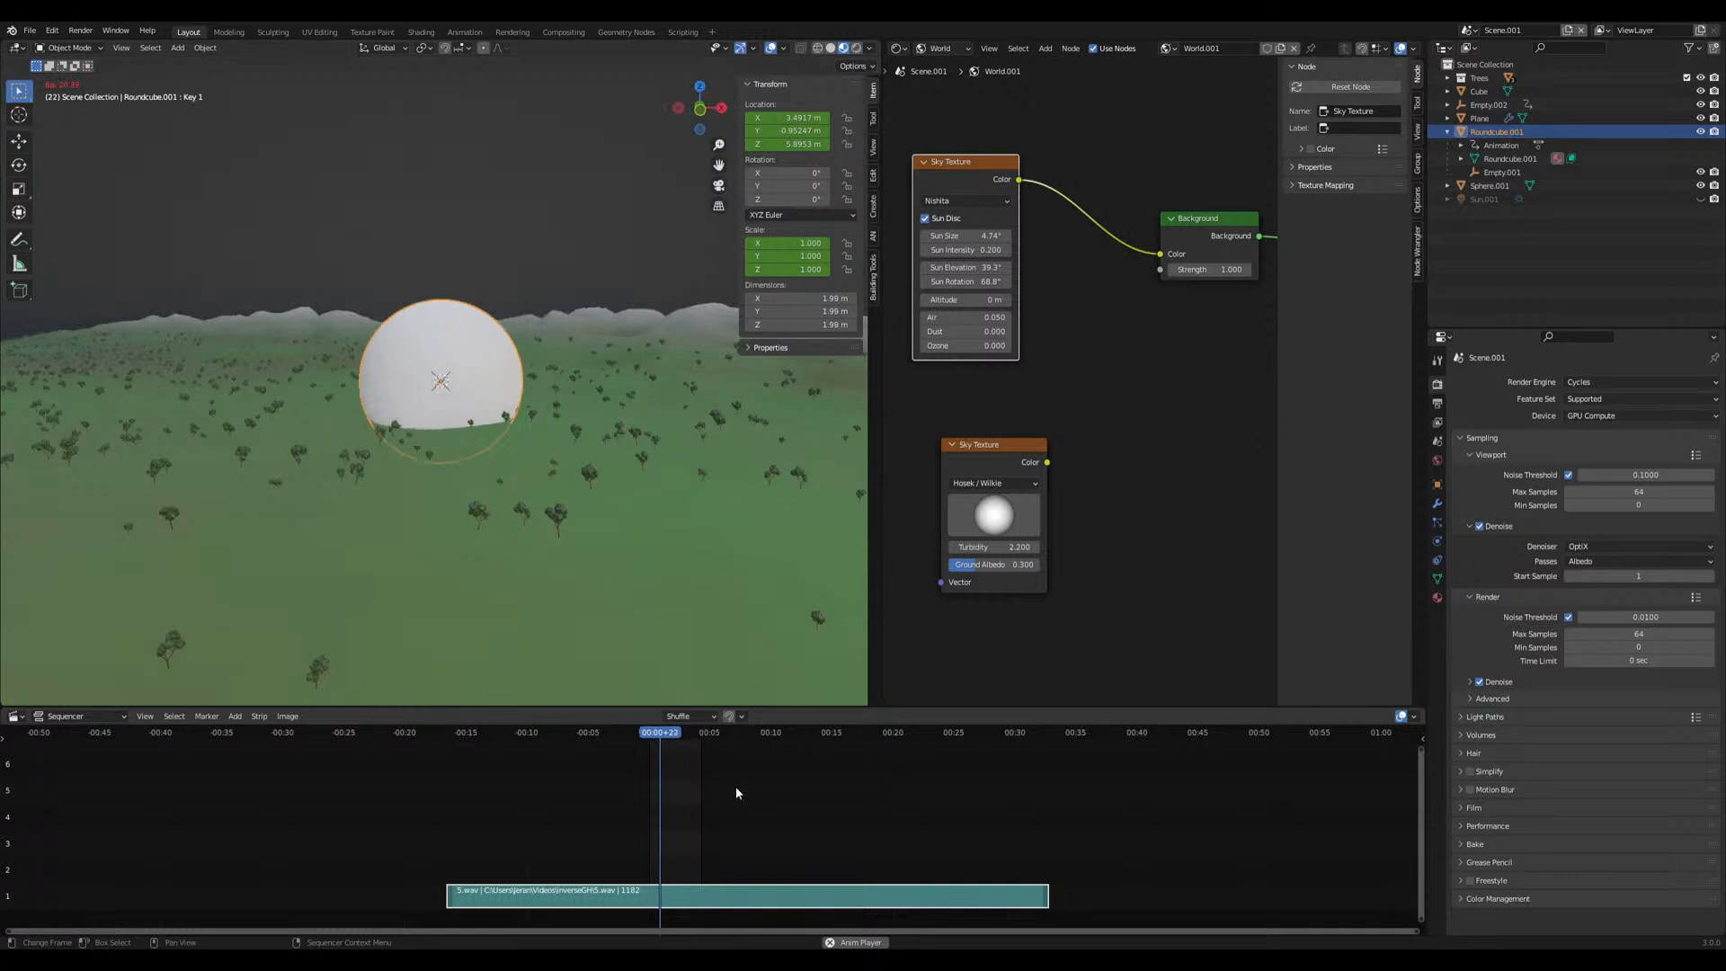
Slide the 5.wav strip to begin about 24 seconds before zero and play that section with the sphere animation
key(space)
mouse_move(732, 890)
mouse_down()
mouse_move(560, 892)
mouse_move(728, 897)
mouse_up()
click(653, 775)
key(space)
key(space)
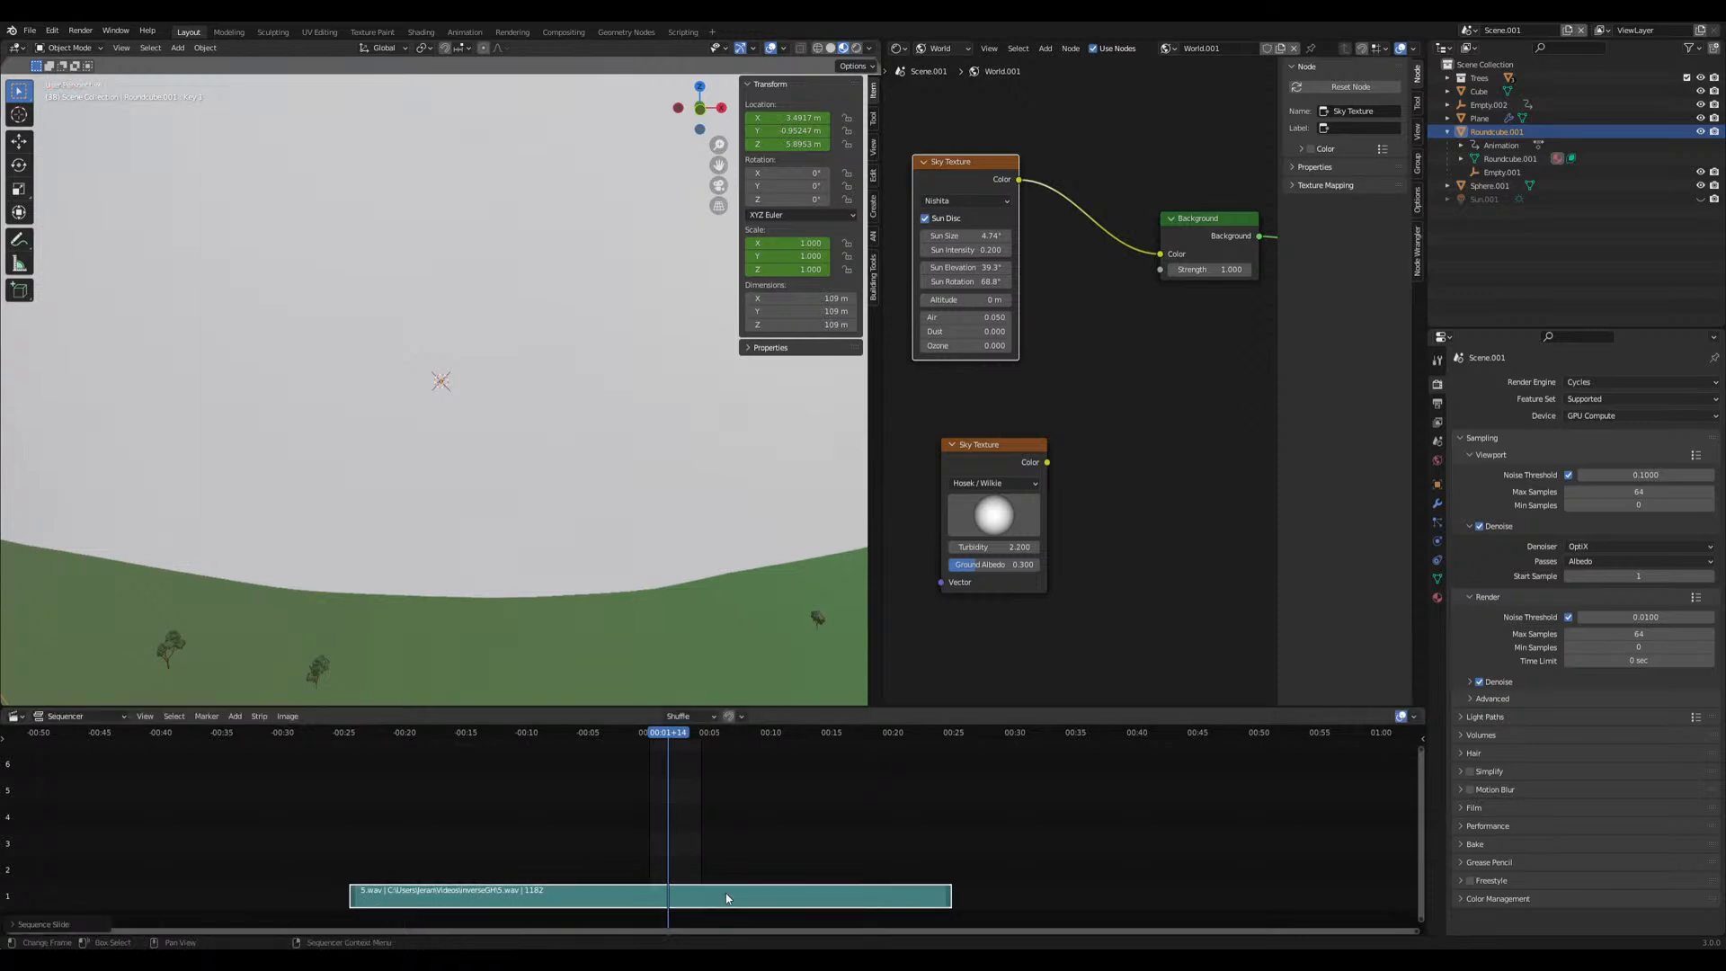
Play the animation from the start of the sequence and switch the lower editor to the Timeline
click(653, 732)
key(space)
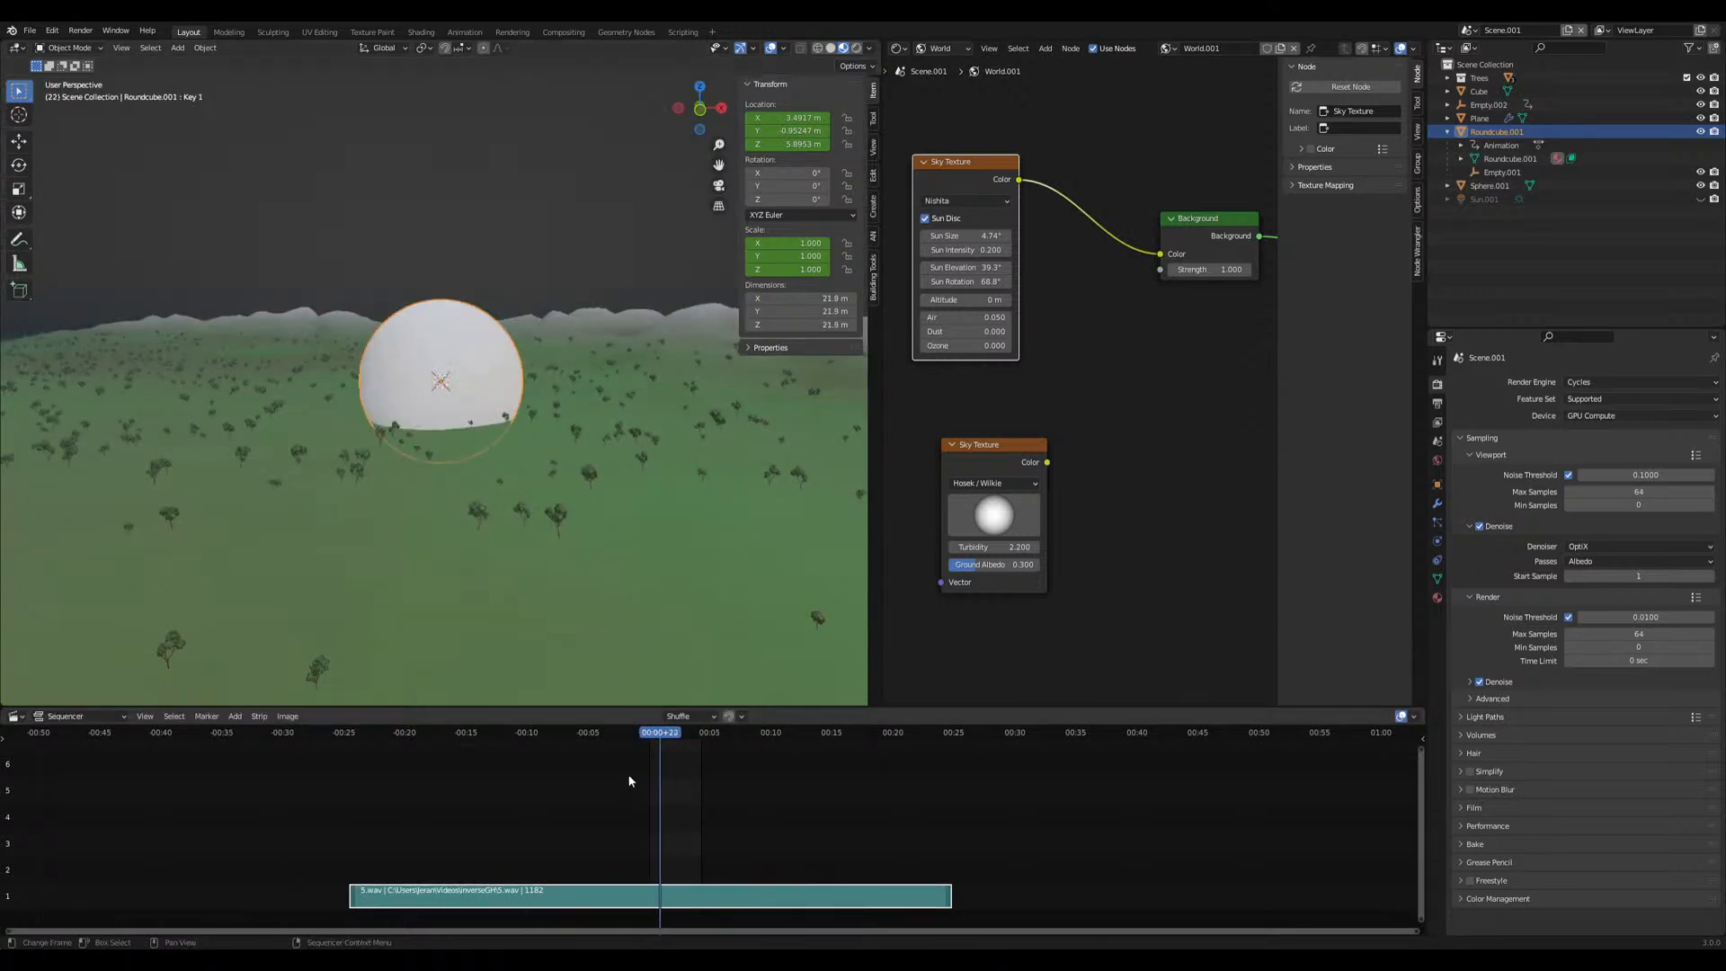
click(15, 717)
click(194, 778)
scroll(440, 455, up, 4)
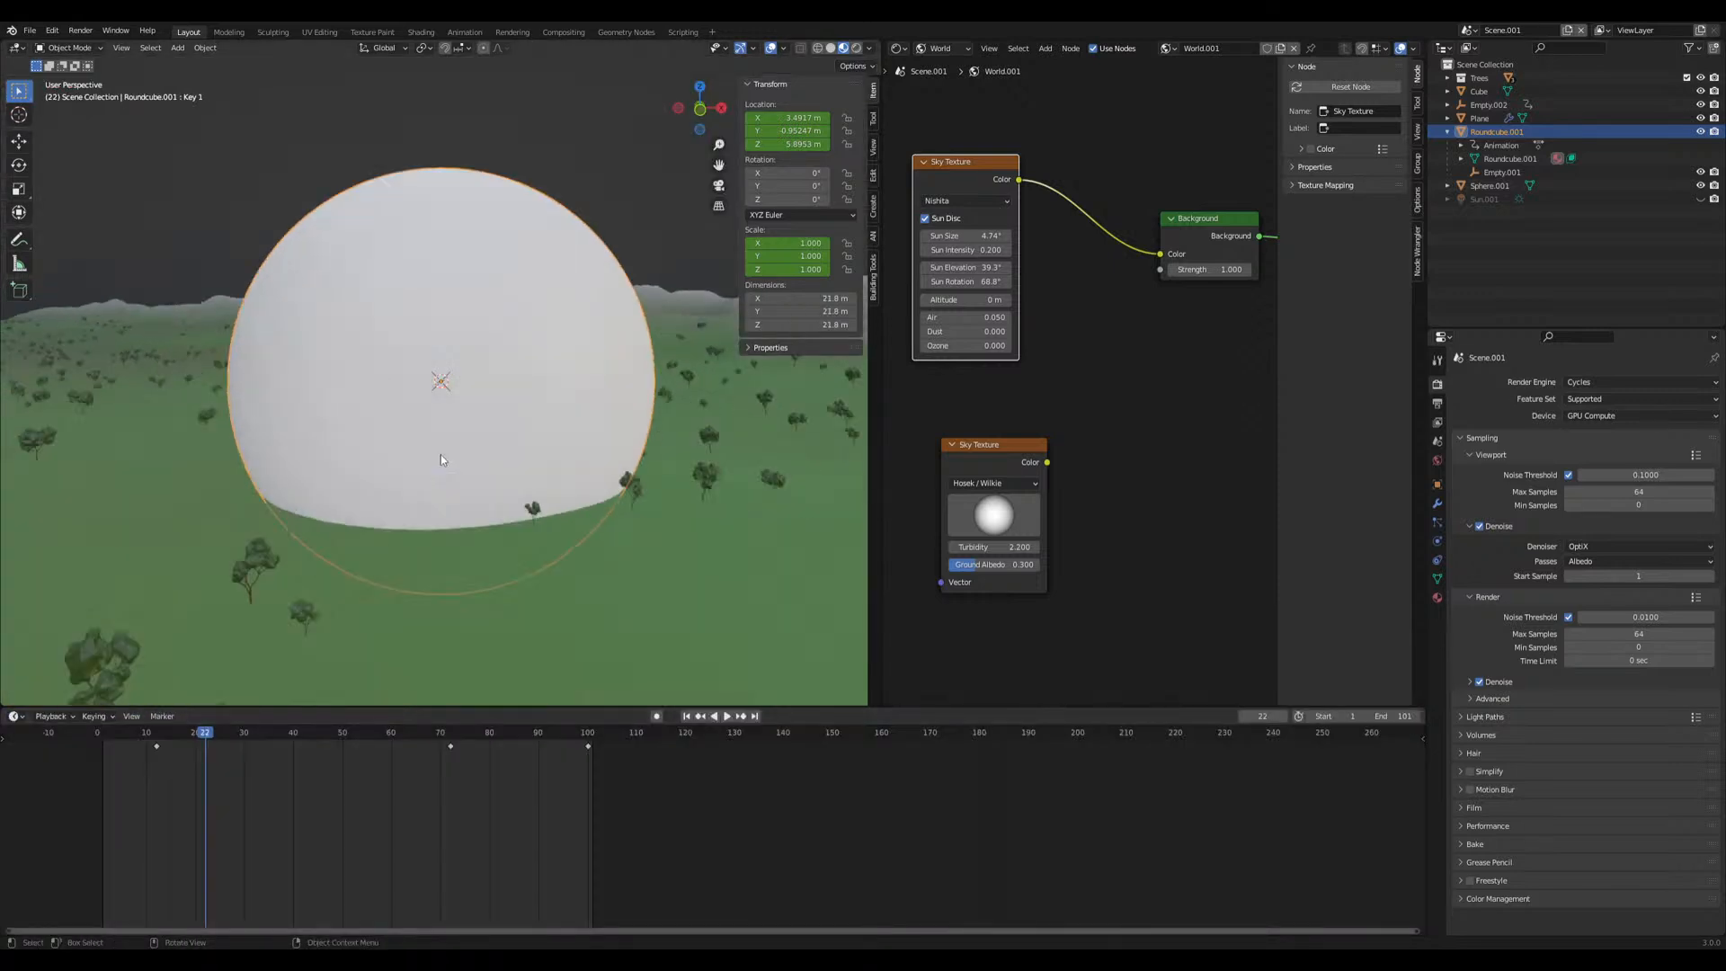
scroll(510, 434, down, 5)
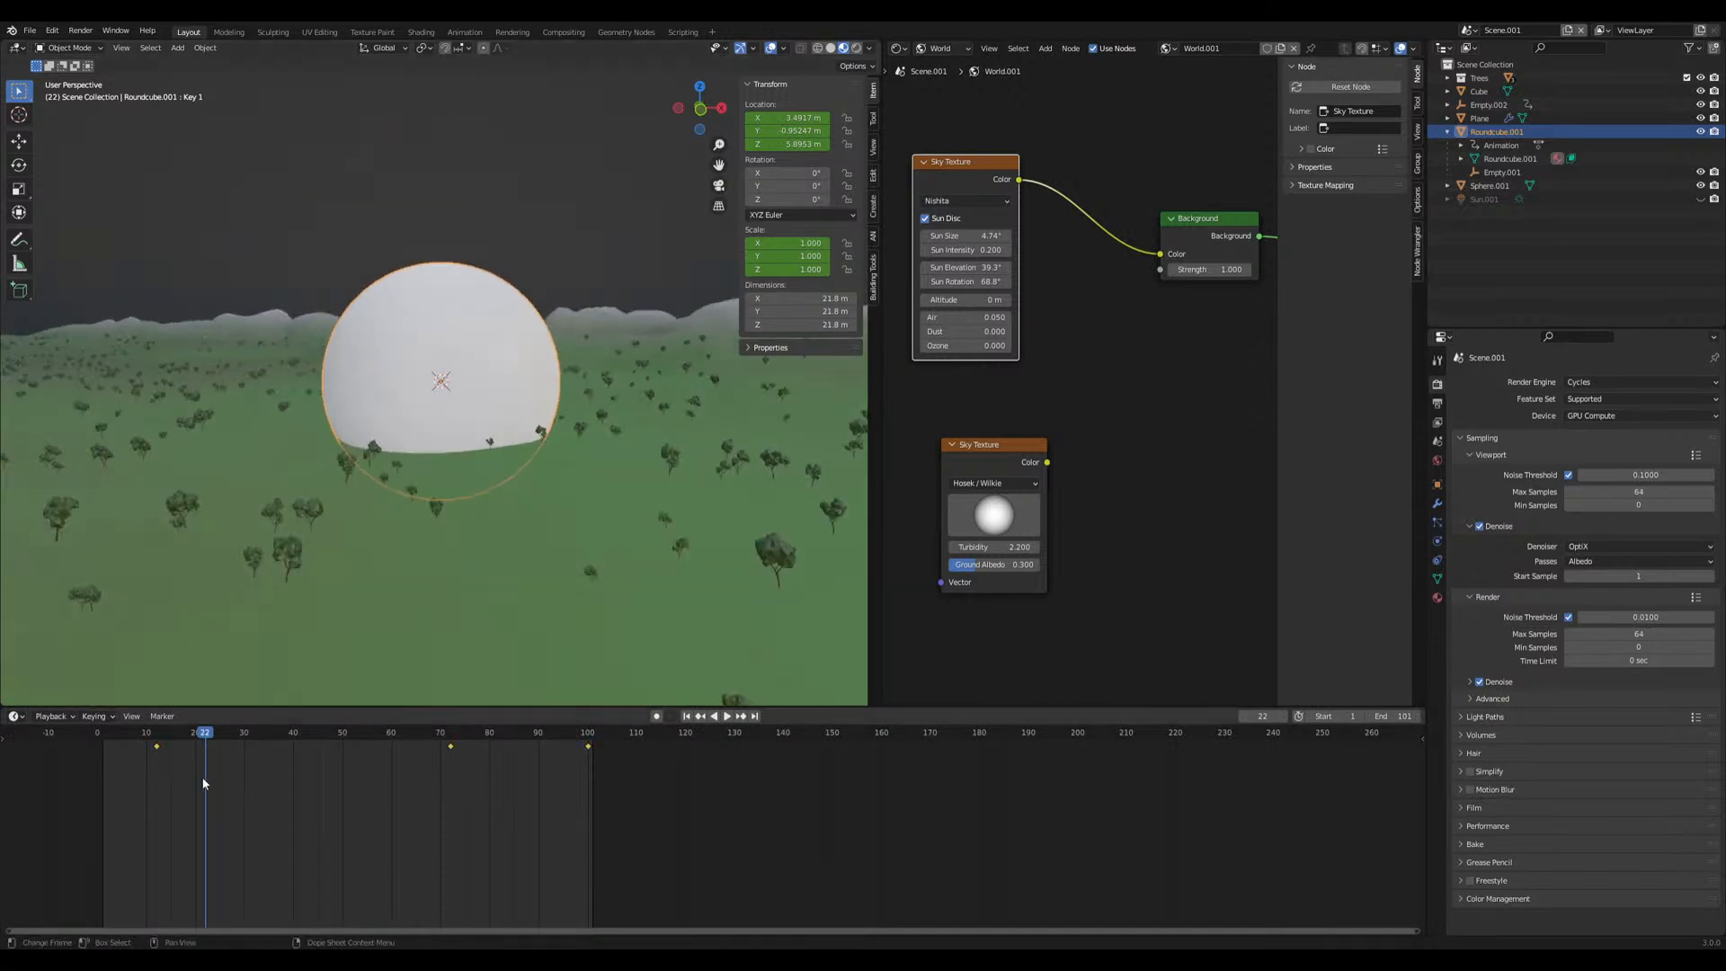
Move the selected sphere's keyframes to about frames 81, 141 and 169, and set the scene's end frame to 221
key(g)
click(543, 786)
drag(1393, 717, 1505, 716)
scroll(473, 595, up, 3)
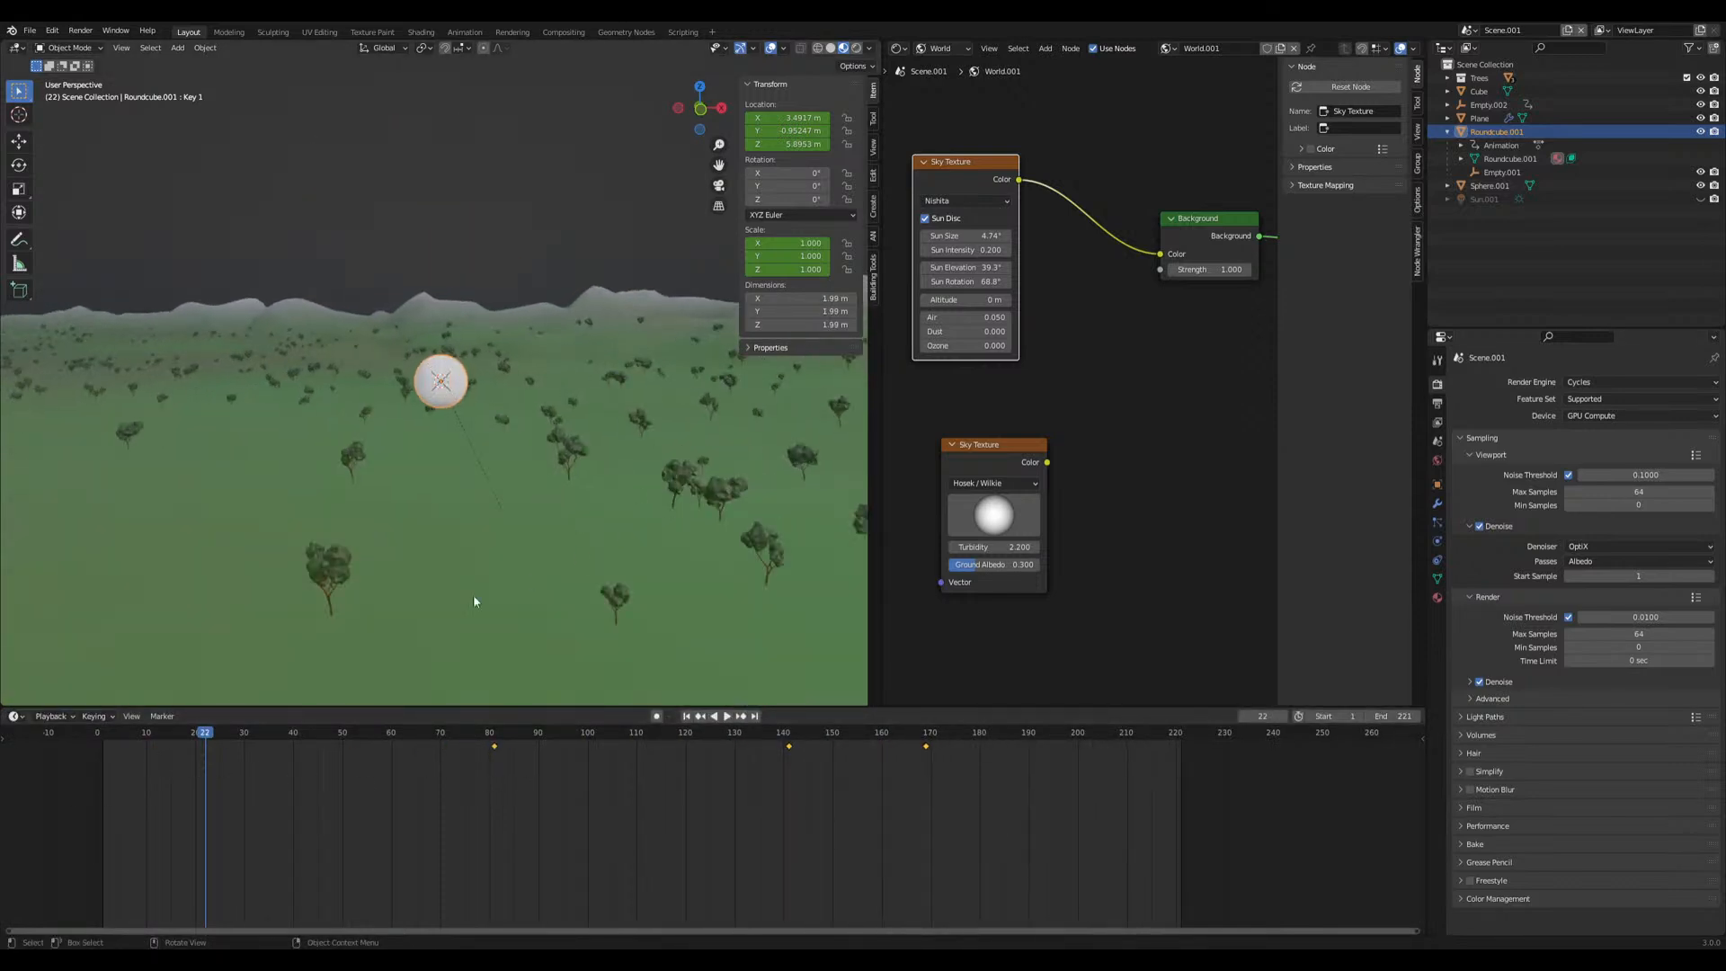
Switch the lower editor from the Timeline to Animation Nodes and enlarge its area upward
click(14, 715)
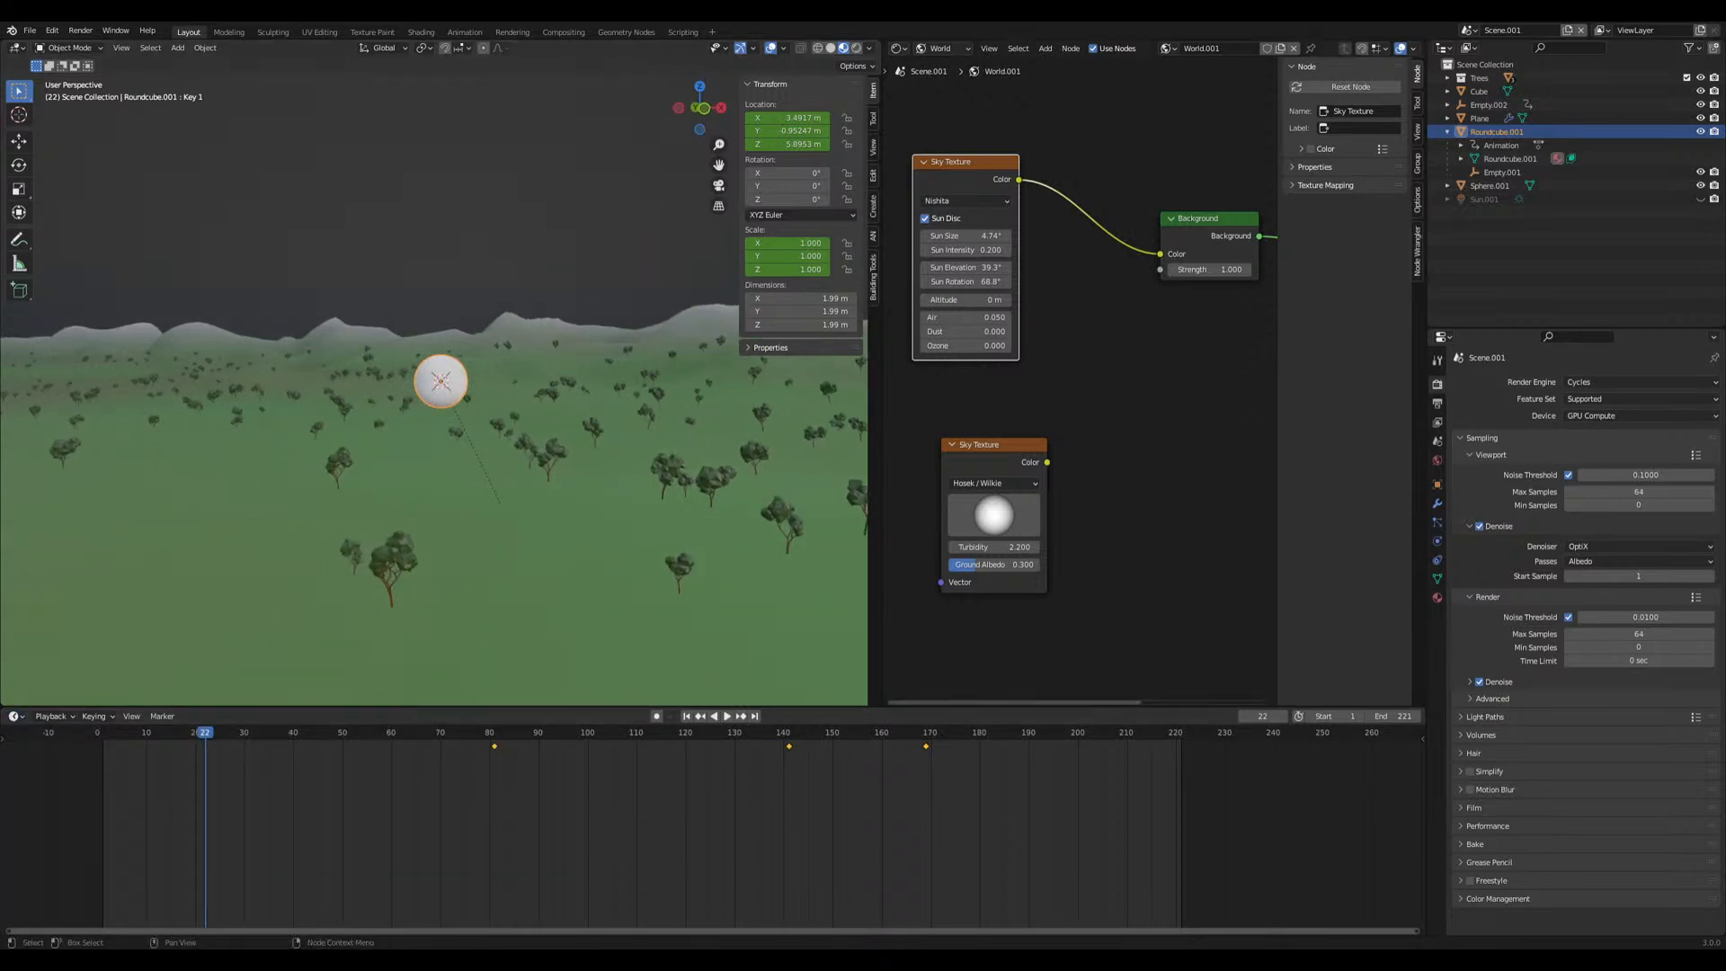
scroll(786, 407, up, 3)
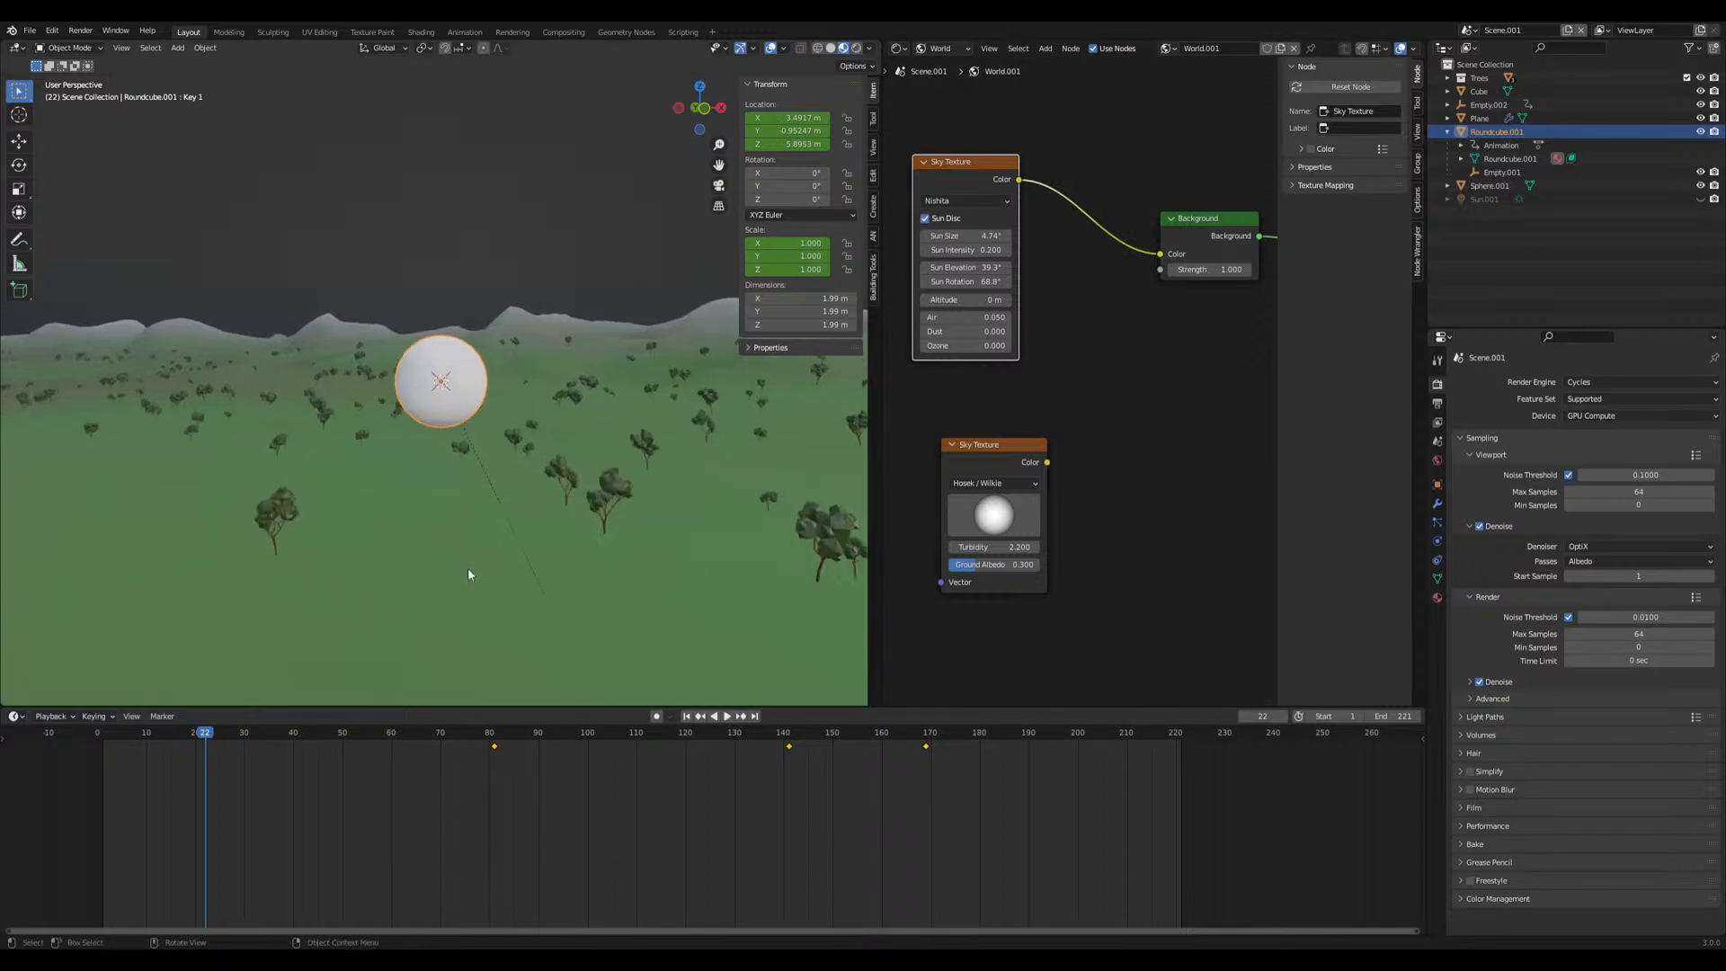
key(shift+a)
mouse_move(460, 564)
click(15, 716)
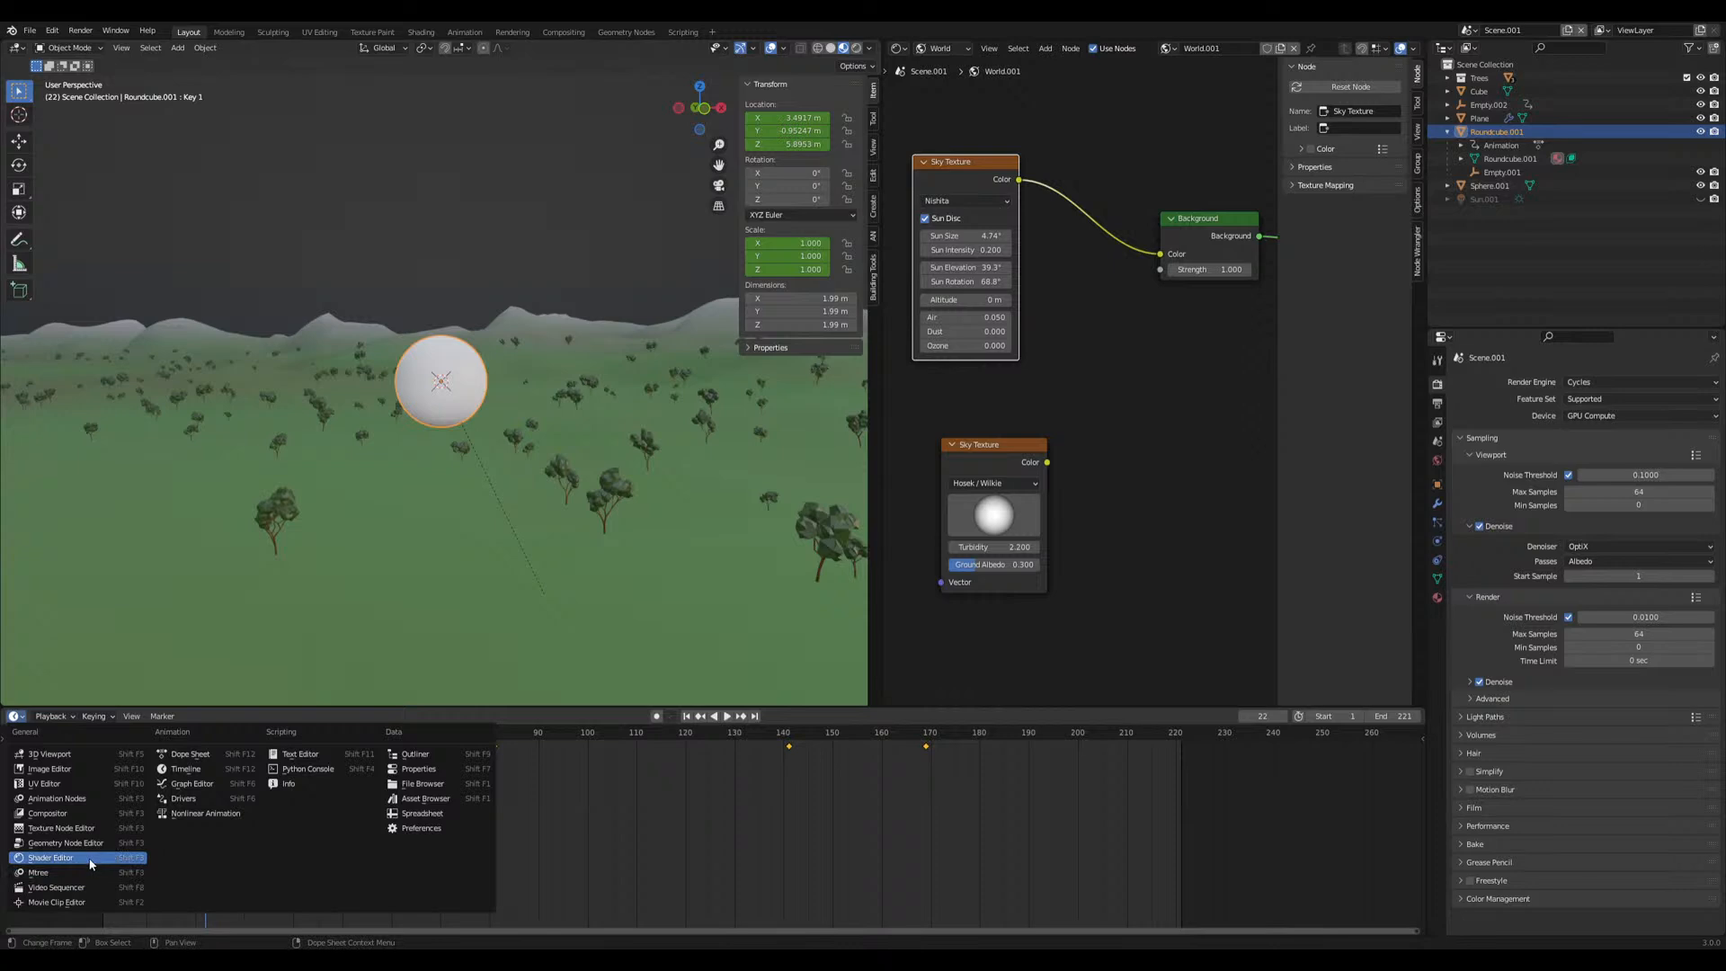
click(81, 799)
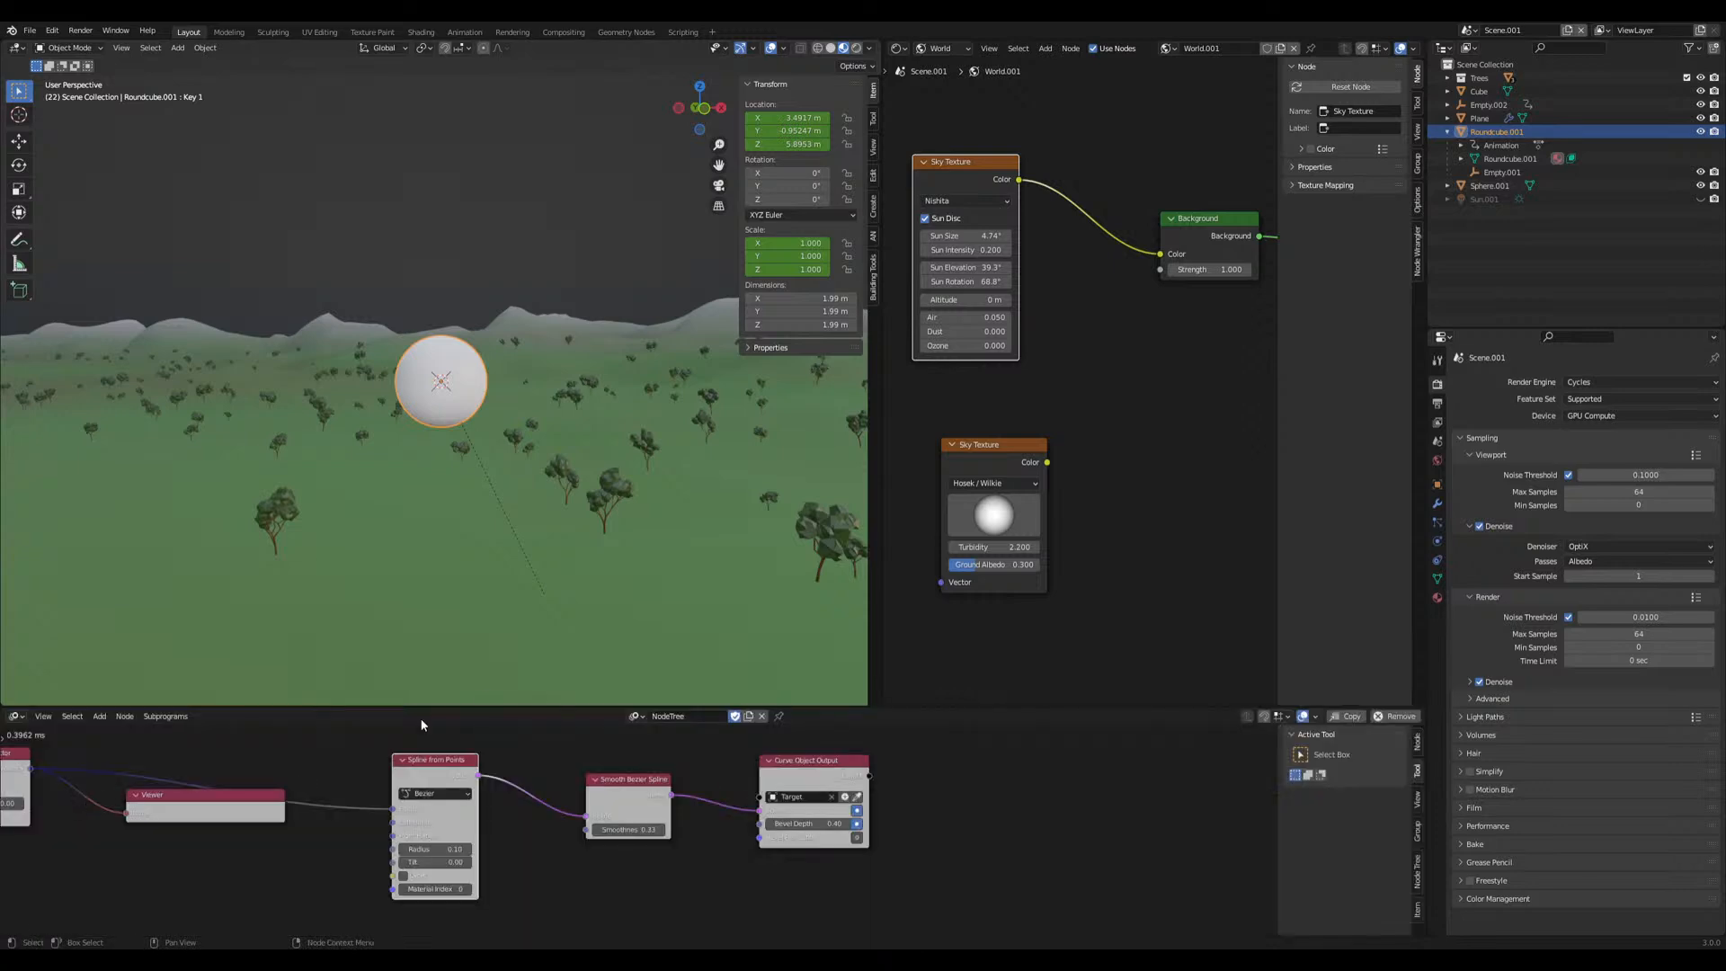
drag(479, 706, 479, 397)
scroll(534, 570, down, 4)
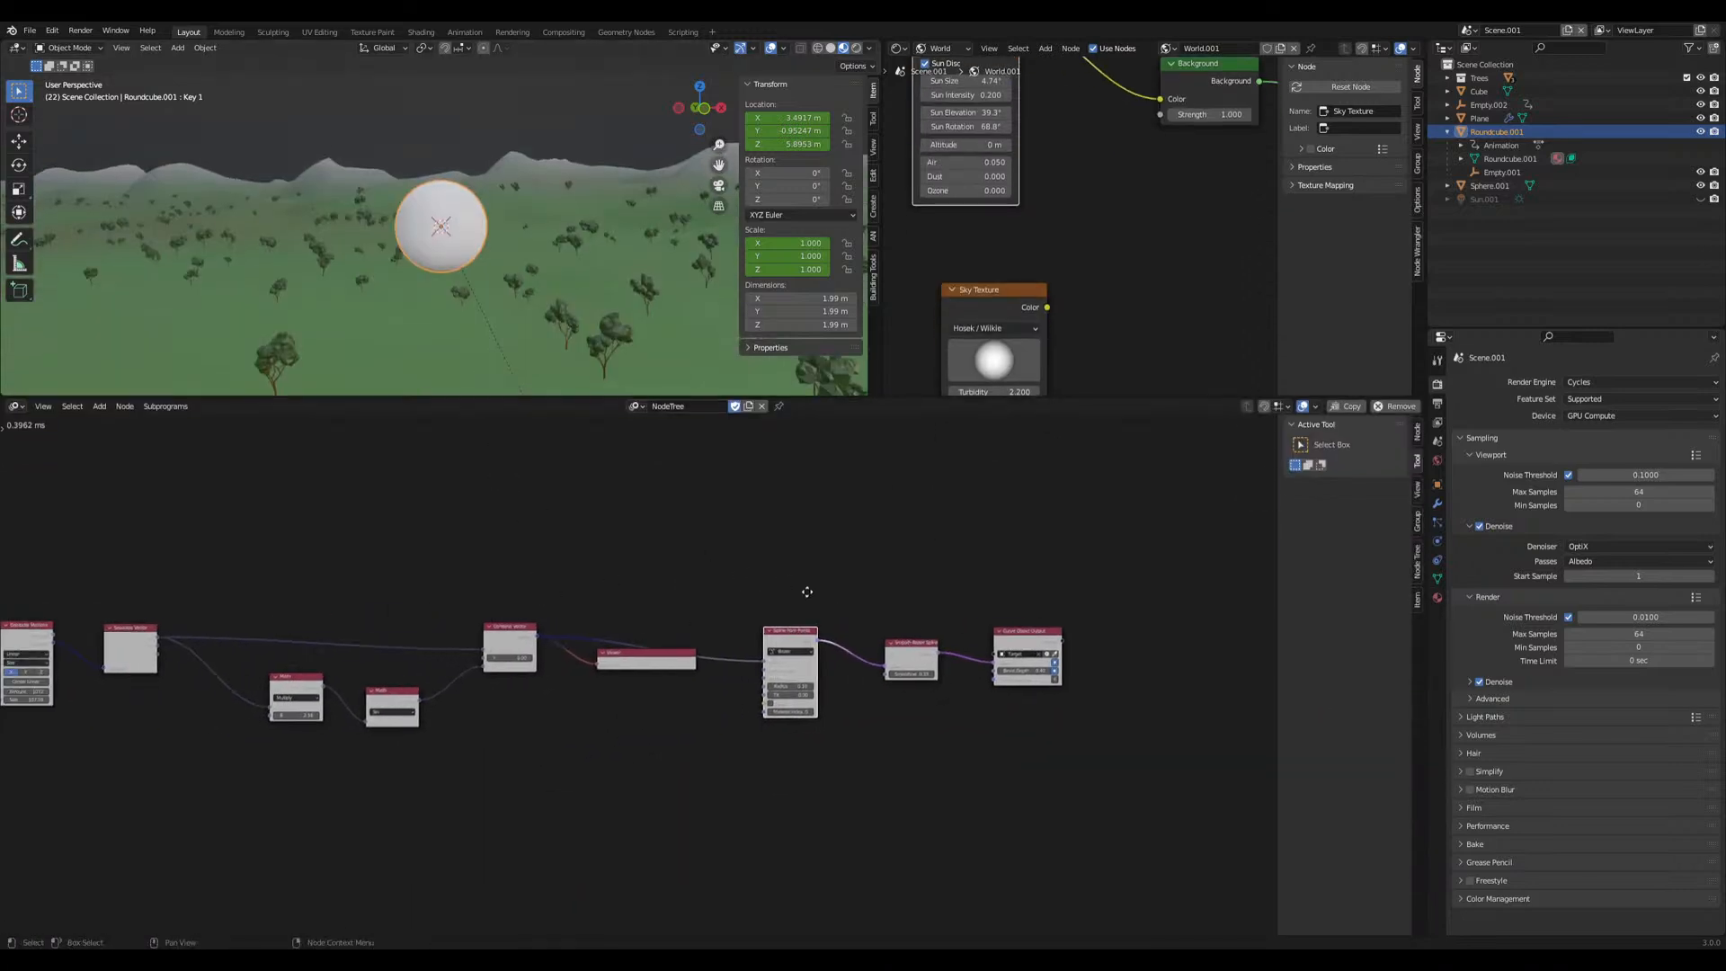
scroll(707, 668, down, 1)
Select the whole existing node chain and move it within the node editor
drag(185, 573, 1008, 841)
key(g)
click(899, 829)
click(1086, 696)
Set the animation node tree's scene to Scene.001 and execute the node tree
click(1417, 567)
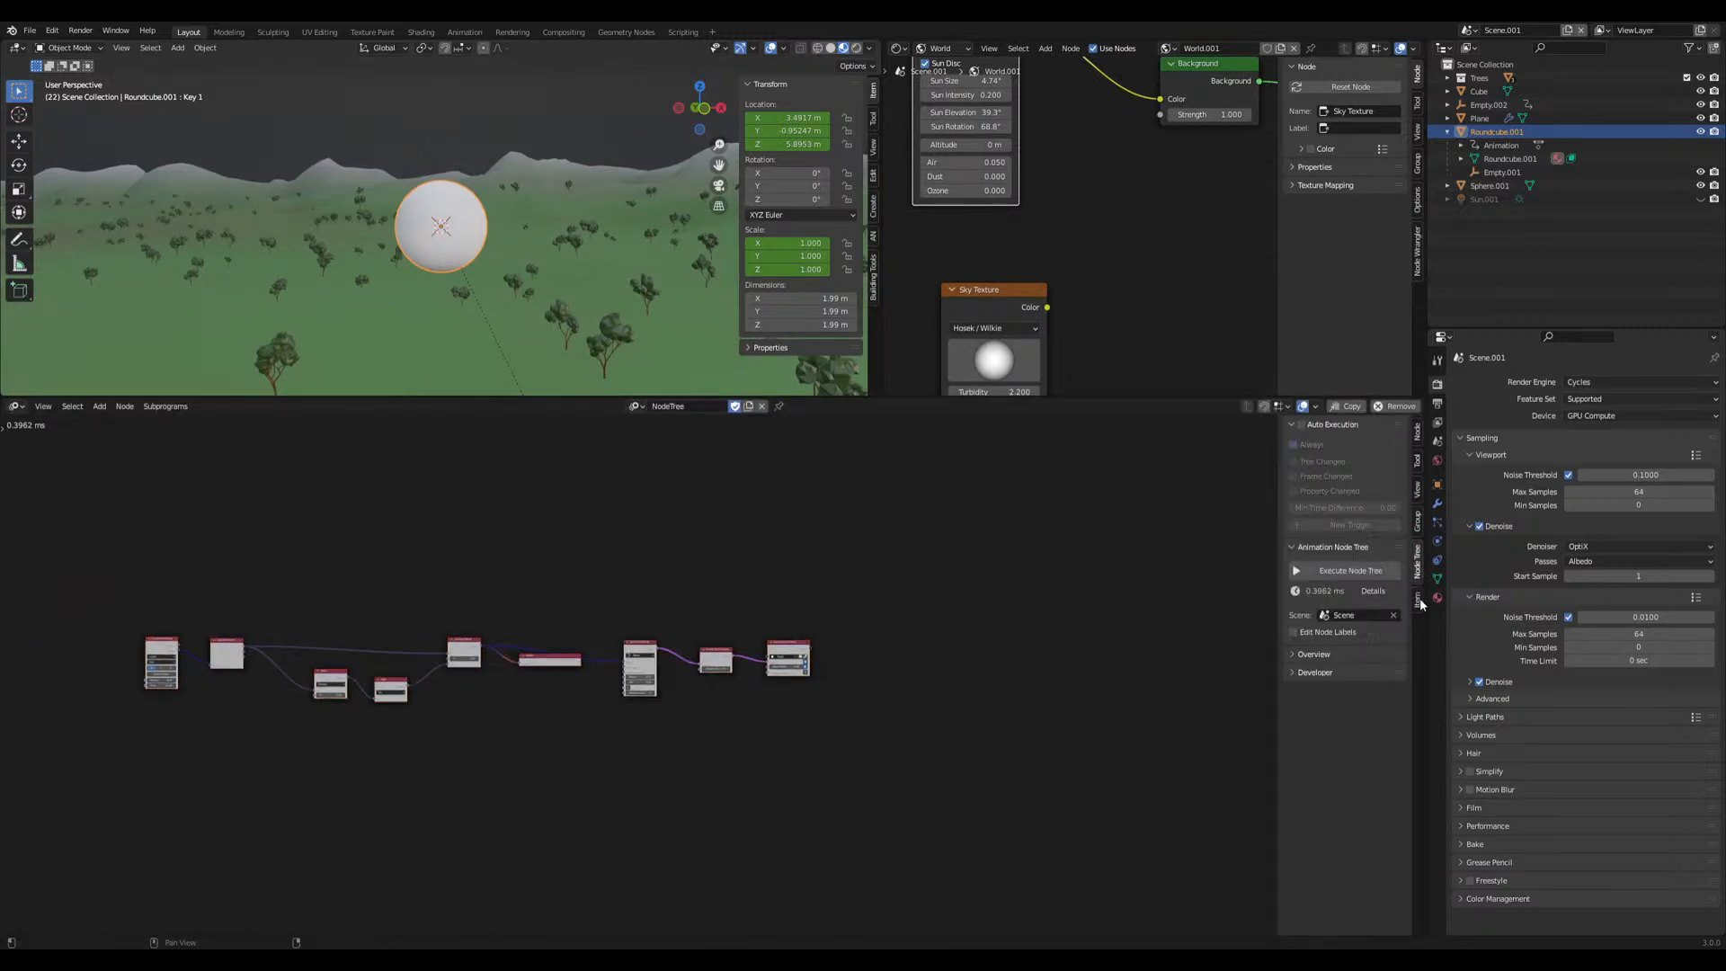
click(1351, 615)
click(1365, 651)
scroll(797, 732, up, 5)
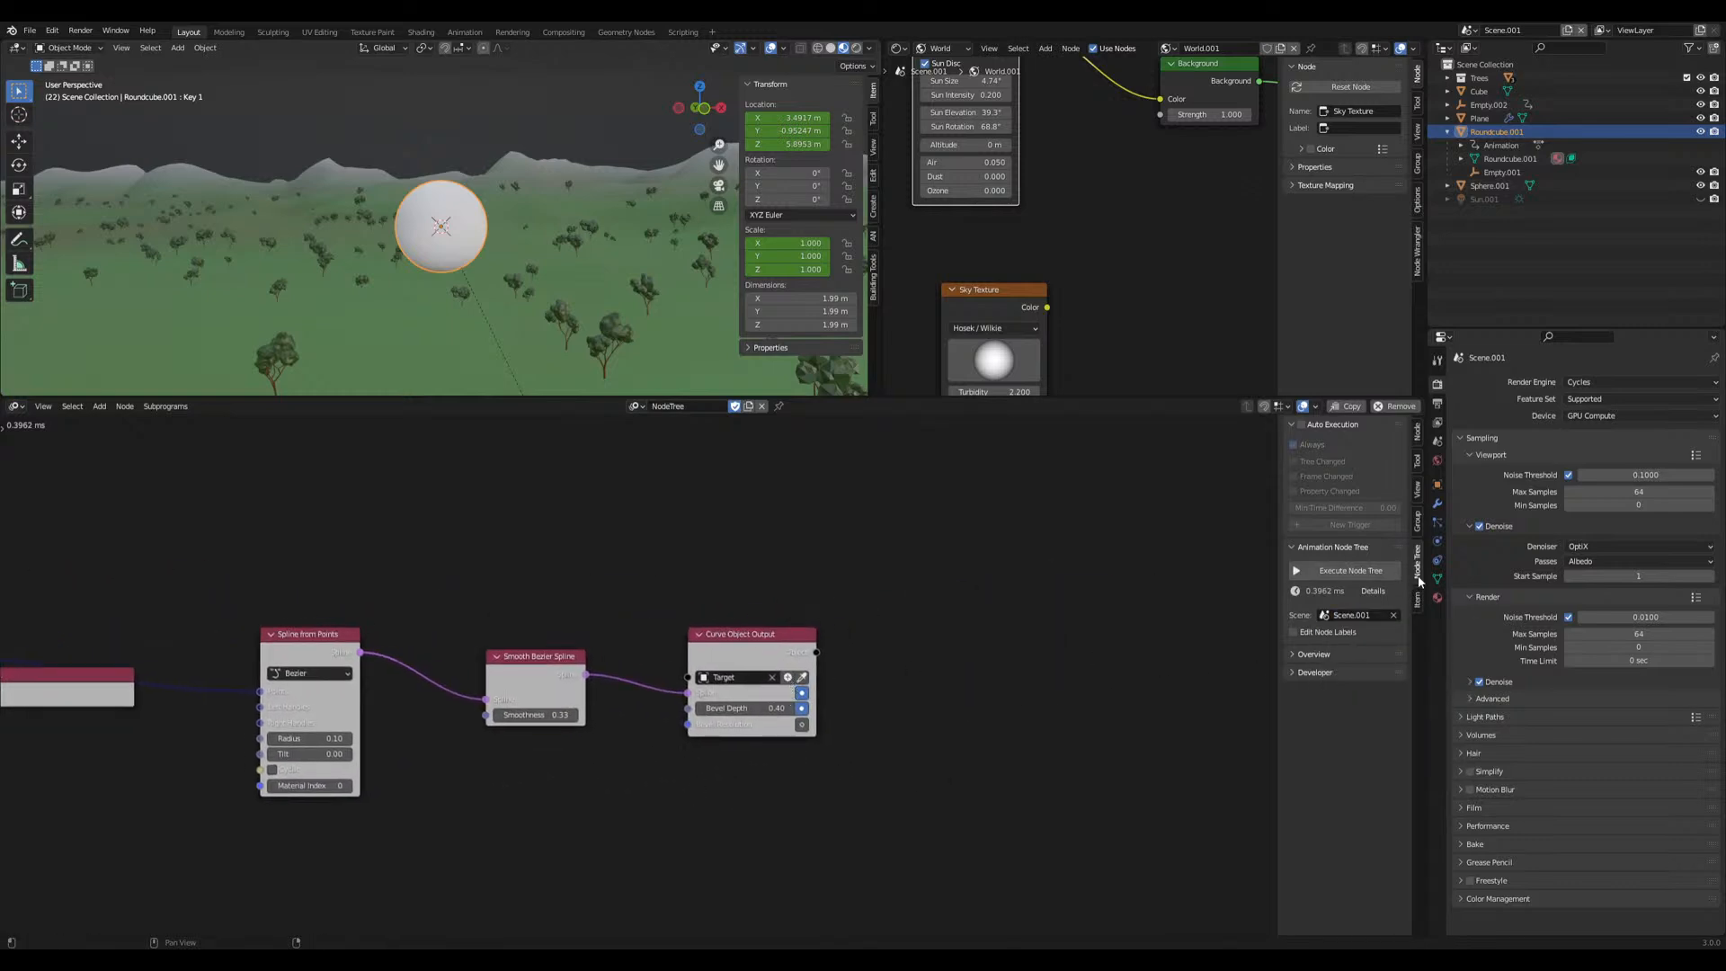
click(1338, 570)
Move the Viewer node below the main connection and create a new target object for the Curve Object Output node
middle_drag(432, 780, 905, 773)
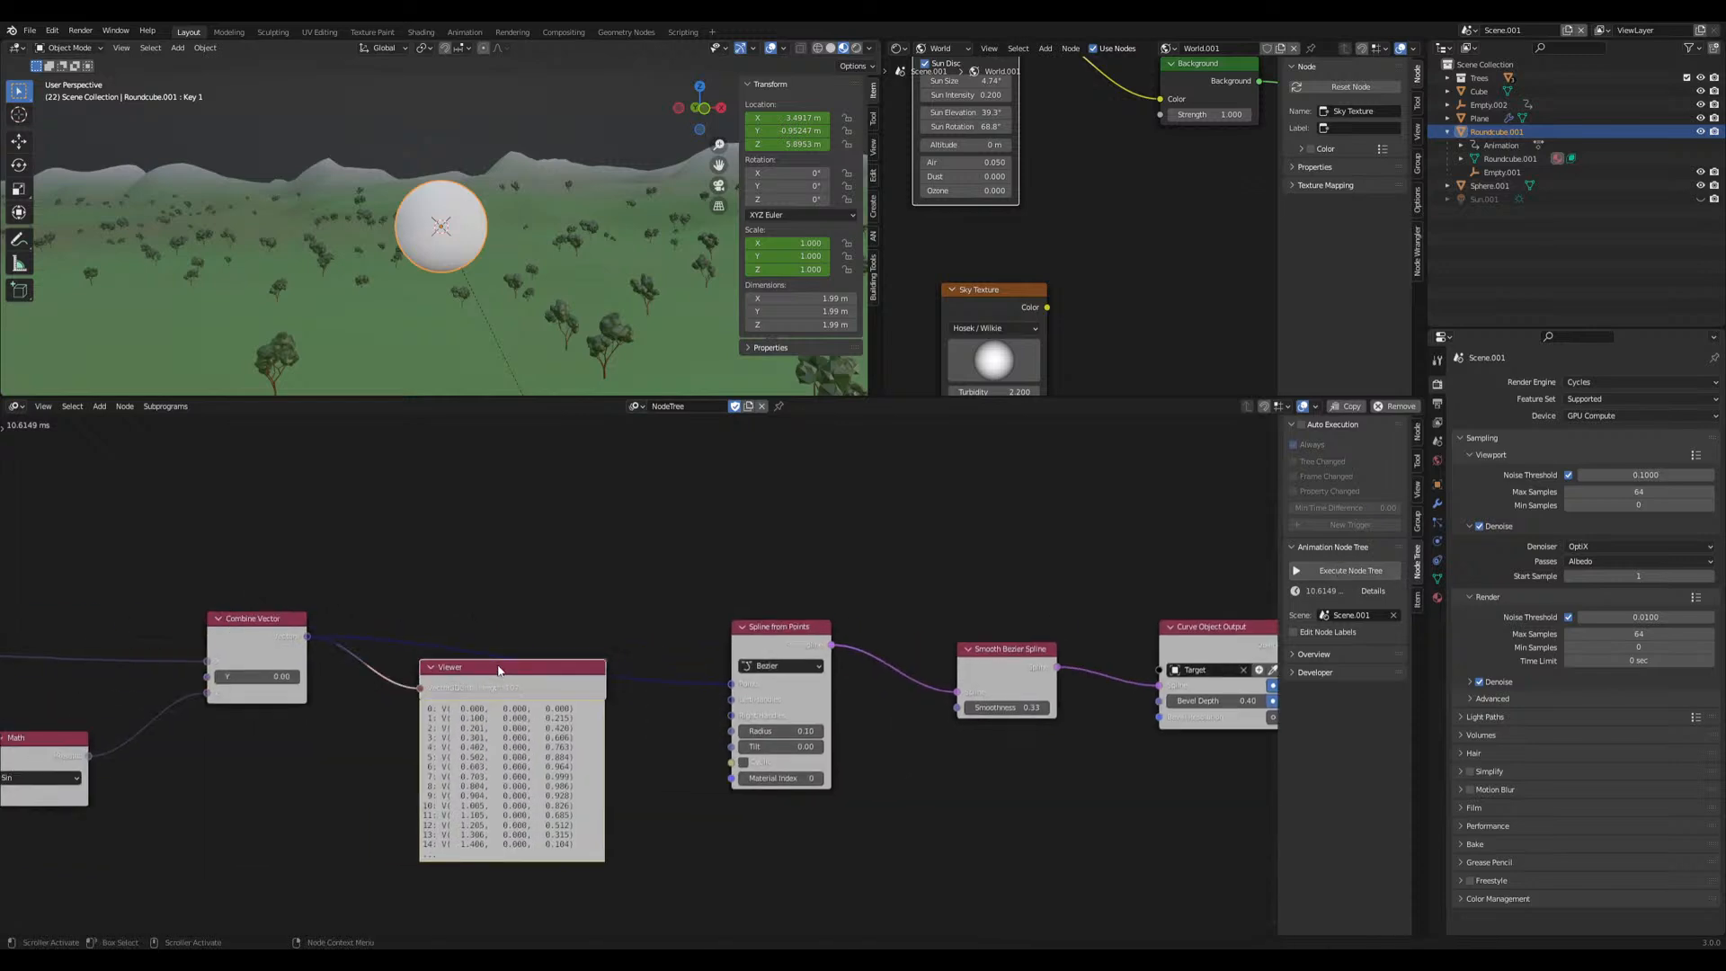
drag(497, 669, 458, 739)
middle_drag(832, 550, 716, 582)
scroll(650, 324, down, 6)
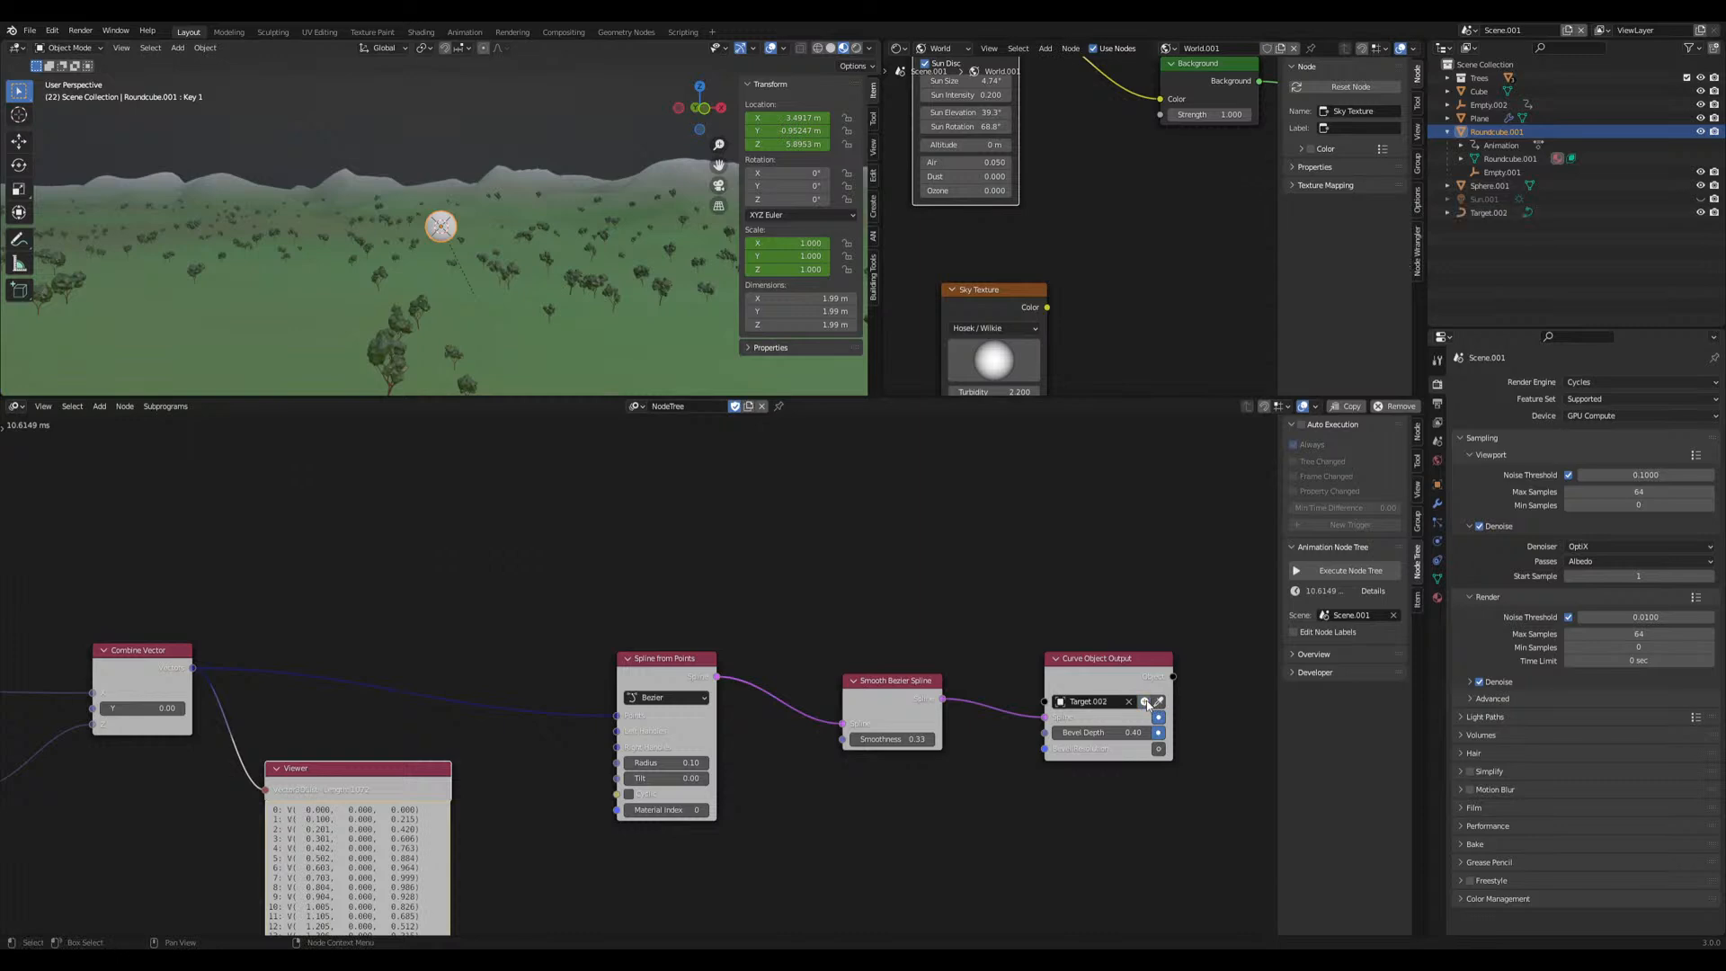
Move the Target.002 curve object freely to about X 4.22 m and Z 11.19 m
click(1487, 212)
middle_drag(503, 287, 474, 268)
key(g)
click(466, 213)
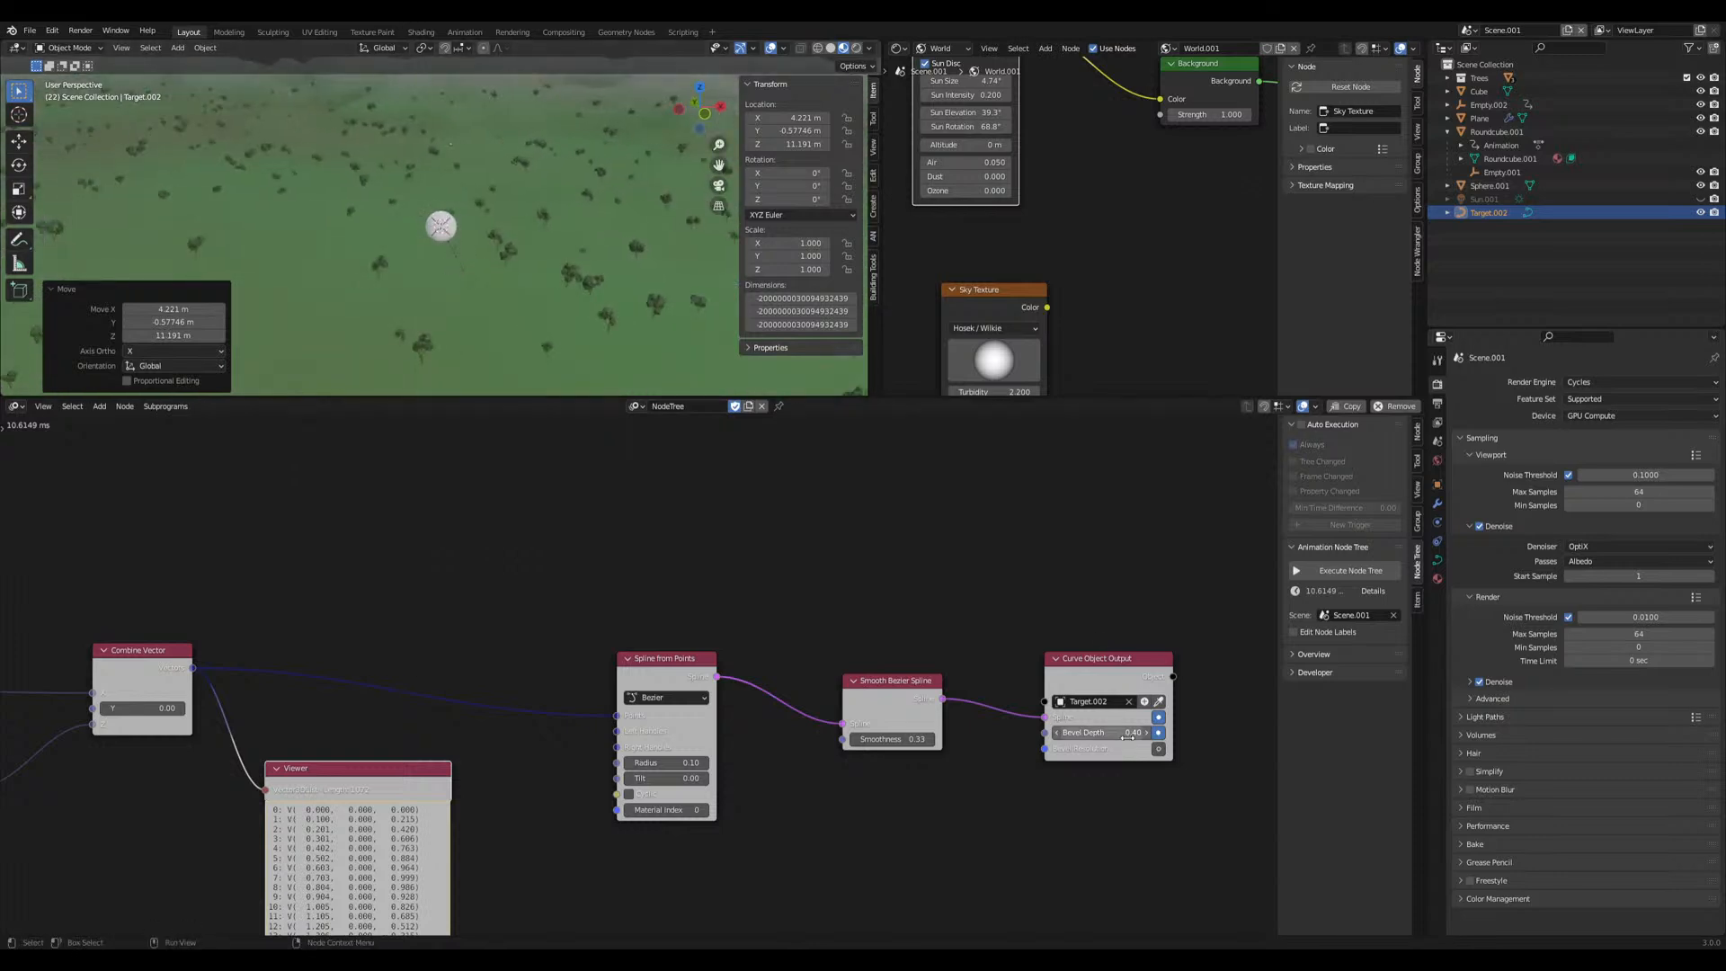
Examine the node chain up to the Curve Object Output and the landscape in a temporarily enlarged viewport
middle_drag(1104, 783, 1022, 800)
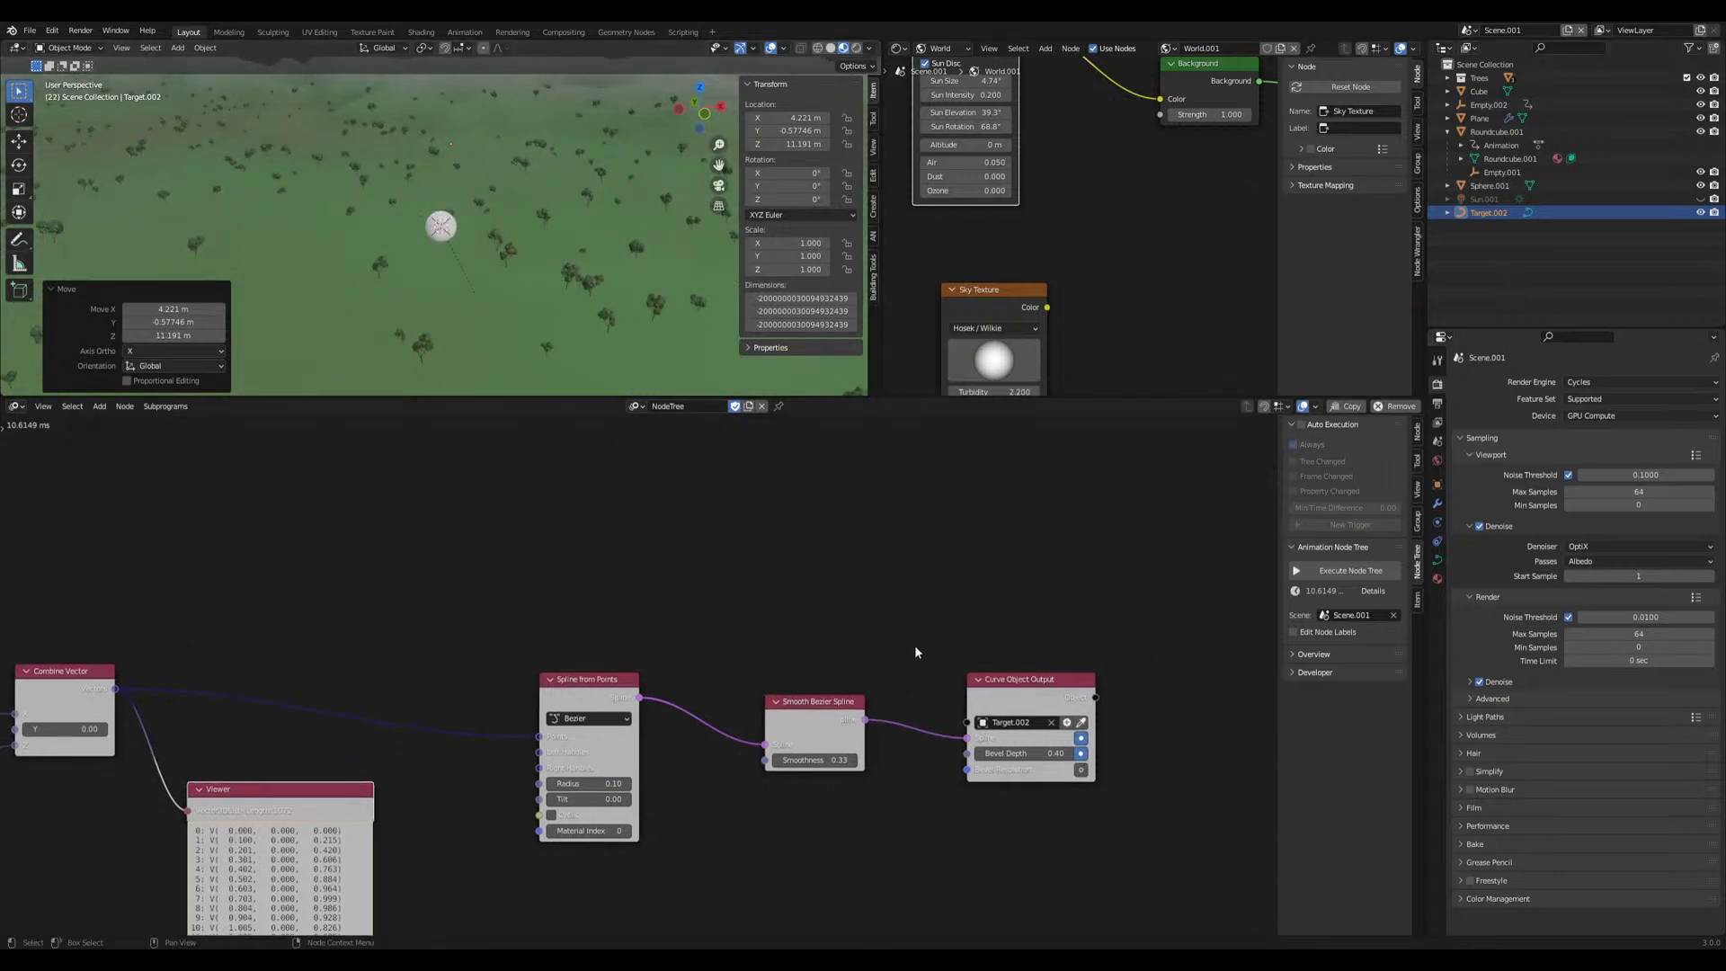
scroll(665, 656, down, 3)
middle_drag(665, 656, 903, 625)
scroll(735, 730, up, 7)
middle_drag(1103, 710, 551, 713)
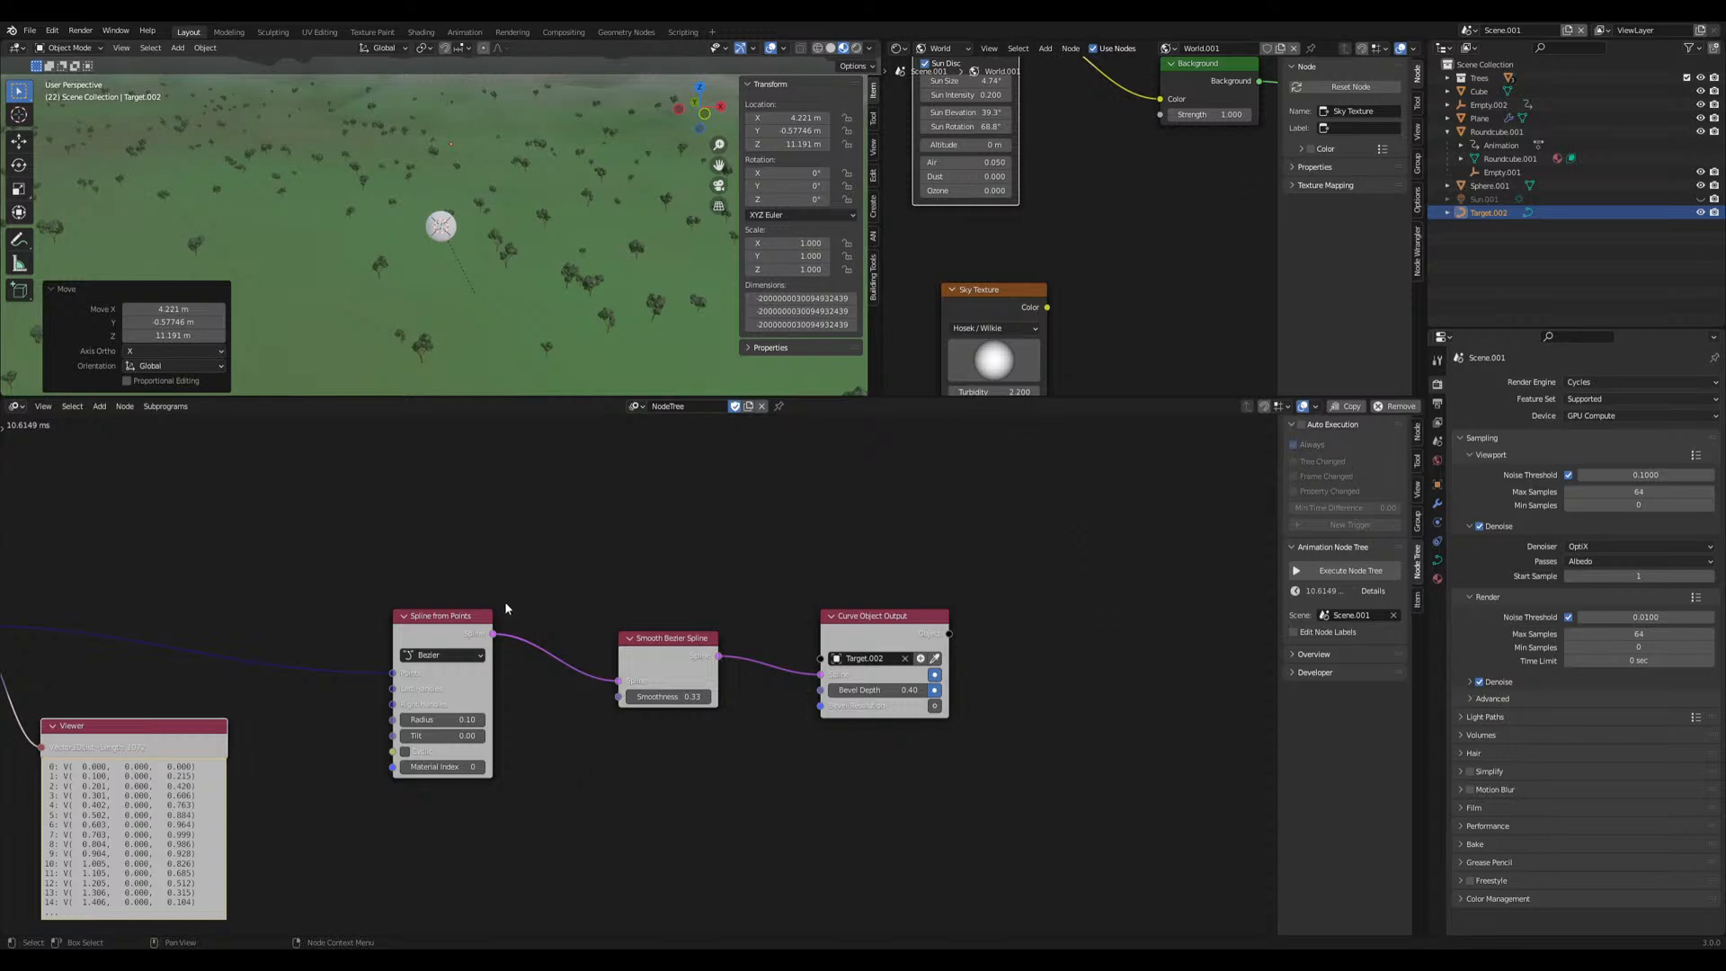
drag(450, 397, 434, 715)
mouse_move(496, 495)
middle_down()
mouse_move(525, 466)
mouse_move(509, 476)
middle_up()
drag(768, 715, 754, 401)
Rearrange the Spline from Points, Smooth Bezier Spline and Curve Object Output nodes at the end of the chain
middle_drag(878, 773, 733, 817)
drag(710, 679, 643, 678)
drag(525, 698, 410, 694)
drag(641, 681, 523, 666)
drag(291, 680, 191, 693)
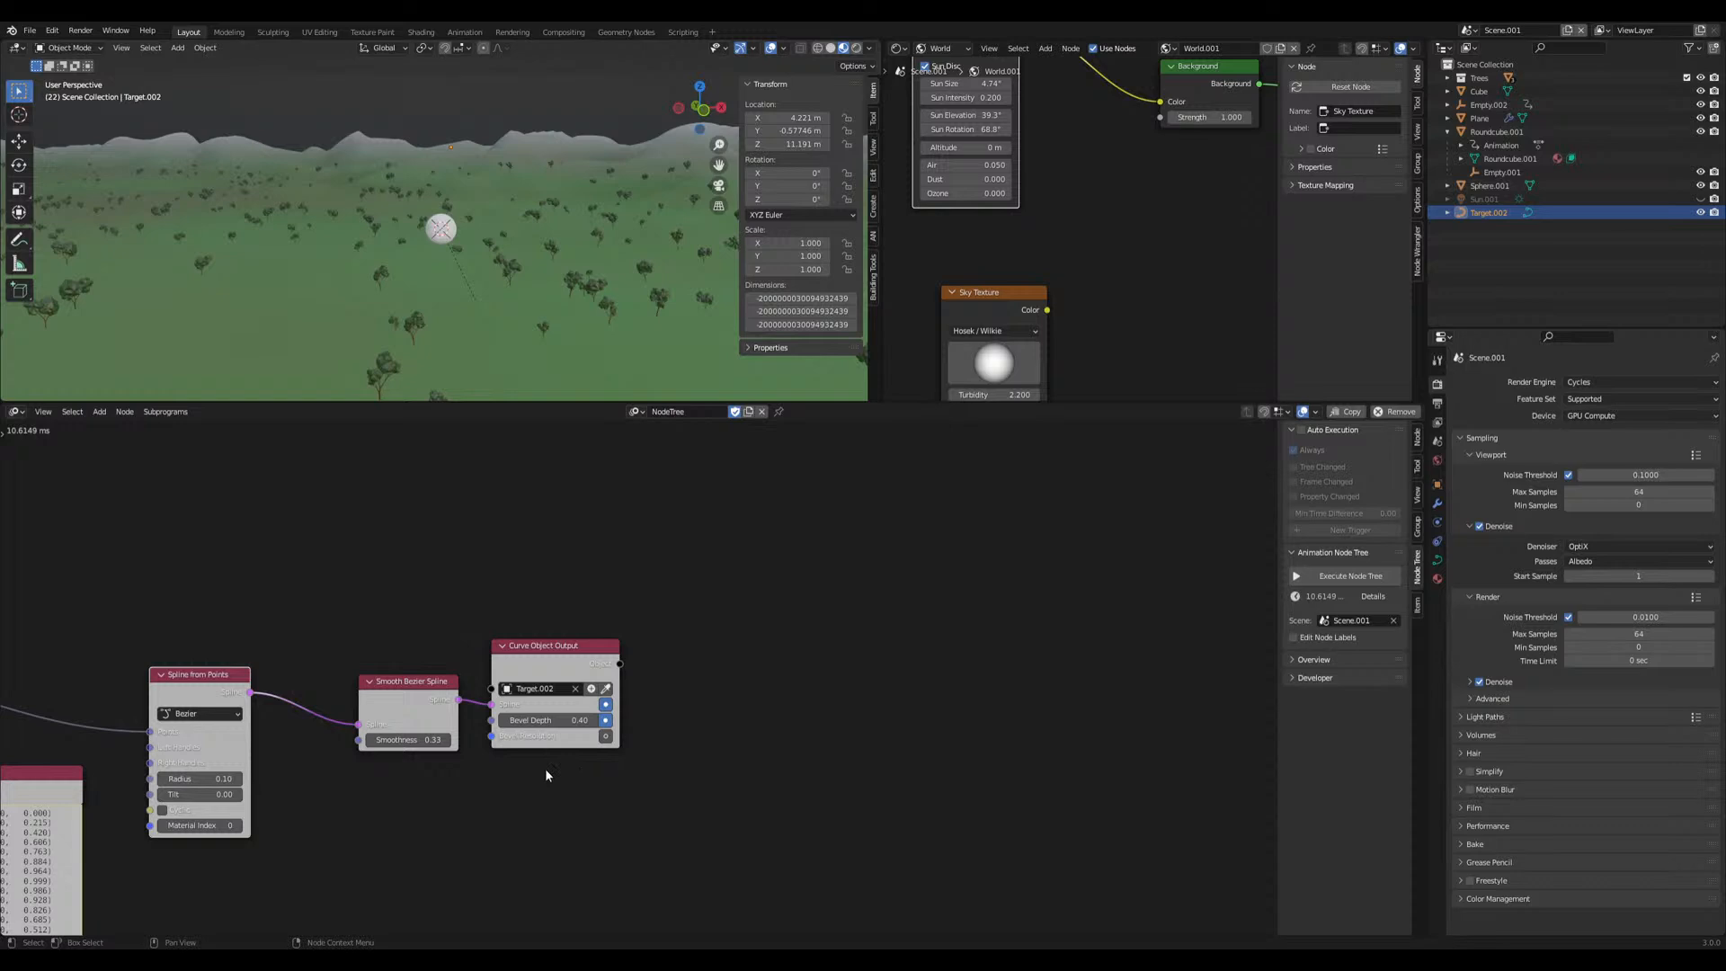
scroll(544, 767, up, 1)
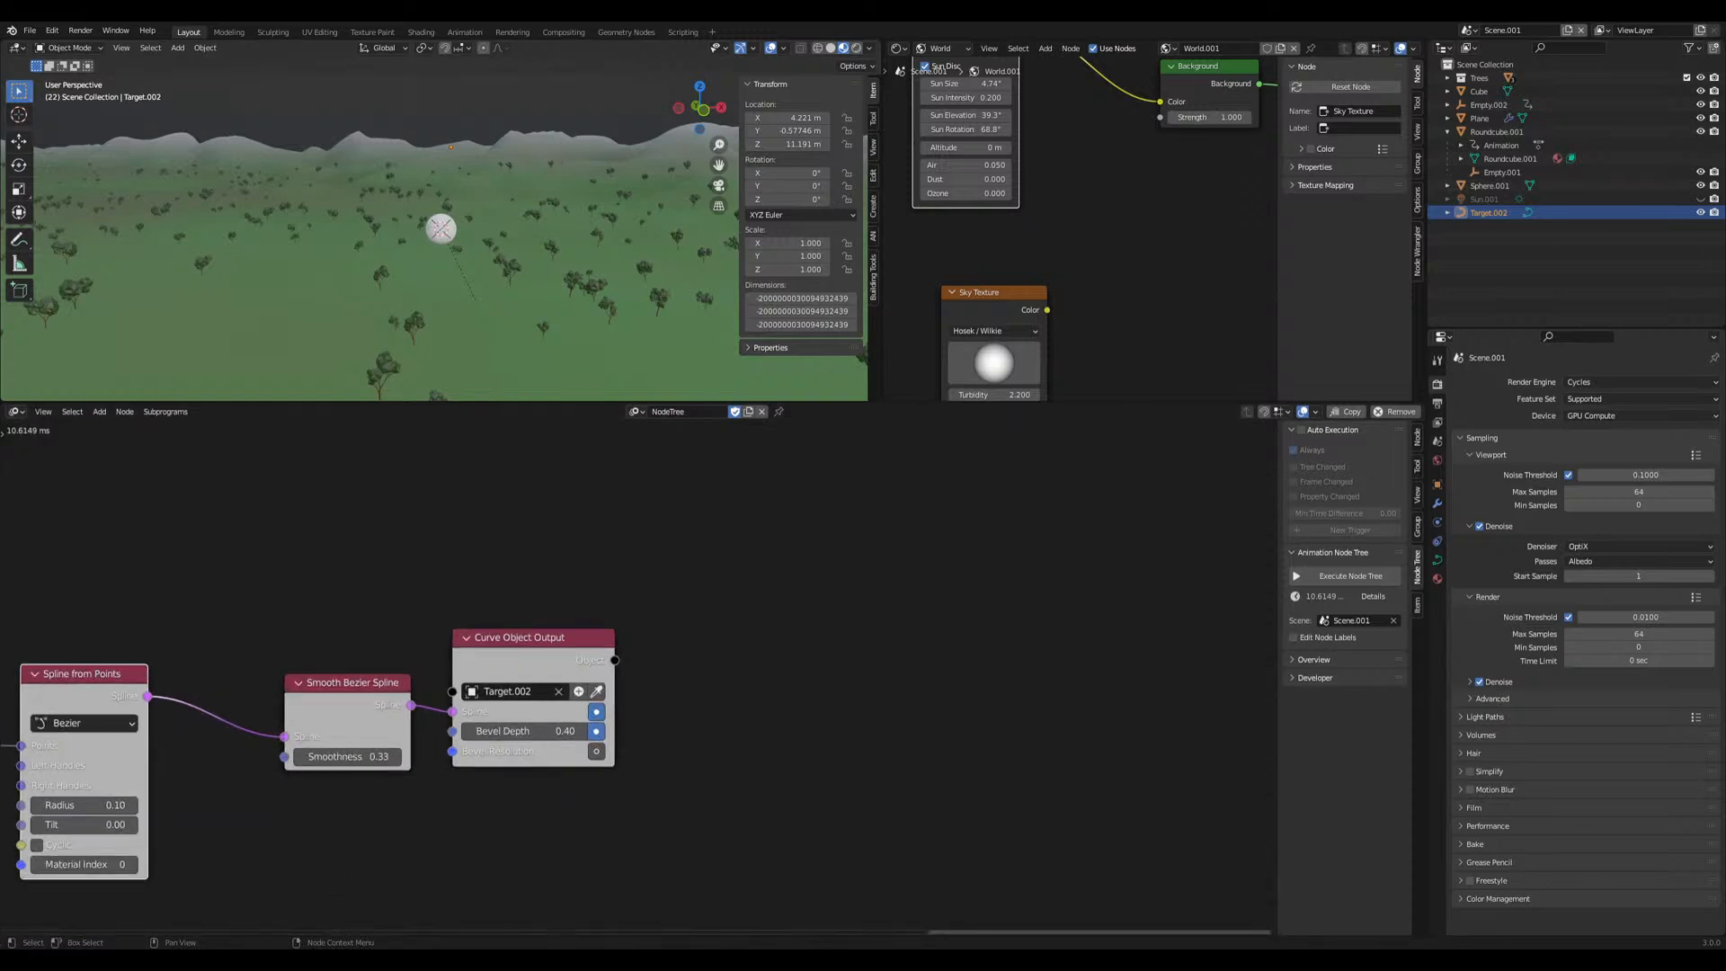
scroll(600, 770, up, 1)
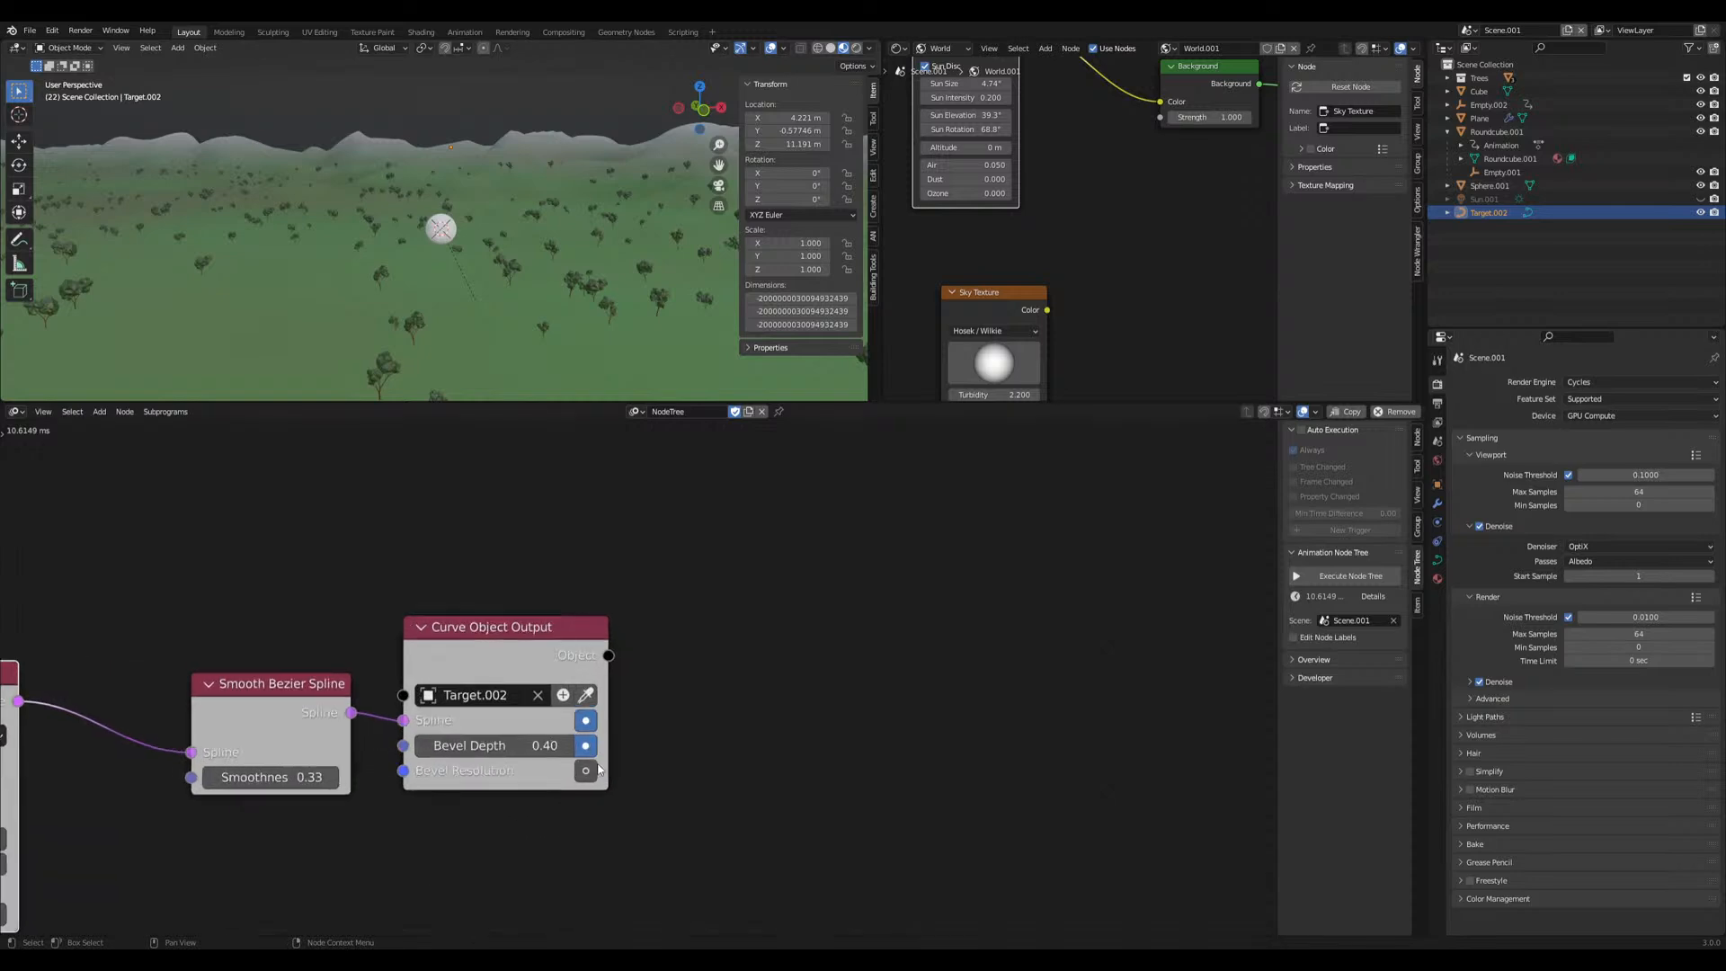
drag(530, 658, 597, 651)
key(s)
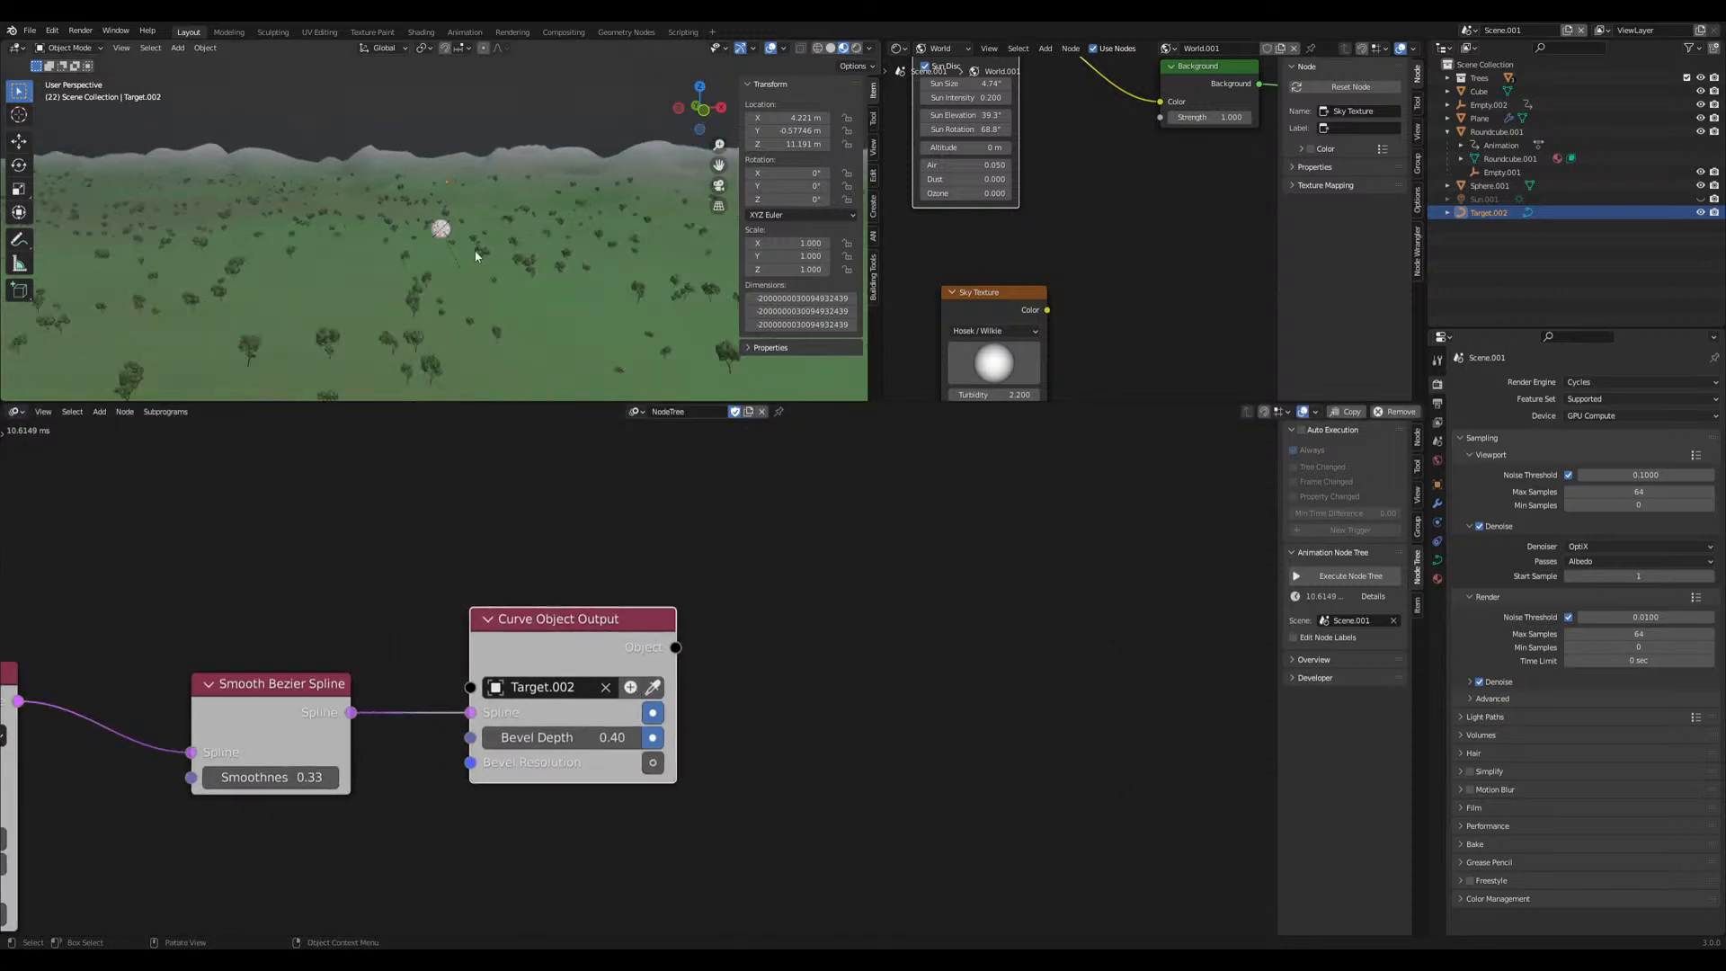
key(Escape)
Set the Curve Object Output's bevel depth to 1.78 and create another target object for it
scroll(327, 656, down, 3)
middle_drag(327, 655, 1220, 567)
middle_drag(300, 735, 655, 753)
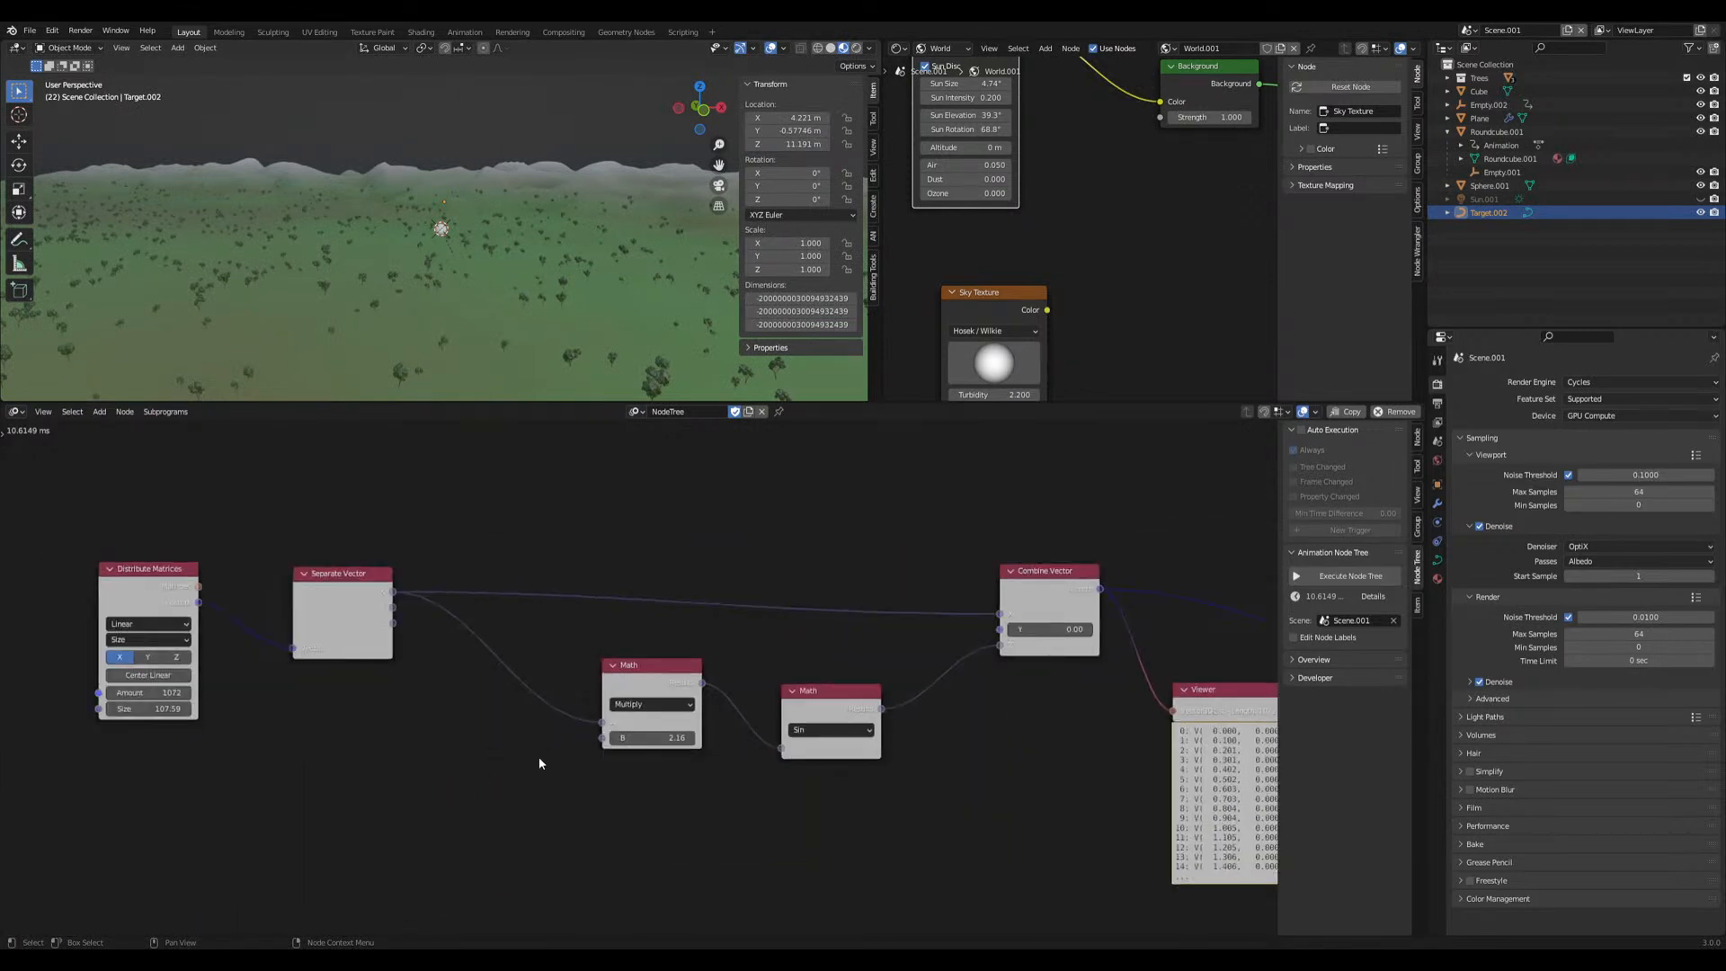
middle_drag(1188, 755, 697, 714)
middle_drag(860, 681, 582, 659)
mouse_move(1069, 613)
mouse_down()
mouse_move(1133, 613)
mouse_move(1084, 591)
mouse_up()
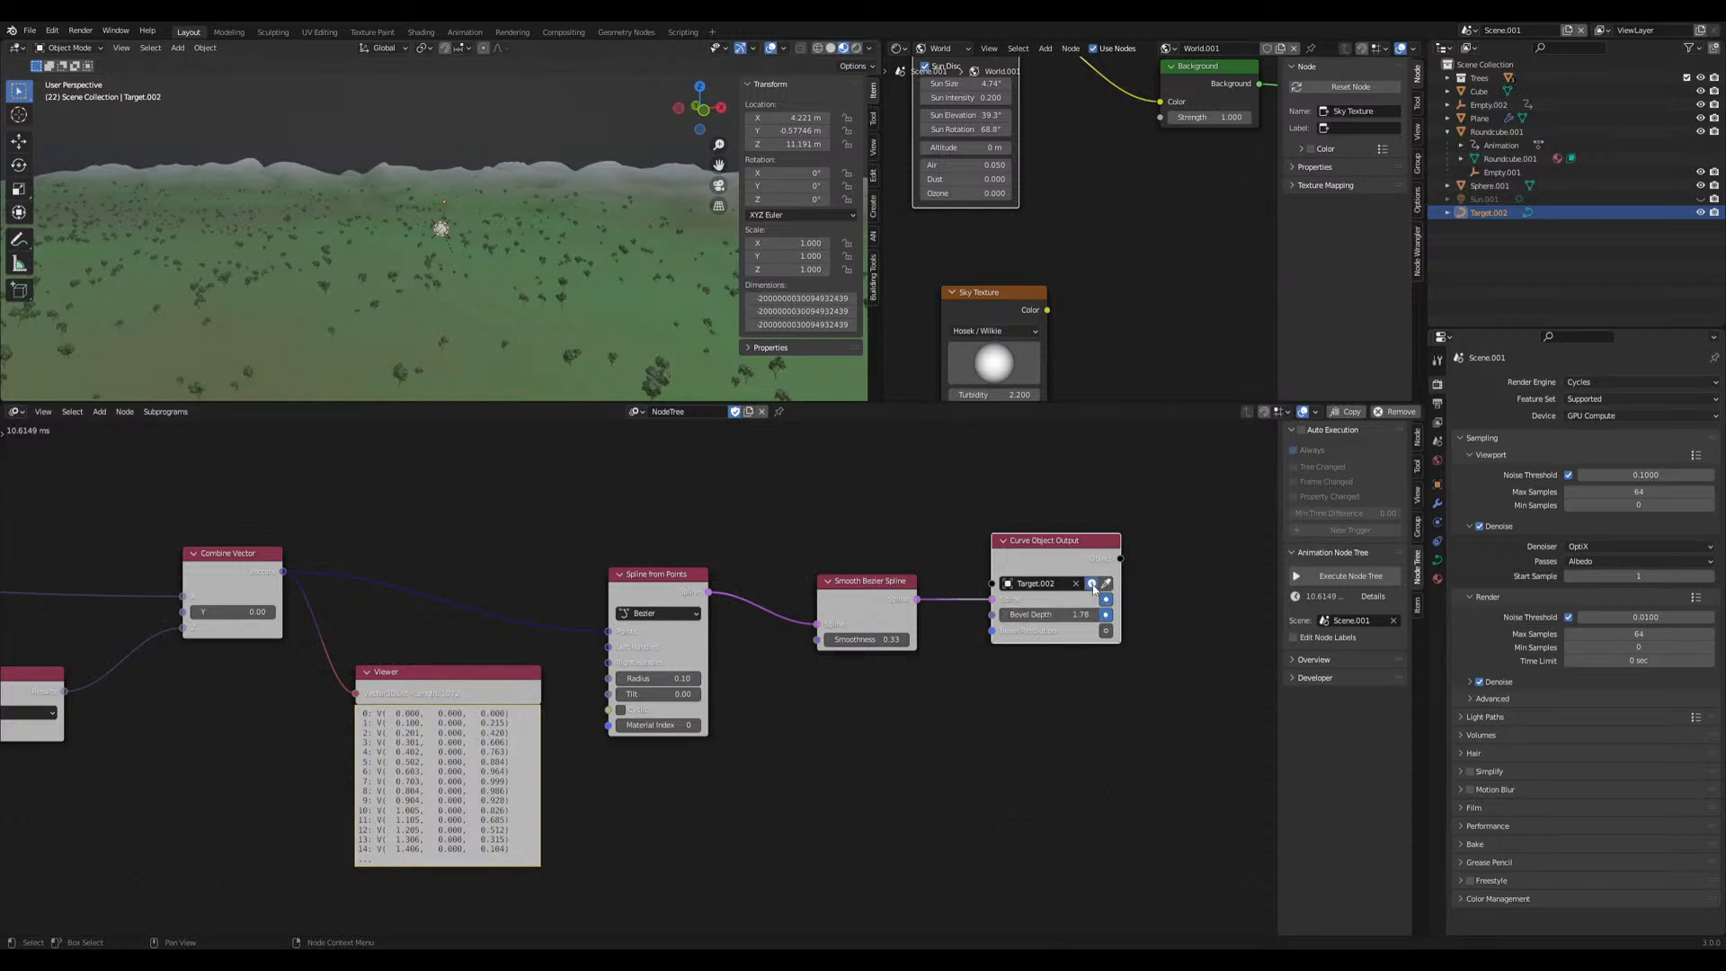
Select the Target.003 curve object and set its dimensions to 0 m
click(1498, 229)
scroll(487, 258, down, 6)
scroll(486, 258, up, 6)
middle_drag(465, 270, 502, 270)
drag(814, 299, 827, 298)
click(784, 298)
text(0)
key(Return)
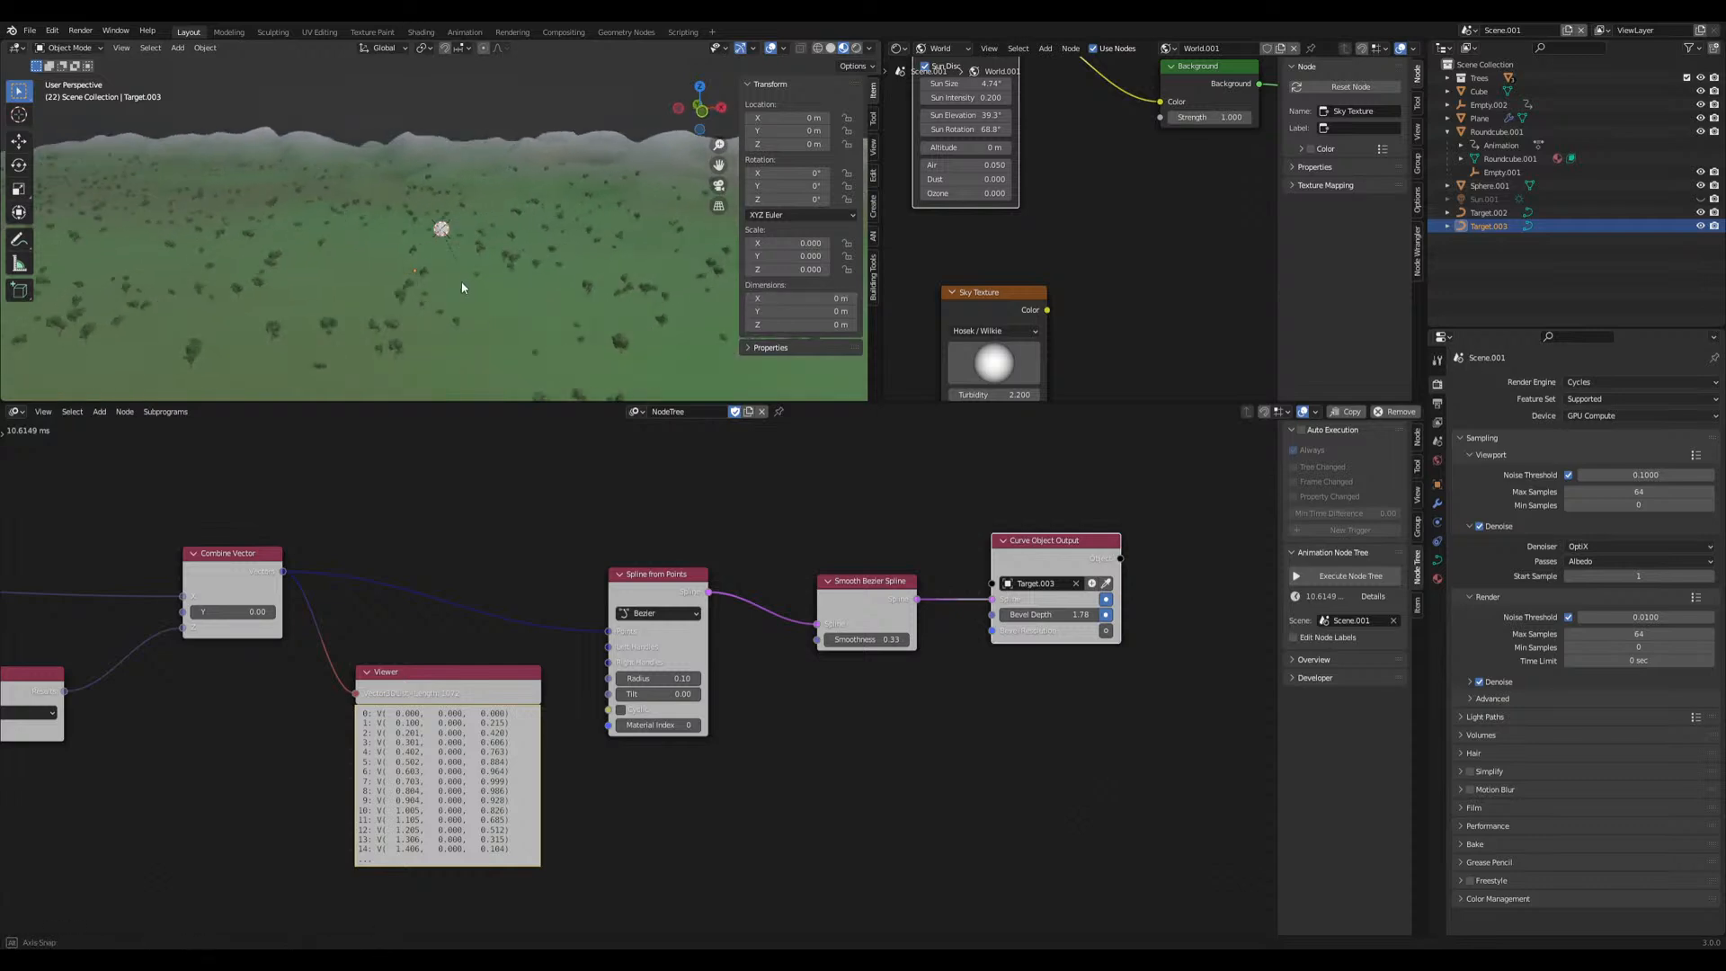
Delete the entire old node chain and the two generated target curve objects
scroll(393, 585, down, 4)
drag(48, 560, 754, 794)
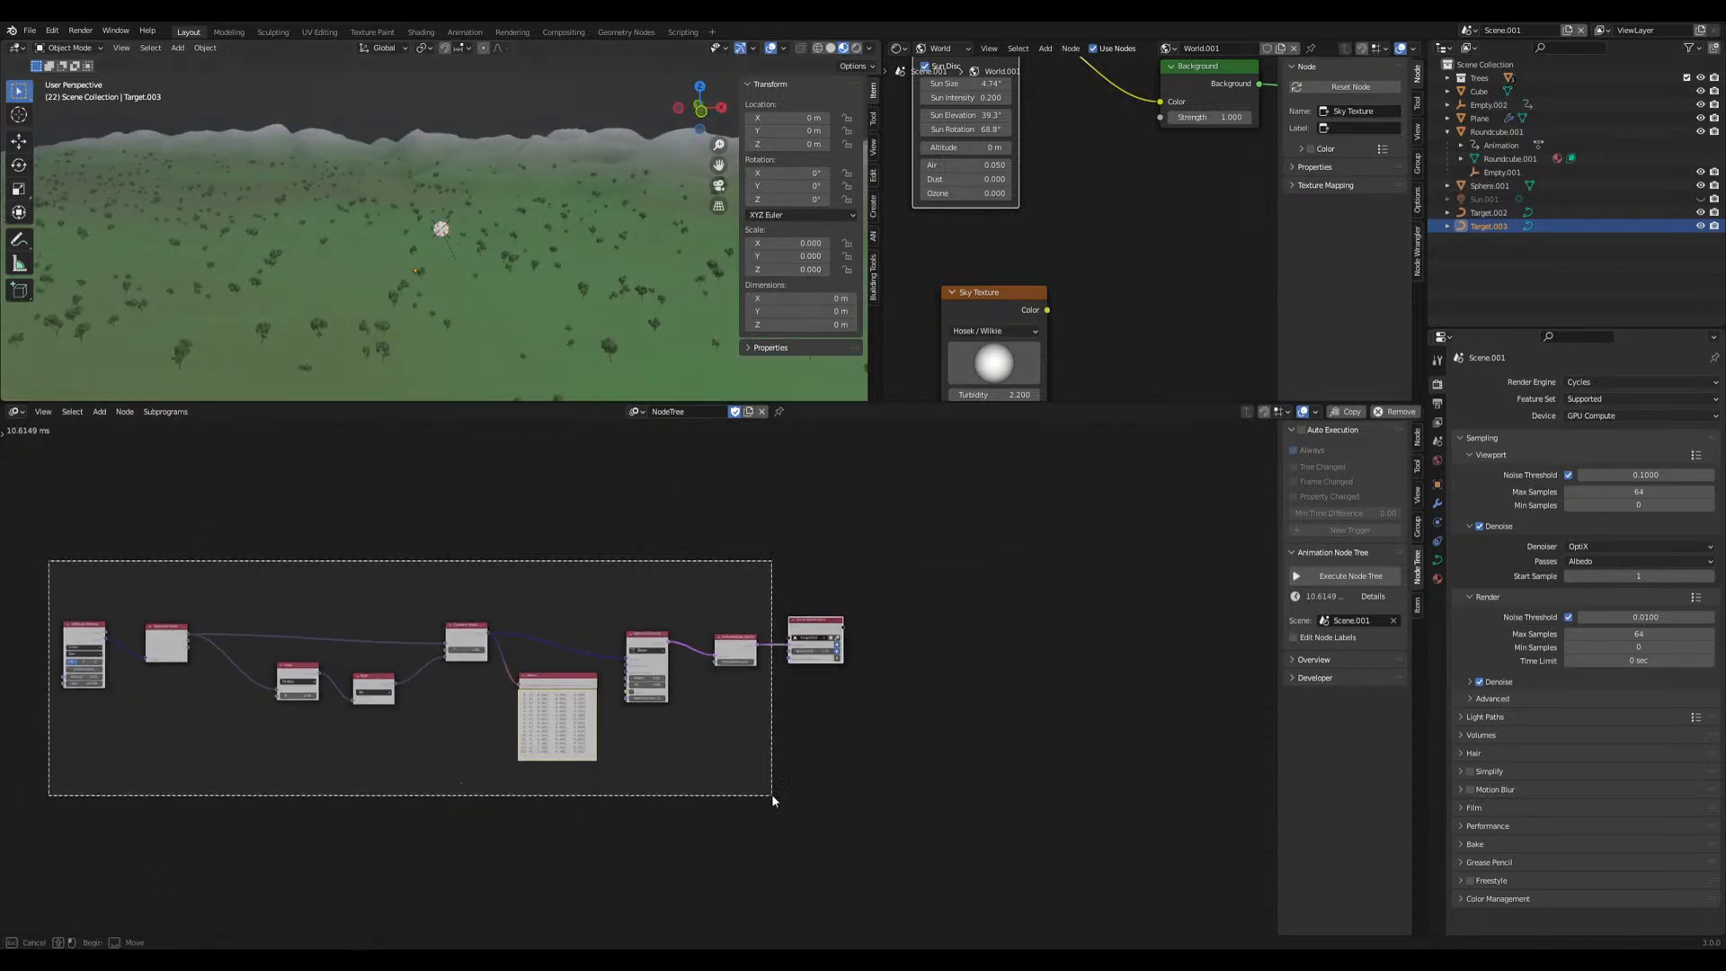
key(x)
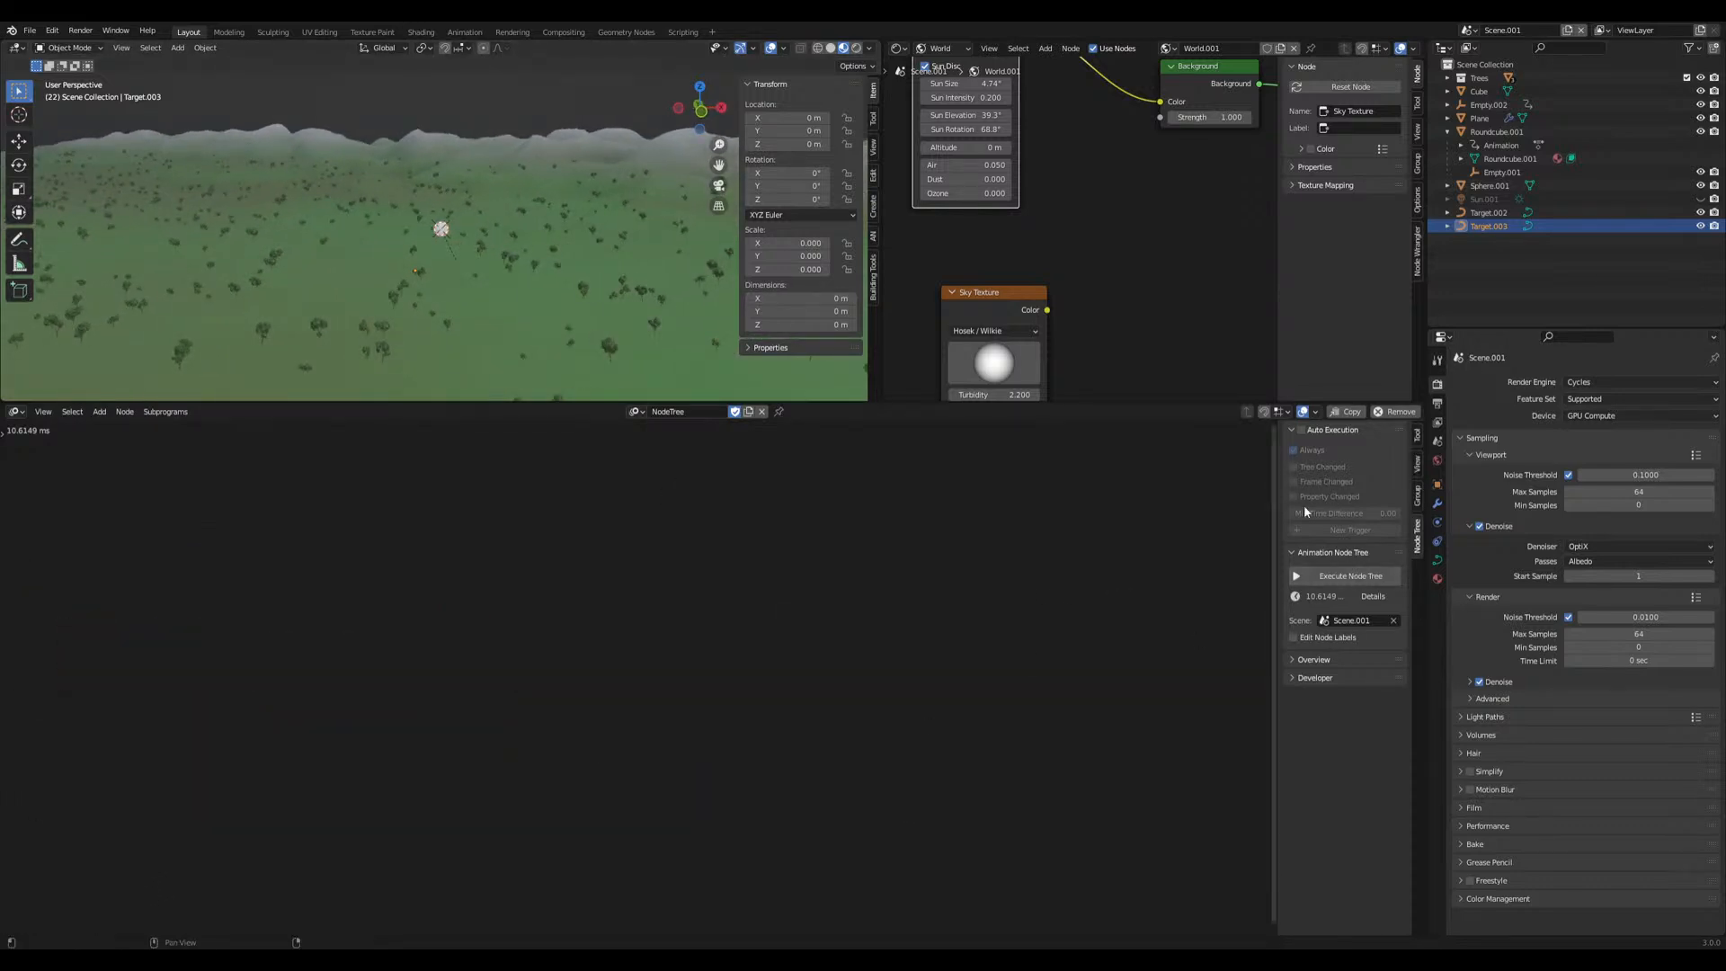
key(x)
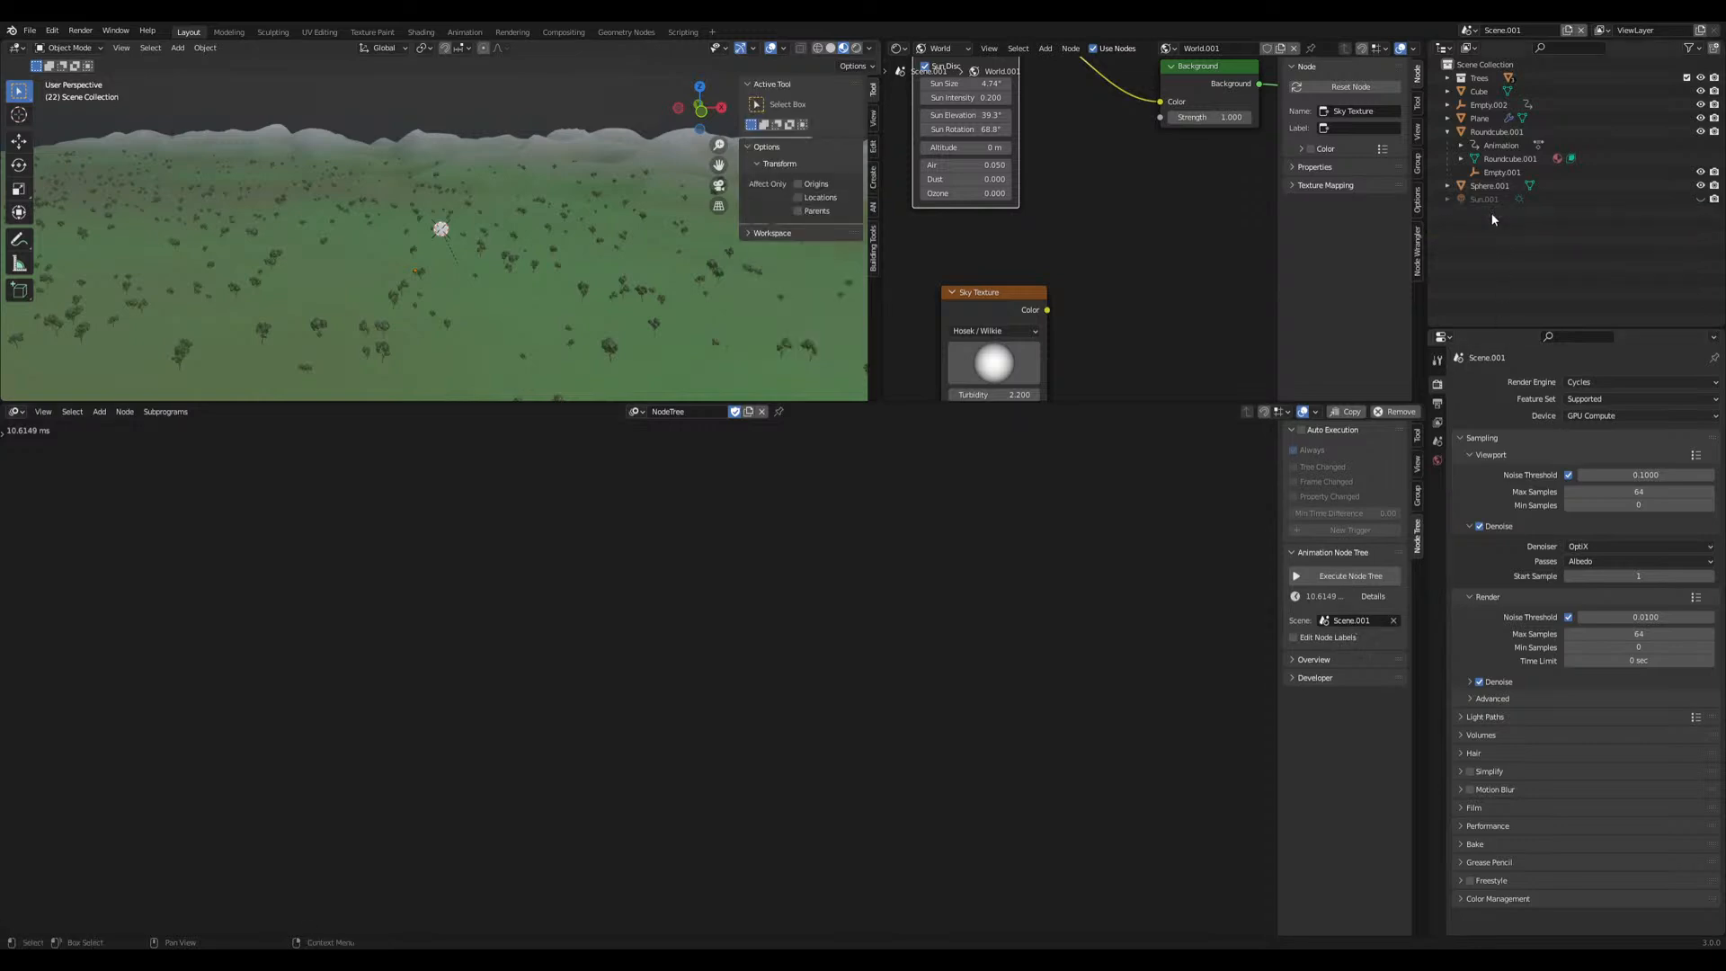
Add a Distribute Matrices node to the empty node tree and set its mode to Linear
key(shift+a)
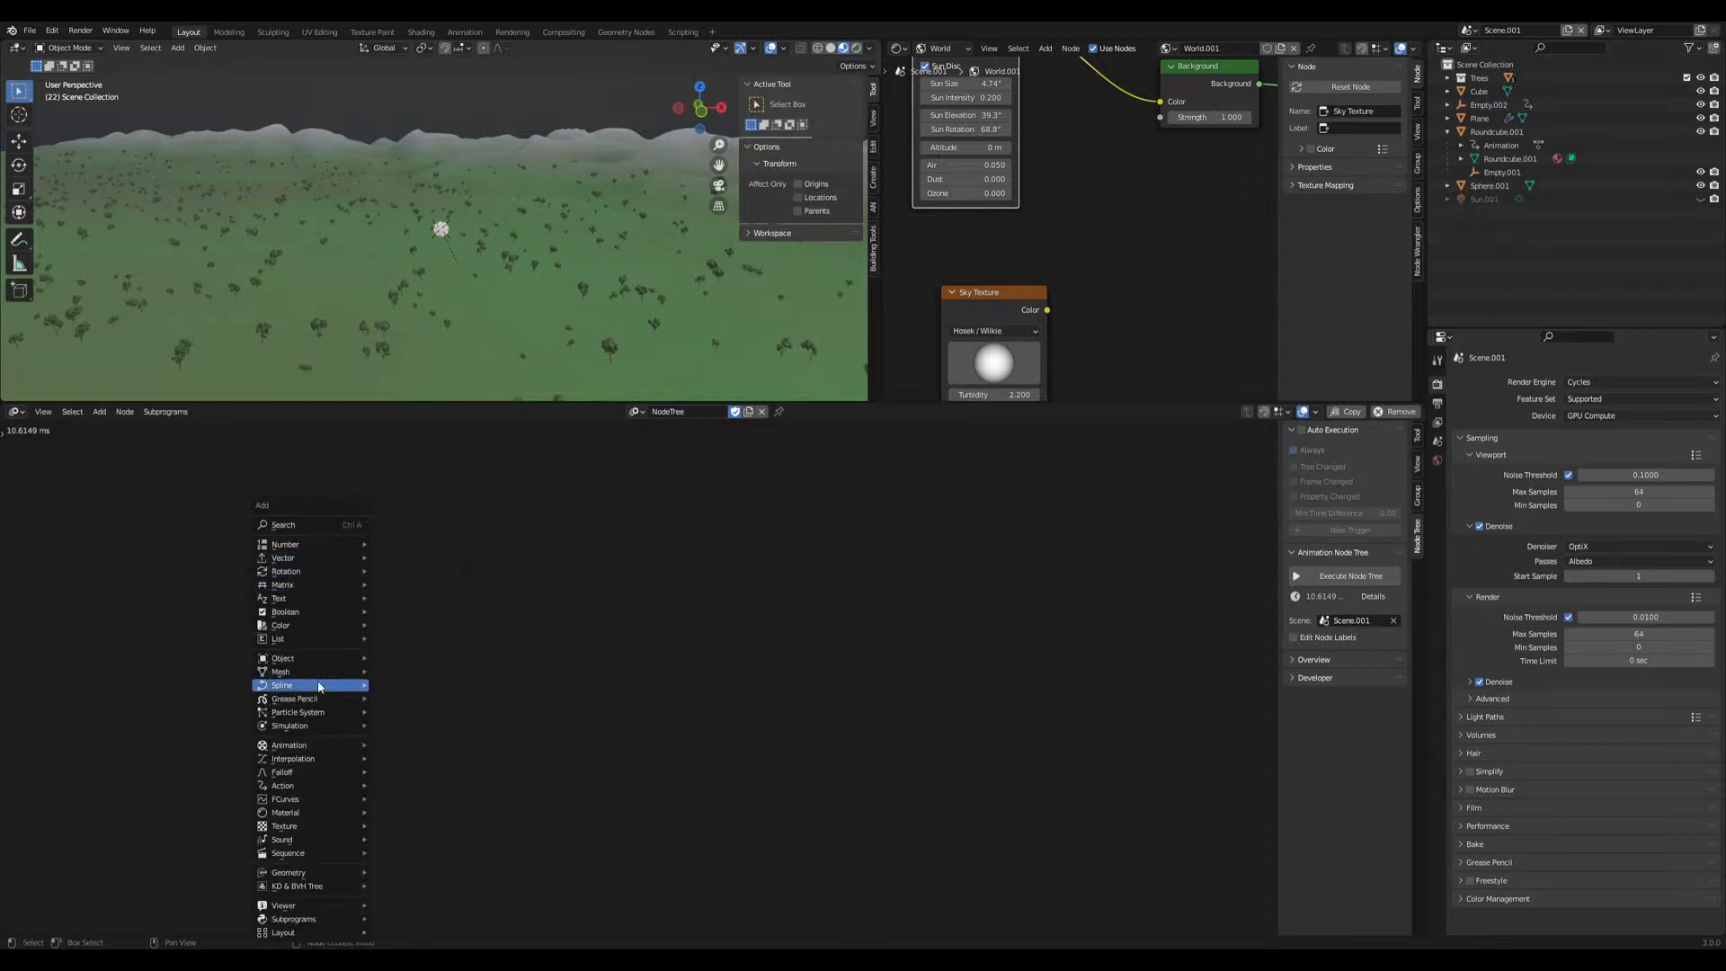
mouse_move(320, 585)
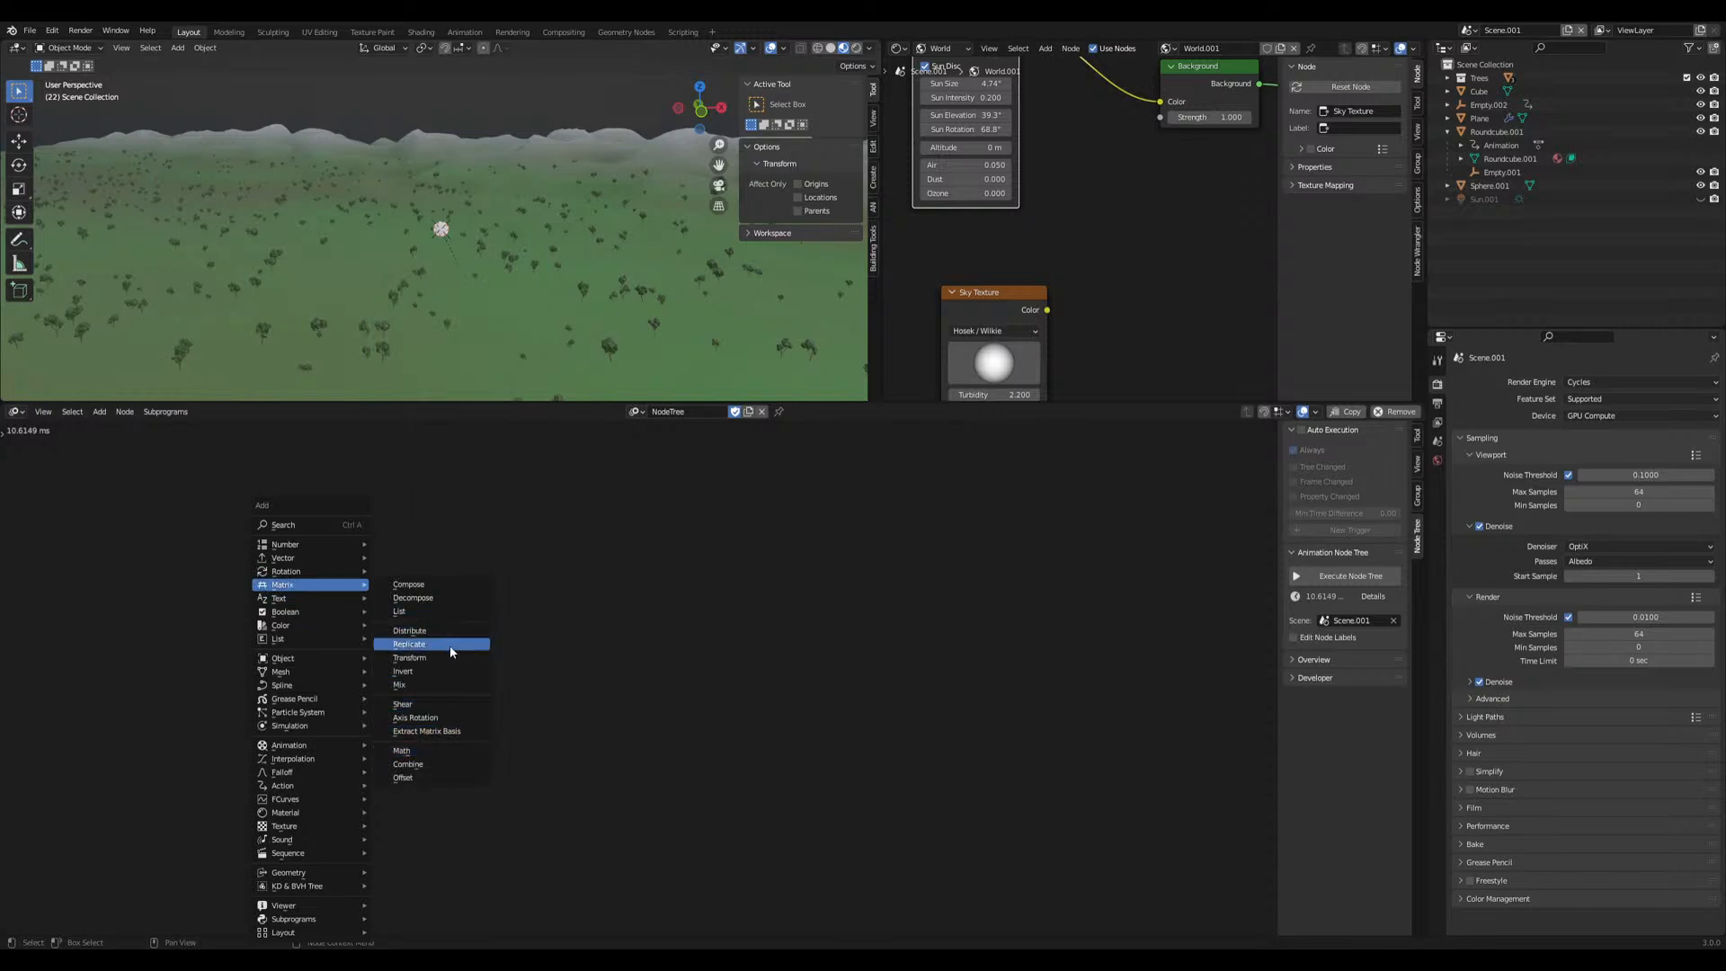
click(410, 631)
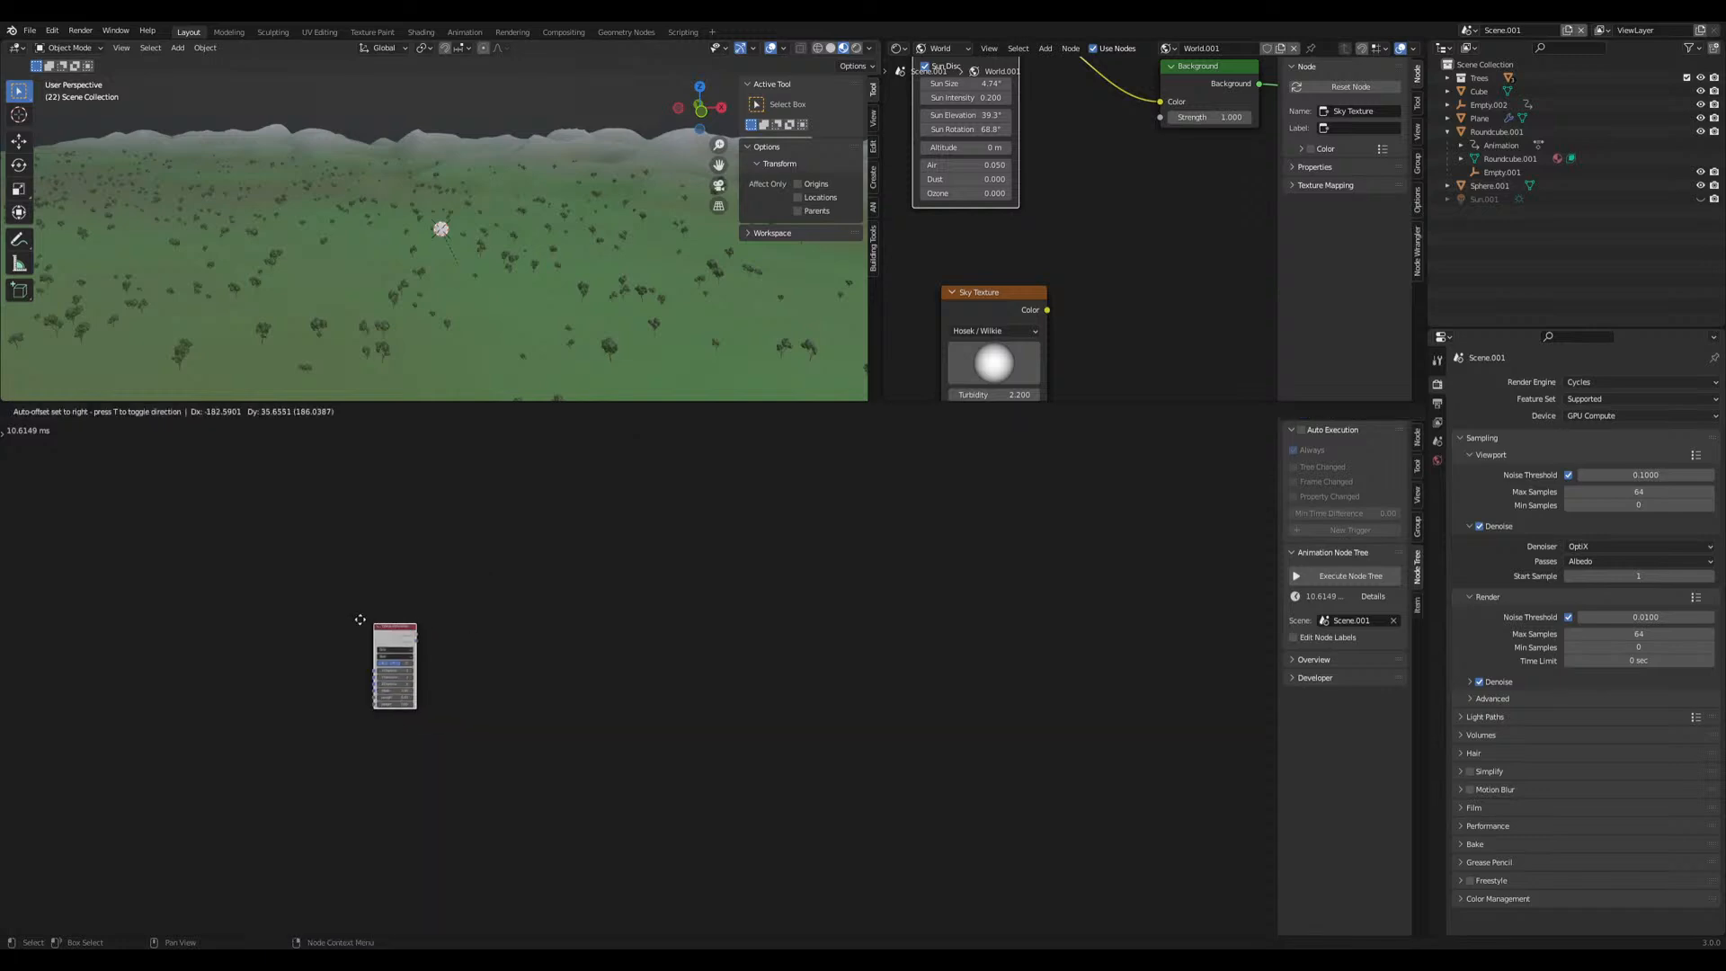
click(440, 682)
click(374, 668)
click(371, 681)
Add a Separate Vector node and feed it from the Distribute Matrices node's vector output
key(shift+a)
mouse_move(464, 559)
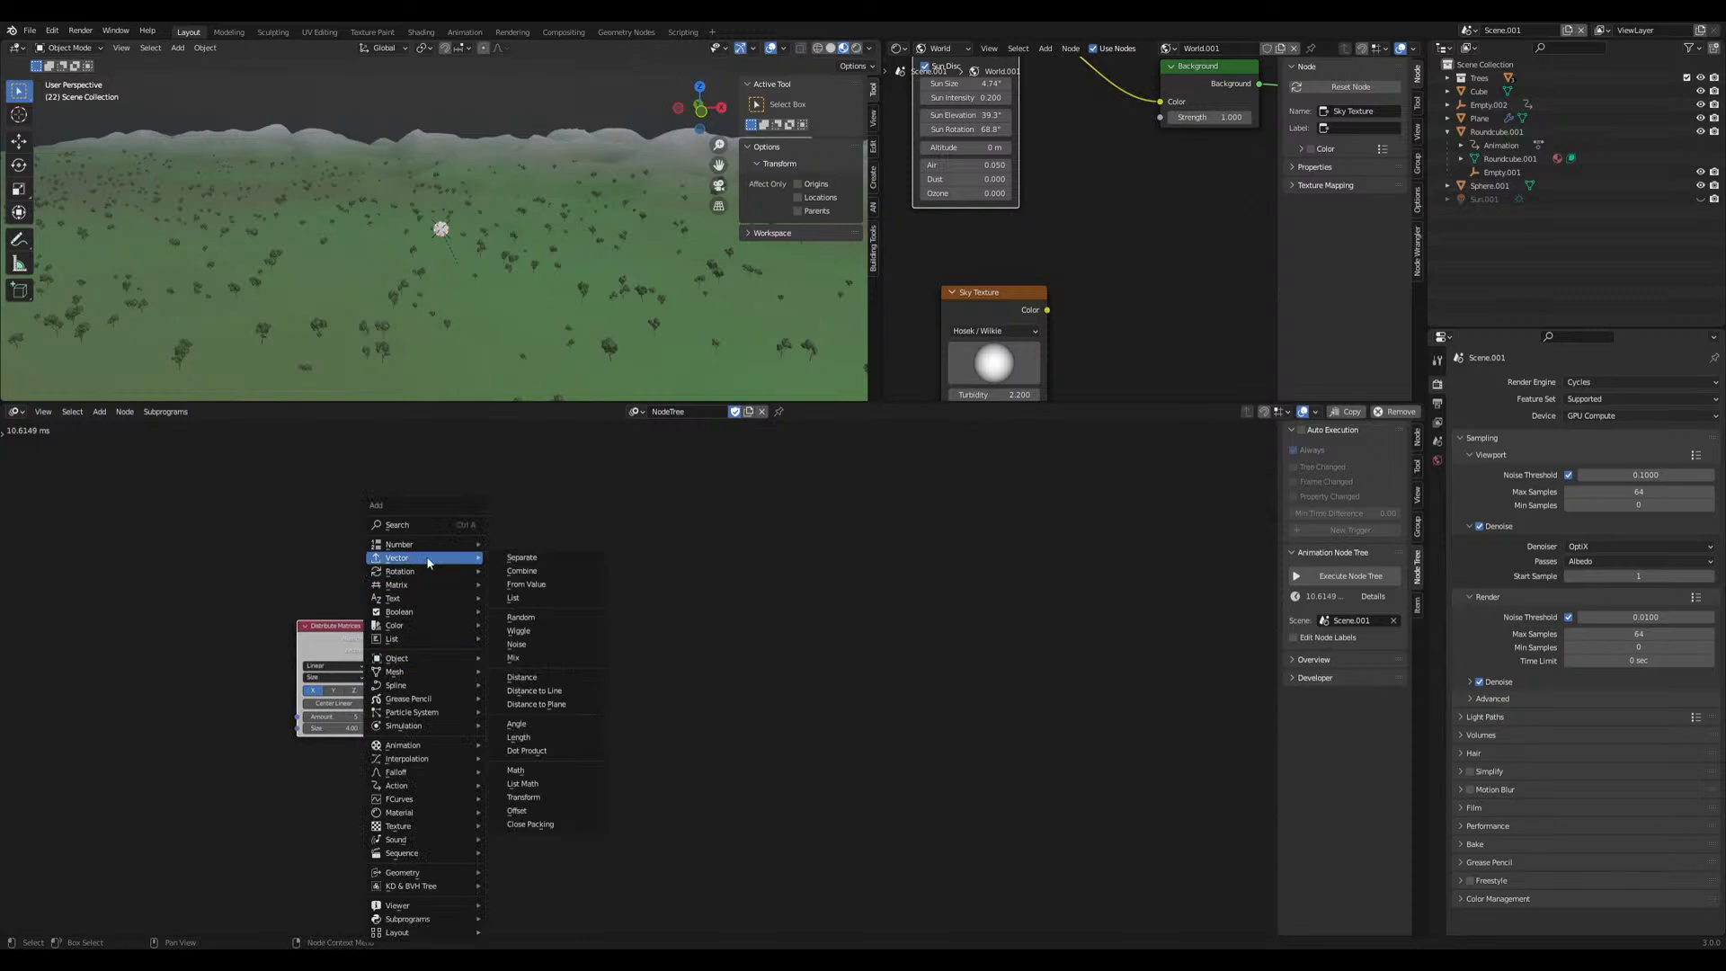
click(517, 561)
click(470, 588)
drag(371, 649, 418, 648)
key(shift+a)
mouse_move(593, 581)
click(710, 582)
key(Escape)
Add a Math node and connect the Separate Vector node's X output to its first input
key(shift+a)
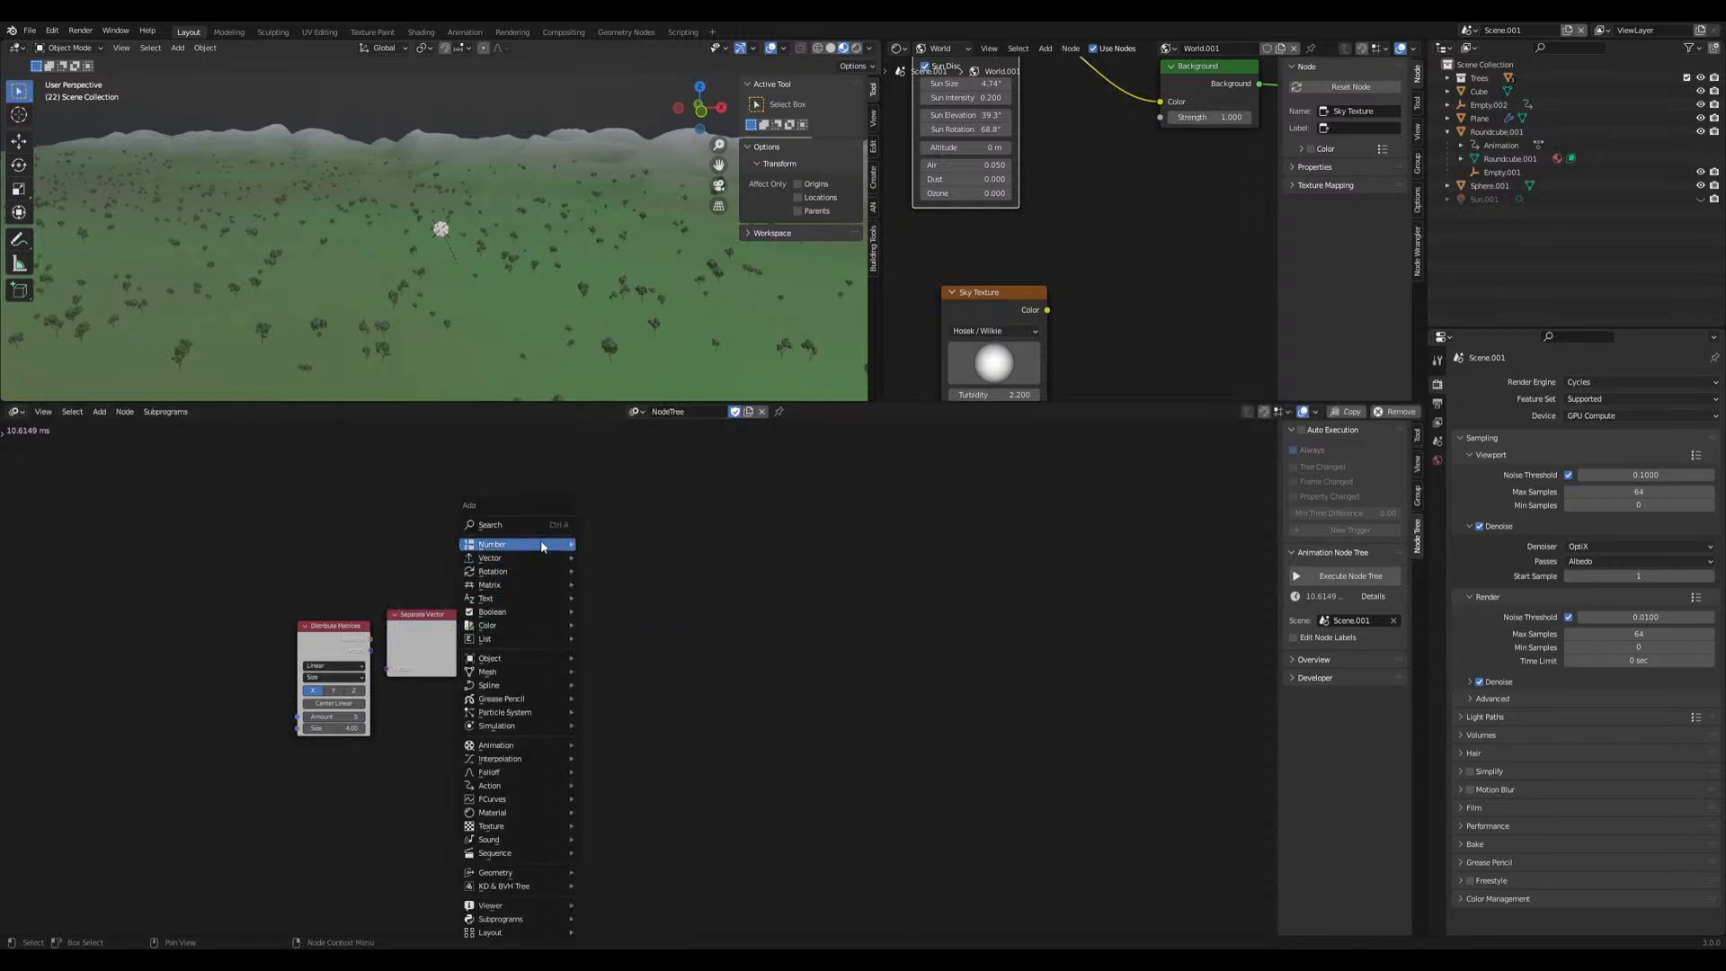
click(530, 525)
text(math)
key(Return)
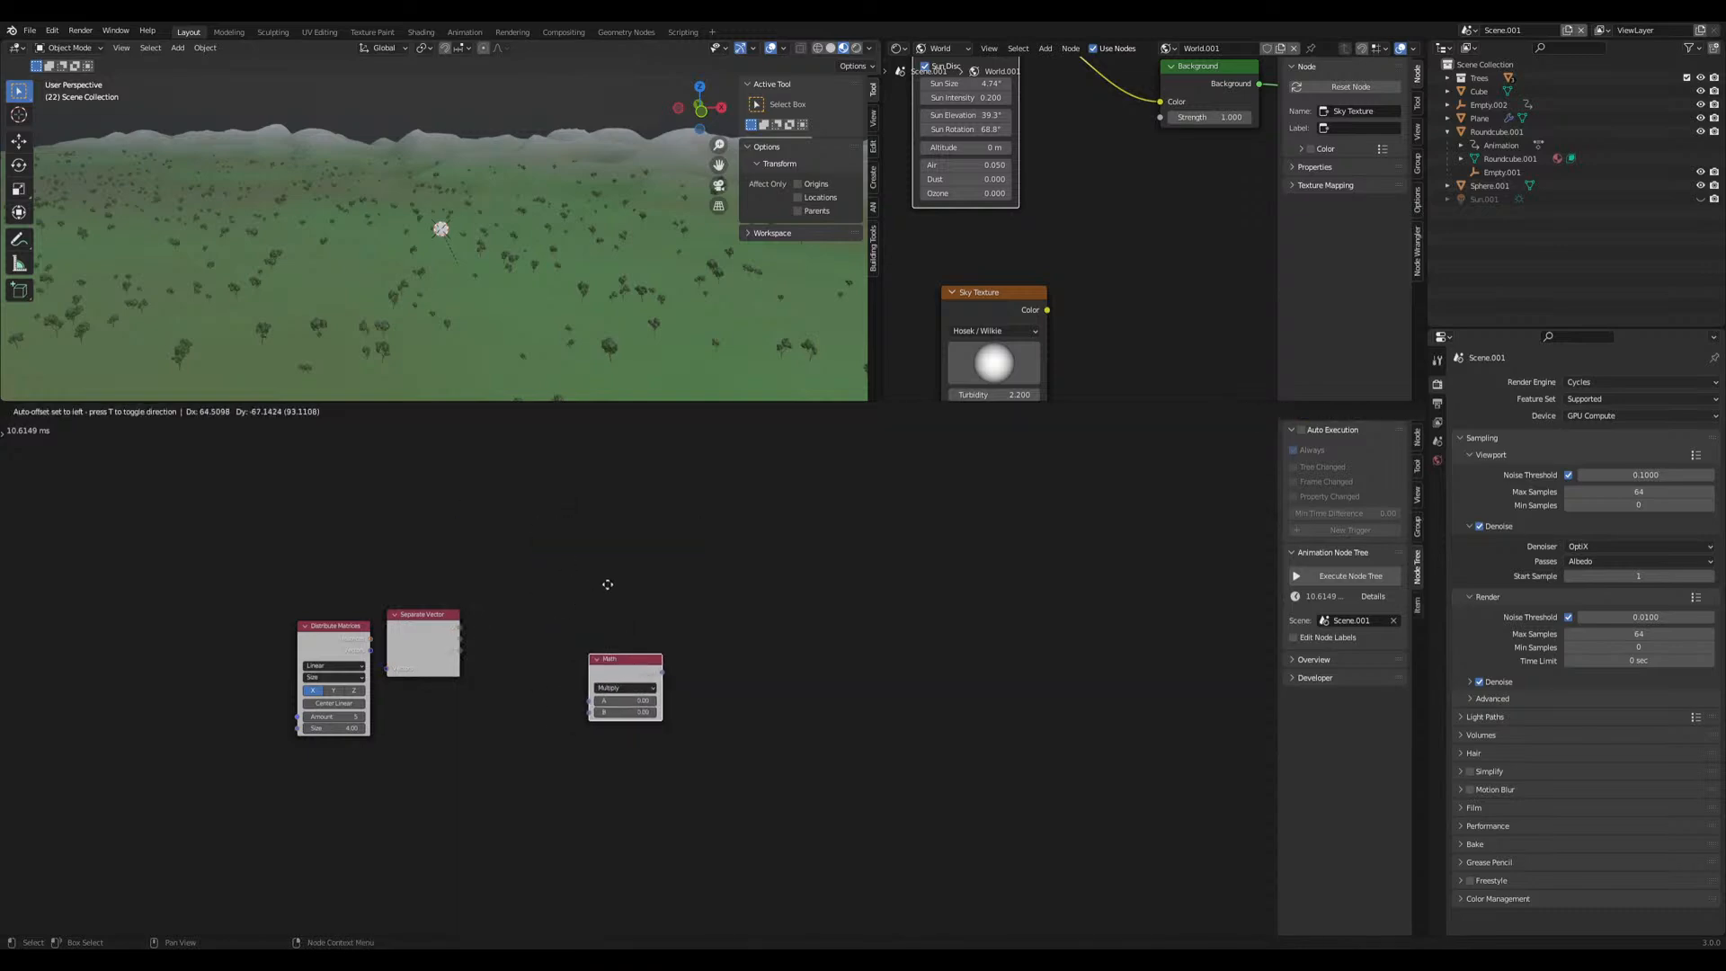
click(604, 544)
drag(459, 629, 591, 654)
Set the Math node's operation to Sin and move the node closer to Separate Vector
click(627, 640)
click(620, 707)
click(620, 642)
click(618, 703)
drag(624, 615, 562, 652)
Add a Combine Vector node, connecting the sine result to its Z input and Separate Vector's X to its X input
key(shift+a)
mouse_move(692, 562)
click(773, 573)
click(753, 624)
drag(620, 664, 718, 654)
drag(461, 633, 719, 632)
Set the Distribute Matrices amount to 22 and attach a Viewer node to the Combine Vector output
middle_drag(794, 626, 573, 649)
middle_drag(181, 724, 322, 694)
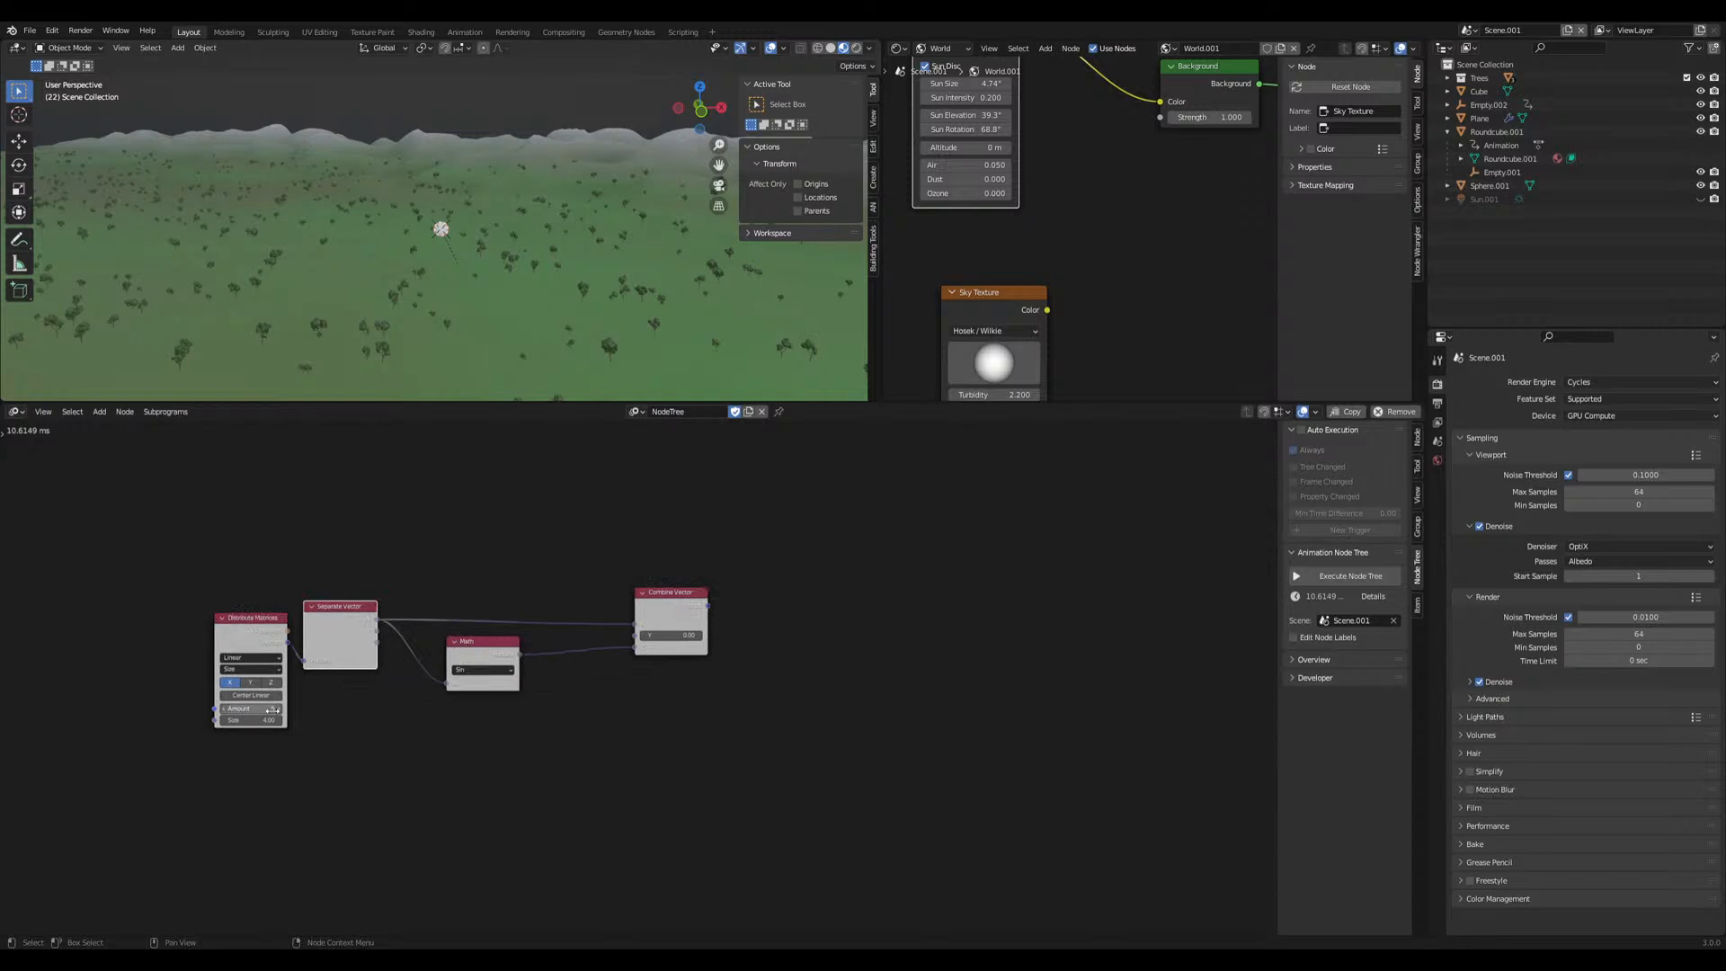
click(666, 609)
key(w)
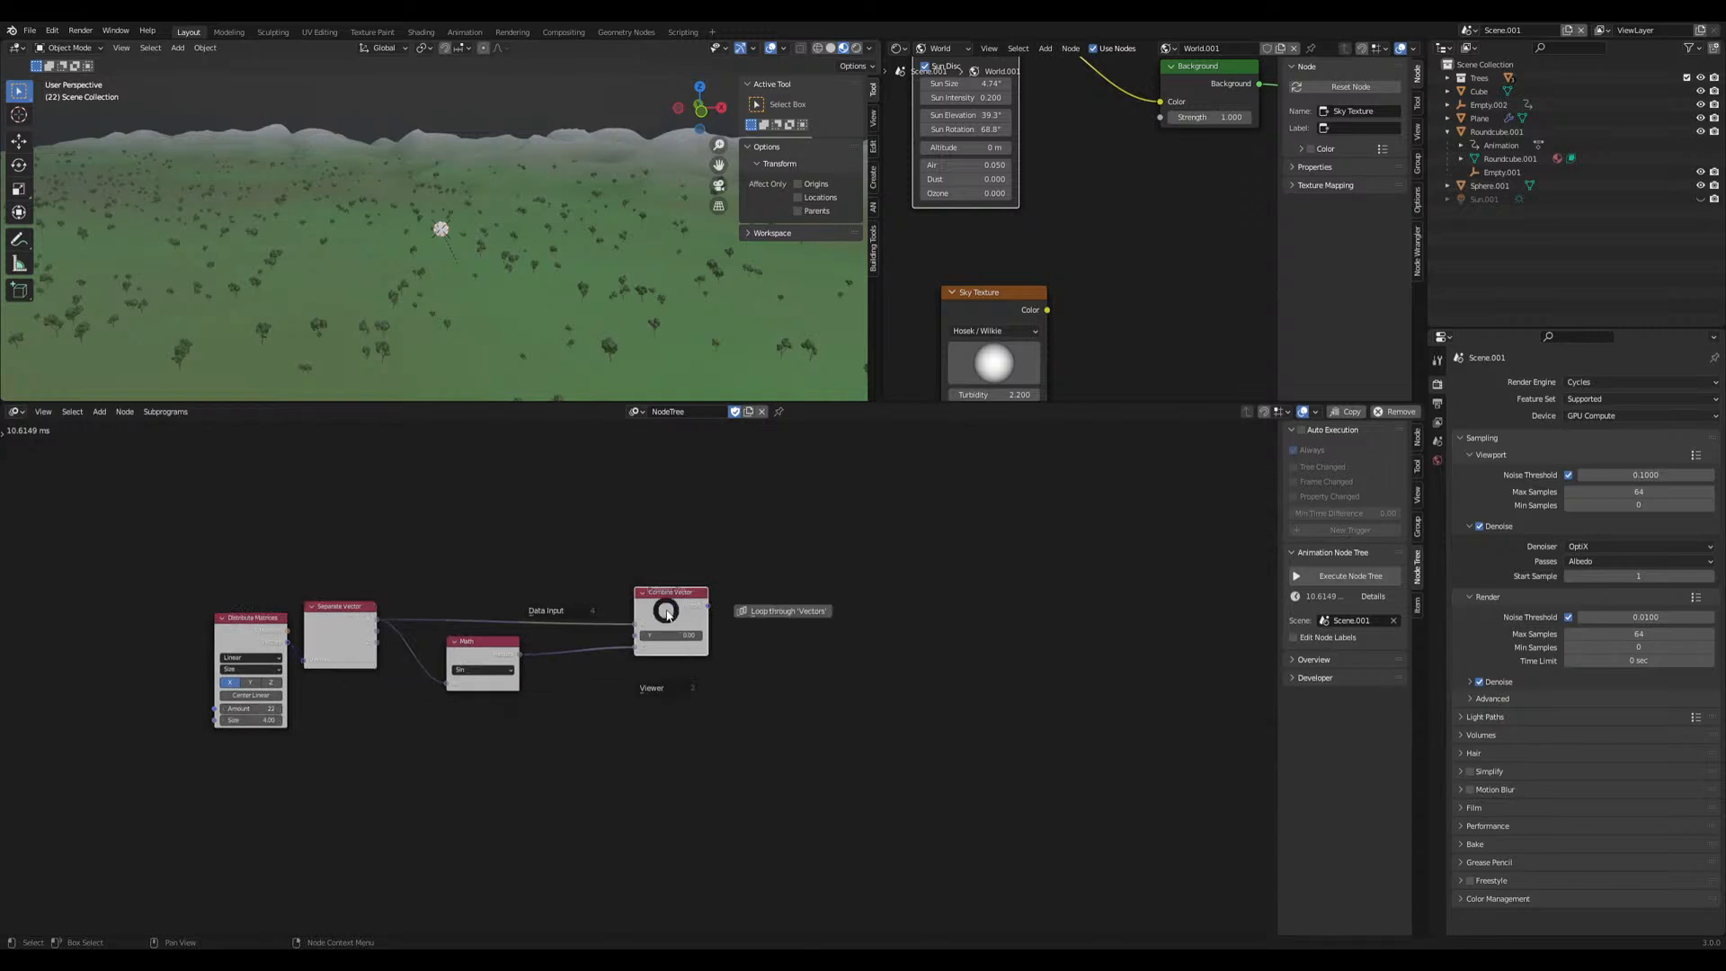
click(673, 681)
click(789, 790)
Space the Distribute Matrices node away from Separate Vector and enable Auto Execution for the node tree
middle_drag(635, 769, 717, 782)
drag(354, 645, 321, 640)
click(1301, 430)
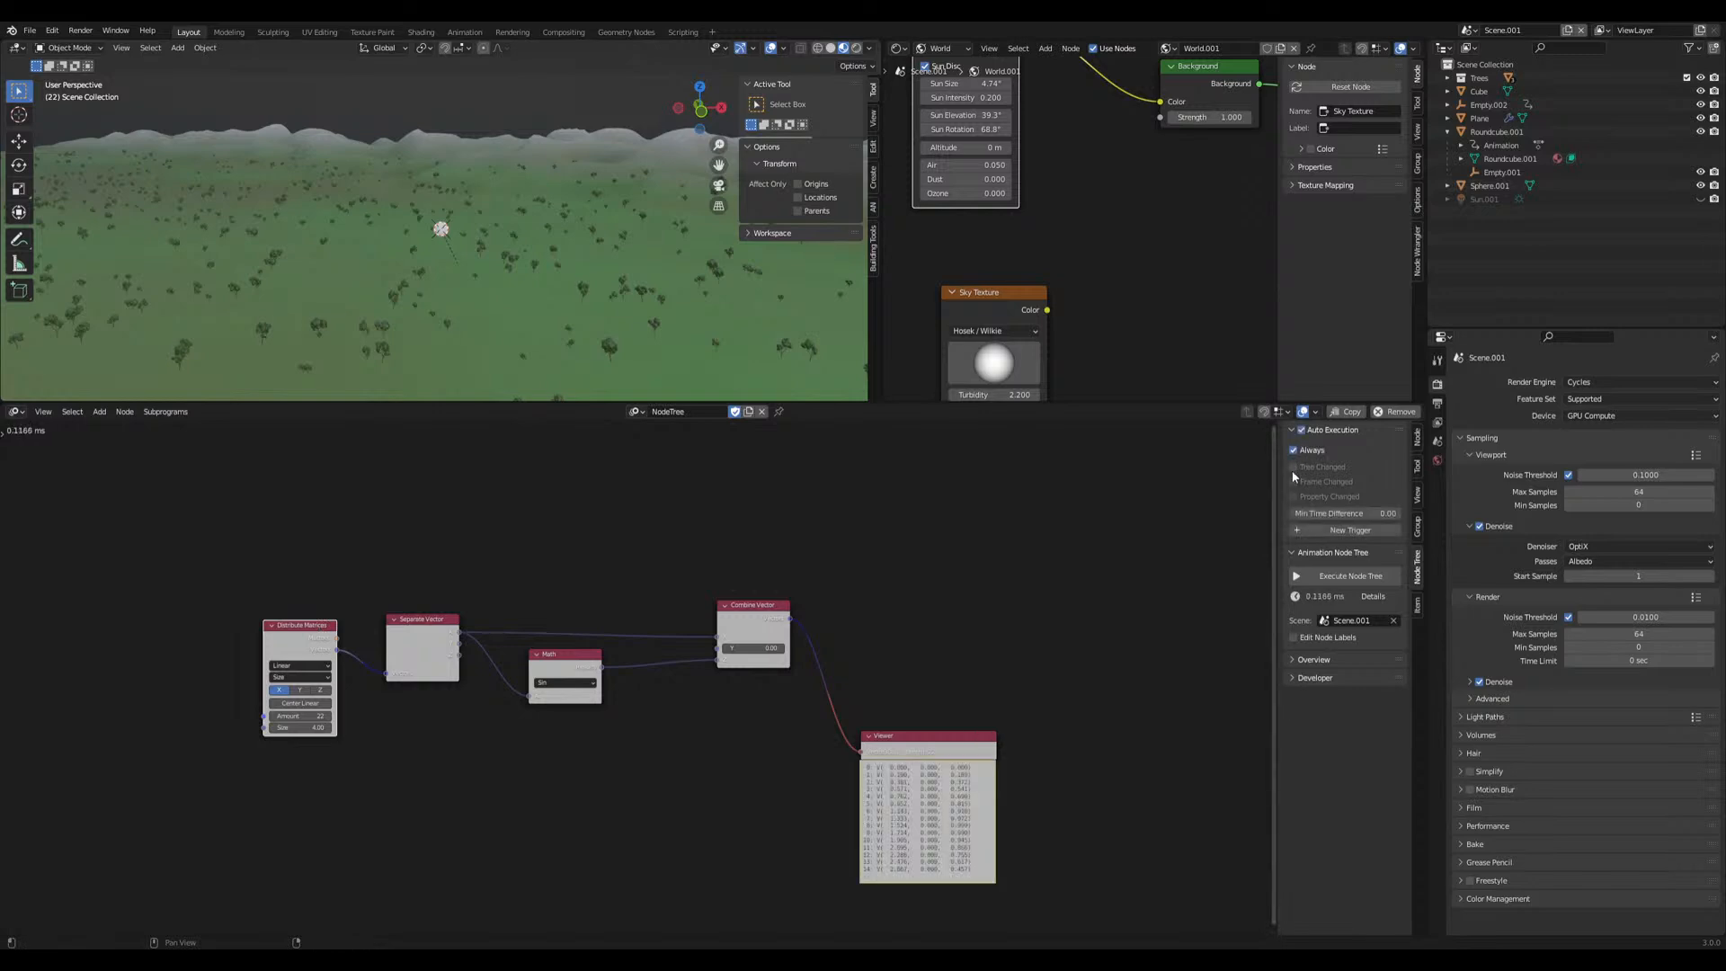
Add a Spline from Points node and feed the Combine Vector output into its points input
middle_drag(1056, 607, 764, 599)
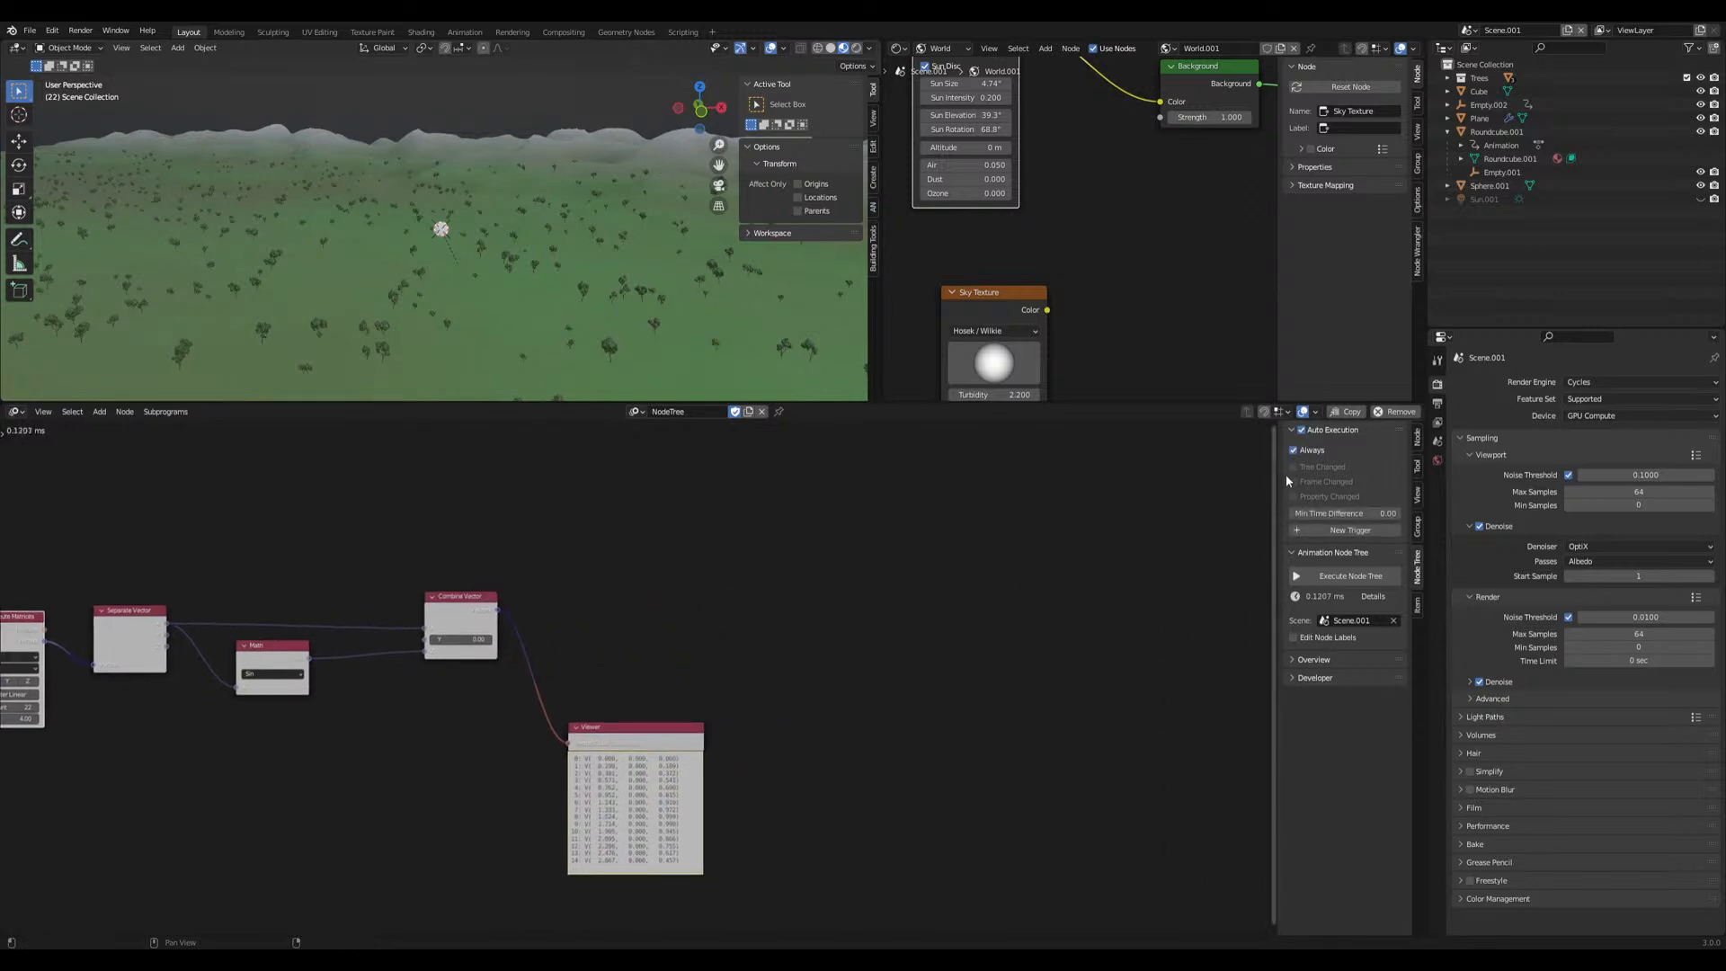
scroll(721, 726, up, 2)
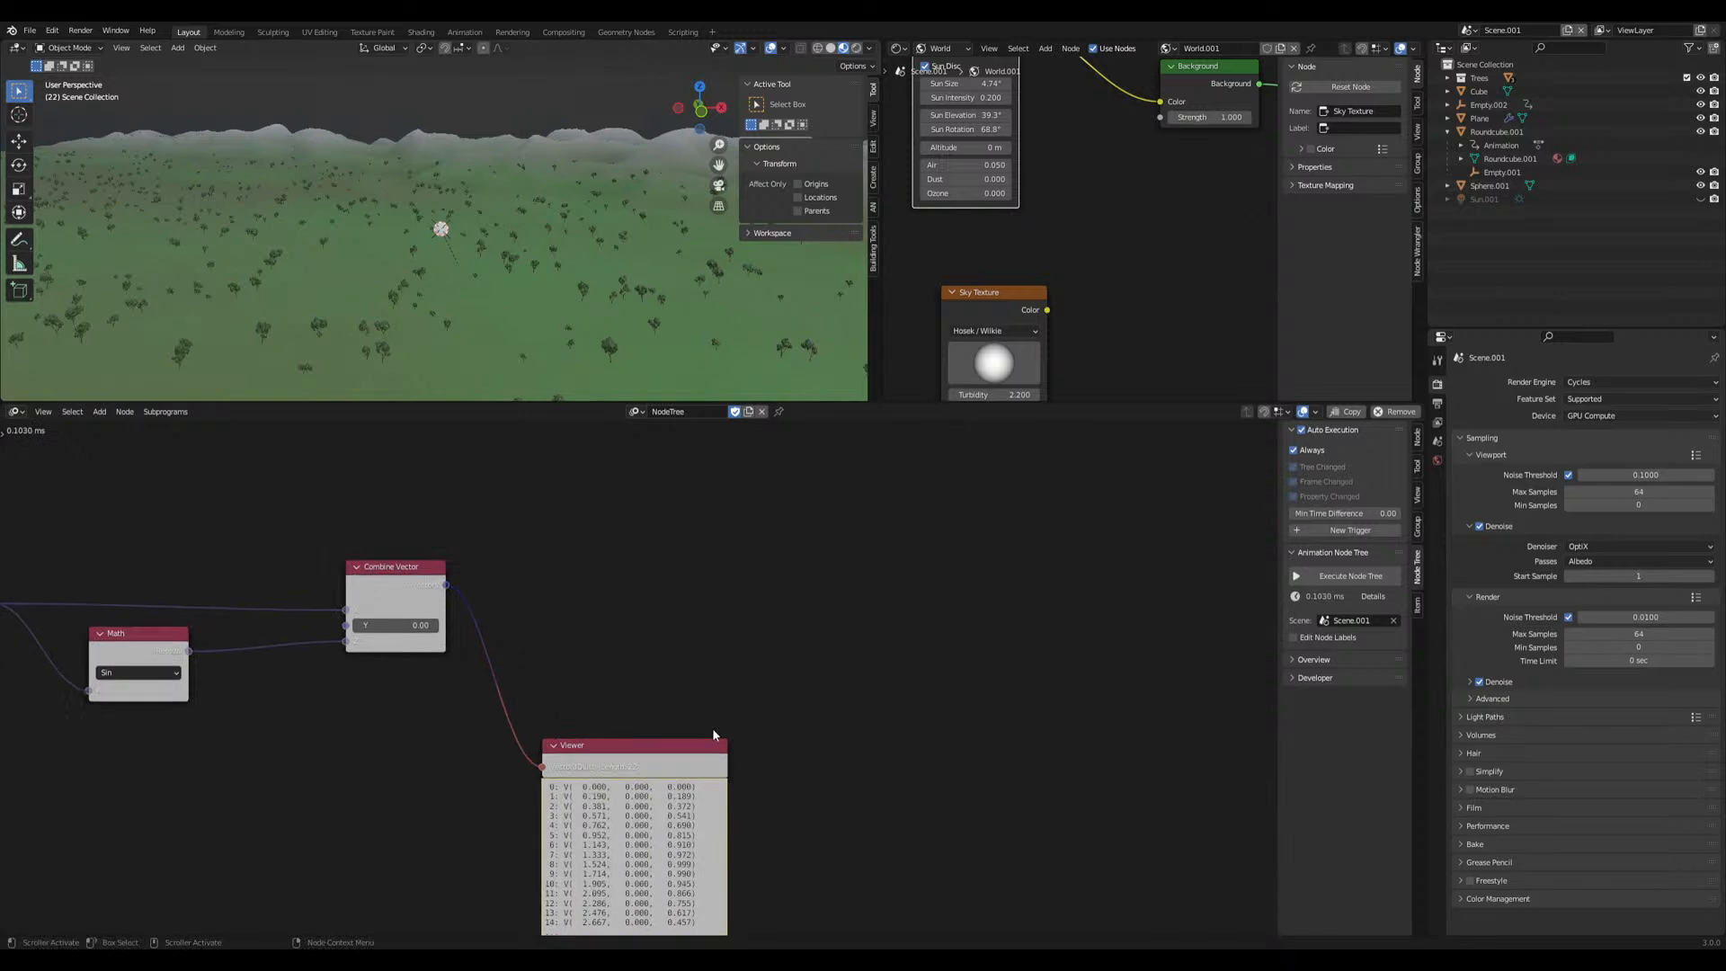
scroll(652, 600, up, 2)
key(shift+a)
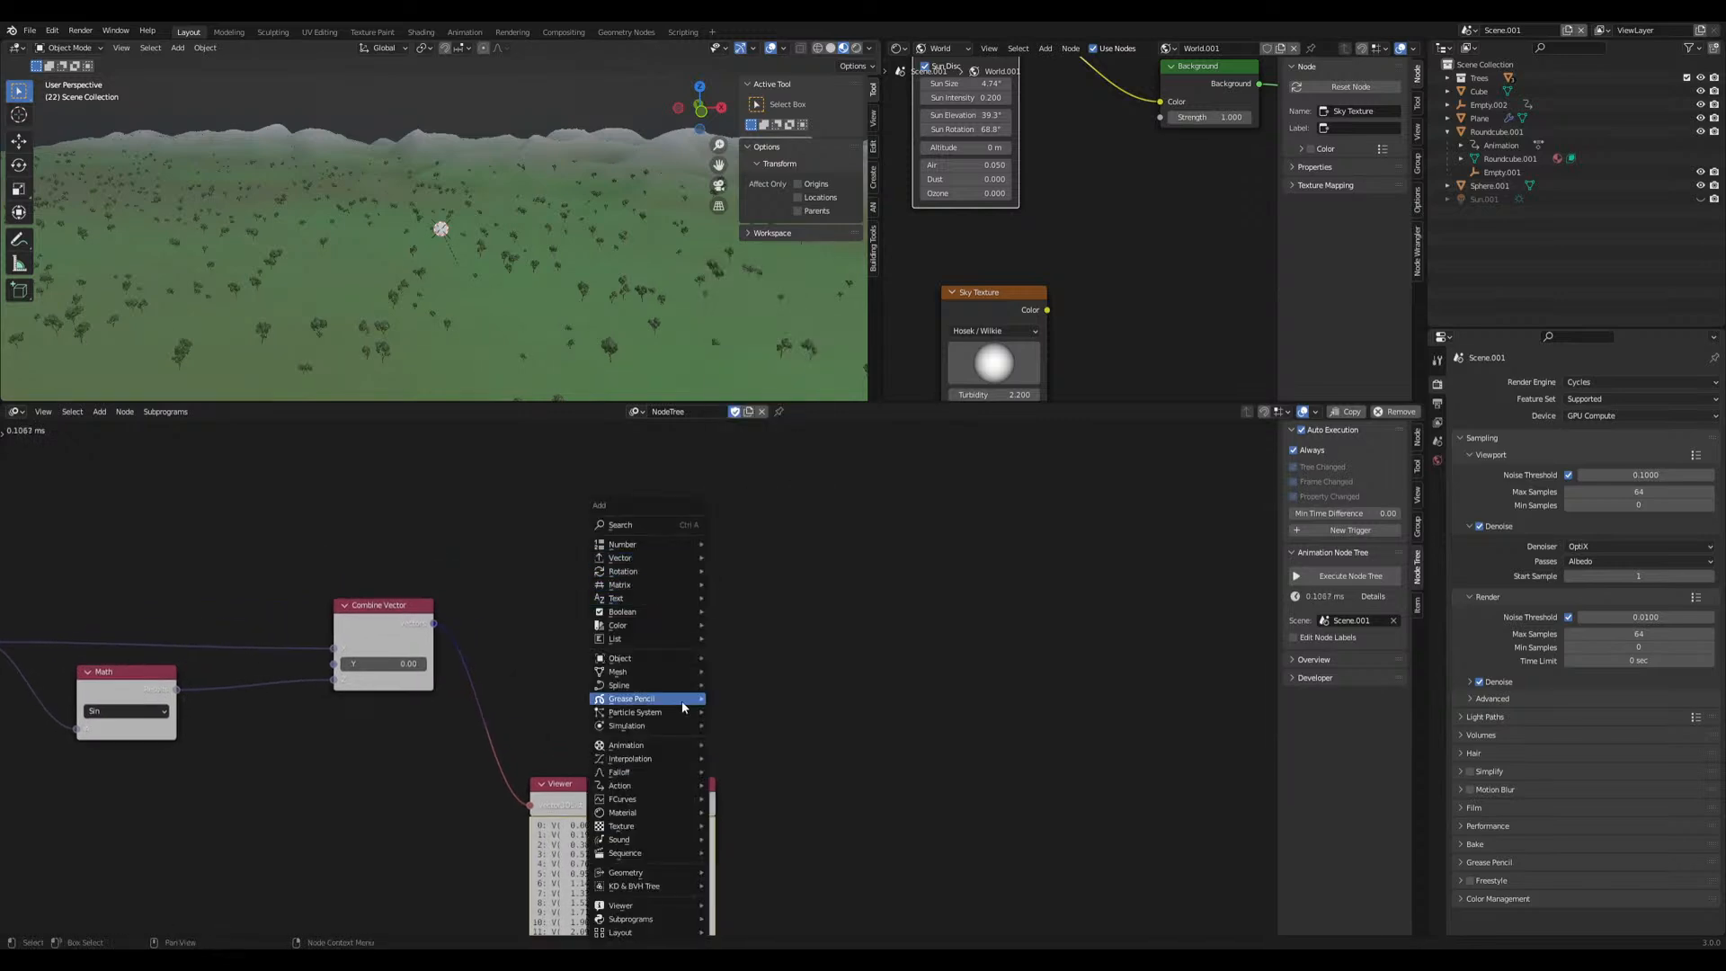
mouse_move(667, 688)
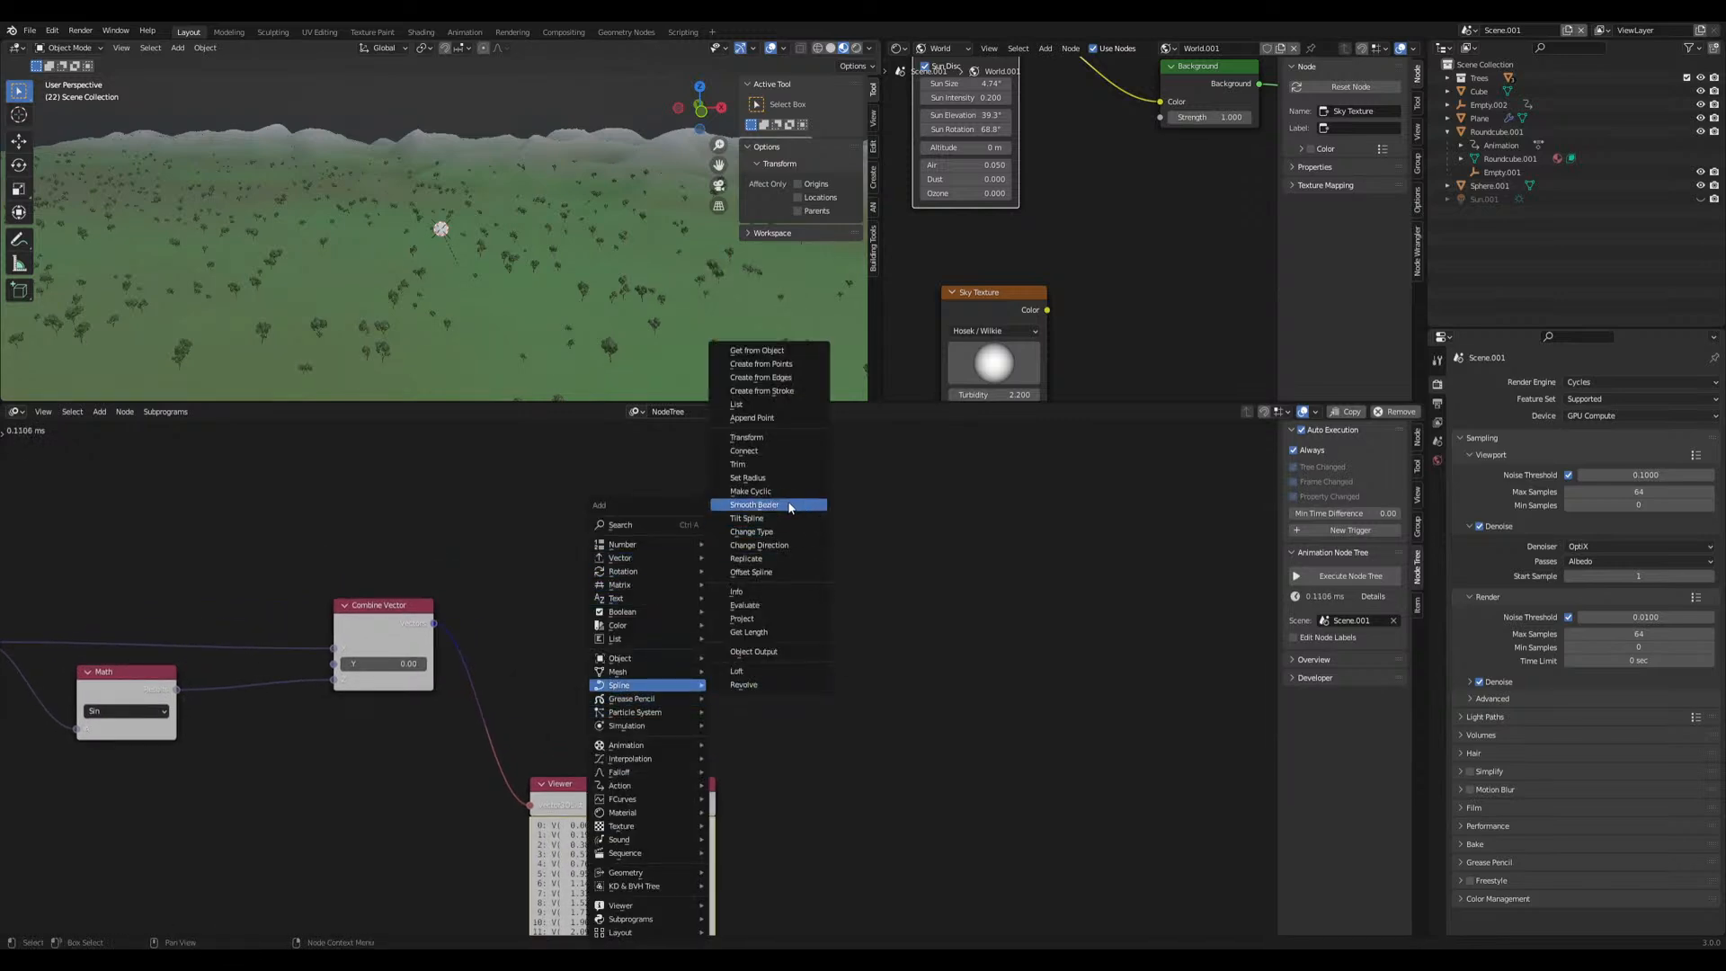
click(773, 363)
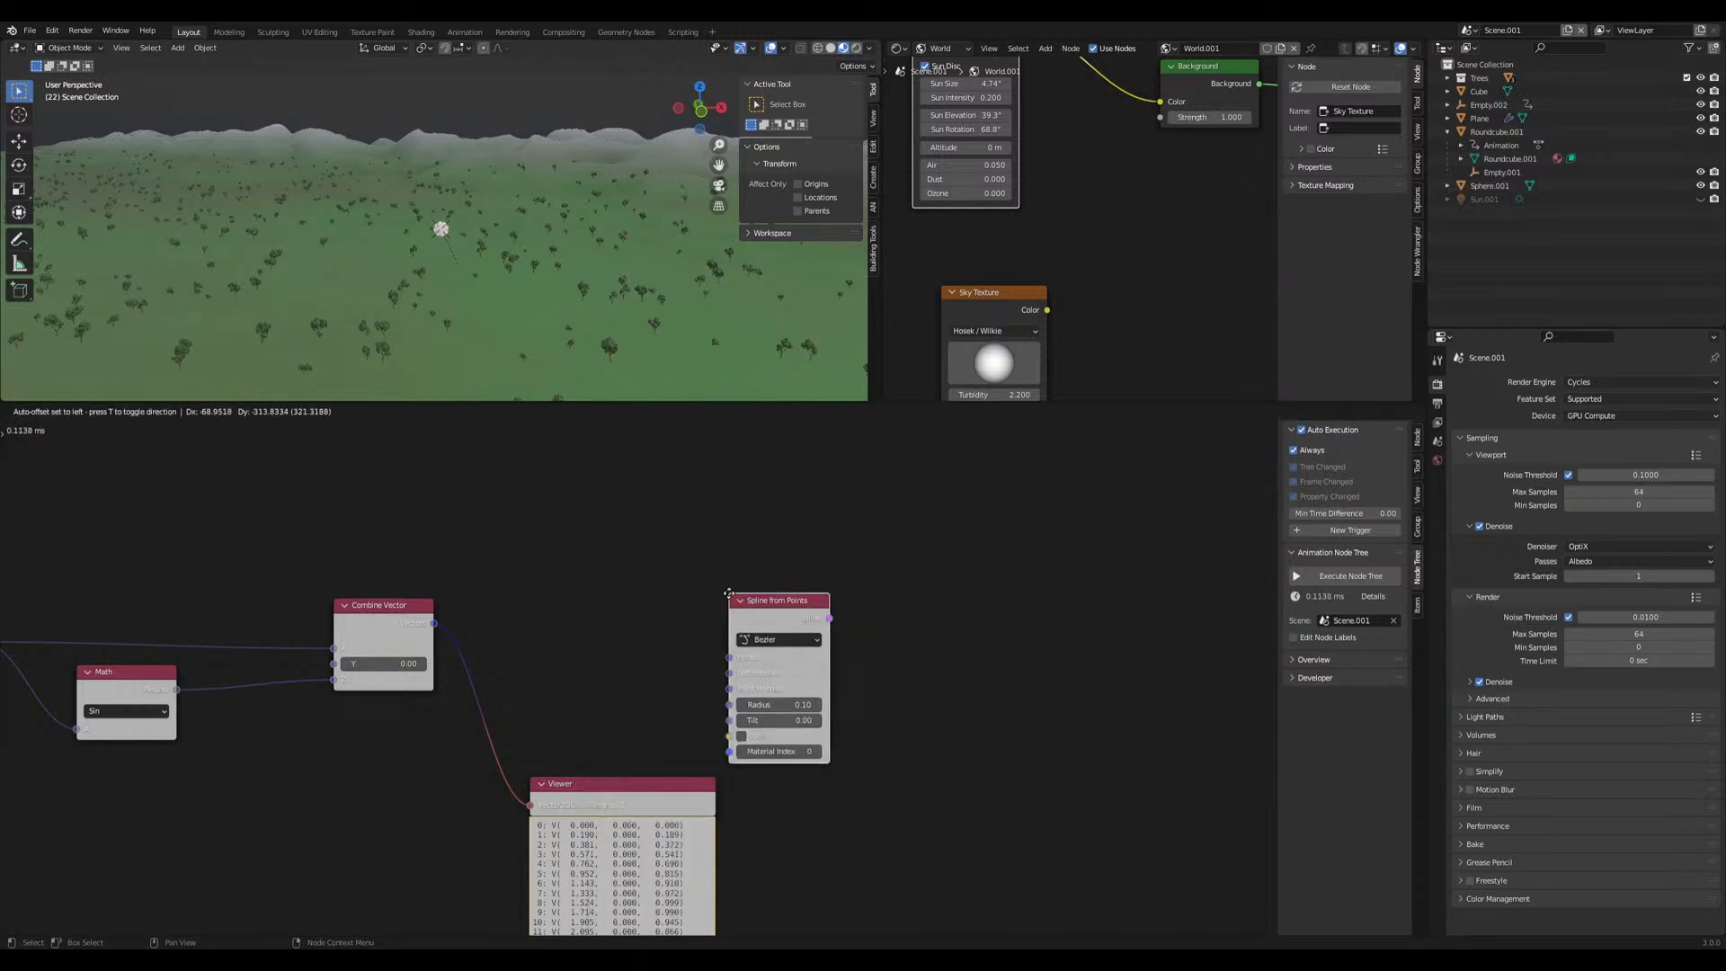
drag(432, 625, 603, 633)
drag(745, 657, 745, 657)
drag(775, 613, 678, 573)
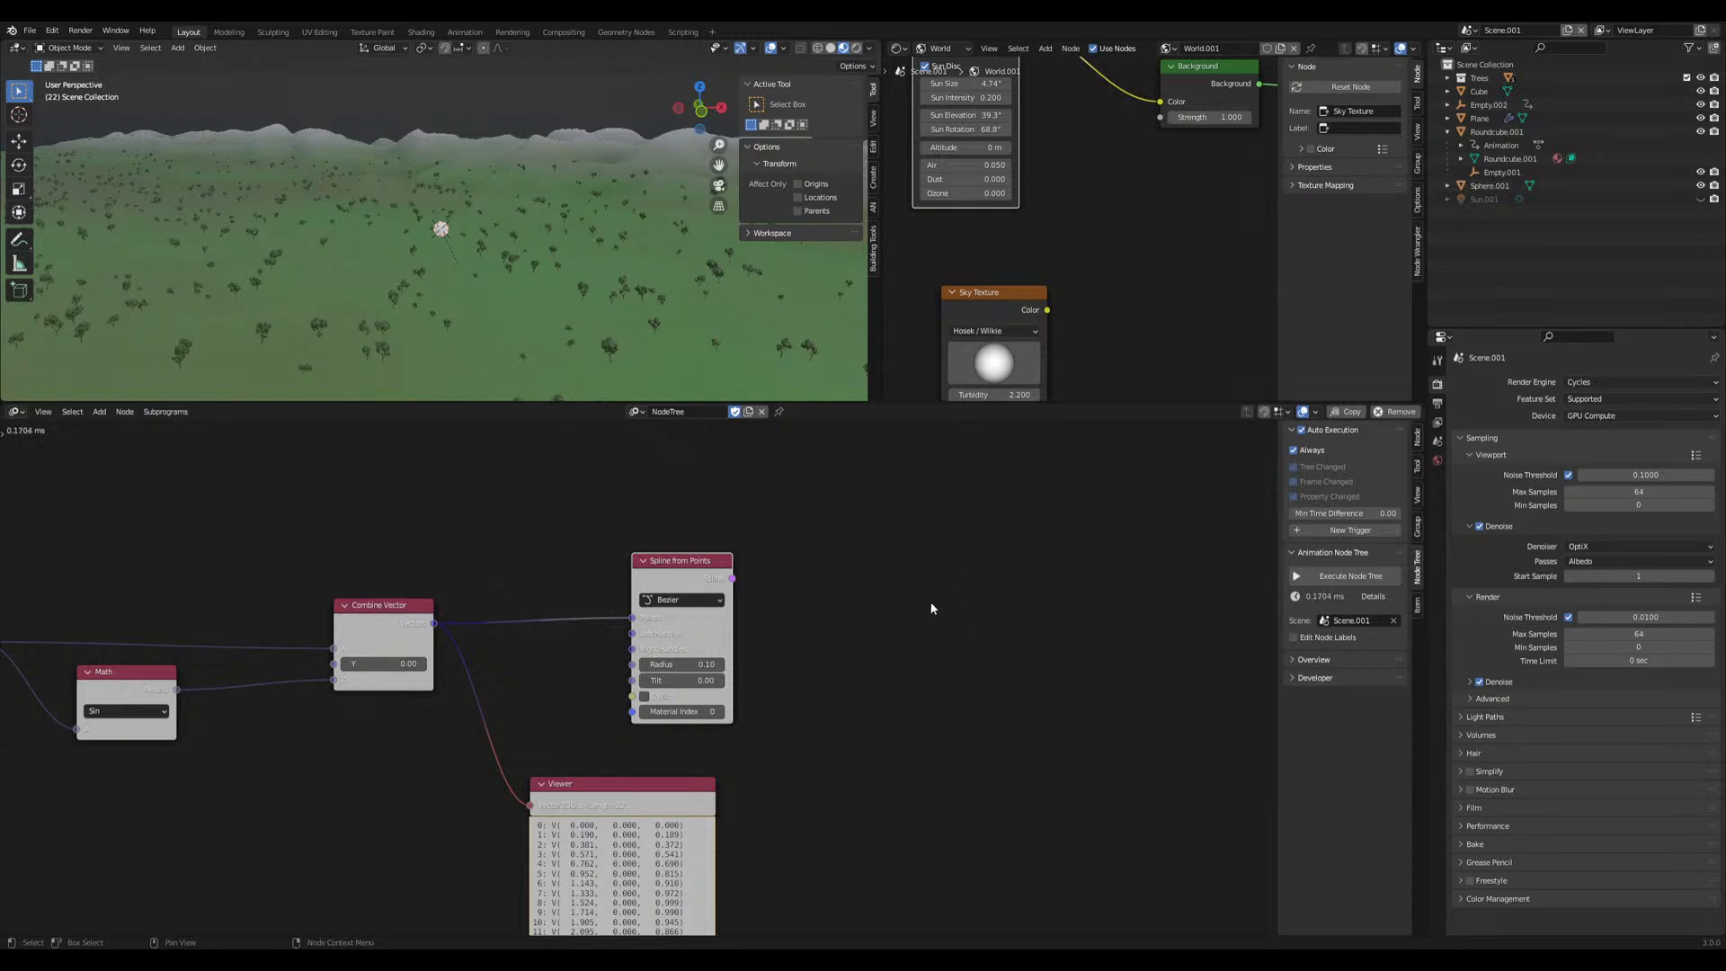
Add a Smooth Bezier Spline node after Spline from Points and connect the spline to it
key(shift+a)
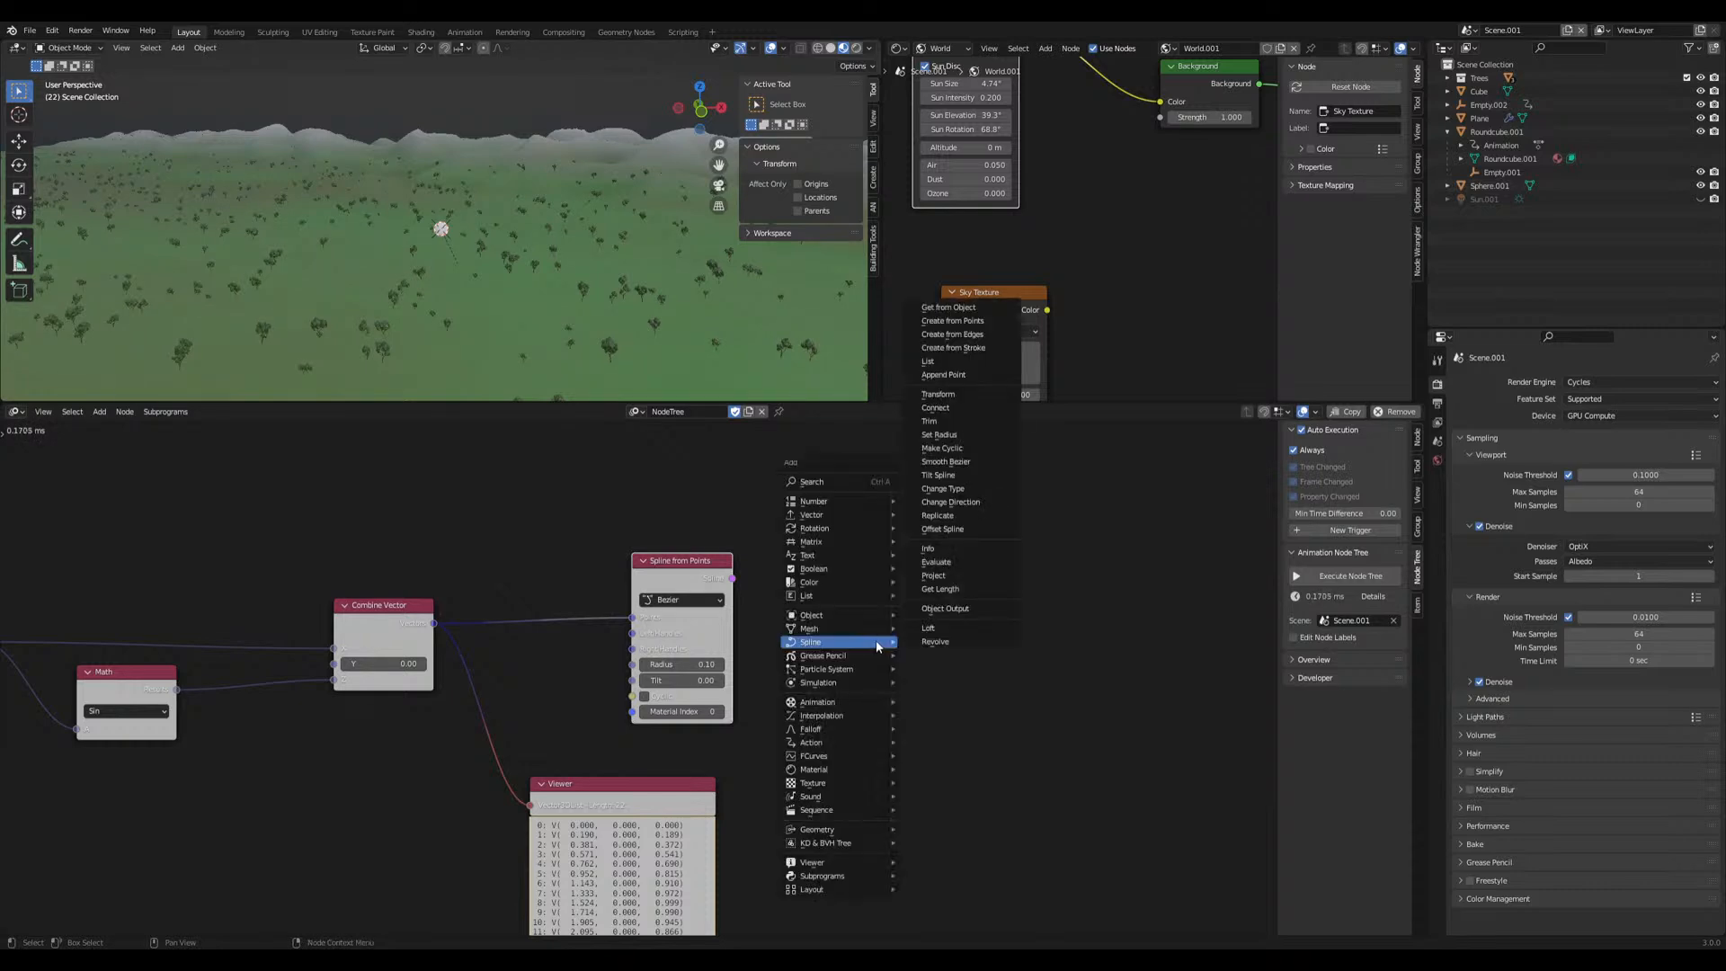
mouse_move(855, 685)
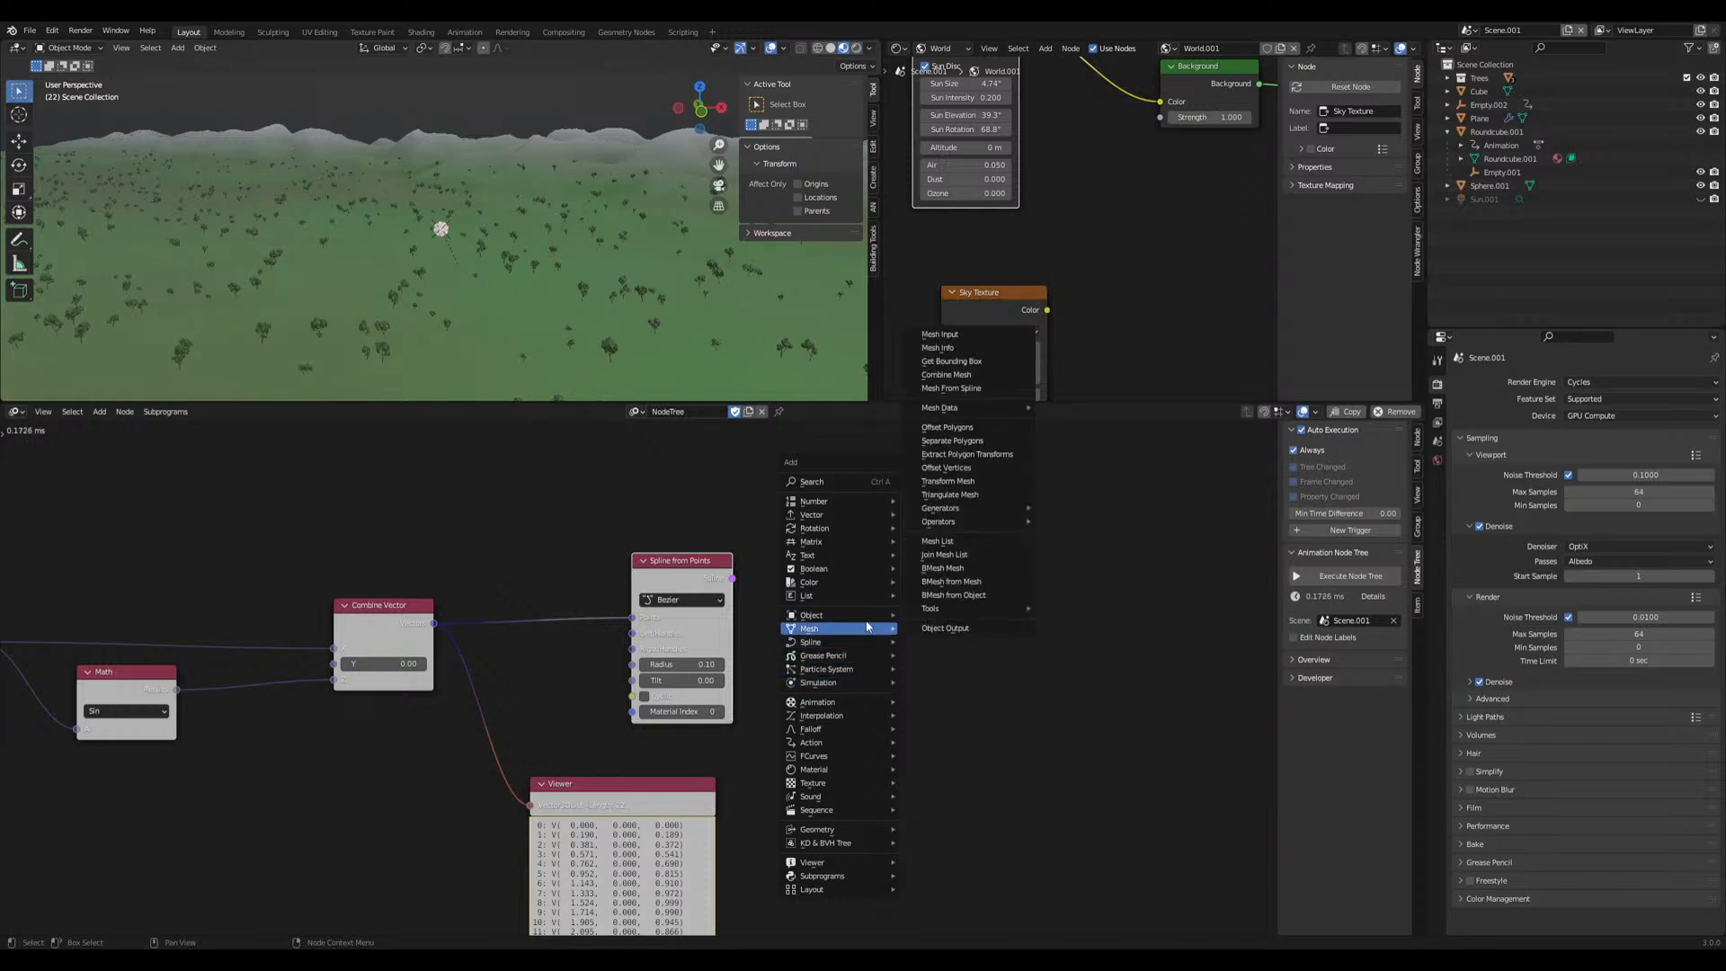
mouse_move(855, 620)
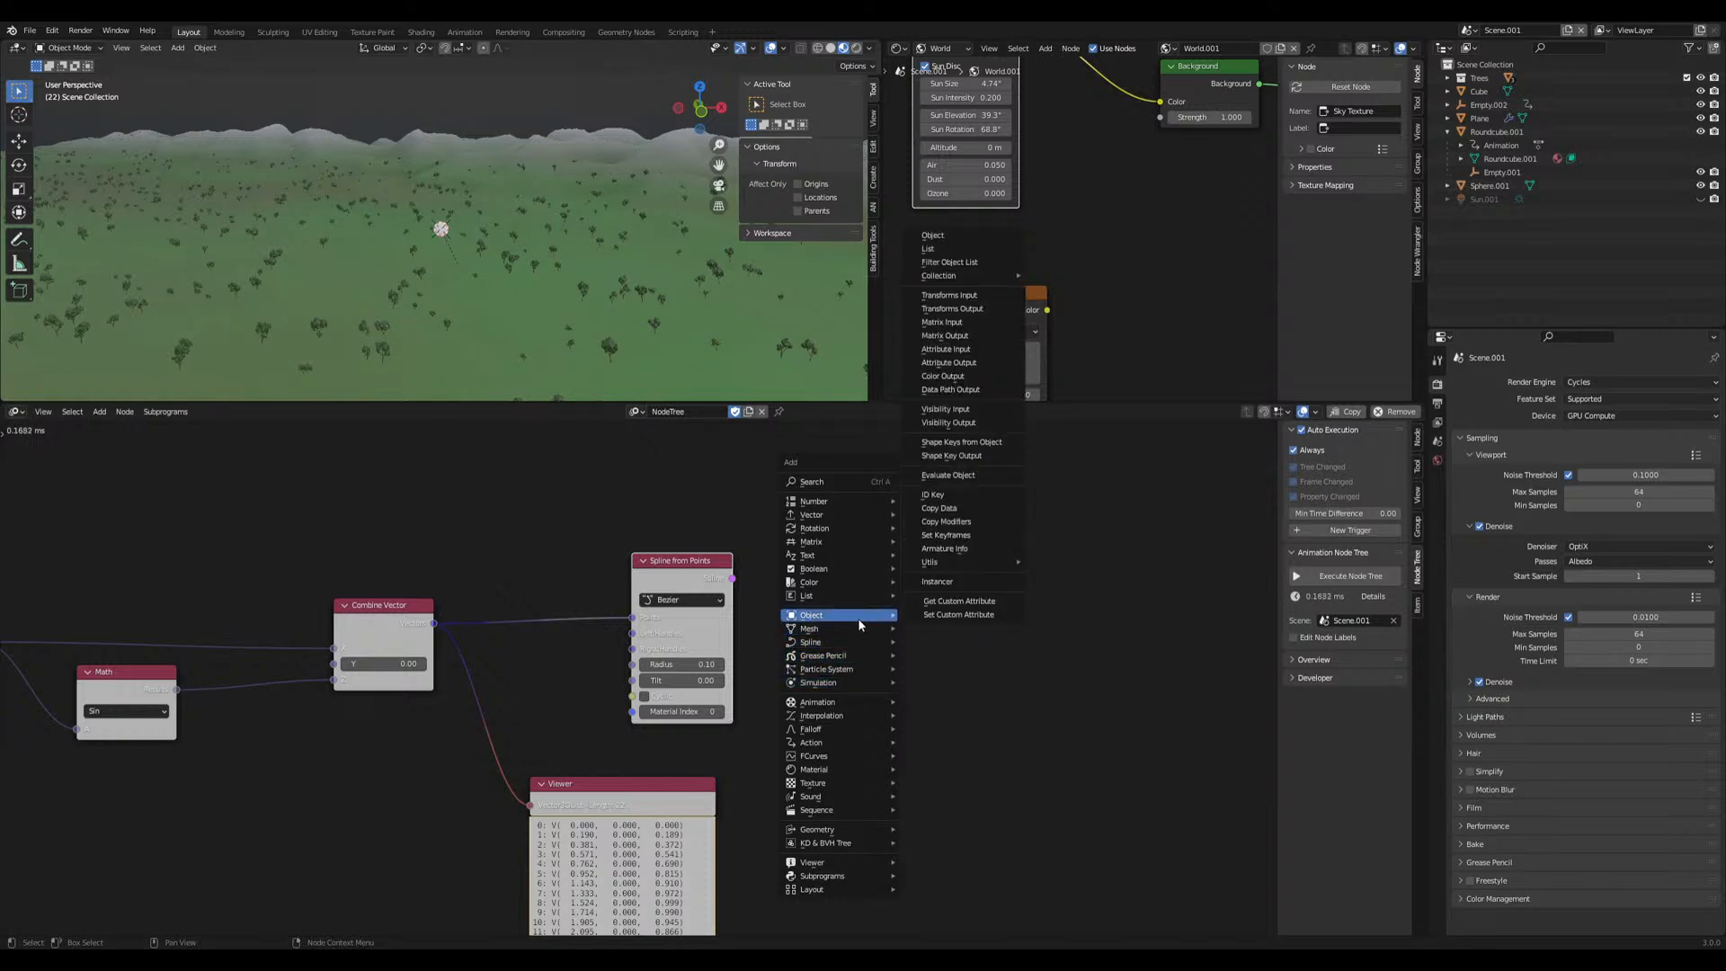
mouse_move(859, 628)
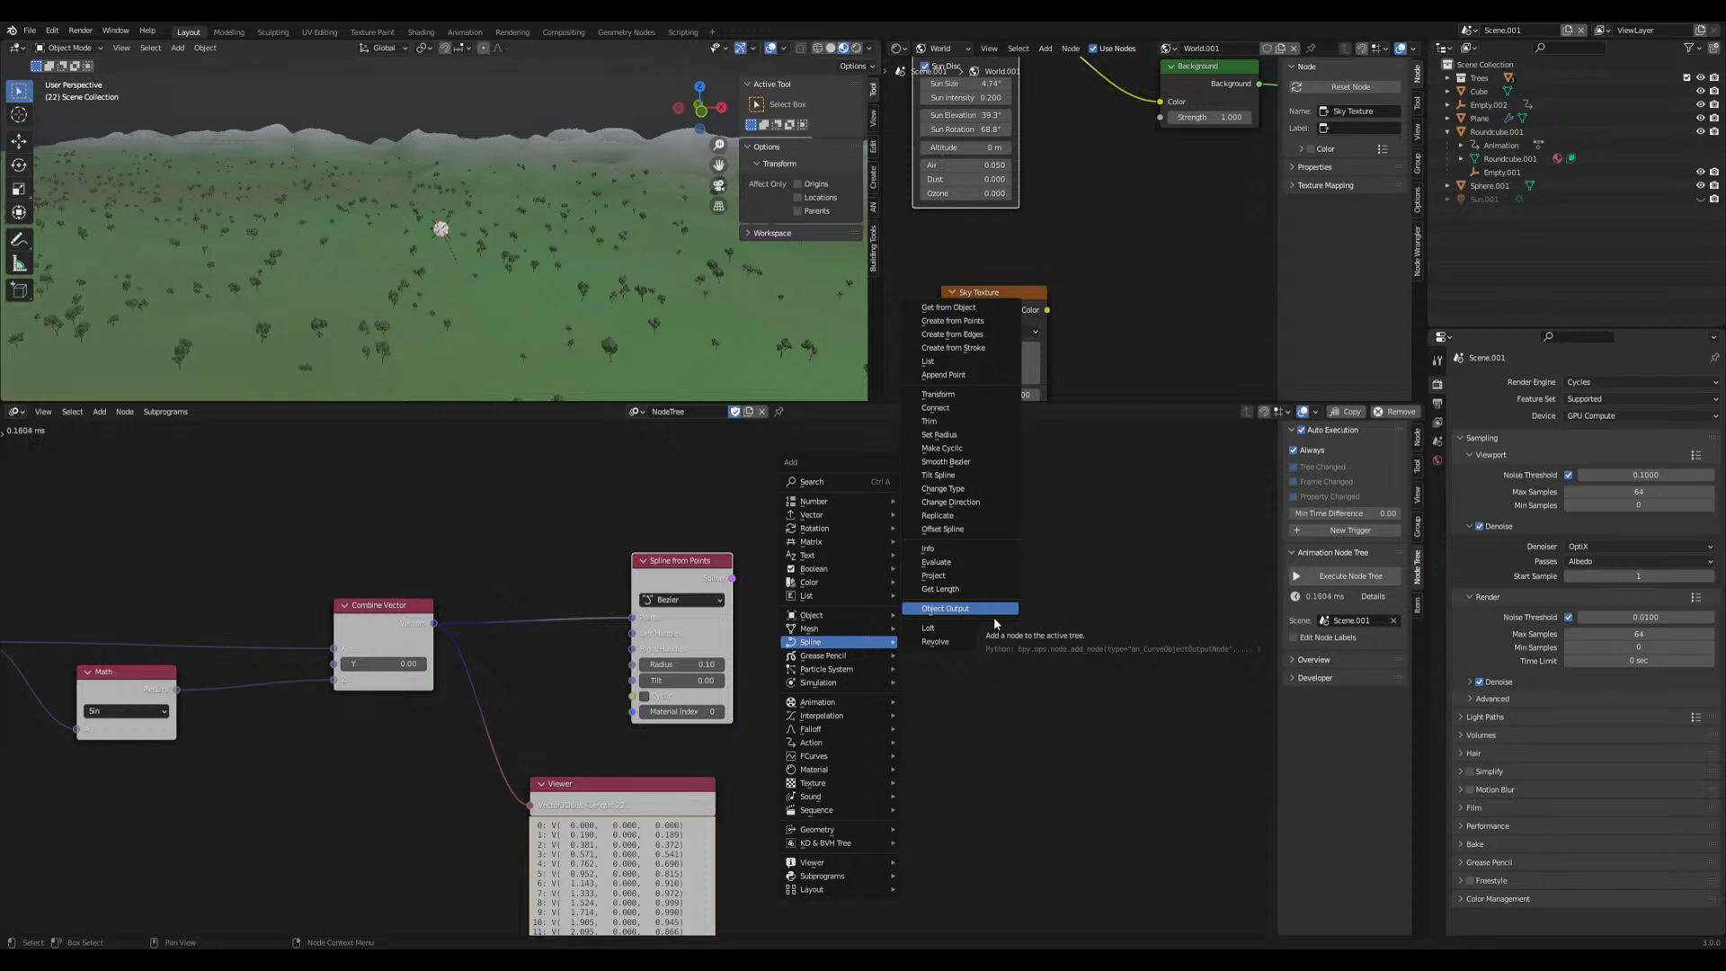
drag(705, 580, 646, 570)
middle_drag(834, 613, 656, 580)
key(shift+a)
mouse_move(676, 585)
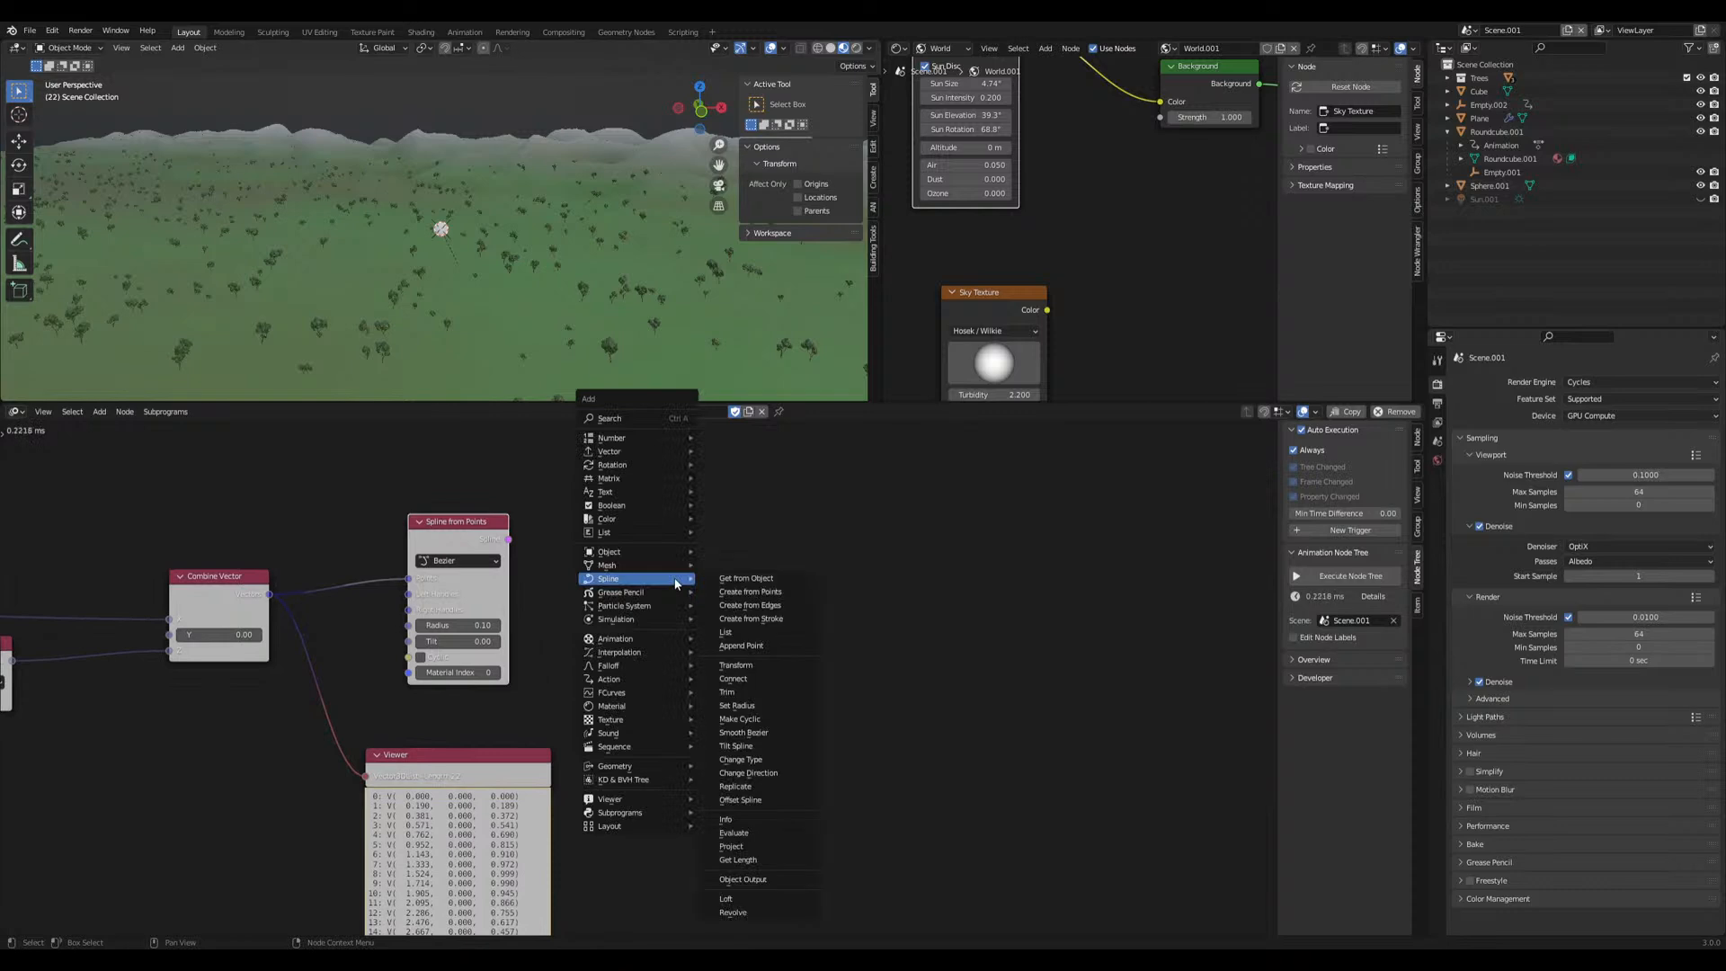
click(759, 735)
click(616, 558)
drag(507, 541, 609, 620)
Add a Curve Object Output node, create a new target object in it and connect the smoothed spline
middle_drag(843, 586, 656, 593)
key(shift+a)
mouse_move(683, 590)
click(756, 590)
click(538, 598)
drag(518, 599, 568, 620)
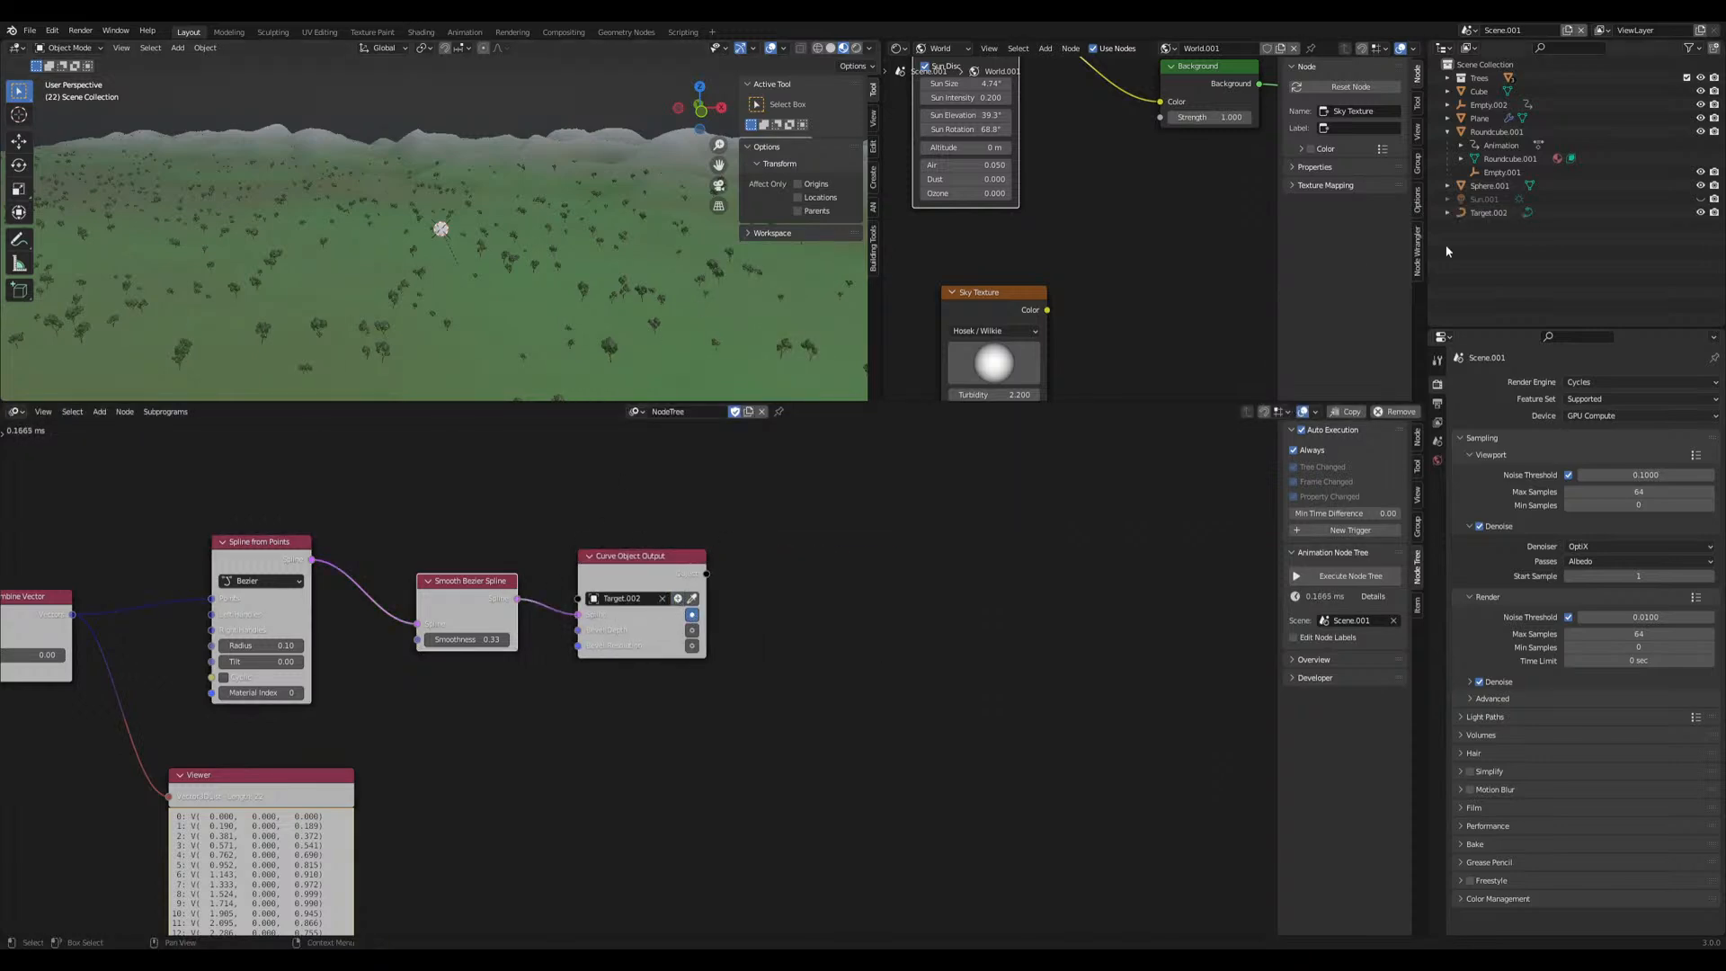
Select the generated Target.002 curve and move it up above the landscape by about 24 m in Z
click(1468, 218)
scroll(493, 273, down, 3)
key(g)
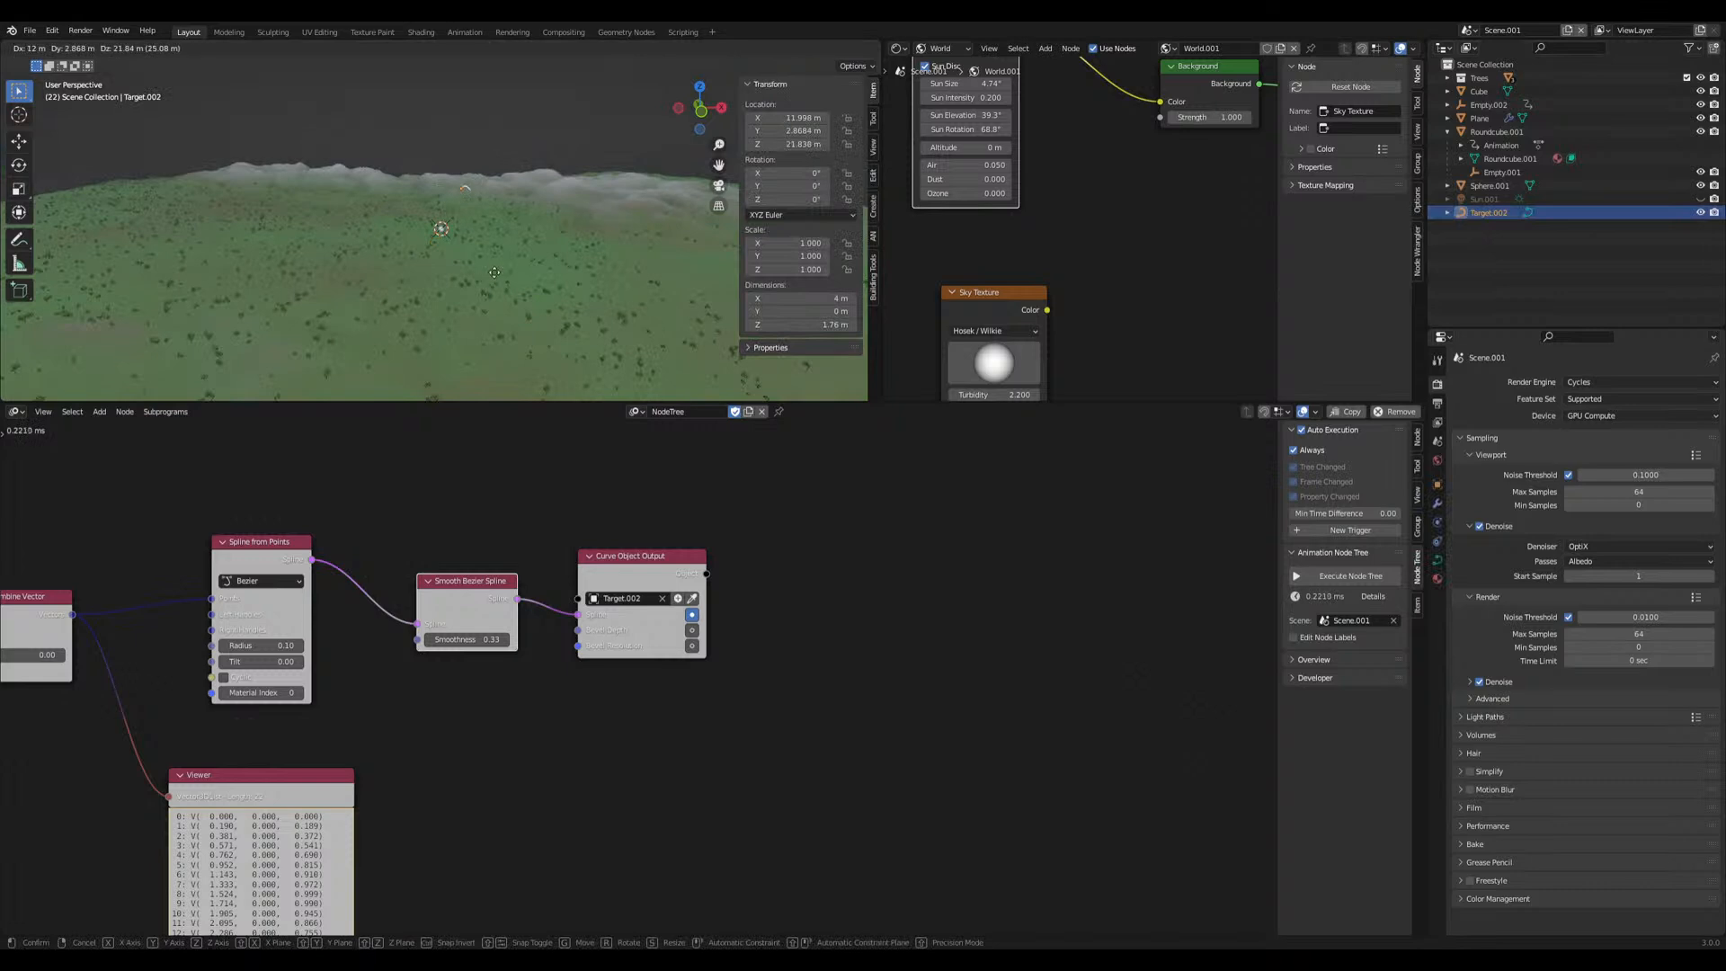
click(466, 212)
scroll(435, 205, up, 5)
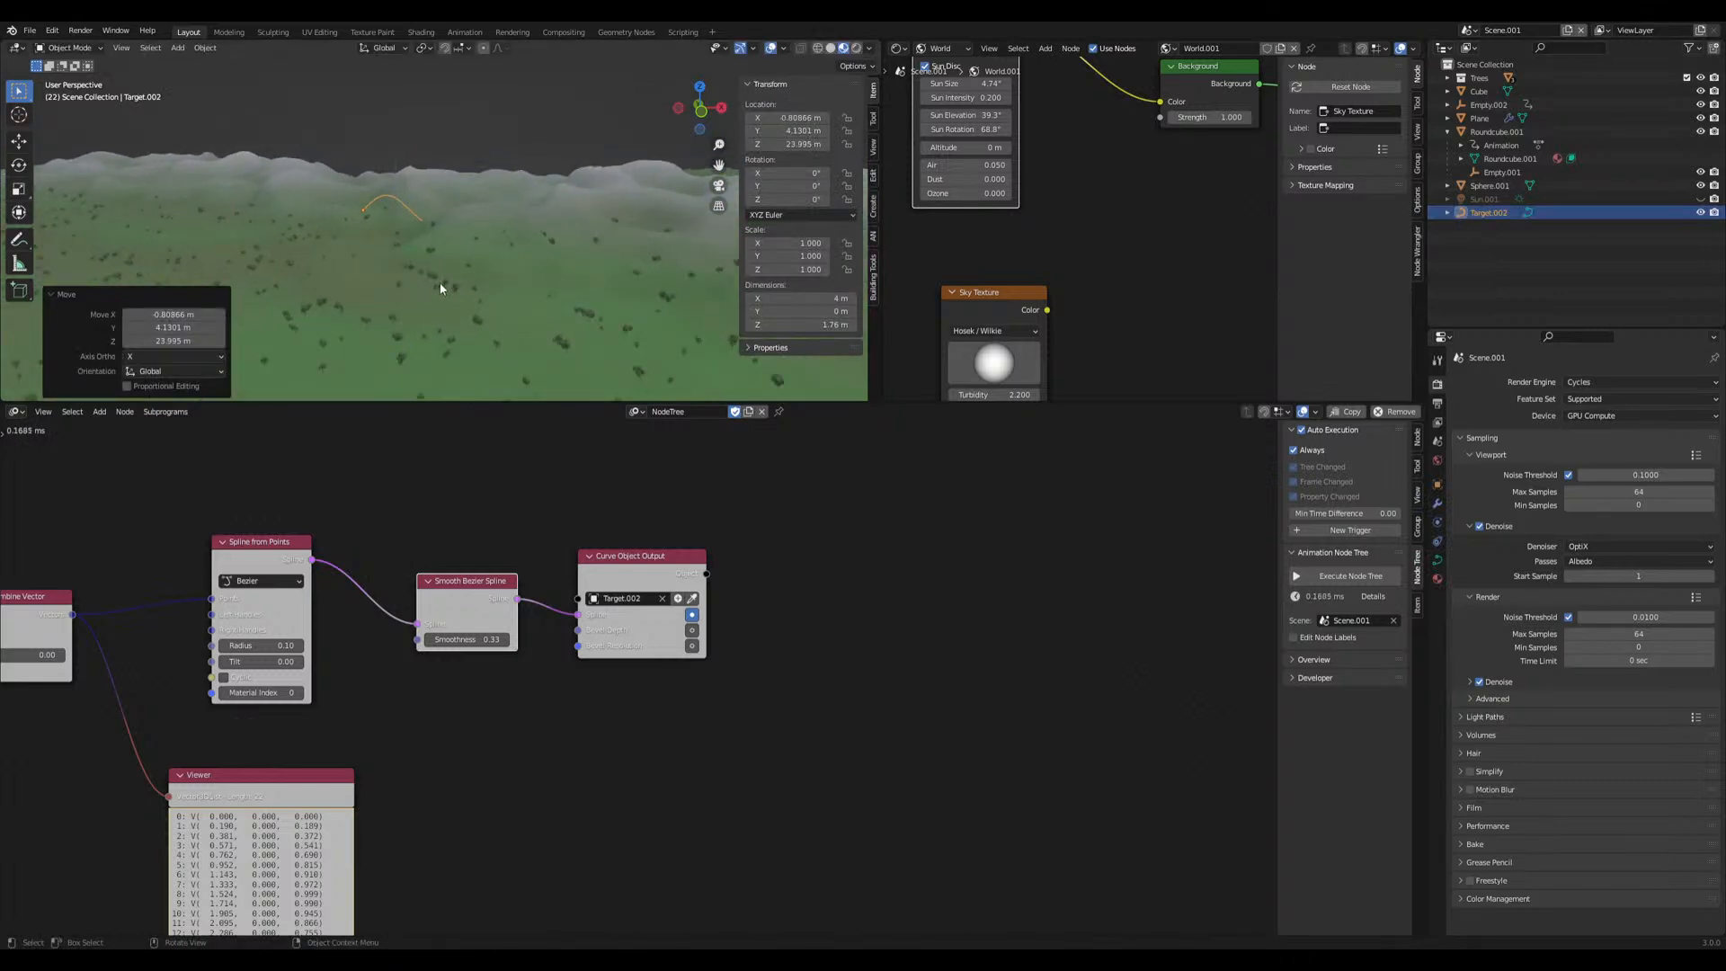
Set the Distribute Matrices size to 65.92 and the amount to 84 for a longer wave
ctrl+scroll(386, 724, left, 15)
drag(388, 747, 340, 758)
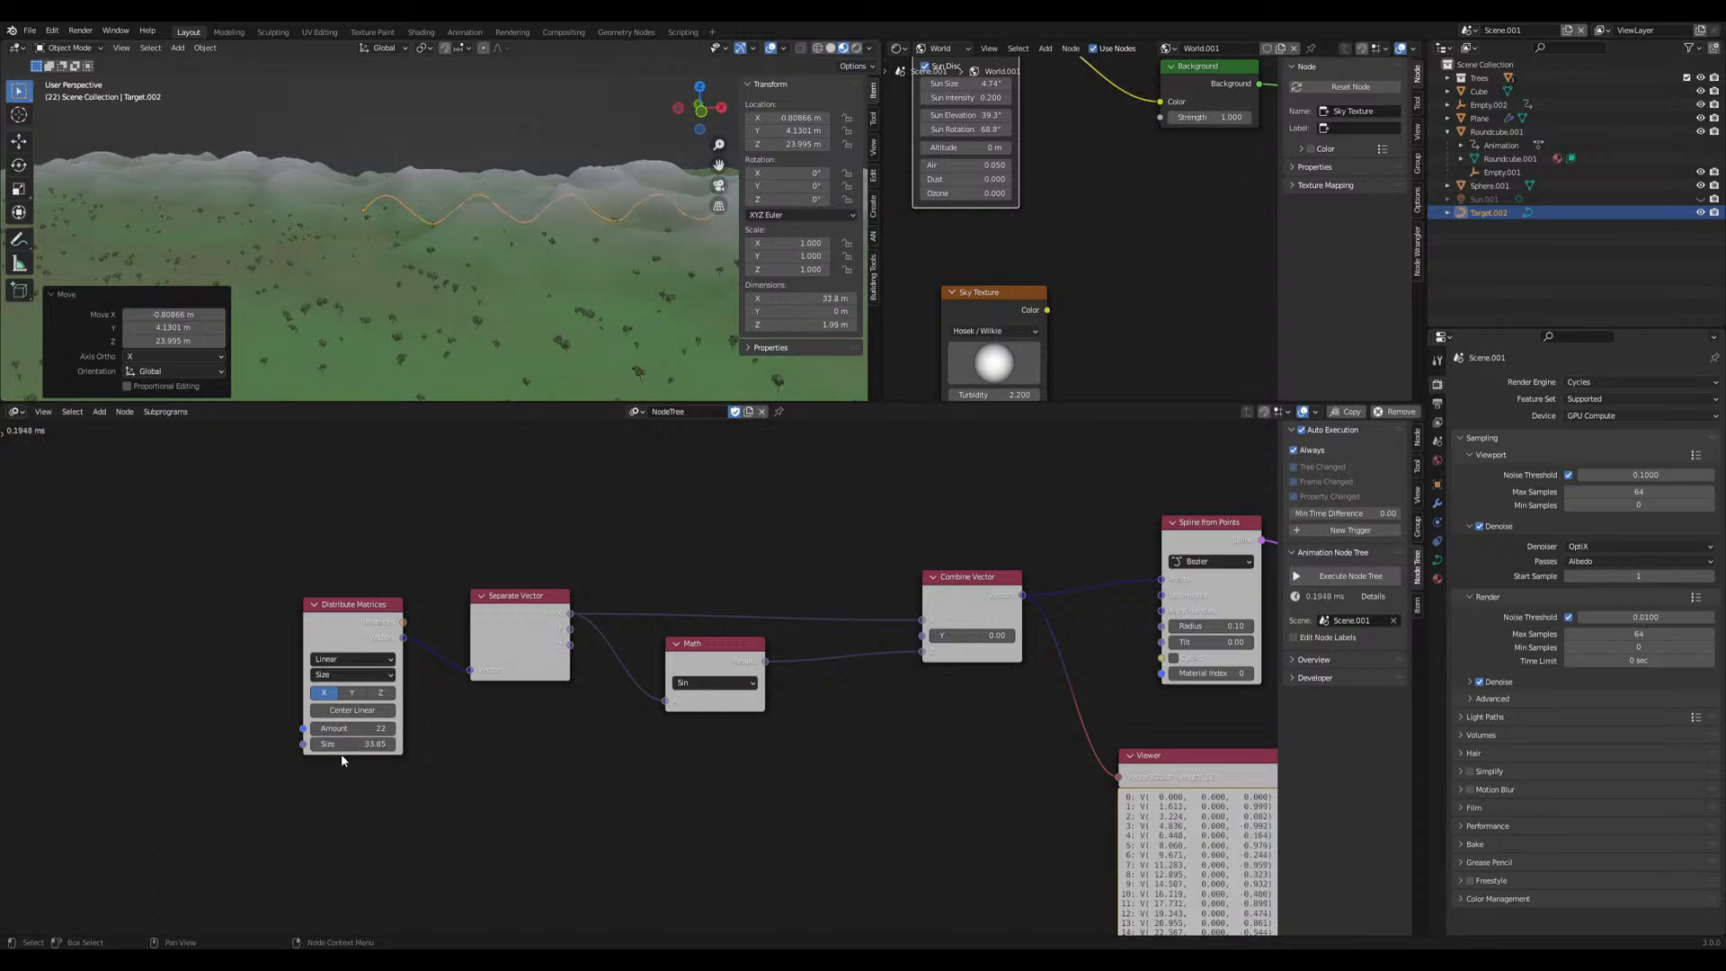
scroll(342, 755, down, 2)
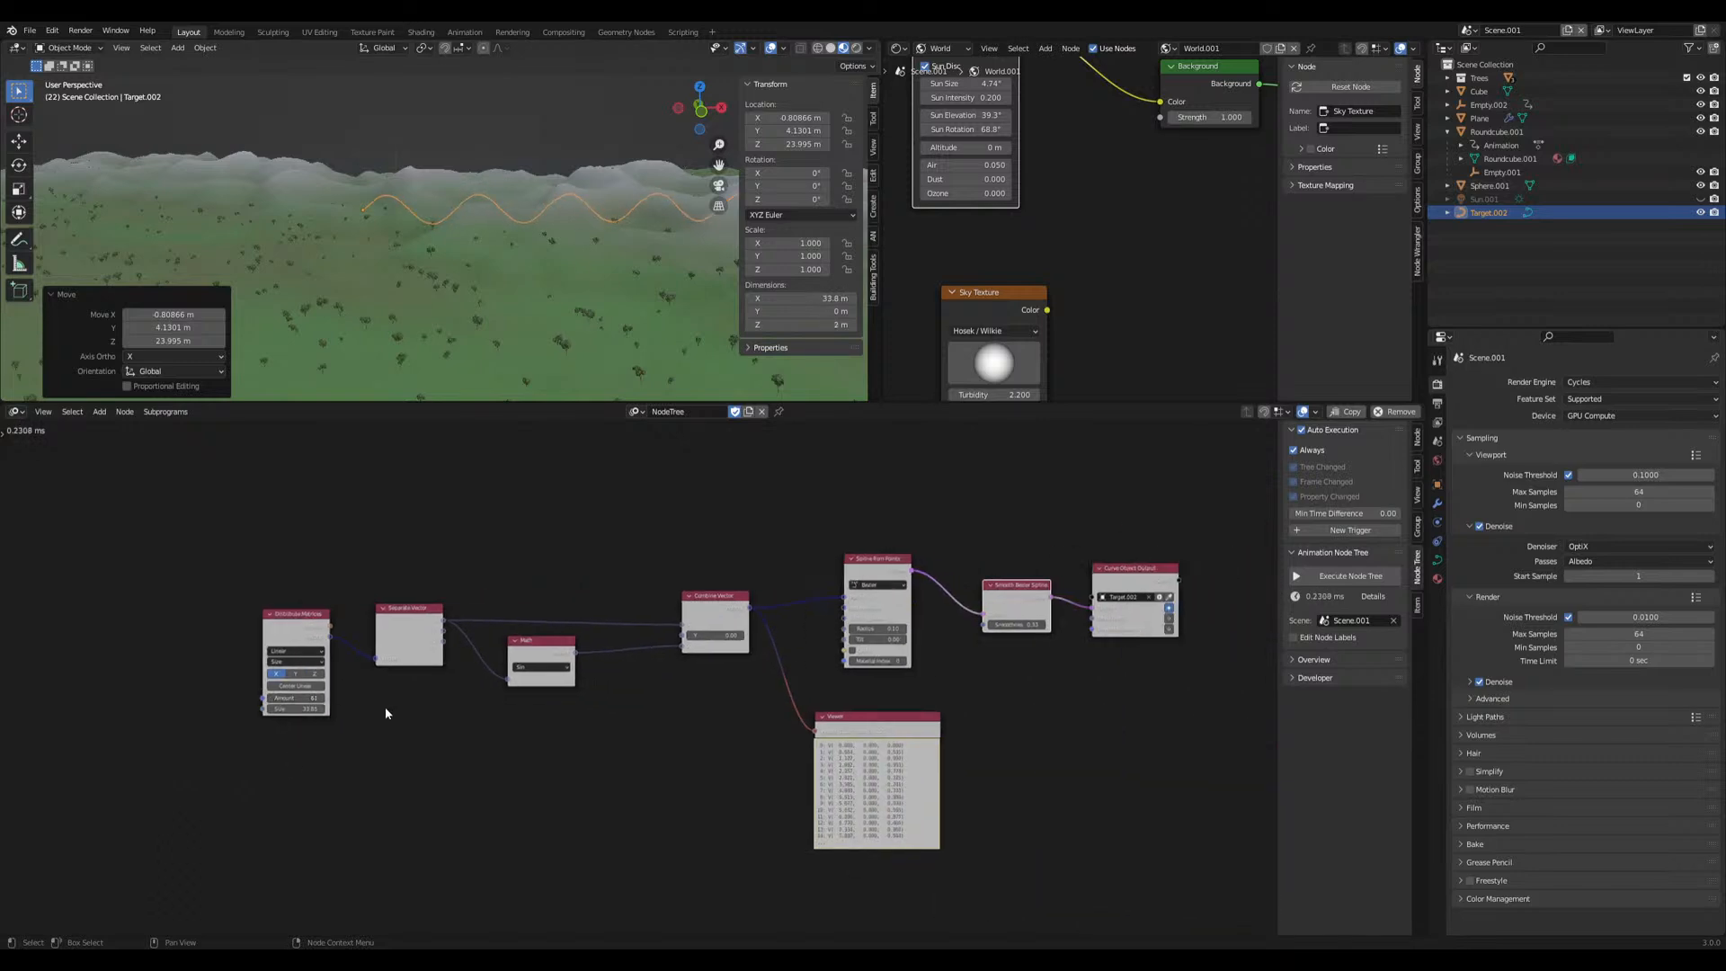
scroll(537, 203, down, 3)
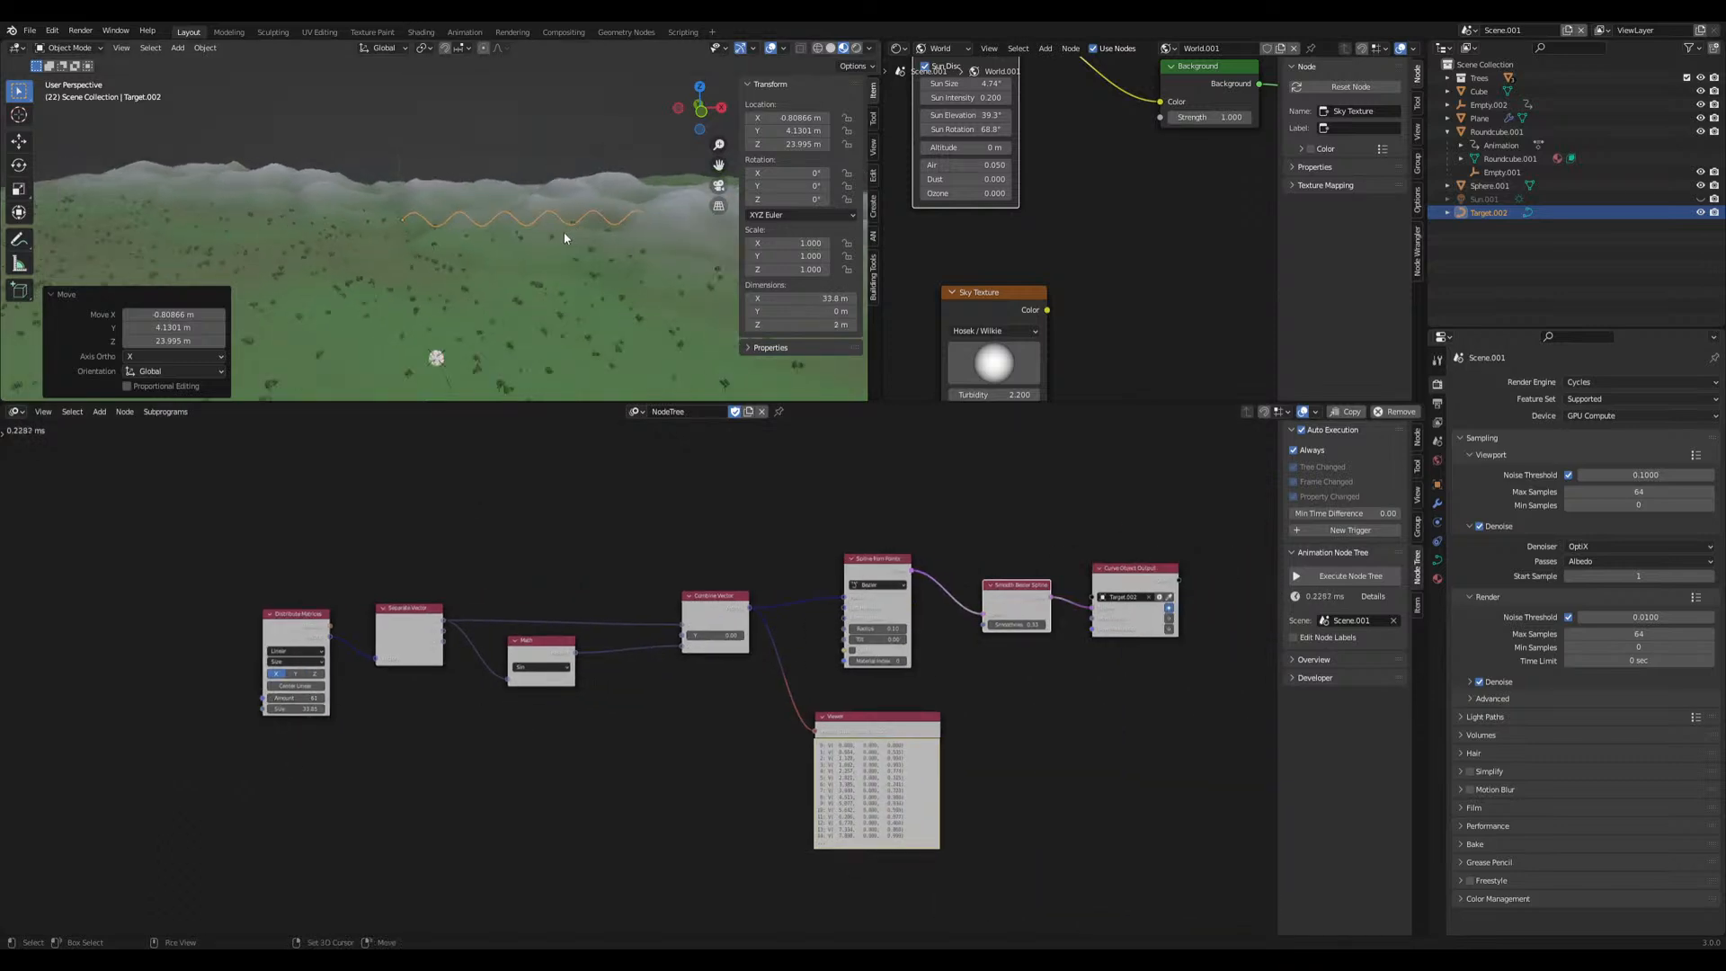
click(295, 717)
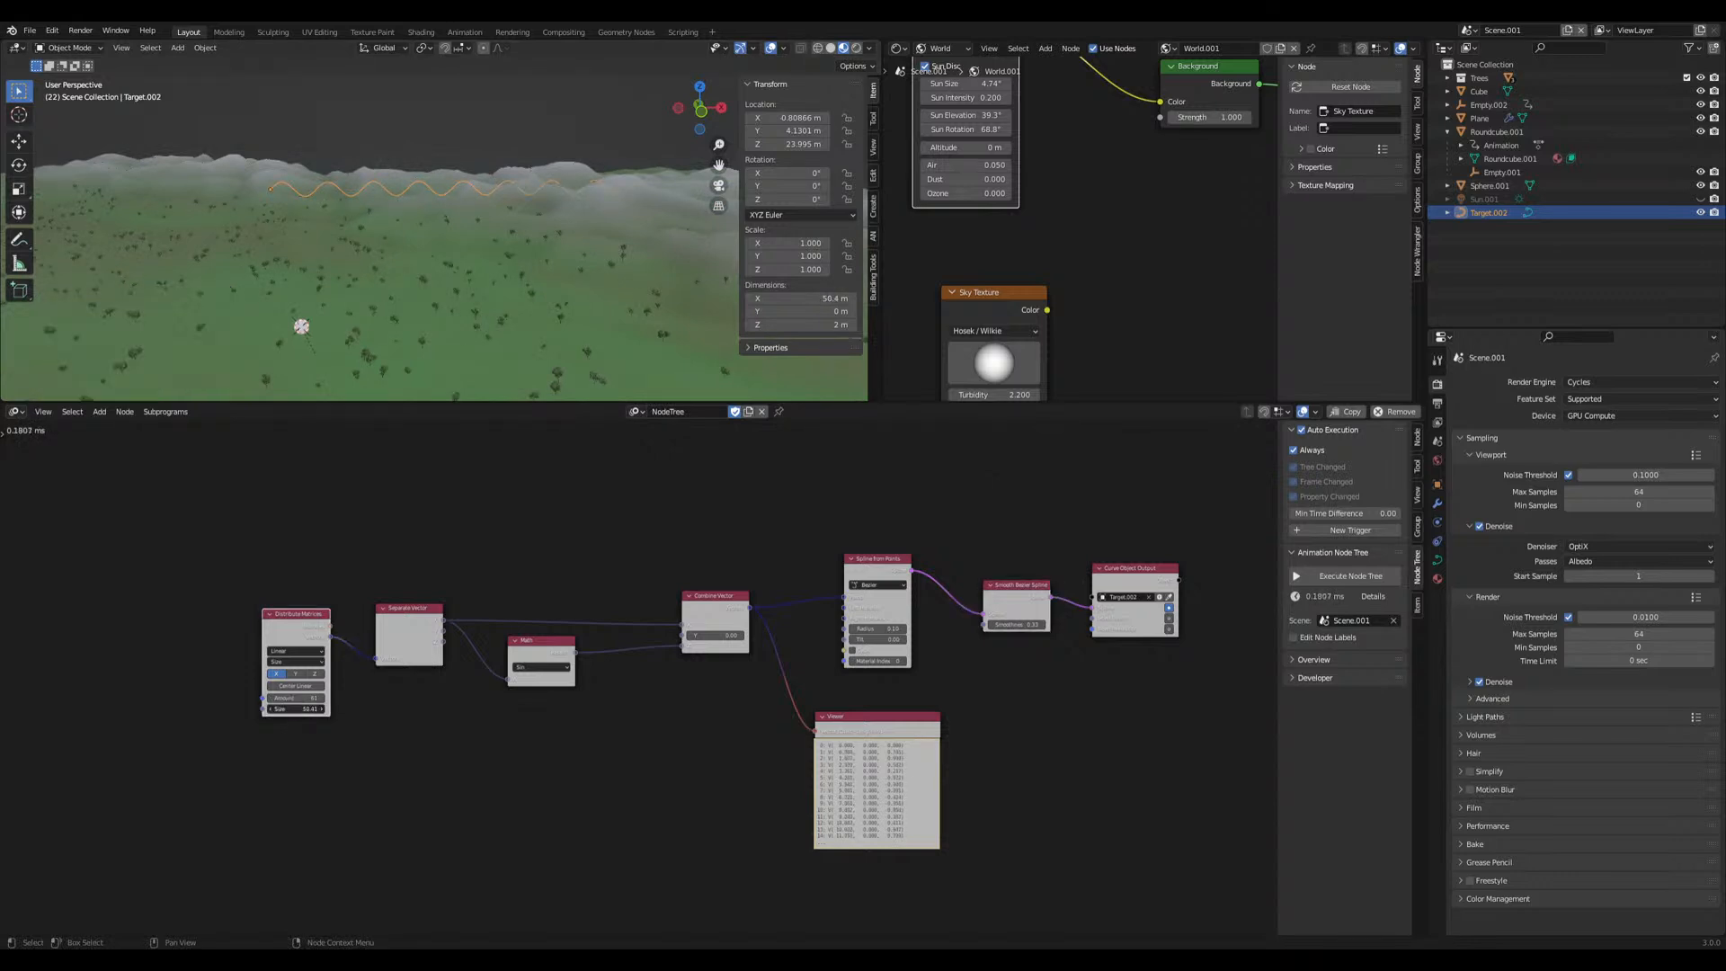
scroll(343, 260, down, 3)
middle_drag(349, 242, 347, 228)
scroll(483, 295, up, 3)
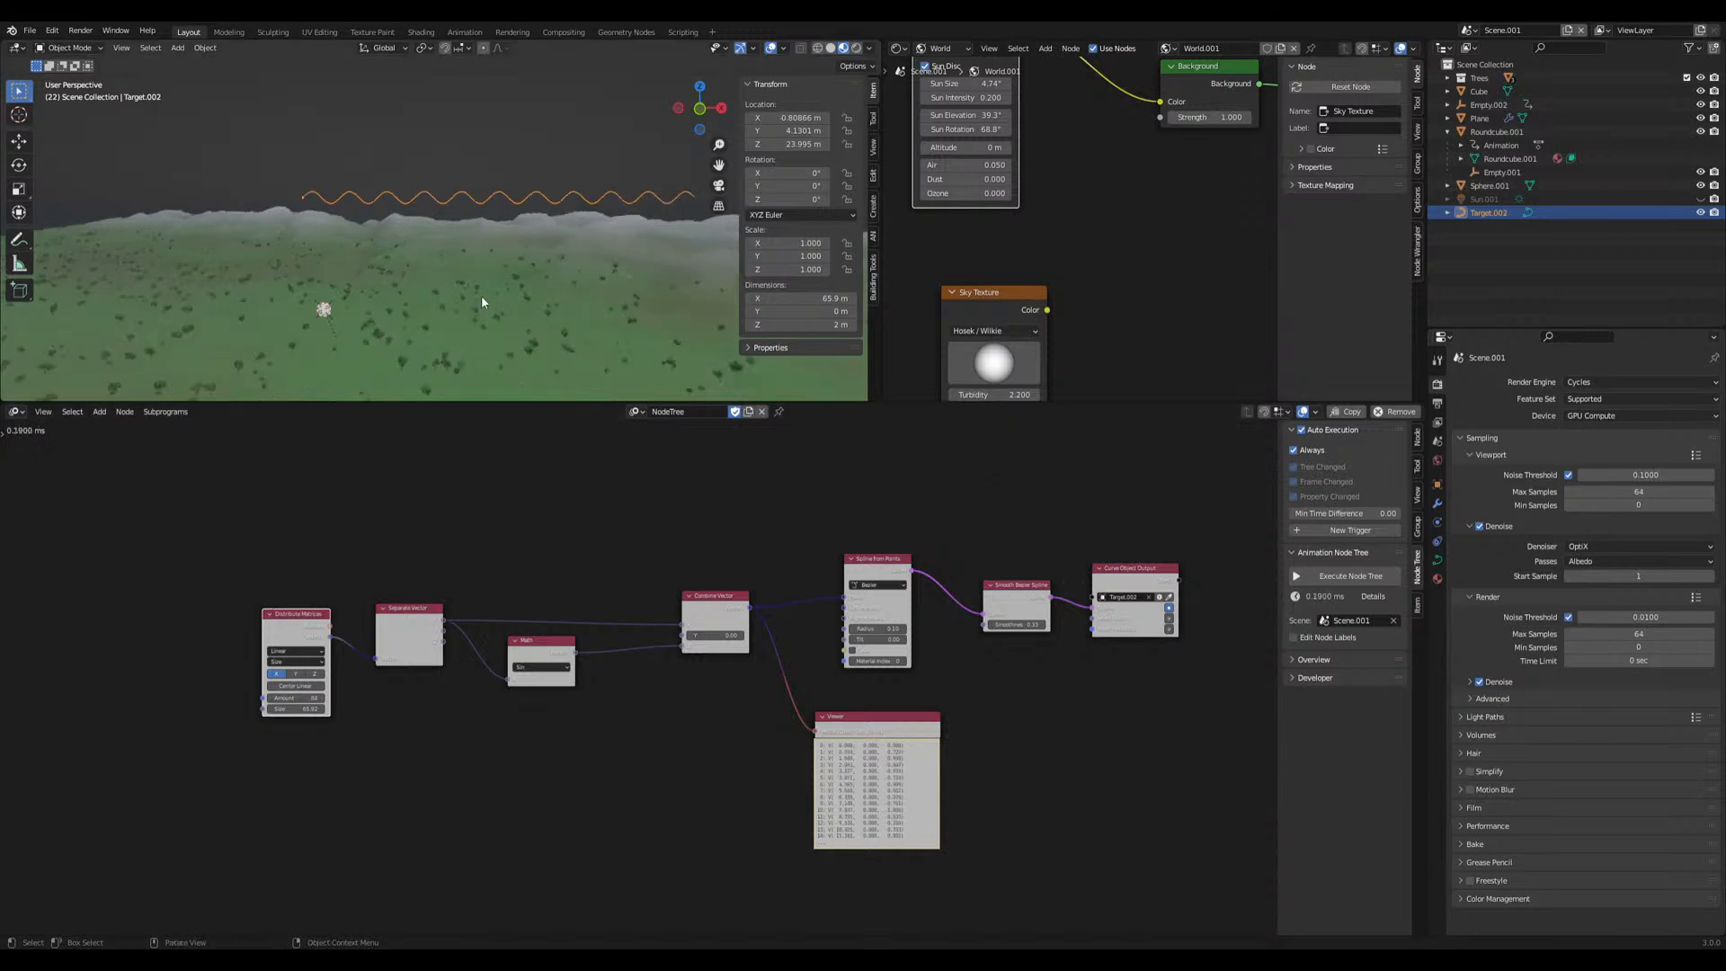
Rotate the wave curve -90° about the Y axis so that it stands upright
scroll(633, 262, down, 2)
key(r)
key(x)
text(y-90)
key(Return)
middle_drag(376, 208, 509, 192)
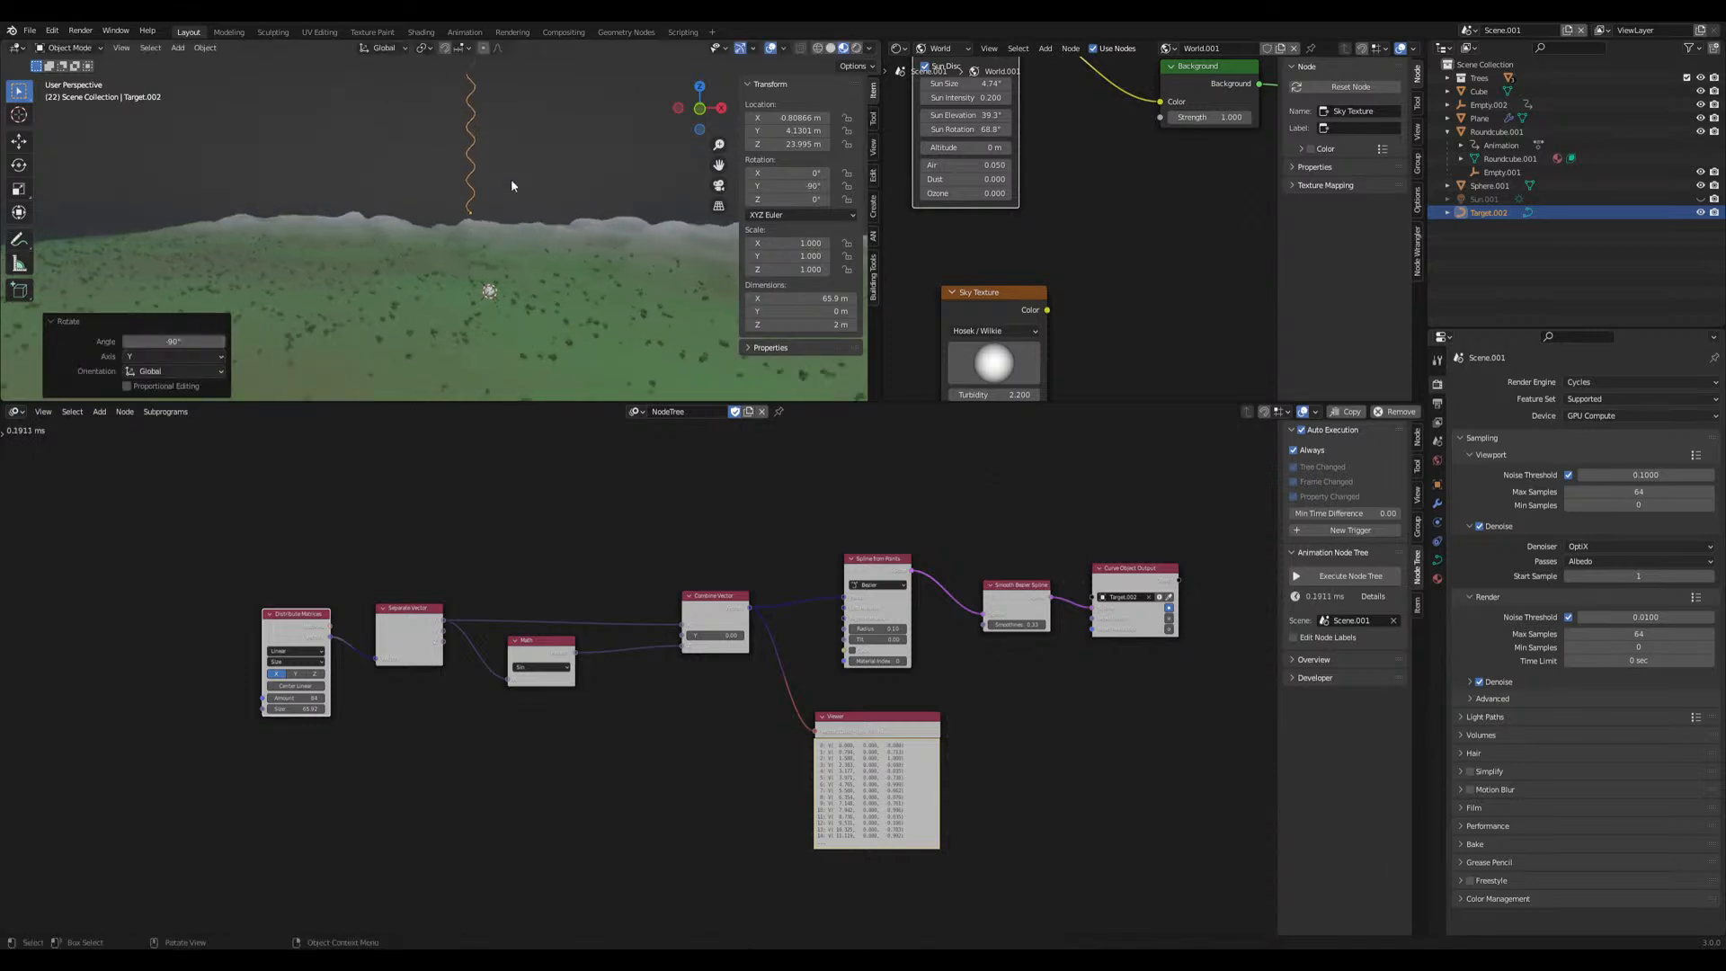
Lower the upright curve along Z by about 23.46 m towards the ground
key(g)
key(z)
click(498, 271)
scroll(498, 275, up, 5)
shift+middle_drag(524, 331, 470, 117)
scroll(599, 267, up, 4)
shift+middle_drag(600, 267, 469, 374)
scroll(468, 368, up, 2)
middle_drag(430, 271, 538, 269)
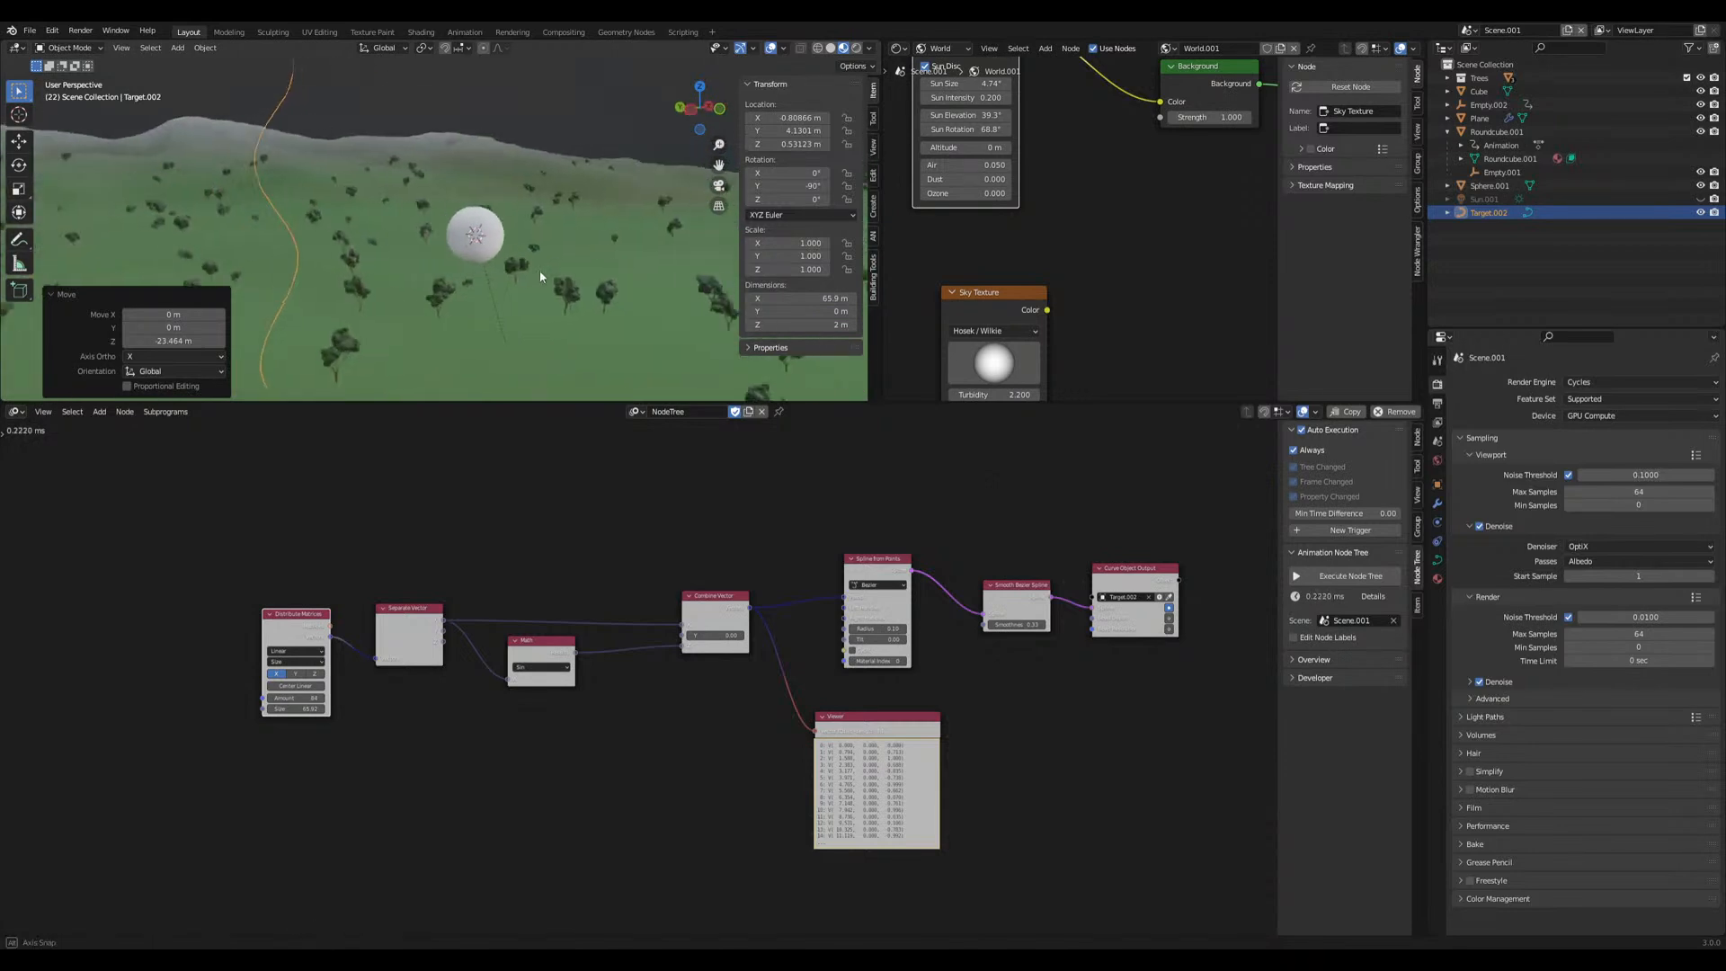
Add a Multiply Math node between Separate Vector and the Sin Math node
scroll(590, 728, up, 3)
drag(499, 638, 545, 659)
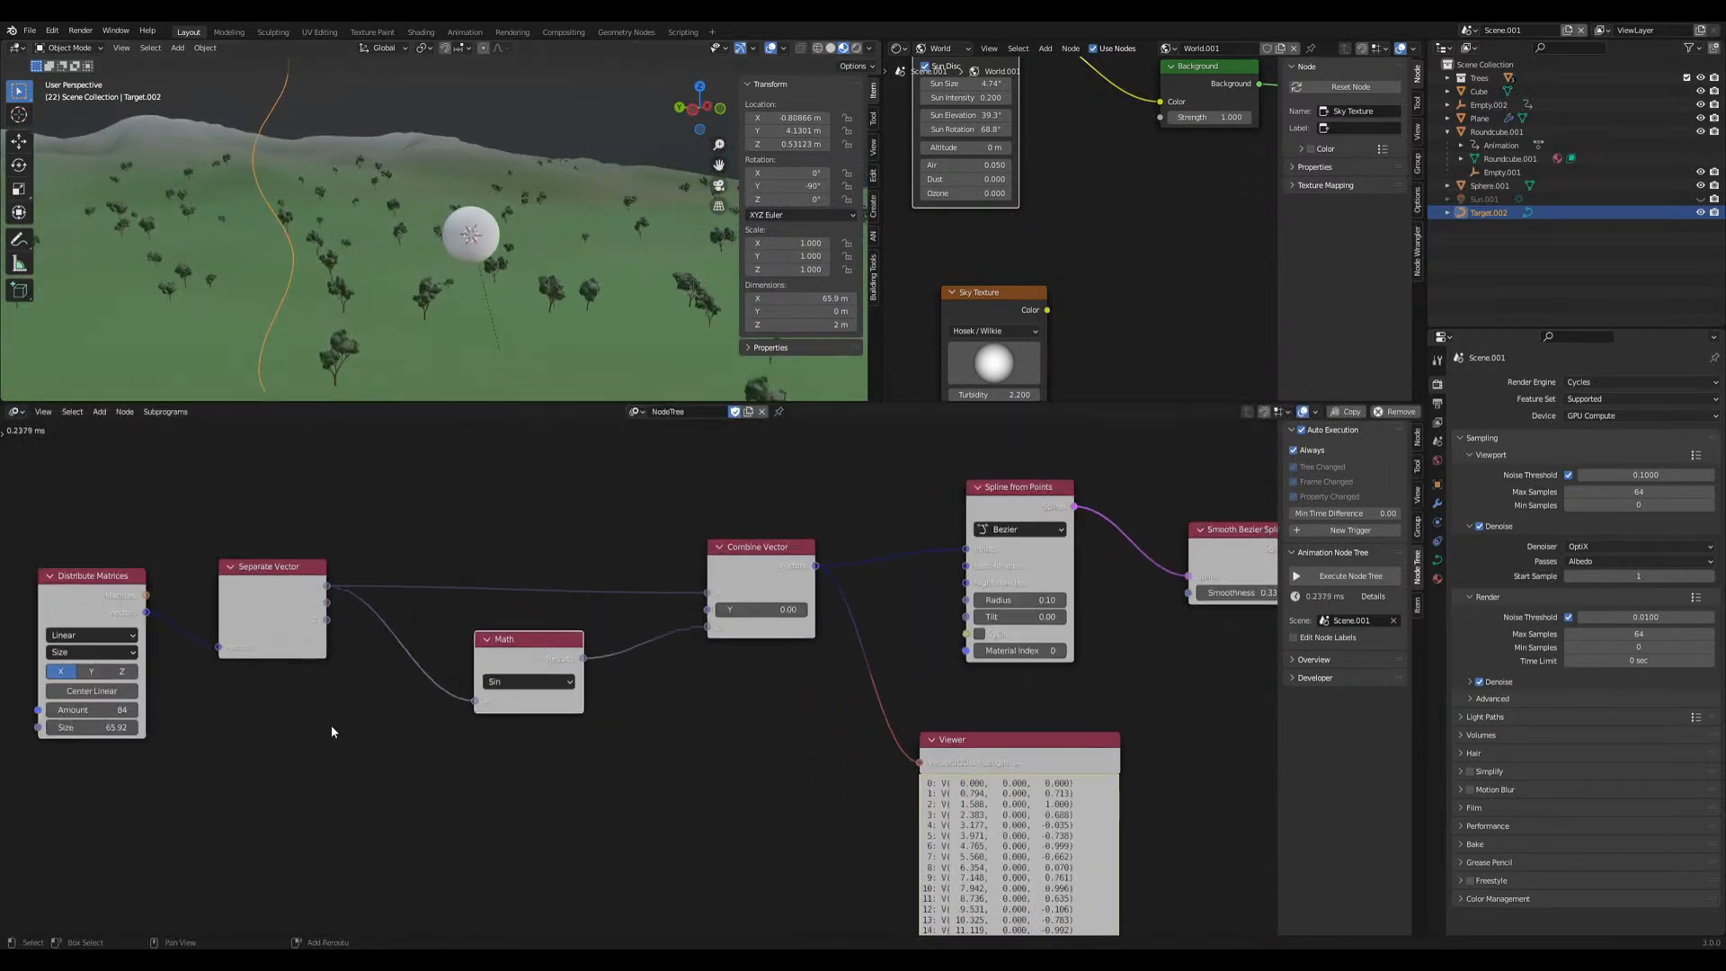
key(shift+a)
mouse_move(324, 550)
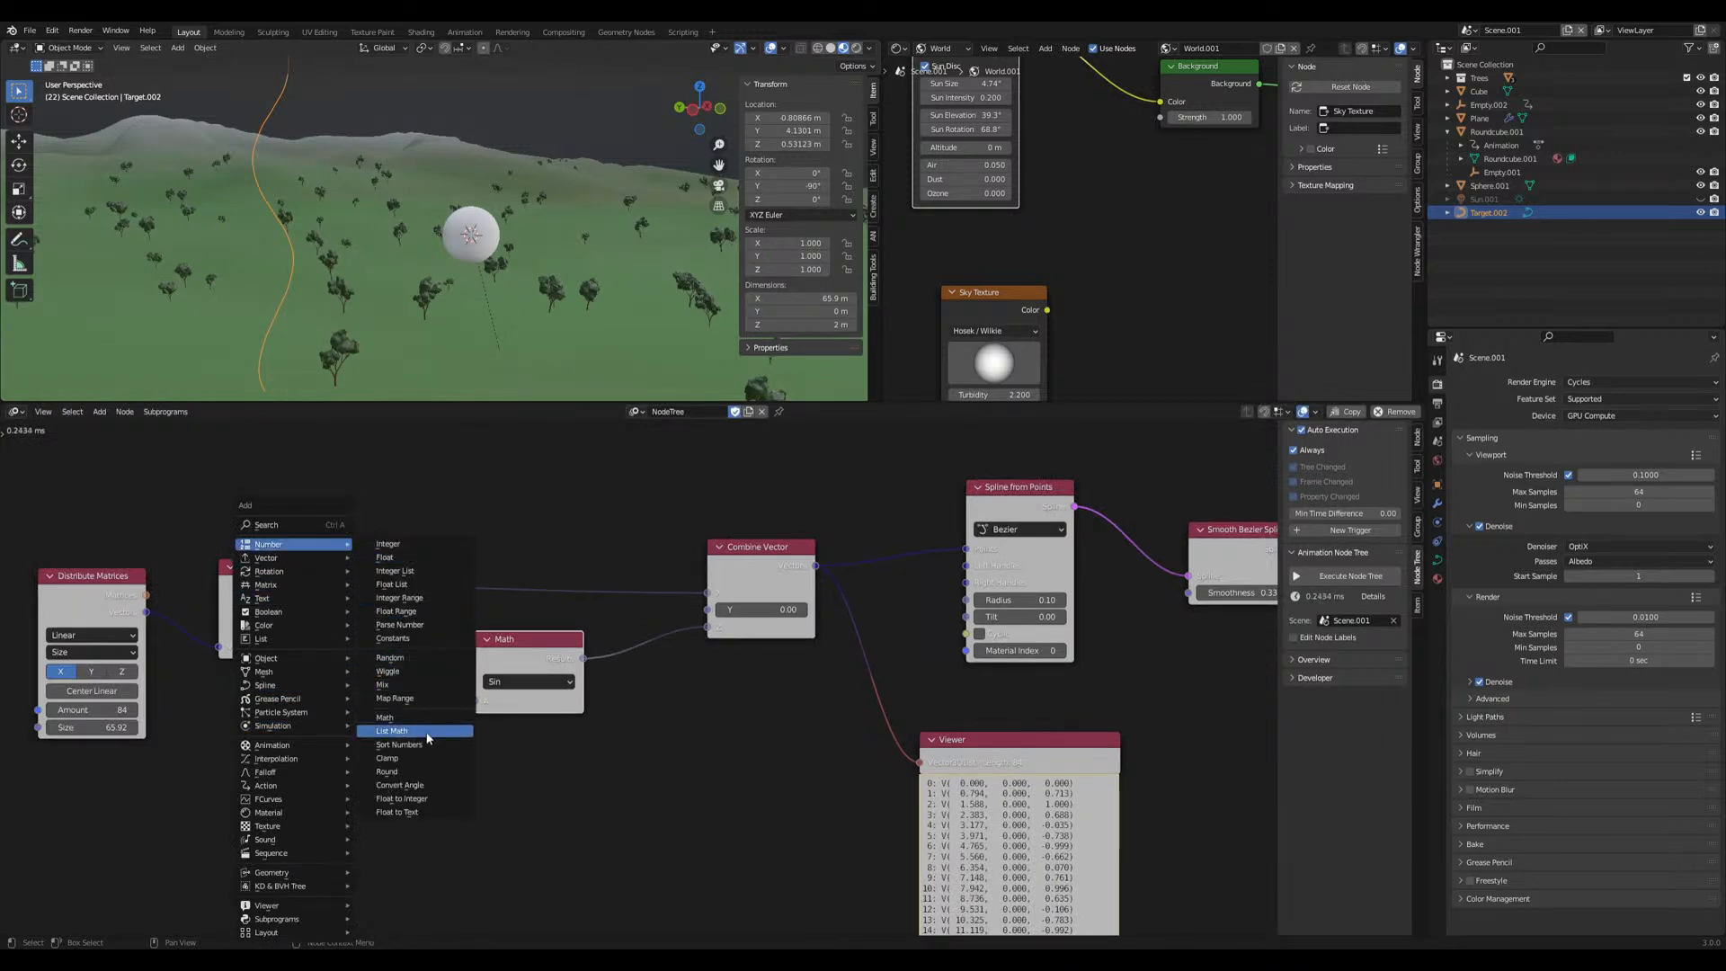
click(385, 718)
click(413, 710)
drag(391, 647, 405, 632)
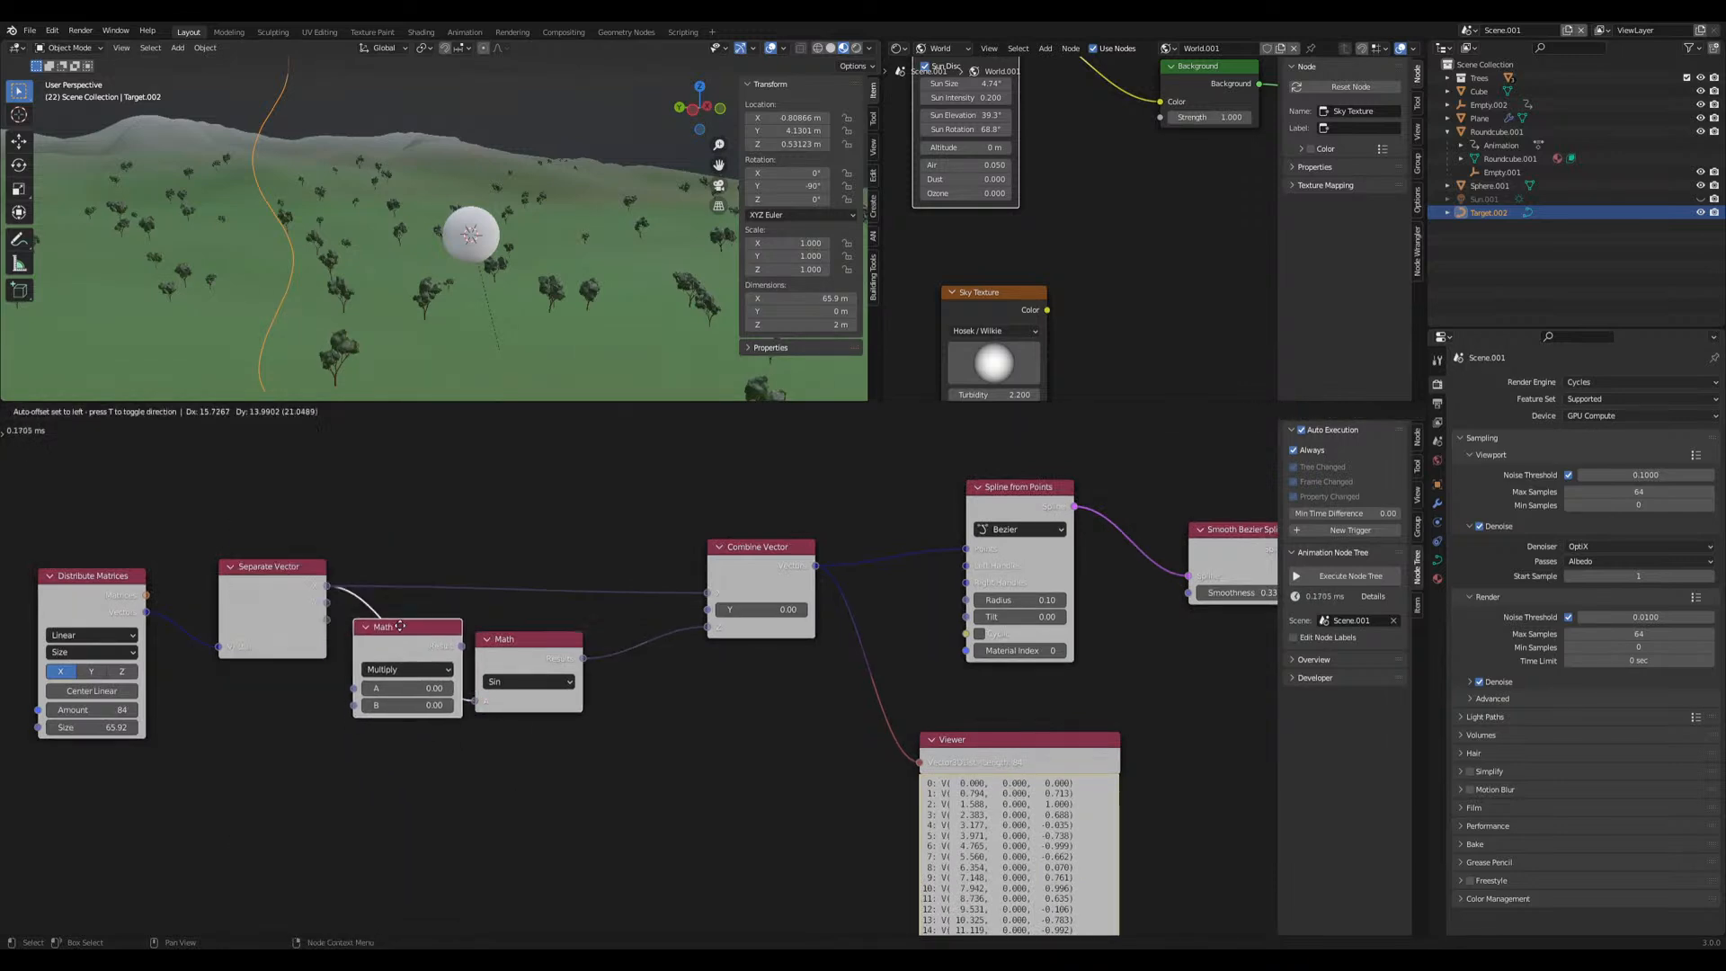
Route Separate Vector's X through Multiply into Sin, with B at 2.55 and the Distribute Matrices amount at 306
drag(327, 585, 355, 683)
drag(465, 644, 484, 706)
drag(522, 647, 566, 649)
drag(427, 703, 490, 703)
drag(85, 710, 180, 710)
Move the curve horizontally with Z locked to about X -12.89 m, Y 6.26 m, away from the sphere
middle_drag(270, 305, 405, 241)
key(g)
key(shift+z)
click(465, 228)
key(g)
key(shift+z)
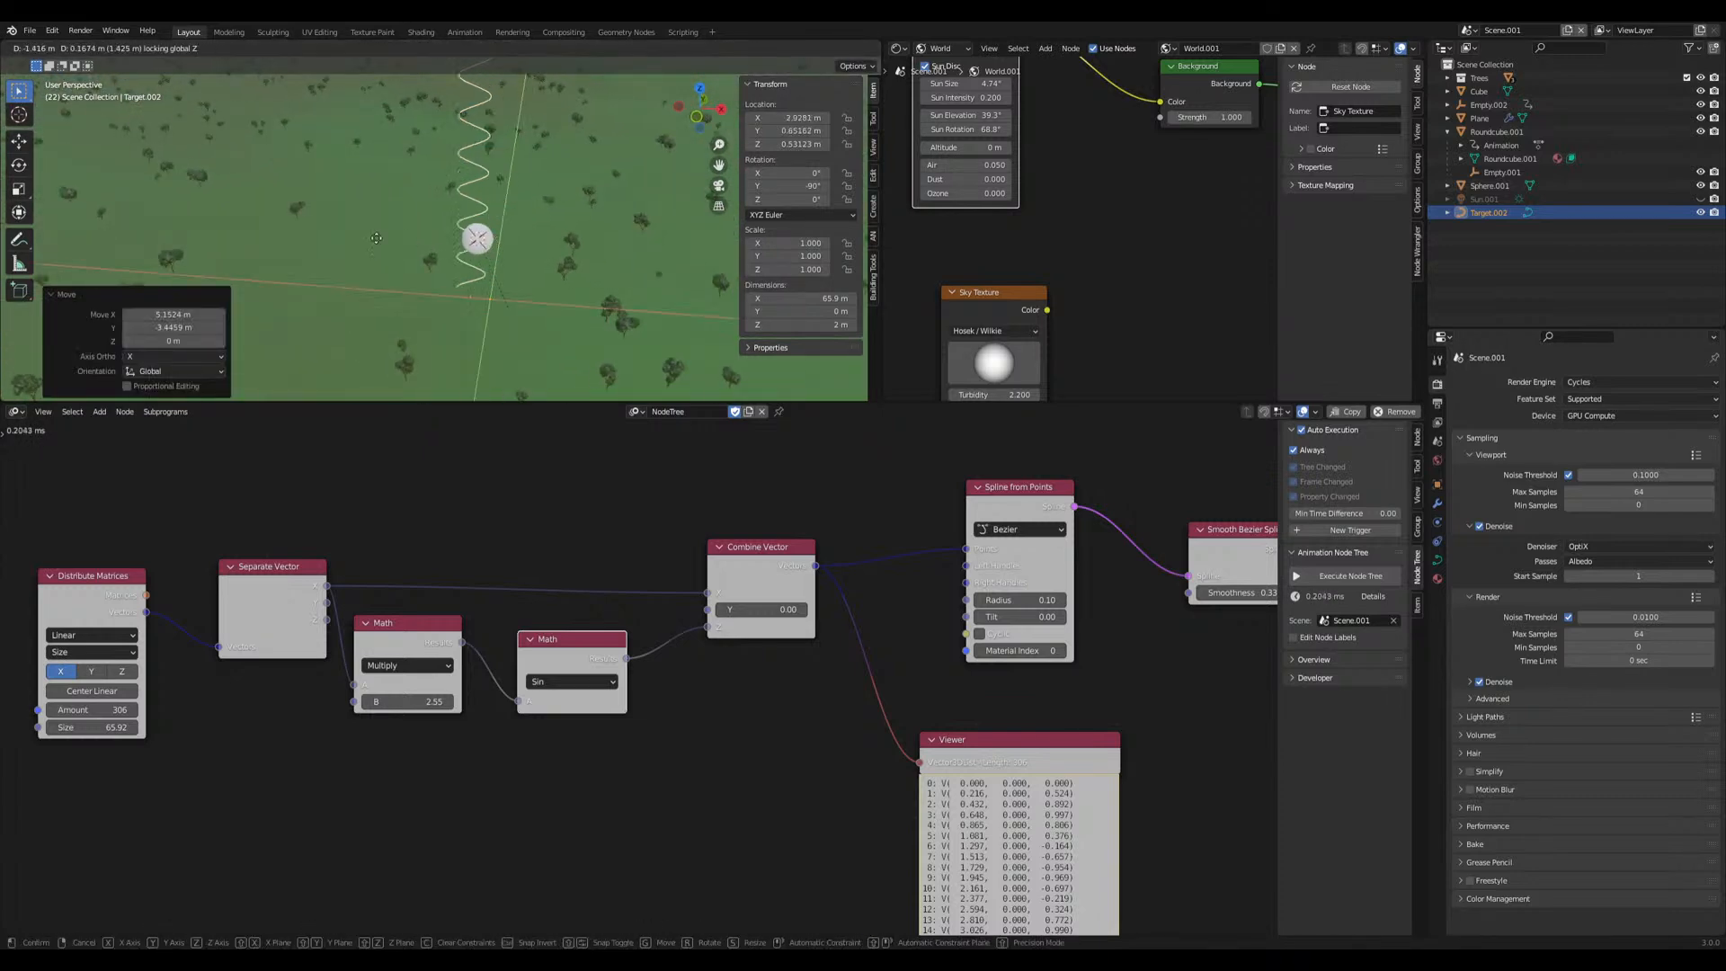
click(183, 190)
middle_drag(269, 252, 453, 245)
middle_drag(454, 246, 423, 296)
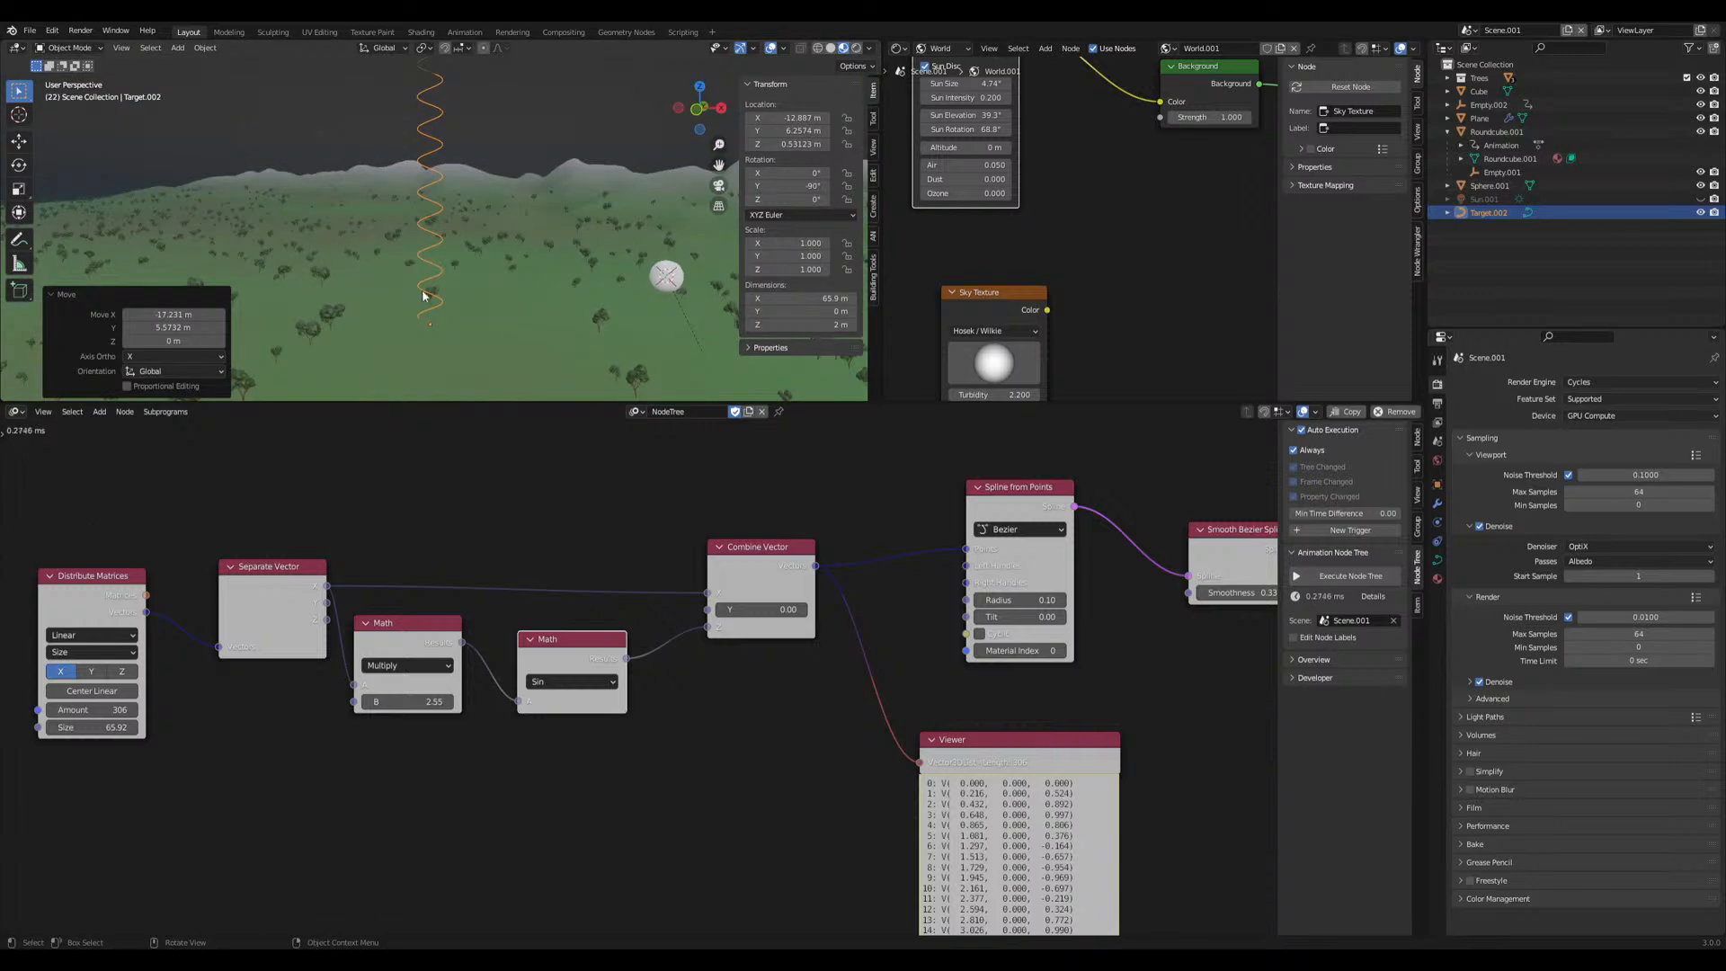
Disable the node tree's Auto Execution and give the curve a round bevel 1.18 m deep
click(1301, 430)
click(1438, 560)
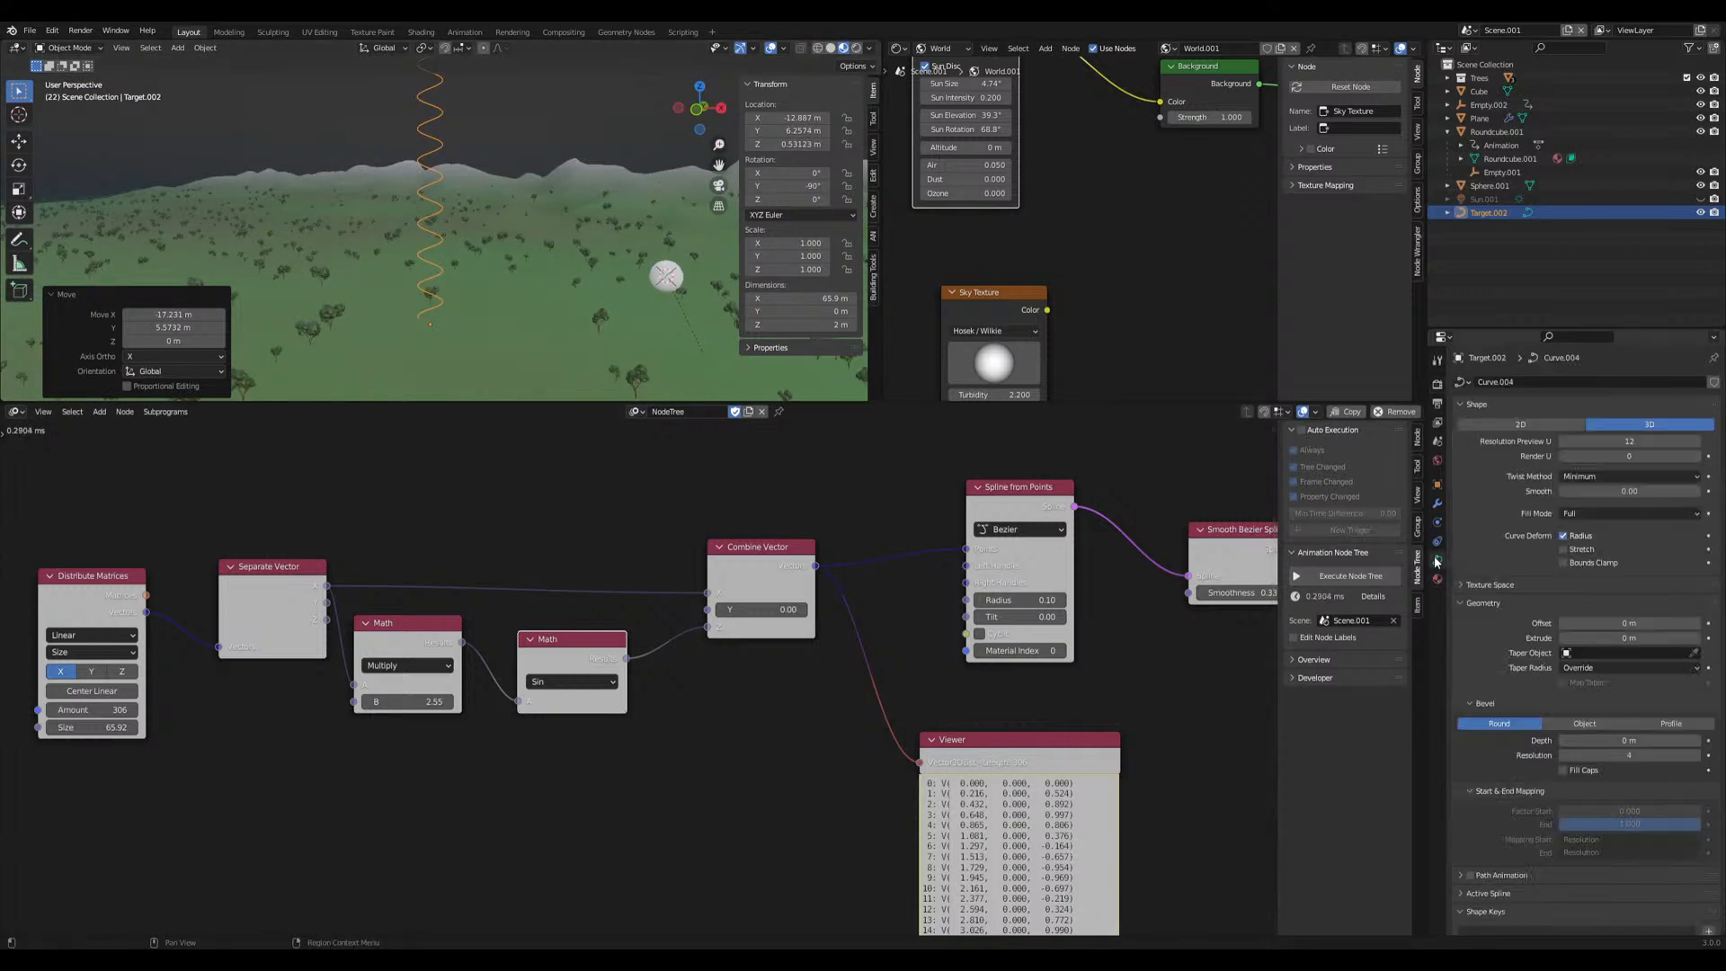
drag(1617, 739, 1652, 739)
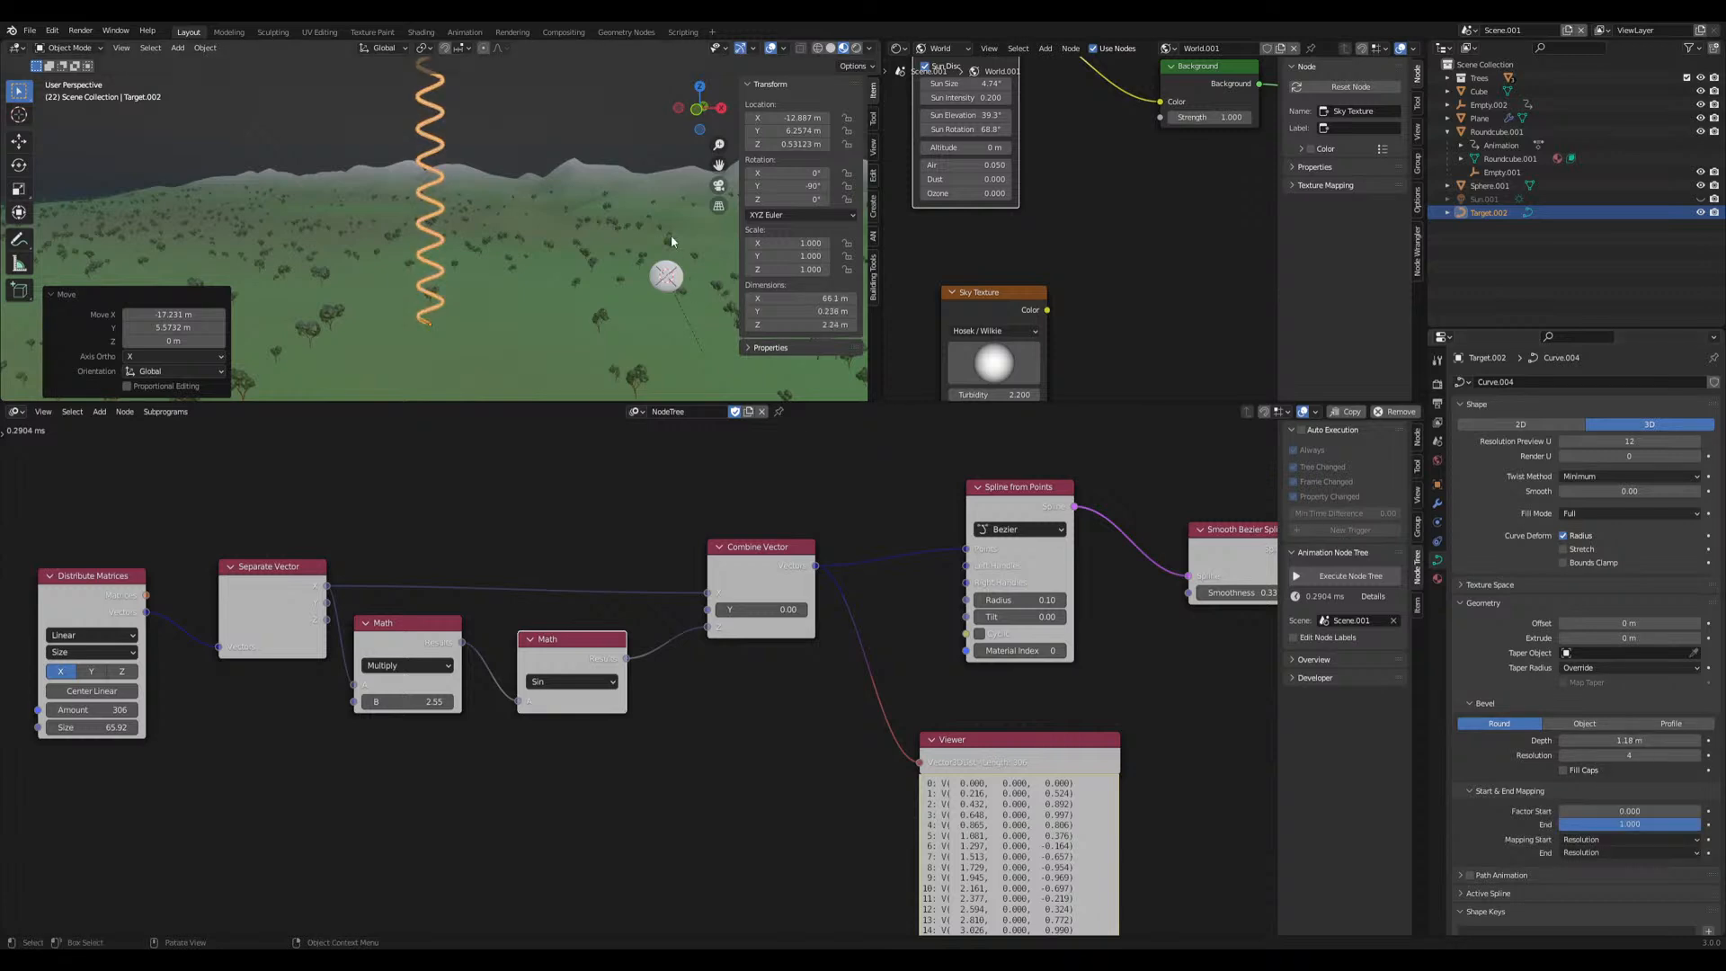
Hide the large atmosphere Cube in the viewport and select the Target.002 curve again
click(478, 204)
middle_drag(478, 205, 449, 292)
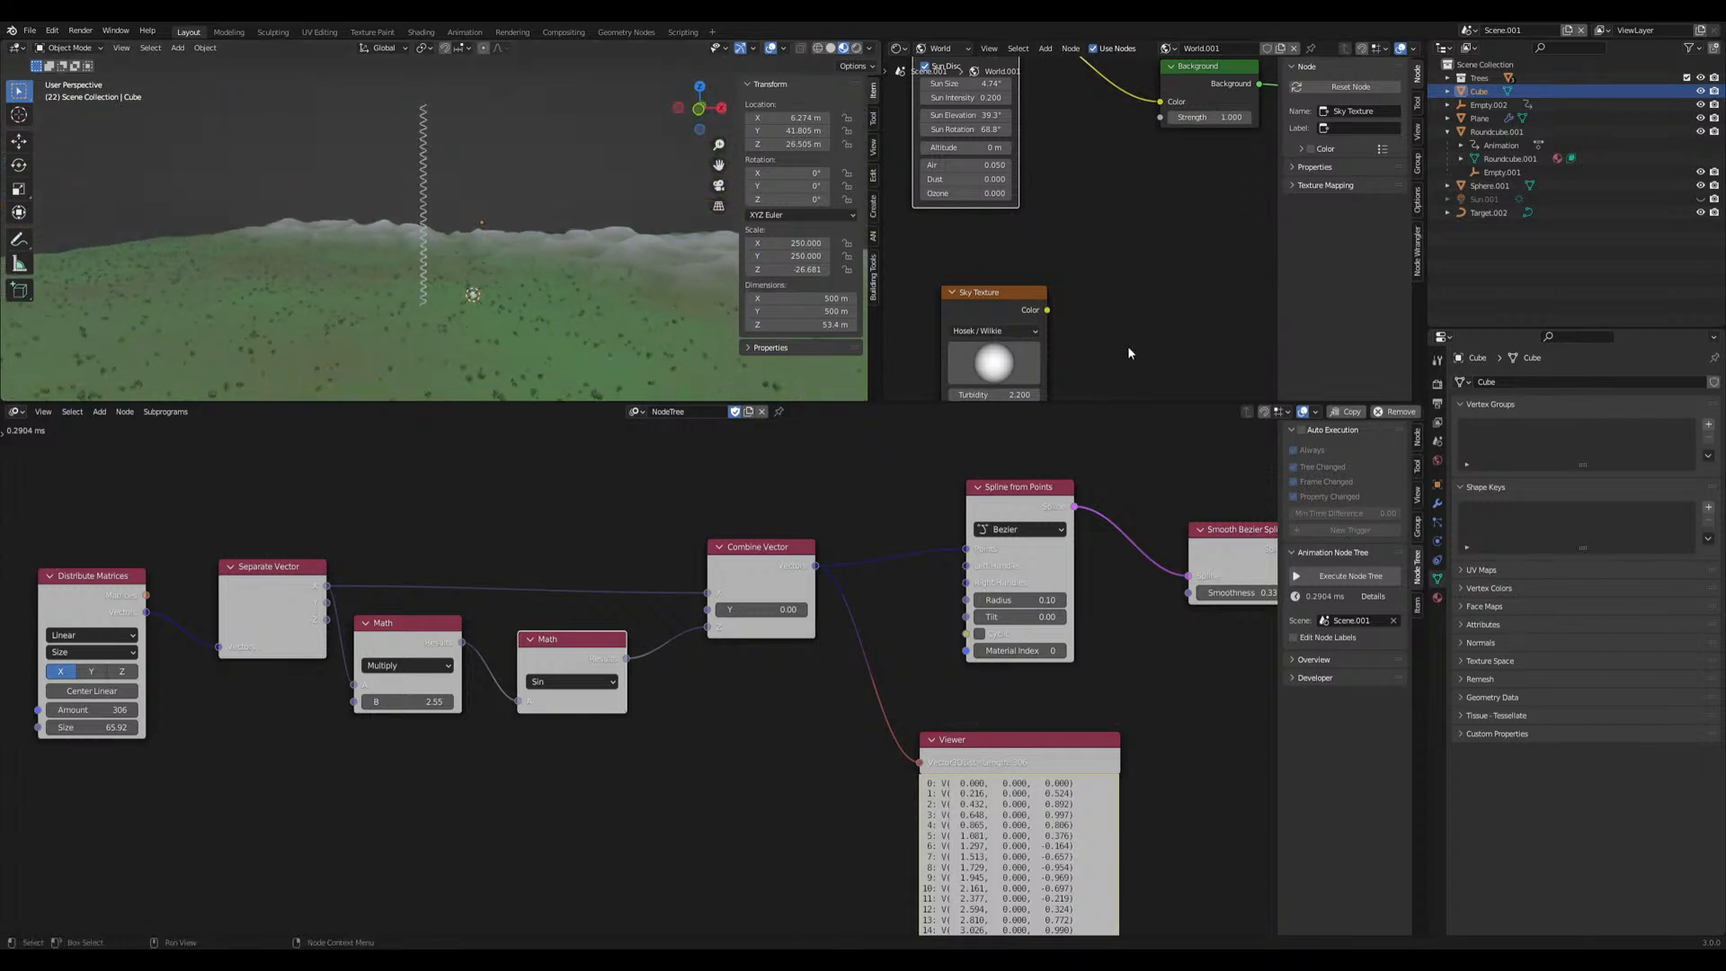
click(1437, 597)
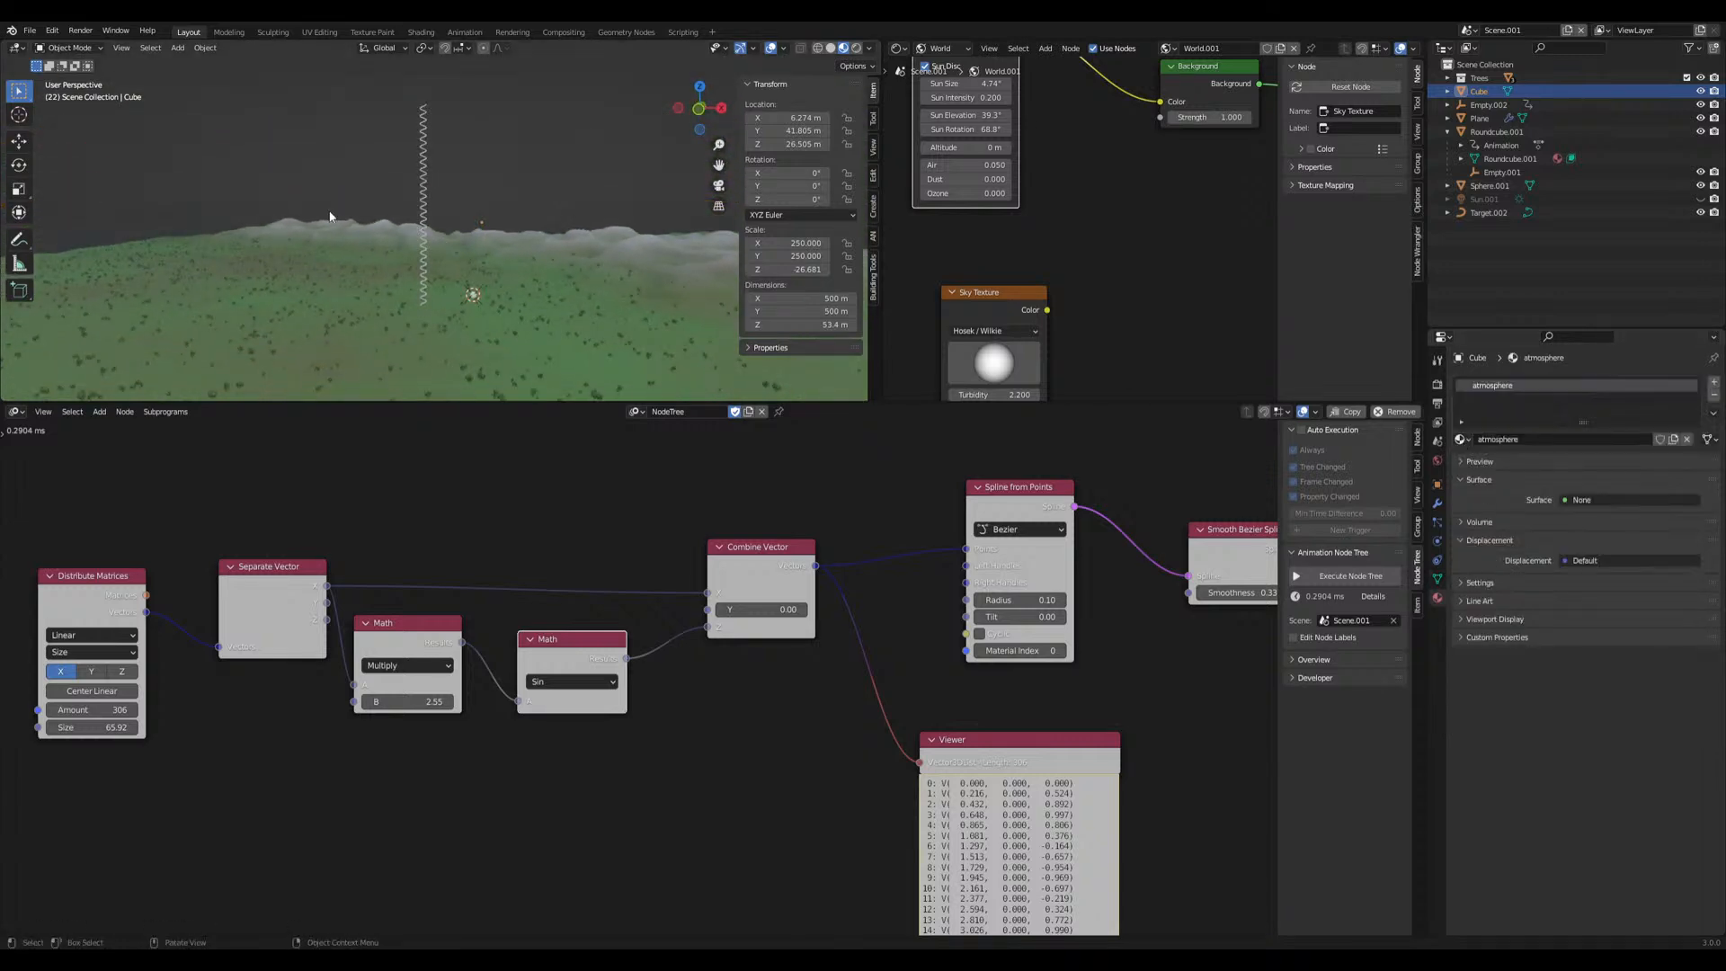
click(424, 185)
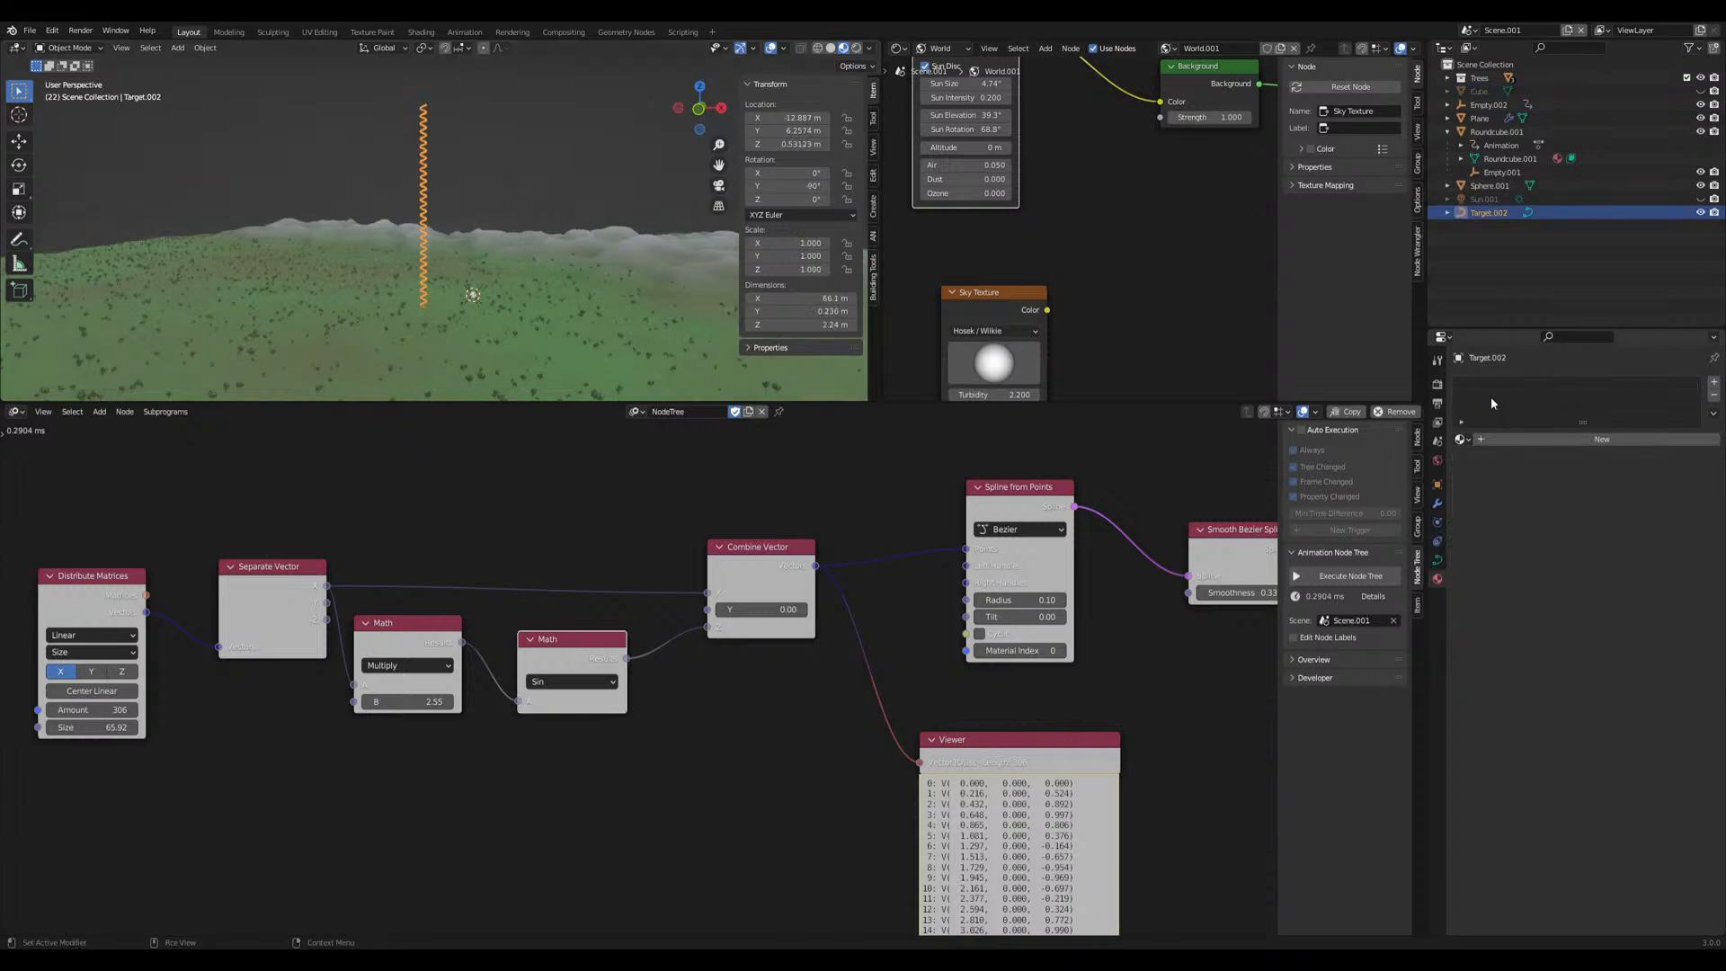
Create a new material for the curve with an Emission surface of strength 3
click(1461, 439)
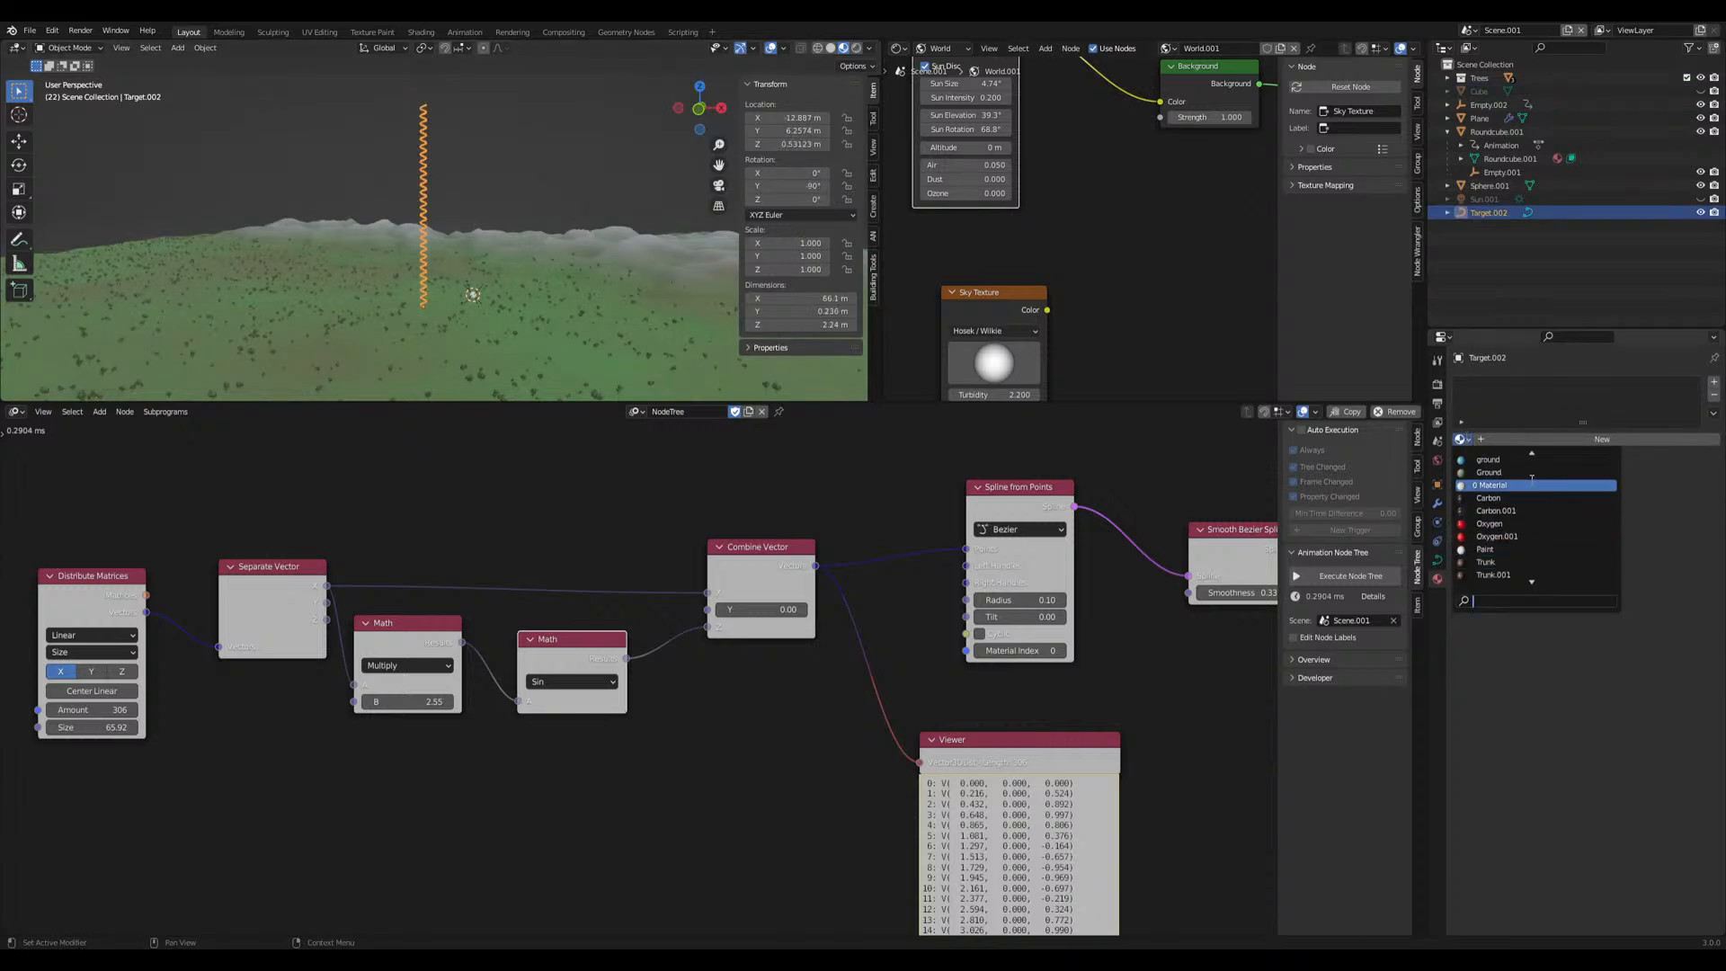
click(1537, 439)
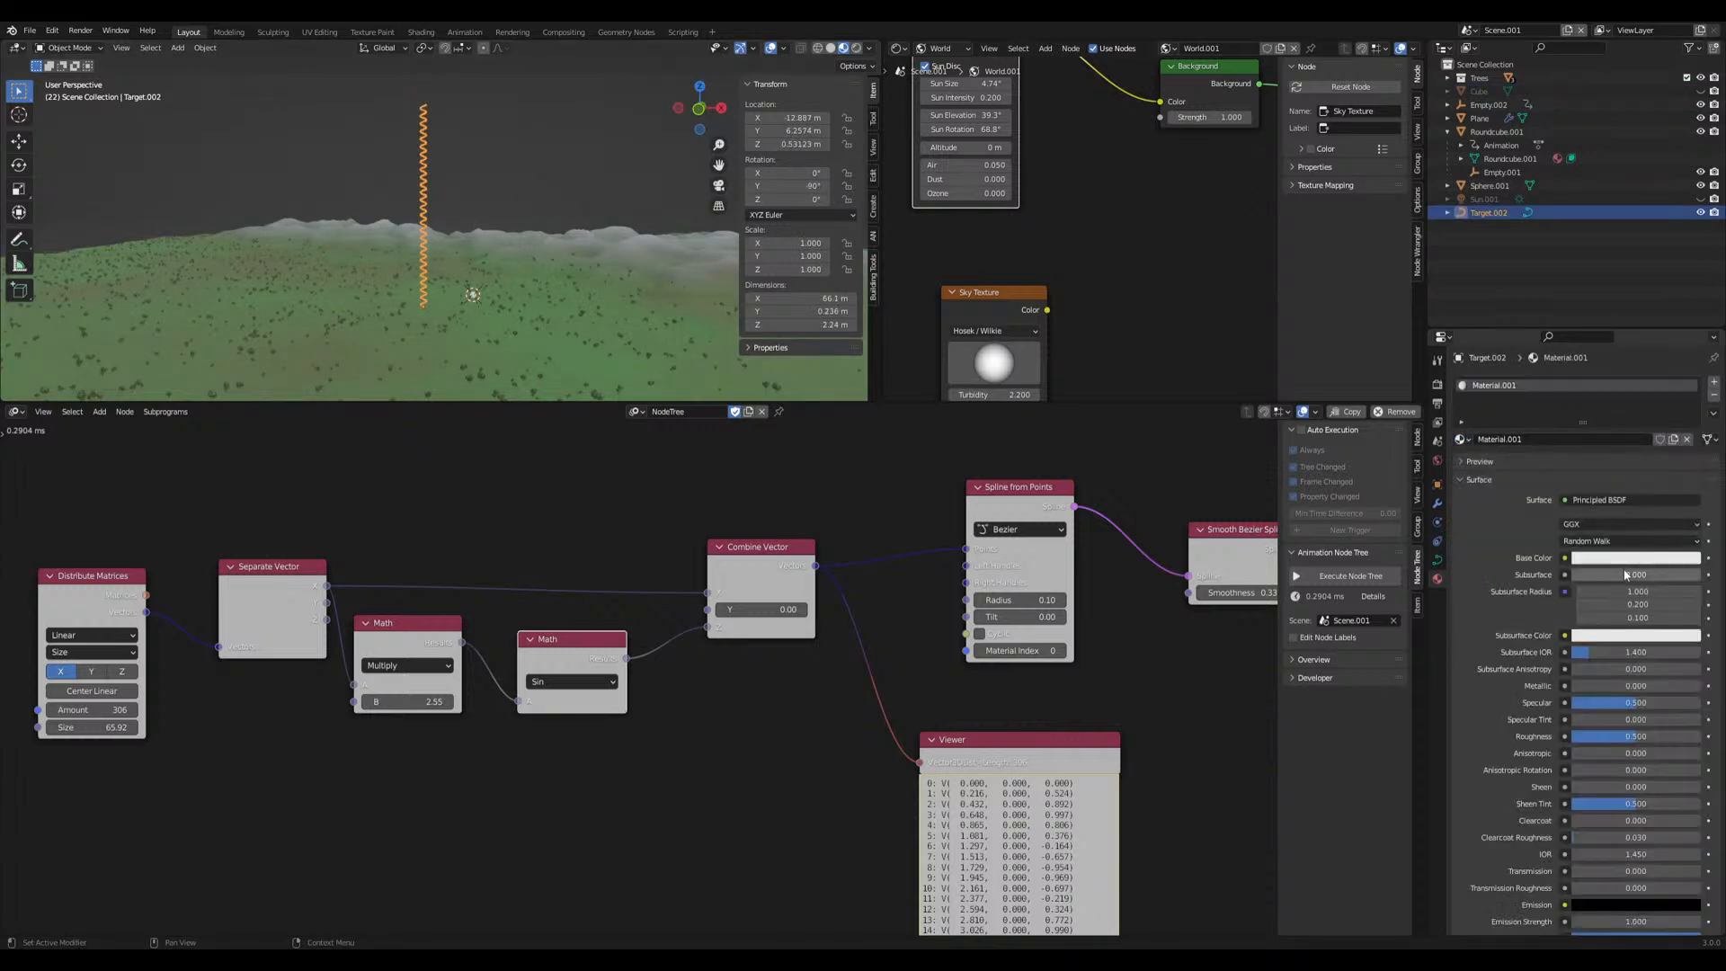
click(1582, 499)
click(1542, 590)
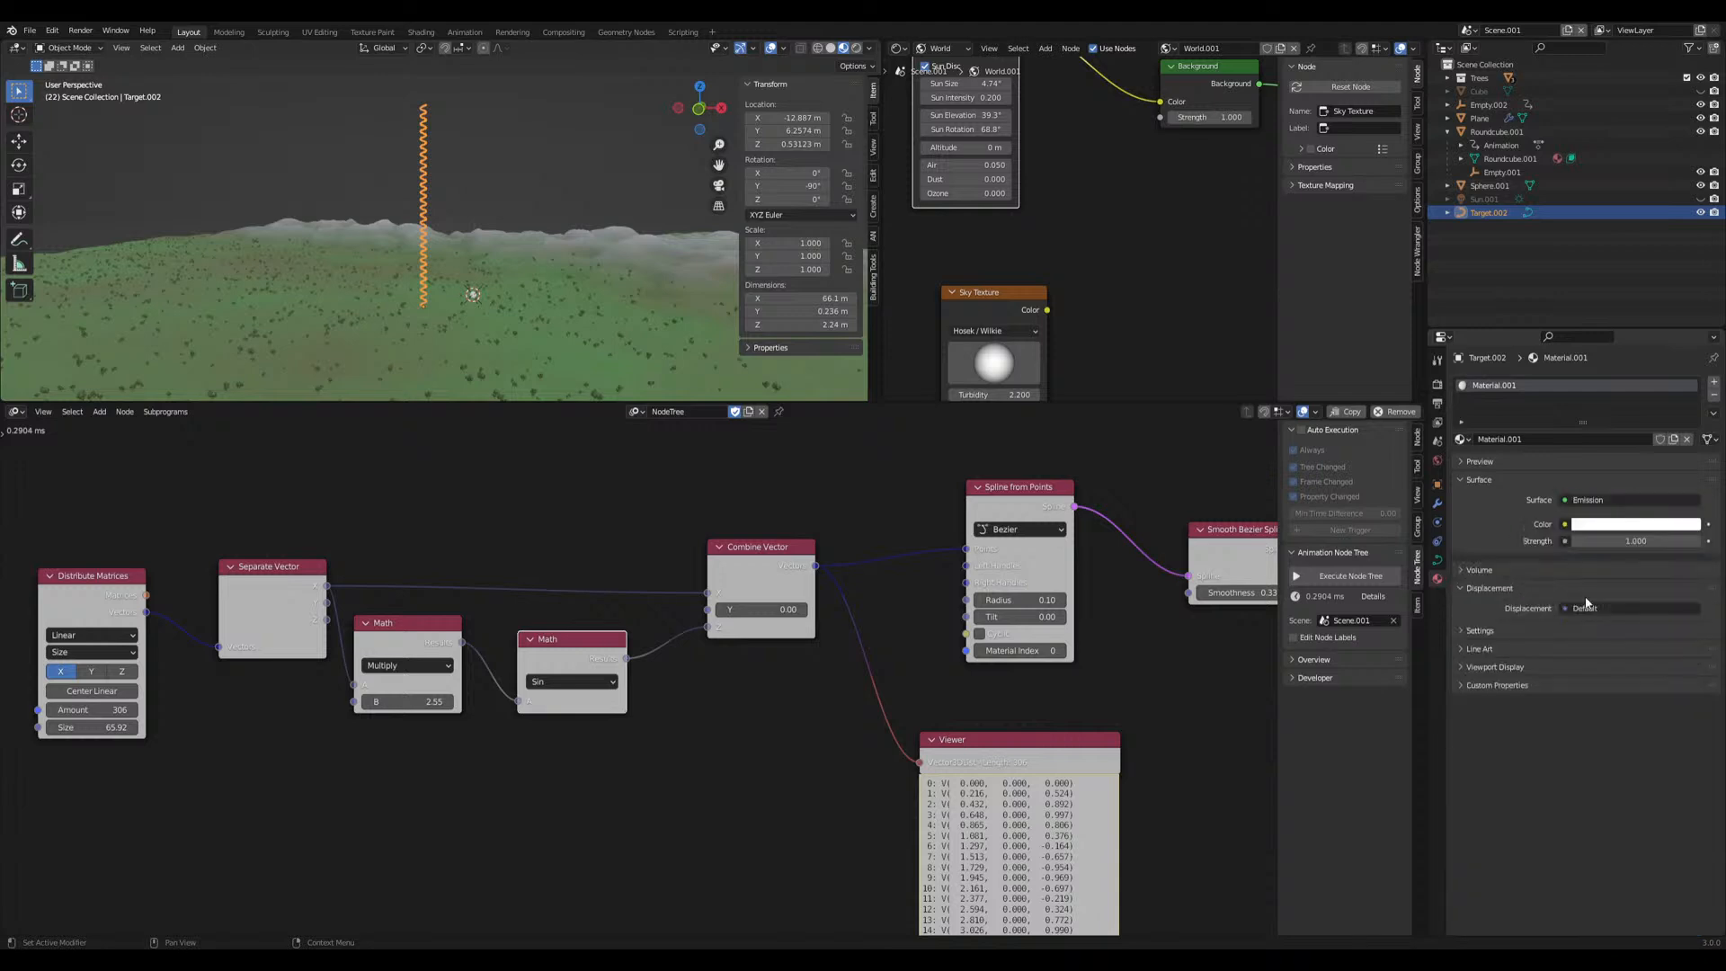
click(1606, 540)
text(3)
key(Return)
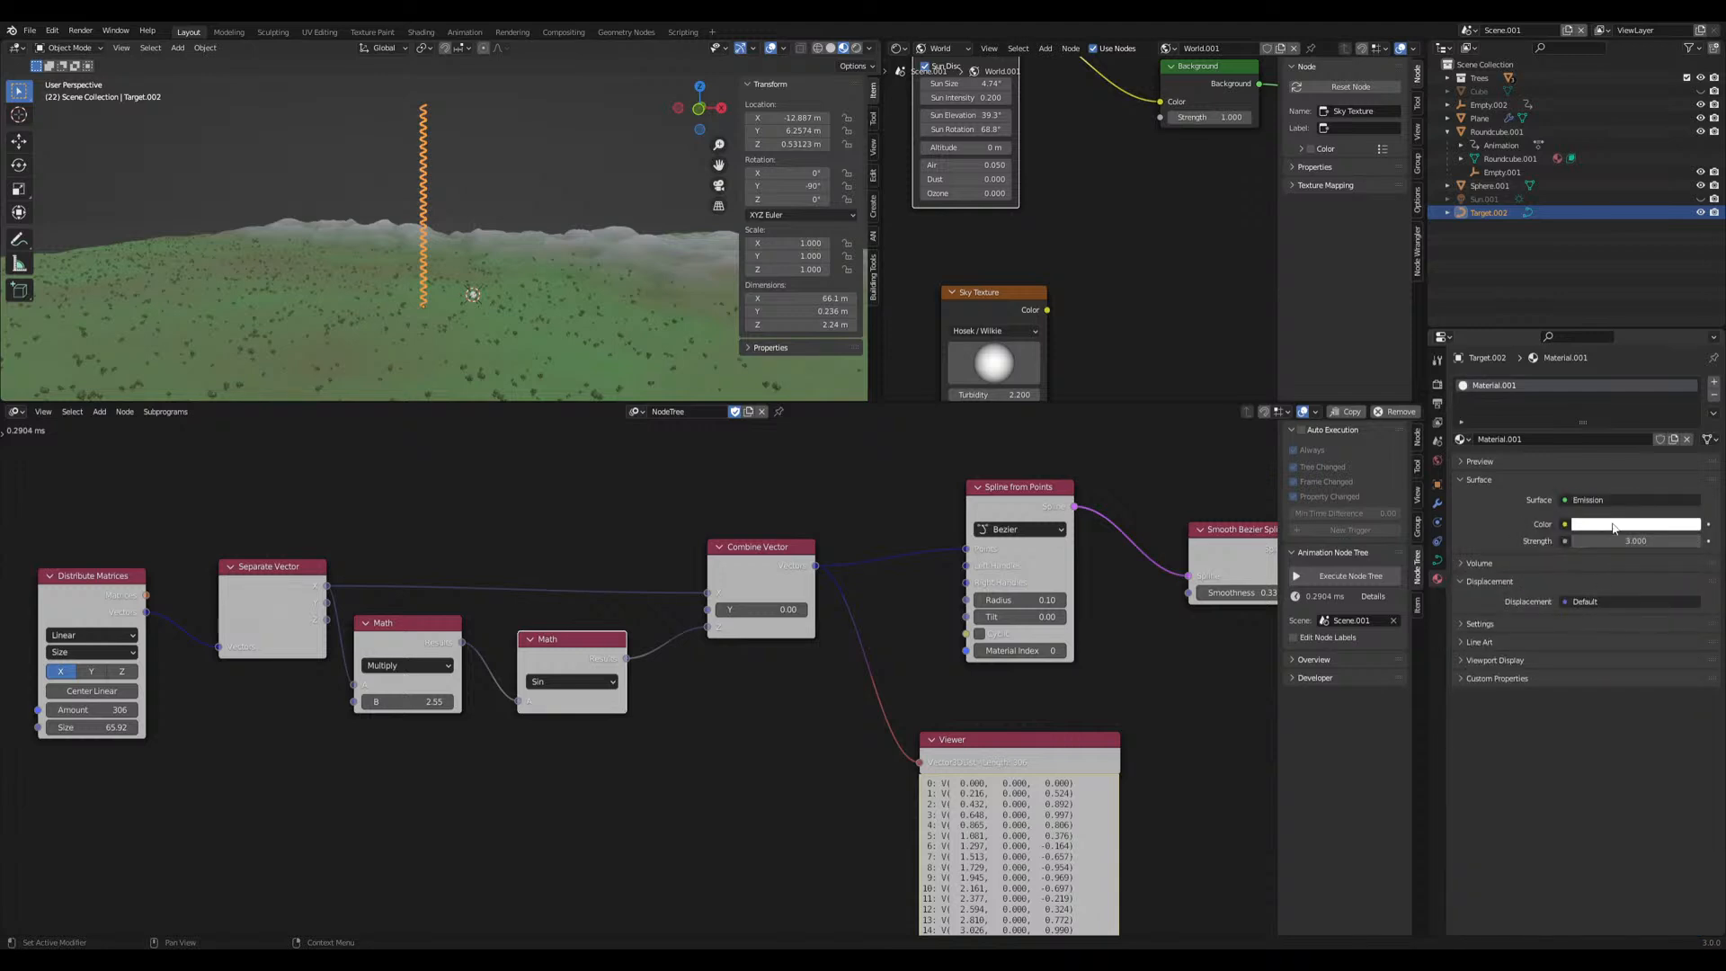
Set the curve material's emission color to a pale yellow and check the glowing curve in the viewport
click(1614, 524)
drag(1620, 394, 1615, 389)
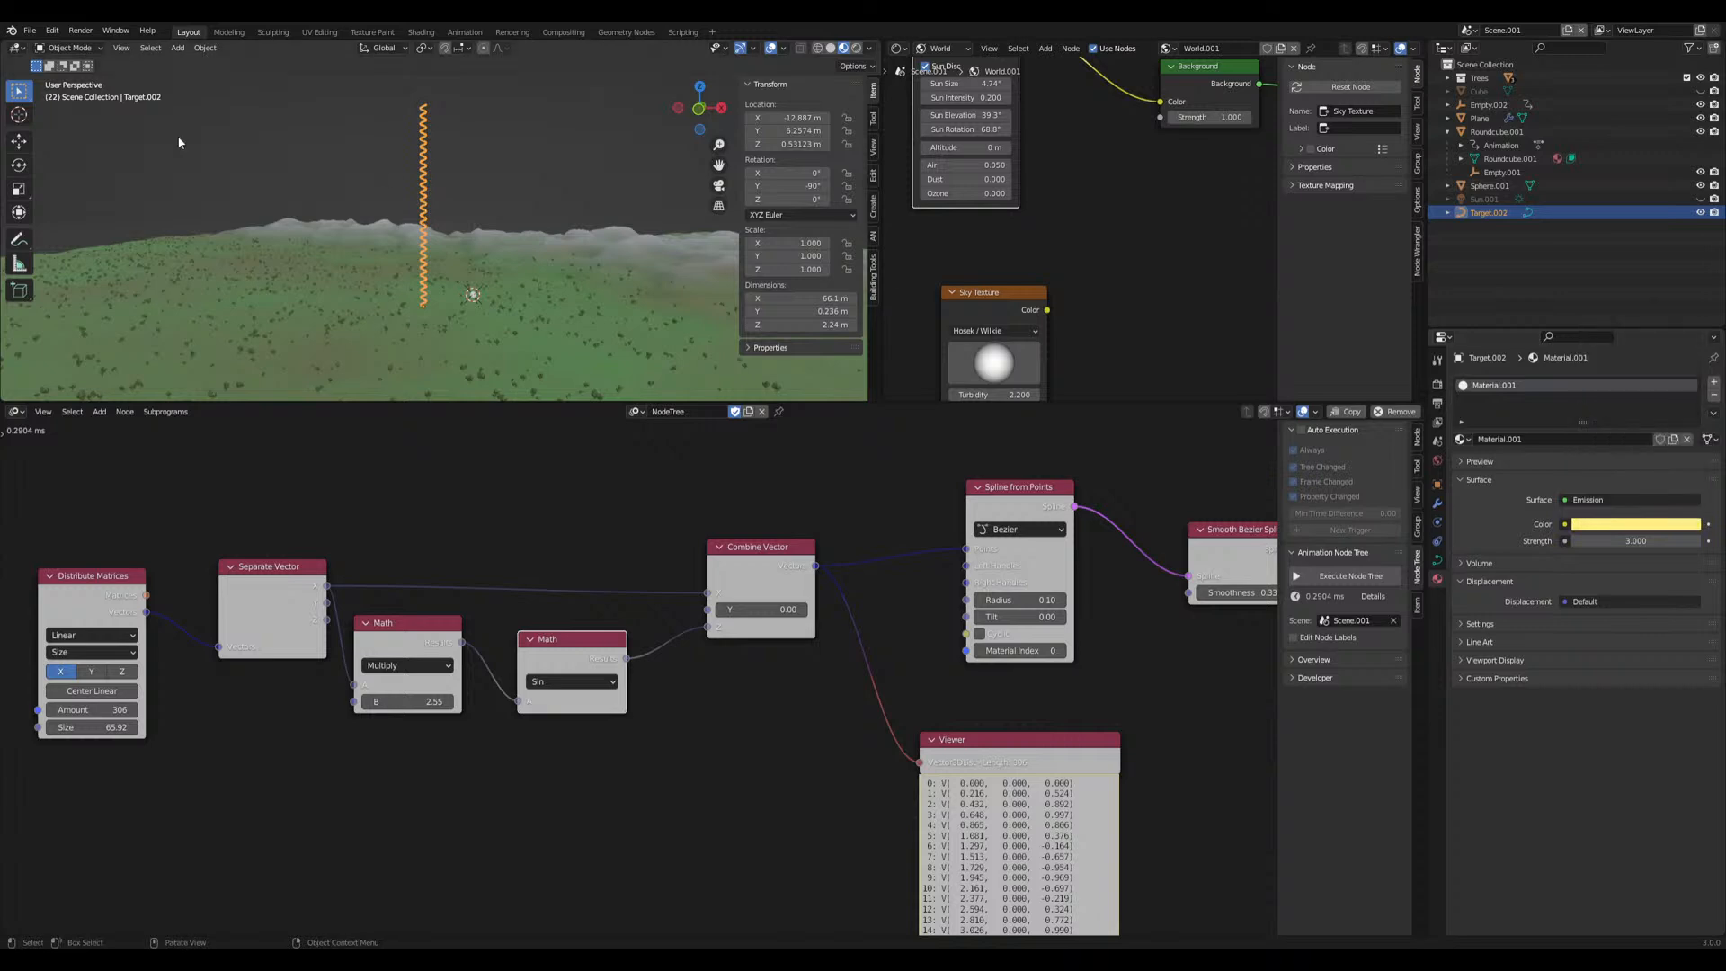
scroll(447, 192, up, 6)
shift+middle_drag(386, 265, 432, 165)
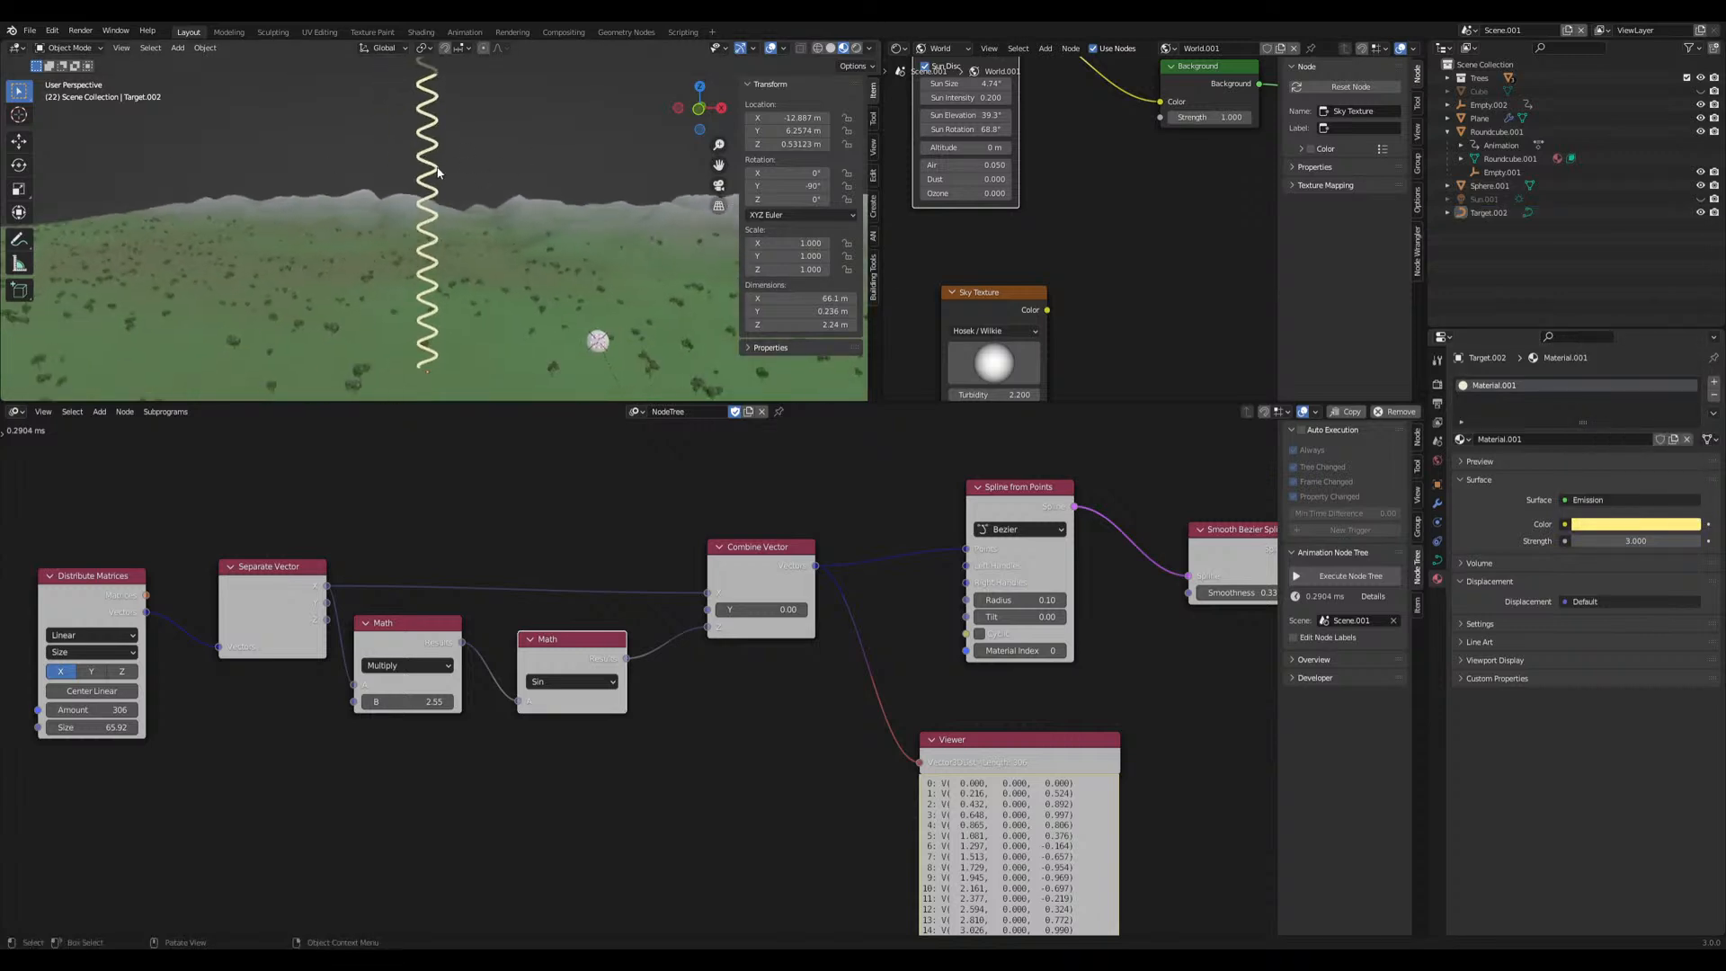
Switch the Animation Nodes editor area to the Timeline and play the animation from frame 1
click(14, 411)
click(202, 488)
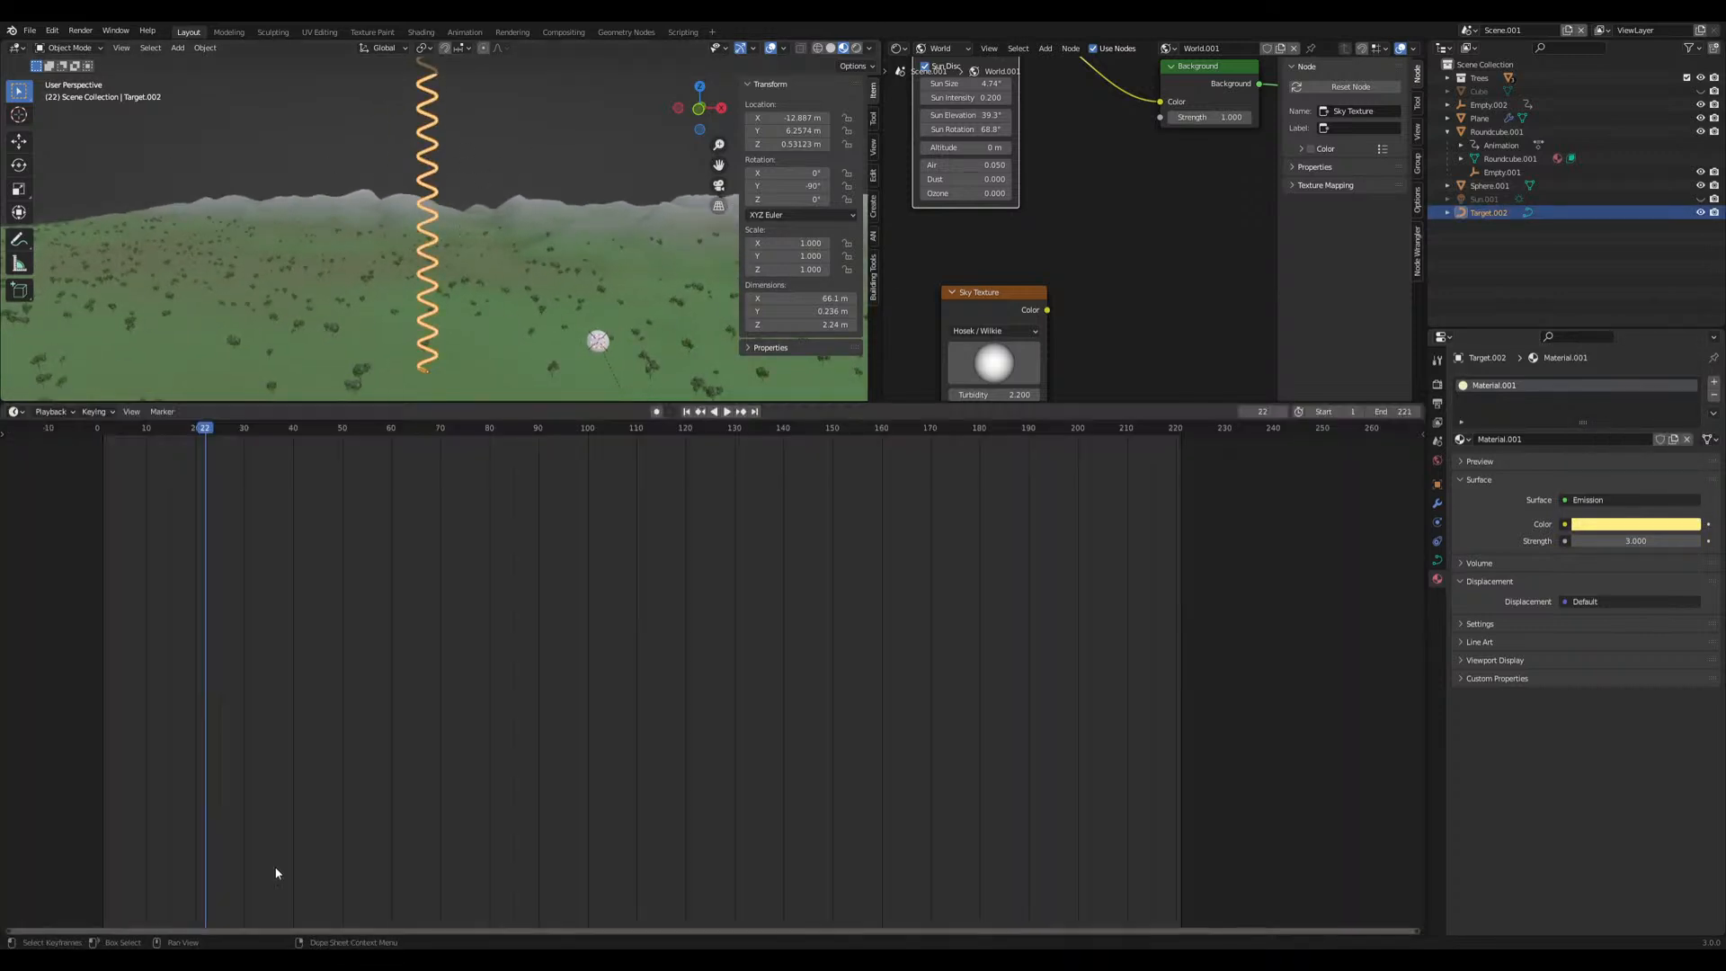
drag(205, 429, 103, 429)
key(space)
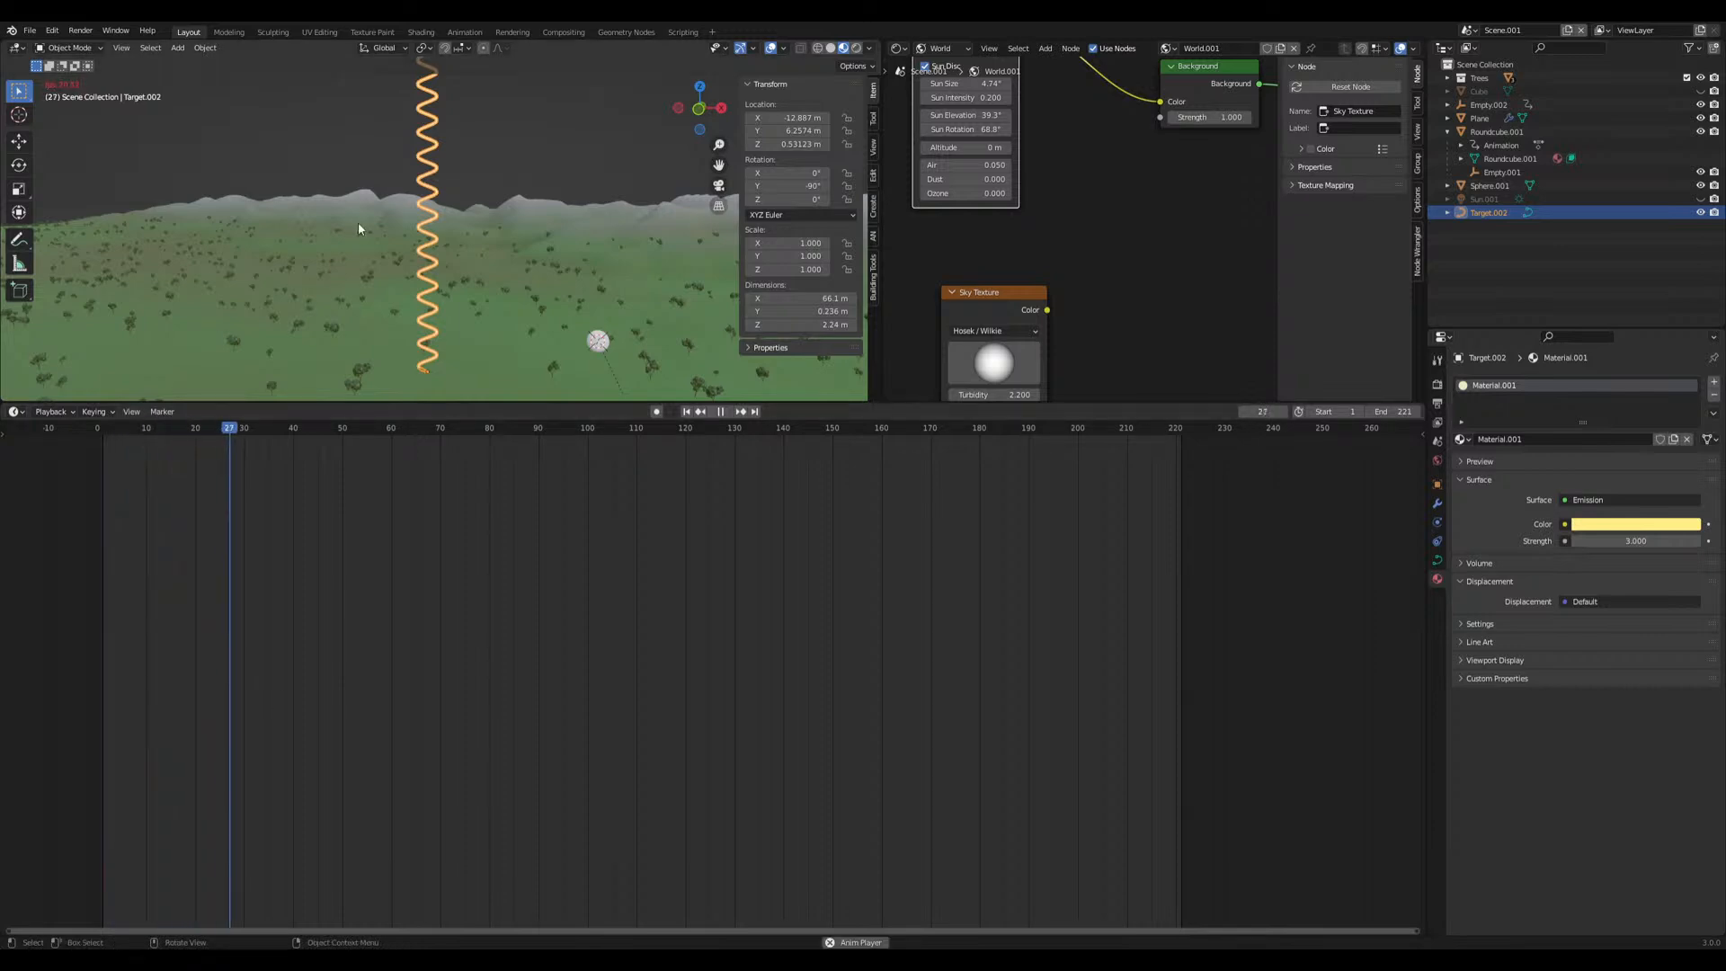
scroll(484, 220, down, 5)
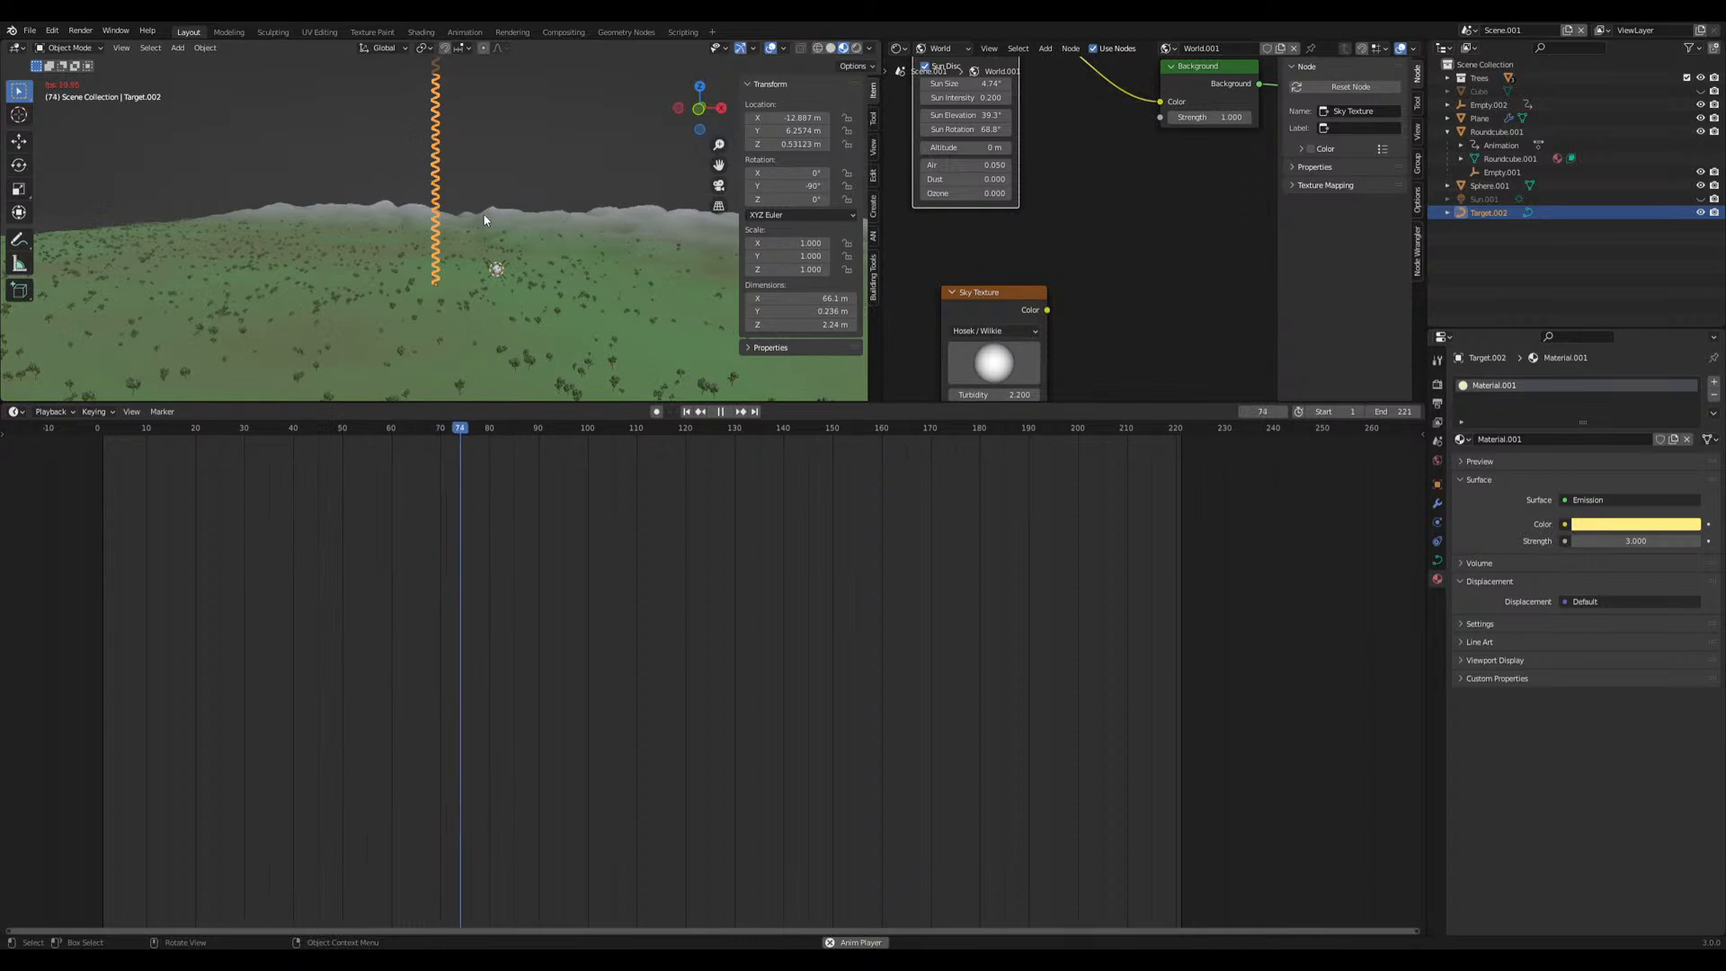
key(space)
scroll(482, 187, up, 3)
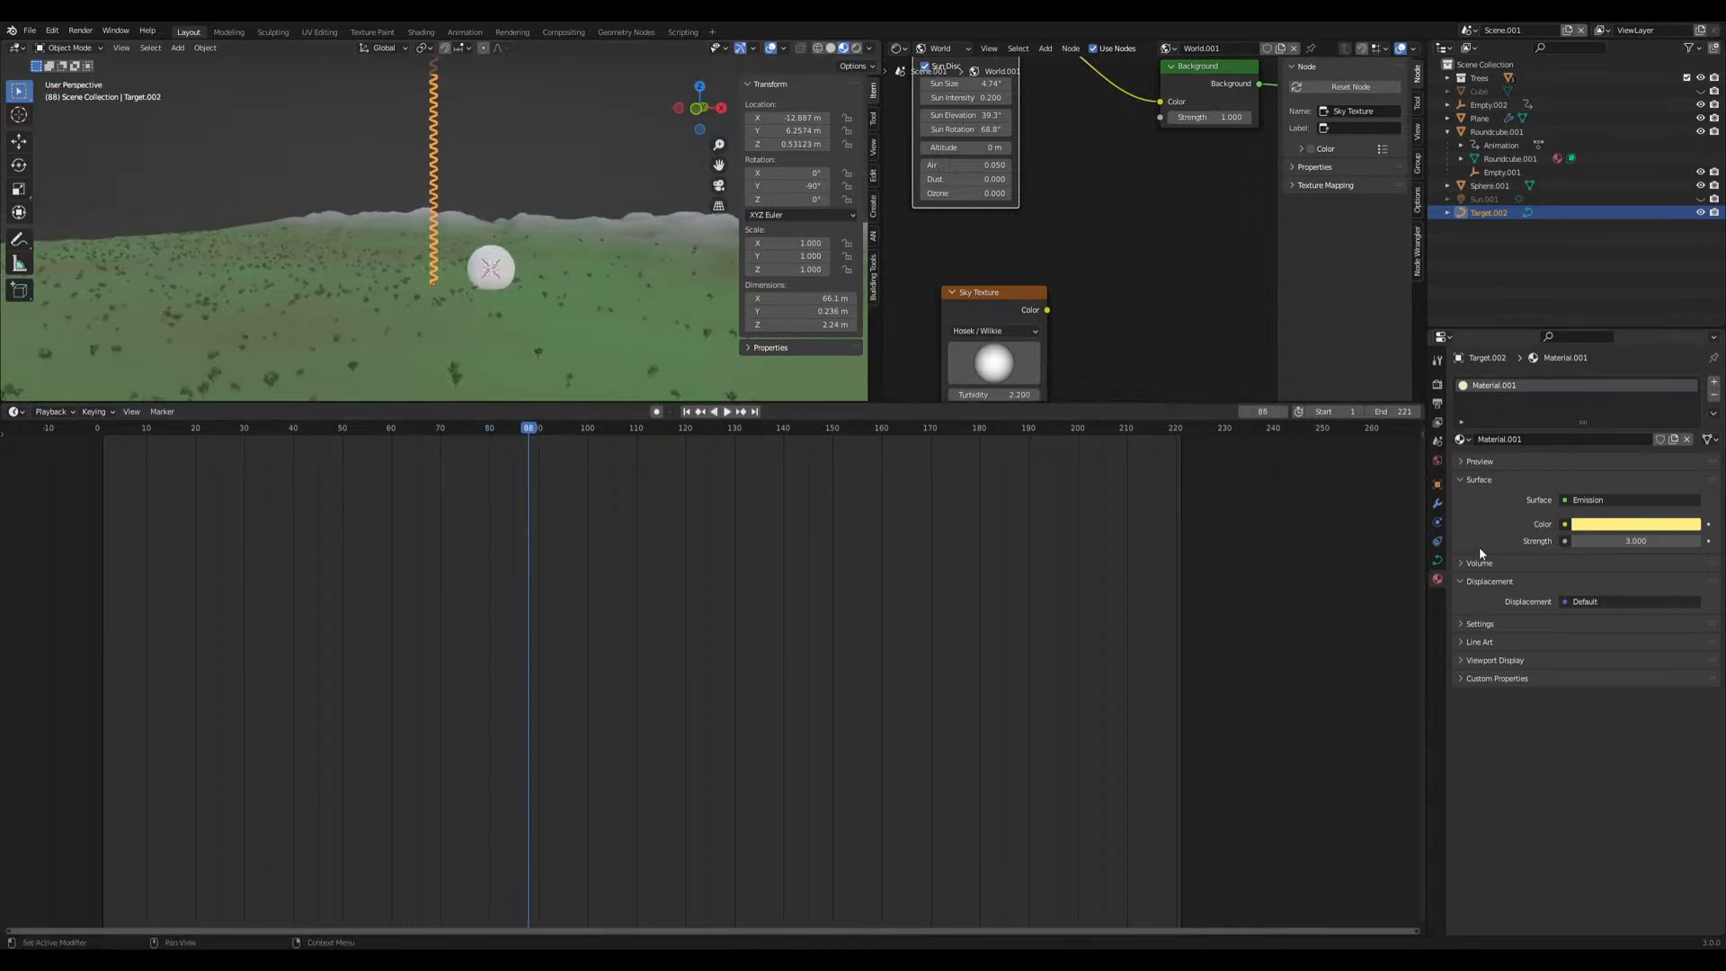
Keyframe the curve's bevel End factor at 0 on frame 16 and at 1 on frame 85
click(1438, 559)
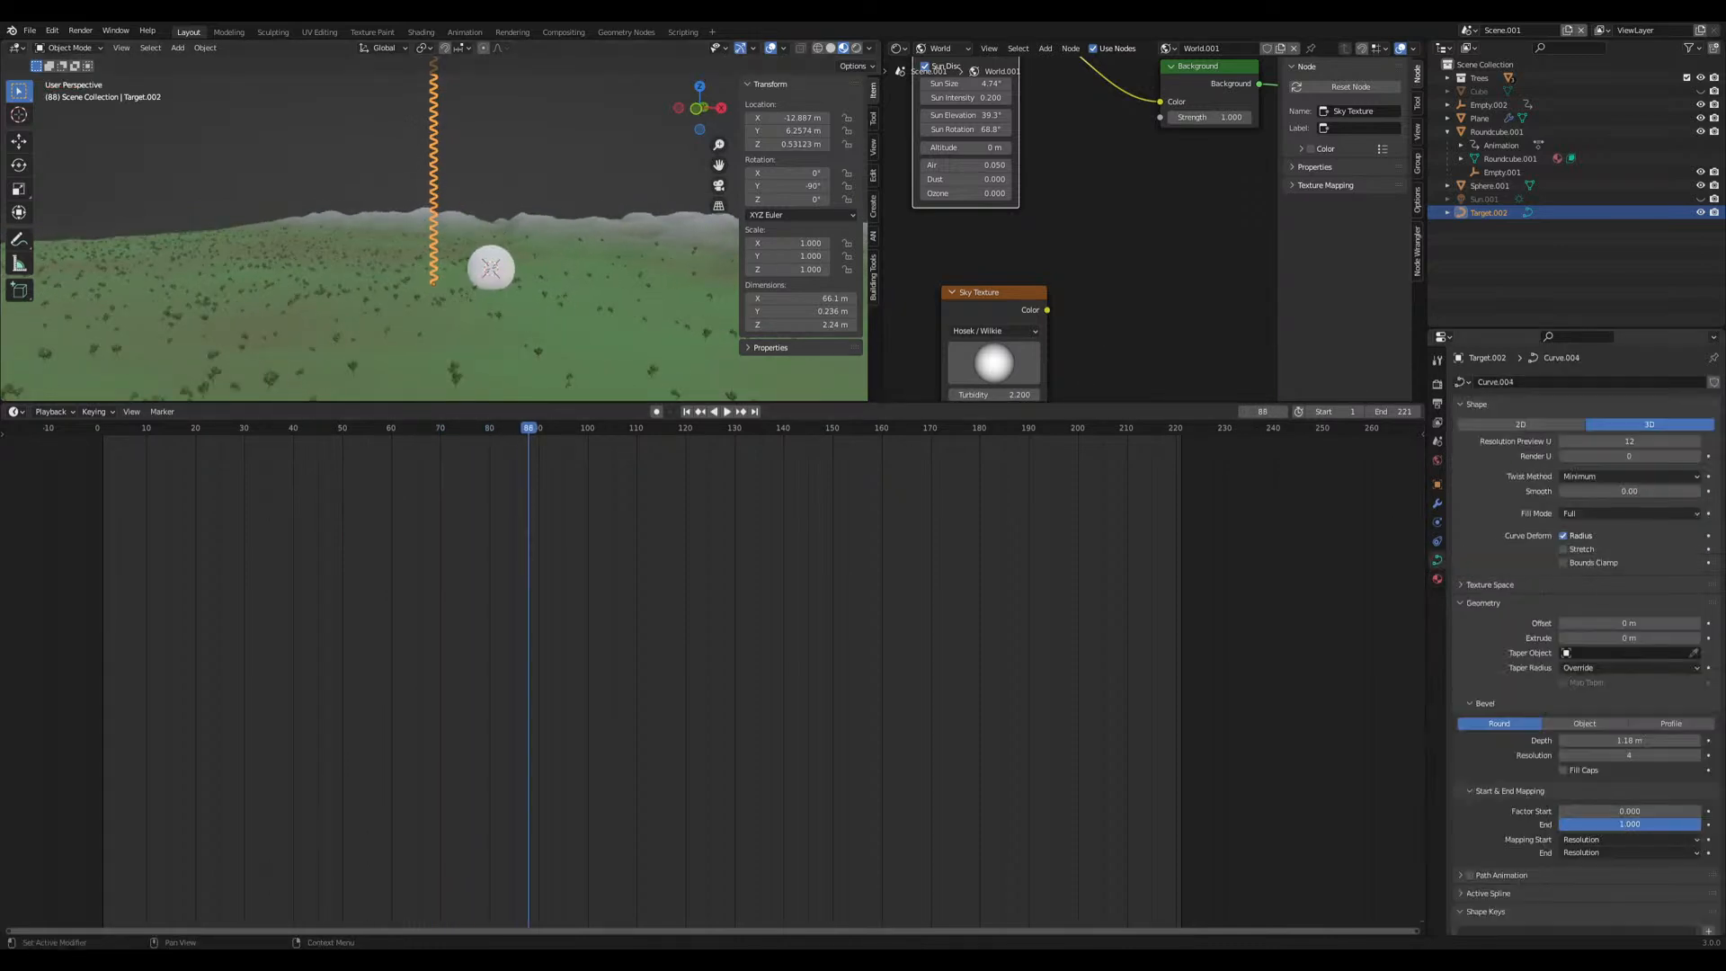
drag(1629, 823, 1569, 823)
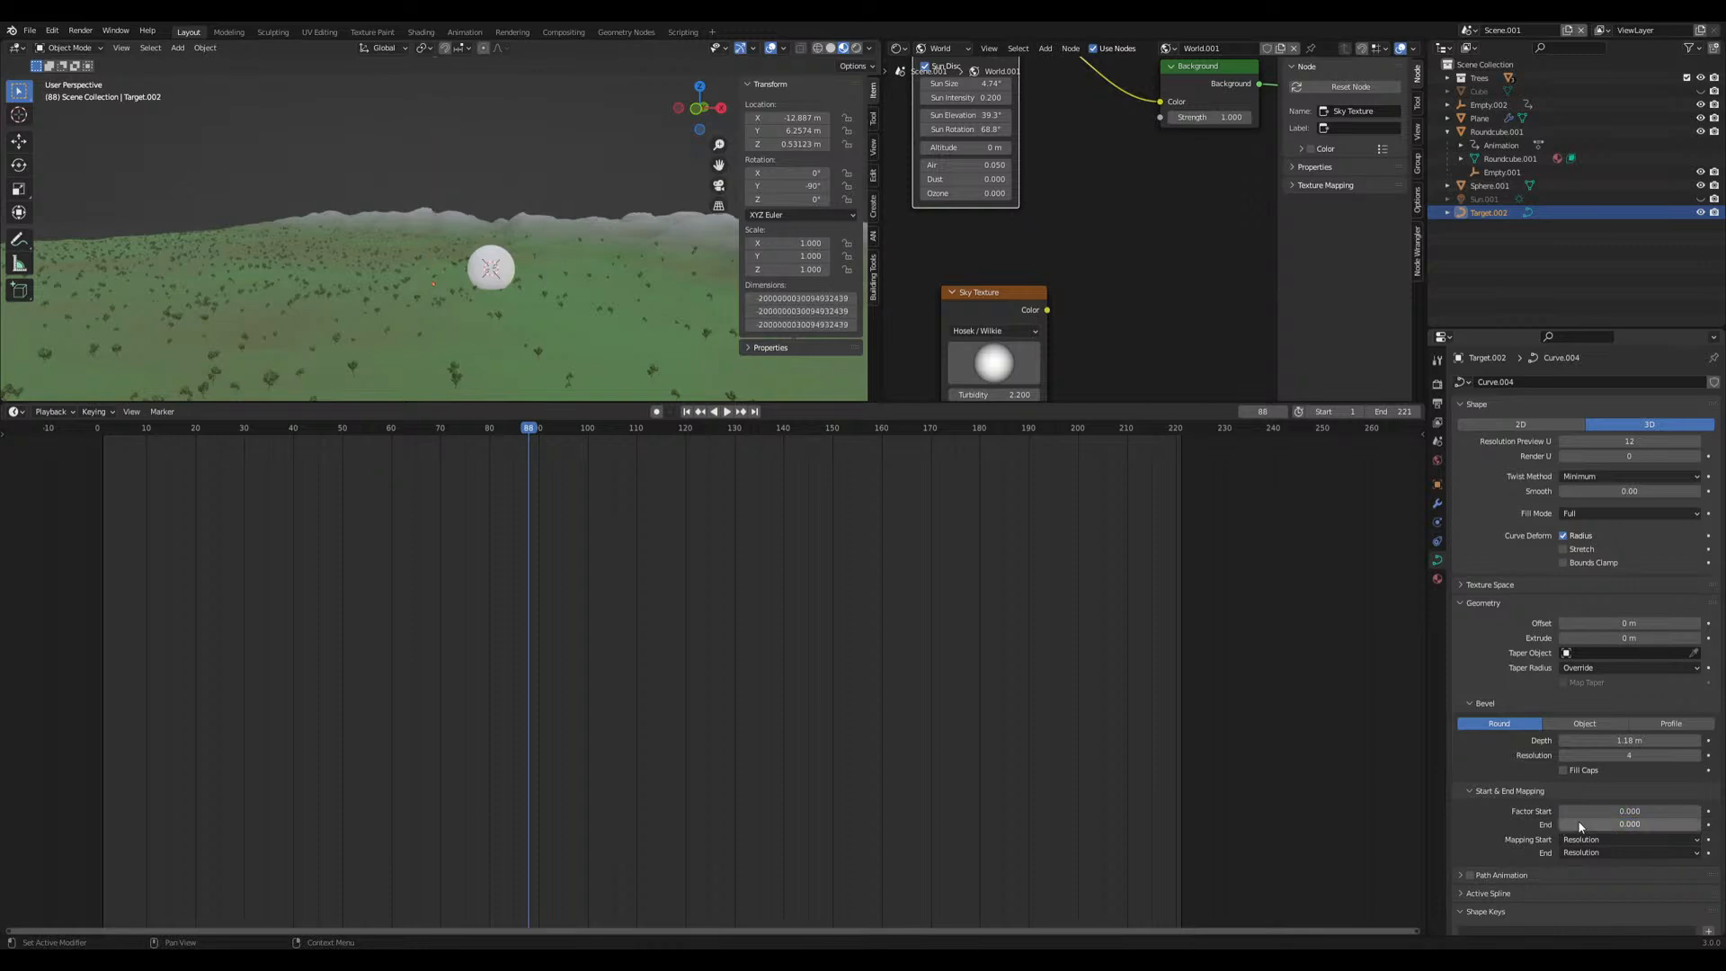
drag(235, 429, 175, 440)
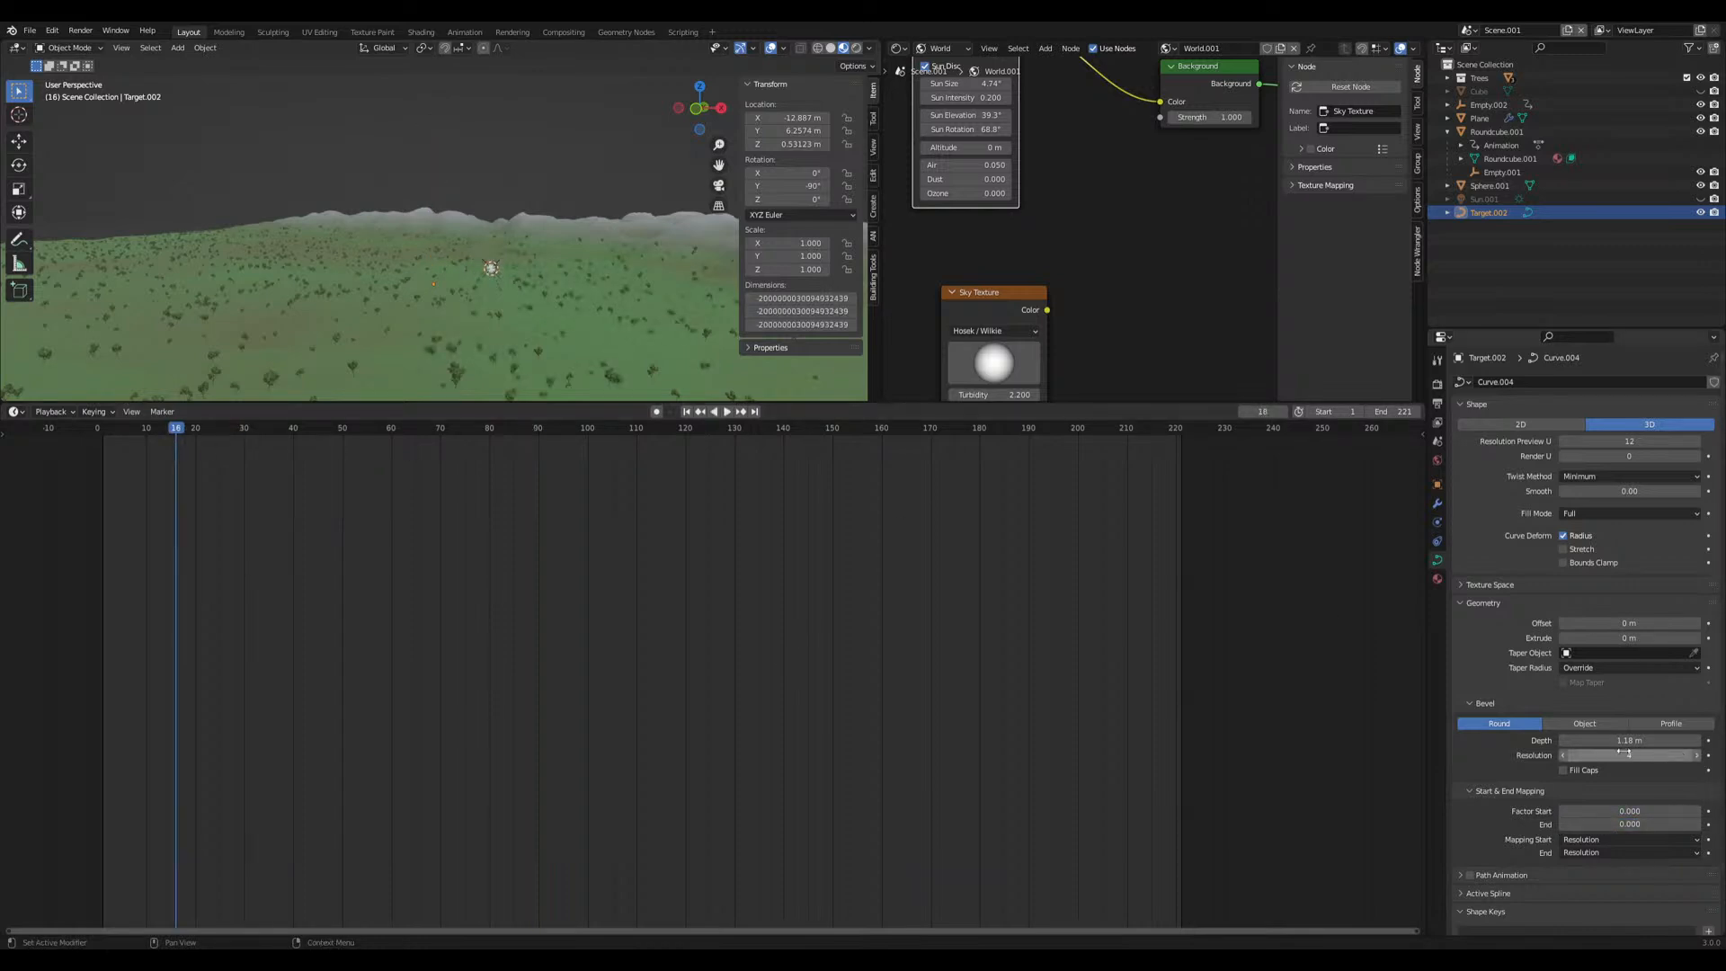
key(i)
key(space)
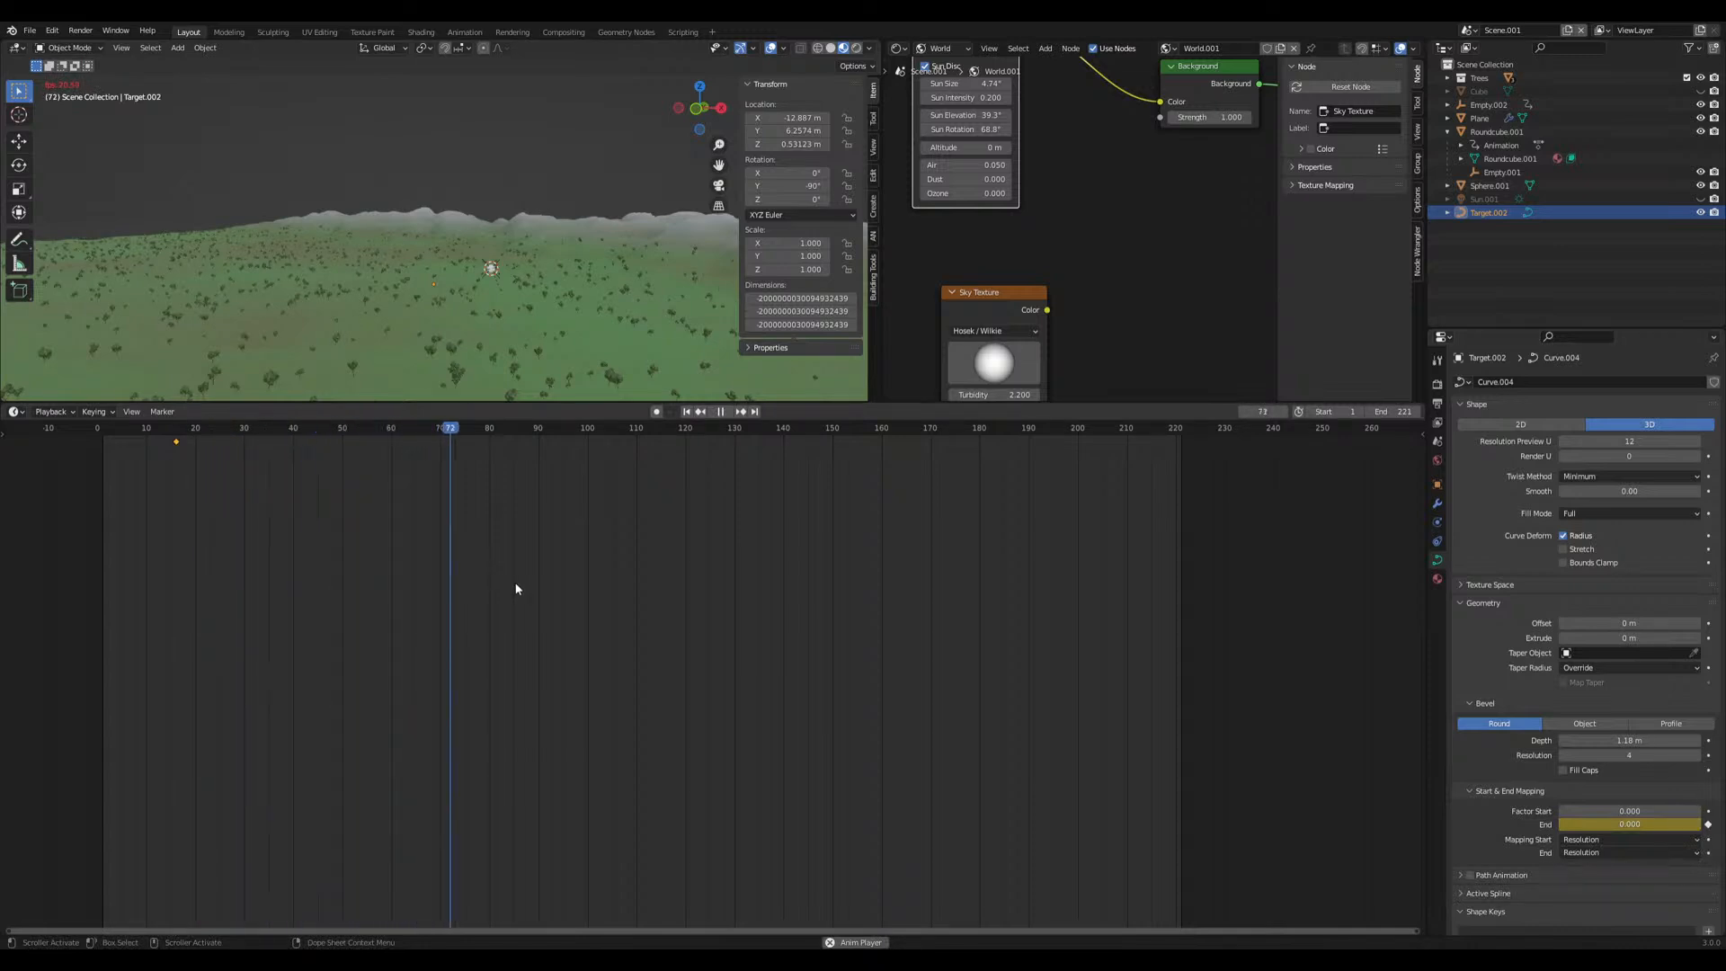
key(space)
drag(1609, 823, 1659, 825)
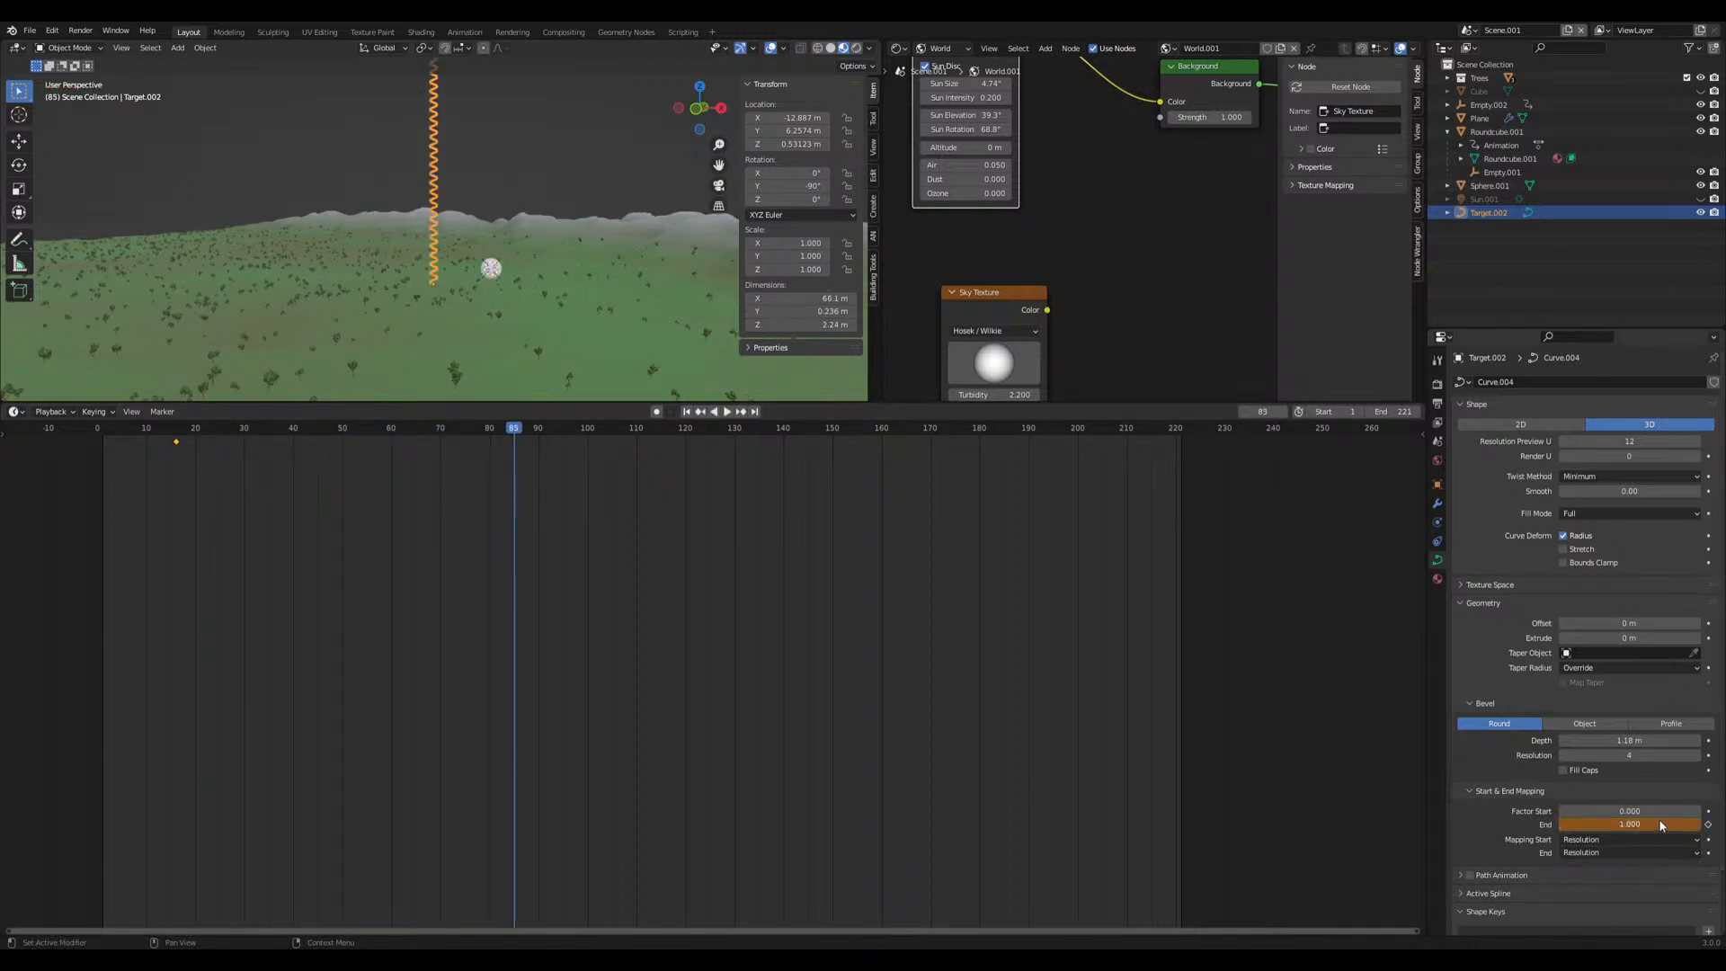
key(i)
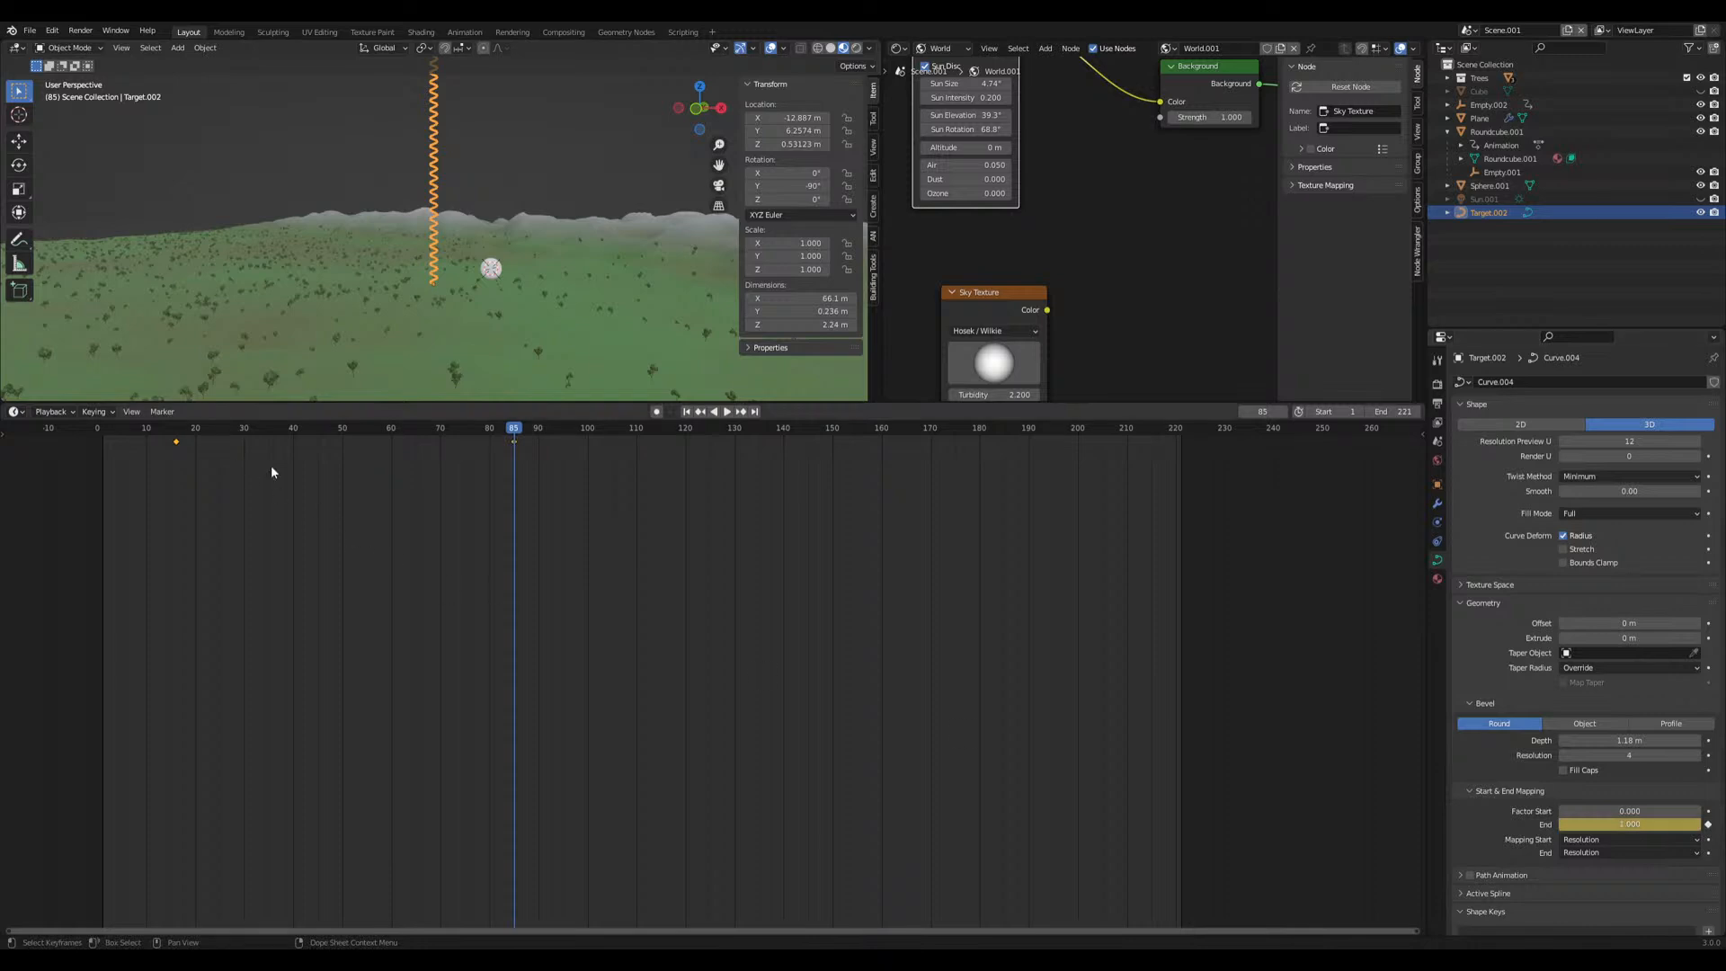
Set the interpolation of the bevel End keyframes to Linear
right_click(346, 490)
mouse_move(400, 573)
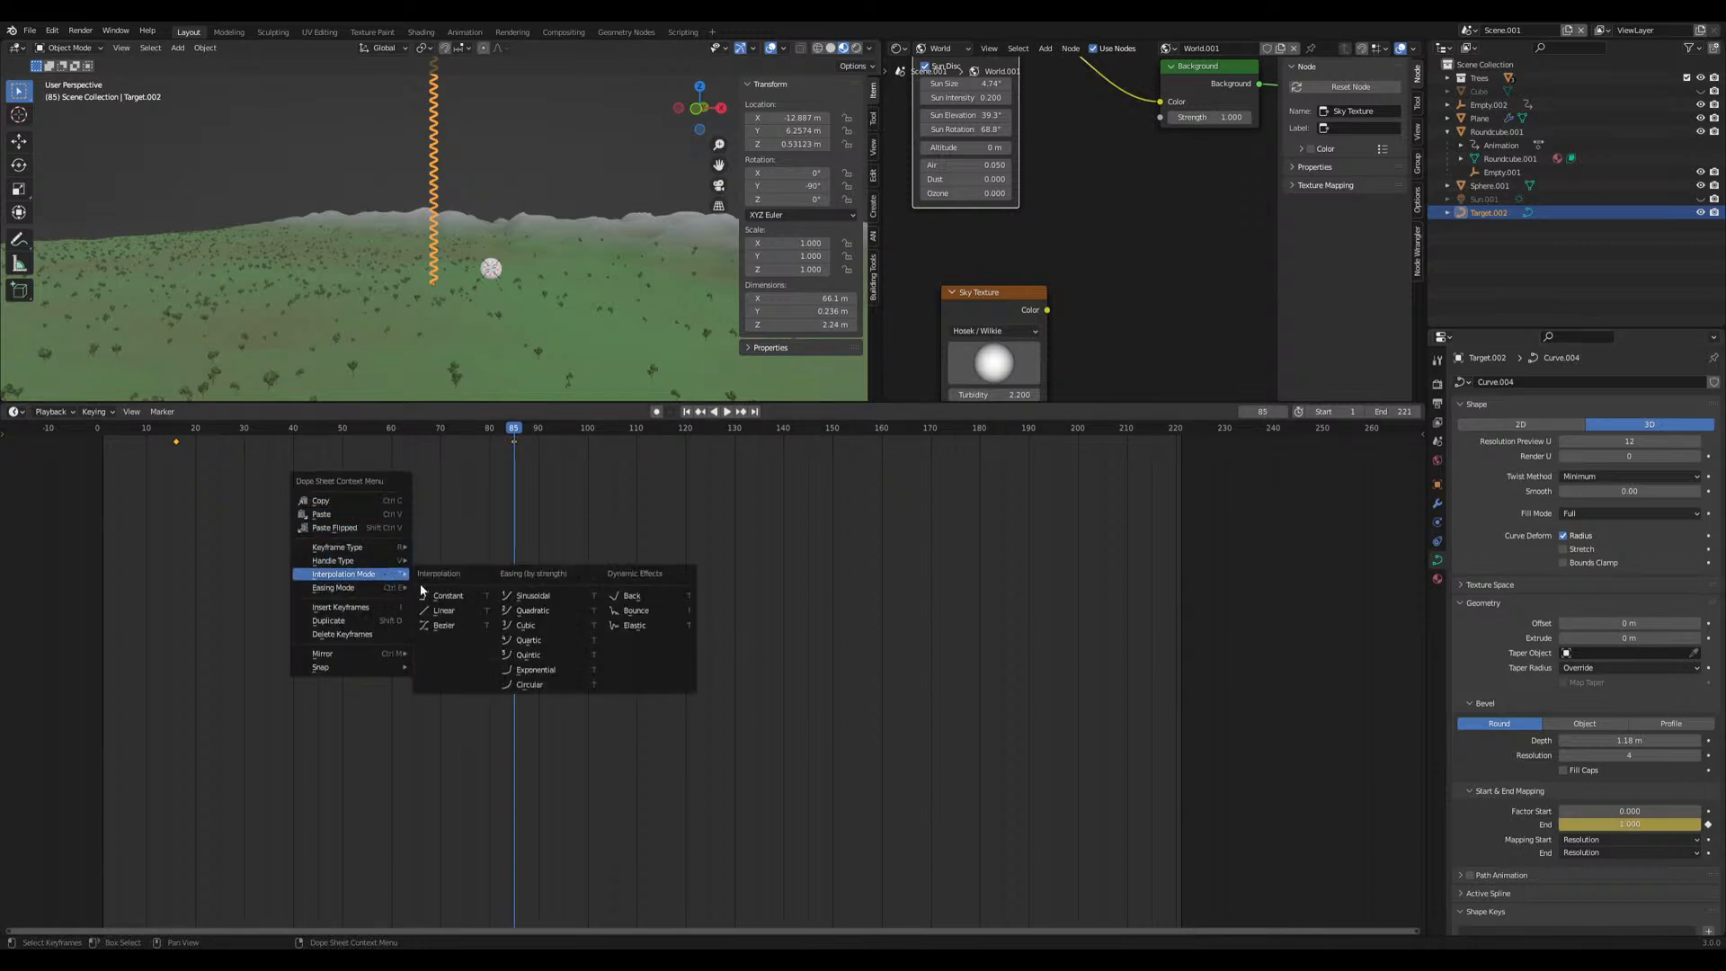
click(441, 610)
Keyframe the curve's bevel Start factor at 0 on frame 25 and at 1 on frame 95
drag(180, 436, 219, 435)
key(space)
key(space)
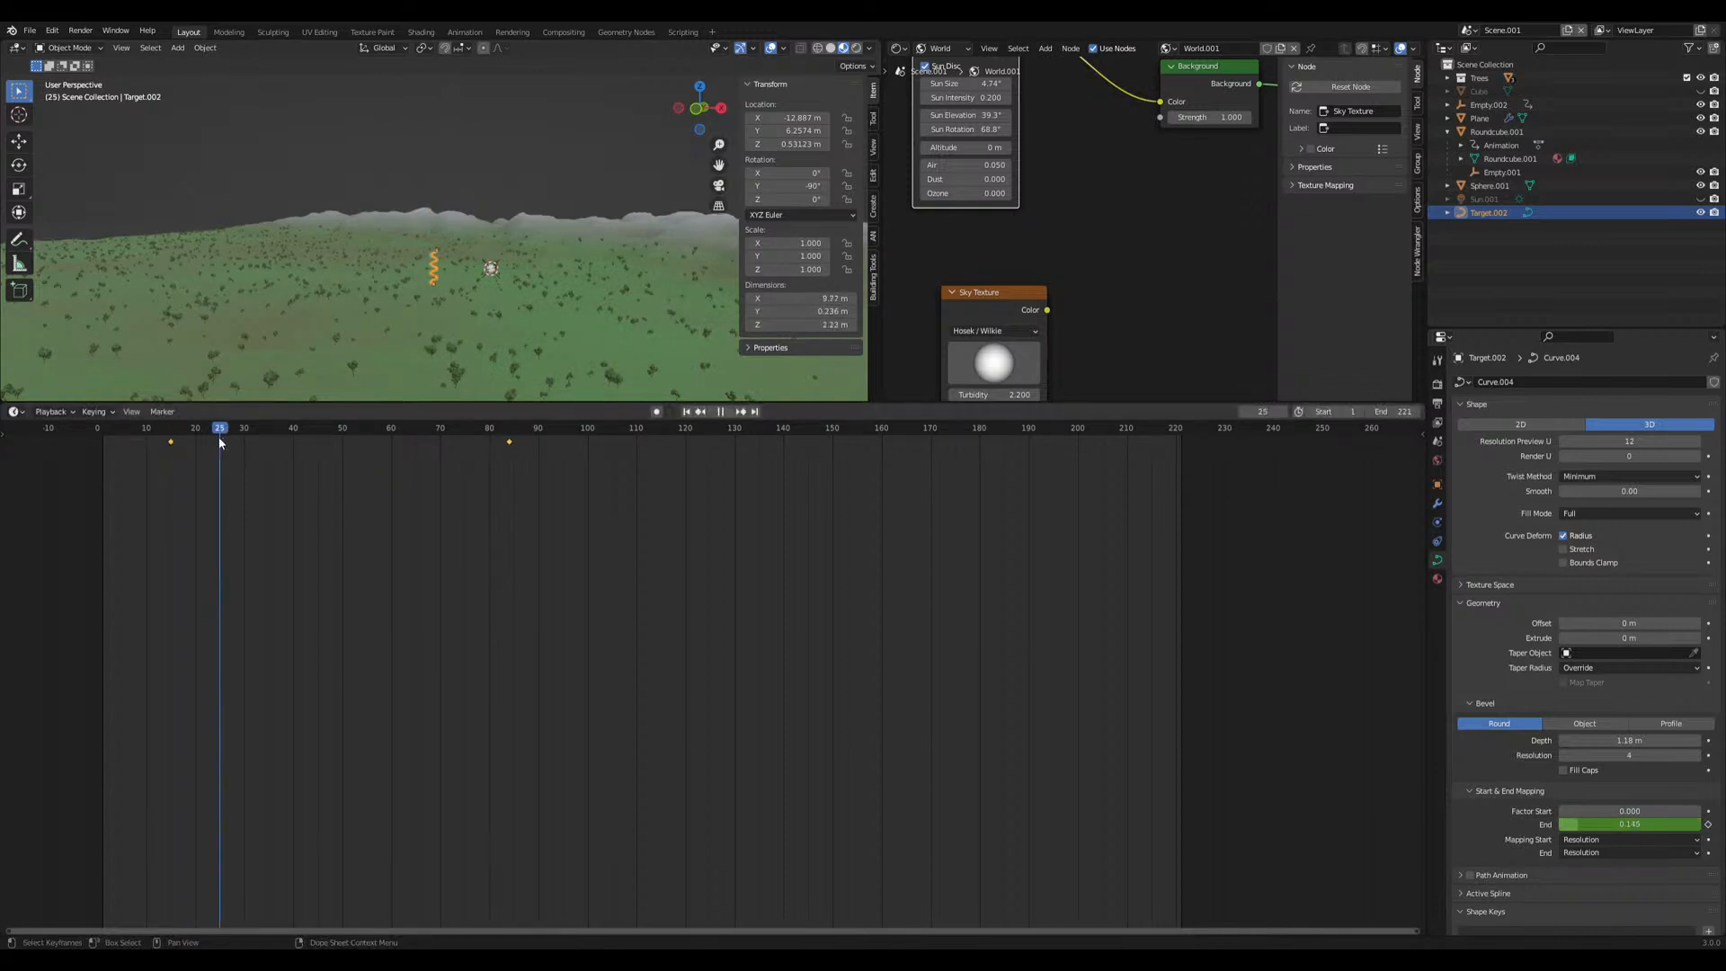
key(i)
drag(219, 435, 516, 444)
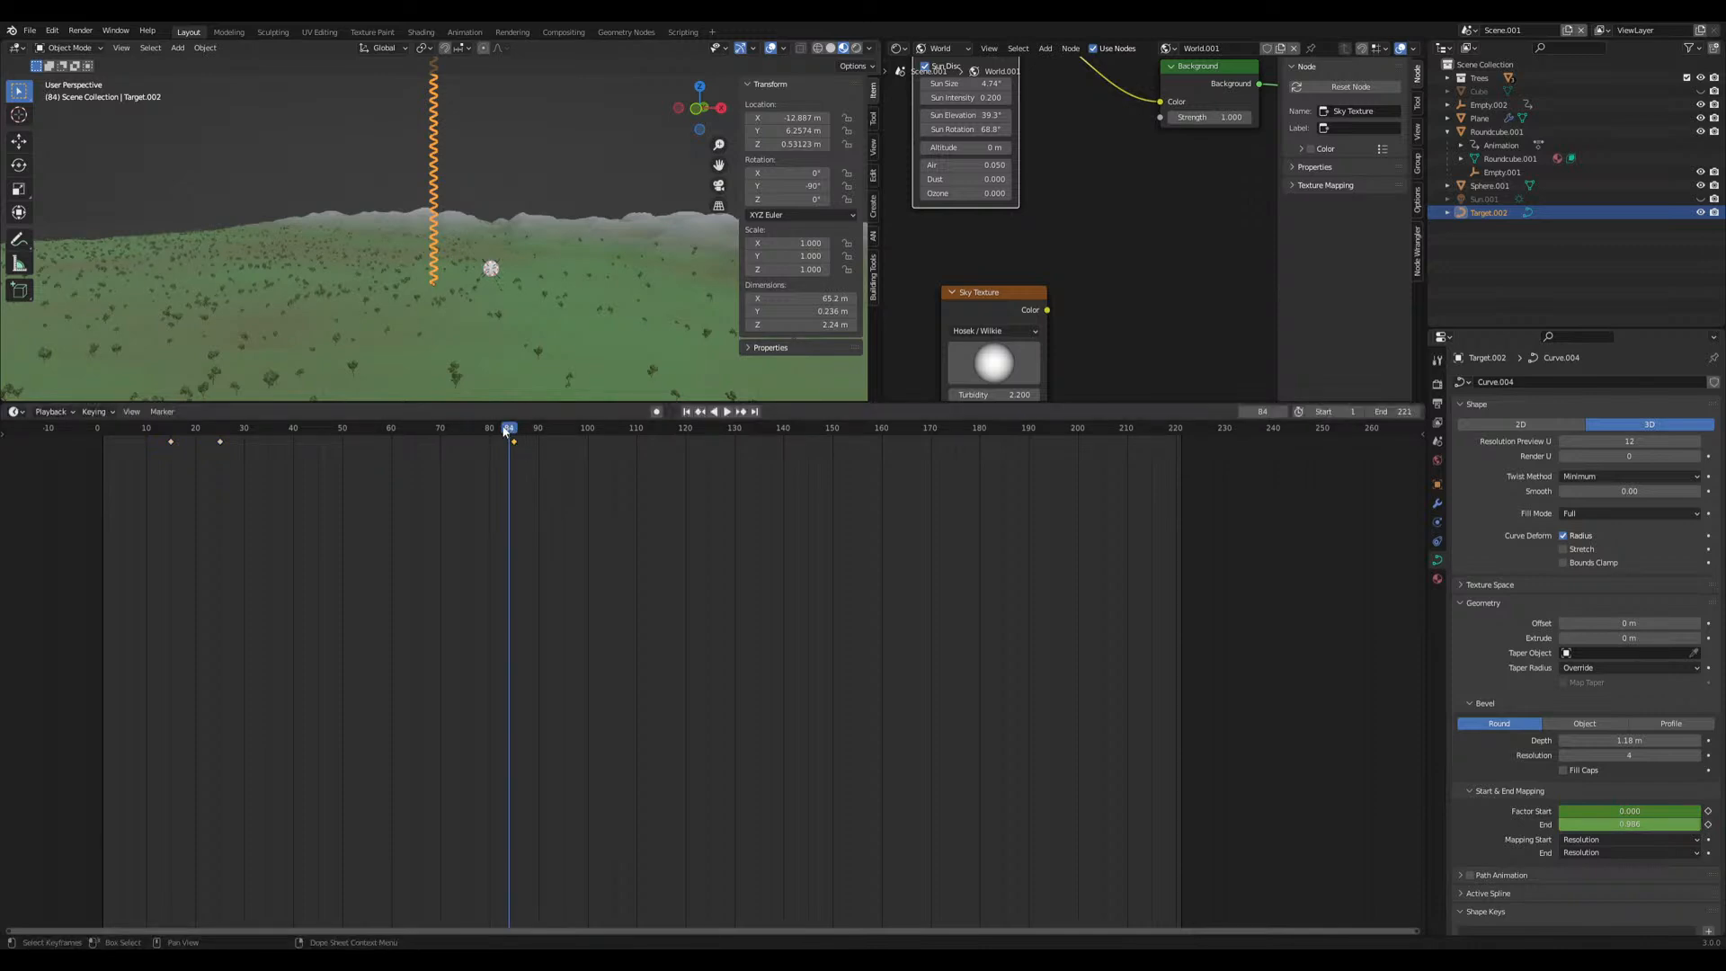
key(space)
key(space)
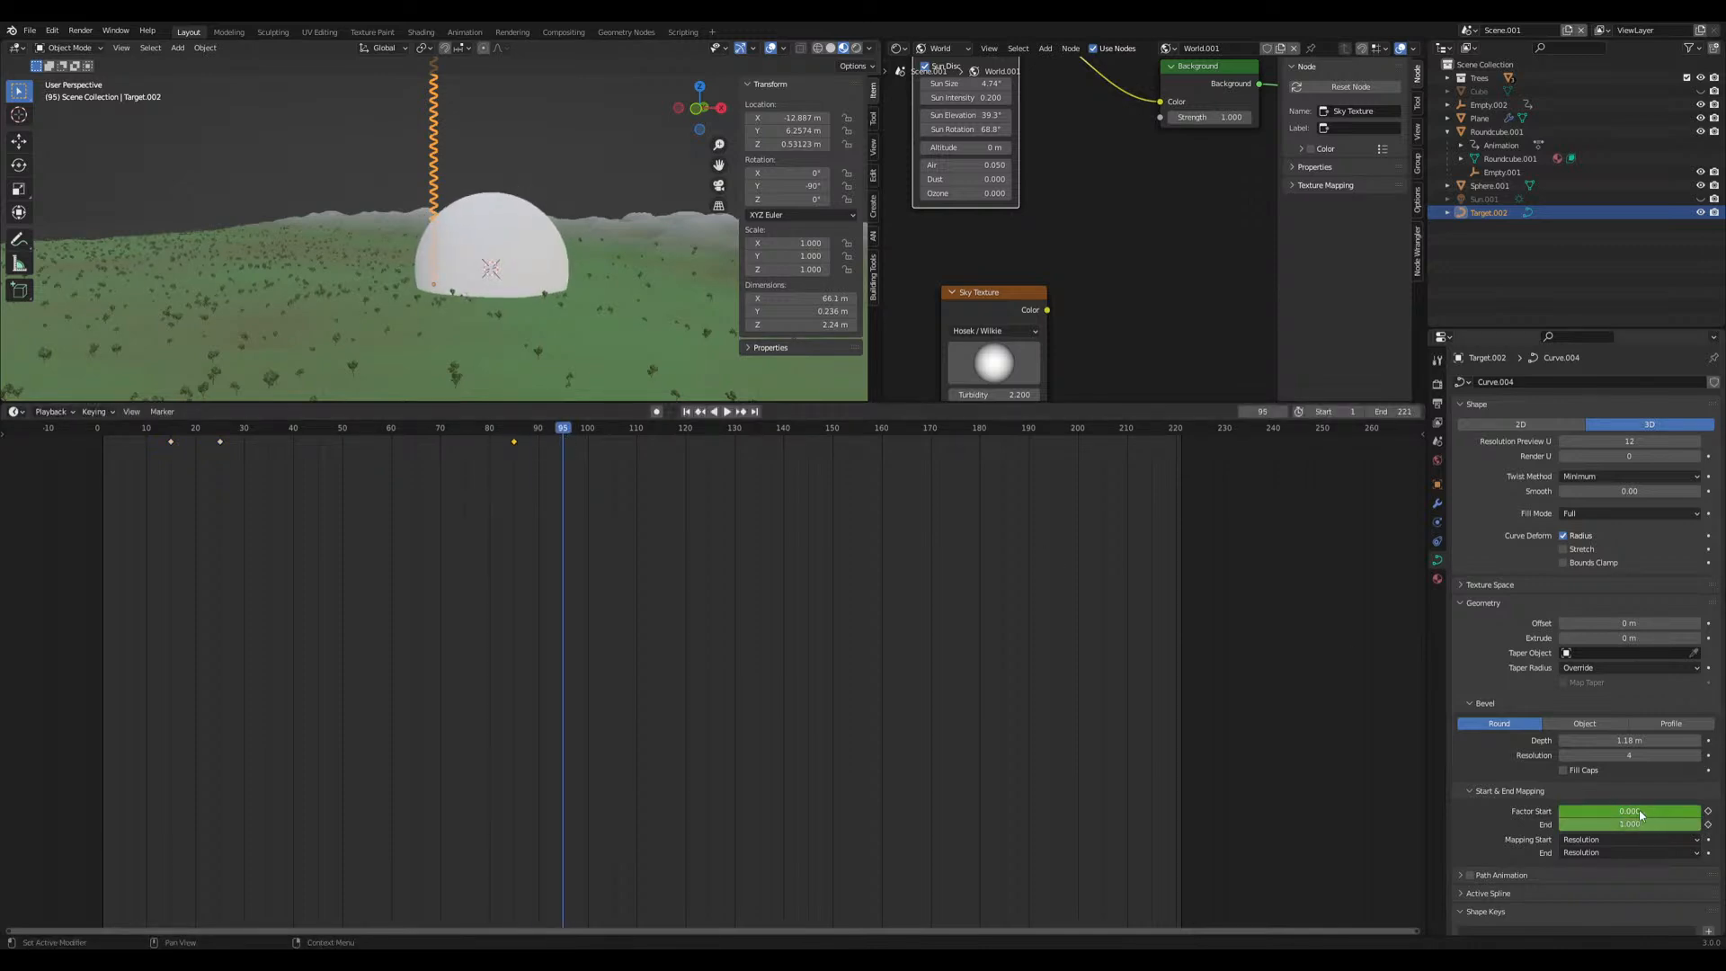
drag(1624, 812, 1657, 815)
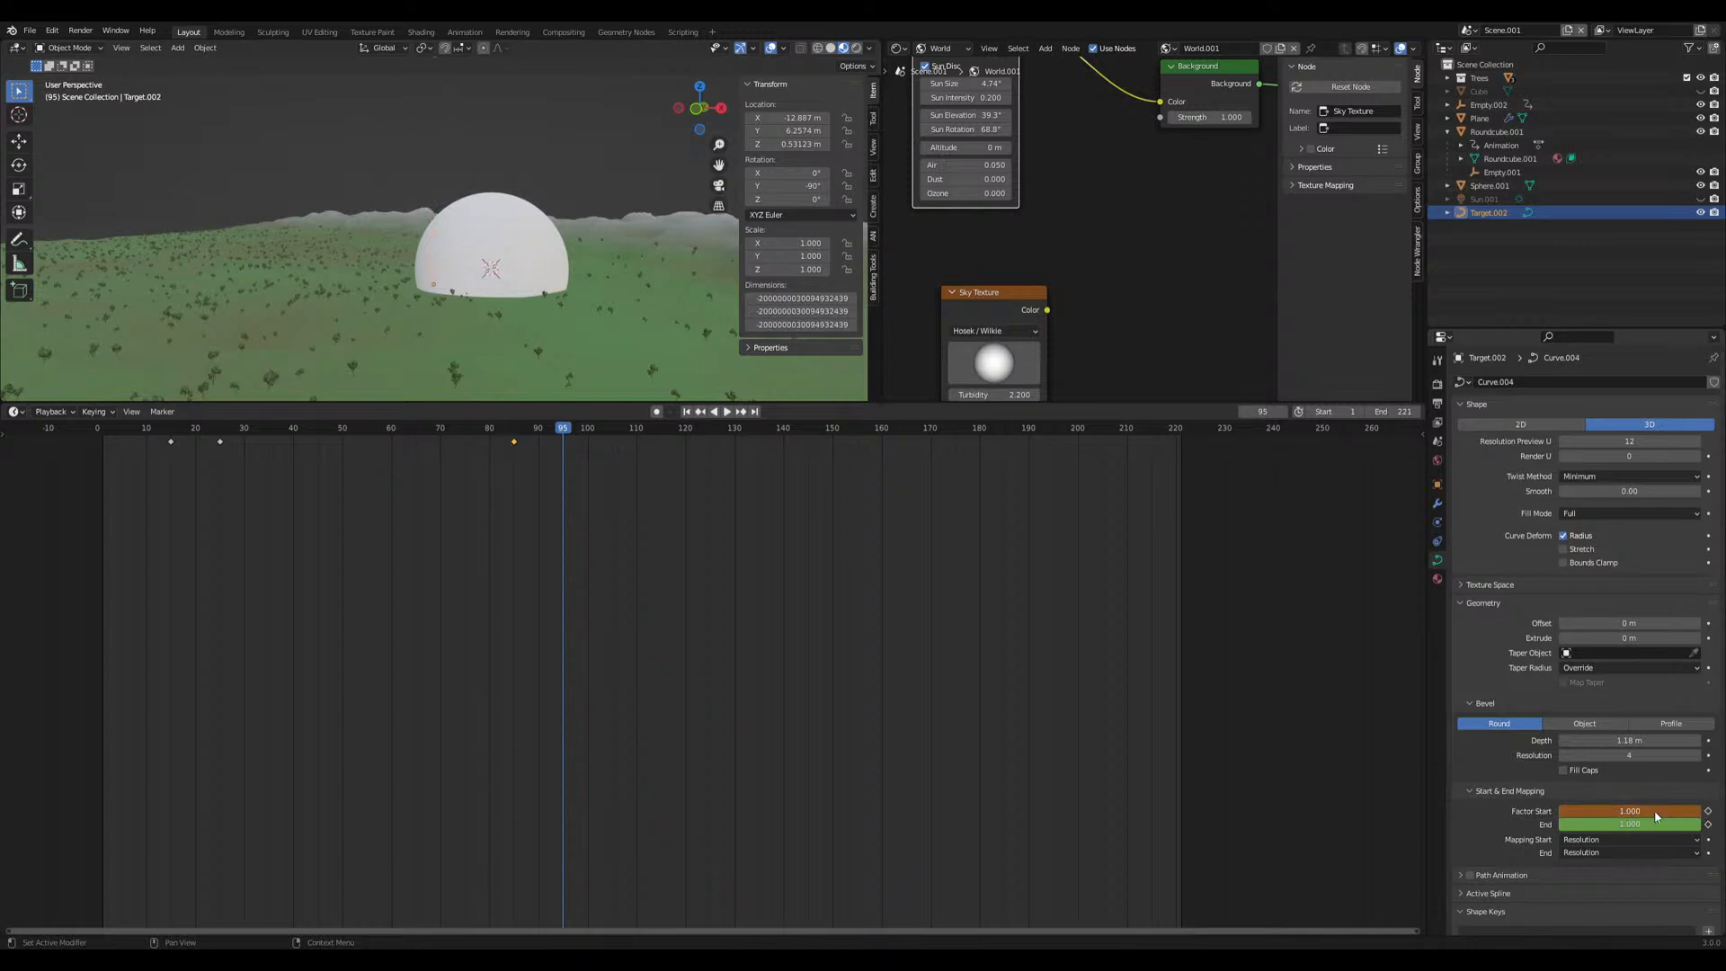
Enlarge the 3D viewport and play the curve animation from frame 1 to check how it travels upward
scroll(564, 376, down, 2)
shift+middle_drag(555, 278, 544, 395)
drag(545, 401, 558, 622)
middle_drag(564, 473, 548, 572)
click(685, 633)
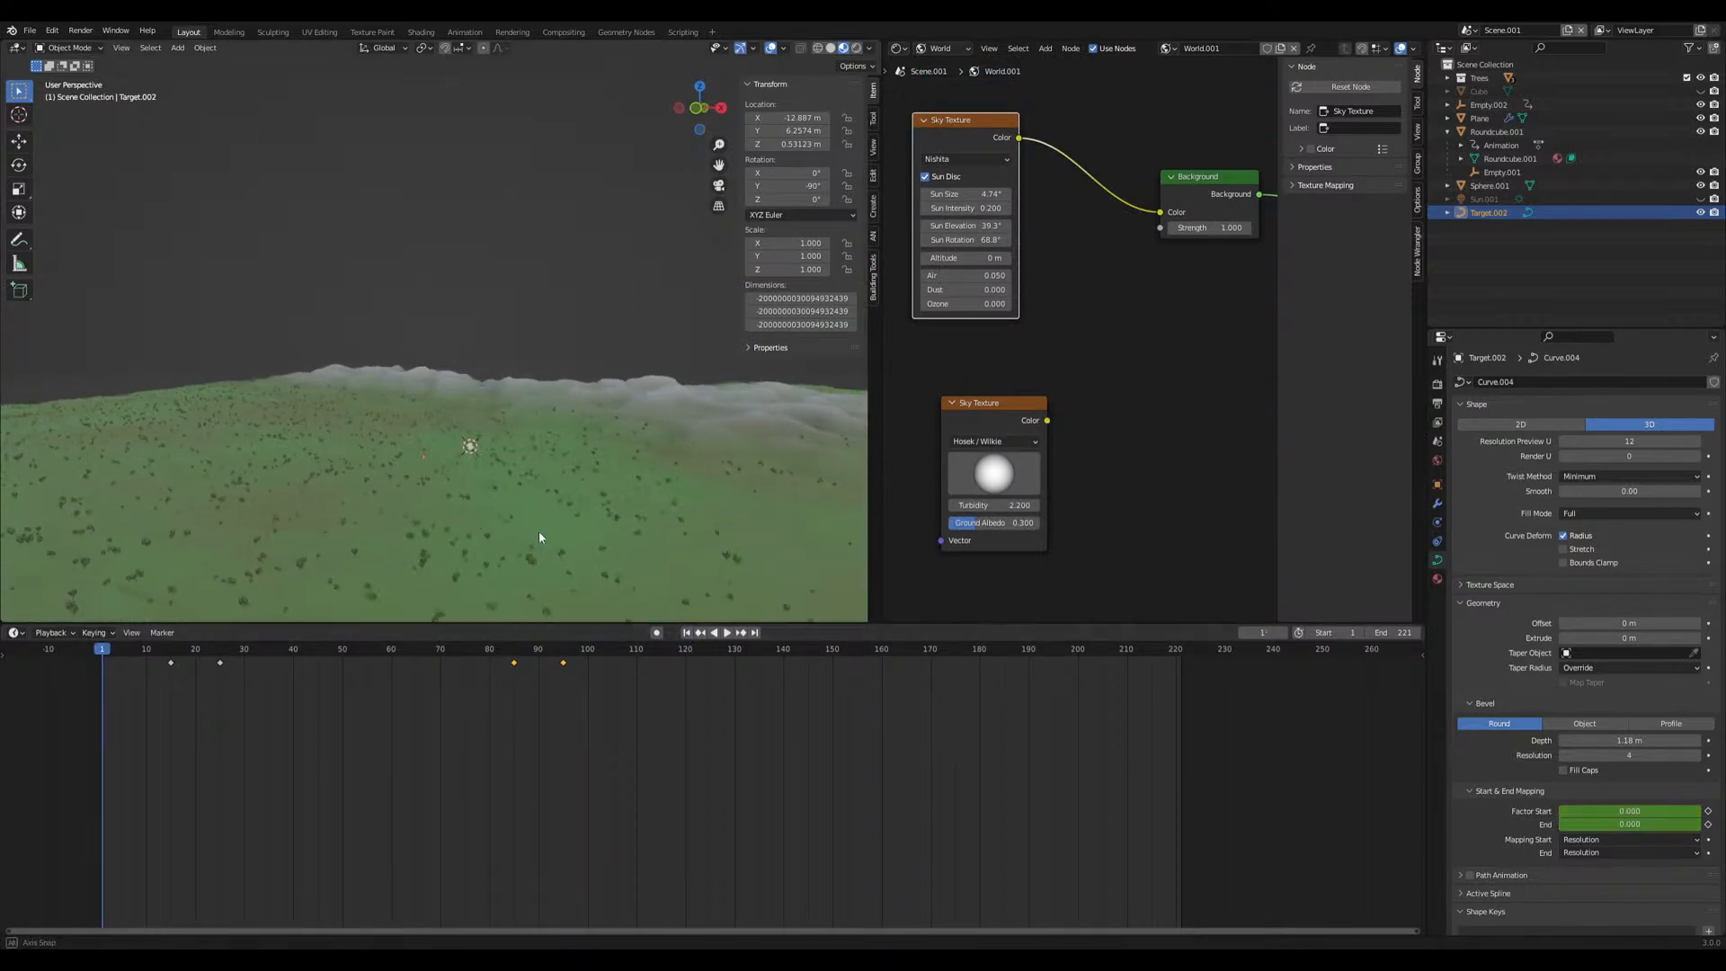
key(space)
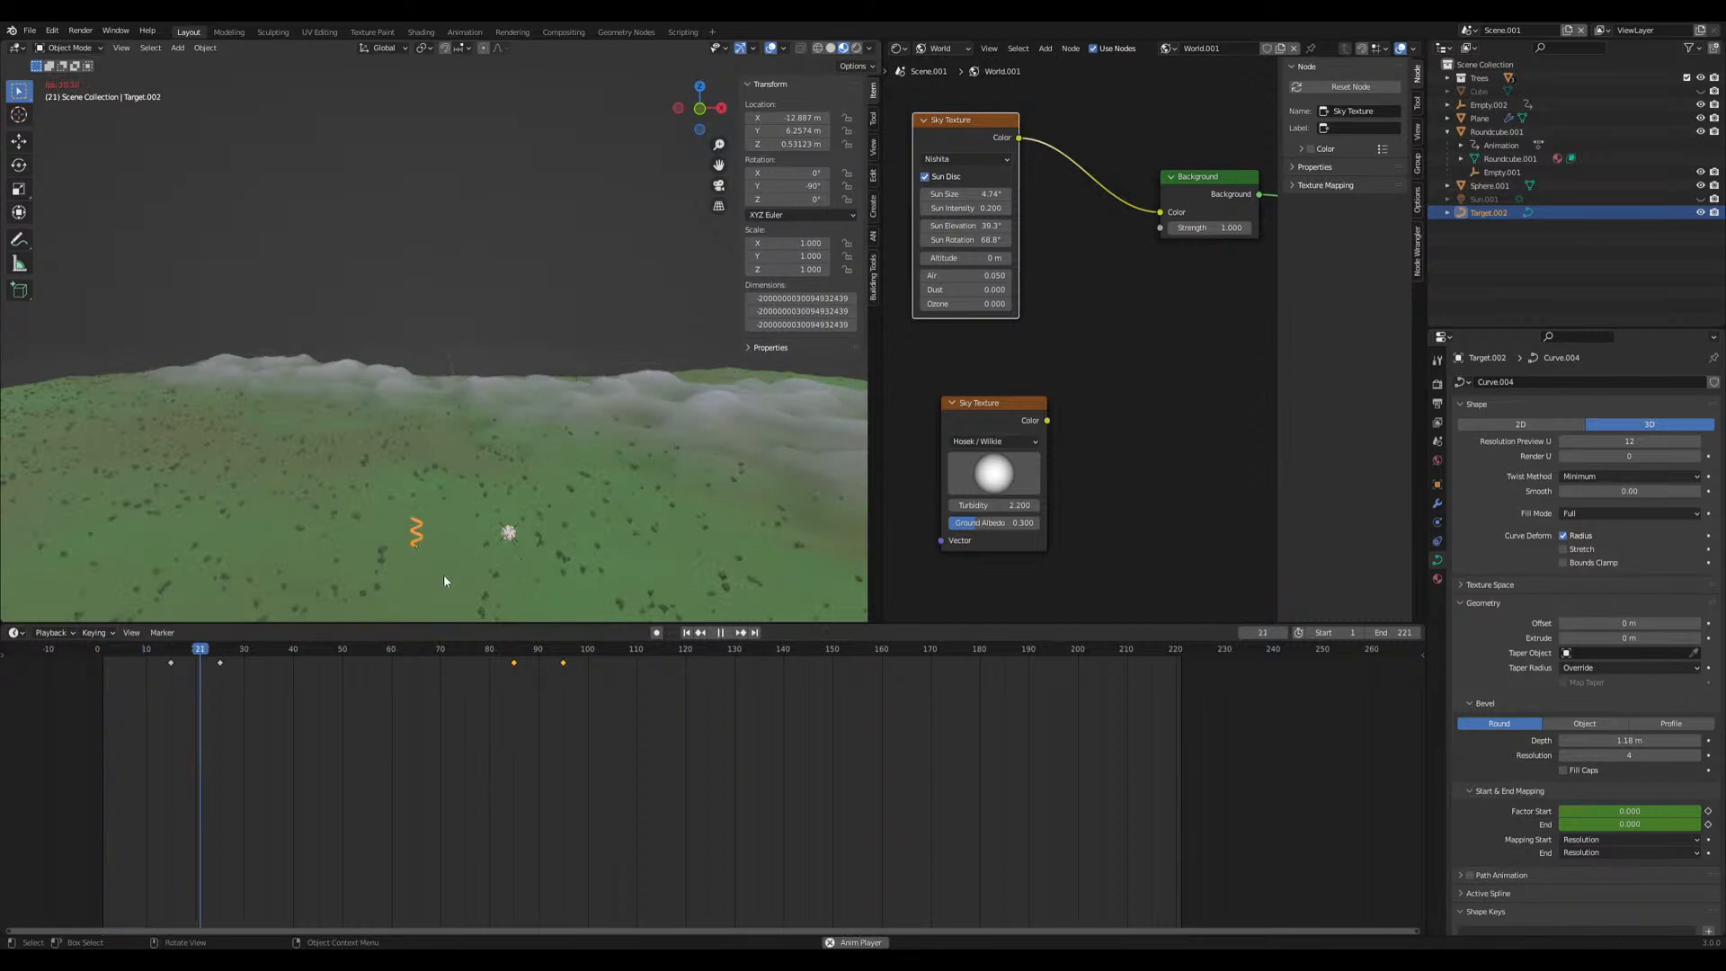
click(494, 218)
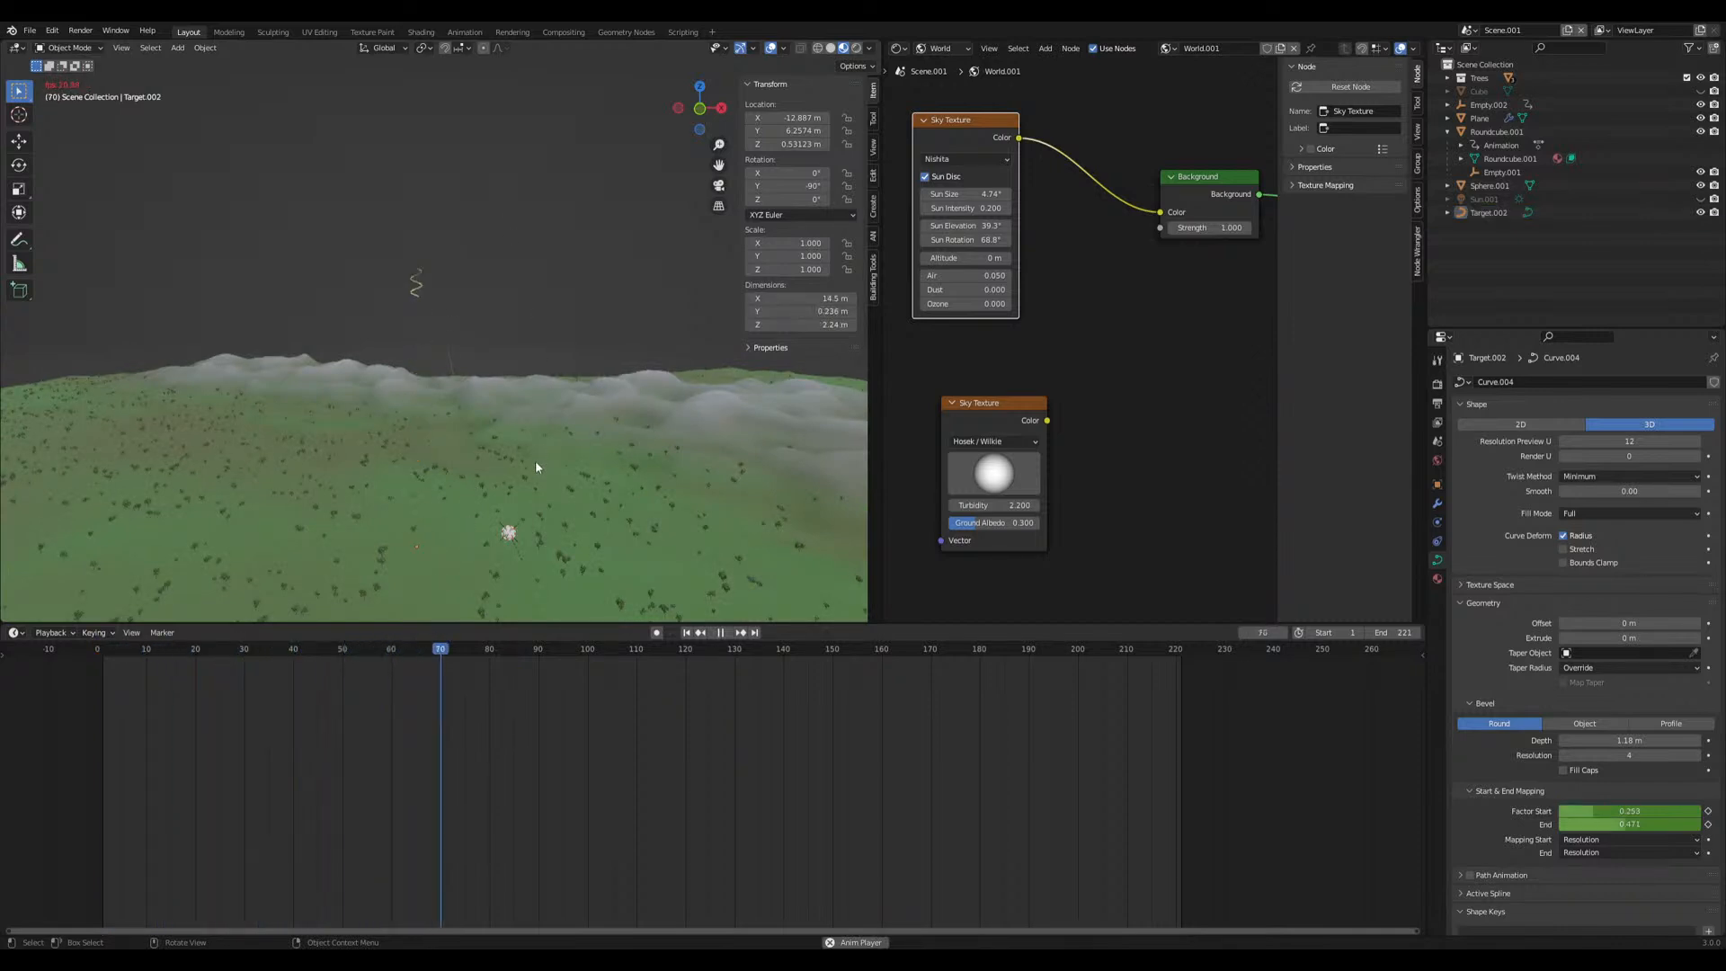
key(space)
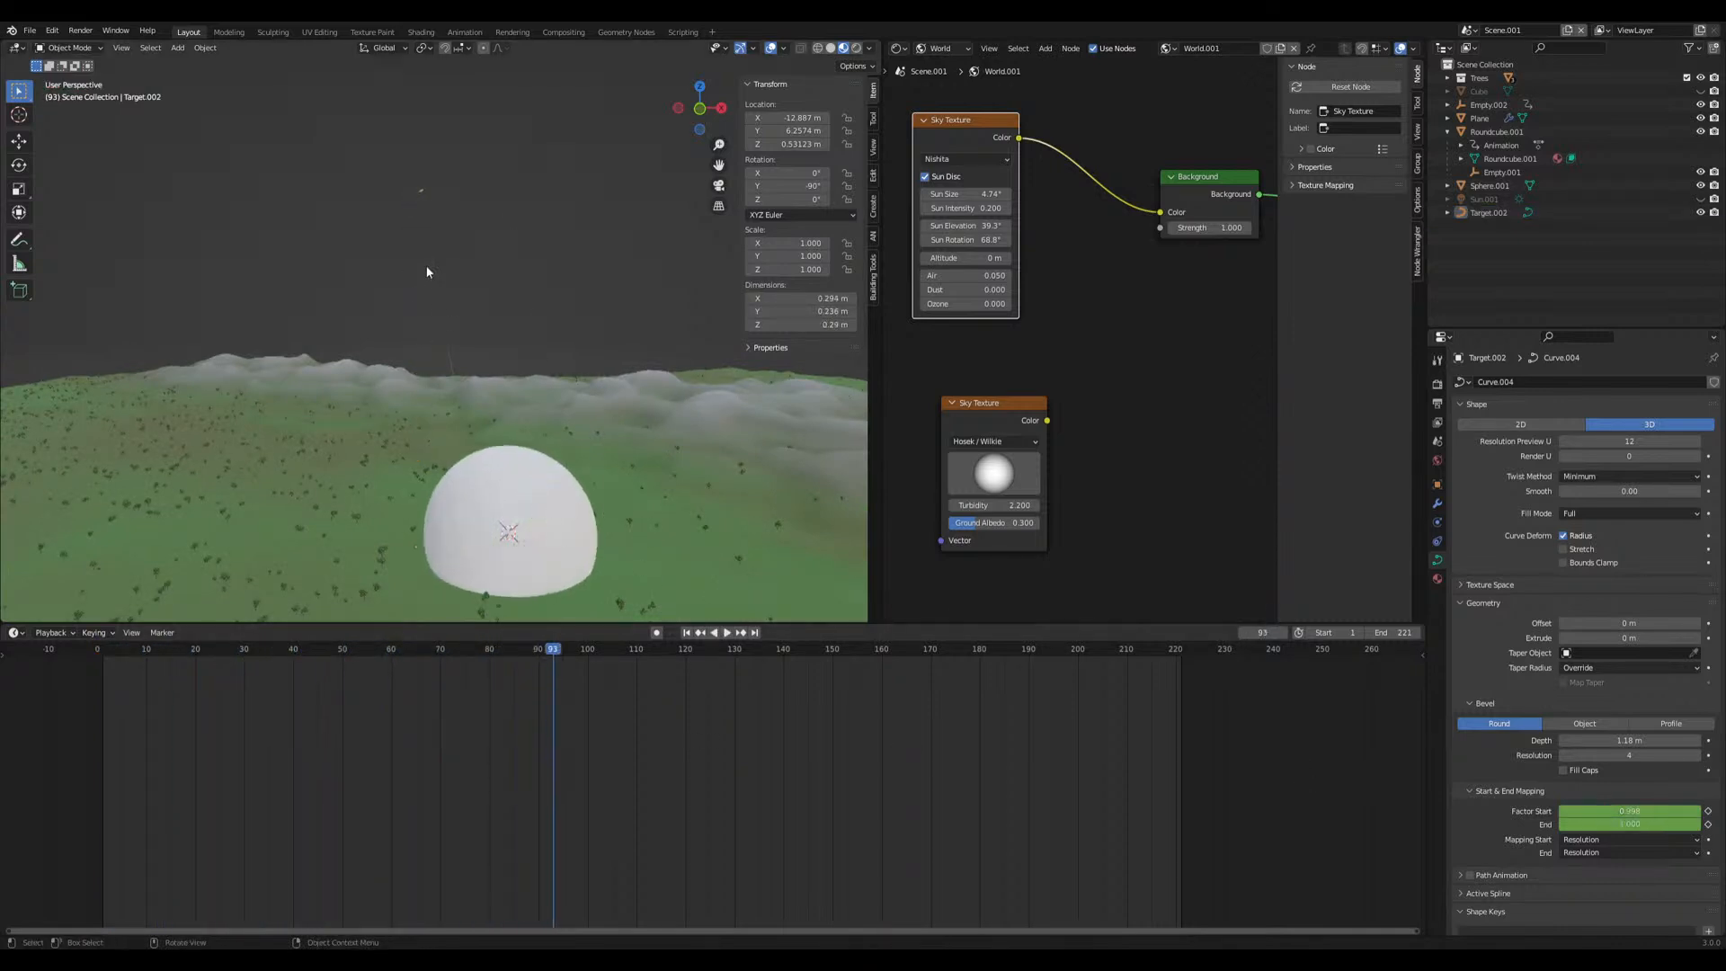
Select the Target.002 curve, set all its keyframes to Linear interpolation, and preview the motion
drag(552, 656, 343, 650)
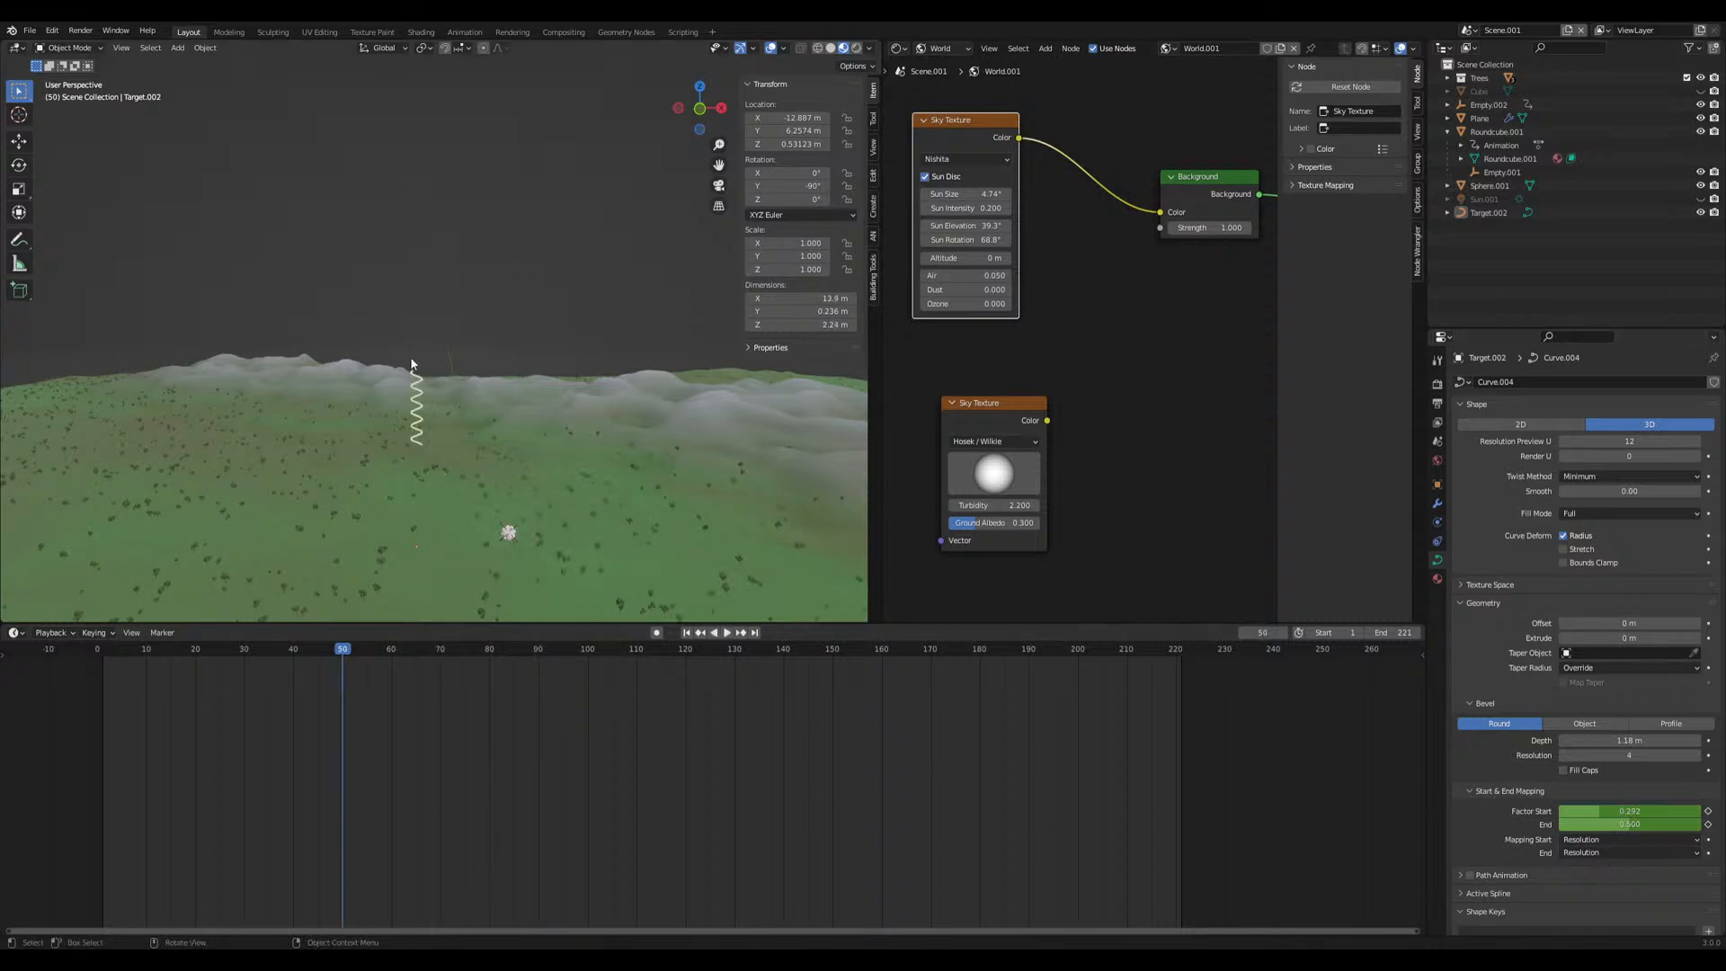
click(418, 387)
right_click(458, 683)
mouse_move(456, 684)
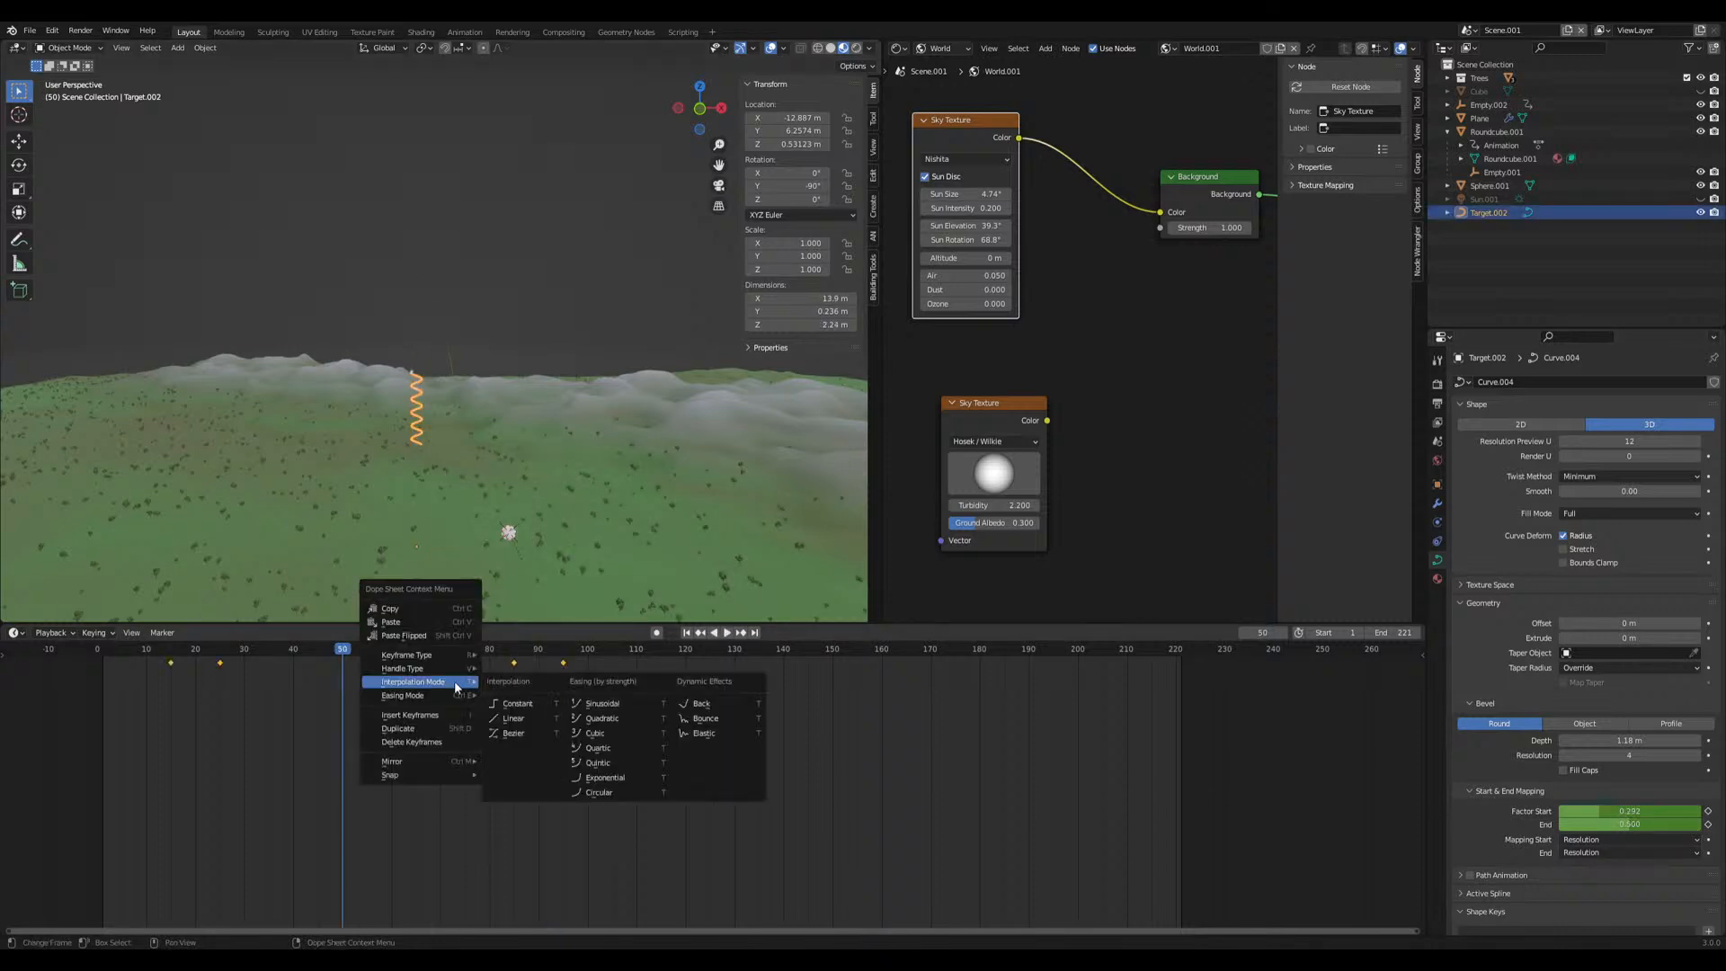
click(517, 716)
key(space)
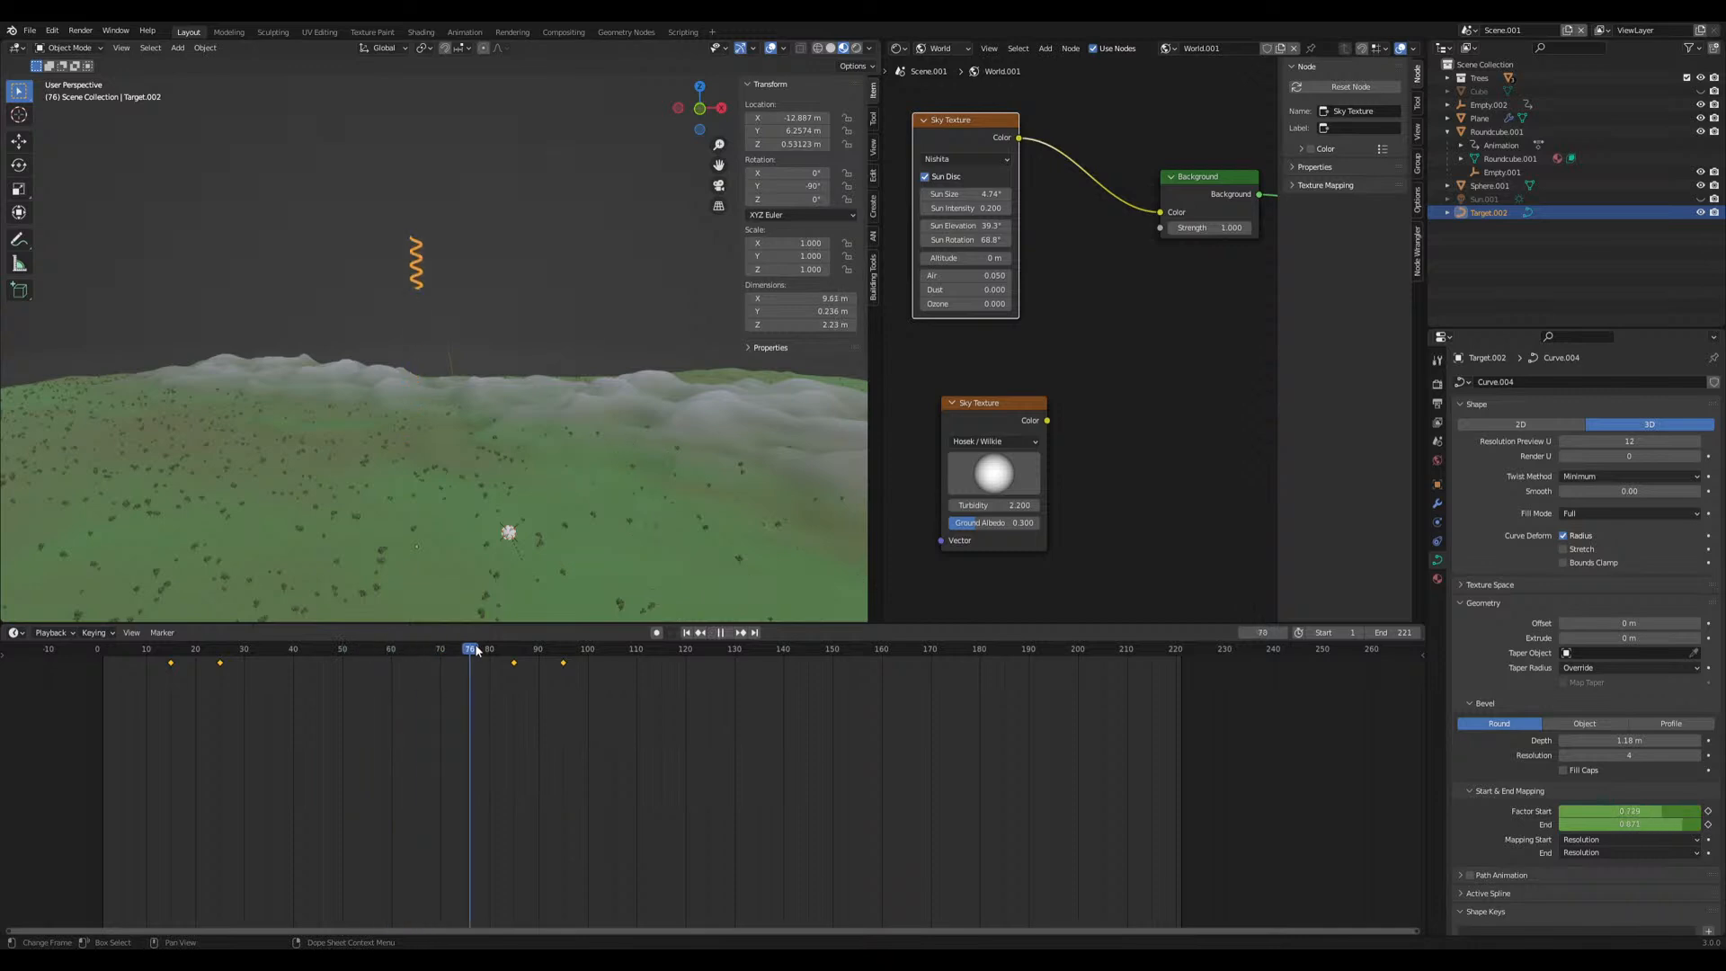
key(space)
drag(642, 649, 407, 657)
Duplicate the Target.002 curve 13.973 m along X toward the sphere
middle_drag(517, 485, 320, 324)
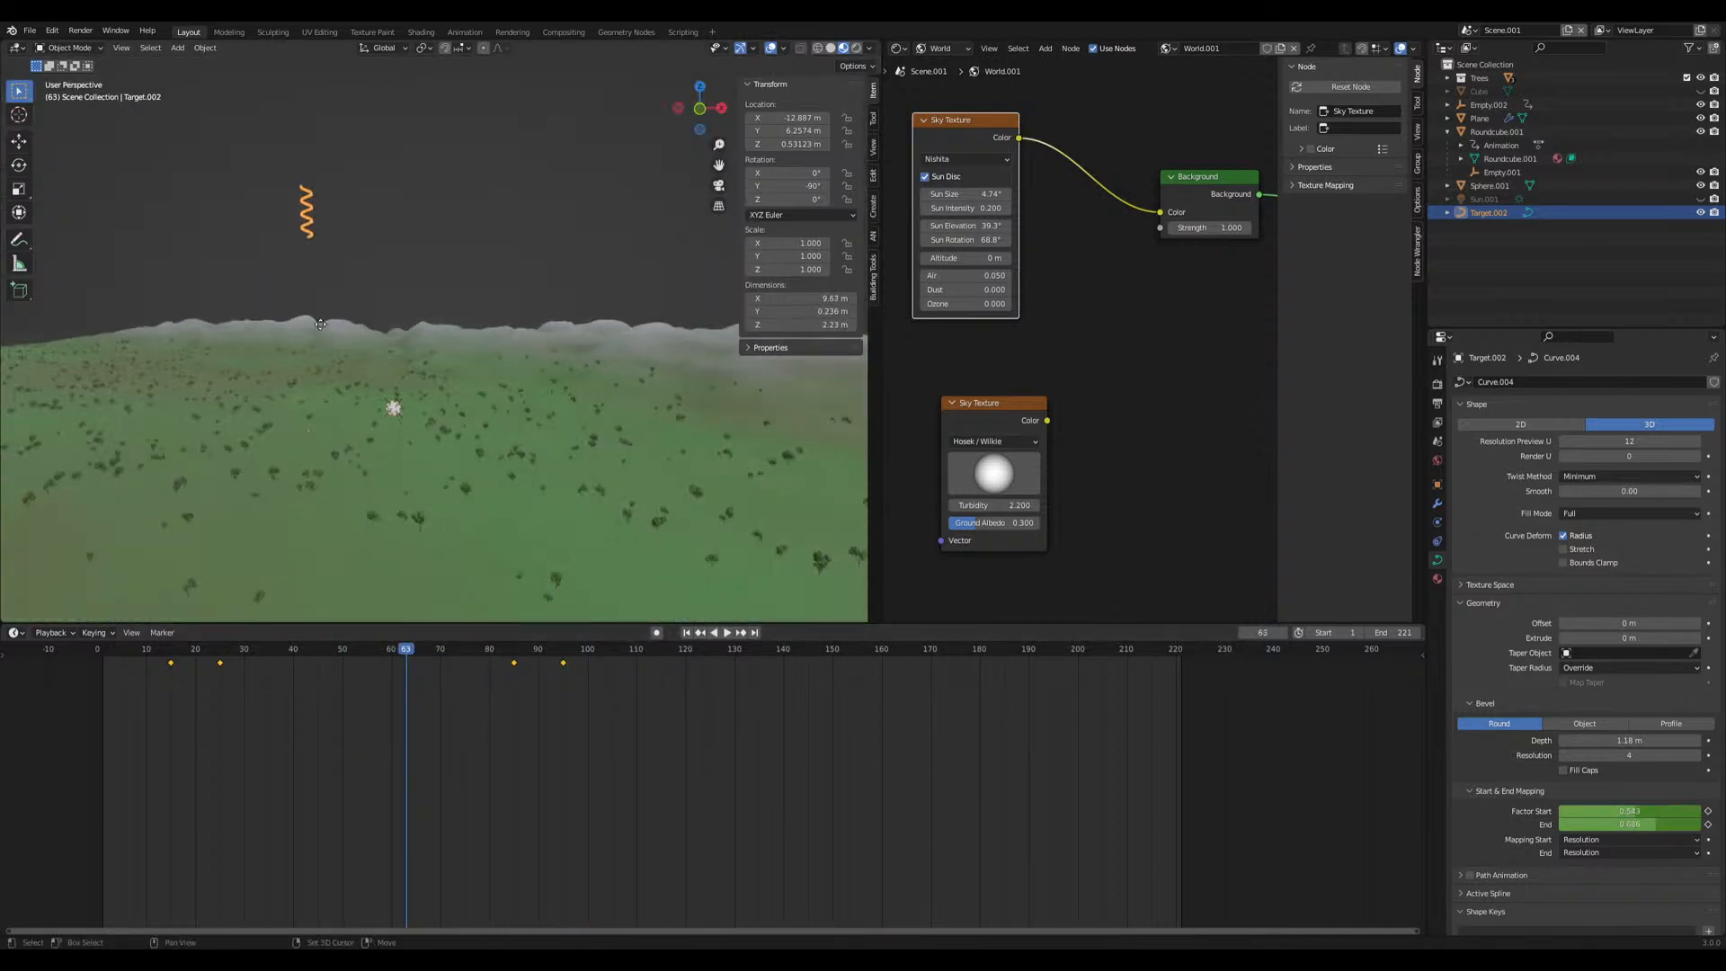
key(shift+d)
key(x)
click(395, 324)
middle_drag(395, 324, 595, 476)
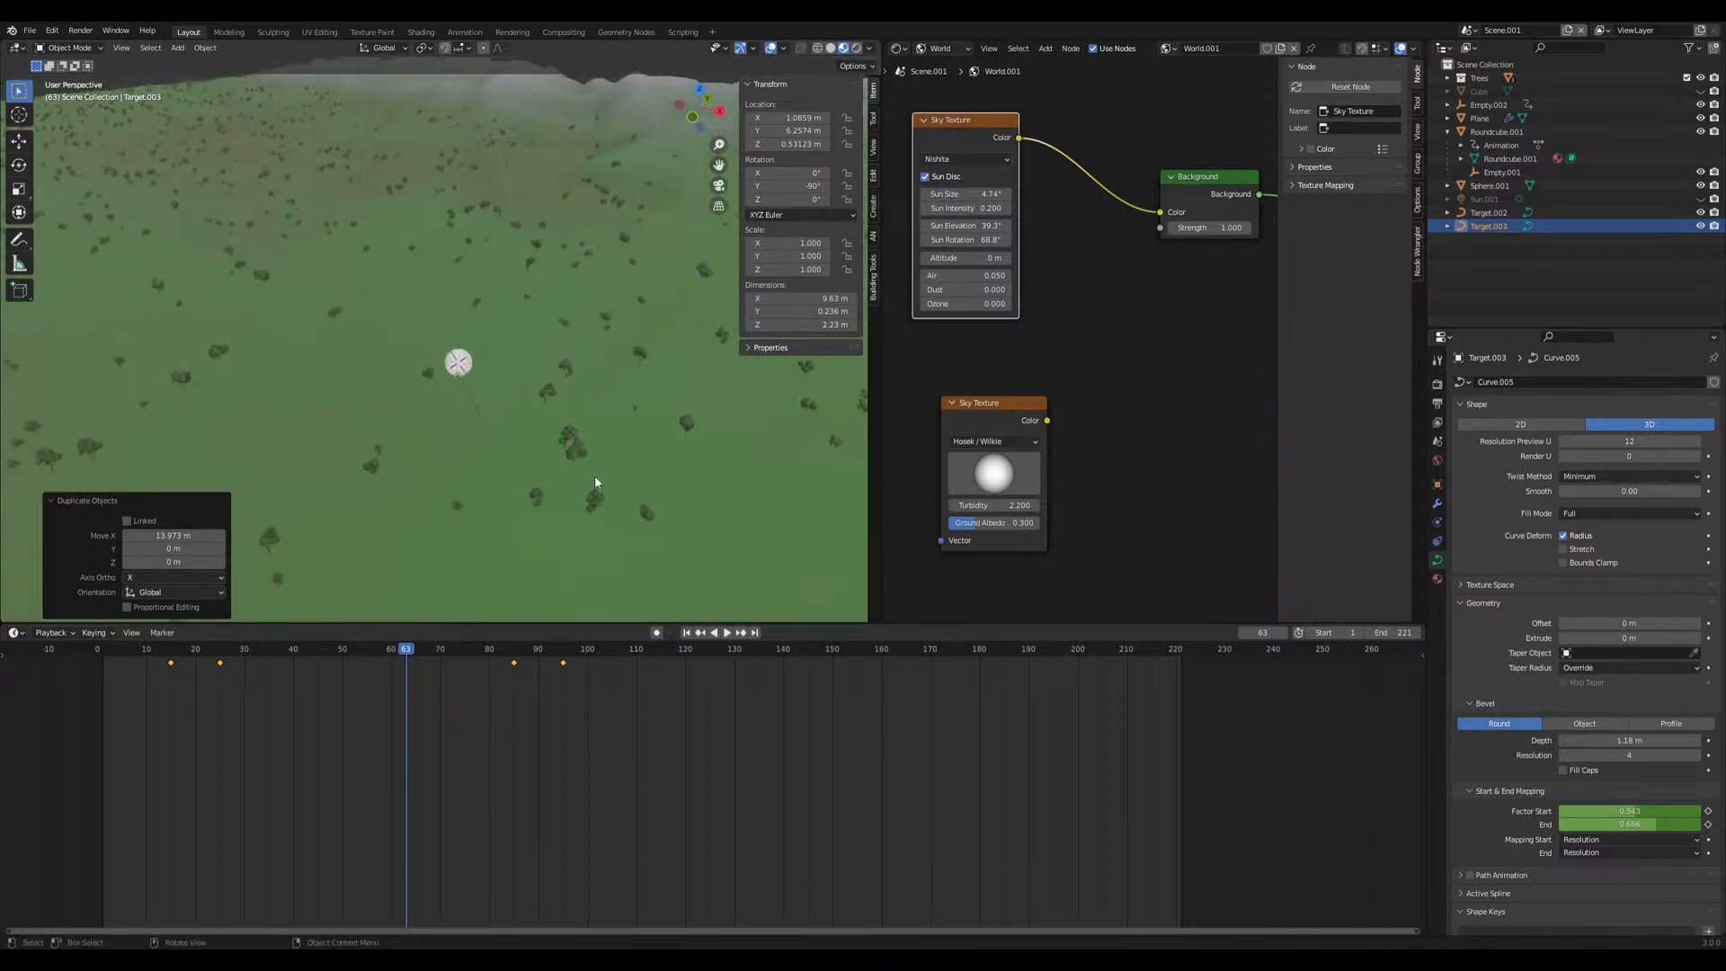
Clear the bevel Start and End keyframes on the duplicate curve, leaving Start at 0 and End at 1
mouse_move(1647, 823)
mouse_down()
mouse_move(1672, 823)
mouse_move(1647, 821)
mouse_up()
right_click(1648, 821)
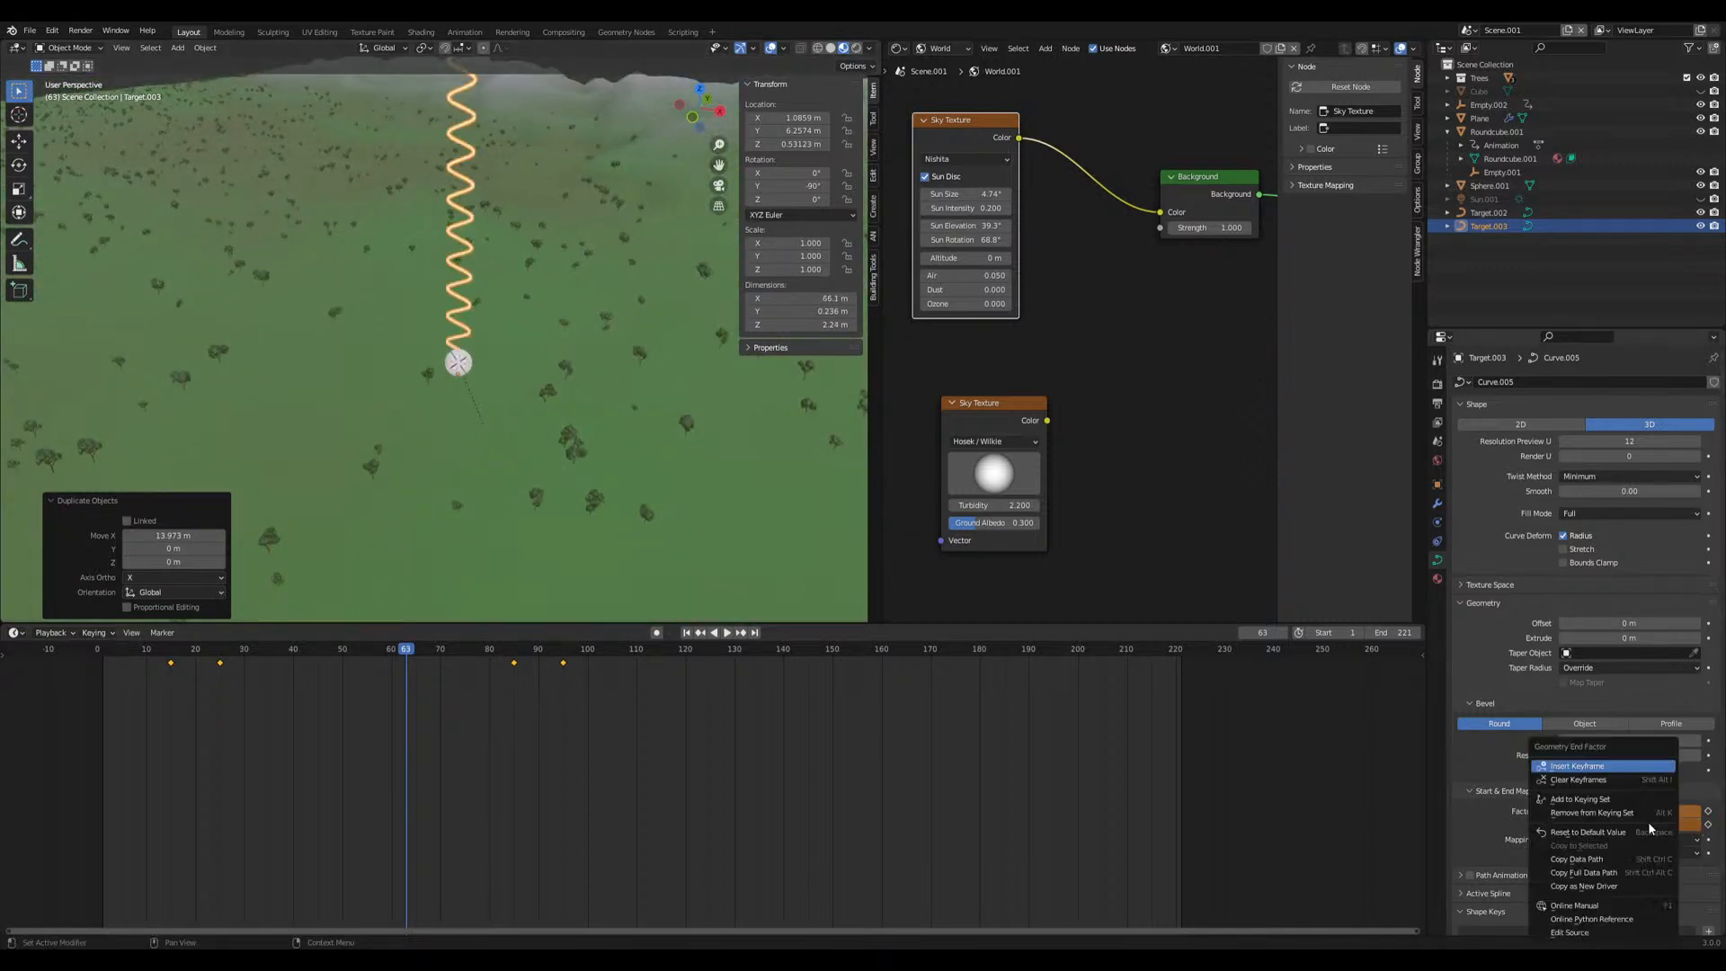
click(1598, 780)
right_click(1598, 811)
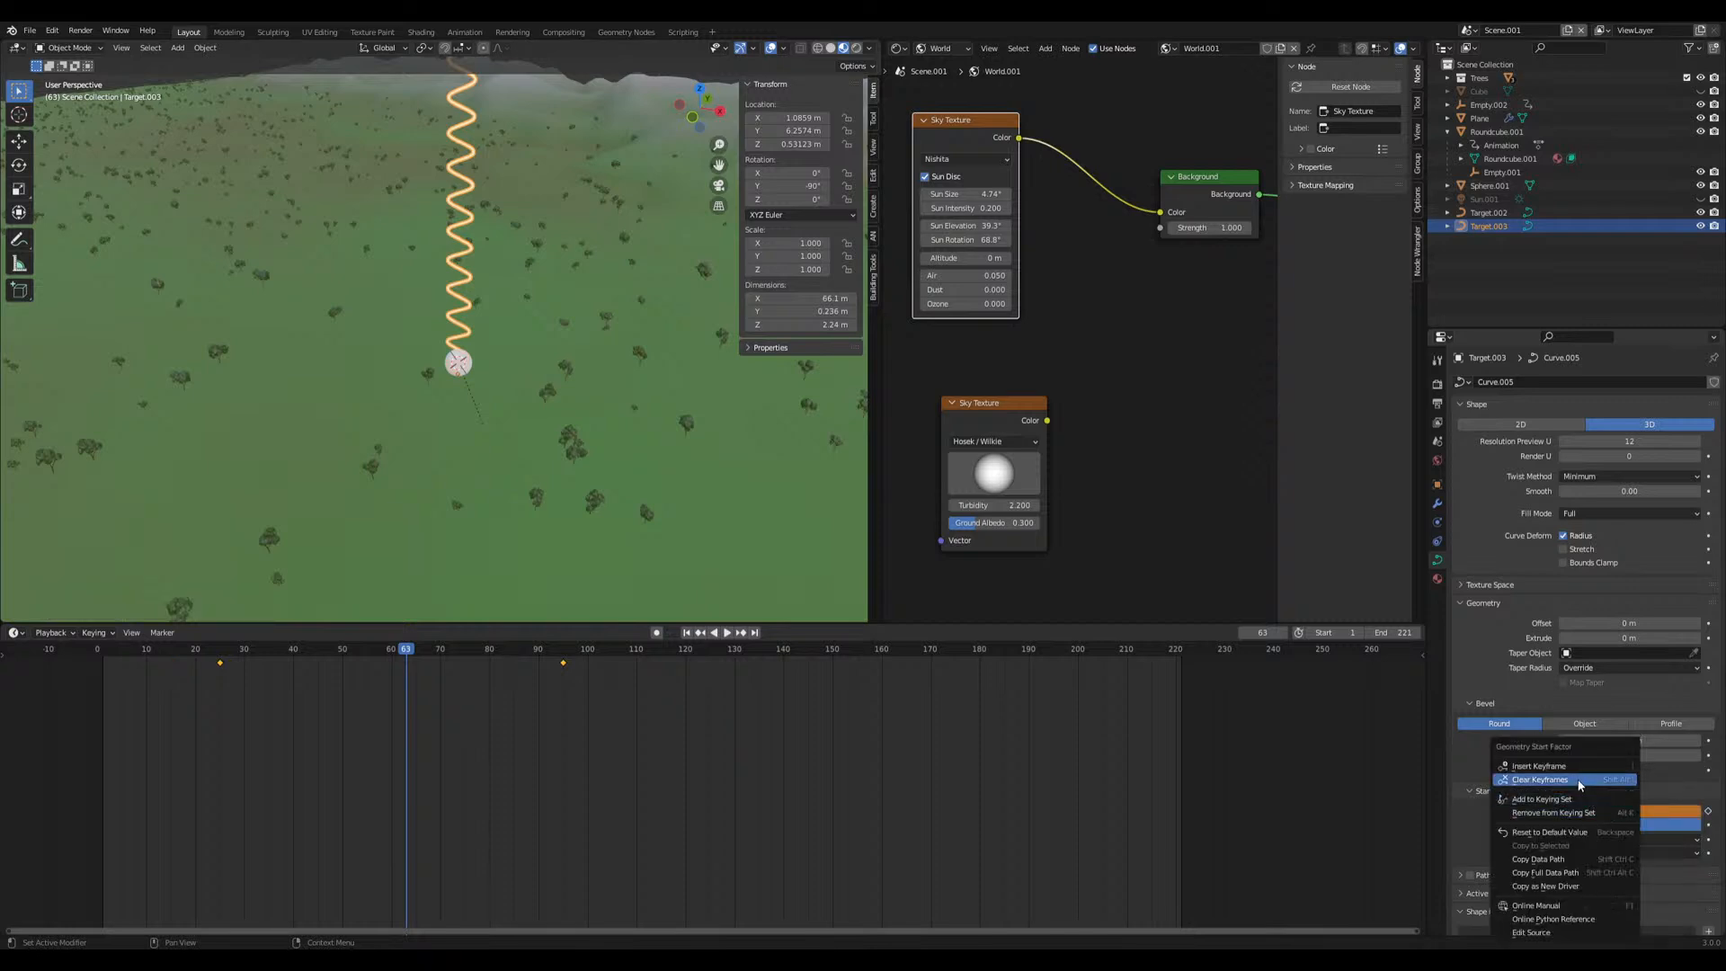
click(1581, 779)
Move the duplicate curve horizontally with Z locked until it stands at the Roundcube.001 sphere
middle_drag(631, 386, 543, 410)
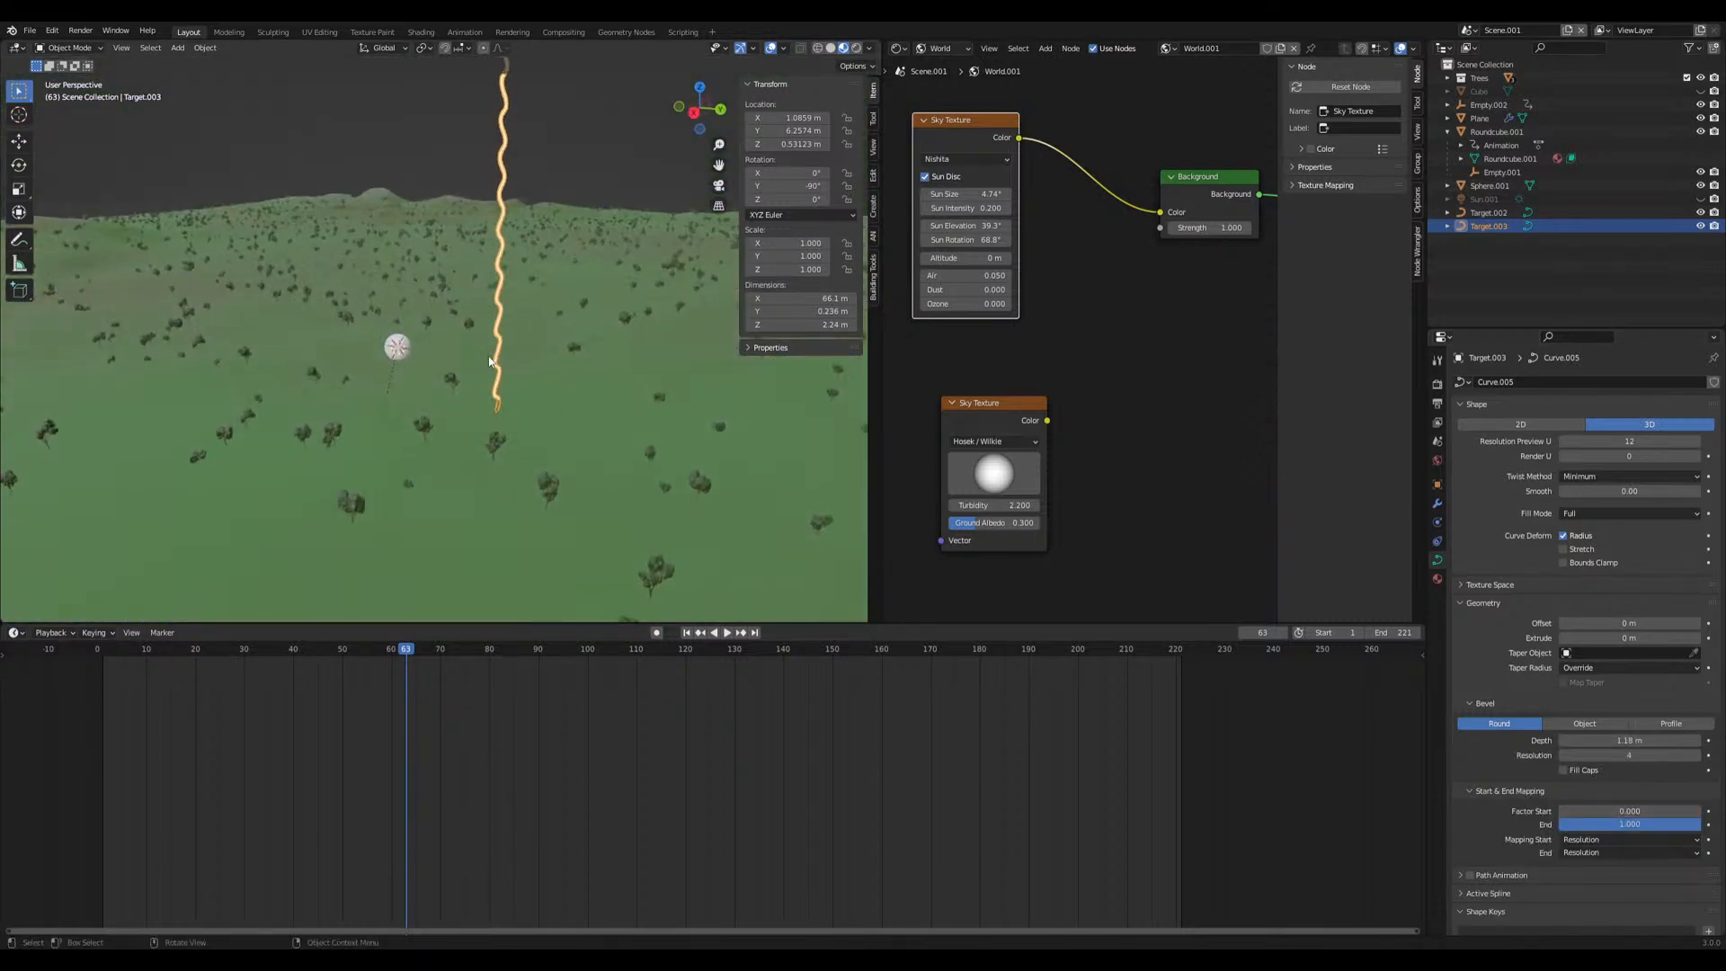
key(g)
key(shift+z)
click(429, 427)
middle_drag(429, 427, 476, 320)
key(shift+z)
click(492, 414)
scroll(575, 409, up, 9)
Hide the Roundcube.001 sphere and move the duplicate curve horizontally with Z locked to about X 3.61 m, Y 0.08 m
click(423, 272)
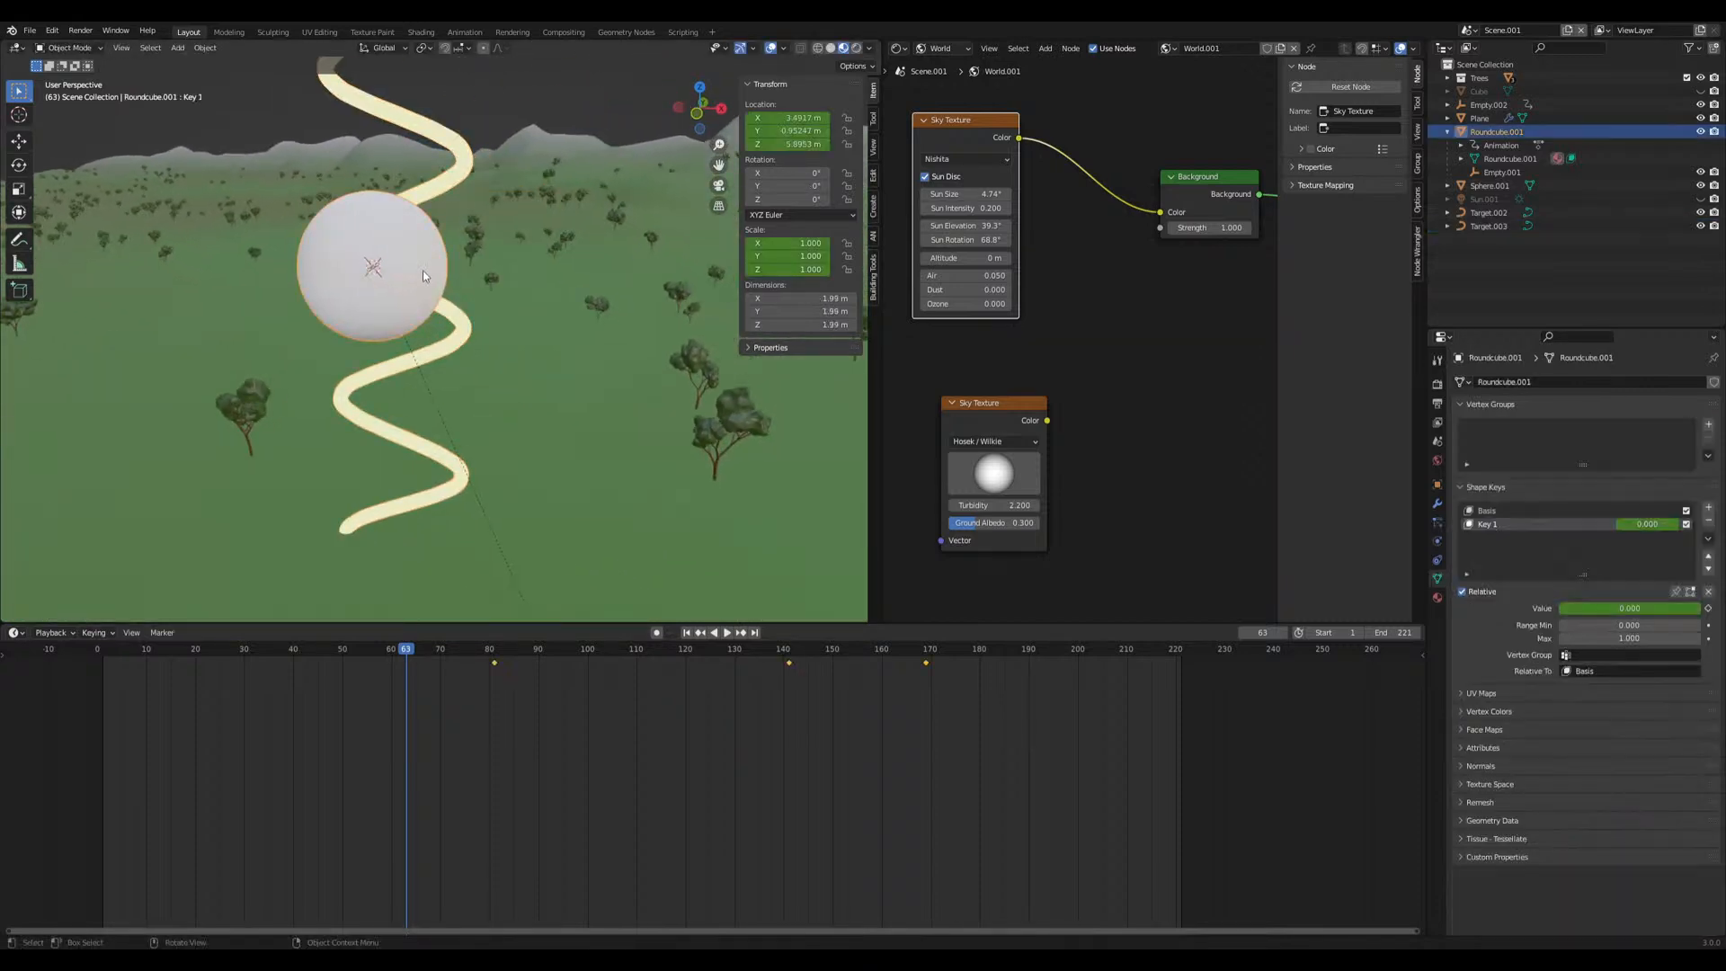
key(h)
scroll(422, 278, up, 3)
shift+middle_drag(395, 281, 255, 329)
click(226, 336)
key(g)
key(x)
key(shift+z)
click(521, 347)
Move the tiny Sphere.001 in small free moves until it sits on the duplicate curve's strand
middle_drag(521, 347, 453, 399)
key(shift+s)
click(370, 294)
scroll(408, 391, up, 4)
key(g)
click(164, 159)
middle_drag(315, 261, 376, 299)
key(g)
click(423, 310)
key(g)
click(260, 292)
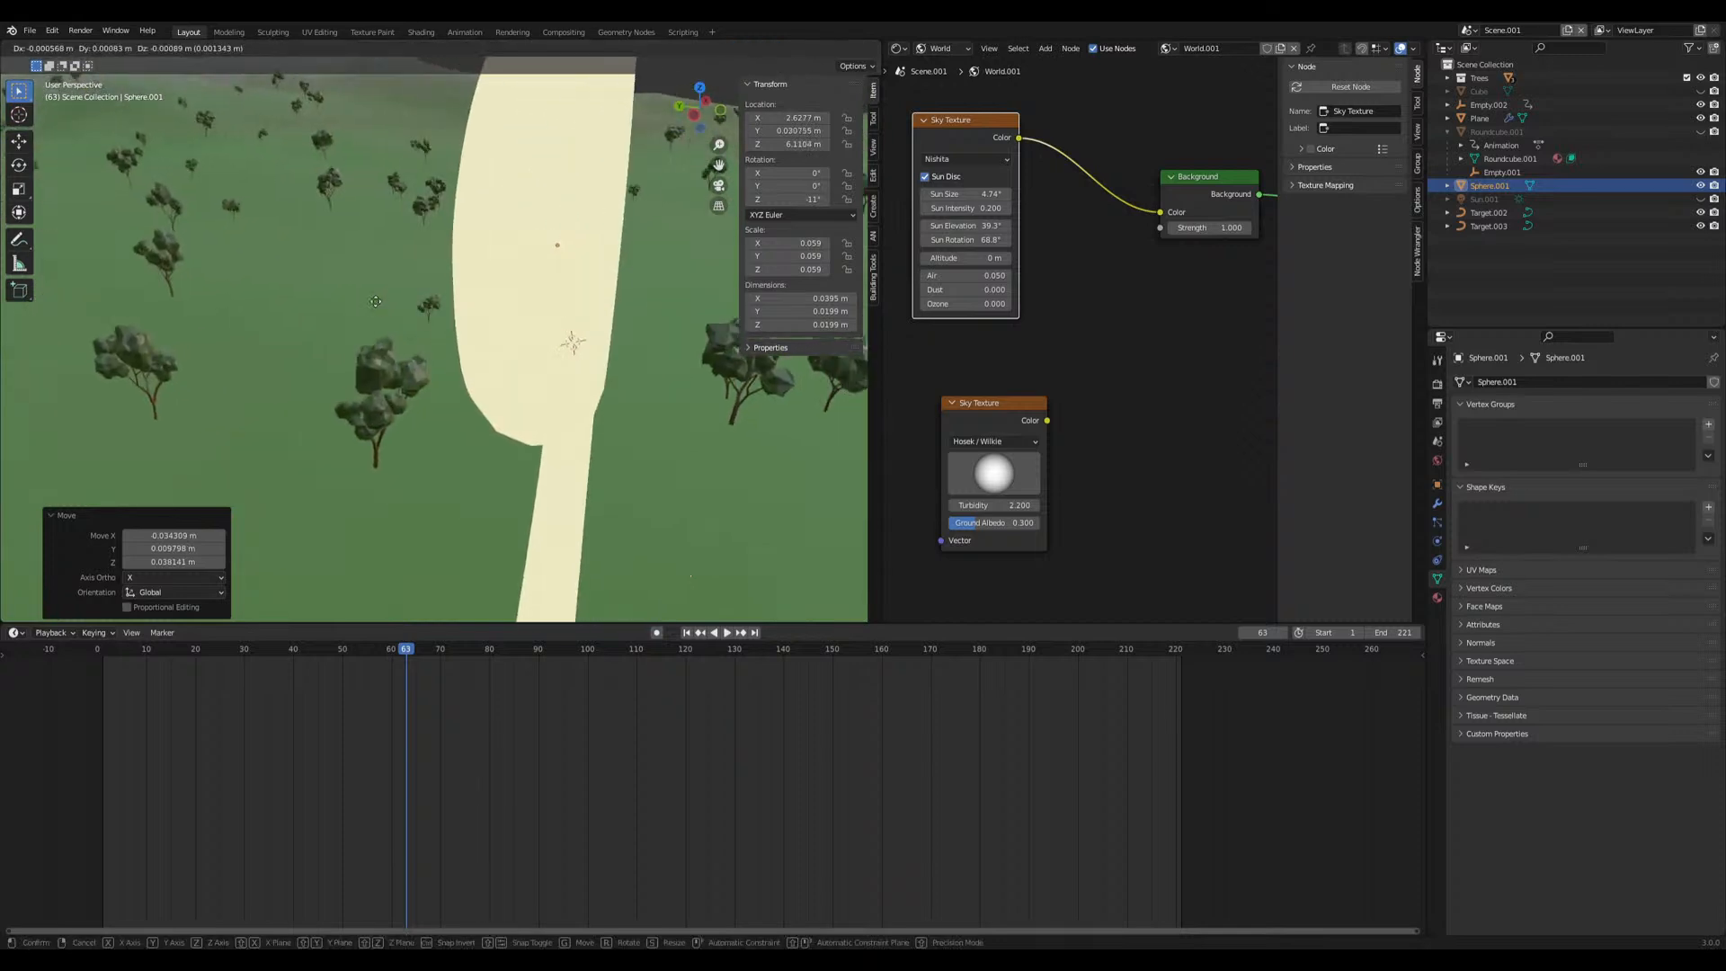
Select the duplicate curve Target.003 and reduce its bevel depth to 0.295 m
click(568, 356)
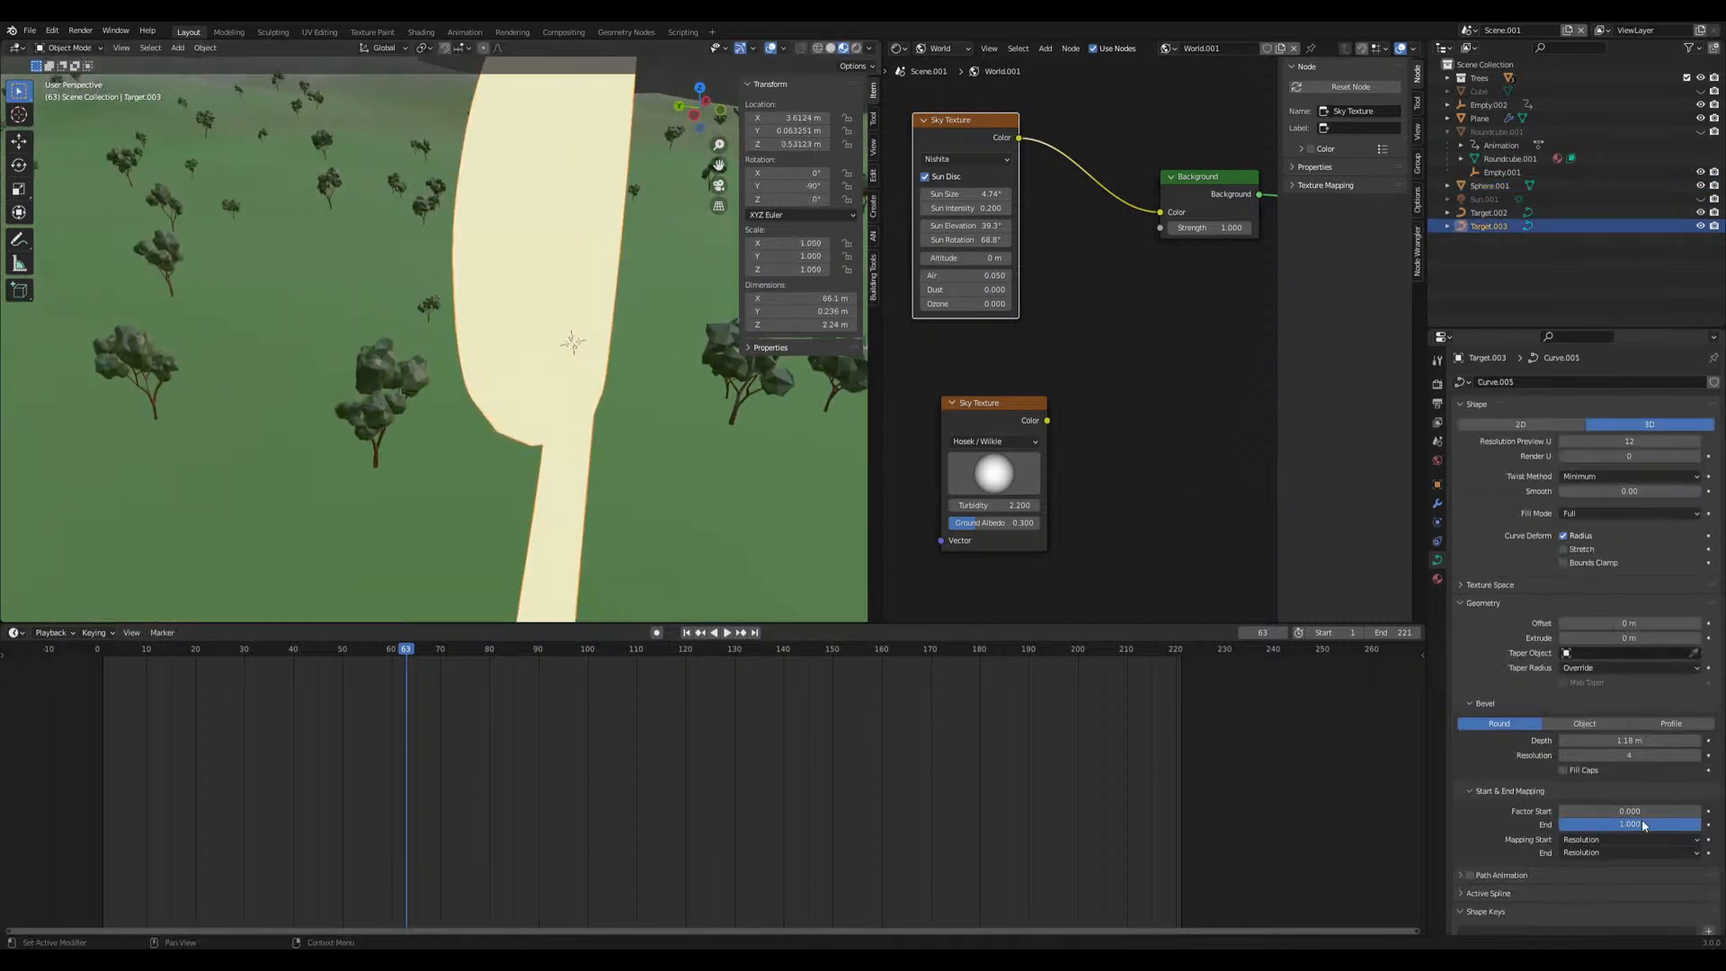
drag(1618, 740, 1442, 740)
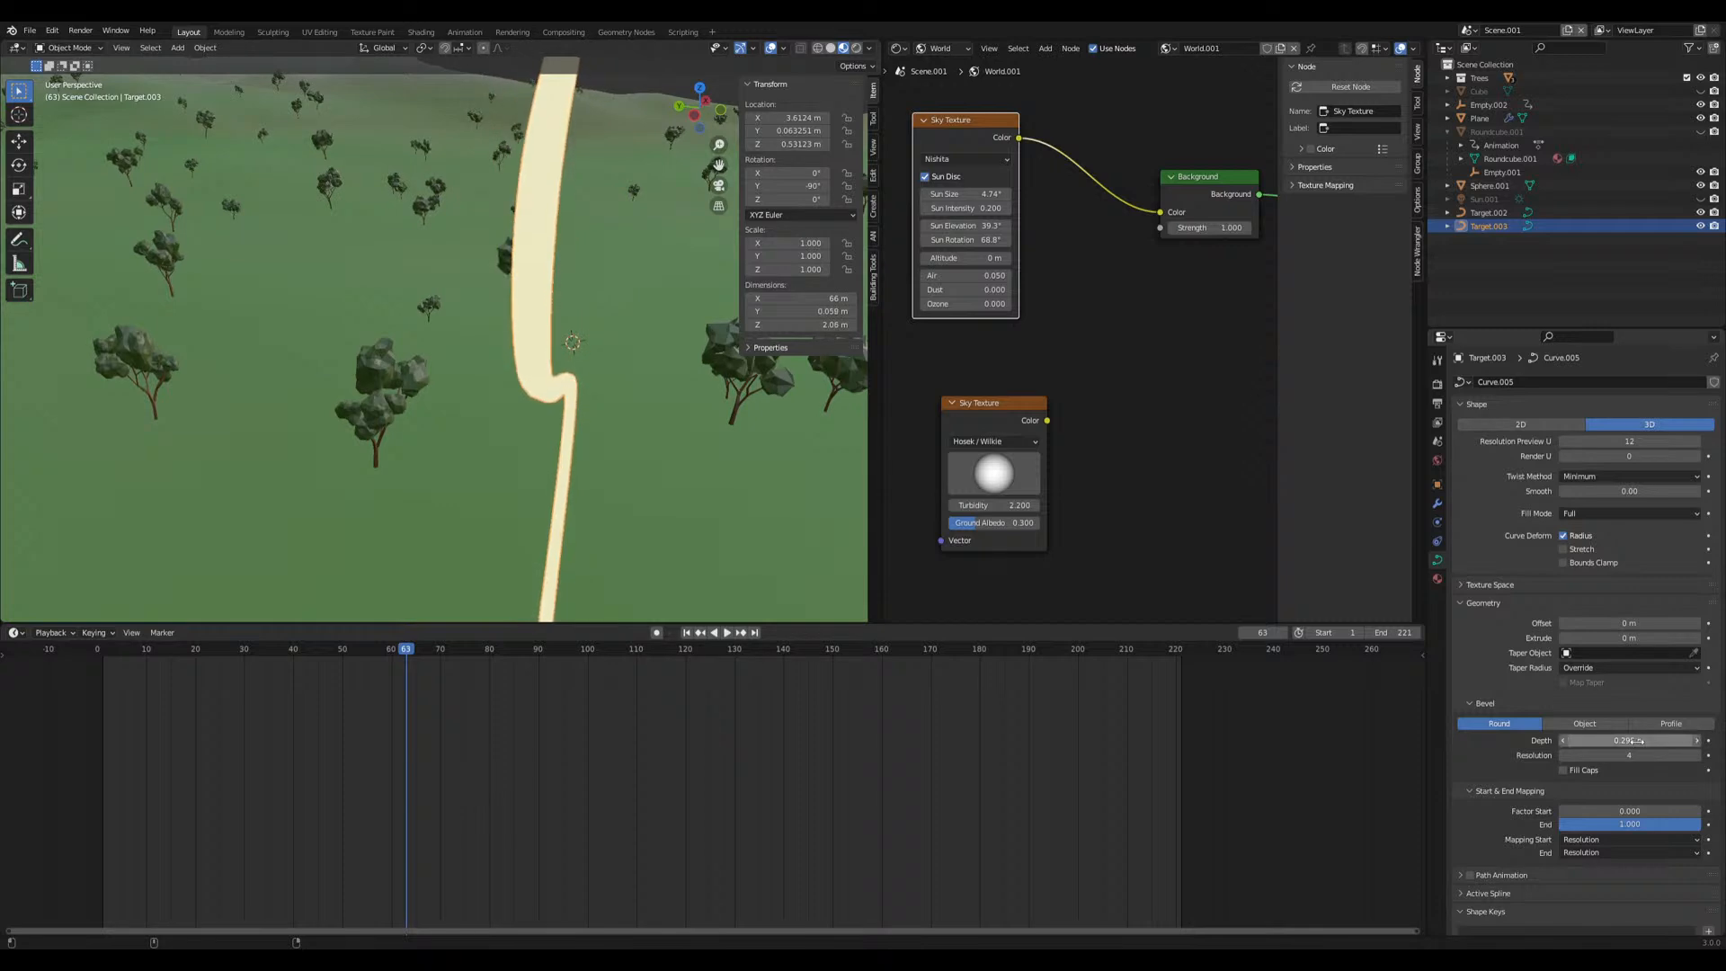
middle_drag(686, 483, 578, 473)
Reselect the duplicate curve Target.003 and reduce its bevel mapping end factor to 0.1
click(564, 456)
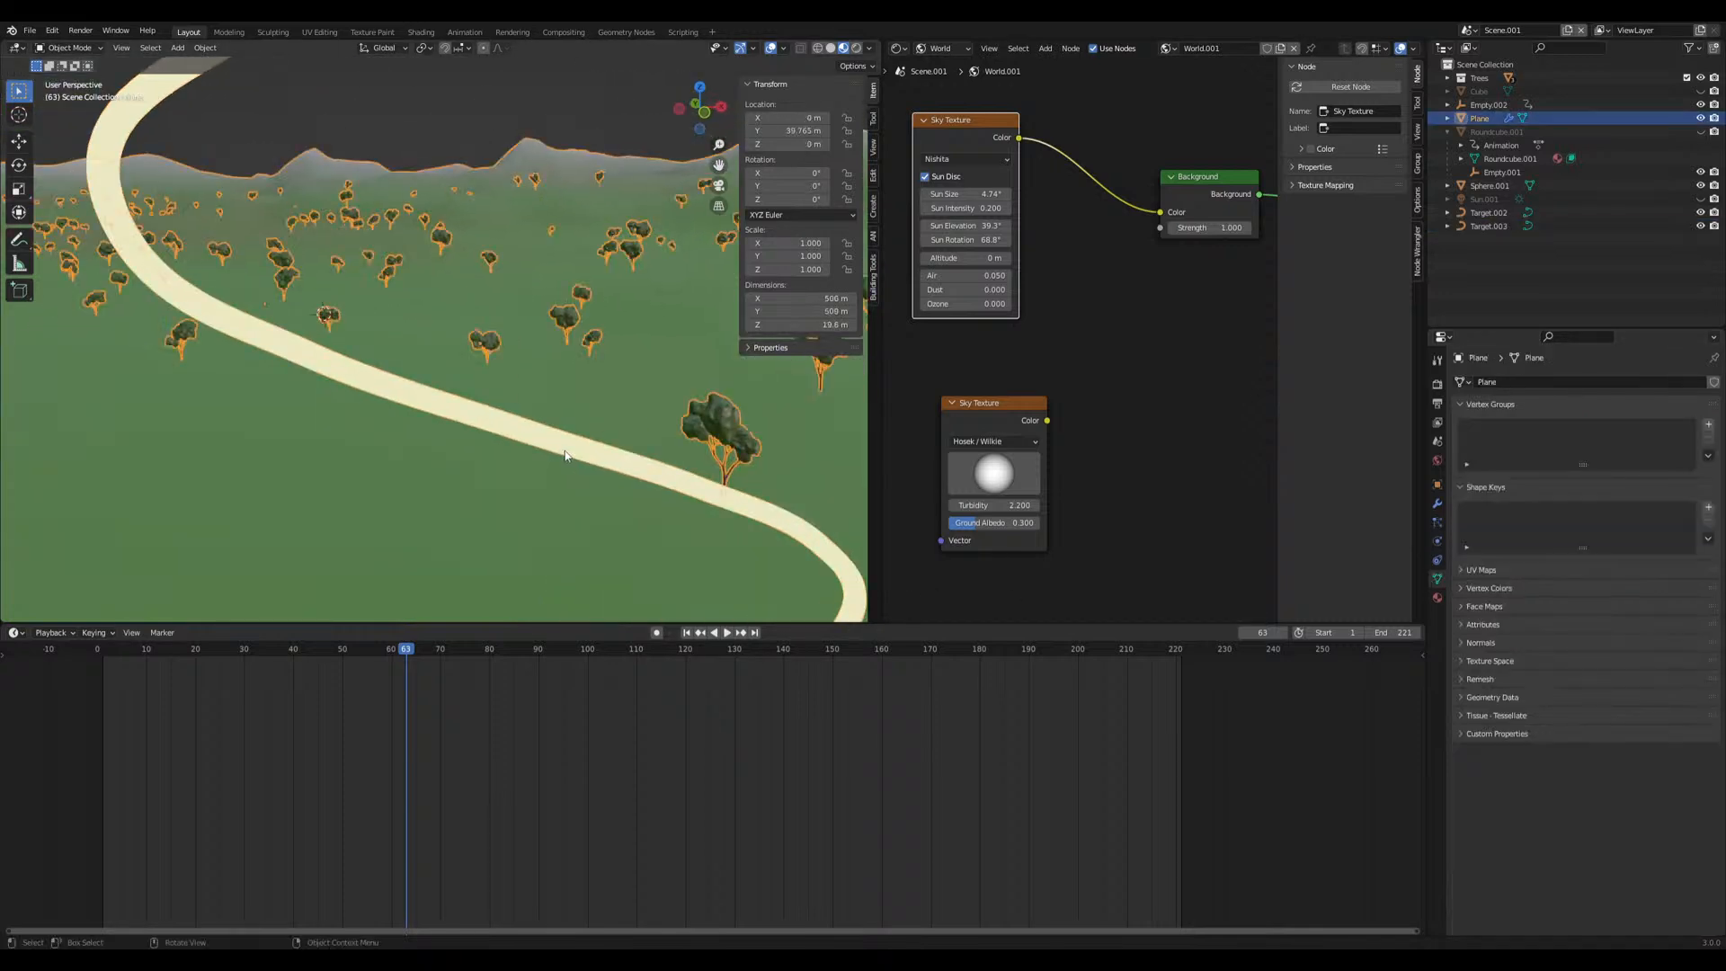
click(561, 443)
drag(1629, 824, 1641, 824)
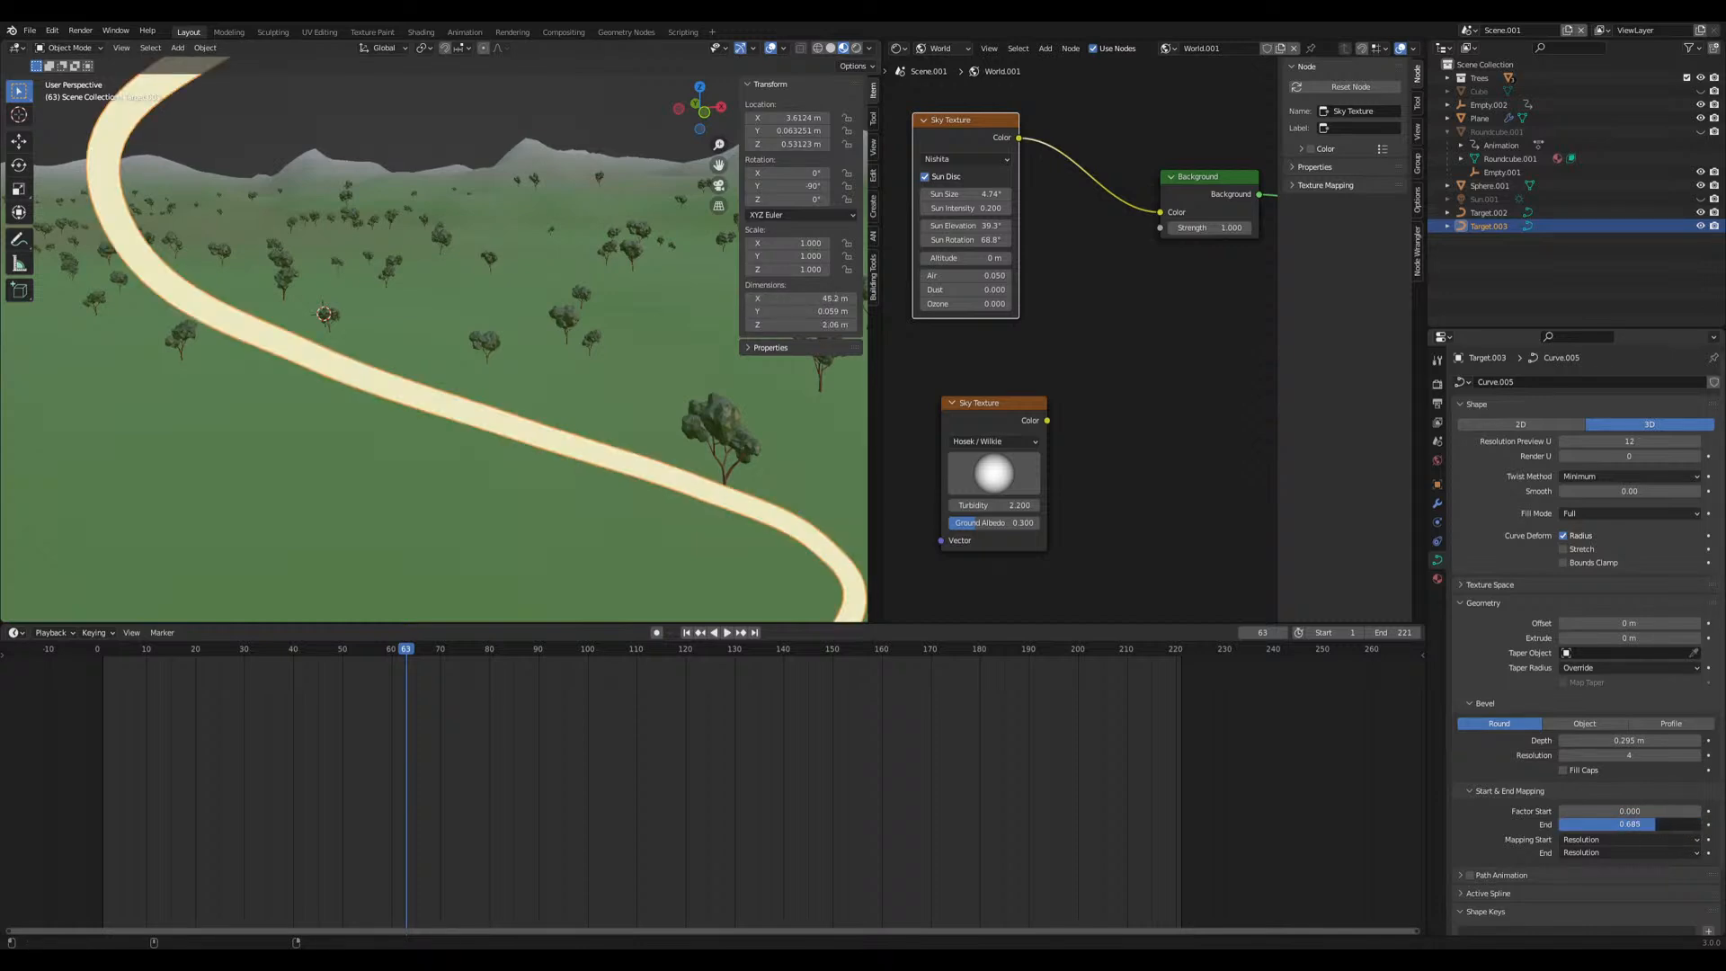
drag(1628, 823, 1708, 823)
click(1630, 829)
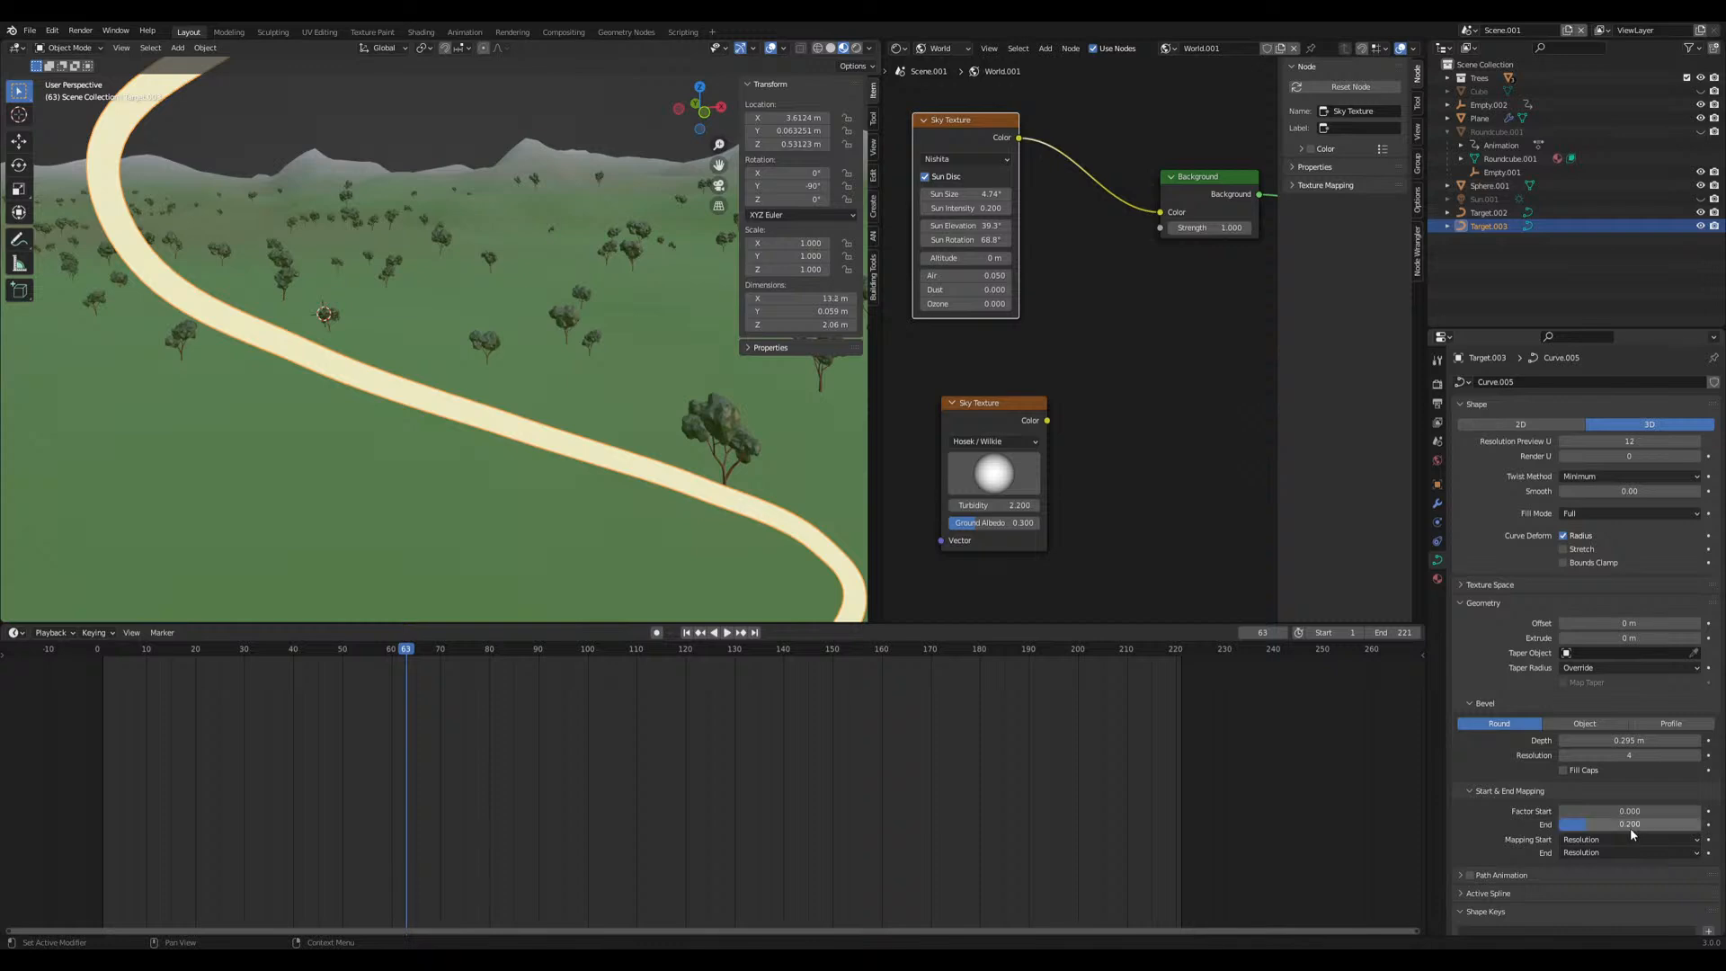
click(1631, 831)
text(.1)
key(Return)
Fine-tune the curve's mapping end factor to 0.085 so the strand stops at the small red sphere
drag(1627, 827, 1571, 827)
click(1571, 827)
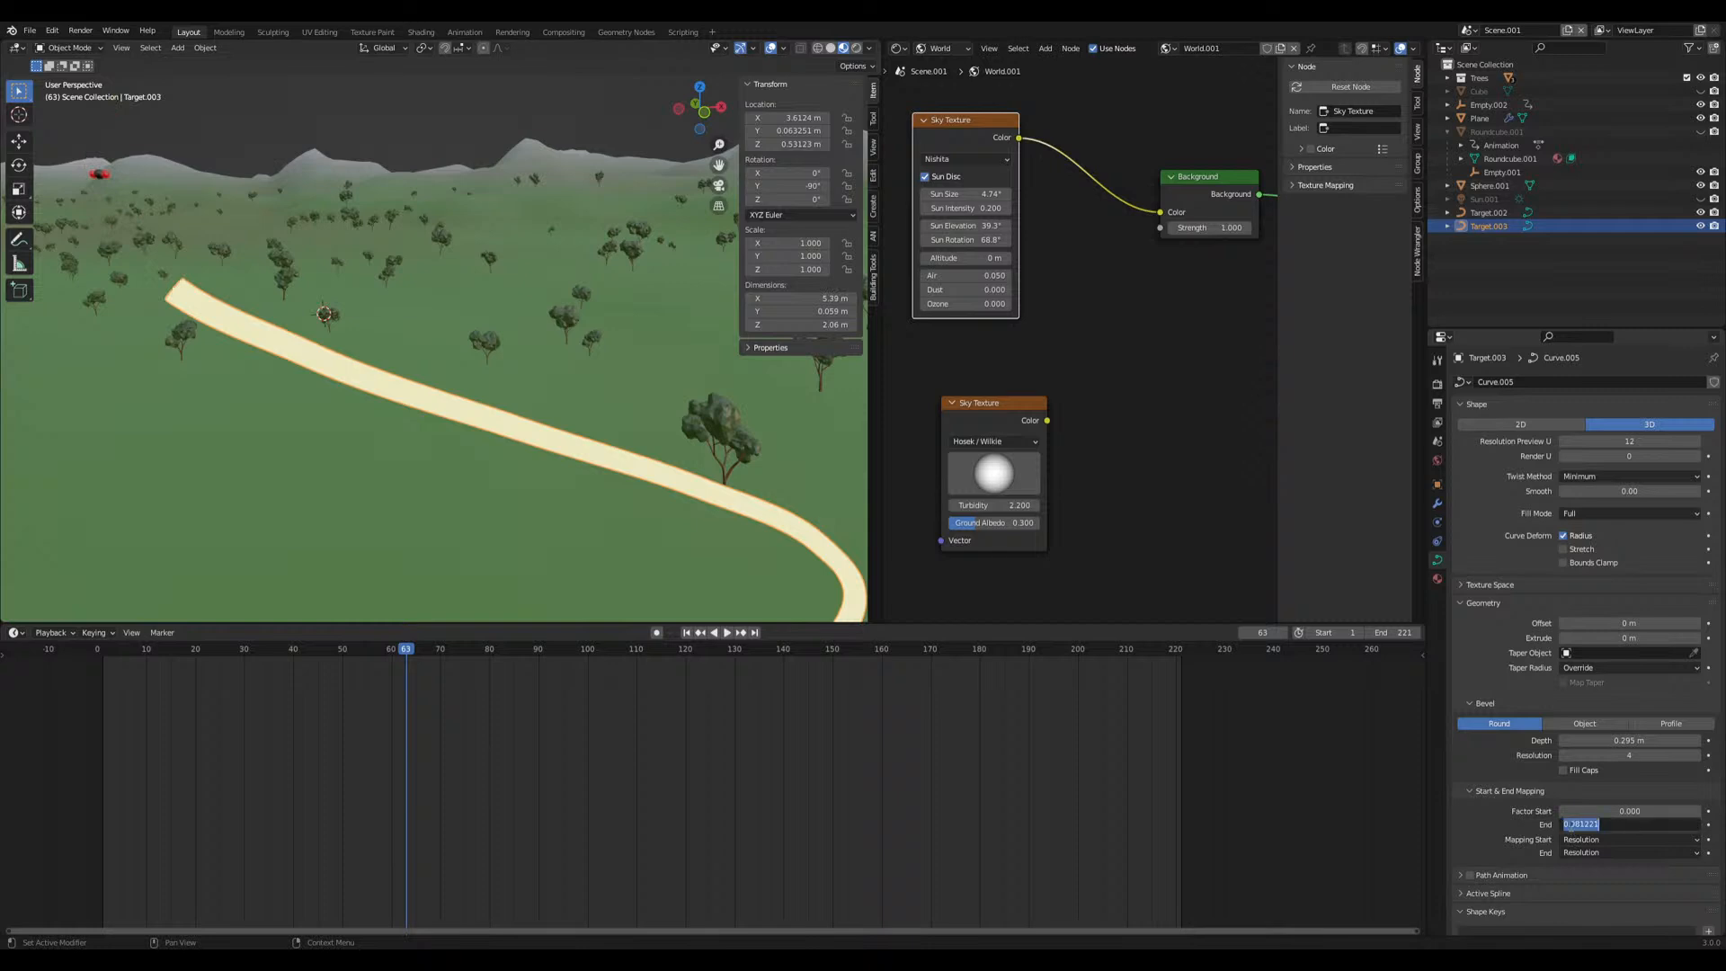
click(1488, 666)
scroll(185, 251, up, 1)
shift+middle_drag(185, 251, 323, 303)
drag(1629, 825, 1645, 824)
Play the animation to frame 134 and keyframe the curve's end factor there at 0.085
drag(392, 645, 283, 647)
key(space)
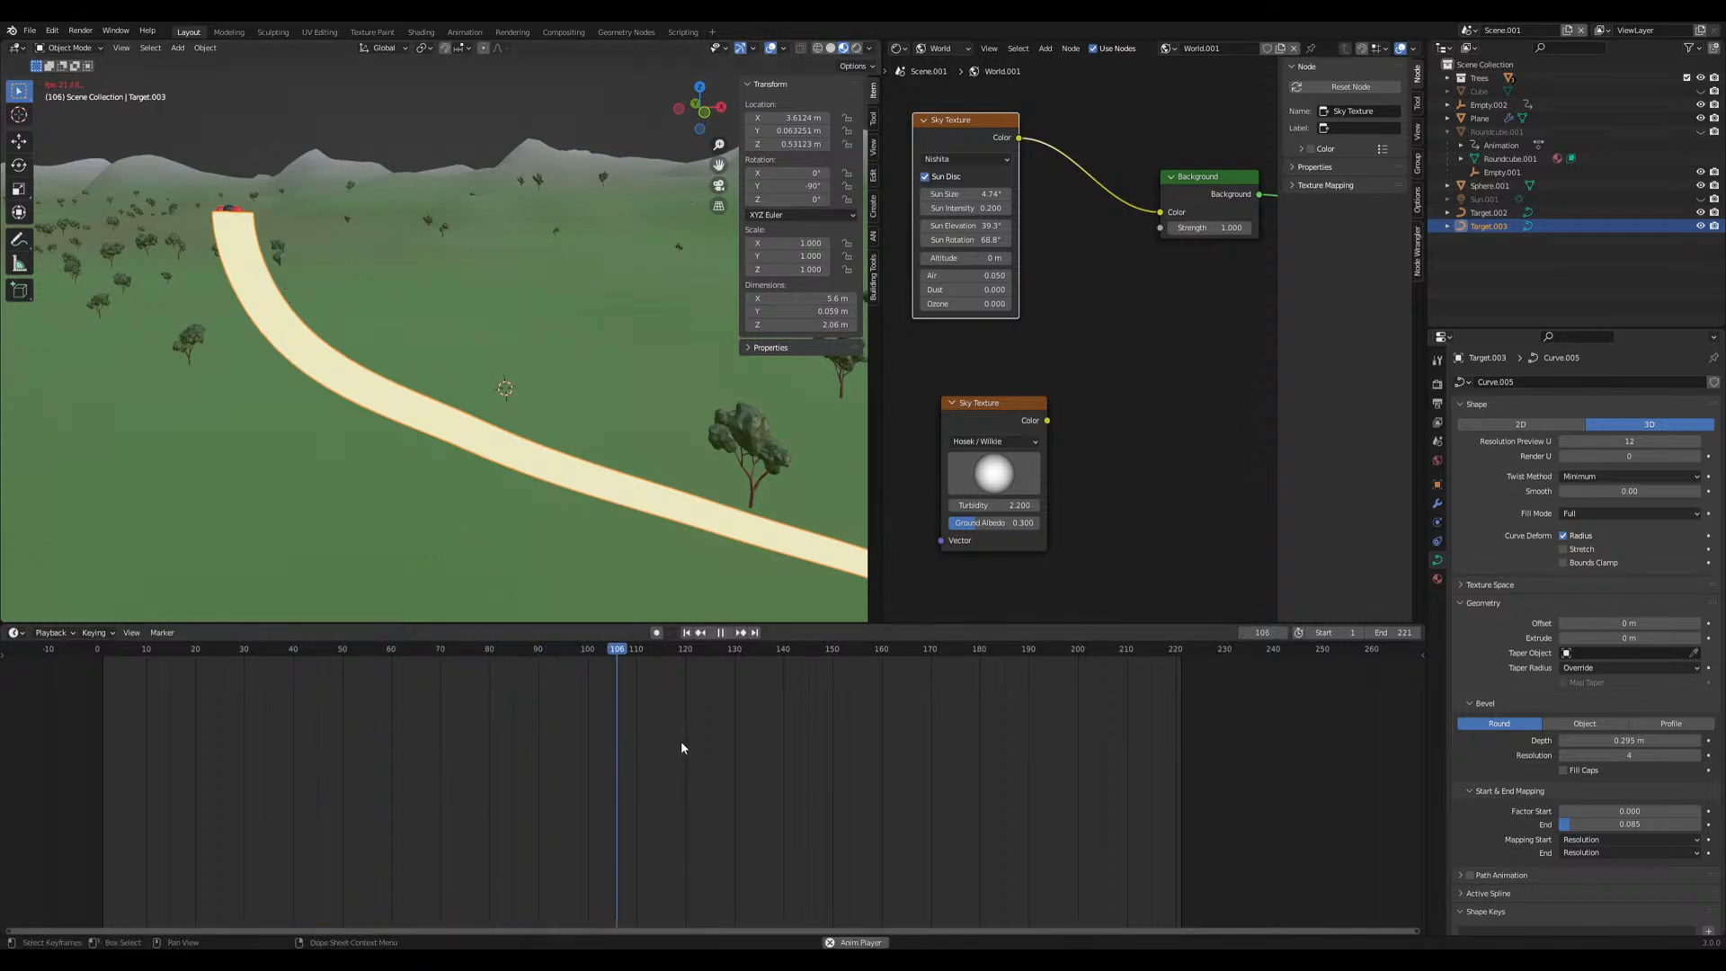
key(space)
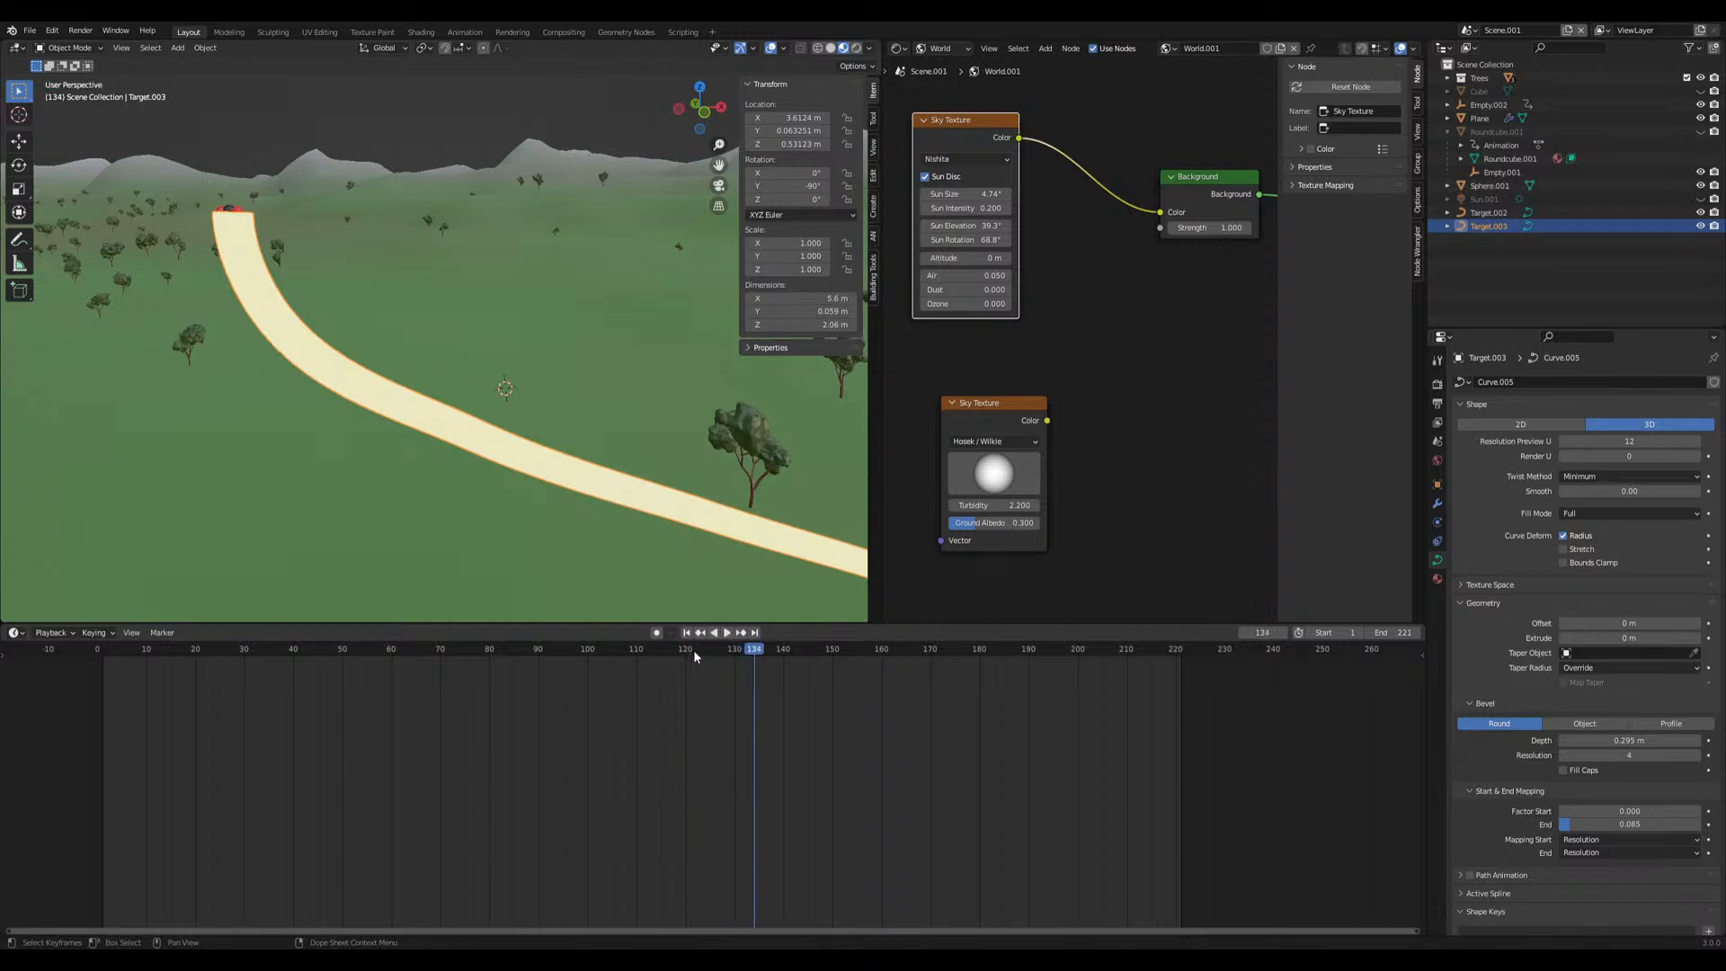
key(i)
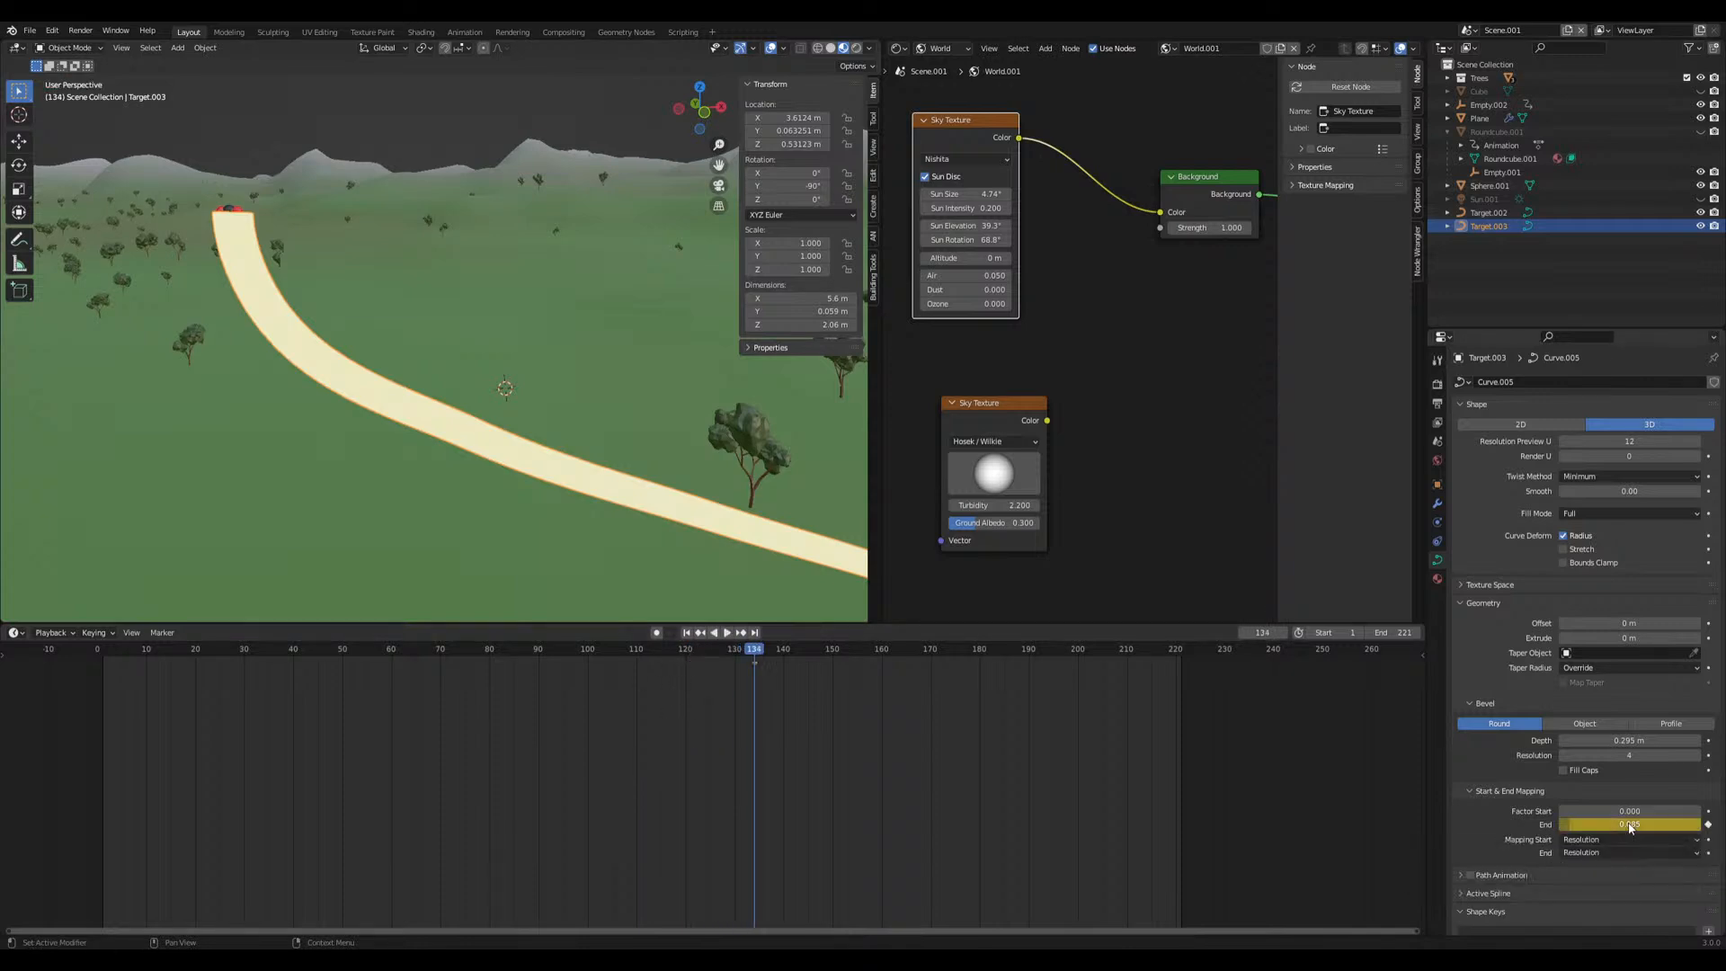
Set the curve's end factor to 0.000 on frame 115 and keyframe it
drag(756, 653, 662, 648)
drag(1605, 825, 1561, 825)
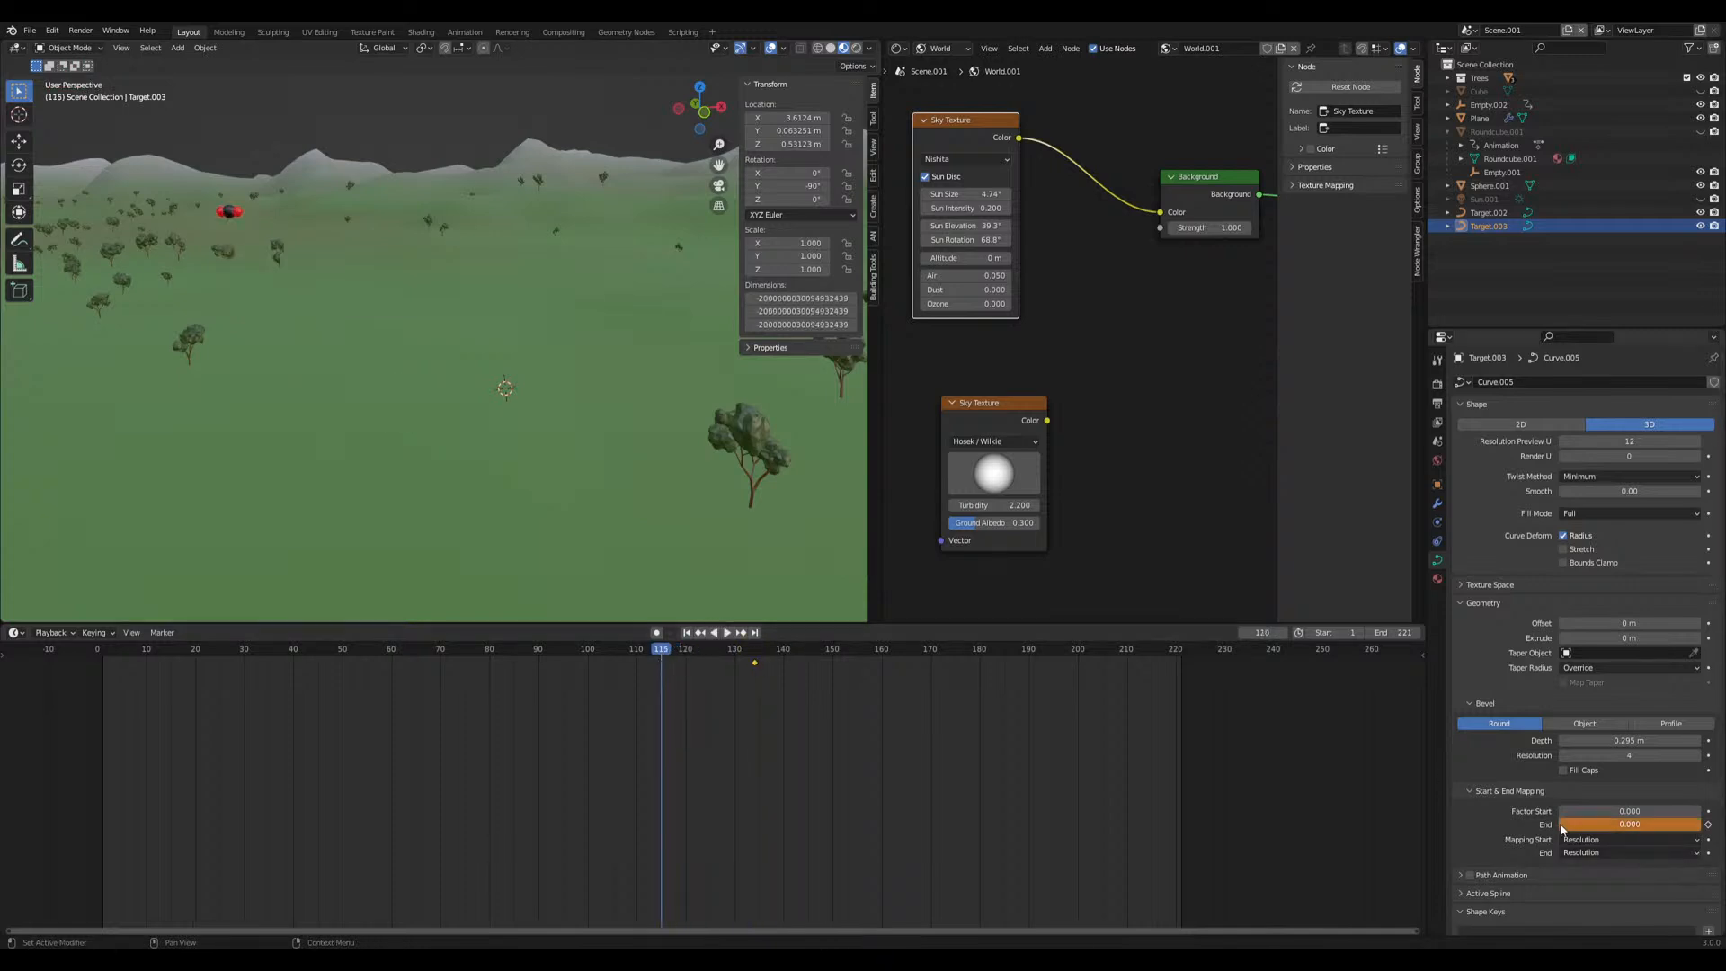
key(i)
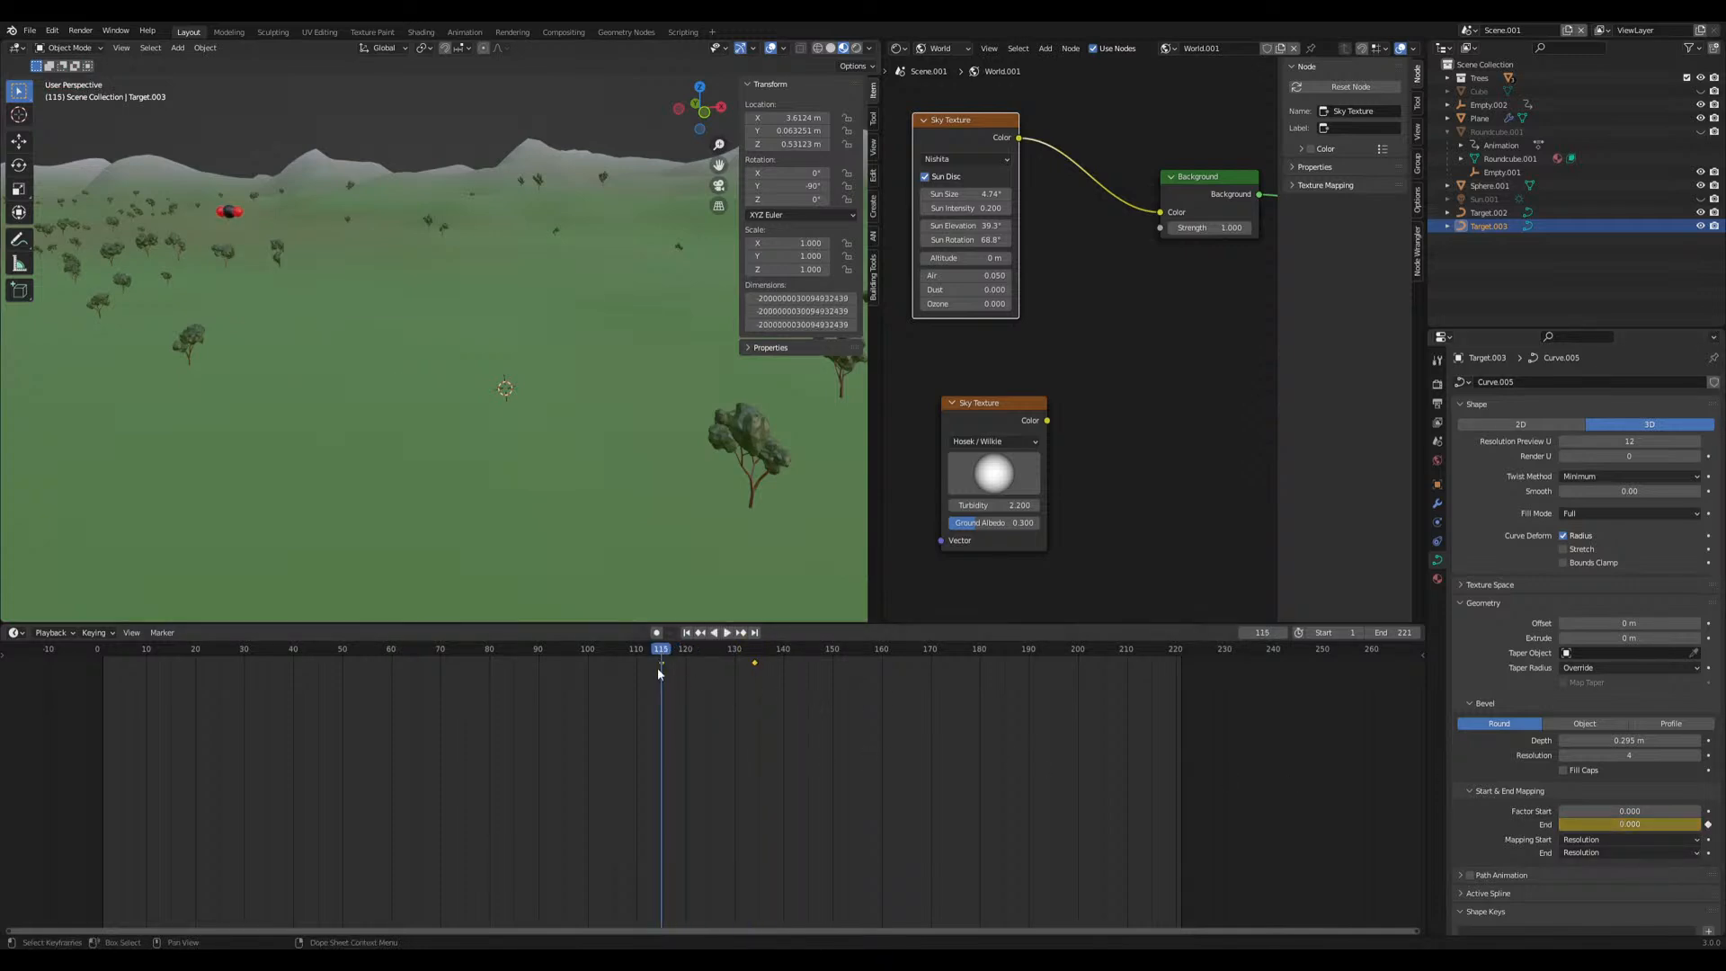
Keyframe the curve's start factor at 0.000 on frame 125 and shift the last end-factor keyframe to frame 135
key(space)
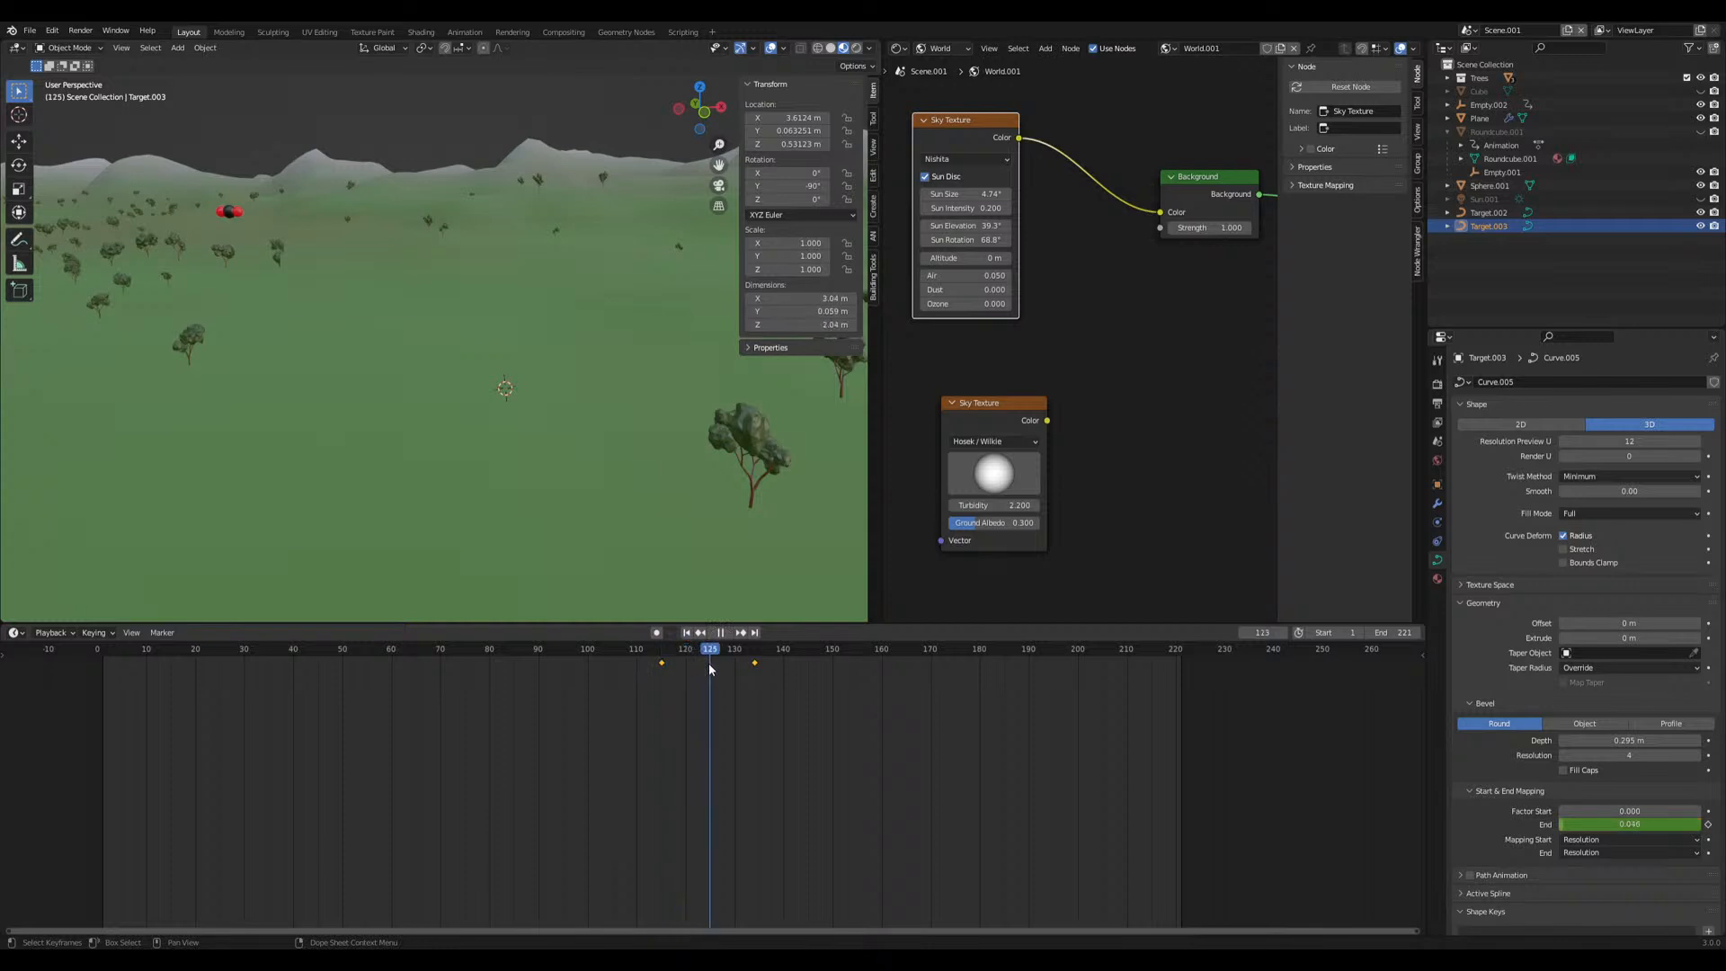
key(i)
key(space)
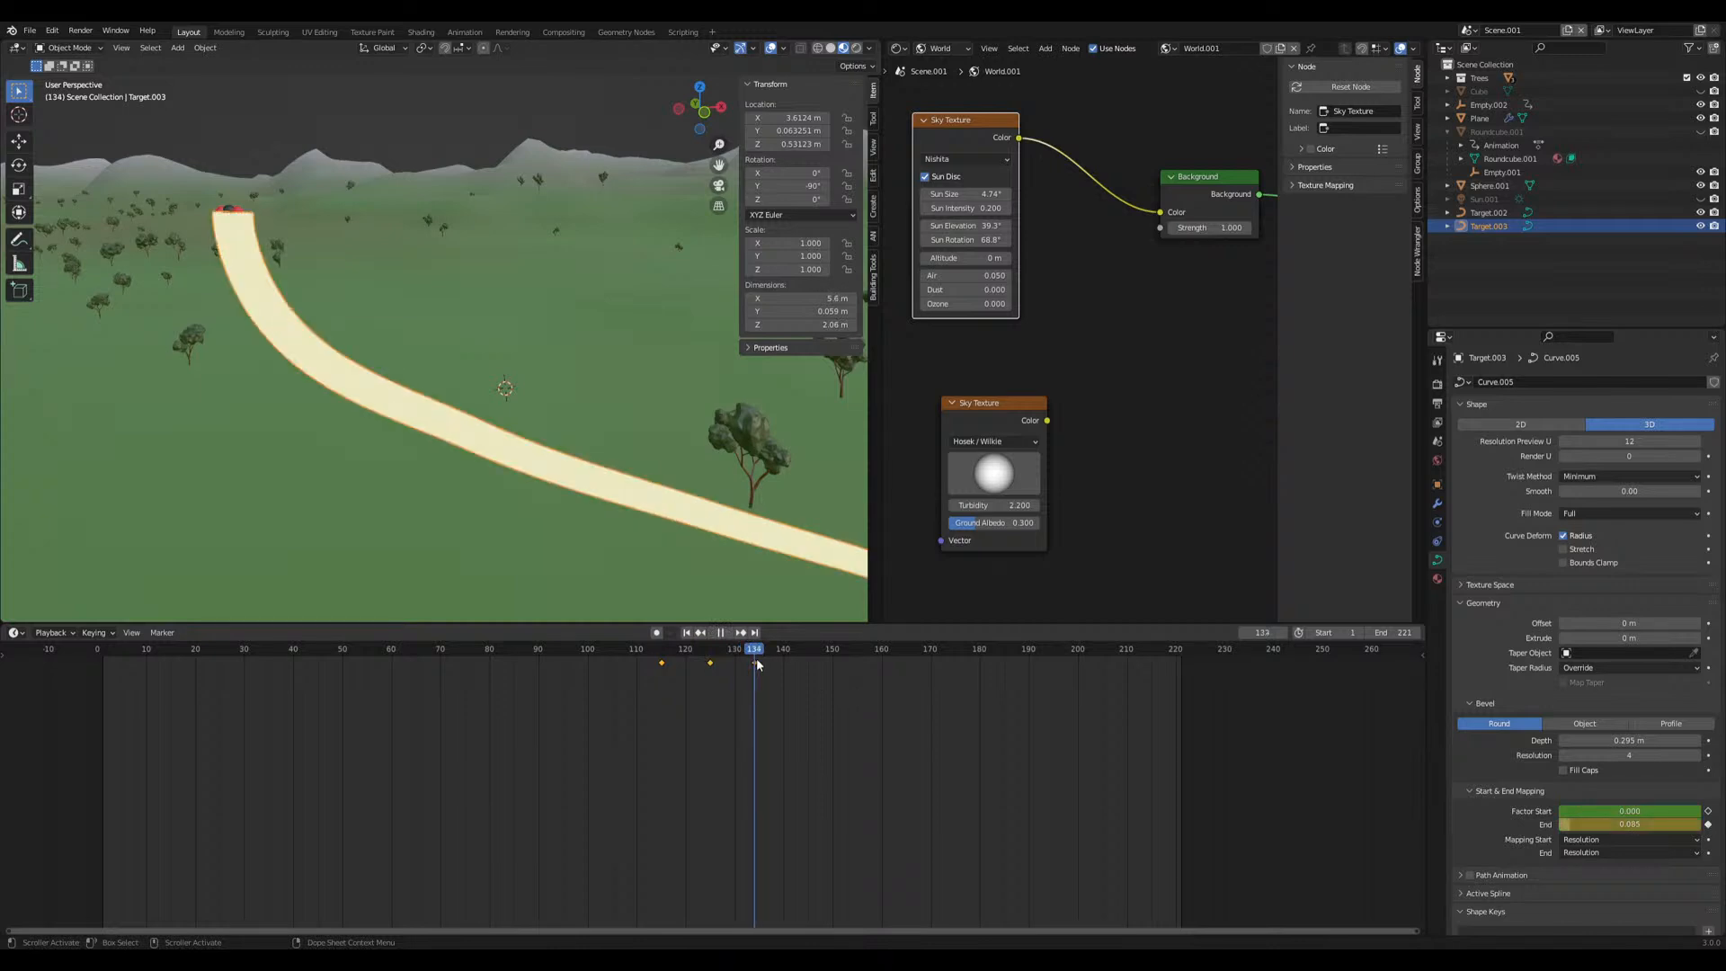
drag(756, 665, 807, 664)
key(space)
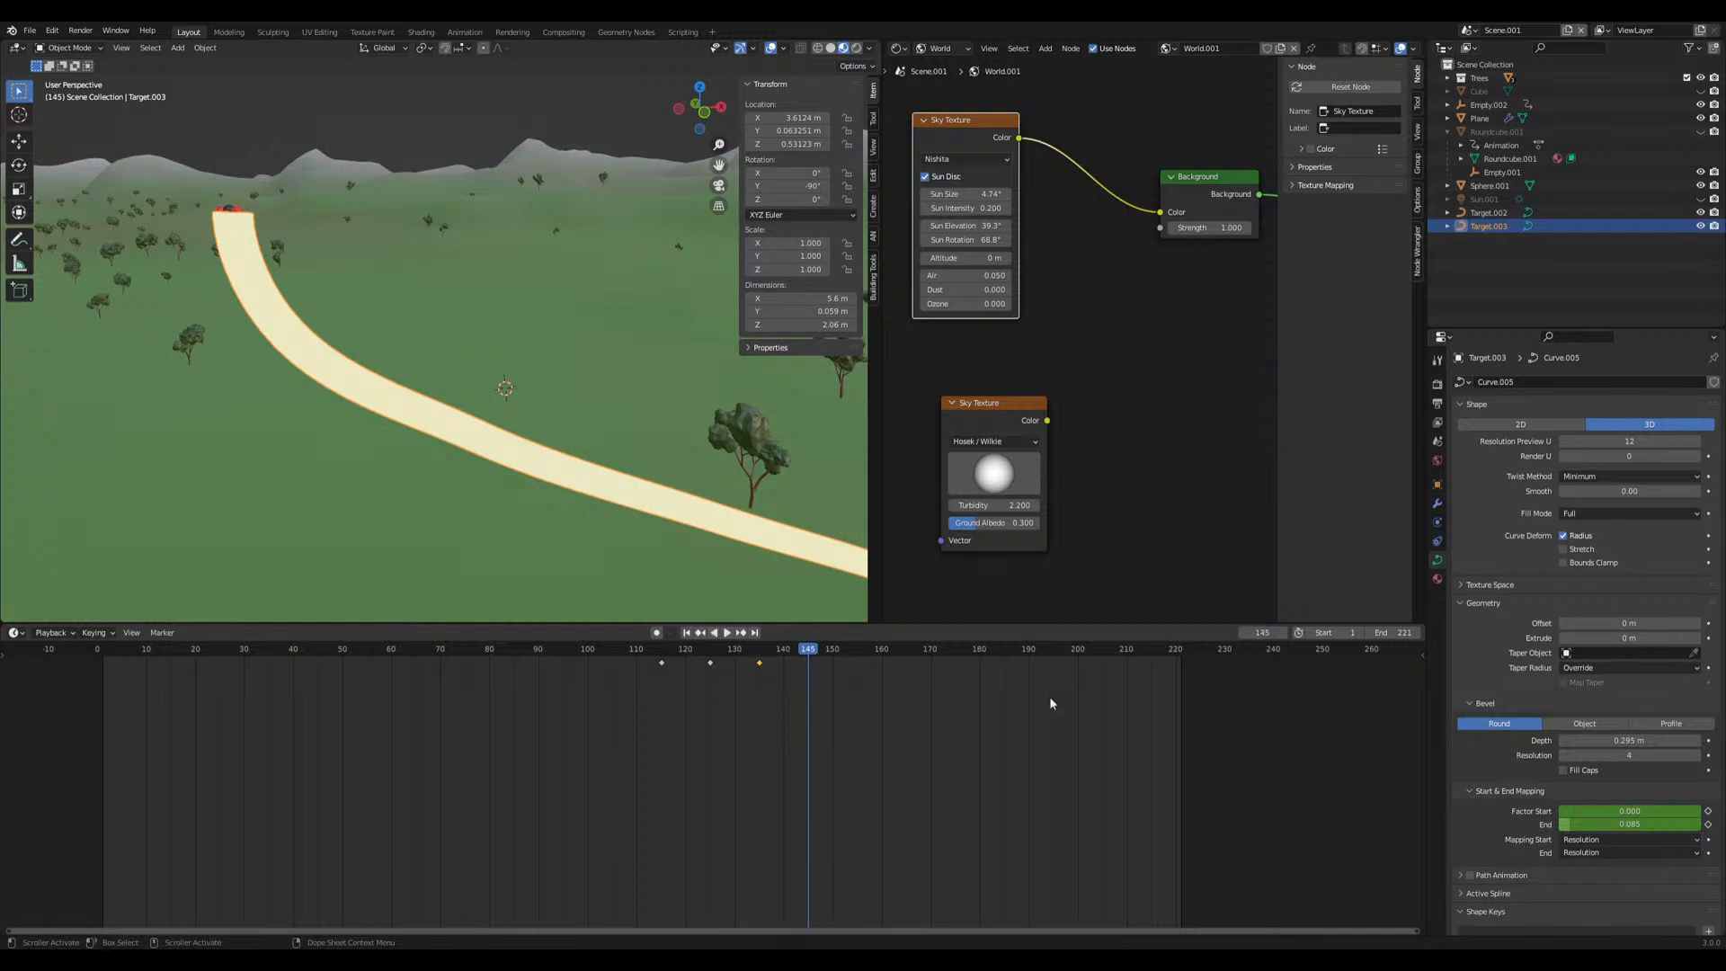
Set the curve's start factor to 0.085 on frame 145 and keyframe it
click(1634, 810)
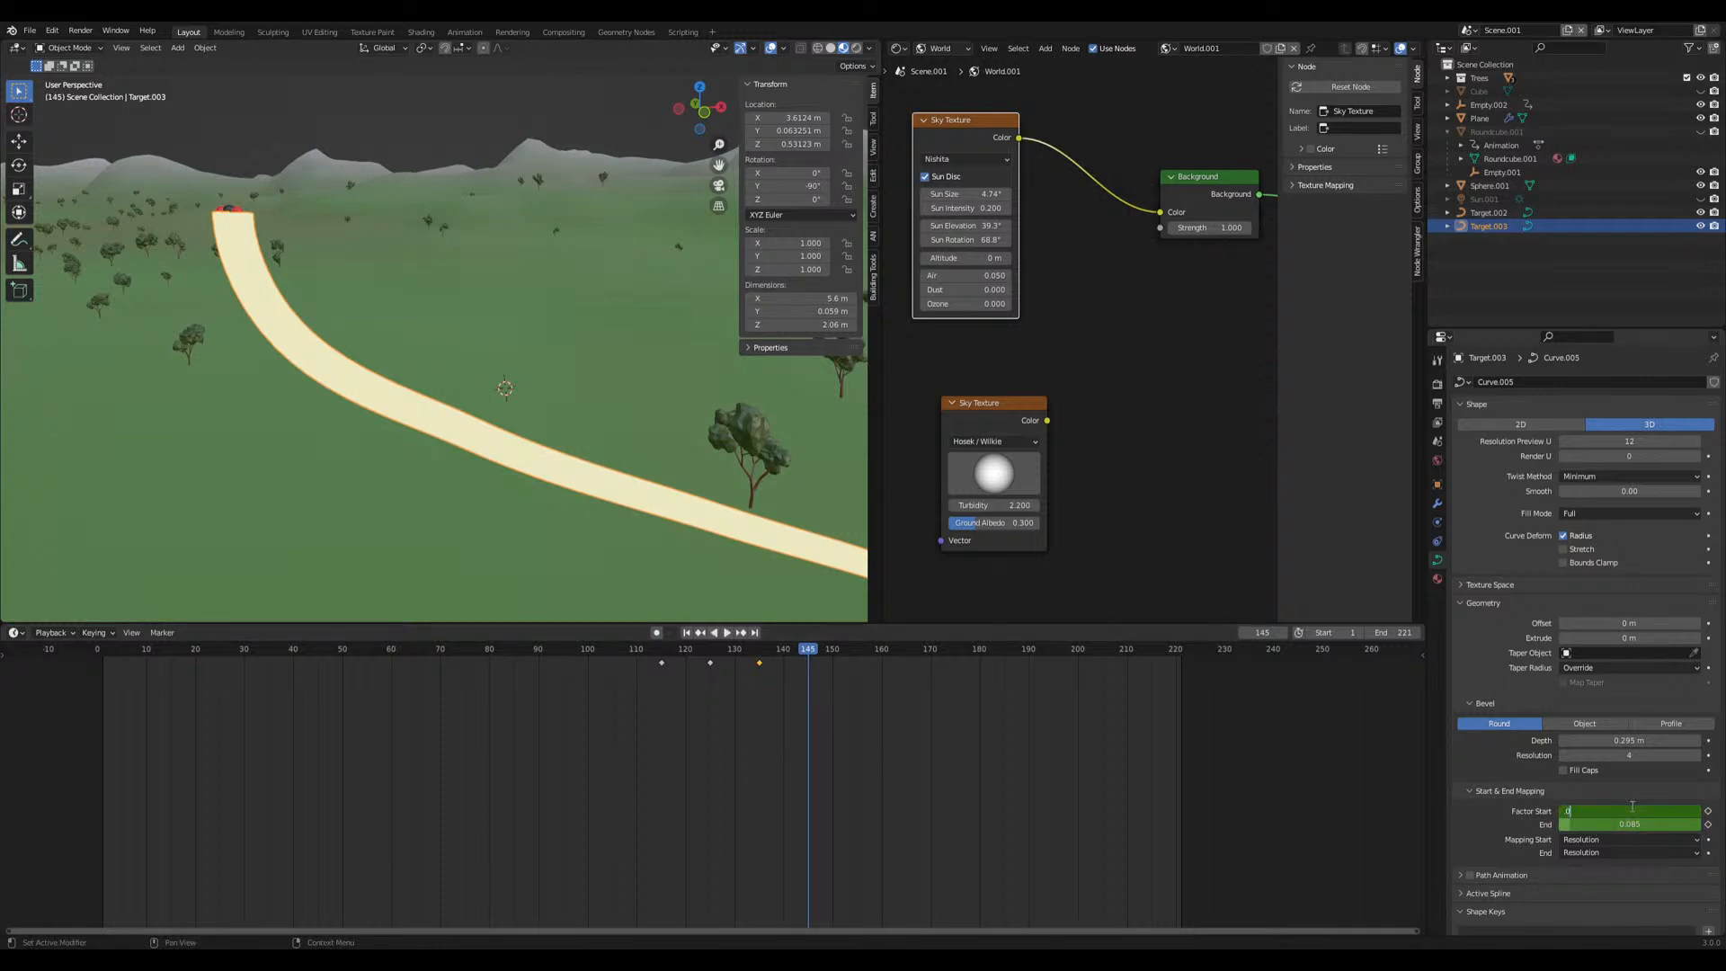
text(.085)
key(Return)
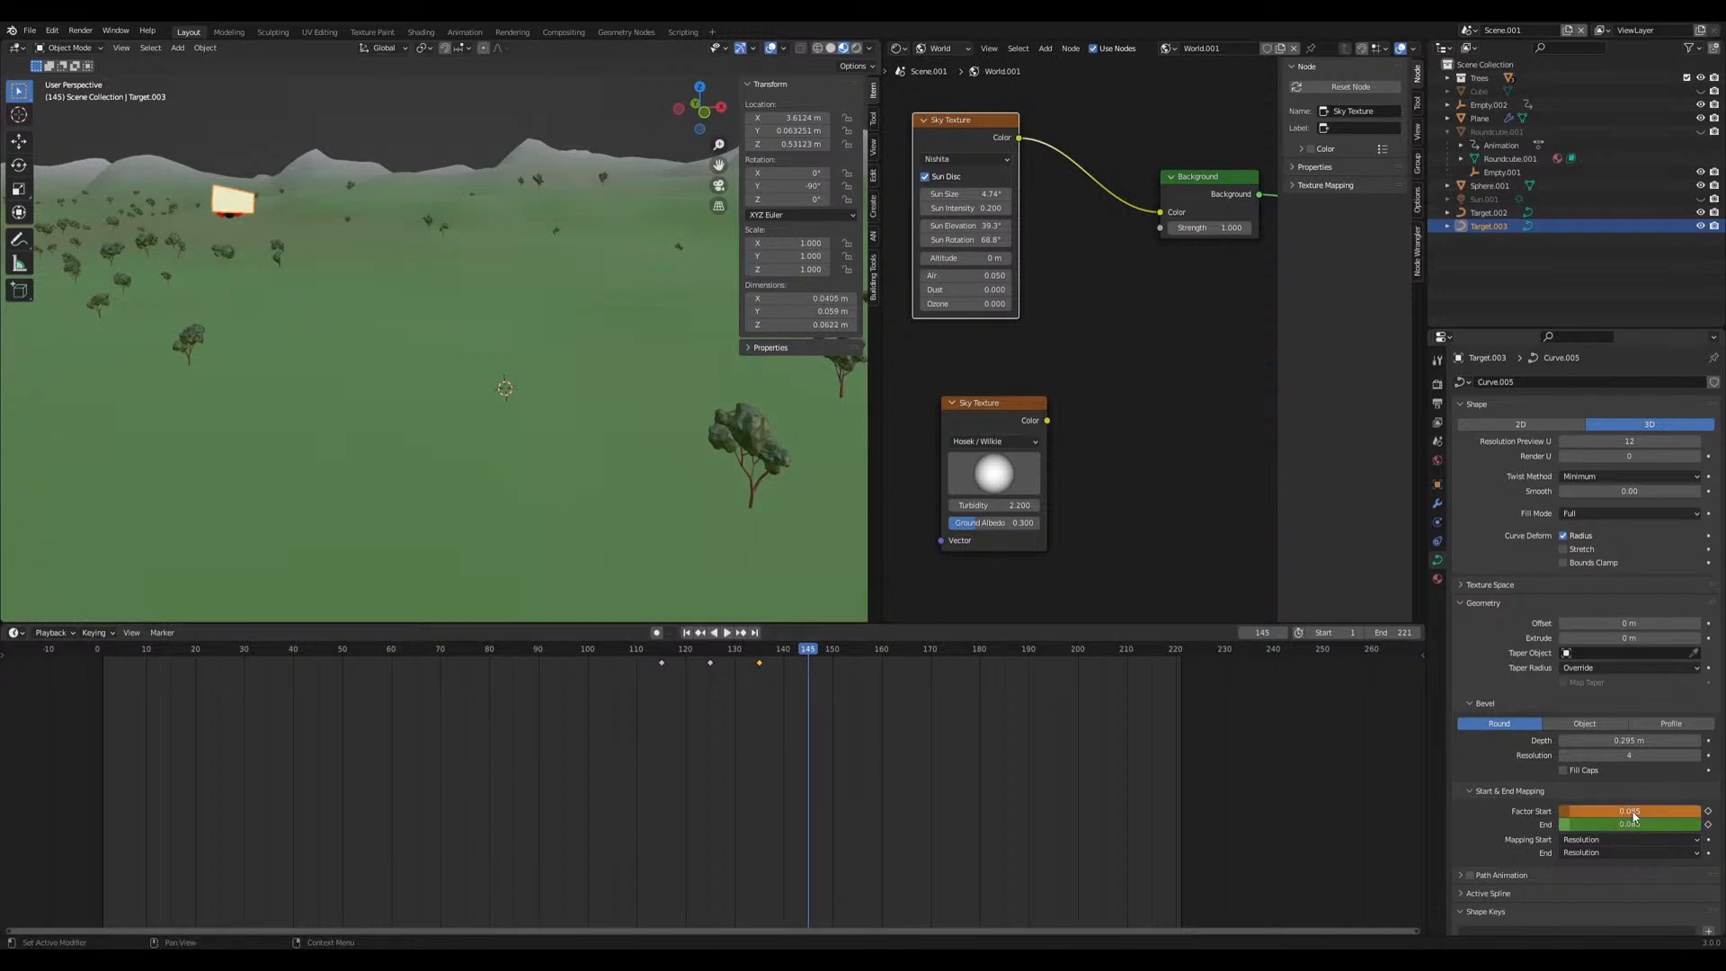
click(1627, 810)
key(Return)
key(i)
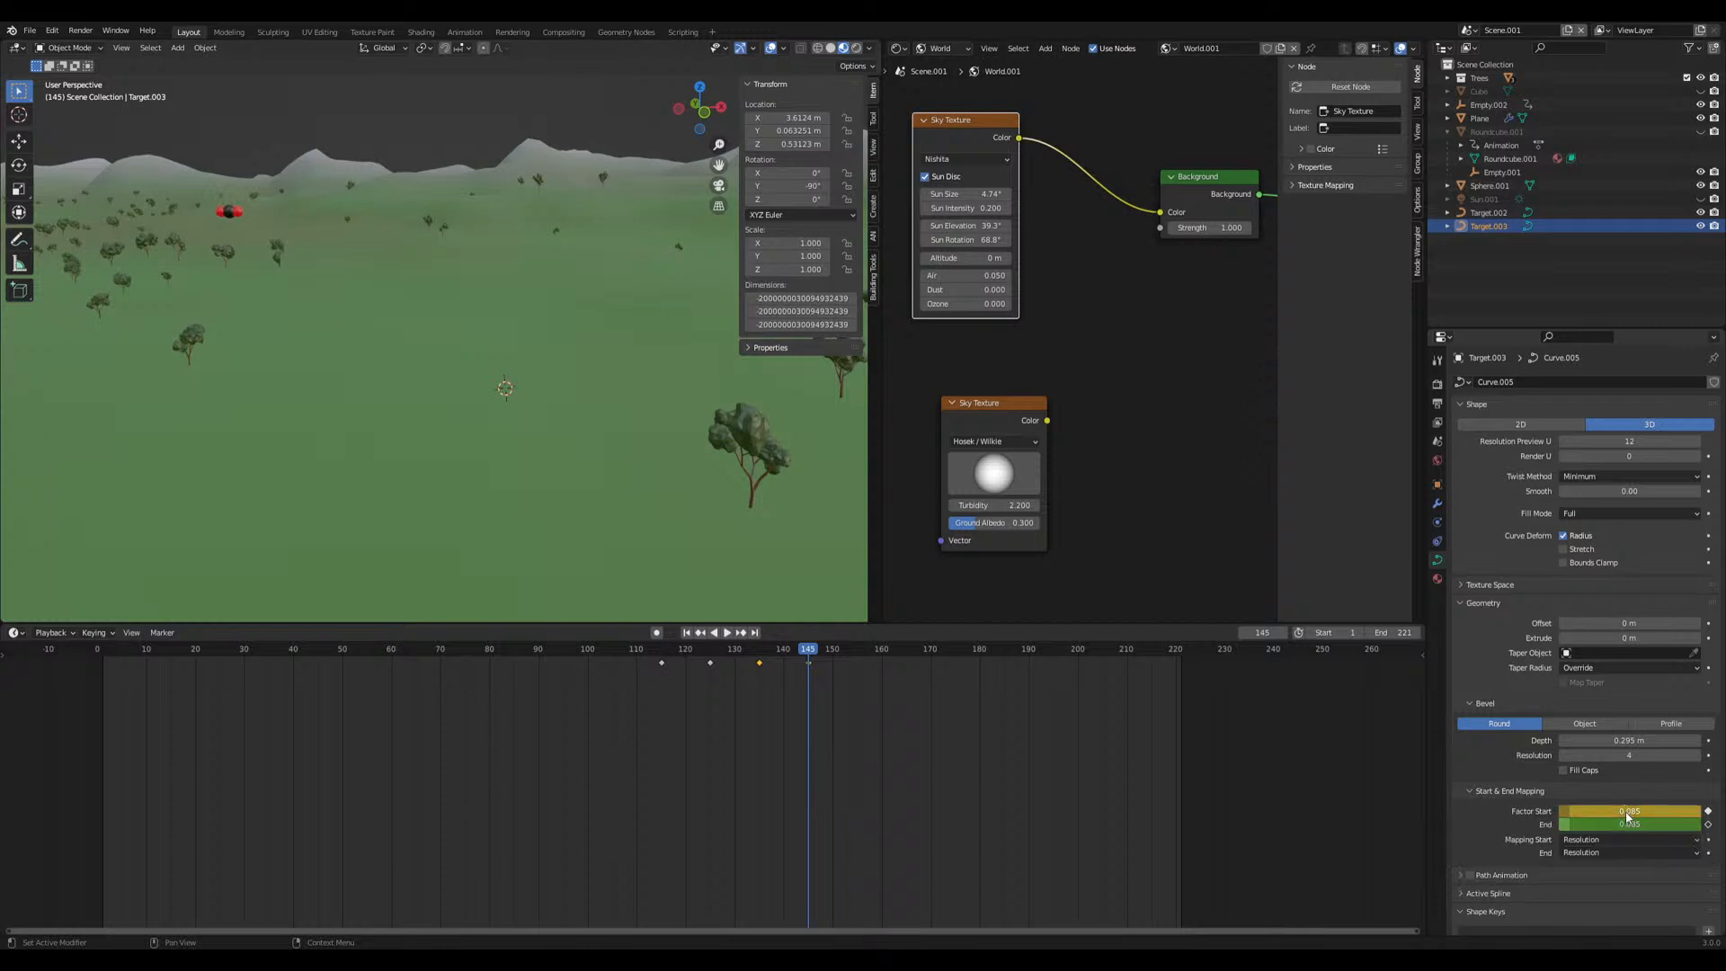
Frame the red sphere's surroundings from farther away and play the strand animation from about frame 109
middle_drag(347, 368, 534, 431)
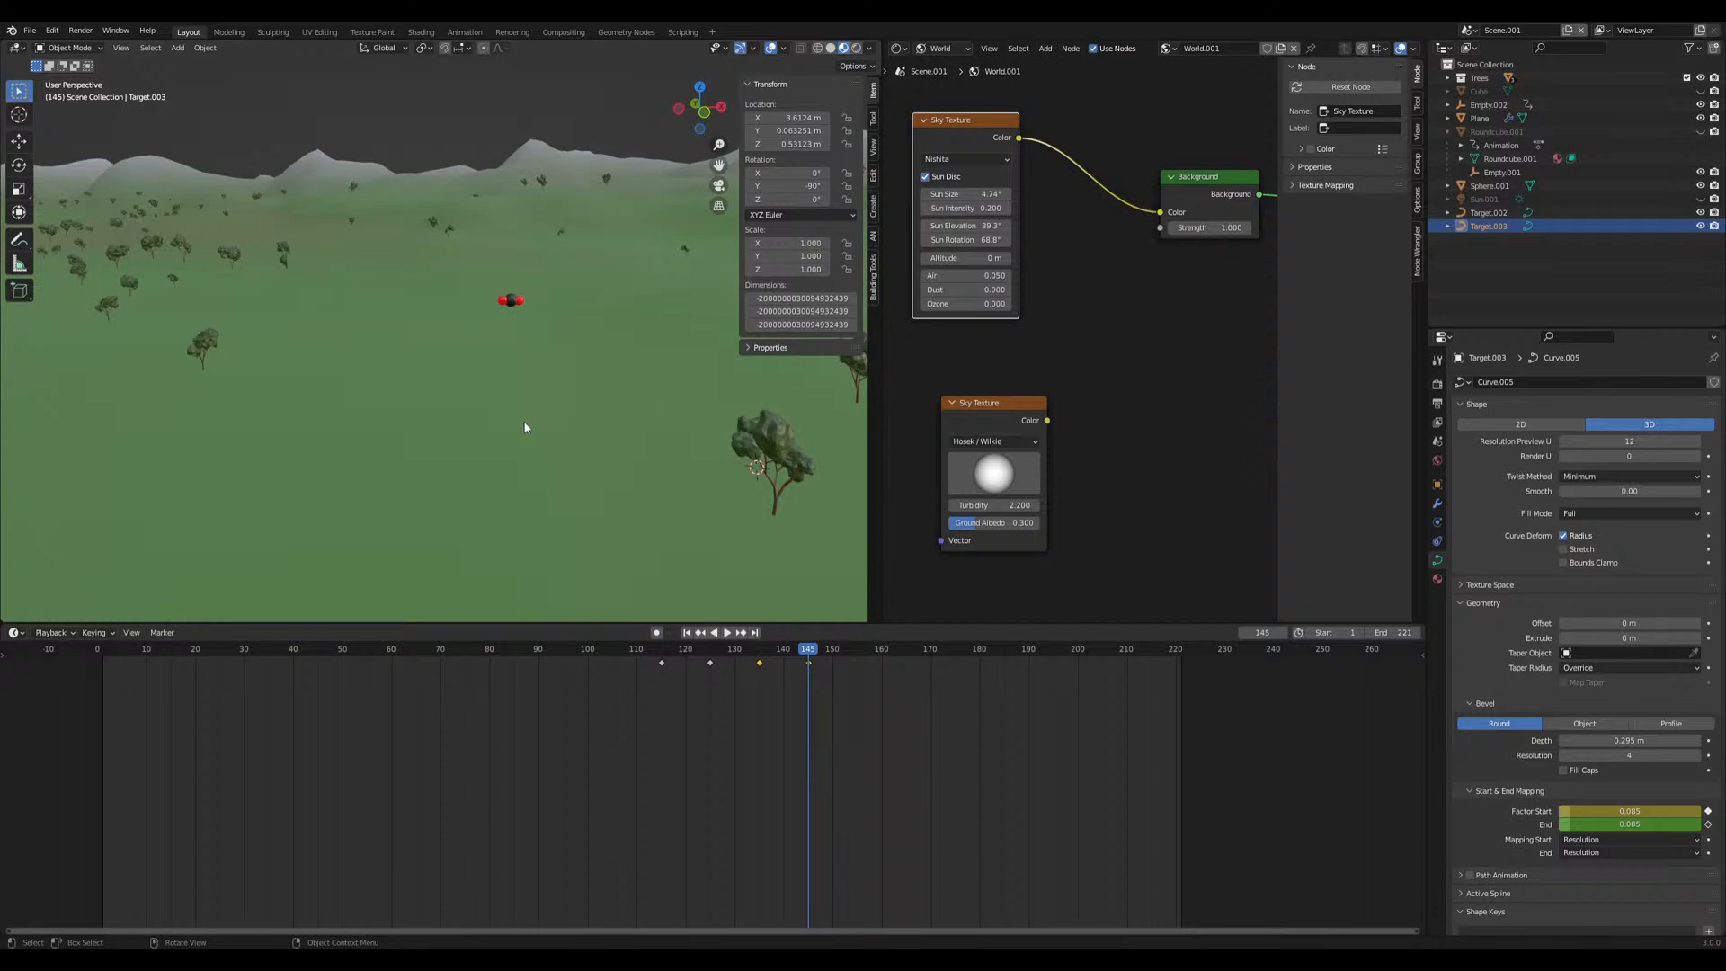
middle_drag(524, 428, 511, 422)
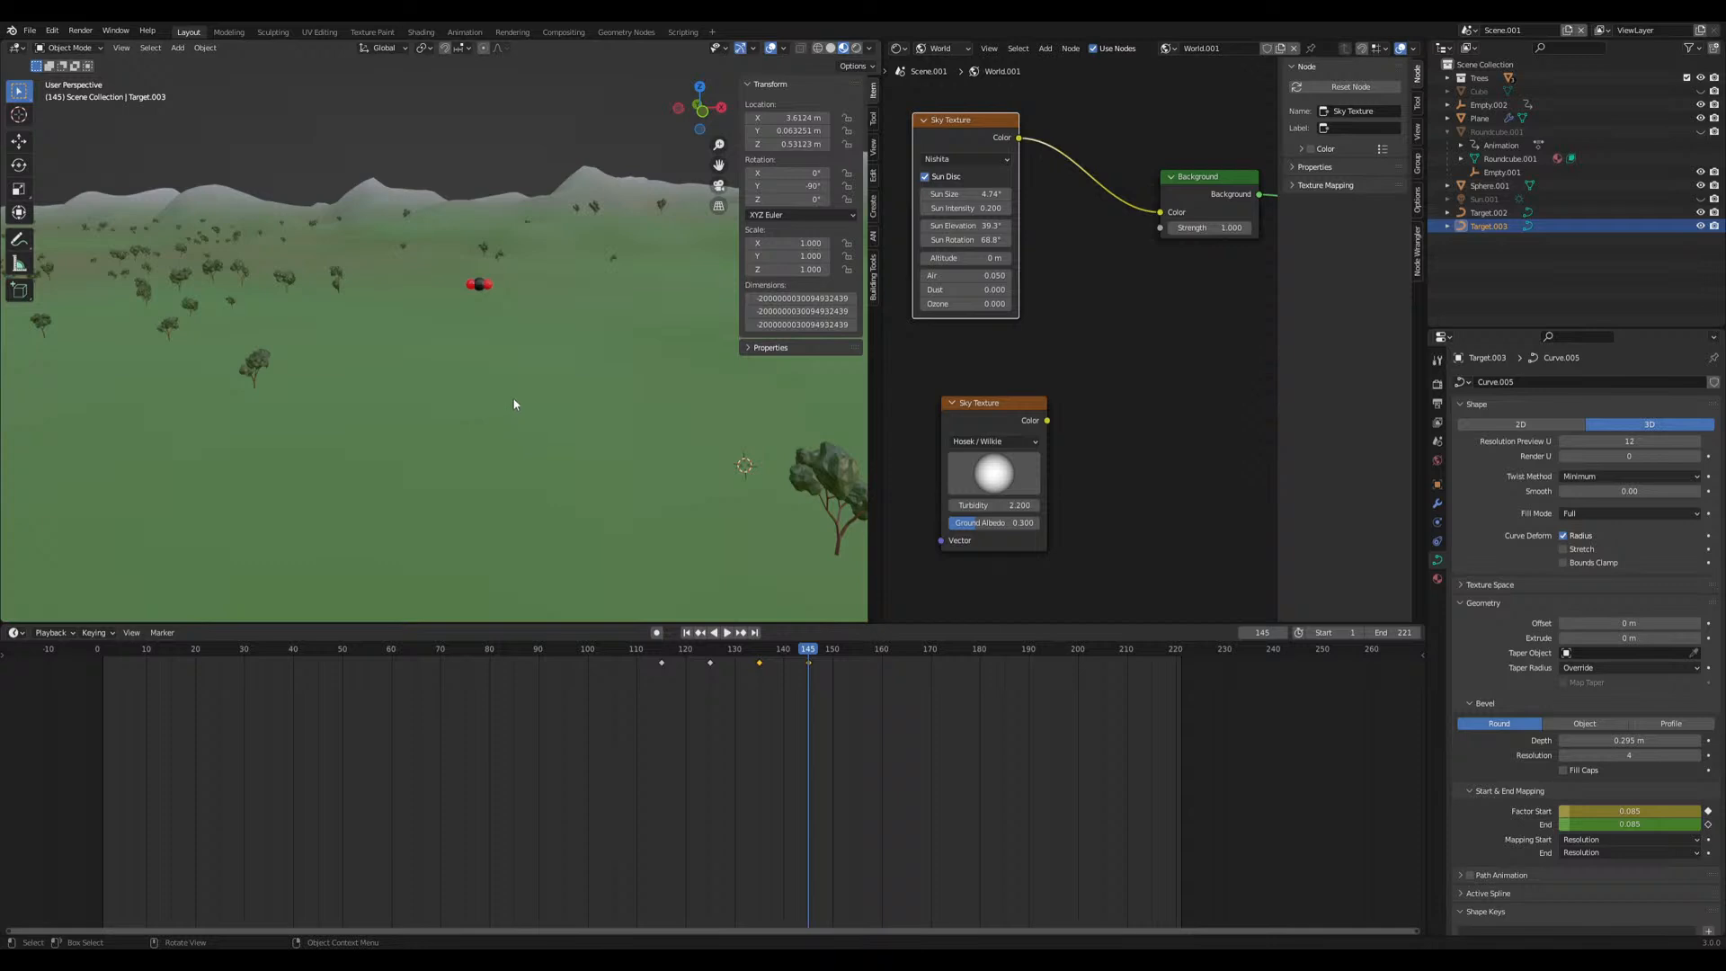
scroll(512, 387, down, 2)
shift+middle_drag(510, 381, 431, 300)
scroll(450, 337, down, 4)
drag(741, 661, 632, 661)
key(space)
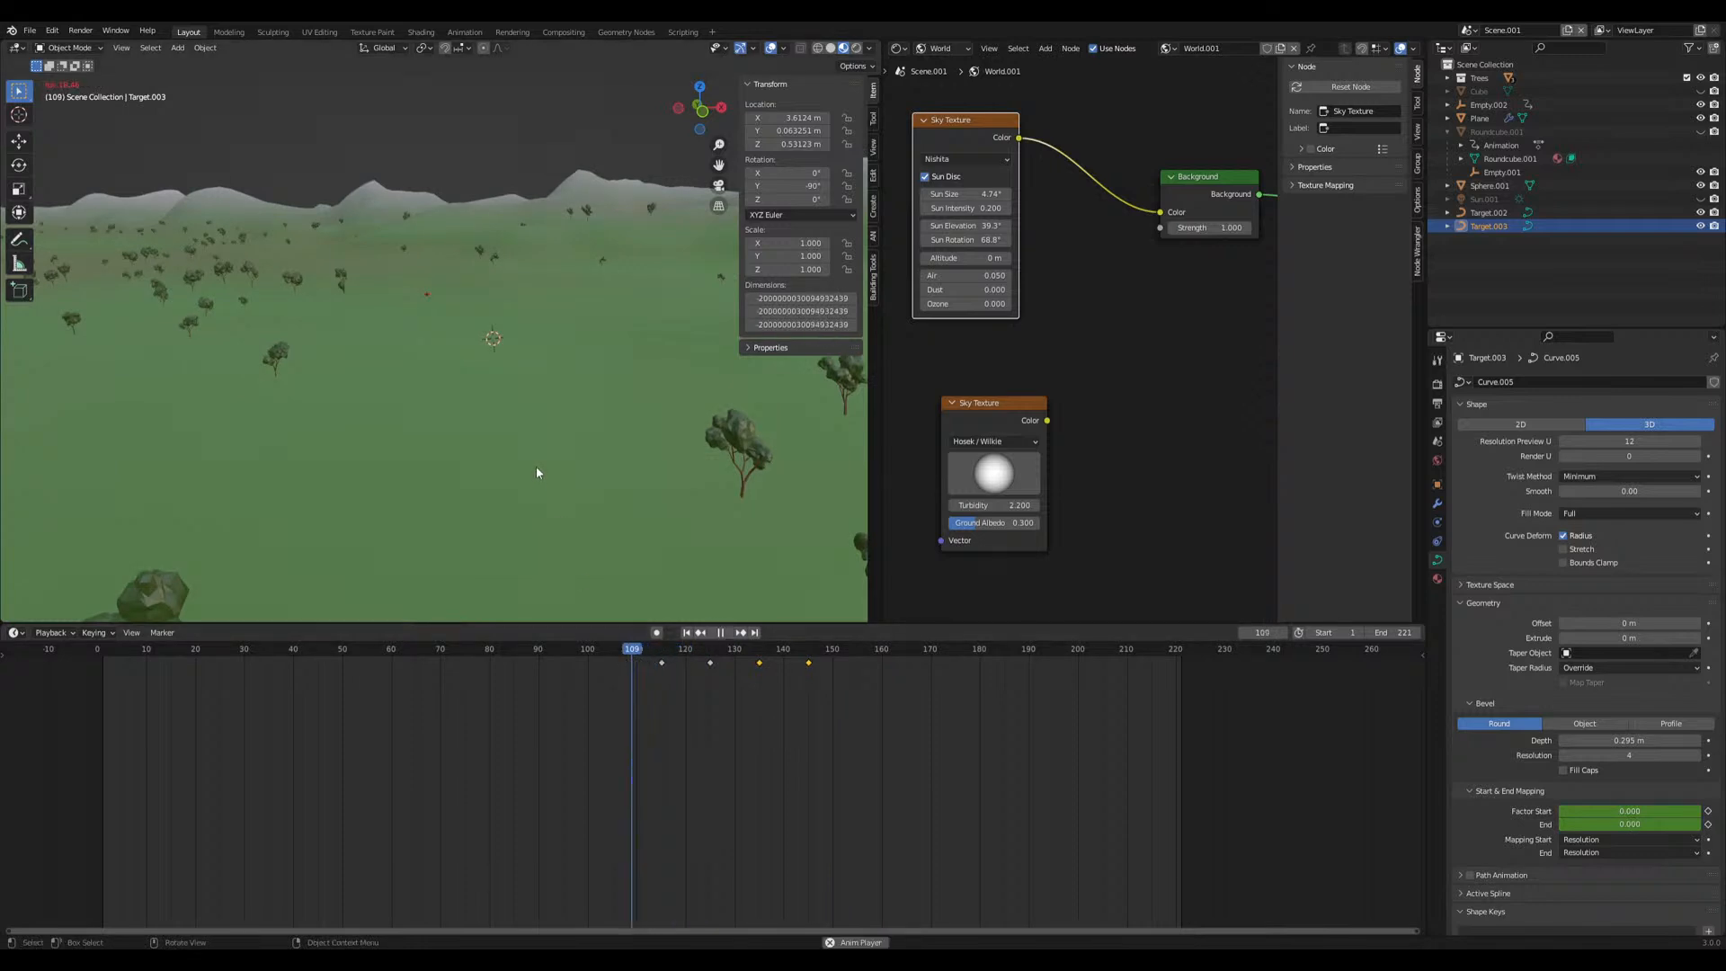
key(space)
Select the small red sphere and snap the 3D cursor to it
middle_drag(537, 471, 480, 310)
click(494, 241)
key(shift+s)
click(505, 293)
scroll(518, 376, down, 5)
drag(612, 649, 362, 650)
Inspect the ground plane's material and the trunk and crown materials of the floating source trees
click(481, 377)
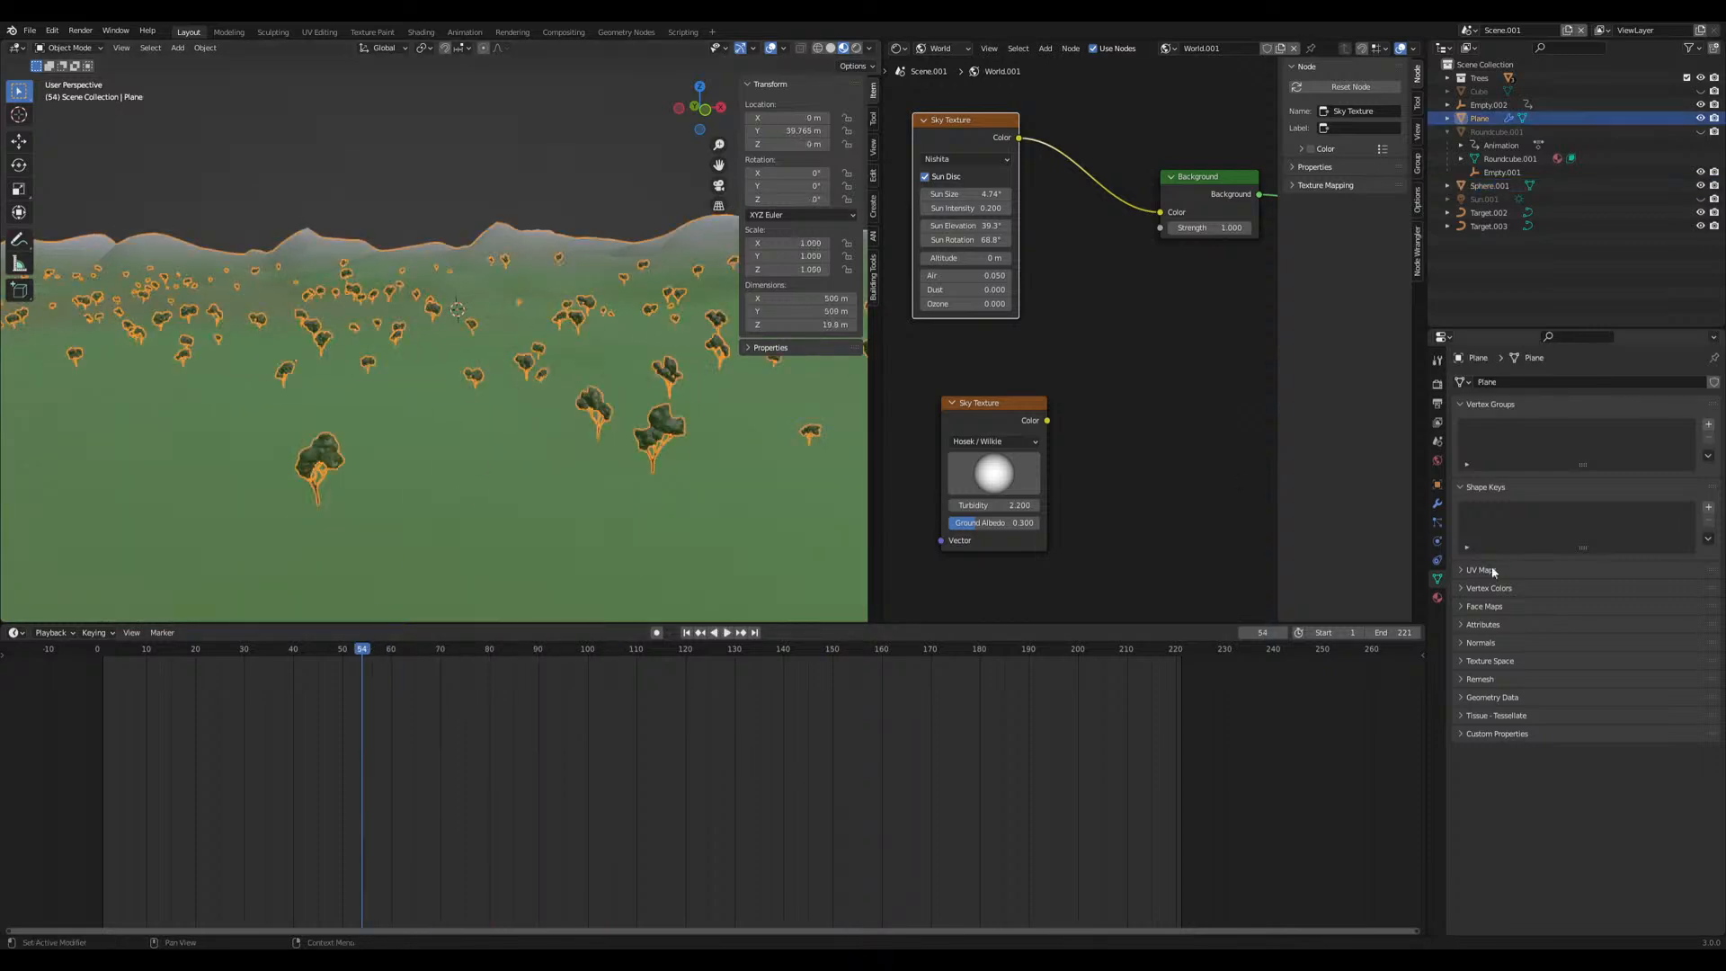
click(1437, 597)
middle_drag(1190, 408, 1073, 410)
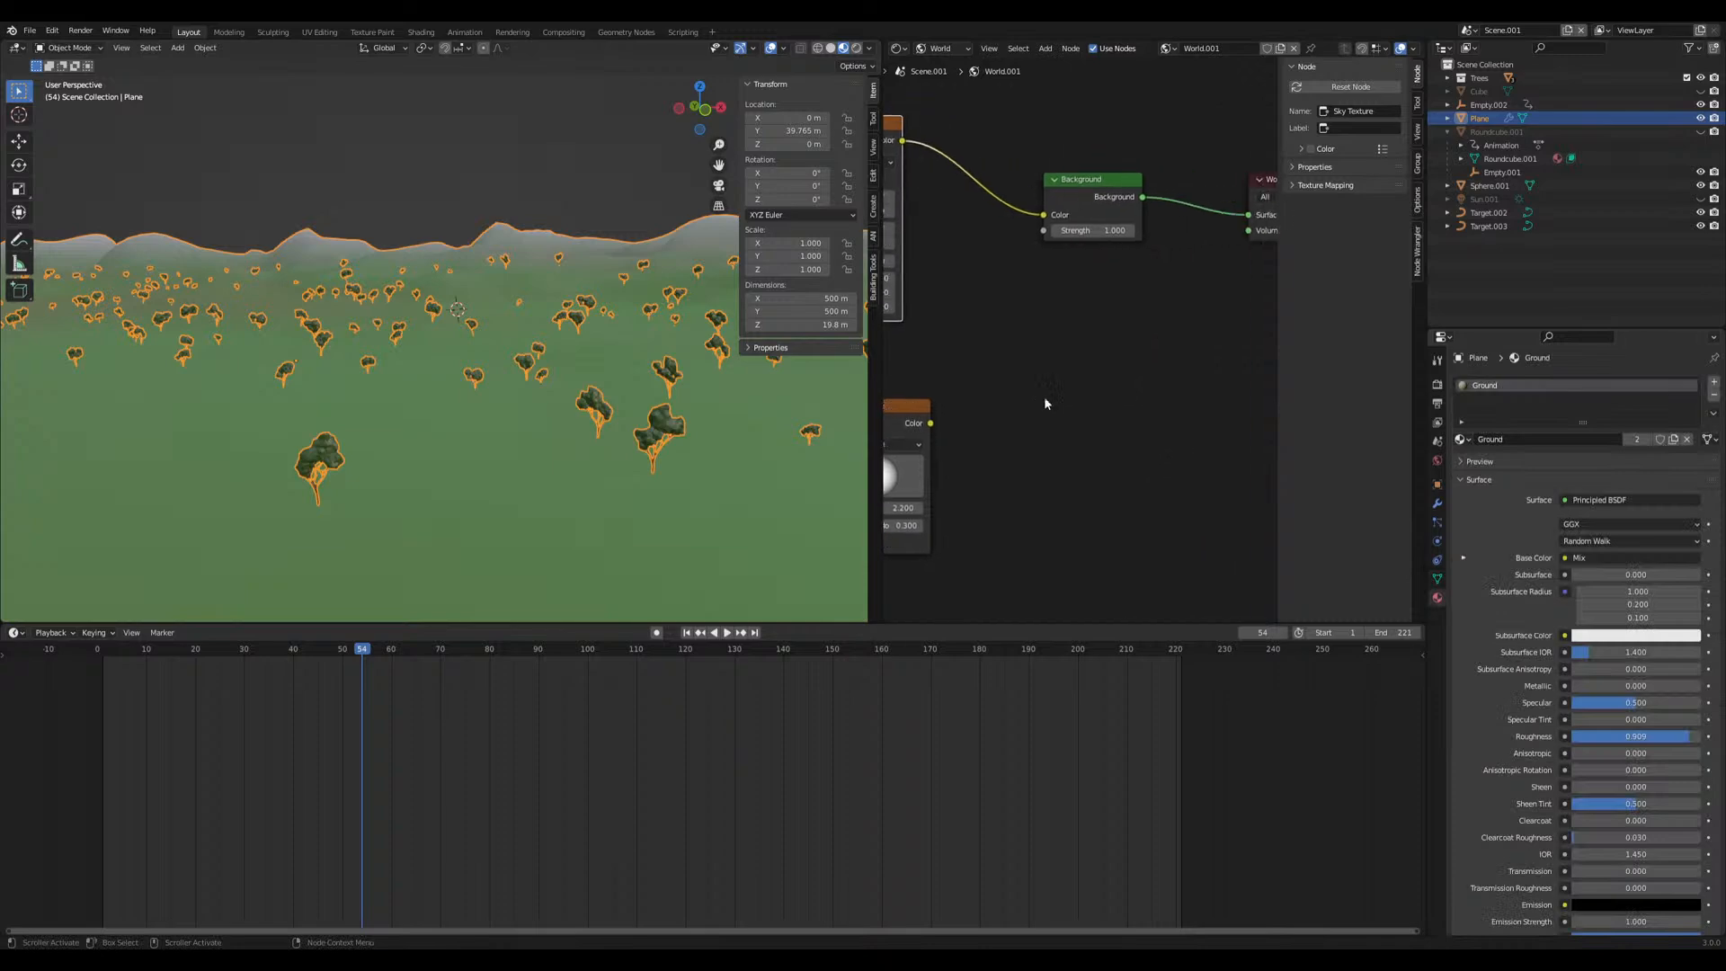
scroll(402, 205, down, 10)
middle_drag(416, 204, 514, 359)
click(529, 318)
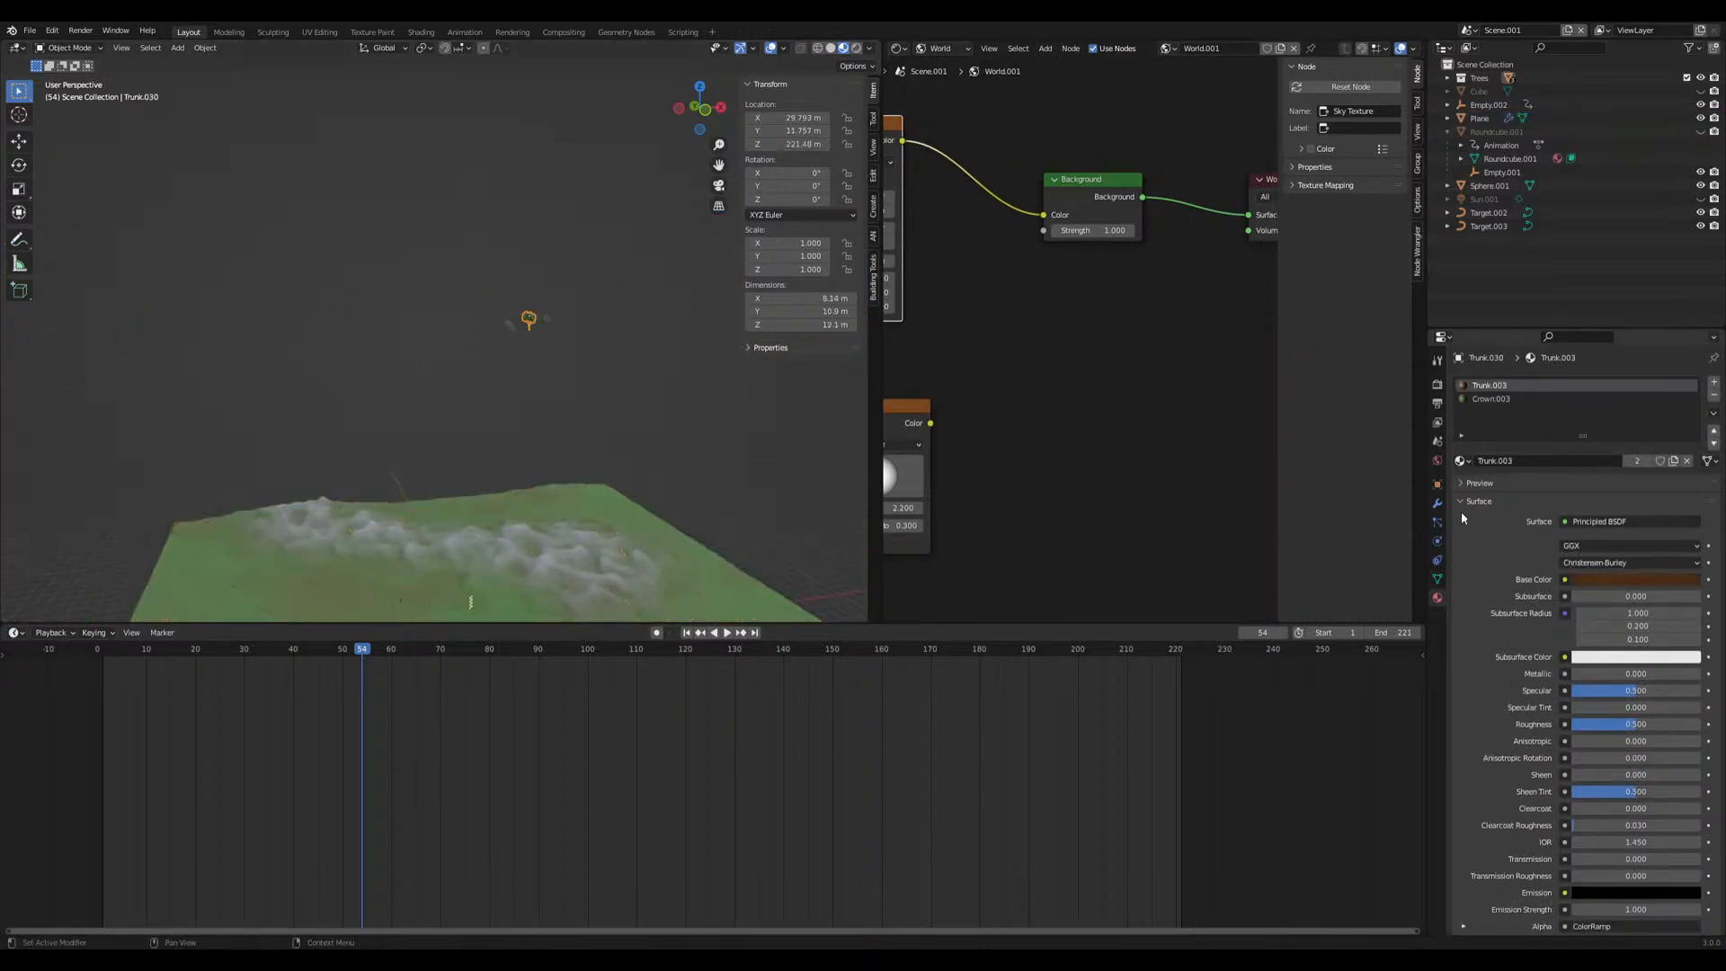
click(1488, 399)
click(547, 322)
click(1492, 401)
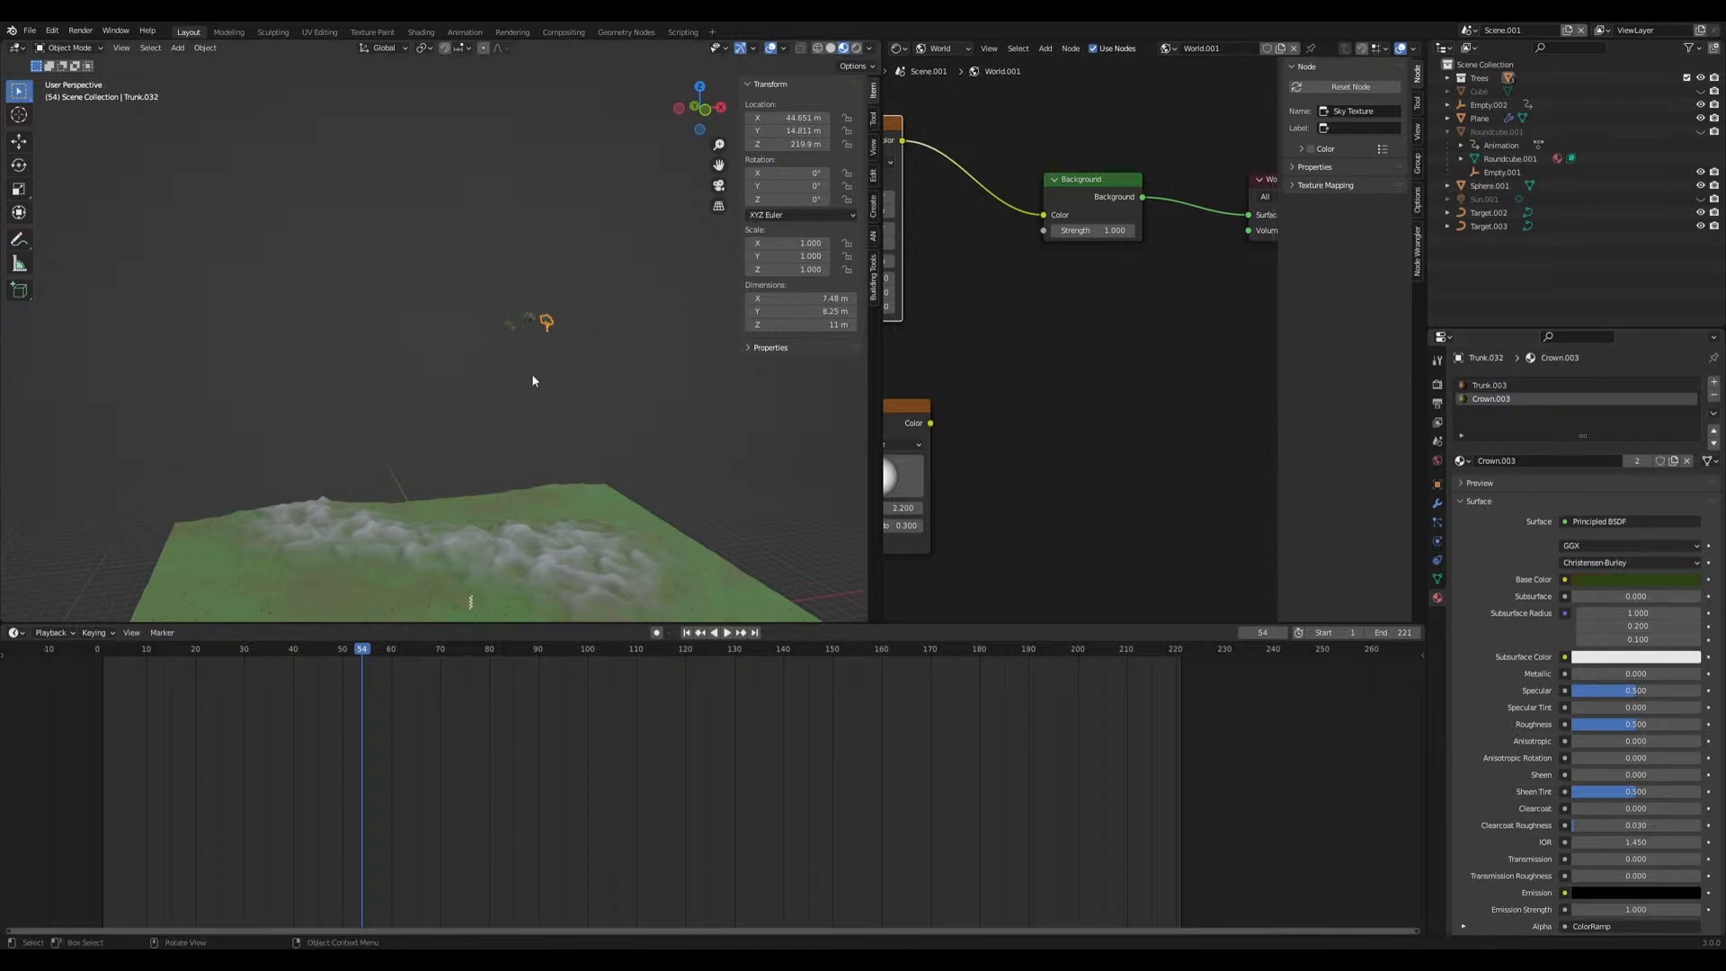
Select the Trunk.031 tree and switch the shader editor from World to Object to show its Trunk.002 material
click(510, 329)
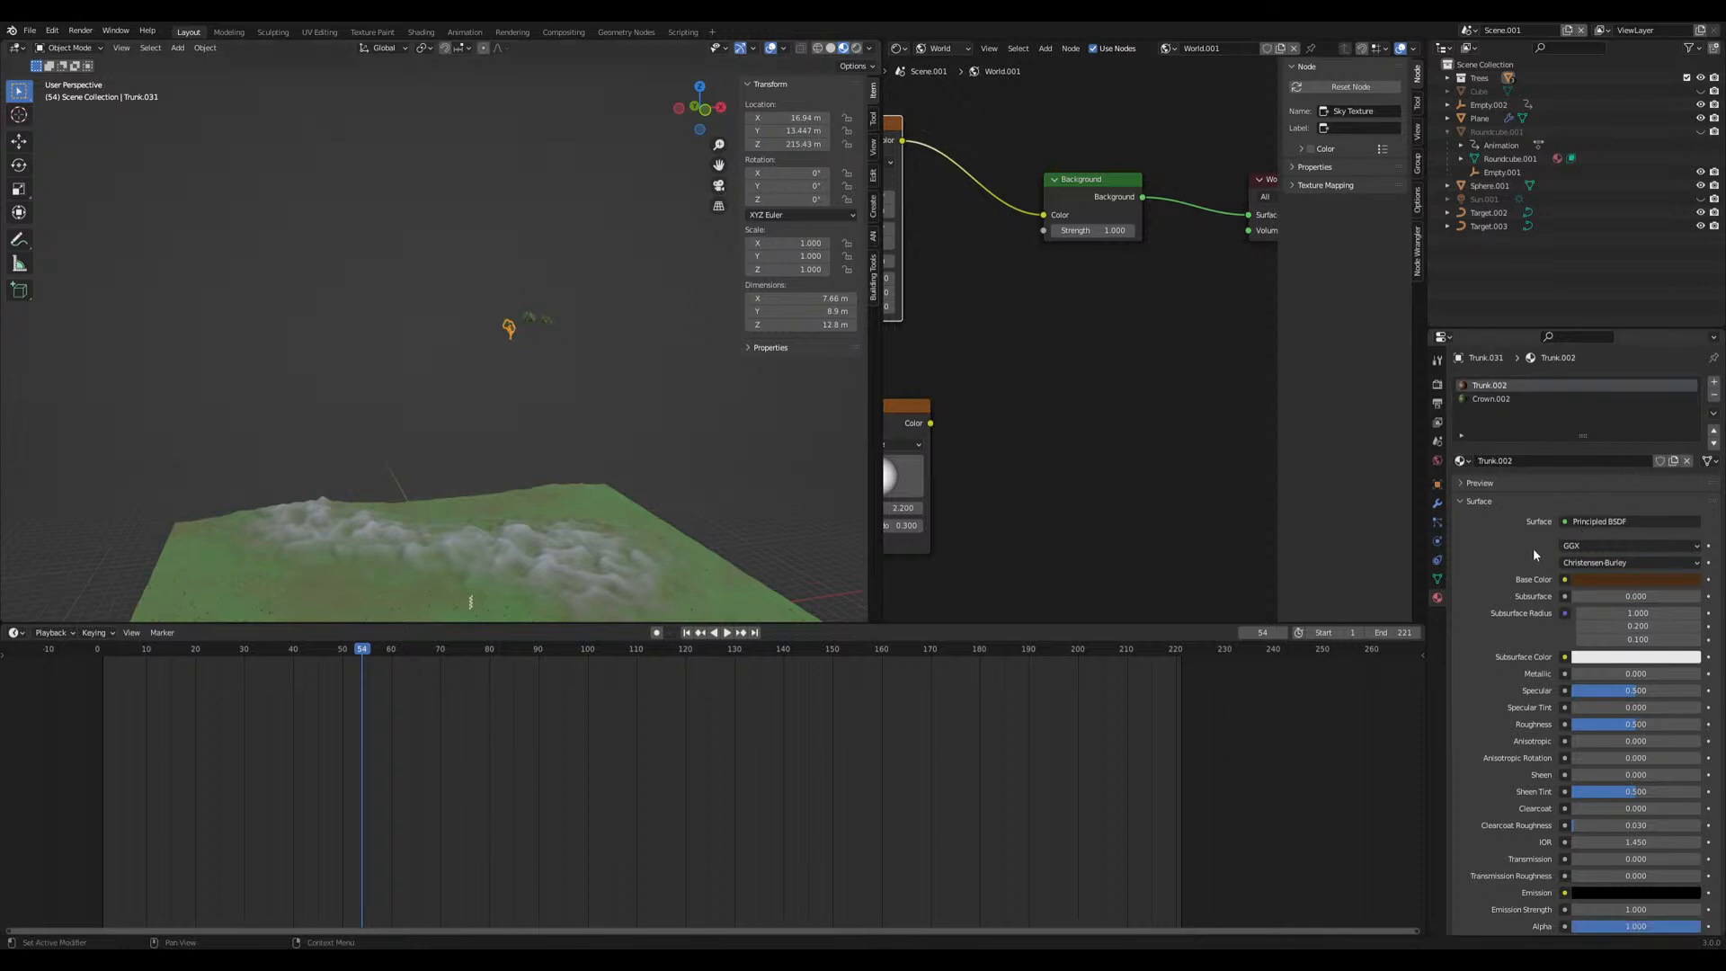
scroll(1536, 555, down, 3)
middle_drag(1098, 542, 1206, 551)
click(931, 49)
click(936, 64)
Survey the tree-covered landscape from several viewpoints while playing and scrubbing through the timeline
scroll(503, 450, up, 10)
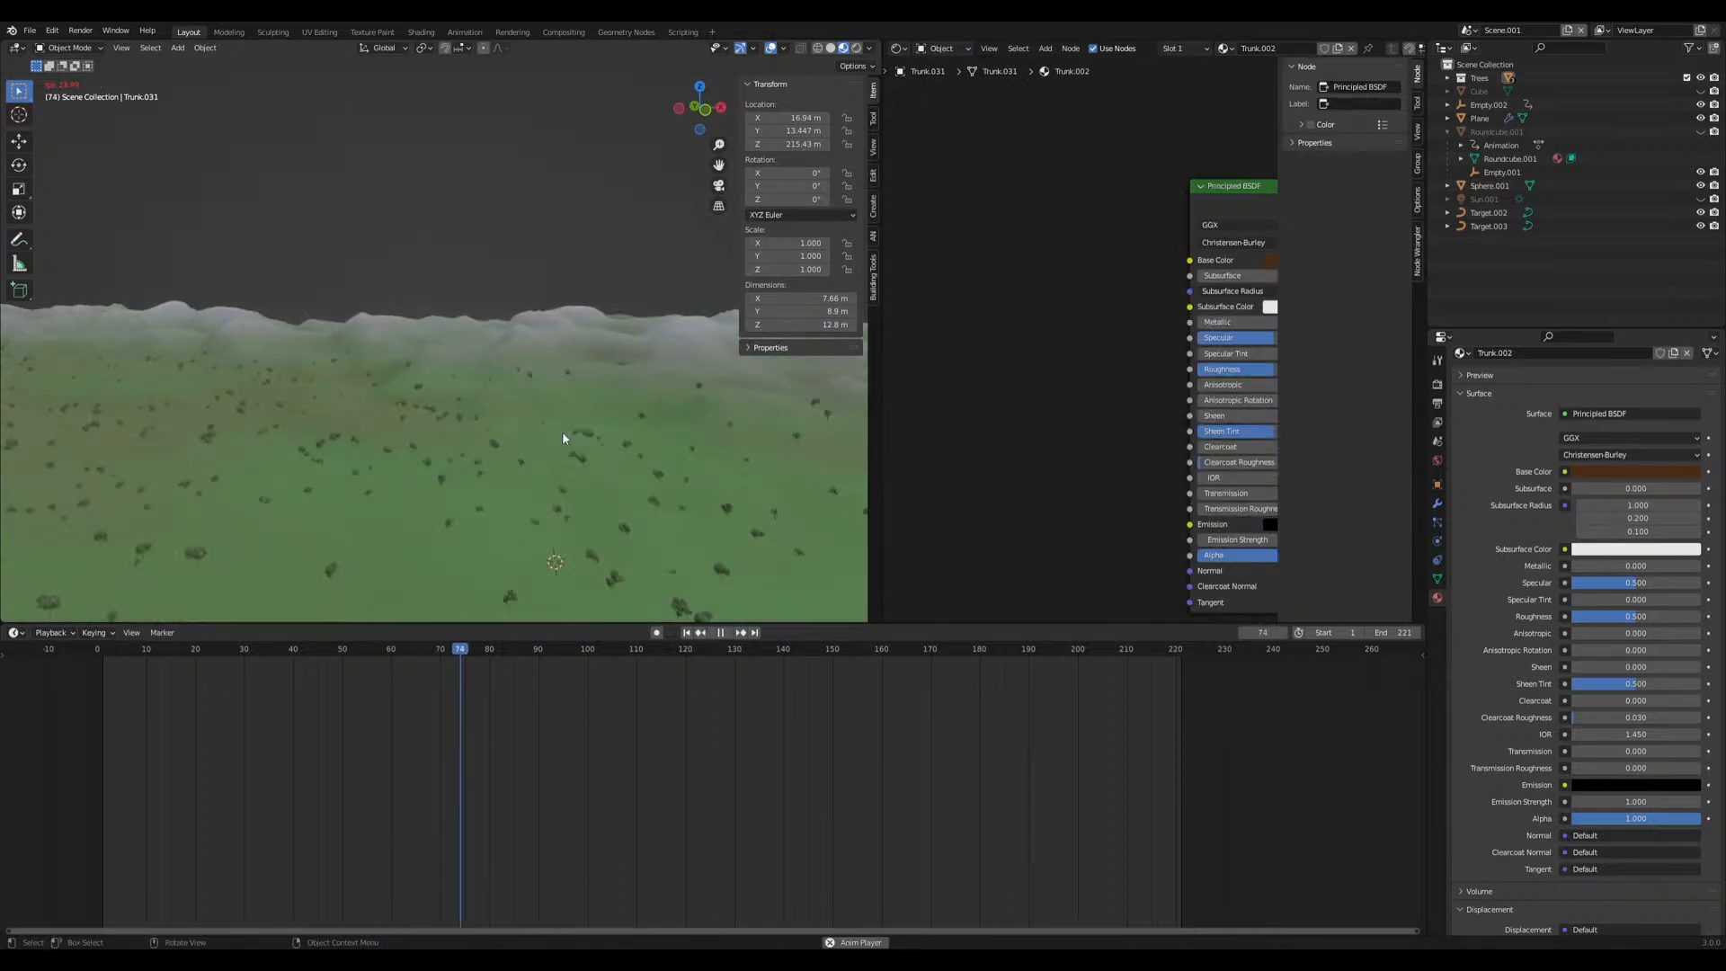
middle_drag(635, 543, 602, 525)
drag(533, 652, 456, 653)
key(space)
shift+middle_drag(605, 562, 496, 493)
drag(479, 649, 471, 658)
shift+middle_drag(395, 529, 528, 555)
drag(489, 649, 440, 658)
scroll(456, 347, down, 5)
shift+middle_drag(467, 303, 492, 549)
drag(445, 651, 642, 680)
scroll(497, 301, down, 3)
shift+middle_drag(497, 301, 427, 193)
shift+middle_drag(451, 327, 452, 287)
Play the animation up to frame 160 while examining the area around the 3D cursor
key(space)
scroll(474, 350, down, 5)
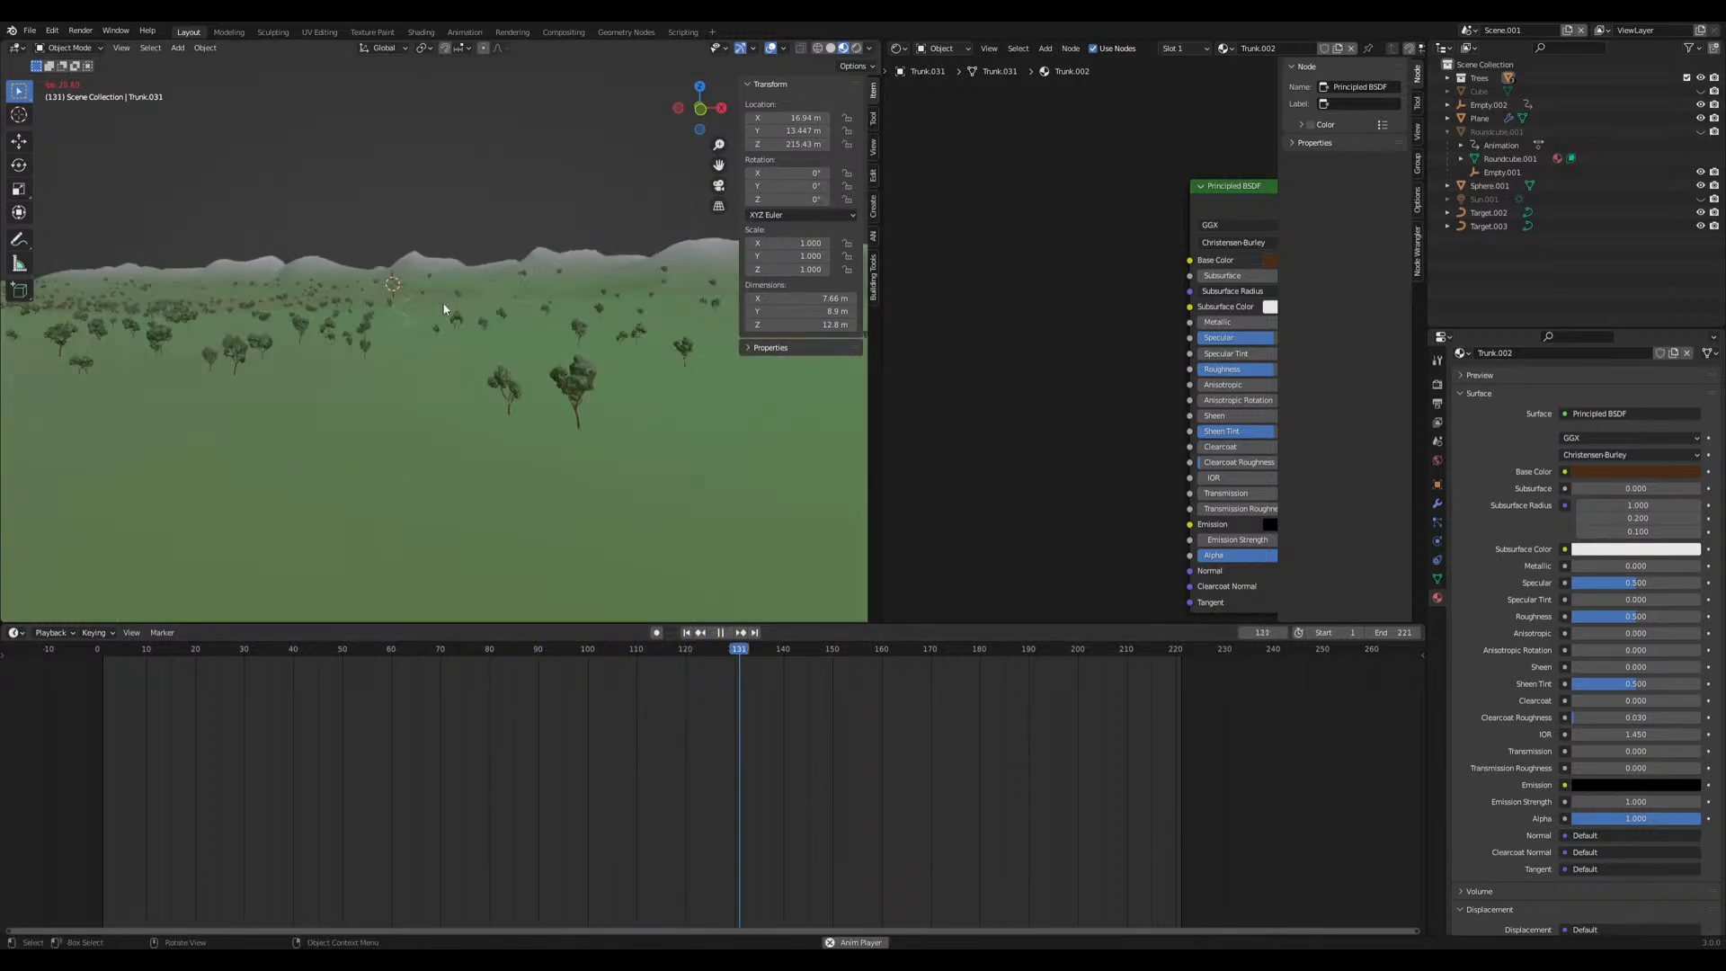
key(space)
scroll(438, 303, down, 2)
scroll(437, 307, up, 4)
shift+middle_drag(418, 325, 527, 397)
key(space)
key(space)
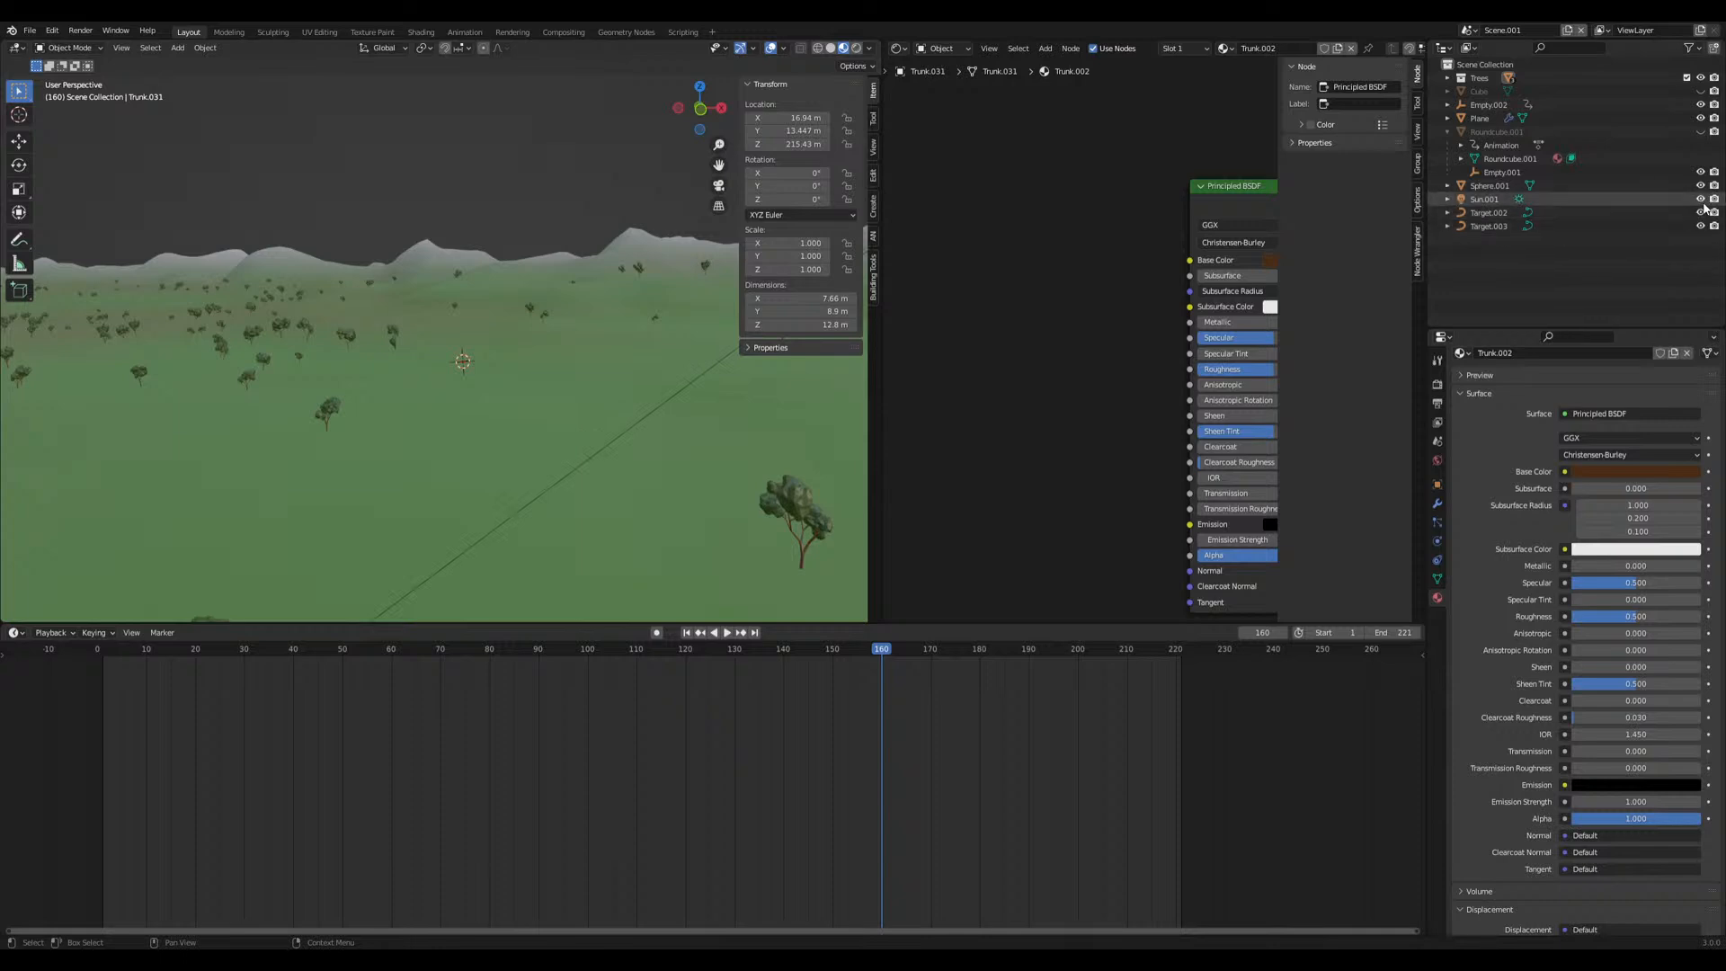
Unhide the Roundcube.001 sphere, select it and scale it down by a factor of 0.097
click(1699, 131)
scroll(526, 328, up, 5)
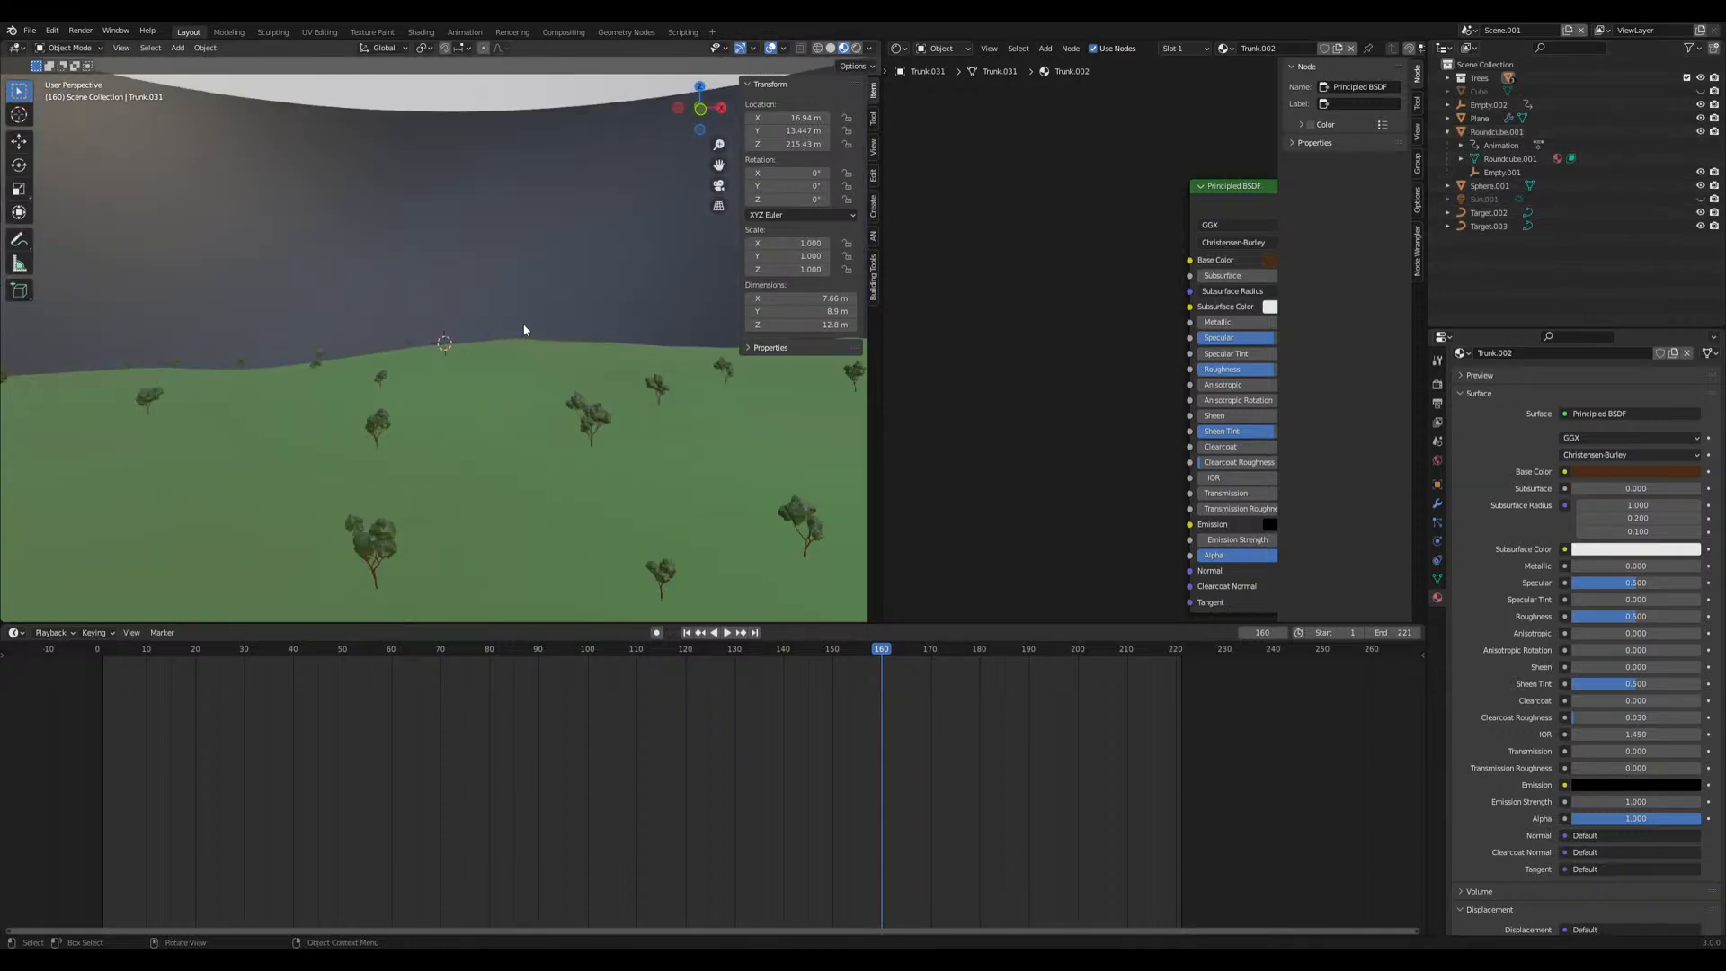
click(551, 266)
scroll(632, 389, down, 5)
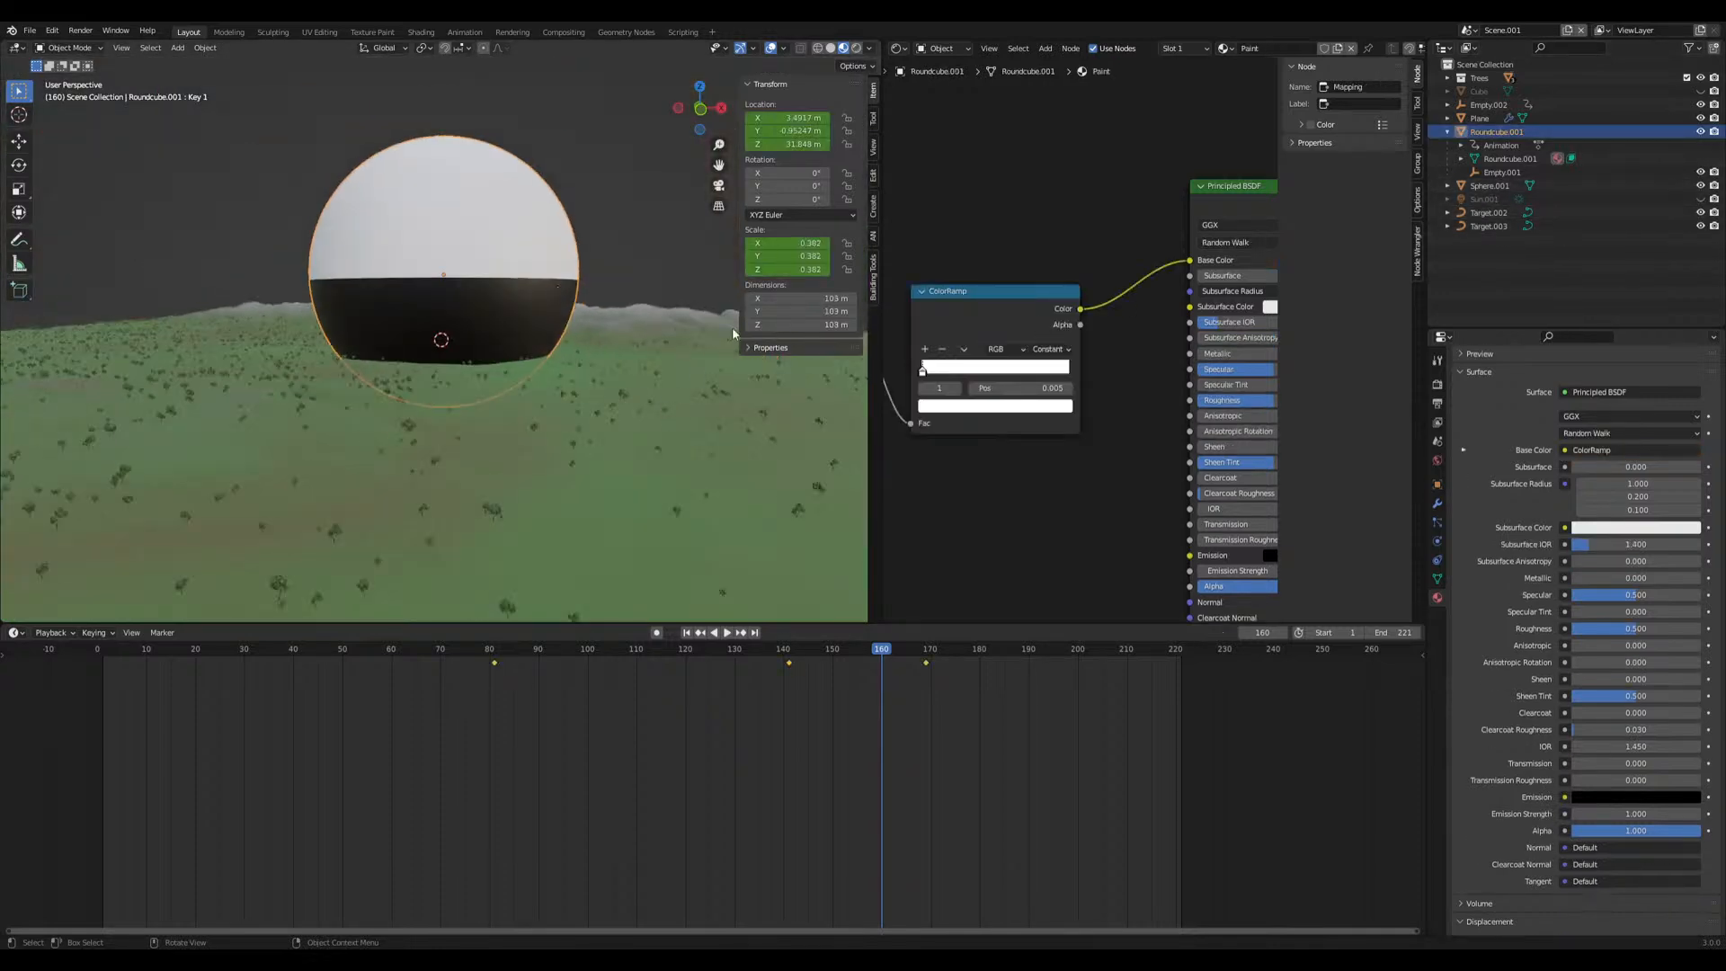
key(s)
click(456, 349)
Snap the Roundcube.001 sphere to the 3D cursor and scale it by 0.041 to about 0.413 m across
scroll(464, 365, up, 3)
scroll(464, 365, up, 3)
key(shift+s)
click(511, 271)
key(s)
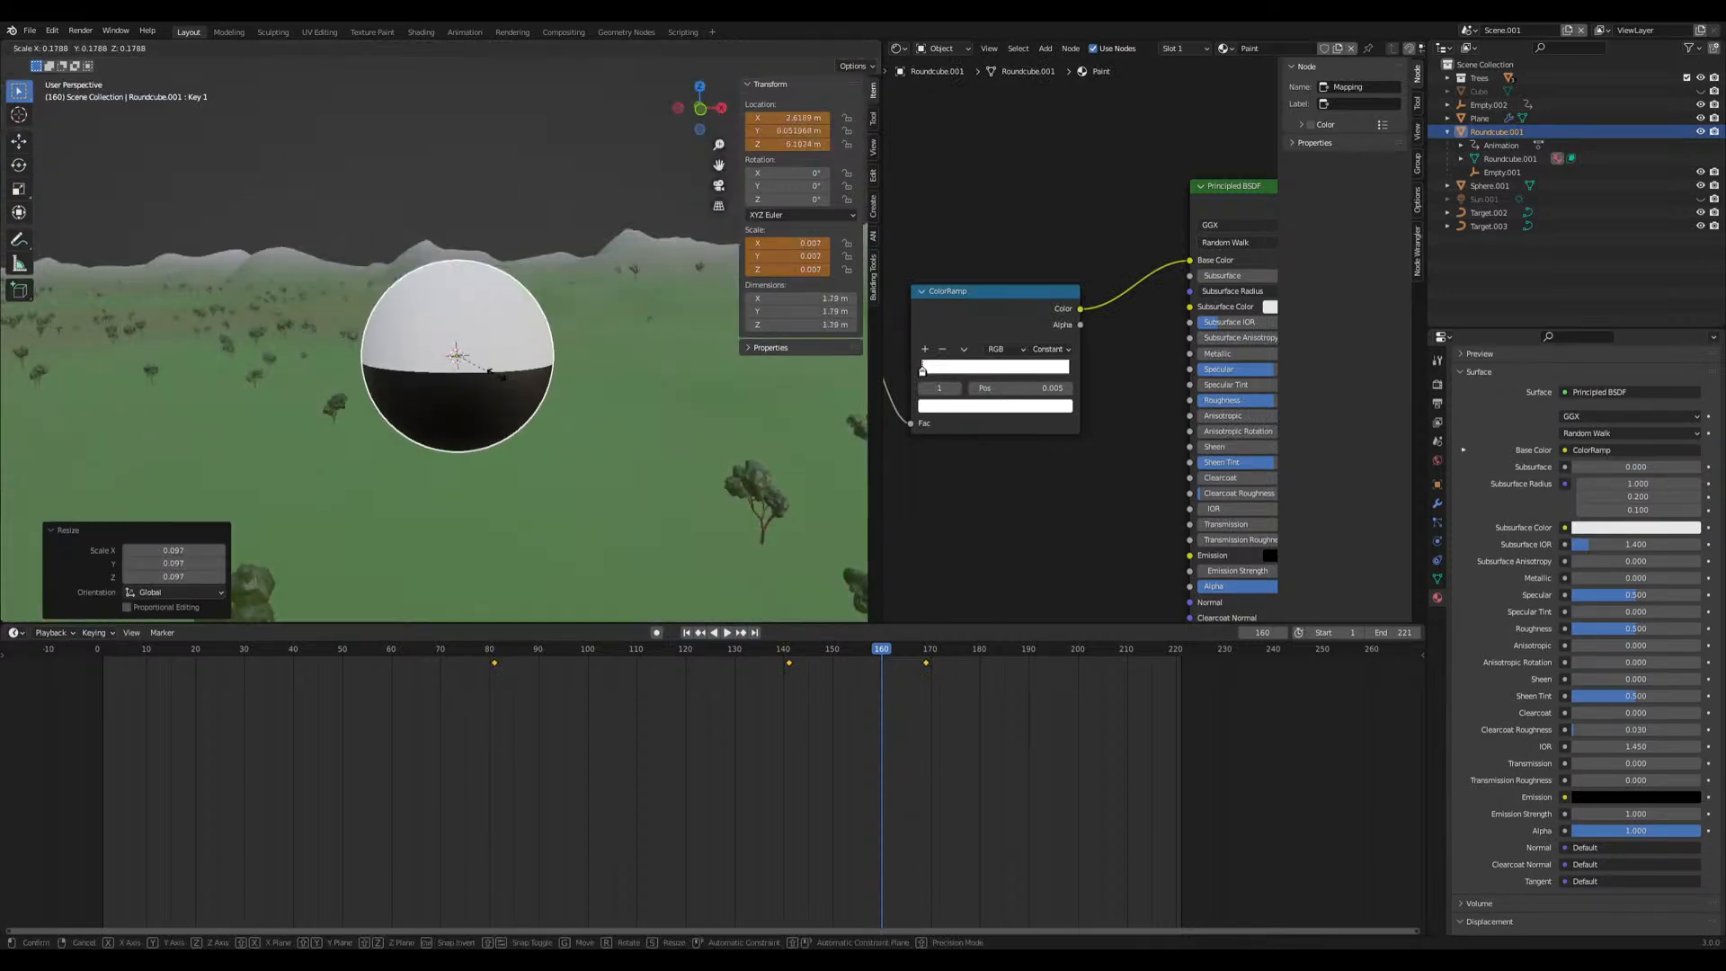
click(454, 351)
scroll(454, 352, up, 5)
scroll(500, 385, down, 5)
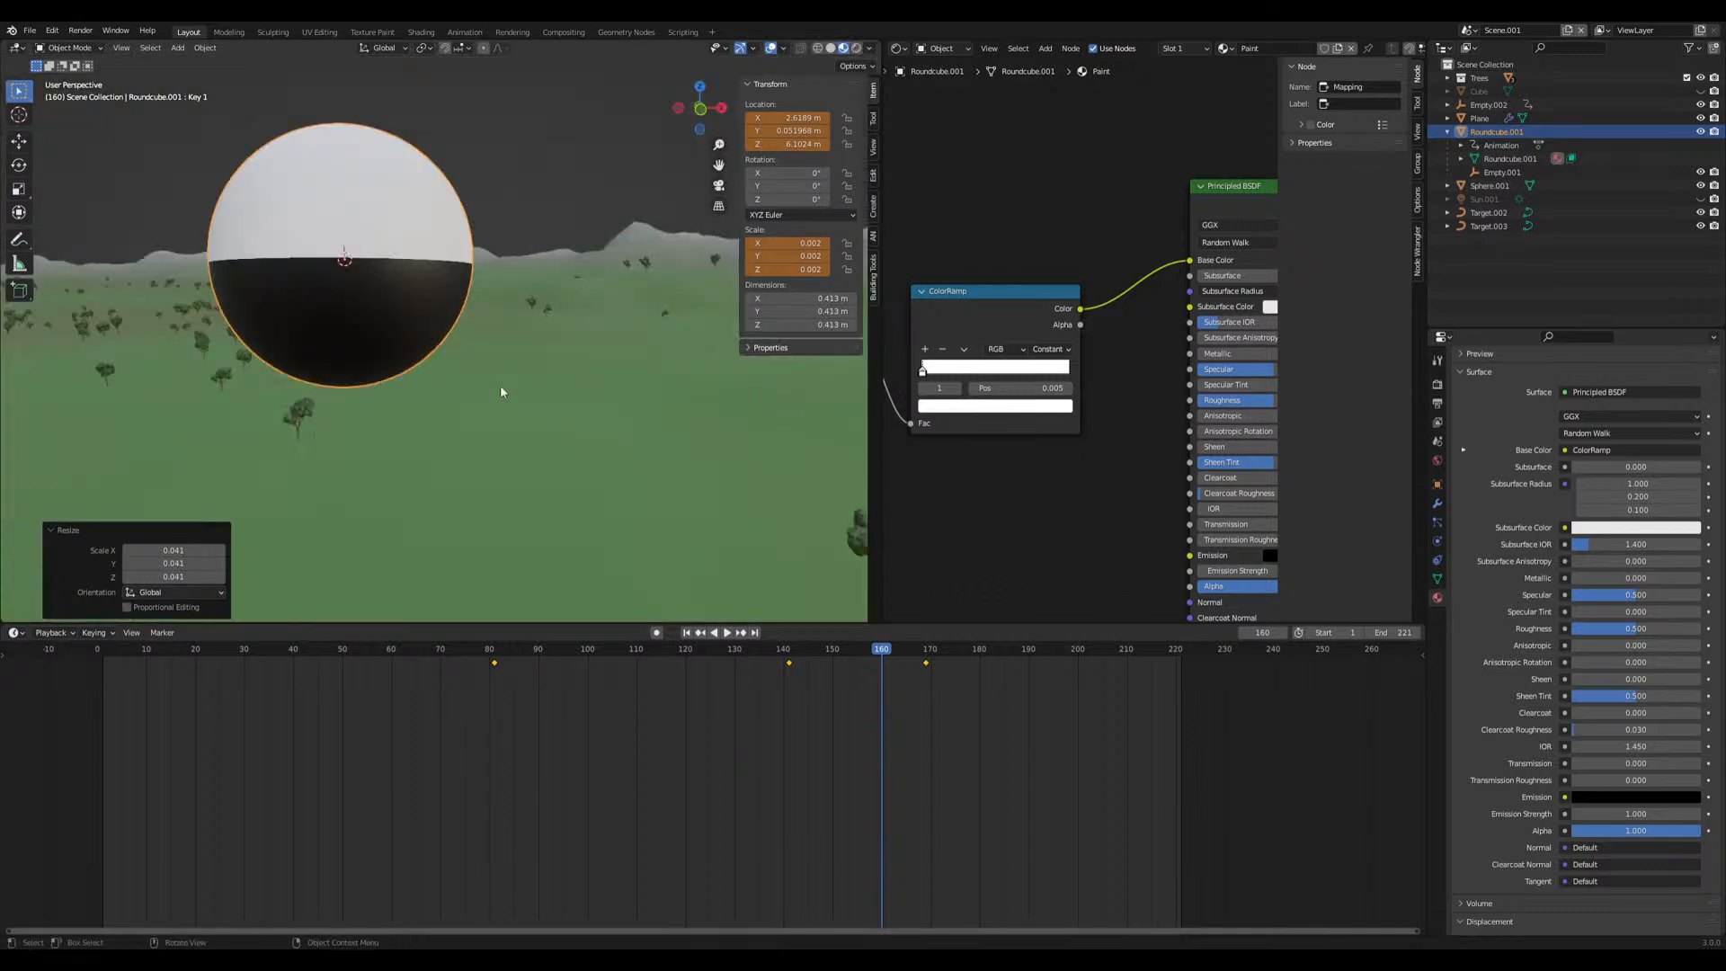
Clear all scale keyframes from the Roundcube.001 sphere
right_click(776, 266)
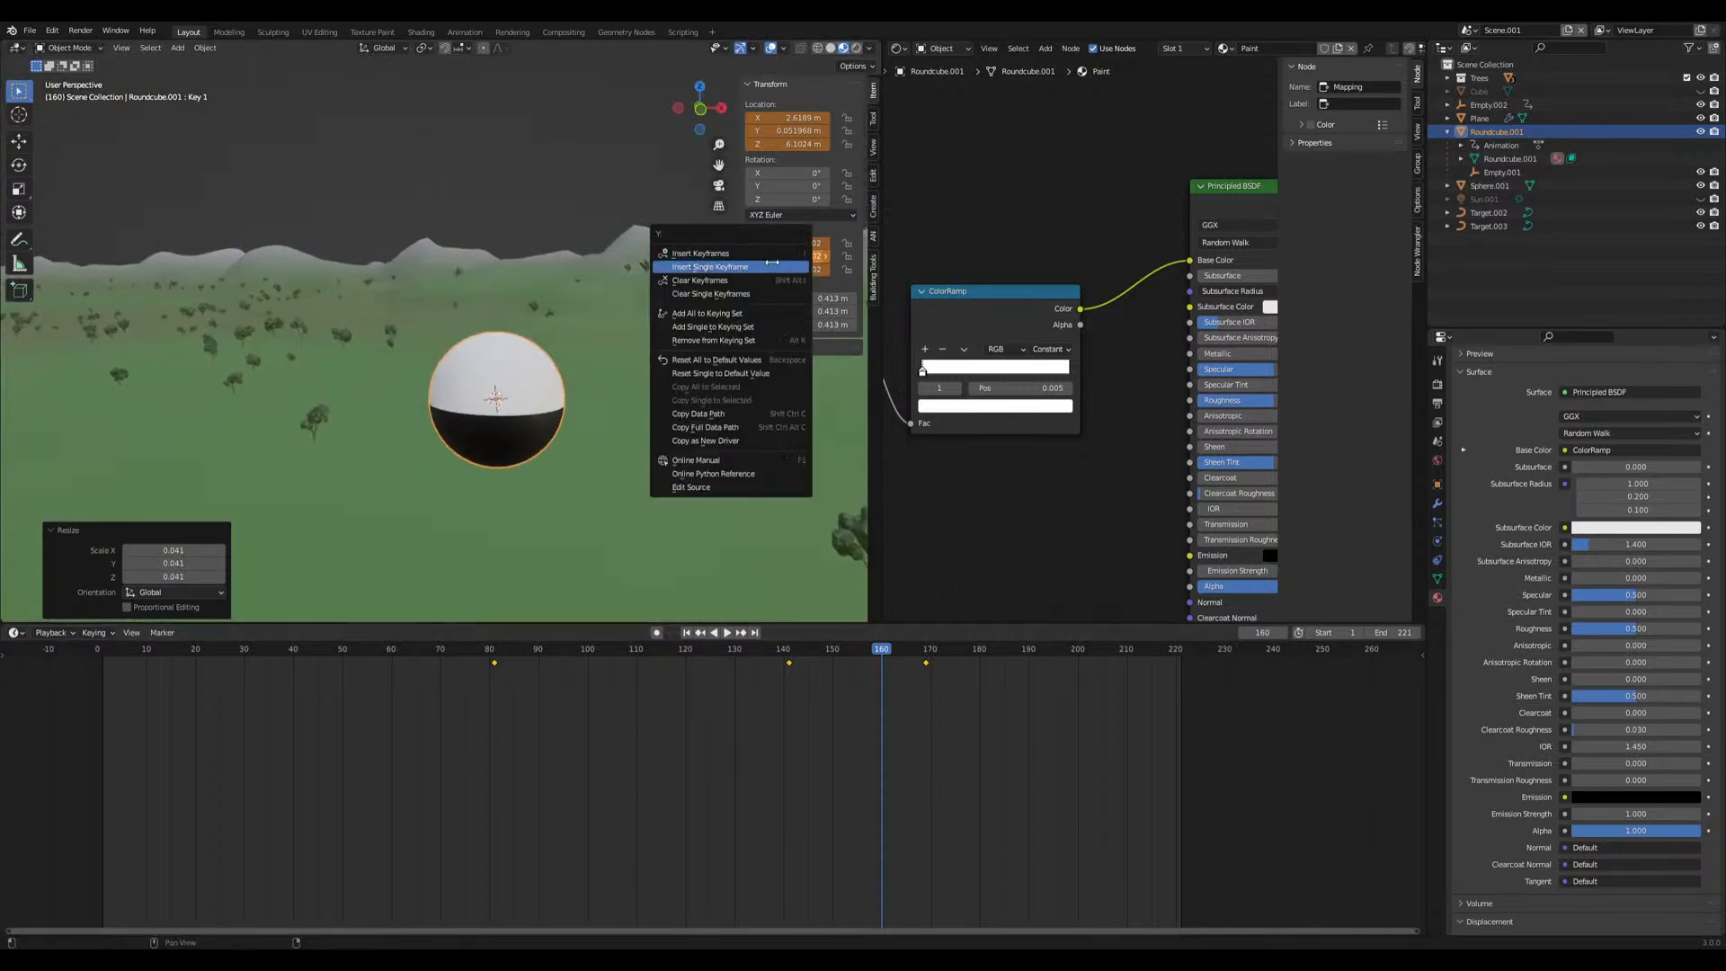
click(710, 278)
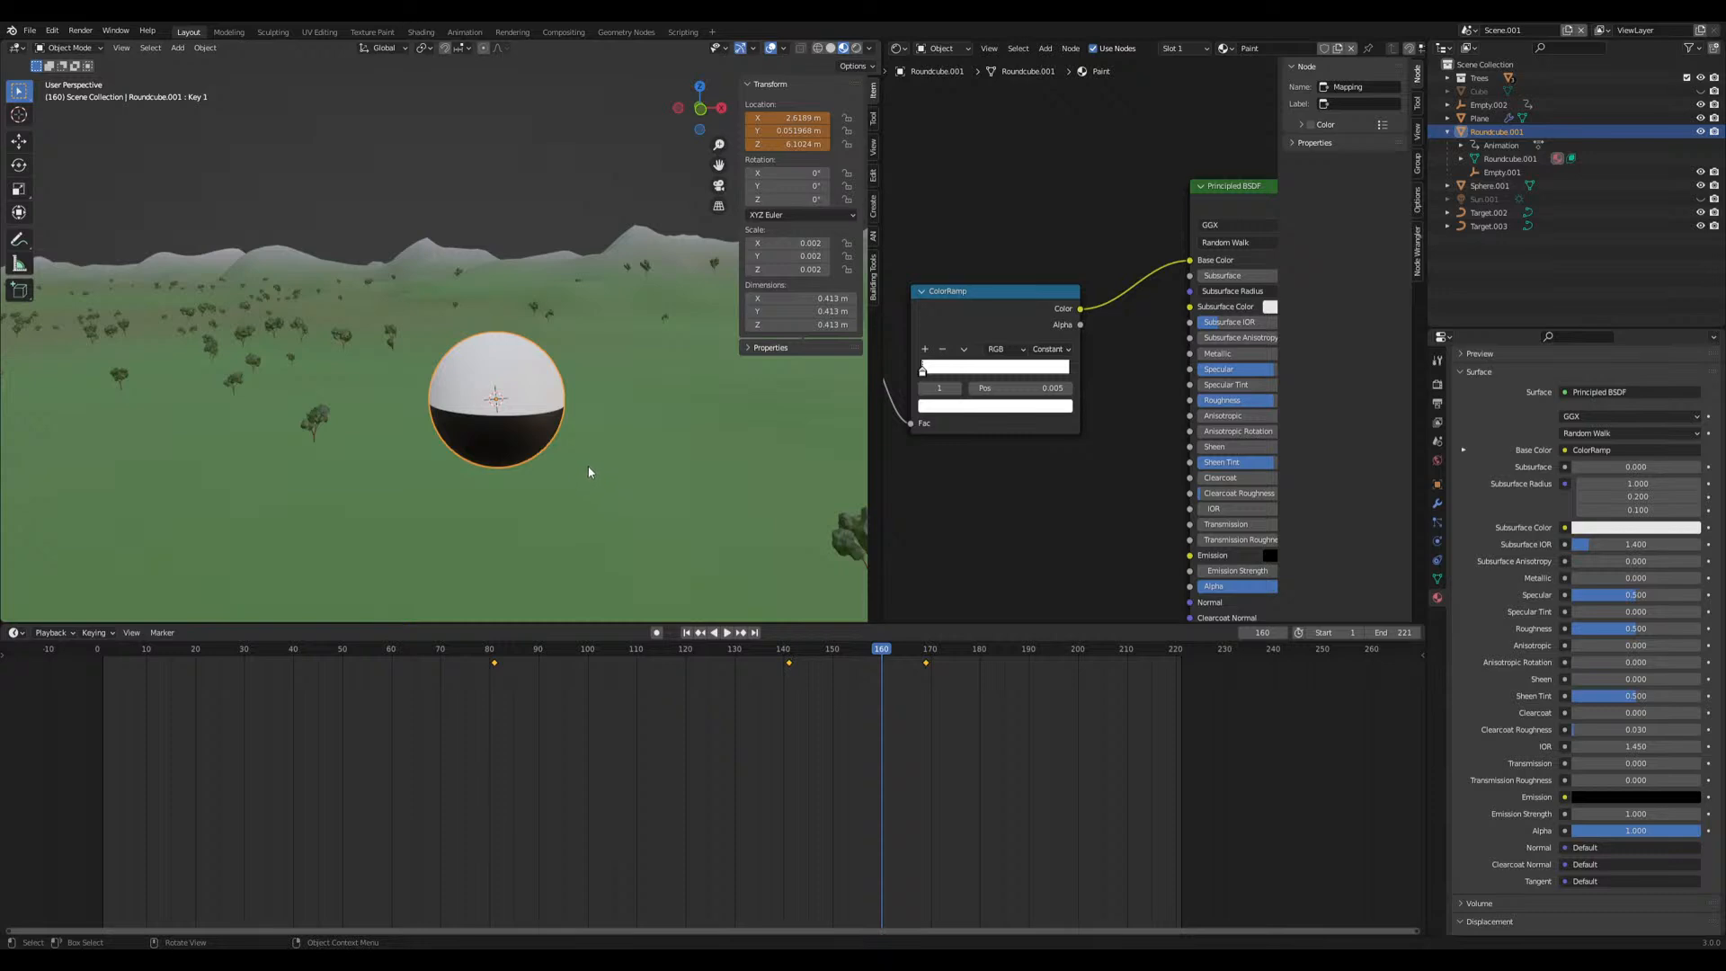
scroll(592, 461, down, 4)
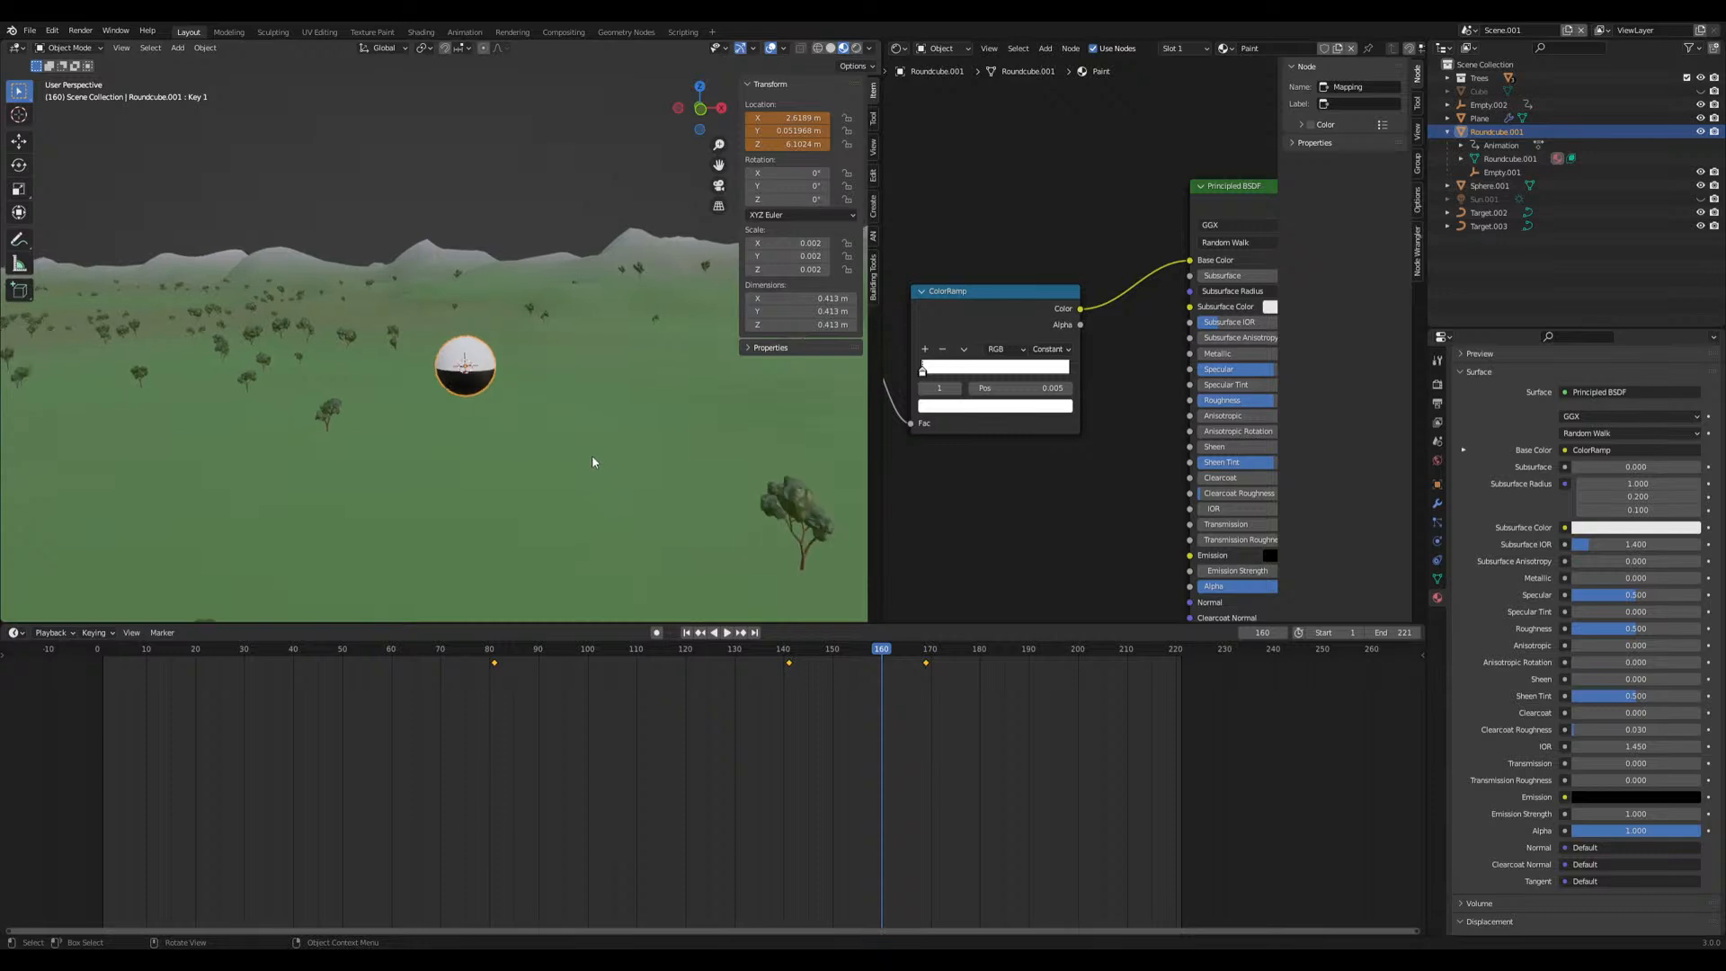
middle_drag(591, 462, 599, 459)
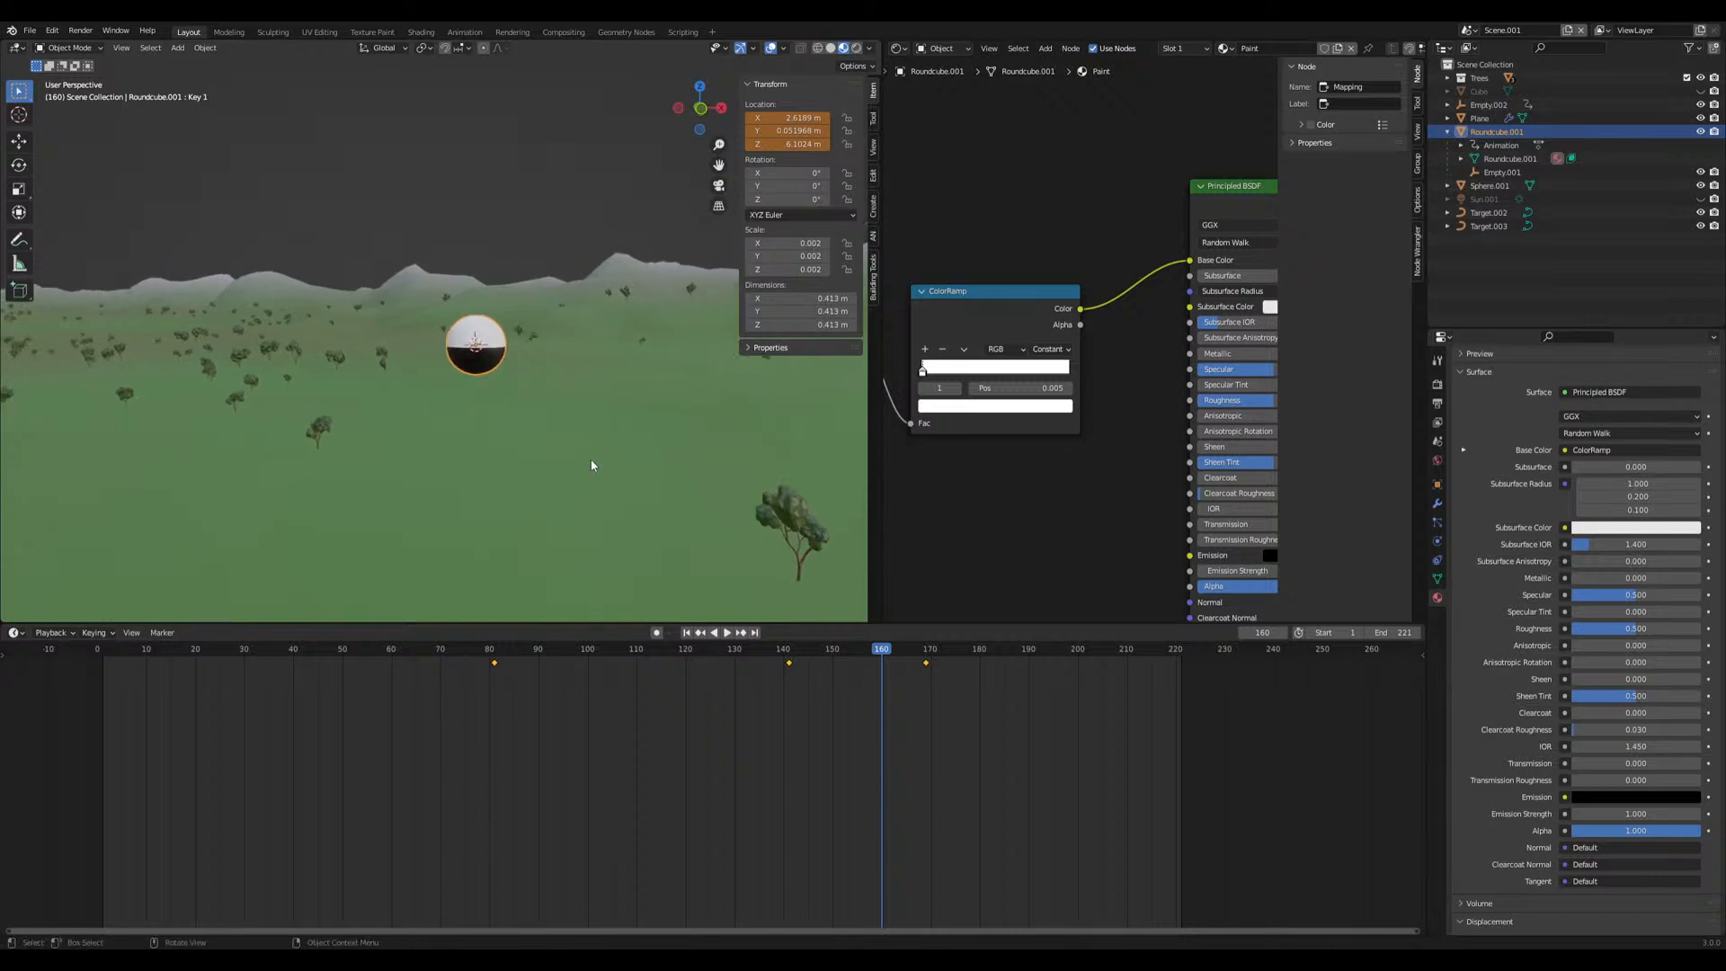
scroll(566, 454, up, 3)
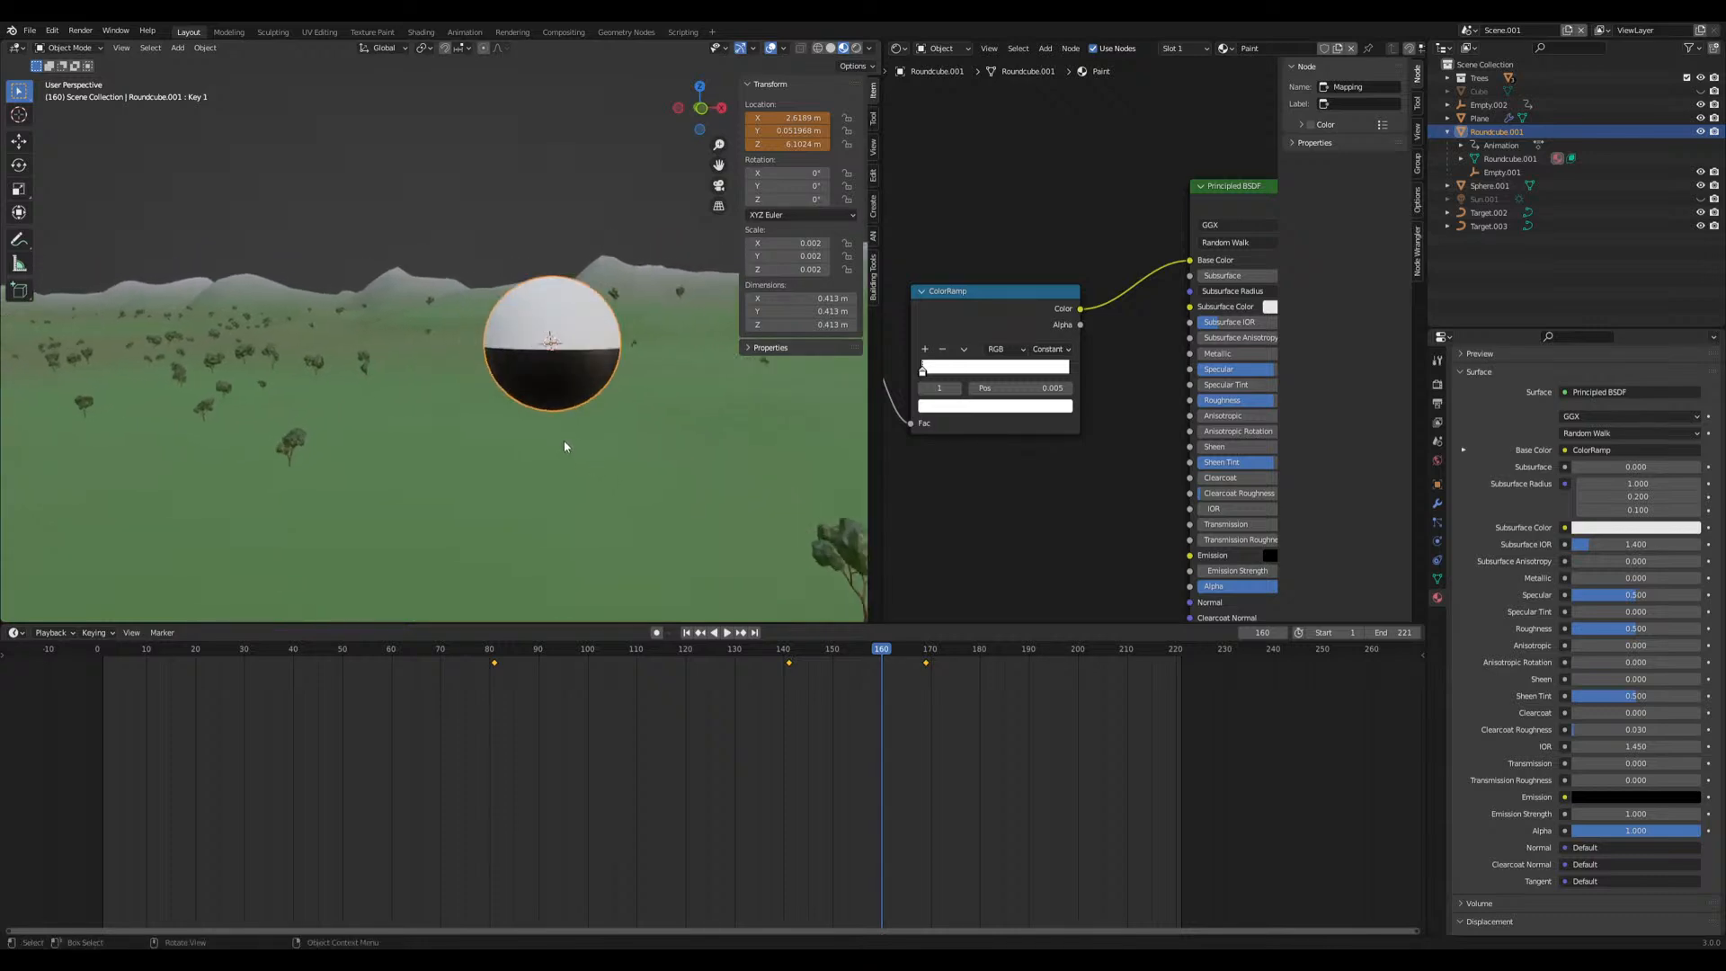
Scale the Roundcube.001 sphere down to about 0.00817 m across so it fits between the small red spheres
scroll(588, 446, down, 3)
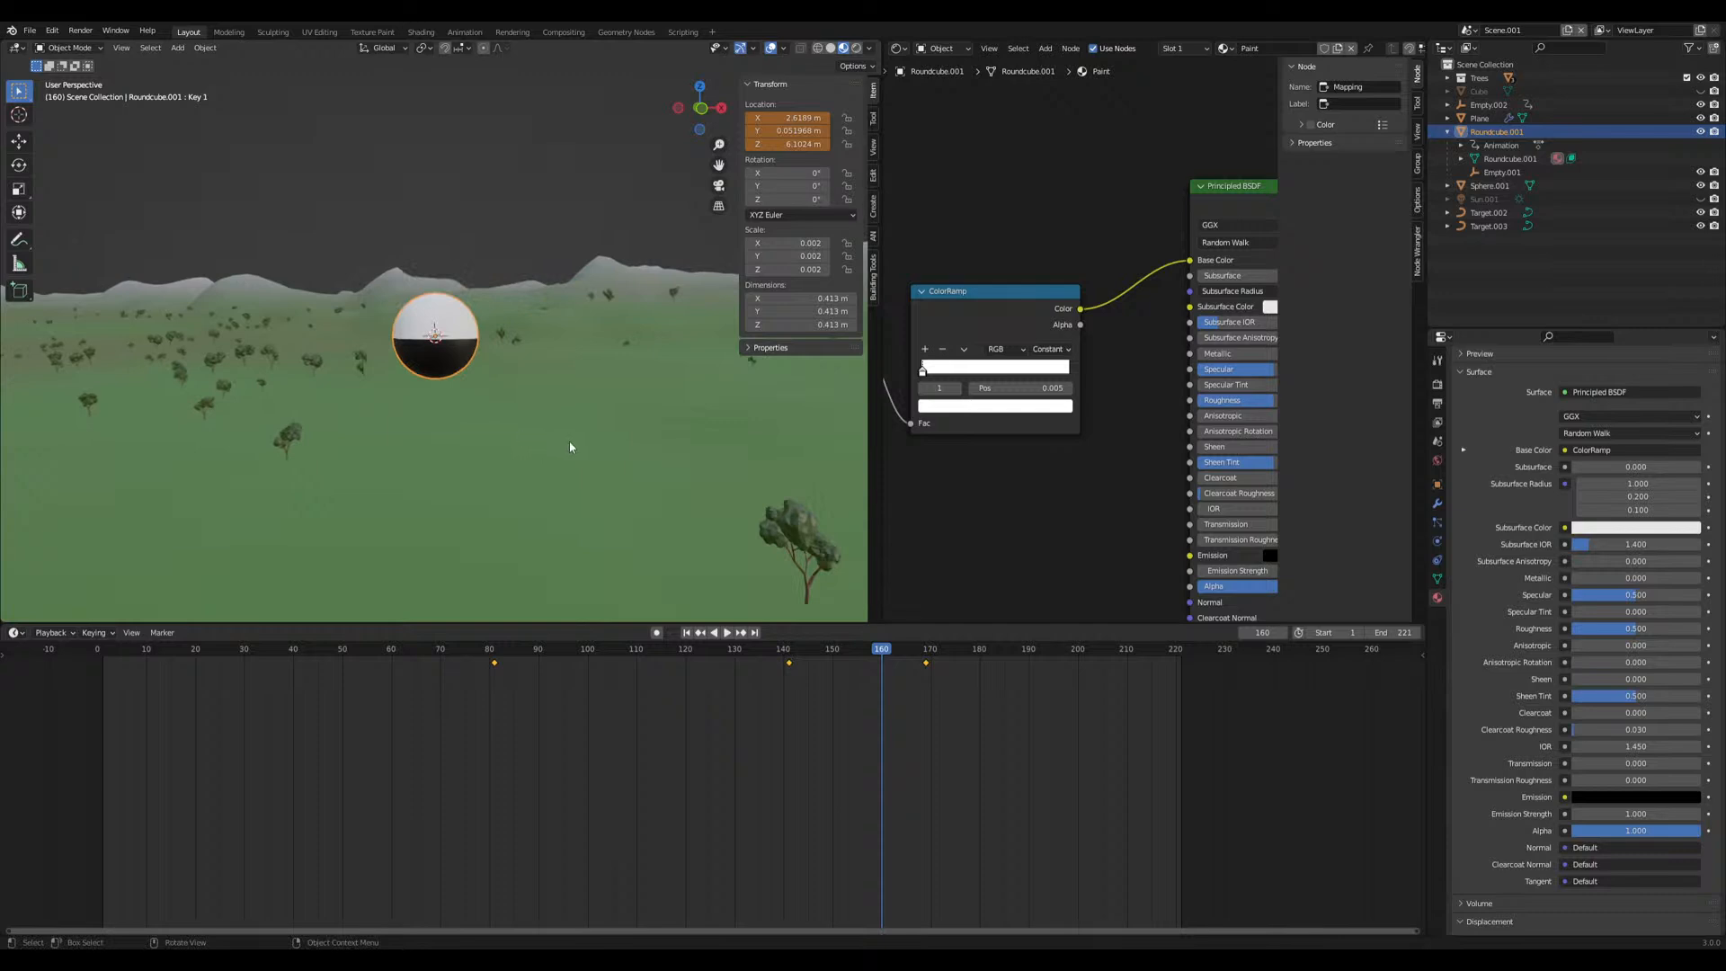
key(s)
click(458, 354)
shift+middle_drag(464, 359, 497, 387)
scroll(504, 393, up, 4)
scroll(531, 406, down, 3)
scroll(465, 397, up, 4)
key(s)
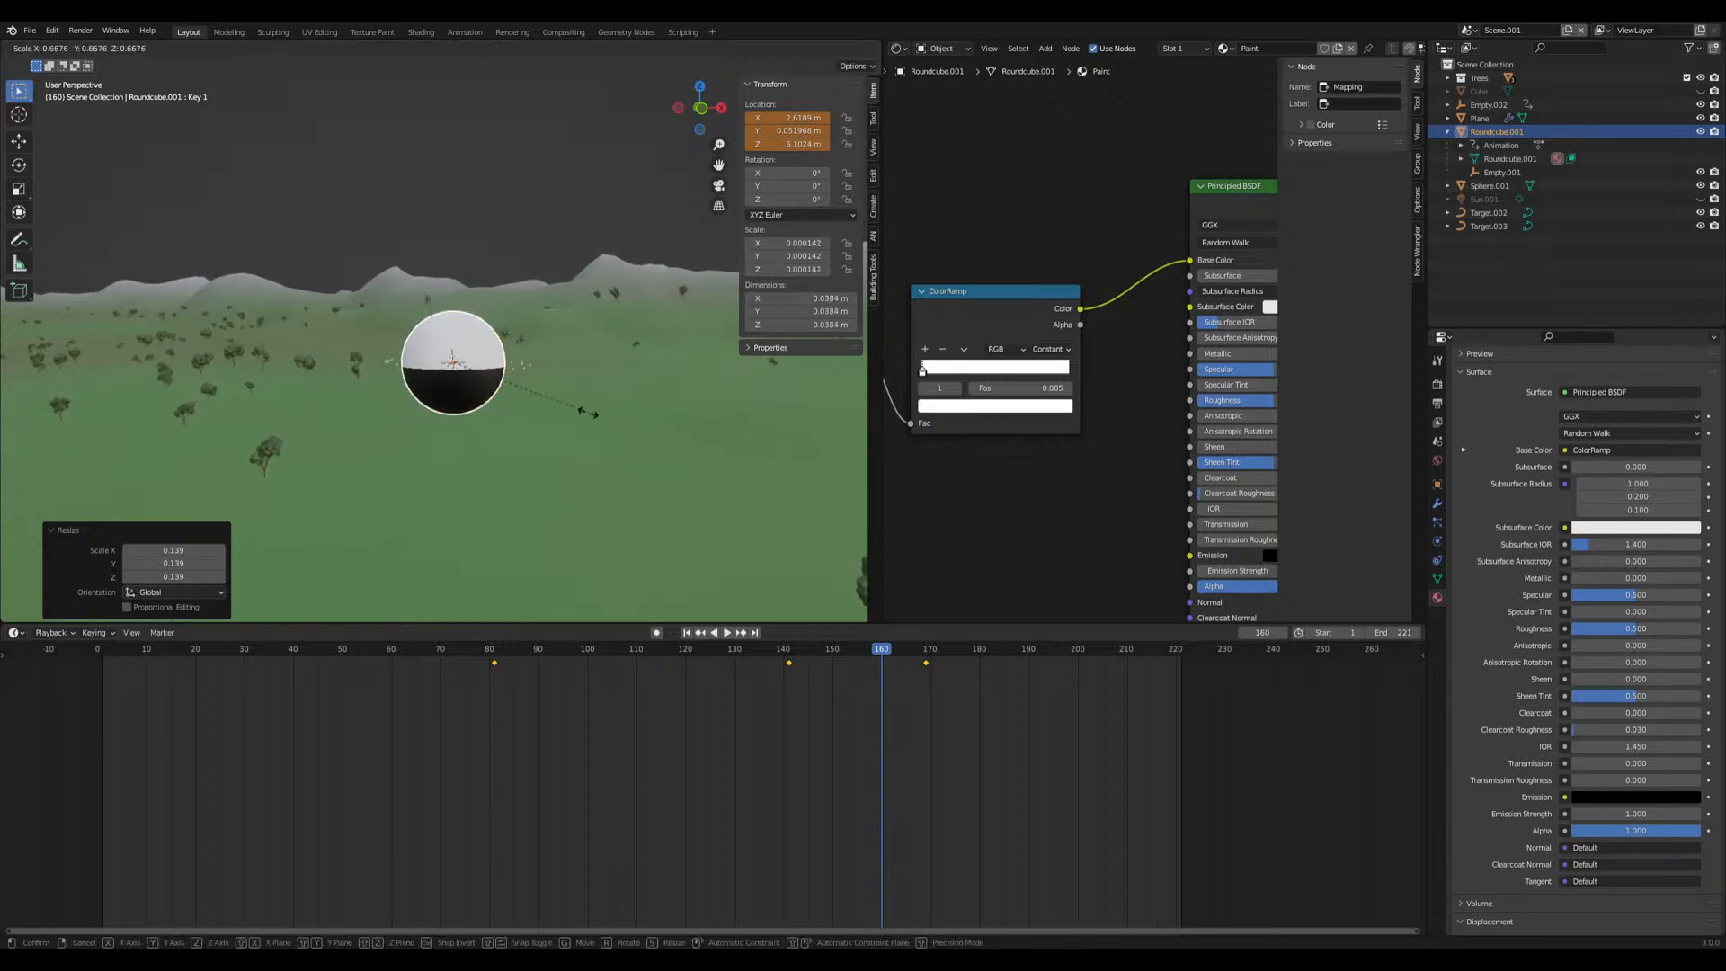
click(478, 386)
Insert a Scale keyframe for the Roundcube.001 sphere at frame 160
middle_drag(477, 382, 509, 428)
key(i)
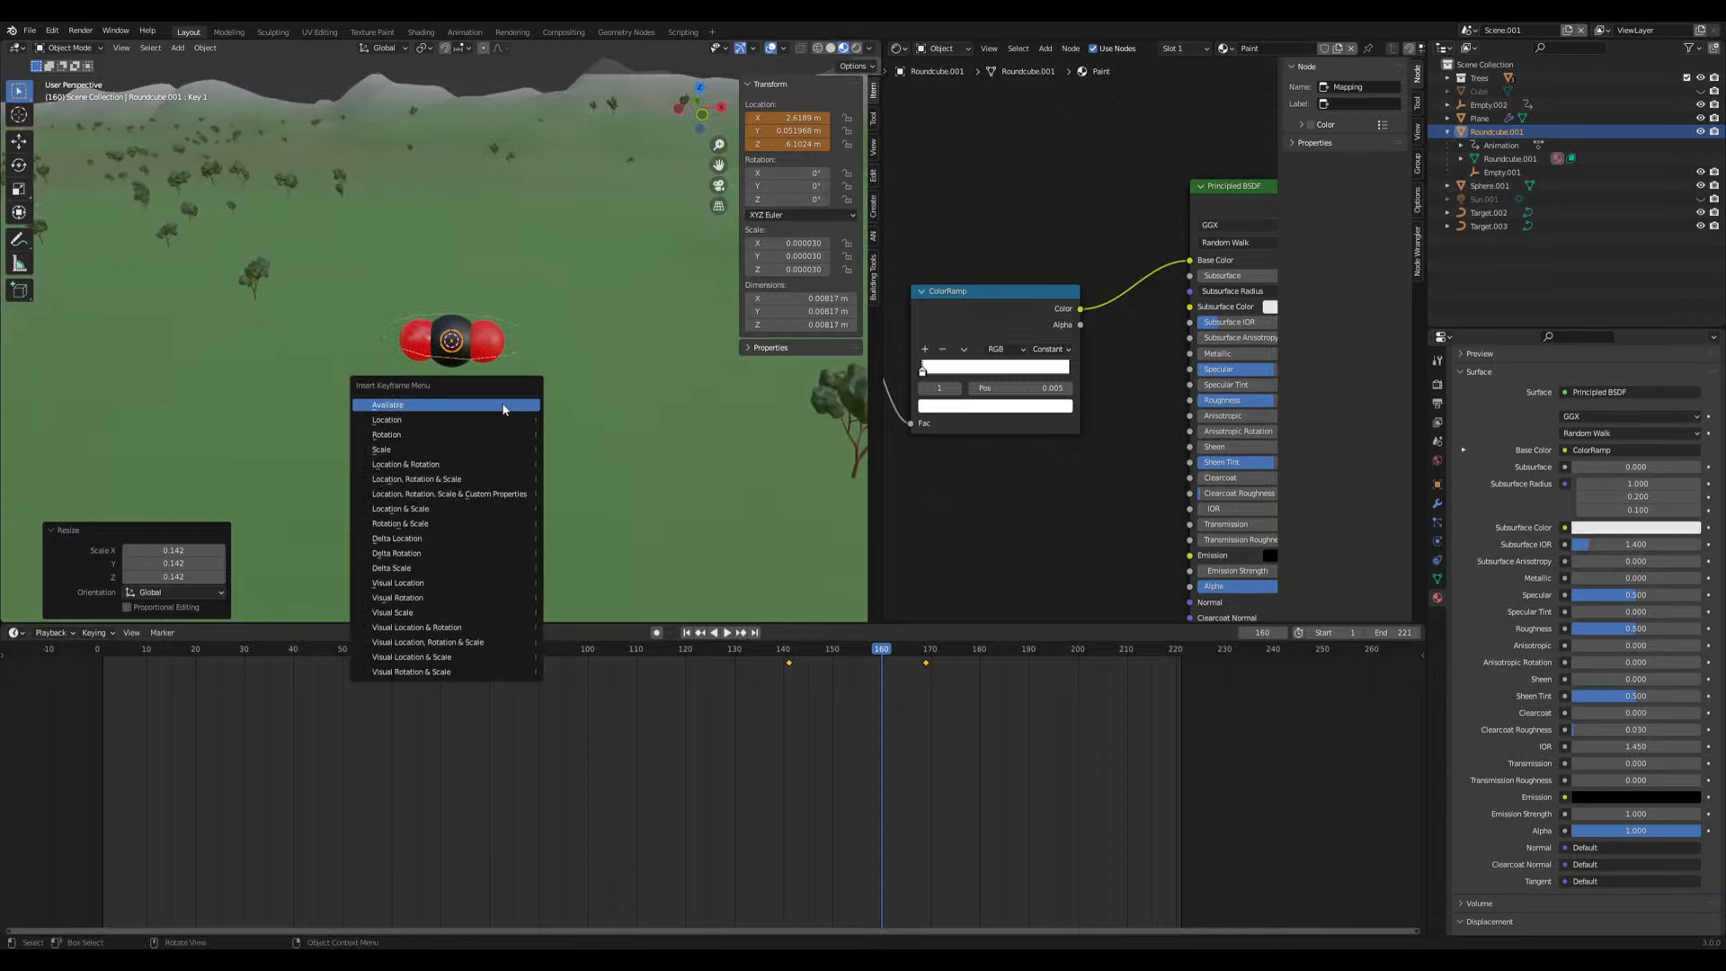
click(456, 449)
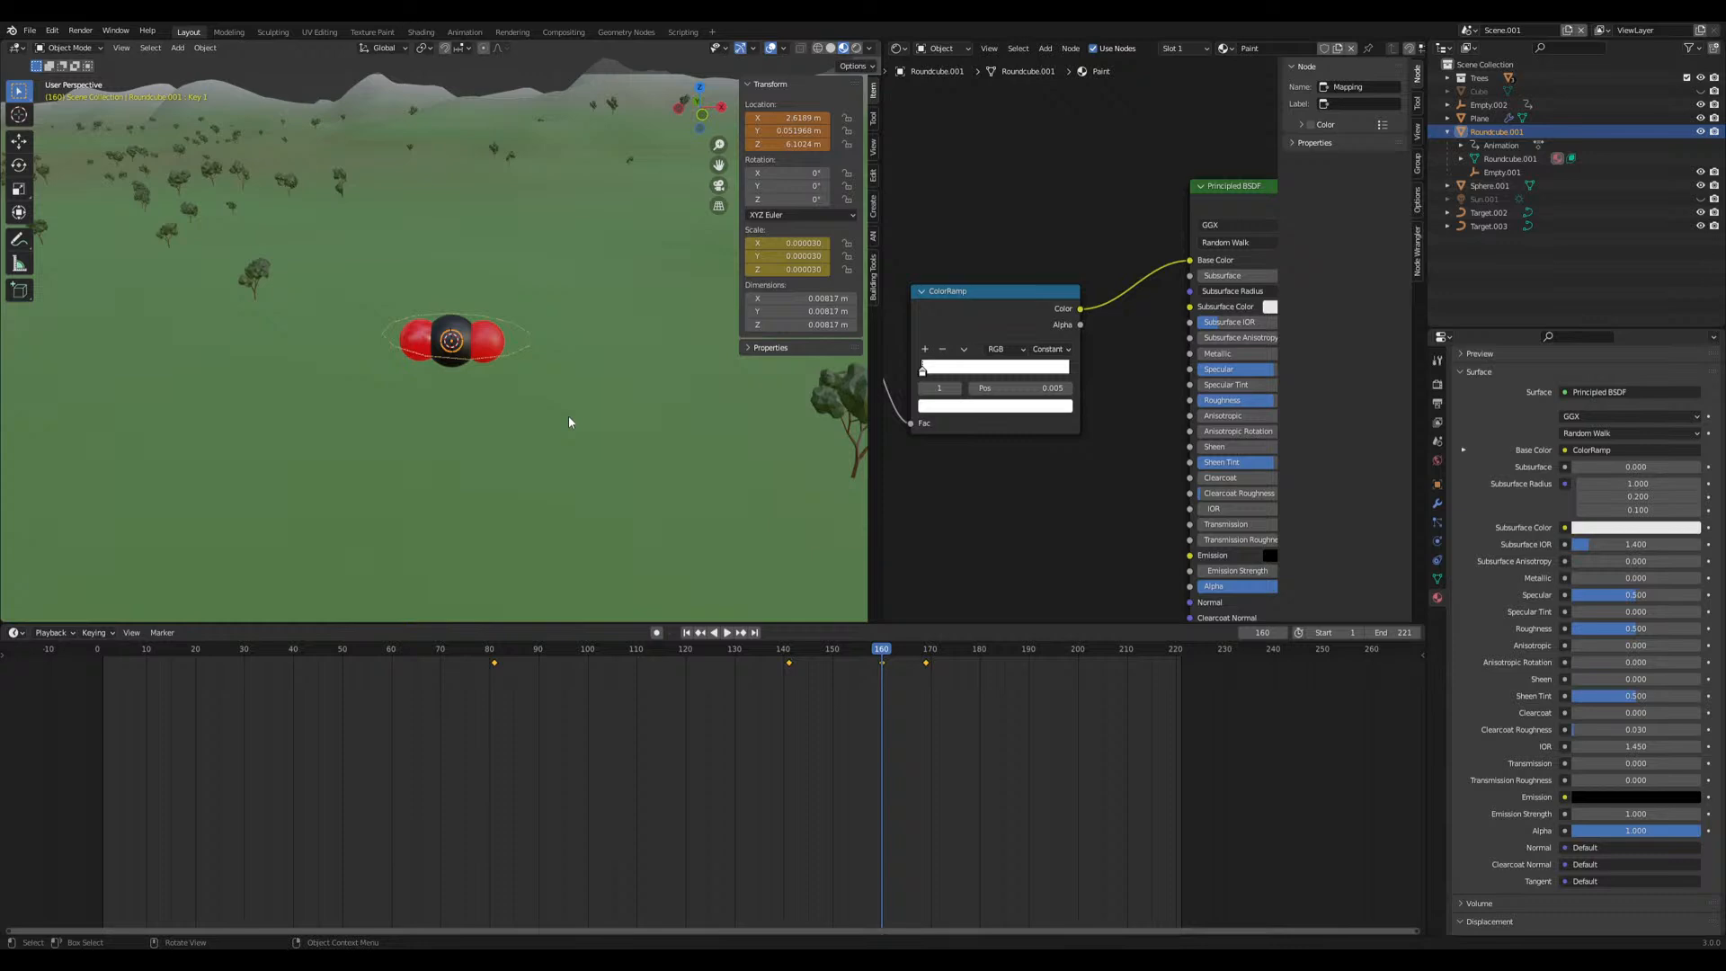
Sketch freehand annotation loops and an arrow over the terrain around the 3D cursor
middle_drag(507, 428, 477, 357)
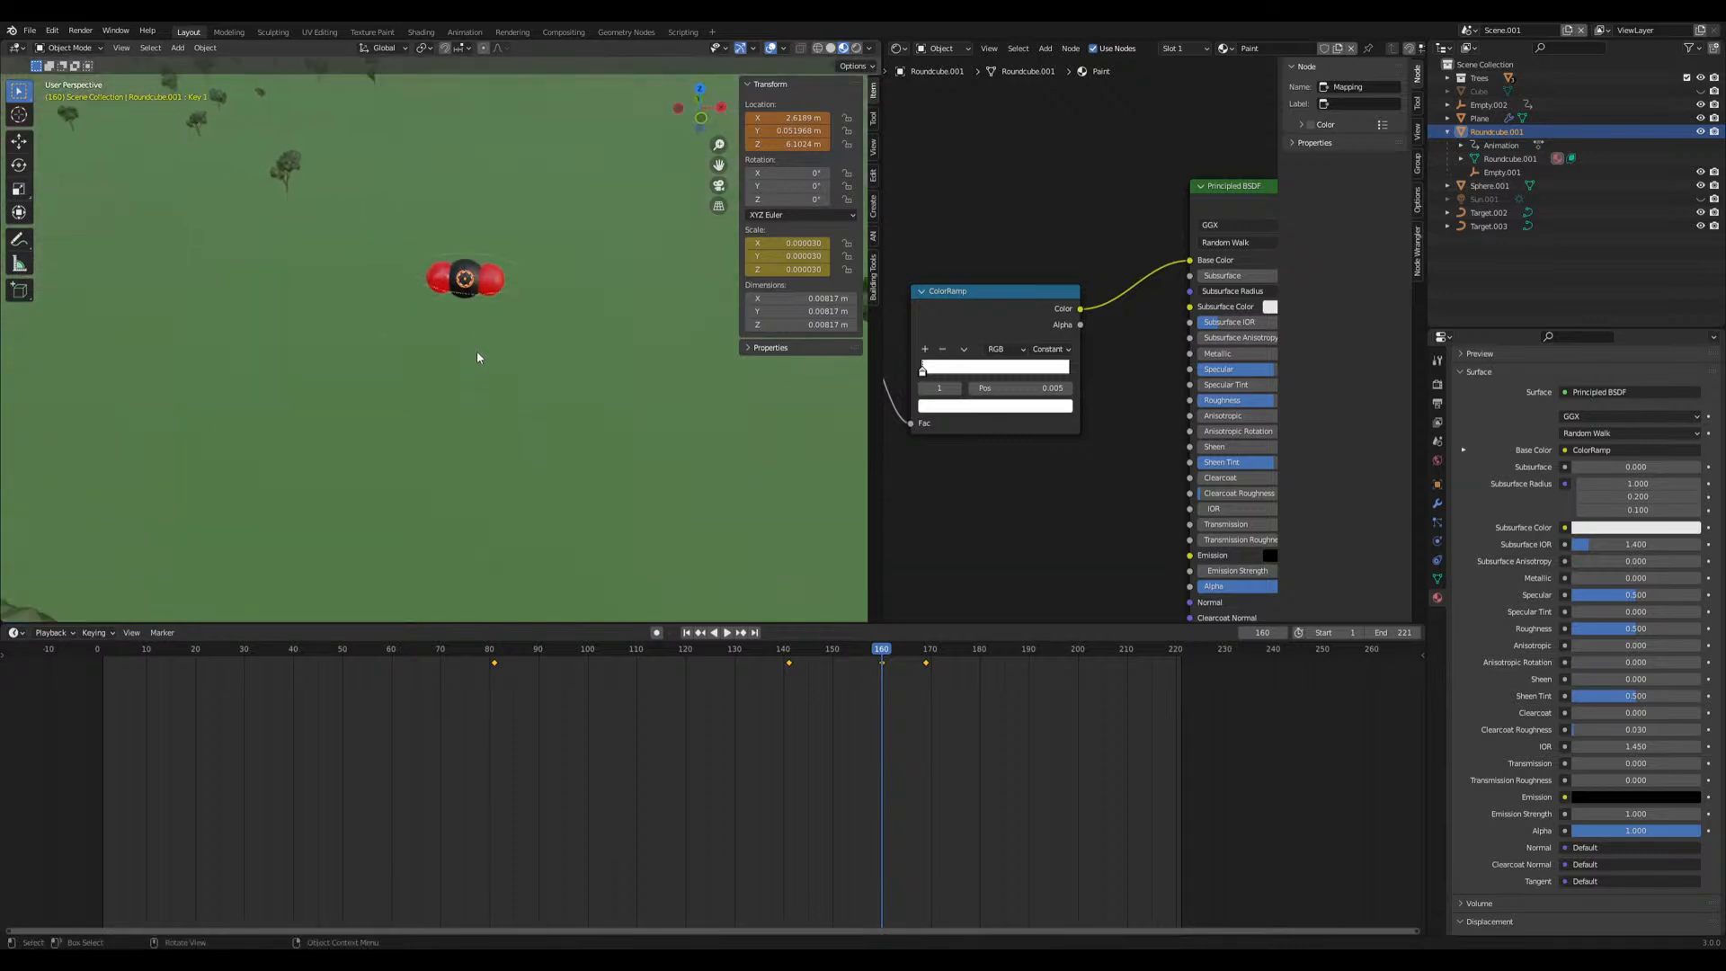
scroll(486, 328, down, 8)
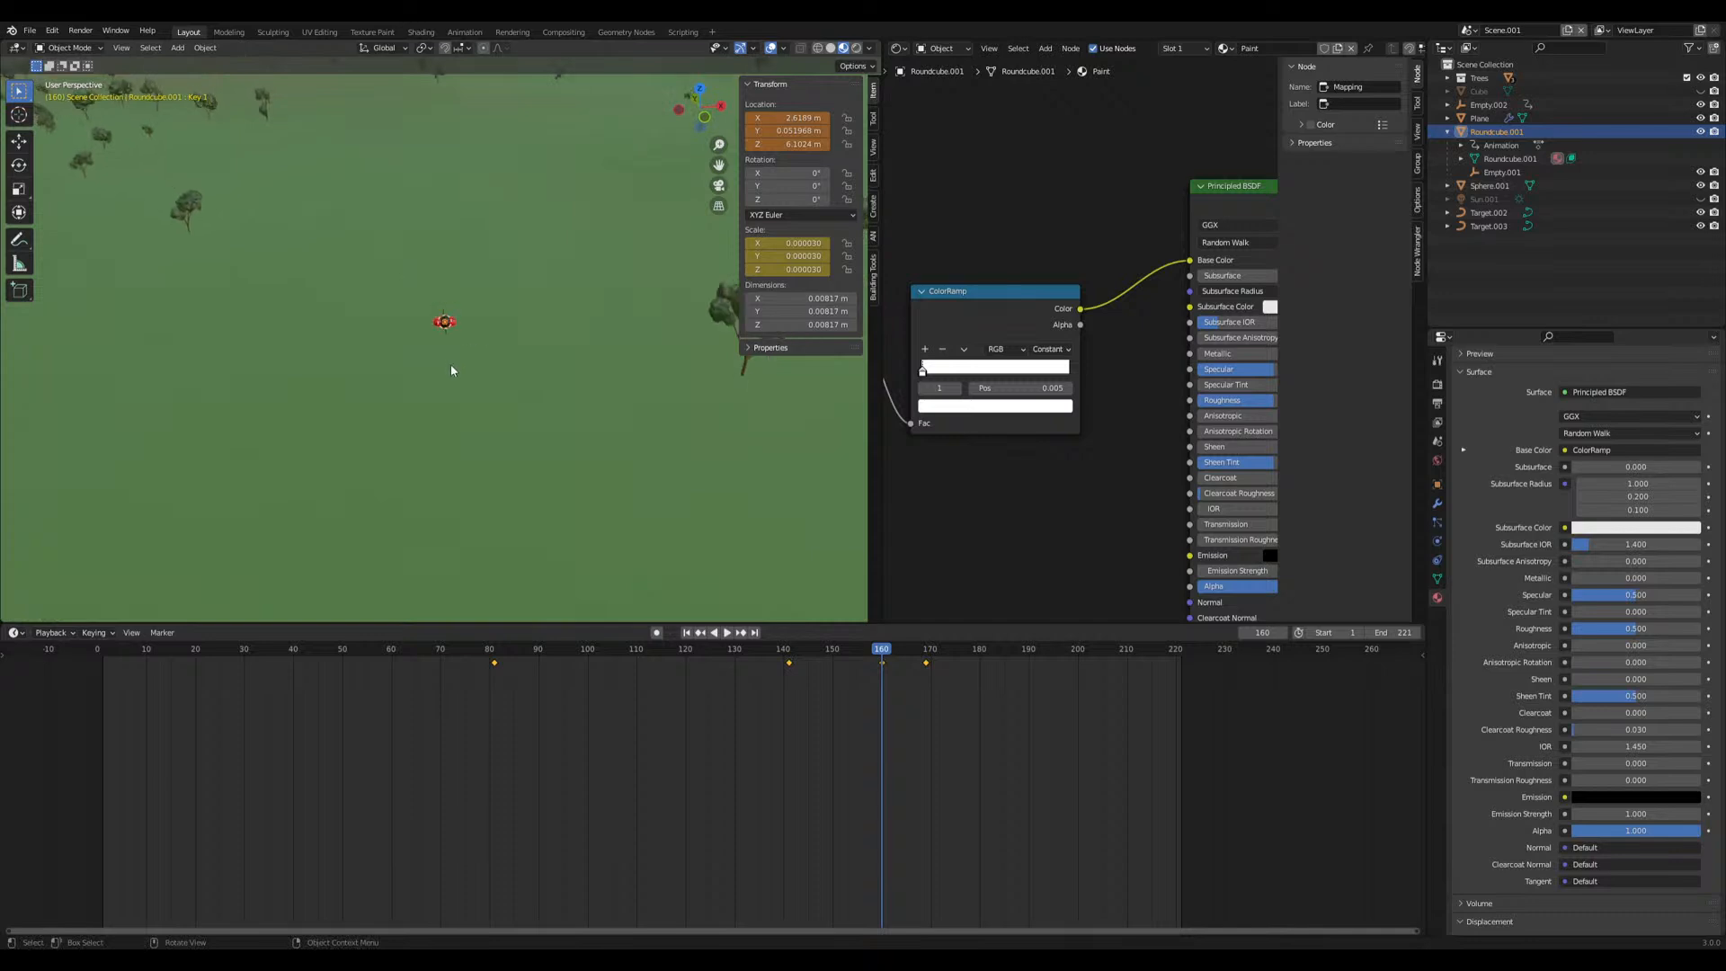
scroll(446, 308, down, 5)
mouse_move(476, 274)
mouse_down()
mouse_move(414, 245)
mouse_move(509, 268)
mouse_up()
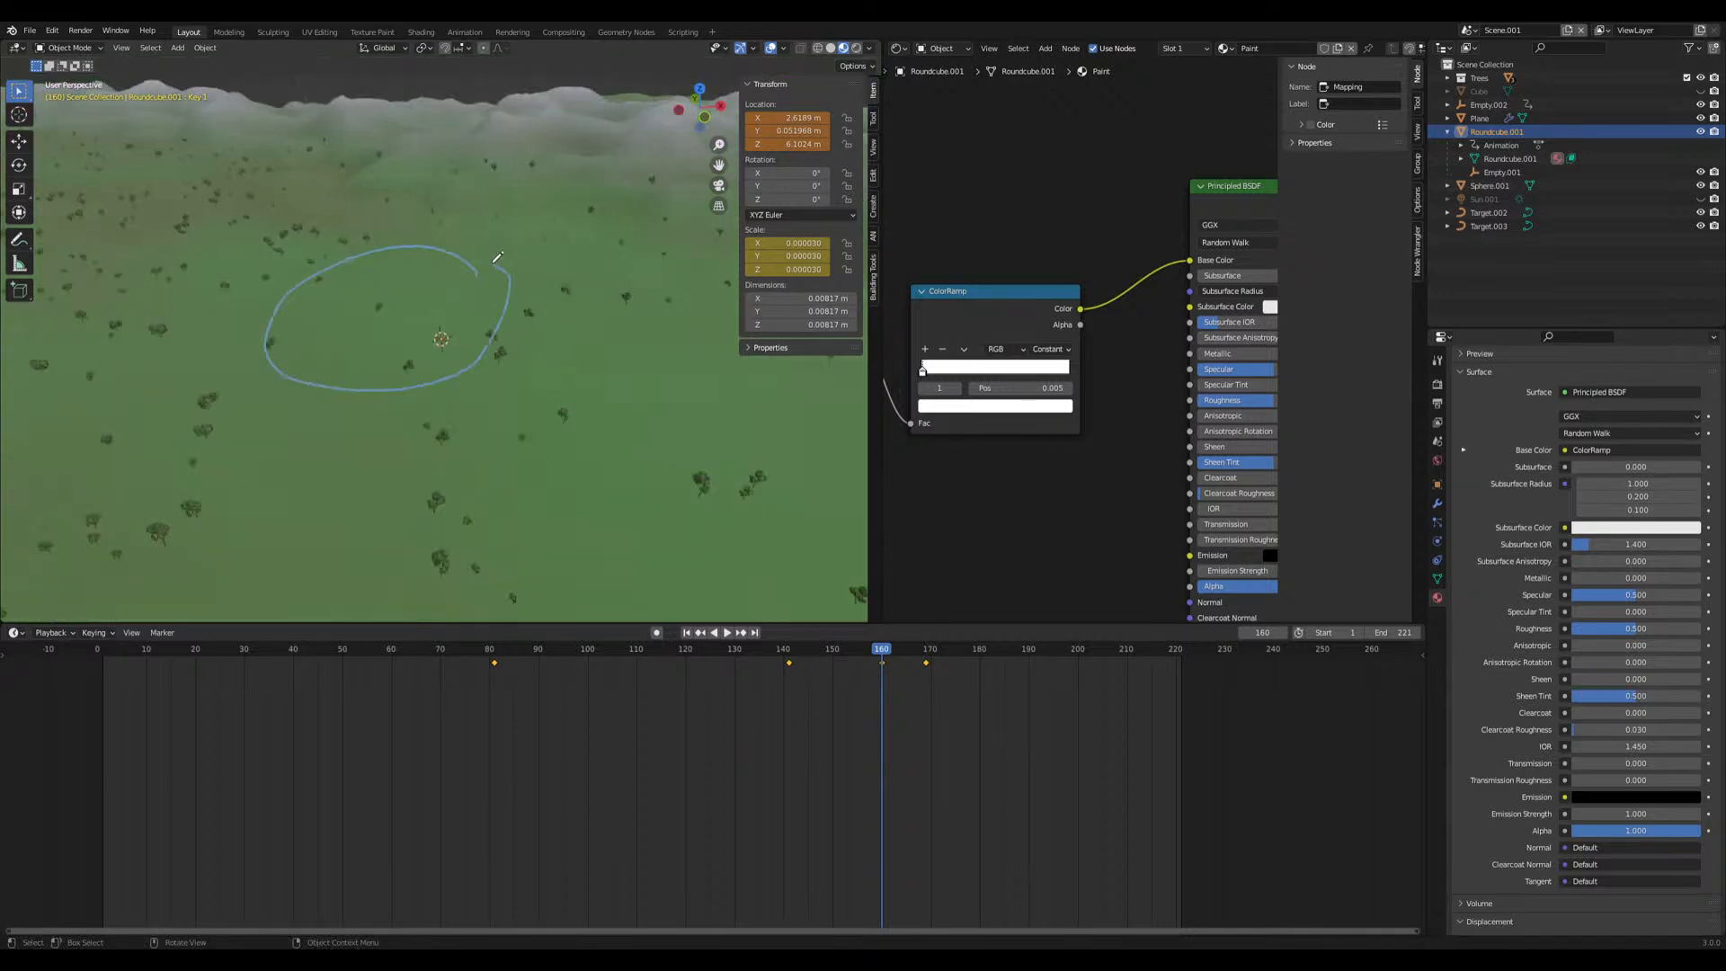
mouse_move(567, 173)
mouse_down()
mouse_move(435, 261)
mouse_move(519, 241)
mouse_up()
mouse_move(382, 260)
mouse_down()
mouse_move(205, 508)
mouse_move(379, 326)
mouse_up()
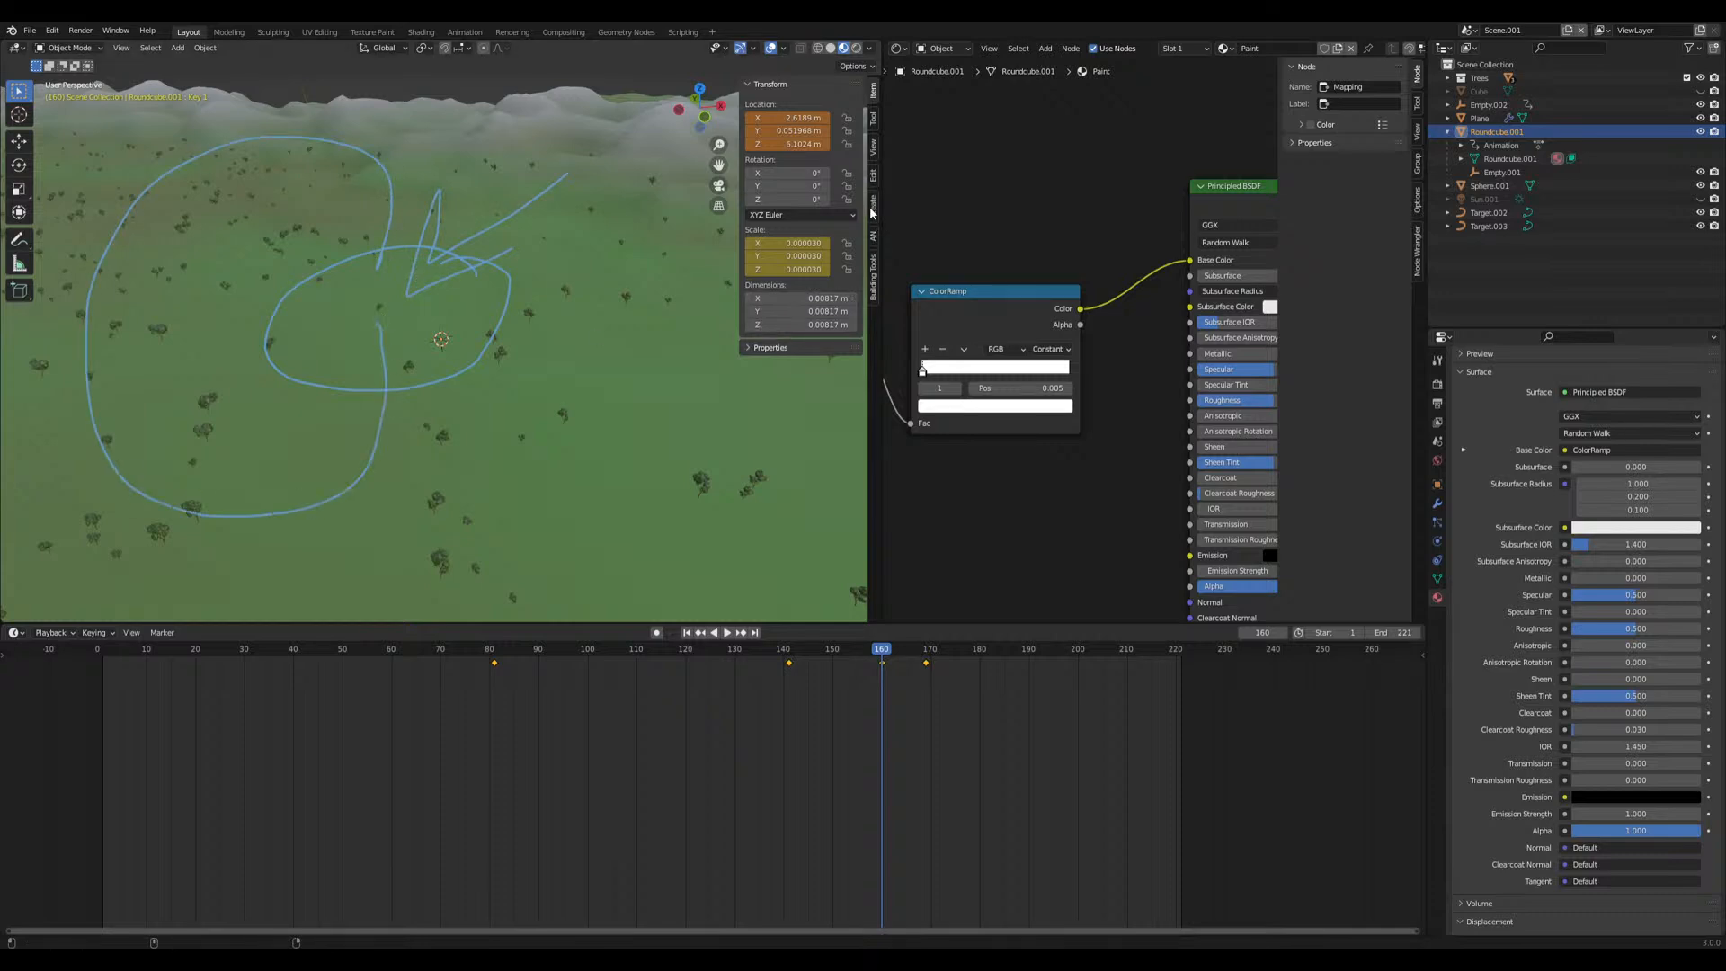
Delete the annotation layer holding the freehand loops and arrow
click(873, 146)
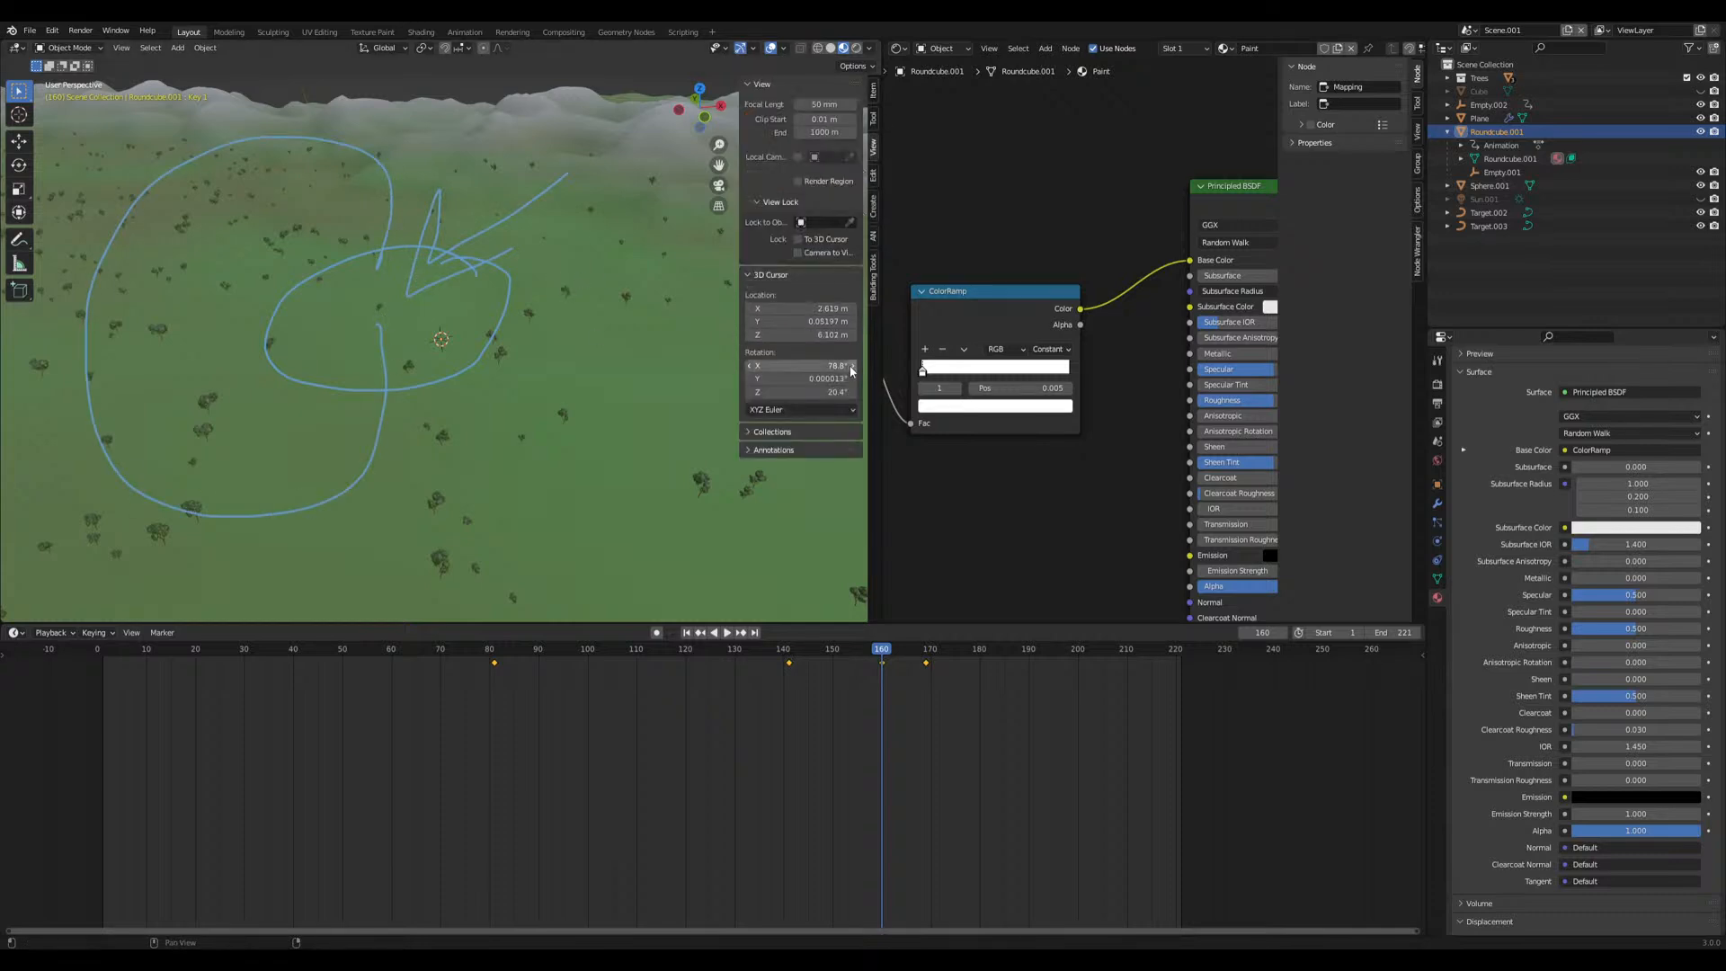
click(749, 452)
click(850, 500)
Examine the small red spheres while scrubbing back from frame 160 and returning to frame 159
scroll(454, 342, up, 8)
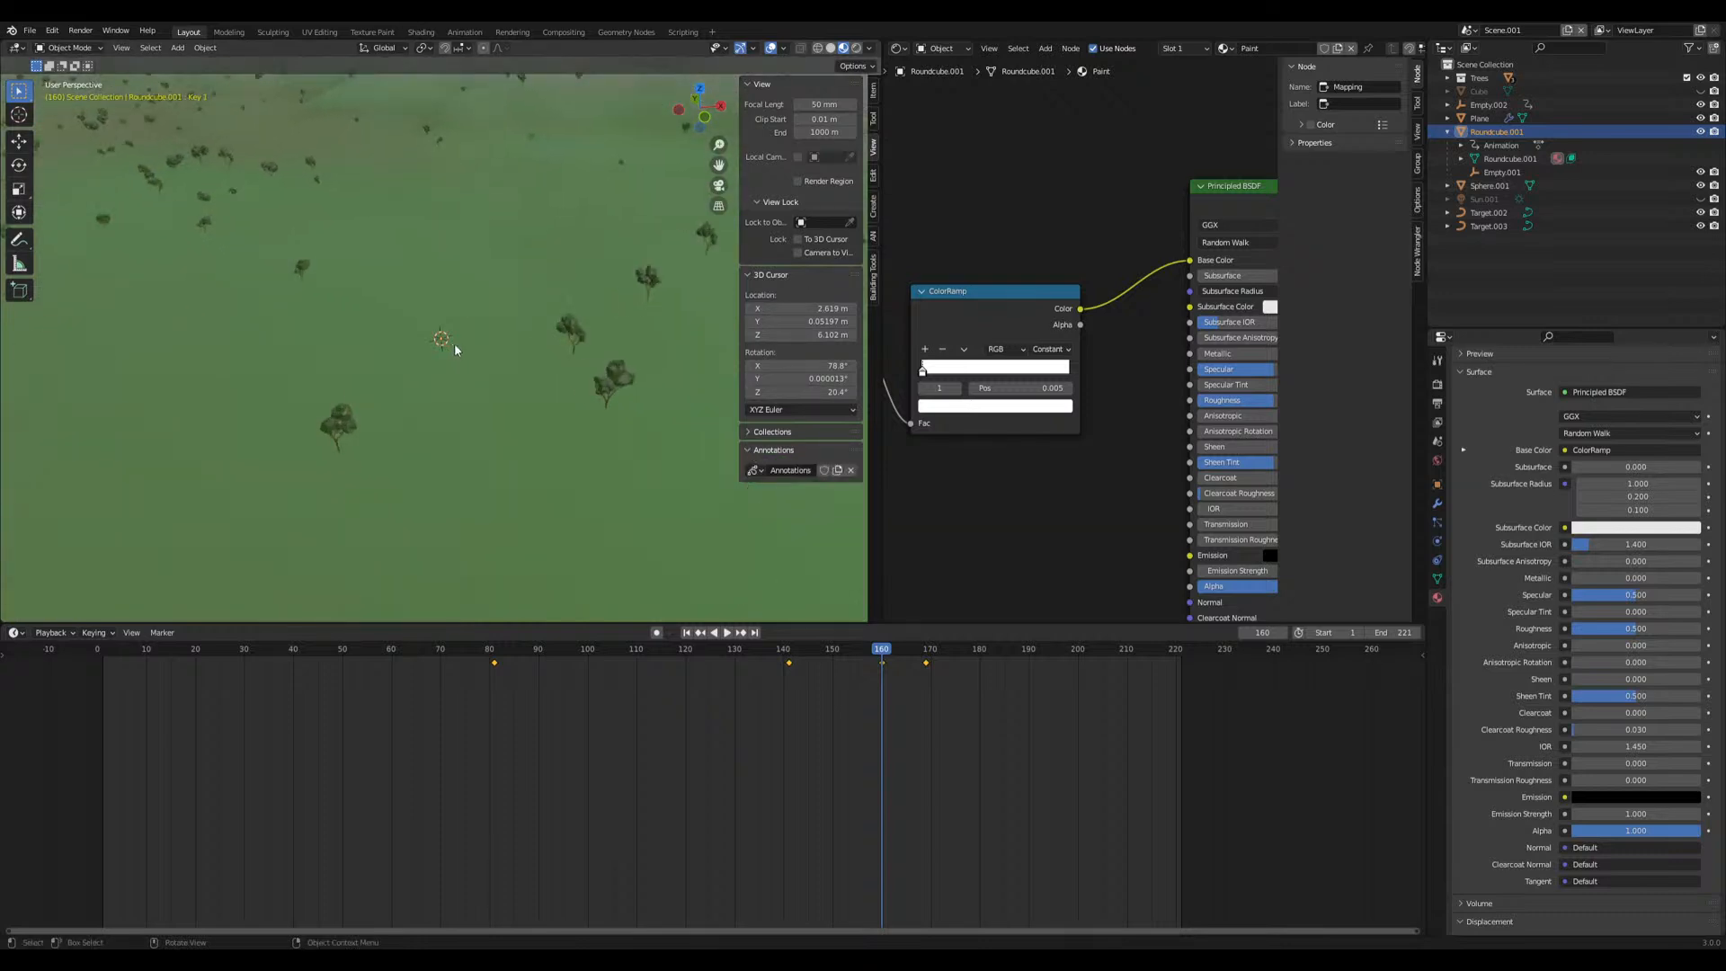
middle_drag(449, 376, 479, 357)
scroll(474, 370, up, 5)
mouse_move(520, 426)
middle_down()
mouse_move(518, 407)
mouse_move(530, 437)
mouse_move(500, 401)
mouse_move(534, 444)
mouse_move(538, 408)
mouse_move(508, 449)
middle_up()
scroll(530, 437, down, 8)
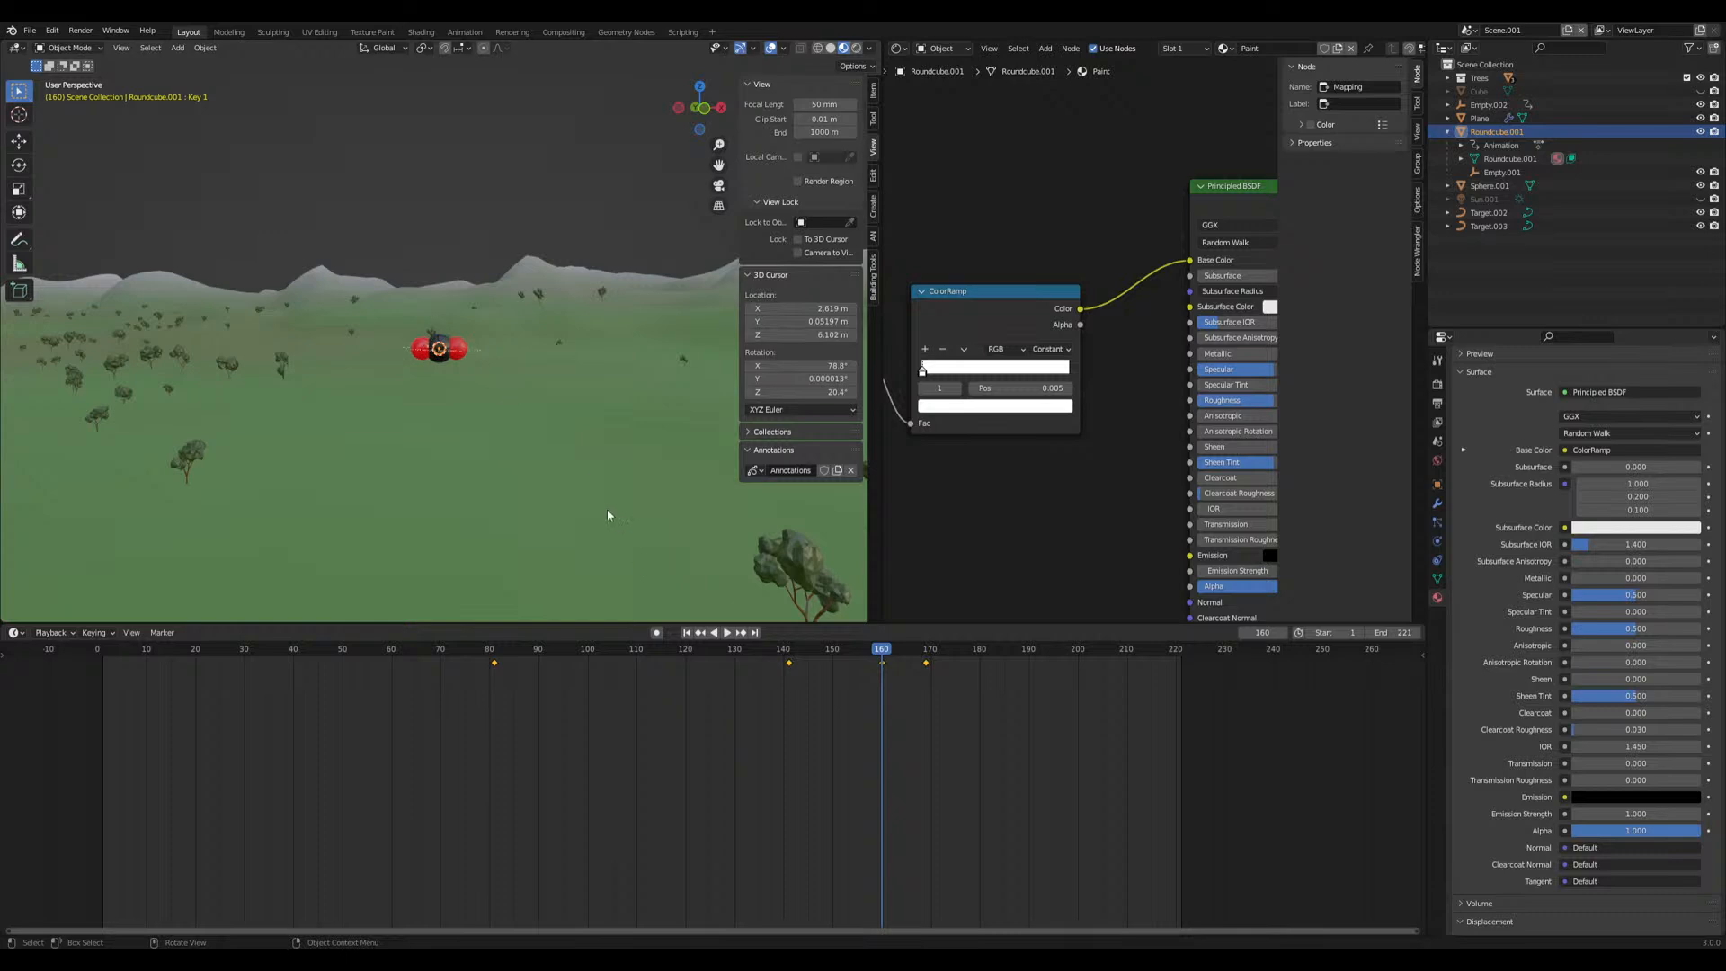
scroll(737, 558, down, 8)
drag(883, 650, 807, 660)
middle_drag(463, 347, 466, 358)
drag(821, 652, 876, 659)
Rename the Roundcube.001 object to emitted
double_click(1488, 132)
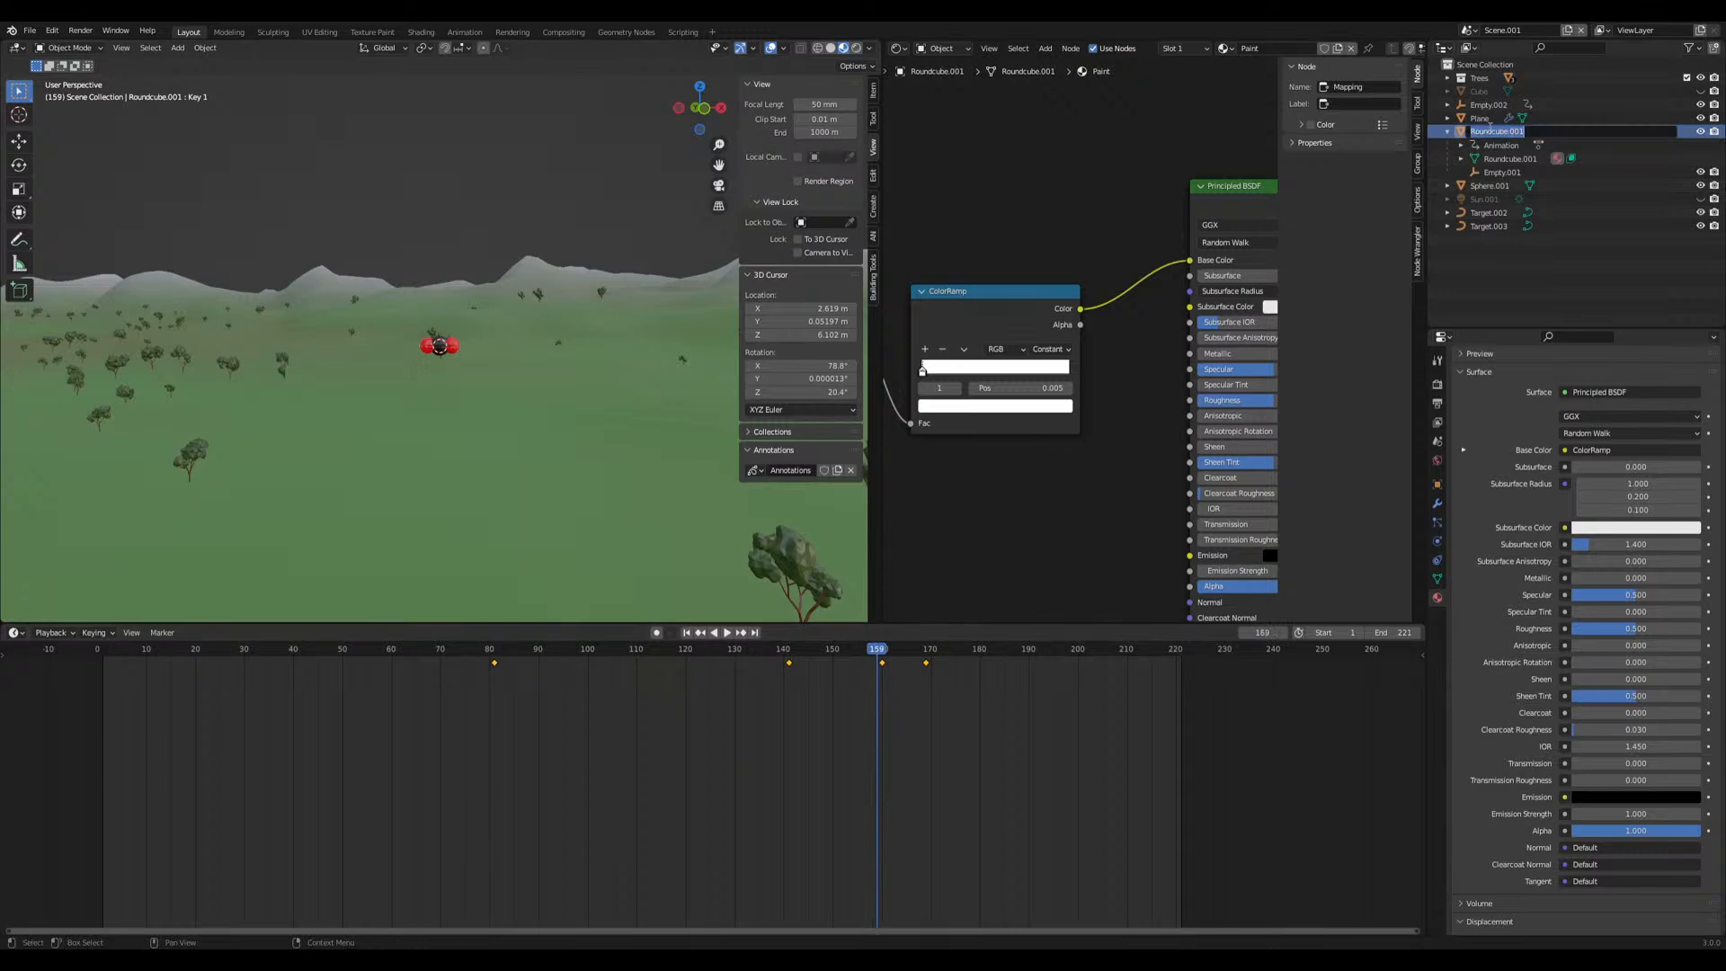
text(emitted)
key(Return)
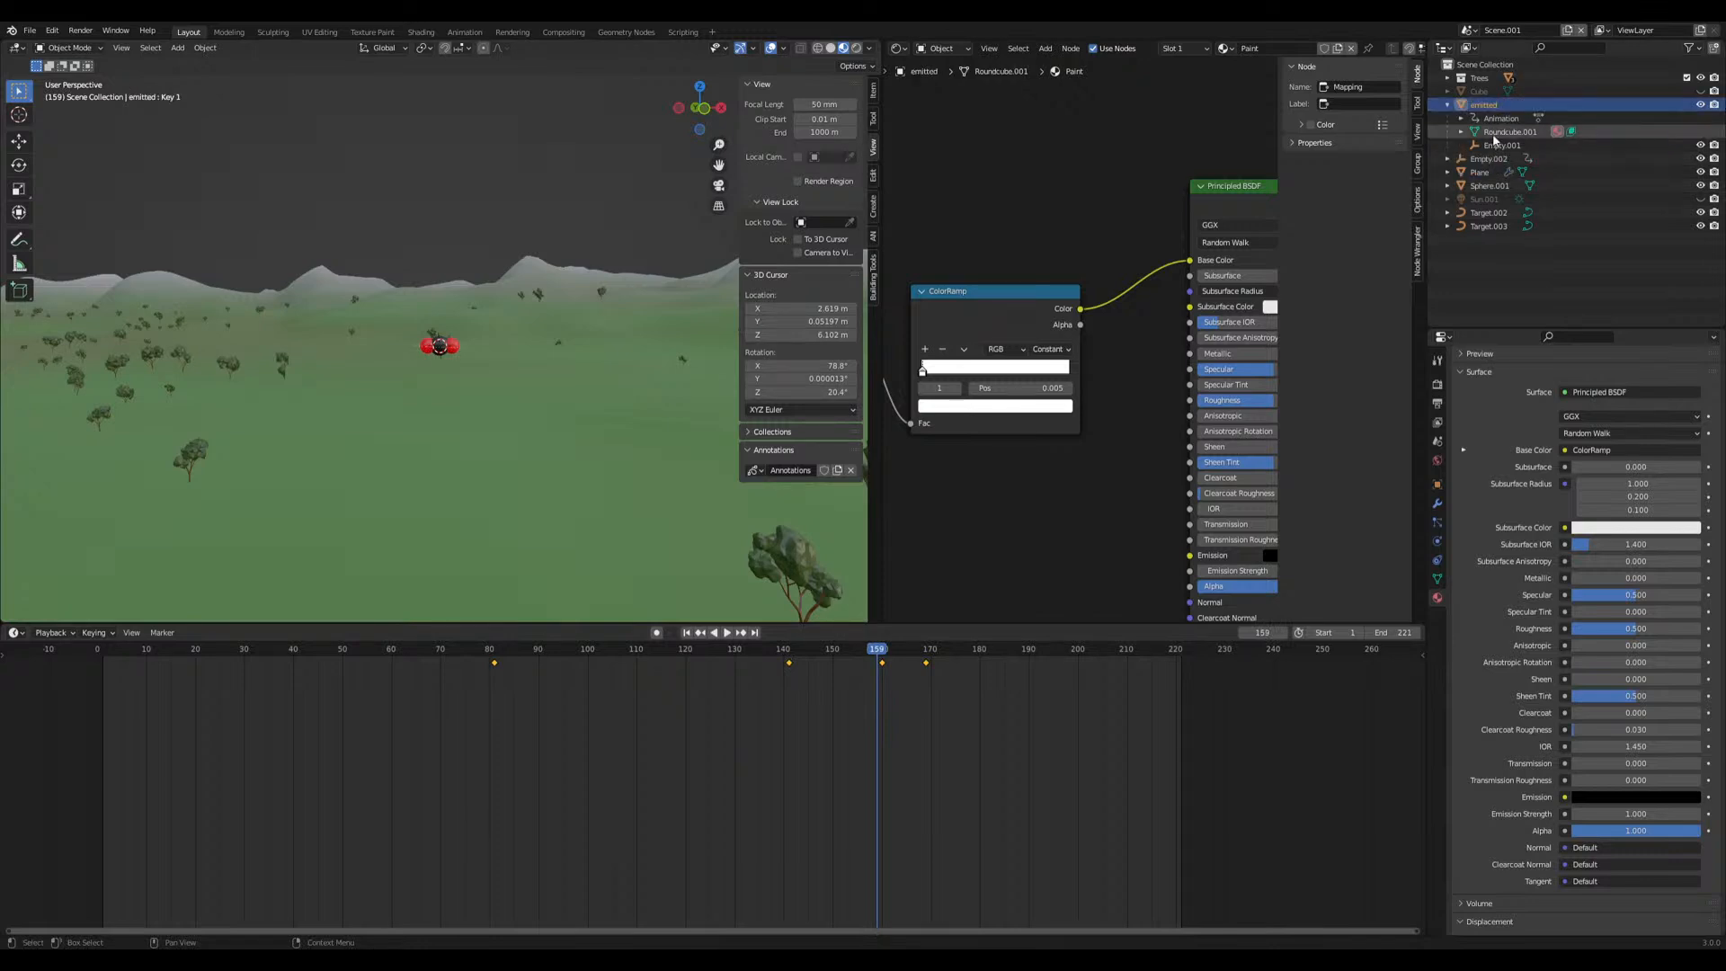
key(space)
scroll(505, 381, down, 10)
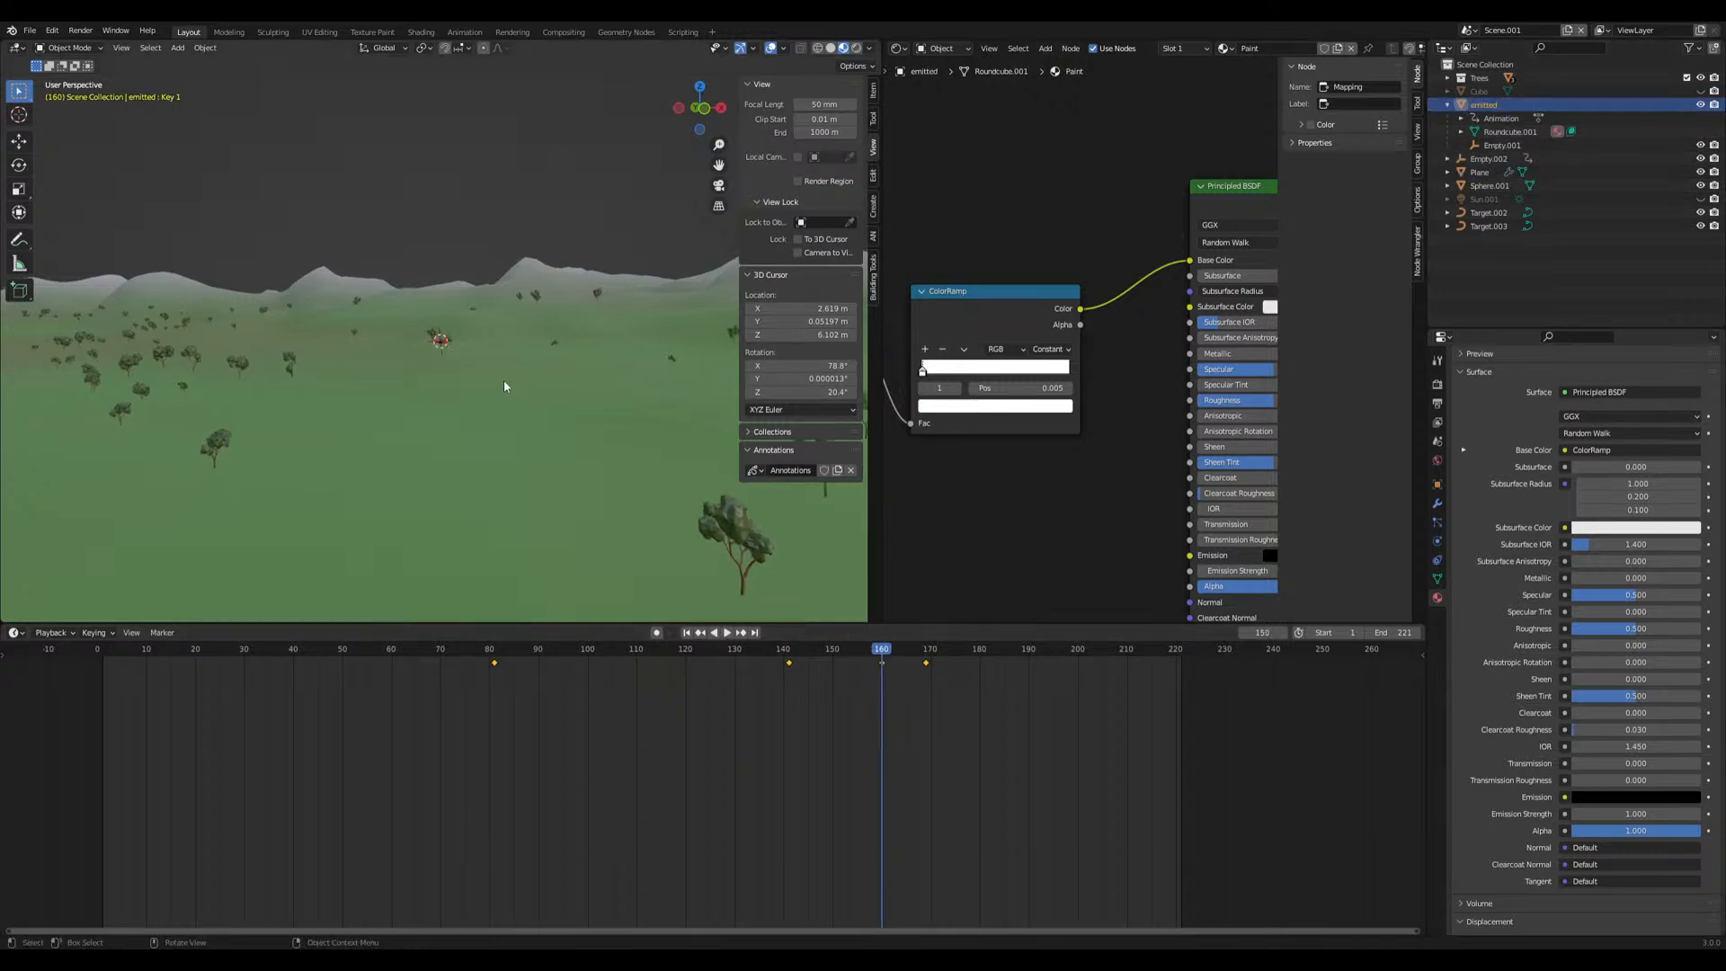
key(g)
right_click(626, 451)
scroll(507, 266, down, 4)
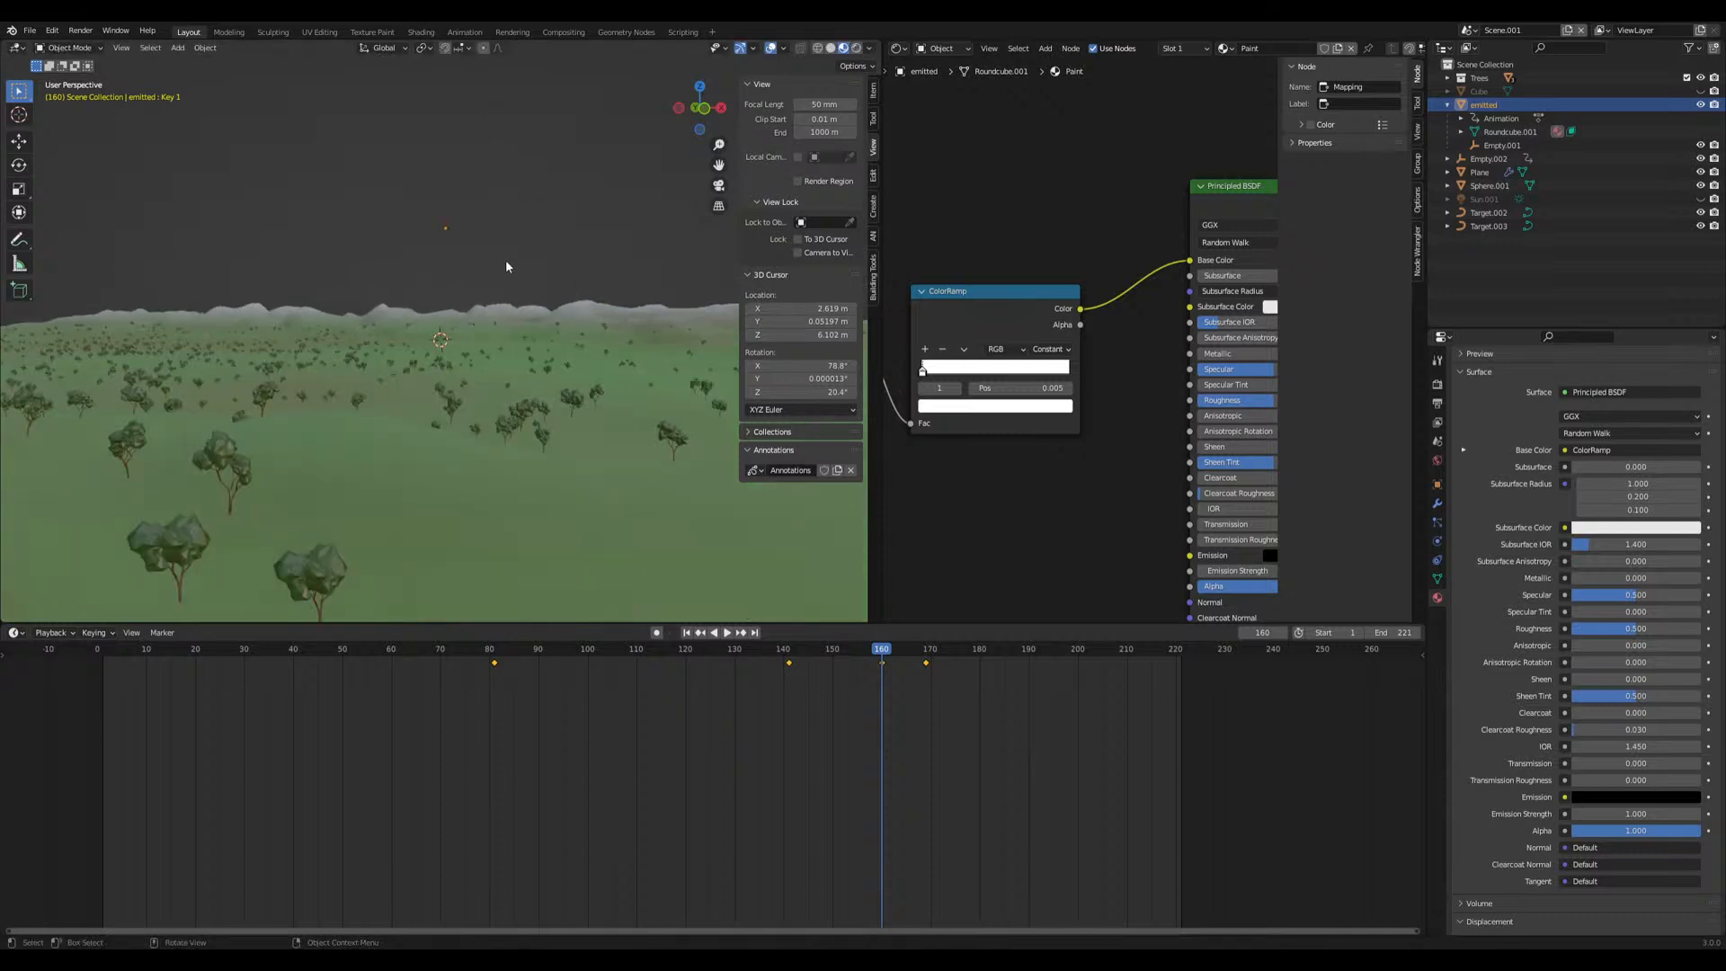
scroll(490, 218, up, 5)
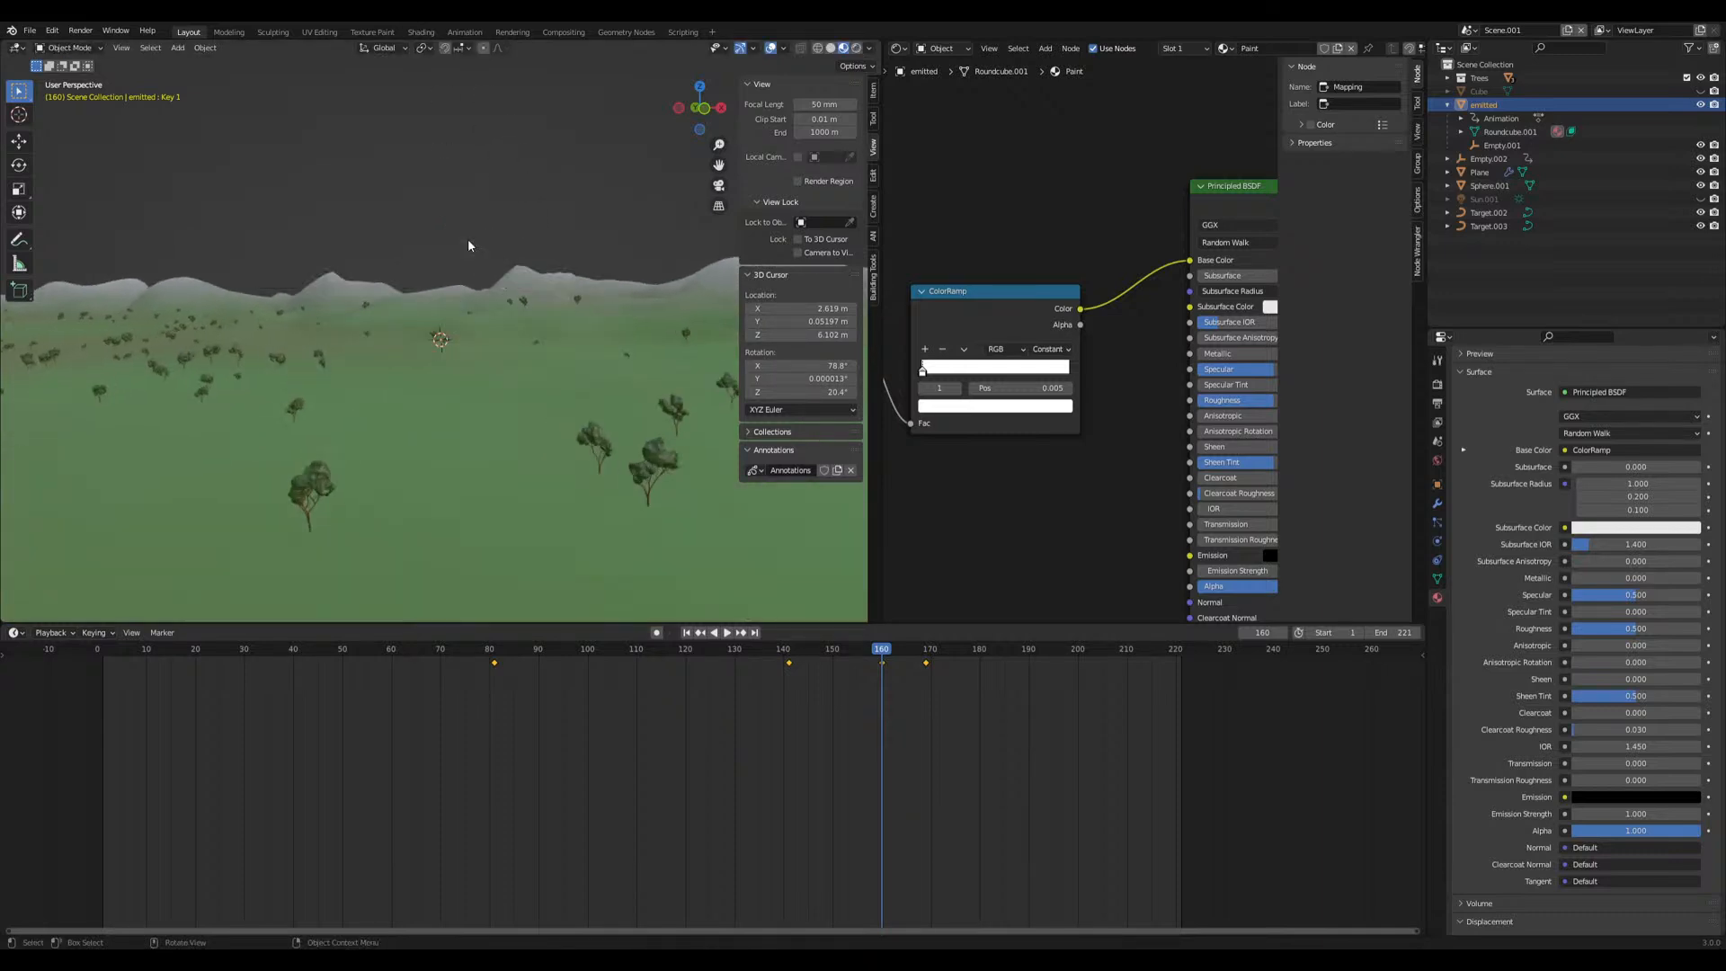
Clear the location keyframes from the emitted sphere
drag(878, 97, 872, 95)
click(870, 91)
right_click(799, 118)
click(748, 151)
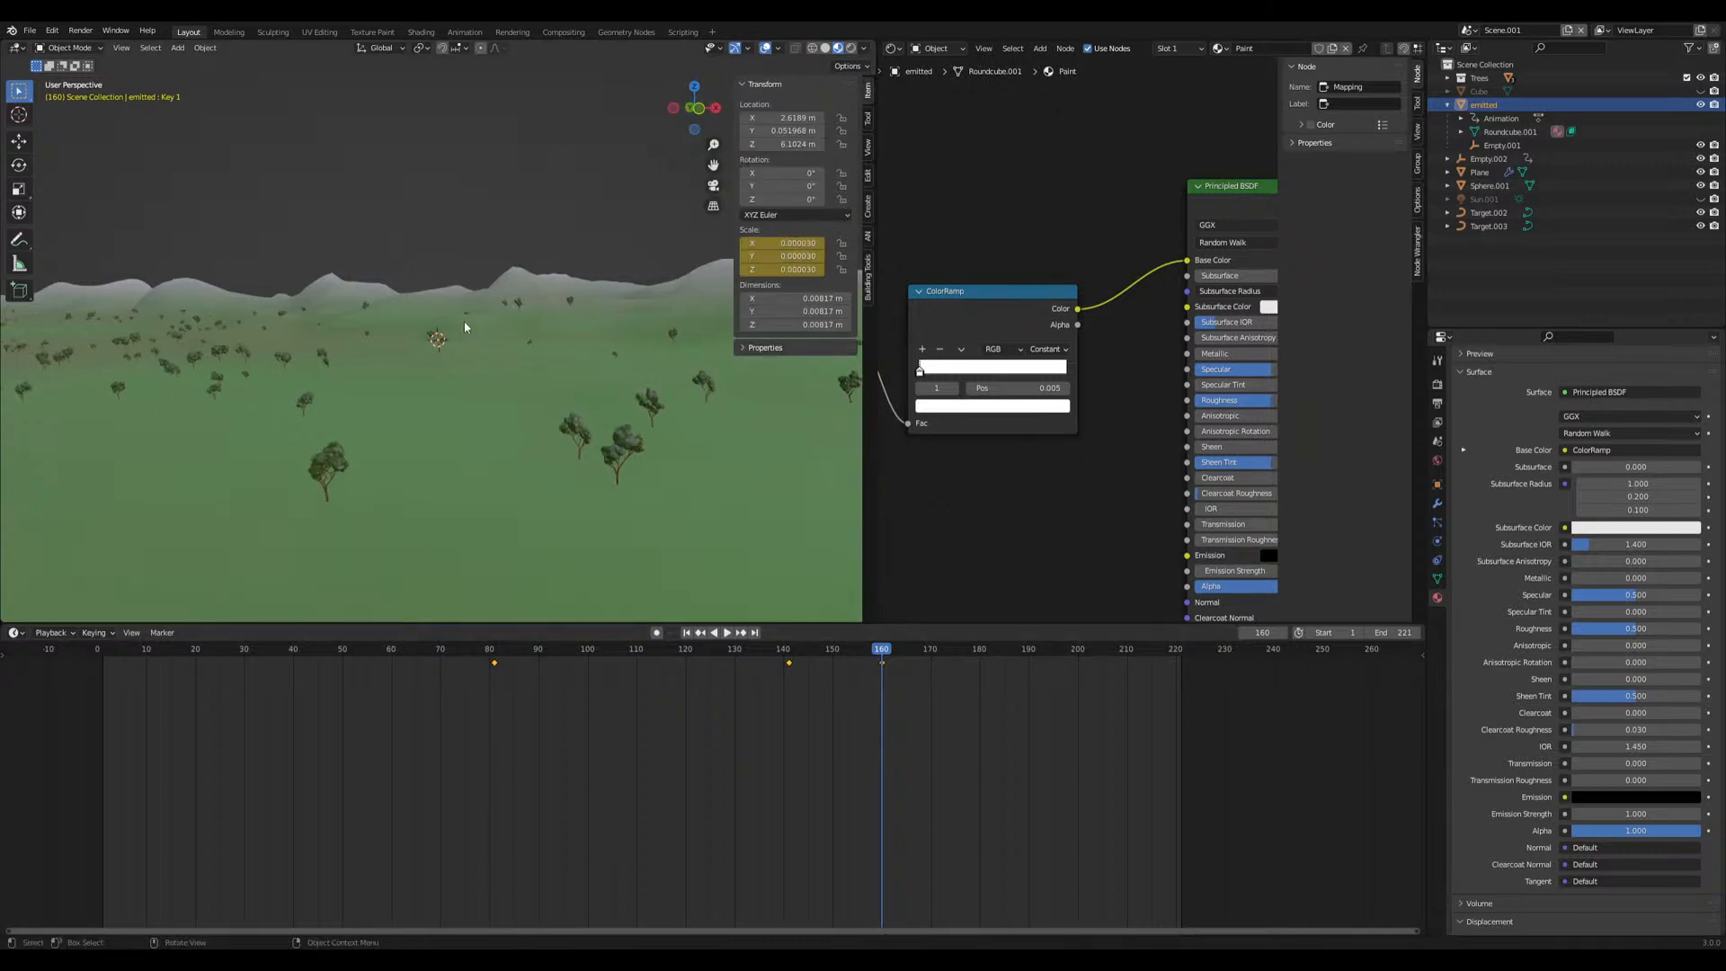
Scale the emitted sphere up at frame 160 to about 224 m across
scroll(465, 322, down, 3)
key(s)
click(704, 402)
scroll(656, 377, up, 3)
key(s)
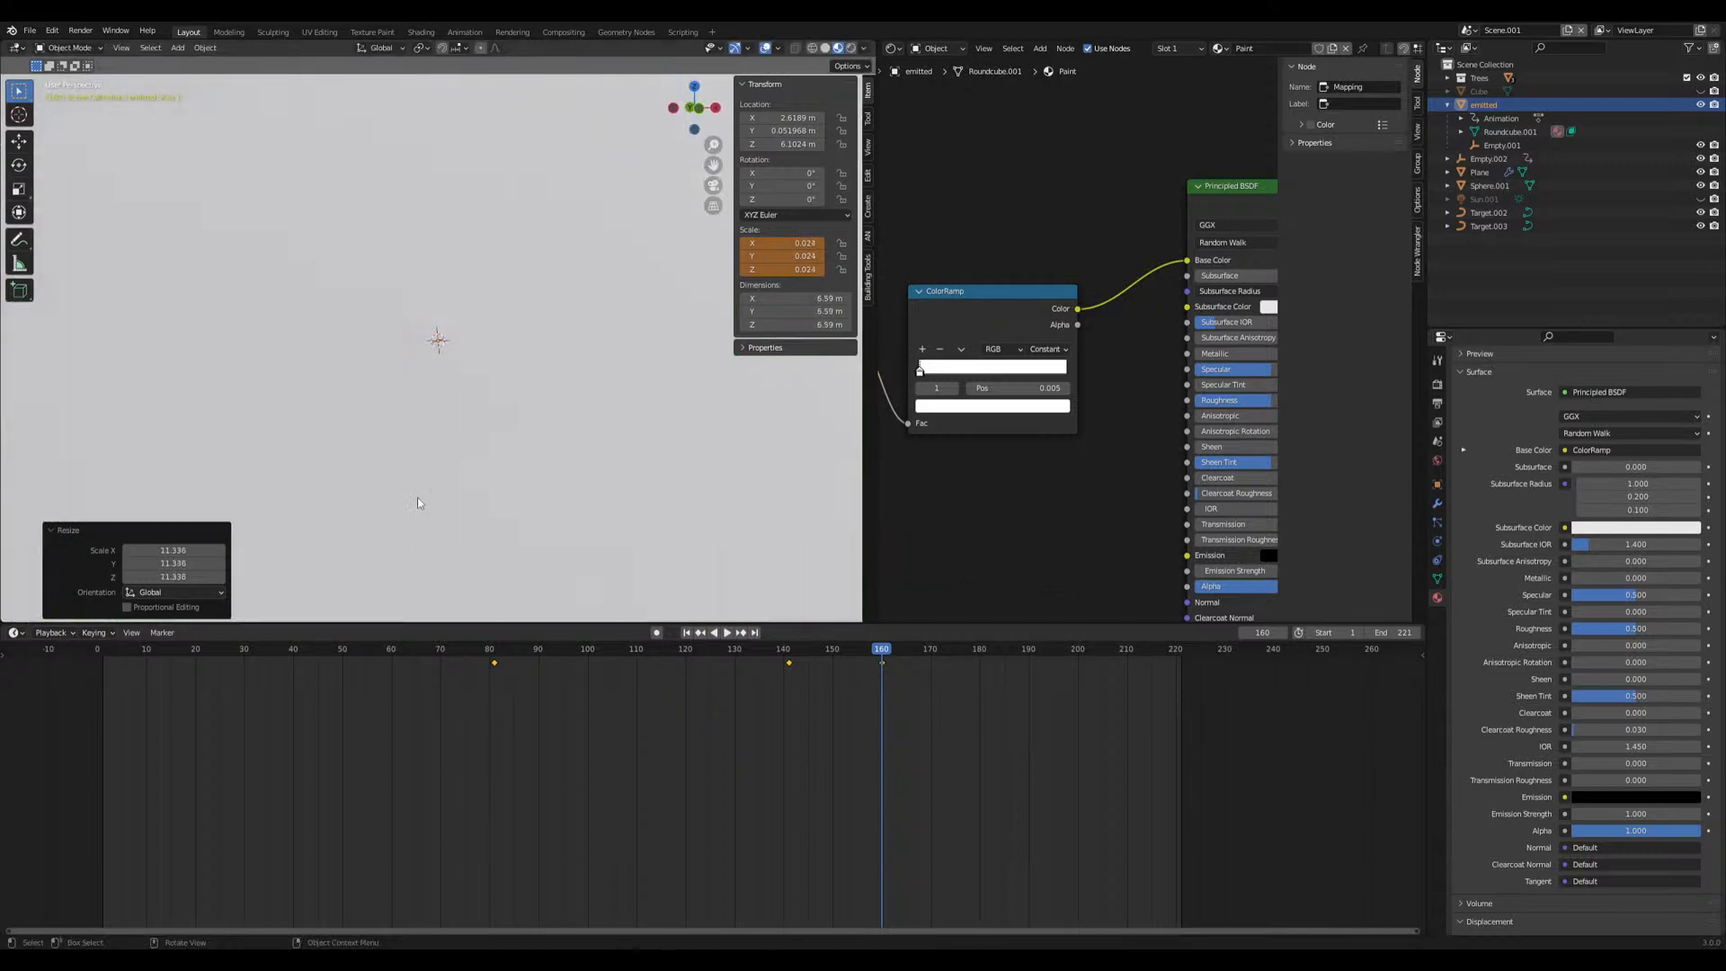
click(429, 434)
scroll(429, 434, down, 6)
key(s)
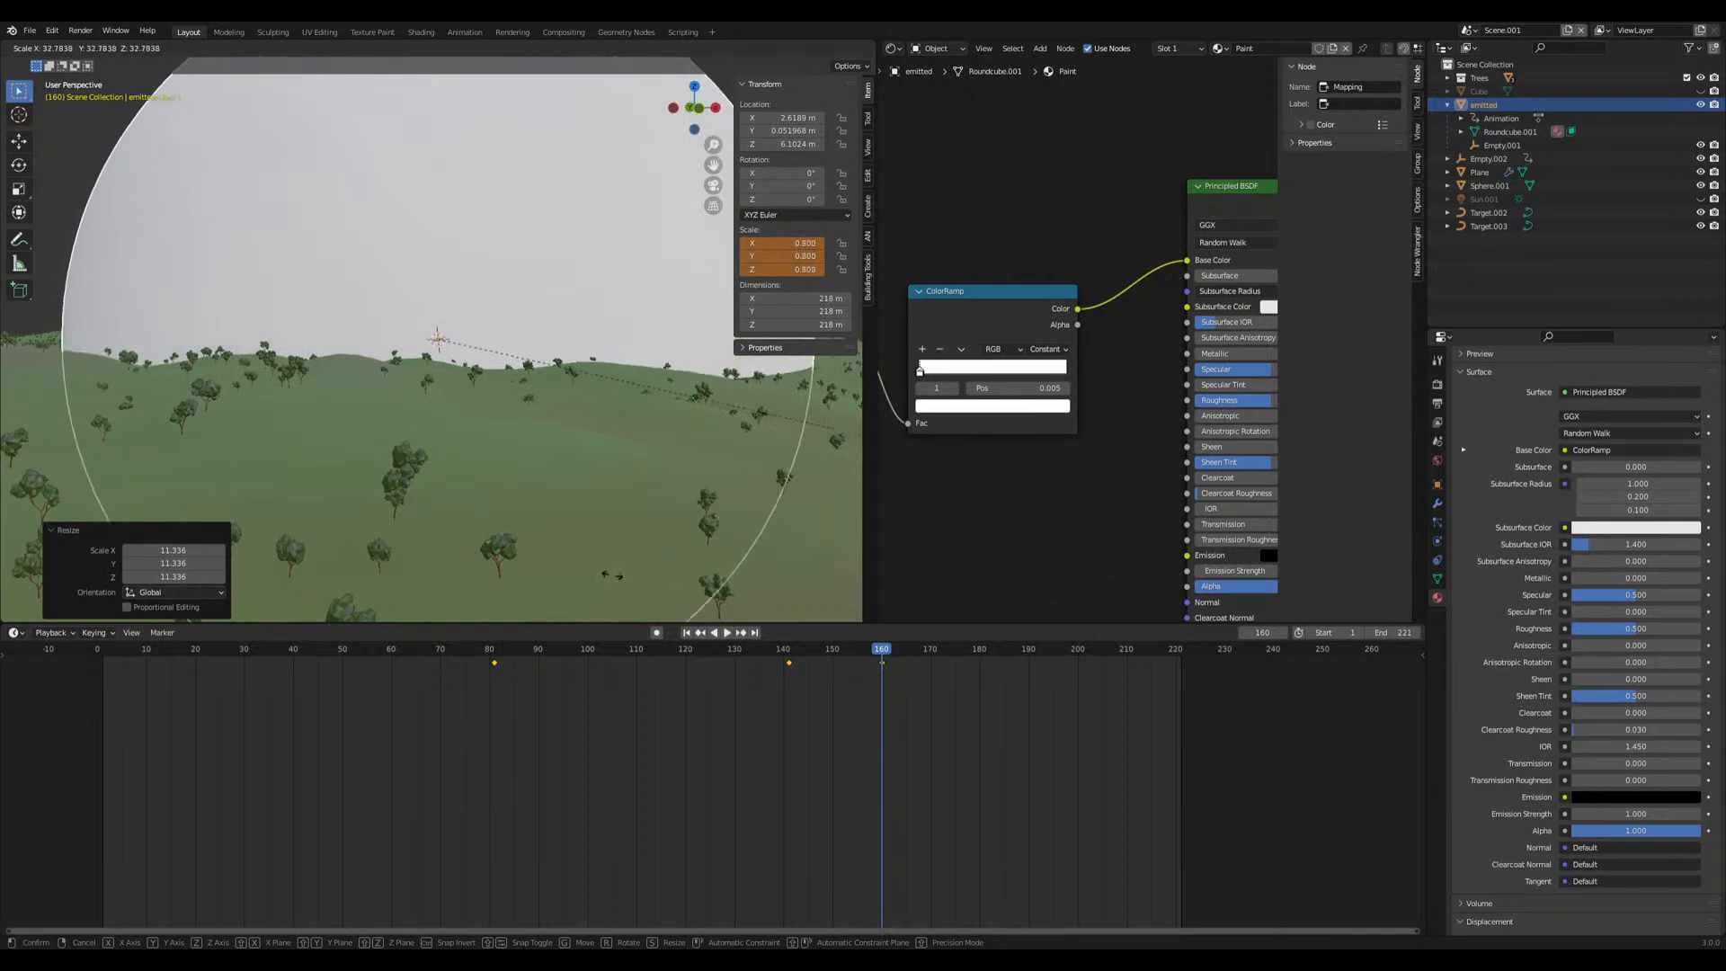
click(616, 528)
scroll(615, 528, down, 5)
scroll(460, 400, up, 4)
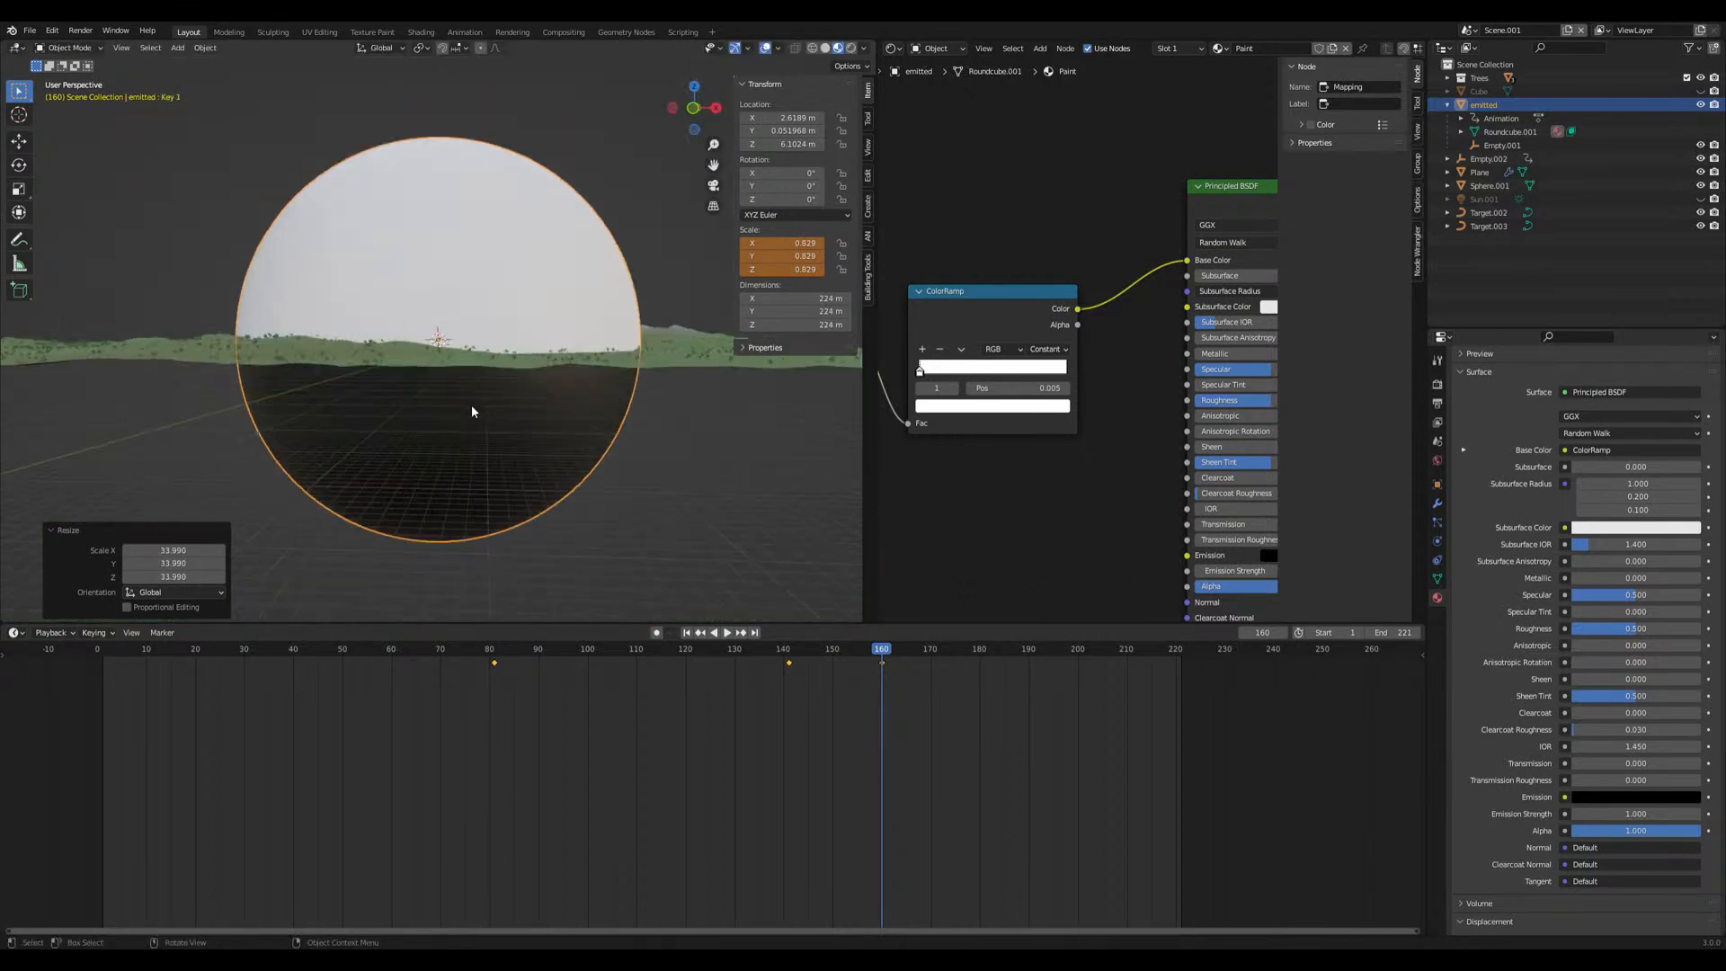
scroll(493, 457, down, 1)
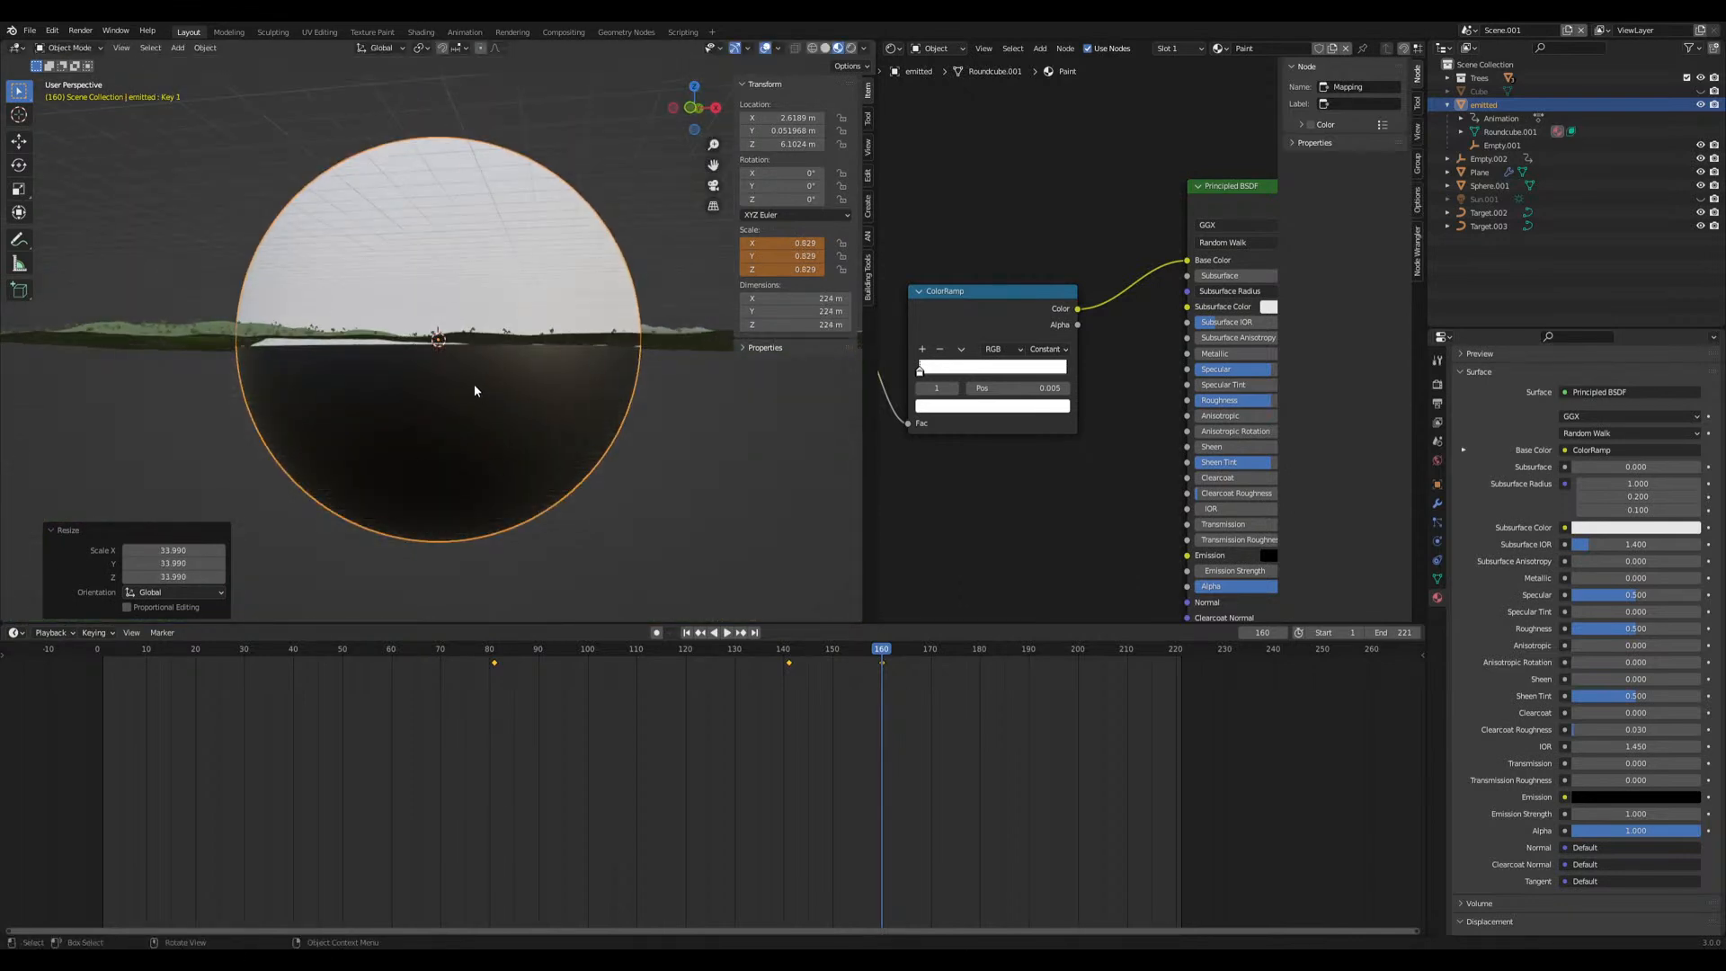
Move the emitted sphere up about 140.56 m along Z so it hovers above the terrain
key(g)
key(z)
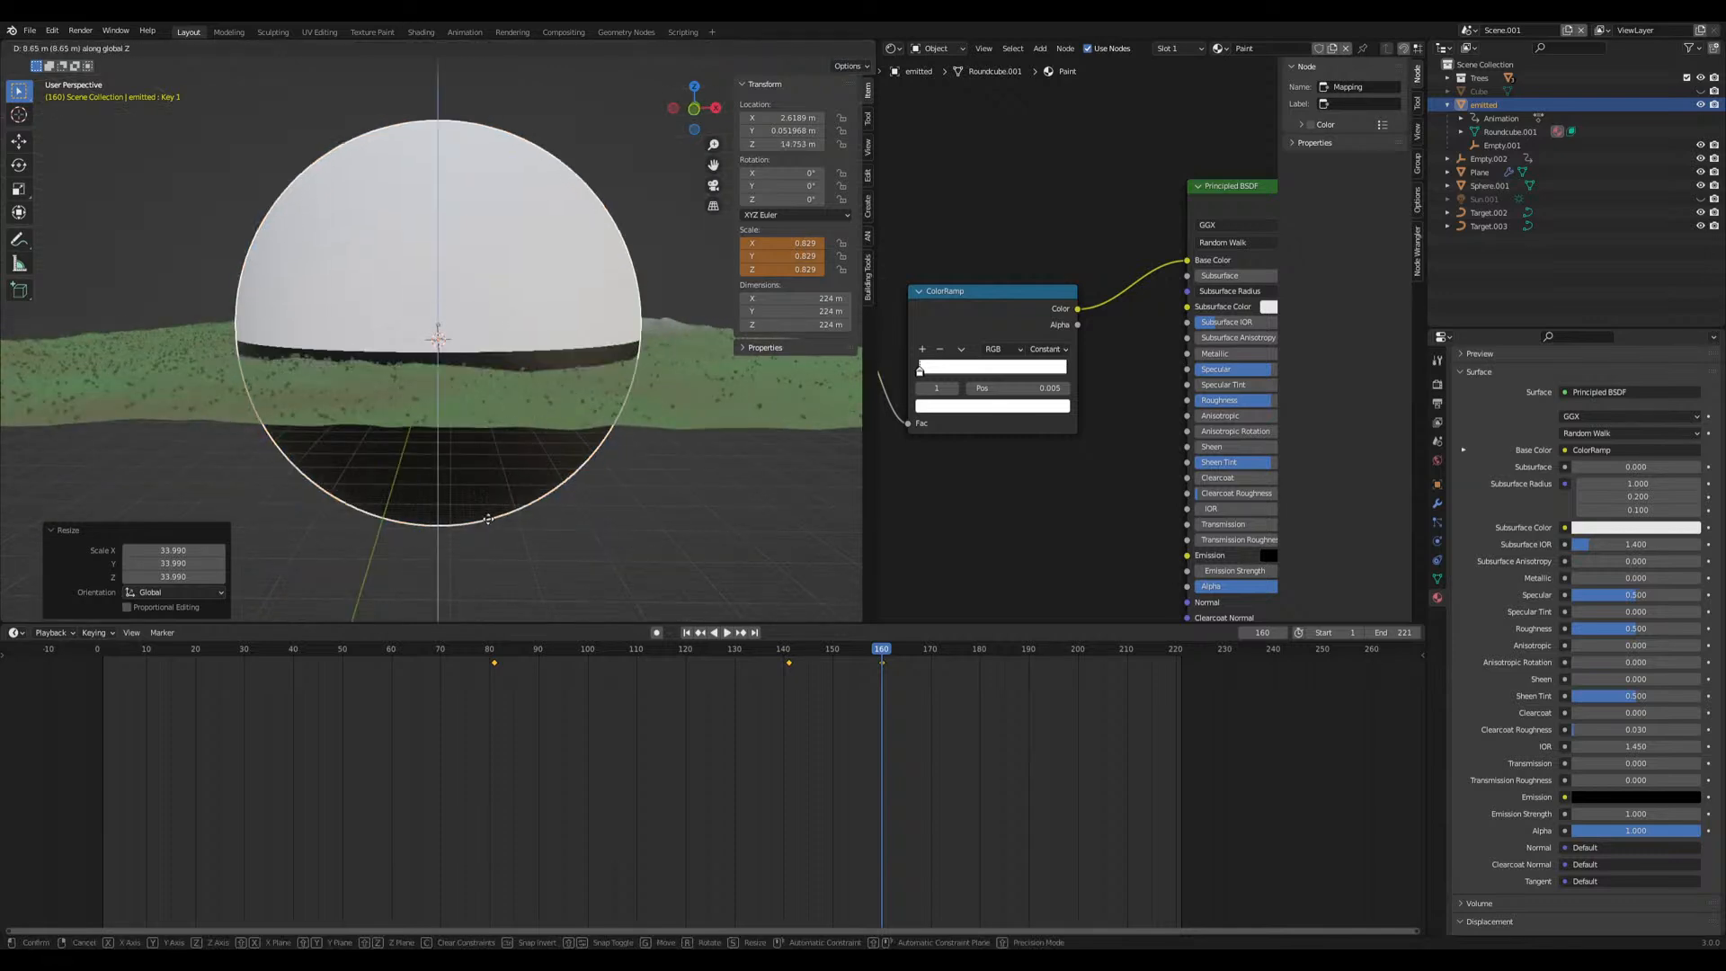
click(462, 291)
scroll(460, 251, down, 4)
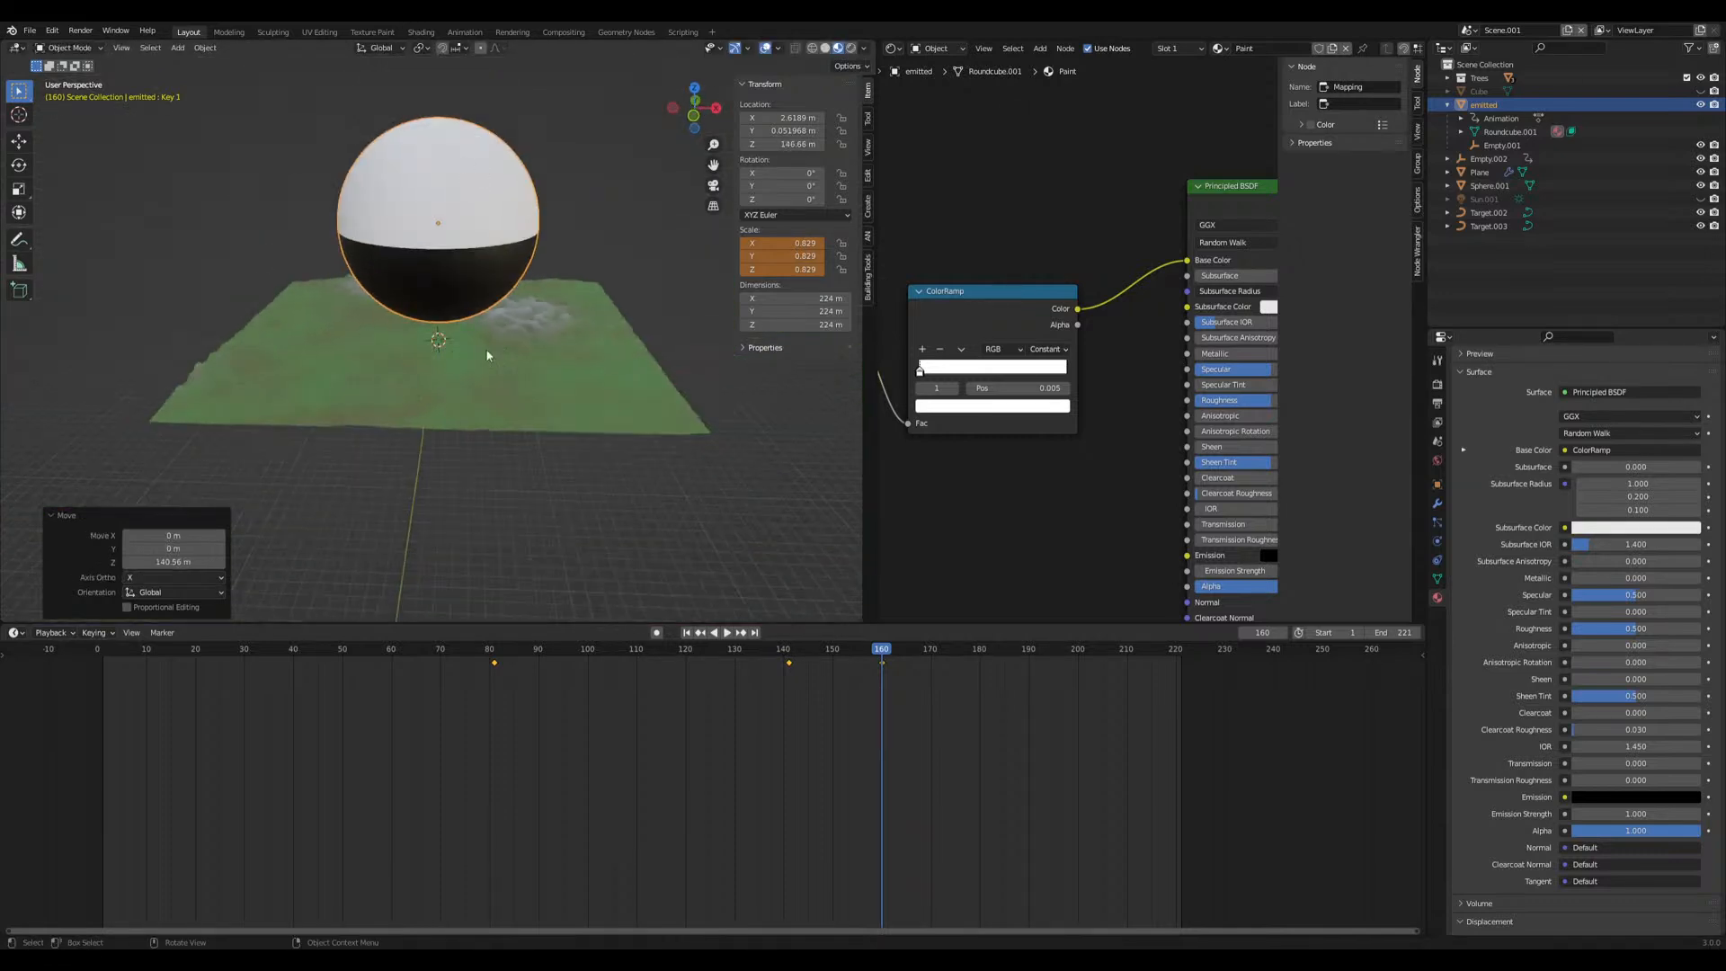
middle_drag(499, 378, 363, 226)
middle_drag(586, 463, 495, 364)
scroll(611, 405, up, 6)
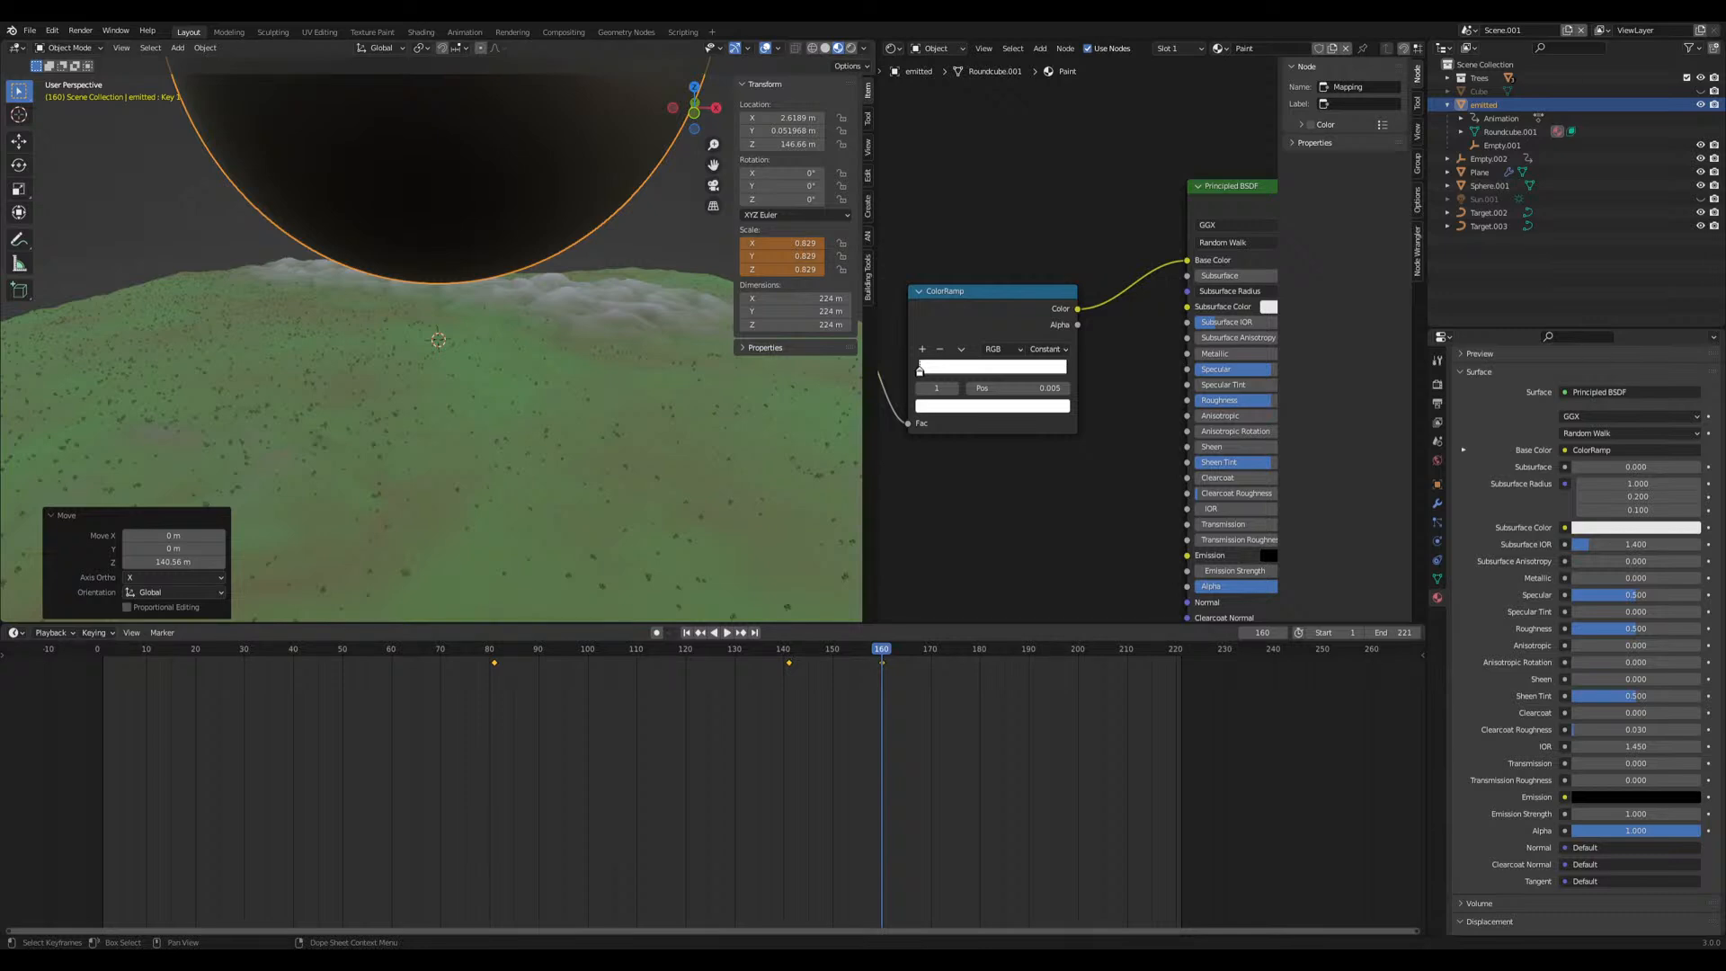
scroll(468, 248, down, 4)
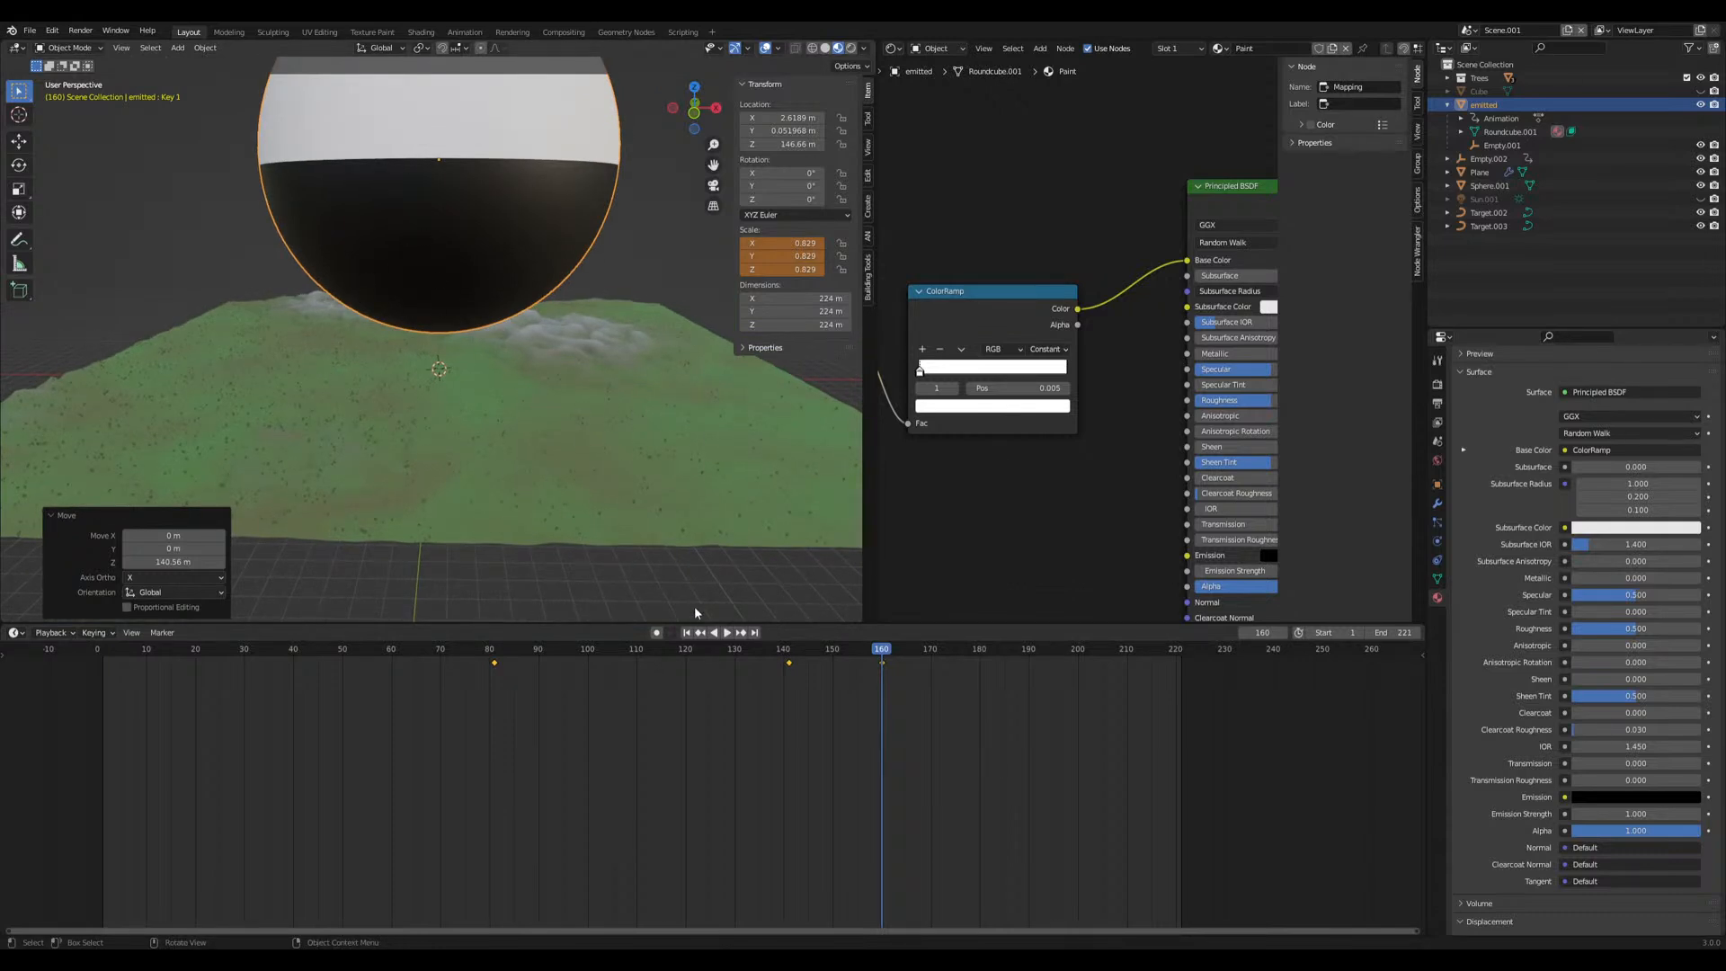
Step through the frames around 141 to examine where the glowing curve meets the red spheres
click(793, 649)
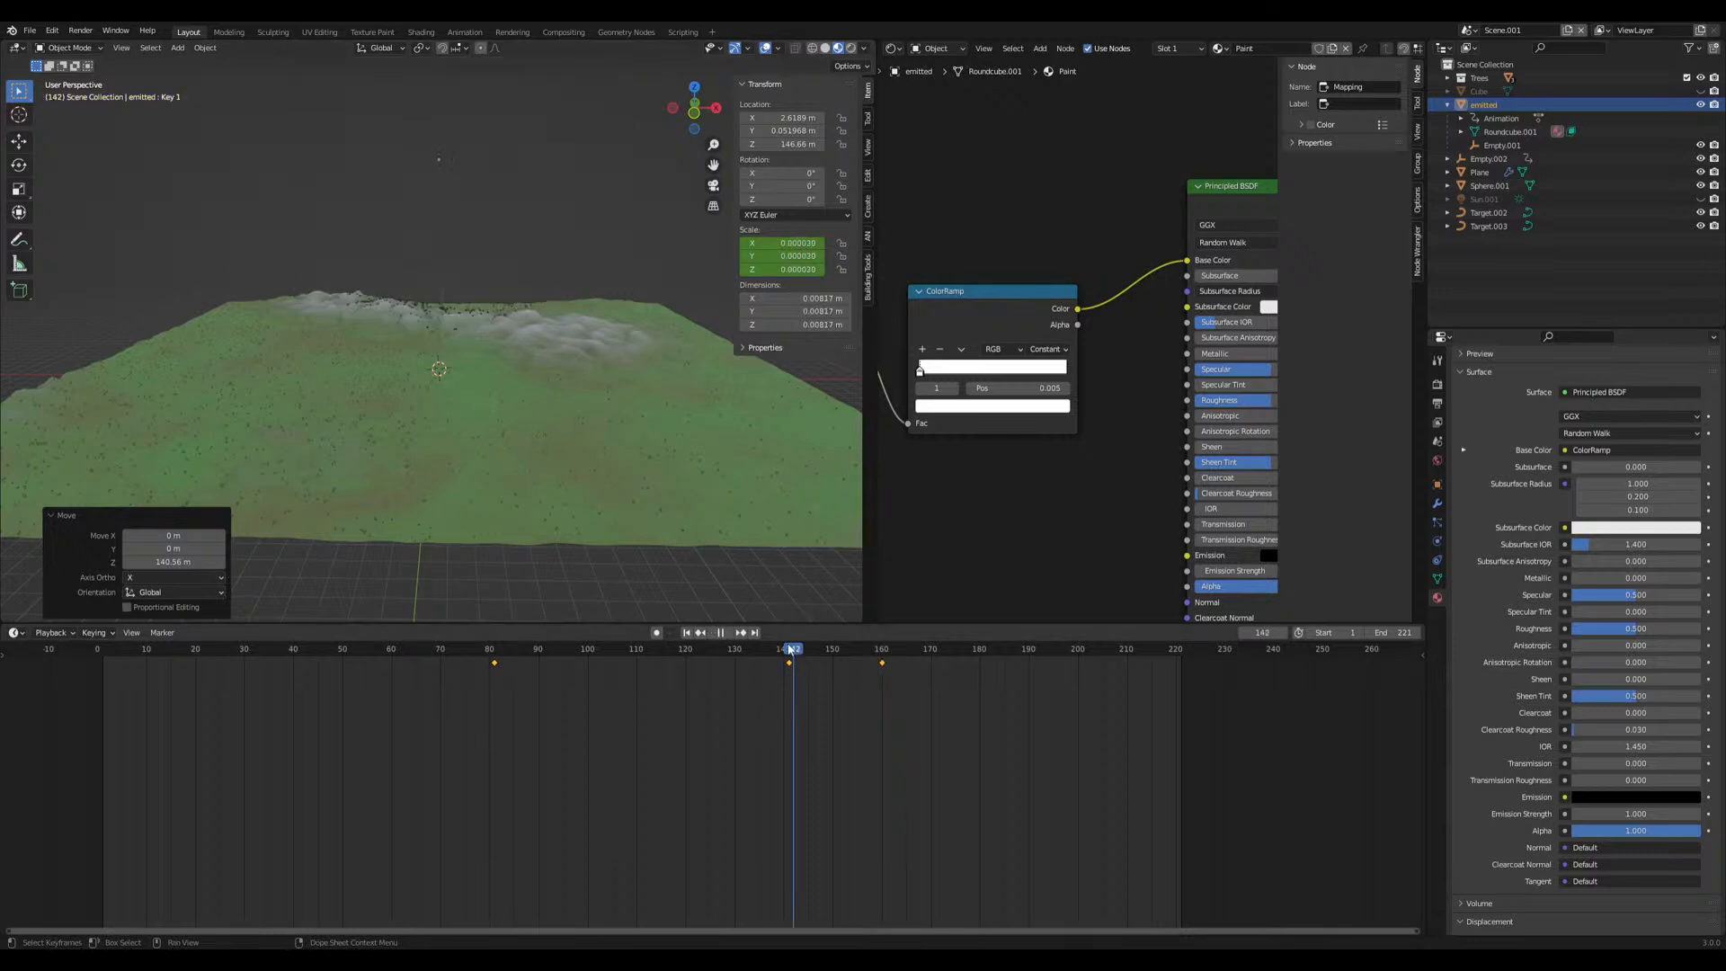
scroll(592, 440, up, 6)
scroll(593, 445, up, 8)
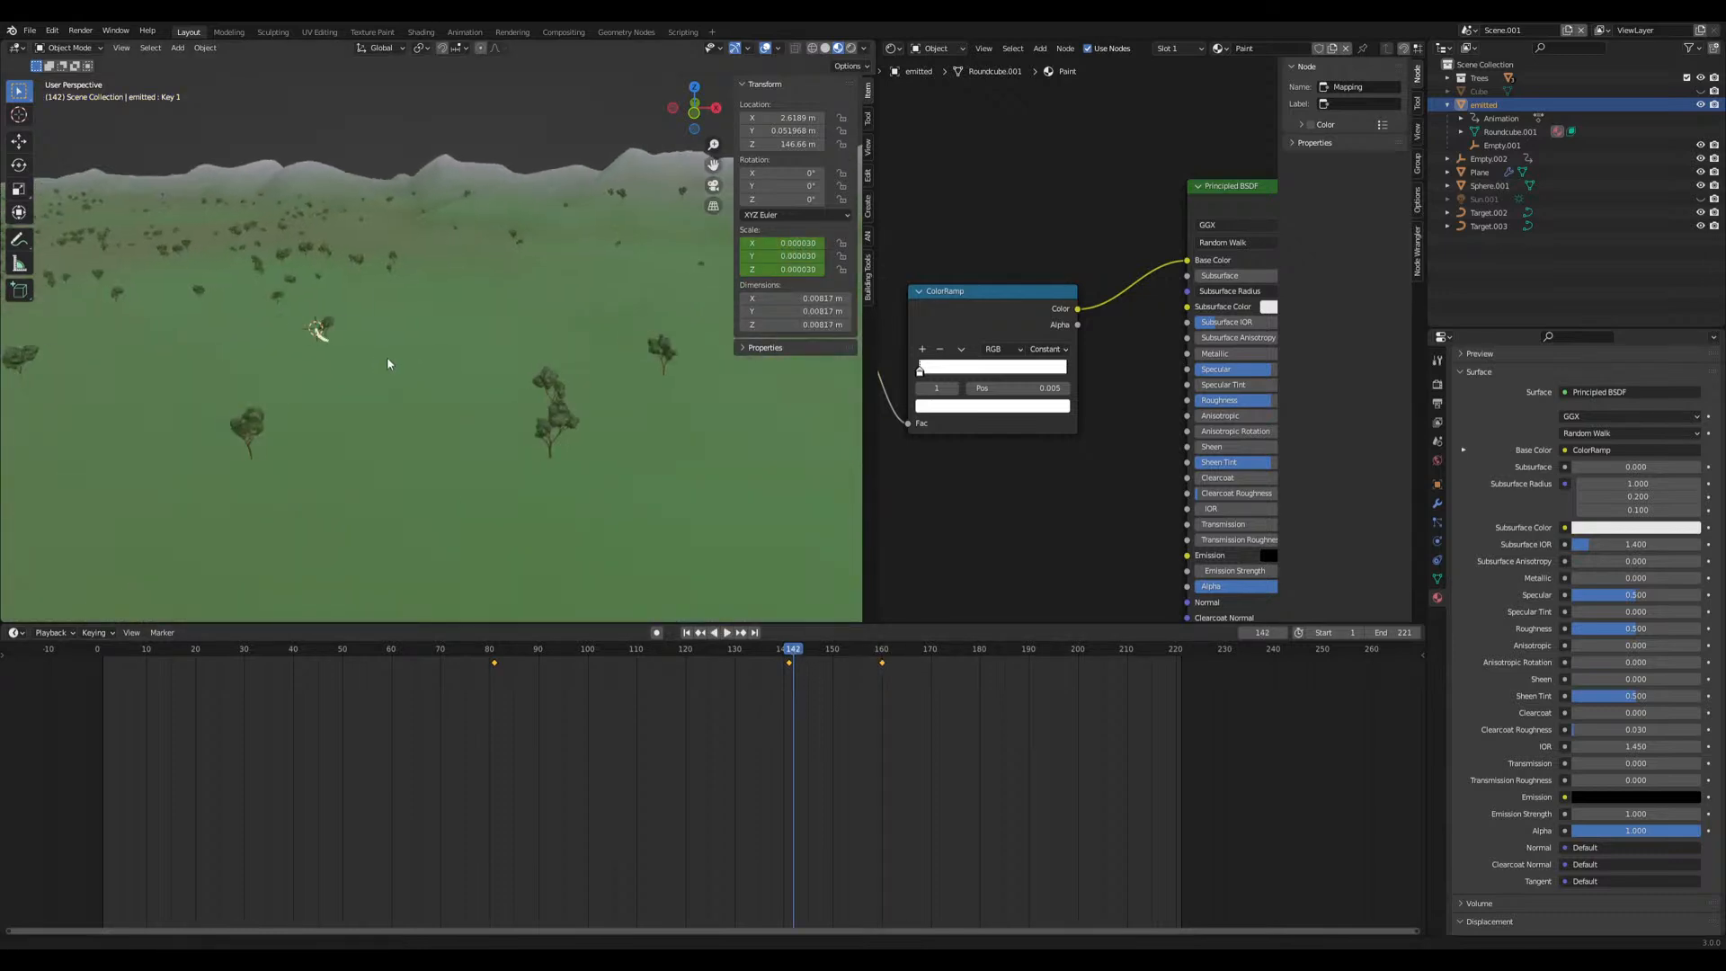
scroll(461, 352, up, 3)
shift+middle_drag(461, 352, 551, 400)
scroll(539, 395, up, 5)
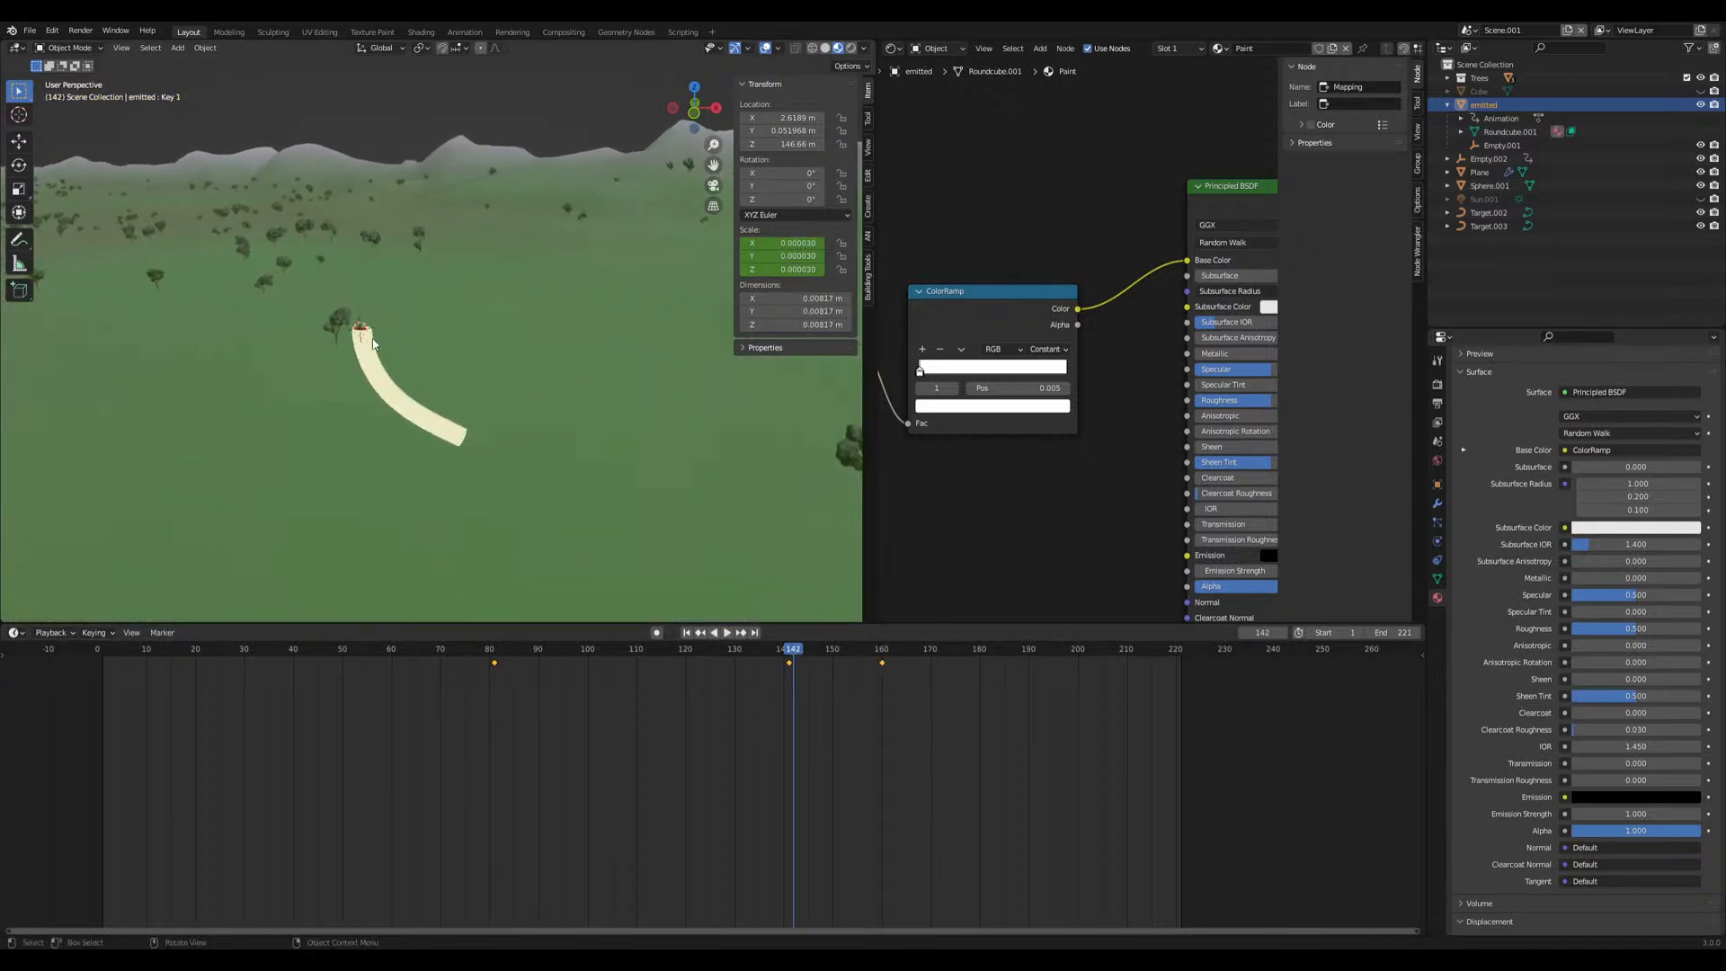
key(space)
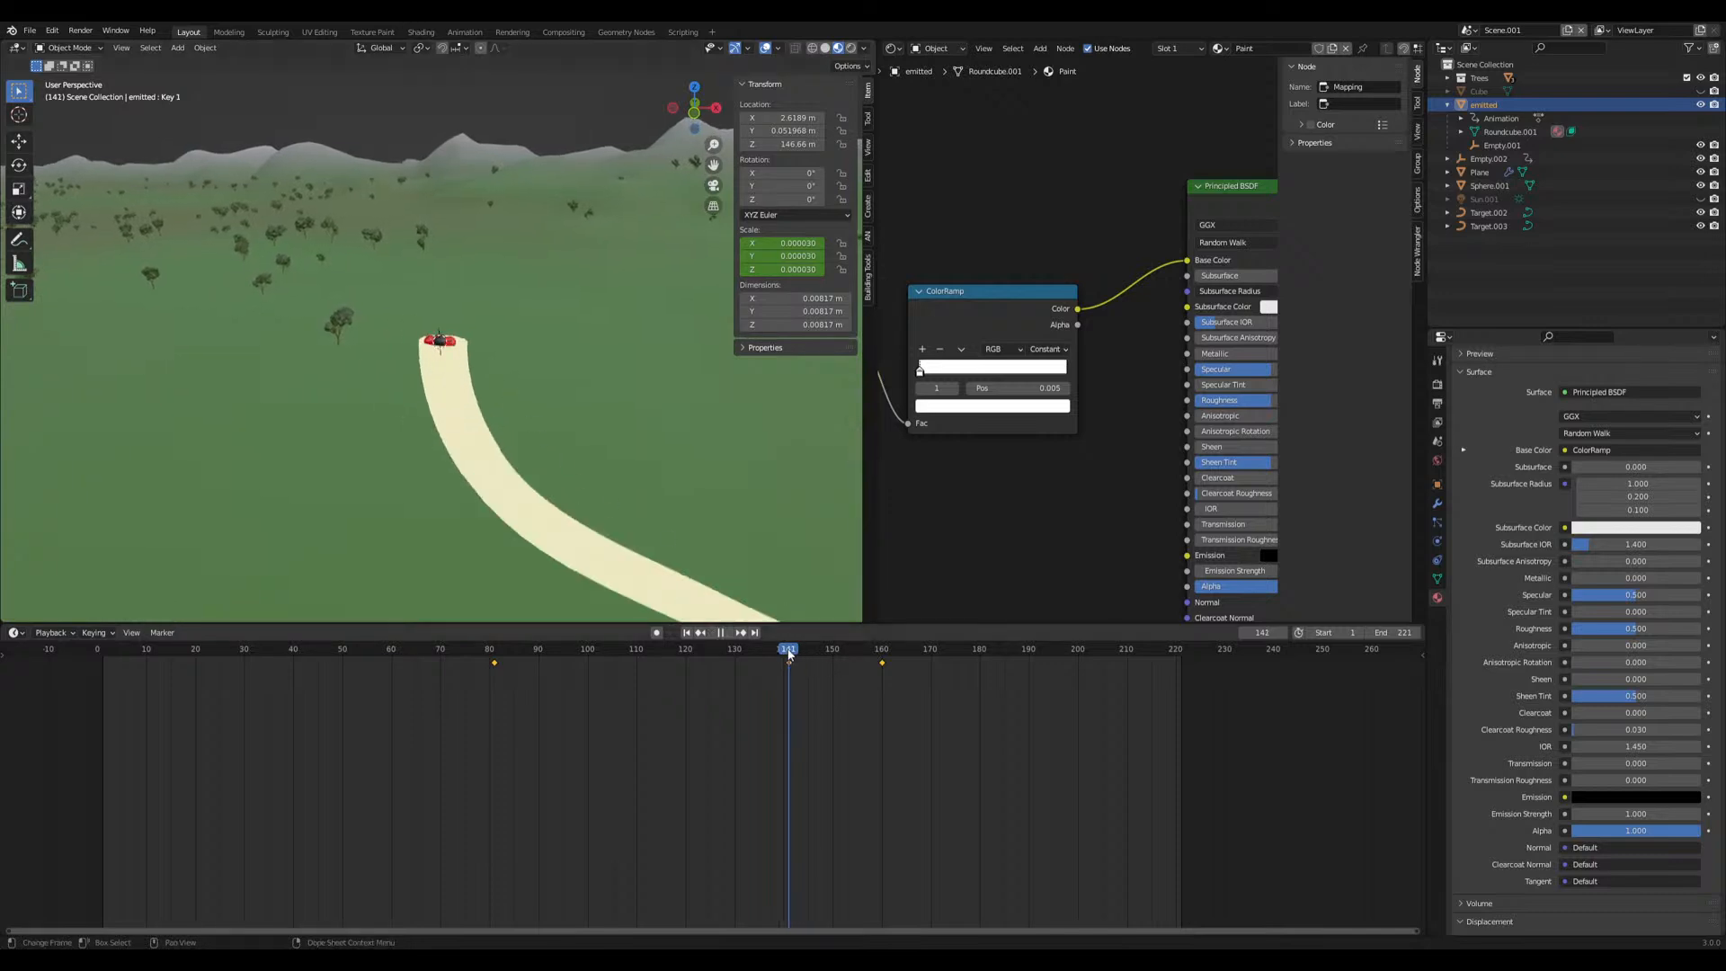
key(space)
key(Left)
key(Left)
key(Left)
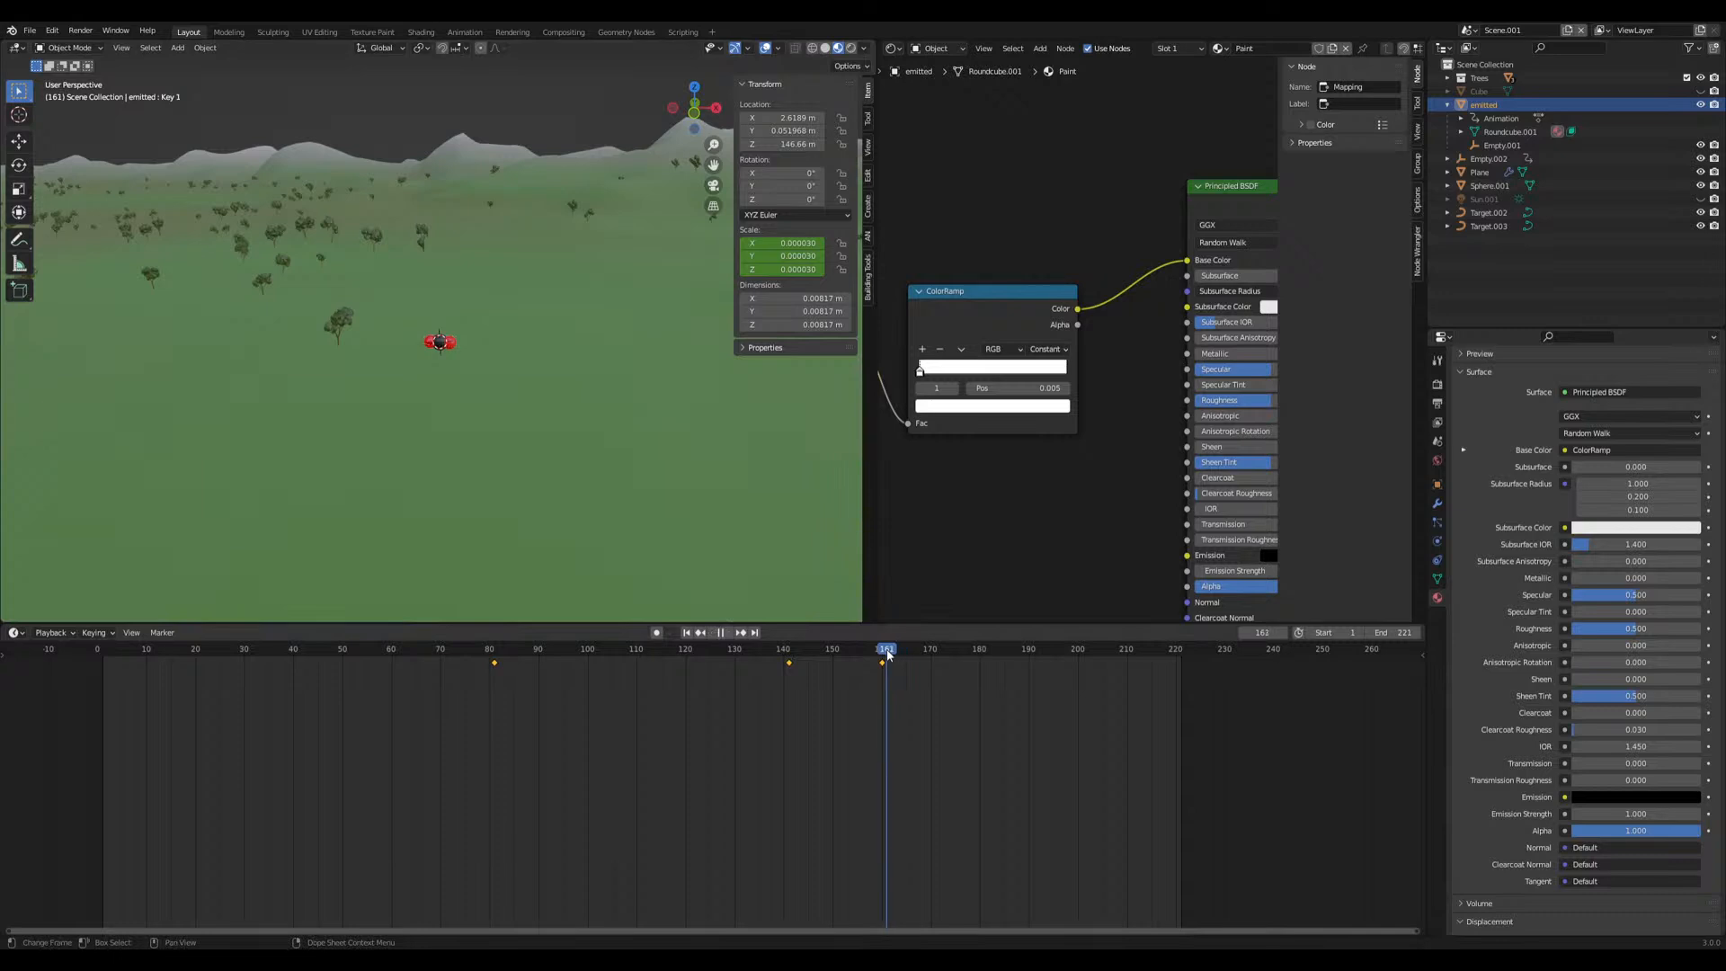
Advance the timeline to frame 199 and snap the emitted sphere back to the 3D cursor
drag(888, 650, 1075, 672)
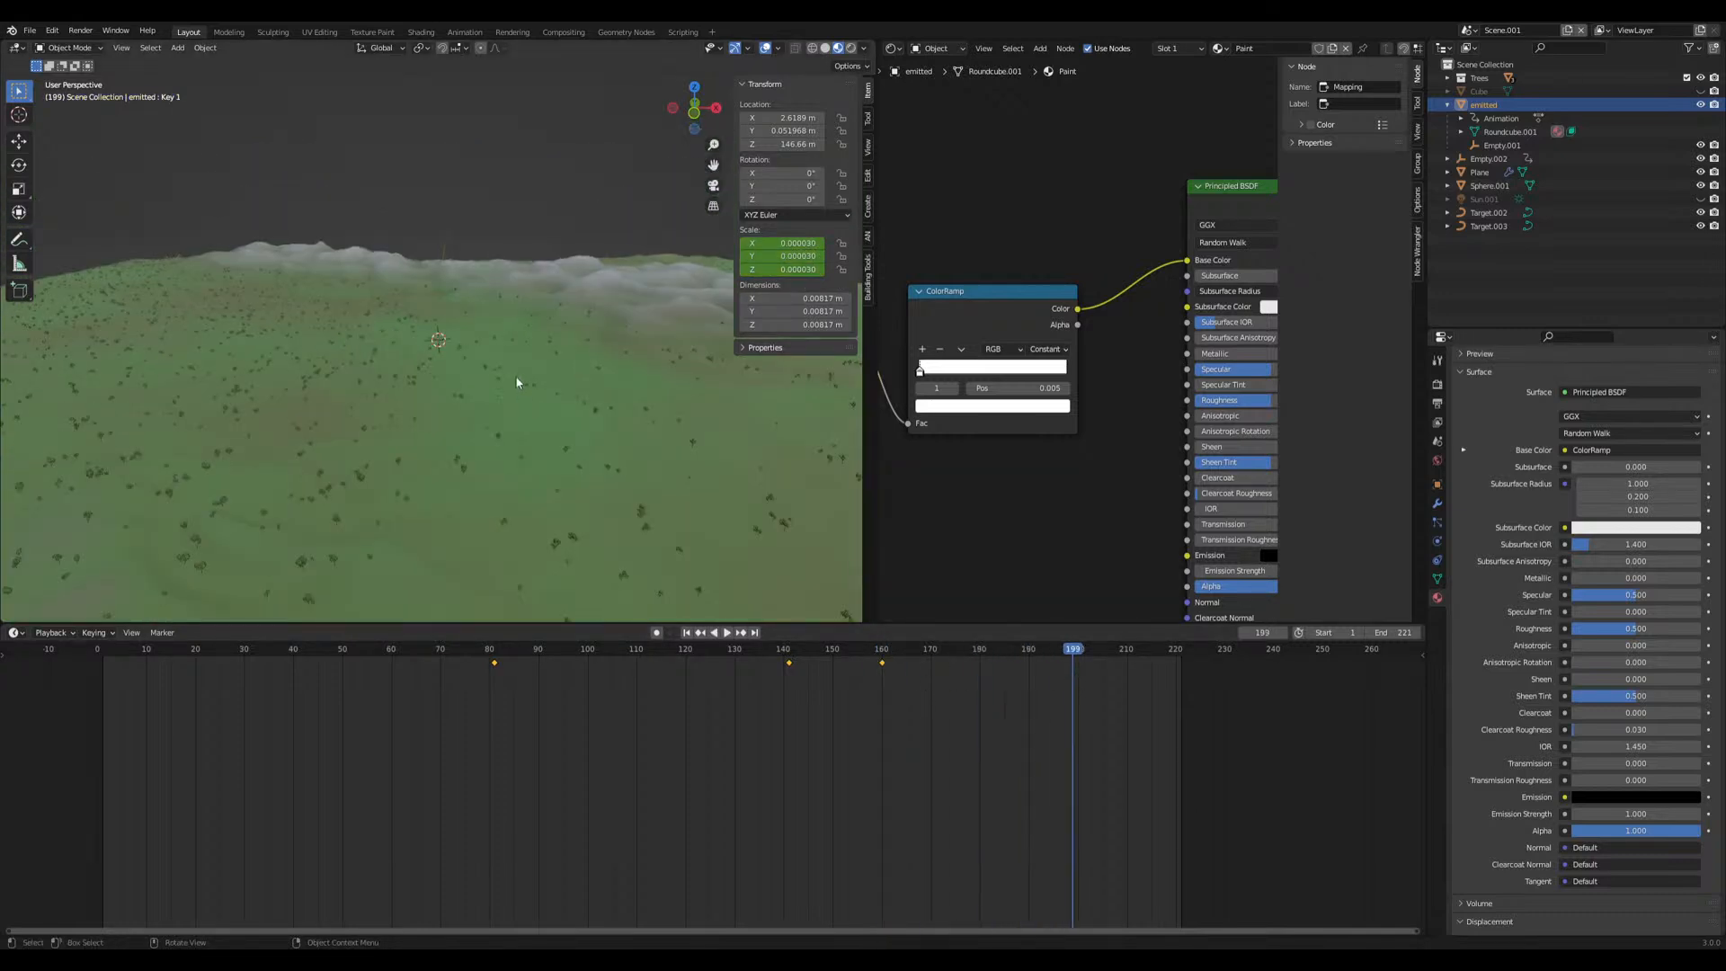
scroll(534, 288, down, 6)
scroll(525, 281, up, 6)
key(shift+s)
click(489, 207)
Scale the emitted sphere up at frame 188 to about 391 m across
drag(926, 690, 1018, 661)
key(s)
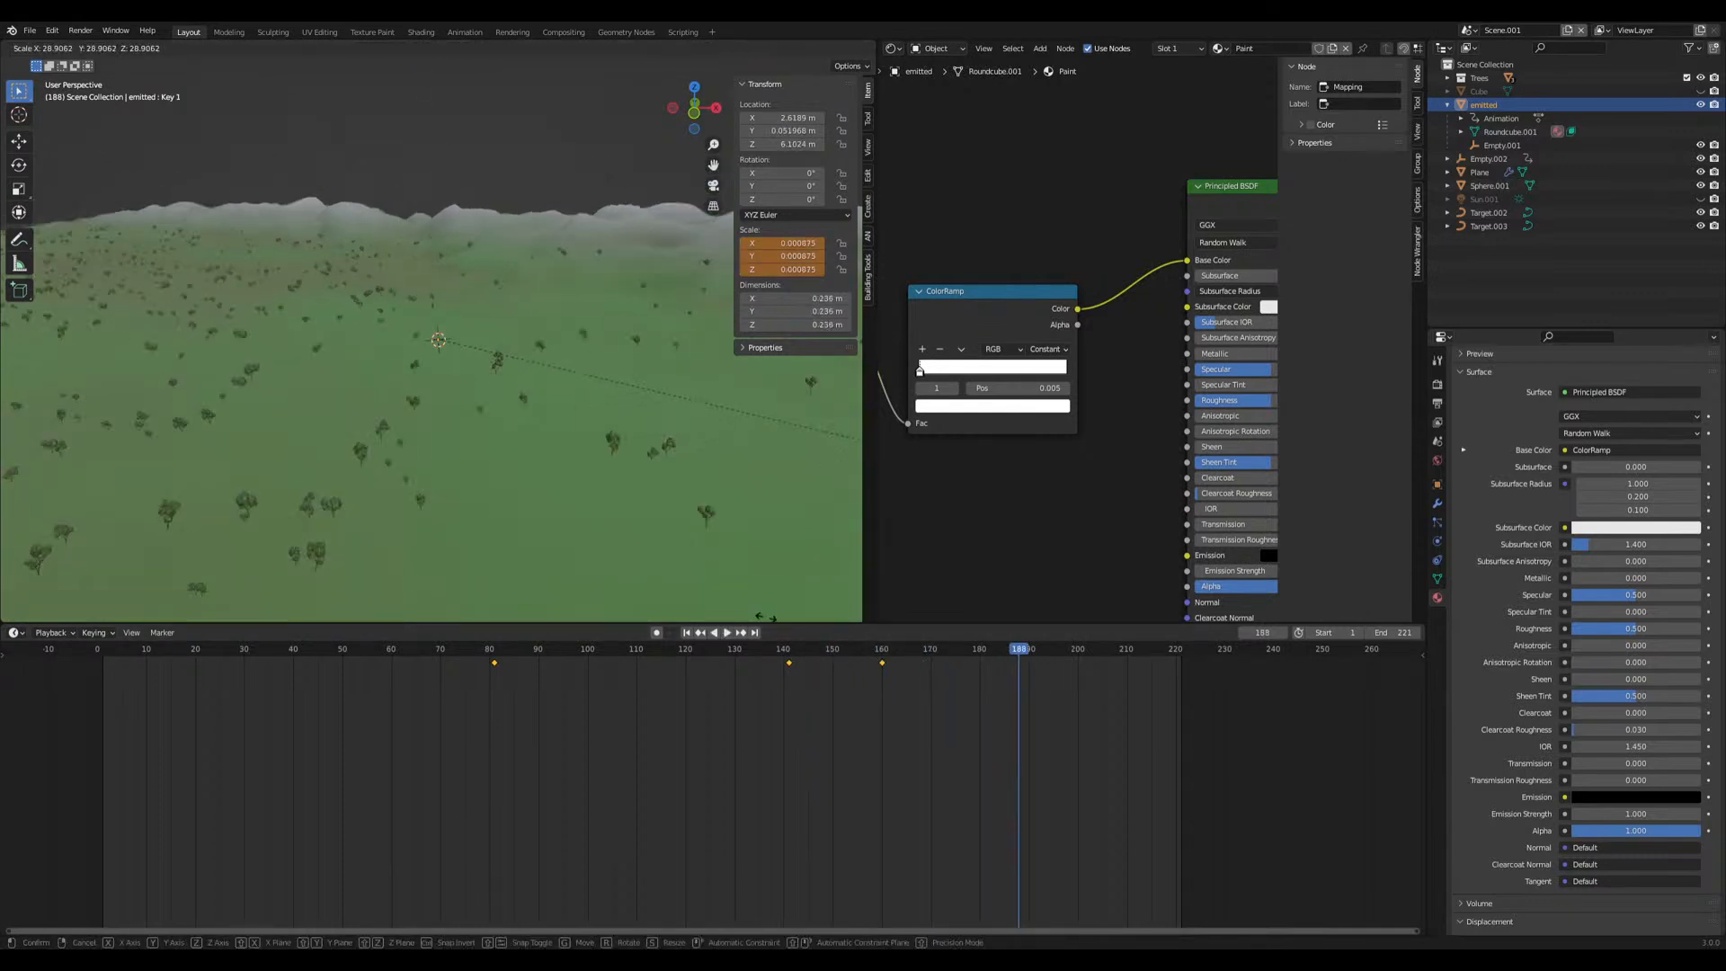
click(354, 407)
scroll(381, 390, down, 8)
key(s)
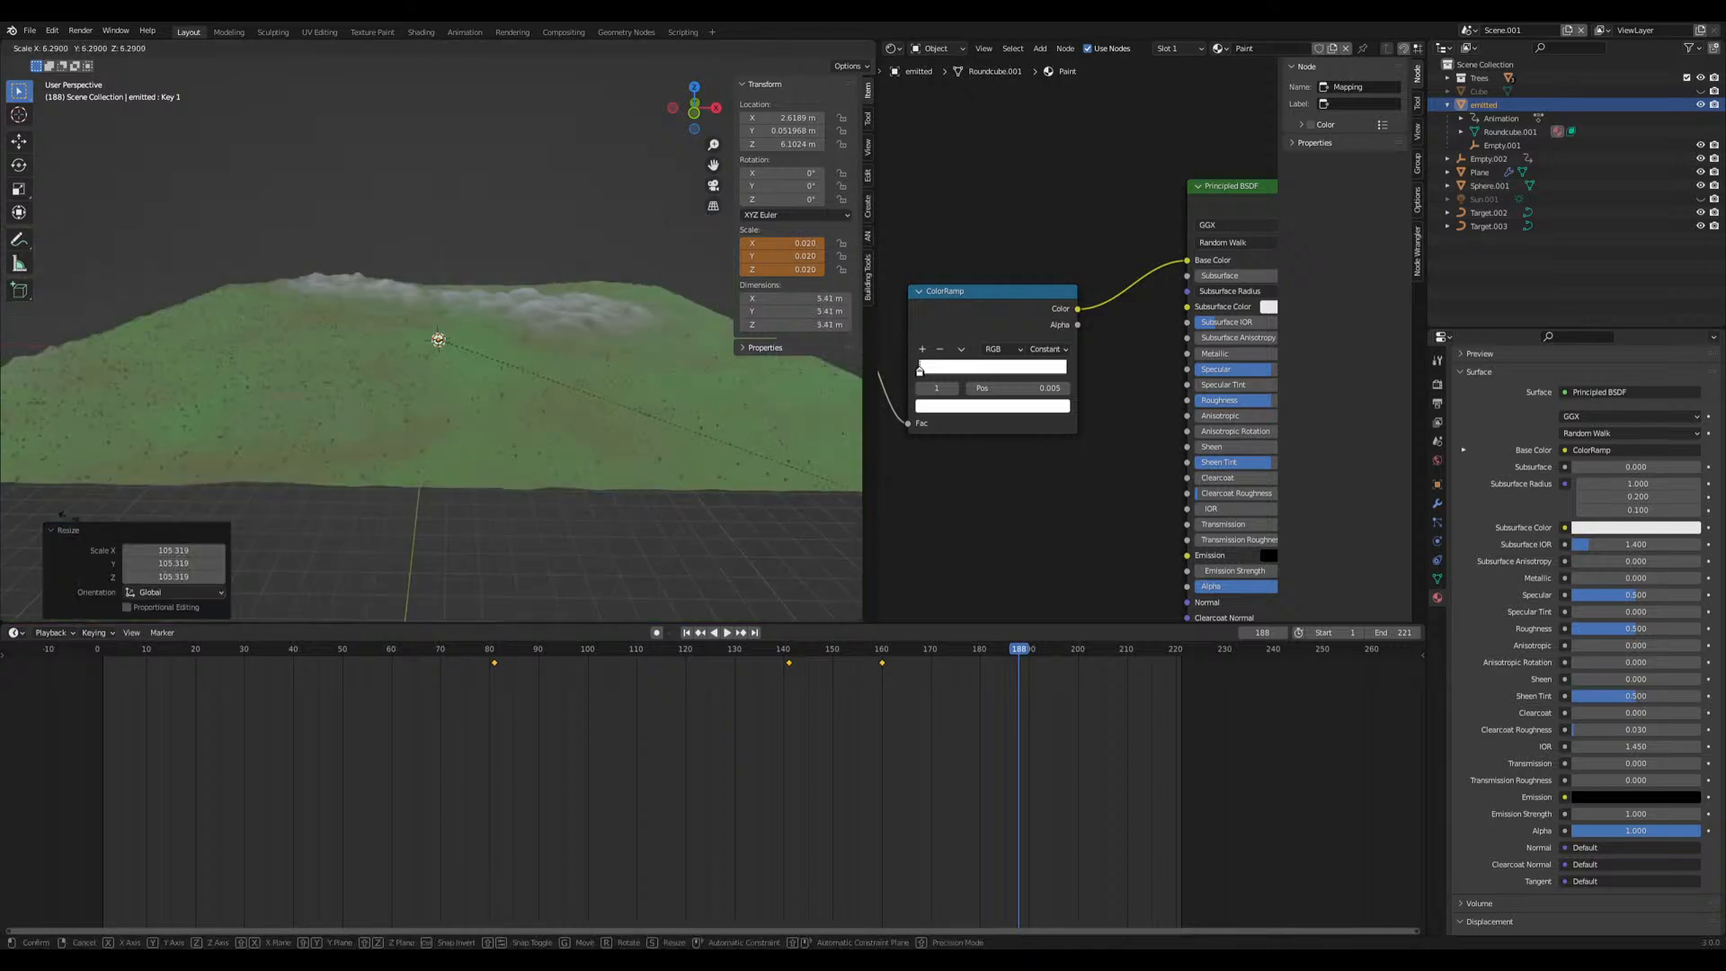
click(5, 453)
scroll(213, 361, down, 5)
scroll(213, 362, up, 5)
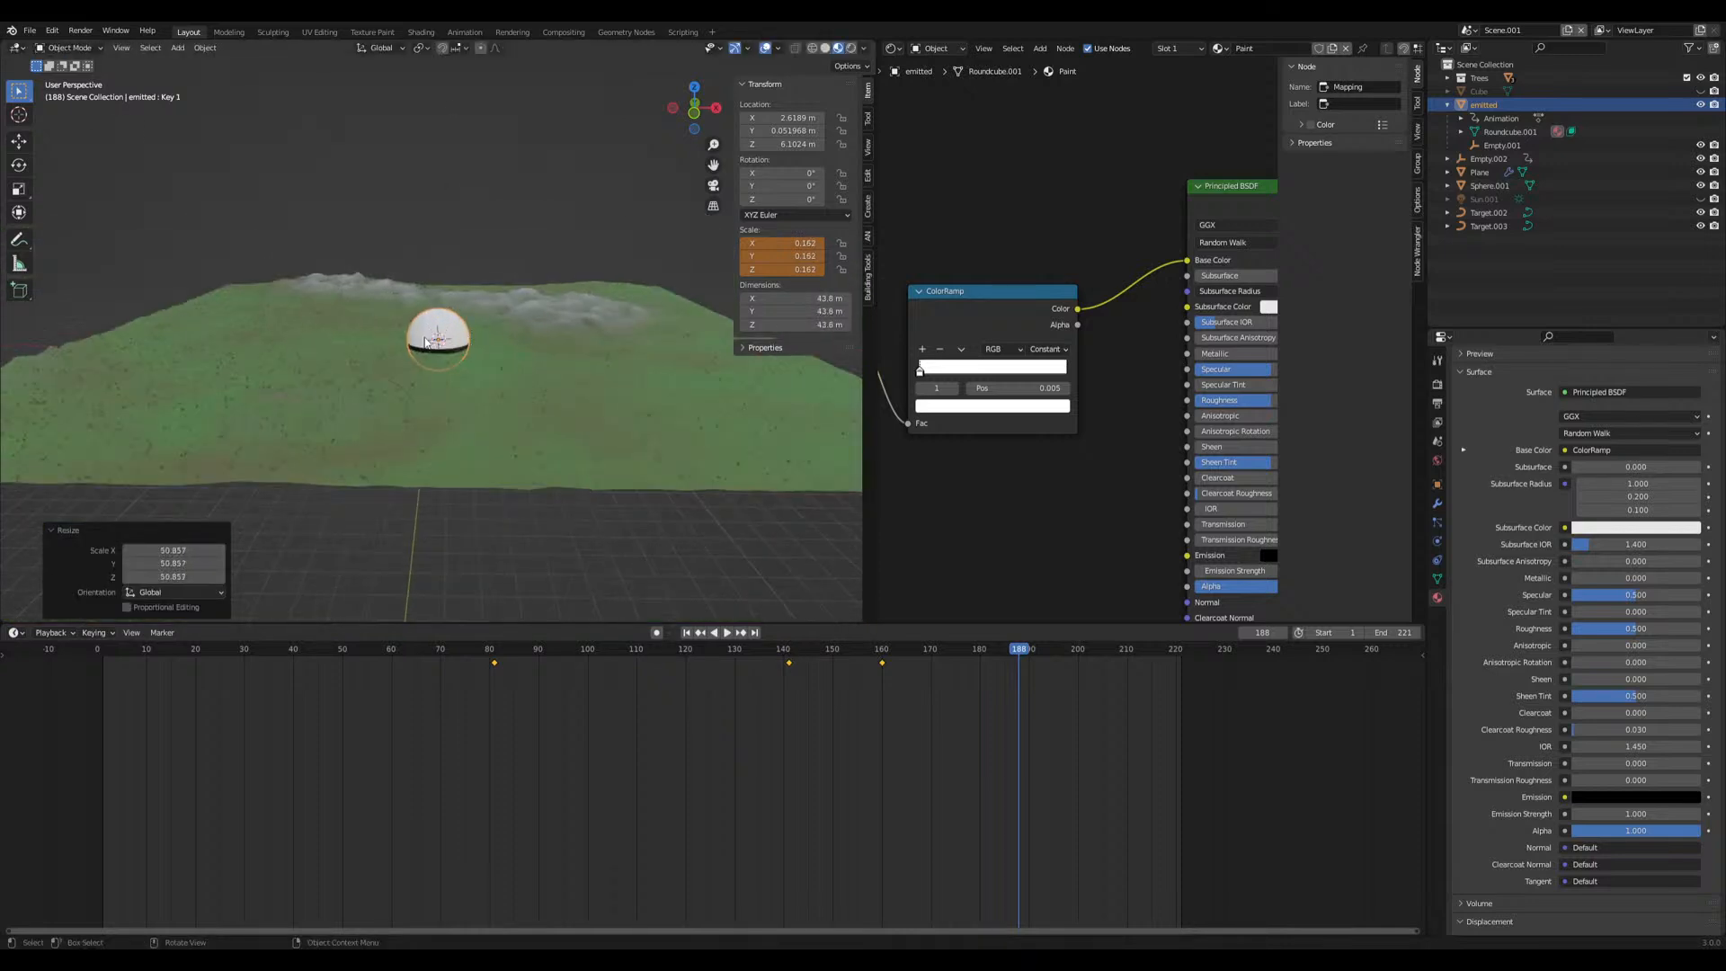
key(s)
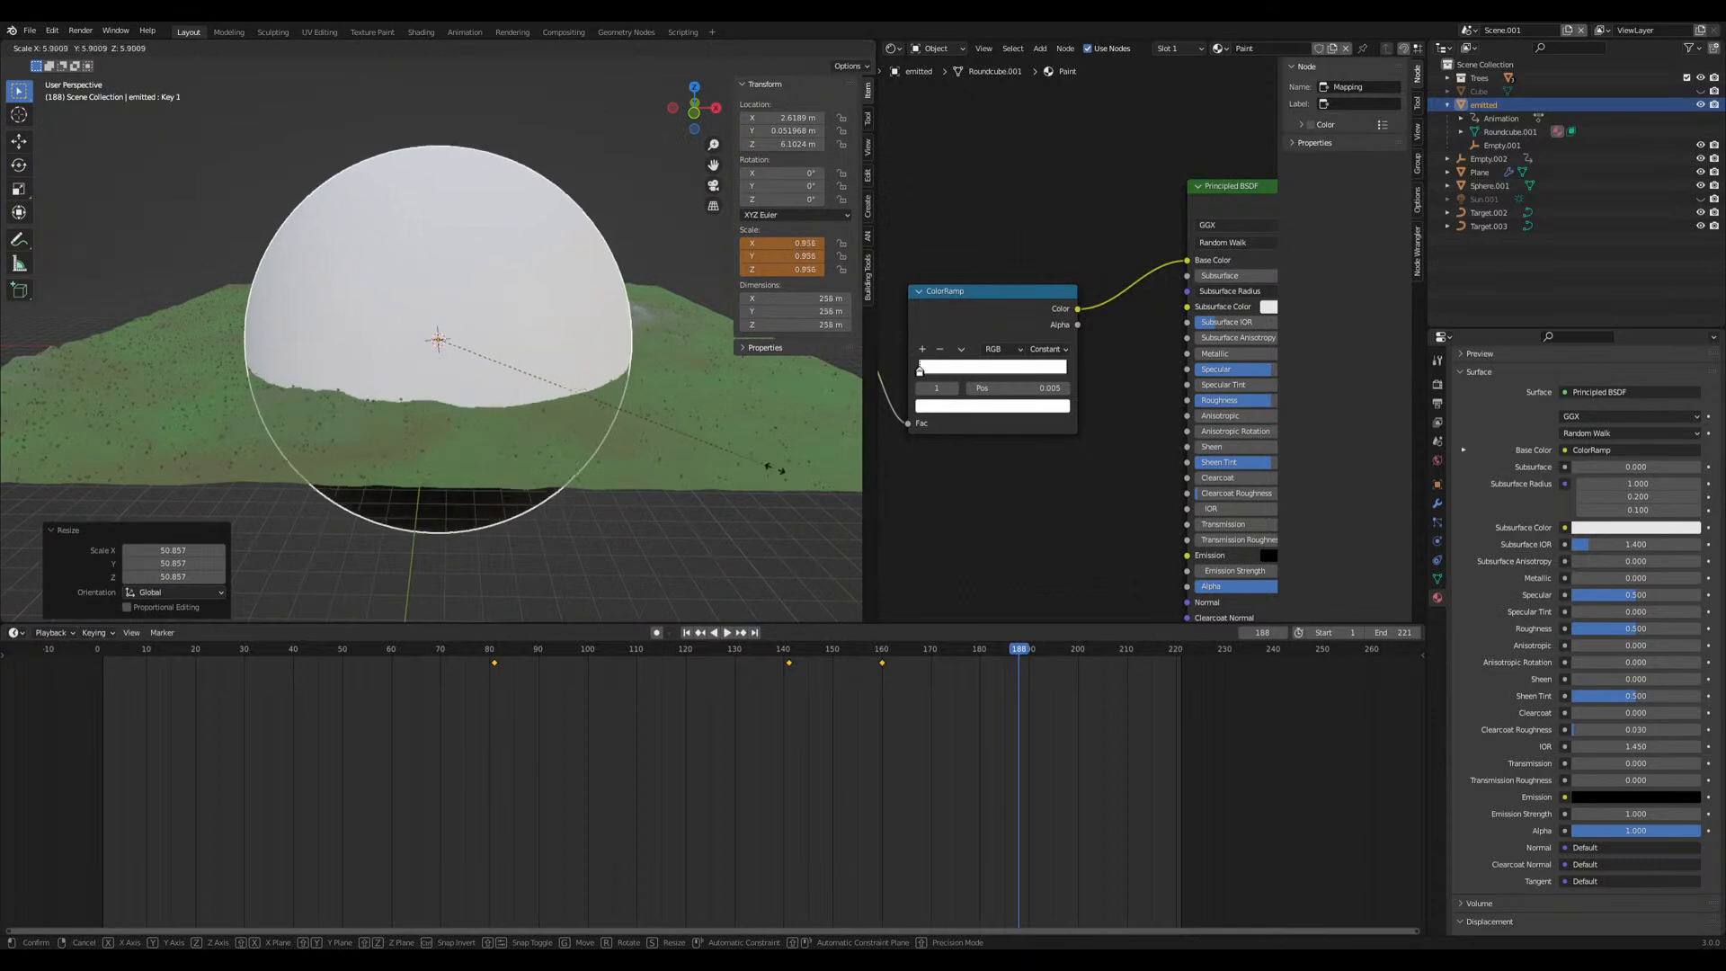
click(84, 482)
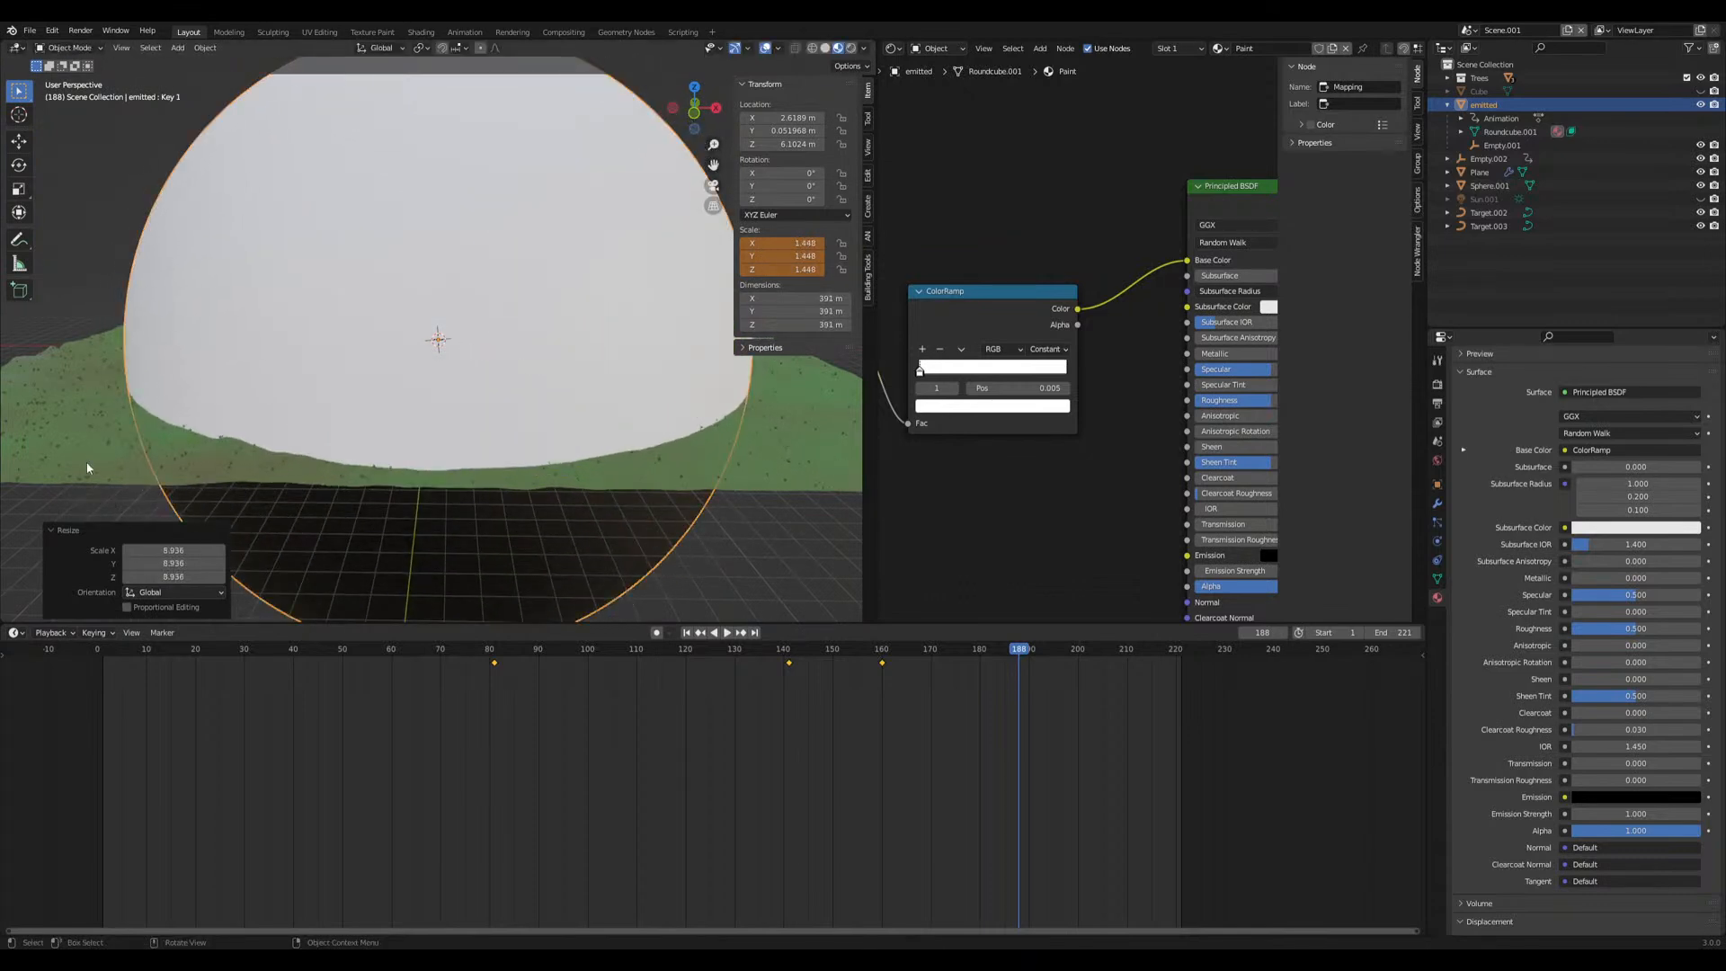
Insert a Scale keyframe for the emitted sphere at frame 188
scroll(548, 432, up, 8)
scroll(544, 430, down, 8)
key(i)
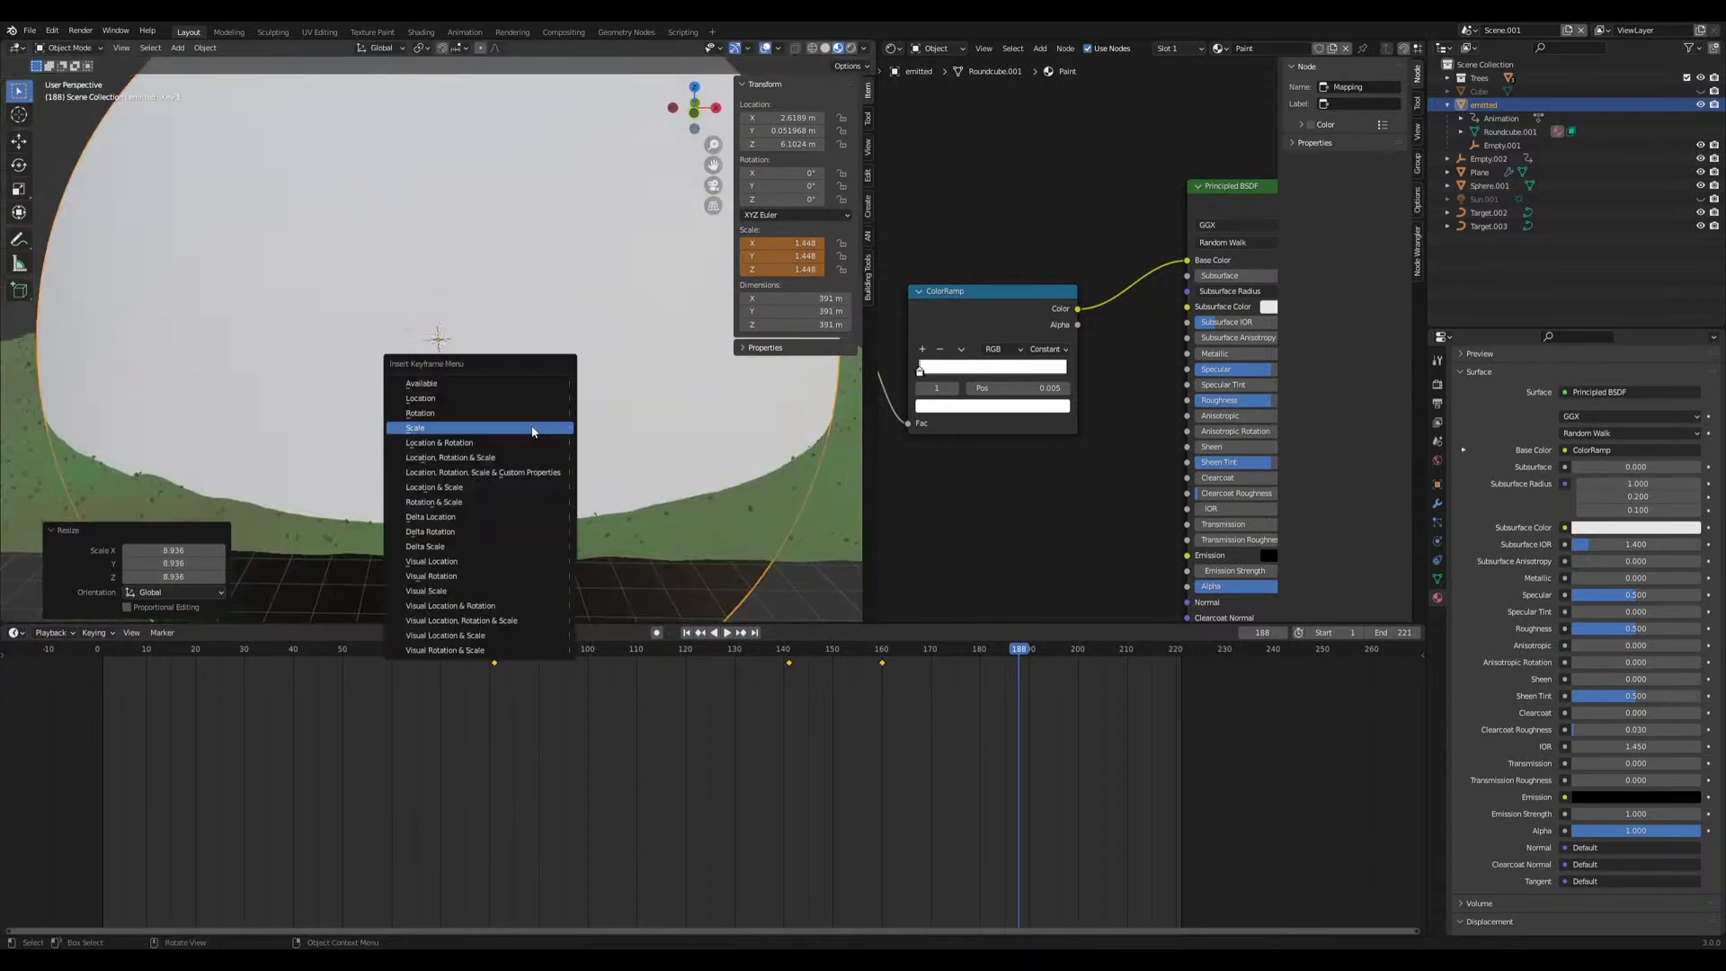
click(533, 427)
Play the animation from frame 160 to examine how the emitted sphere grows over the terrain, and return to frame 160
drag(1011, 647, 882, 649)
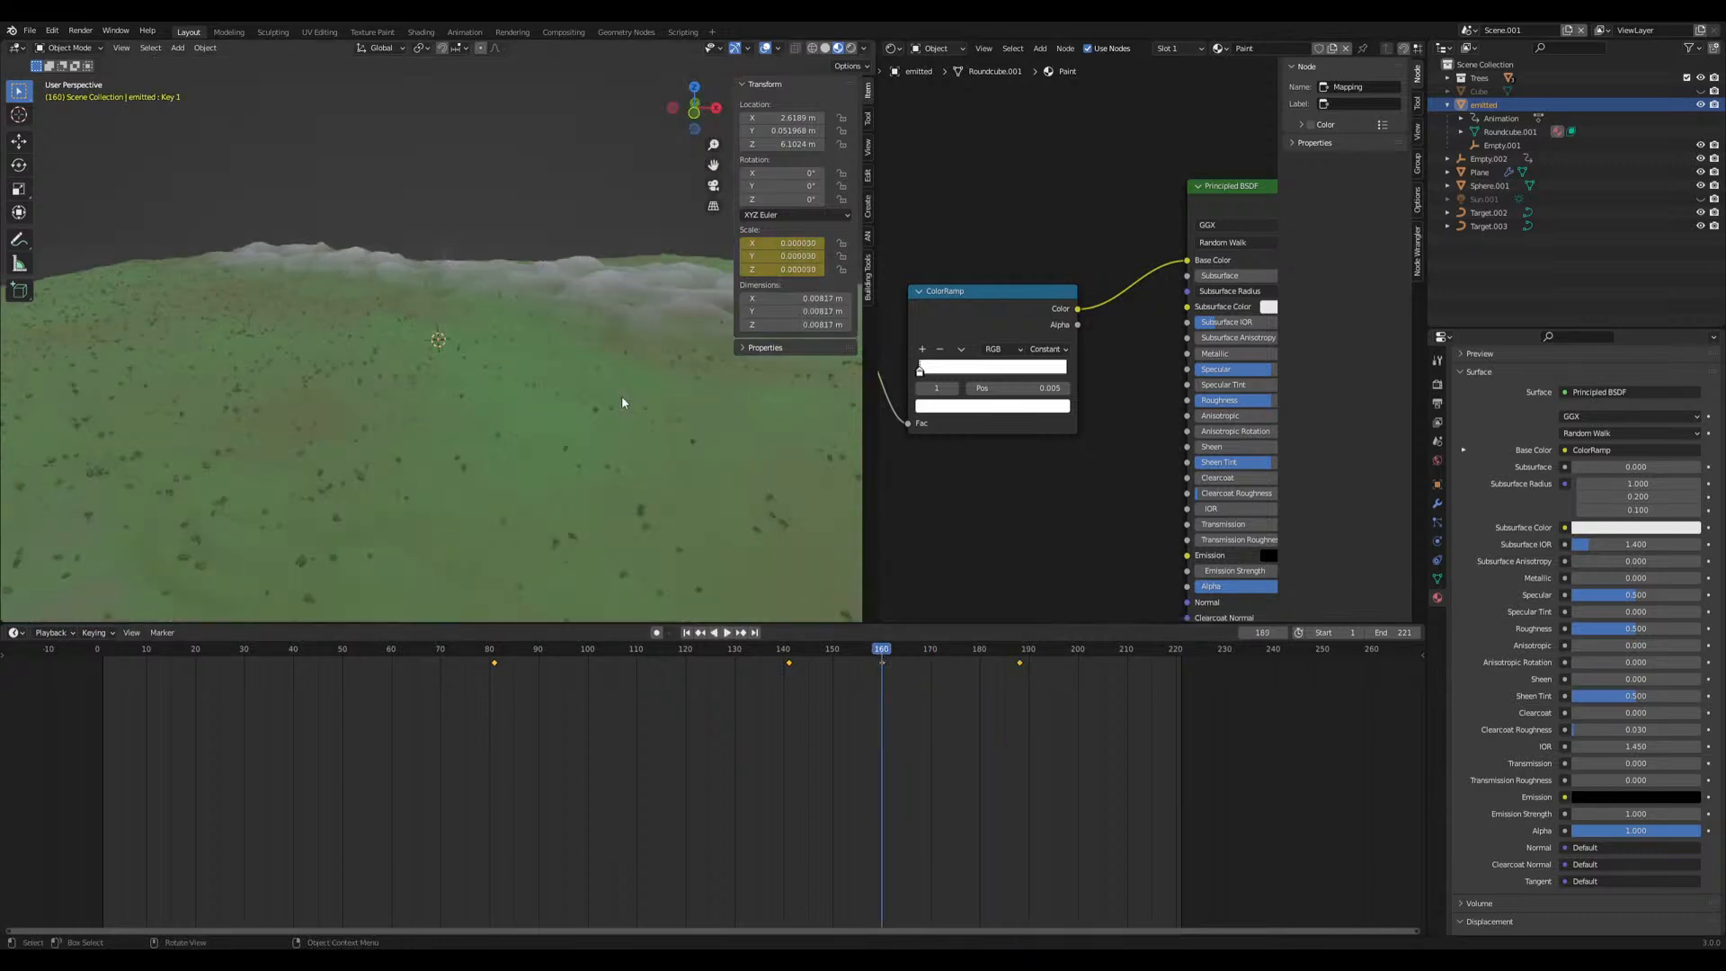
scroll(463, 251, up, 3)
key(space)
key(space)
scroll(516, 365, down, 7)
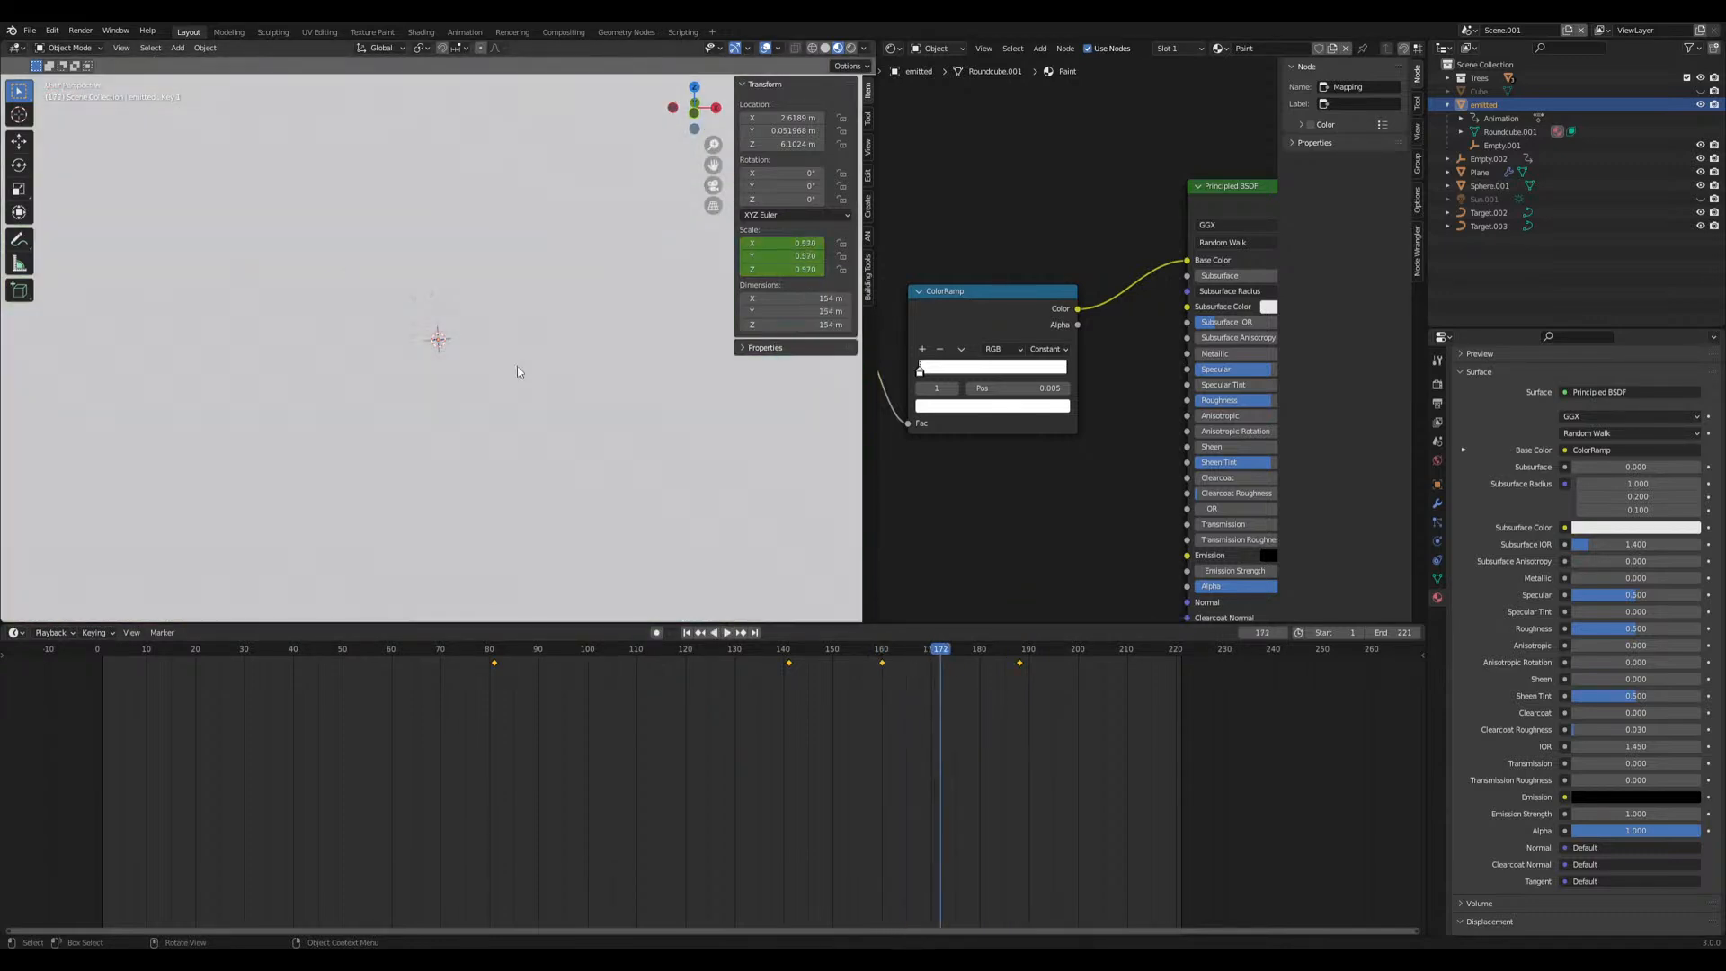
key(space)
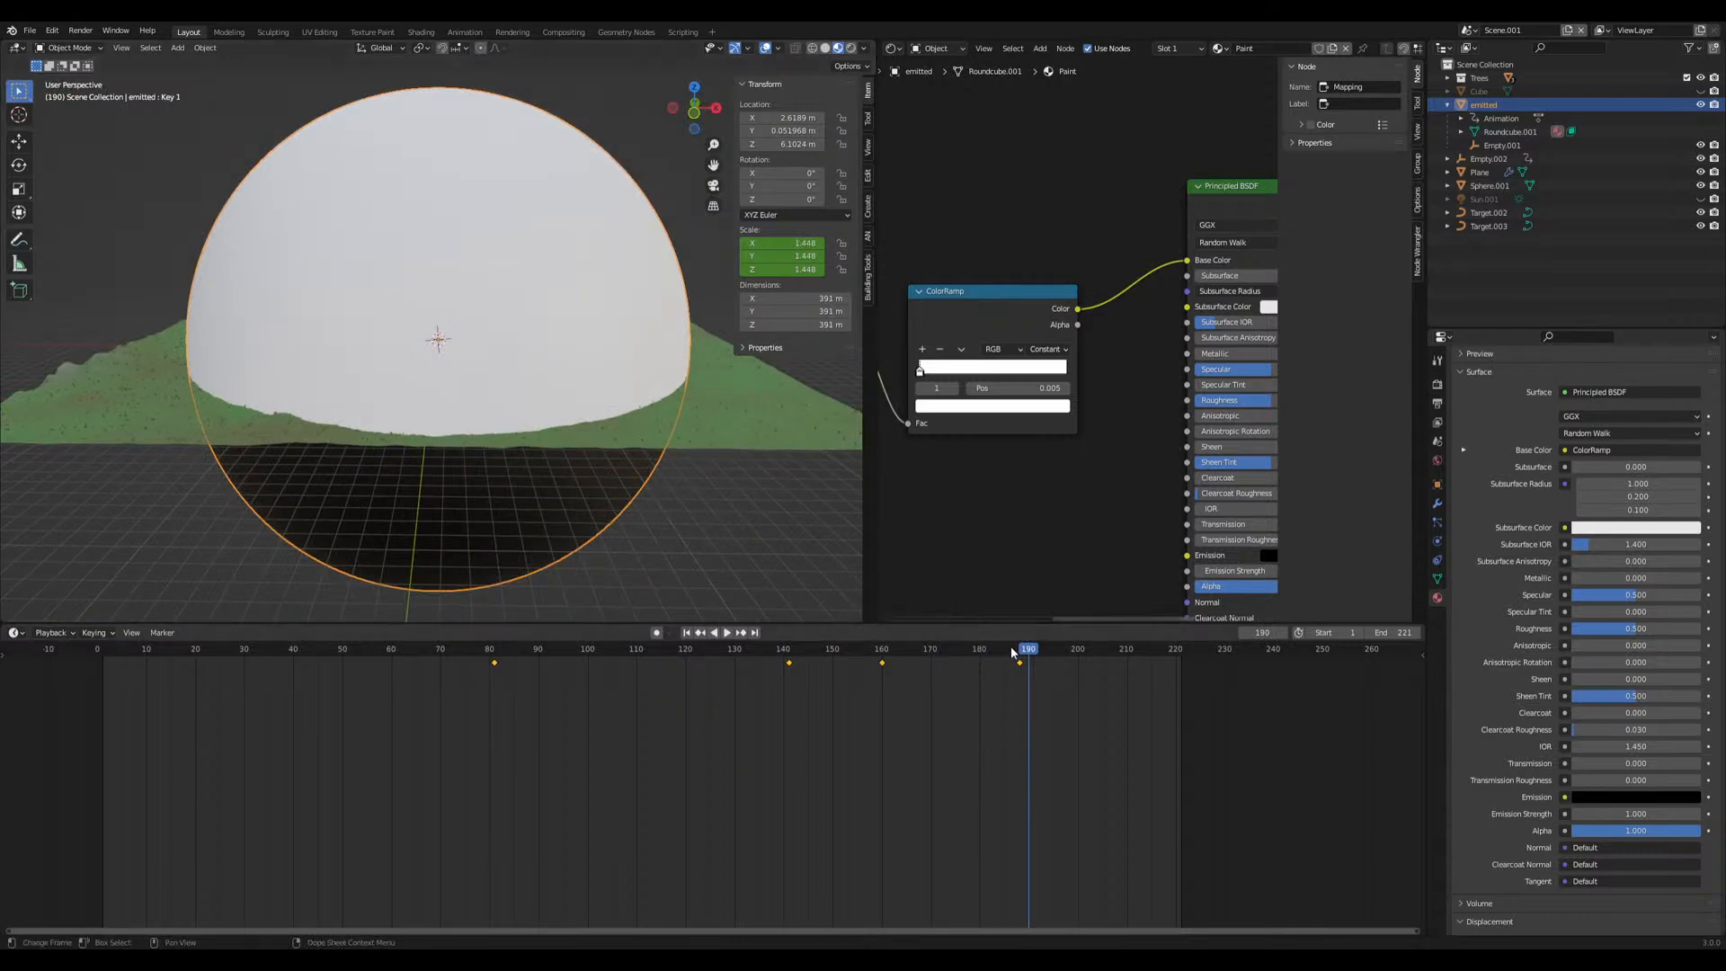
drag(1001, 644, 881, 659)
scroll(582, 350, up, 6)
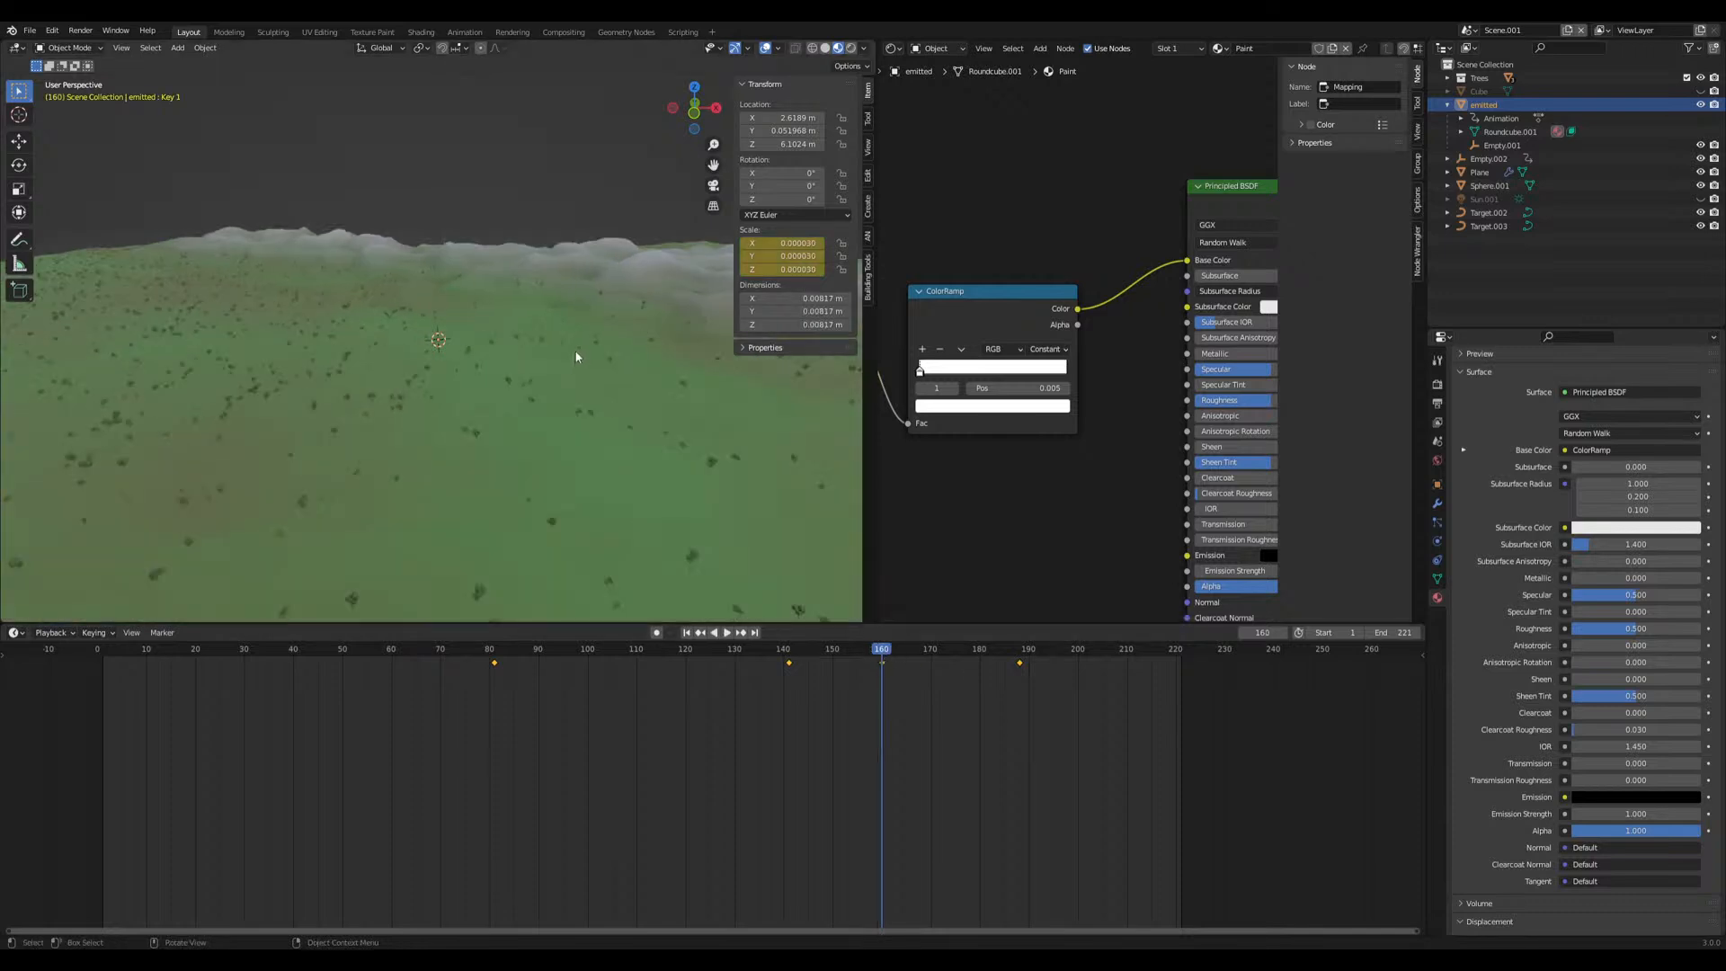
right_click(791, 257)
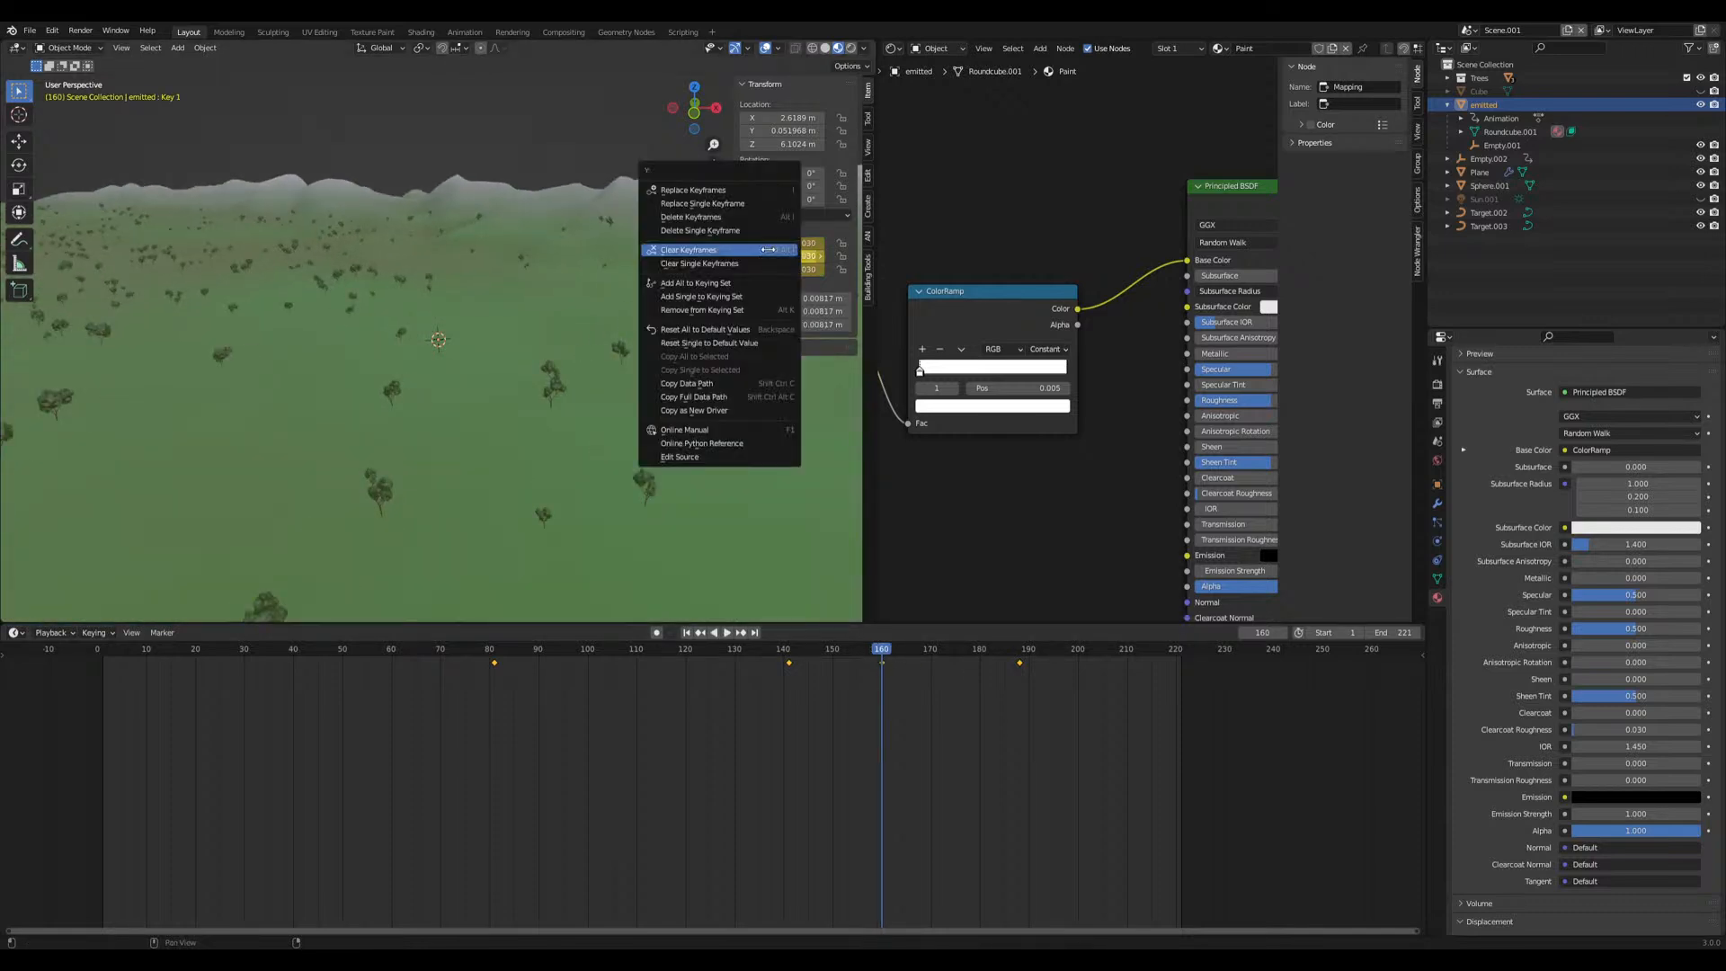
scroll(479, 359, up, 6)
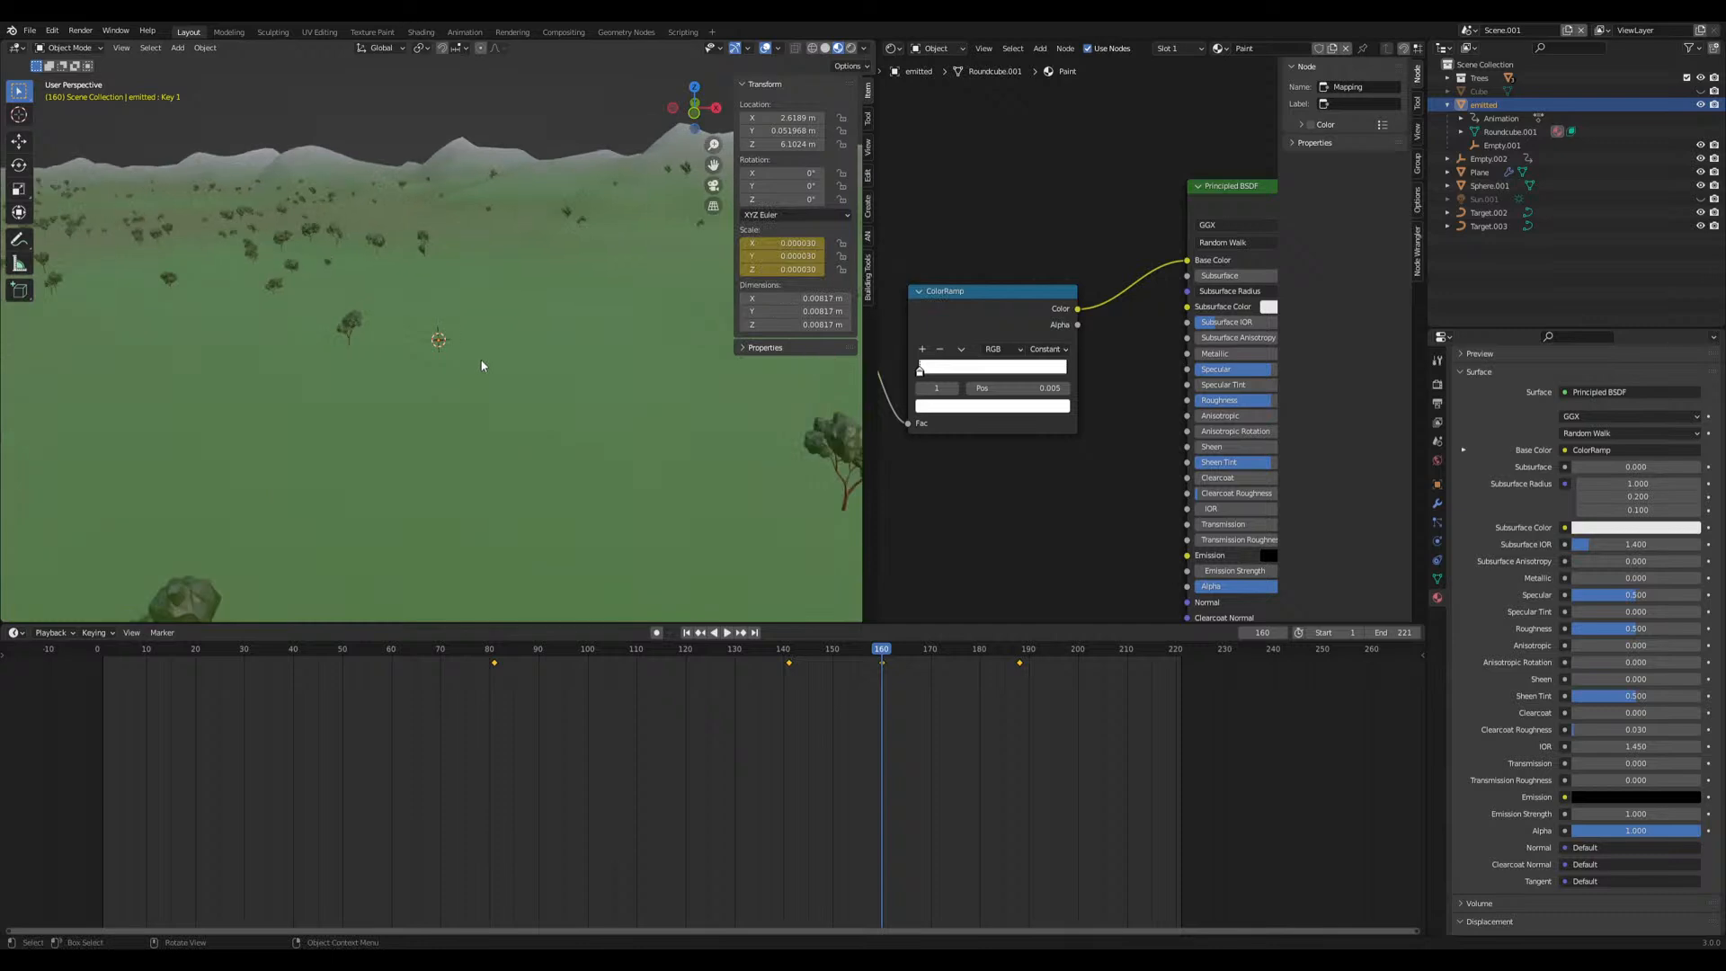
right_click(770, 255)
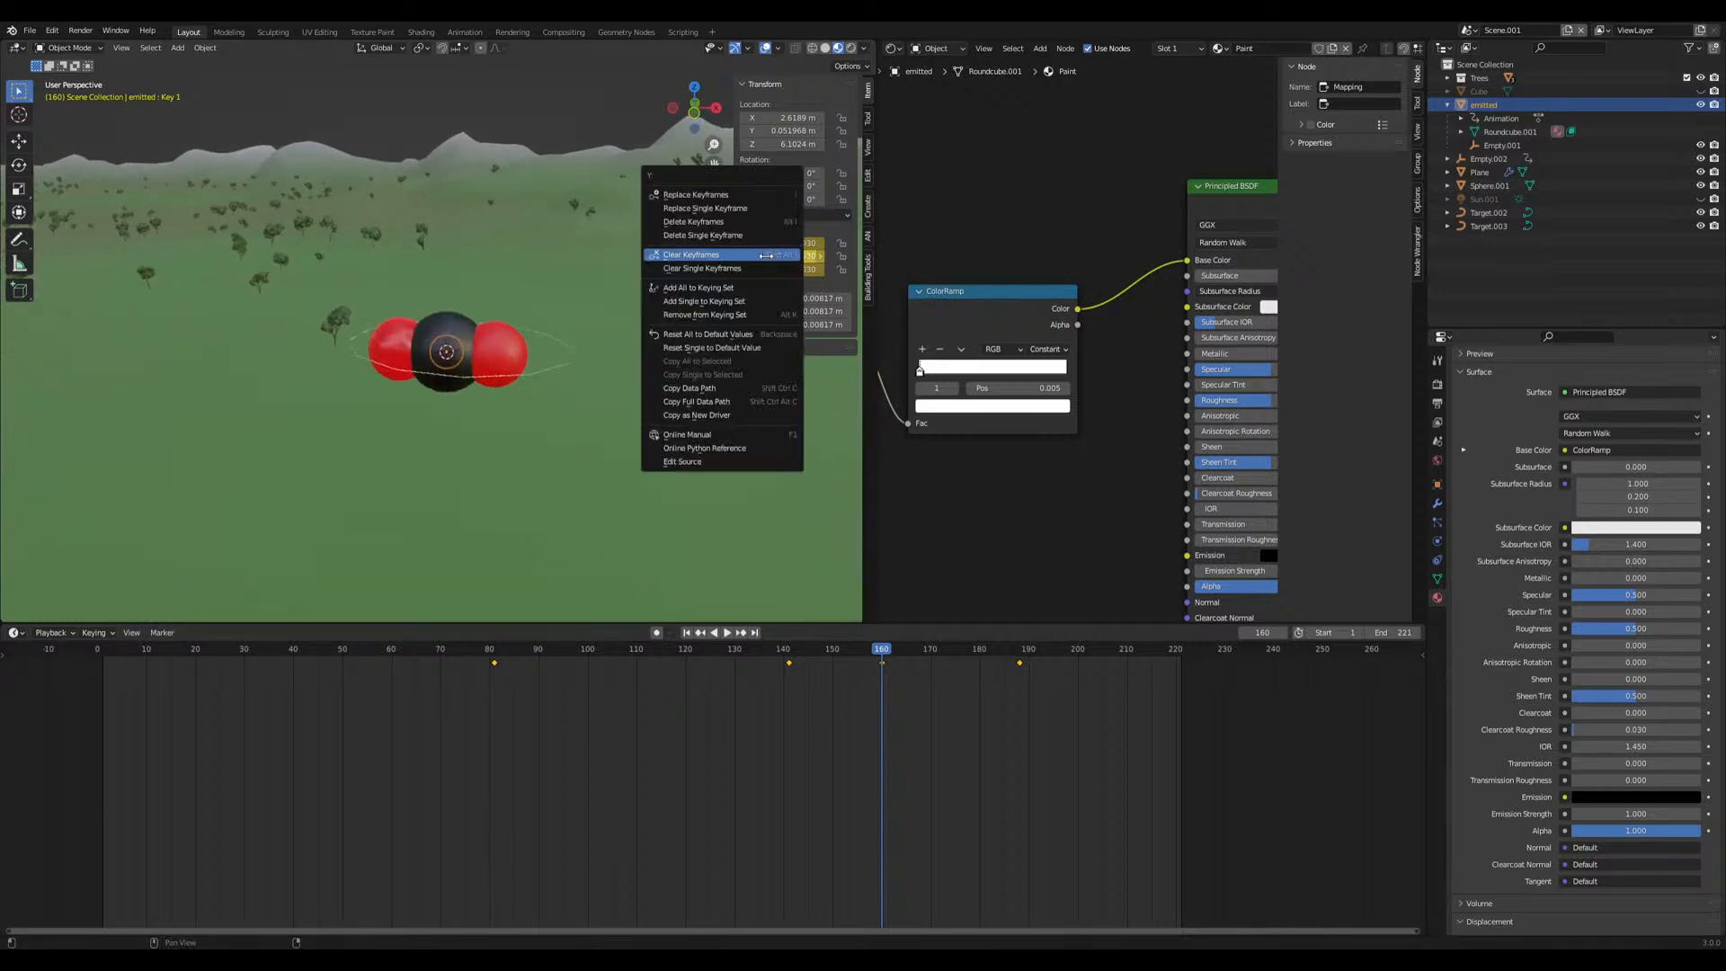
scroll(419, 378, down, 10)
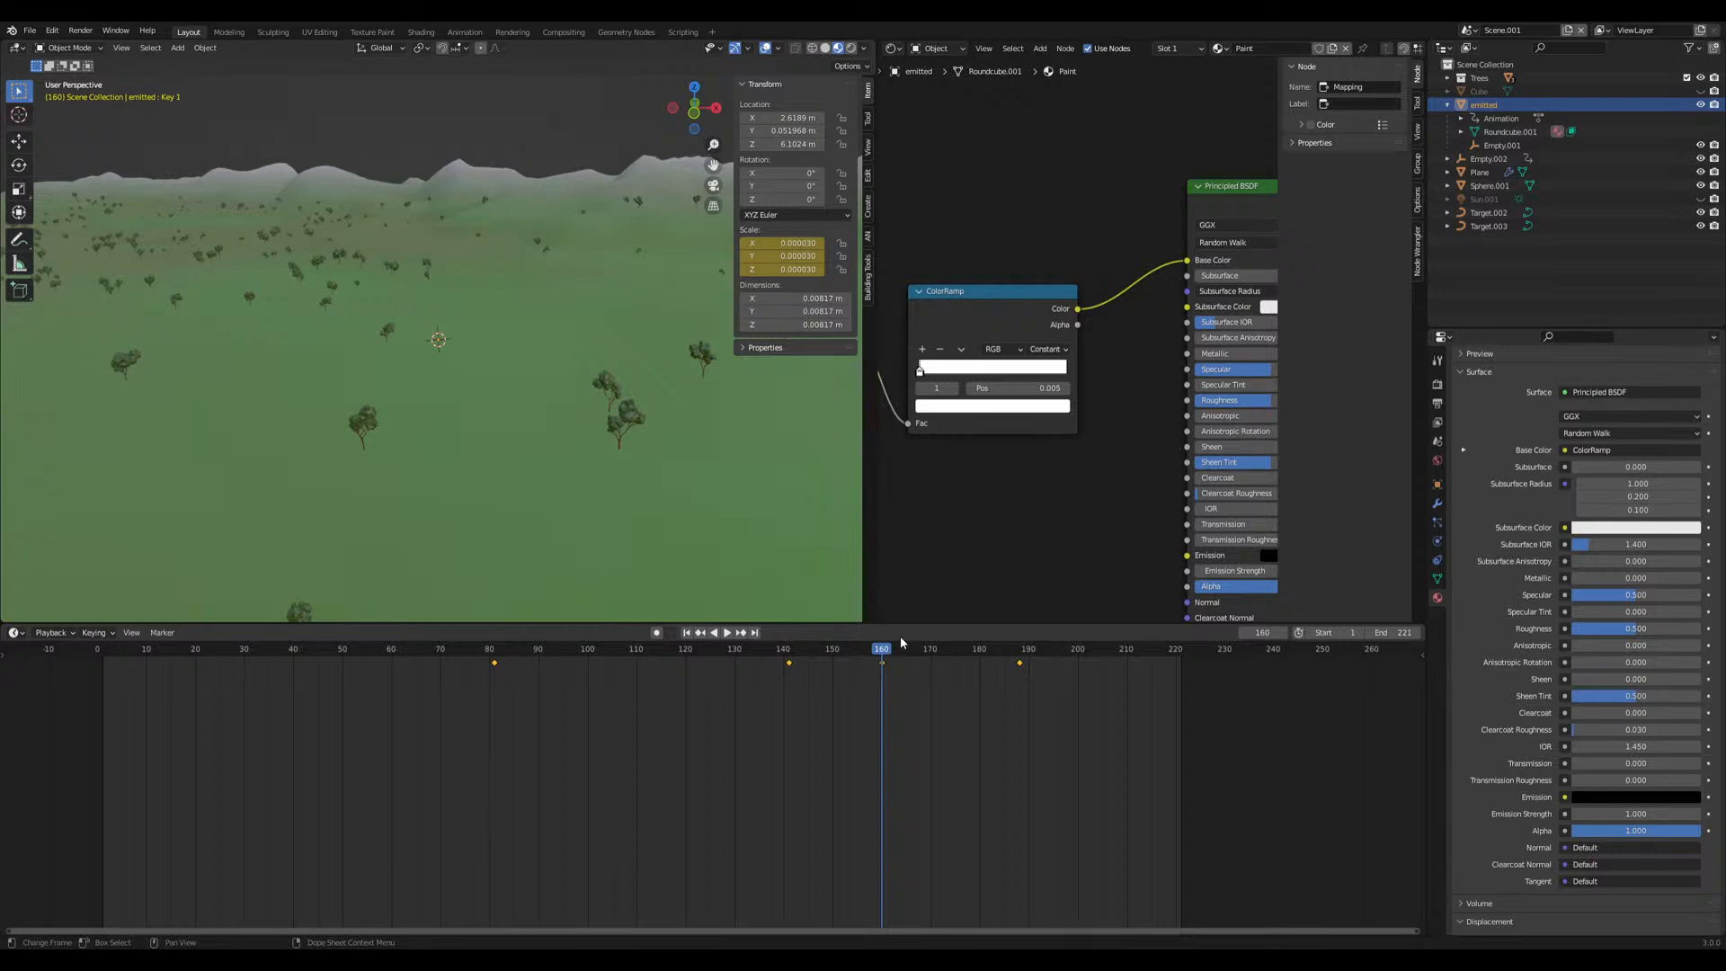
Advance the timeline to frame 172, partway through the emitted sphere's growth
drag(885, 649, 931, 649)
scroll(386, 419, down, 5)
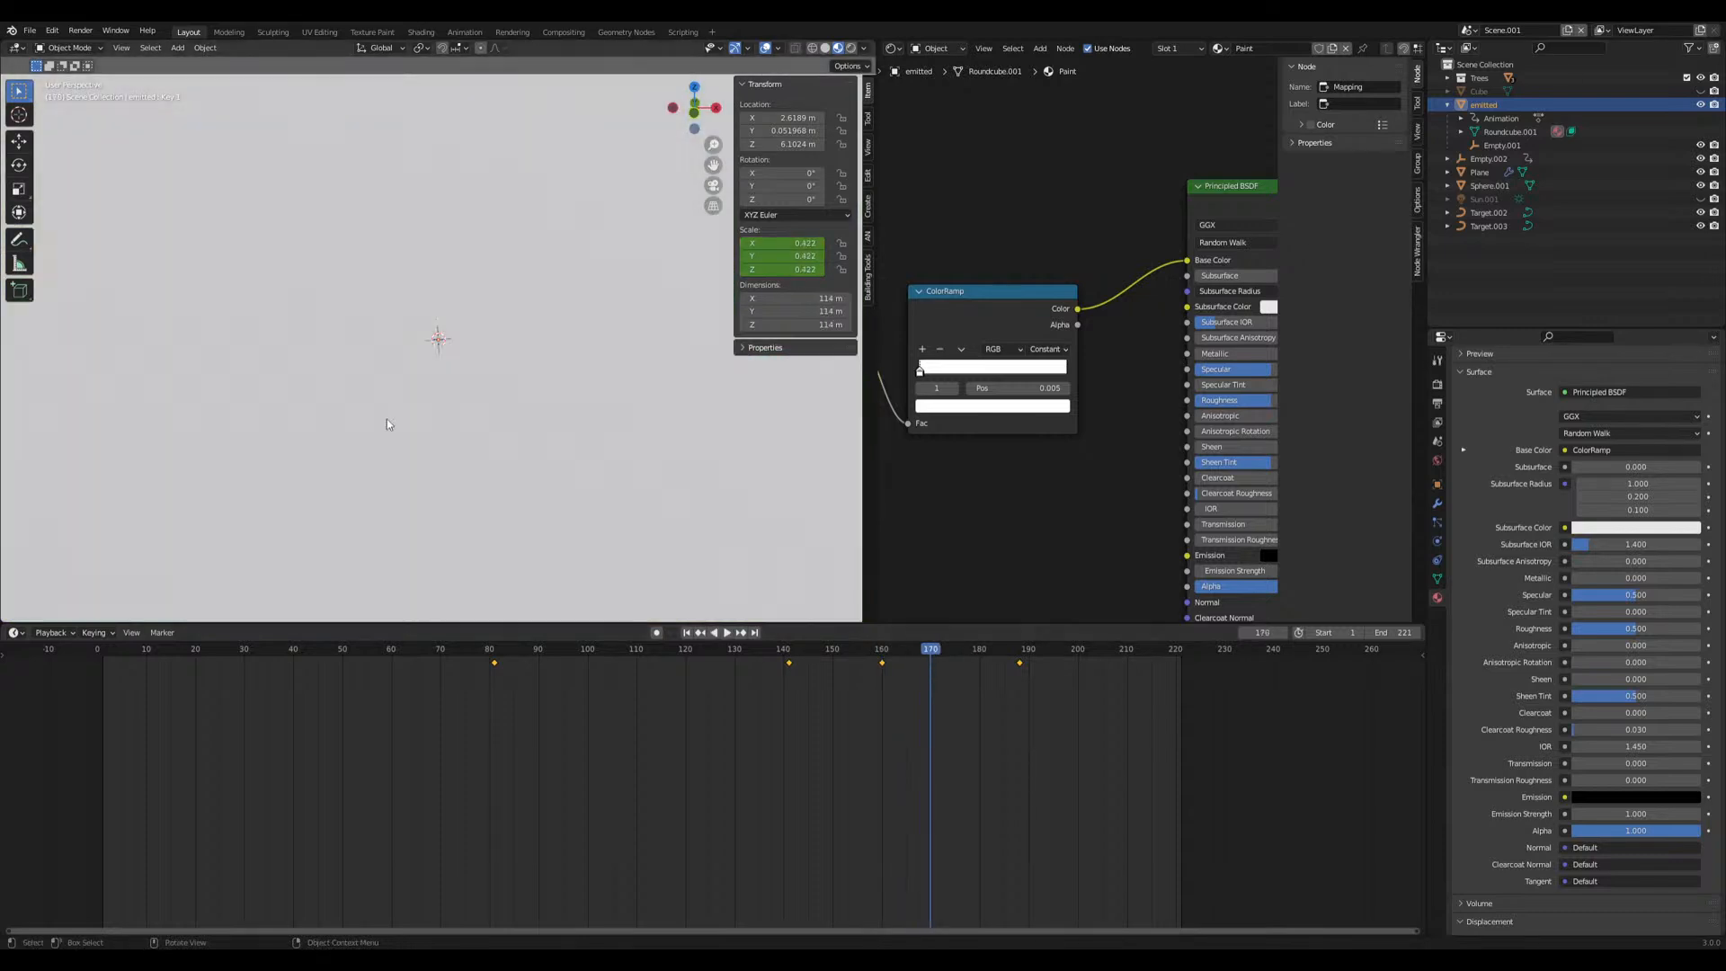
click(940, 649)
Add an XYZ Math Surface mesh at the 3D cursor and leave its edit mode
key(shift+a)
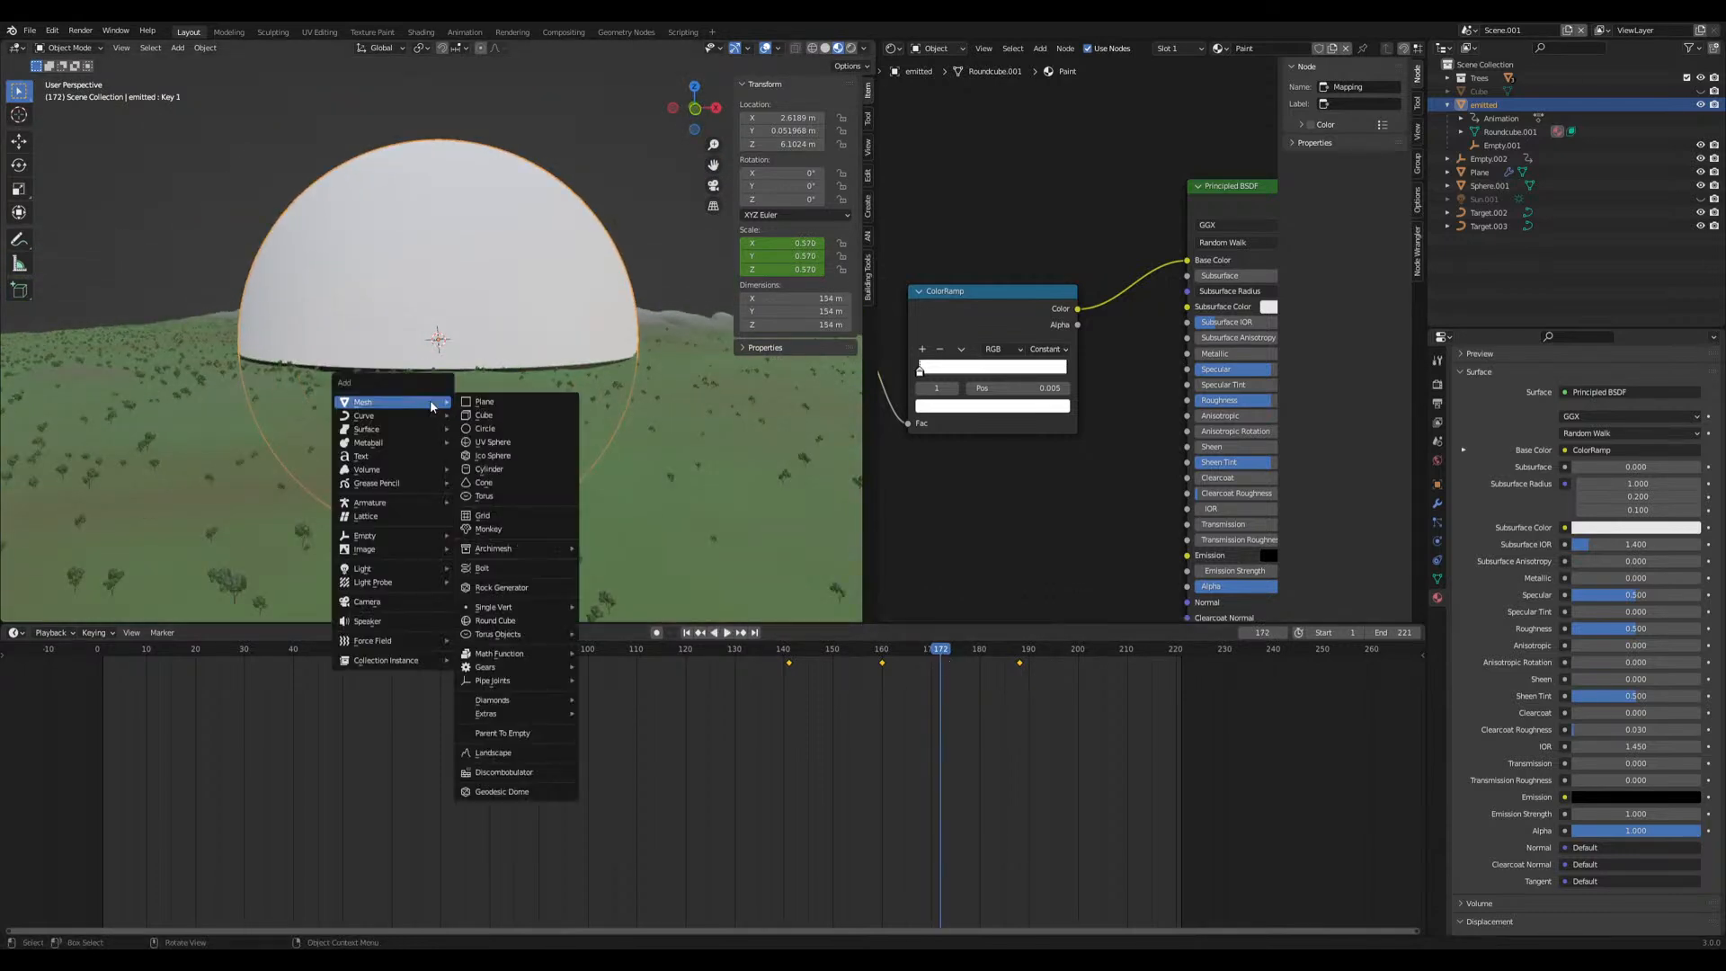
mouse_move(551, 661)
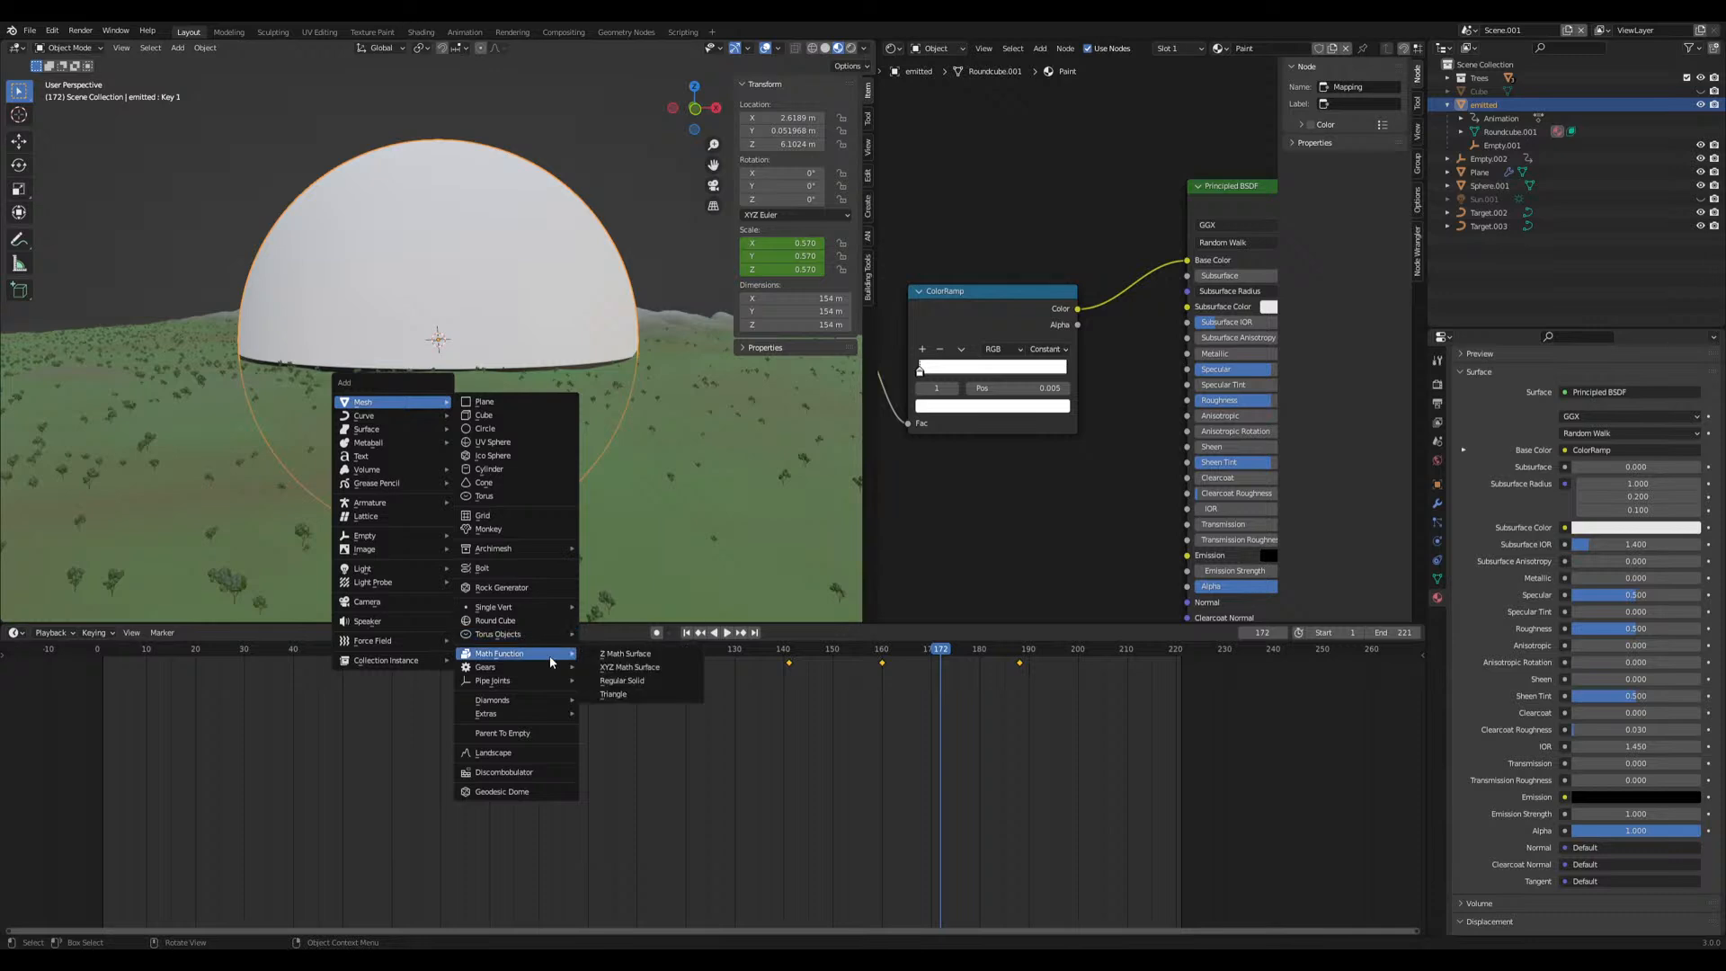
click(620, 667)
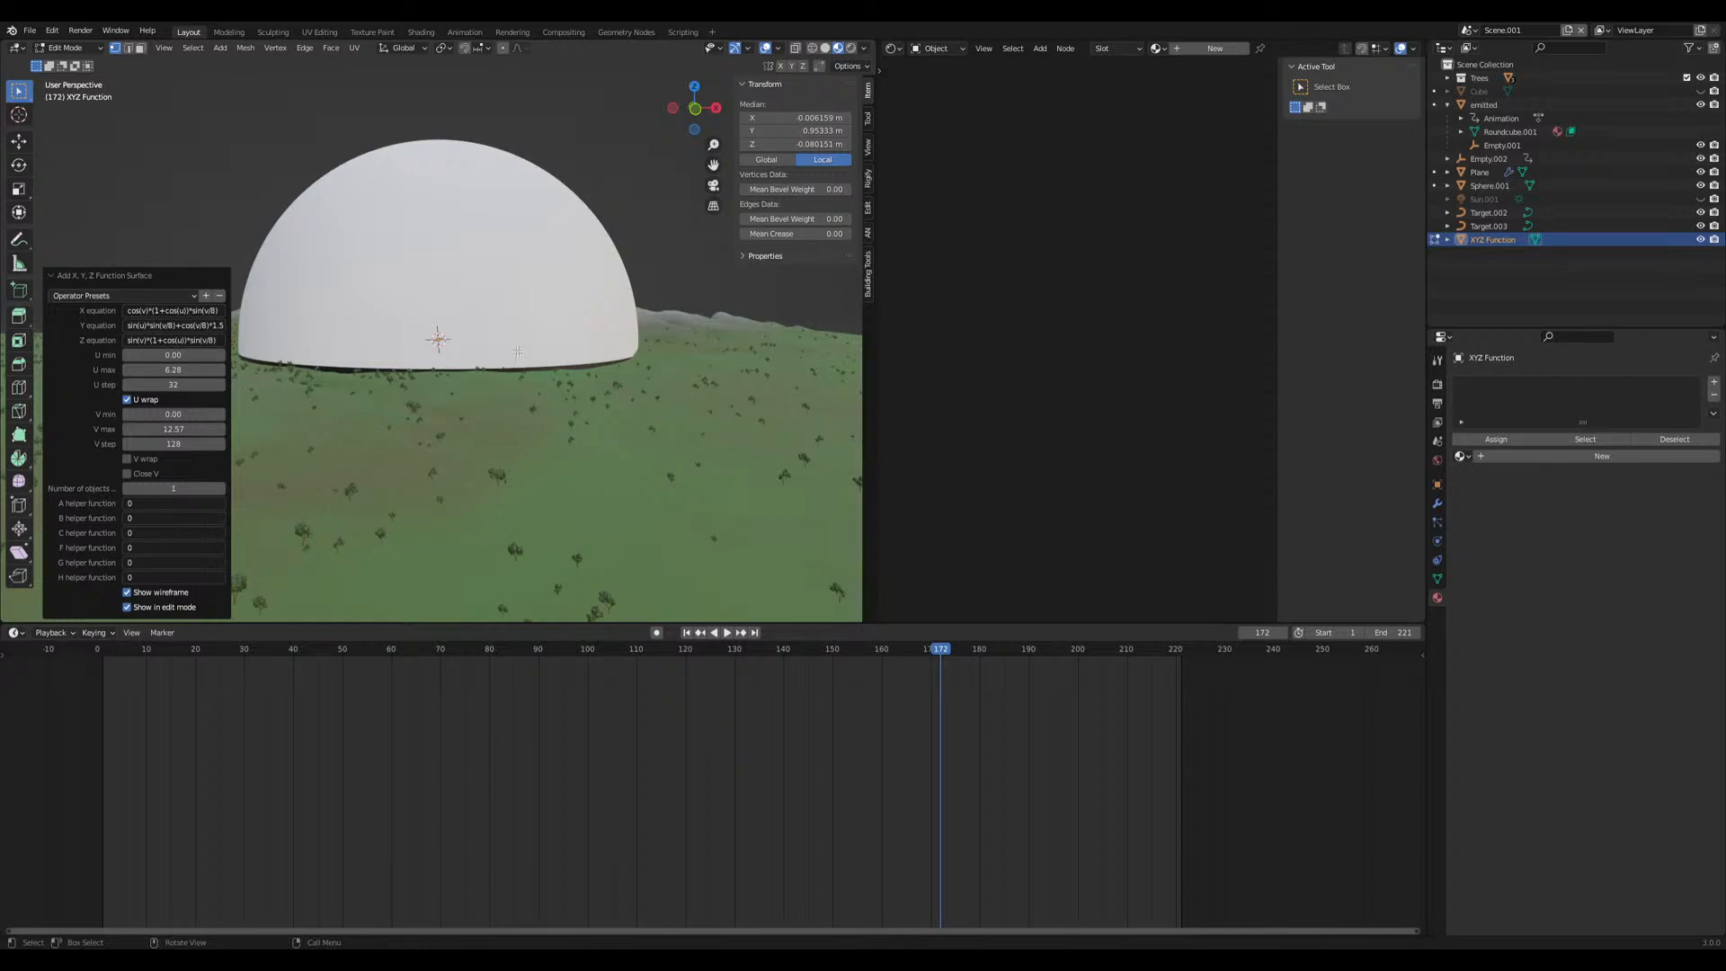
right_click(483, 295)
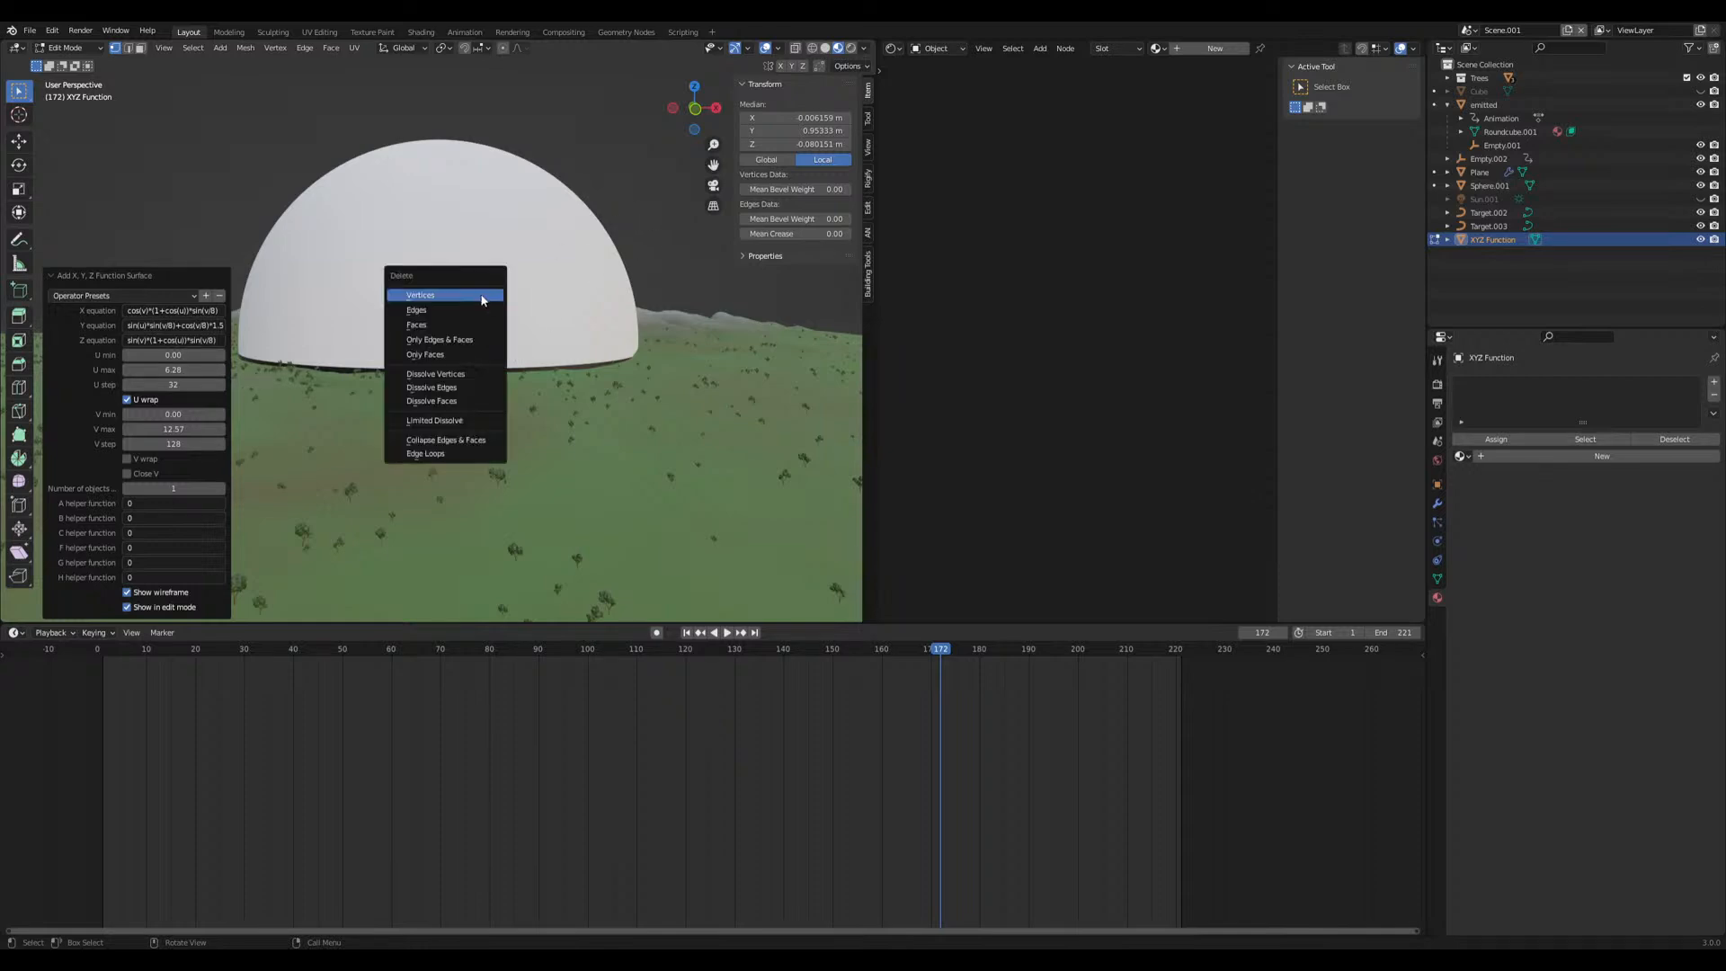
click(229, 209)
key(Tab)
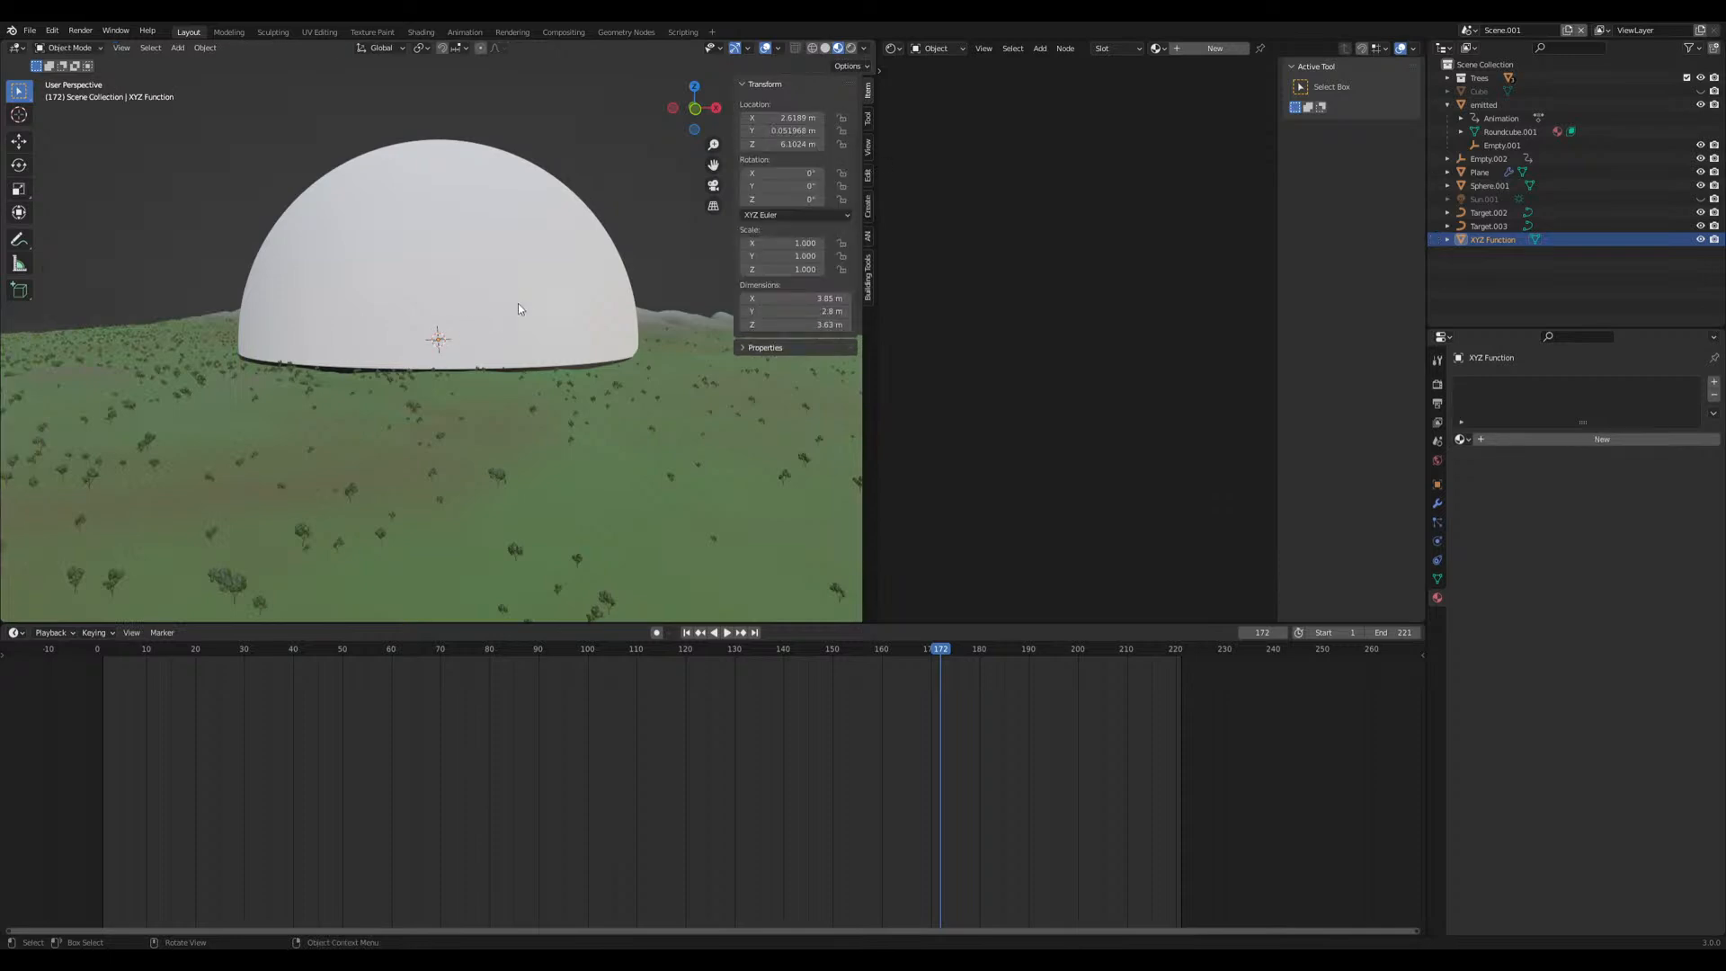
Select the emitted sphere and hide it in the viewport
click(519, 311)
key(h)
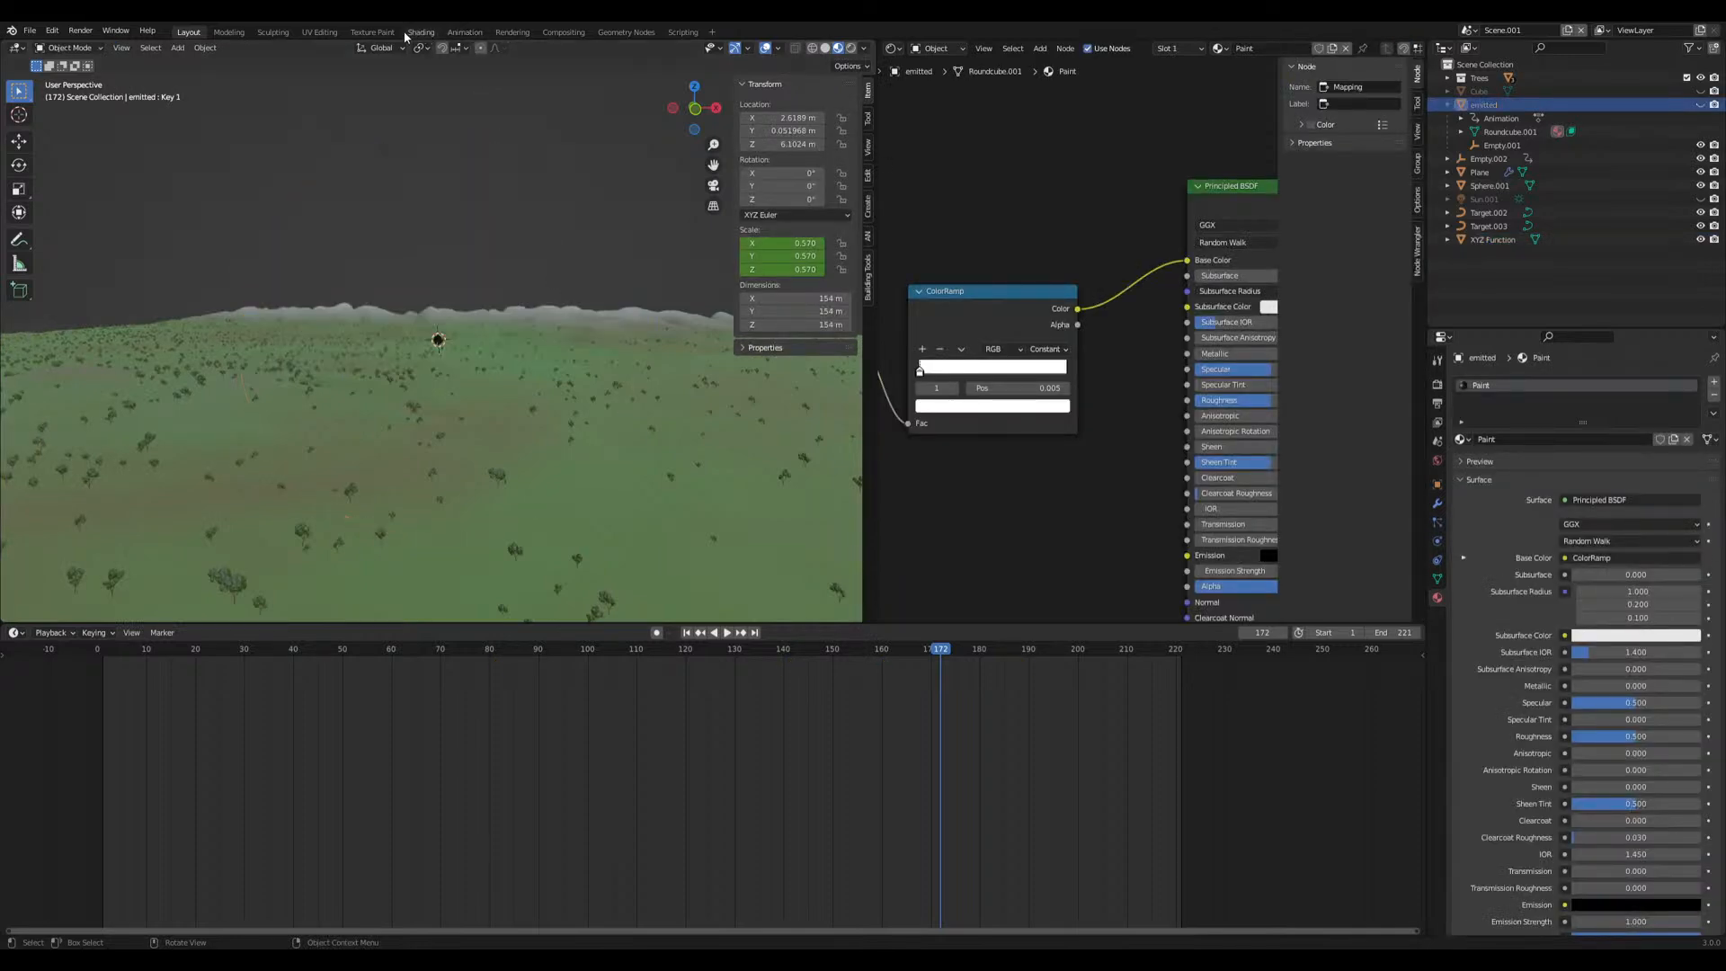
Start a new text script with import bpy in the Scripting workspace and return to the Layout workspace
click(273, 32)
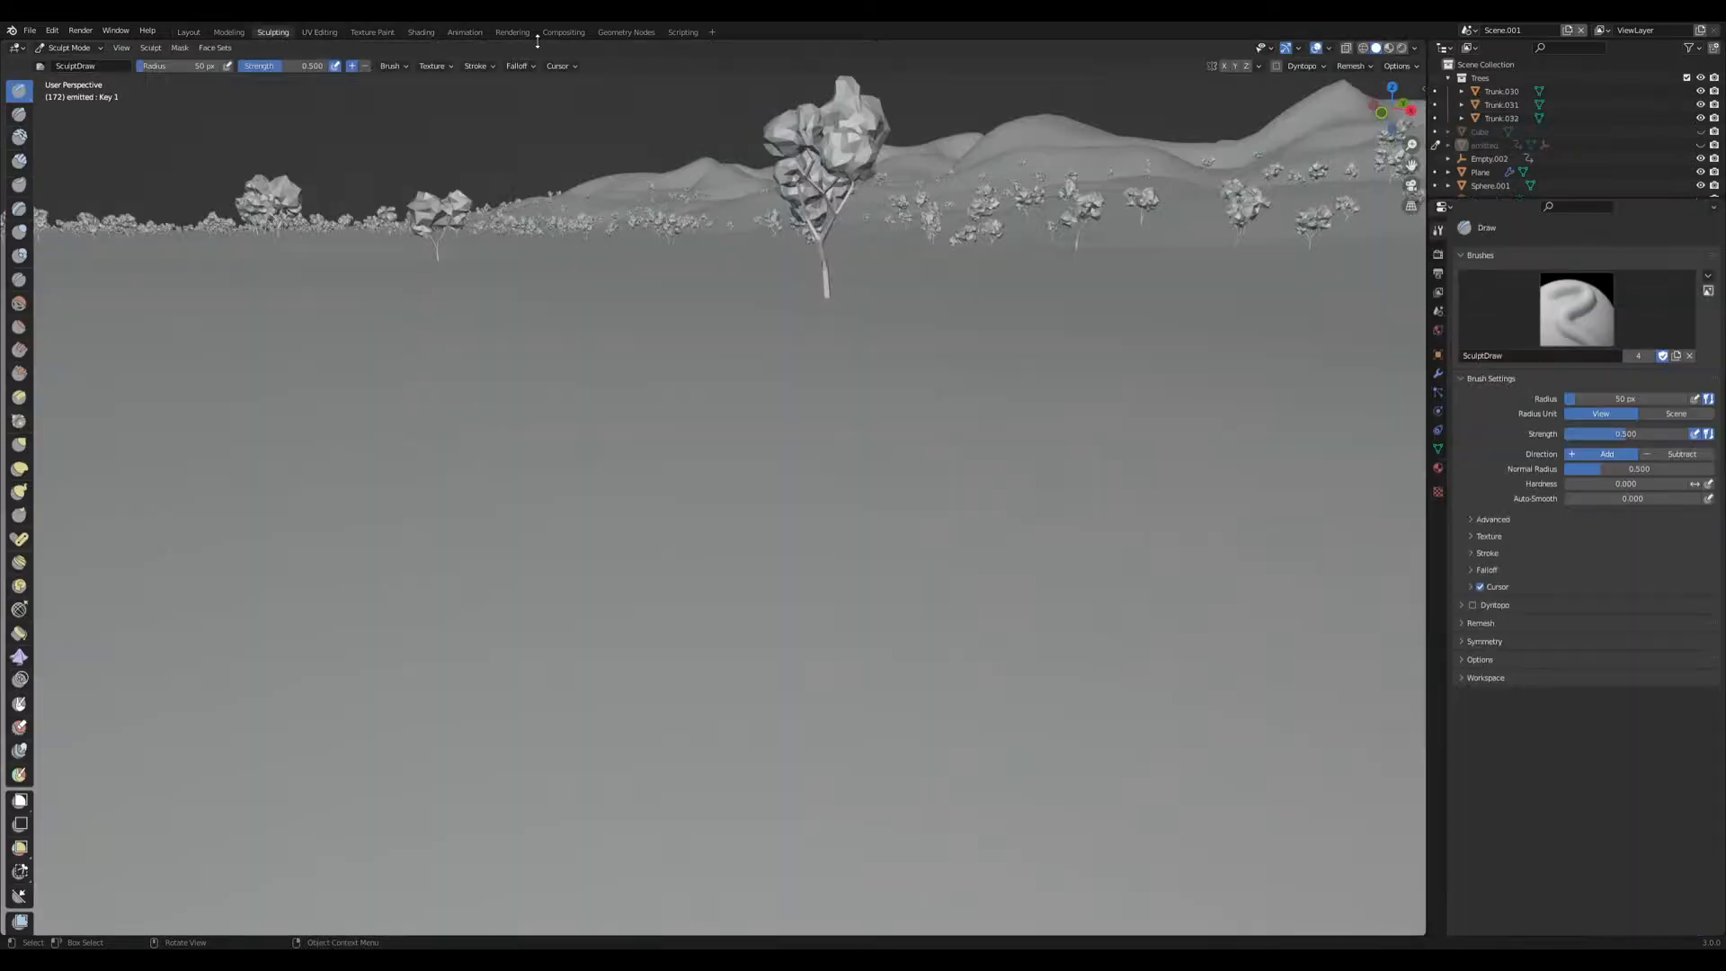
click(670, 33)
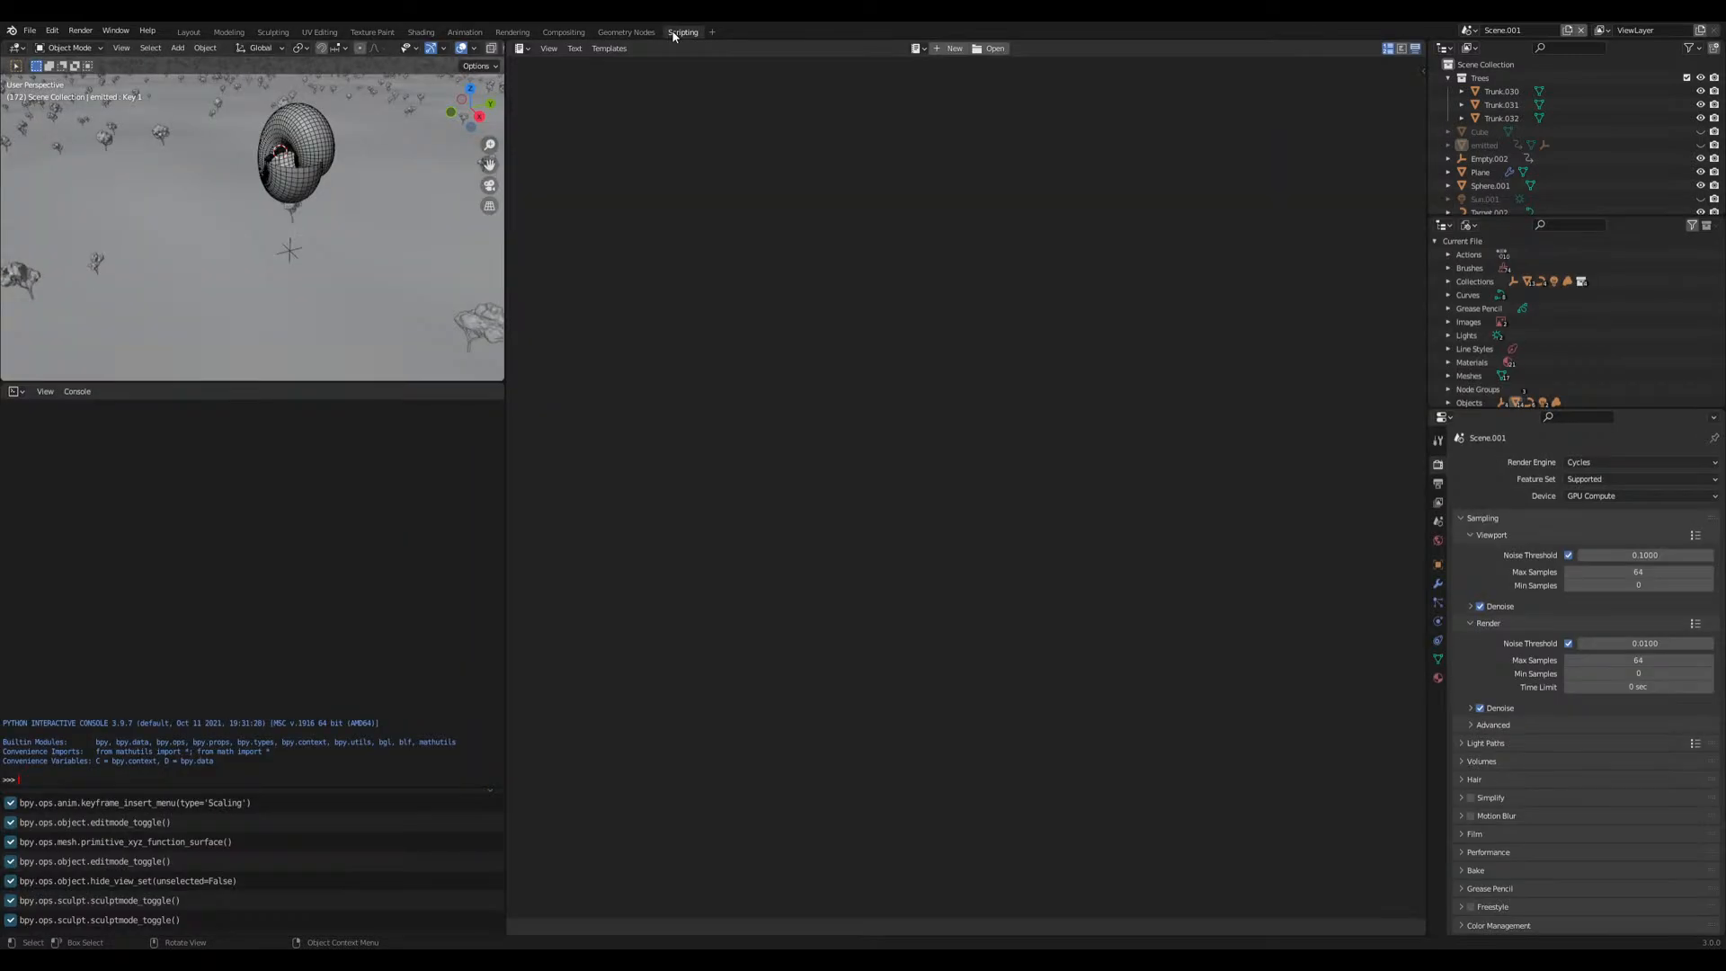
click(949, 48)
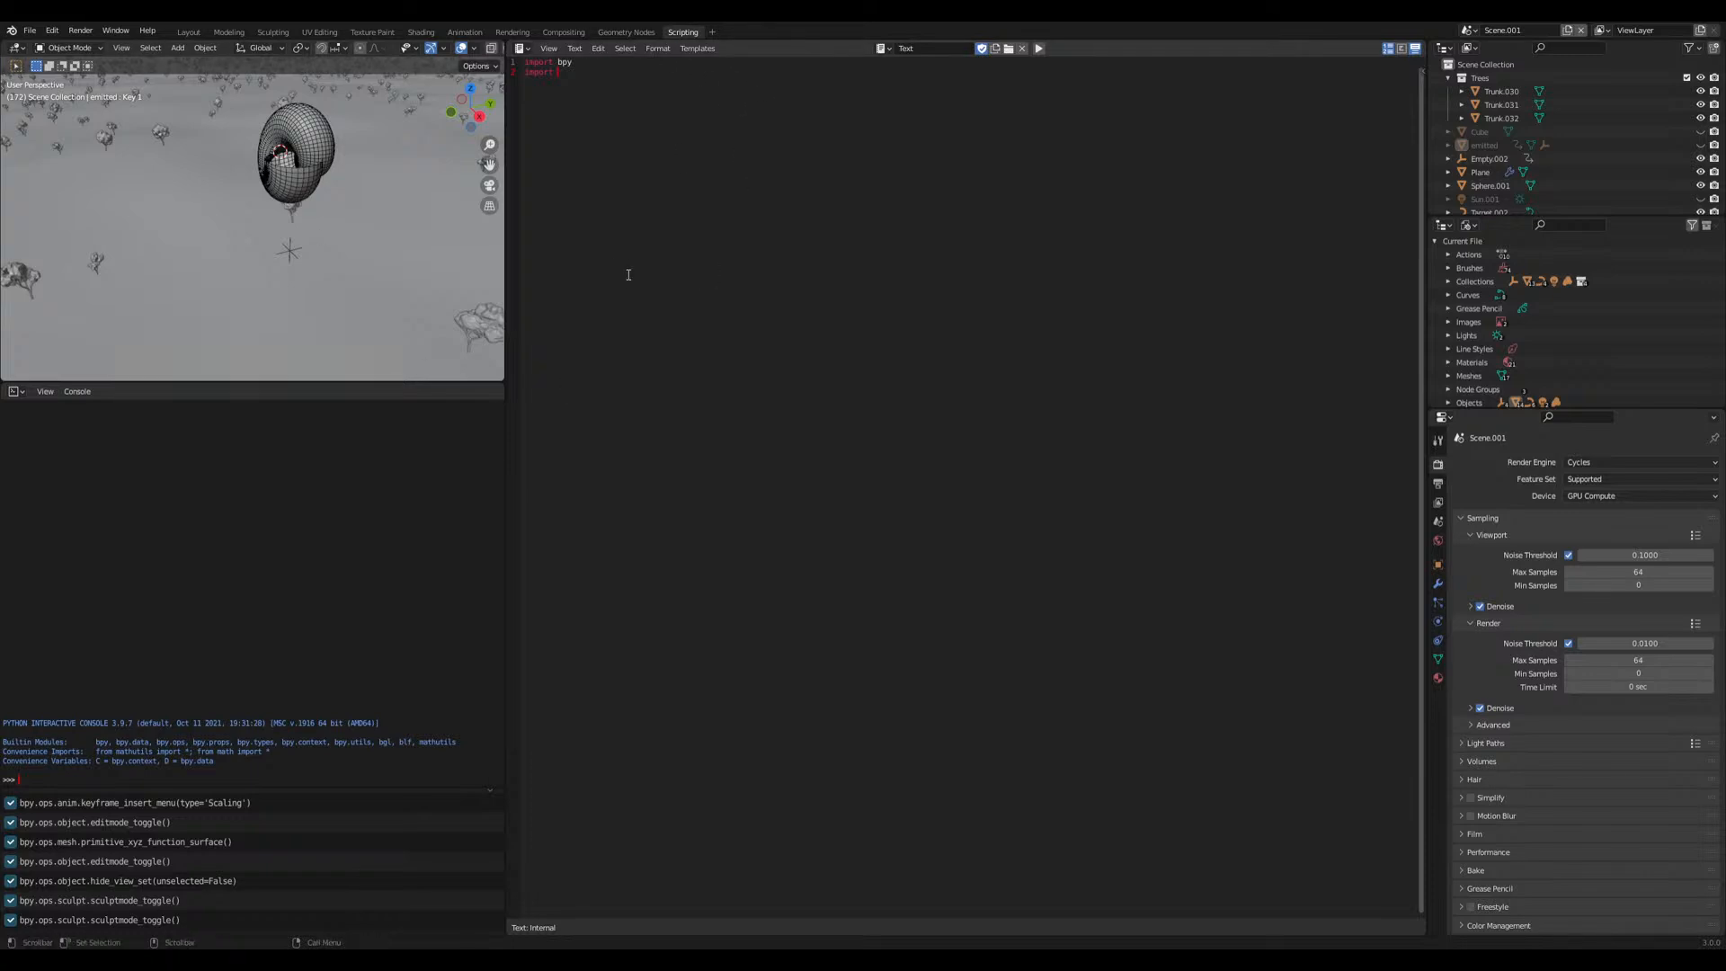
click(186, 32)
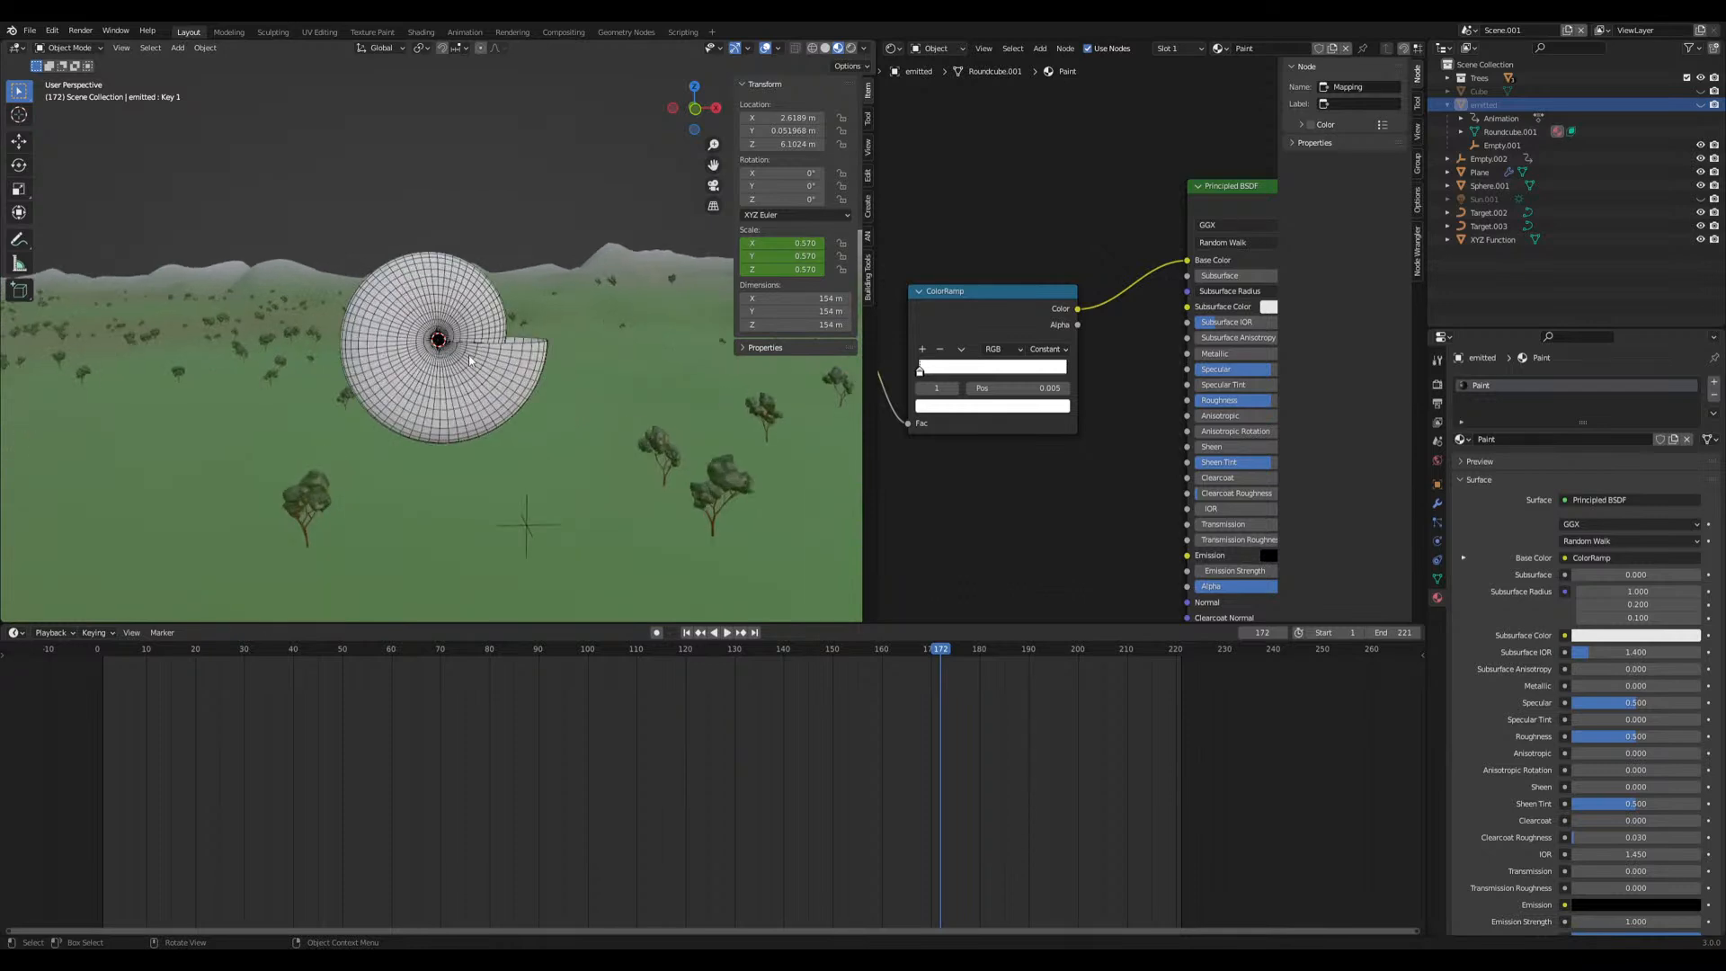
Delete the spiral-shaped XYZ function surface around the molecule
click(473, 376)
key(x)
click(473, 376)
Try to snap the empty near the molecule and the 3D cursor to the same point
scroll(476, 380, up, 9)
scroll(480, 381, down, 14)
scroll(567, 508, down, 1)
shift+middle_drag(555, 481, 485, 409)
click(482, 387)
key(shift+s)
click(488, 349)
middle_drag(488, 349, 504, 394)
shift+middle_drag(417, 316, 608, 544)
middle_drag(718, 541, 723, 499)
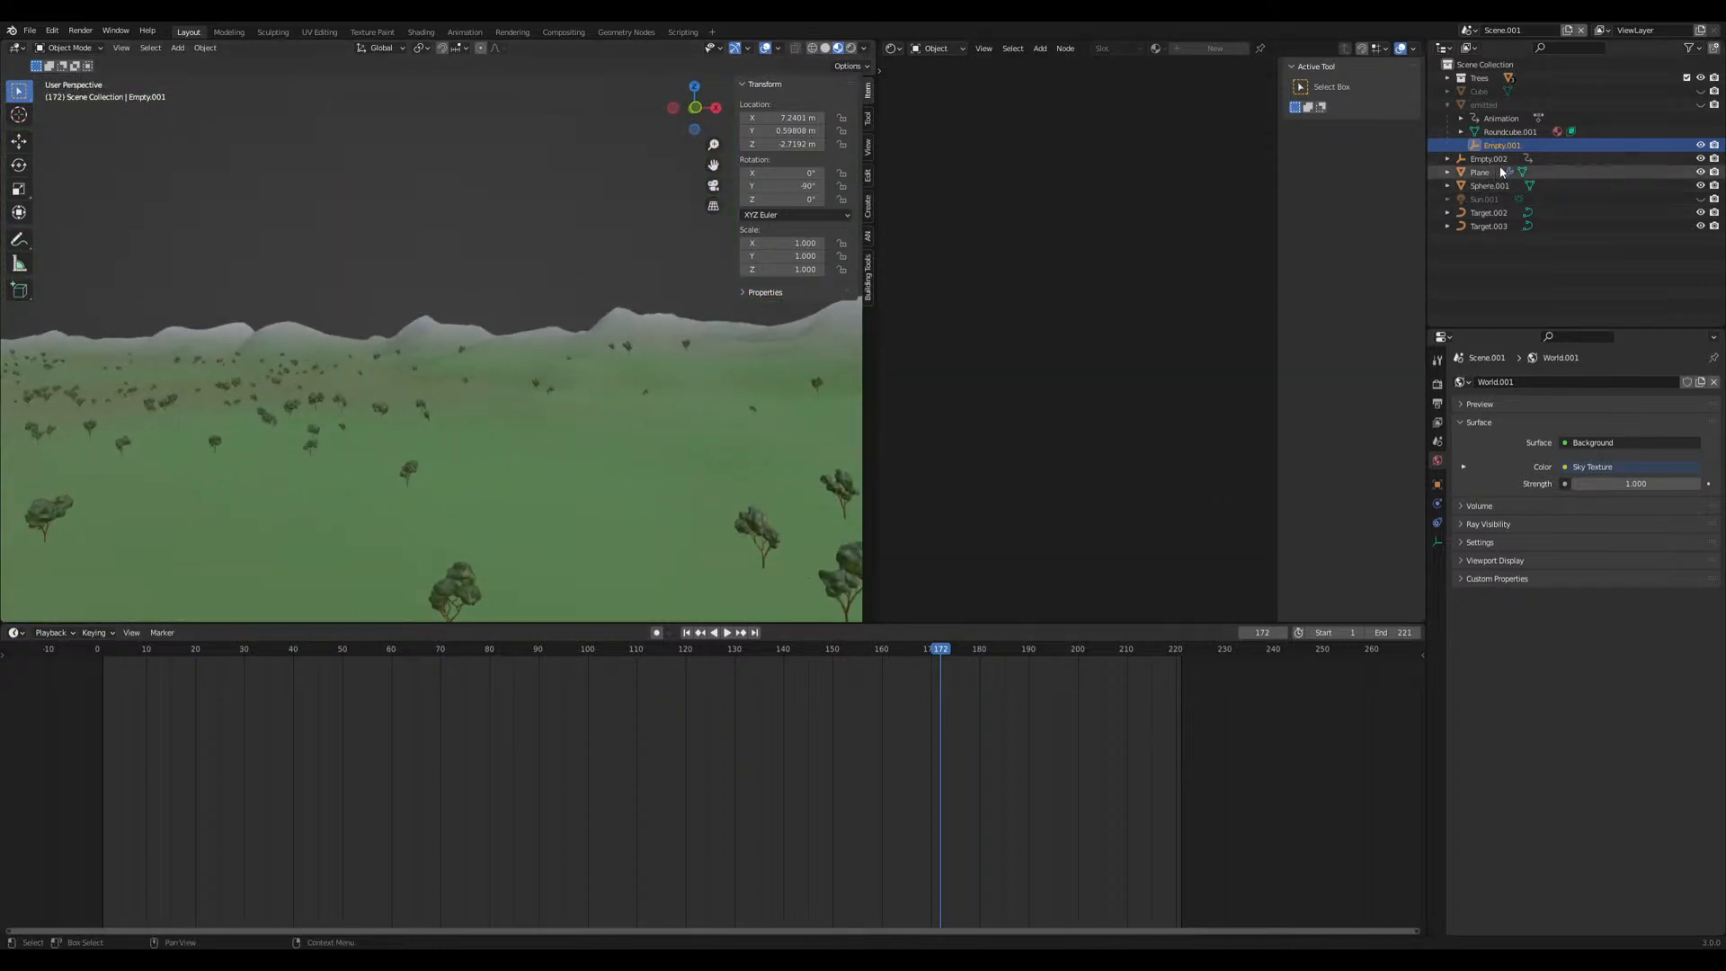
Search the scene above the terrain for the red and black molecule
scroll(740, 323, down, 6)
middle_drag(608, 383, 379, 209)
scroll(566, 384, up, 5)
scroll(593, 378, up, 5)
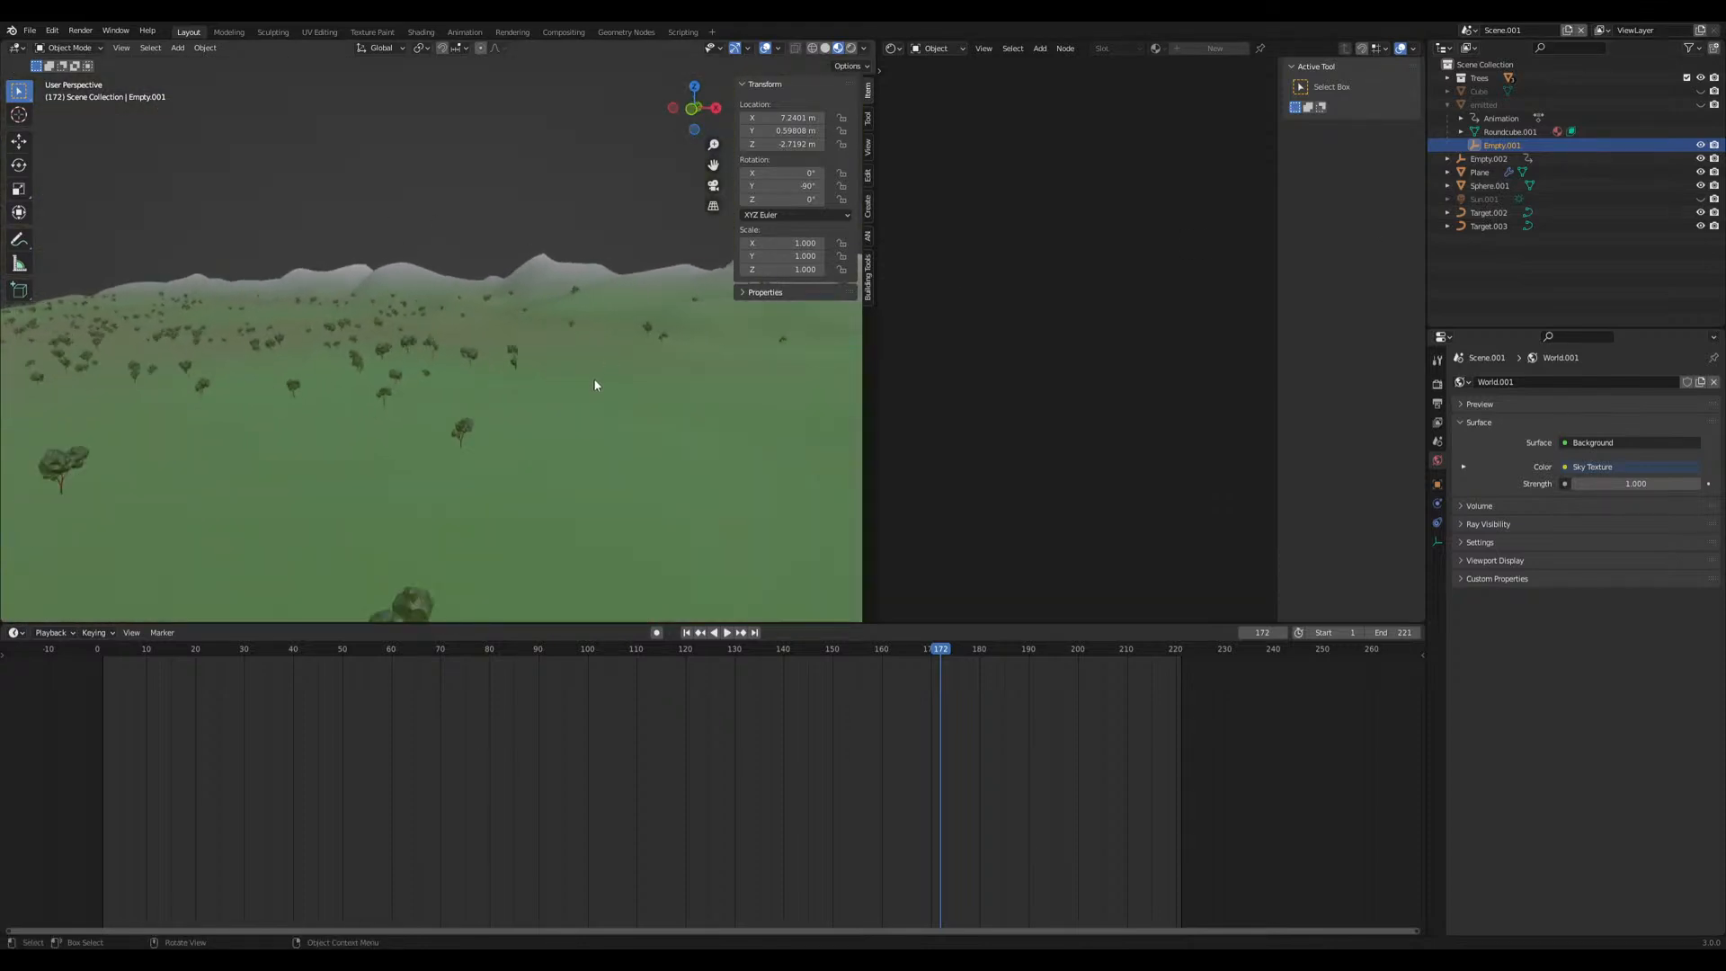
click(570, 420)
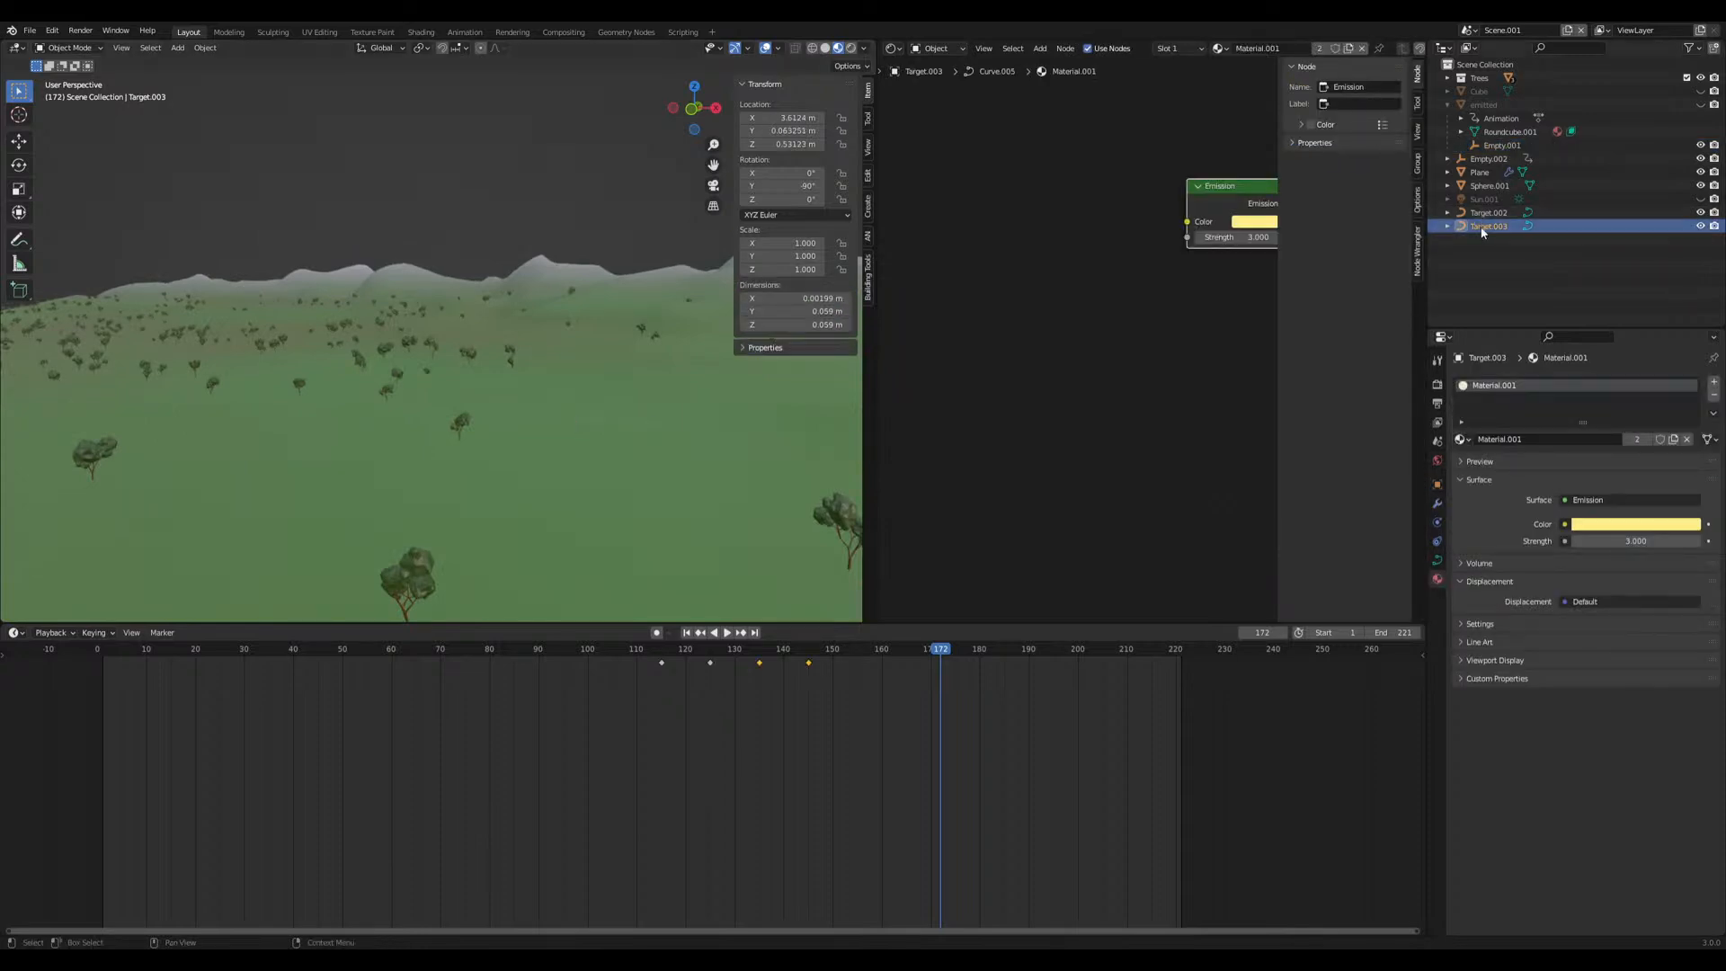
scroll(477, 381, up, 10)
scroll(489, 401, up, 5)
scroll(496, 414, down, 3)
middle_drag(516, 434, 526, 408)
shift+middle_drag(206, 206, 414, 365)
scroll(433, 349, up, 2)
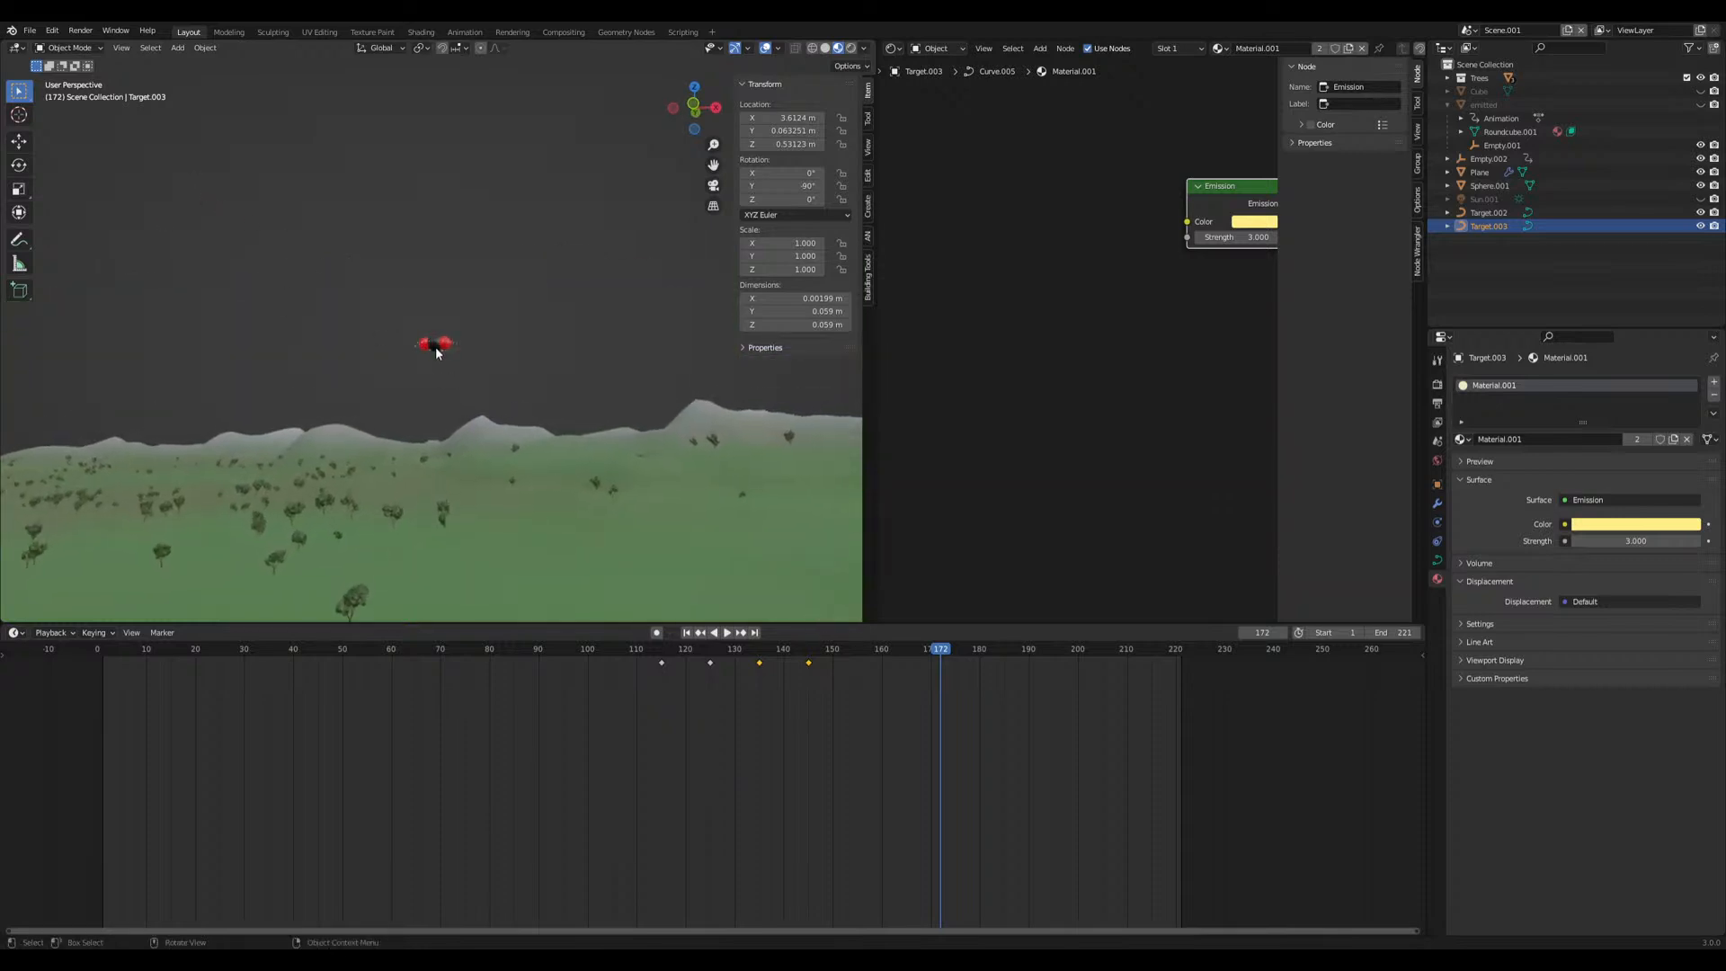
Rename the red and black molecule object as CO2
click(435, 347)
double_click(1489, 185)
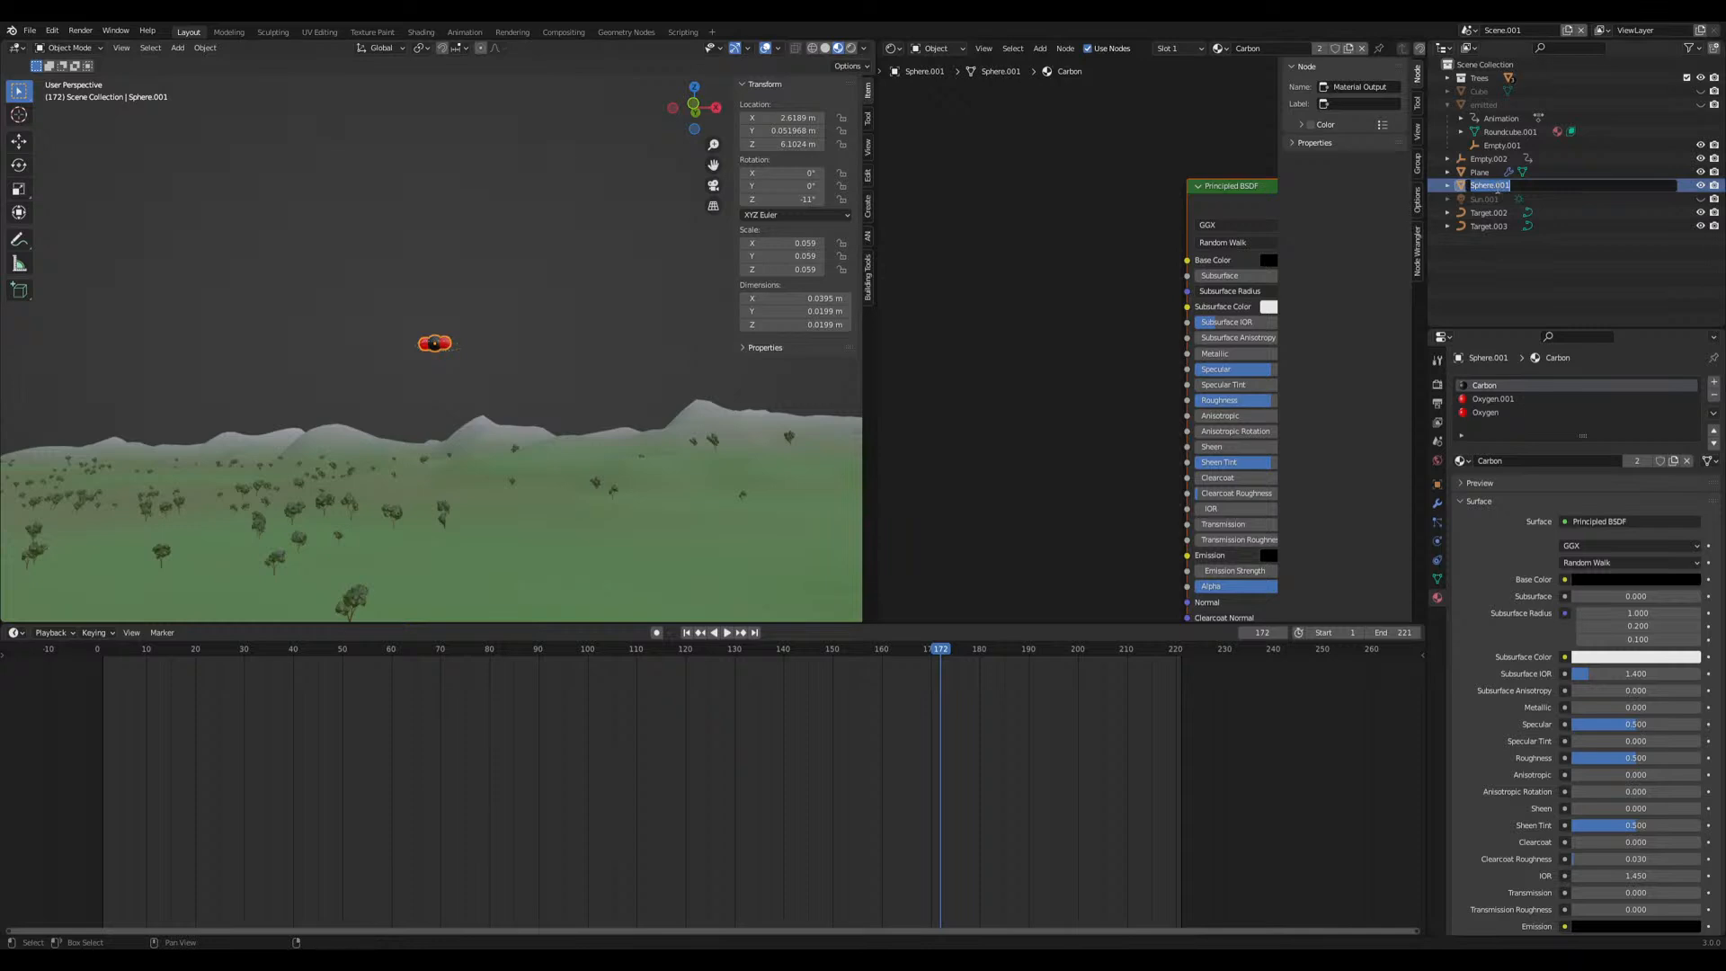
key(Return)
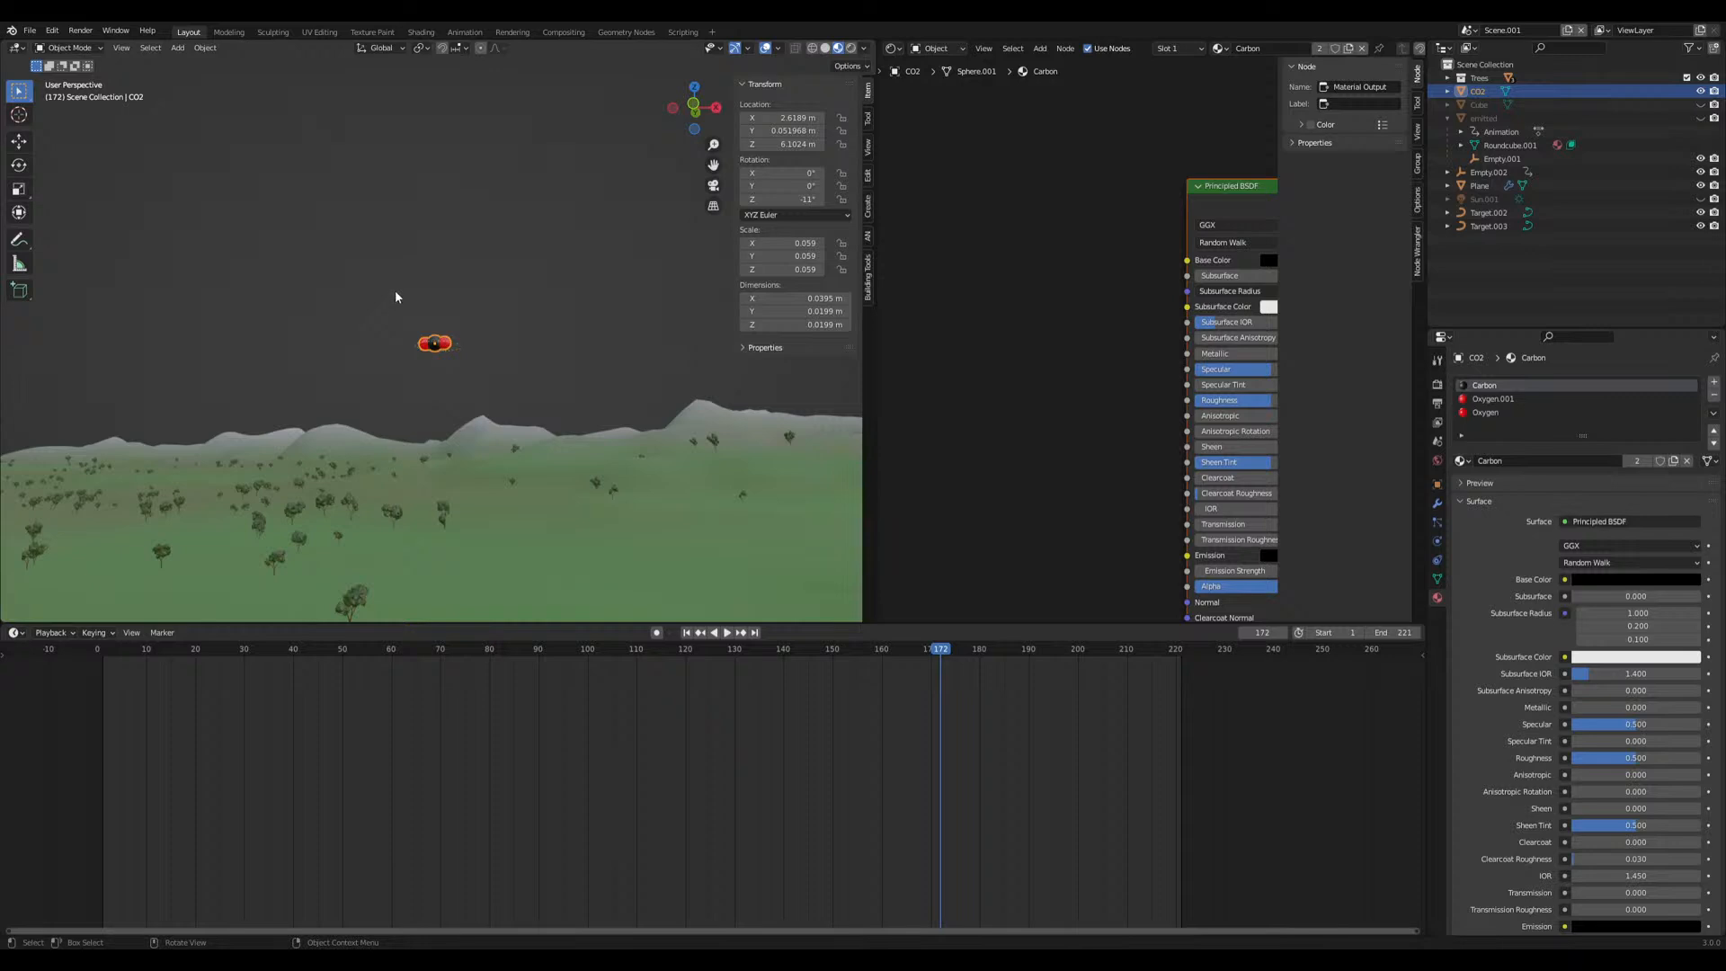
Snap the 3D cursor to the centre of the CO2 molecule
click(427, 297)
middle_drag(427, 298, 433, 365)
scroll(432, 365, up, 10)
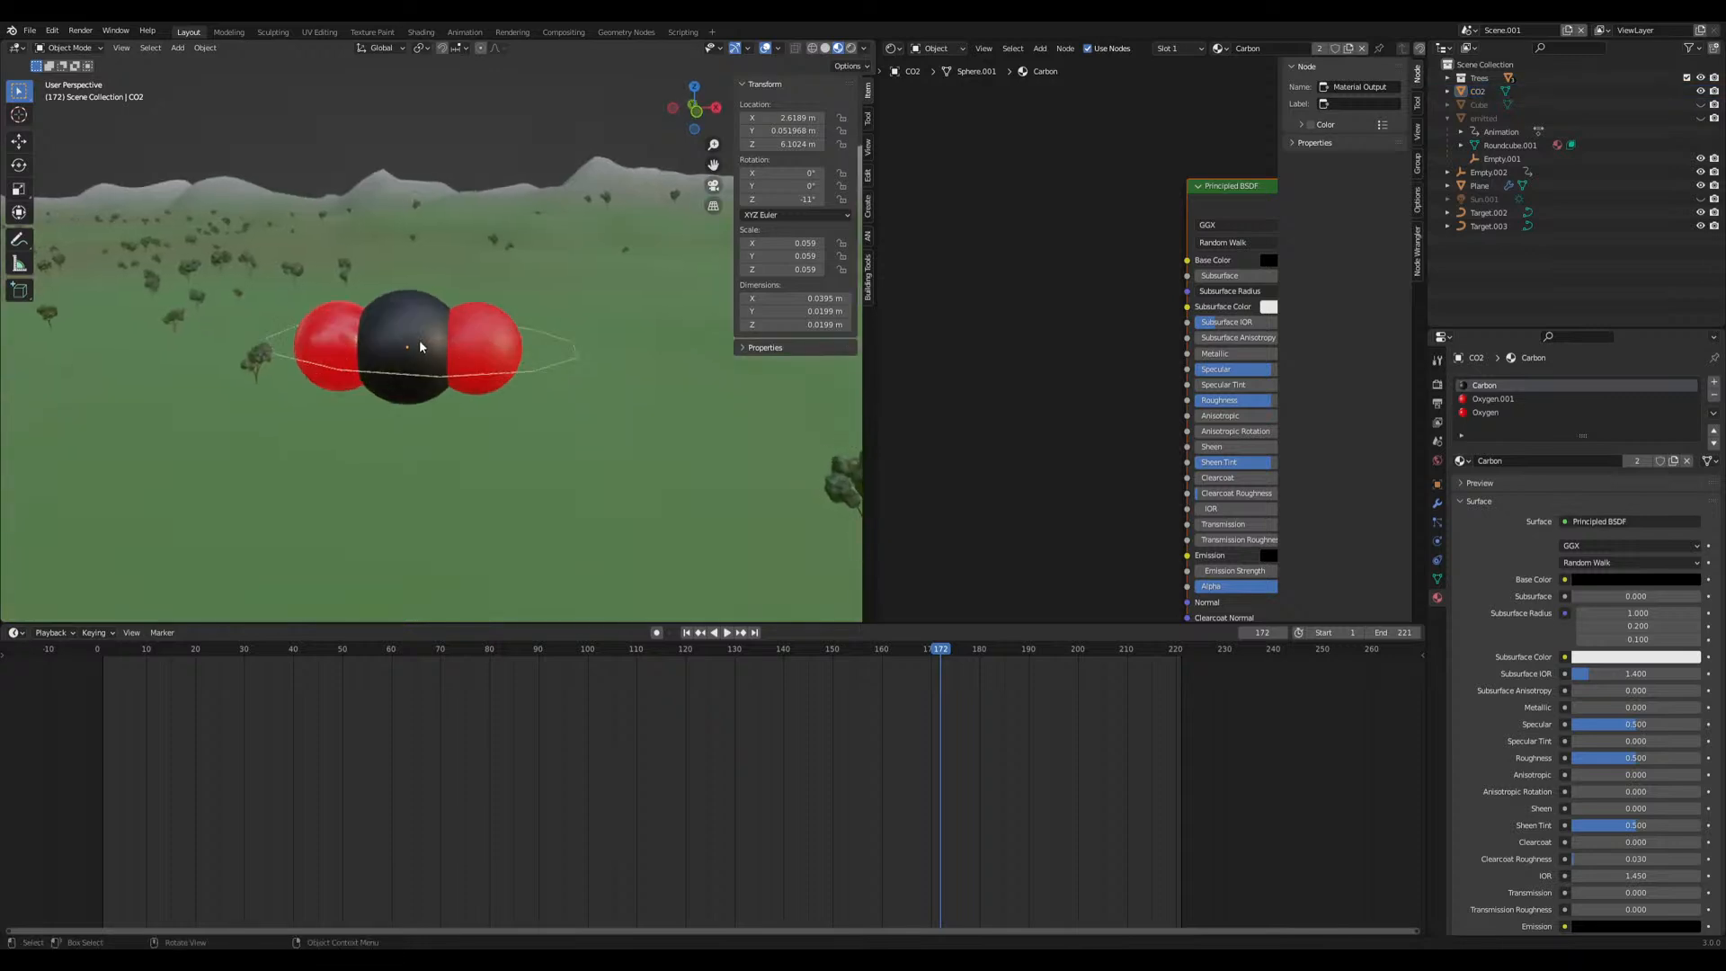
click(543, 369)
middle_drag(543, 369, 430, 348)
click(430, 347)
key(shift+s)
click(438, 408)
Try to snap the ground plane to the 3D cursor
click(589, 404)
key(shift+s)
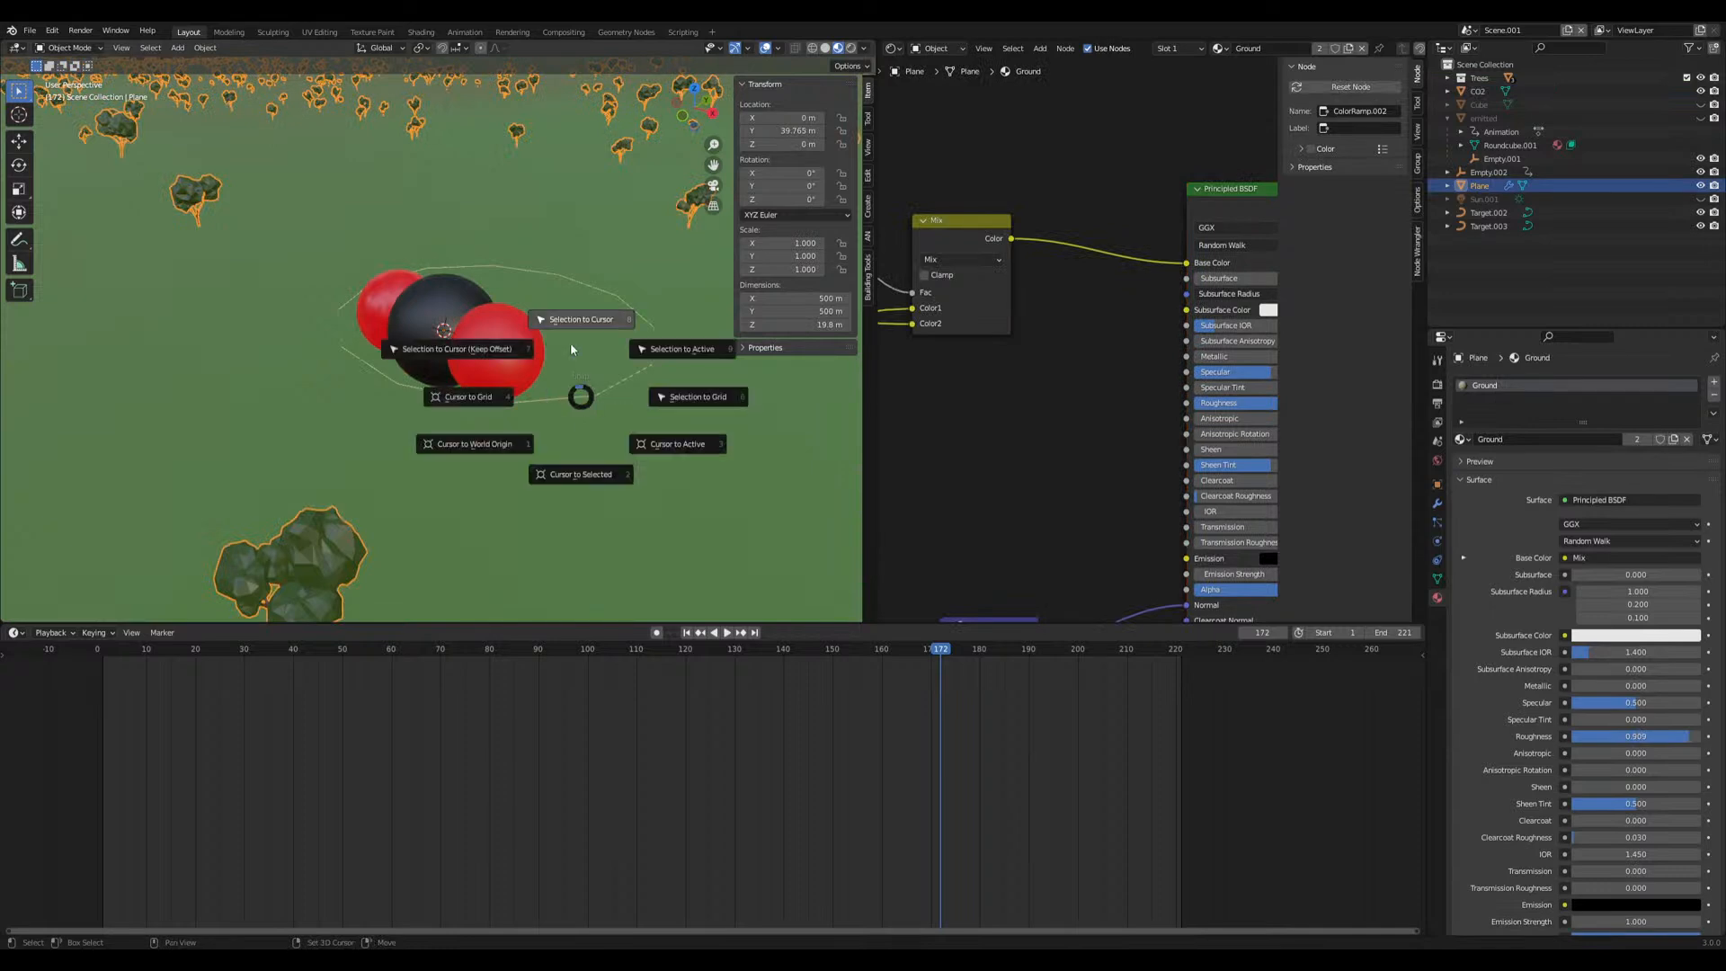
click(571, 345)
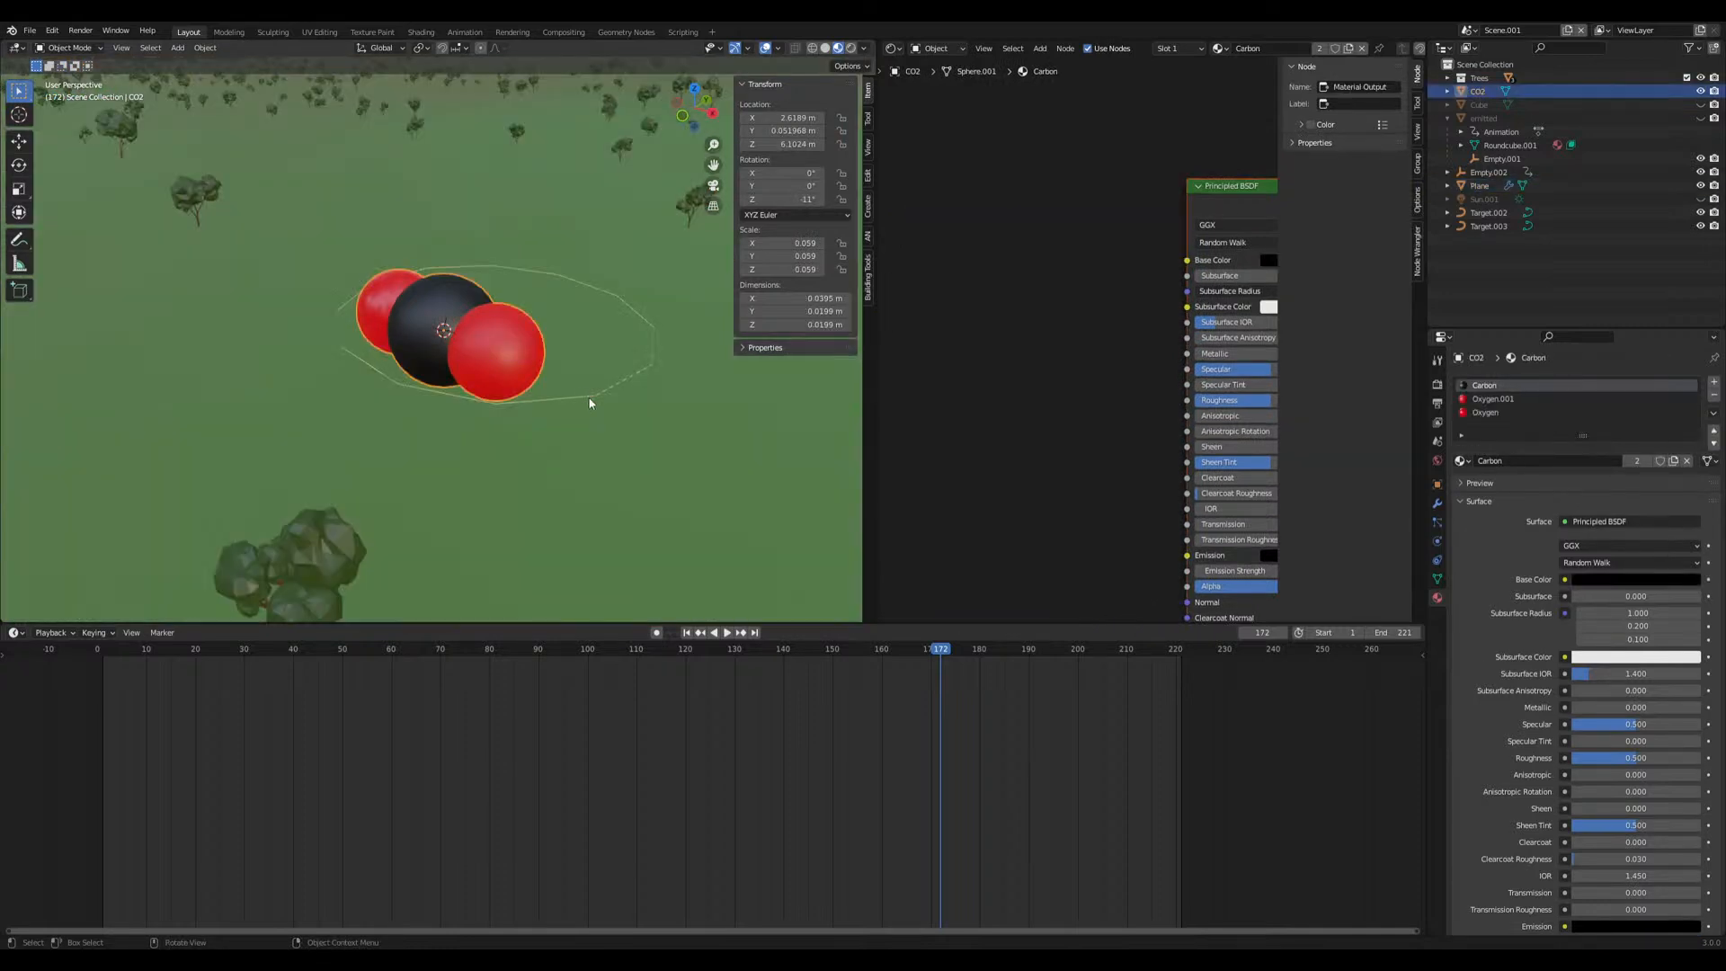
Delete the ring-shaped curve Target.003 that surrounds the CO2 molecule
click(586, 397)
middle_drag(586, 396, 508, 322)
key(shift+s)
click(592, 304)
key(x)
click(438, 335)
click(439, 343)
middle_drag(434, 390, 437, 312)
middle_drag(563, 362, 556, 398)
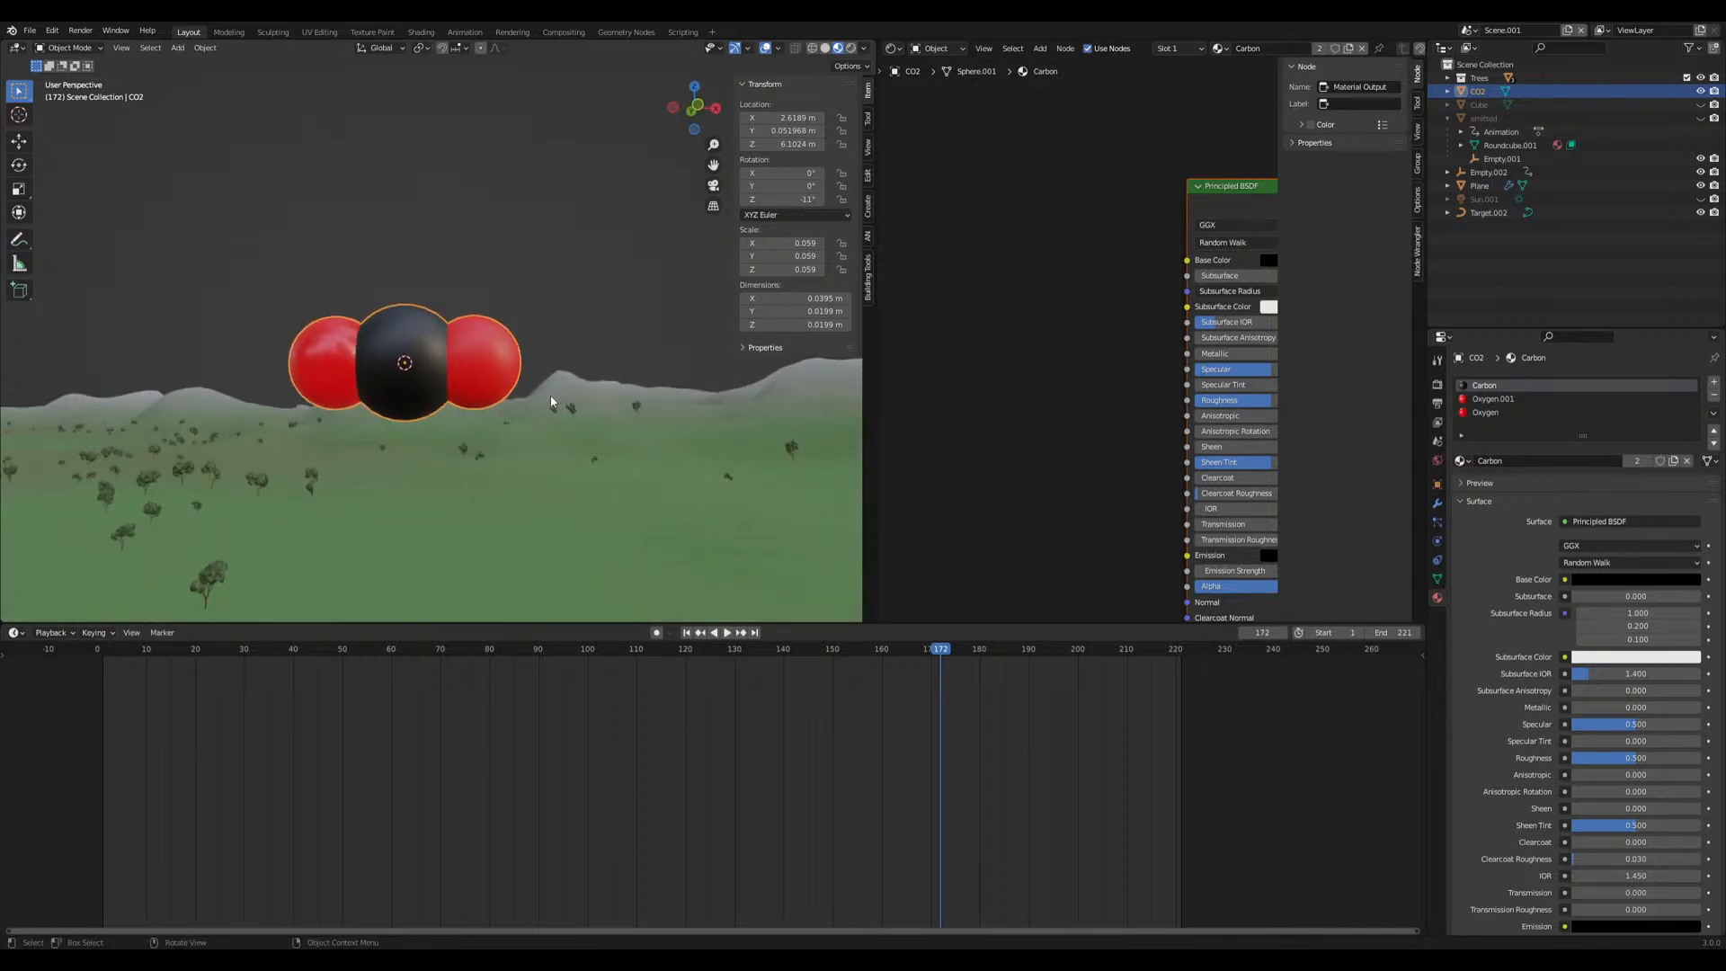
Play the animation from frame 1 to review the CO2 molecule against the moving landscape
middle_drag(540, 382, 441, 406)
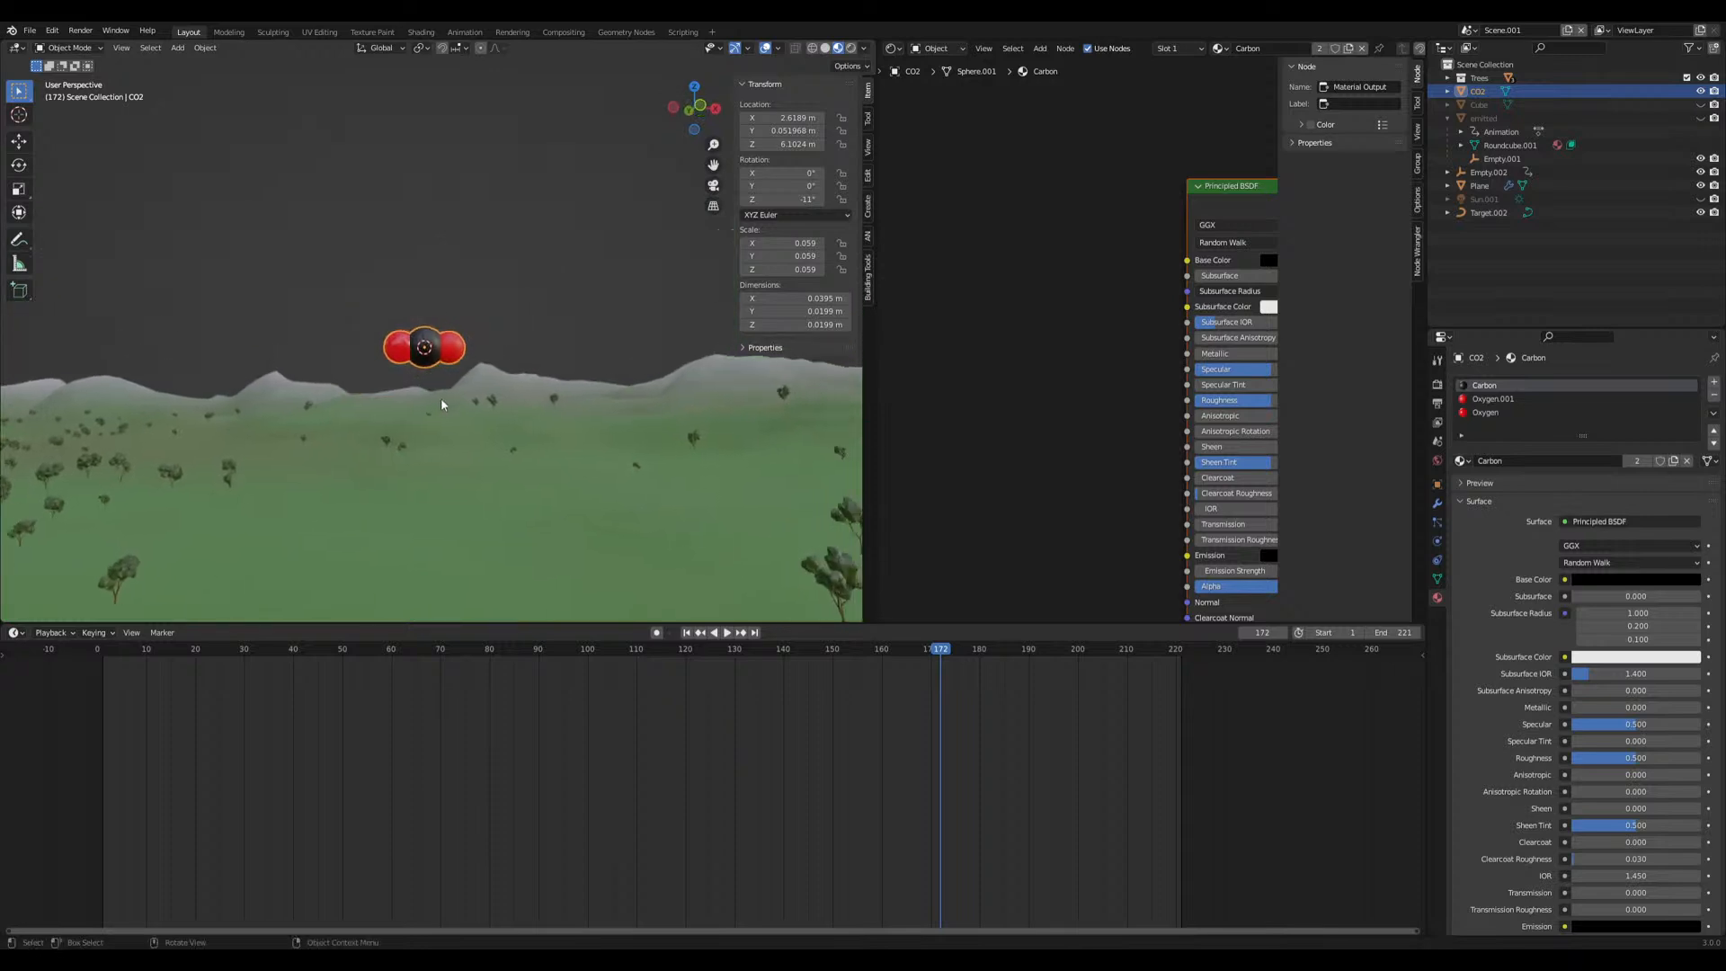
click(686, 633)
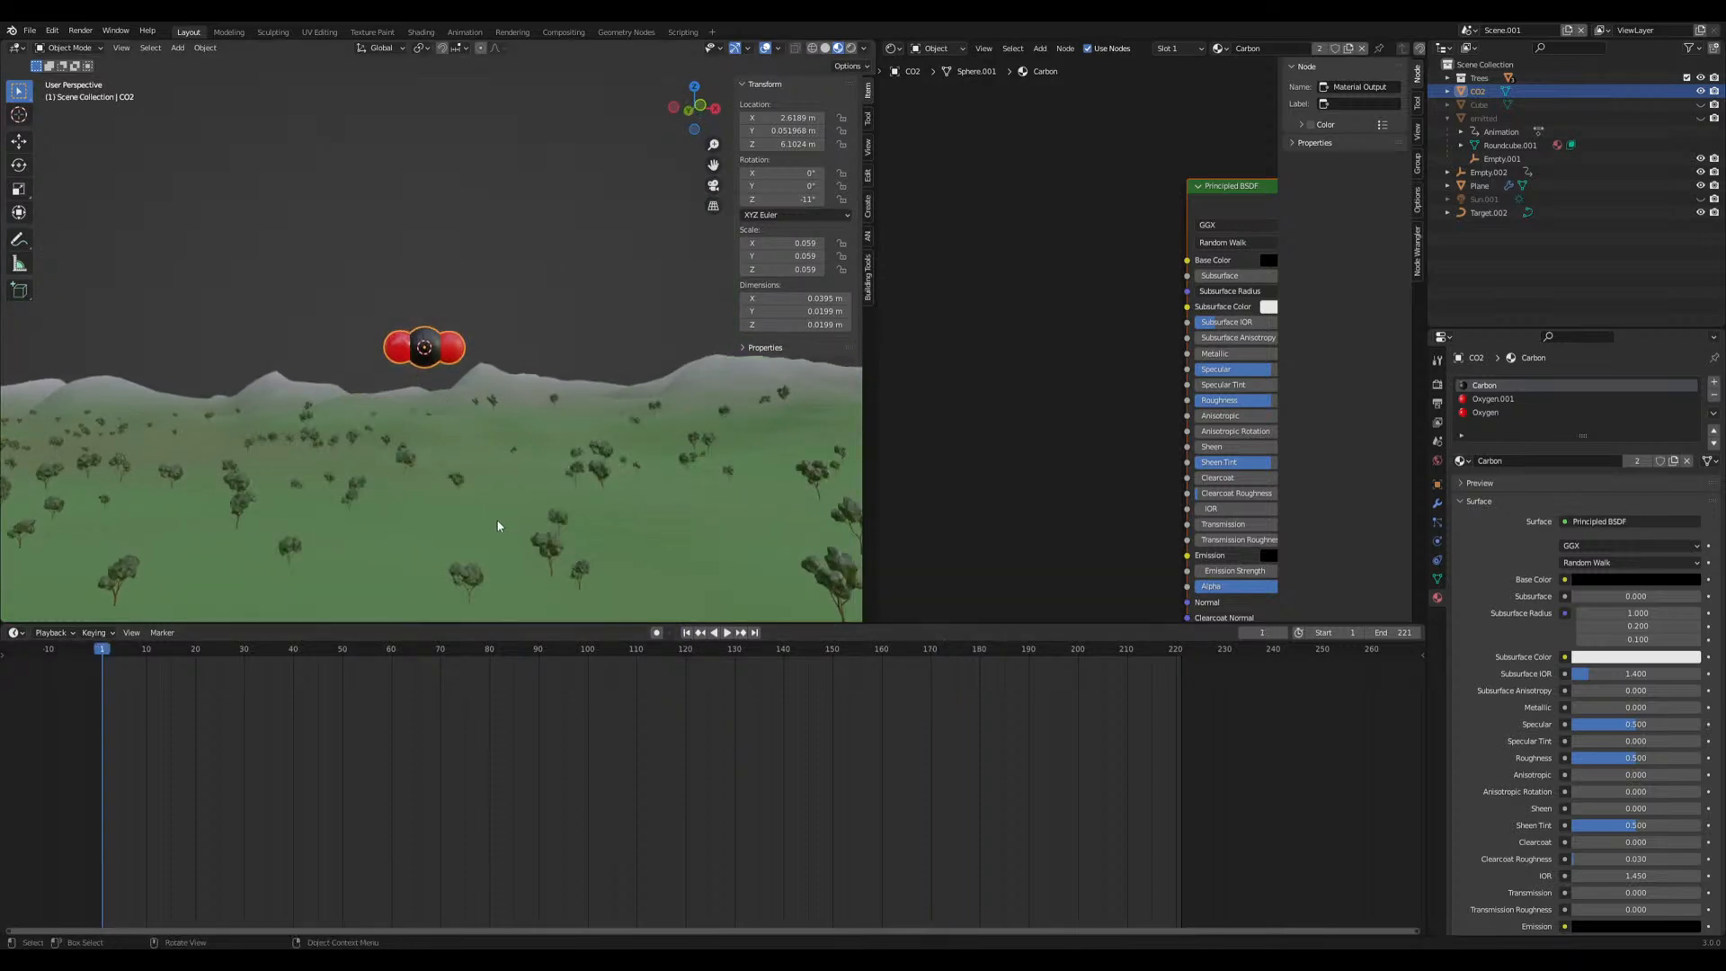
key(space)
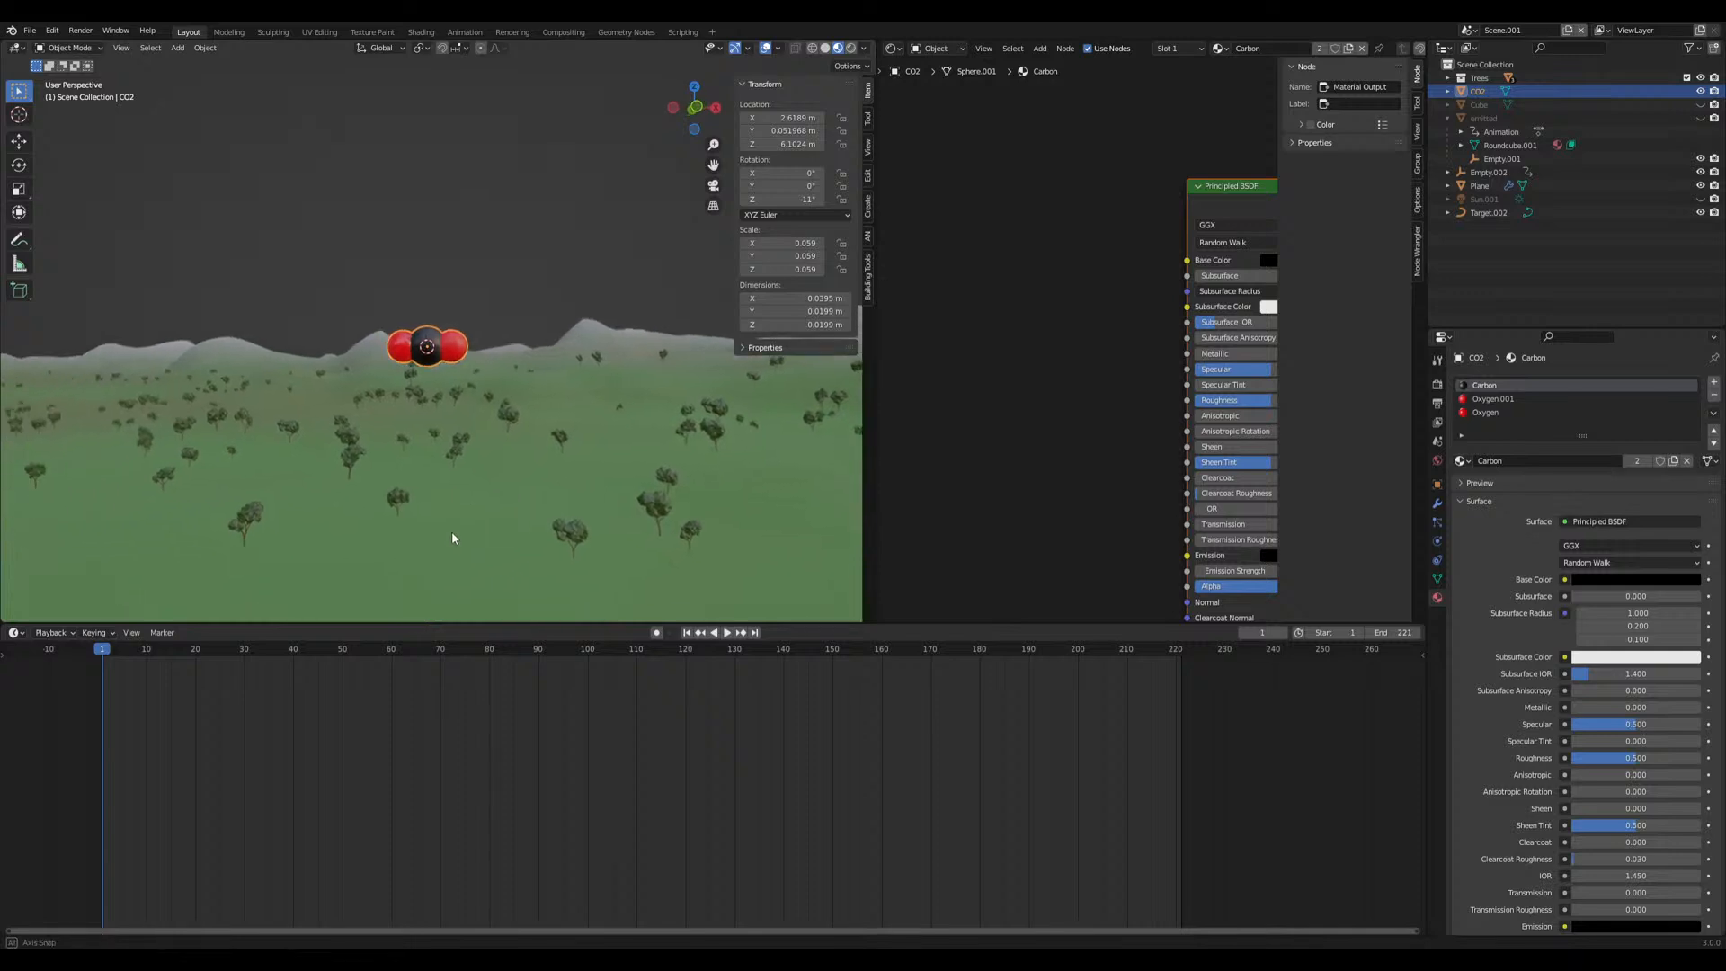
key(space)
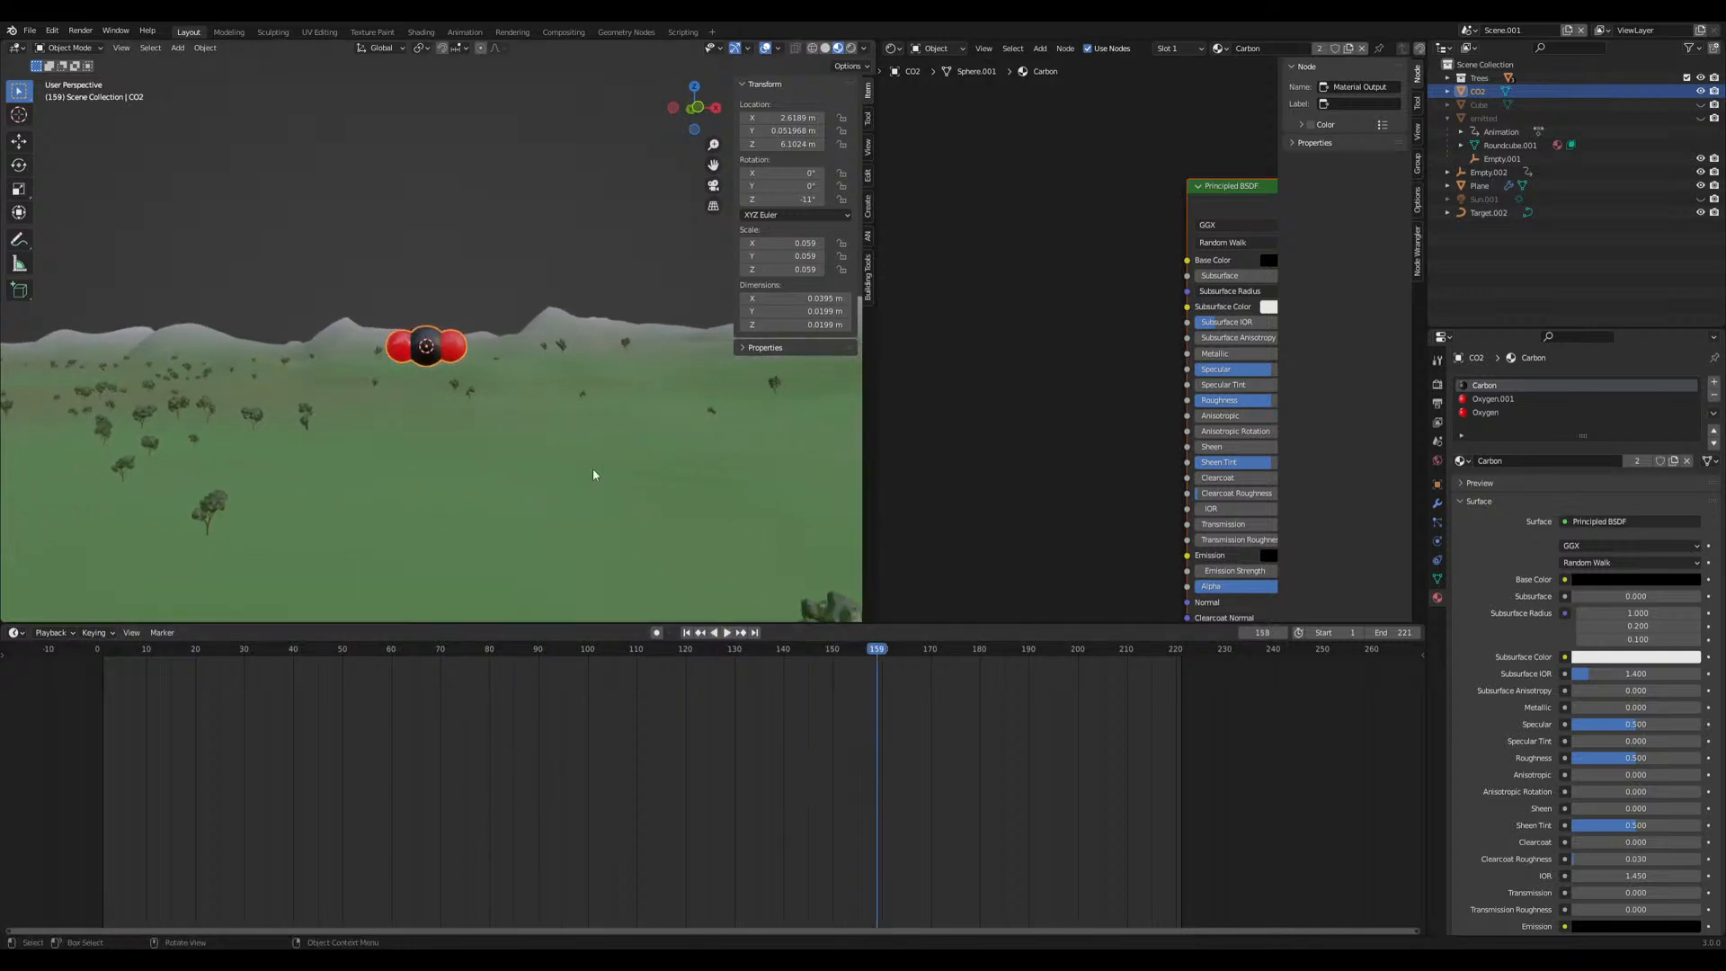
key(Tab)
key(Tab)
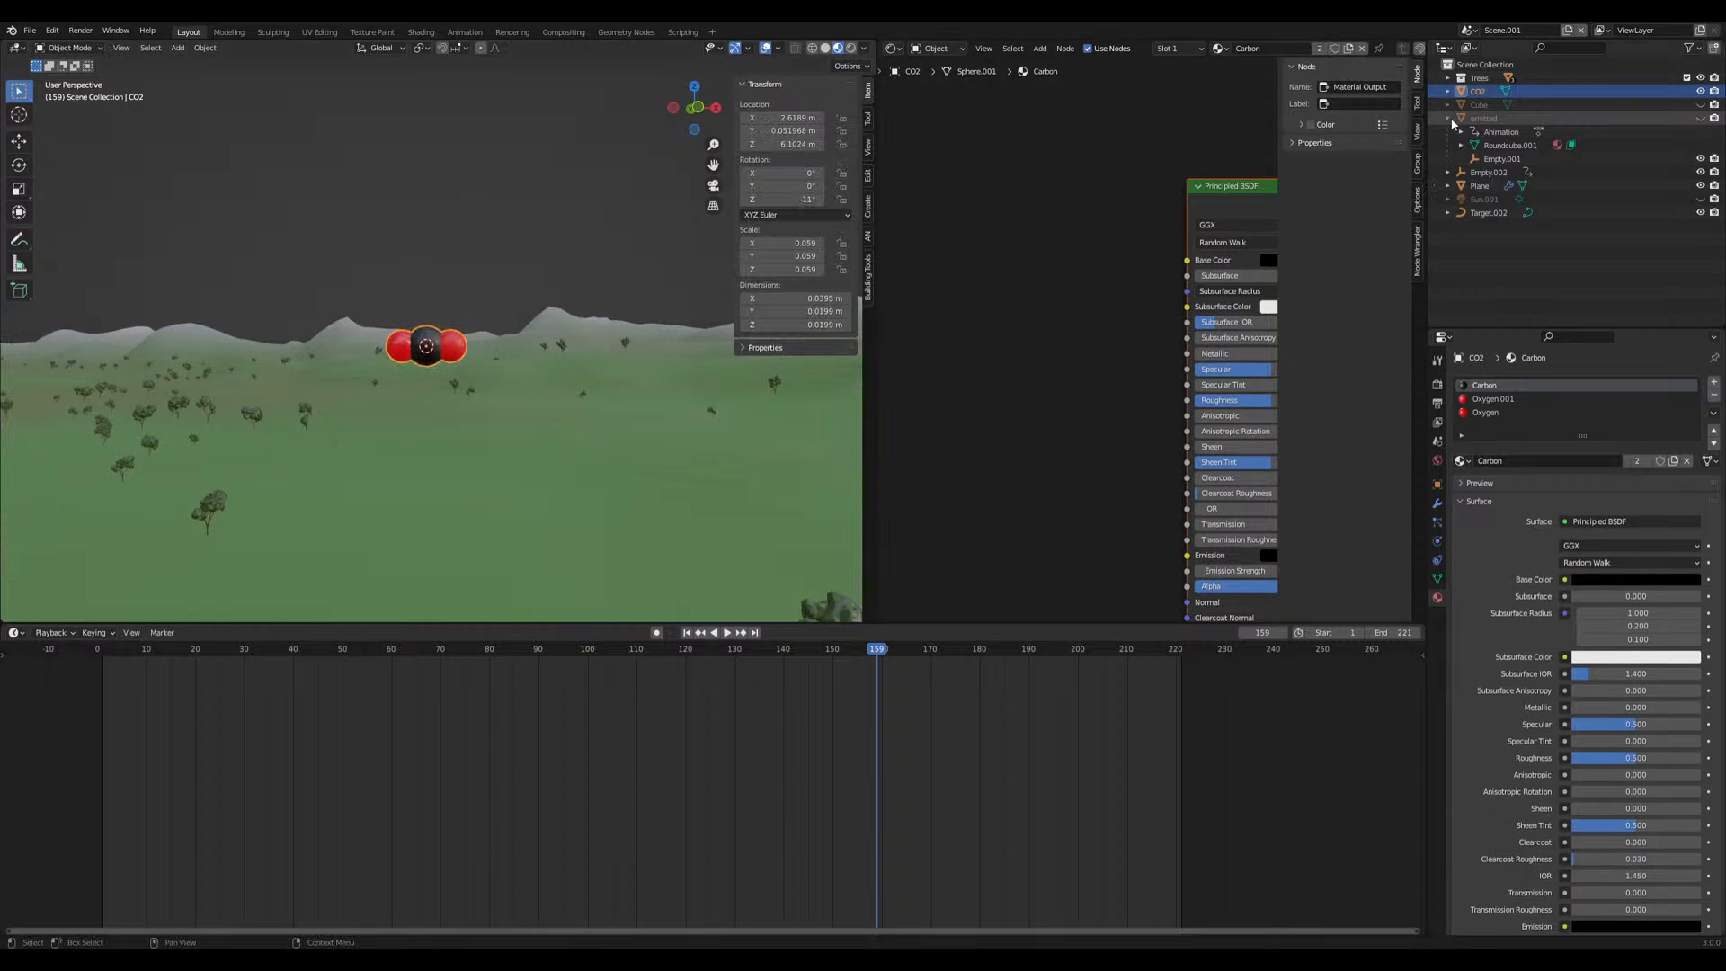
Clear the scale keyframes of the emitted sphere at frame 160 and delete its shape key Key 1
click(1666, 119)
click(1437, 578)
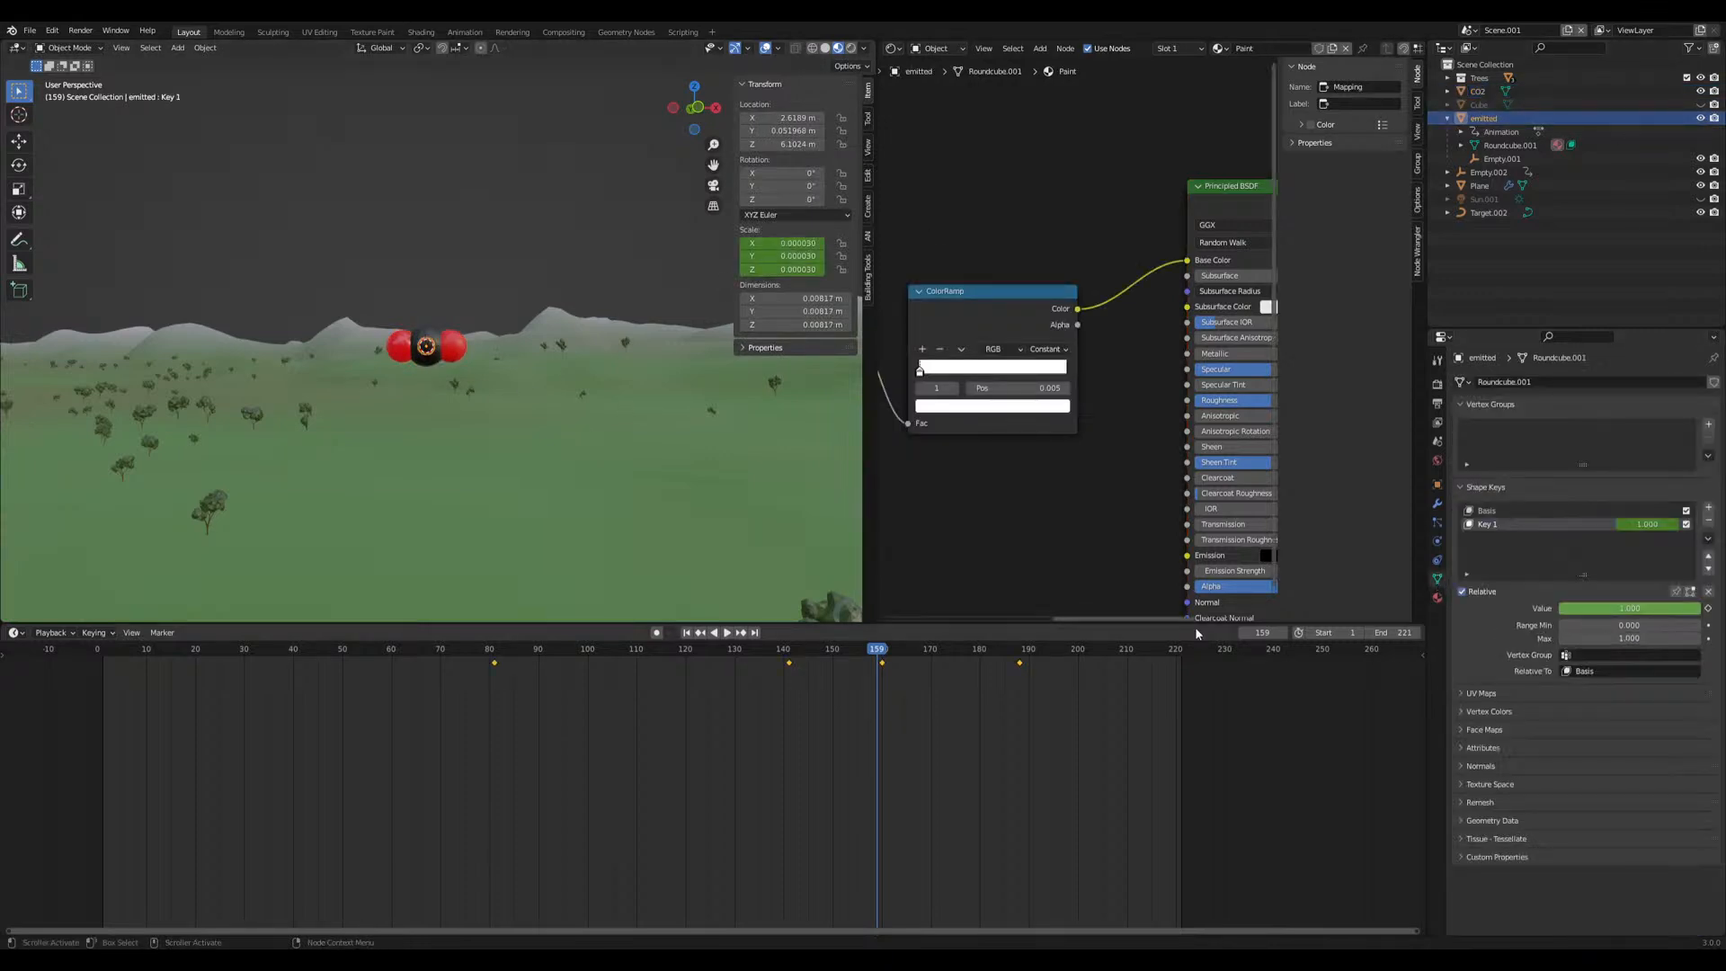
key(space)
key(Escape)
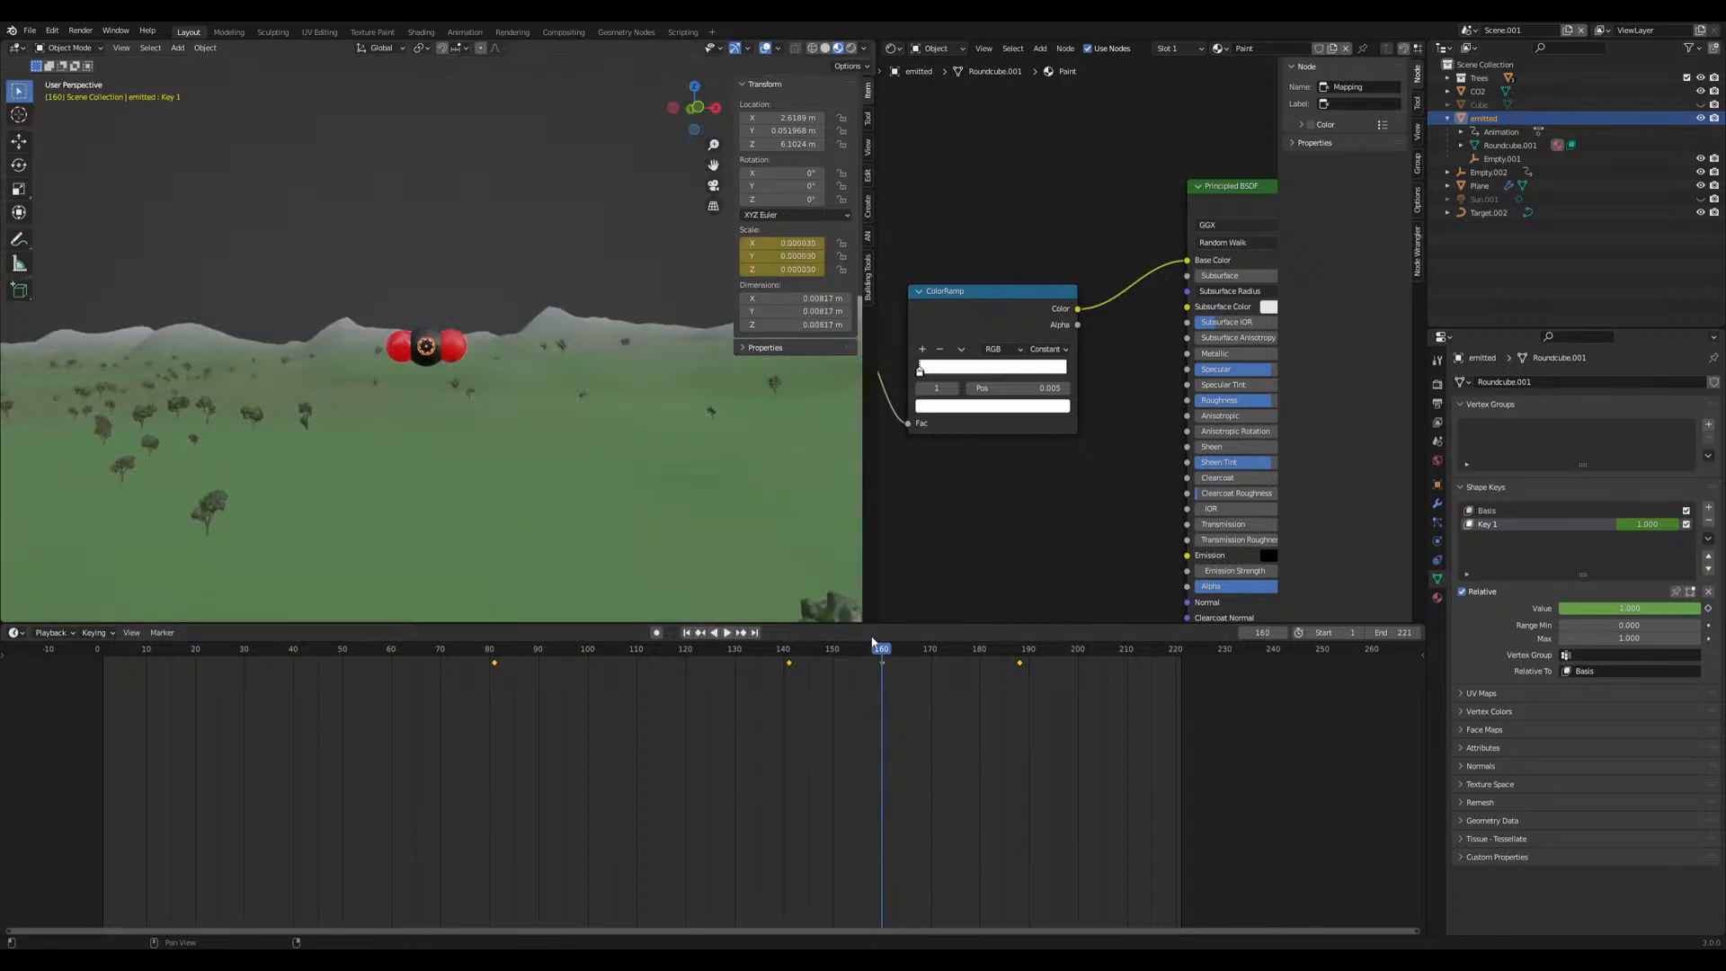
right_click(783, 255)
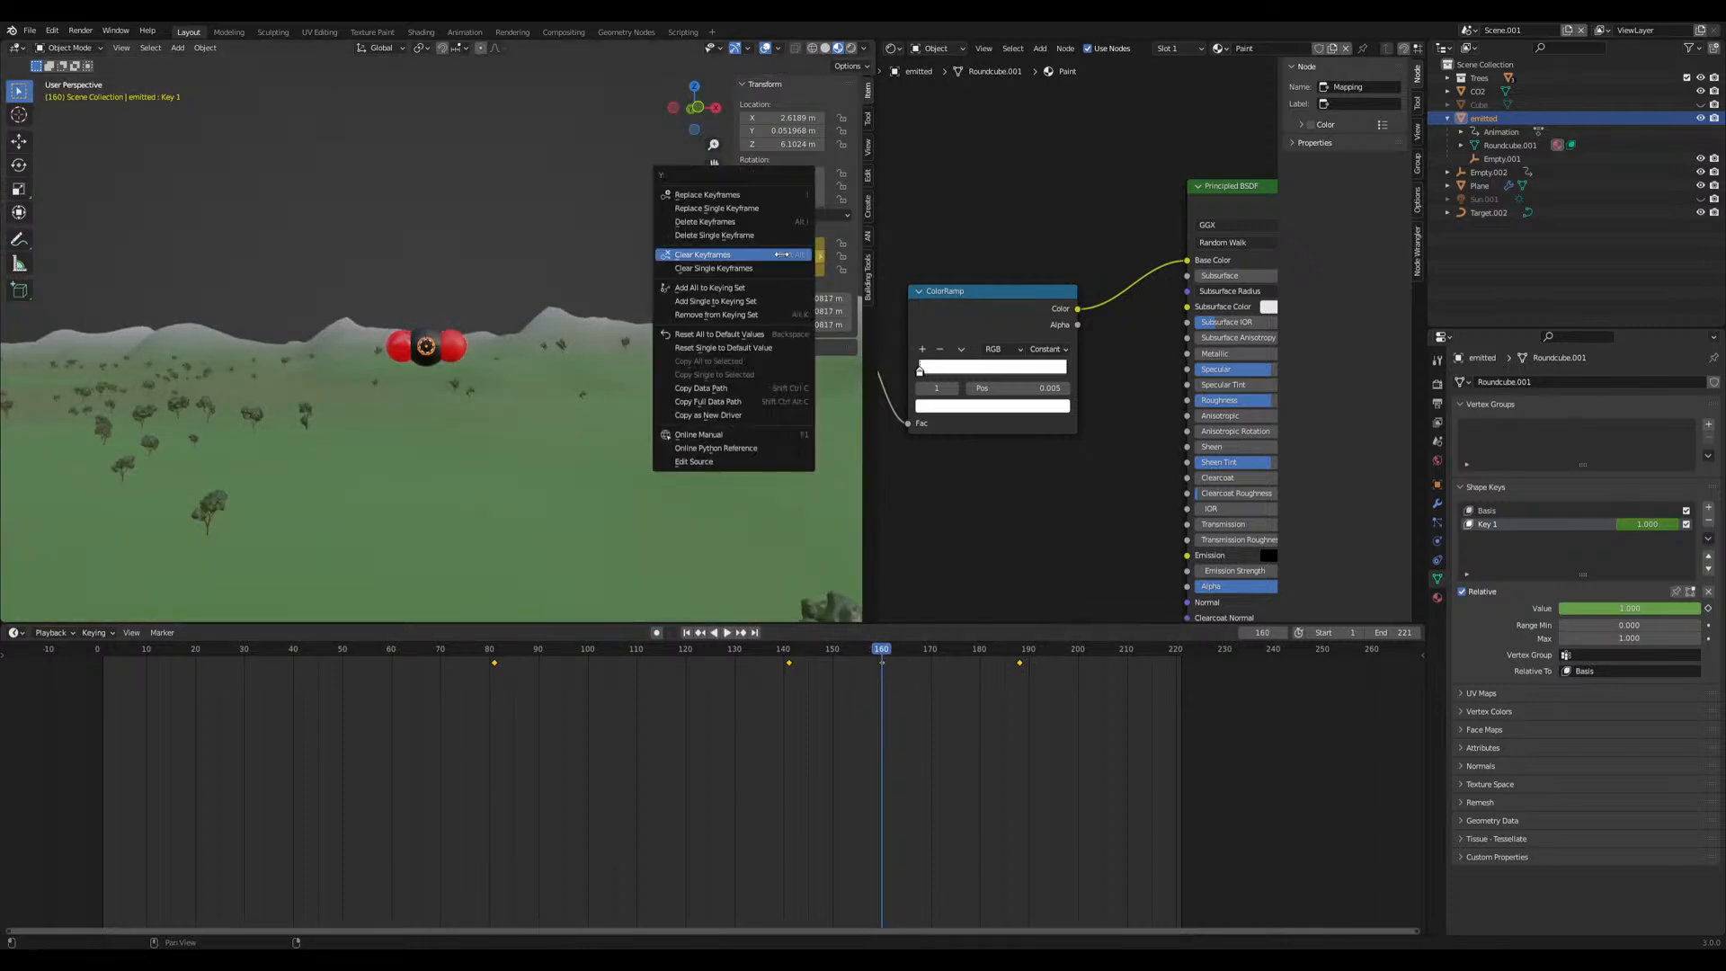
click(783, 255)
click(1707, 523)
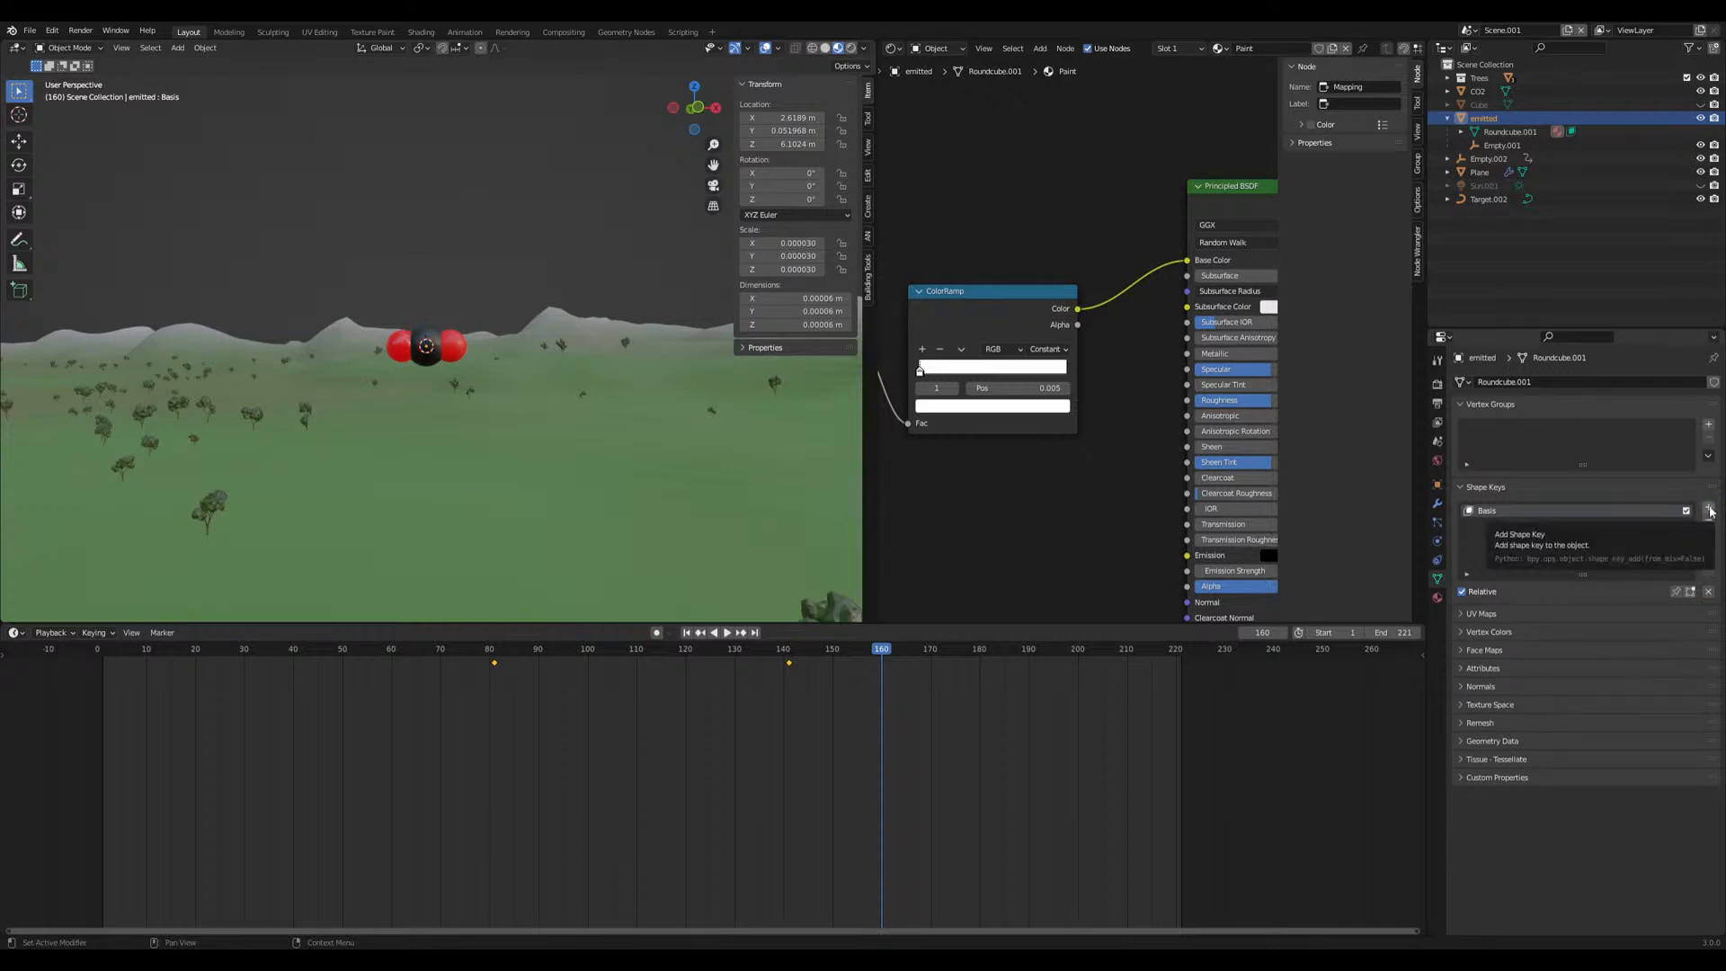
Set the emitted sphere's X, Y and Z scale to 1
scroll(732, 452, up, 6)
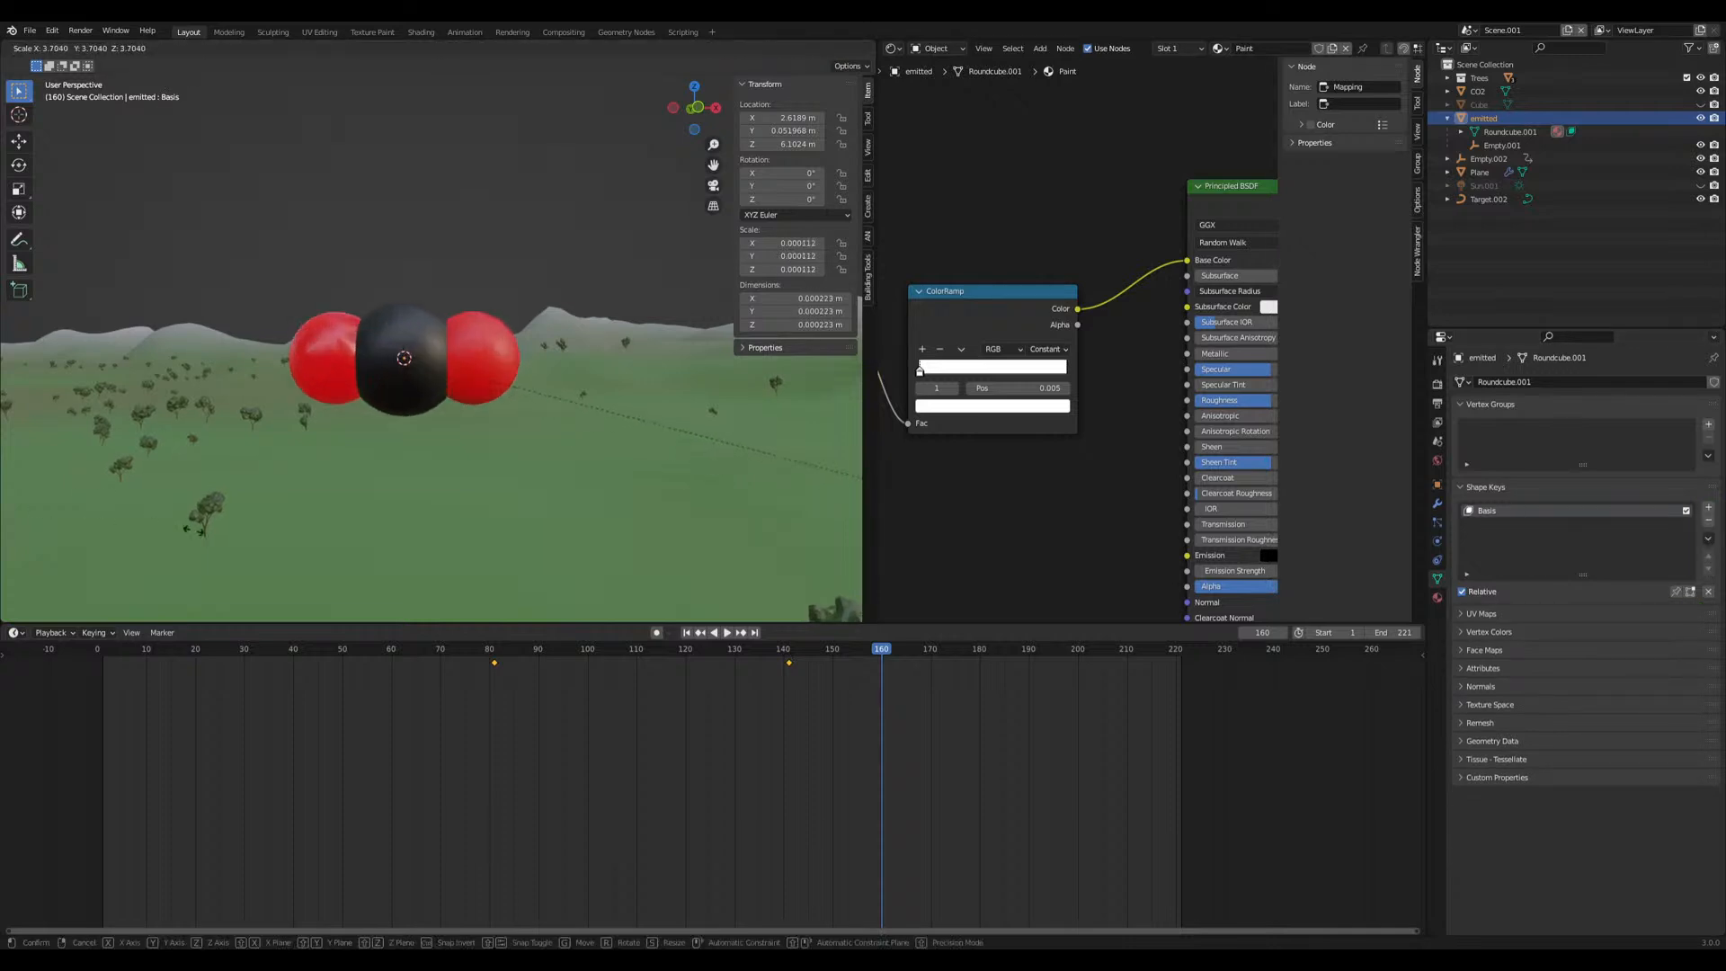
drag(773, 250, 773, 269)
text(1)
key(Return)
scroll(473, 424, down, 5)
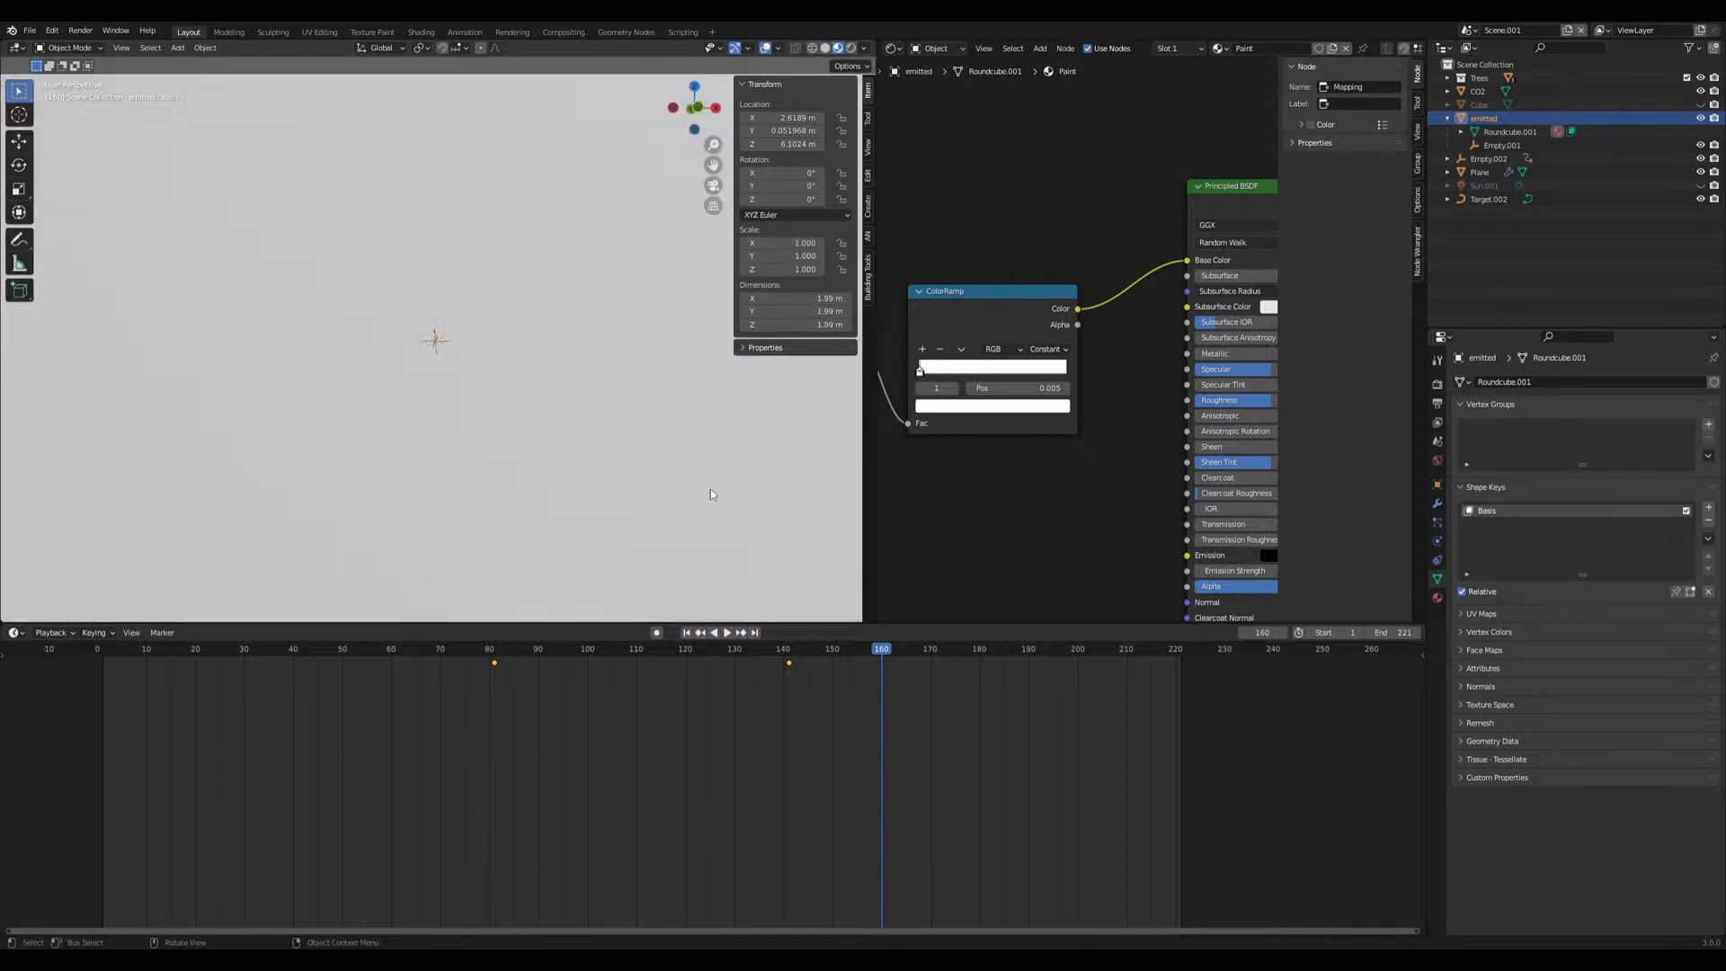
Scale the emitted sphere down to about 0.0134 m, inside the carbon atom, and apply its scale
key(s)
click(445, 349)
key(s)
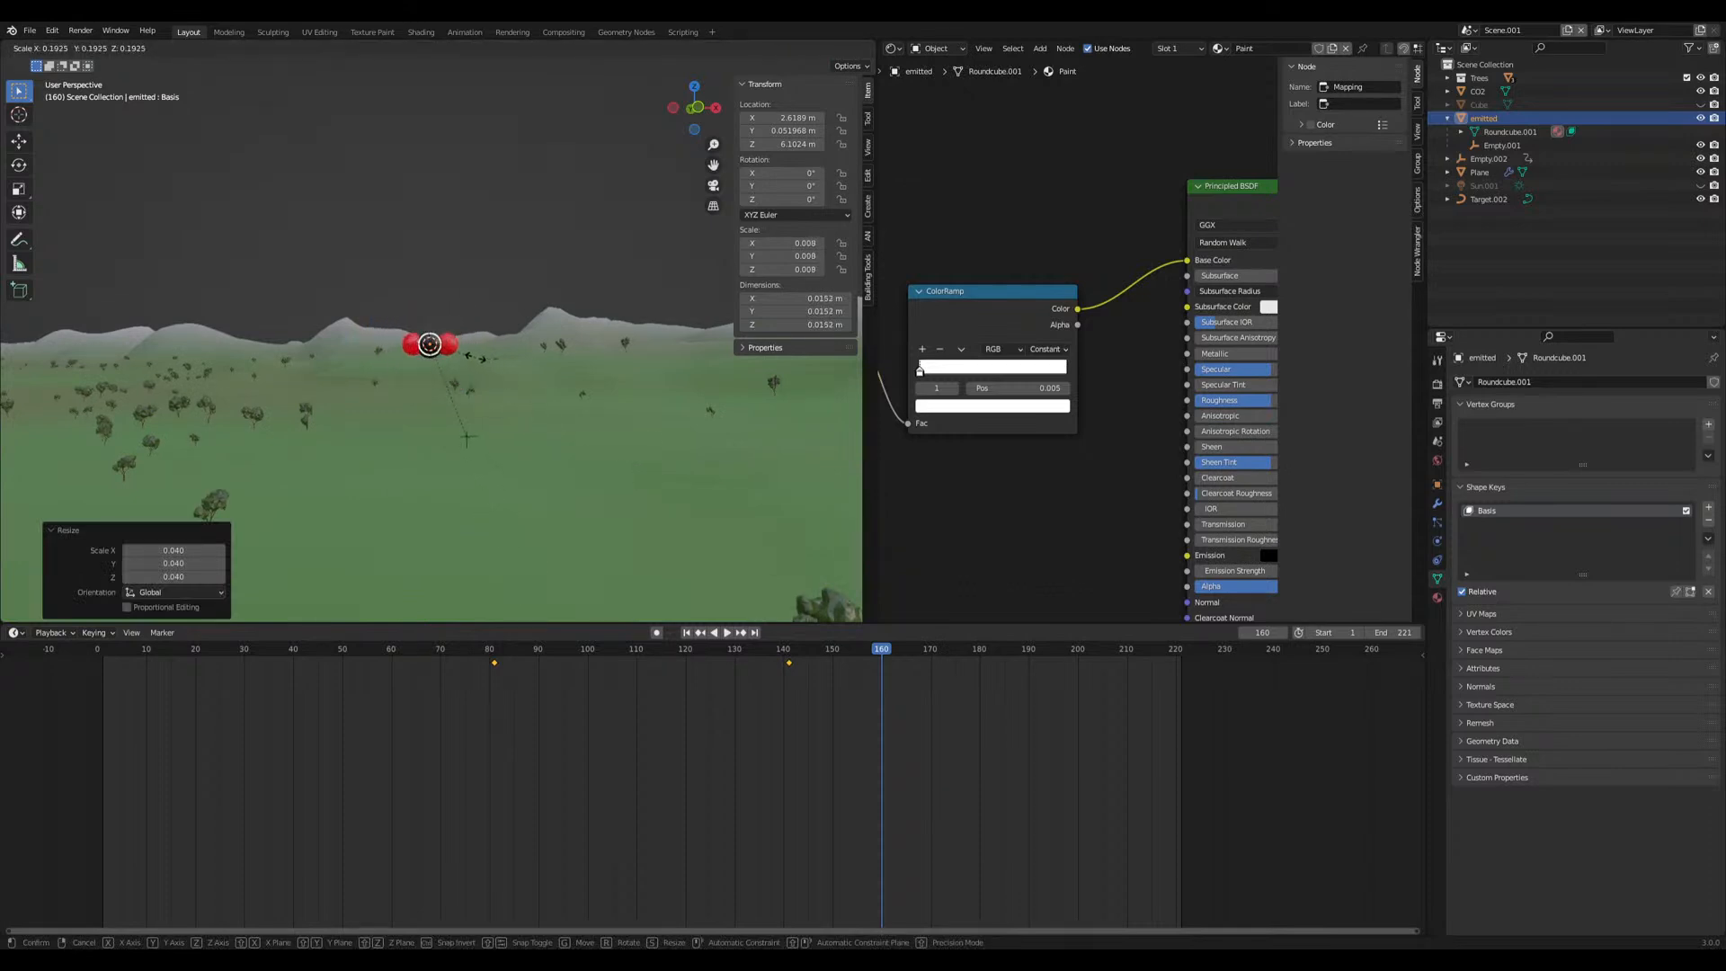
click(464, 357)
key(ctrl+a)
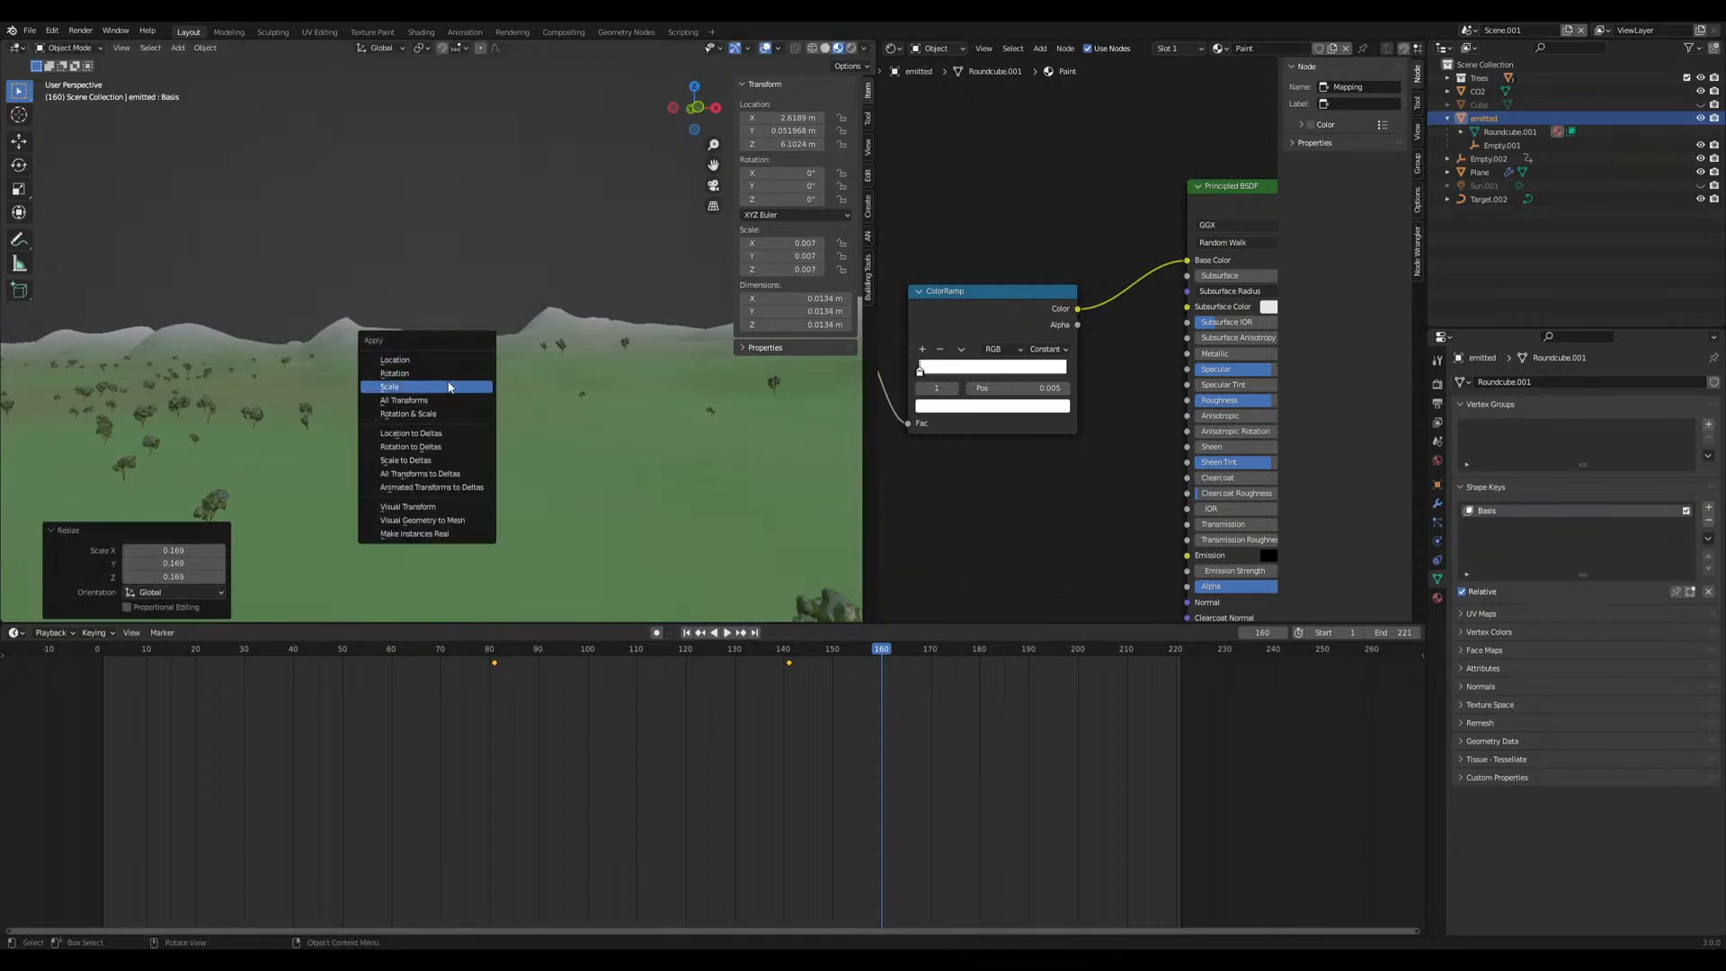
click(448, 386)
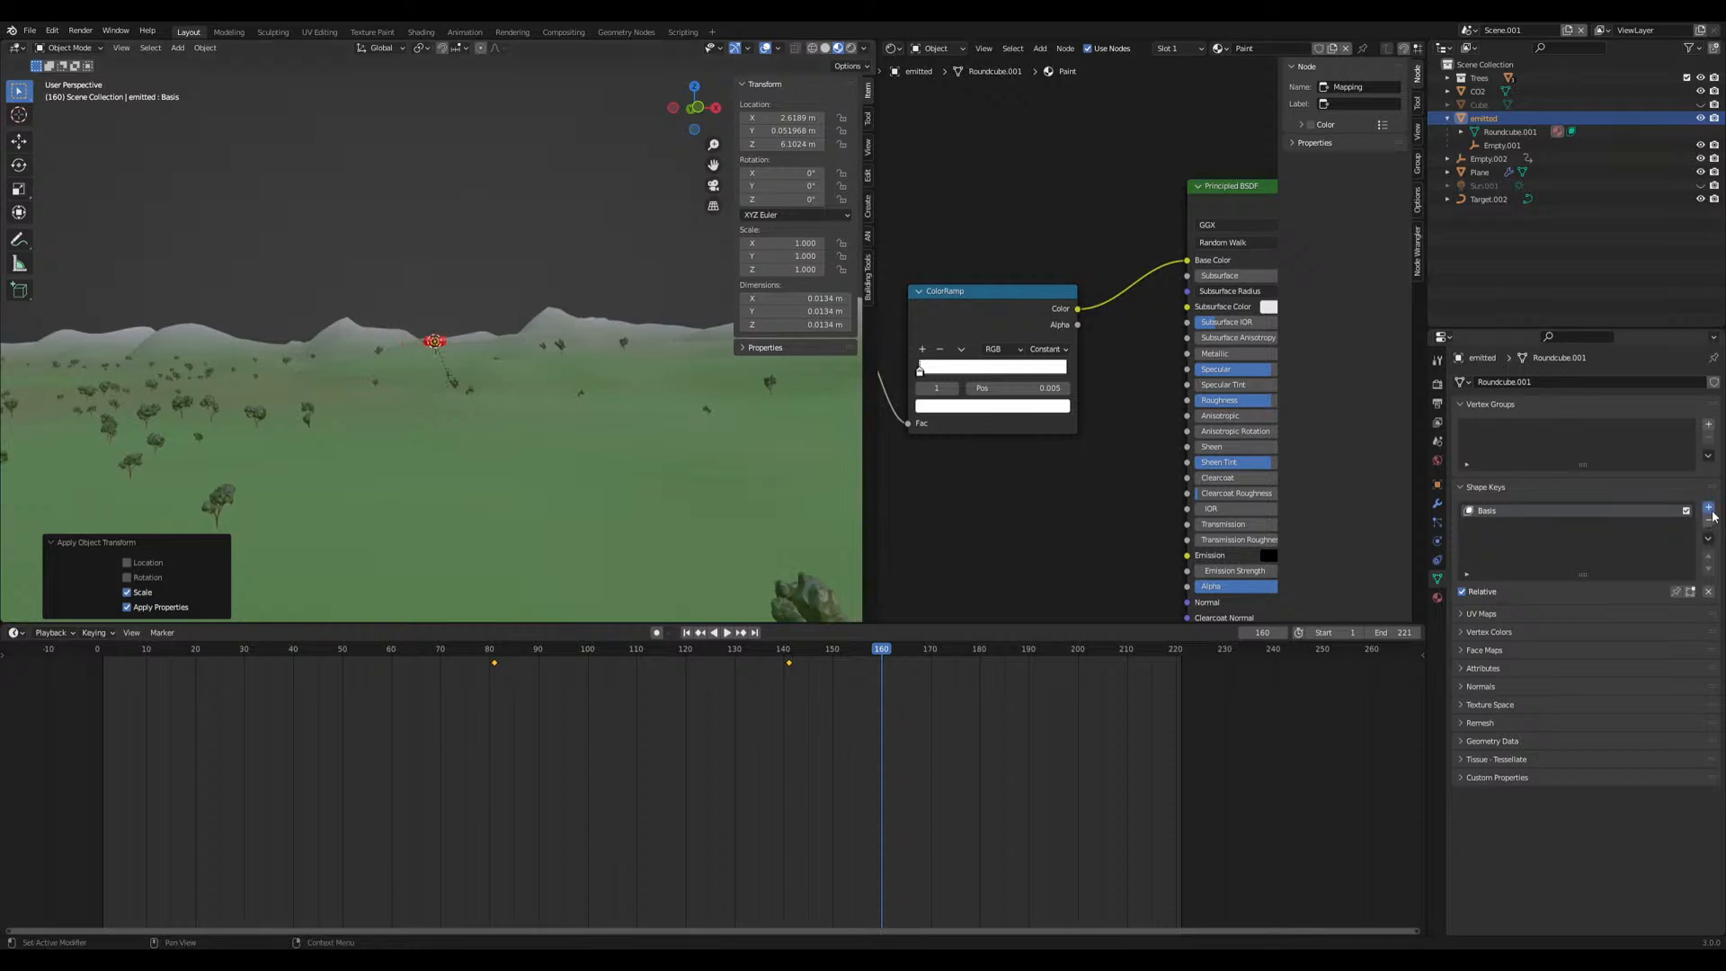
Add the shape key Key 1 to the emitted sphere and clear the keyframes on its value
click(1708, 509)
right_click(1621, 608)
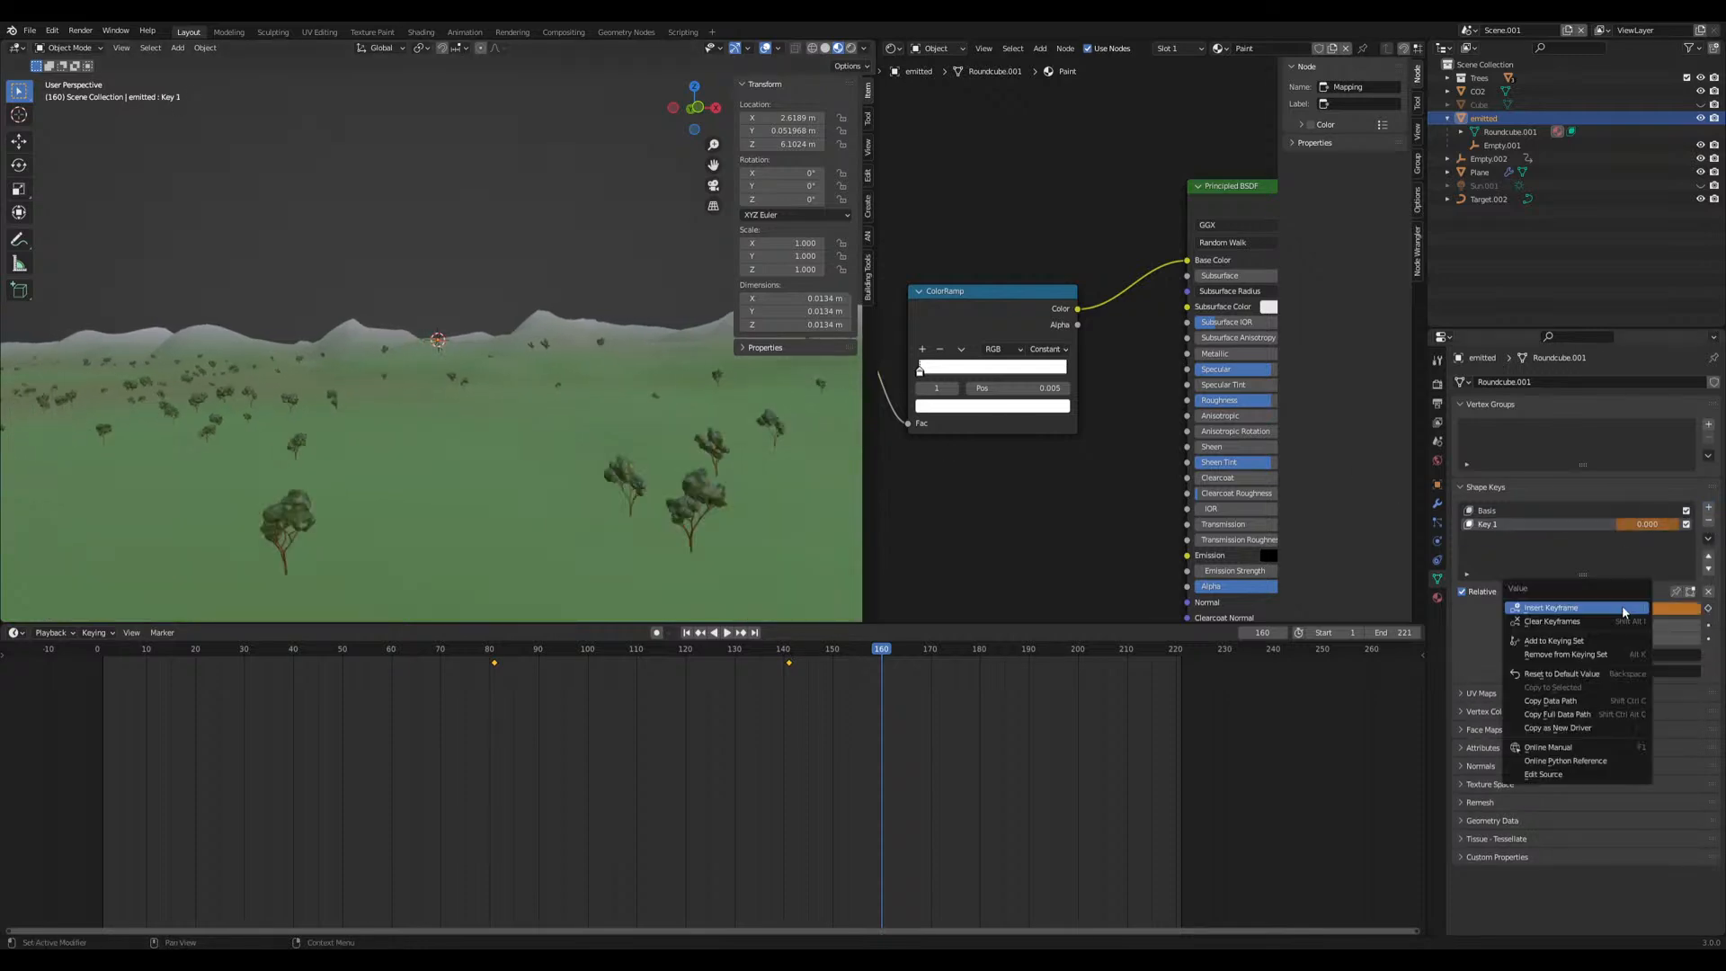
click(1621, 606)
In Edit Mode, scale the Key 1 mesh up to about 391 m so the sphere forms a huge dome over the landscape
key(Tab)
key(s)
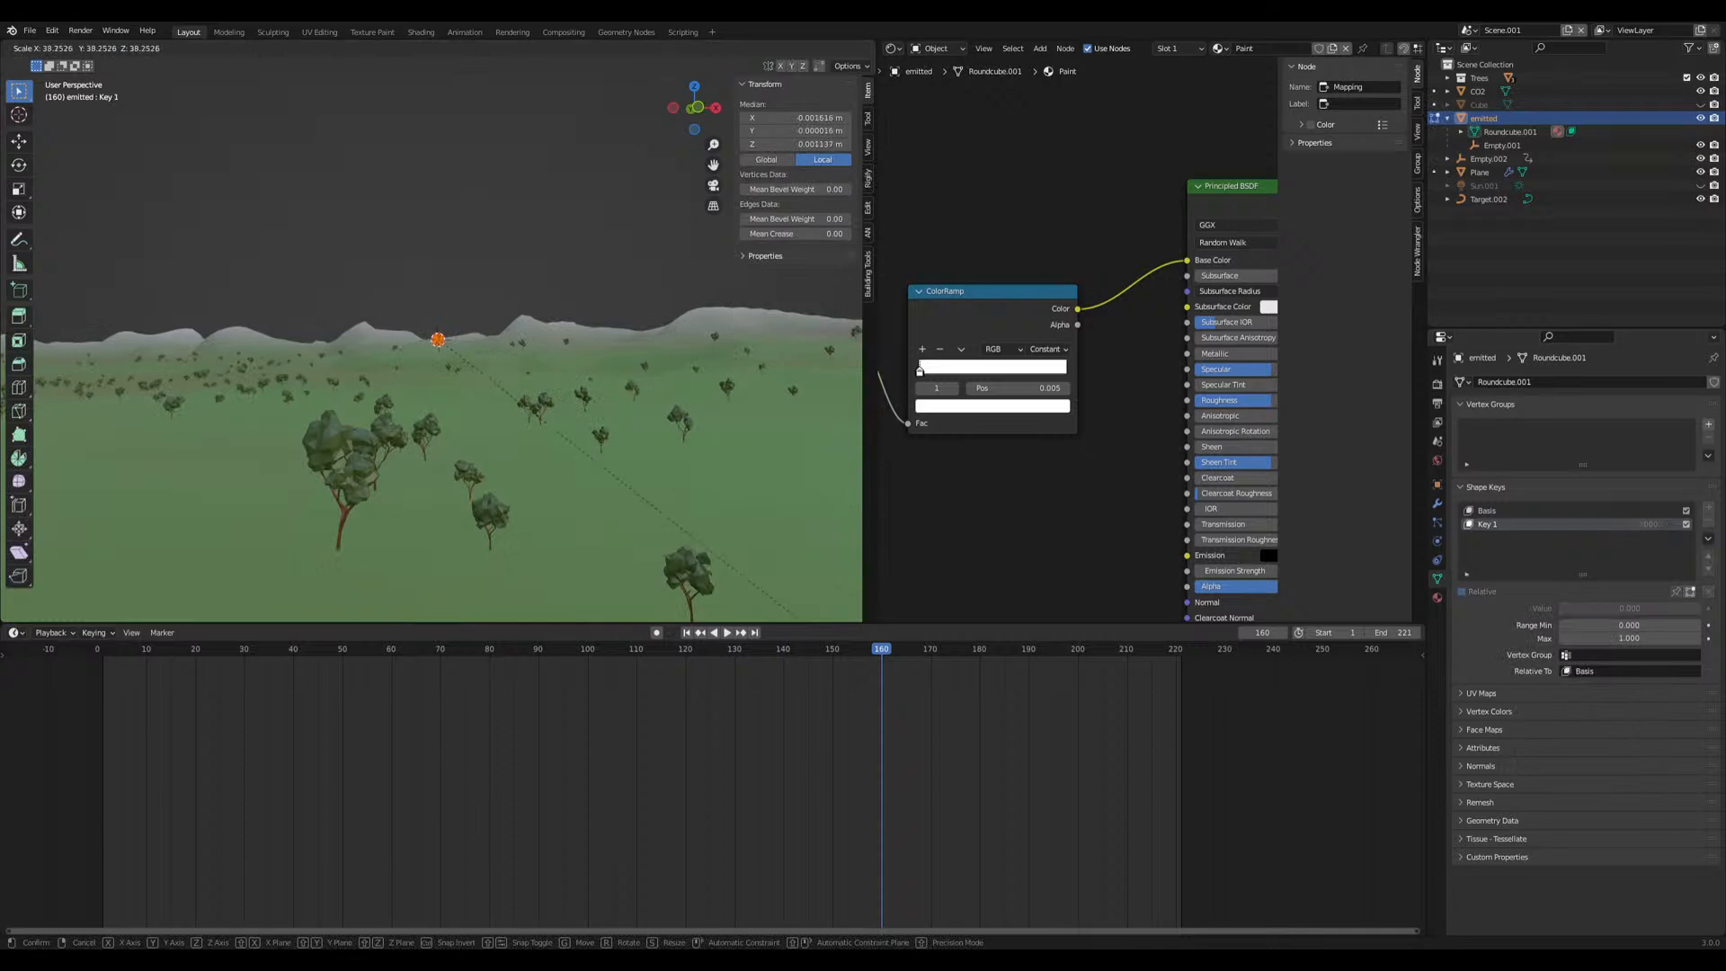
click(49, 315)
scroll(254, 320, down, 5)
middle_drag(254, 320, 262, 352)
key(s)
click(544, 341)
scroll(542, 359, down, 7)
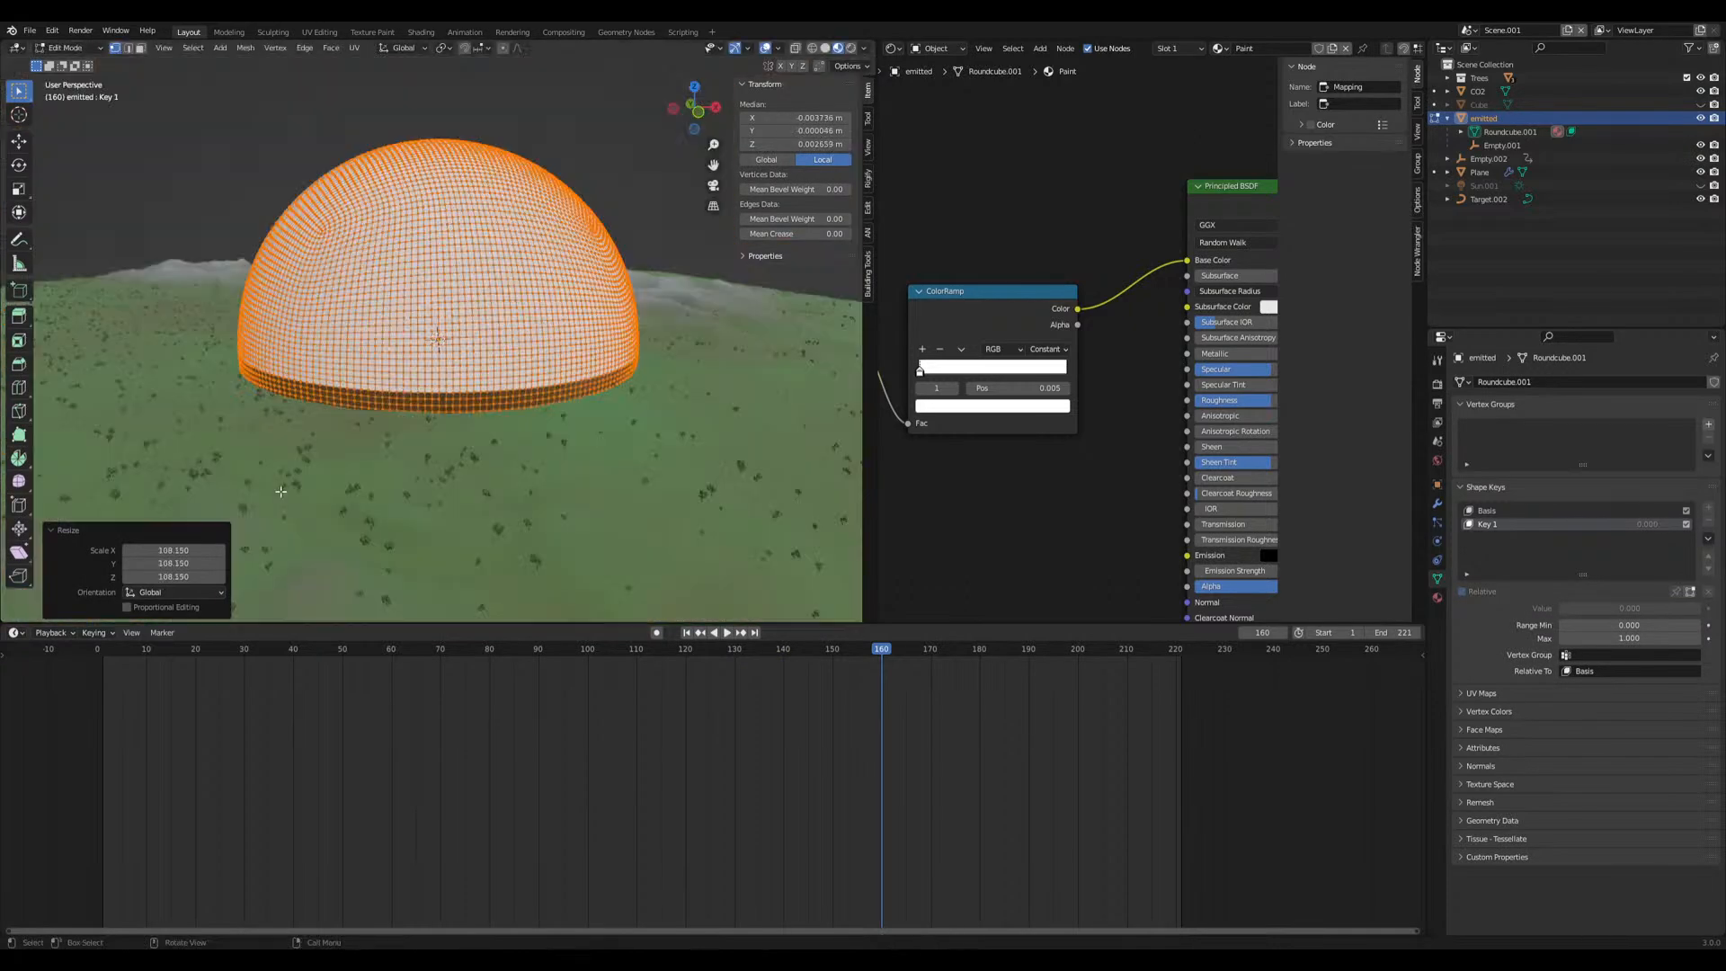
key(s)
click(695, 495)
scroll(690, 494, down, 4)
middle_drag(654, 478, 624, 466)
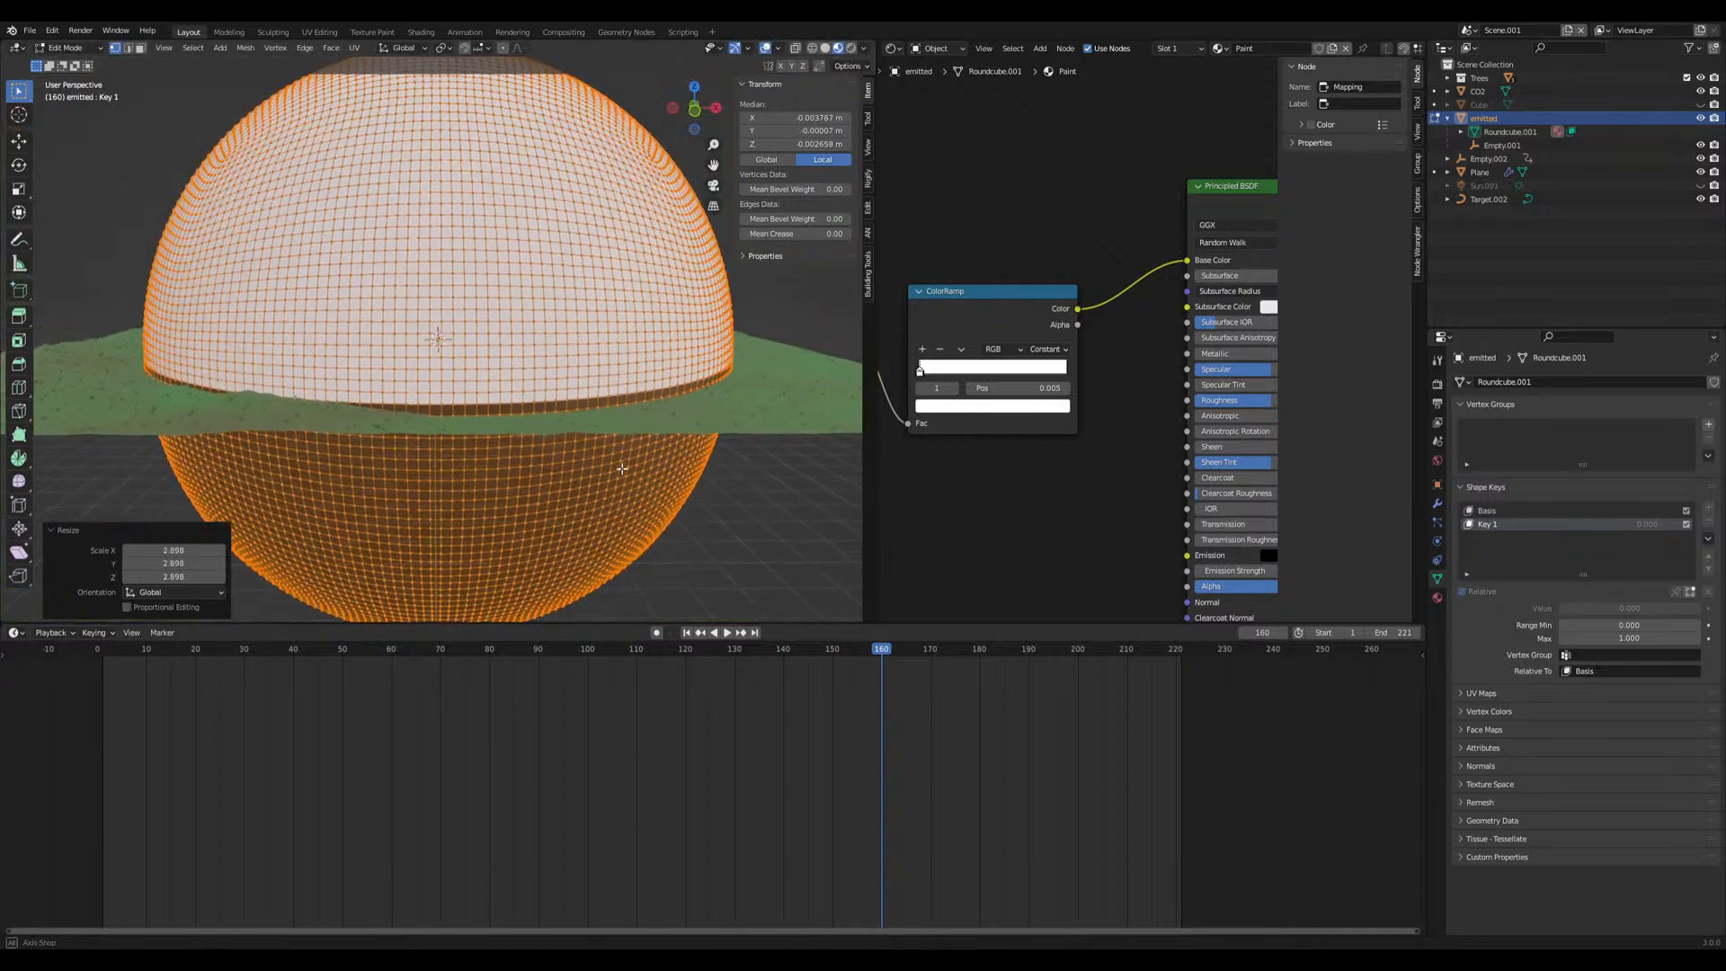
key(s)
click(627, 473)
key(Tab)
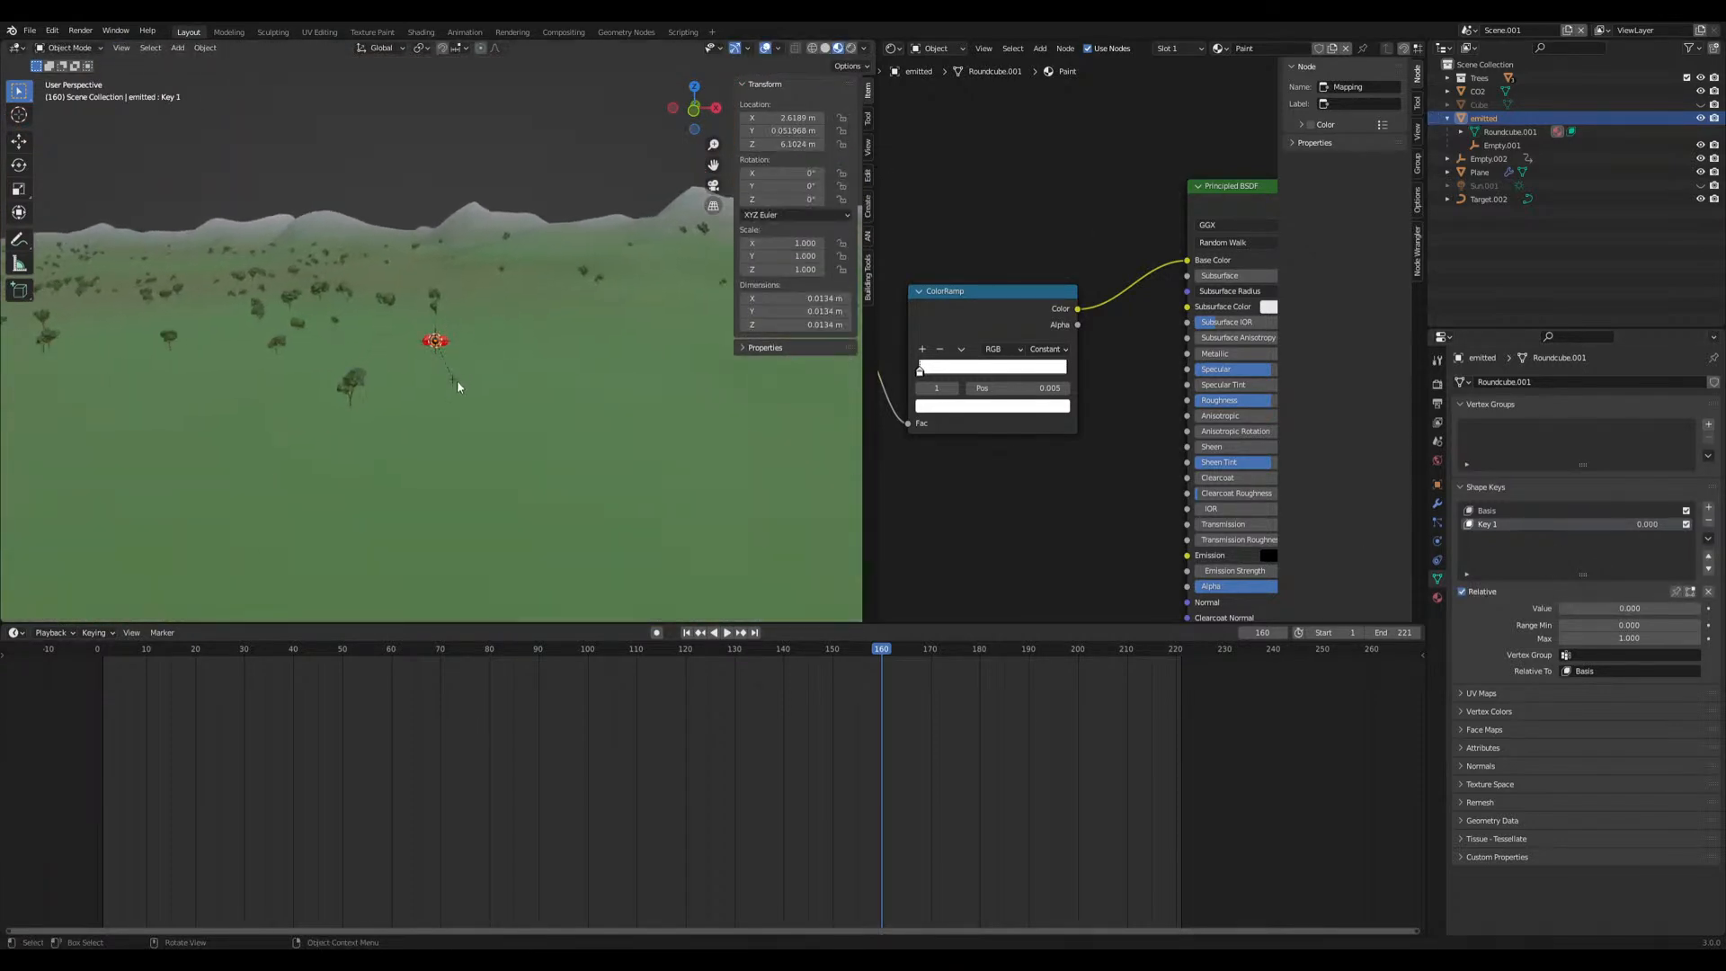
Select Empty.001, the child of the emitted sphere, and snap the 3D cursor to it
click(452, 378)
middle_drag(484, 478, 506, 548)
key(shift+s)
click(542, 466)
middle_drag(542, 466, 533, 433)
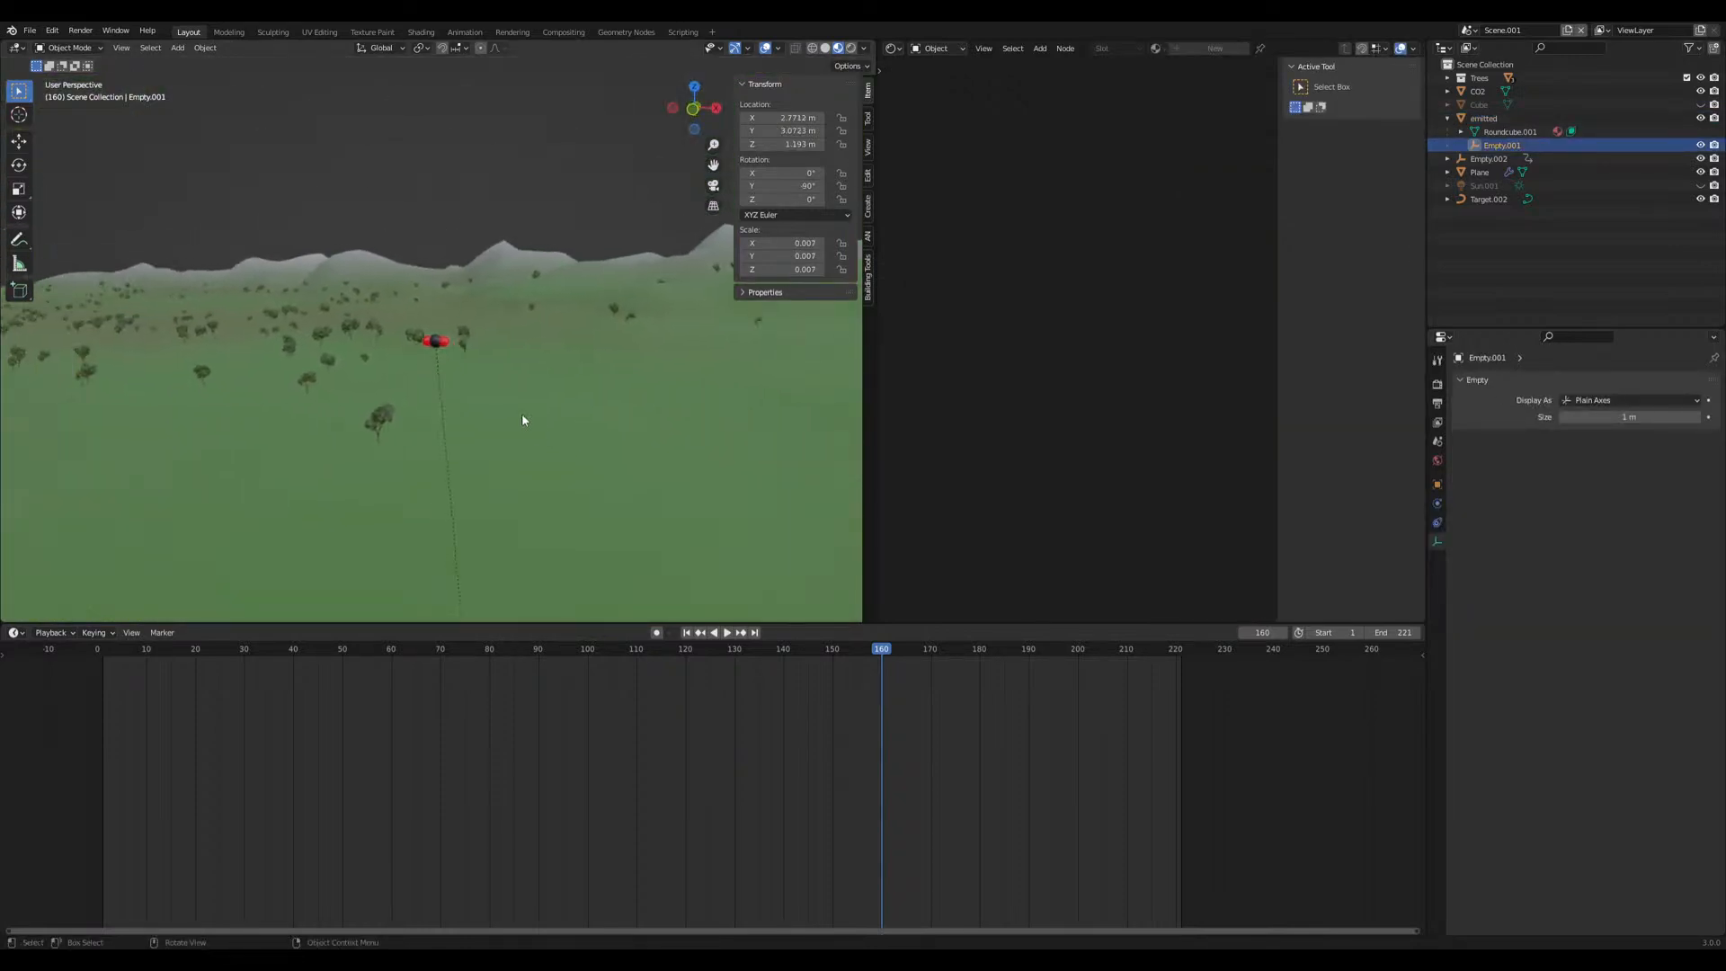
middle_drag(435, 368, 447, 371)
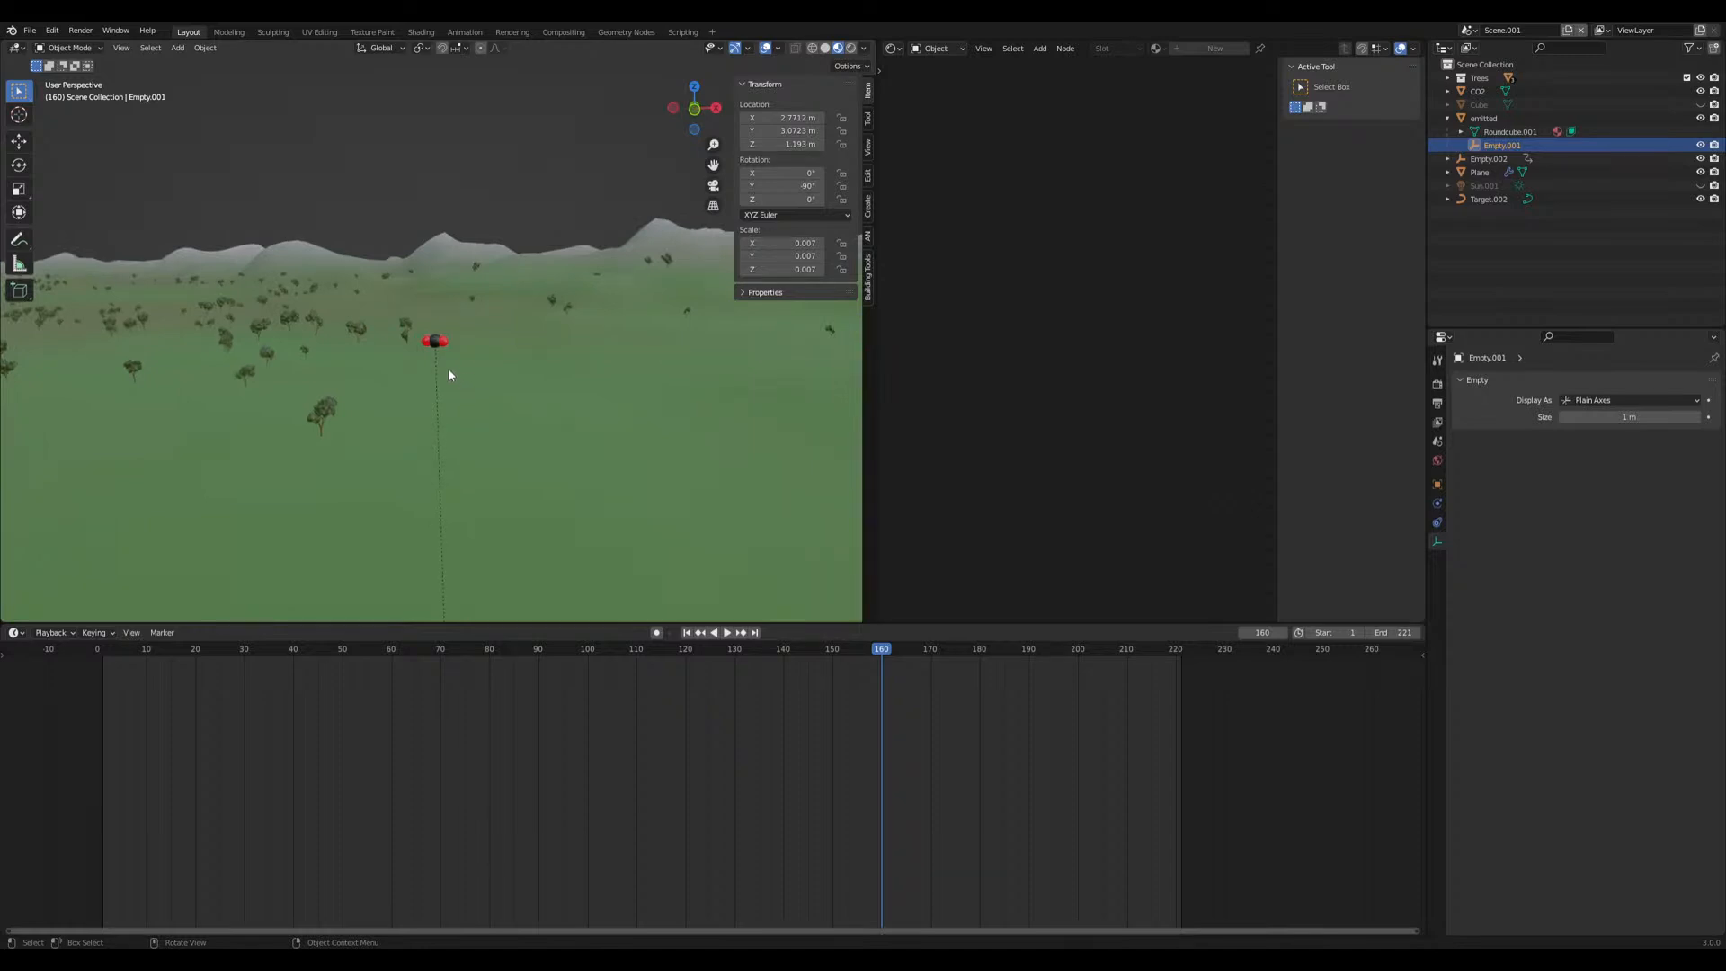
scroll(433, 348, up, 5)
scroll(435, 348, down, 8)
middle_drag(461, 503, 789, 638)
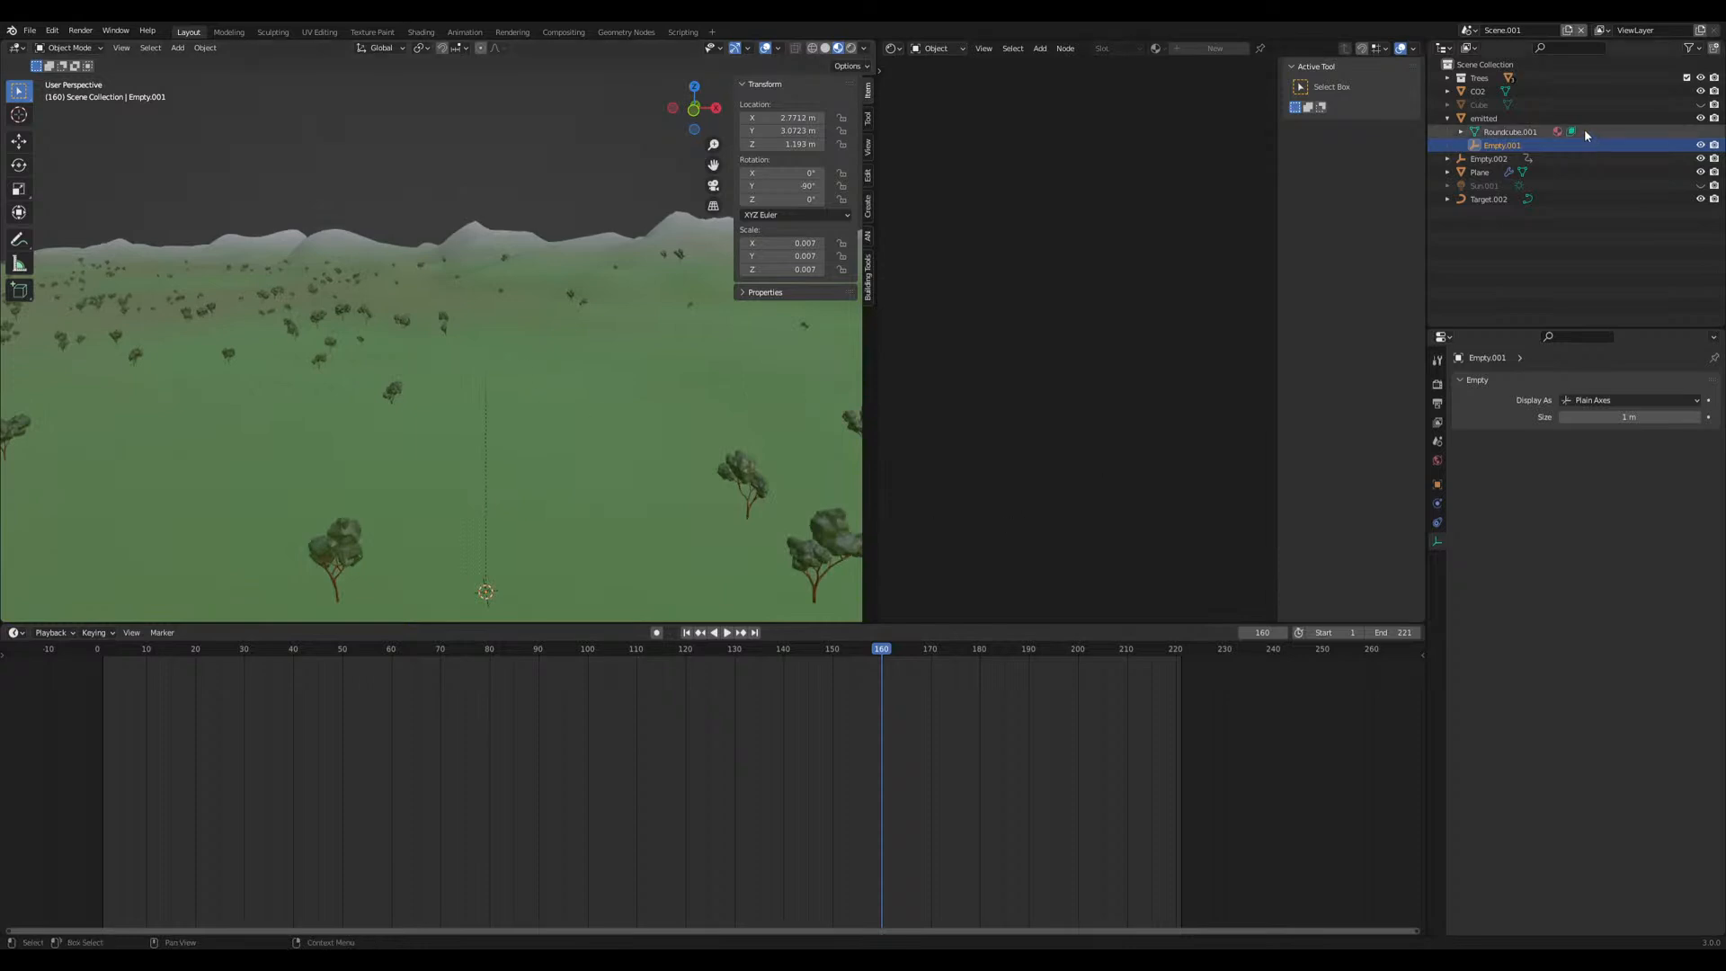
Raise the emitted sphere's Key 1 value gradually to 1 to test how it grows over the landscape
click(1494, 118)
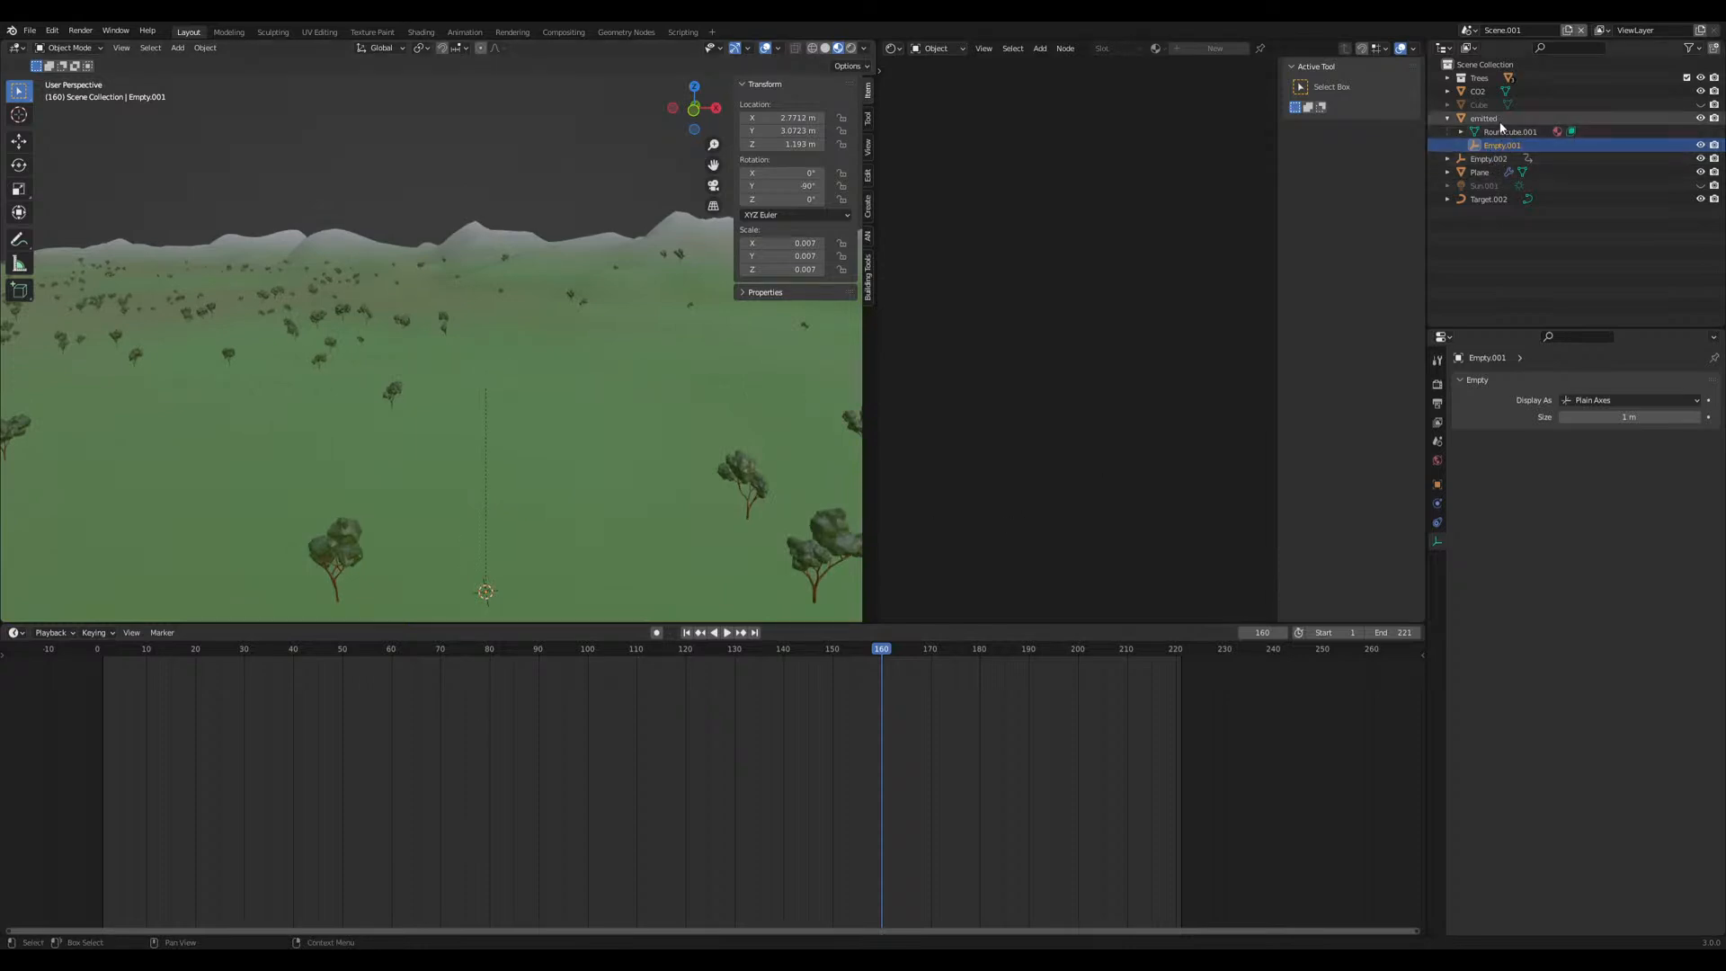
mouse_move(1587, 612)
mouse_down()
mouse_move(1663, 611)
mouse_move(1575, 611)
mouse_up()
shift+middle_drag(551, 458, 478, 326)
scroll(521, 310, down, 5)
scroll(469, 333, down, 4)
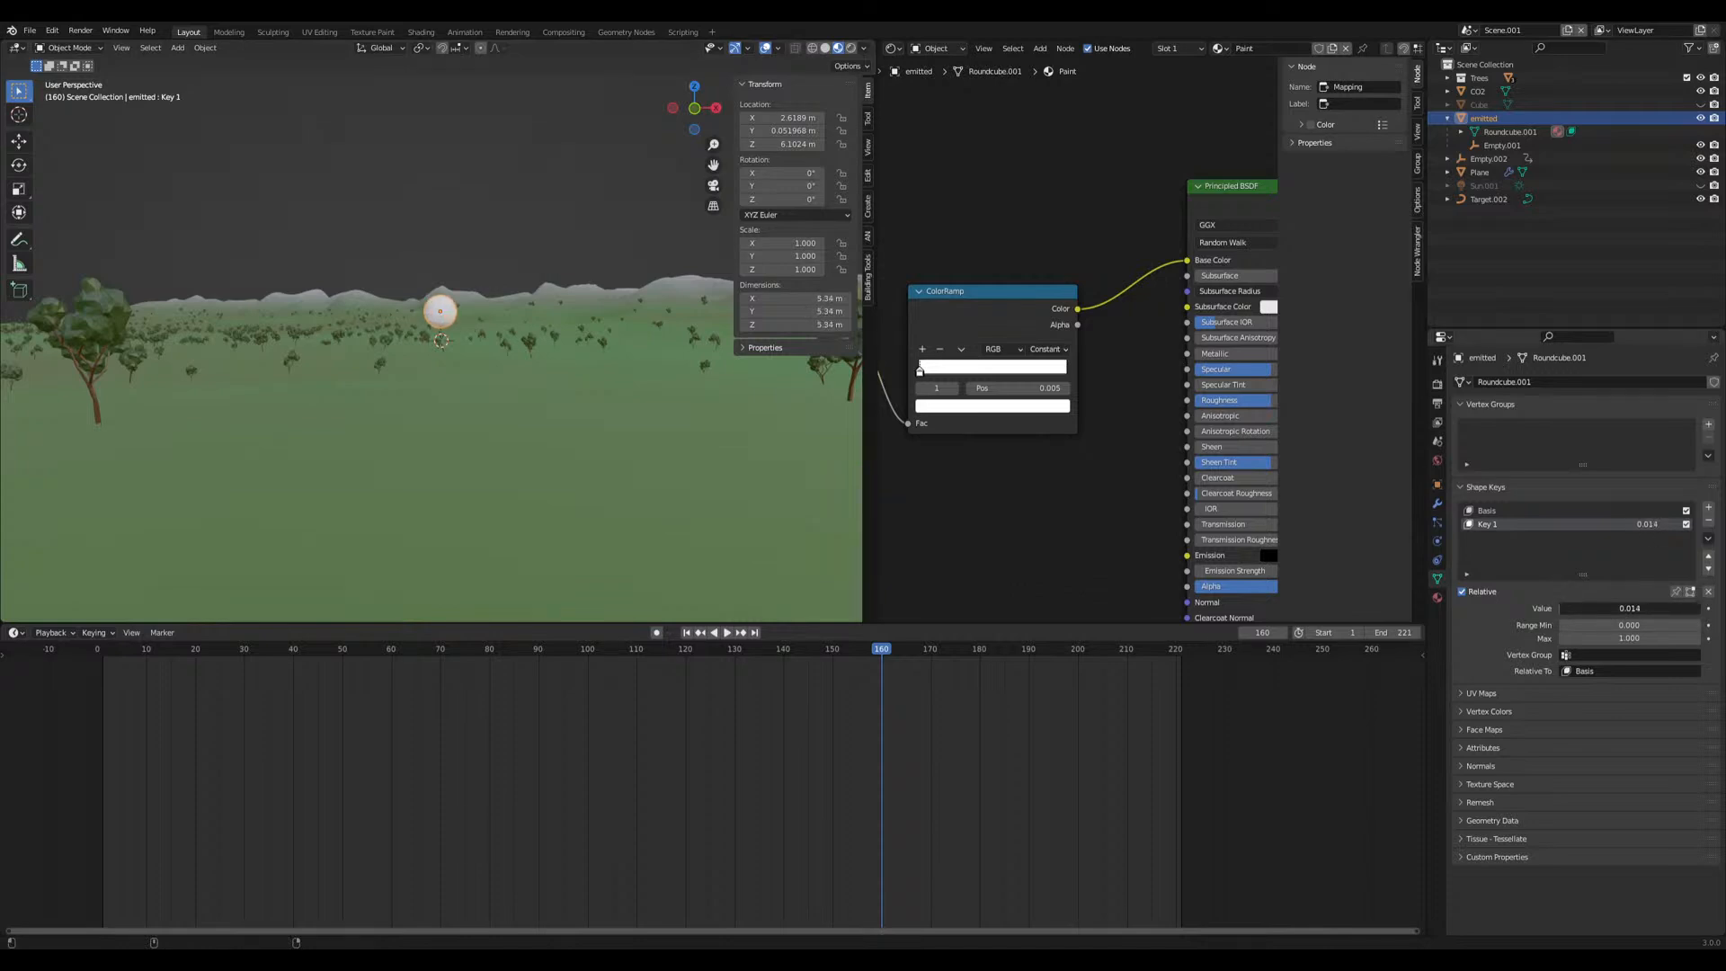
drag(1629, 609, 1652, 608)
middle_drag(353, 461, 417, 370)
scroll(417, 370, down, 2)
drag(1588, 608, 1698, 611)
scroll(490, 417, down, 5)
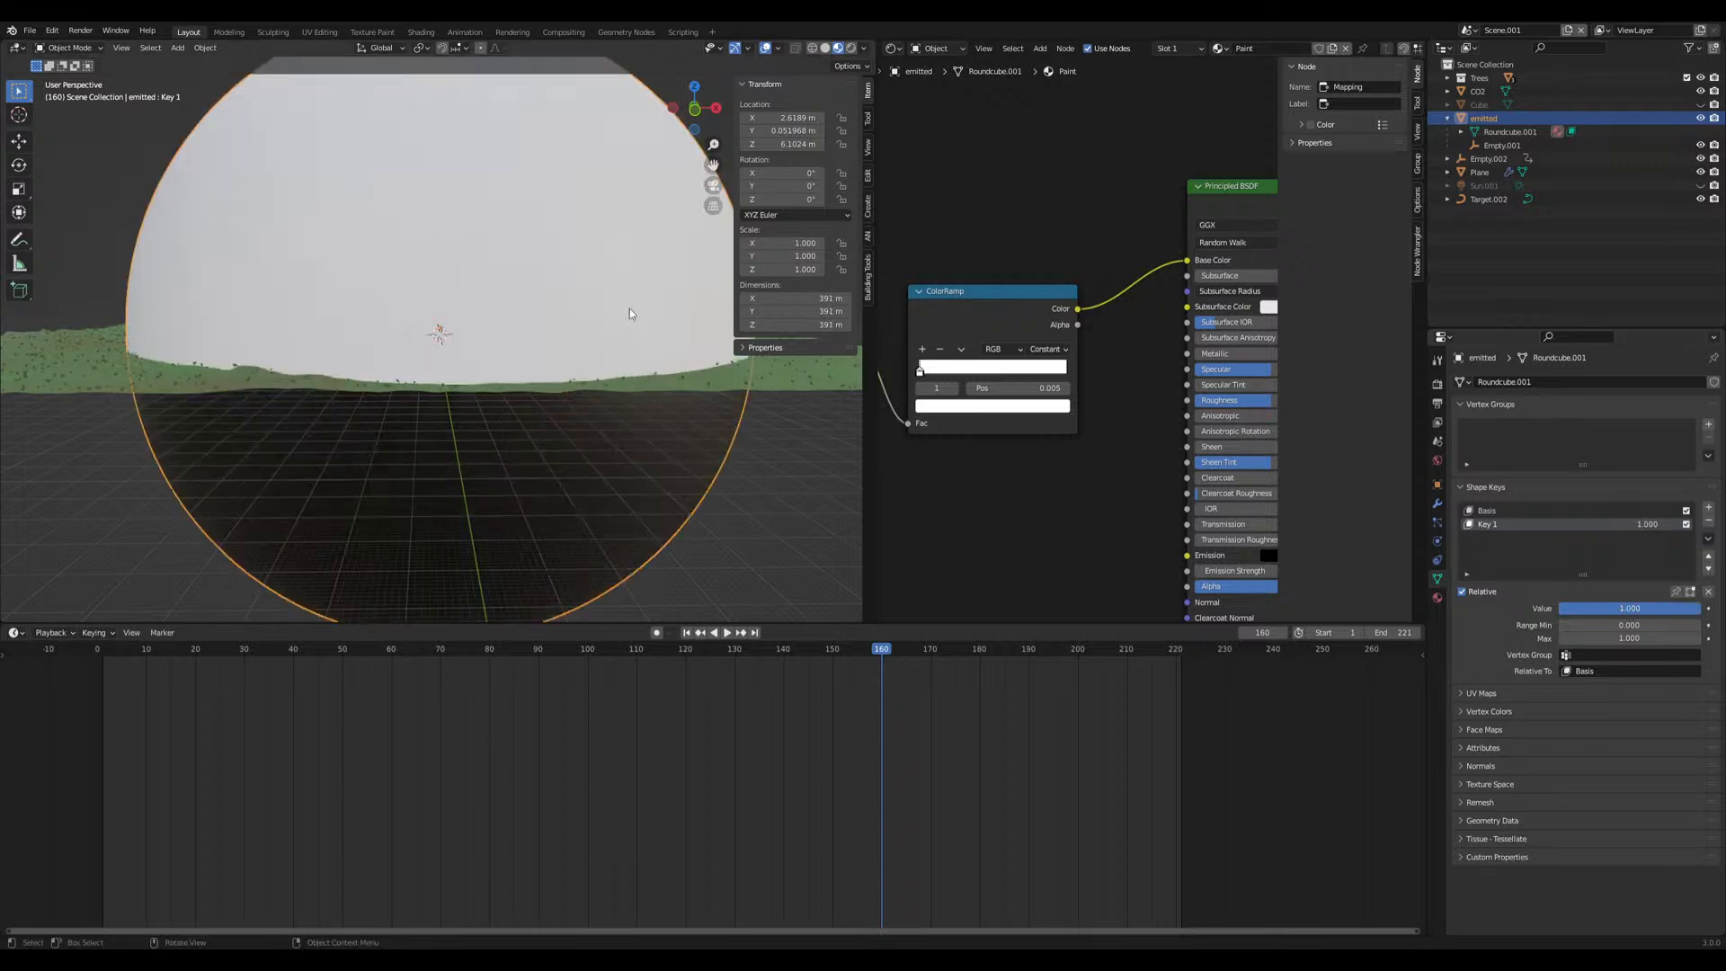
Move the emitted sphere up 207.81 m along Z and lower its Key 1 value to 0.390
scroll(414, 317, down, 3)
key(g)
key(z)
click(418, 249)
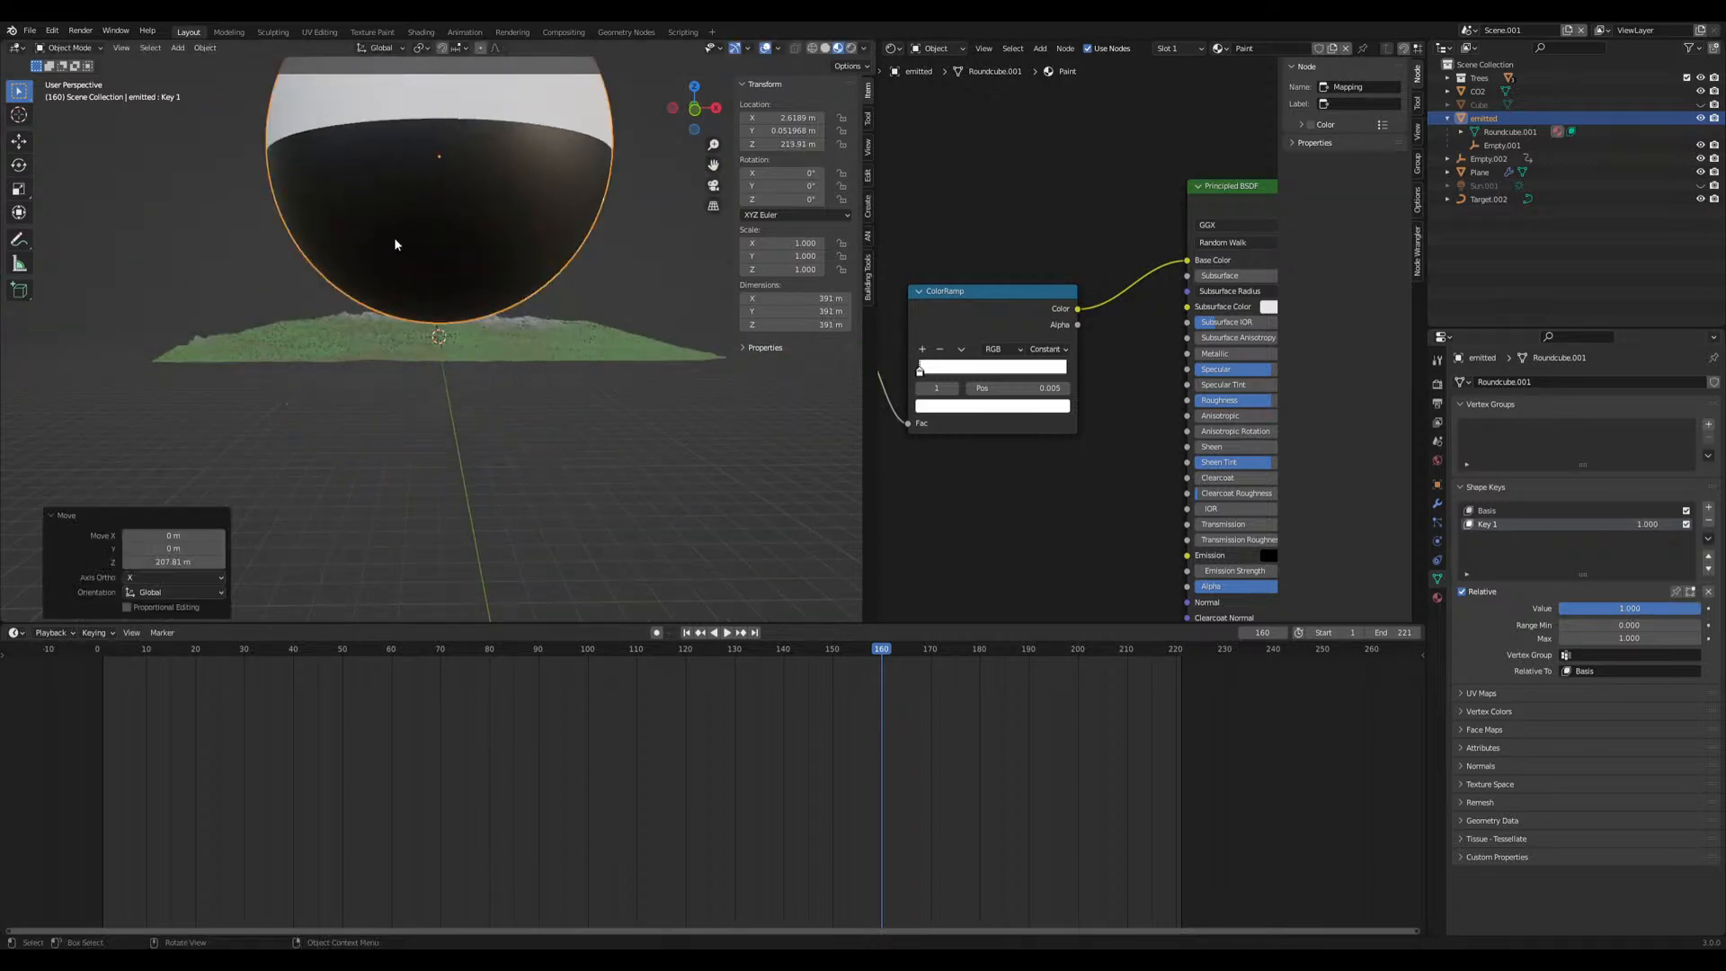
middle_drag(378, 320, 394, 472)
middle_drag(393, 472, 346, 404)
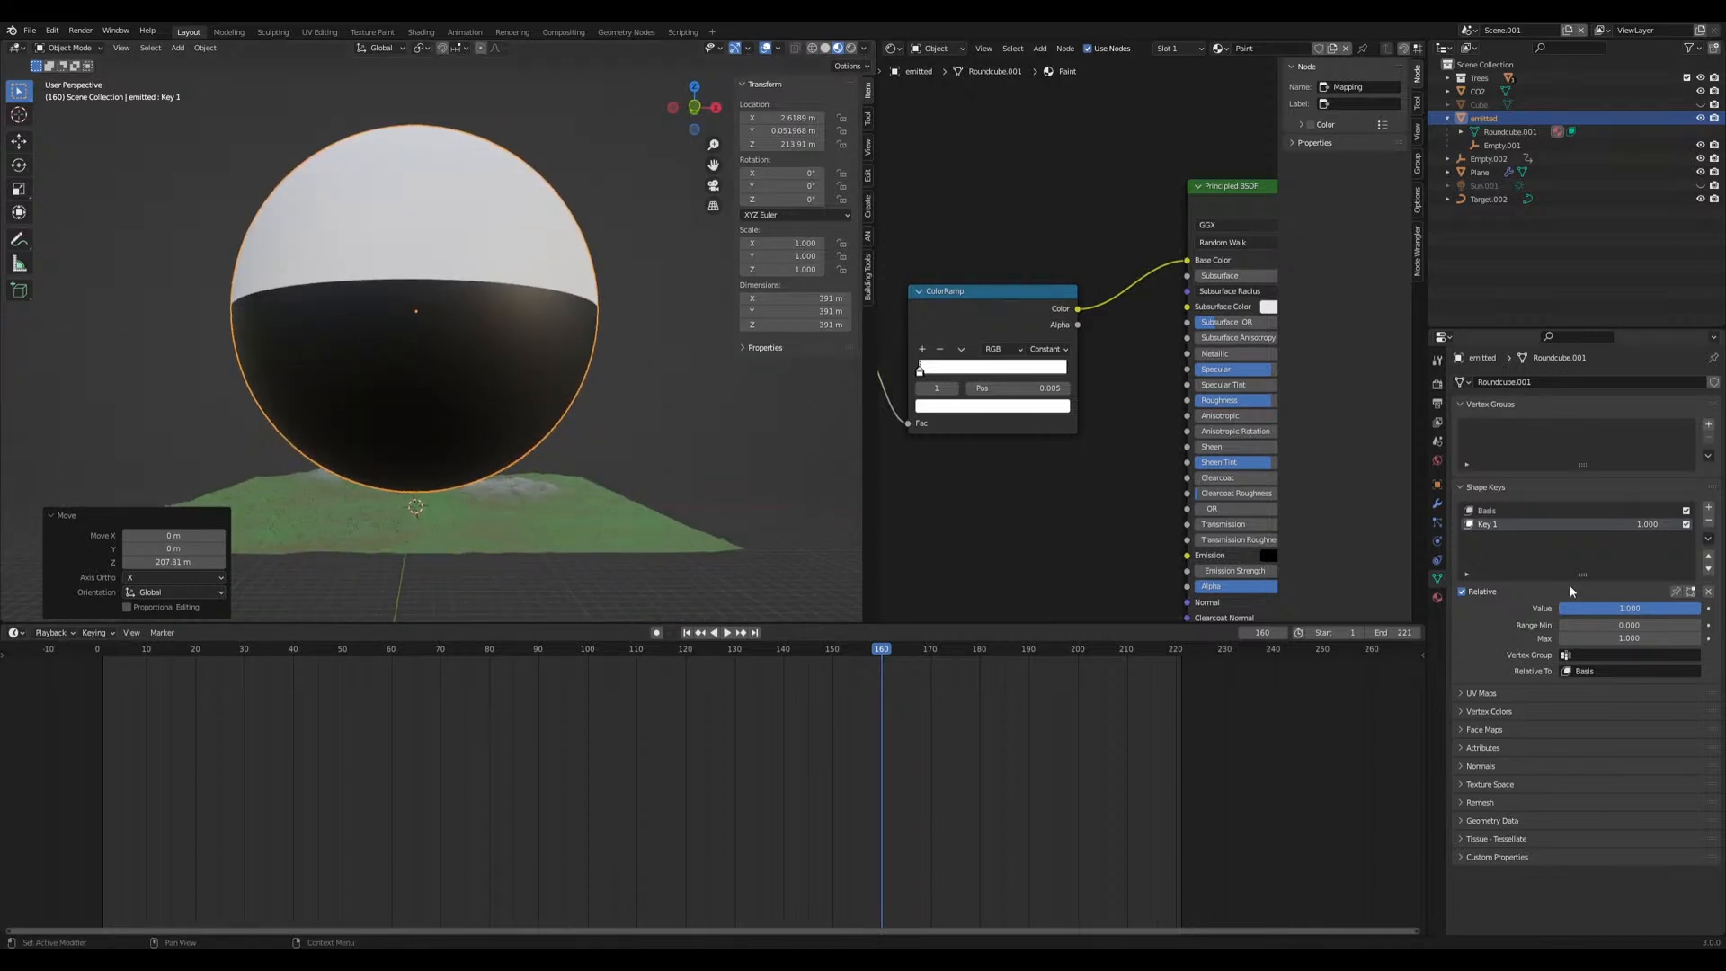
drag(1616, 608, 1548, 608)
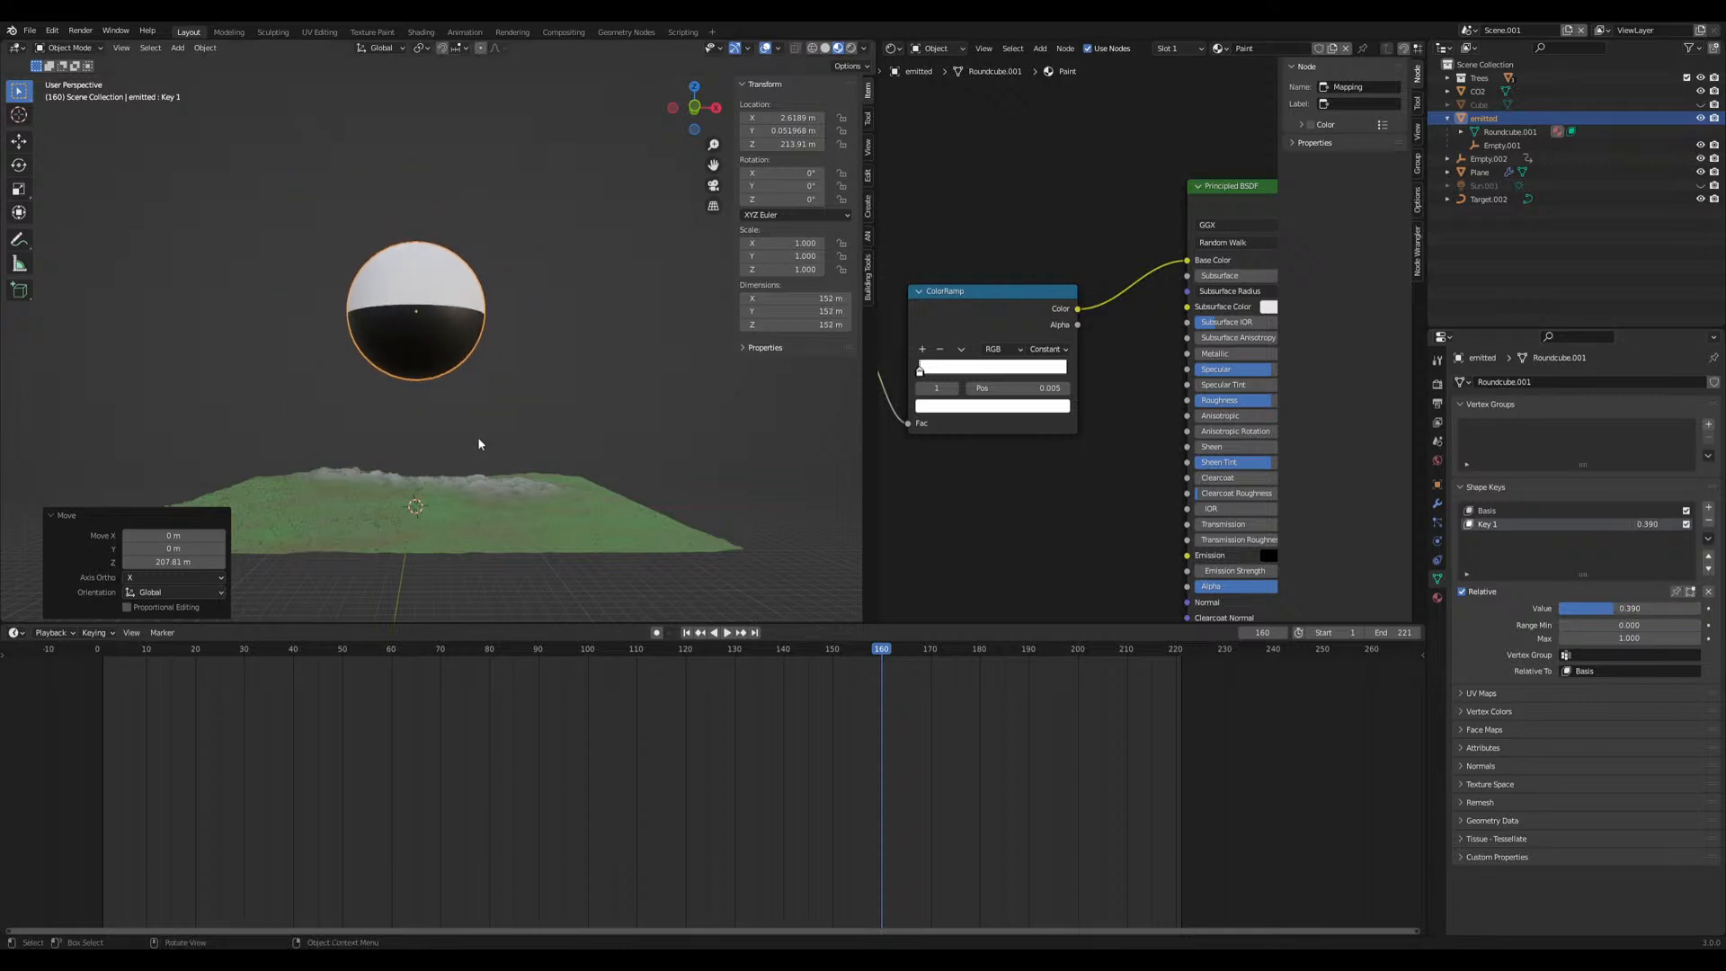
Undo the emitted sphere's upward move and its Key 1 value changes
key(ctrl+z)
key(ctrl+z)
key(ctrl+z)
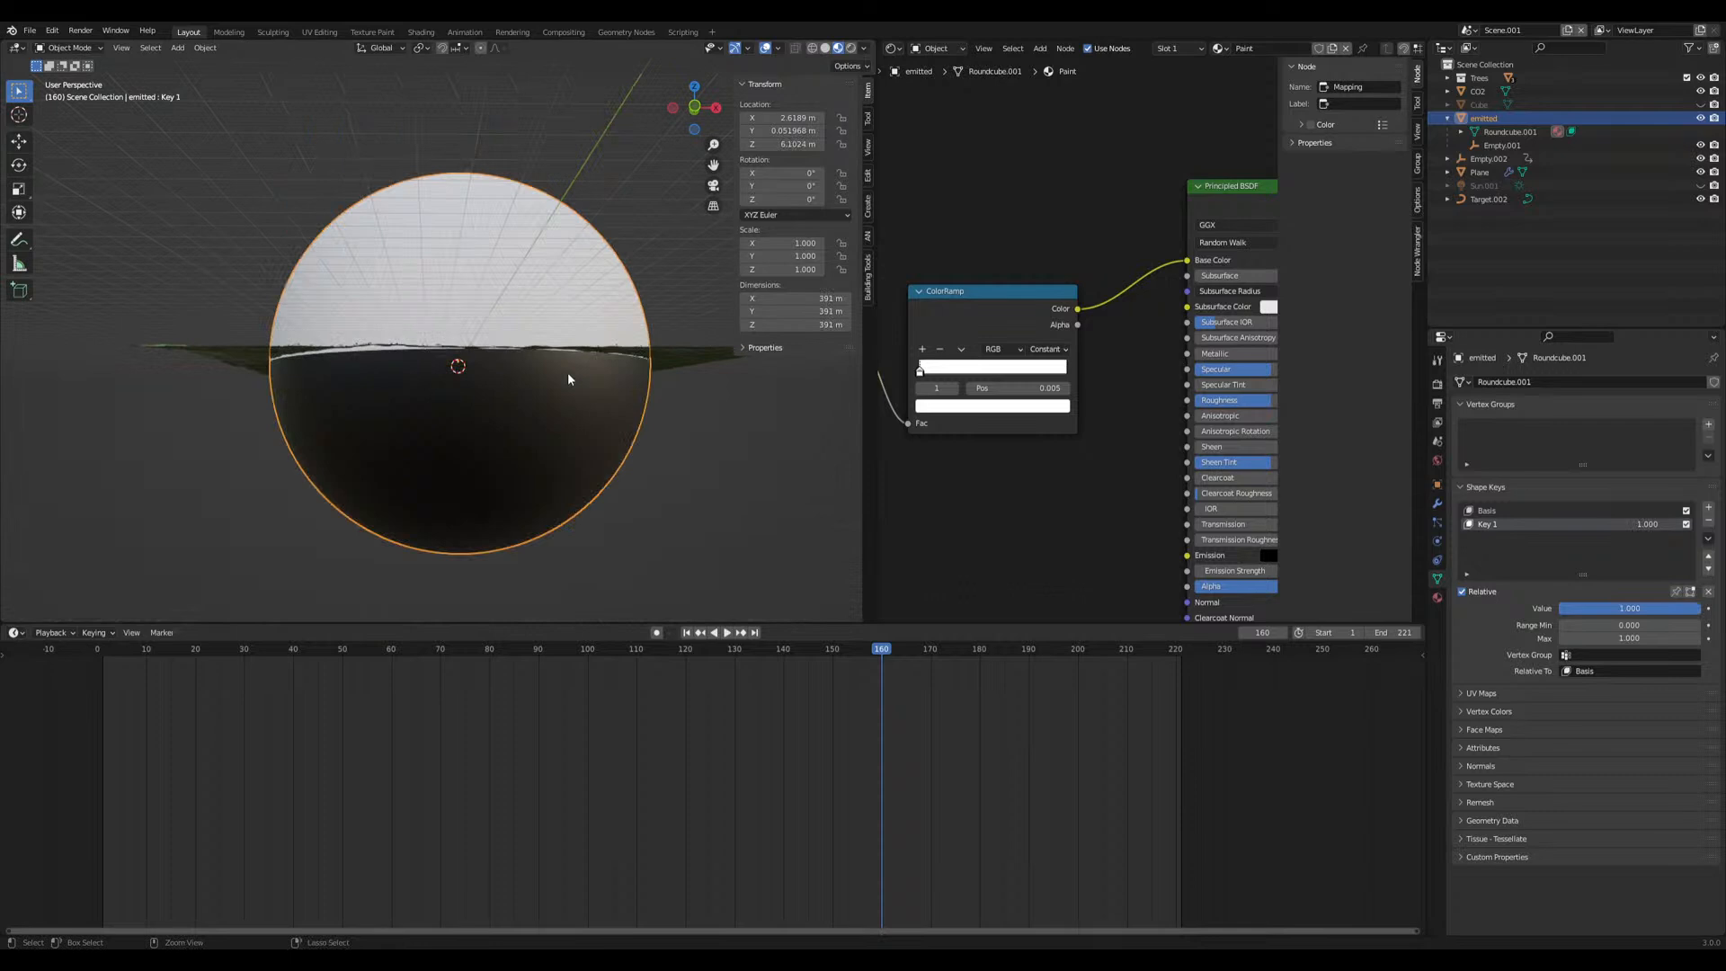
key(ctrl+z)
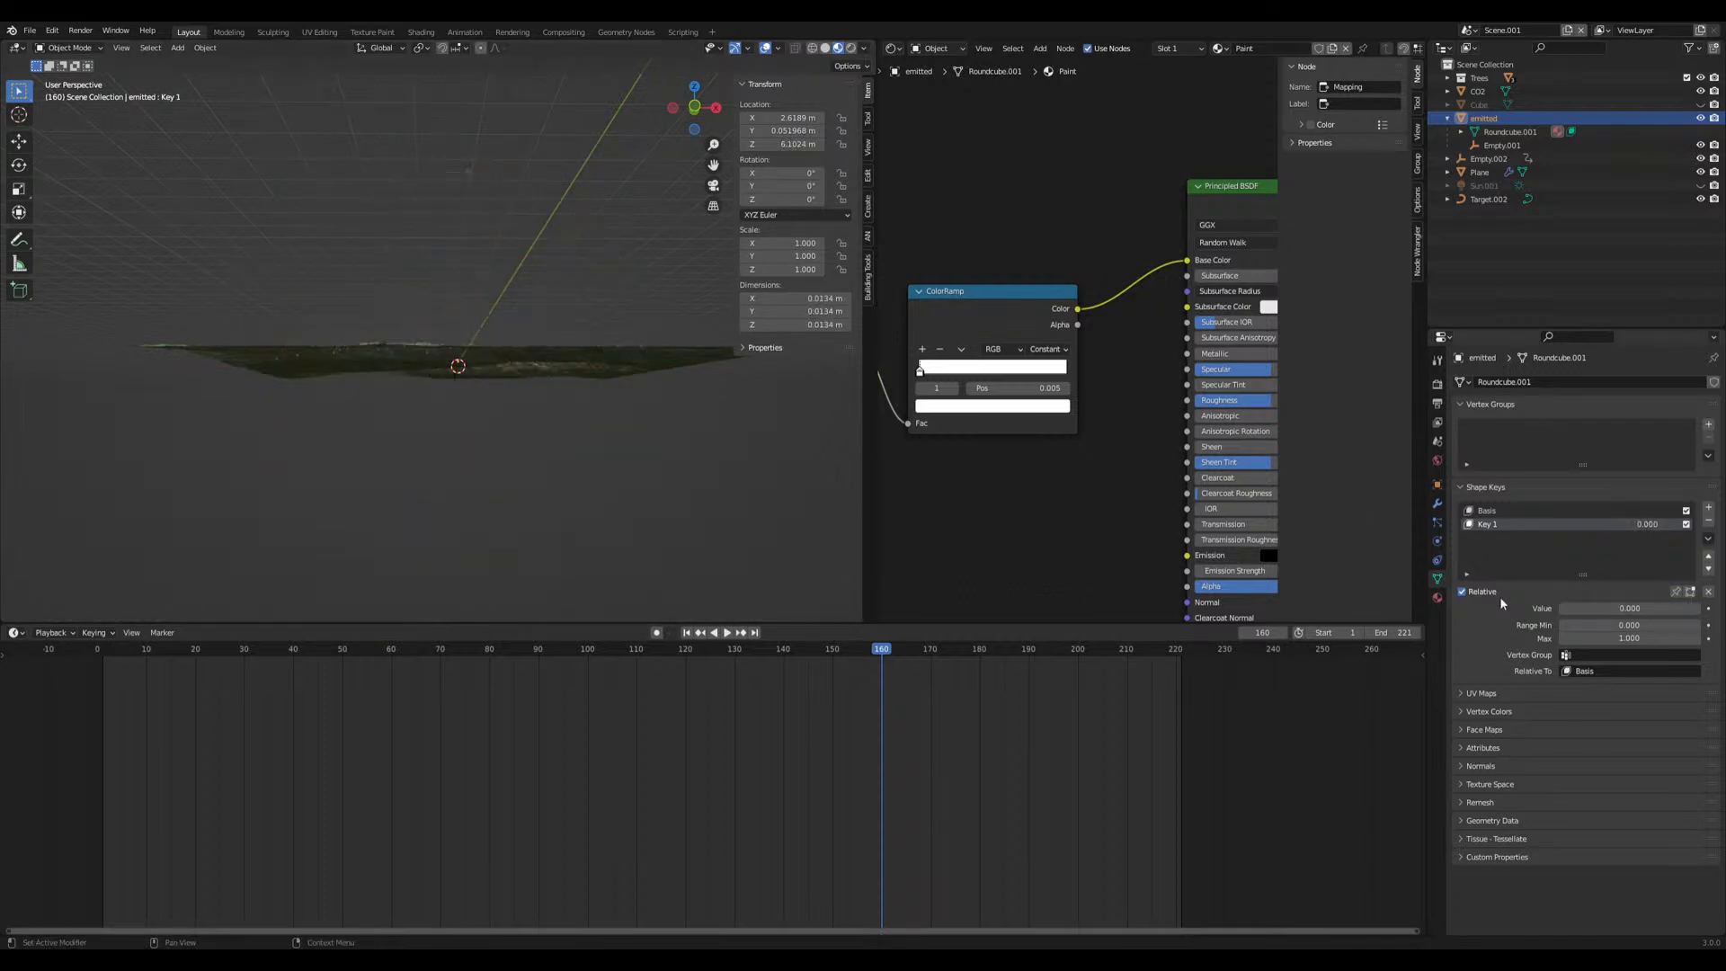
Play the animation from frame 146 to check the landscape around the emitted sphere
shift+middle_drag(494, 430, 536, 433)
scroll(536, 433, up, 3)
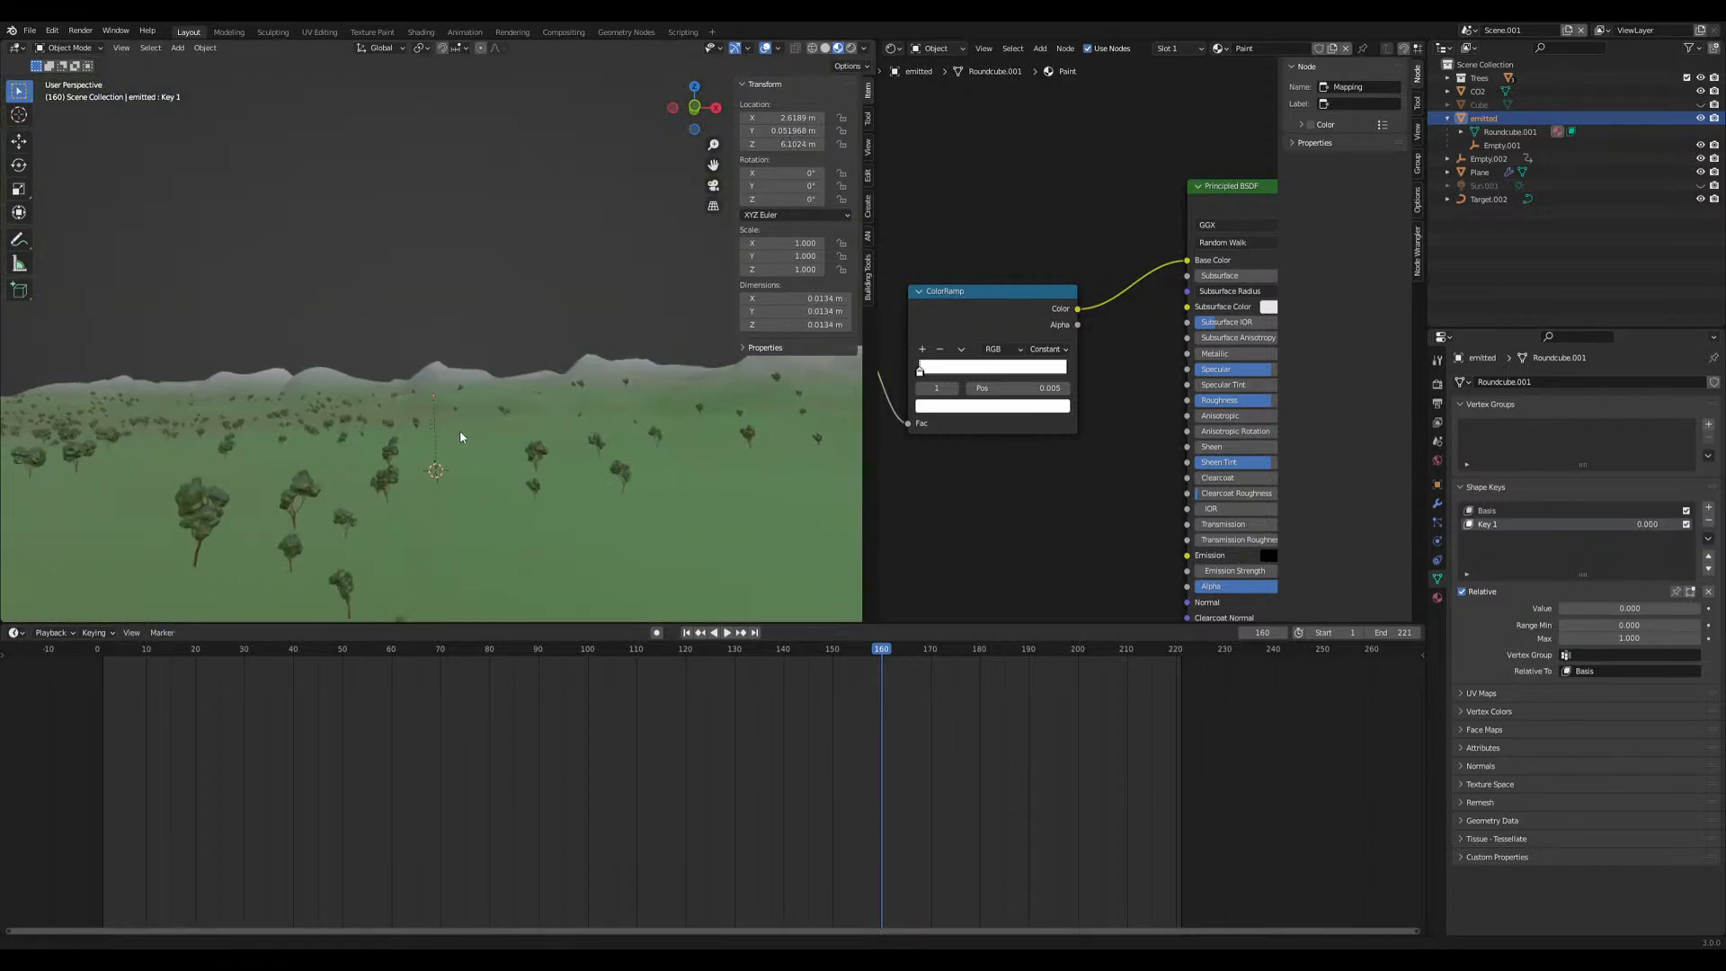
click(812, 650)
key(space)
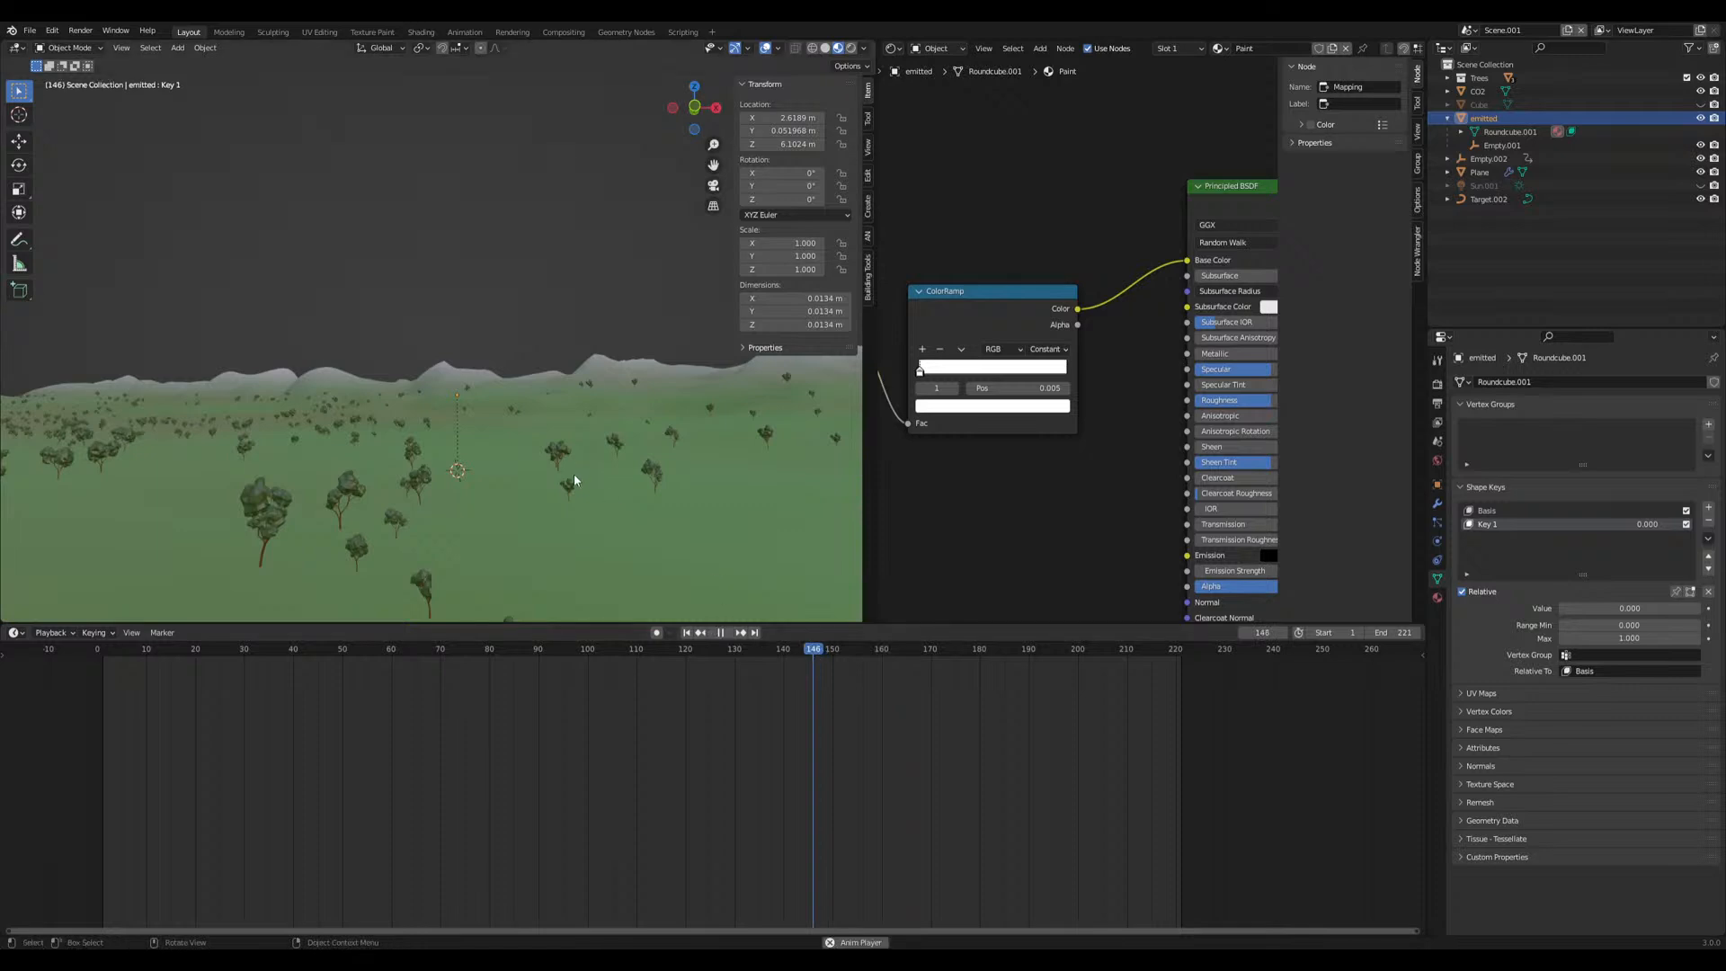
key(space)
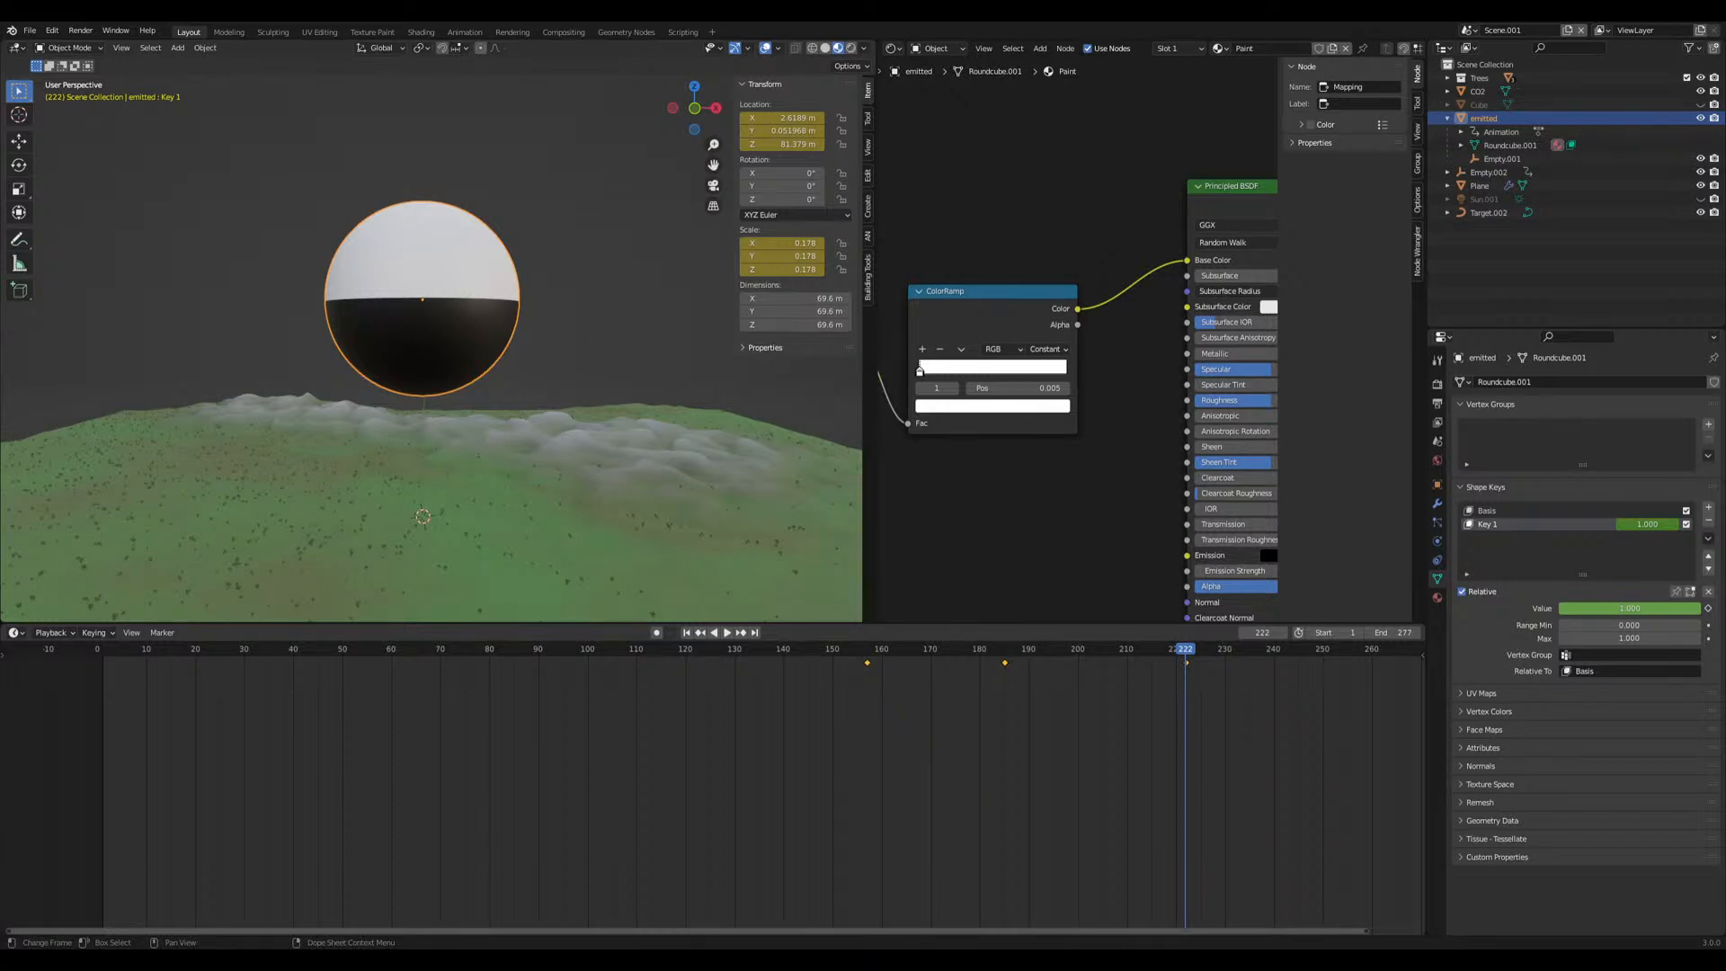
Scrub to frame 223 and play the animation to review the enlarged sphere floating above the landscape
scroll(462, 416, up, 5)
middle_drag(945, 733, 919, 685)
scroll(541, 364, down, 5)
drag(1066, 666, 1154, 653)
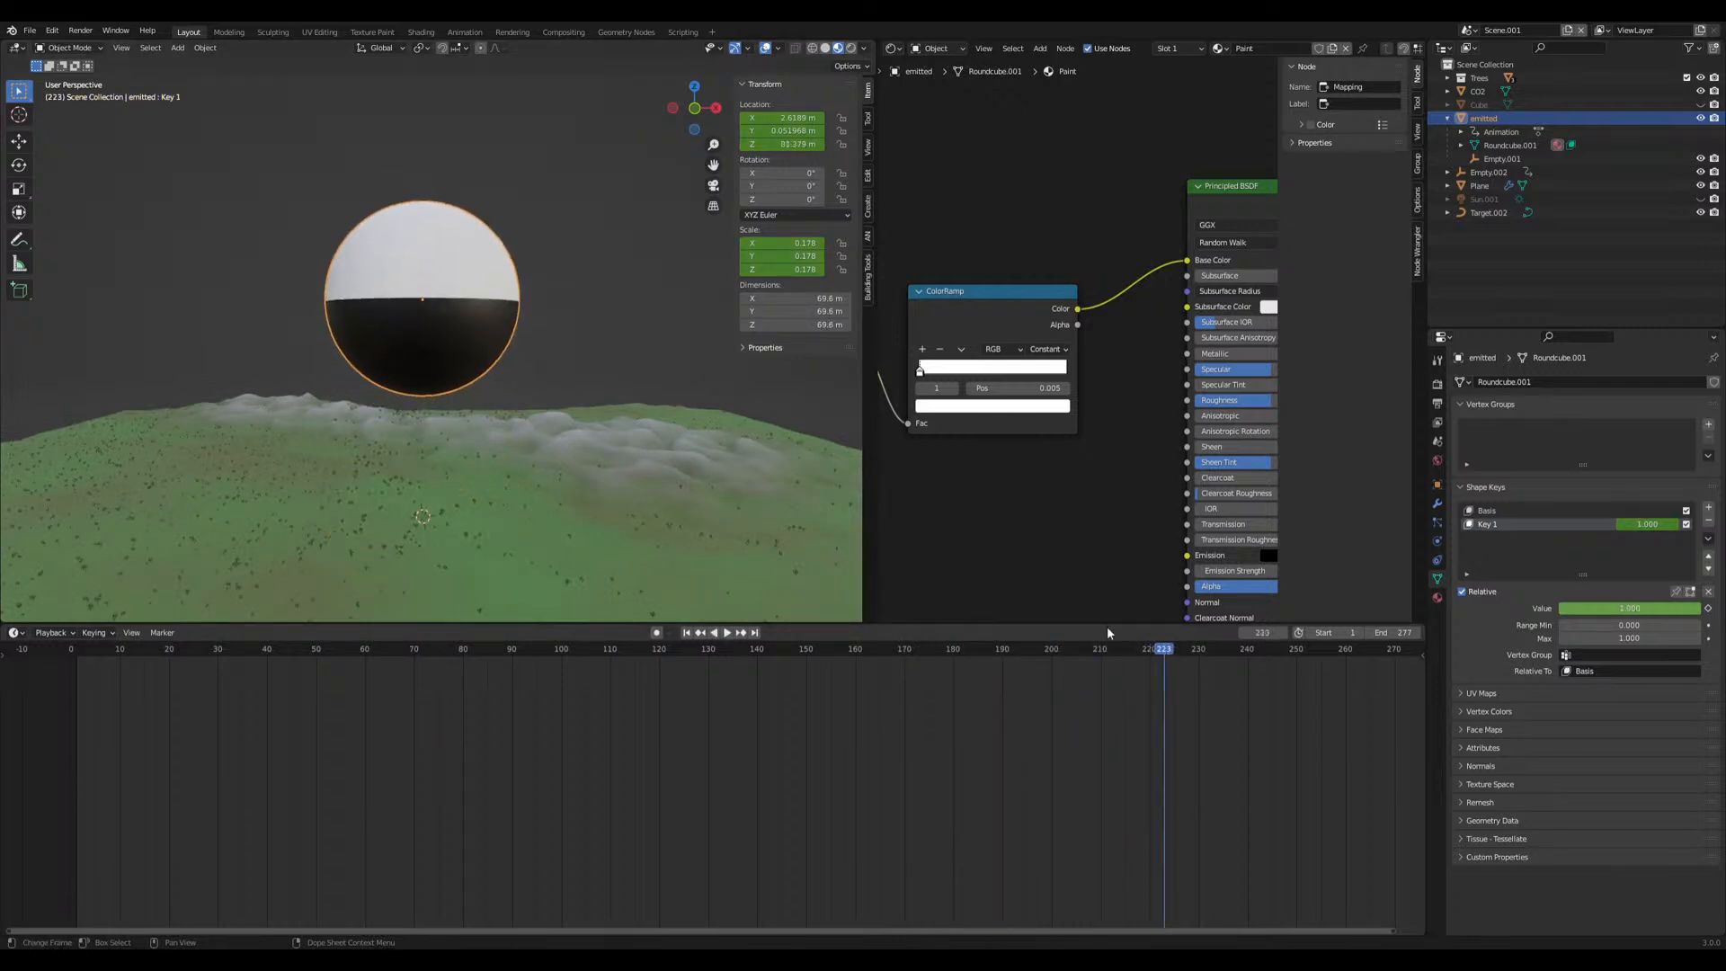
key(space)
key(space)
middle_drag(589, 422, 575, 419)
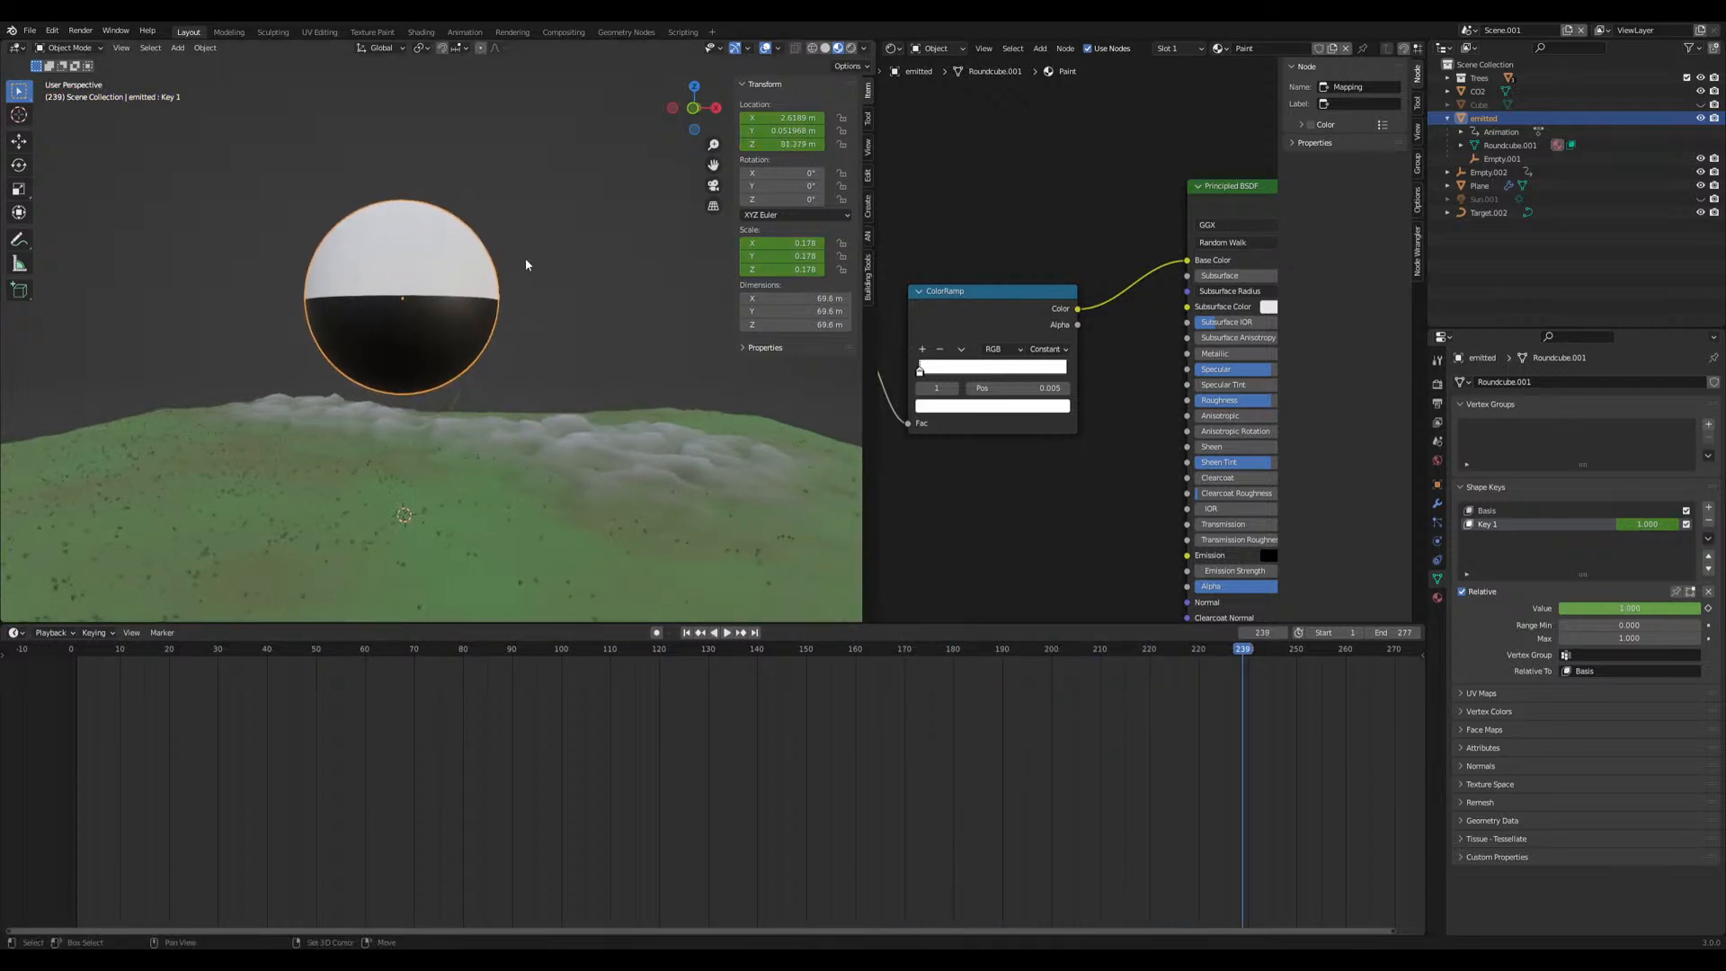
Add a text object beside the emitted sphere, rotate it 90° around X and scale it up to about 18.03
key(shift+a)
click(493, 328)
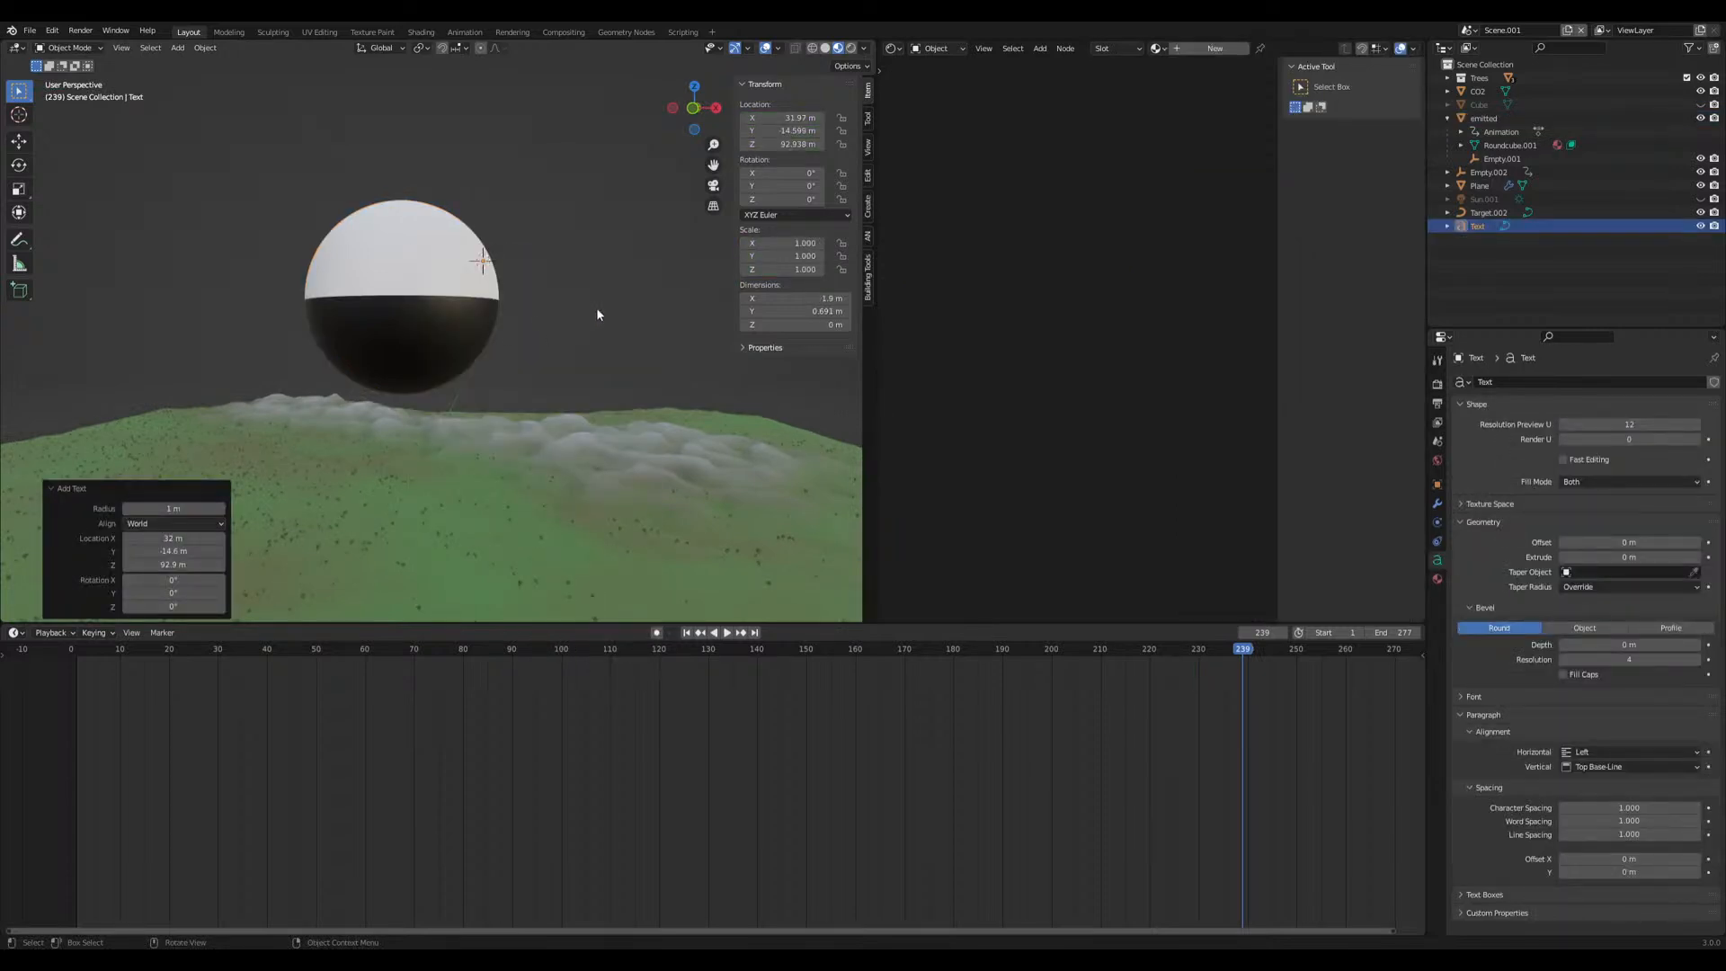
text(rx)
text(90)
key(Return)
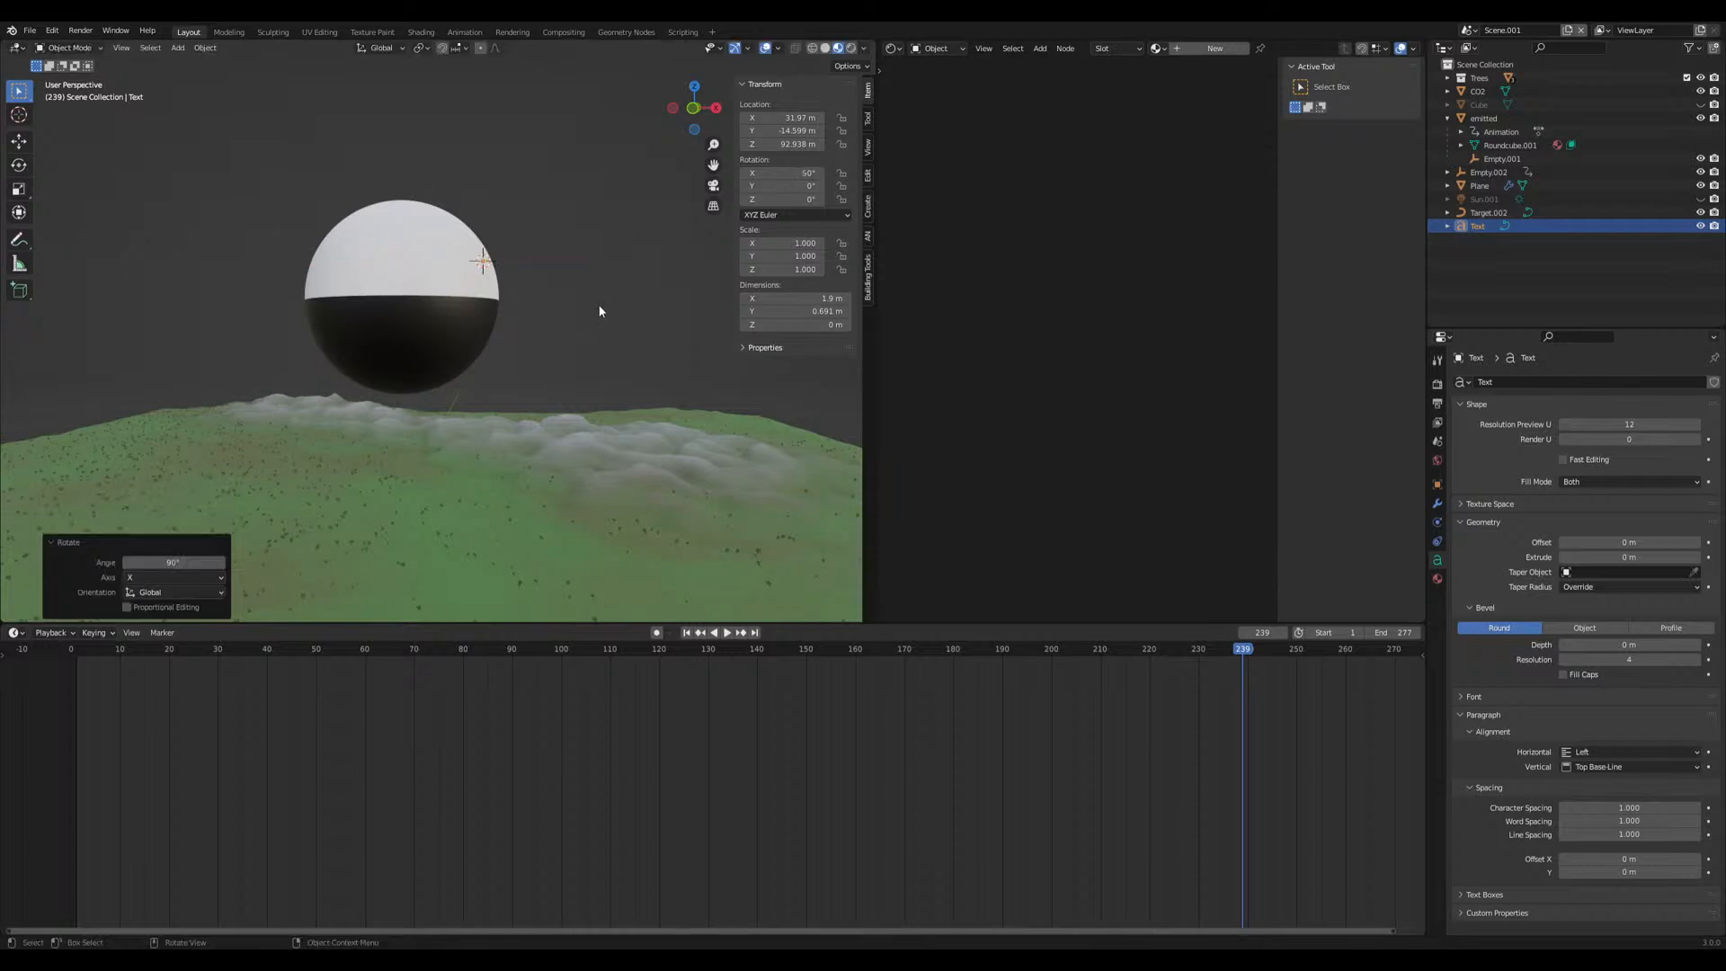
key(s)
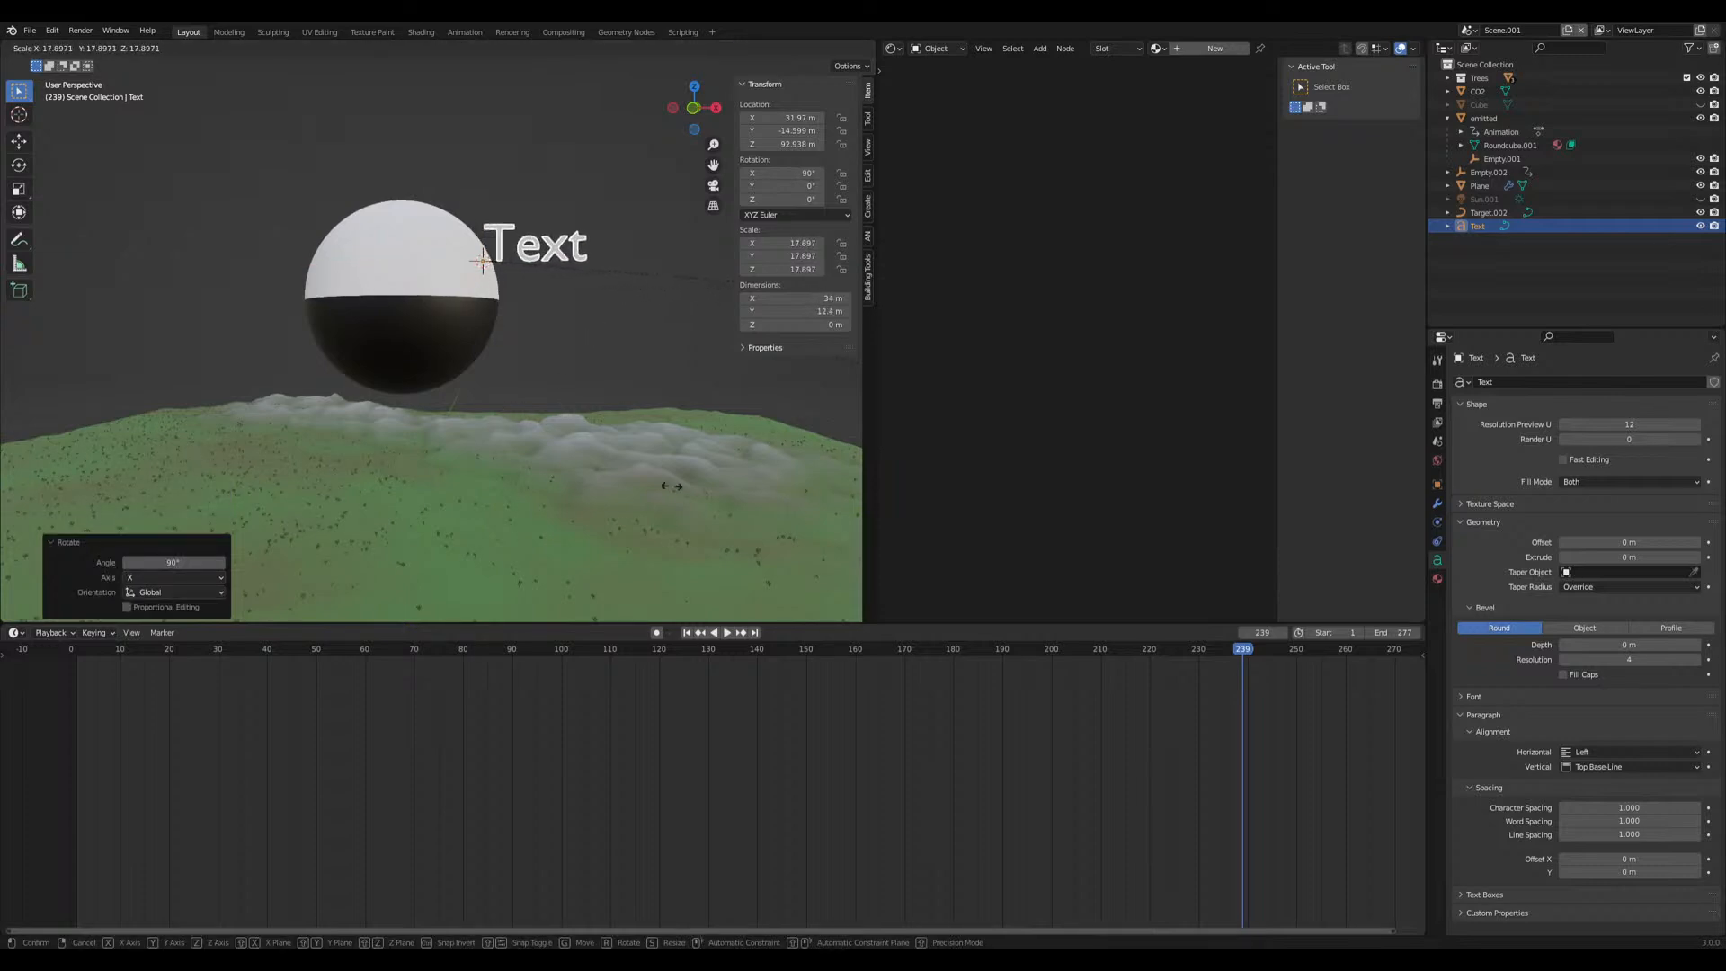
click(636, 485)
middle_drag(633, 484, 402, 396)
Replace the text object's default wording with "Emitted into Space"
key(Tab)
key(ctrl+a)
text(Emitted into Space)
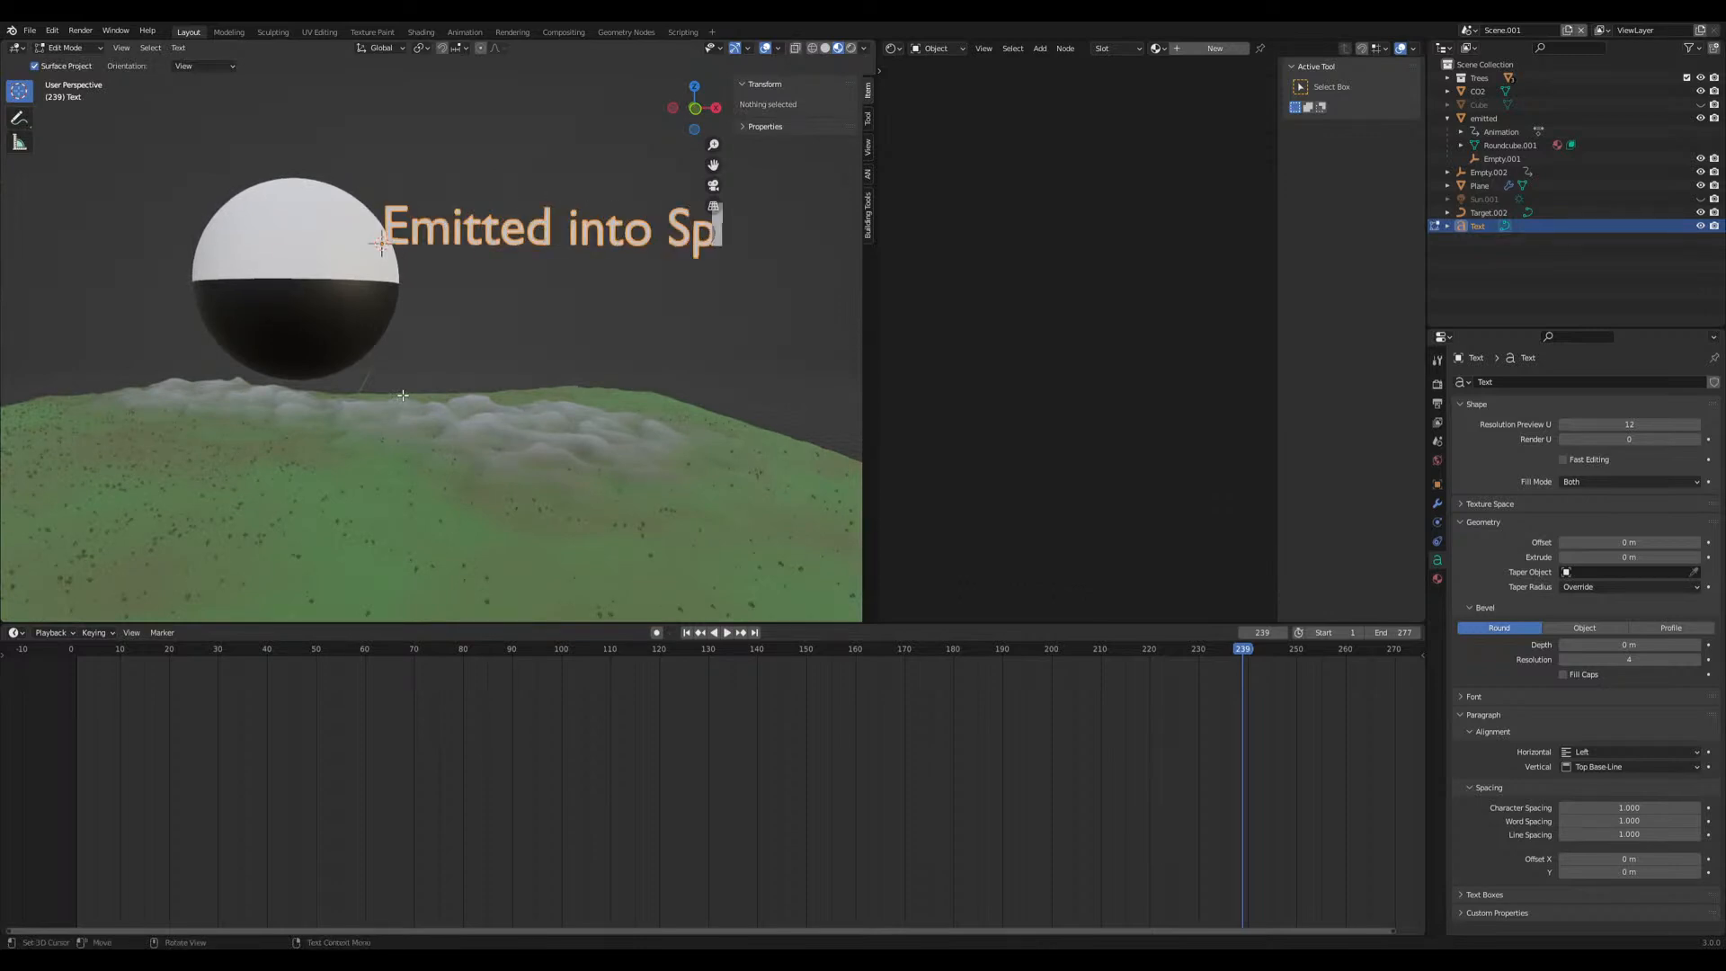
key(Tab)
key(shift+d)
key(z)
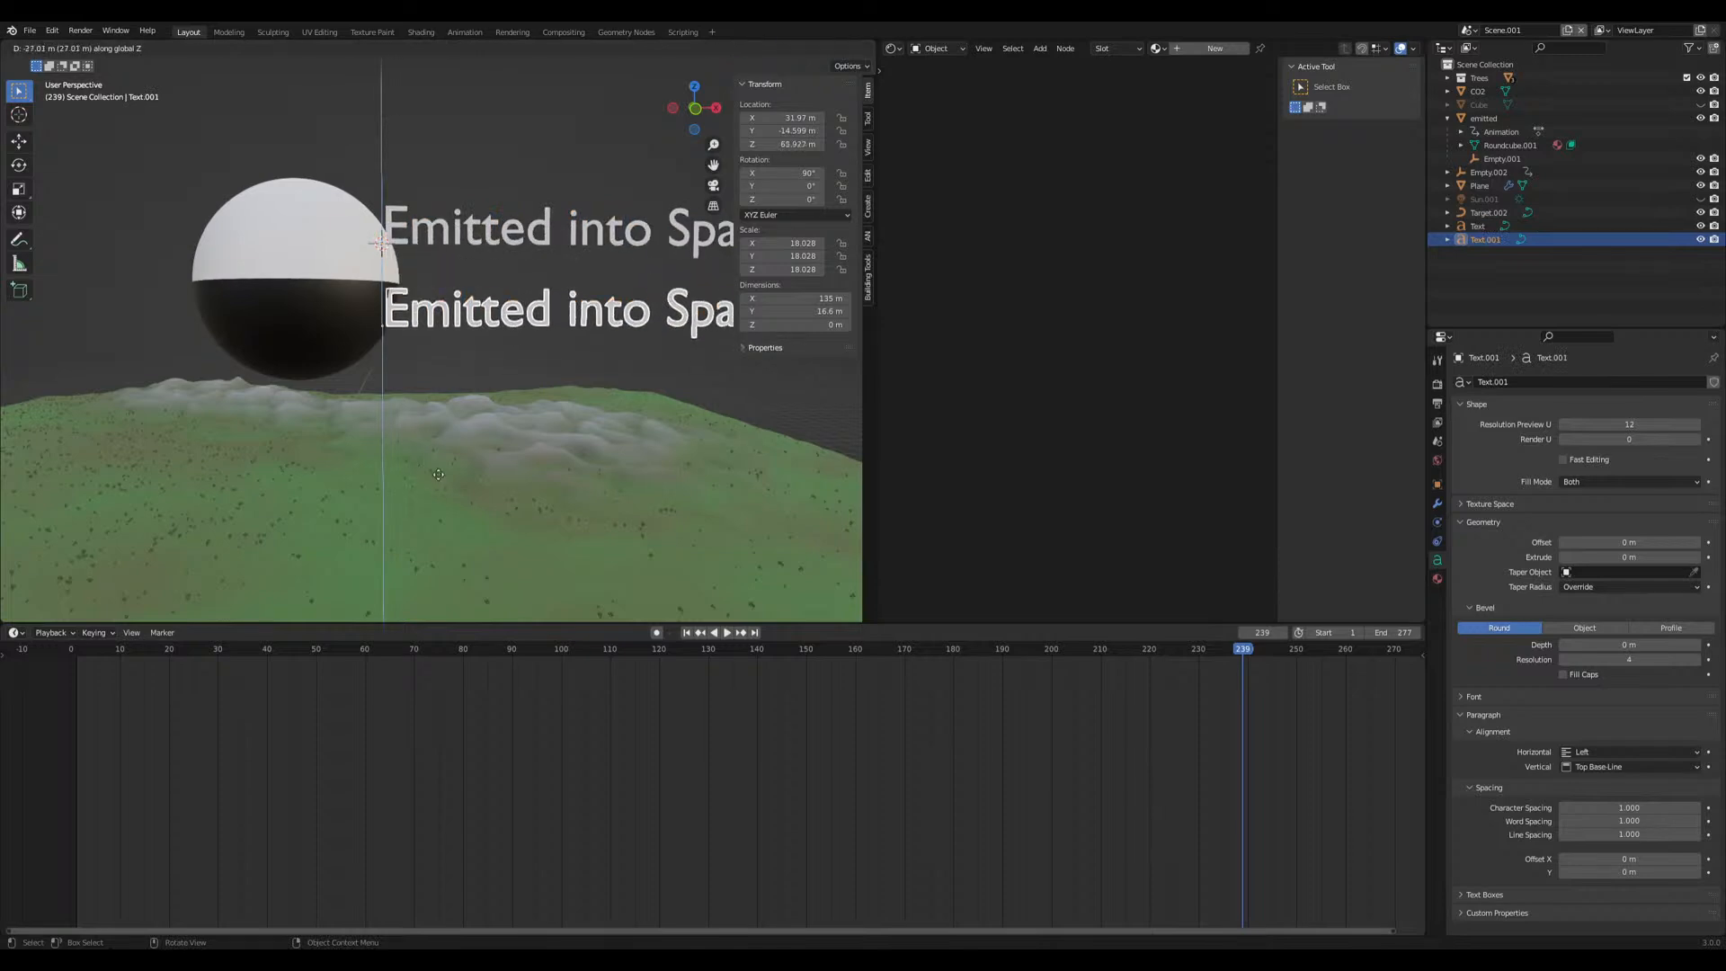
click(440, 479)
key(x)
click(439, 472)
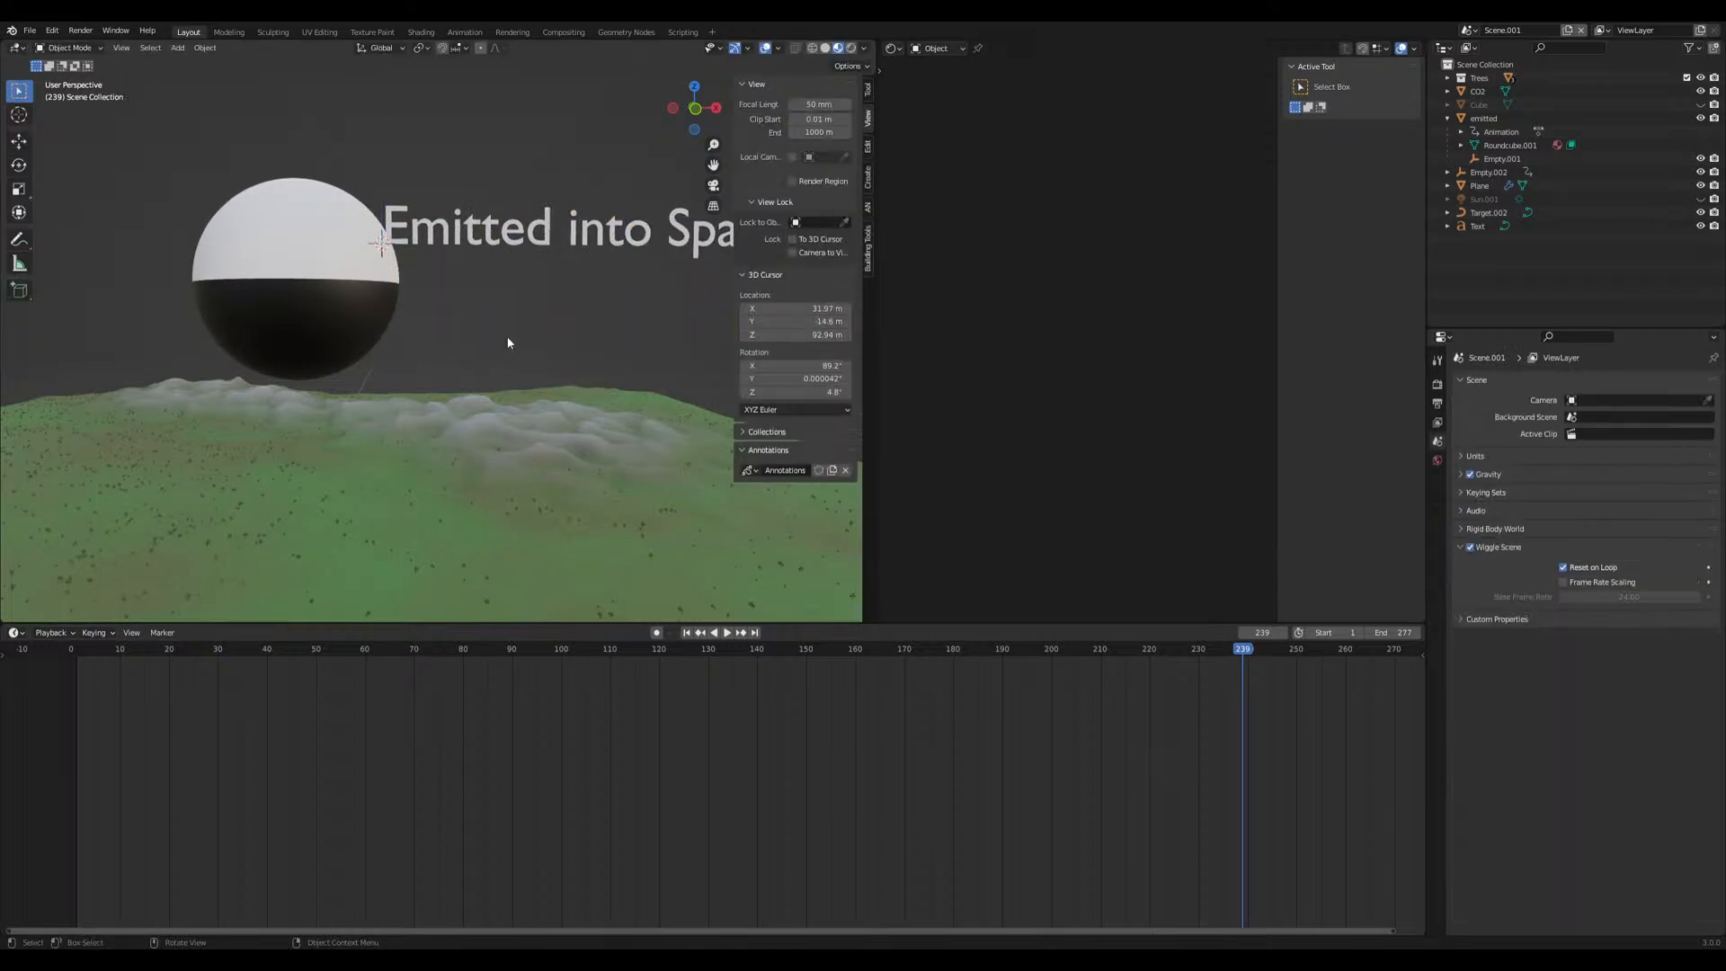
Set the regular font of the "Emitted into Space" text to Asparagus Sprouts Regular
click(538, 227)
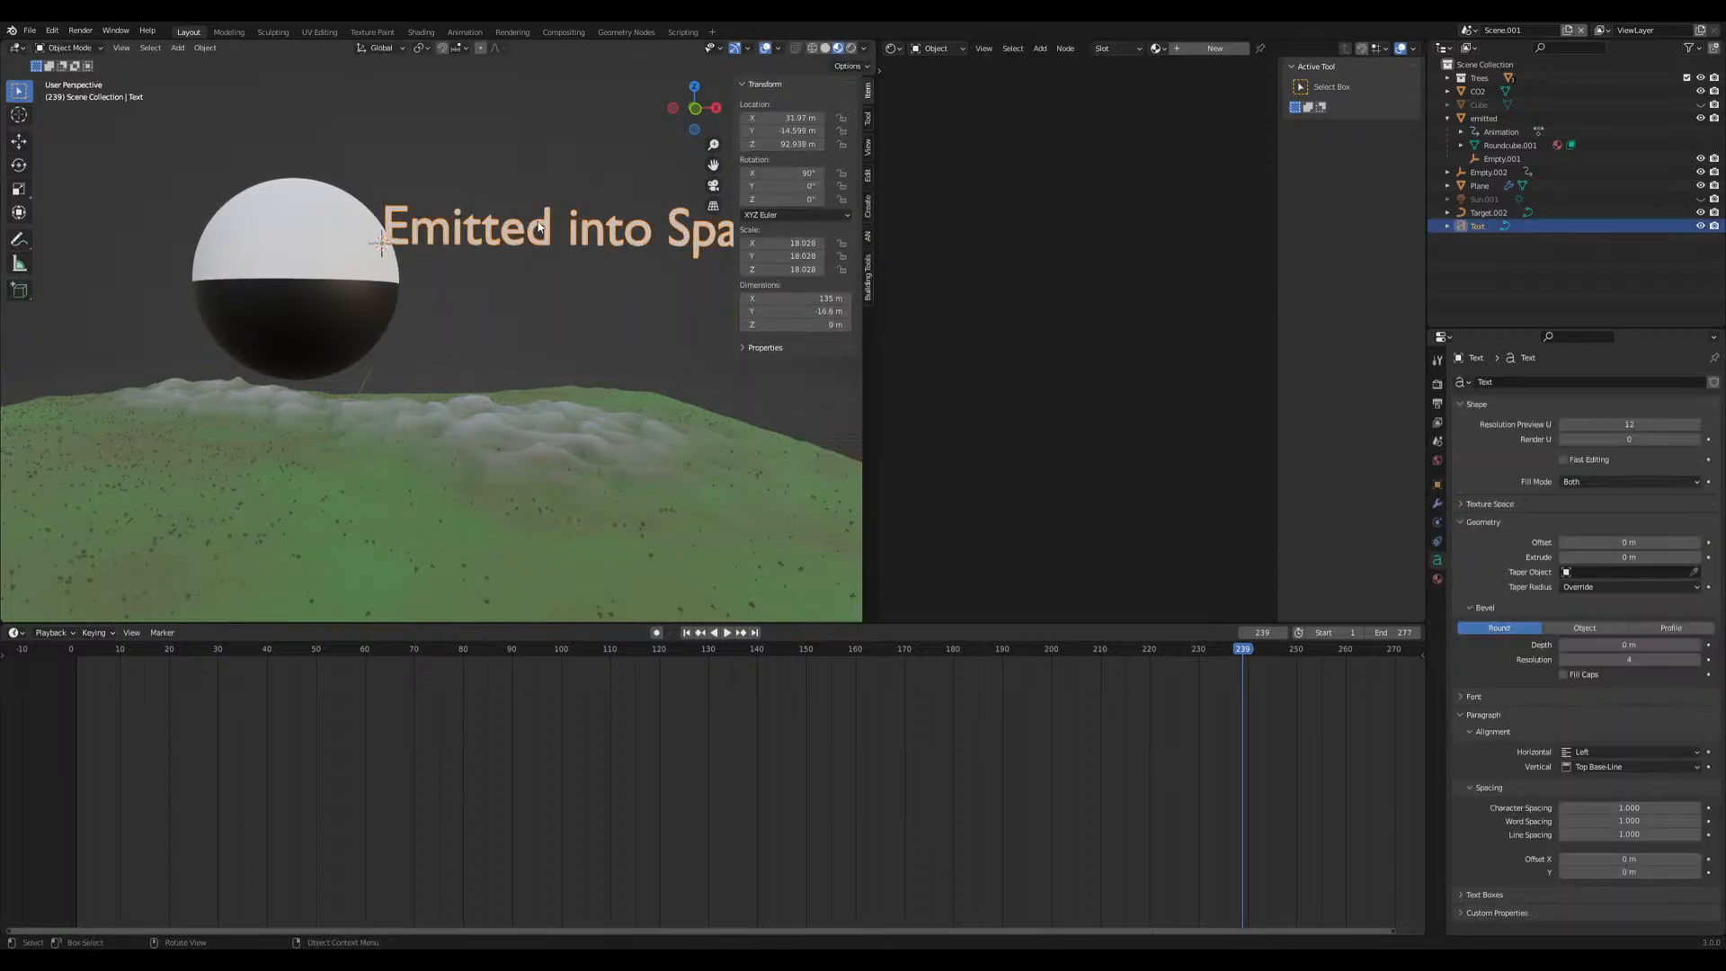
click(1460, 697)
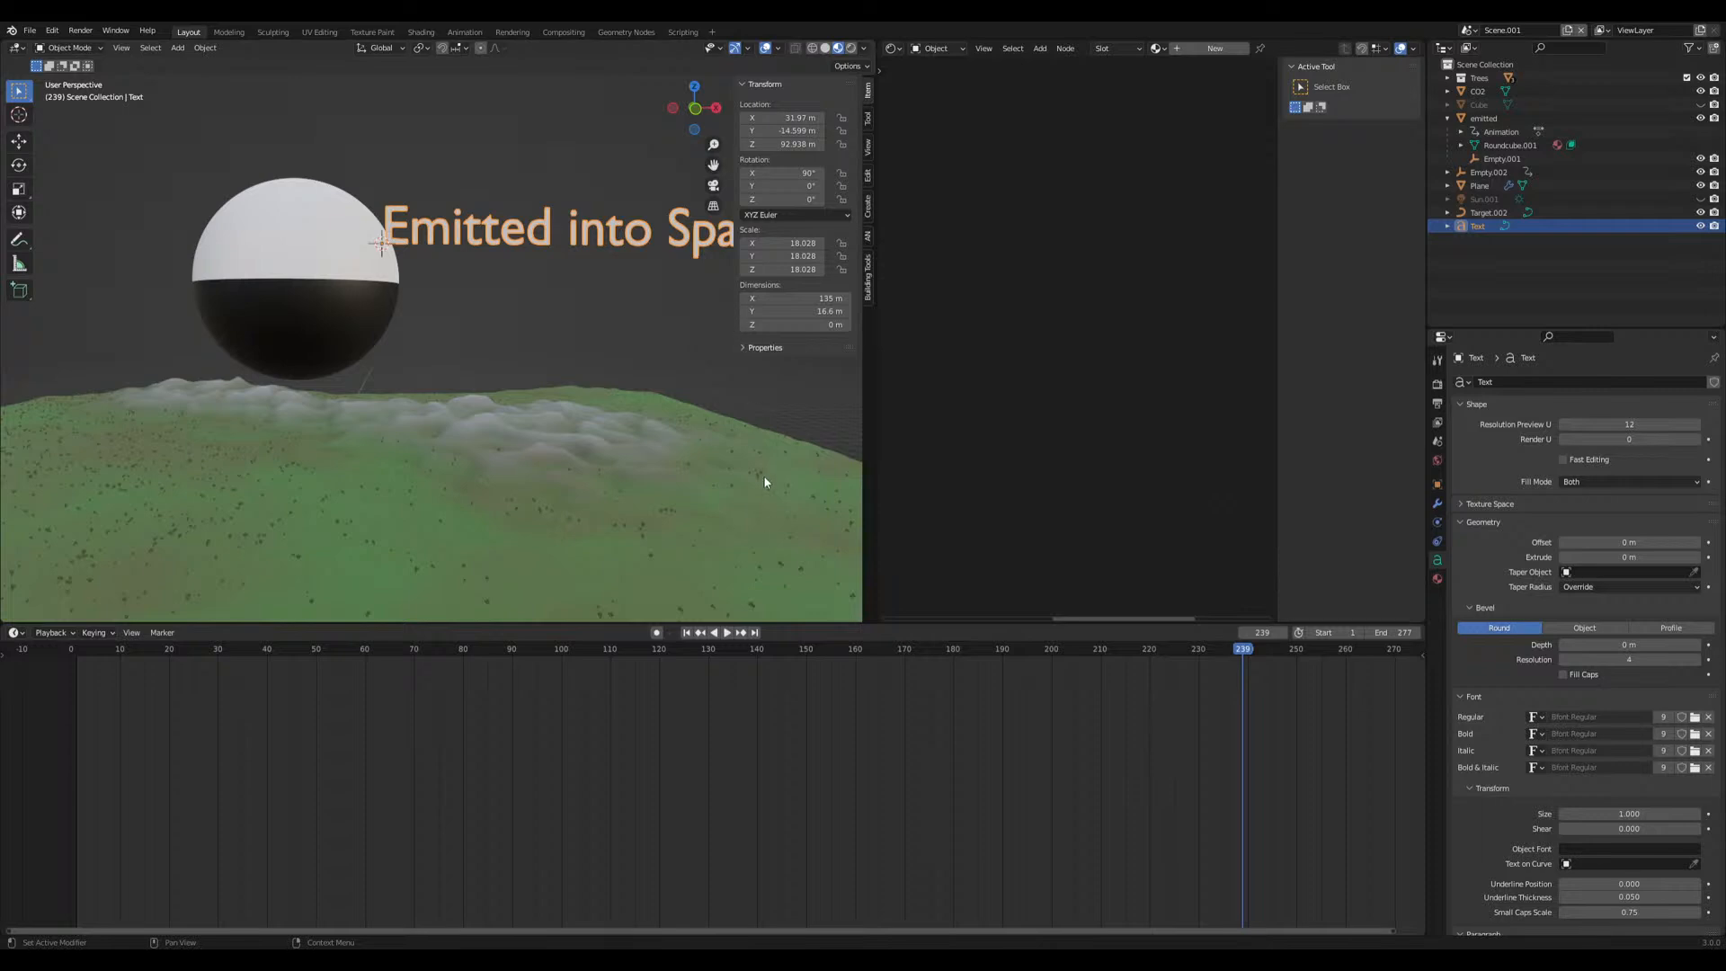
click(1041, 681)
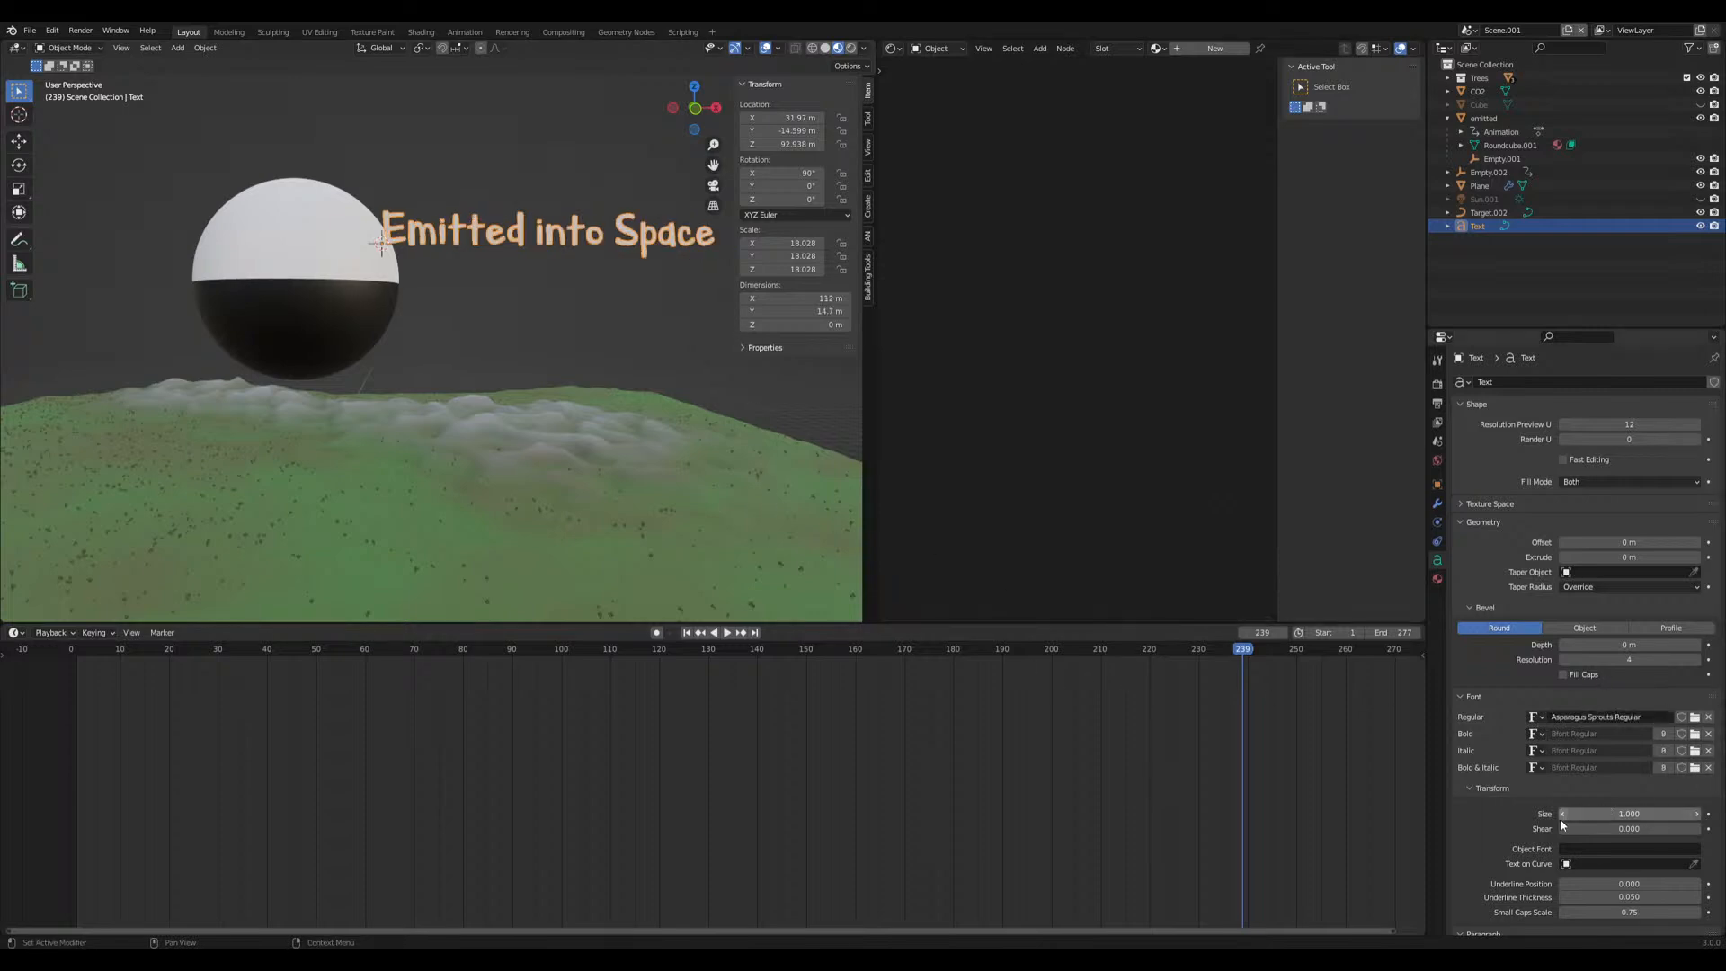
click(1490, 788)
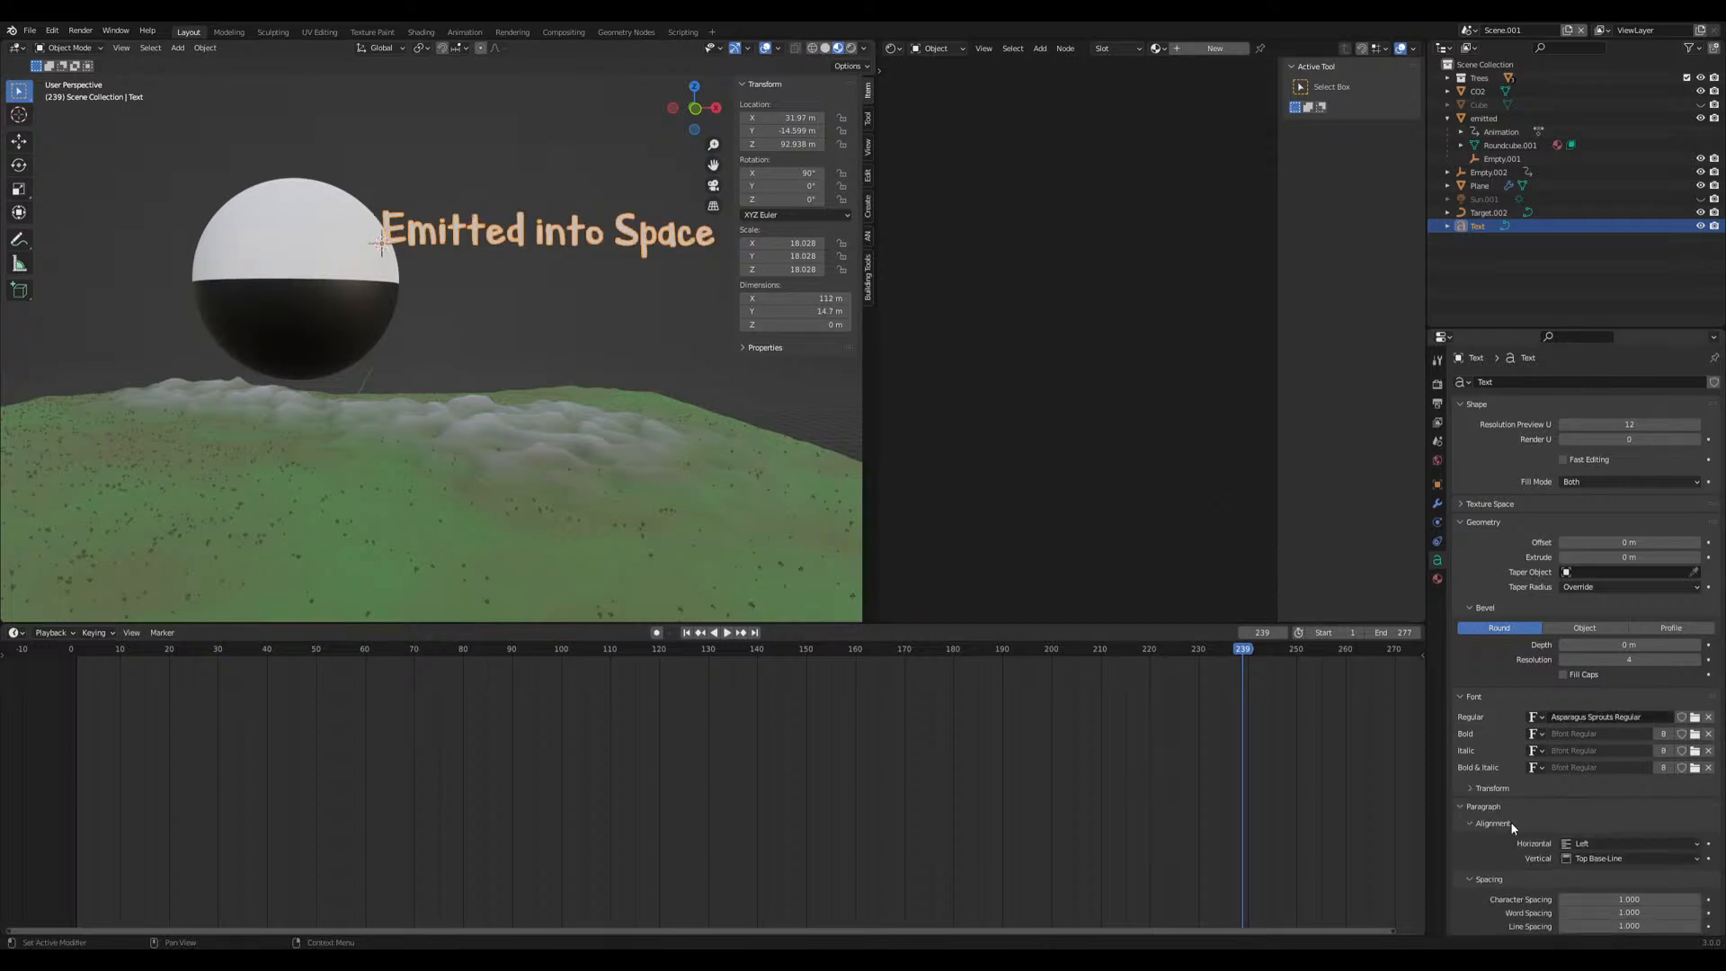
Give the text a bevel depth of 0.02 m and an extrusion of 0.02 m
click(1698, 645)
click(1697, 644)
click(1698, 645)
click(1563, 645)
click(1697, 558)
click(1697, 558)
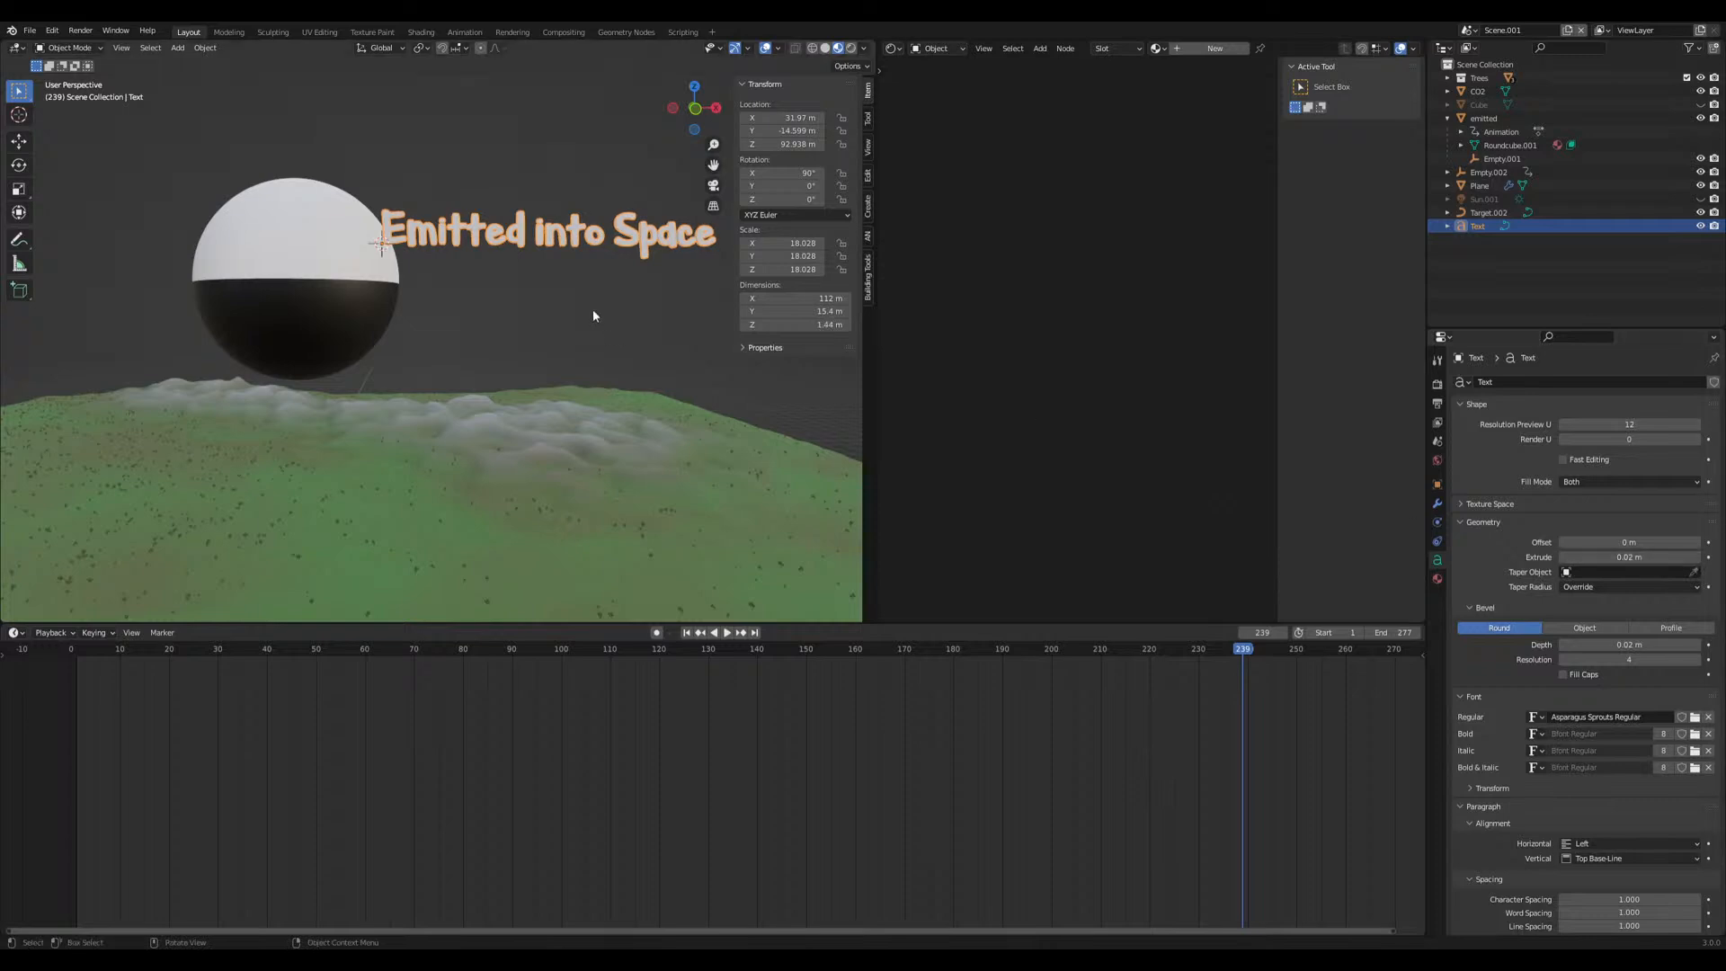
Duplicate the "Emitted into Space" text about 30 m down along Z
key(shift+d)
key(z)
click(546, 342)
Change the duplicated text's wording to "Emitted Back to Earth"
key(Tab)
key(ctrl+a)
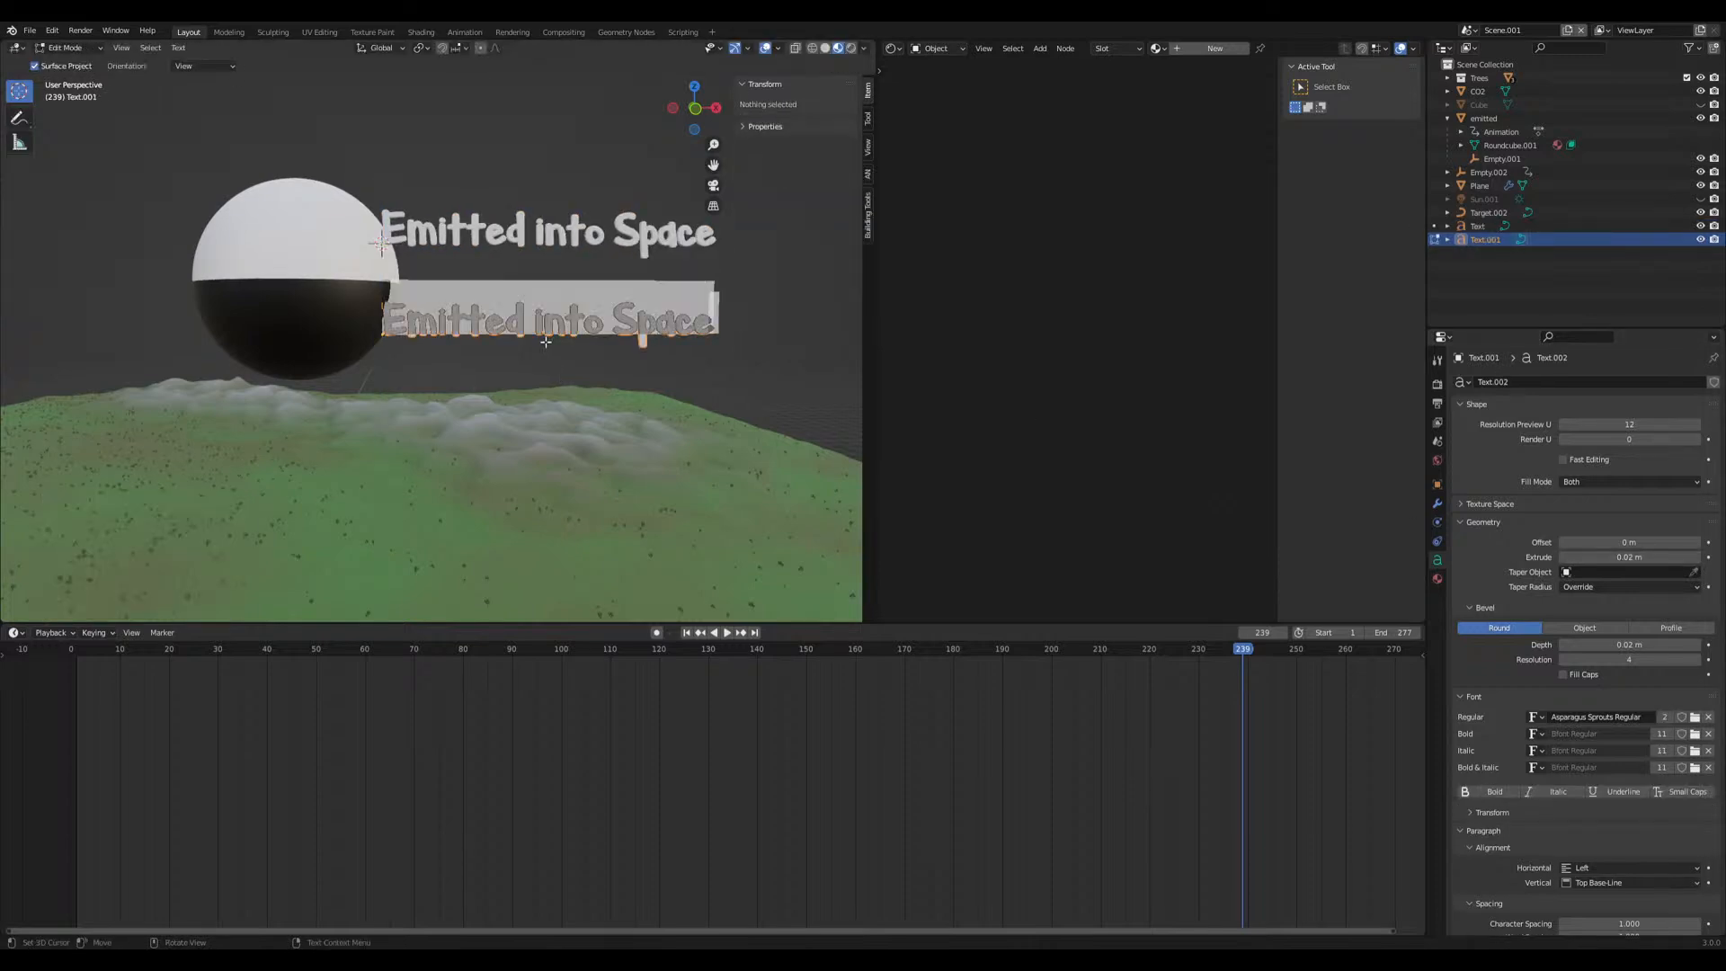
text(Emitted )
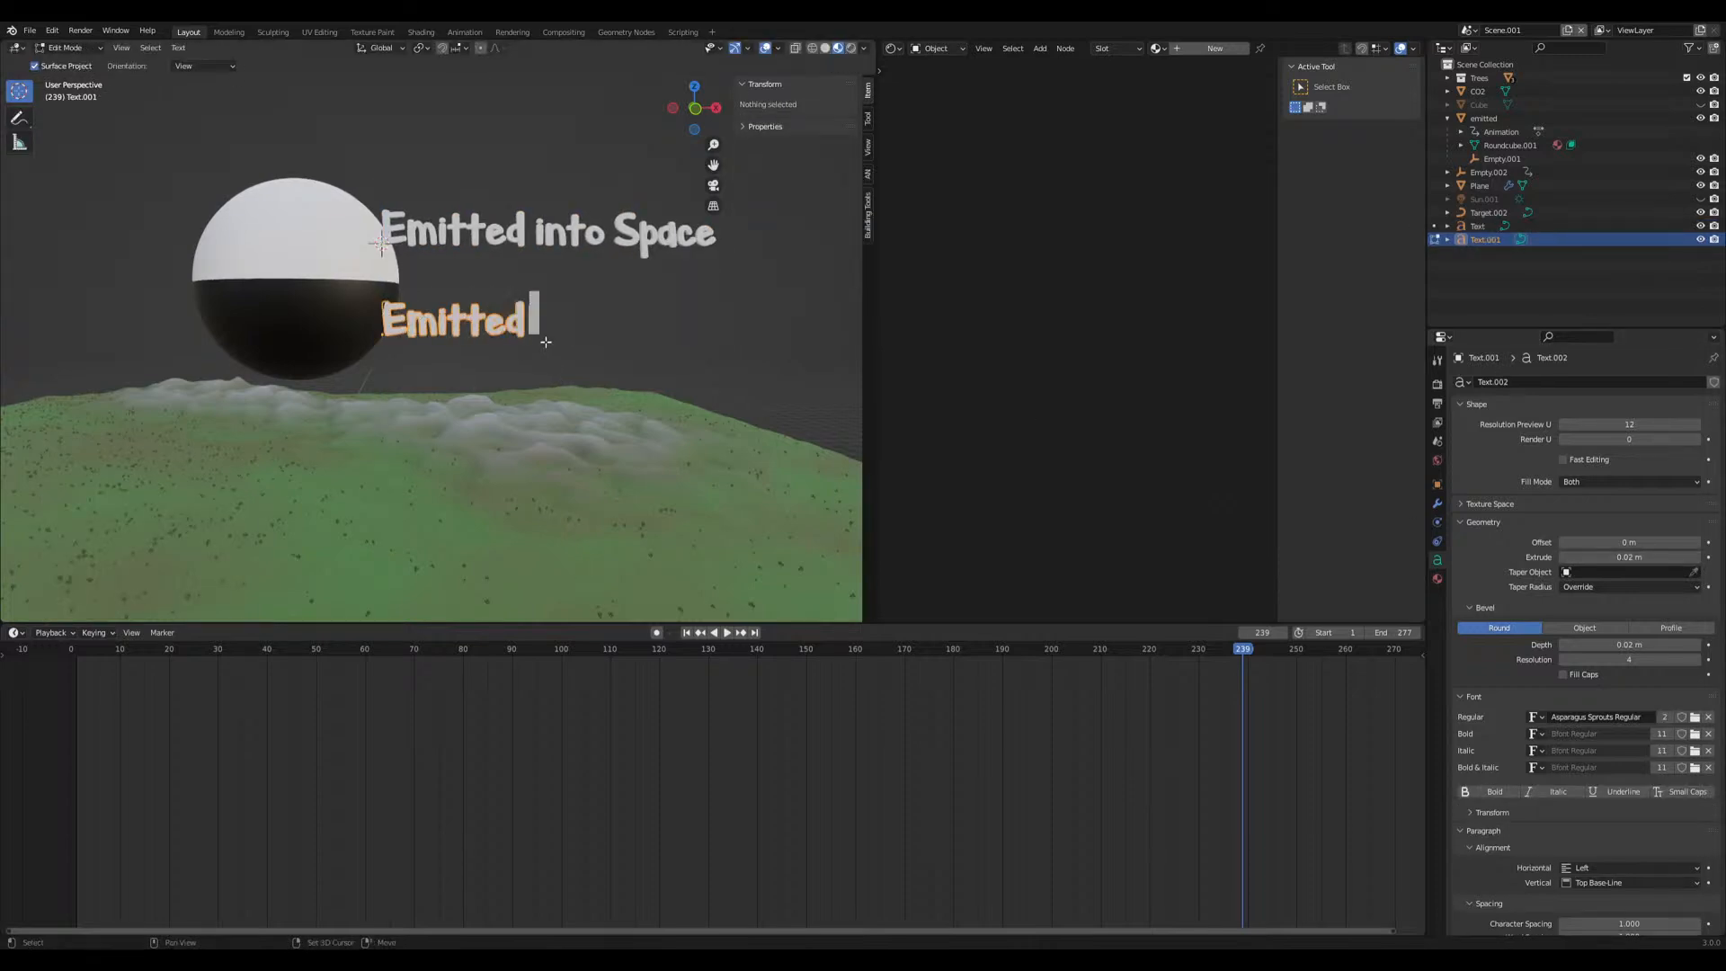
text(Back to EArth!)
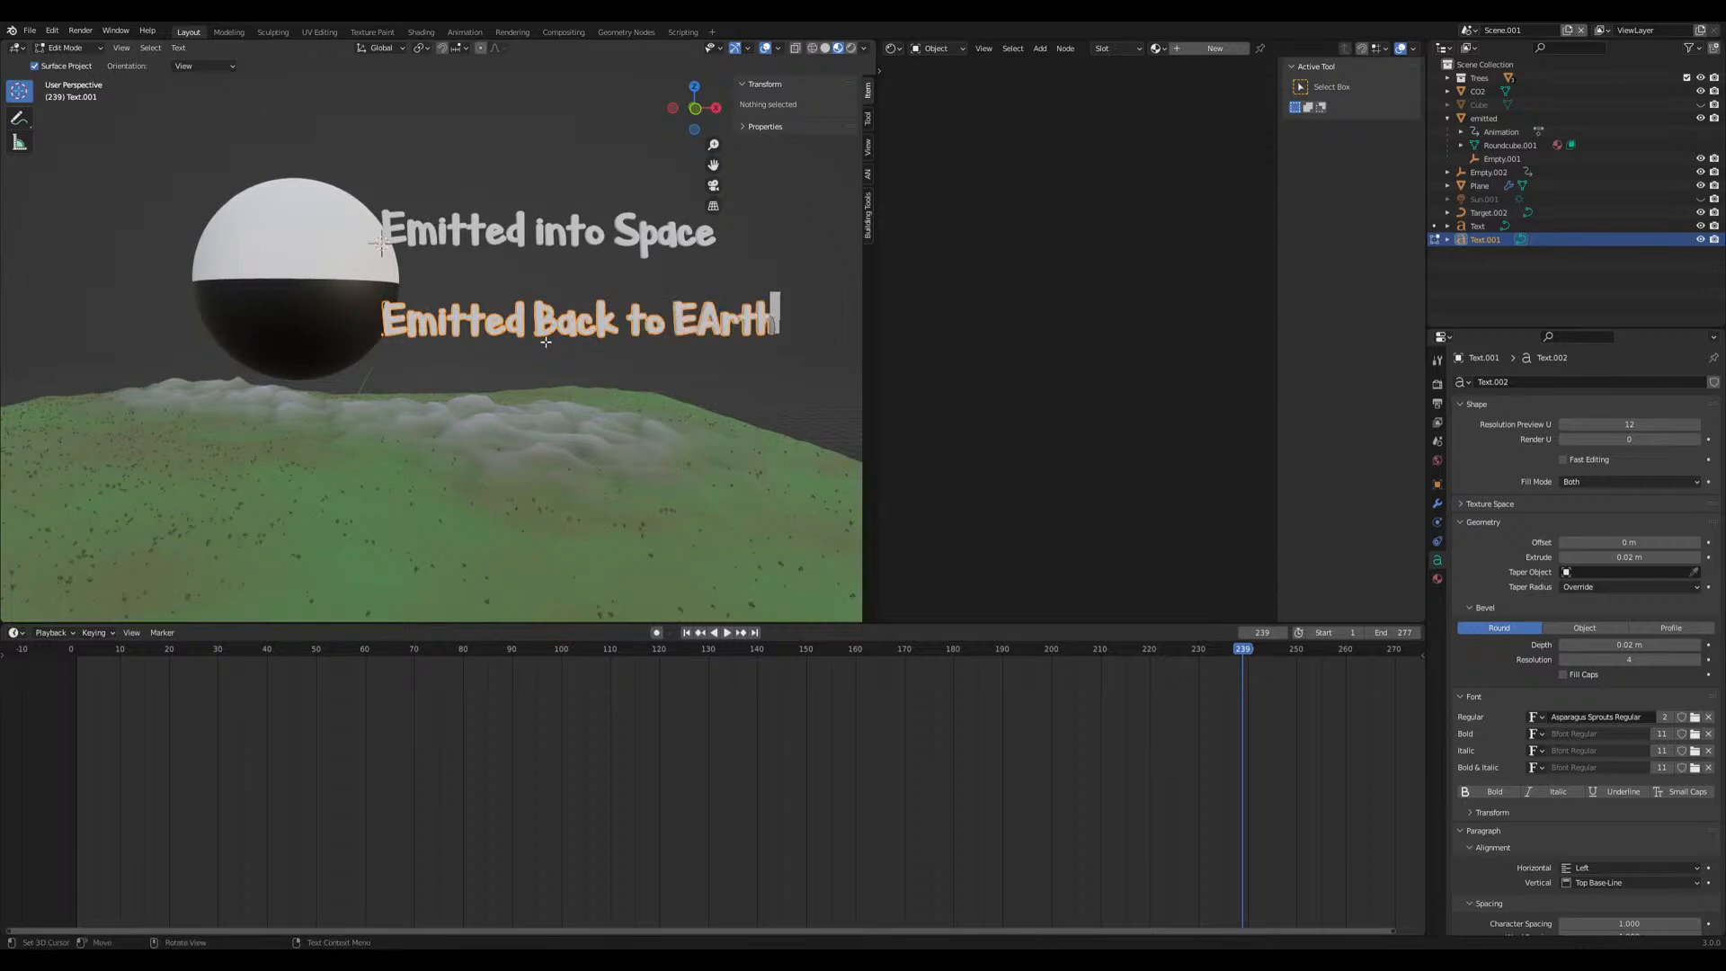
key(BackSpace)
key(BackSpace)
key(BackSpace)
key(BackSpace)
key(BackSpace)
text(arth!)
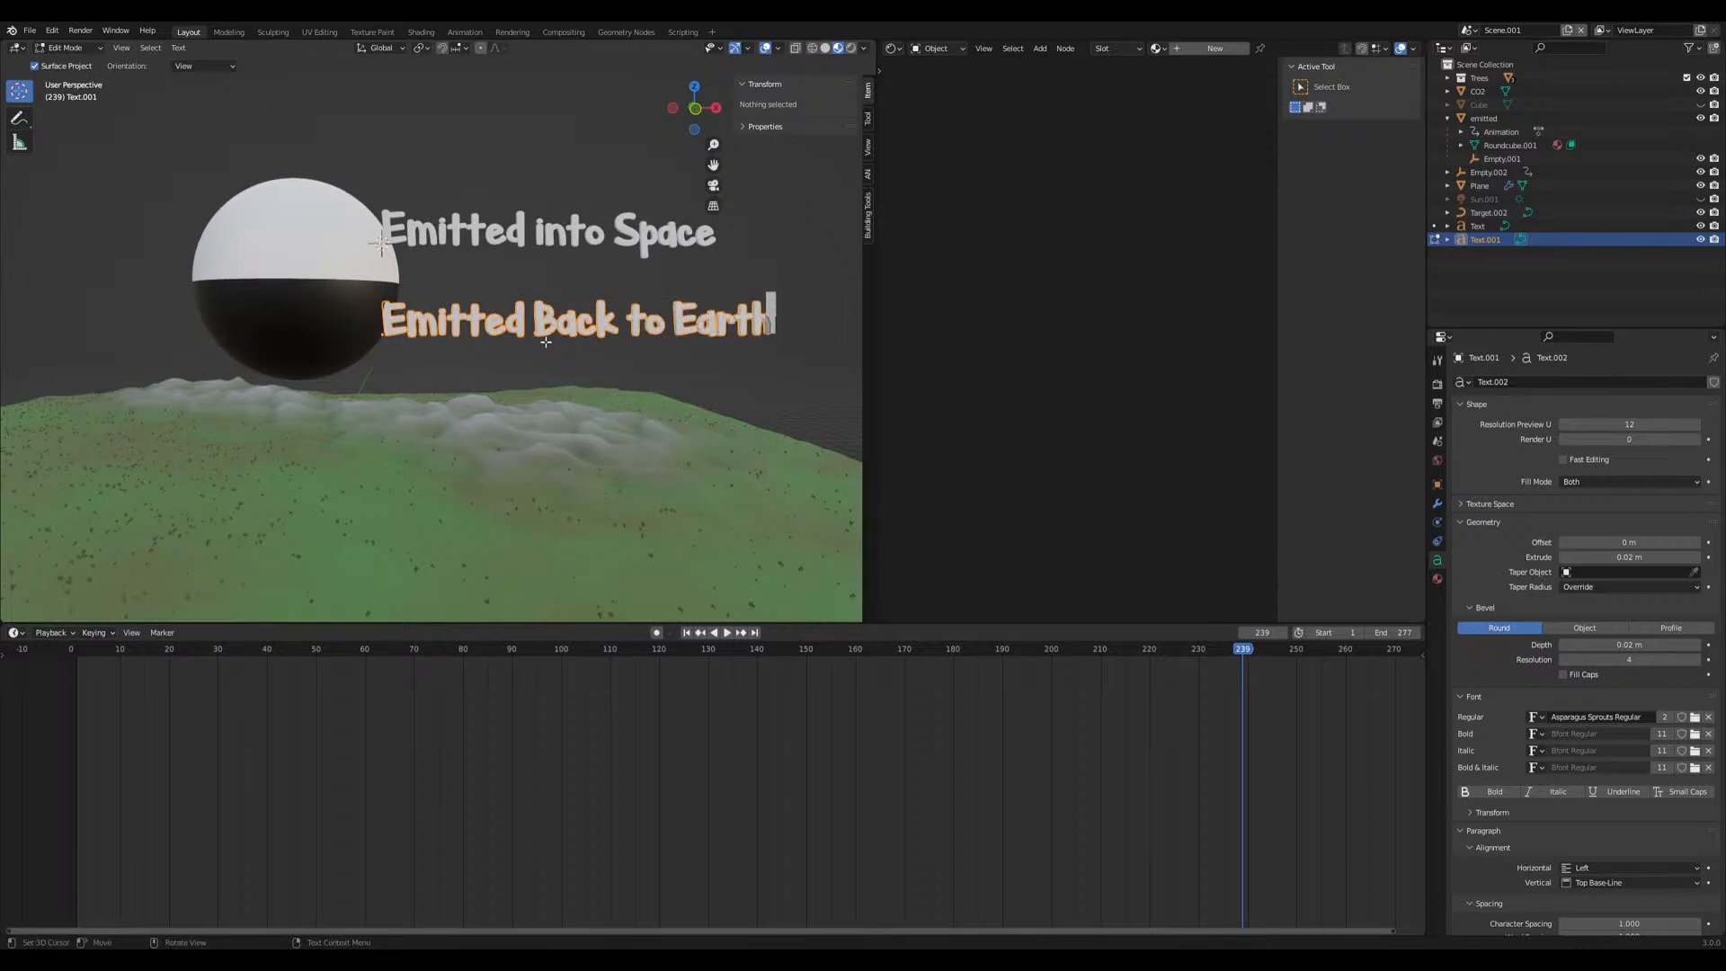
key(Tab)
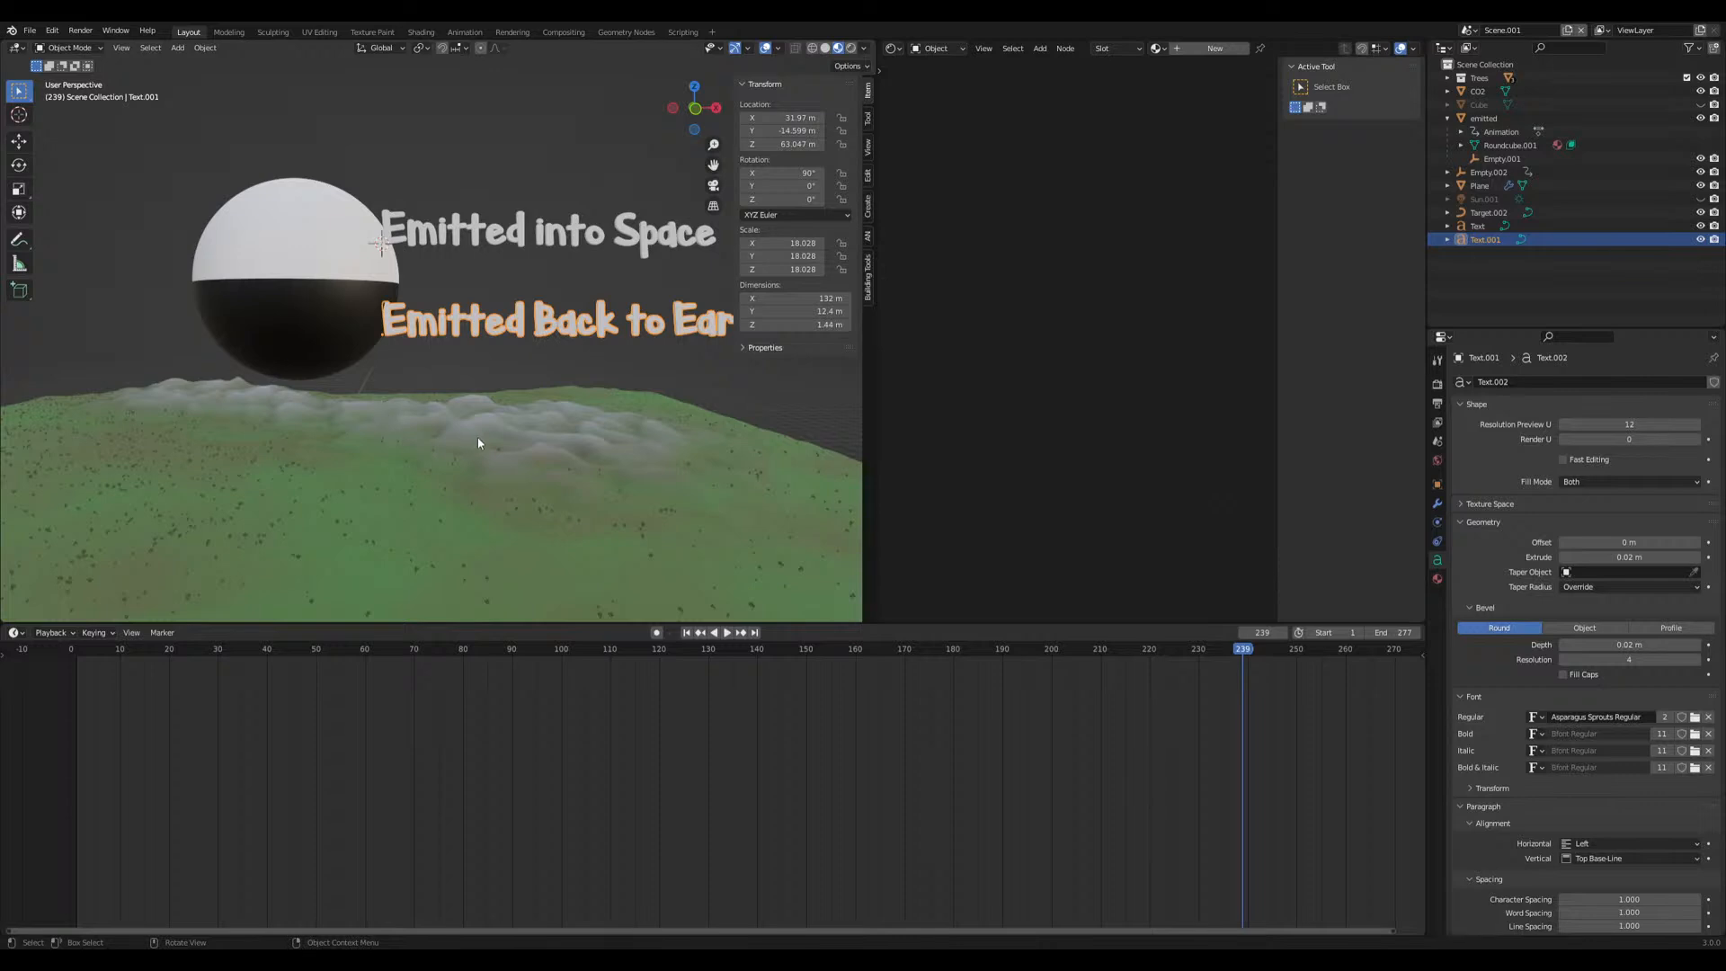
Assign the existing dark Carbon material to the "Emitted Back to Earth" text
middle_drag(464, 433, 448, 427)
shift+middle_drag(472, 371, 413, 405)
click(1437, 579)
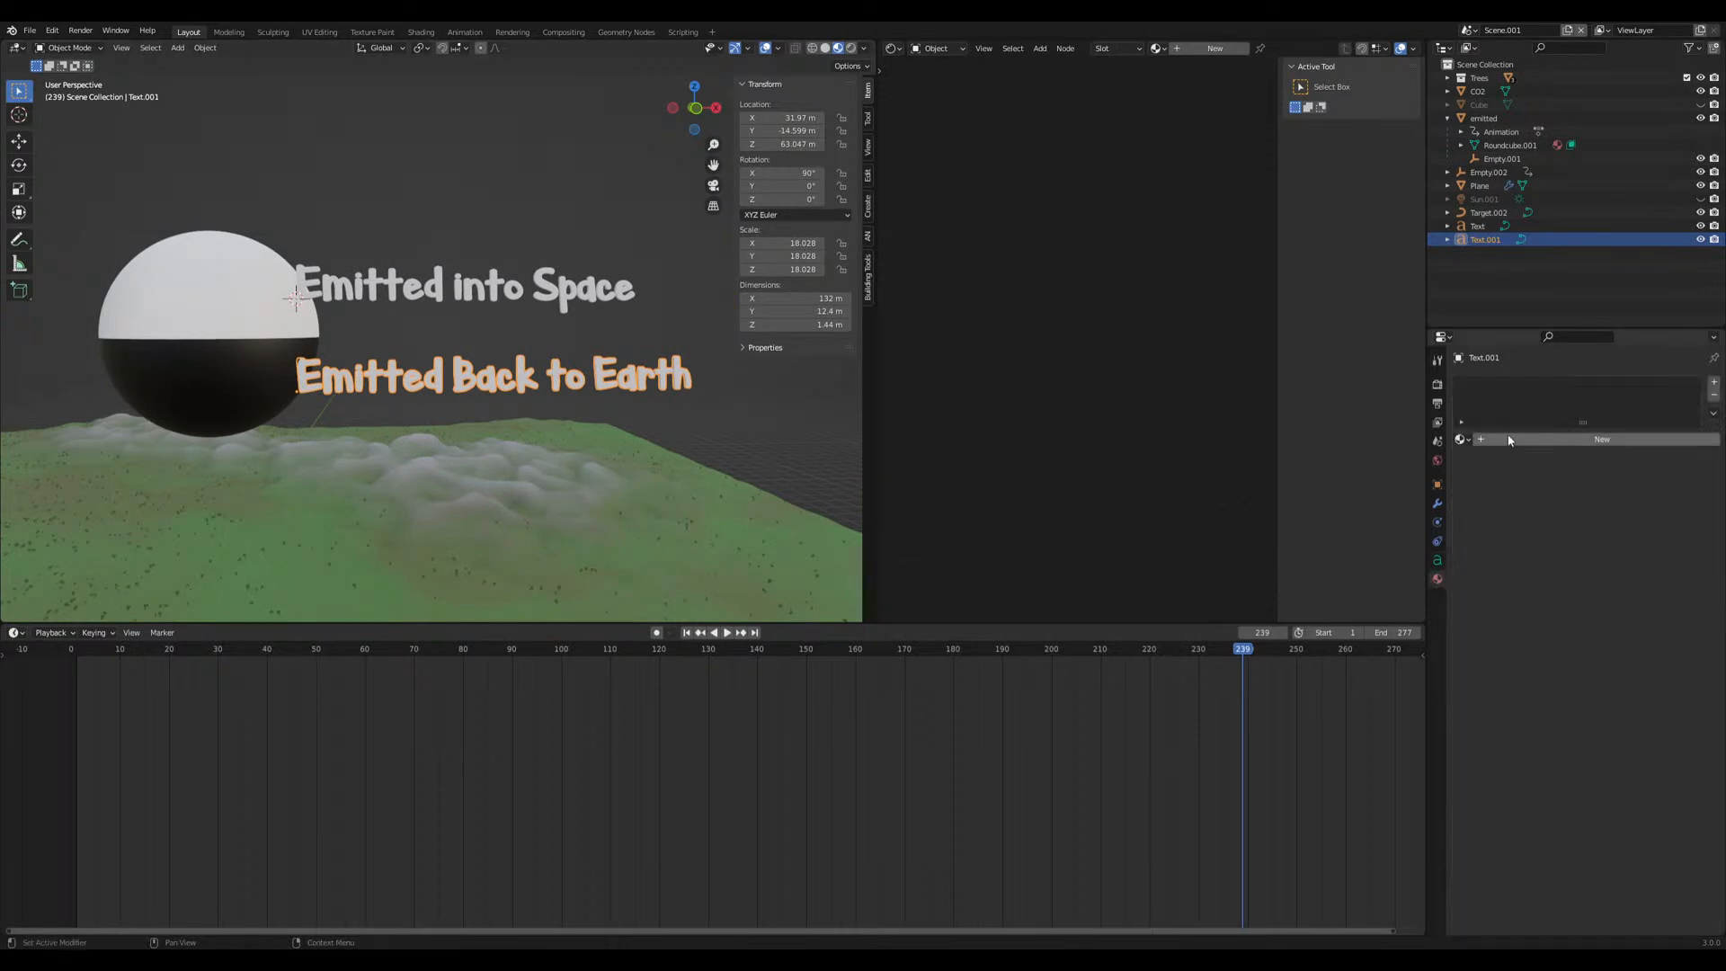
click(1461, 439)
click(1460, 439)
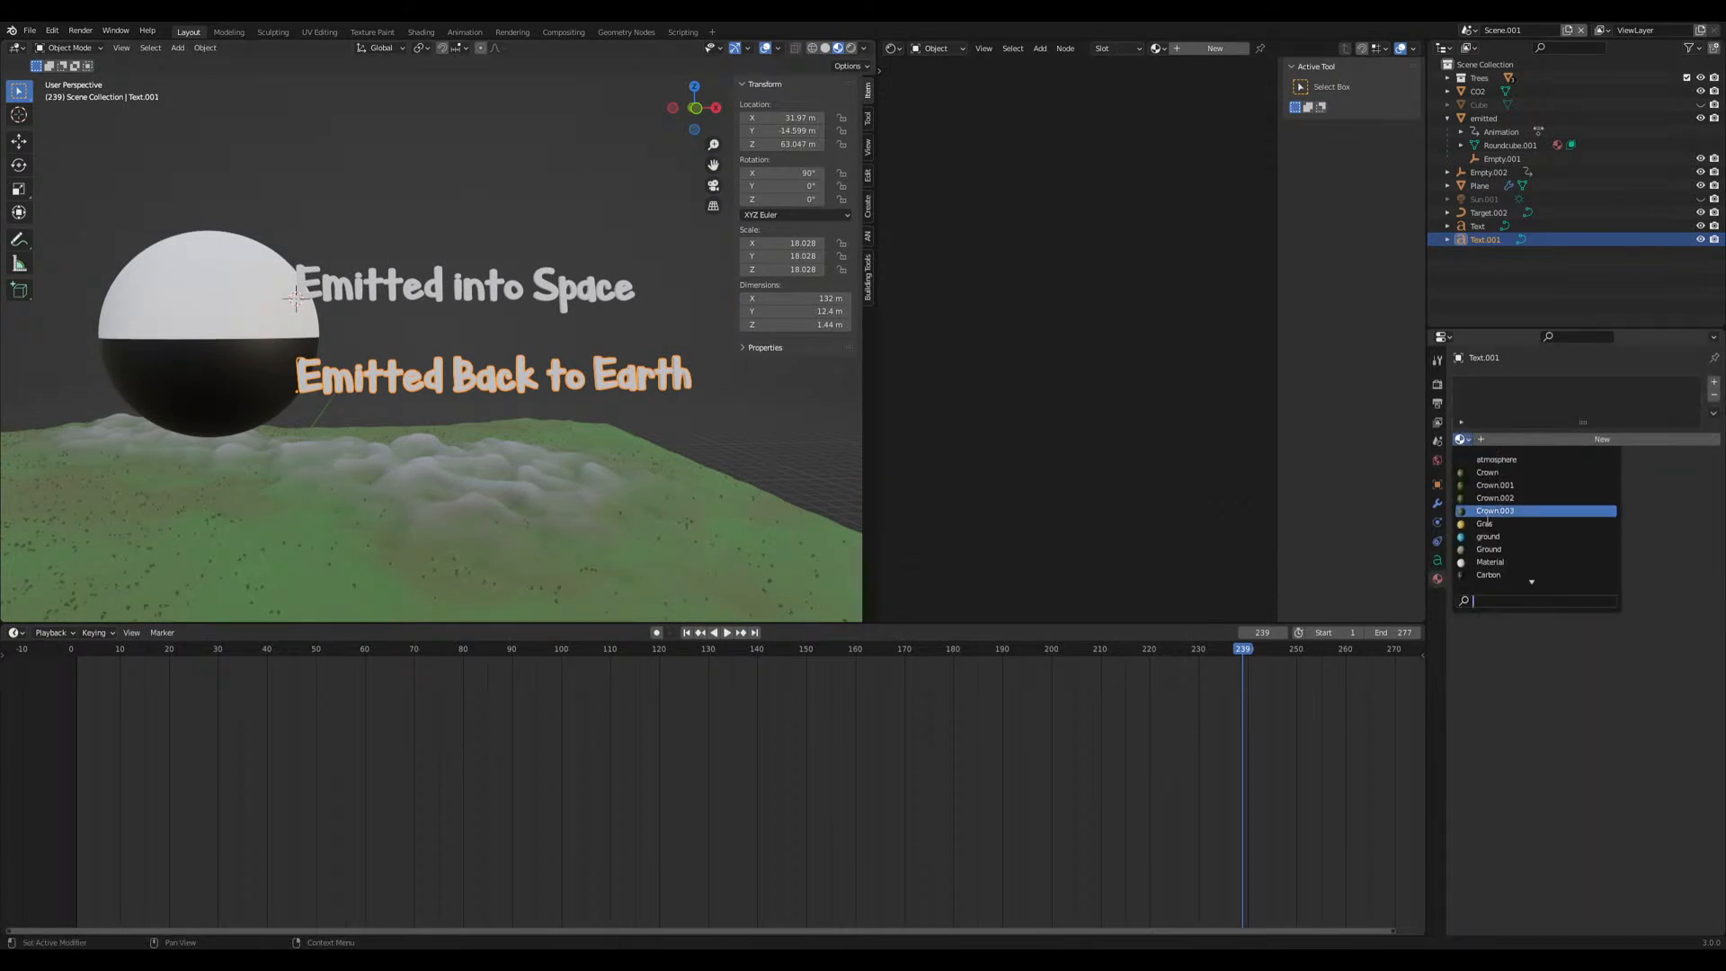
click(1519, 570)
Select both text objects, play the animation up to frame 218 and insert a scale keyframe for them there
click(468, 329)
scroll(468, 327, down, 3)
shift+middle_drag(380, 389, 455, 384)
click(394, 350)
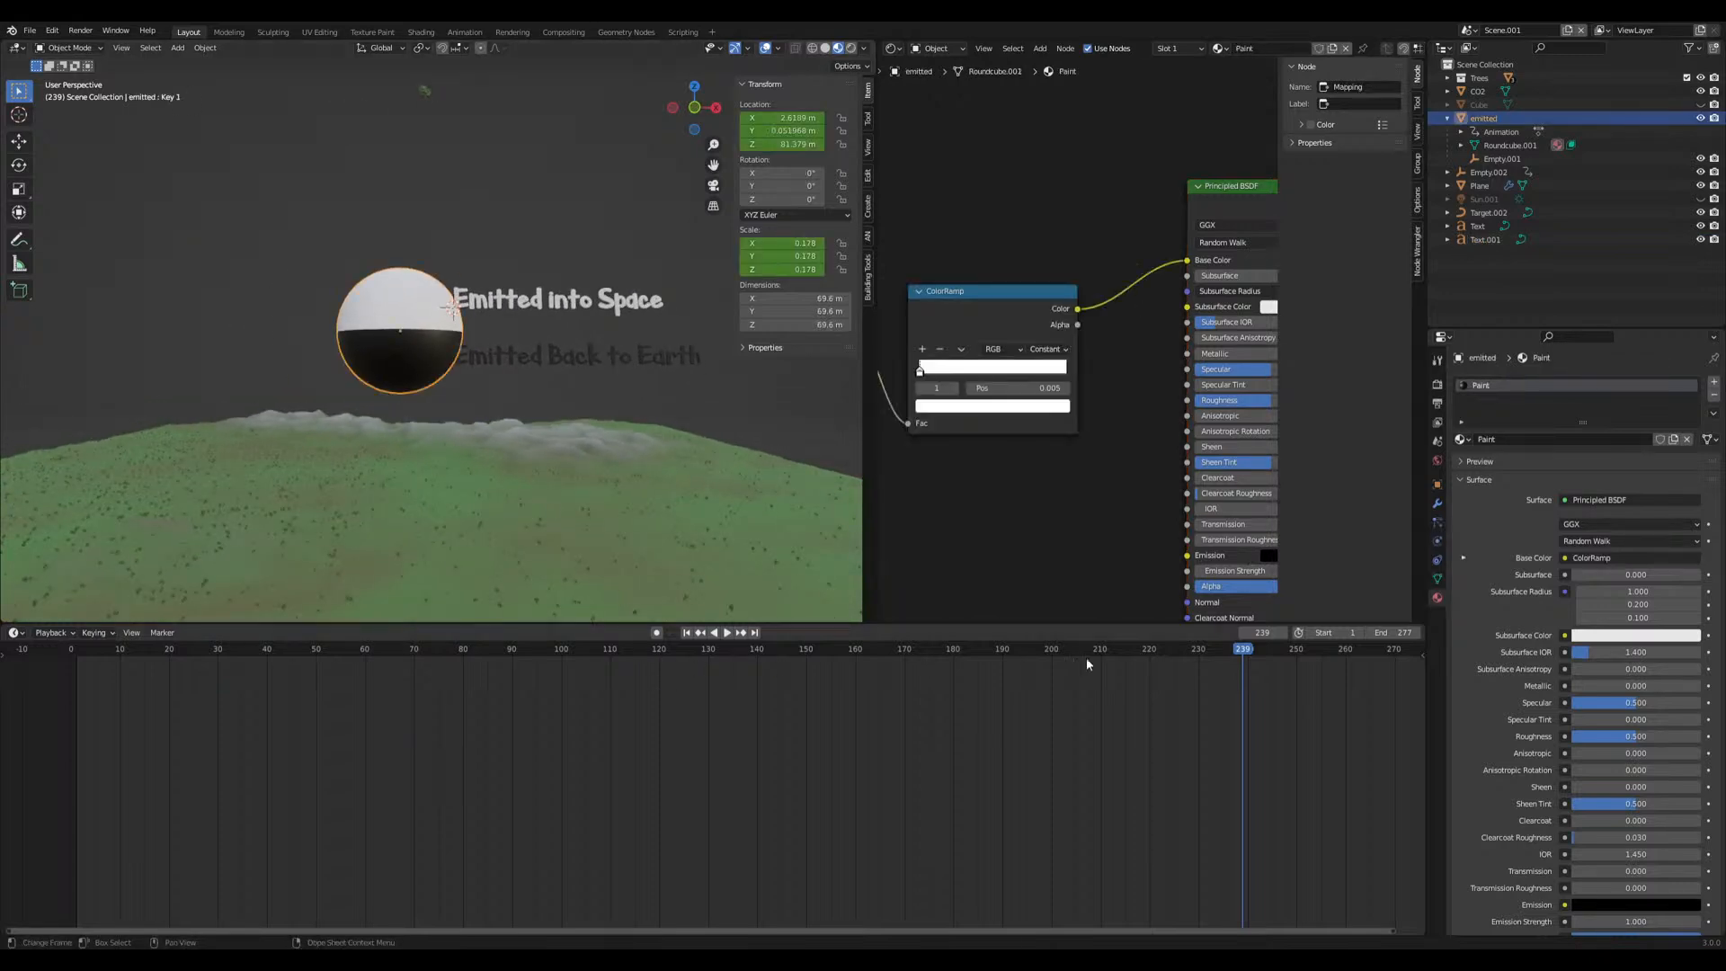
click(544, 359)
shift+click(541, 300)
drag(1240, 650, 899, 659)
key(space)
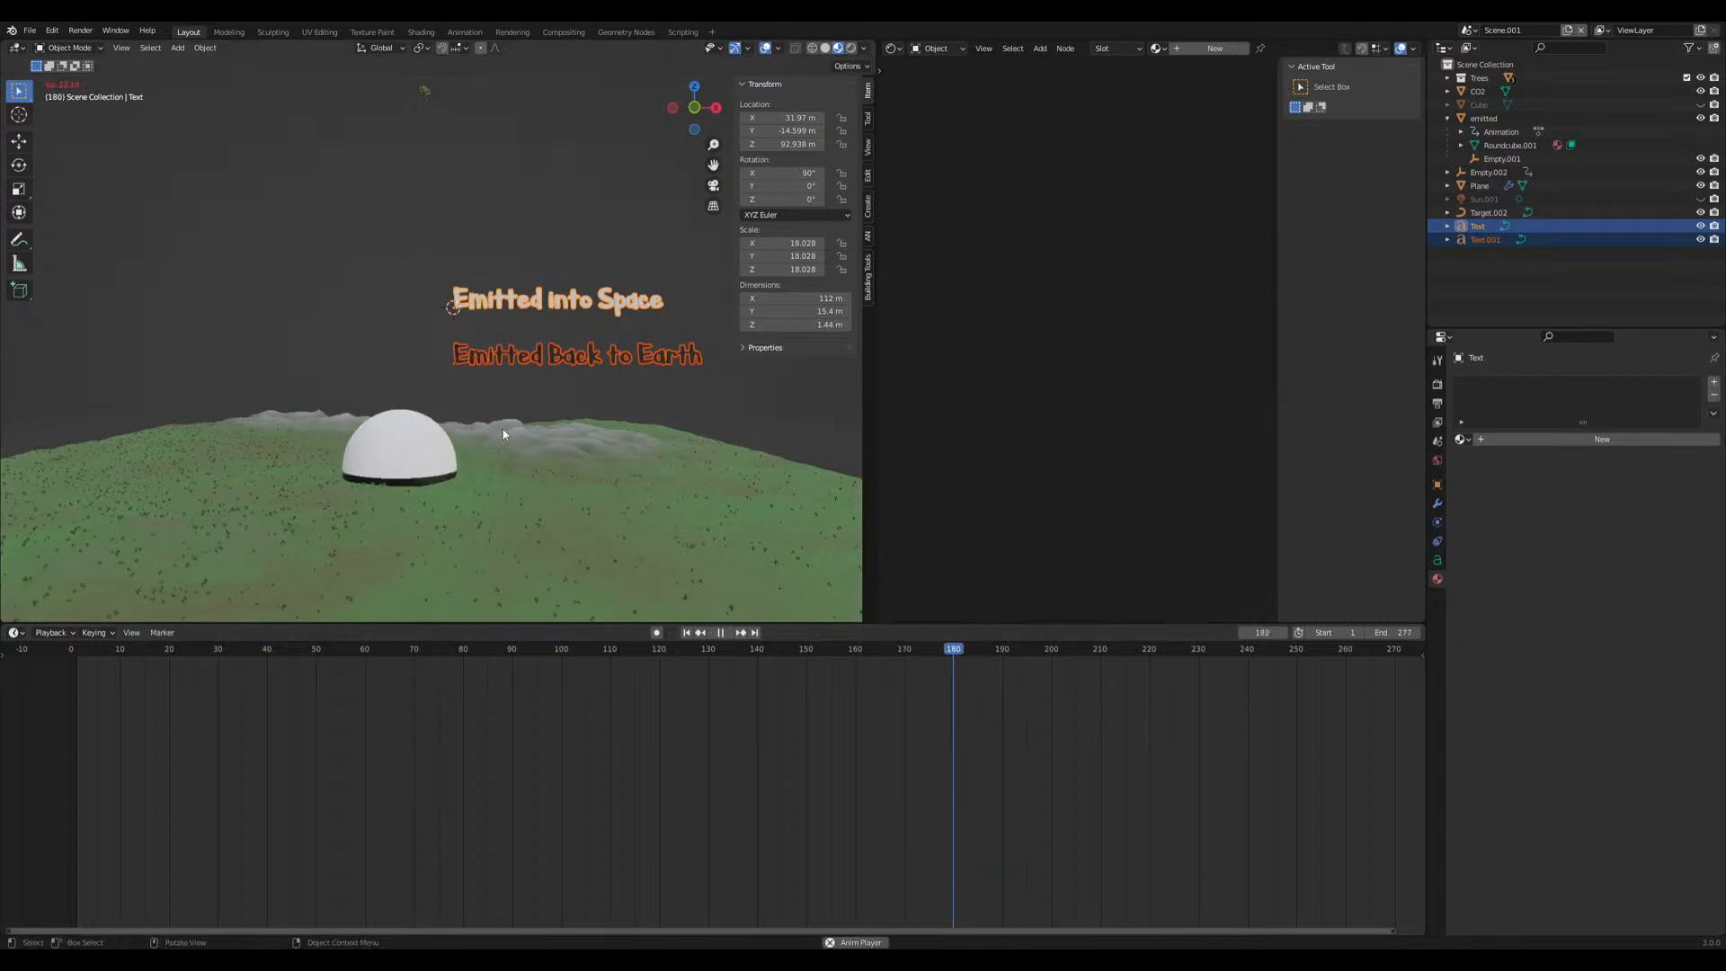
key(space)
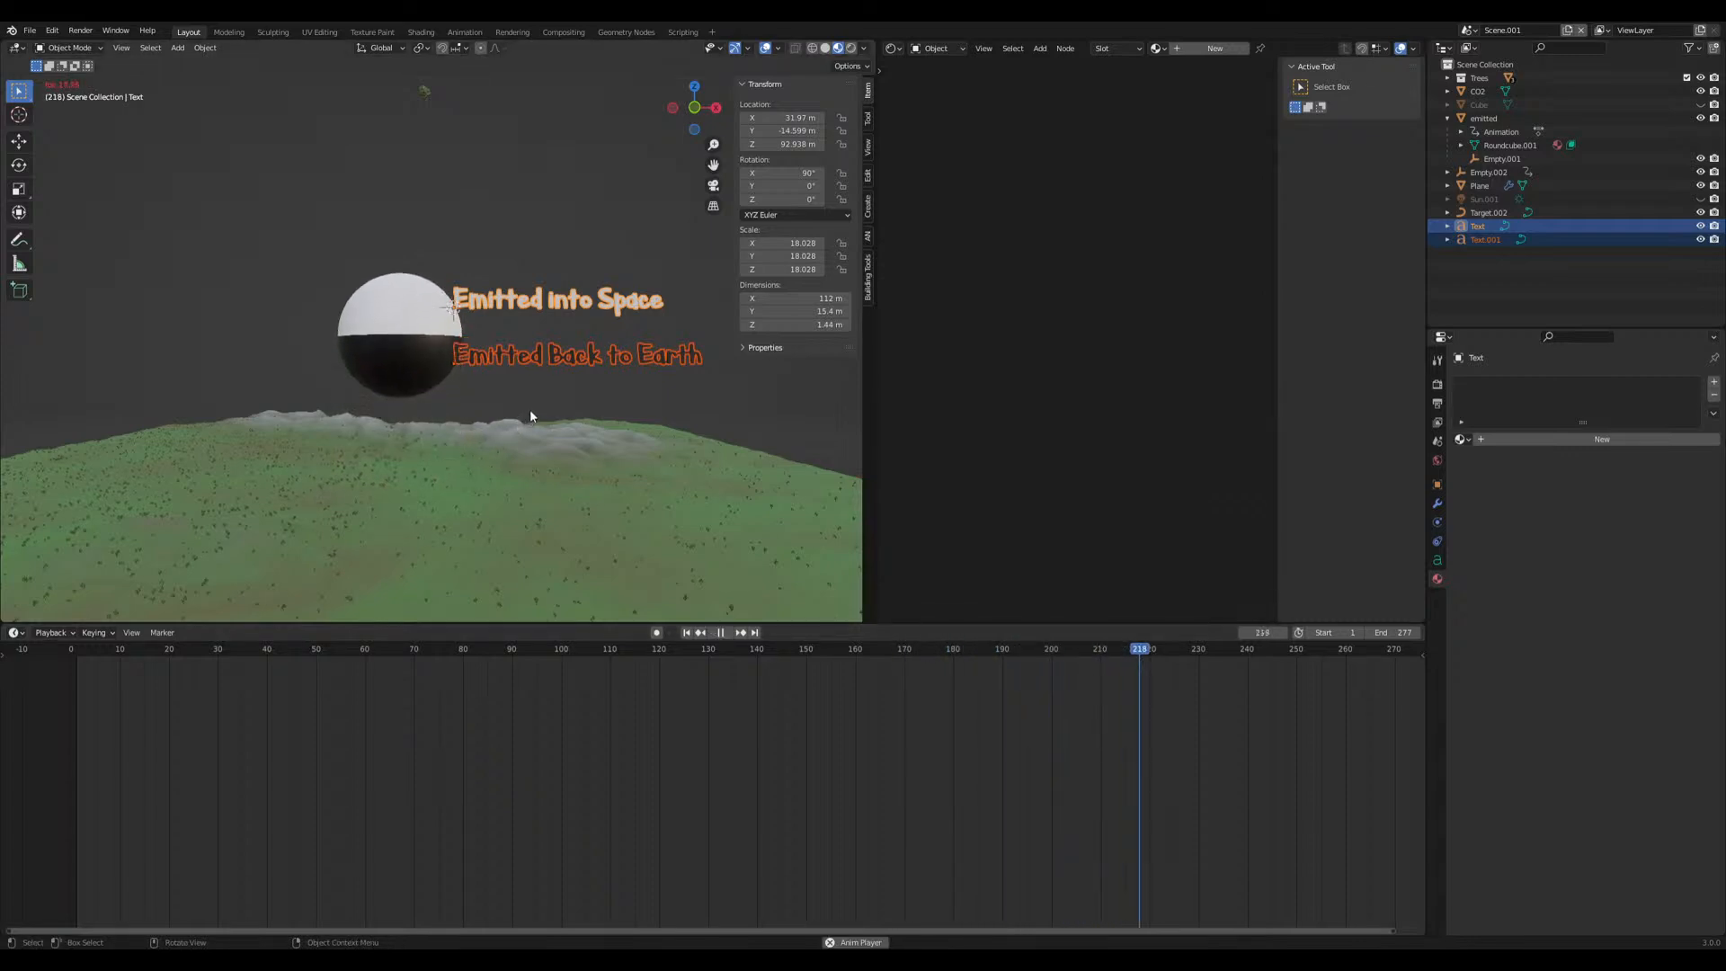
key(i)
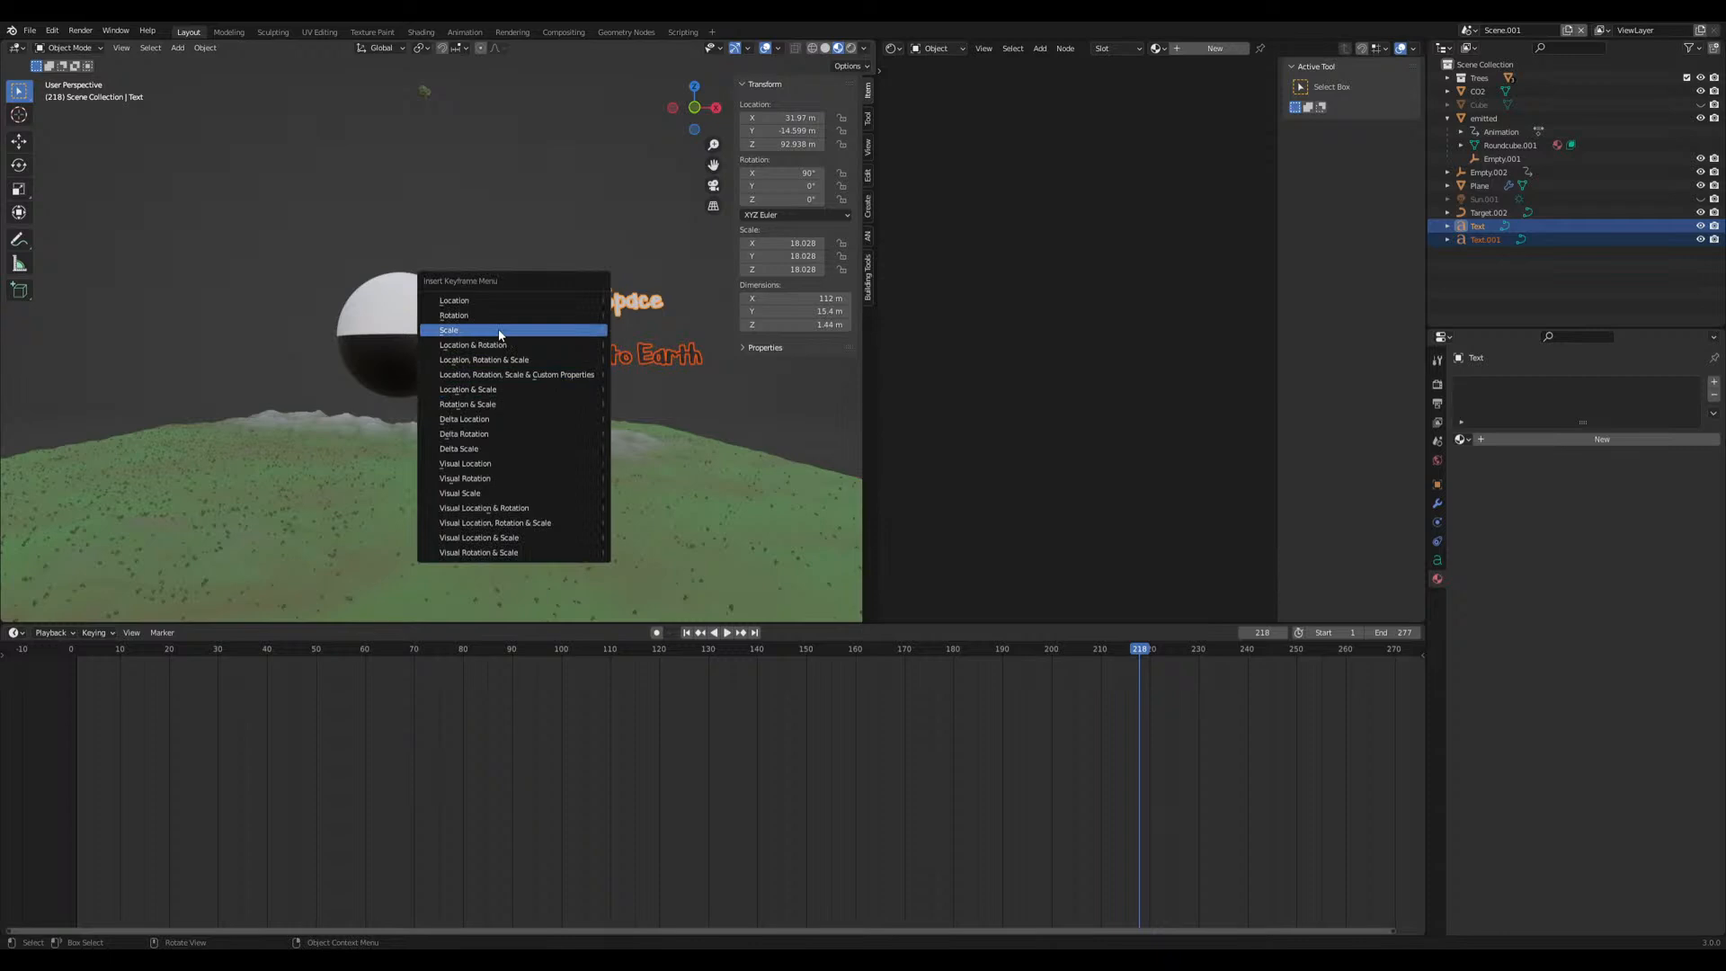
click(498, 329)
Move the scale keyframe of both texts to about frame 225
middle_drag(1025, 808, 1005, 811)
shift+click(568, 352)
shift+click(570, 301)
middle_drag(1118, 693, 1065, 698)
key(g)
click(1099, 700)
At frame 208, scale both texts to 0 around their individual origins and insert a scale keyframe
drag(1072, 652, 1017, 654)
click(422, 50)
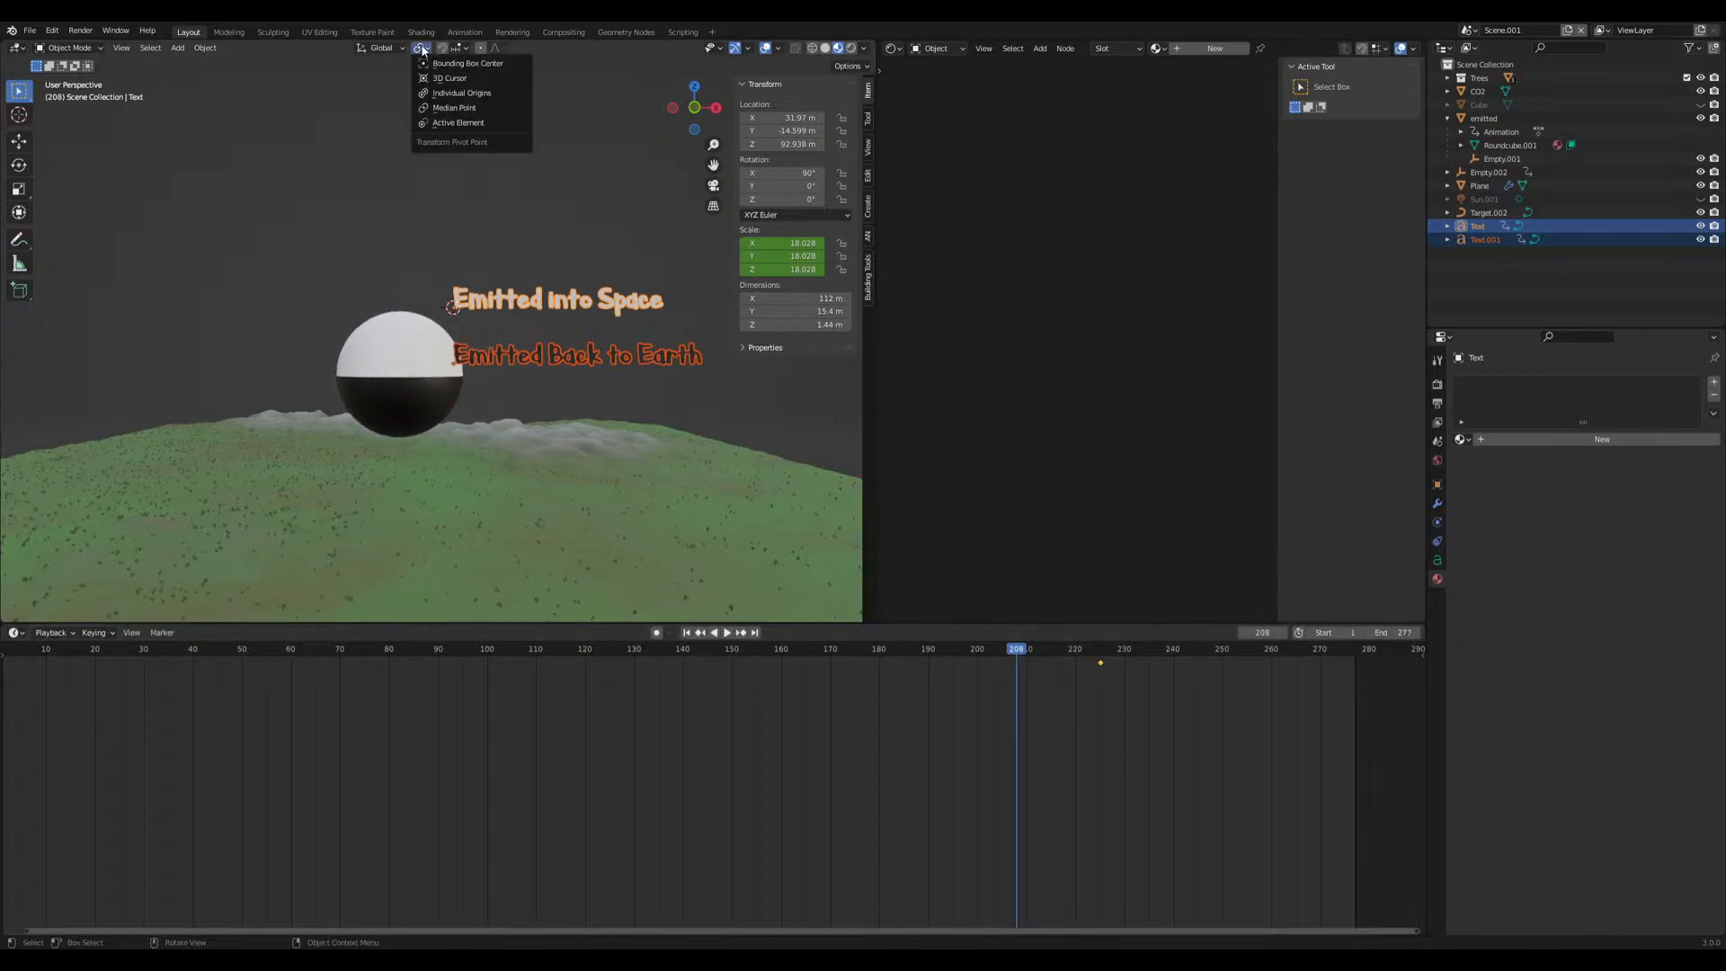
click(464, 93)
key(s)
key(0)
key(Return)
key(i)
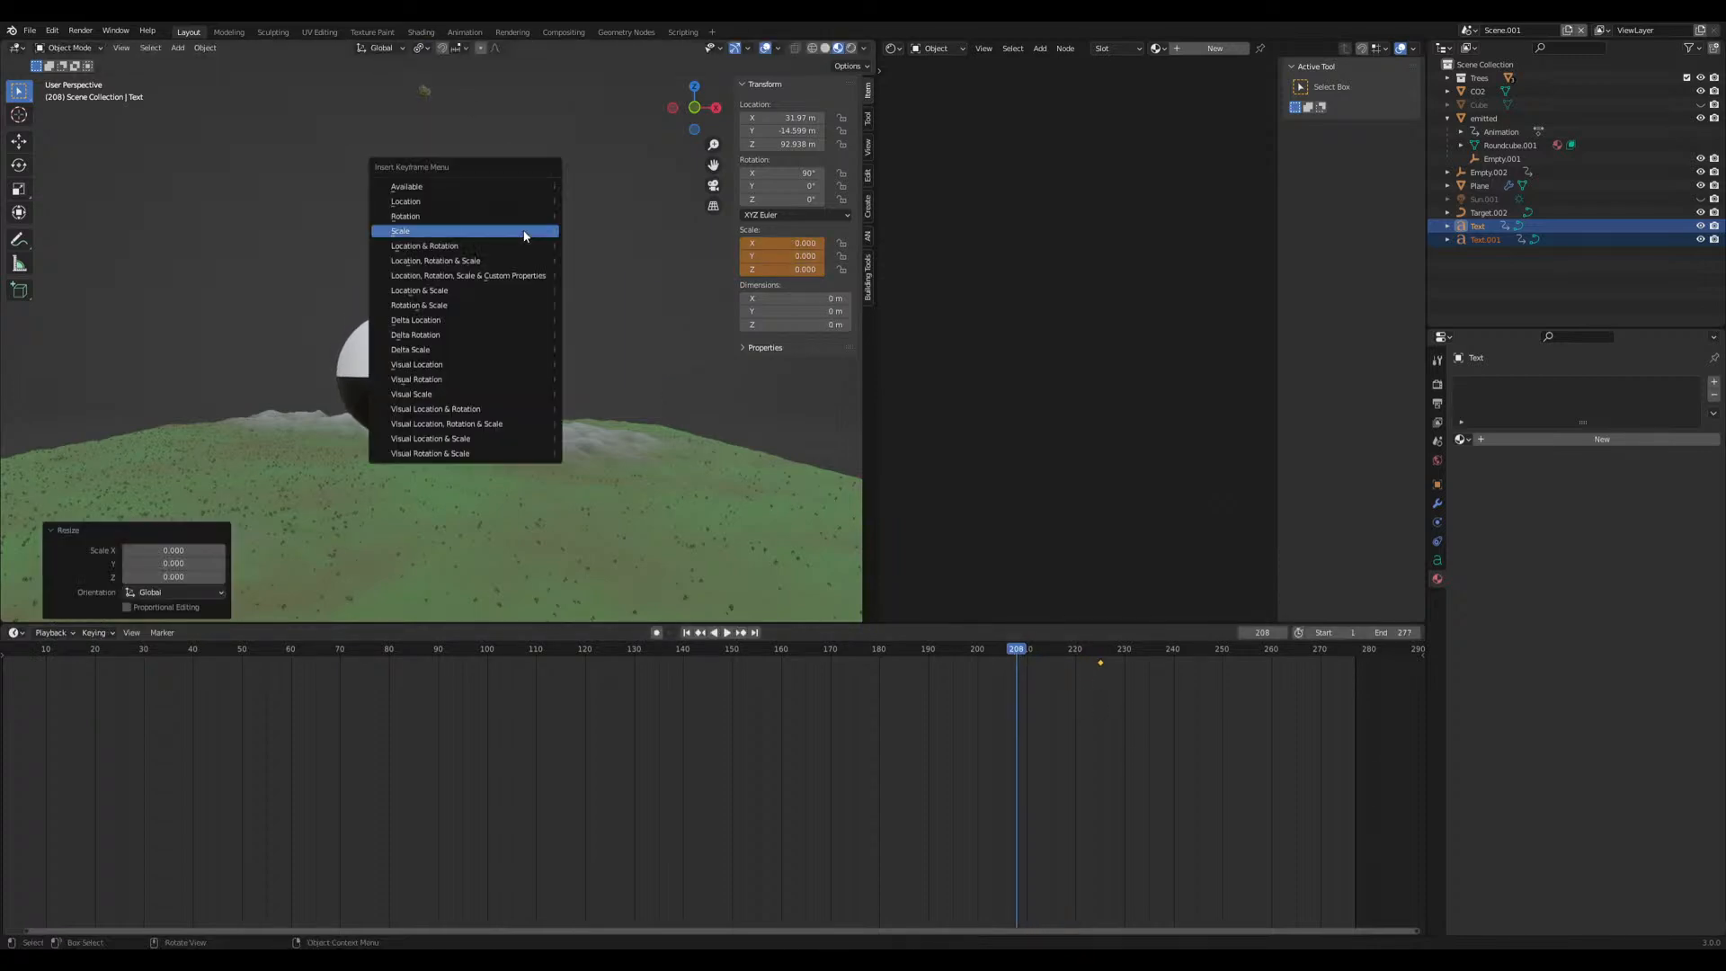
click(531, 233)
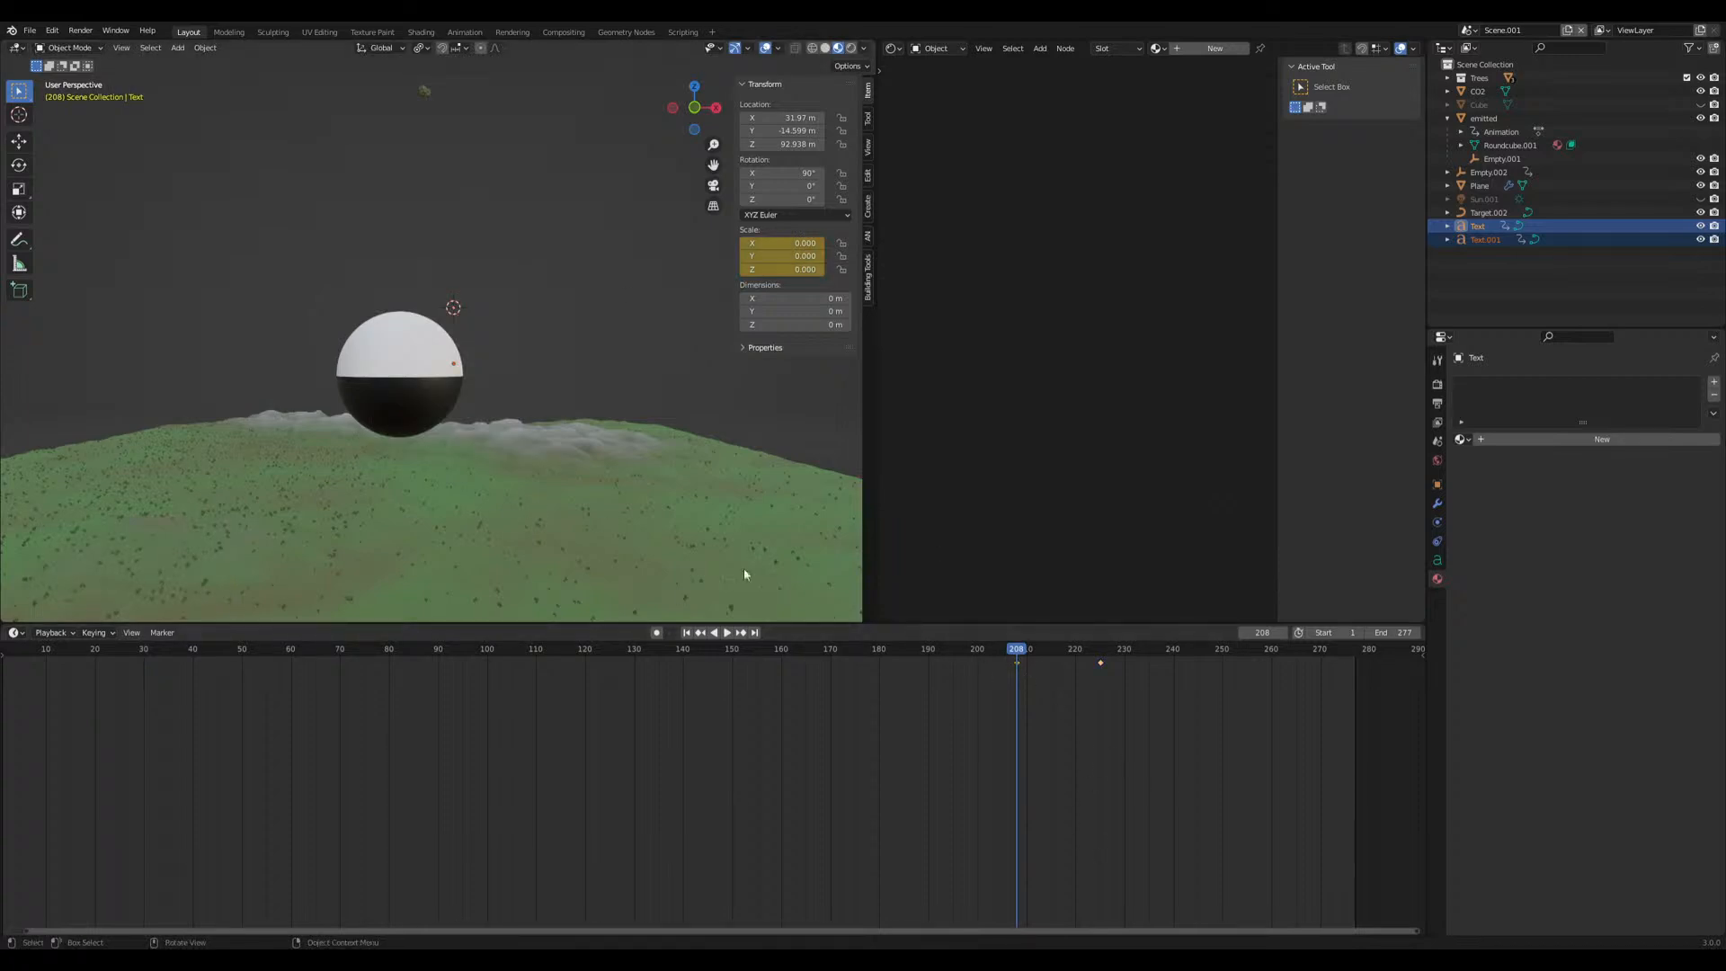
Change the interpolation mode of the texts' scale keyframes and play from frame 208 to check how they pop in
right_click(1038, 698)
click(1307, 719)
key(space)
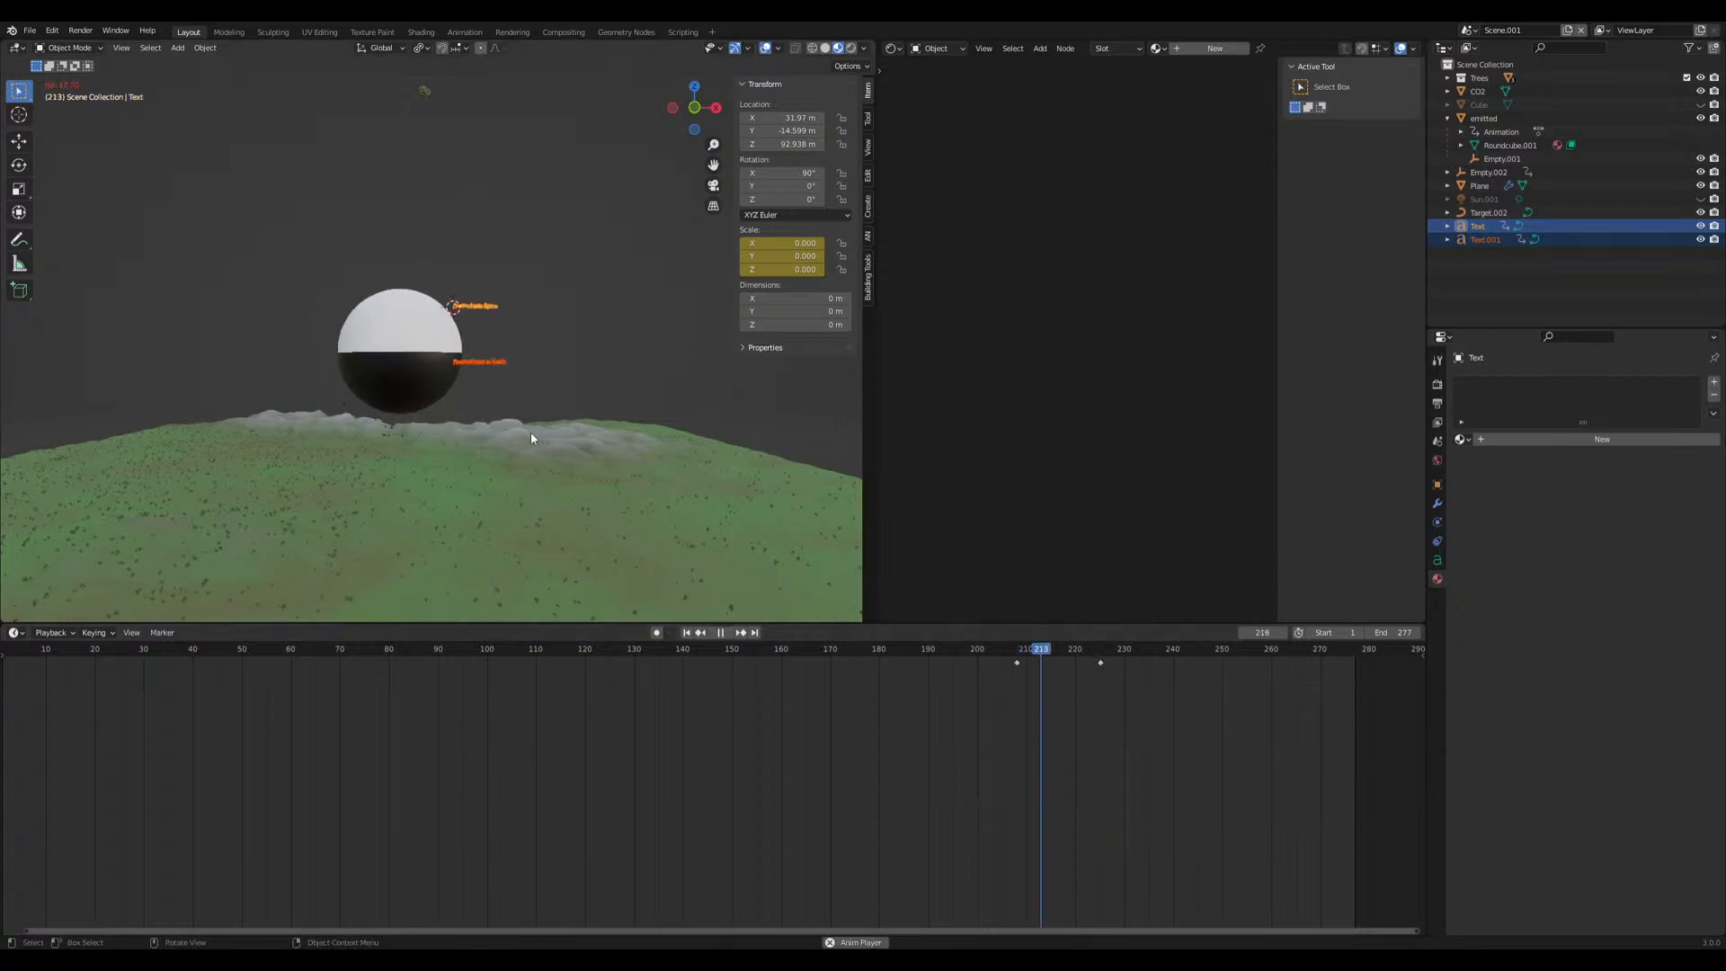
key(space)
right_click(1075, 690)
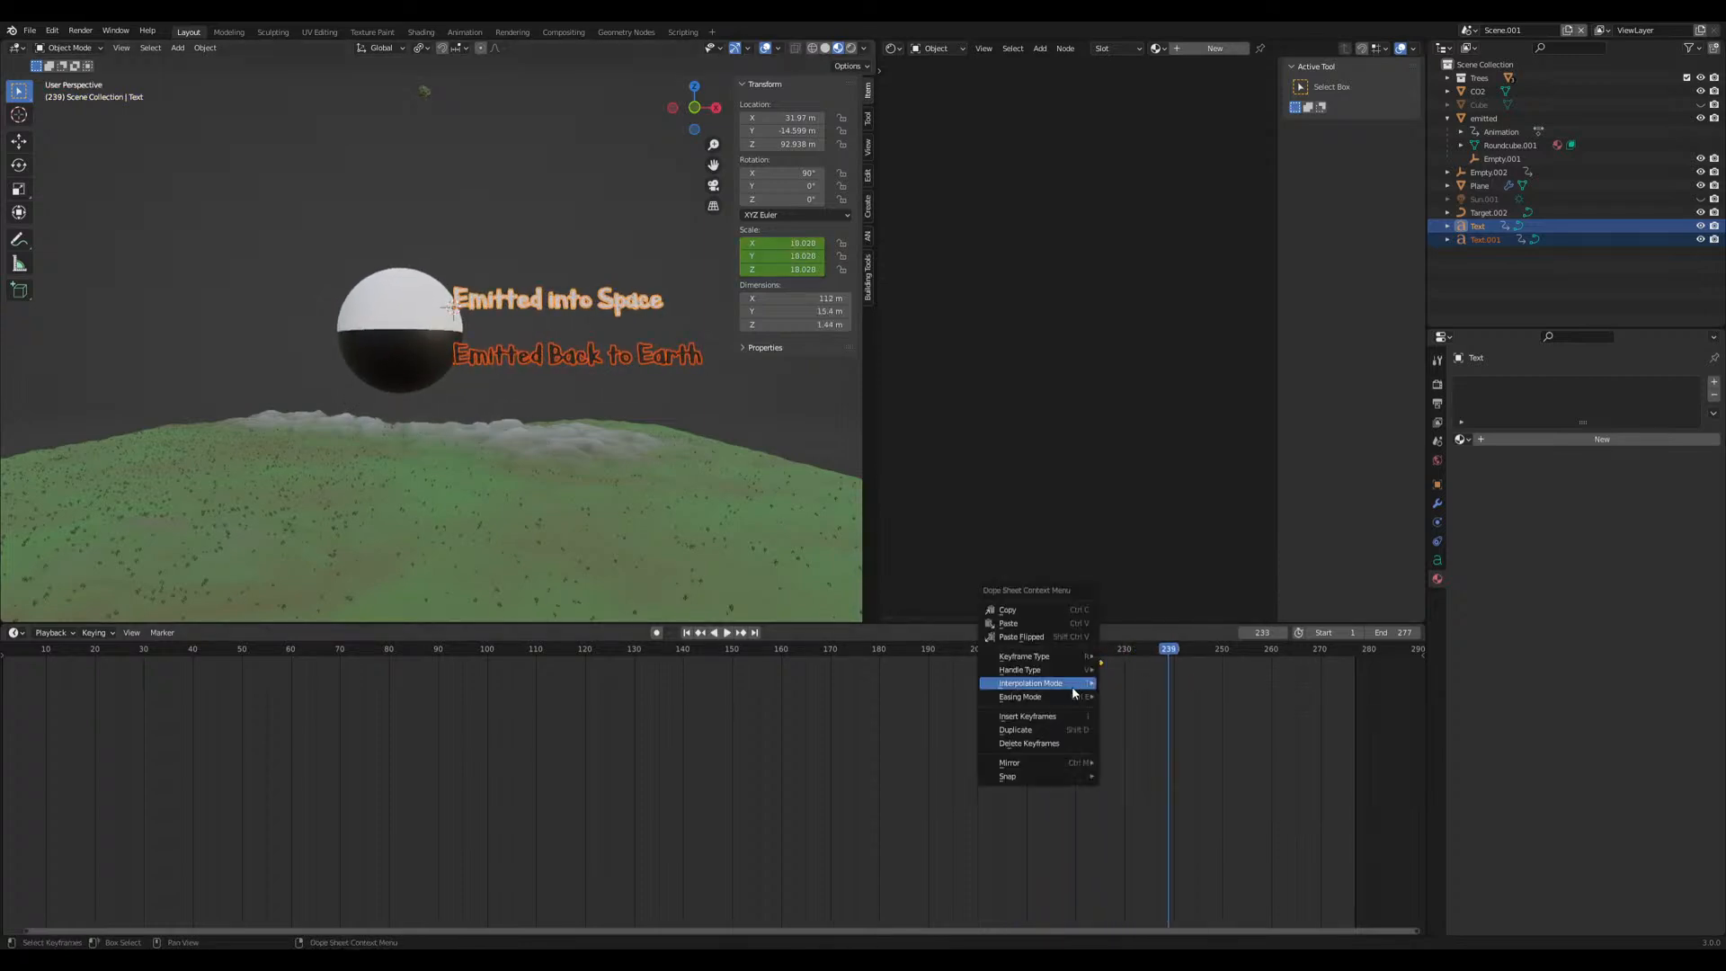
mouse_move(1078, 686)
click(1328, 706)
click(1017, 651)
key(space)
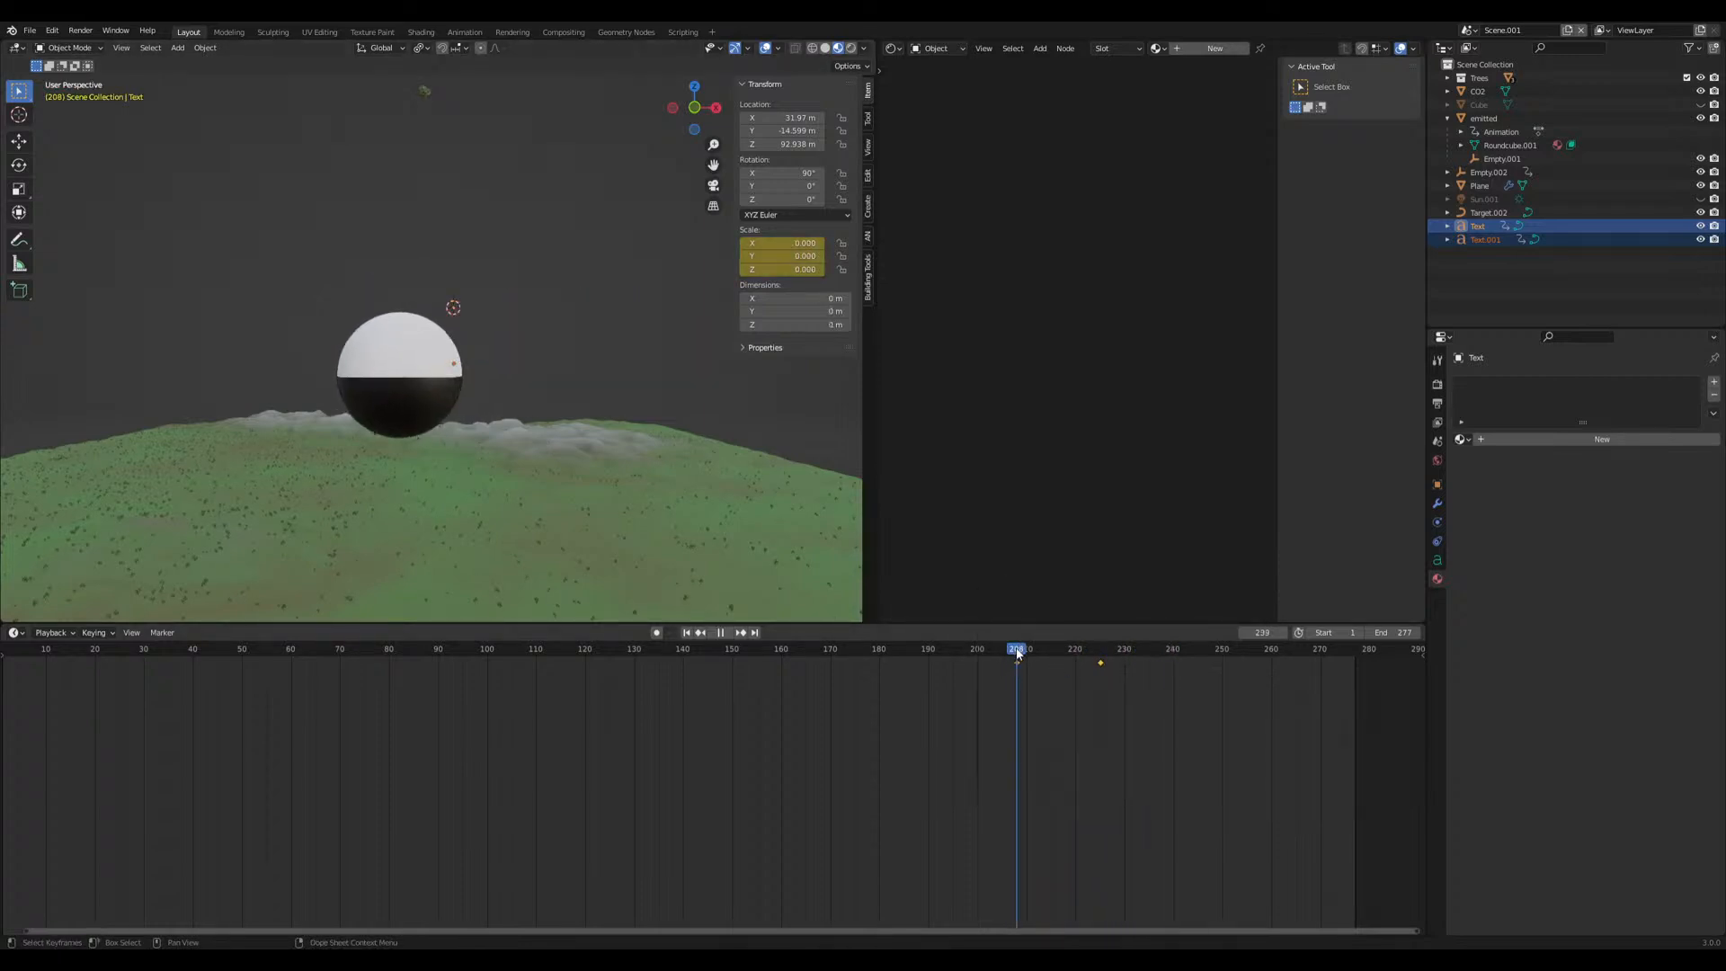
key(space)
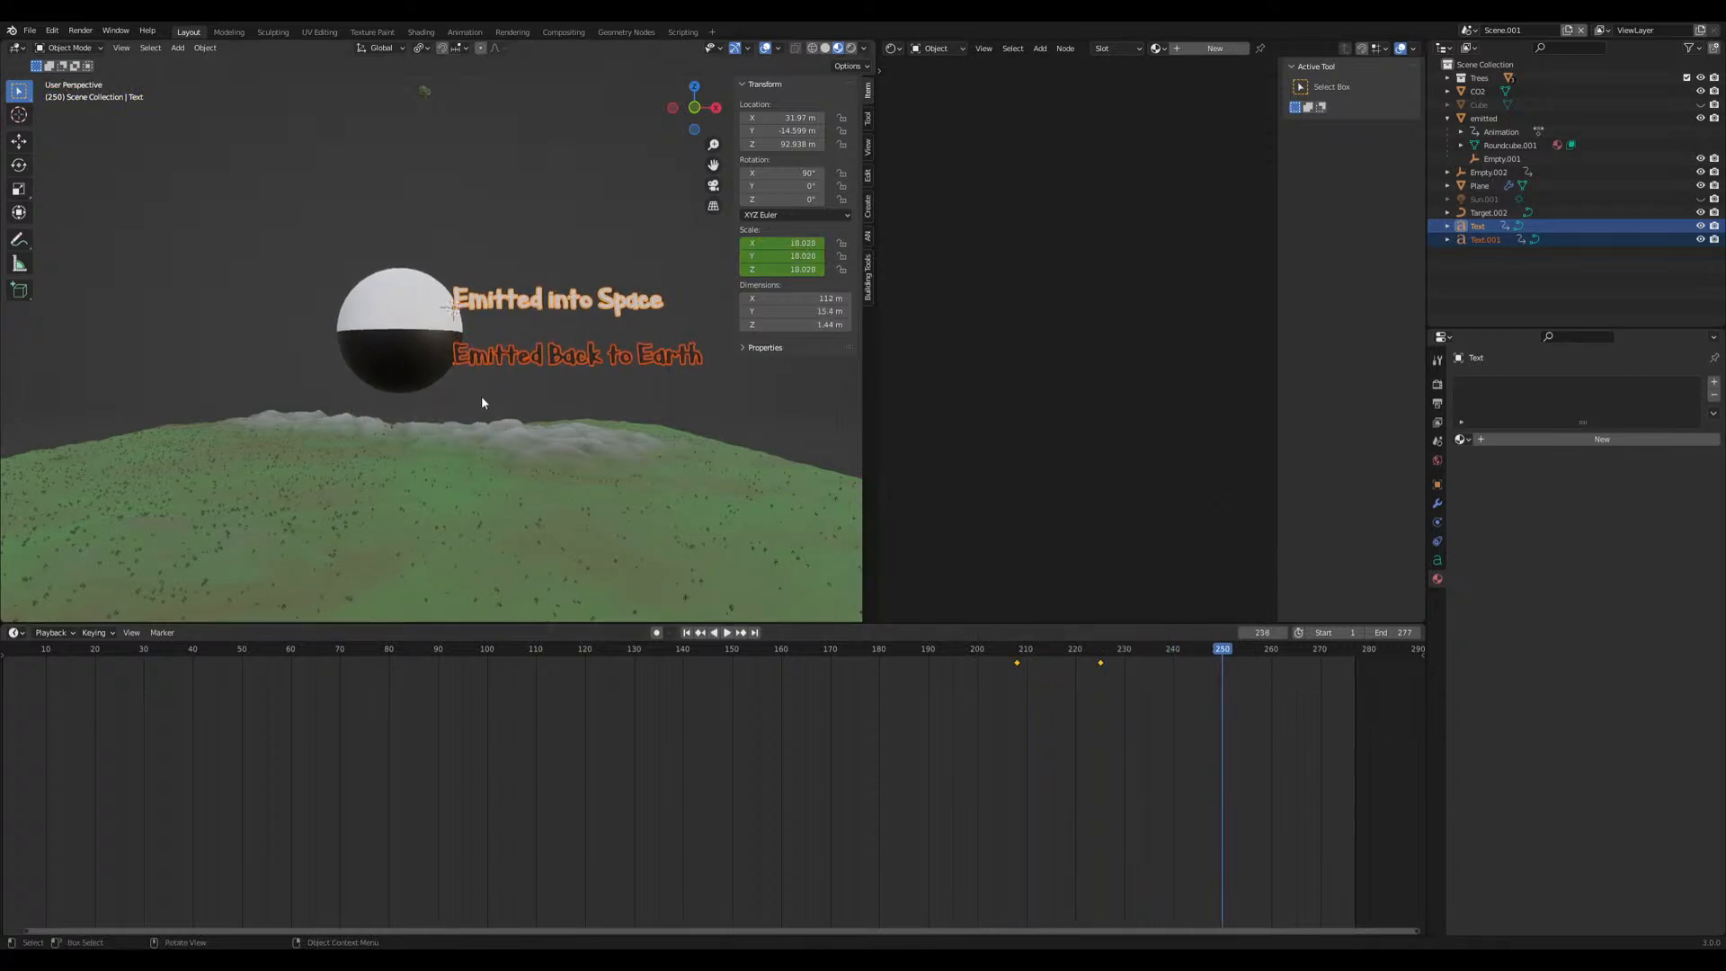
Set the animation's end frame to 270
click(1395, 634)
text(25)
key(Return)
click(1403, 632)
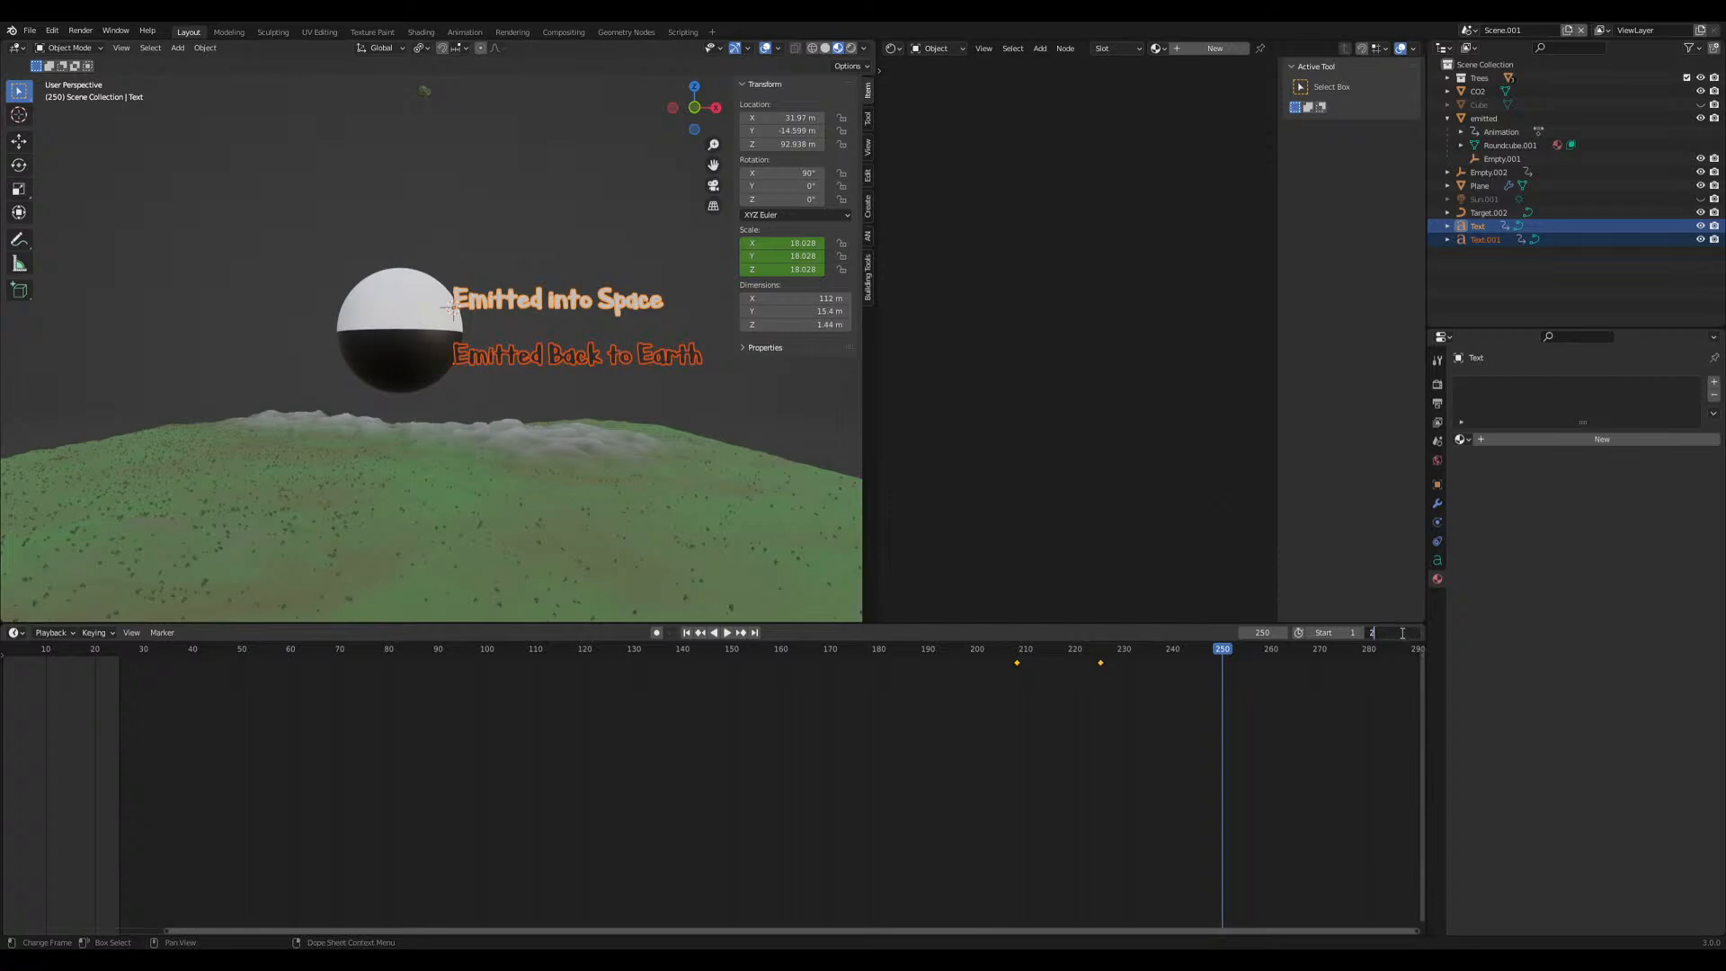
text(270)
key(Return)
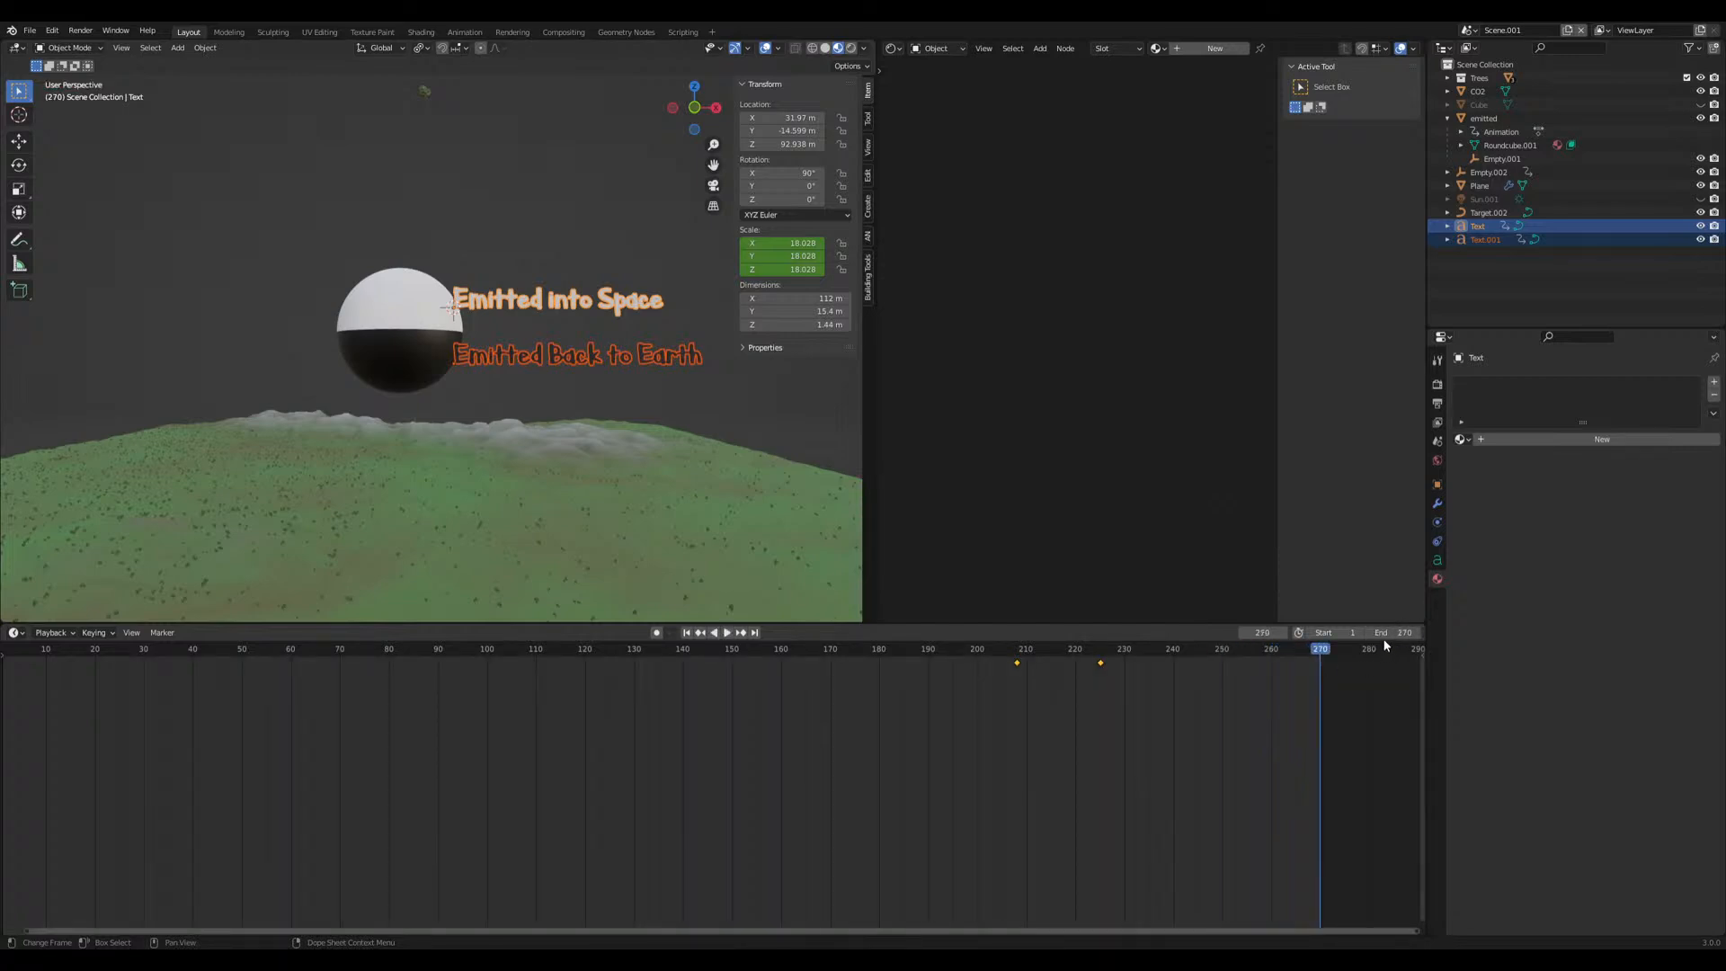
Set the animation's end frame to 250
click(1389, 634)
text(250)
key(Return)
At frame 8, add a camera and align it to a low view across the tree-covered landscape towards the clouds
drag(1236, 653, 36, 665)
middle_drag(274, 560, 438, 463)
scroll(437, 461, up, 3)
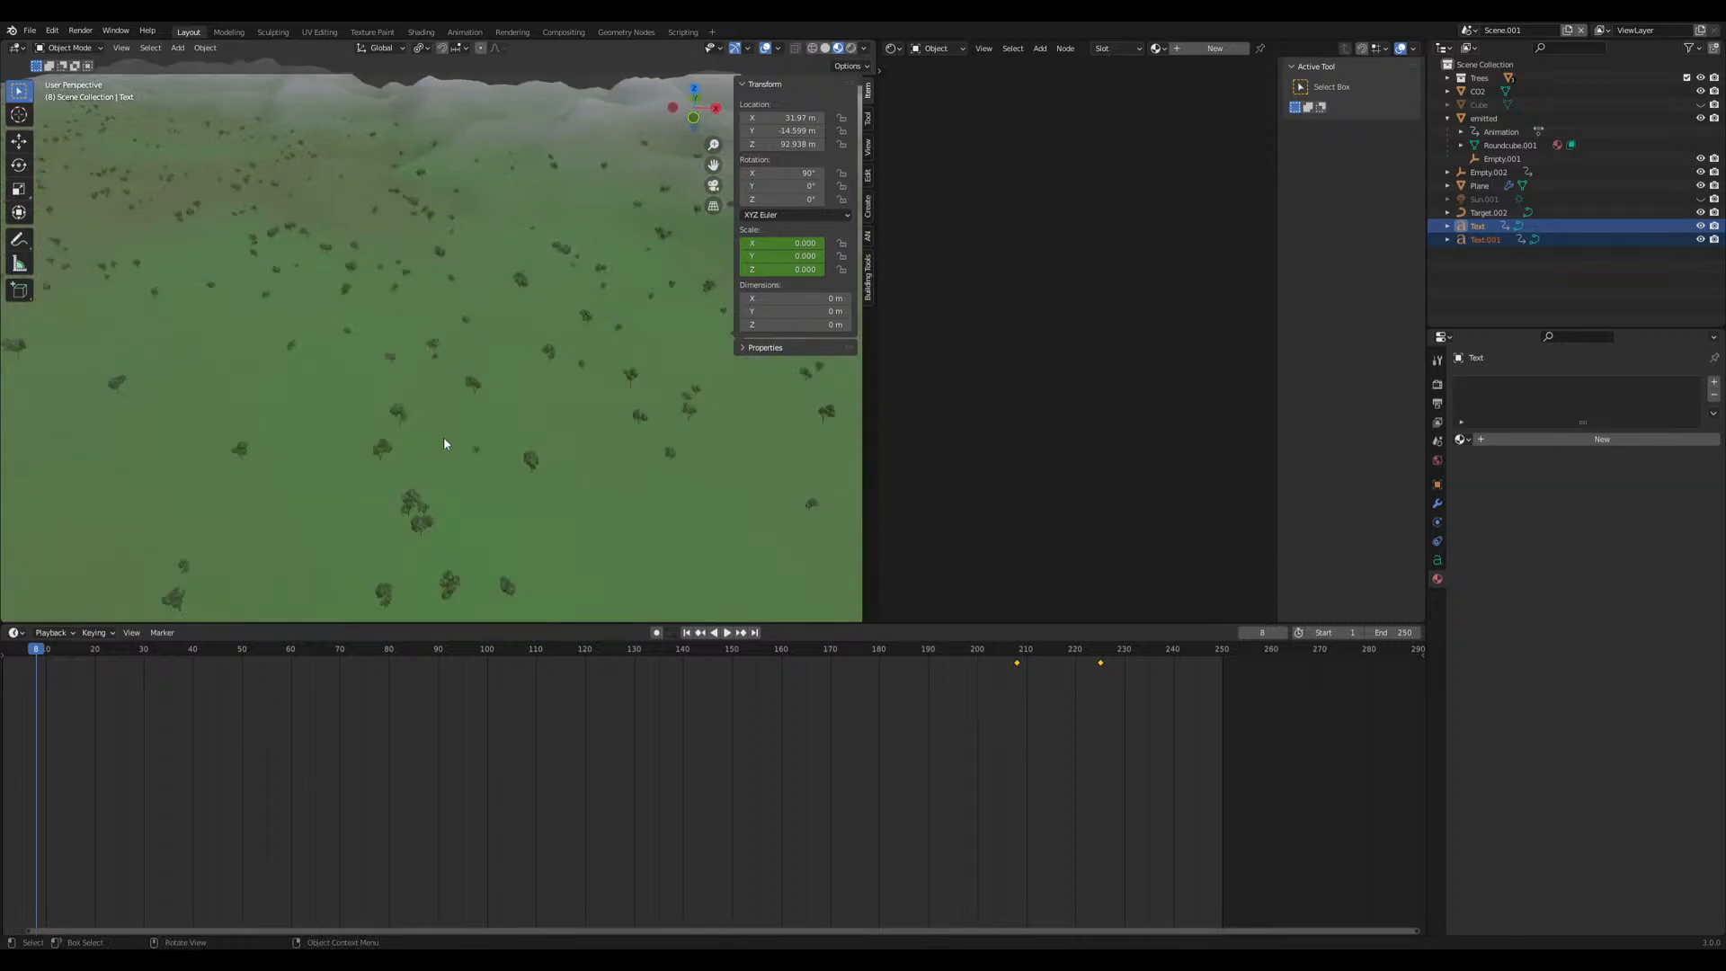
scroll(440, 456, down, 4)
middle_drag(540, 406, 490, 387)
middle_drag(234, 657, 426, 772)
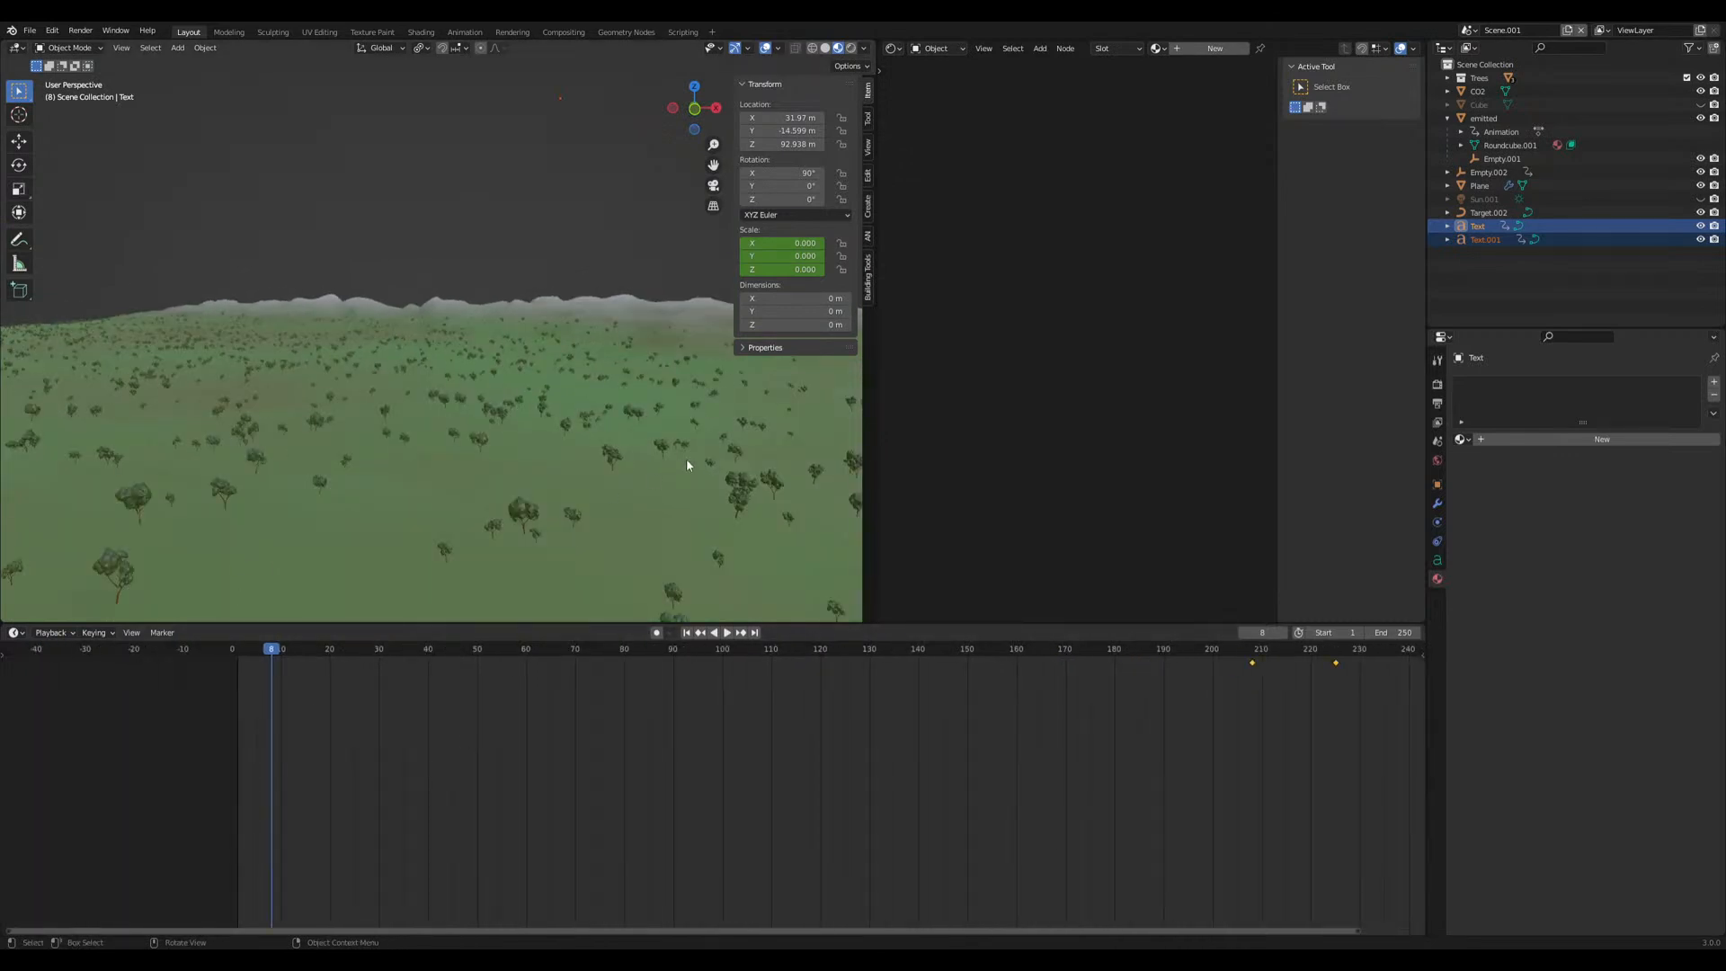
key(shift+a)
click(596, 563)
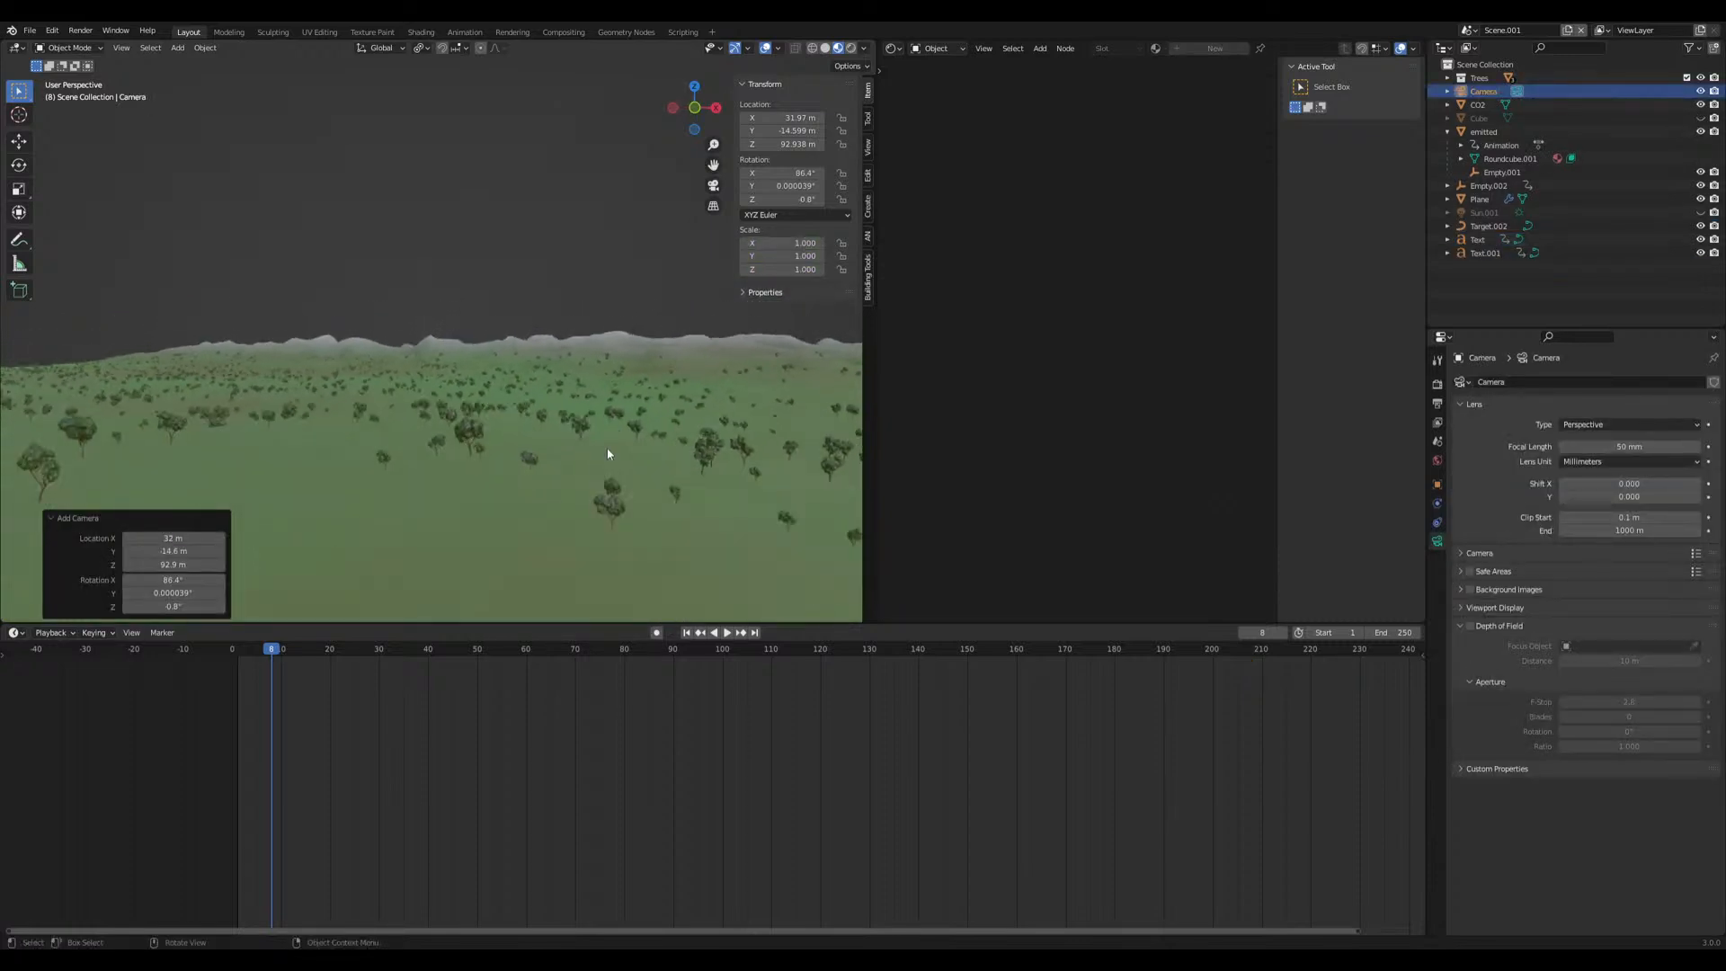
key(ctrl+alt+KP_0)
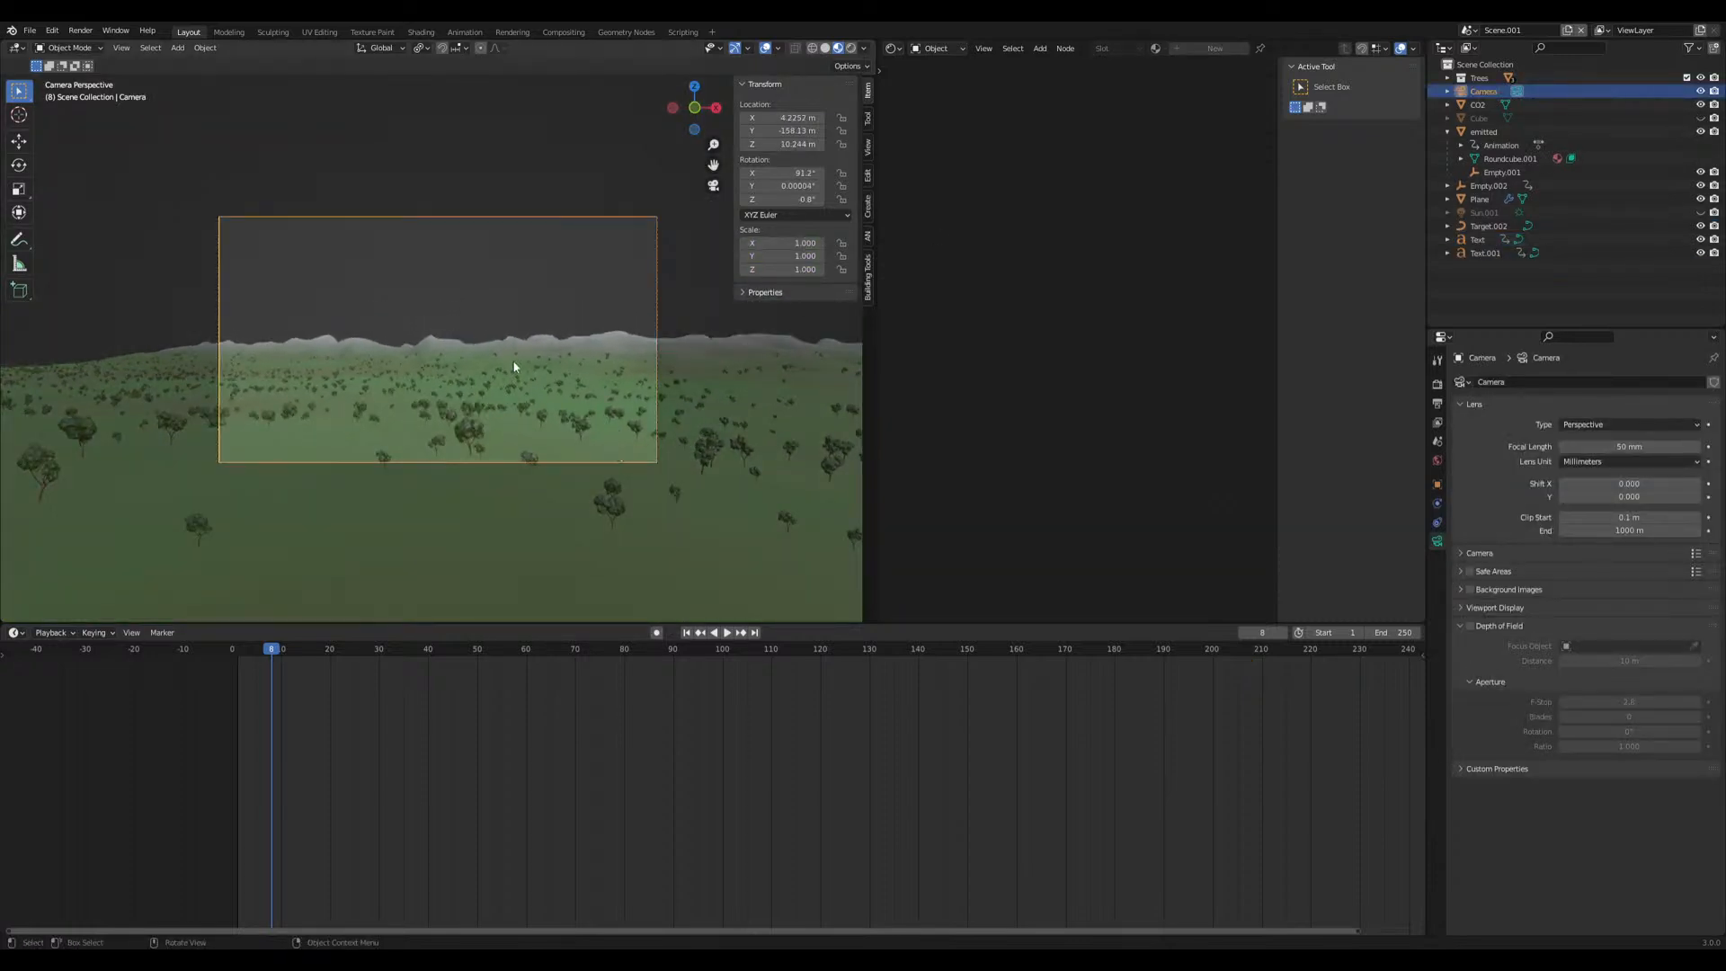
Keyframe the camera's location and rotation and shift that keyframe to about frame 3
key(i)
click(474, 379)
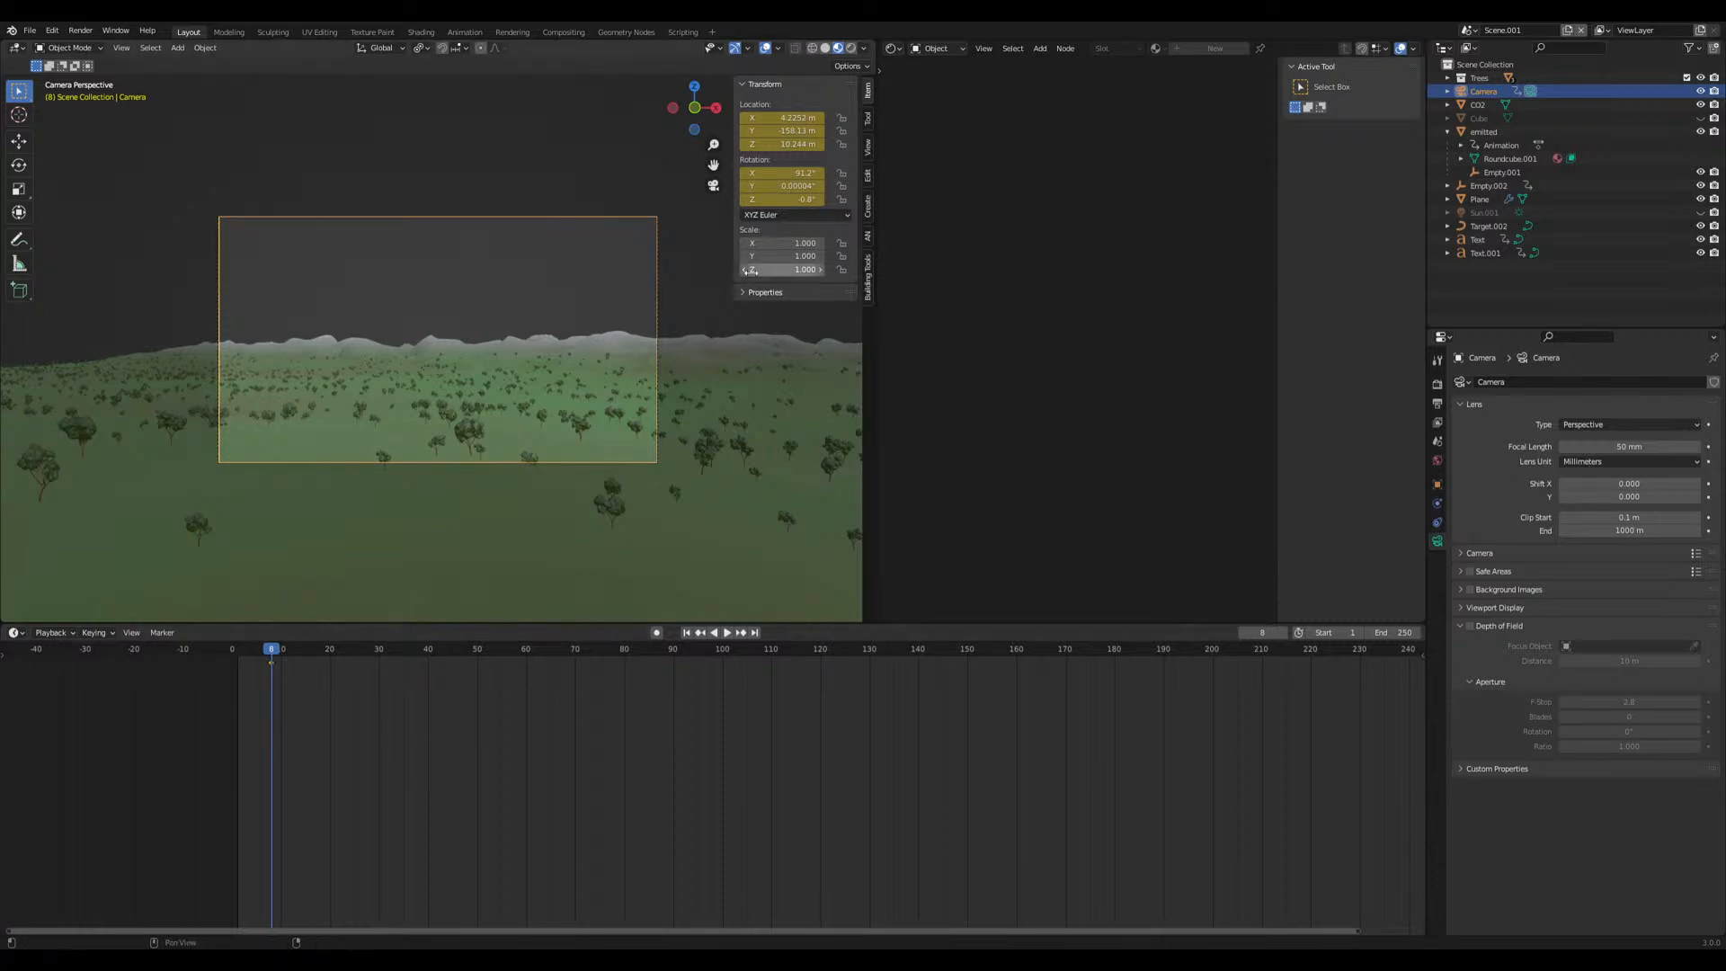
mouse_move(782, 198)
mouse_down()
mouse_move(818, 199)
mouse_move(764, 198)
mouse_up()
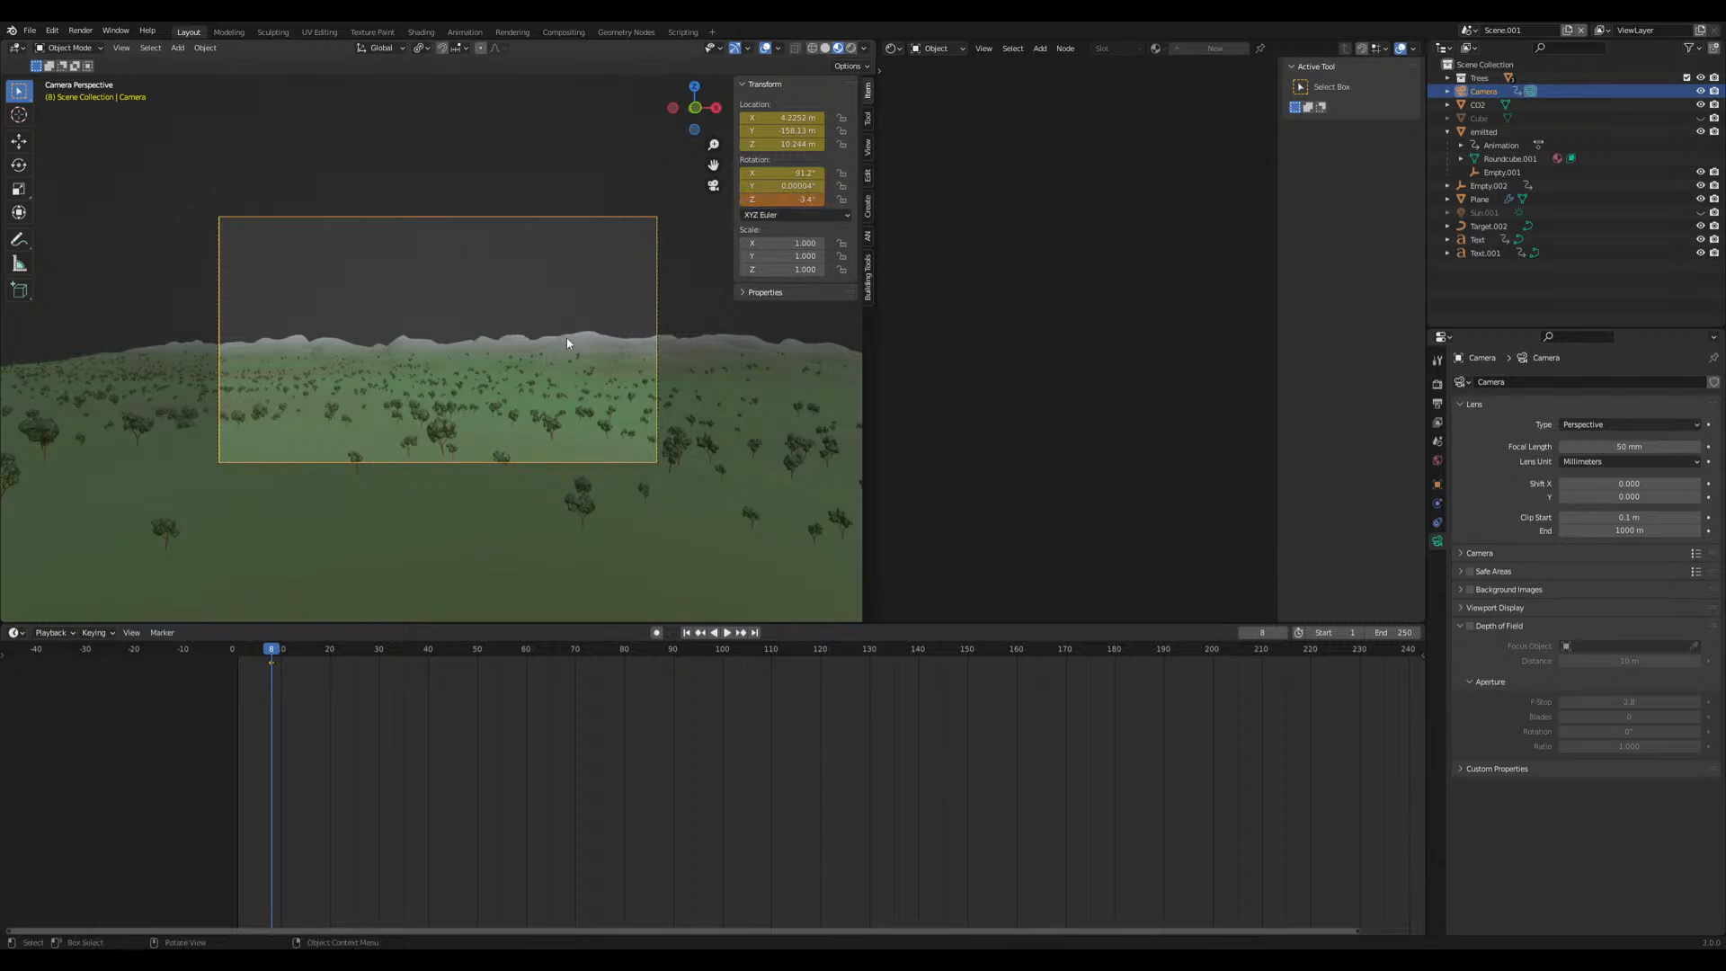
key(g)
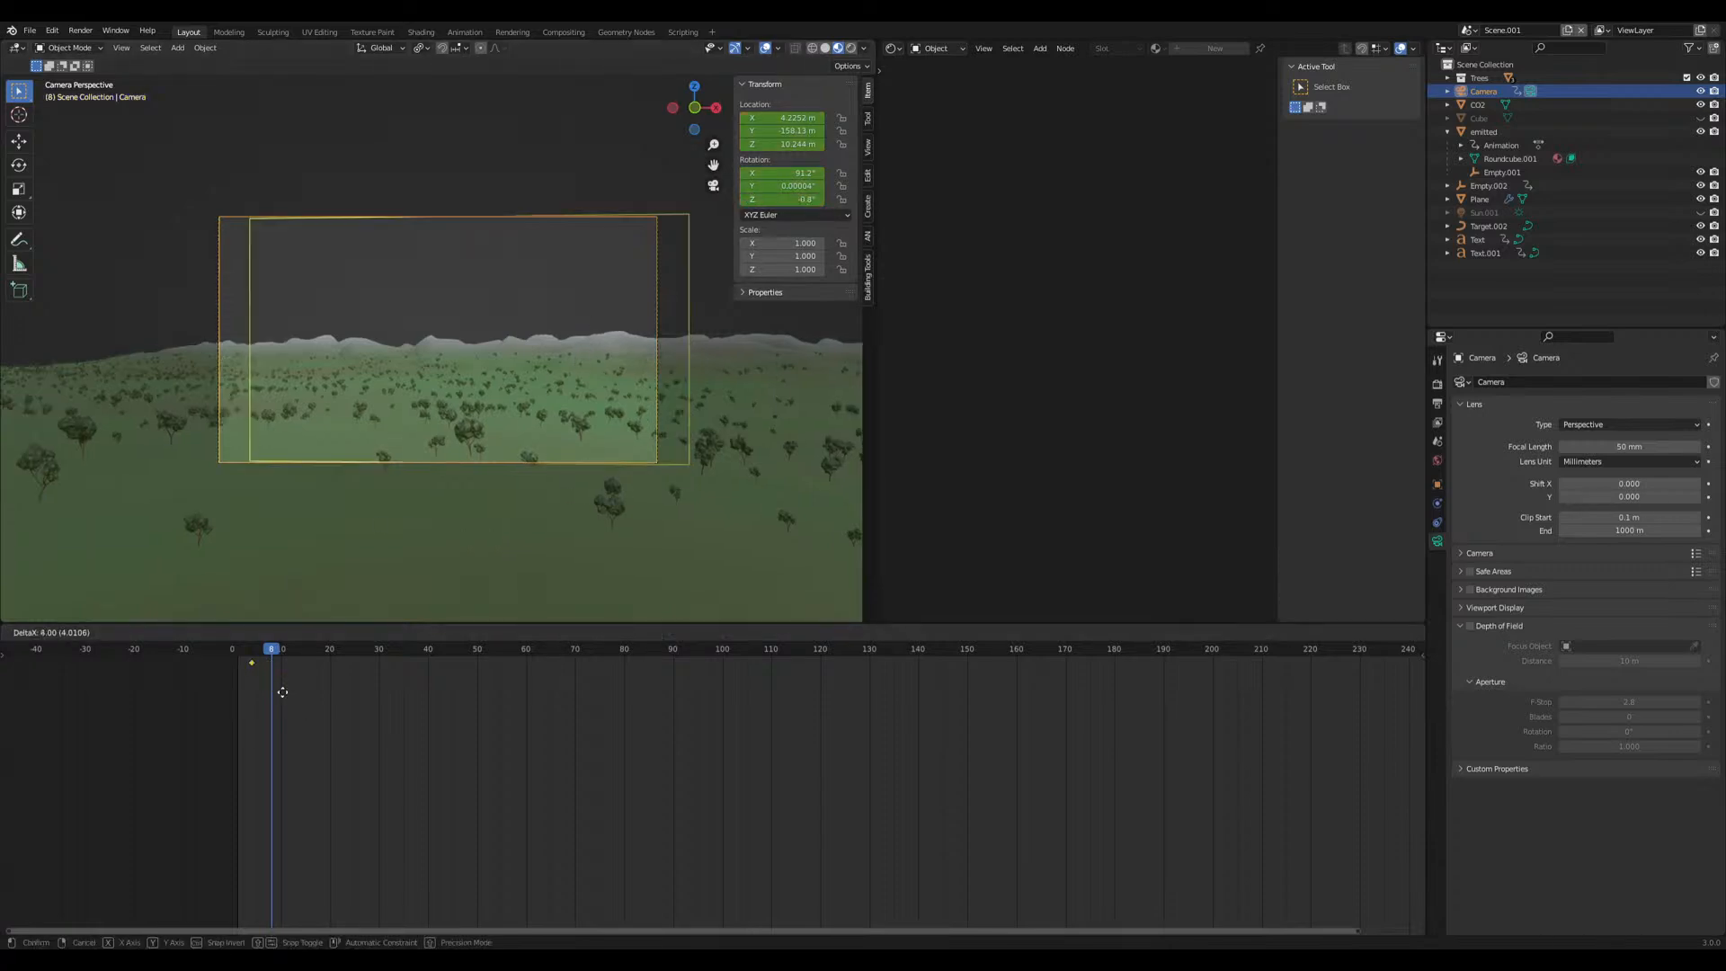
click(279, 691)
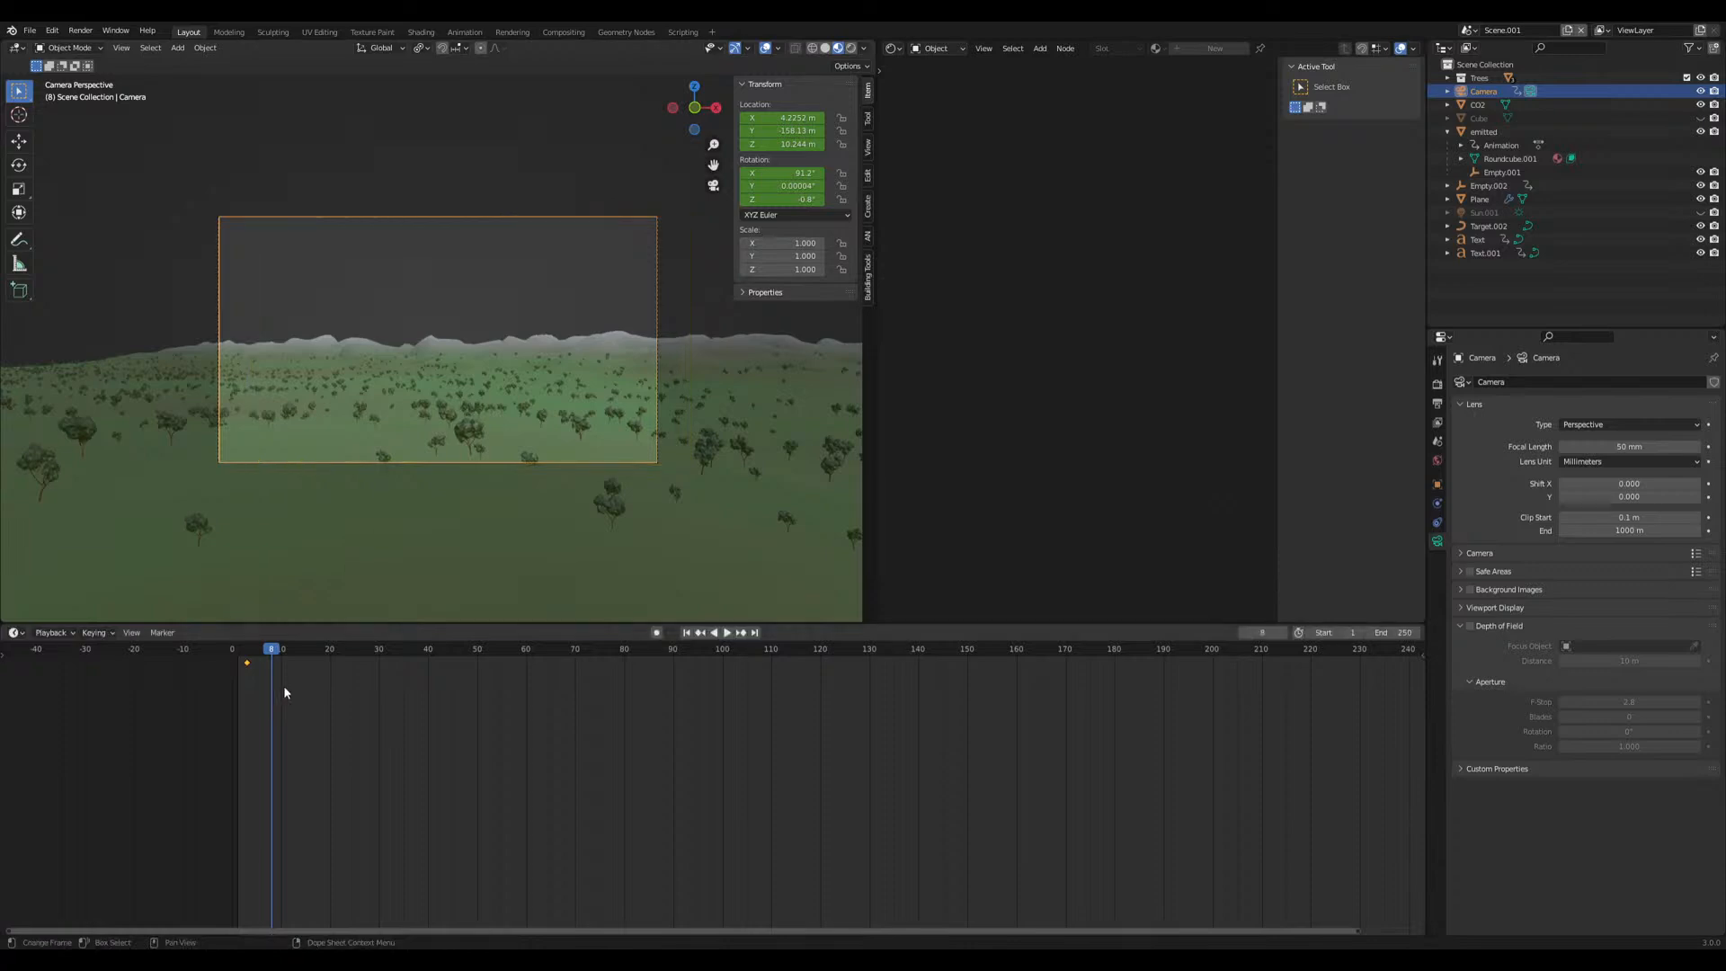
drag(781, 200, 788, 200)
Move the camera forward over the trees, turn it to -2.8° about Z, and keyframe this pose at frame 41
drag(246, 652, 443, 651)
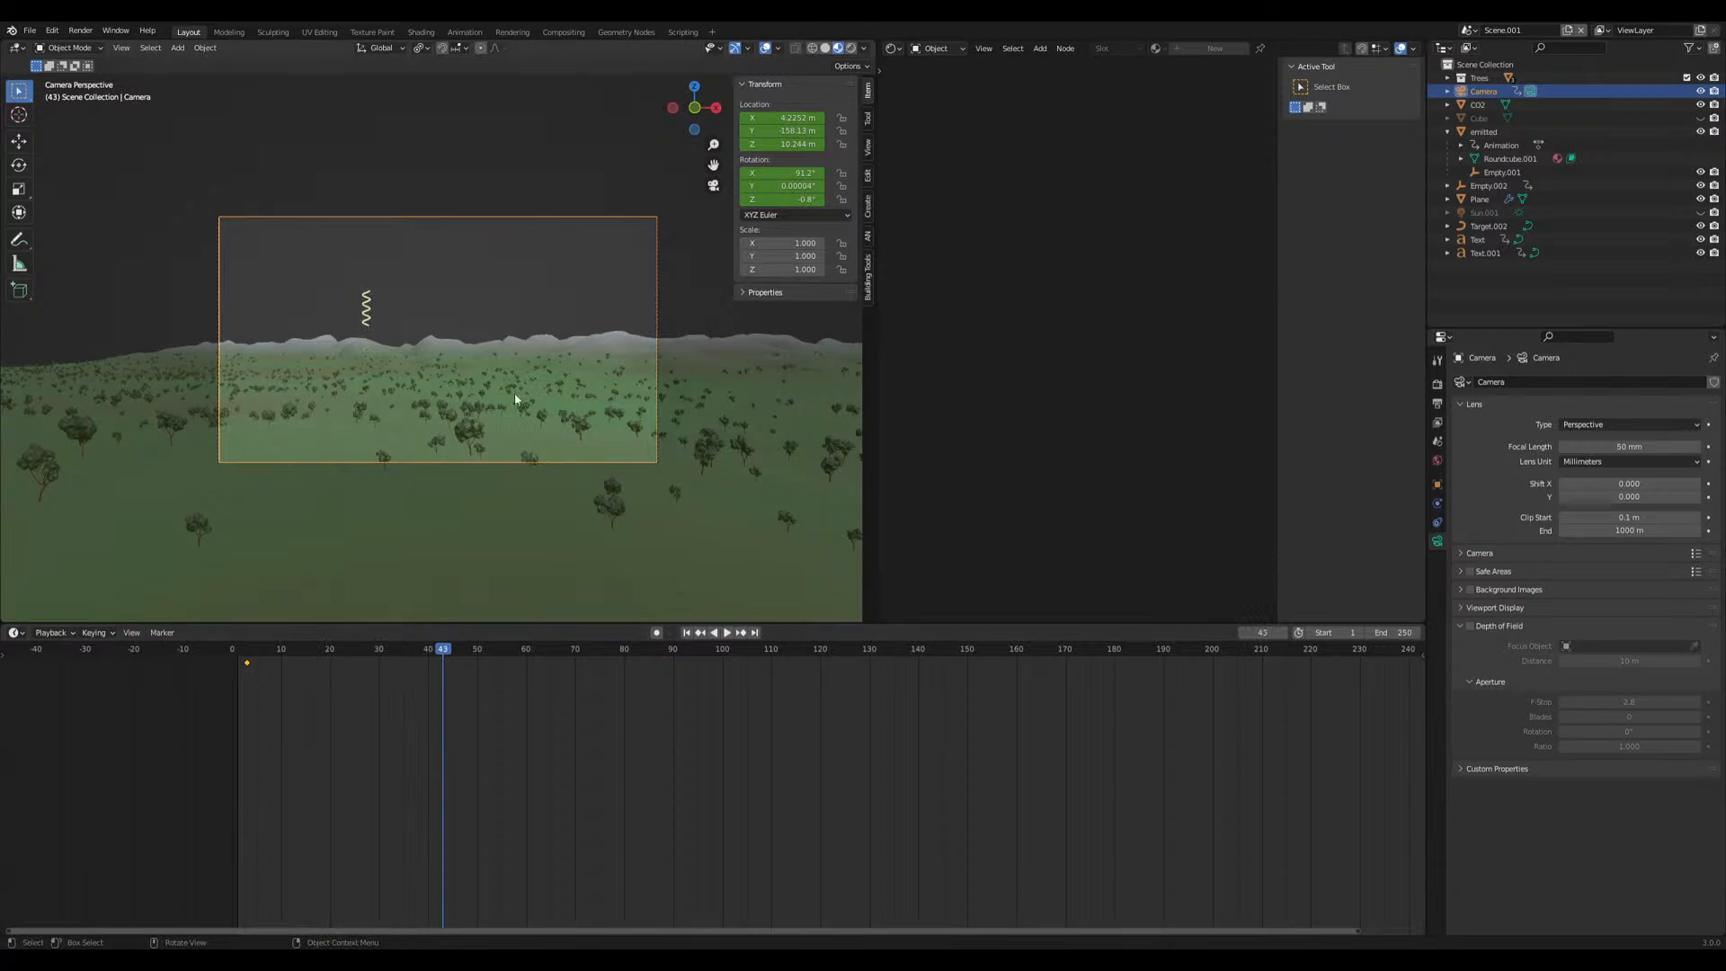
drag(788, 131, 746, 118)
drag(796, 200, 776, 199)
drag(784, 118, 770, 118)
drag(778, 131, 781, 173)
mouse_move(435, 662)
mouse_down()
mouse_move(253, 665)
mouse_move(413, 665)
mouse_up()
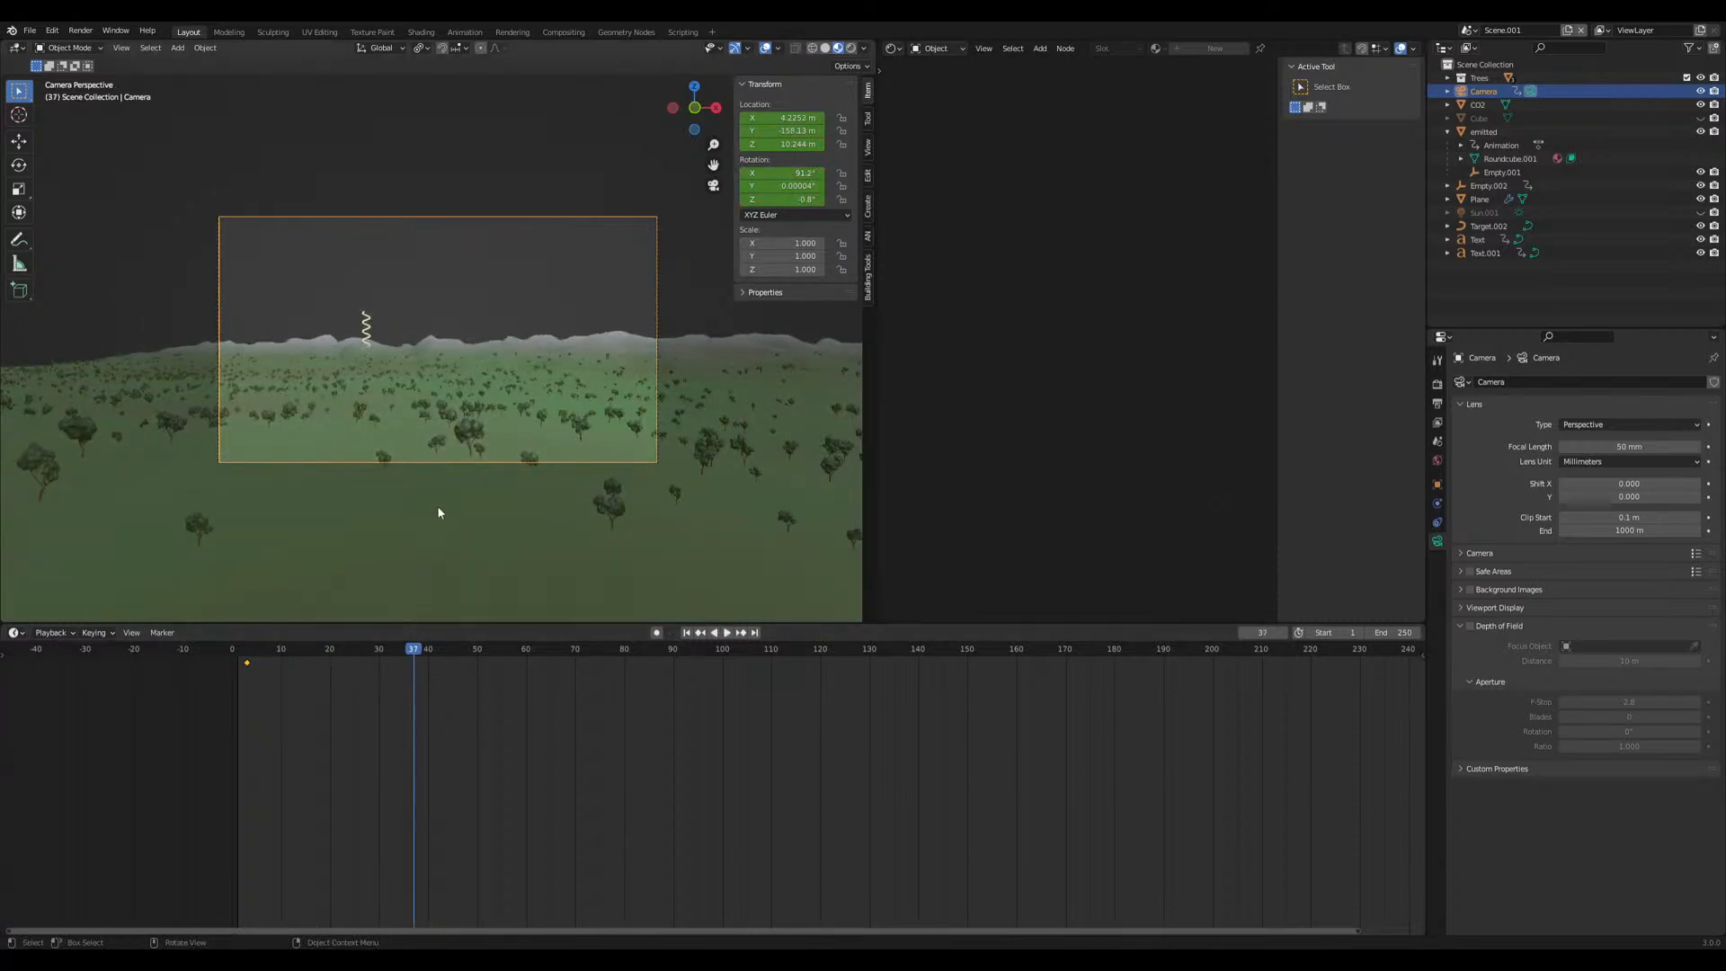
key(Up)
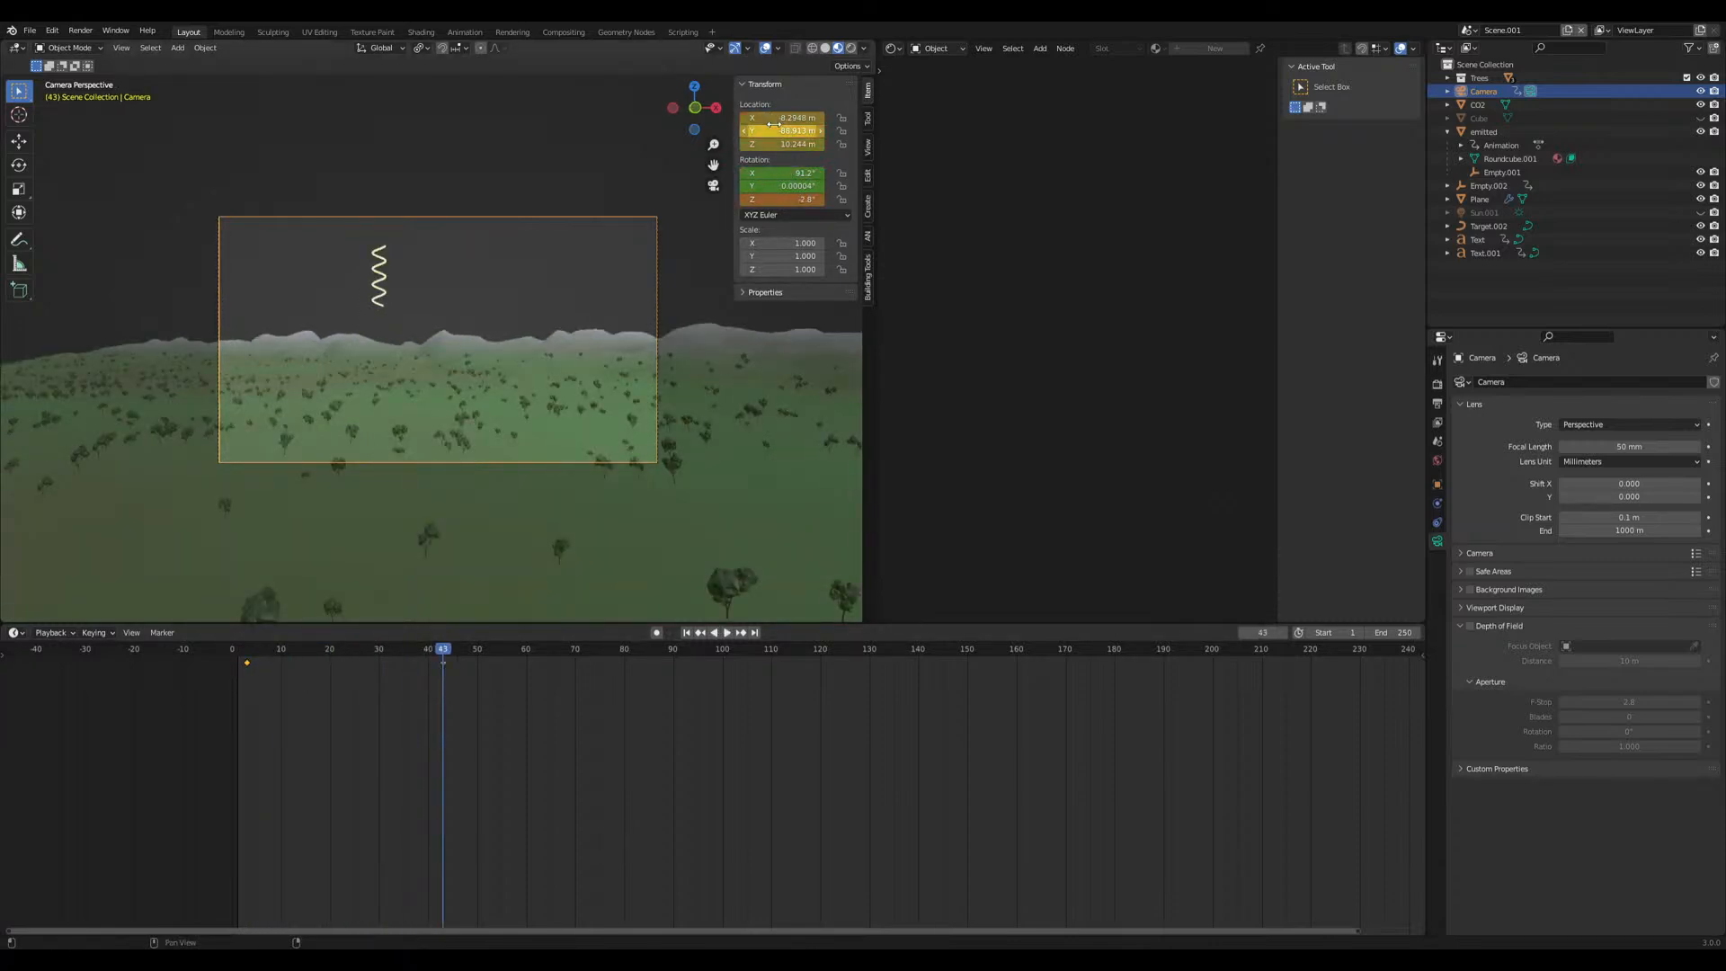
key(i)
mouse_move(443, 669)
mouse_down()
mouse_move(349, 701)
mouse_move(250, 703)
mouse_move(239, 649)
mouse_move(551, 681)
mouse_move(433, 672)
mouse_up()
key(i)
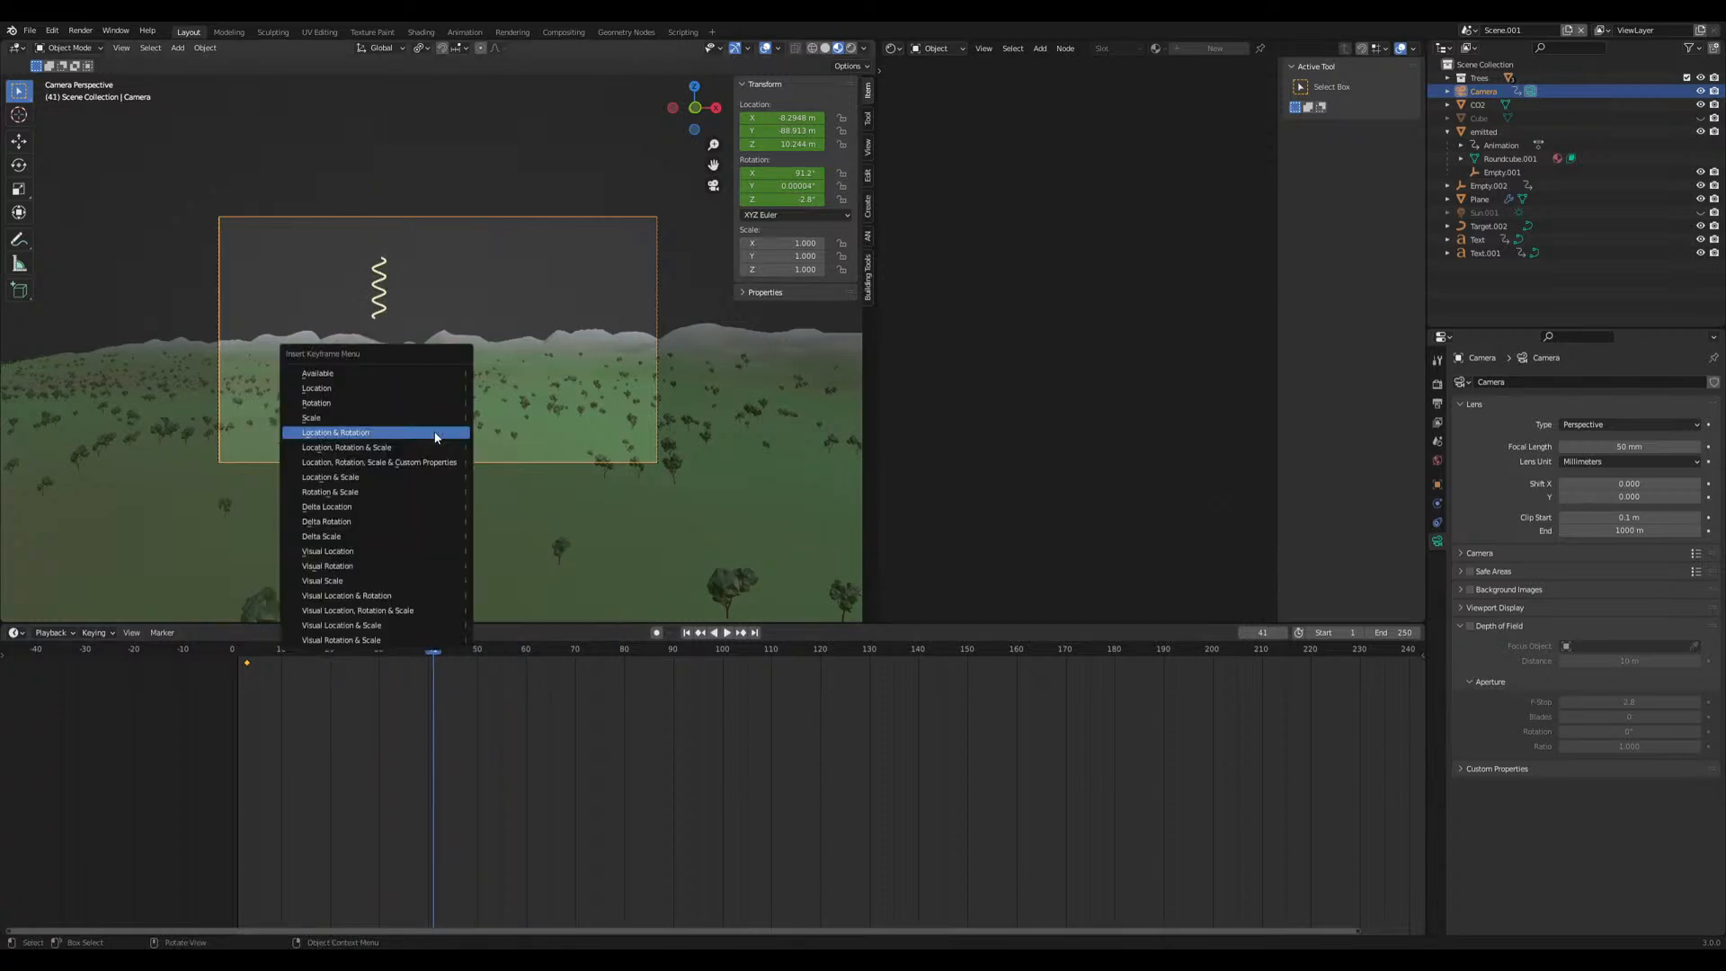
click(391, 403)
Tilt the camera up to about 105° about X and place this keyframe at about frame 82
key(space)
key(space)
mouse_move(777, 173)
mouse_down()
mouse_move(835, 174)
mouse_move(782, 173)
mouse_up()
key(i)
drag(605, 664, 633, 666)
key(space)
key(space)
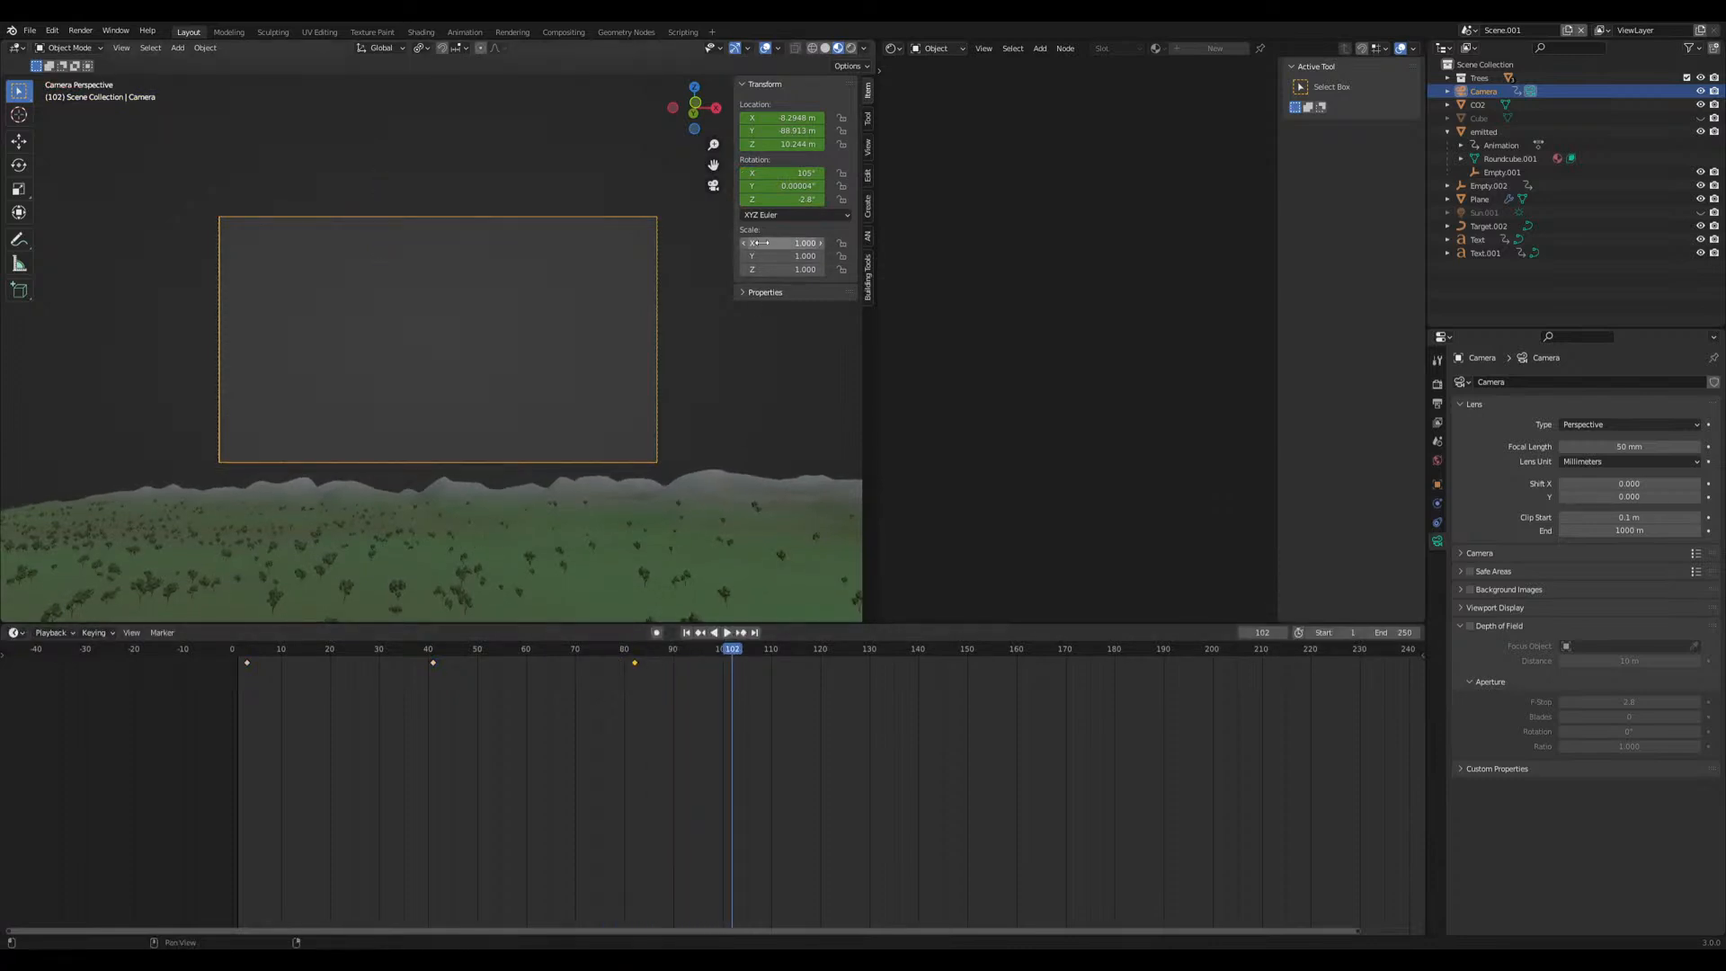
At about frame 114, tilt the camera back down, turn it to -10.7° about Z, and keyframe it
key(space)
drag(777, 169, 789, 201)
key(i)
key(space)
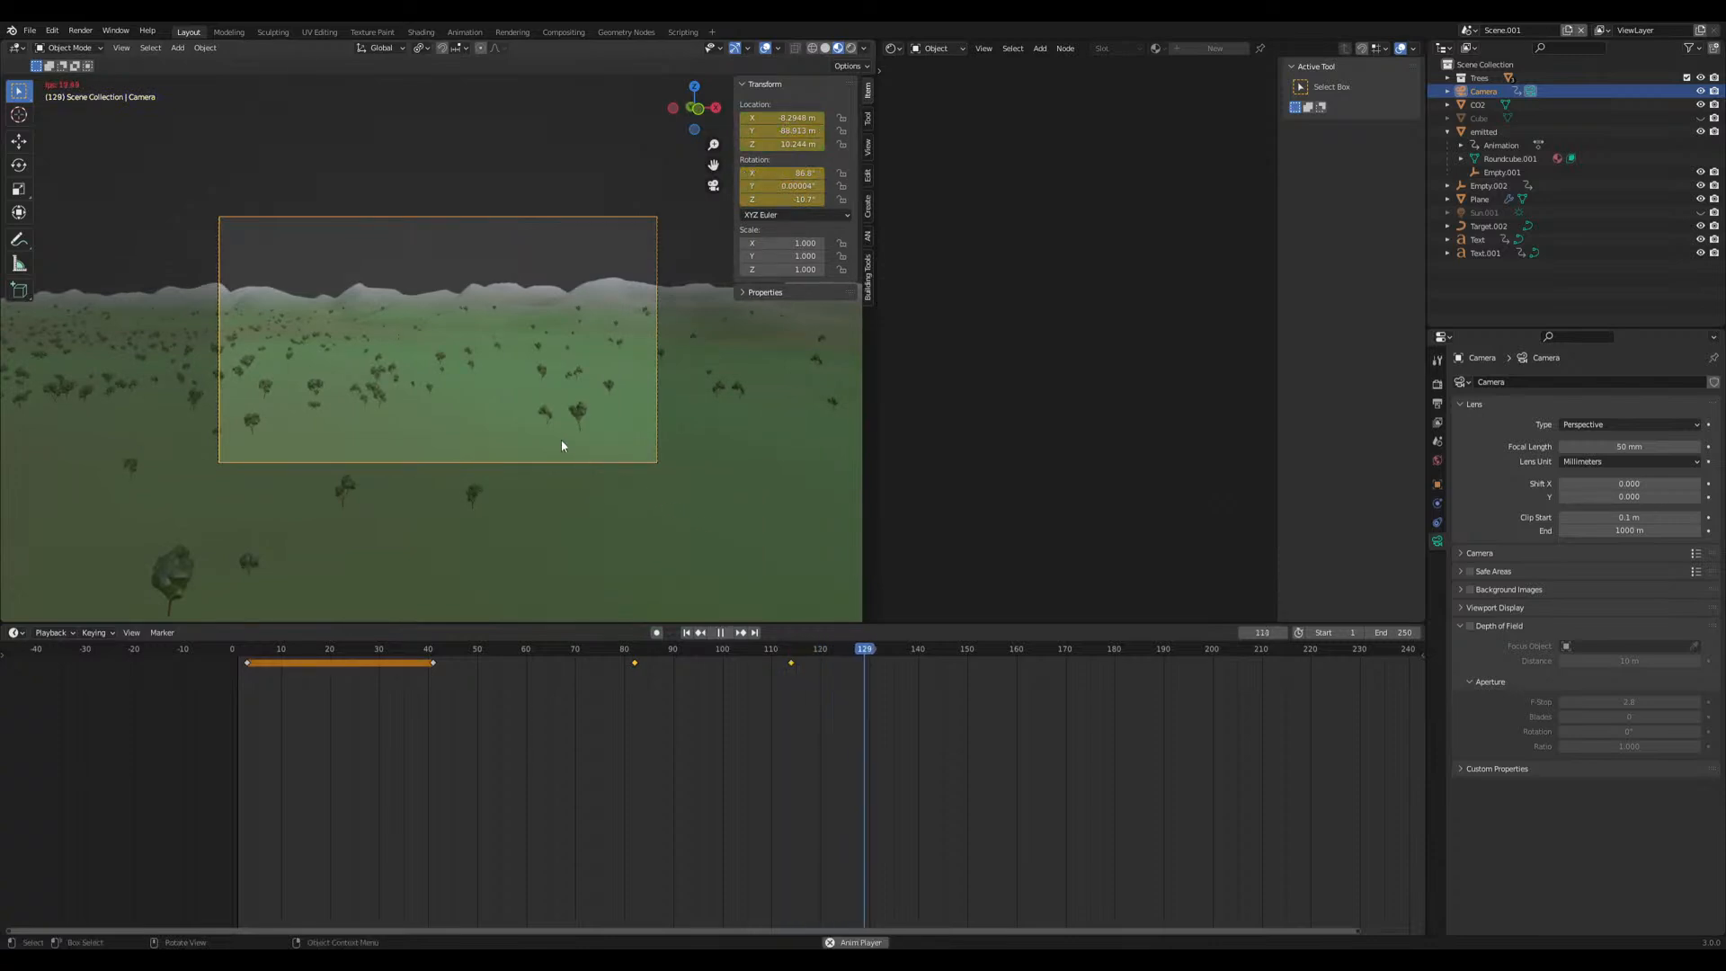
key(space)
At frame 158, align the camera to a close view of the white sphere, tilt it to 84.9° about X, and keyframe it
middle_drag(520, 409, 479, 394)
scroll(401, 347, up, 7)
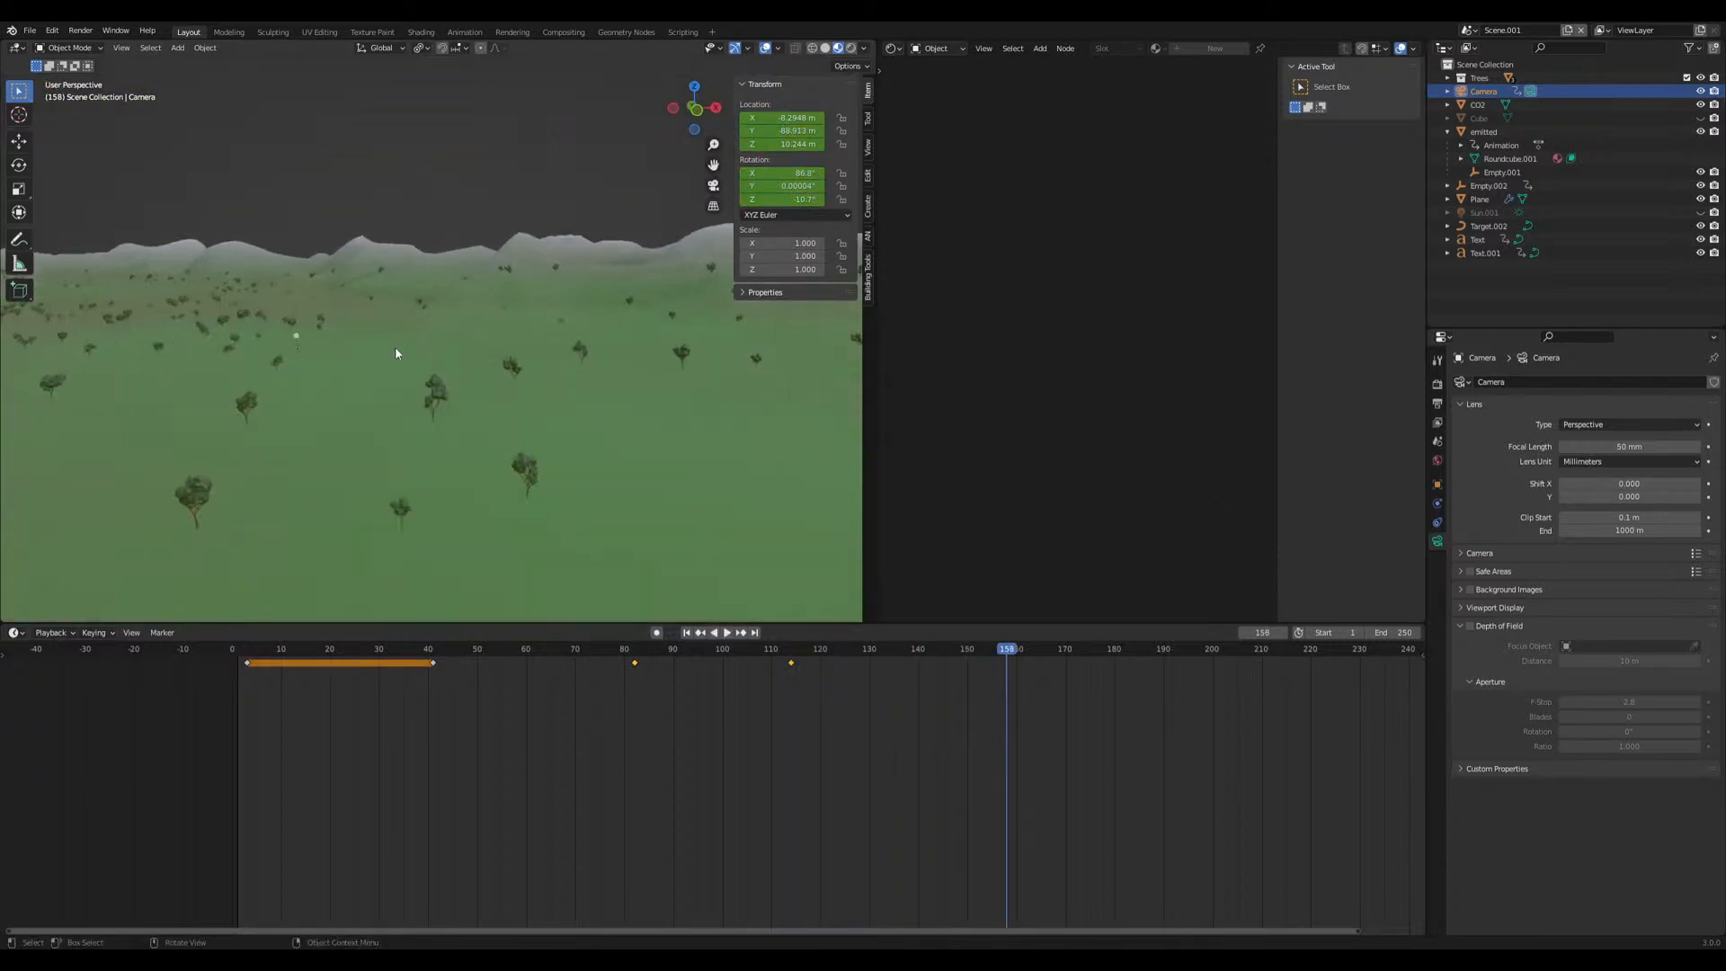
shift+middle_drag(174, 384, 426, 360)
scroll(442, 334, up, 5)
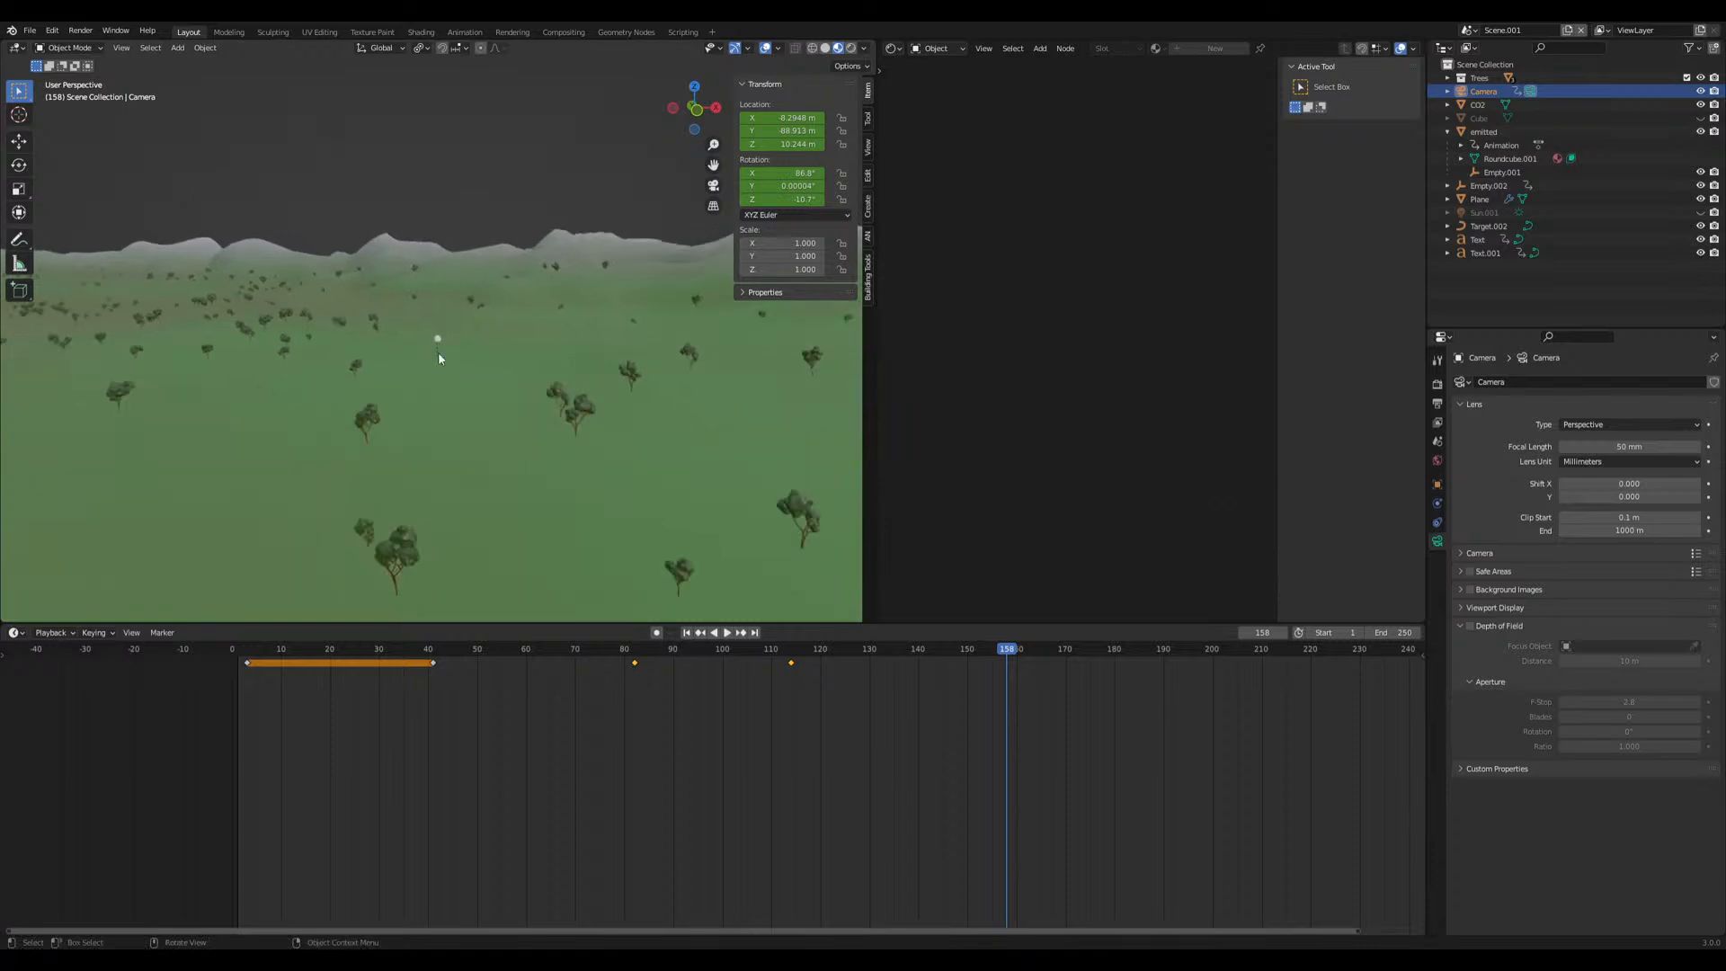
scroll(427, 389, down, 3)
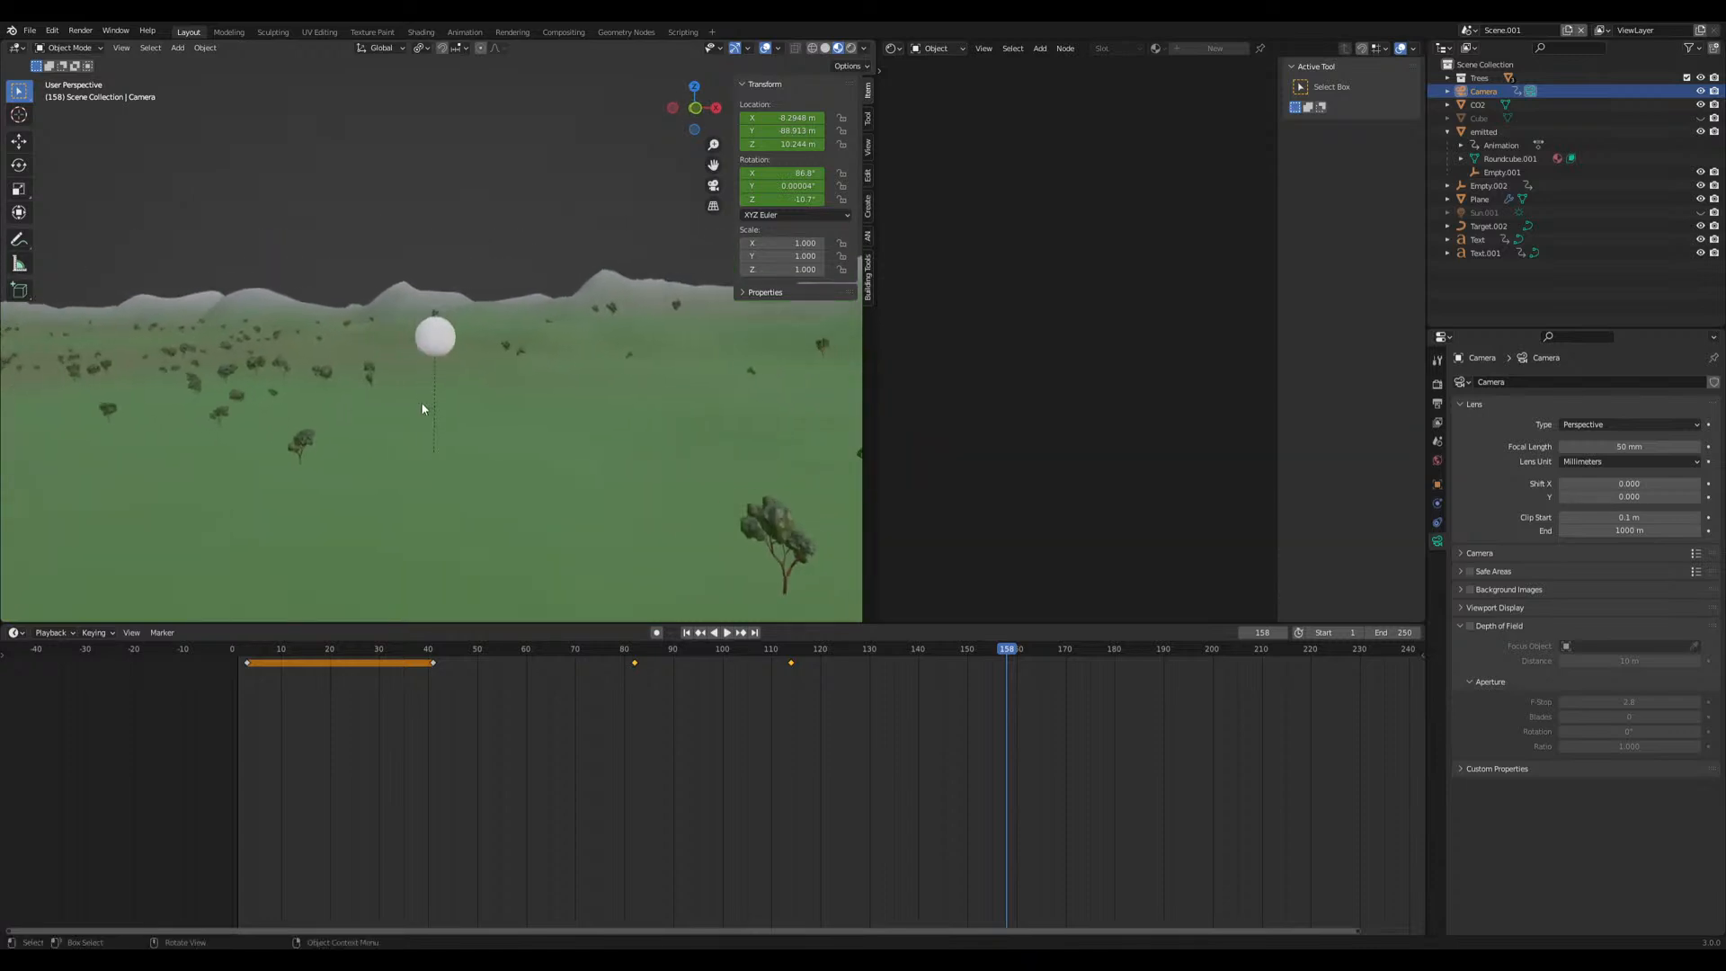
middle_drag(423, 404, 419, 407)
key(ctrl+alt+KP_0)
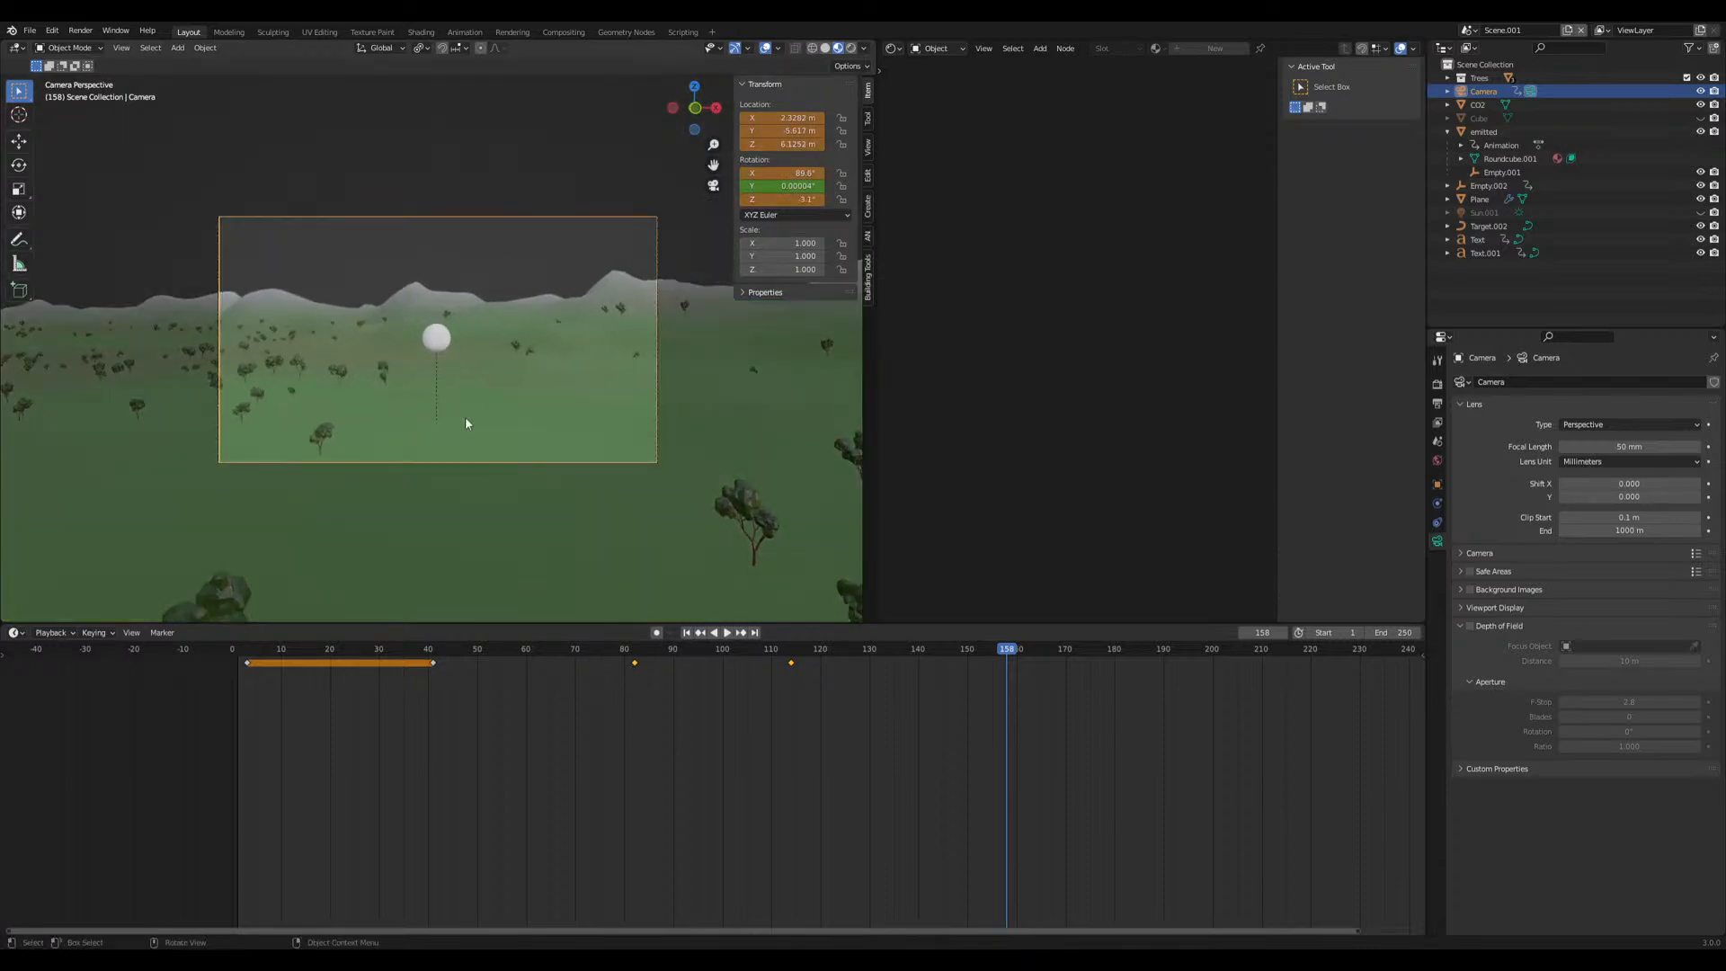
drag(791, 173, 759, 173)
key(i)
key(i)
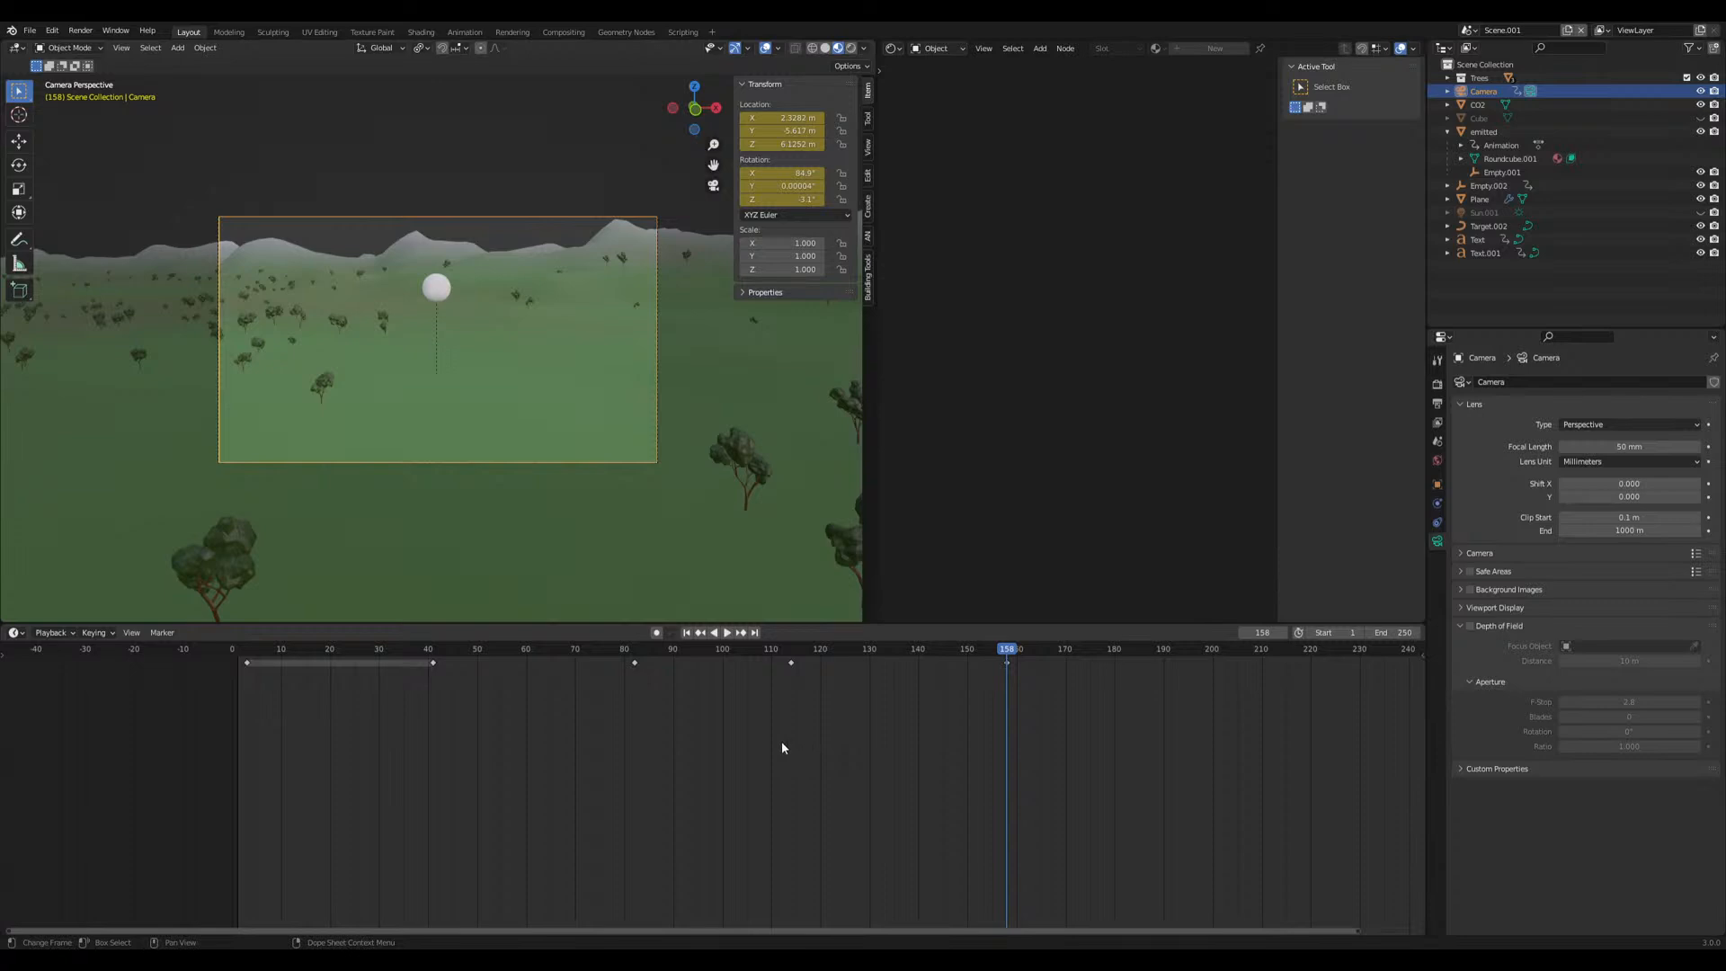
drag(752, 700, 989, 687)
Duplicate the wavy curve Target.002 in place
middle_drag(385, 467, 389, 475)
drag(942, 665, 718, 706)
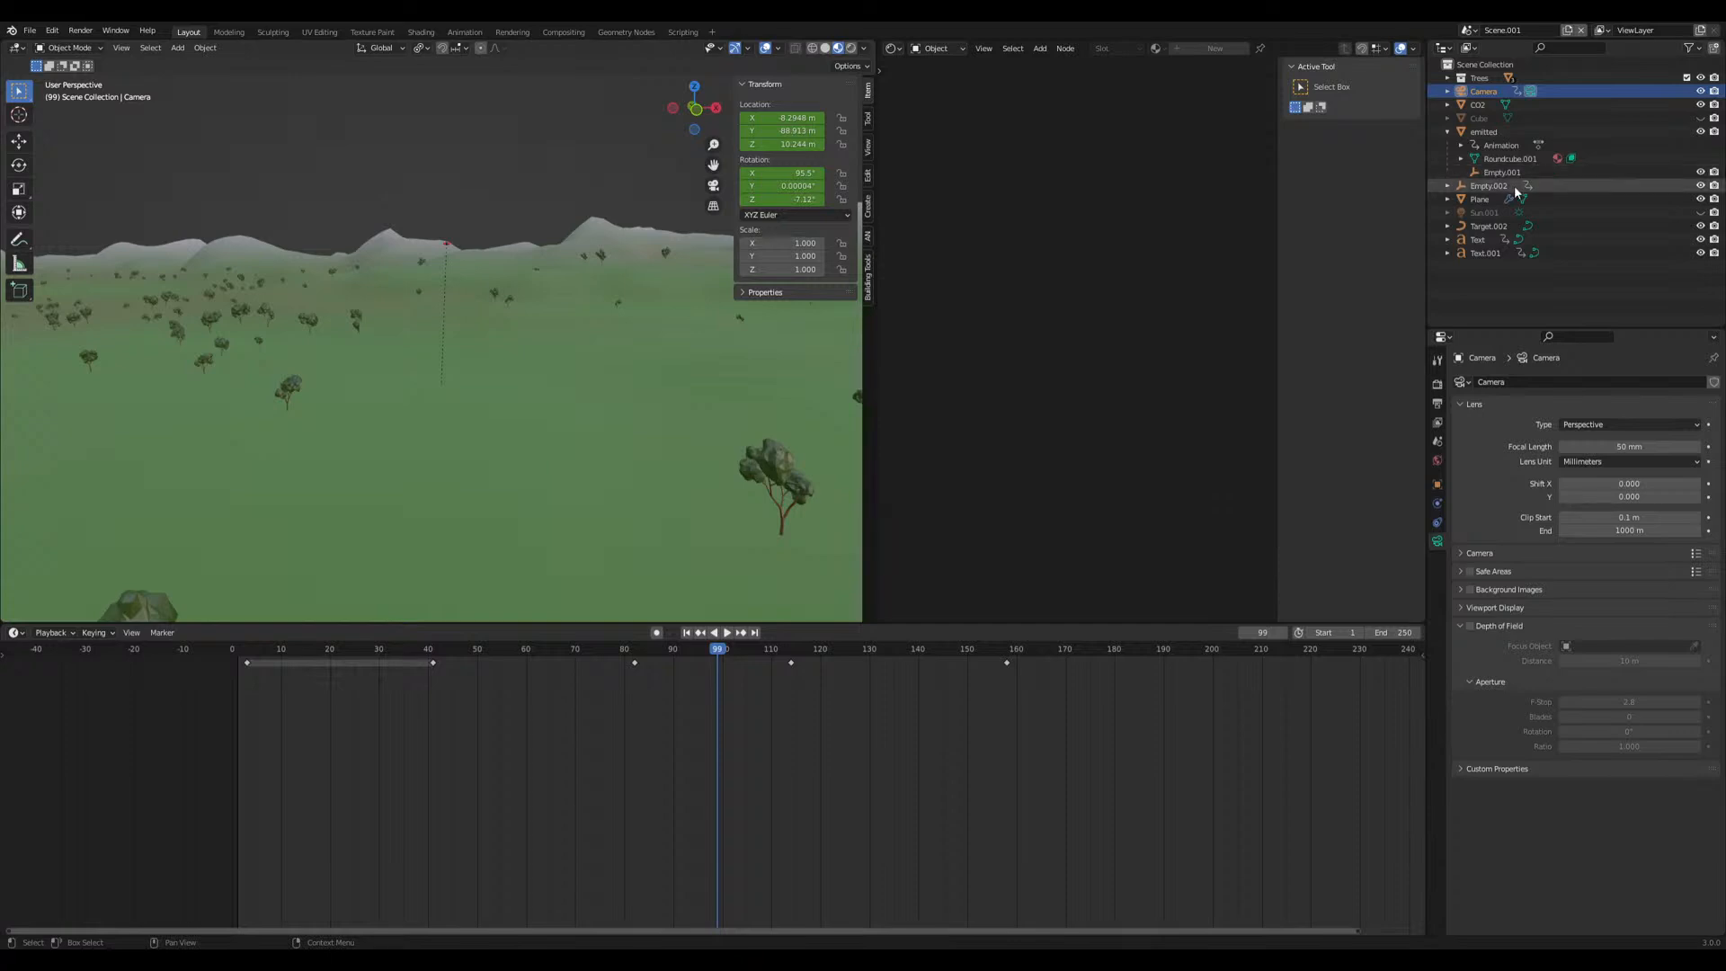
click(1488, 226)
scroll(402, 394, down, 5)
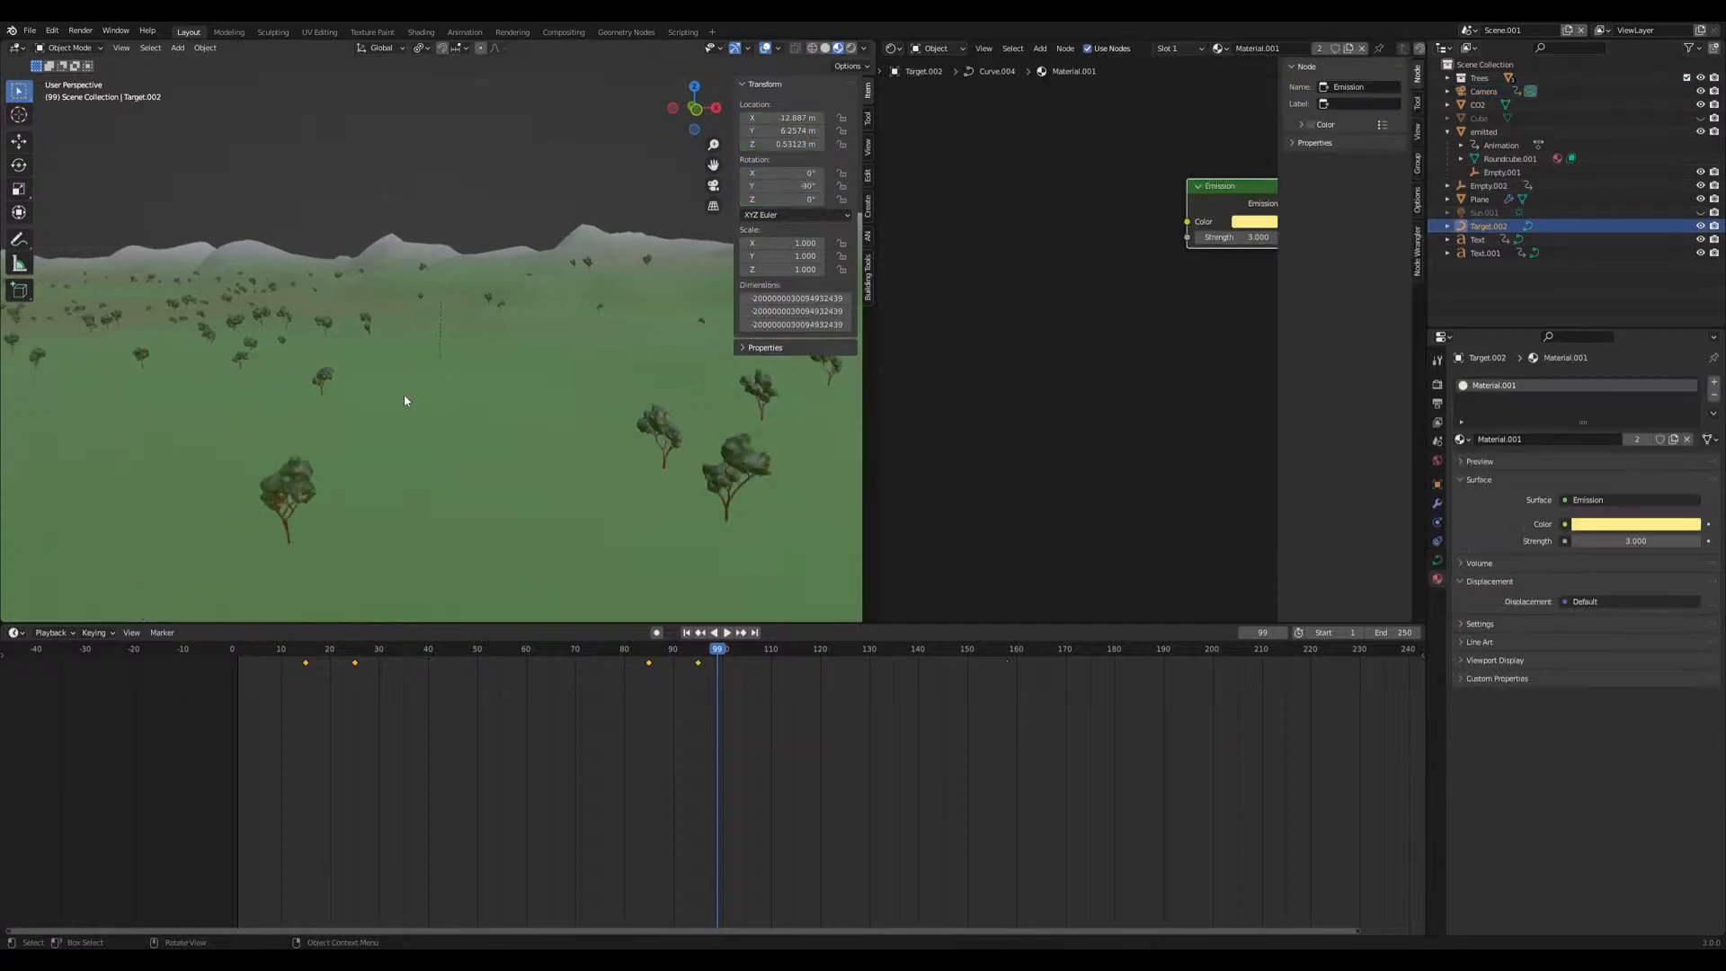
scroll(415, 401, up, 4)
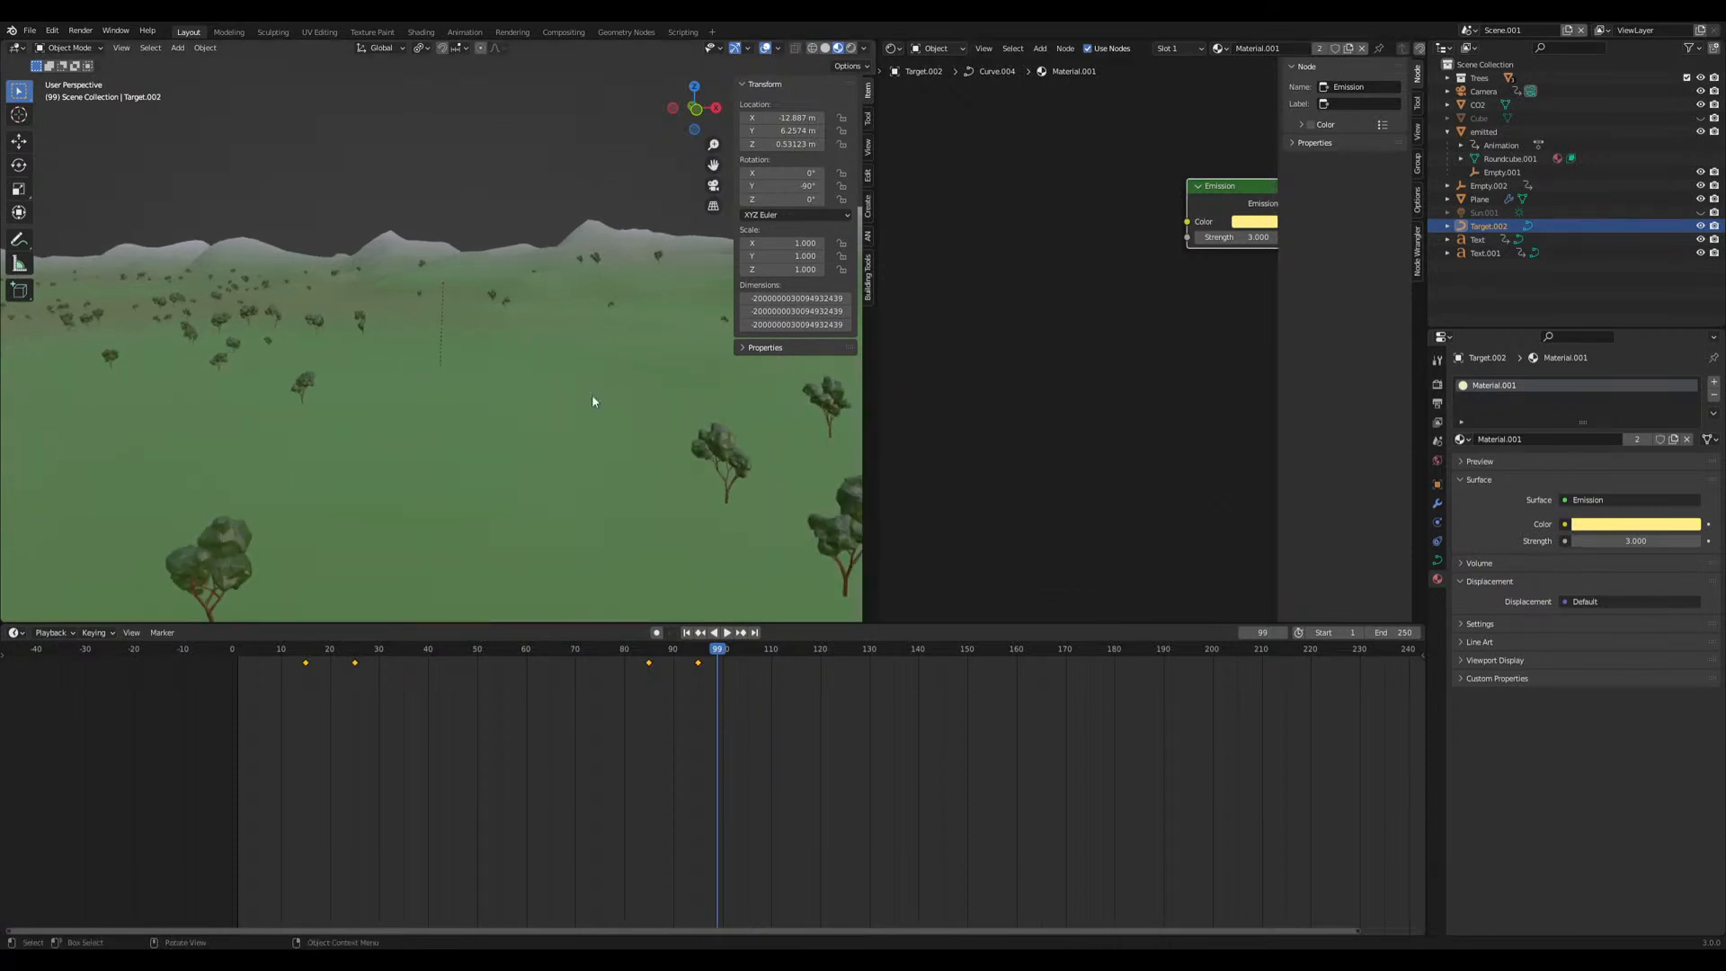
scroll(369, 483, down, 3)
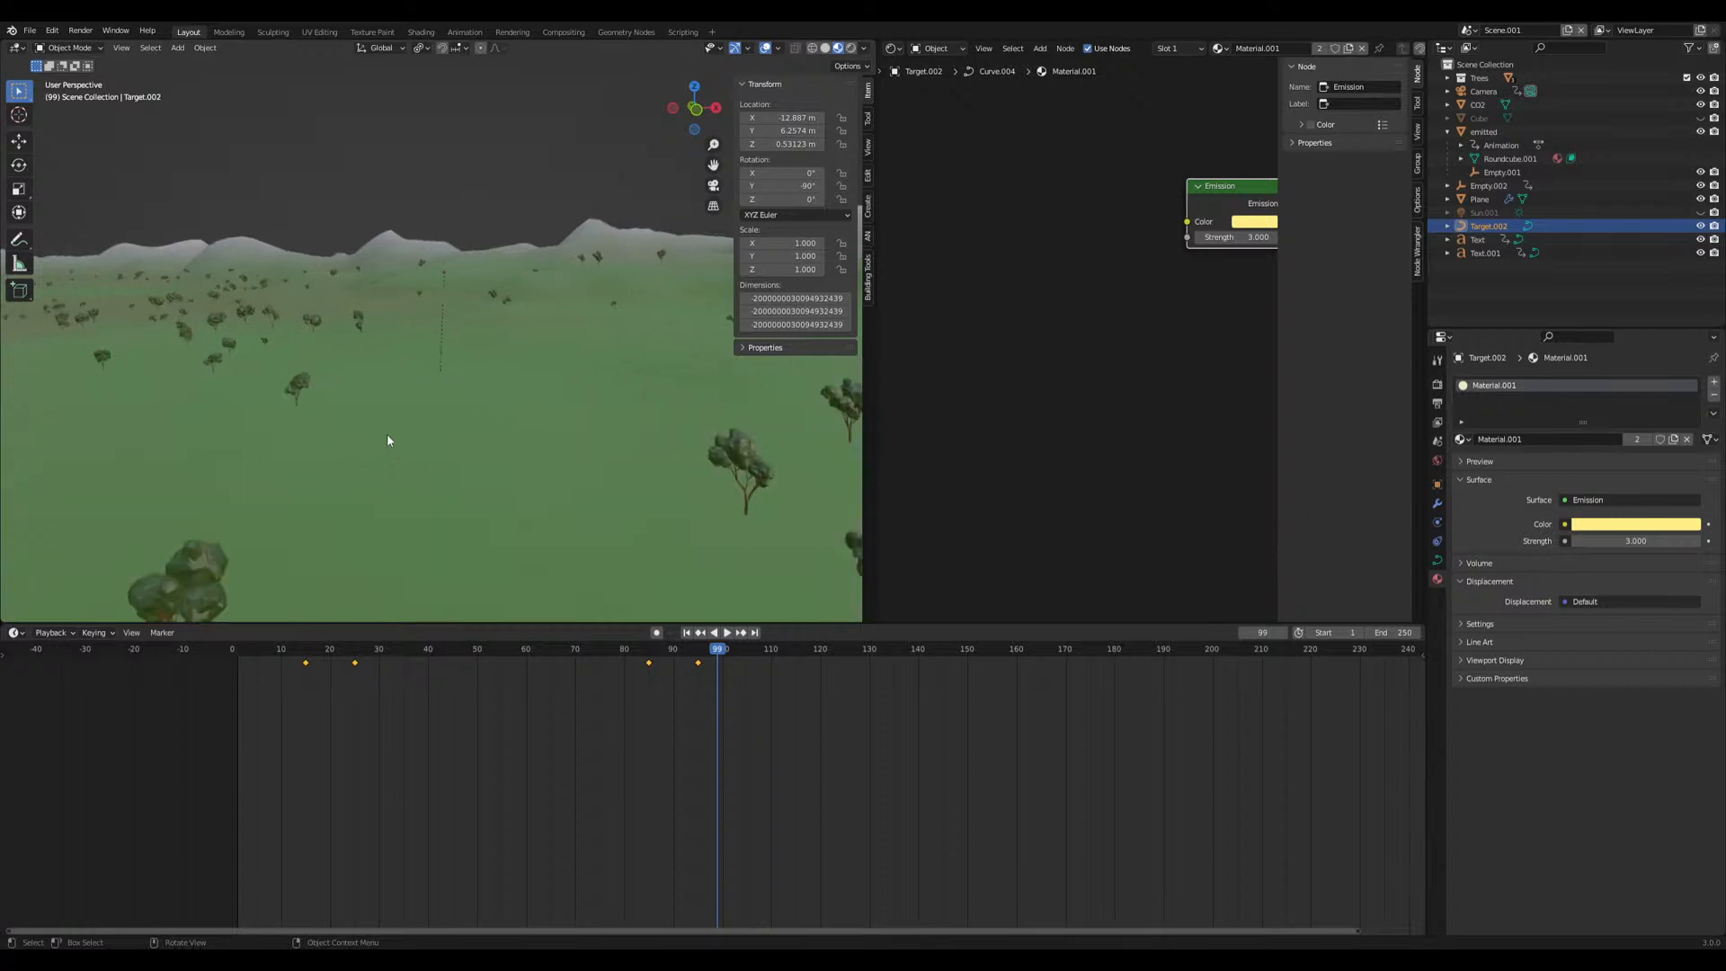
scroll(441, 468, down, 5)
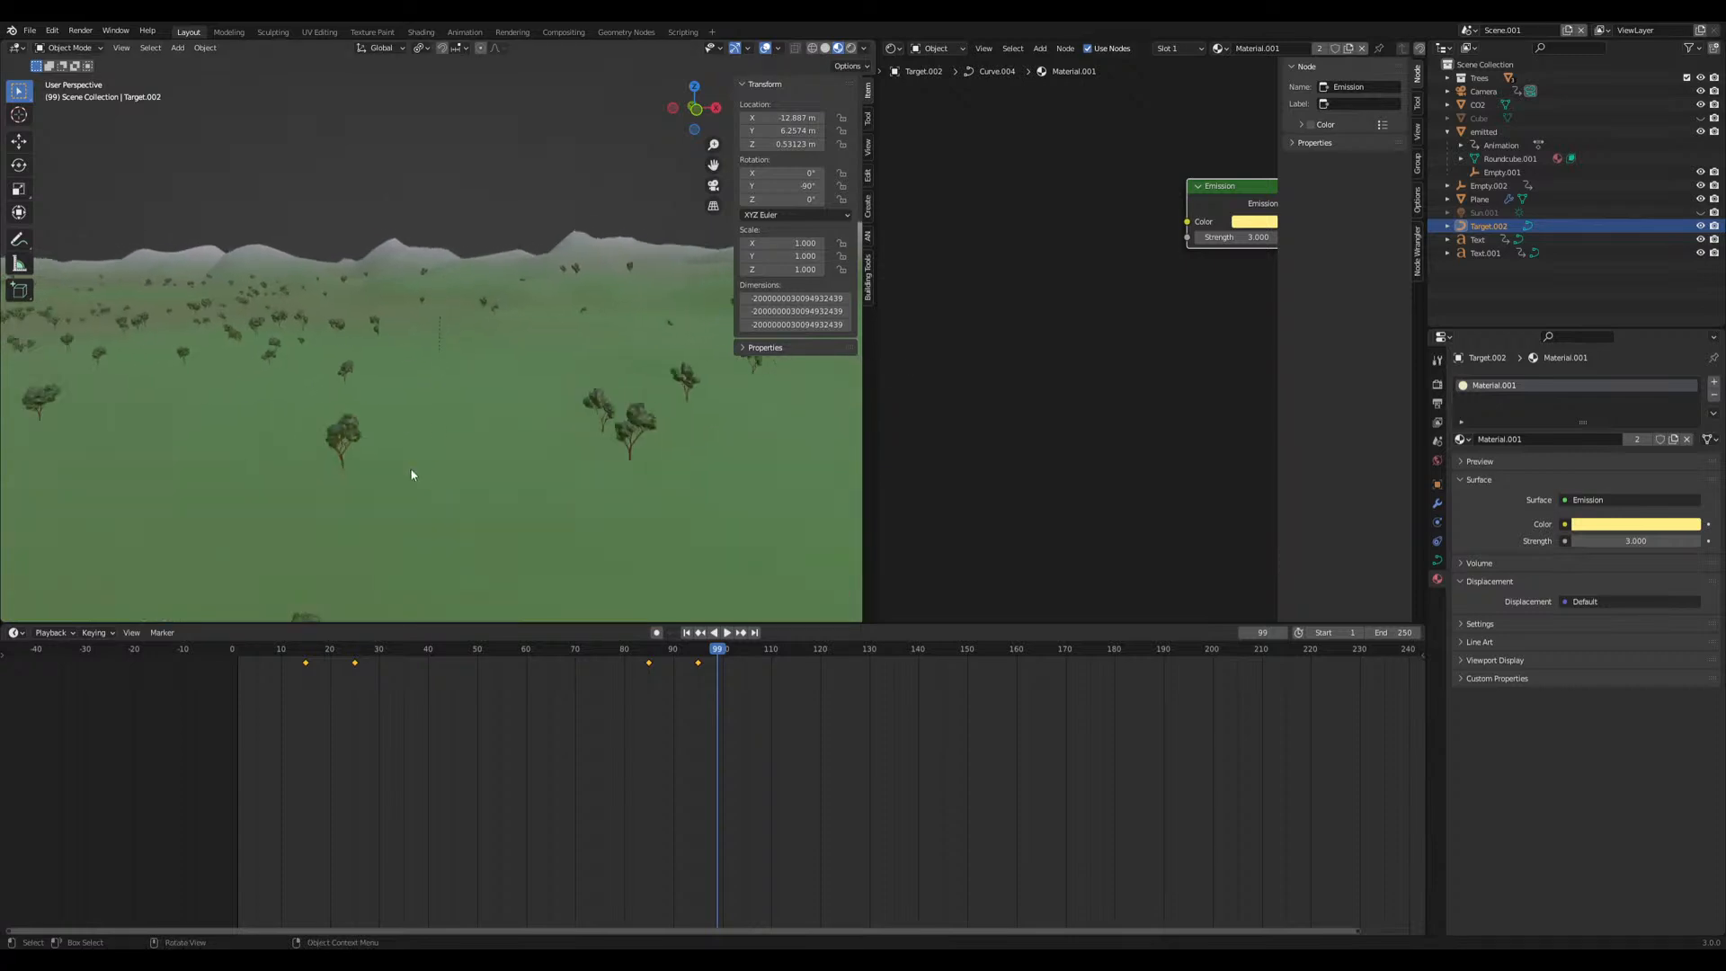
key(shift+d)
key(Escape)
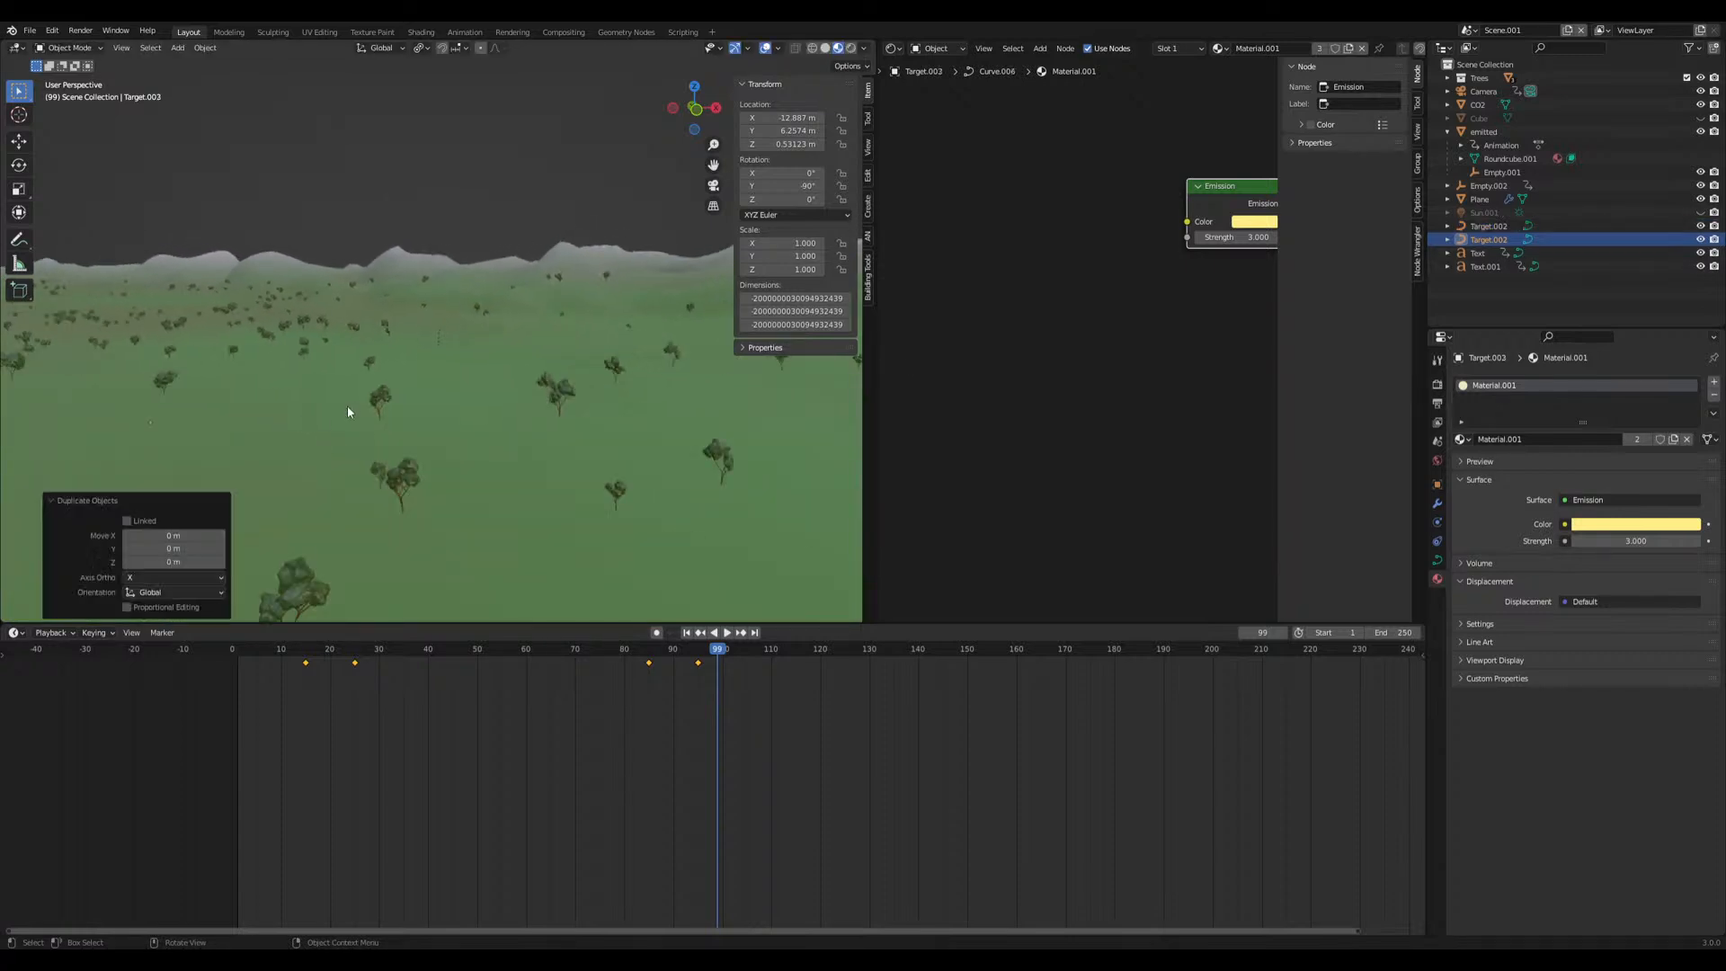
At frame 59, clear the keyframes from the duplicated curve's start and end mapping factors, leaving the end at 1.000
drag(658, 669, 516, 661)
scroll(315, 430, down, 2)
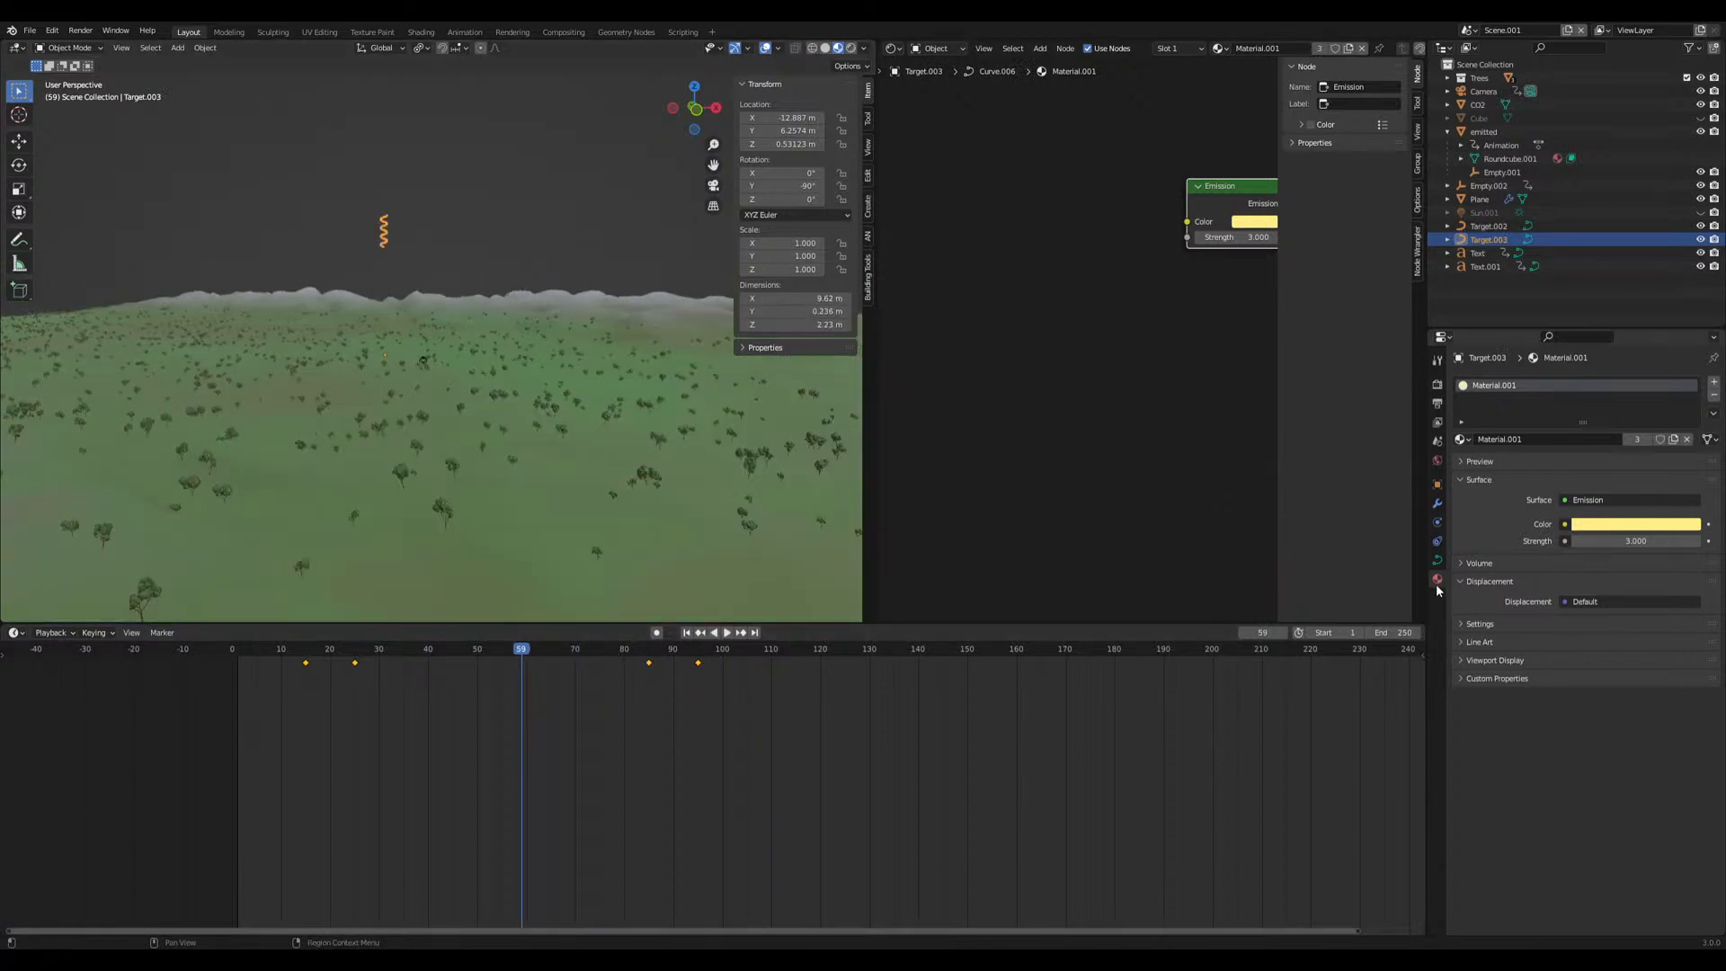
click(1437, 559)
drag(1617, 813, 1672, 825)
right_click(1638, 825)
click(1569, 779)
right_click(1625, 809)
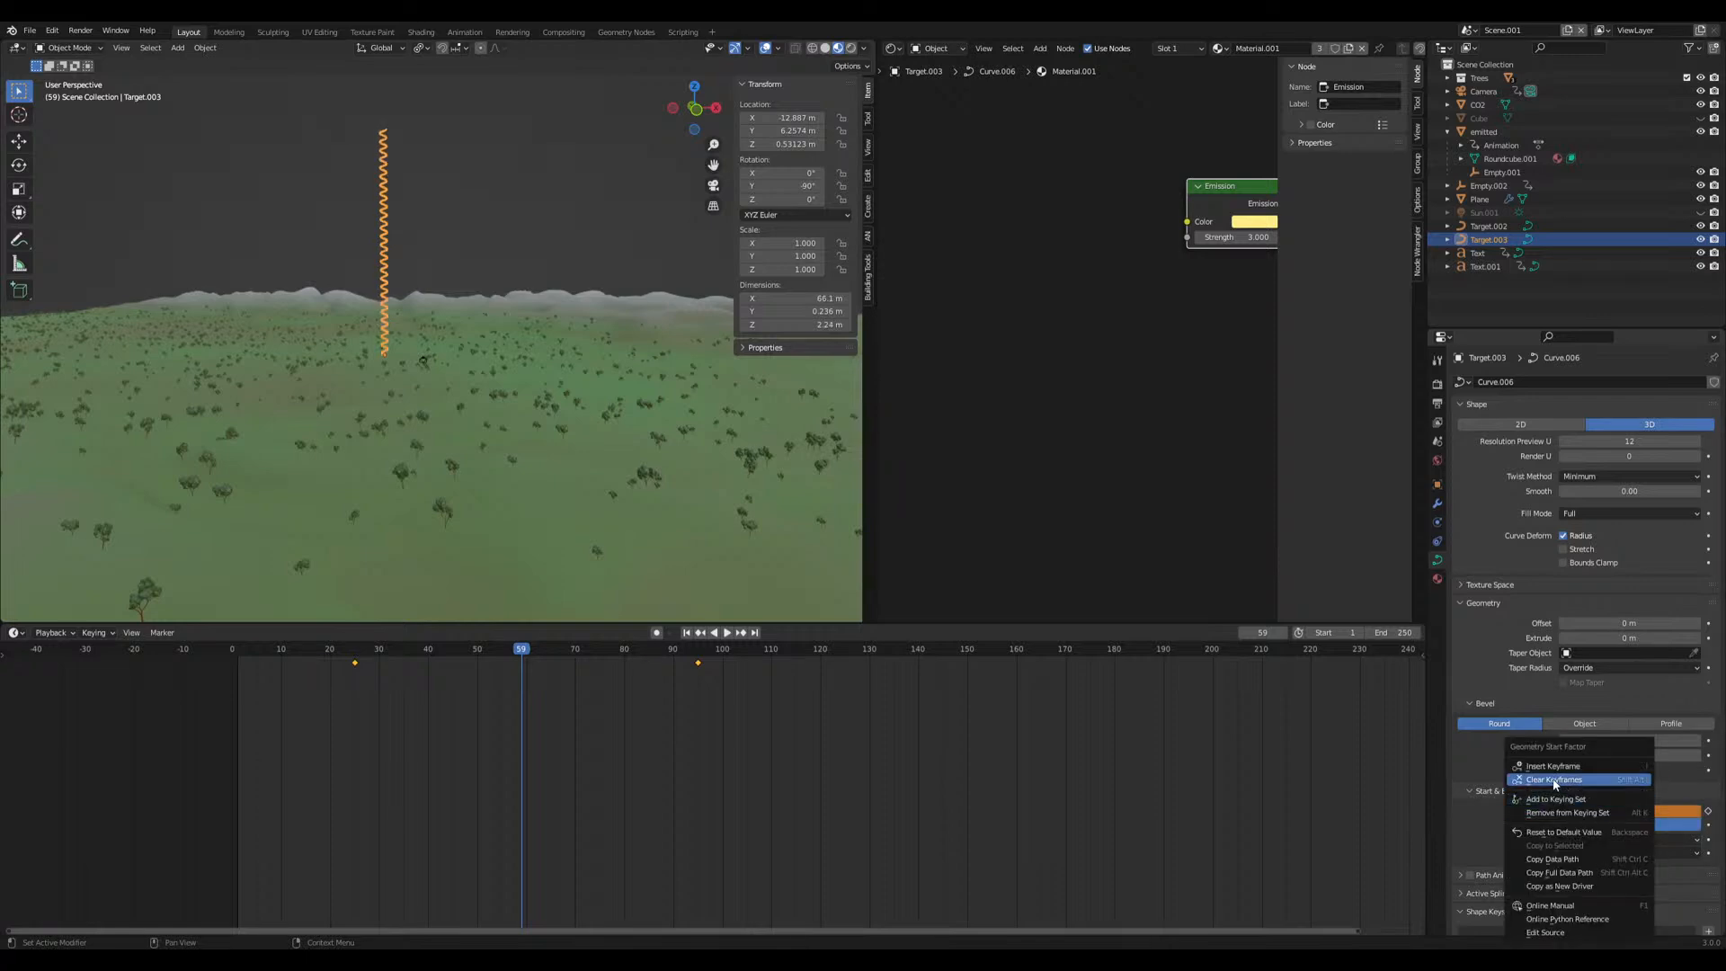
click(1569, 779)
Move the duplicated curve horizontally about 28.24 m in X and 5.7 m in Y, and reduce its bevel depth to 0.235 m
scroll(266, 367, up, 4)
middle_drag(275, 399, 248, 435)
key(g)
key(shift+z)
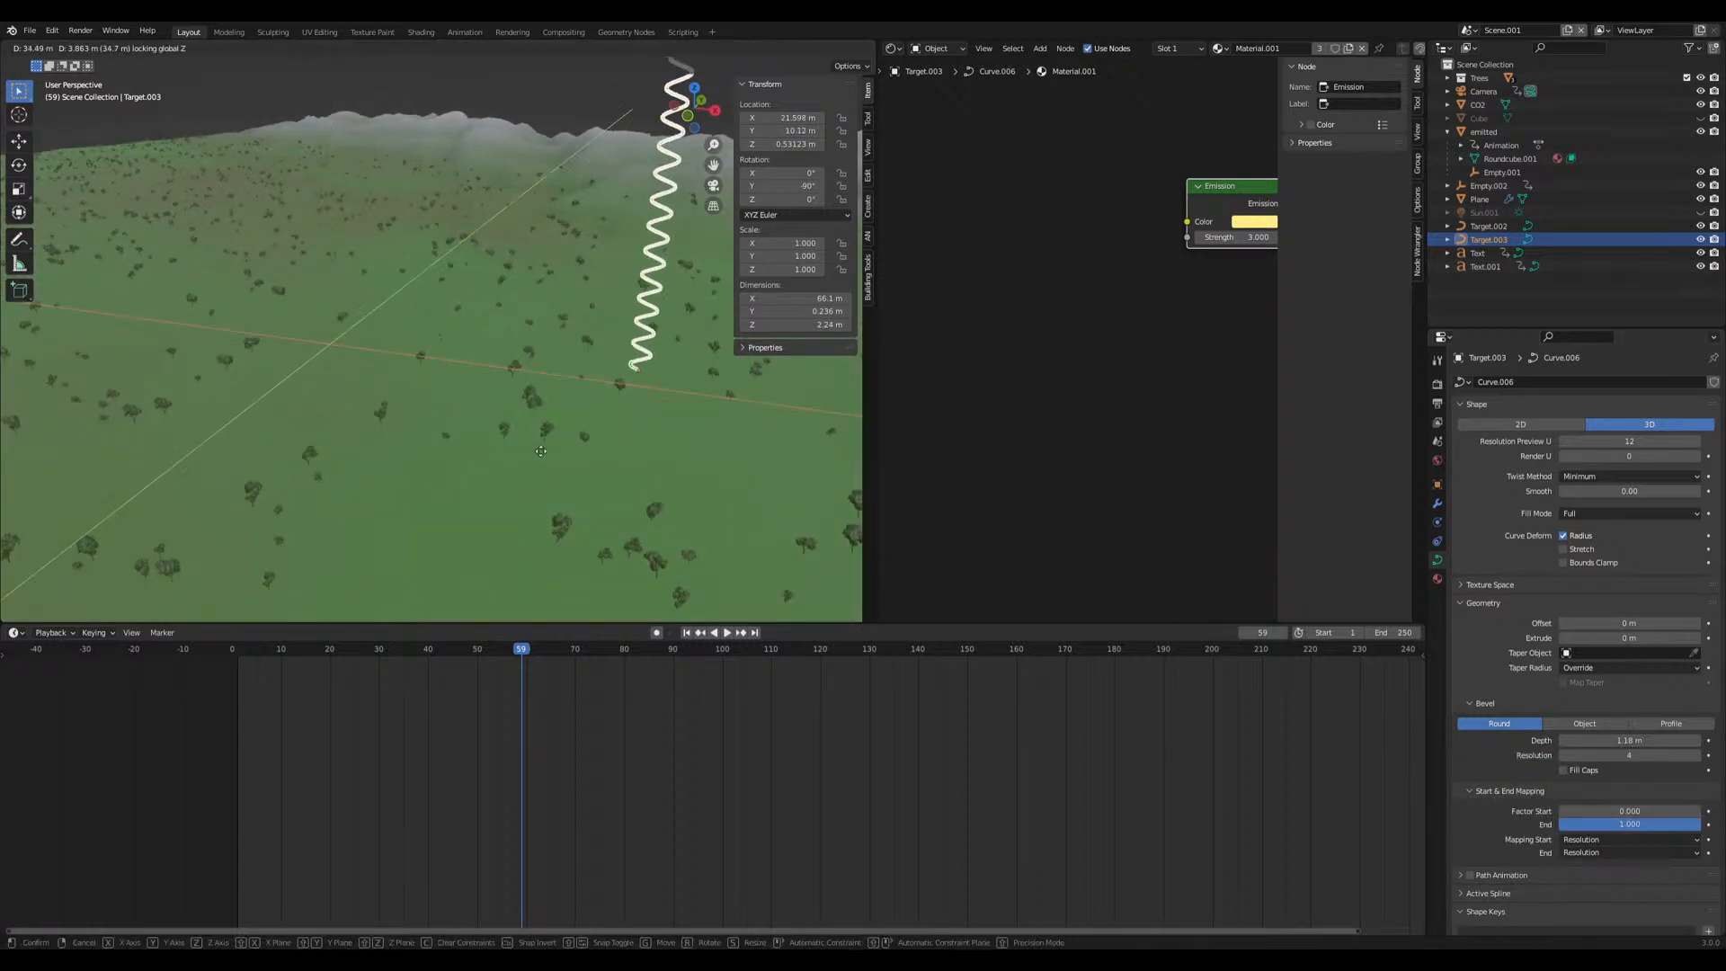
click(489, 434)
middle_drag(489, 434, 620, 454)
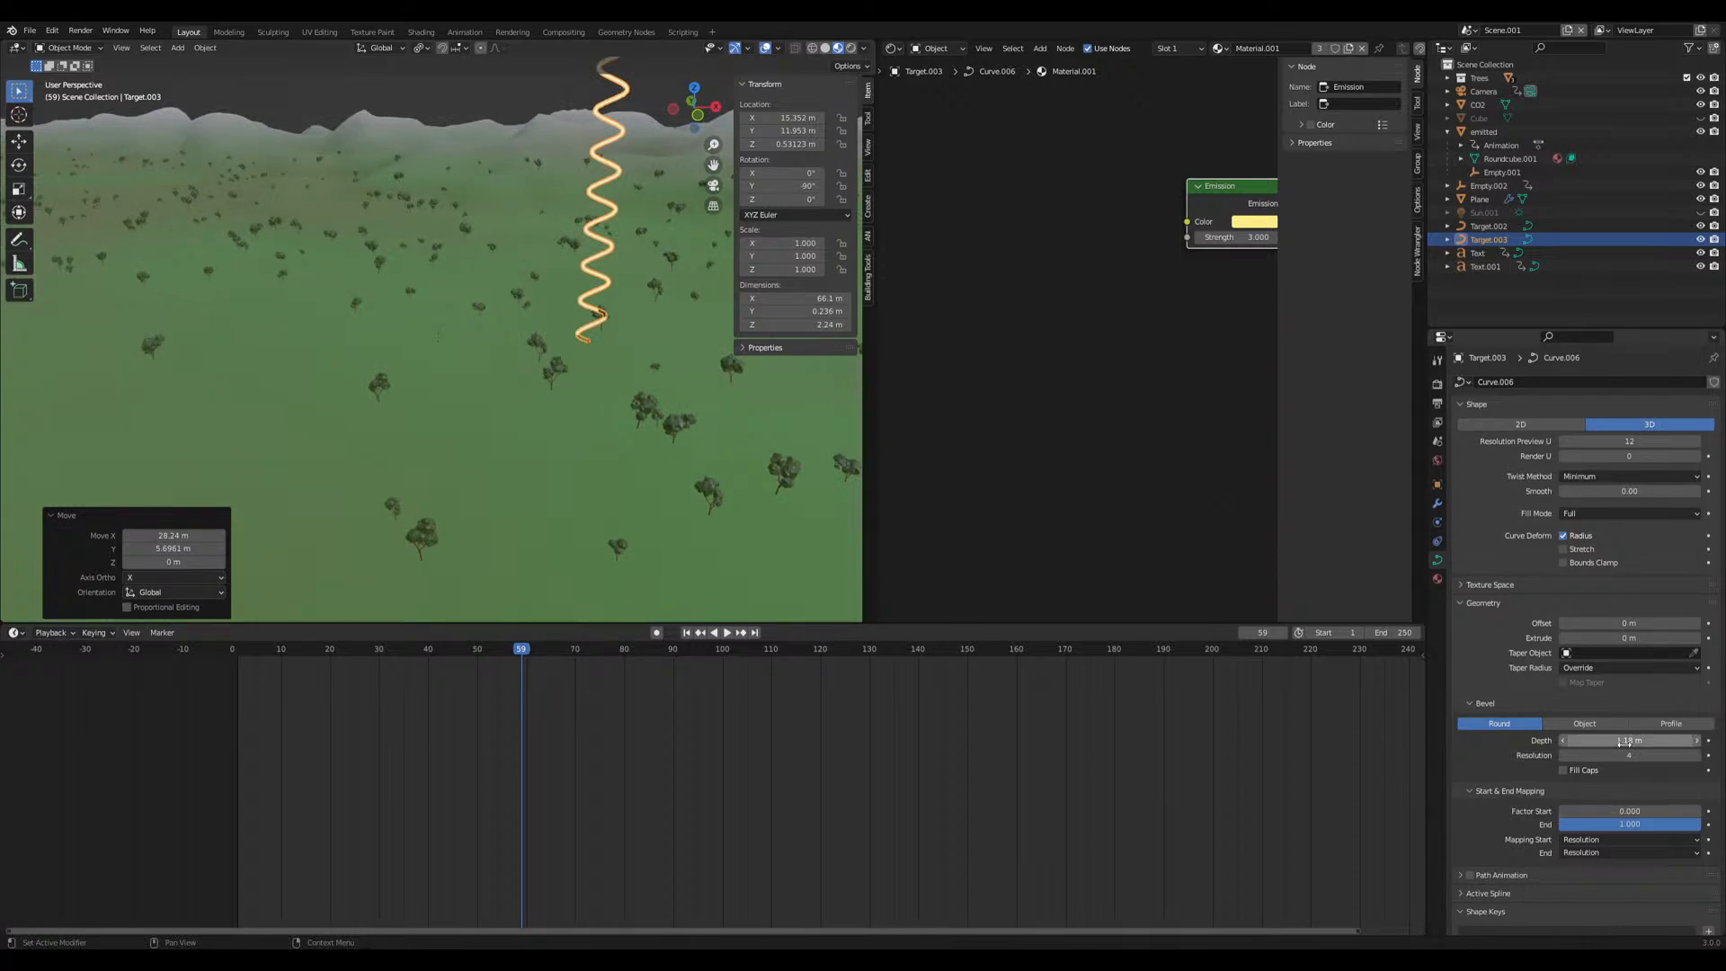
drag(1641, 742, 1584, 741)
middle_drag(738, 460, 655, 456)
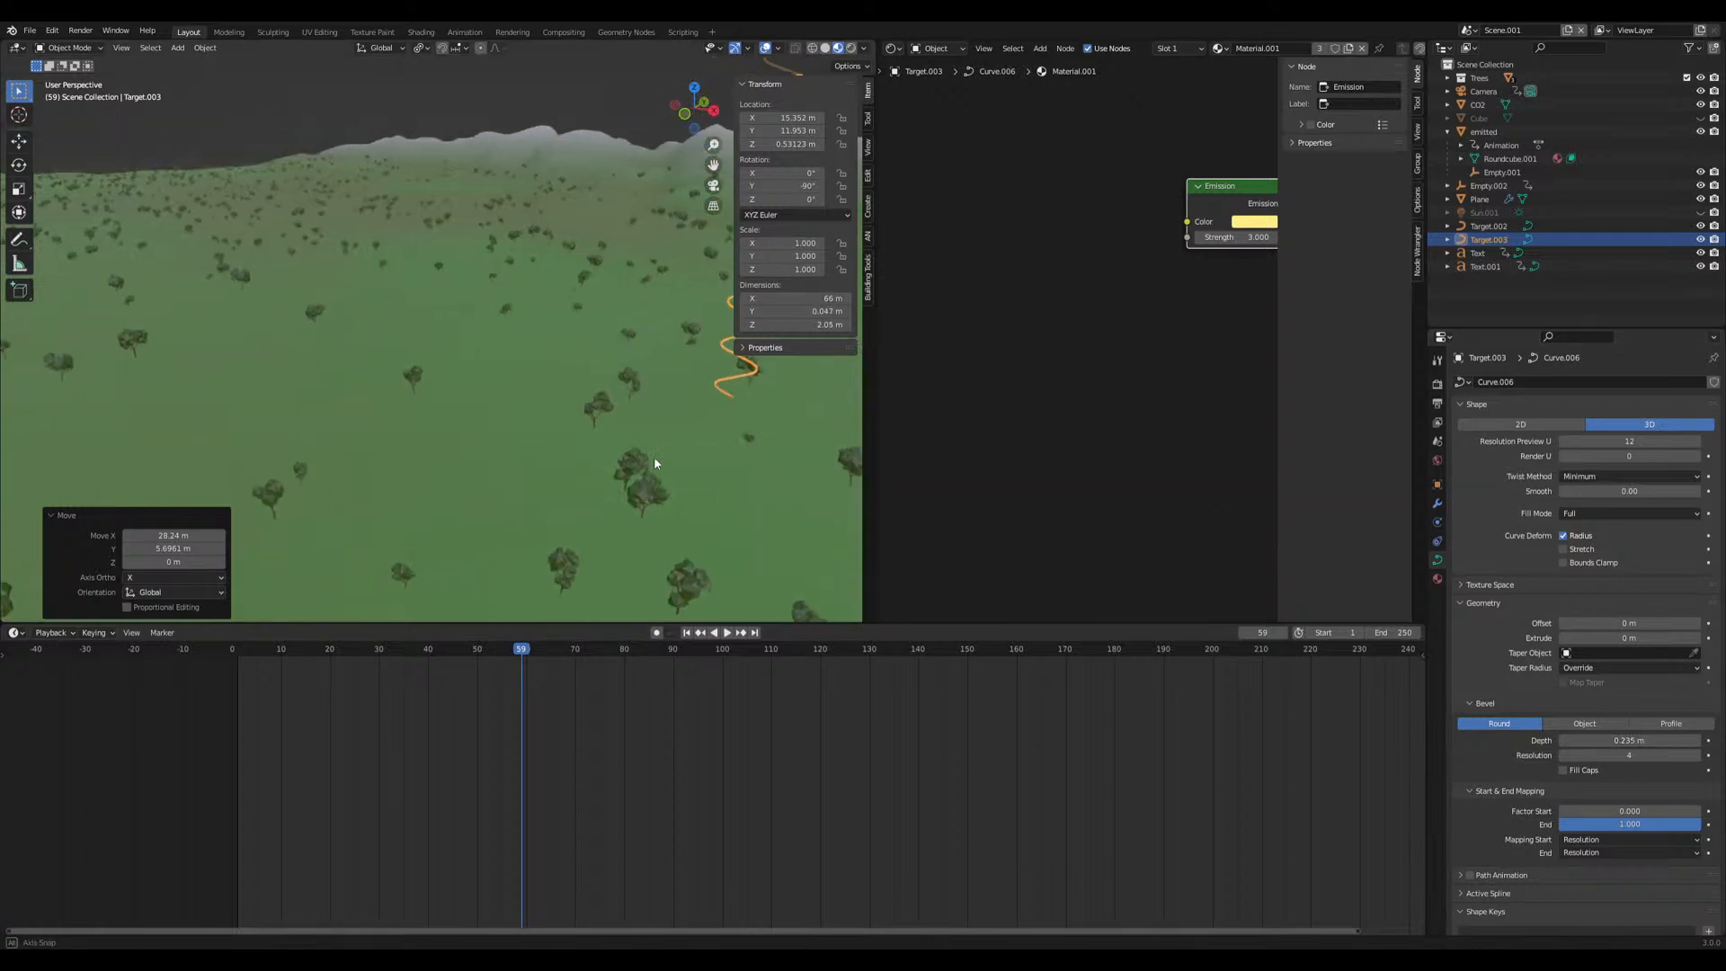
Locate the CO2 molecule and move the duplicated curve horizontally towards it, keeping its height
click(1474, 105)
key(KP_Decimal)
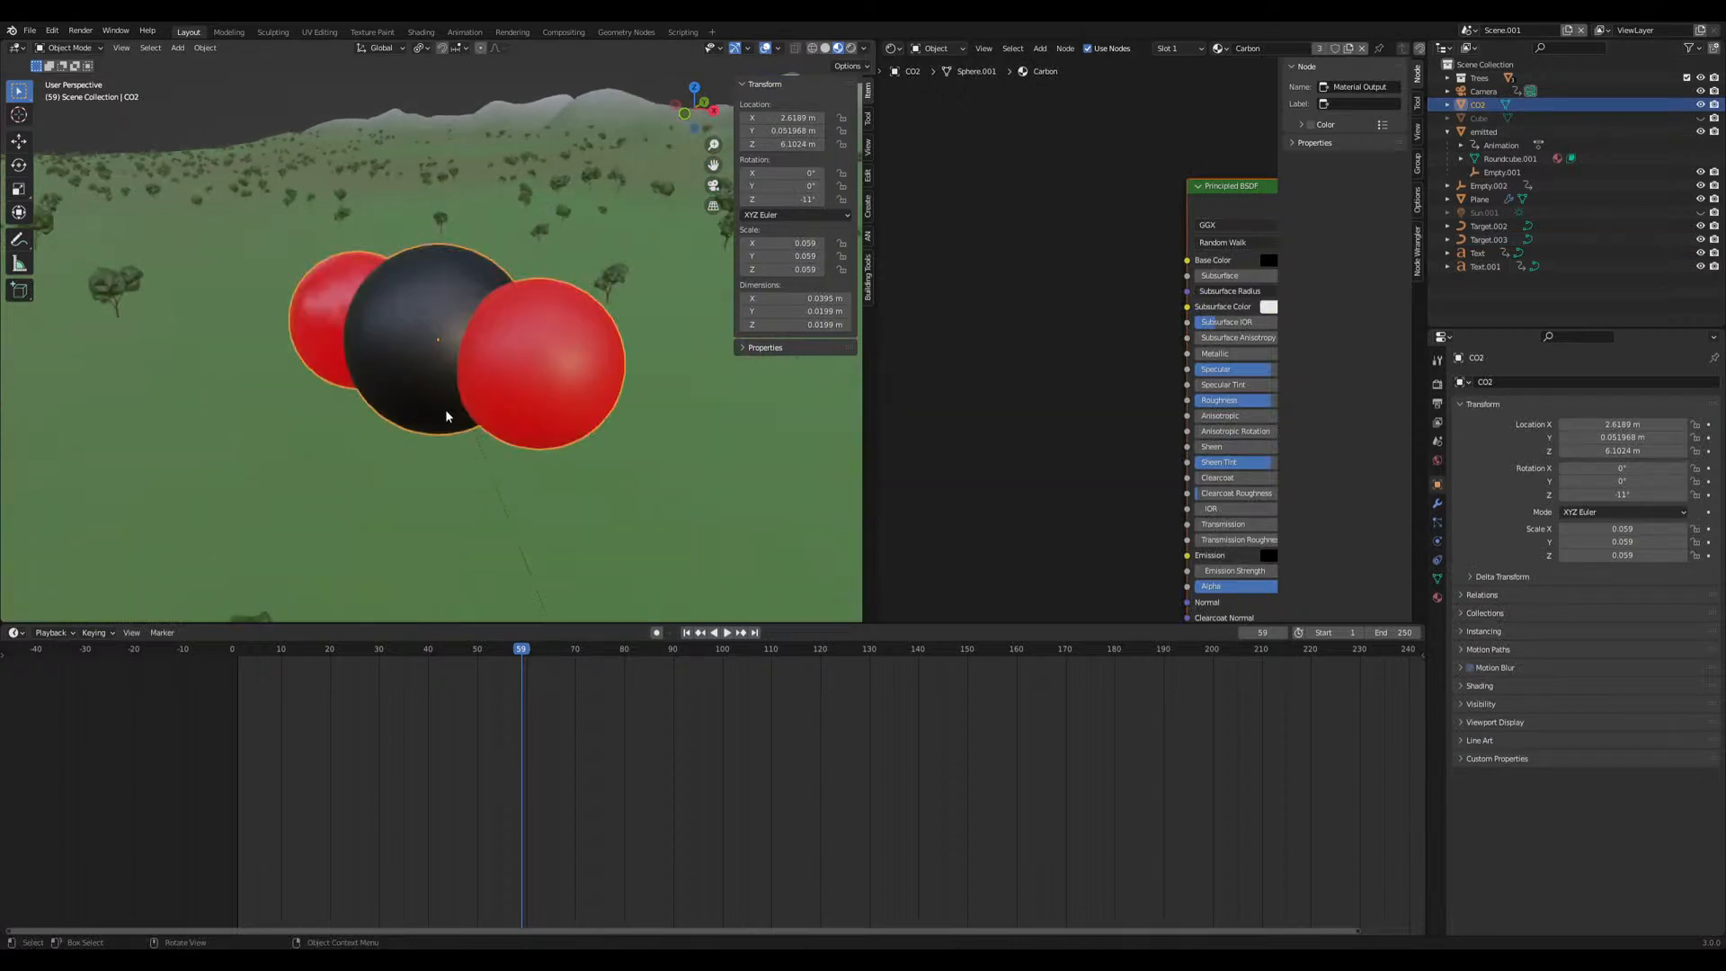
scroll(446, 415, down, 7)
mouse_move(453, 425)
middle_down()
mouse_move(538, 406)
mouse_move(590, 421)
mouse_move(336, 316)
mouse_move(301, 340)
mouse_move(316, 397)
middle_up()
scroll(539, 406, down, 8)
click(285, 294)
key(g)
key(shift+z)
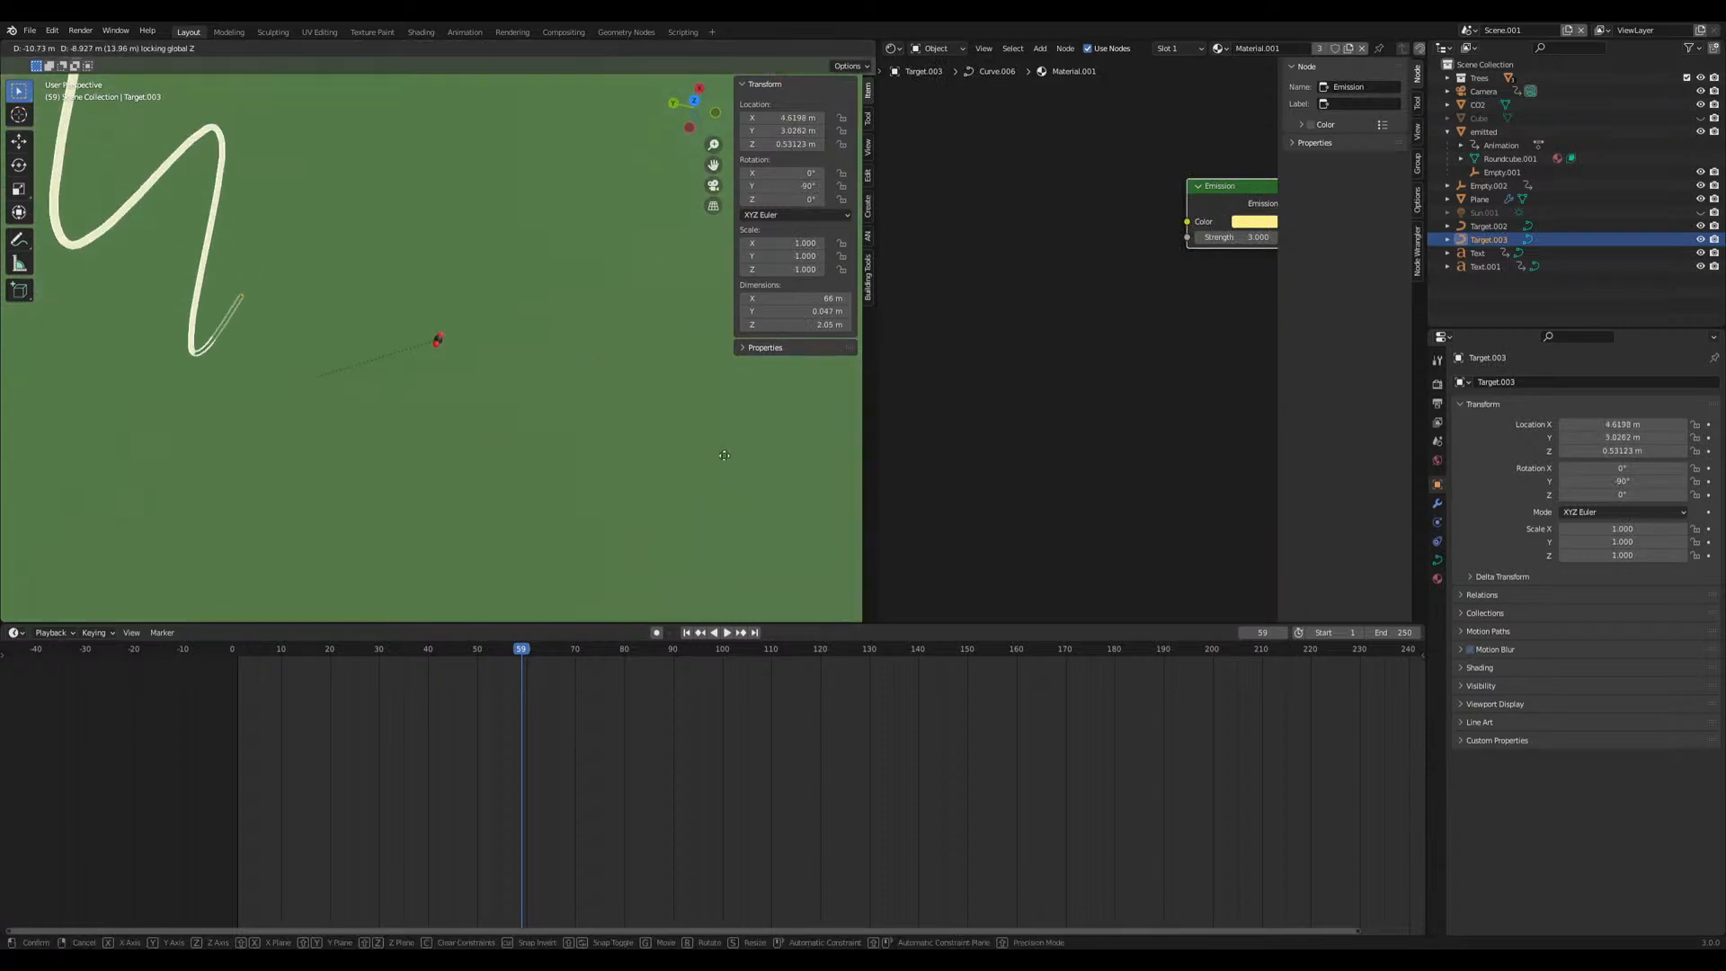
click(61, 544)
Nudge the duplicated curve about 0.49 m along X, and shift it horizontally by about -0.19 m in Y onto the CO2 molecule
middle_drag(503, 460, 531, 347)
scroll(414, 362, down, 6)
key(g)
key(x)
click(385, 347)
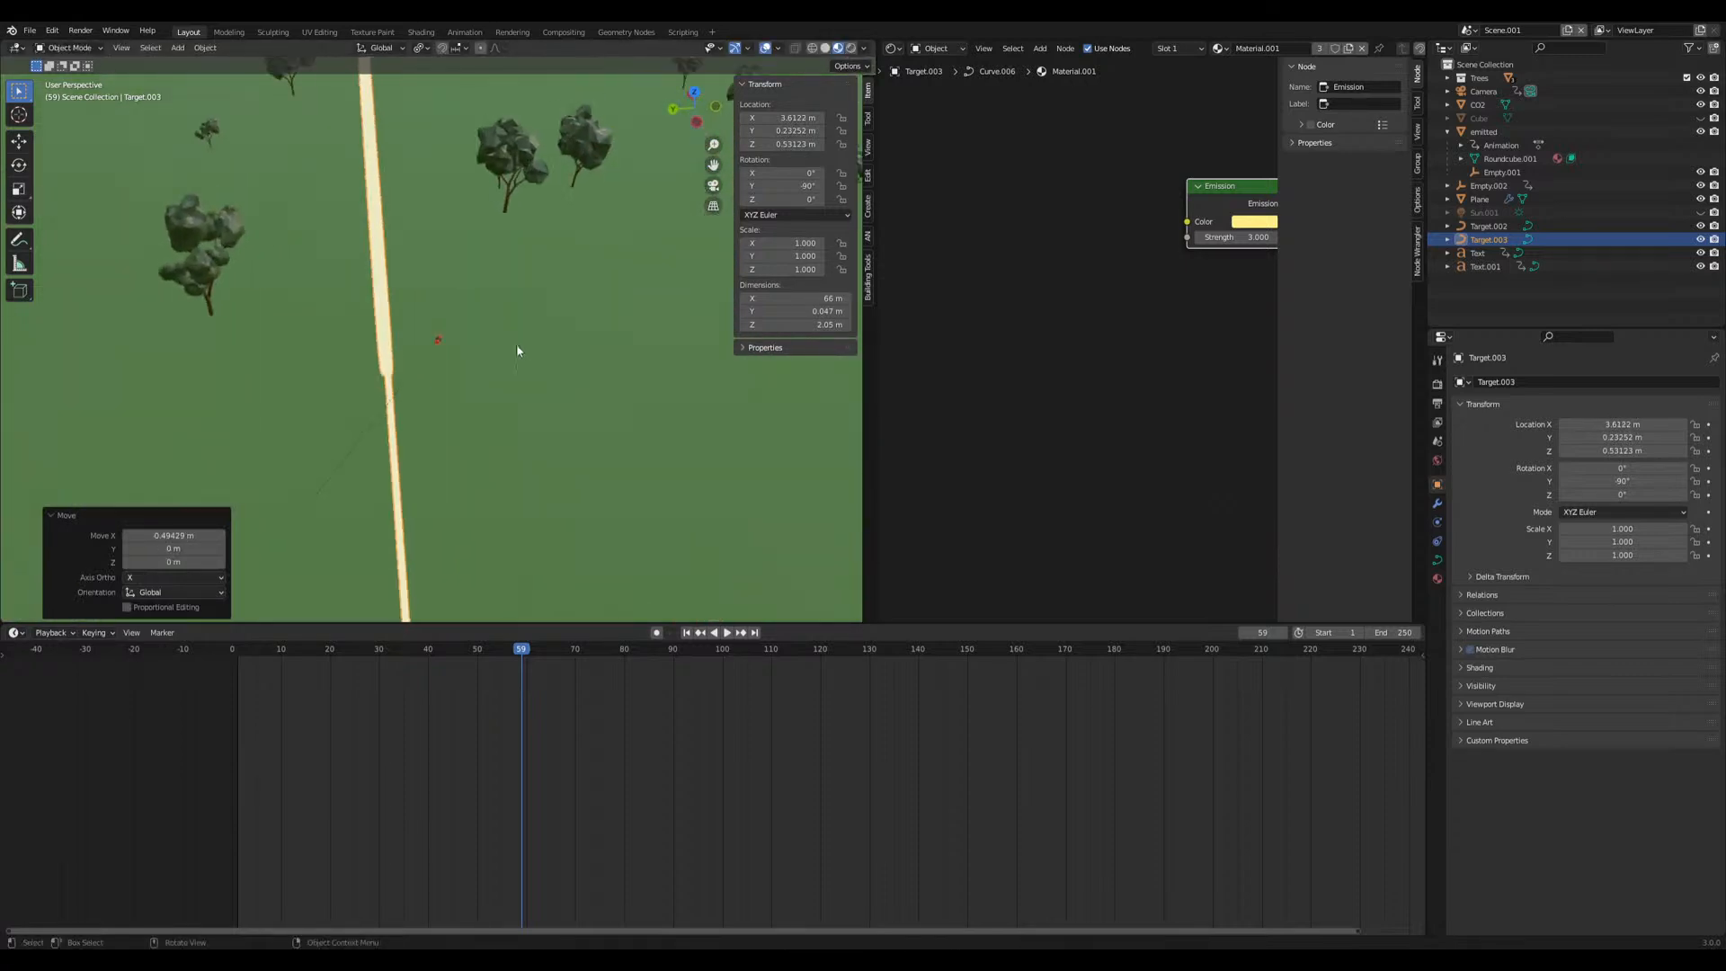
key(g)
key(shift+z)
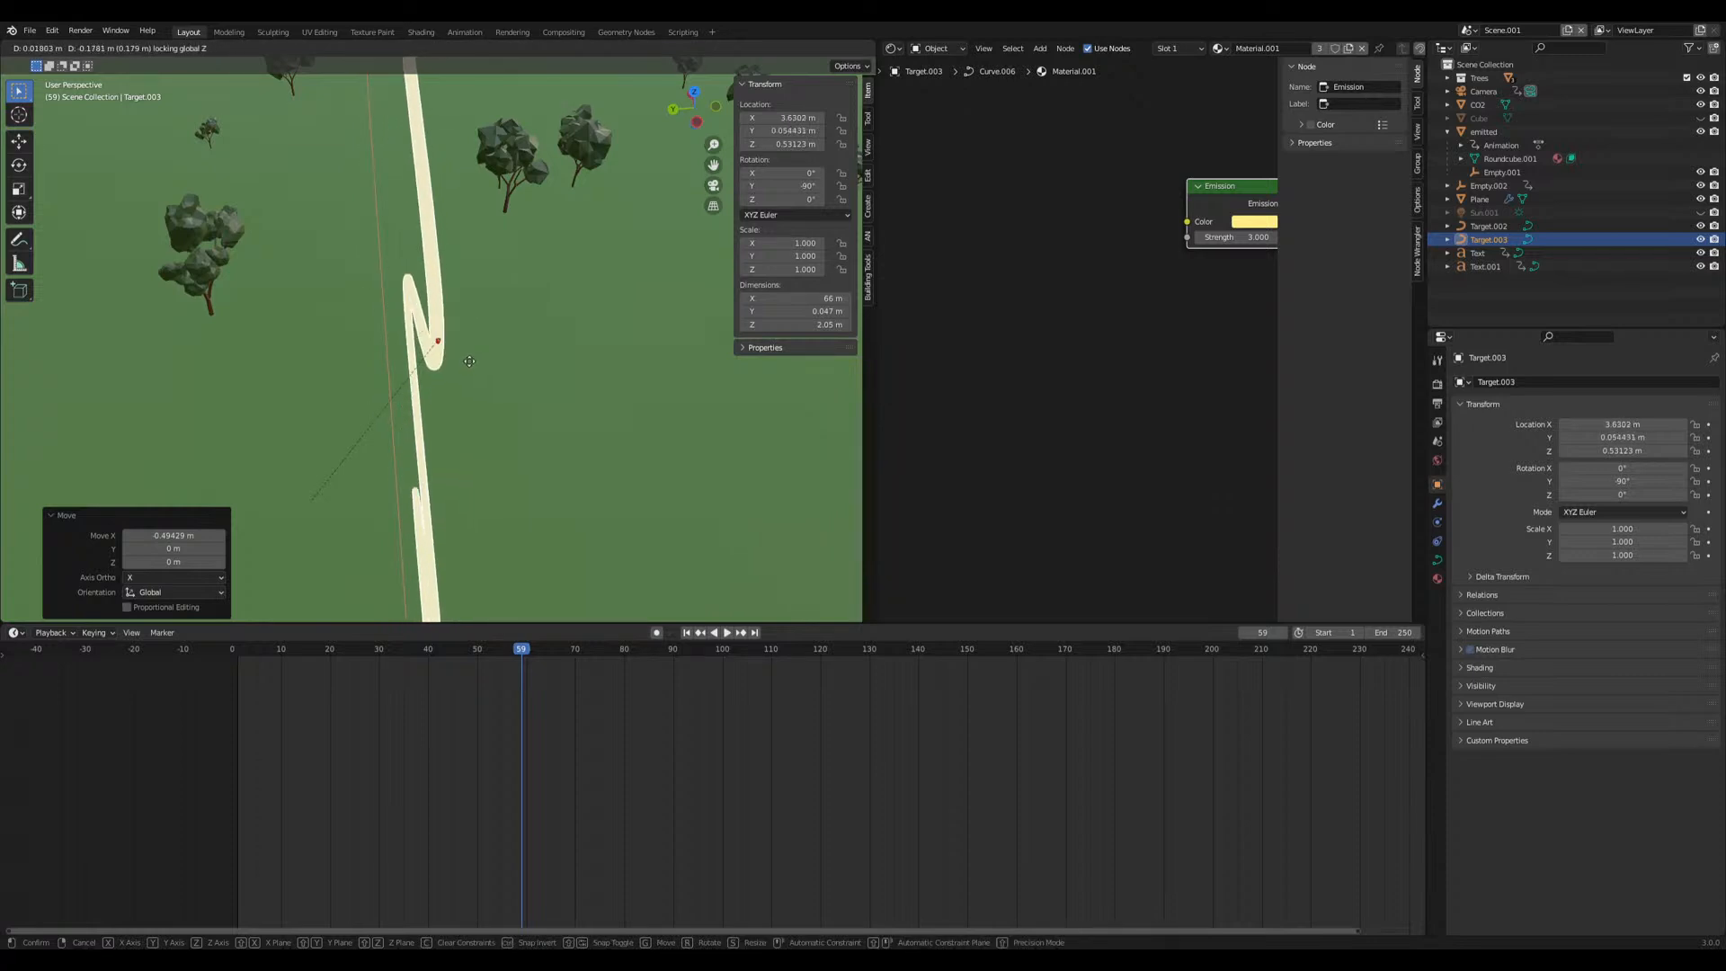
click(469, 361)
middle_drag(470, 361, 683, 396)
Set the duplicated curve's end mapping factor to 0.085 so that it stops at the CO2 molecule
click(1437, 559)
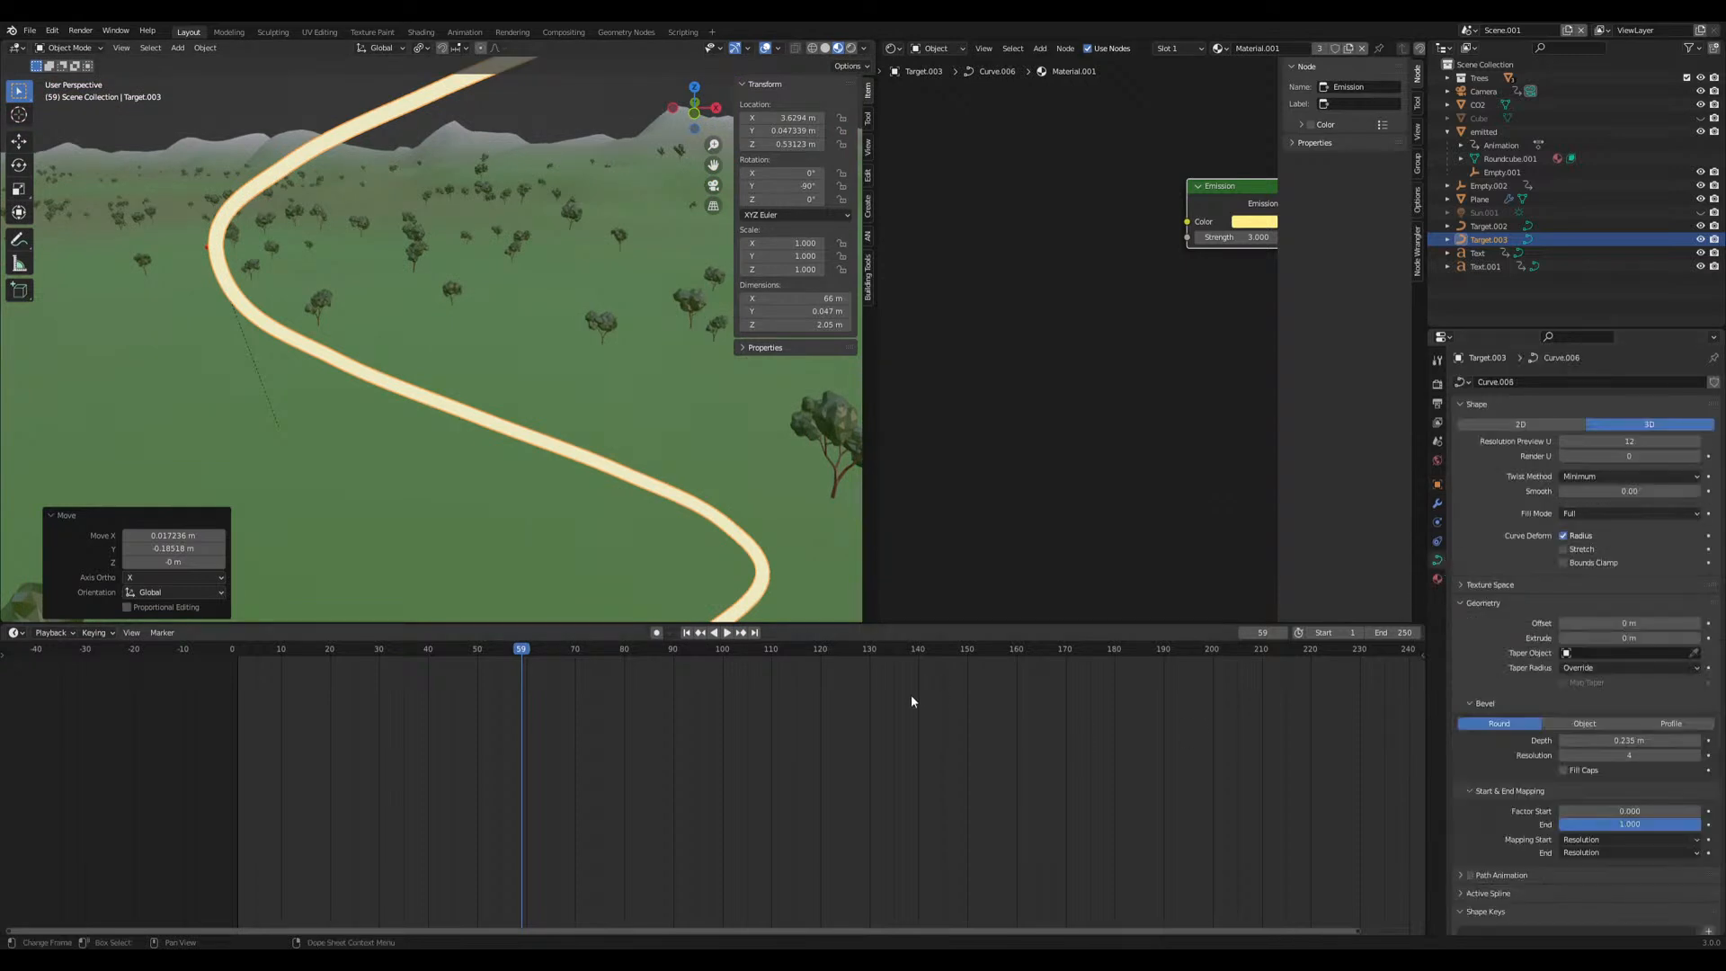
text(.85)
key(Return)
click(1660, 826)
text(.085)
key(Return)
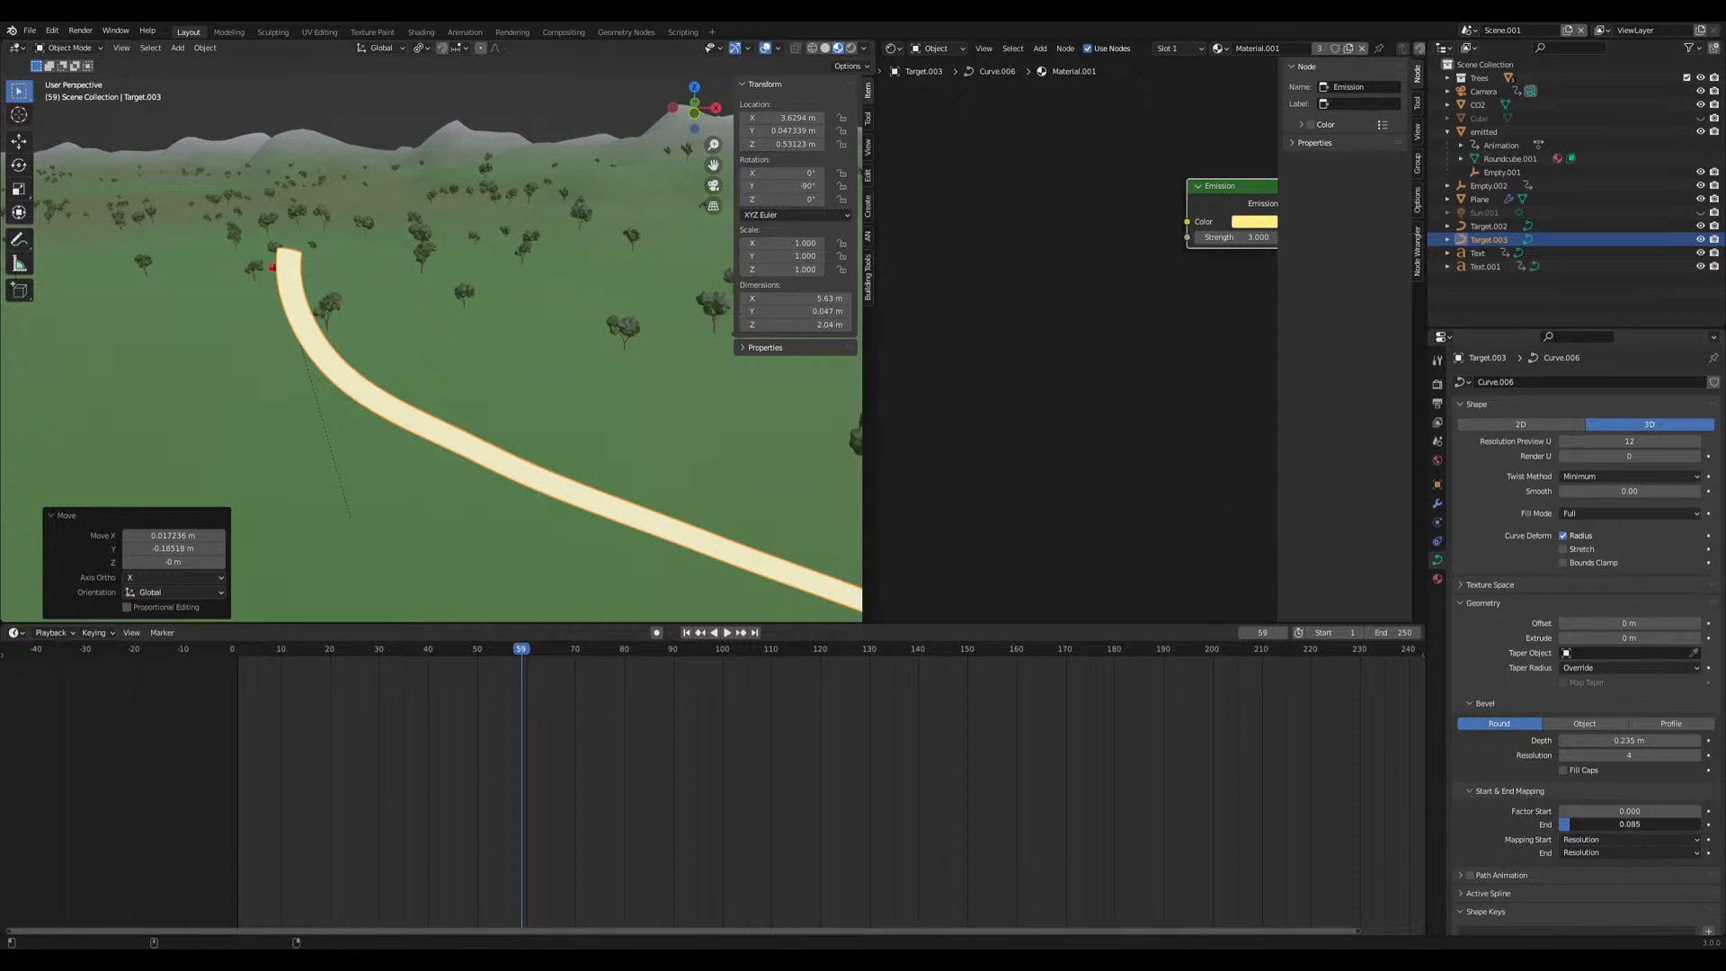
drag(1573, 825, 1576, 826)
drag(1576, 824, 1577, 824)
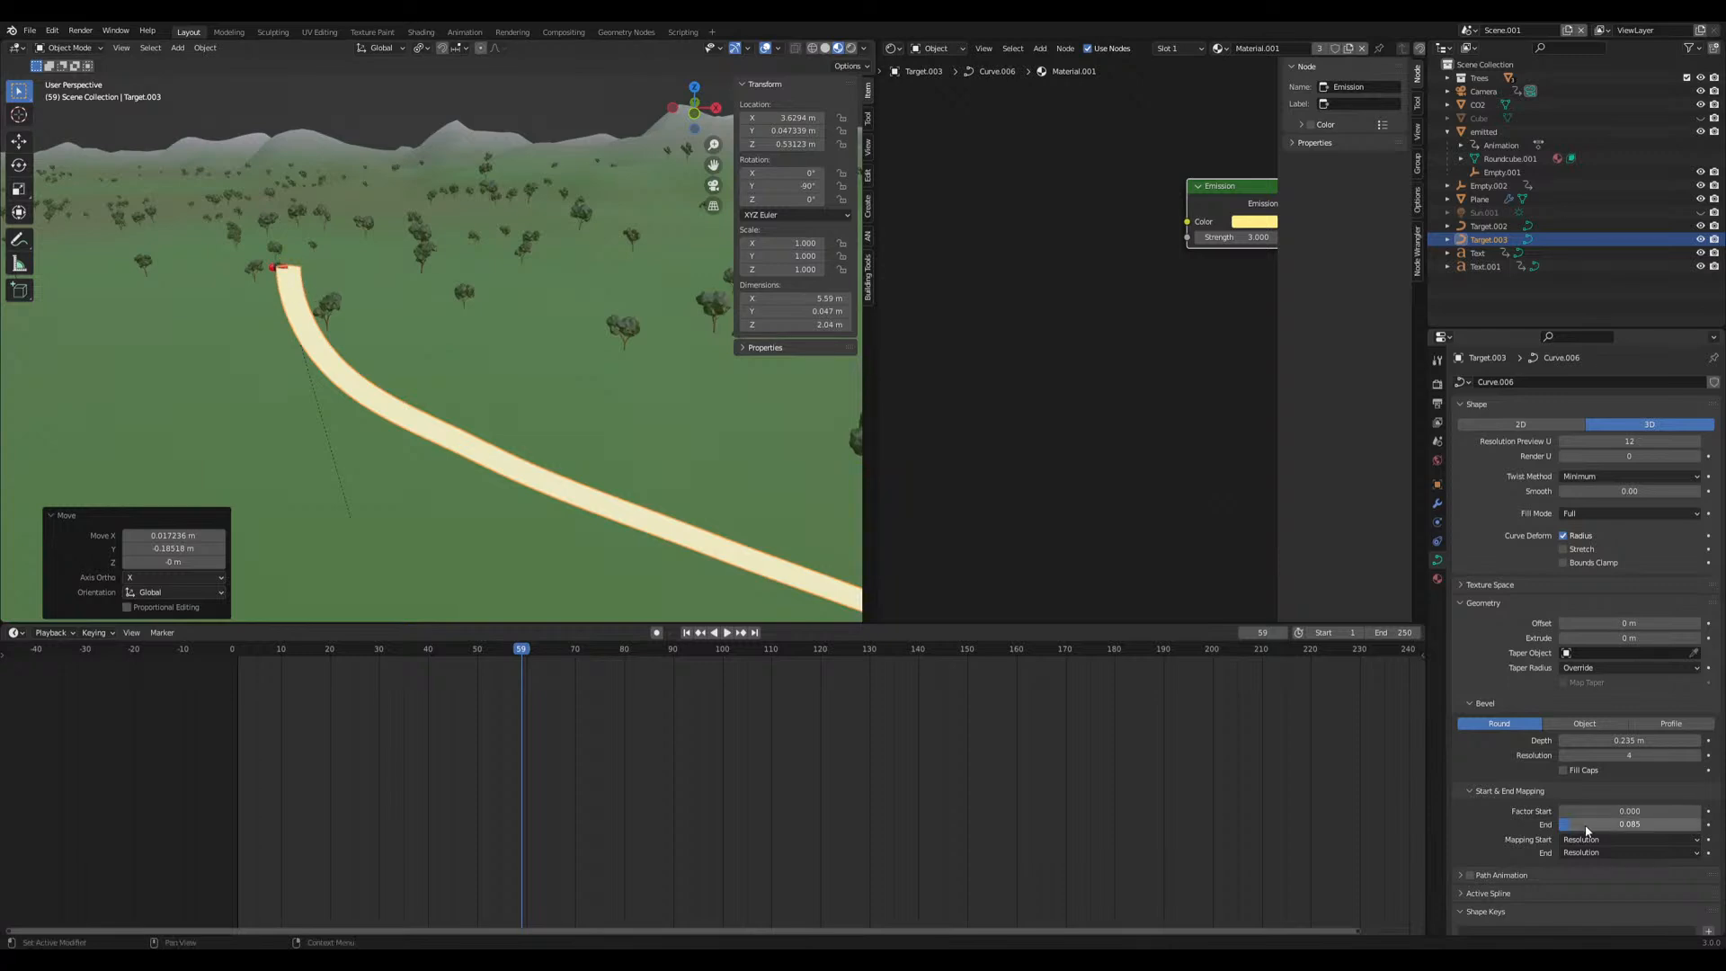
Keyframe the duplicated curve's end mapping factor of 0.085 and move that keyframe to frame 120
key(i)
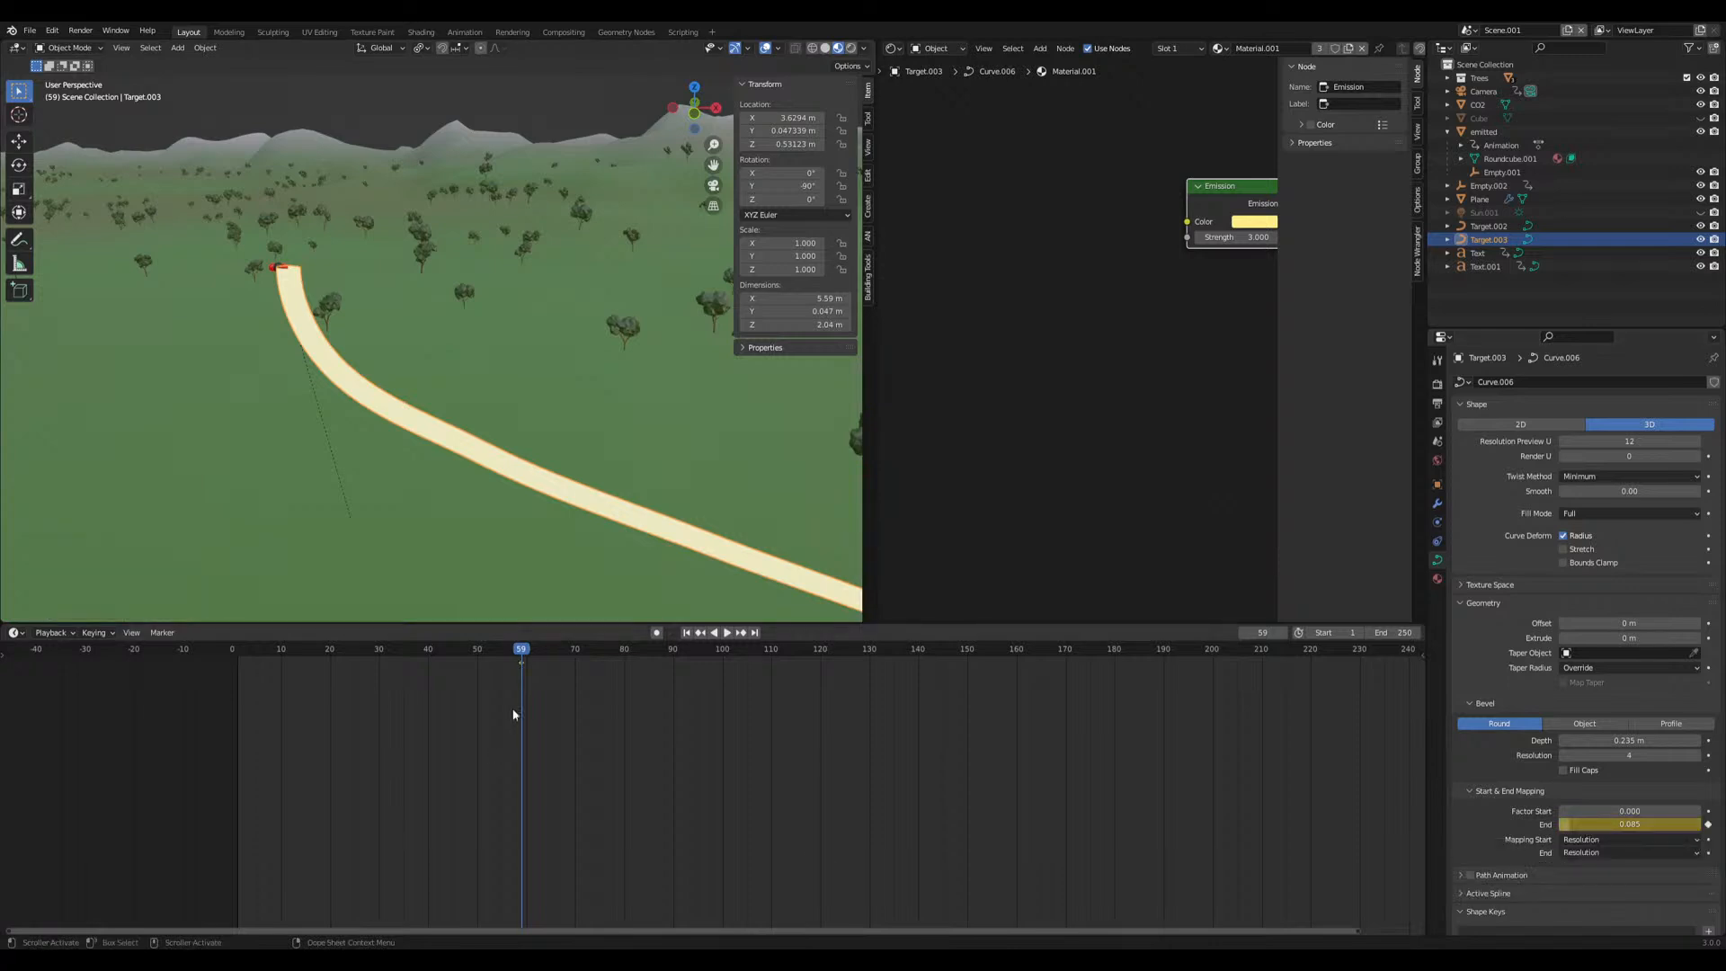
drag(518, 667, 528, 665)
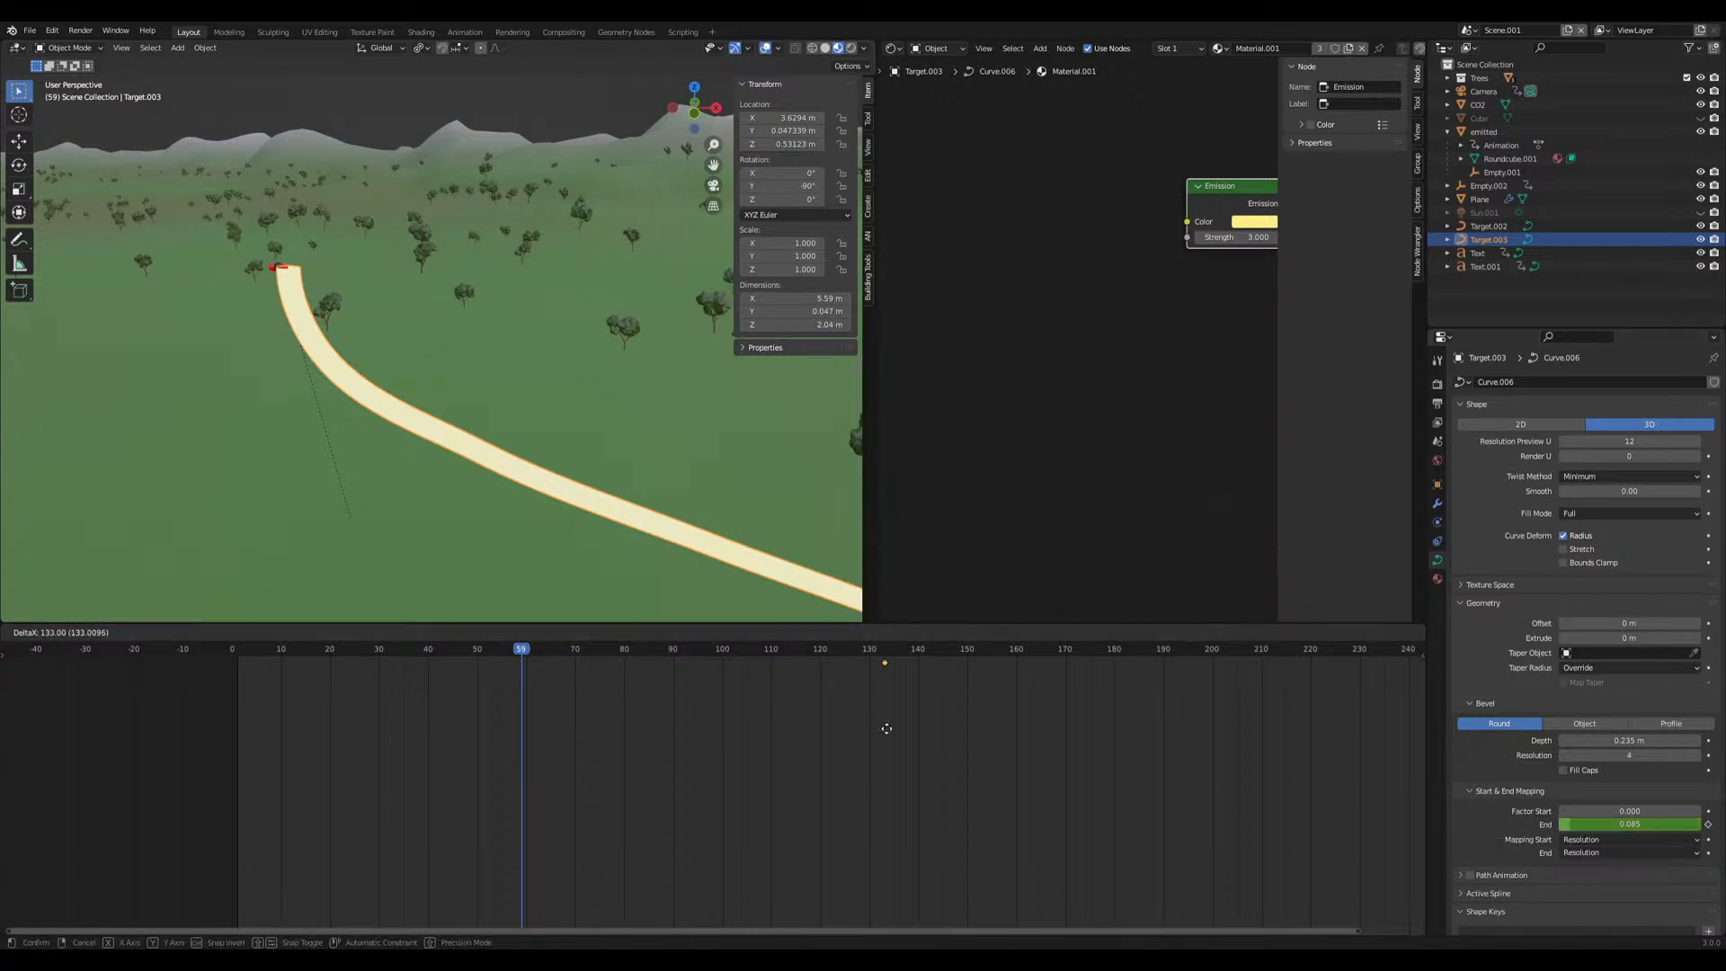
drag(887, 728, 882, 729)
key(space)
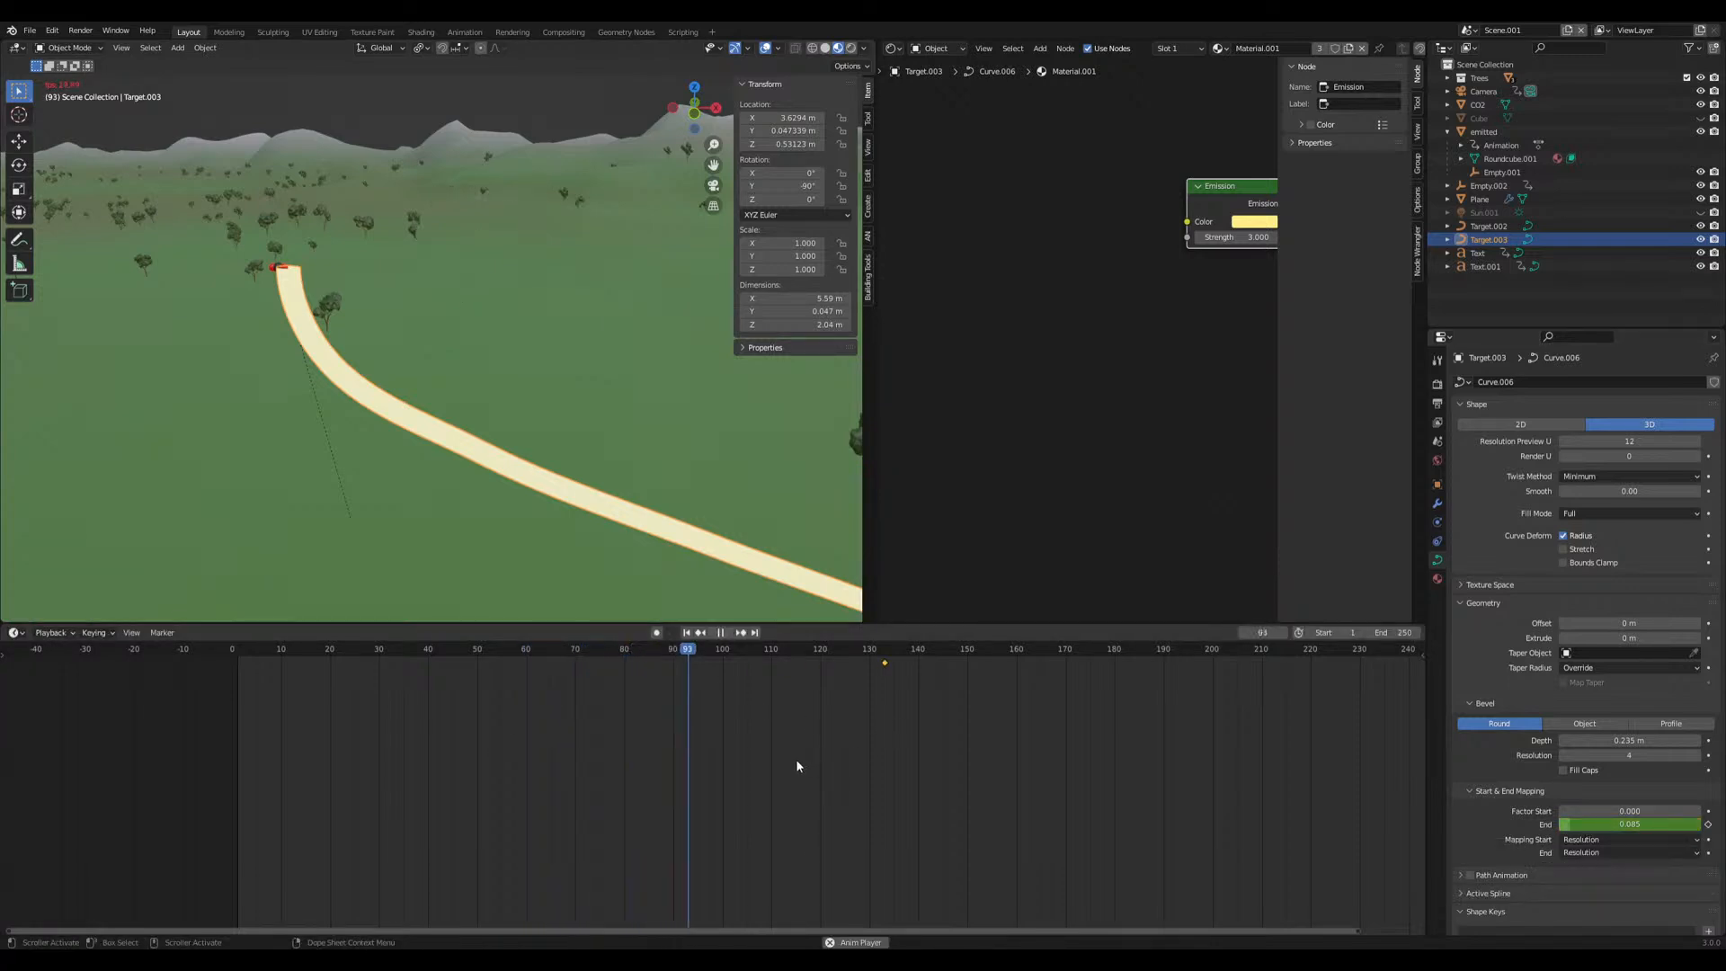
key(space)
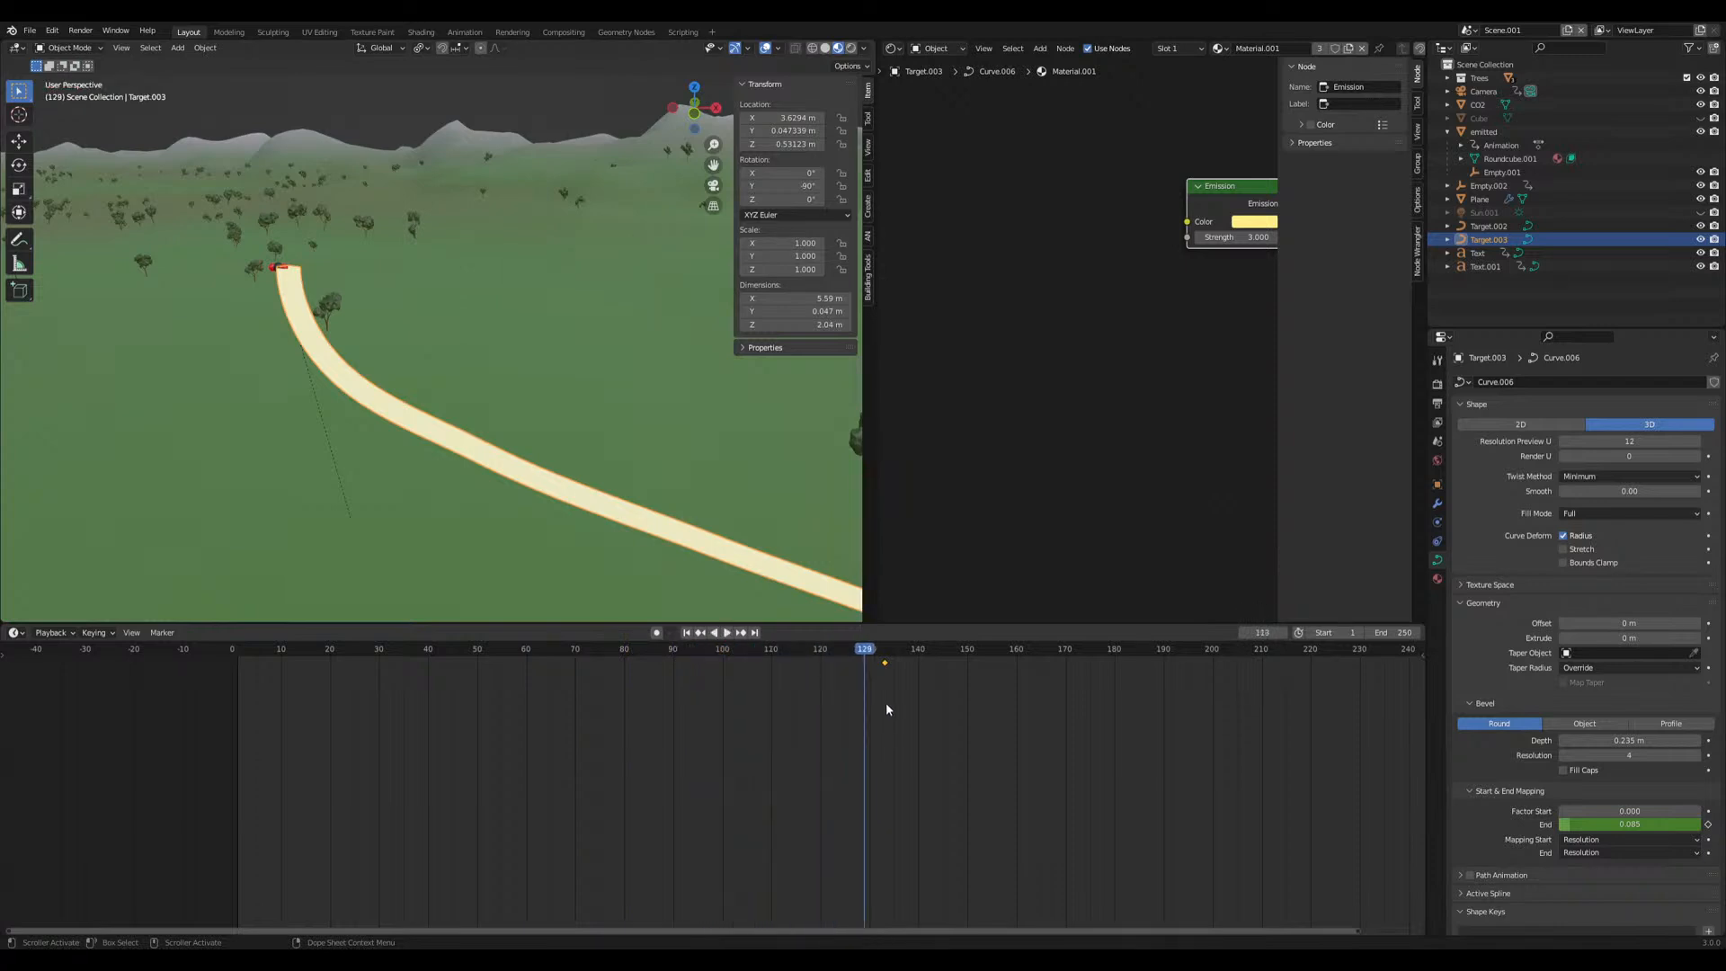
key(g)
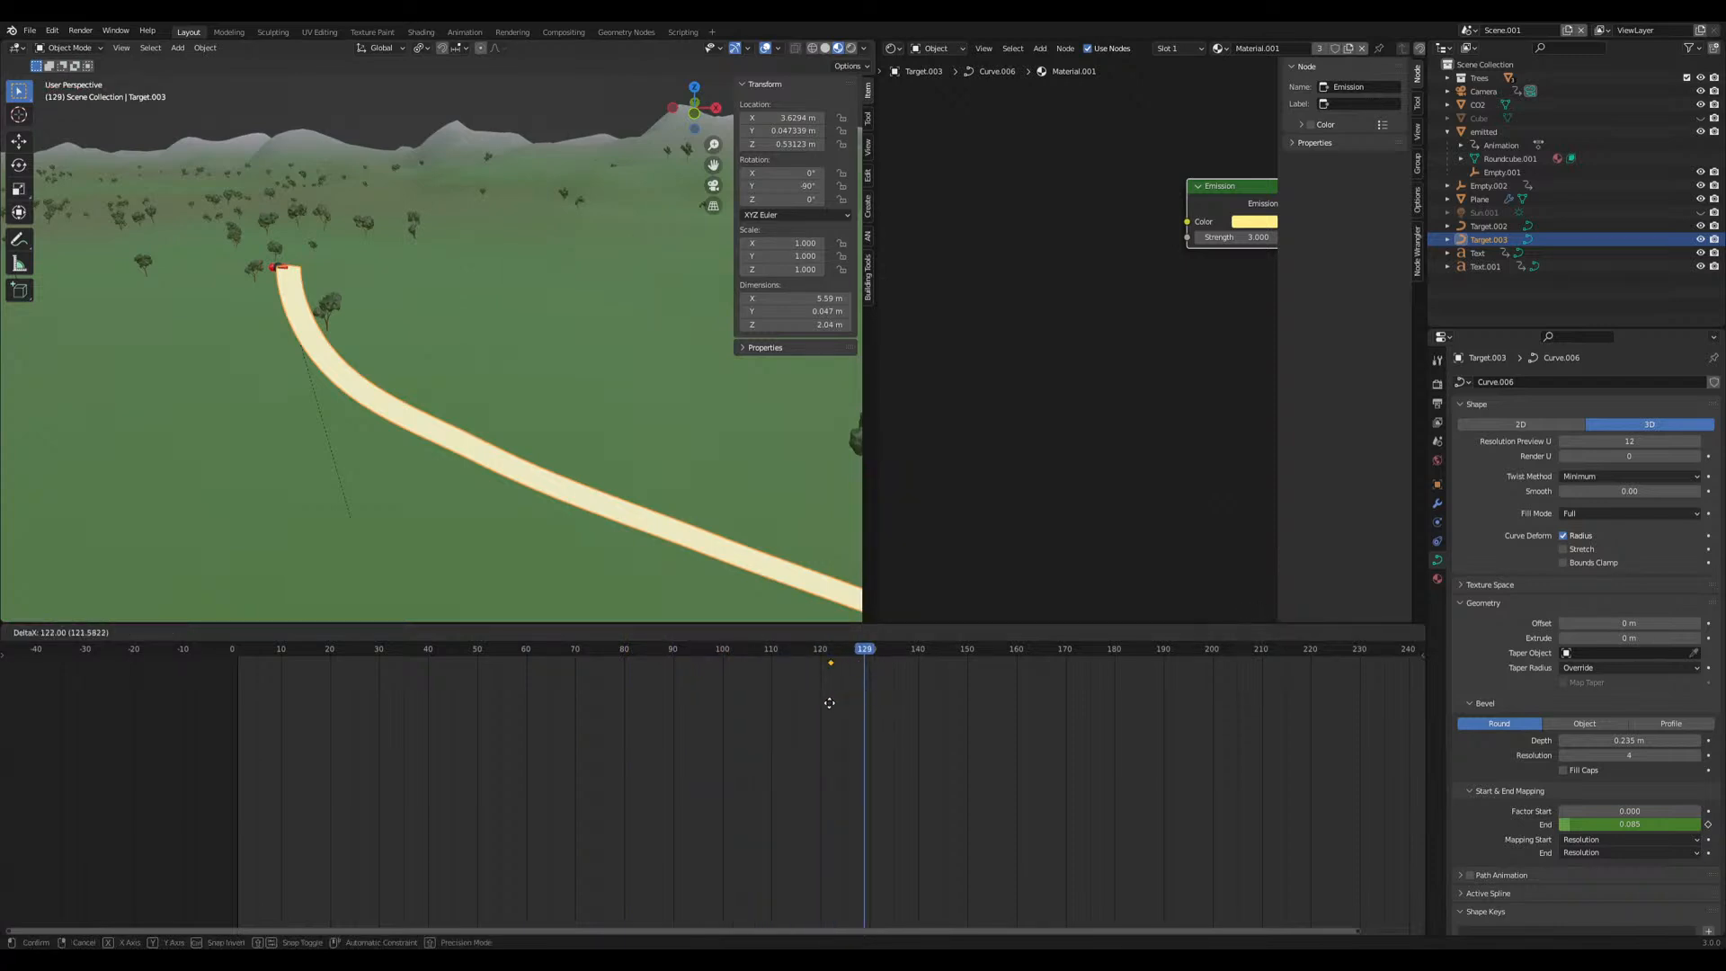
click(822, 707)
Keyframe the curve's start mapping factor at 0.085 on frame 130 and at 0 on frame 110
click(868, 648)
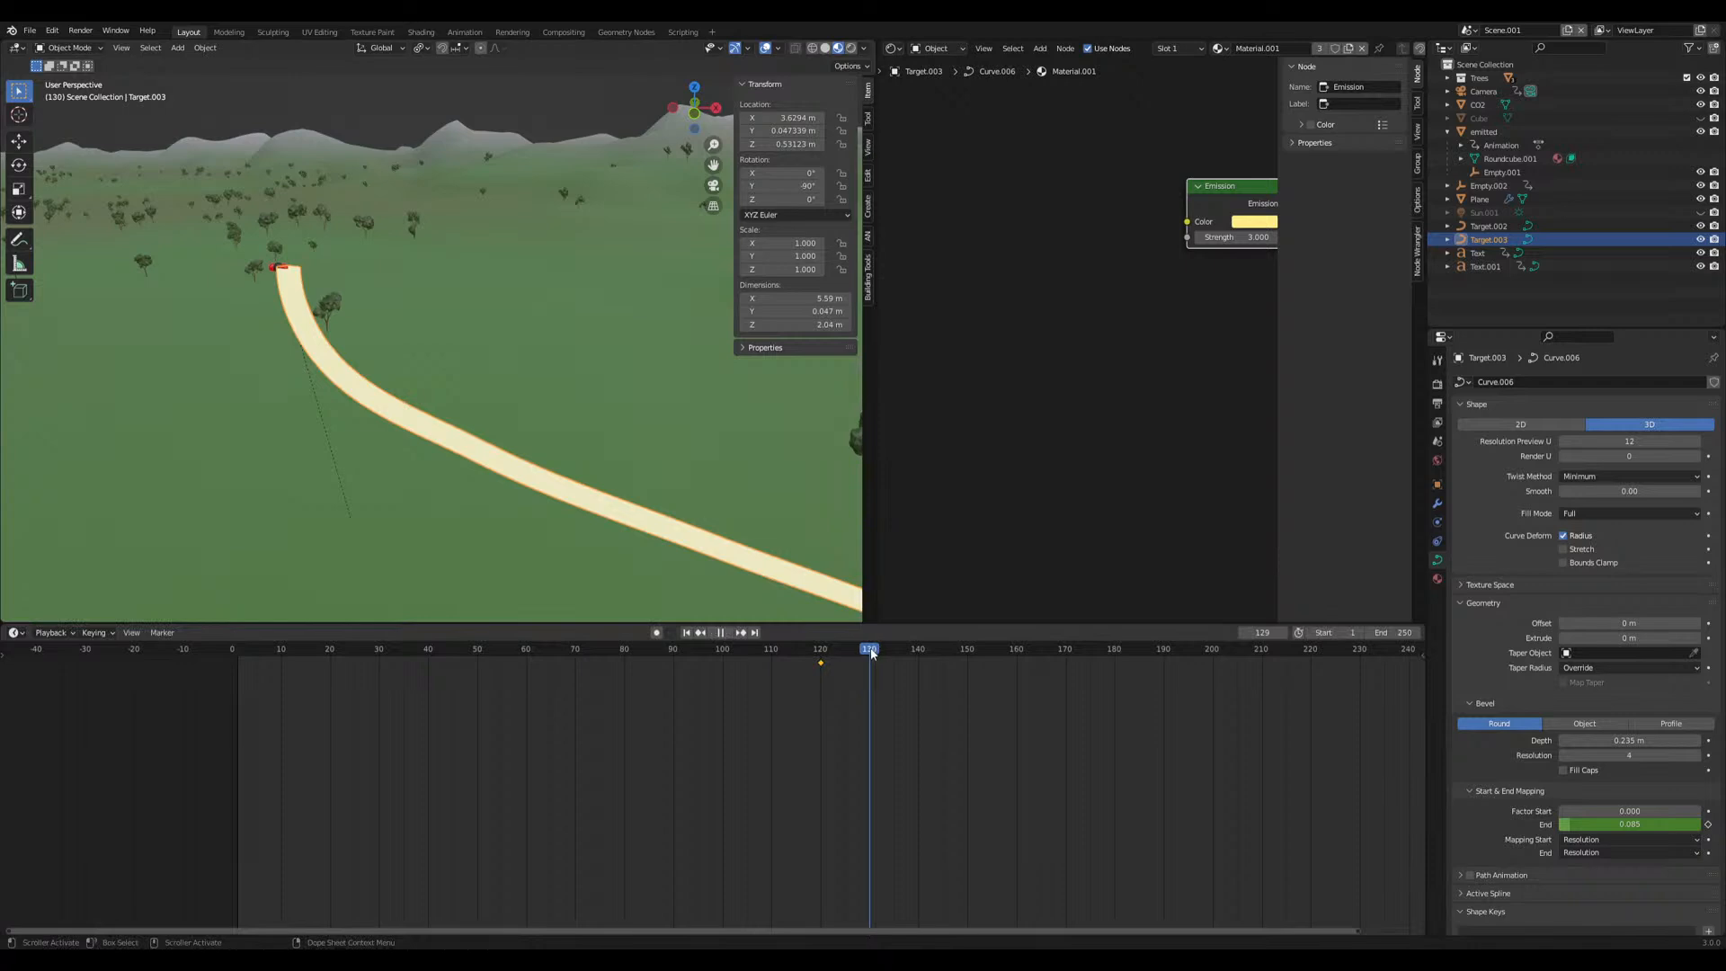
key(ctrl+c)
click(1629, 812)
key(ctrl+v)
key(Return)
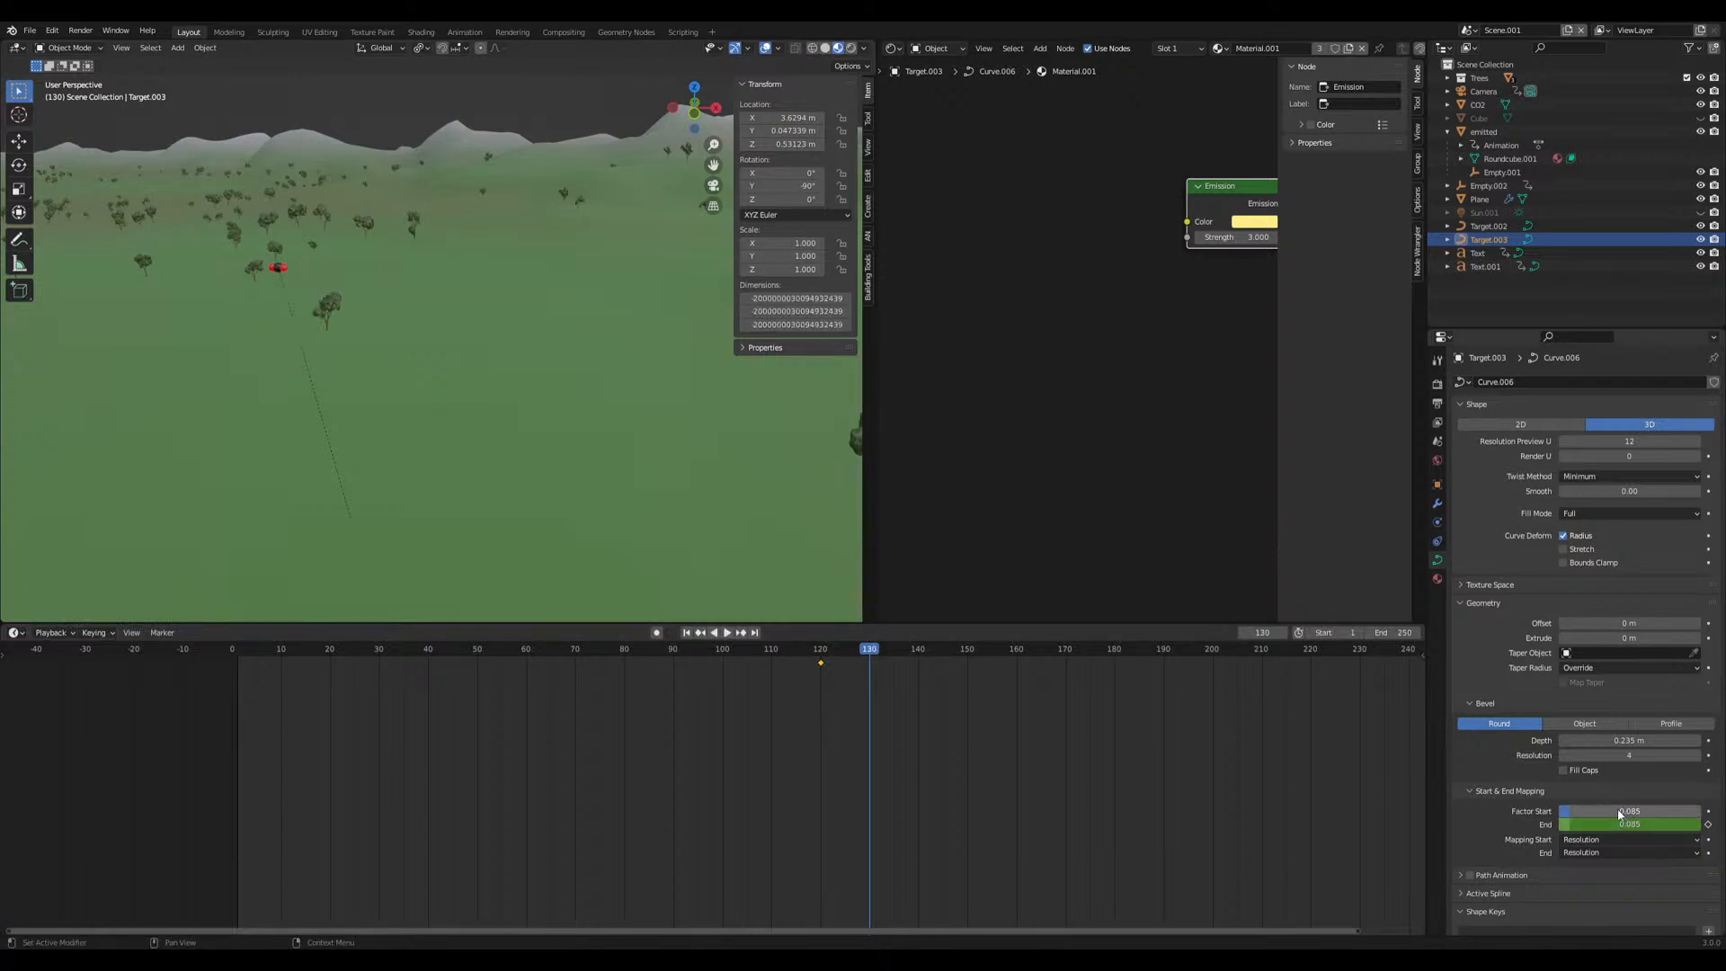
key(i)
drag(871, 652, 771, 662)
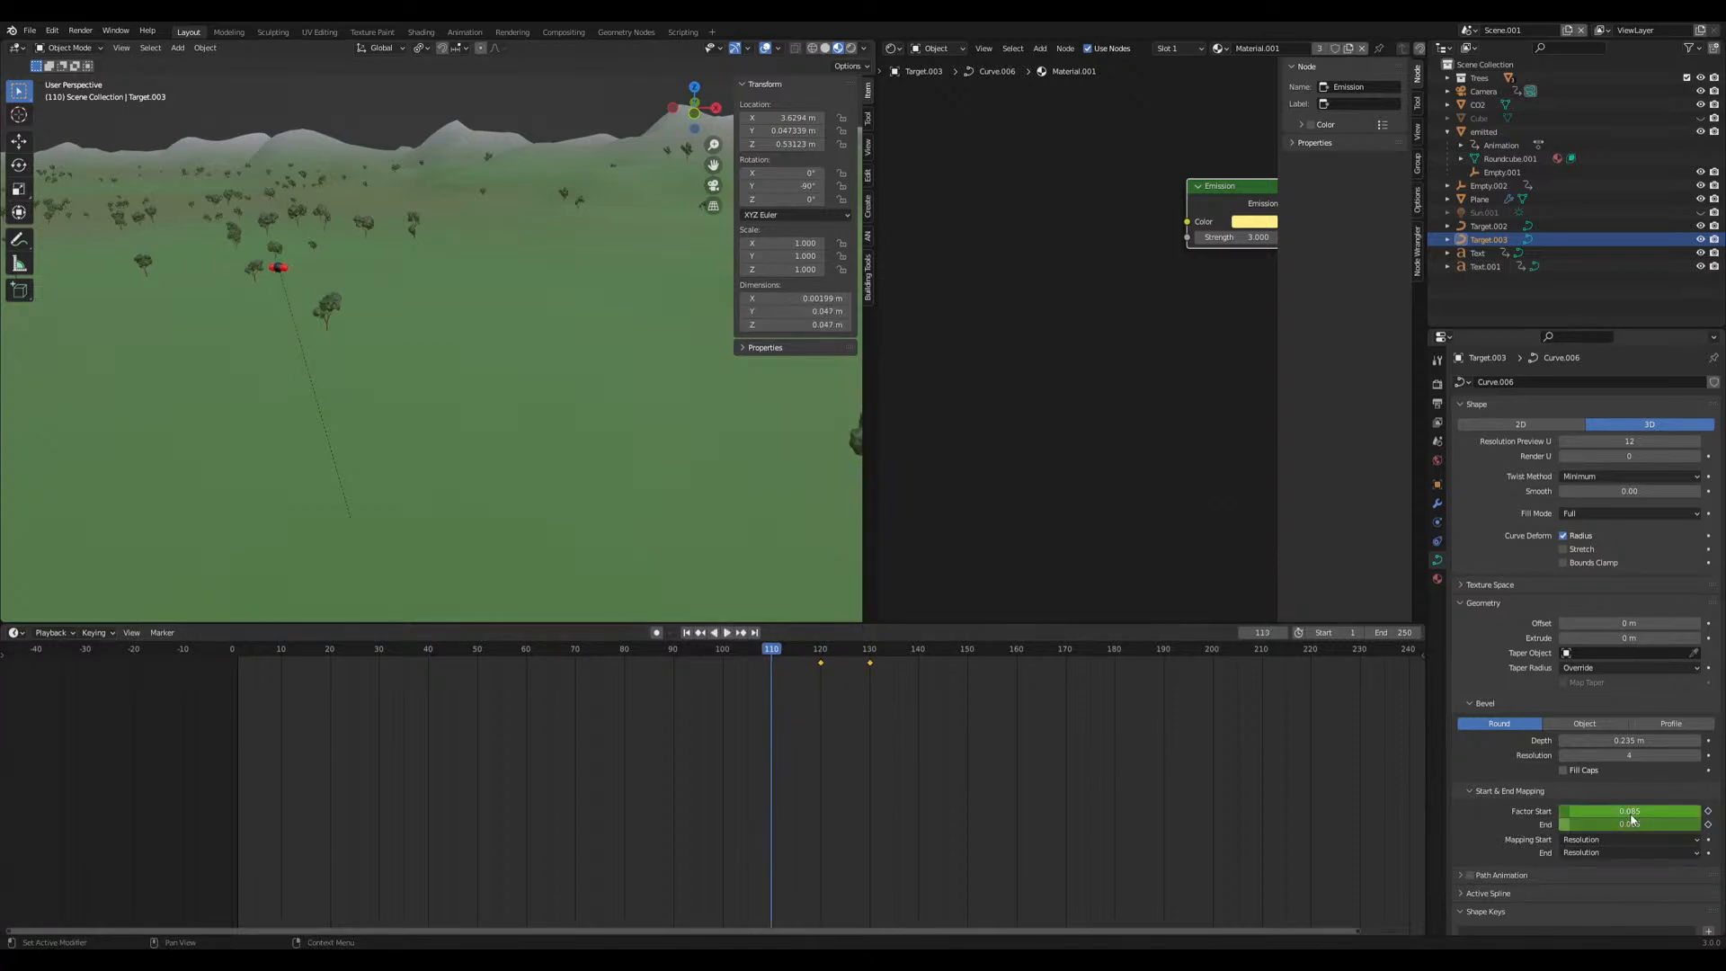
drag(1630, 815, 1600, 815)
key(i)
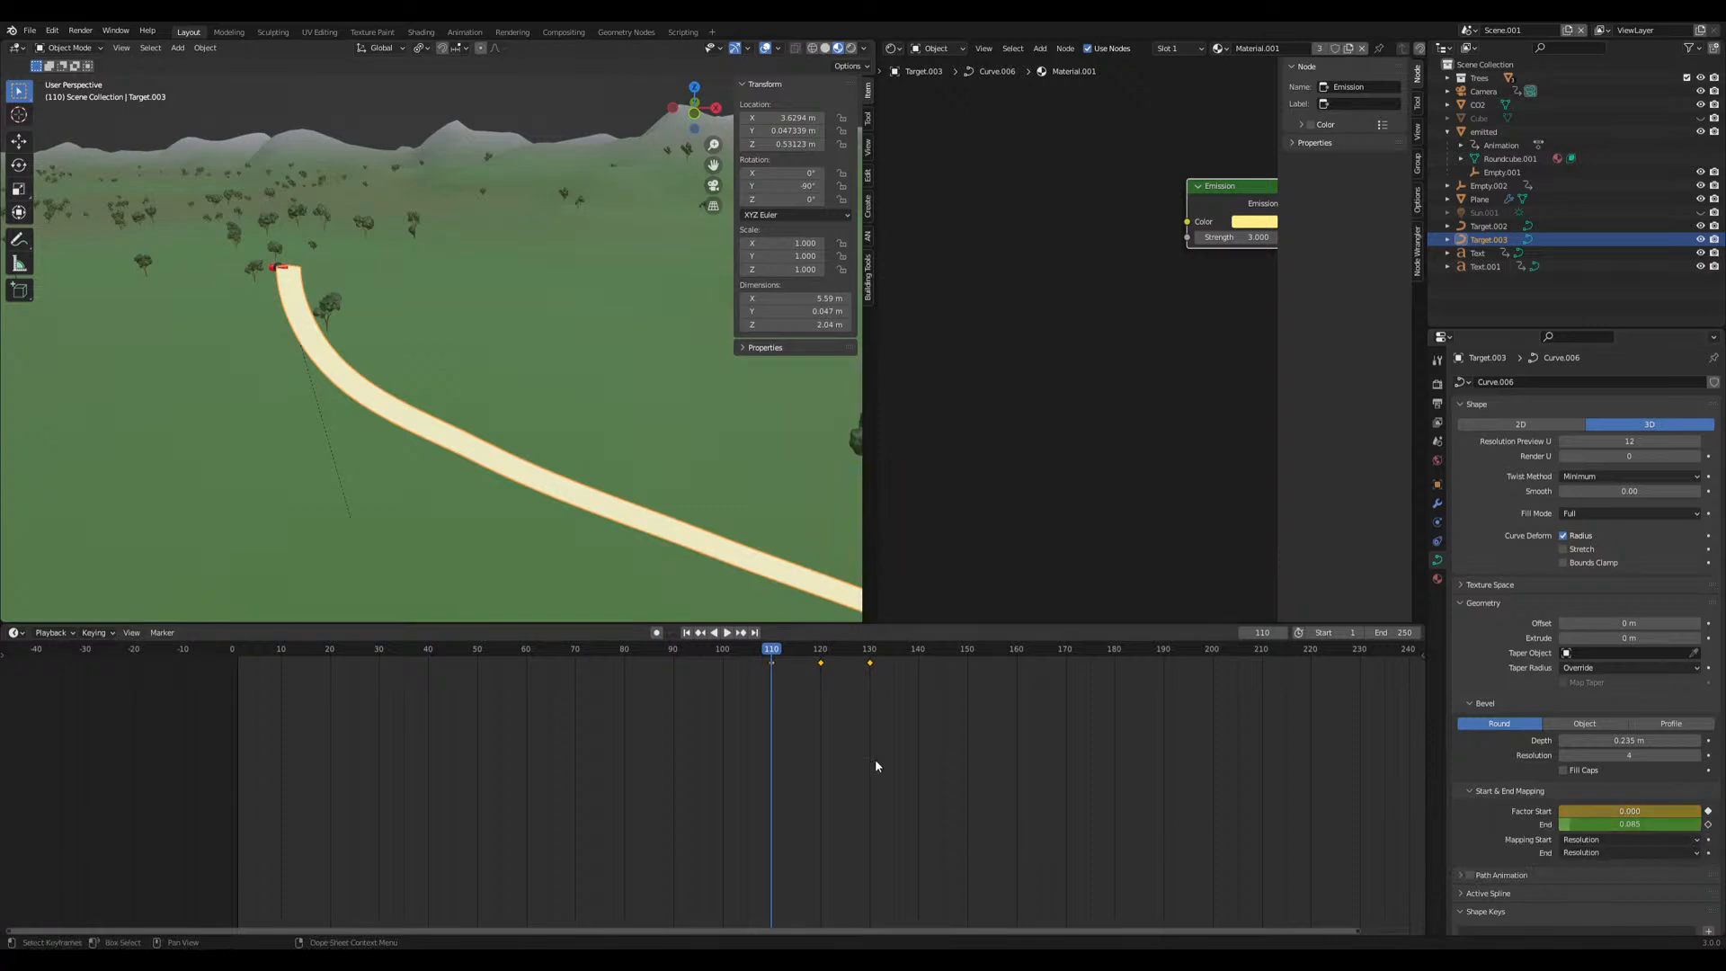
Set the interpolation of the duplicated curve's selected keyframes to Linear
right_click(823, 680)
mouse_move(822, 679)
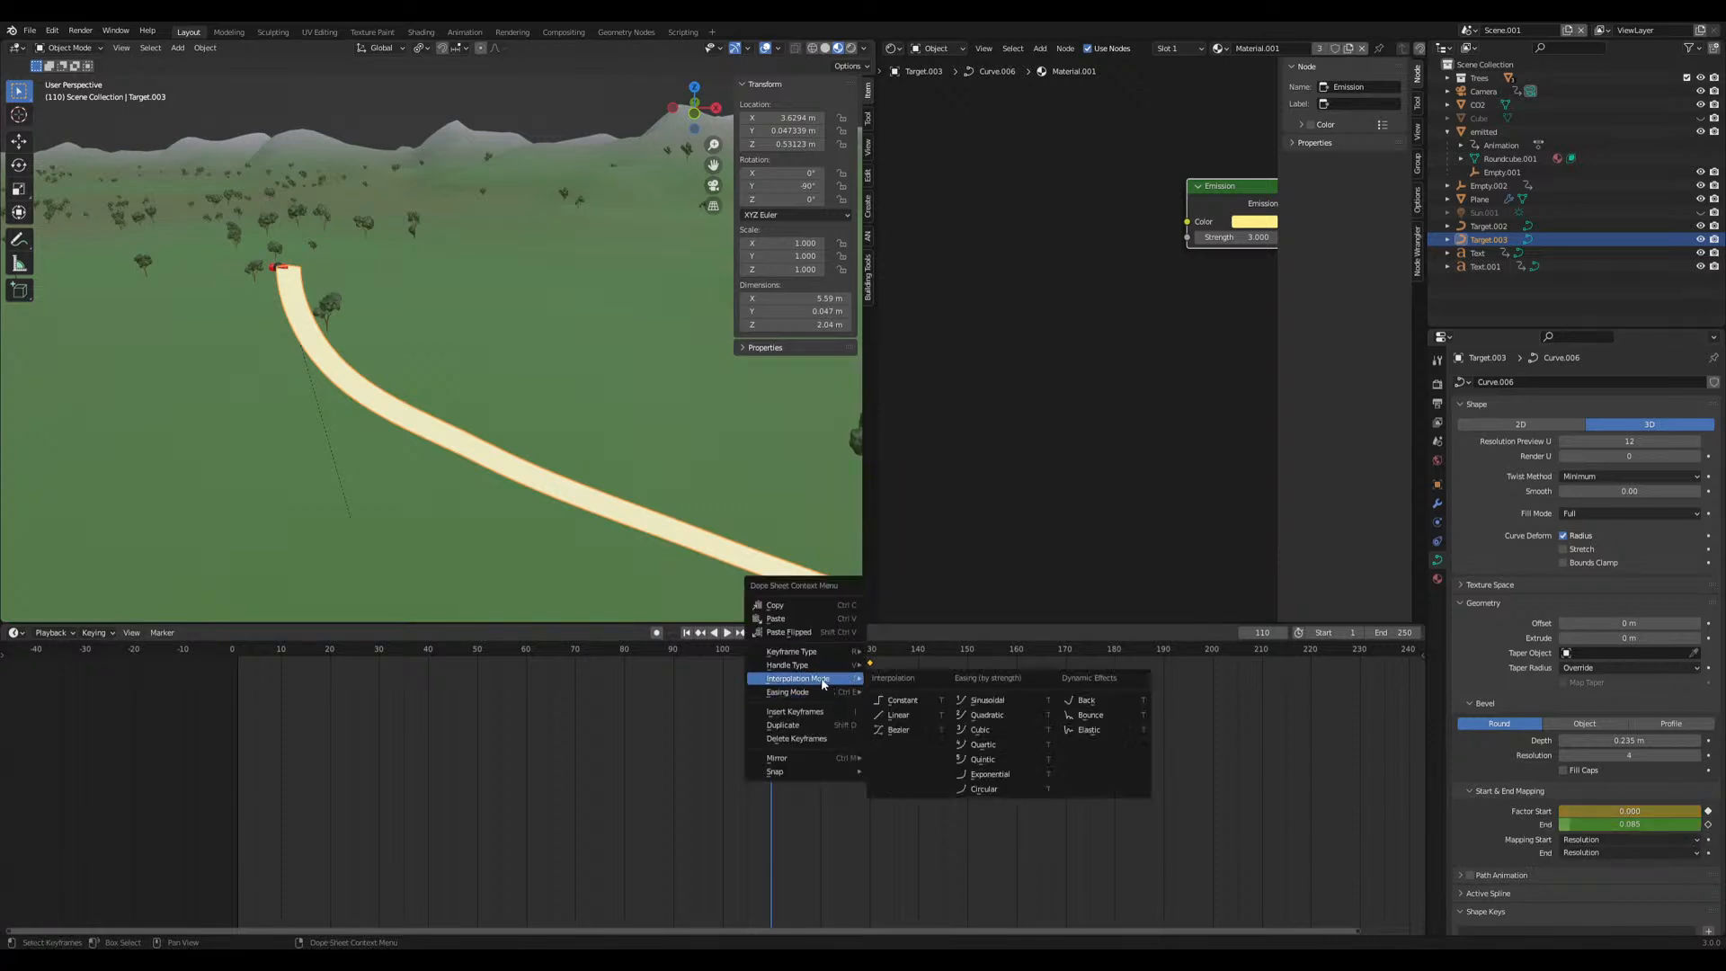
click(911, 714)
View the whole duplicated curve and play the animation around frame 110 to check its motion
scroll(335, 405, down, 6)
shift+middle_drag(553, 535, 489, 365)
scroll(489, 366, down, 7)
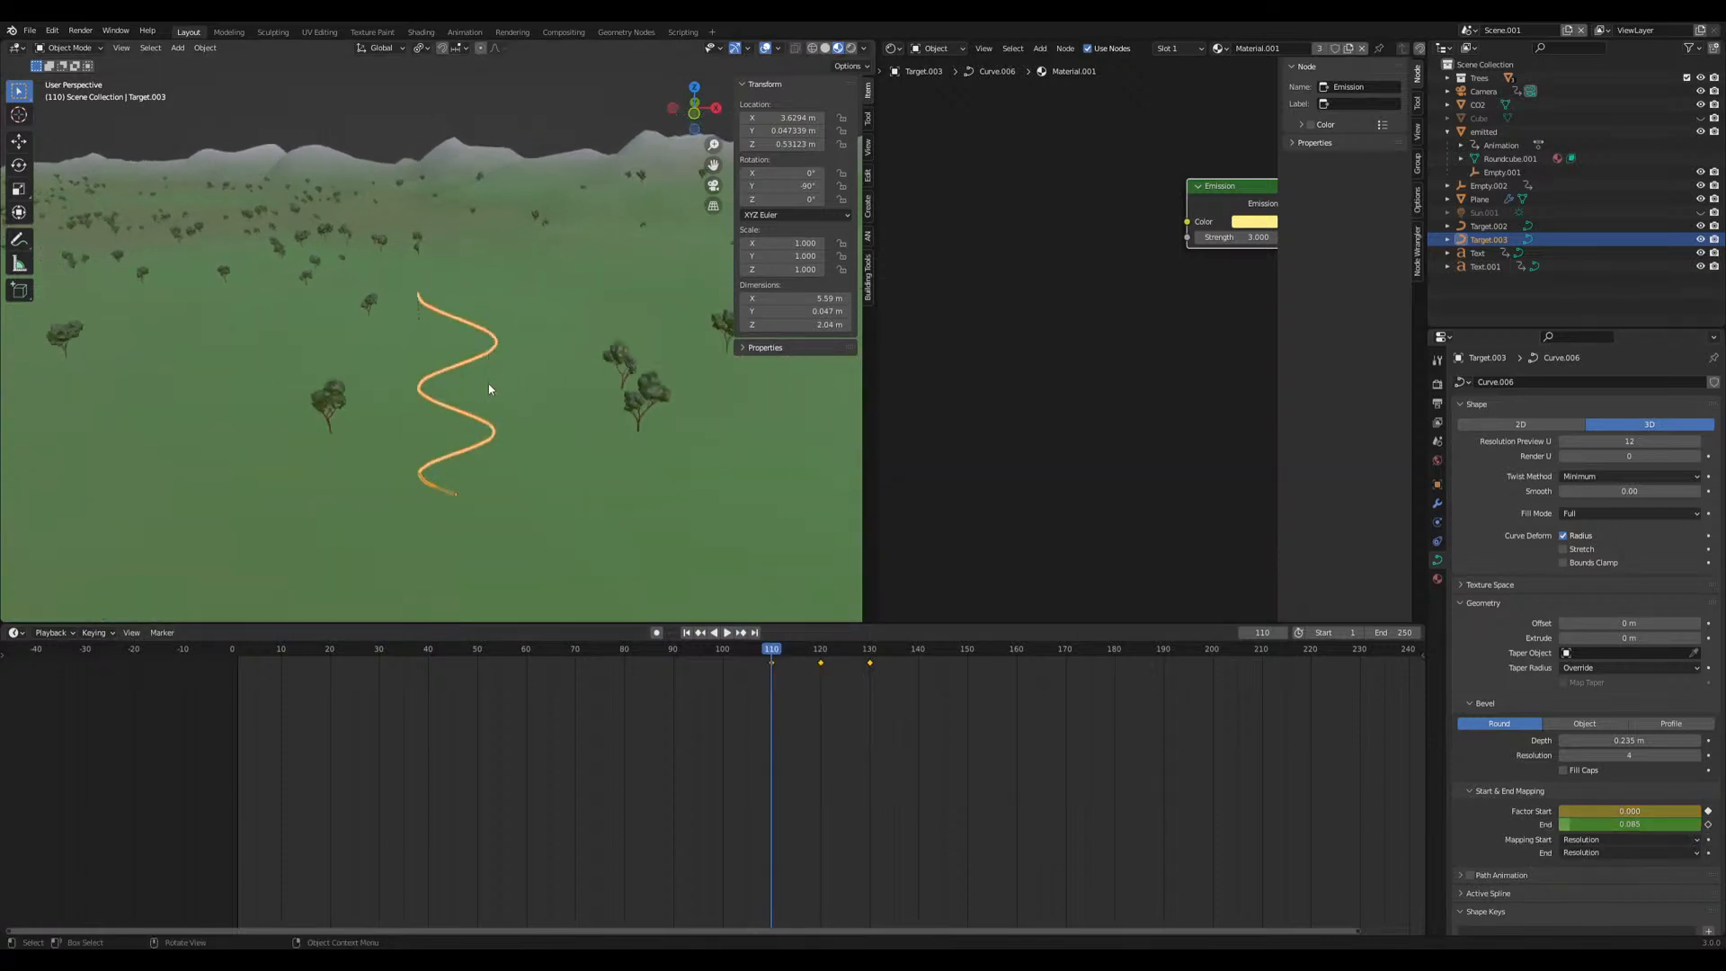
scroll(490, 385, up, 2)
key(space)
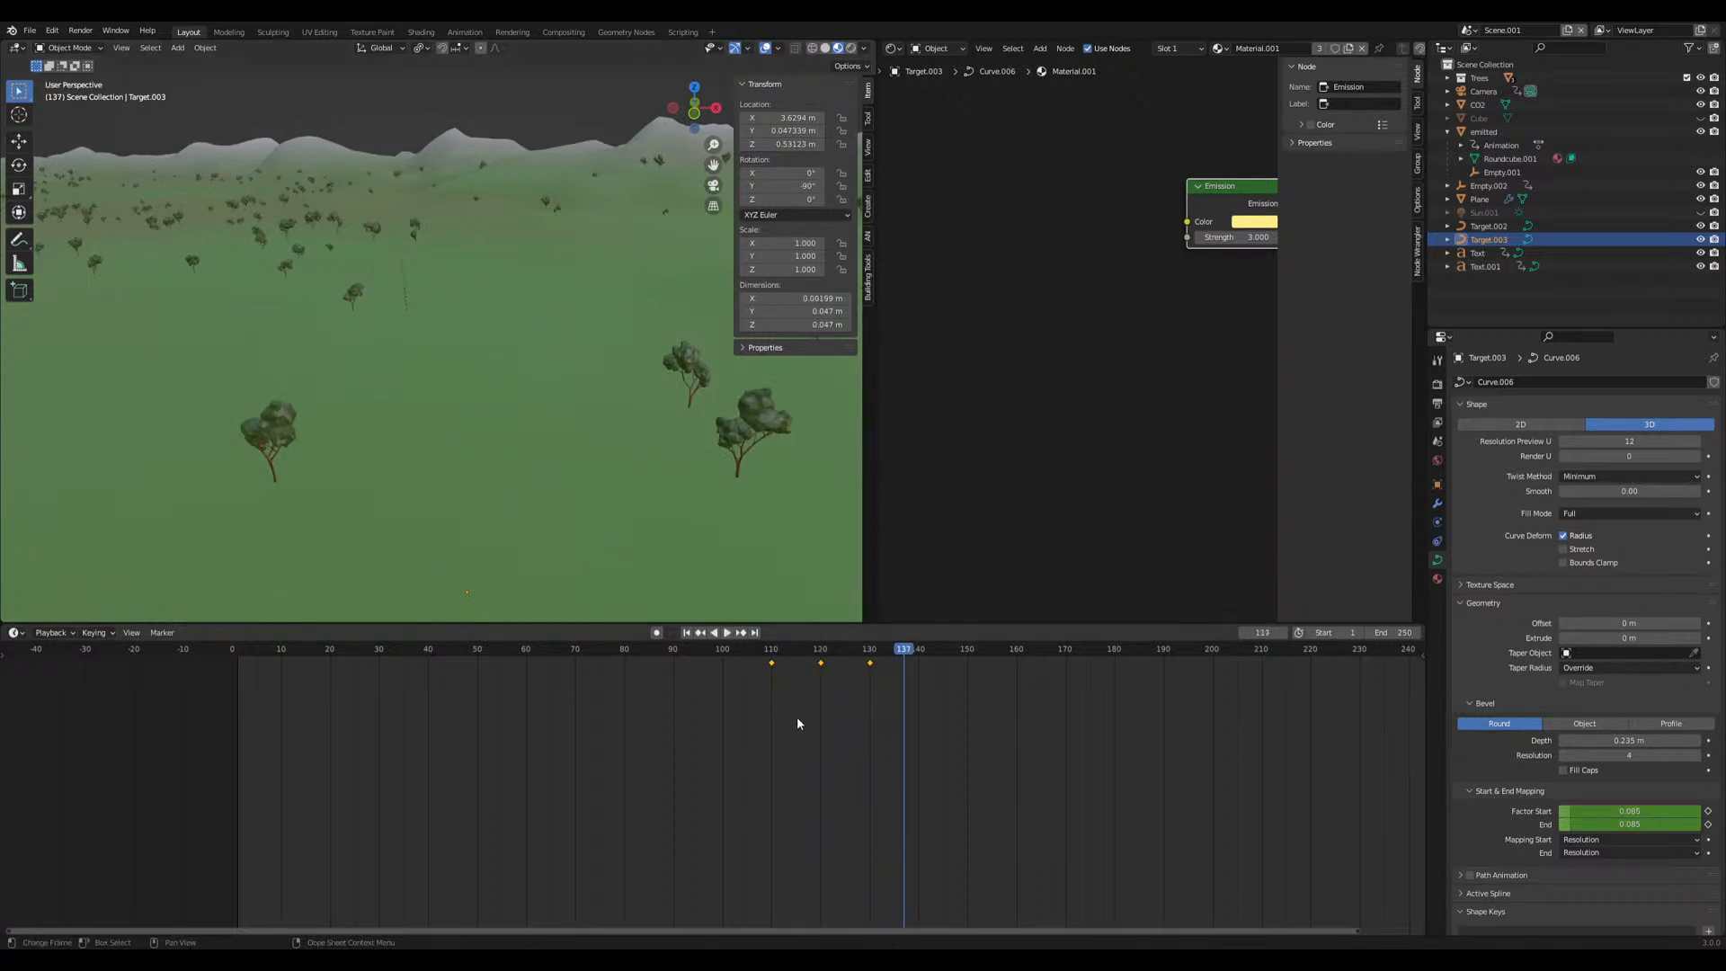
drag(782, 655, 601, 651)
key(space)
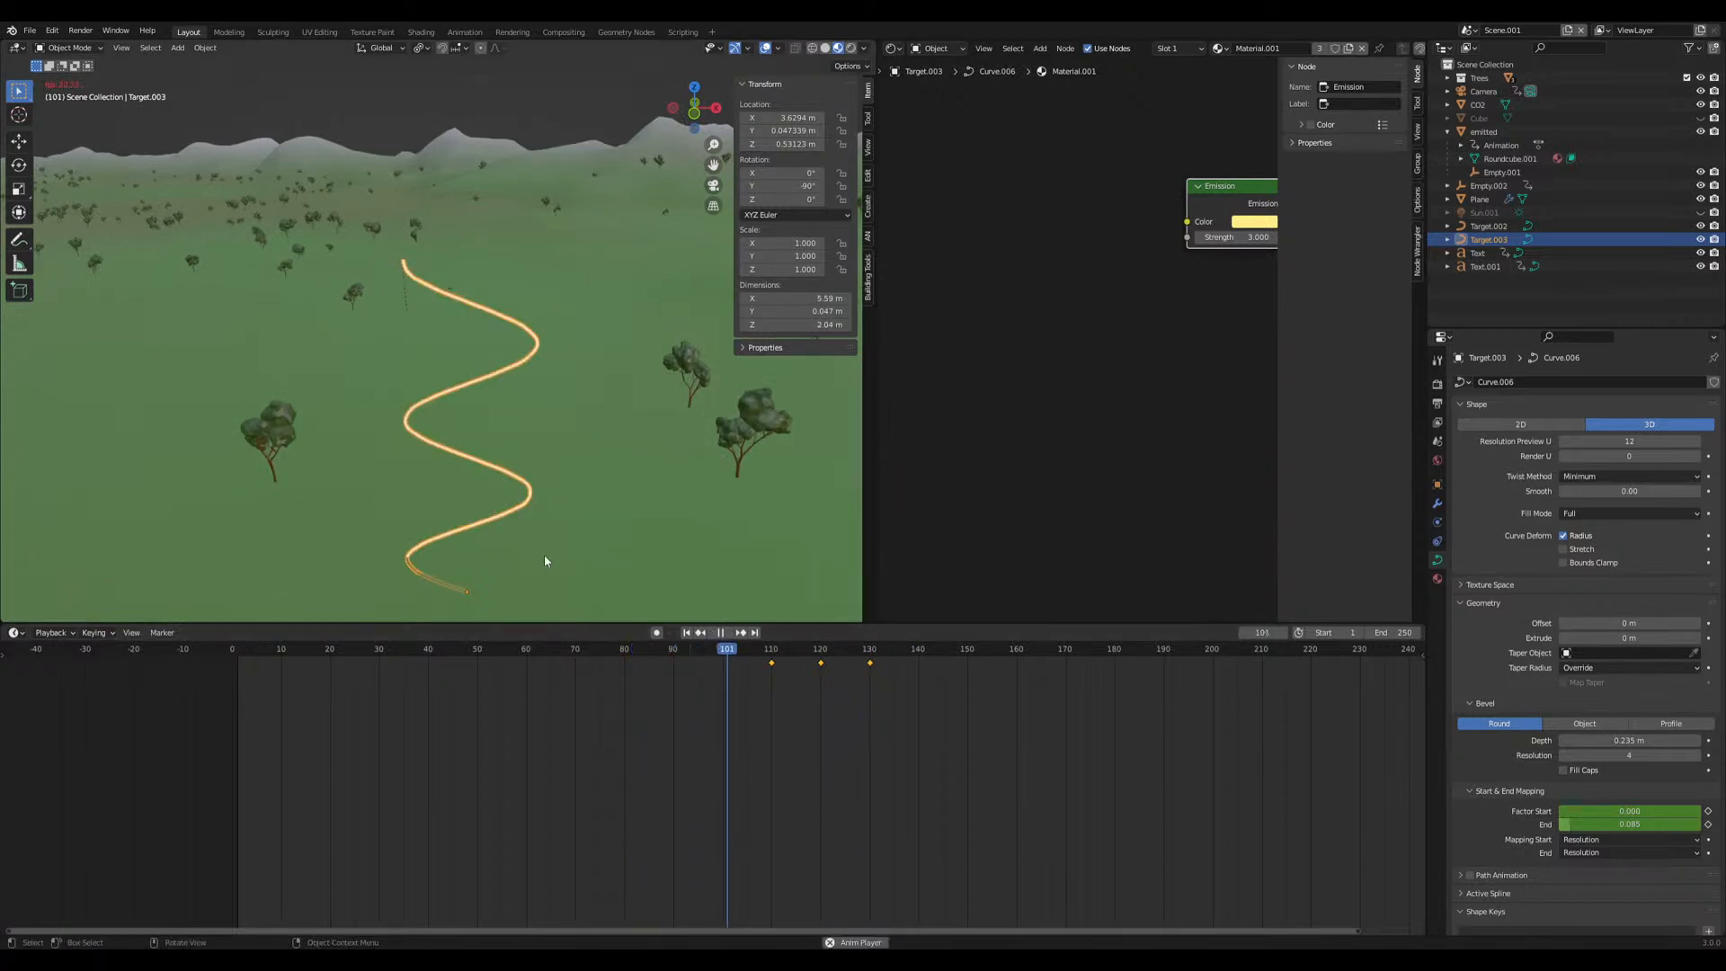
mouse_move(768, 647)
mouse_down()
mouse_move(614, 647)
mouse_move(617, 663)
mouse_move(724, 674)
mouse_move(769, 658)
mouse_up()
key(space)
click(725, 651)
key(space)
Keyframe the curve's end mapping factor at 0 on frame 110 and preview the moving wave
drag(1649, 824, 1609, 825)
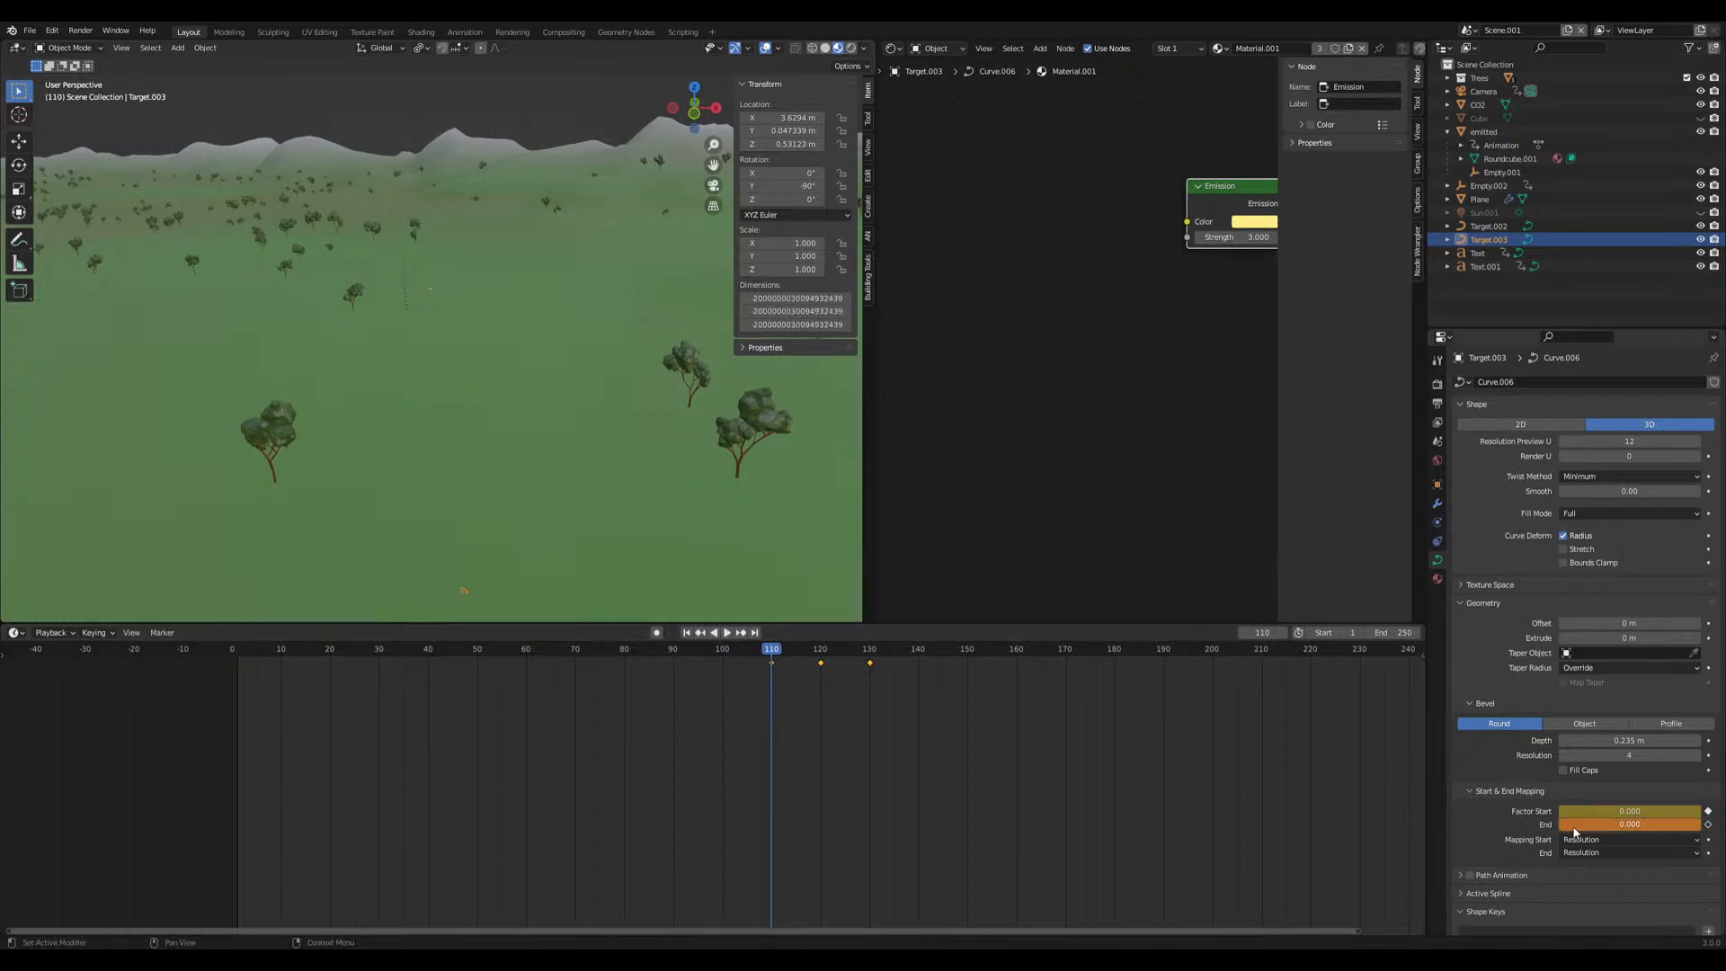
key(space)
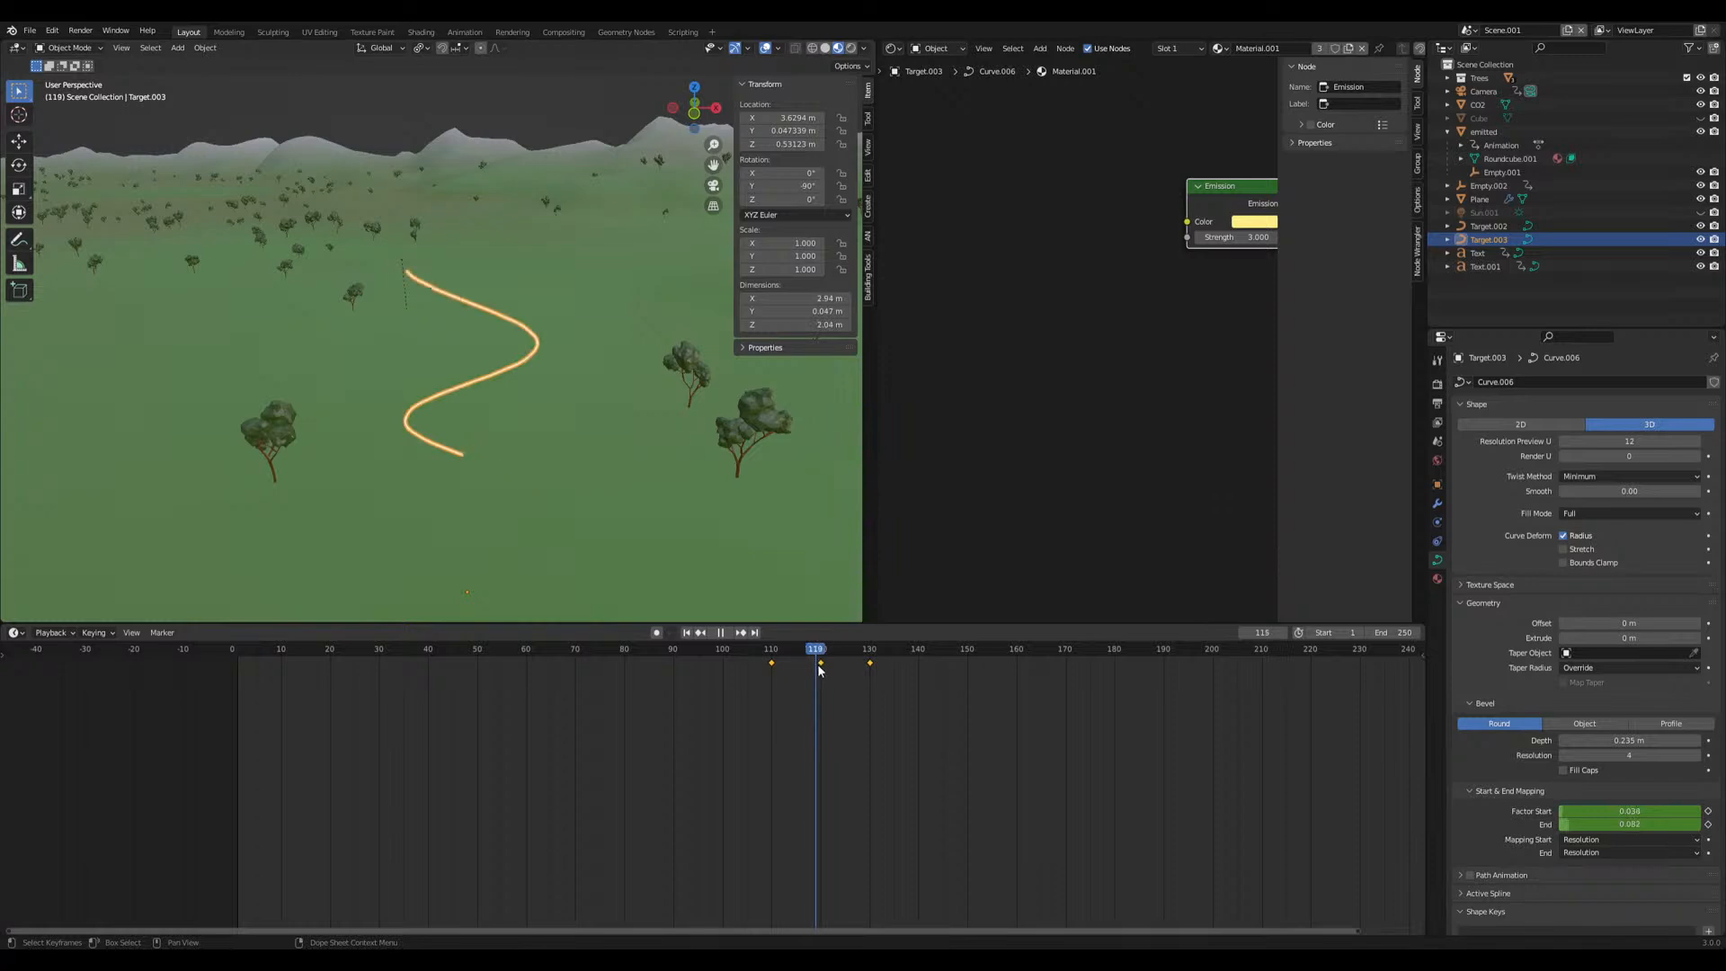
drag(808, 665, 773, 665)
Expand the curve's animation channels, move the end factor's first keyframe to frame 100, and set all keyframes to Linear interpolation
click(3, 655)
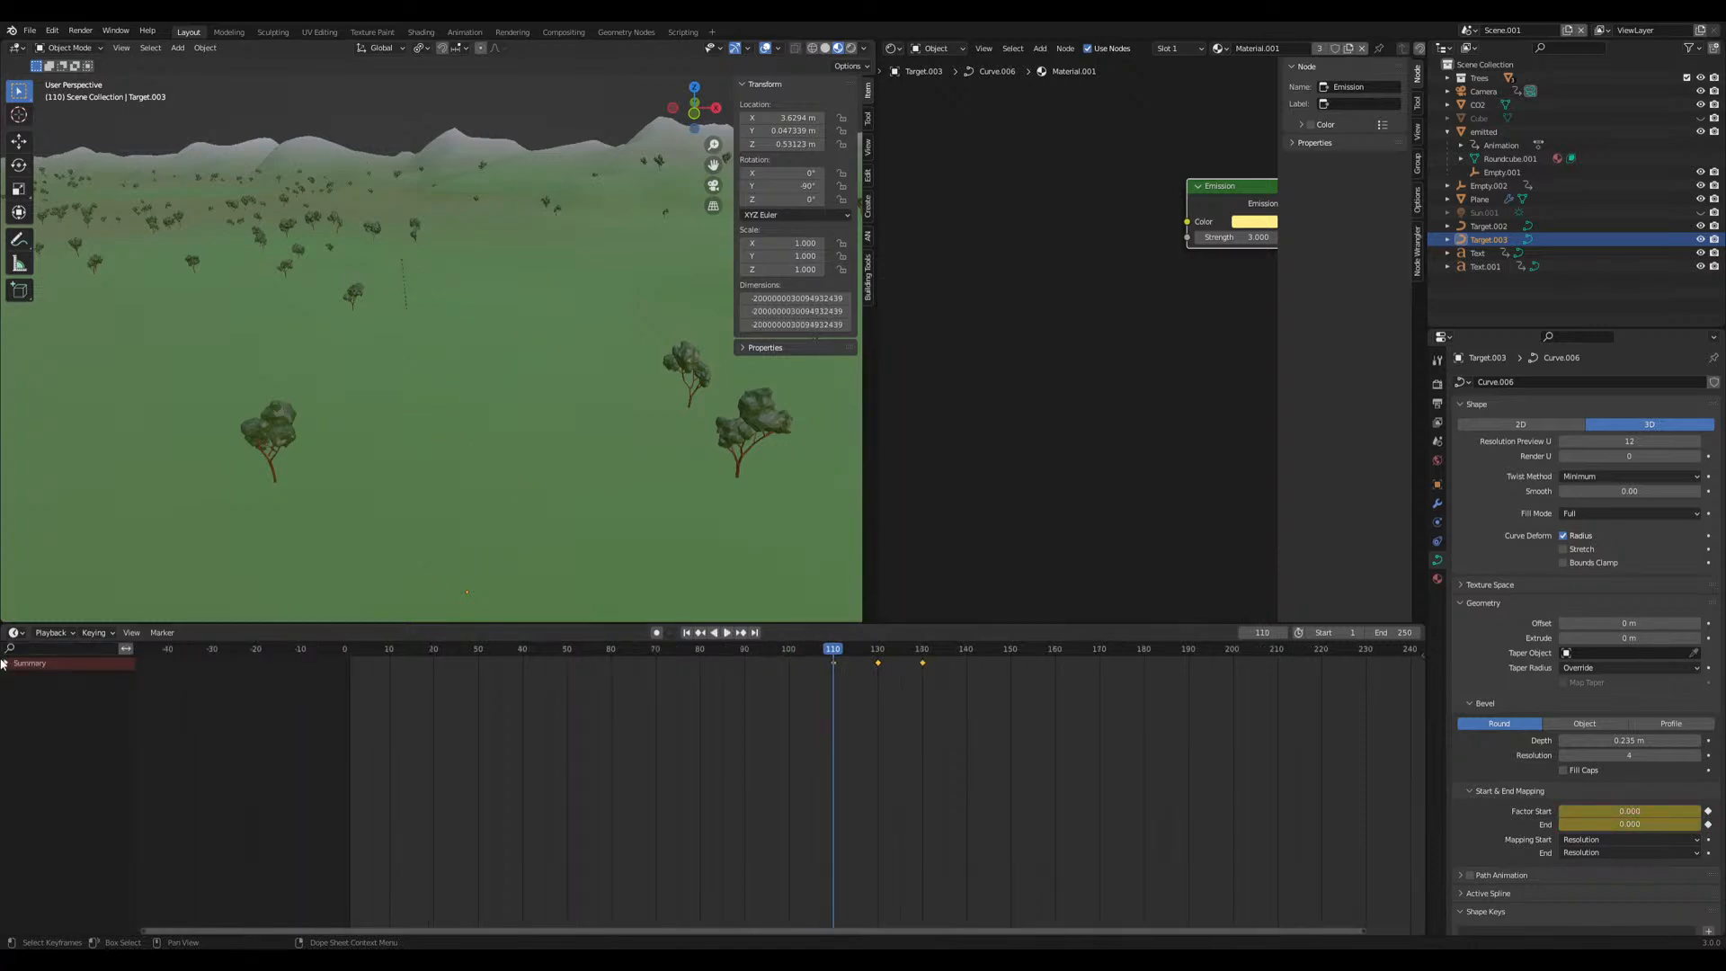
click(6, 664)
click(10, 687)
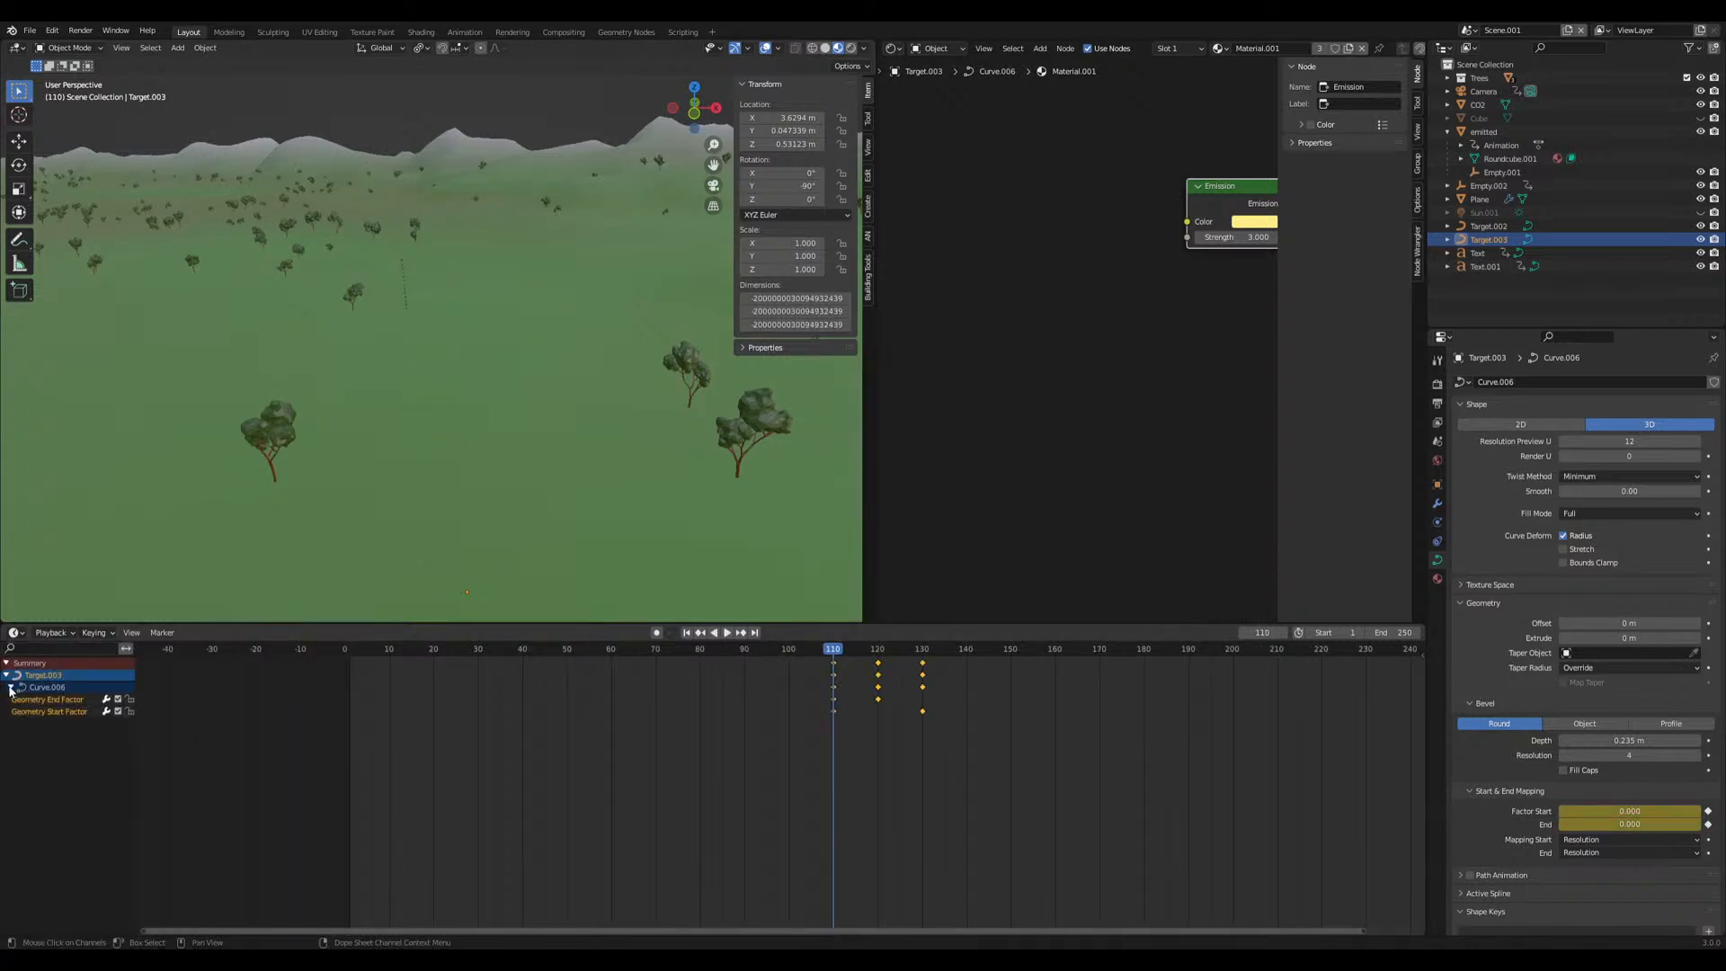
drag(834, 712, 789, 720)
drag(789, 653, 851, 657)
key(a)
right_click(851, 707)
mouse_move(847, 708)
click(939, 739)
mouse_move(789, 710)
mouse_down()
mouse_move(846, 720)
mouse_move(792, 697)
mouse_up()
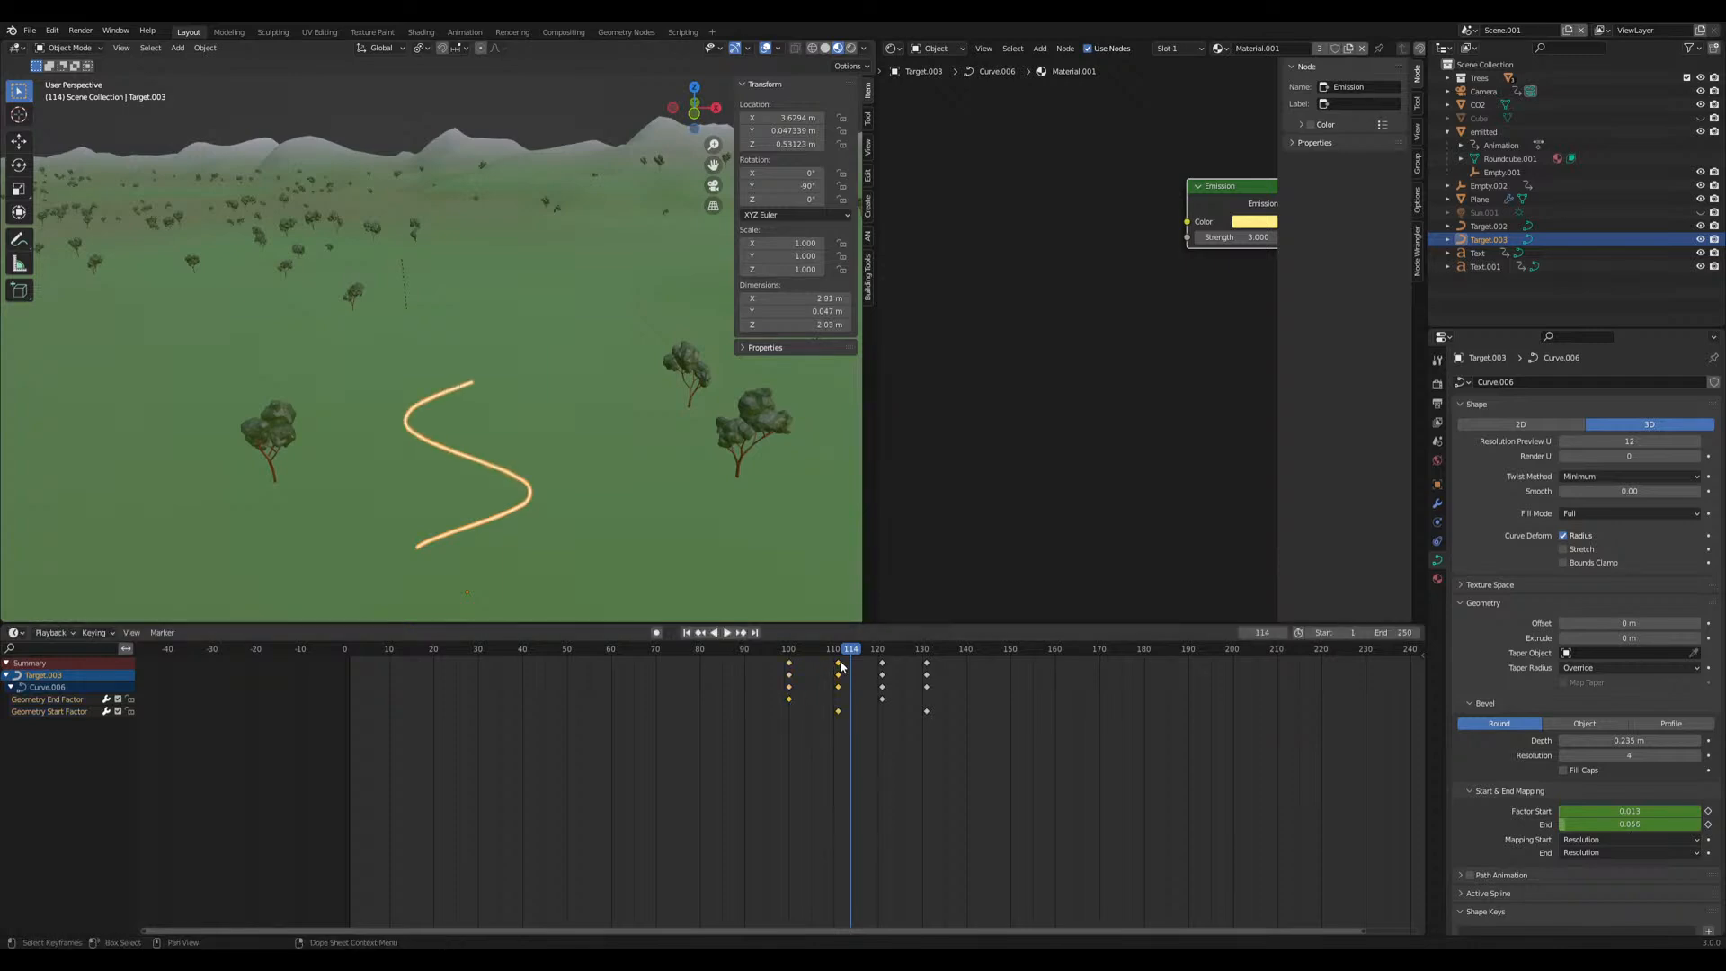
Play back the wave's motion, first in the free view and again through the camera
key(space)
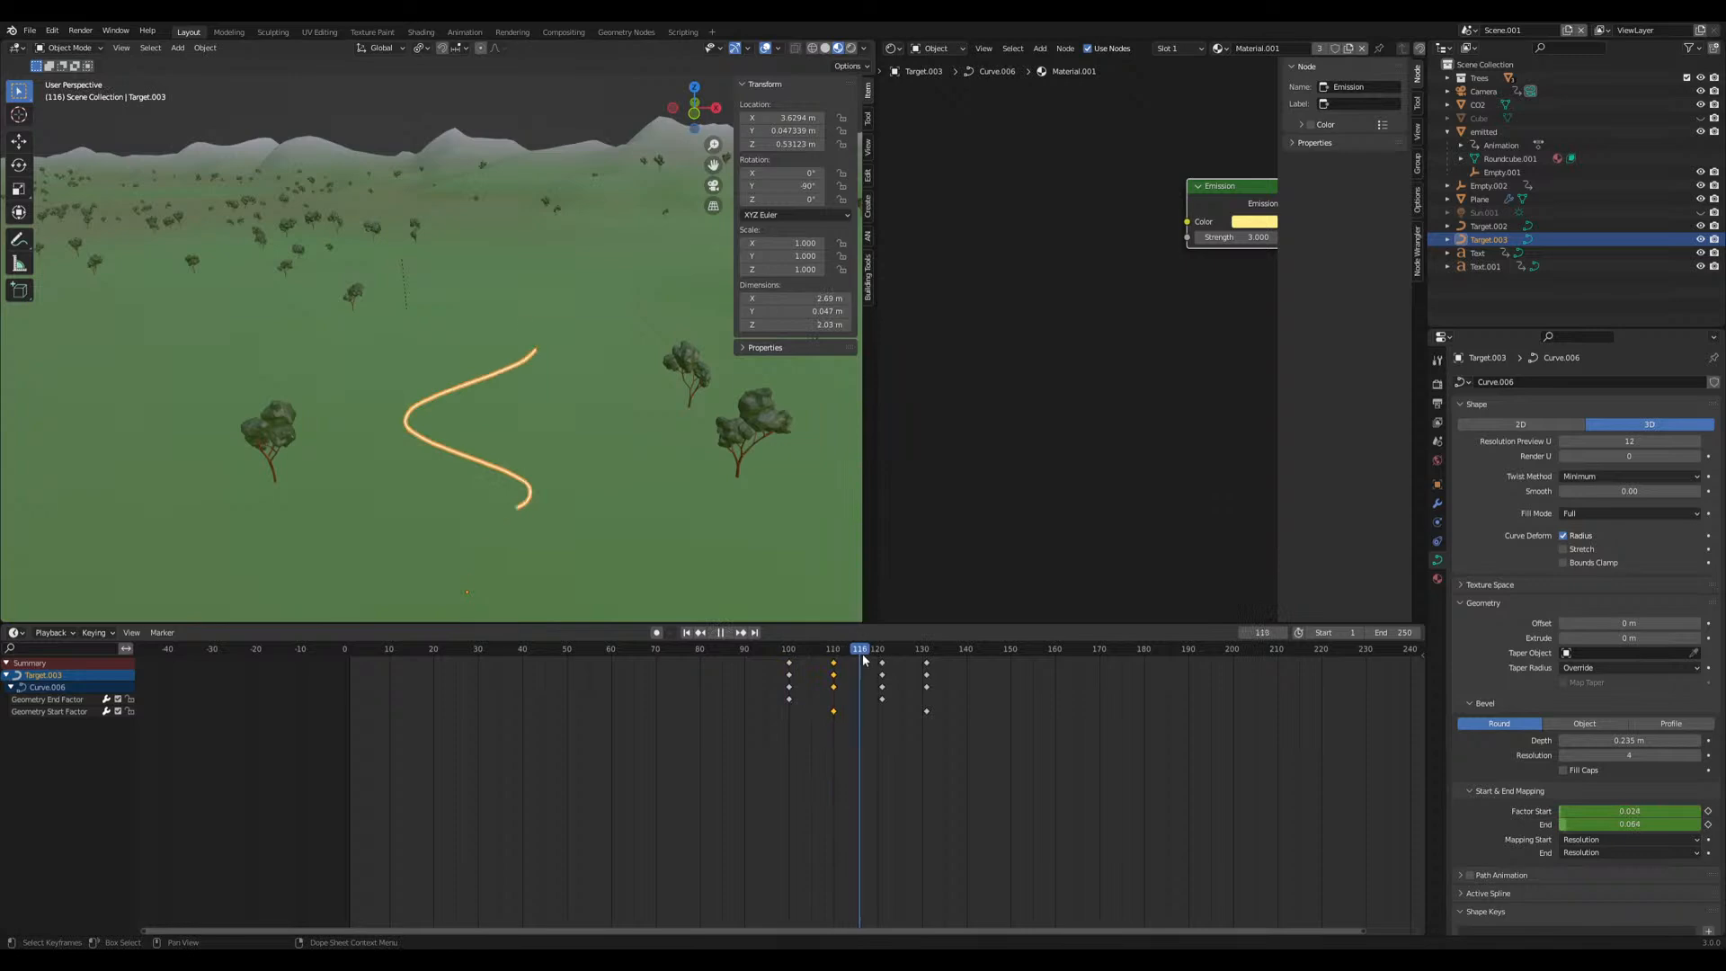
key(space)
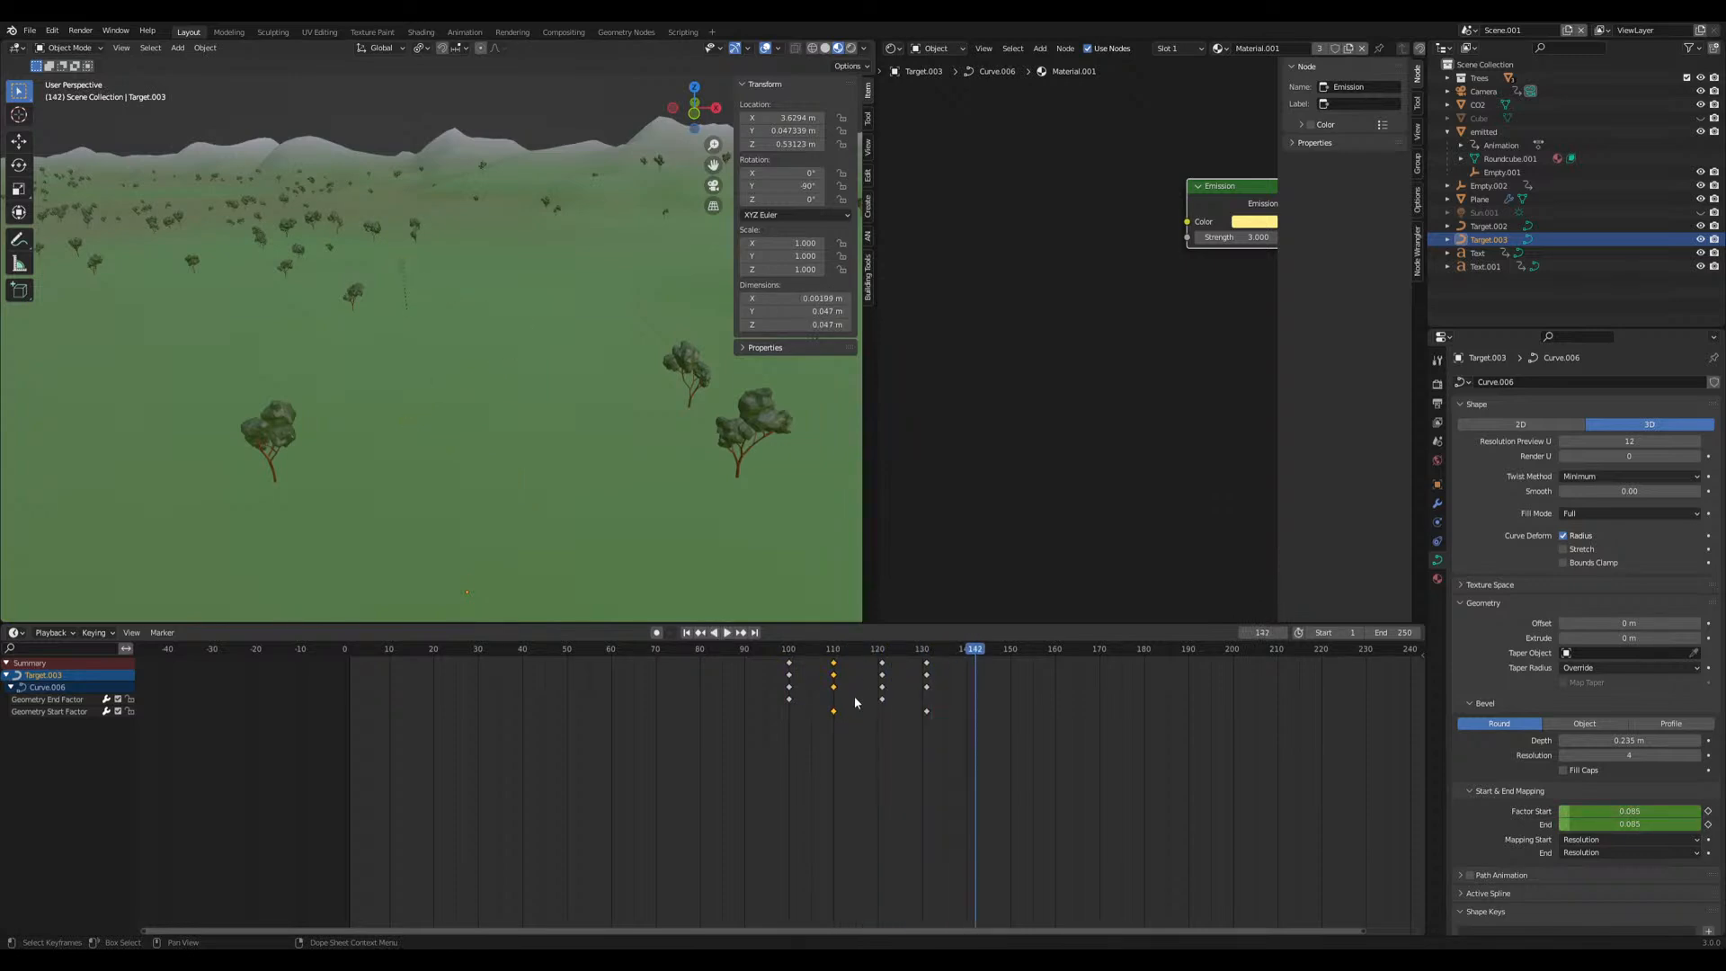
key(KP_0)
drag(780, 649, 717, 650)
key(space)
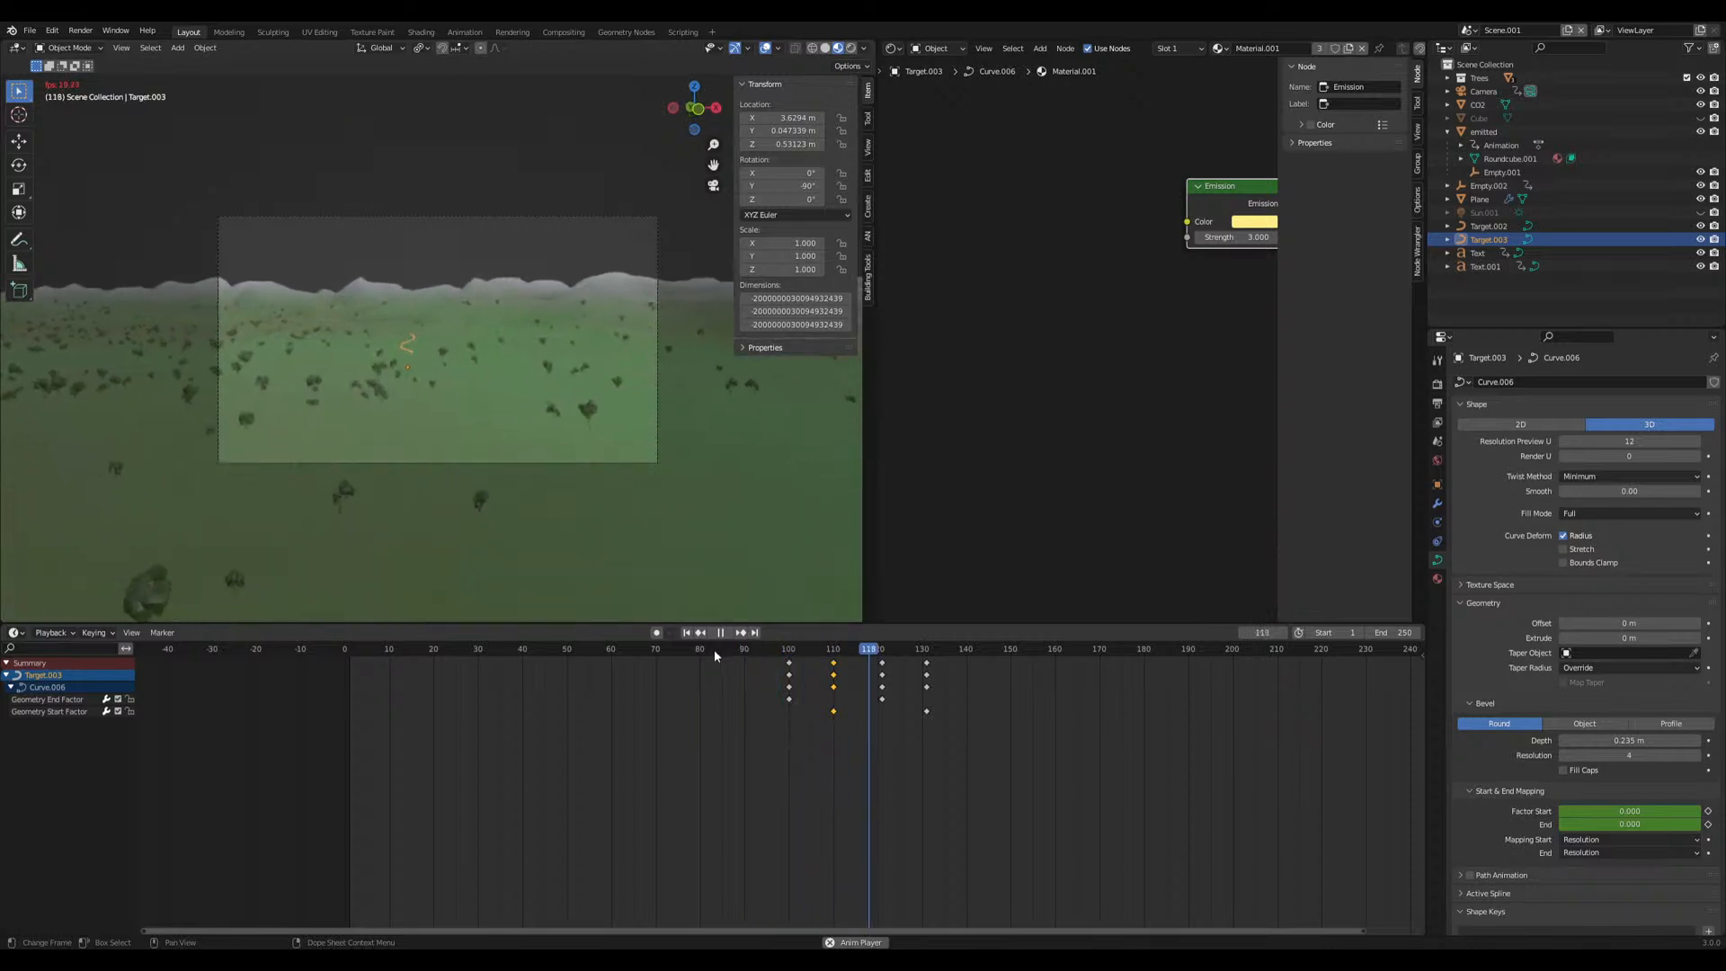
key(space)
Shift the camera's last three keyframes earlier to frames 73, 105 and 149, and play the result
click(583, 463)
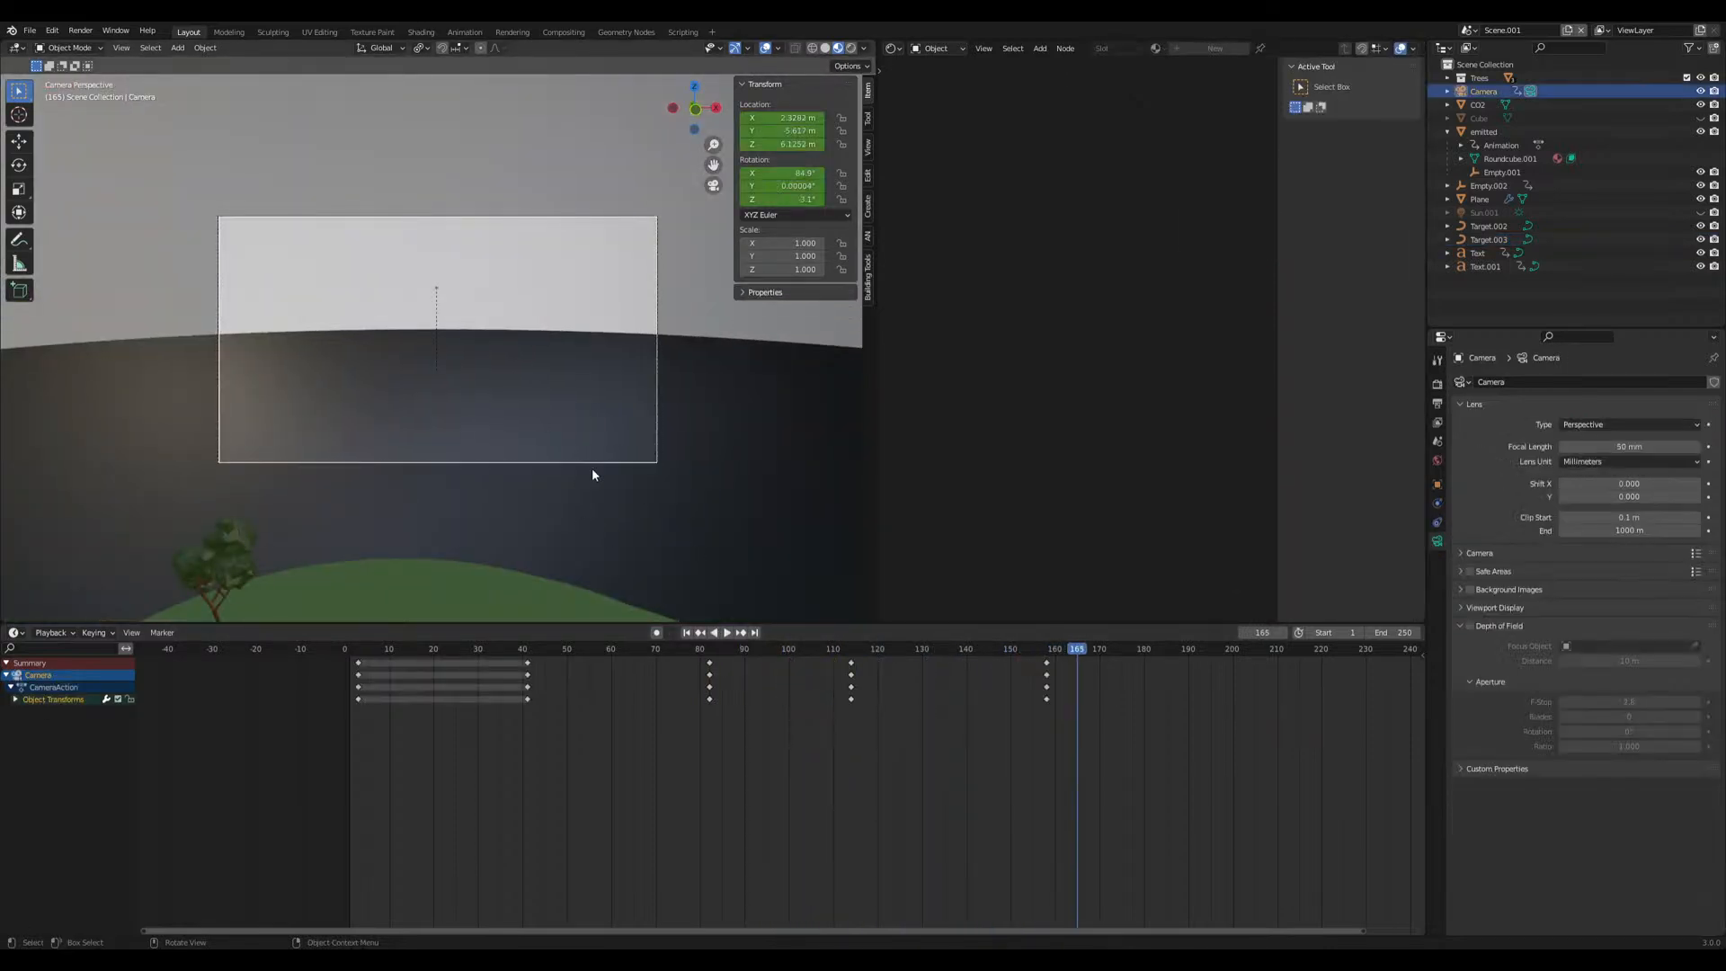
drag(857, 651, 892, 737)
drag(1050, 667, 1010, 700)
key(space)
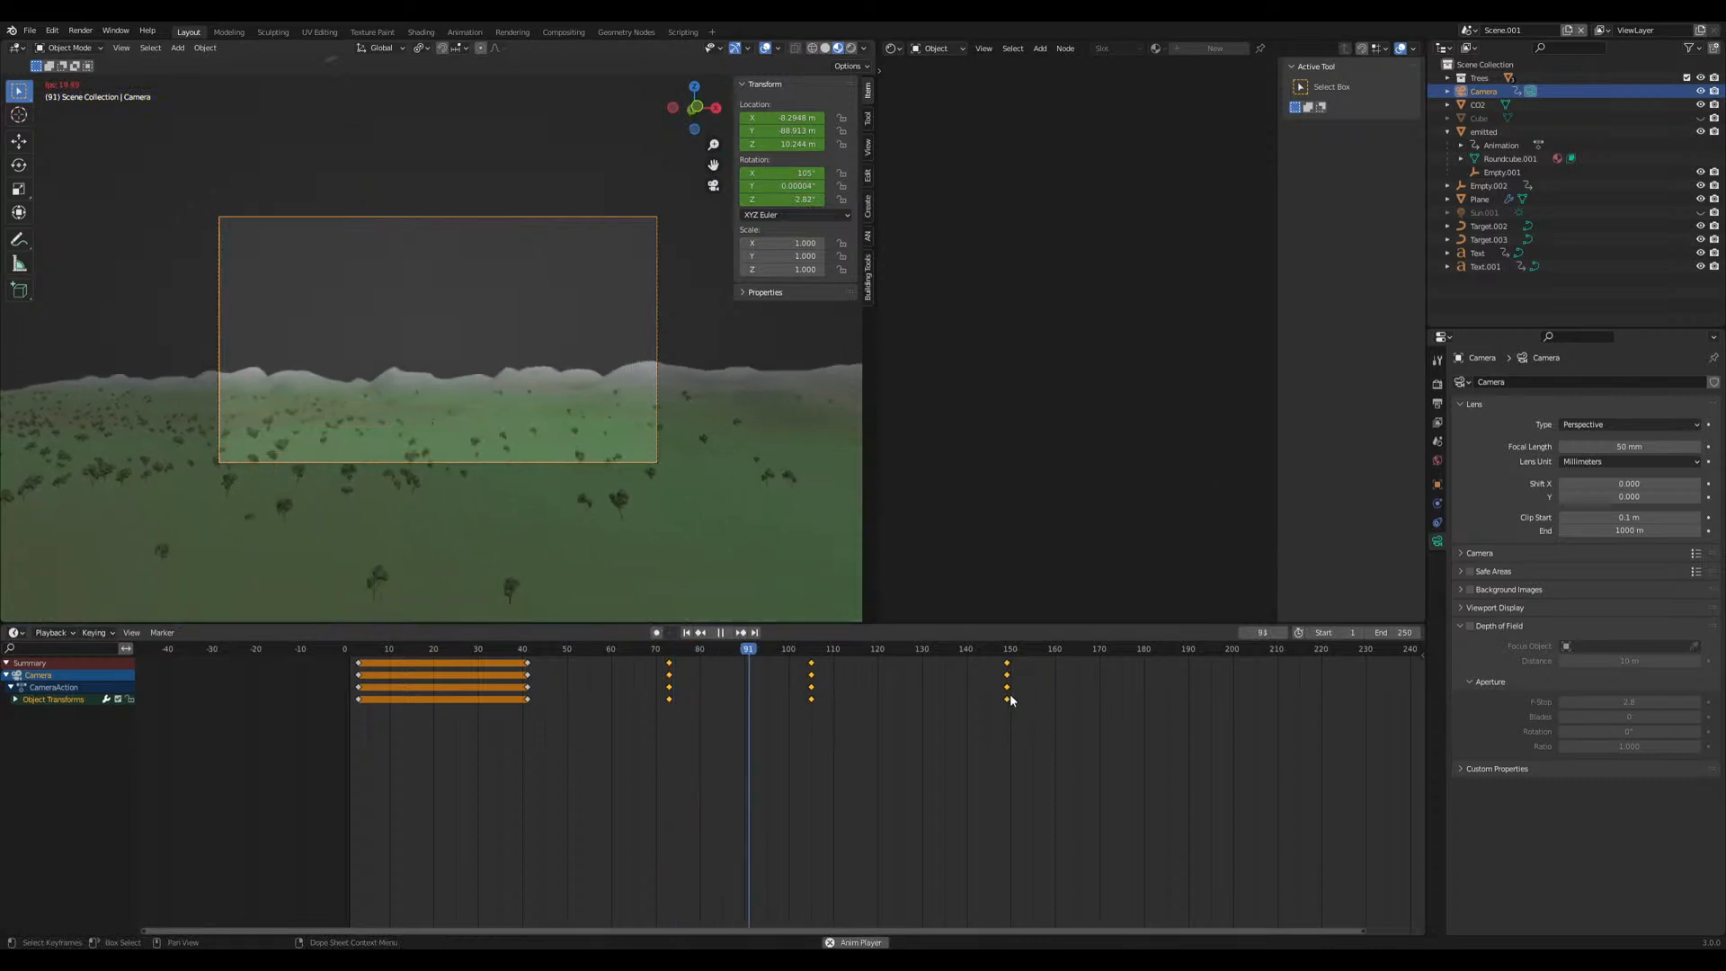
Move the camera's second-to-last keyframe to frame 102 and its last keyframe to frame 127
click(817, 669)
drag(813, 665, 798, 665)
key(space)
key(space)
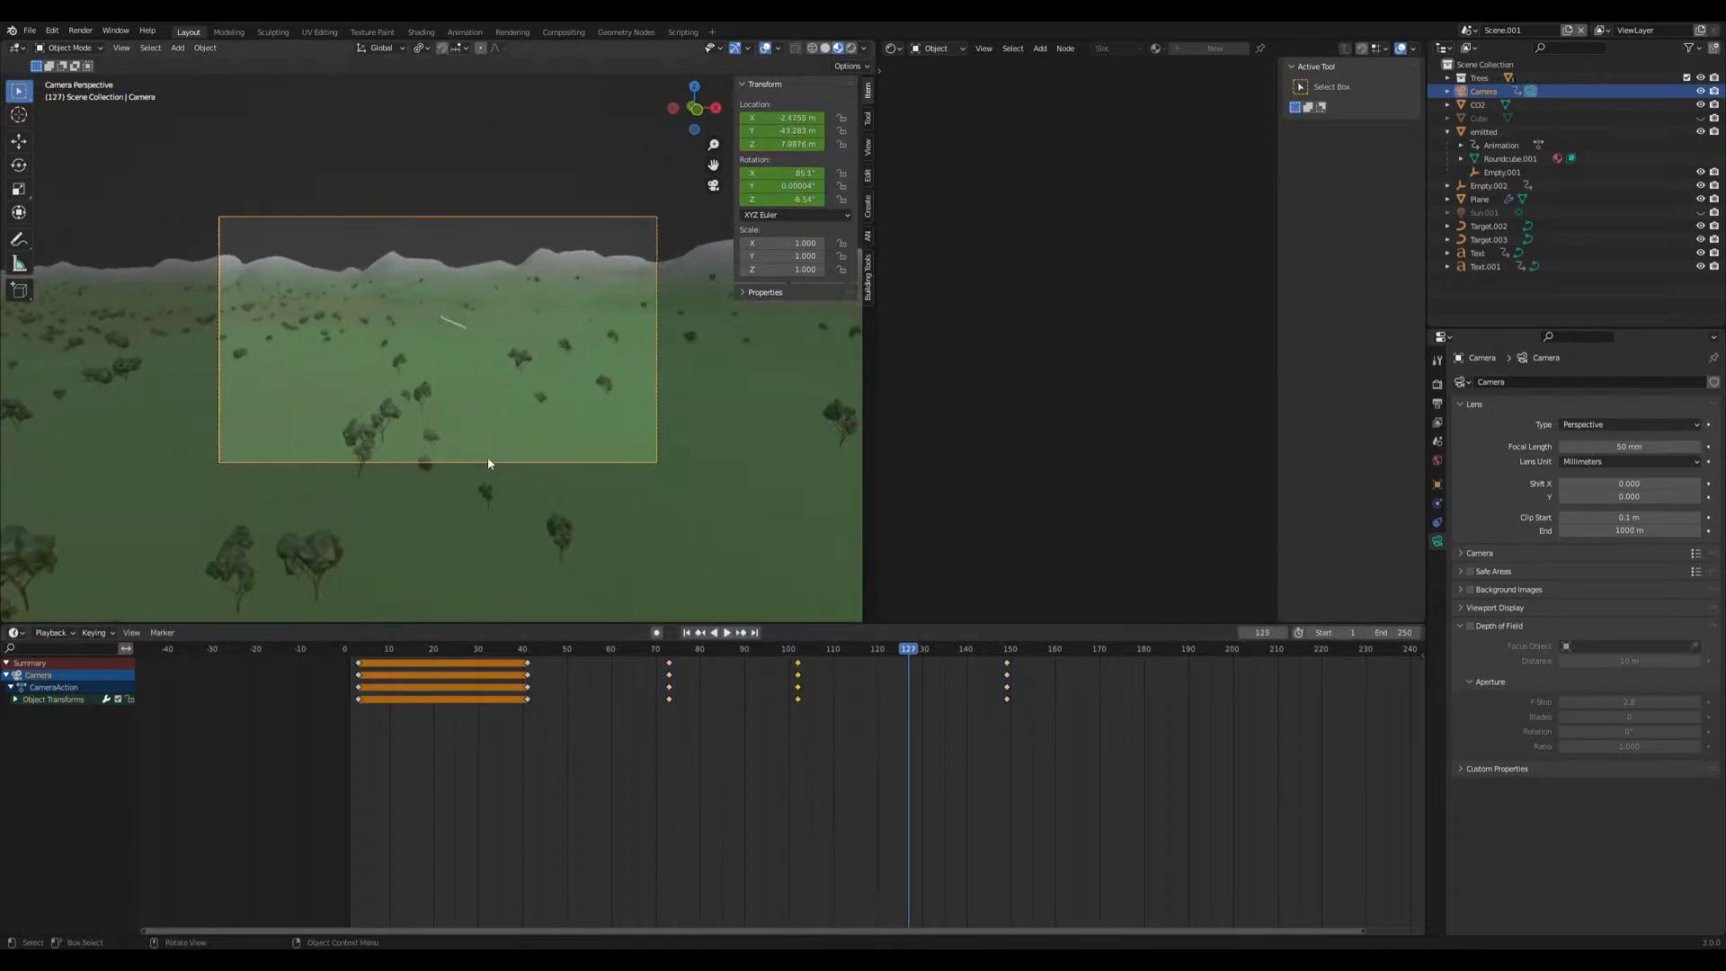
drag(1005, 663, 905, 687)
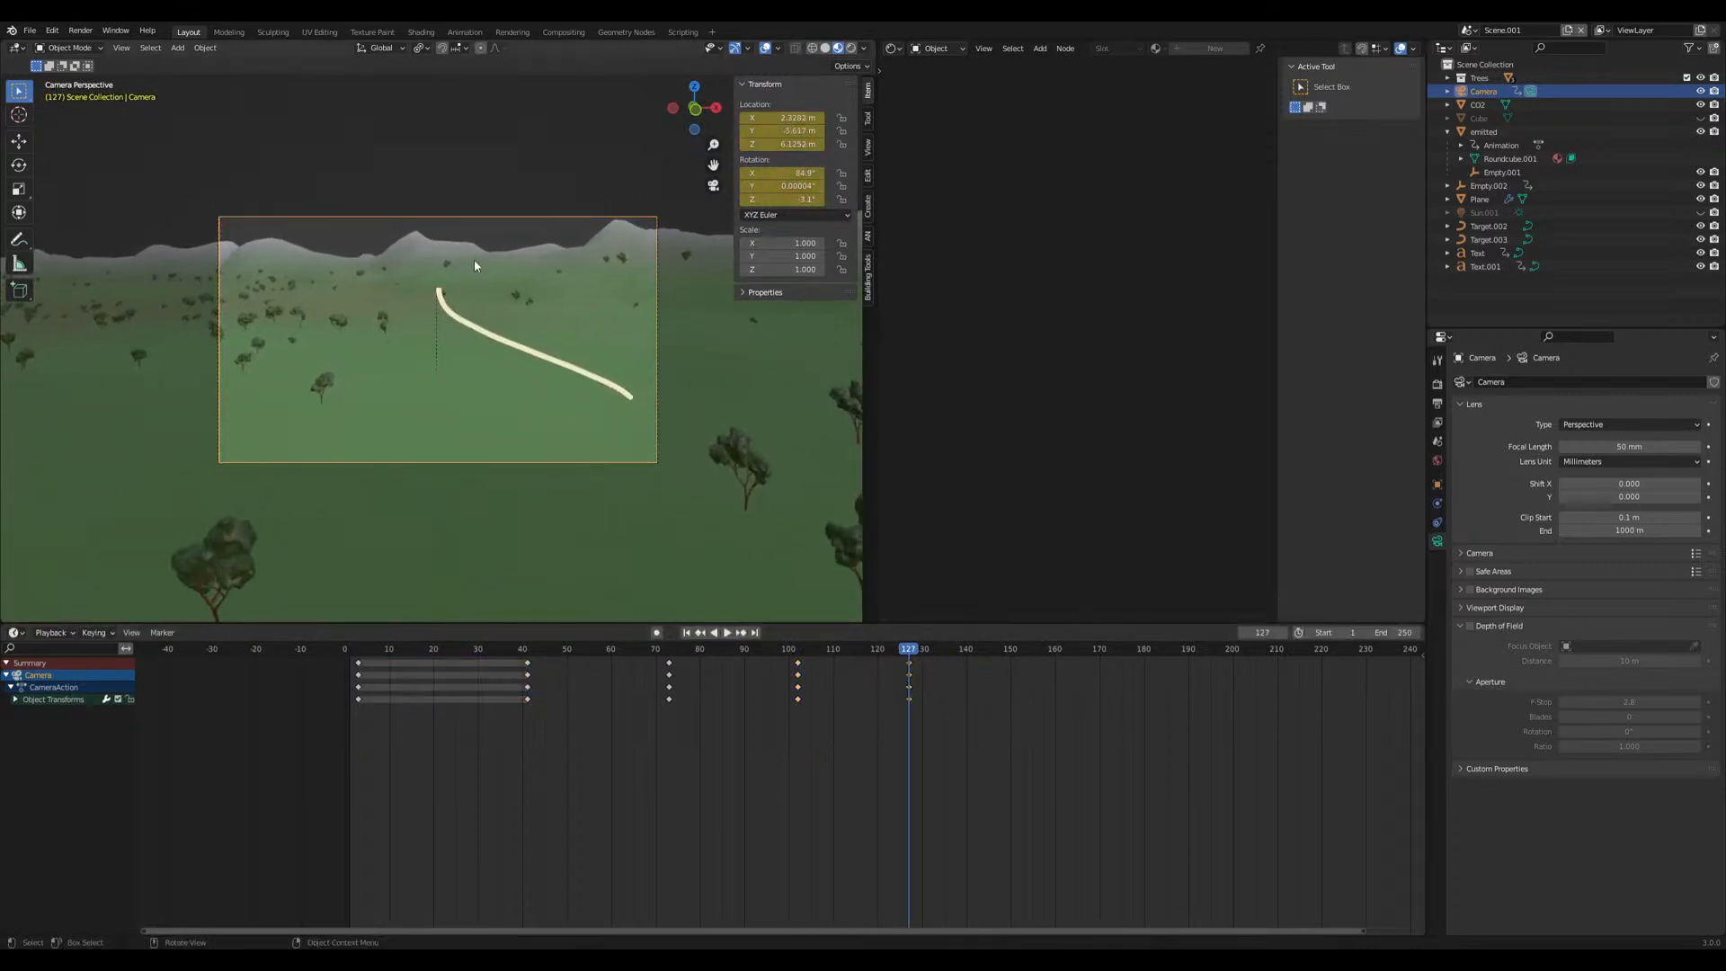
At frame 127, move the camera closer to the CO2 molecule with X at about 2.61 m, tilt it slightly up, and keyframe its location and rotation
drag(768, 131, 937, 131)
drag(759, 118, 836, 118)
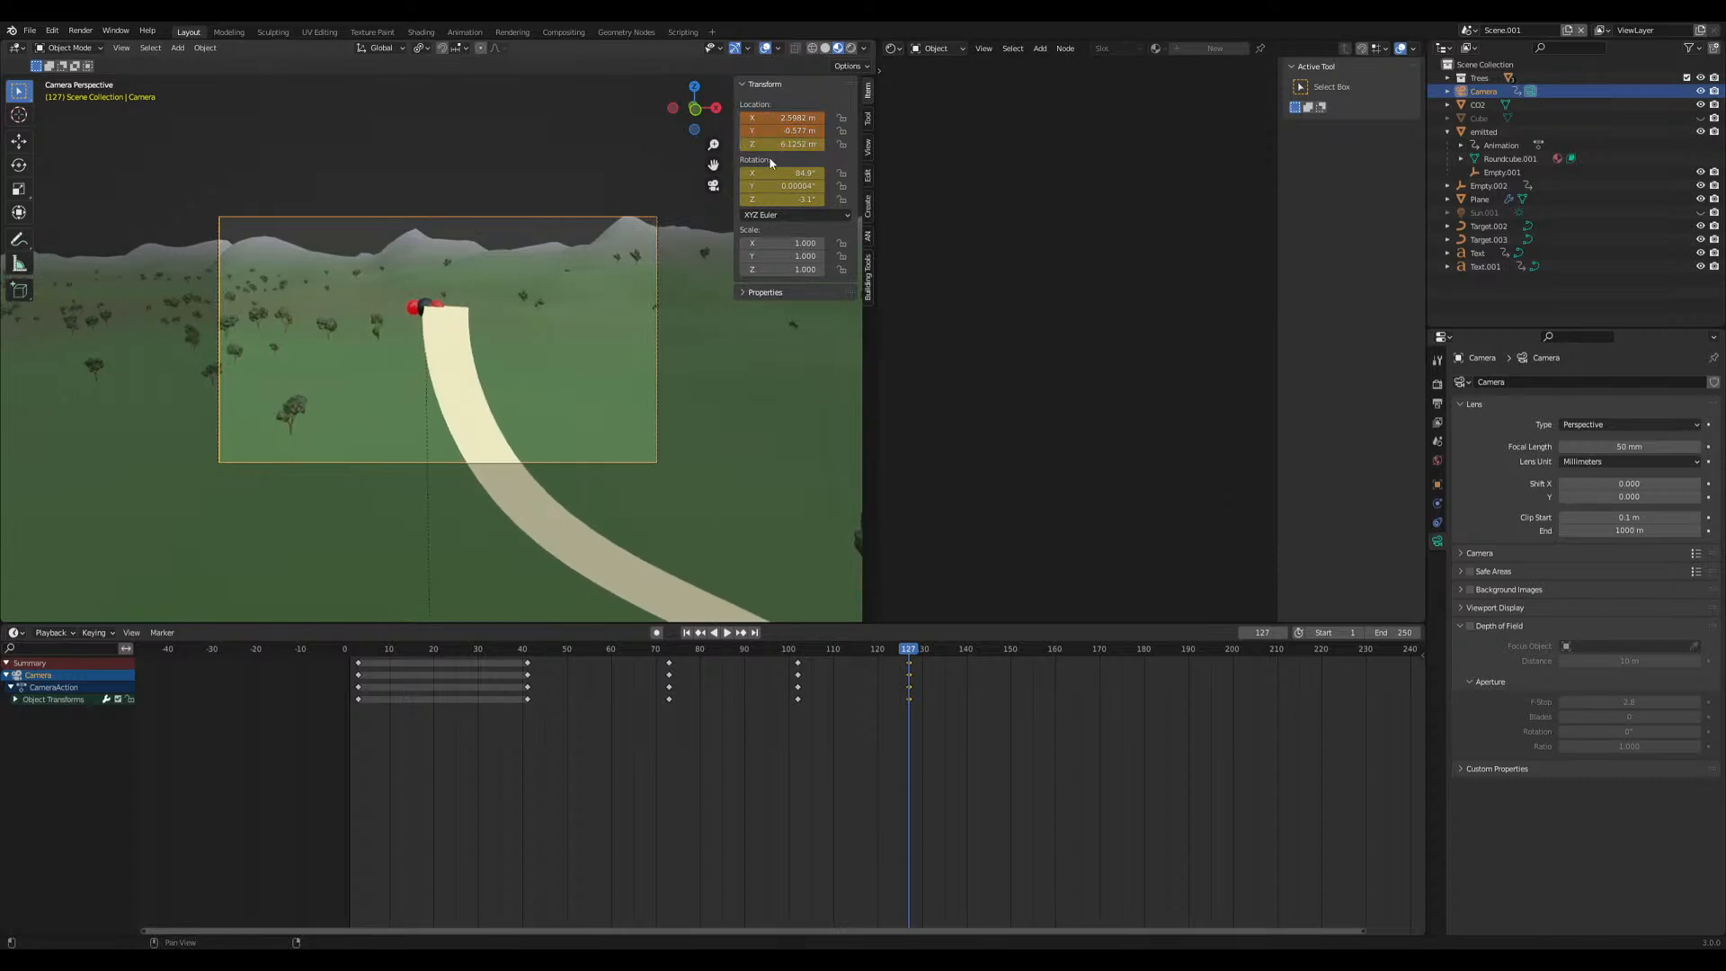
mouse_move(782, 173)
mouse_down()
mouse_move(795, 130)
mouse_move(835, 130)
mouse_move(796, 116)
mouse_move(785, 172)
mouse_up()
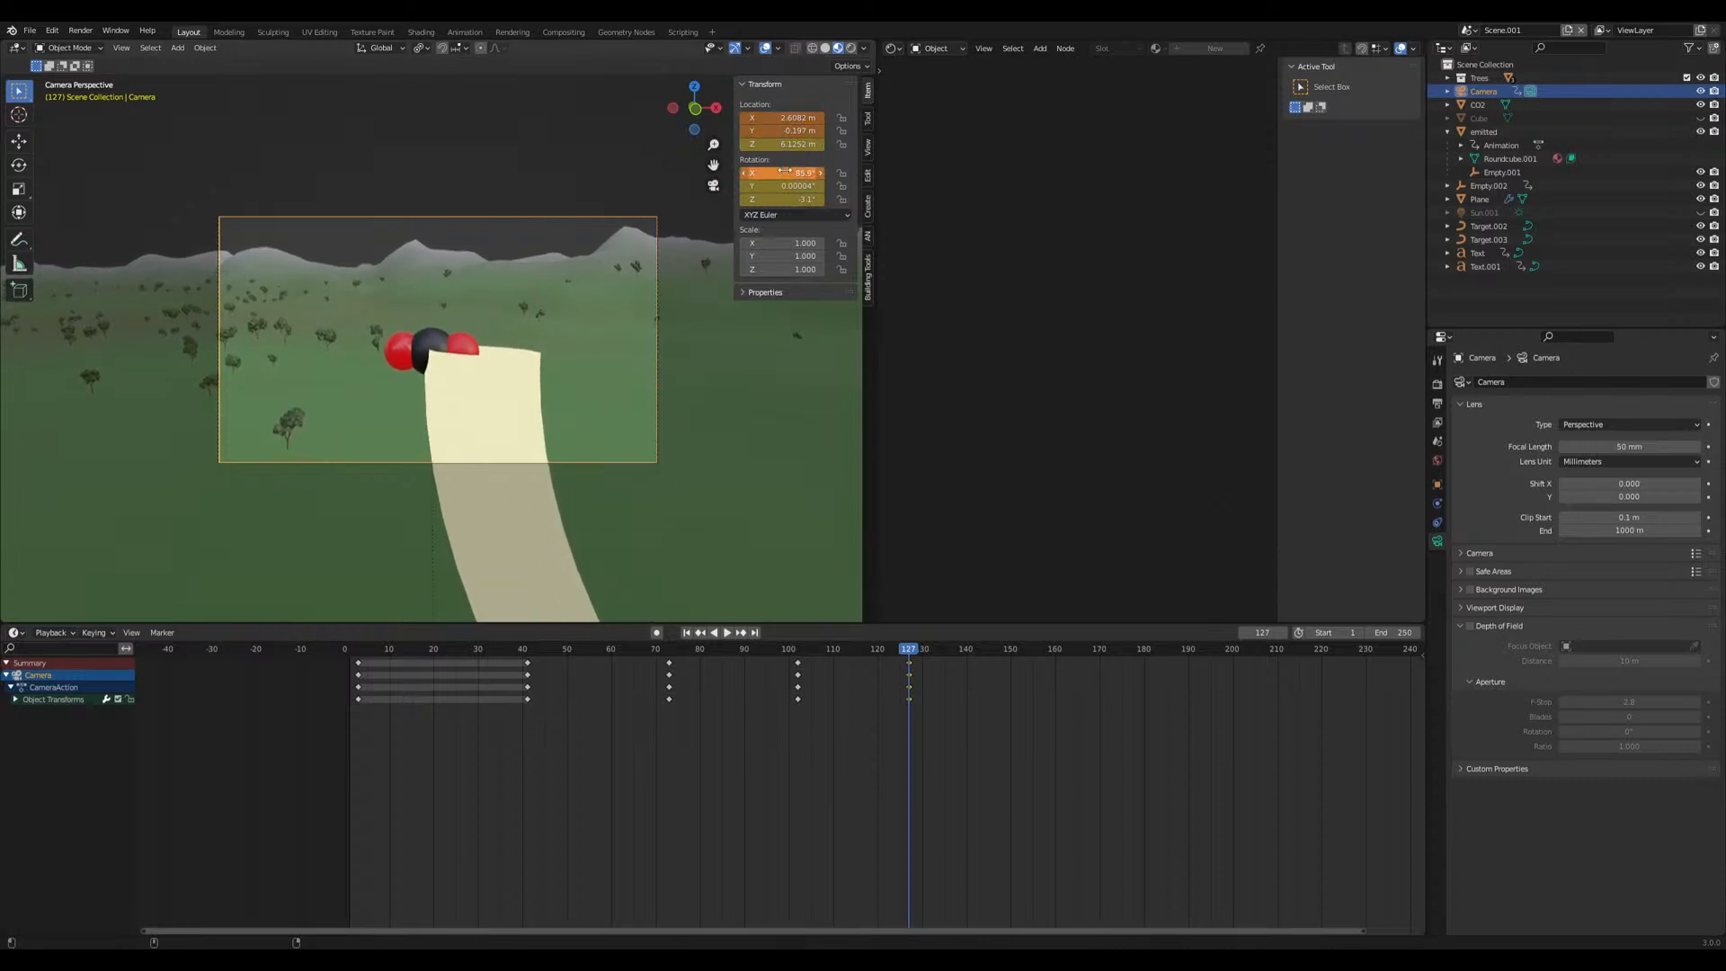
key(i)
key(i)
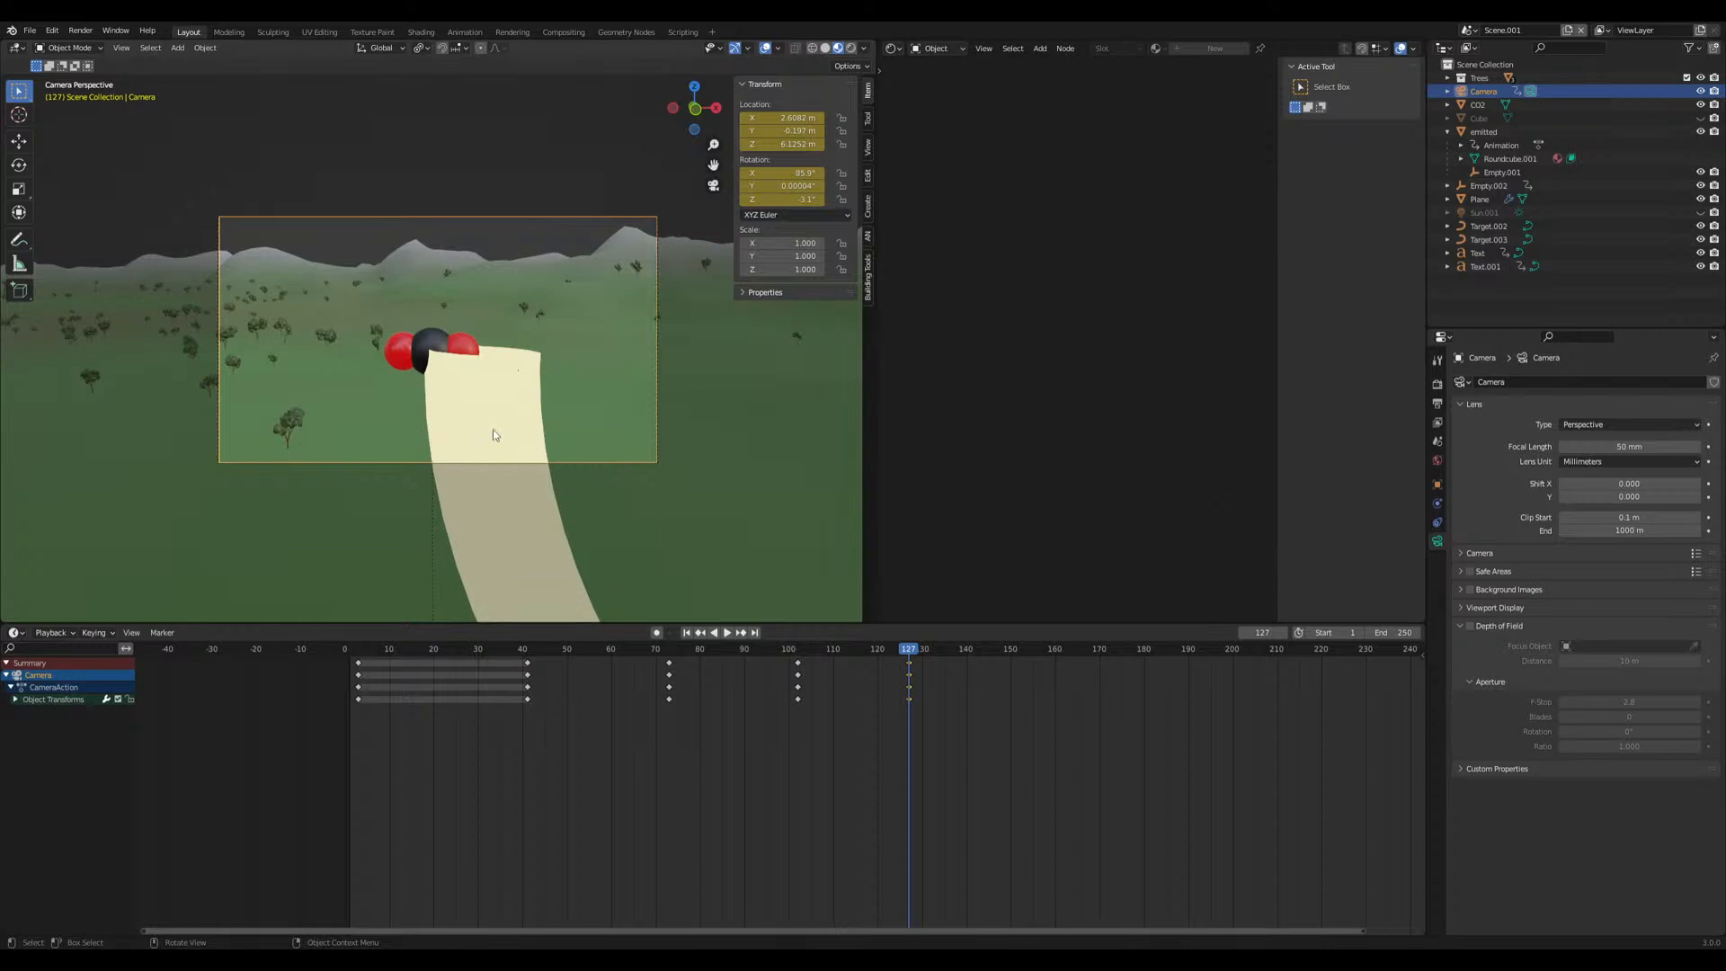
Inspect the camera, molecule and wave from outside, and play the animation through the camera
scroll(504, 432, down, 2)
middle_drag(480, 410, 466, 450)
scroll(474, 418, down, 5)
scroll(465, 451, up, 3)
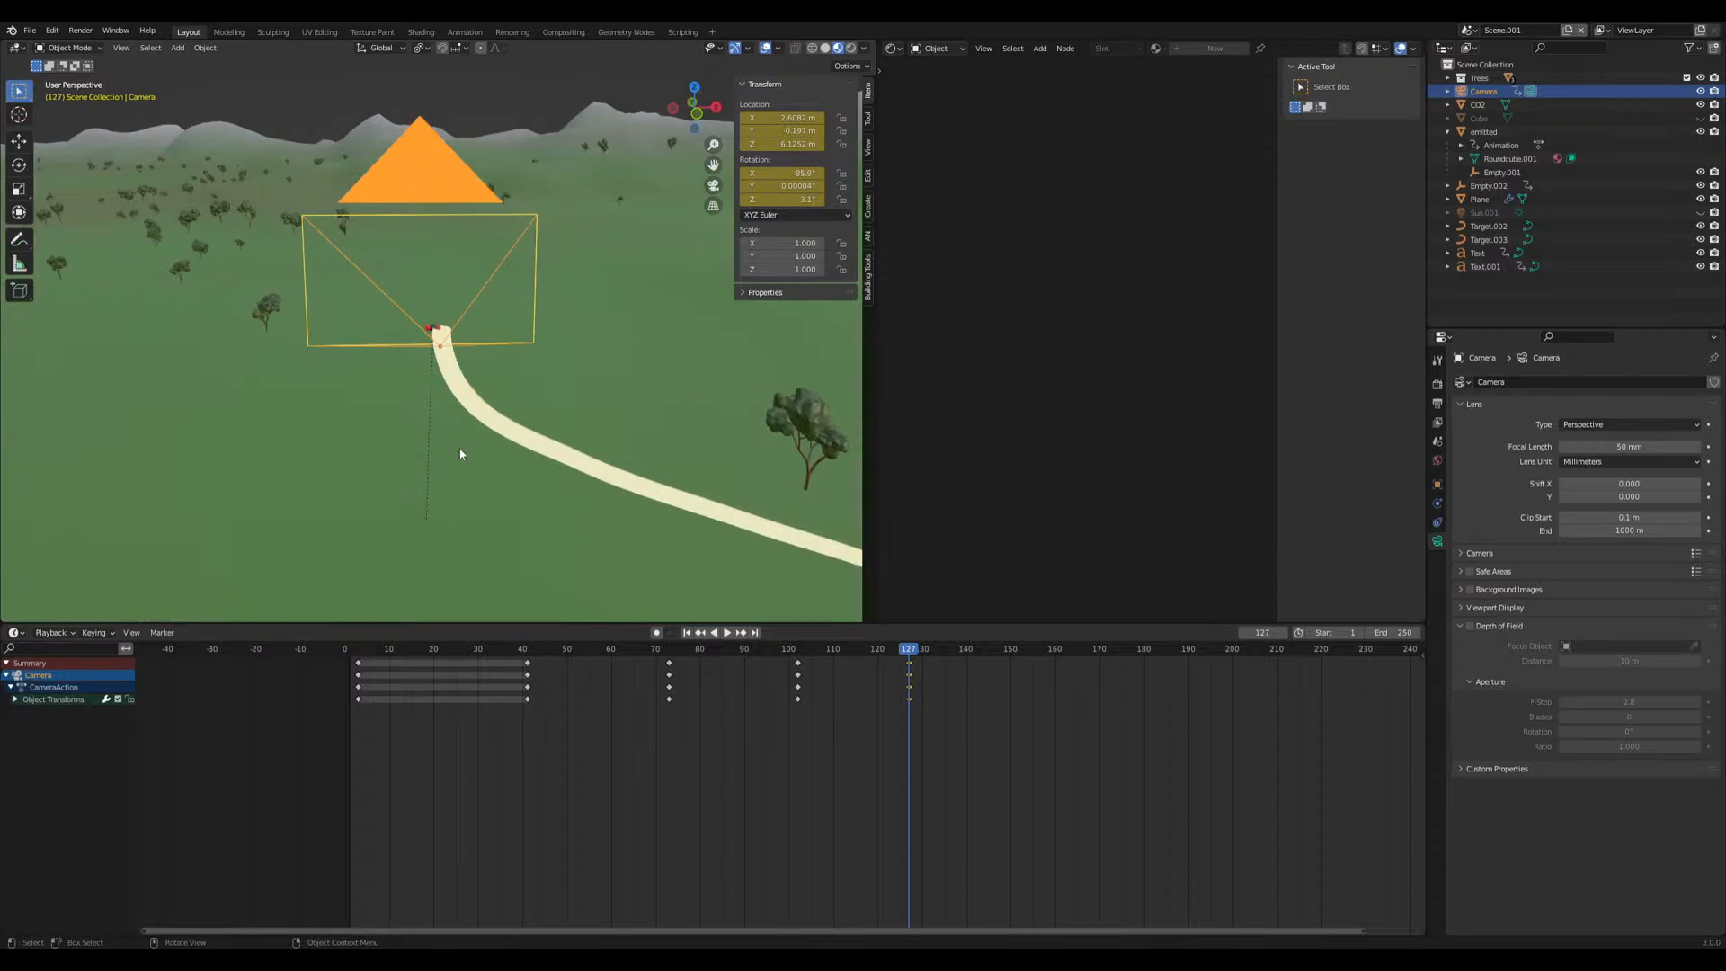
scroll(450, 449, down, 7)
middle_drag(440, 450, 477, 455)
key(KP_0)
key(space)
key(space)
Select the duplicated curve, examine its end at the CO2 molecule on frame 131, and play the animation through the camera
click(488, 357)
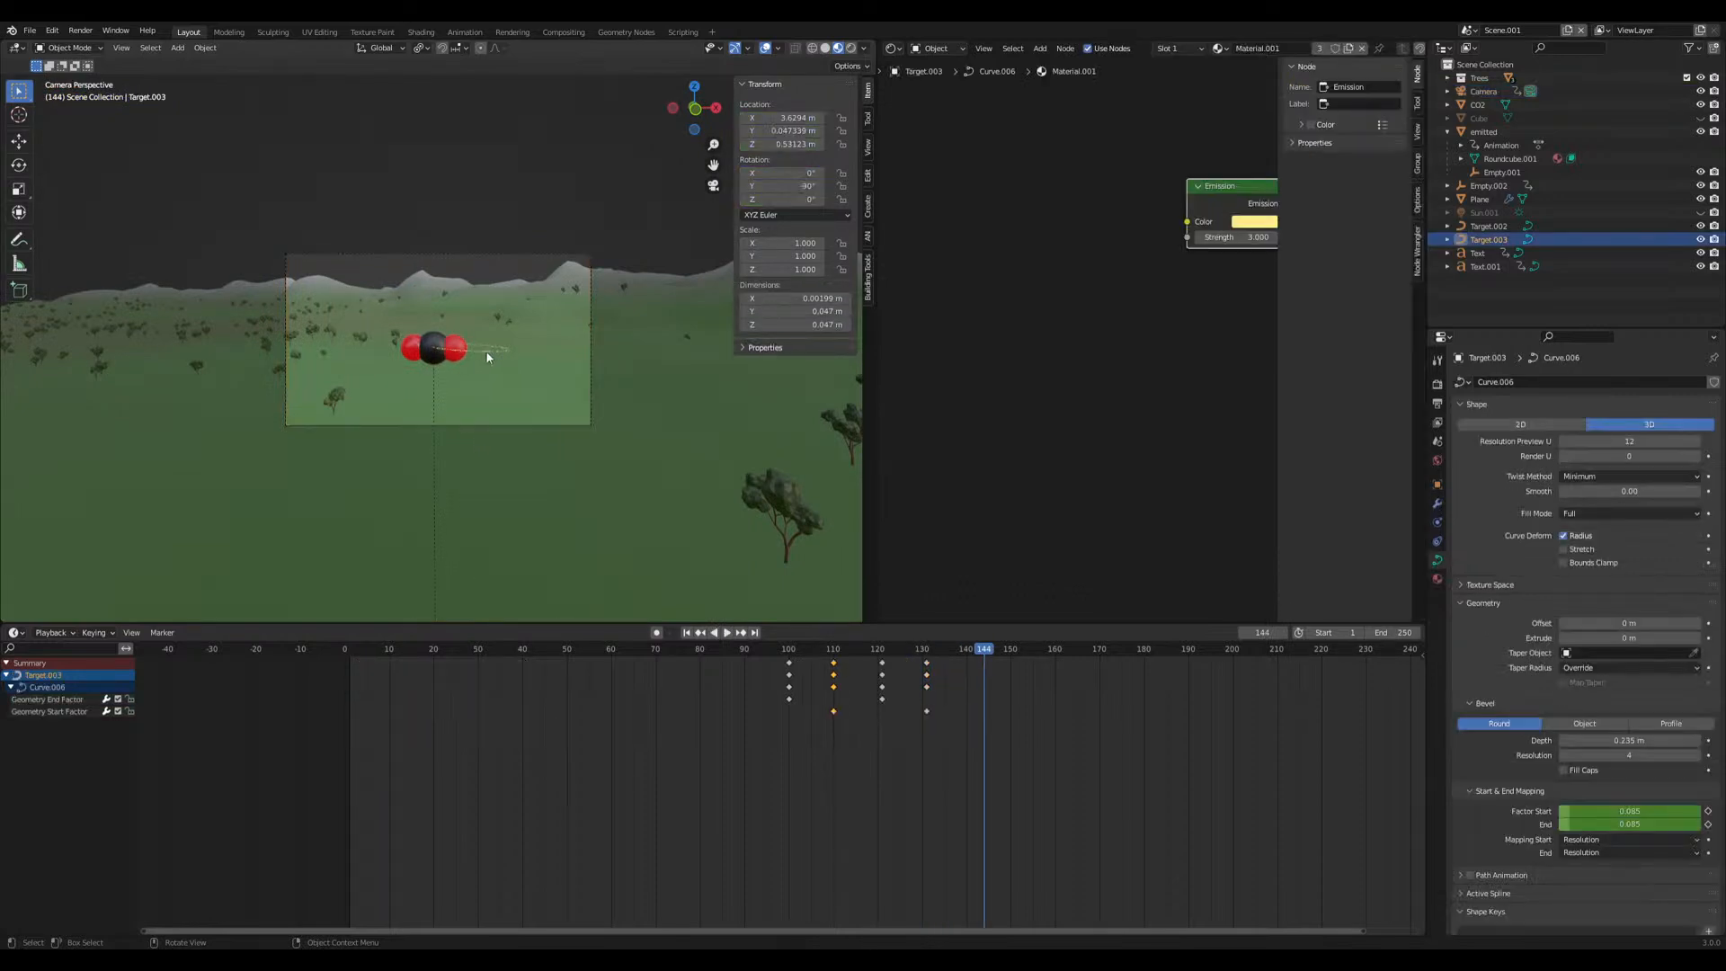
scroll(492, 353, up, 5)
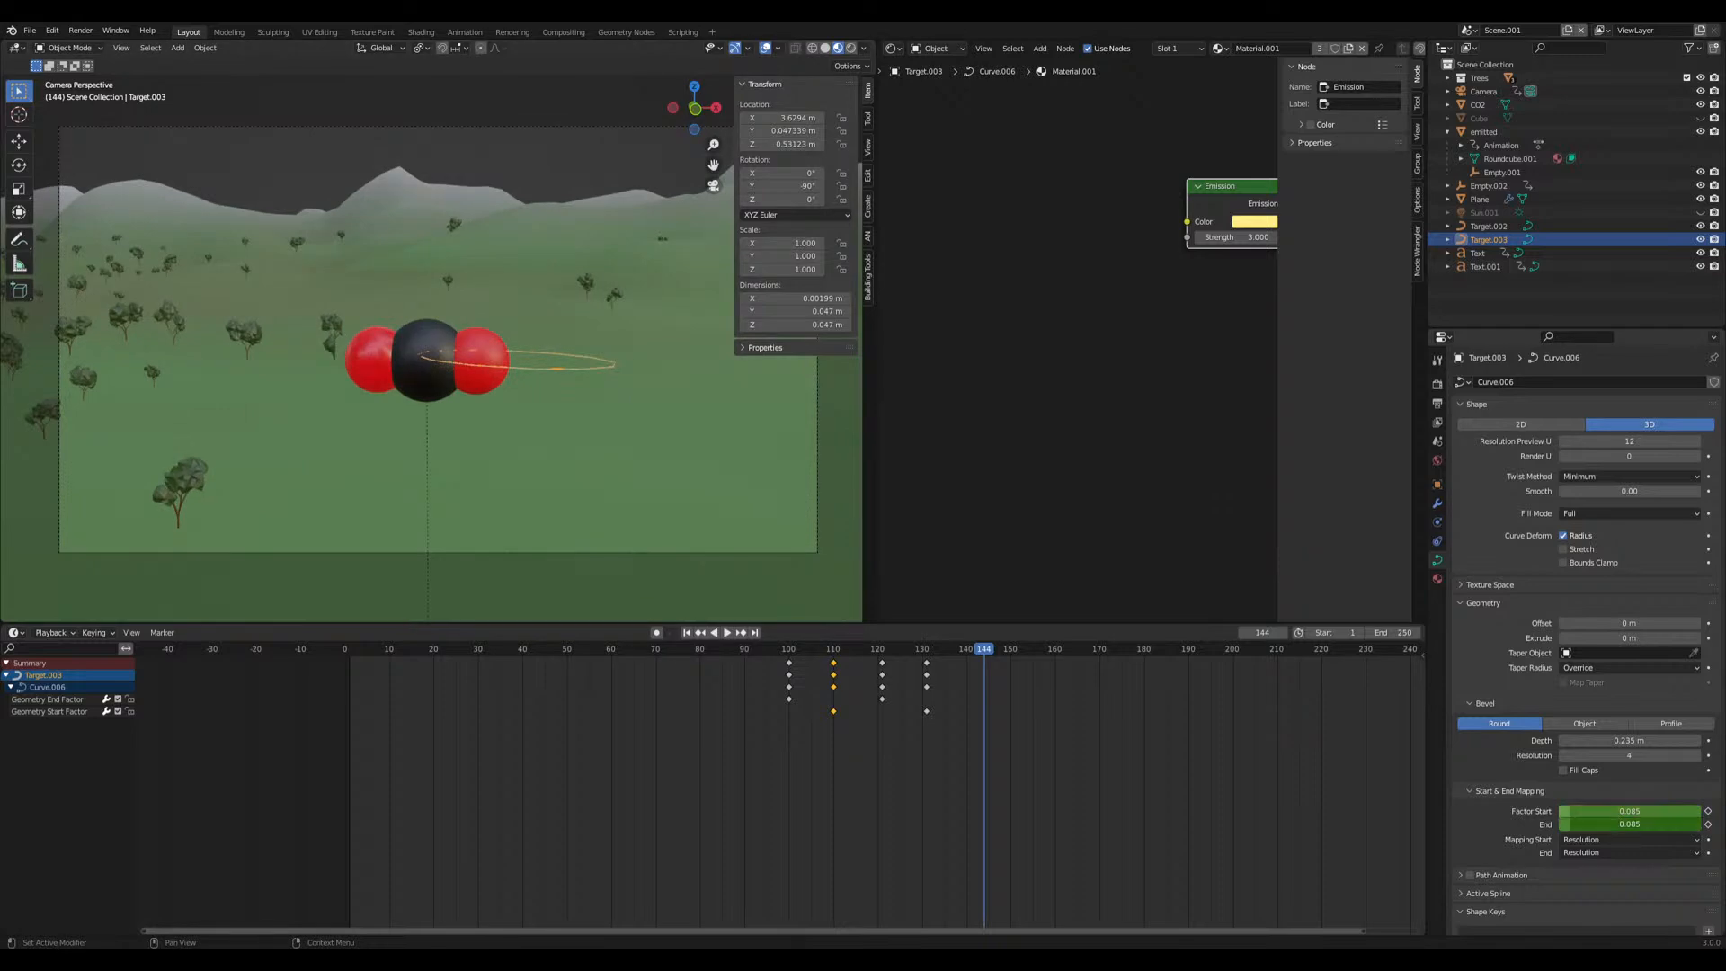
key(Return)
click(928, 657)
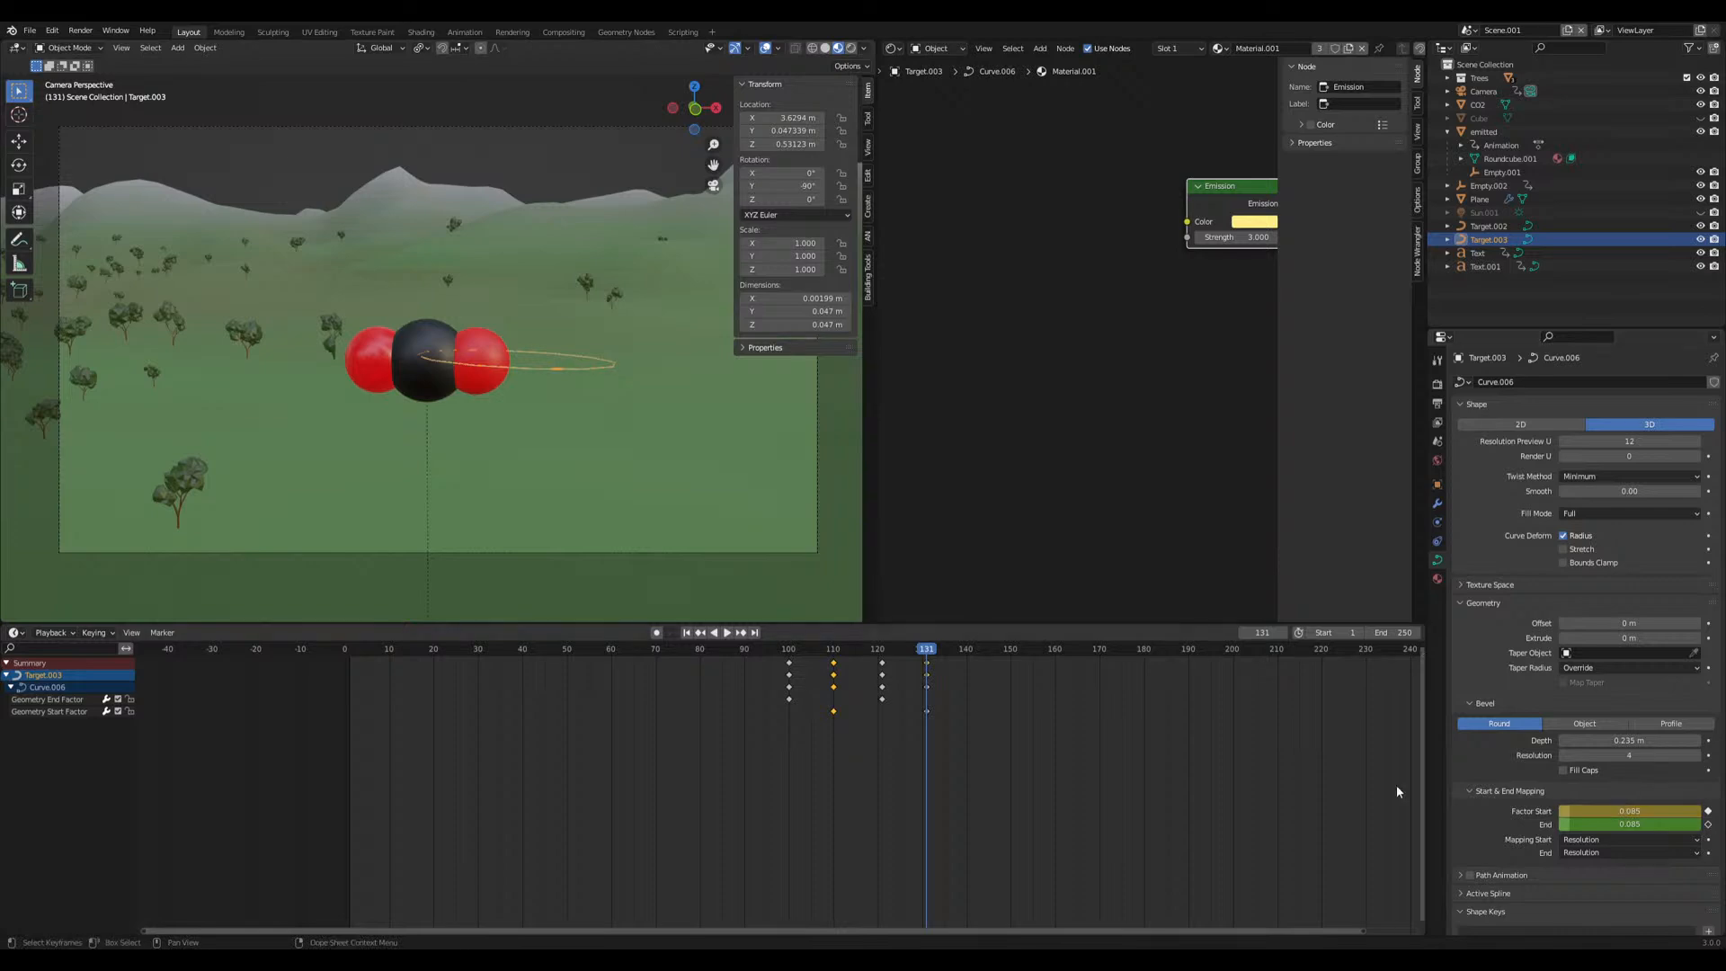
middle_drag(533, 437, 529, 457)
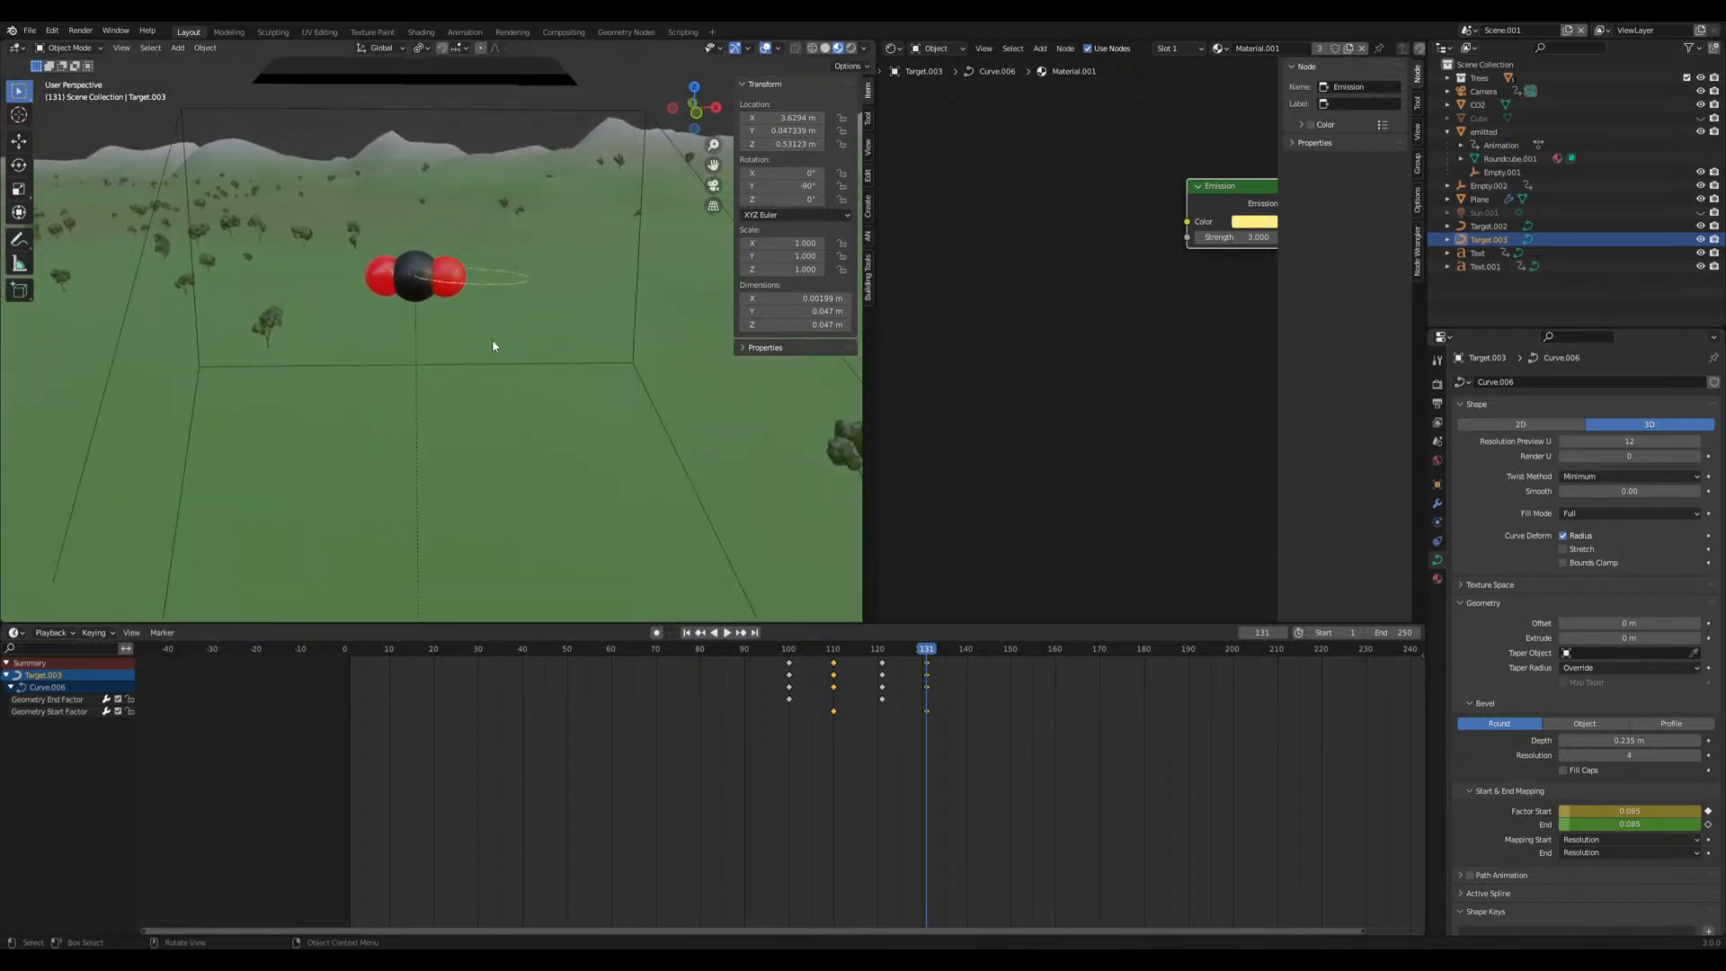
key(KP_0)
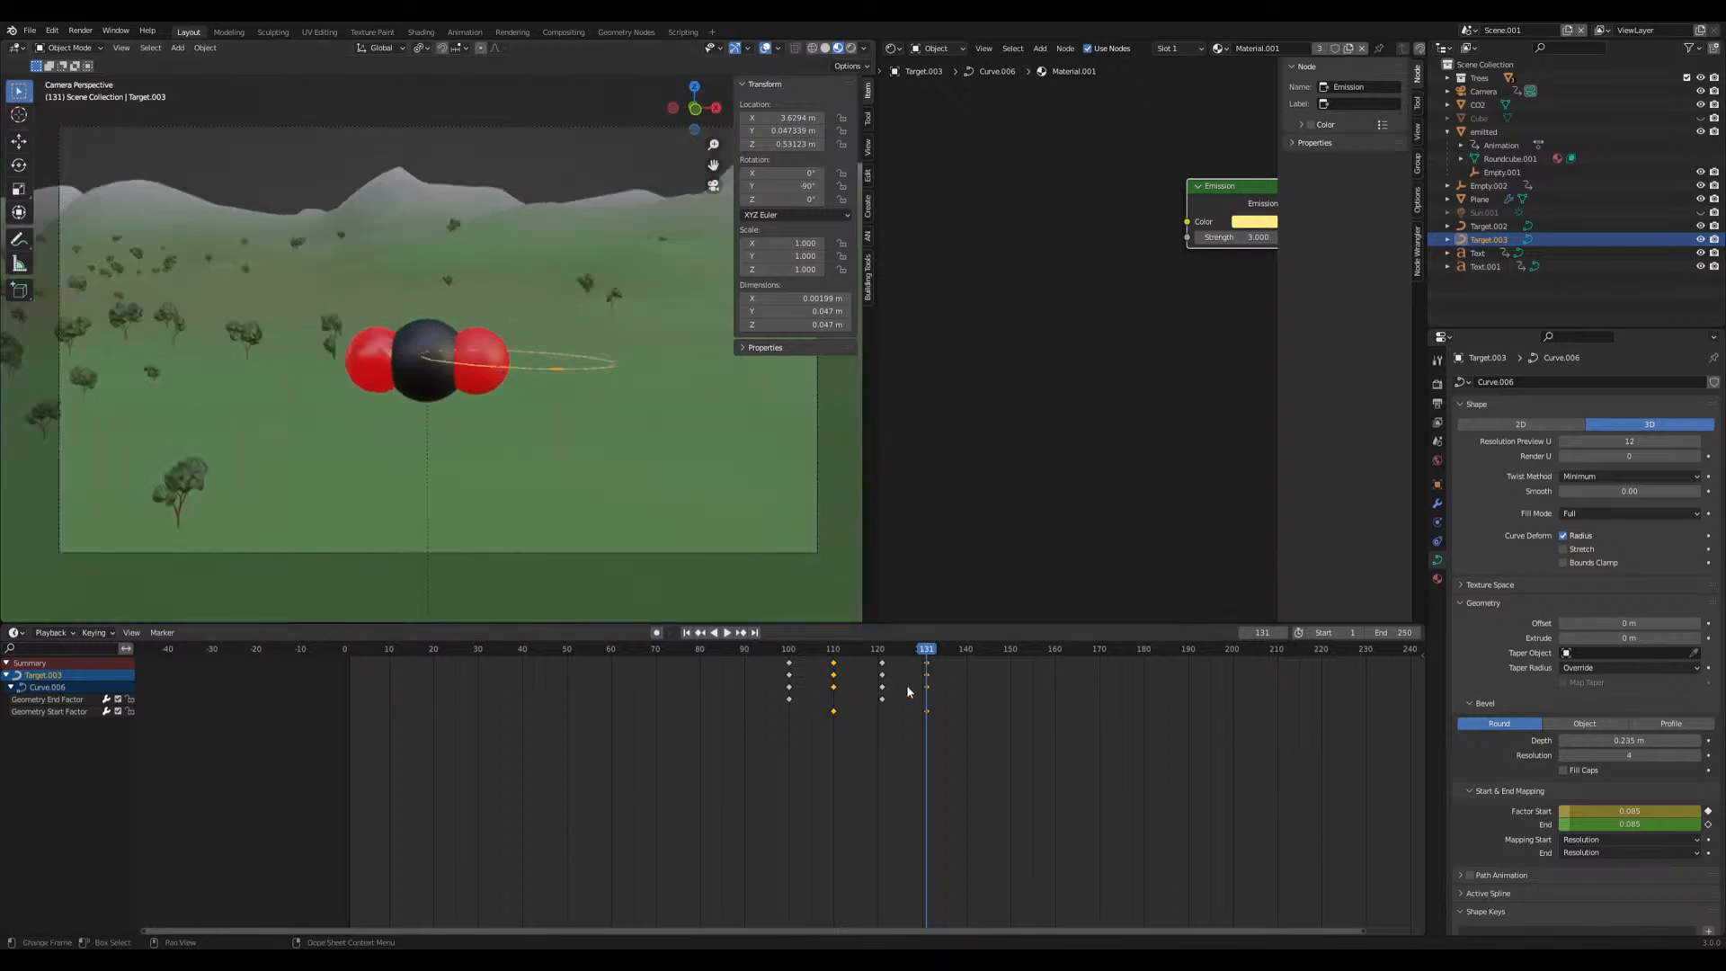
key(space)
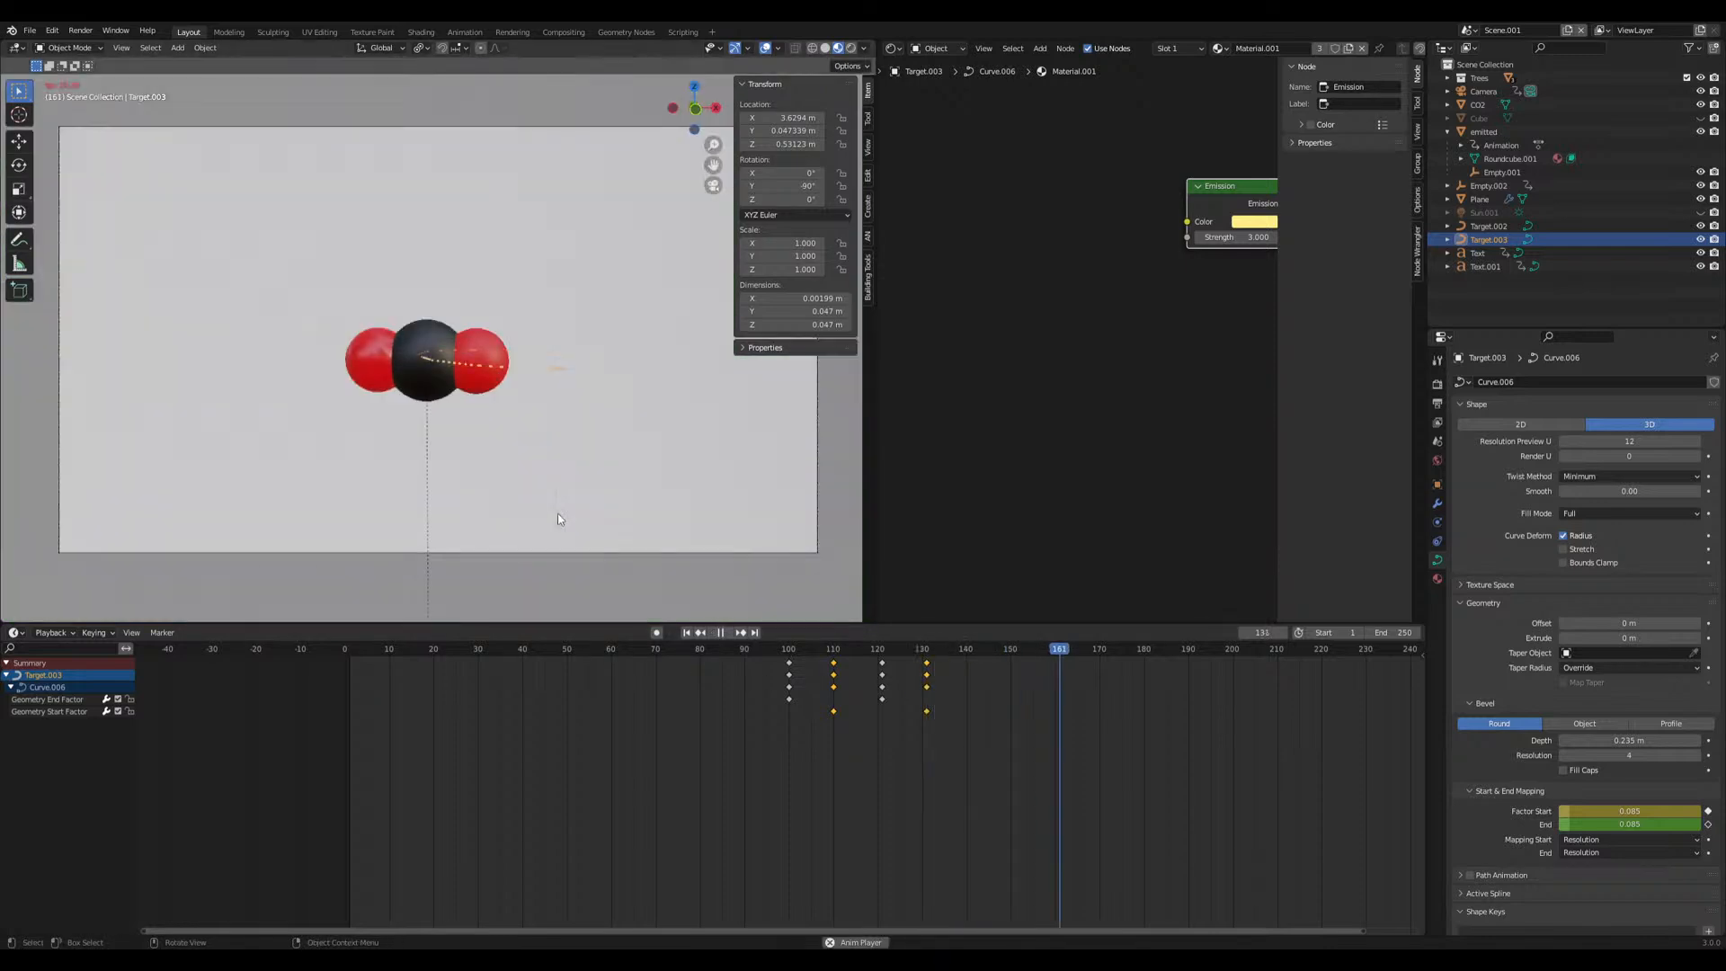
At frame 160, set the emitted sphere's Key 1 shape key value to 0.001 and keyframe it
drag(1012, 649, 1055, 654)
click(685, 503)
key(s)
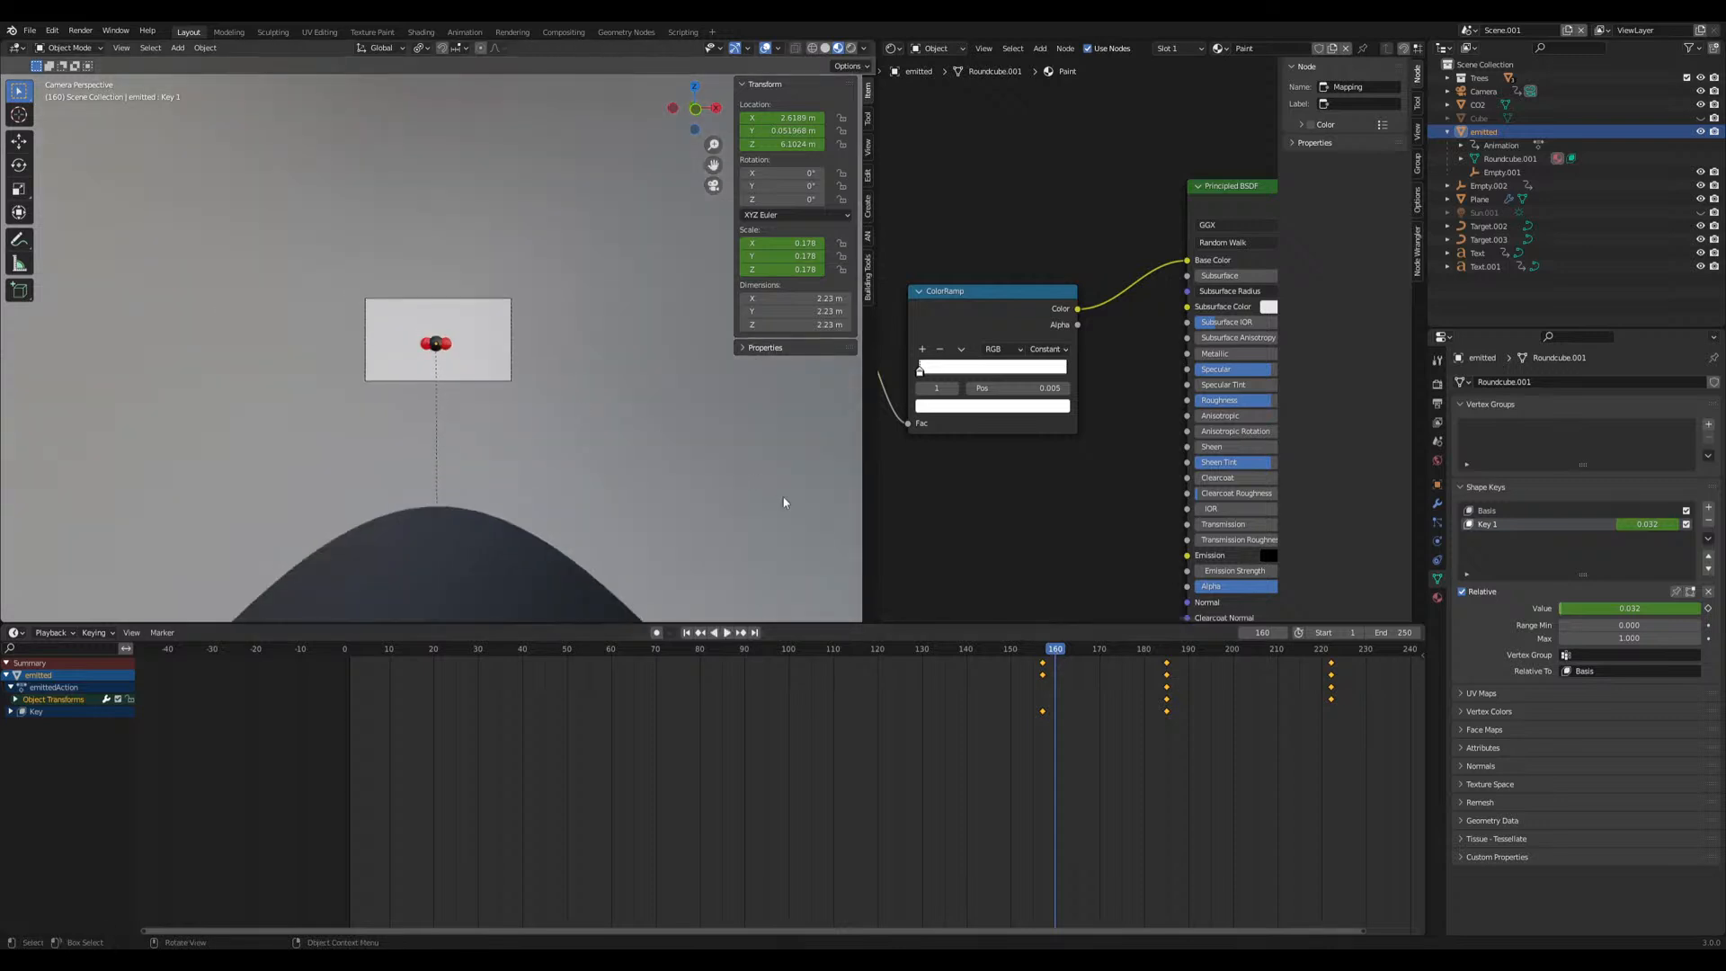
key(Escape)
key(s)
key(Escape)
mouse_move(1609, 609)
mouse_down()
mouse_move(1535, 608)
mouse_move(1618, 609)
mouse_up()
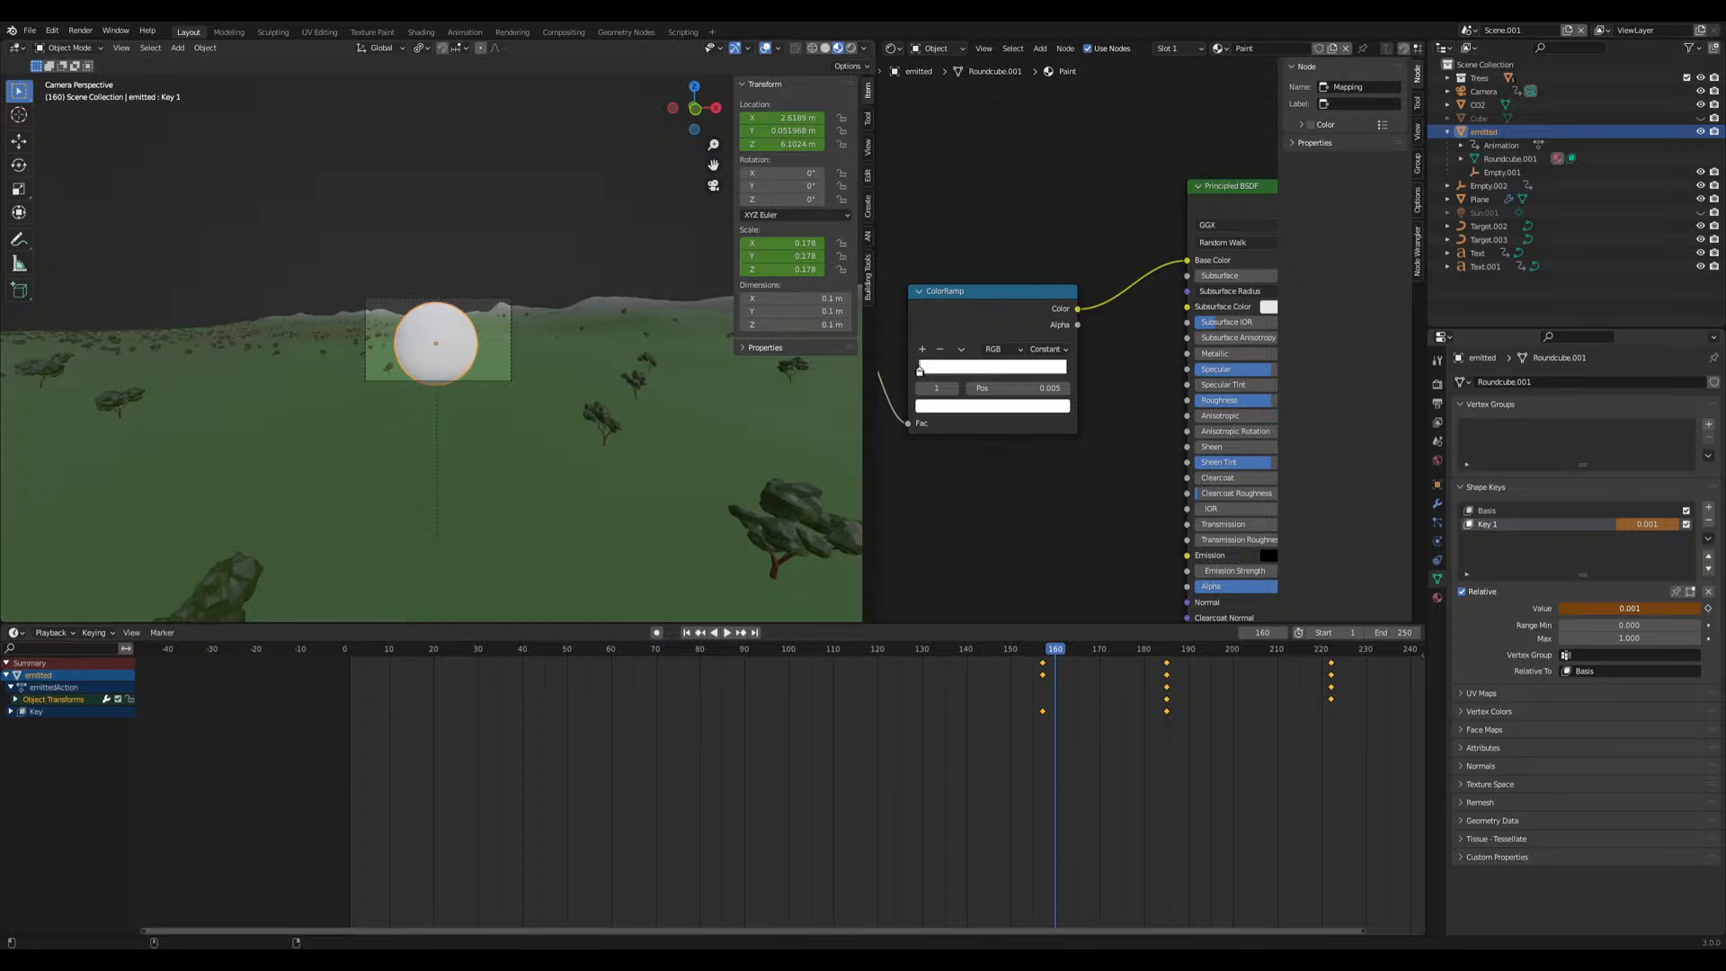
key(i)
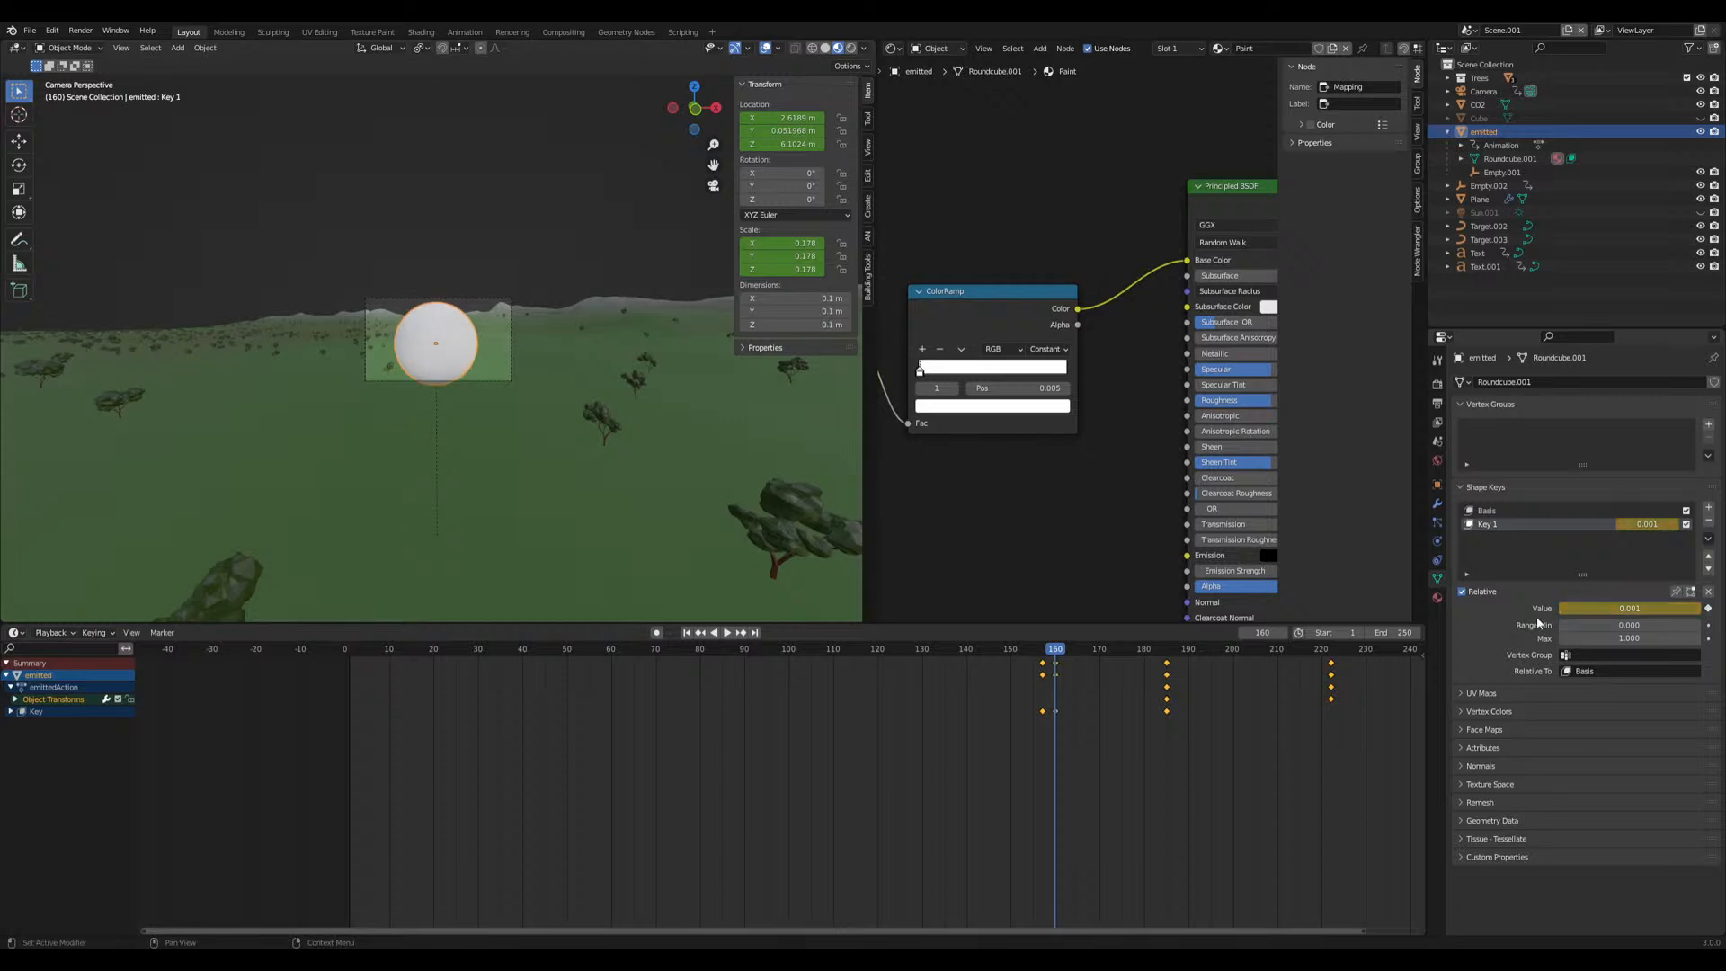
At frame 166, adjust and keyframe the emitted sphere's Key 1 value, and play the start of its growth
drag(1061, 655, 1082, 652)
drag(1617, 608, 1561, 612)
key(i)
click(1048, 676)
key(space)
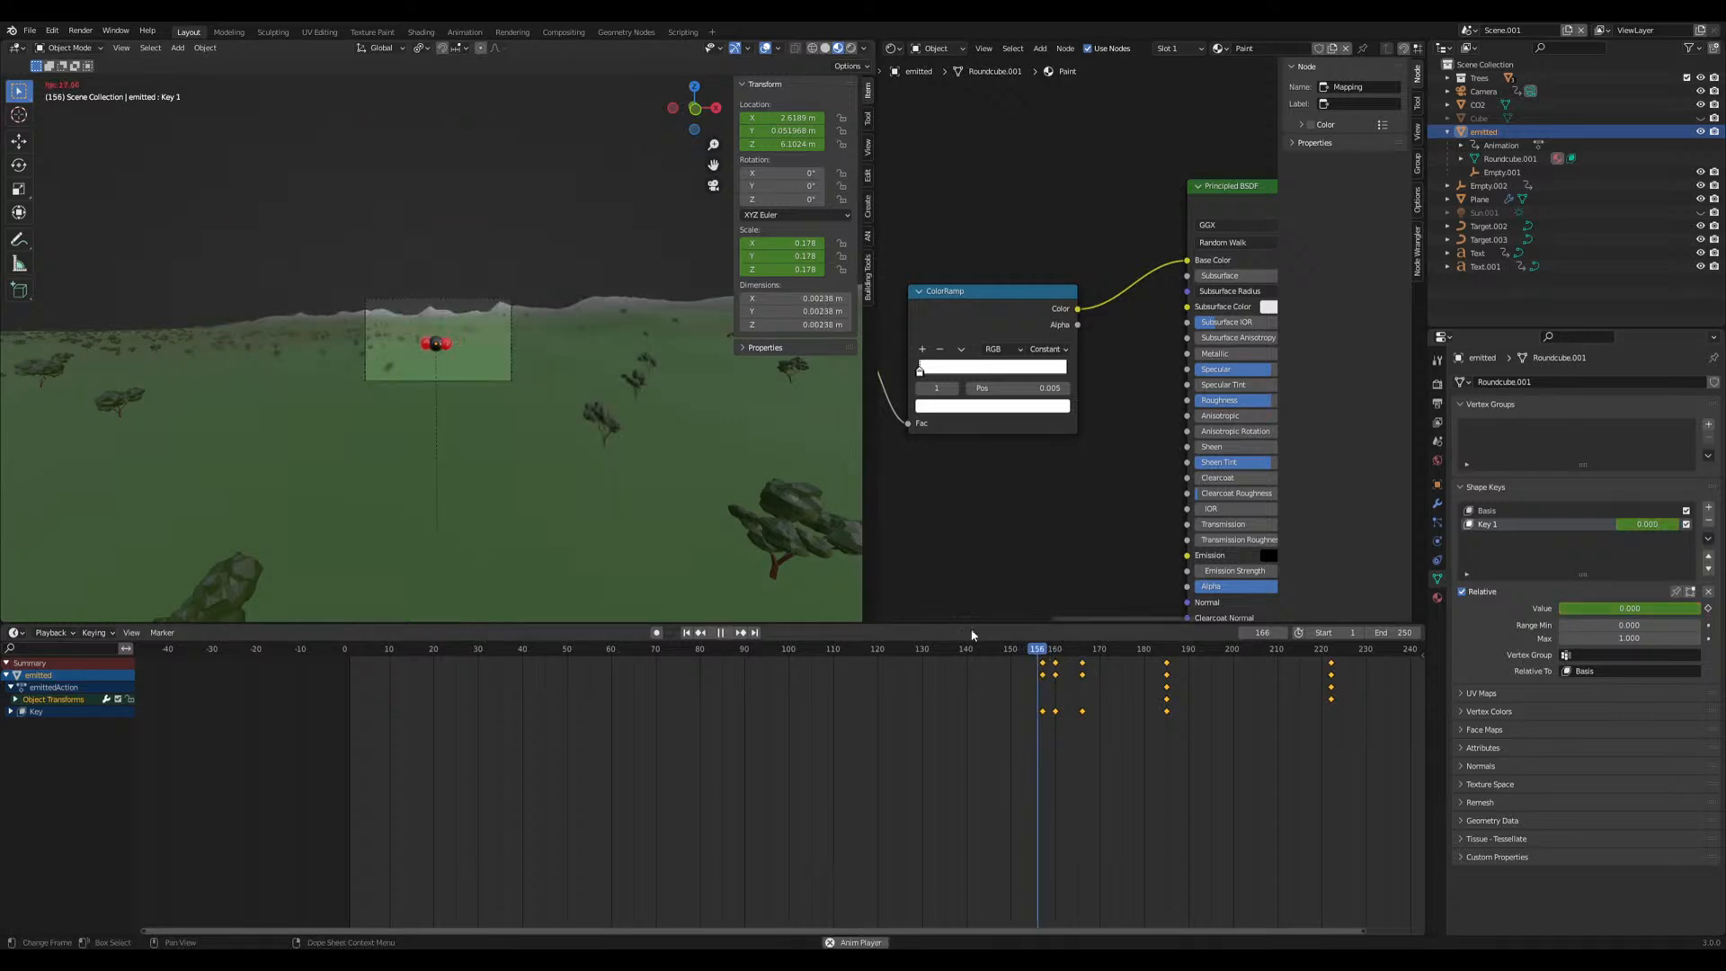
Select the camera and keyframe its unchanged close-up of the CO2 molecule at frame 145
key(space)
click(480, 298)
click(901, 649)
key(space)
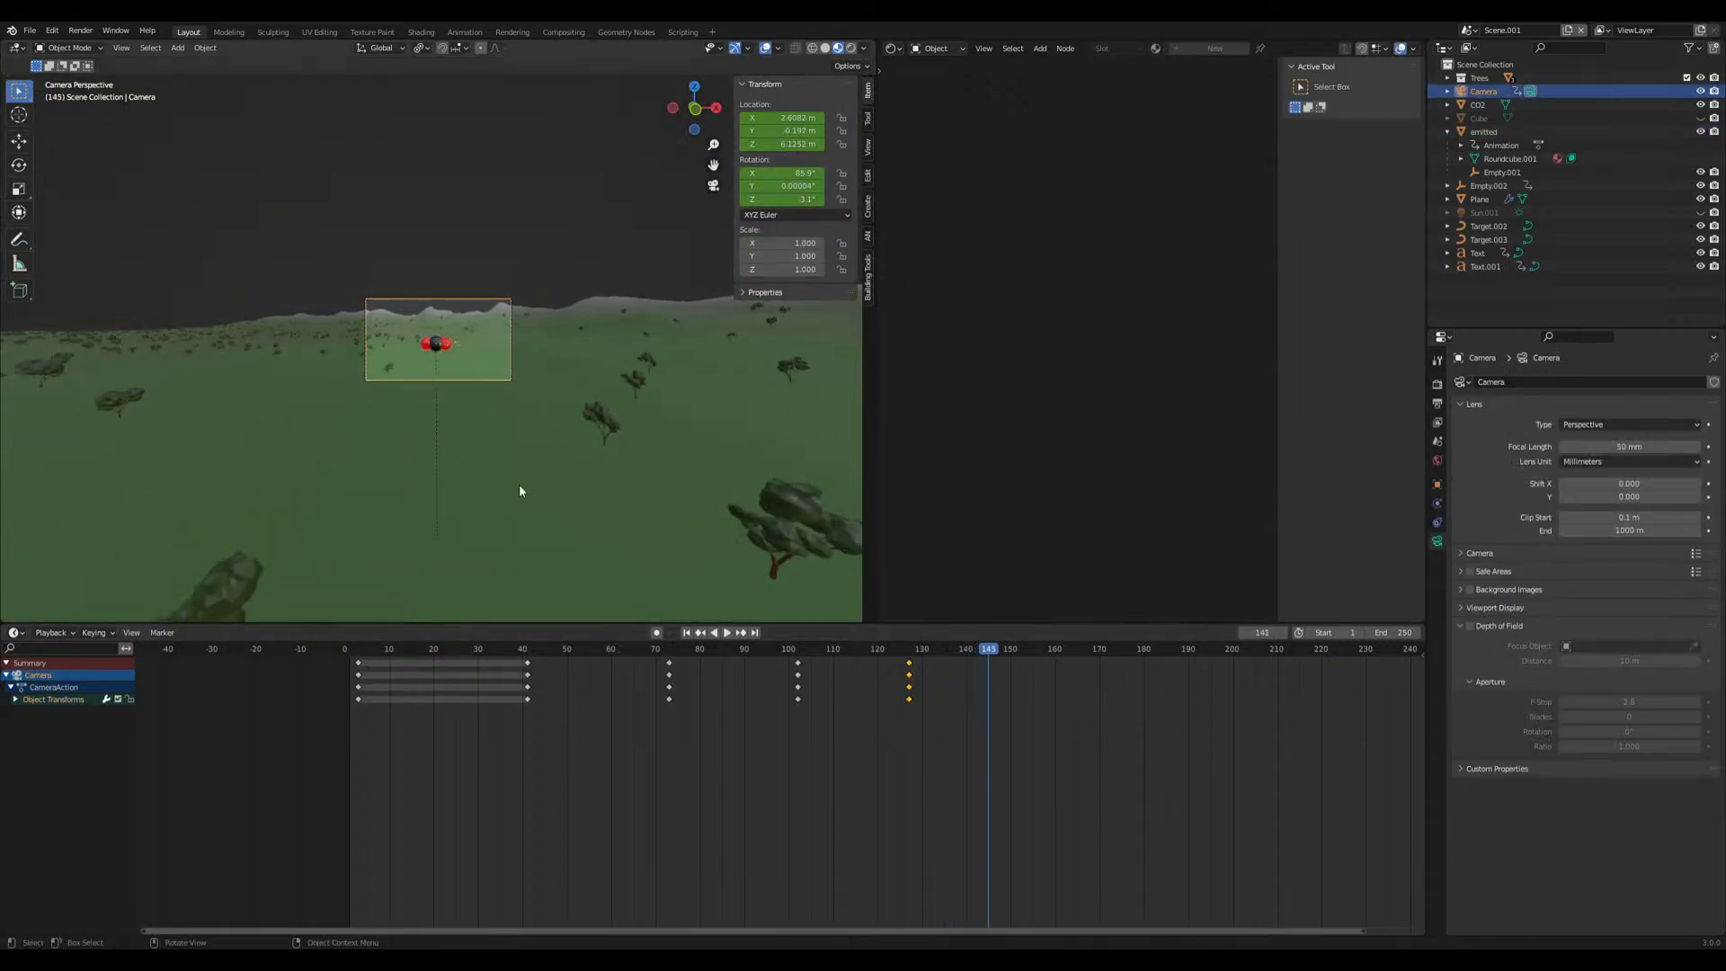
key(i)
click(503, 513)
Play the animation and view the growing emitted sphere from outside the camera
key(KP_0)
key(space)
scroll(521, 451, down, 10)
scroll(514, 439, down, 5)
middle_drag(500, 395, 782, 532)
scroll(472, 375, up, 8)
key(space)
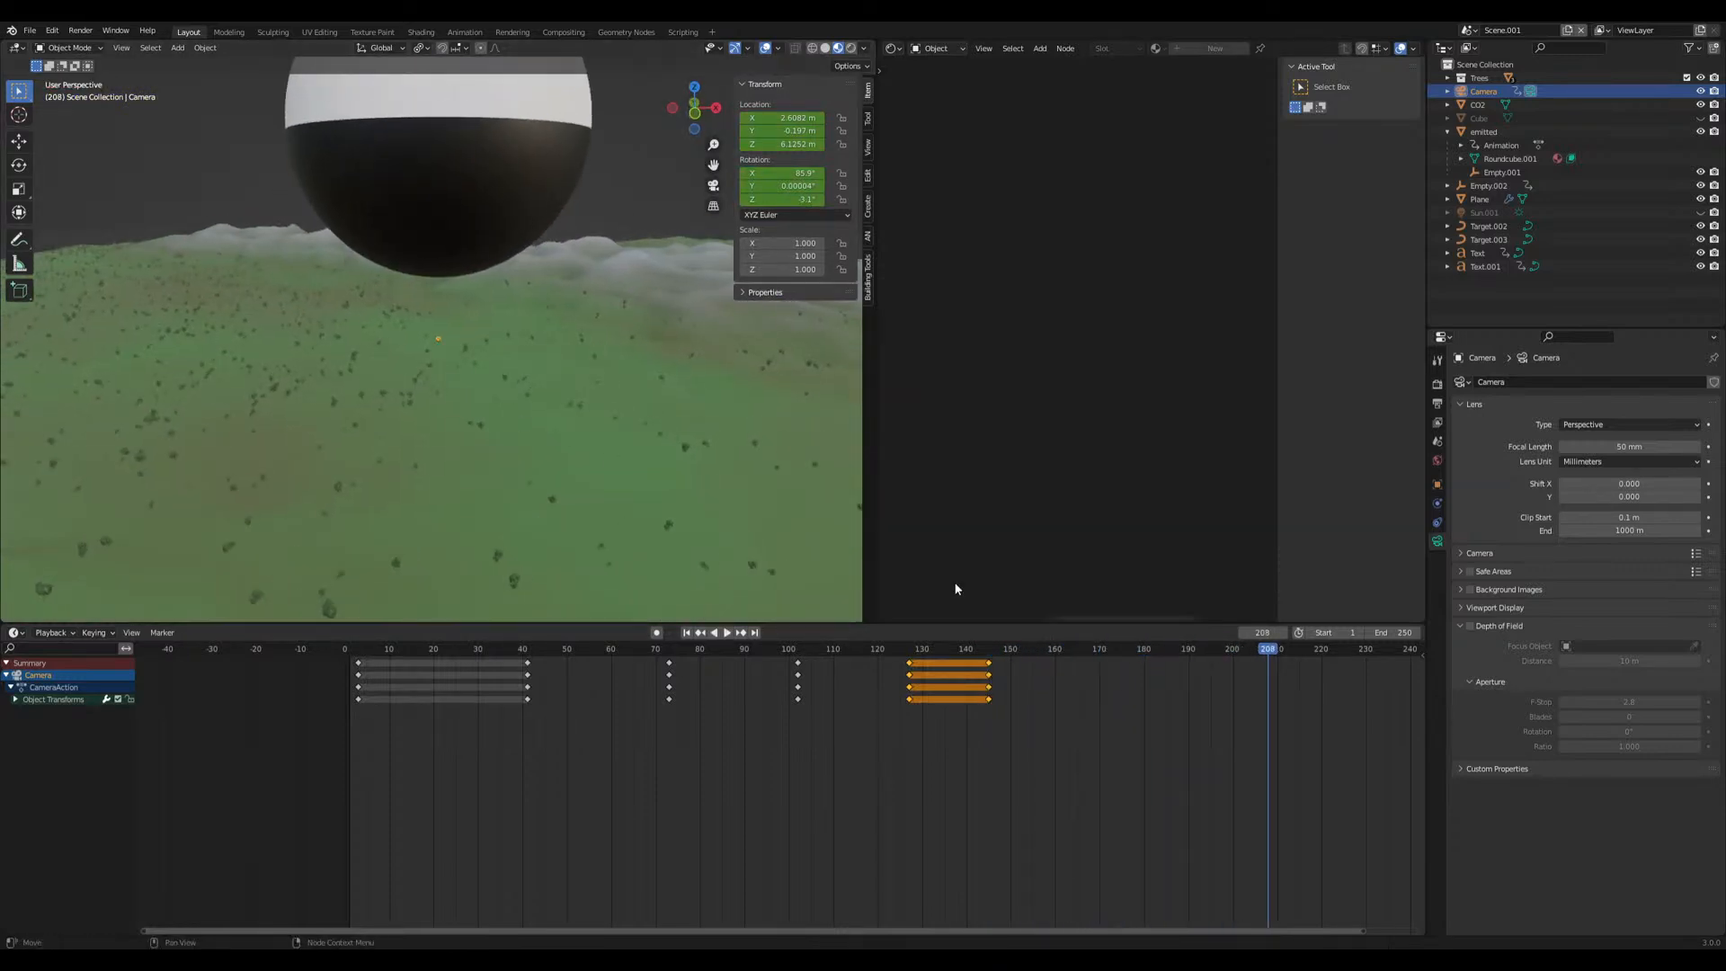
Select the emitted sphere and examine its growth between frames 165 and 185, from outside and through the camera
drag(1199, 654, 1159, 665)
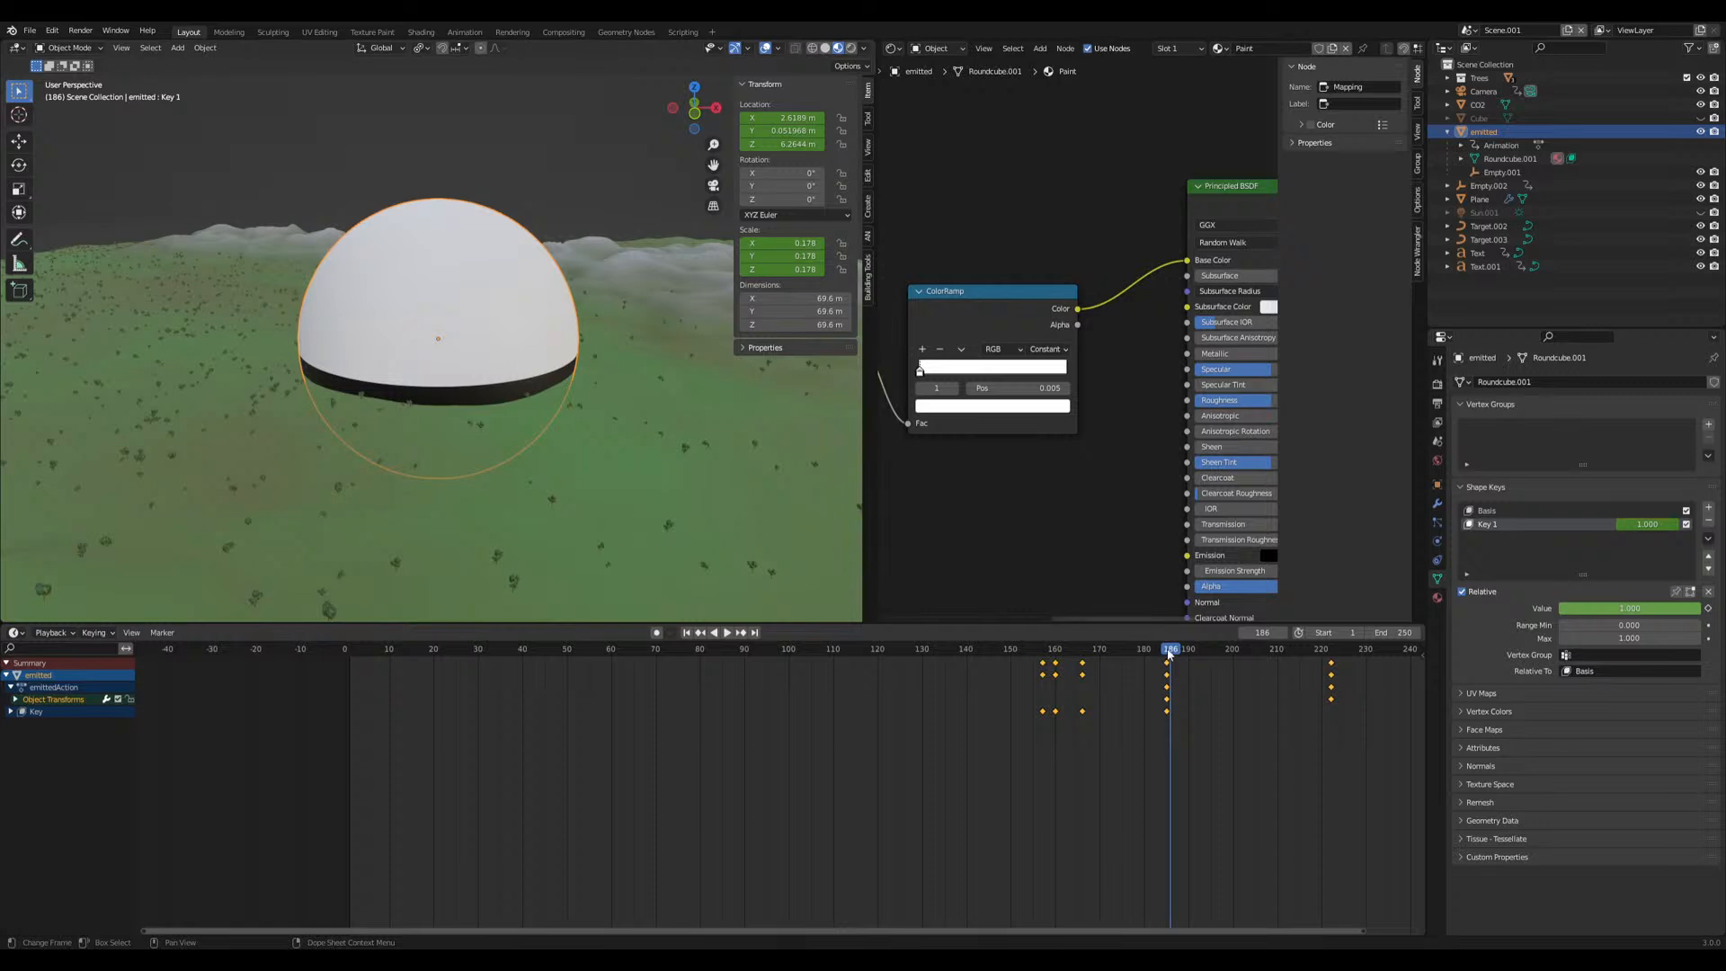
drag(1168, 651, 1166, 652)
mouse_move(521, 446)
middle_down()
mouse_move(558, 417)
mouse_move(532, 421)
middle_up()
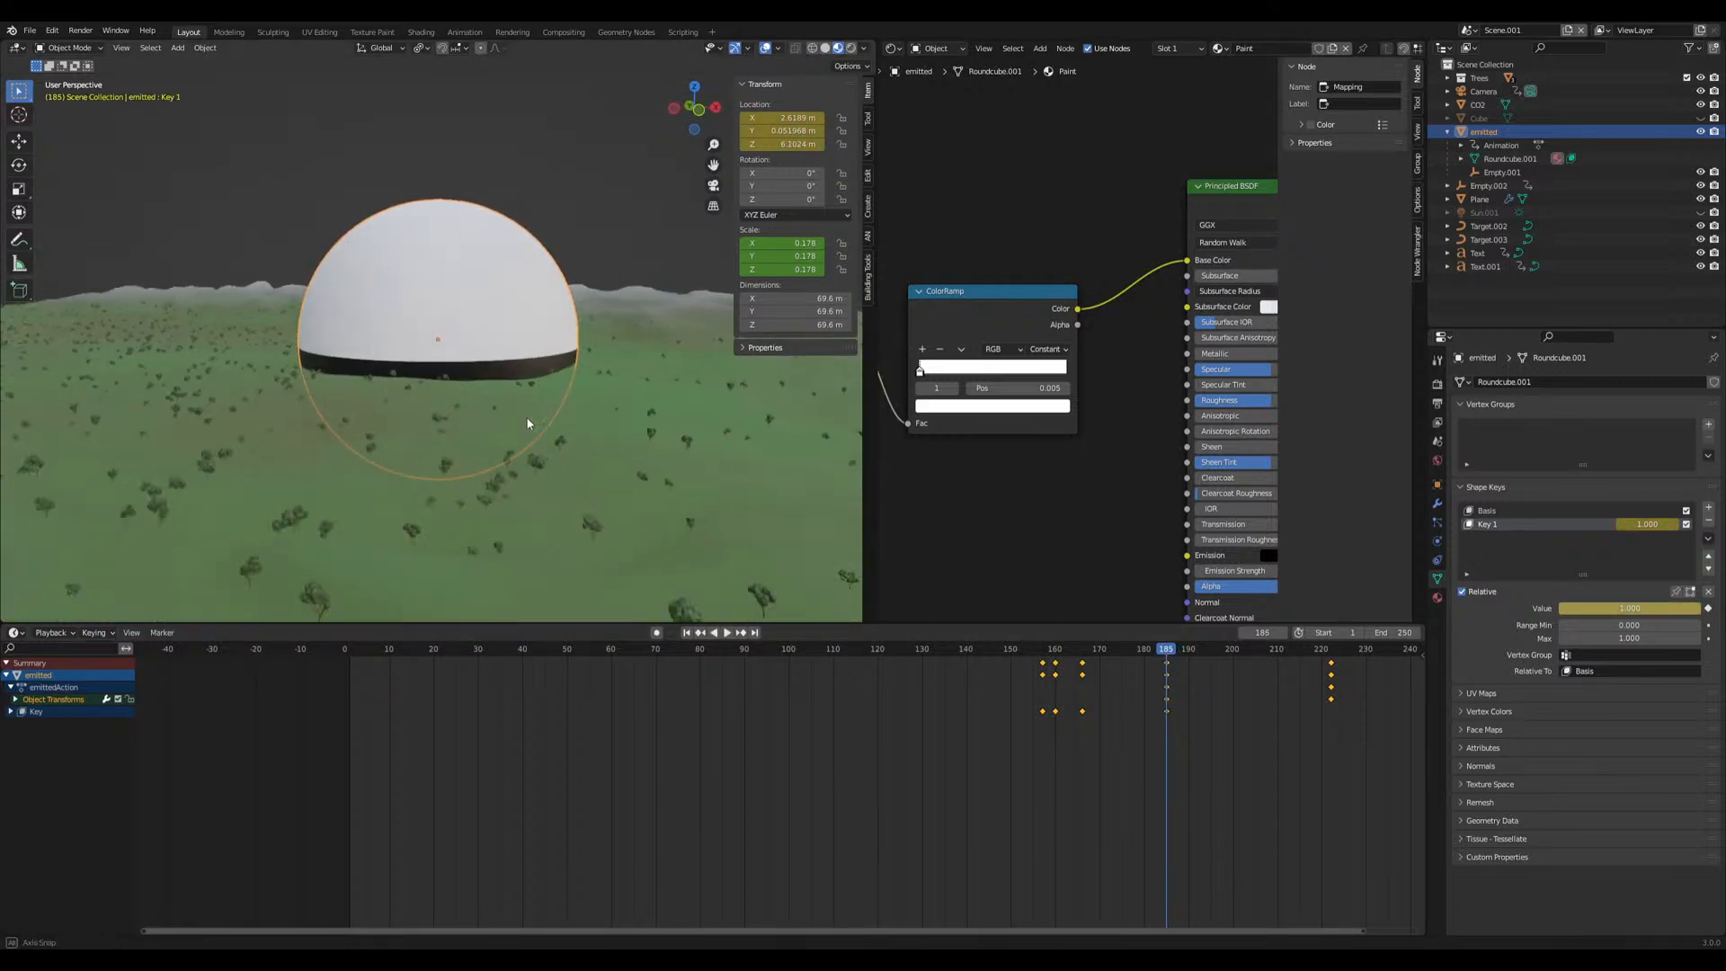
scroll(746, 539, up, 6)
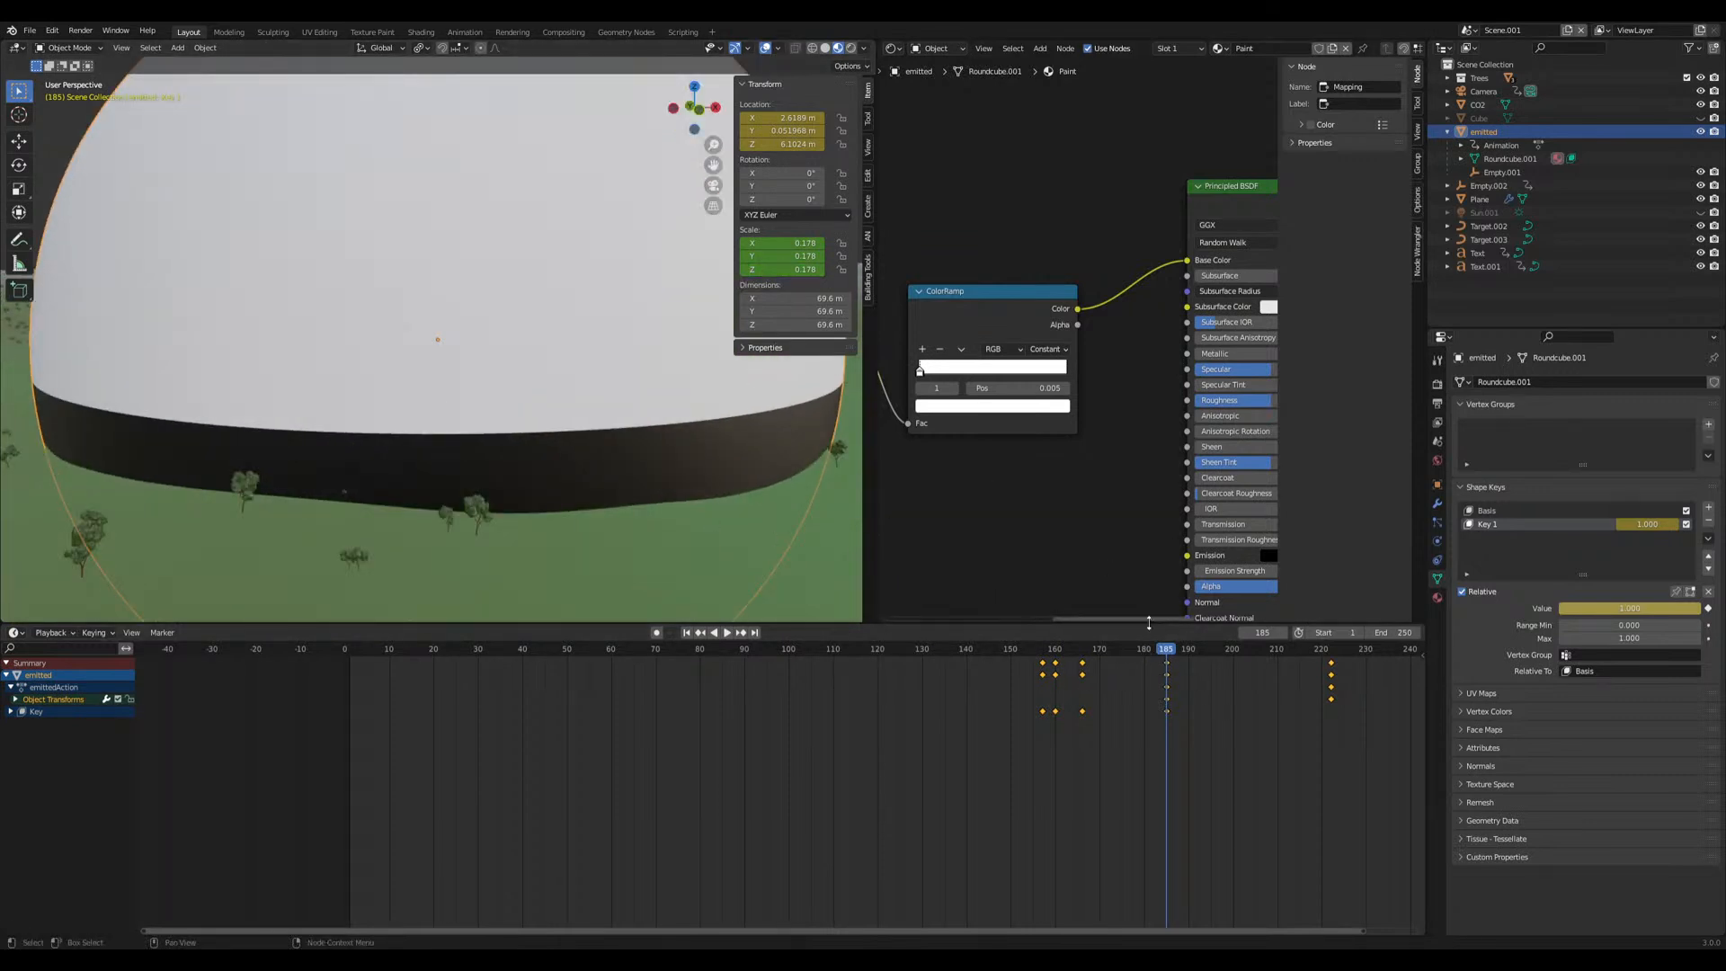
drag(1166, 657, 1078, 656)
scroll(435, 382, up, 4)
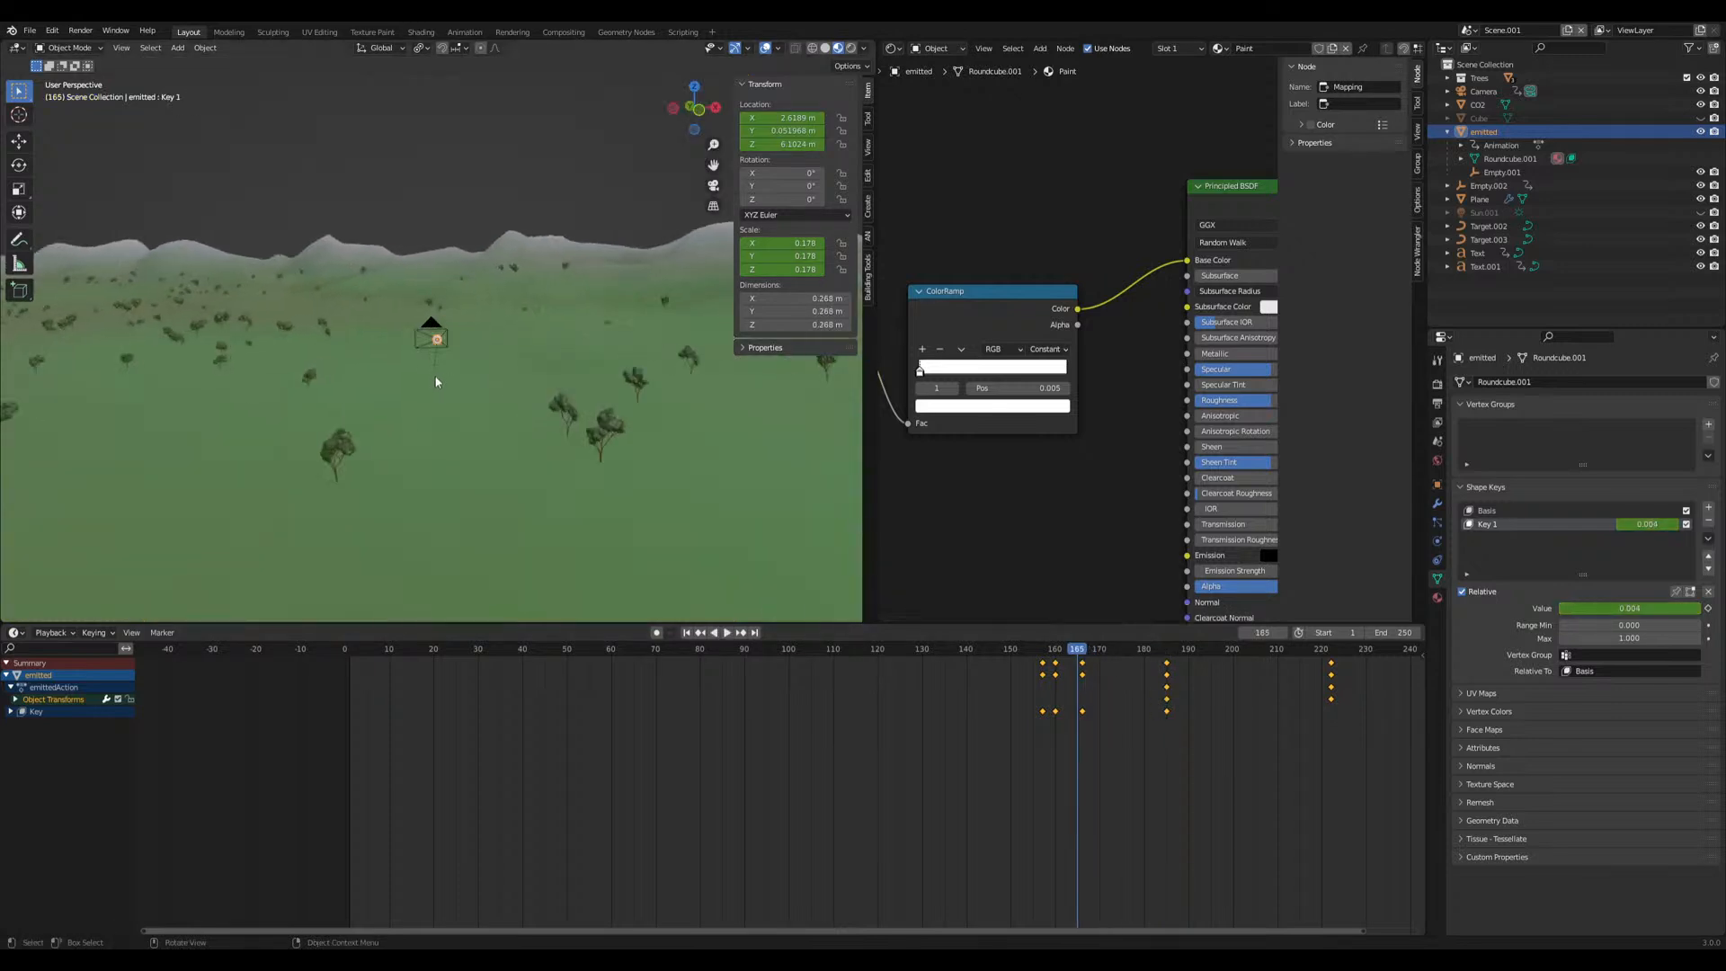
scroll(438, 378, up, 3)
key(KP_0)
drag(1102, 657, 1129, 653)
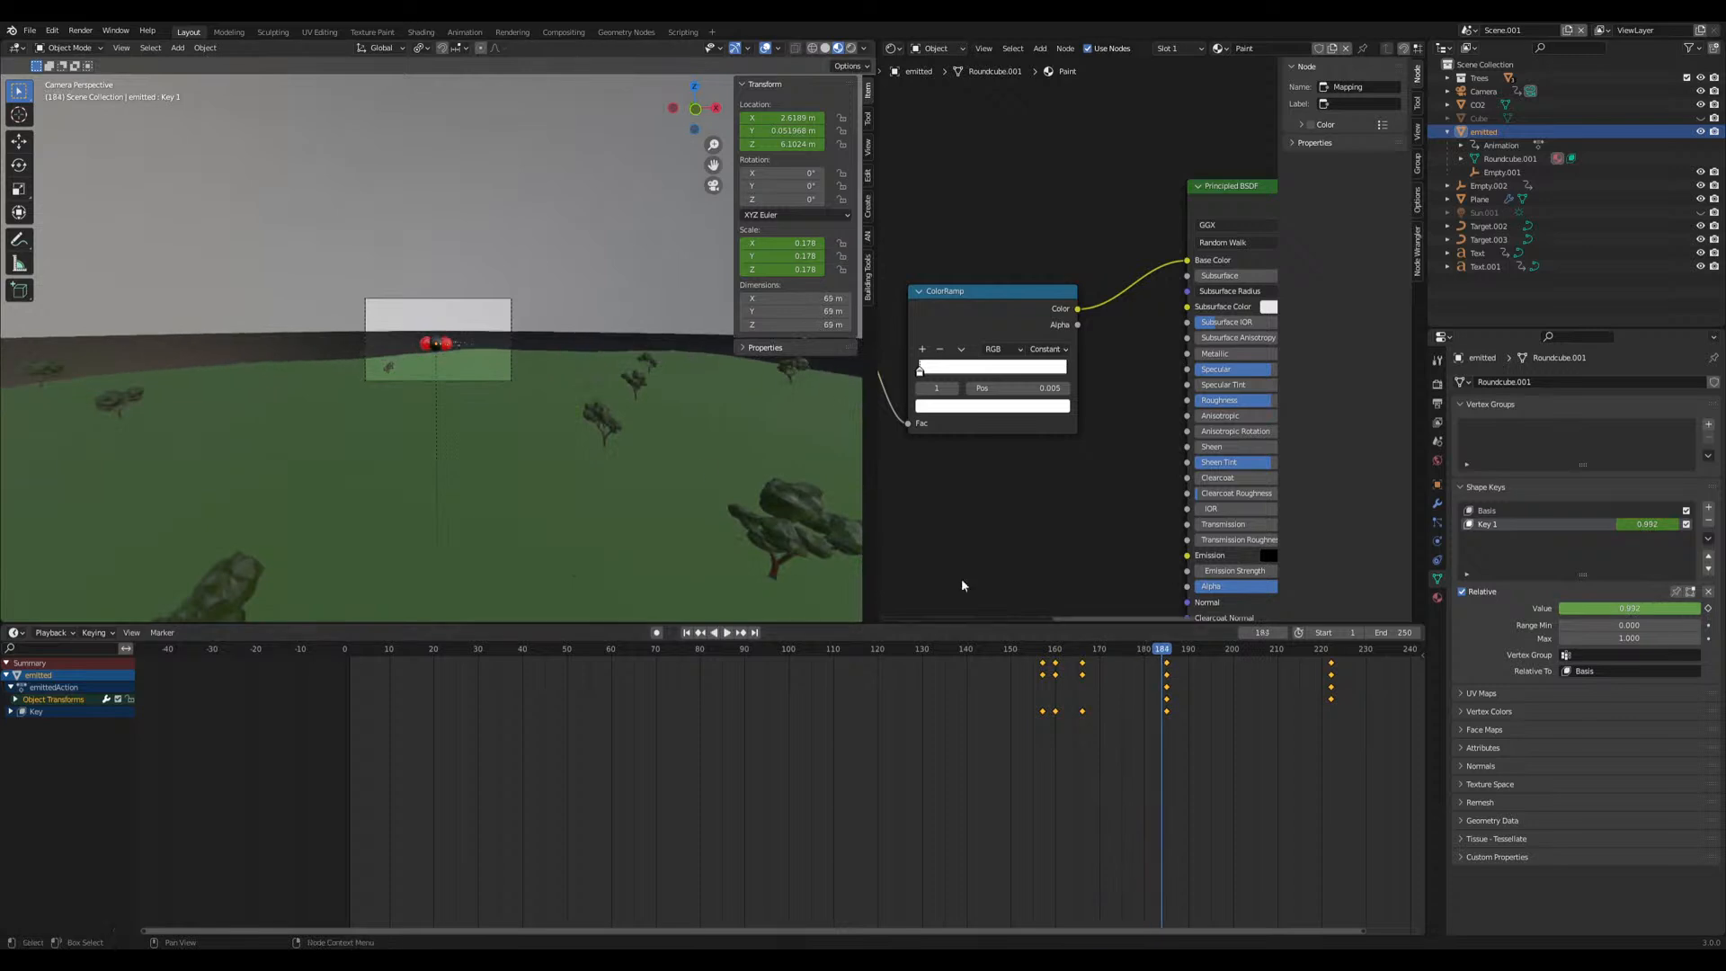
At frame 184, move the camera back to frame the whole emitted sphere, tilt it to about 86.4° on X, and keyframe it
key(KP_0)
scroll(500, 375, down, 15)
middle_drag(470, 384, 477, 404)
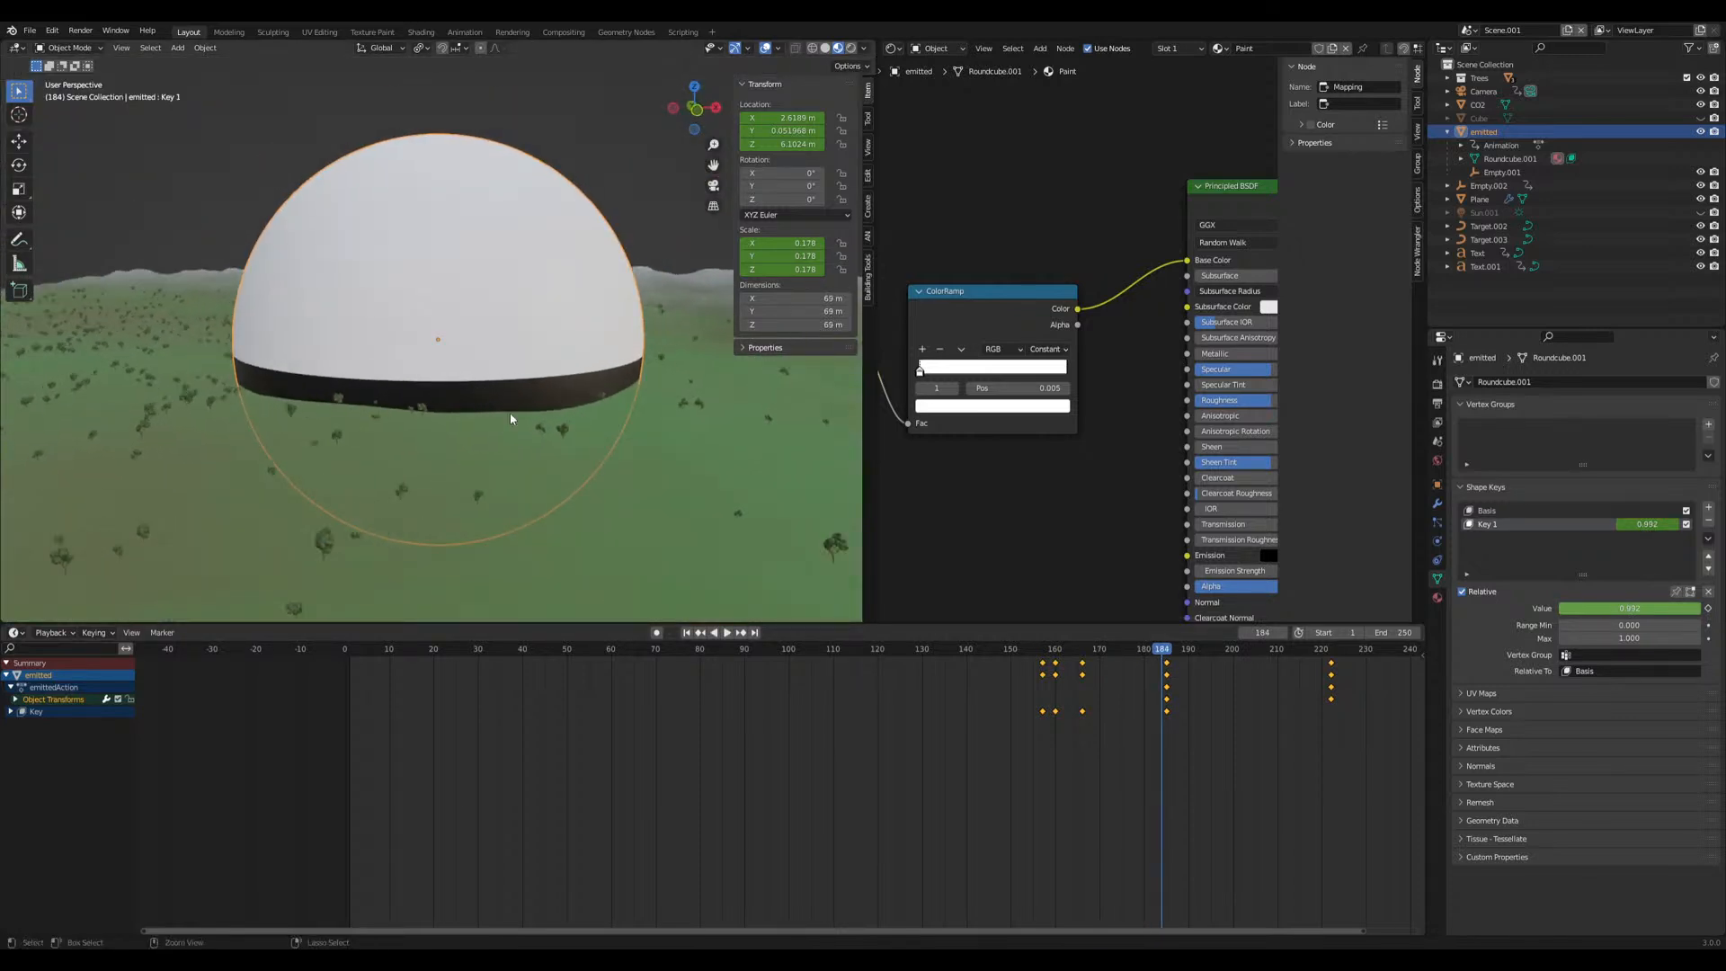
scroll(478, 414, down, 2)
key(KP_0)
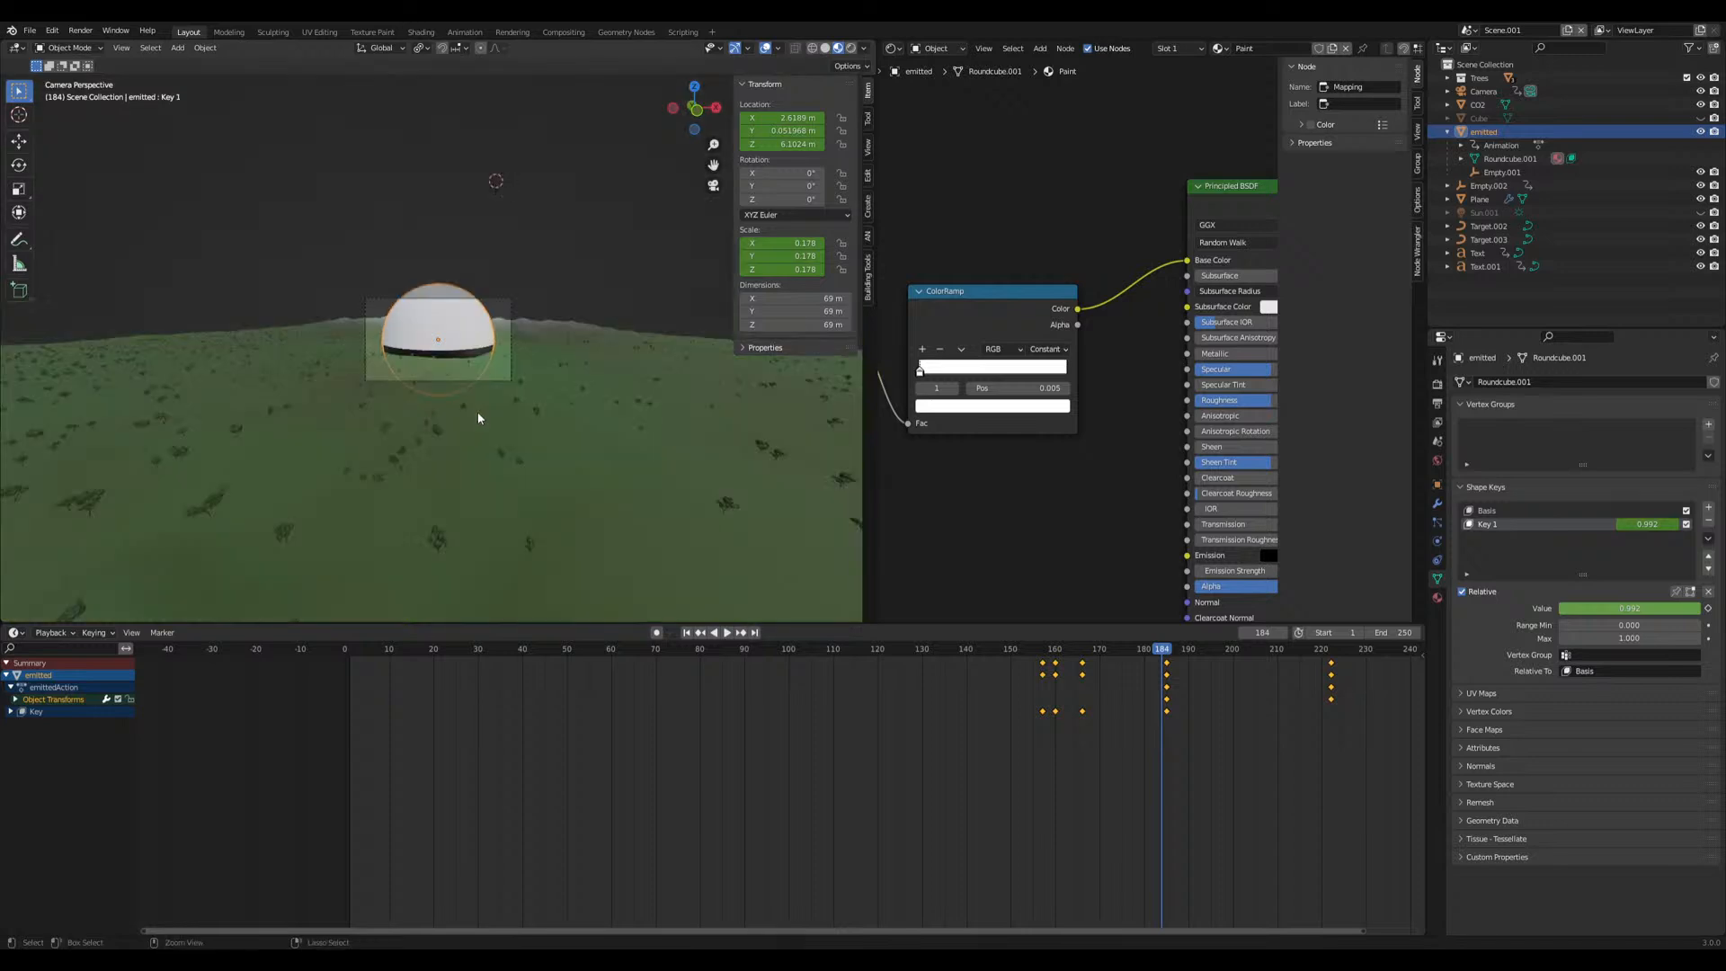
scroll(477, 418, up, 6)
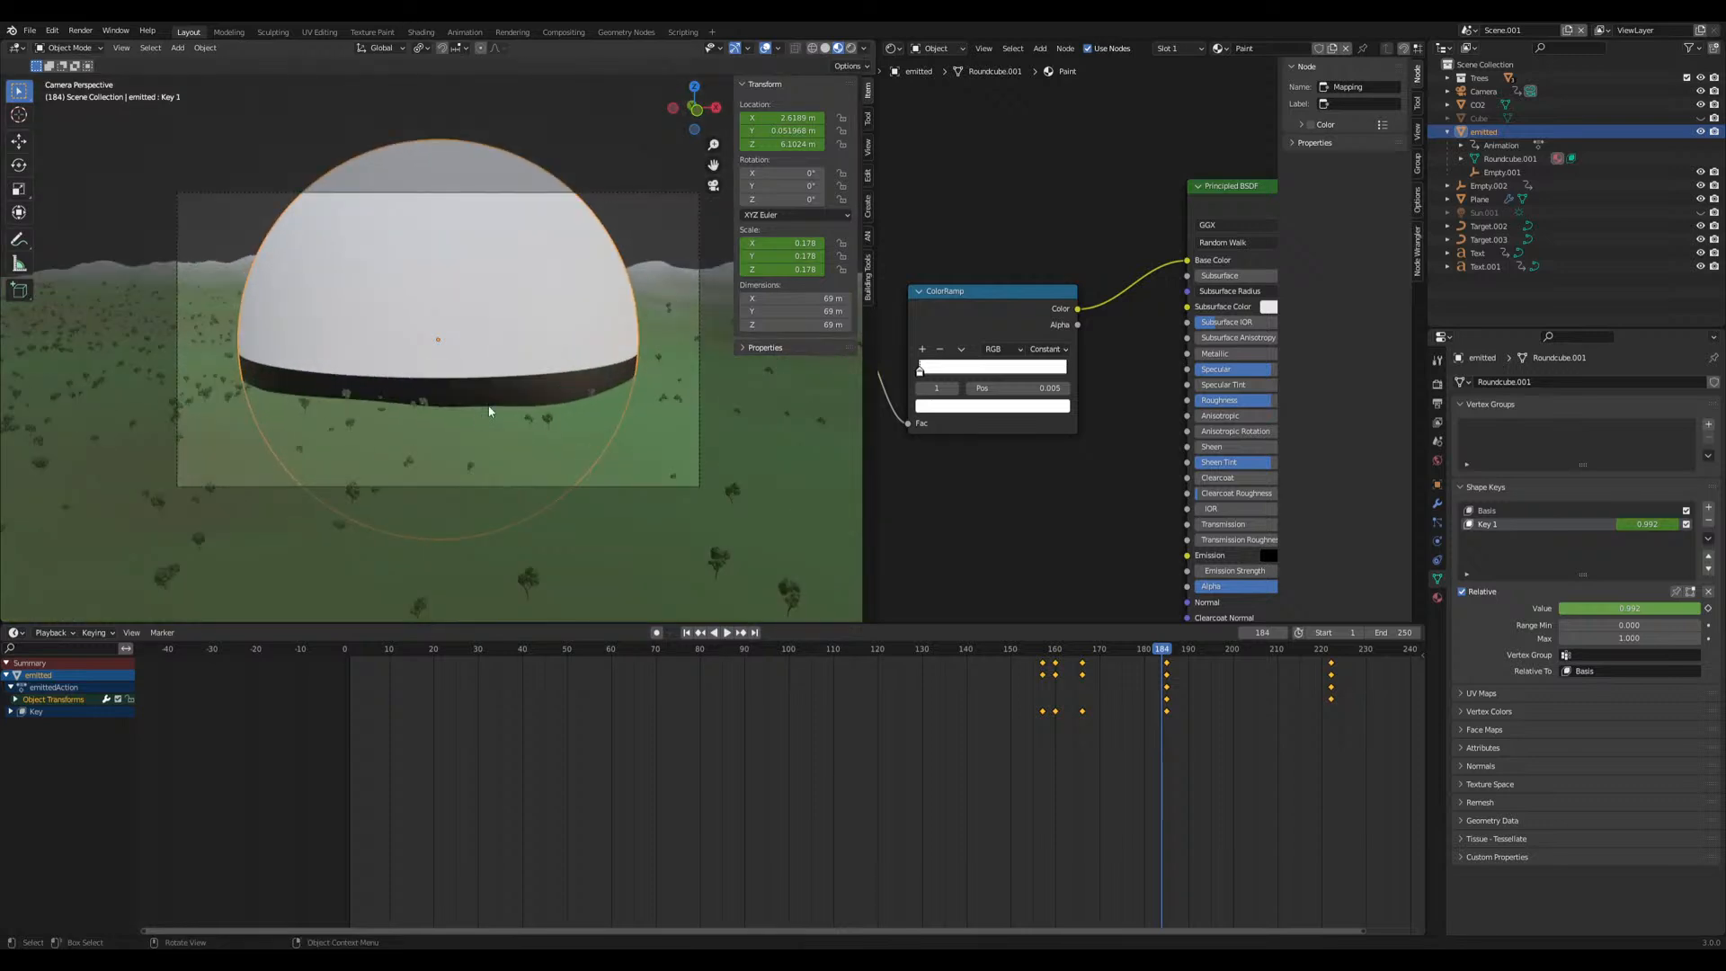
click(602, 190)
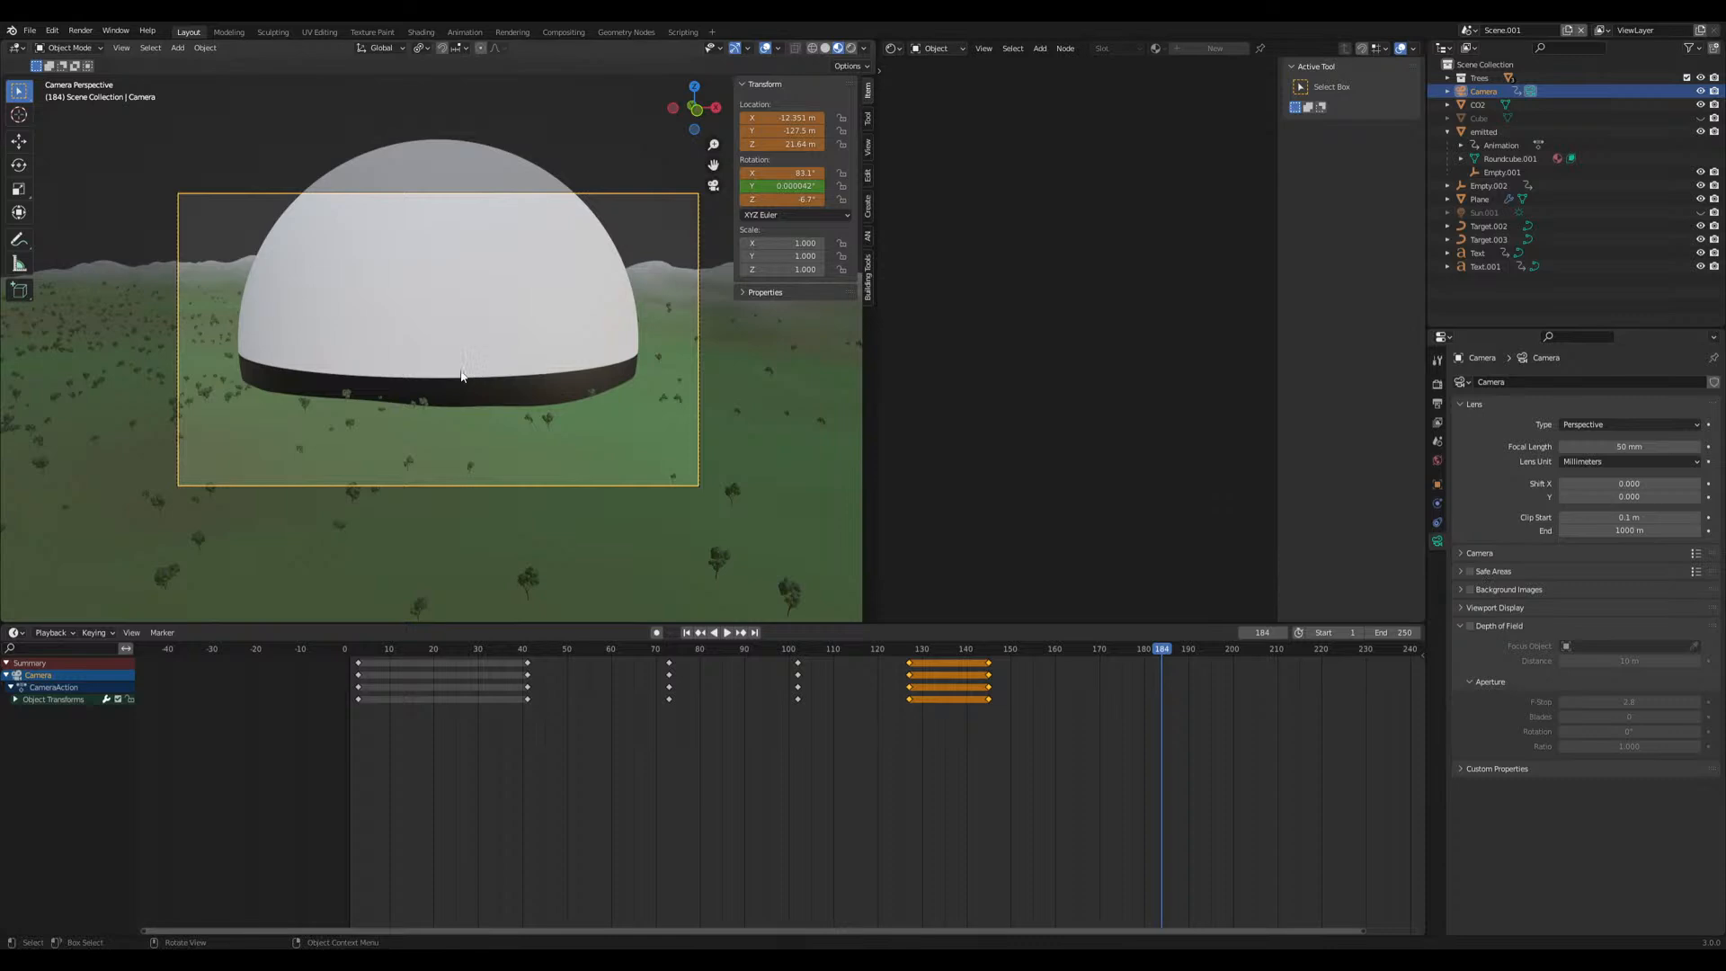
key(KP_0)
key(ctrl+alt+KP_0)
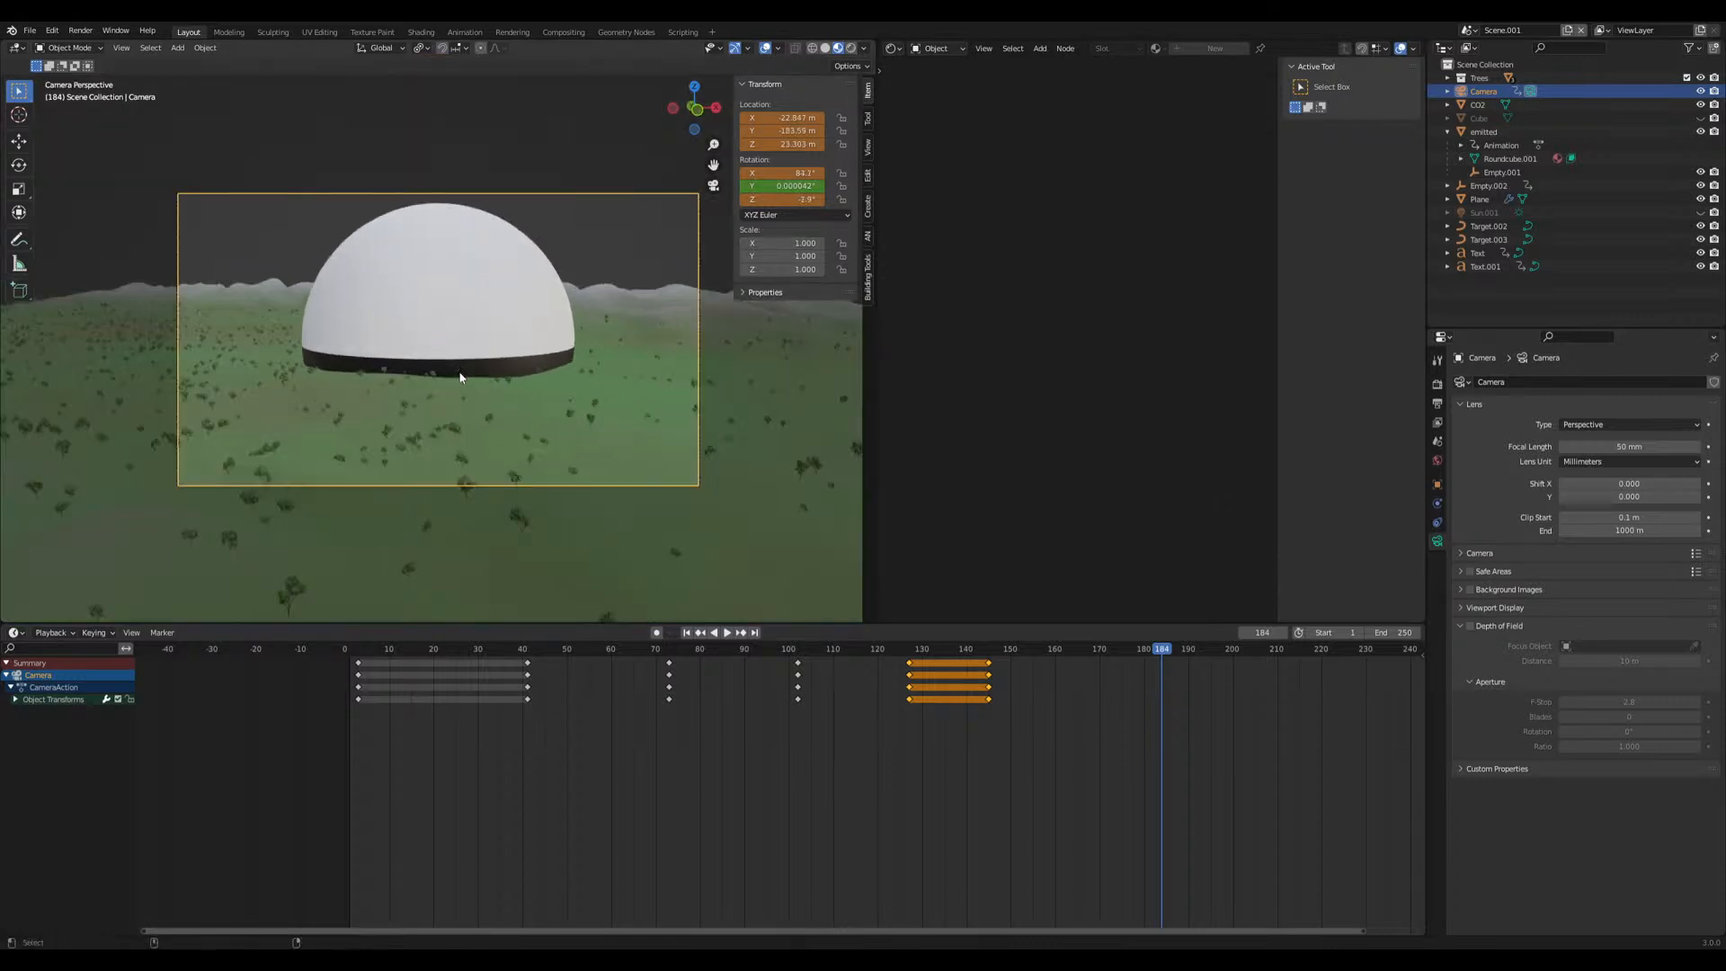
drag(762, 173, 771, 172)
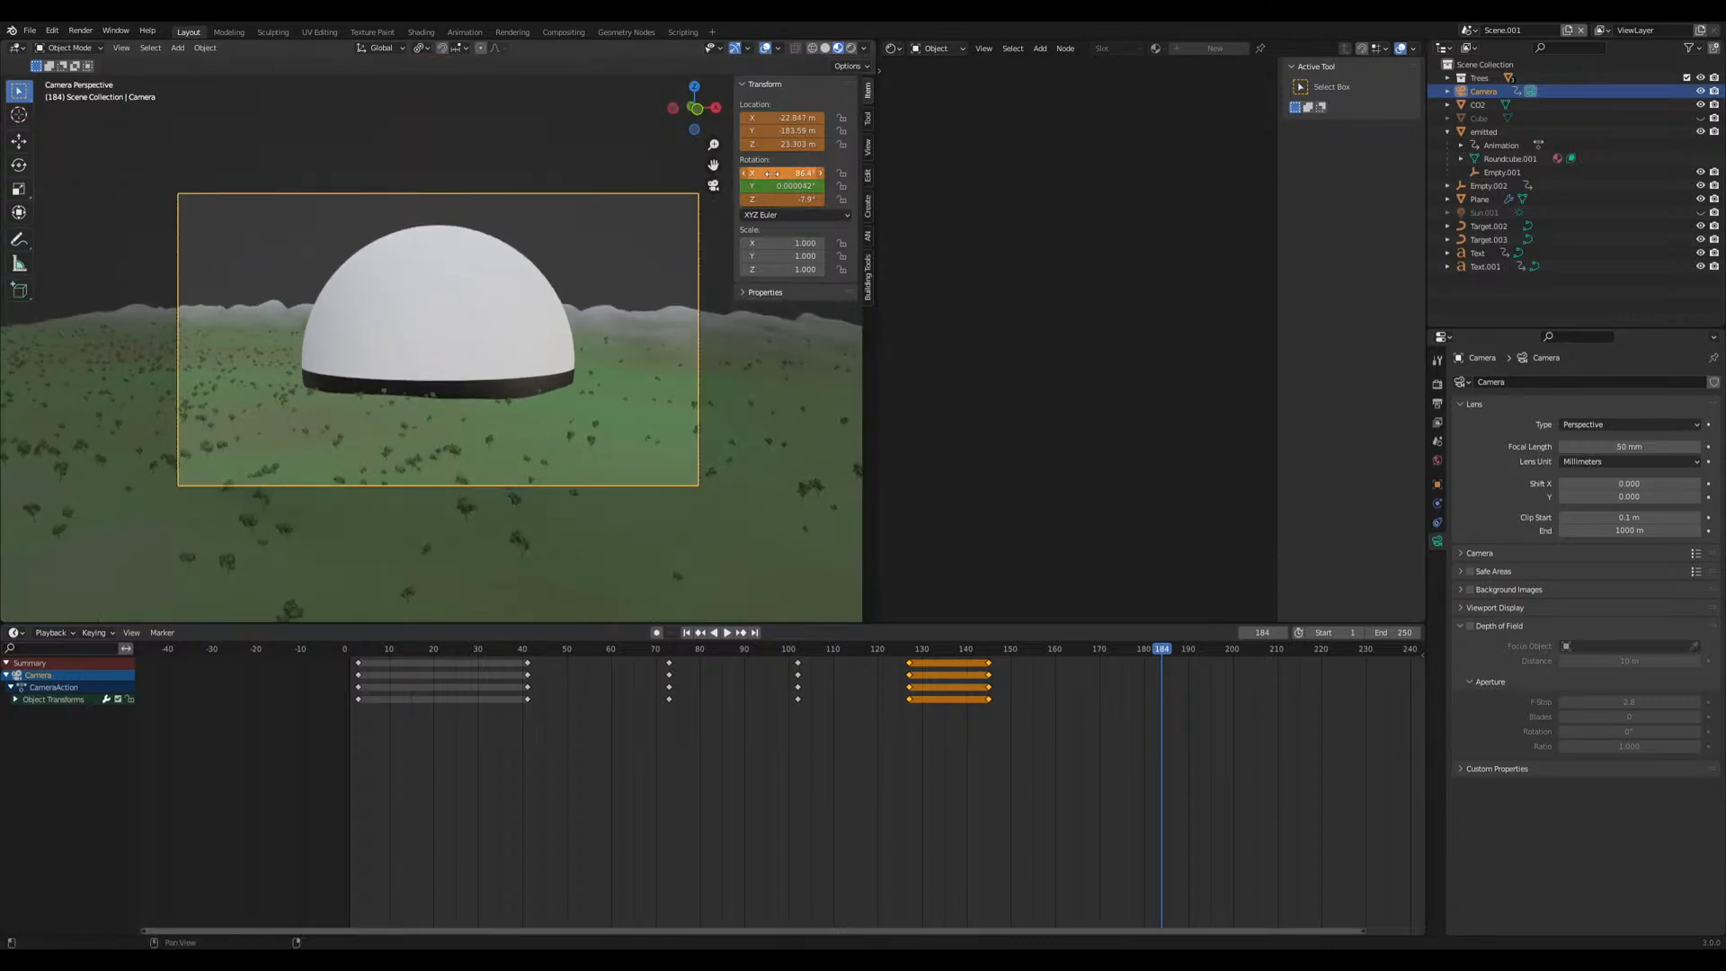
key(i)
Play the camera's pull-back, delay the end of its hold at the CO2 molecule to about frame 149, and replay
drag(1157, 652, 984, 670)
key(space)
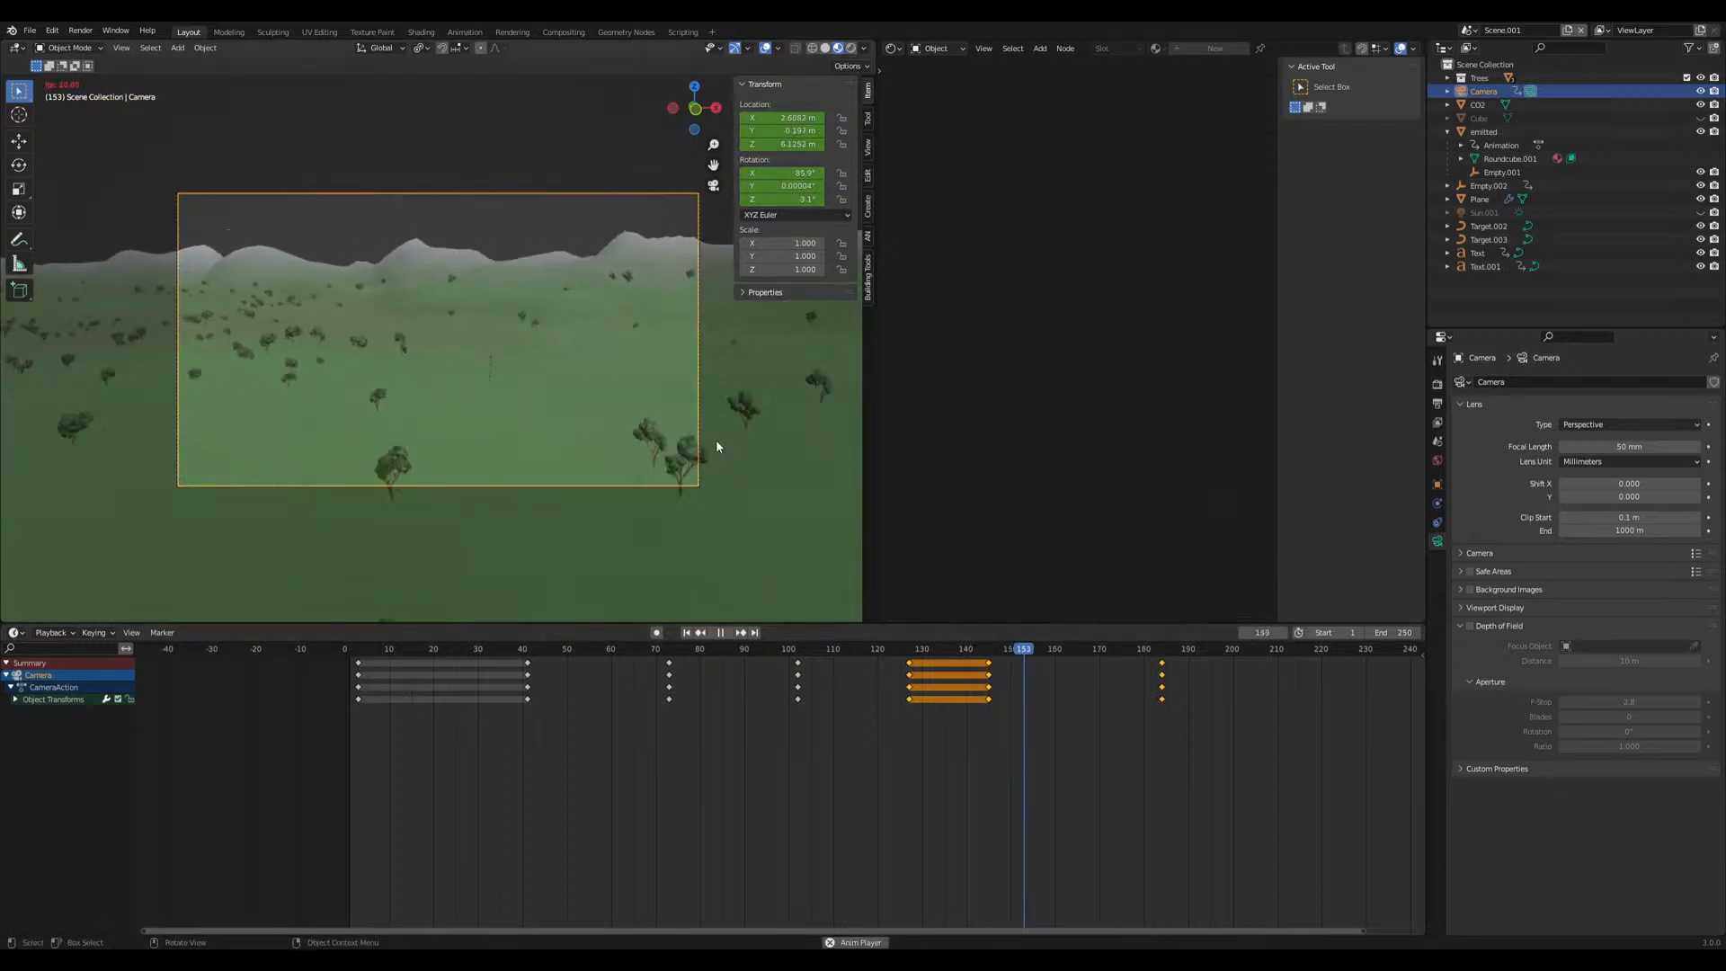
key(space)
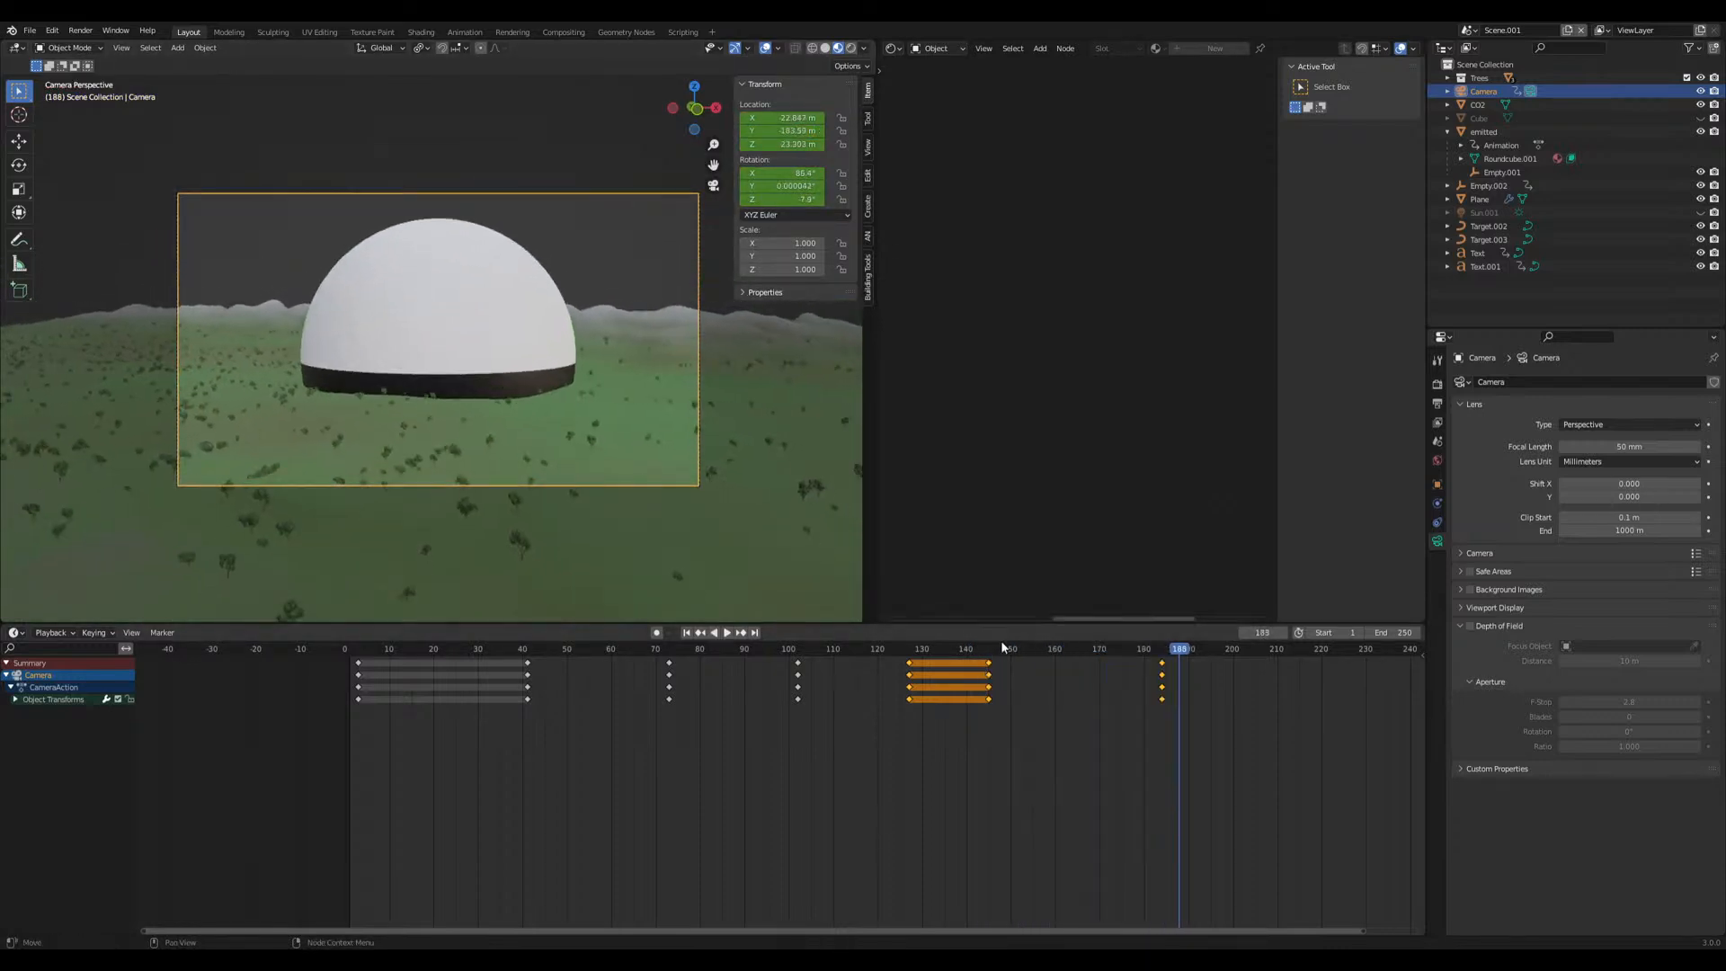
click(985, 663)
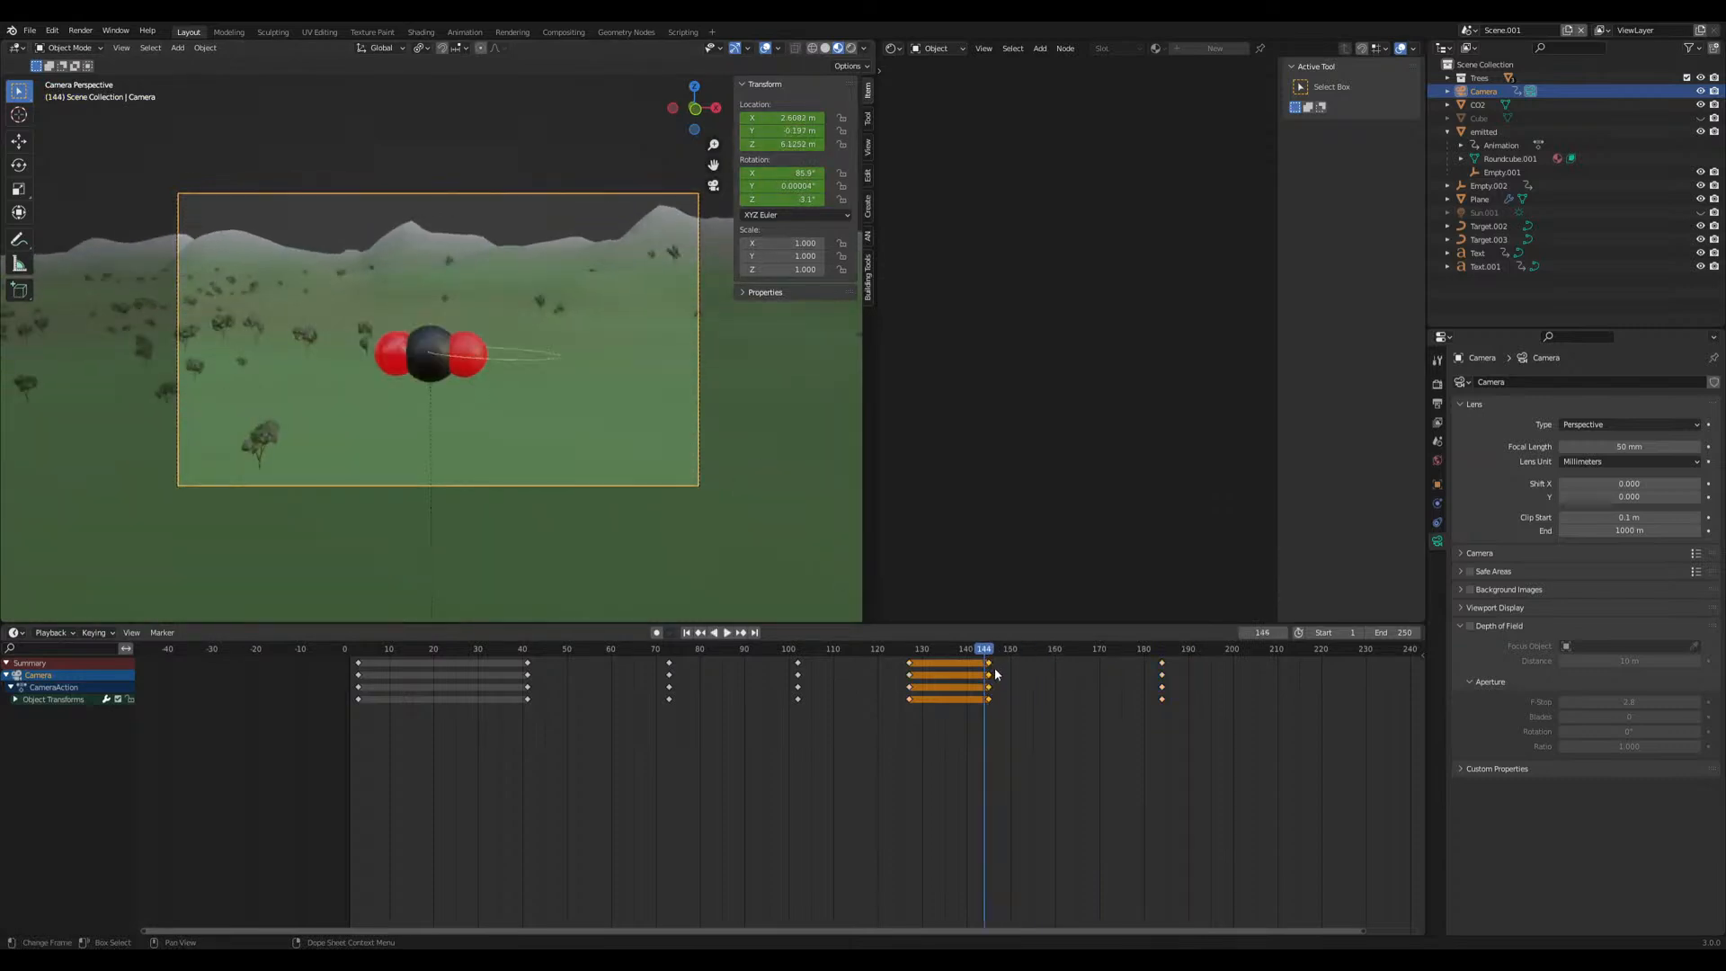
key(e)
click(1012, 673)
key(space)
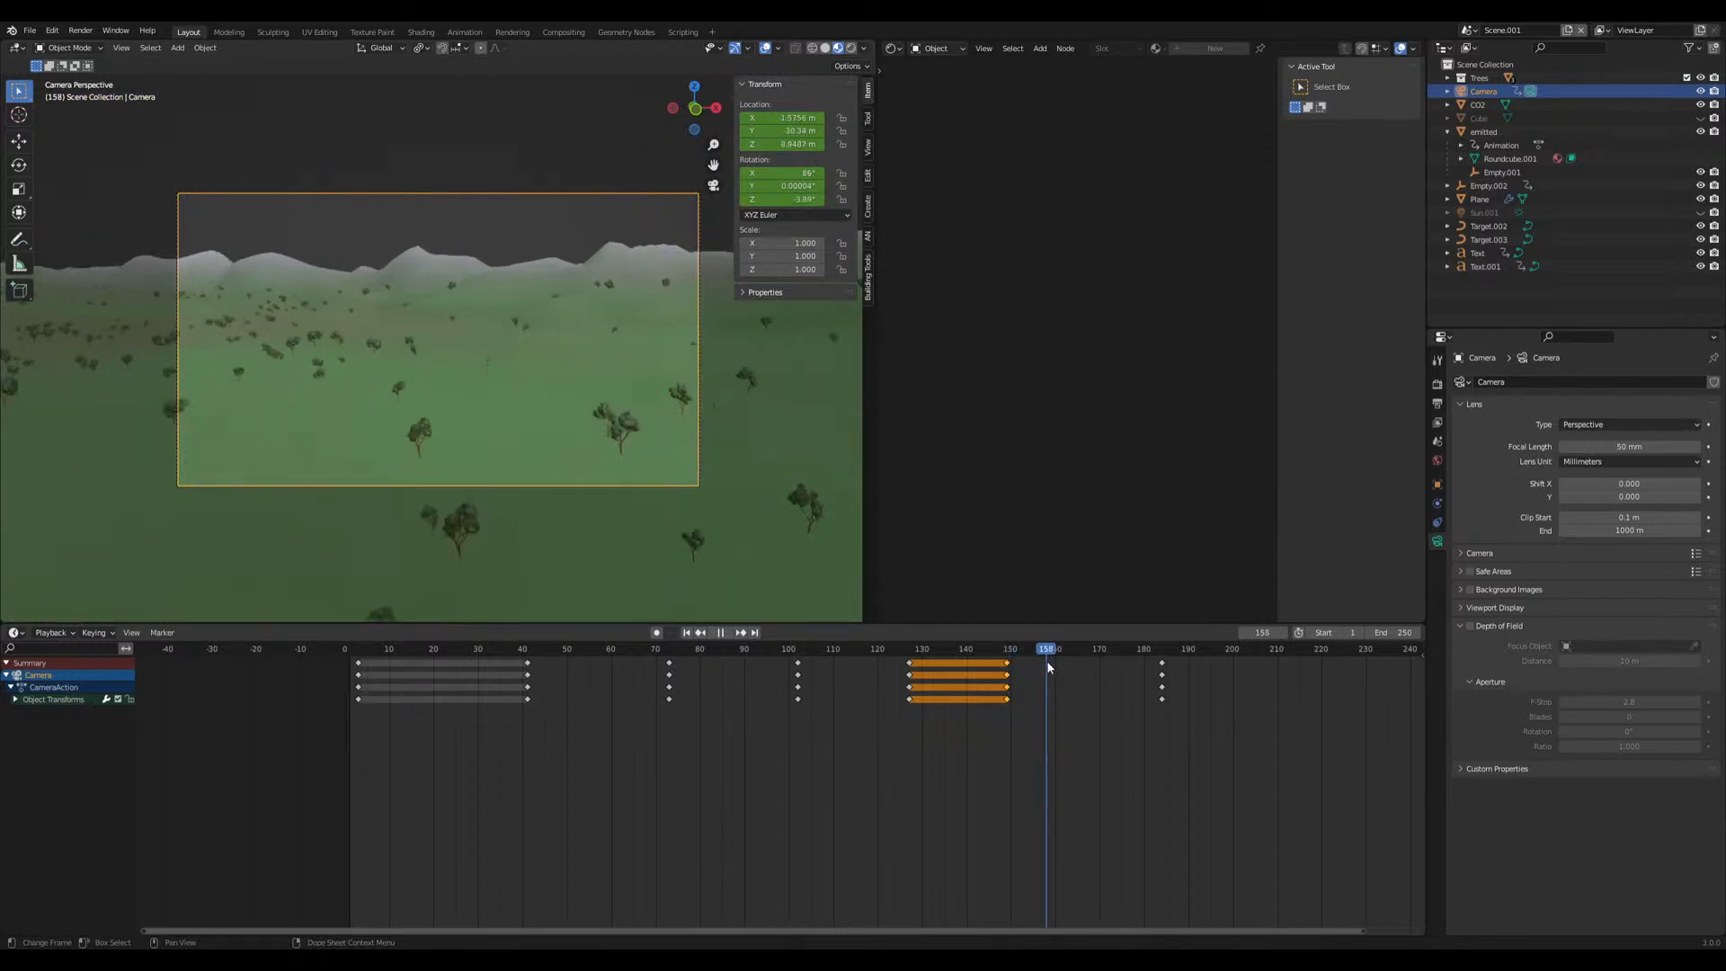
key(space)
Move the camera's second-to-last keyframe to frame 162 and its last keyframe to frame 195, and play the animation
drag(1008, 663, 1211, 669)
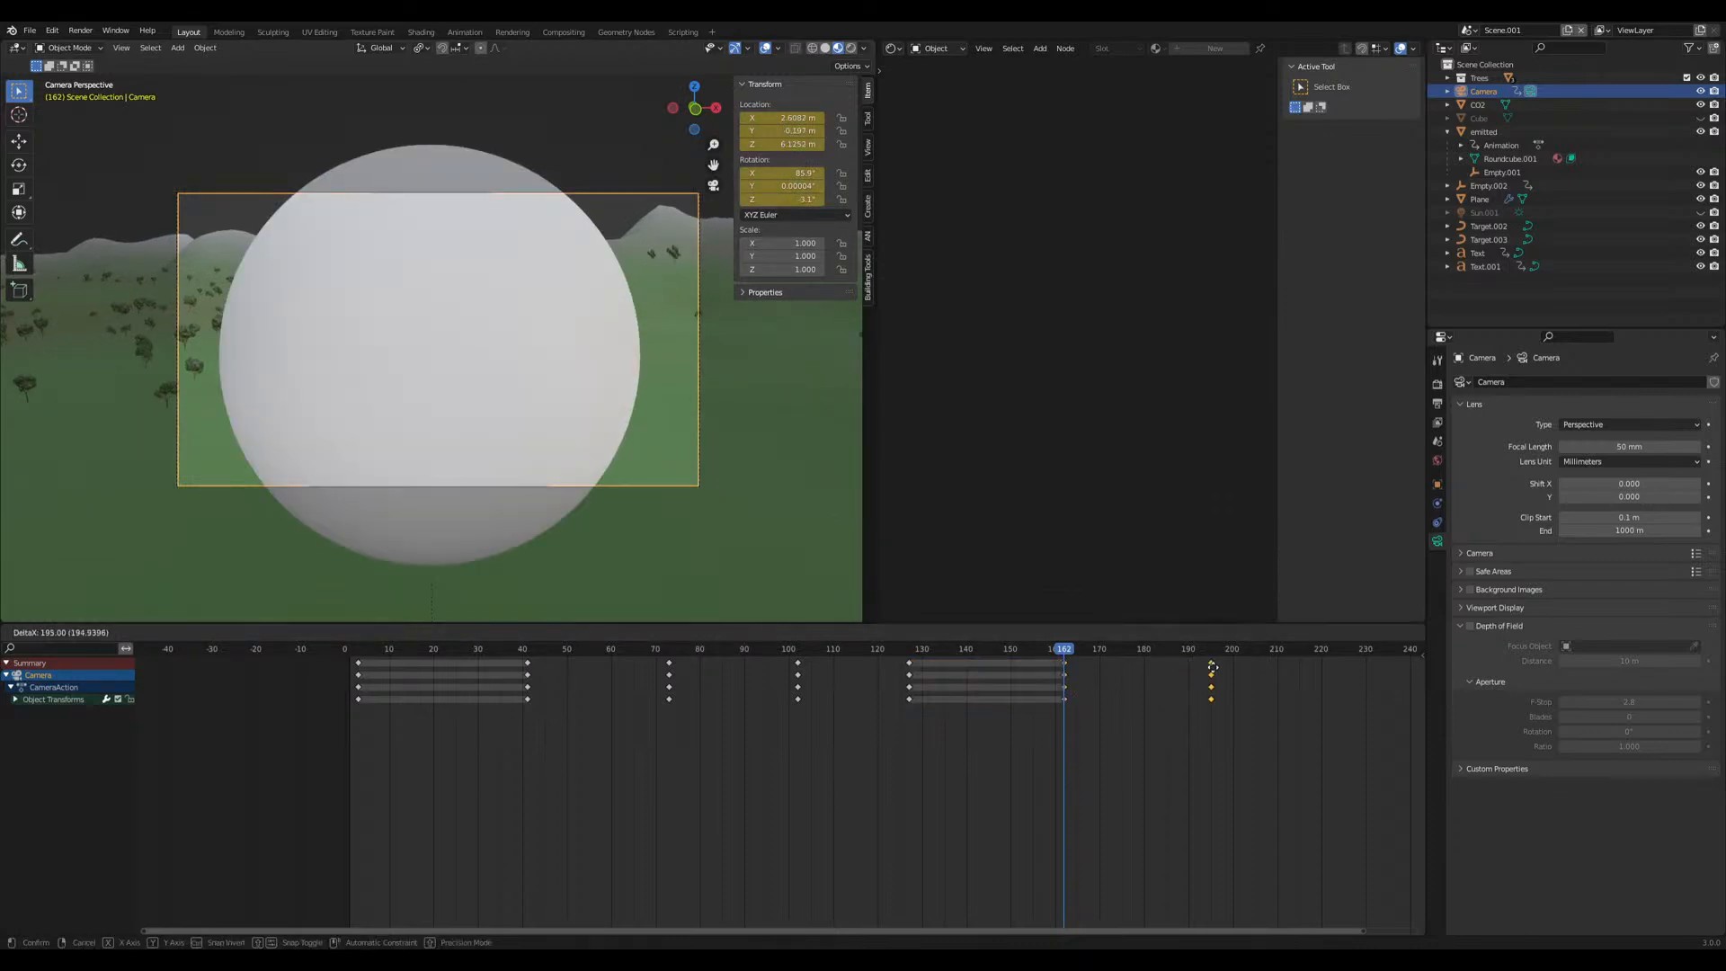
key(space)
key(space)
Shift the emitted sphere's last two sets of keyframes about 13 frames later and play the animation
click(489, 258)
click(1149, 649)
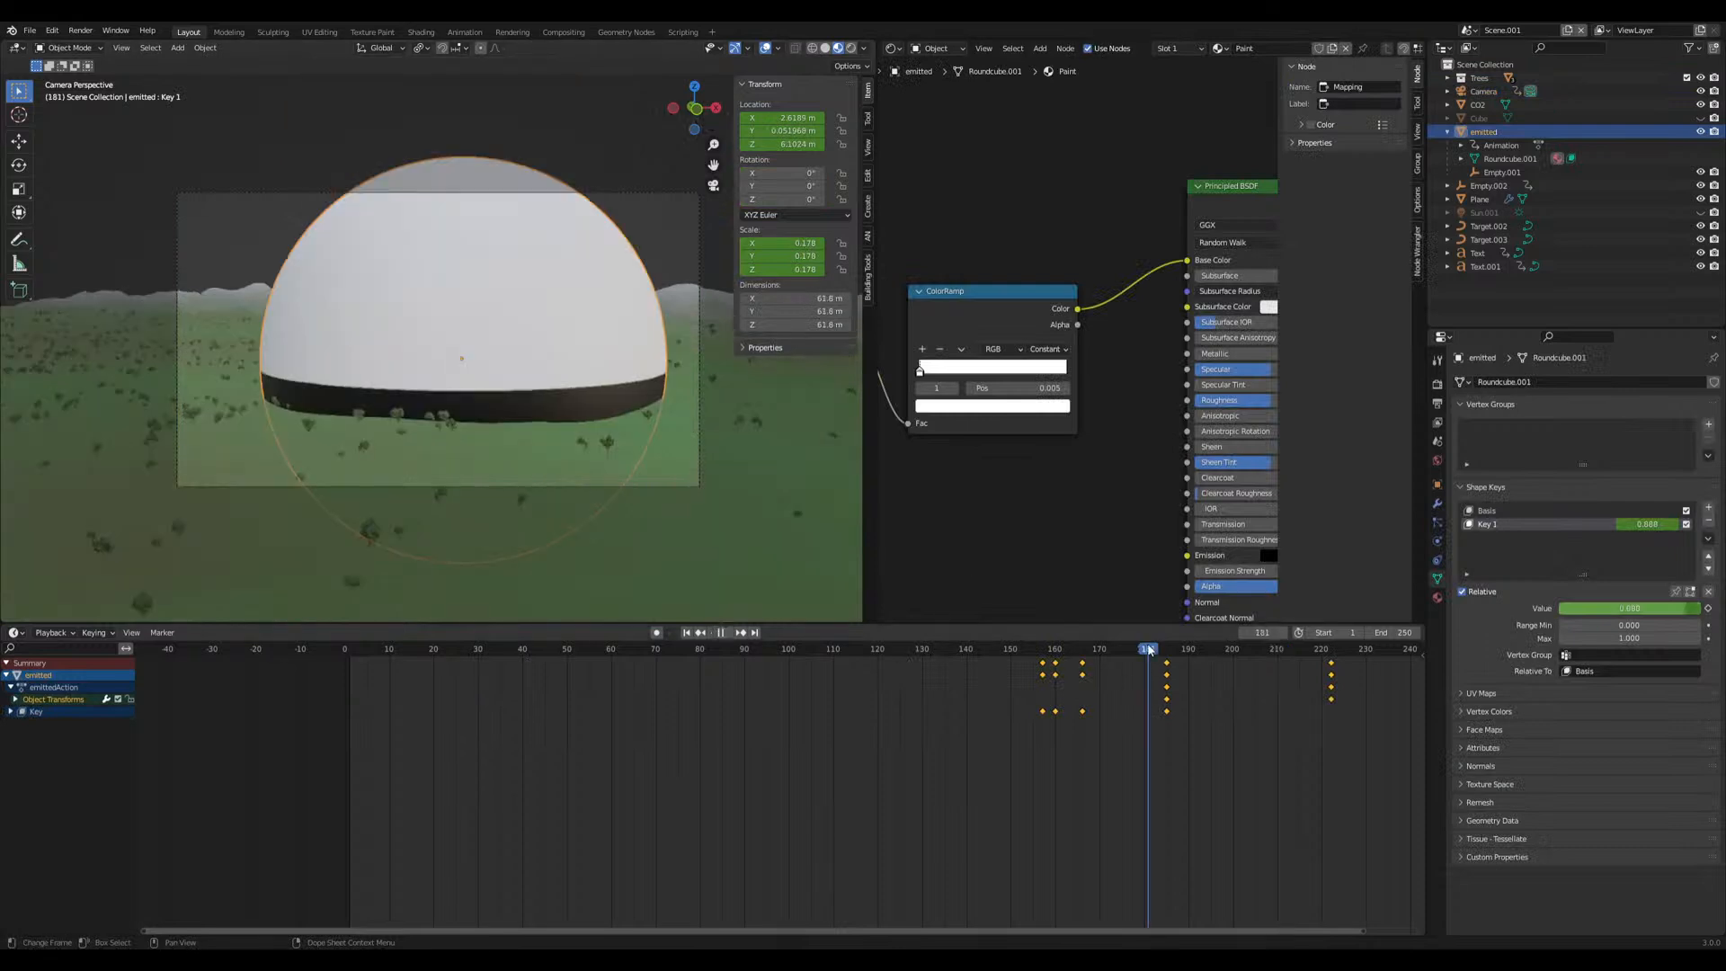
drag(1150, 653, 1357, 758)
key(g)
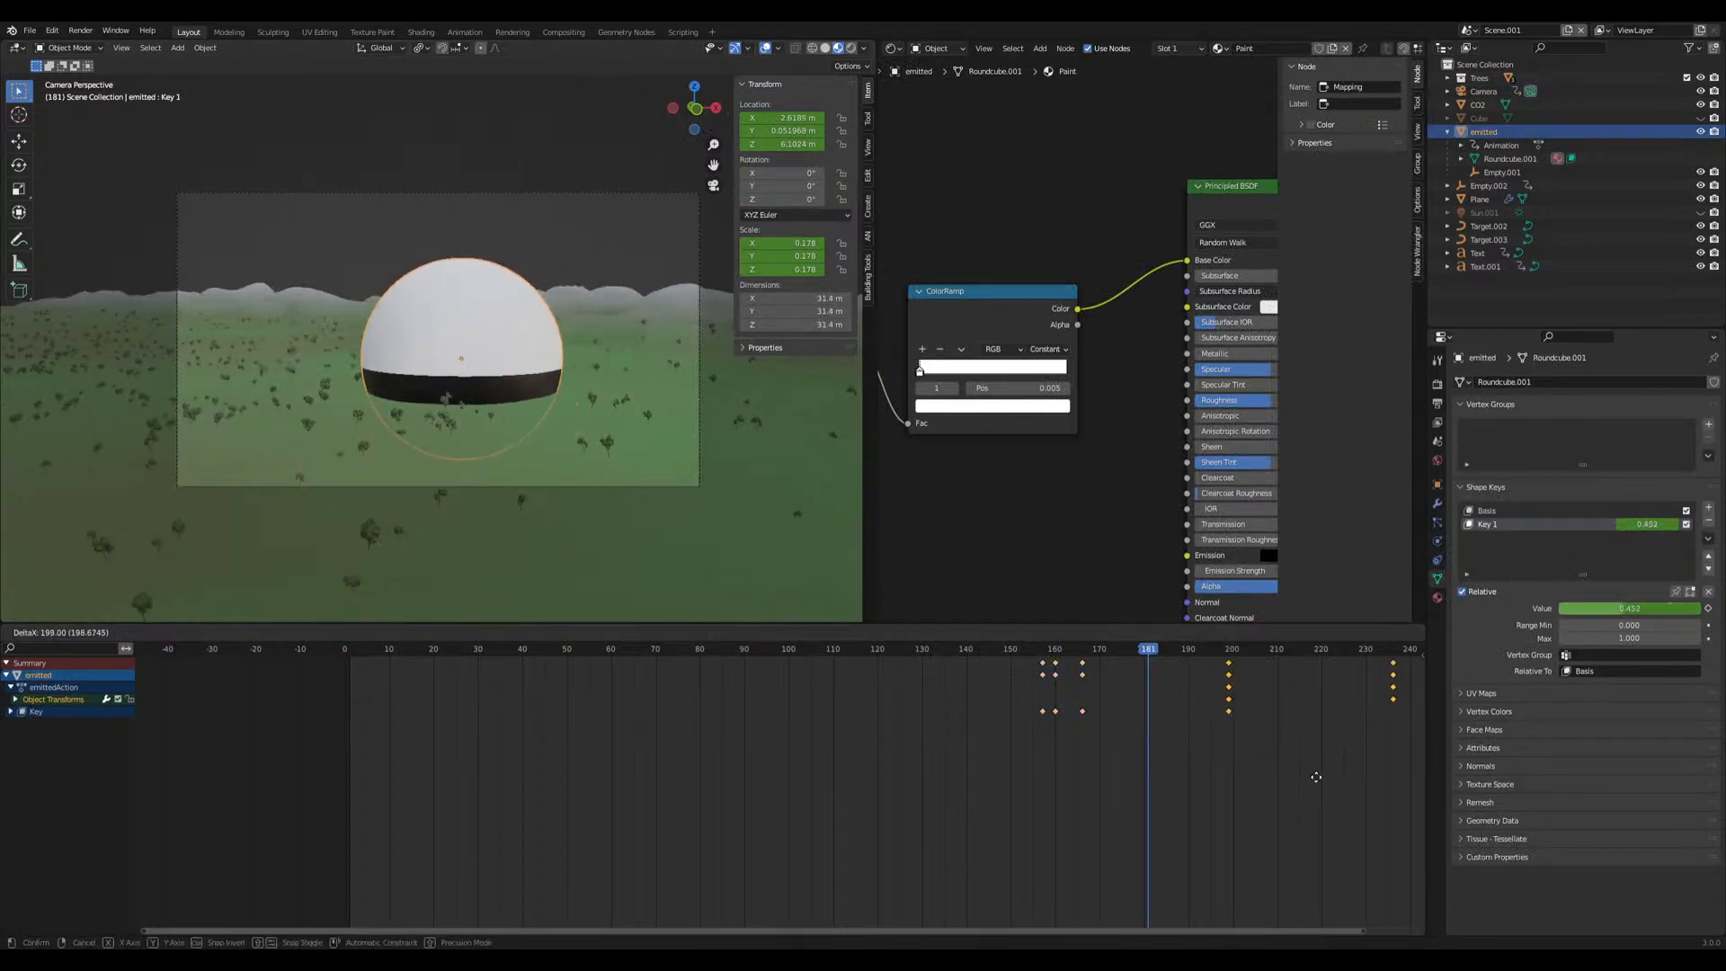
click(1312, 778)
key(space)
key(space)
Select the camera and duplicate its last keyframe to frame 204 to hold the view of the sphere
click(700, 473)
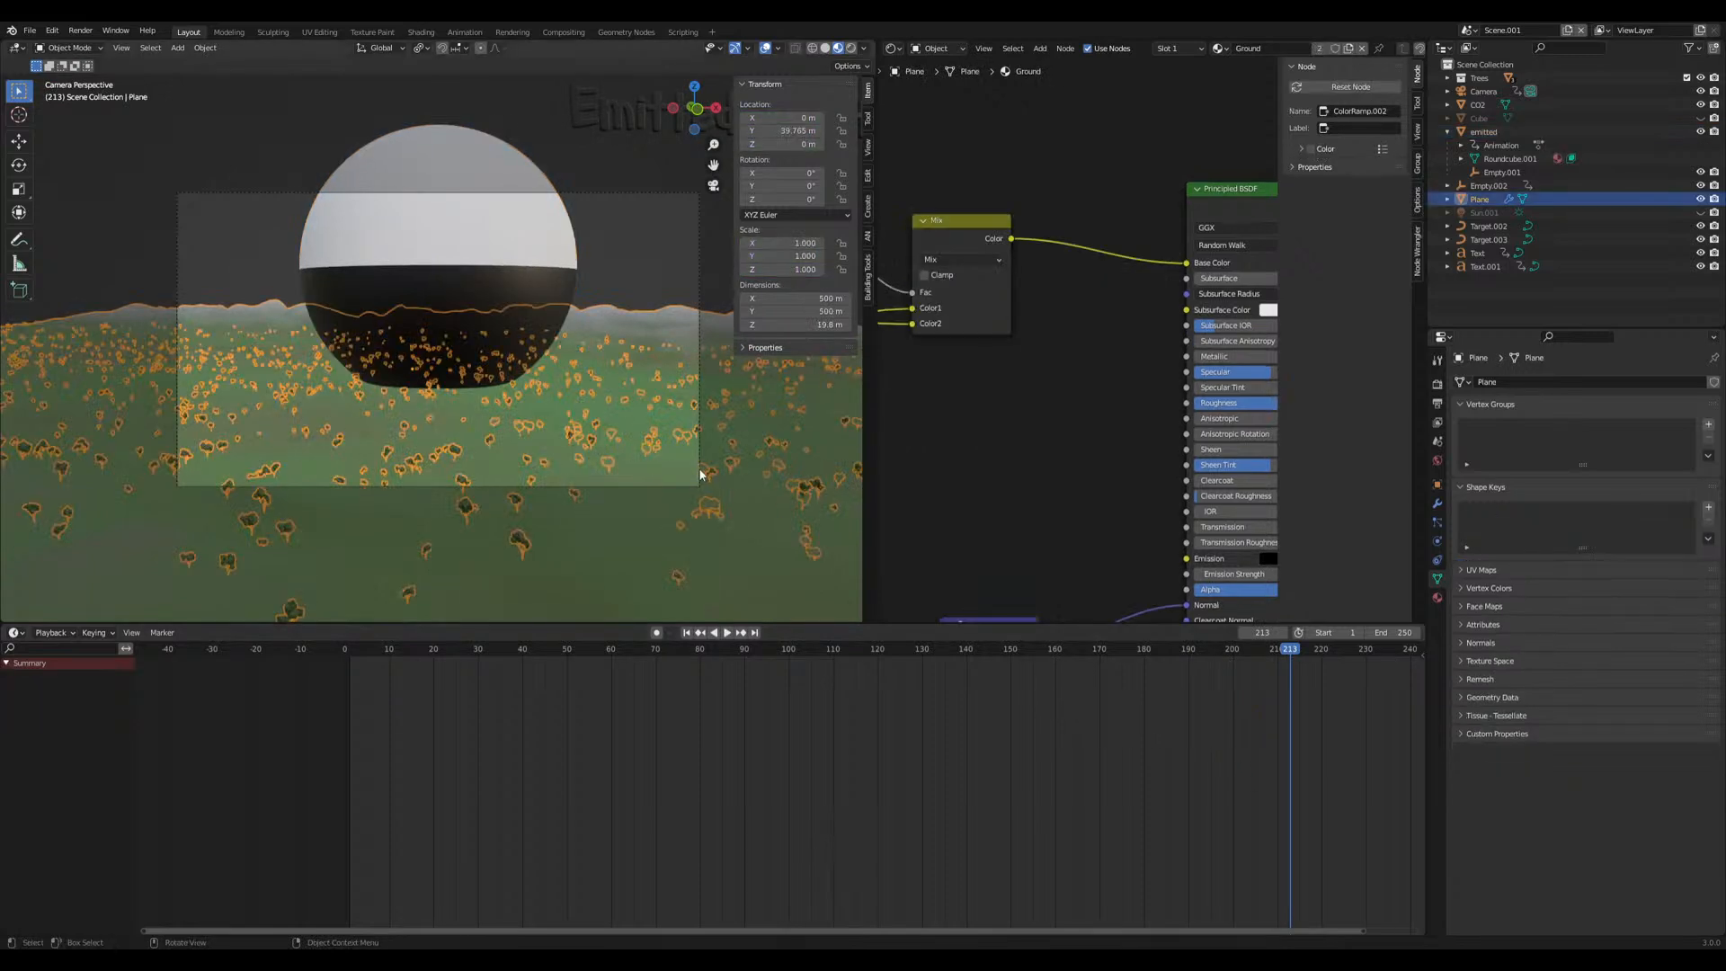
click(620, 192)
drag(1224, 649, 1400, 667)
key(shift+d)
click(1251, 666)
At frame 238, reposition the camera higher and farther out to frame the sphere with the two "Emitted" texts
middle_drag(616, 353, 470, 409)
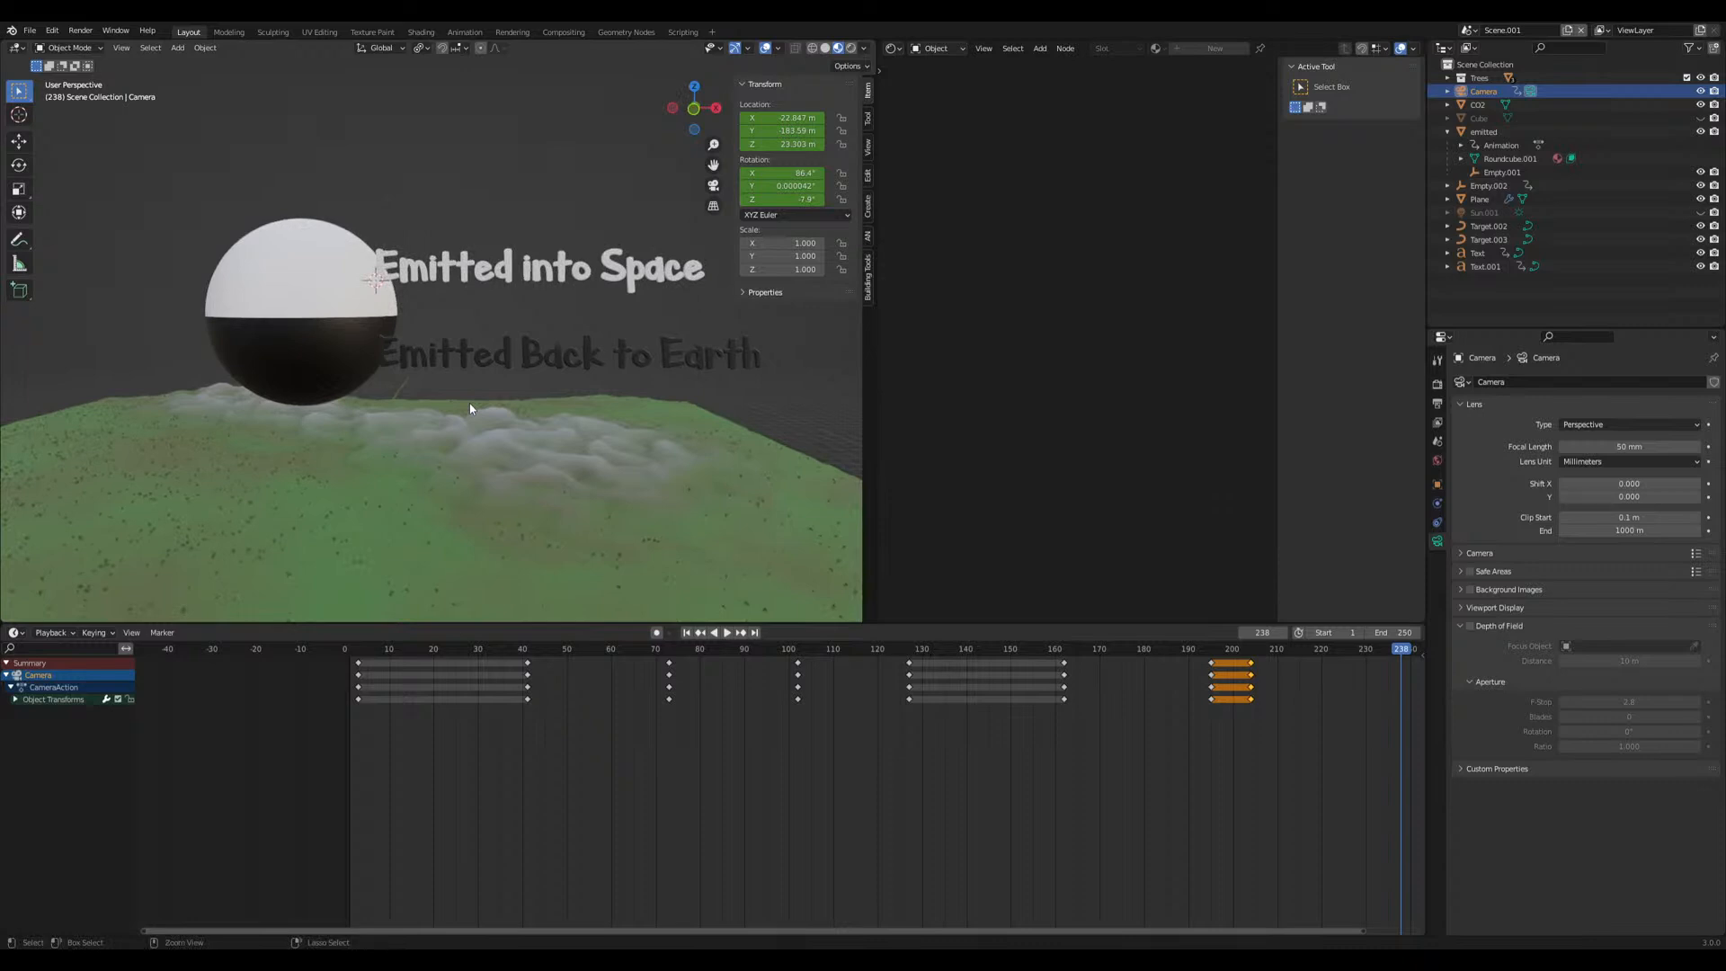
key(ctrl+alt+KP_0)
scroll(390, 388, down, 3)
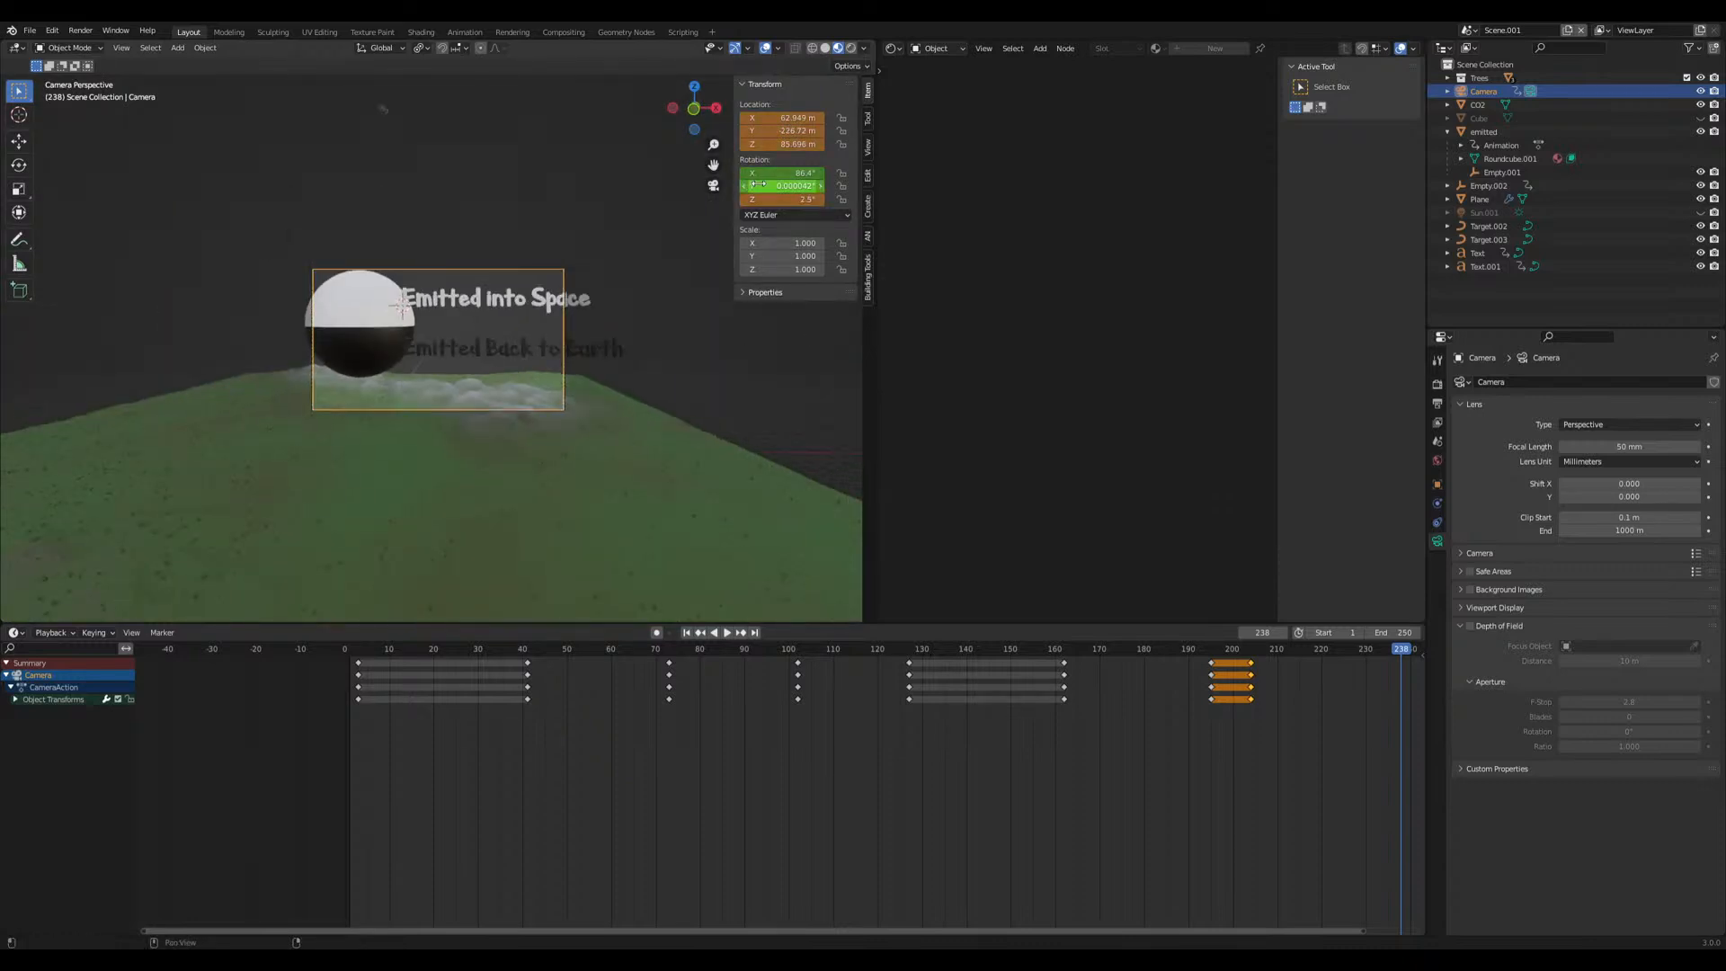
Set the camera's Y rotation to 0° and pull it back along Y to about -309 m, shifting X to frame both captions
drag(758, 185, 742, 131)
text(0)
key(Return)
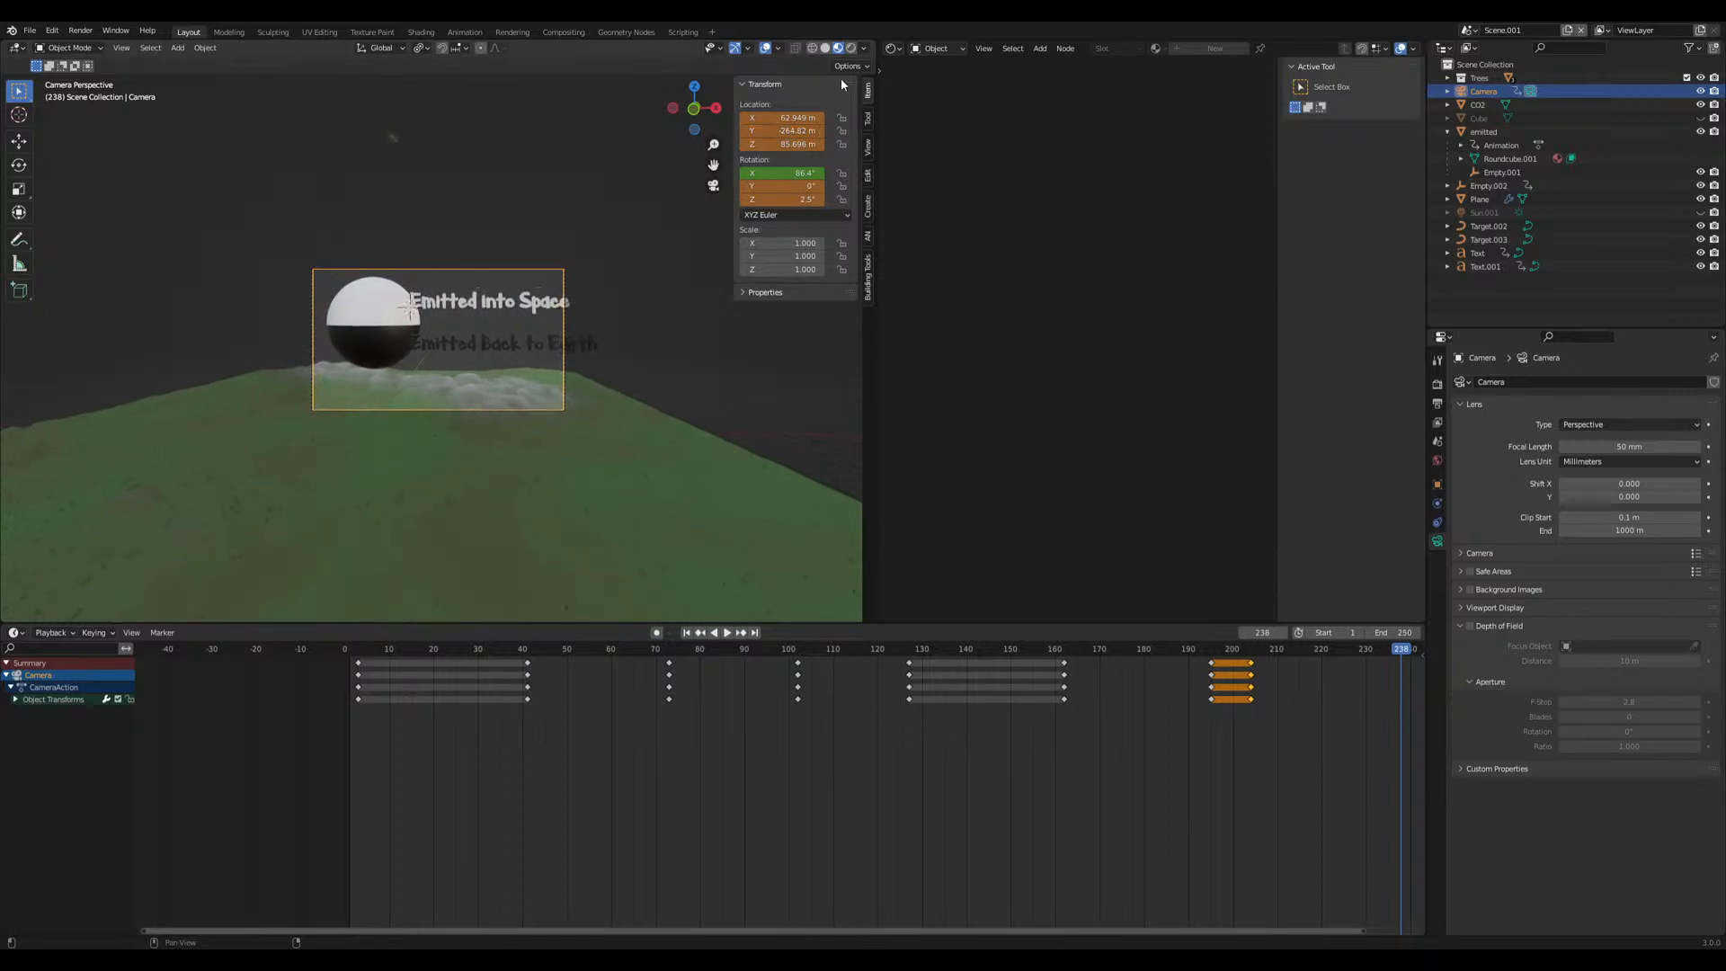
drag(782, 117, 729, 131)
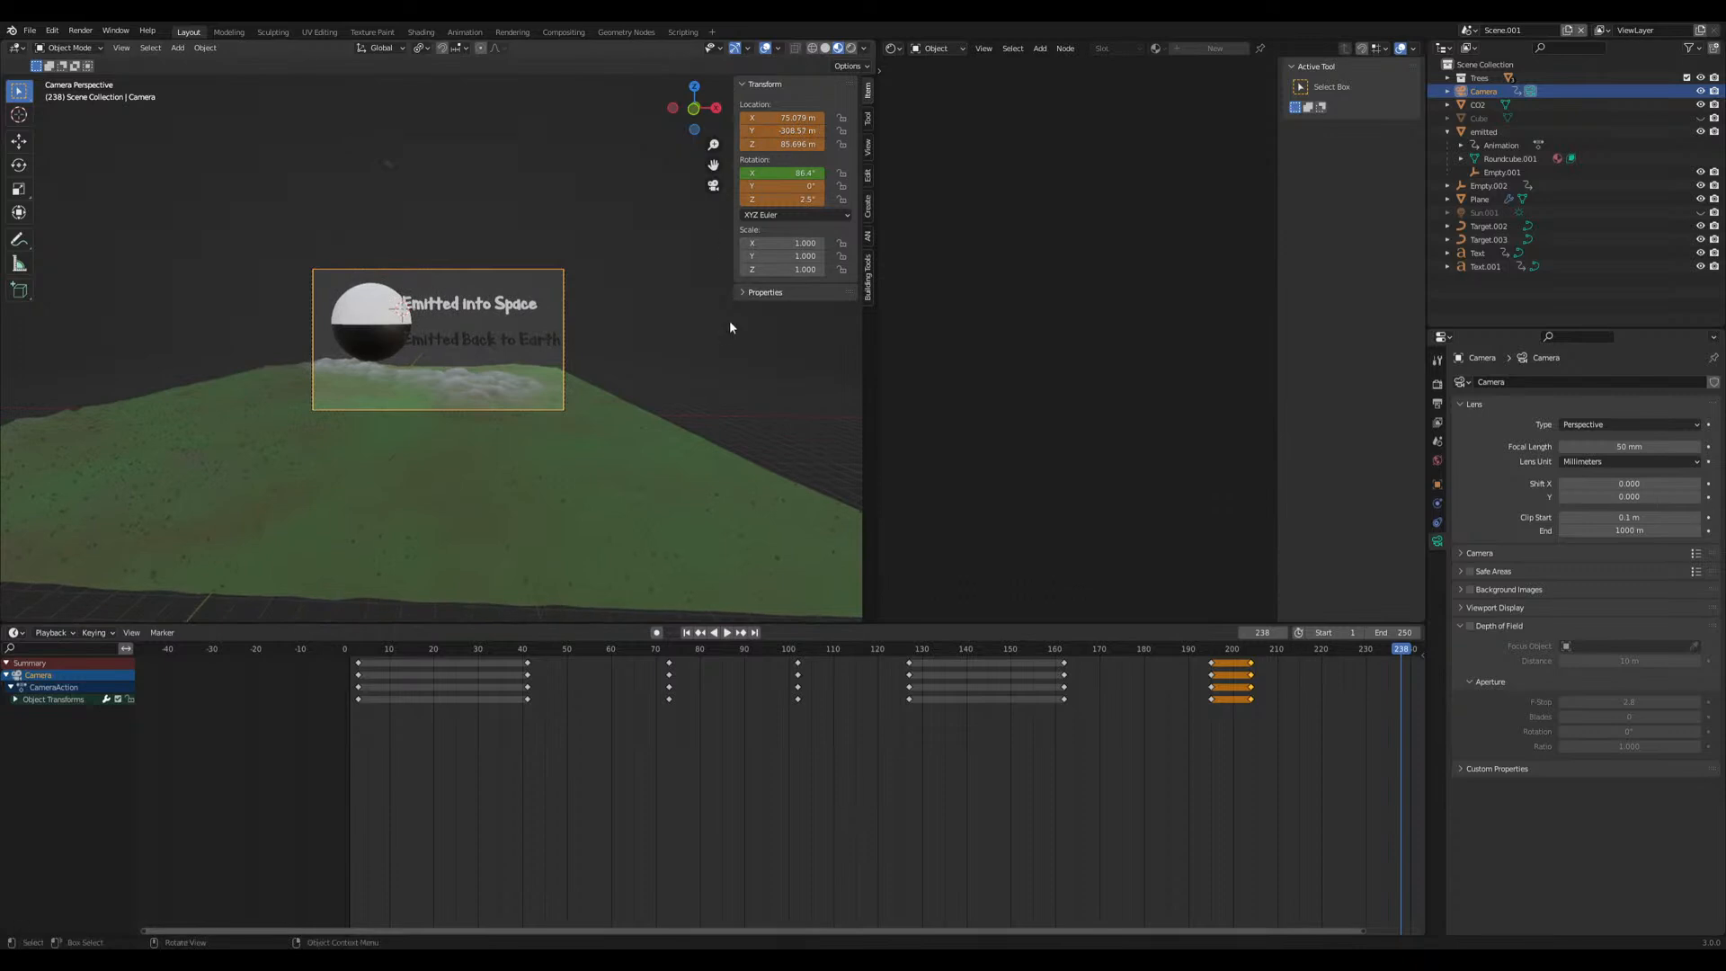
scroll(713, 320, up, 5)
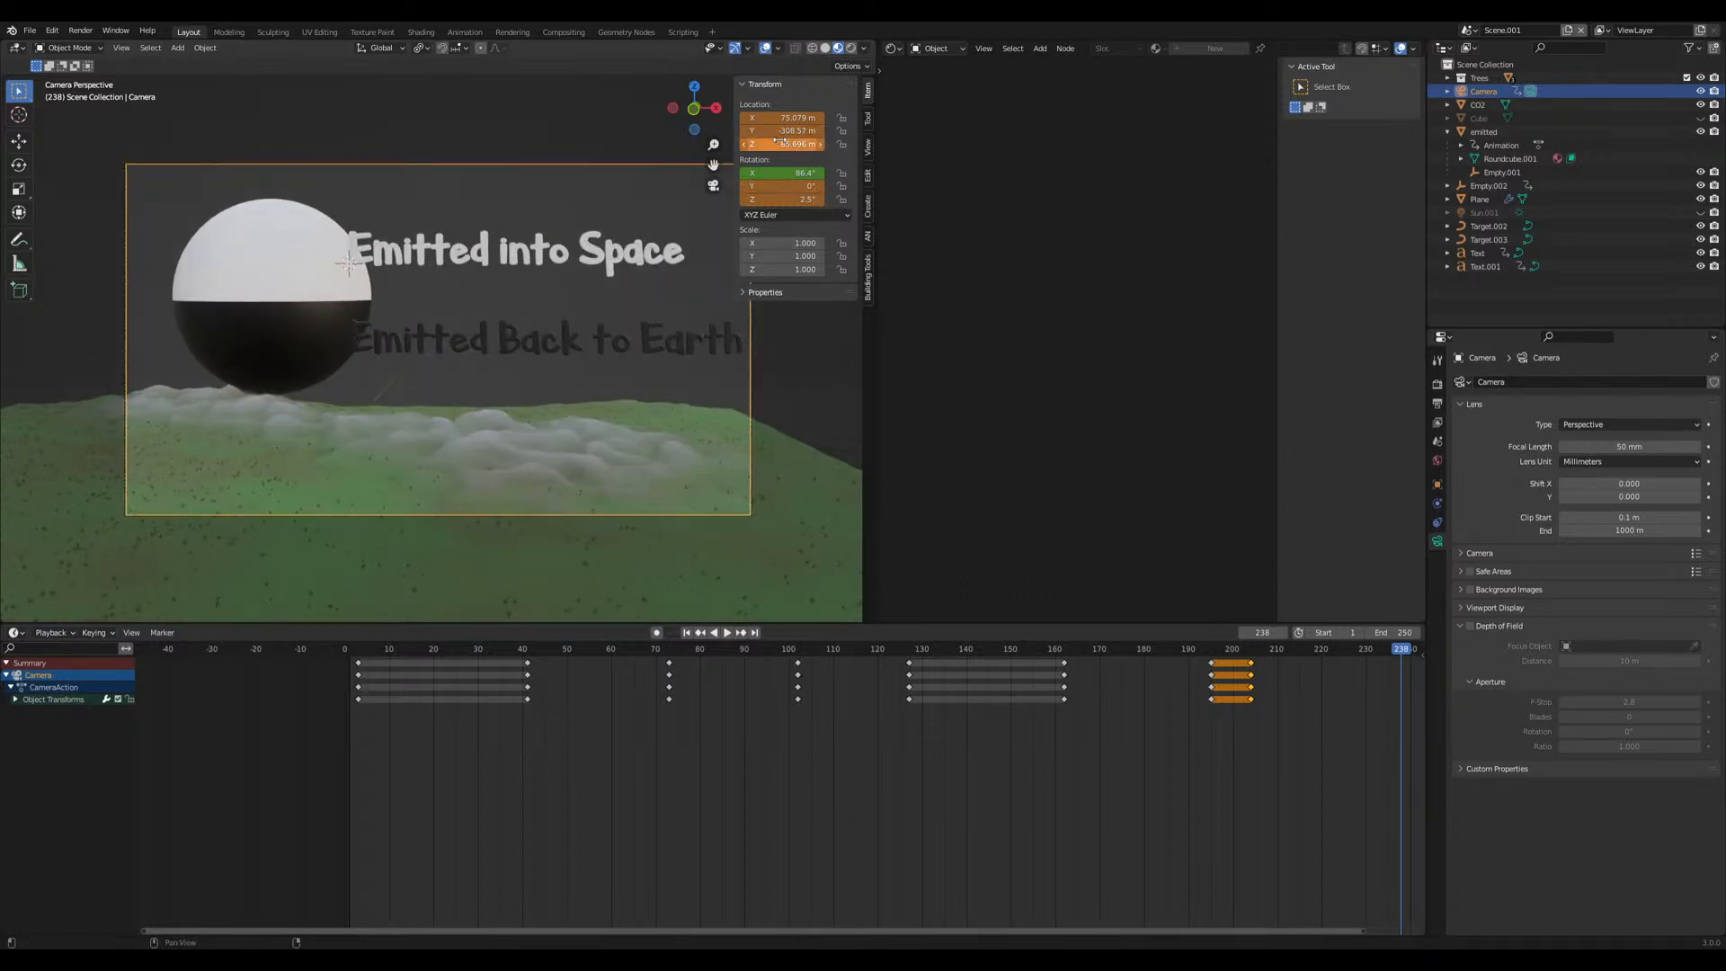
Raise the camera to about 92 m on Z and keyframe its location and rotation at frame 238
drag(769, 144, 799, 144)
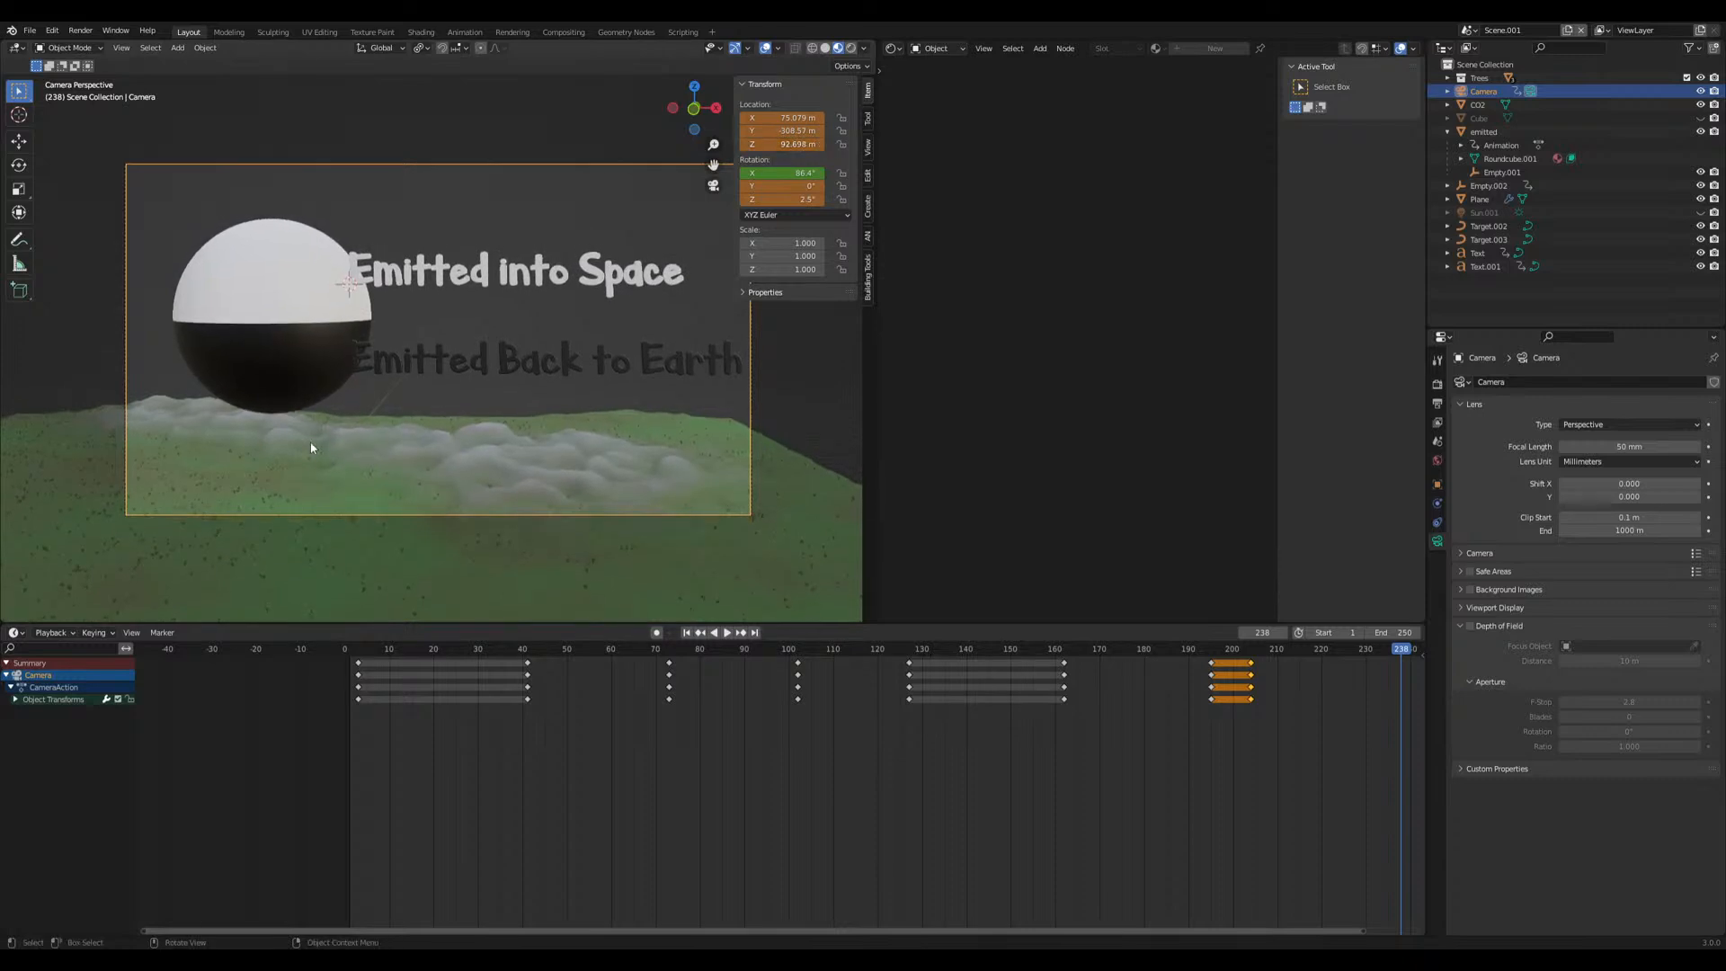
key(i)
click(408, 316)
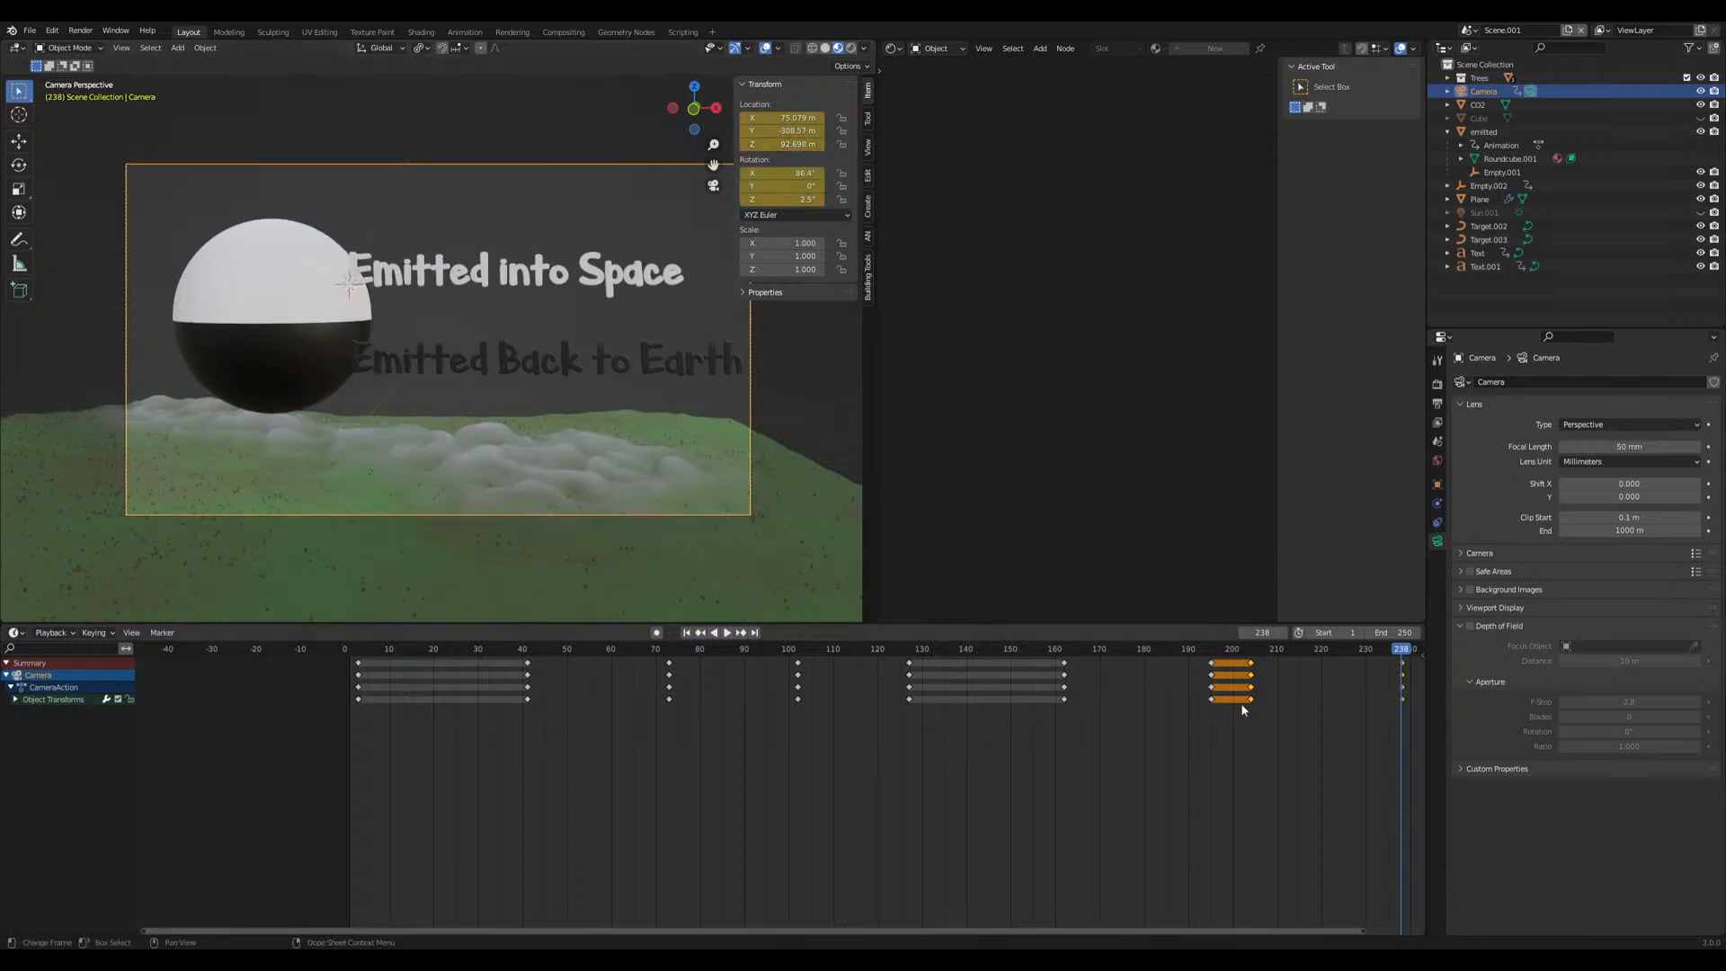
Play the animation from about frame 200 to review the camera move toward its final keyframe
click(1231, 648)
key(space)
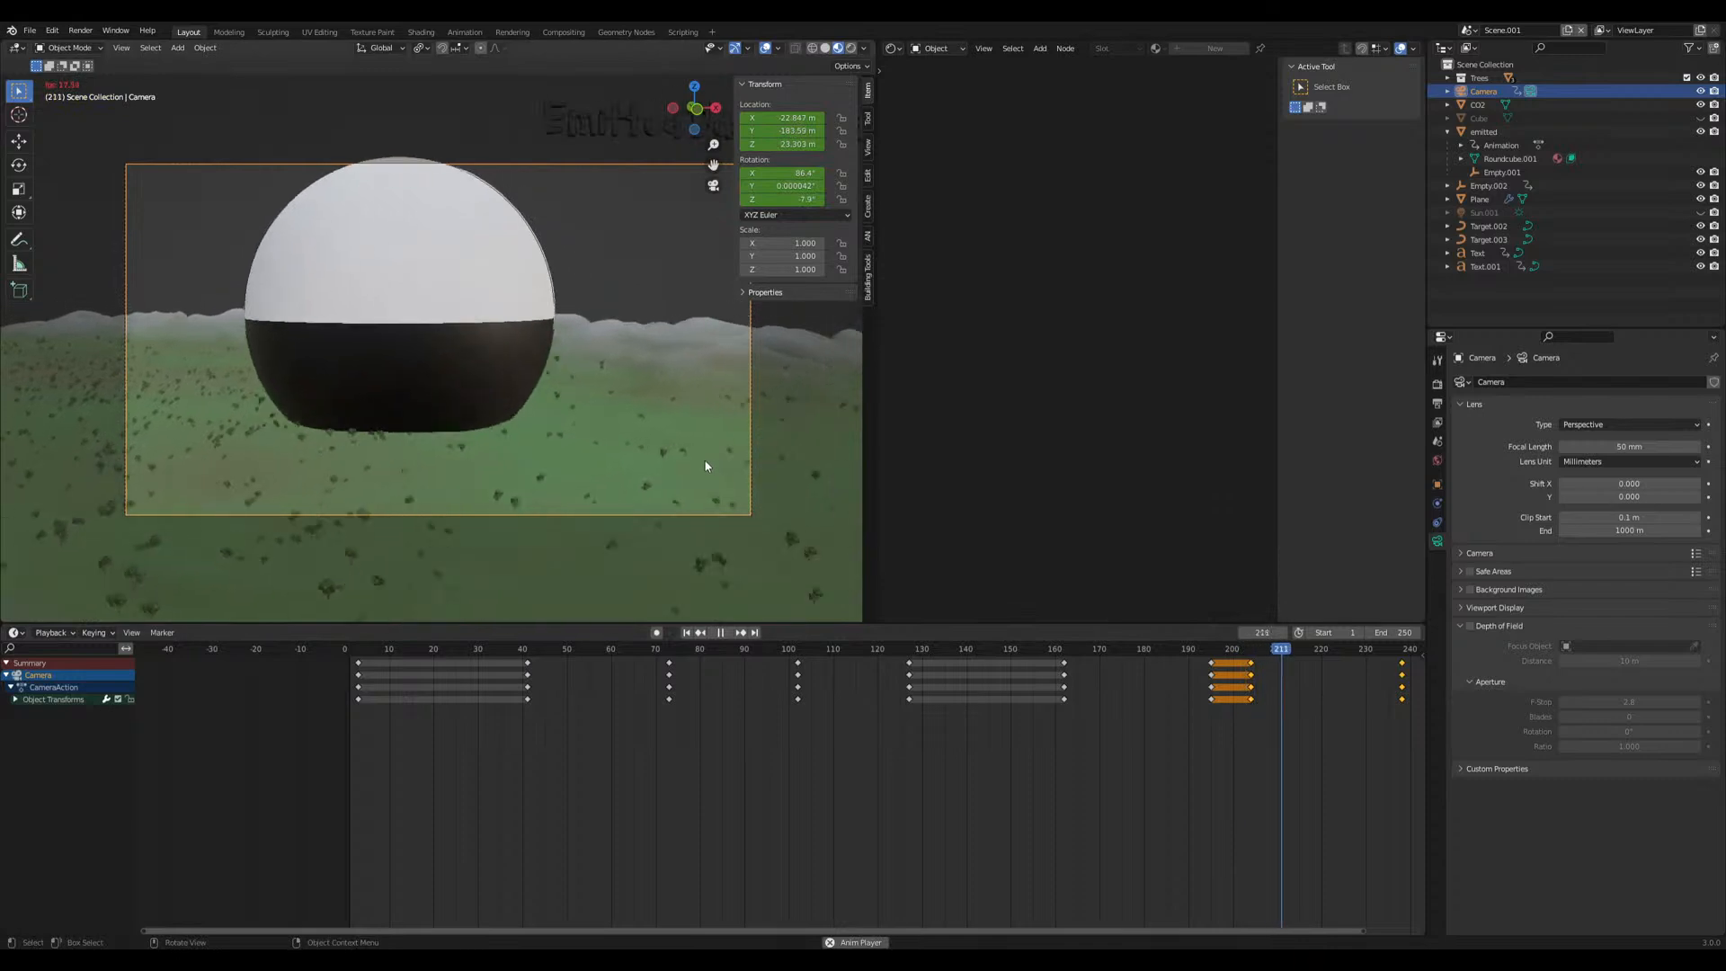
key(space)
Select Empty.001 under the emitted sphere and snap it to the 3D cursor at frame 161
drag(1022, 653, 1098, 671)
middle_drag(575, 521, 432, 415)
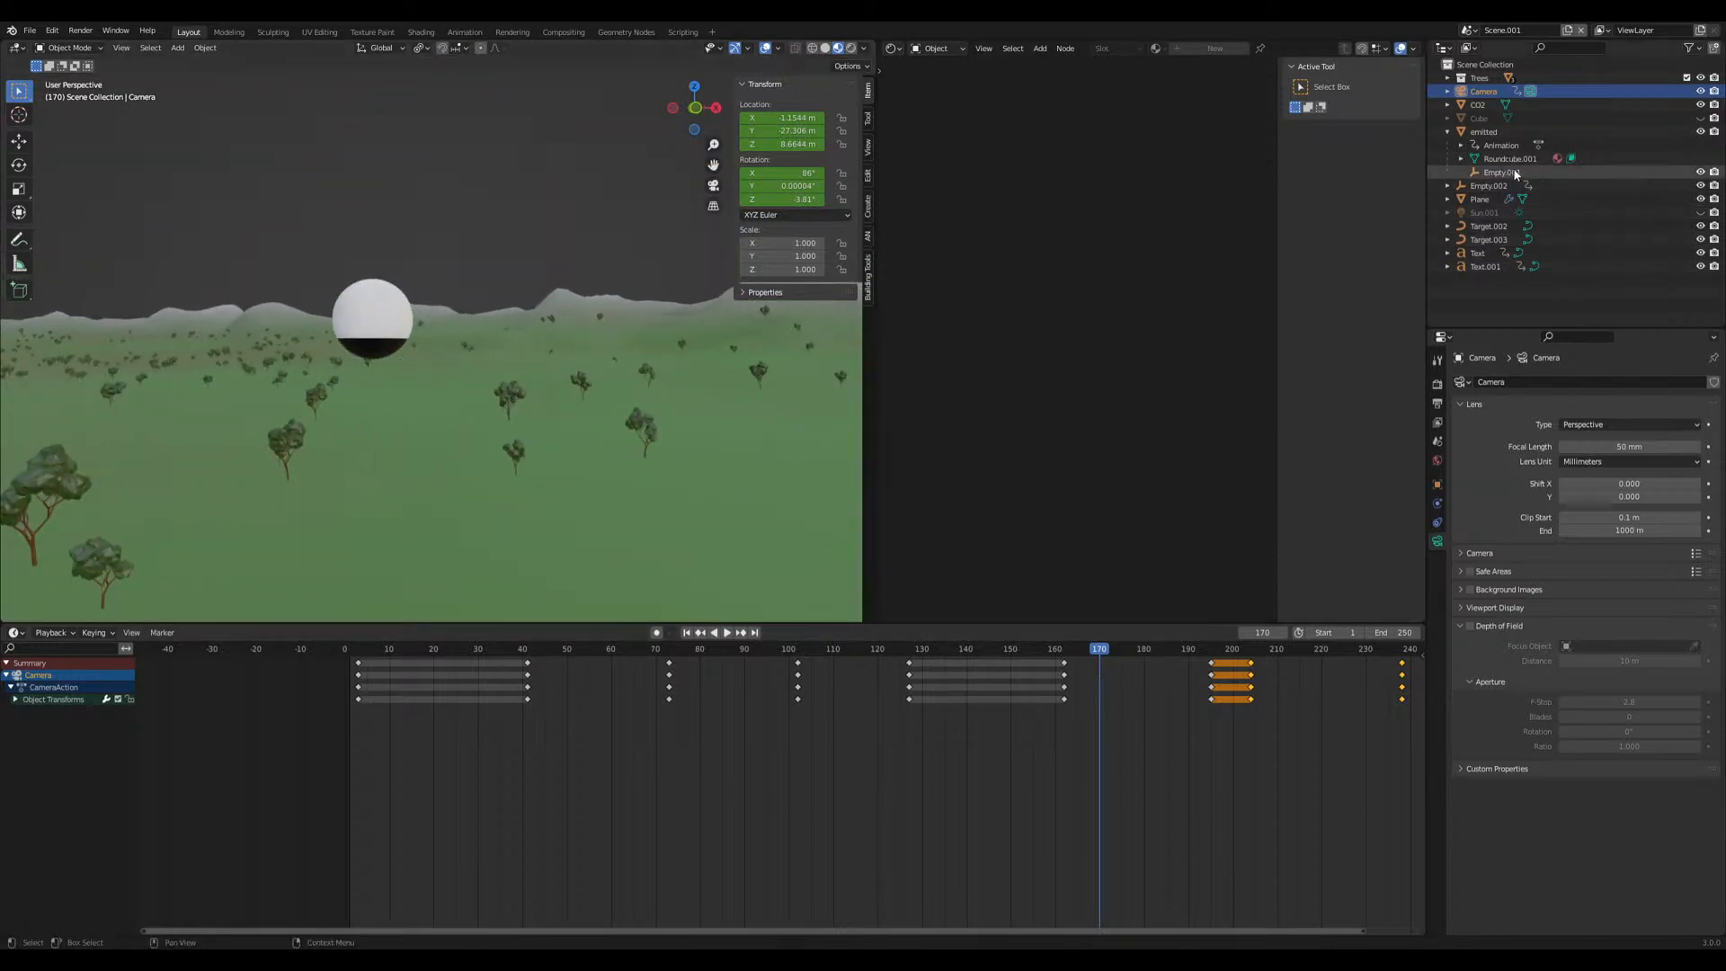
click(1485, 132)
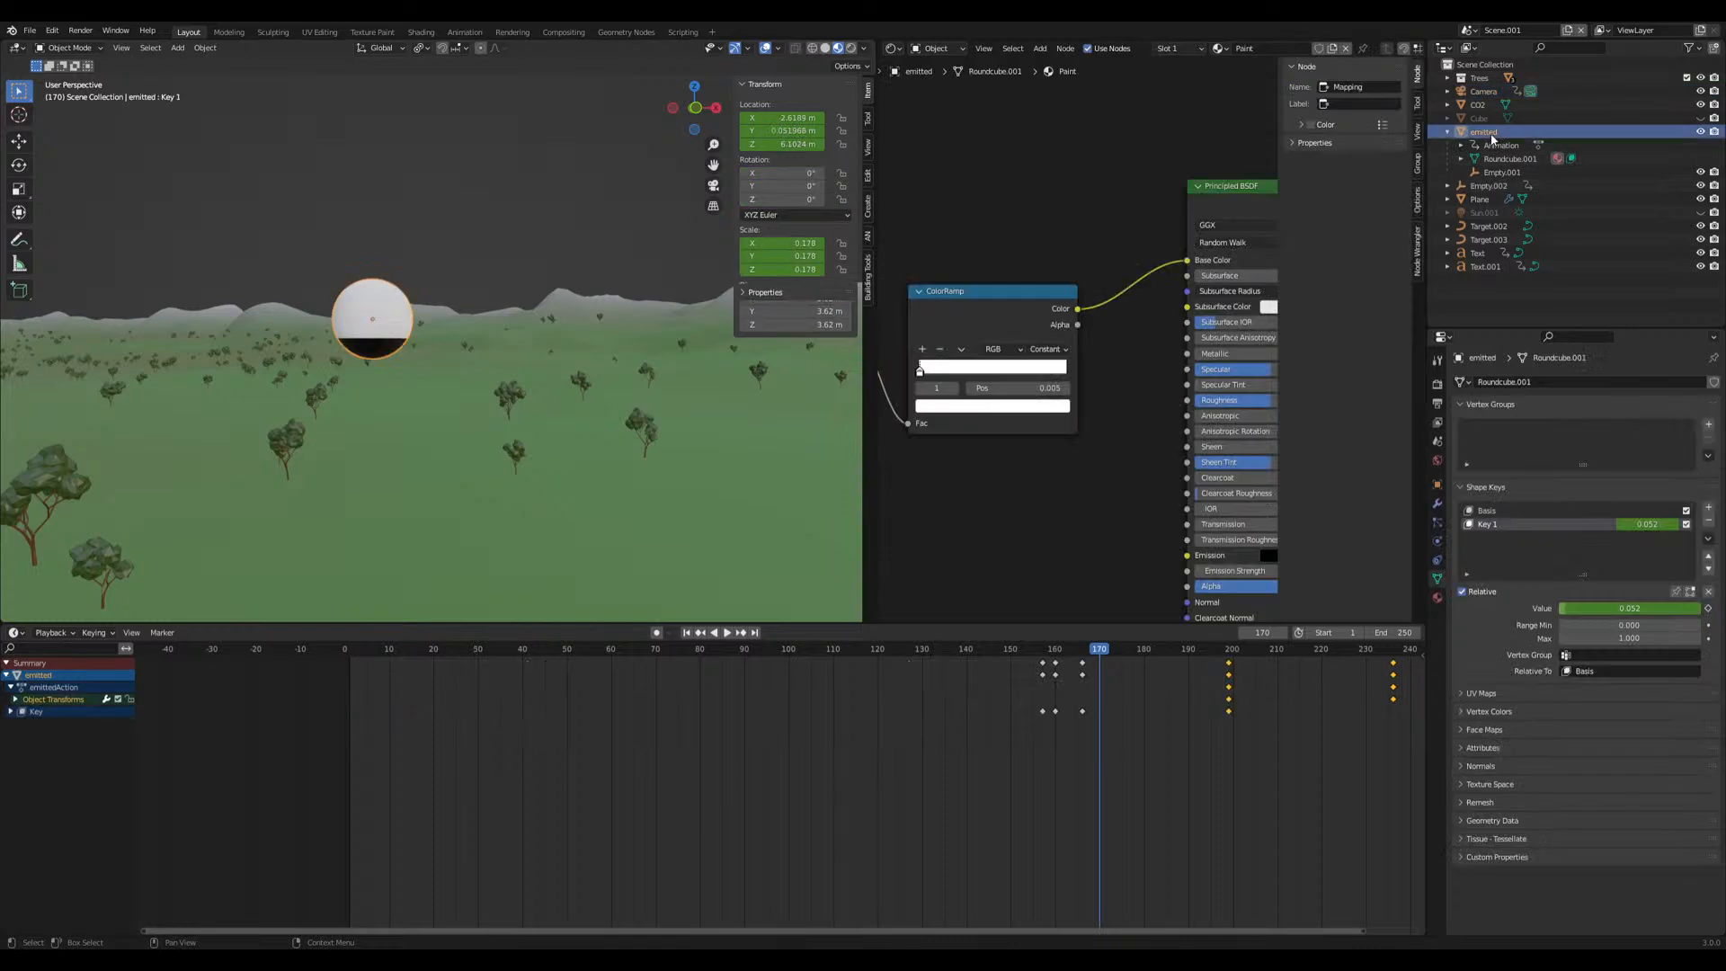
click(1501, 173)
middle_drag(327, 418, 363, 467)
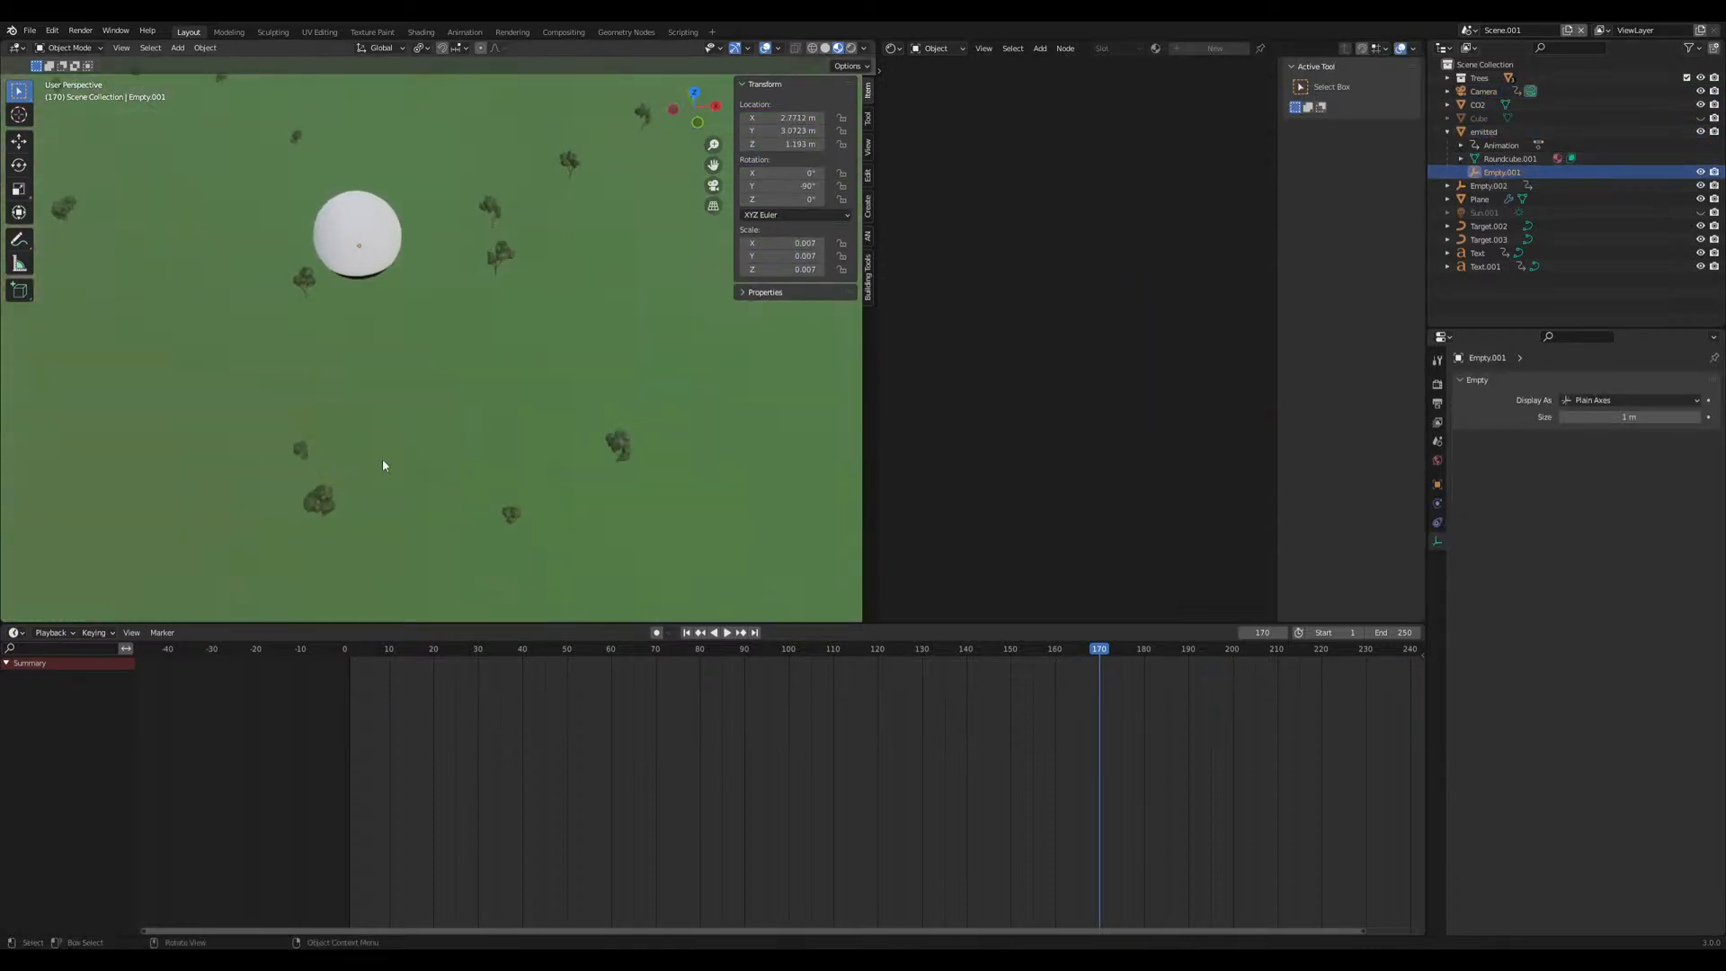
drag(1144, 665, 1058, 665)
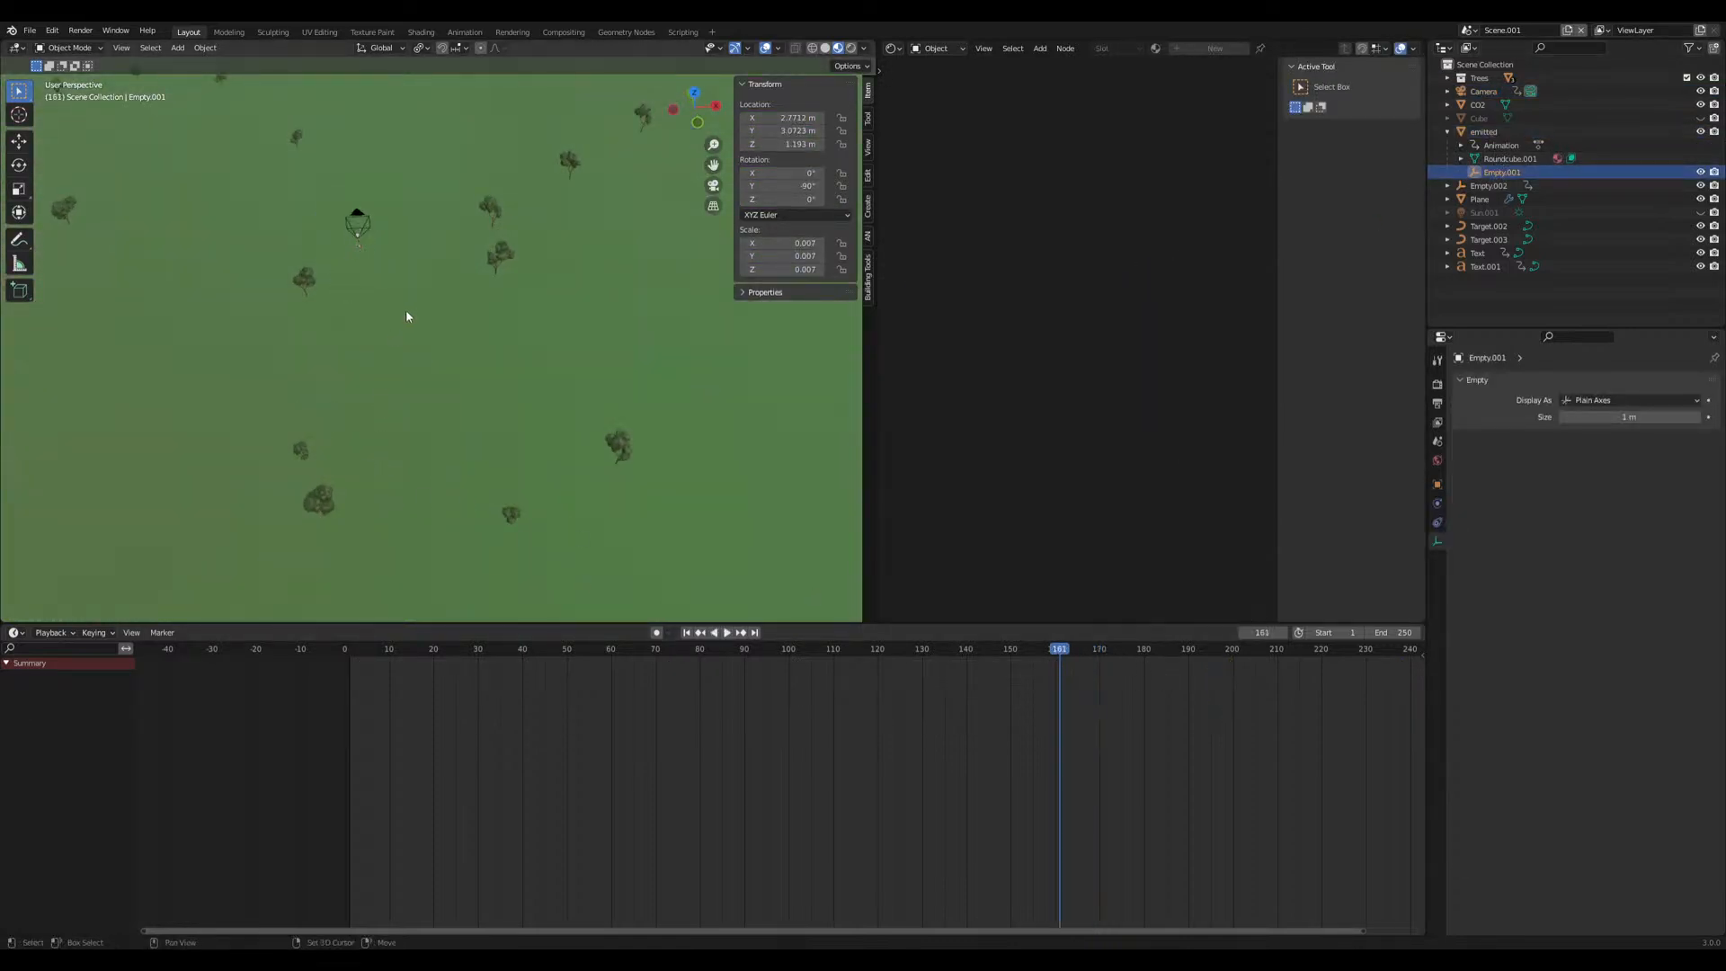
key(shift+s)
click(410, 237)
Play the animation from about frame 225 and examine the sphere's white and black halves outside the camera view
middle_drag(410, 269, 412, 377)
drag(1061, 663, 1343, 662)
key(space)
key(space)
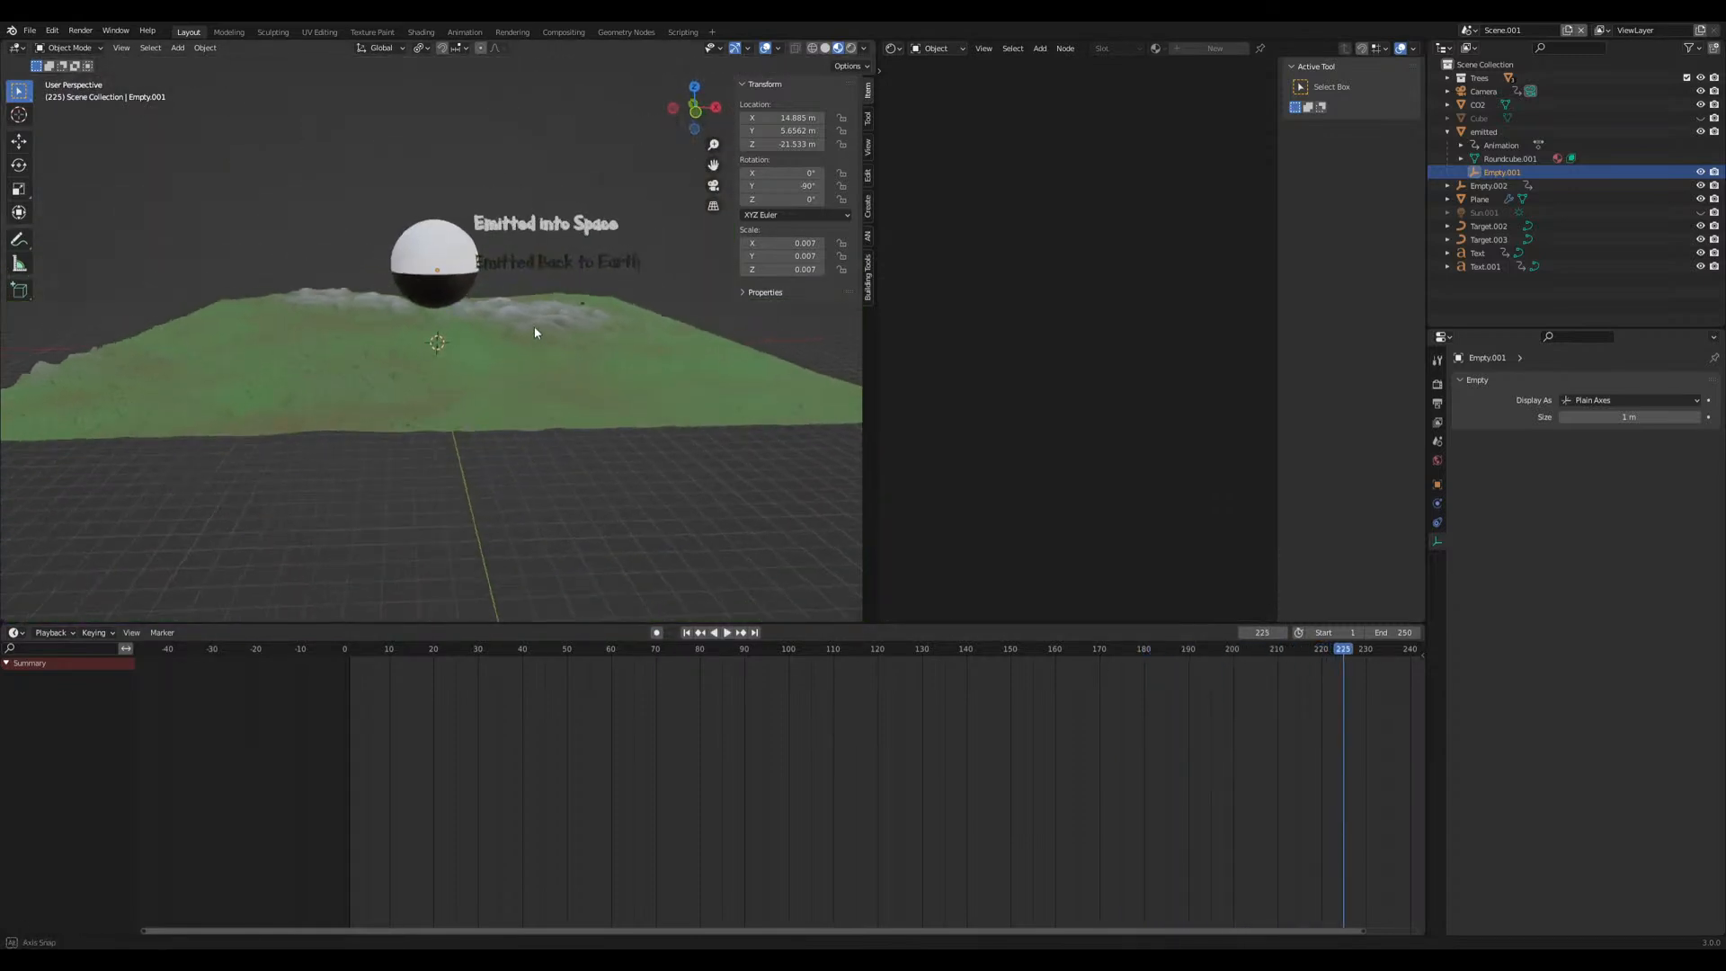
key(space)
mouse_move(529, 329)
middle_down()
mouse_move(614, 350)
mouse_move(511, 359)
middle_up()
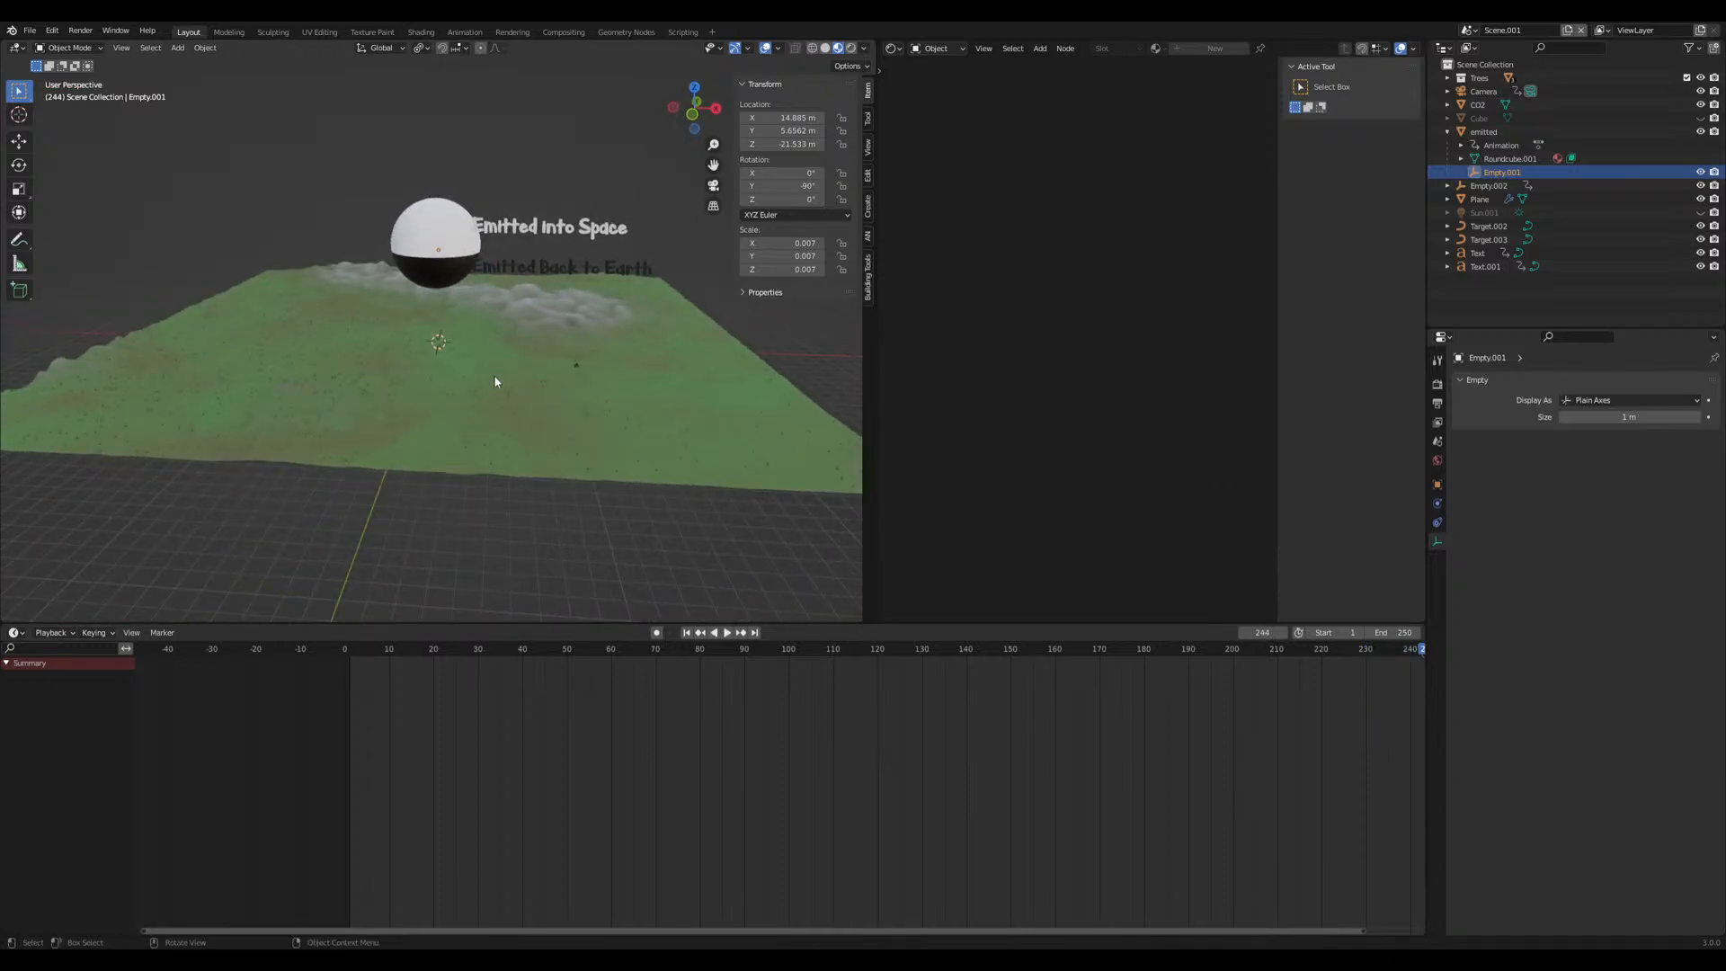
middle_drag(509, 361, 452, 417)
Check the sphere and captions through the camera and from other angles, and save the project file
key(KP_0)
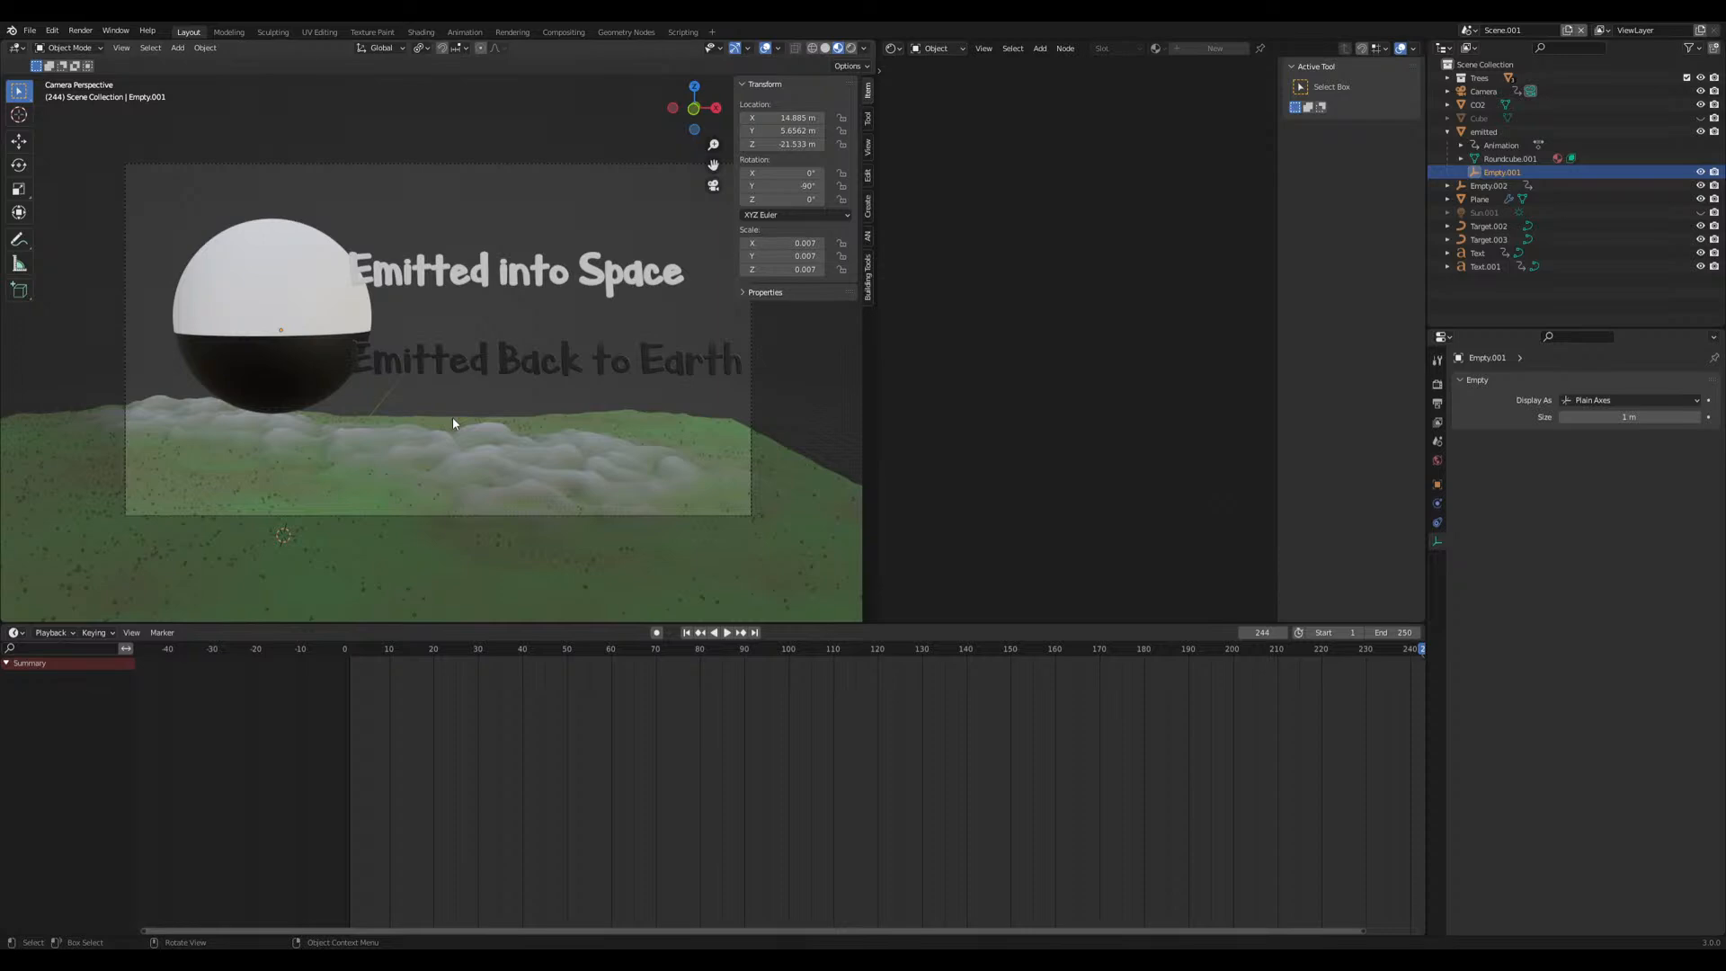
middle_drag(452, 417, 493, 242)
click(495, 263)
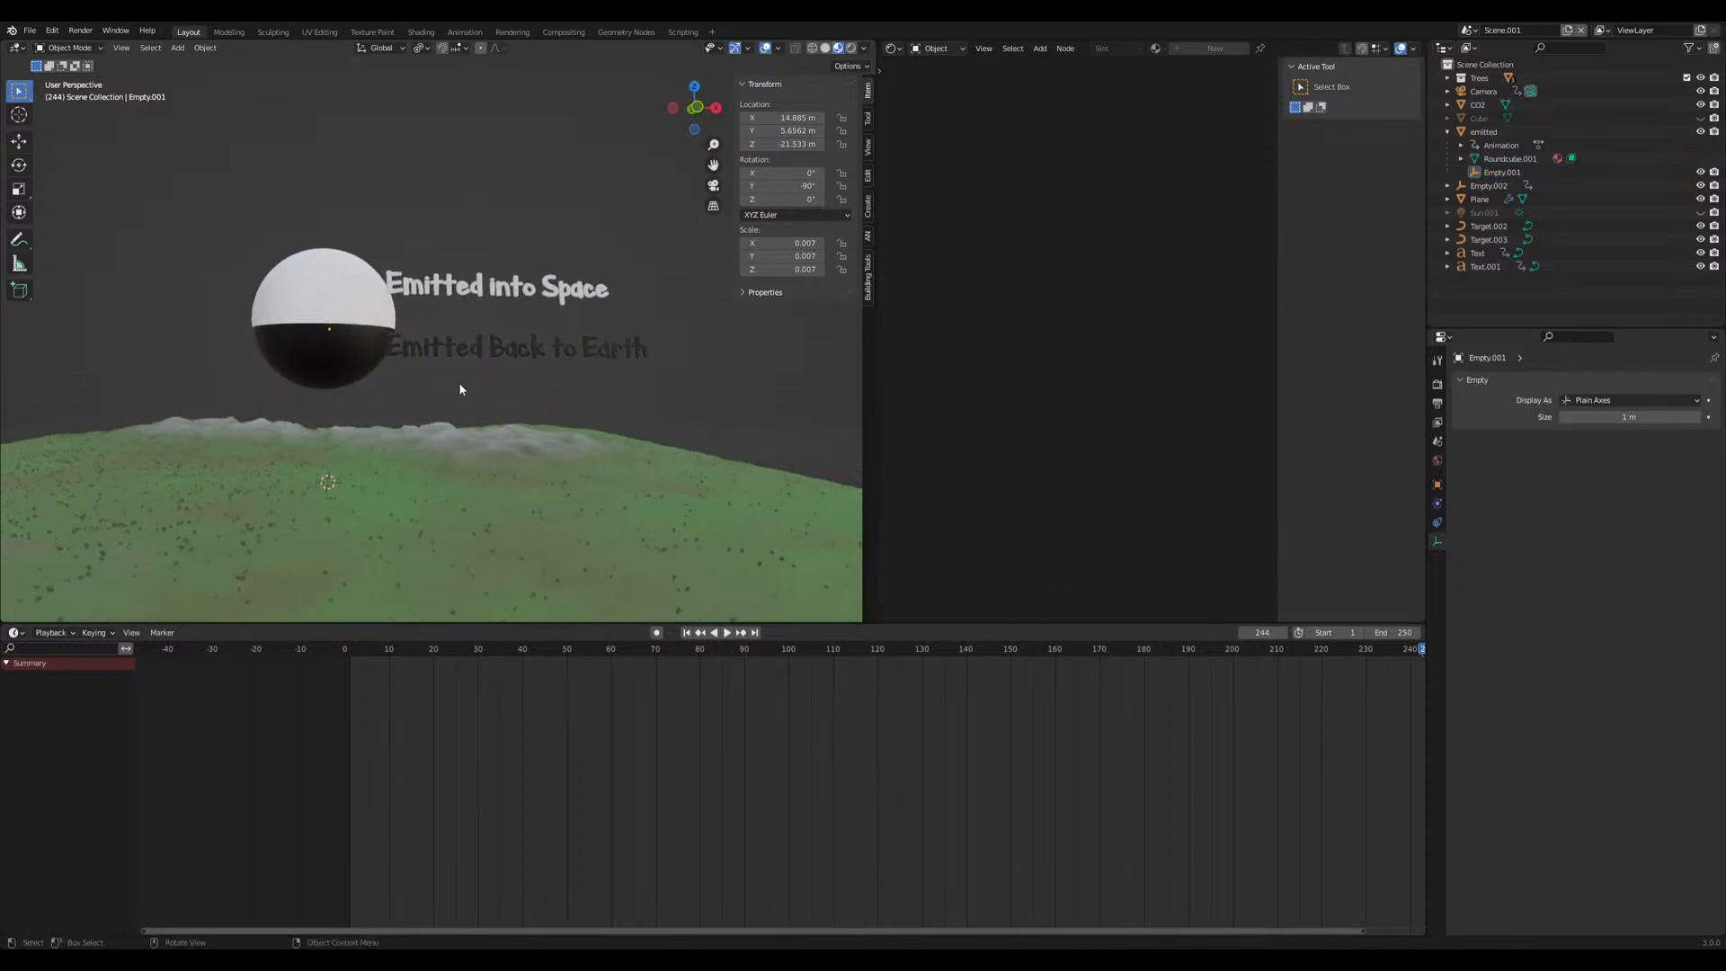
scroll(447, 406, up, 3)
middle_drag(448, 402, 404, 466)
scroll(428, 426, down, 5)
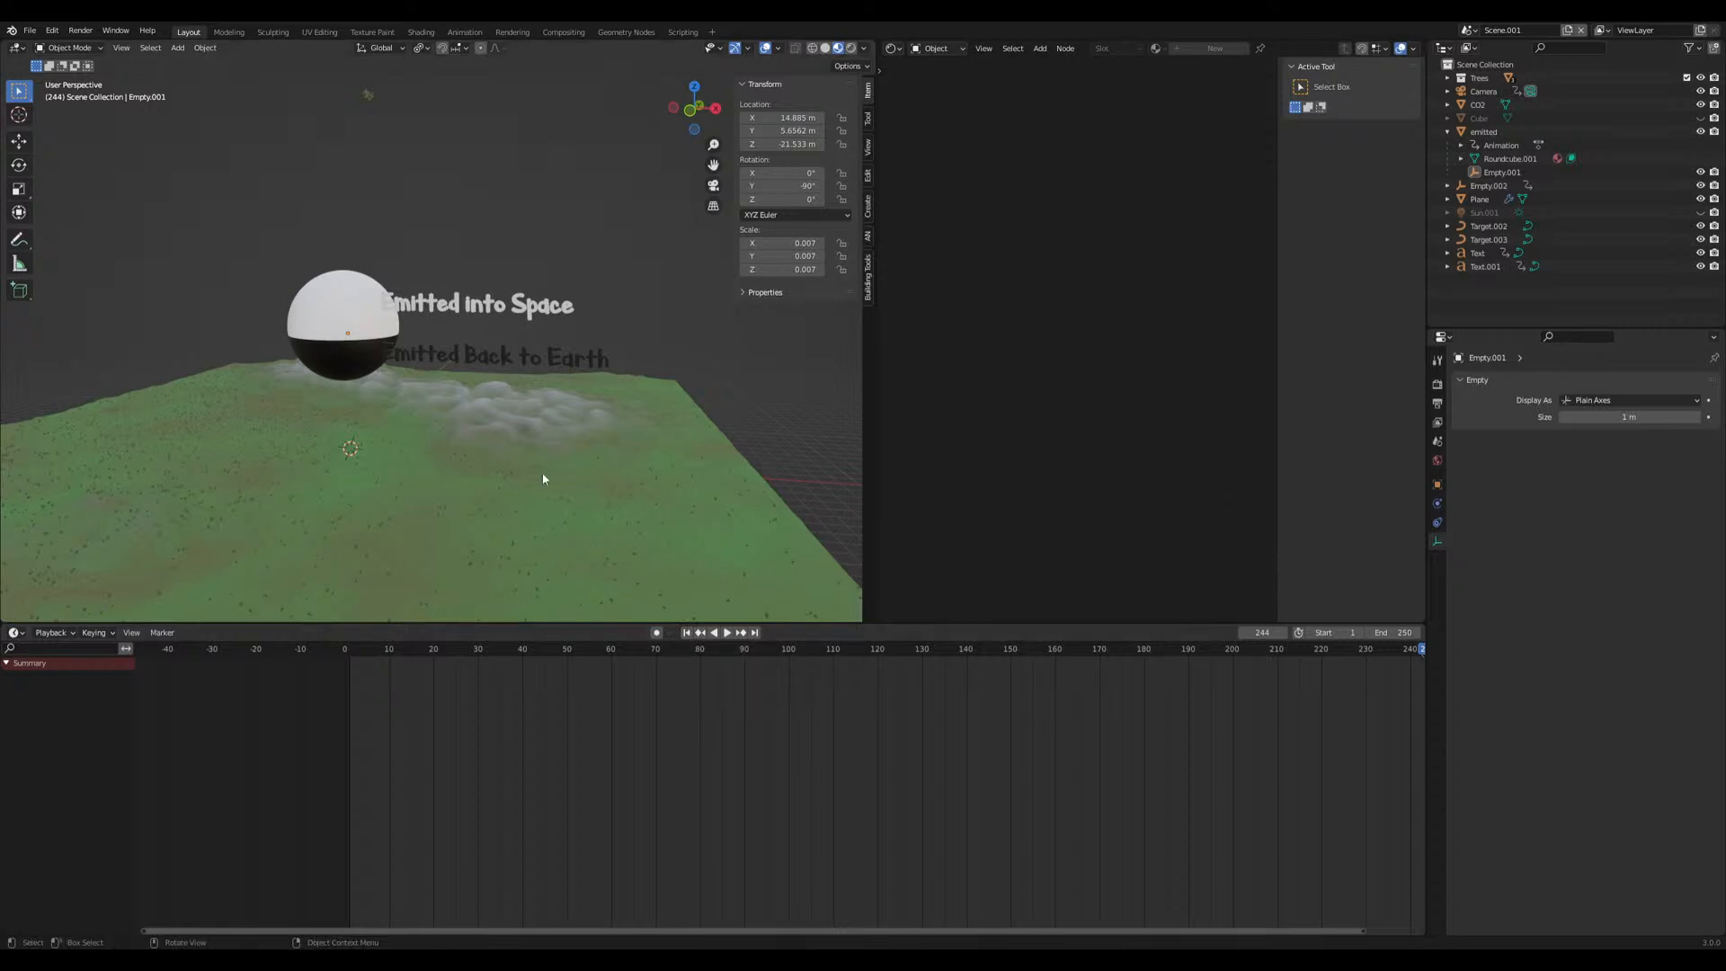
scroll(487, 275, up, 2)
key(ctrl+s)
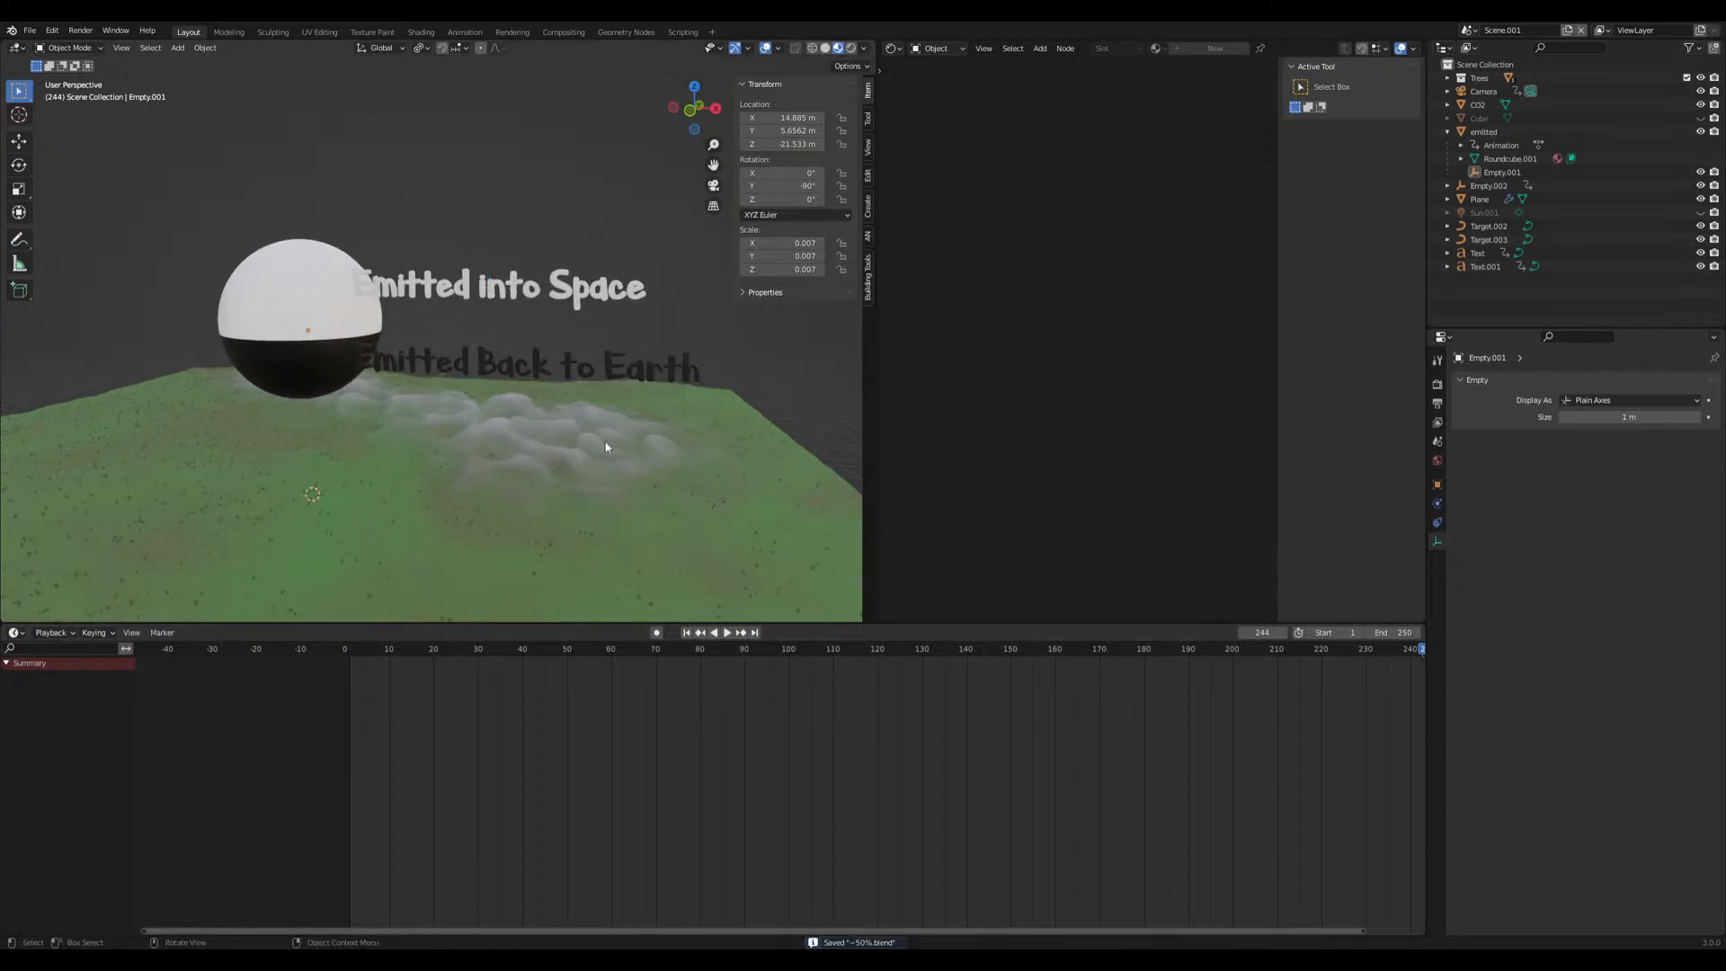
Select the emitted sphere and play its animation from about frame 163 to review its growth and rise
click(327, 341)
middle_drag(988, 528, 1091, 535)
scroll(1052, 509, down, 6)
middle_drag(1000, 481, 1107, 499)
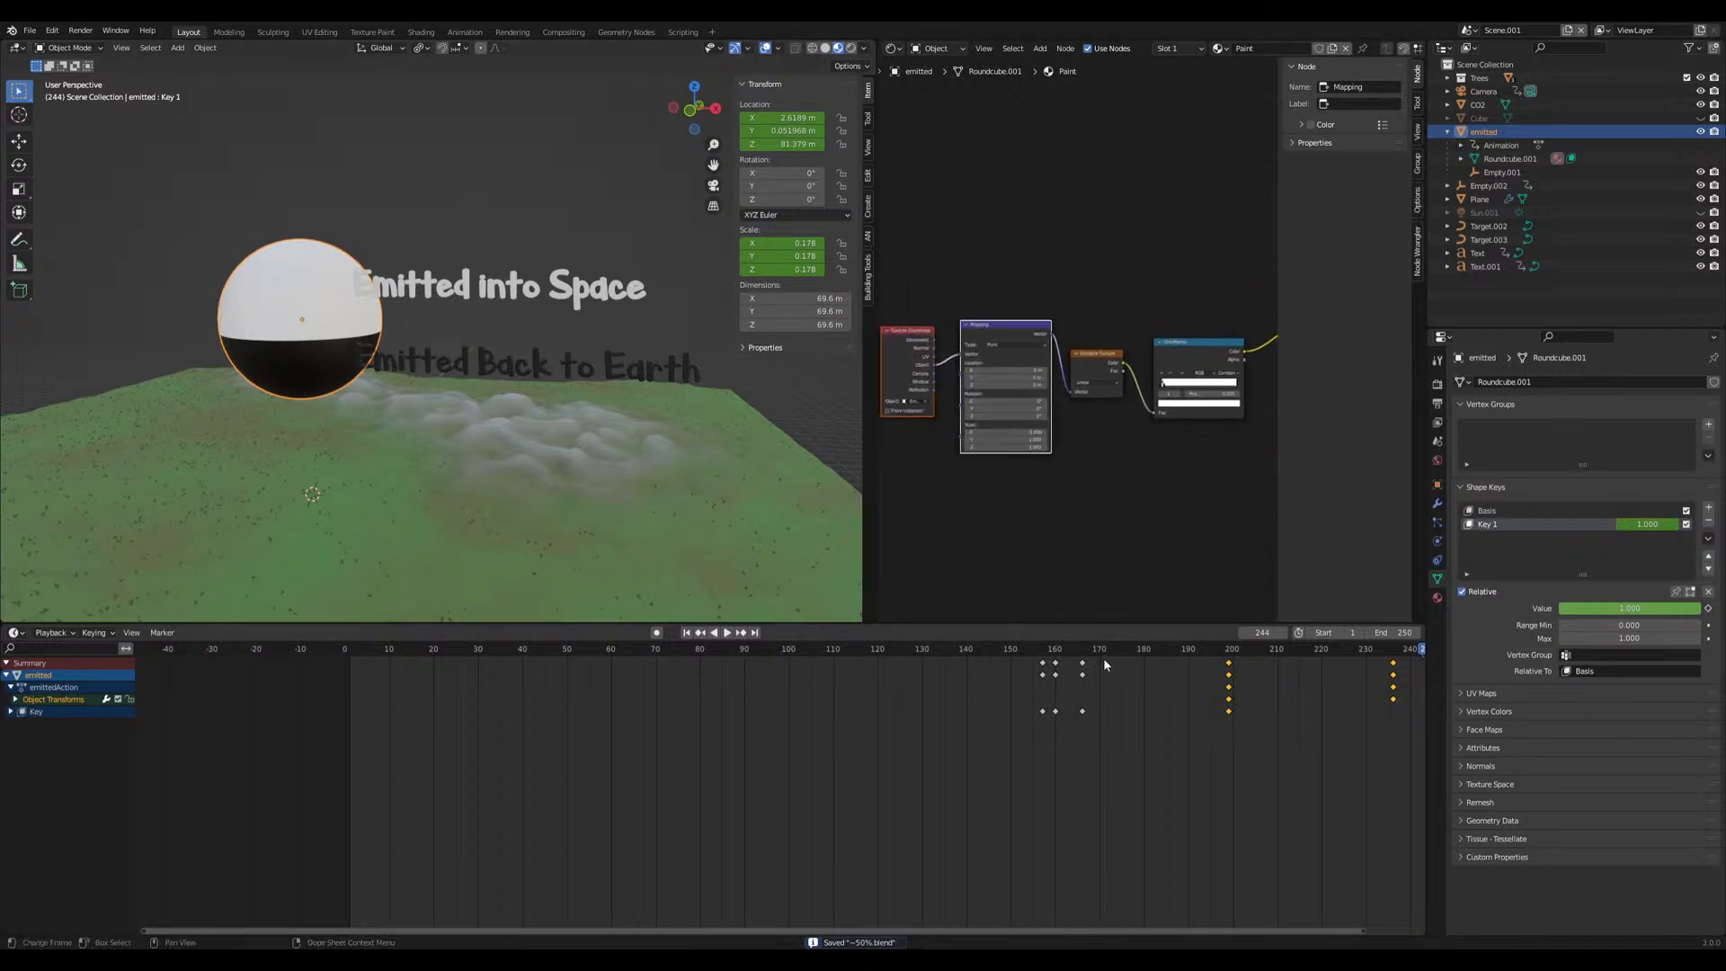
click(1070, 665)
key(space)
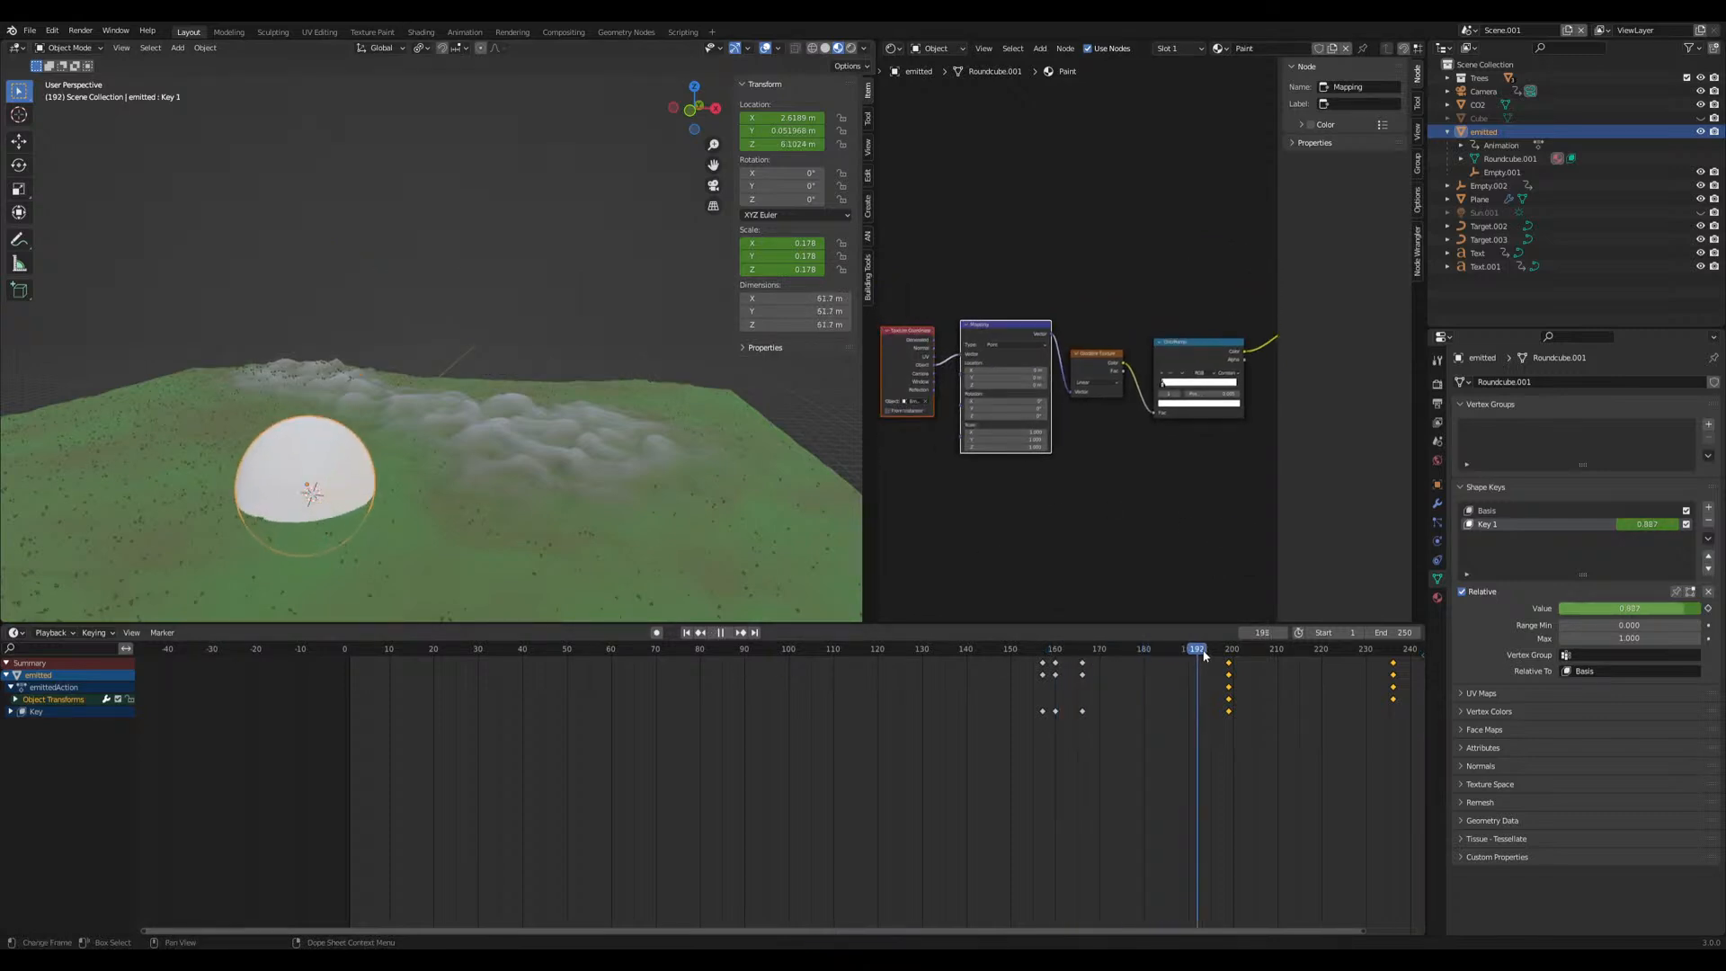
key(space)
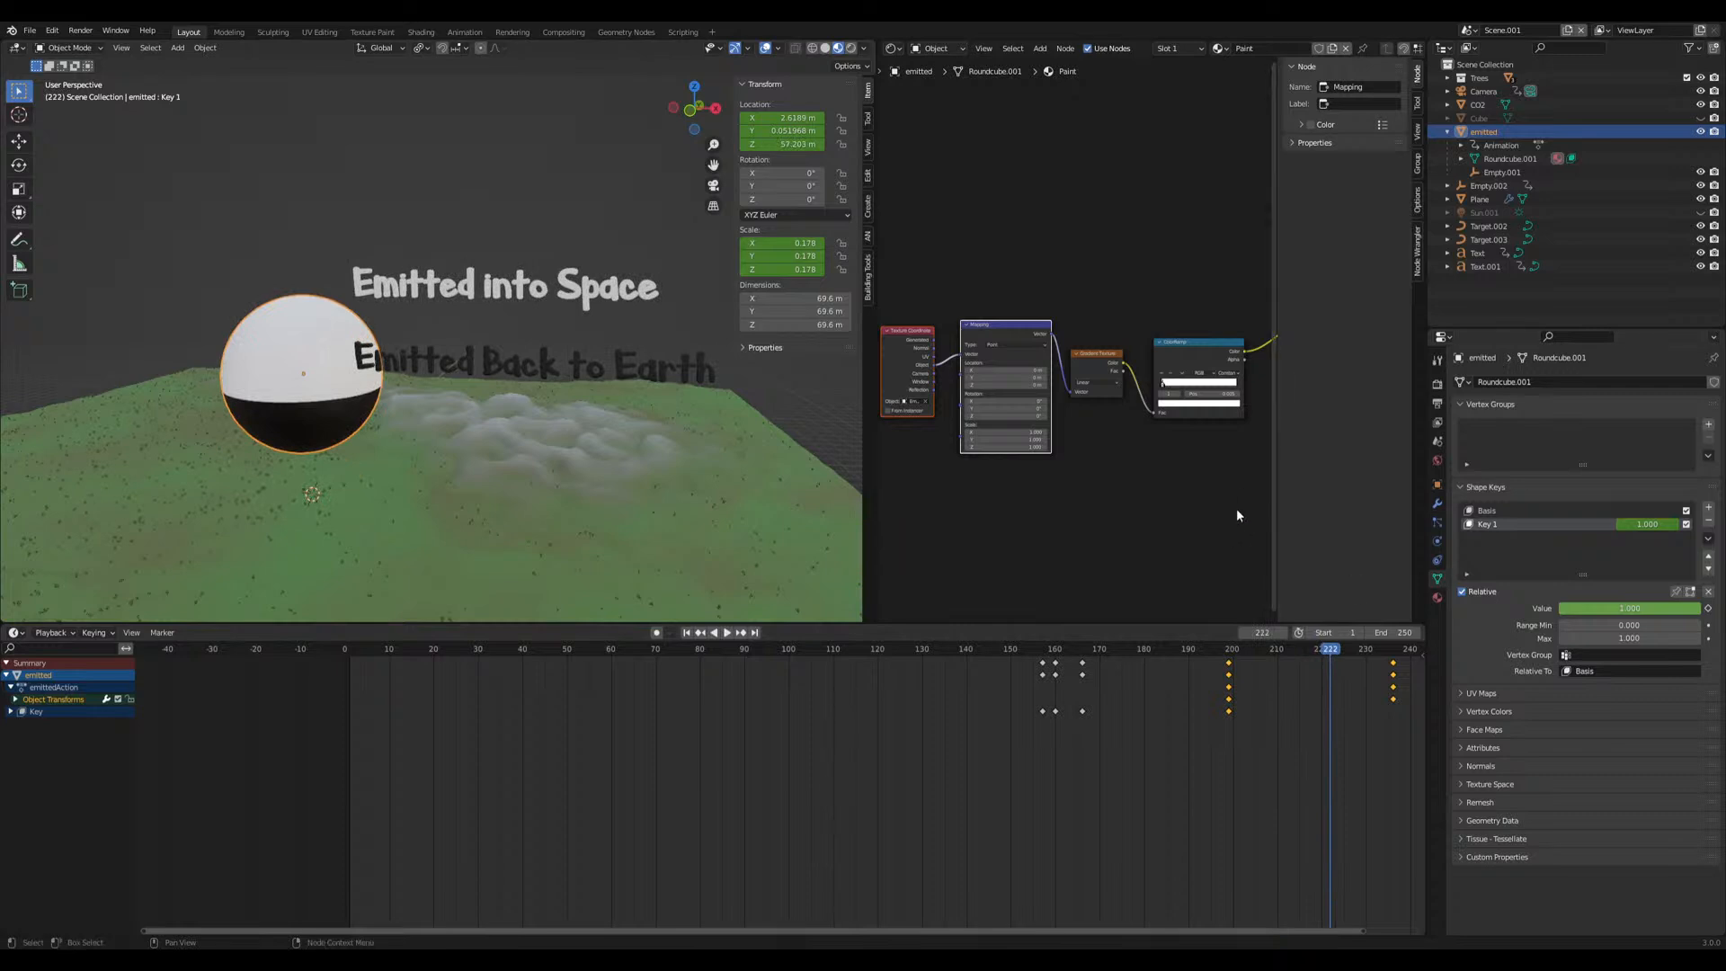
Lower the Alpha of the sphere material's Principled BSDF, reposition that node slightly, and save the project
middle_drag(1248, 514, 946, 501)
drag(1076, 496, 1061, 492)
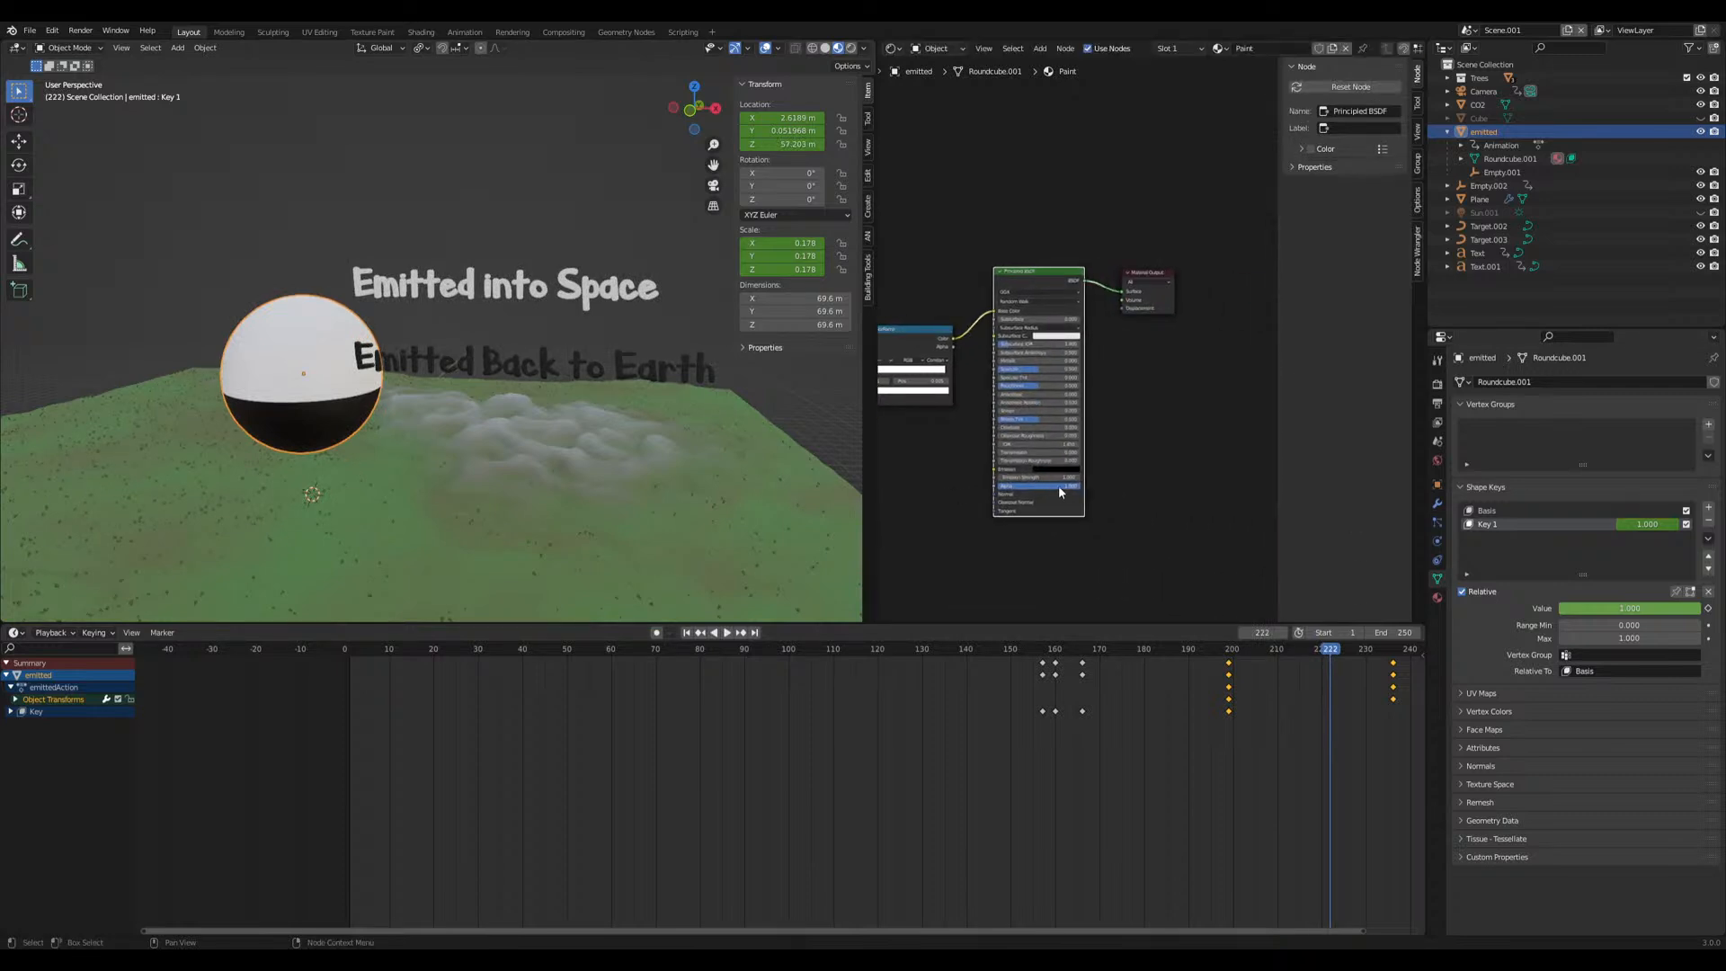
drag(1035, 283, 1059, 293)
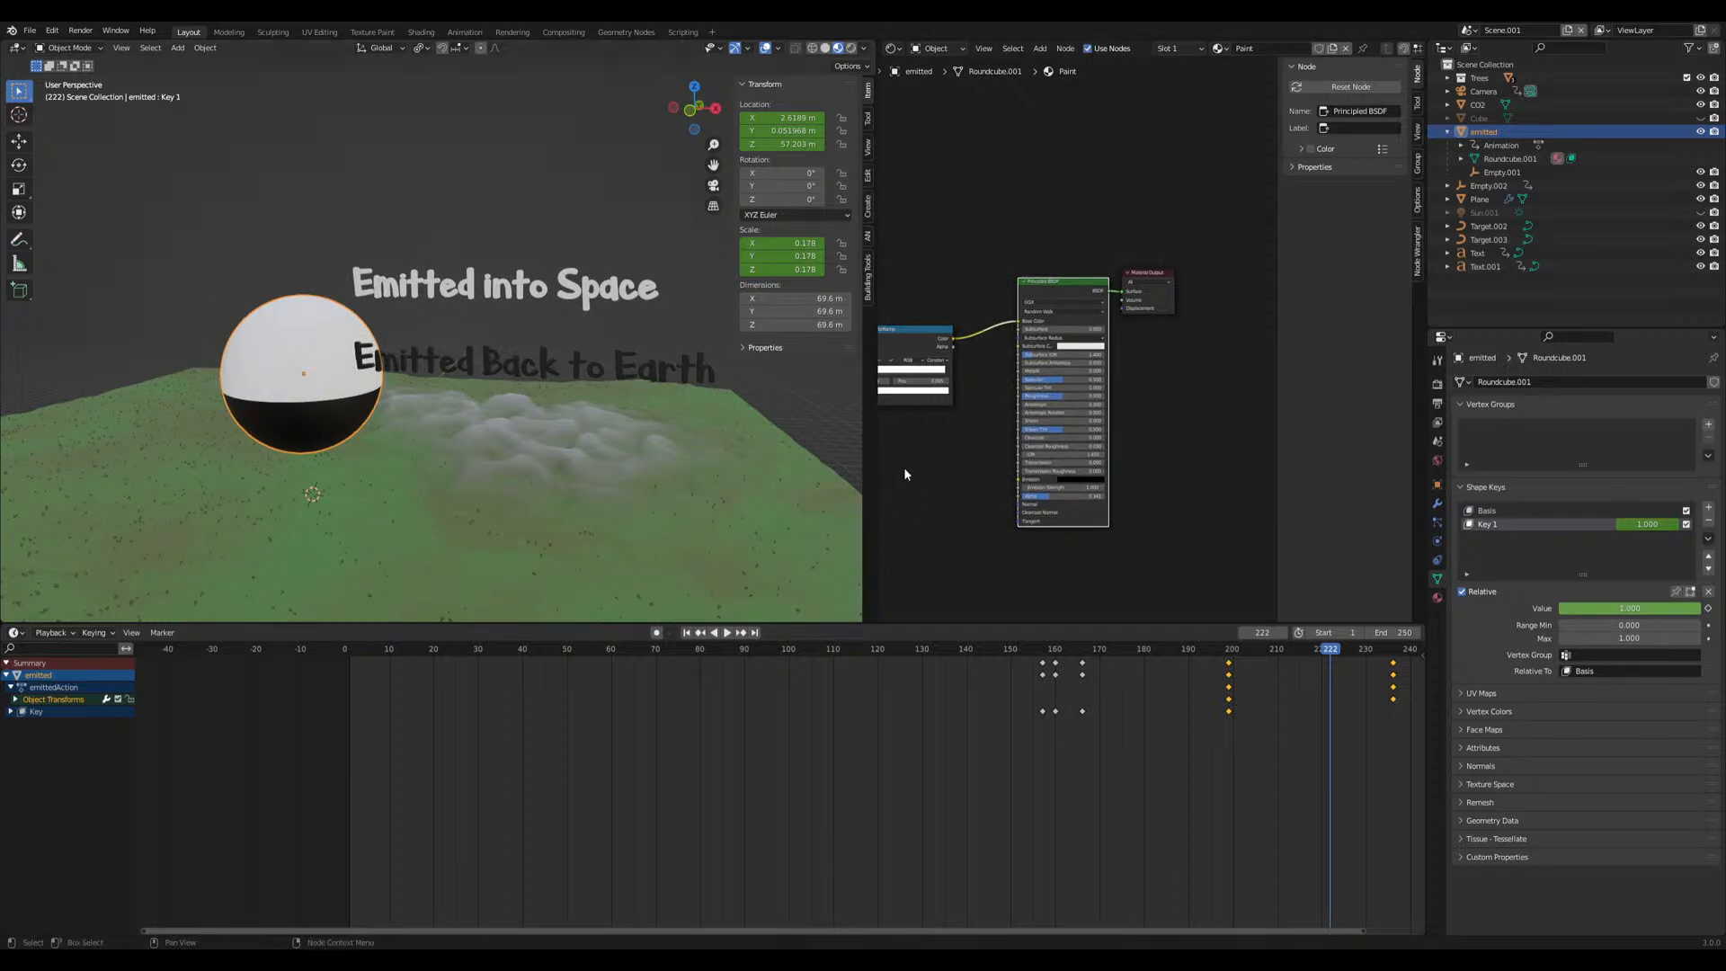
middle_drag(915, 496, 1035, 500)
scroll(619, 417, down, 3)
key(ctrl+s)
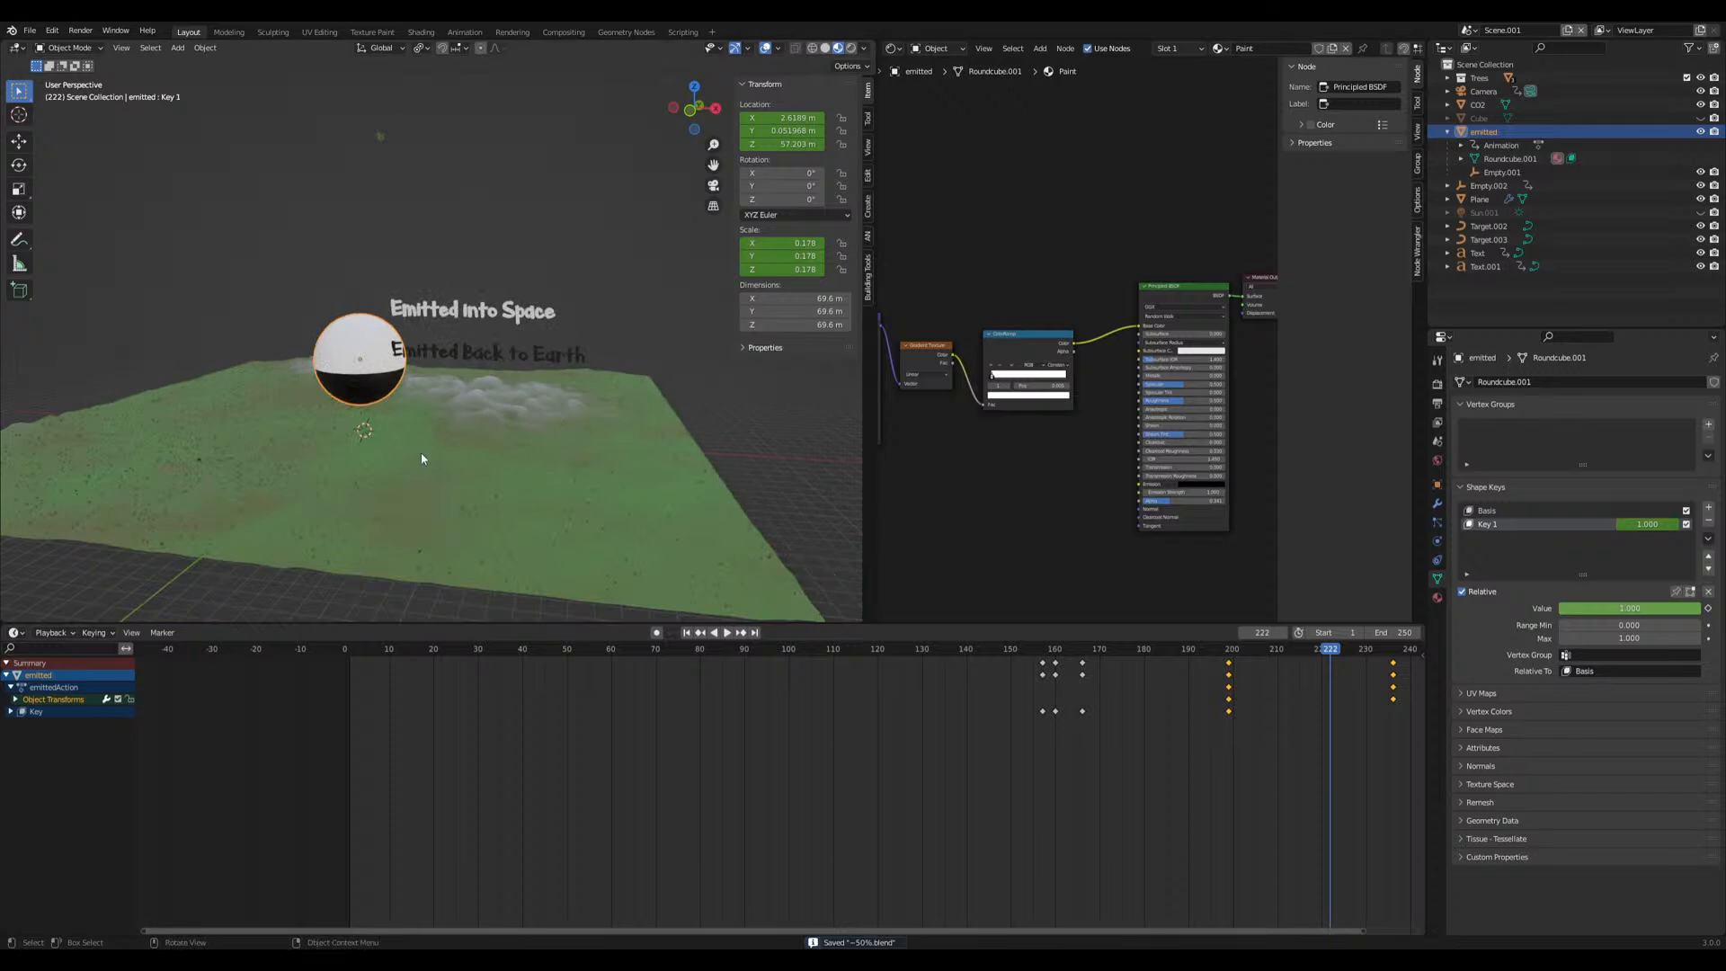
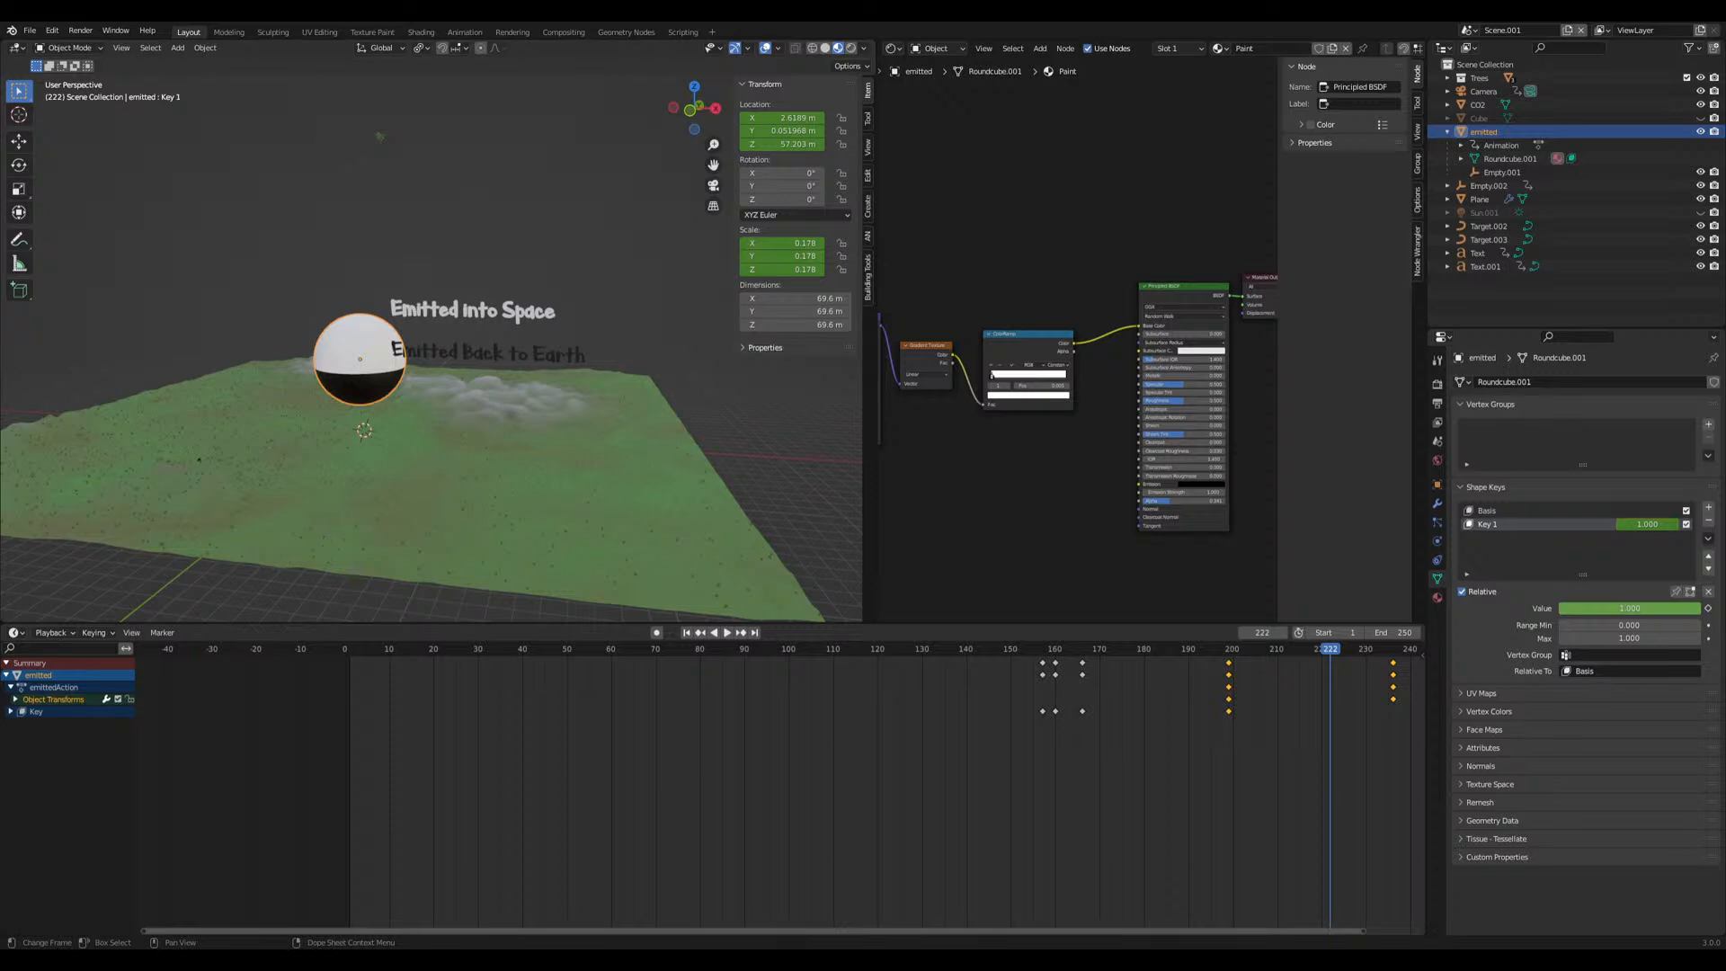
Save ~50%.blend again and inspect the sphere up close
middle_drag(493, 498, 488, 460)
key(ctrl+s)
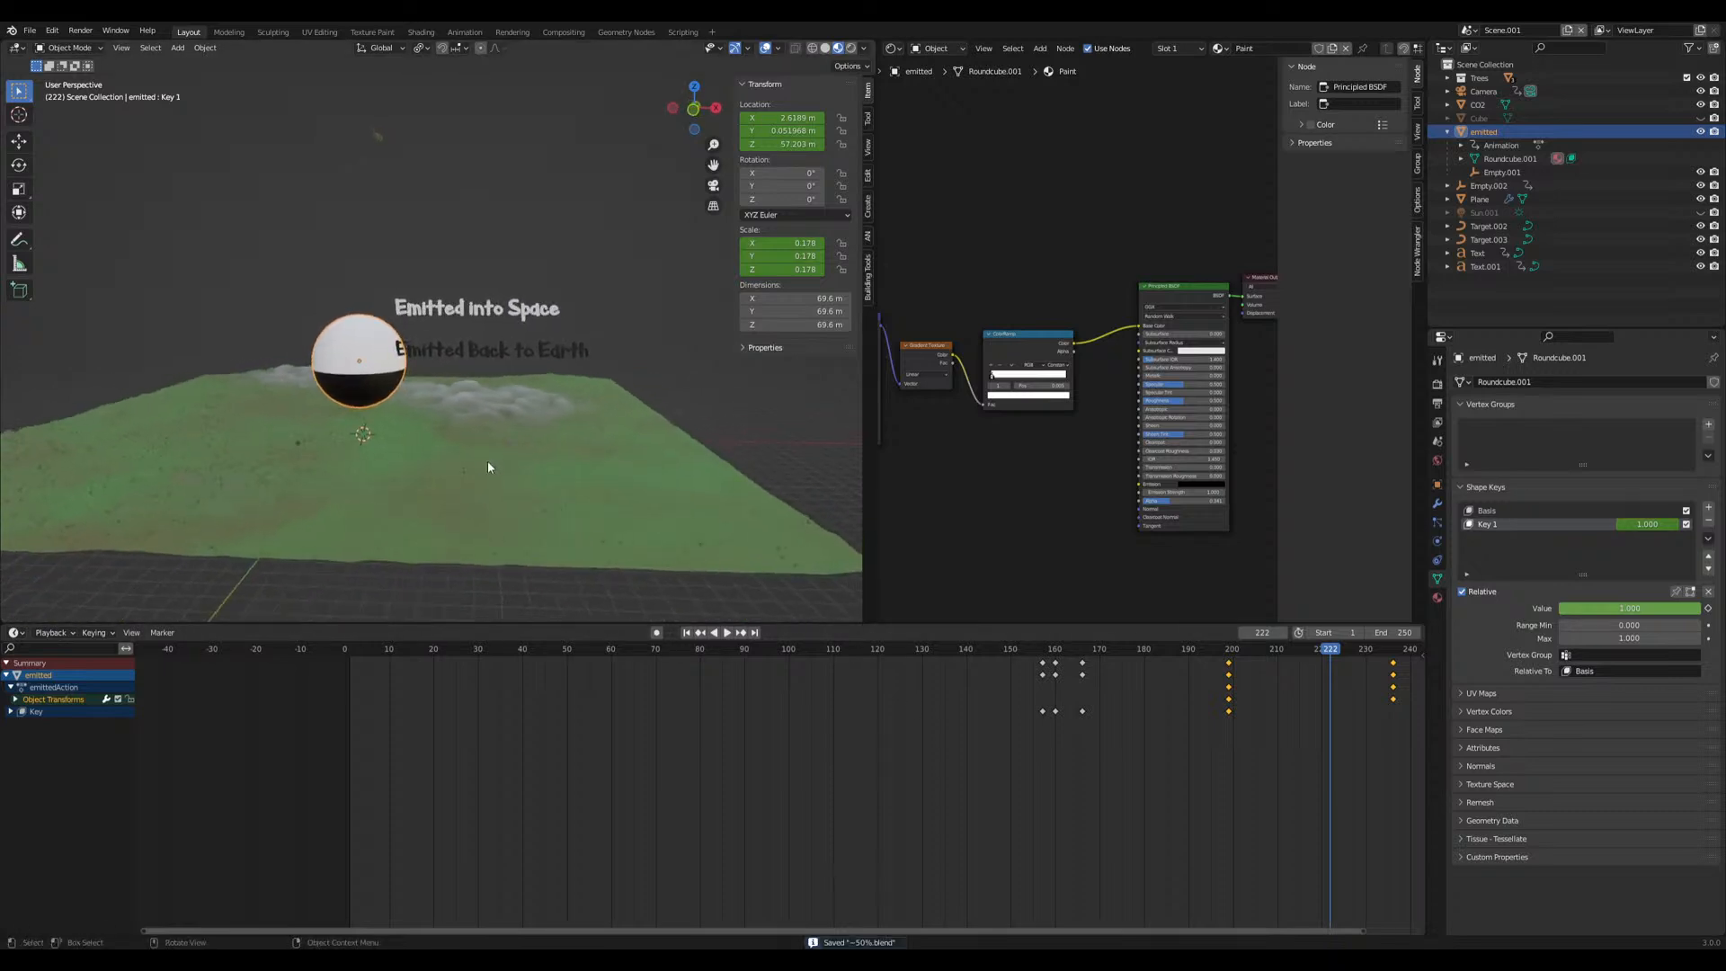
scroll(487, 460, up, 6)
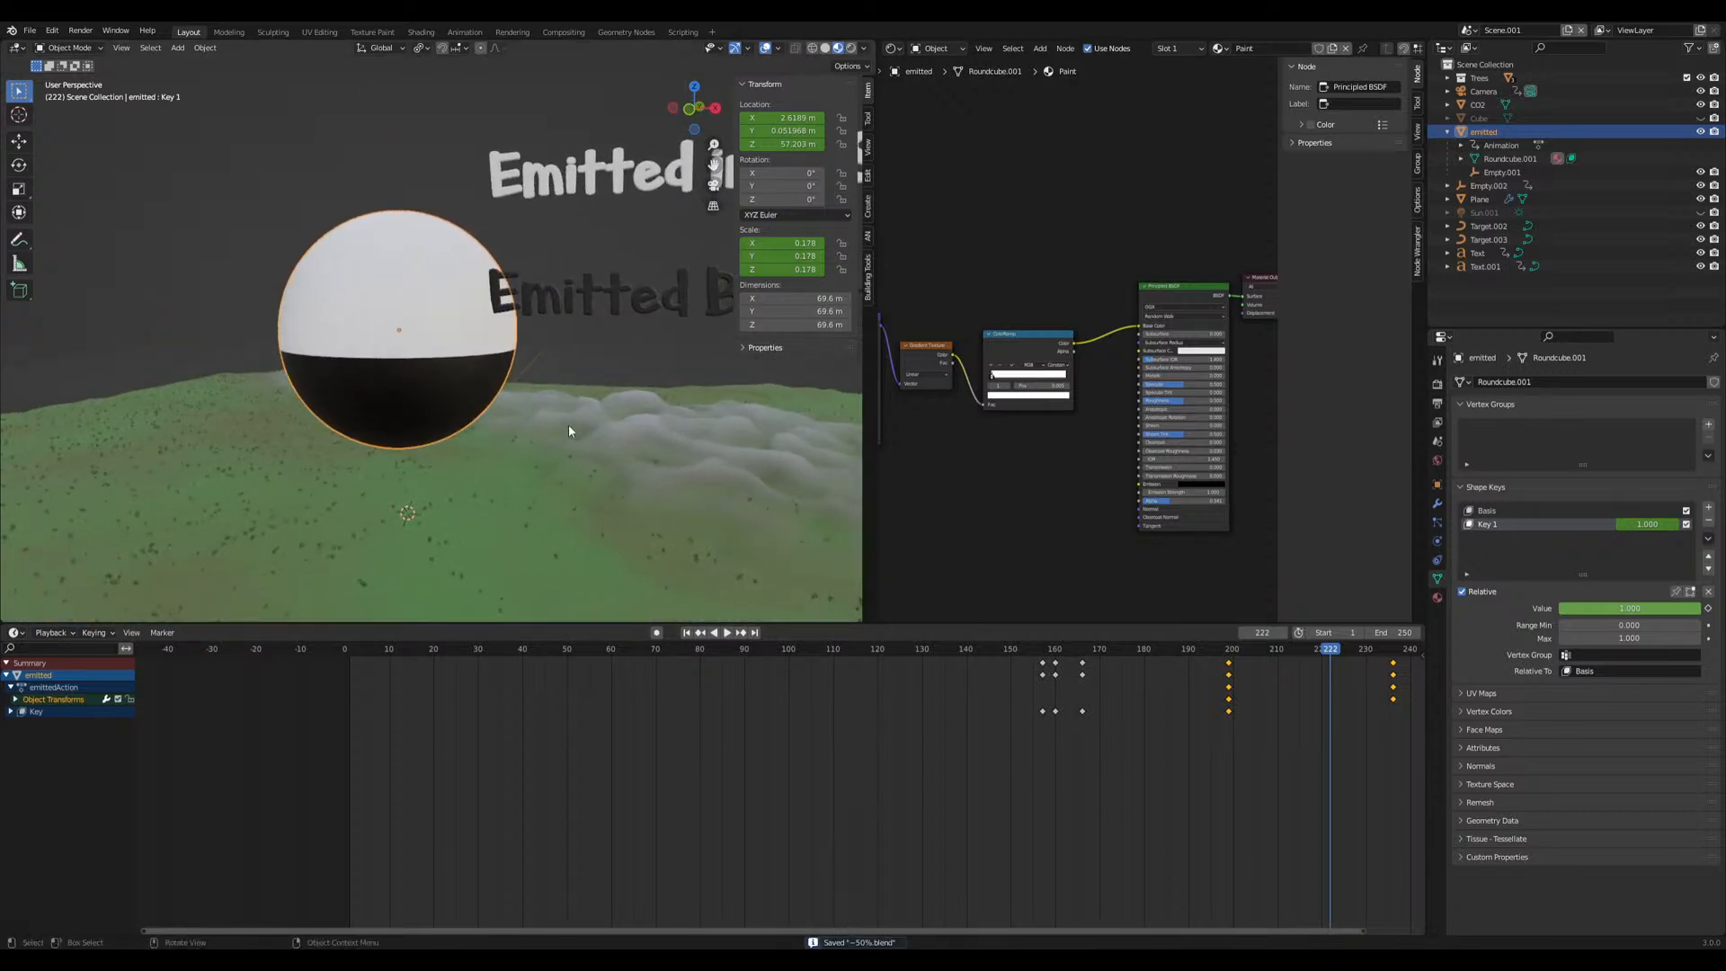
scroll(568, 426, down, 5)
right_click(568, 426)
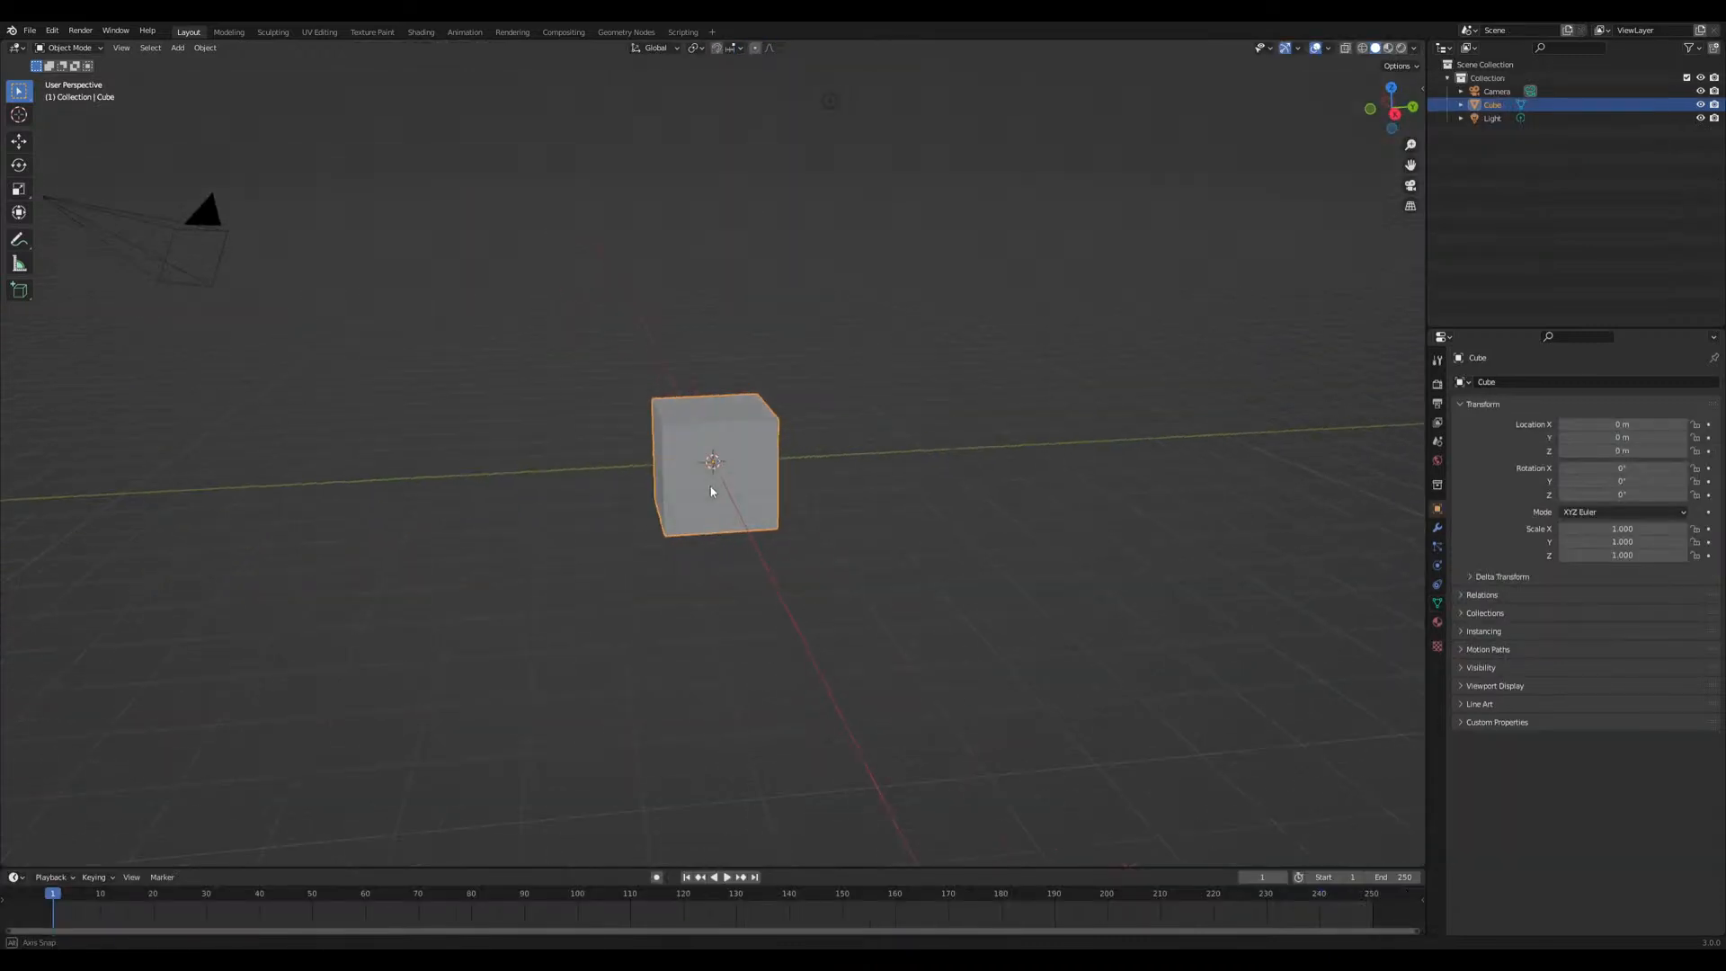
Delete the default cube from the new scene and enlarge the timeline area below the viewport
scroll(714, 494, down, 3)
key(Delete)
middle_drag(617, 447, 785, 886)
drag(785, 868, 785, 753)
middle_drag(615, 637, 691, 561)
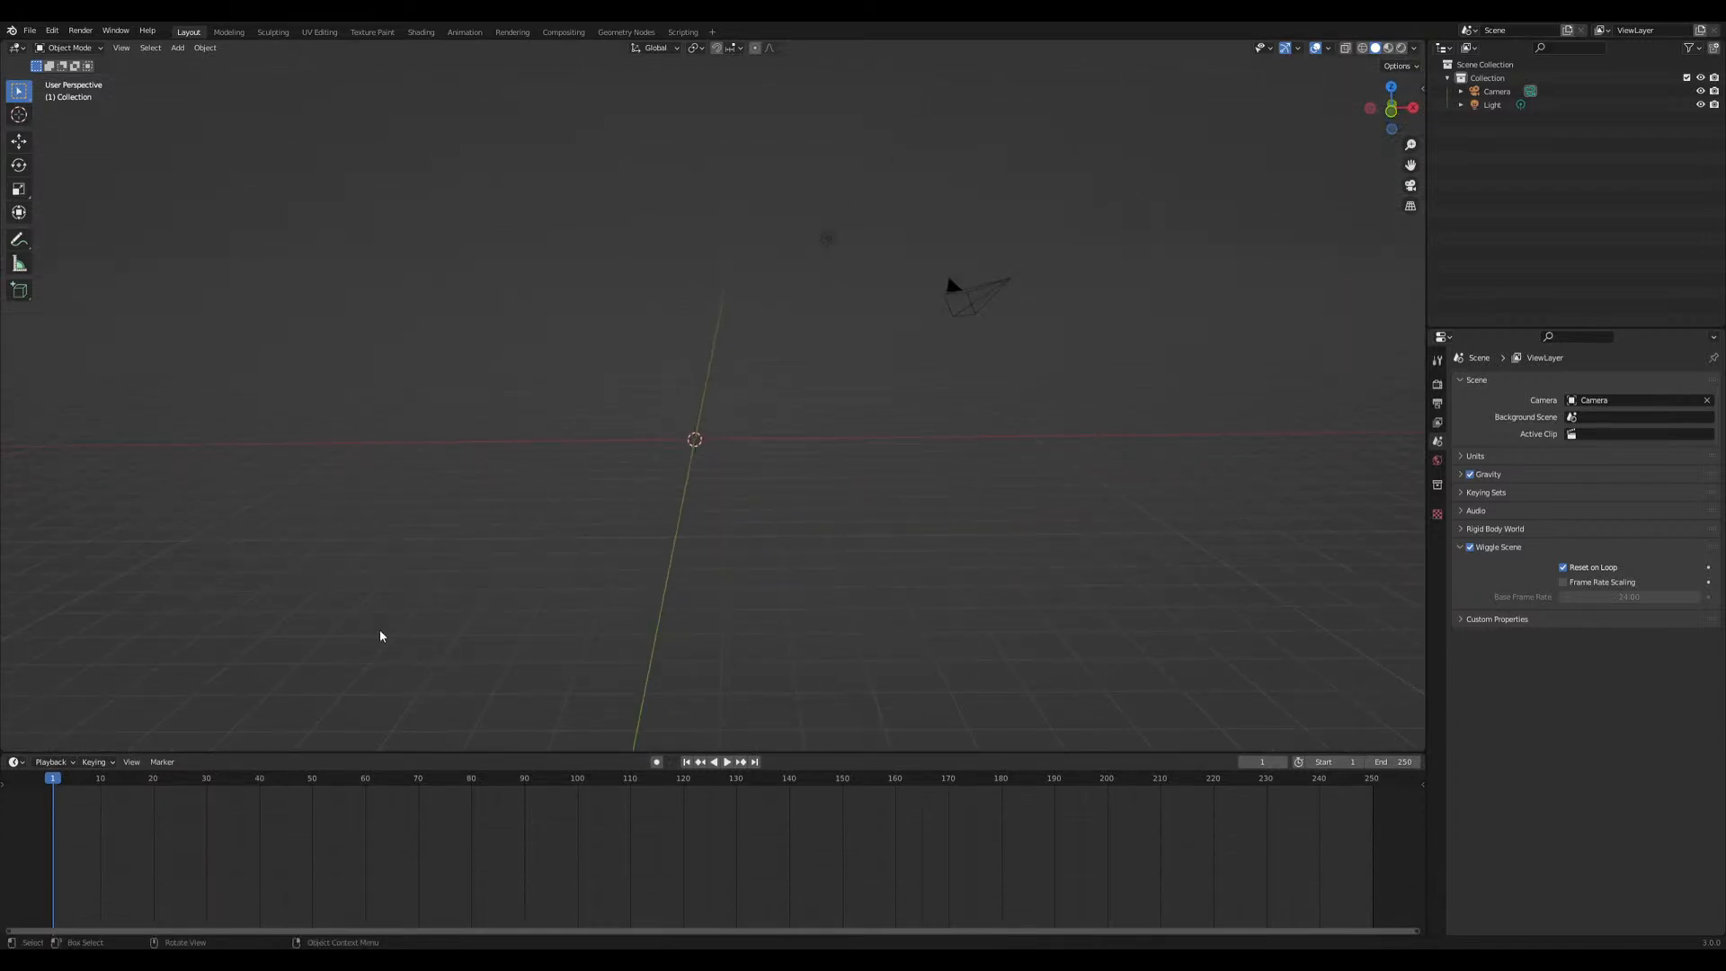
Add a cube, scale it uniformly to about 2.7, and stretch it along X into a wide box
key(shift+a)
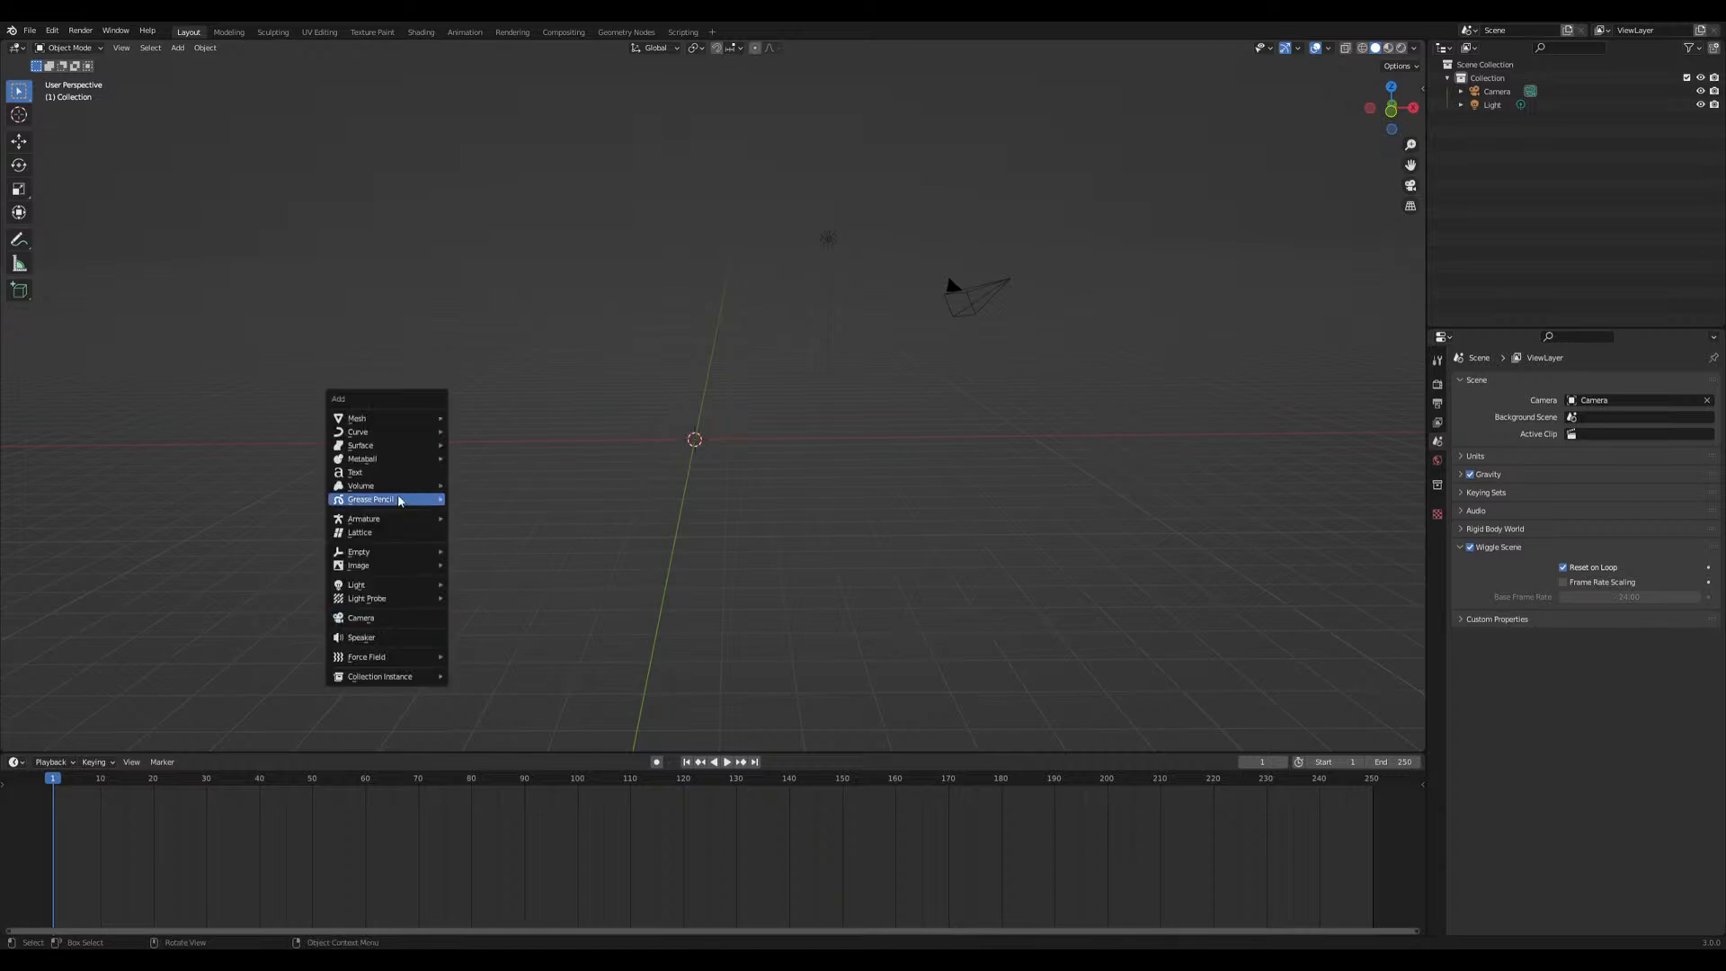
mouse_move(404, 423)
click(503, 440)
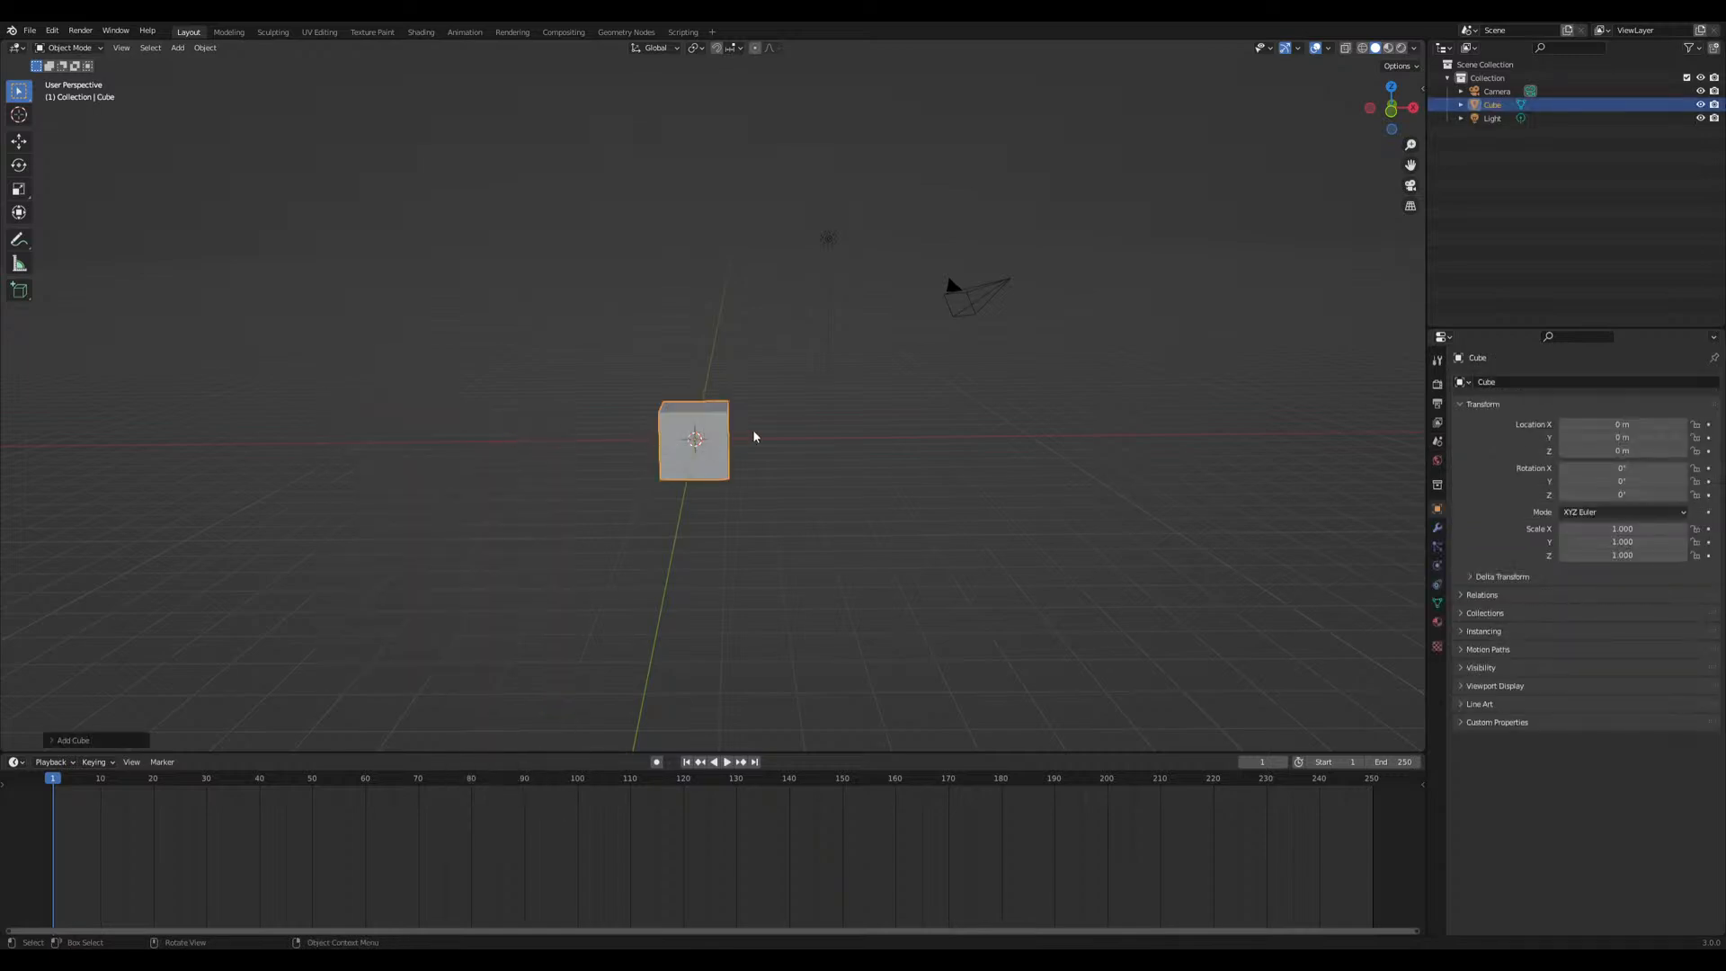
key(s)
key(x)
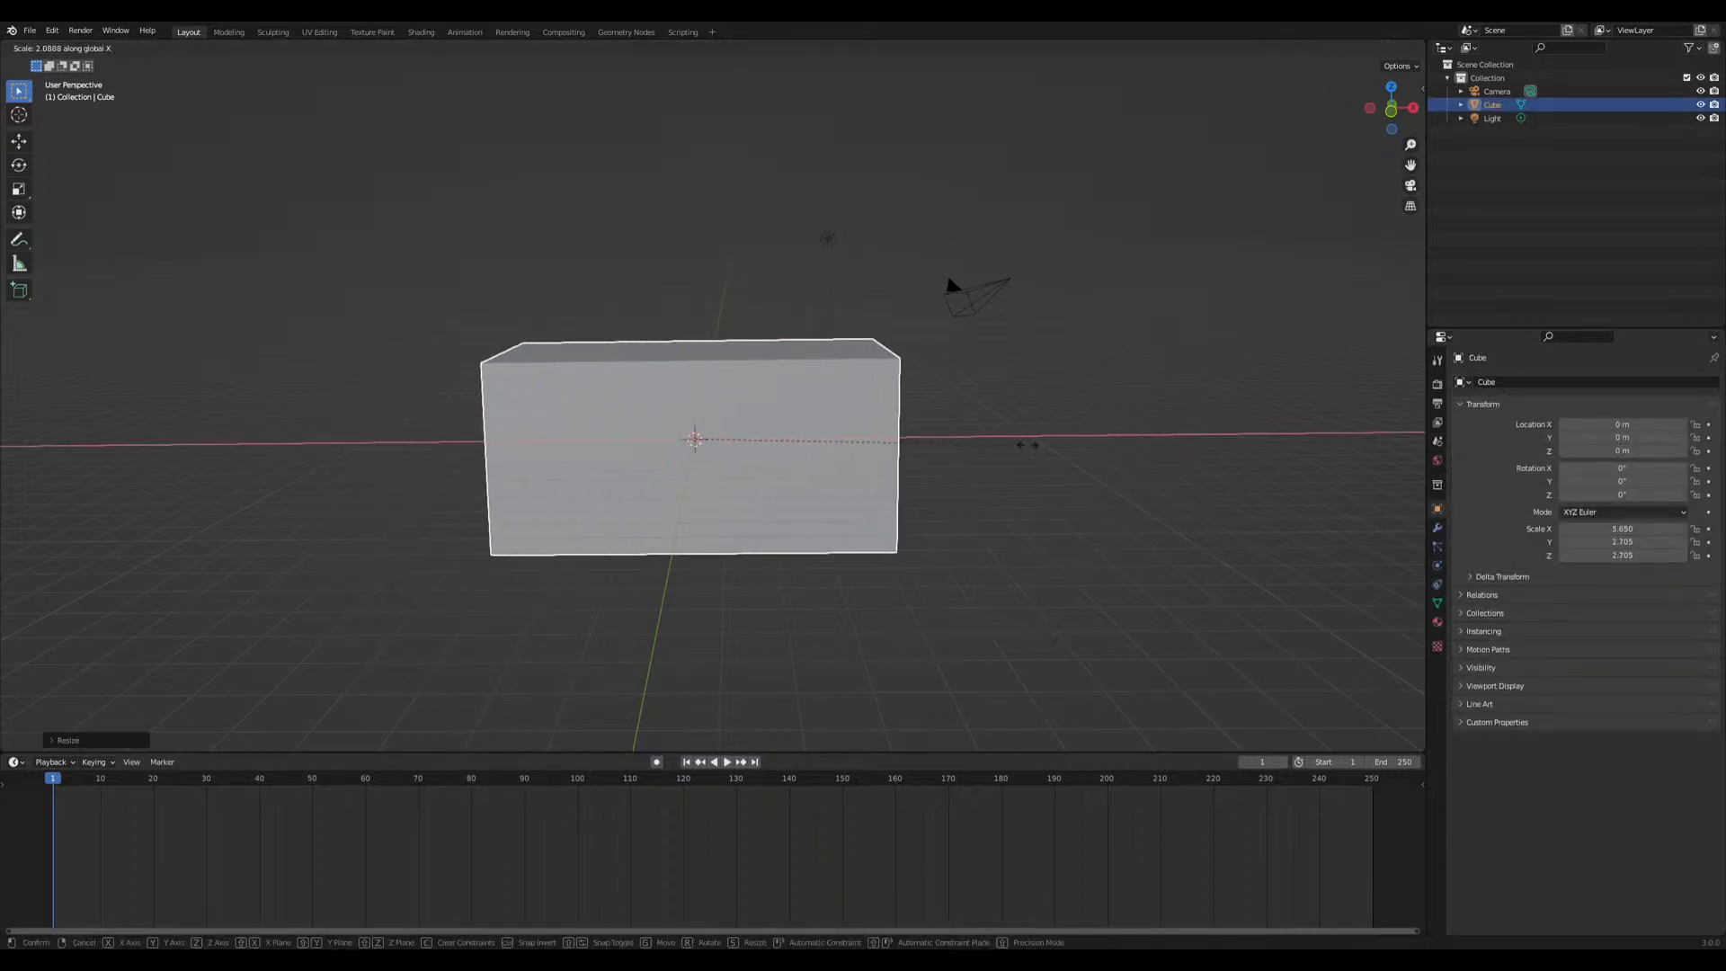
click(1124, 455)
Add an emitter particle system to the box and set its emission source to Volume
click(1436, 551)
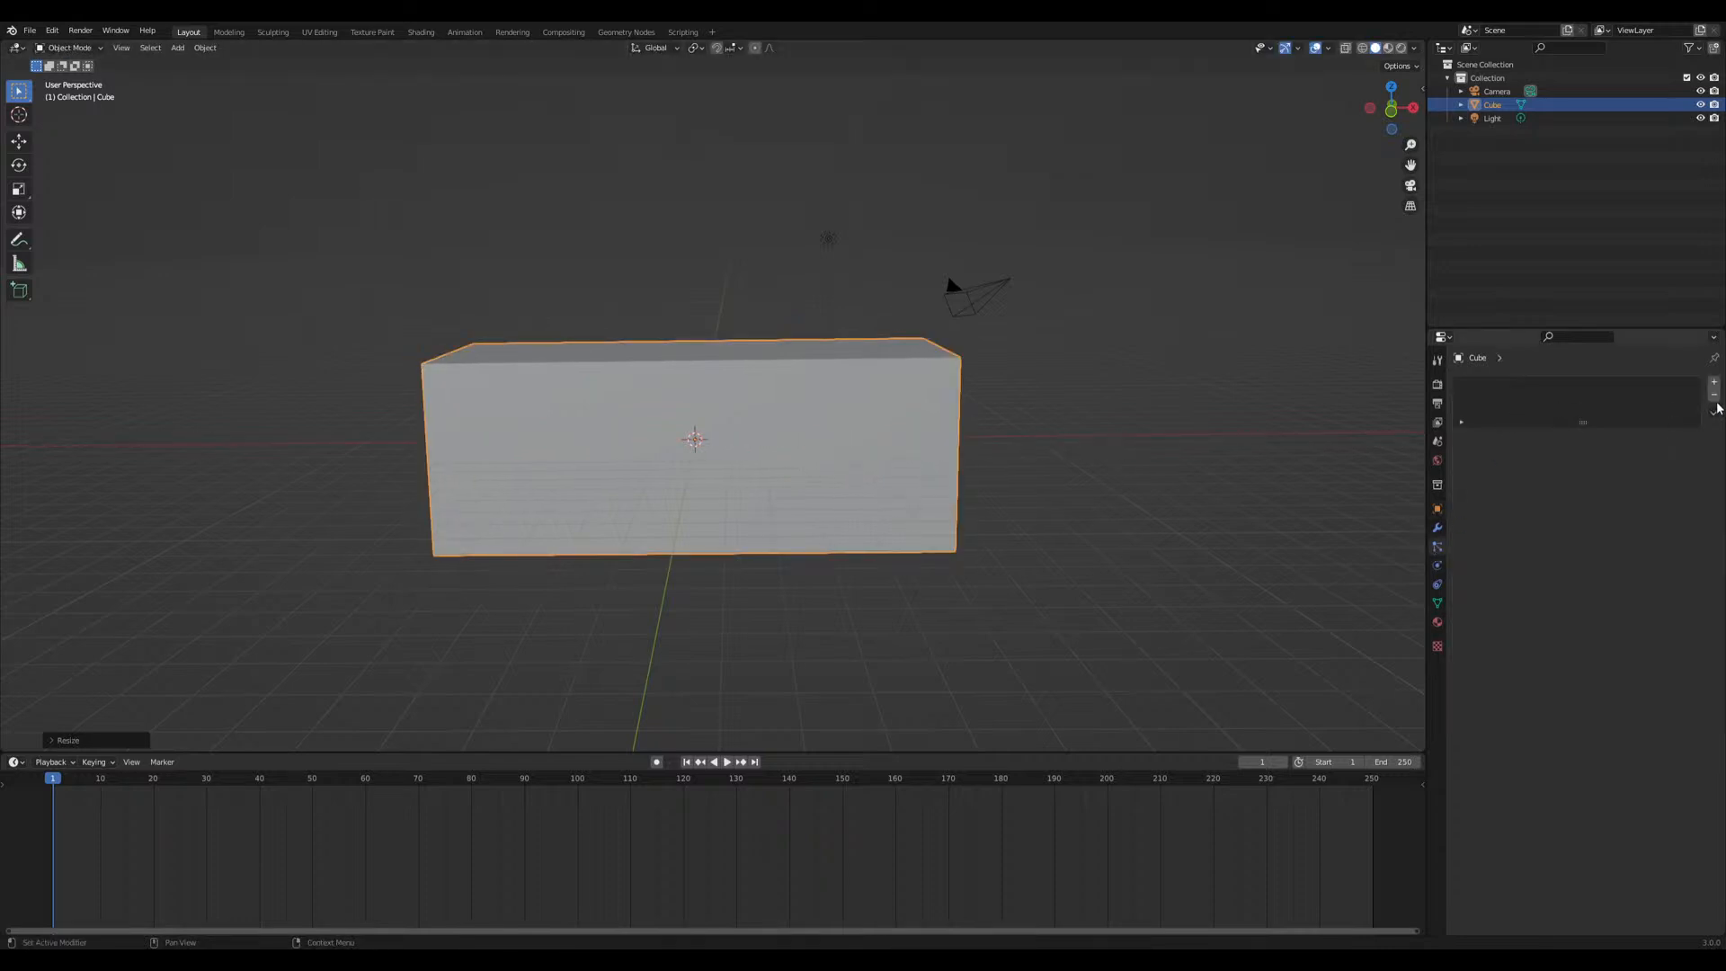
click(1713, 383)
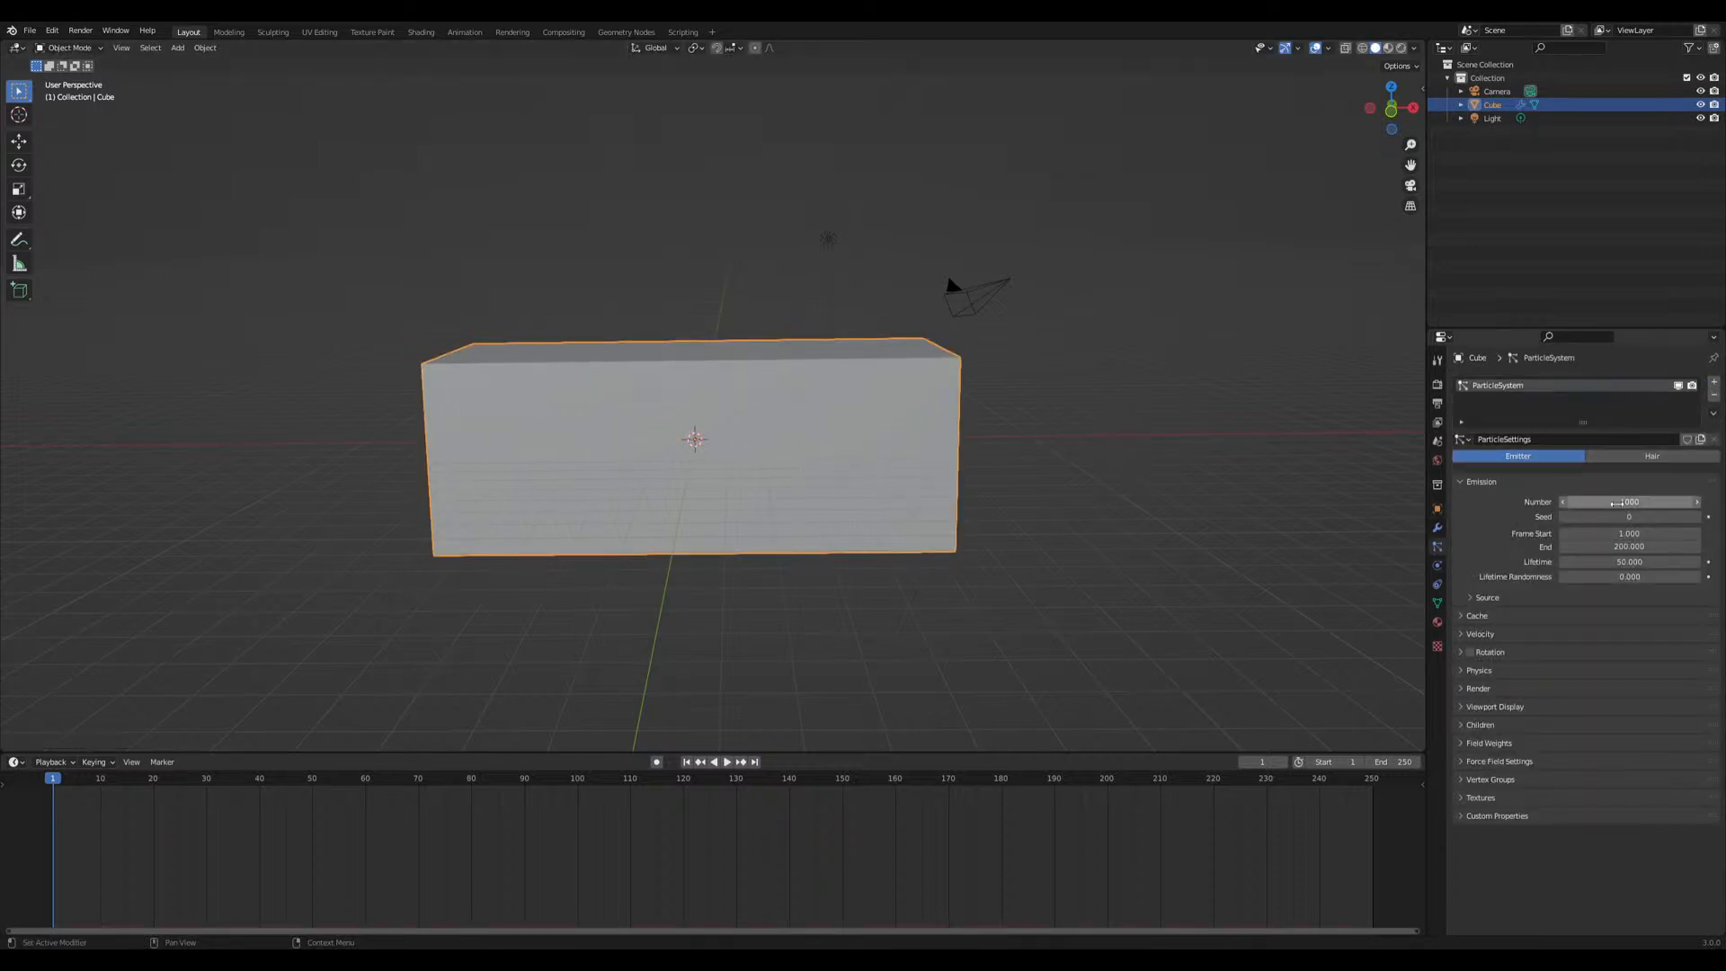
click(1484, 598)
click(1589, 622)
click(1618, 681)
Set the particle number to 10000 and disable Show Emitter in the viewport display
click(1631, 504)
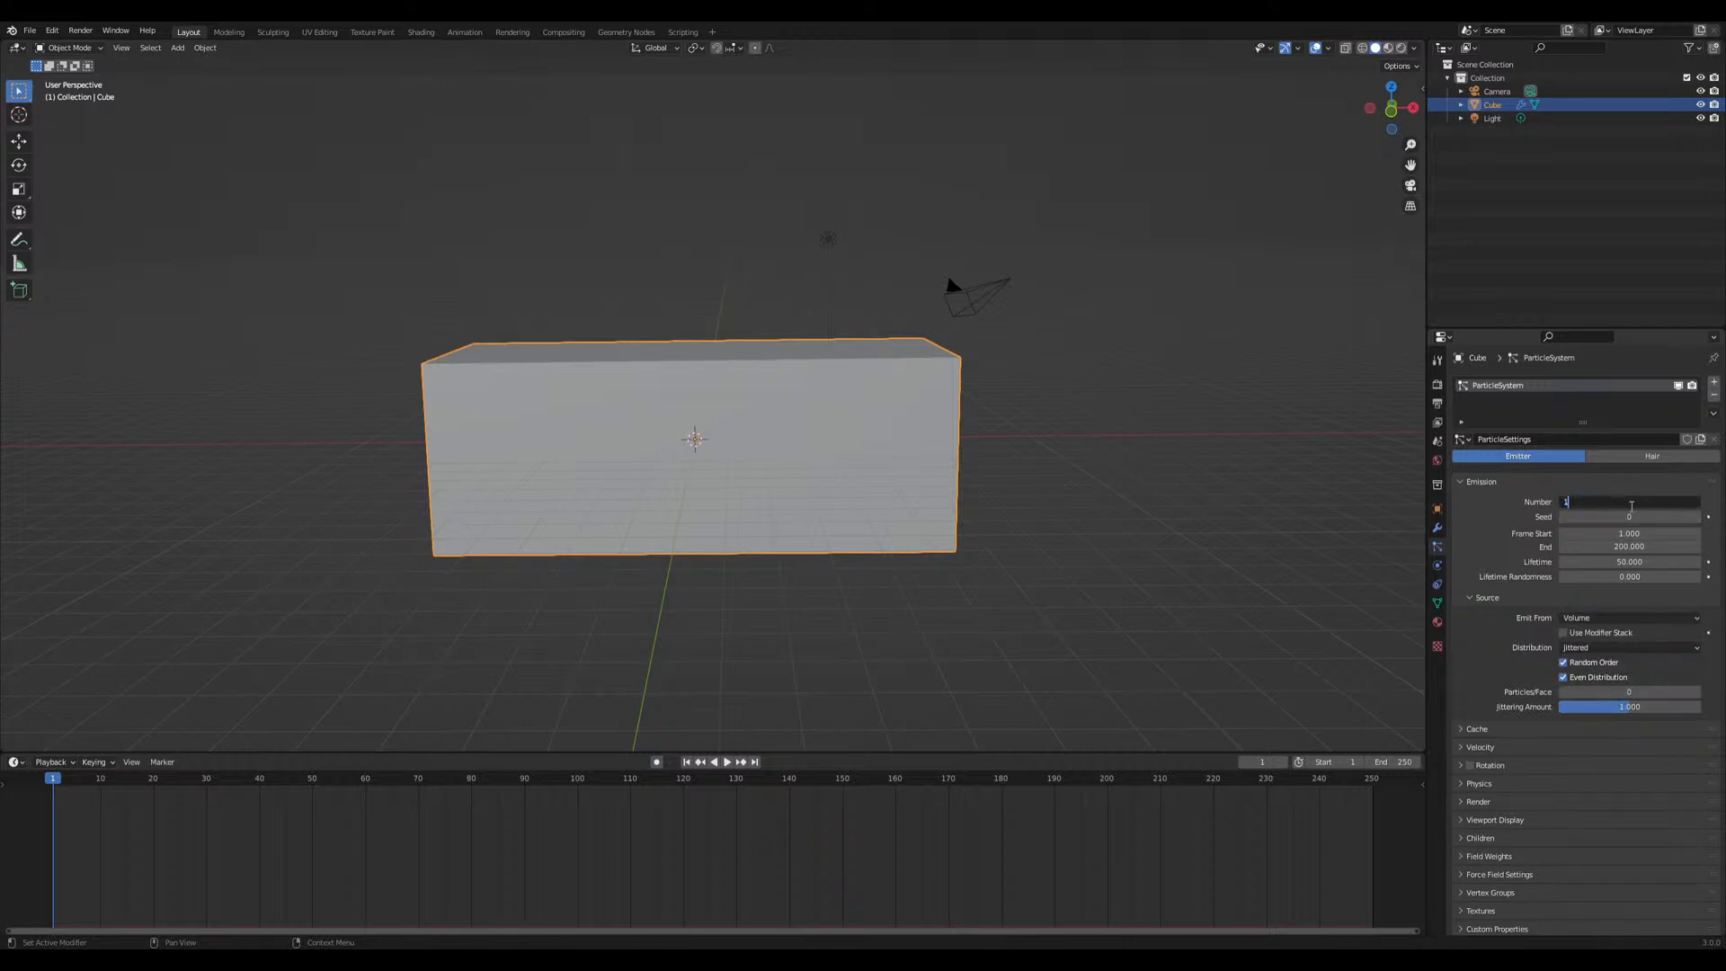
text(000)
key(Return)
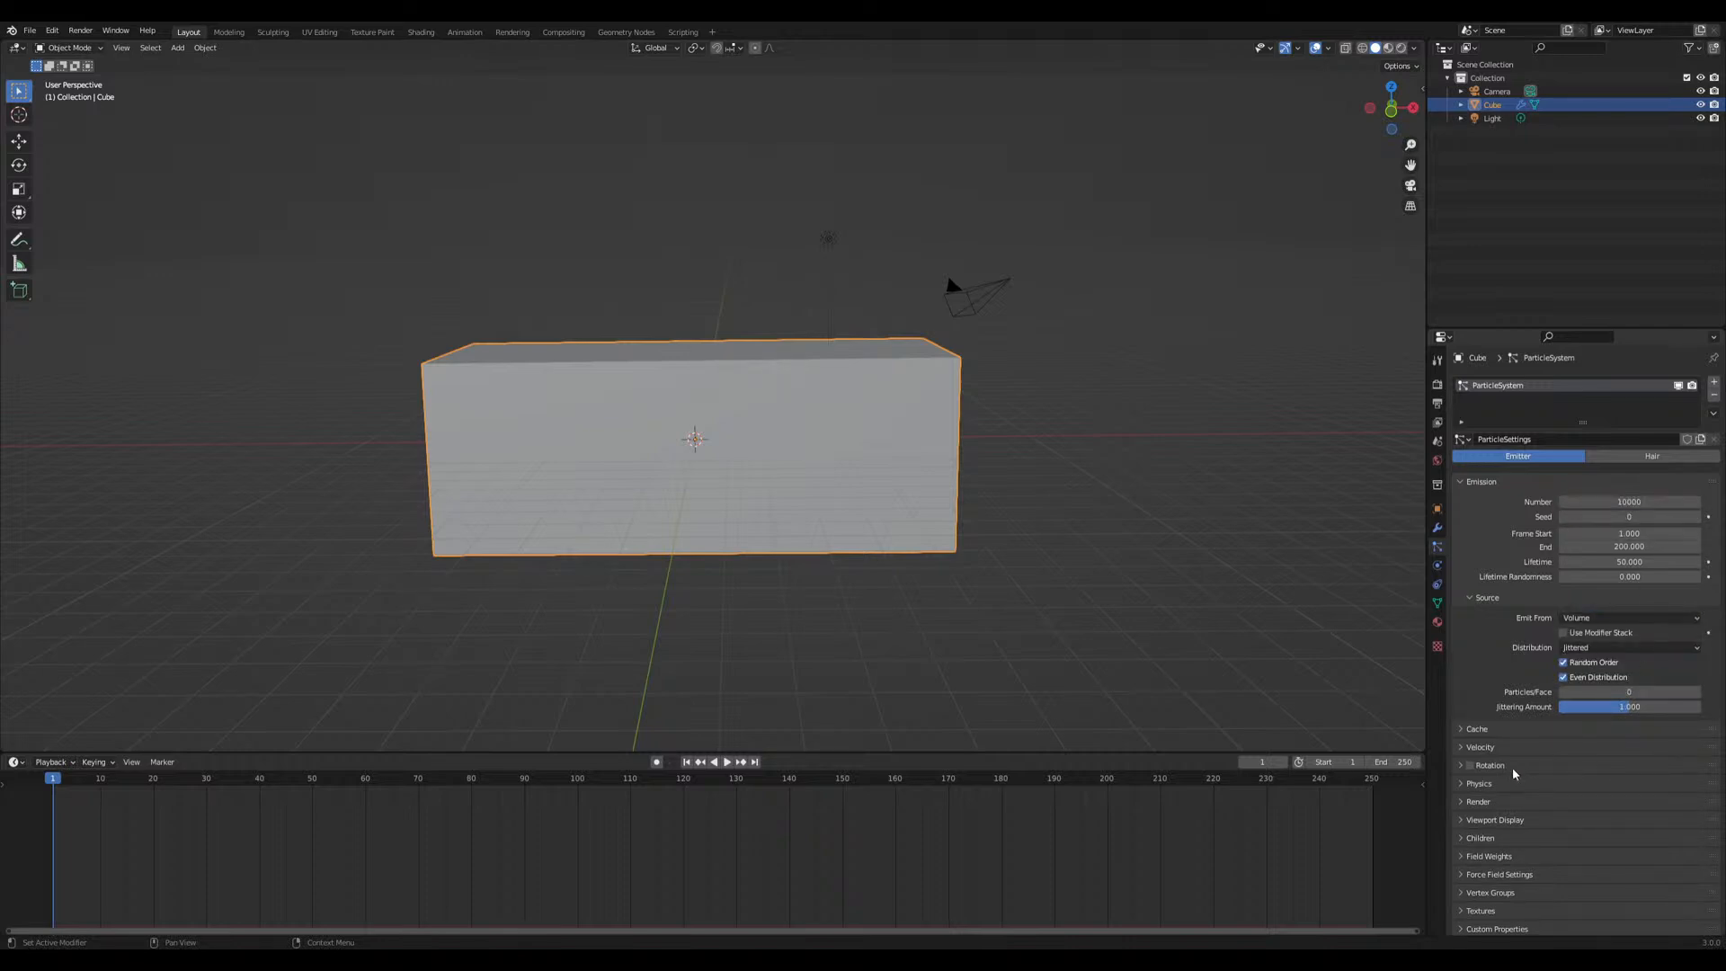
click(1492, 818)
click(1564, 928)
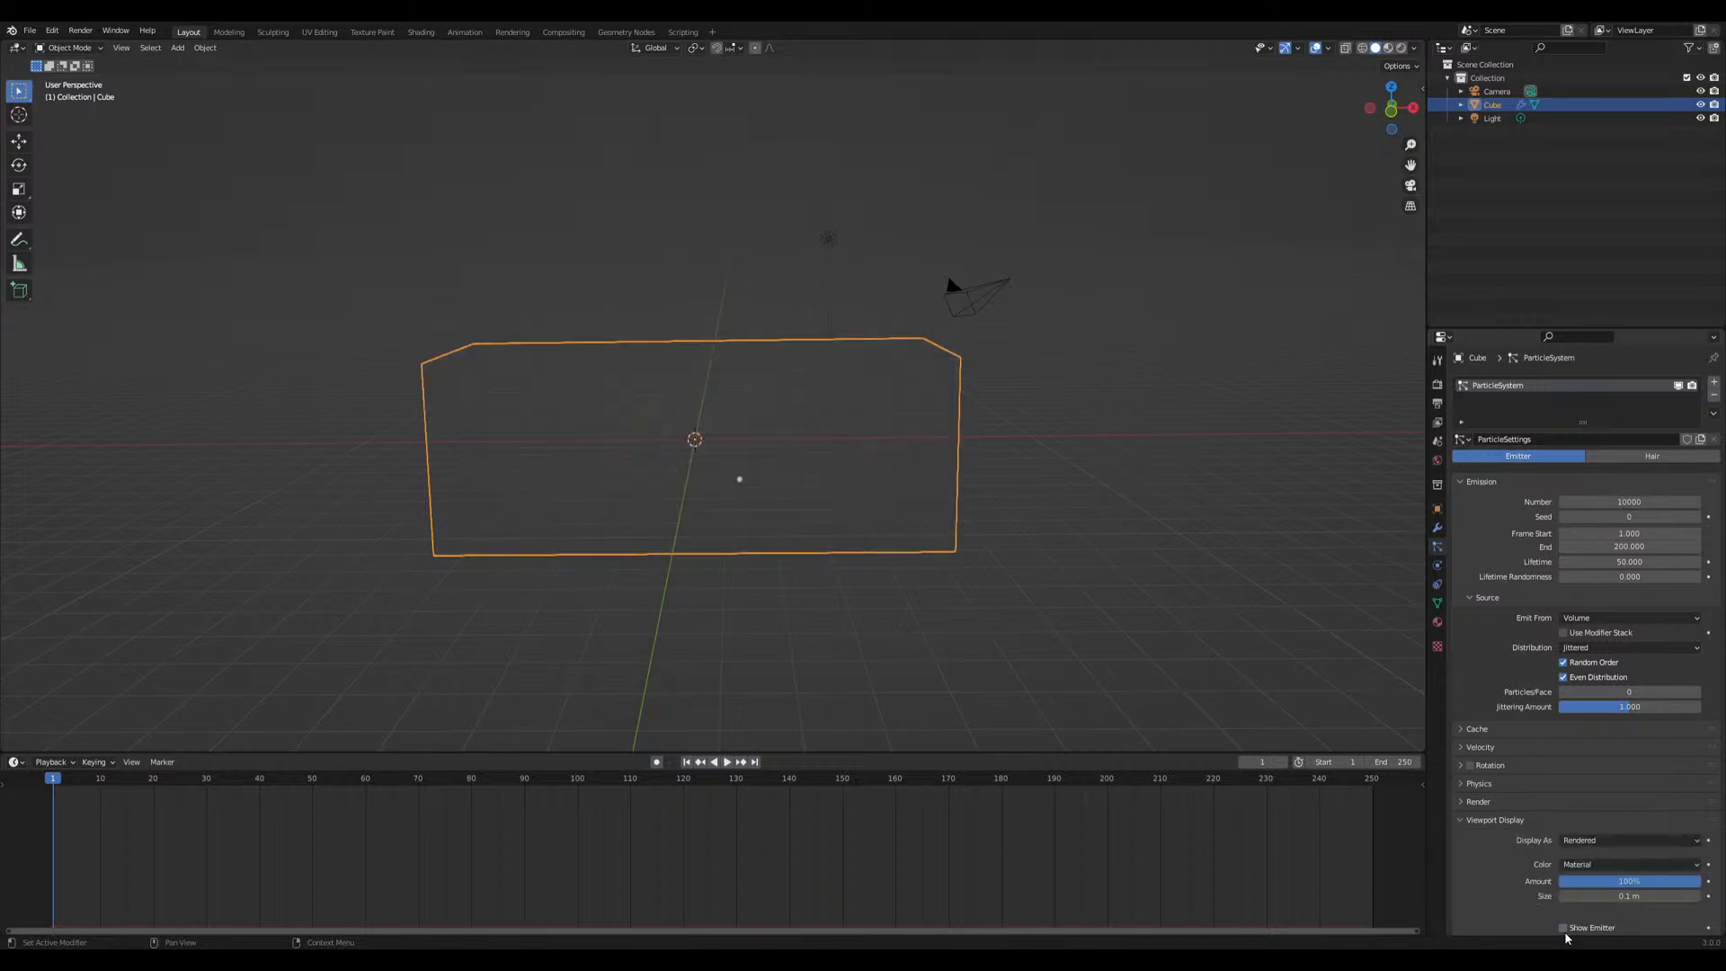
Set the emission end frame to 1 so all the box's particles are emitted on the first frame
click(1607, 619)
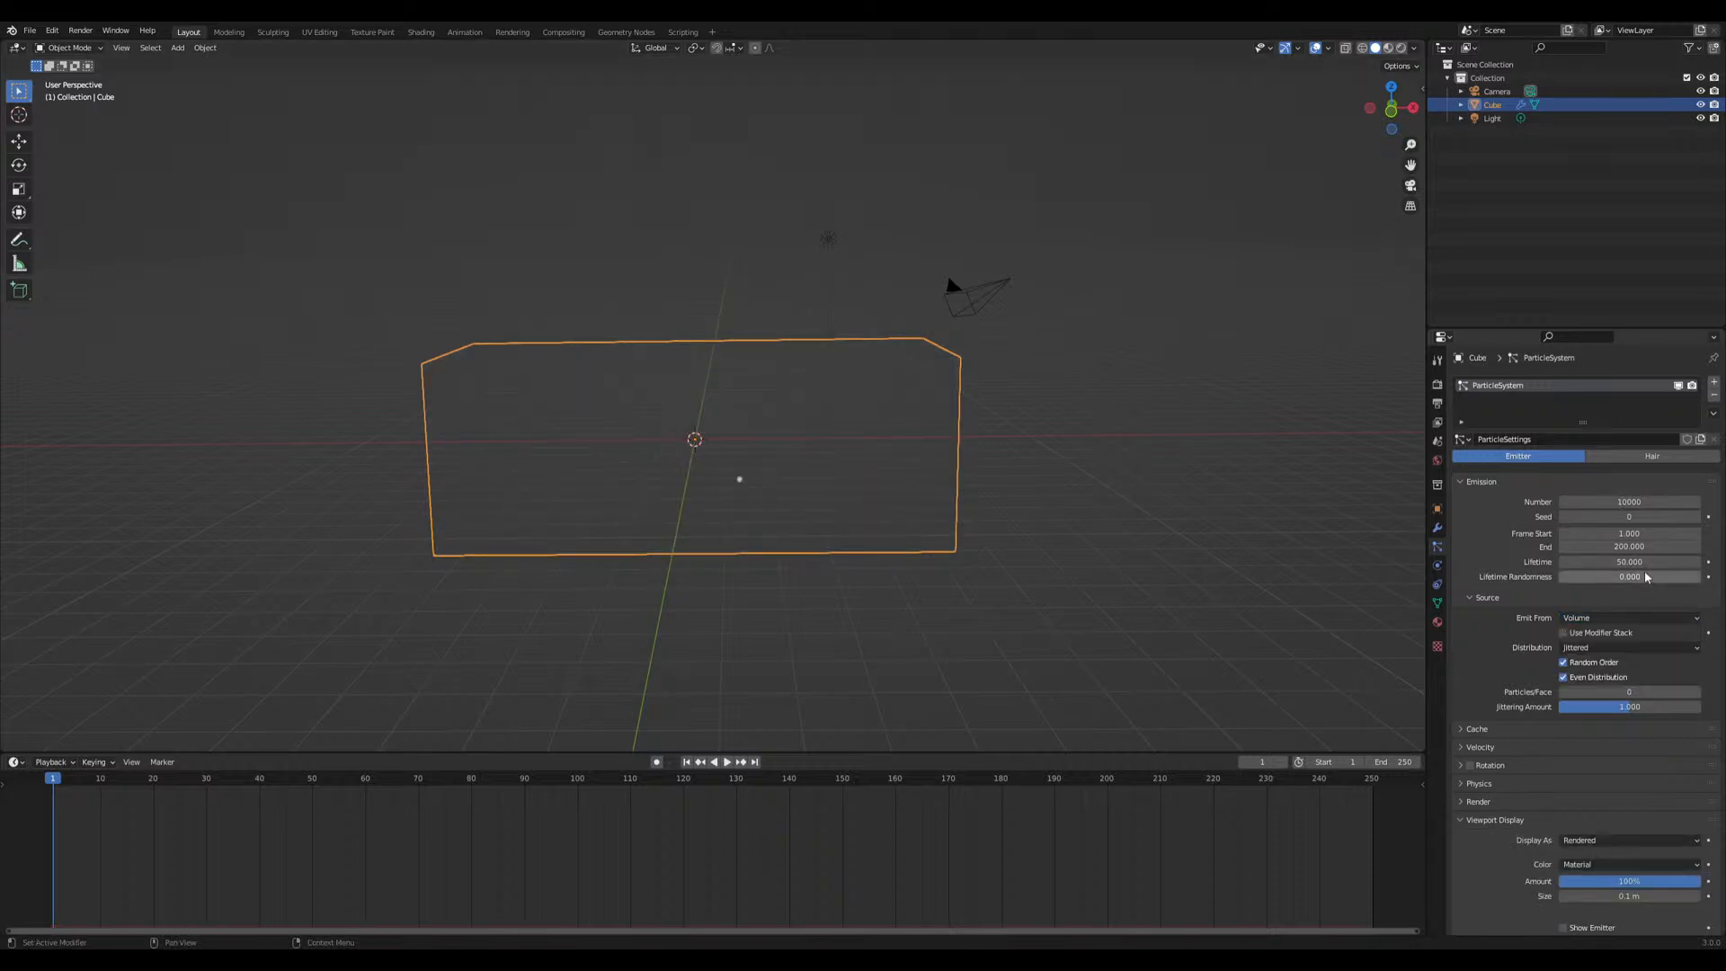
click(1624, 547)
text(1)
key(Return)
middle_drag(959, 578, 744, 602)
shift+middle_drag(1040, 468, 903, 573)
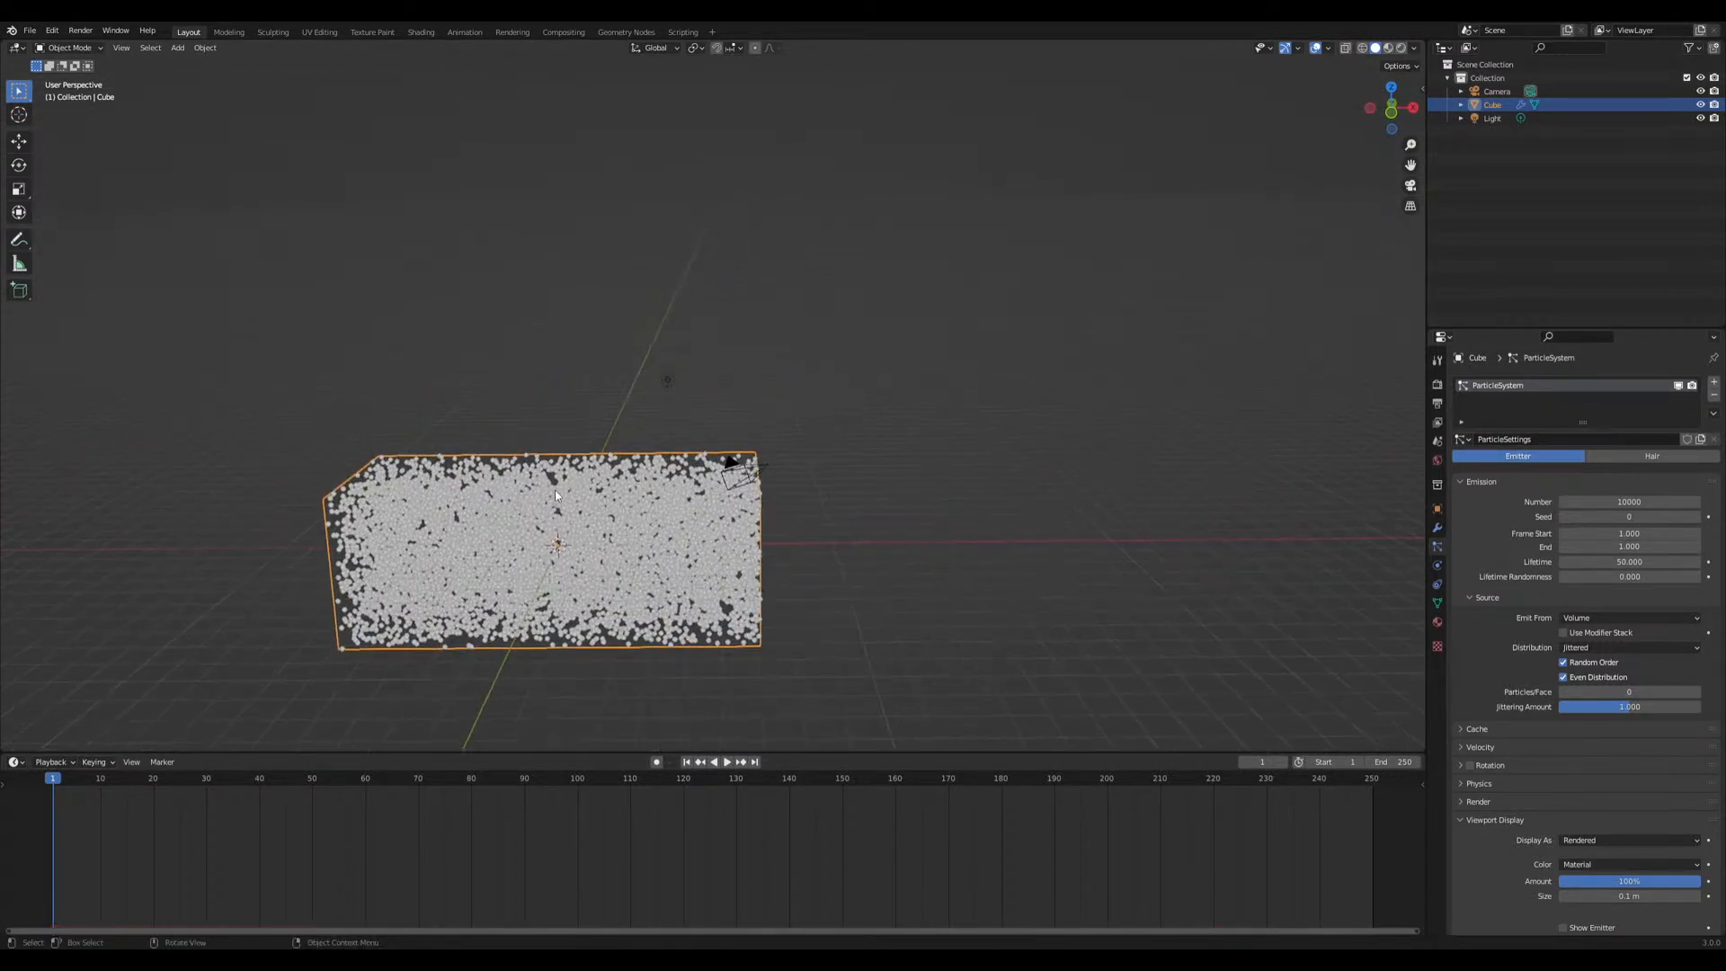
Add a Bezier curve and move it clear of the particle box, above and behind it
key(shift+a)
mouse_move(542, 511)
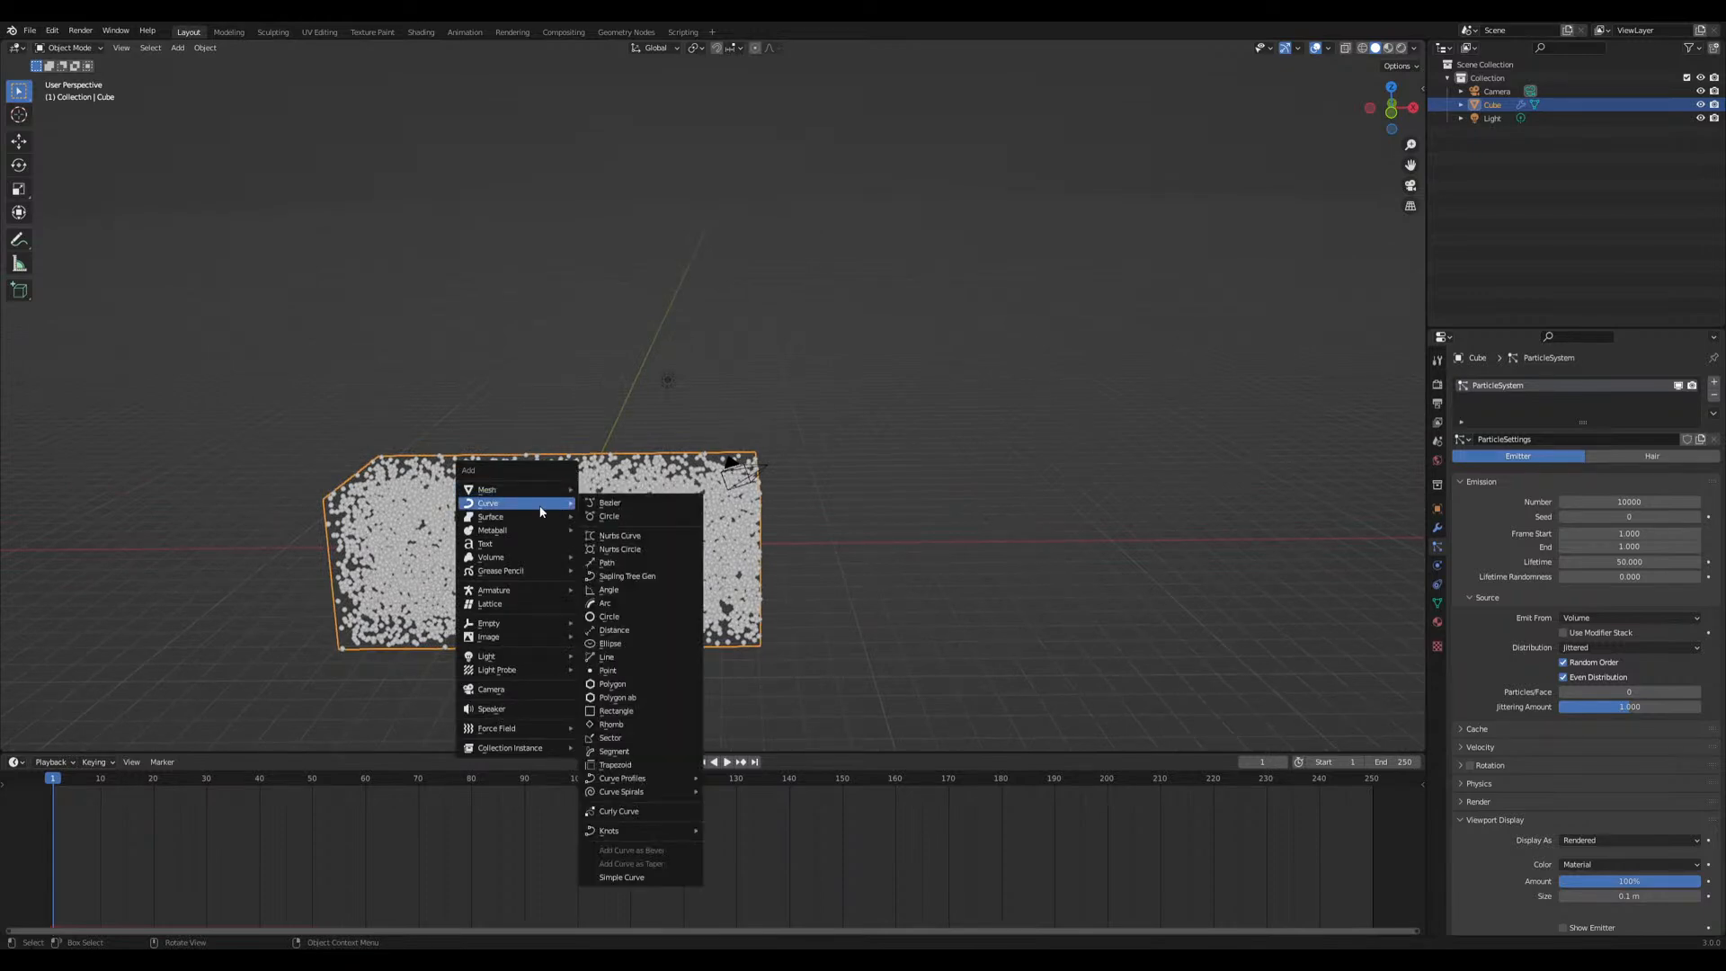
click(641, 506)
key(g)
click(800, 304)
Extrude the Bezier curve's end point along its length to add another segment
key(KP_Decimal)
middle_drag(756, 444, 758, 544)
key(Tab)
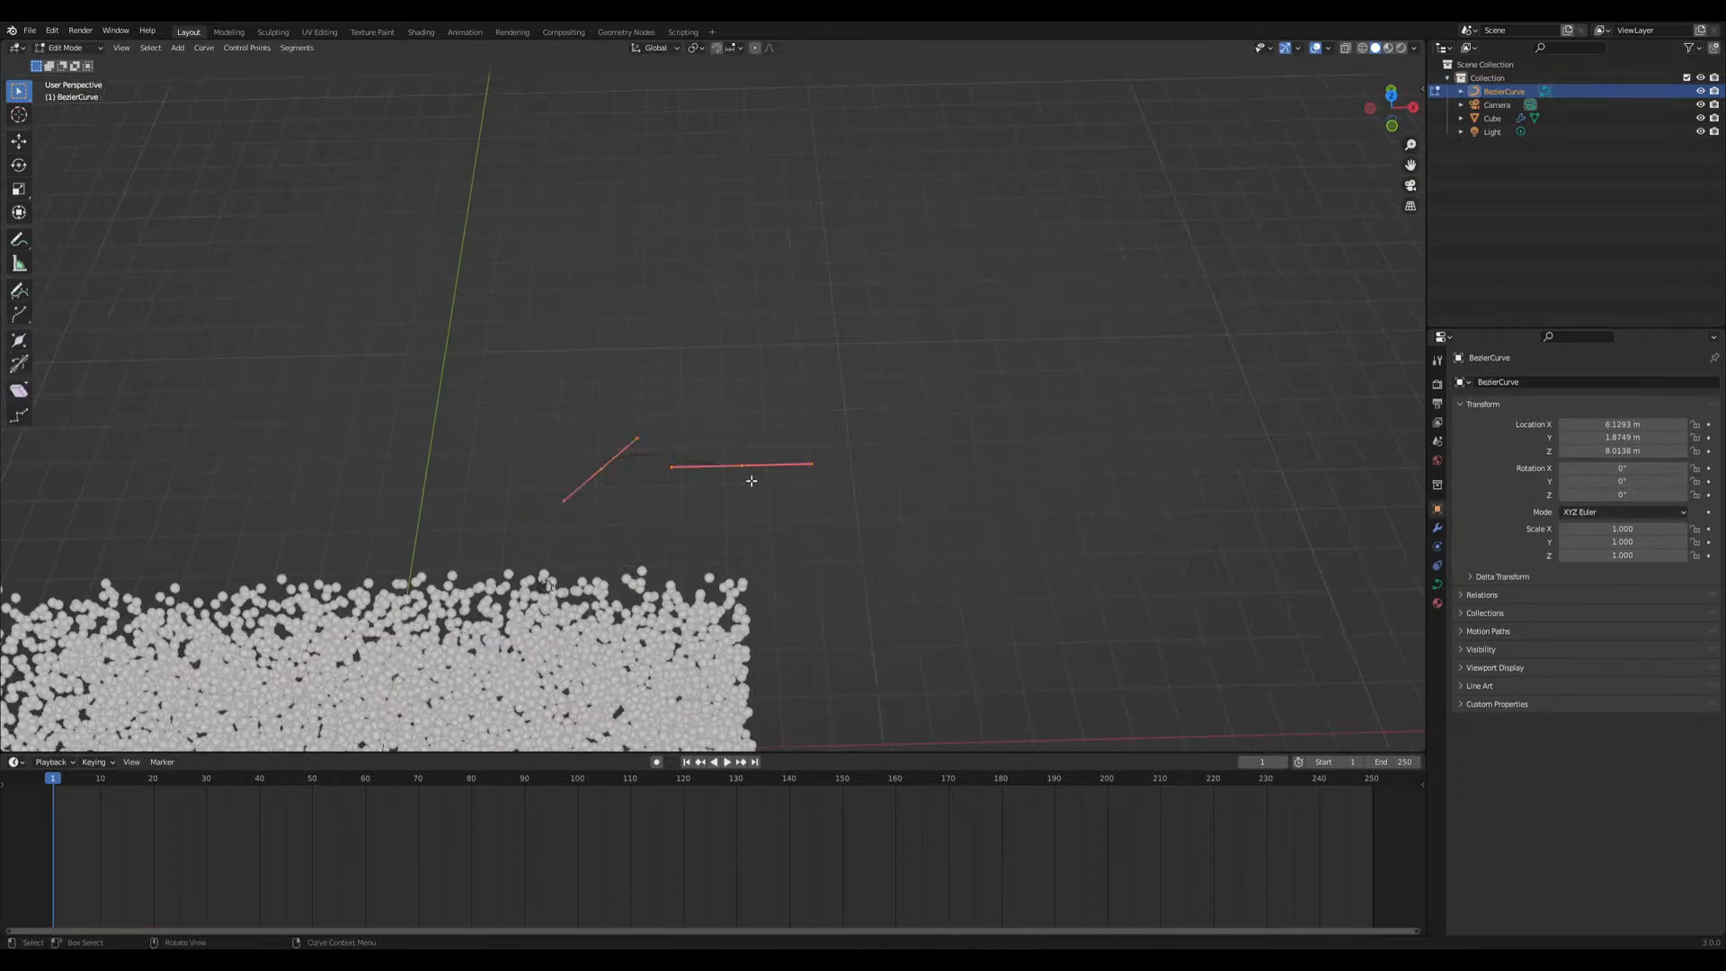
key(e)
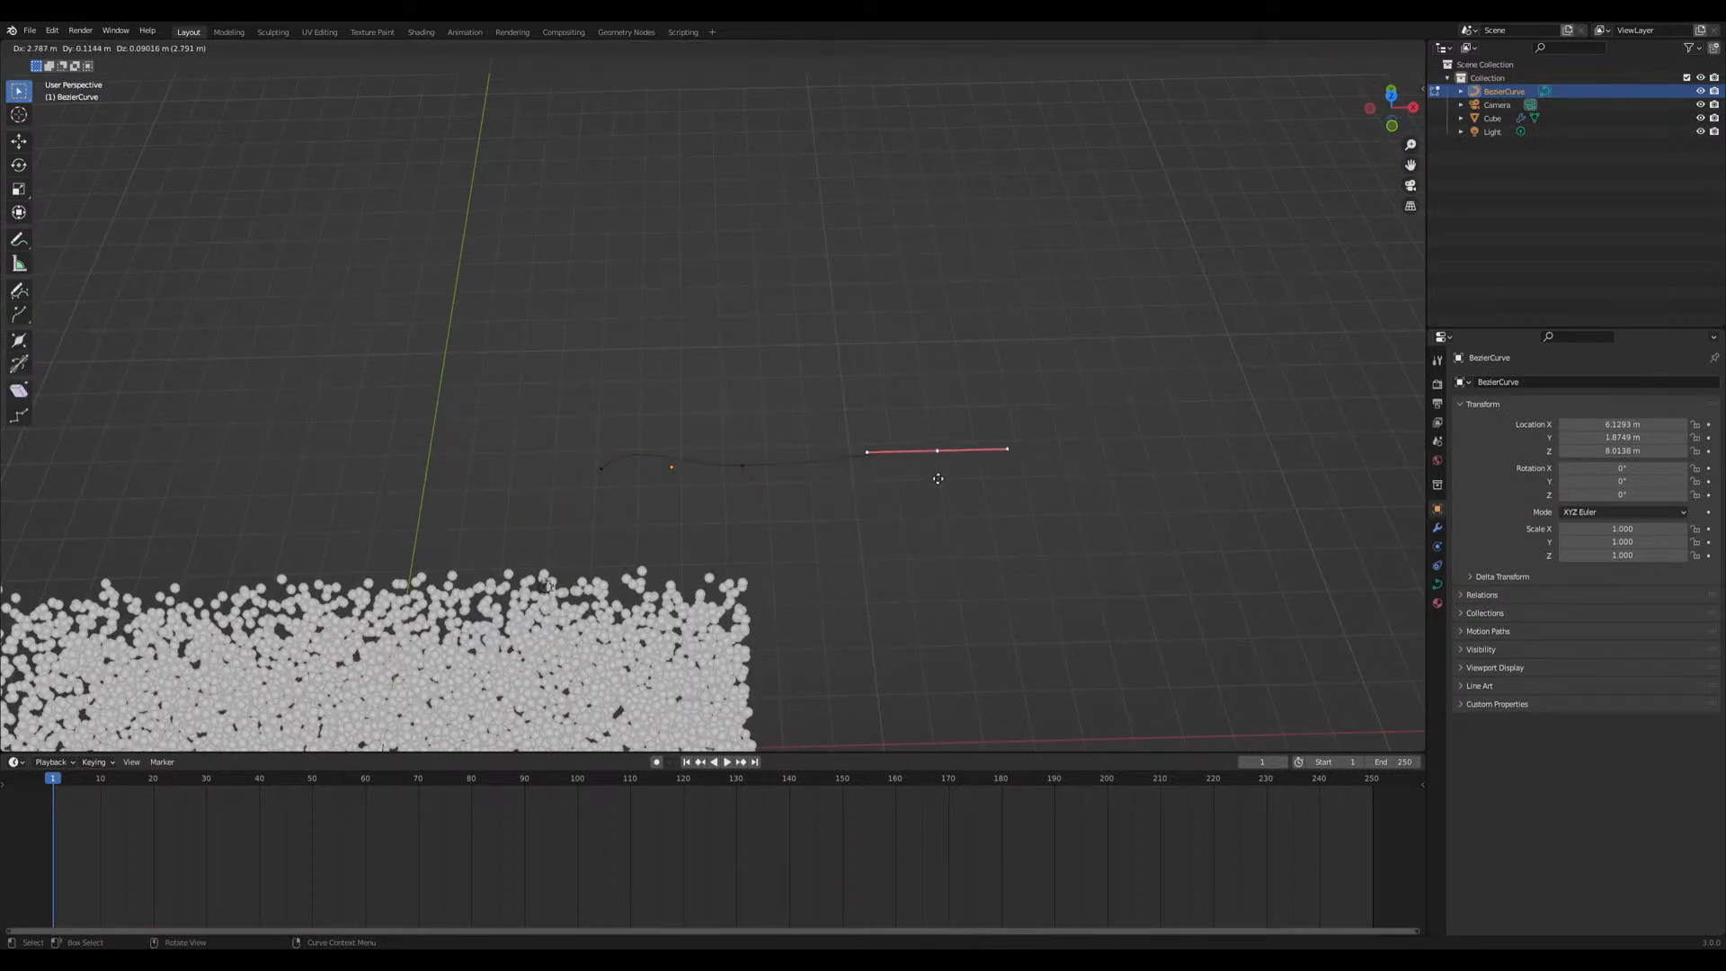
click(977, 461)
middle_drag(977, 461, 943, 393)
key(e)
click(951, 402)
Shift the curve's middle point, rotate its start point to bend the strand, and leave curve editing
click(726, 389)
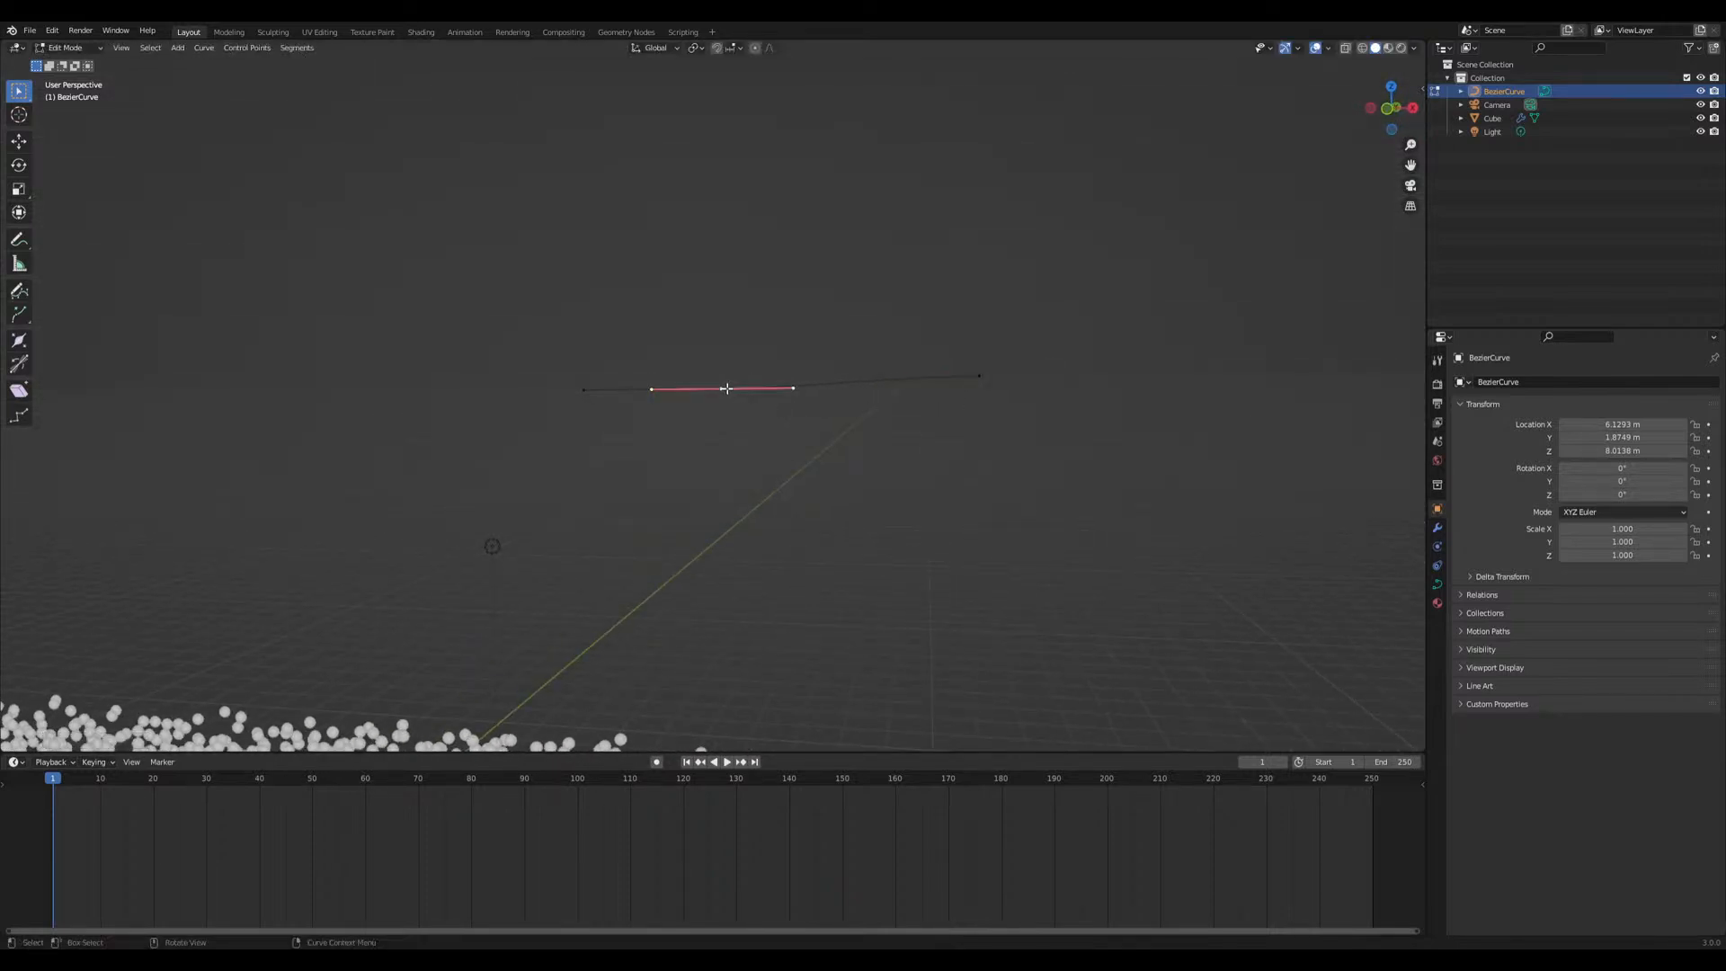
key(g)
click(761, 384)
middle_drag(770, 379, 790, 510)
click(646, 502)
key(r)
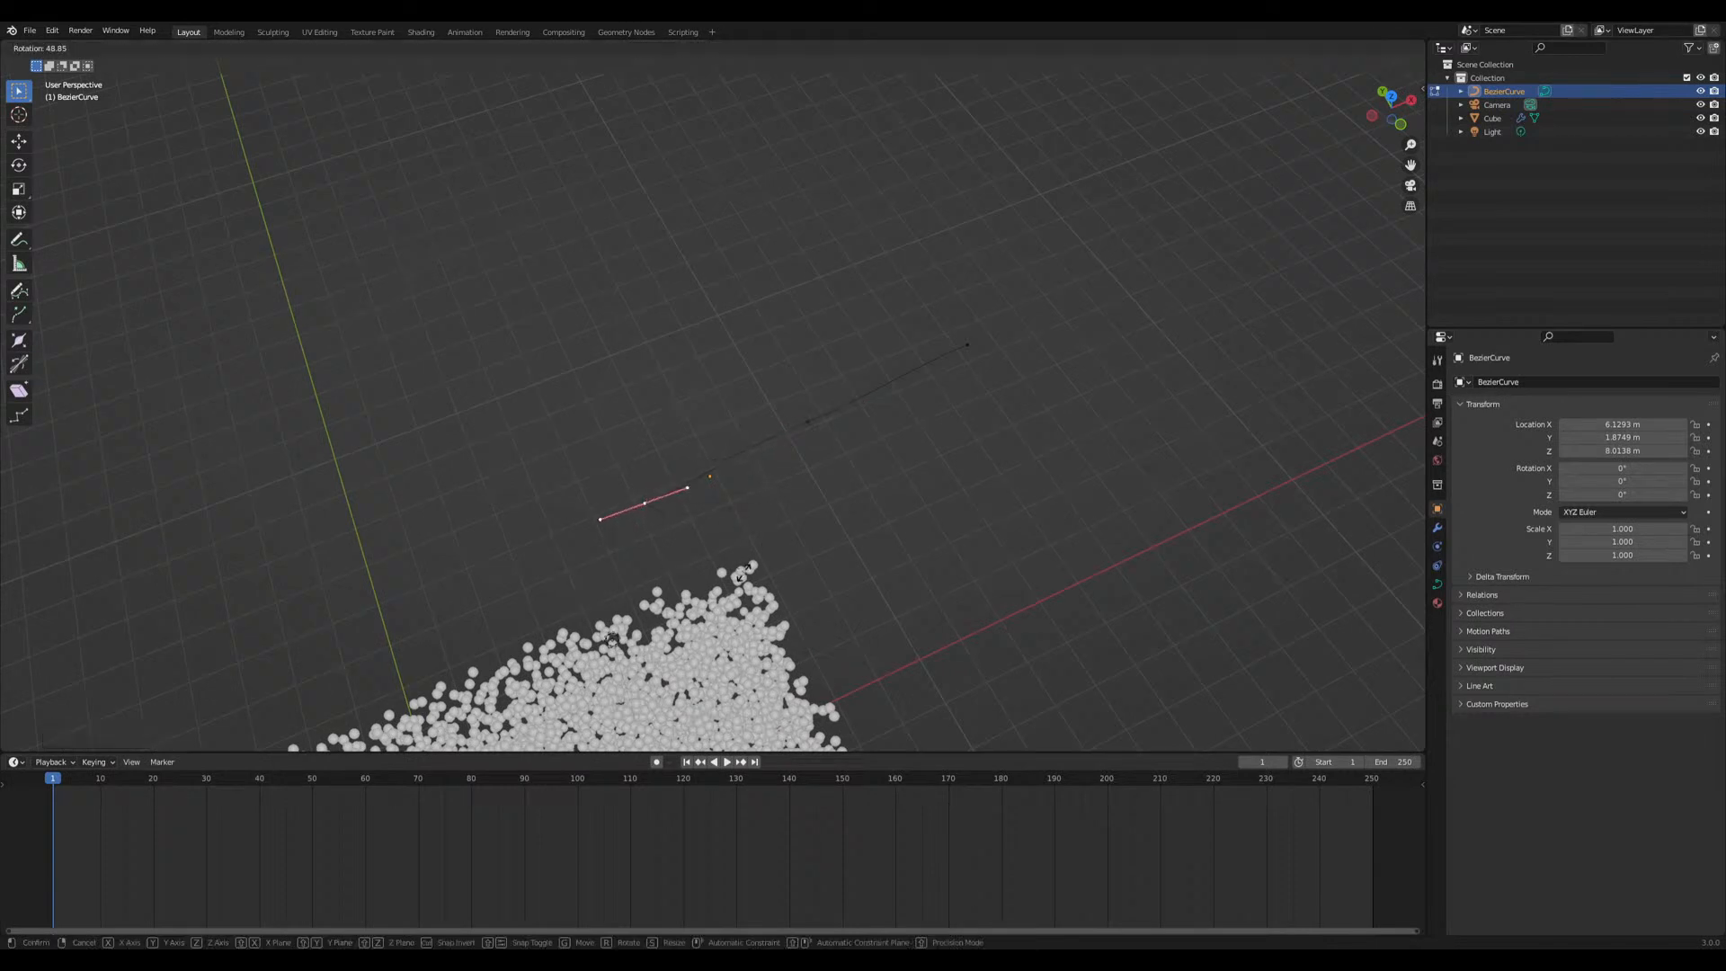
click(761, 532)
middle_drag(840, 501, 735, 536)
key(Tab)
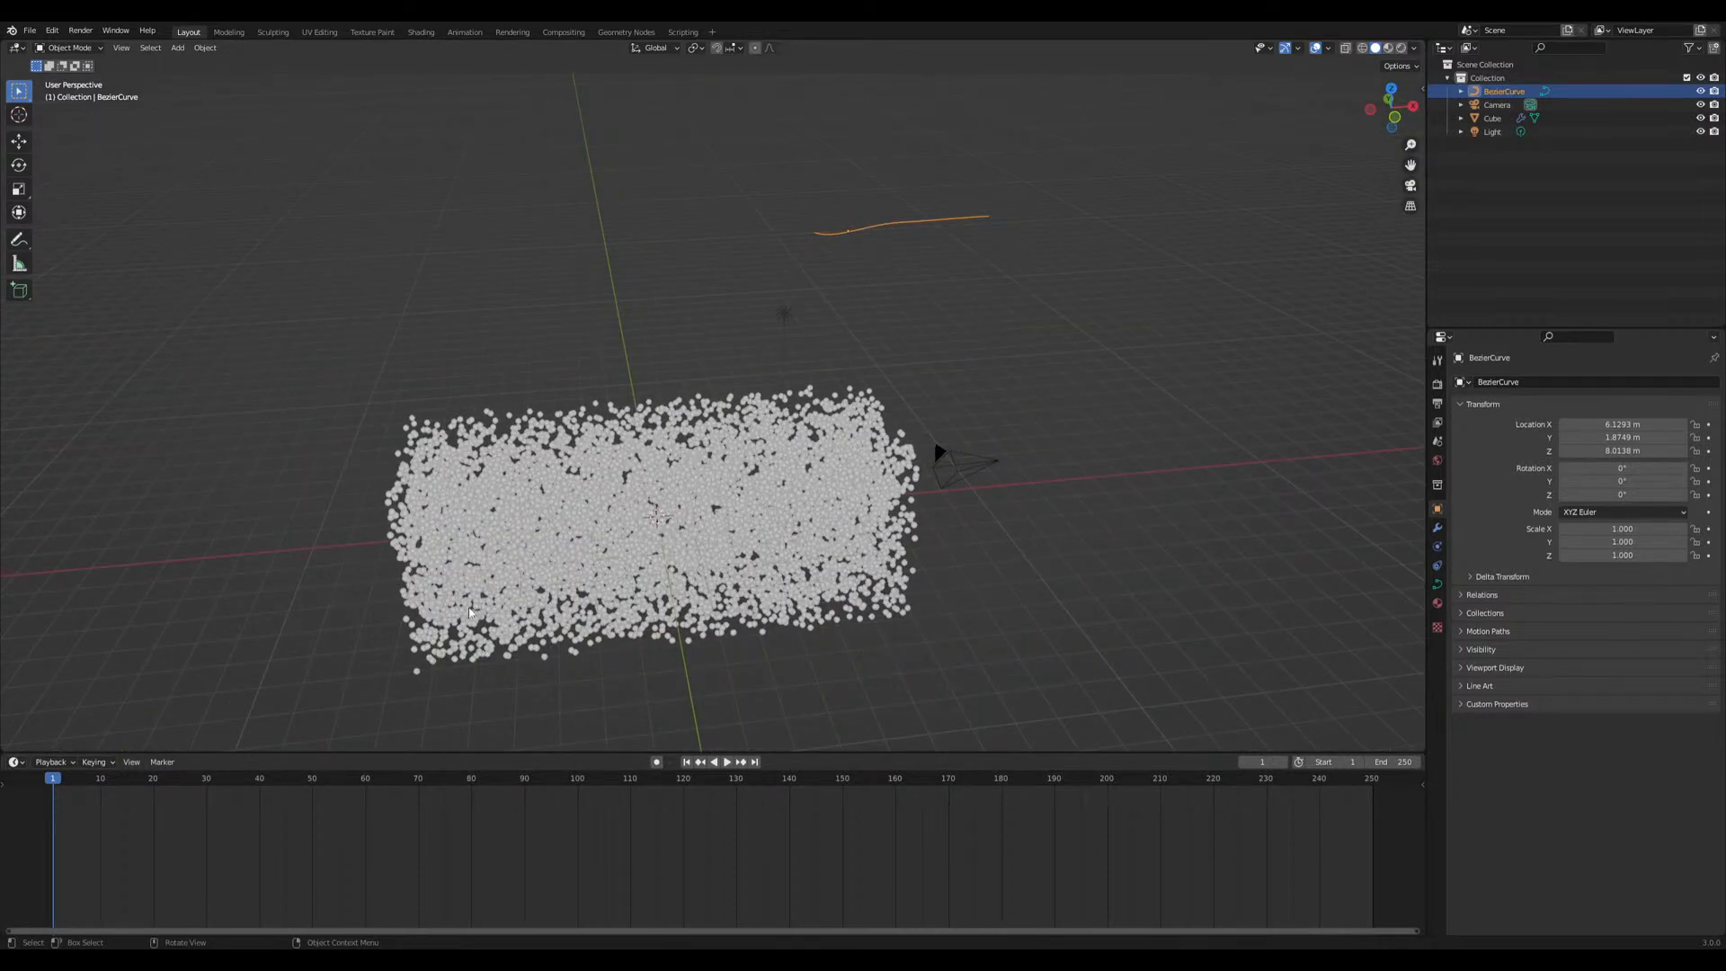
middle_drag(1066, 393, 902, 473)
scroll(953, 473, up, 4)
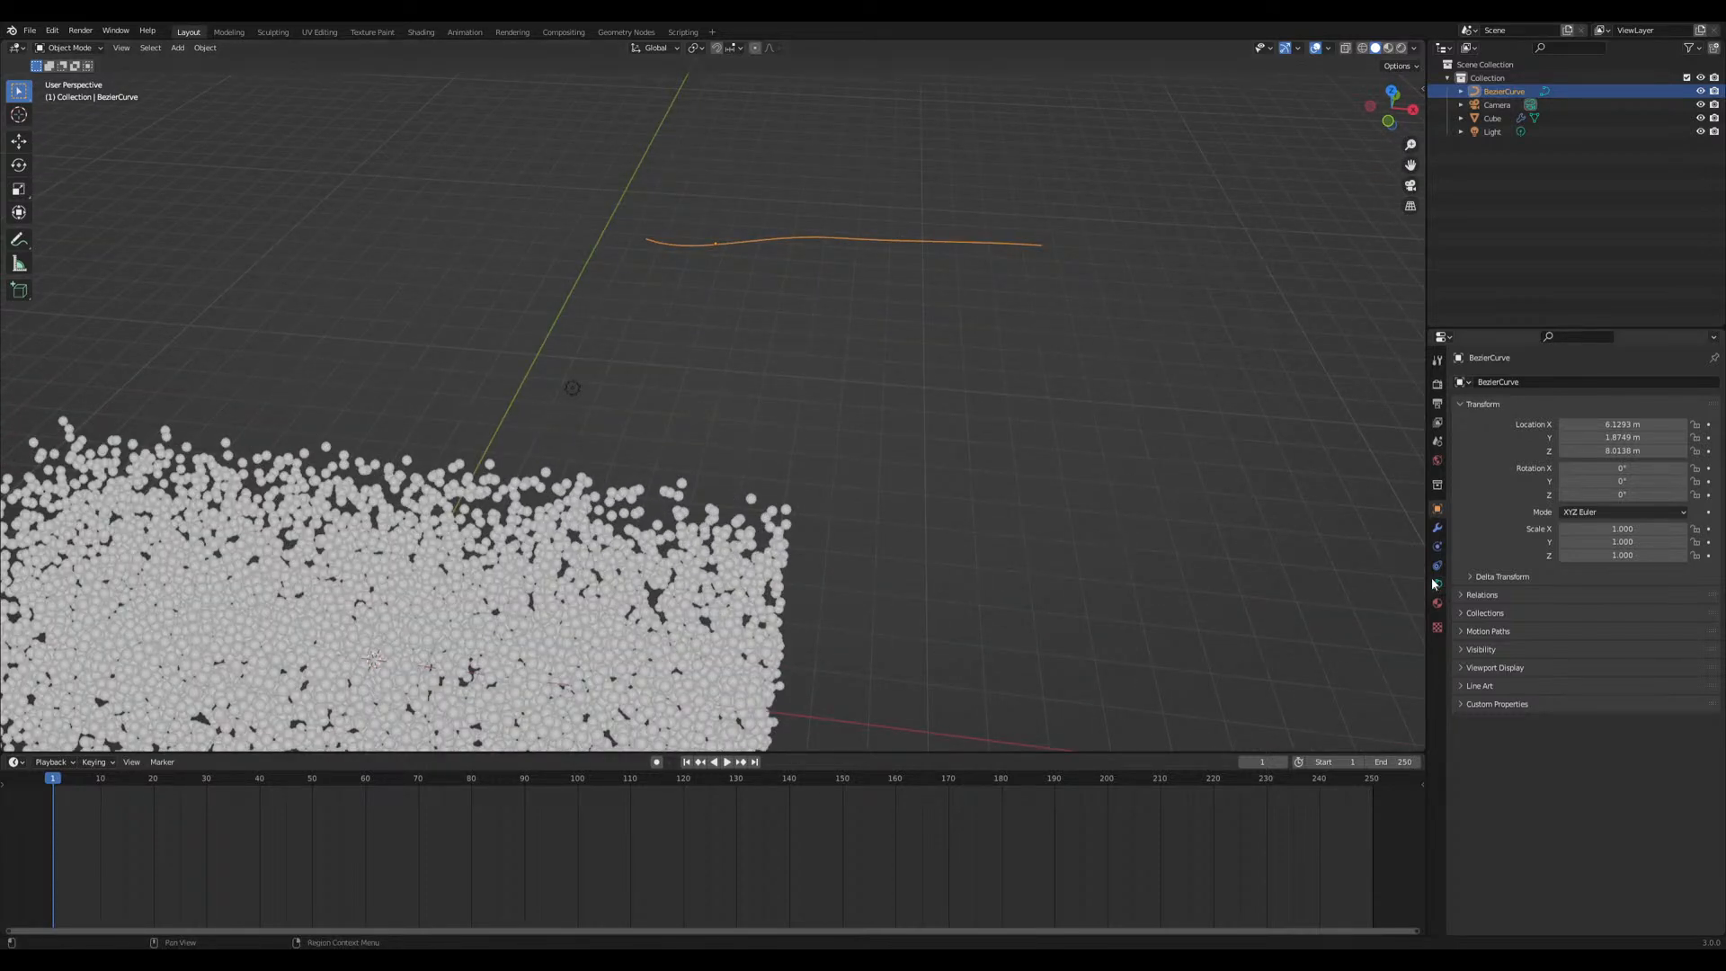
click(1437, 528)
click(1519, 382)
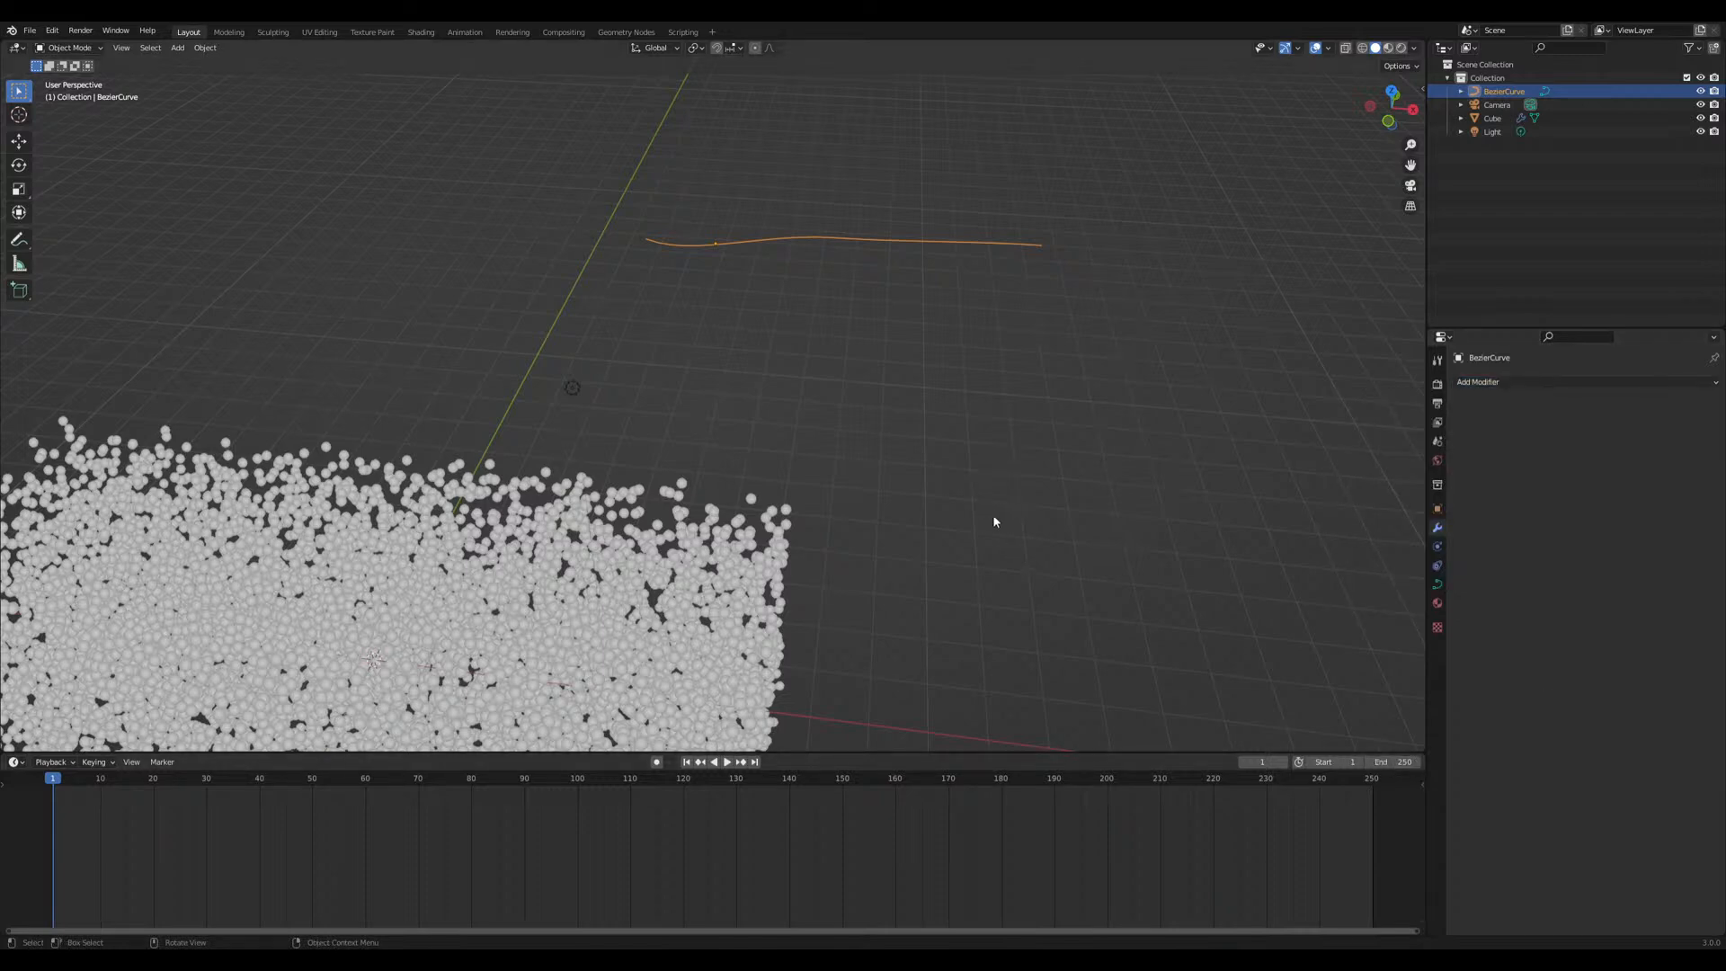
middle_drag(995, 514, 1140, 381)
click(1479, 382)
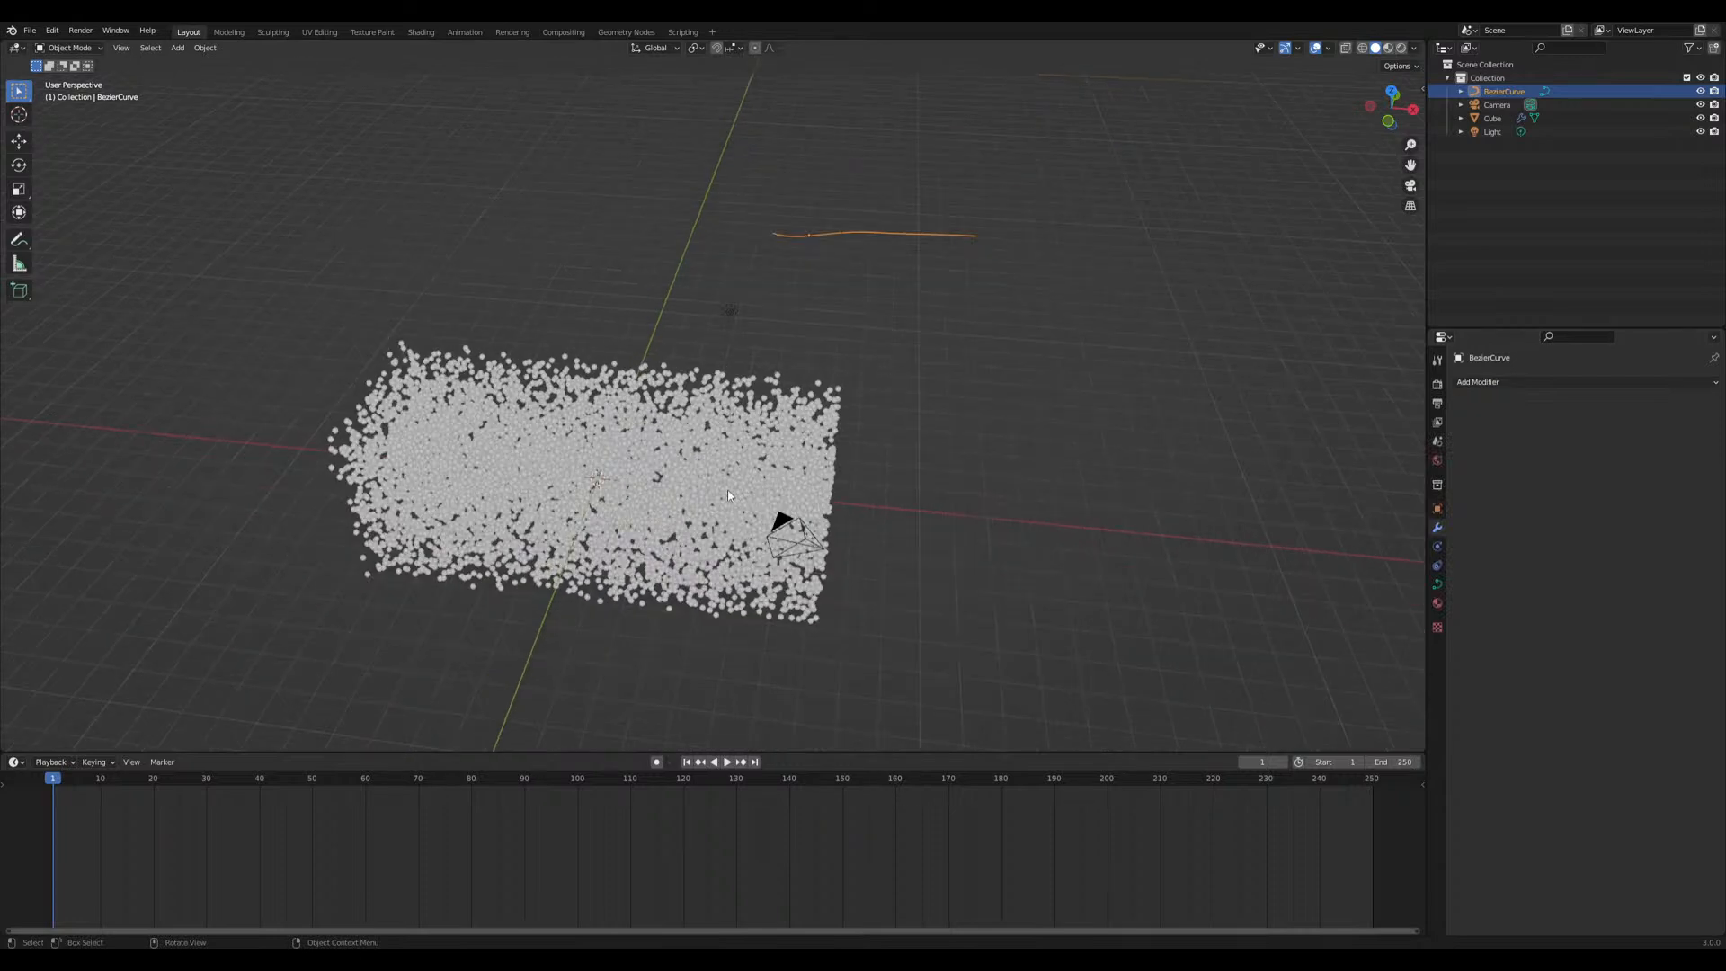
Render the box's particles as Object, using BezierCurve as the instance object
click(1492, 117)
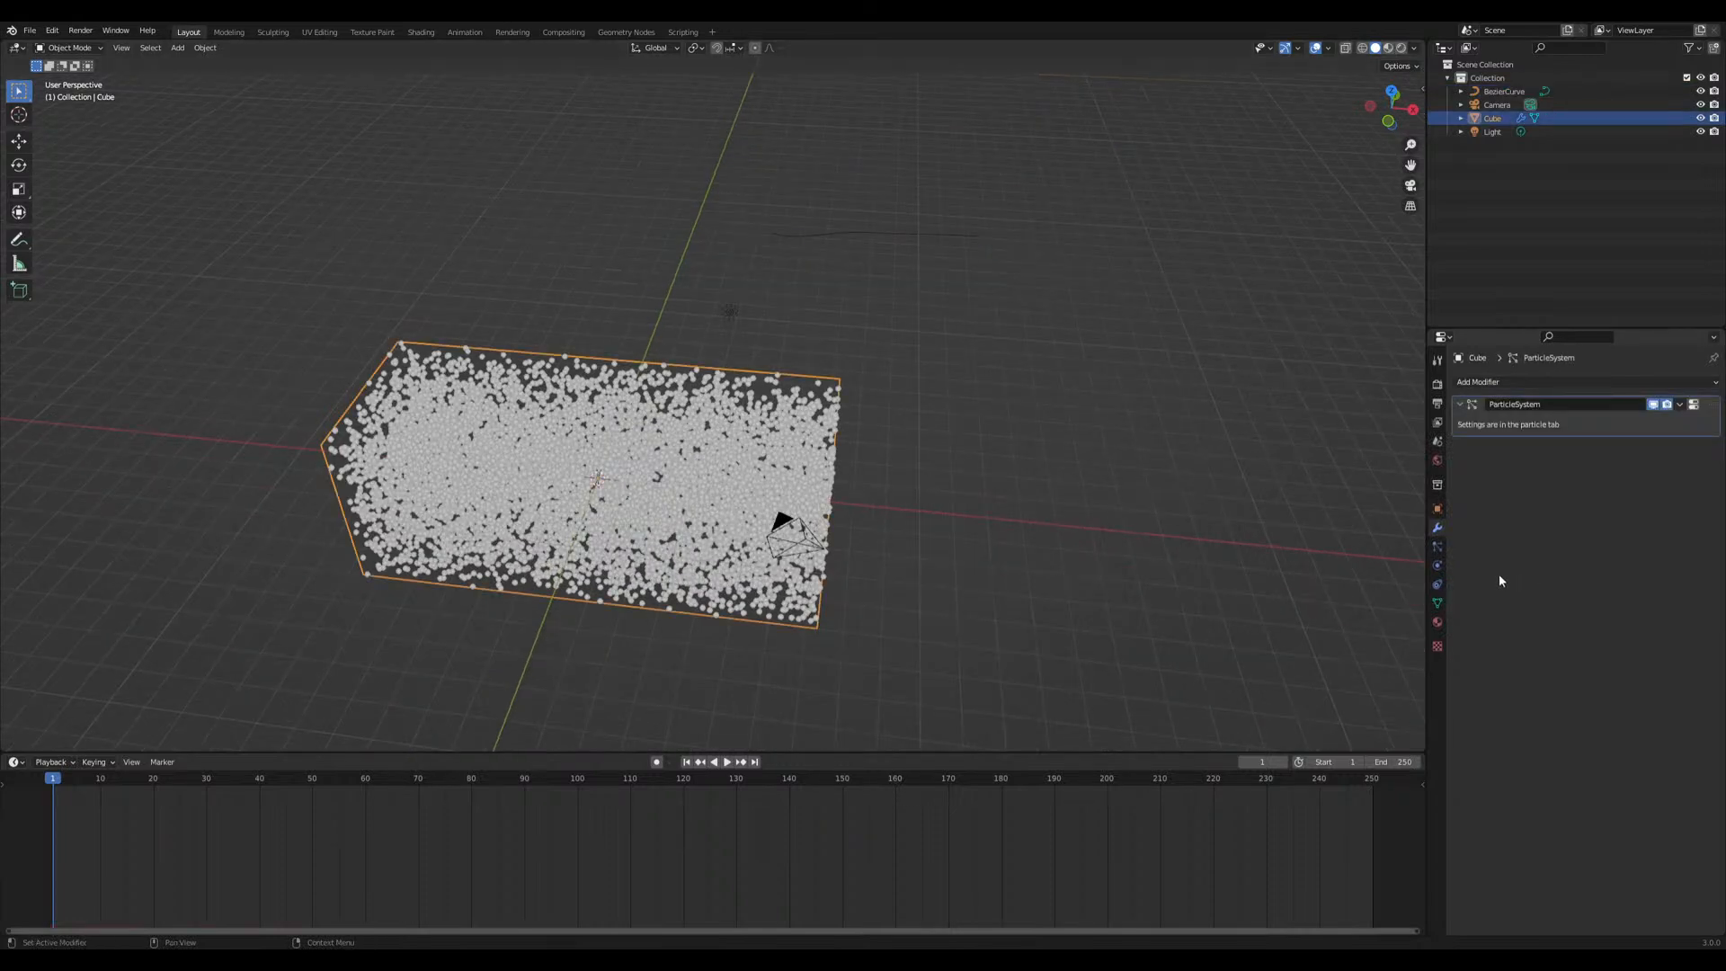
click(1438, 548)
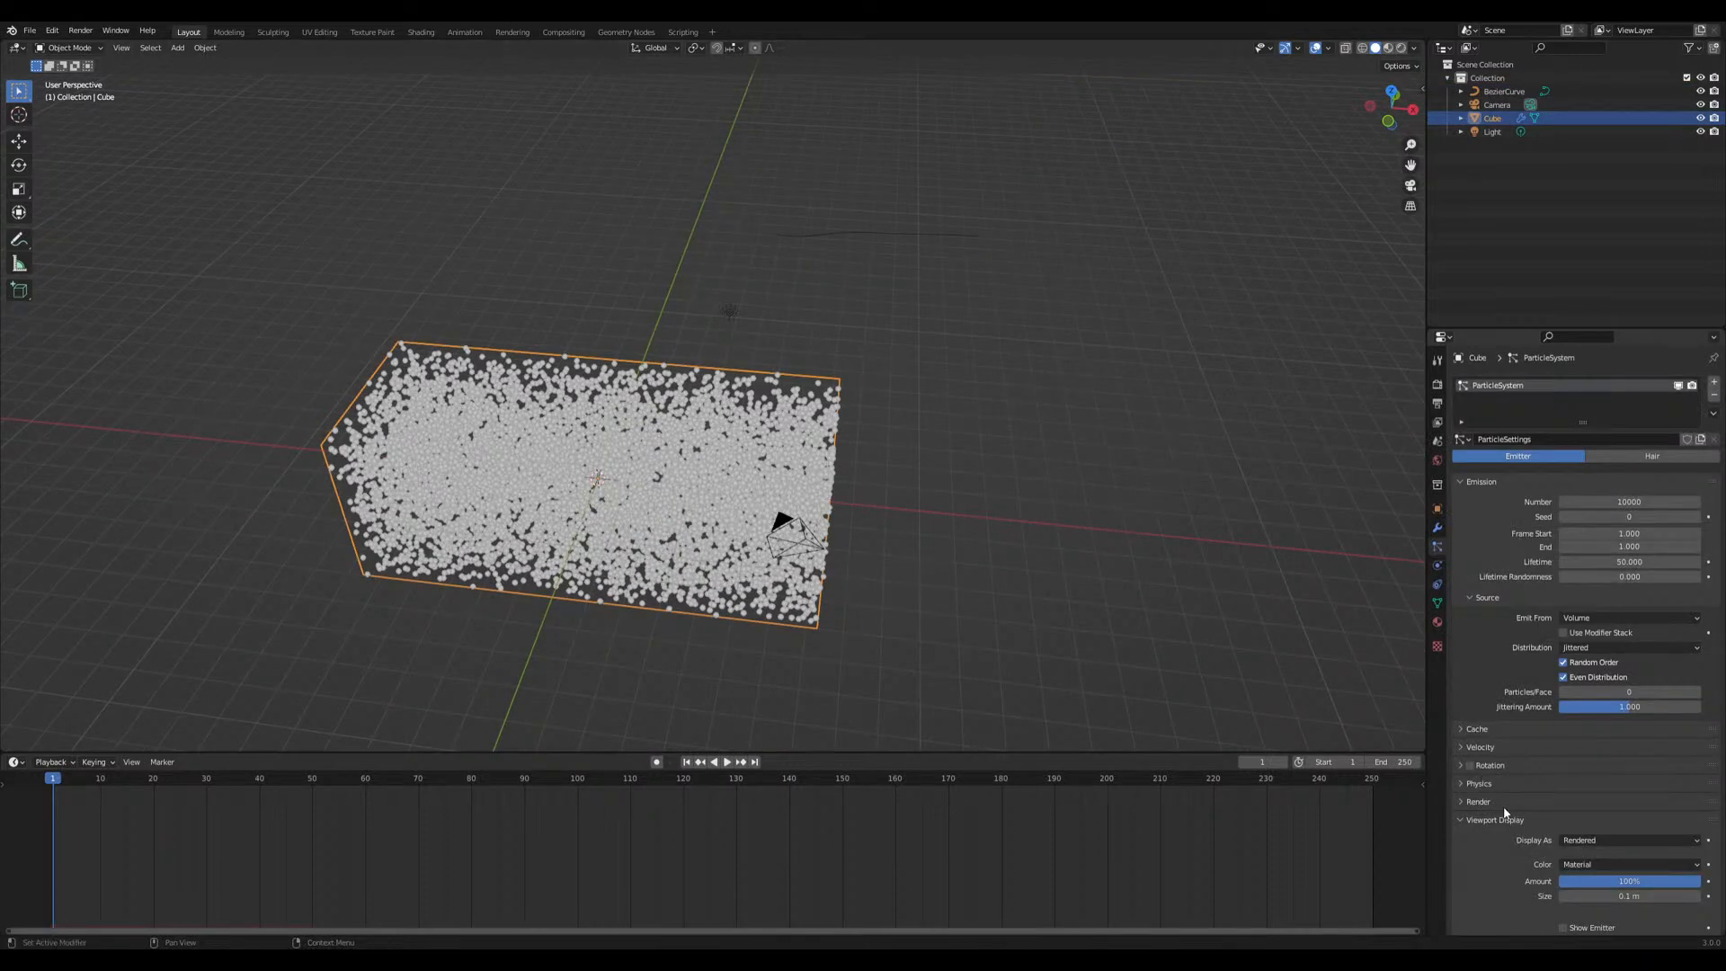
click(1470, 801)
scroll(1528, 791, down, 3)
click(1609, 713)
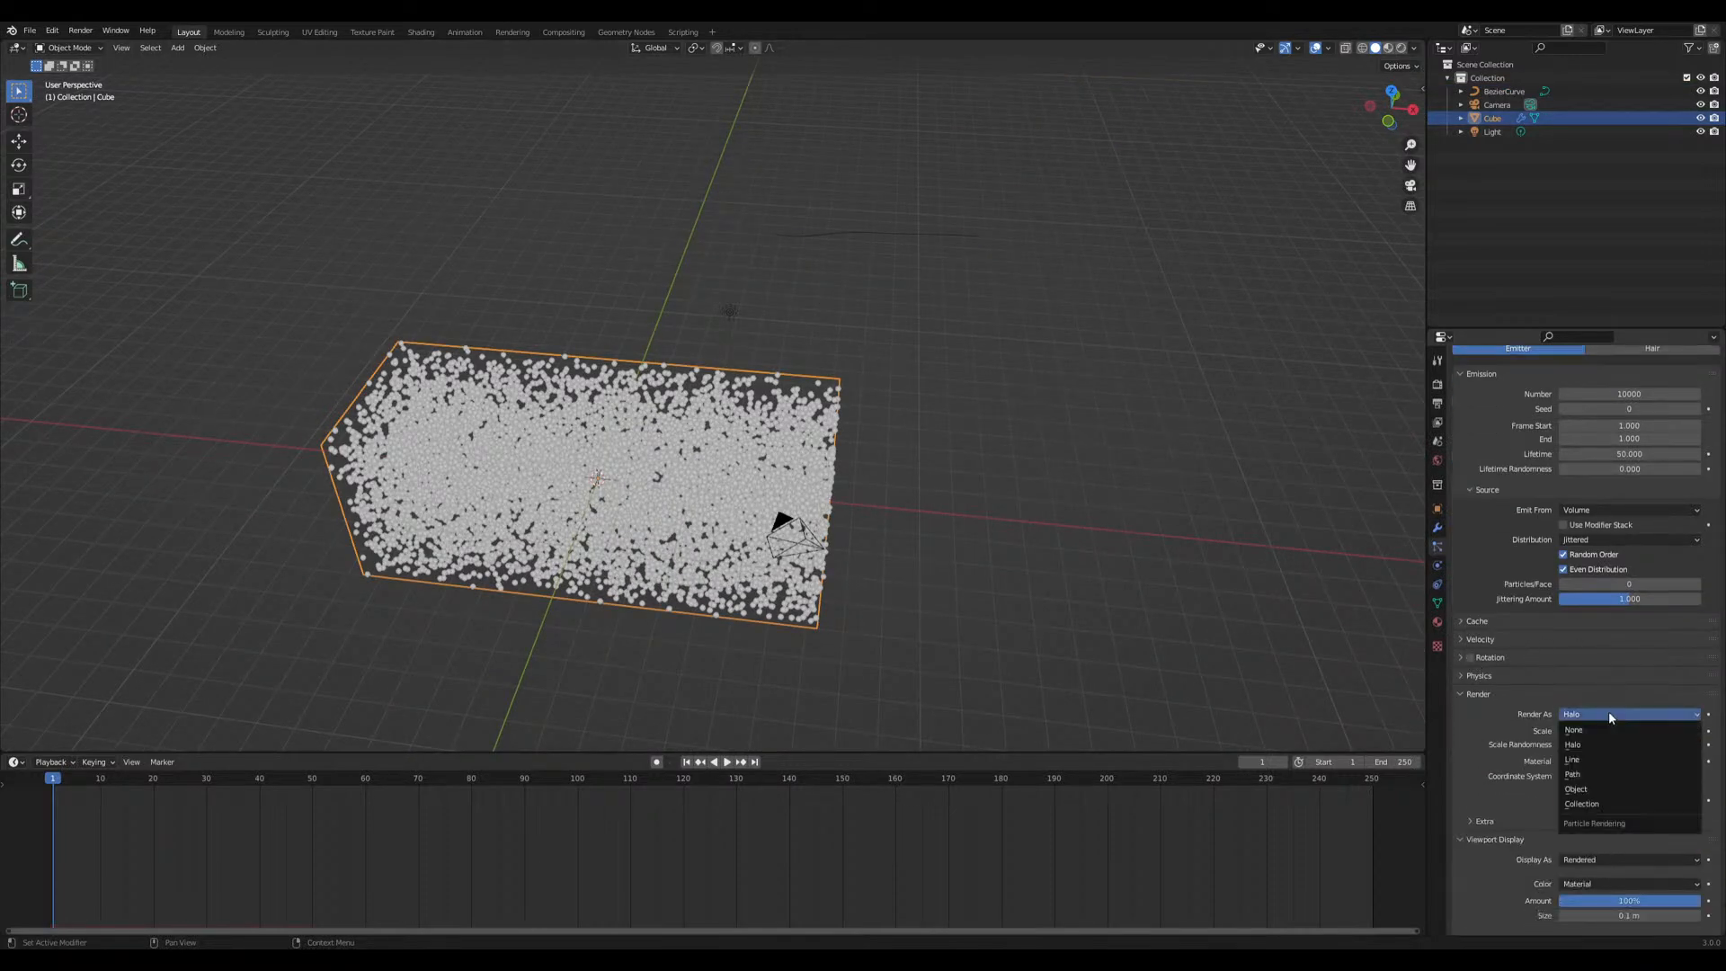
click(1597, 787)
click(1694, 812)
click(910, 234)
click(914, 493)
middle_drag(913, 494, 810, 545)
scroll(796, 497, down, 4)
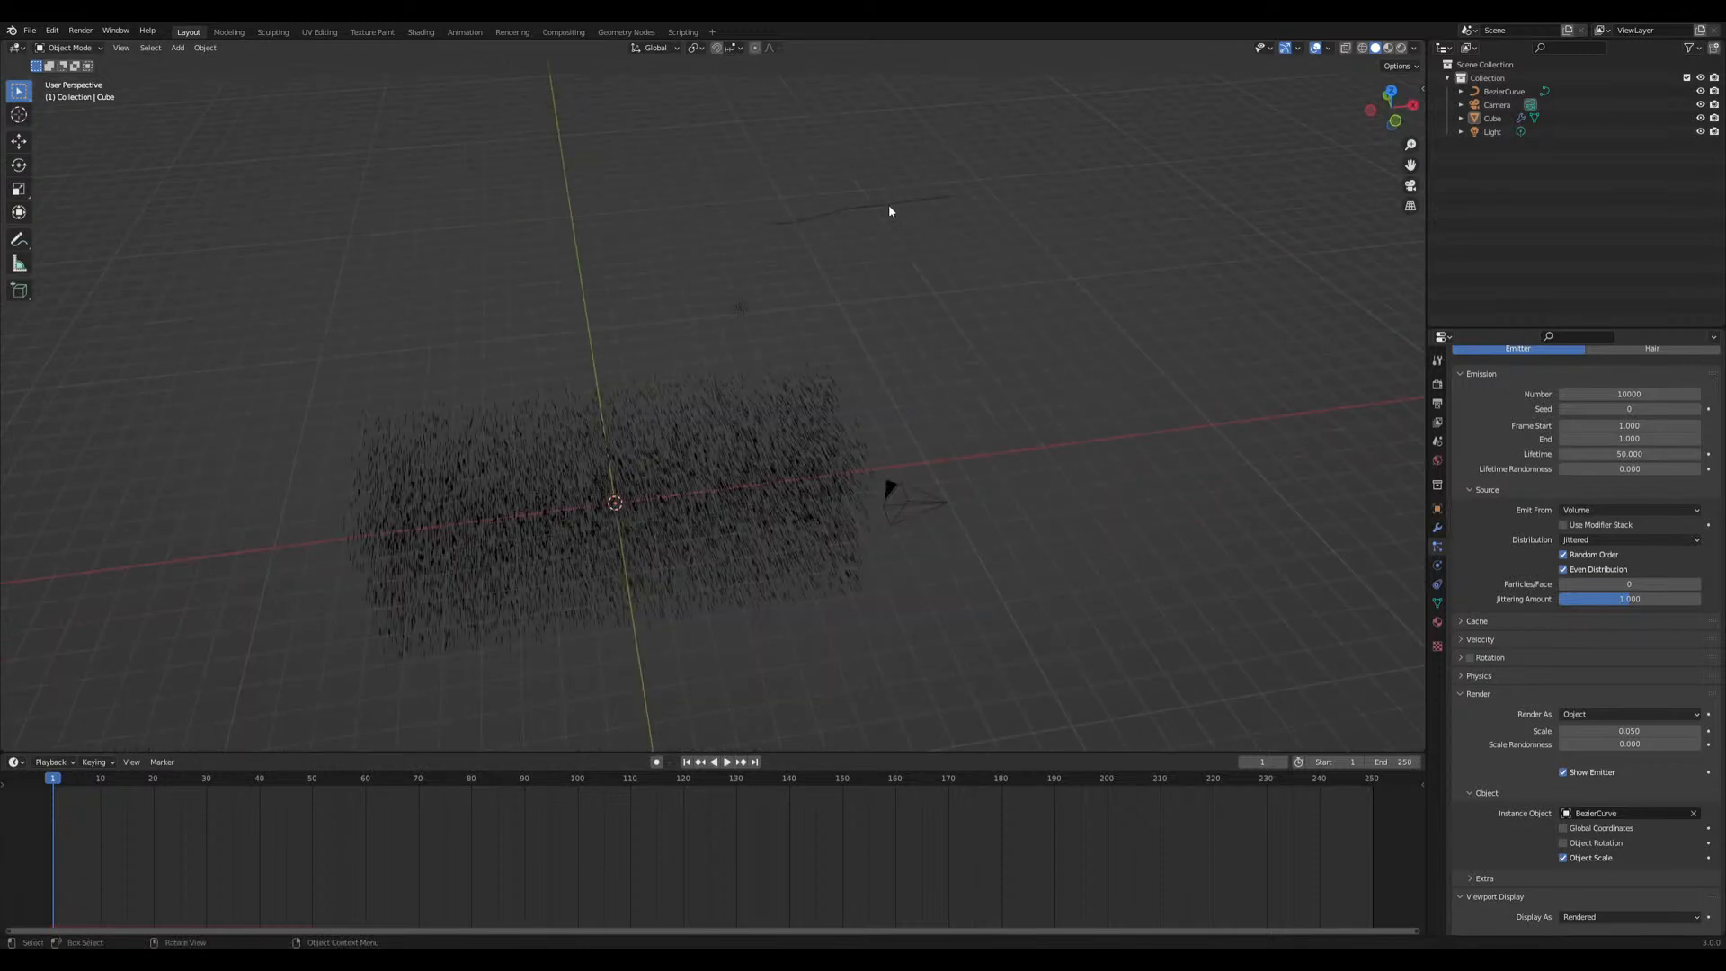
Set the render scale of the particle instances to 0.1
click(1634, 731)
key(BackSpace)
text(0.1)
key(Return)
middle_drag(1052, 692, 915, 626)
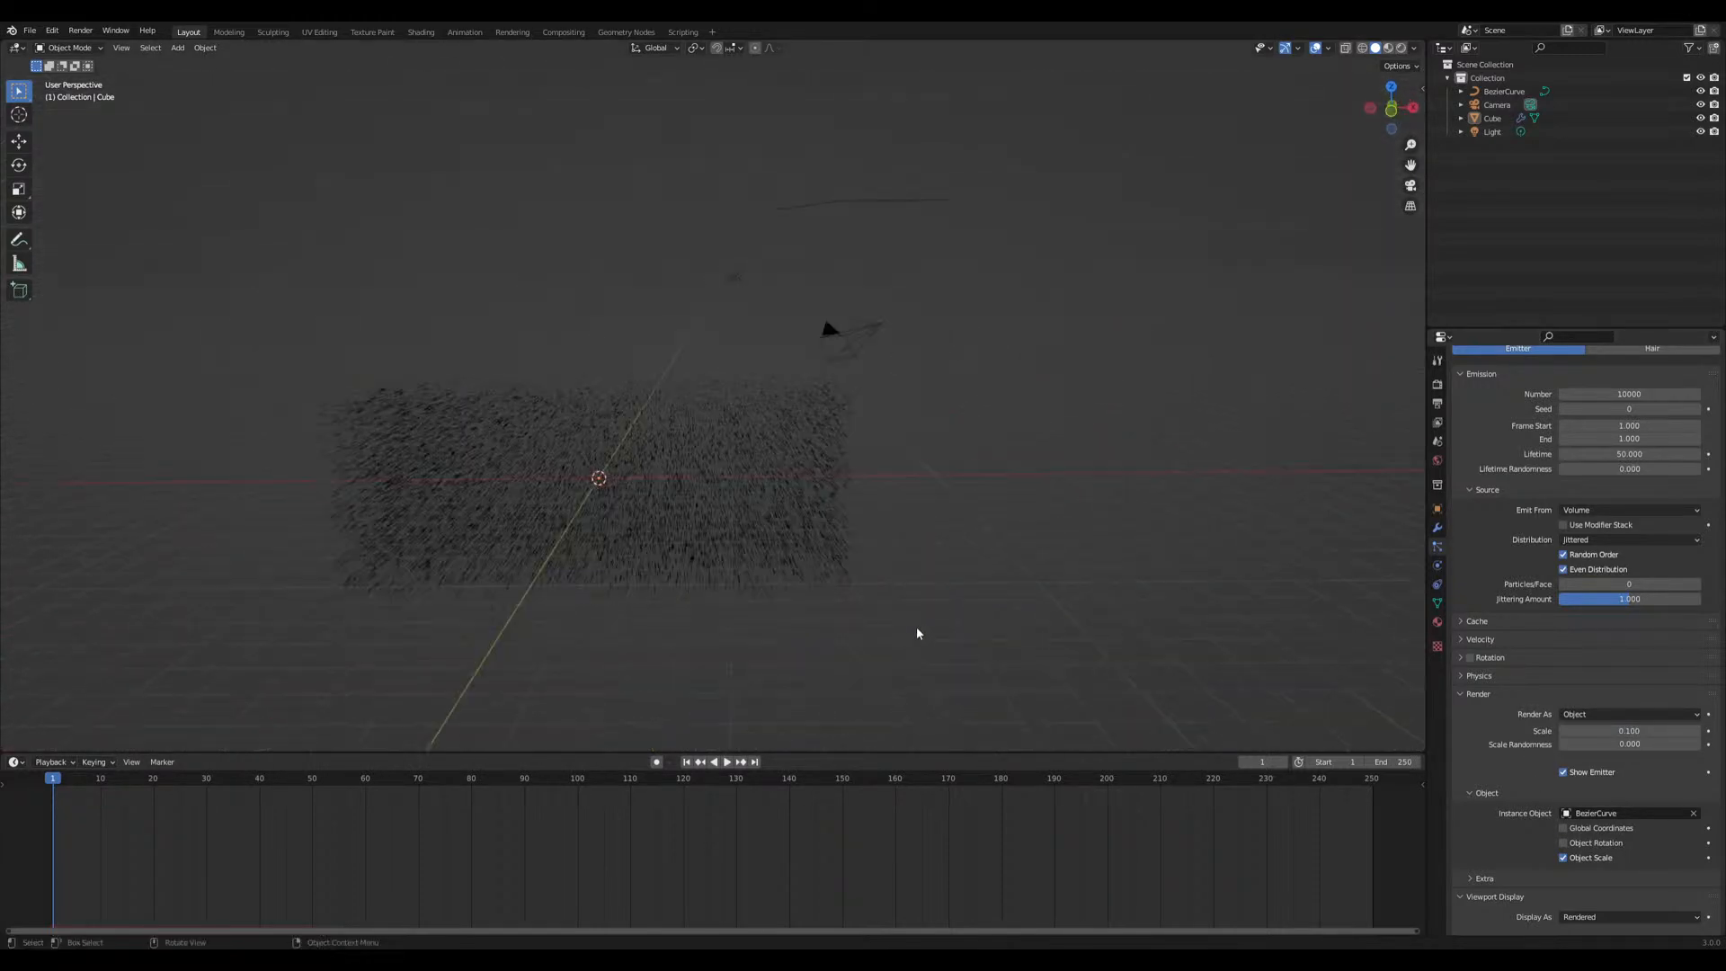
Enable particle rotation and set its Randomize value to 1.000
scroll(1549, 602, up, 3)
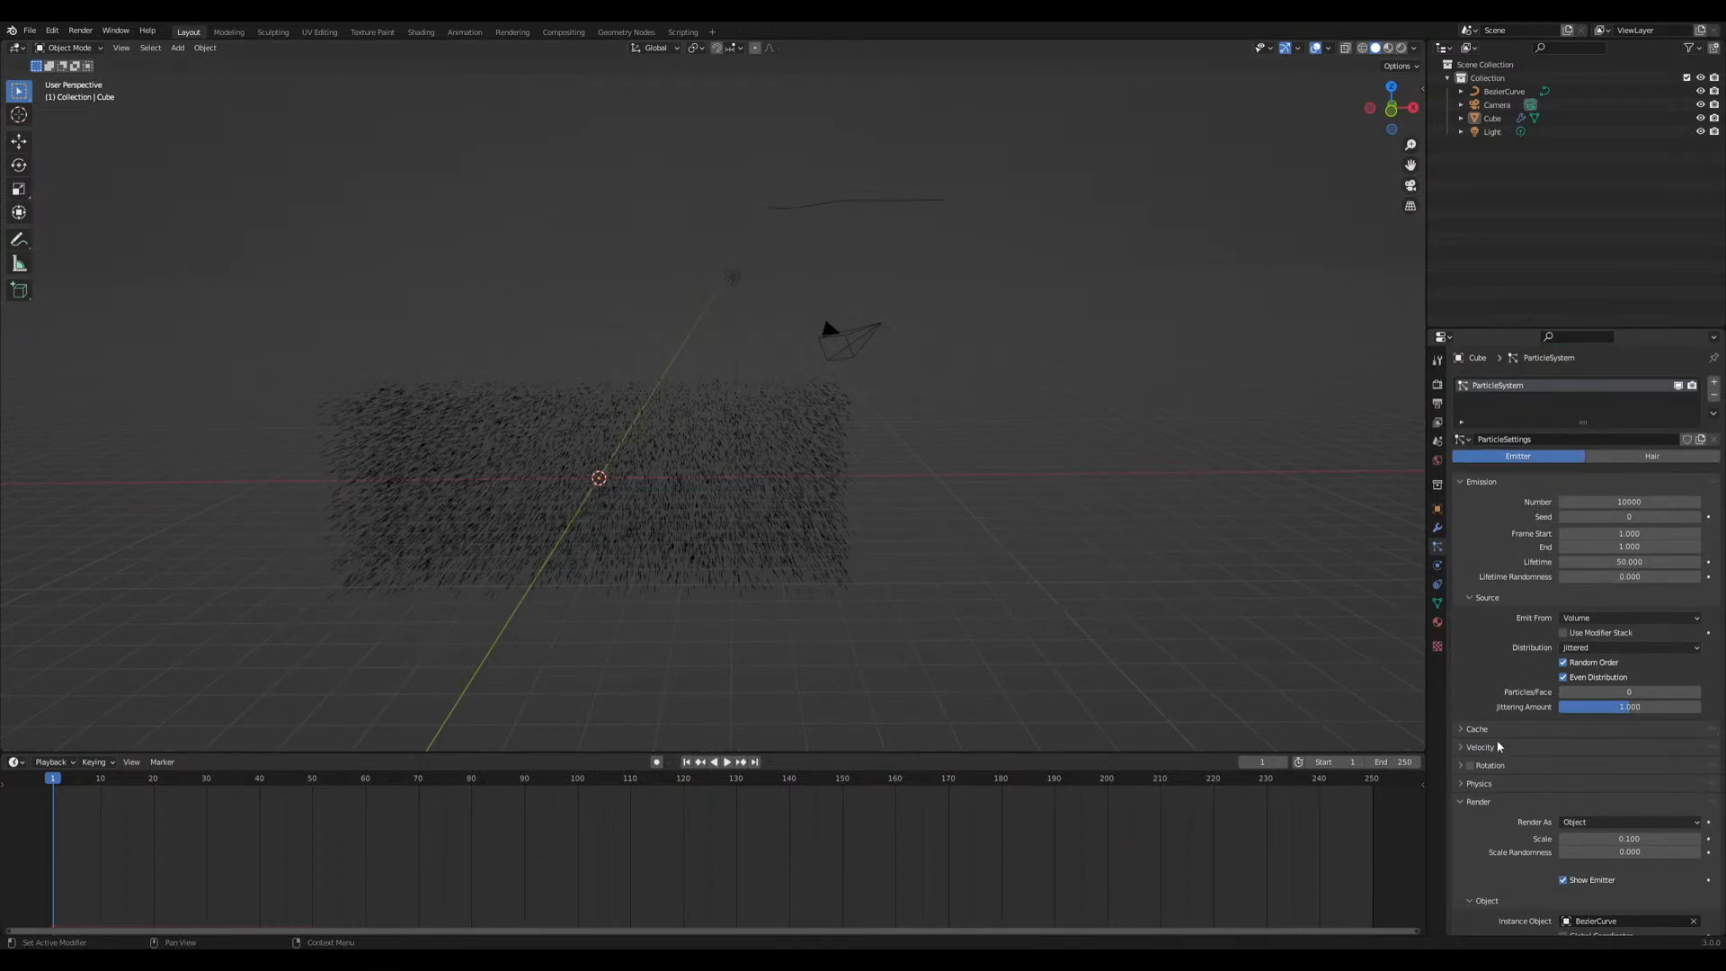
click(1469, 765)
click(1485, 765)
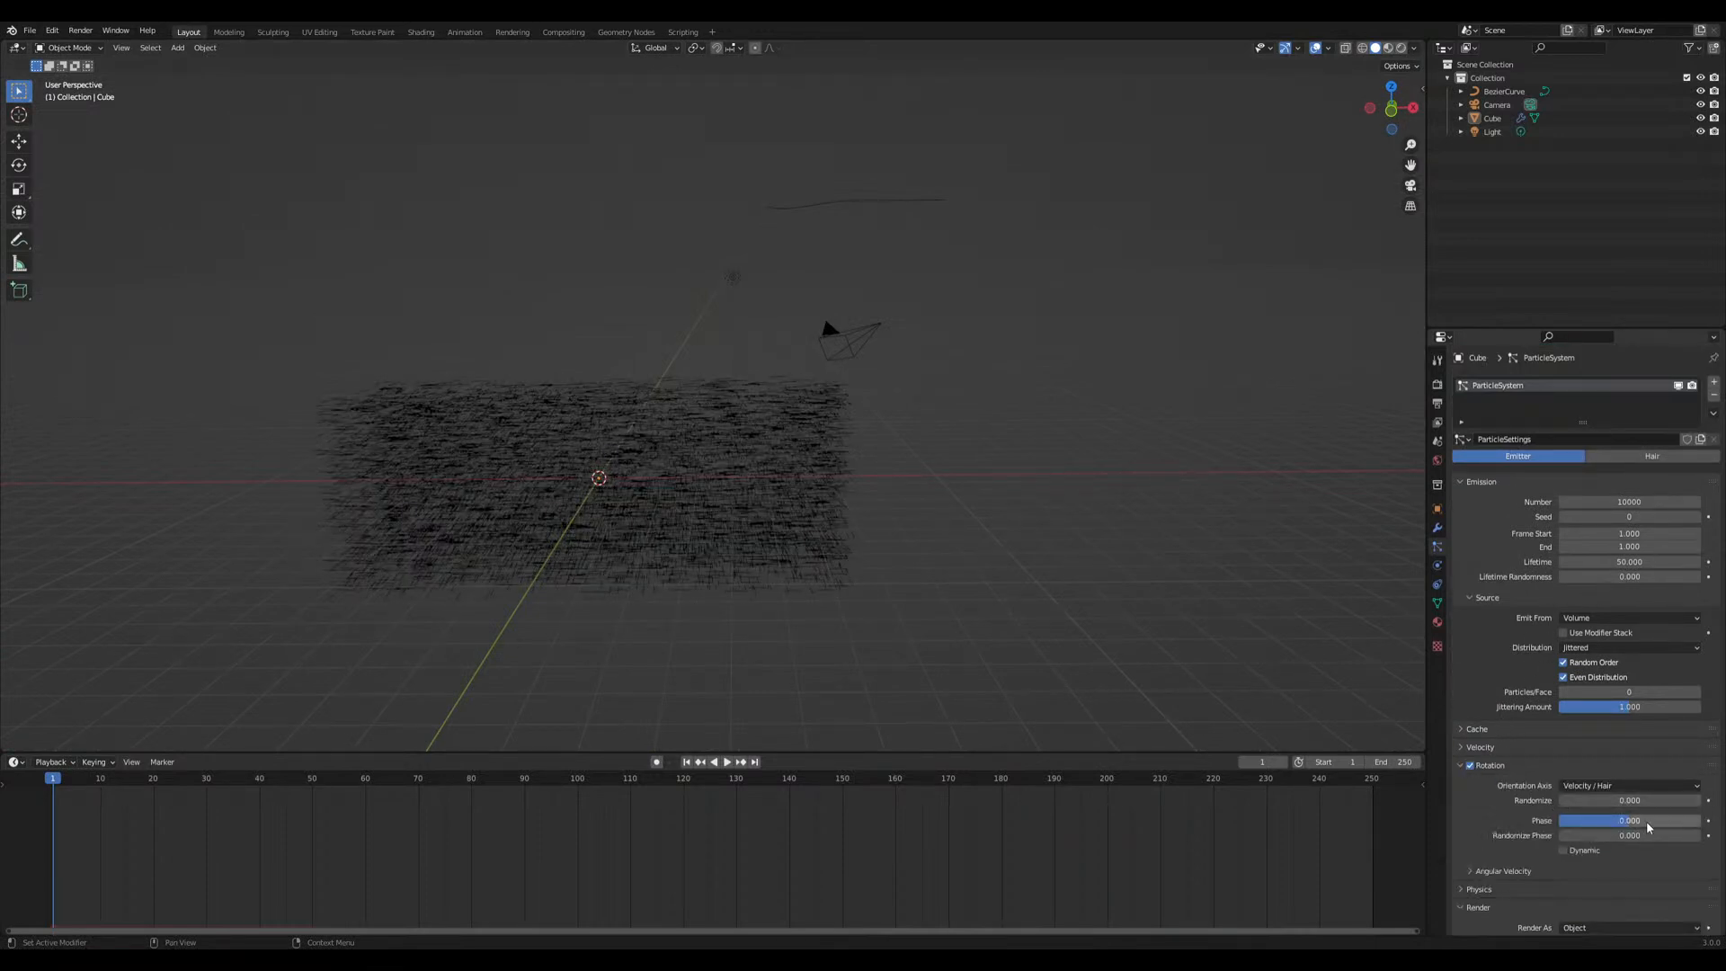
drag(1628, 803, 1723, 803)
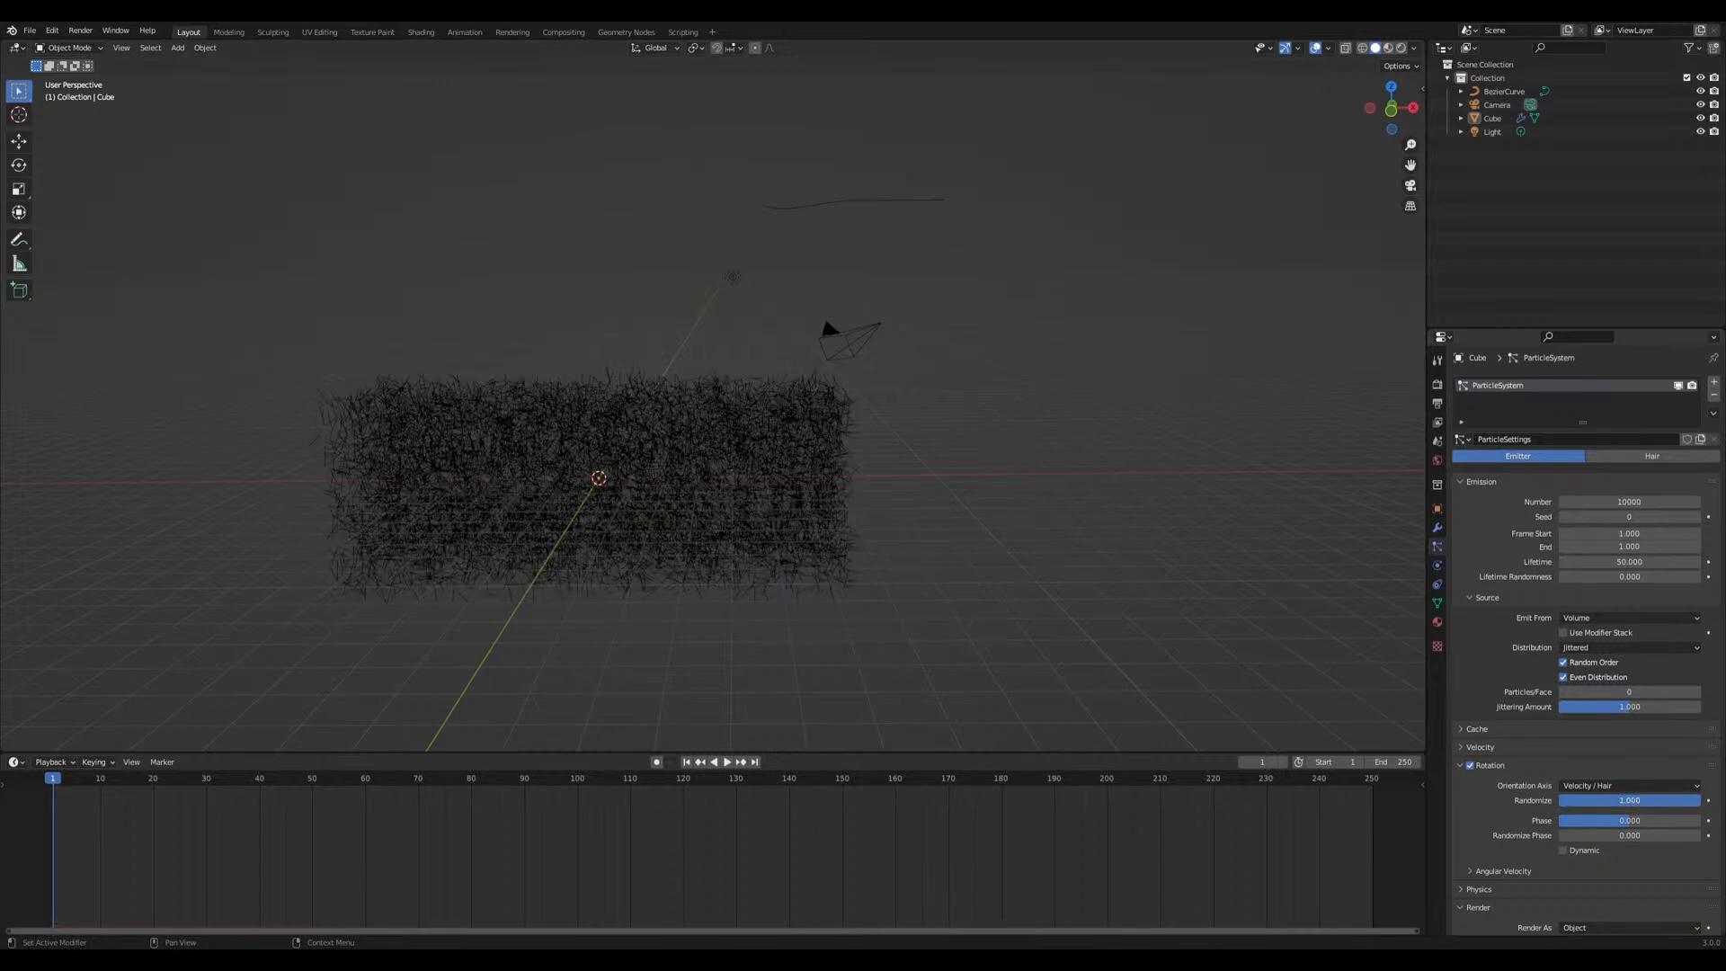
scroll(906, 597, up, 6)
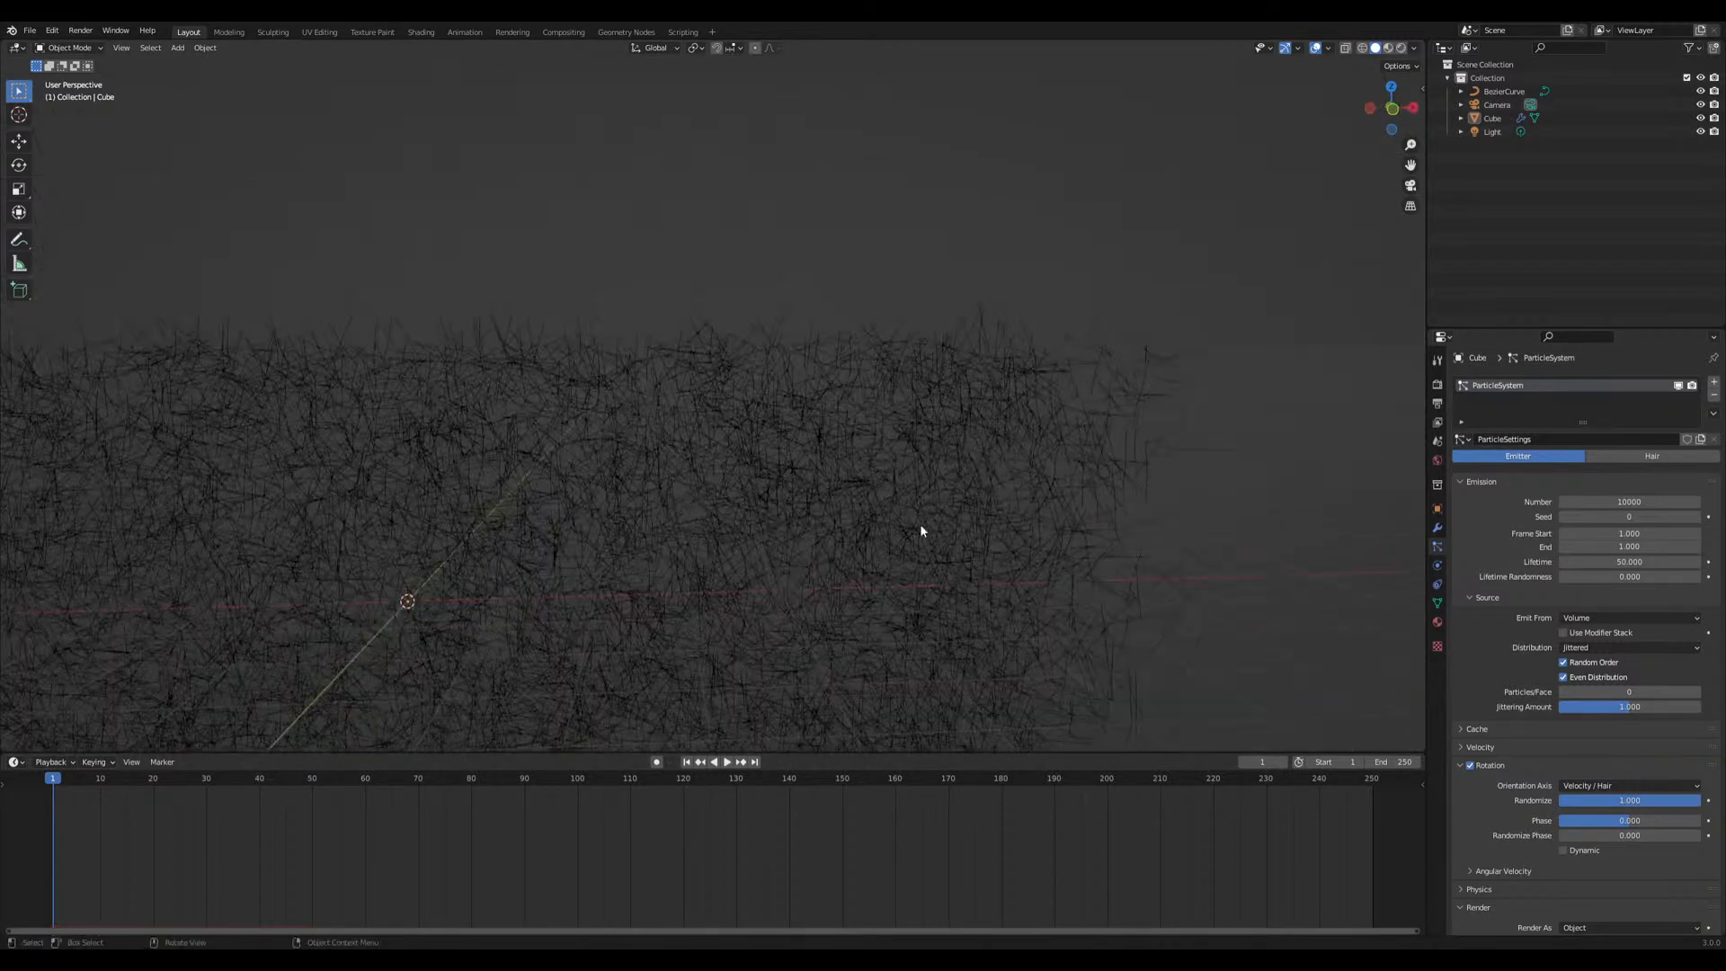
scroll(919, 529, down, 6)
Move the Bezier curve's end point and middle point apart to give the strand a stronger bend
click(903, 177)
middle_drag(906, 183, 961, 319)
key(Tab)
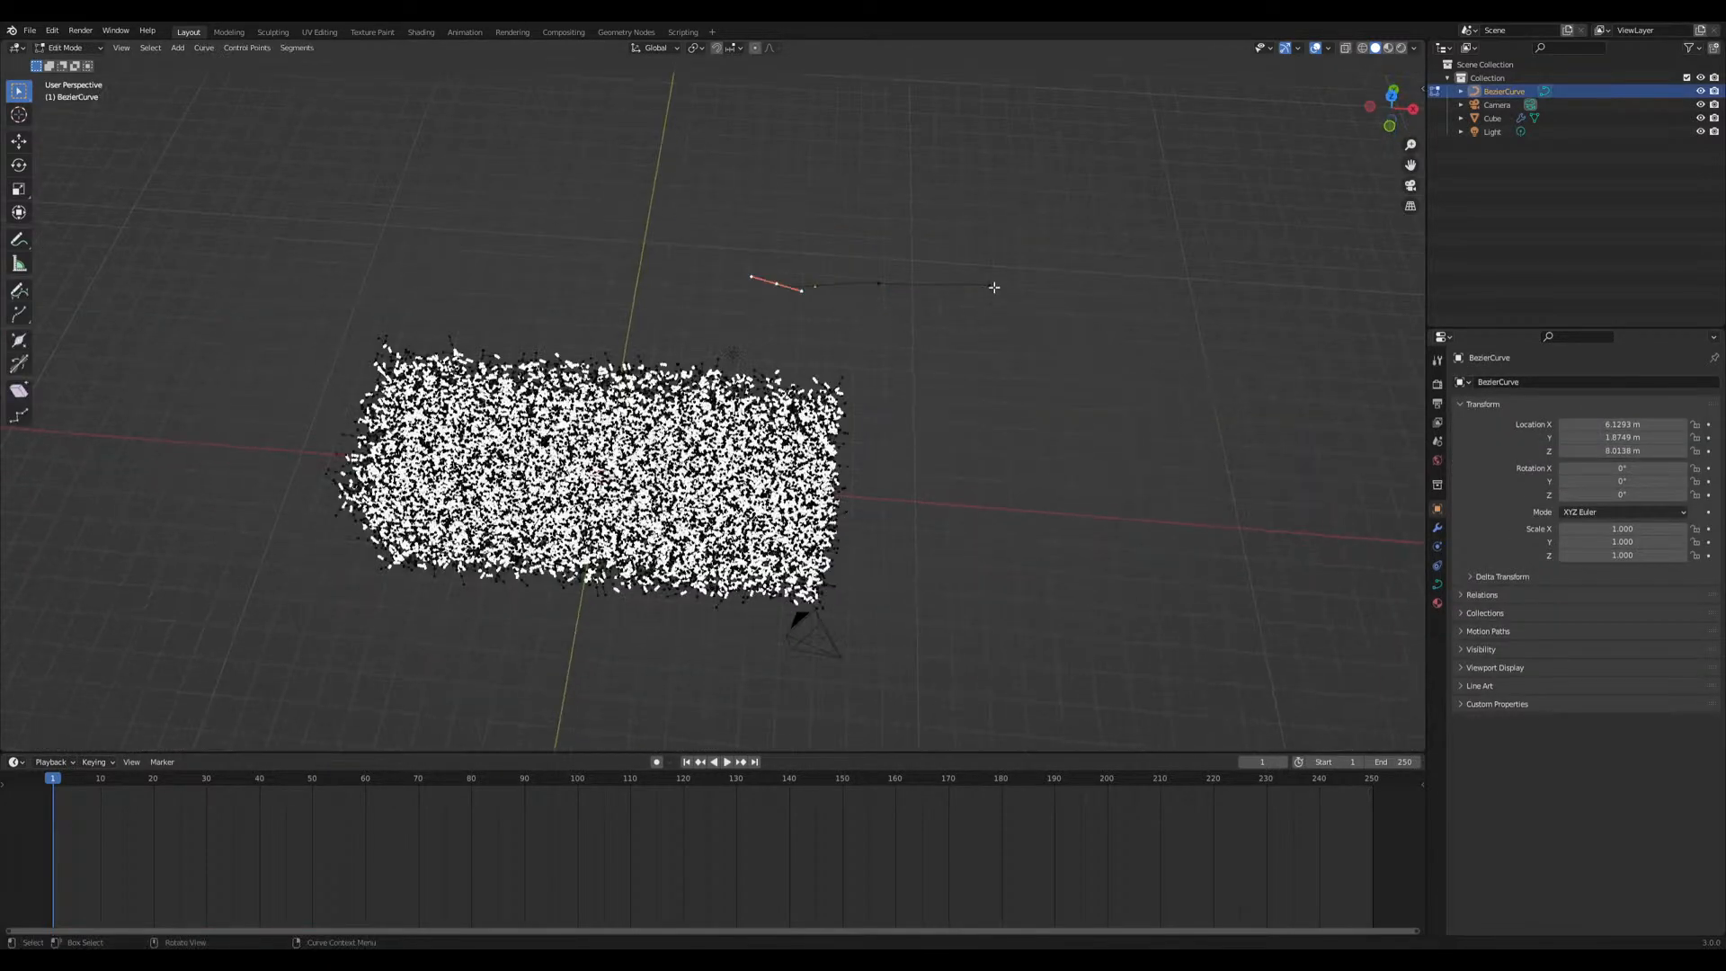
key(g)
click(1068, 410)
click(885, 283)
key(g)
click(997, 268)
Rotate, scale and reposition the curve's start point, and return to Object Mode
click(774, 286)
key(r)
click(881, 328)
key(s)
click(943, 398)
key(g)
click(948, 415)
key(Tab)
middle_drag(953, 536, 781, 462)
click(999, 492)
scroll(999, 493, up, 2)
scroll(875, 547, up, 3)
scroll(845, 430, down, 4)
scroll(782, 463, down, 4)
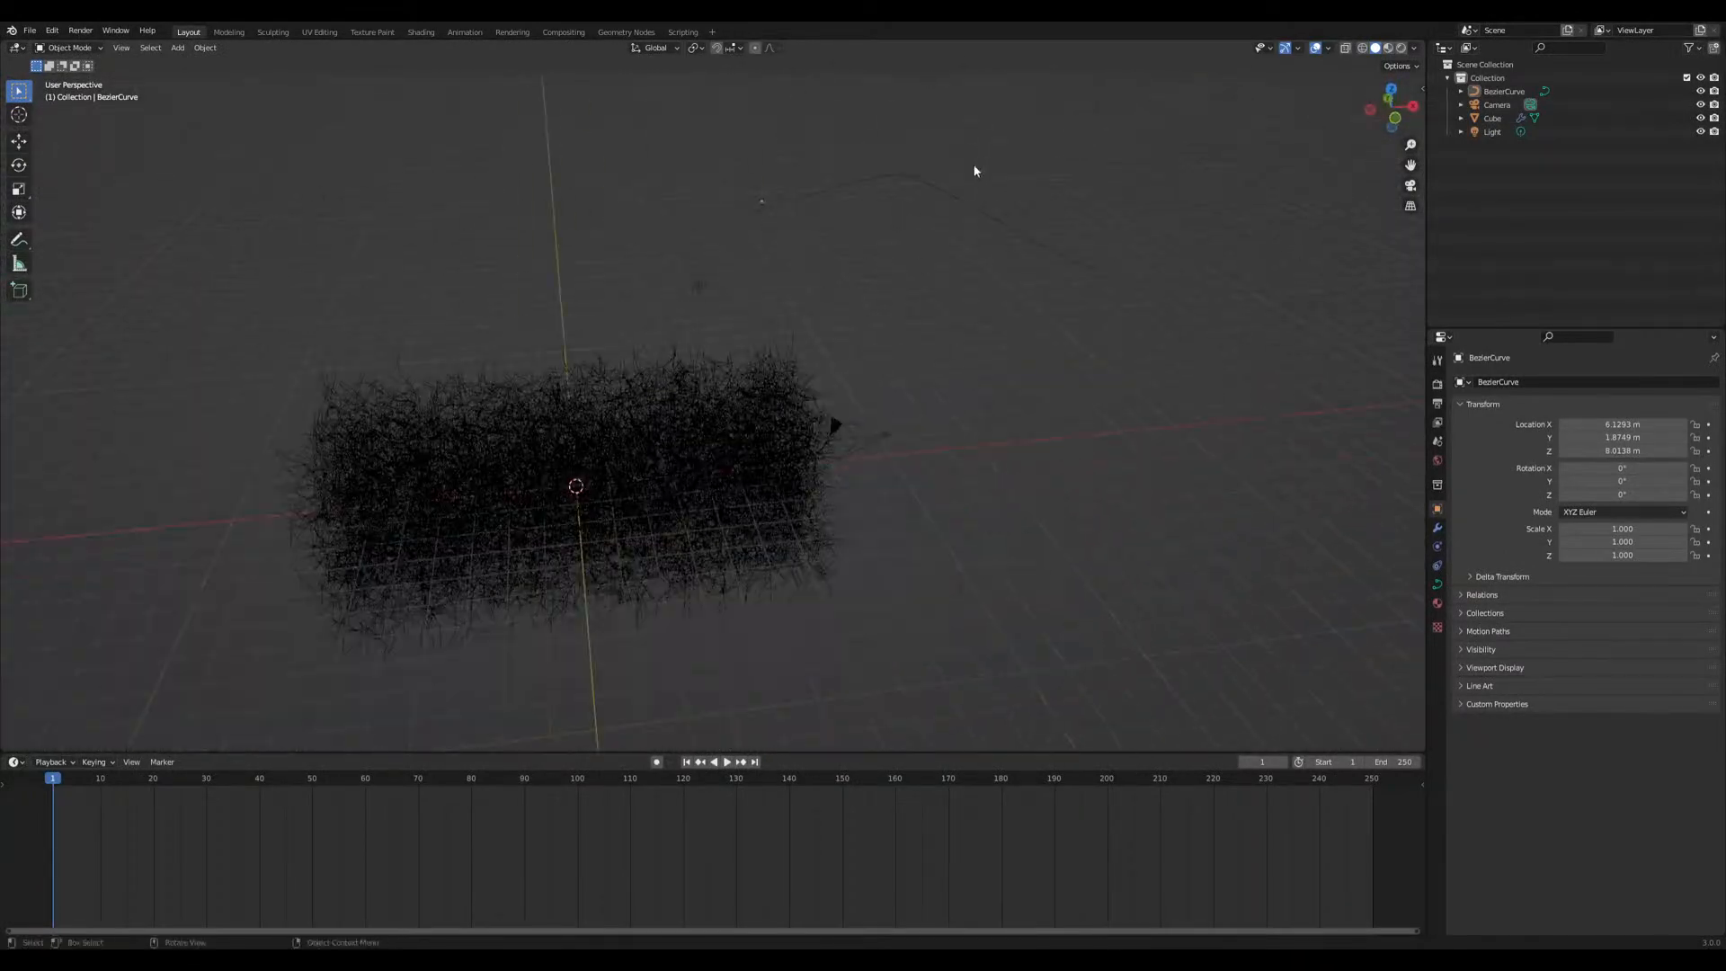
Give the Bezier curve a round bevel with a depth of 0.048 m
click(935, 200)
click(1438, 584)
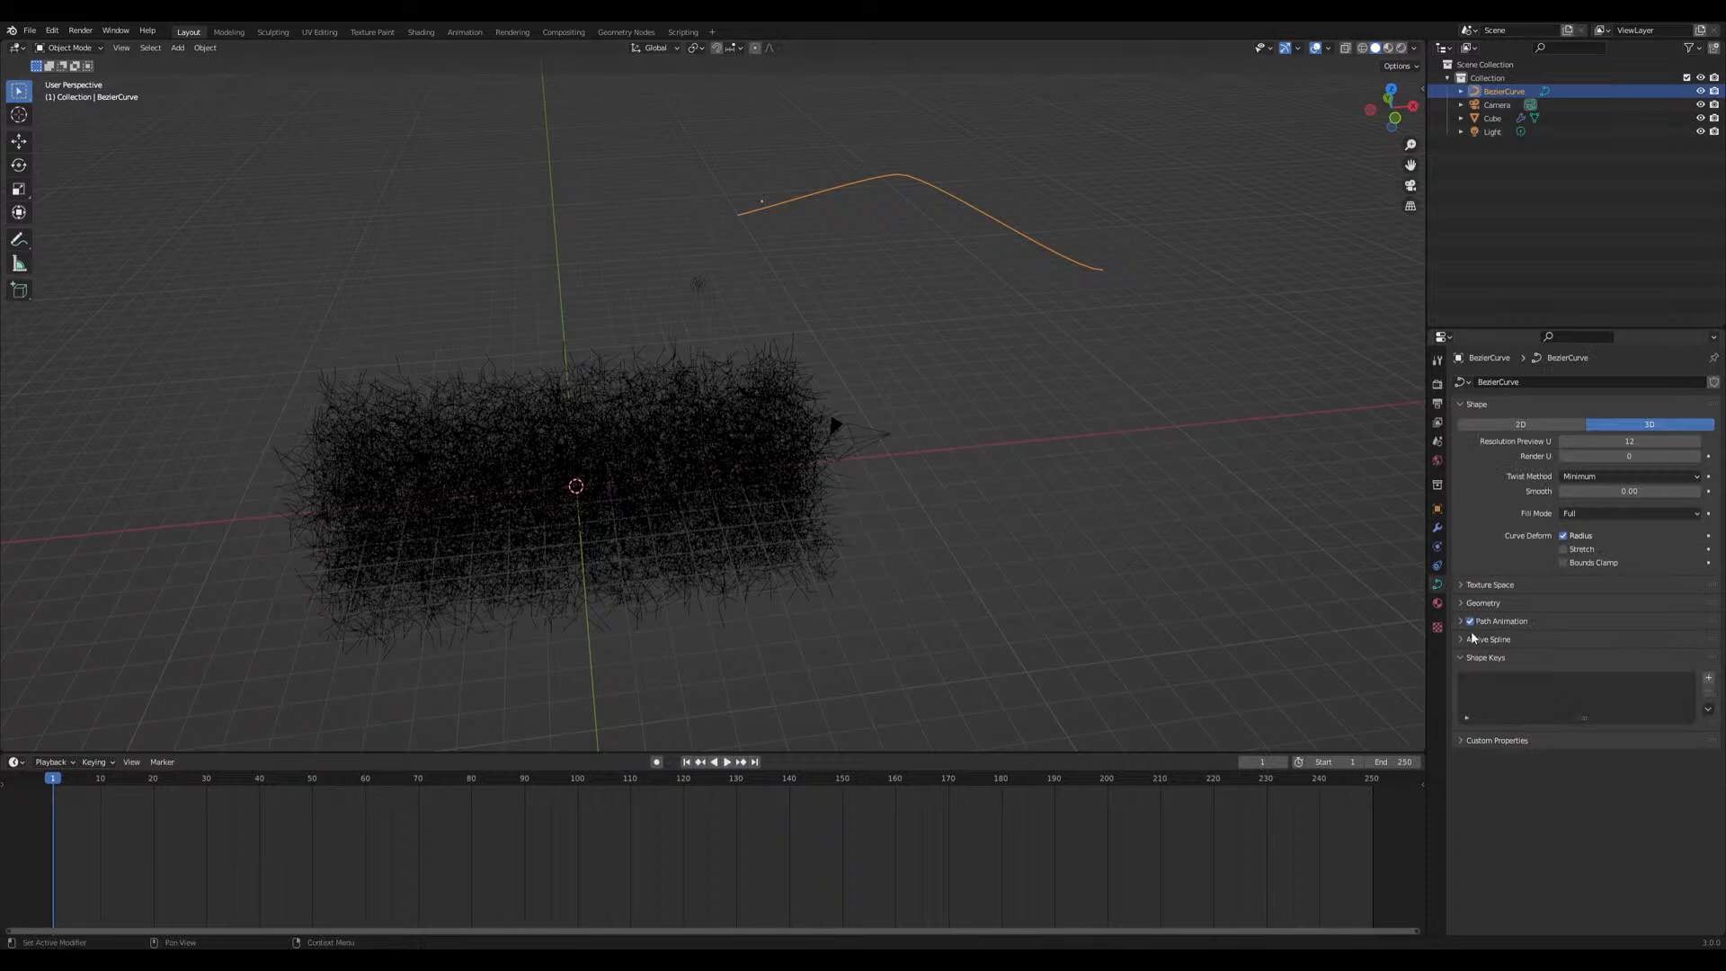
click(1461, 604)
drag(1616, 740, 1663, 740)
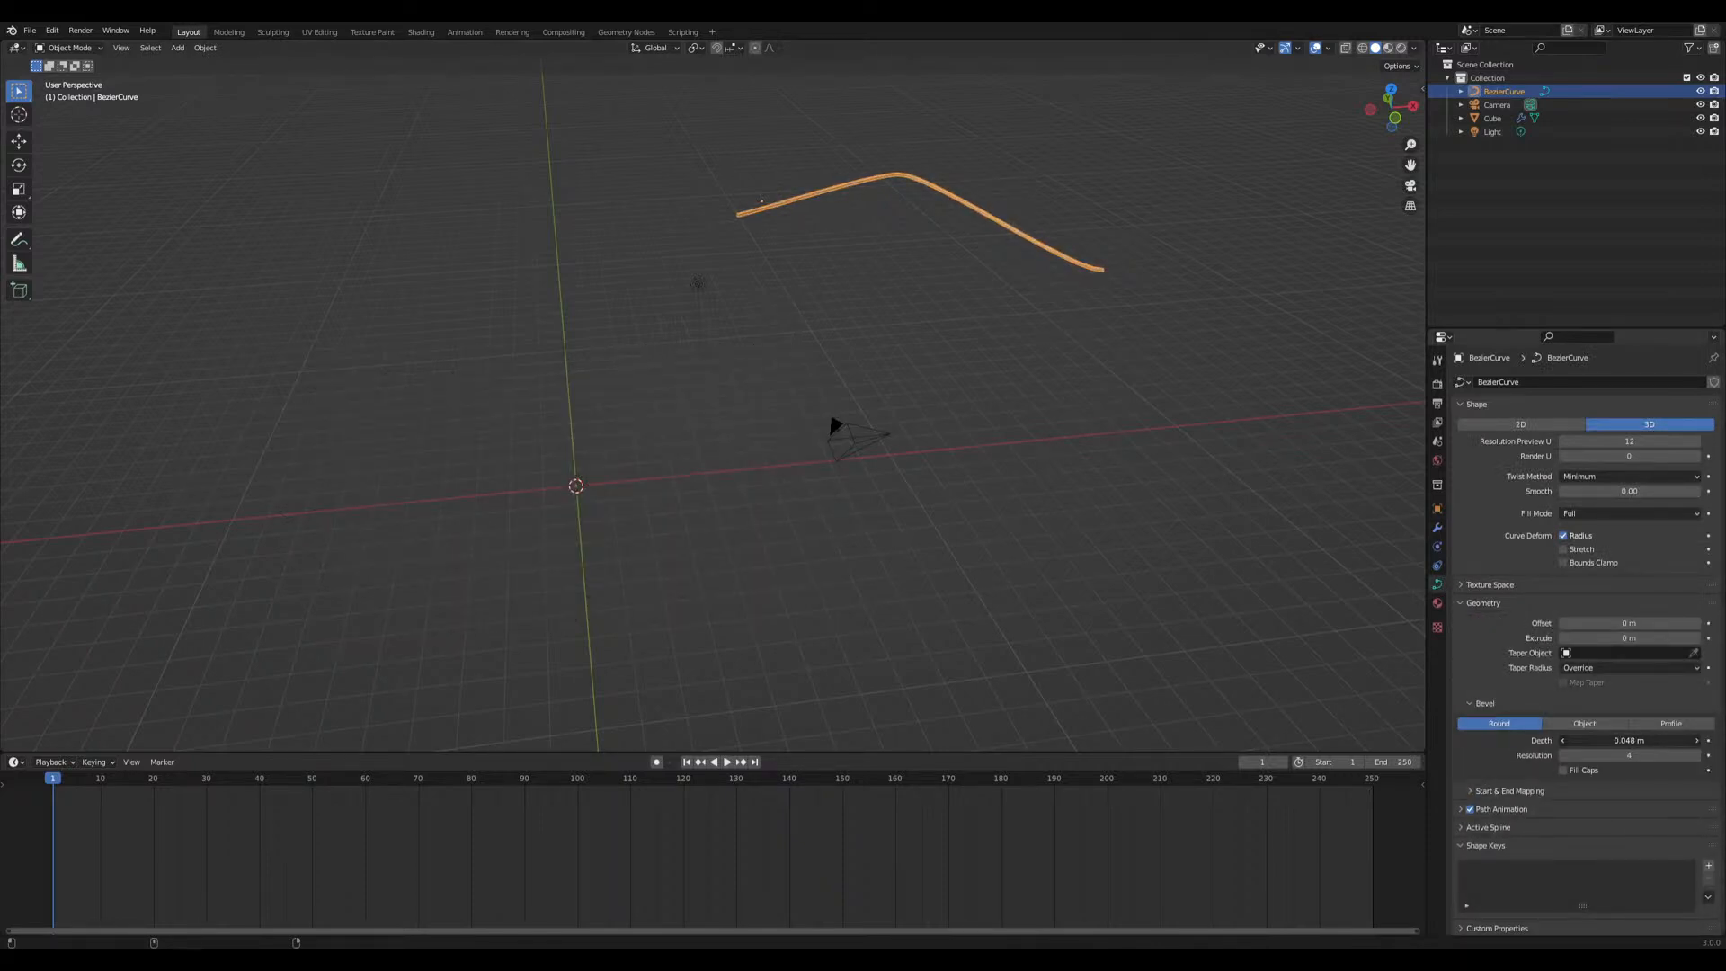
click(1102, 604)
middle_drag(1101, 605, 648, 526)
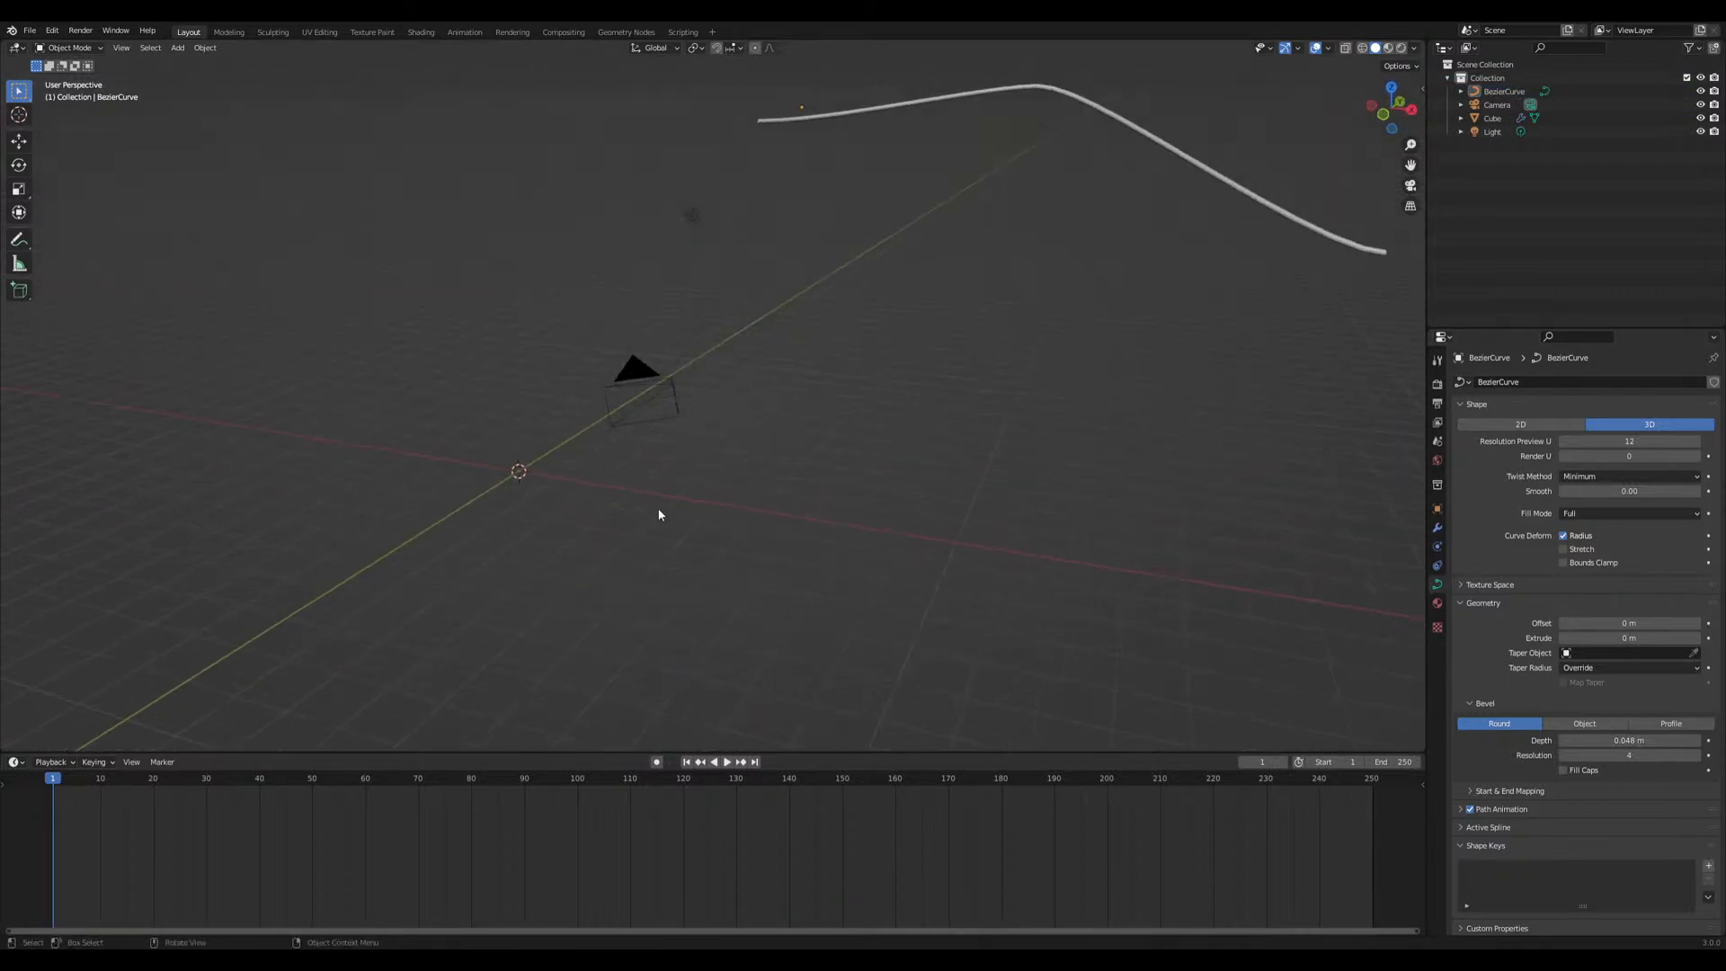
click(828, 115)
scroll(557, 428, down, 4)
click(553, 431)
middle_drag(548, 433, 736, 262)
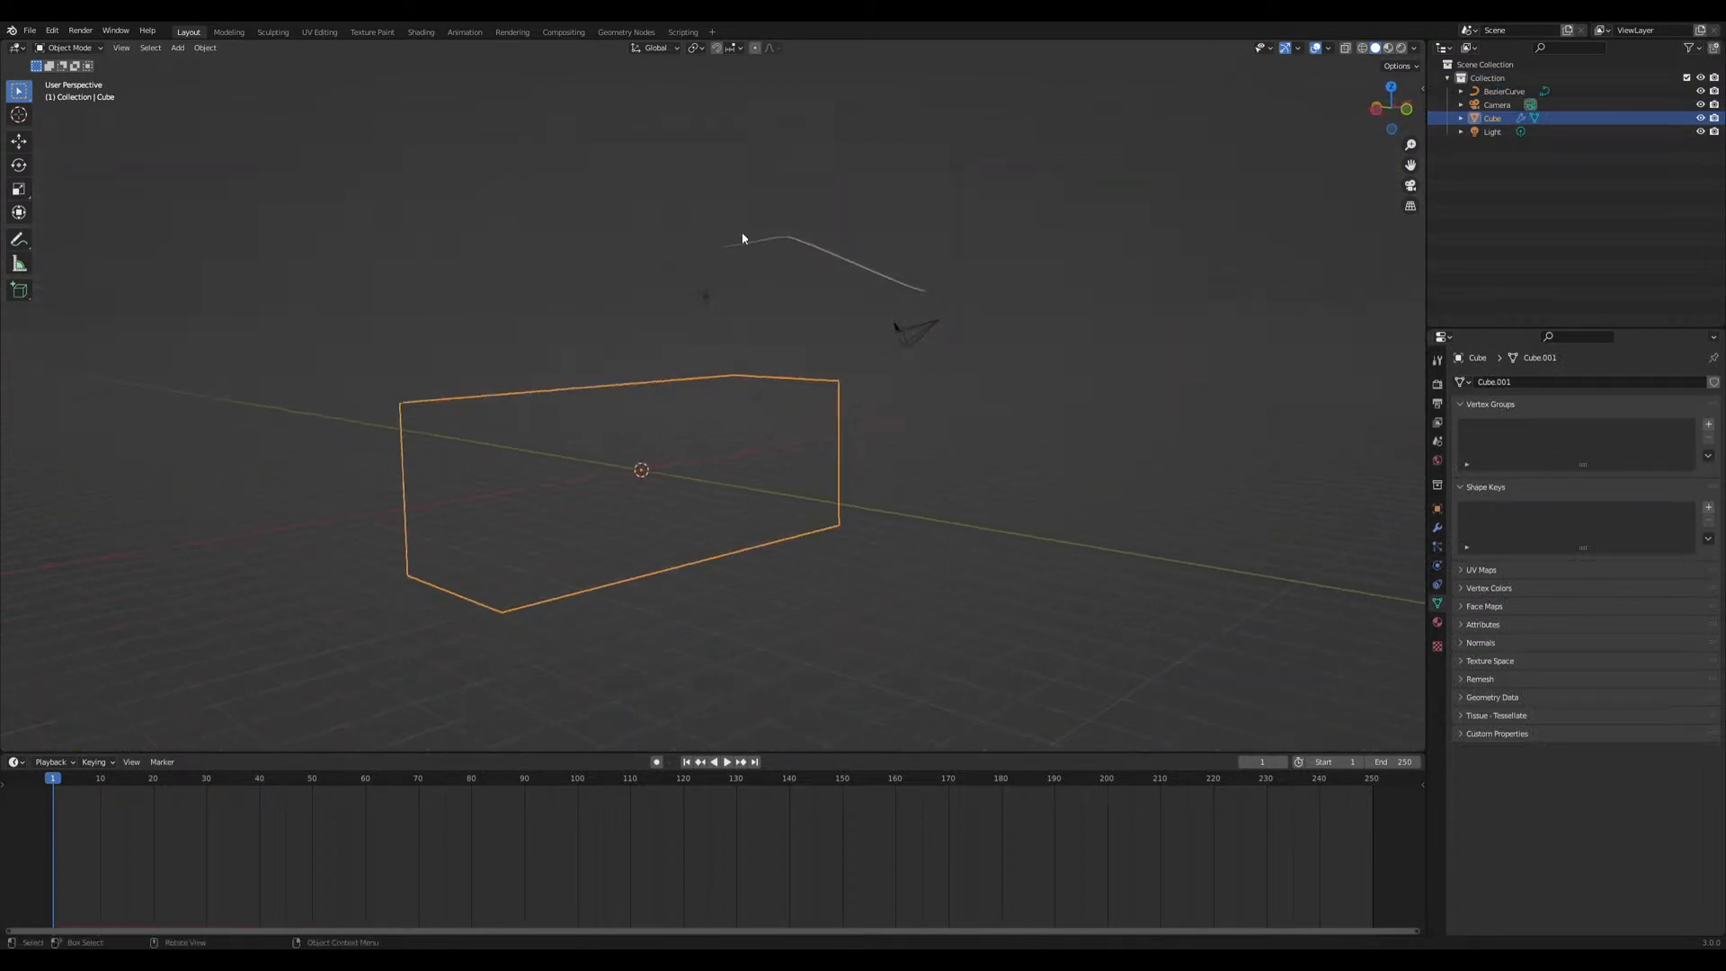
Try a thicker bevel on the curve, and return its bevel depth to 0 m
click(757, 231)
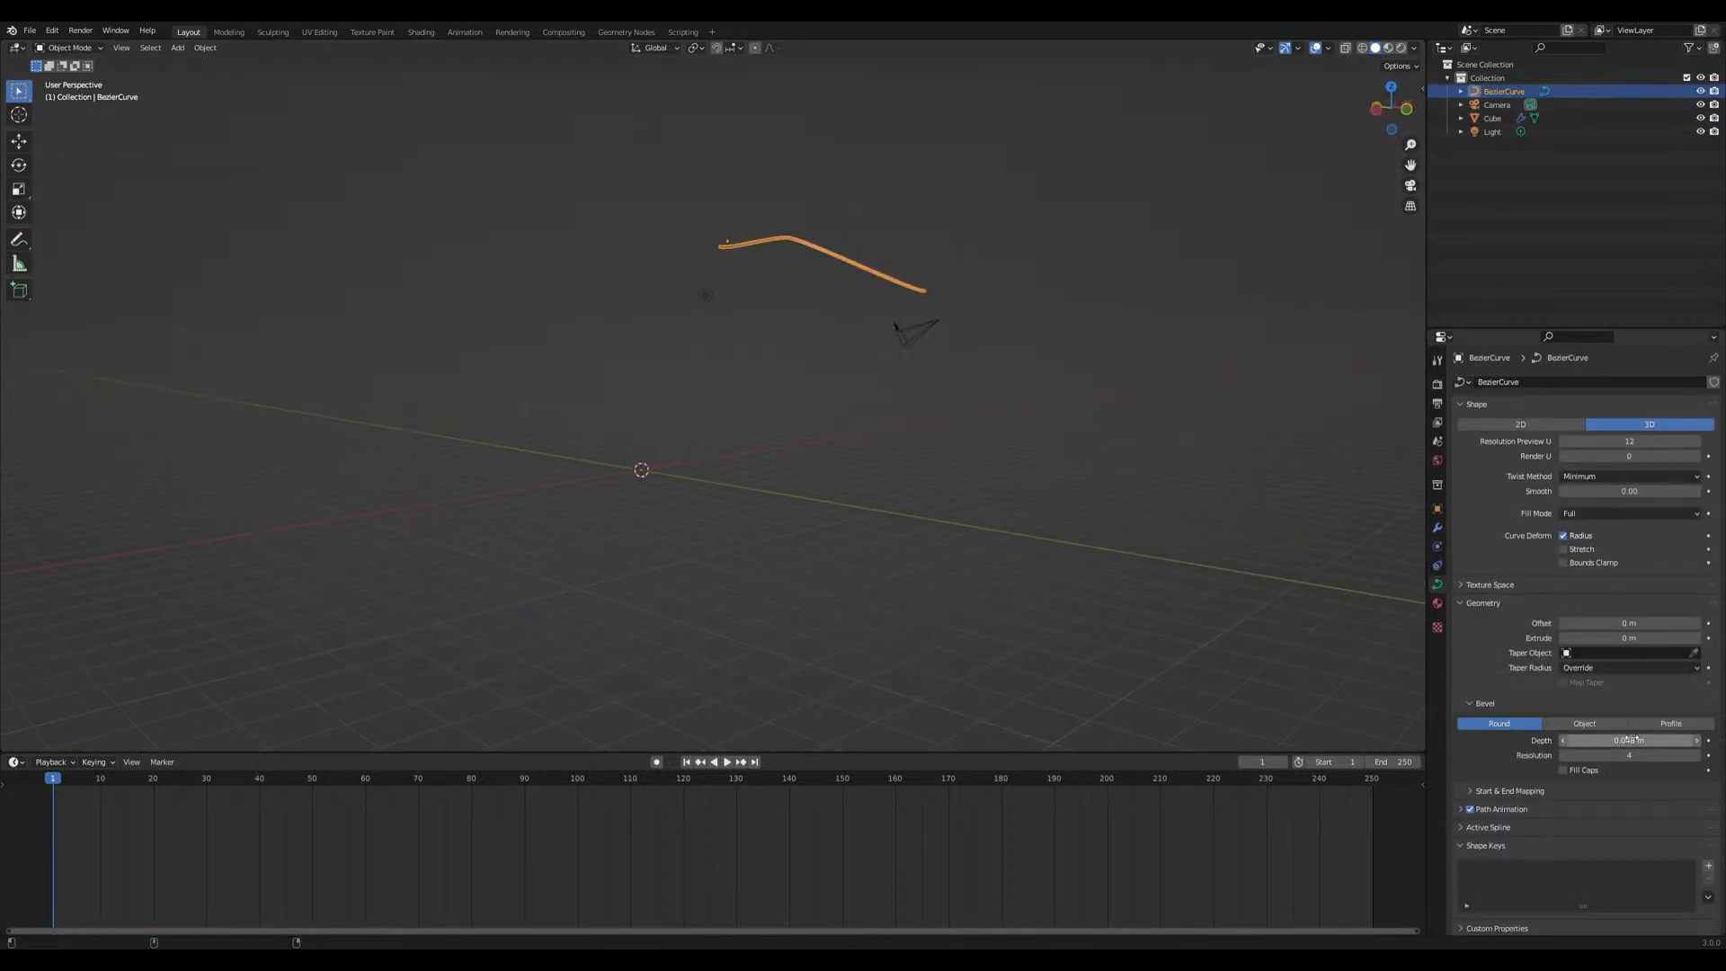
drag(1629, 740, 1663, 740)
click(909, 289)
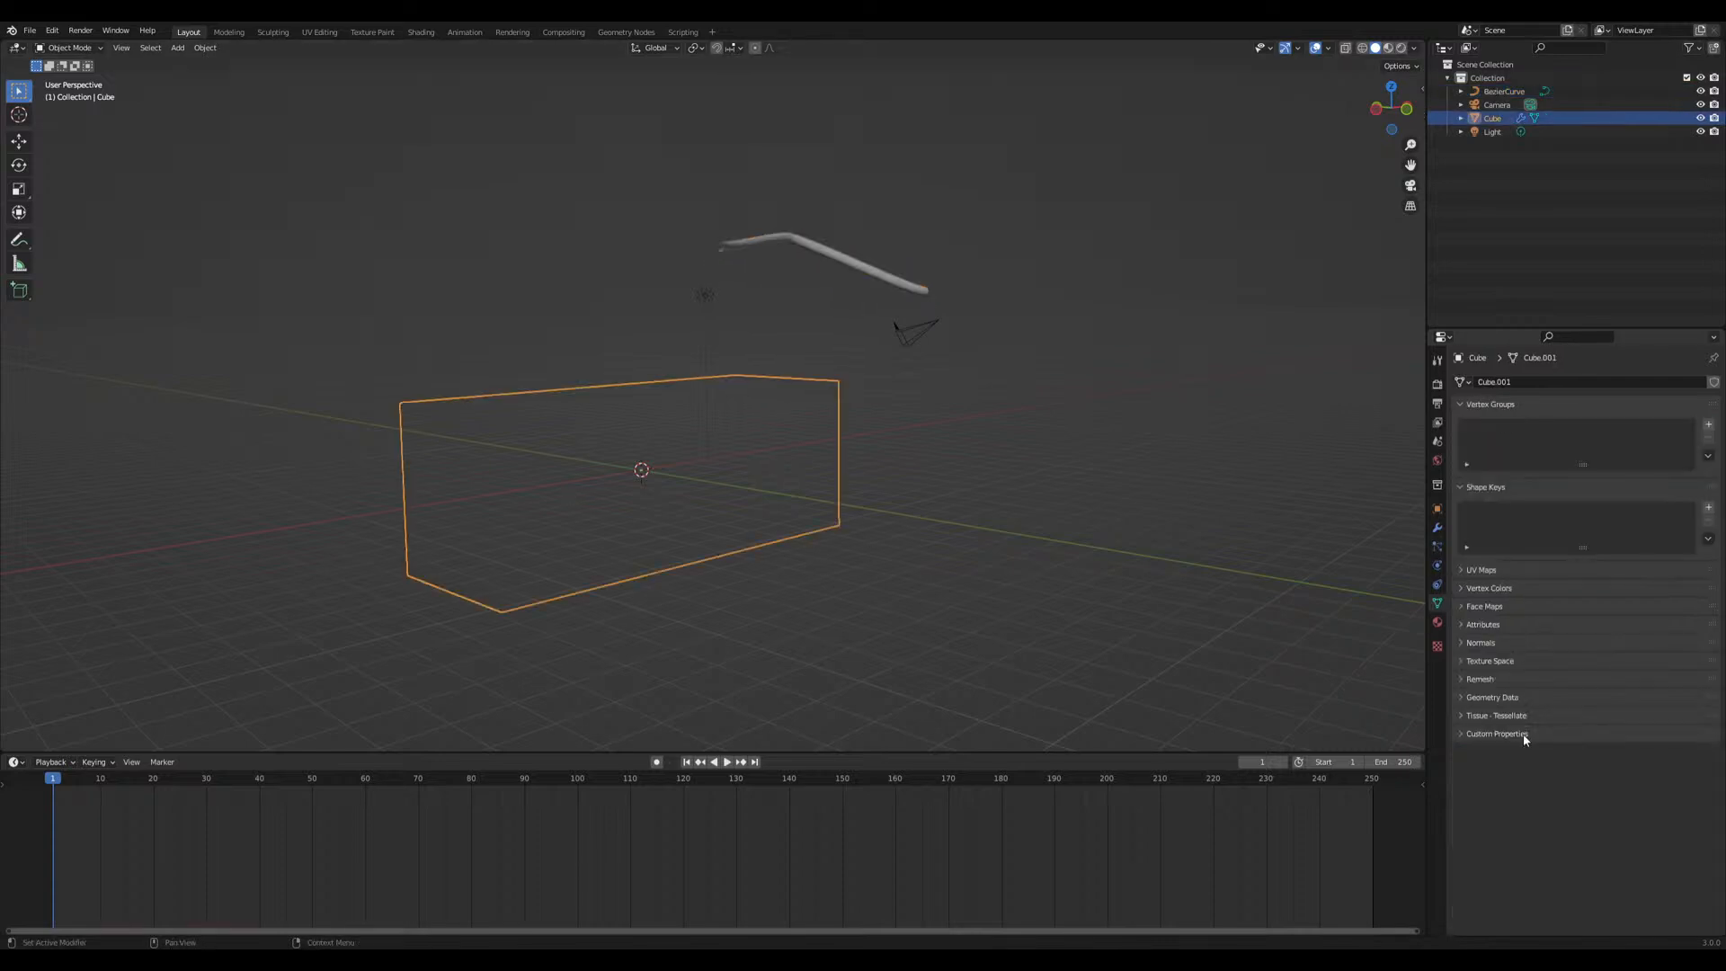
click(908, 290)
drag(1629, 740, 1591, 739)
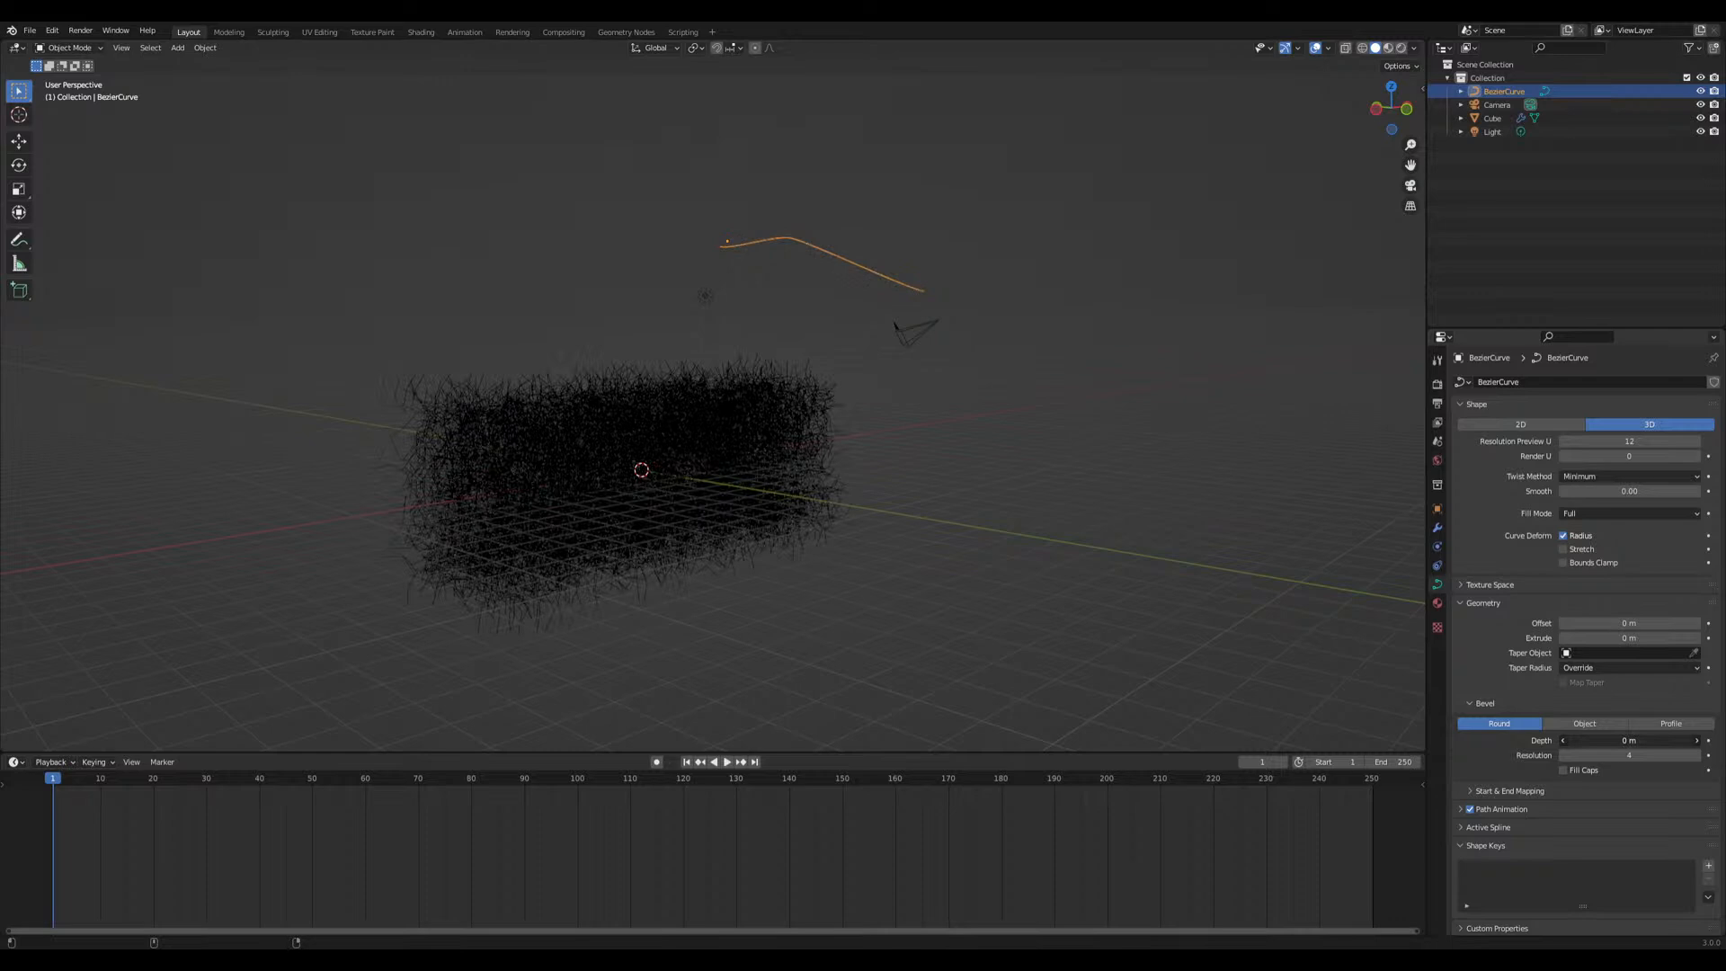
Set the curve's bevel depth to 0.076 m and convert the curve to a mesh
middle_drag(984, 546, 951, 594)
scroll(978, 590, up, 6)
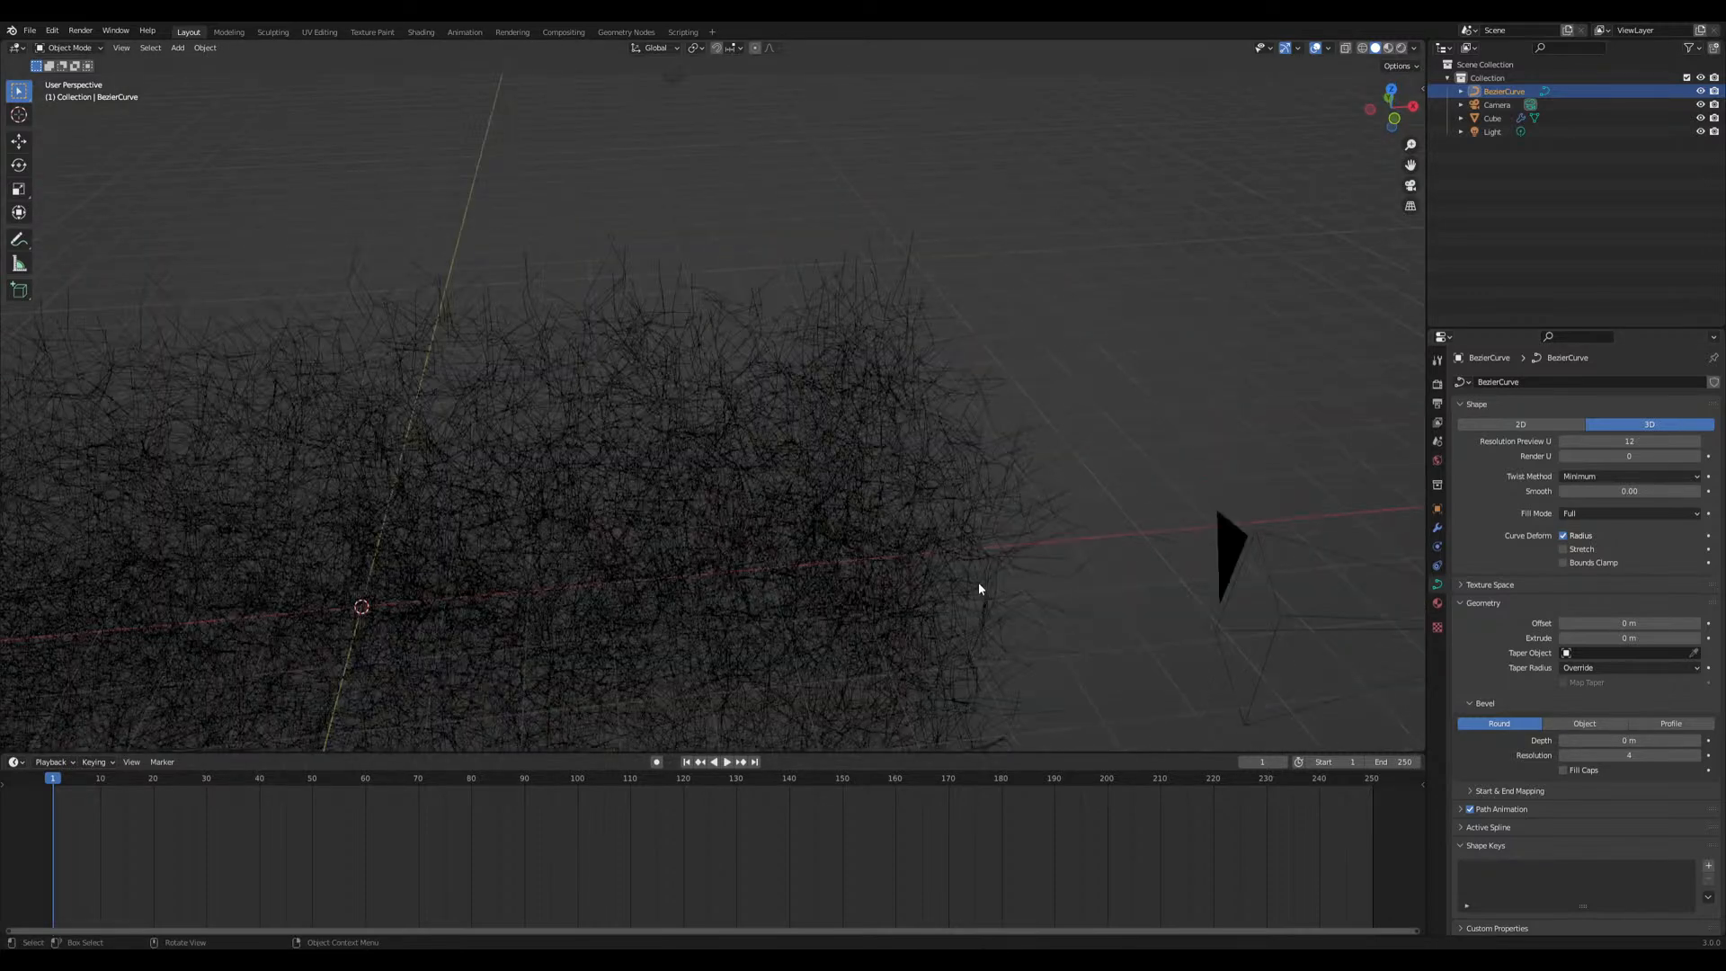
scroll(965, 539, down, 6)
shift+middle_drag(964, 482, 848, 494)
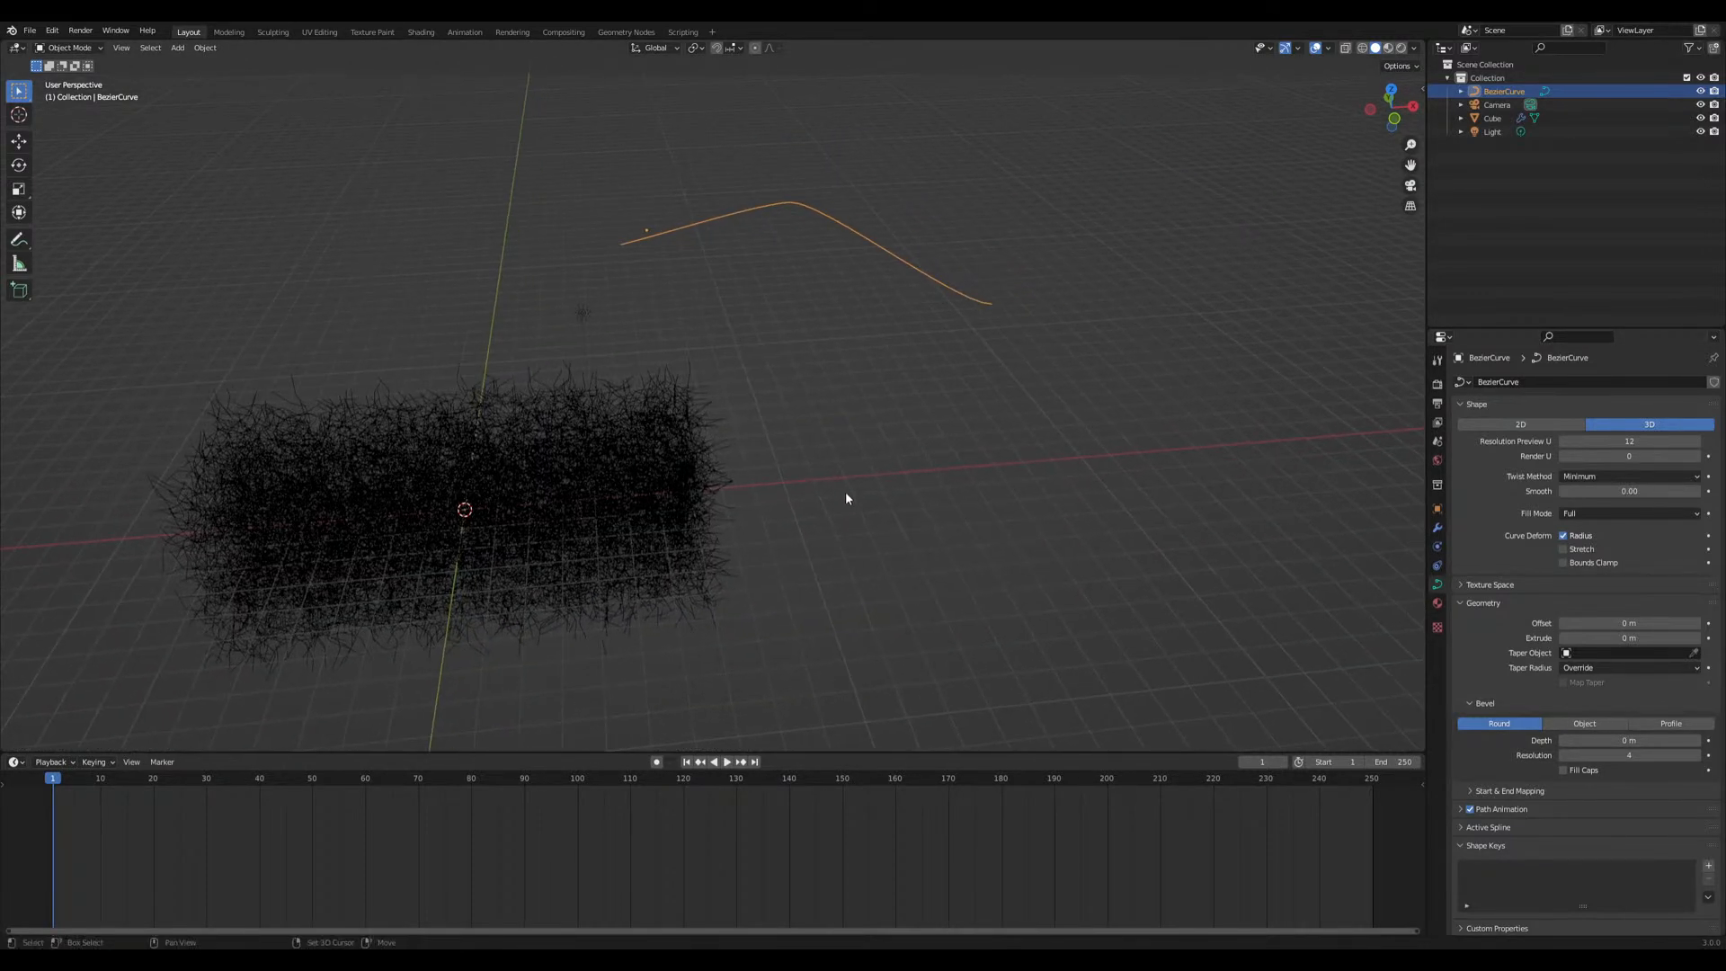
drag(1627, 741, 1681, 741)
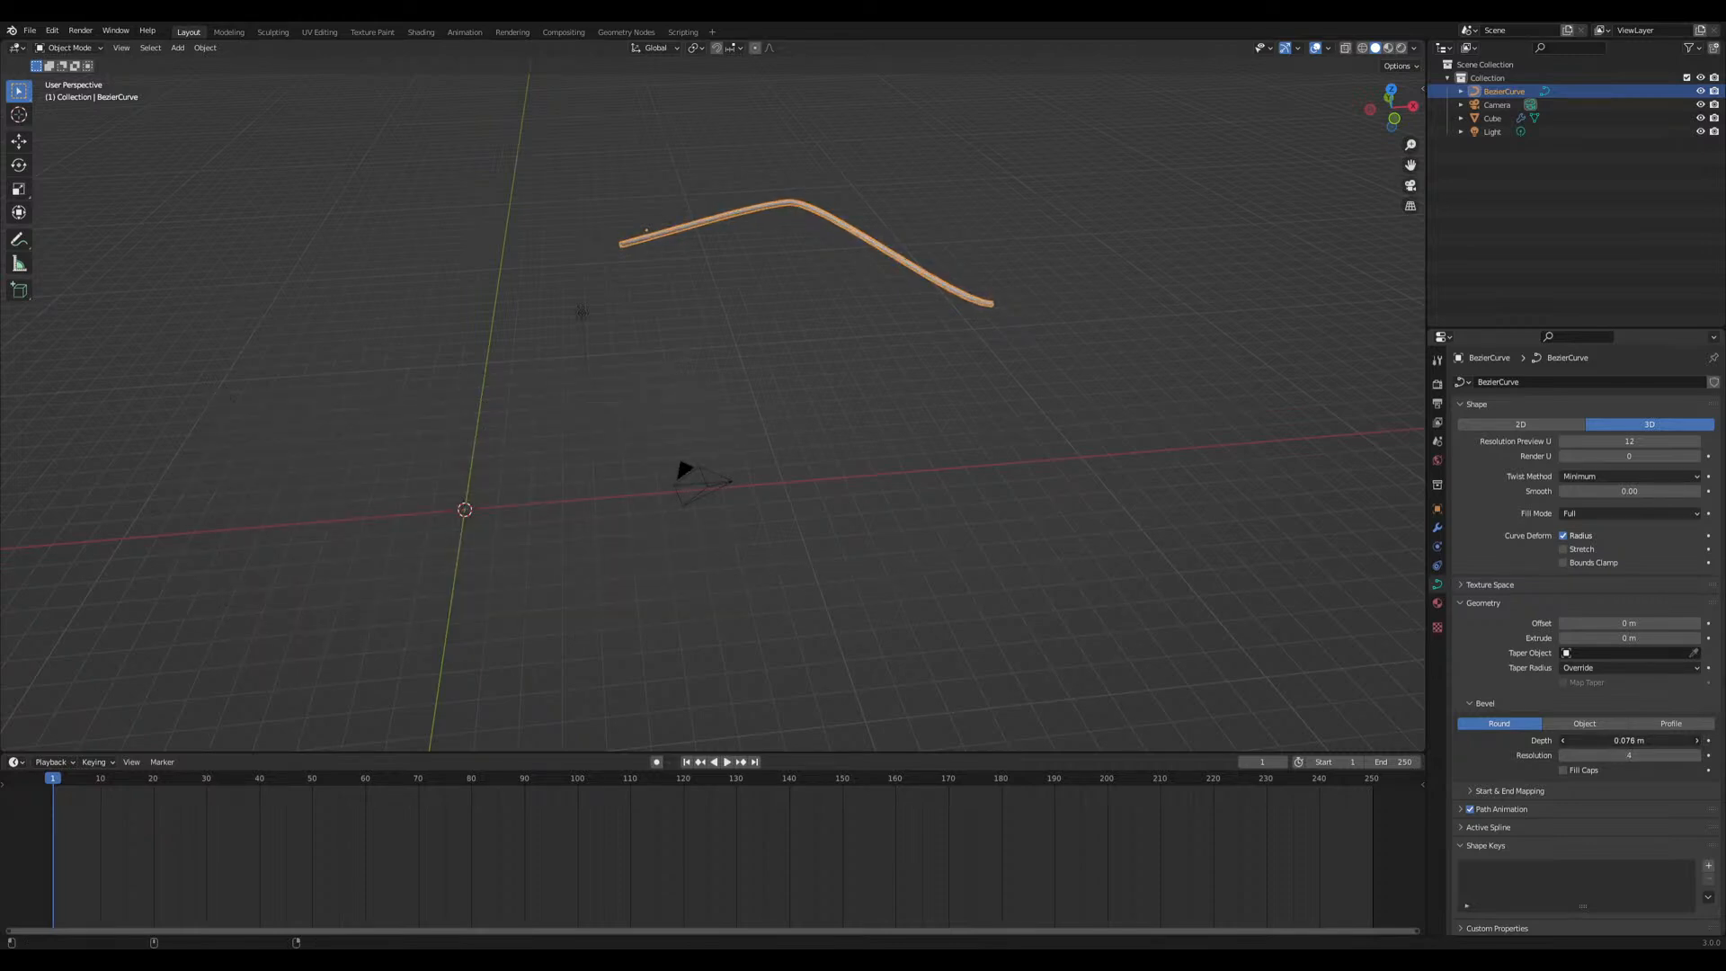
right_click(903, 262)
right_click(897, 250)
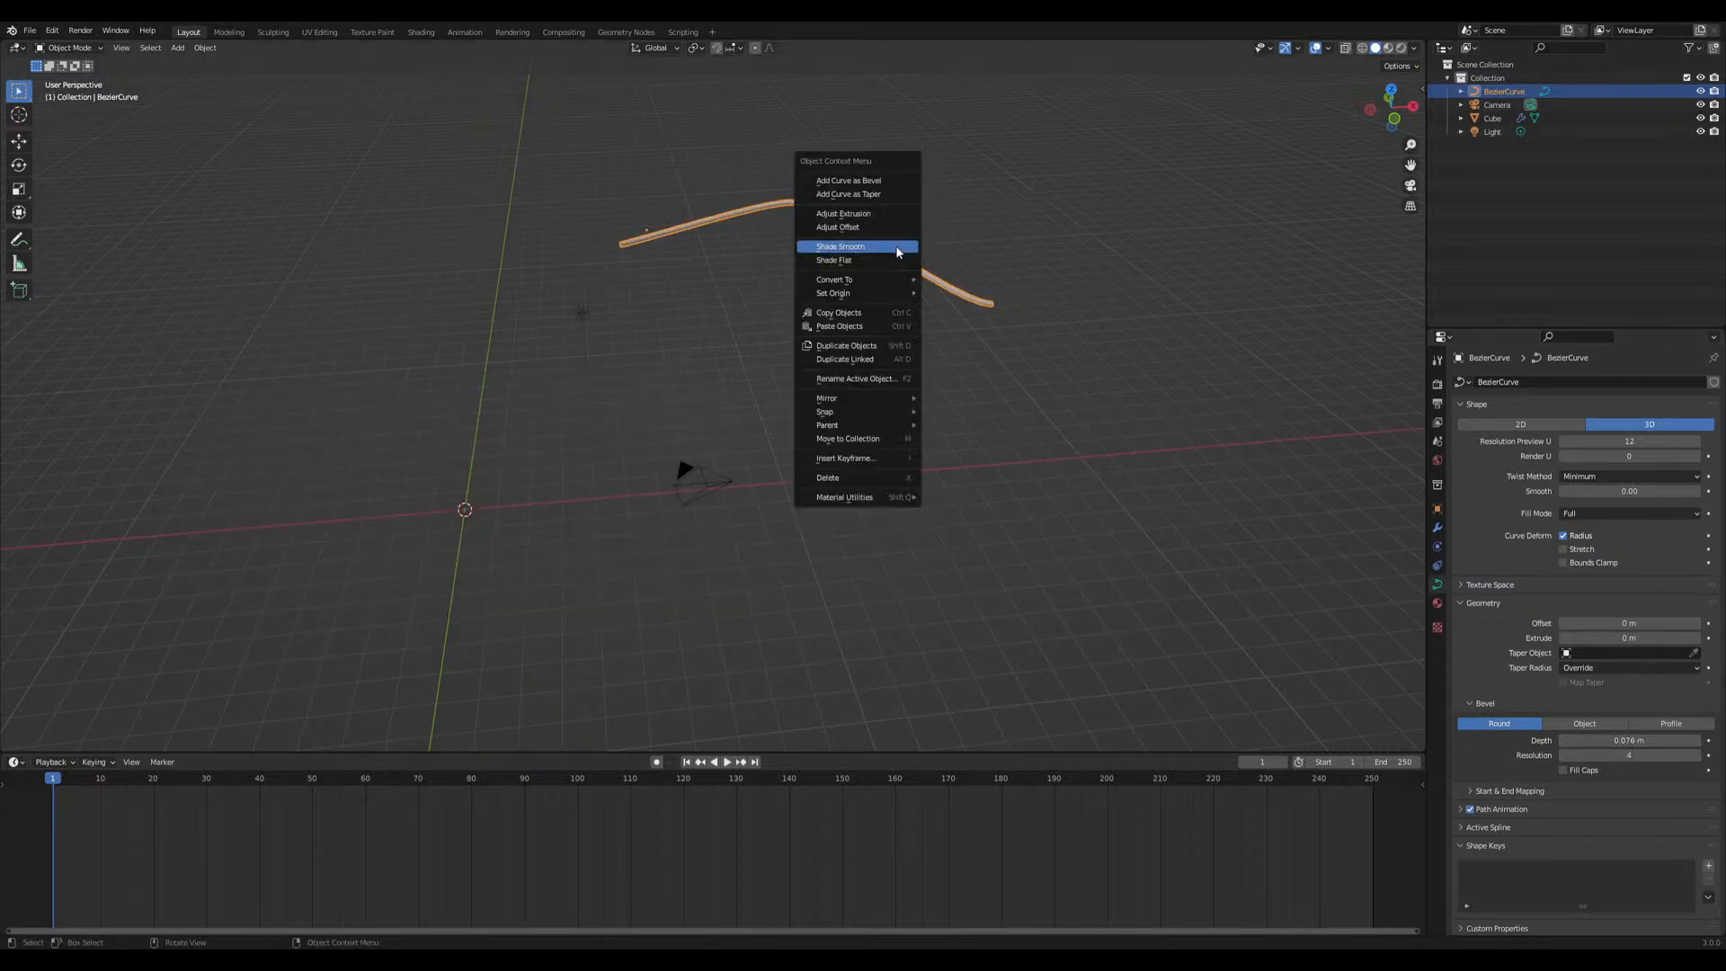
click(926, 293)
middle_drag(525, 493, 960, 530)
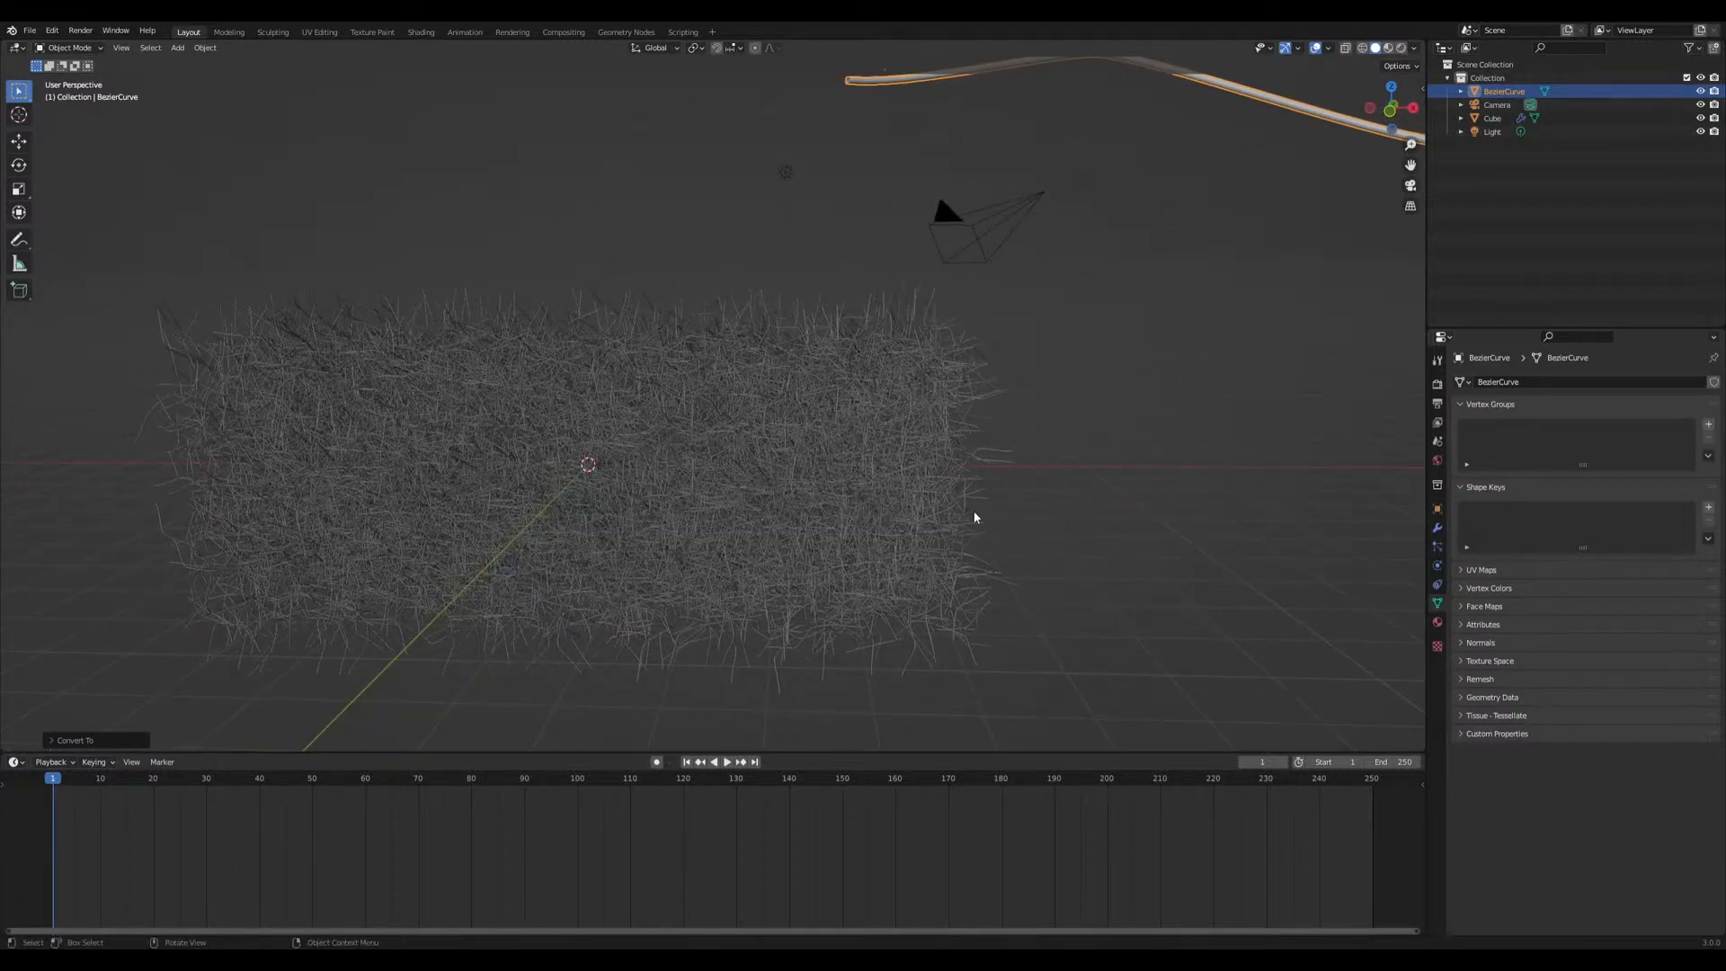
scroll(974, 512, down, 2)
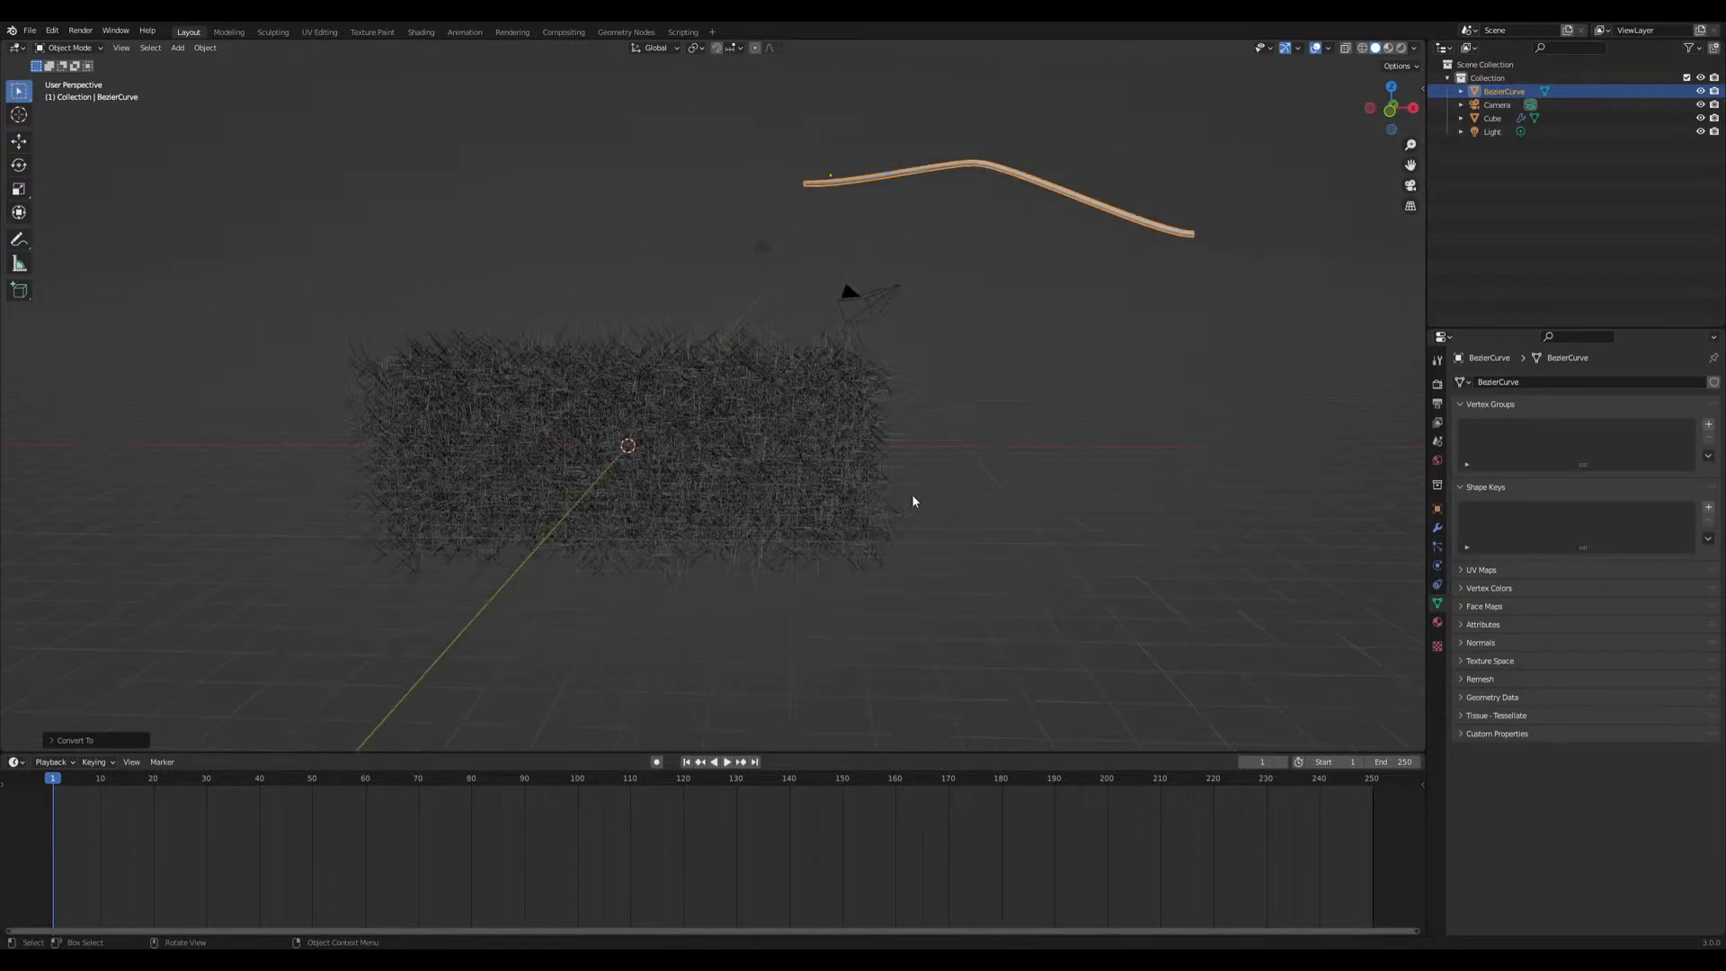
Annotate a four-sided block outline beside the fibre volume, with one ray reflecting off it and a wavy ray rising from it
middle_drag(714, 490, 501, 570)
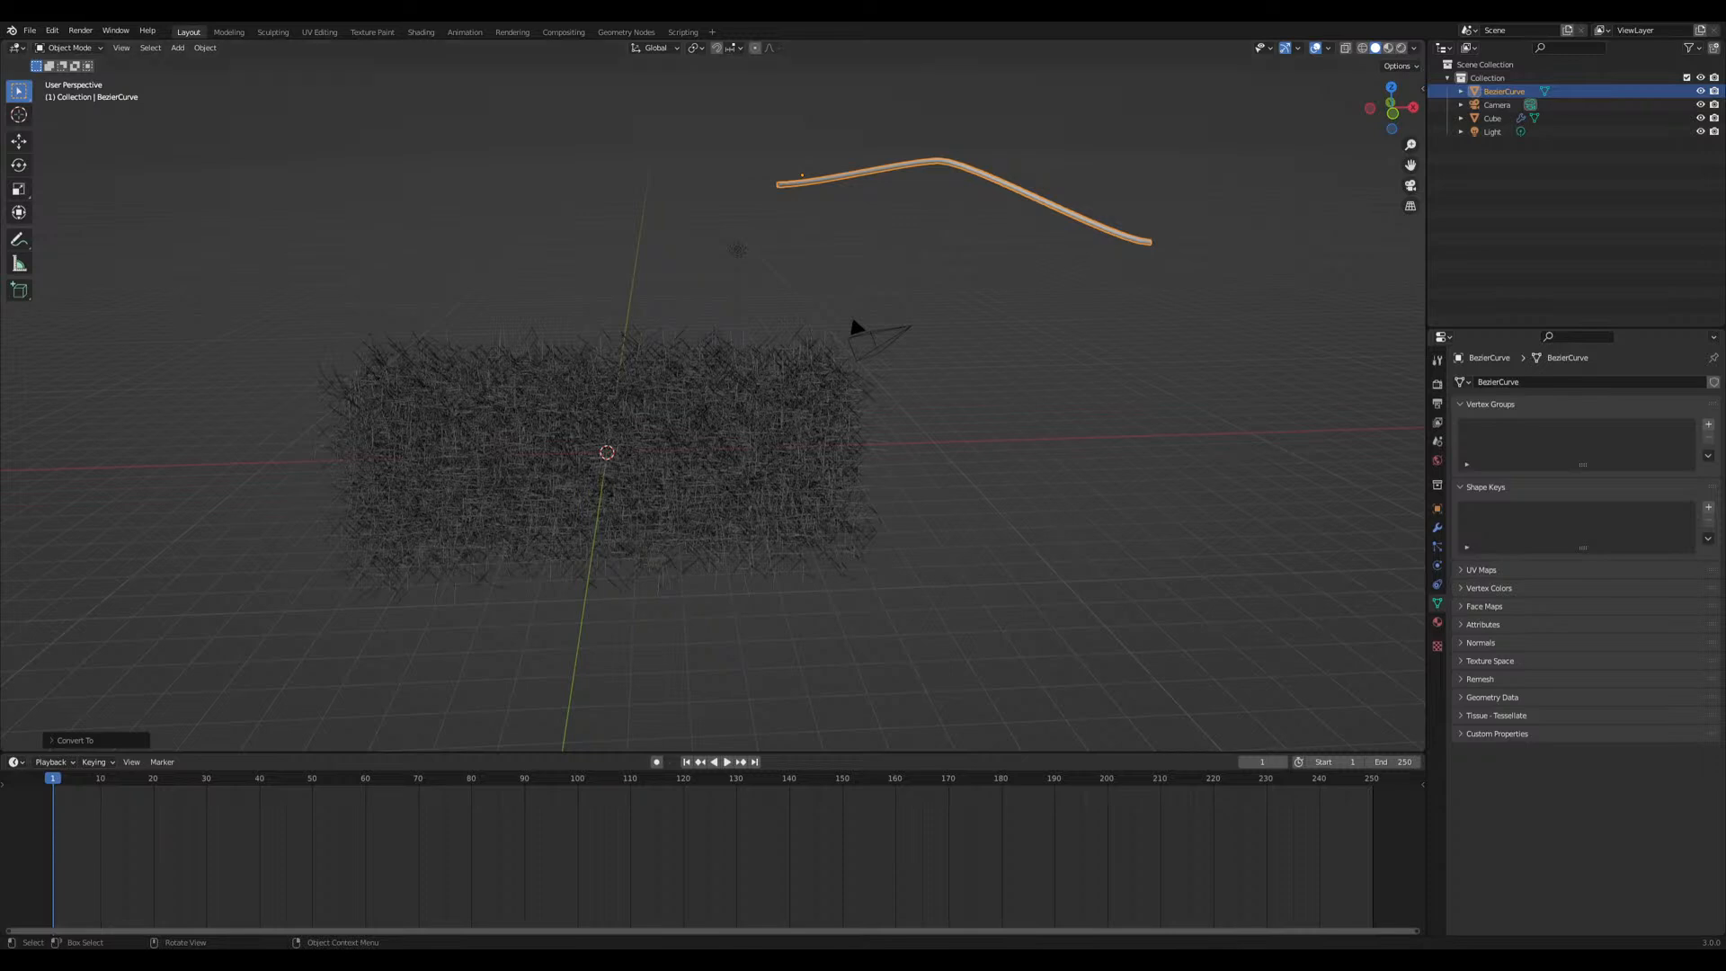
middle_drag(365, 530, 677, 374)
middle_drag(689, 435, 774, 476)
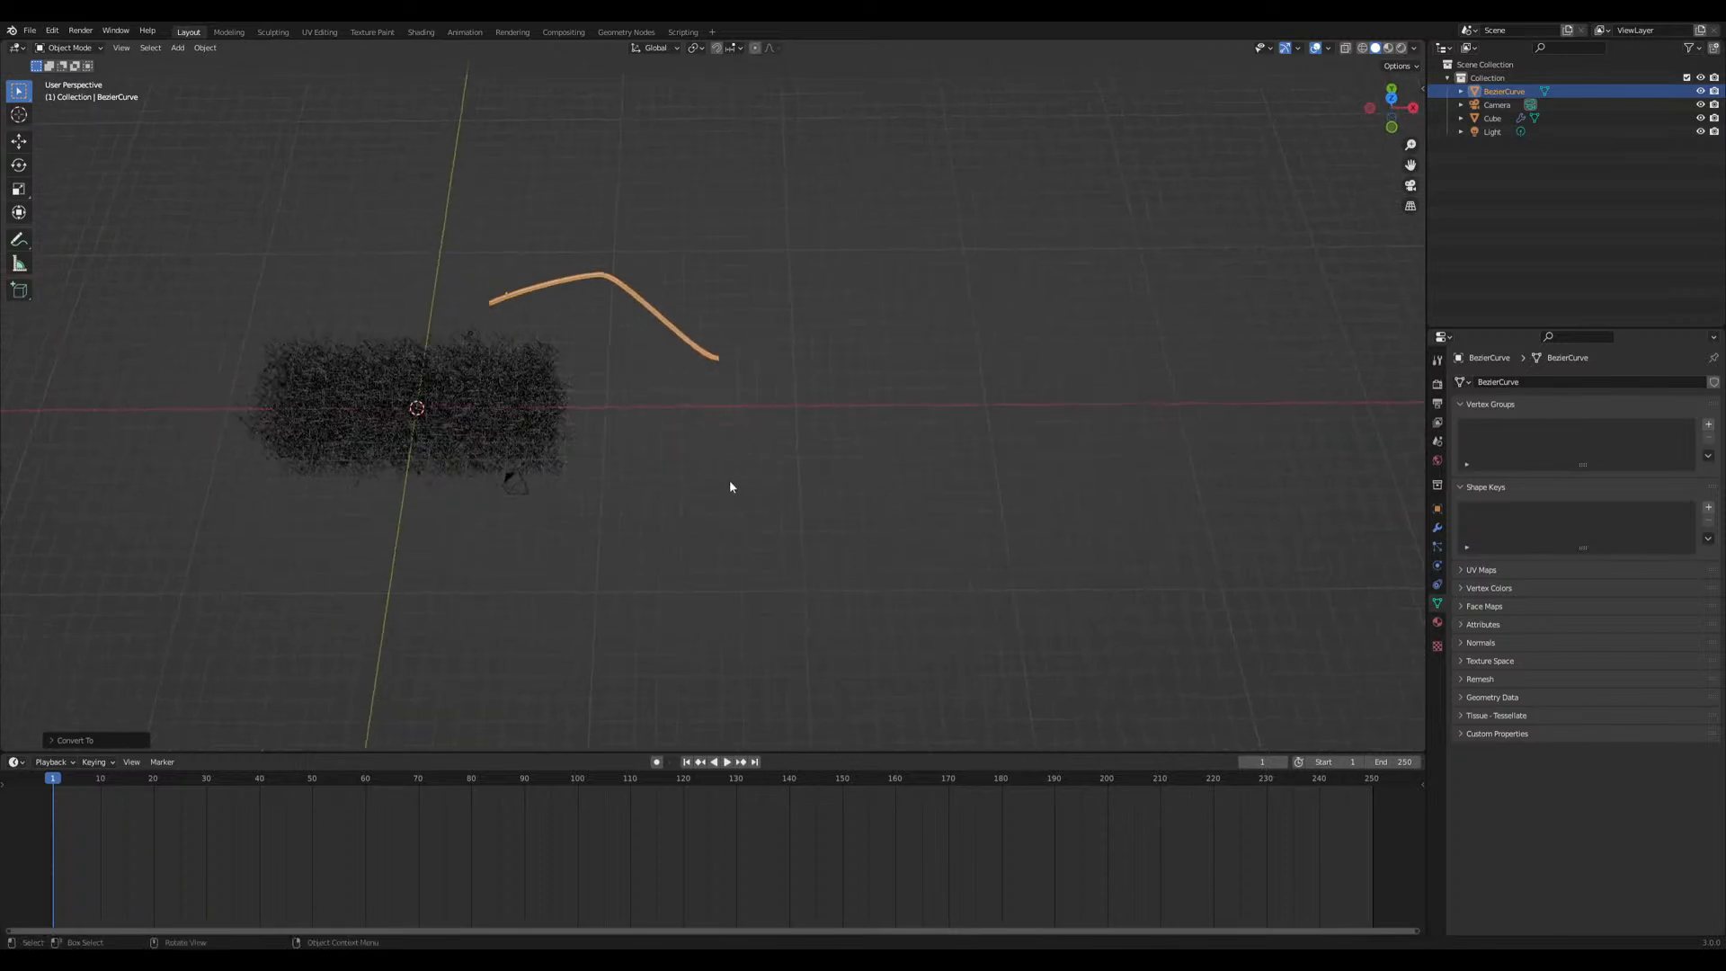
mouse_move(681, 428)
mouse_down()
mouse_move(719, 605)
mouse_move(1032, 386)
mouse_move(669, 441)
mouse_move(666, 479)
mouse_up()
mouse_move(666, 478)
middle_down()
mouse_move(820, 543)
mouse_move(832, 435)
mouse_move(905, 459)
mouse_move(770, 462)
mouse_move(798, 474)
mouse_move(781, 416)
middle_up()
mouse_move(641, 283)
mouse_down()
mouse_move(780, 434)
mouse_move(944, 289)
mouse_move(1020, 247)
mouse_up()
mouse_move(848, 574)
middle_down()
mouse_move(848, 547)
mouse_move(929, 520)
middle_up()
drag(918, 516, 916, 223)
middle_drag(939, 298, 672, 345)
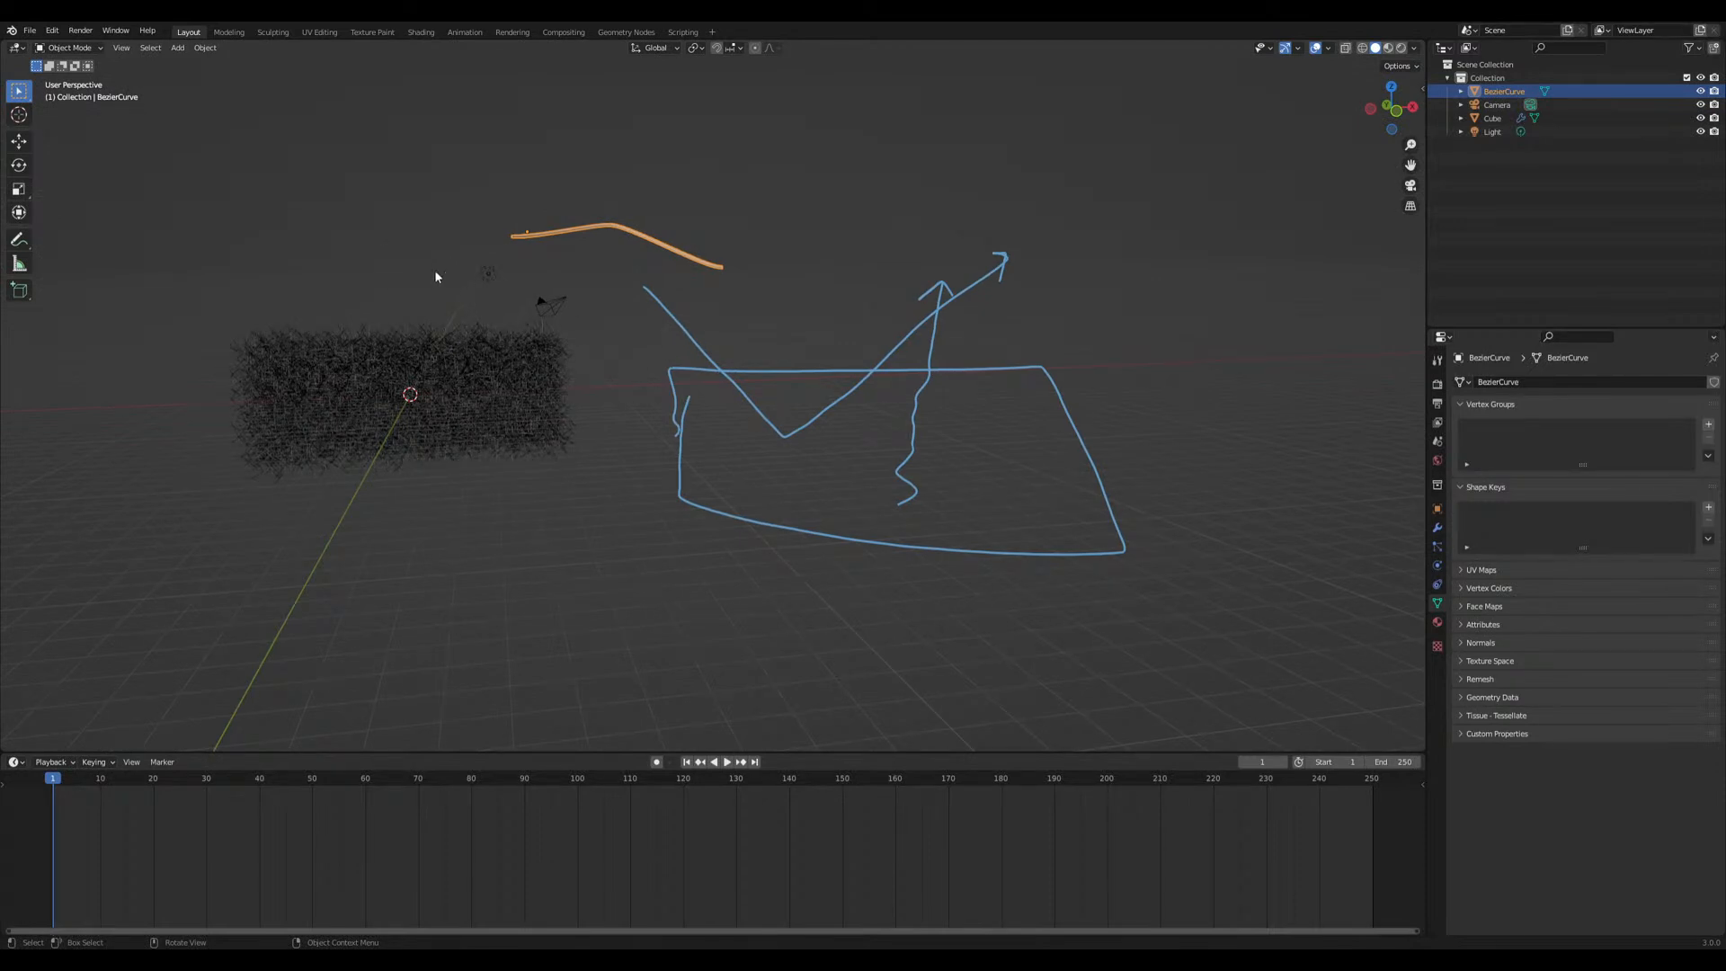
Annotate a downward arrow into the fibre volume and a ray scattering in several directions from a point near the curve
mouse_move(440, 234)
mouse_down()
mouse_move(429, 352)
mouse_move(458, 334)
mouse_up()
scroll(698, 497, up, 5)
middle_drag(491, 439, 562, 442)
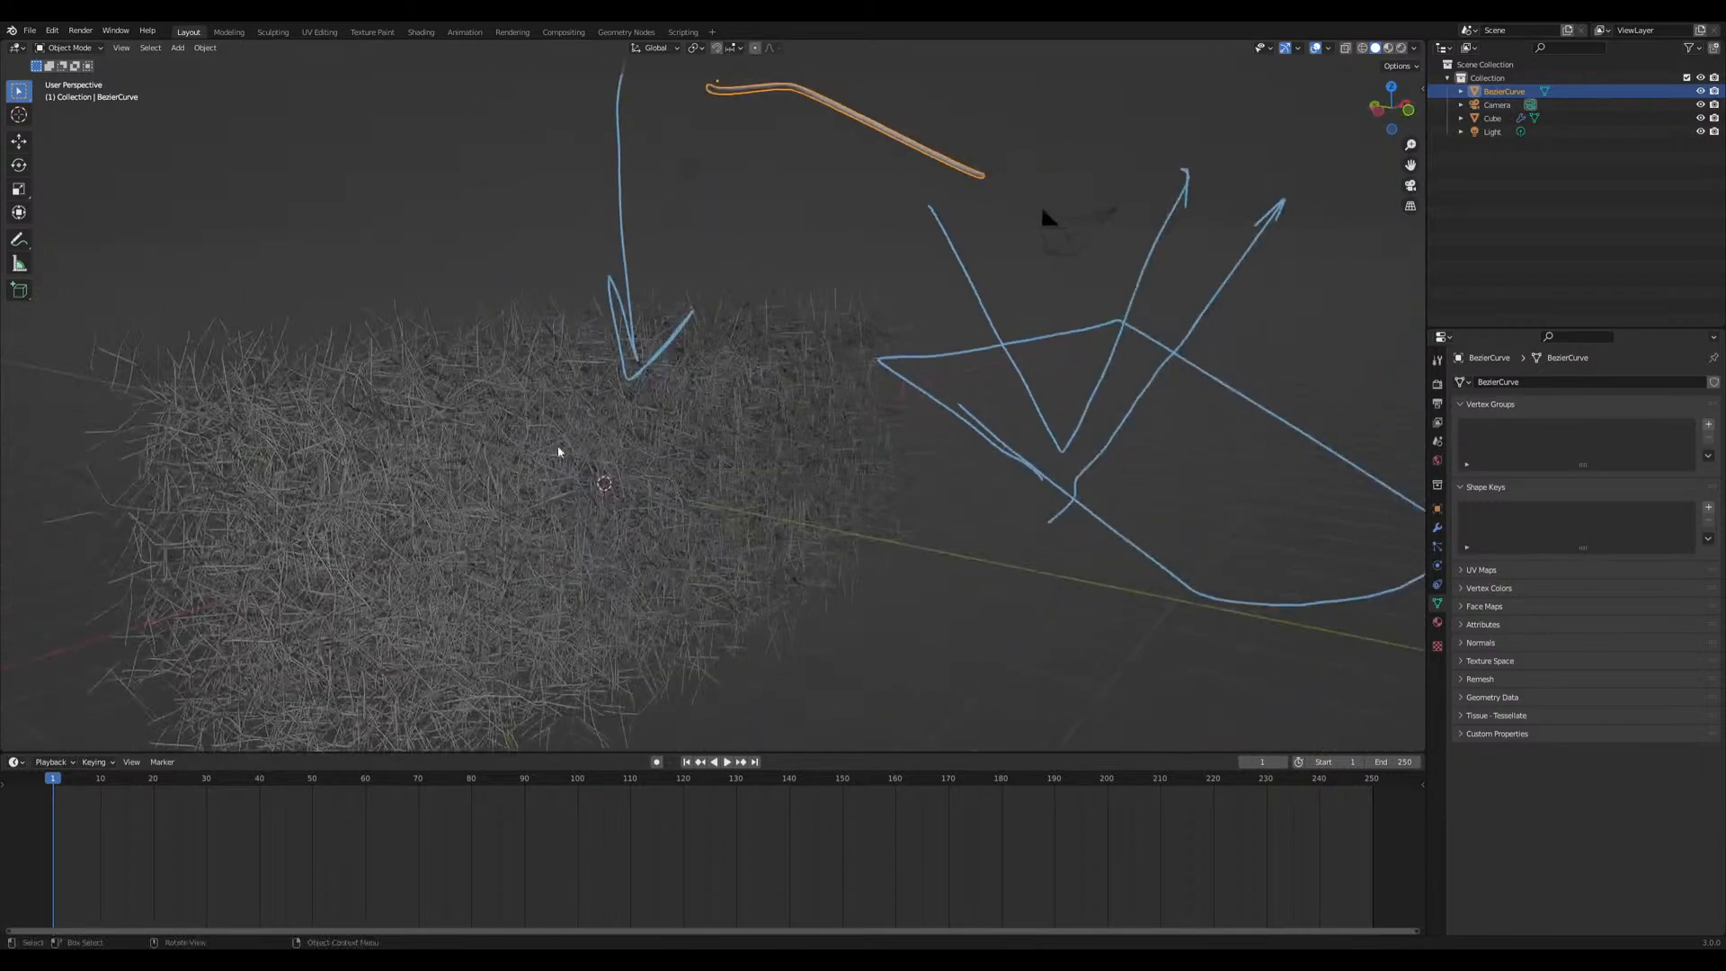
scroll(347, 403, up, 2)
middle_drag(682, 443, 654, 433)
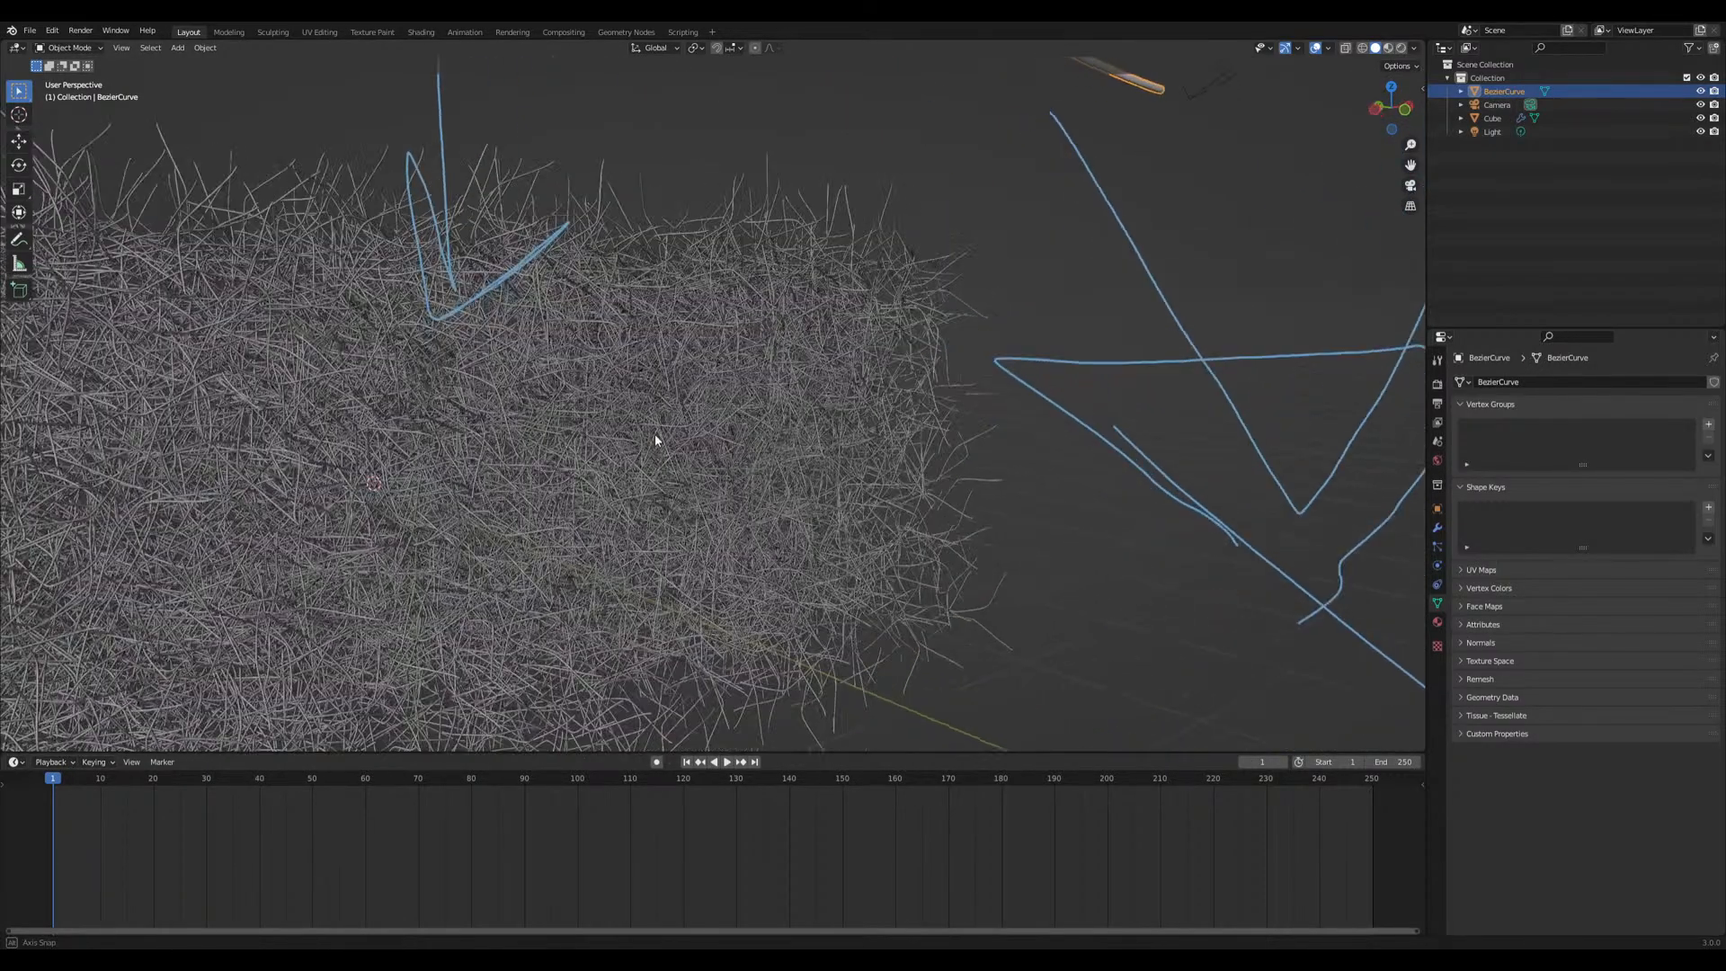
shift+middle_drag(477, 383, 614, 160)
scroll(698, 467, down, 3)
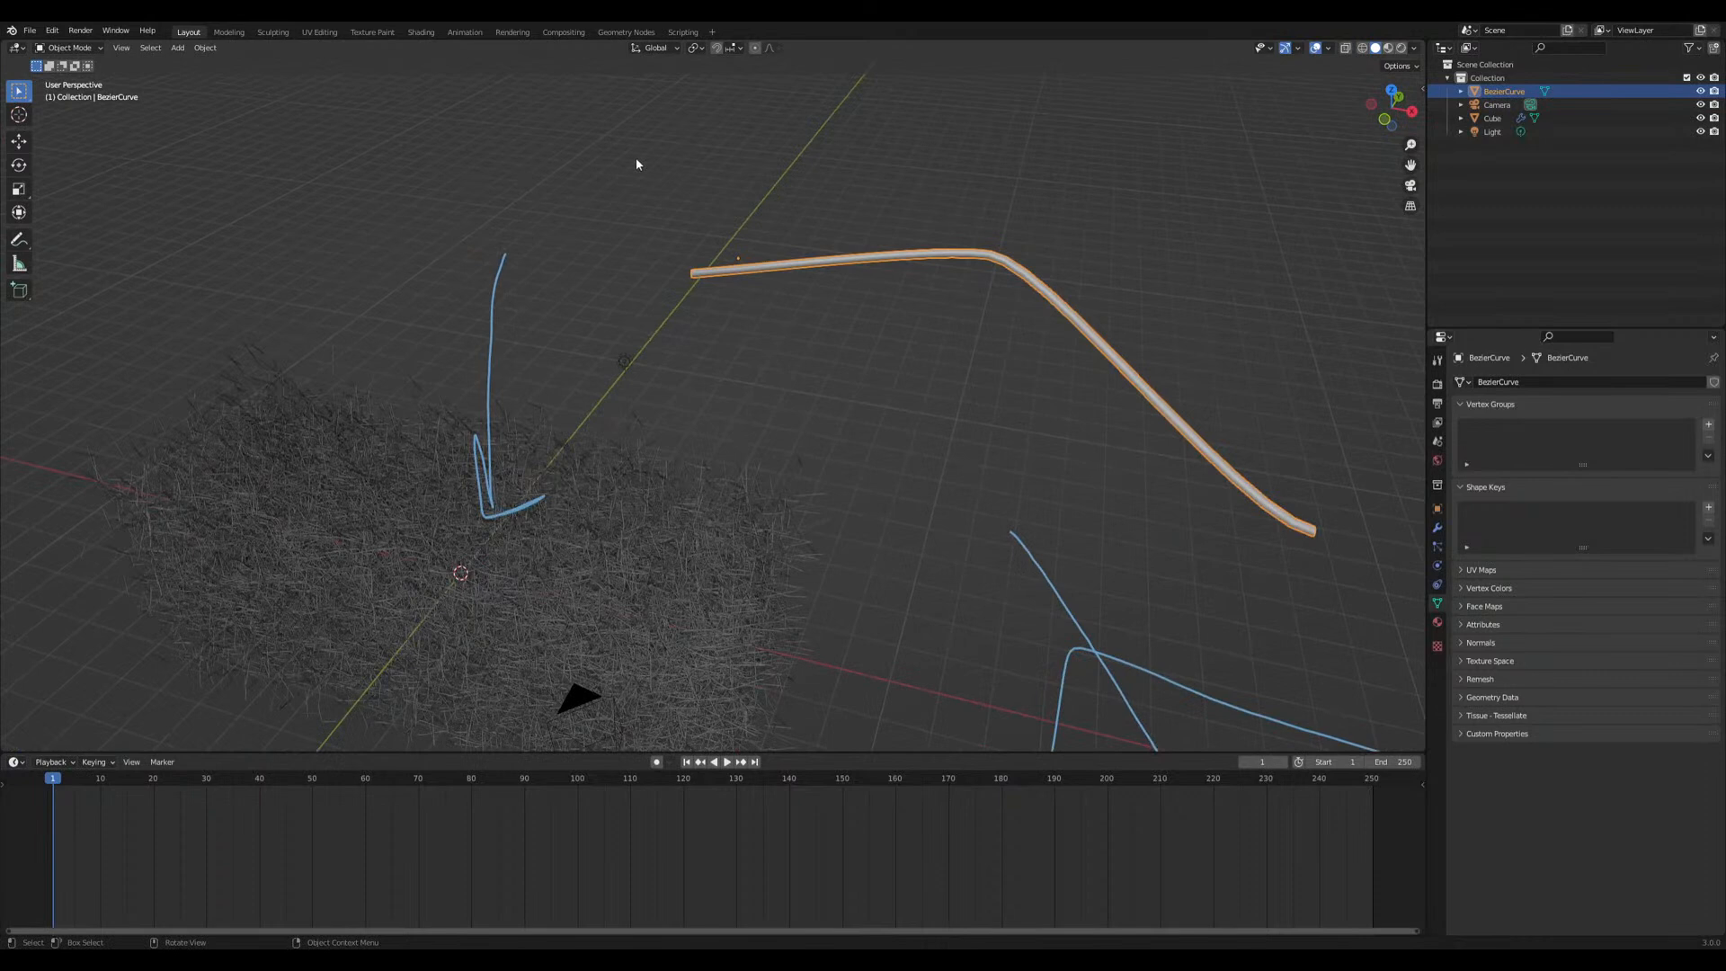
mouse_move(672, 163)
mouse_down()
mouse_move(716, 186)
mouse_move(767, 259)
mouse_up()
middle_drag(764, 257, 755, 262)
mouse_move(791, 236)
mouse_down()
mouse_move(903, 160)
mouse_move(894, 191)
mouse_move(666, 309)
mouse_up()
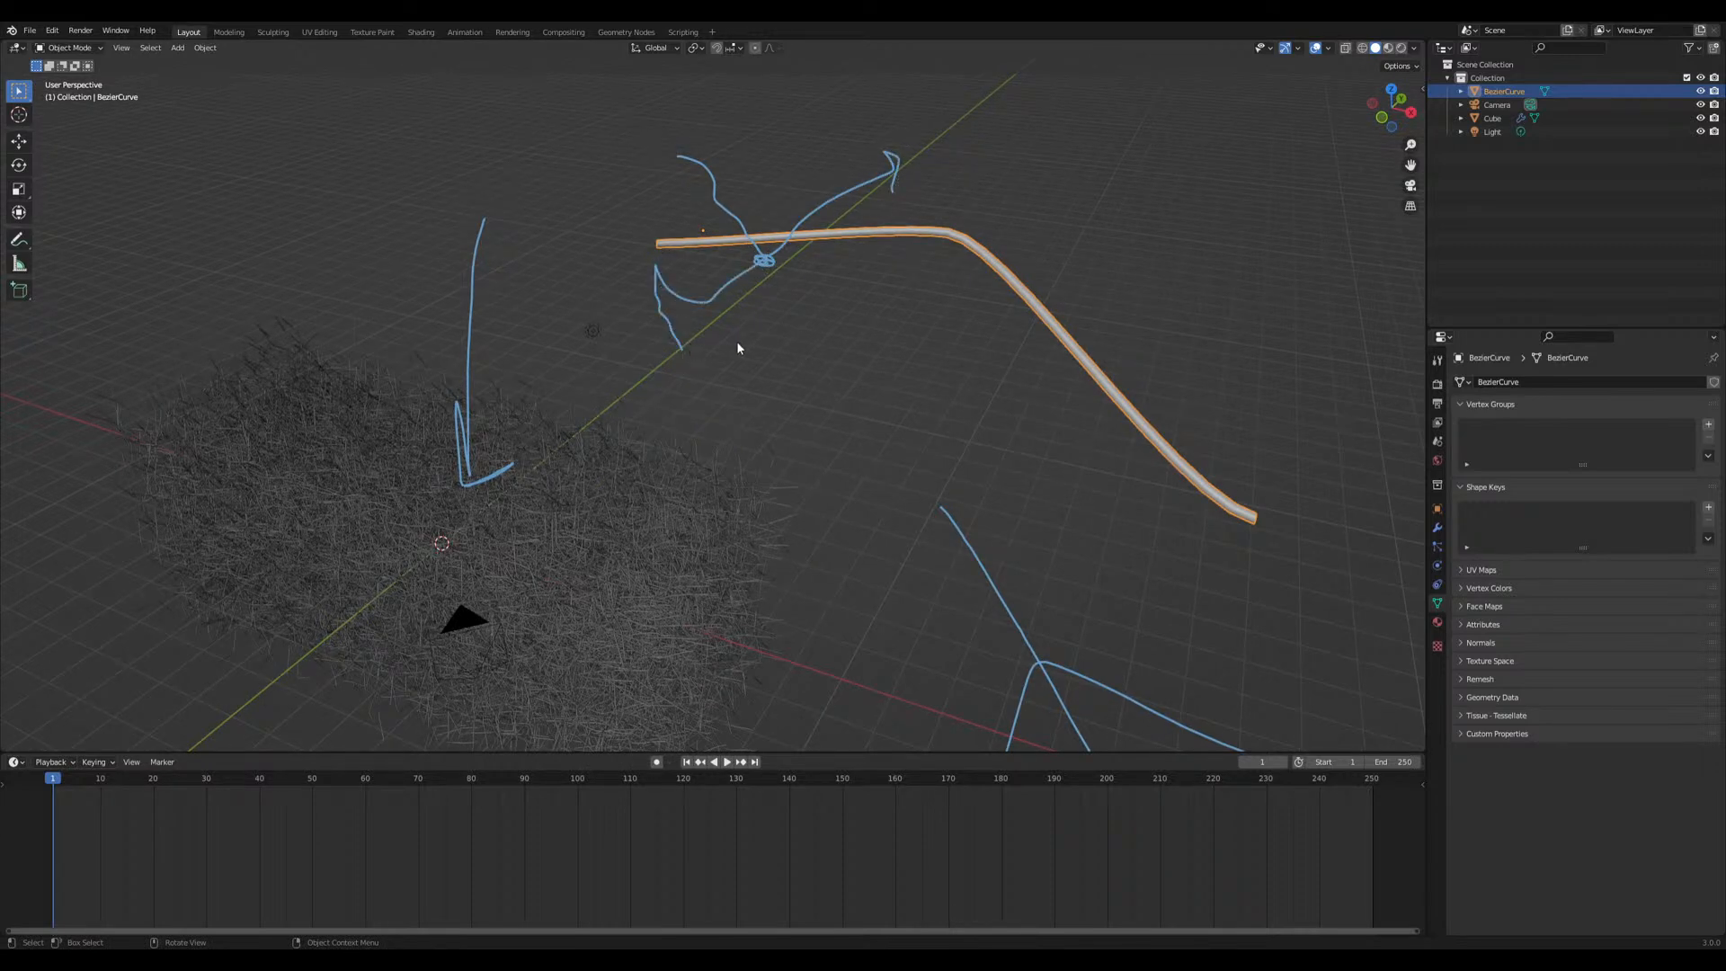
middle_drag(566, 451, 686, 470)
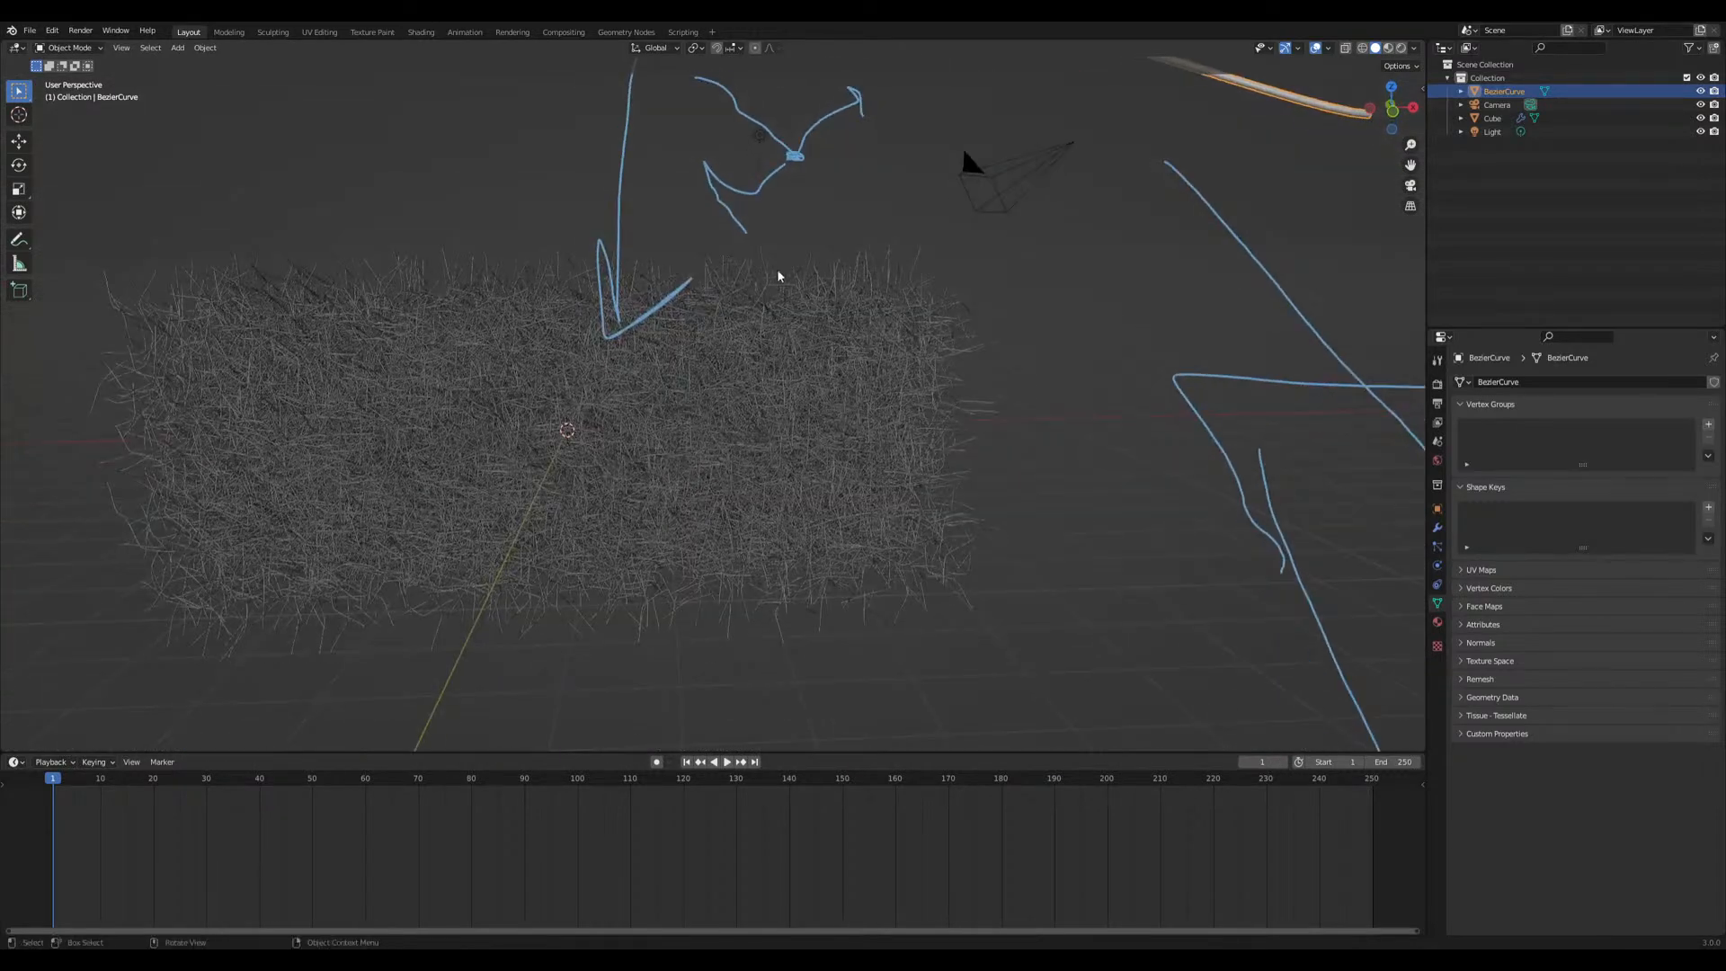
Add a UV sphere and place it above the left end of the fibre volume
middle_drag(782, 270, 734, 375)
key(shift+a)
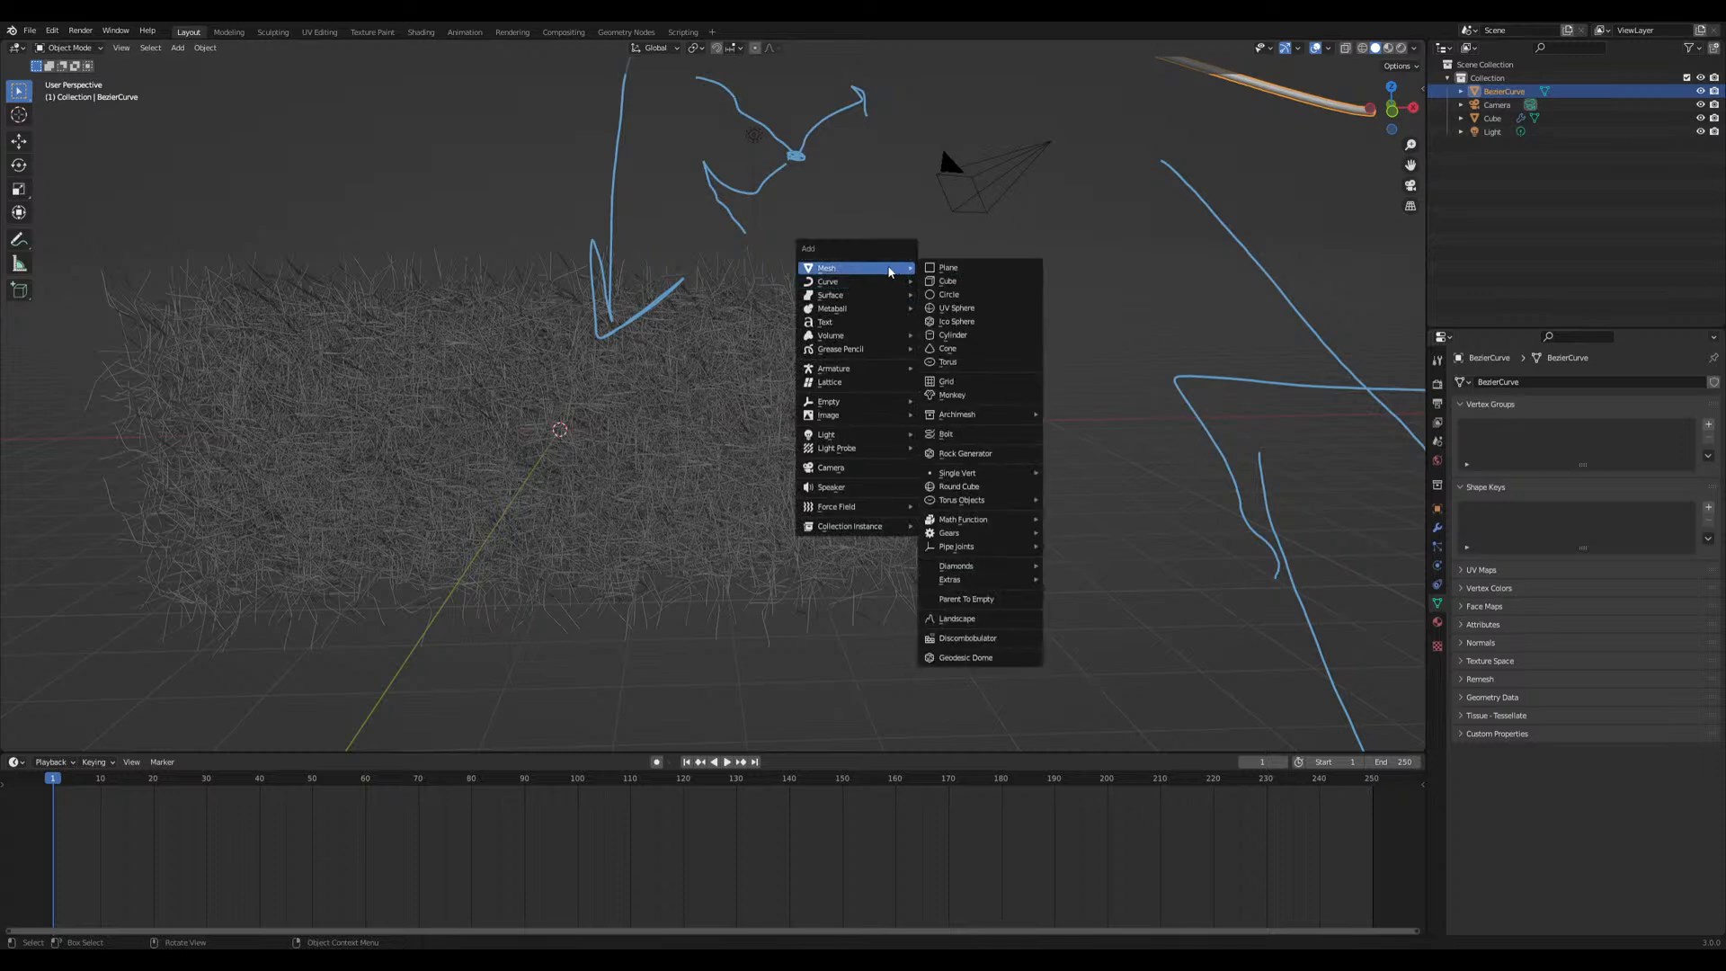
click(977, 307)
key(g)
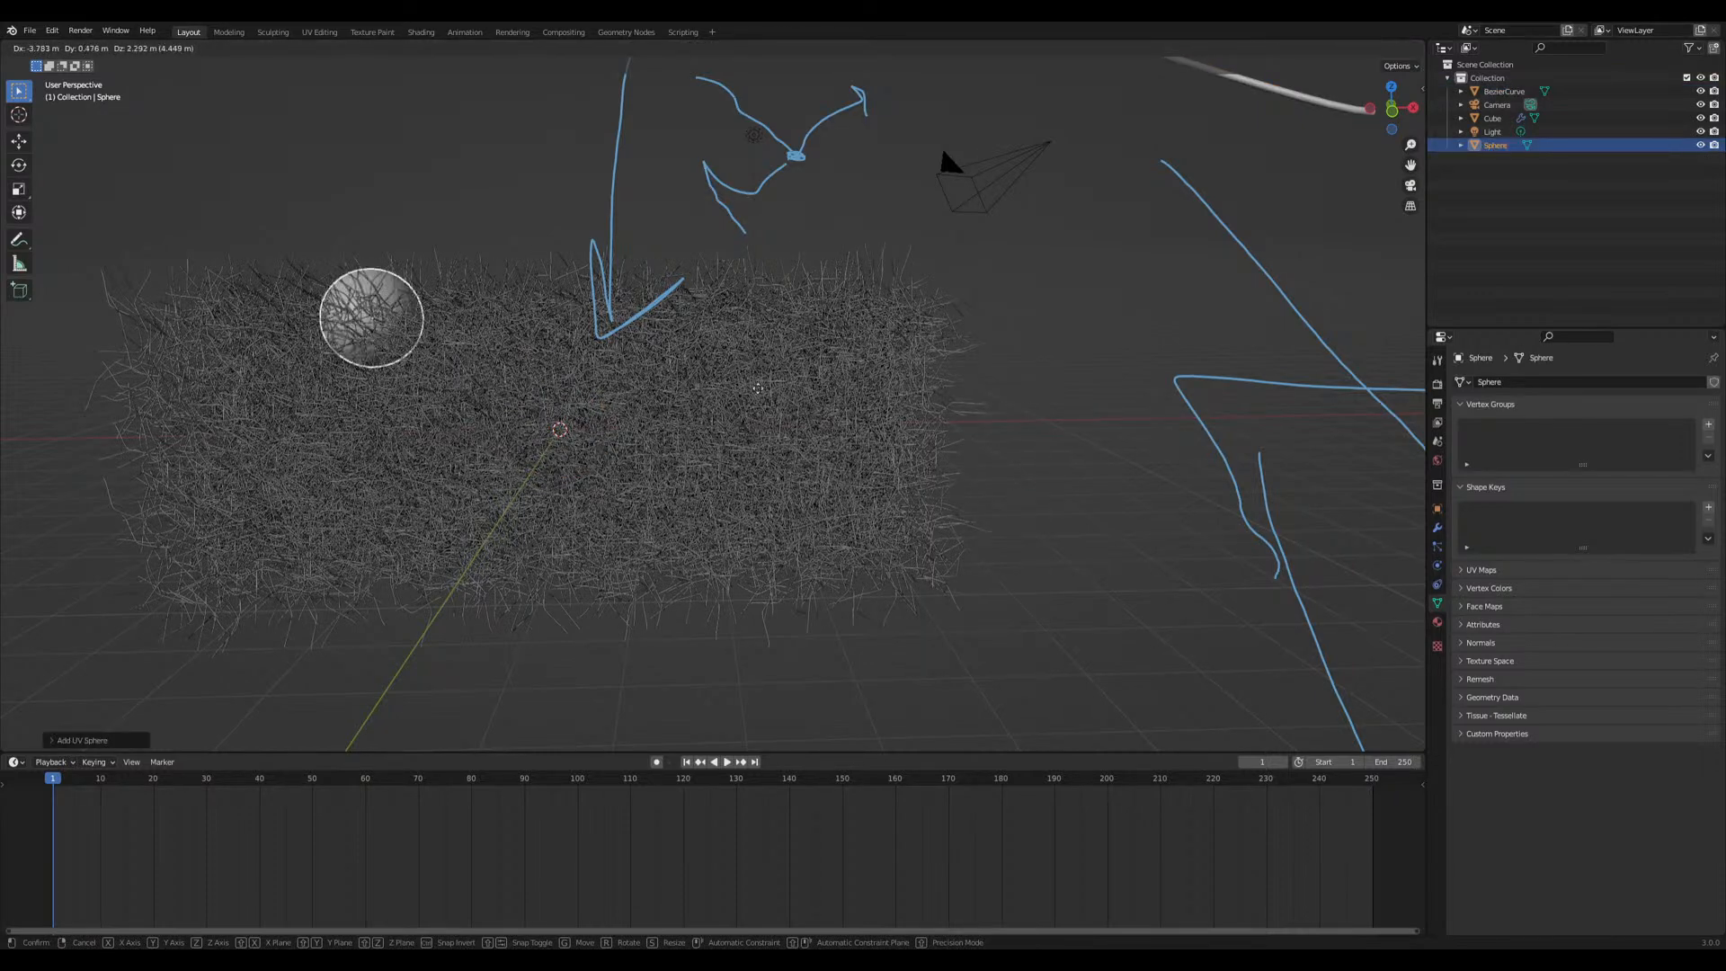
click(633, 224)
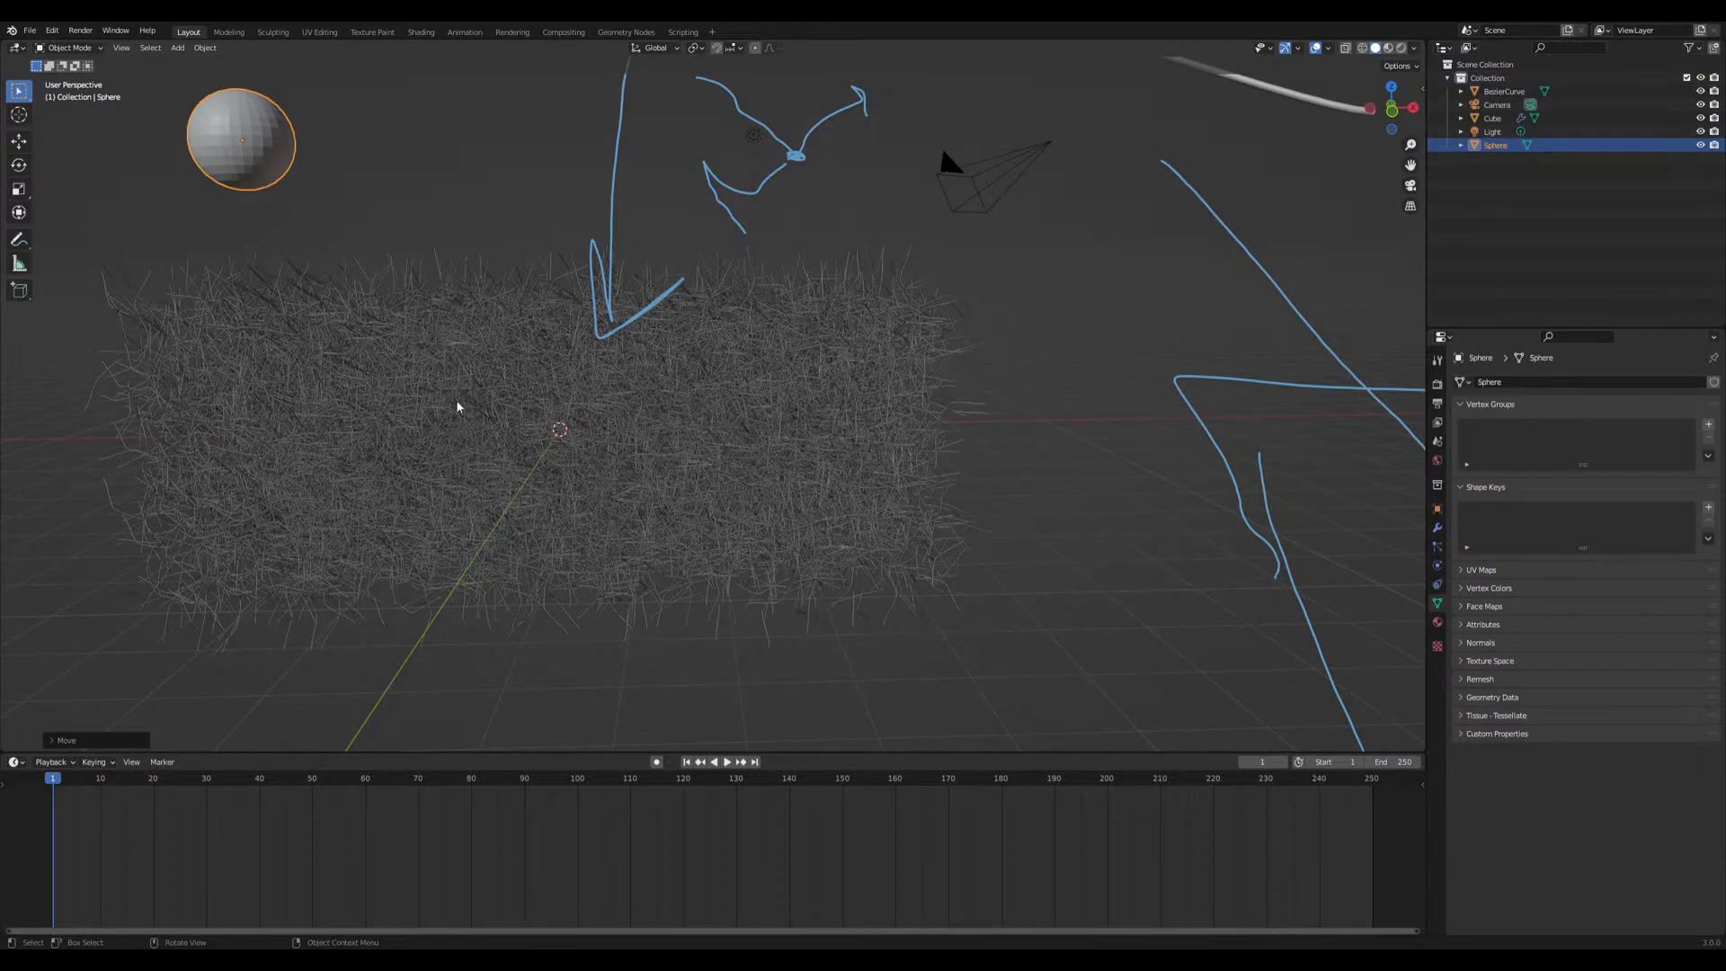
Annotate a ray bouncing off the fibre volume, an ellipse at the curve's start and a wavy arrow rising through the fibres
middle_drag(470, 390, 483, 399)
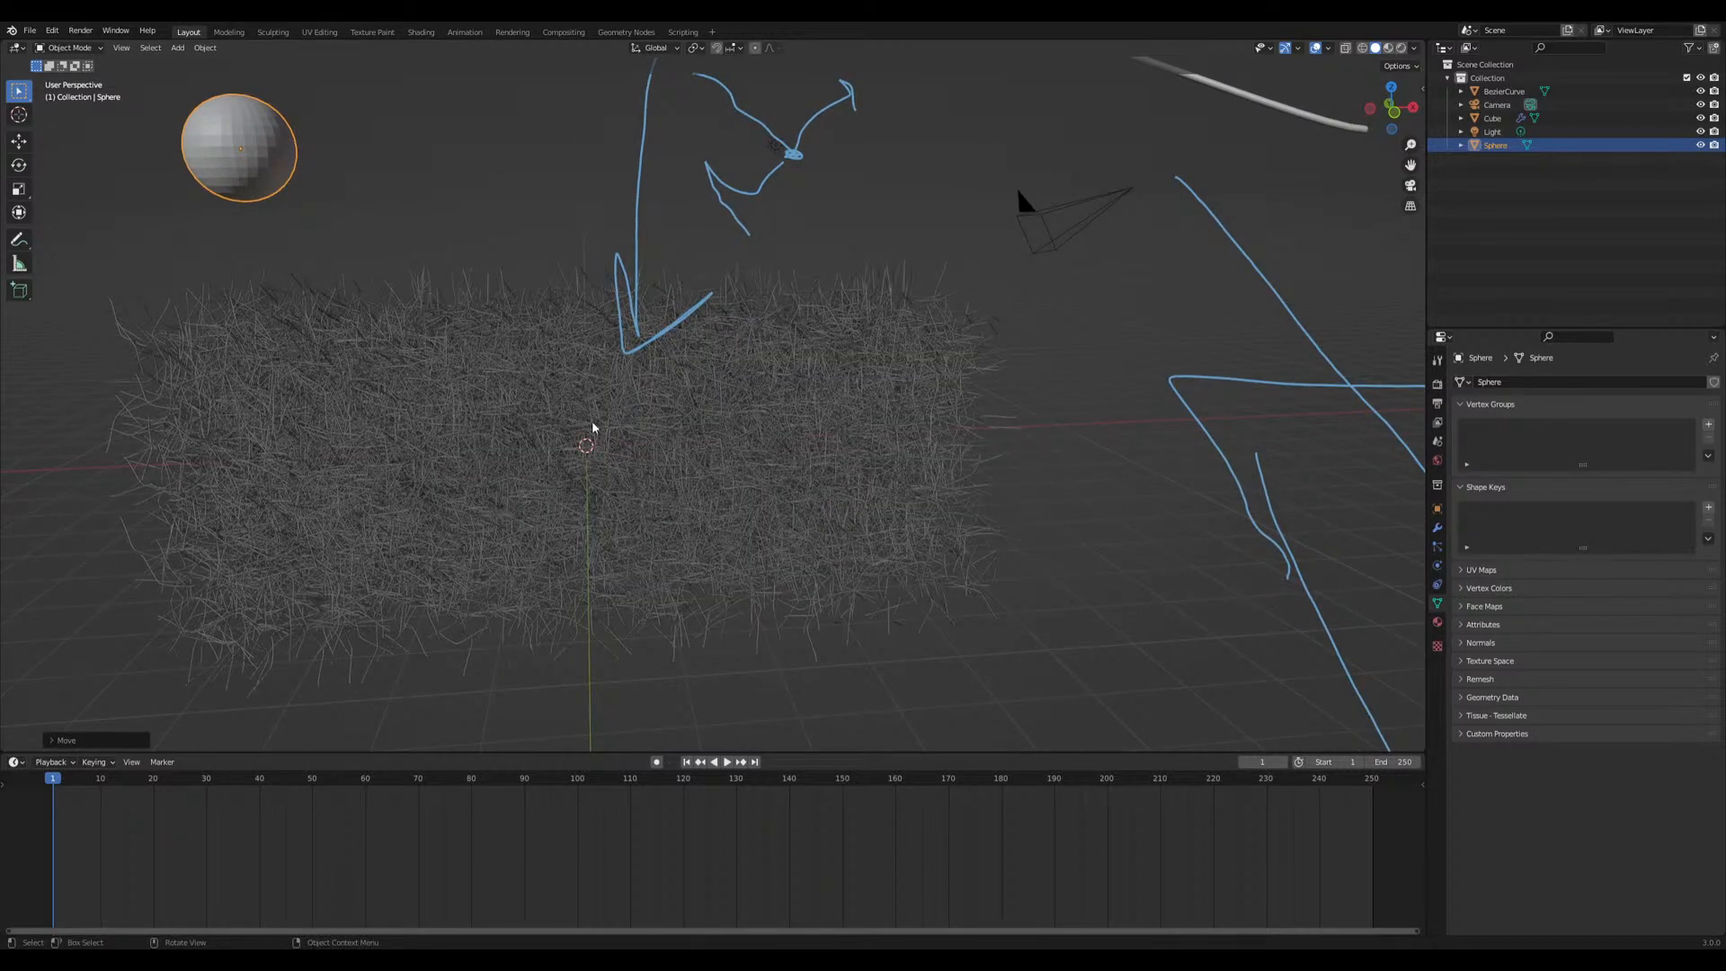
shift+middle_drag(863, 111, 758, 252)
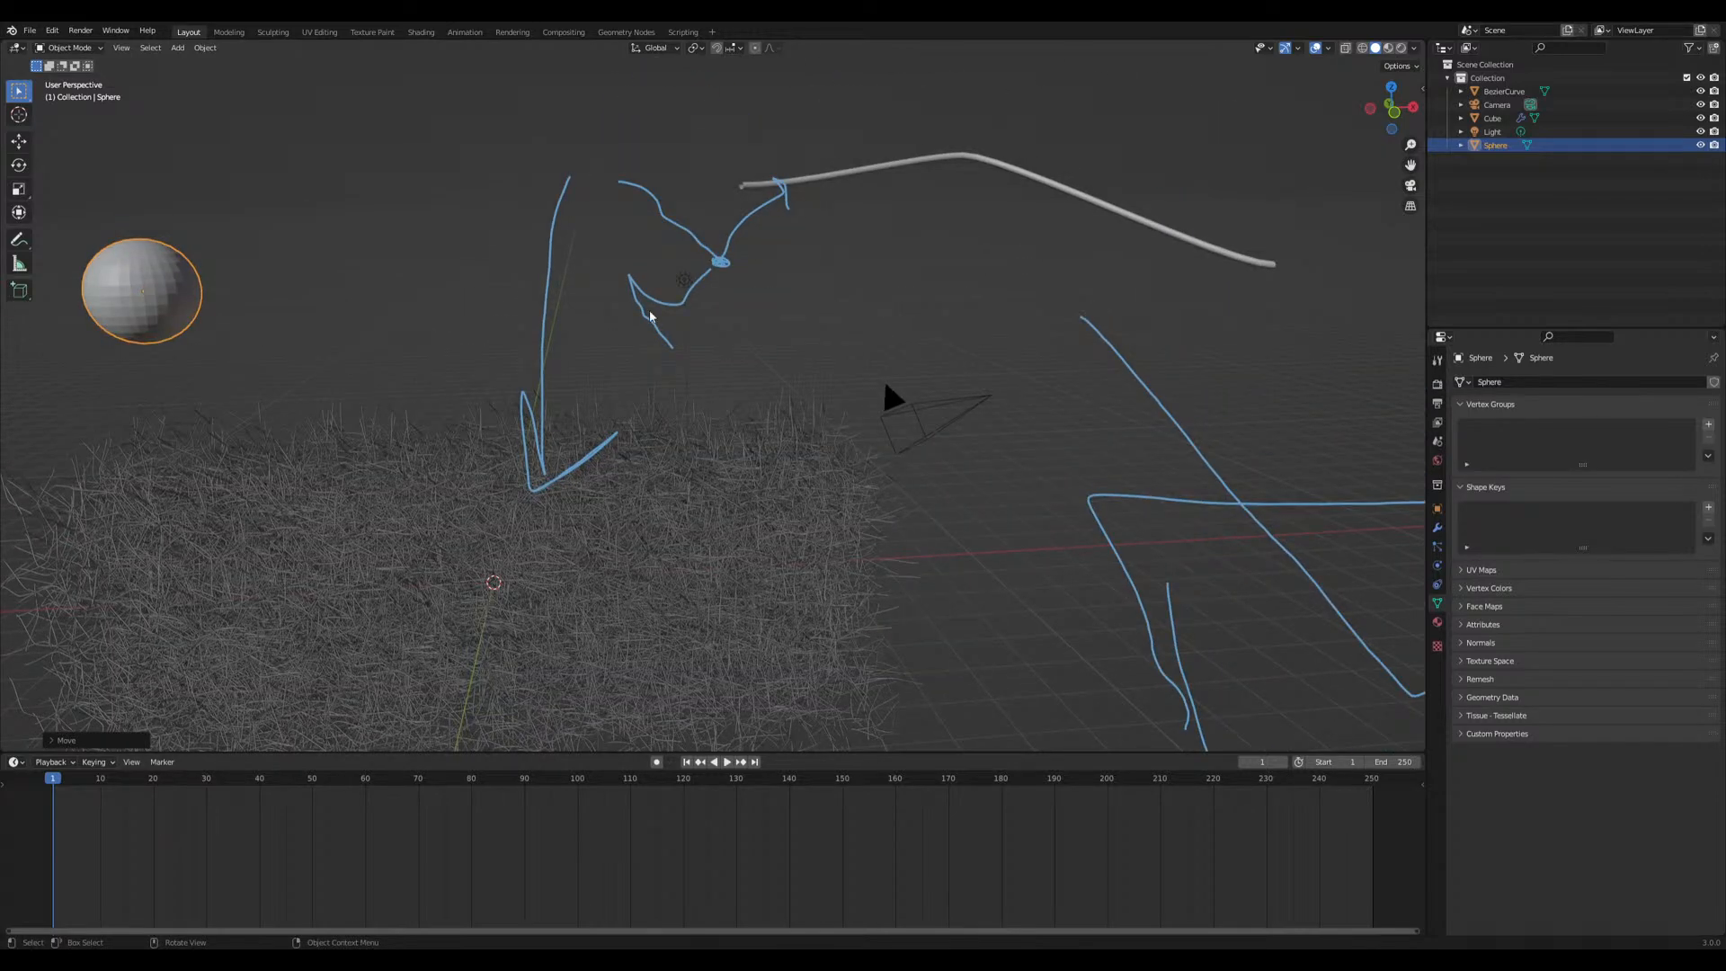
shift+middle_drag(552, 391, 617, 320)
mouse_move(361, 237)
mouse_down()
mouse_move(469, 438)
mouse_move(582, 205)
mouse_move(586, 243)
mouse_up()
mouse_move(925, 103)
mouse_down()
mouse_move(865, 176)
mouse_move(883, 101)
mouse_up()
mouse_move(734, 735)
mouse_down()
mouse_move(730, 326)
mouse_move(706, 126)
mouse_move(739, 146)
mouse_up()
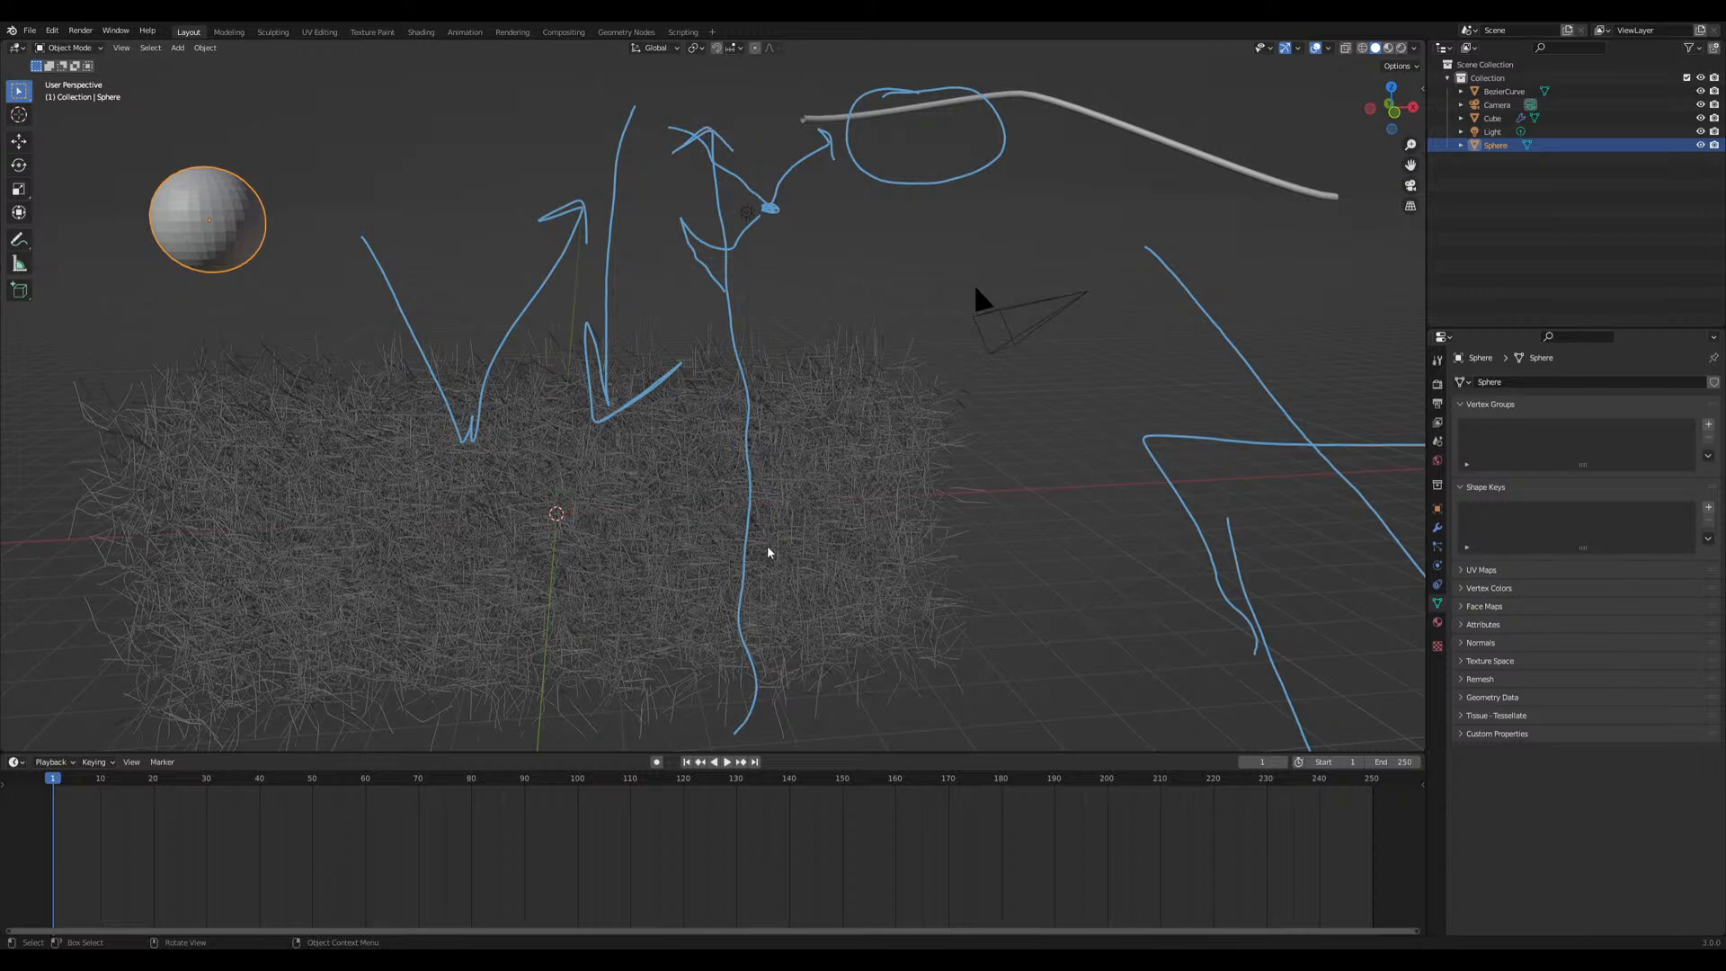
Annotate a simple car outline with two wheels and a rounded rectangle around its body, beside the fibre volume
scroll(910, 455, down, 5)
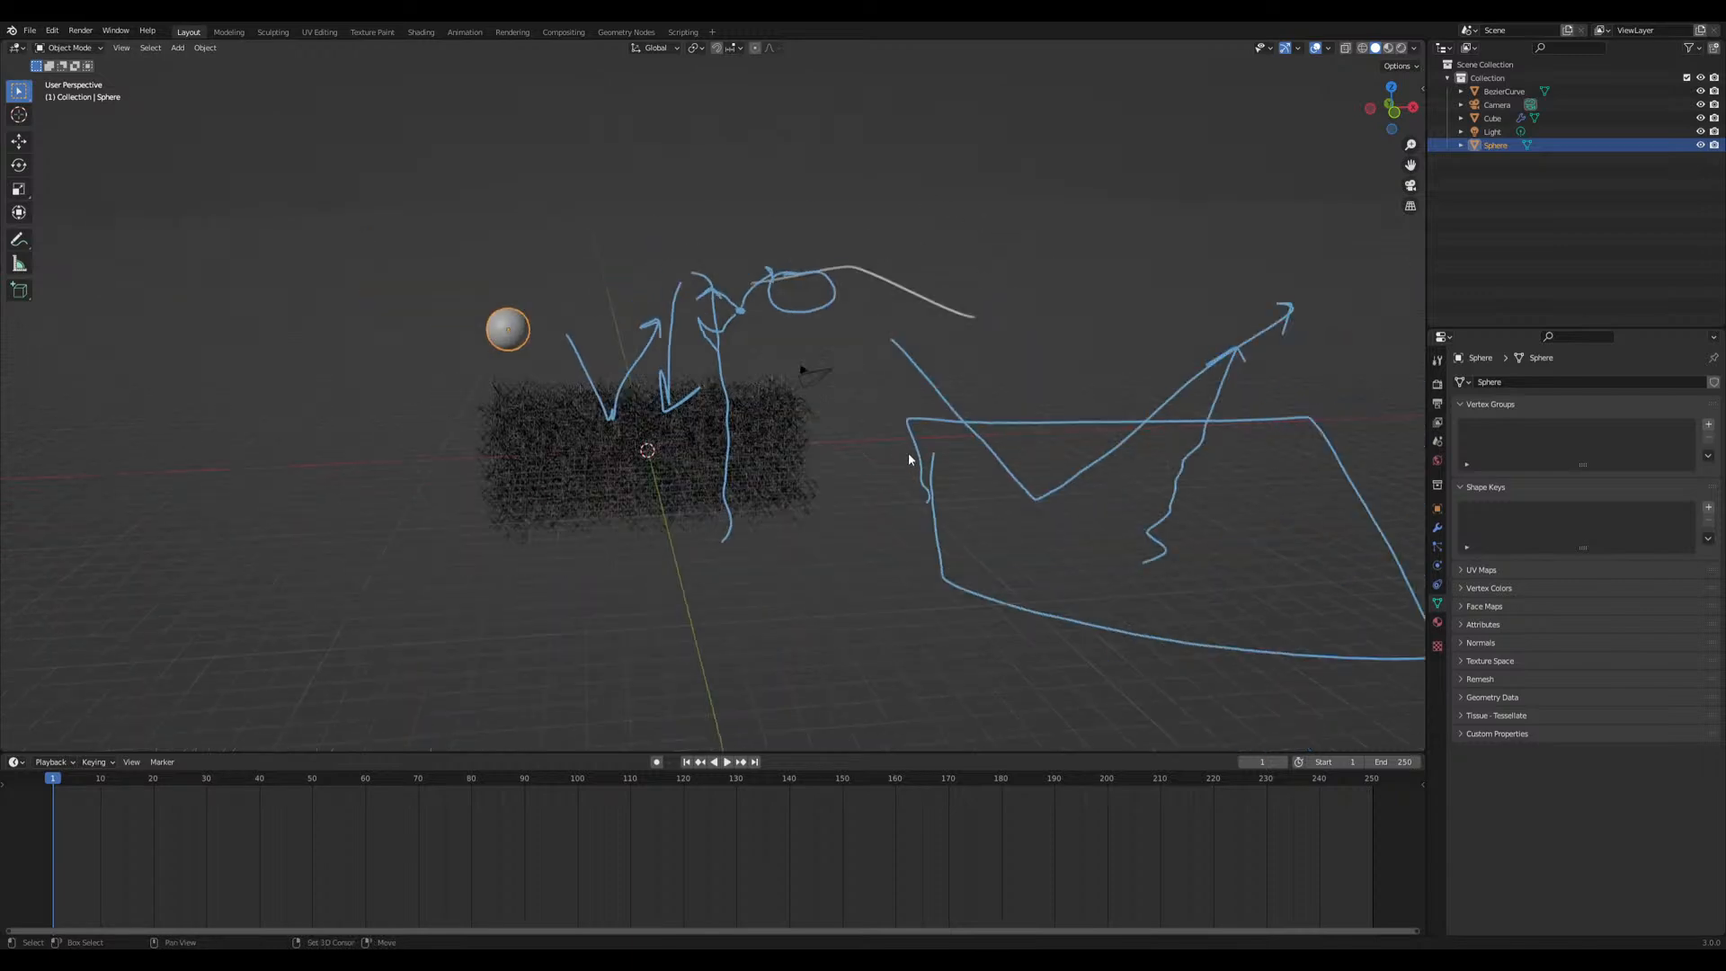
shift+middle_drag(911, 454, 1058, 365)
mouse_move(190, 450)
mouse_down()
mouse_move(388, 410)
mouse_move(506, 508)
mouse_move(200, 417)
mouse_up()
mouse_move(266, 505)
mouse_down()
mouse_move(317, 500)
mouse_move(263, 516)
mouse_up()
mouse_move(420, 493)
mouse_down()
mouse_move(384, 505)
mouse_move(454, 570)
mouse_up()
mouse_move(118, 329)
mouse_down()
mouse_move(530, 469)
mouse_move(314, 303)
mouse_move(108, 313)
mouse_move(115, 339)
mouse_up()
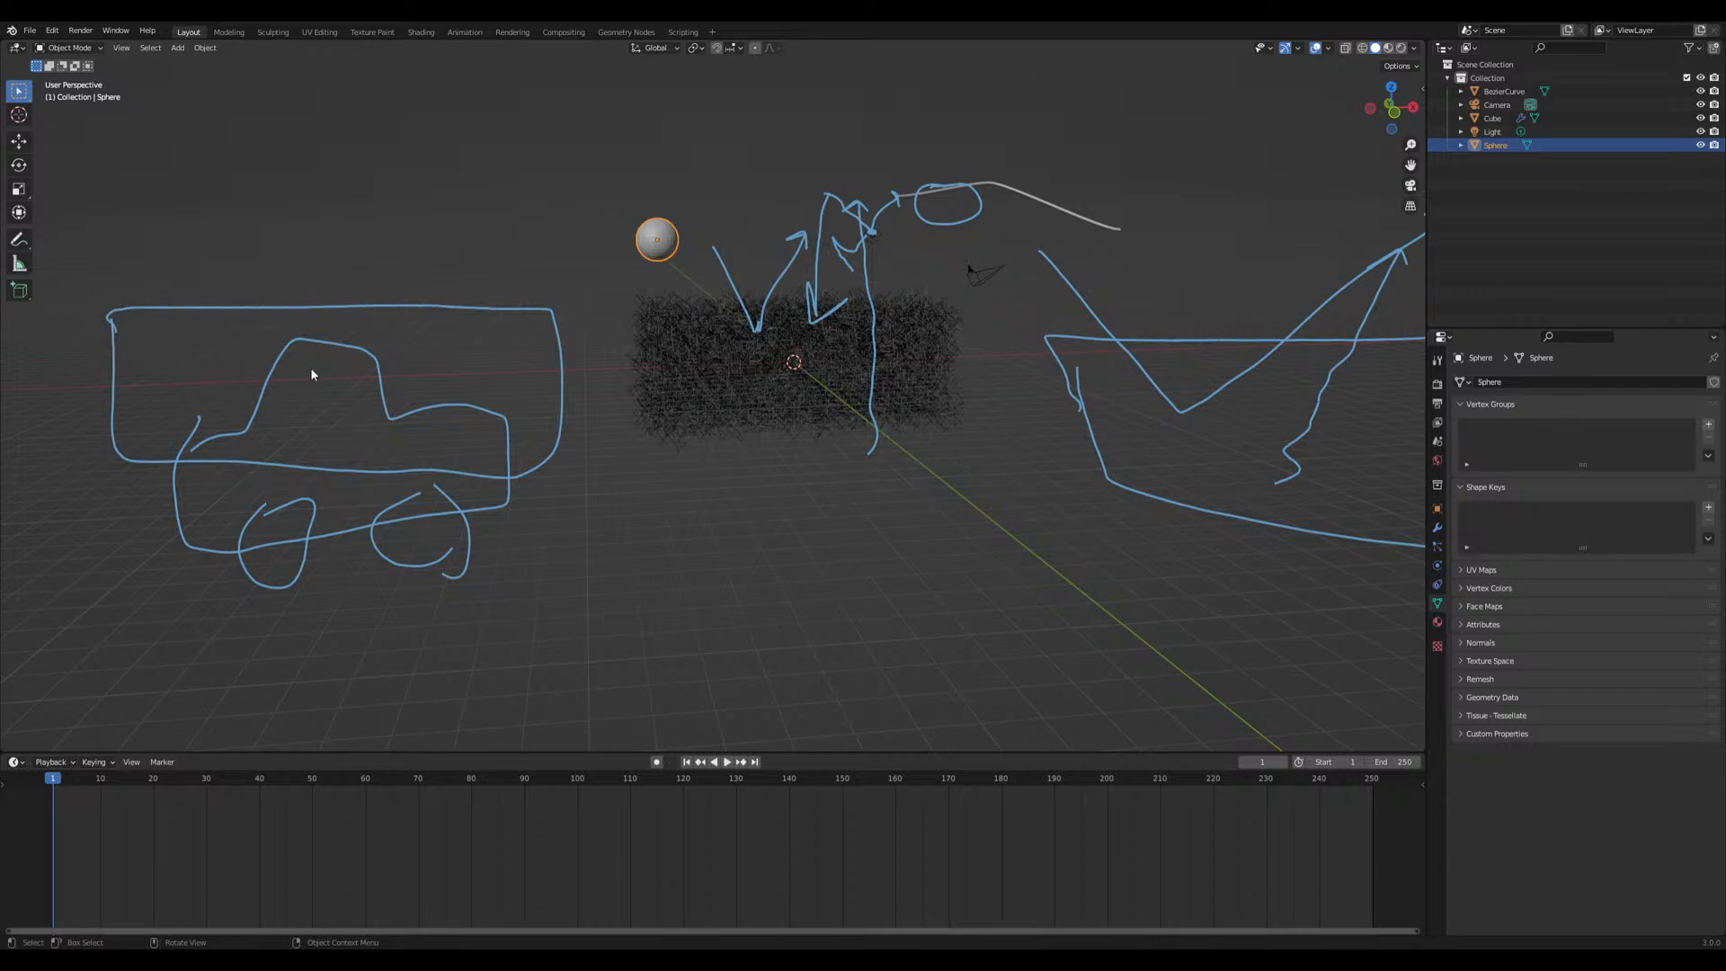
Annotate rays bouncing inside the car outline and write "-30°C" with a small arrow above it
mouse_move(513, 235)
mouse_down()
mouse_move(311, 474)
mouse_move(434, 426)
mouse_up()
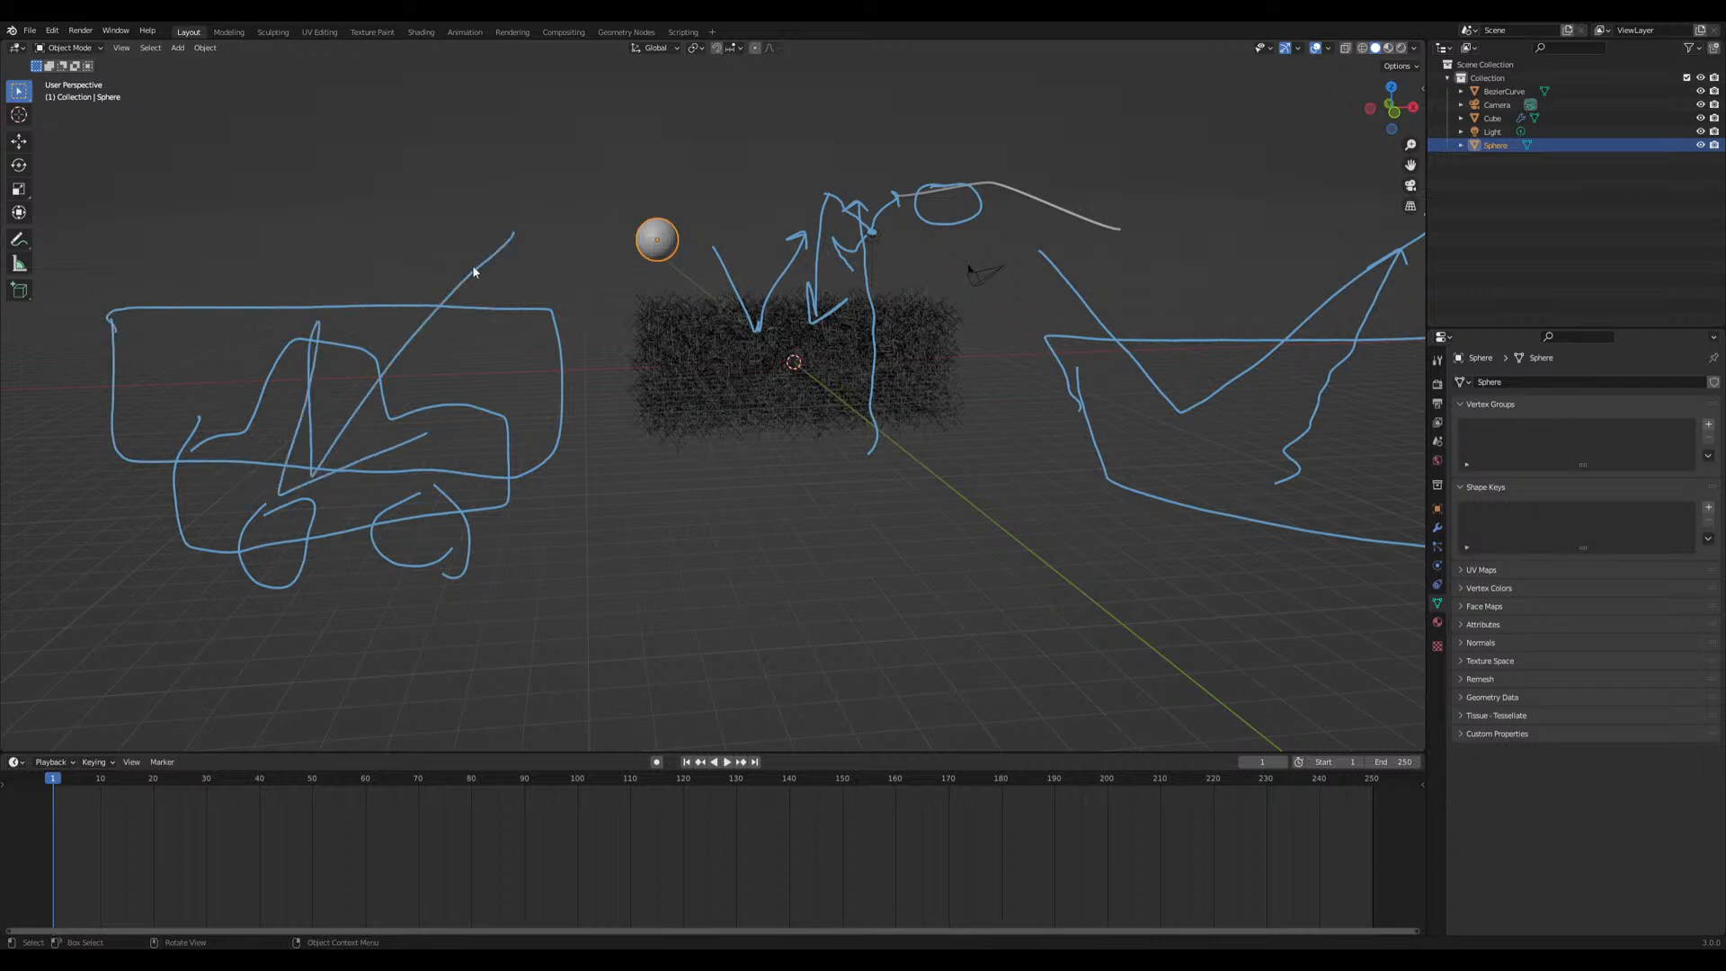
drag(418, 180, 454, 177)
mouse_move(466, 142)
mouse_down()
mouse_move(486, 136)
mouse_move(476, 209)
mouse_up()
mouse_move(544, 154)
mouse_down()
mouse_move(537, 196)
mouse_move(559, 127)
mouse_move(578, 171)
mouse_move(618, 186)
mouse_move(592, 140)
mouse_move(638, 139)
mouse_move(649, 90)
mouse_move(614, 128)
mouse_move(647, 139)
mouse_up()
mouse_move(469, 280)
mouse_down()
mouse_move(272, 328)
mouse_move(359, 313)
mouse_up()
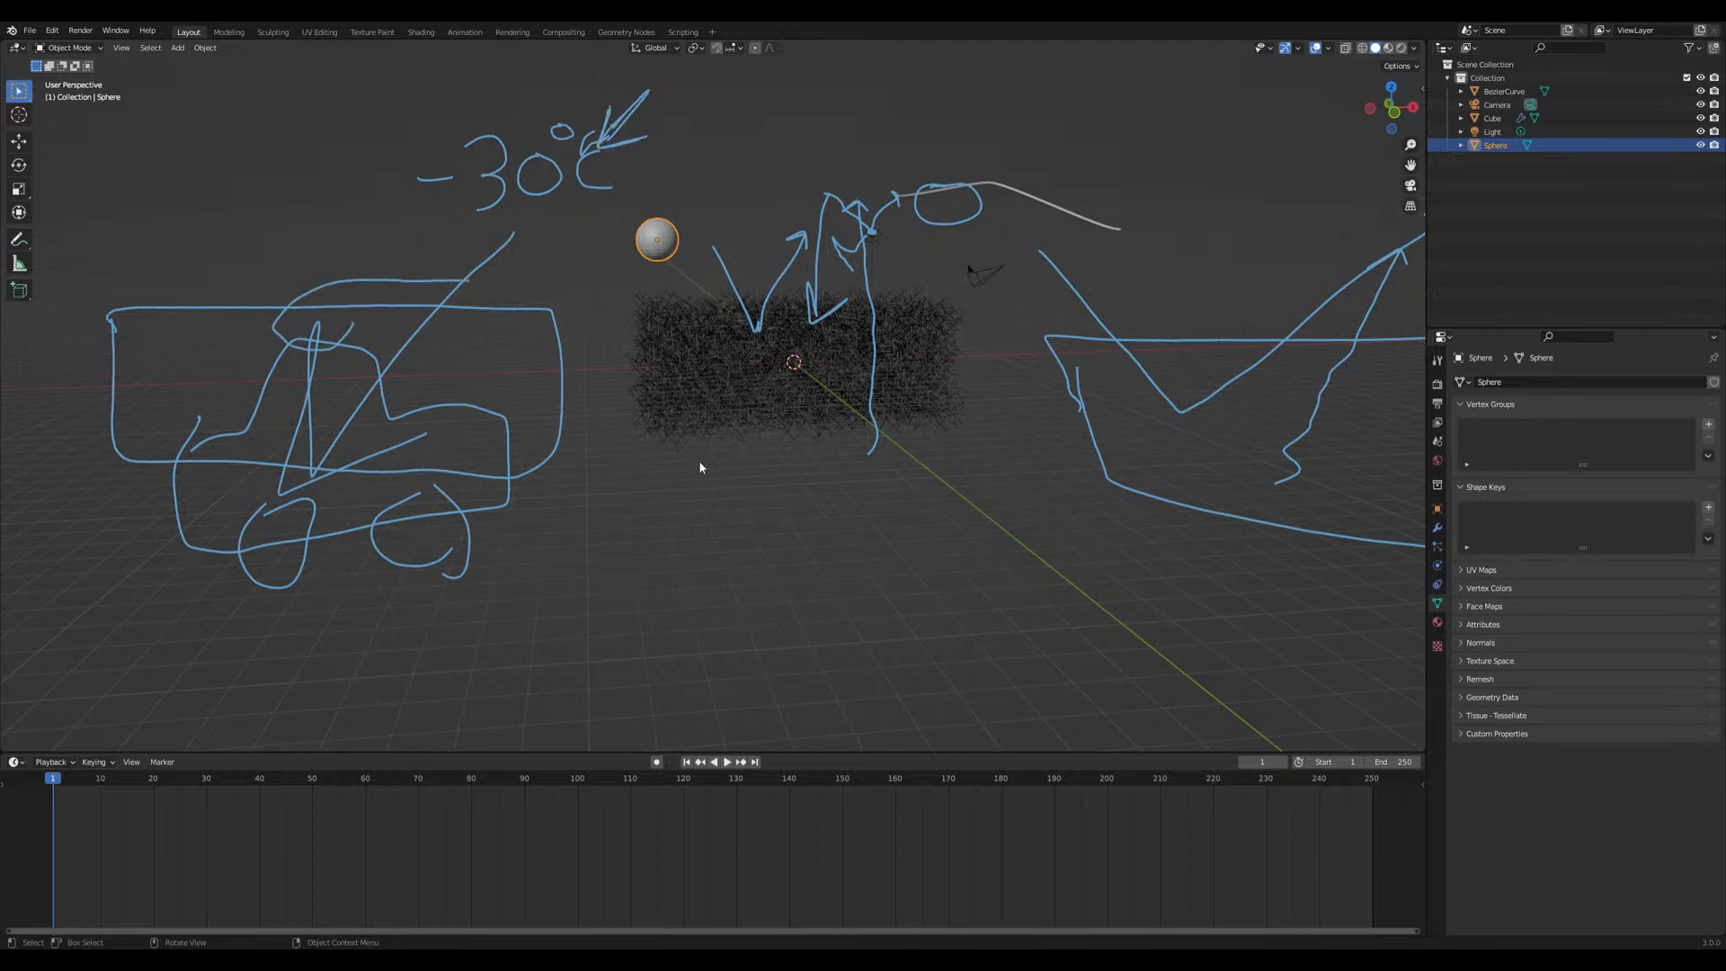
mouse_move(954, 488)
shift+middle_down()
mouse_move(620, 591)
mouse_move(779, 460)
mouse_move(987, 404)
shift+middle_up()
scroll(617, 584, up, 3)
scroll(508, 435, down, 4)
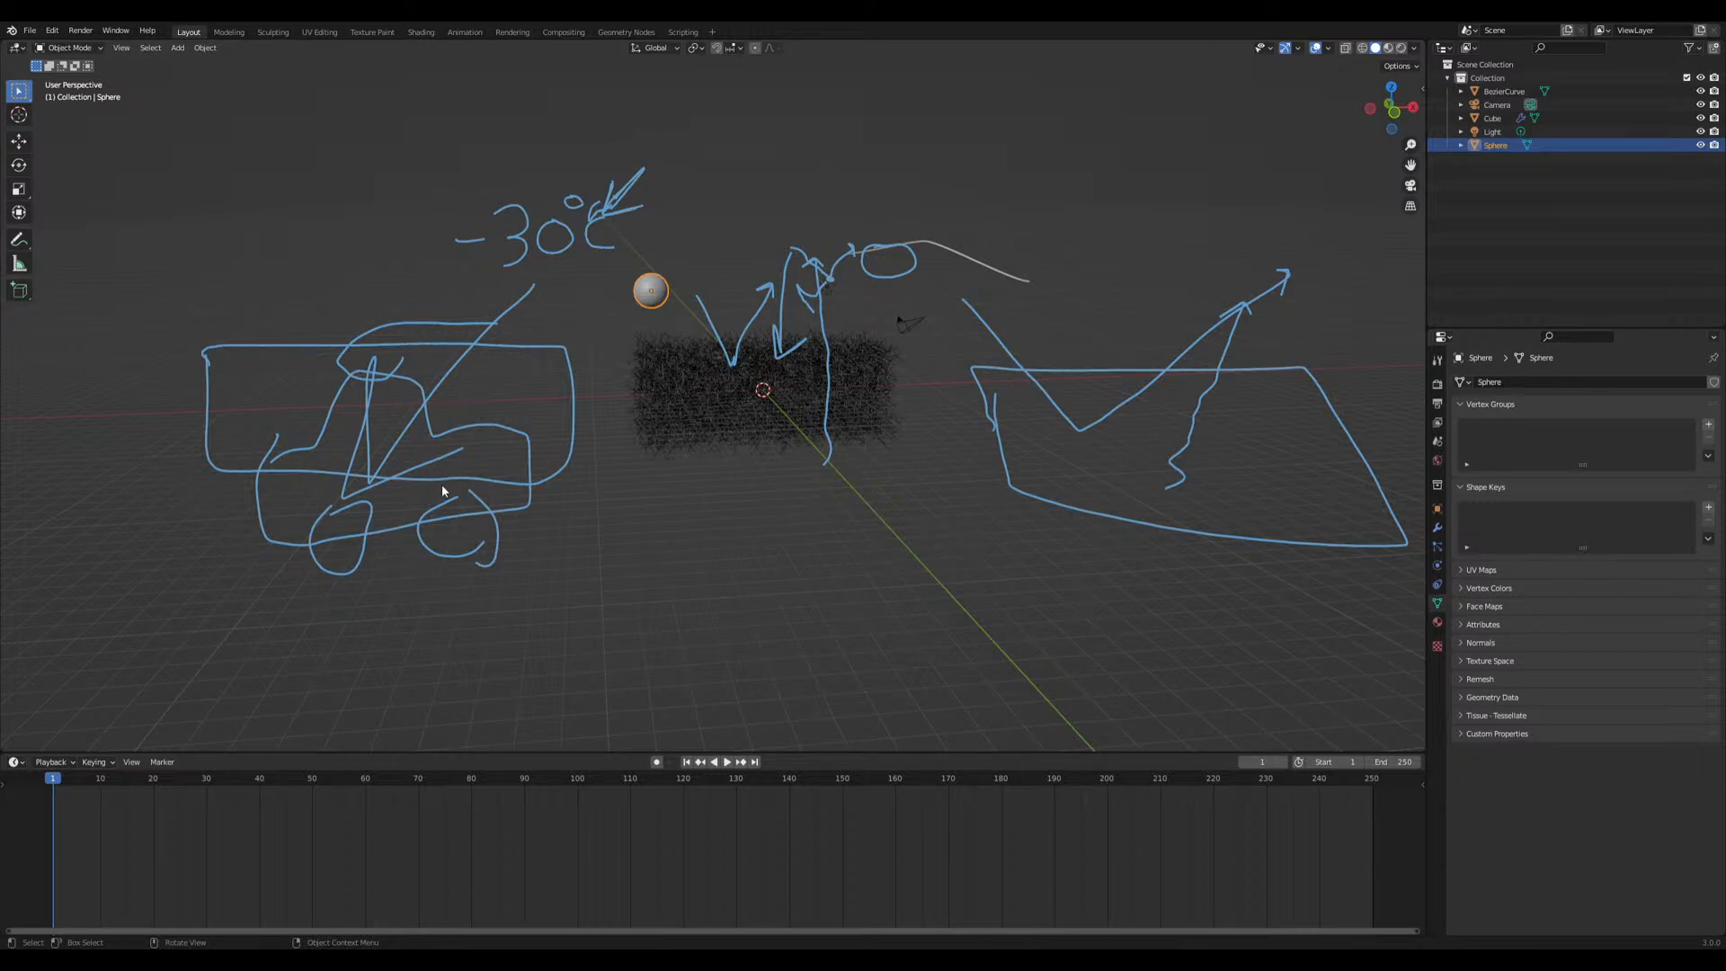
drag(487, 370, 407, 430)
drag(416, 423, 570, 445)
Delete the Note annotation layer to clear all sketched strokes from the viewport
middle_drag(809, 538, 747, 558)
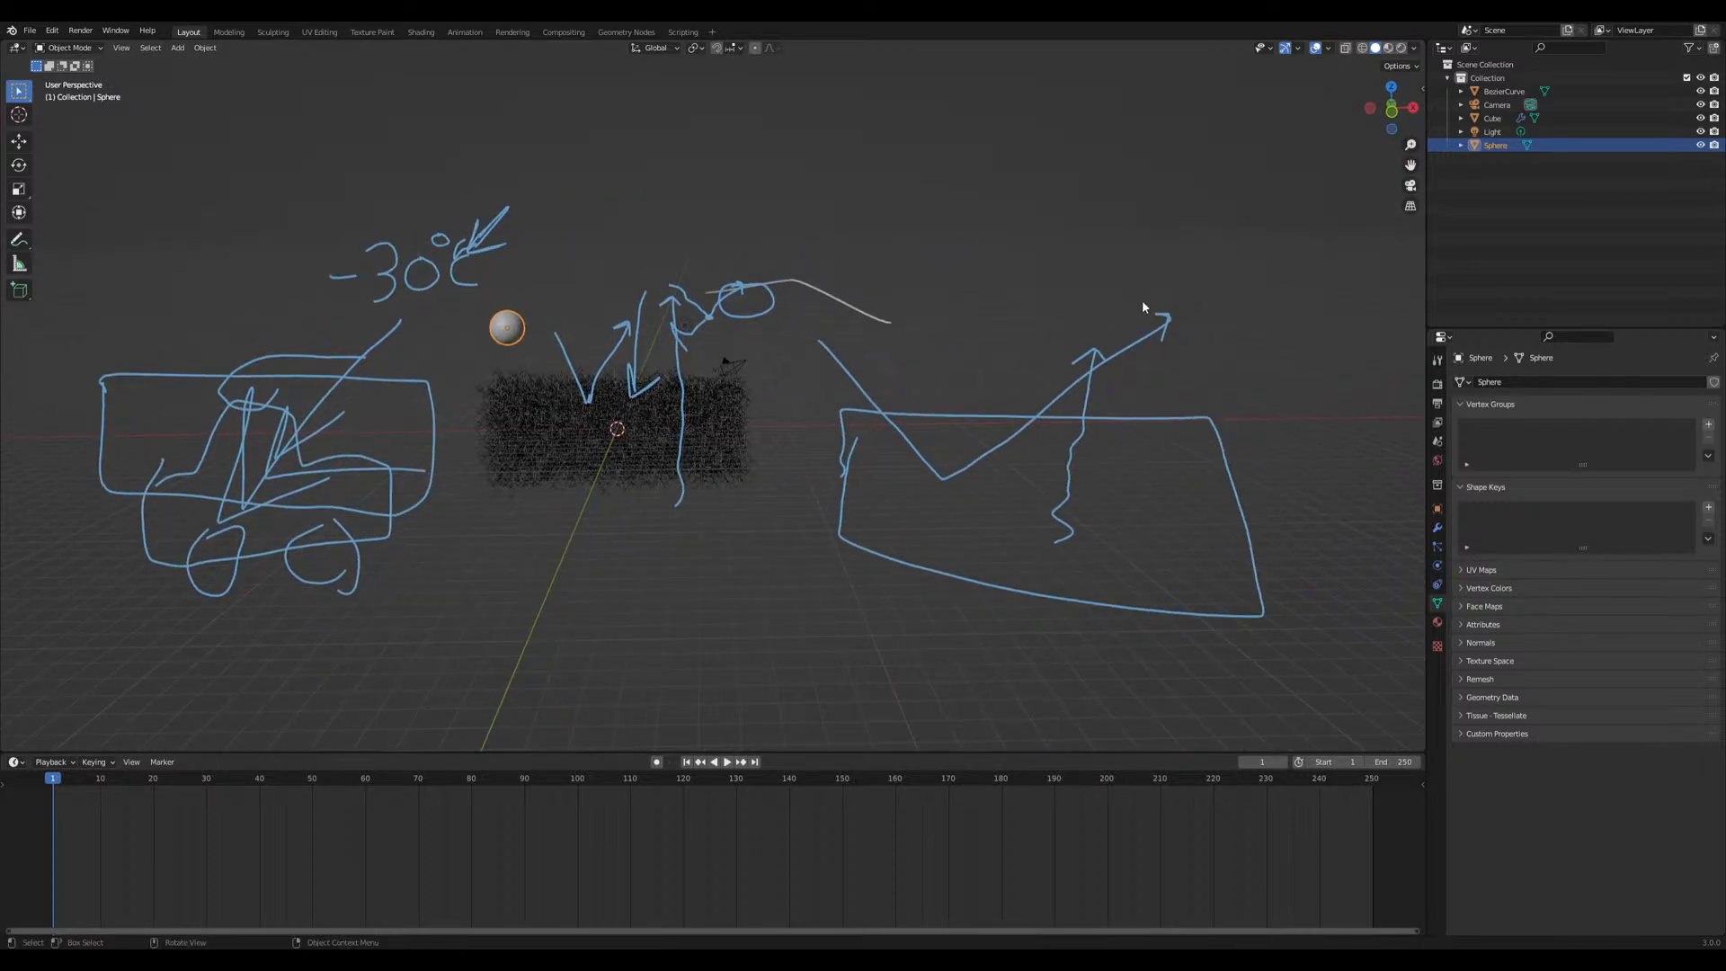
key(n)
scroll(710, 552, up, 4)
shift+middle_drag(709, 556, 824, 565)
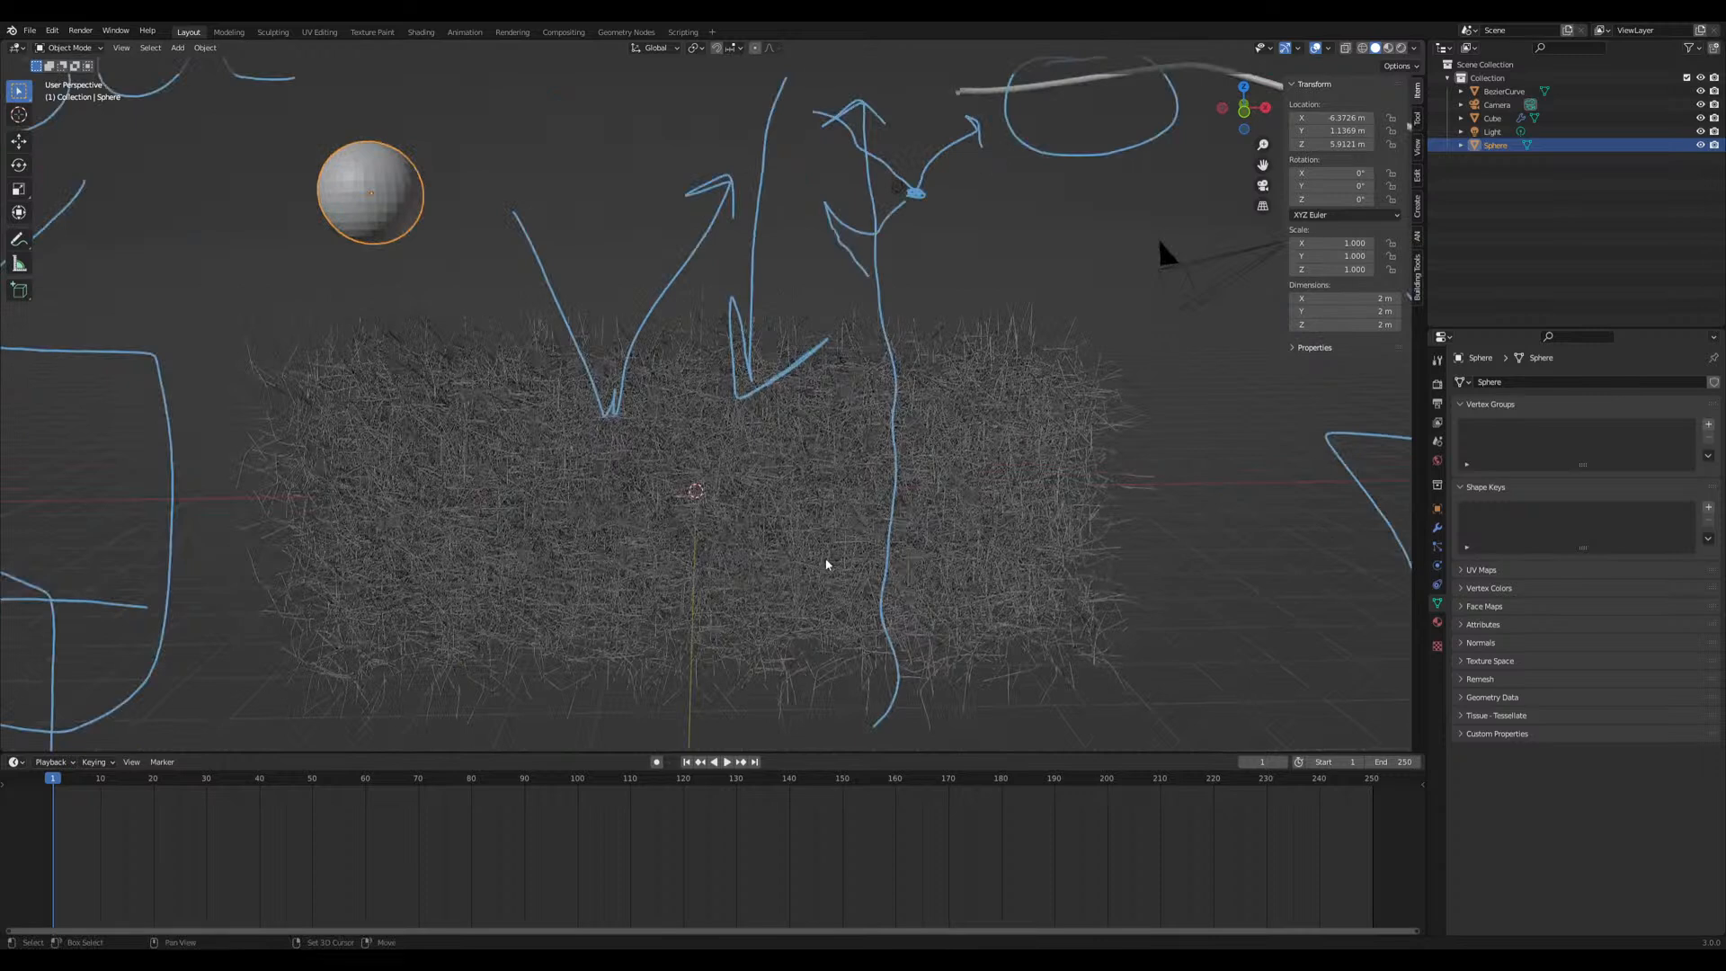
click(1418, 147)
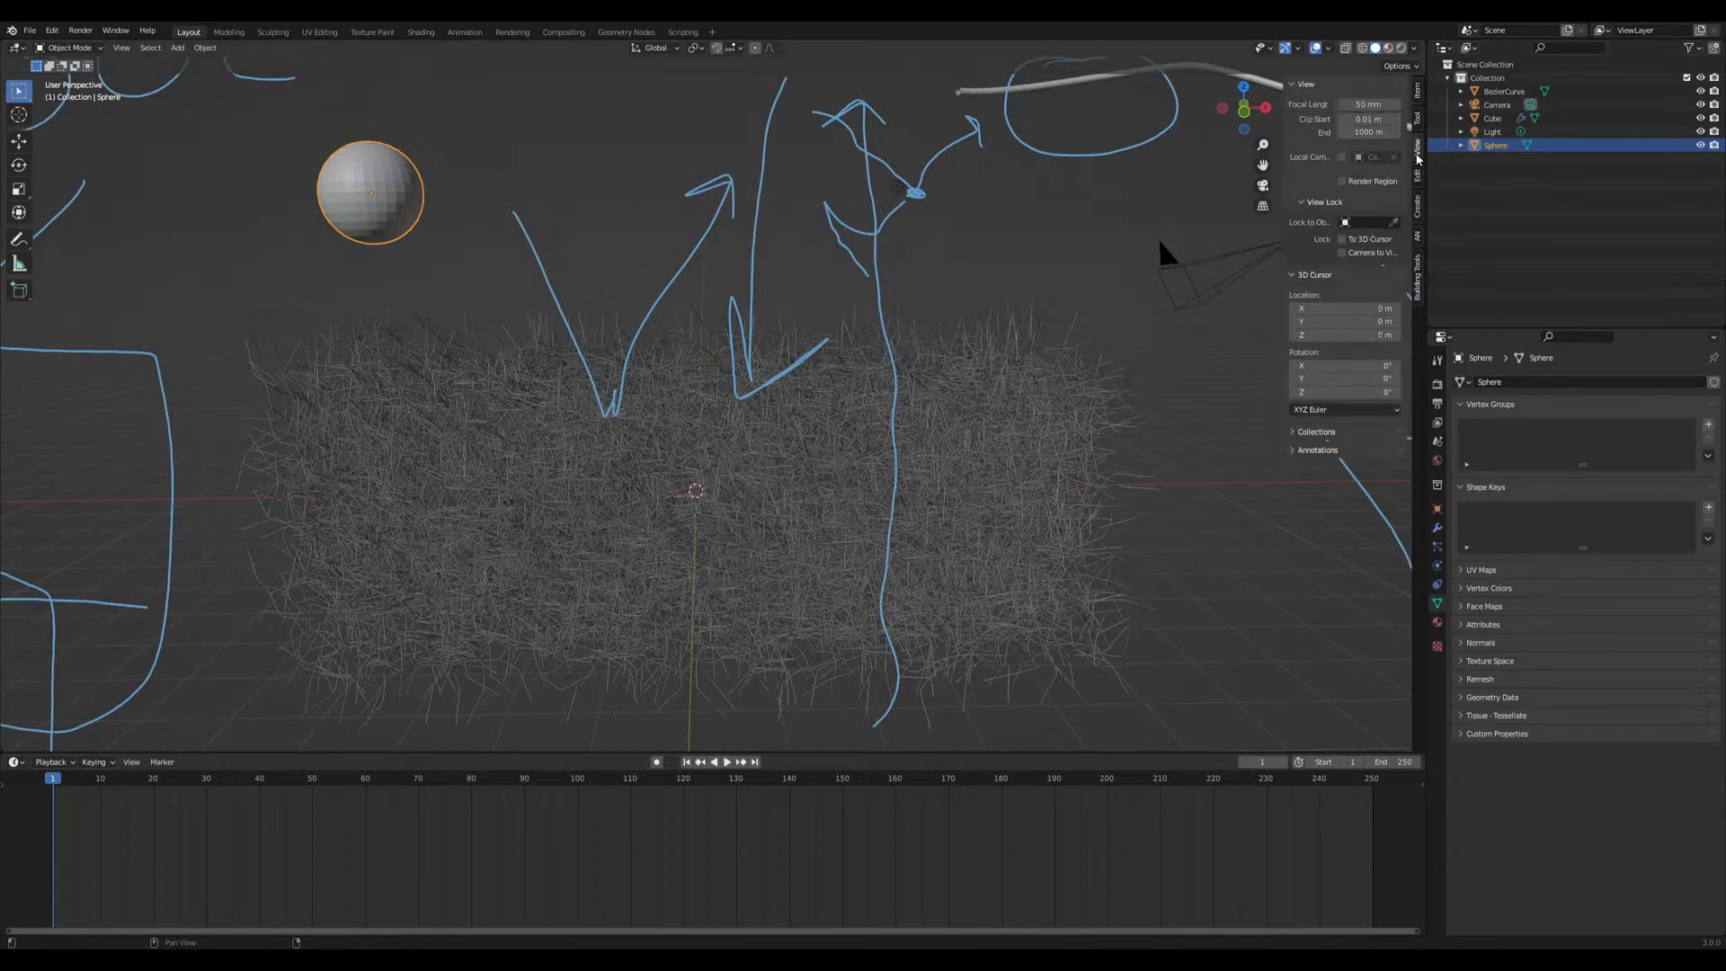
click(1314, 450)
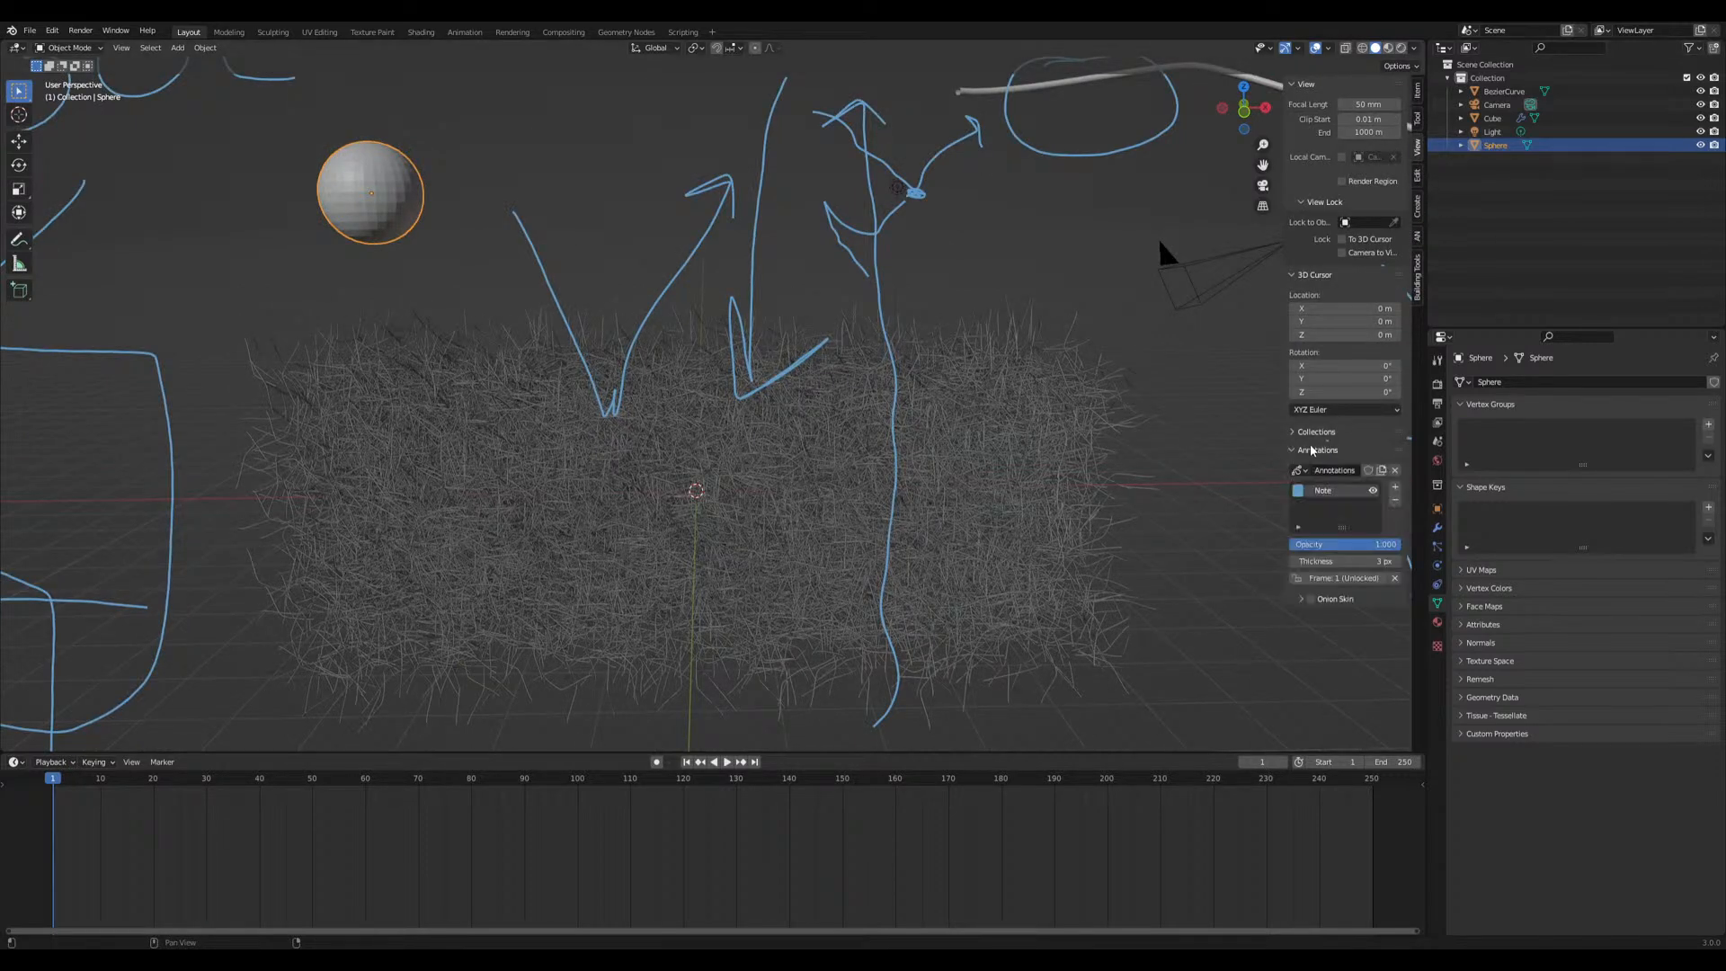
click(1394, 499)
scroll(503, 271, down, 2)
click(503, 271)
click(460, 249)
Move the sphere higher above the fibre volume and place a duplicate of it alongside
scroll(551, 269, down, 3)
shift+middle_drag(551, 270, 514, 307)
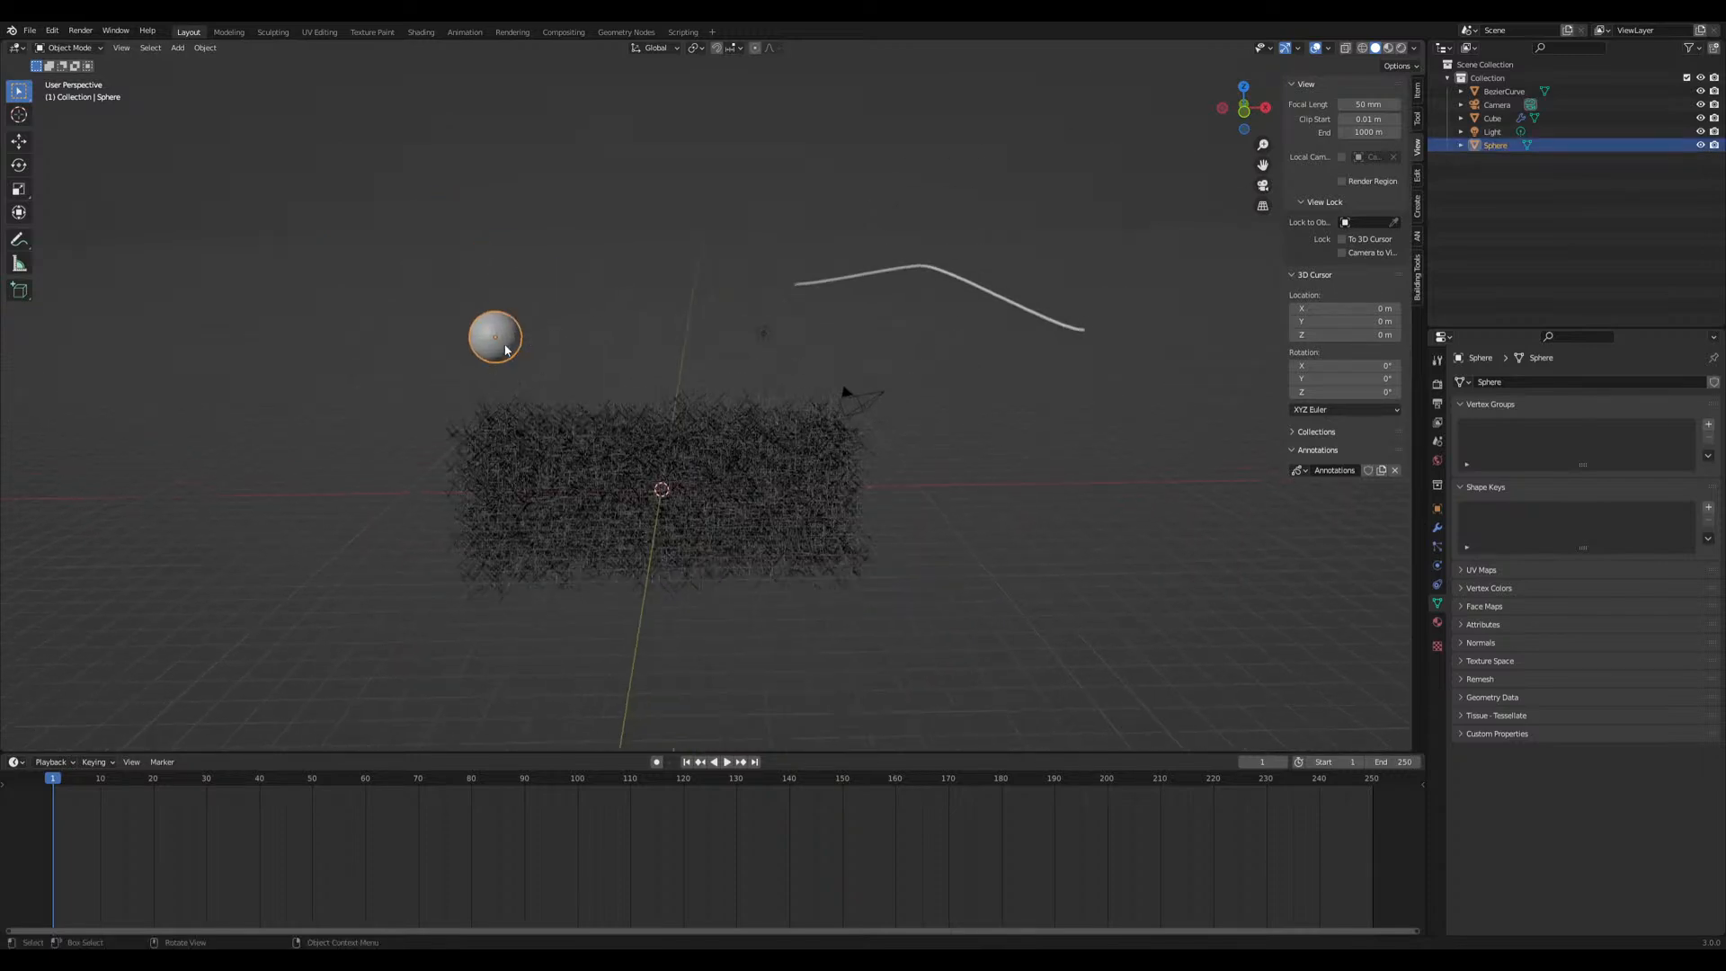
key(g)
click(667, 183)
shift+middle_drag(726, 176, 636, 333)
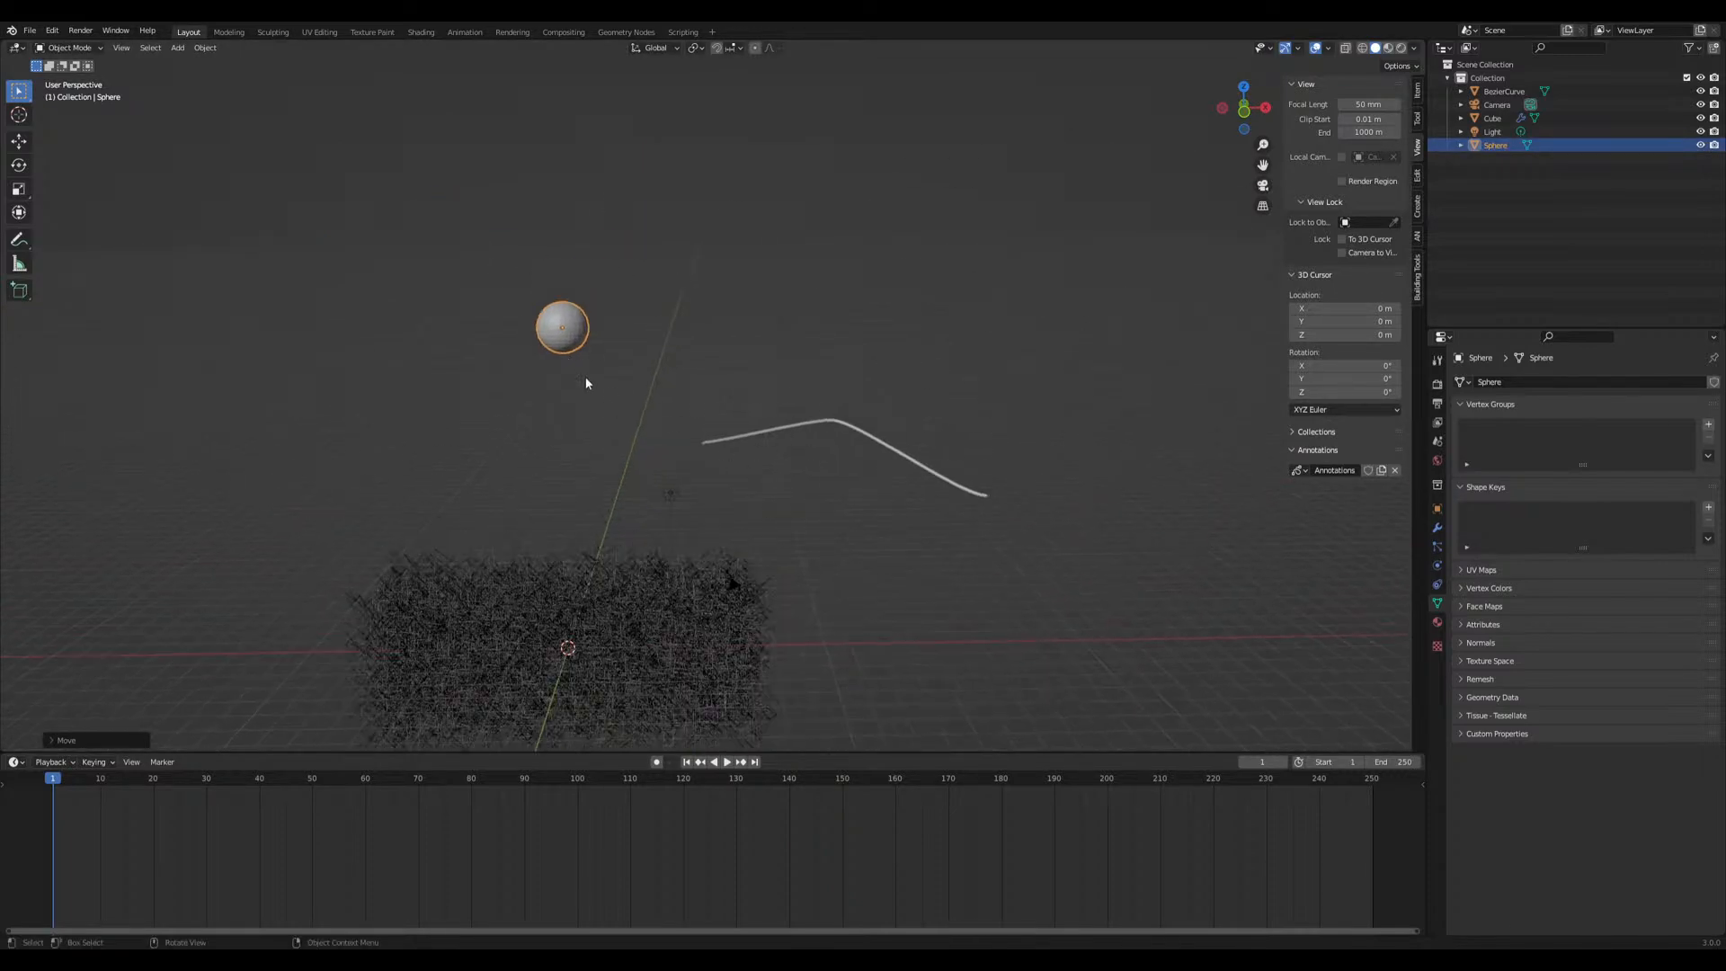
key(shift+d)
click(734, 383)
Create a new material on the duplicated sphere and name it Titanium
click(1437, 621)
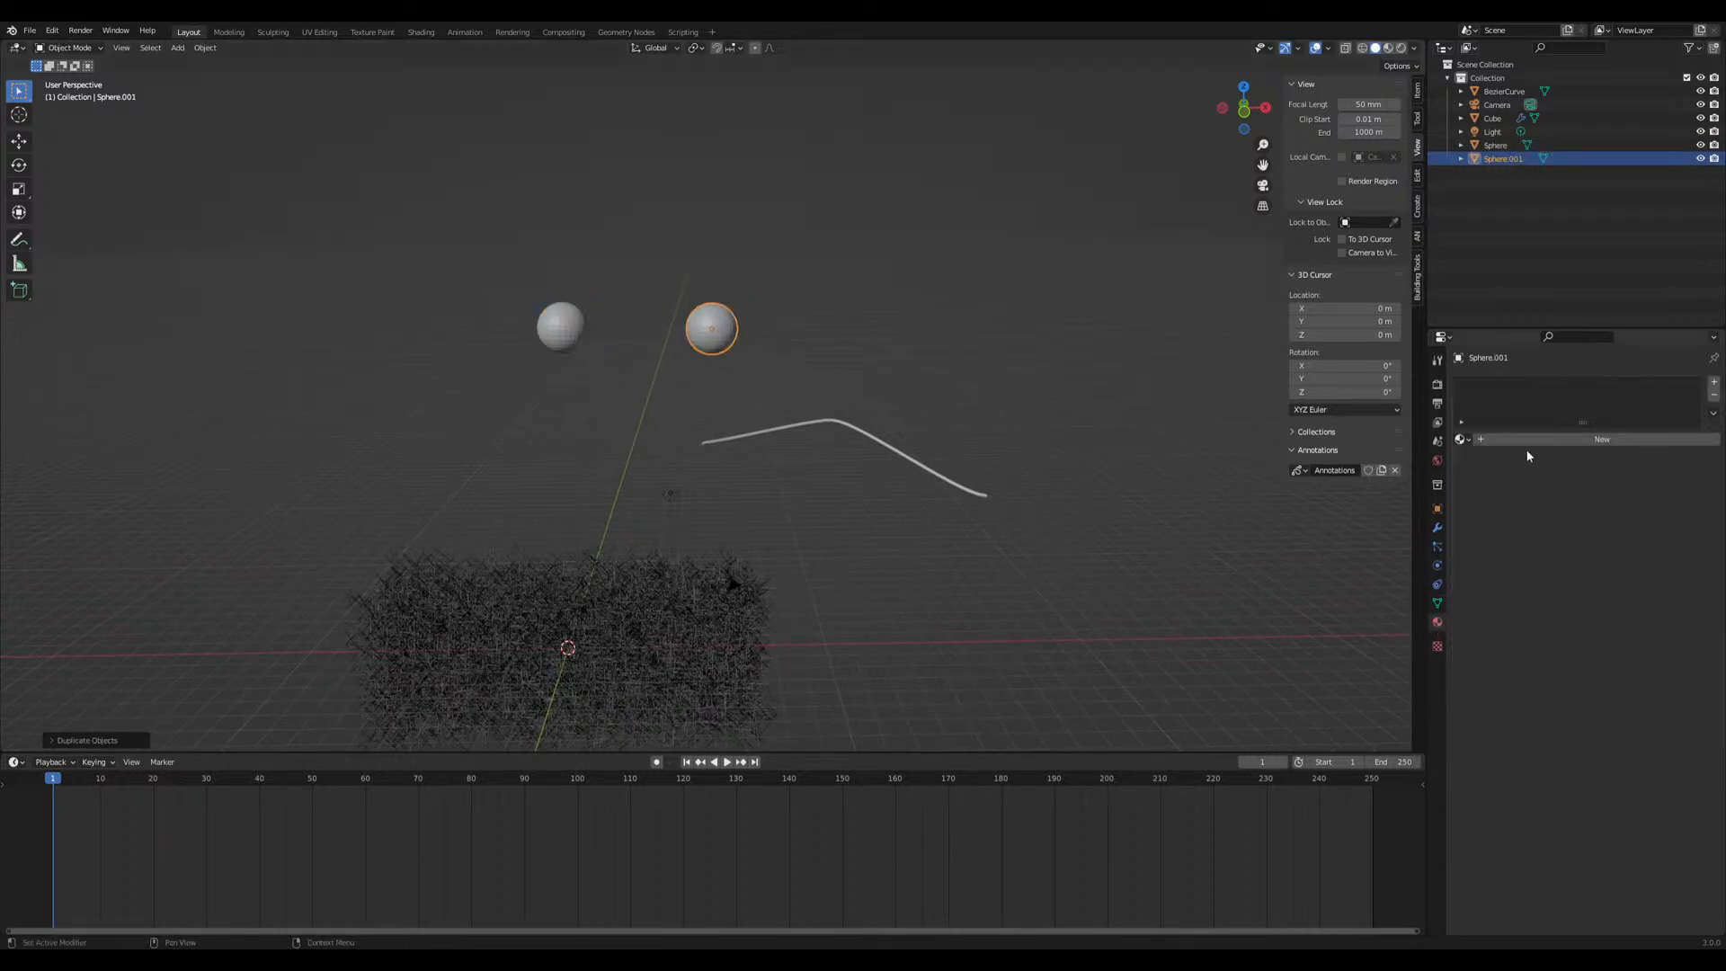
click(1524, 439)
double_click(1514, 441)
text(Thtanium)
key(Return)
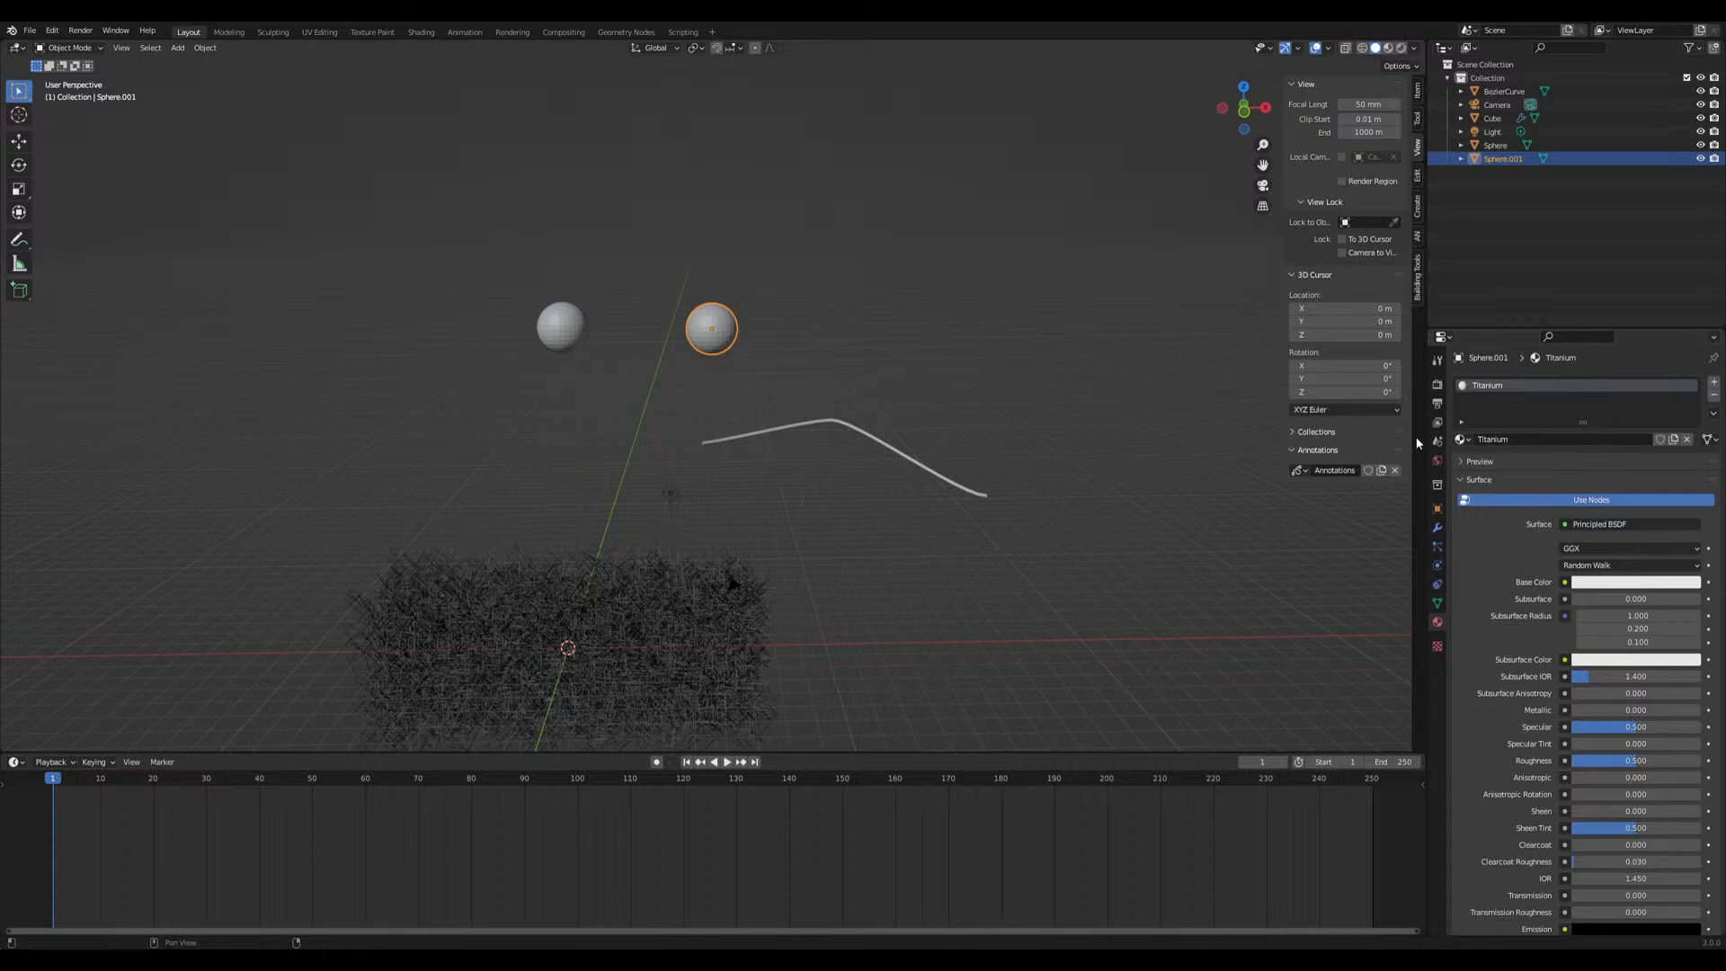
Create a new material on the original sphere and name it othermaterial
click(568, 338)
click(1521, 438)
double_click(1520, 440)
text(othermaterial)
key(Return)
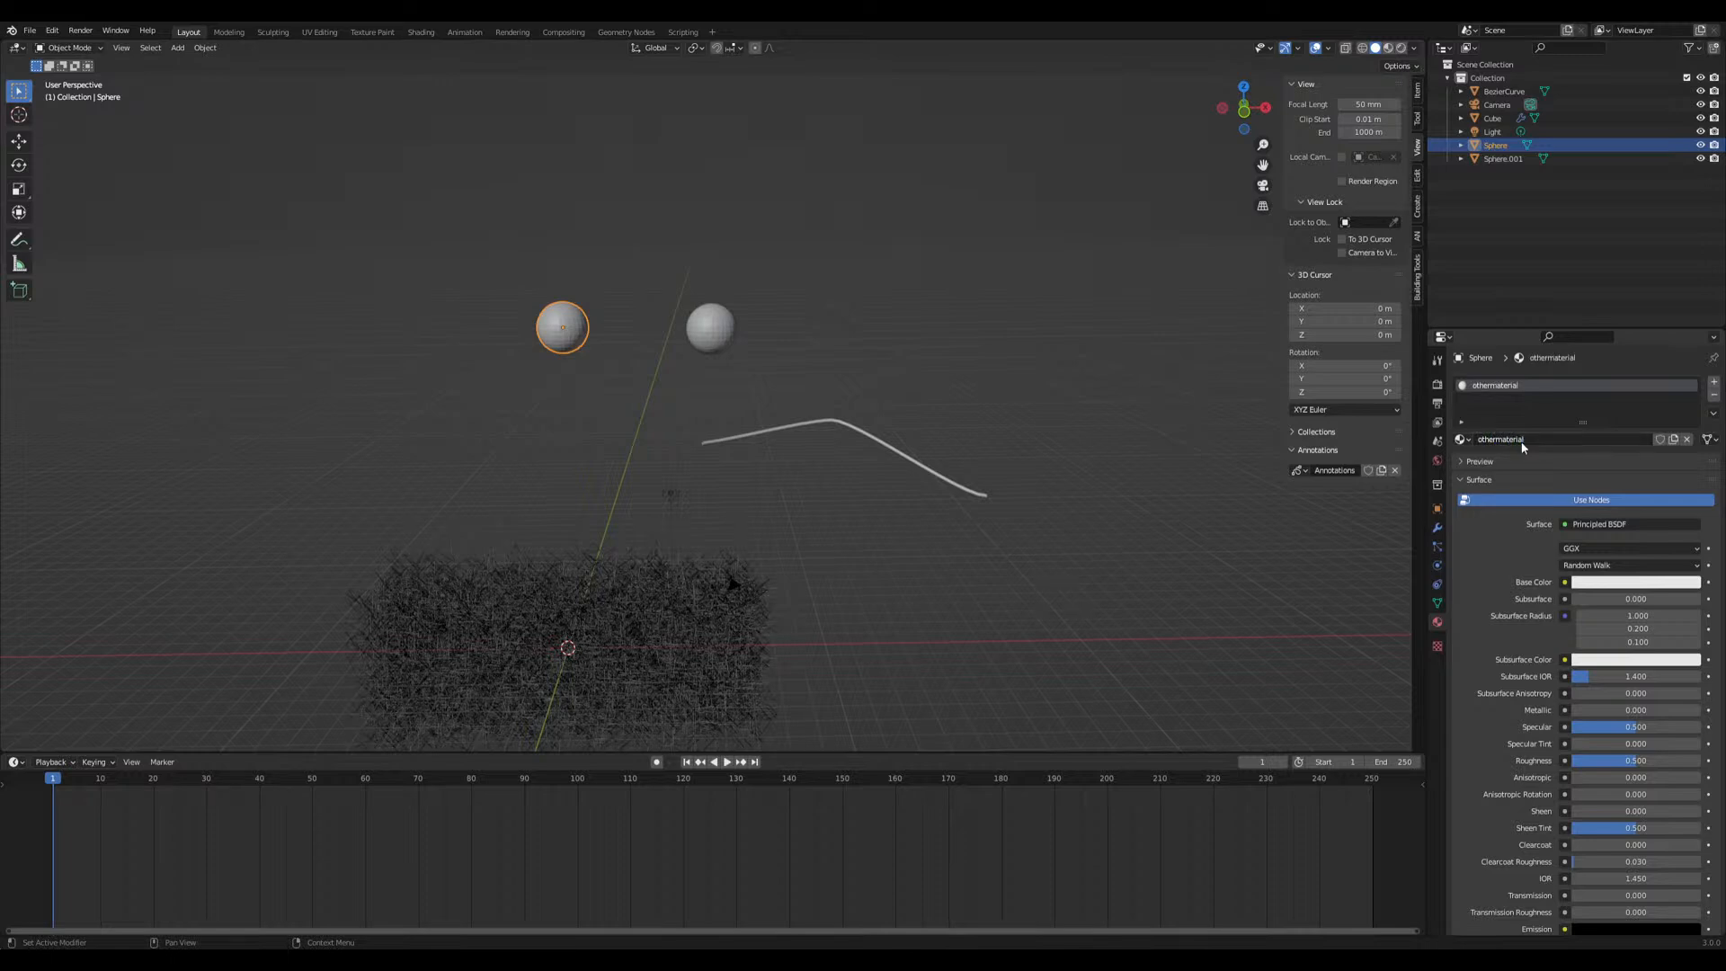
Set the Titanium material's metallic value to 1.000 and scale its sphere down to less than half size
click(703, 338)
drag(1616, 714, 1701, 712)
key(s)
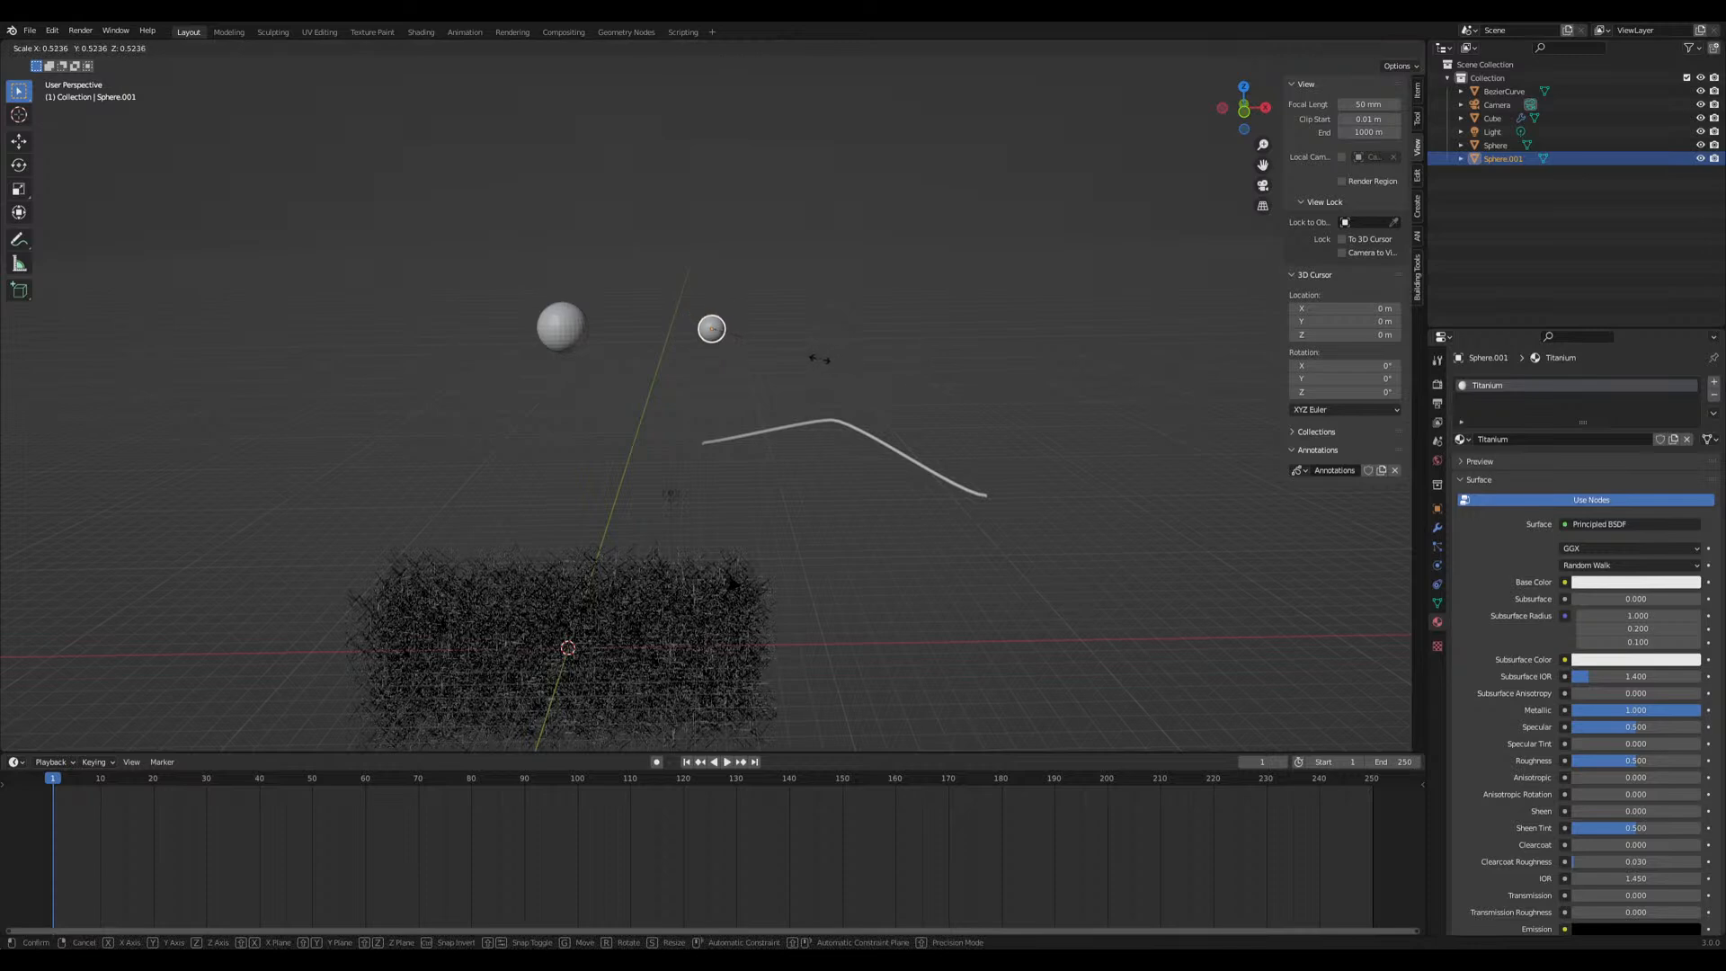
click(811, 360)
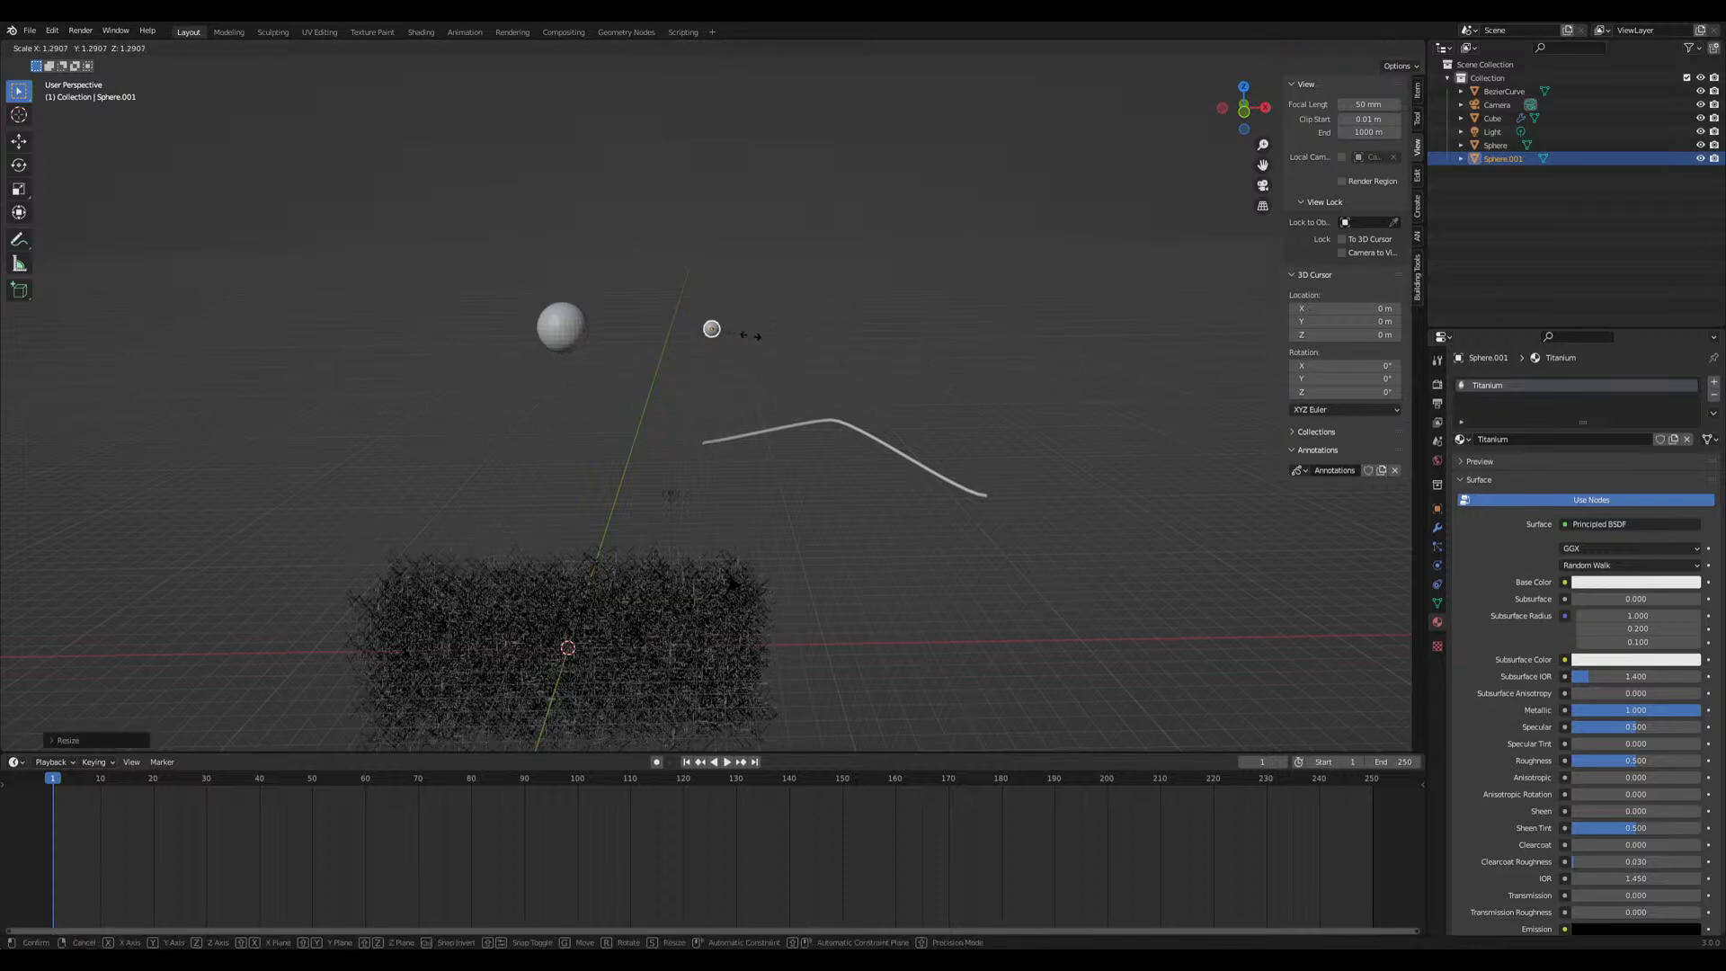
Add a second particle system to the cube that holds the fibres
middle_drag(854, 353, 727, 588)
click(771, 670)
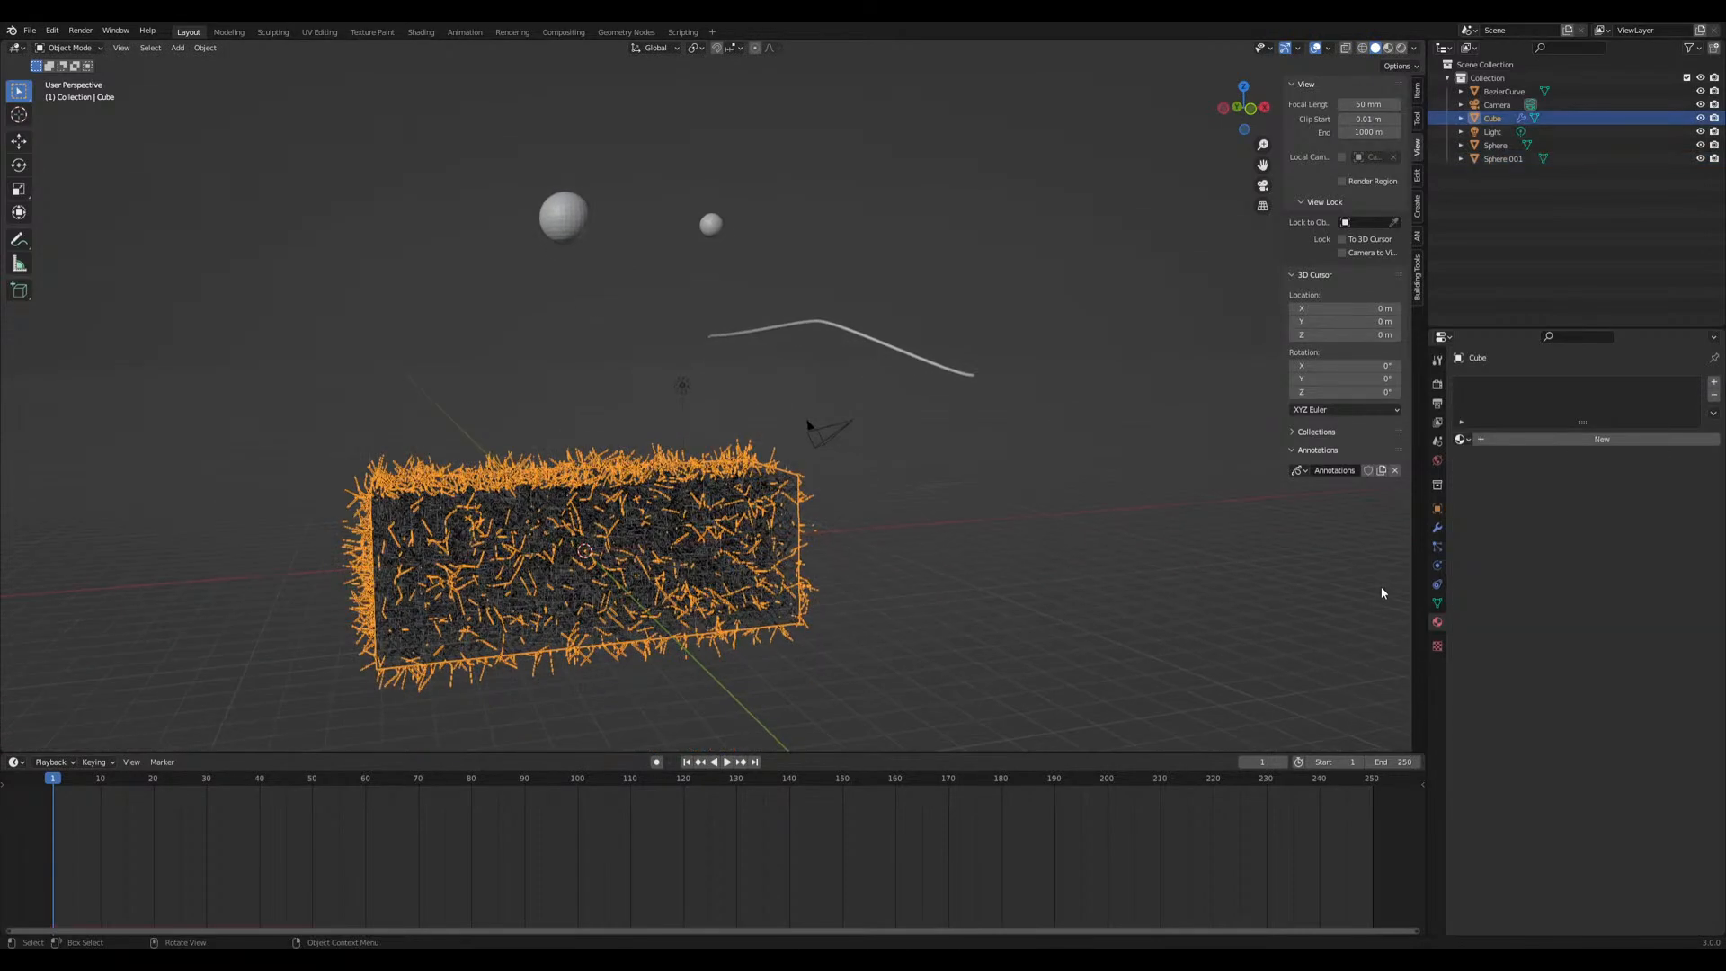
click(1437, 546)
click(1714, 383)
Move both spheres into a new collection named particles
middle_drag(827, 281, 539, 193)
drag(494, 180, 751, 266)
key(m)
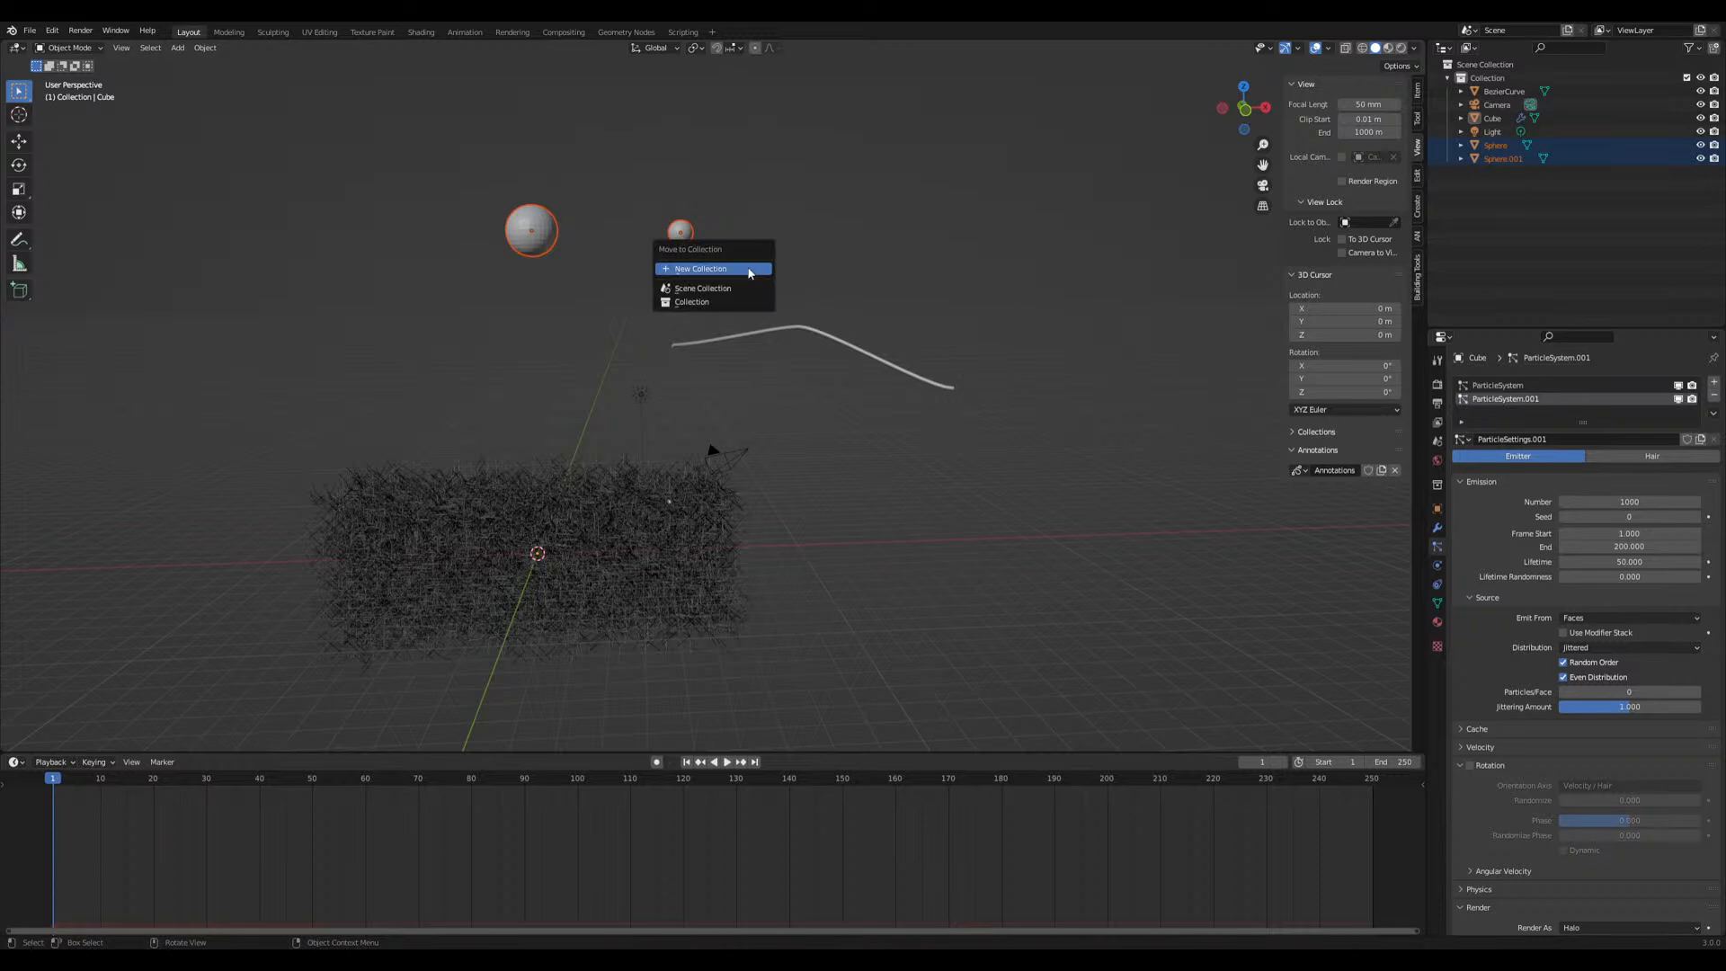
click(752, 268)
text(P)
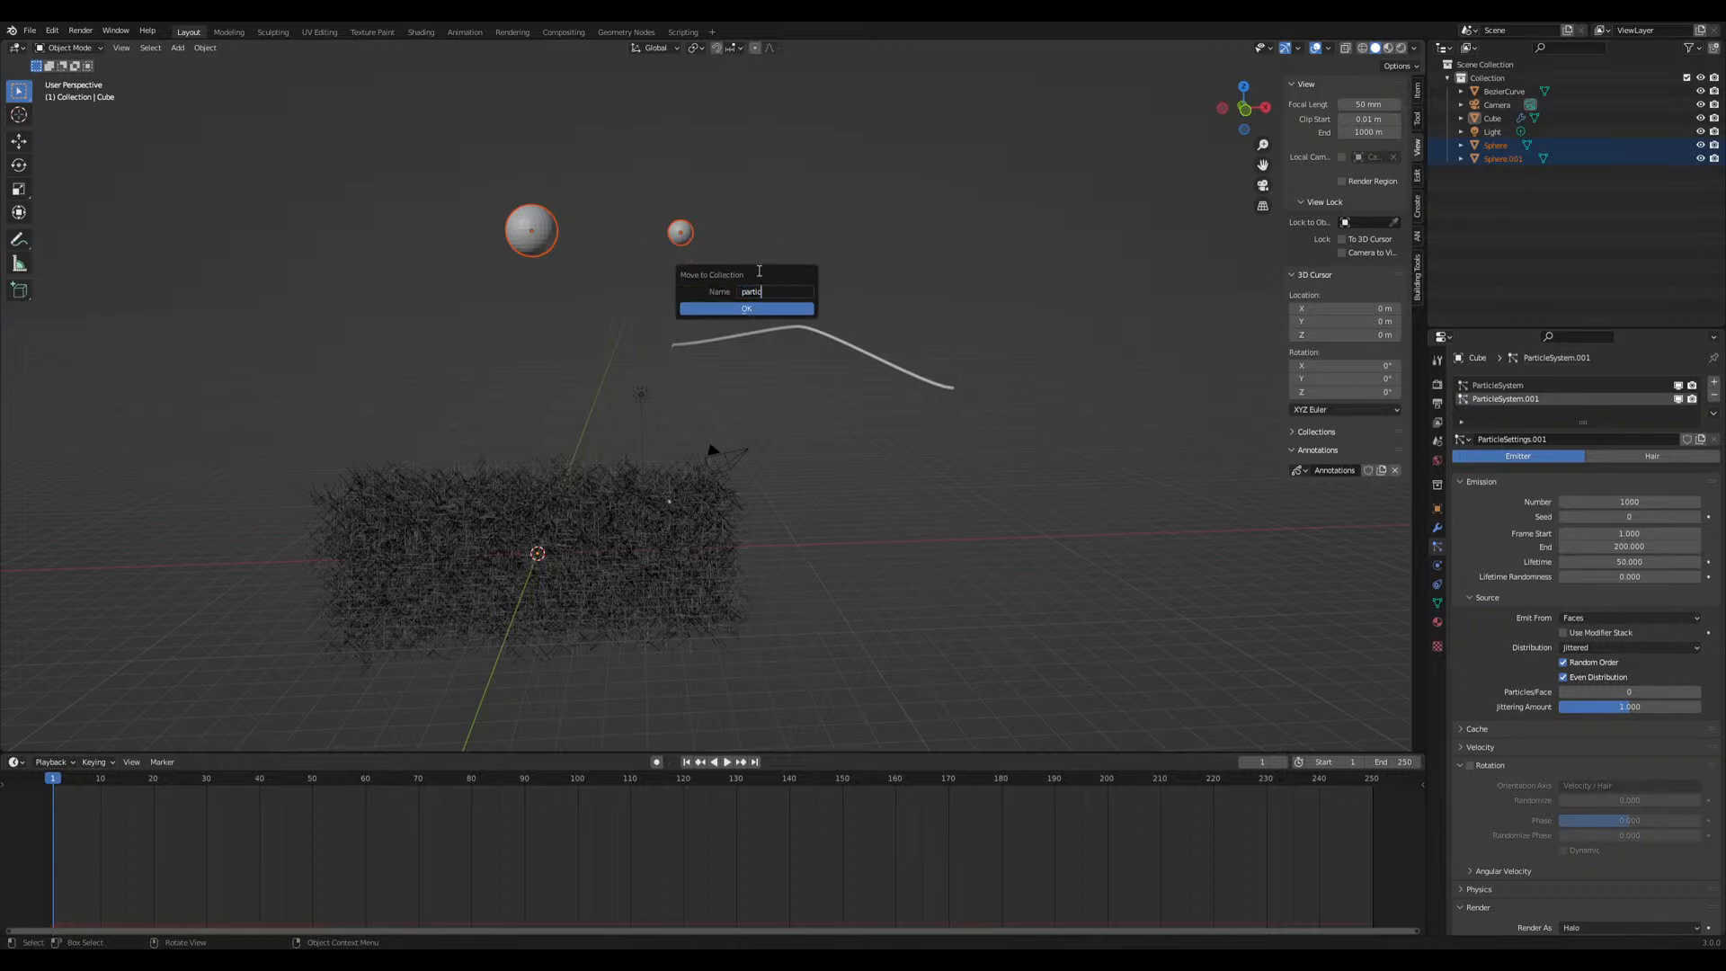
click(746, 308)
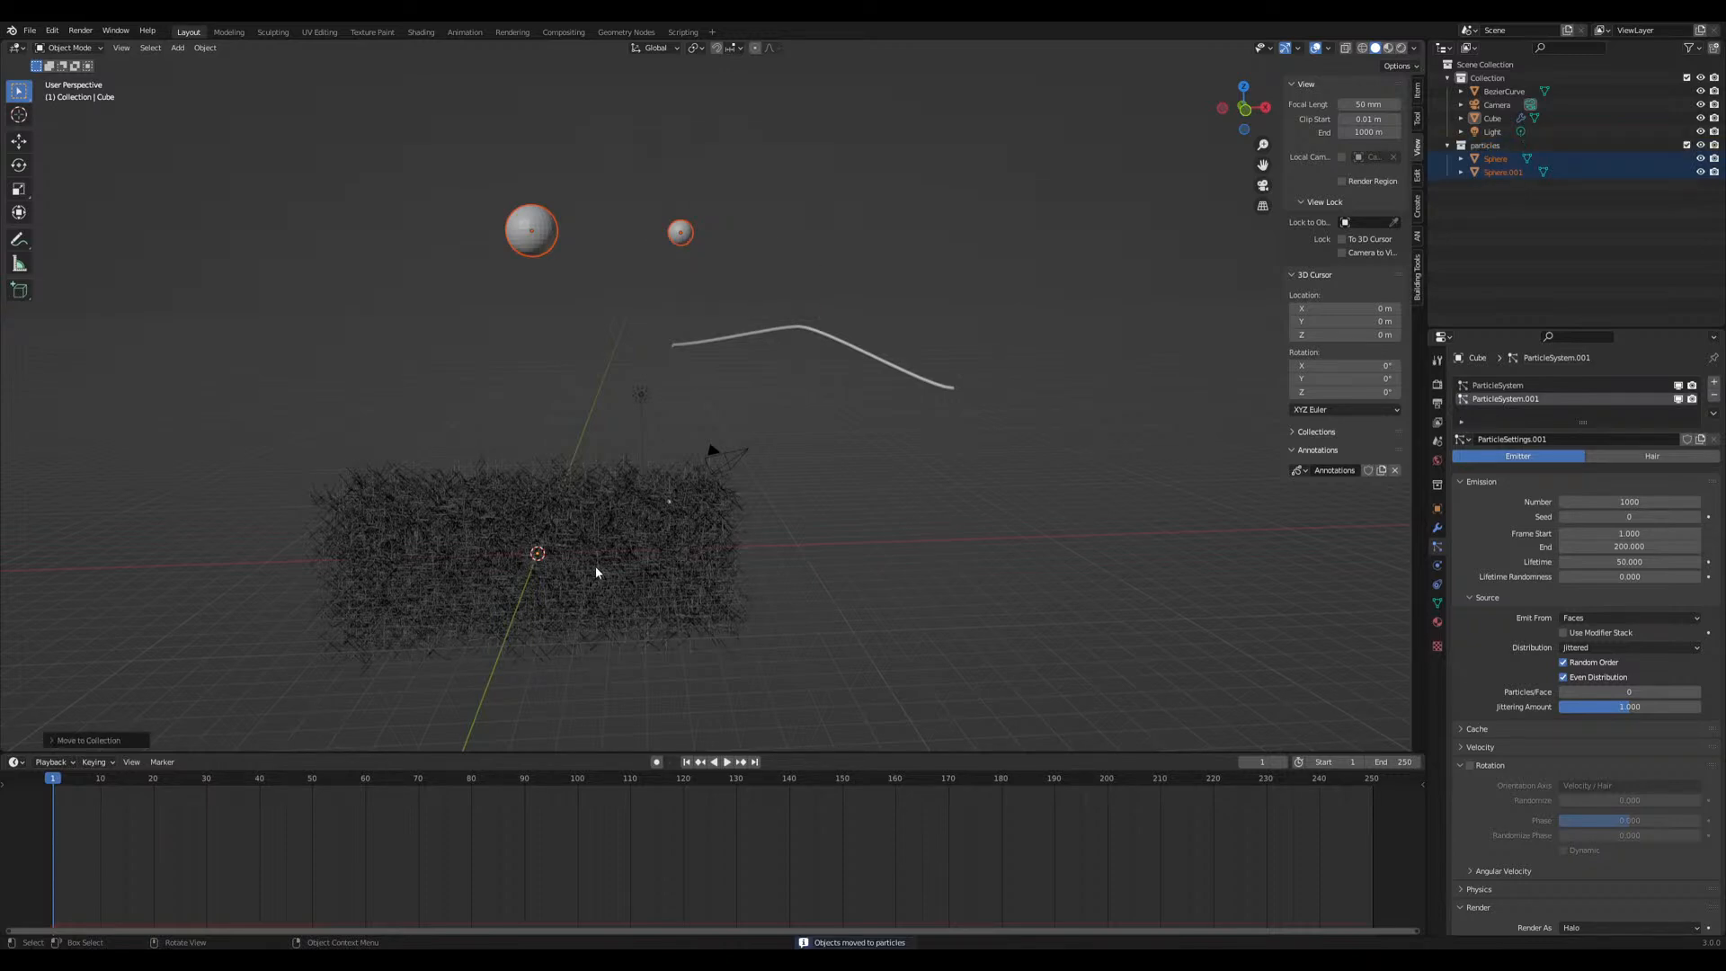
Set the cube's second particle system to end at frame 1, emit from Volume and use seed 16
click(599, 573)
click(1629, 546)
text(1)
key(Return)
click(1618, 617)
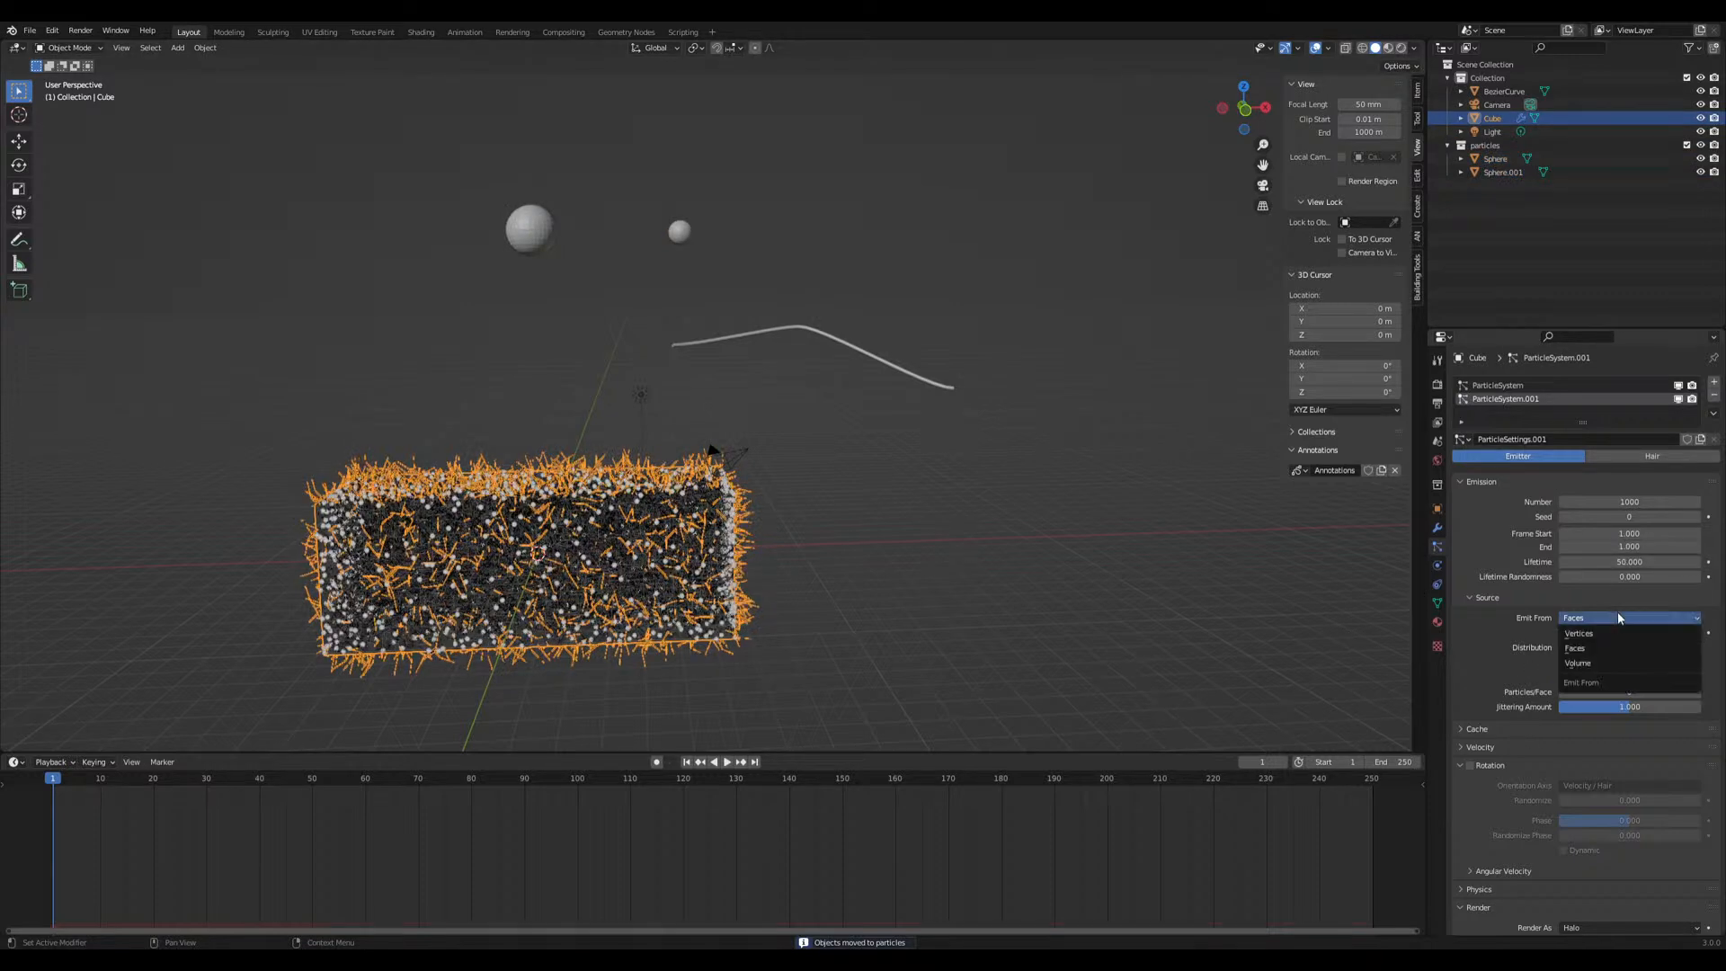
click(1600, 663)
drag(1623, 517, 1639, 517)
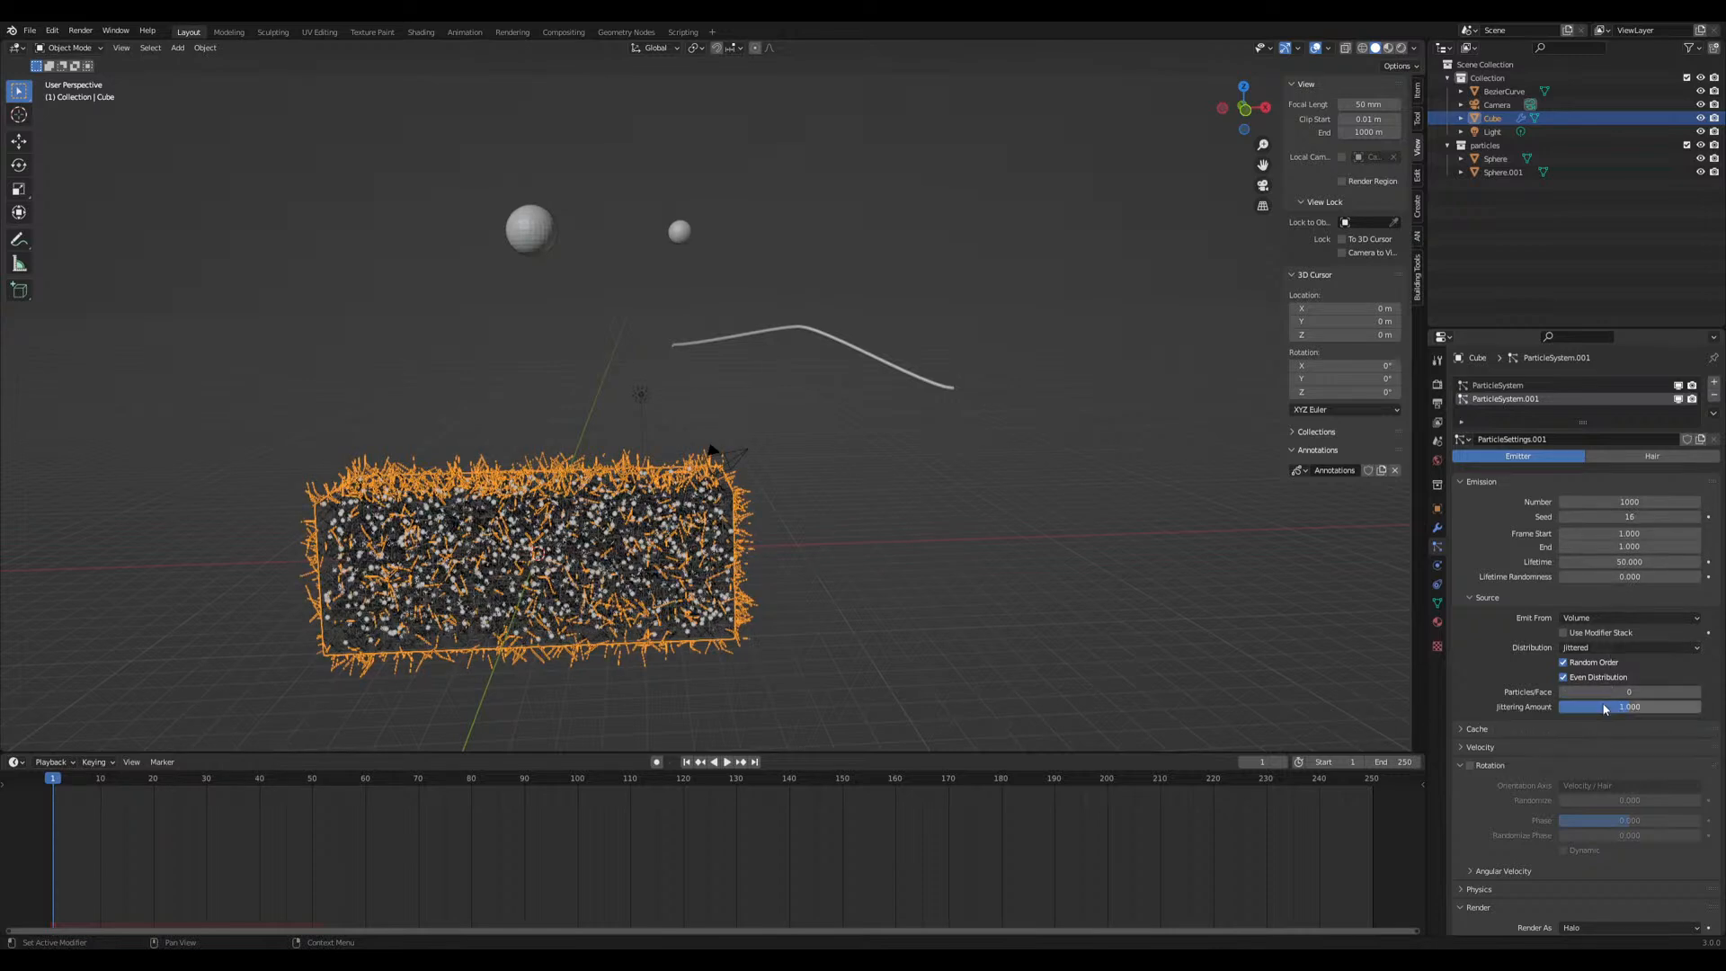
Render the second particle system as Collection, using the particles collection as its instances
scroll(1555, 813, down, 4)
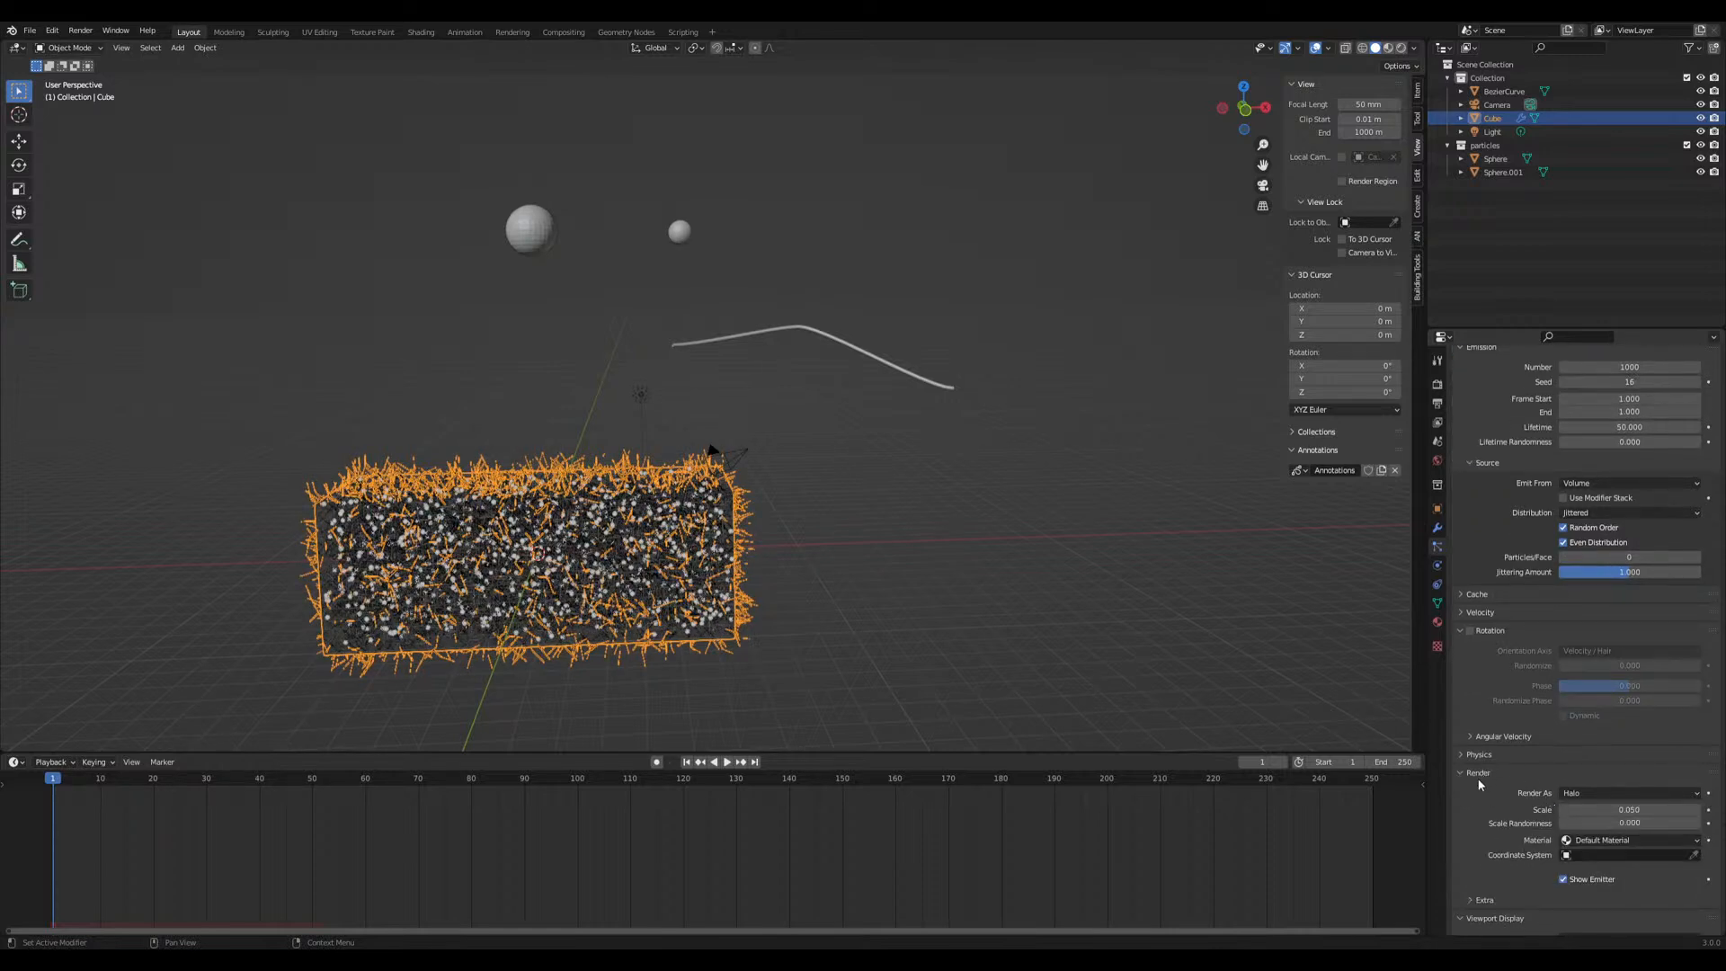
click(1607, 795)
click(1600, 879)
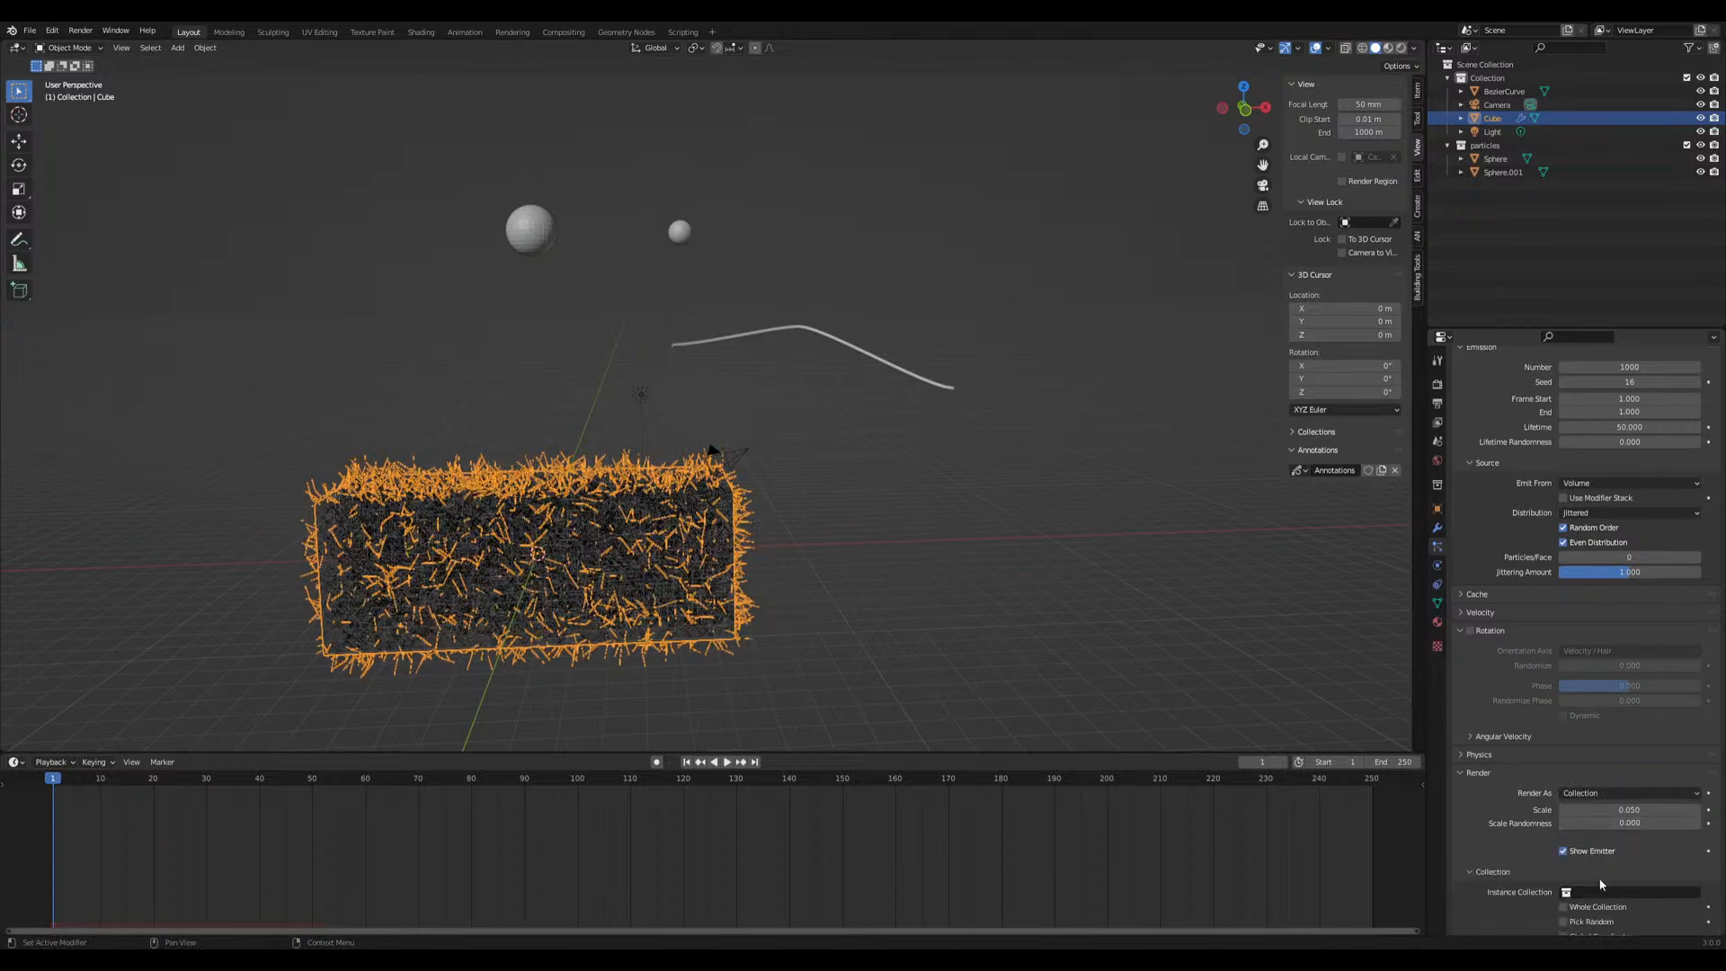
scroll(1602, 868, down, 2)
click(1593, 839)
click(1593, 711)
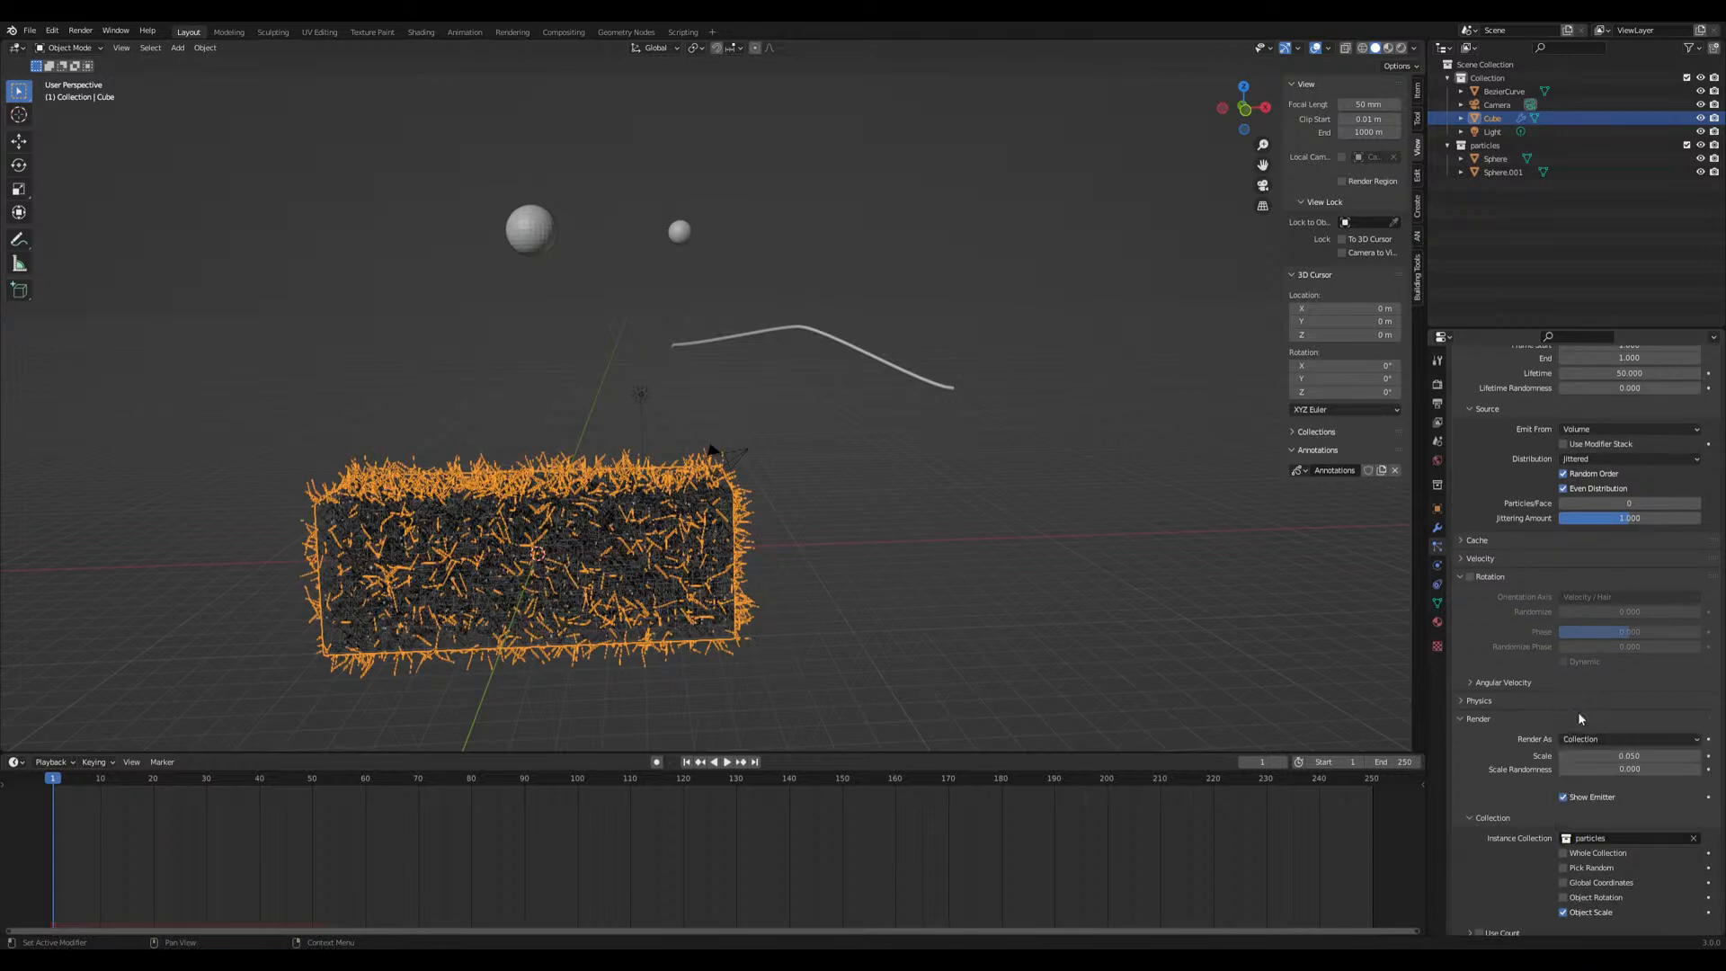
Set the second particle system's particle number to 5000
scroll(751, 660, up, 4)
scroll(1582, 539, up, 5)
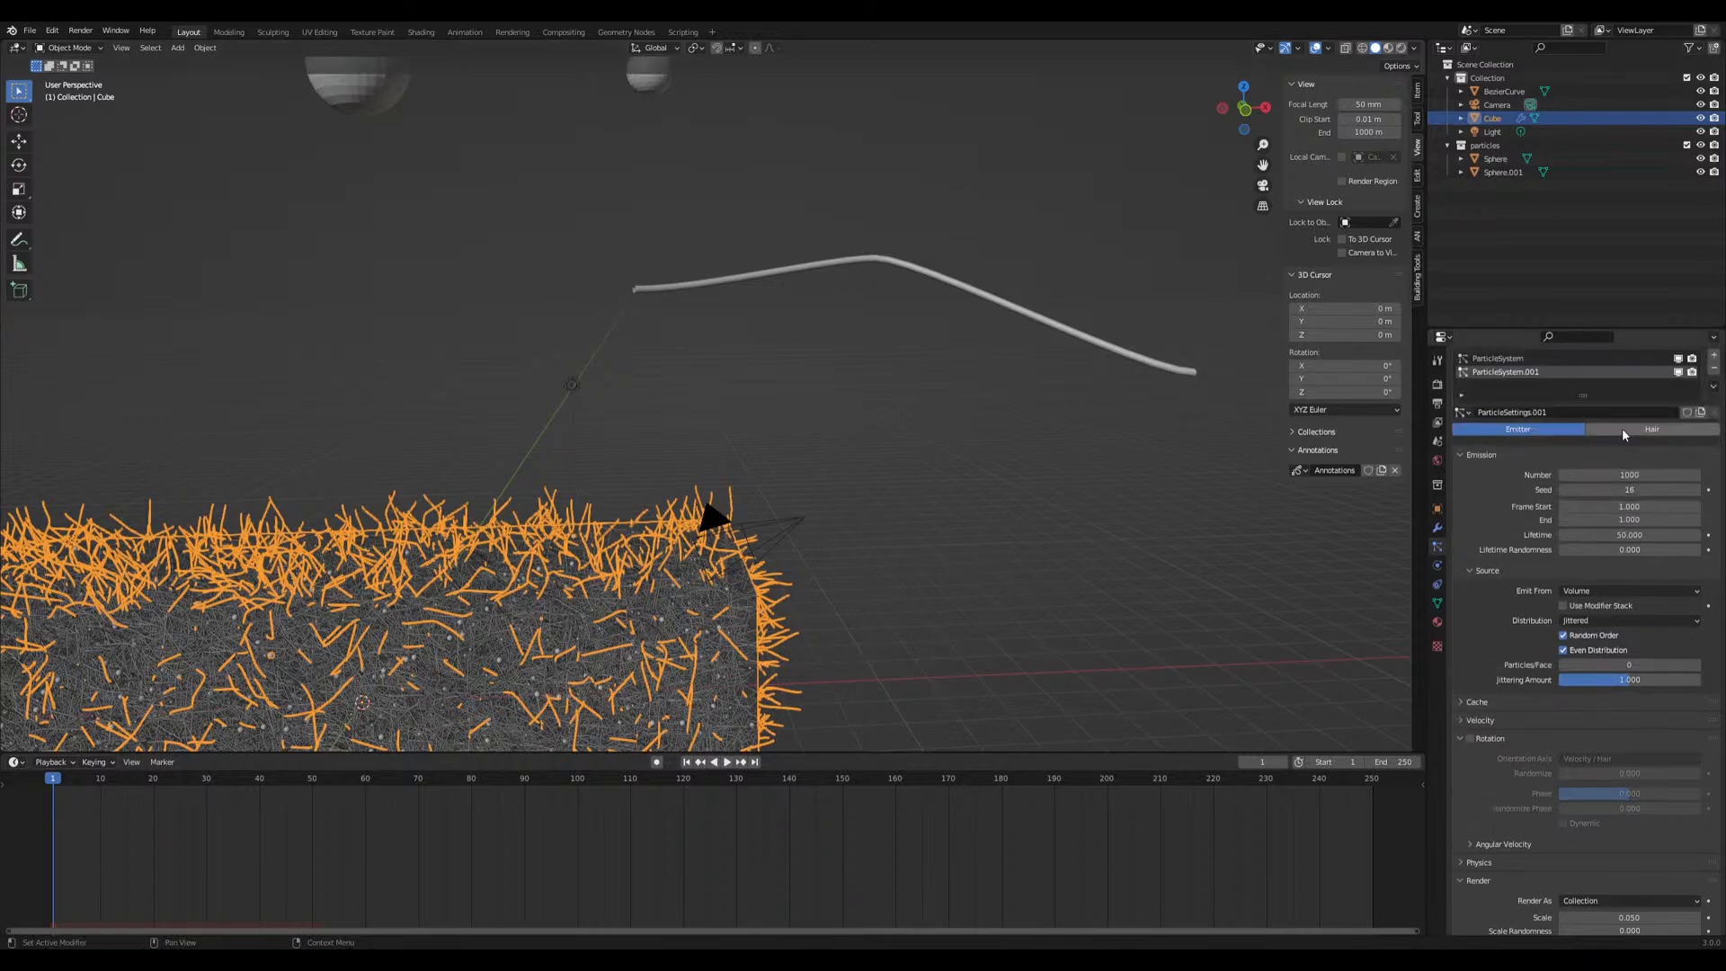
double_click(1644, 474)
text(5000)
key(Return)
Deselect the cube and examine how the small spheres are distributed among the fibres, close up and as a whole
middle_drag(746, 431, 1131, 627)
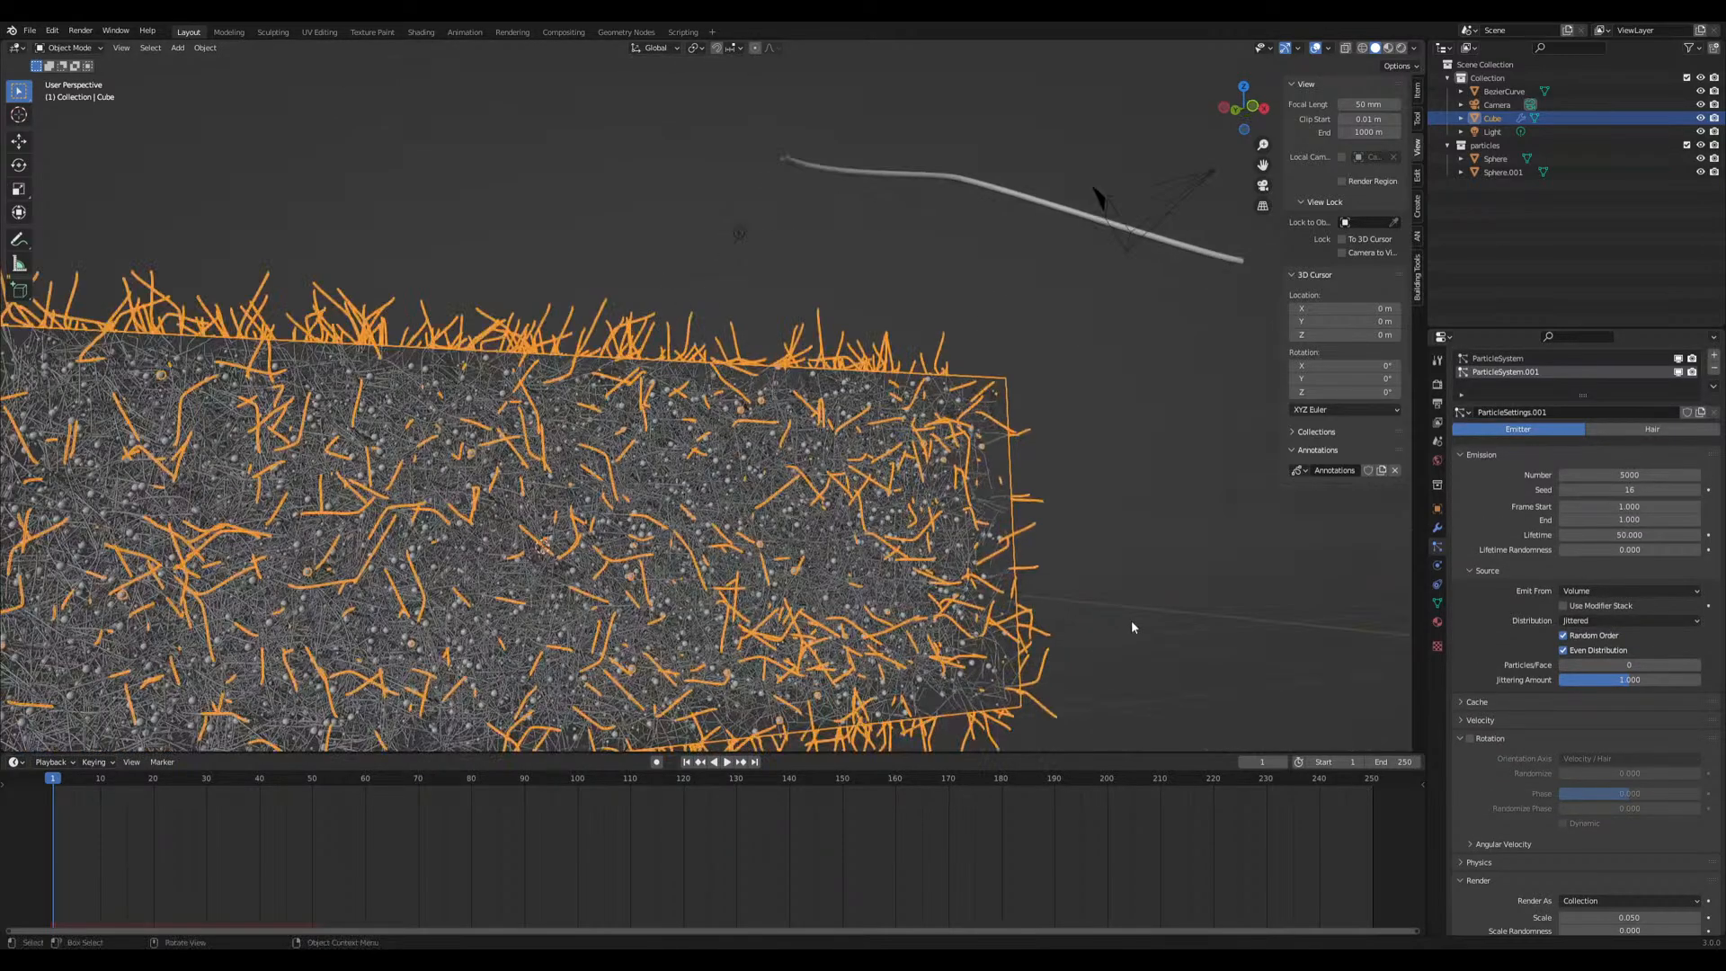
click(1131, 622)
scroll(824, 589, up, 8)
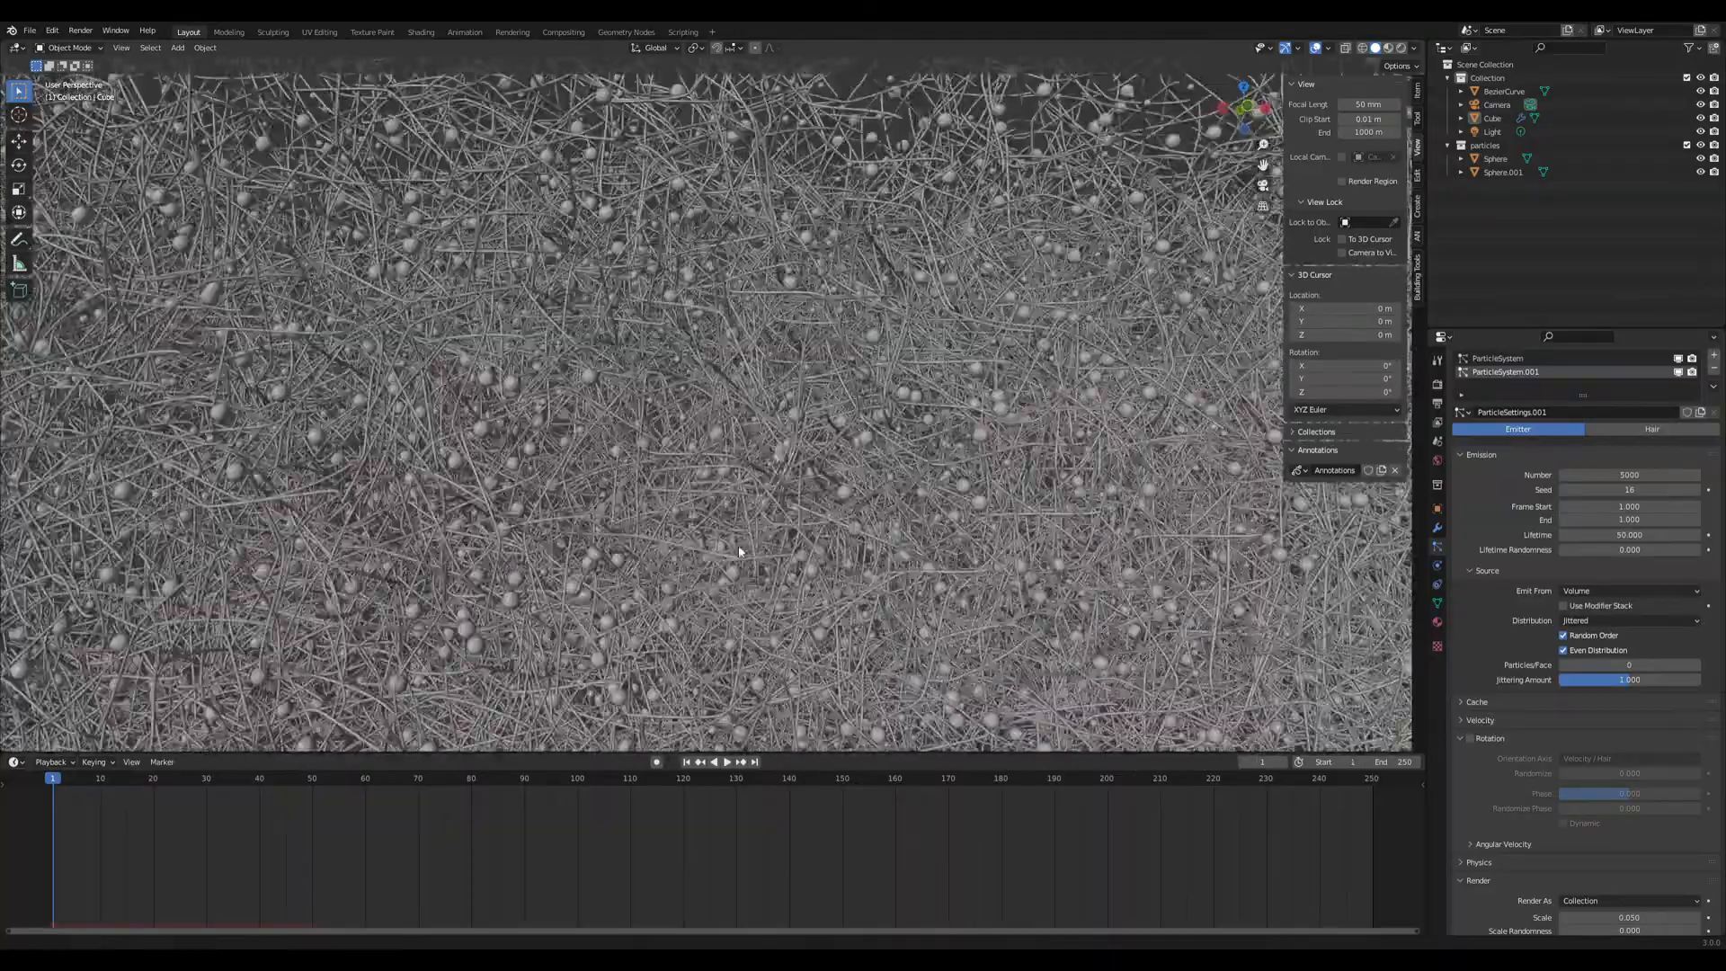
scroll(737, 544, down, 10)
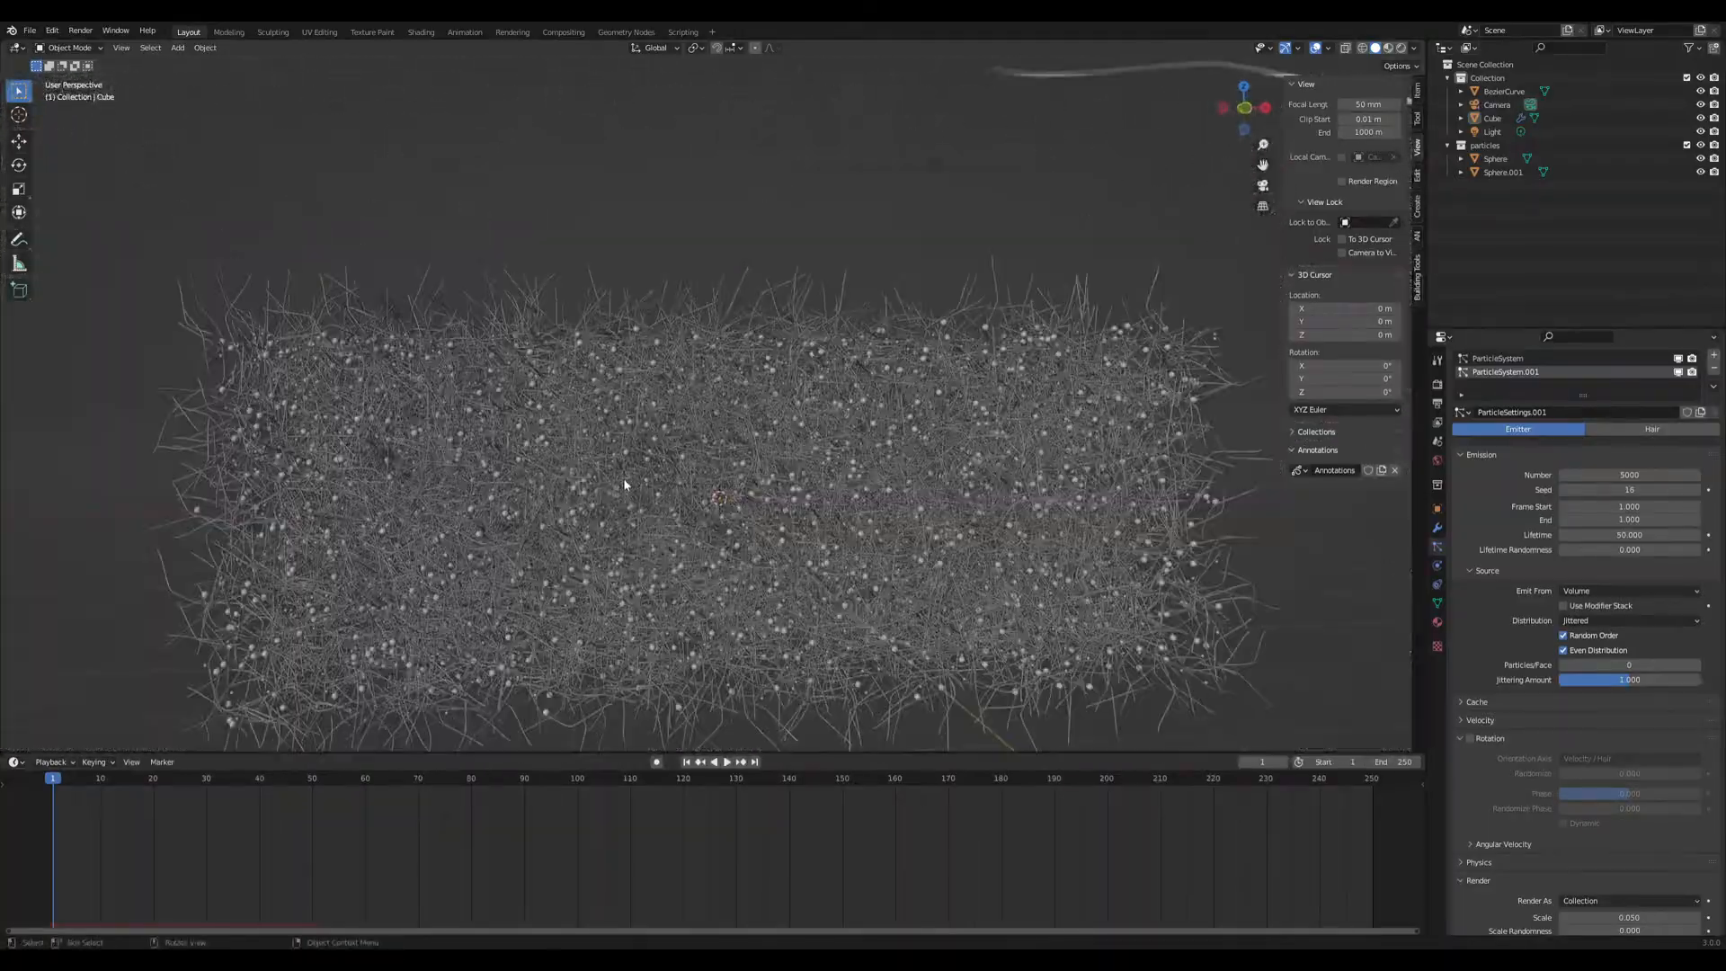
scroll(647, 493, up, 3)
middle_drag(834, 446, 810, 445)
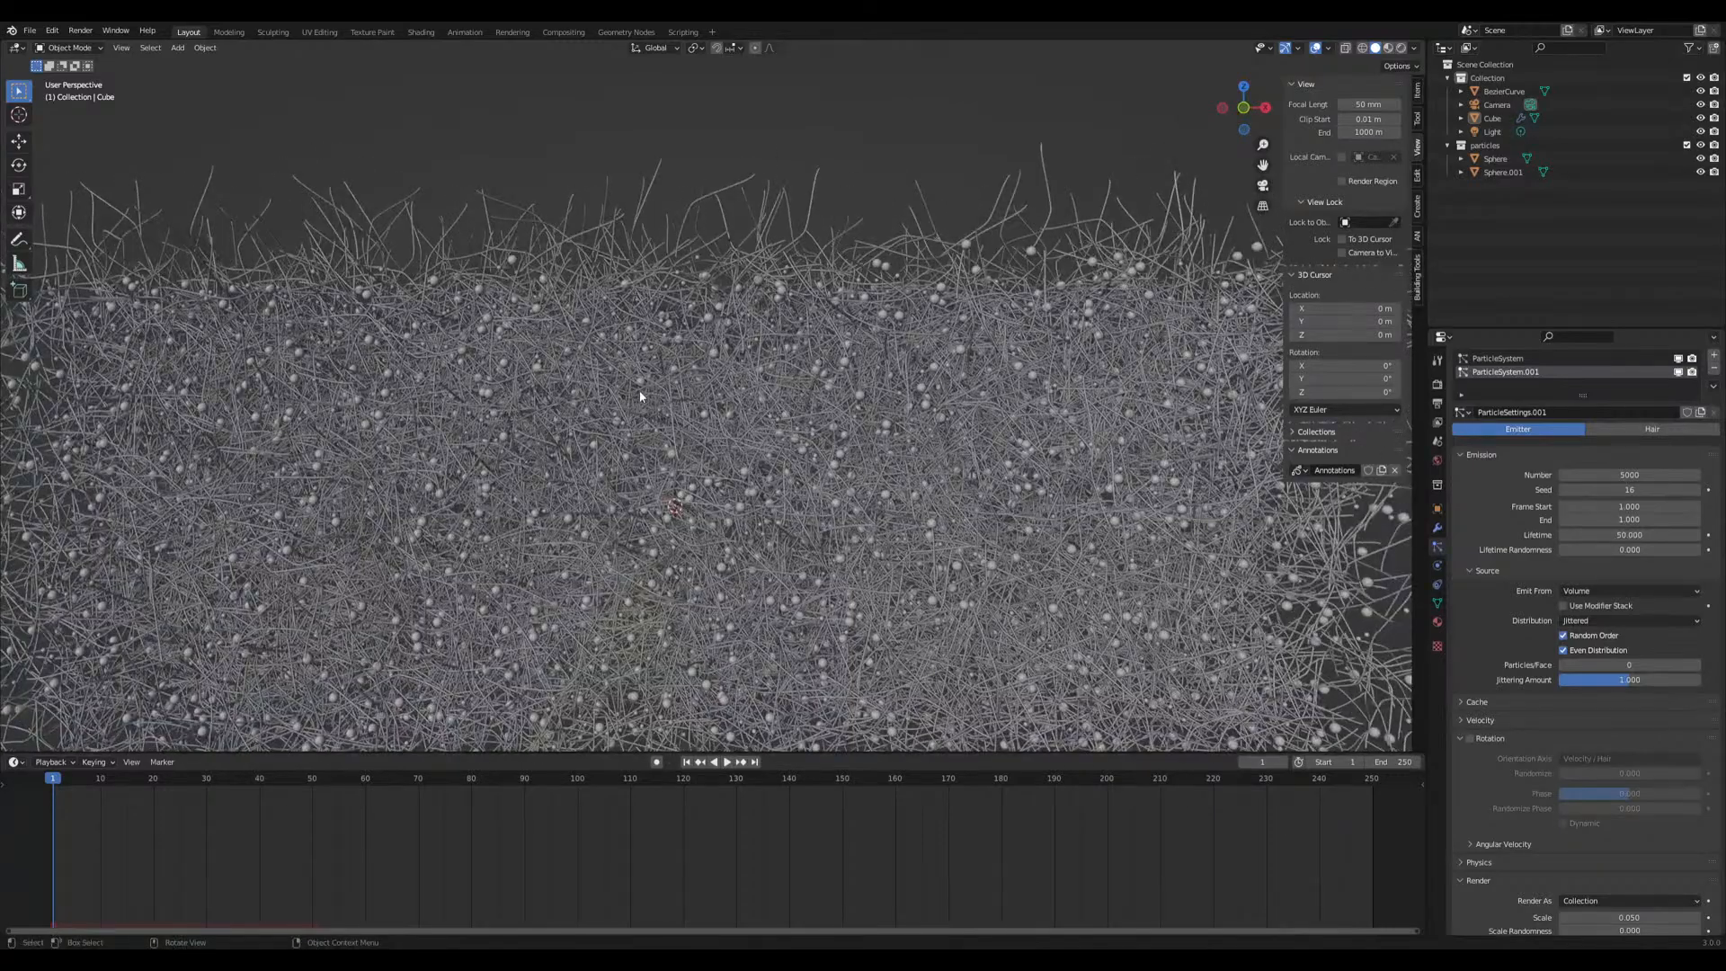
scroll(762, 484, down, 2)
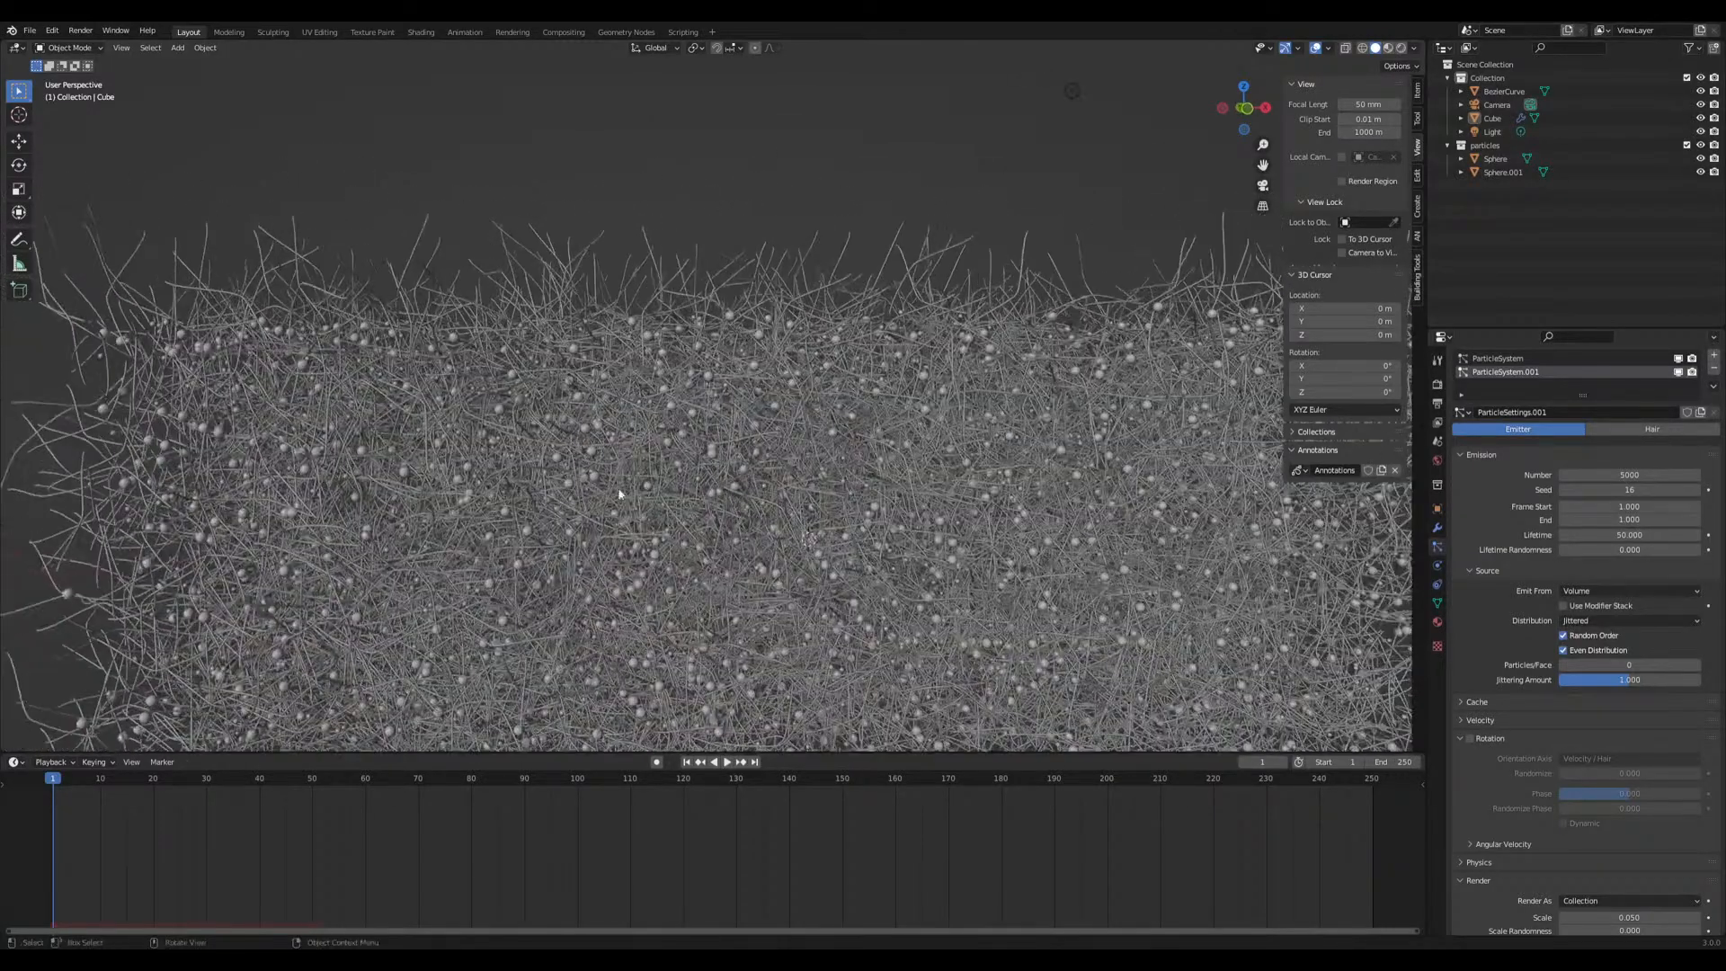
scroll(647, 501, down, 6)
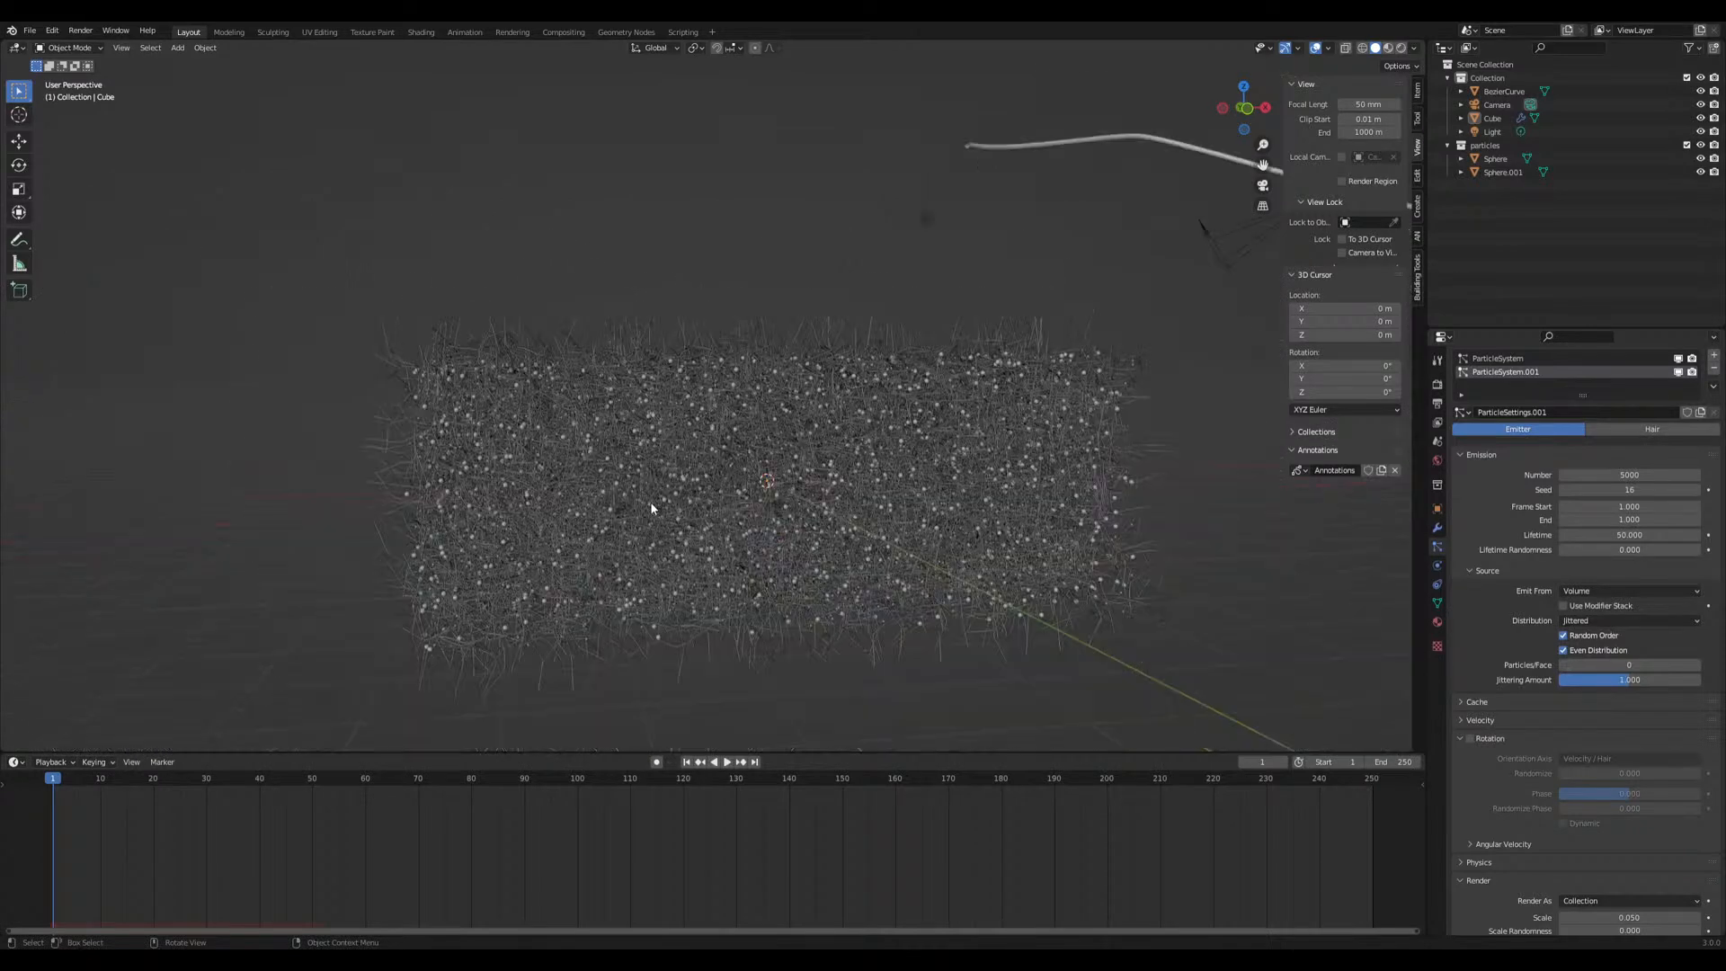
Draw a V-shaped annotation arrow that enters the top of the fibre volume and bounces back out
mouse_move(397, 135)
mouse_down()
mouse_move(583, 389)
mouse_move(744, 167)
mouse_up()
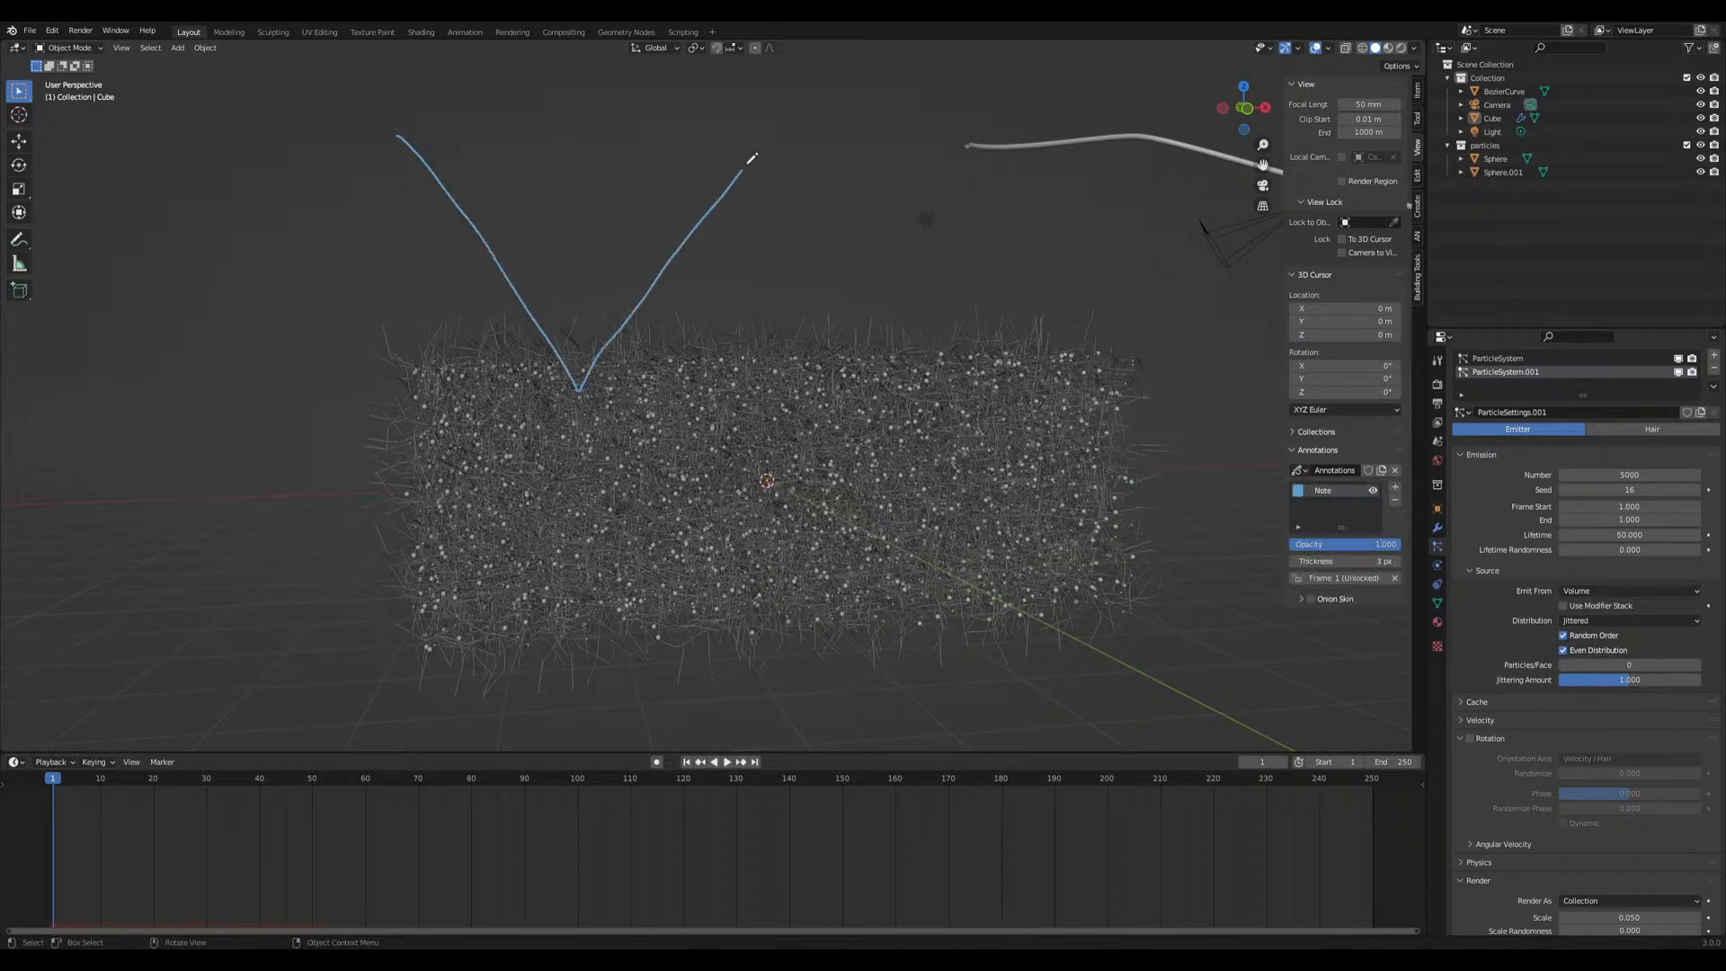
middle_drag(899, 633, 852, 626)
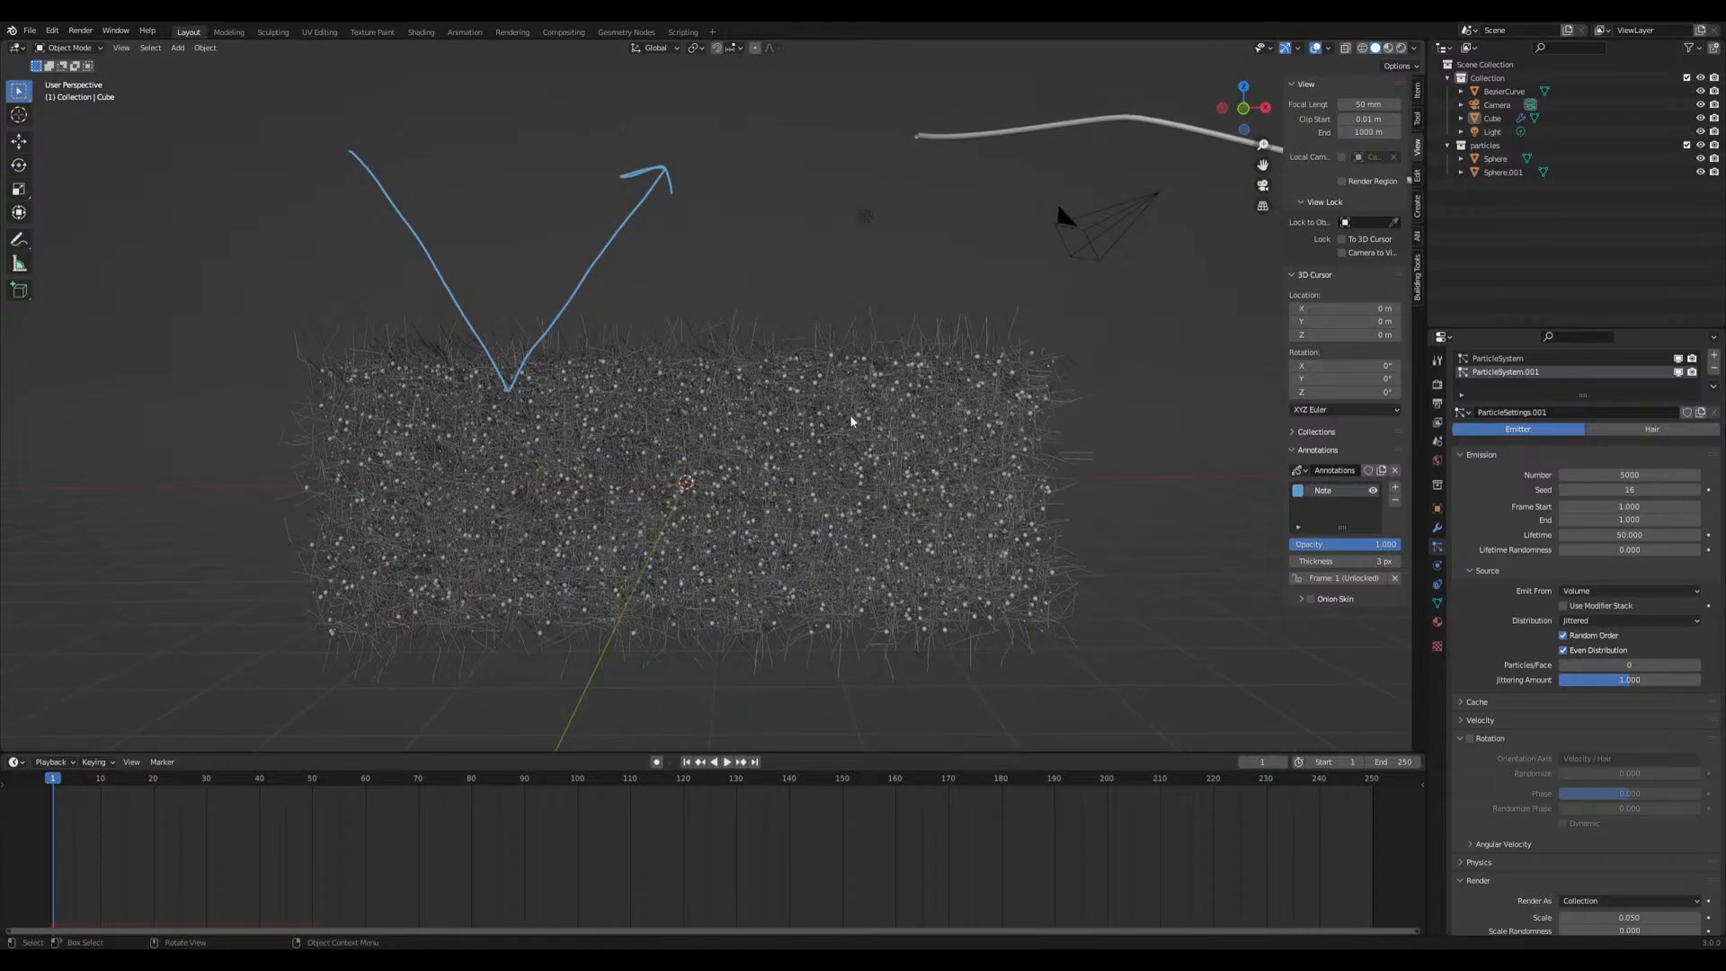
scroll(688, 393, up, 5)
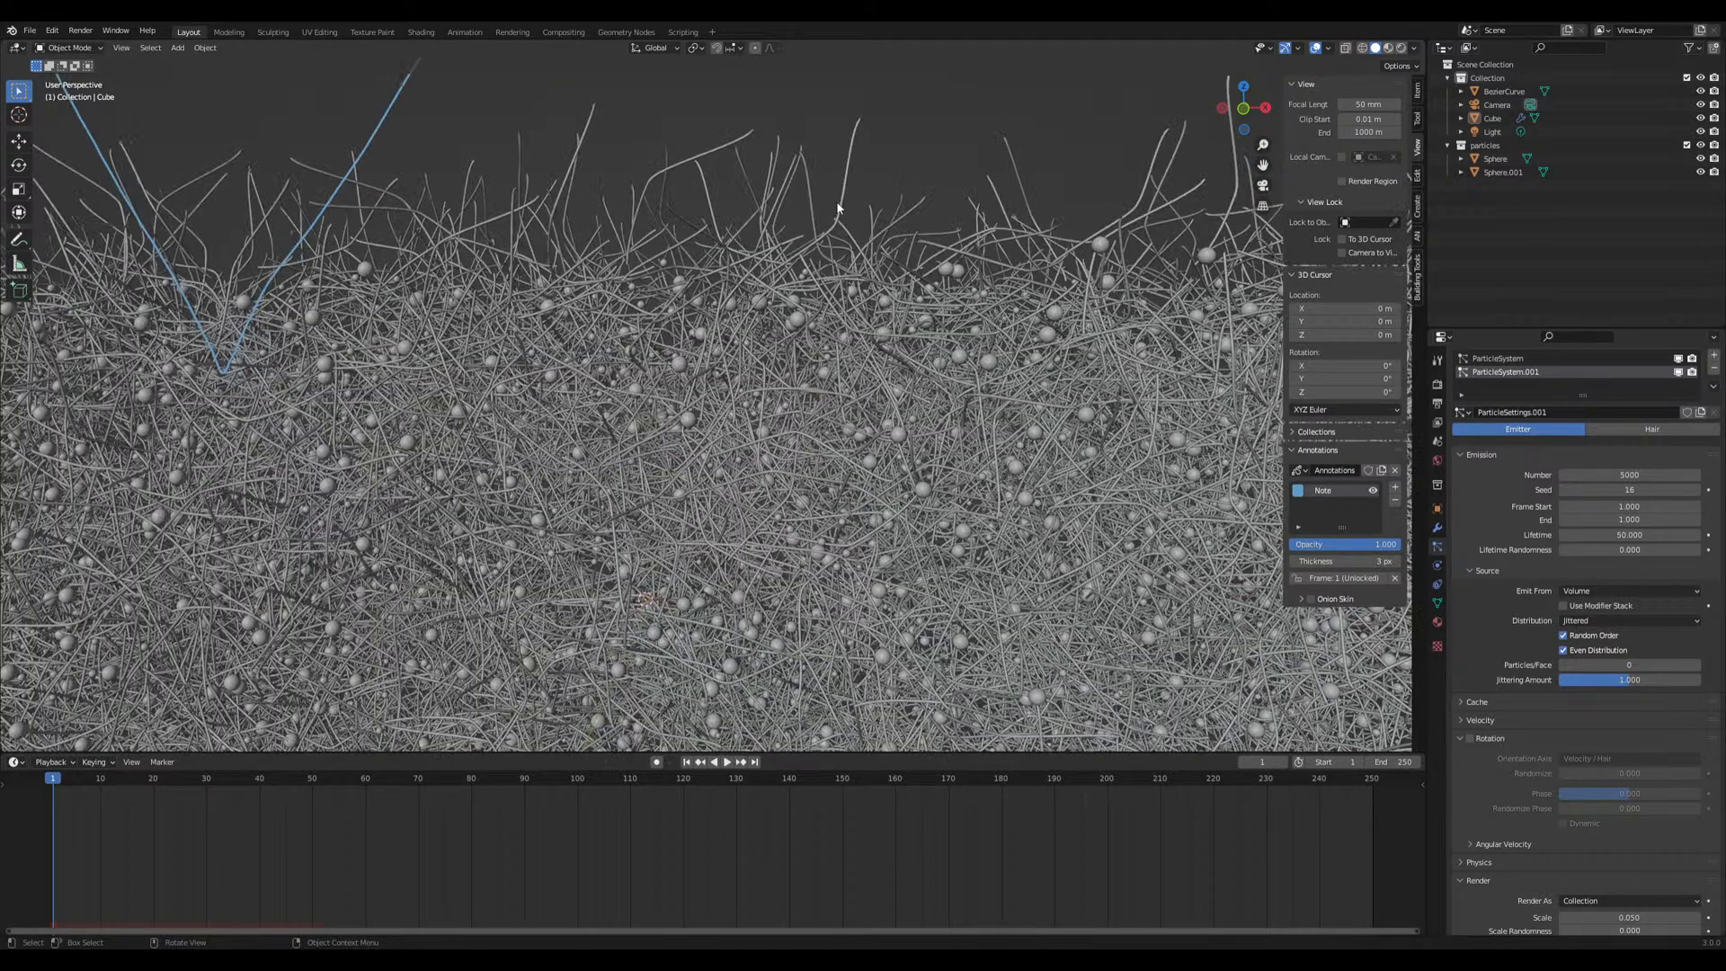
scroll(838, 215, down, 6)
middle_drag(775, 521, 745, 541)
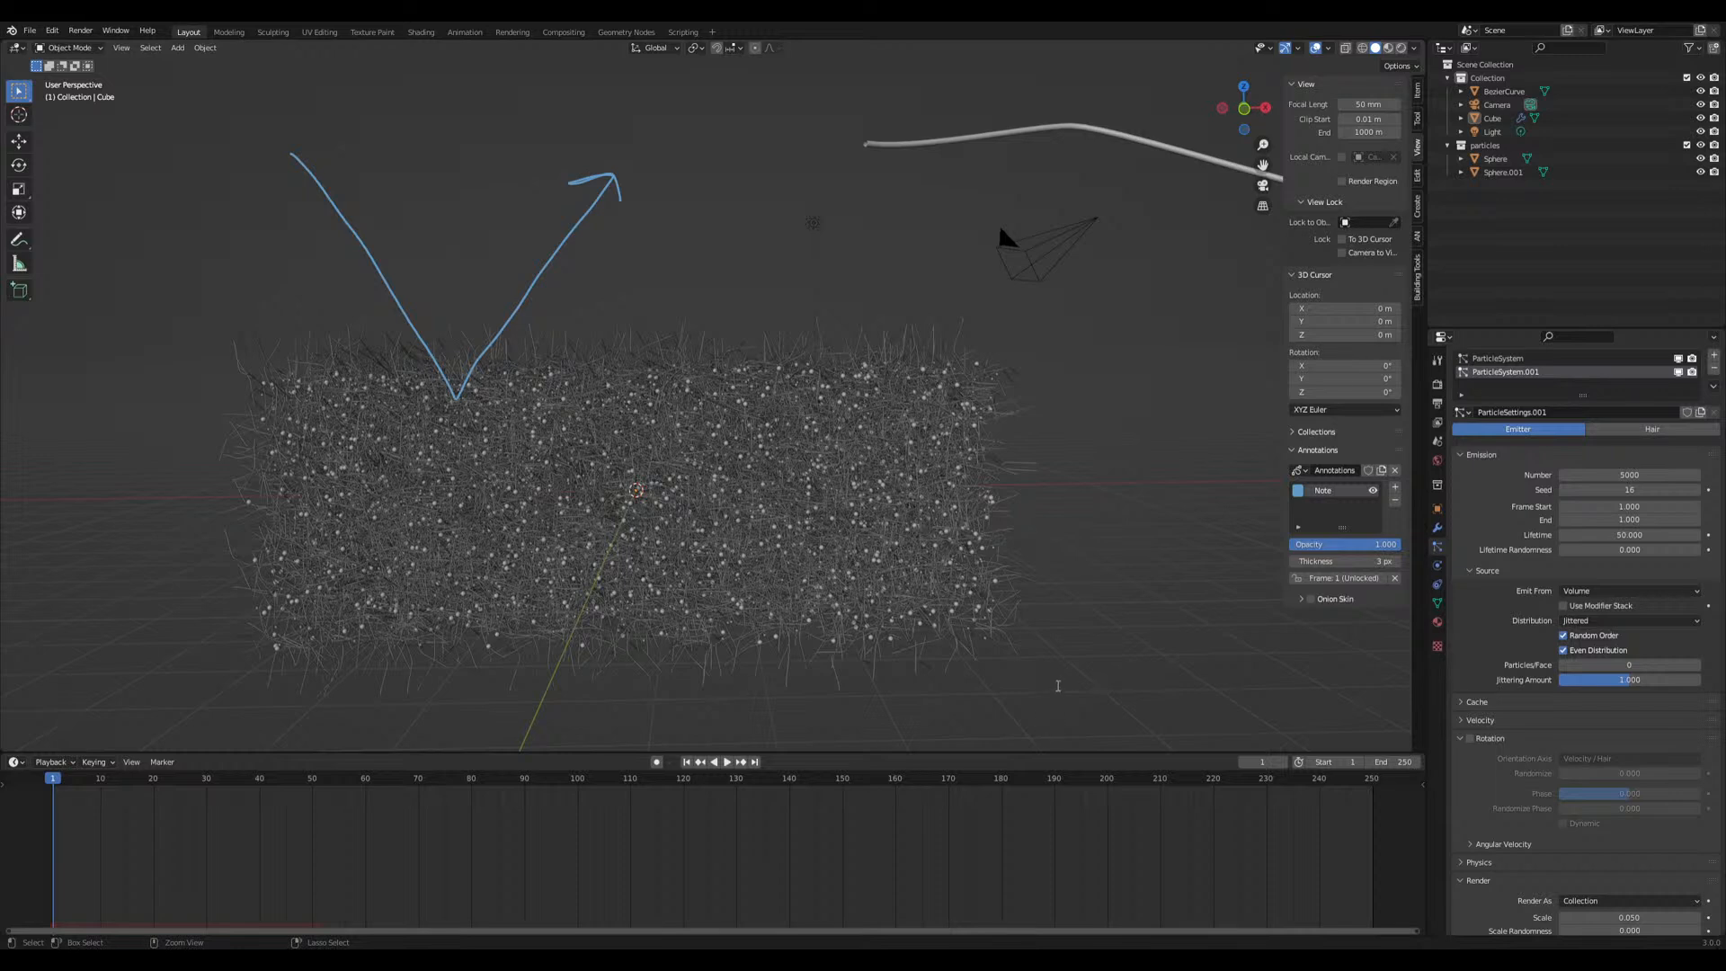
Save the current file and open the one with the empty cONDUCTION scene
key(ctrl+s)
middle_drag(1057, 690, 679, 630)
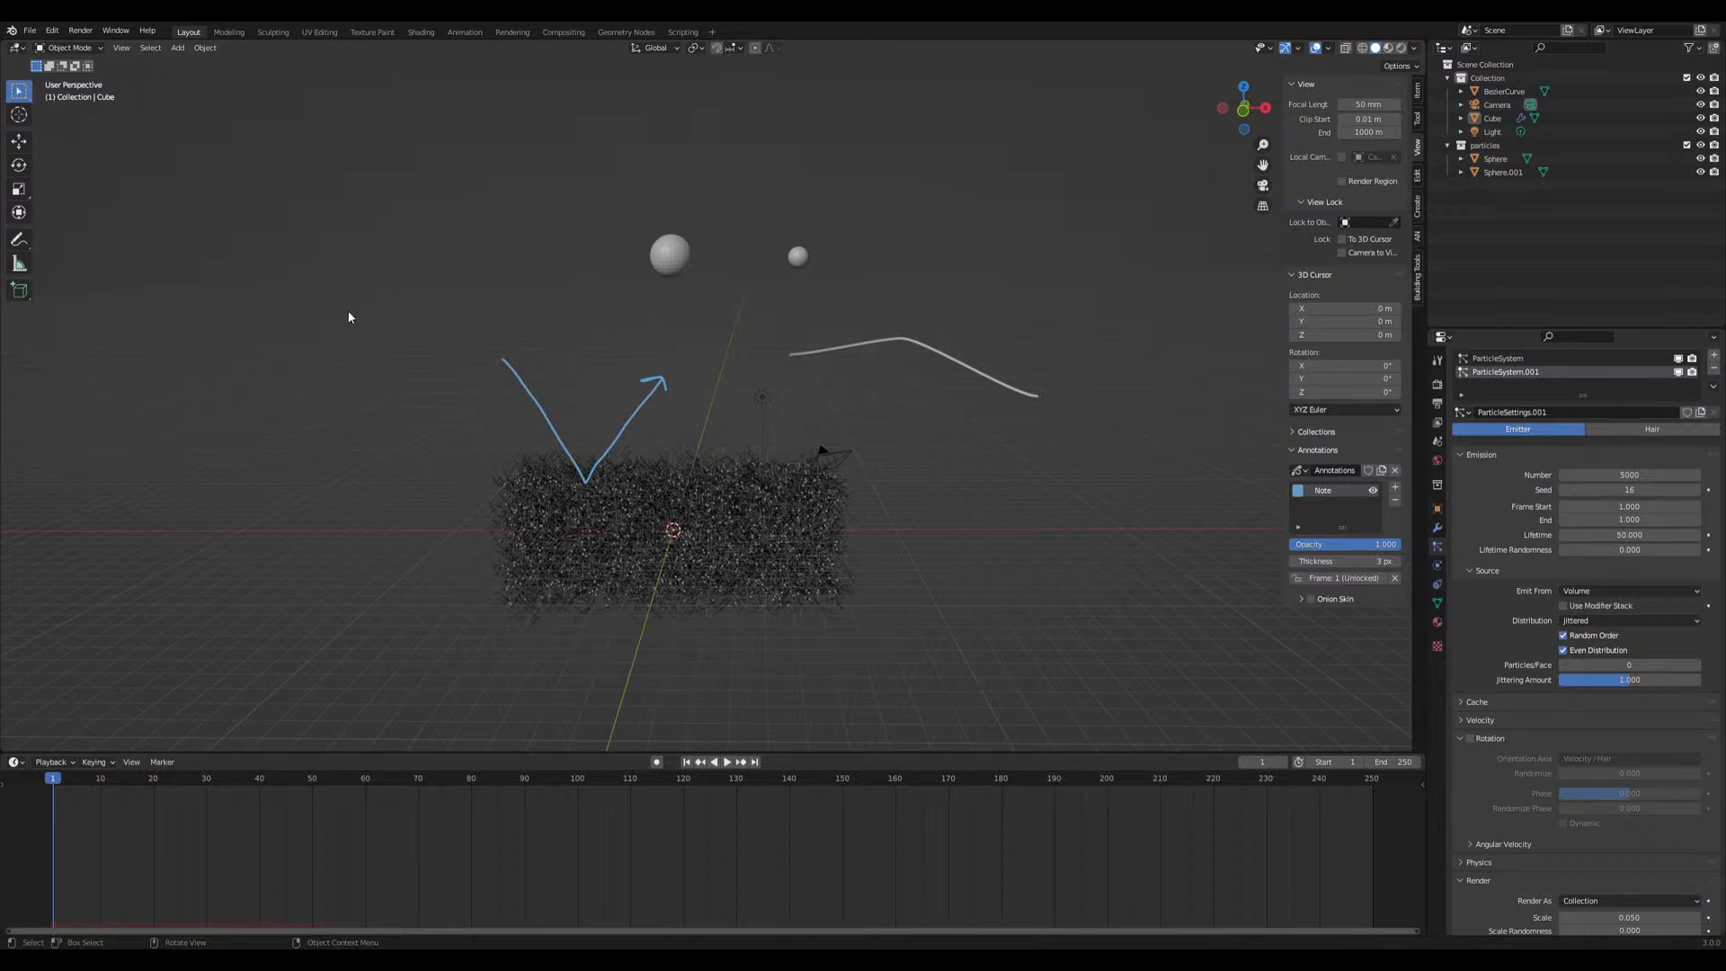
scroll(402, 461, up, 3)
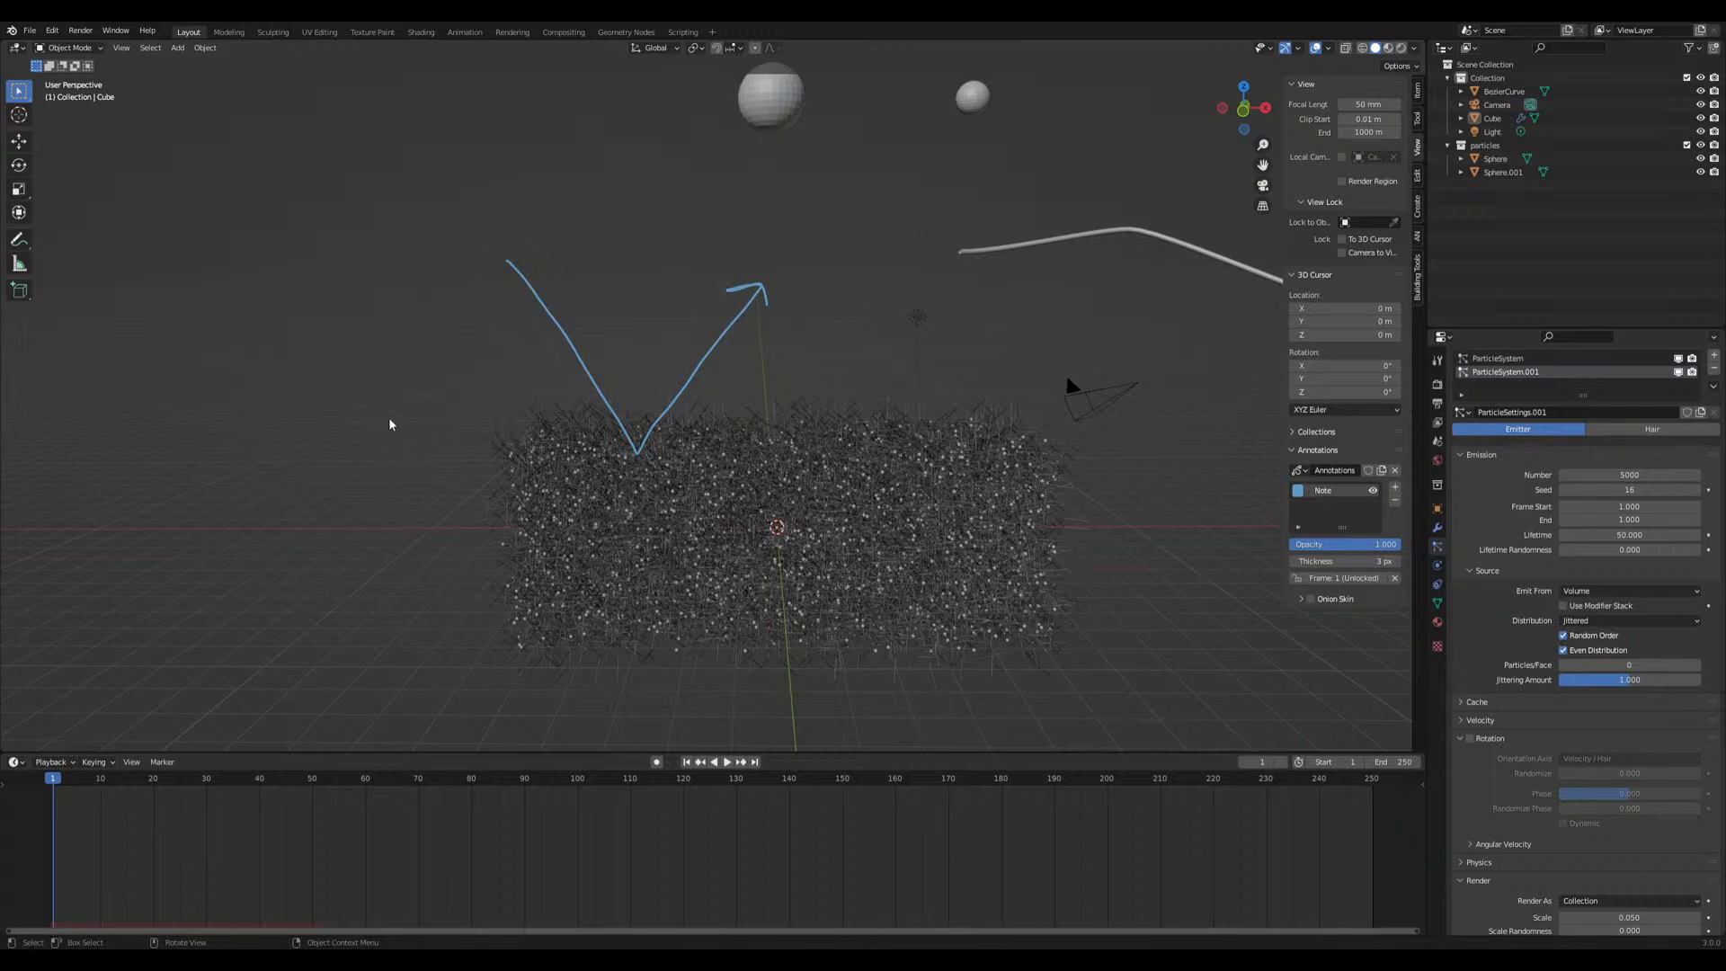
click(29, 31)
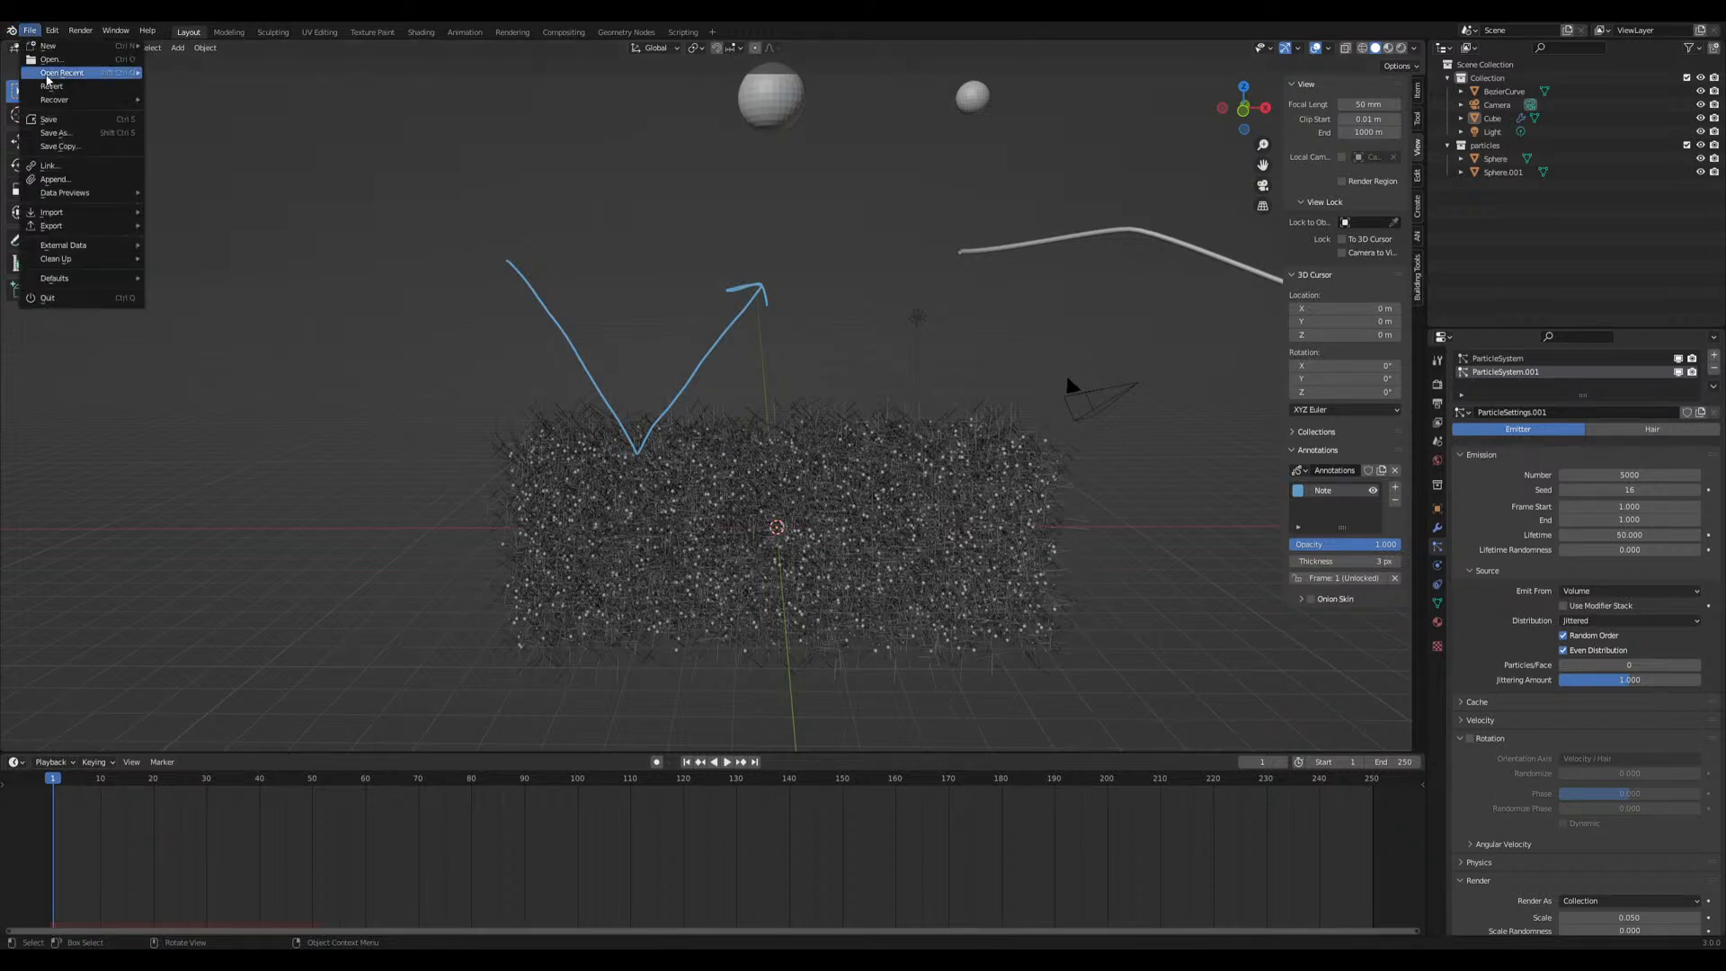
mouse_move(116, 222)
click(82, 62)
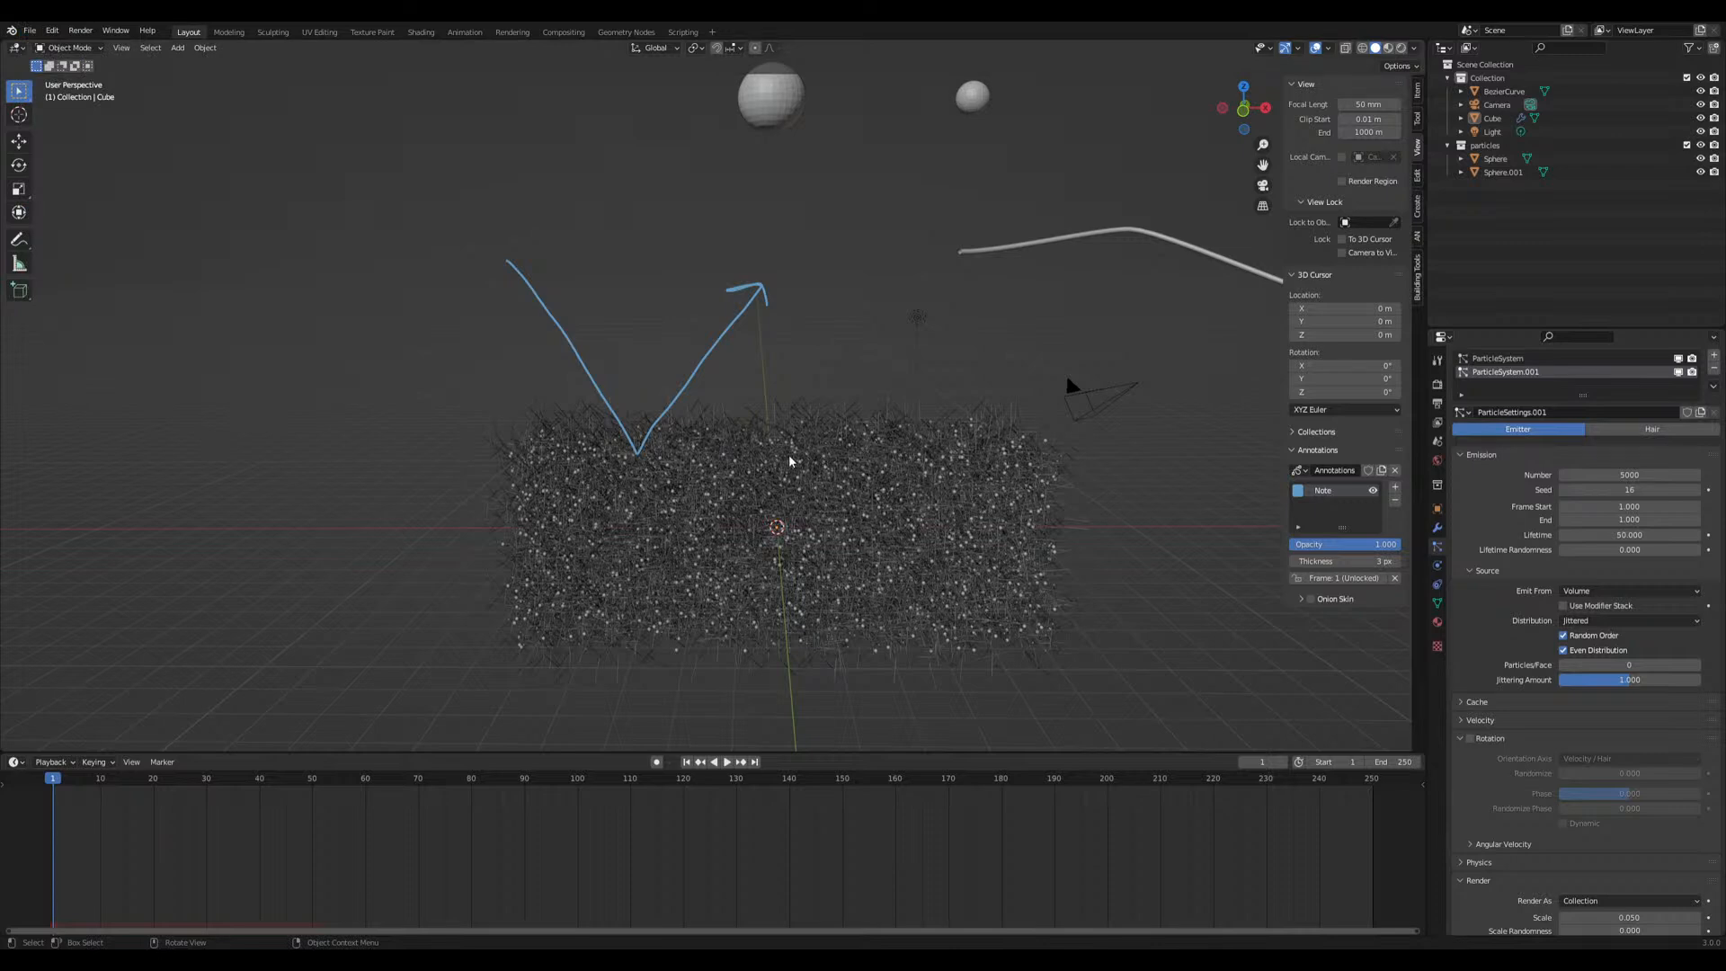
click(1047, 684)
scroll(698, 424, down, 3)
Shrink the area below the viewport and change it from the asset browser to the Timeline
drag(701, 567, 682, 750)
click(14, 761)
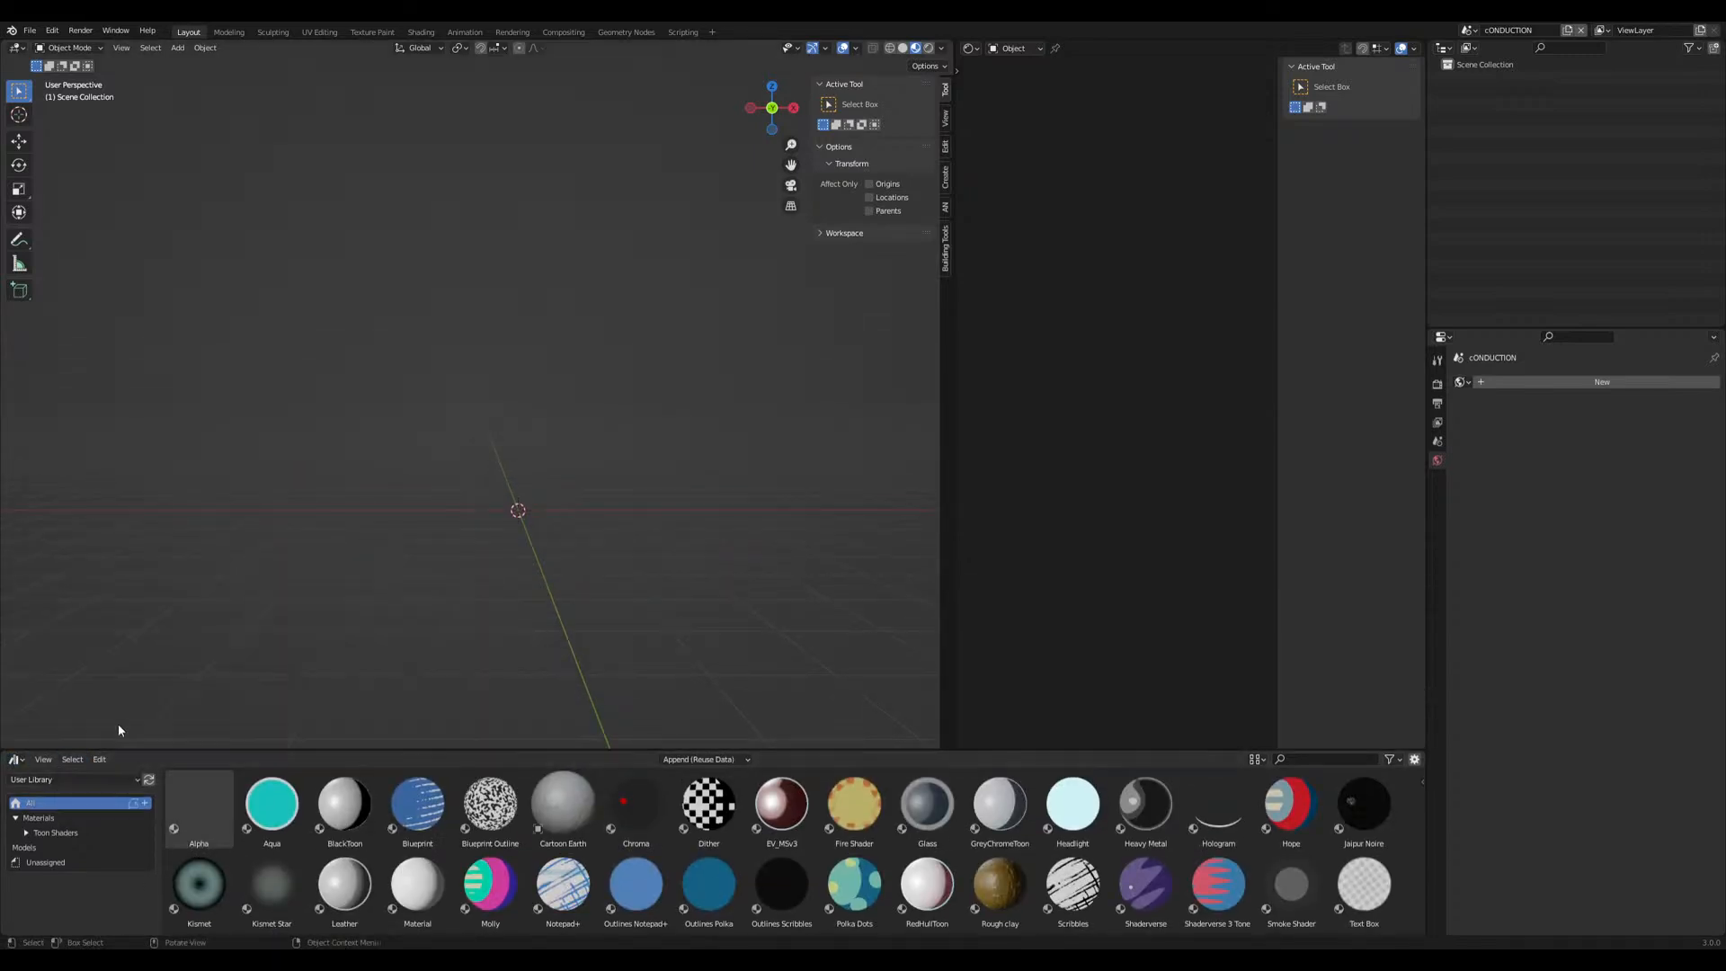
click(14, 760)
click(189, 616)
Add a plane mesh at the origin of the empty scene
middle_drag(497, 590, 528, 396)
key(shift+a)
mouse_move(528, 396)
click(601, 401)
middle_drag(659, 422, 595, 432)
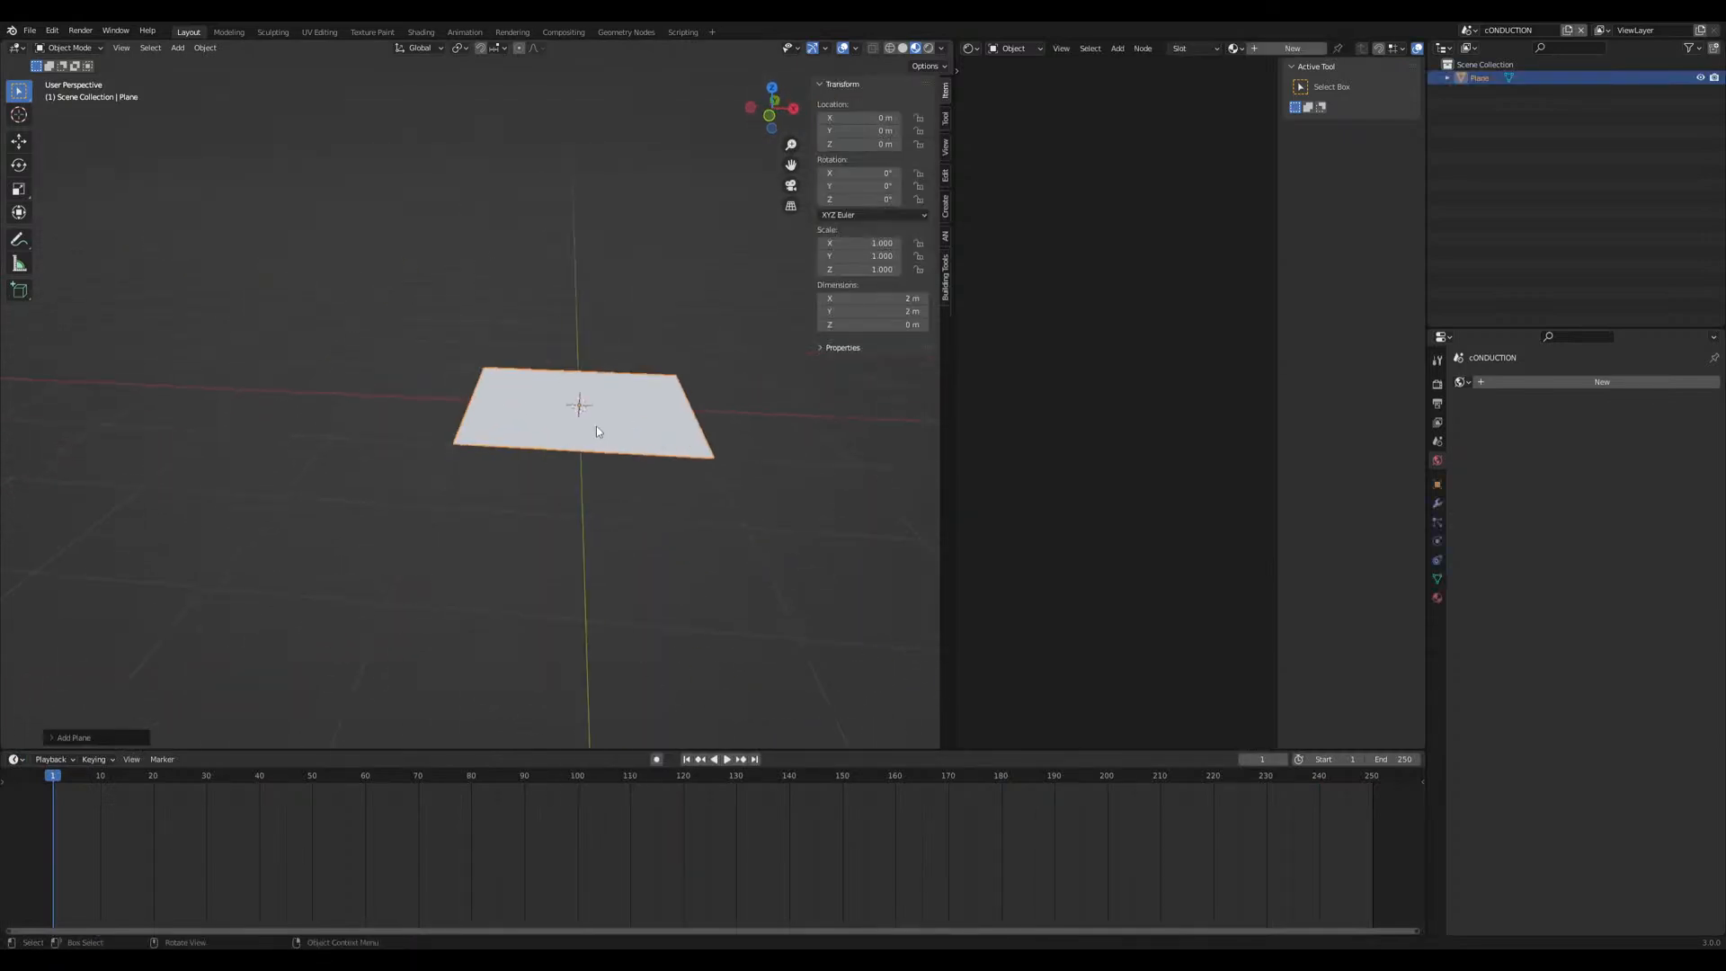
Subdivide the plane repeatedly in Edit Mode into a dense grid and return to Object Mode
key(Tab)
right_click(609, 404)
key(Tab)
key(Tab)
right_click(622, 409)
click(622, 409)
right_click(622, 409)
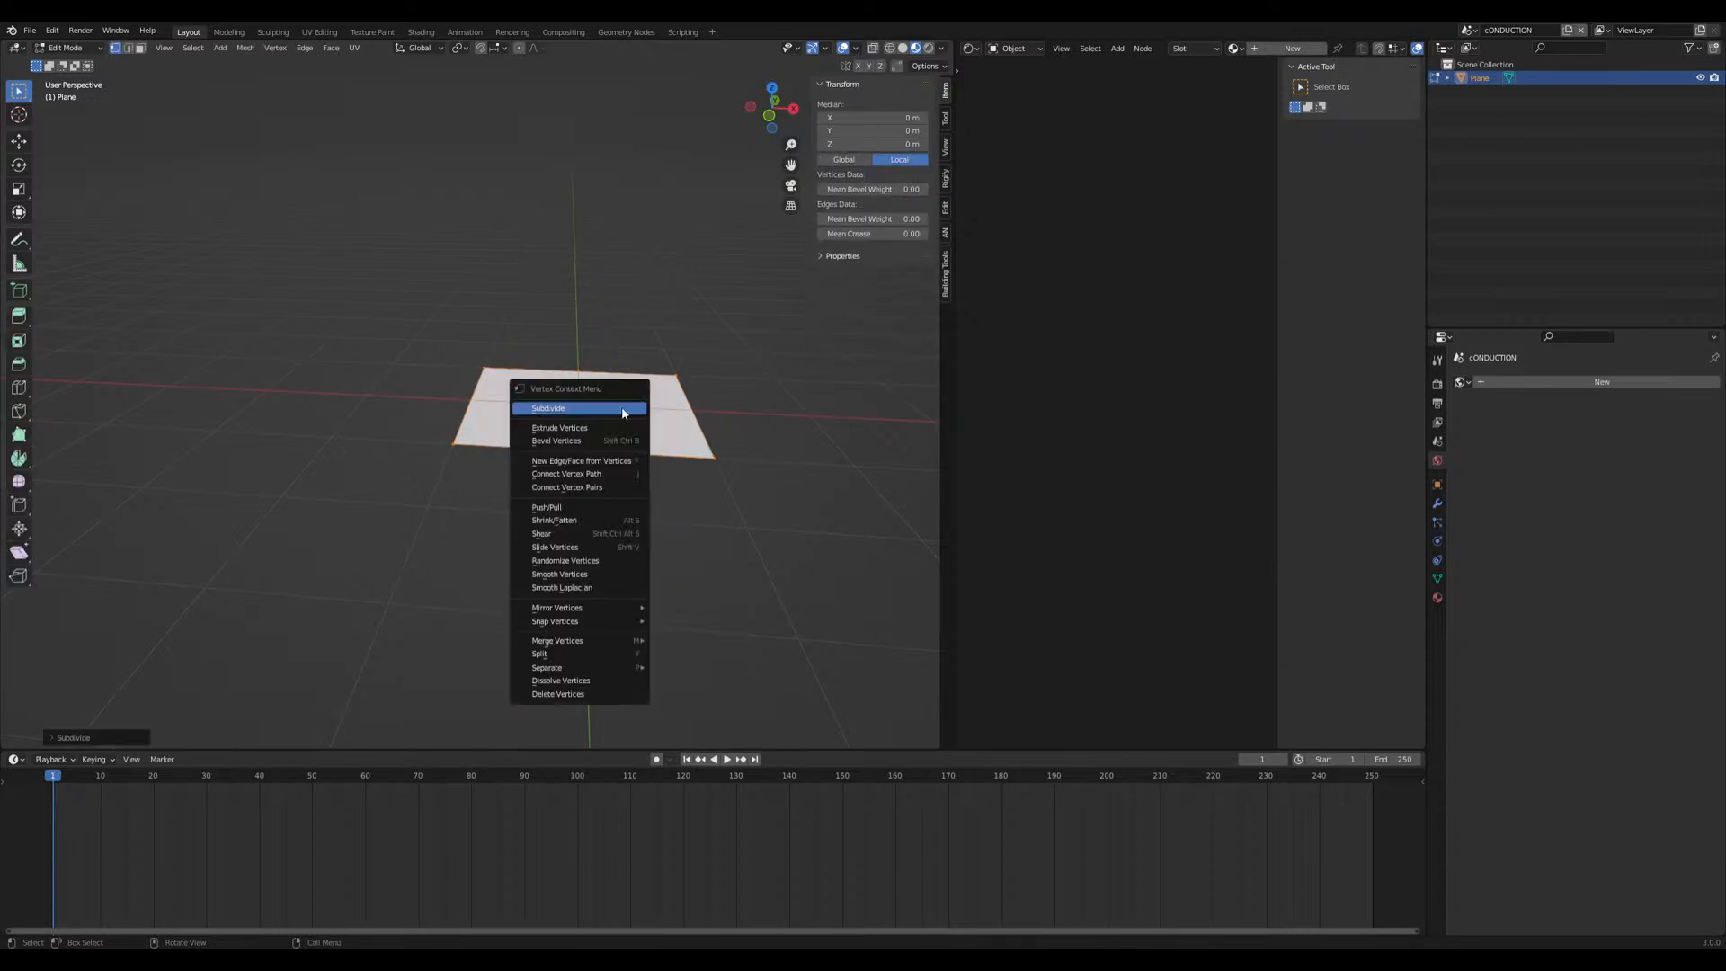
click(622, 409)
right_click(622, 409)
click(622, 409)
right_click(622, 409)
click(622, 409)
right_click(622, 406)
click(622, 406)
key(Tab)
Rotate the subdivided plane 90° about the Y axis so it stands upright
text(r)
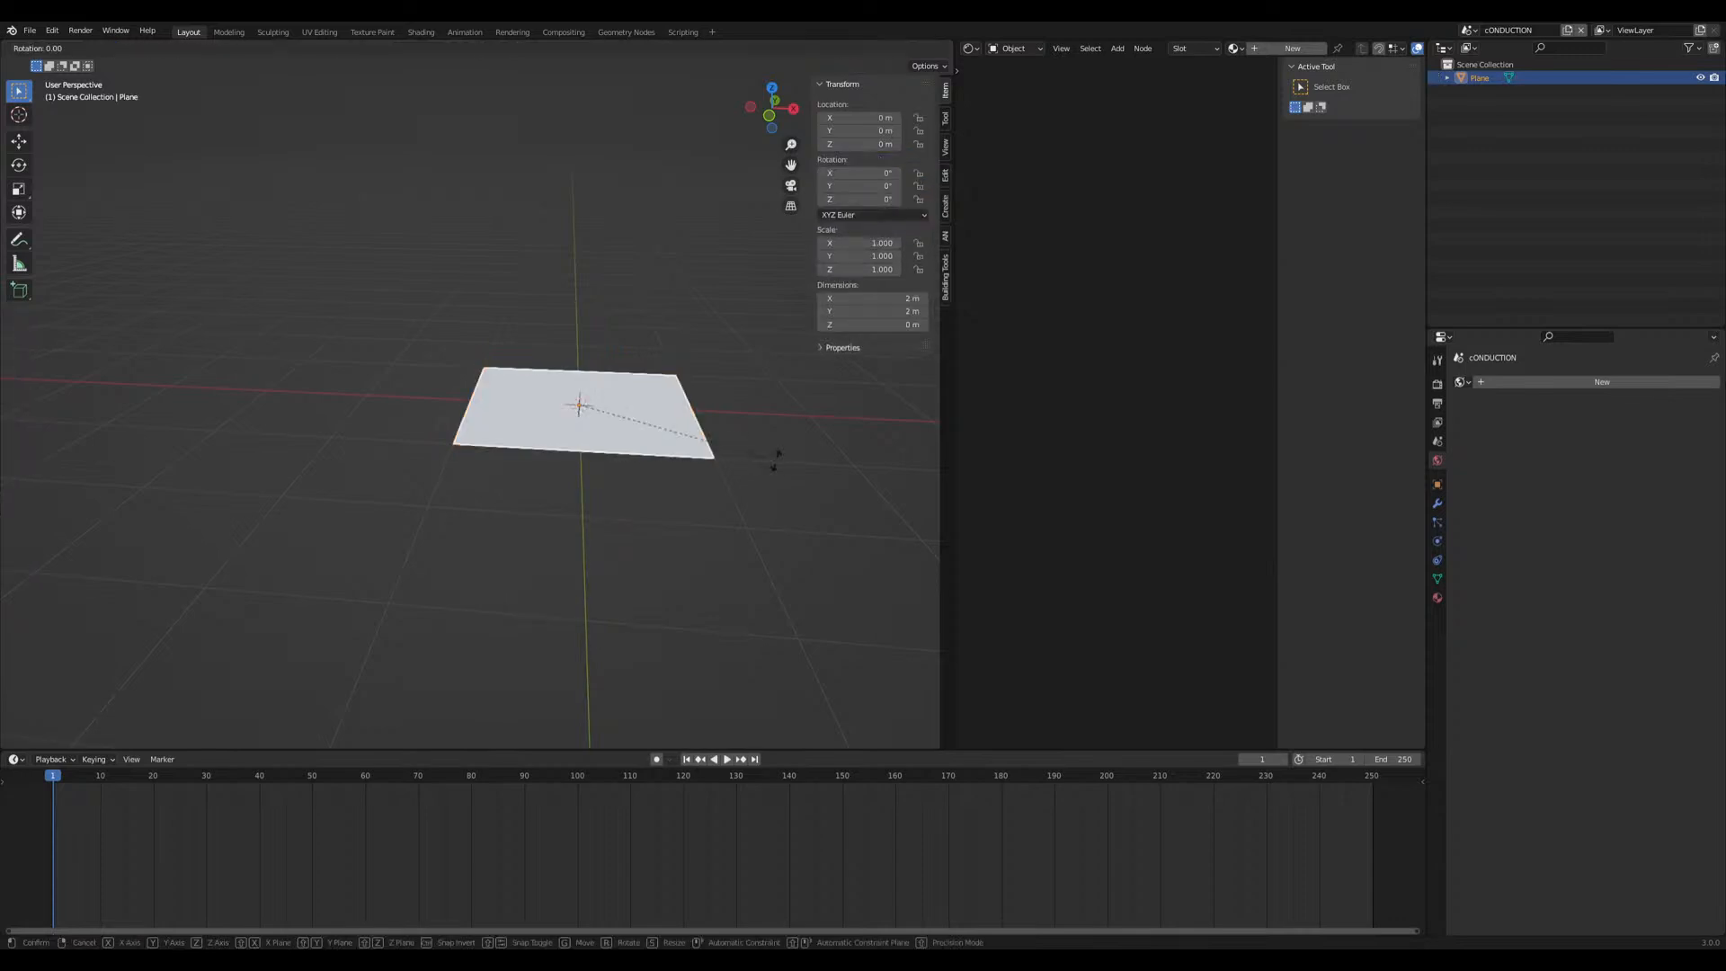
text(y90)
key(Return)
Scale the upright plane up to about 1.944 and open its mesh in Edit Mode
scroll(771, 460, down, 4)
middle_drag(769, 460, 598, 499)
key(s)
click(851, 504)
scroll(732, 501, up, 3)
scroll(694, 506, up, 2)
key(Tab)
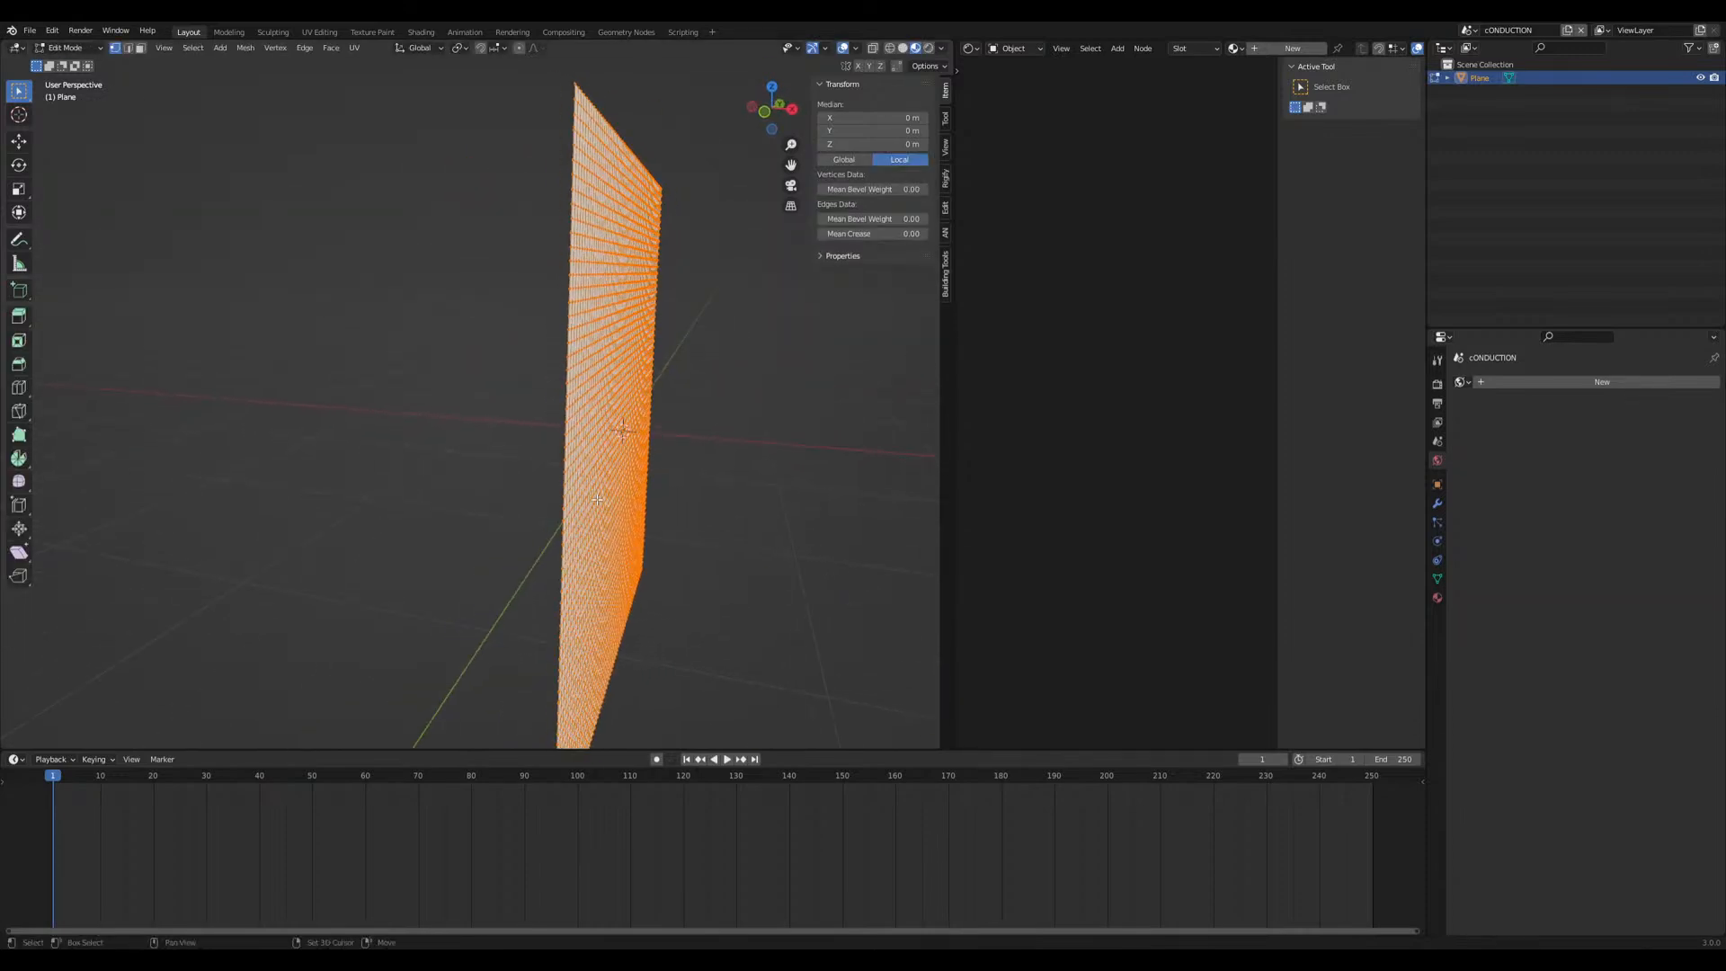
Try duplicating the plane's mesh a short distance along the X axis
key(g)
key(x)
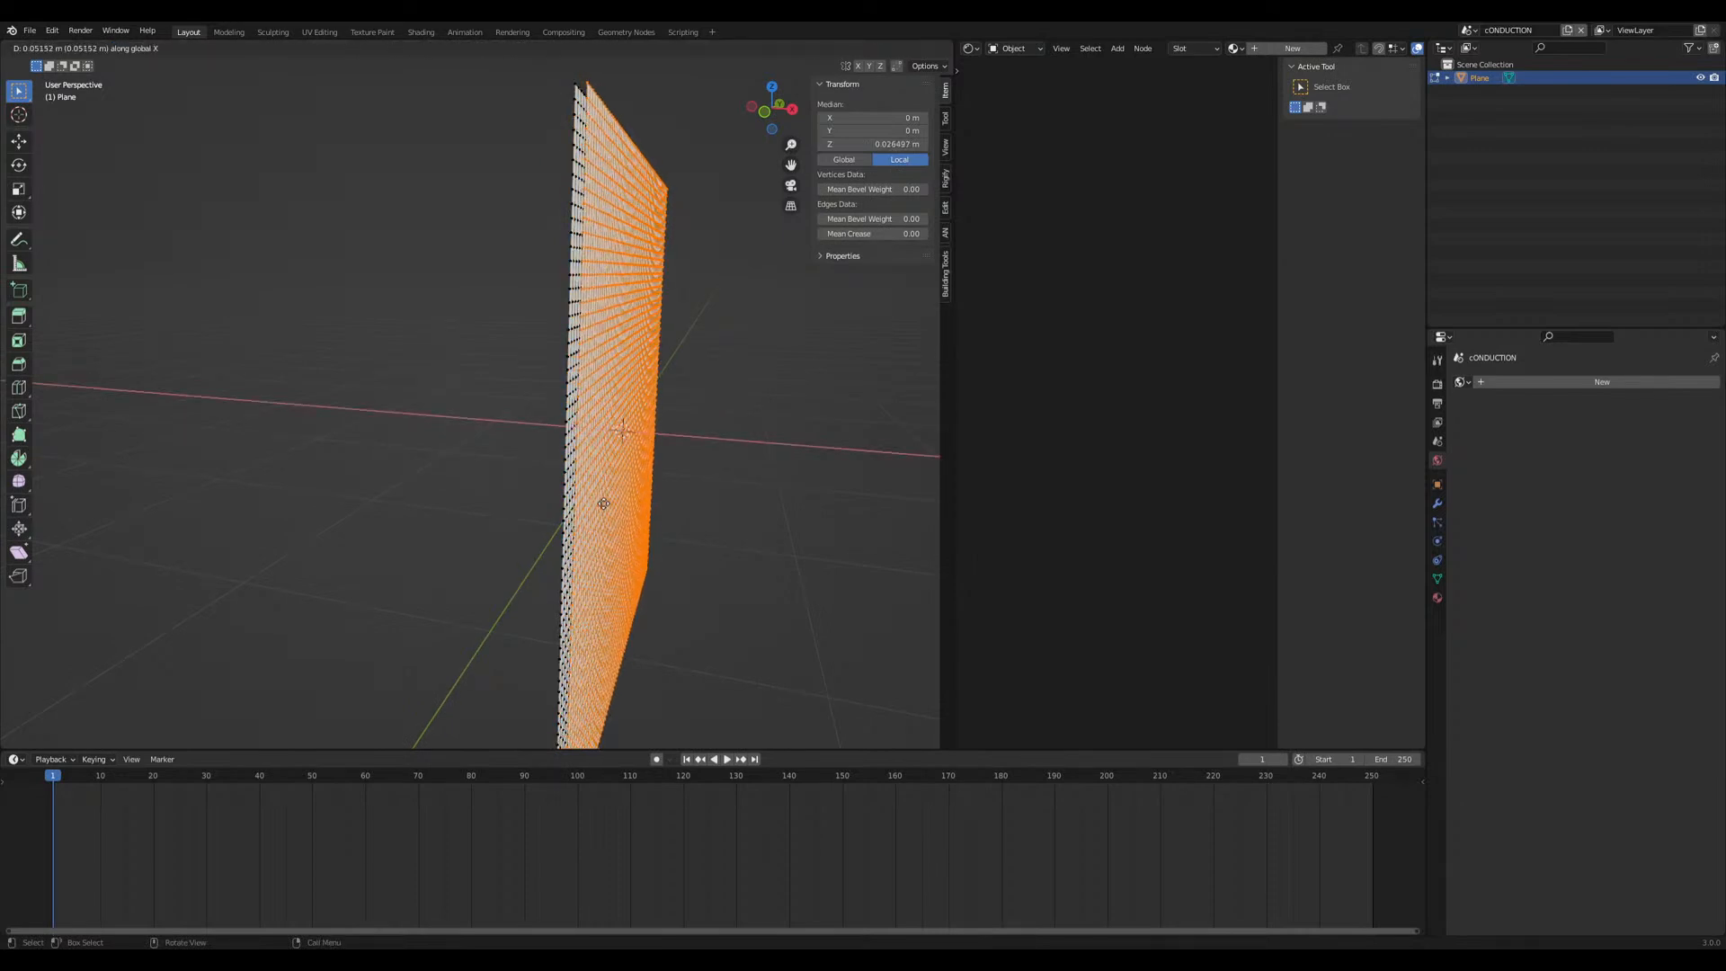
click(603, 504)
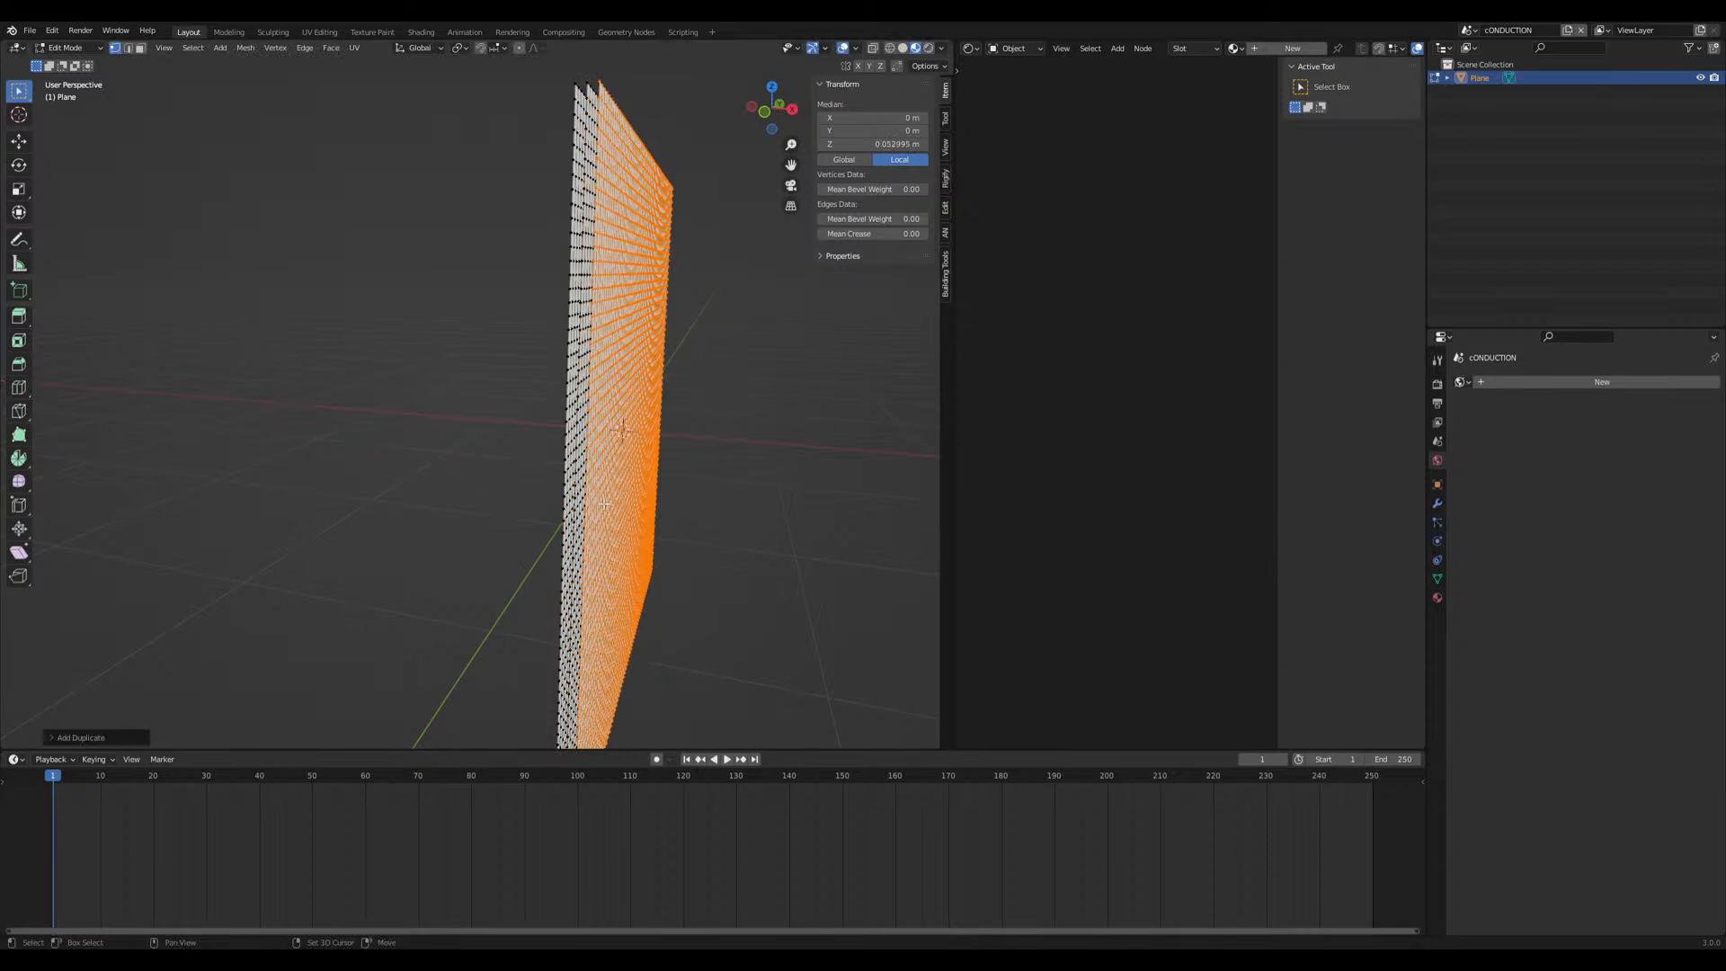
middle_drag(468, 527, 616, 499)
key(Tab)
key(Tab)
key(Tab)
key(Tab)
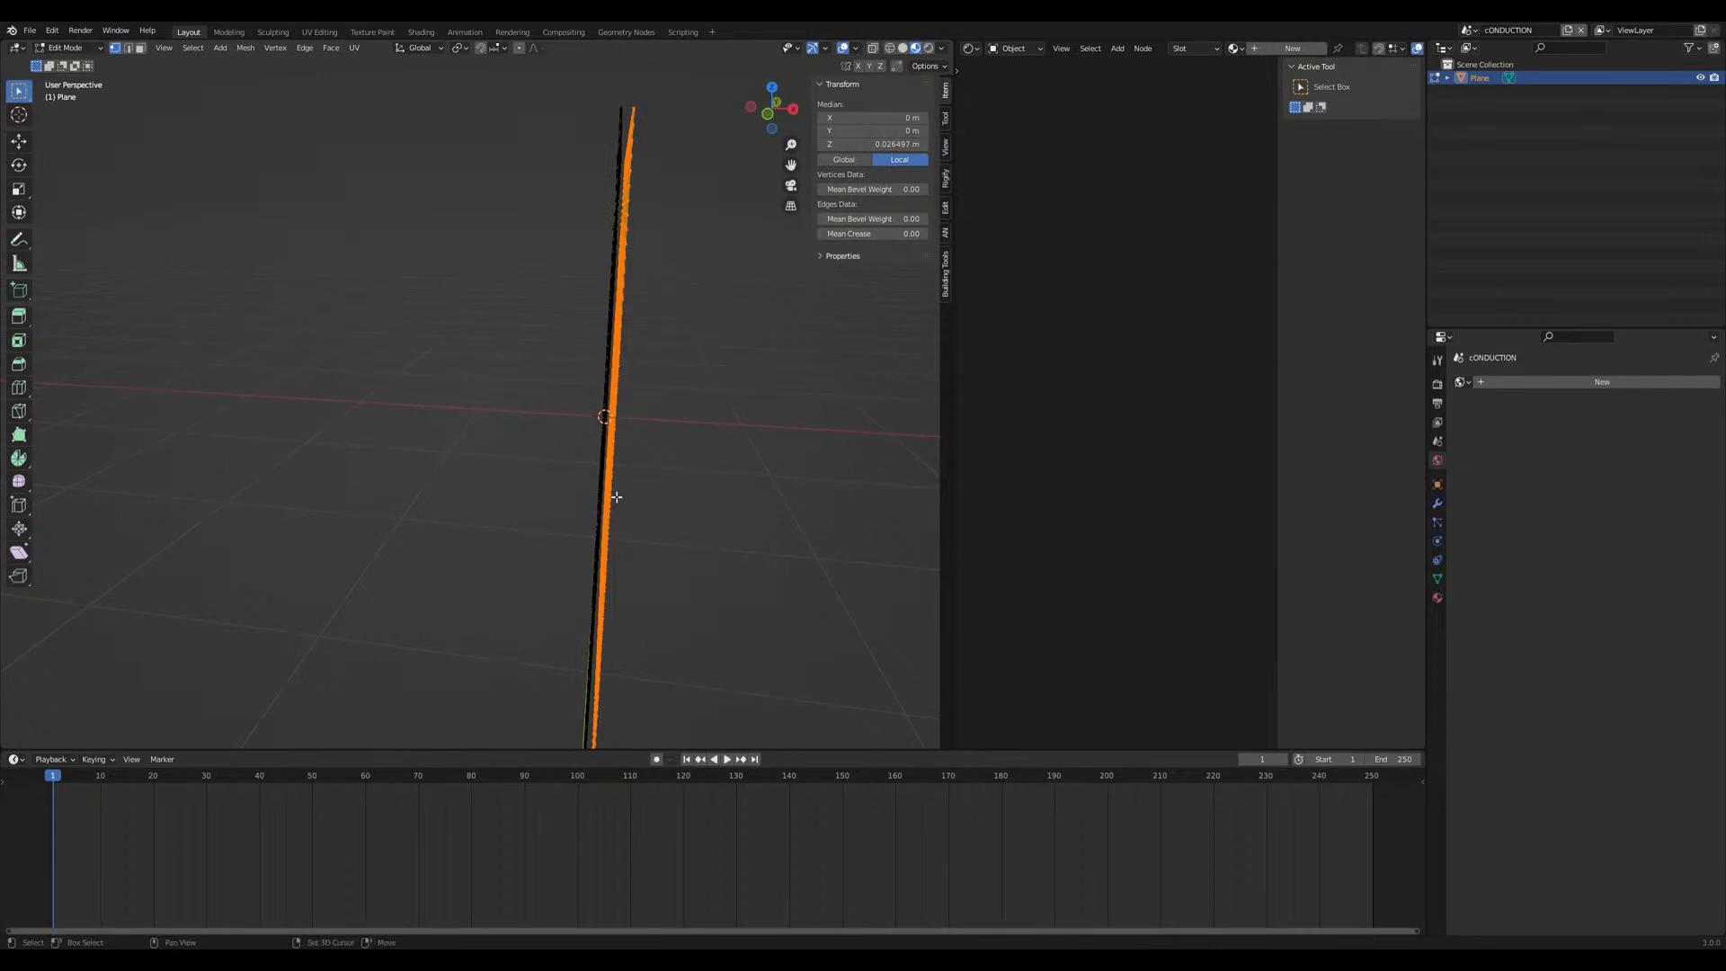
key(ctrl+z)
Duplicate the plane's mesh repeatedly along X into an evenly spaced stack about 0.291 m deep, and return to Object Mode
key(shift+d)
key(x)
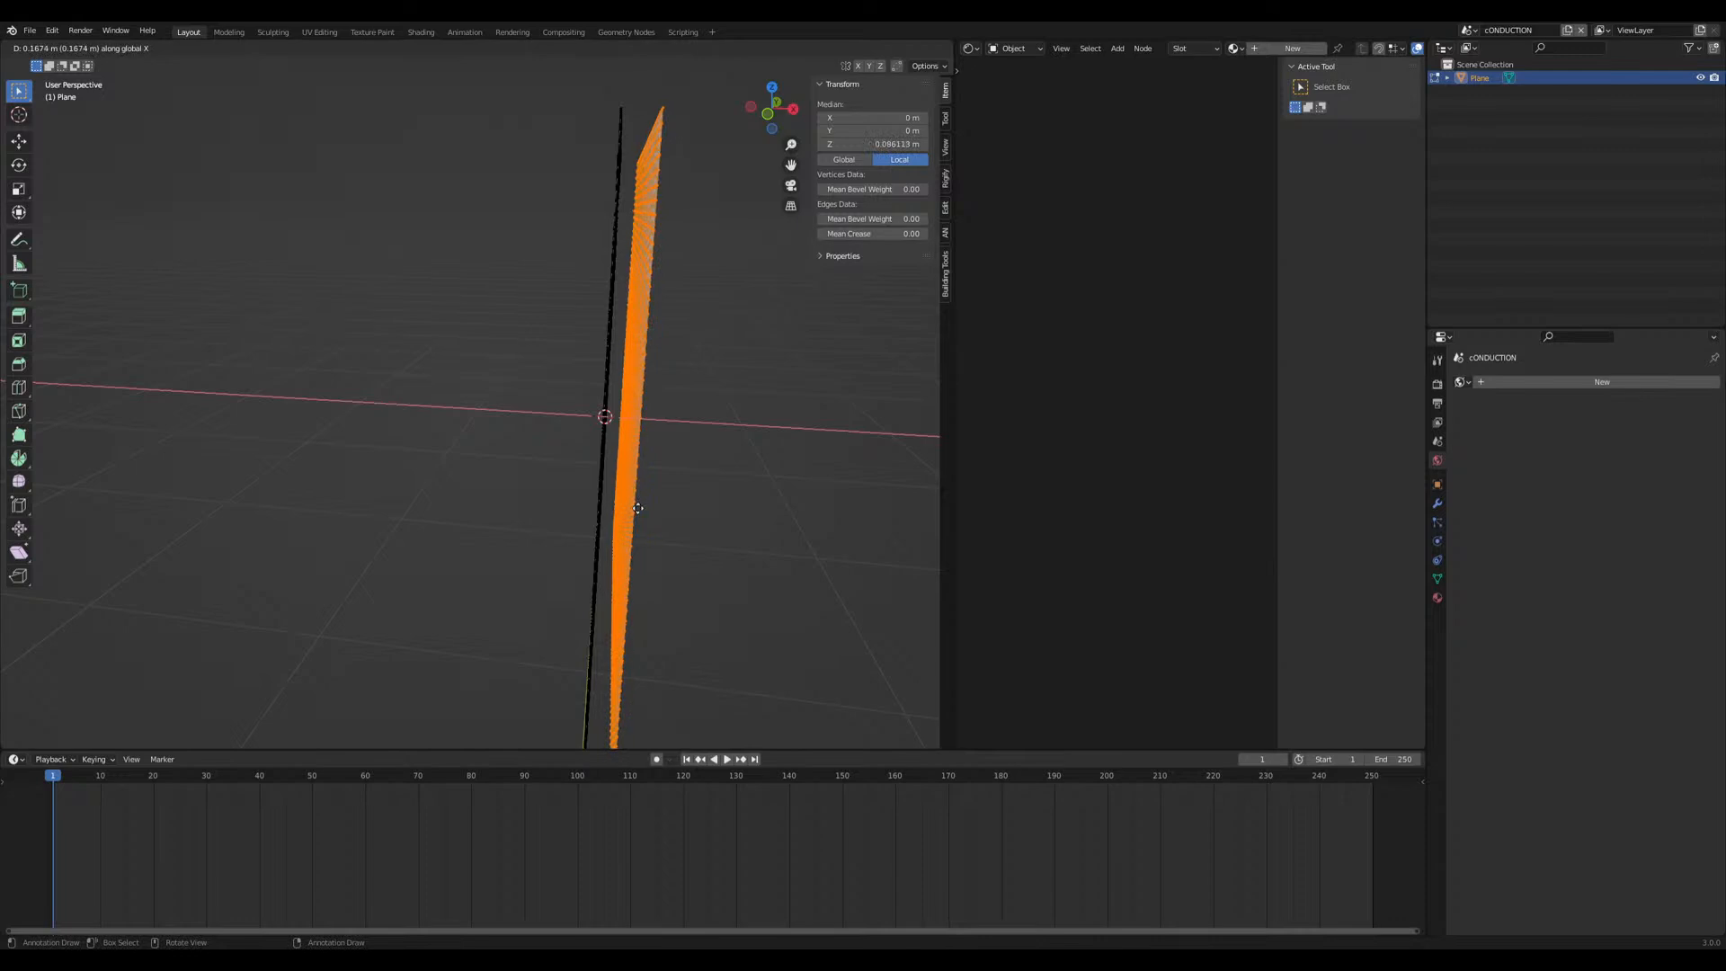
click(638, 508)
mouse_move(637, 508)
middle_down()
mouse_move(547, 495)
mouse_move(512, 511)
mouse_move(649, 504)
middle_up()
key(shift+d)
key(x)
click(639, 511)
key(shift+r)
key(shift+r)
key(Tab)
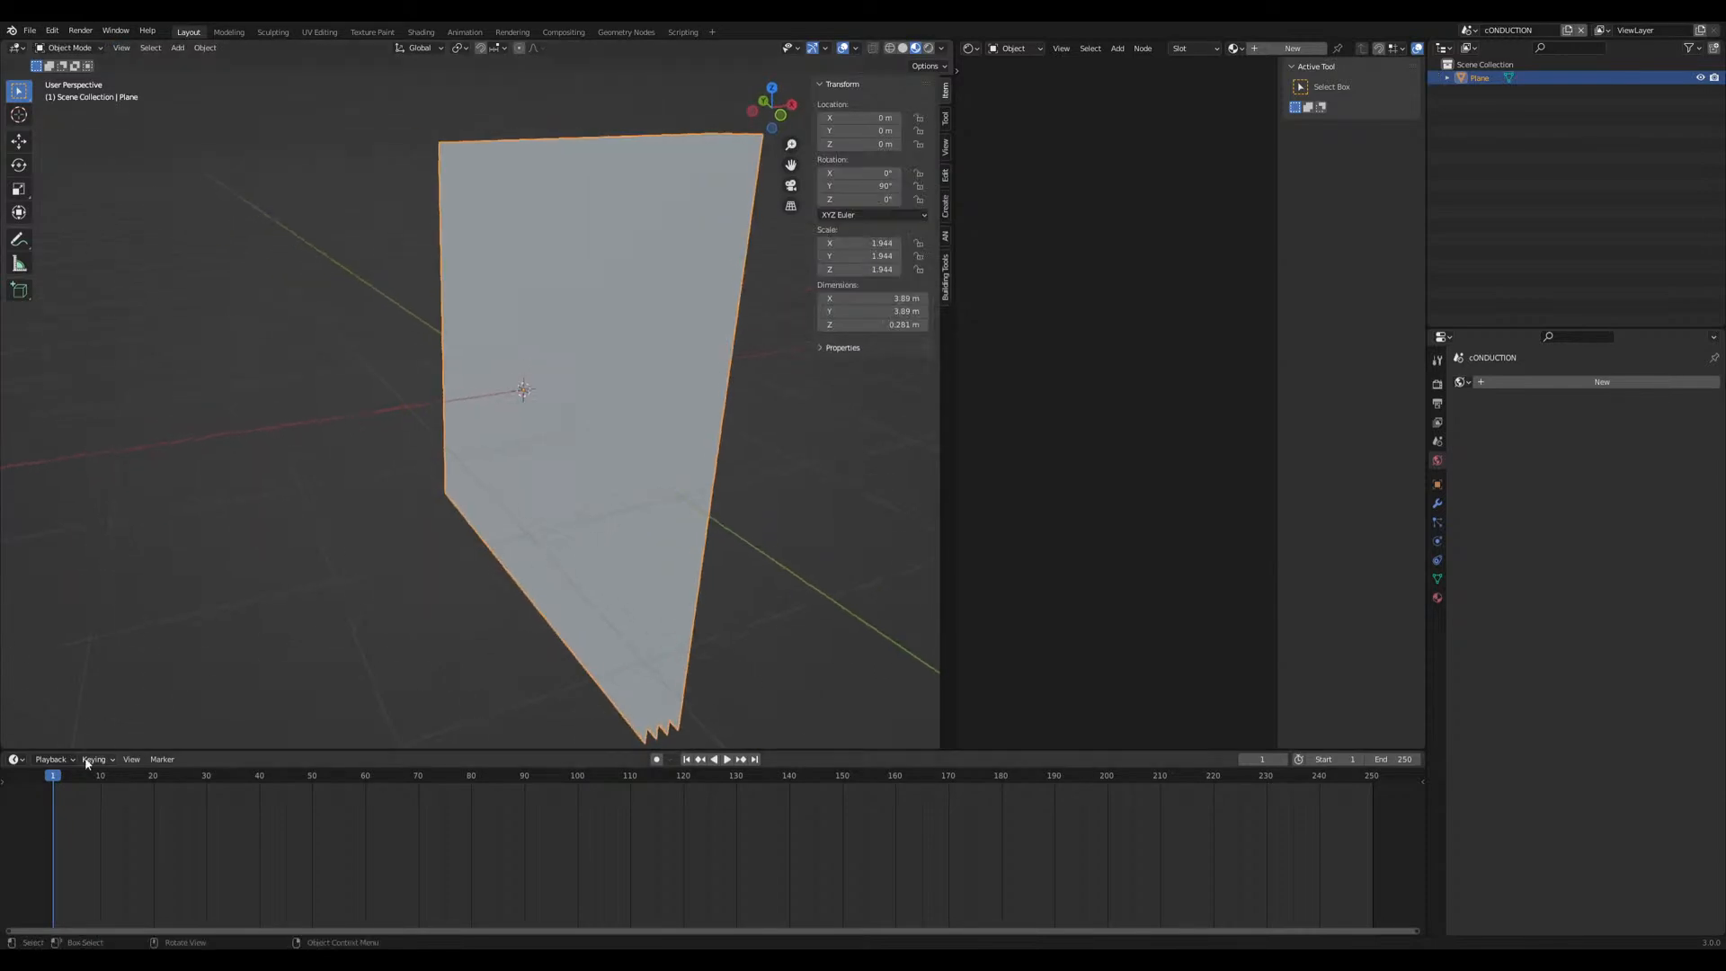
Turn the Timeline area into an enlarged Geometry Node Editor and create a new geometry node tree for the plane
click(17, 760)
click(90, 693)
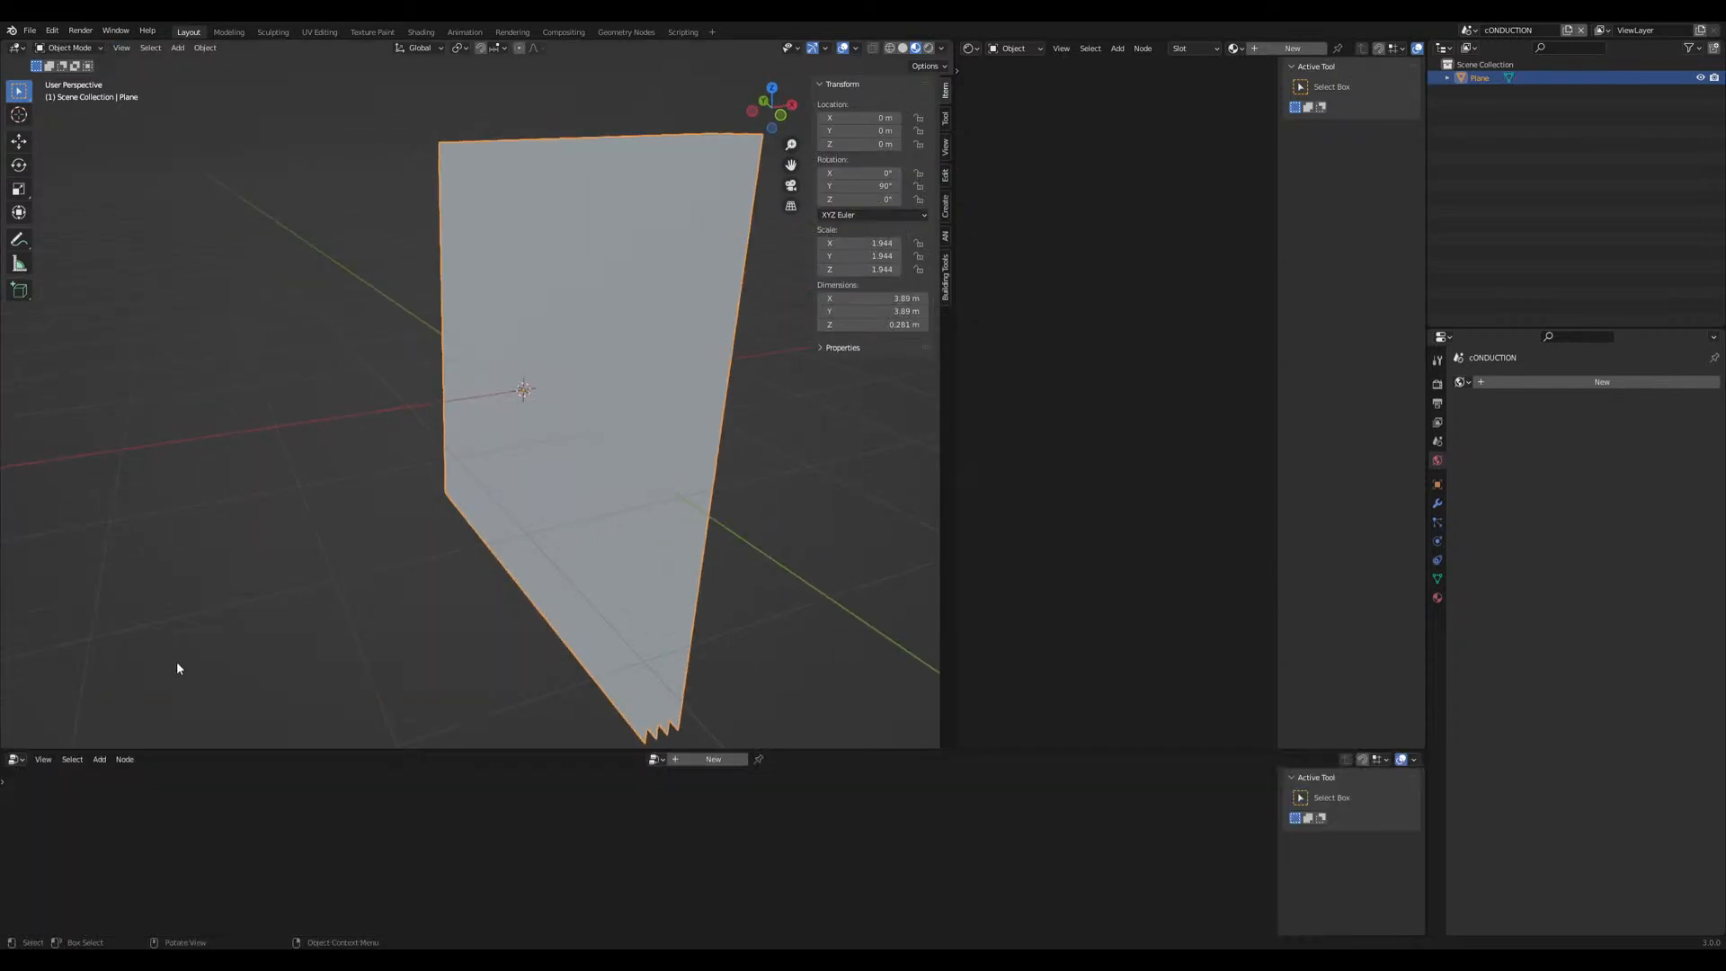
scroll(423, 525, down, 2)
key(shift+a)
click(711, 758)
drag(589, 749, 576, 531)
scroll(563, 821, up, 5)
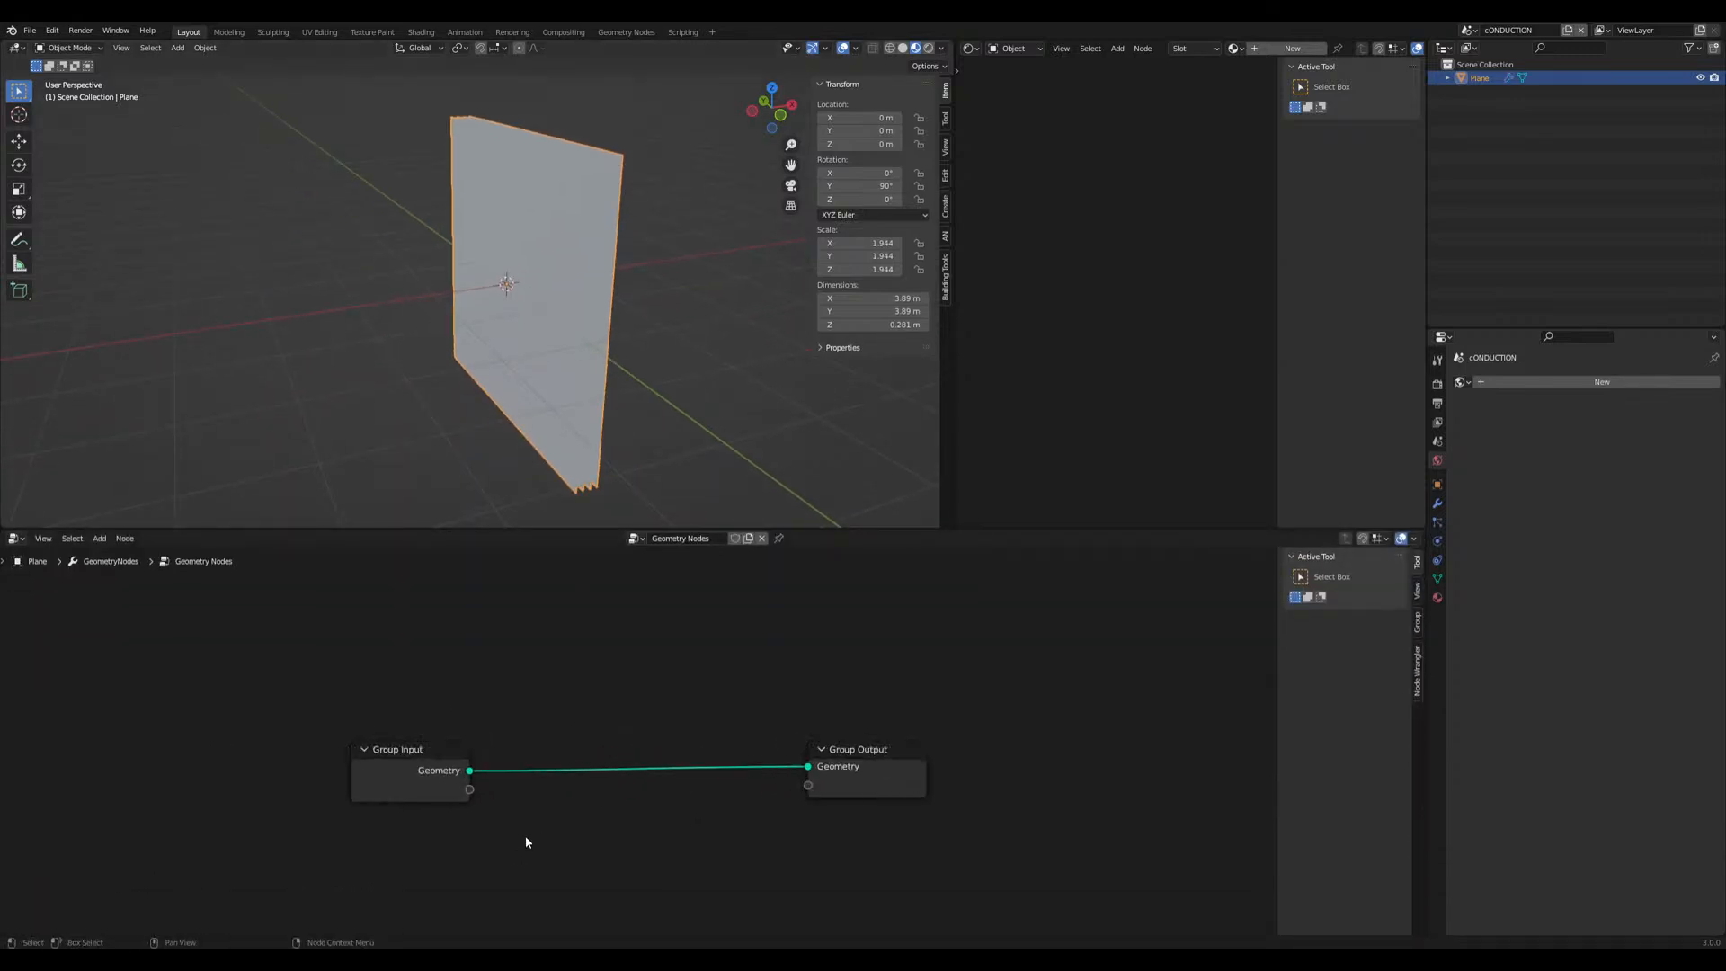
Spread the Group Input and Group Output nodes apart to make room between them
drag(476, 686, 252, 664)
click(467, 753)
middle_drag(500, 740, 568, 750)
key(shift+a)
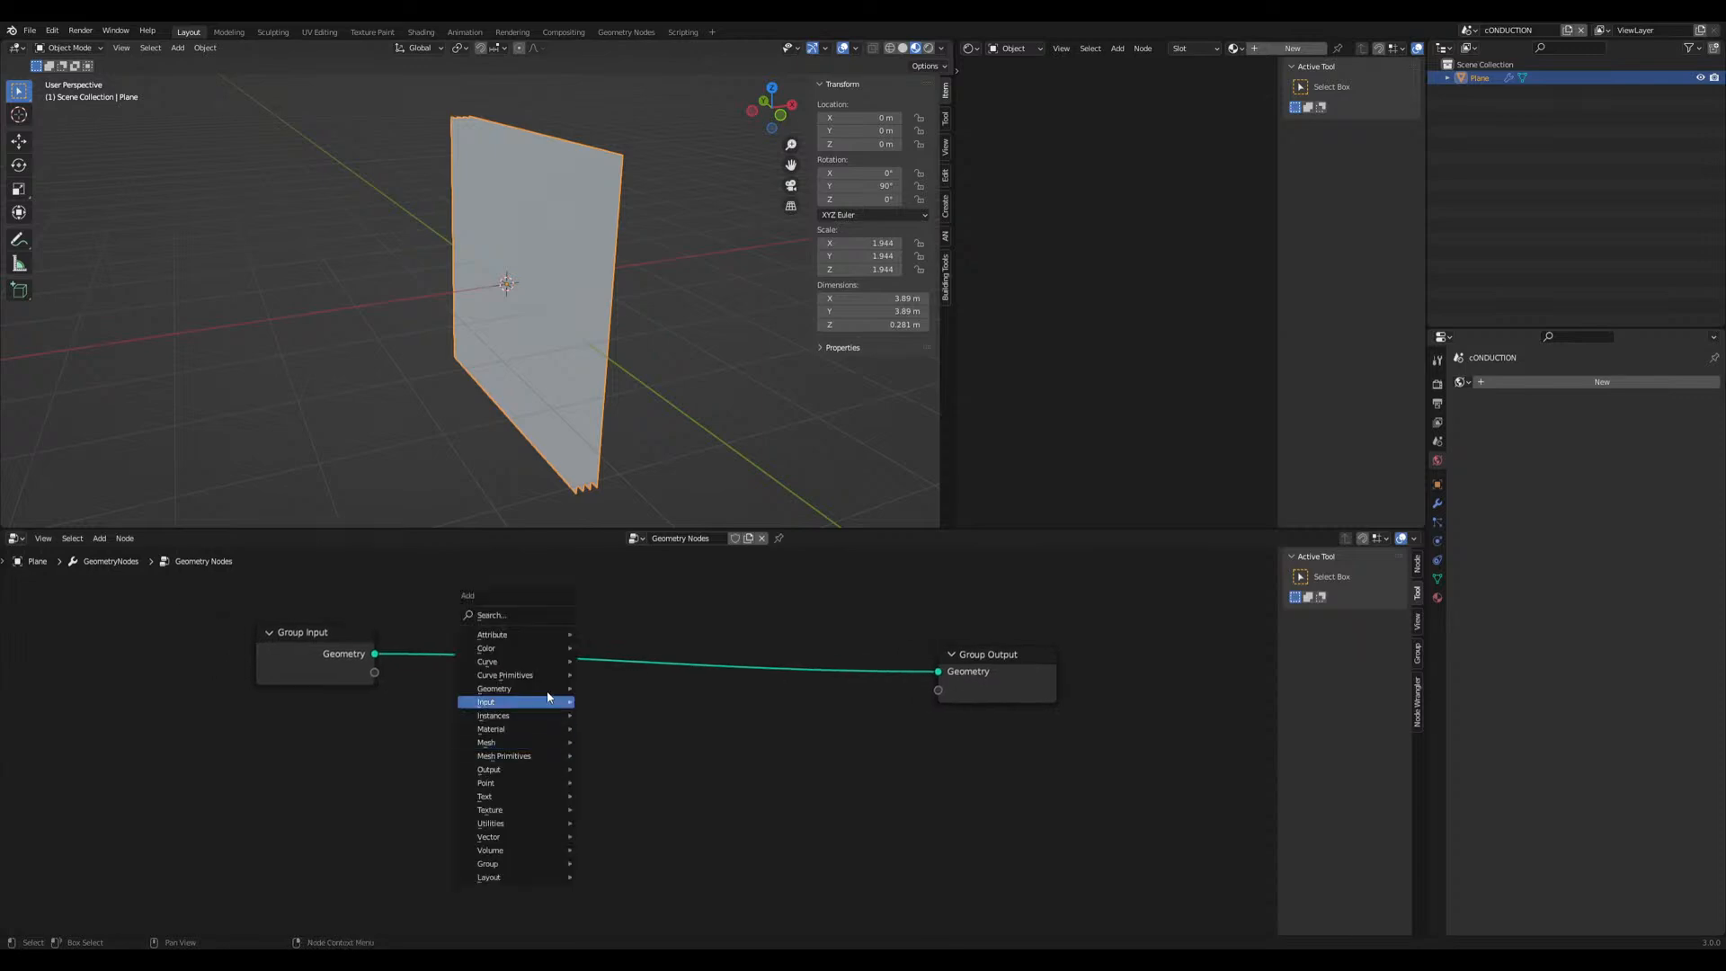
click(526, 618)
text(in)
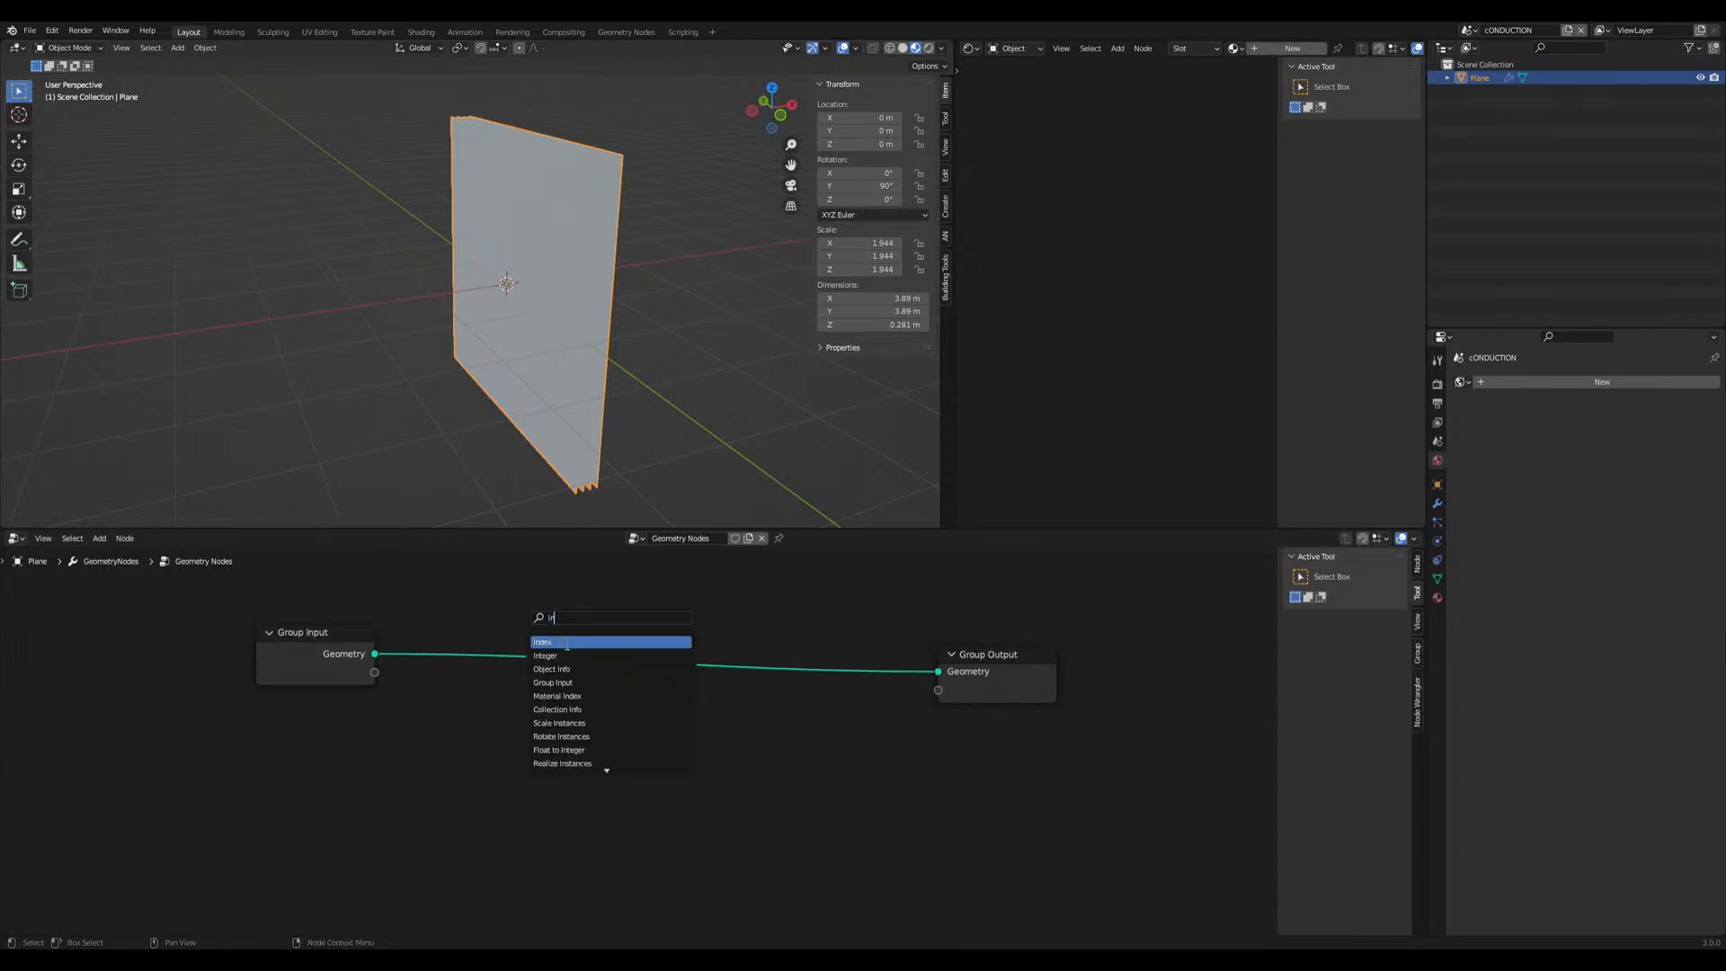
key(Escape)
Insert an Instance on Points node on the link between the Group Input and Group Output nodes
key(shift+a)
mouse_move(519, 774)
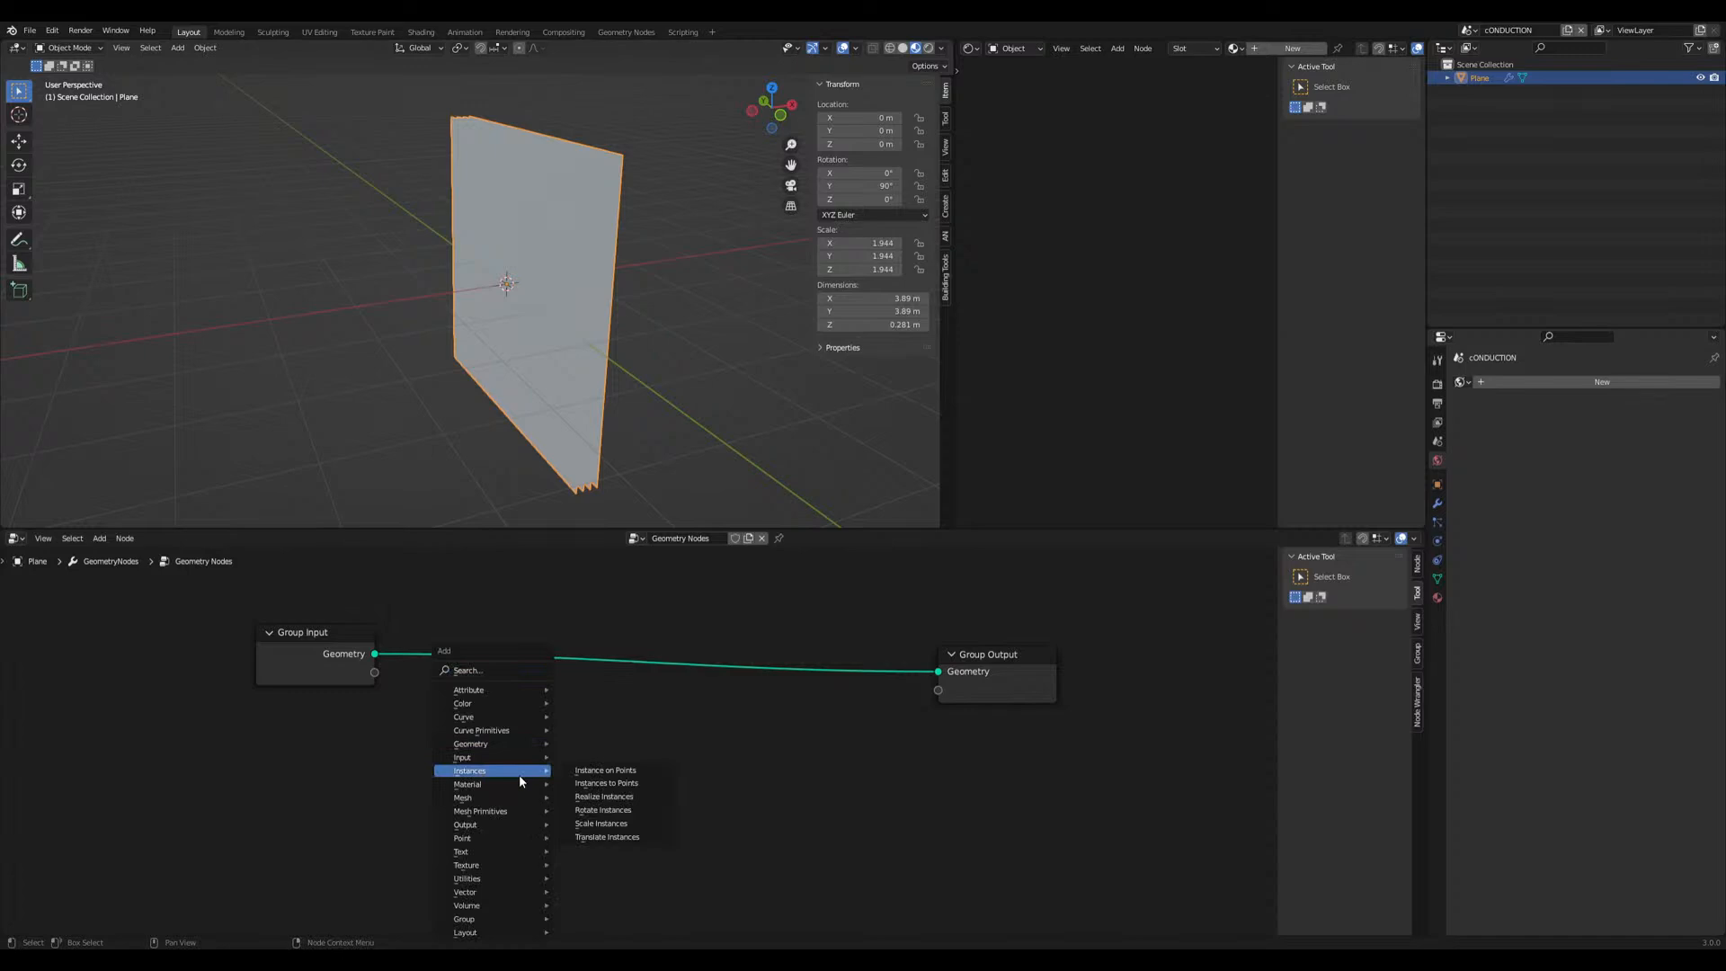
click(633, 773)
click(568, 622)
middle_drag(341, 769, 541, 665)
Add an Ico Sphere node and connect its Mesh output to the Instance input of Instance on Points
key(shift+a)
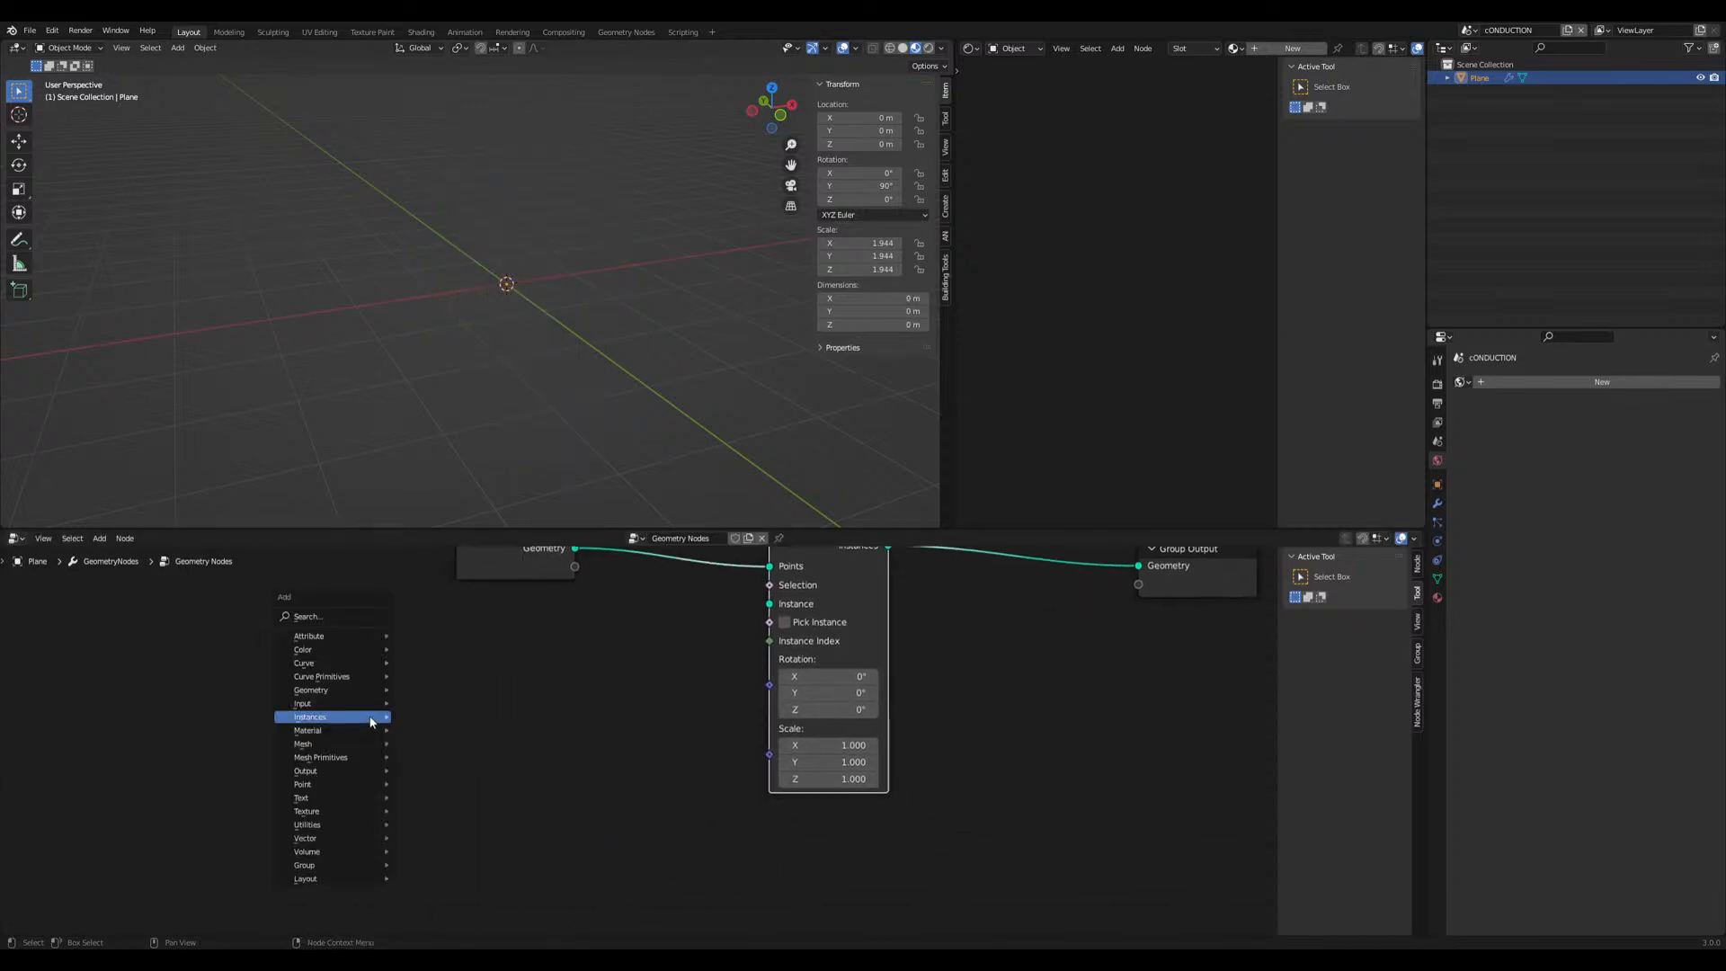
click(329, 619)
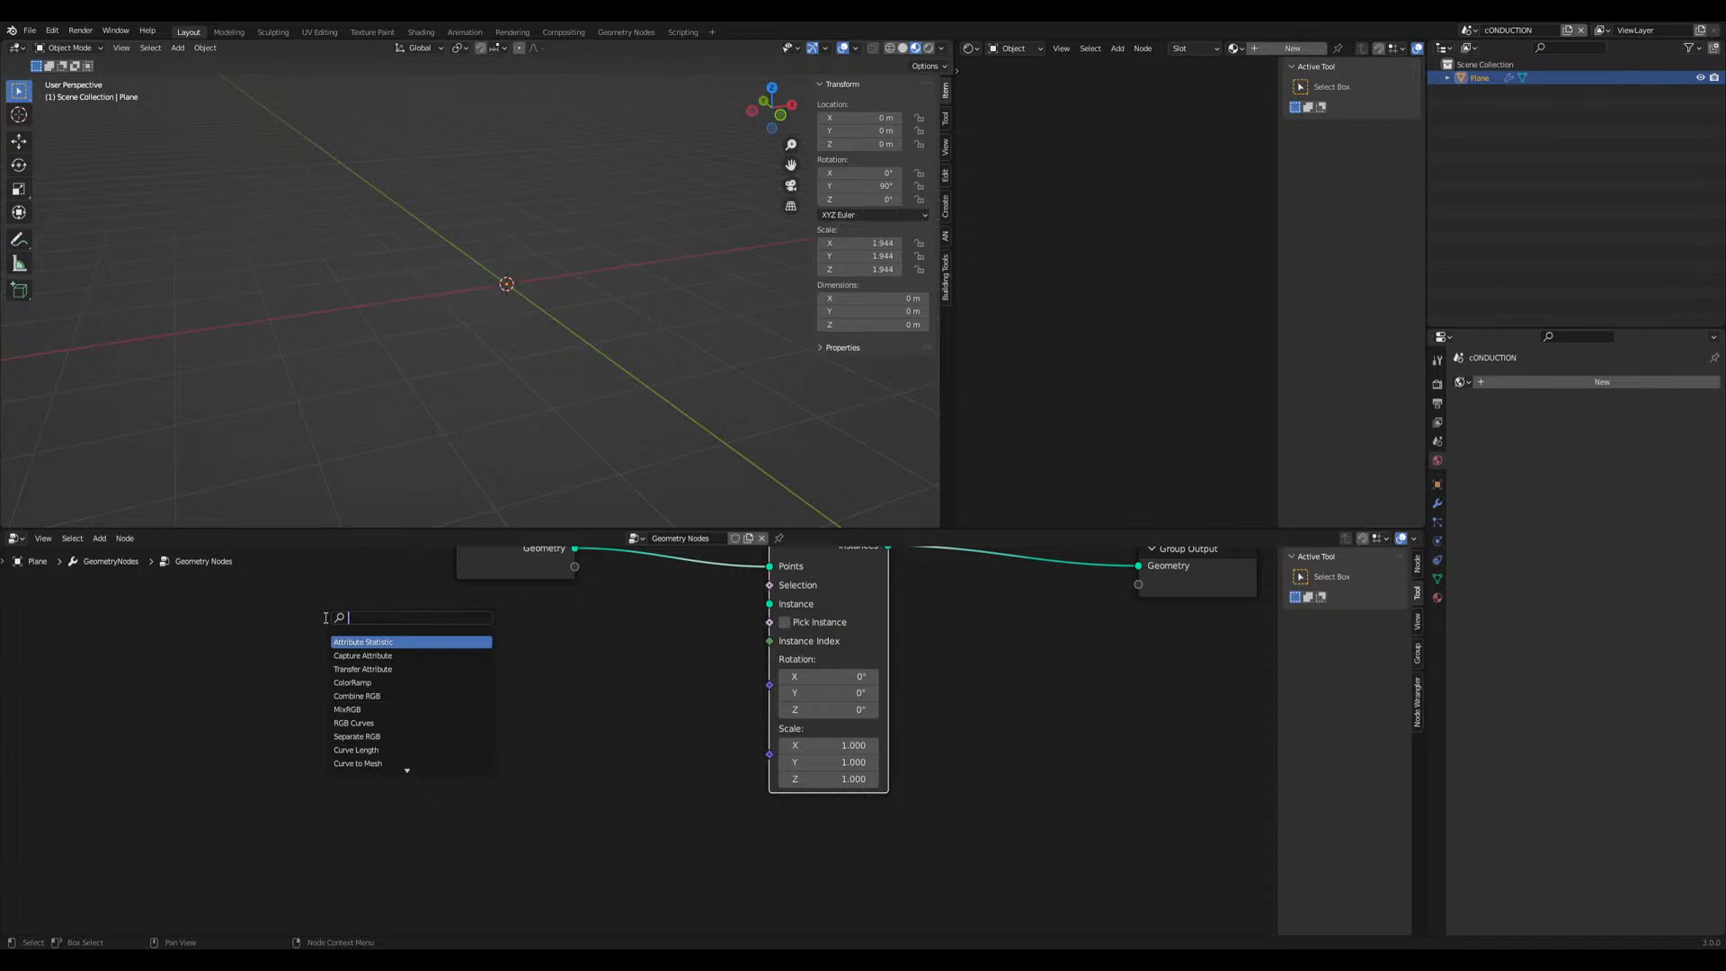
text(sp)
click(350, 655)
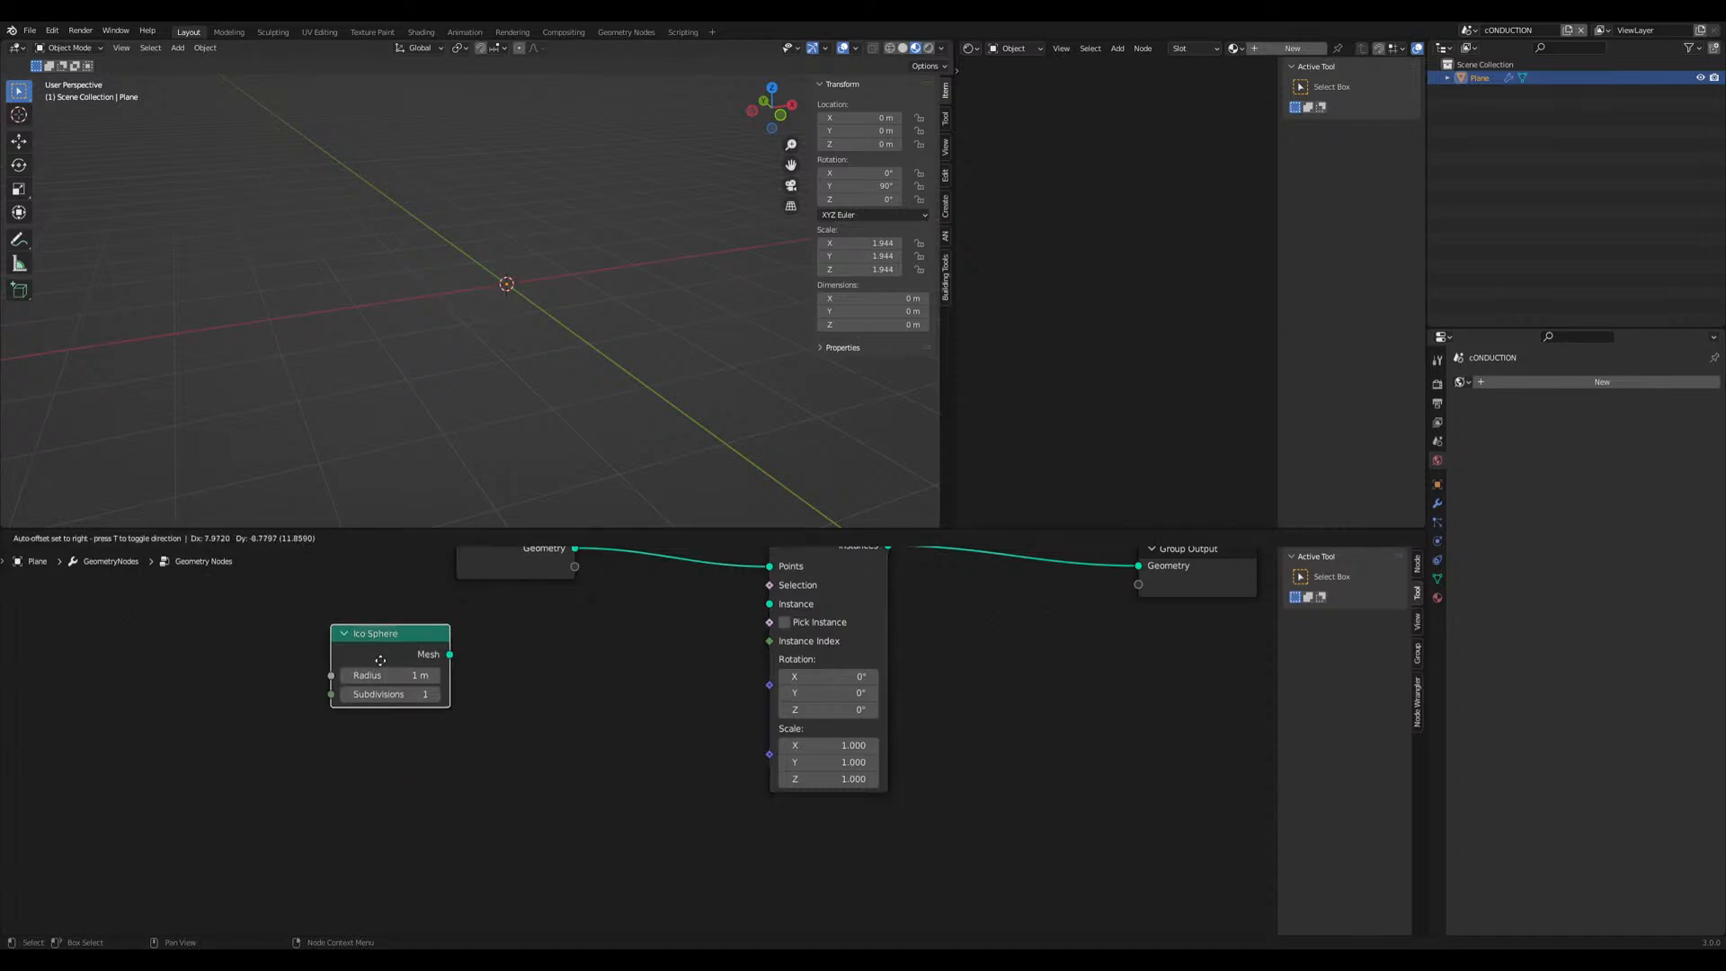
scroll(511, 712, up, 2)
drag(340, 745, 700, 666)
middle_drag(566, 426, 359, 513)
Set the Ico Sphere node's radius to 0.01 m and inspect the instanced spheres up close
click(271, 773)
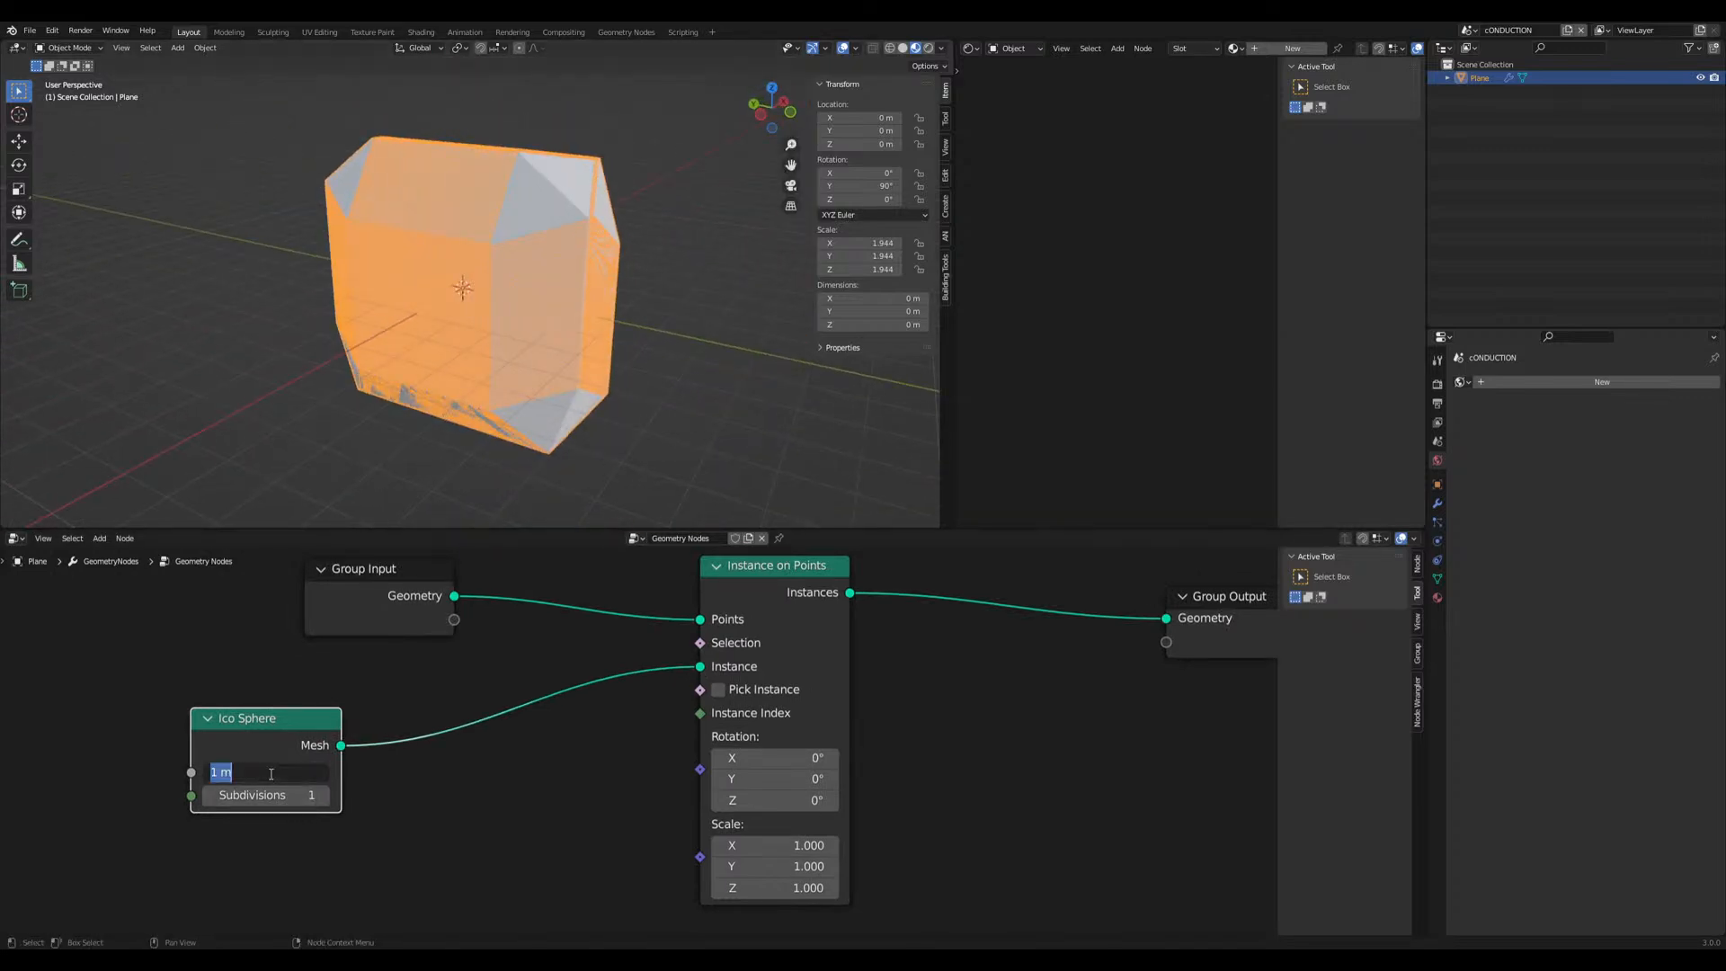
text(0.01)
key(Return)
click(516, 440)
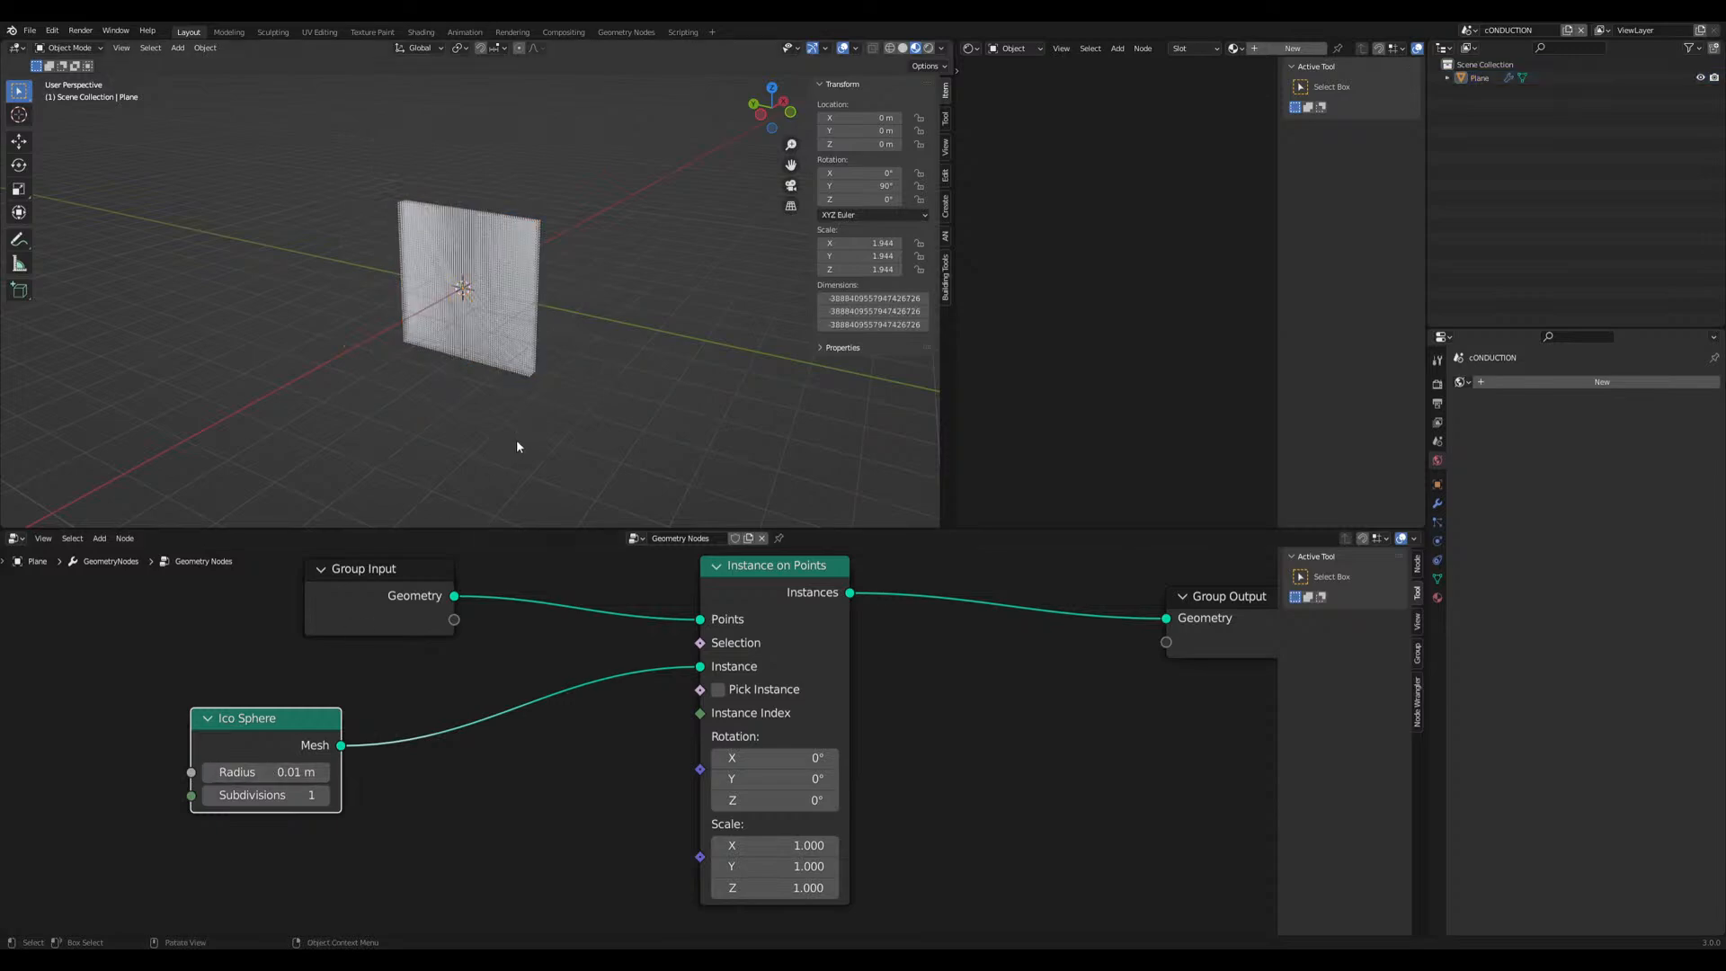
scroll(519, 435, up, 5)
scroll(523, 431, up, 3)
middle_drag(523, 430, 527, 364)
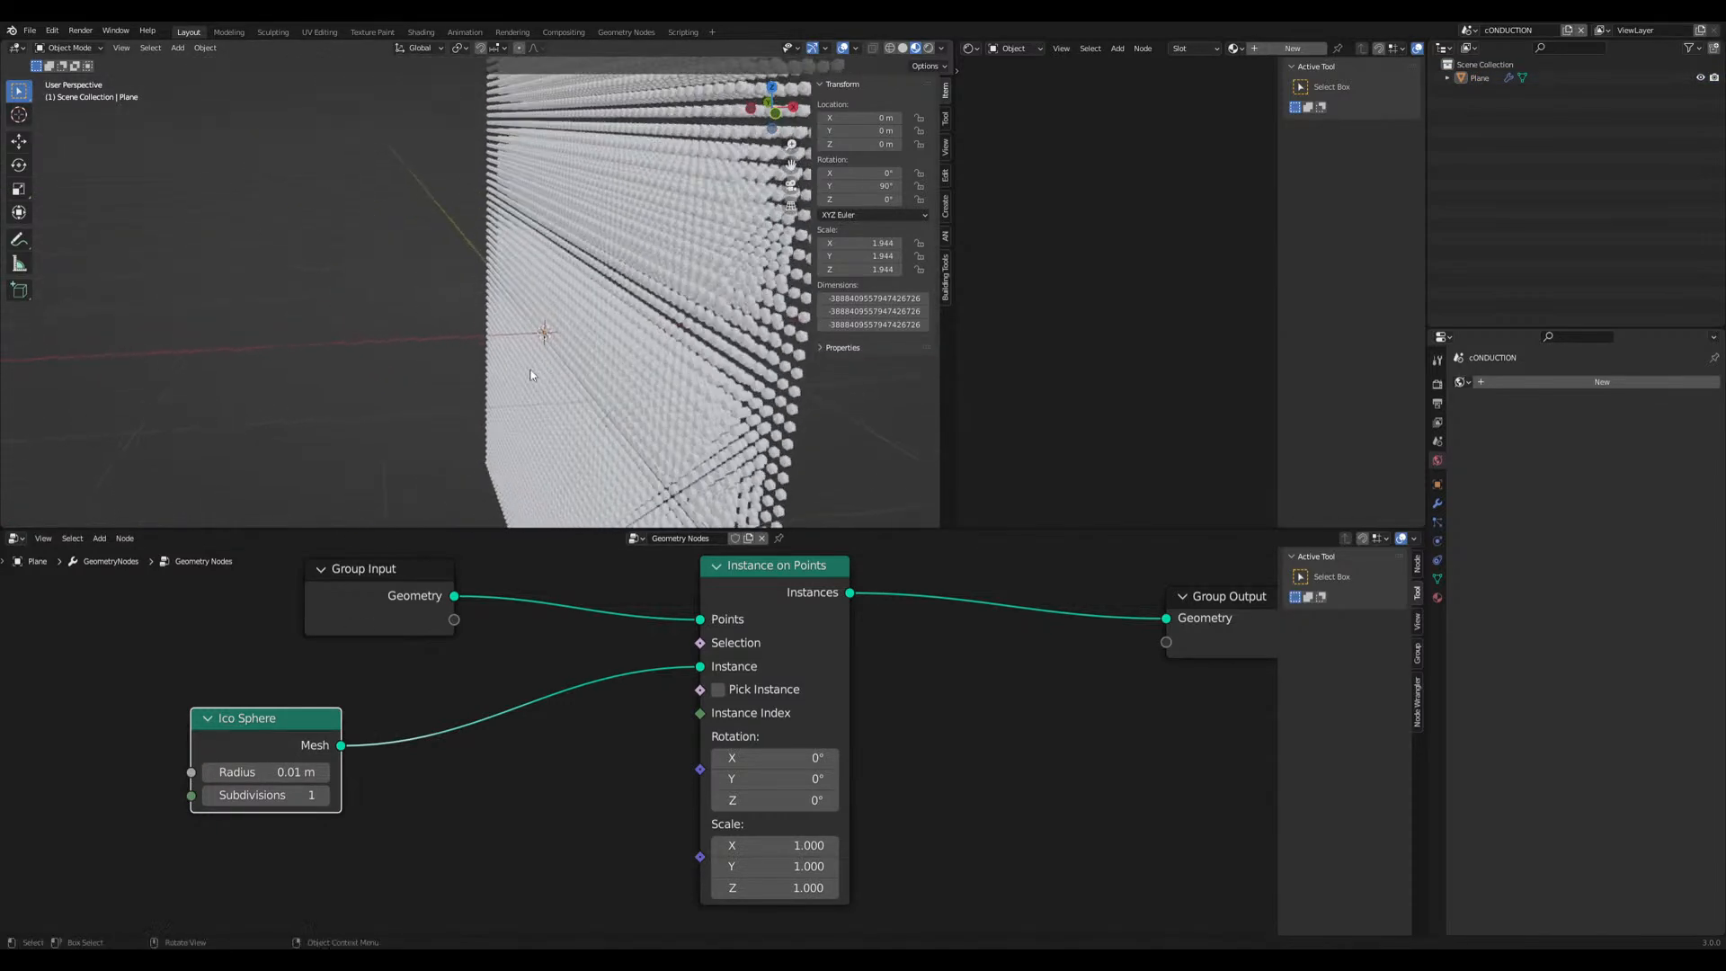
scroll(527, 364, down, 4)
Make the plane a Dynamic Paint canvas and set its surface type to Waves
click(527, 364)
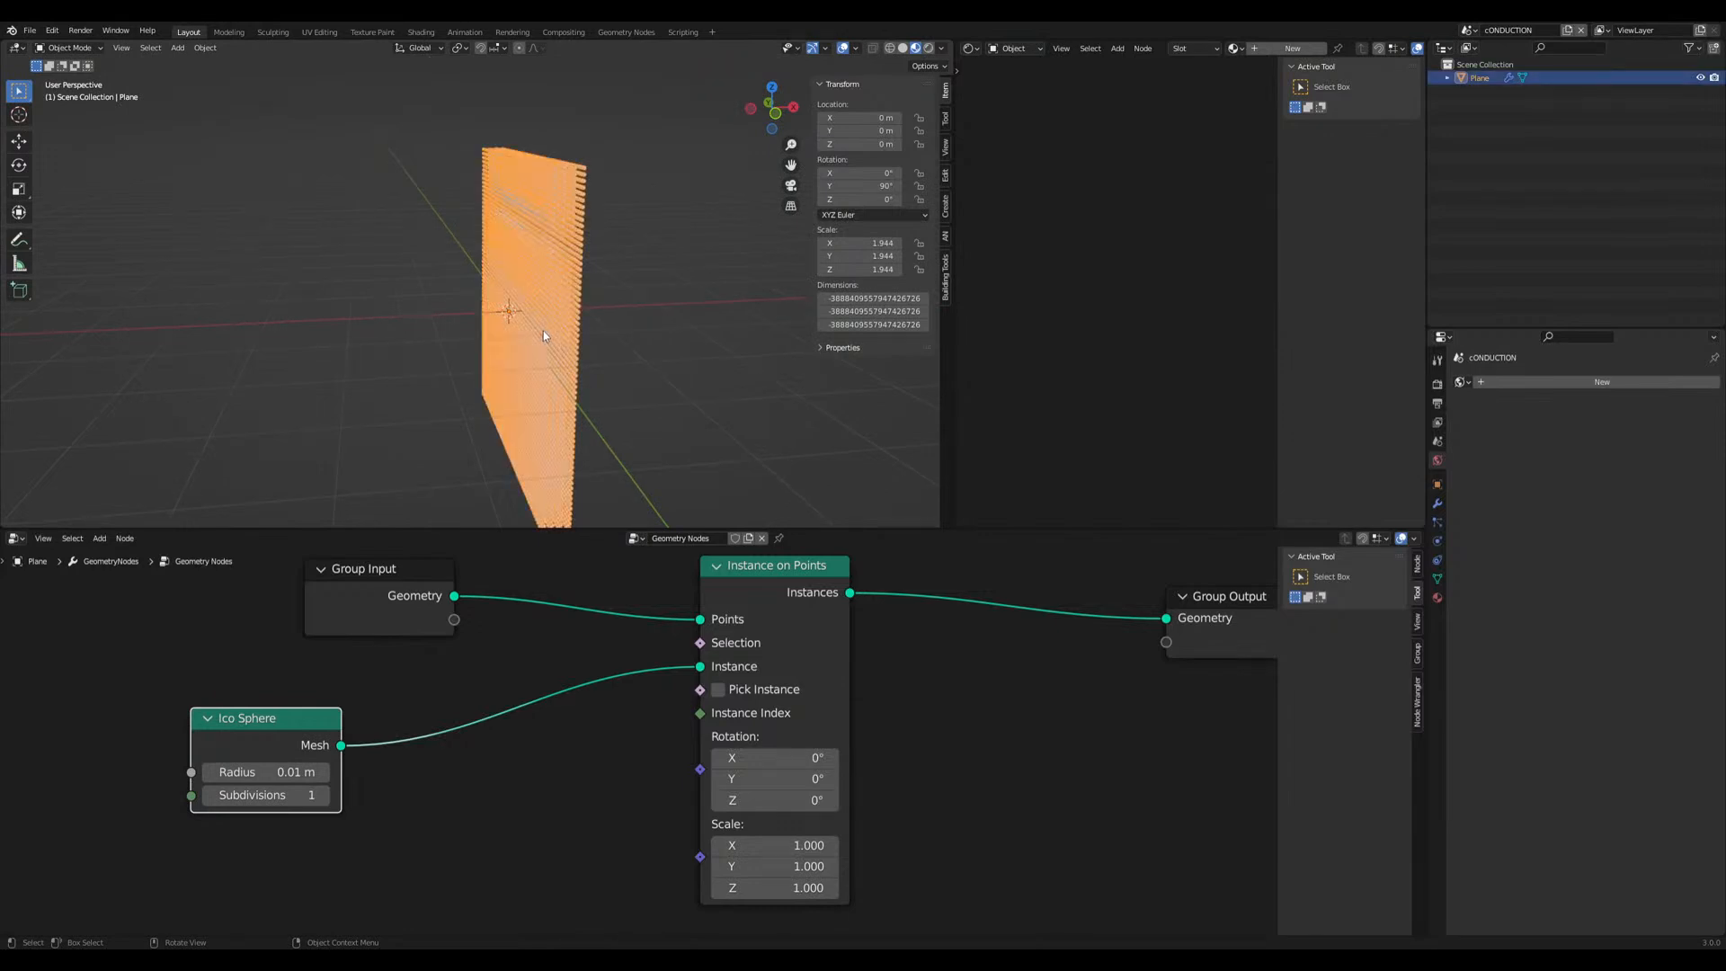
click(1436, 541)
click(1437, 506)
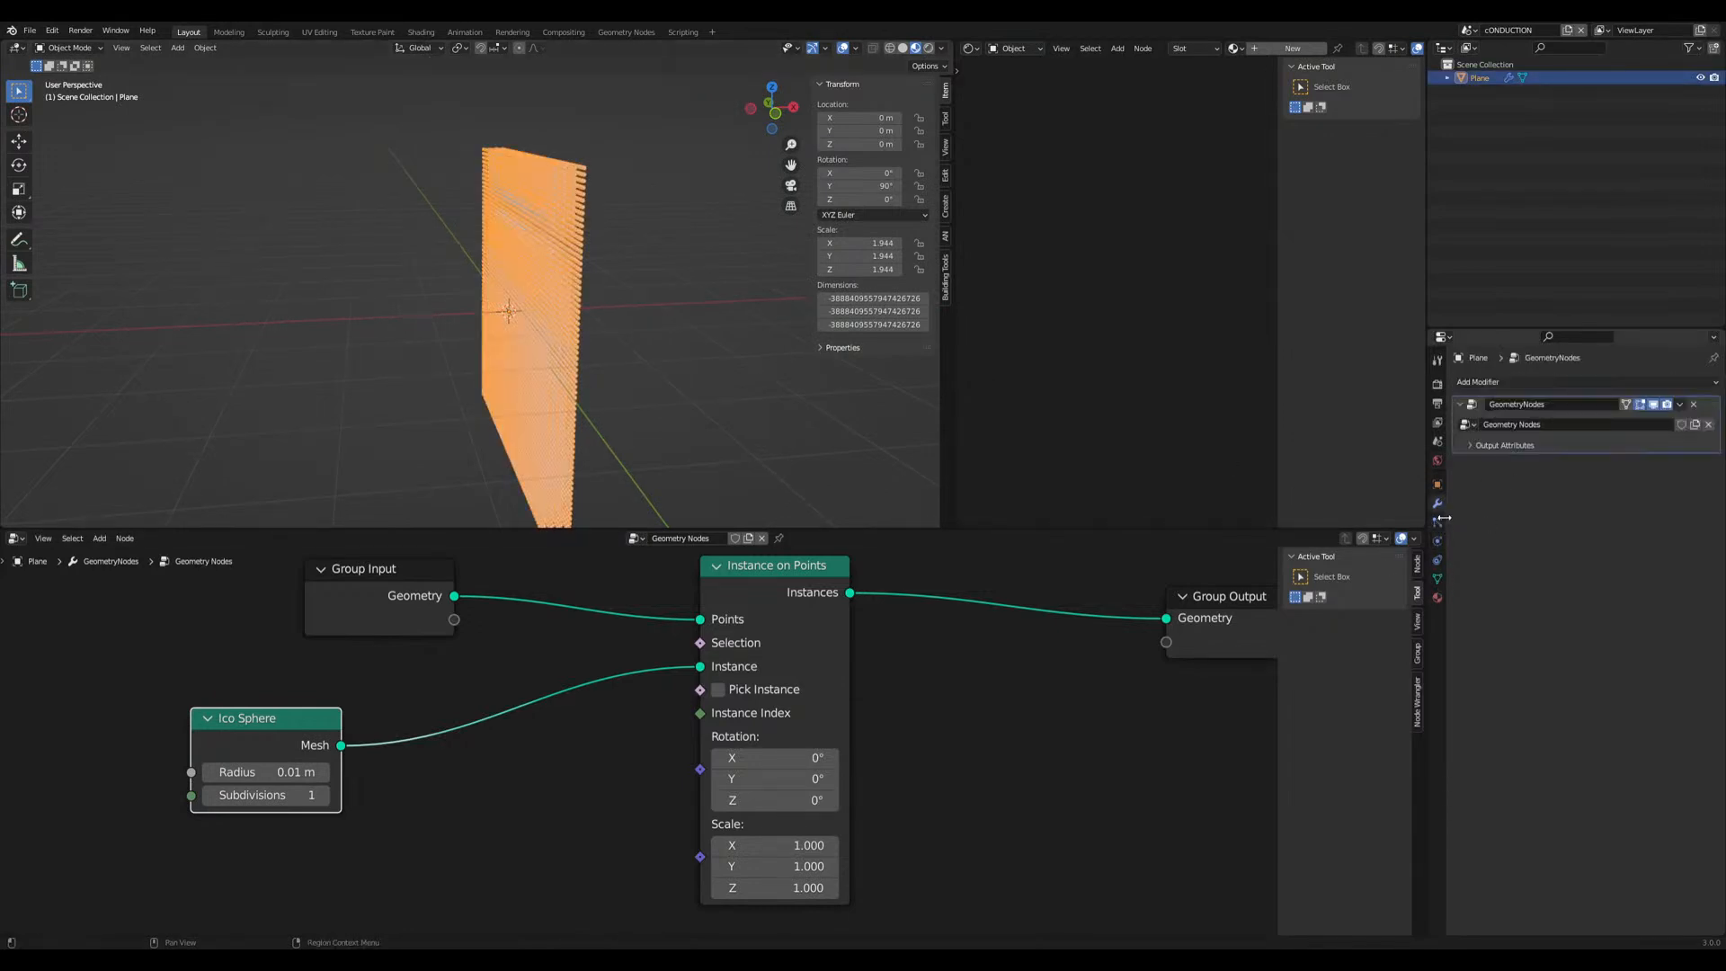
click(1438, 542)
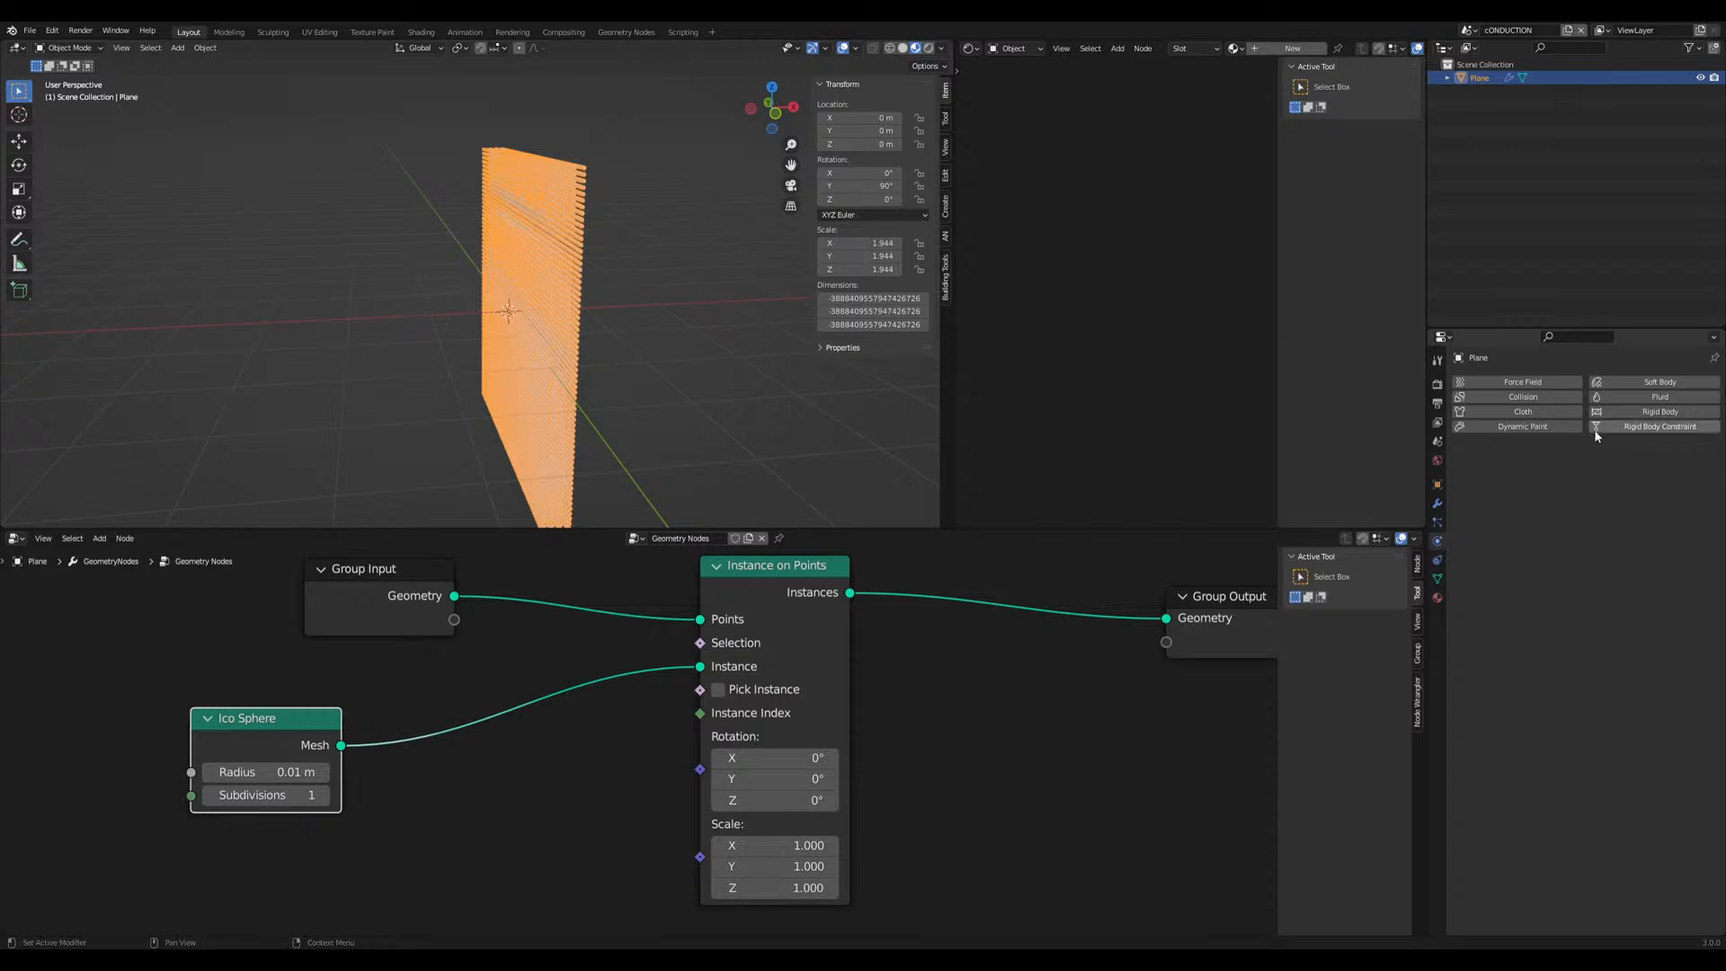
click(1545, 428)
click(1591, 509)
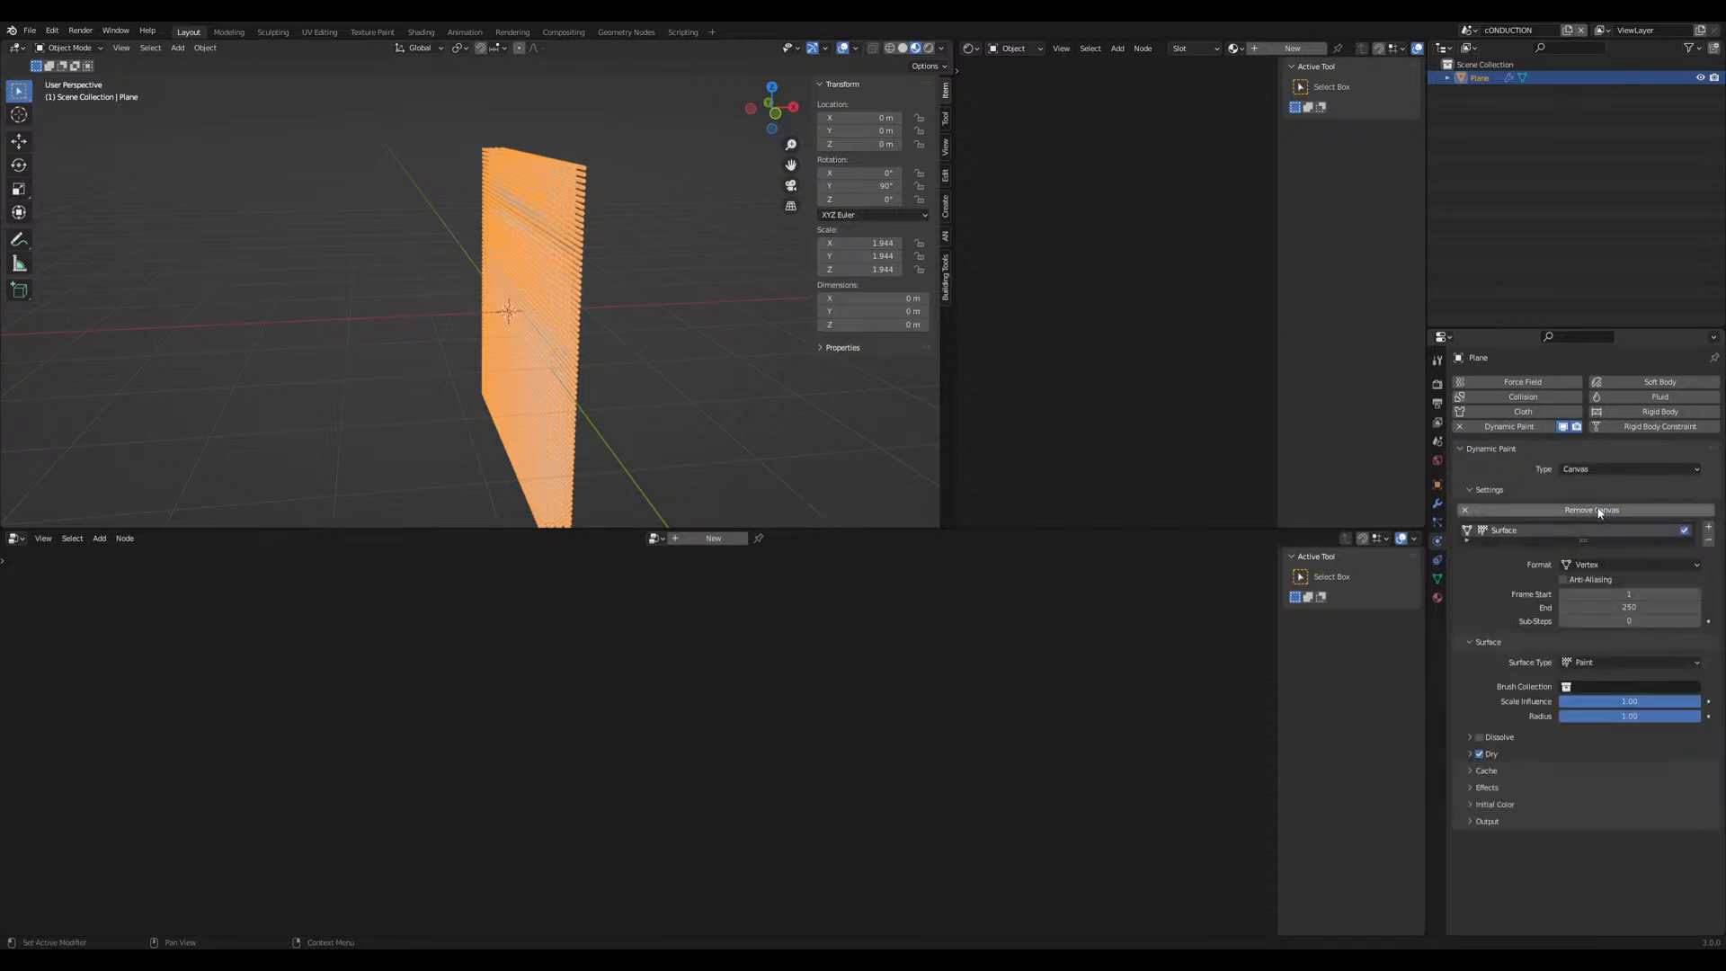
click(1593, 663)
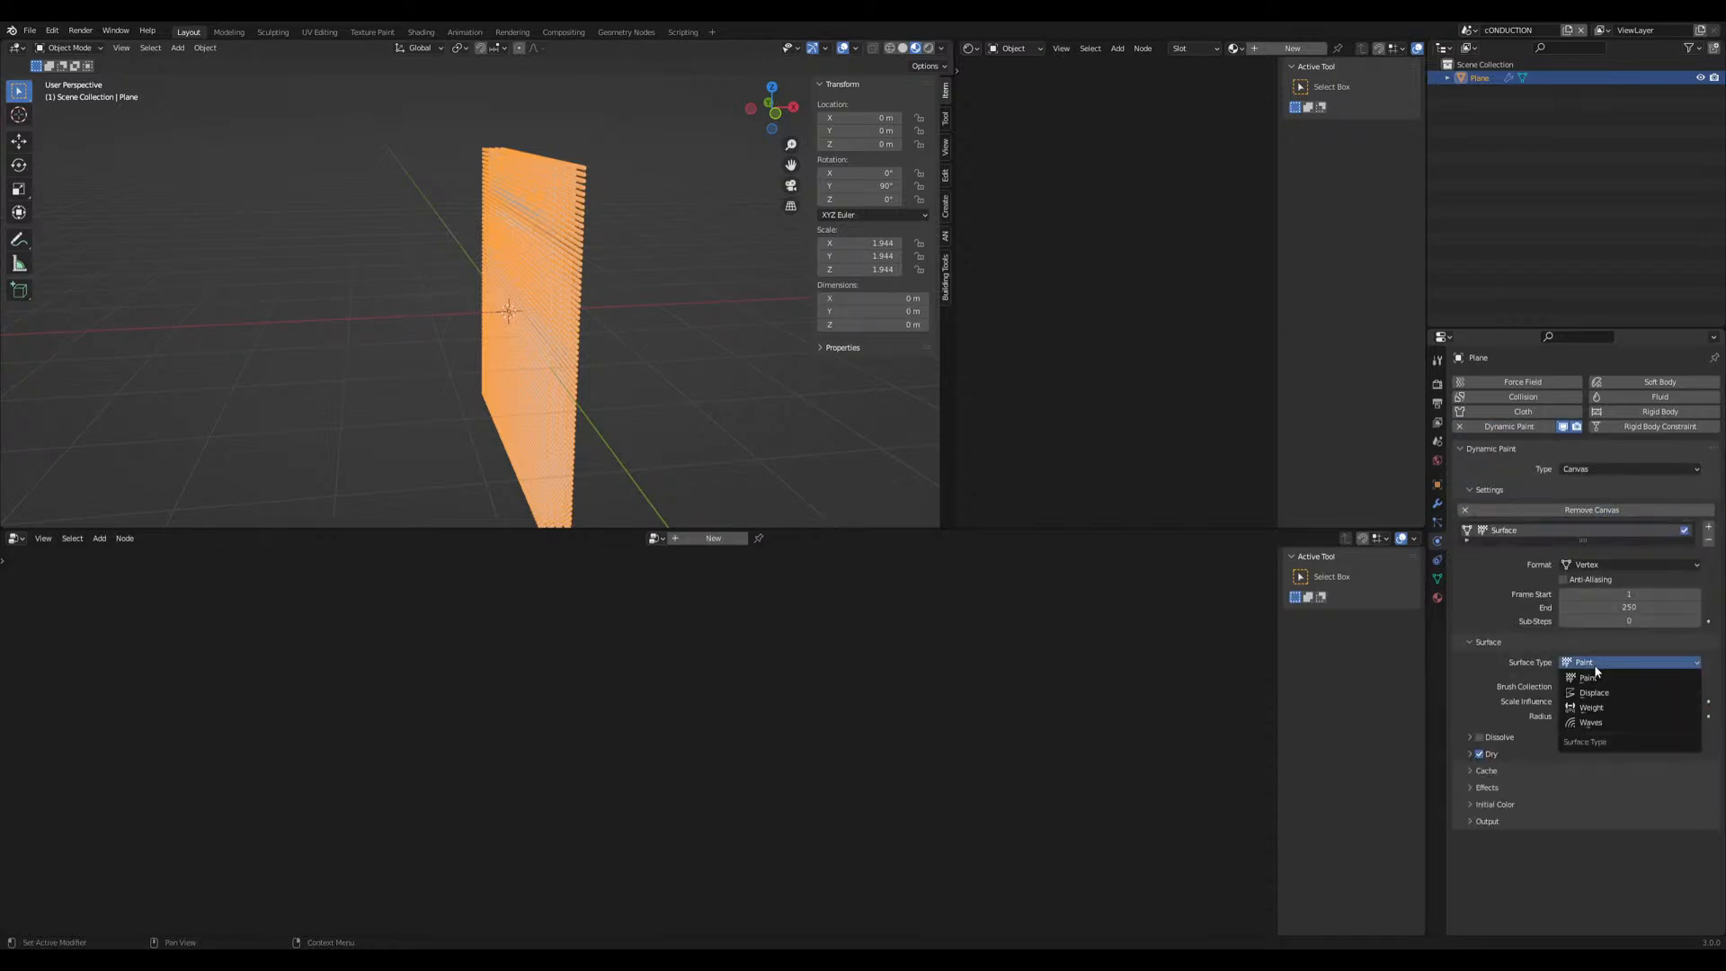
click(1605, 721)
Add an icosphere mesh and move it about 3 m along the negative X axis, away from the plane
middle_drag(385, 389, 528, 358)
key(shift+a)
mouse_move(529, 361)
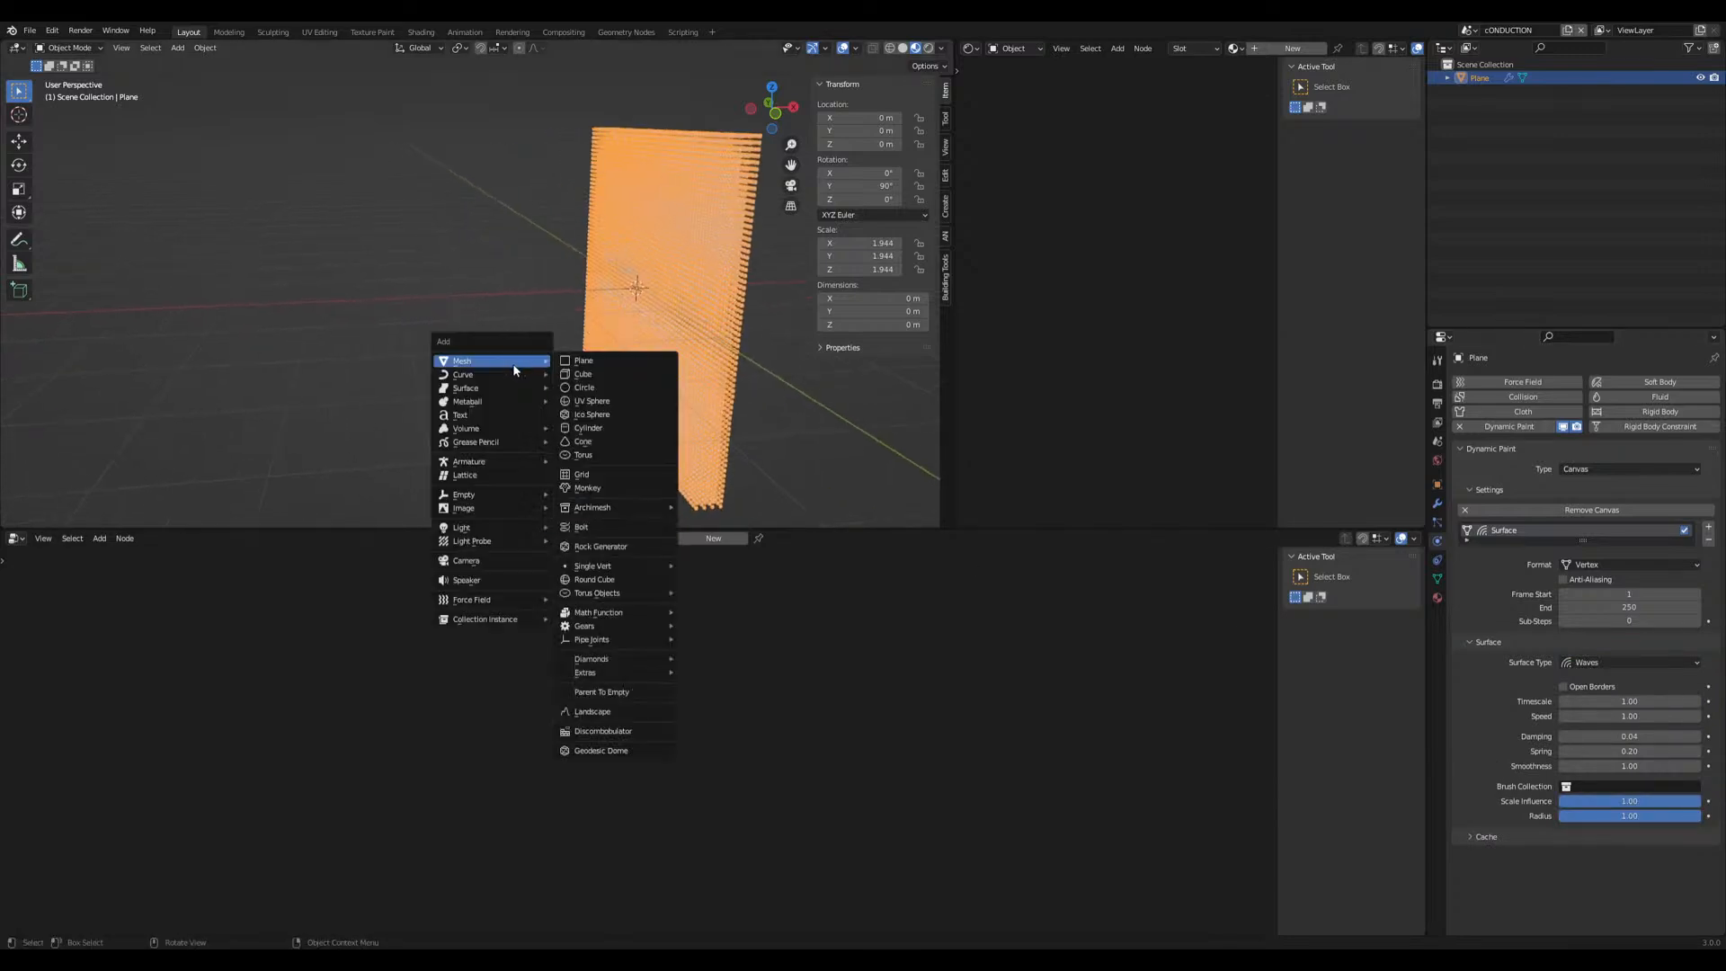
click(653, 414)
key(g)
key(x)
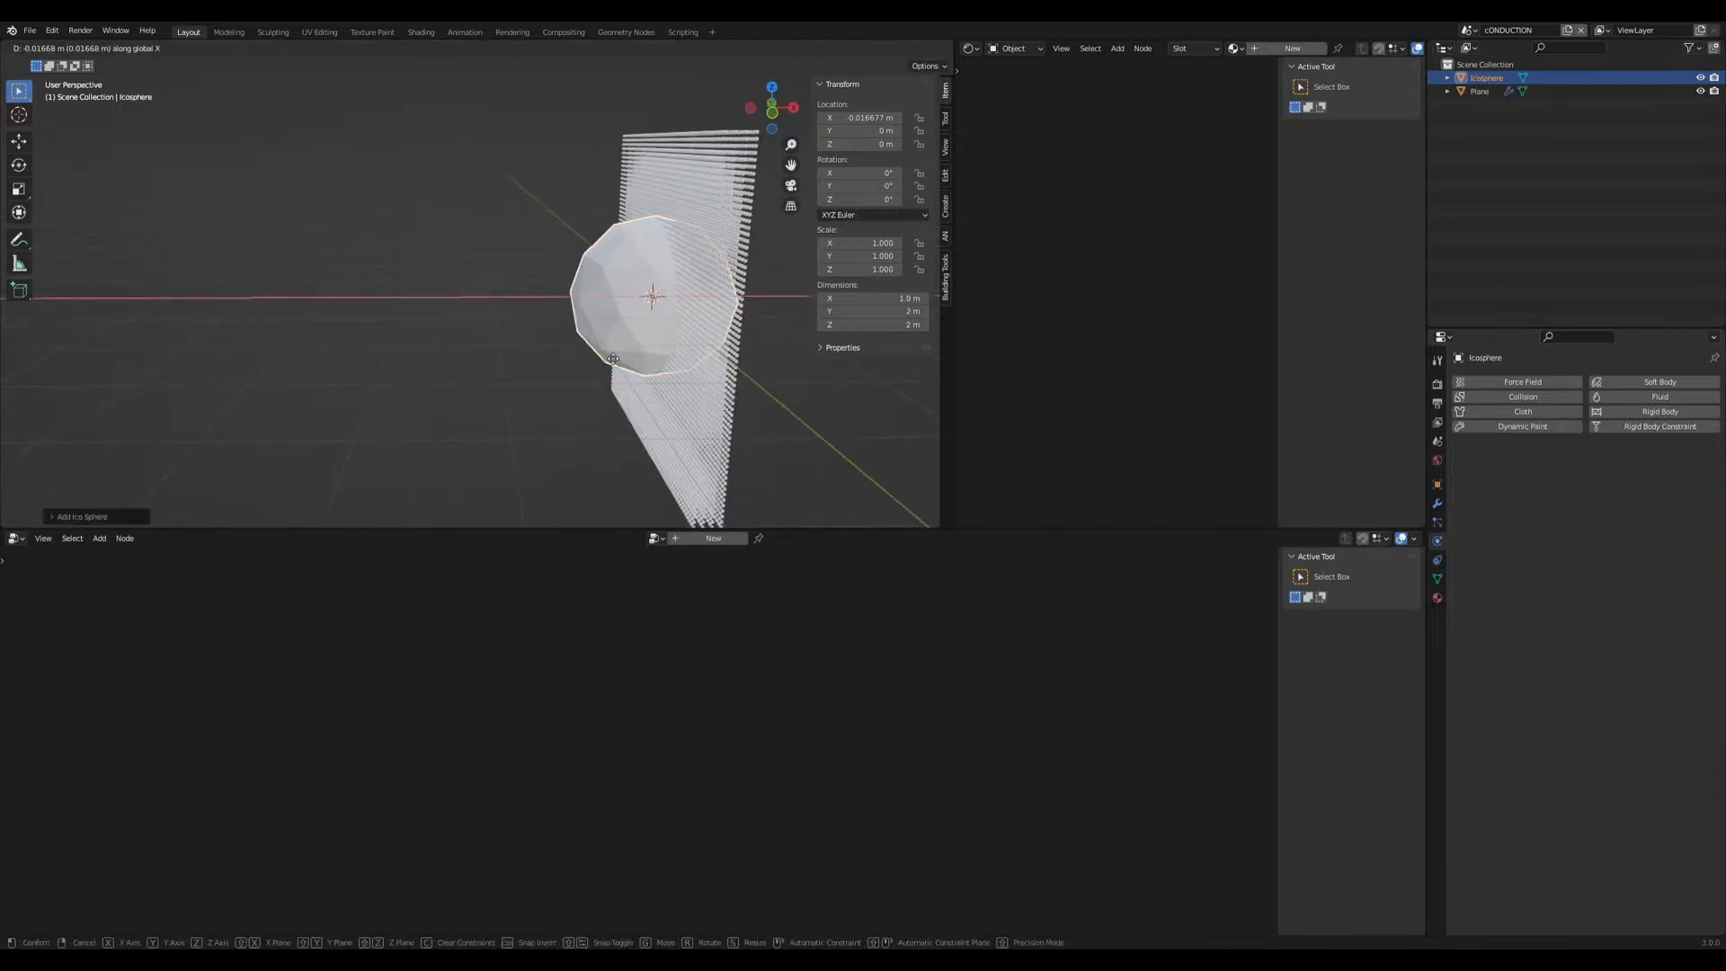
click(374, 375)
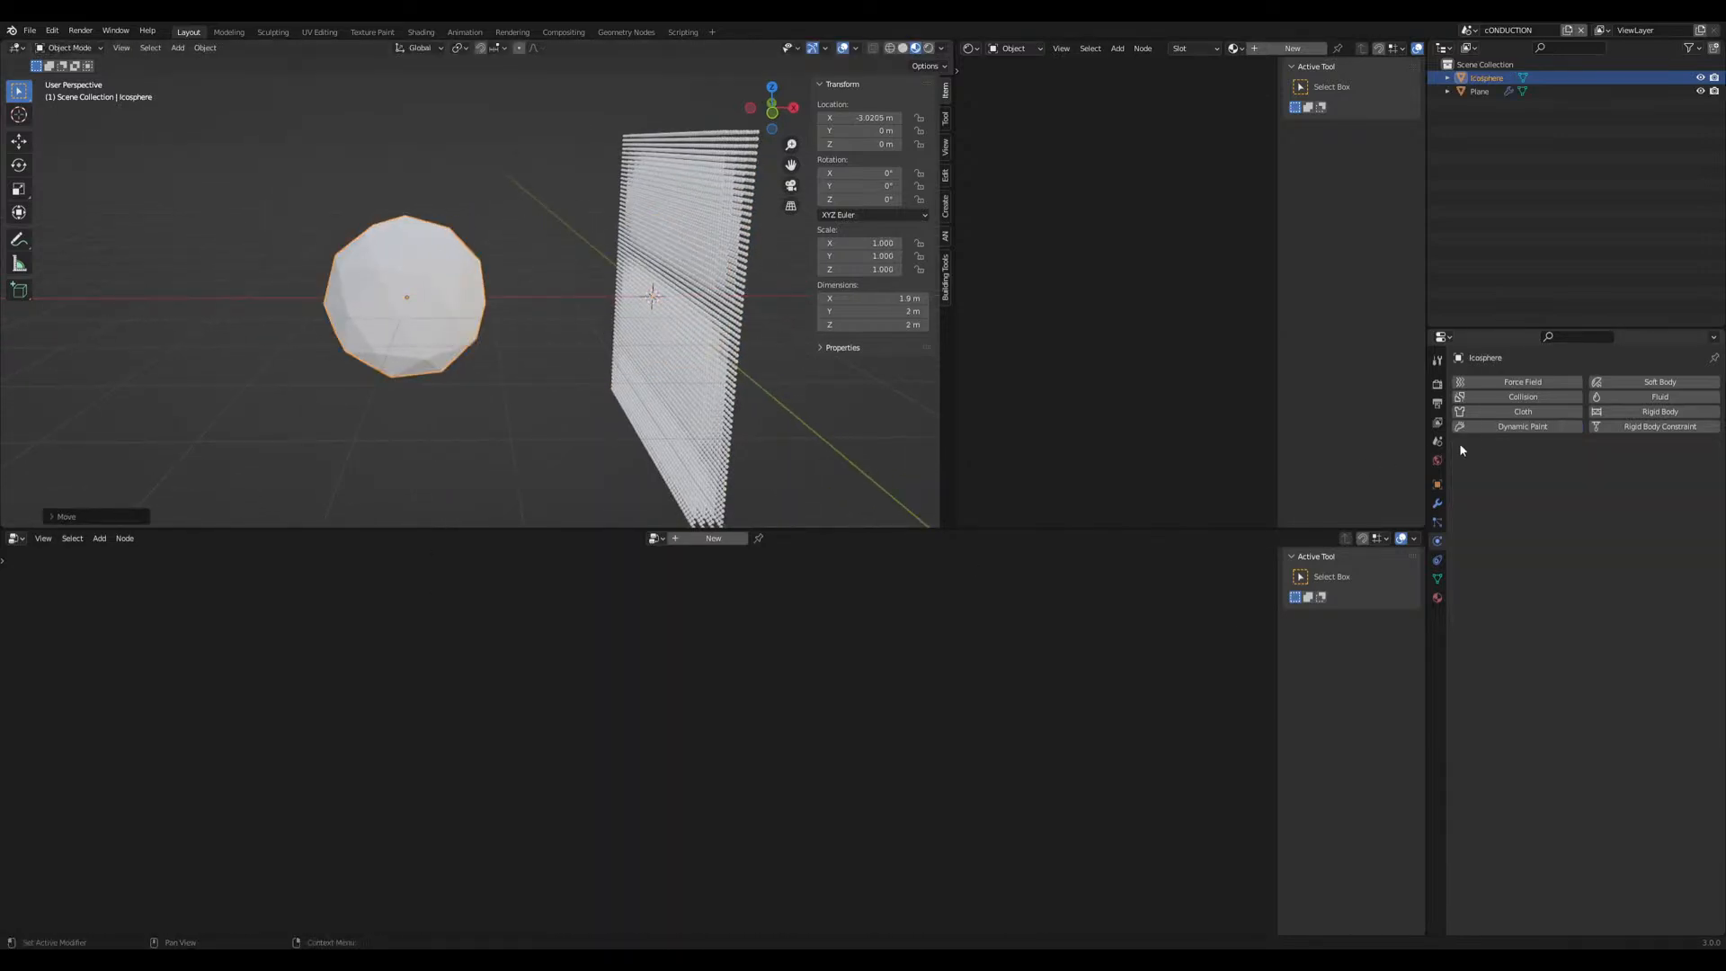
Scale the plane up to about 3.671 on all axes and apply its scale
click(704, 337)
scroll(704, 336, down, 3)
key(Tab)
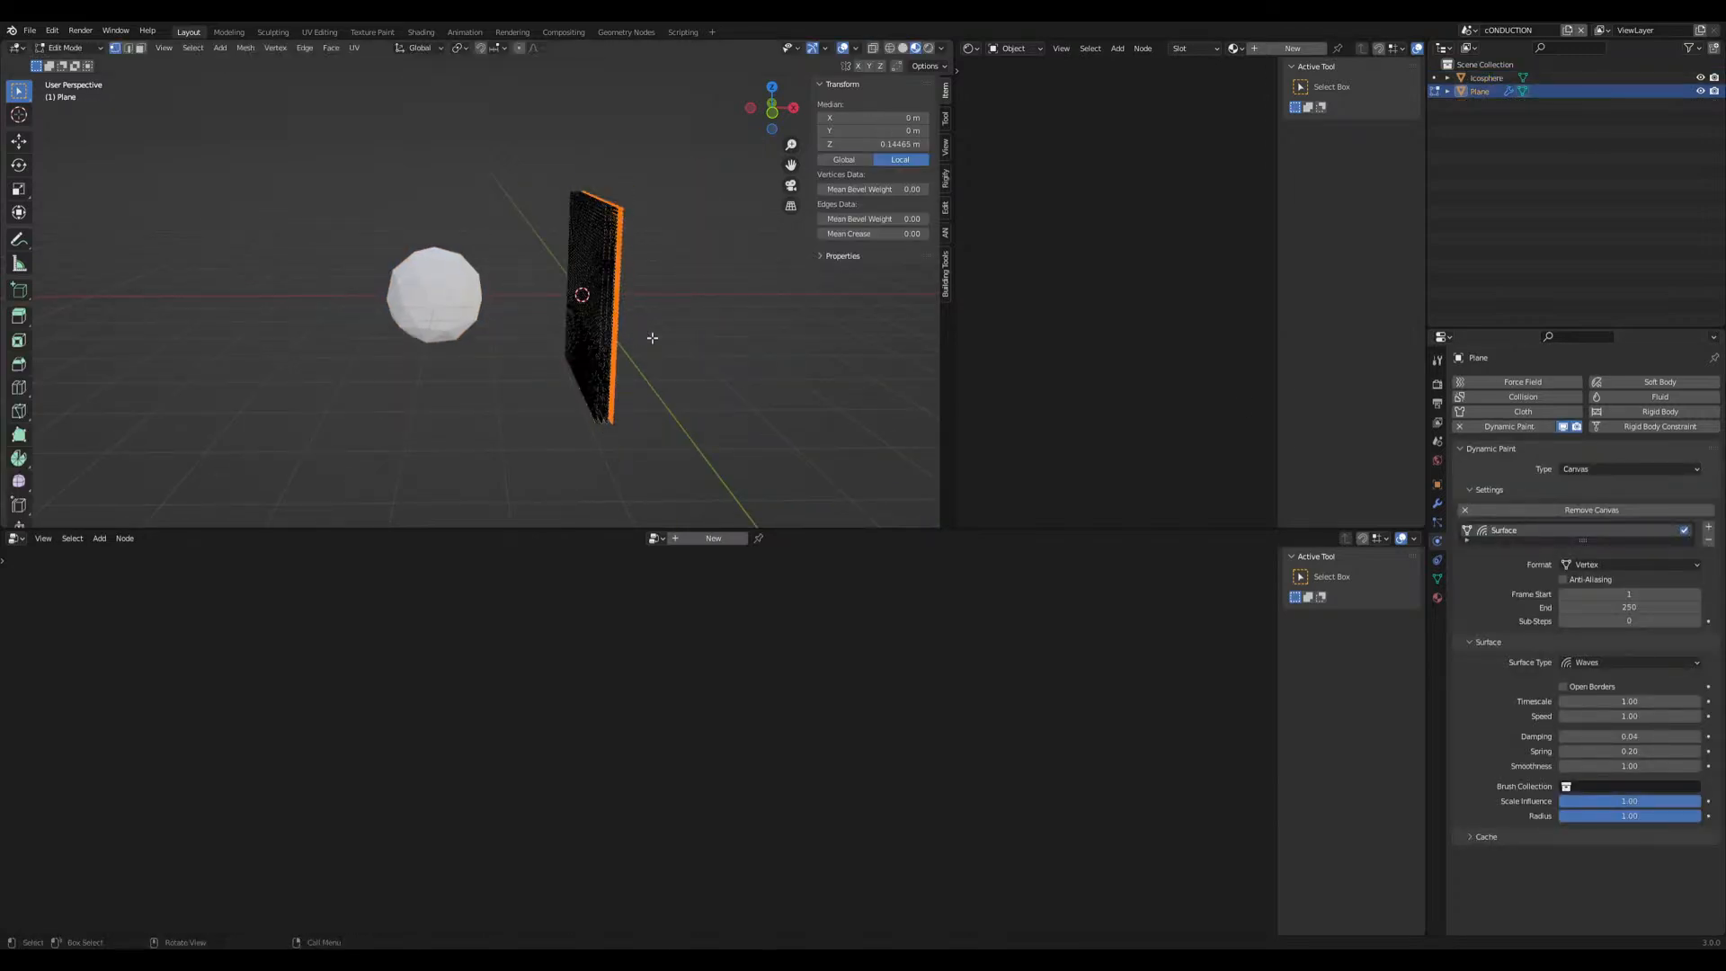
key(Tab)
key(s)
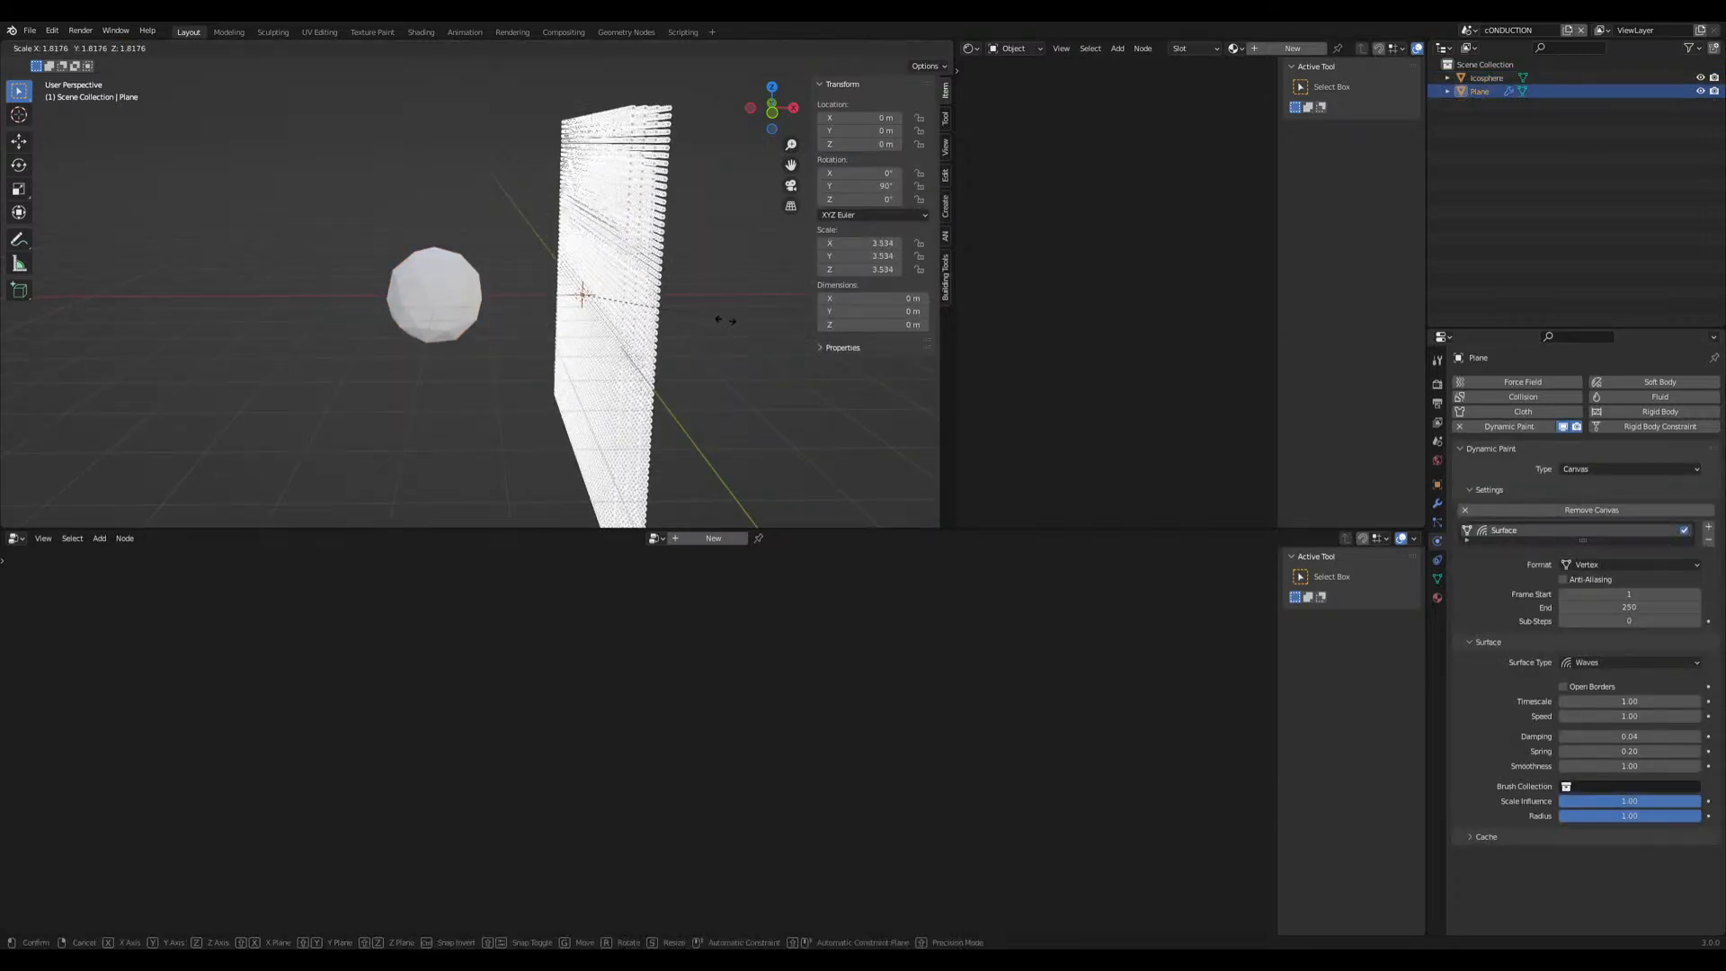
click(728, 320)
key(ctrl+a)
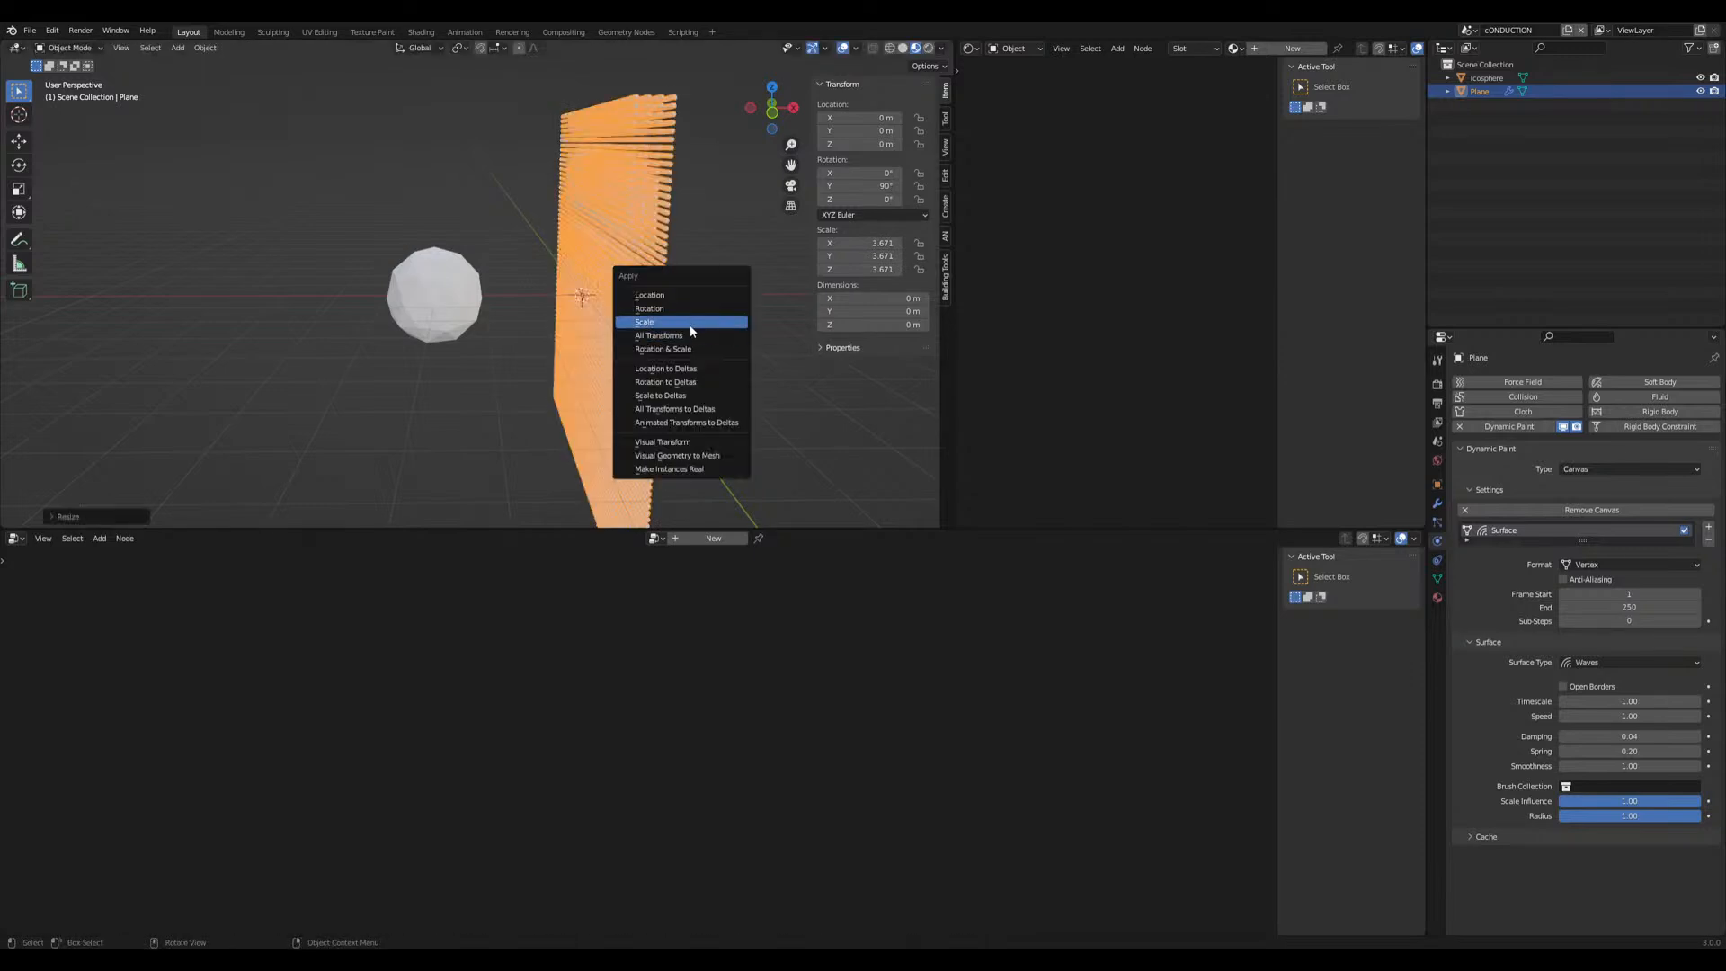
click(692, 325)
Set the radius of the Ico Sphere node in the plane's geometry node tree to 0.02 m
middle_drag(687, 322, 464, 312)
click(620, 340)
click(1436, 503)
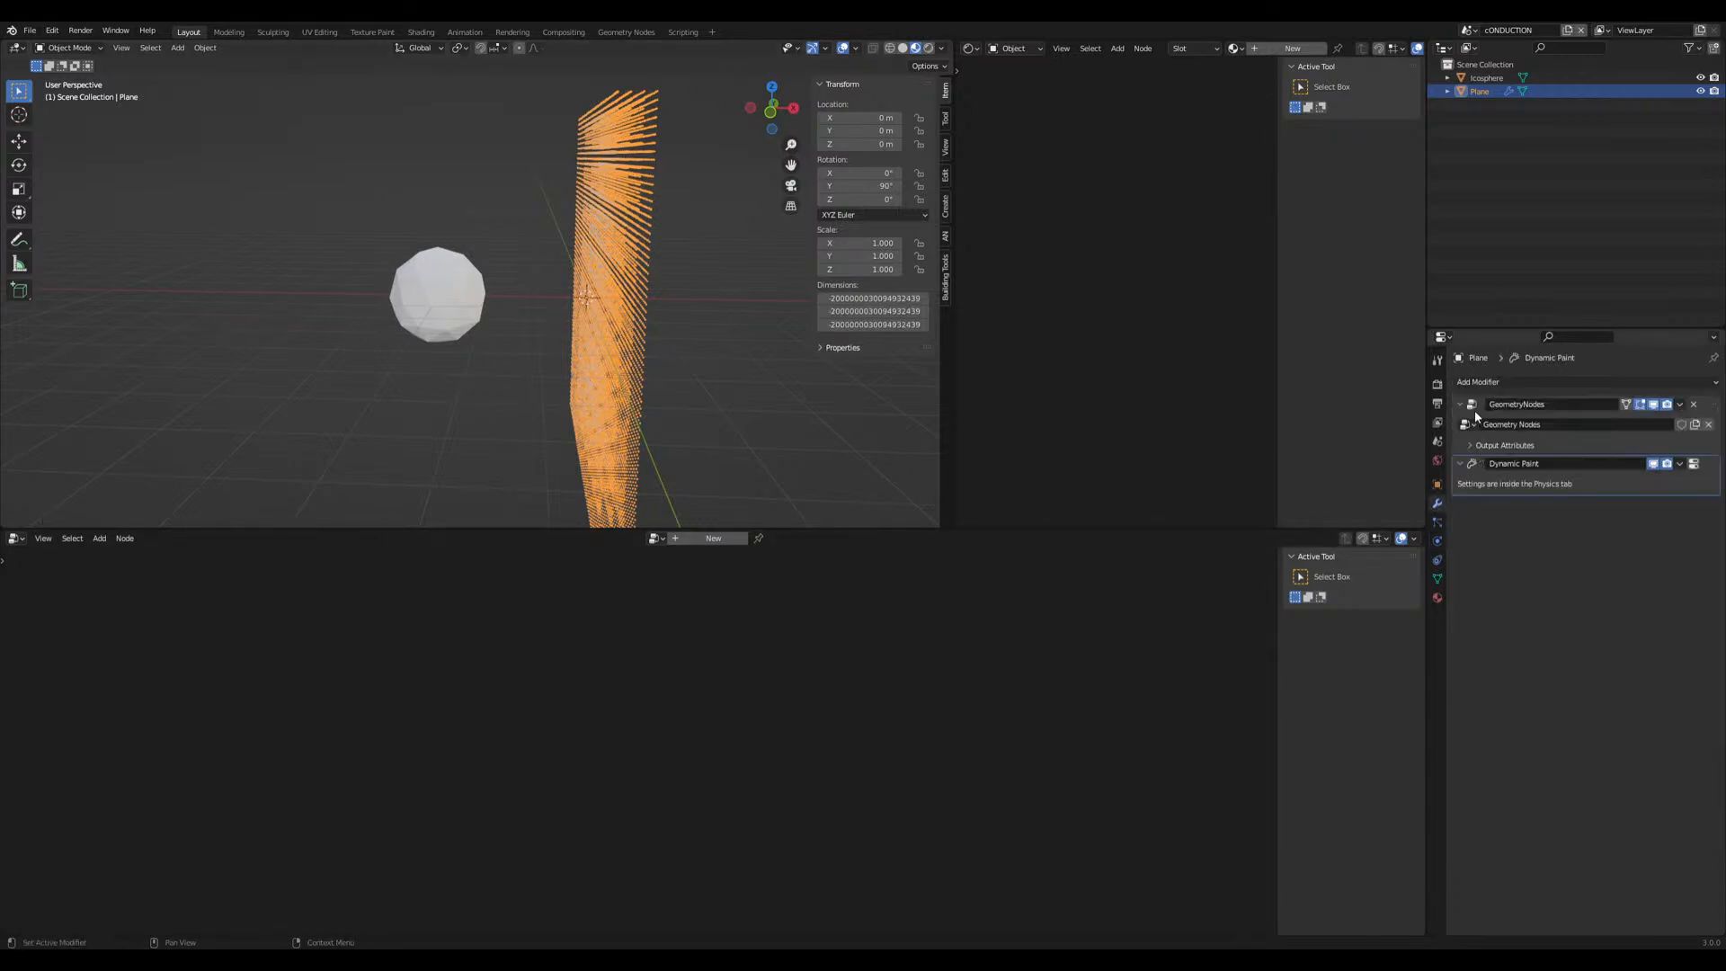
click(1476, 418)
scroll(651, 584, up, 2)
double_click(352, 745)
text(.02)
key(Return)
Give the icosphere object Dynamic Paint physics of type Brush and add the brush
click(449, 275)
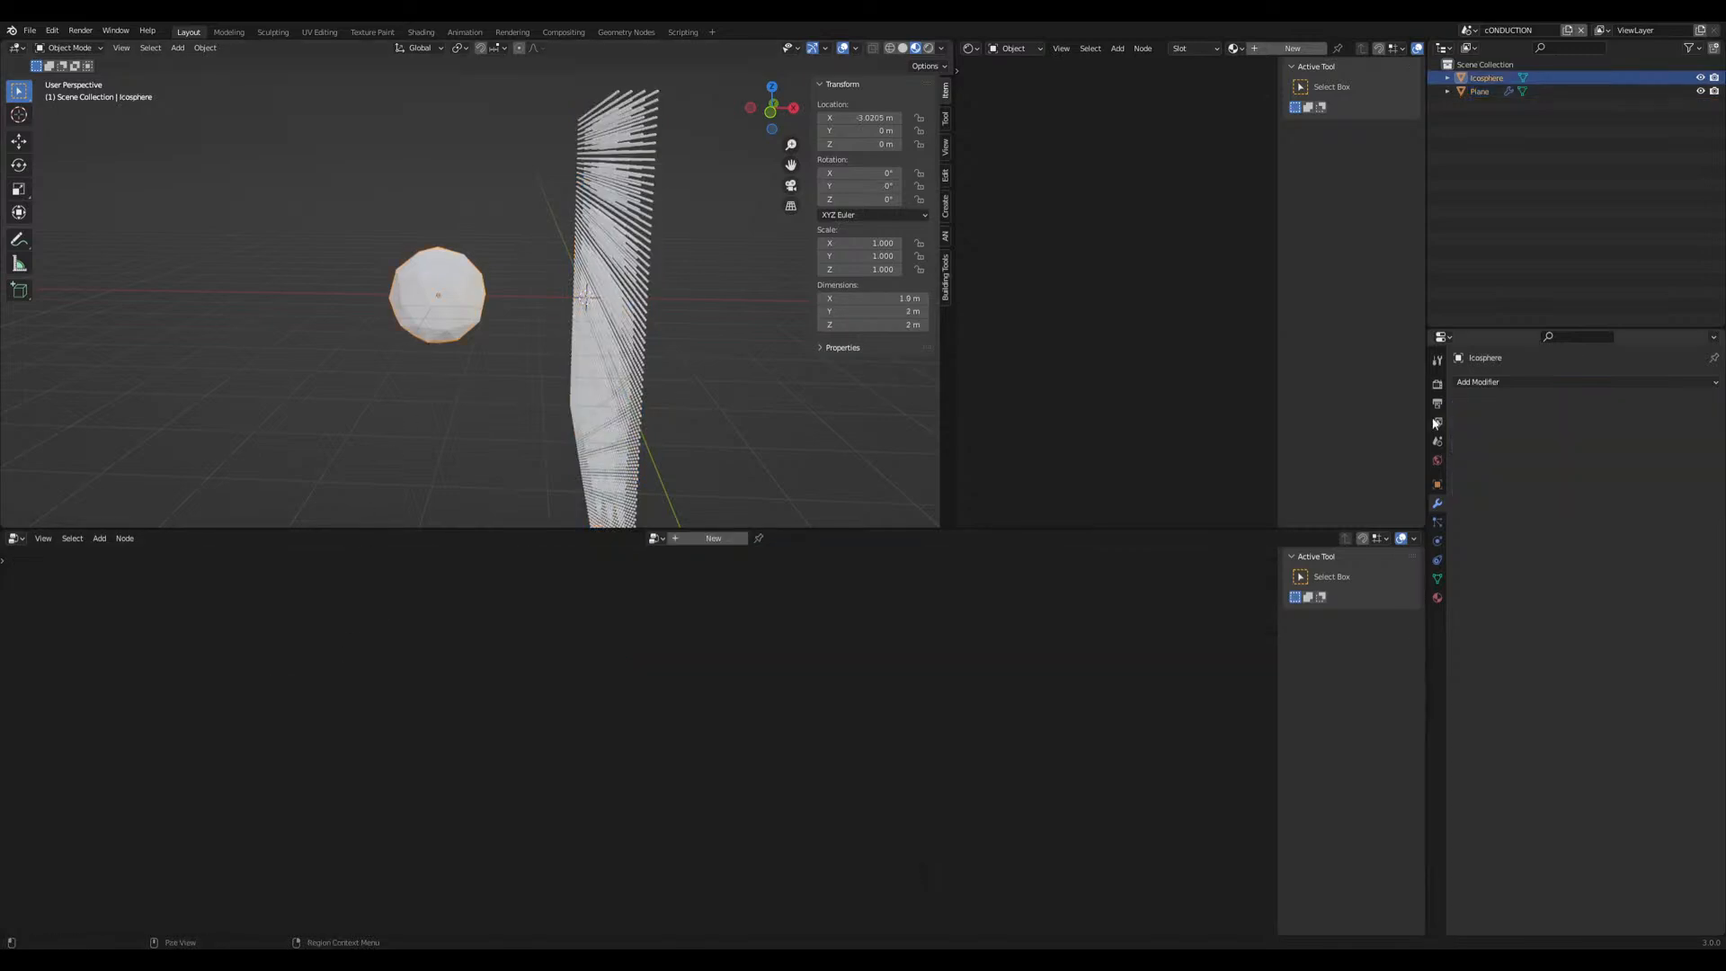
click(1438, 557)
click(1509, 426)
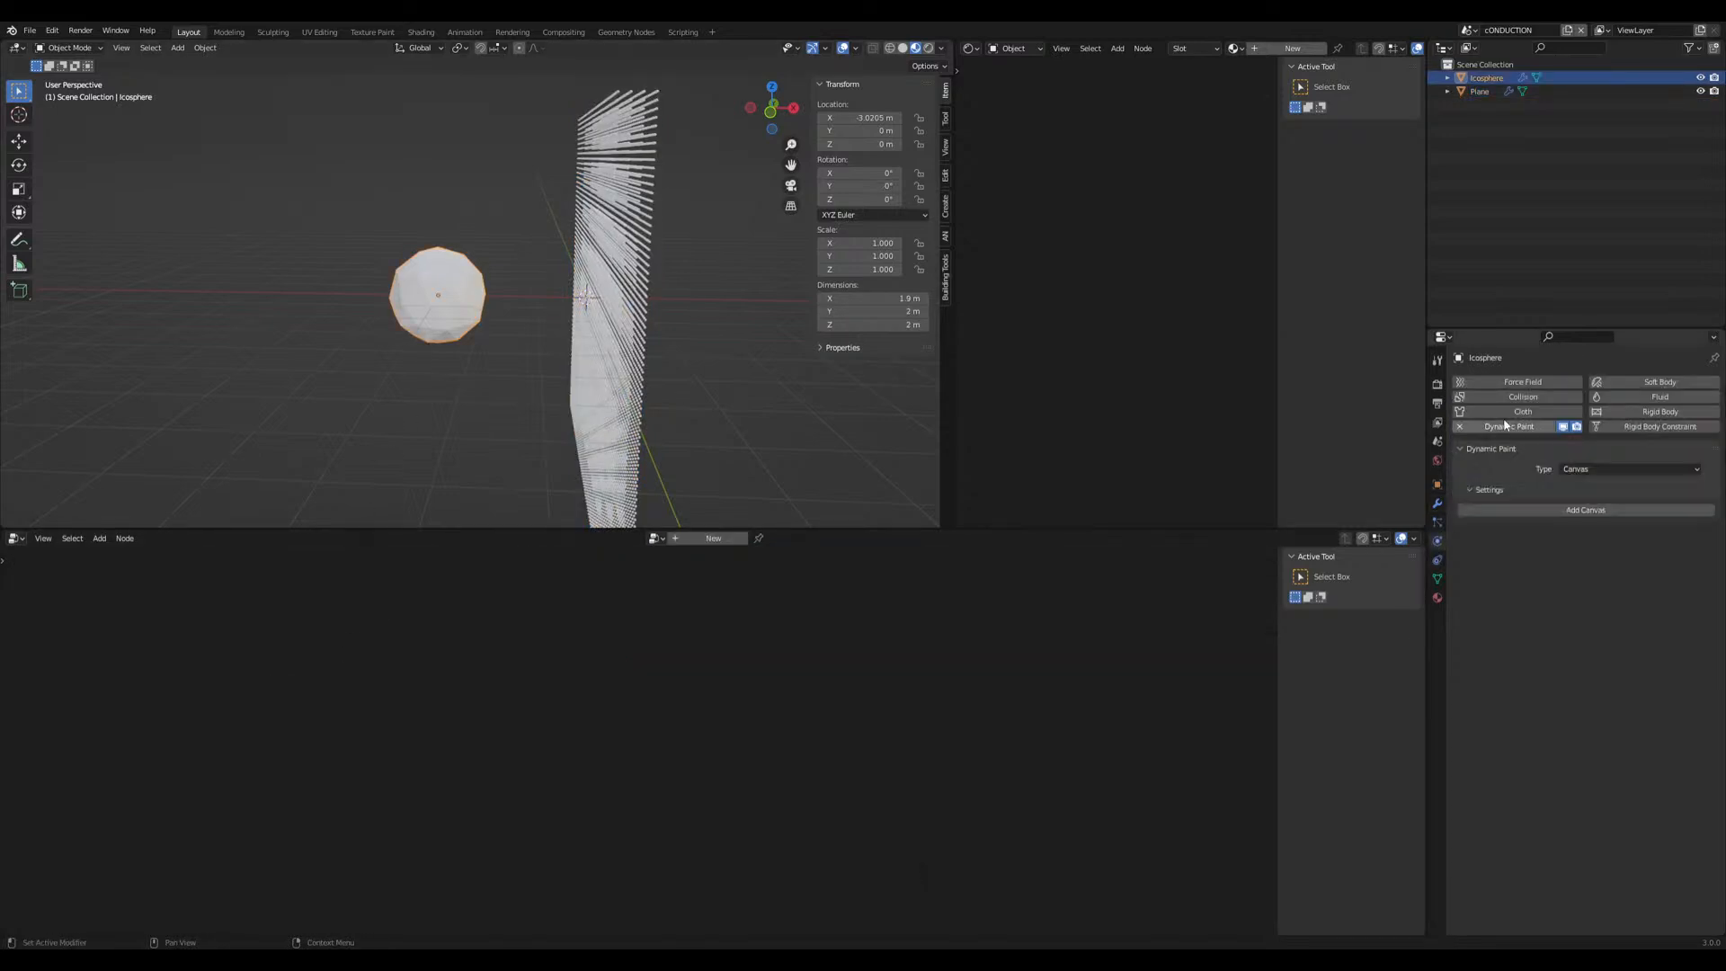
click(1595, 470)
click(1598, 498)
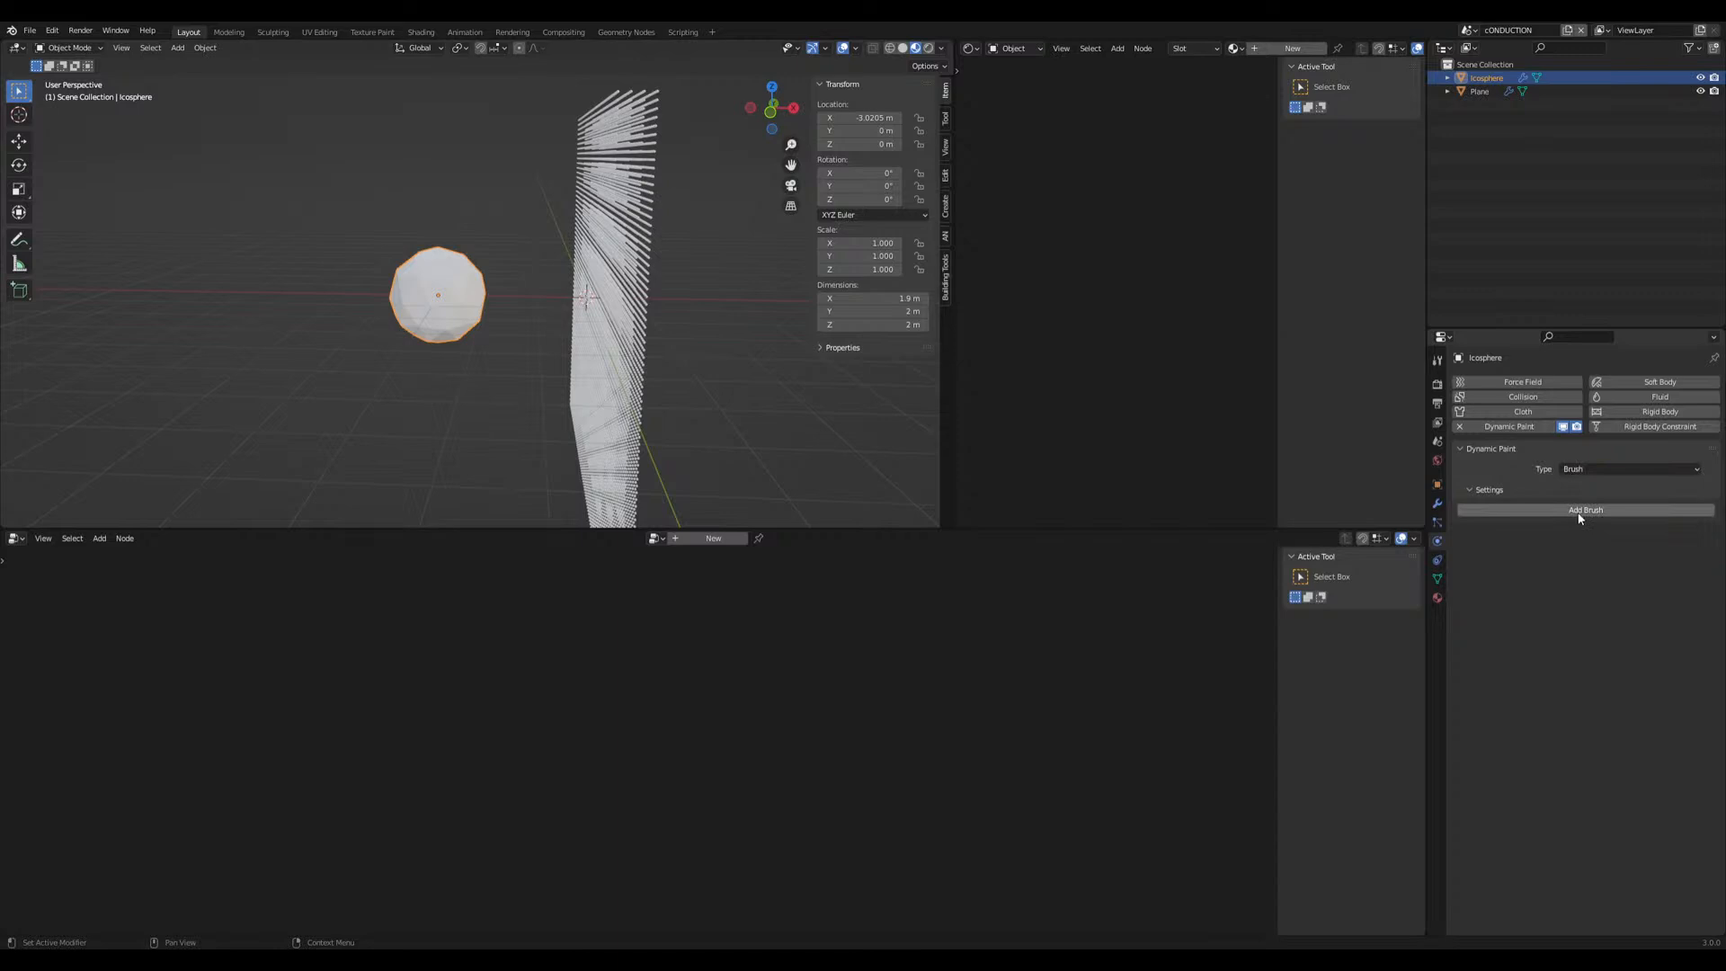
click(1576, 510)
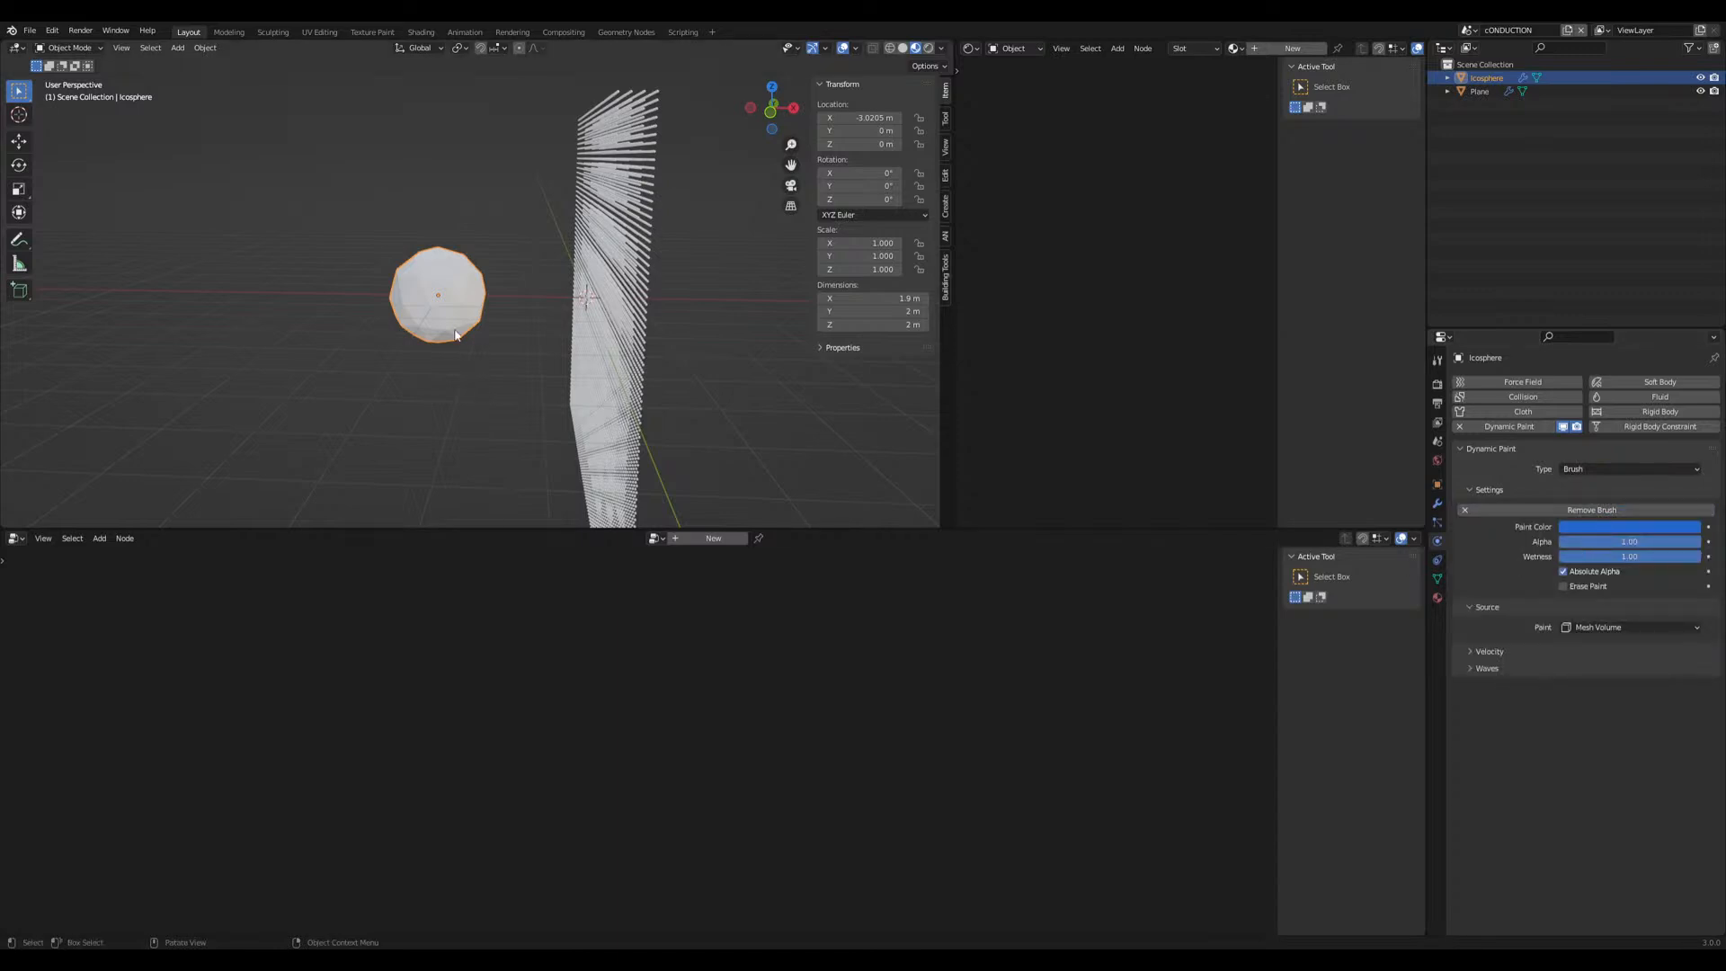
Test the wave effect by moving the icosphere against the plane during animation playback, and stop playback
key(space)
key(g)
key(x)
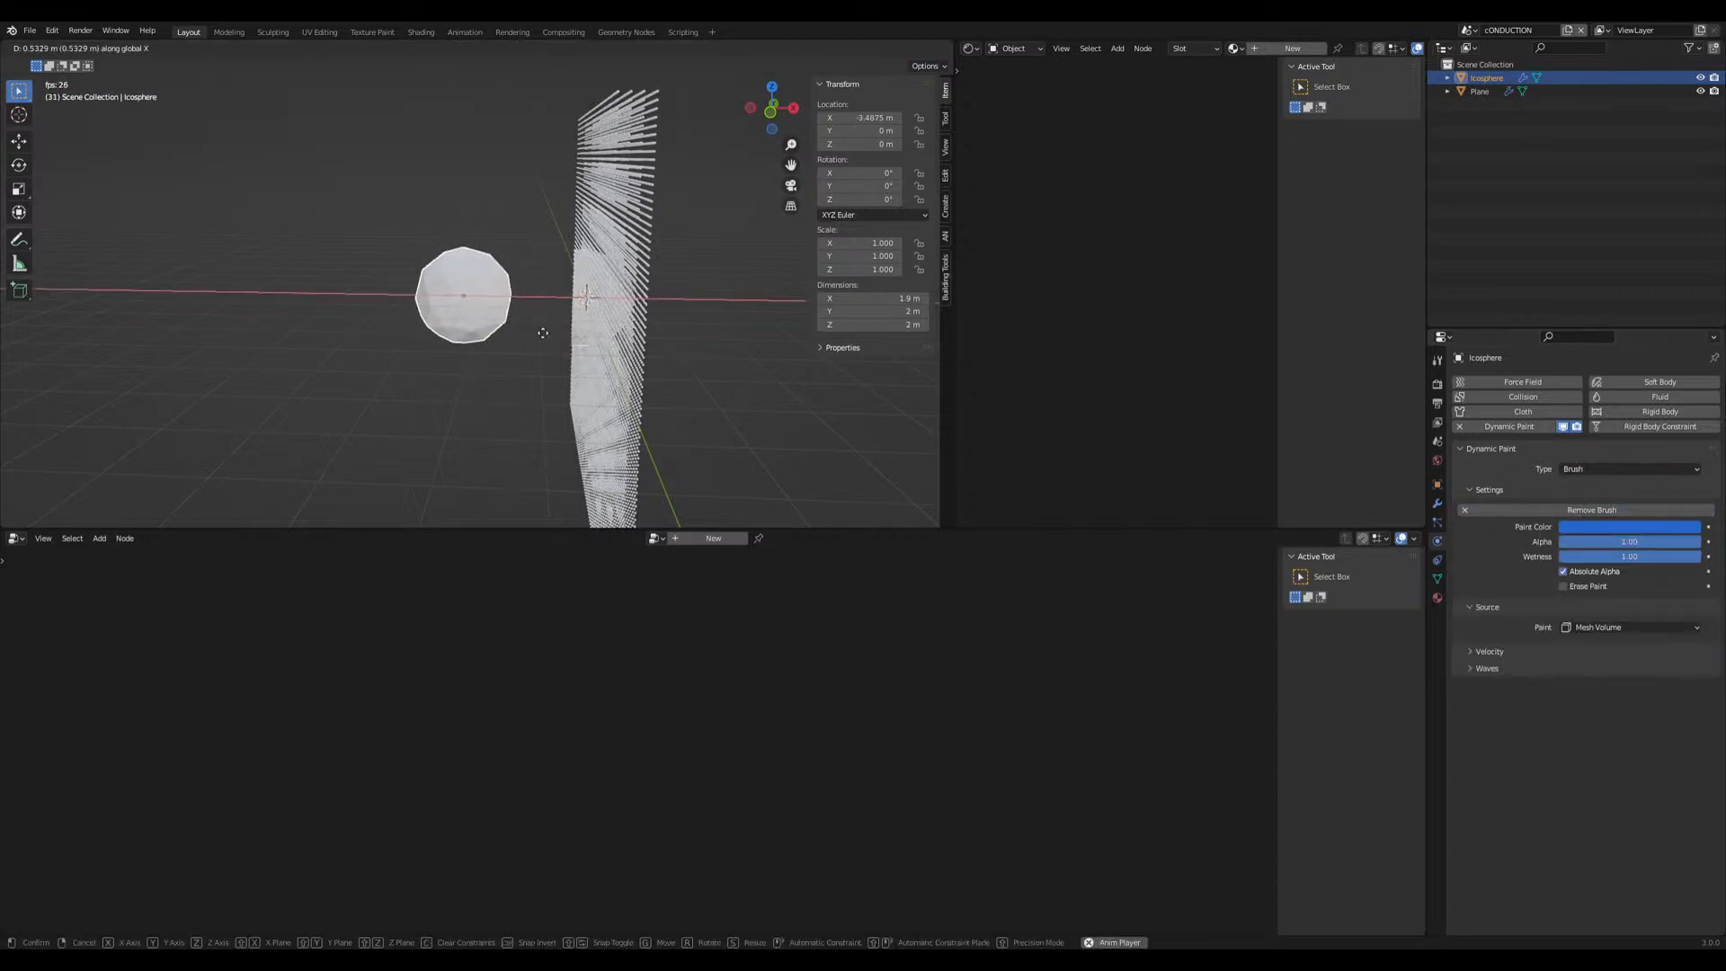
right_click(390, 370)
middle_drag(388, 370, 476, 355)
key(g)
click(474, 391)
key(space)
Move the plane's Dynamic Paint modifier above its GeometryNodes modifier
click(595, 366)
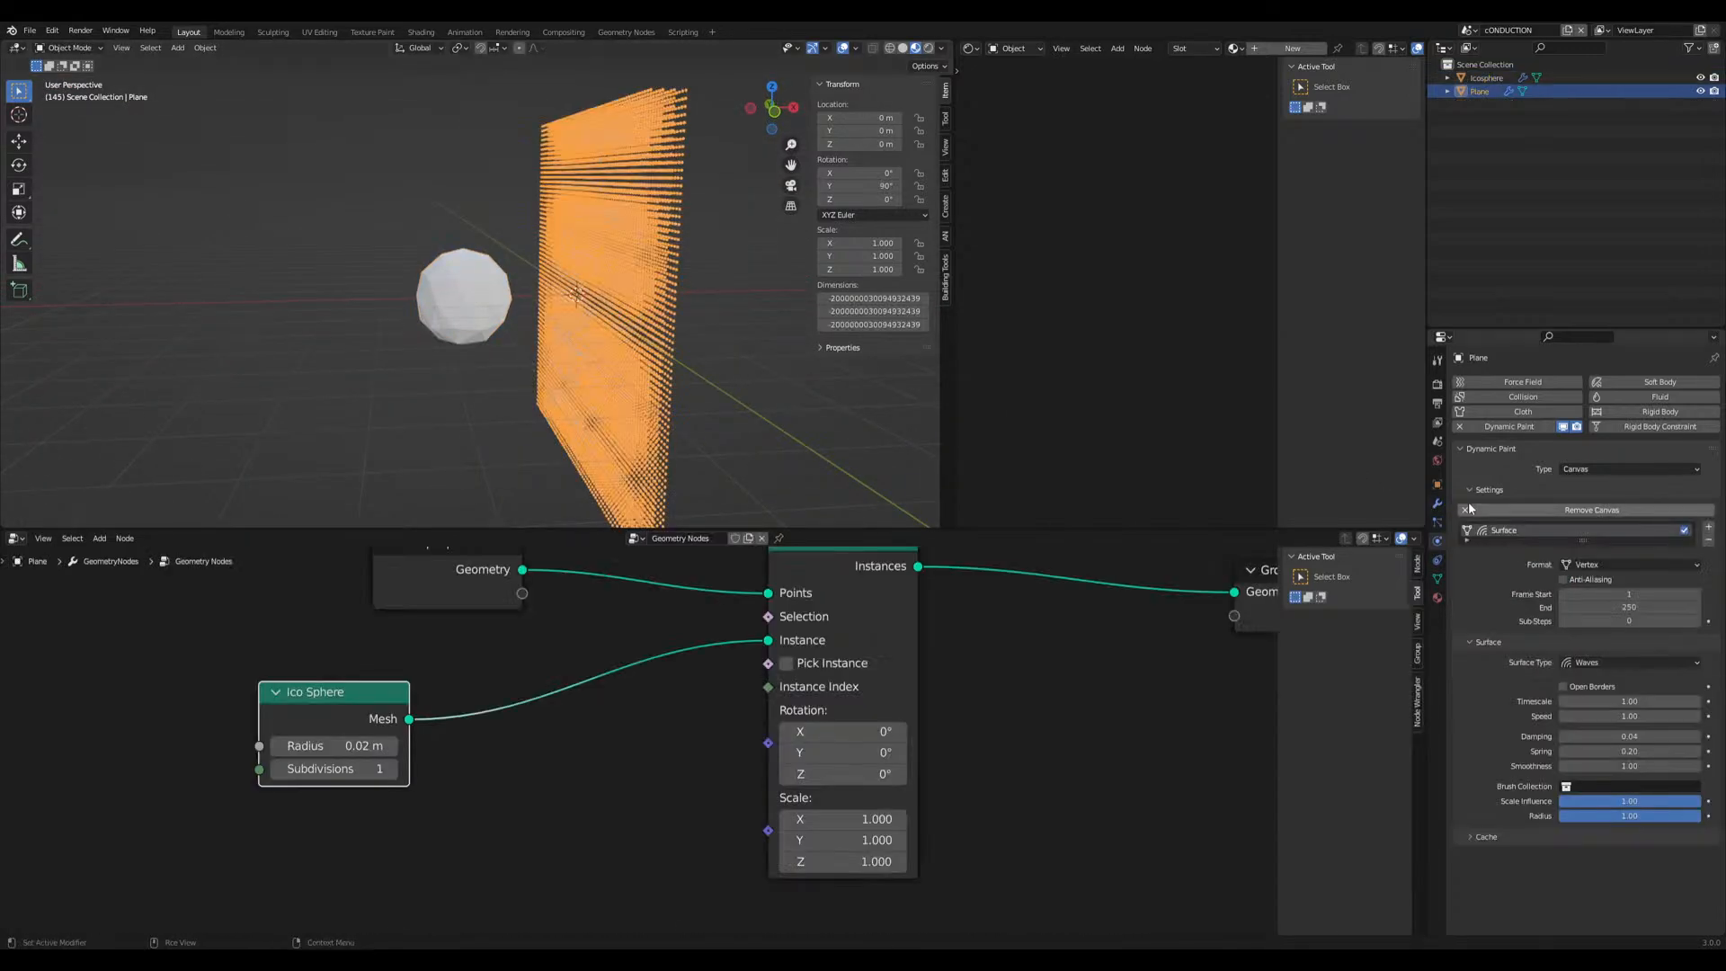
click(1438, 506)
drag(1711, 465, 1717, 396)
Play the animation while moving the icosphere freely against the plane, place it near X -2 m, Z -0.26 m, and stop playback
click(461, 334)
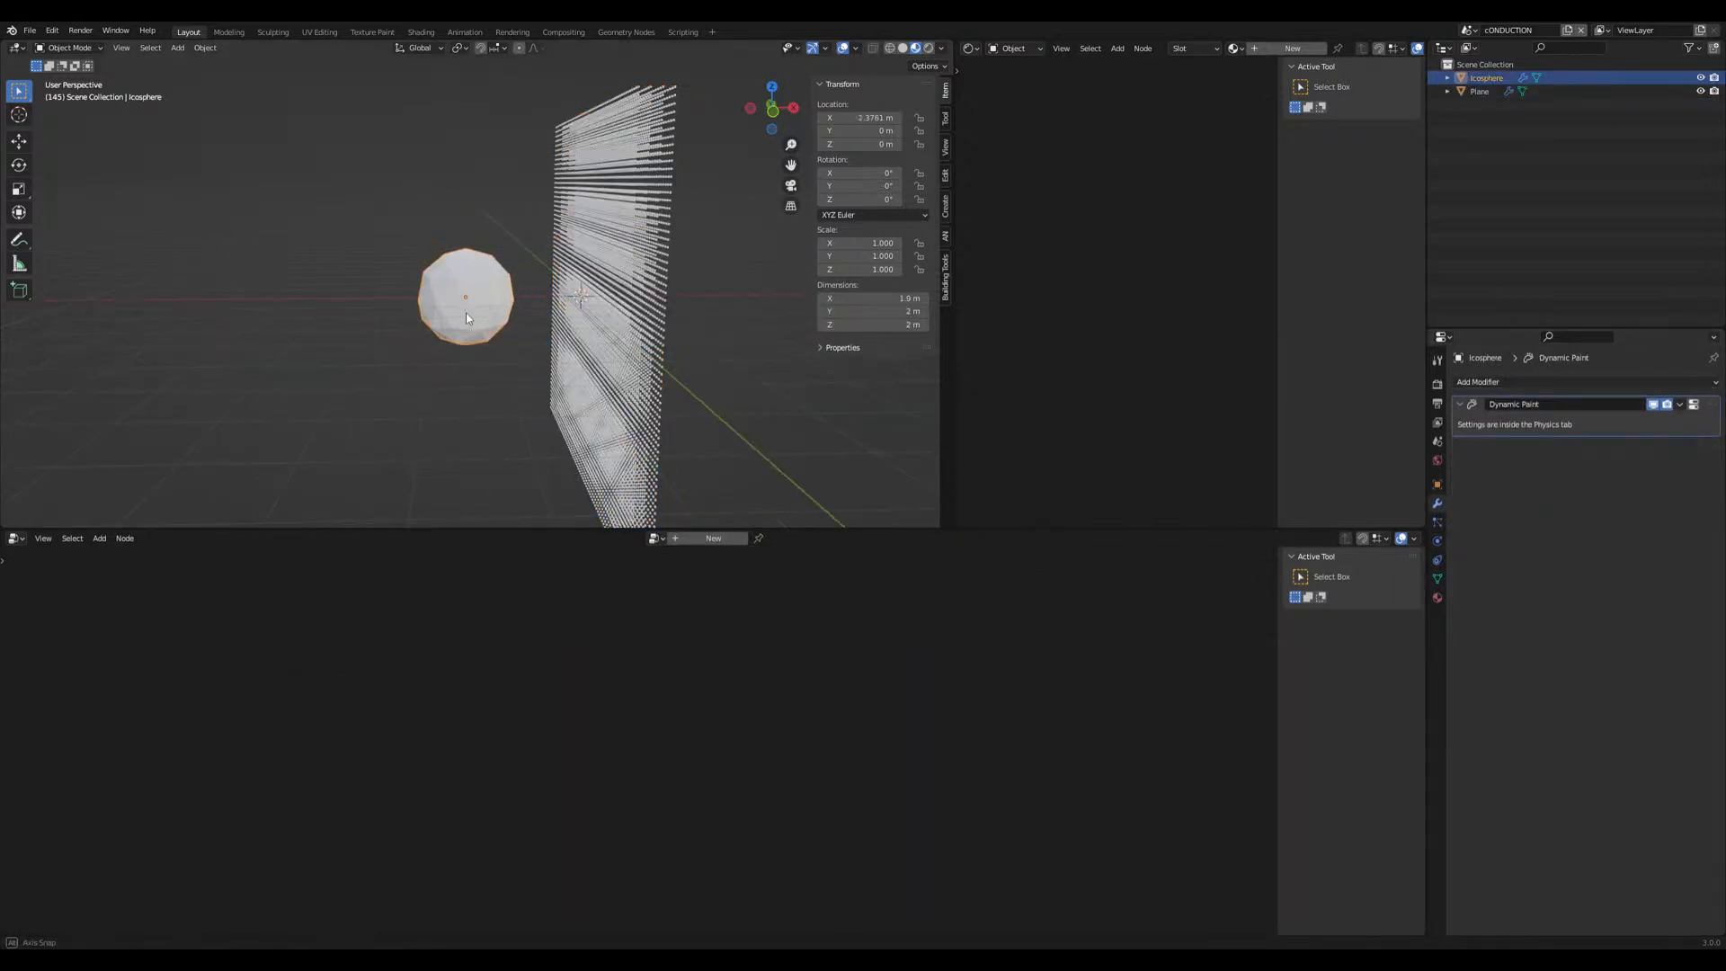
key(space)
key(g)
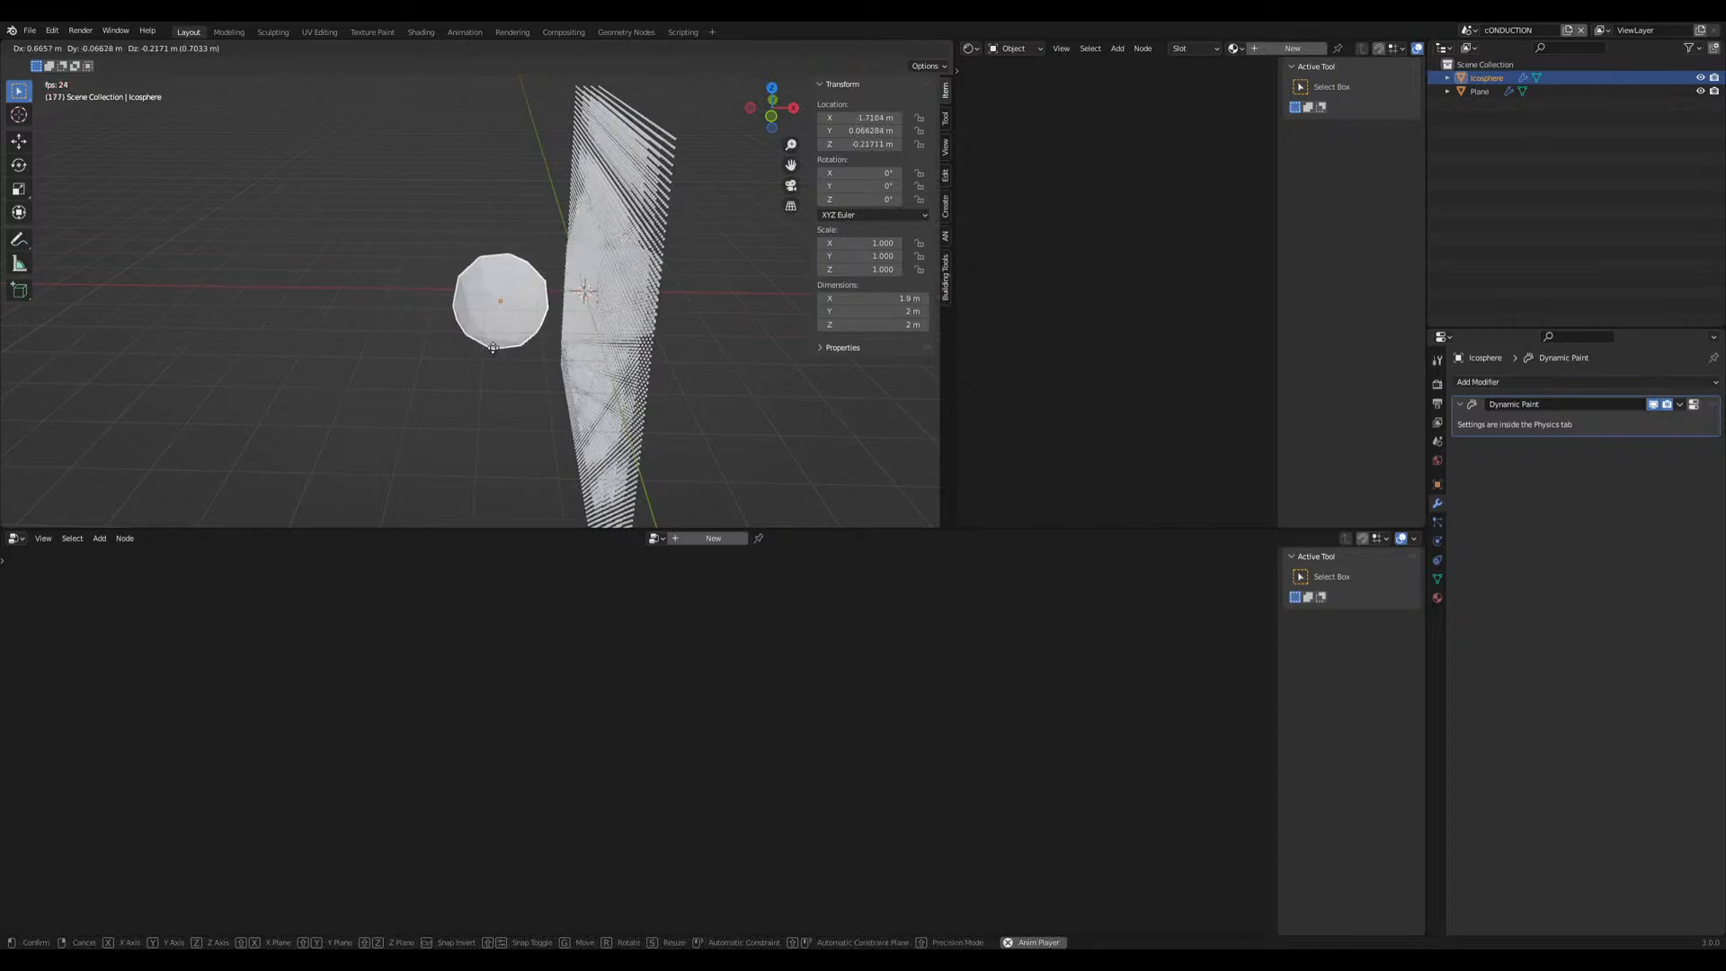
click(485, 351)
middle_drag(485, 350, 610, 419)
scroll(540, 337, up, 3)
key(space)
Switch the Geometry Node Editor area to the Timeline
click(16, 537)
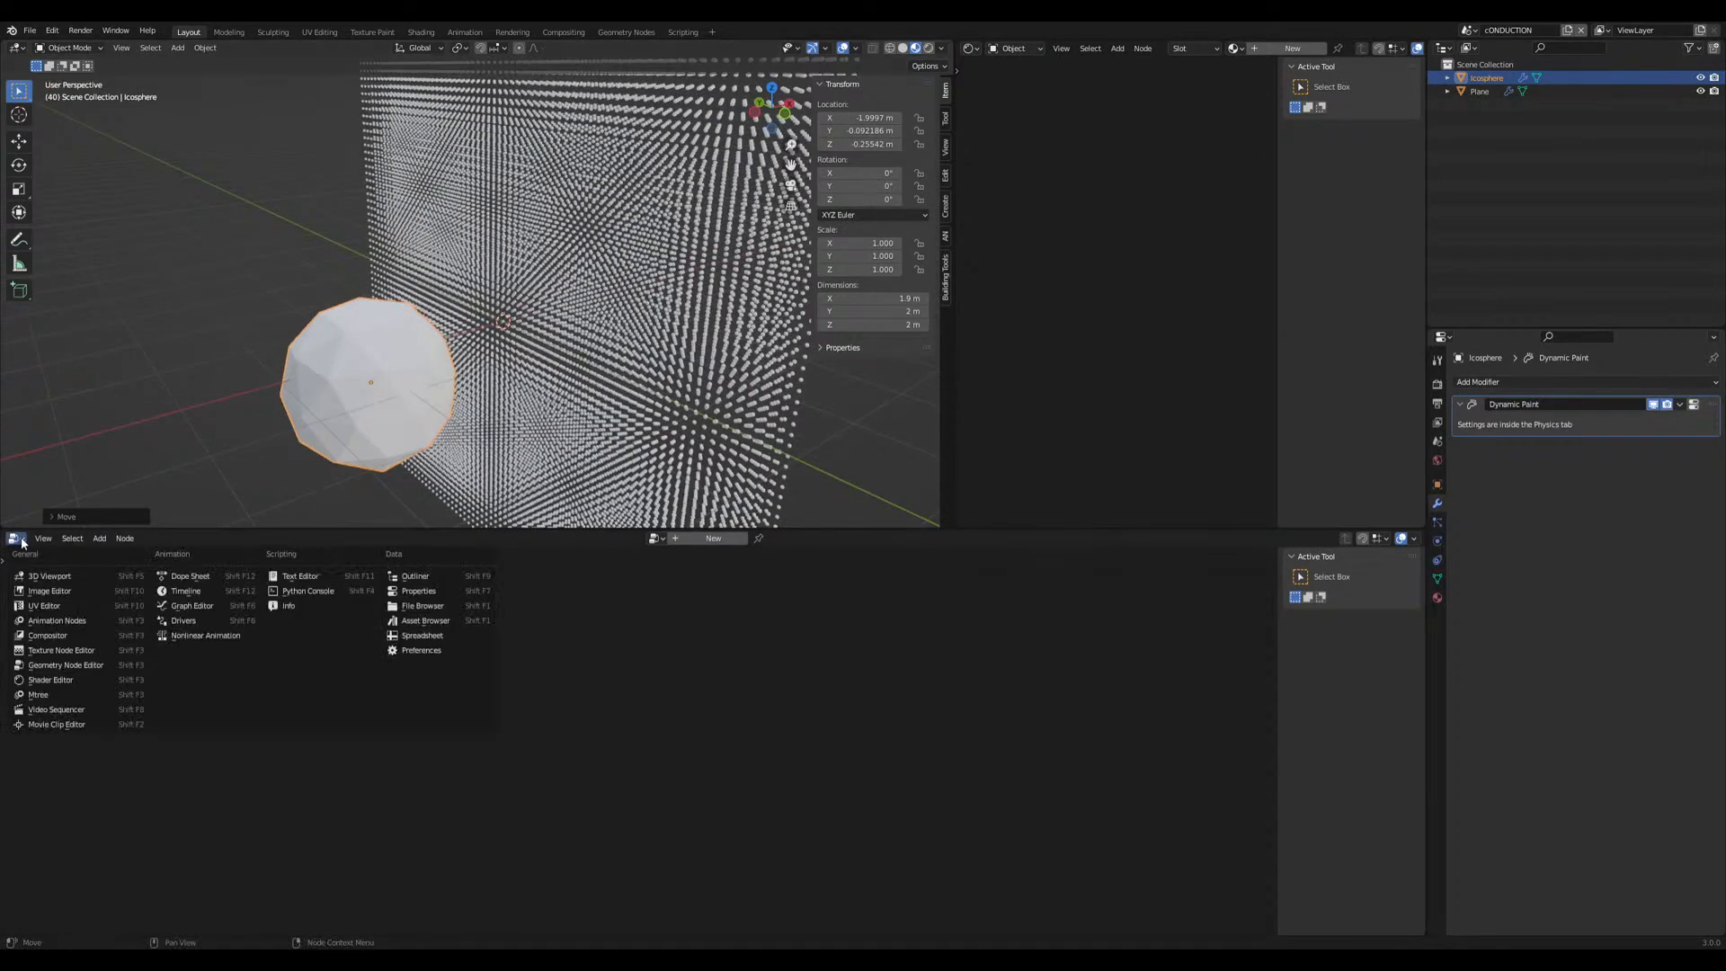
click(193, 590)
middle_drag(614, 436, 408, 404)
scroll(409, 411, up, 3)
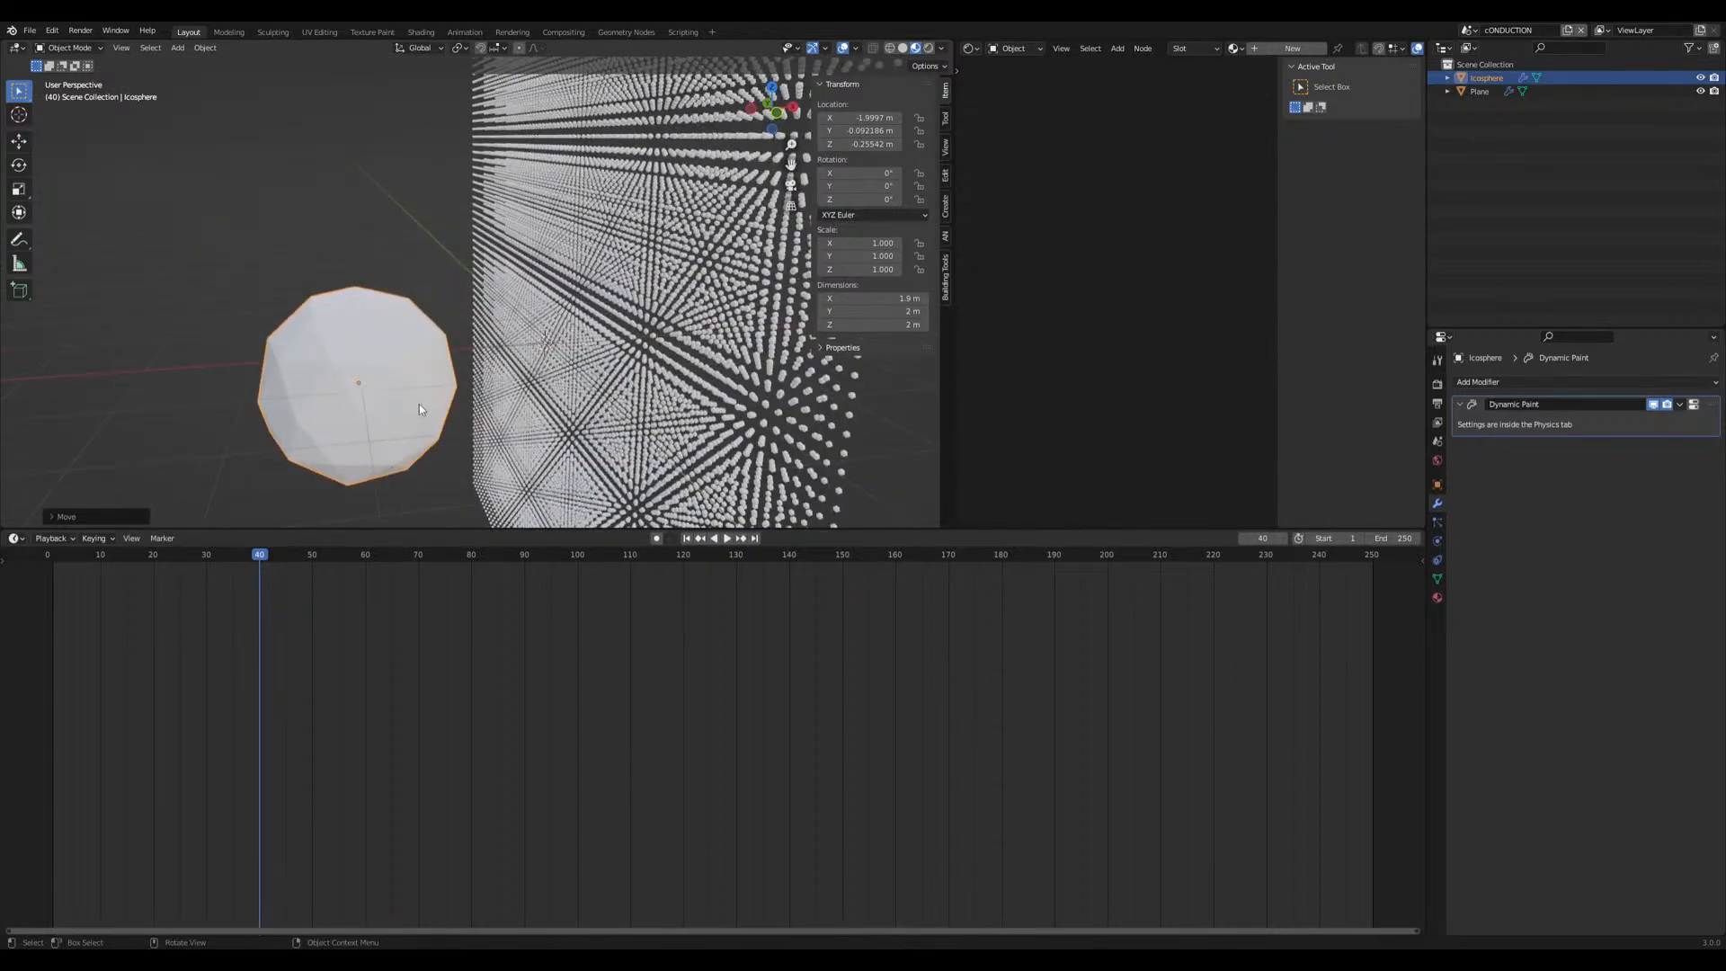
Play the animation, push the icosphere through the sphere grid along X and back to about X -2.05 m, and stop playback
key(g)
key(x)
right_click(423, 405)
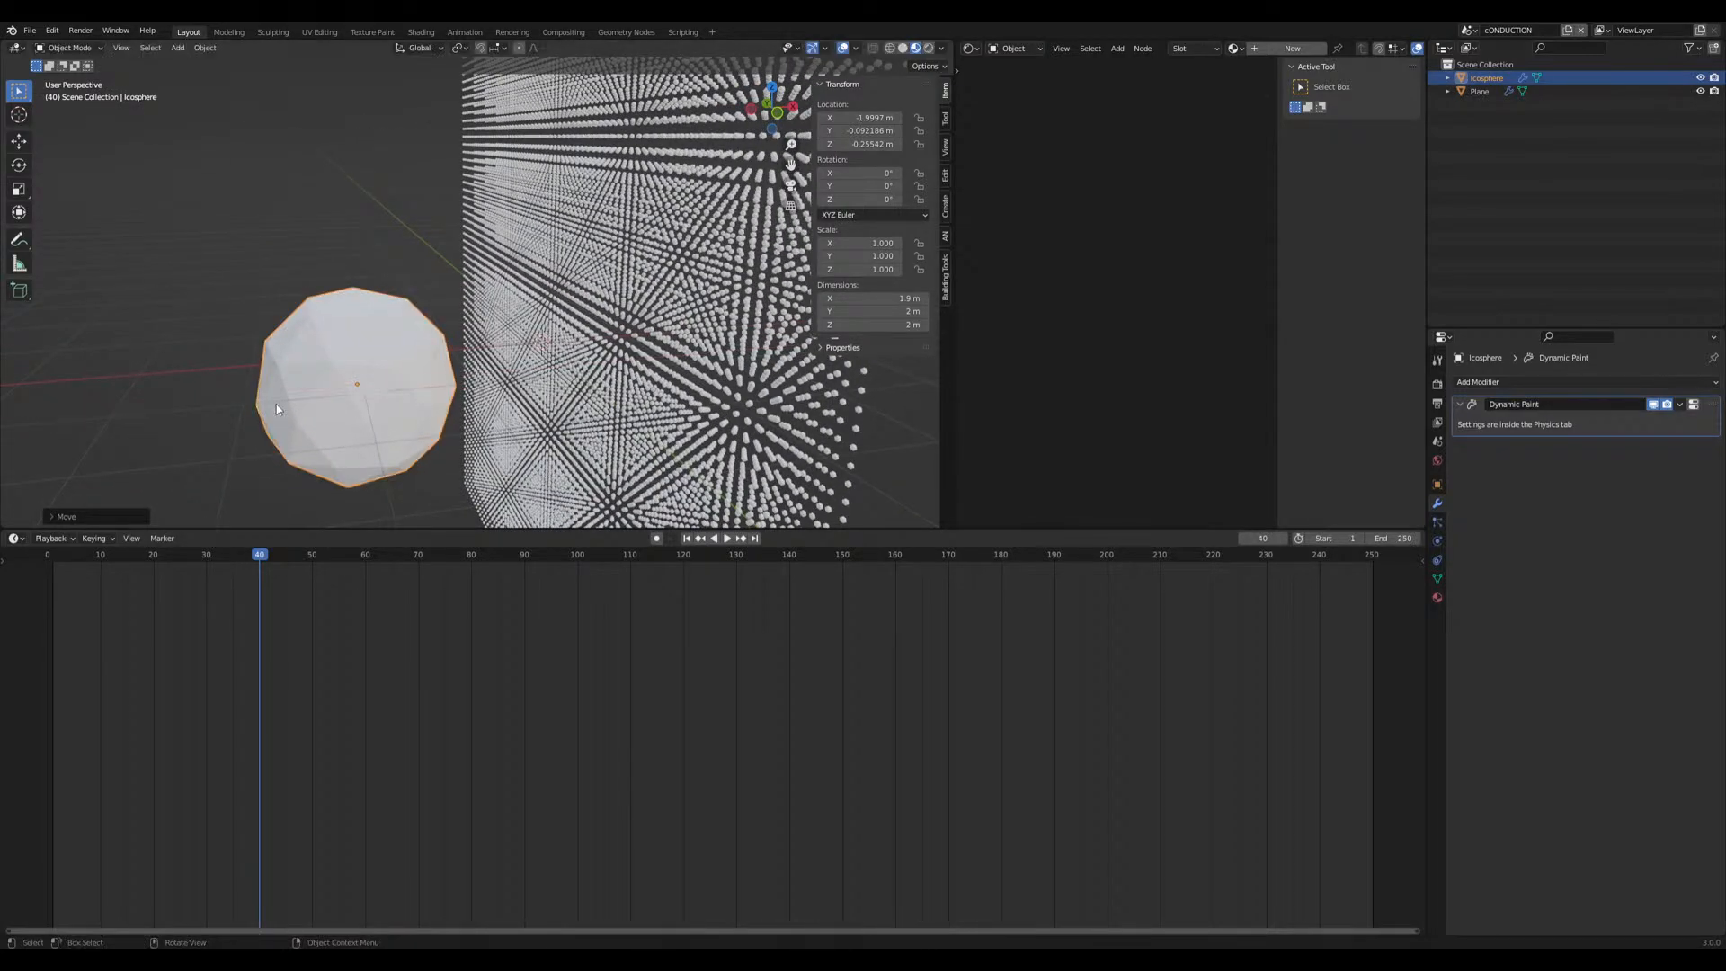
key(space)
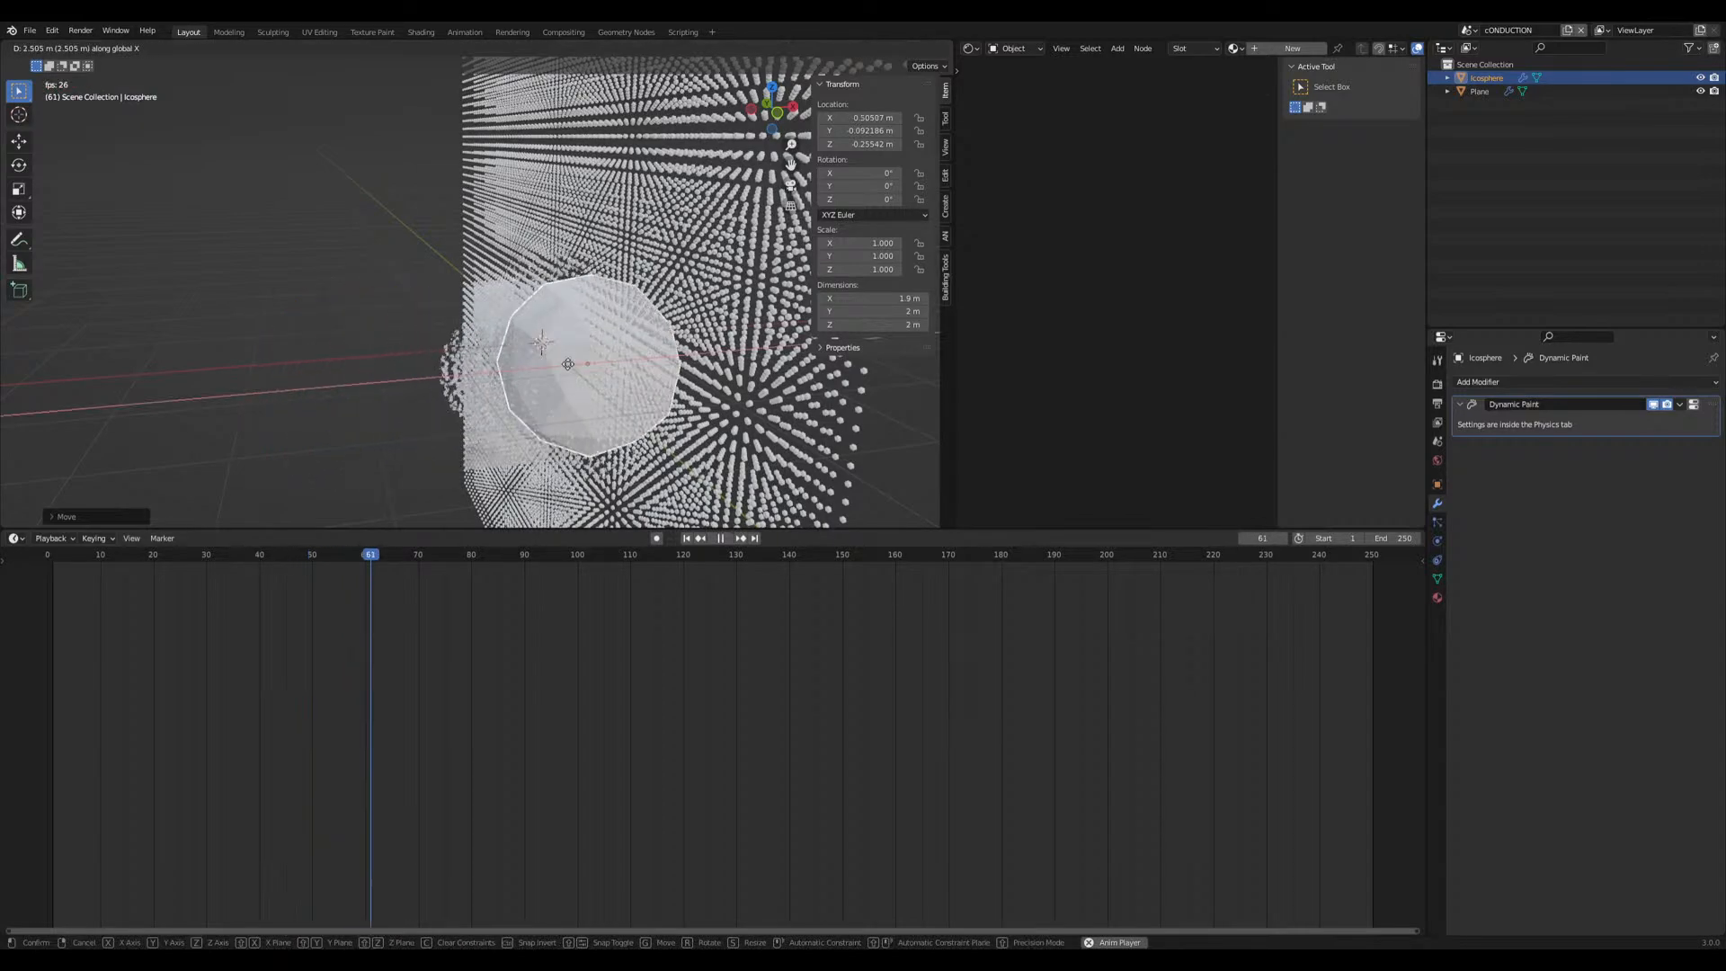
middle_drag(334, 402, 498, 390)
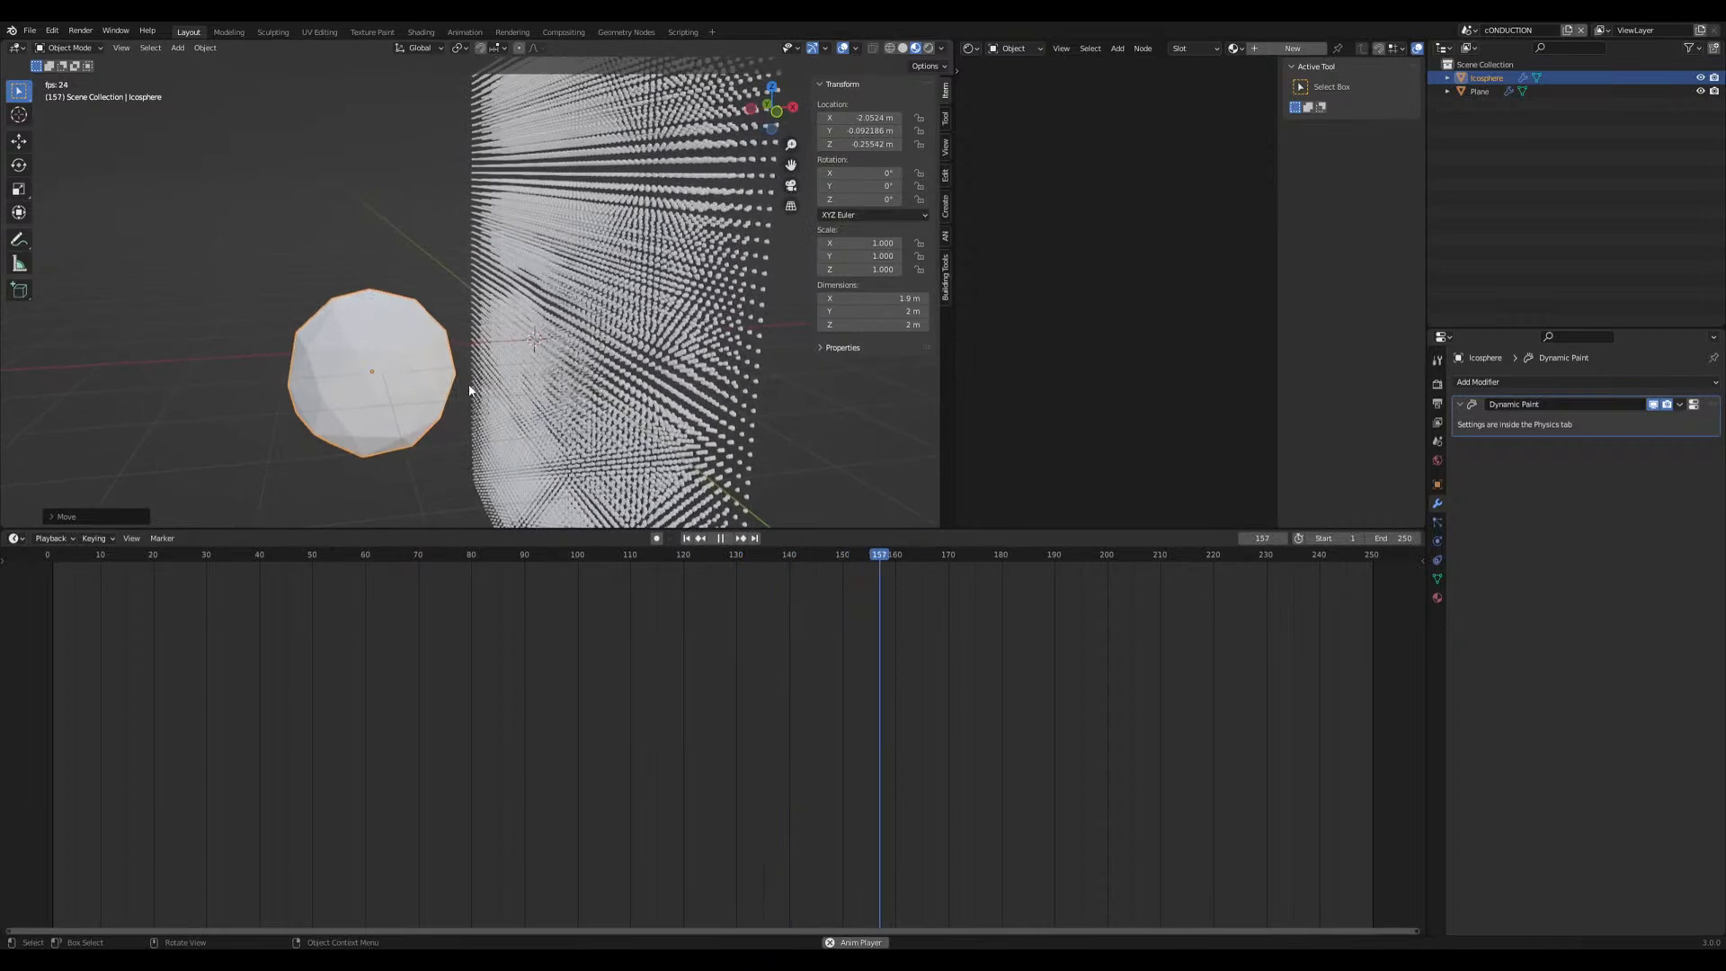
key(space)
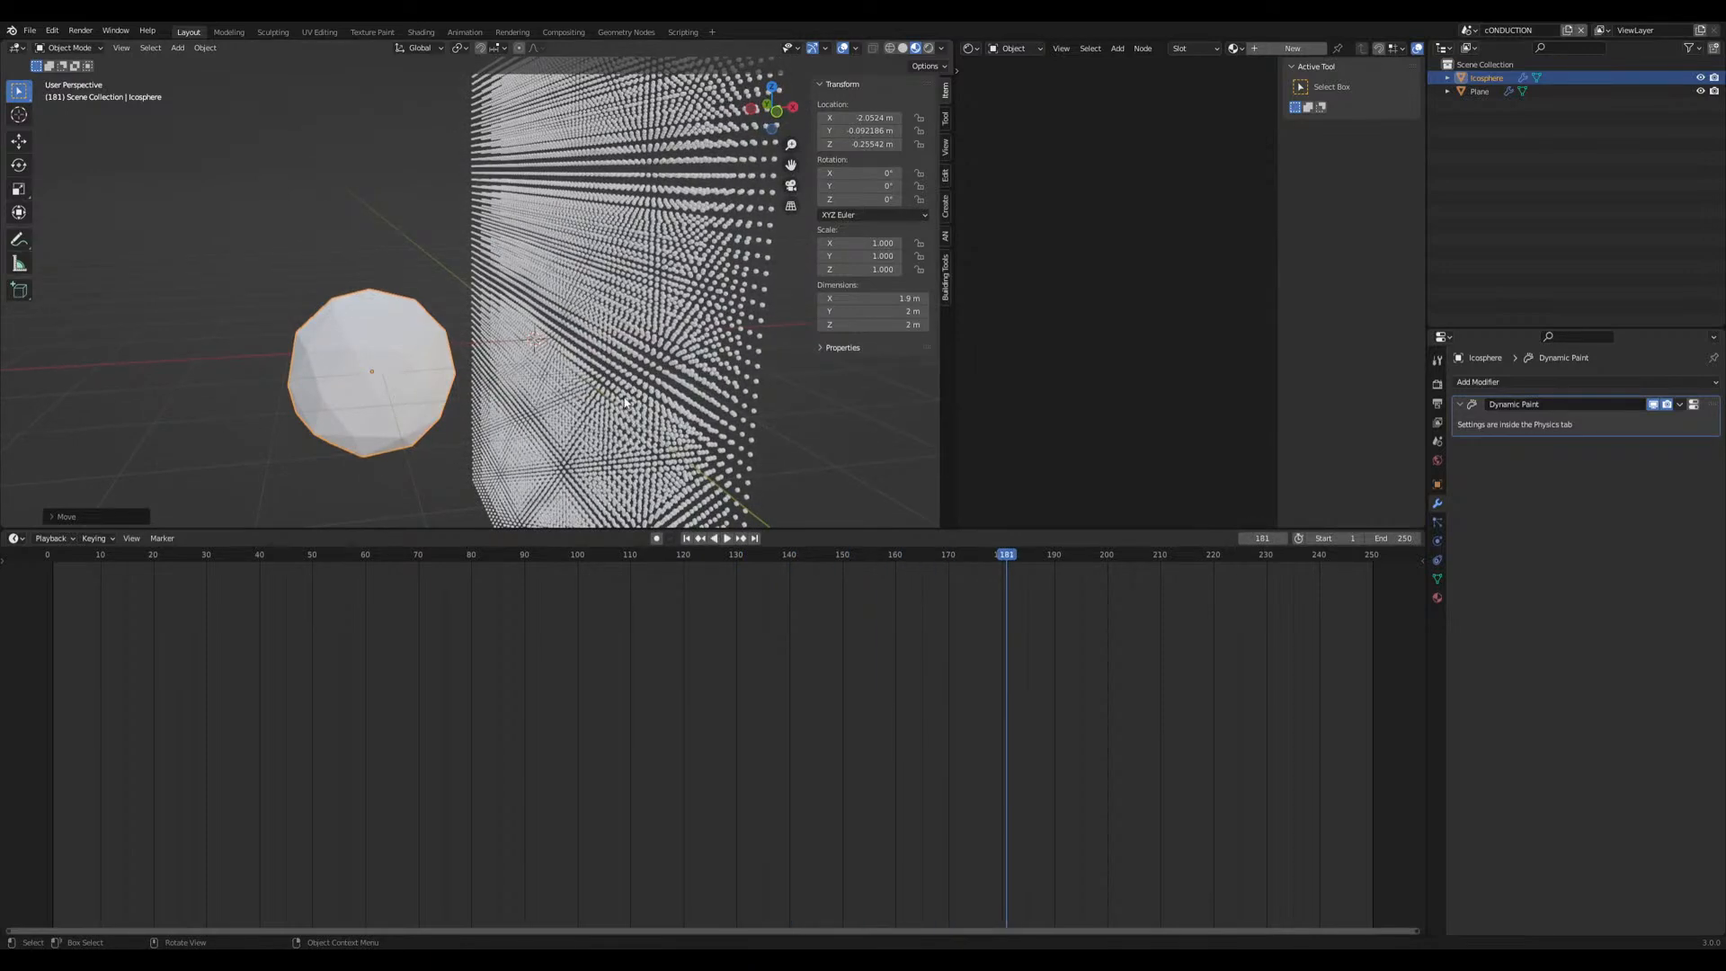
Save the conduction scene file heat_transfer.blend
key(ctrl+s)
scroll(530, 432, down, 4)
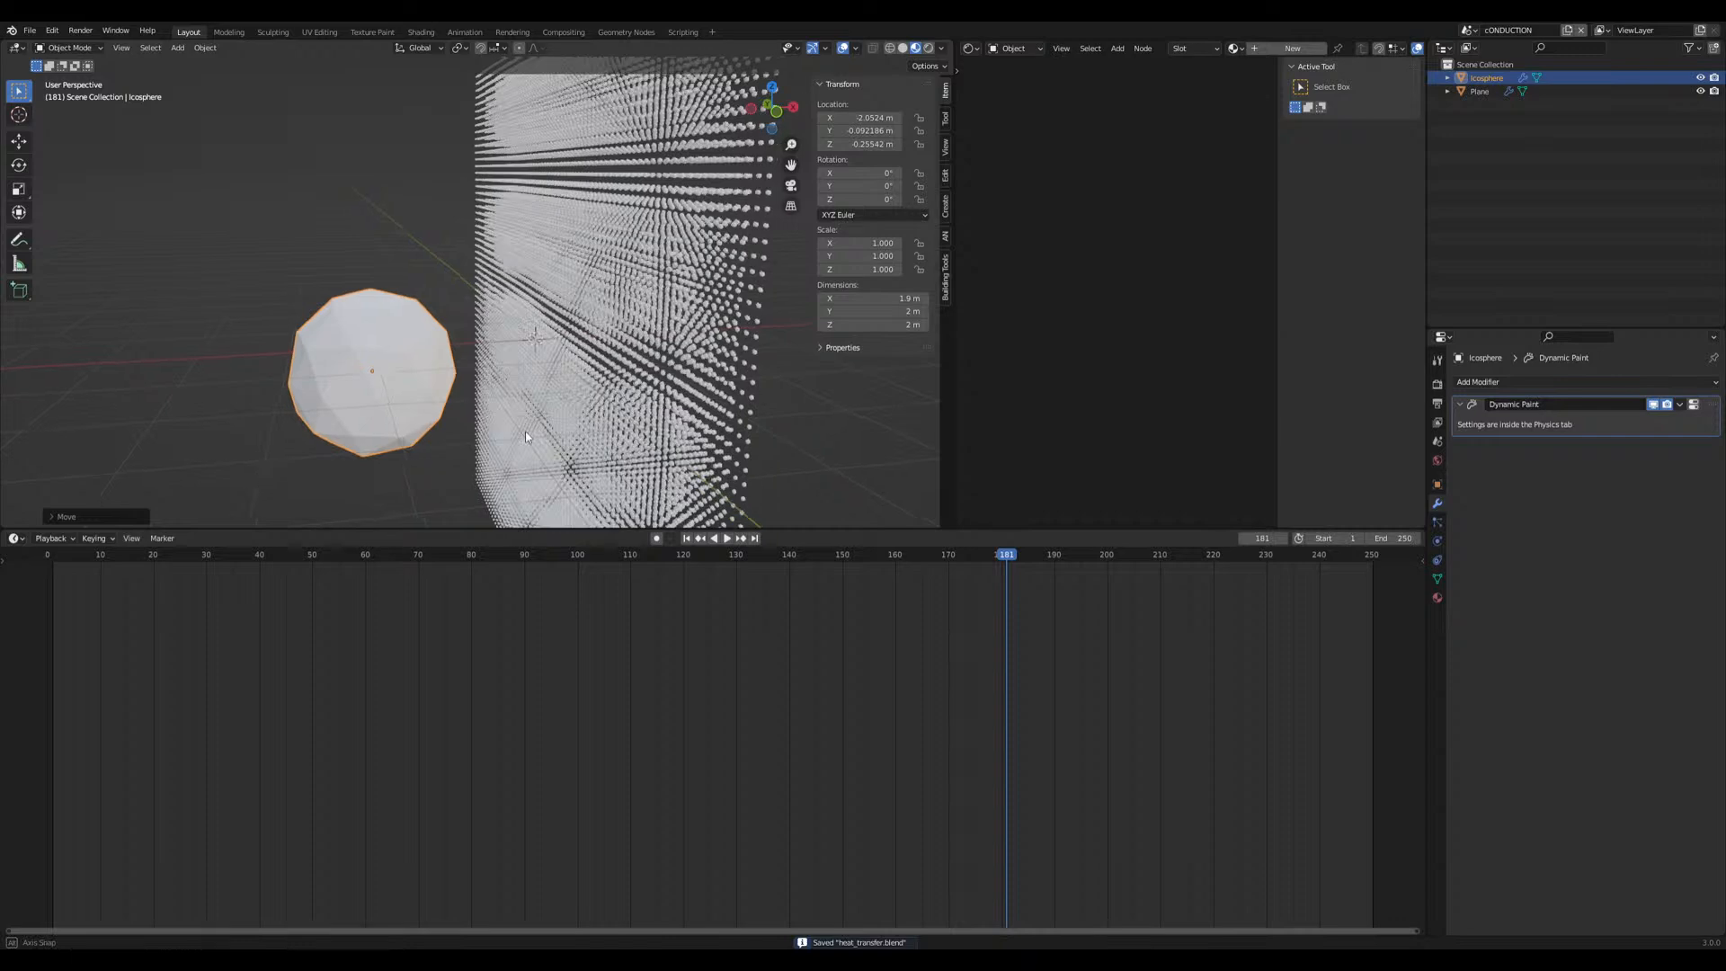
click(449, 348)
middle_drag(444, 345, 518, 335)
scroll(424, 345, up, 4)
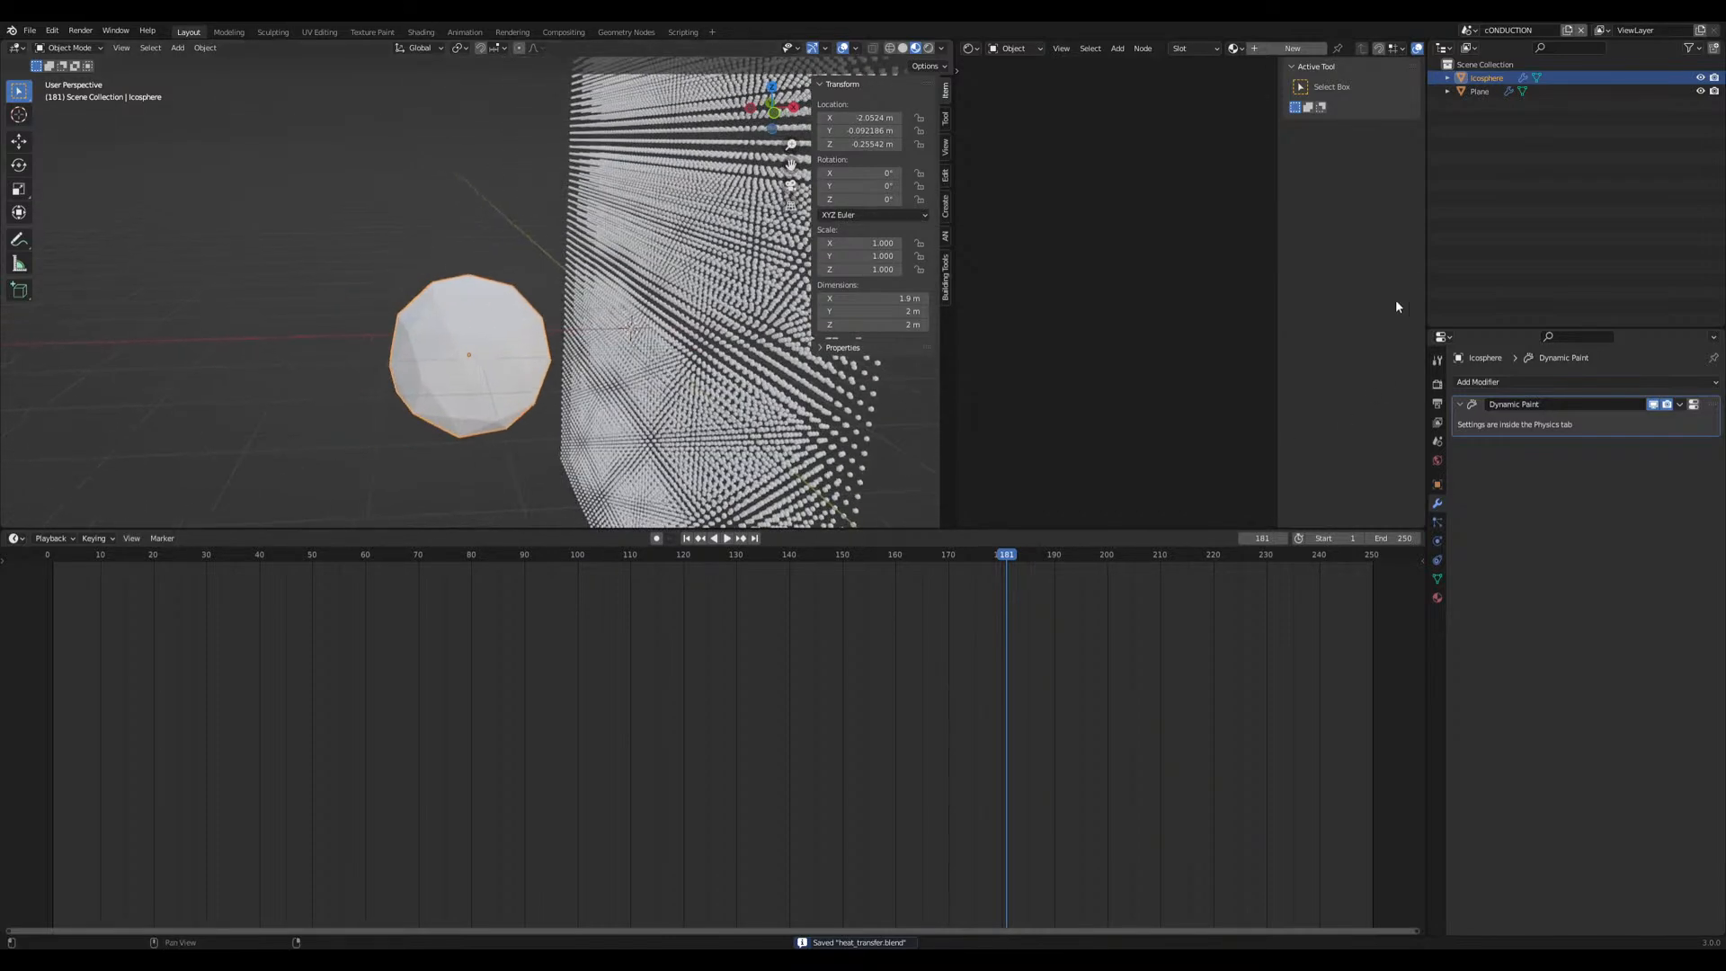
Snap the 3D cursor to the icosphere and add a UV sphere there, scaled down to about 0.195
key(shift+s)
click(543, 439)
key(shift+a)
mouse_move(532, 419)
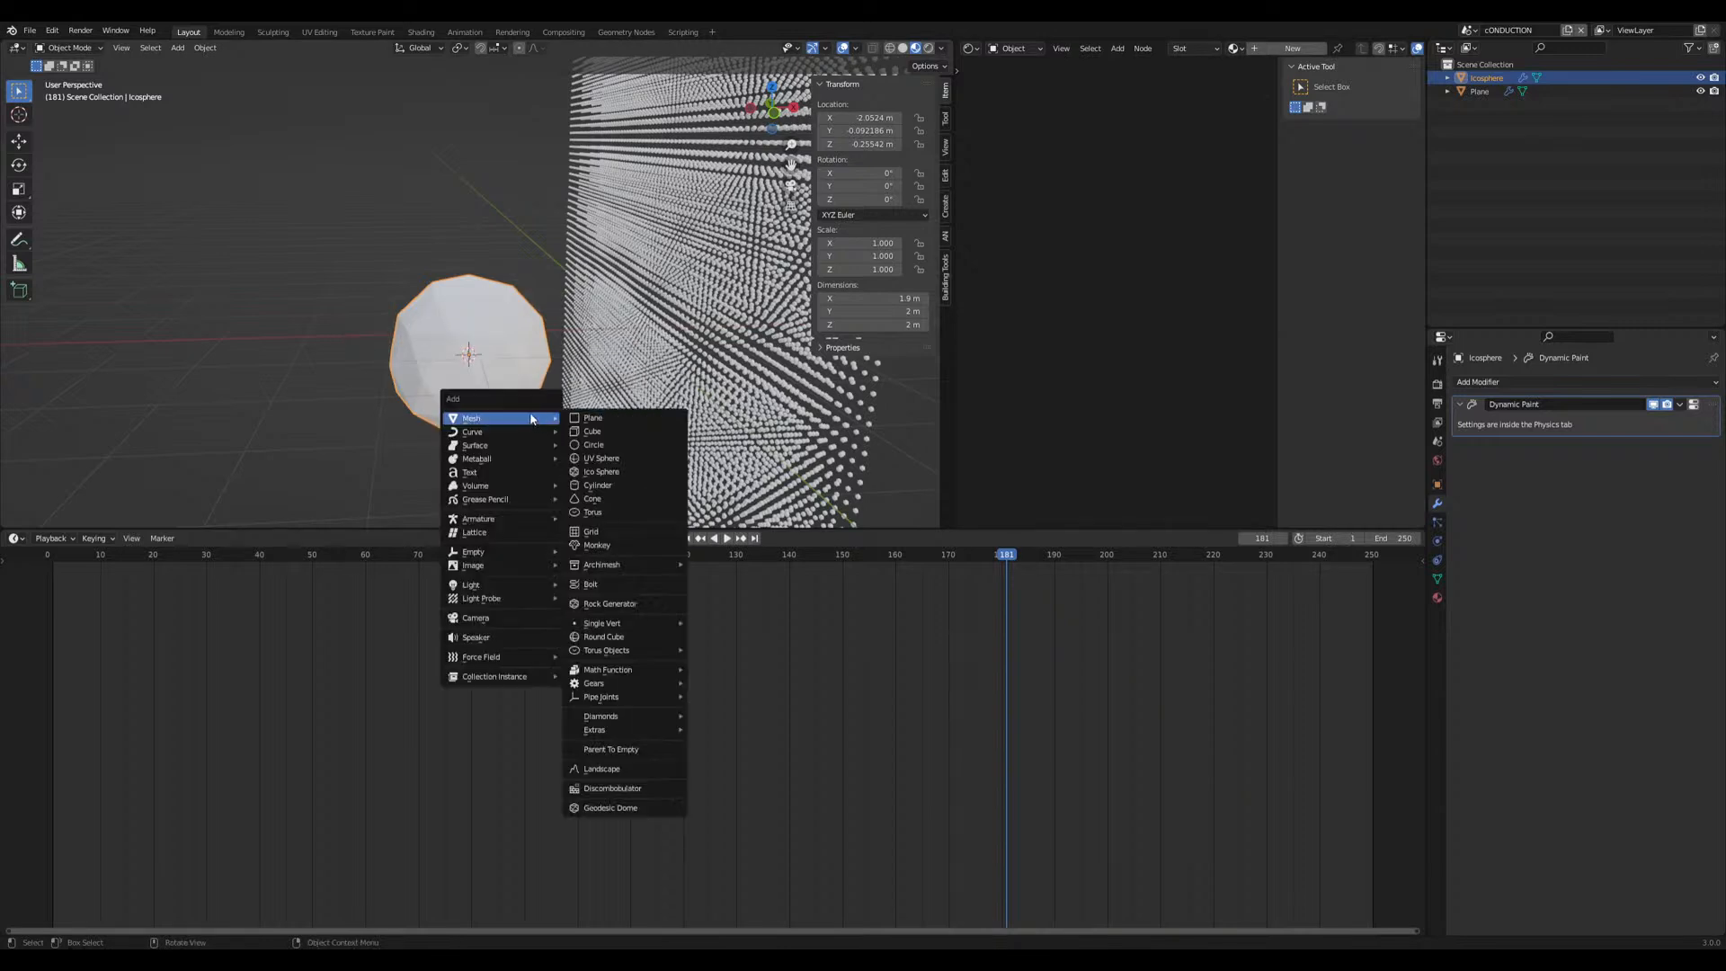
click(598, 457)
key(s)
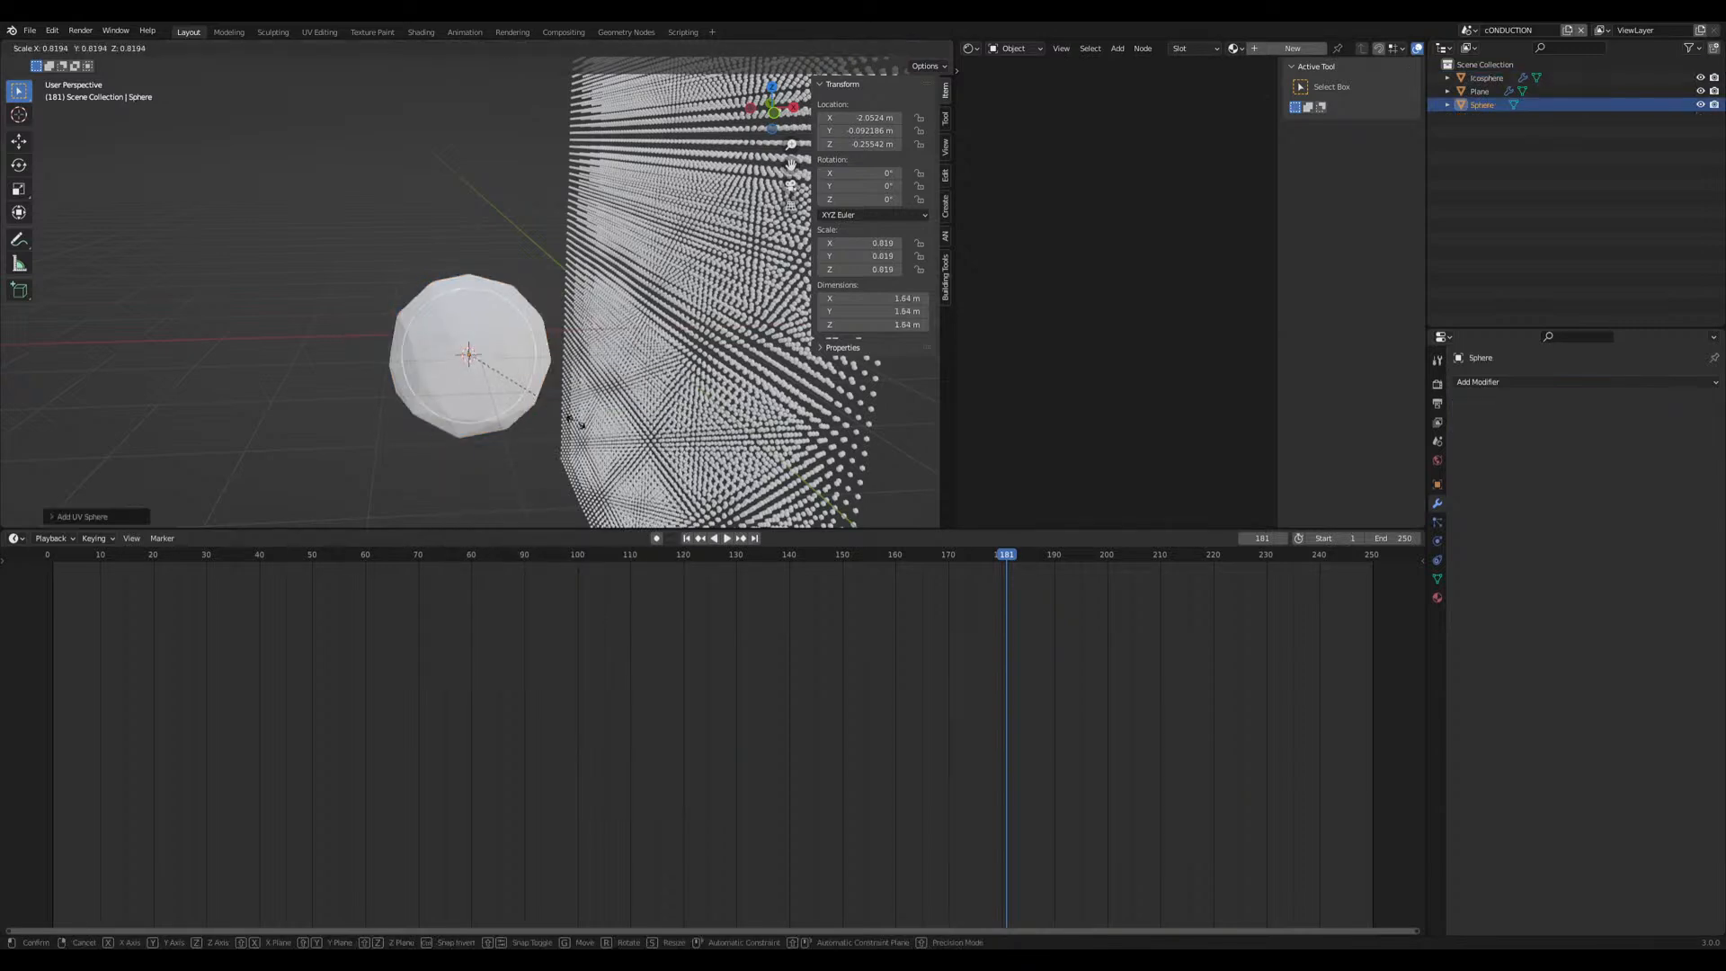
click(492, 377)
Move the new UV sphere along X out of the icosphere, to about X -1.26 m
key(g)
key(x)
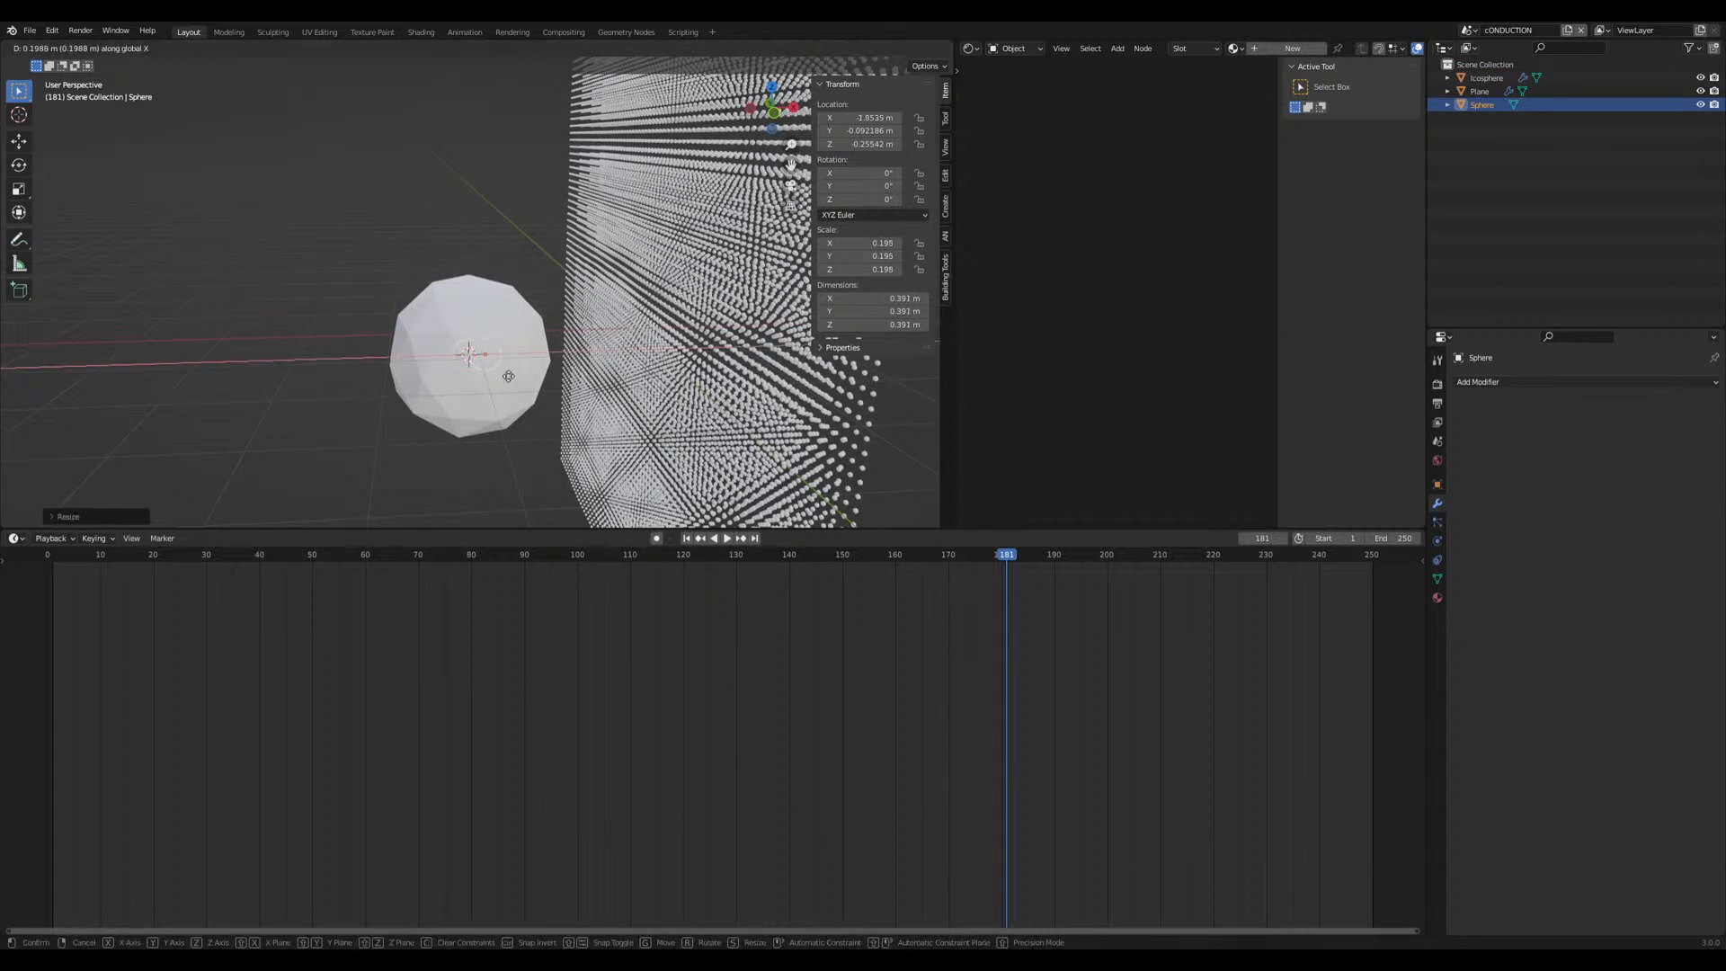
click(555, 377)
Parent the icosphere to the small UV sphere and hide the icosphere
middle_drag(554, 378, 533, 372)
click(485, 370)
shift+click(552, 362)
right_click(552, 359)
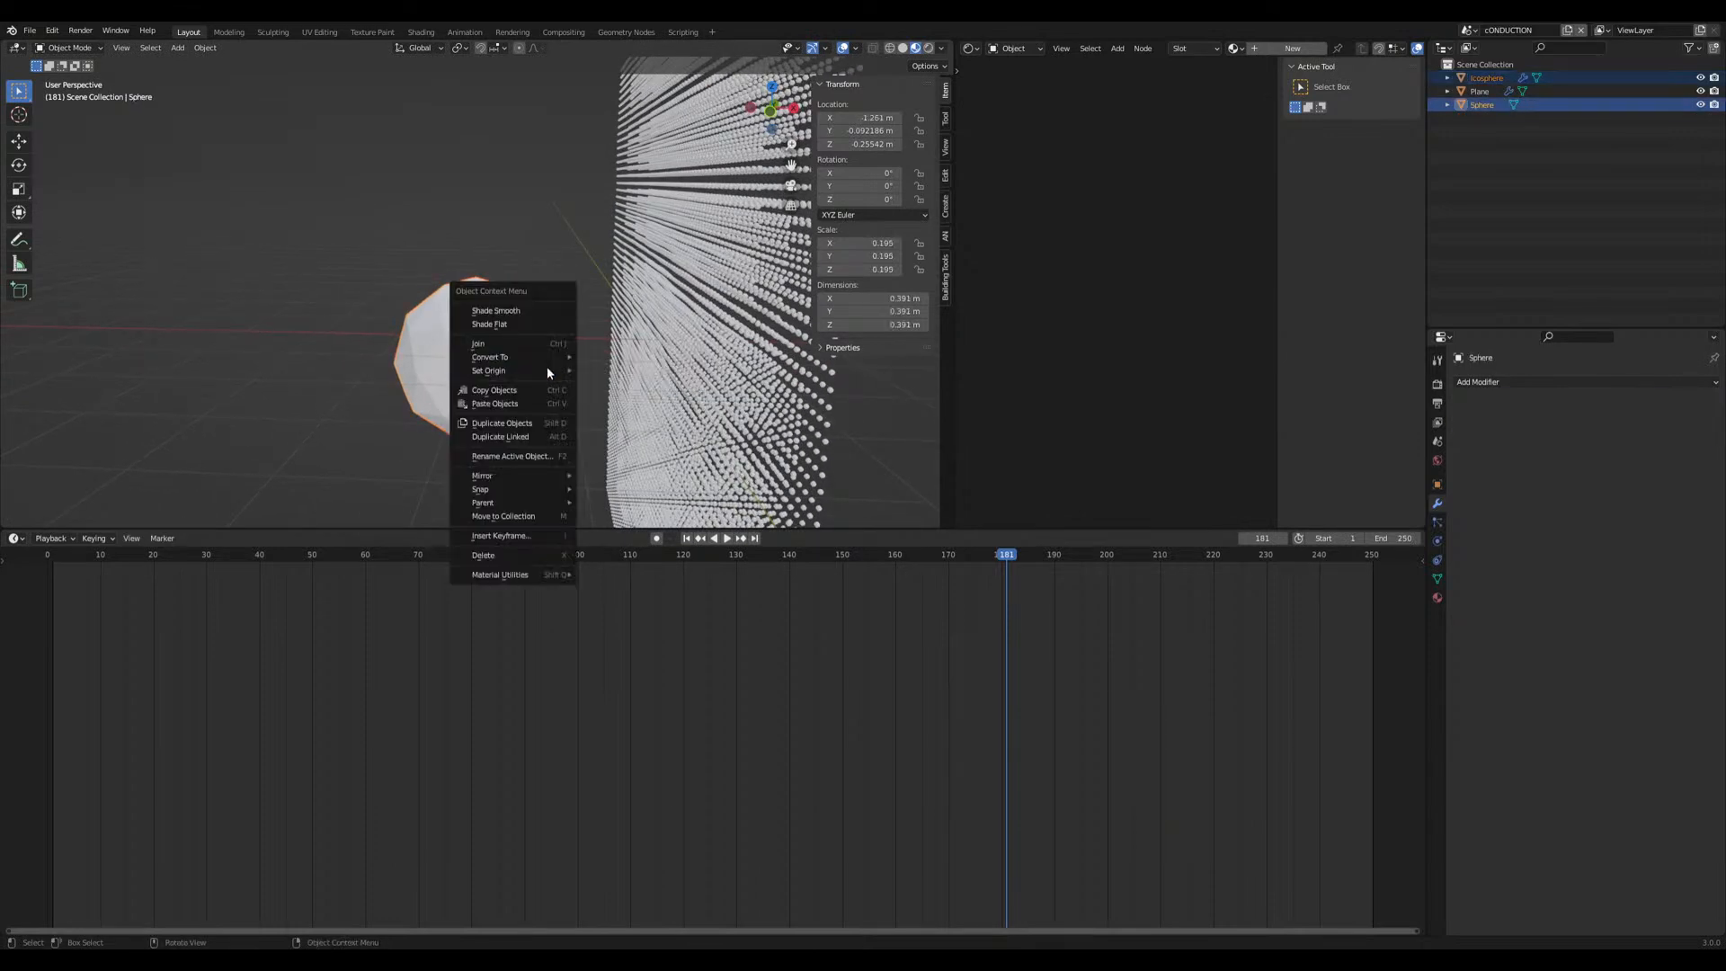
mouse_move(504, 502)
click(616, 505)
click(462, 369)
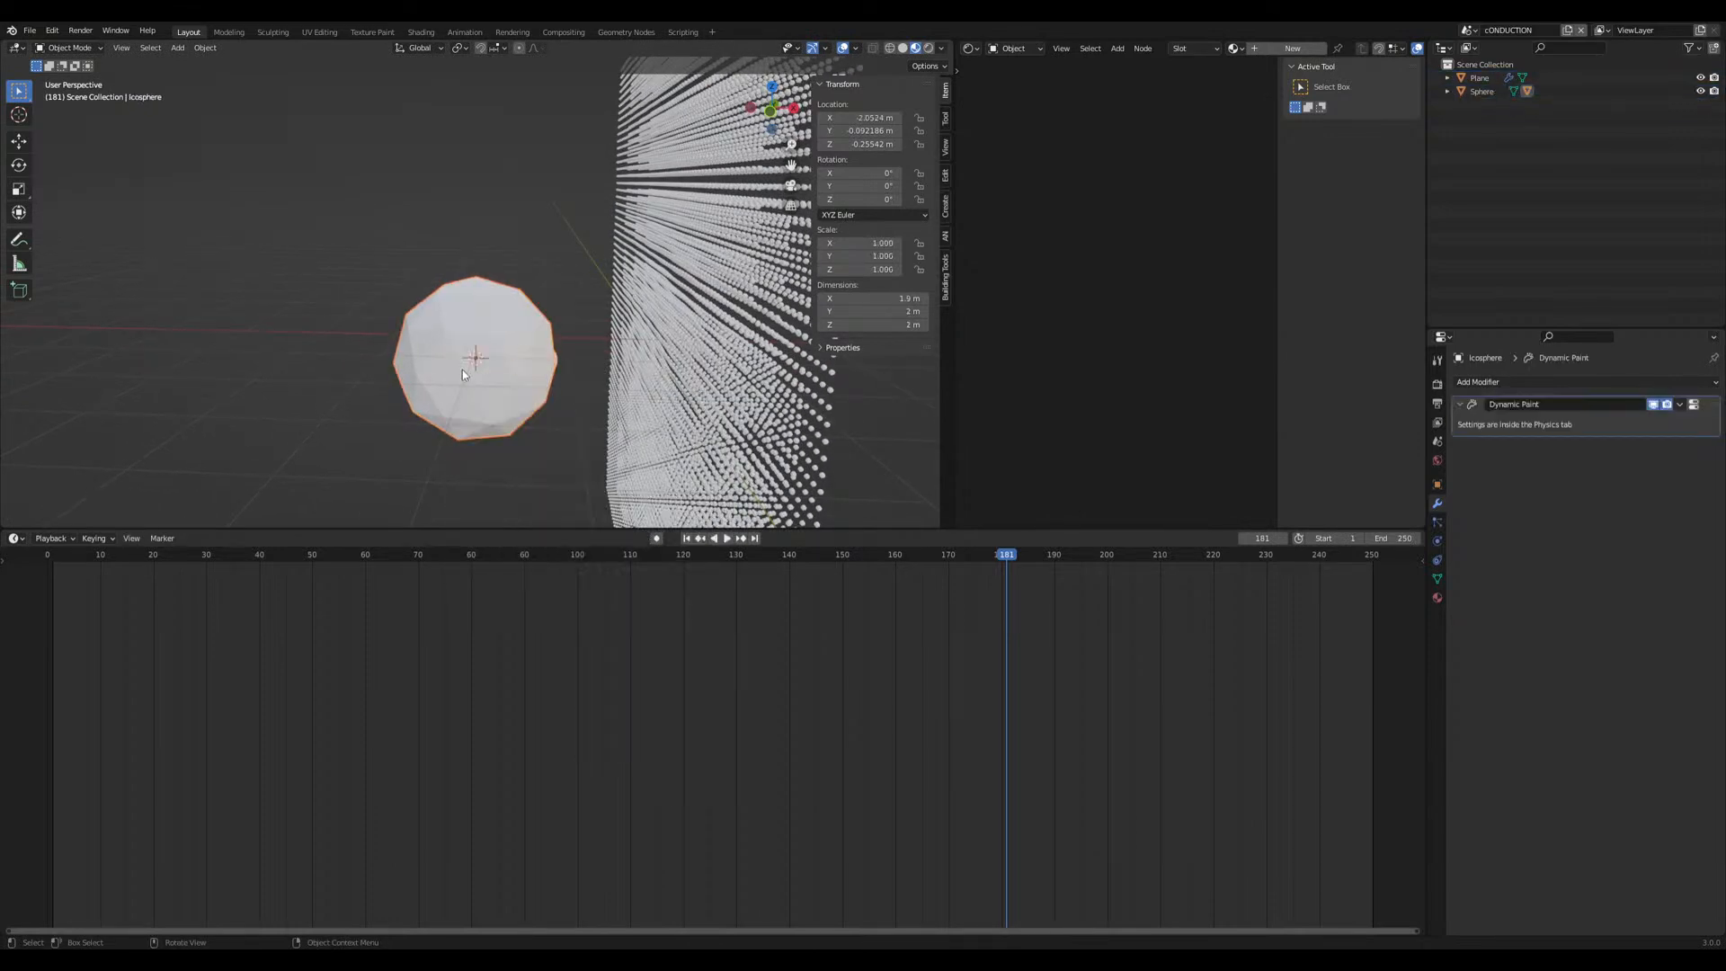
key(h)
Scale the small UV sphere down to about 0.102
click(540, 371)
middle_drag(509, 382, 632, 417)
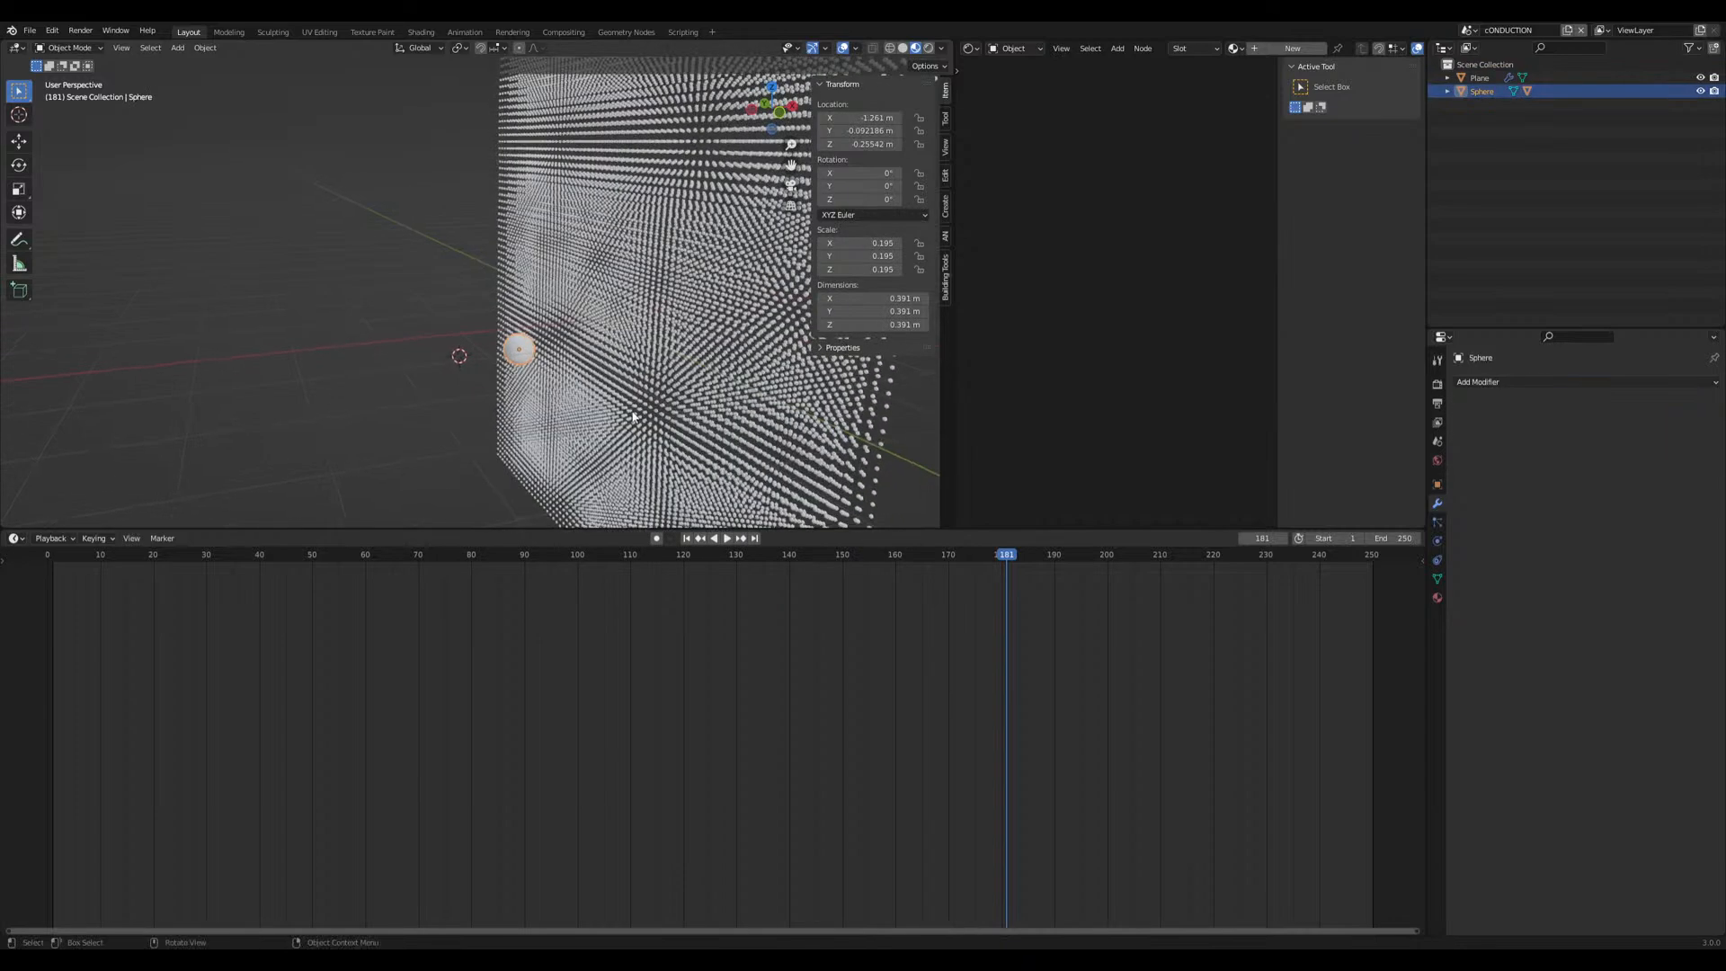
scroll(631, 417, up, 3)
key(s)
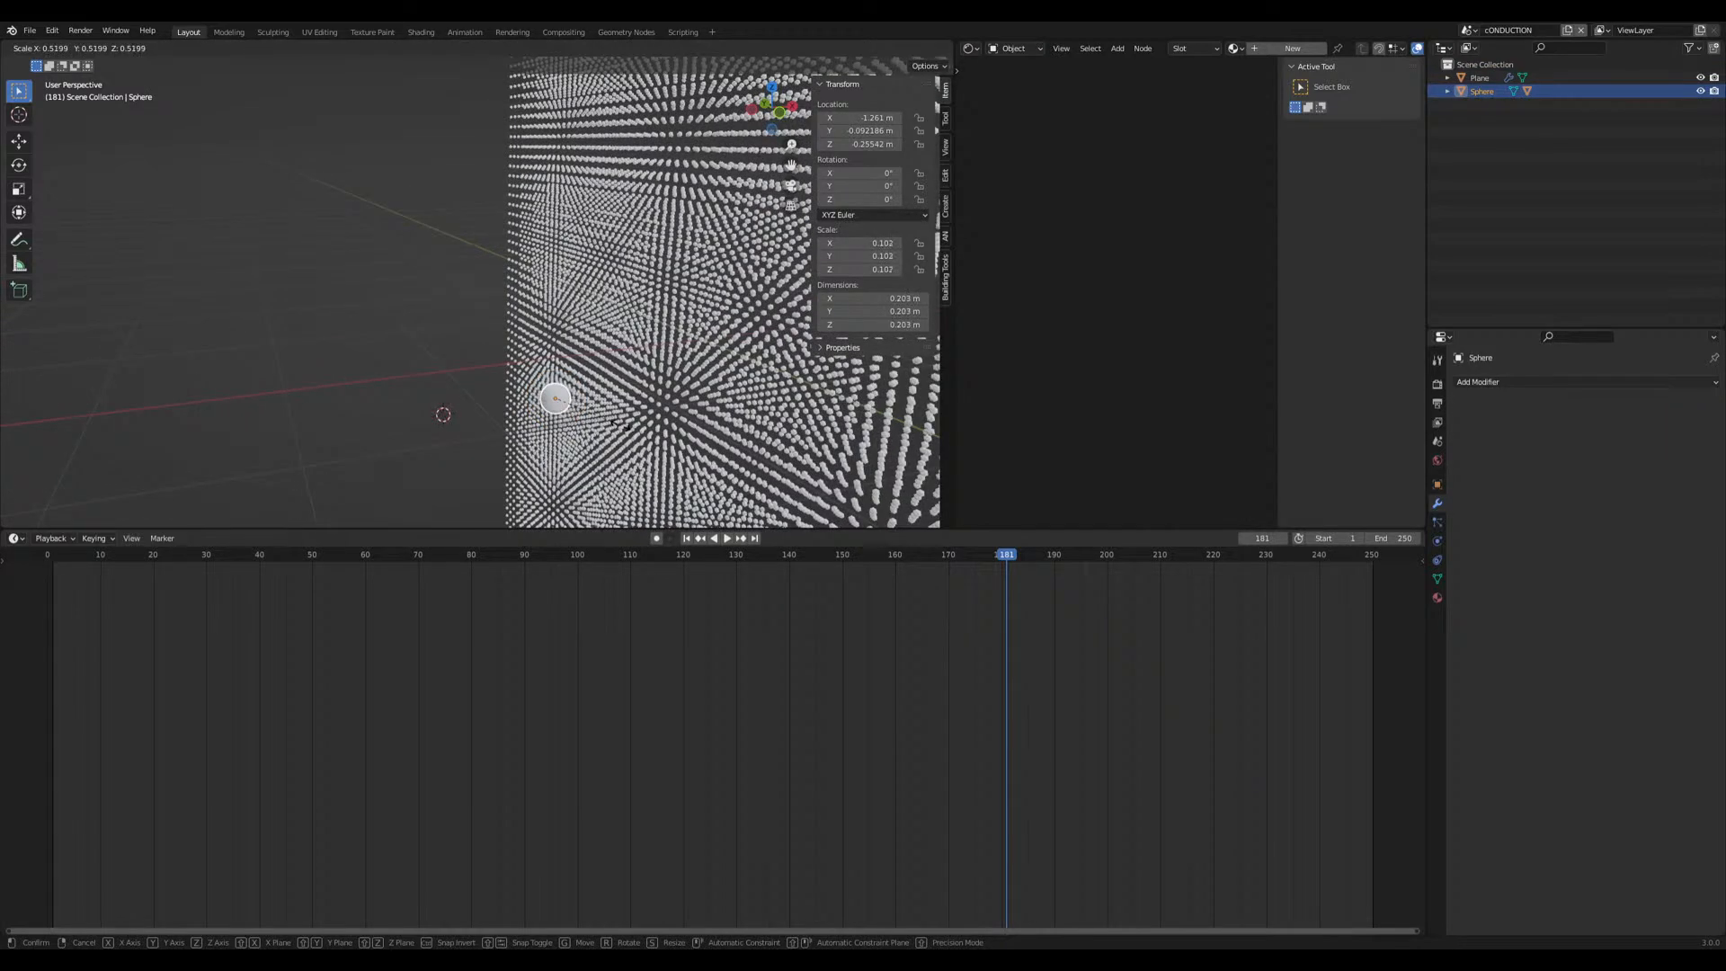
click(620, 424)
middle_drag(620, 424, 500, 398)
Return the animation to frame 1
click(697, 538)
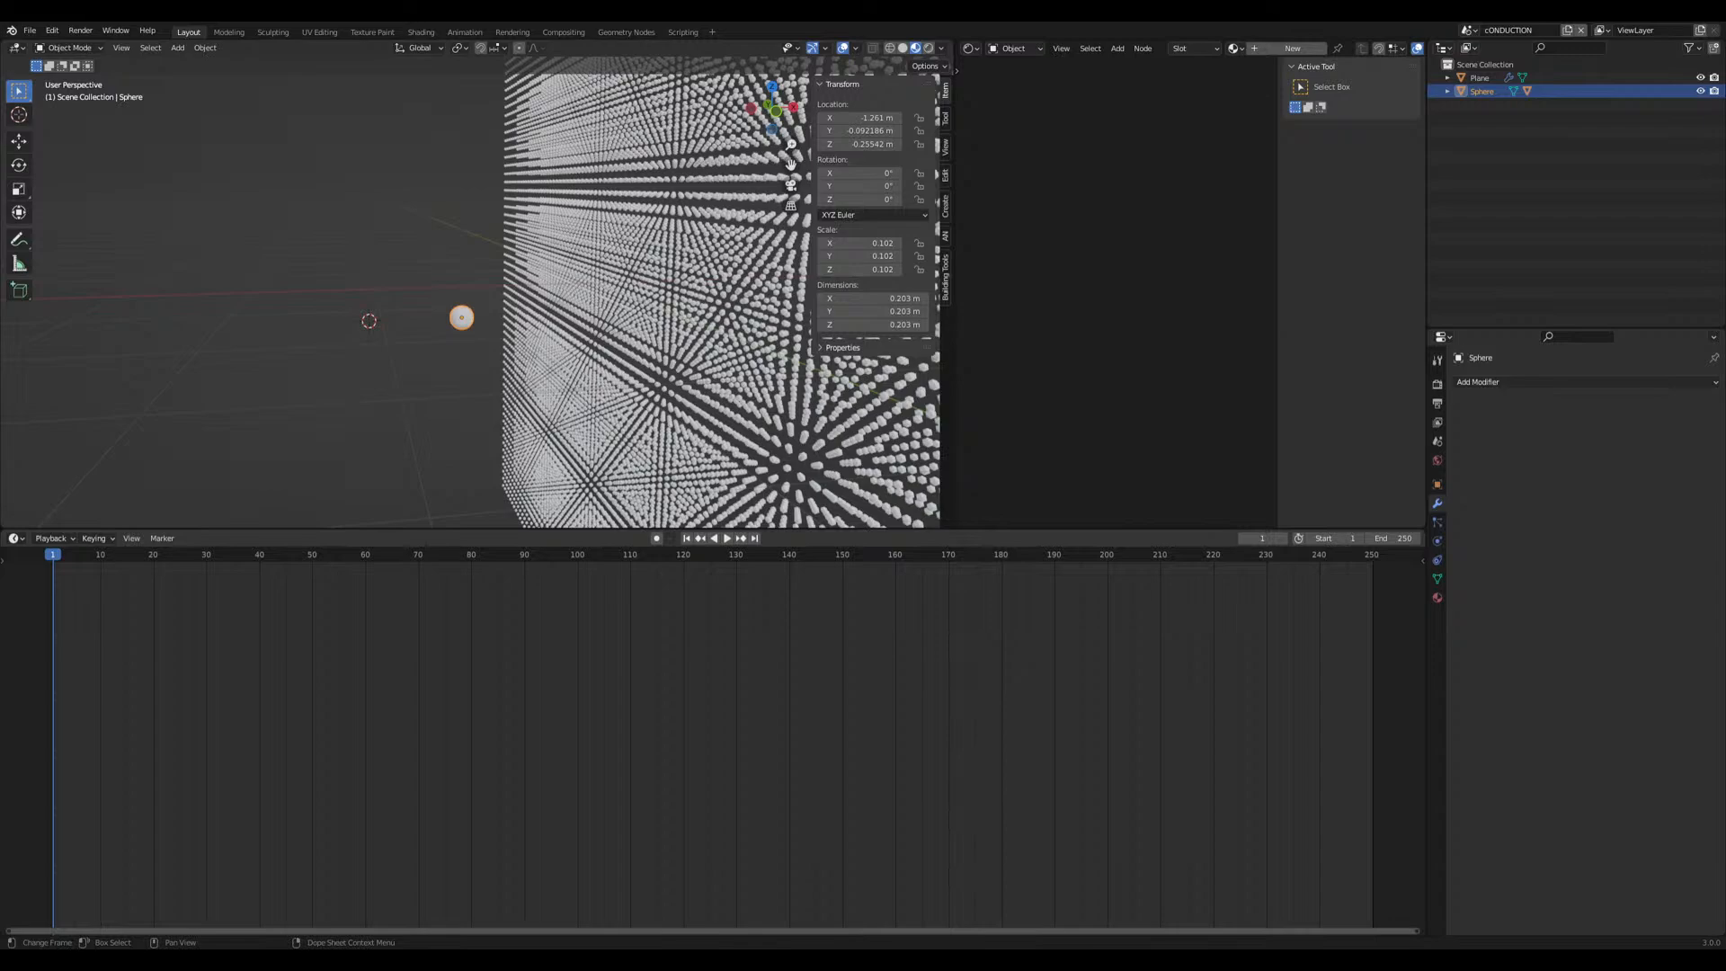
scroll(739, 325, up, 2)
shift+middle_drag(740, 326, 473, 341)
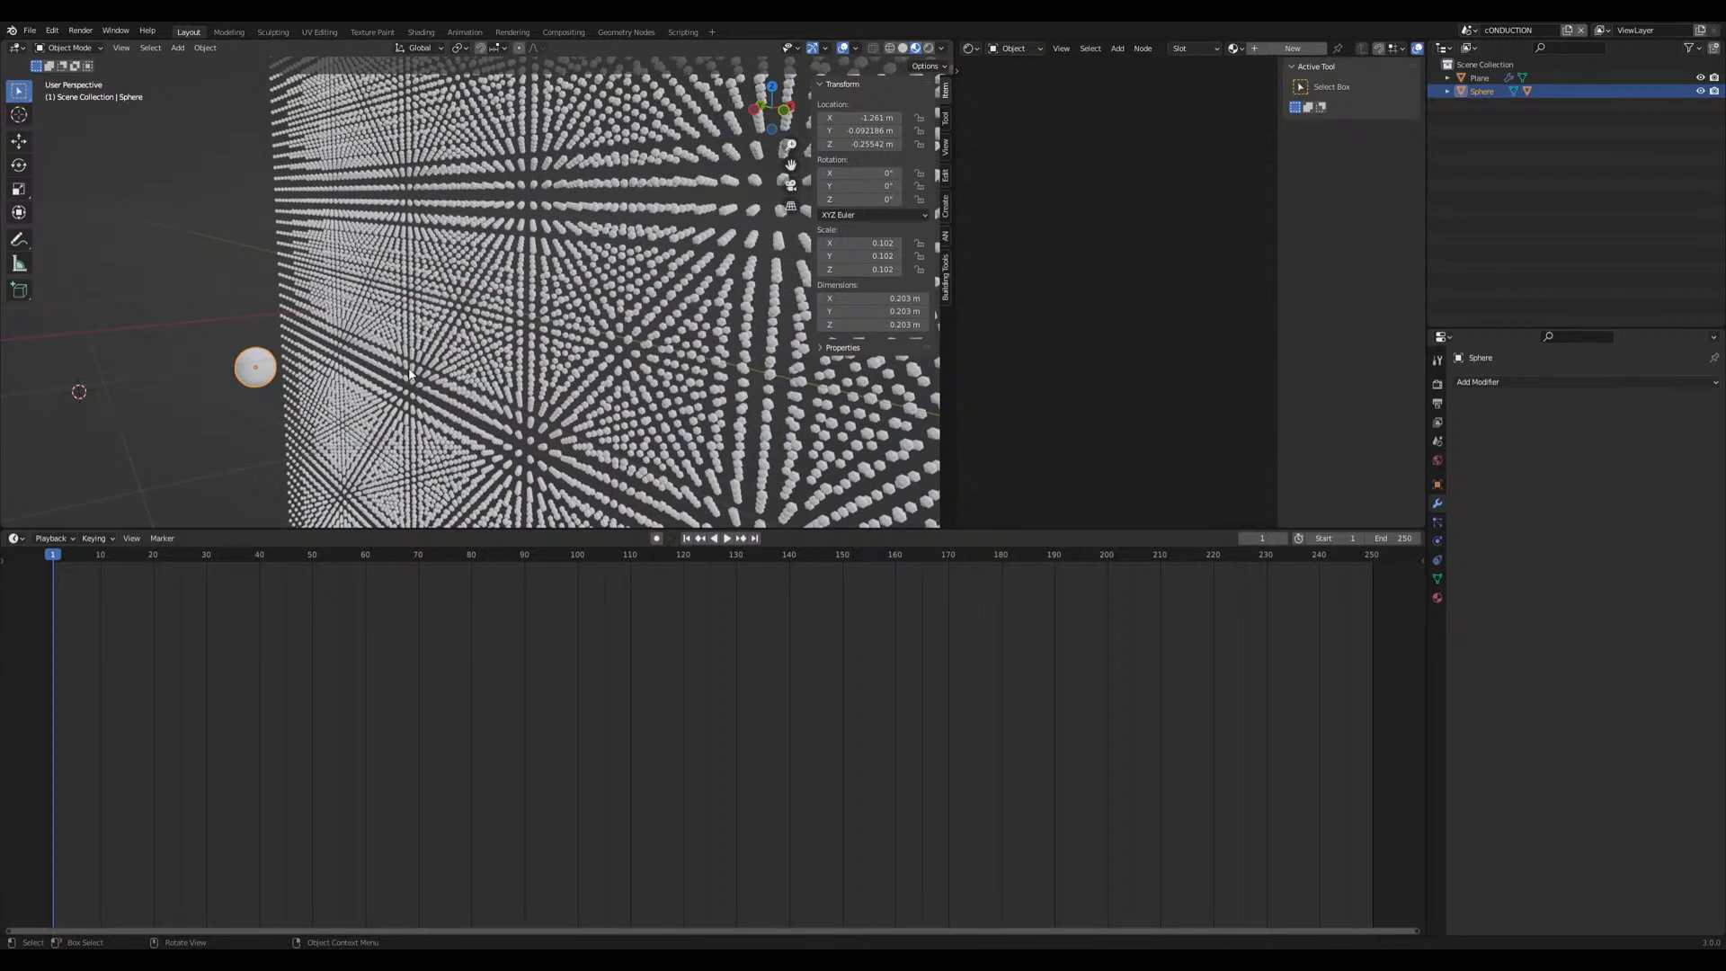
middle_drag(409, 373, 489, 331)
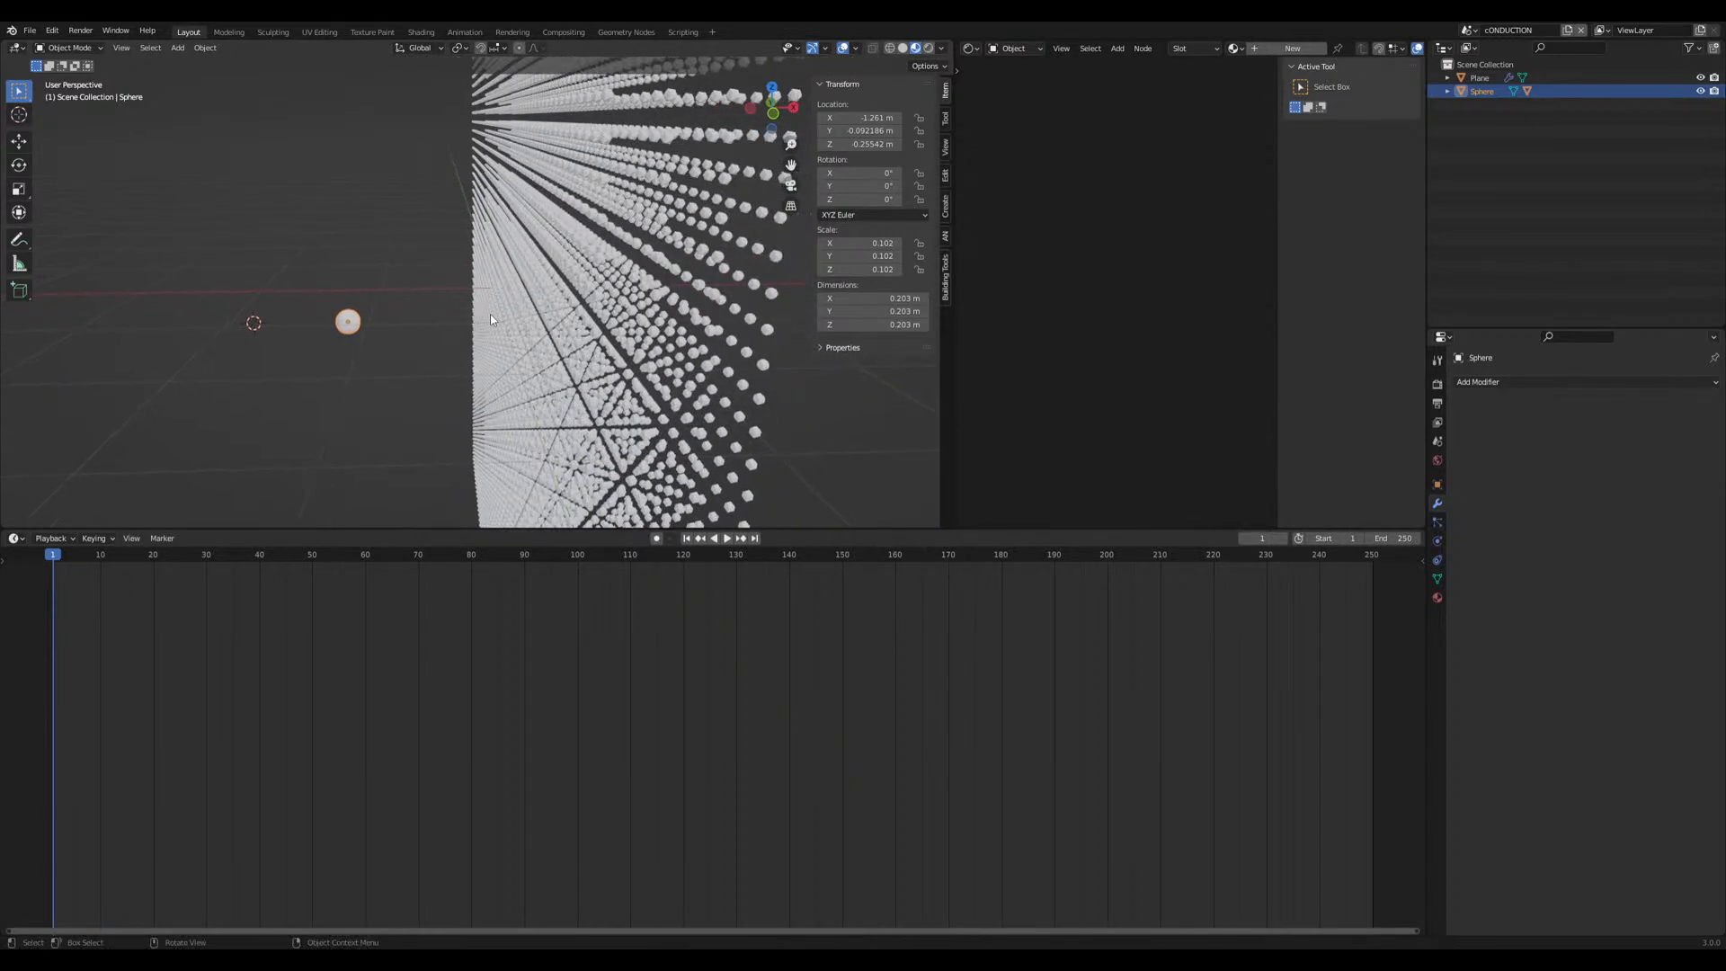
Examine the plane's geometry node tree in the Geometry Node Editor, and return that area to the Timeline
click(13, 540)
click(65, 669)
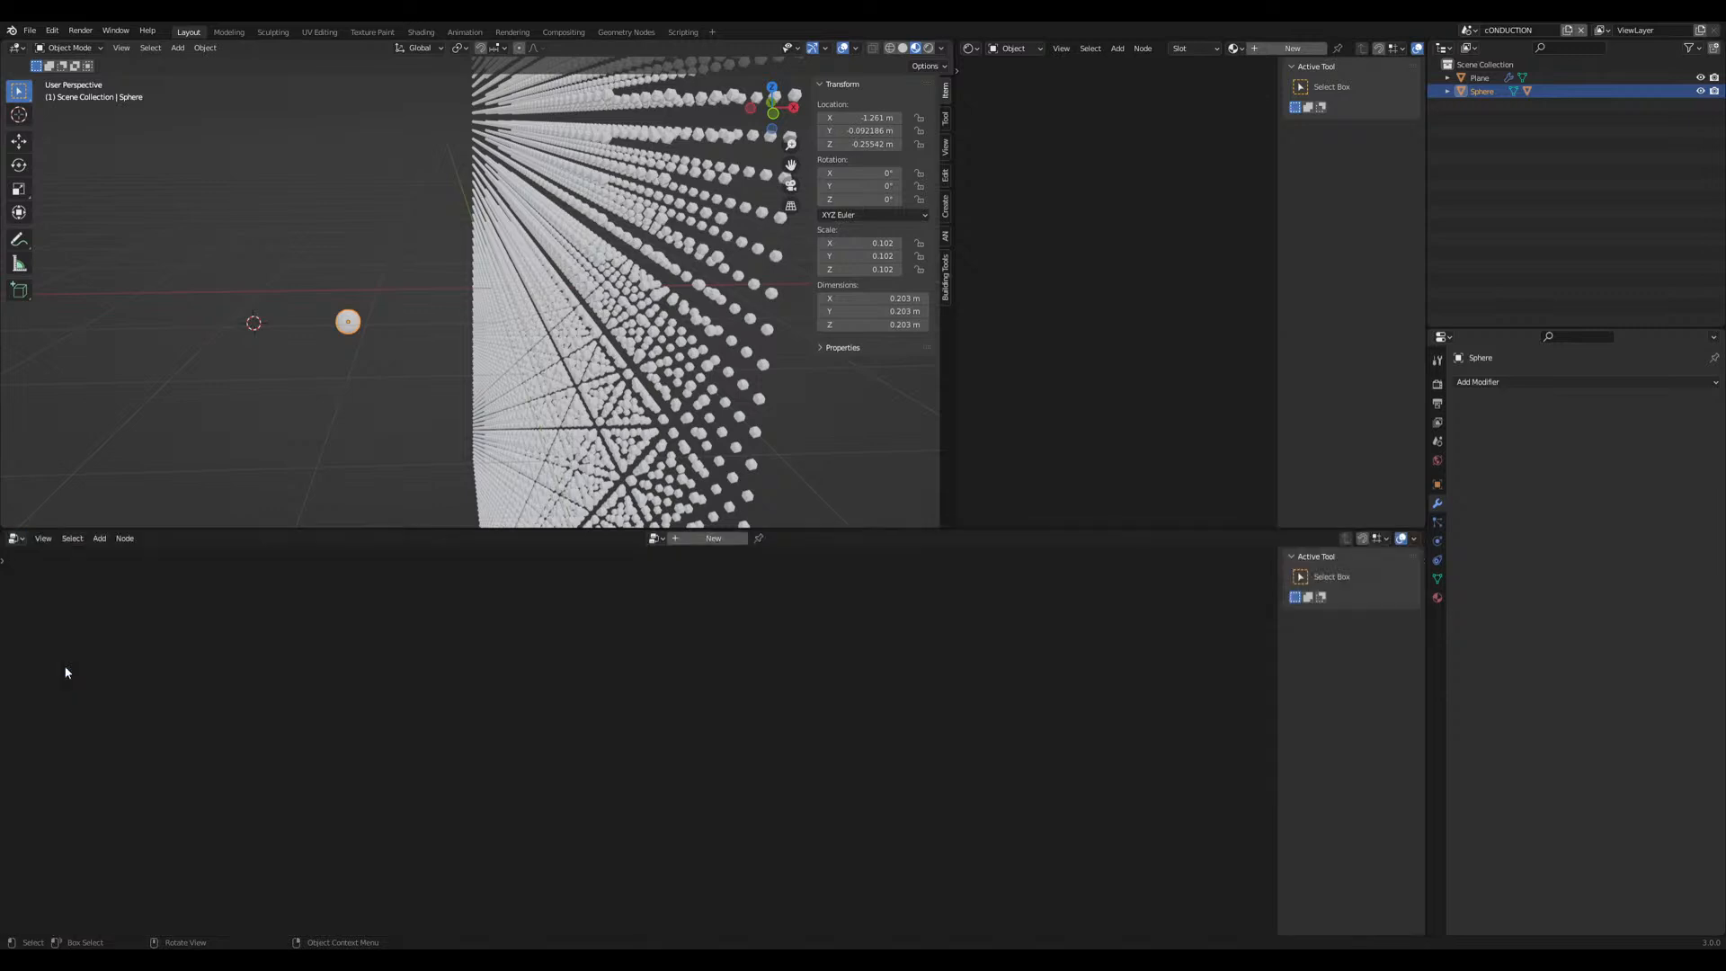
click(572, 345)
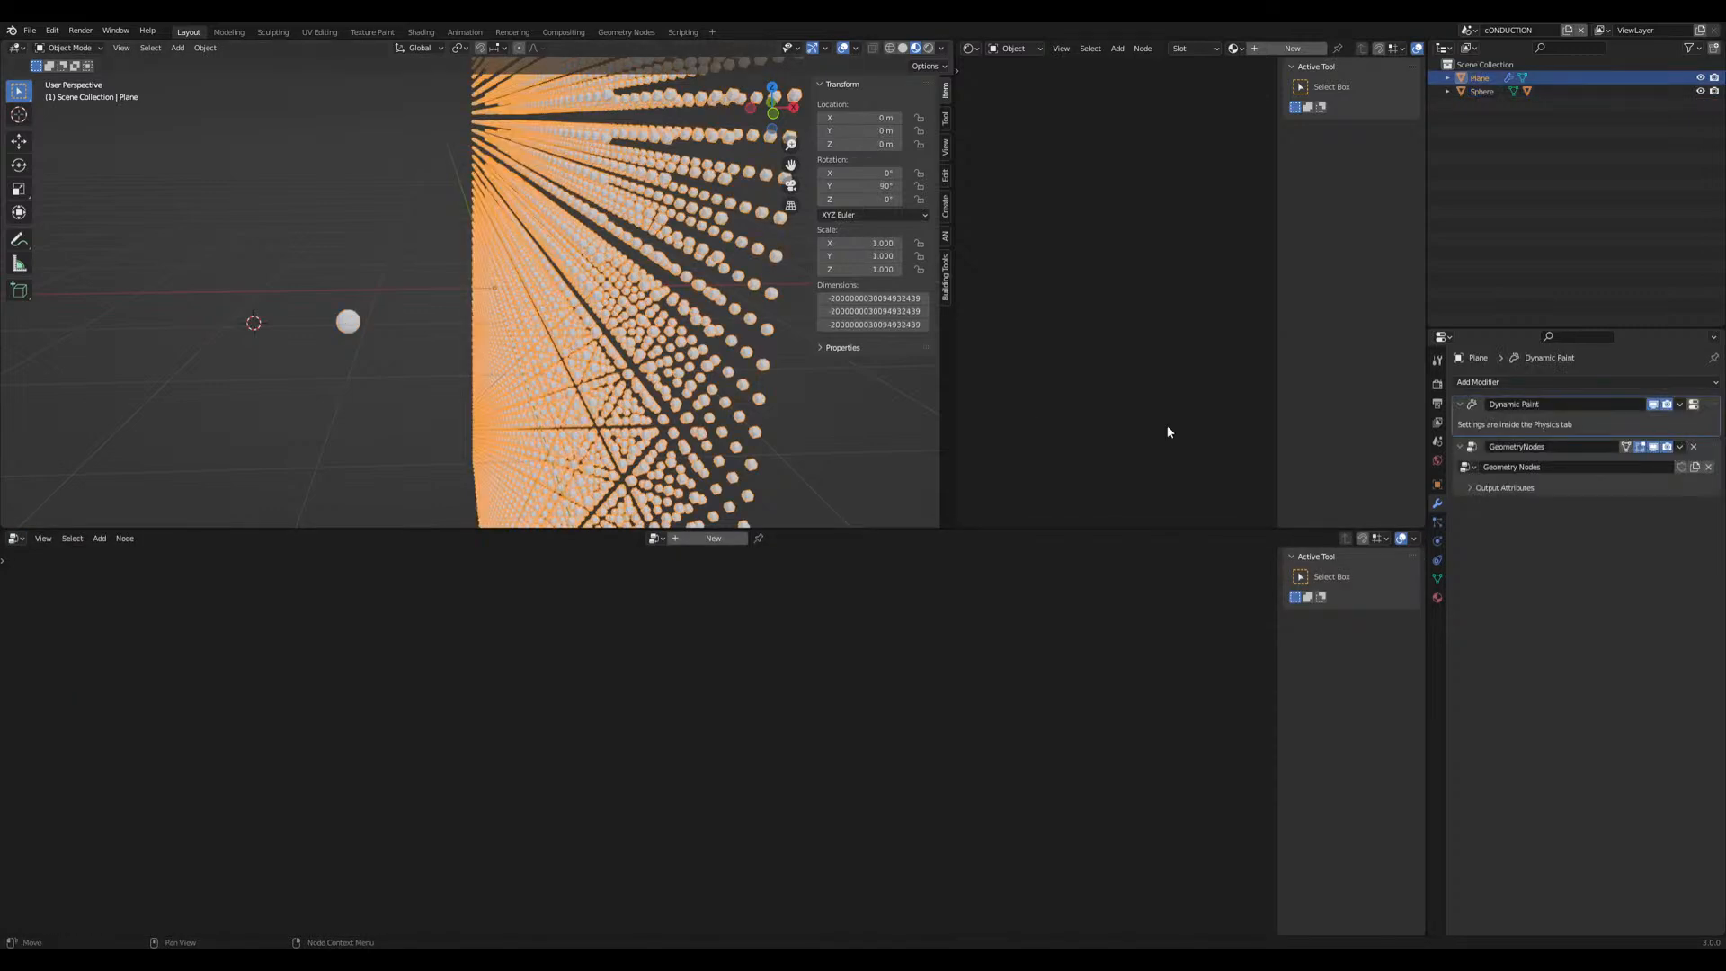
click(1475, 452)
scroll(616, 698, down, 5)
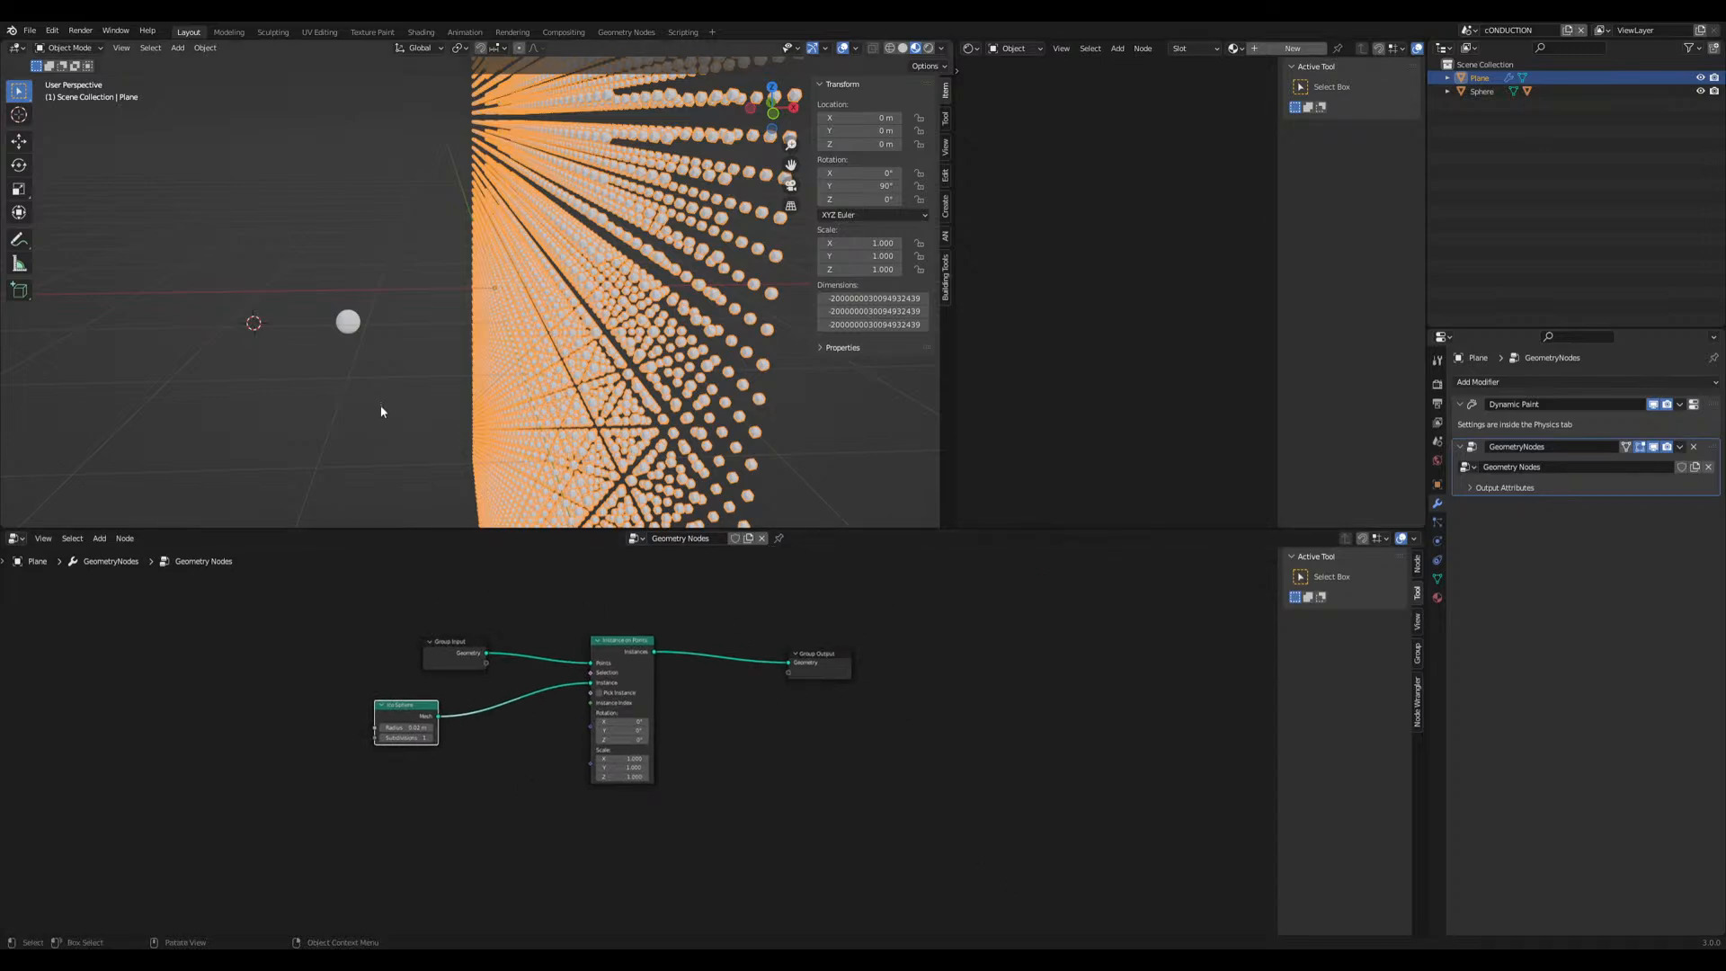
middle_drag(393, 435, 552, 377)
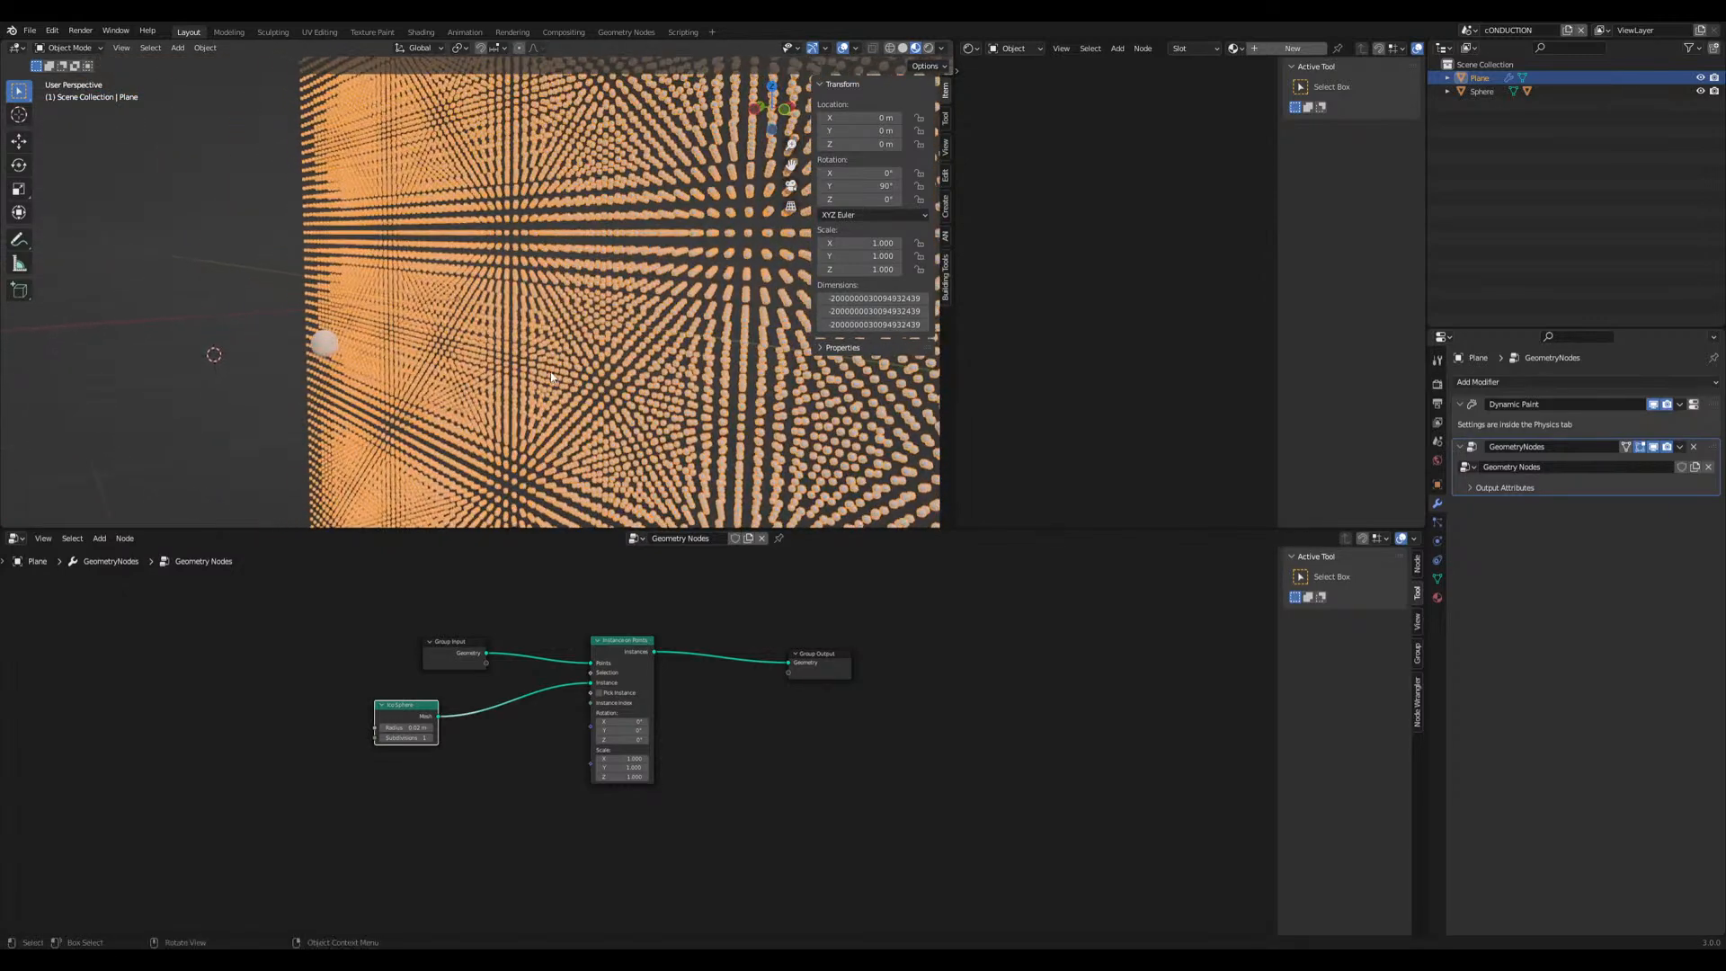
scroll(416, 267, down, 3)
middle_drag(485, 316, 460, 373)
scroll(458, 340, up, 4)
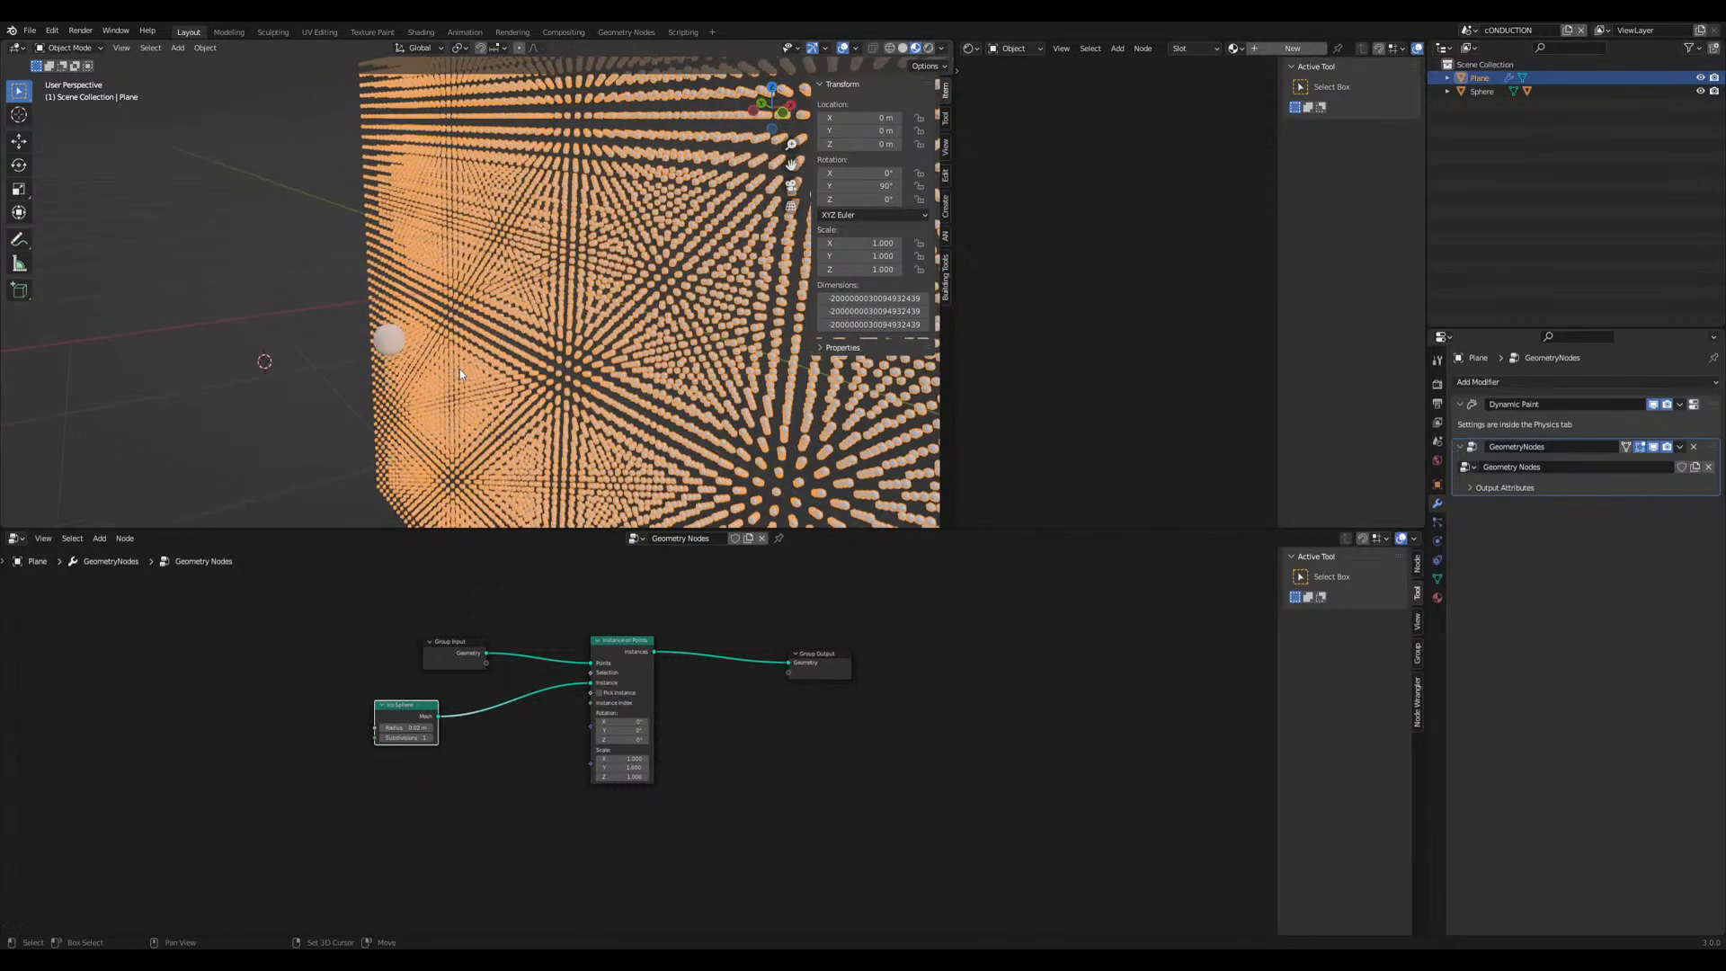
click(18, 542)
click(163, 596)
Play the animation while moving the small UV sphere along X against the sphere grid, and stop playback
middle_drag(395, 468, 267, 405)
click(267, 405)
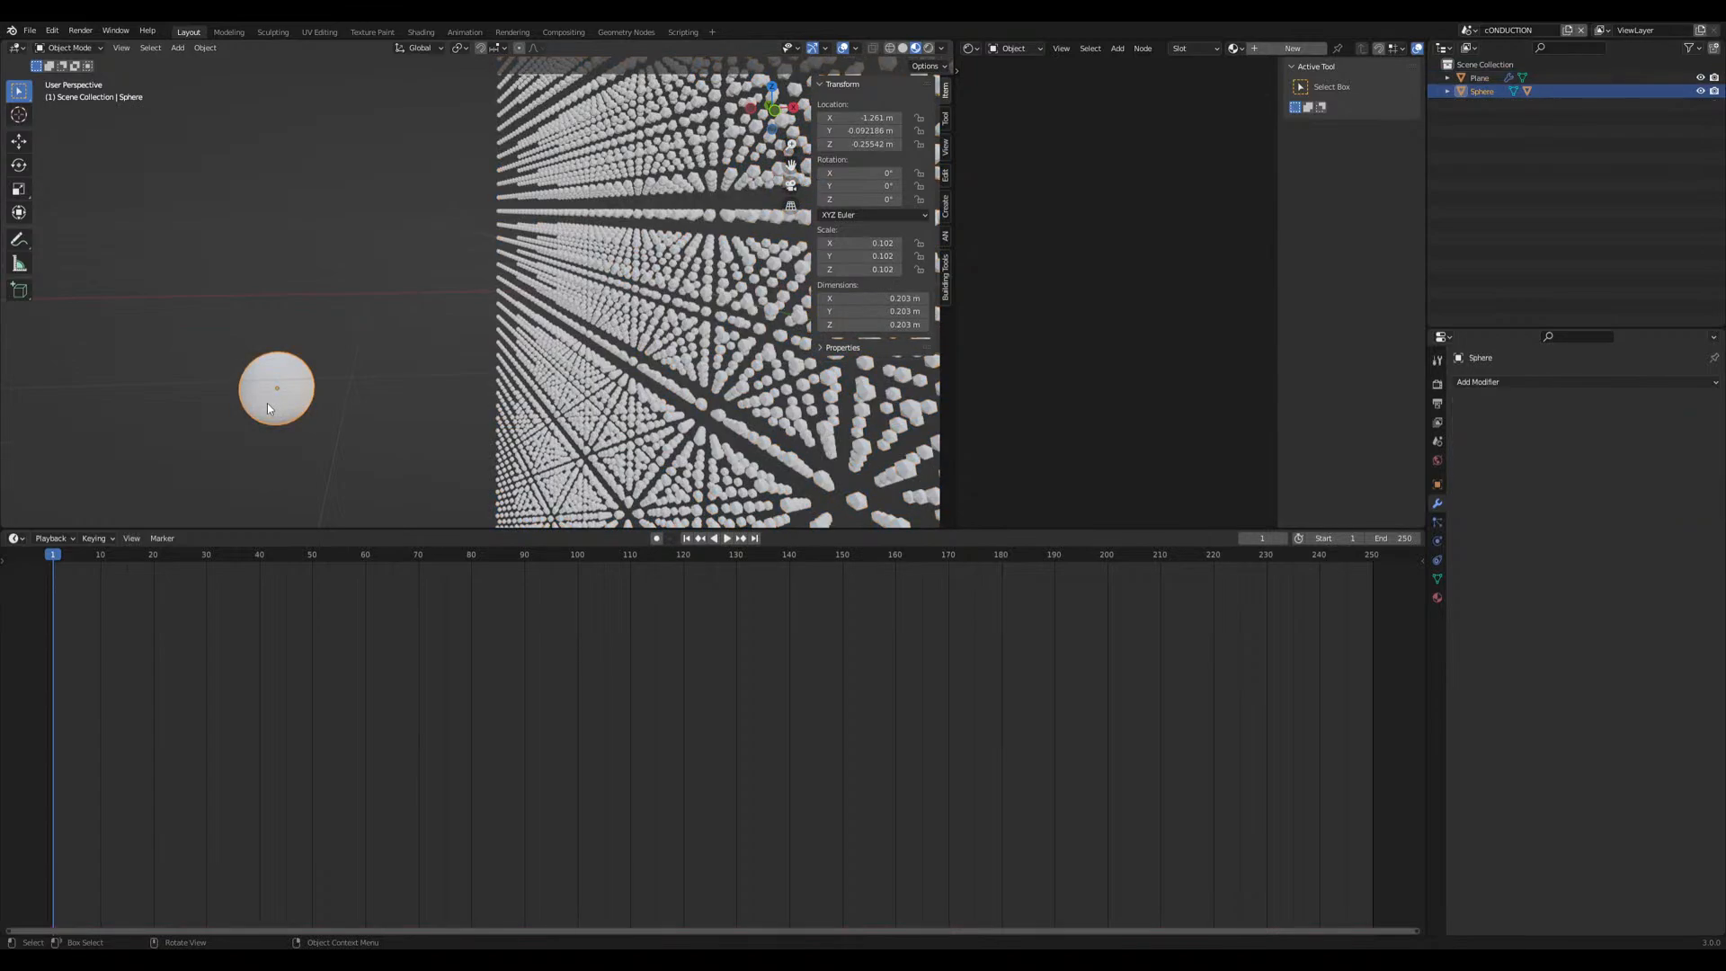
scroll(305, 399, down, 4)
key(space)
key(g)
key(x)
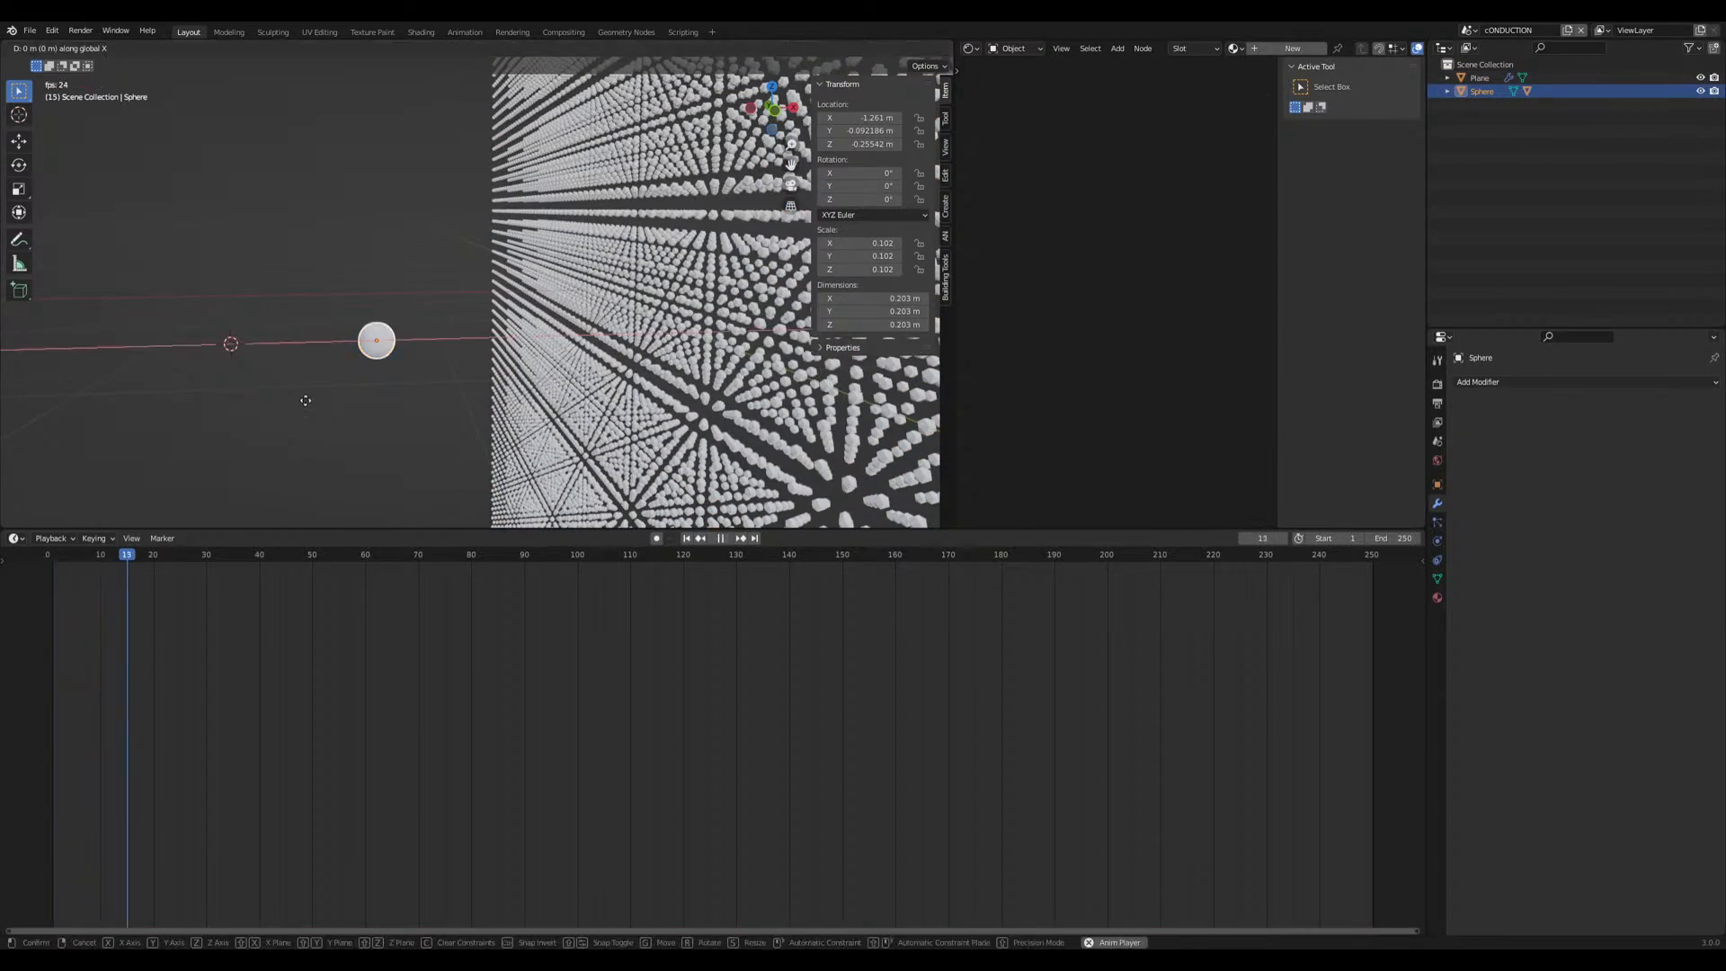
click(299, 426)
middle_drag(299, 426, 506, 412)
key(space)
Save heat_transfer.blend with the small sphere setup
key(ctrl+s)
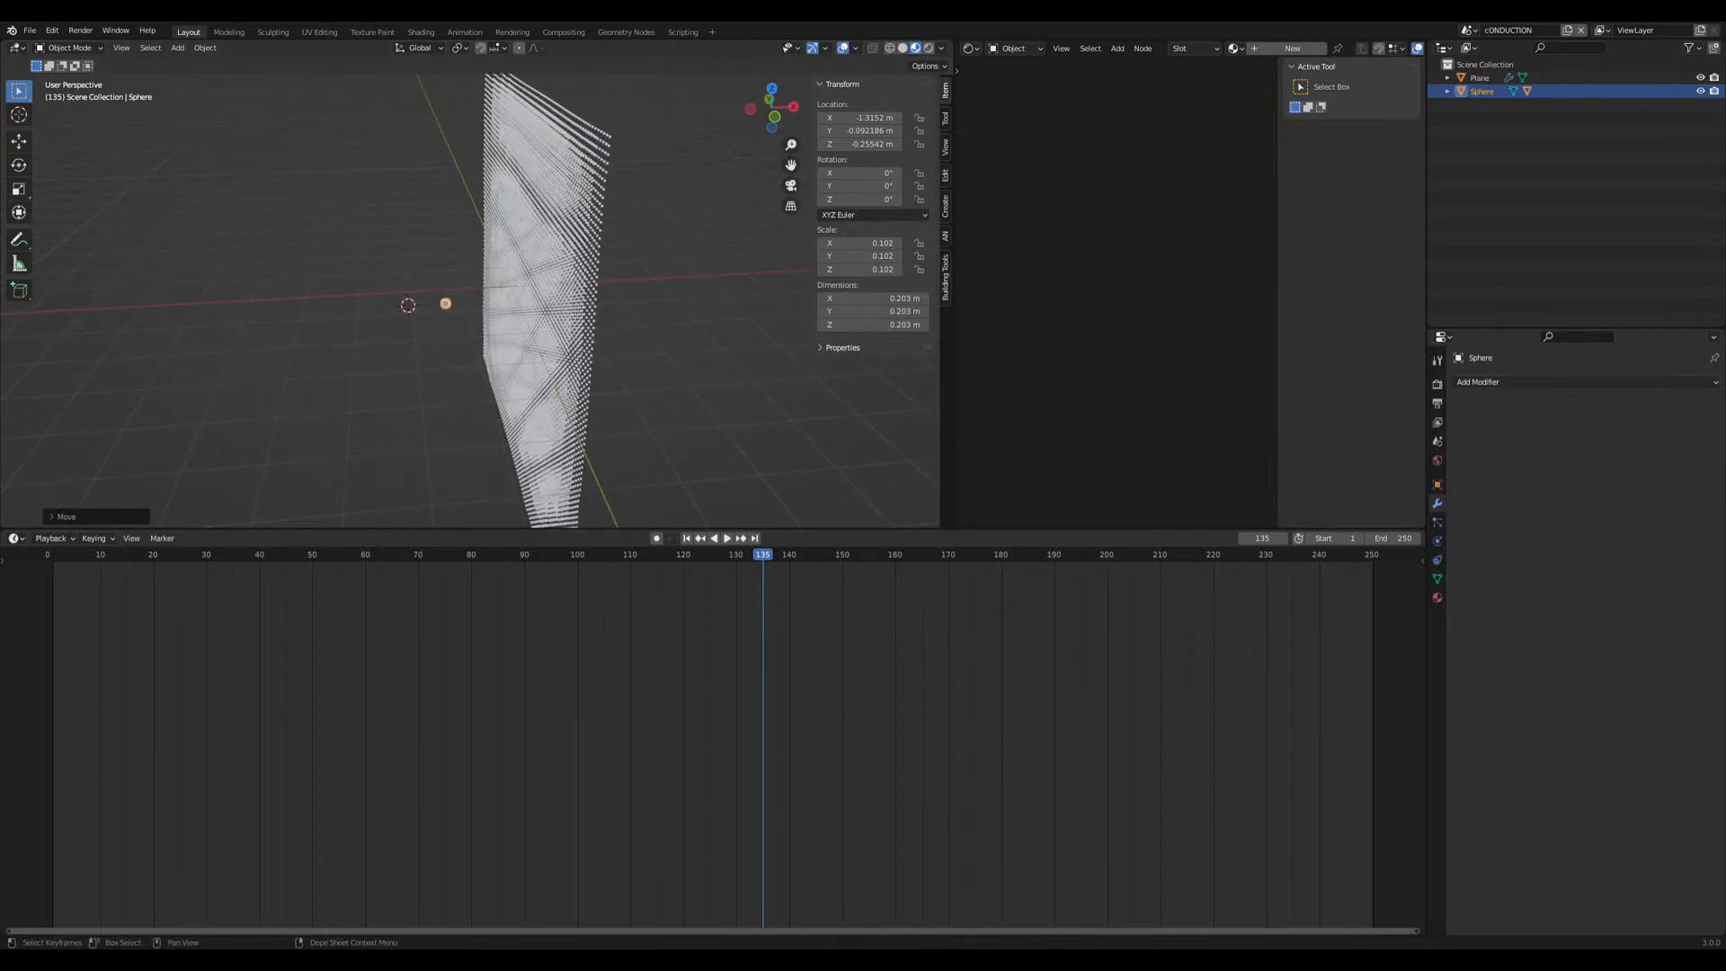
middle_drag(422, 485, 428, 450)
key(ctrl+s)
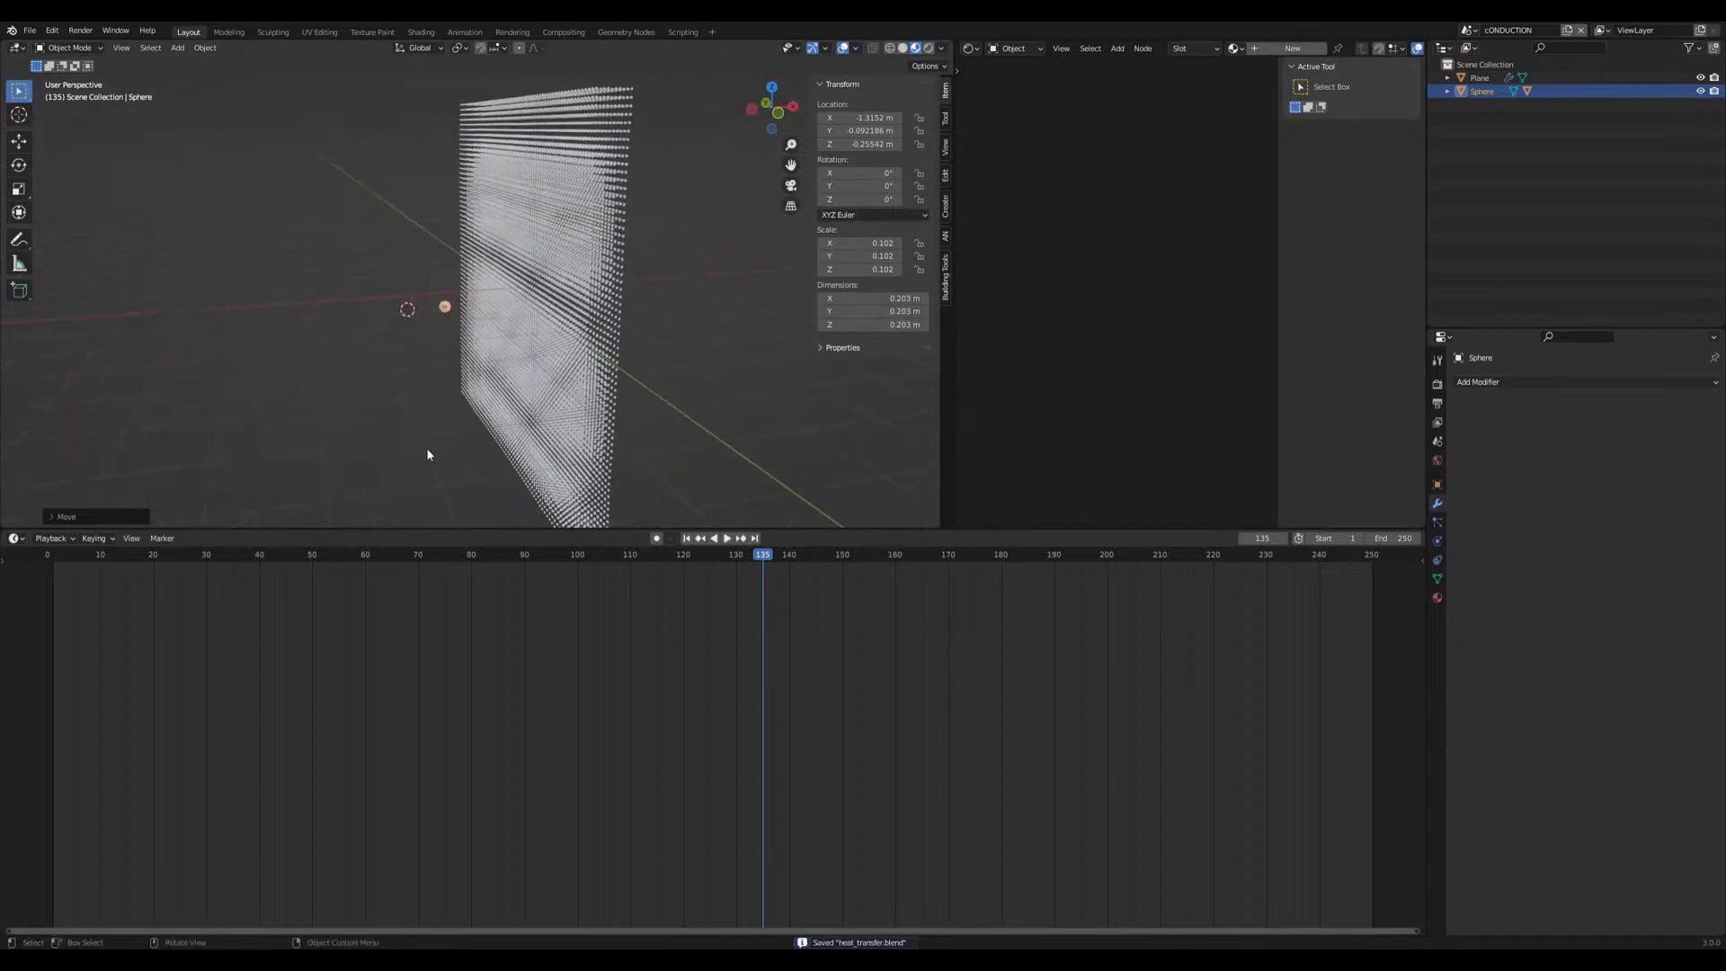
Open the file containing the particle-filled cube and create a new empty scene in it named Aerogel
click(30, 30)
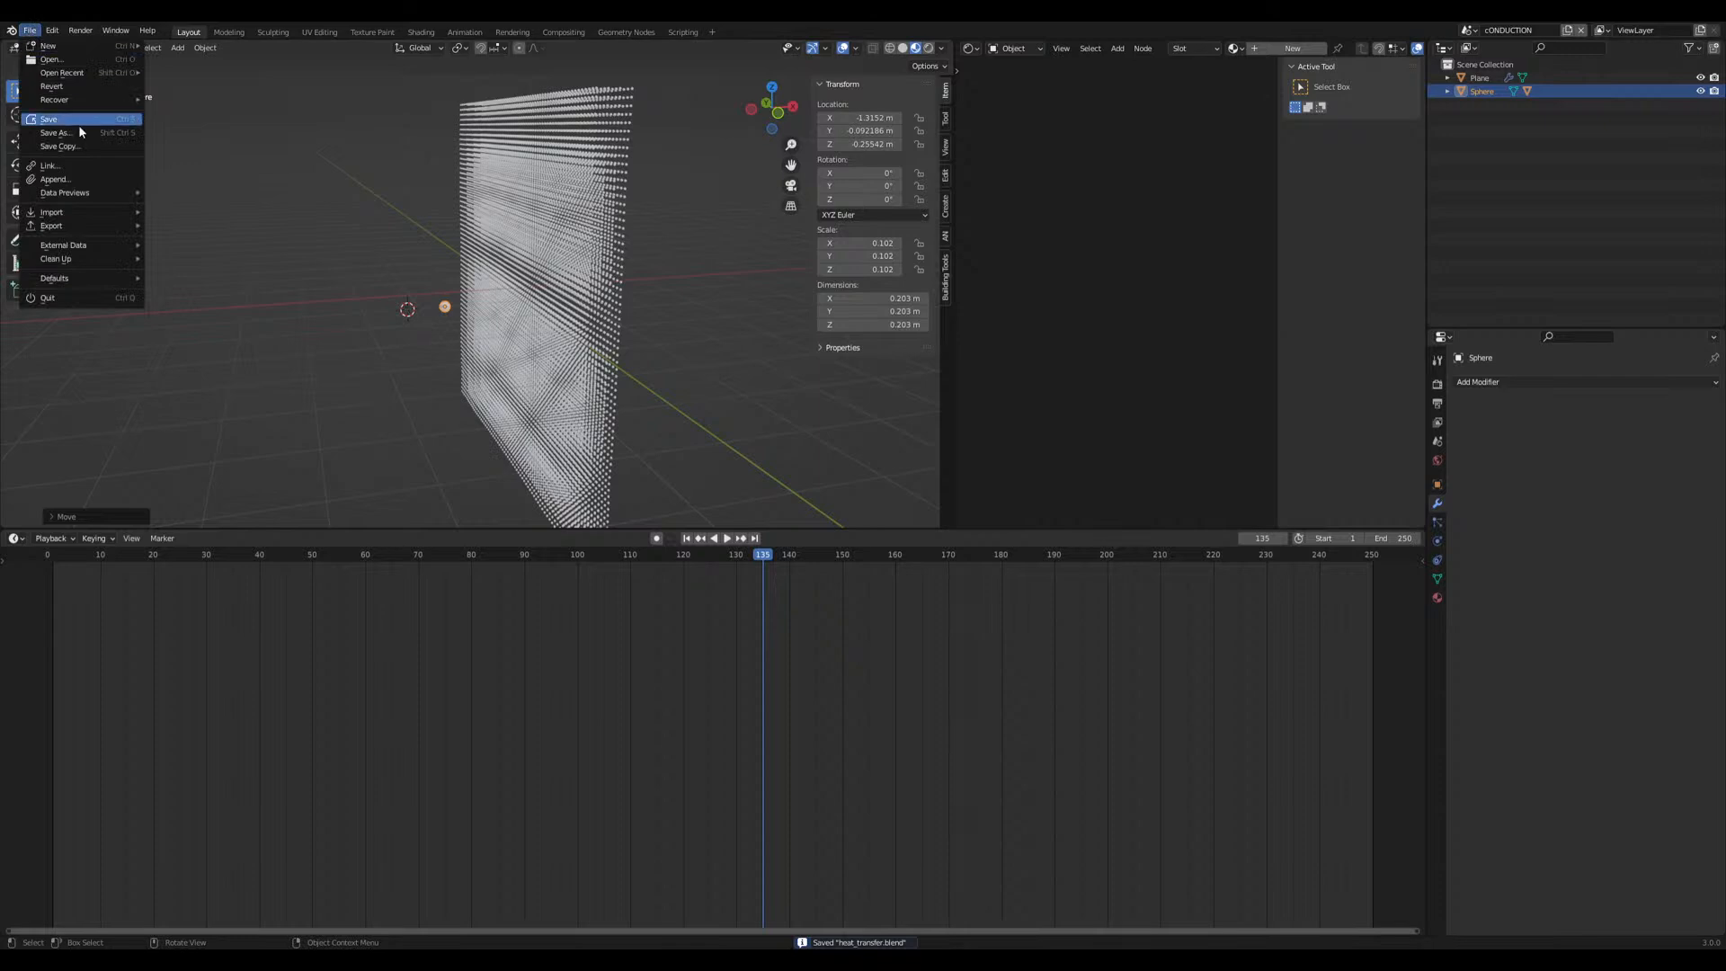
mouse_move(144, 219)
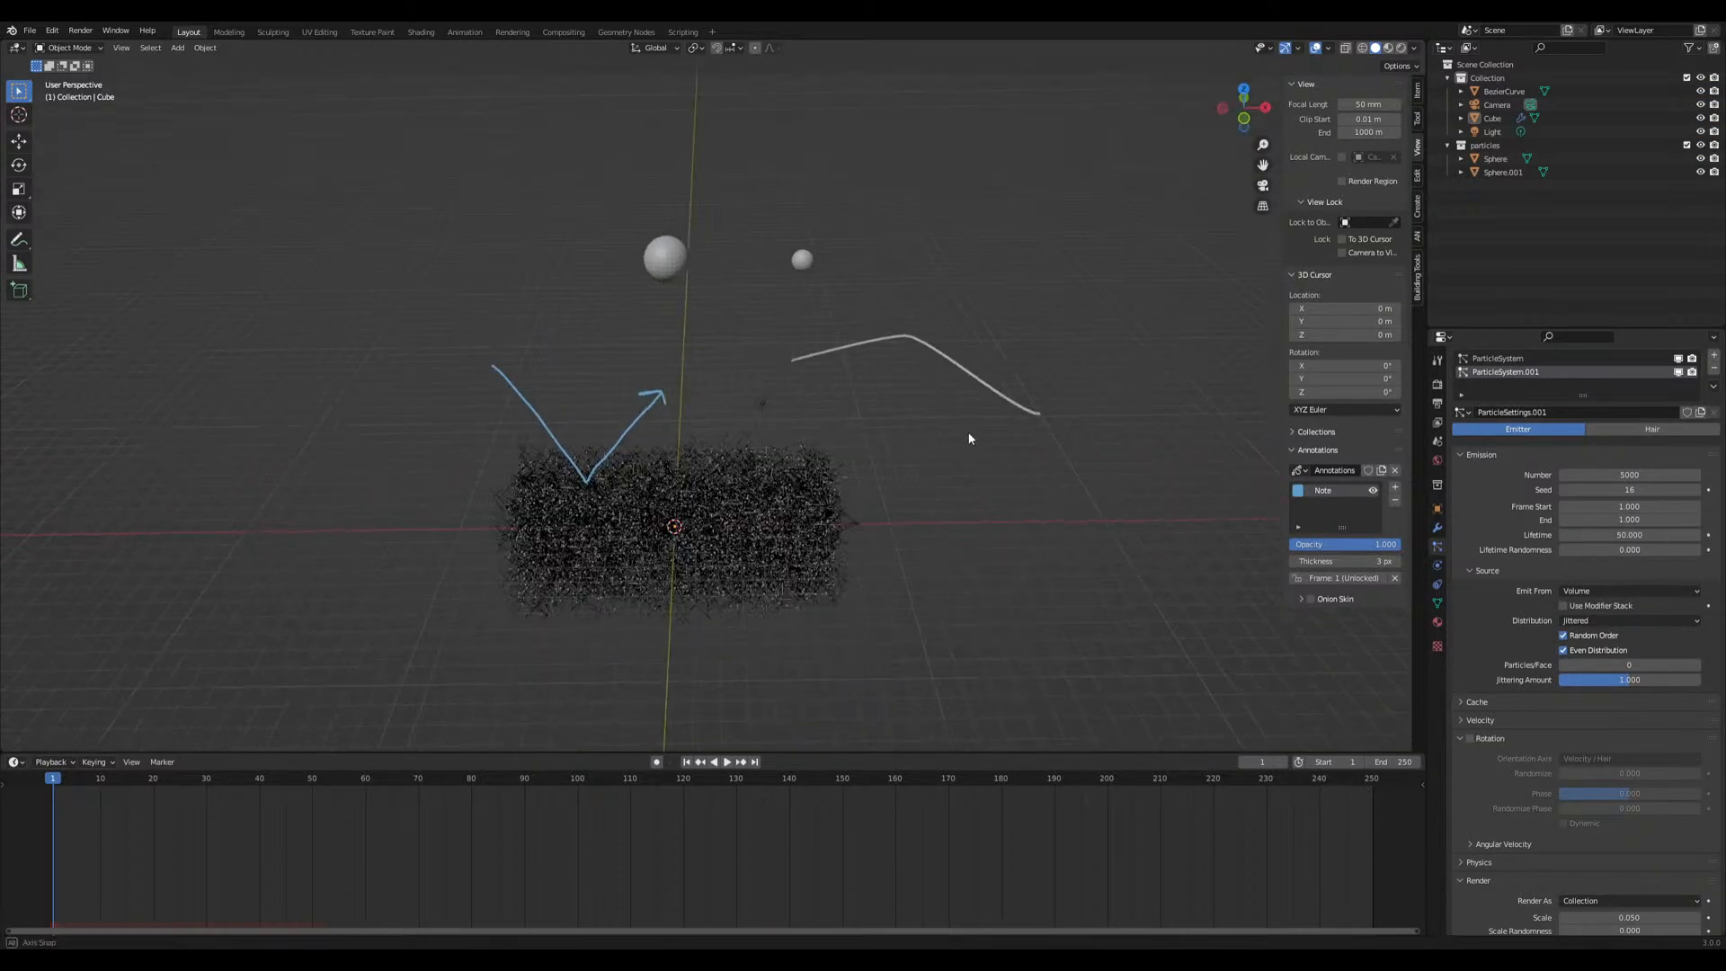
click(1566, 32)
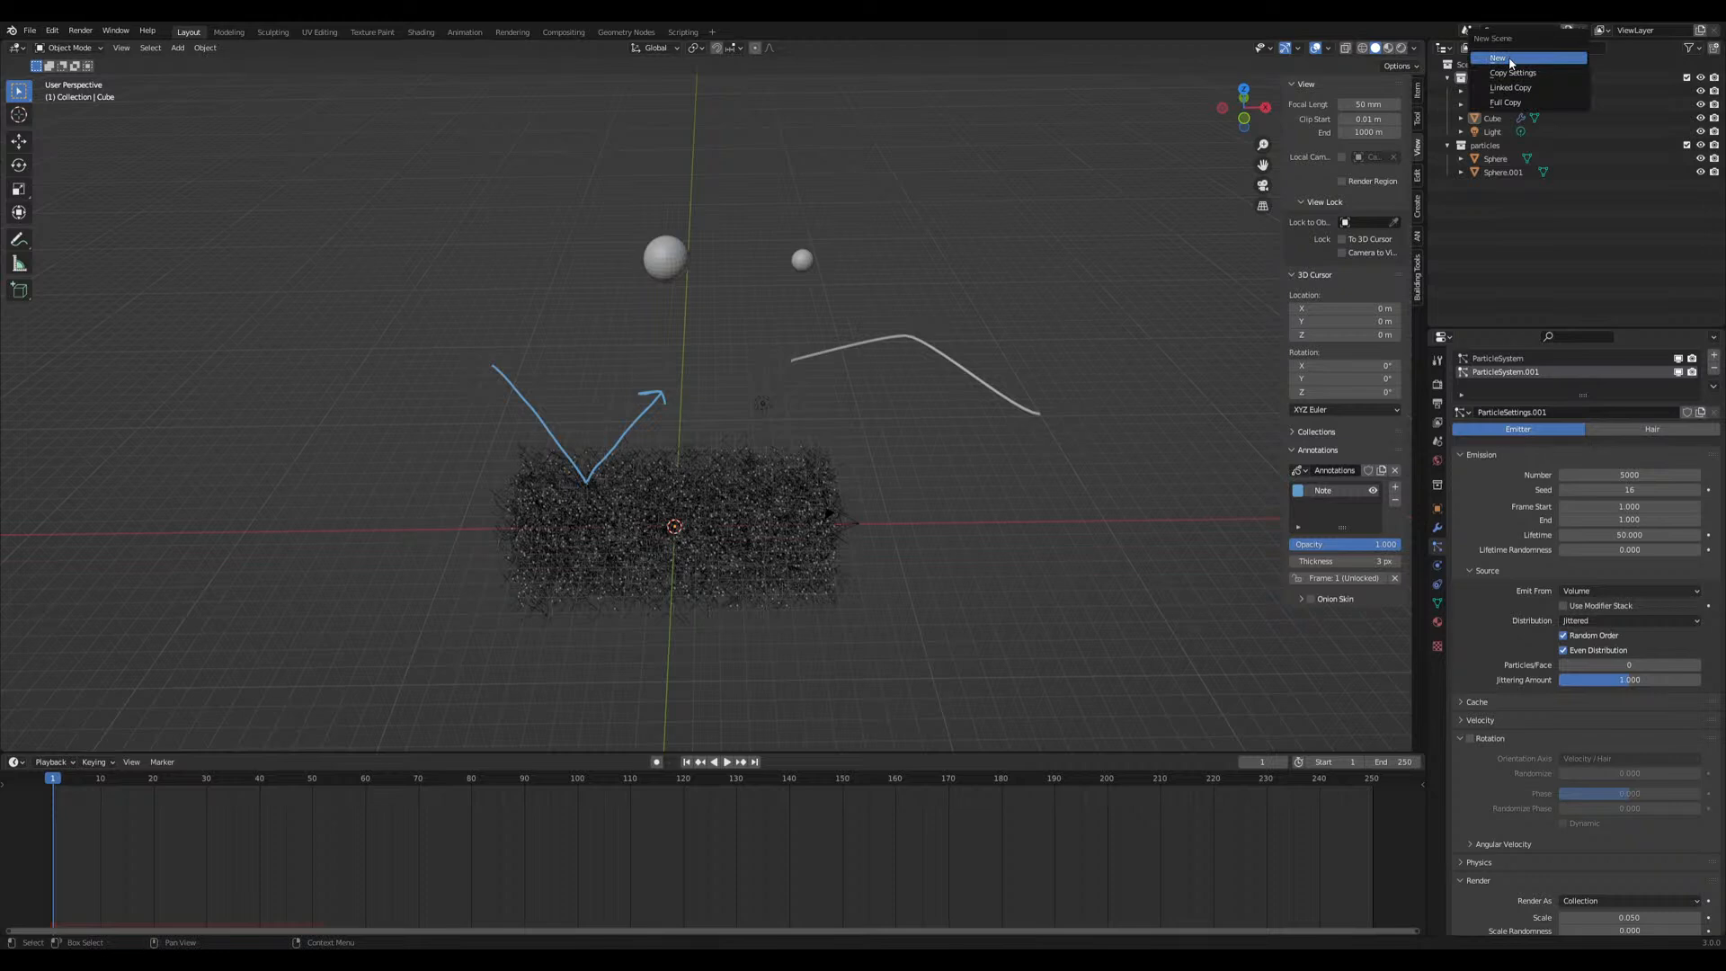
click(1515, 58)
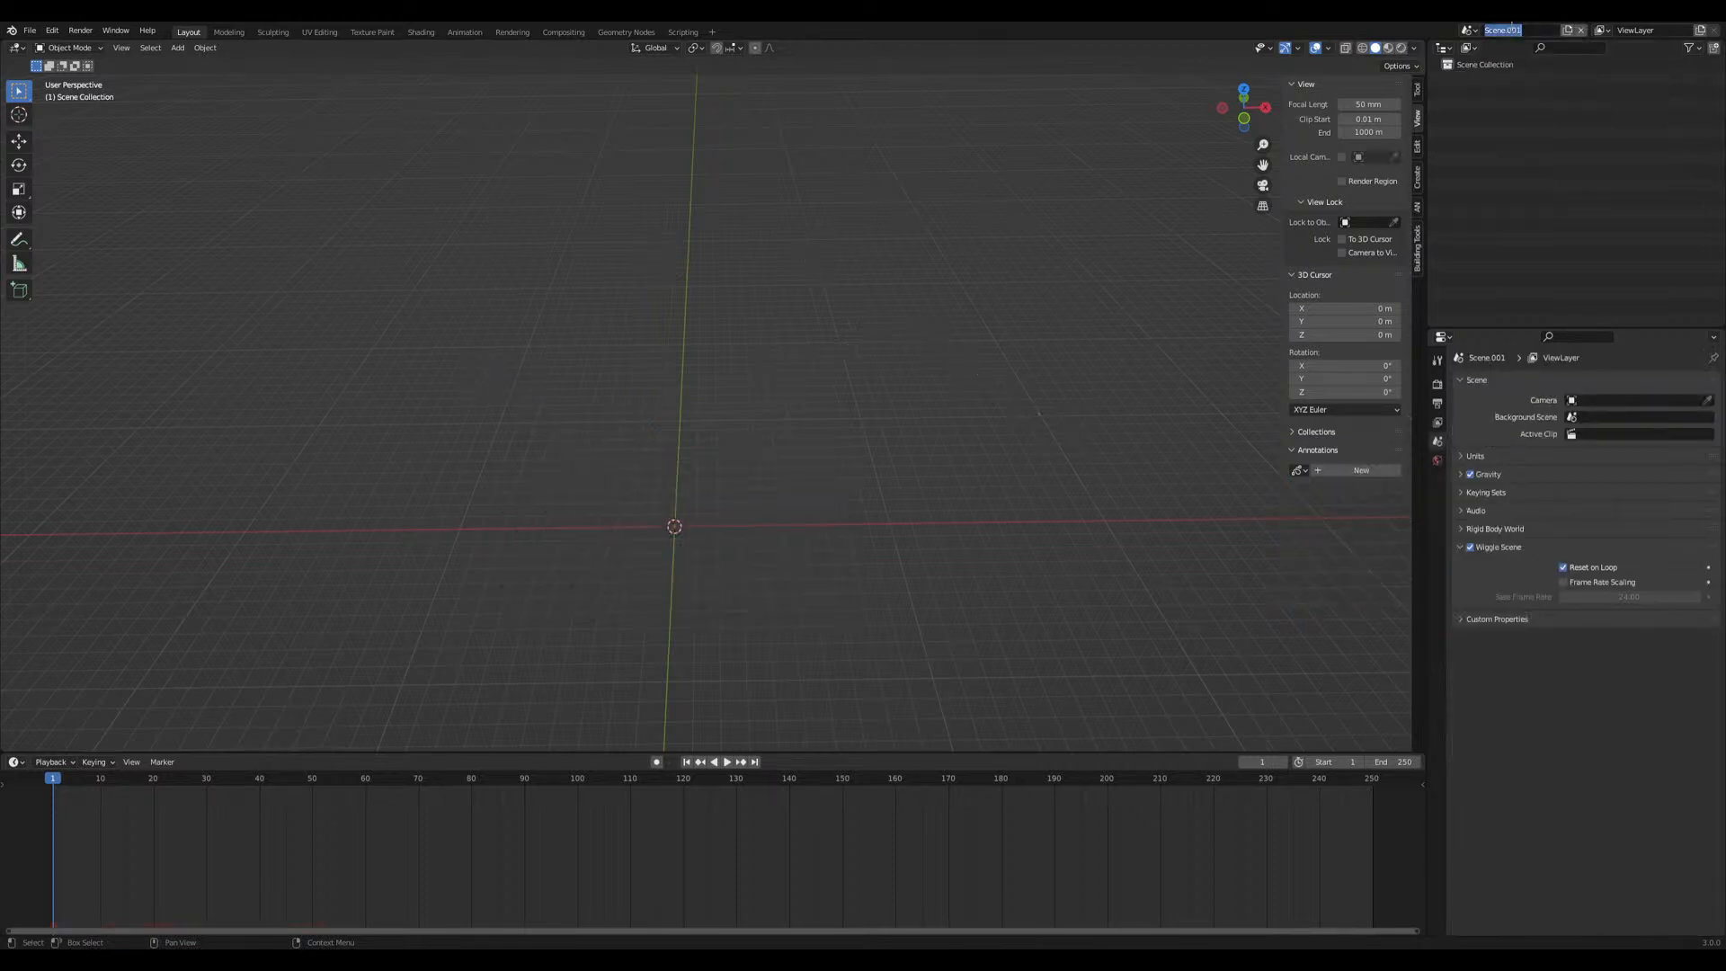
key(Return)
middle_drag(905, 590, 741, 543)
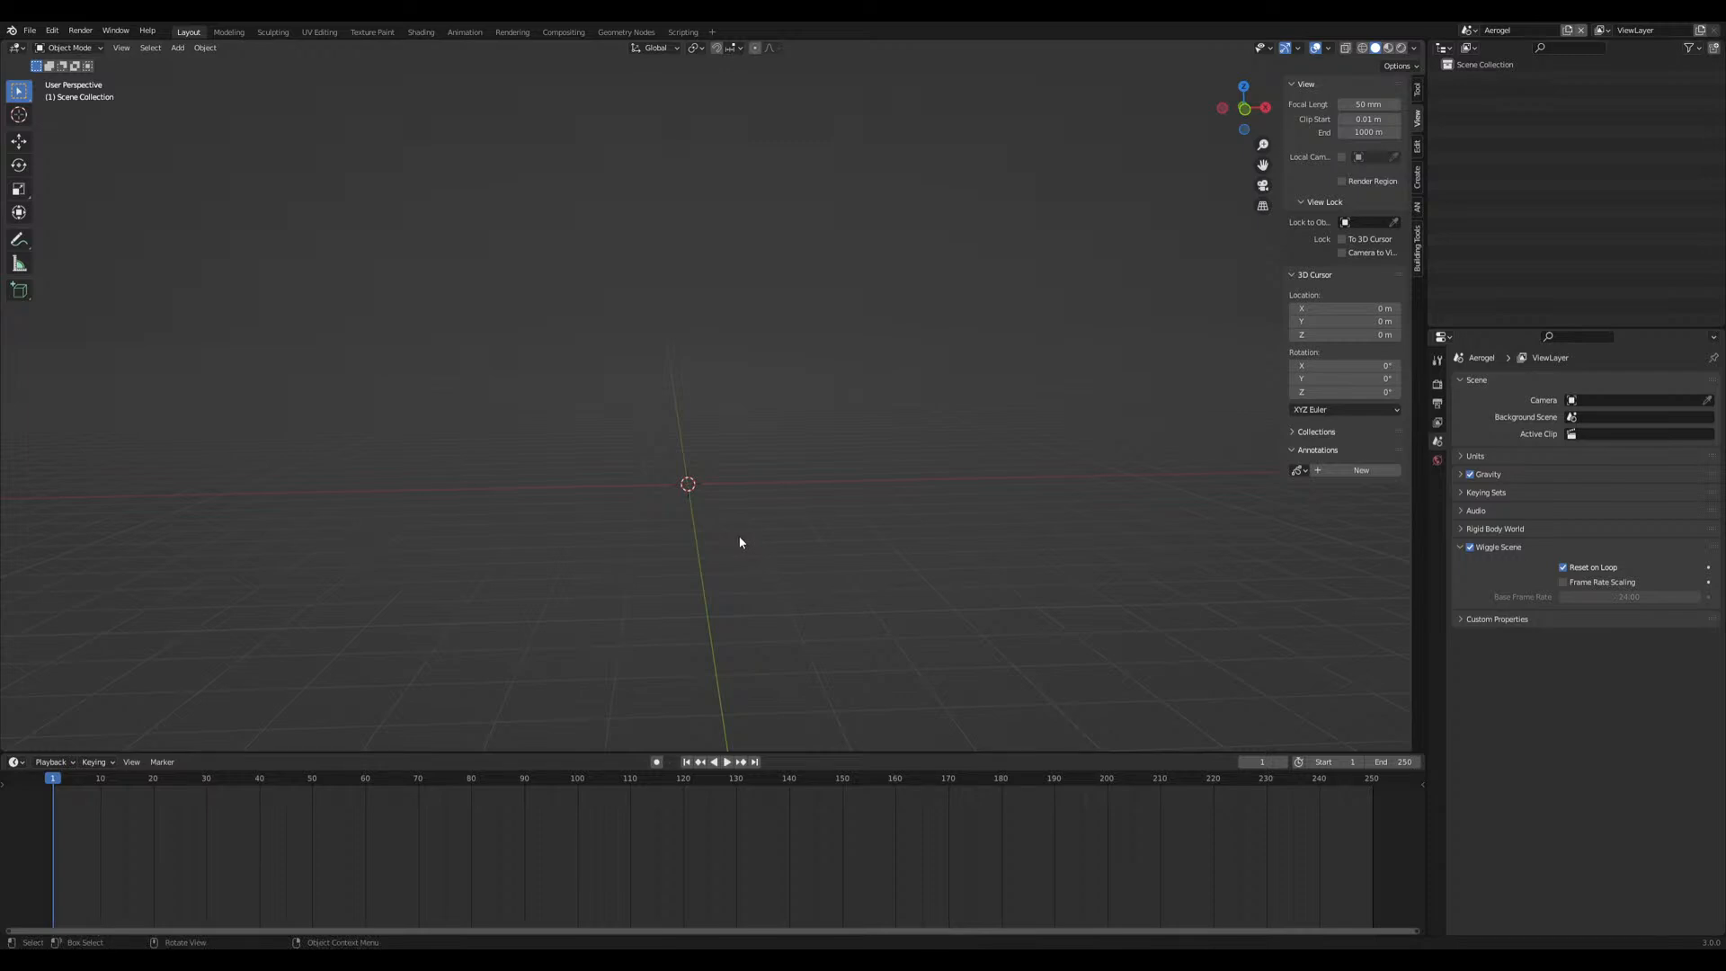
mouse_move(729, 546)
middle_down()
mouse_move(689, 557)
mouse_move(696, 536)
middle_up()
middle_drag(671, 551, 710, 551)
key(shift+a)
mouse_move(745, 519)
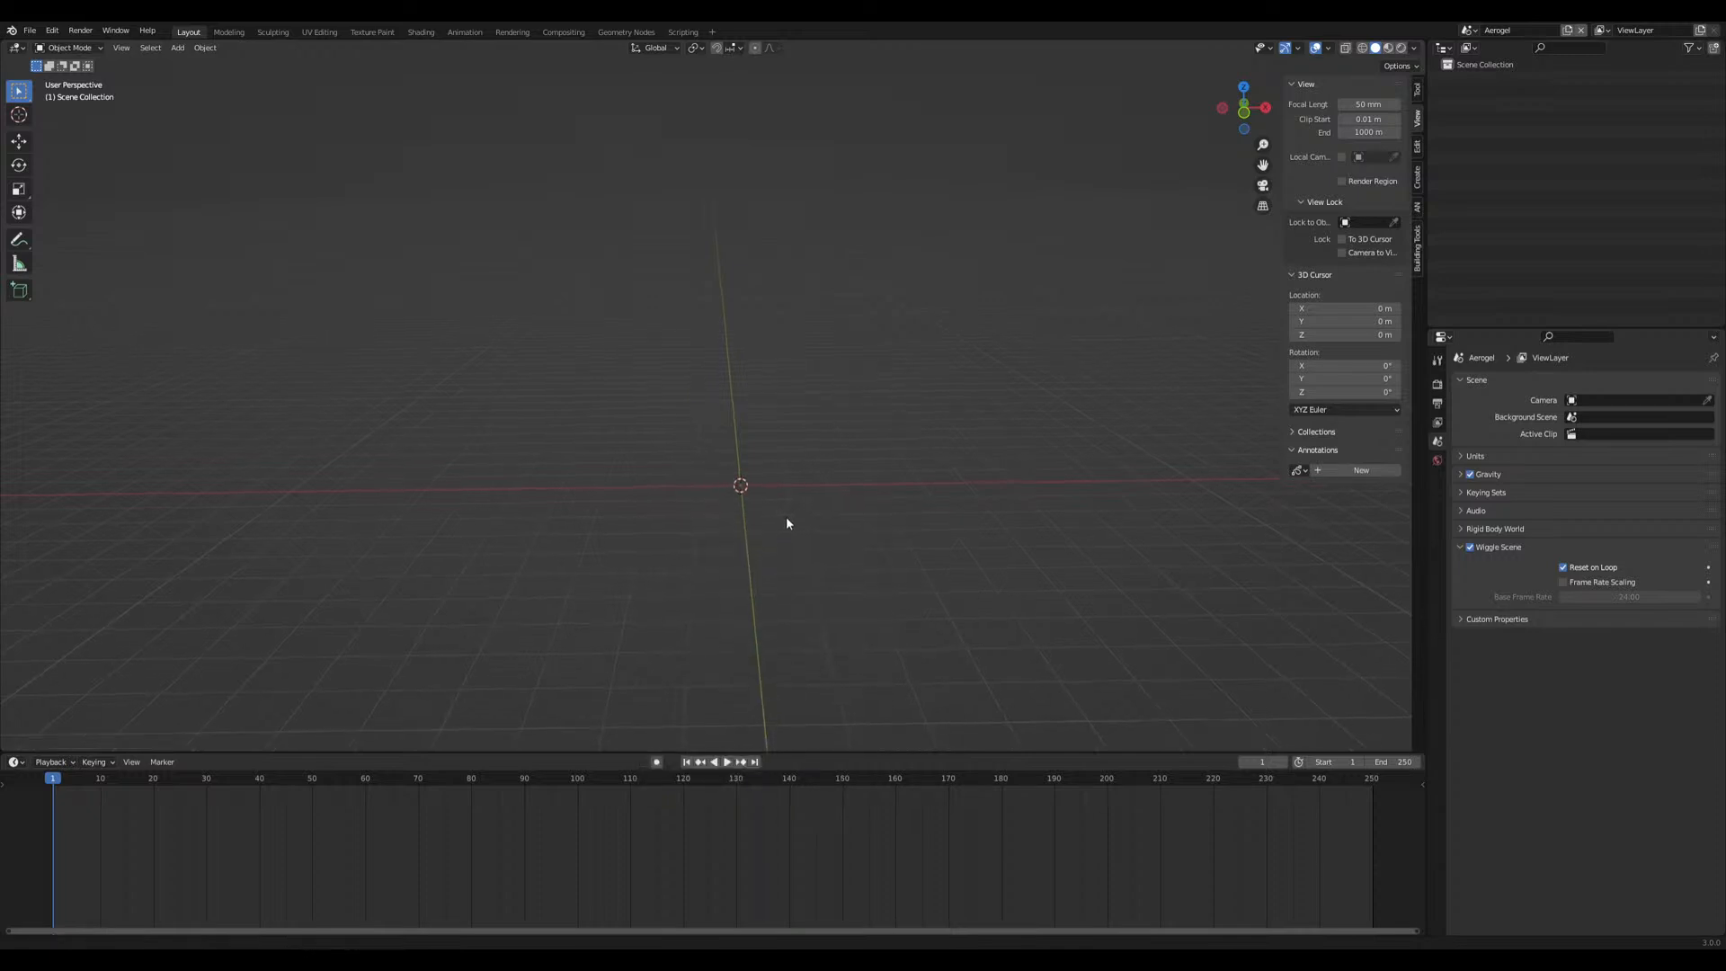
middle_drag(786, 509, 759, 550)
Add a cube at the origin of the Aerogel scene and stretch it along X into a long block
key(shift+a)
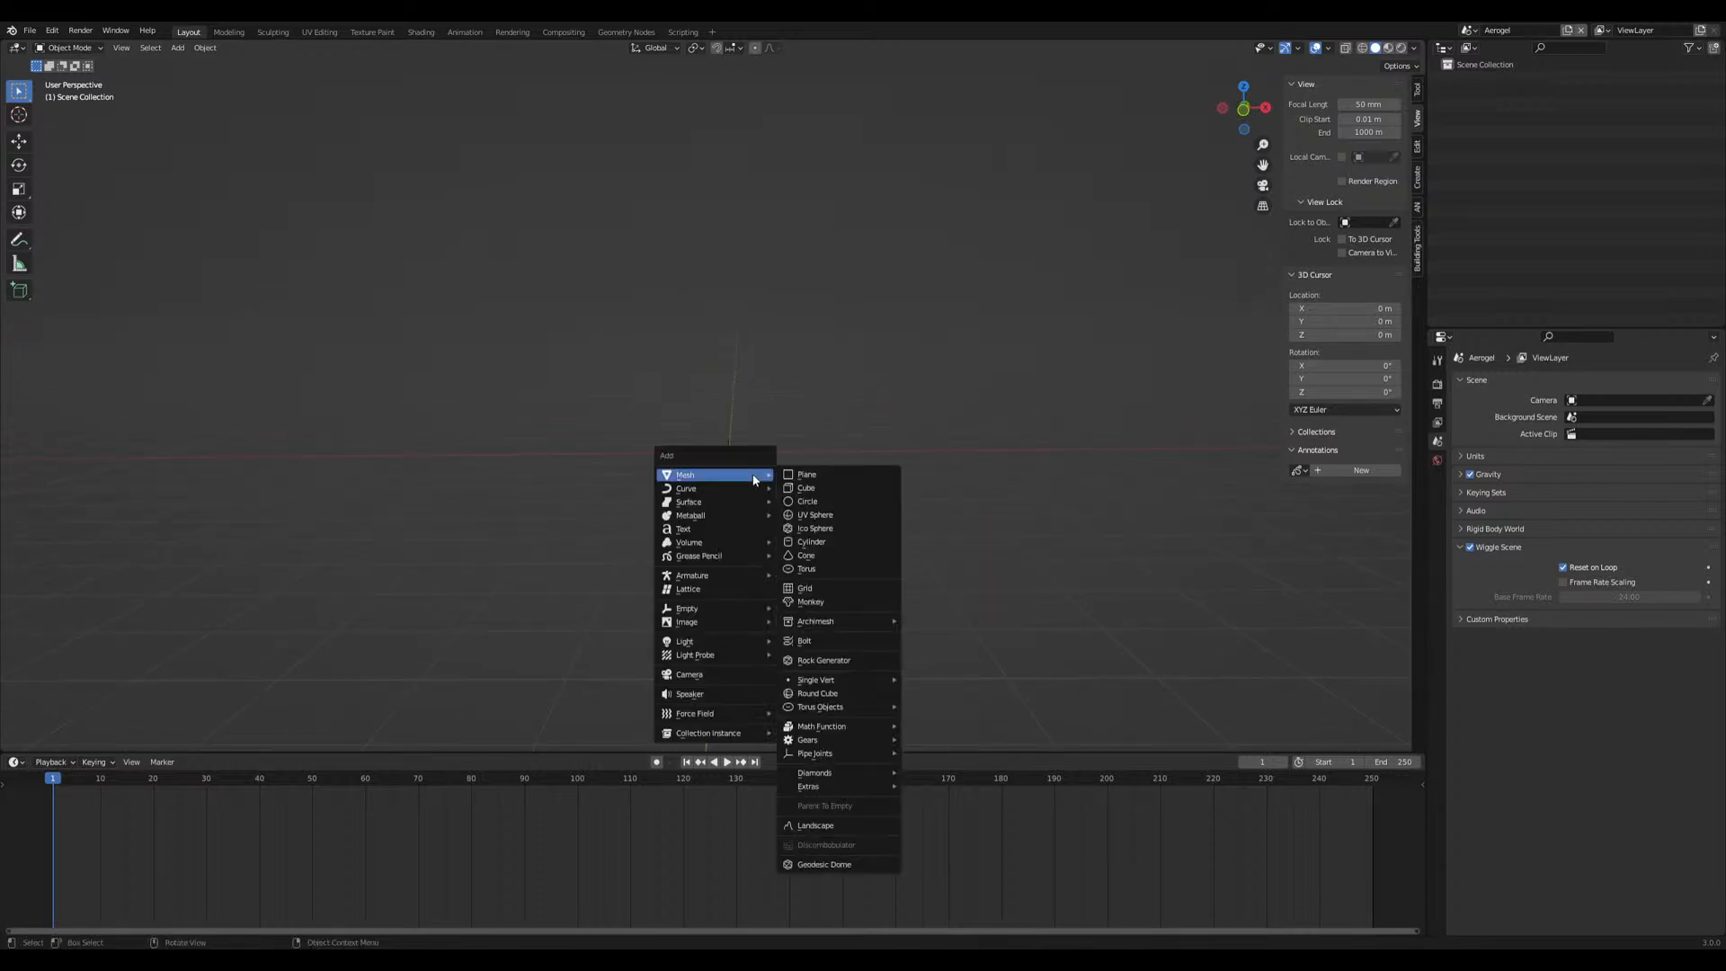
mouse_move(720, 478)
click(841, 487)
key(s)
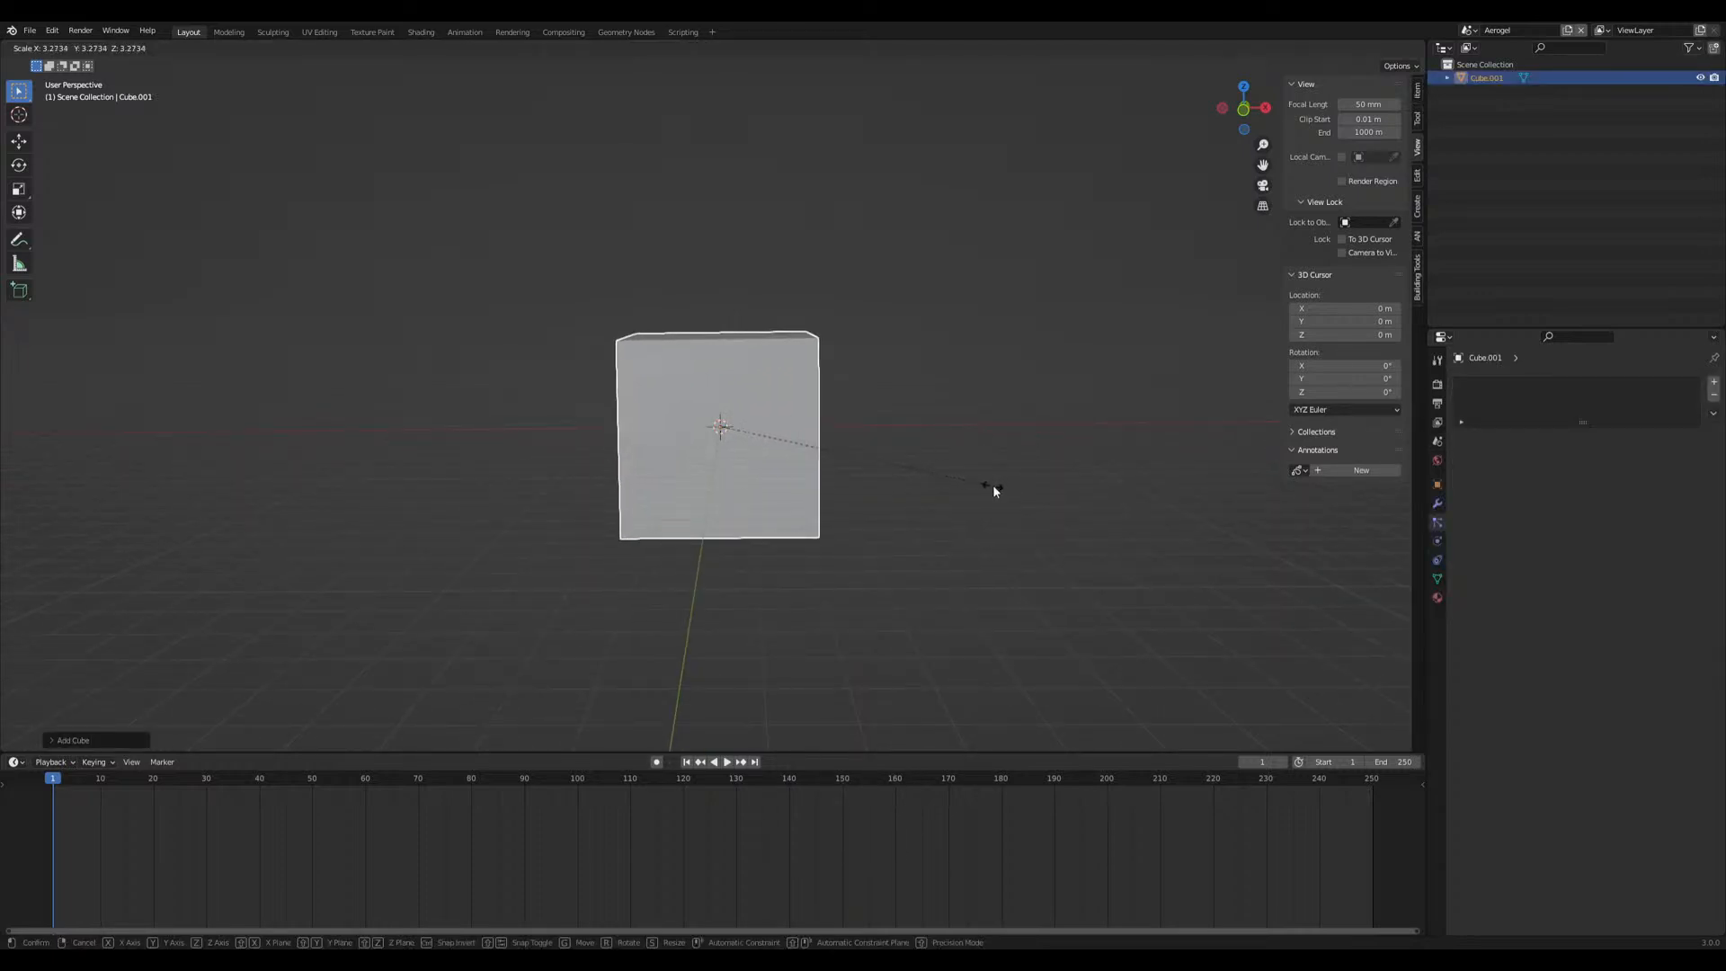
key(x)
click(1050, 508)
middle_drag(1049, 508, 721, 557)
scroll(727, 566, up, 2)
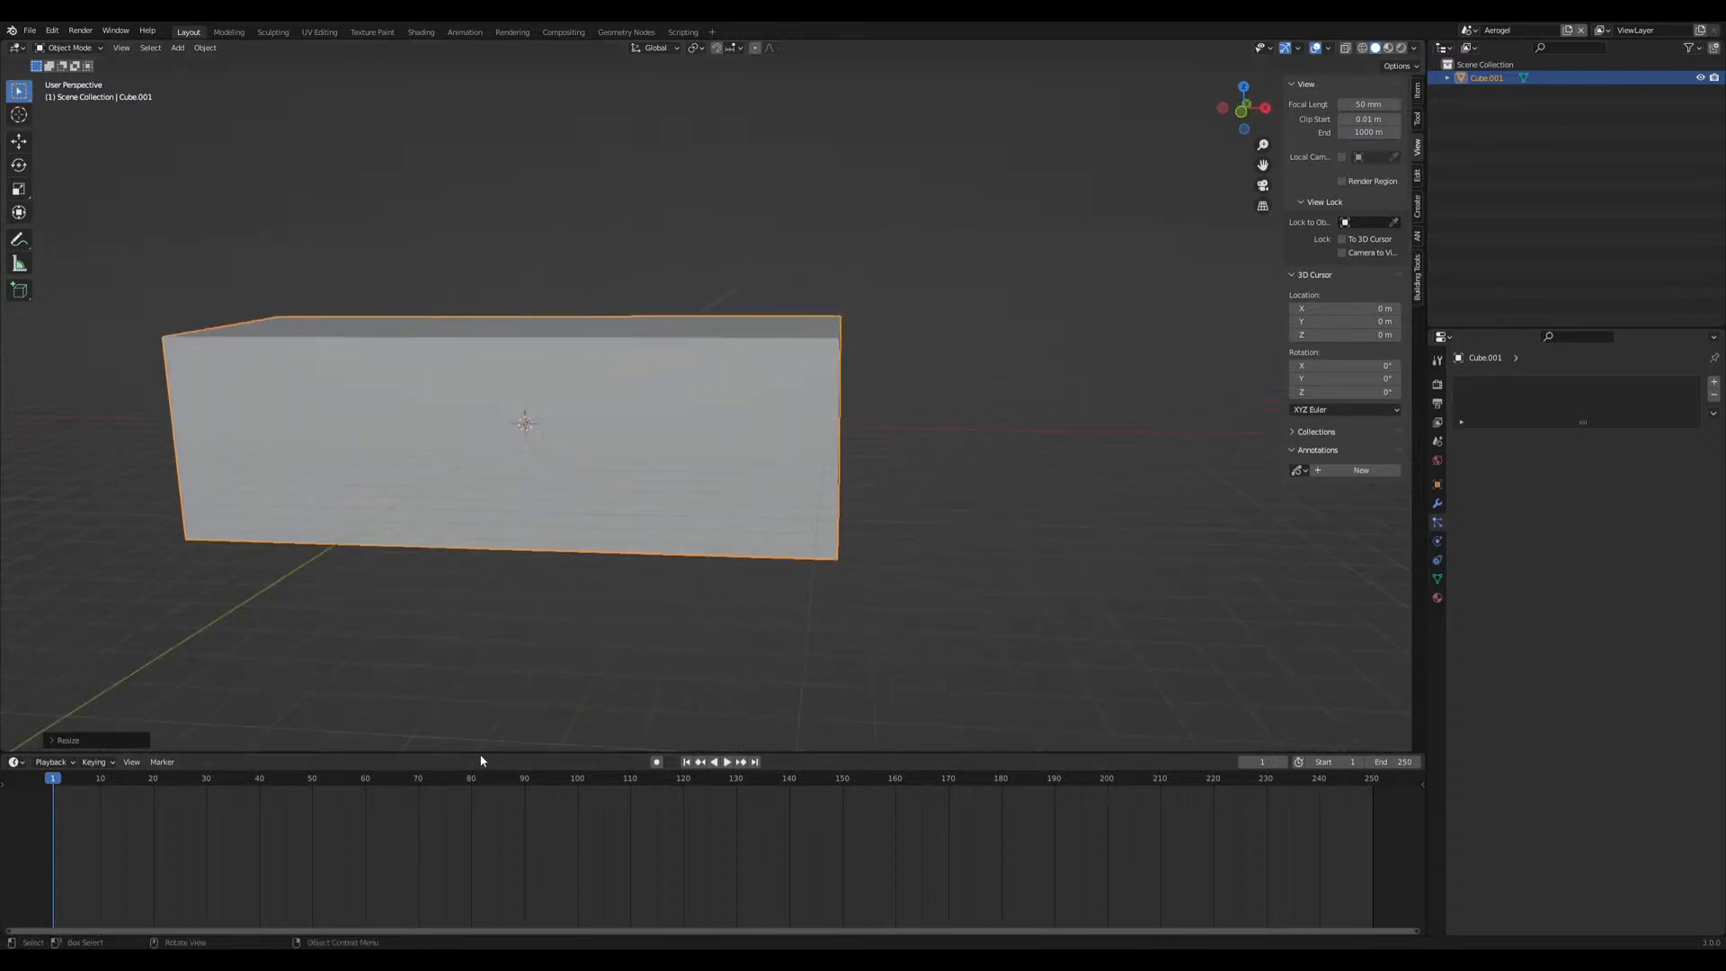
Enlarge the Timeline area and switch it to the Geometry Node Editor
drag(482, 753, 505, 595)
middle_drag(530, 567, 634, 530)
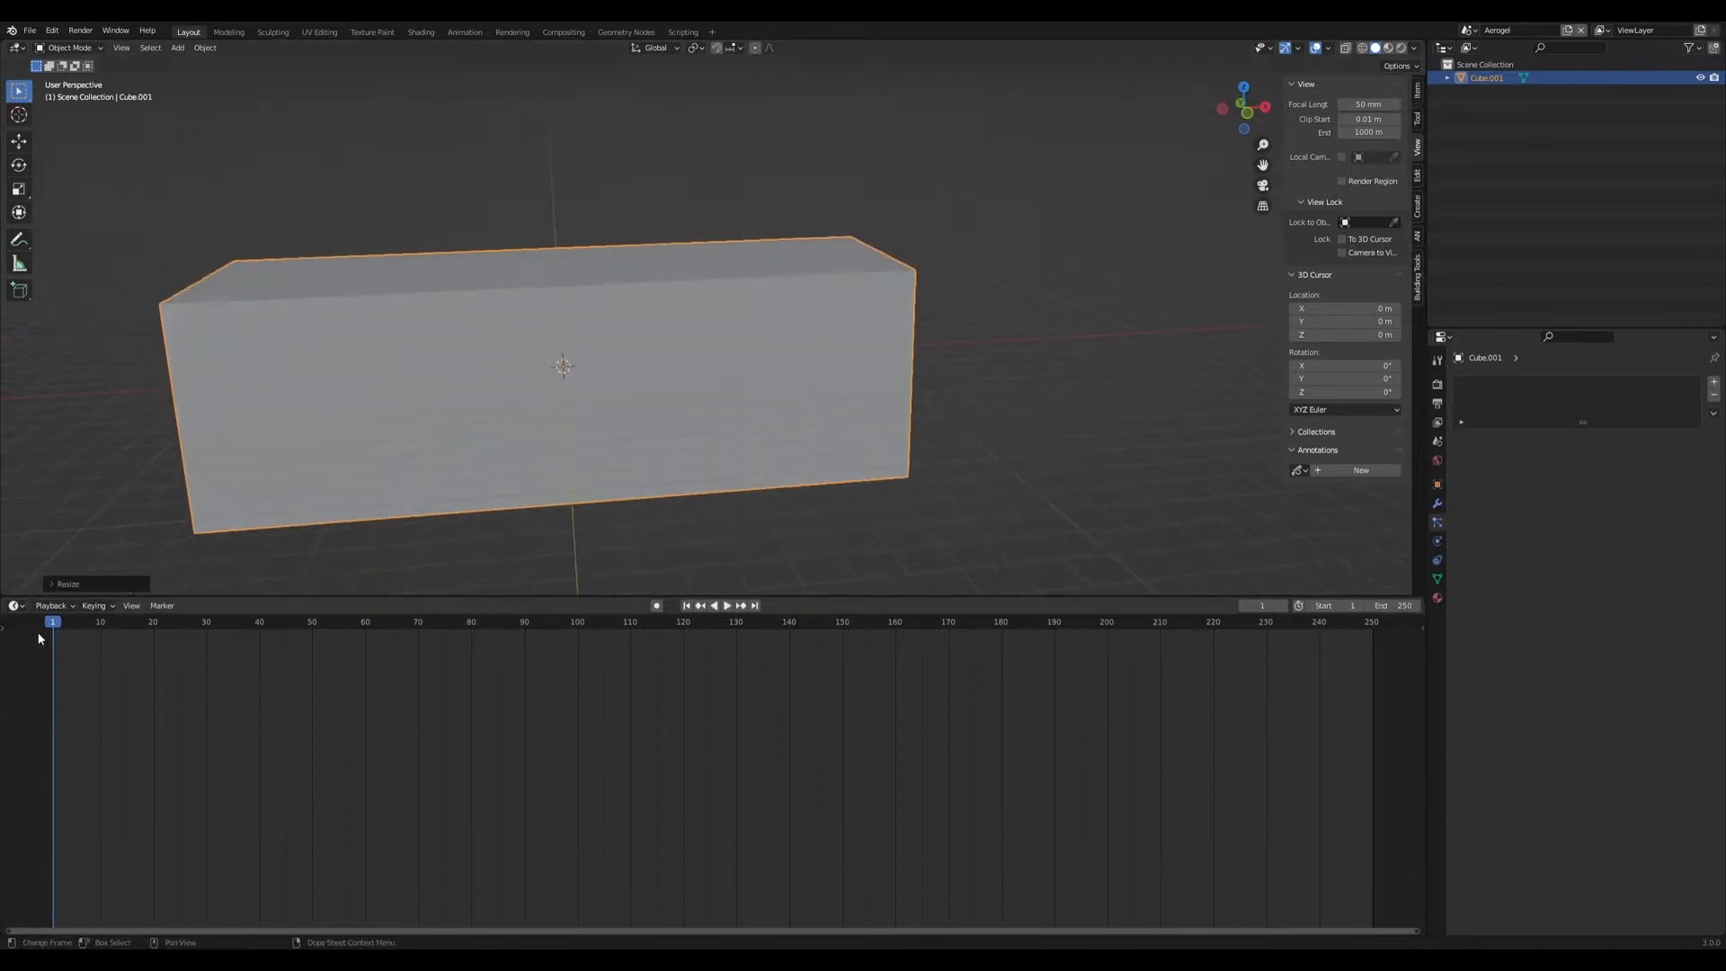
click(15, 605)
click(65, 732)
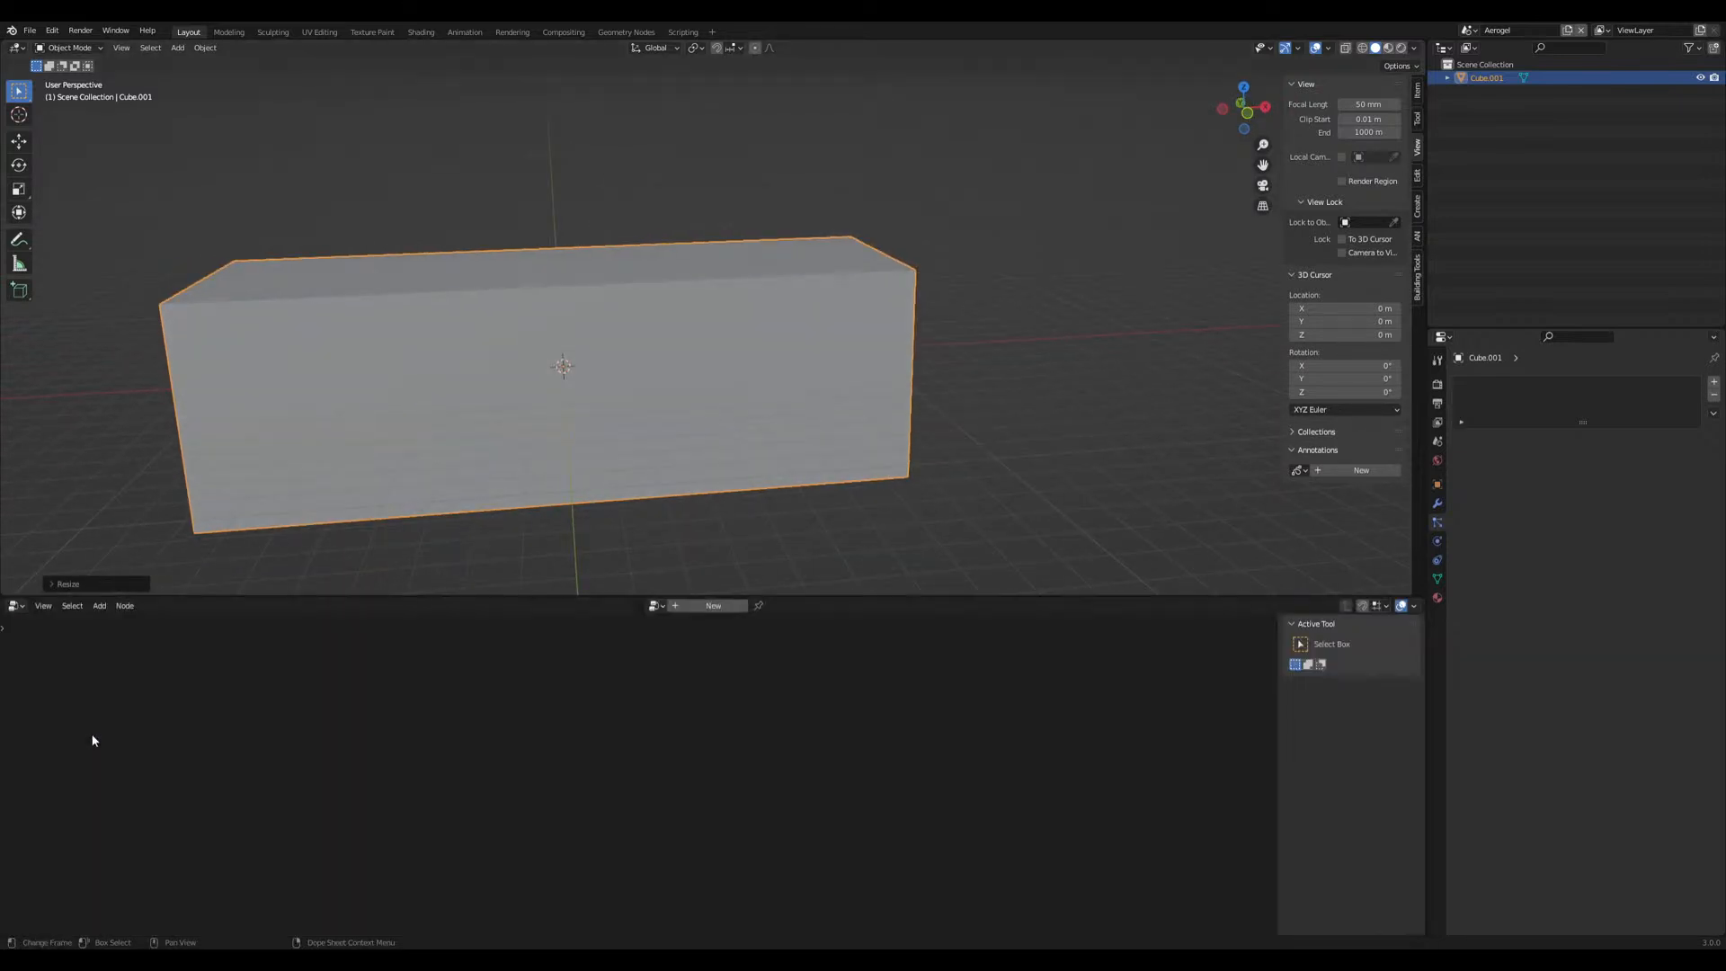
Create a new geometry node tree on the stretched cube
click(683, 606)
scroll(710, 701, up, 2)
middle_drag(694, 719, 626, 806)
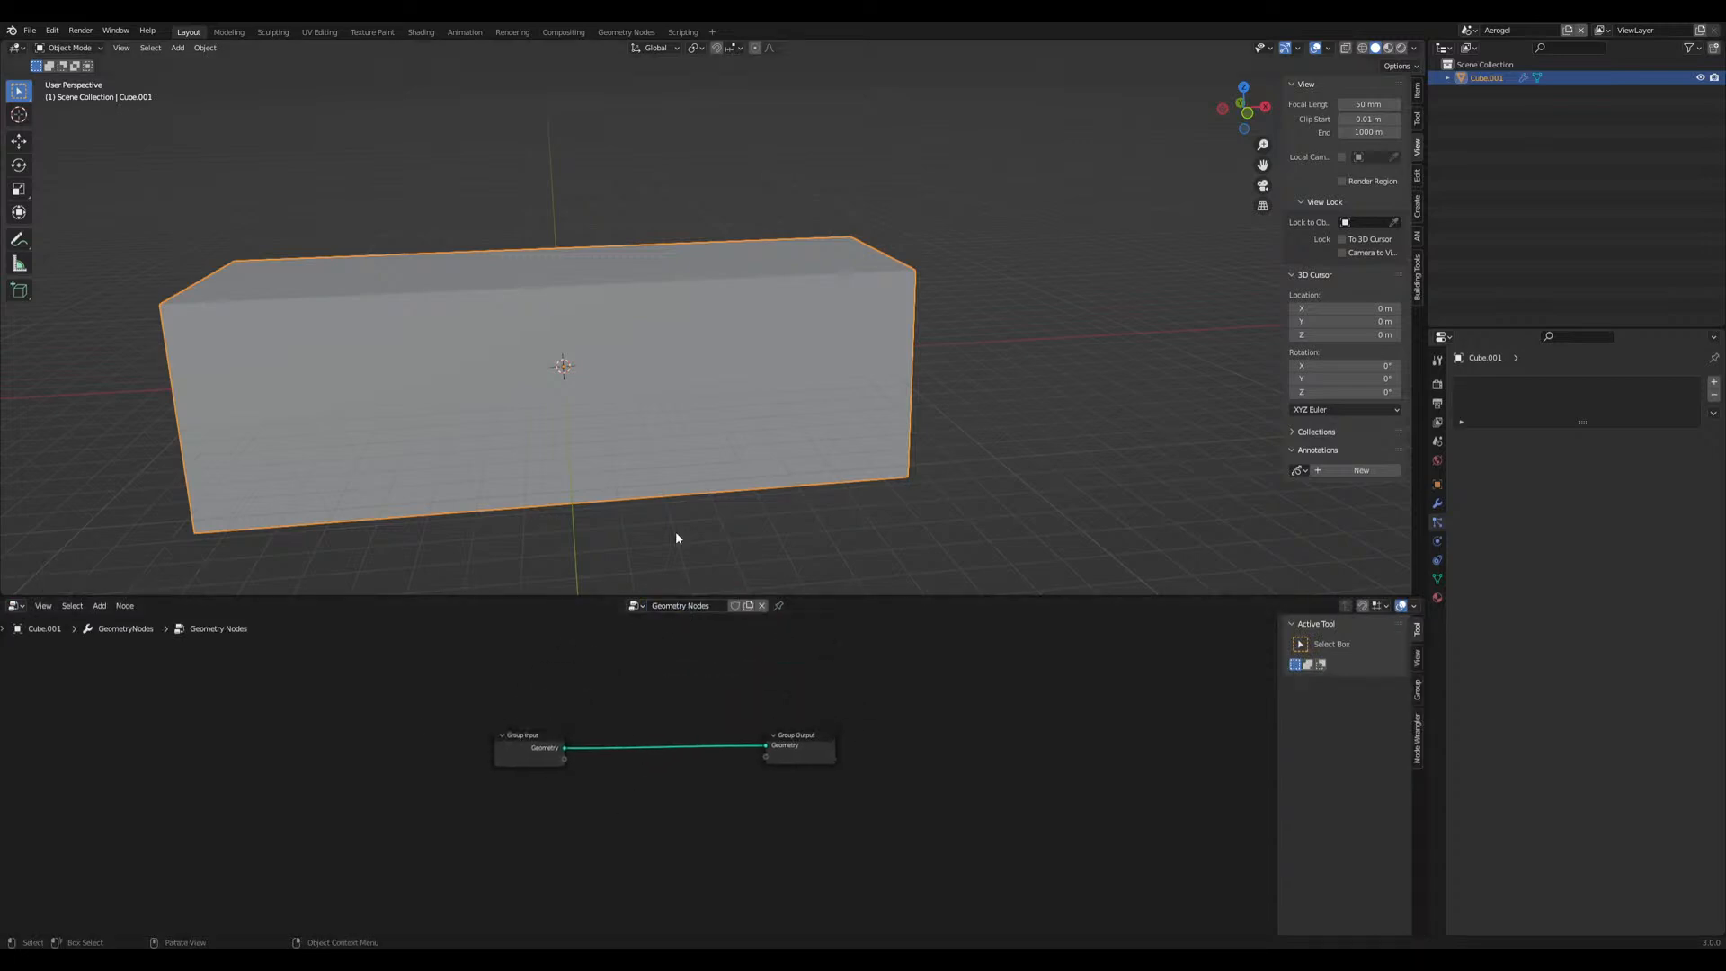
mouse_move(683, 515)
middle_down()
mouse_move(747, 513)
mouse_move(672, 514)
middle_up()
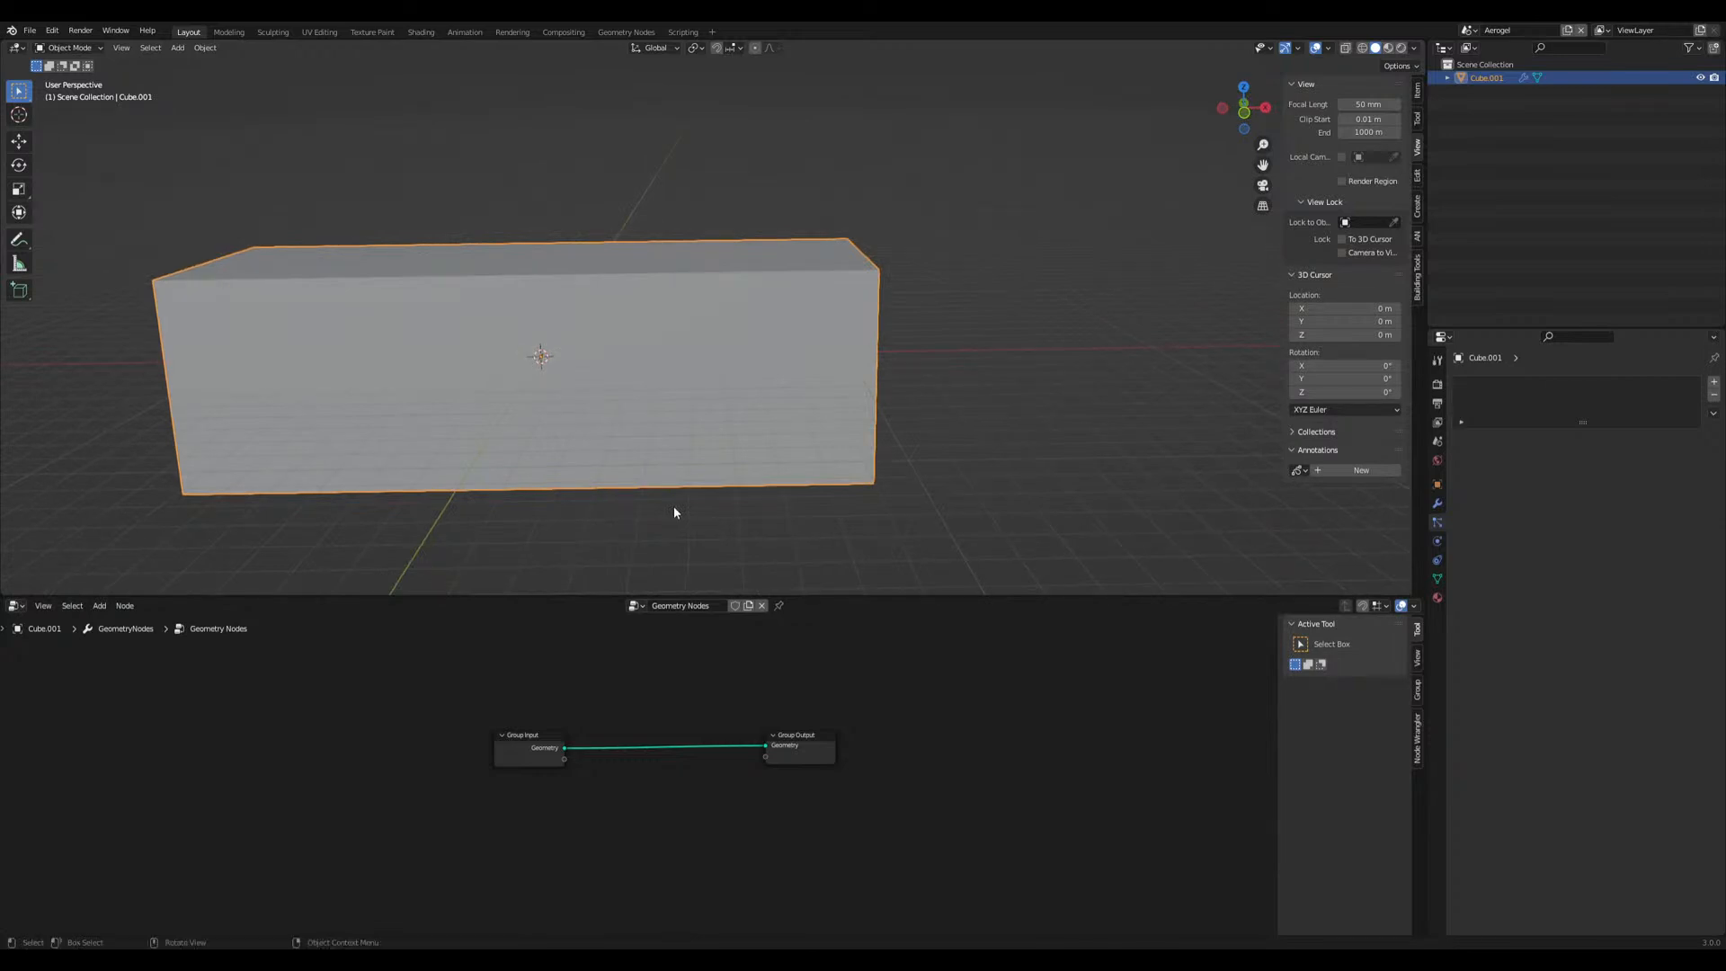
Delete the stretched cube from the Aerogel scene
scroll(682, 463, down, 4)
middle_drag(681, 462, 676, 389)
key(Delete)
Add a new cube at the origin, enlarge it to about 17.7 m per side, and apply its scale
key(shift+a)
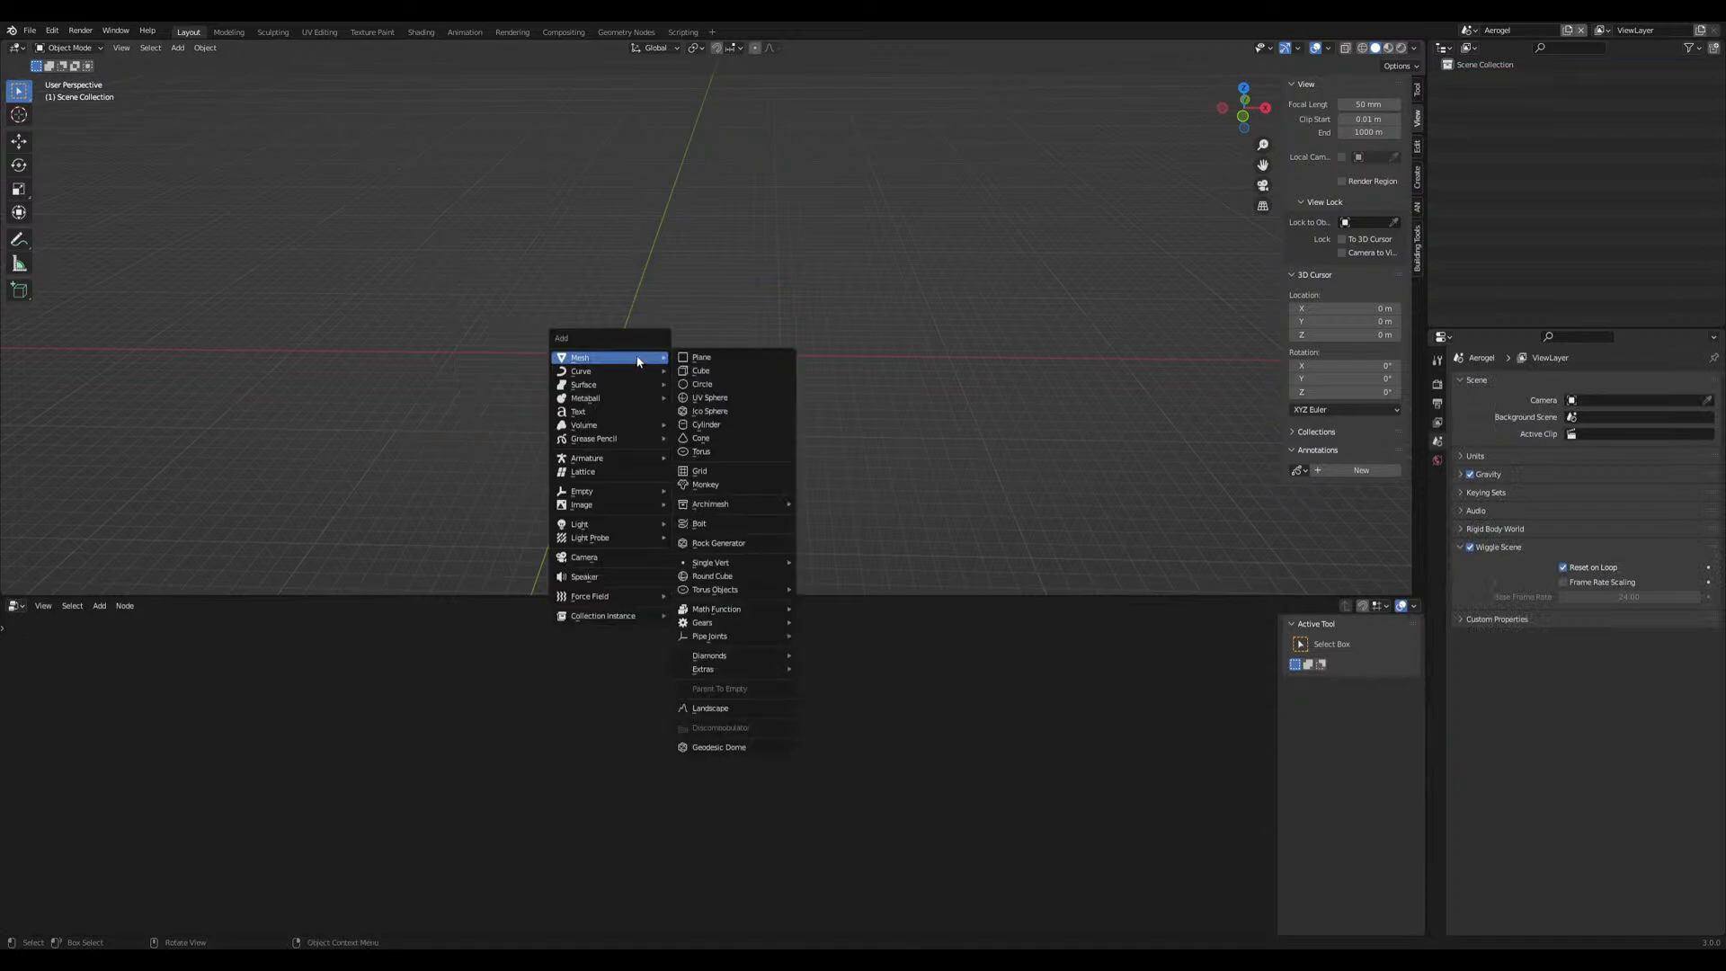
mouse_move(638, 424)
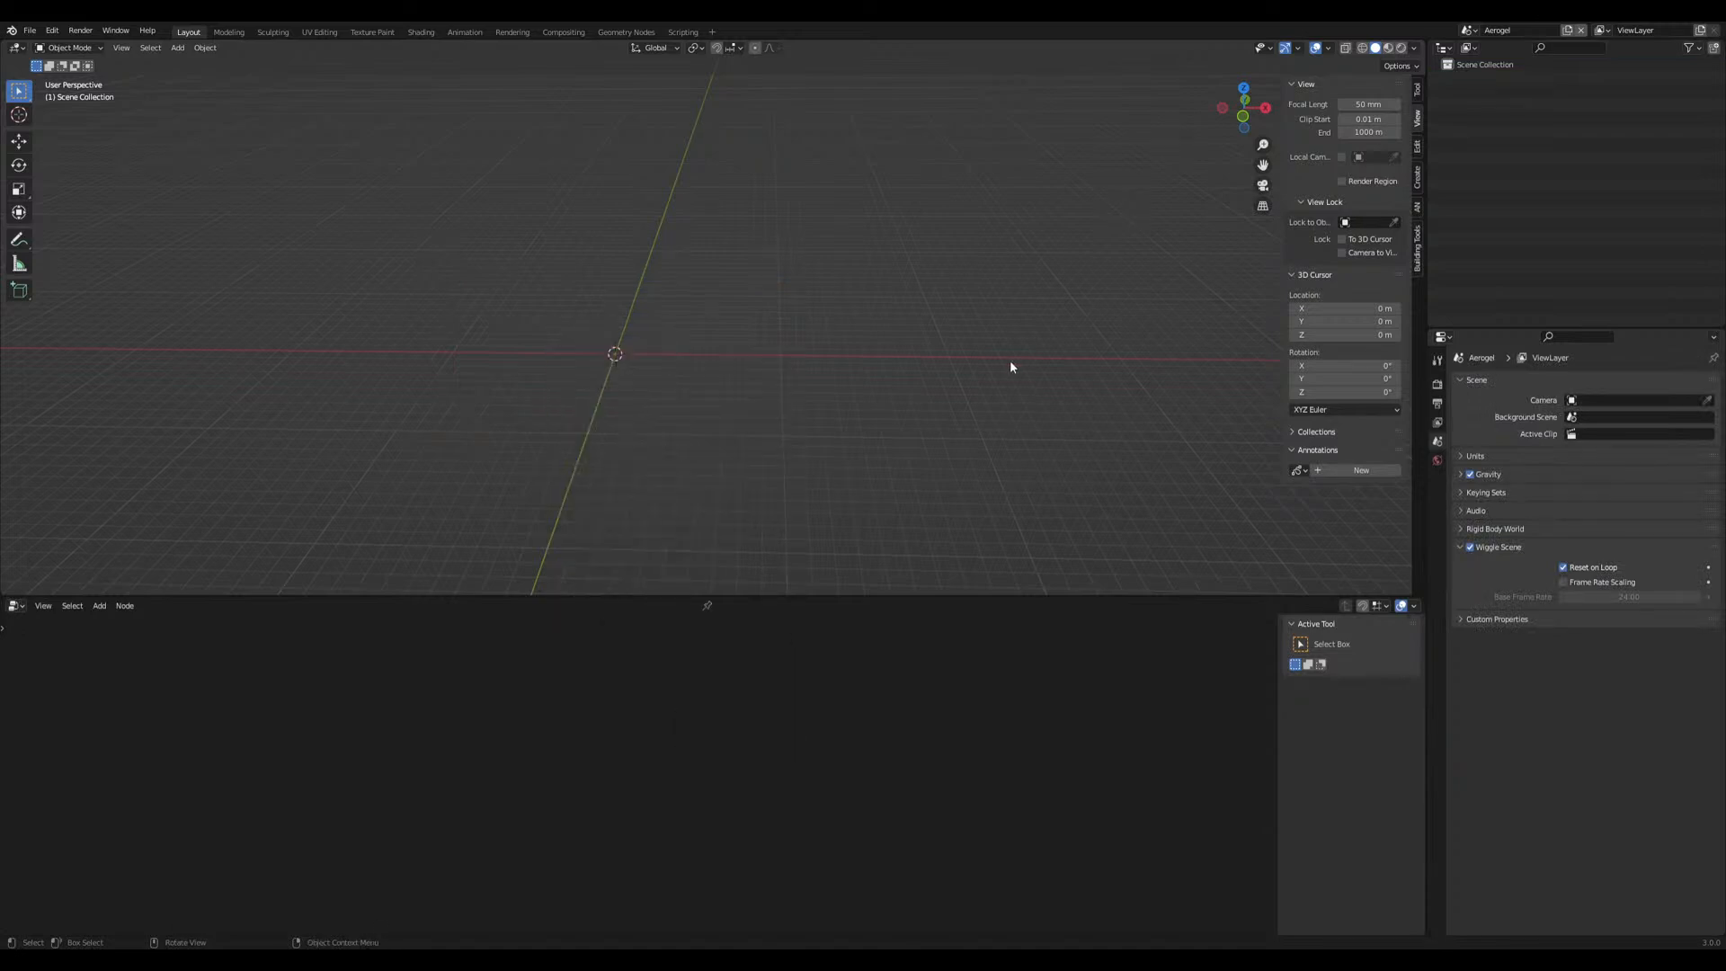
key(shift+a)
mouse_move(671, 369)
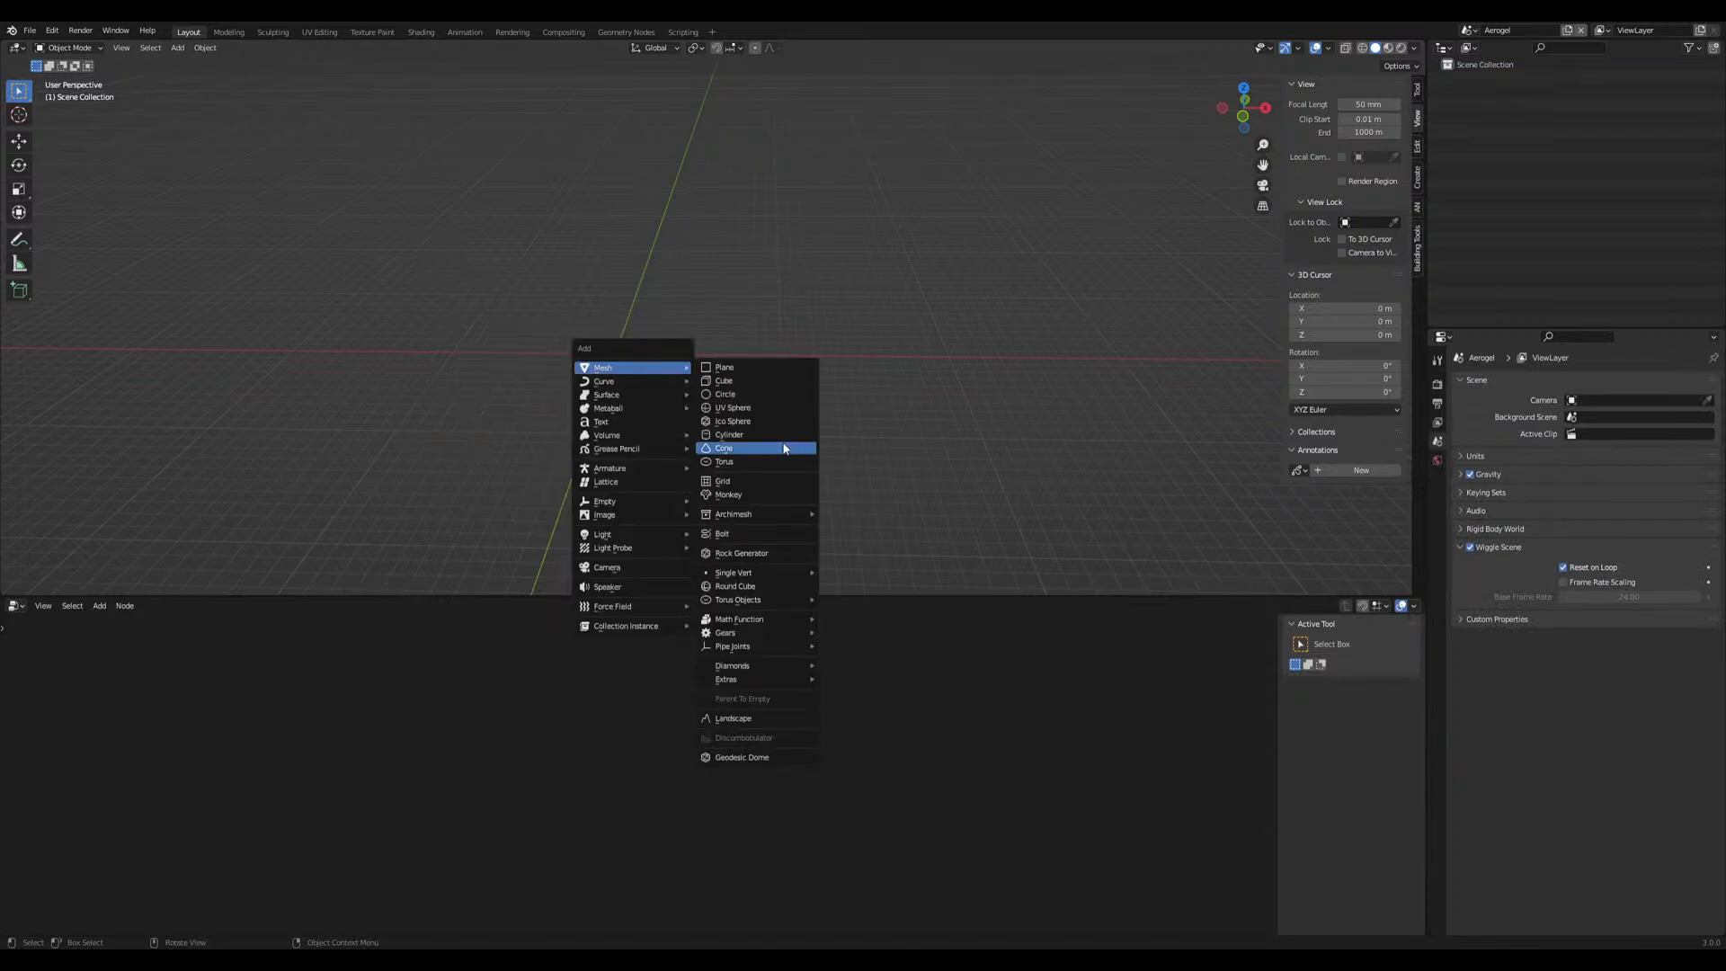
click(762, 381)
key(s)
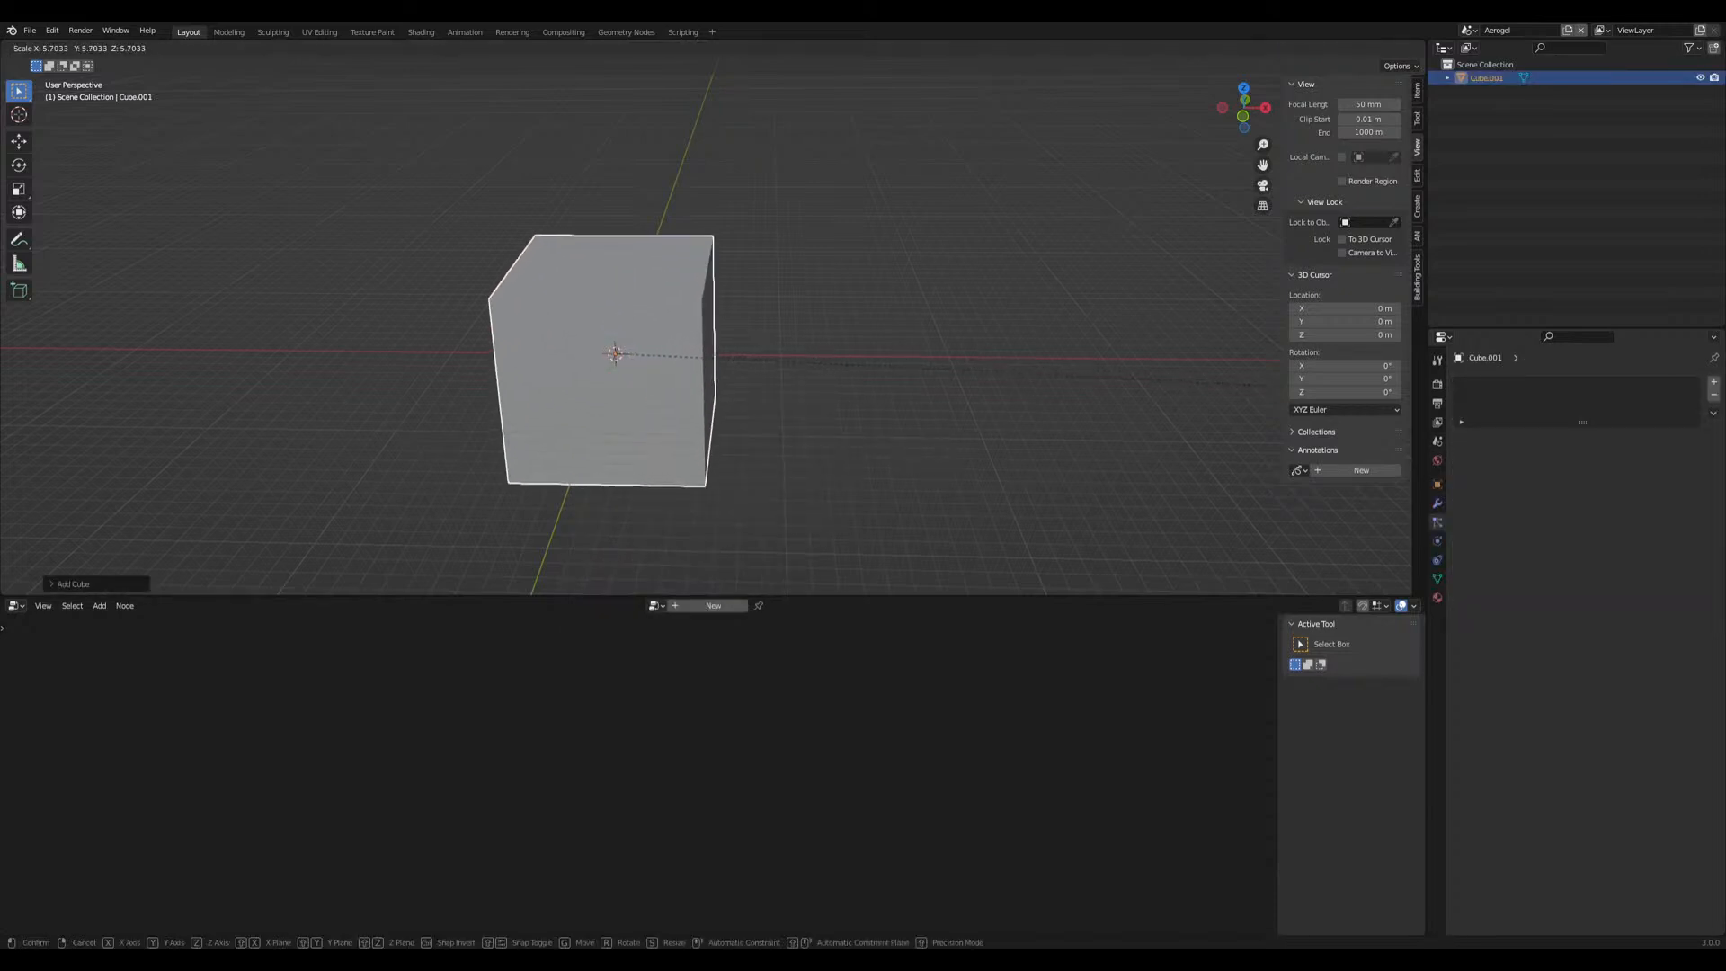
click(320, 407)
key(ctrl+a)
click(665, 392)
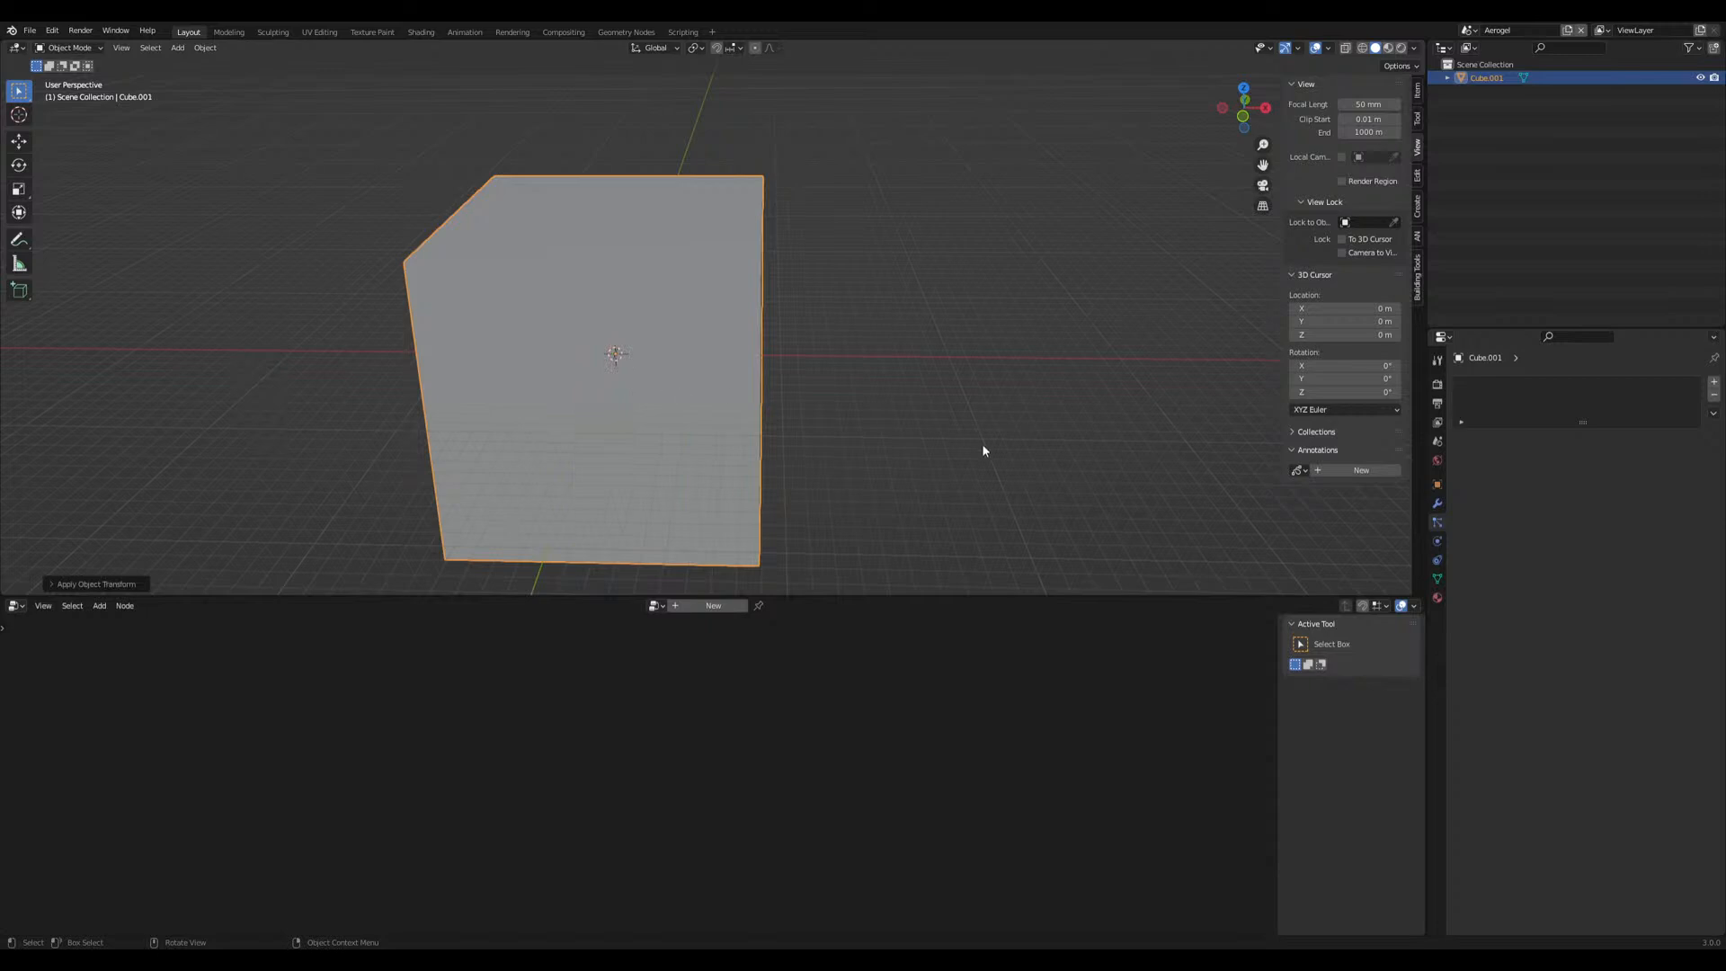
Create a new material named volume on the enlarged cube
middle_drag(950, 433, 927, 415)
click(1438, 598)
double_click(1528, 439)
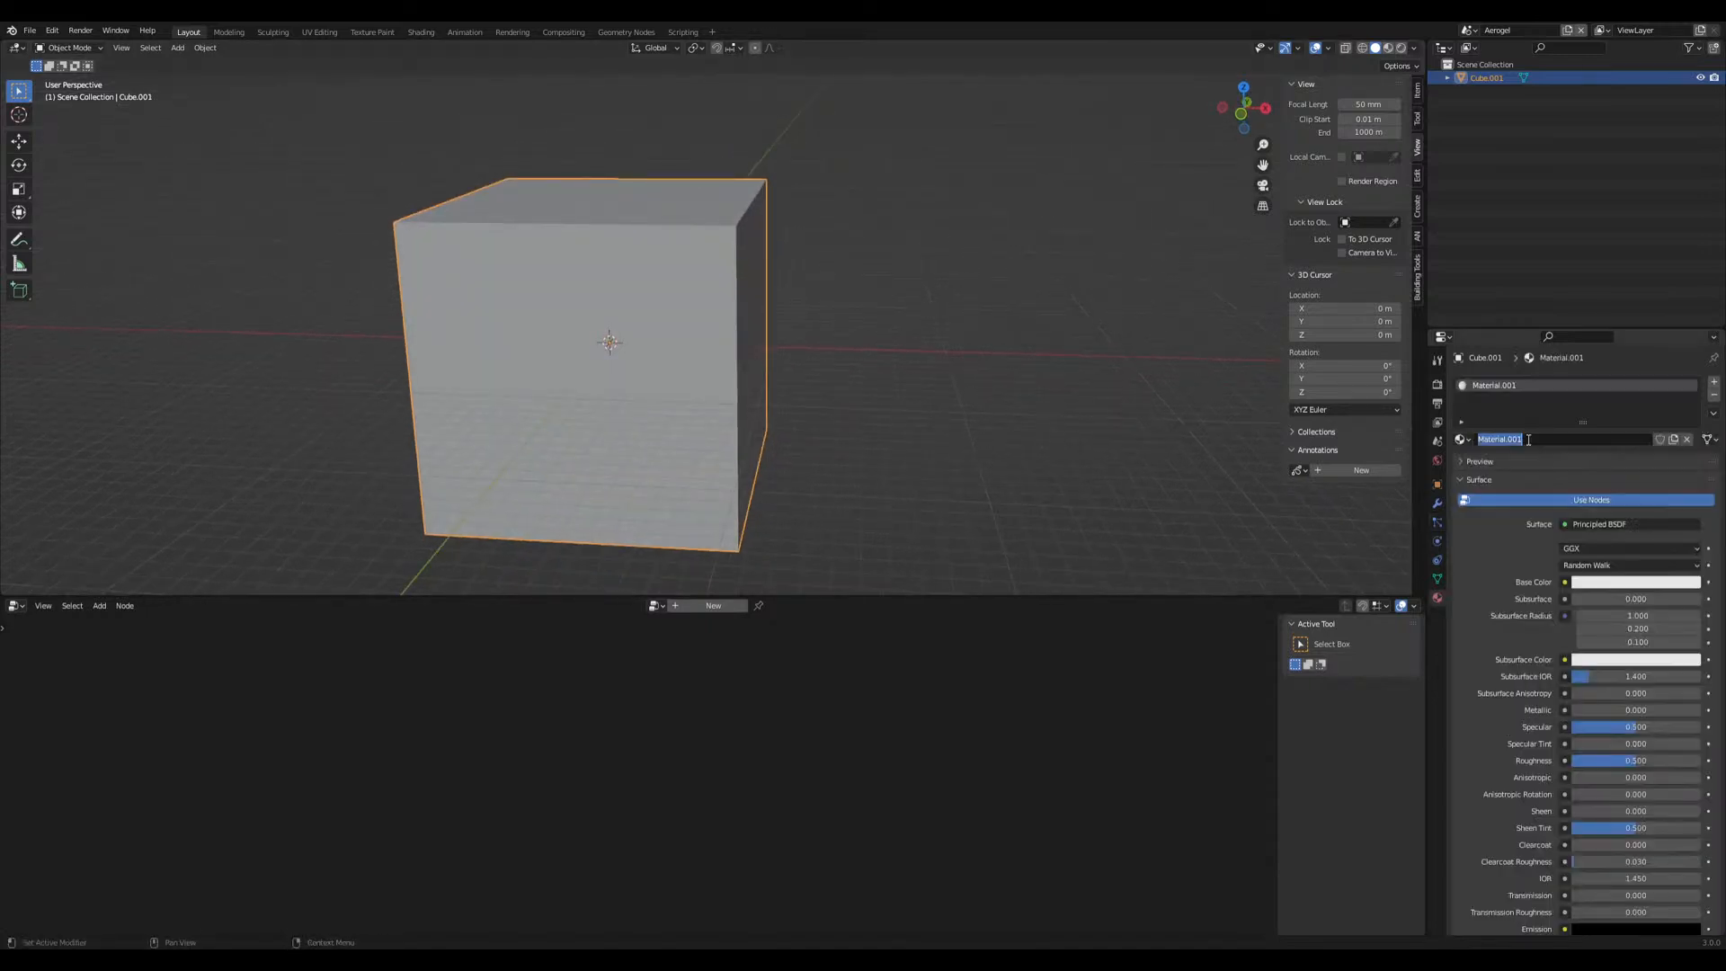
text(volume)
Split the 3D viewport vertically and turn the new area into a Shader Editor showing the volume material
drag(1420, 48, 882, 107)
click(899, 47)
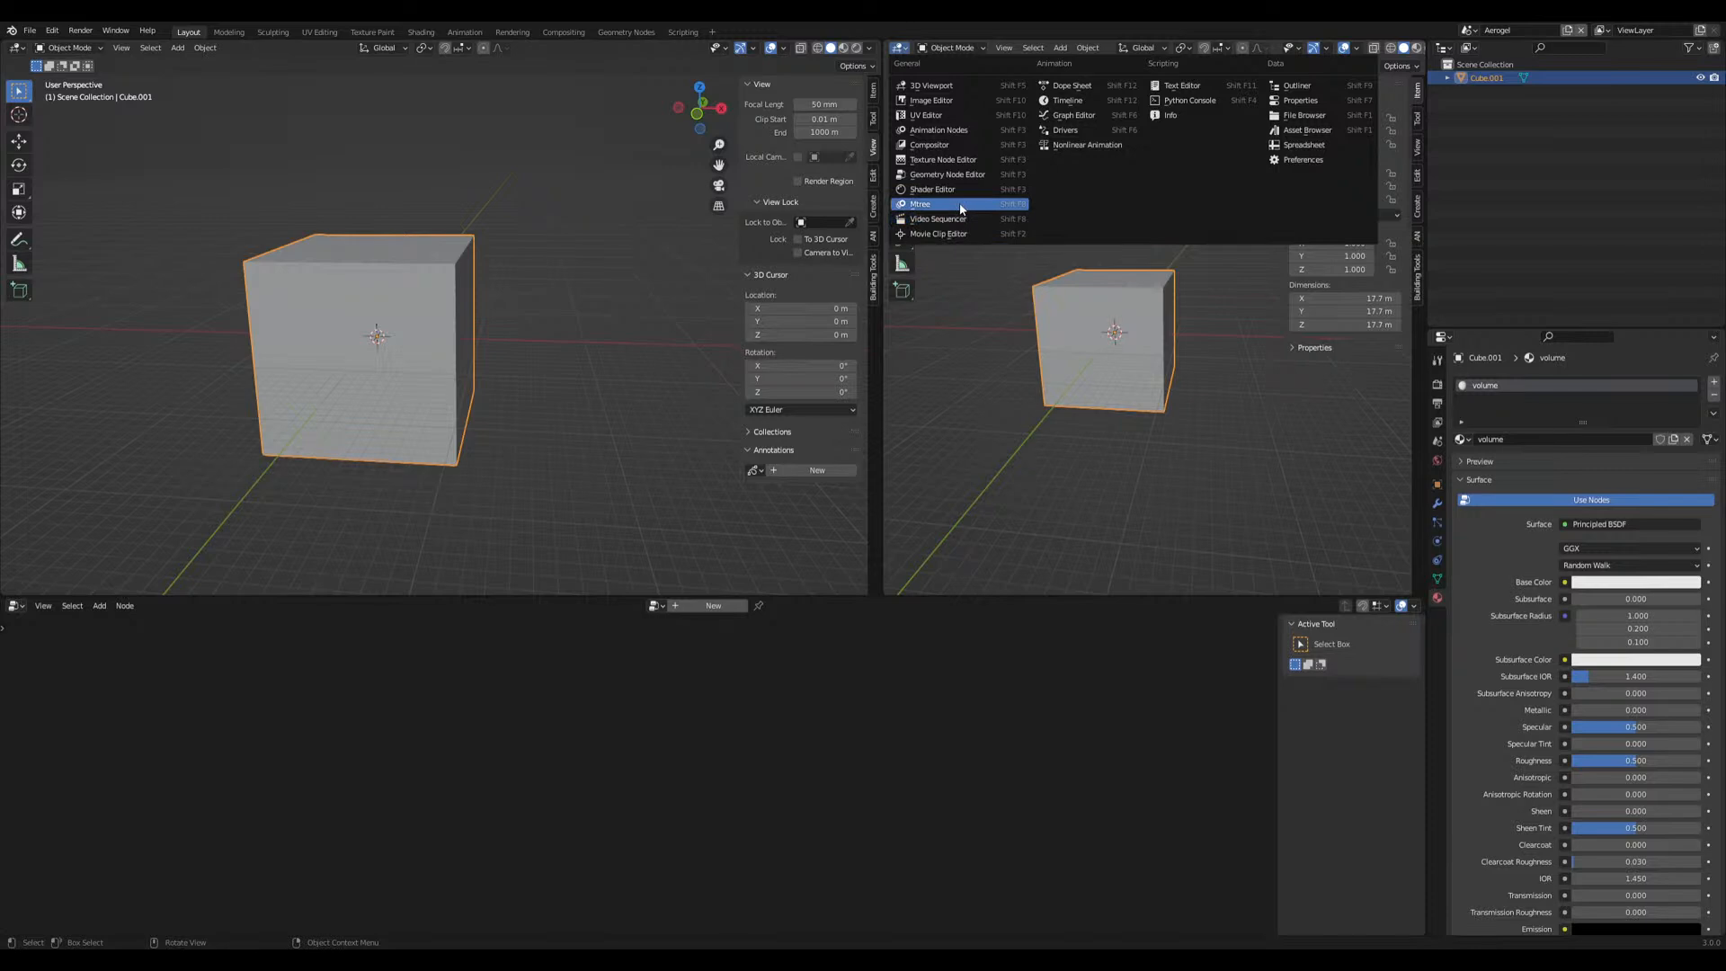
click(935, 190)
middle_drag(924, 296, 1014, 267)
scroll(1013, 312, up, 5)
middle_drag(1013, 328, 954, 292)
Replace the Principled BSDF with a Principled Volume node and link it to the Material Output
click(1130, 262)
key(x)
key(shift+a)
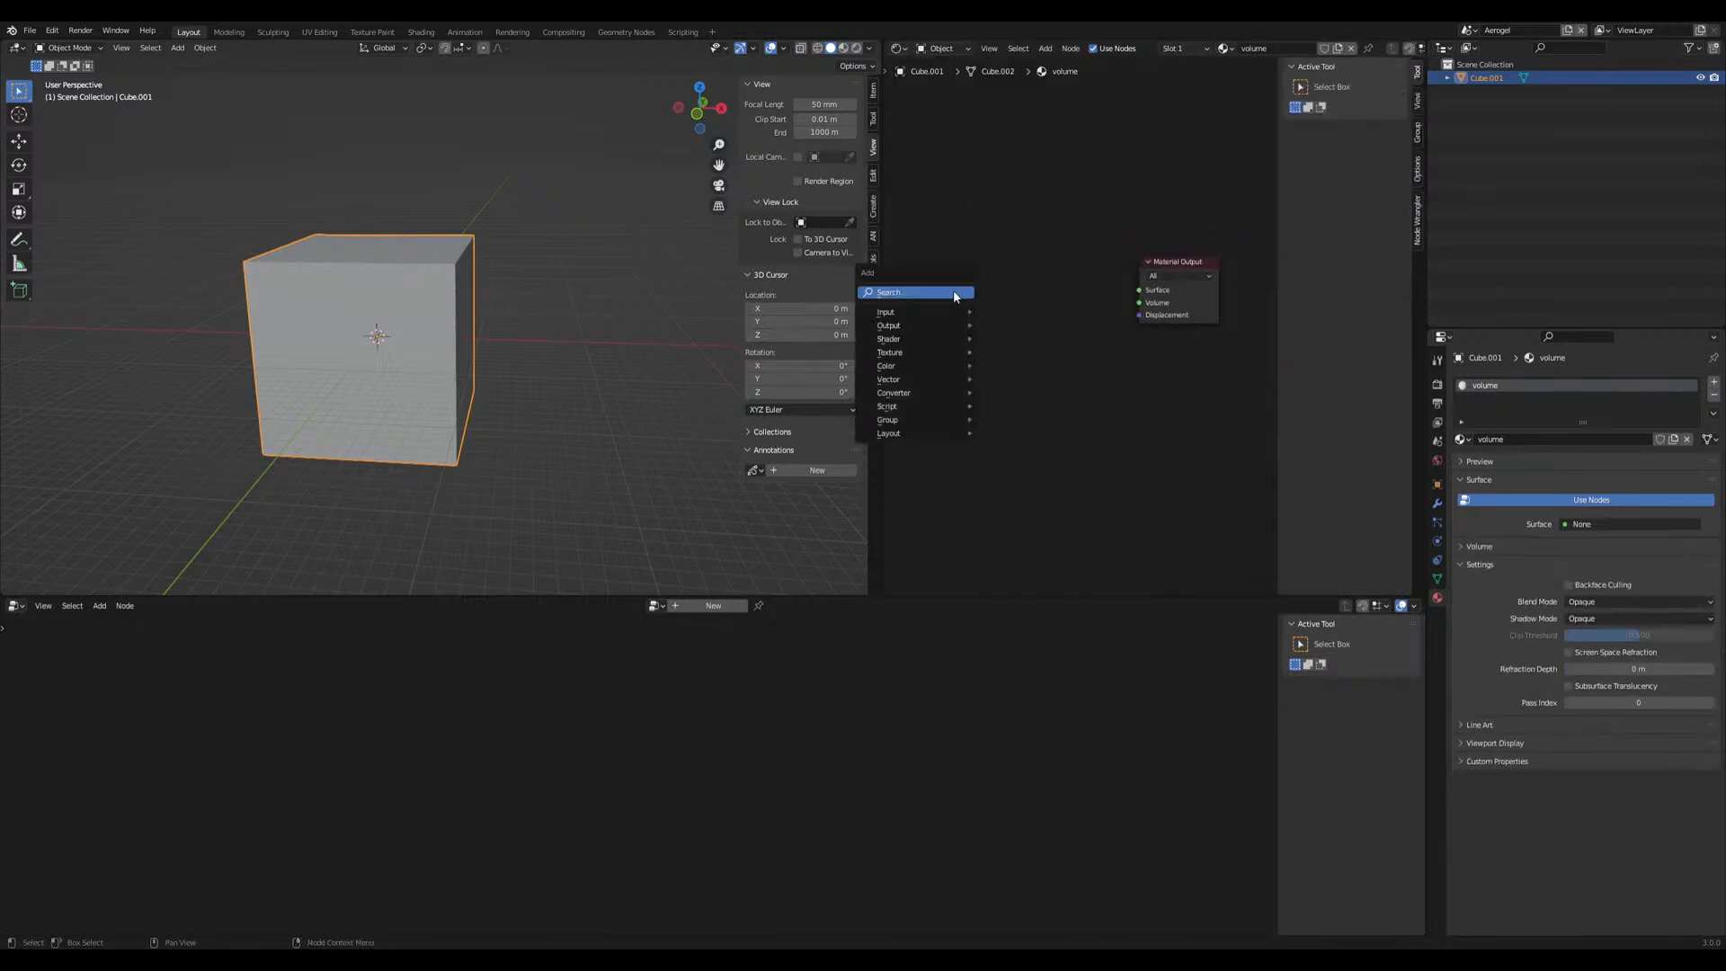
text(vol)
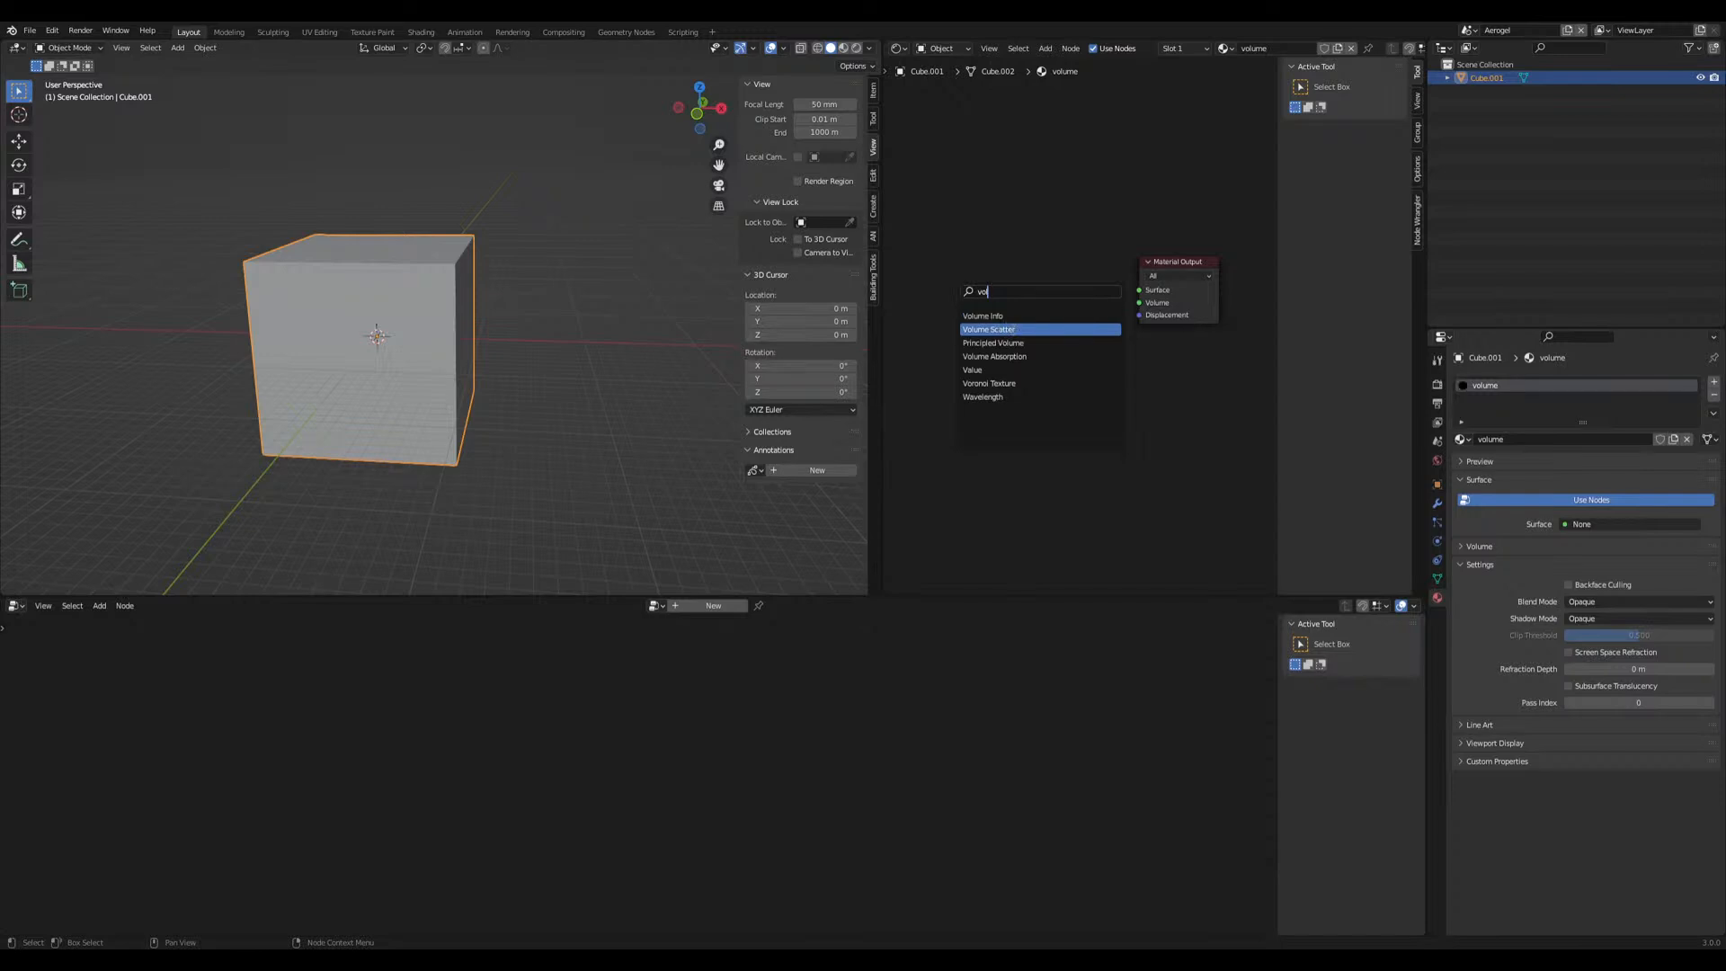
click(1019, 343)
click(918, 289)
middle_drag(1032, 318, 1062, 359)
drag(1057, 326, 1170, 330)
Relink the Principled Volume to the Material Output's Volume input and switch the viewport to rendered shading
middle_drag(1013, 258, 1117, 266)
scroll(634, 328, up, 4)
scroll(635, 328, up, 2)
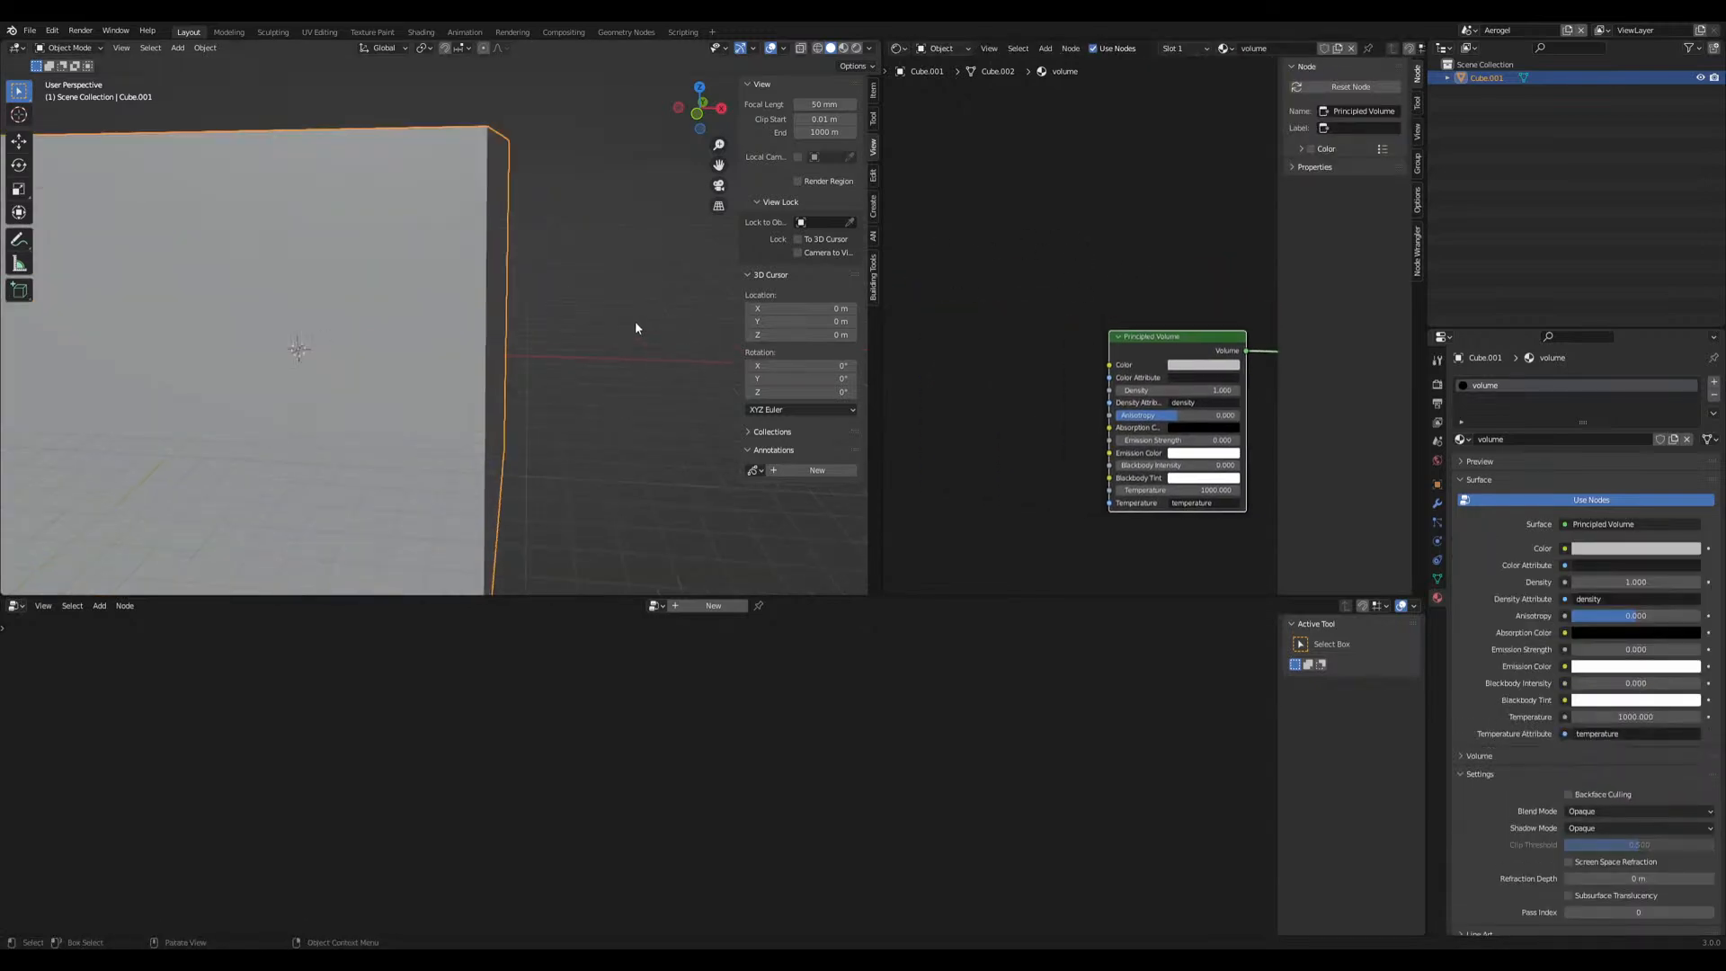
scroll(635, 328, down, 2)
click(844, 50)
scroll(635, 324, down, 4)
middle_drag(1267, 429, 1211, 405)
mouse_move(1117, 330)
mouse_down()
mouse_move(1084, 334)
mouse_move(1115, 342)
mouse_up()
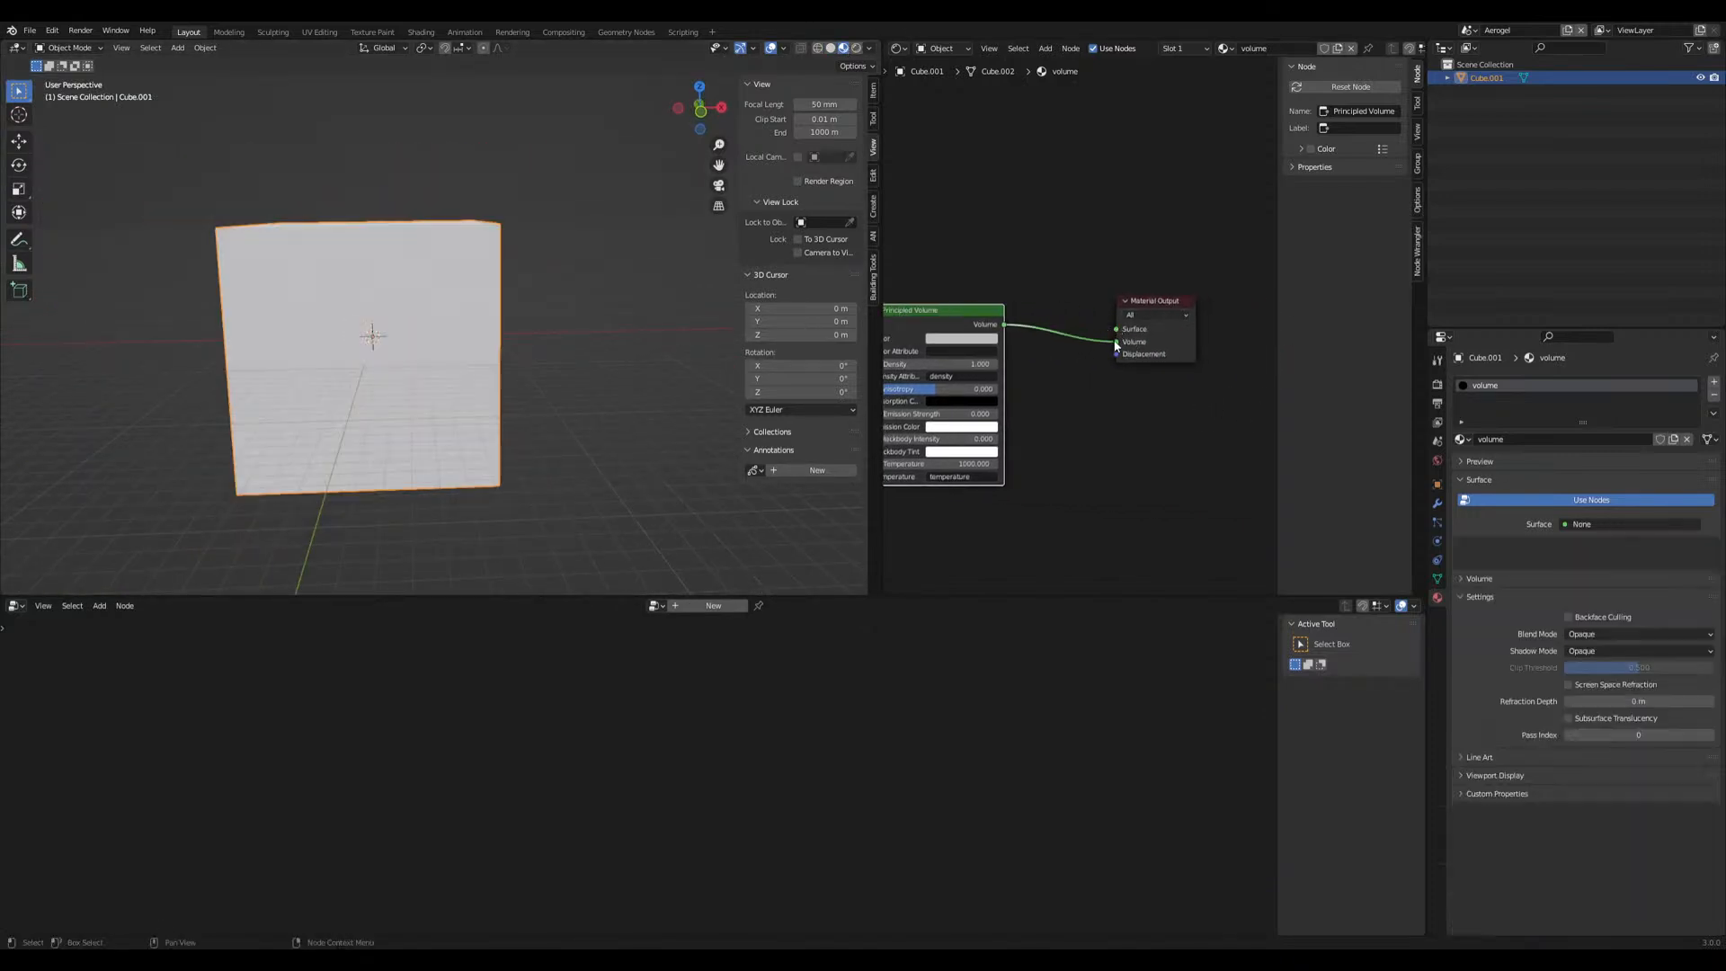
click(856, 48)
scroll(639, 256, down, 2)
Create a new world that uses surgery_4k.hdr as an Environment Texture for its background color
click(1437, 460)
click(1487, 385)
click(1564, 473)
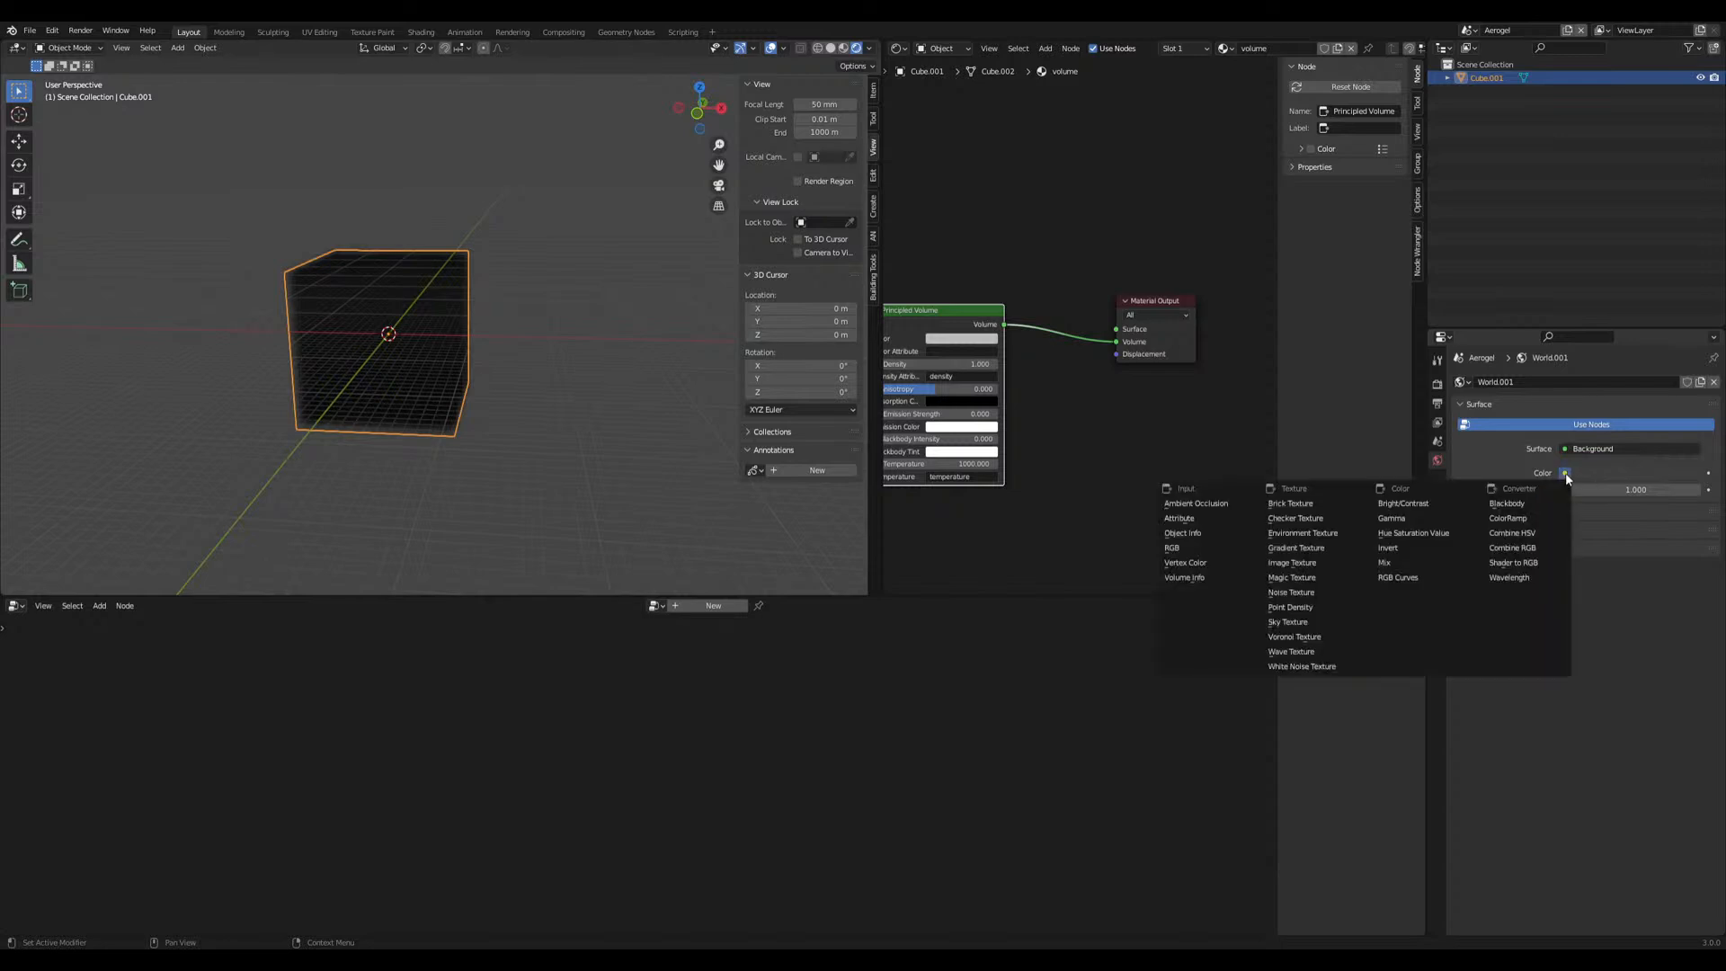
click(1302, 533)
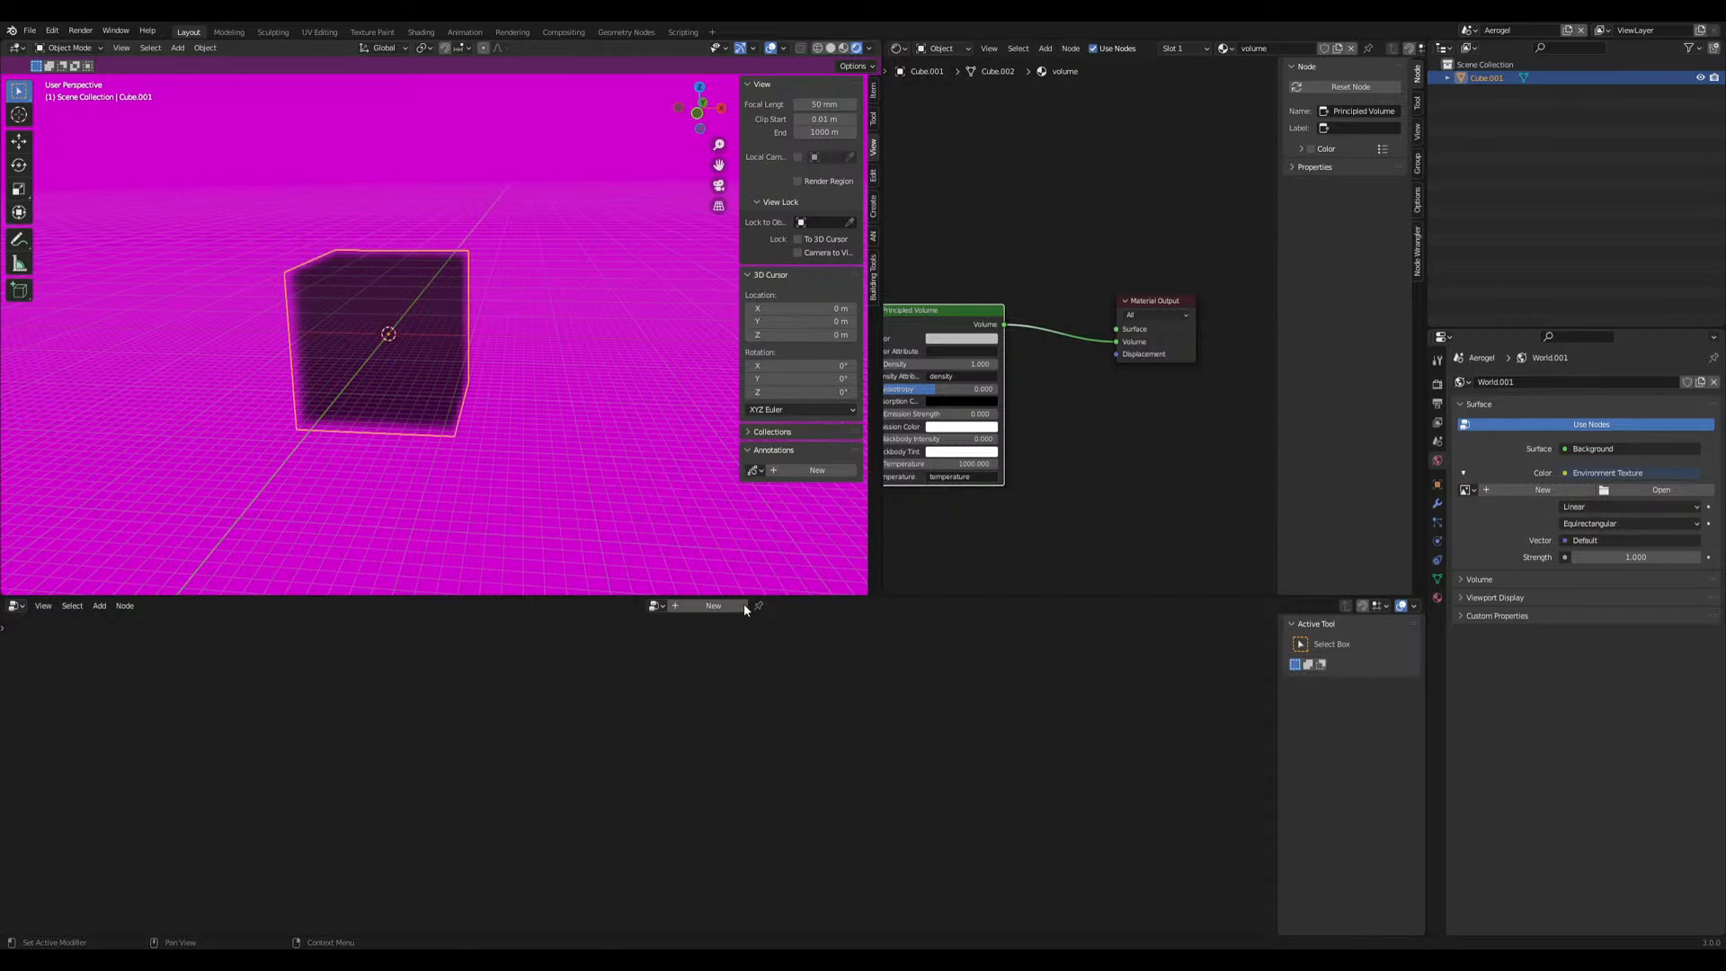
scroll(504, 410, up, 3)
middle_drag(471, 408, 438, 392)
scroll(503, 412, up, 4)
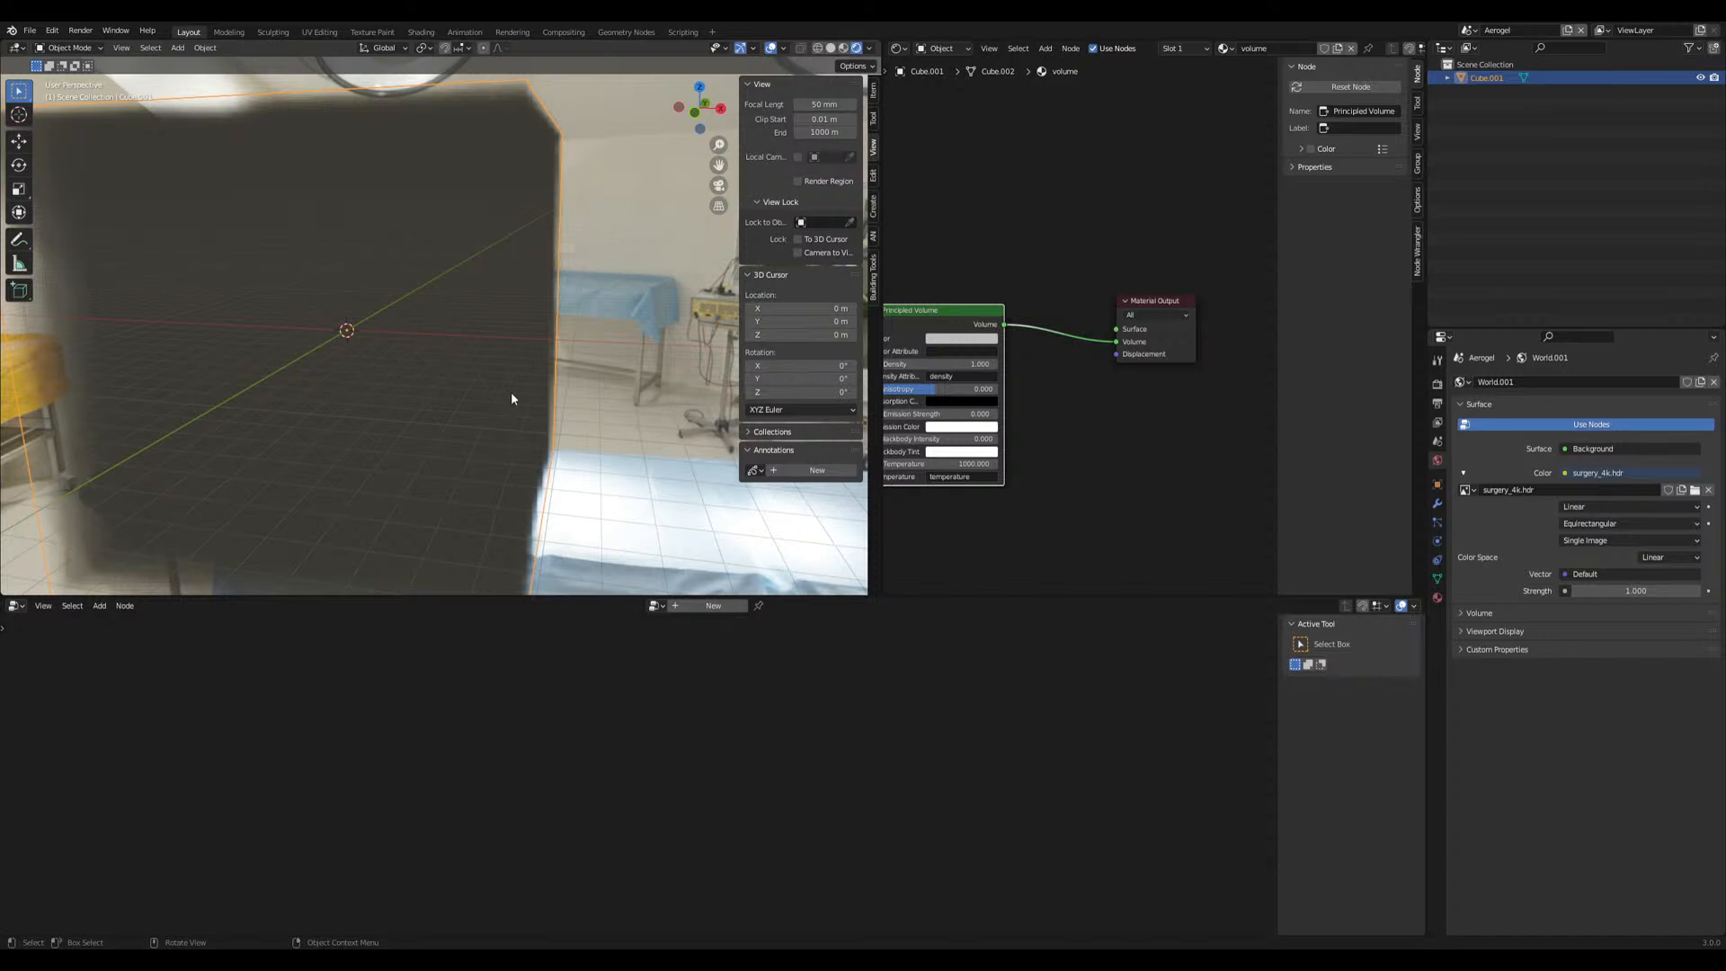
scroll(512, 393, down, 4)
Add a Voronoi Texture node and place it ahead of the Principled Volume node, leaving room between them
middle_drag(977, 332, 1051, 301)
scroll(1082, 316, up, 3)
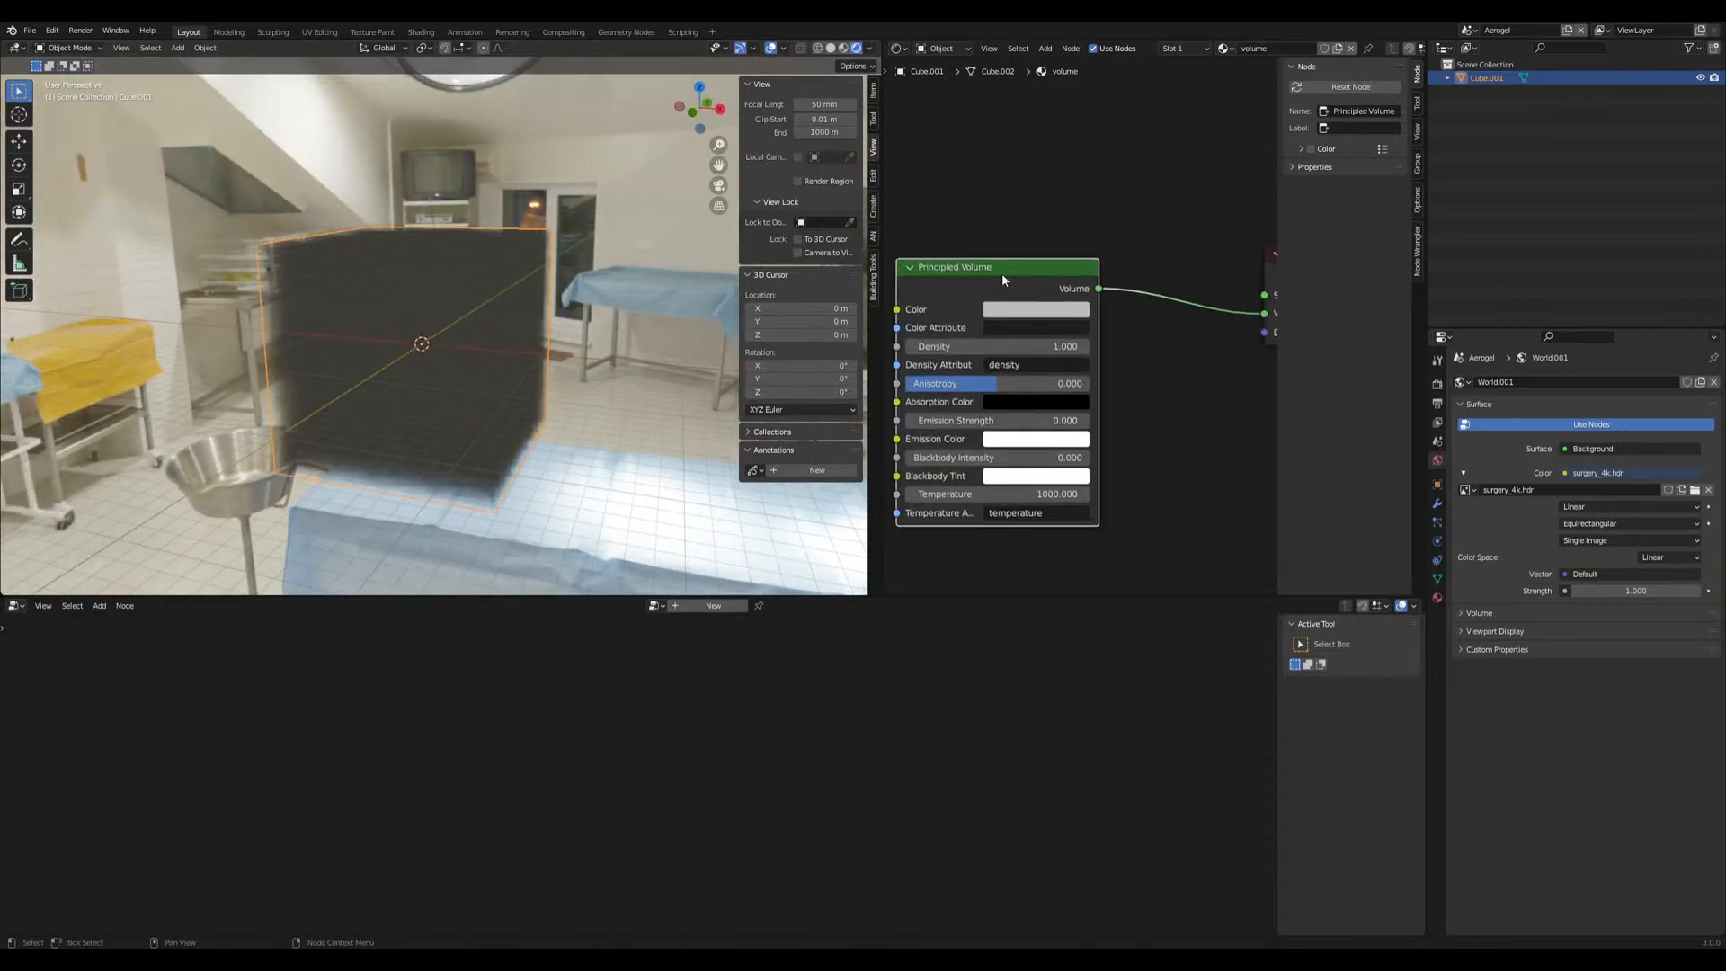
drag(1002, 274, 1041, 274)
middle_drag(1186, 402, 1082, 358)
scroll(1083, 358, down, 1)
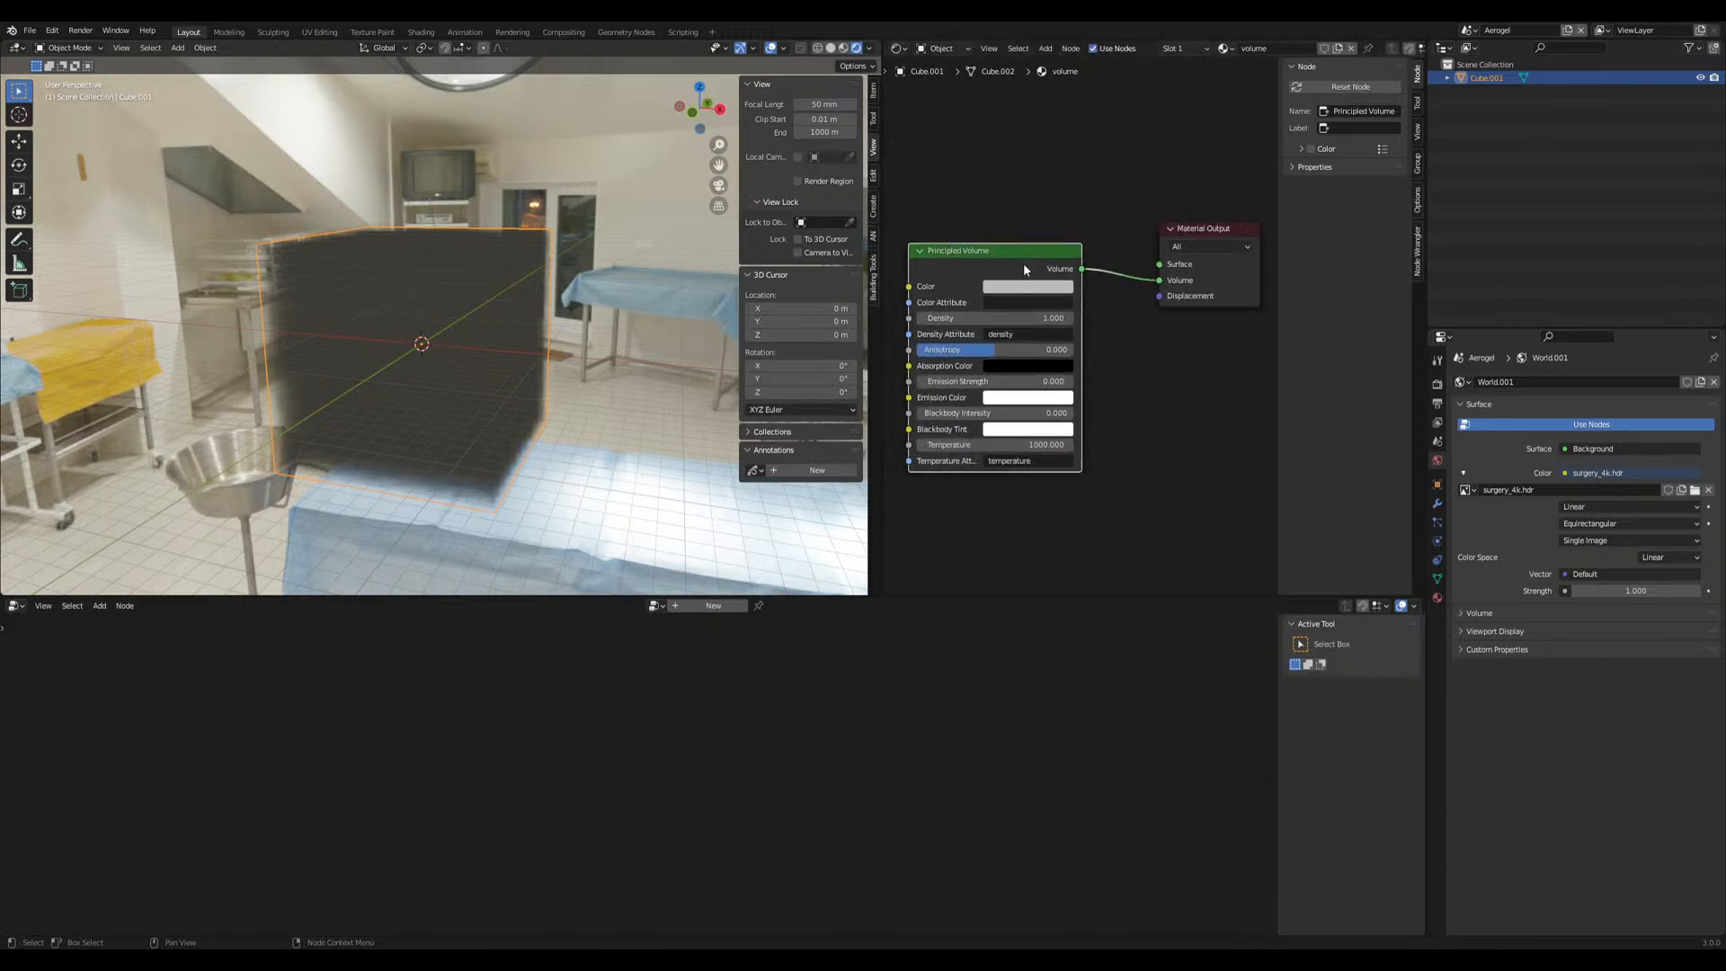
middle_drag(1085, 441, 1187, 483)
middle_drag(944, 379, 1036, 373)
key(shift+a)
click(959, 311)
text(vor)
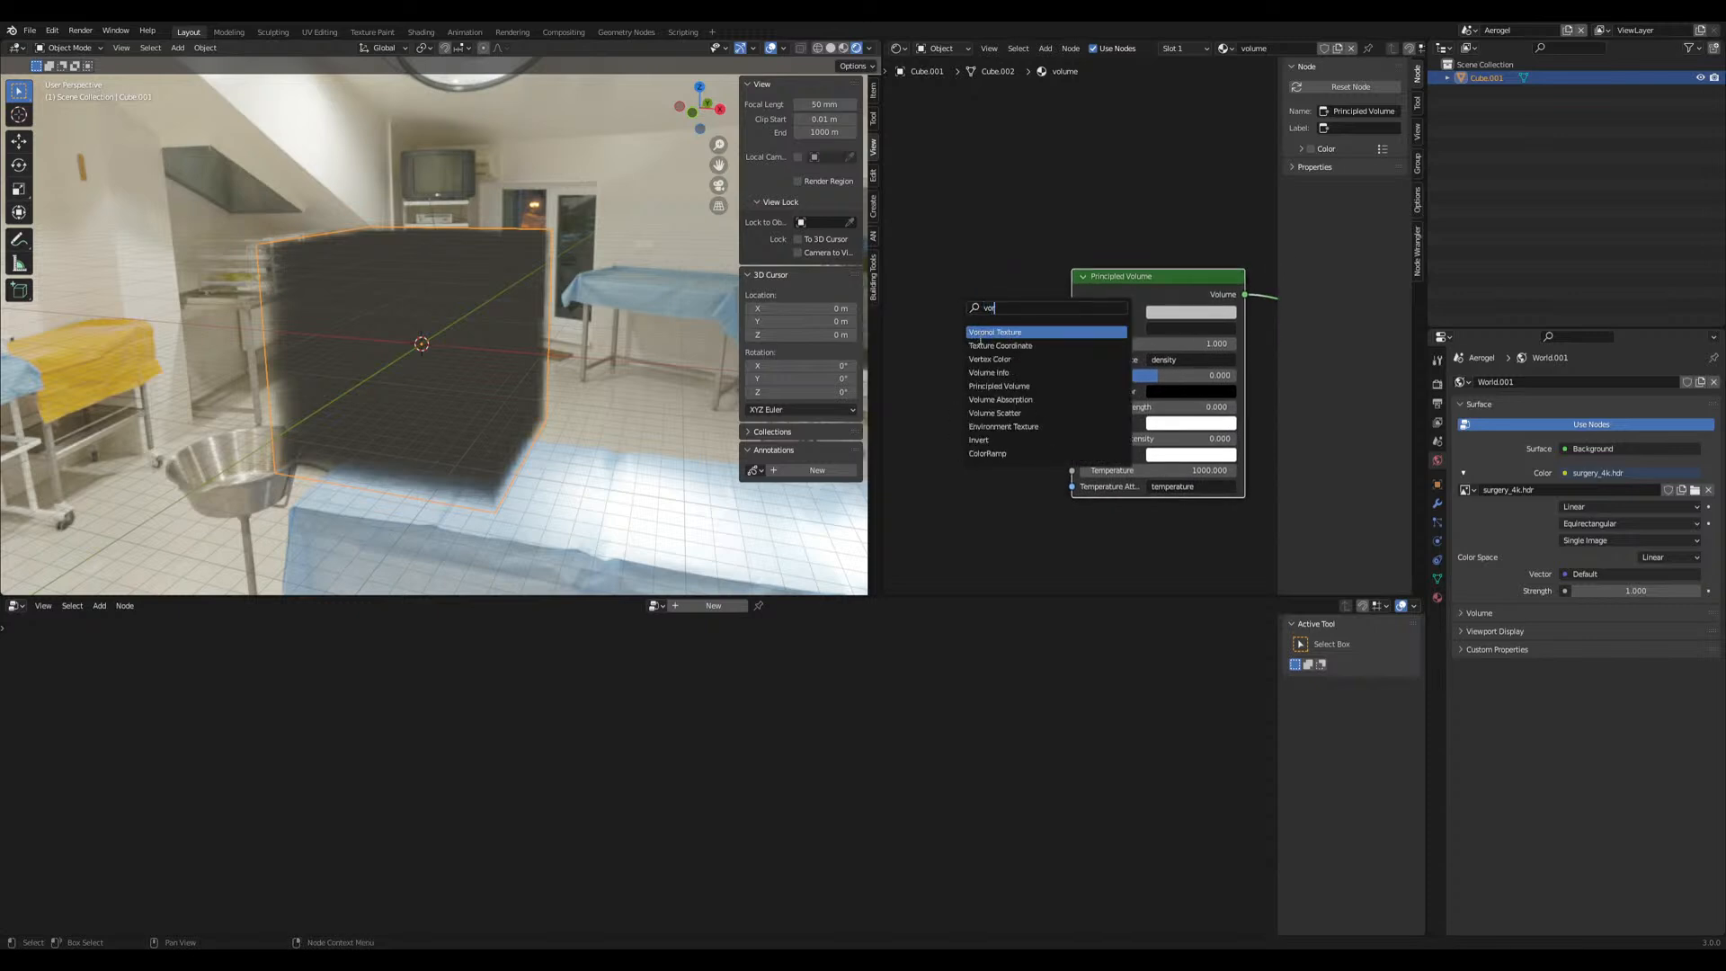
click(1000, 334)
click(909, 348)
middle_drag(908, 348, 1044, 320)
drag(1044, 320, 938, 311)
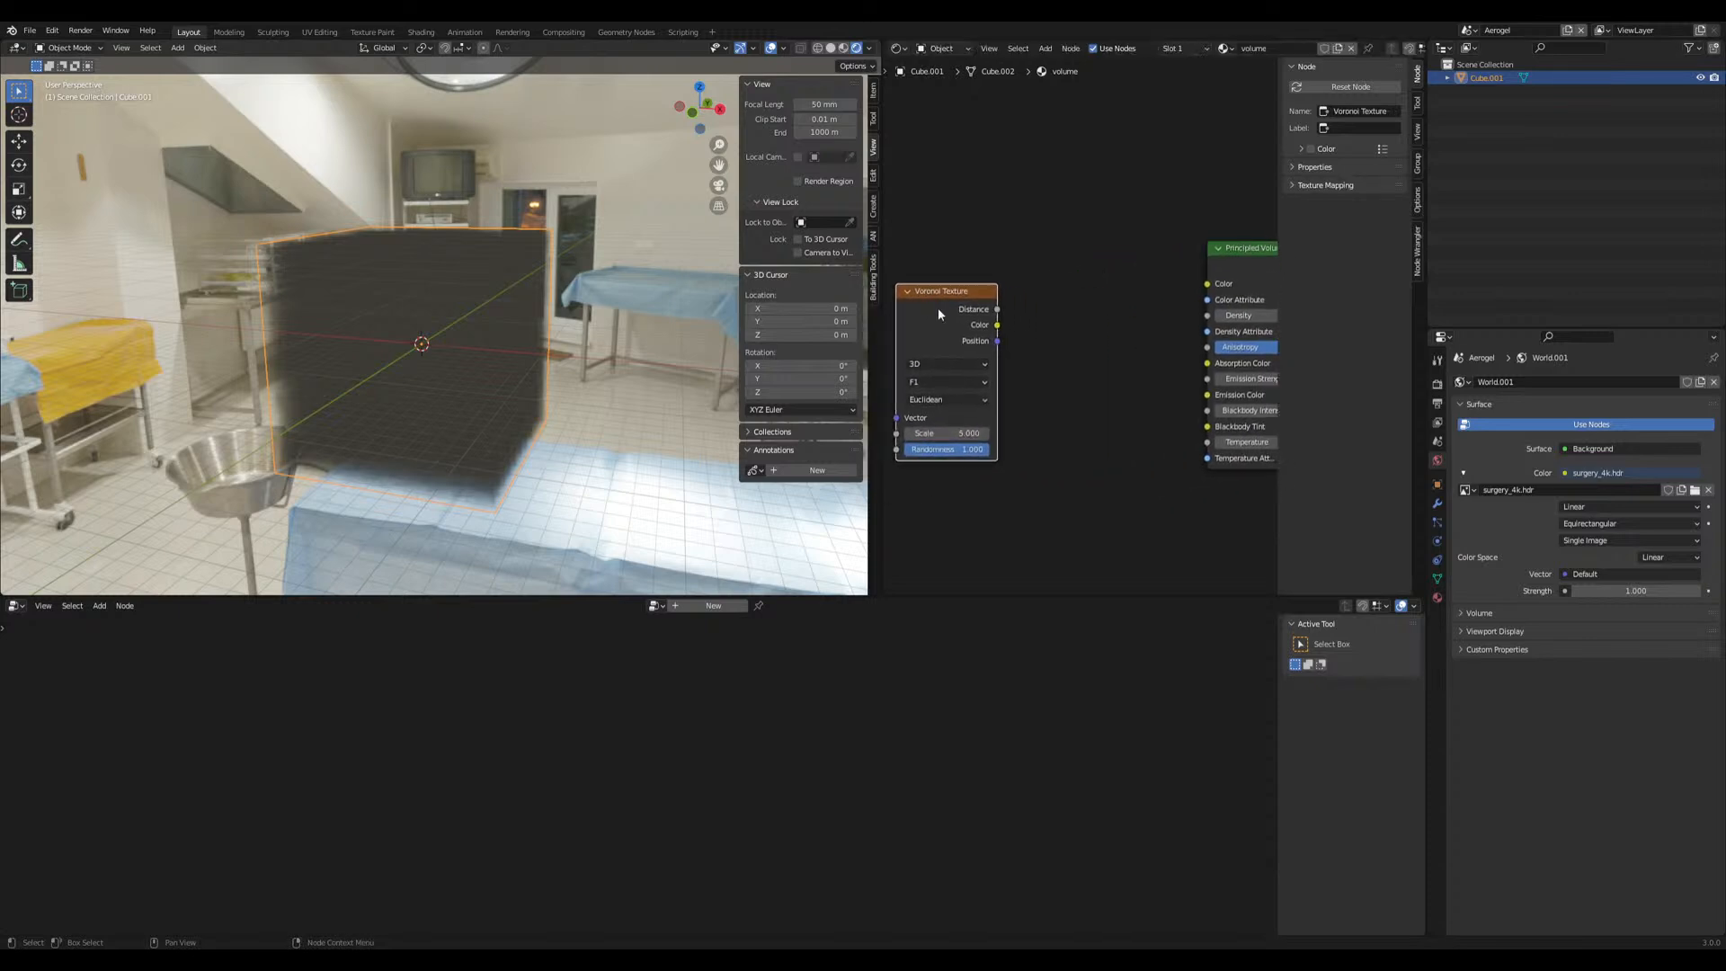
Add a ColorRamp node, feeding the Voronoi Distance into its Fac and its Color into the Principled Volume's Density
middle_drag(1061, 326, 1028, 323)
key(shift+a)
click(1028, 321)
text(r)
key(Return)
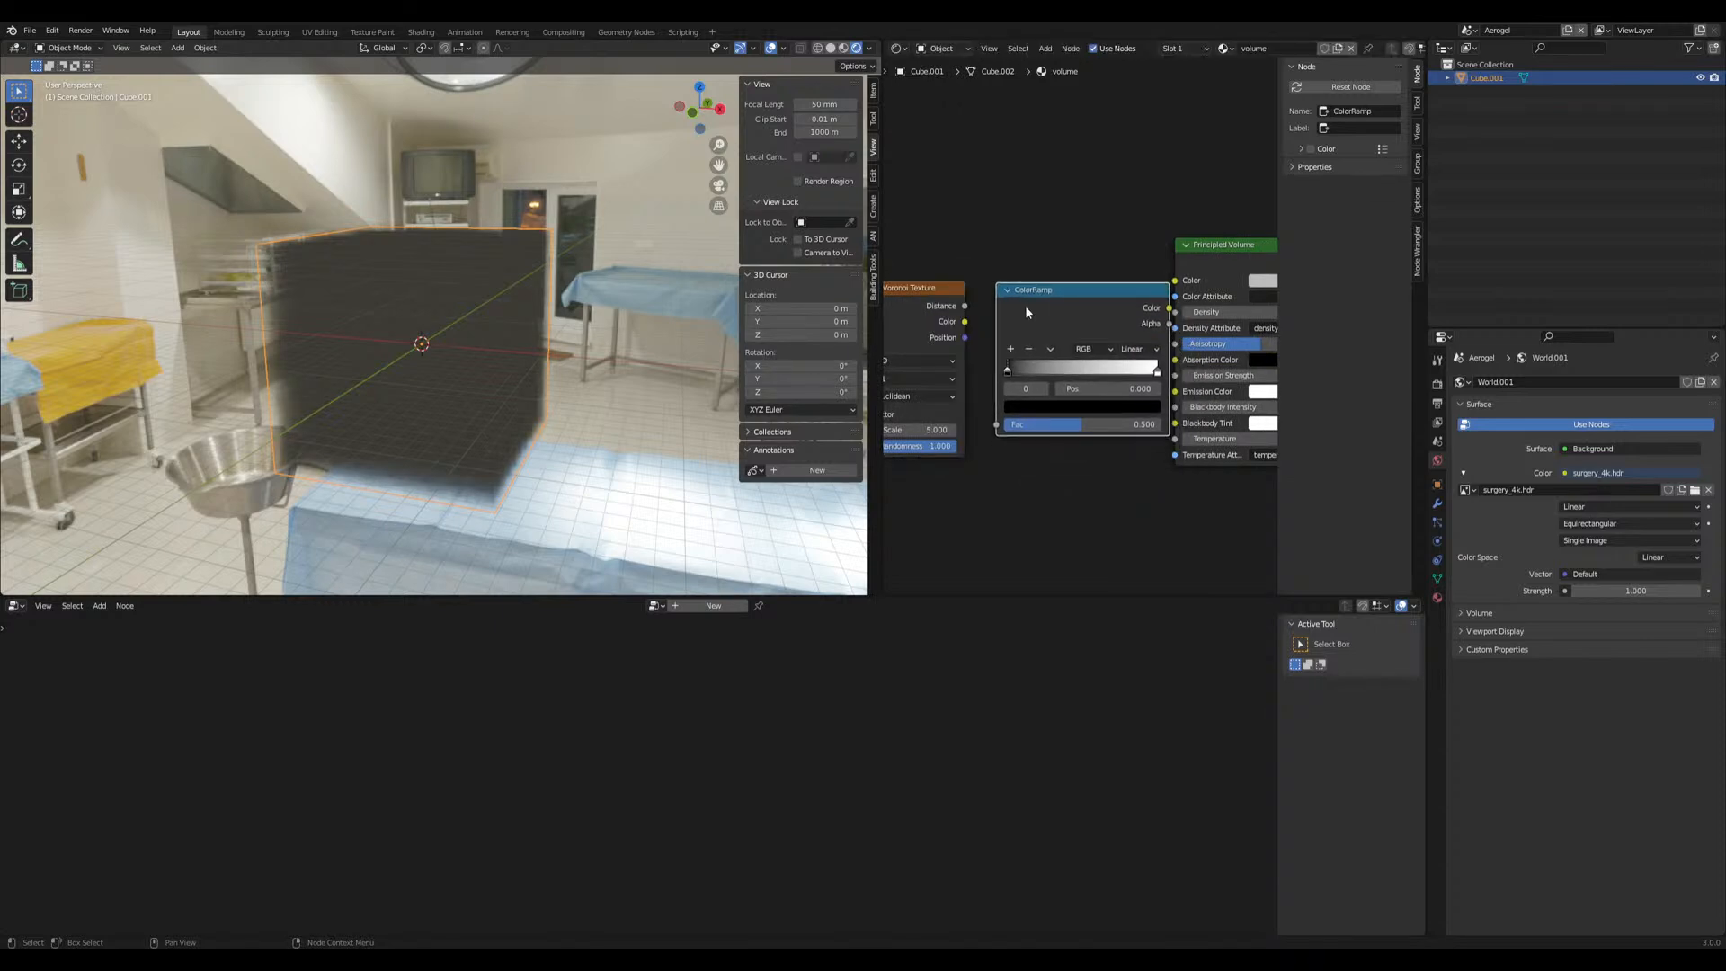
scroll(1015, 360, down, 4)
click(948, 417)
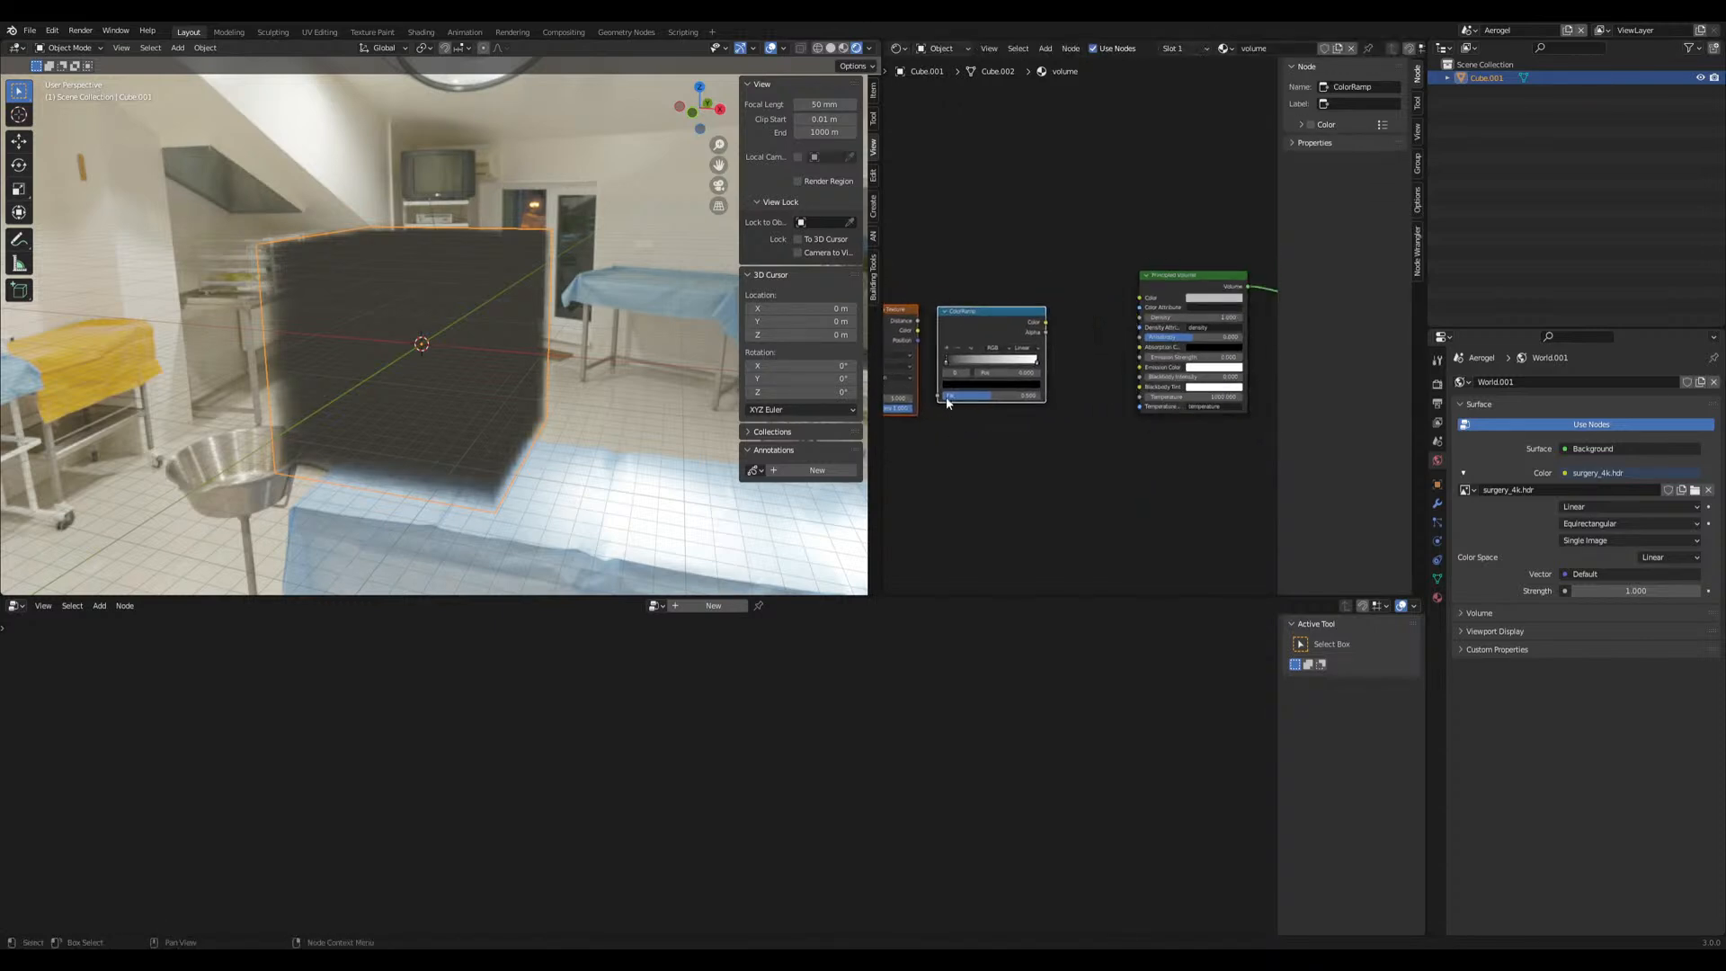
drag(918, 321, 940, 396)
middle_drag(1047, 324, 1006, 359)
drag(1006, 357, 1099, 353)
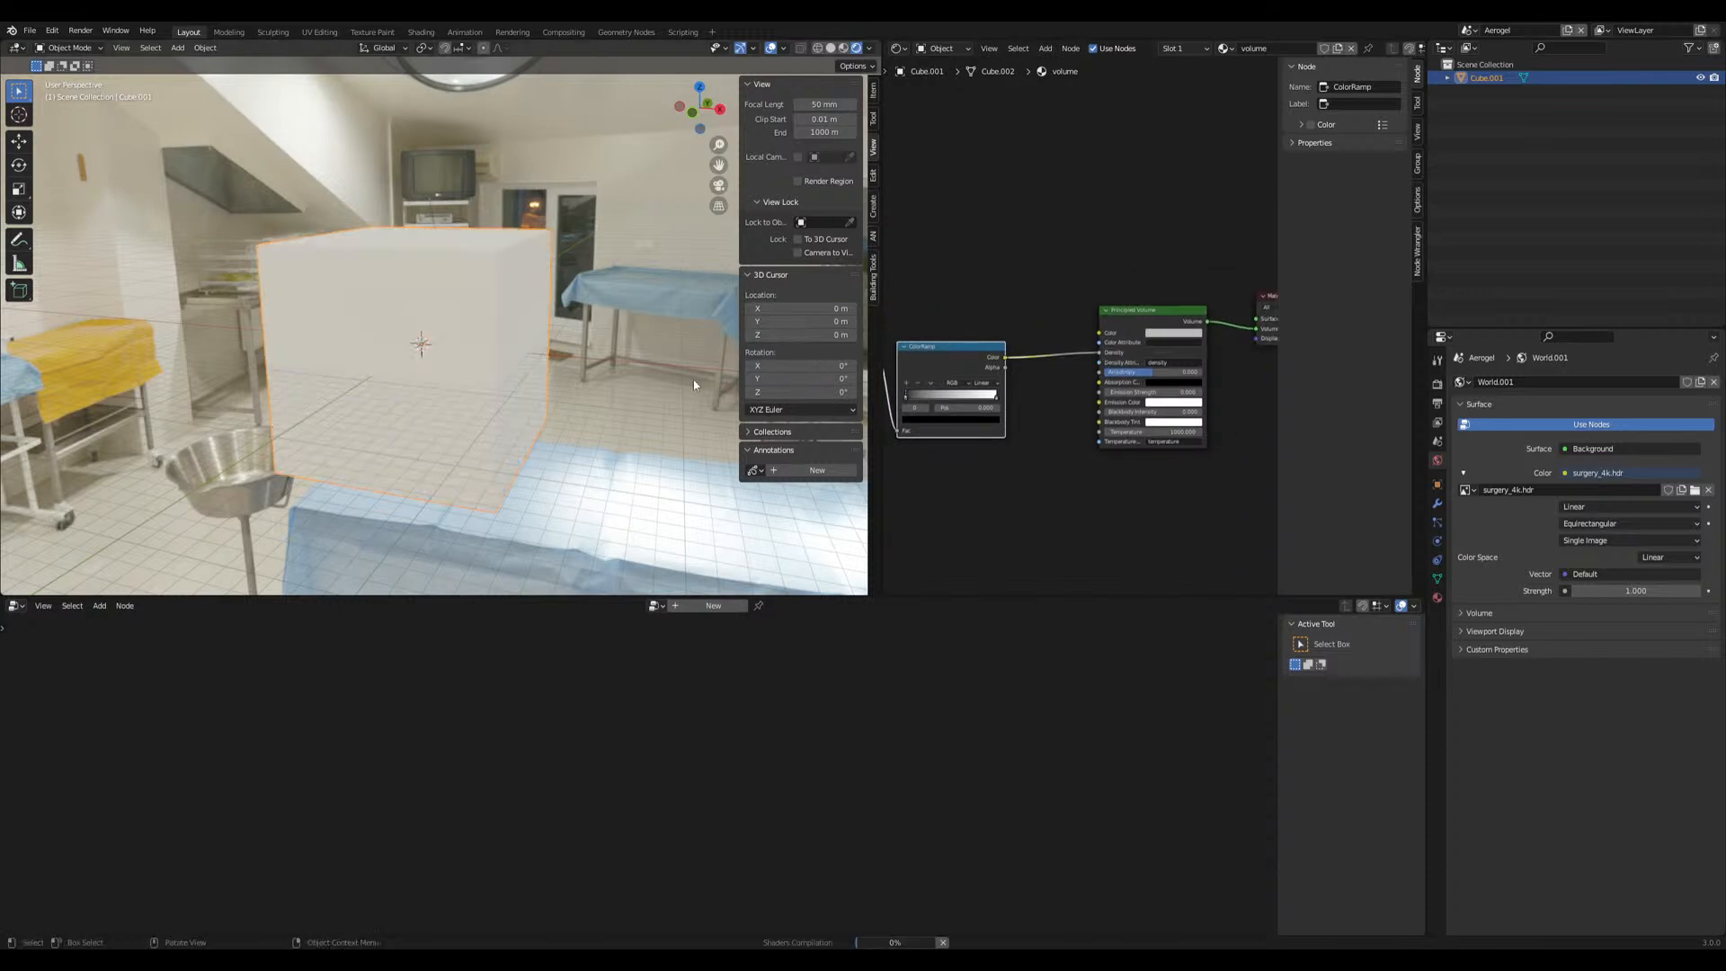
Move the ColorRamp's black stop inward, set its interpolation to Constant, and bring the white stop to about 0.71
middle_drag(911, 405, 1043, 400)
drag(1040, 395, 1071, 398)
click(1112, 379)
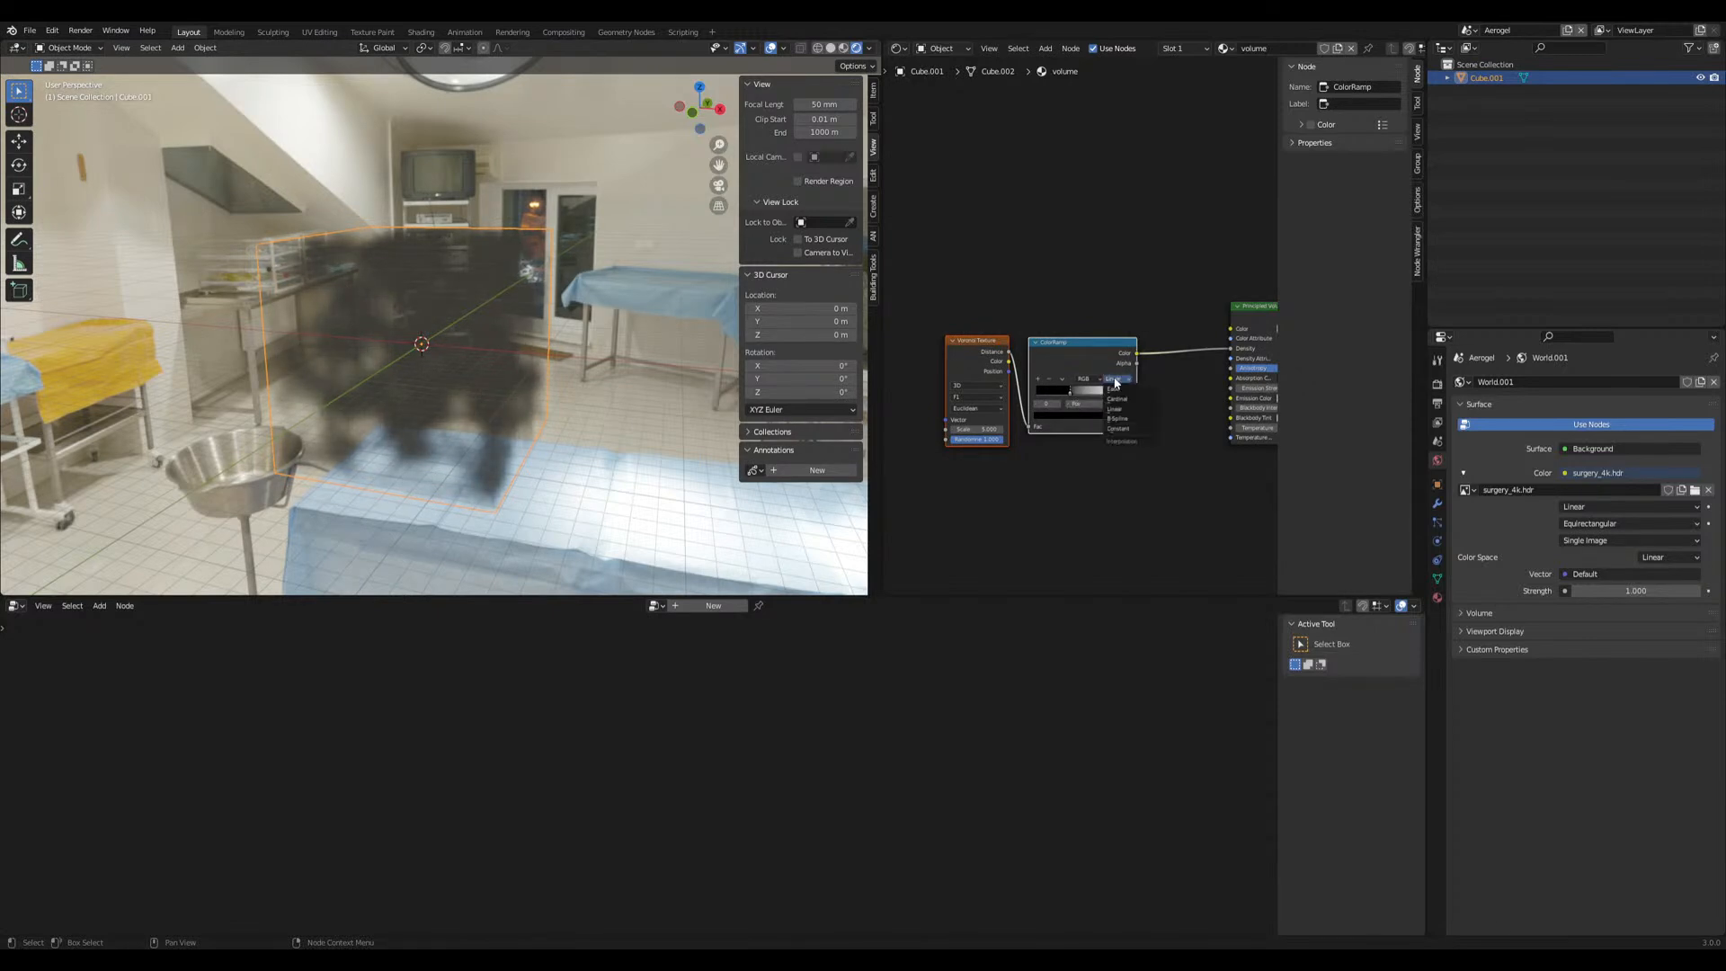
click(1128, 432)
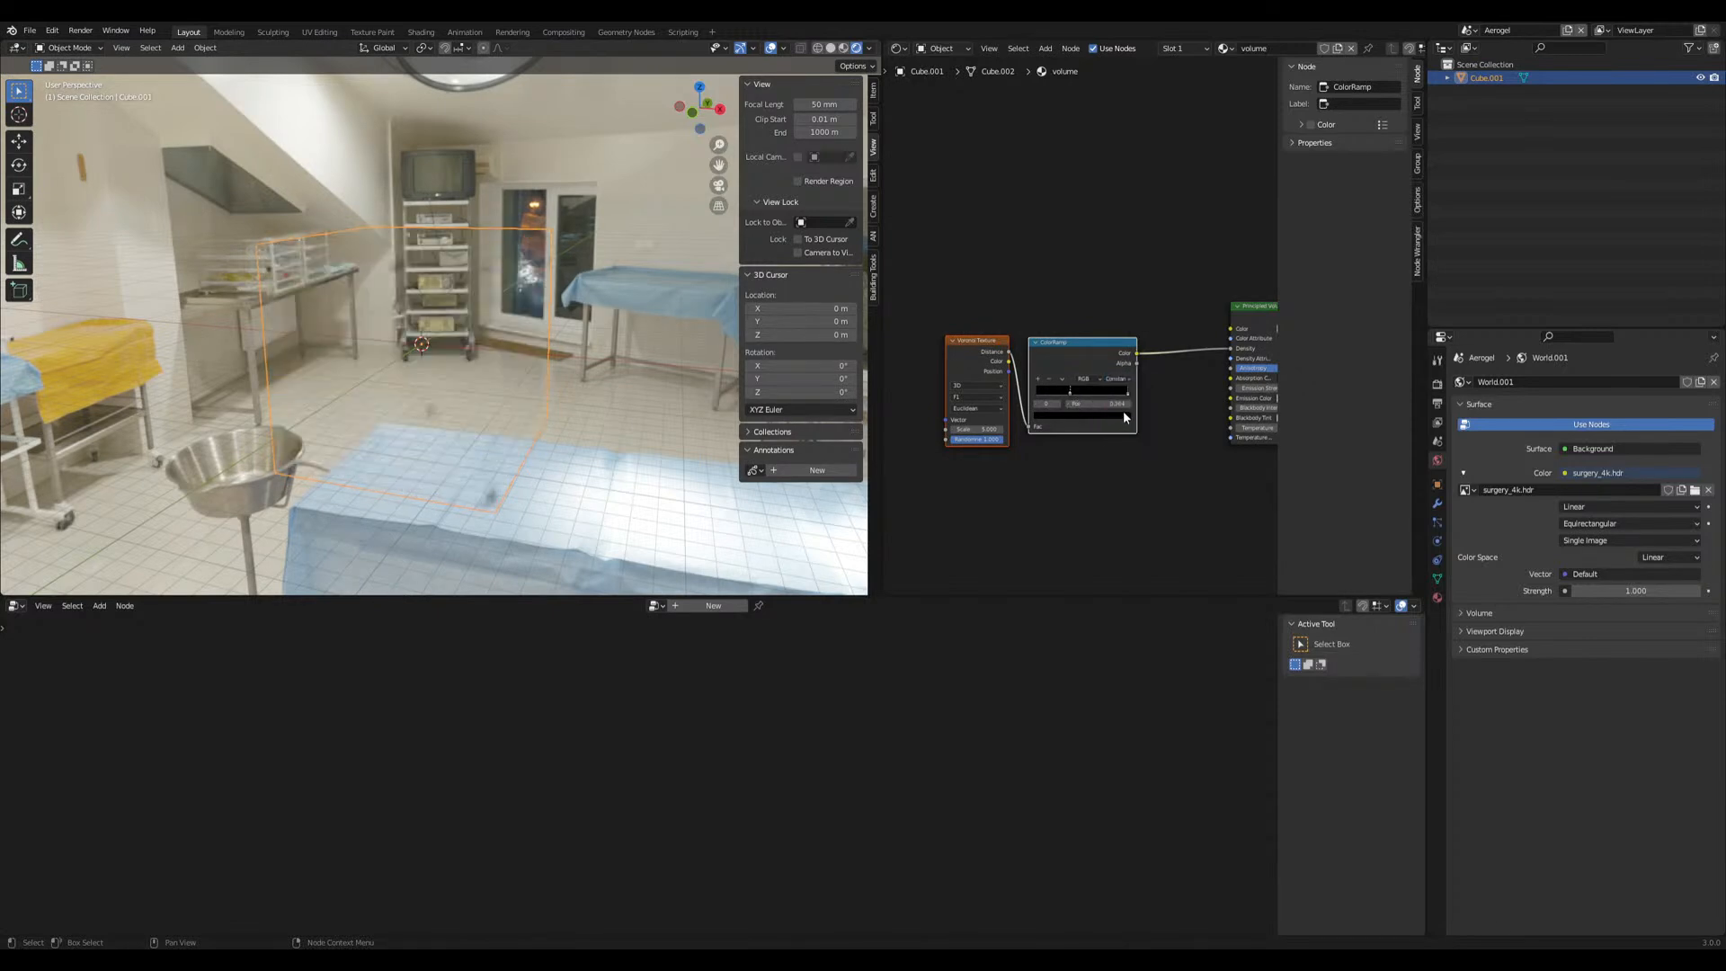
drag(1127, 396, 1102, 400)
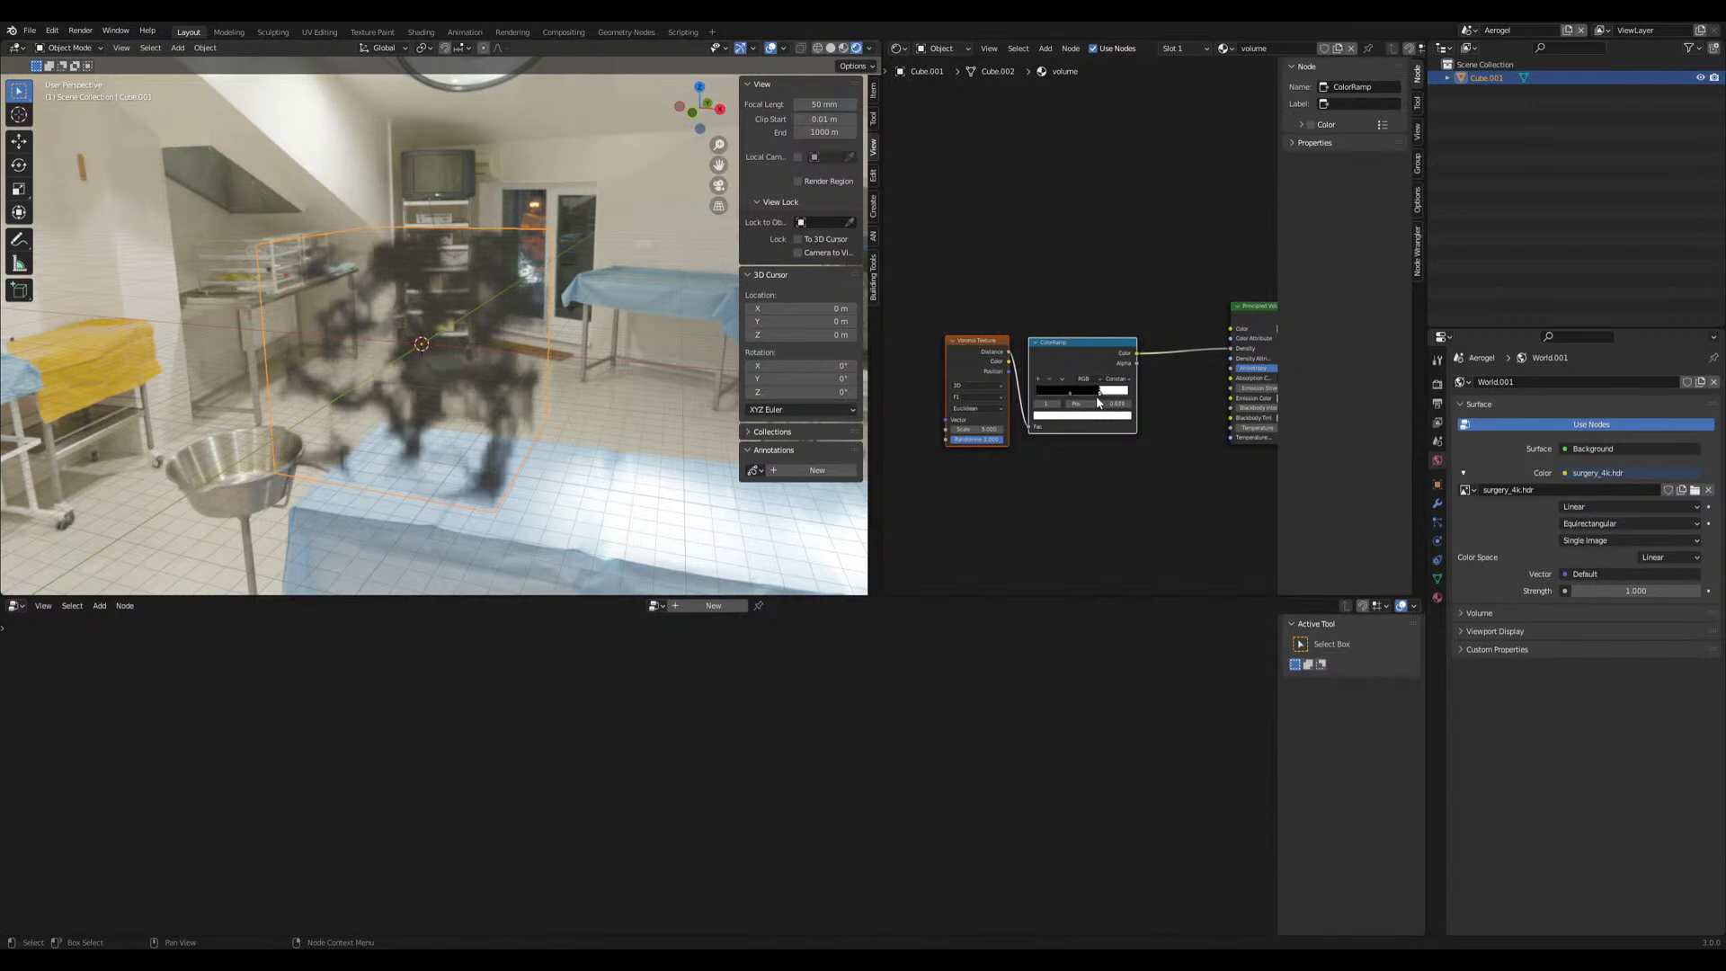
middle_drag(413, 408, 613, 392)
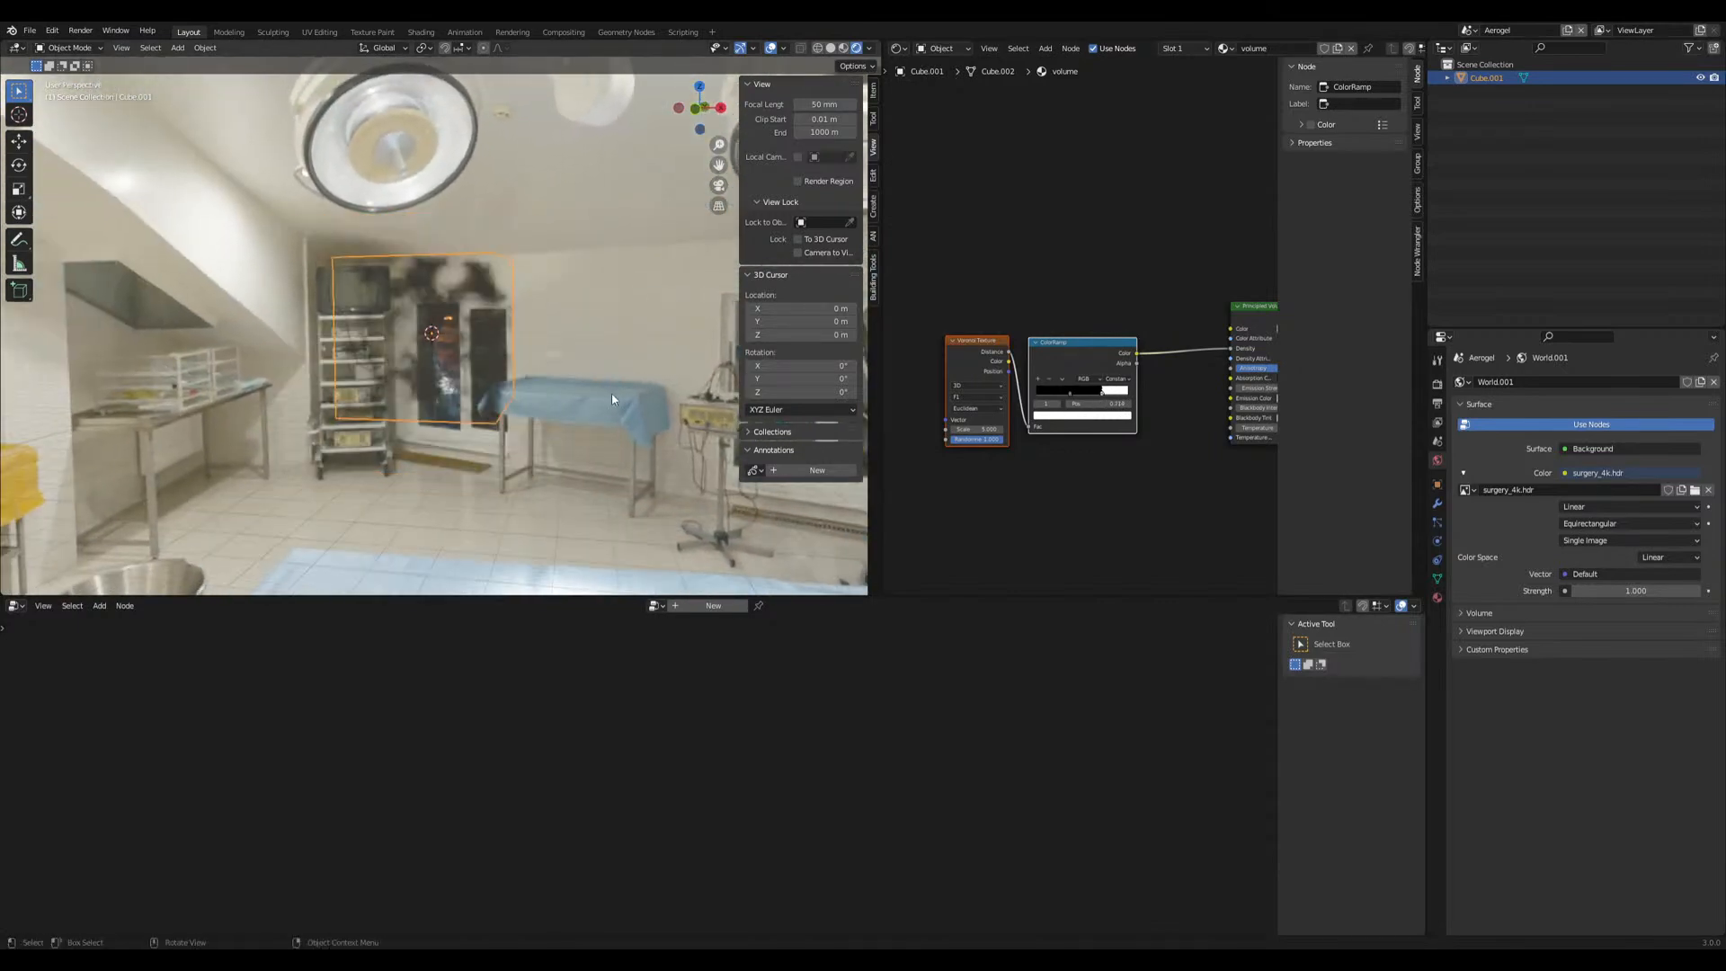
click(1438, 502)
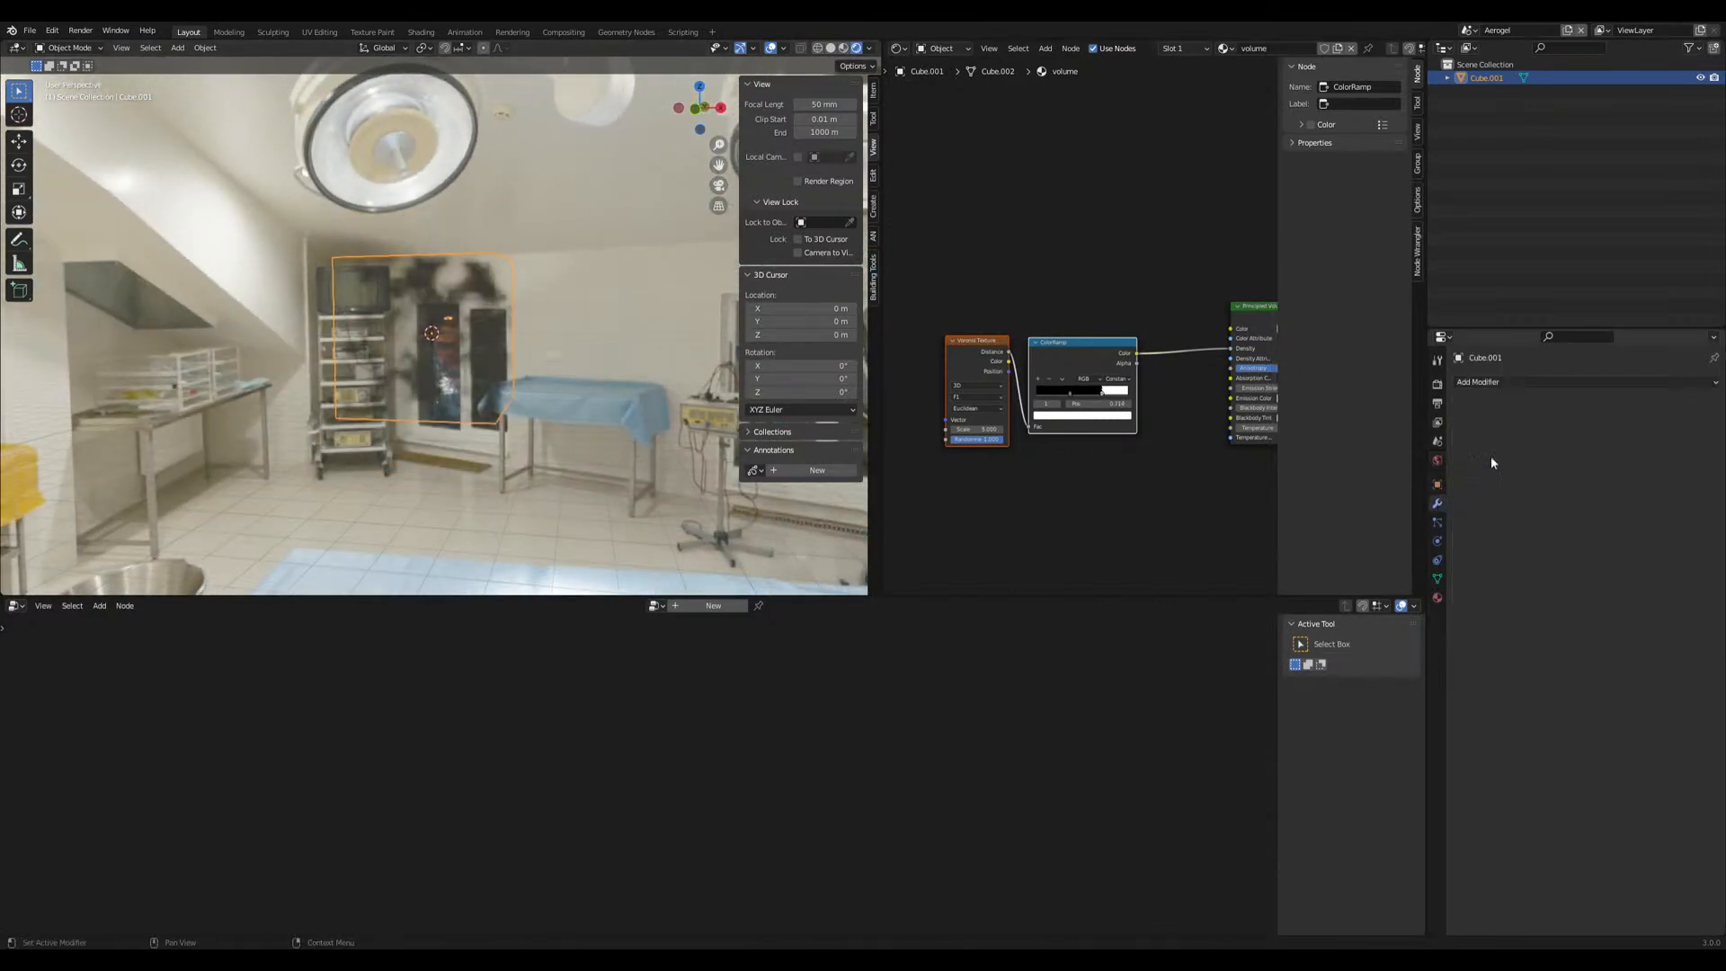
click(1499, 382)
click(1488, 382)
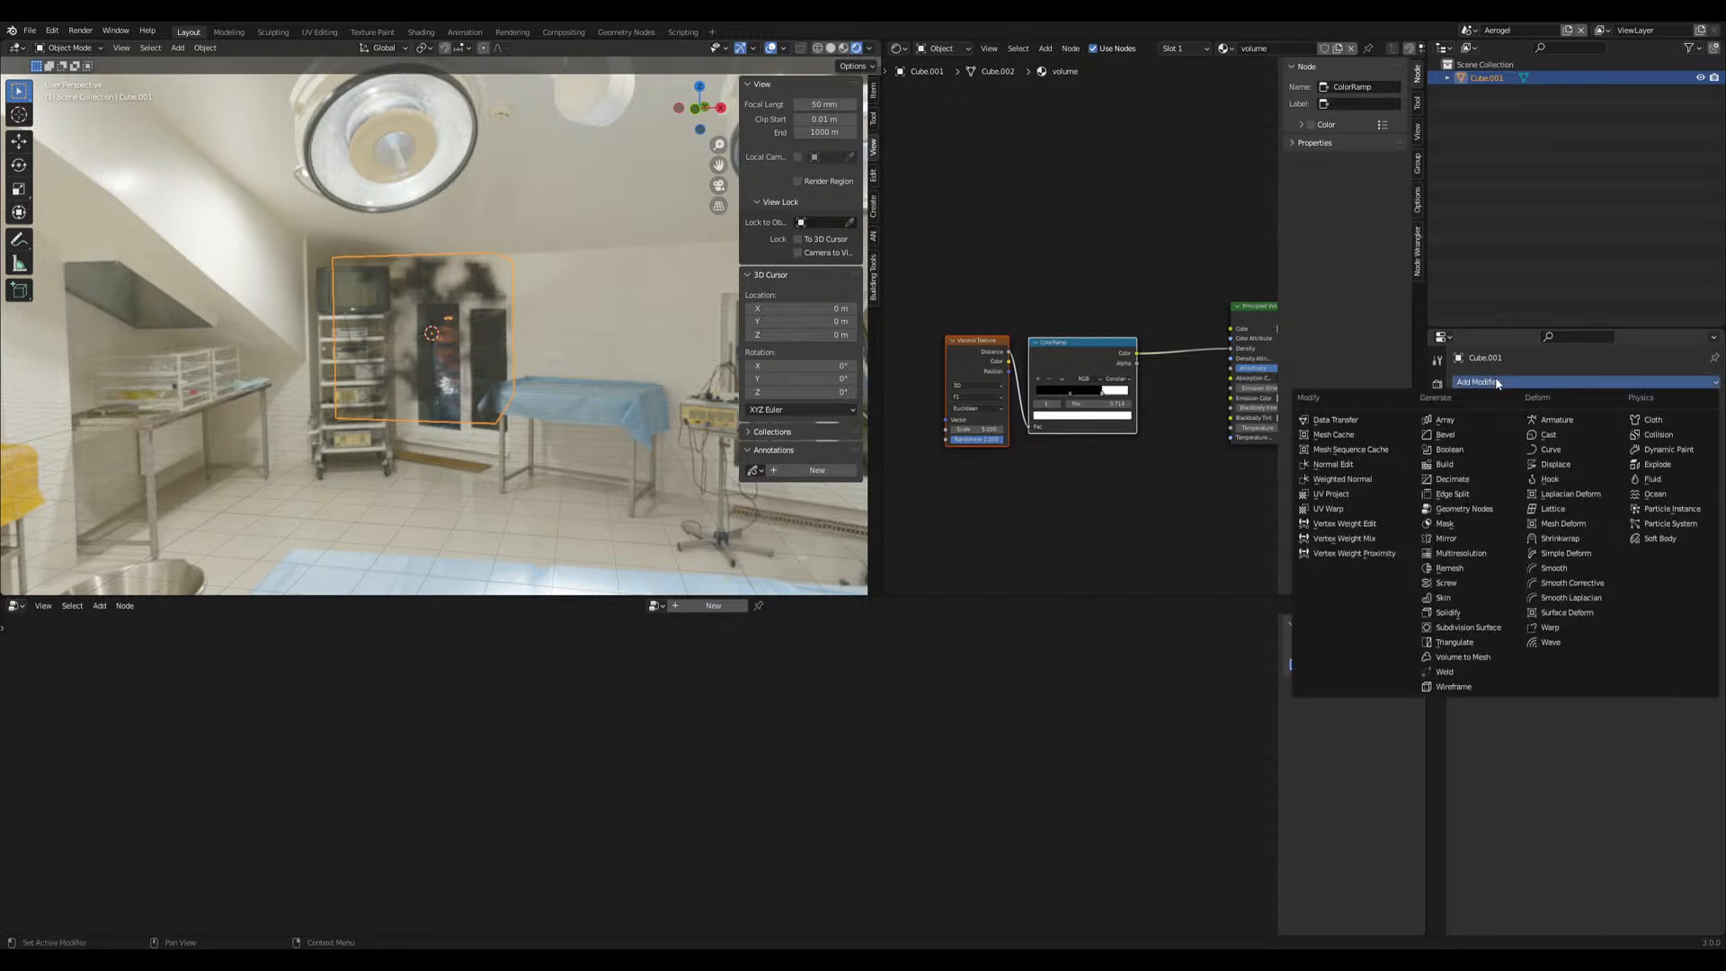
middle_drag(629, 404, 532, 425)
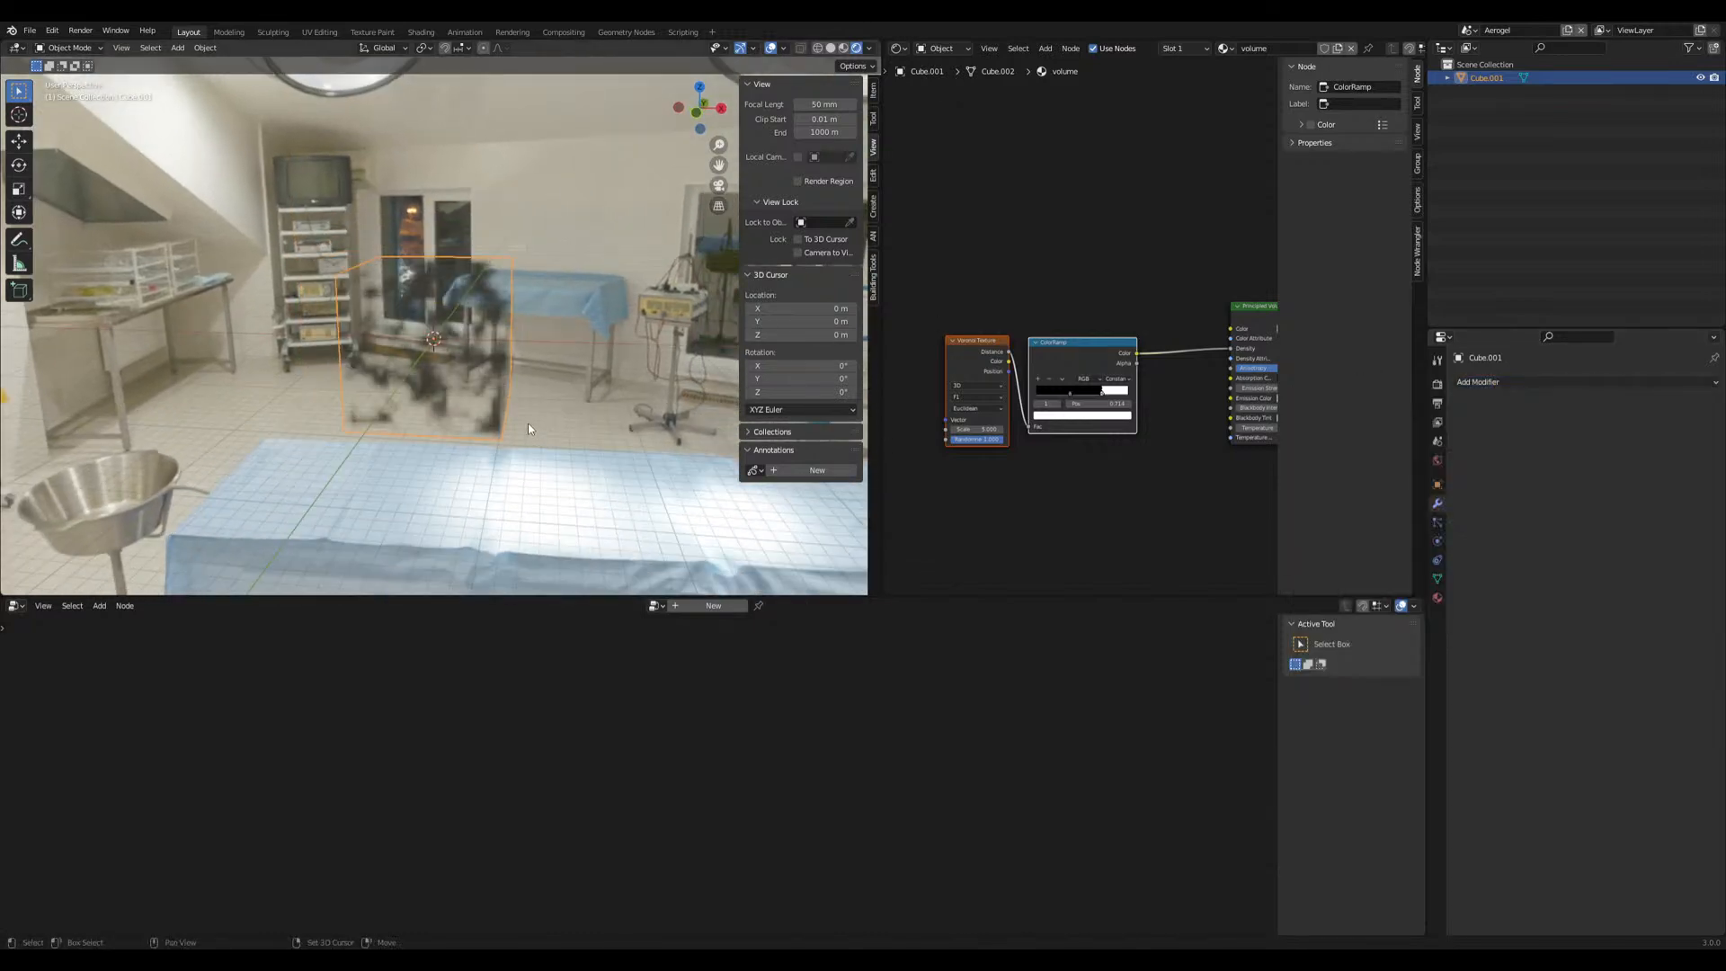
Add a second cube and move it along X until it sits beside the volume cube
key(shift+a)
mouse_move(532, 425)
click(586, 438)
key(g)
key(x)
click(727, 432)
Add a Volume to Mesh modifier to the second cube and try to pick the volume cube as its object
click(1481, 385)
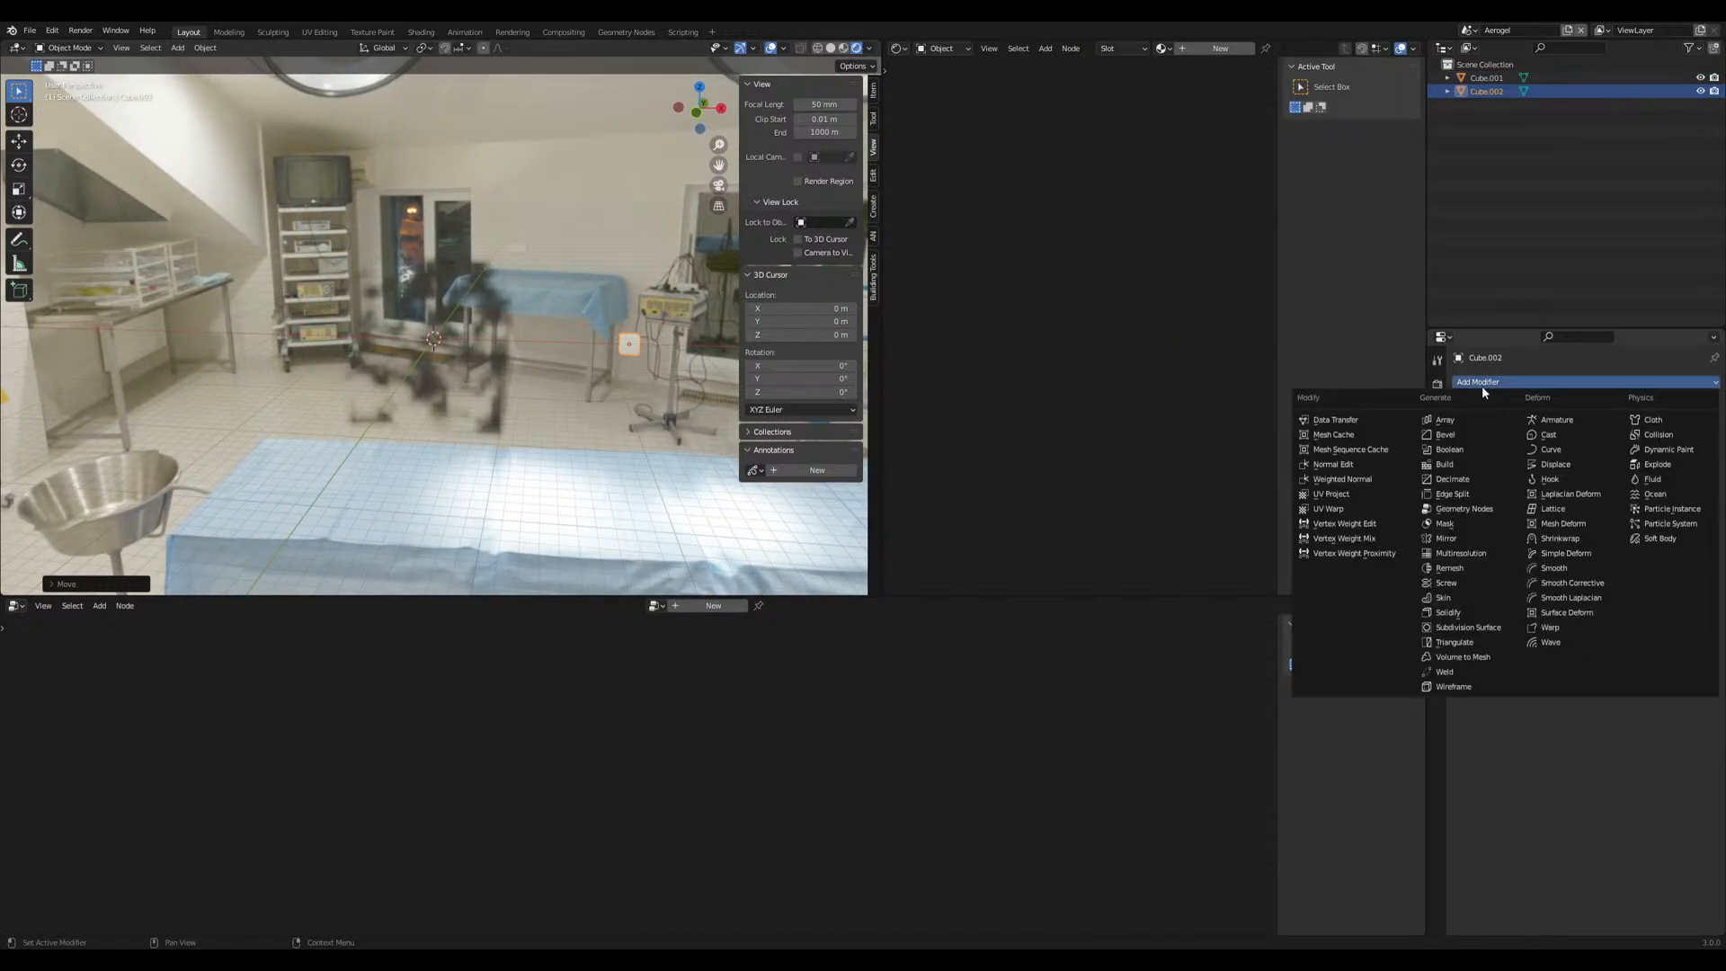
click(1462, 656)
click(1694, 425)
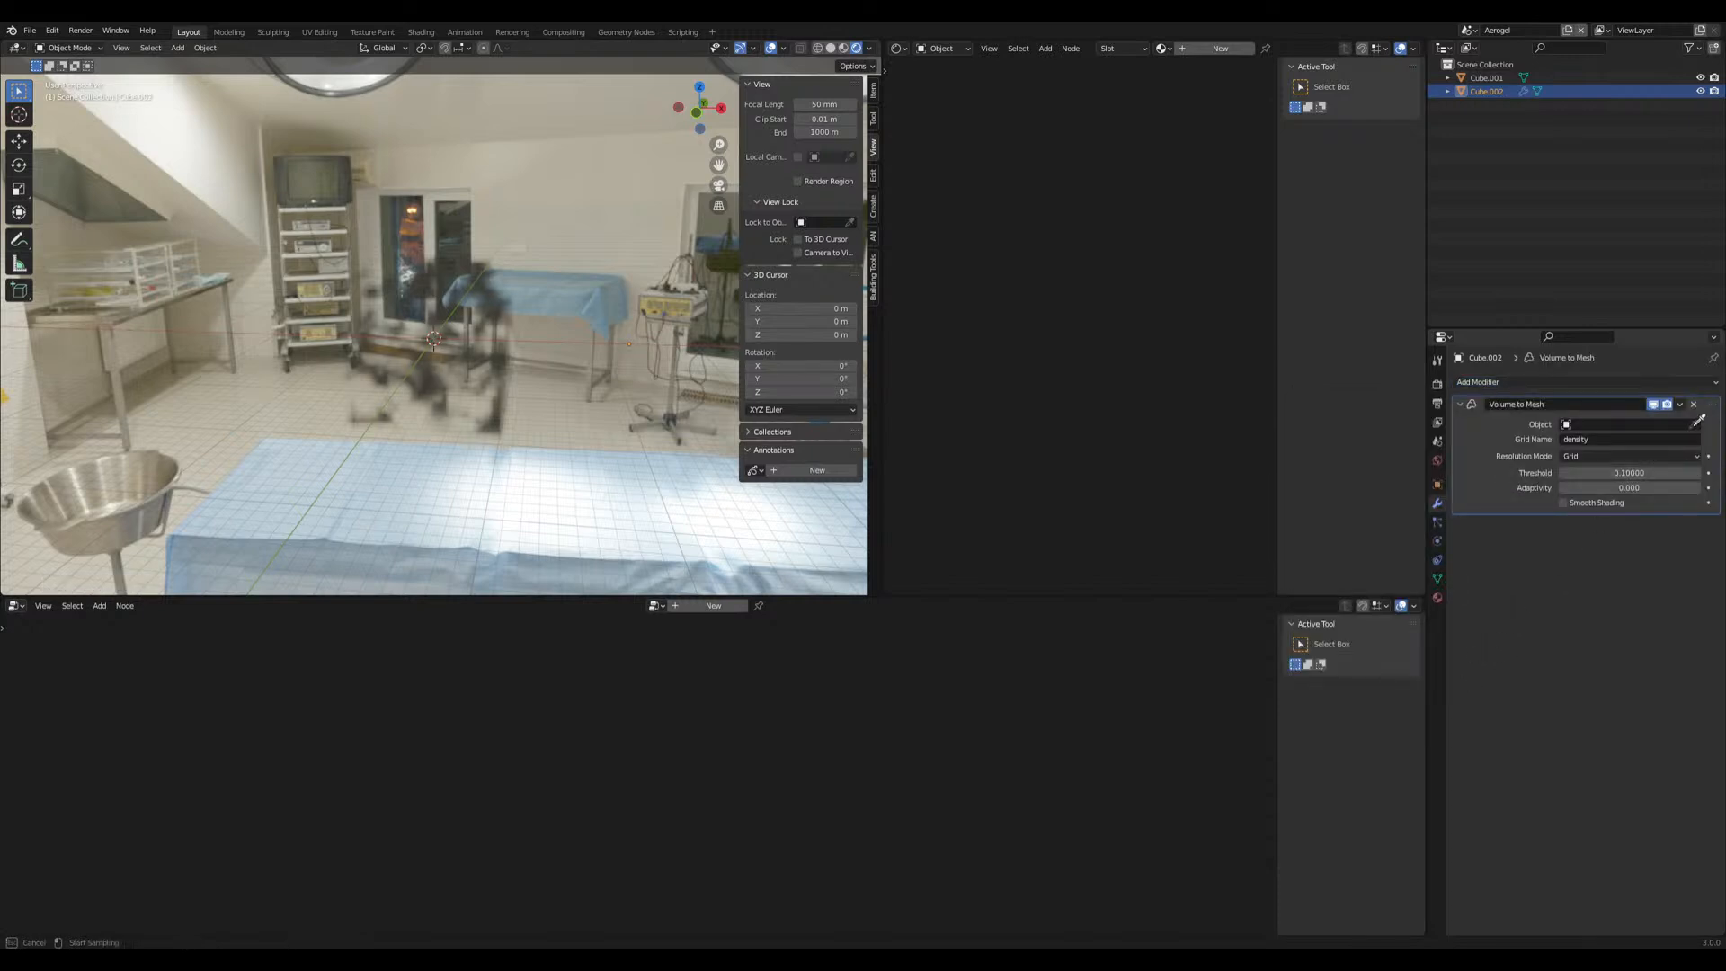
click(471, 320)
Select the volume cube, fine-tune its ColorRamp's white stop position, and inspect the volume pattern from several angles
mouse_move(531, 386)
middle_down()
mouse_move(489, 383)
mouse_move(496, 360)
mouse_move(512, 359)
mouse_move(509, 410)
middle_up()
click(513, 359)
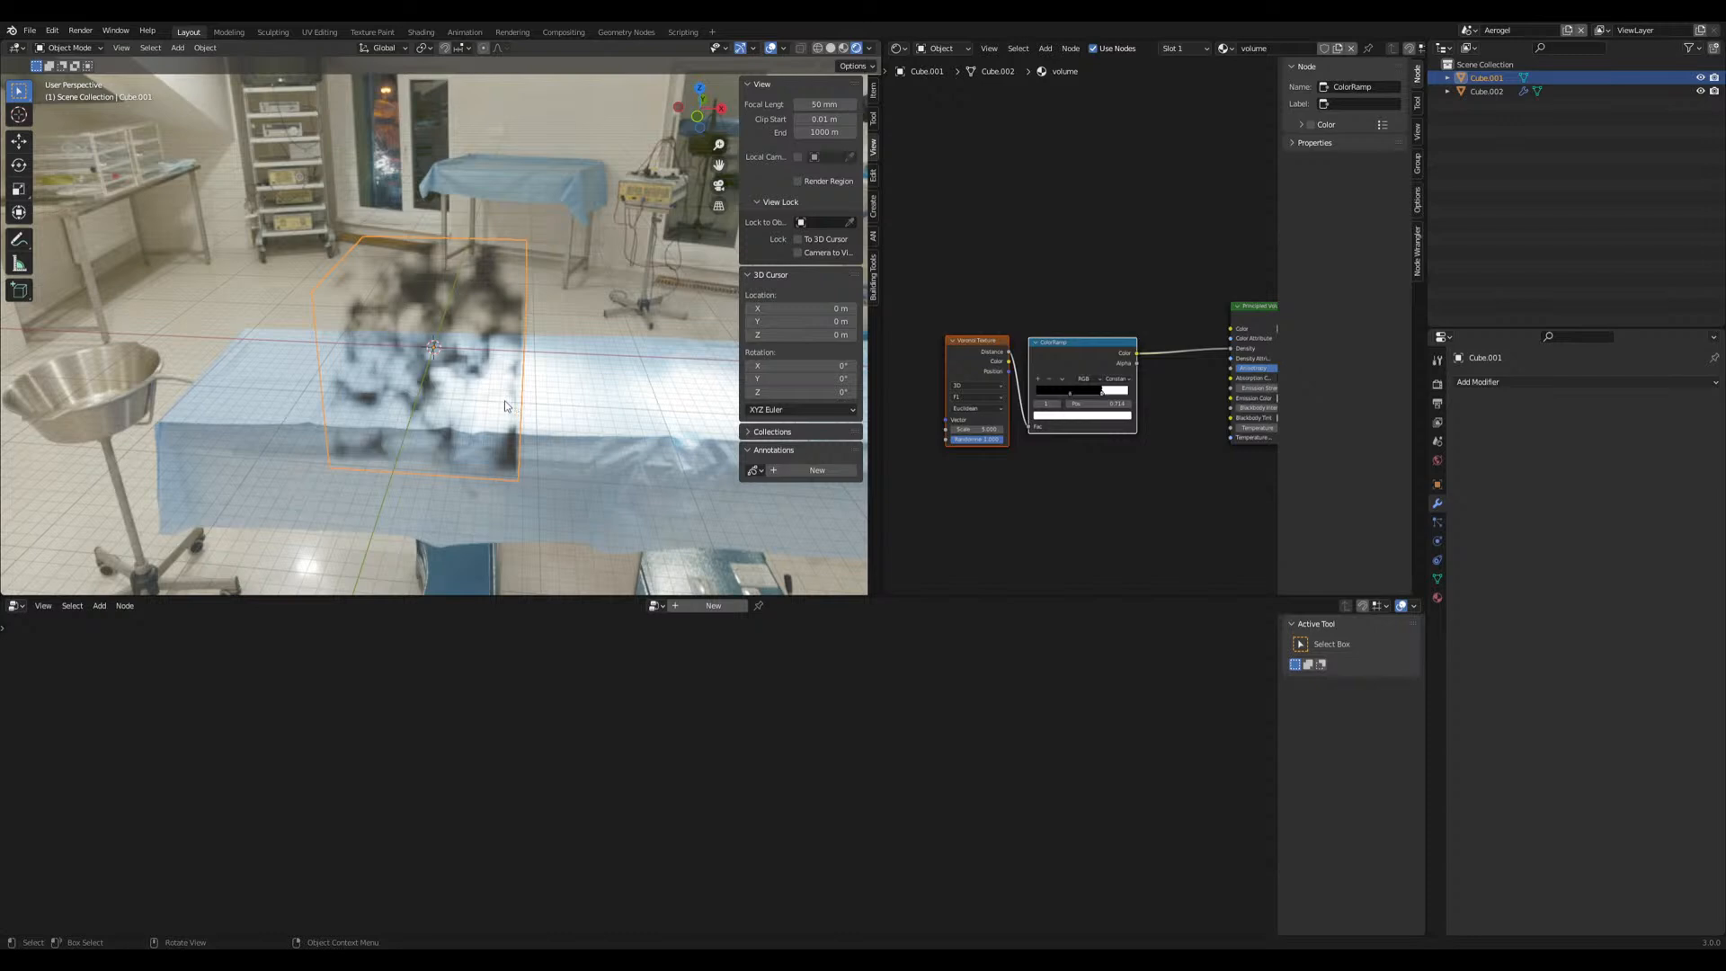
middle_drag(527, 453, 436, 400)
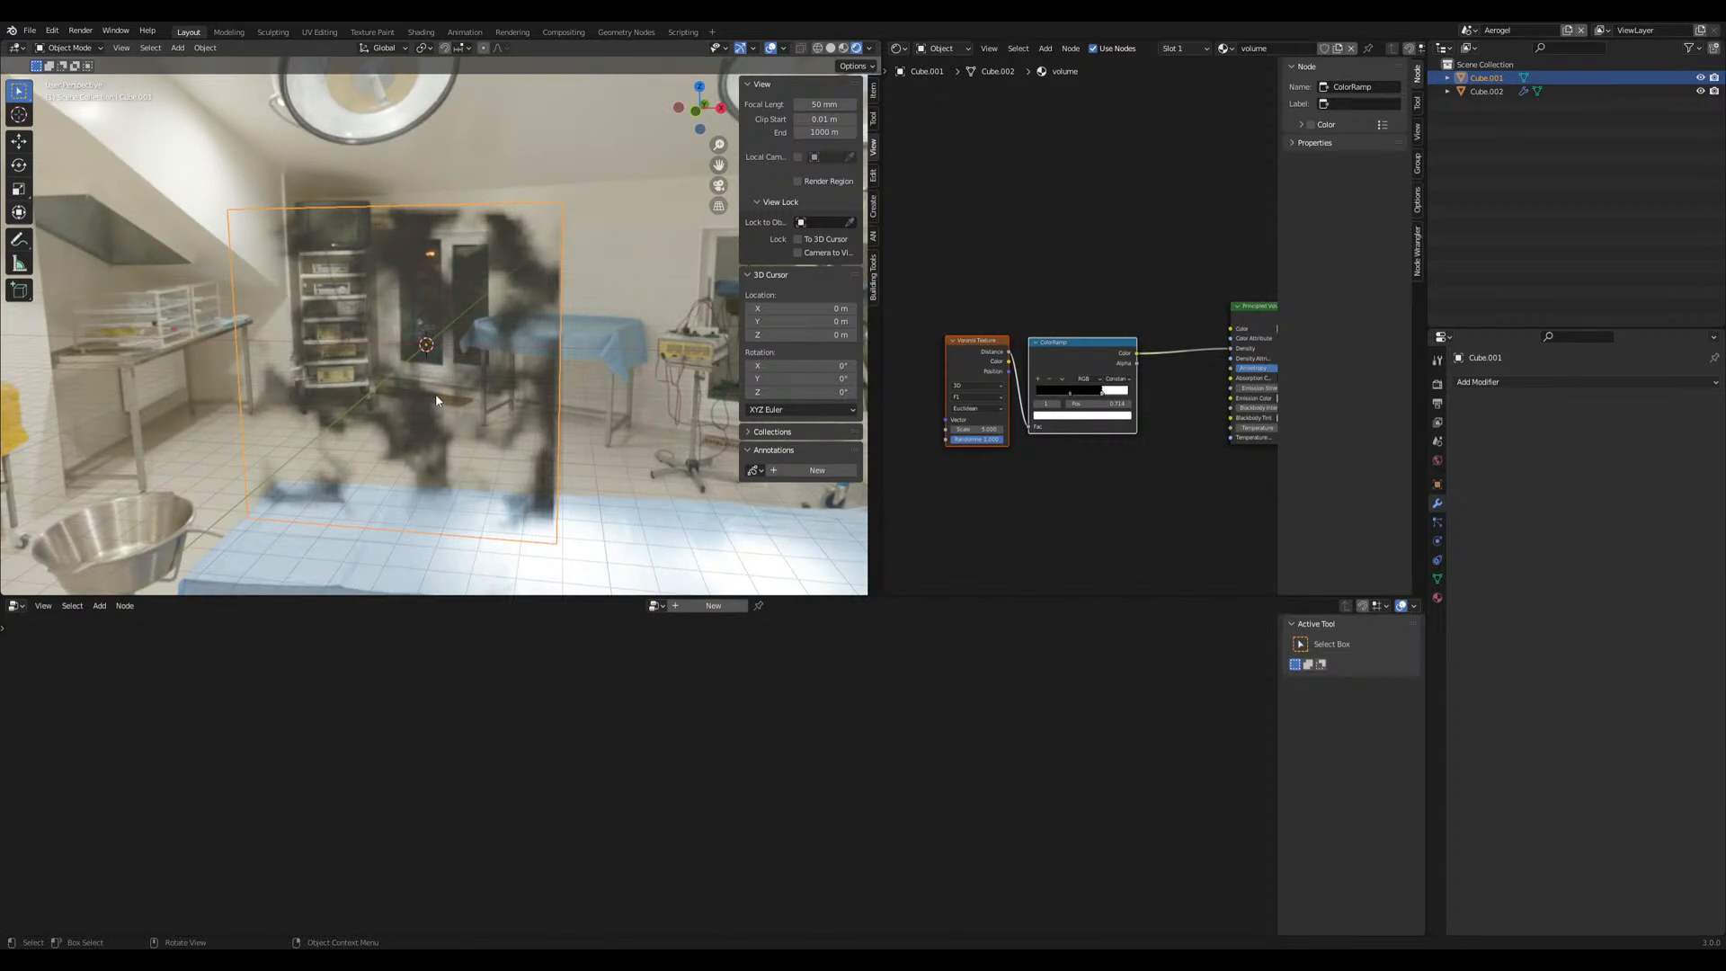
middle_drag(519, 433, 529, 430)
drag(1101, 396, 1101, 395)
middle_drag(517, 432, 511, 415)
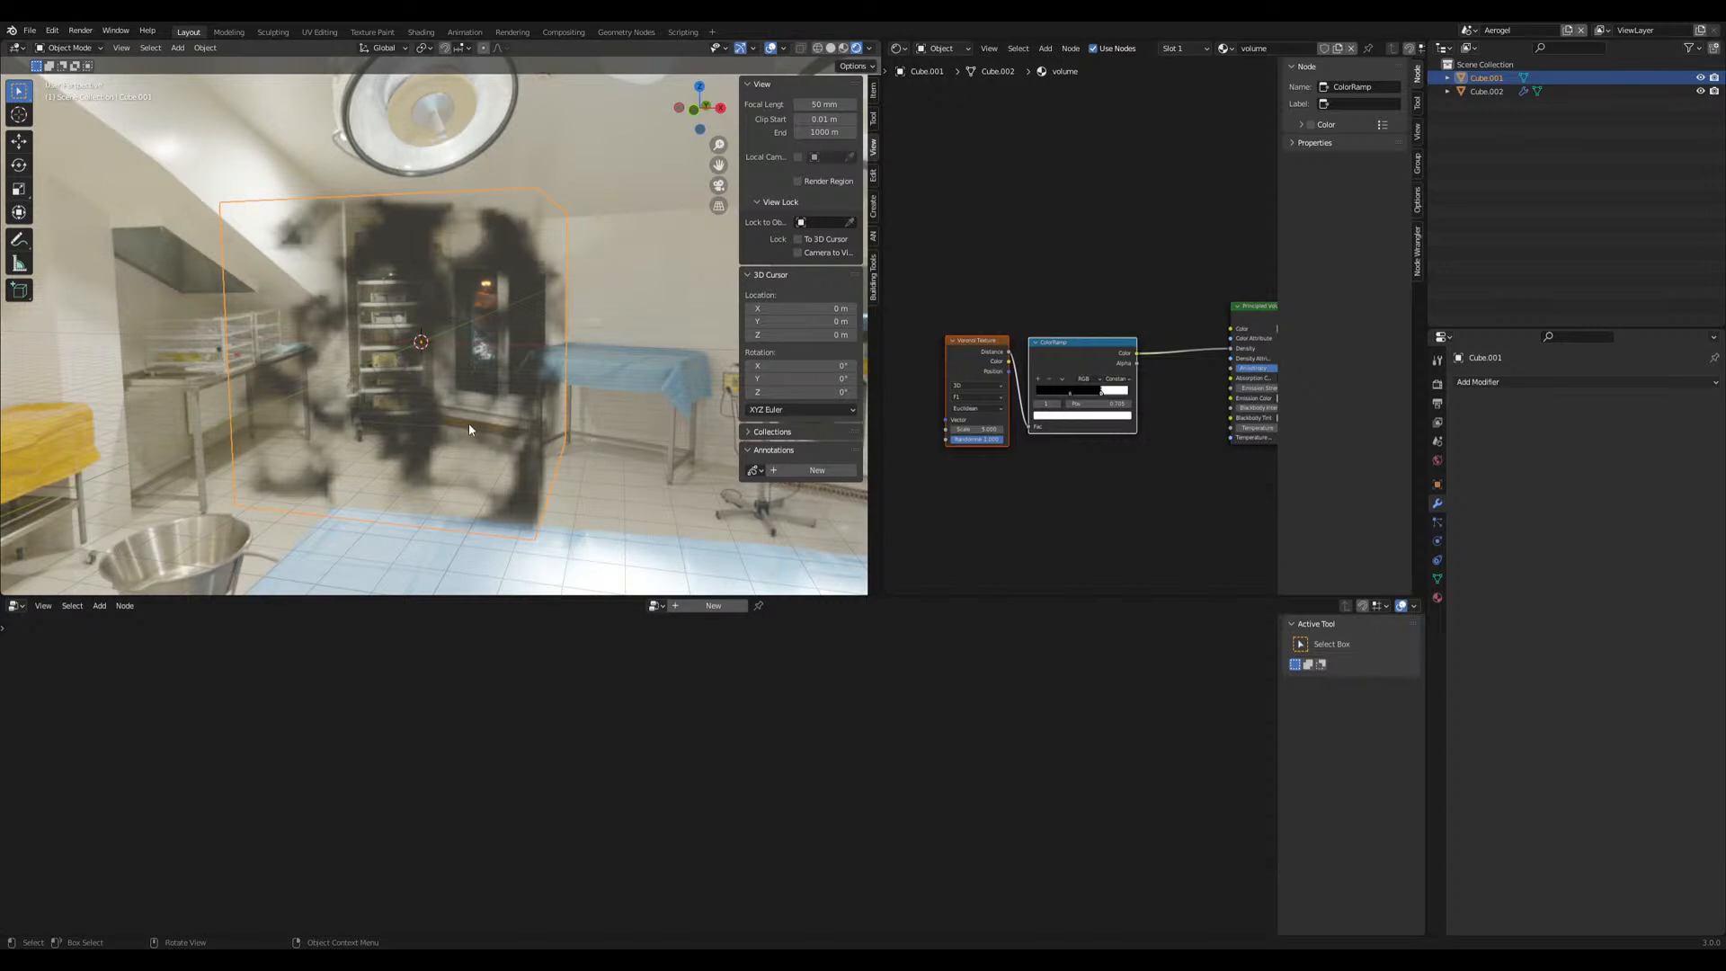
middle_drag(412, 427, 489, 430)
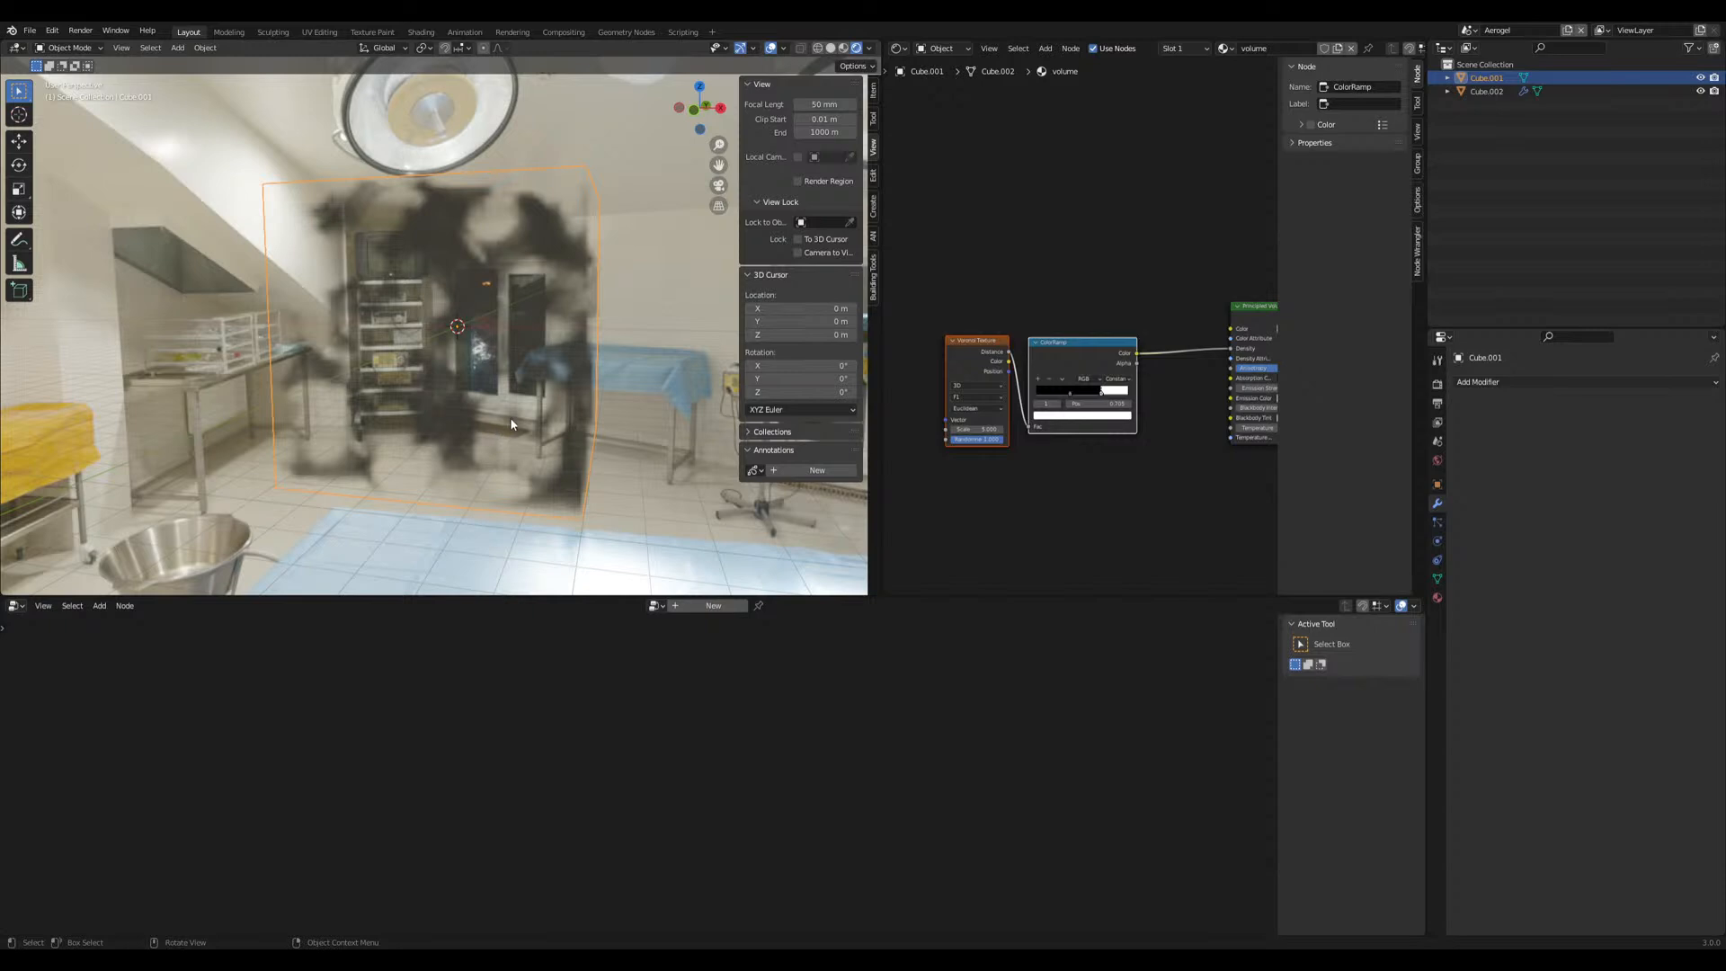
mouse_move(541, 415)
middle_down()
mouse_move(506, 417)
mouse_move(553, 422)
middle_up()
scroll(550, 393, down, 4)
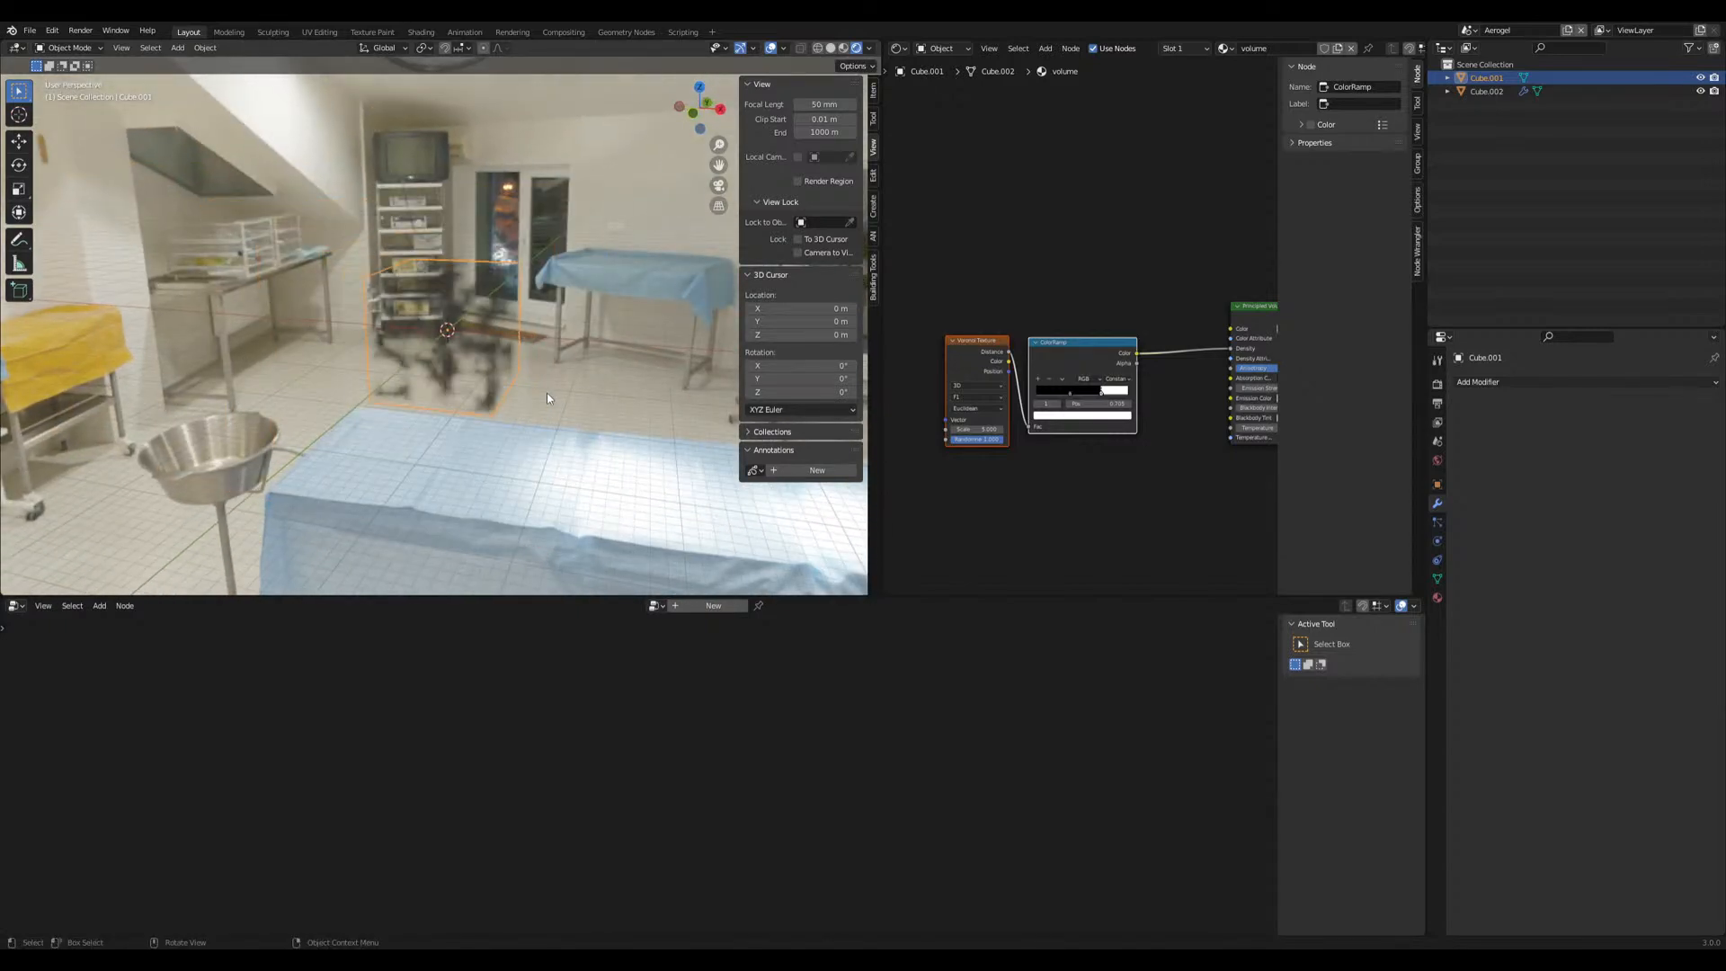
Delete the volume cube and switch the viewport to solid shading
key(Home)
key(x)
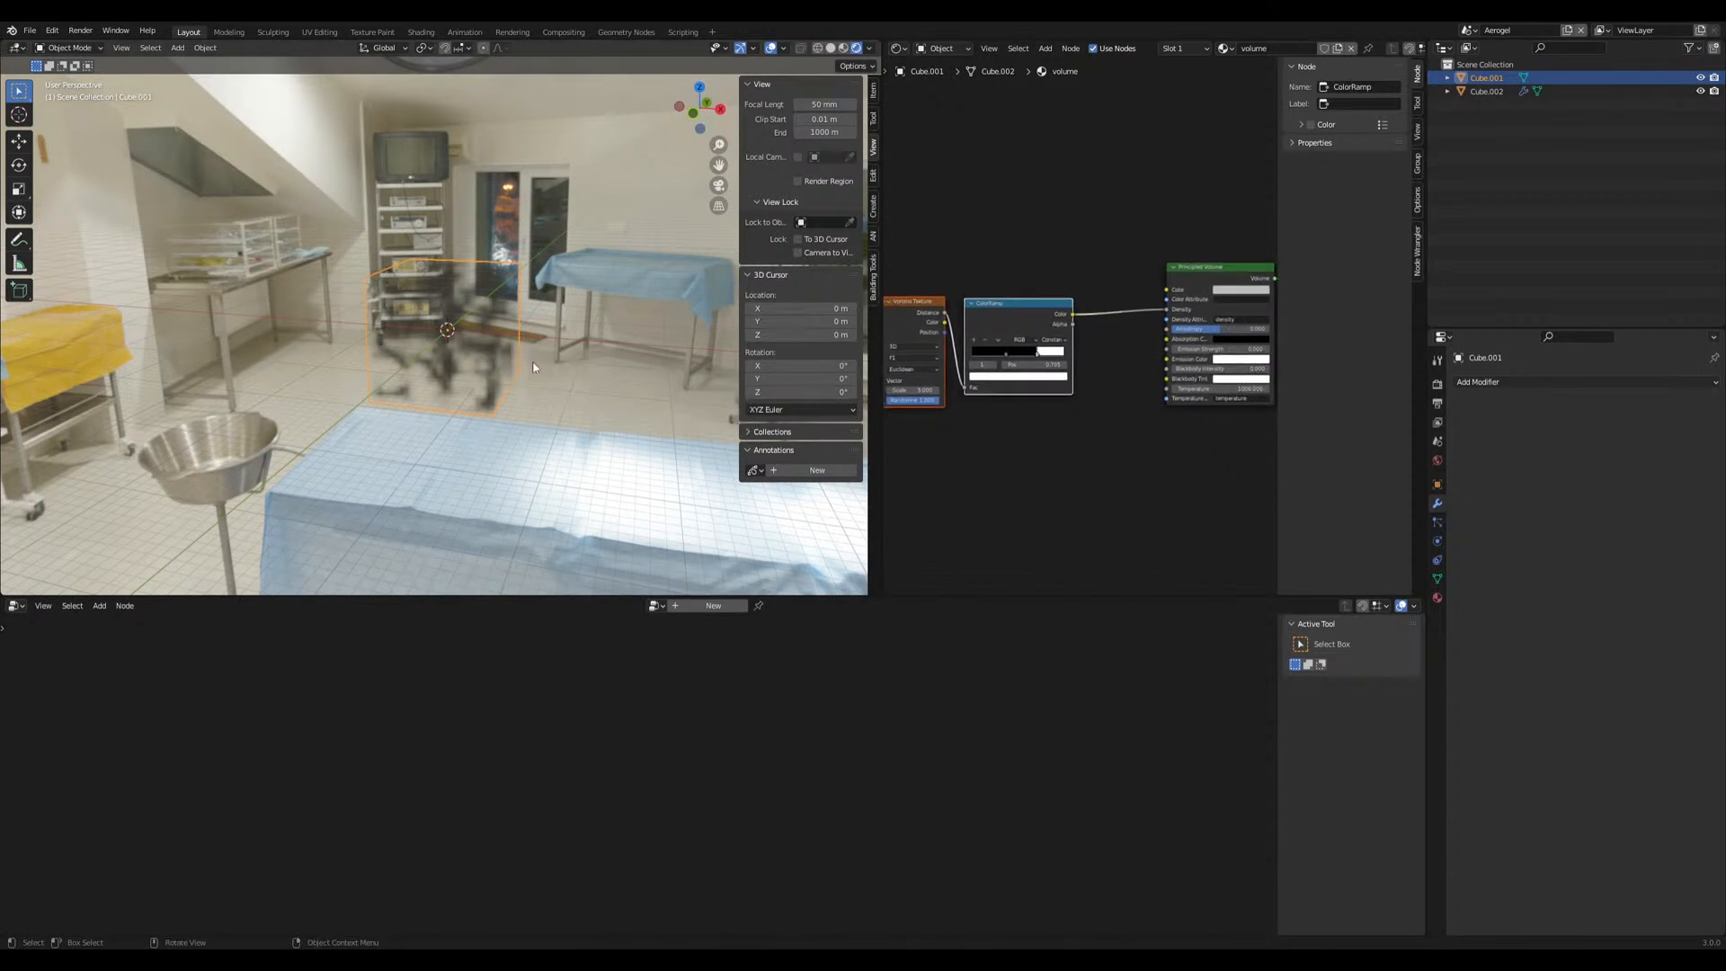
key(x)
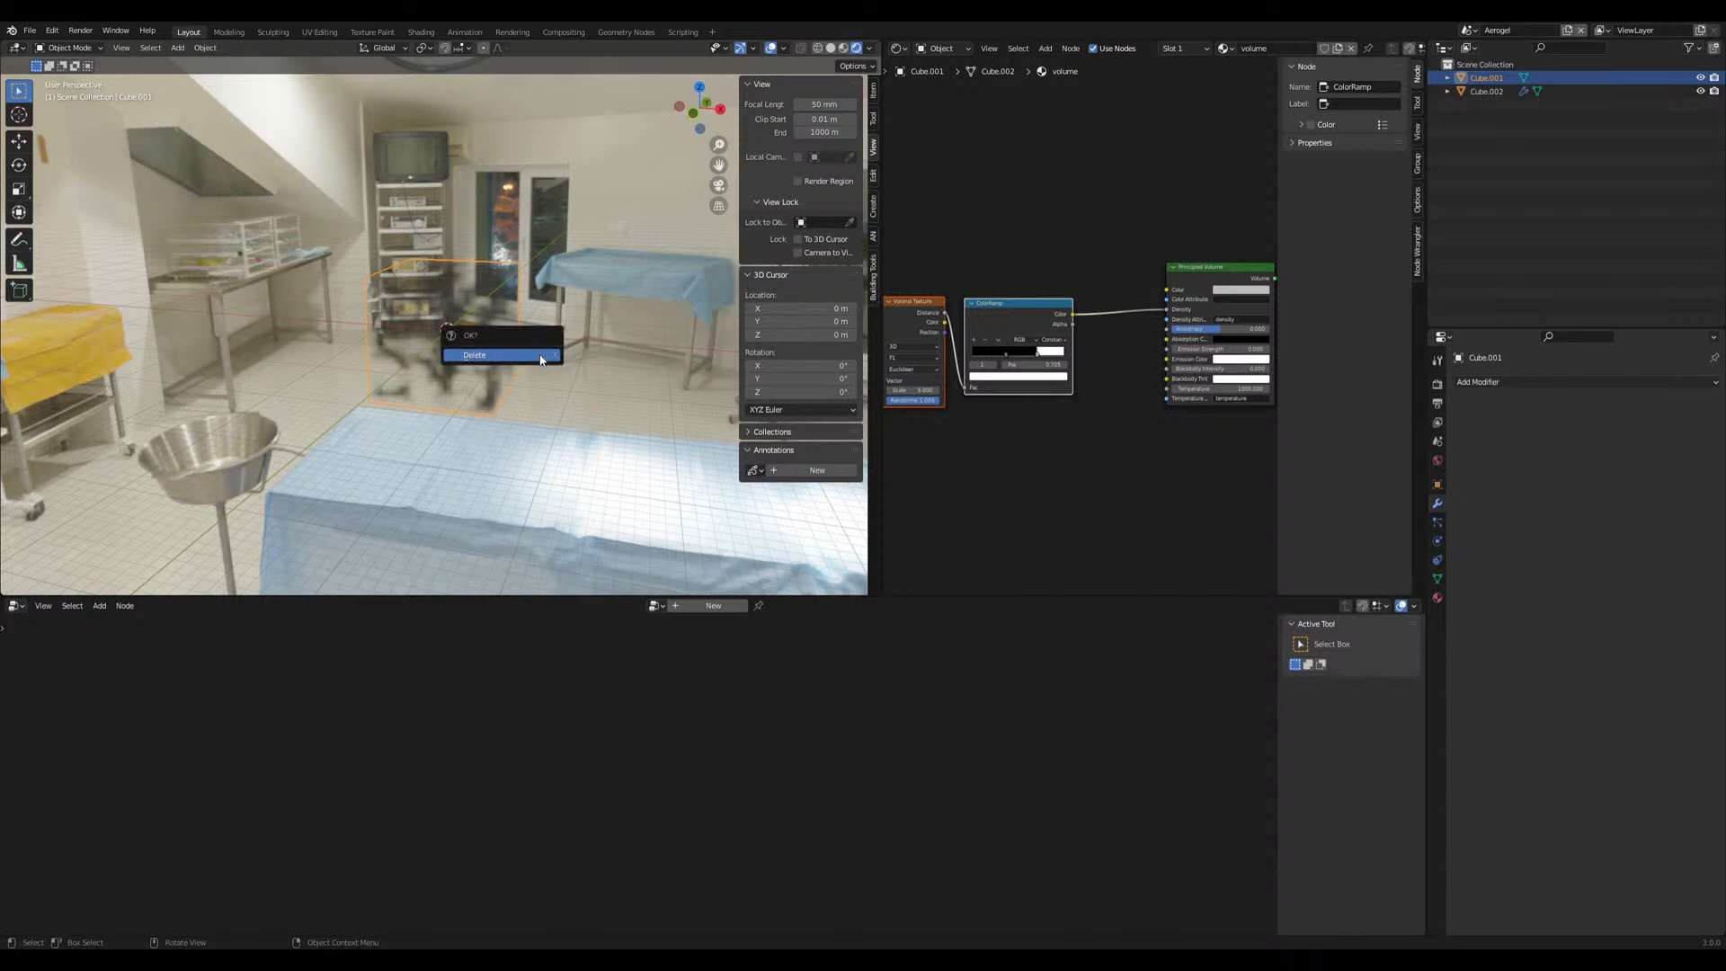
click(540, 360)
middle_drag(553, 408, 745, 144)
click(831, 47)
Add a new cube, scale its mesh up in Edit Mode, and stretch it along X into a long block
key(shift+a)
mouse_move(522, 338)
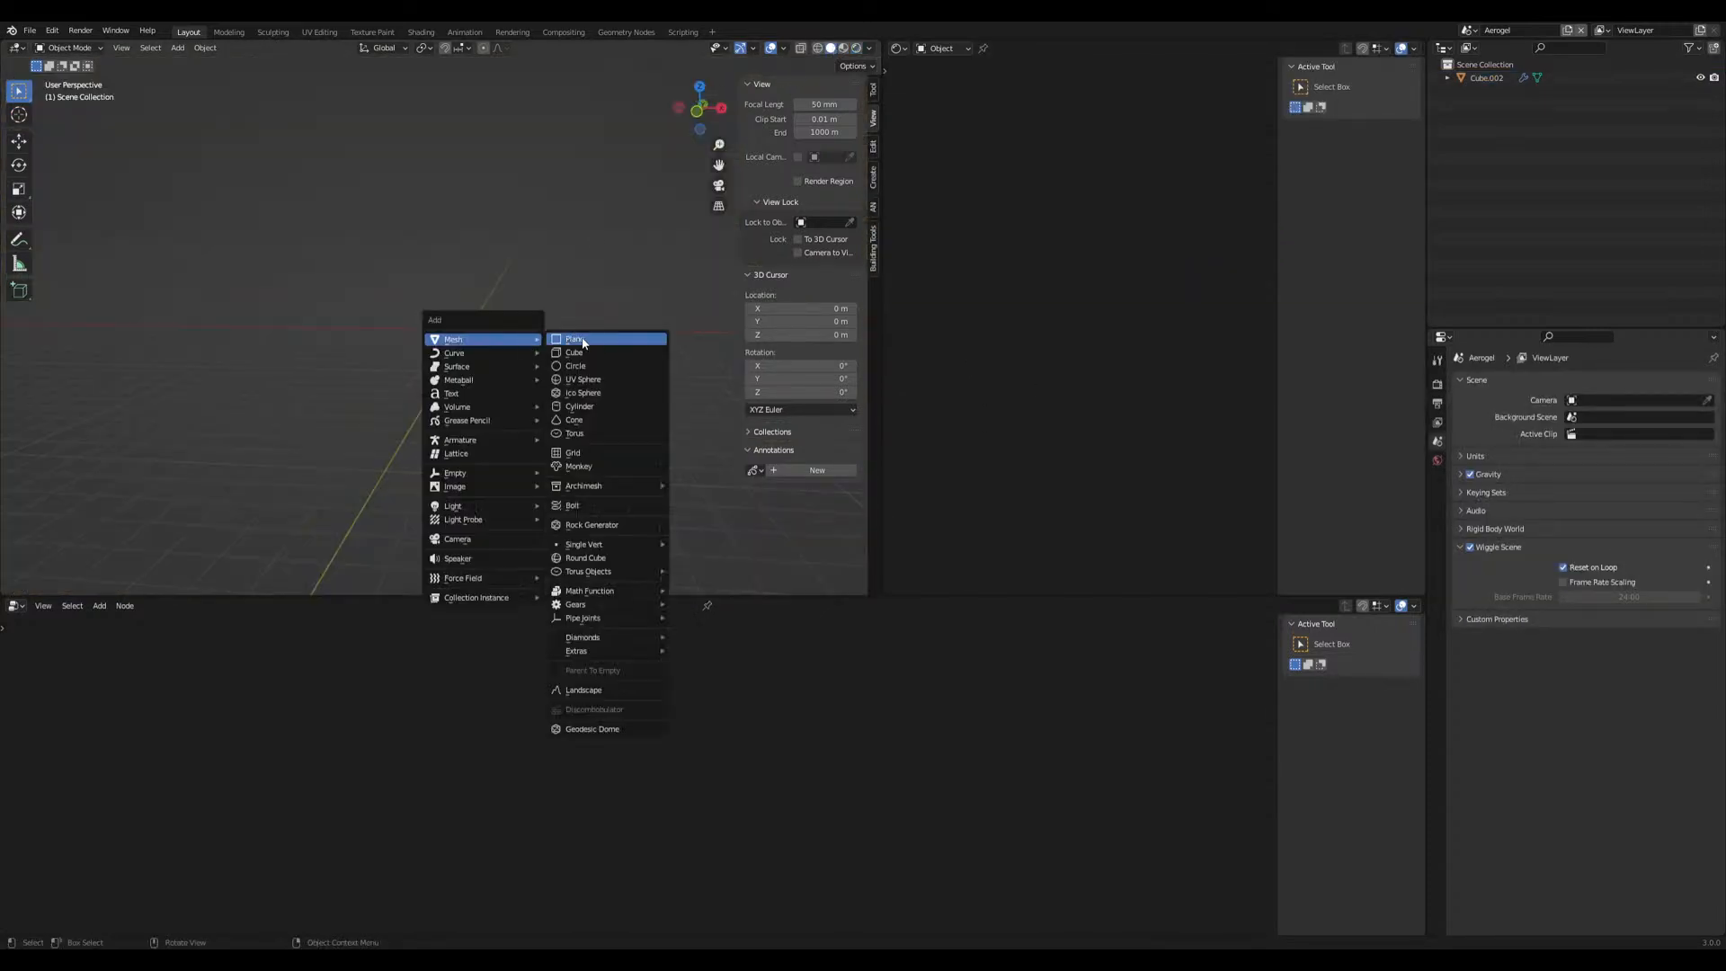
click(594, 352)
key(Tab)
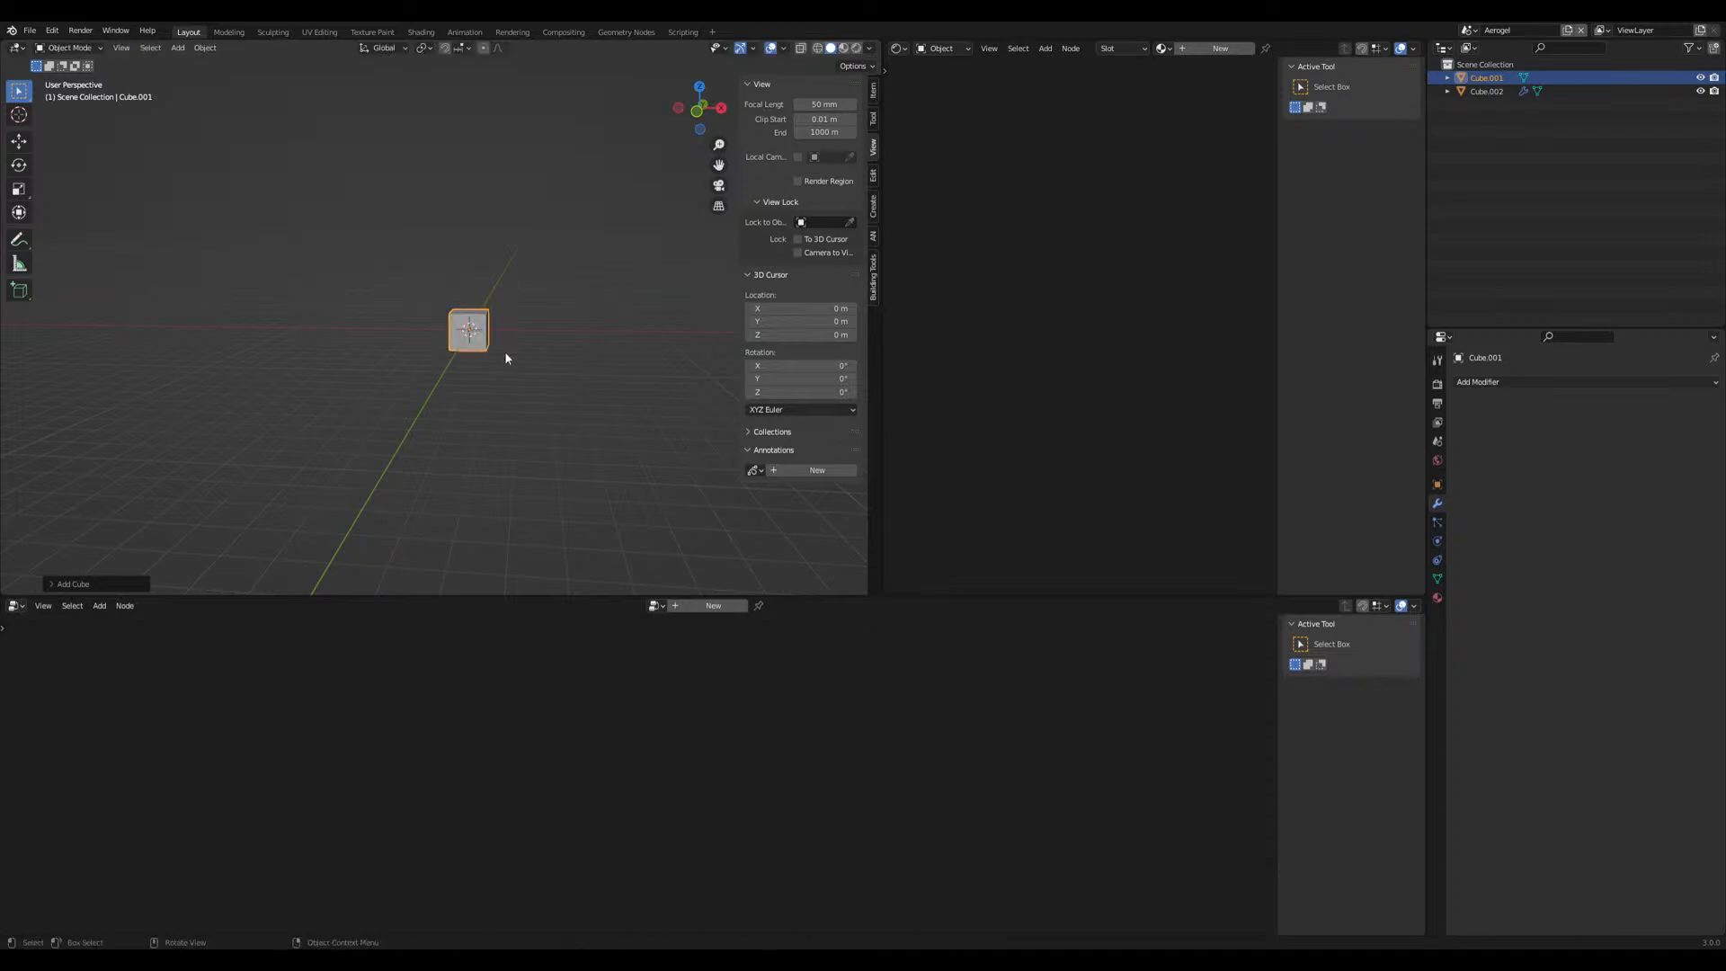
key(s)
click(670, 389)
key(s)
key(x)
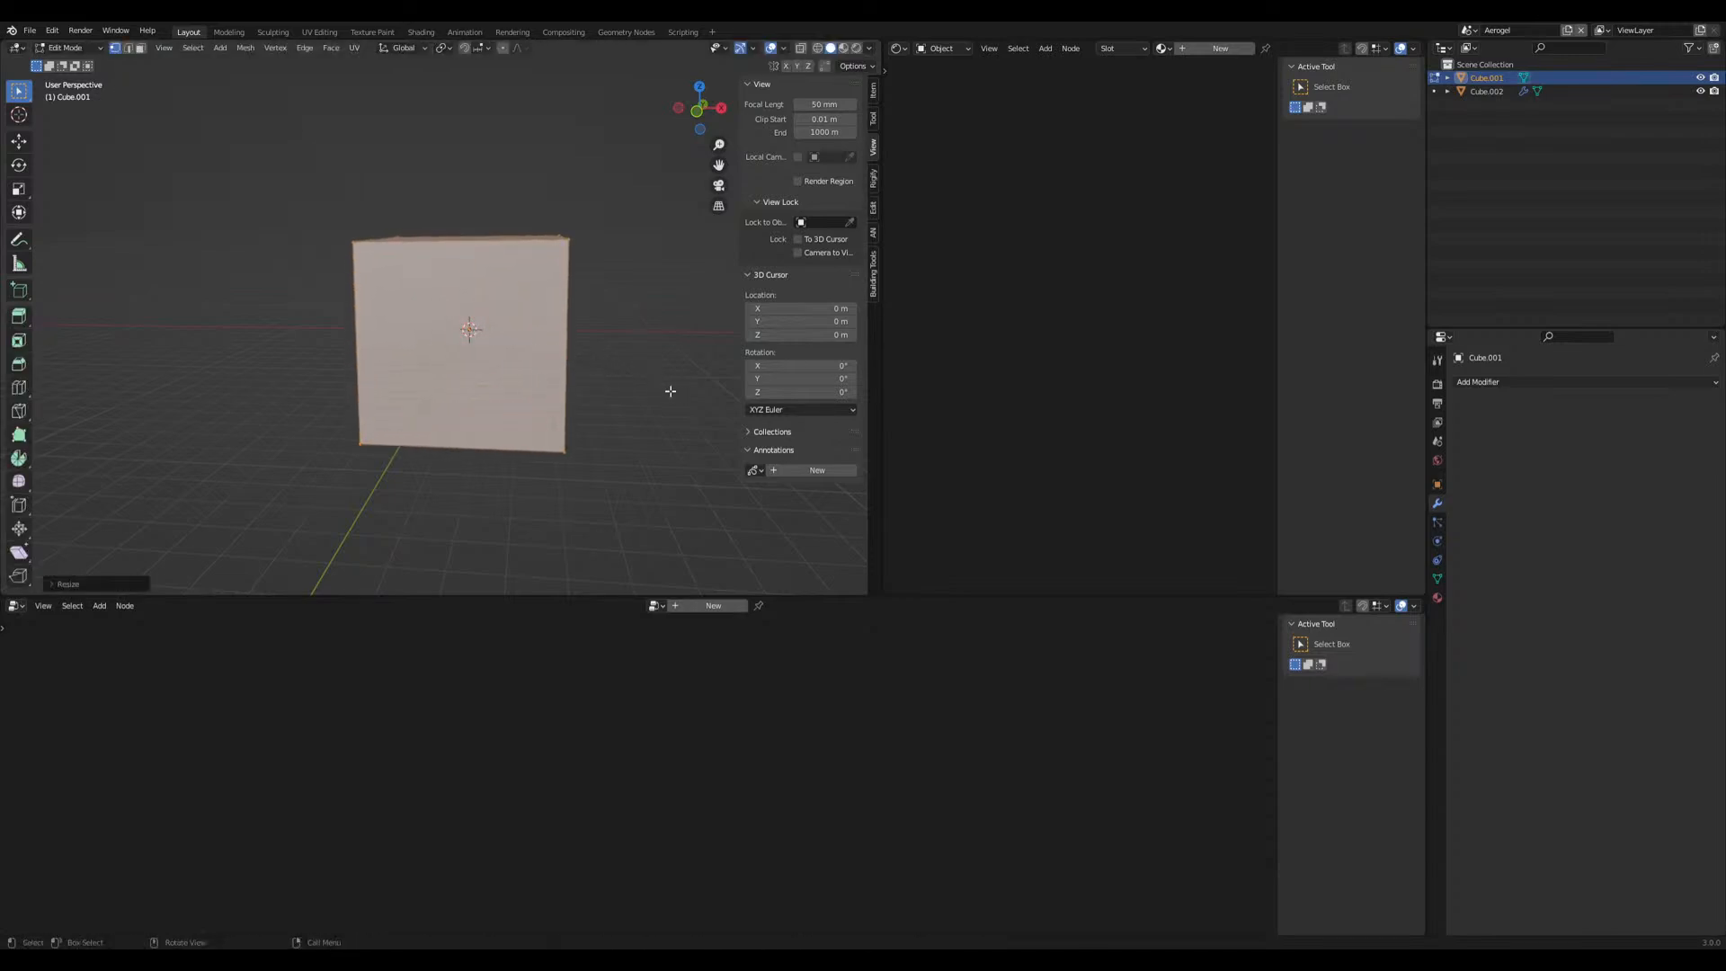
click(667, 393)
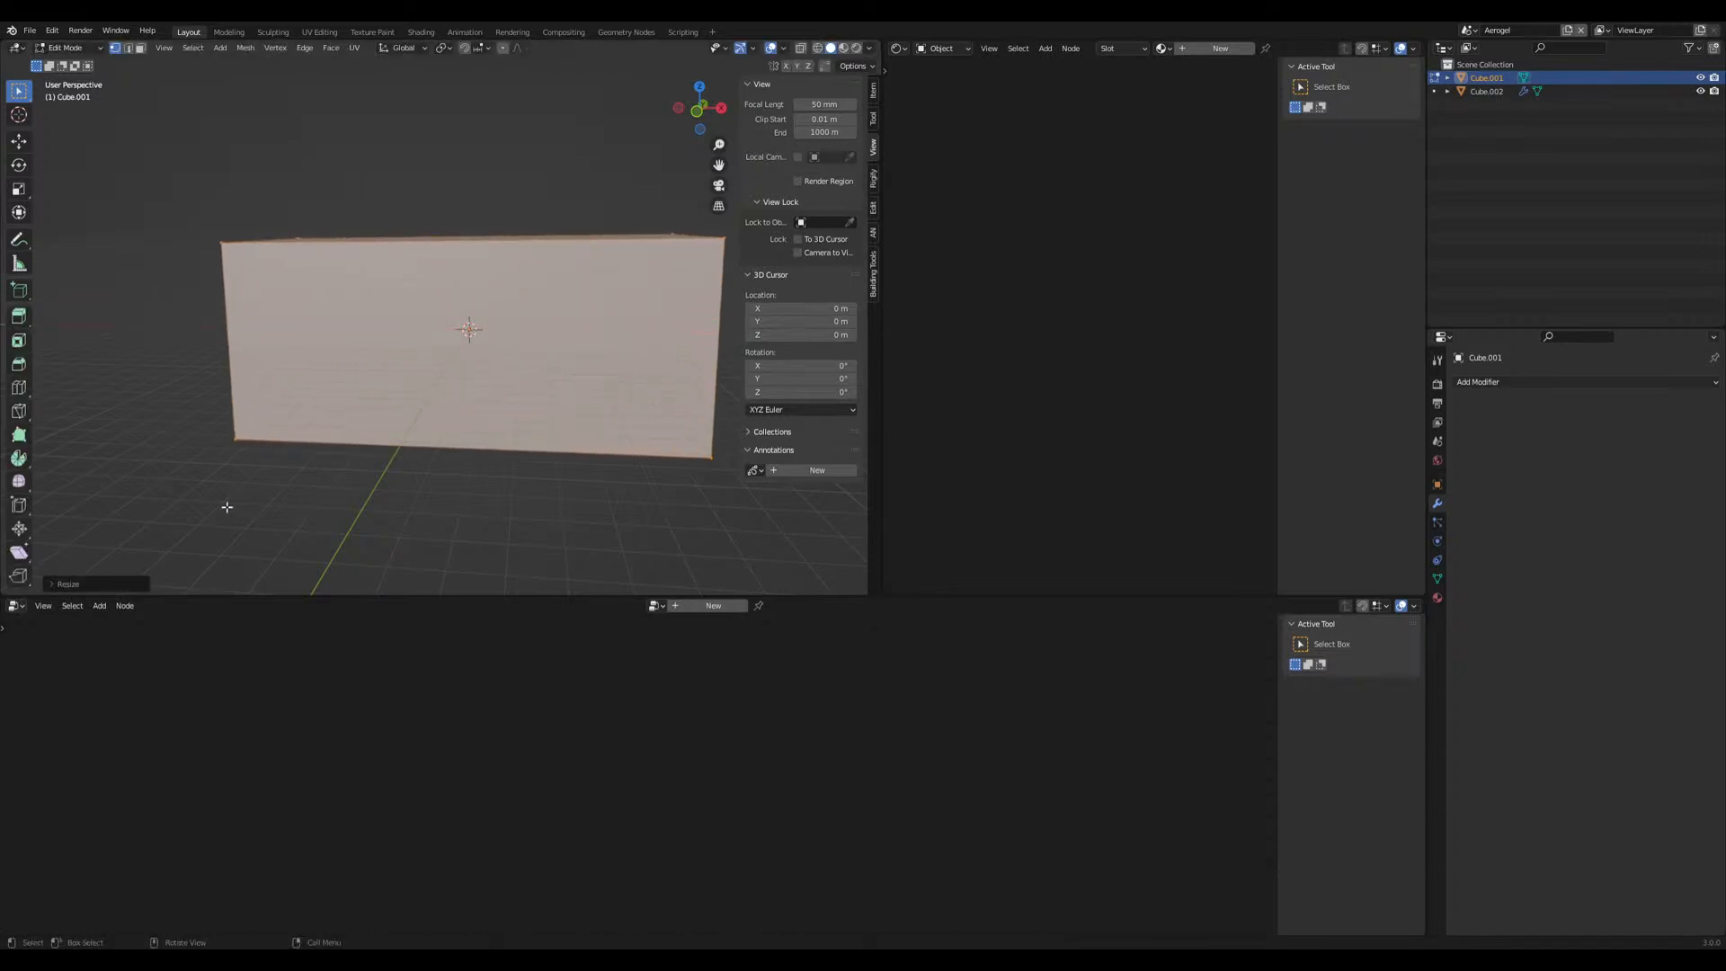
key(Tab)
middle_drag(230, 514, 295, 513)
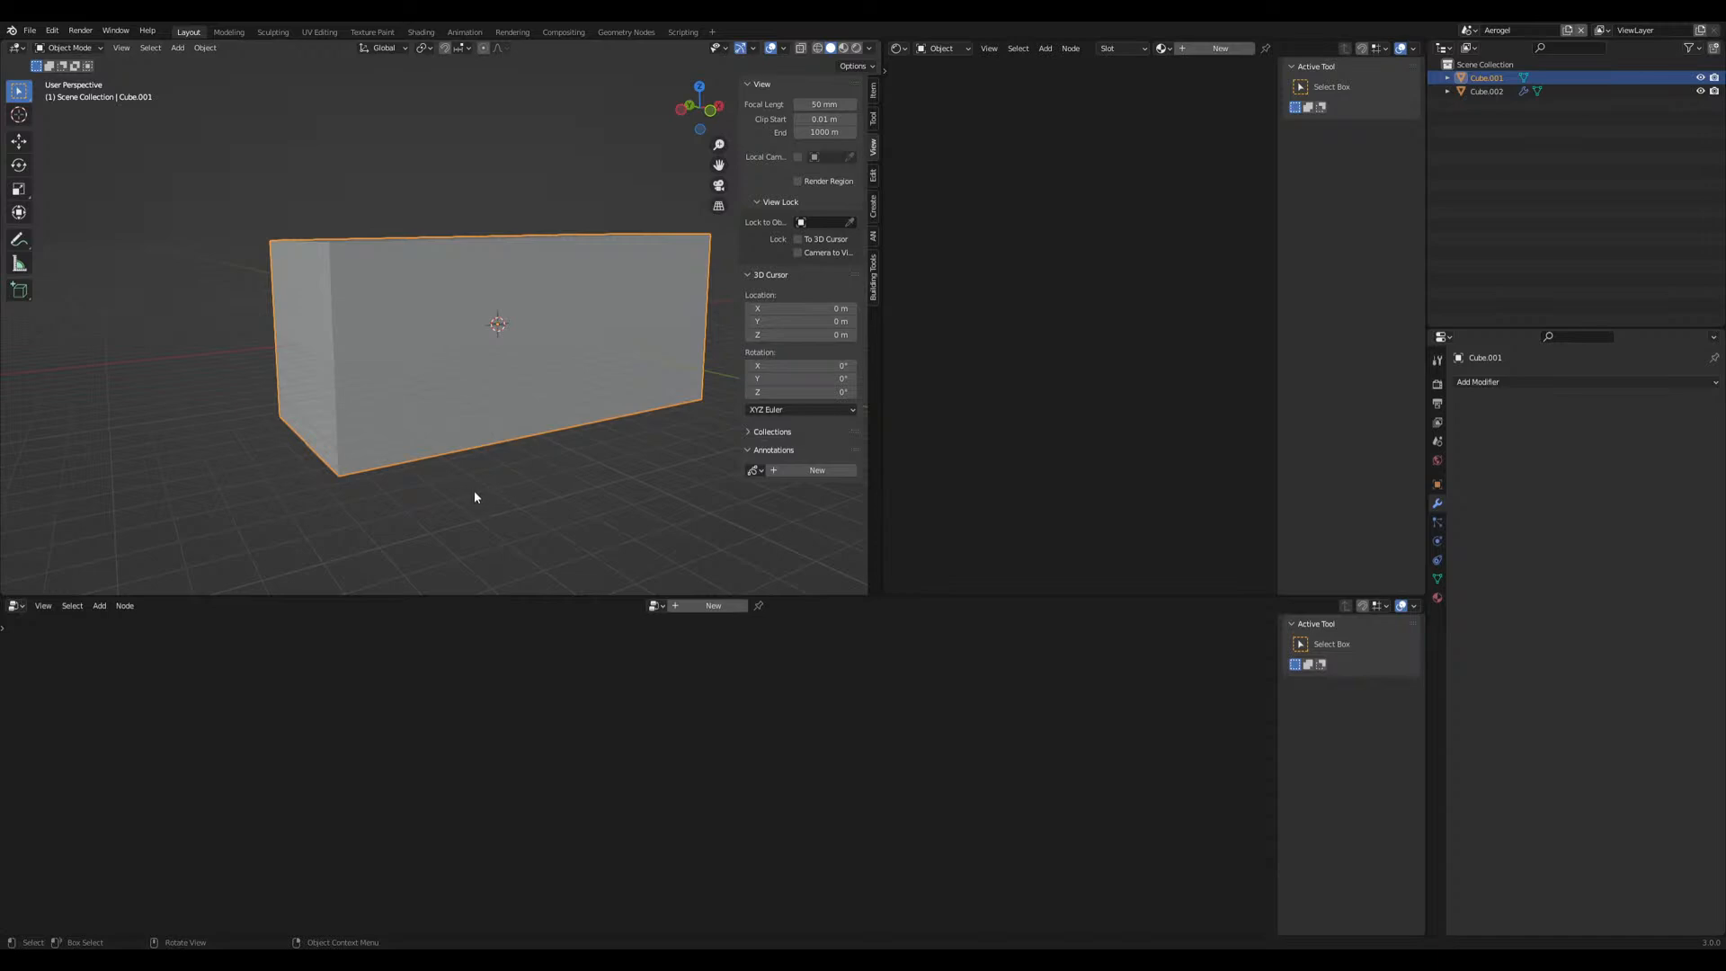
mouse_move(458, 478)
middle_down()
mouse_move(431, 481)
mouse_move(455, 498)
mouse_move(439, 500)
middle_up()
Open the Geometry Node Editor in the lower area, create a new node tree for the block, and move Group Input away from Group Output
click(16, 604)
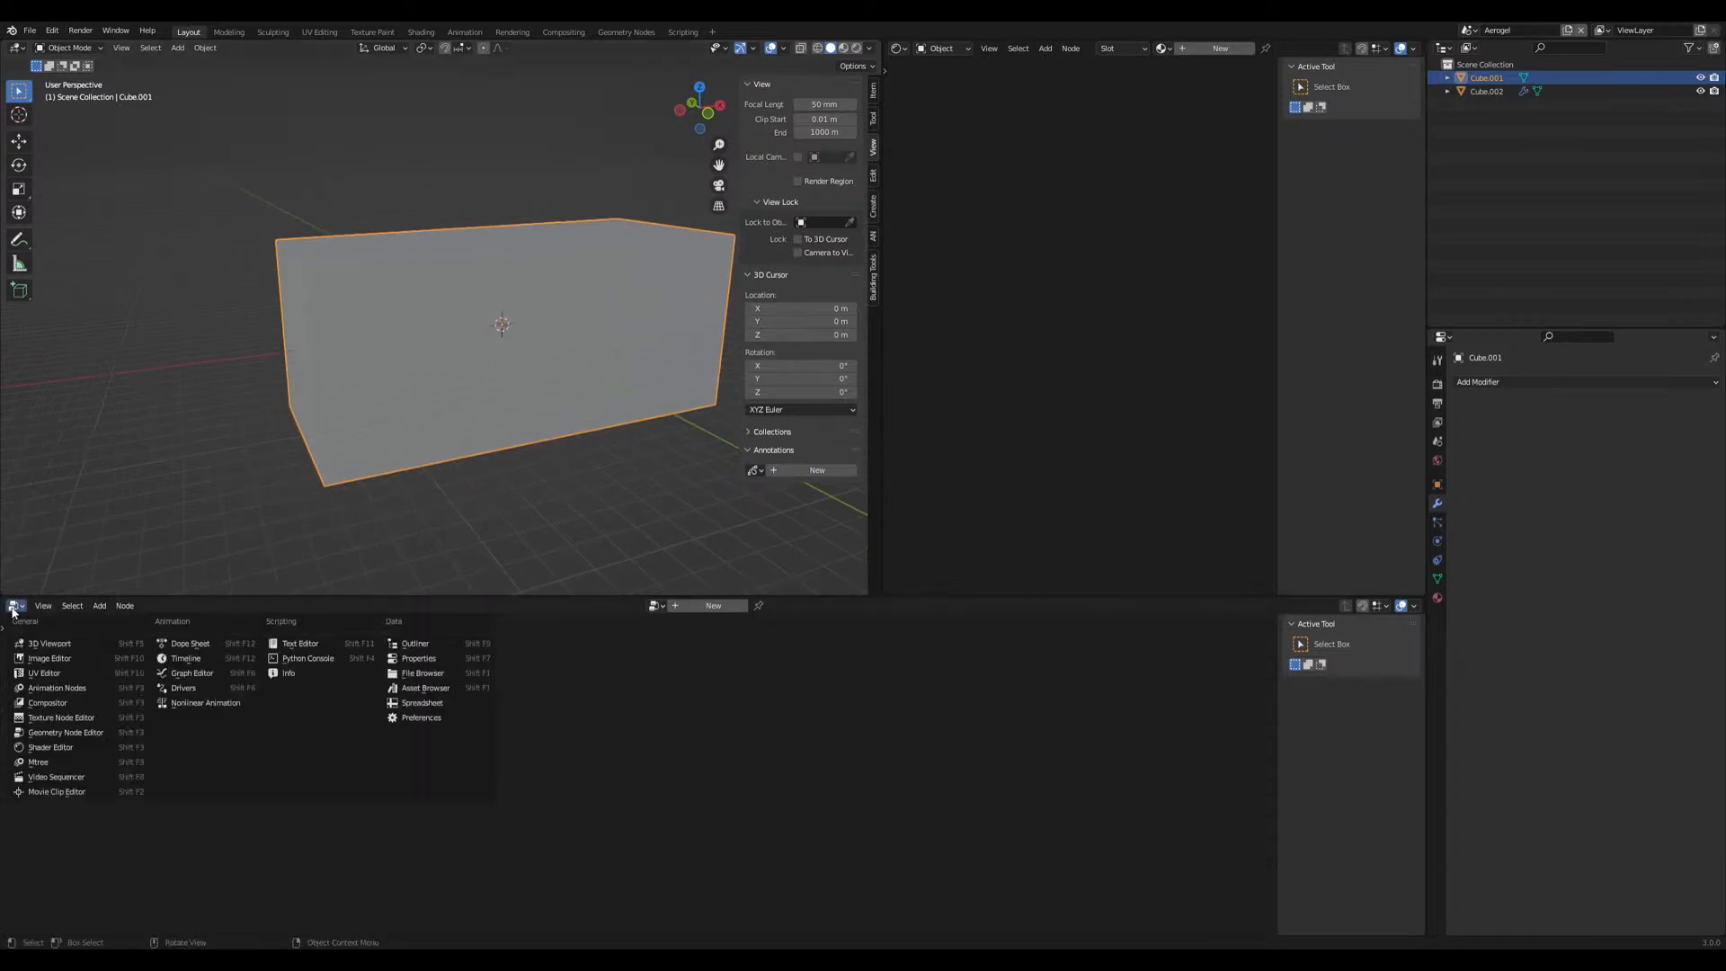
click(81, 735)
click(709, 605)
scroll(531, 724, up, 4)
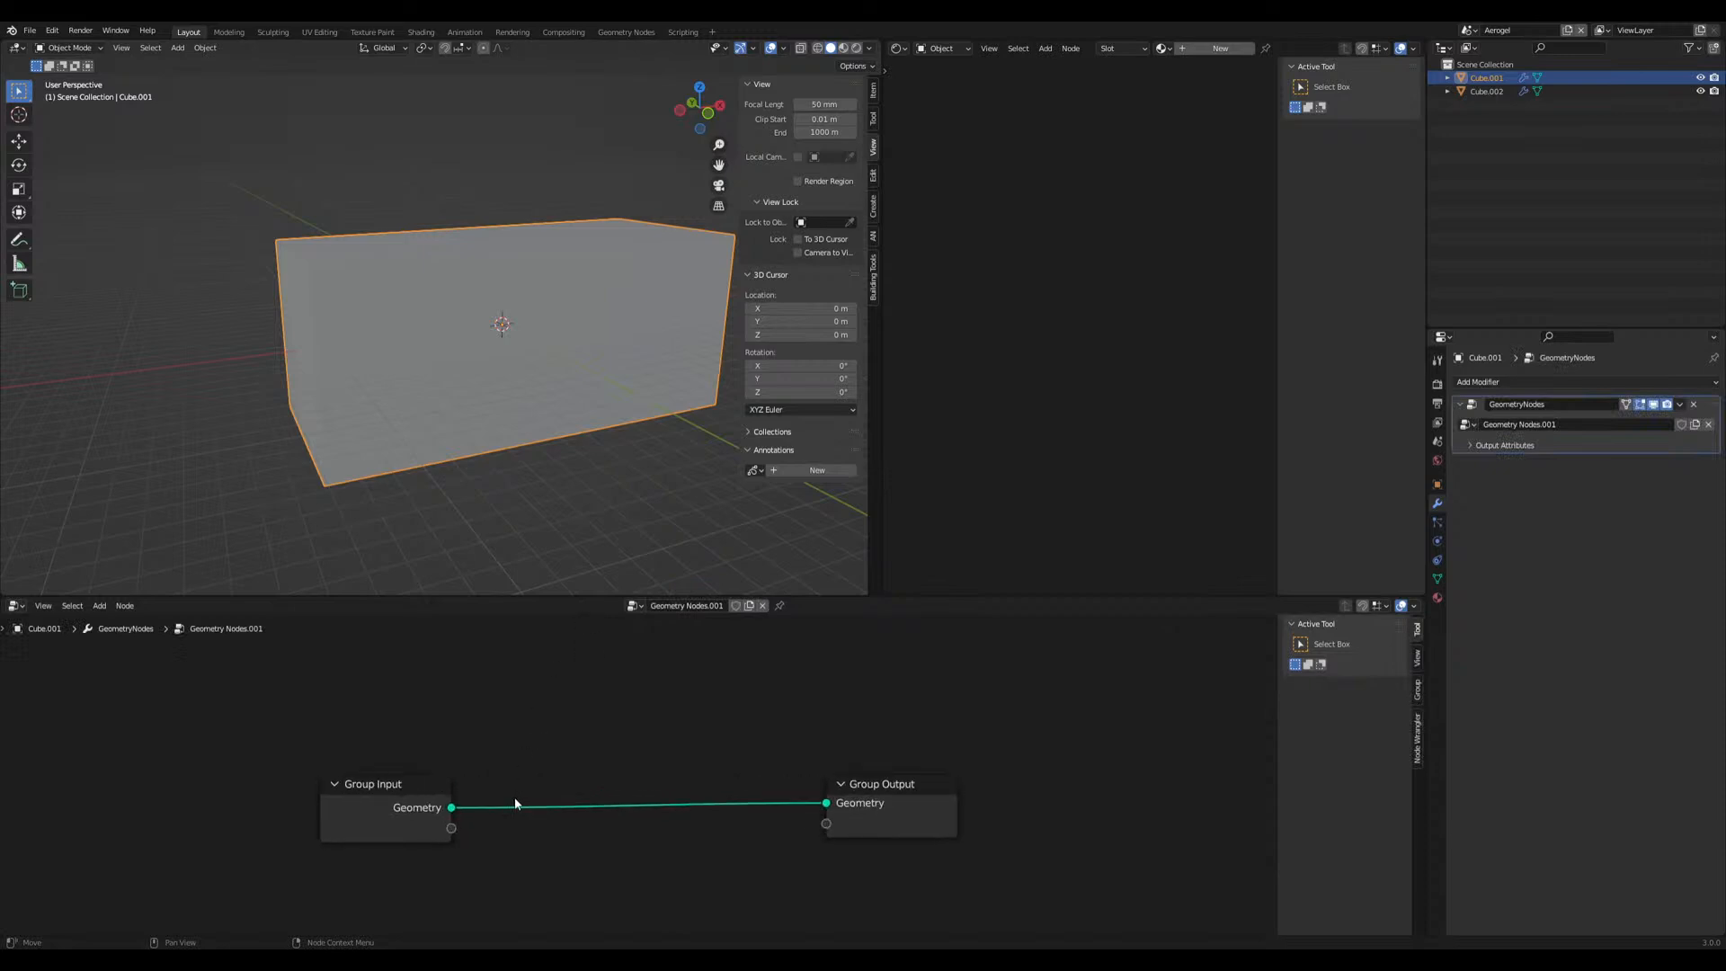
drag(447, 760, 312, 729)
mouse_move(524, 806)
middle_down()
mouse_move(570, 735)
mouse_move(504, 748)
mouse_move(516, 780)
middle_up()
scroll(525, 779, down, 2)
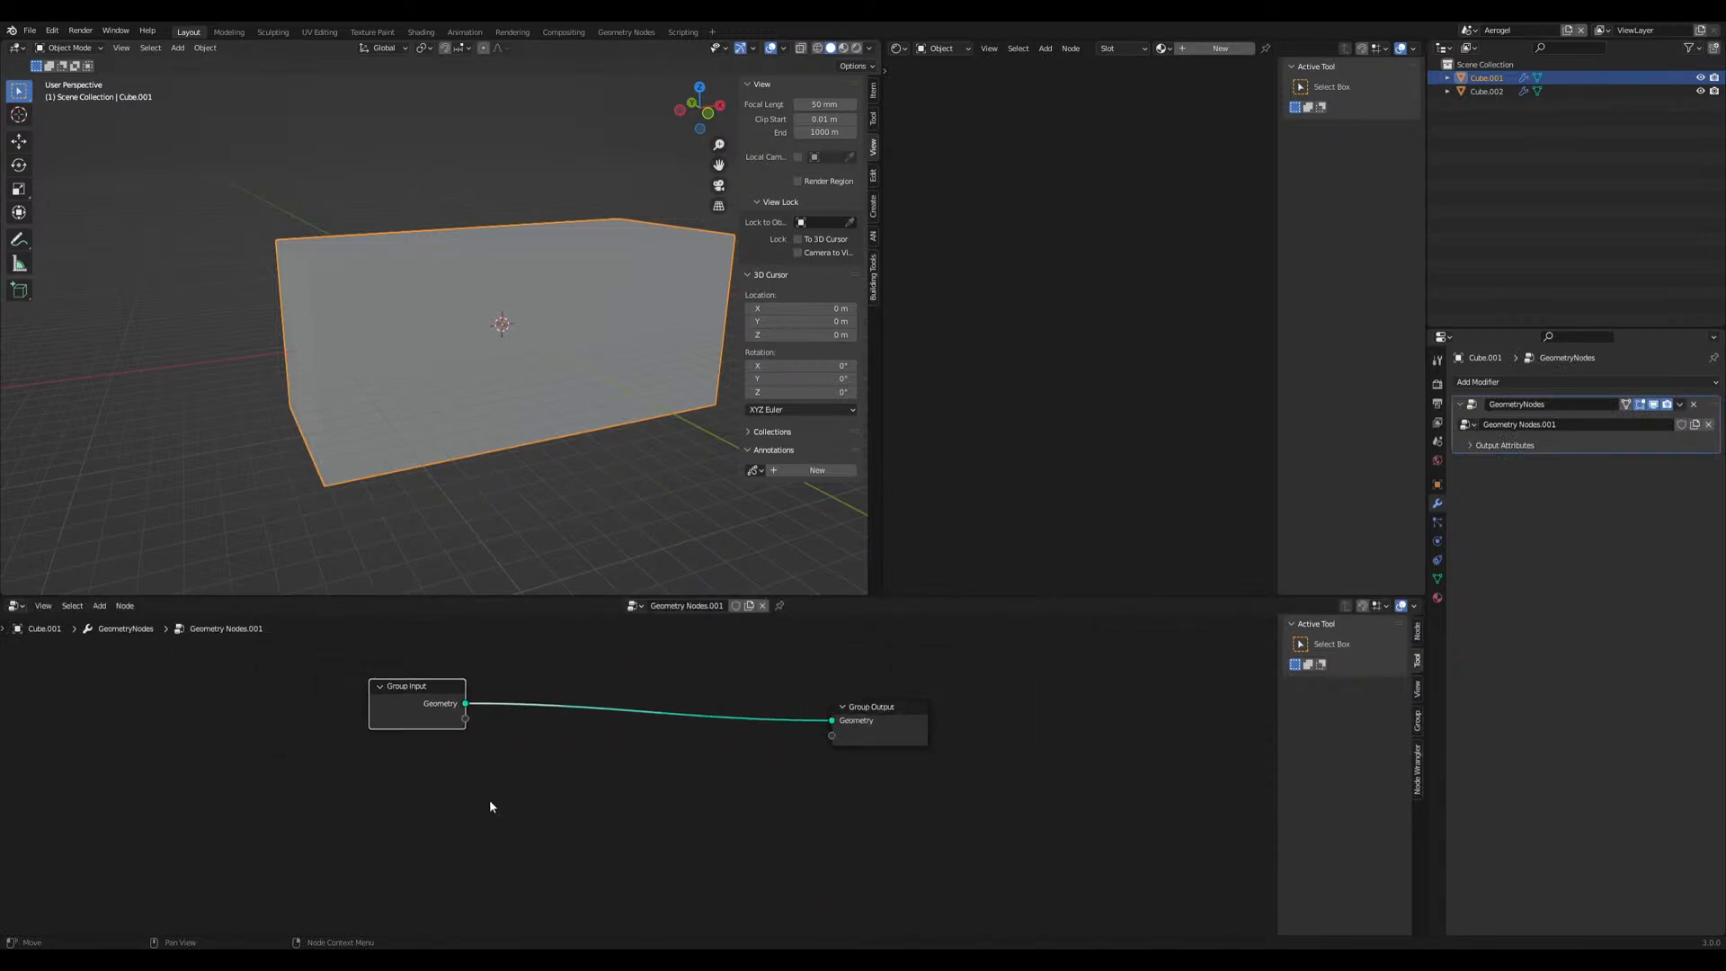
Add a Voronoi Texture node below Group Input and enlarge the node editor area to fit it
key(shift+a)
click(457, 671)
text(vor)
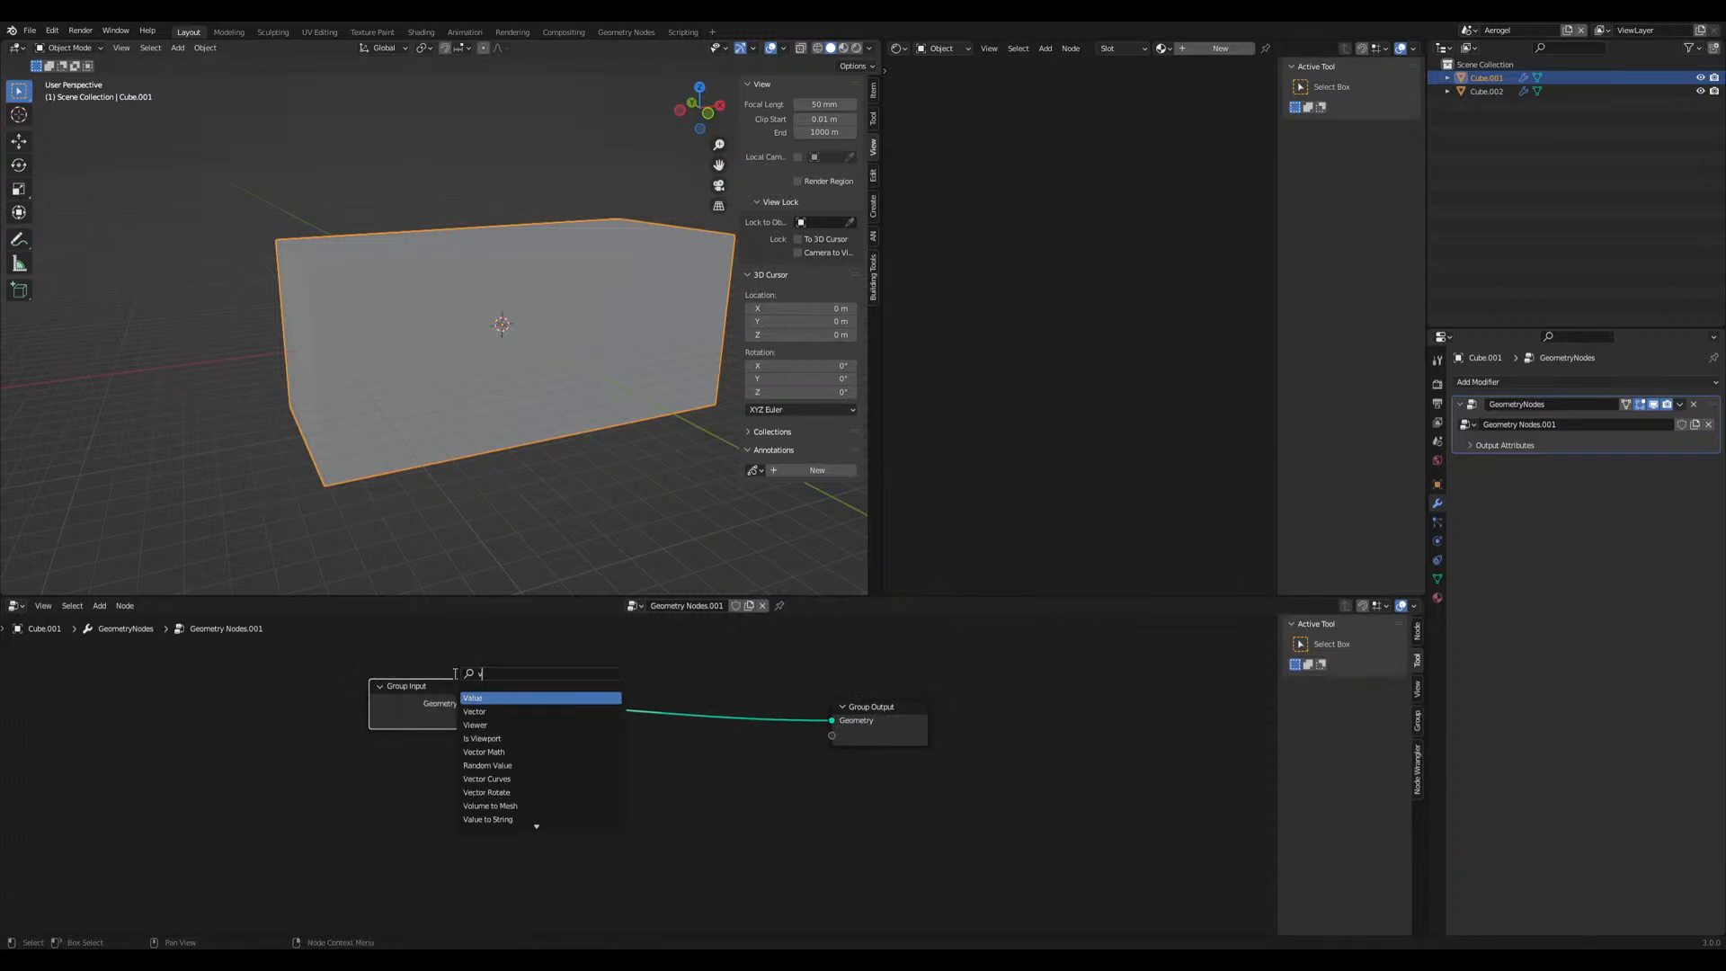
key(Return)
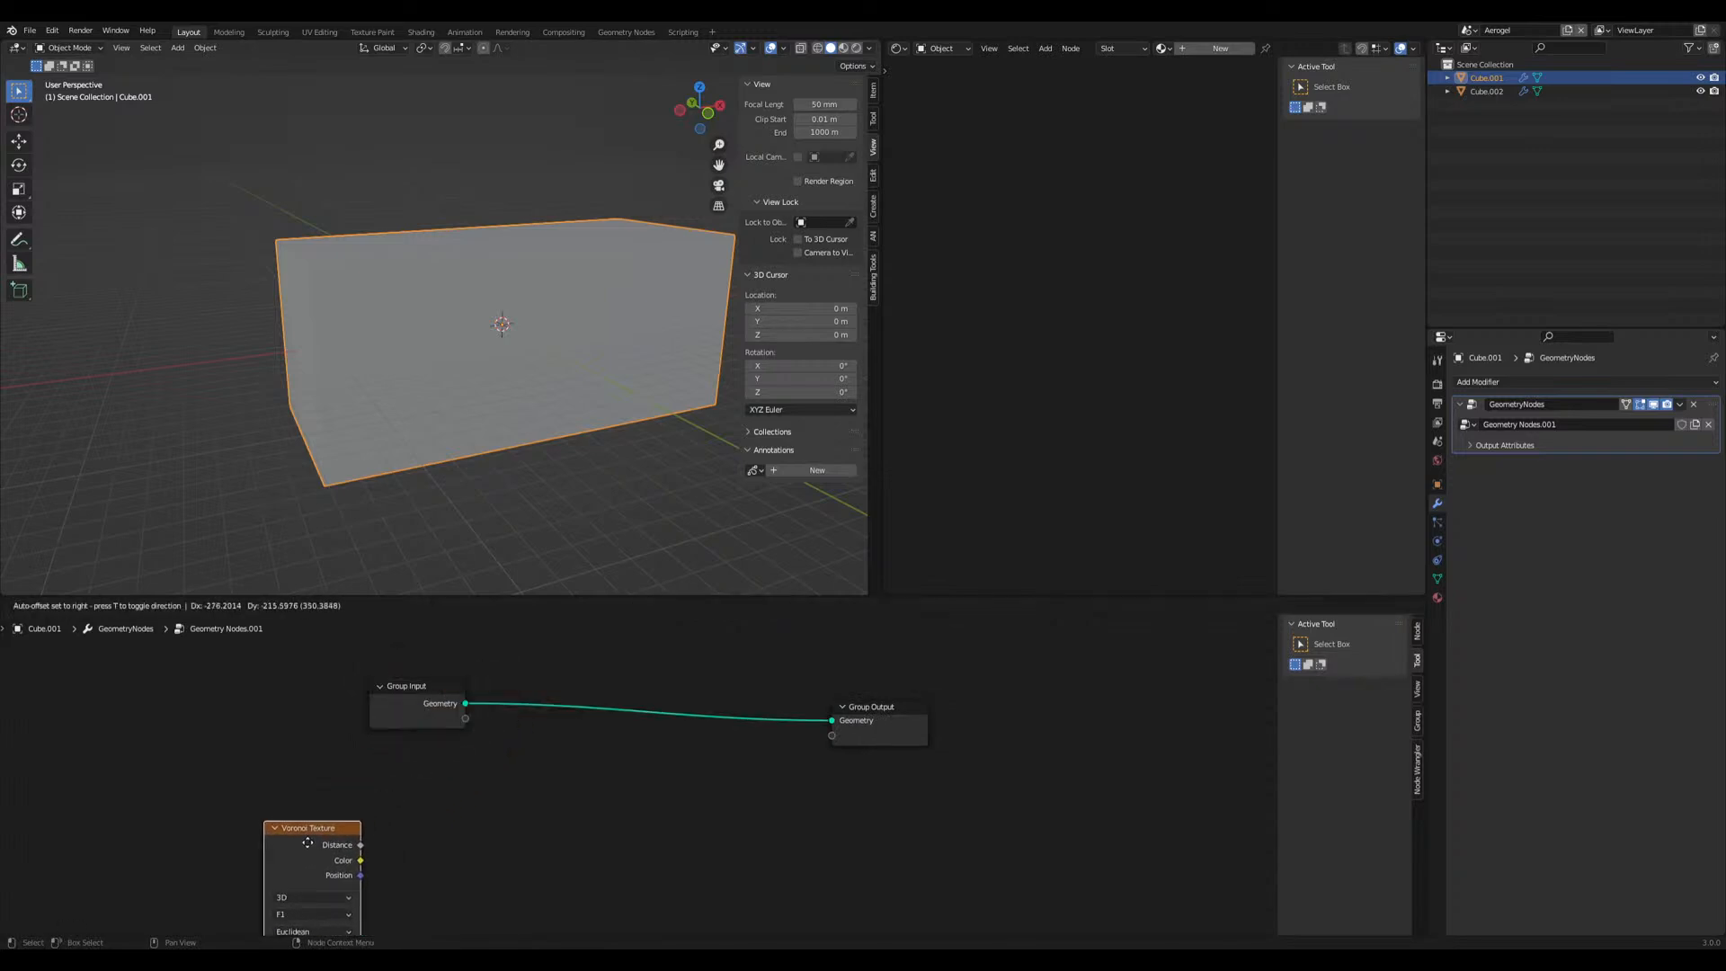
click(319, 831)
middle_drag(429, 797, 537, 722)
drag(530, 640, 420, 650)
middle_drag(531, 706, 517, 758)
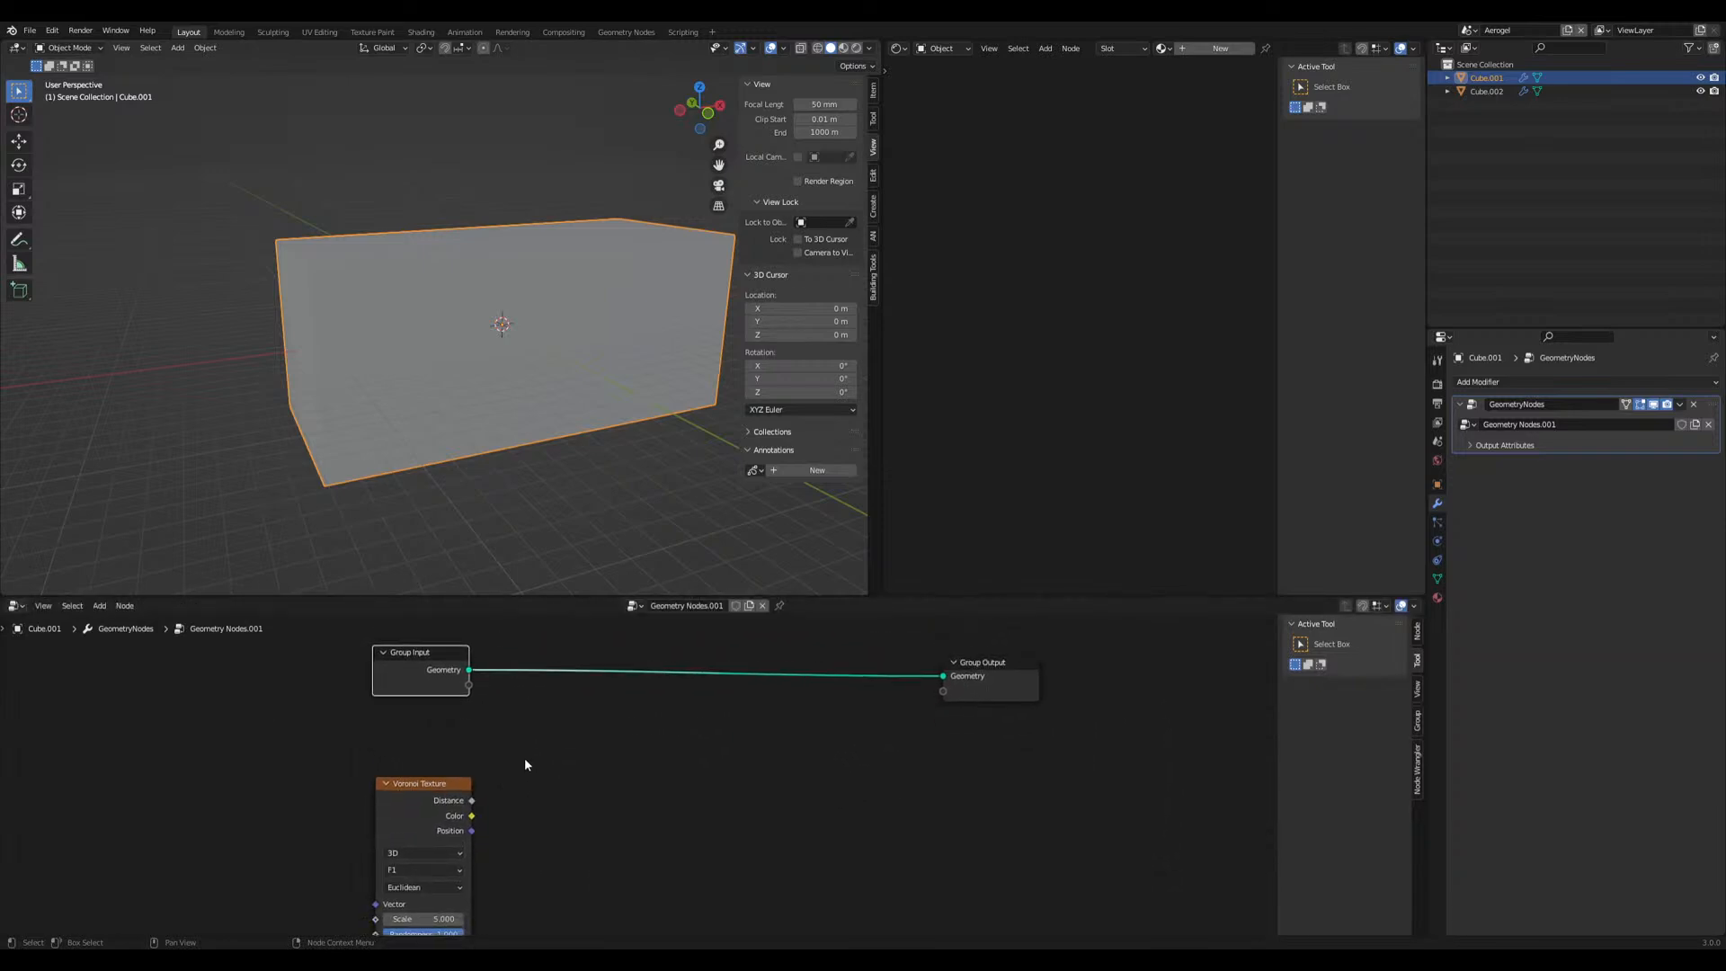
middle_drag(525, 764, 421, 762)
drag(283, 804, 288, 821)
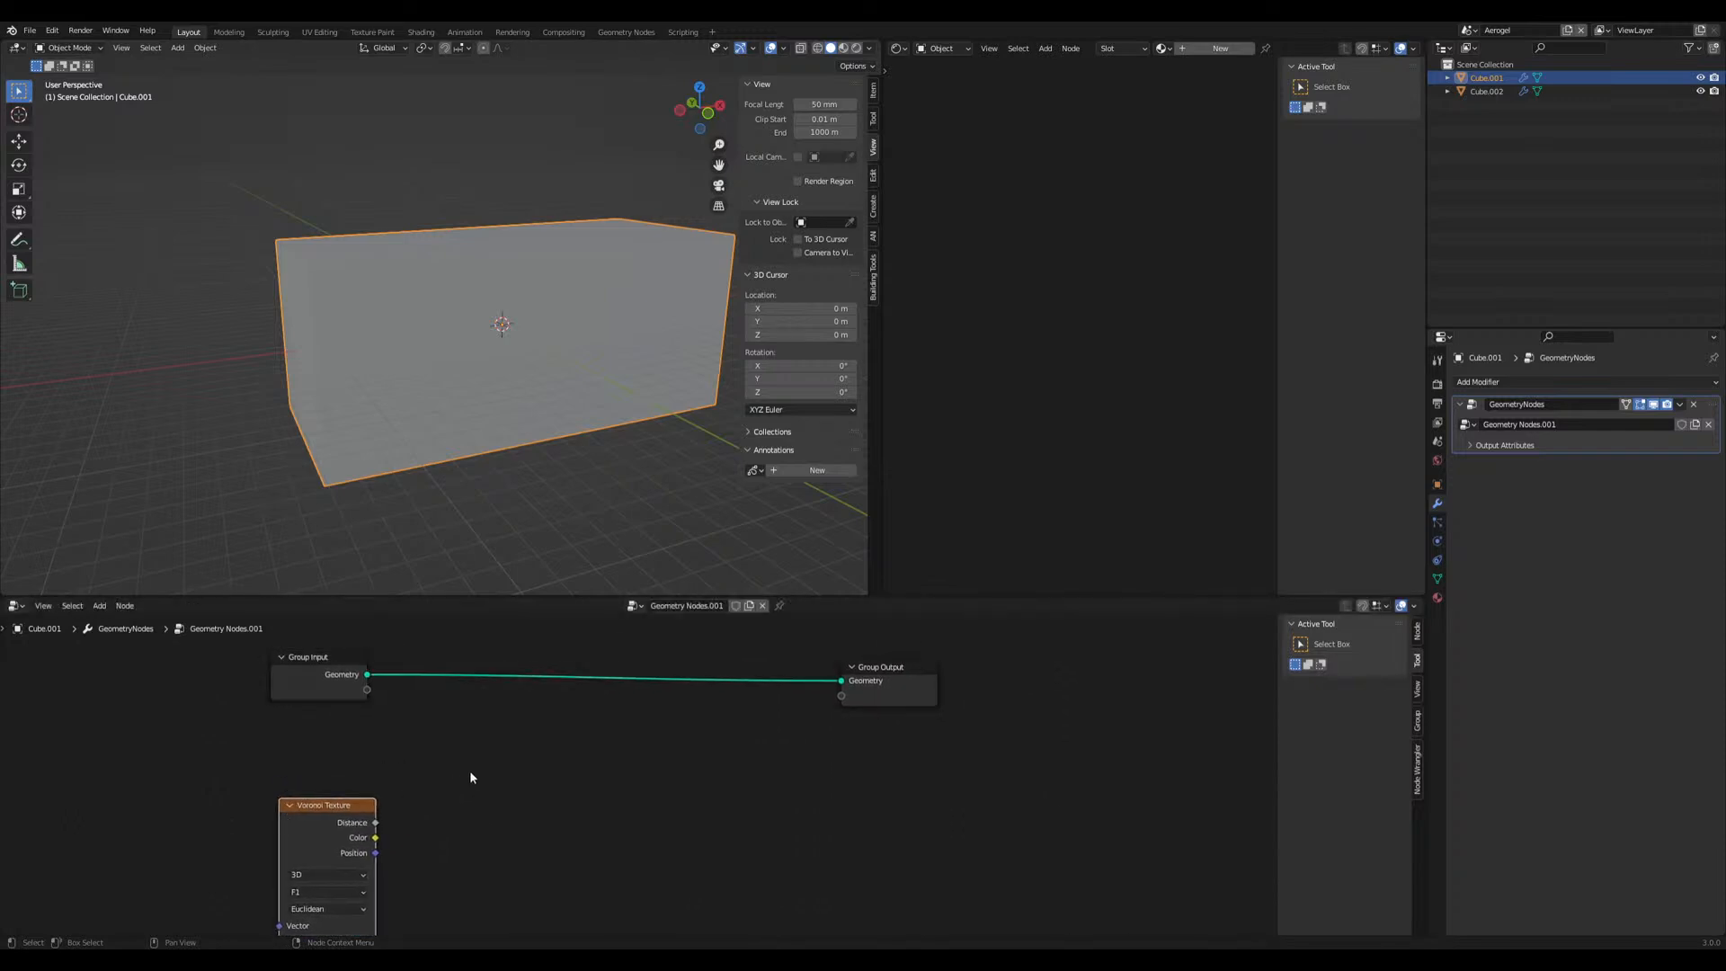
drag(486, 597, 499, 453)
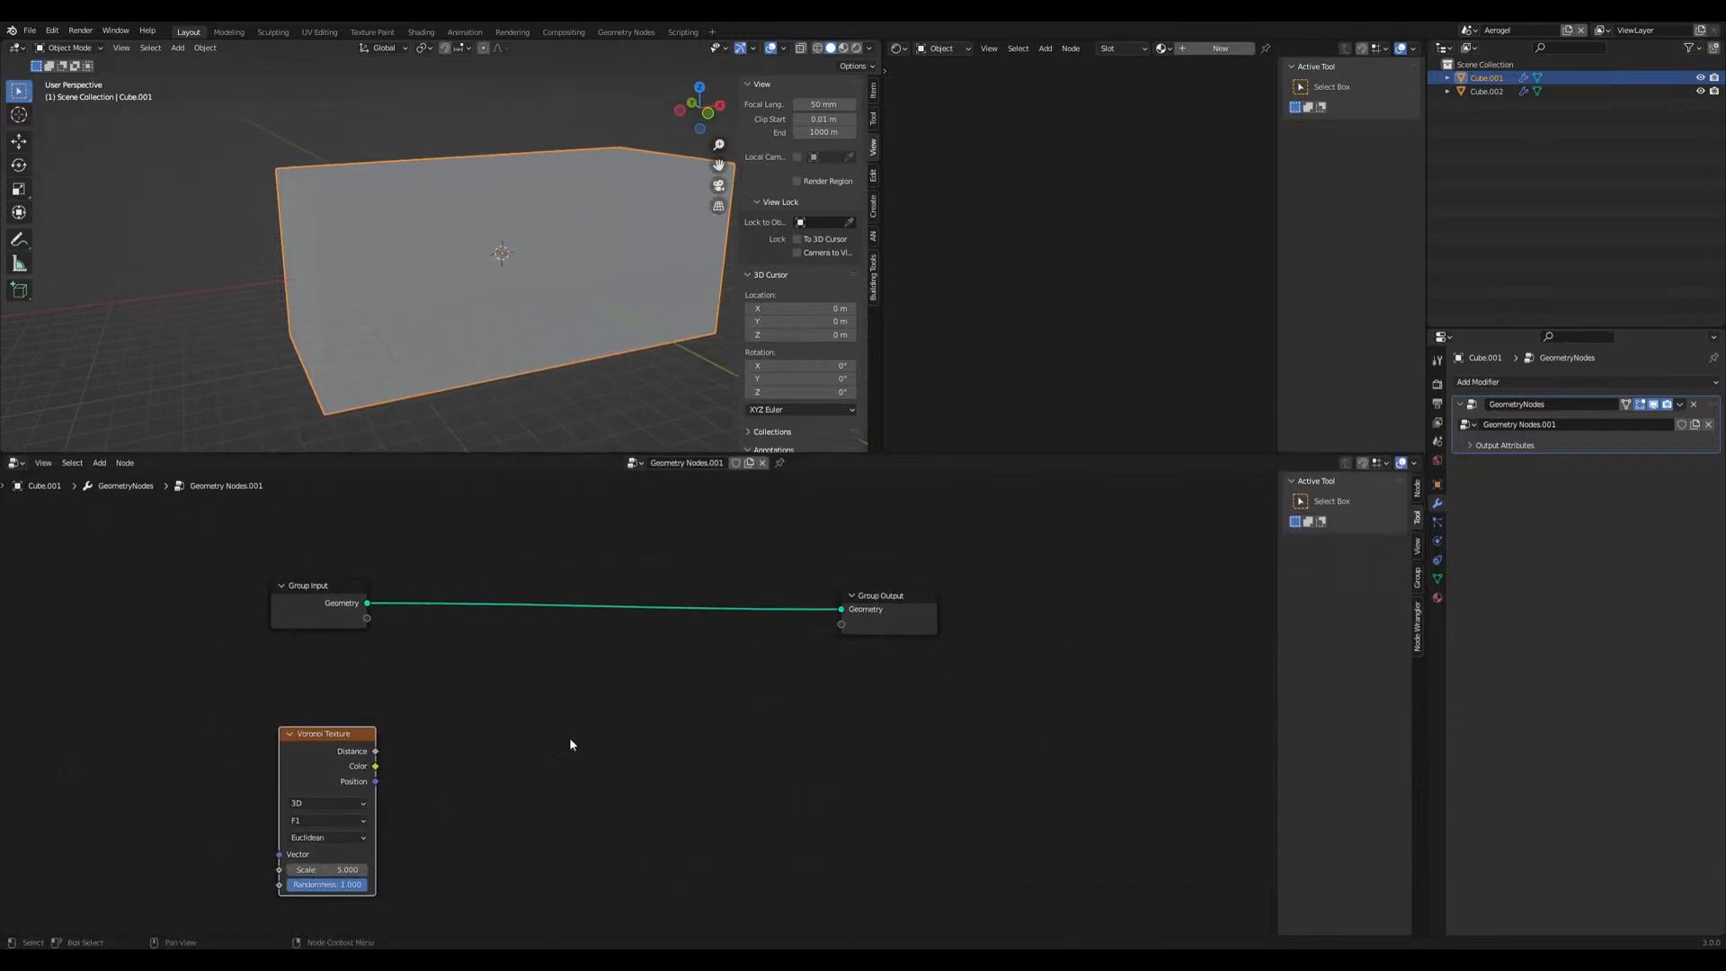
key(shift+a)
mouse_move(572, 744)
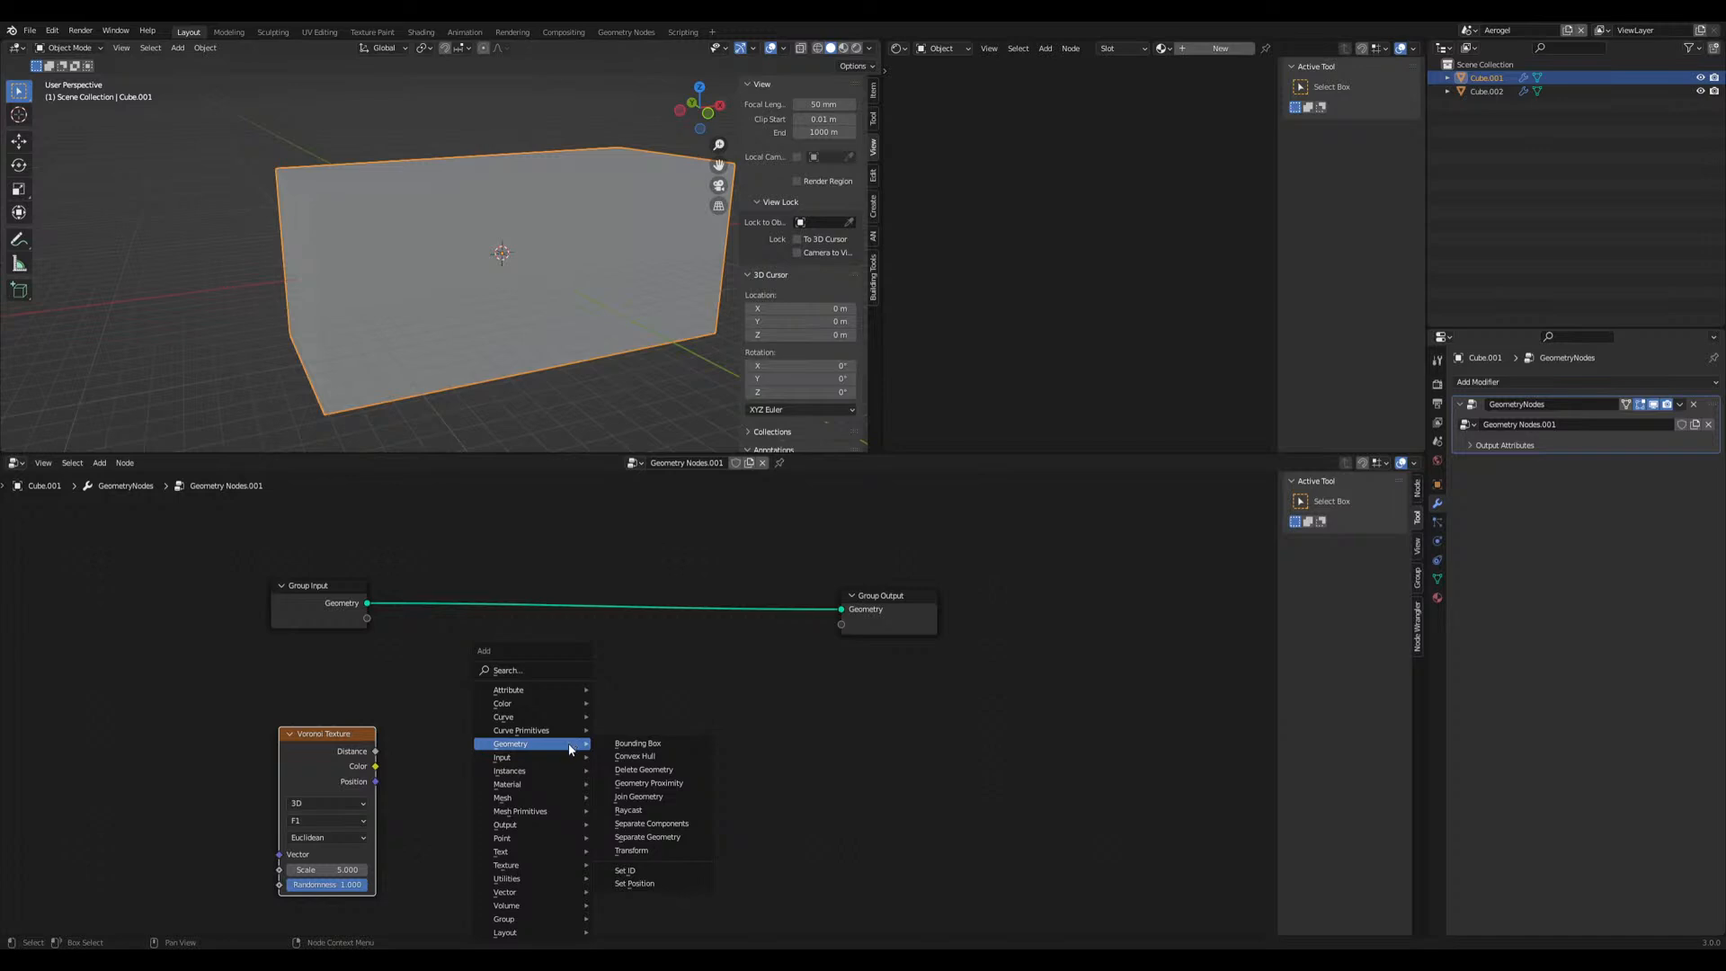
key(shift+a)
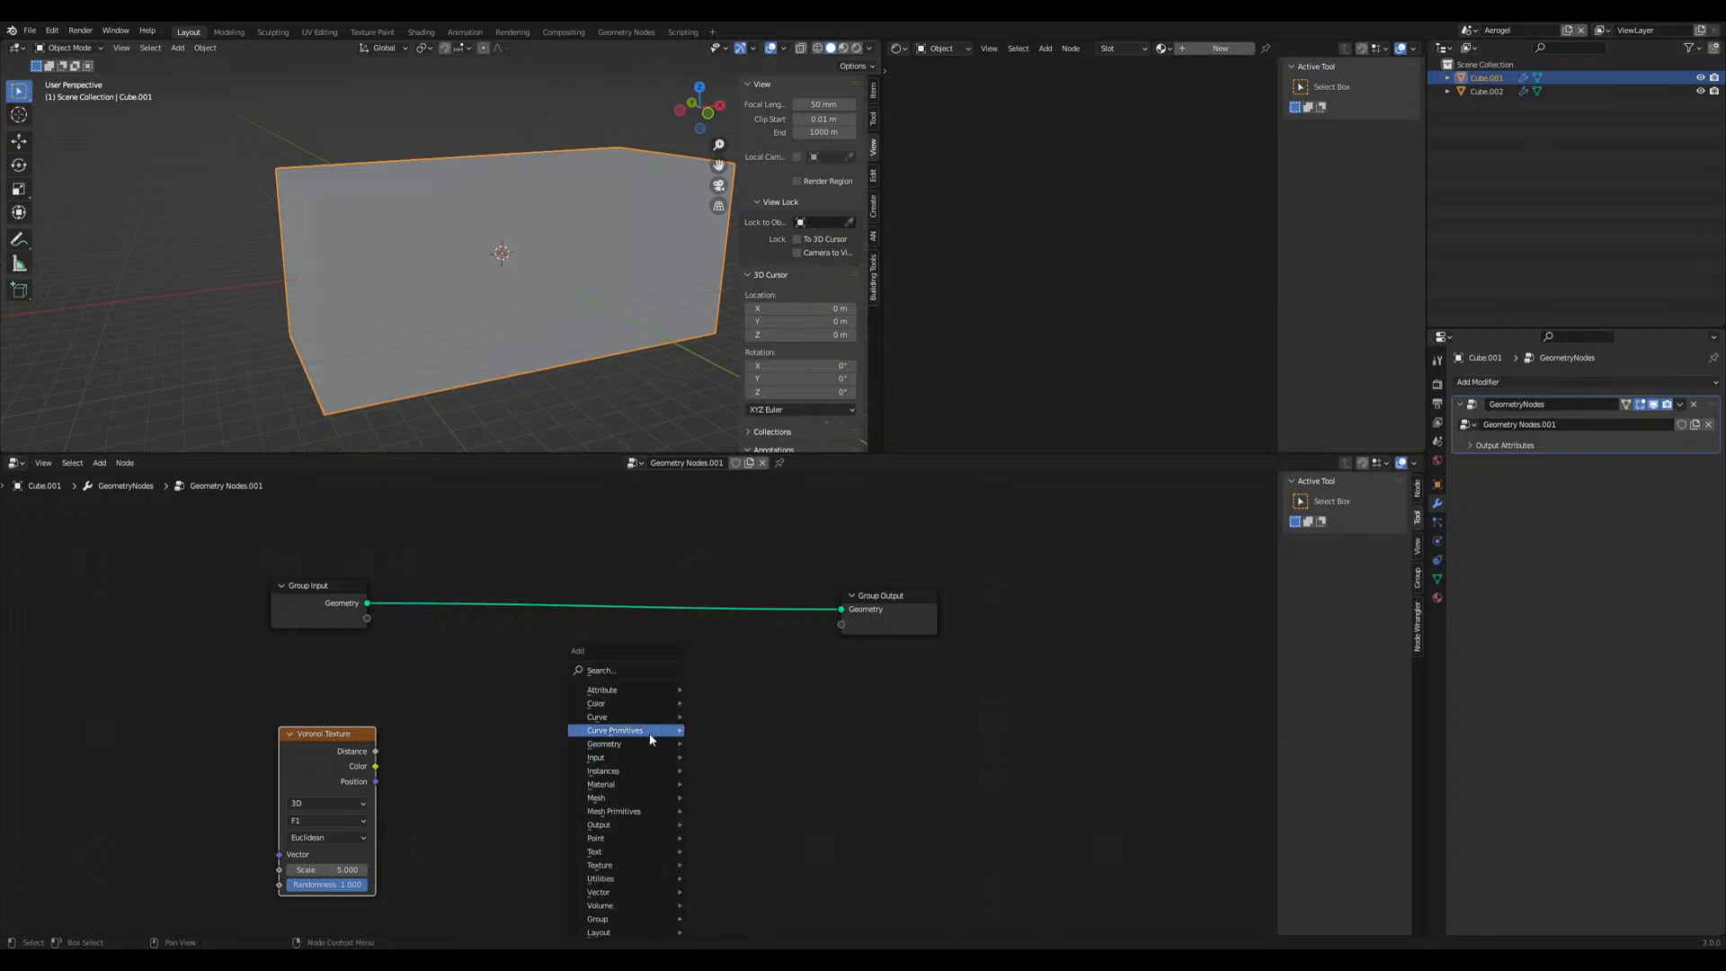
click(596, 669)
text(bool)
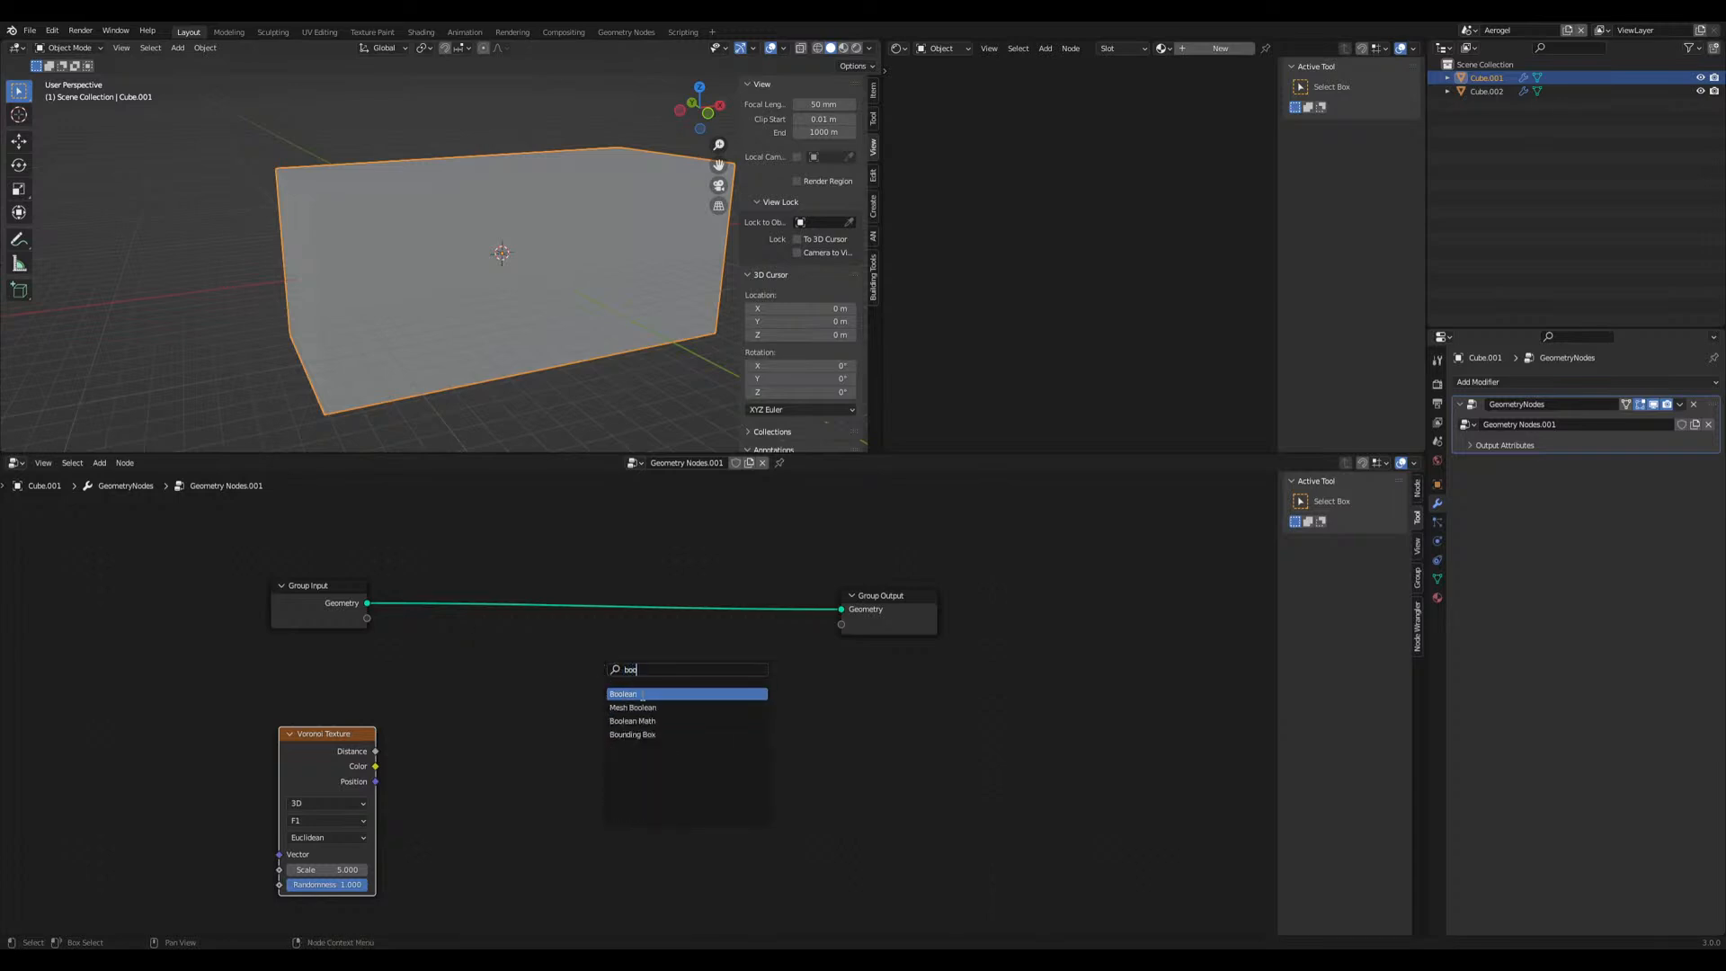
key(Return)
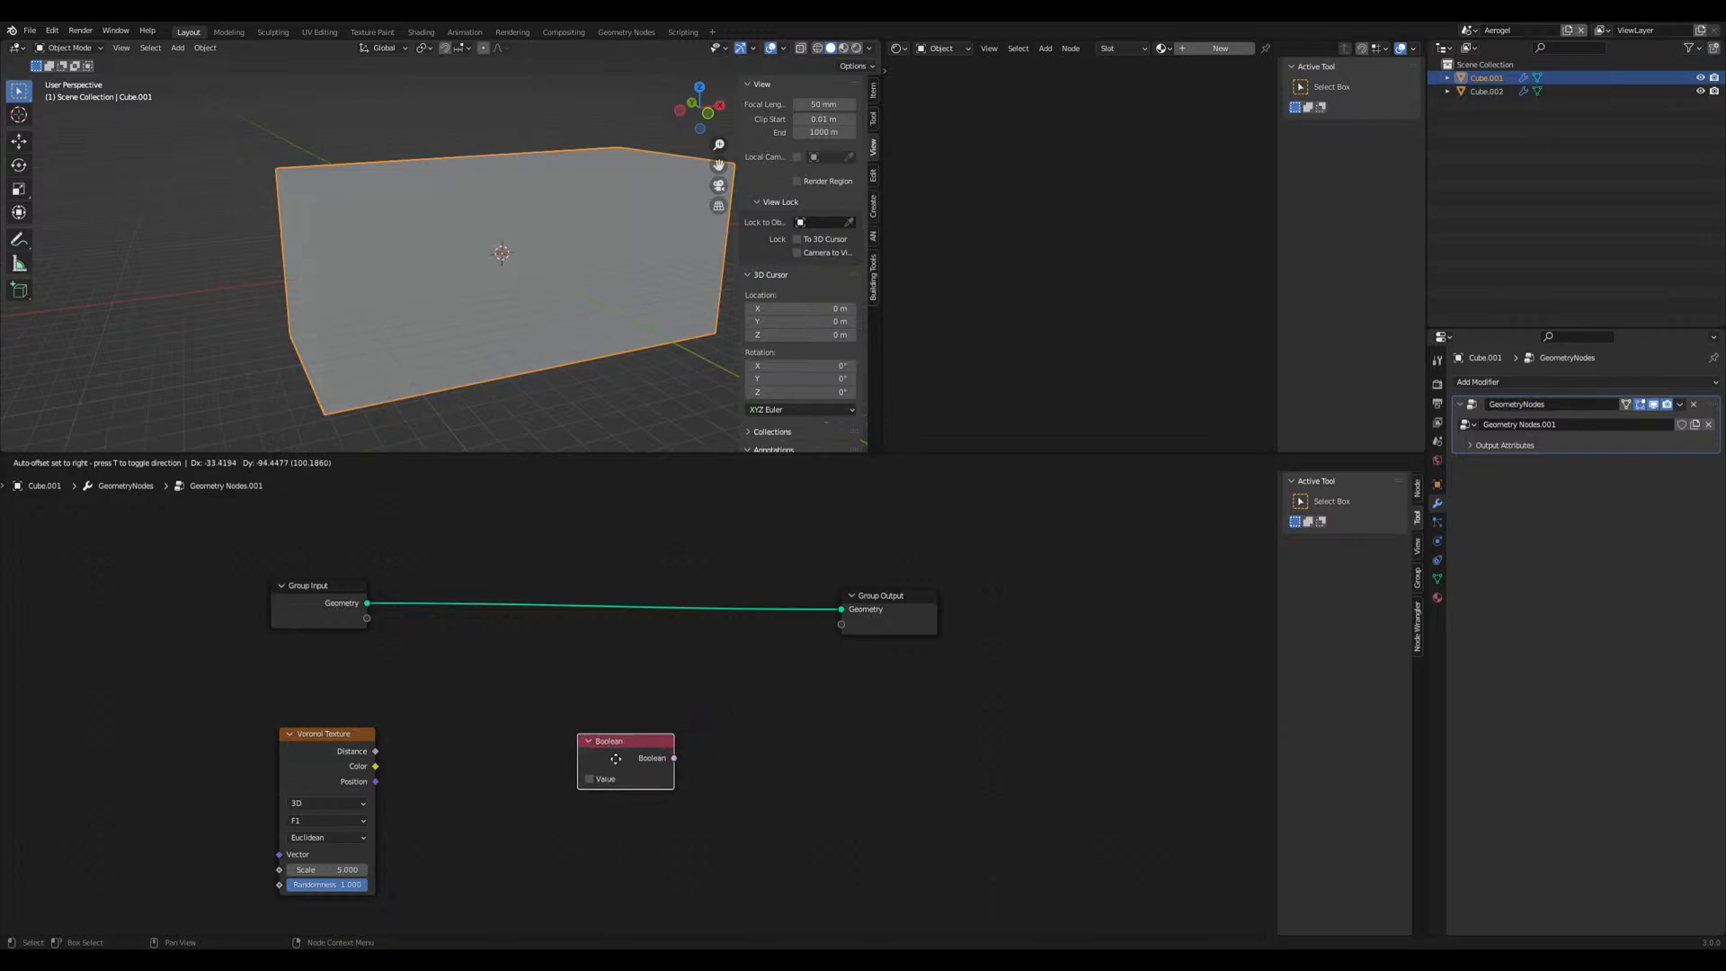
click(581, 759)
key(Delete)
Add a Mesh Boolean node below the main geometry link and spread the Group Input and Voronoi Texture nodes apart
key(shift+a)
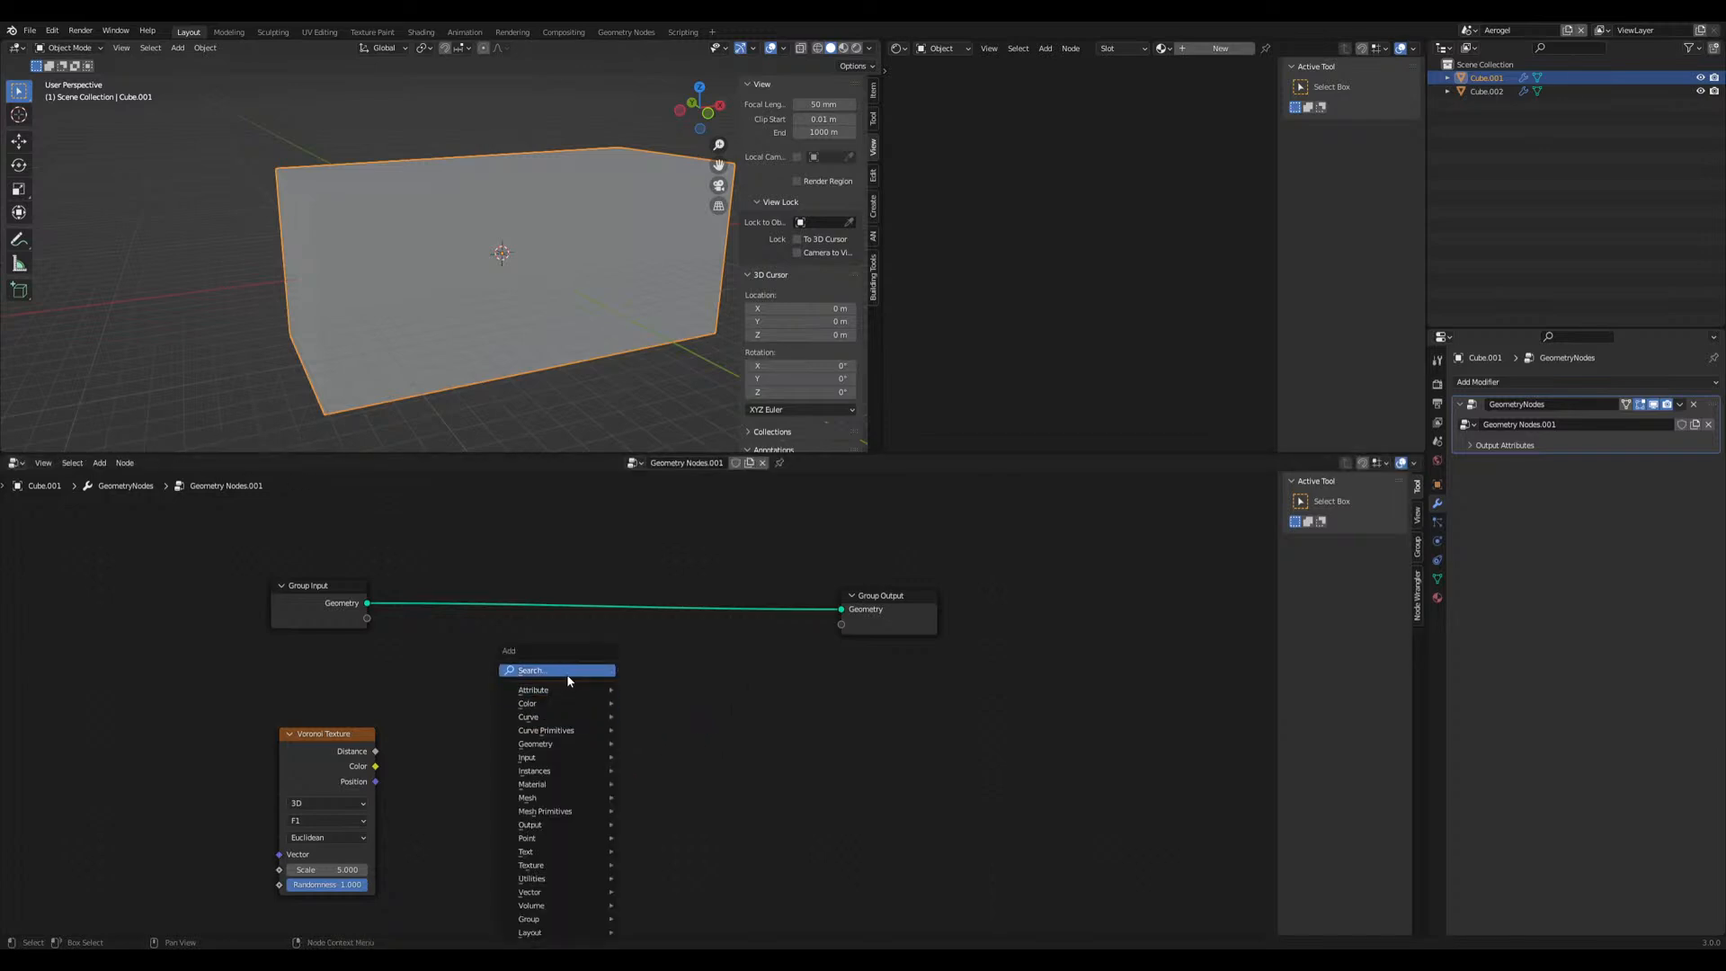
click(568, 674)
text(bool)
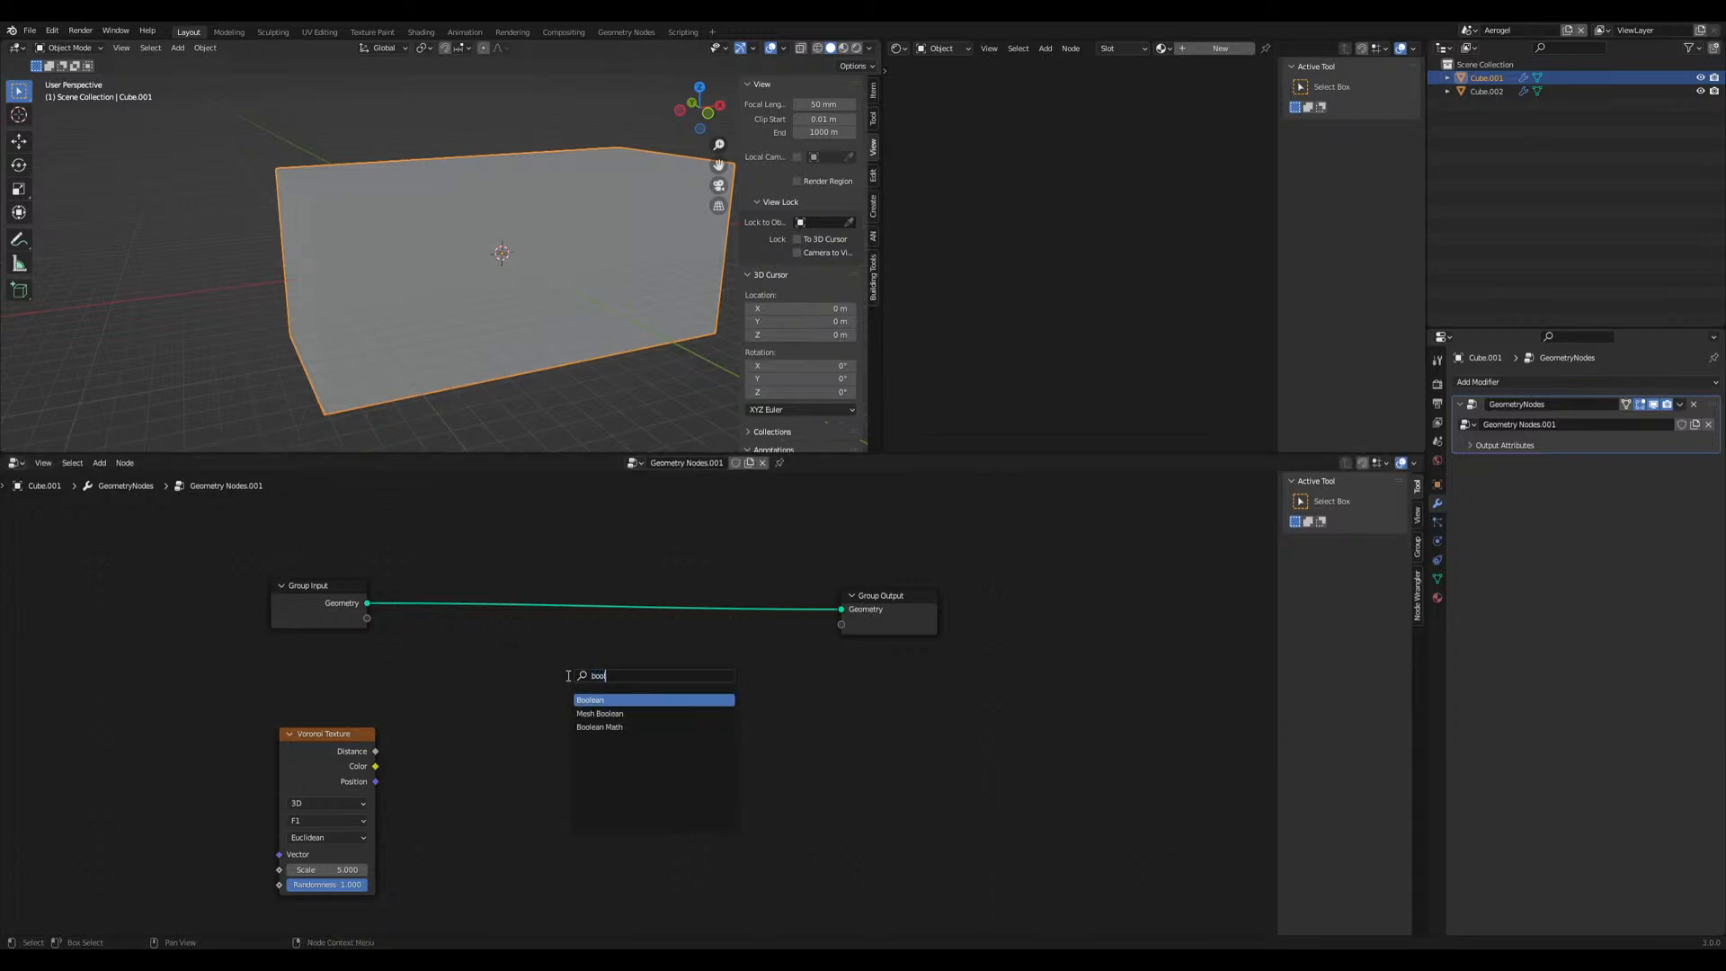
click(612, 713)
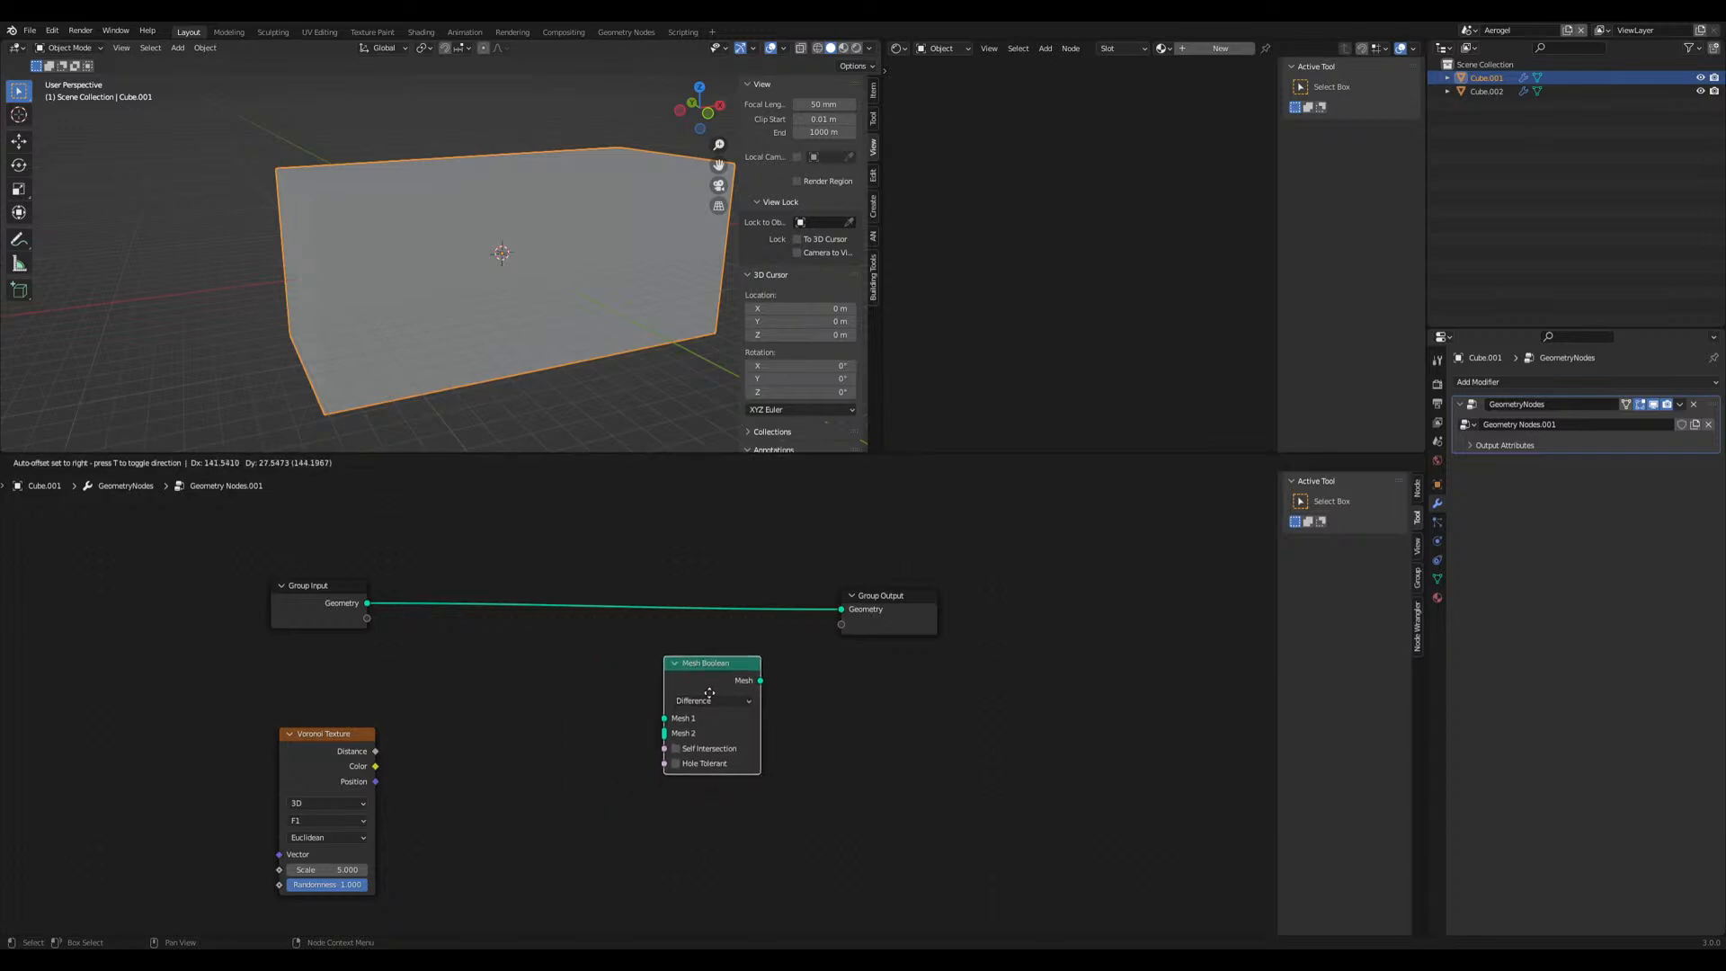
click(696, 690)
middle_drag(495, 731, 630, 771)
drag(435, 644, 325, 624)
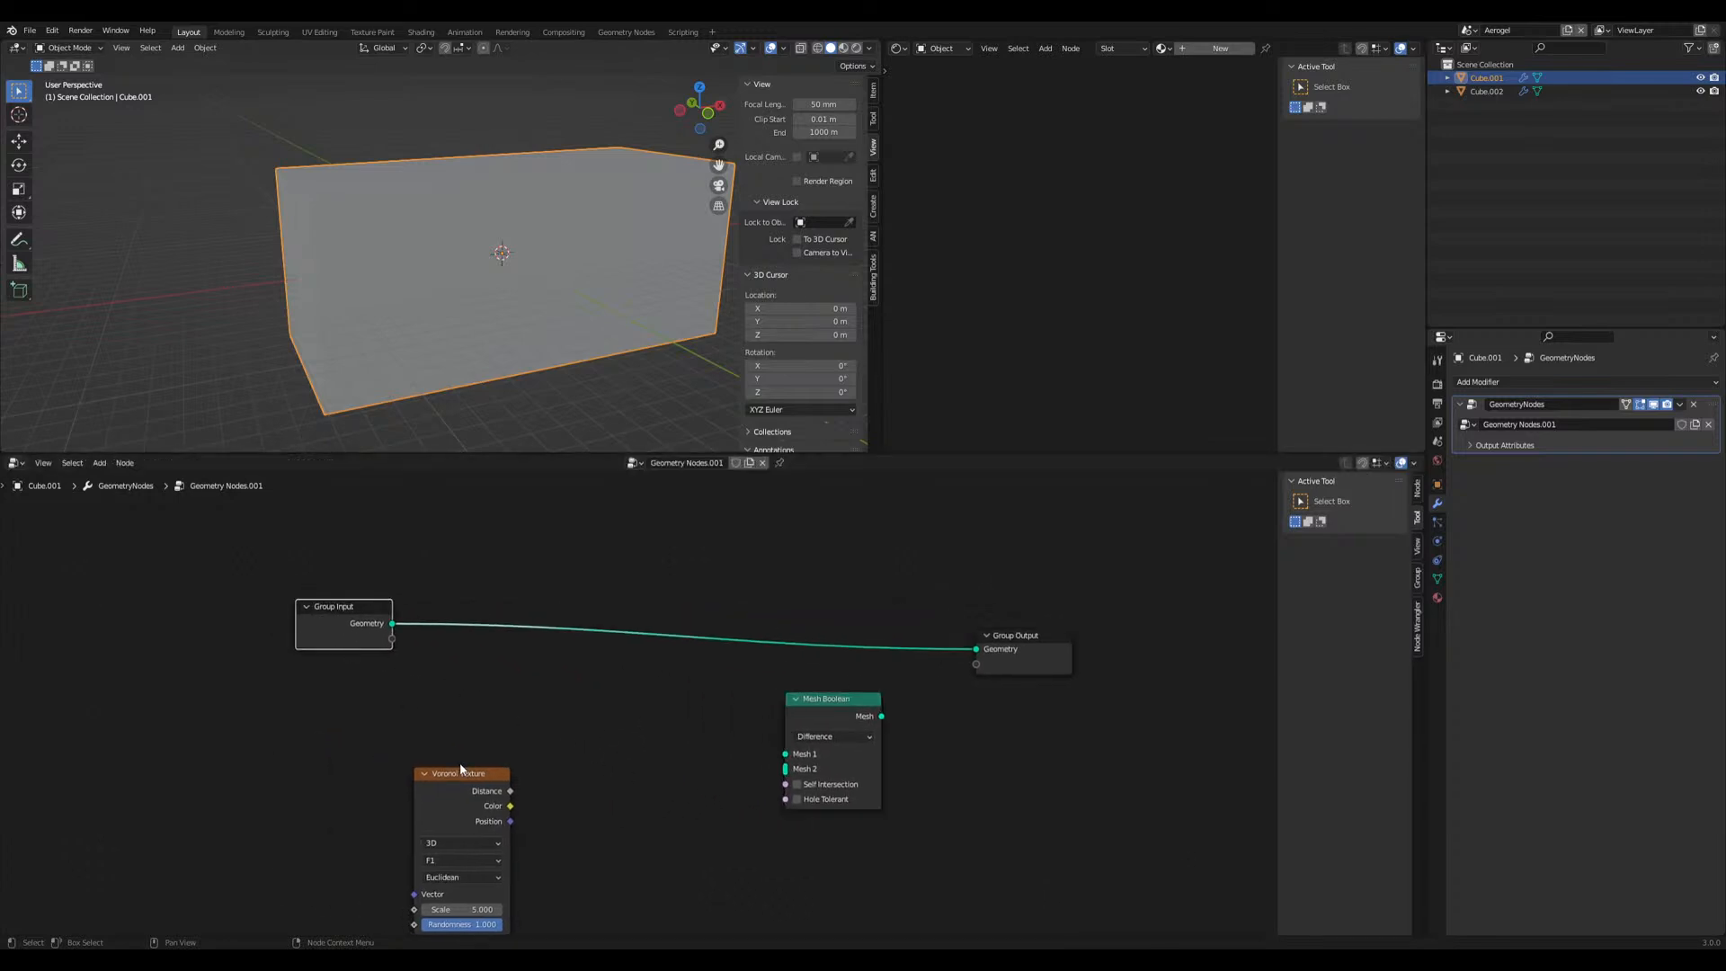
middle_drag(462, 767, 527, 668)
drag(510, 690, 394, 782)
middle_drag(355, 678, 381, 654)
key(shift+a)
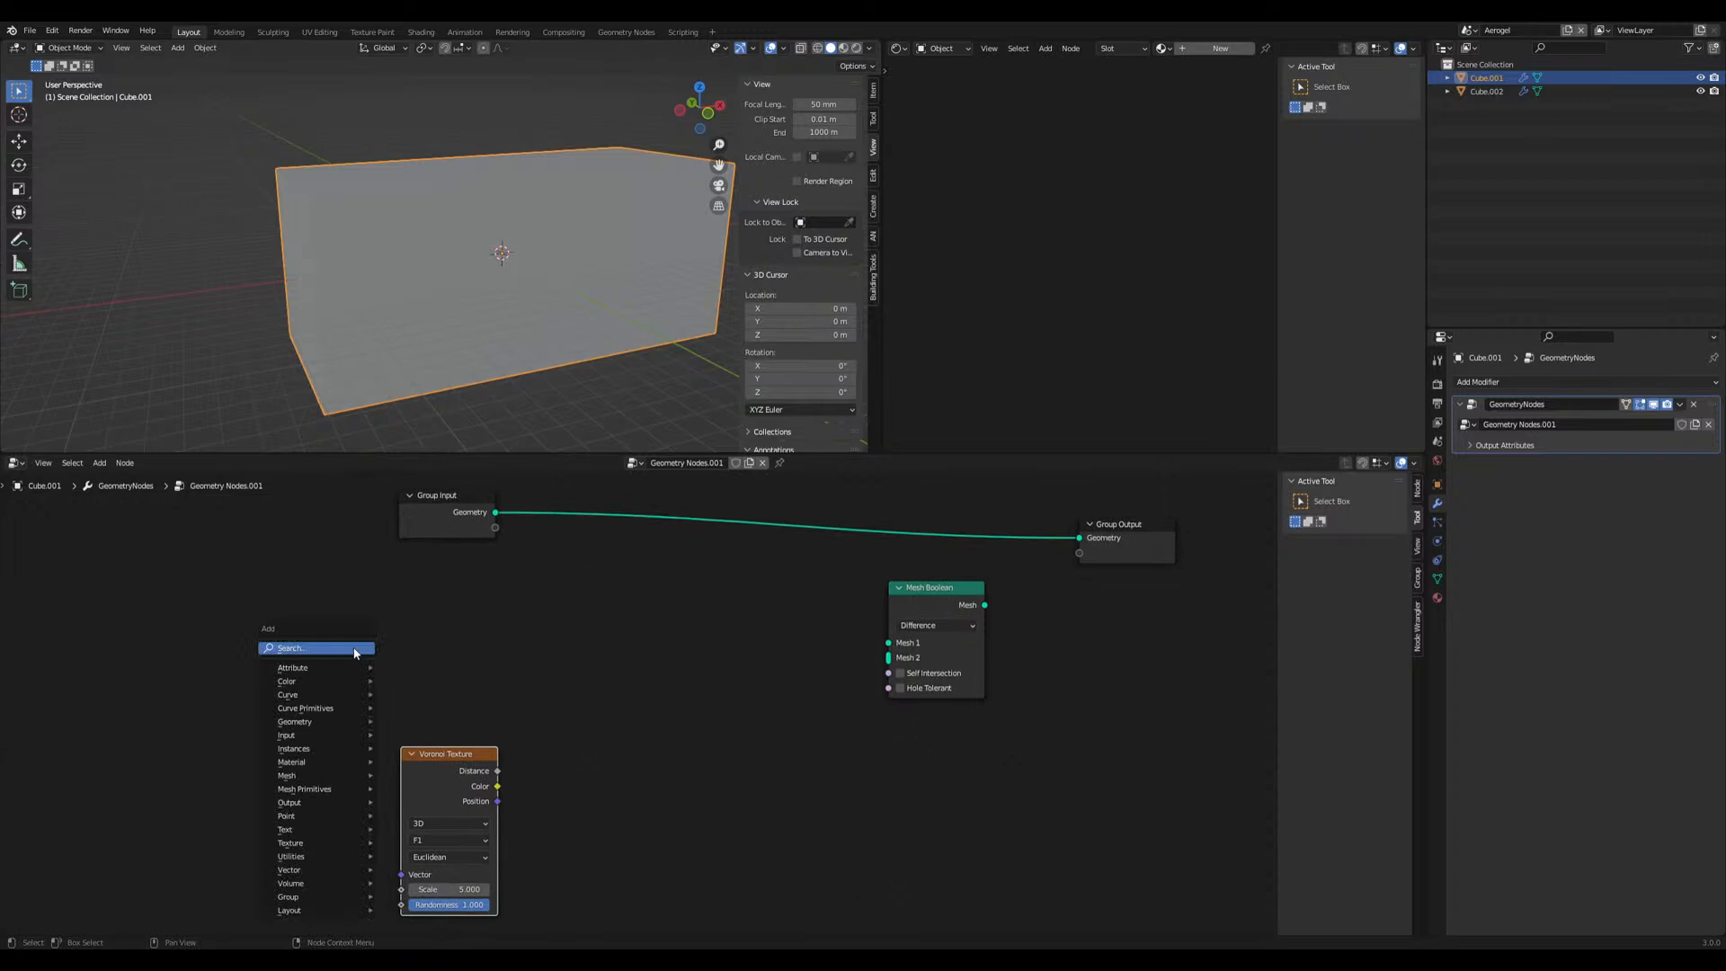
click(355, 650)
text(g)
key(Up)
key(Down)
key(Escape)
Add a Grid mesh node between Group Input and the Voronoi Texture node
drag(444, 776, 412, 809)
key(shift+a)
click(359, 633)
text(gr)
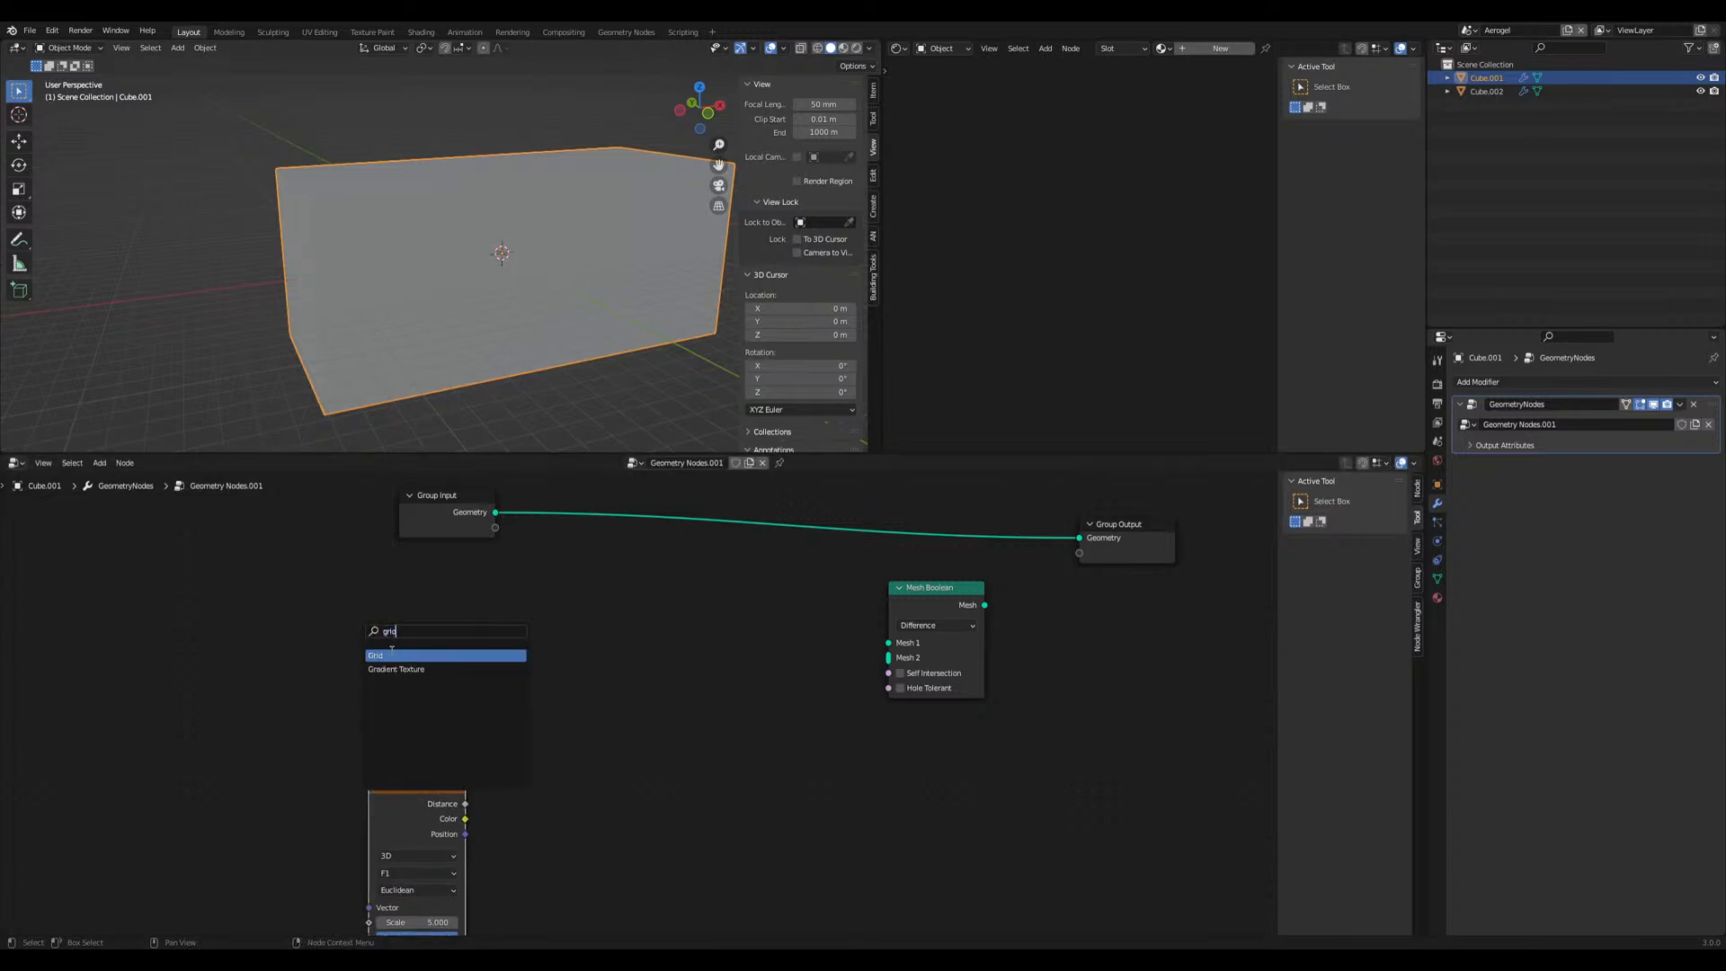
key(Return)
click(498, 652)
middle_drag(498, 651, 390, 652)
middle_drag(497, 395, 471, 288)
middle_drag(611, 195, 423, 294)
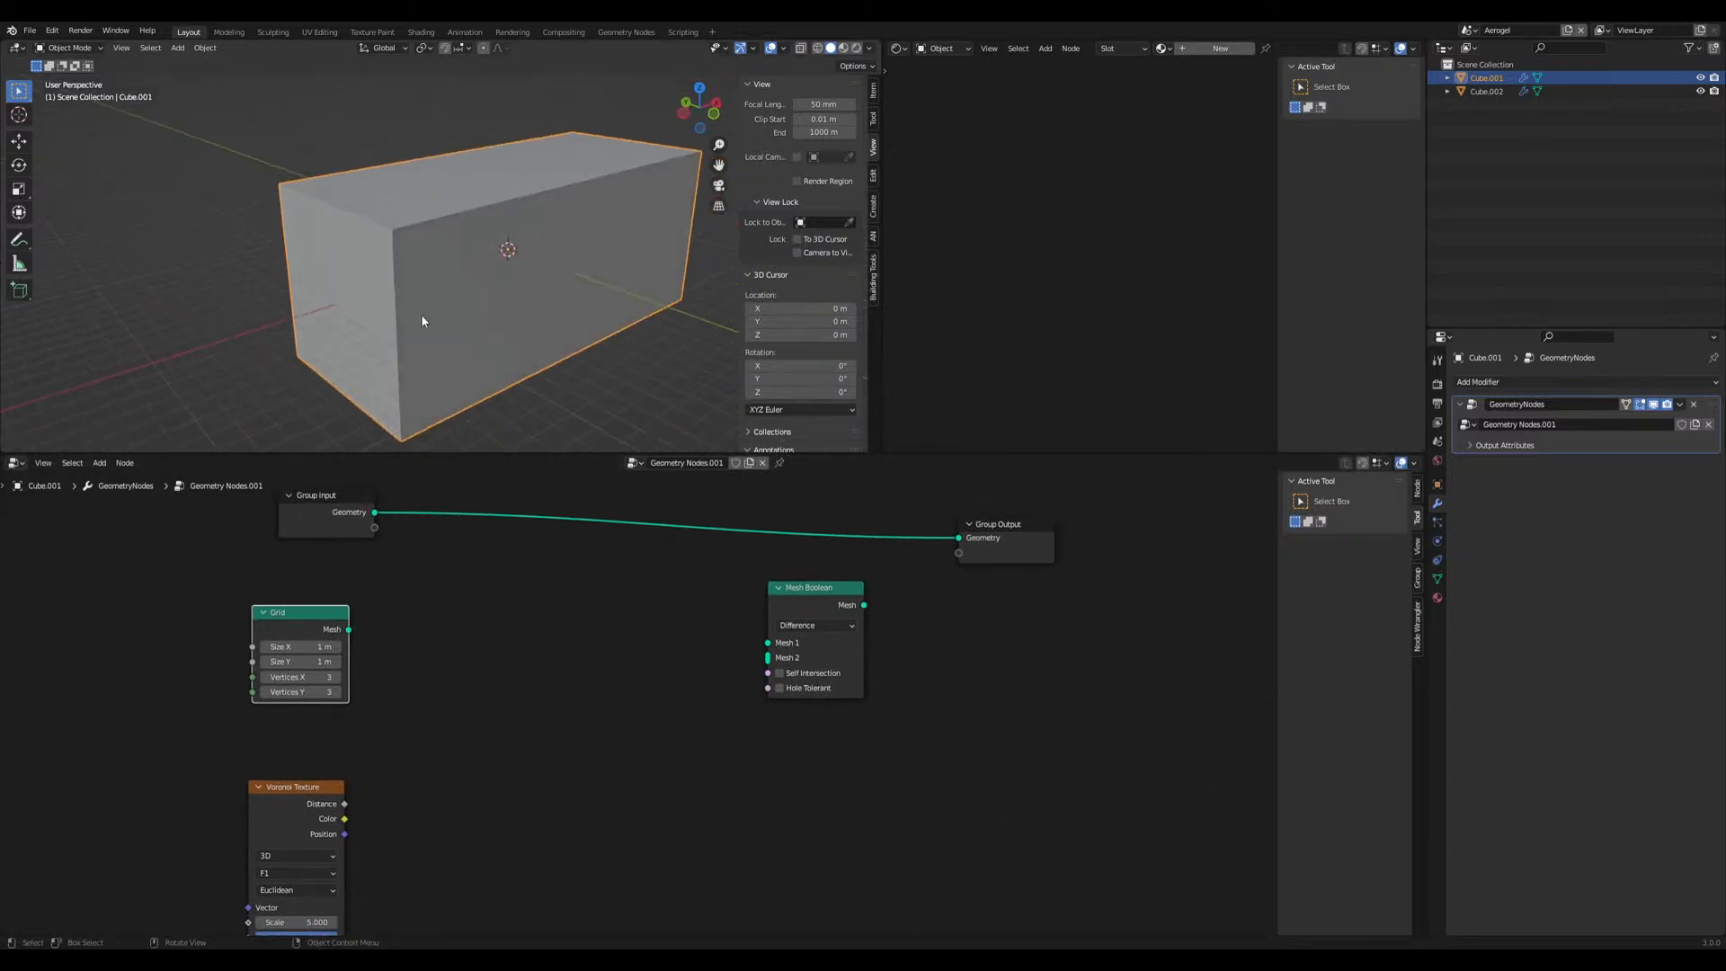
Rearrange the Mesh Boolean, Grid, and Voronoi Texture nodes to tidy the layout below the Group Input to Group Output link
drag(804, 598, 820, 592)
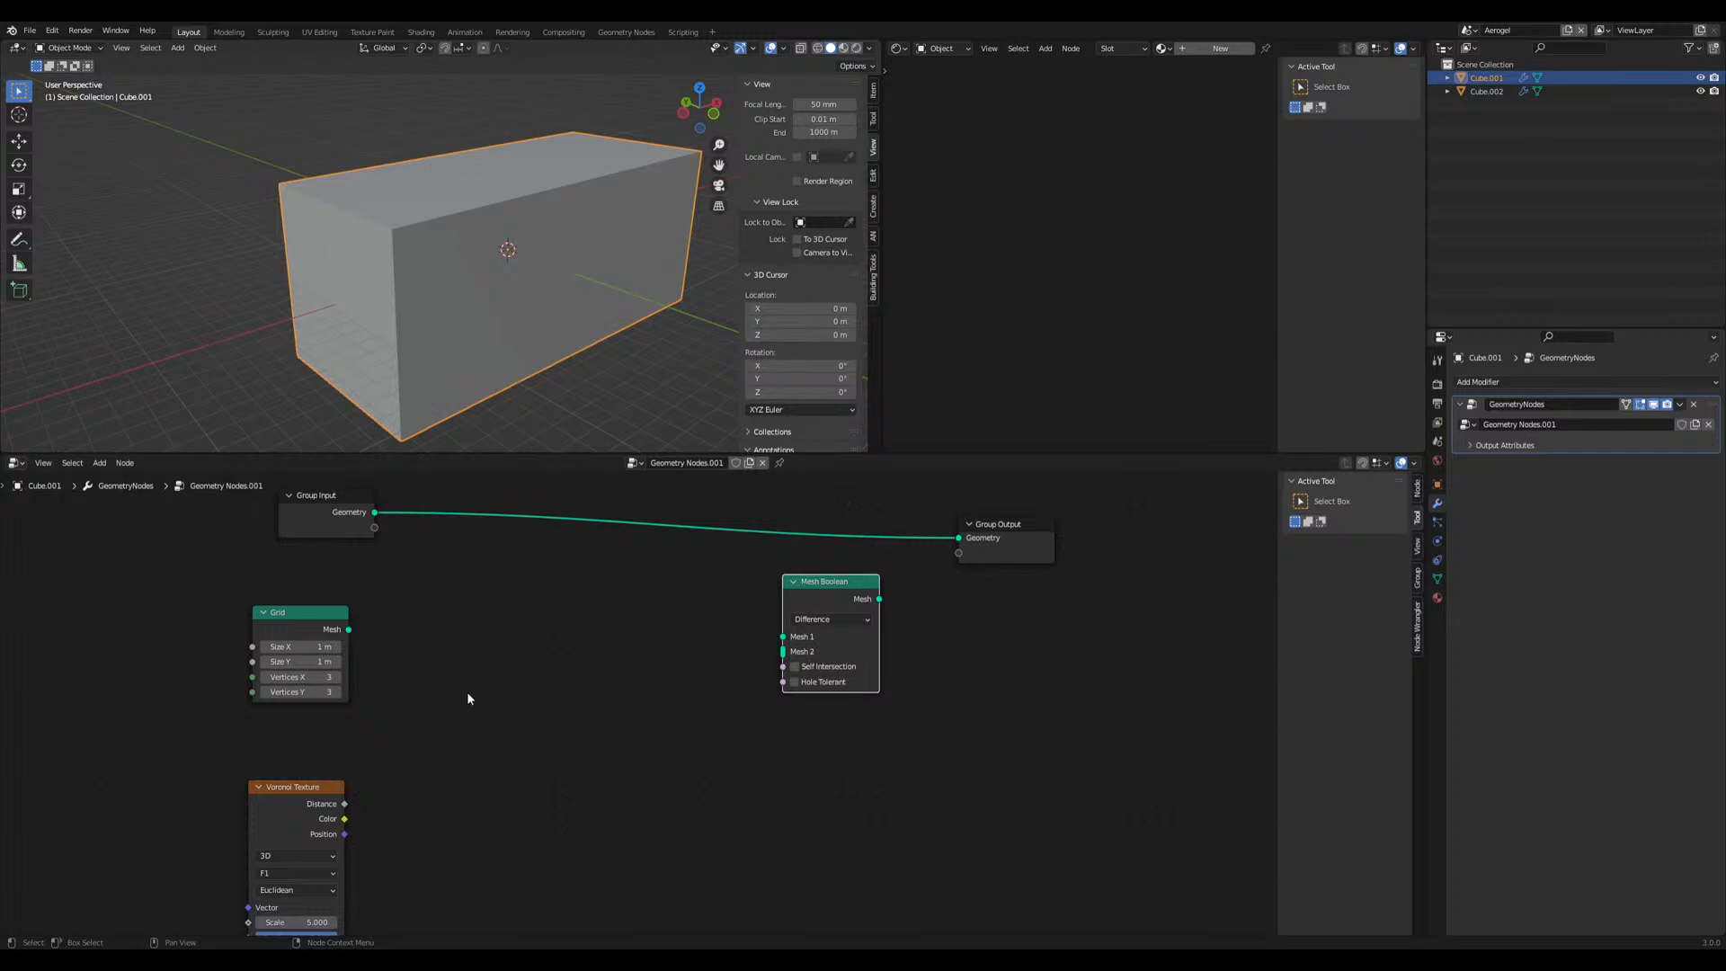
middle_drag(438, 730, 409, 684)
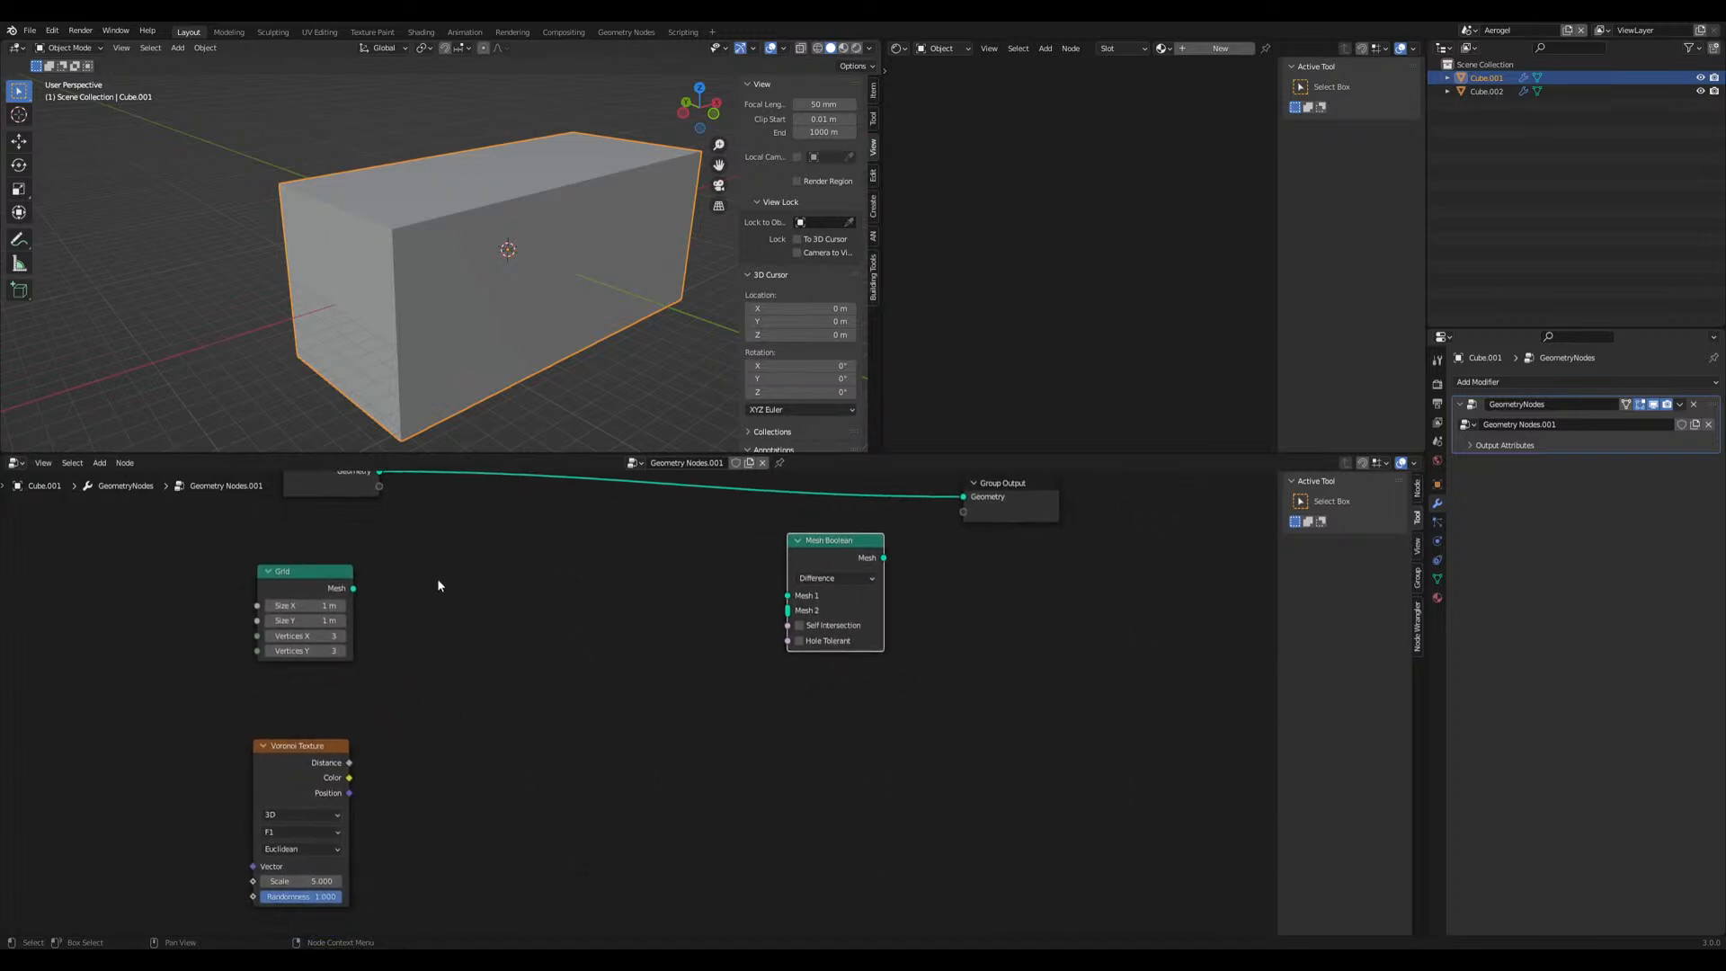
middle_drag(440, 517, 435, 578)
drag(264, 497, 994, 604)
key(g)
click(990, 656)
middle_drag(508, 735, 563, 666)
drag(341, 565, 331, 607)
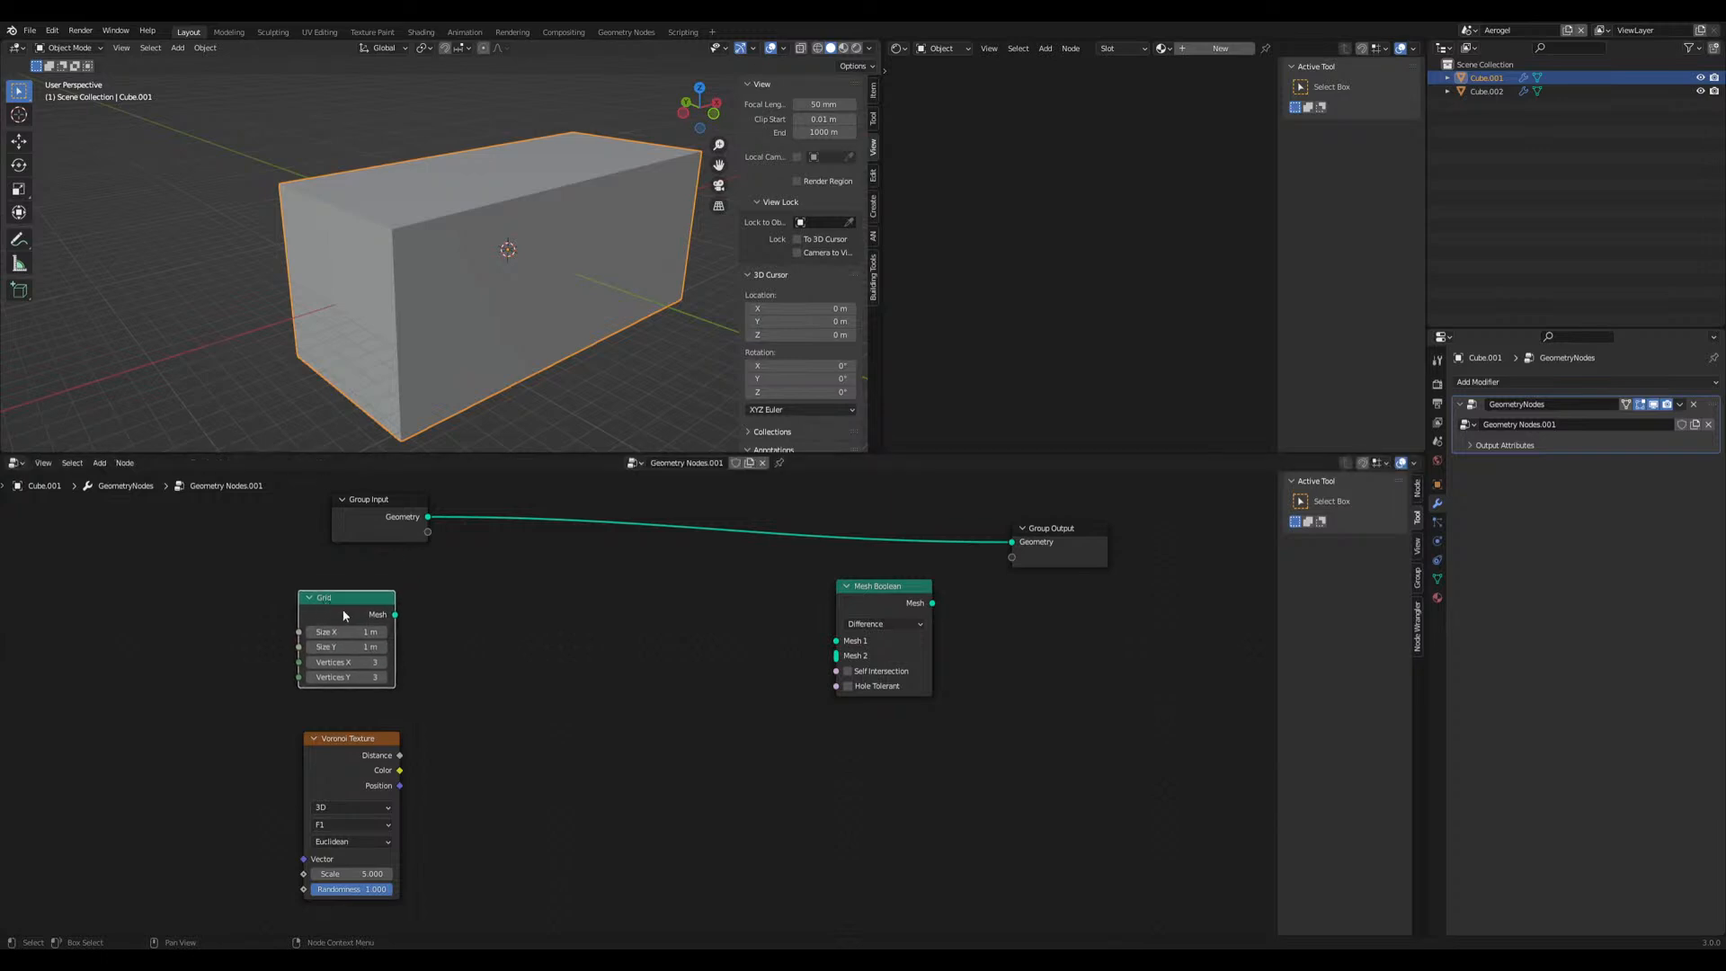
mouse_move(344, 750)
mouse_down()
mouse_move(349, 730)
mouse_move(334, 735)
mouse_up()
middle_drag(512, 737, 482, 710)
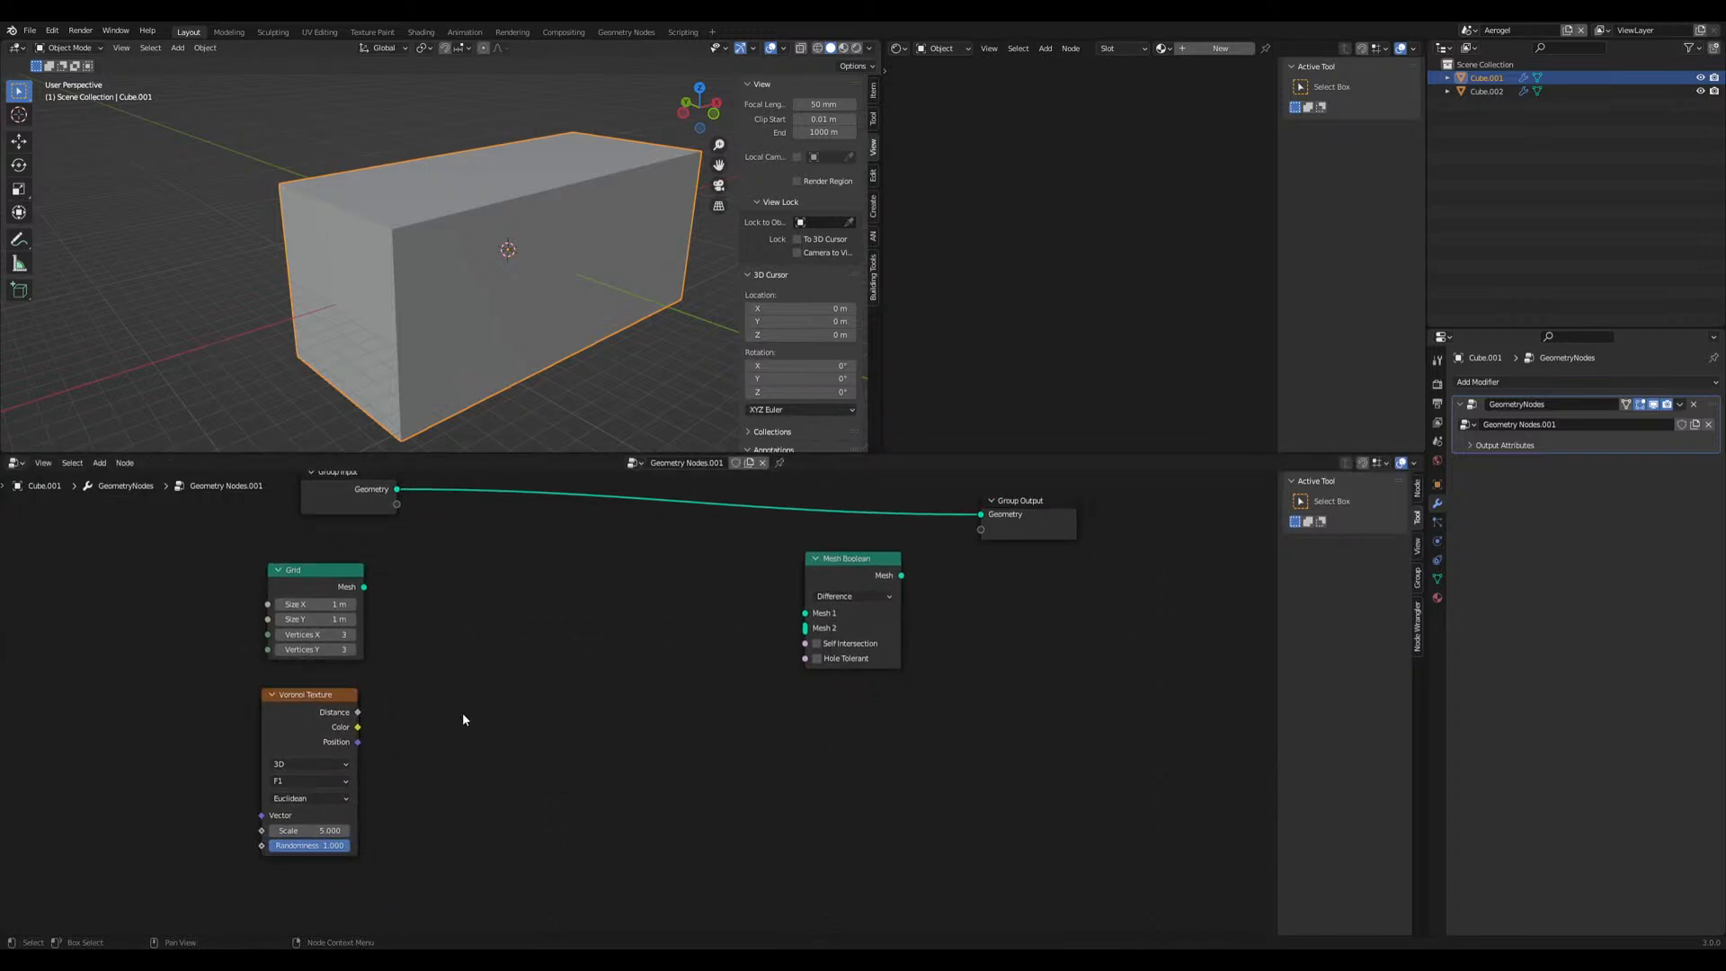
middle_drag(462, 719, 440, 712)
Add a Transform node, connect the Grid's Mesh output to its Geometry input, and space the surrounding nodes apart
key(shift+a)
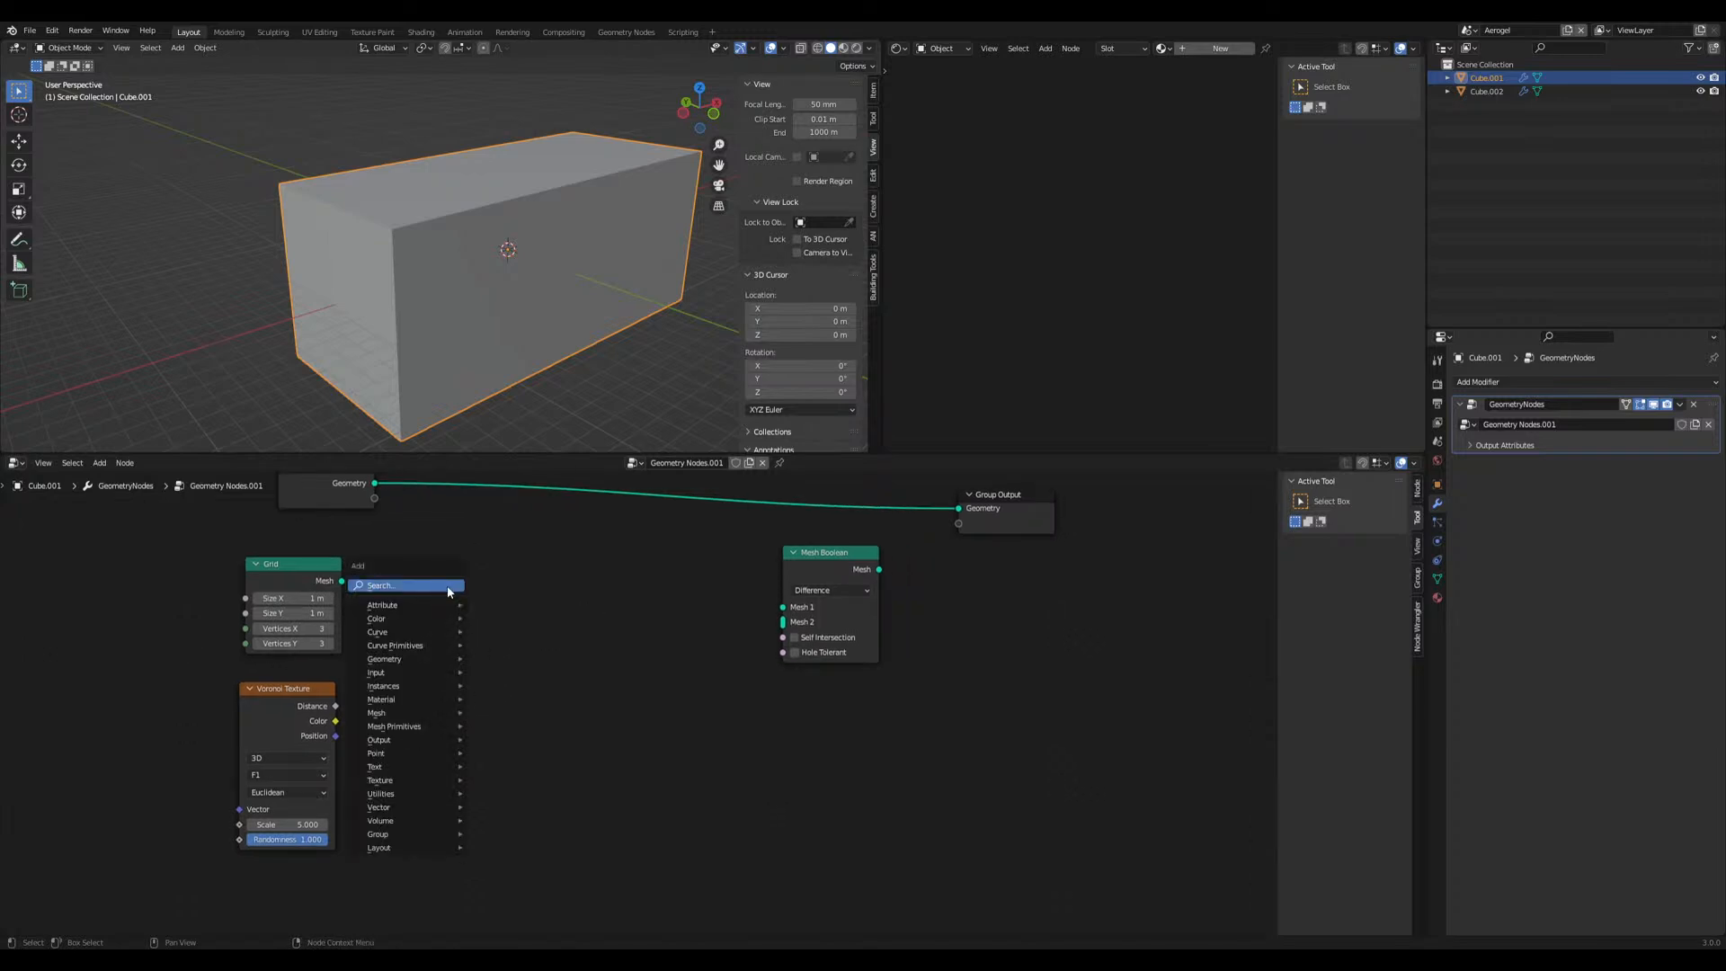
text(tra)
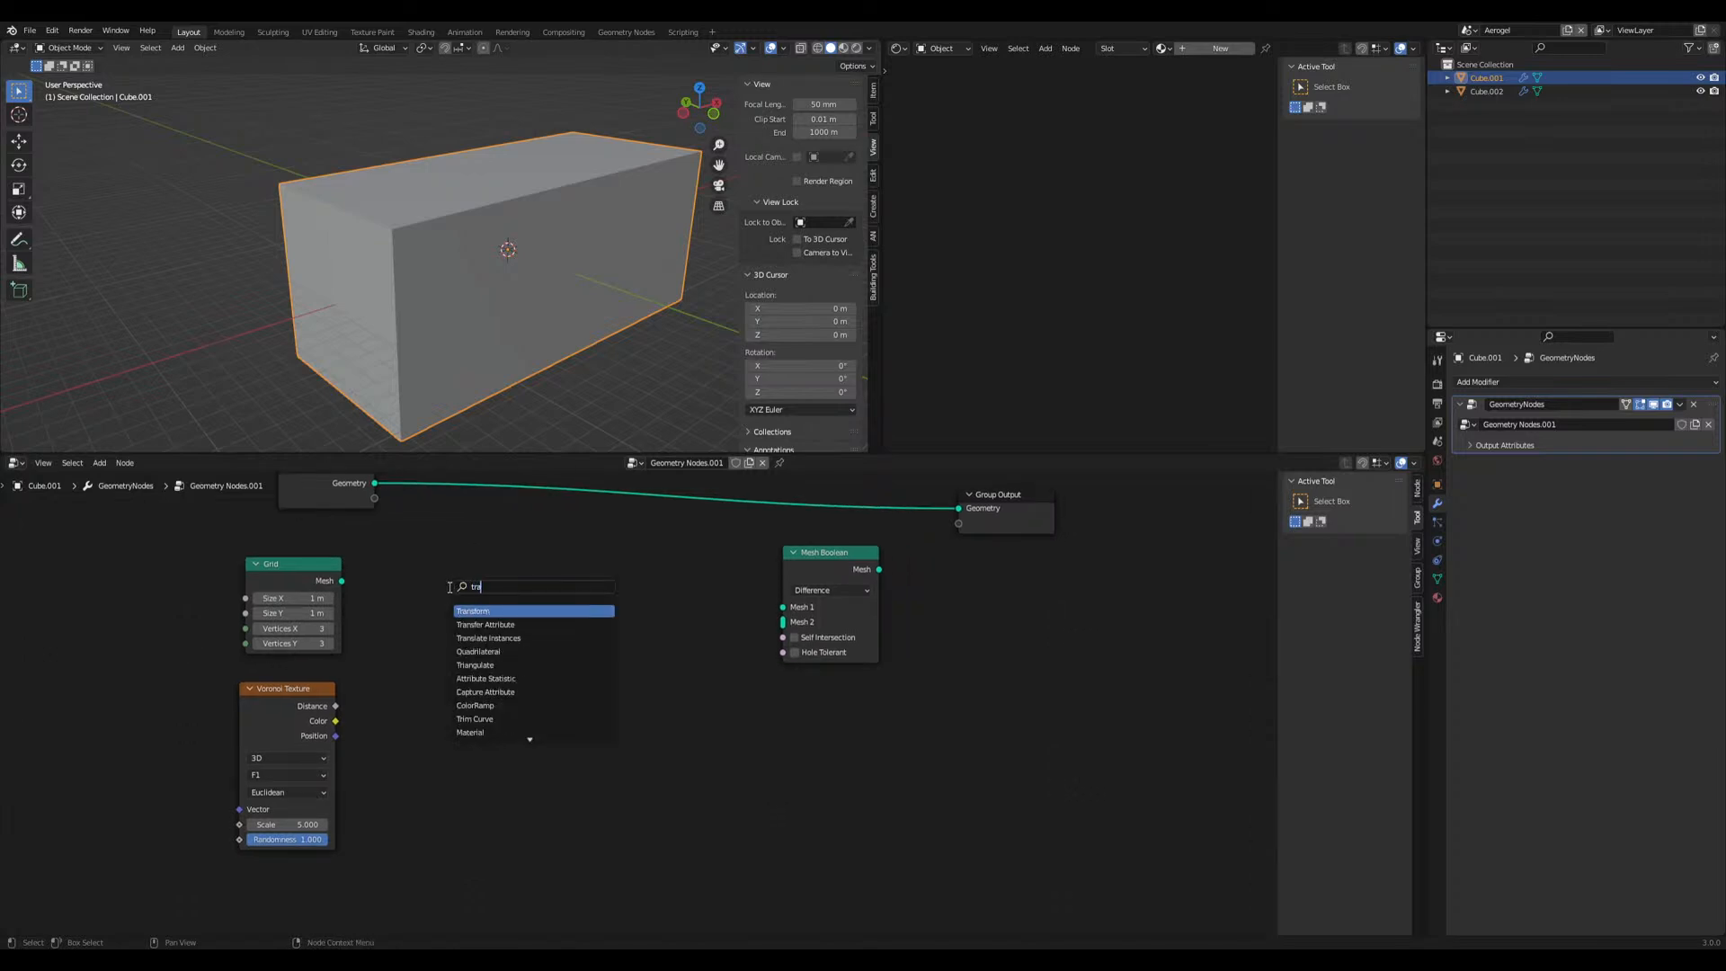
click(492, 611)
click(481, 600)
drag(341, 580, 431, 585)
drag(288, 689, 288, 755)
drag(297, 563, 168, 570)
mouse_move(466, 571)
mouse_down()
mouse_move(480, 548)
mouse_move(461, 550)
mouse_up()
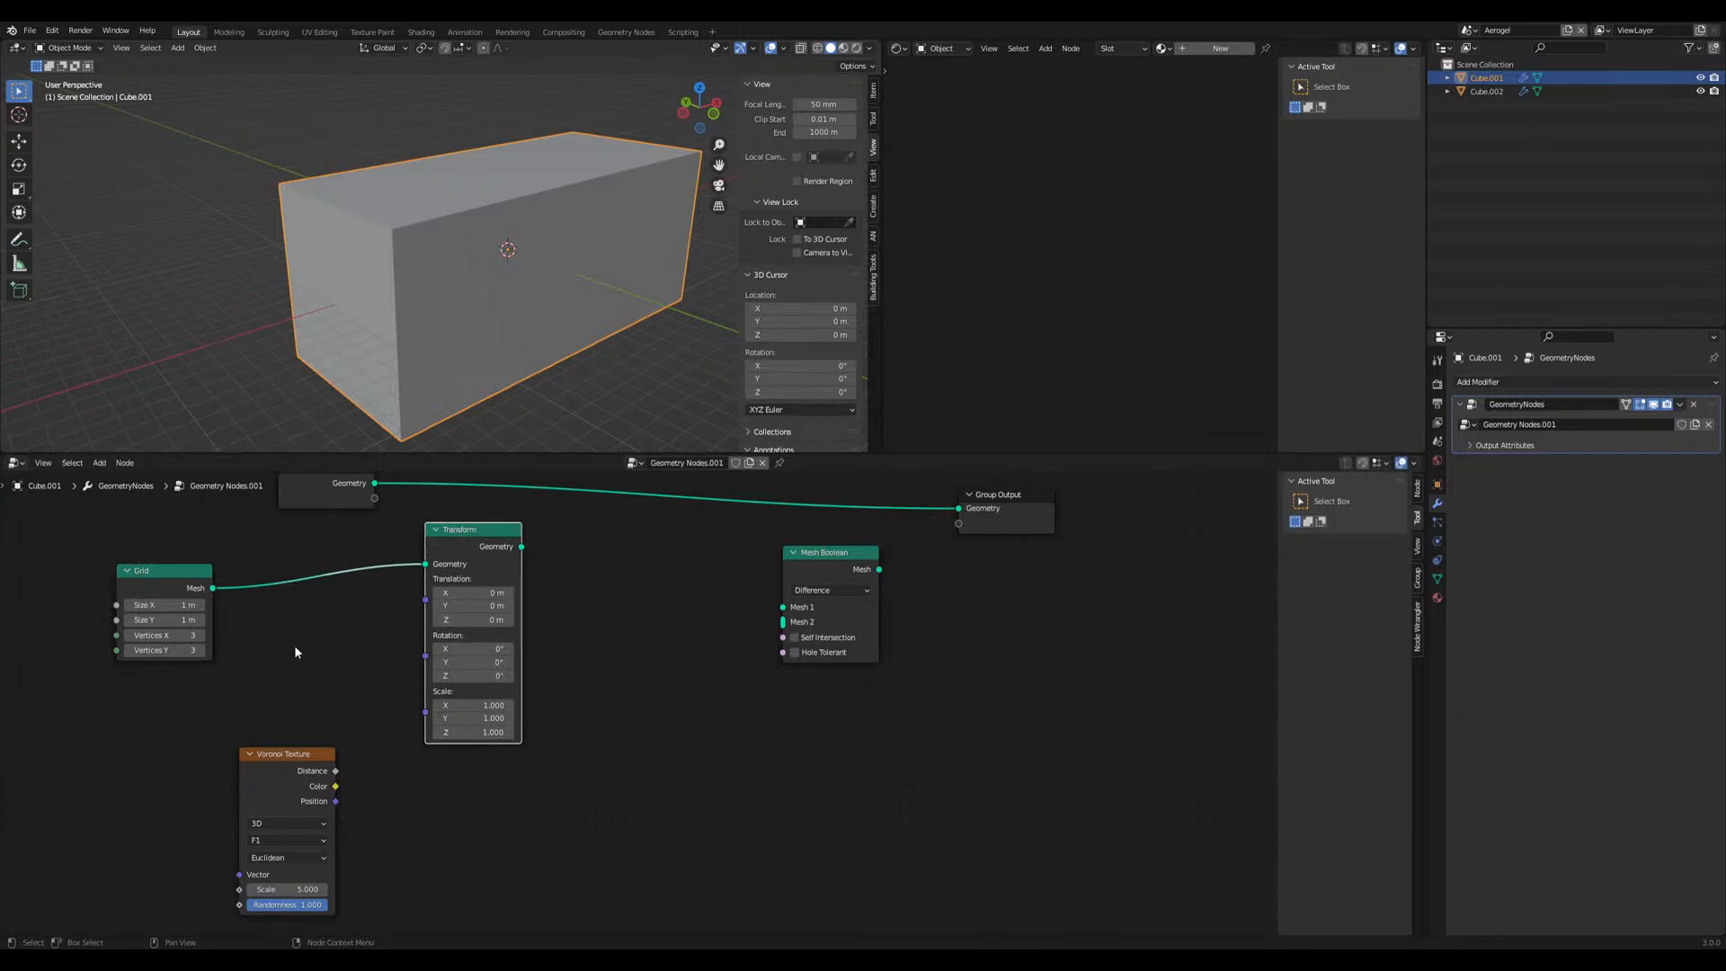
Move the Voronoi Texture node down, duplicate the Grid node below the original, and reposition the Transform node closer to the grids
drag(277, 766, 253, 879)
middle_drag(258, 770, 333, 715)
click(242, 526)
key(shift+d)
click(331, 648)
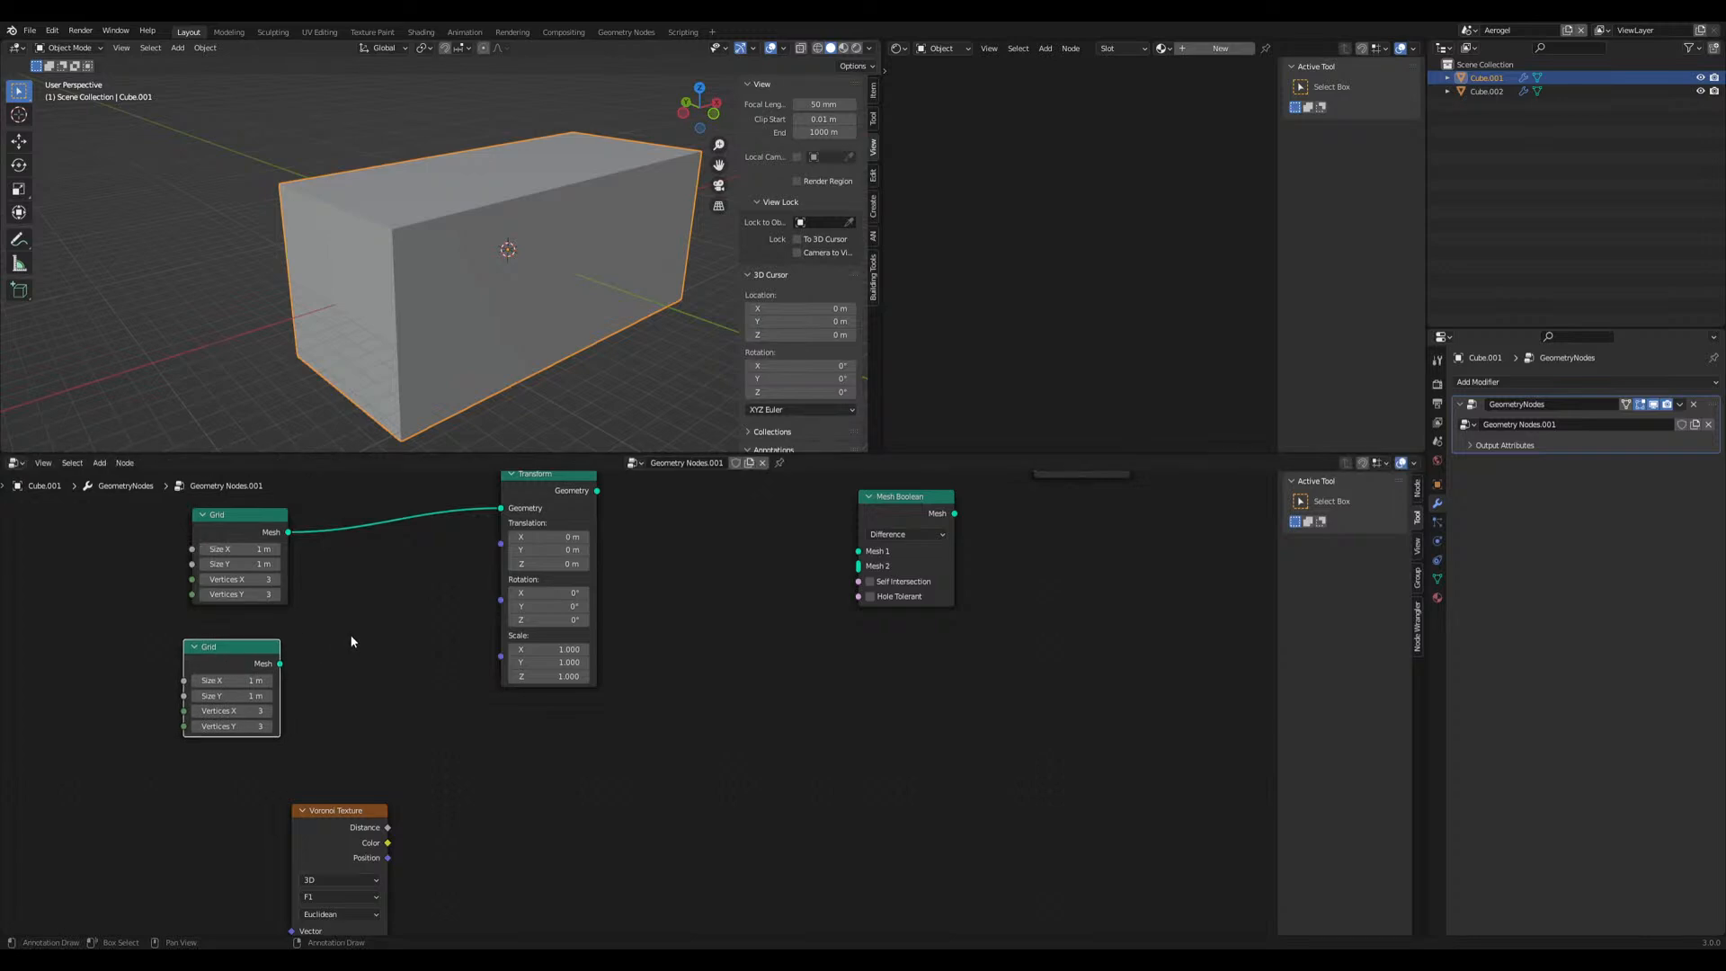
drag(432, 454, 431, 446)
middle_drag(436, 570, 433, 621)
drag(538, 535, 500, 565)
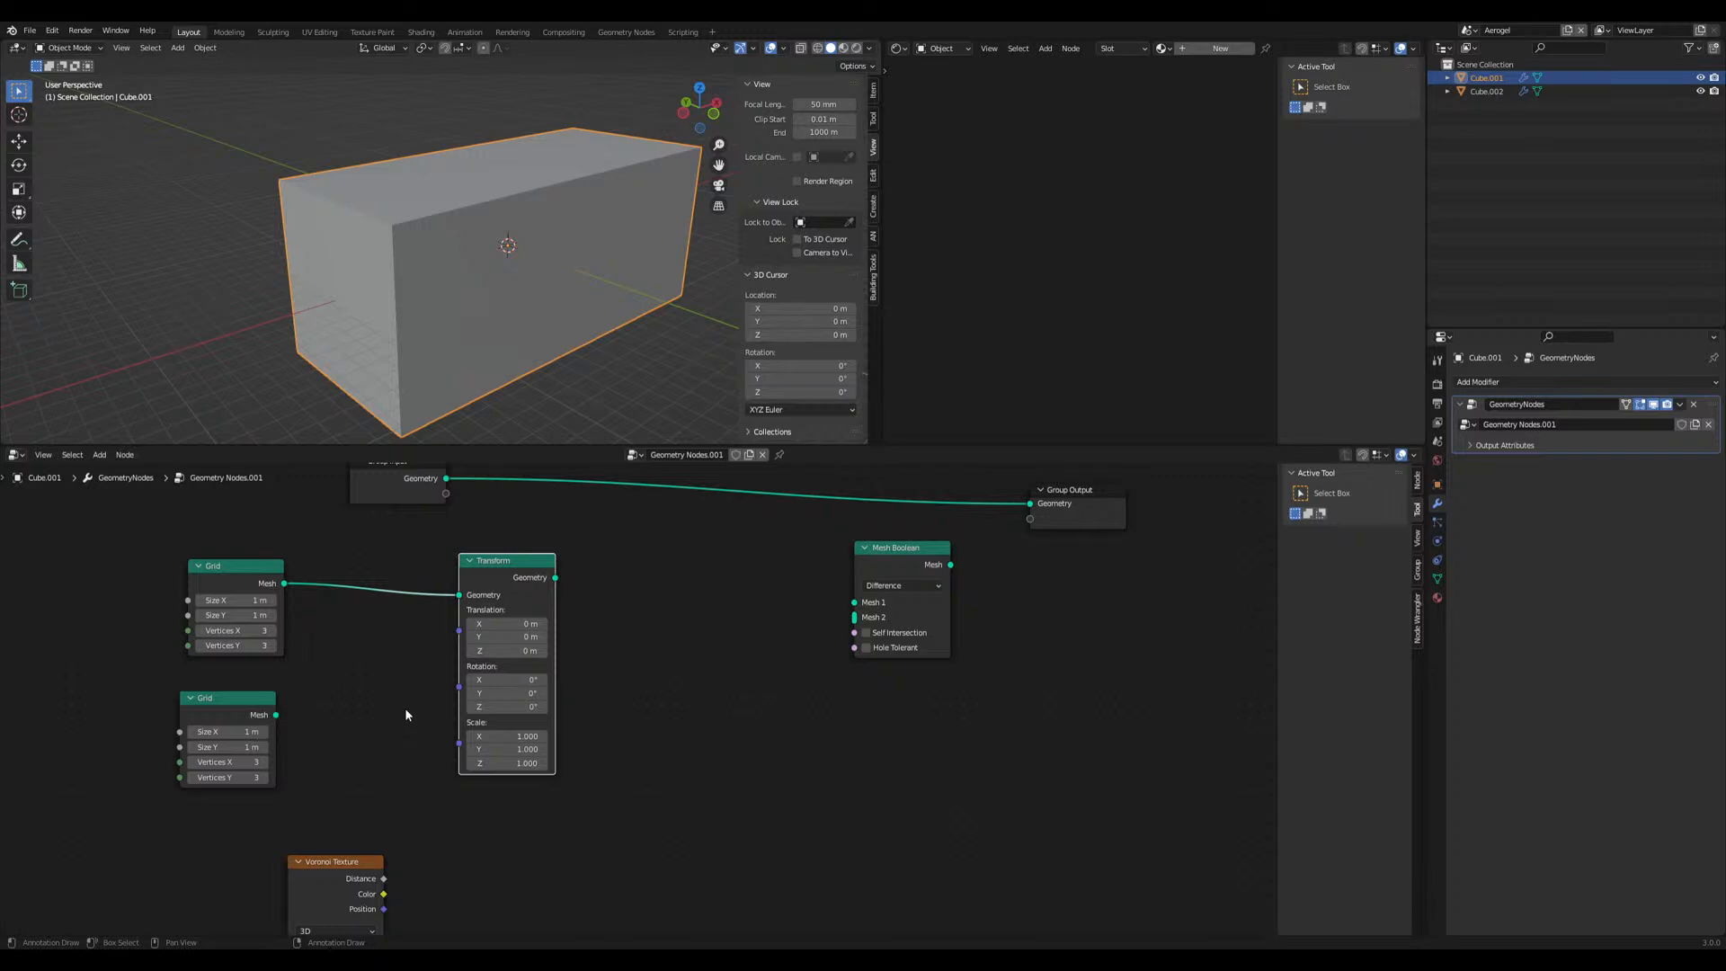
Duplicate the Transform node and connect the lower Grid's Mesh output to the duplicate's Geometry input
scroll(401, 705, up, 1)
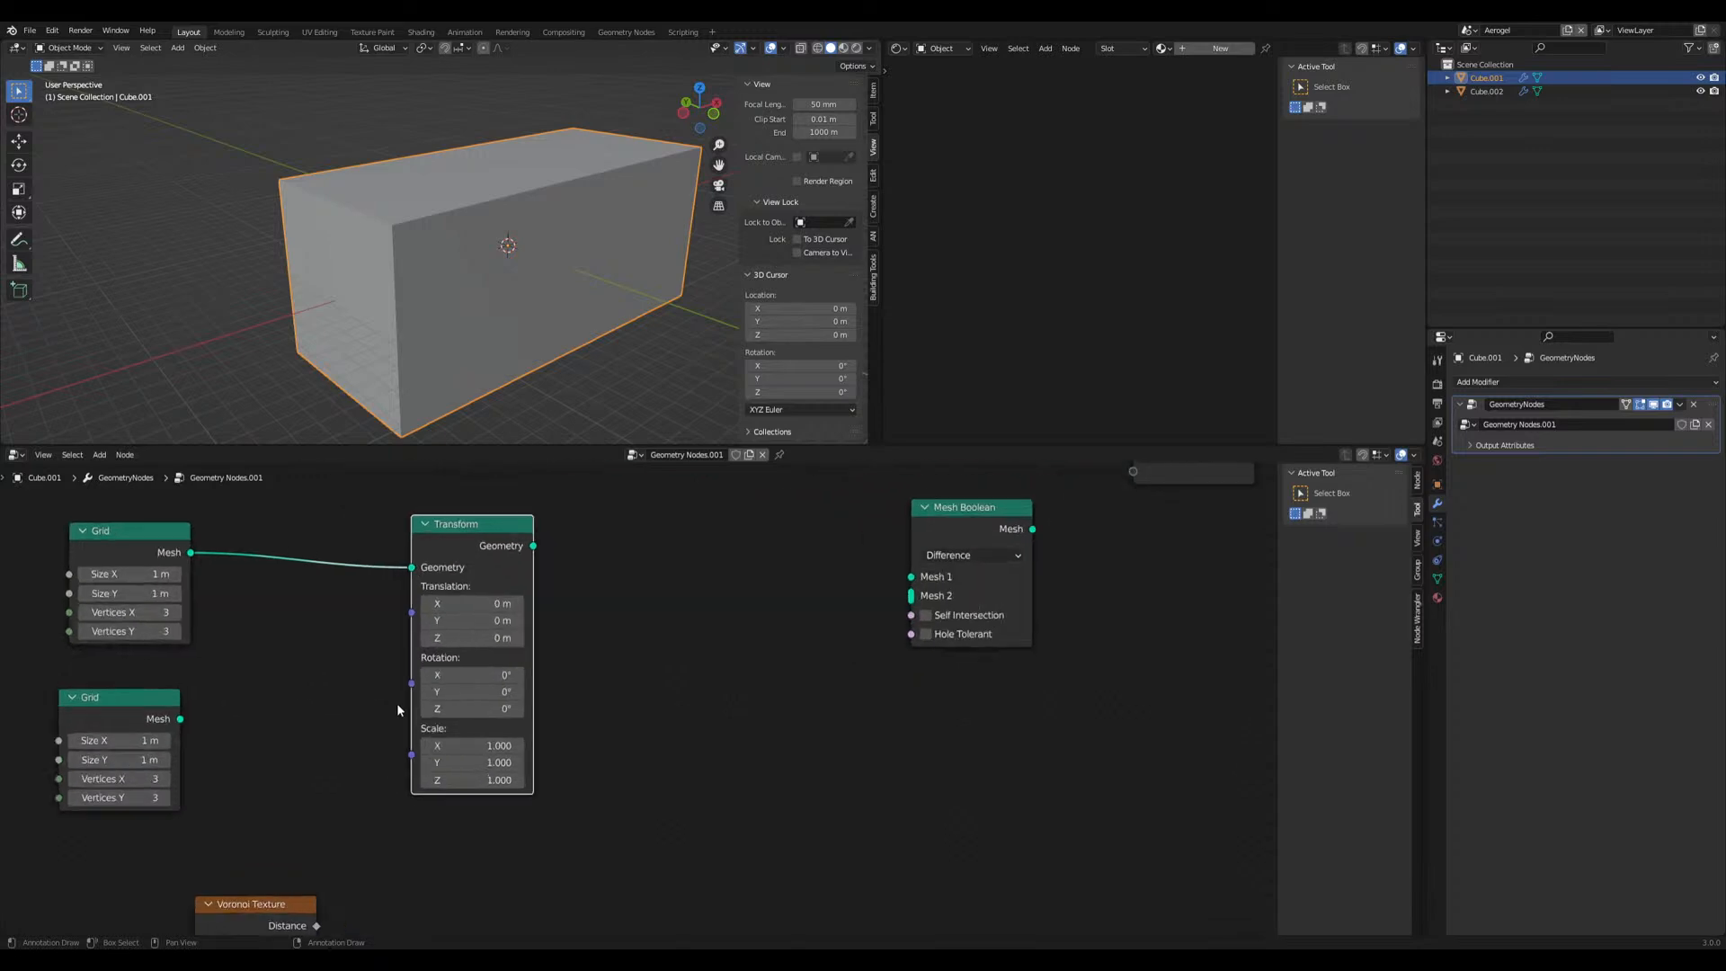
middle_drag(352, 686, 513, 714)
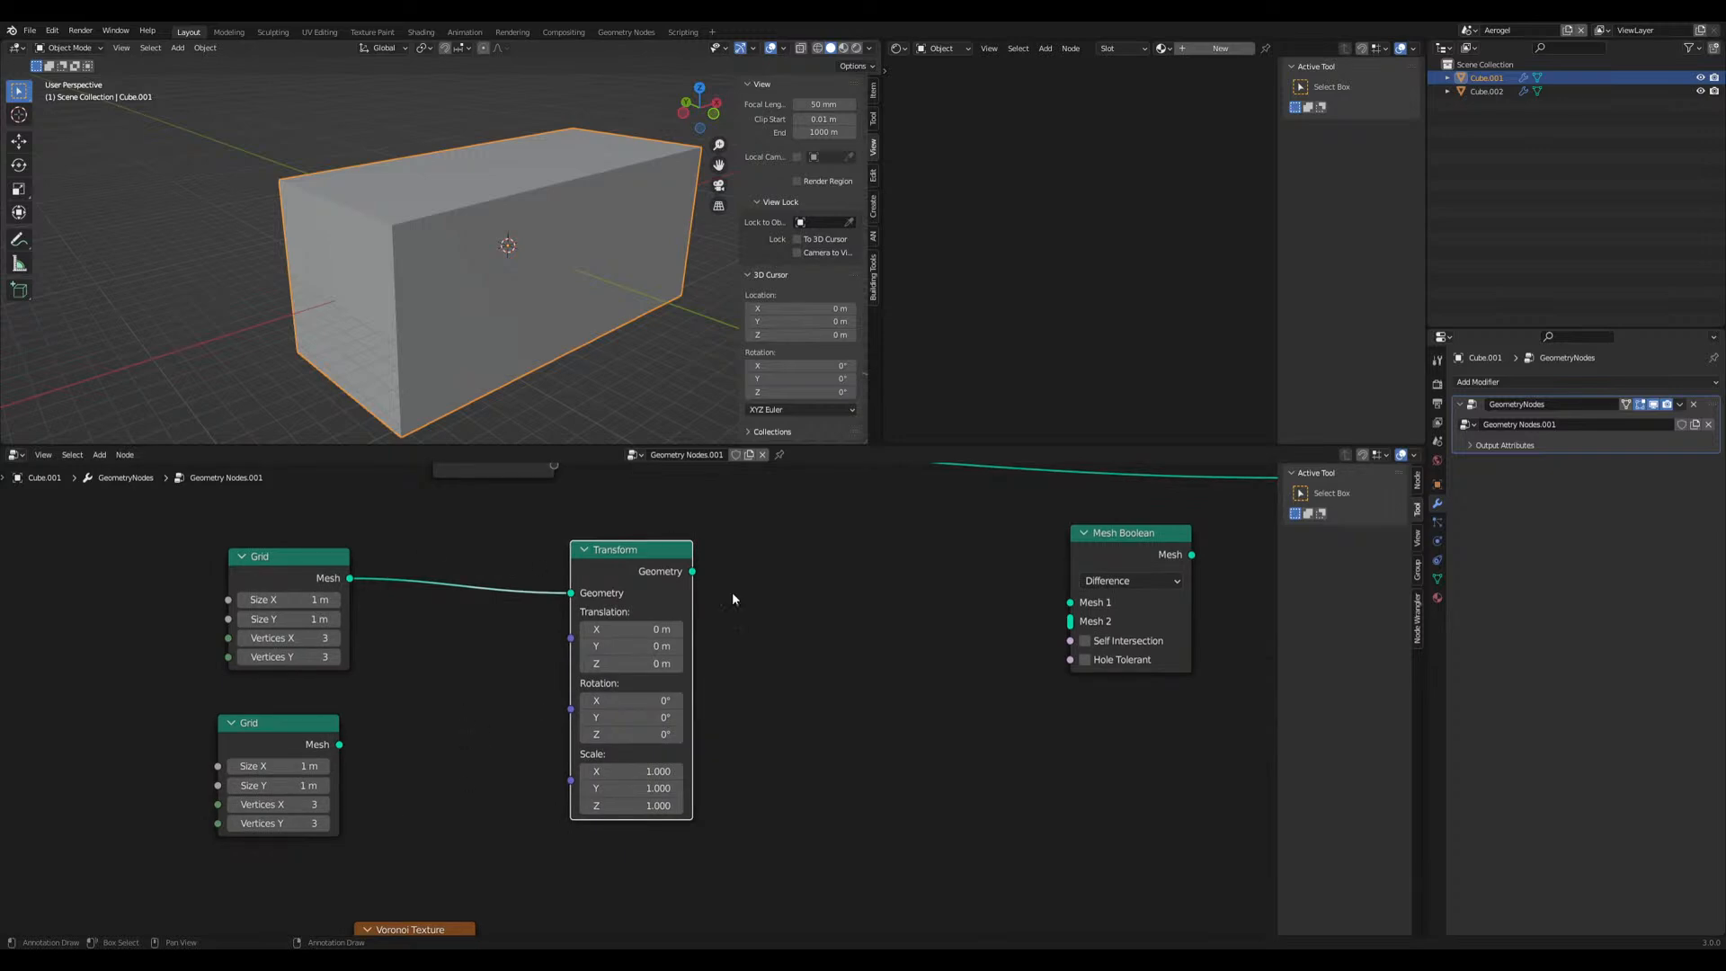
drag(615, 566, 603, 562)
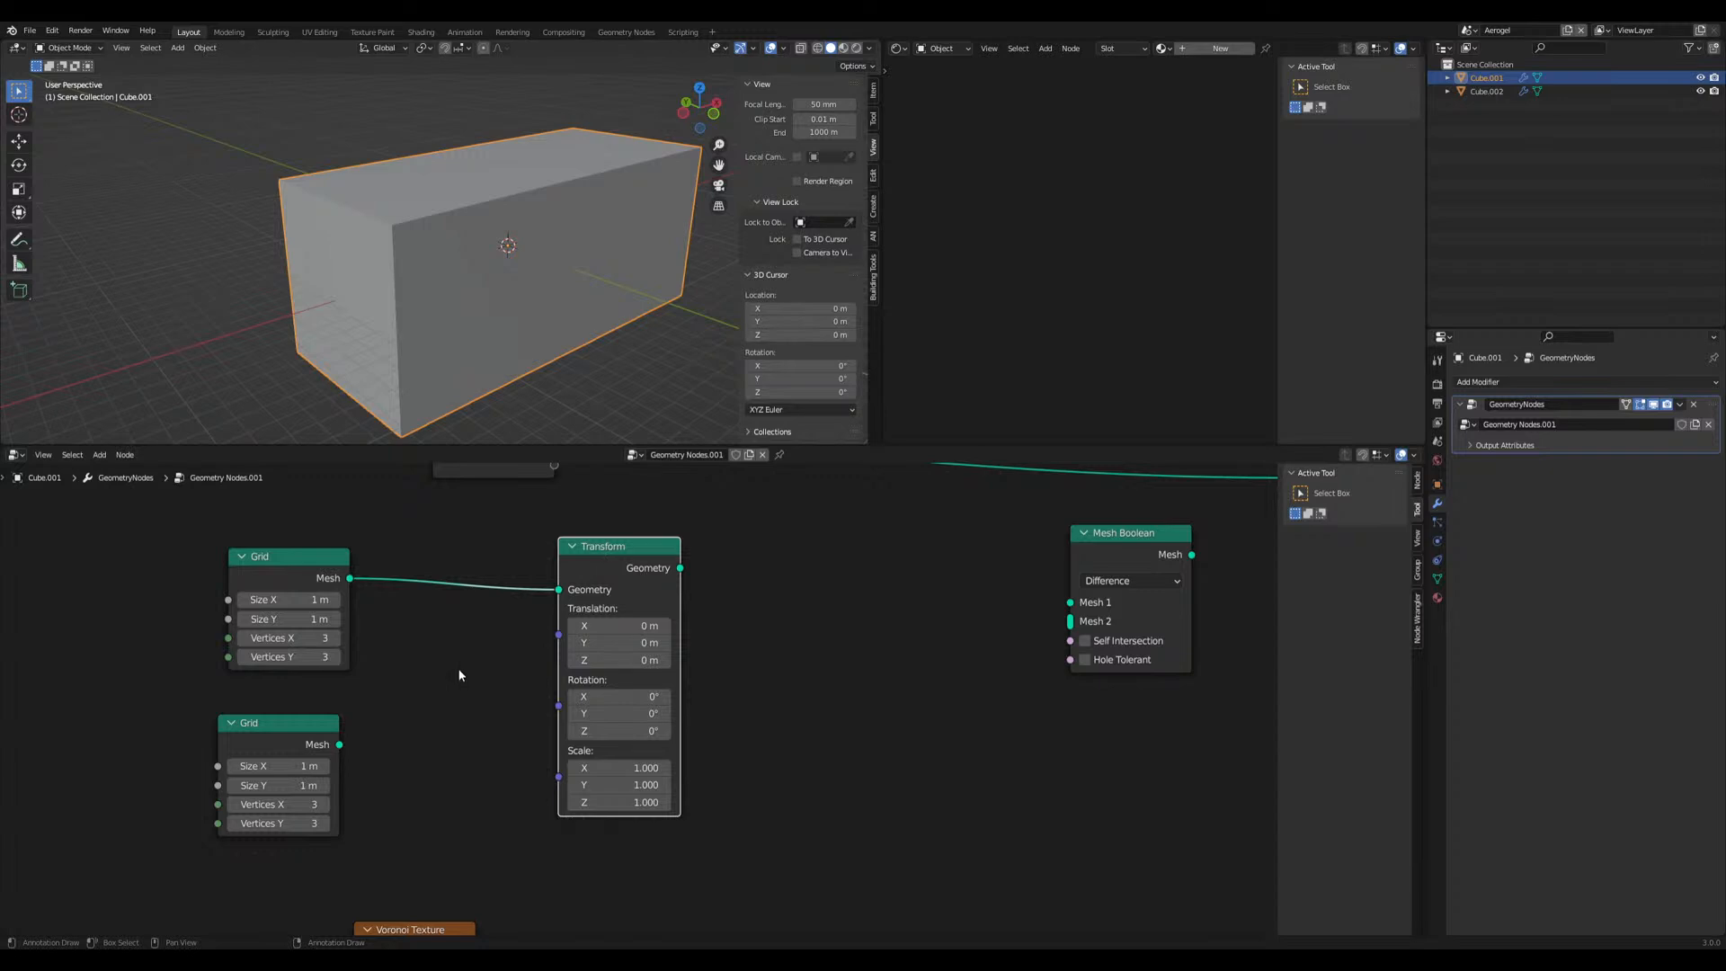
middle_drag(497, 396, 467, 354)
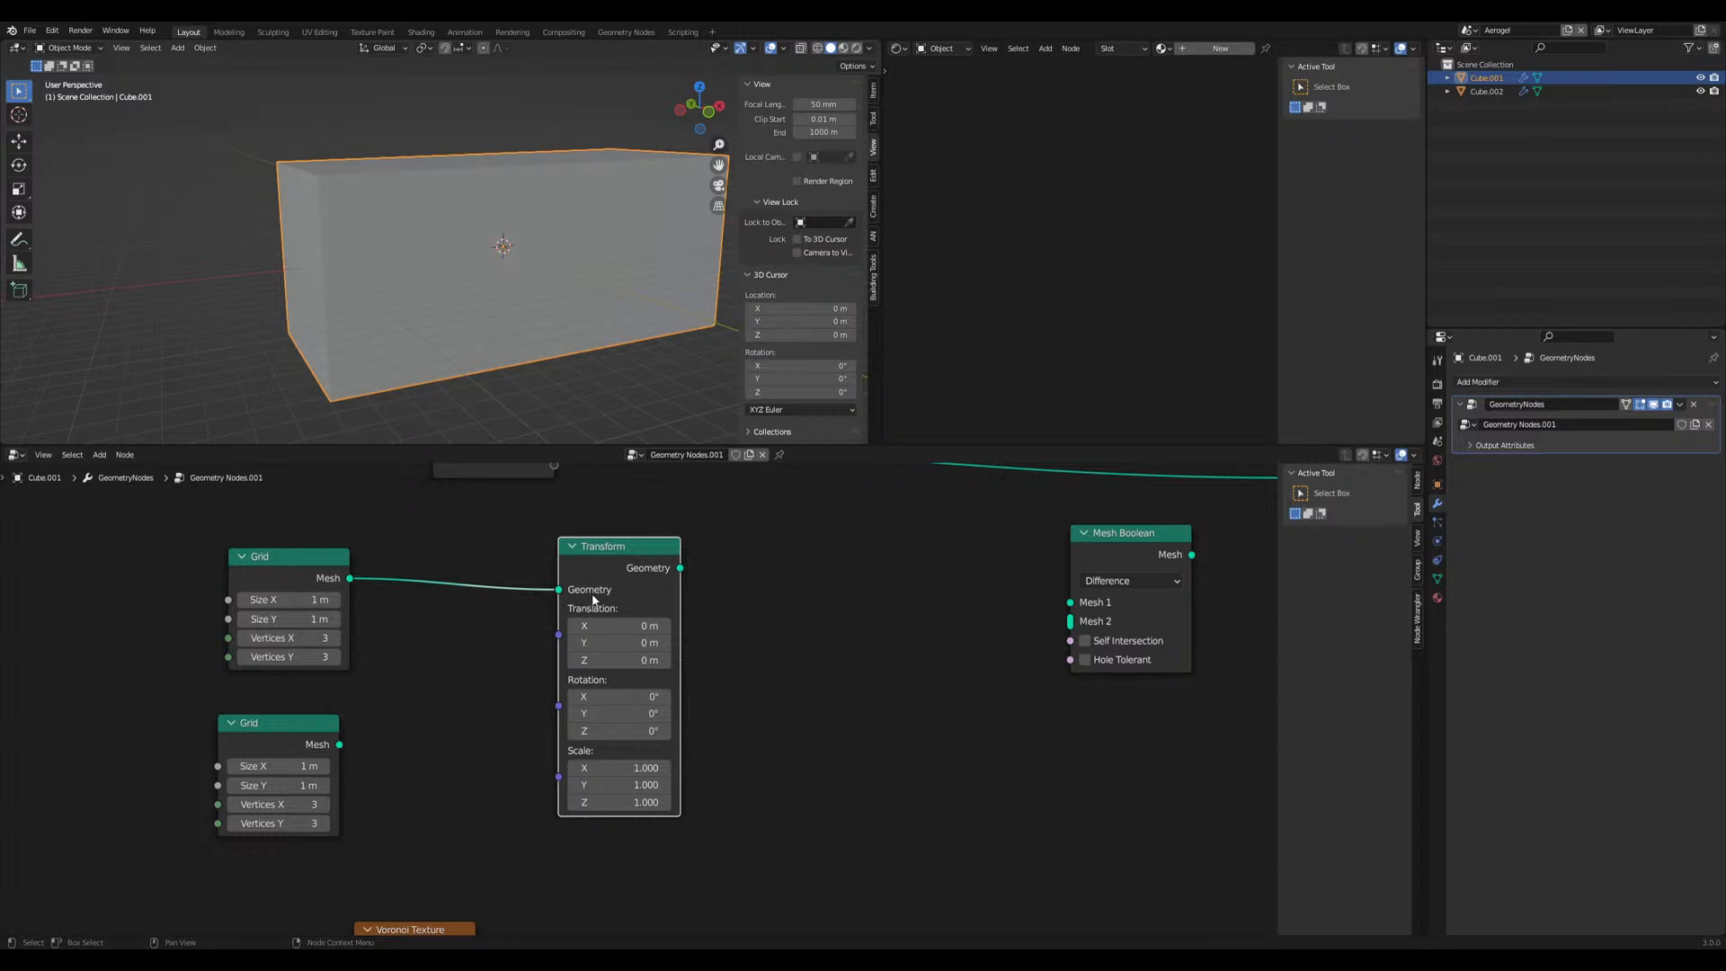
drag(589, 604, 595, 577)
key(shift+d)
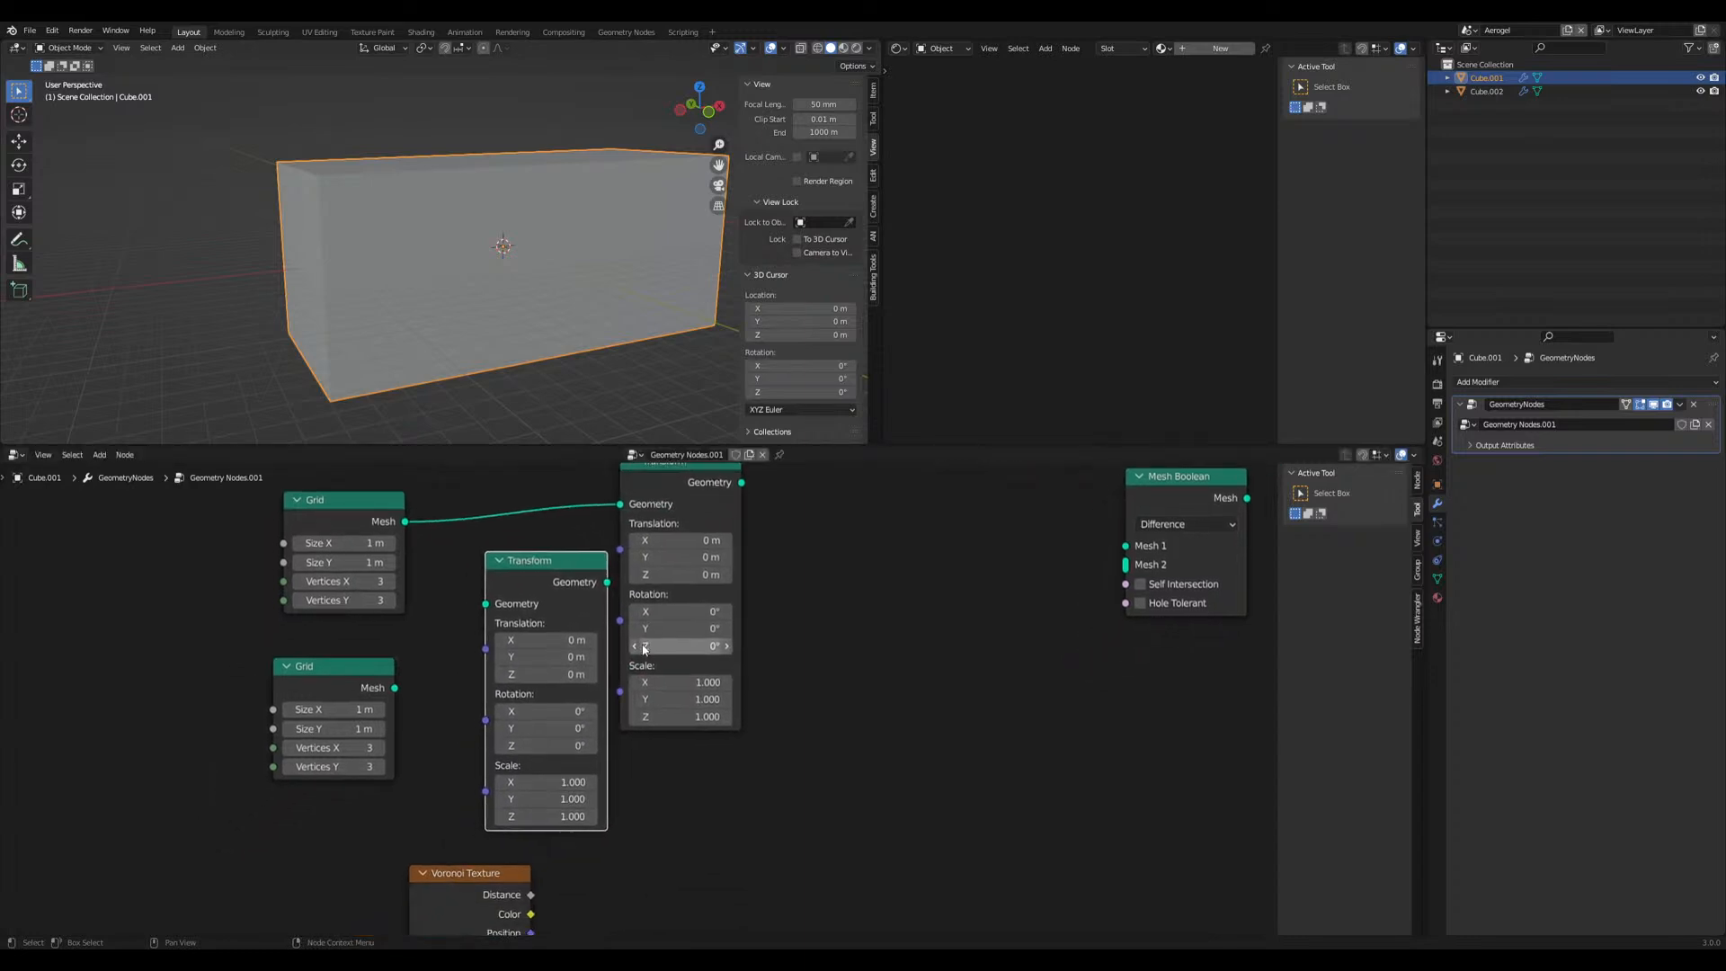
click(644, 784)
drag(395, 686, 518, 595)
Place the duplicated Transform below the original and shift its Y translation in the negative direction
drag(655, 501, 644, 497)
middle_drag(592, 635, 340, 716)
drag(333, 714, 470, 881)
middle_drag(542, 774, 571, 614)
middle_drag(370, 358, 444, 495)
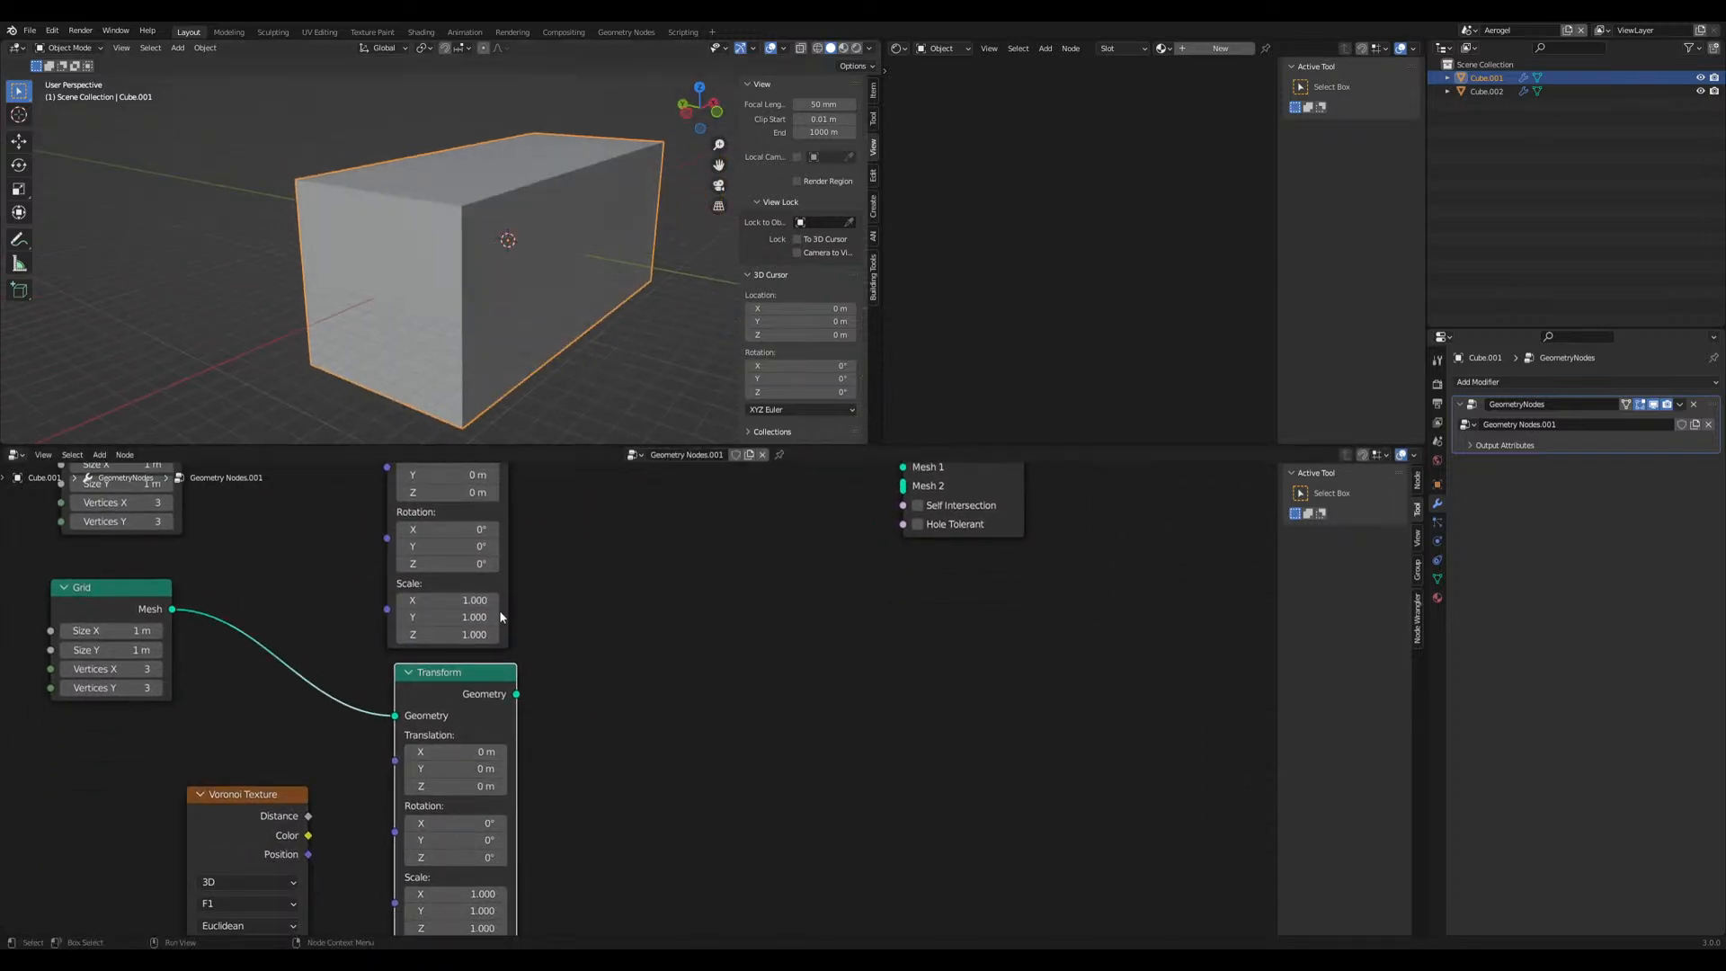
drag(467, 768, 413, 769)
middle_drag(648, 653, 635, 698)
Collapse both Transform nodes and stack them just after the two Grid nodes
scroll(458, 753, down, 3)
scroll(465, 750, down, 1)
click(519, 731)
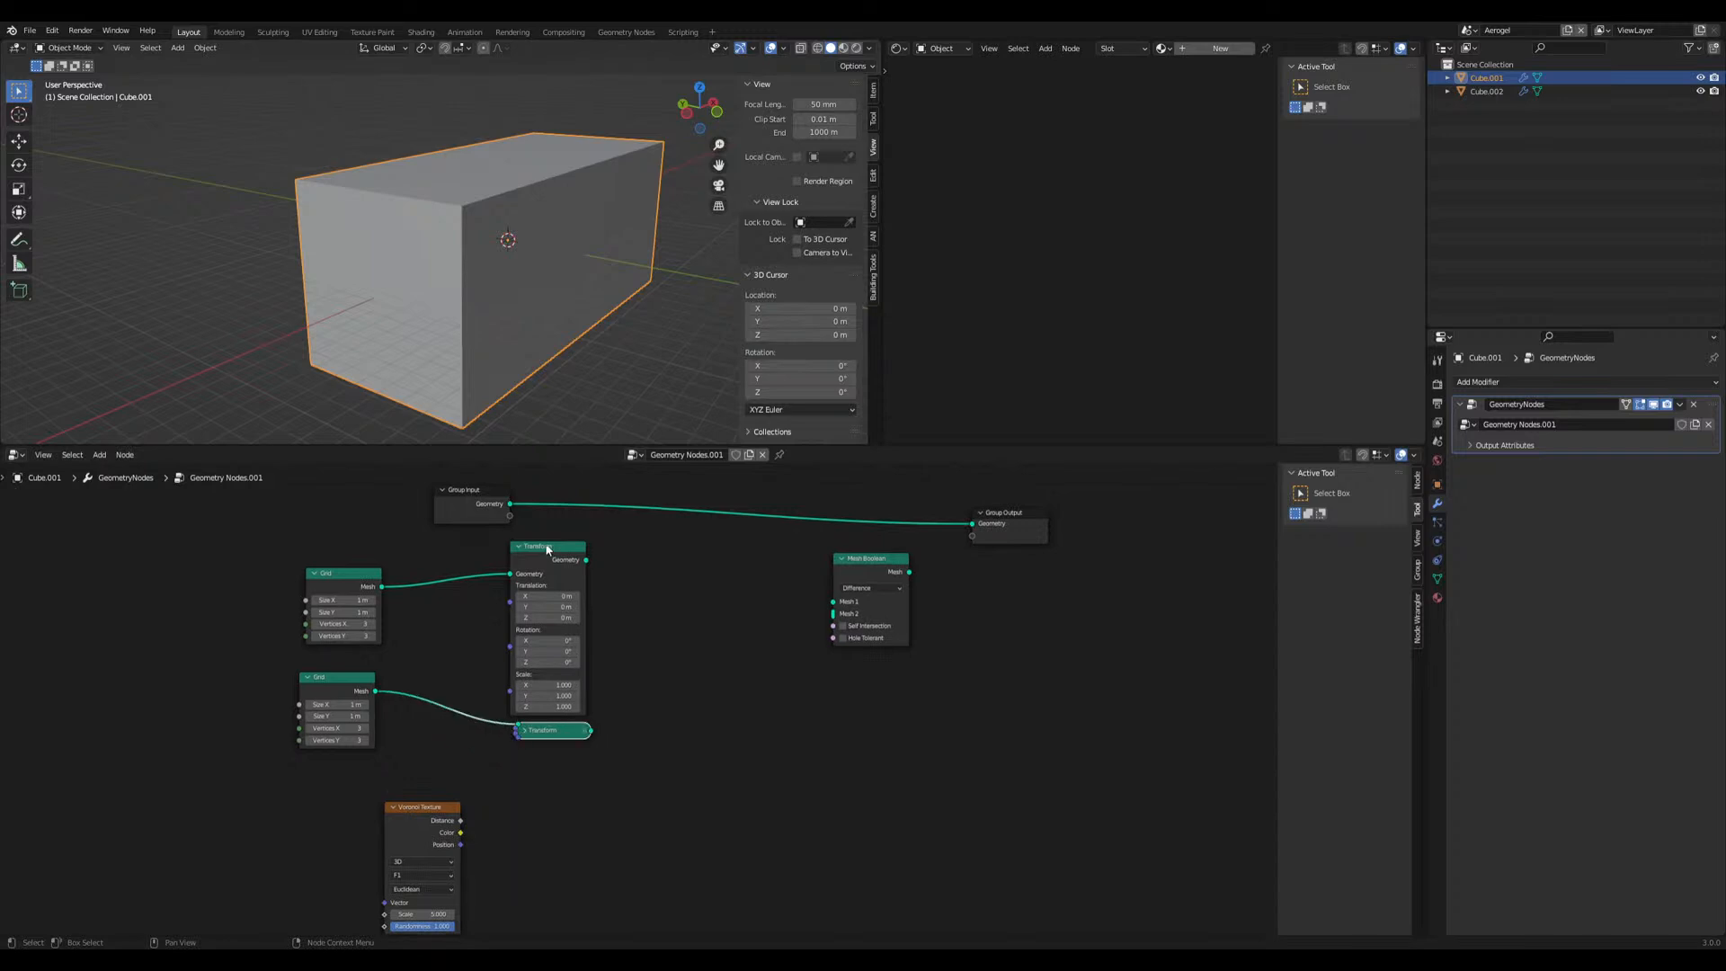
click(519, 548)
drag(538, 550, 516, 658)
drag(544, 731, 494, 706)
Add a Join Geometry node and connect both Transform nodes' outputs to its Geometry input
key(shift+a)
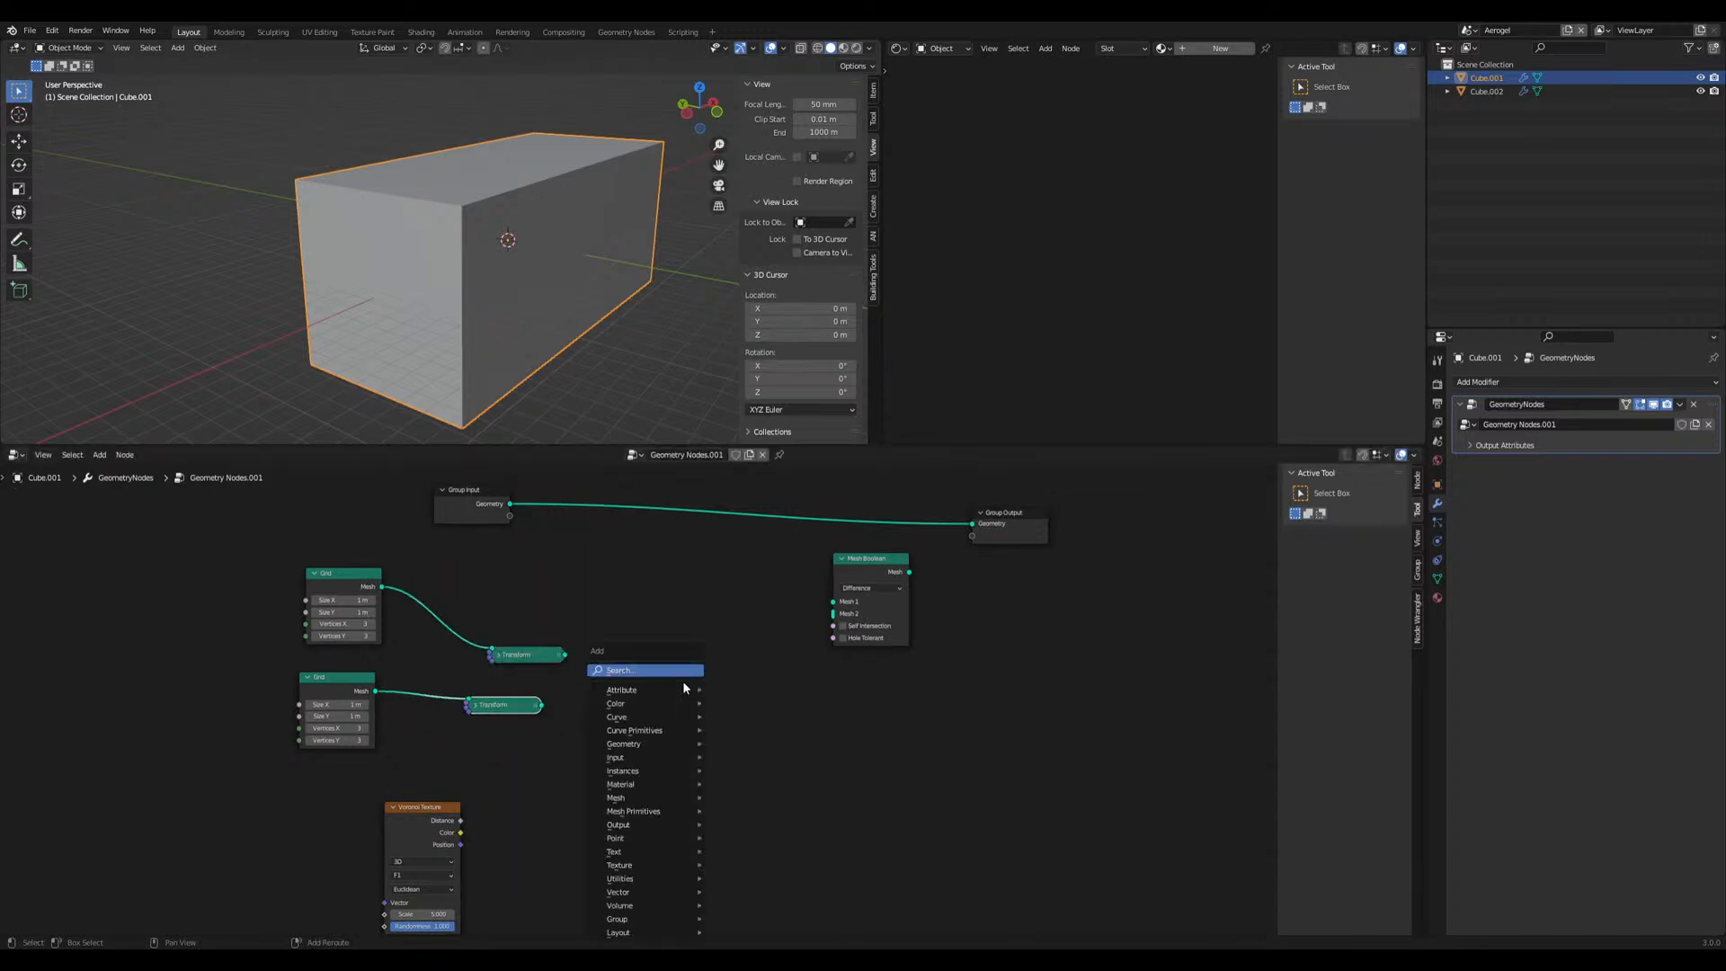
click(667, 672)
text(jo)
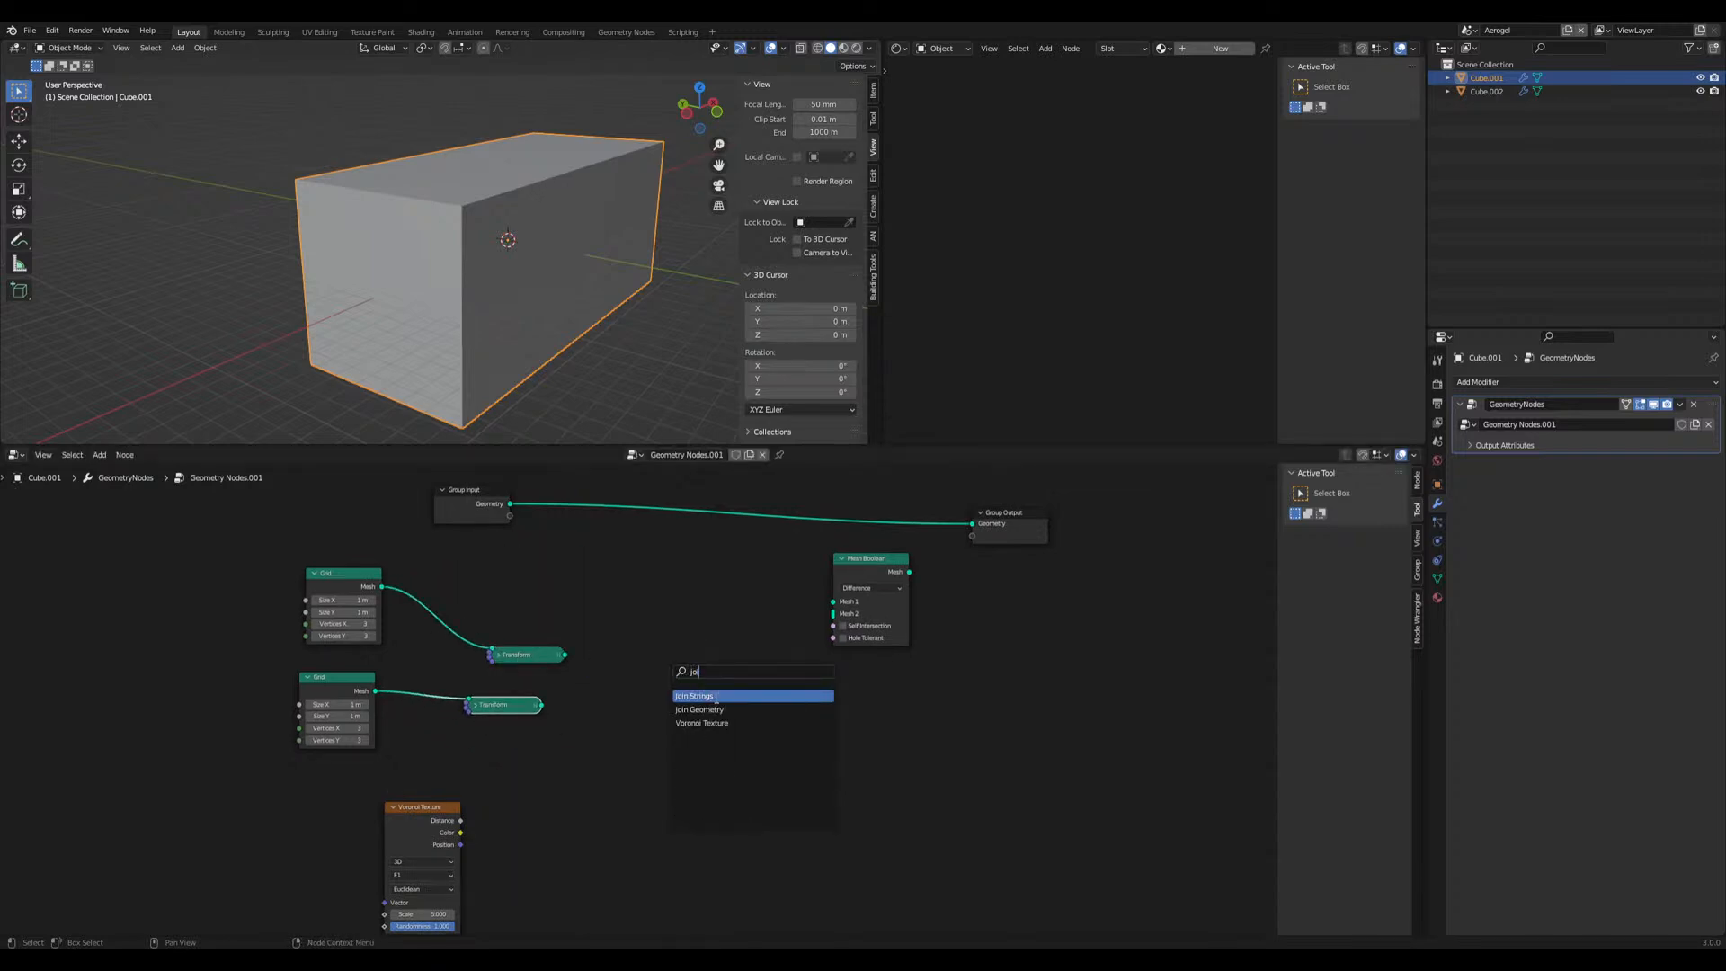
click(699, 709)
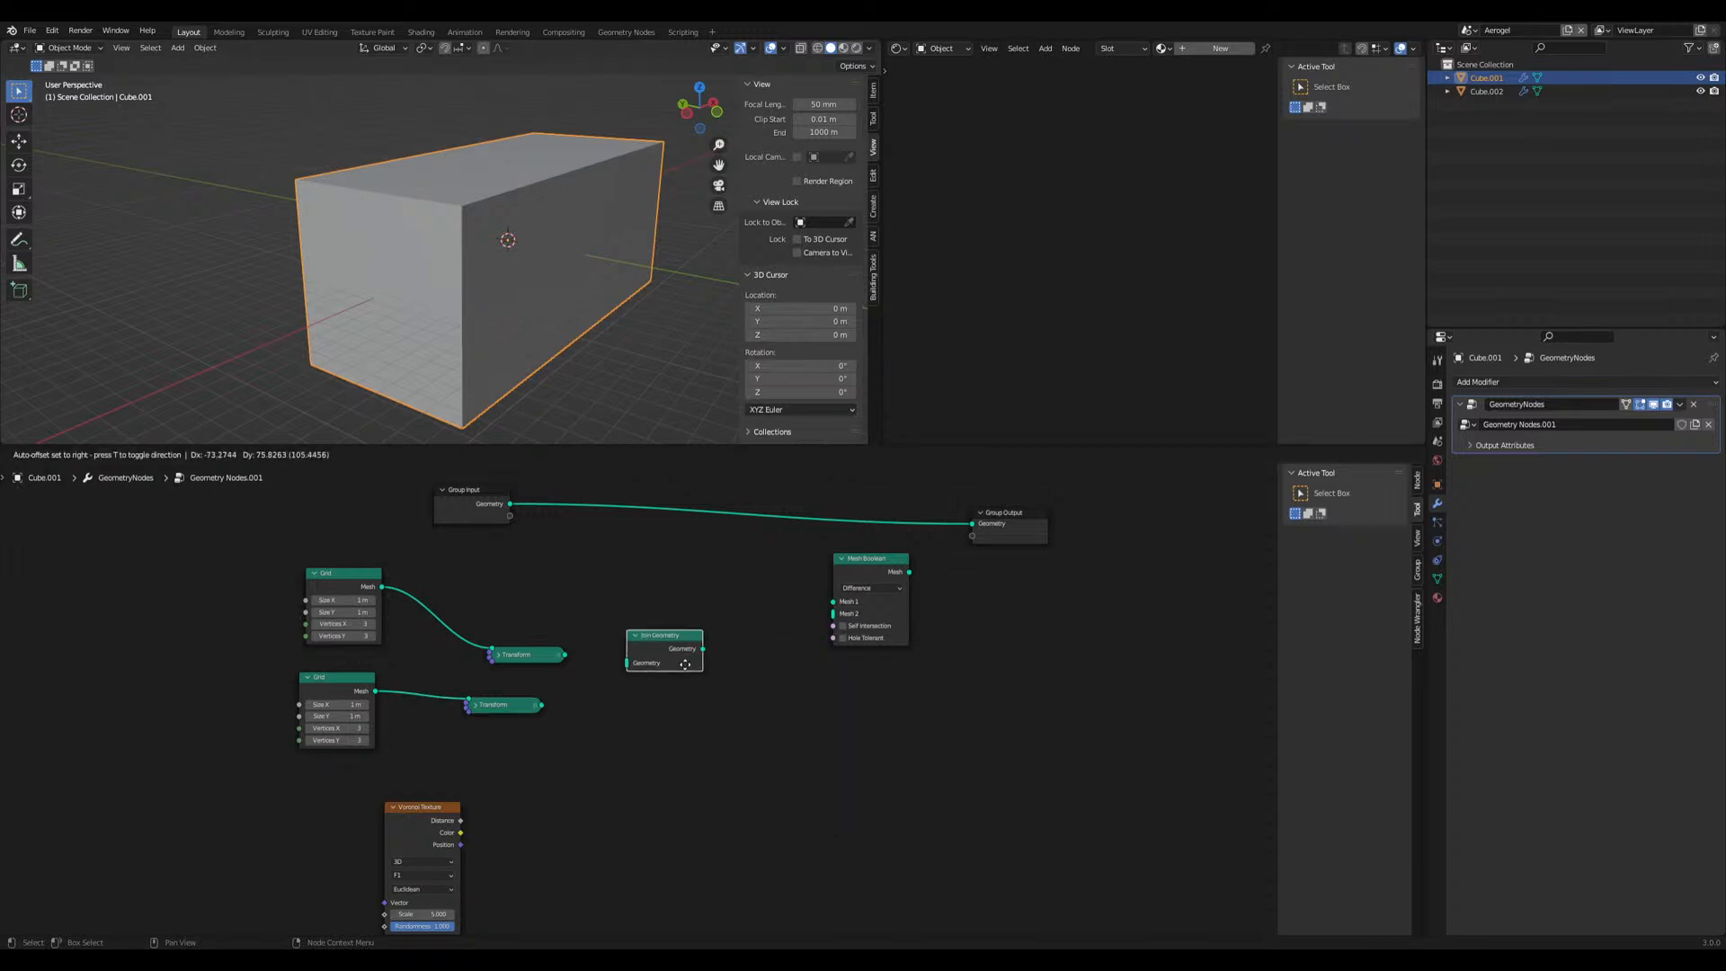
drag(542, 705, 624, 661)
middle_drag(691, 698, 558, 710)
drag(541, 650, 517, 652)
Add an Instance on Points node and connect the Join Geometry output to its Points input
key(shift+a)
click(617, 654)
text(ins)
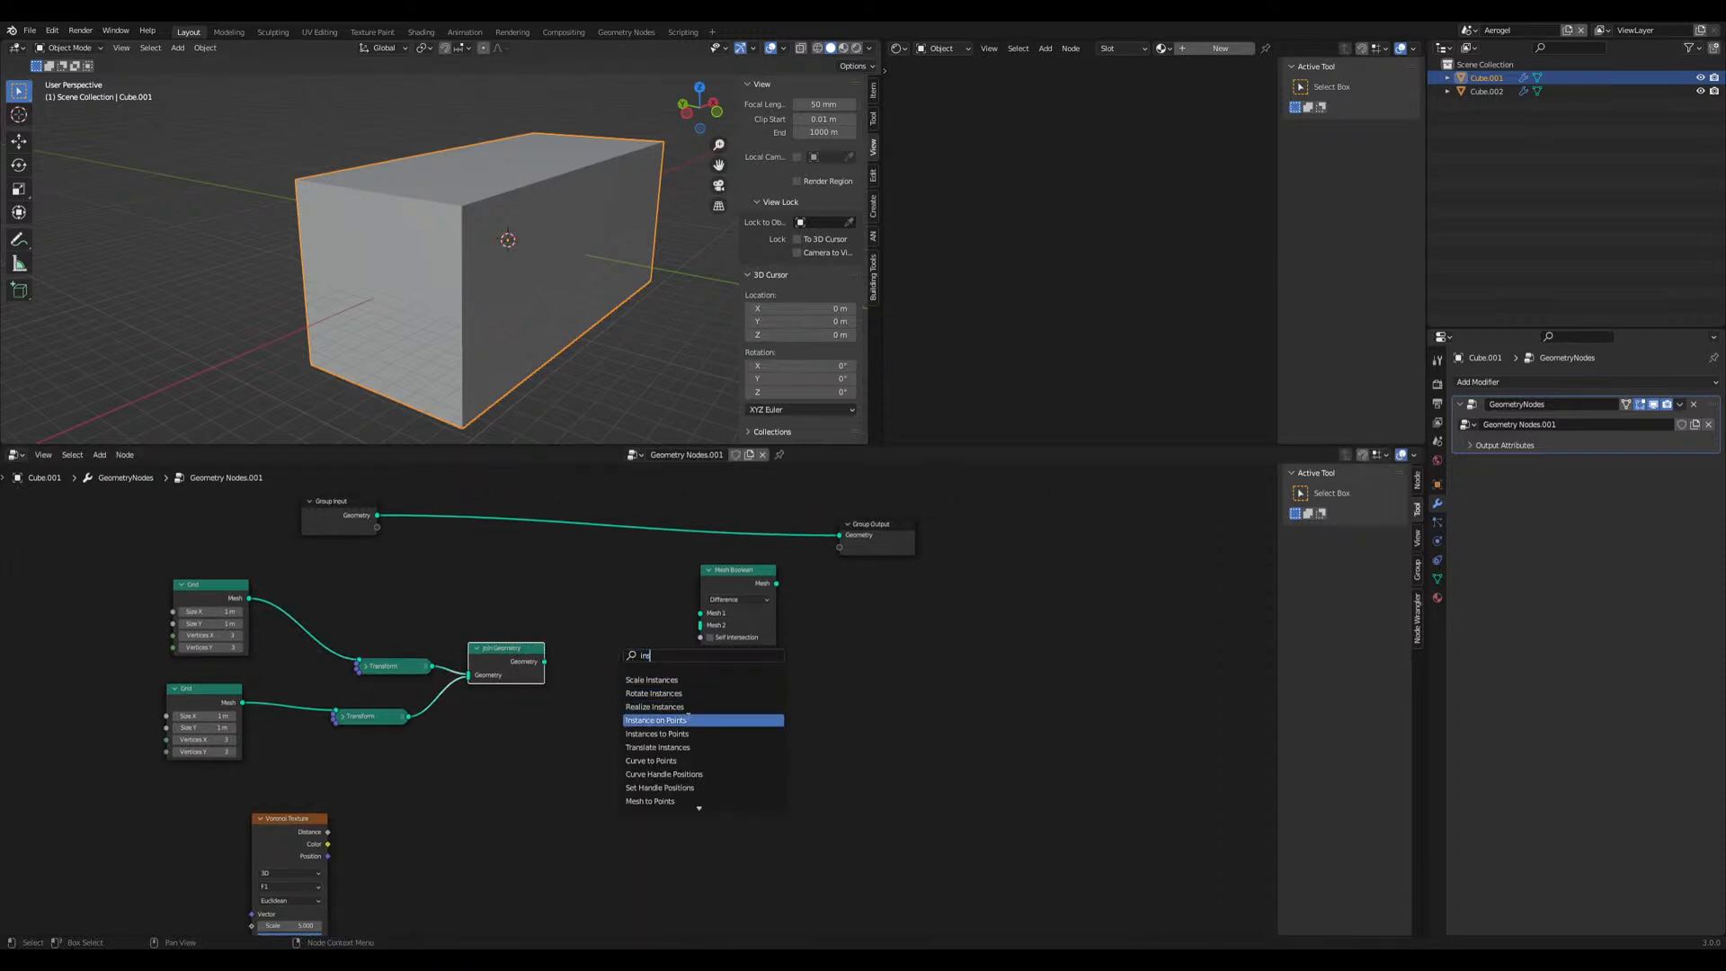
click(656, 720)
click(608, 629)
drag(544, 661, 484, 631)
drag(597, 628, 608, 616)
middle_drag(495, 731, 537, 678)
Add an Ico Sphere node with a radius of 0.1 m and connect its Mesh output to the Instance input
key(shift+a)
click(480, 673)
text(ico)
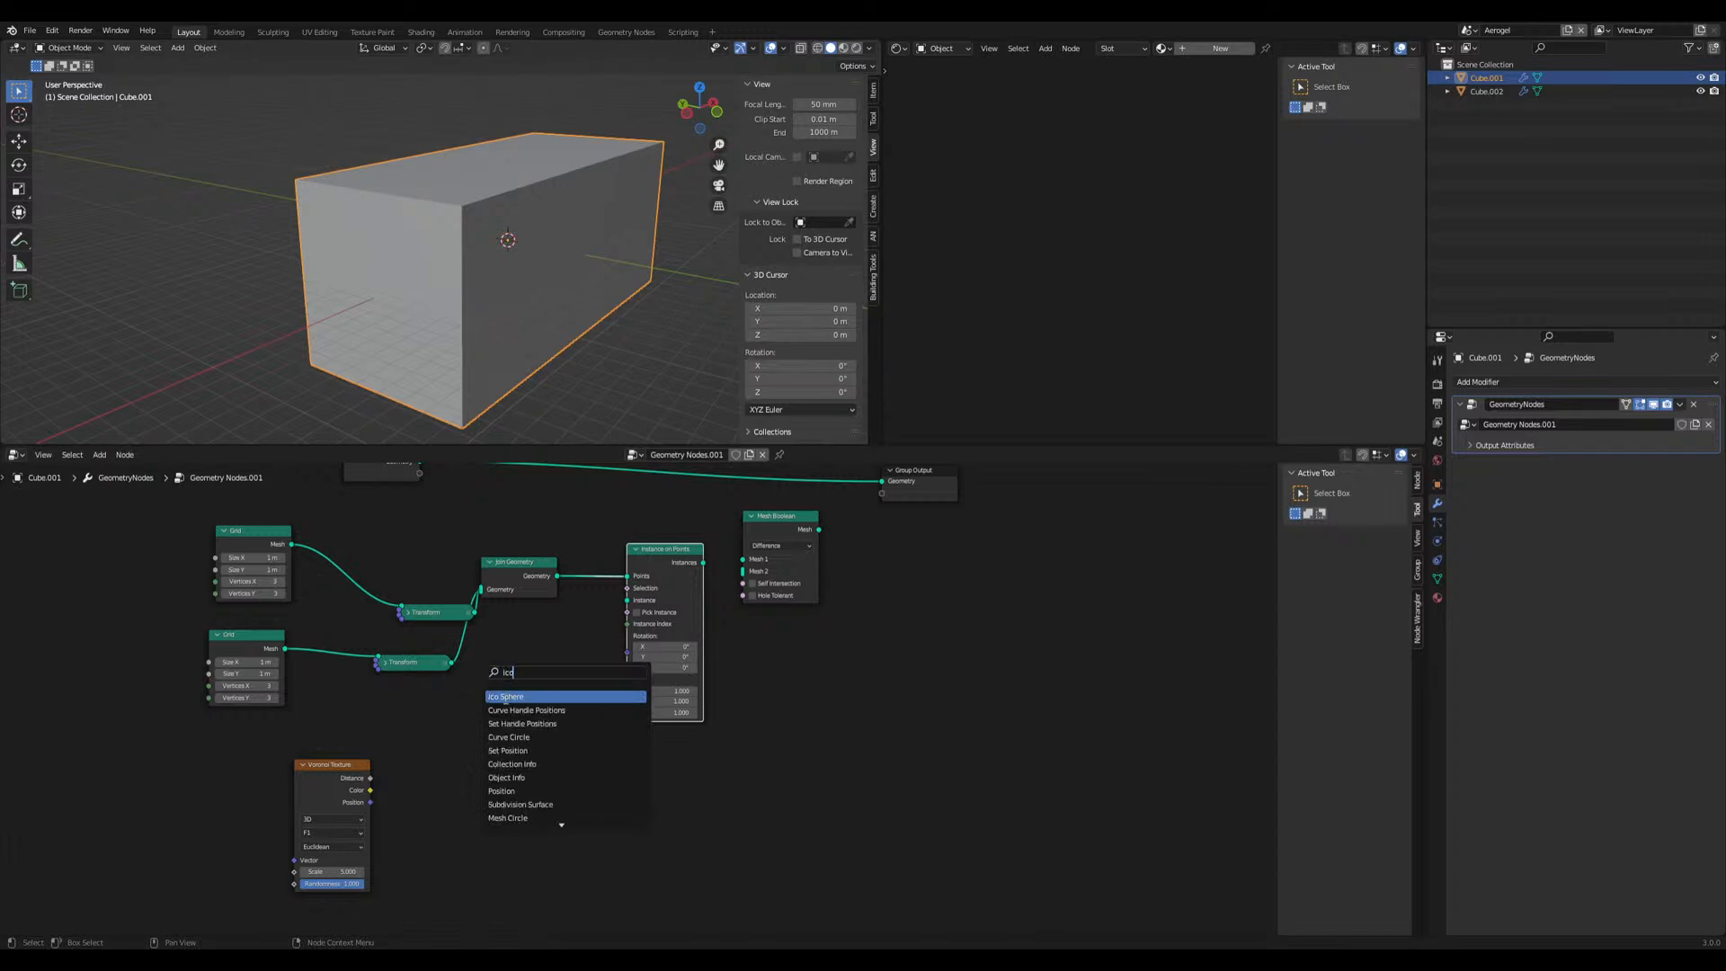
click(506, 698)
click(487, 719)
text(0.1)
key(Return)
drag(536, 712, 627, 599)
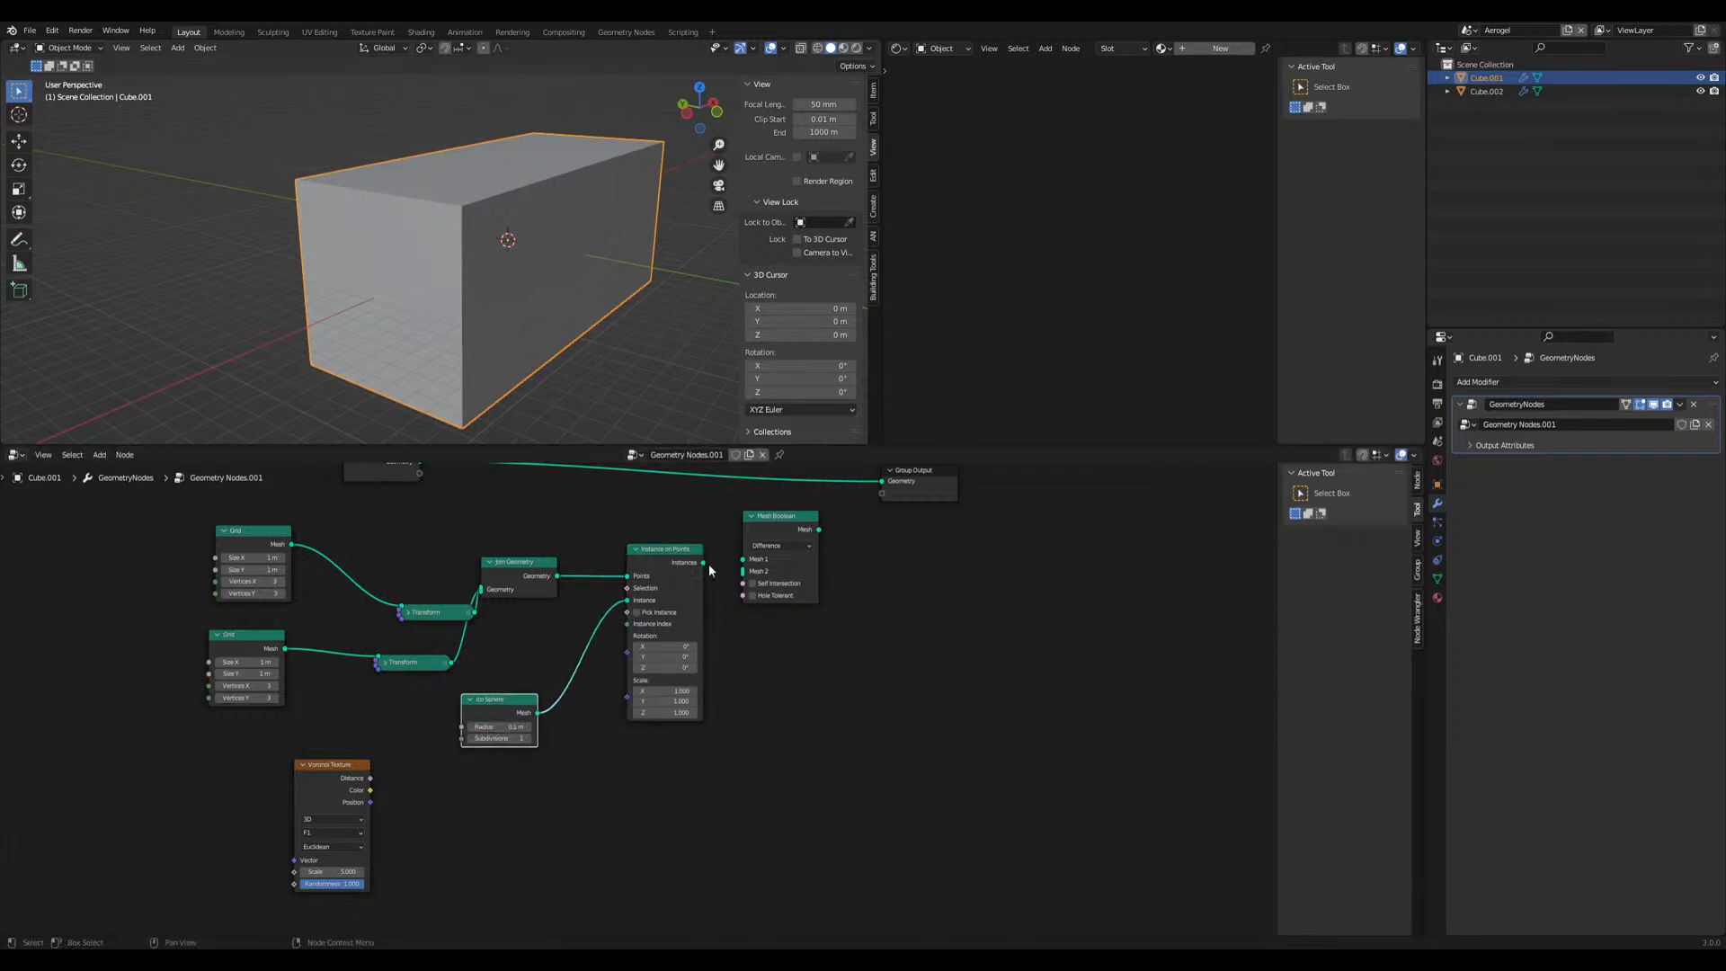
Connect the Instance on Points output to the Group Output's Geometry input and check the spheres in the viewport
middle_drag(692, 568, 639, 613)
drag(635, 612, 817, 532)
middle_drag(531, 346, 457, 369)
shift+middle_drag(587, 370, 387, 328)
middle_drag(386, 328, 487, 304)
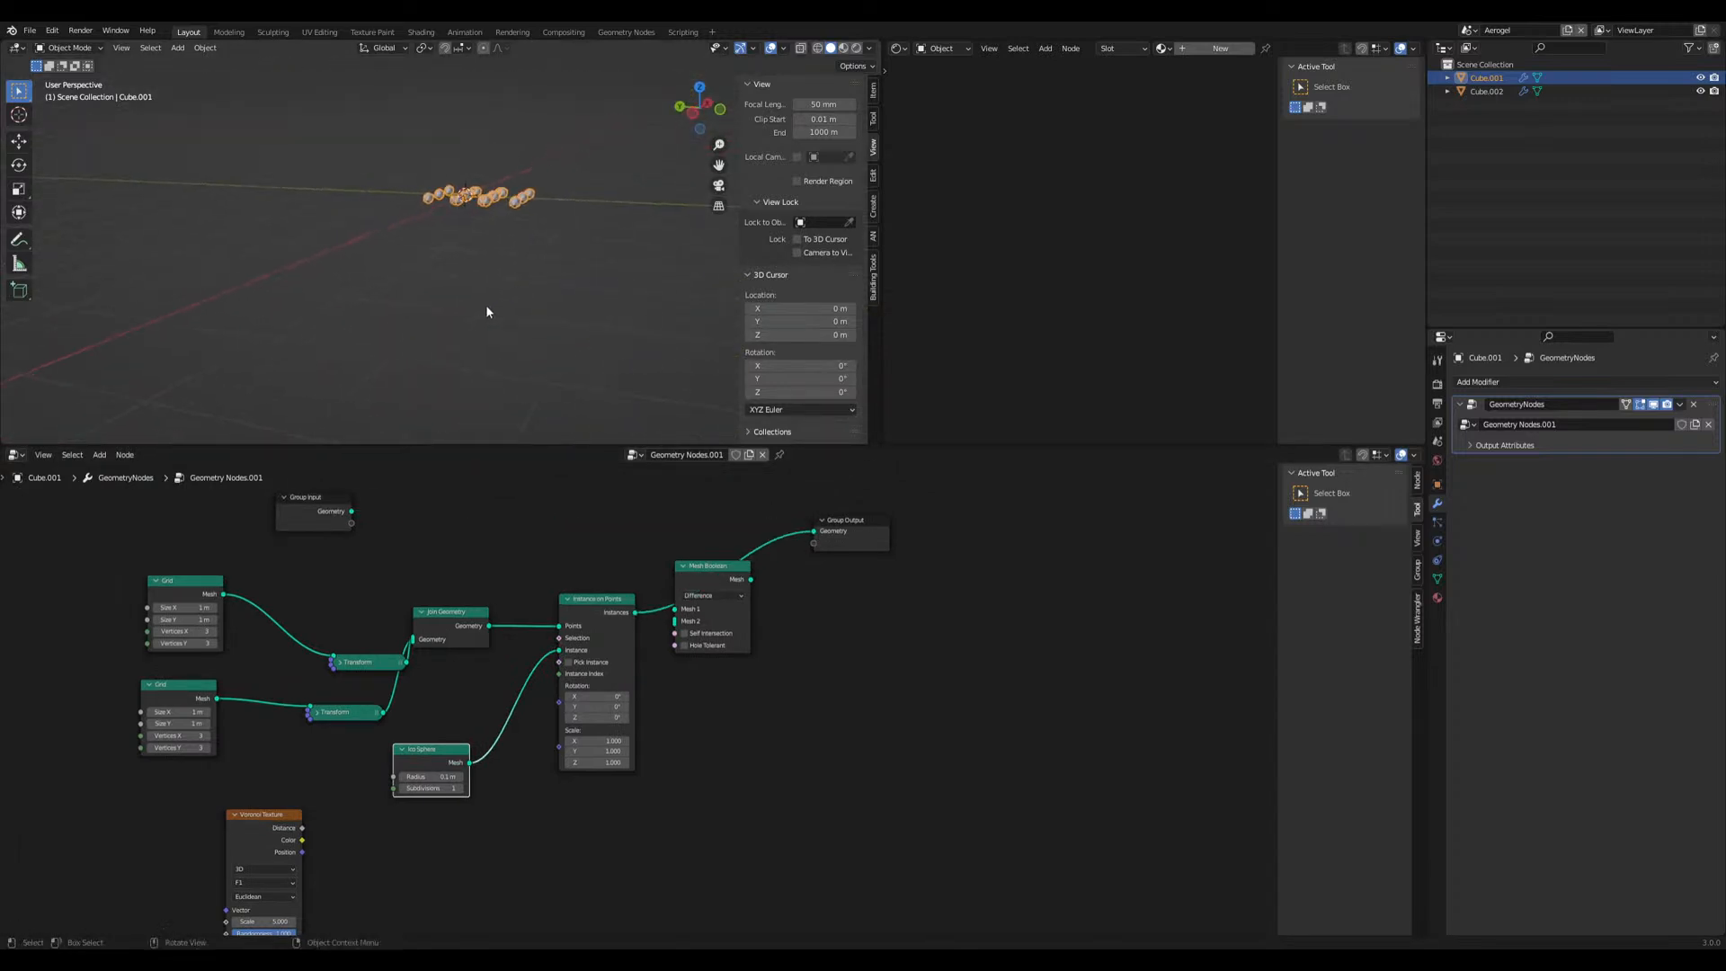
Expand the lower Transform node and set its scale to 3 on all axes
middle_drag(392, 725, 364, 663)
click(367, 757)
click(396, 797)
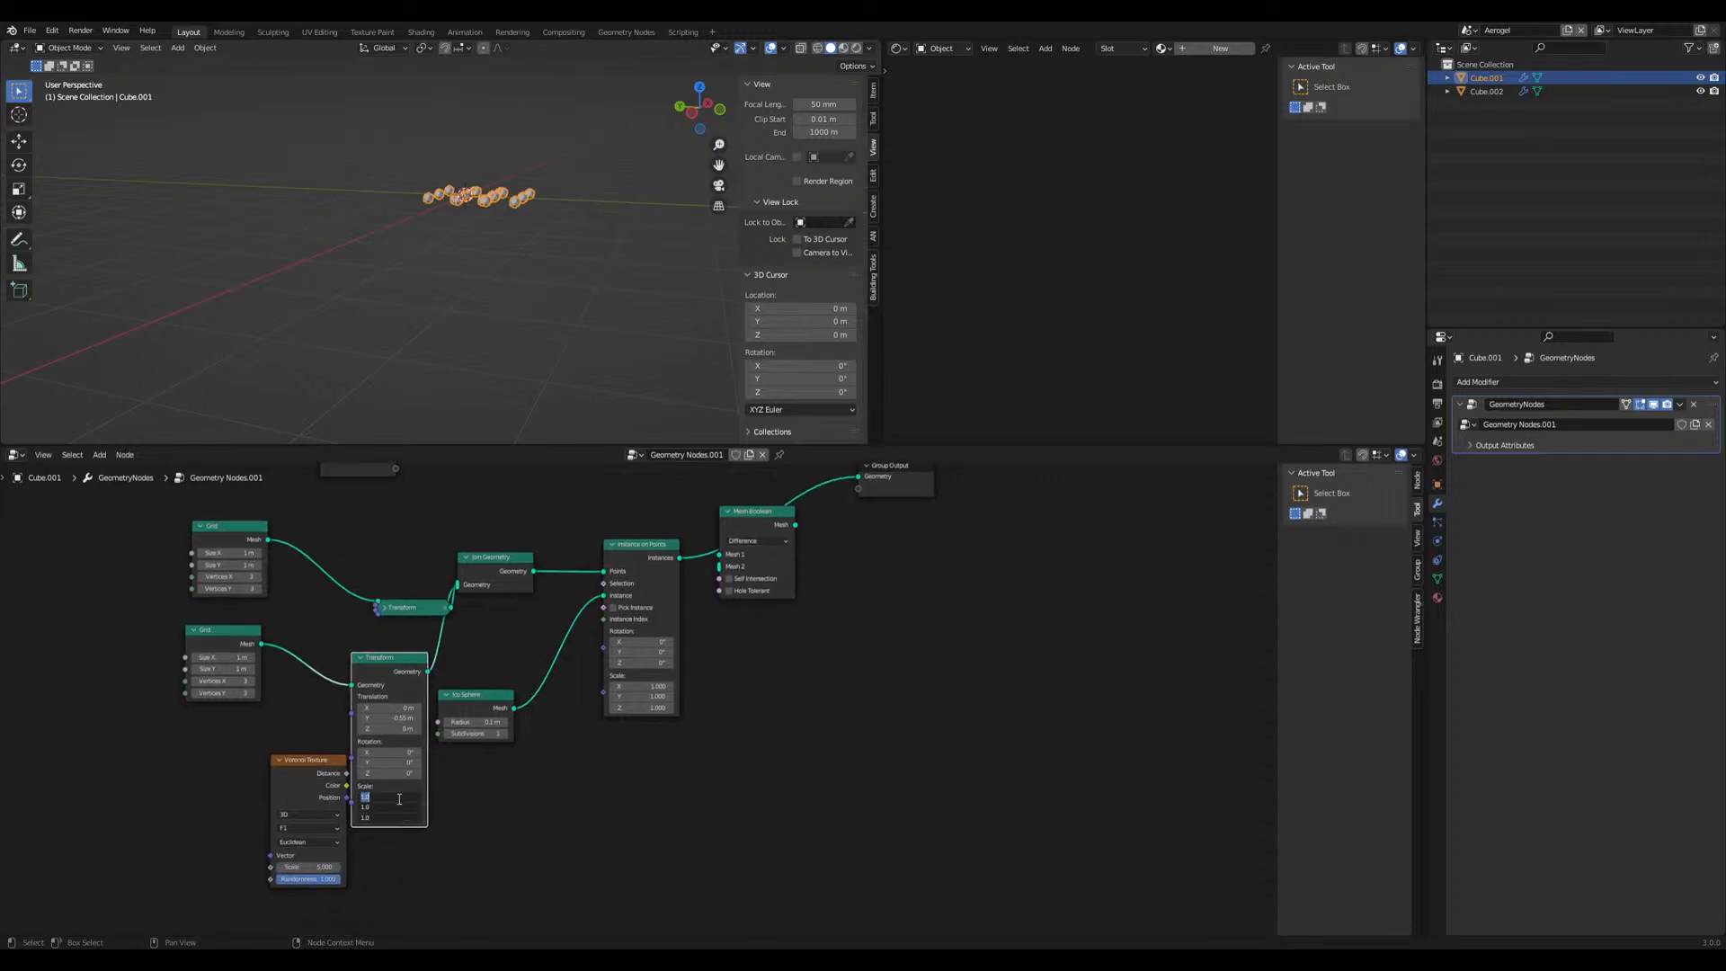
text(3)
key(Return)
middle_drag(535, 288, 462, 355)
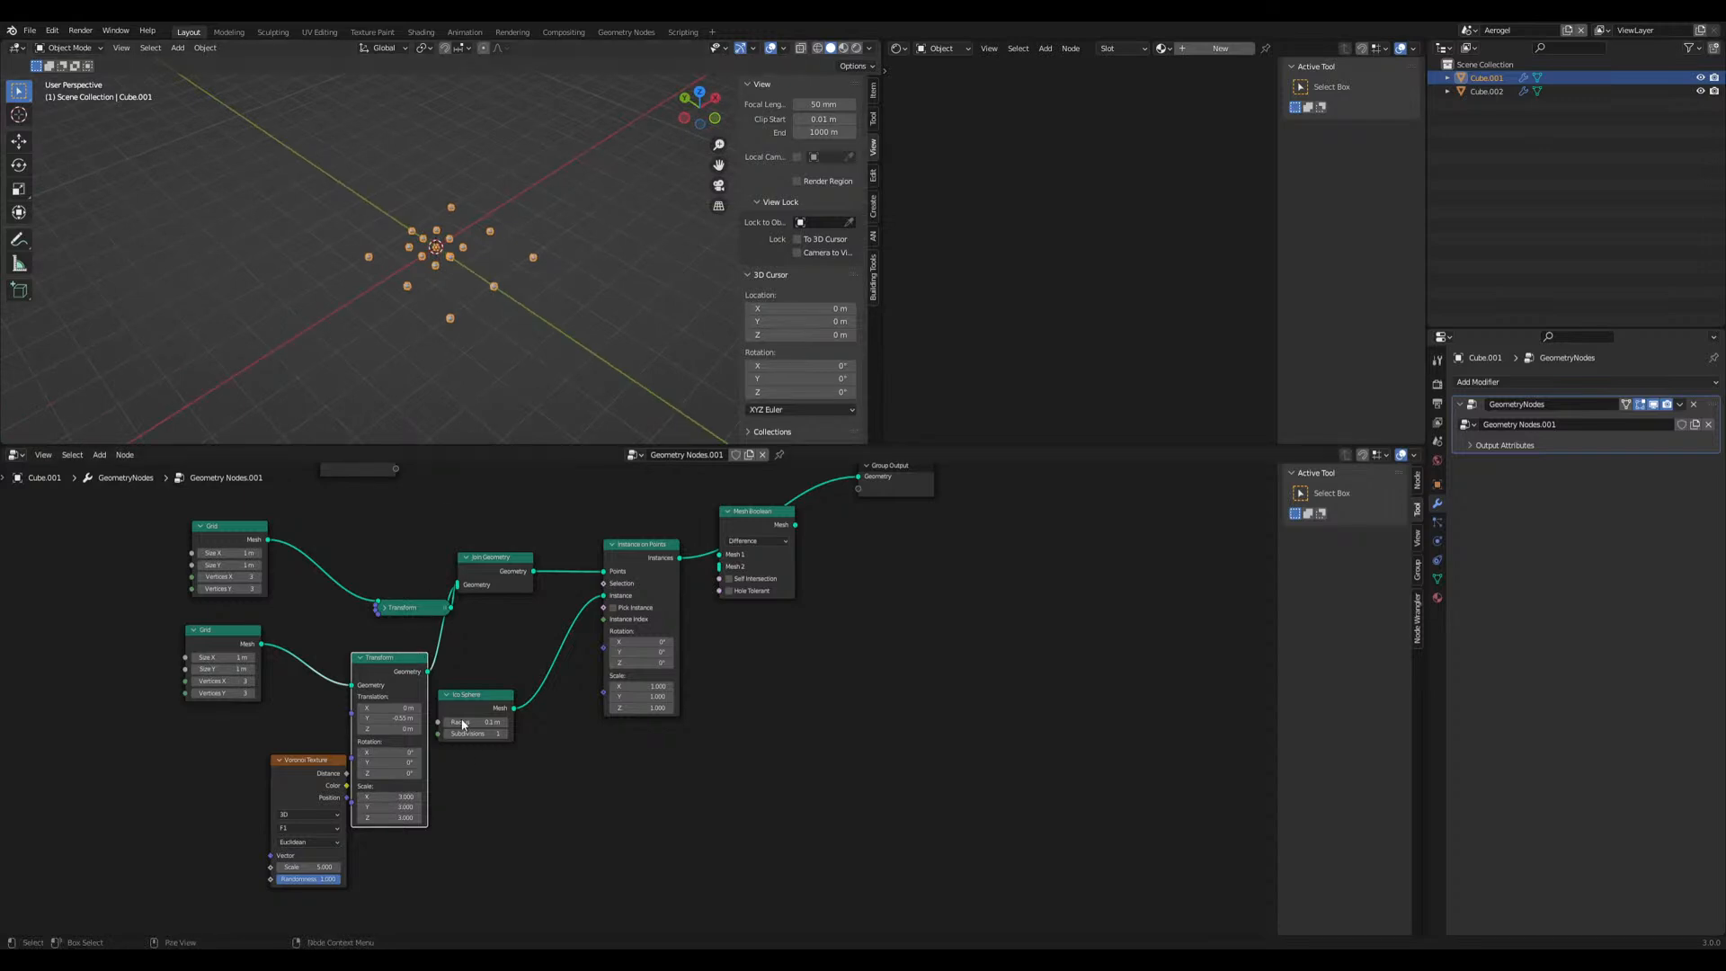
Set the lower Transform's X rotation to 90° and stretch its X scale to about 10.5
click(389, 753)
text(90)
key(Return)
middle_drag(518, 315, 458, 243)
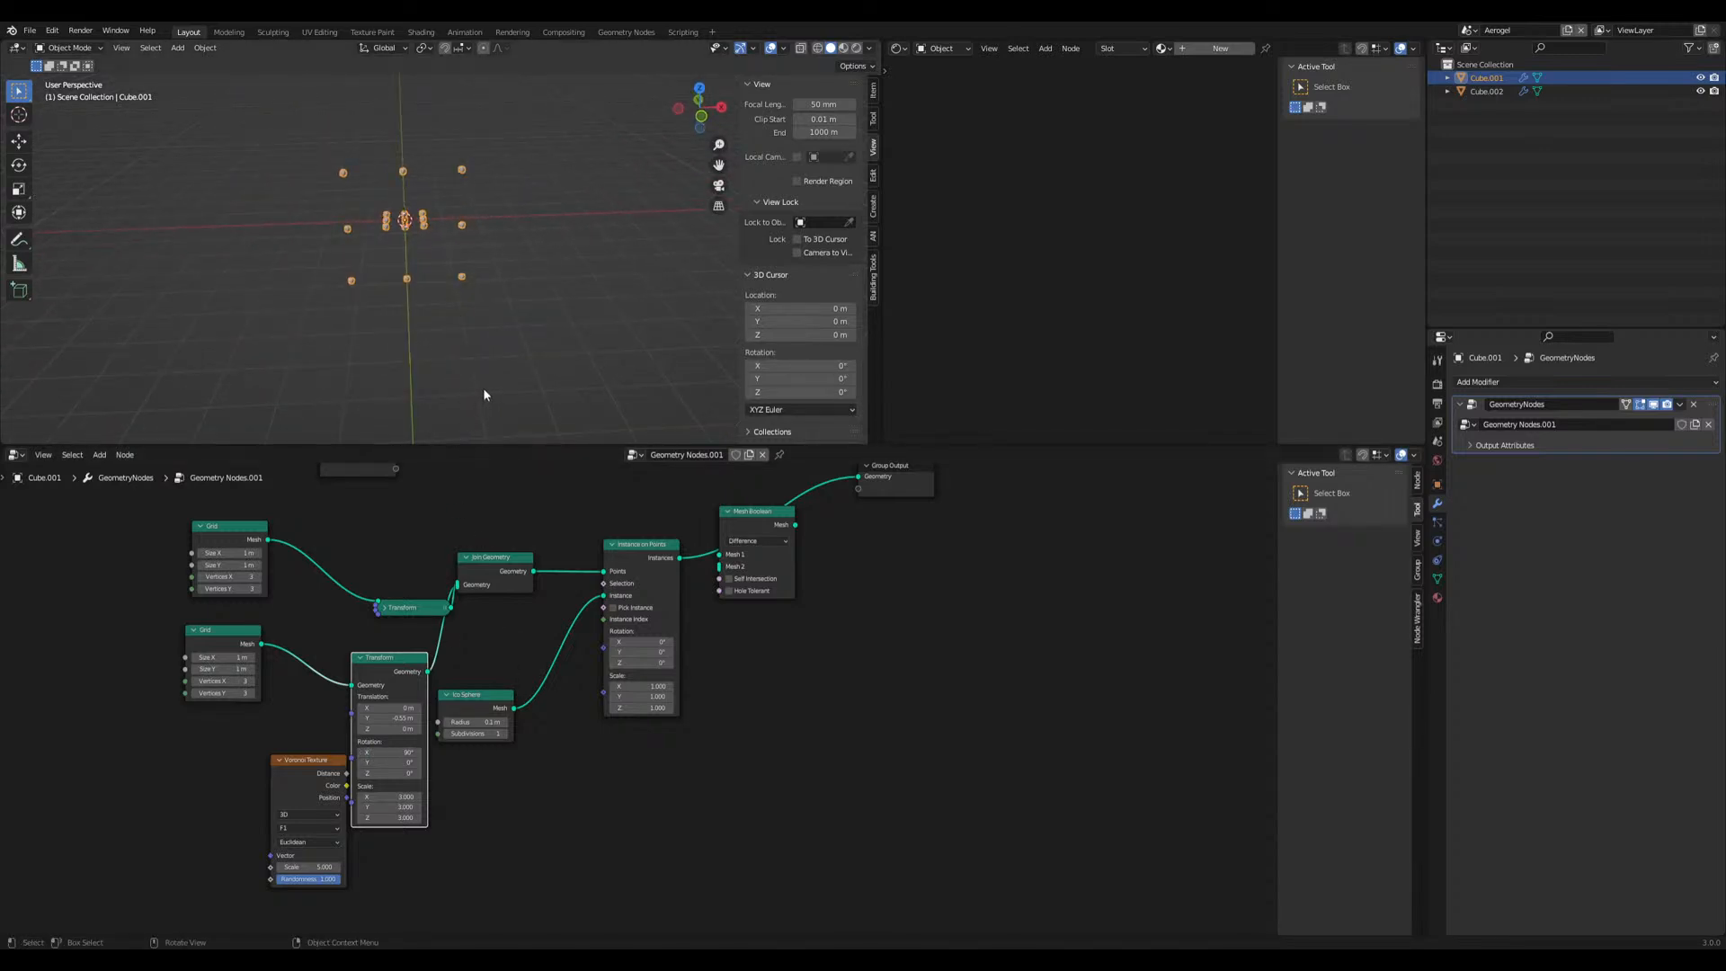
middle_drag(466, 499, 411, 555)
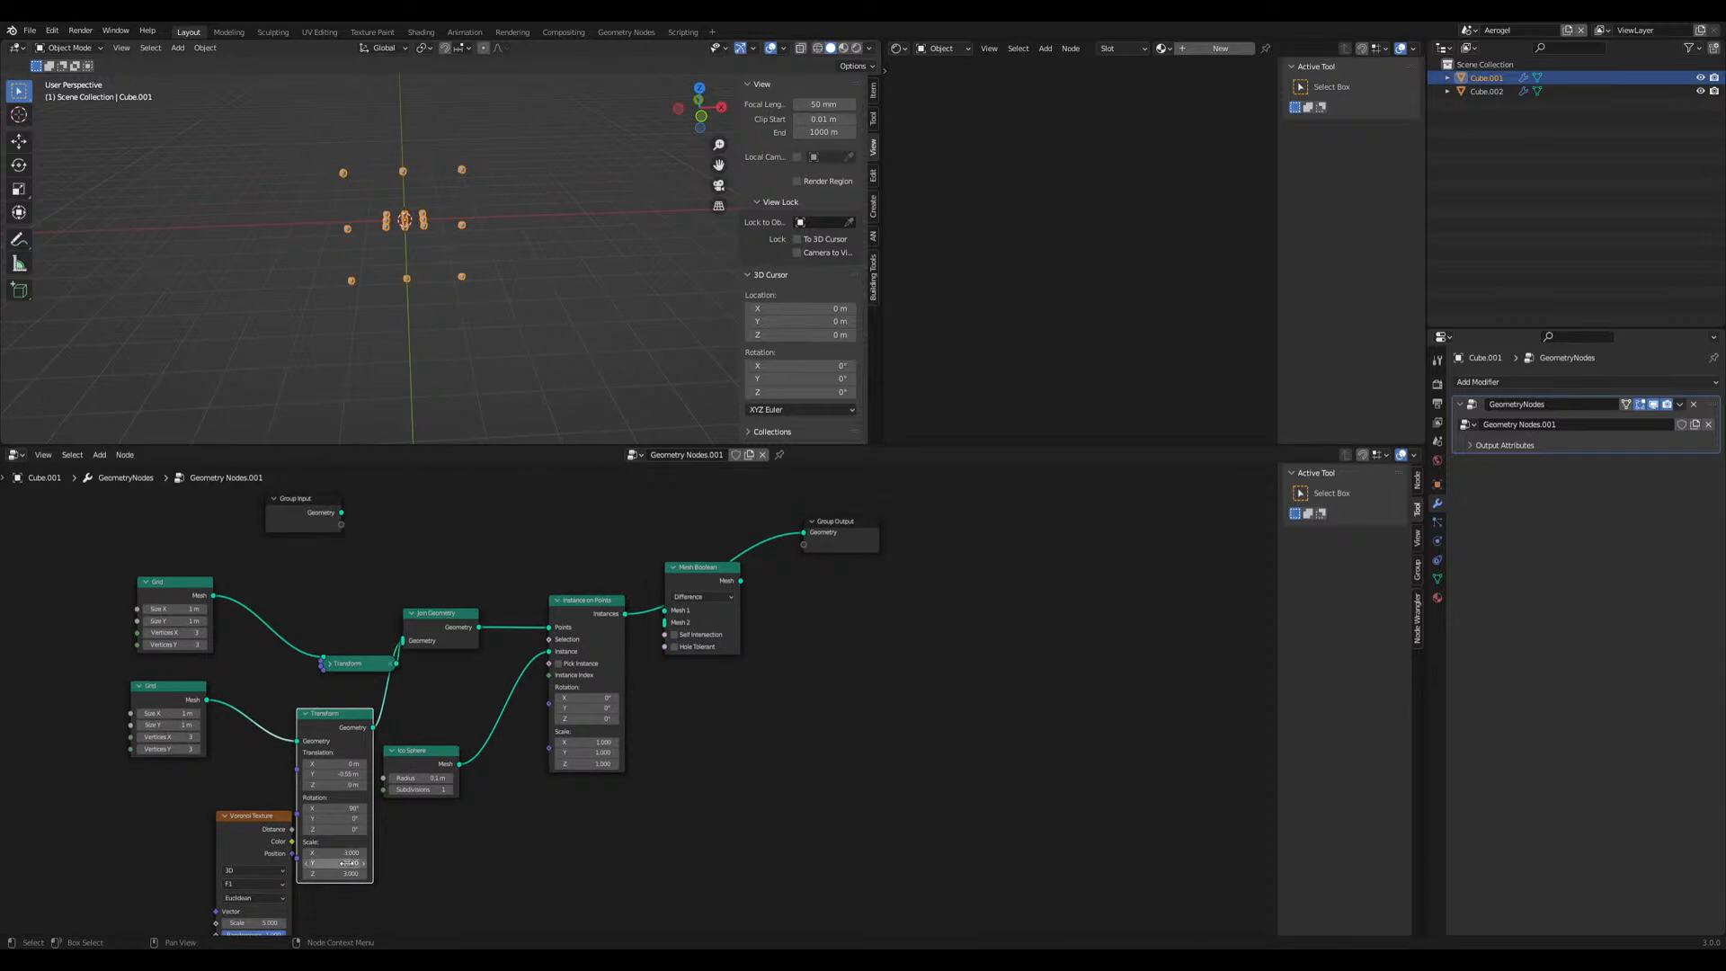
mouse_move(349, 863)
mouse_down()
mouse_move(359, 852)
mouse_move(341, 852)
mouse_up()
middle_drag(305, 390, 499, 393)
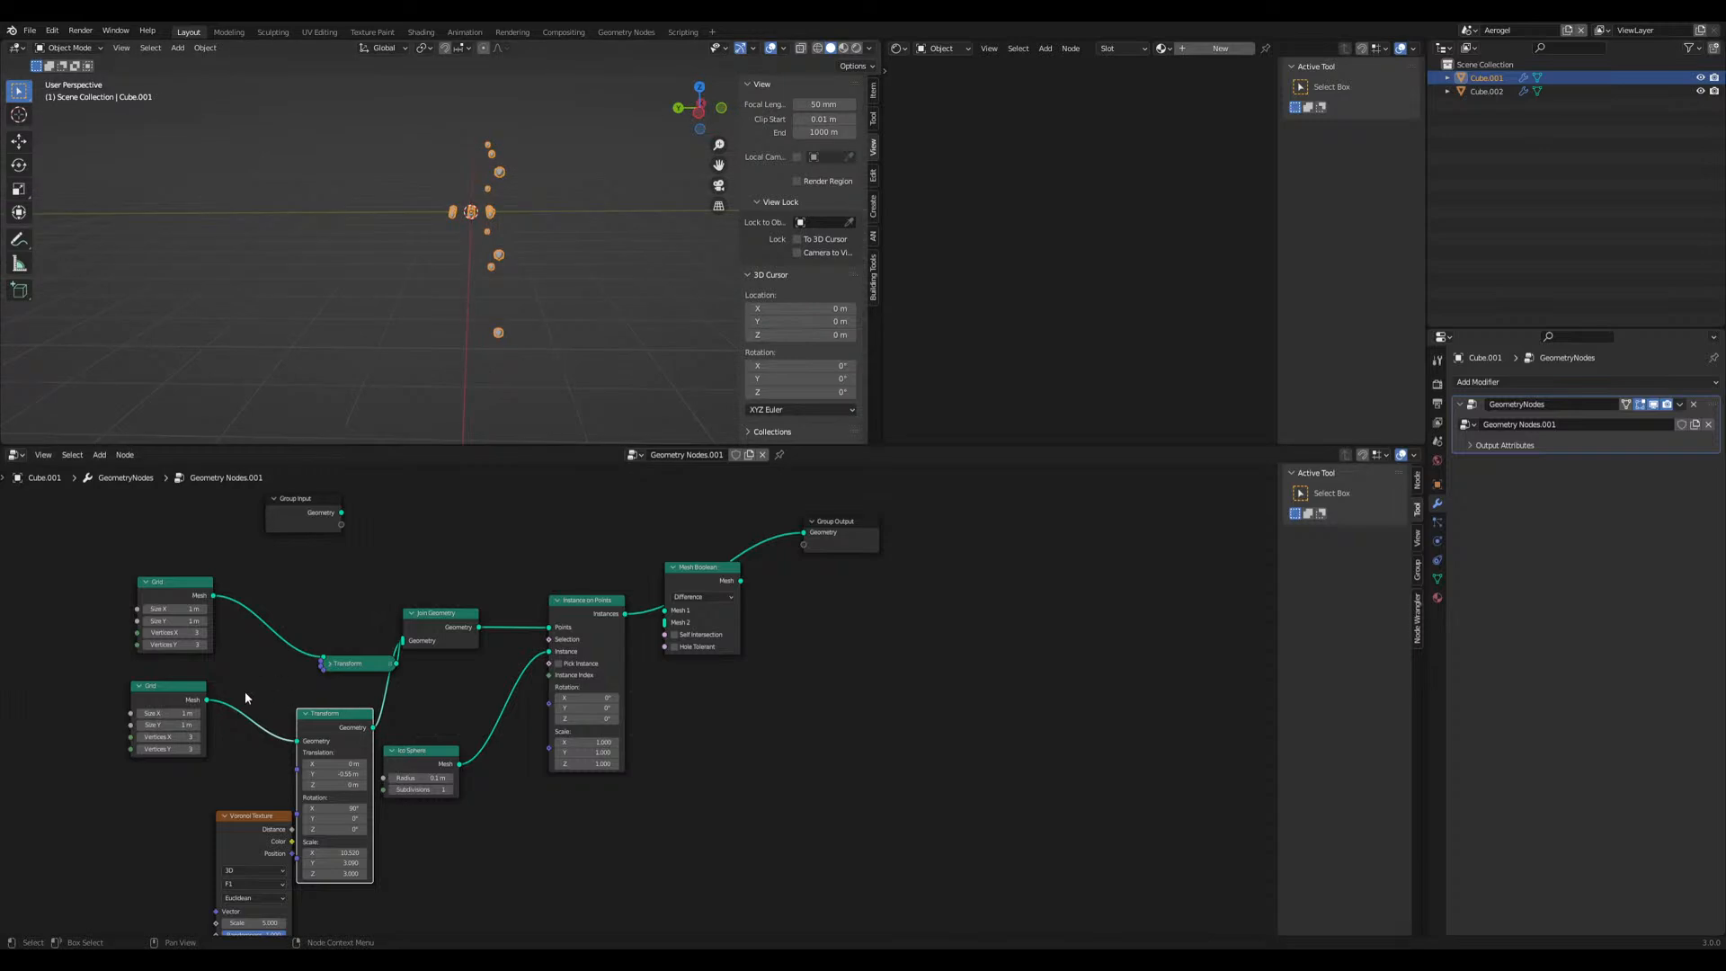
Try 25 vertices in both X and Y on the lower Grid node
click(163, 737)
text(25)
key(Return)
middle_drag(430, 389, 332, 408)
Set the lower Grid's Vertices X and Vertices Y to 12
click(173, 738)
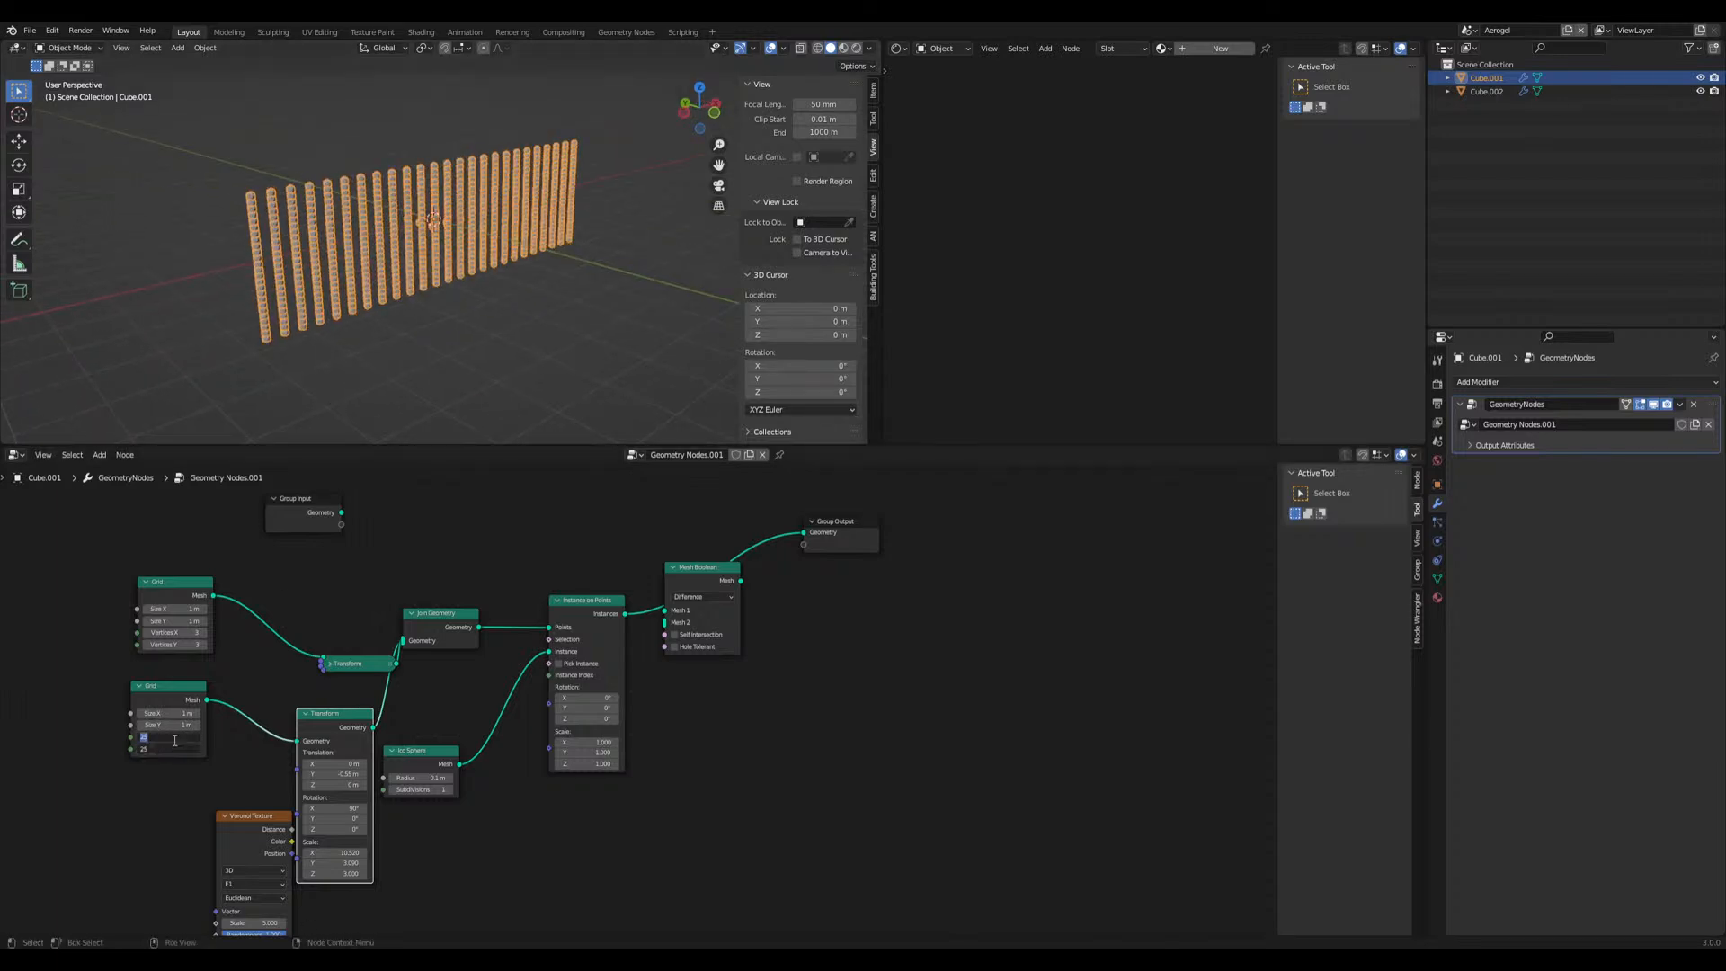
text(12)
key(Return)
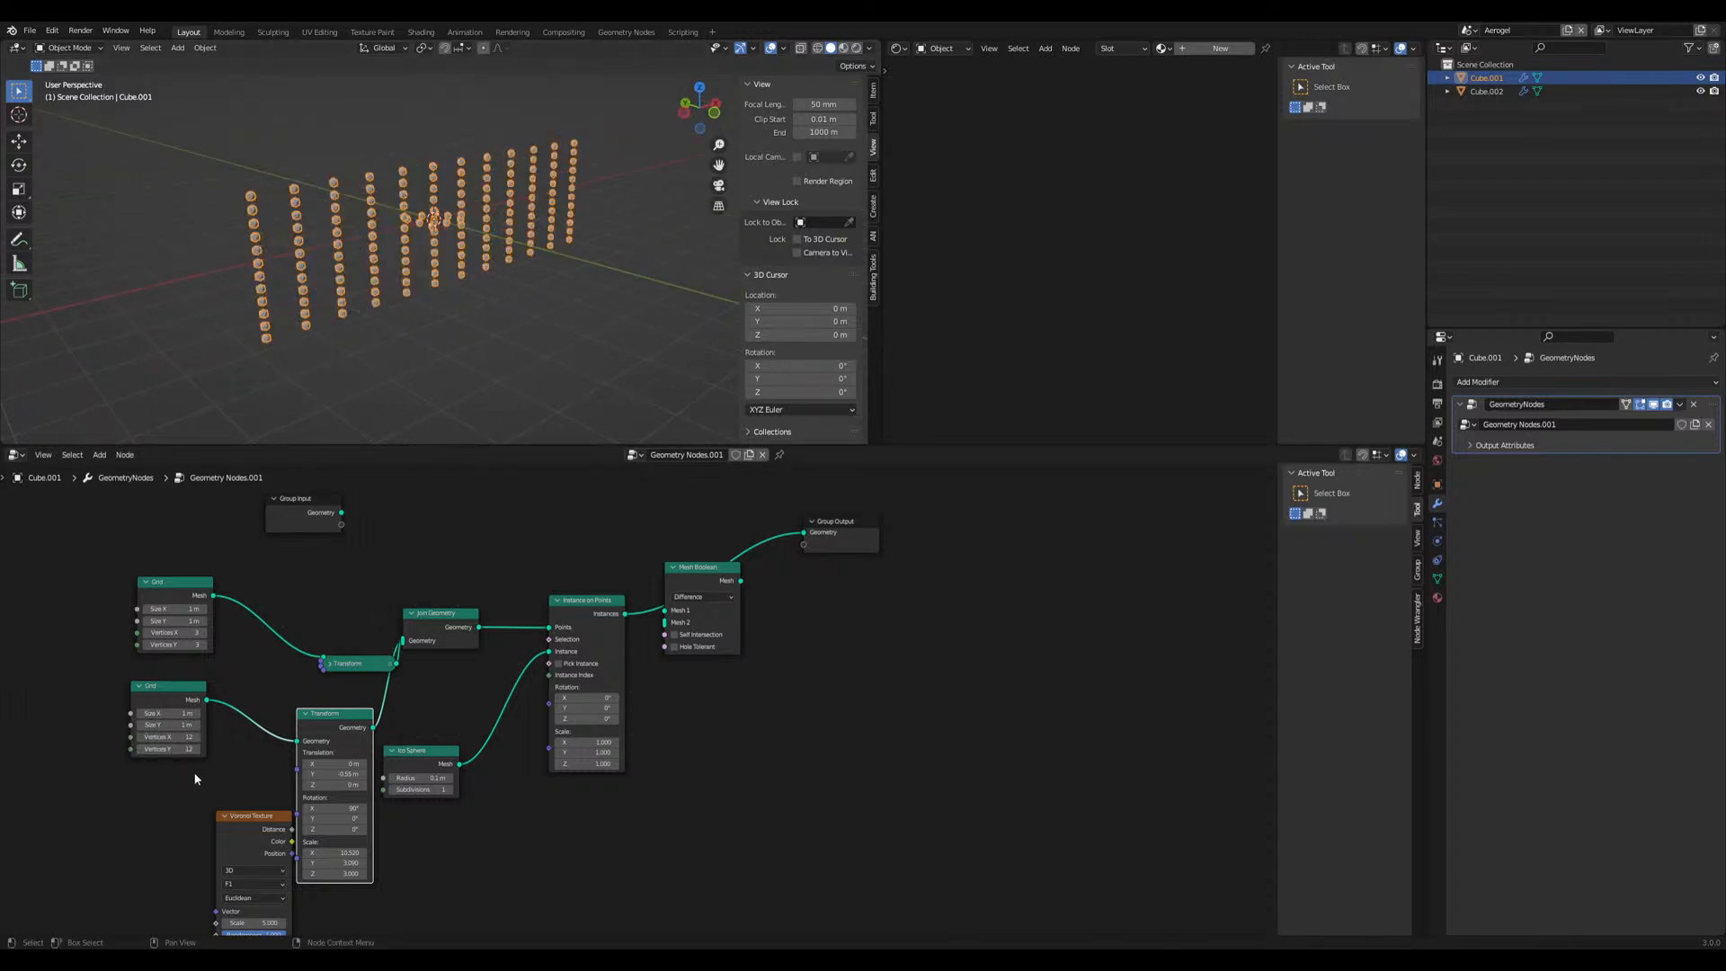
mouse_move(376, 349)
middle_down()
mouse_move(452, 361)
mouse_move(399, 358)
middle_up()
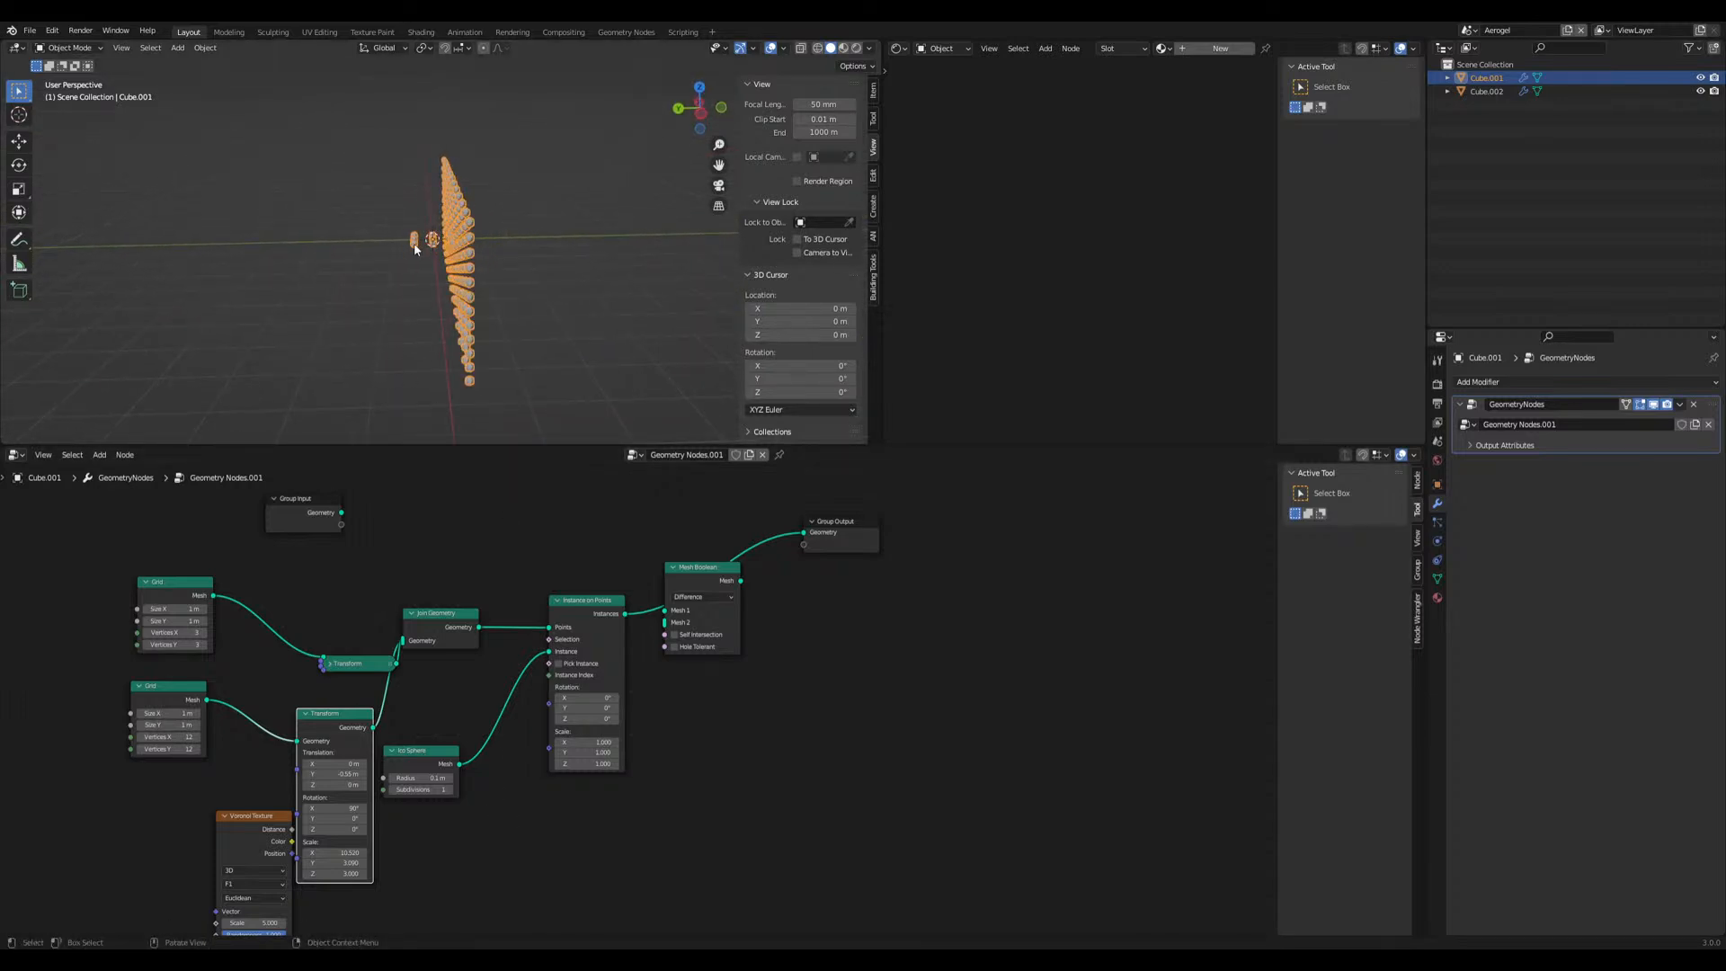
Replace the upper Grid's Transform with a duplicate of the lower one, with Y translation 0.44 m, linked into Join Geometry
click(350, 667)
key(x)
click(337, 728)
key(shift+d)
click(321, 570)
drag(213, 595, 362, 614)
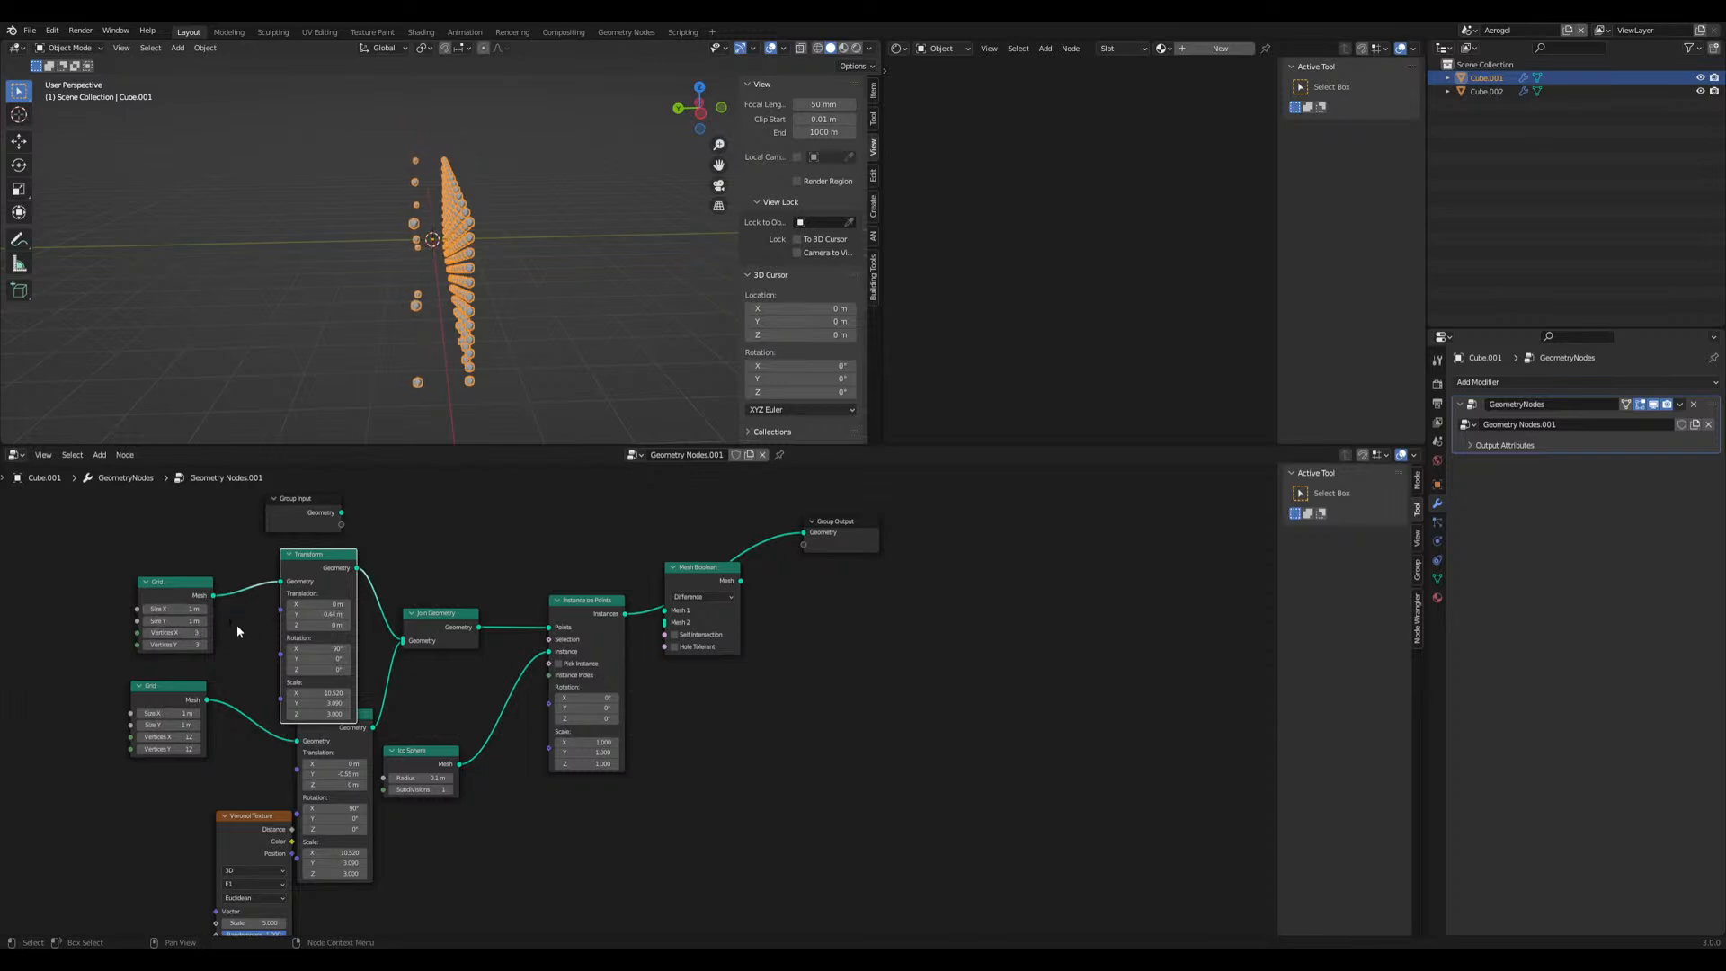
Move the Ico Sphere node below Join Geometry and set the upper Grid's Vertices X and Y to 8
middle_drag(237, 626, 235, 596)
drag(401, 730, 420, 668)
mouse_move(179, 603)
mouse_down()
mouse_move(205, 604)
mouse_move(173, 611)
mouse_up()
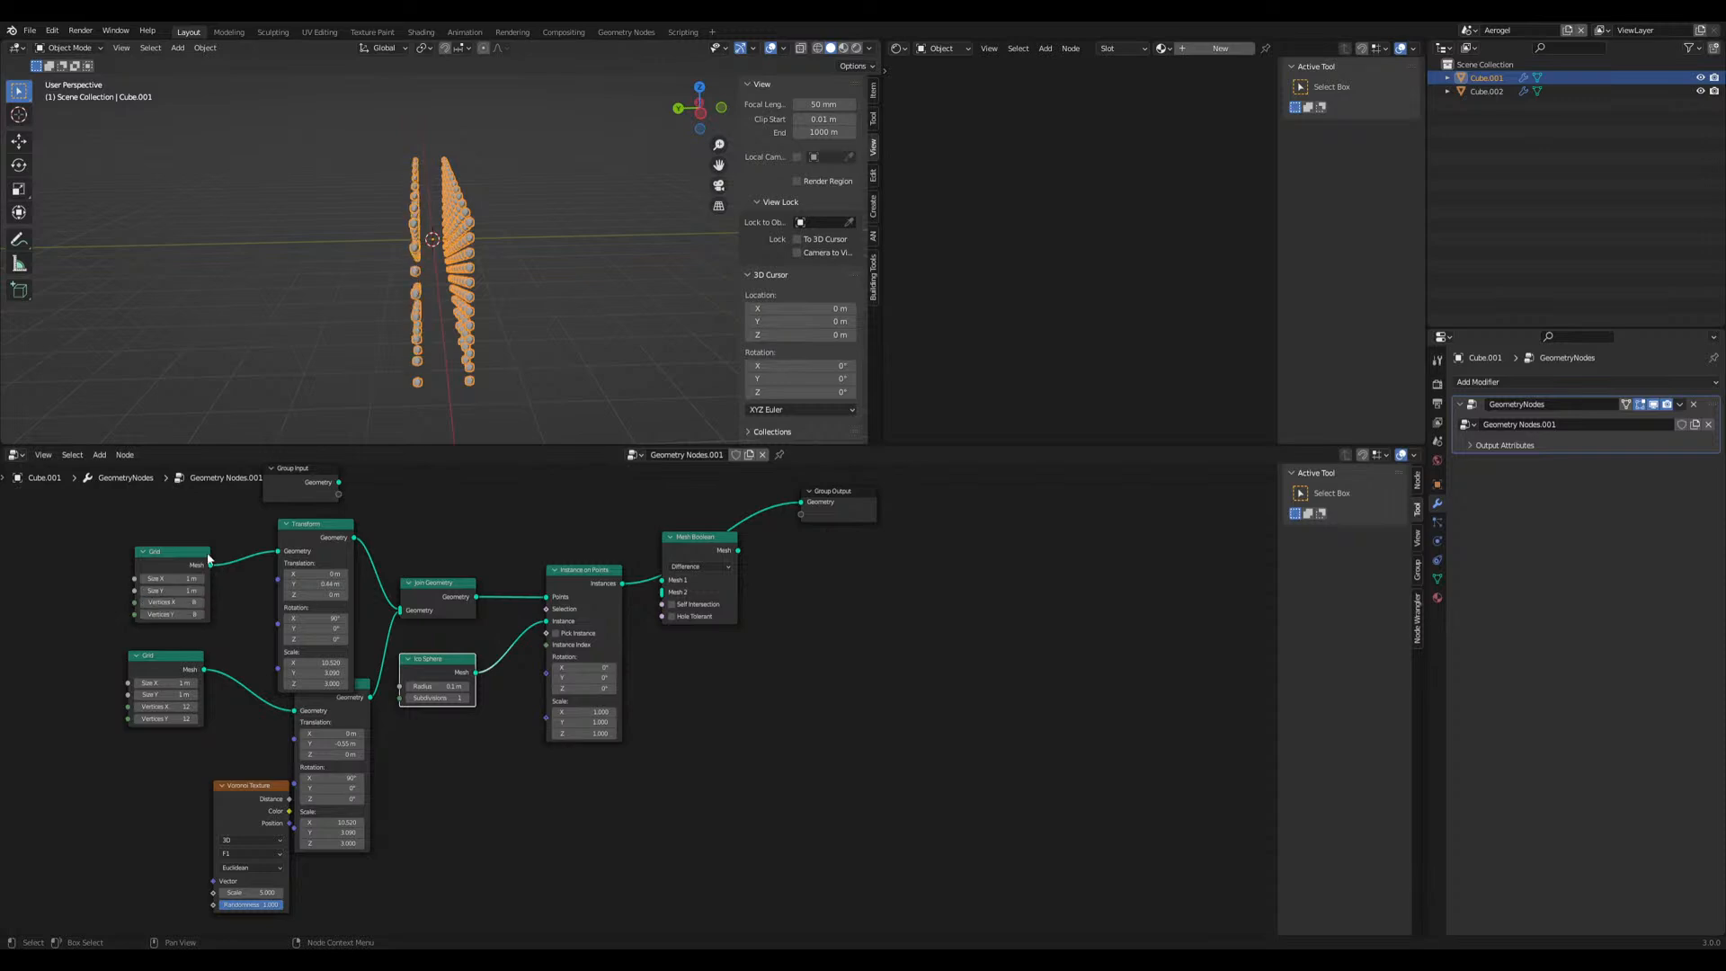
key(Return)
Spread out the Grid and Transform nodes so they no longer overlap, and move the Voronoi Texture node clear below them
middle_drag(466, 773, 460, 721)
scroll(442, 719, down, 3)
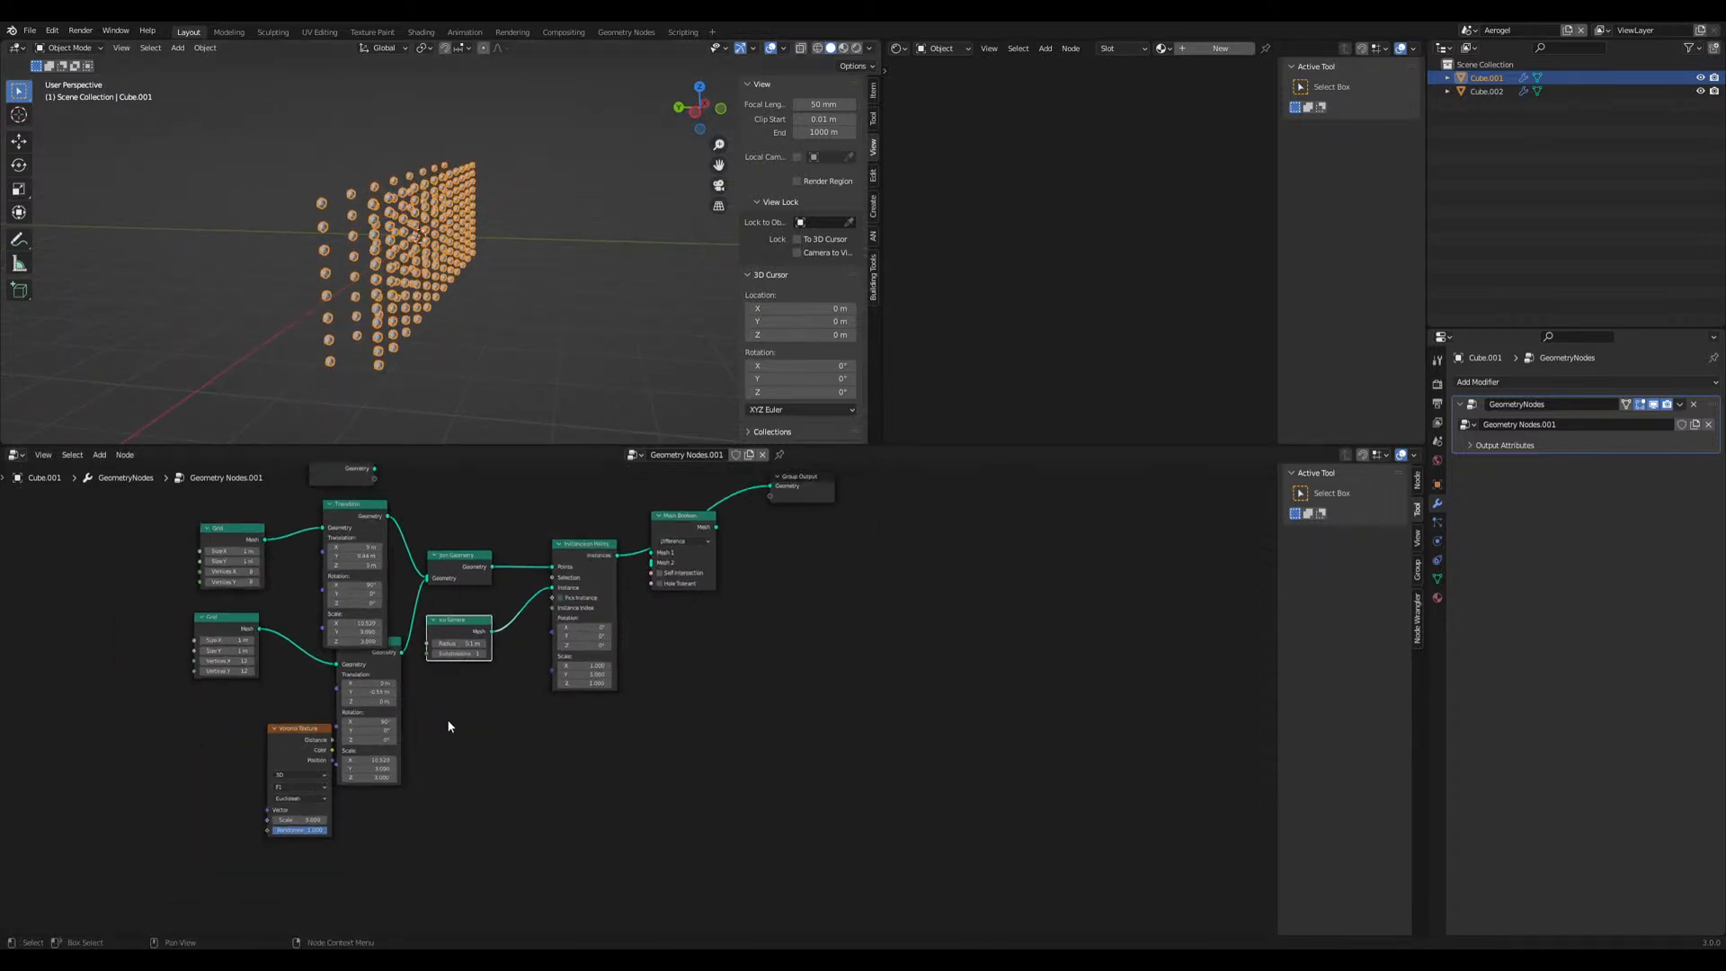
drag(126, 510, 373, 632)
key(g)
click(300, 630)
click(308, 771)
drag(308, 775, 260, 799)
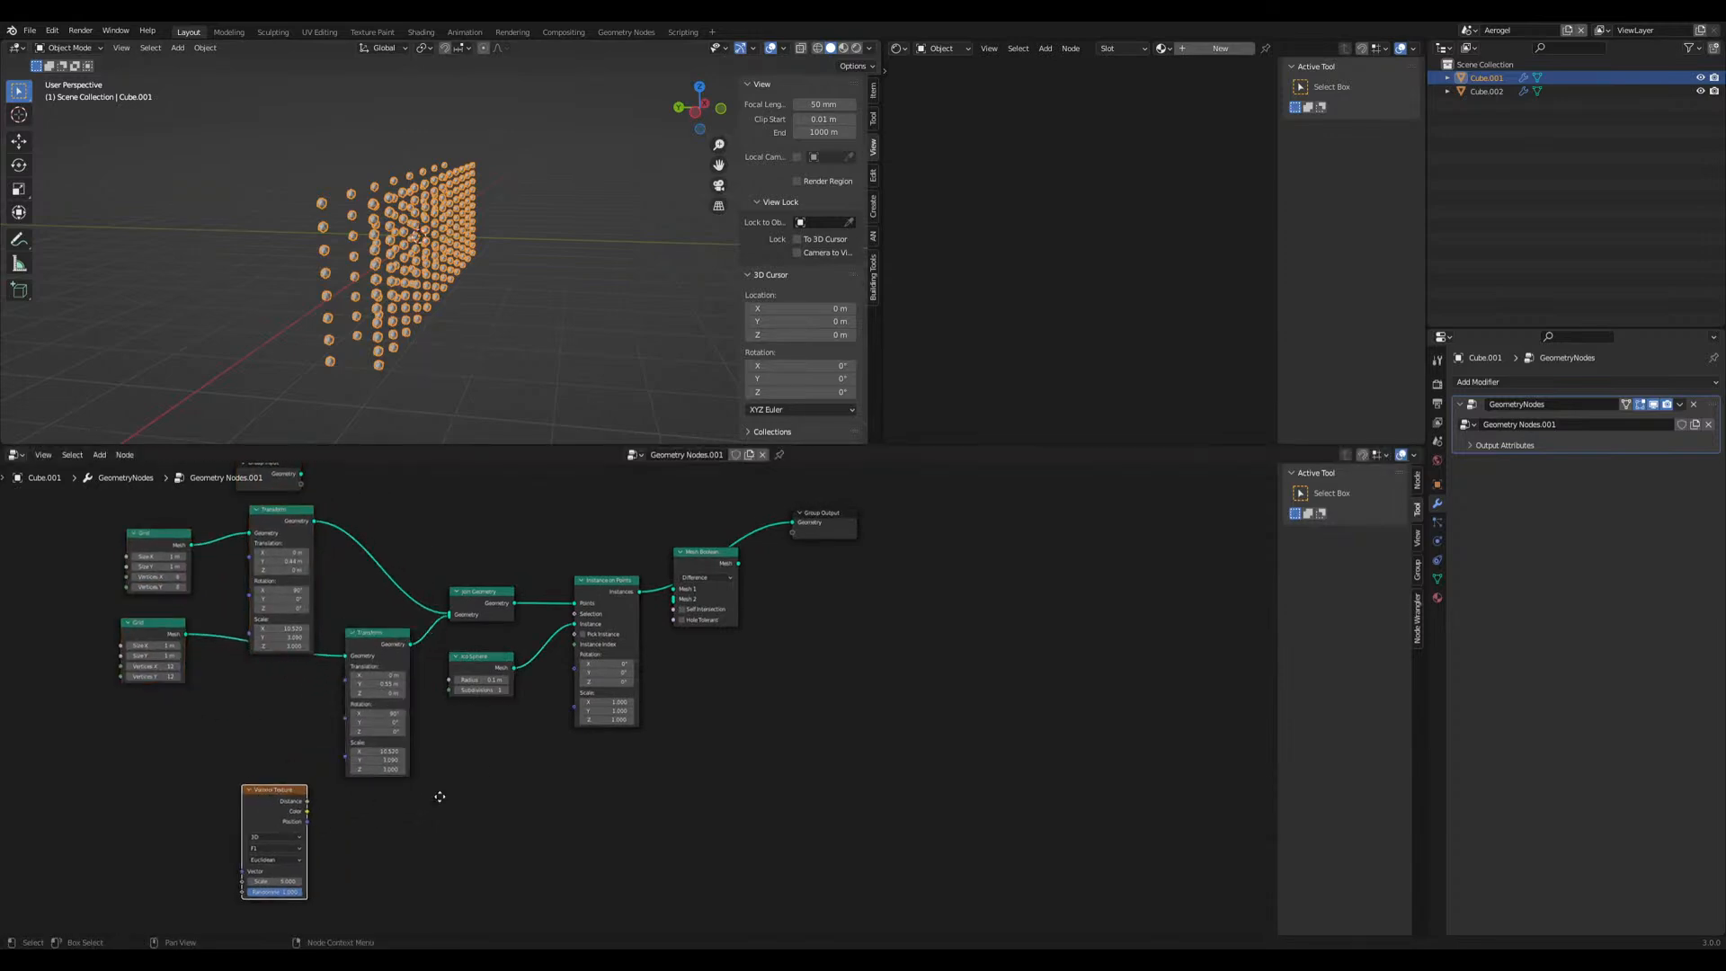
Open a gap after Join Geometry by shifting the downstream nodes away, and place the Ico Sphere node beside Instance on Points
middle_drag(554, 644, 500, 637)
drag(522, 526, 756, 735)
key(g)
click(726, 781)
click(510, 763)
middle_drag(497, 760, 614, 726)
drag(539, 625, 616, 611)
scroll(559, 737, up, 1)
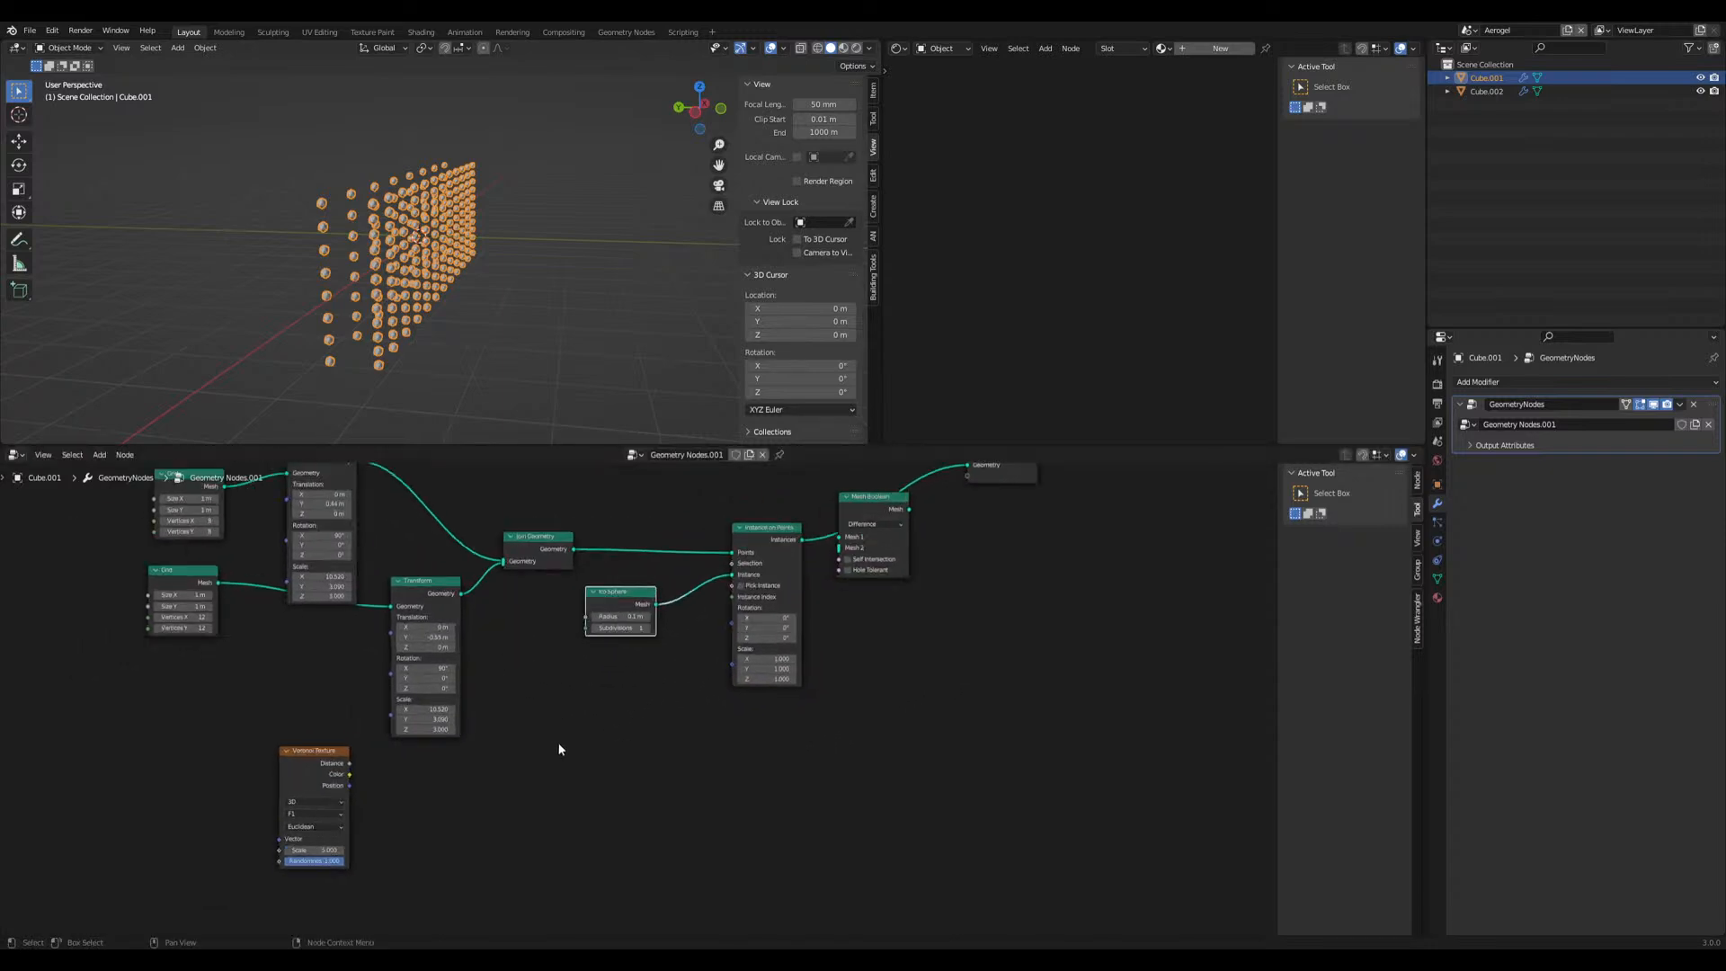
middle_drag(534, 766, 533, 754)
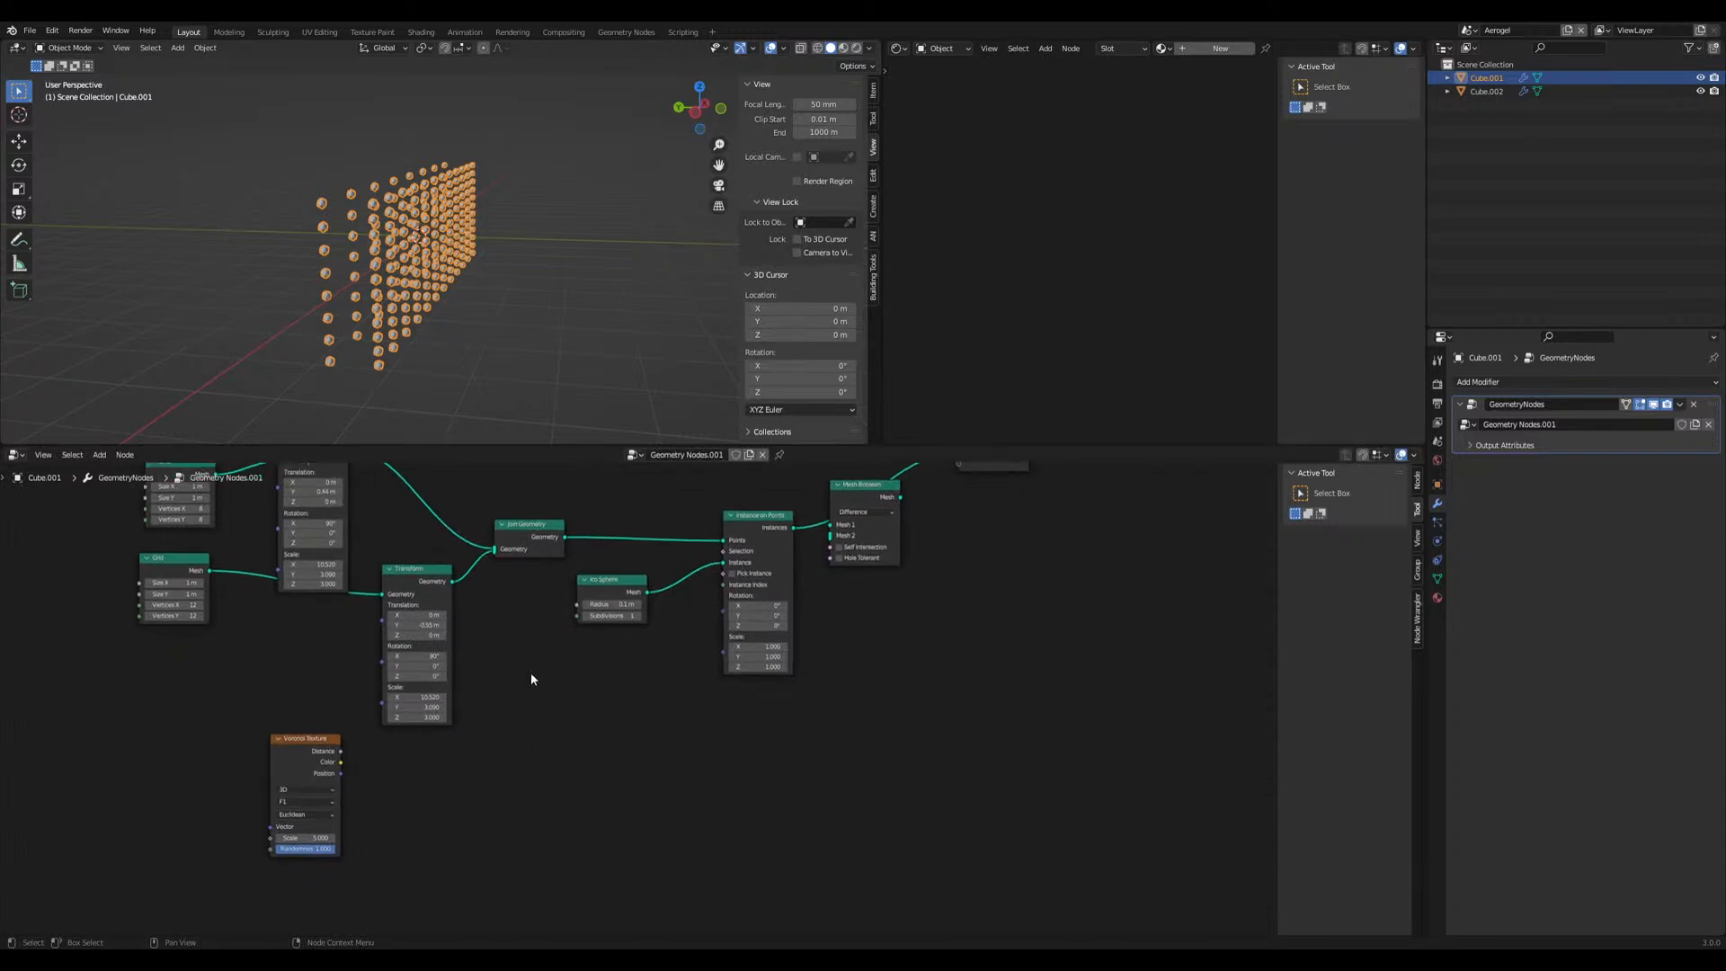
key(Home)
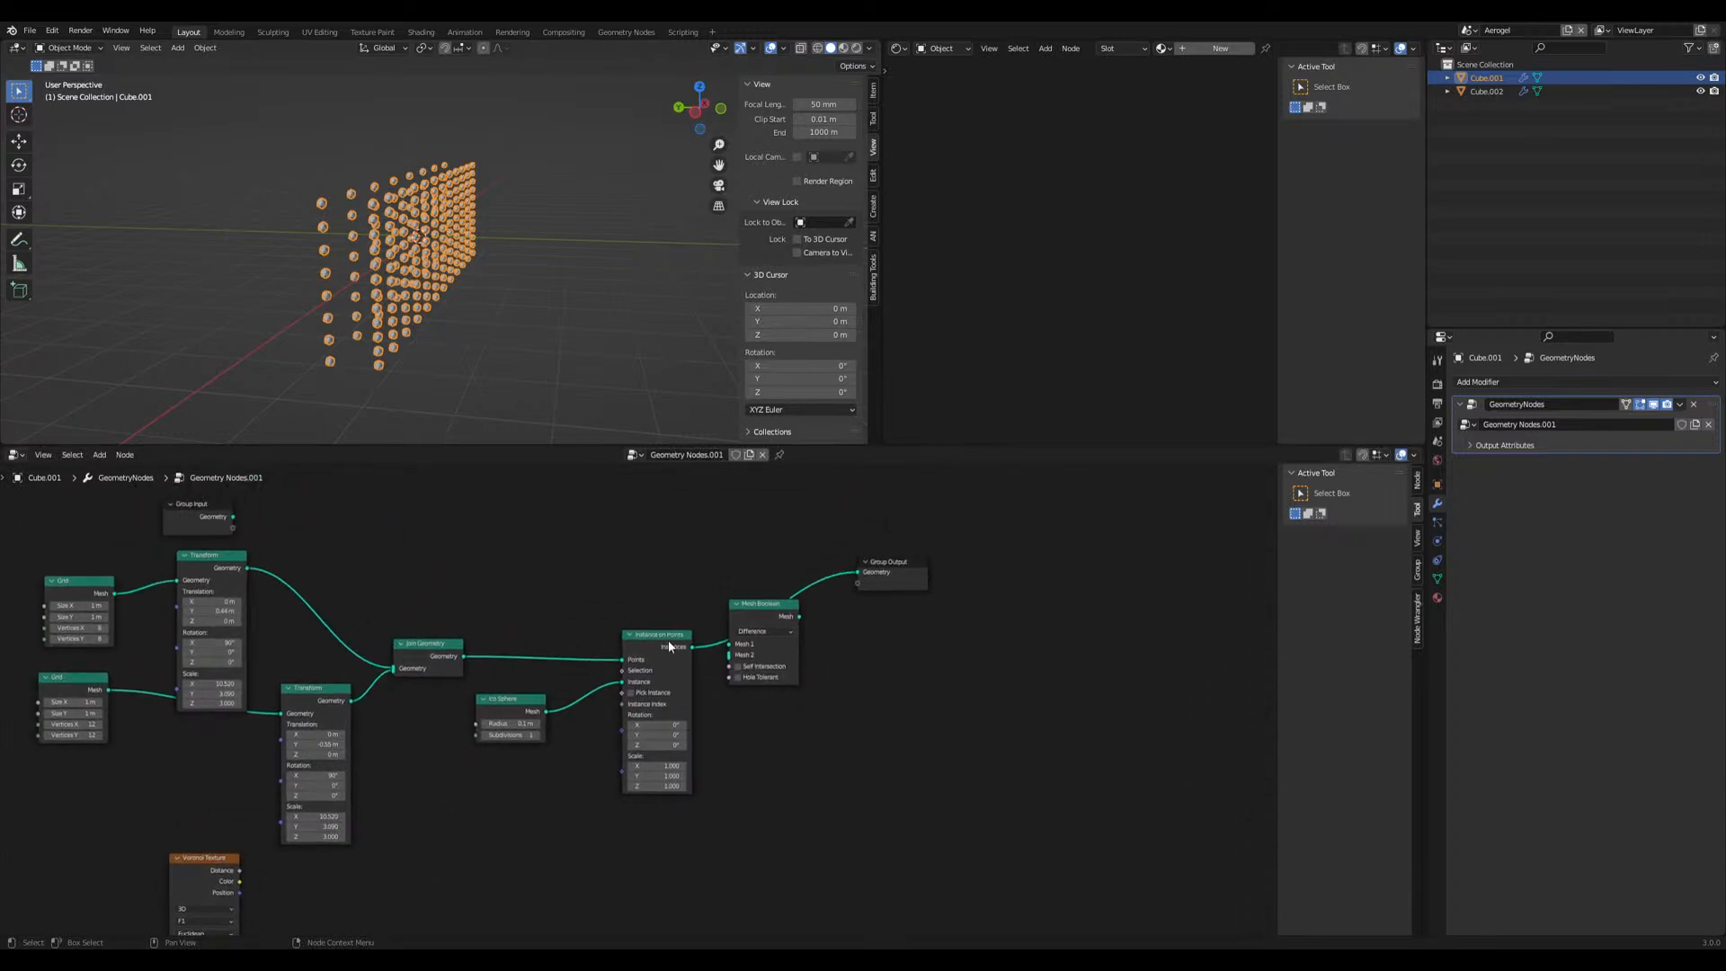
drag(510, 699, 566, 739)
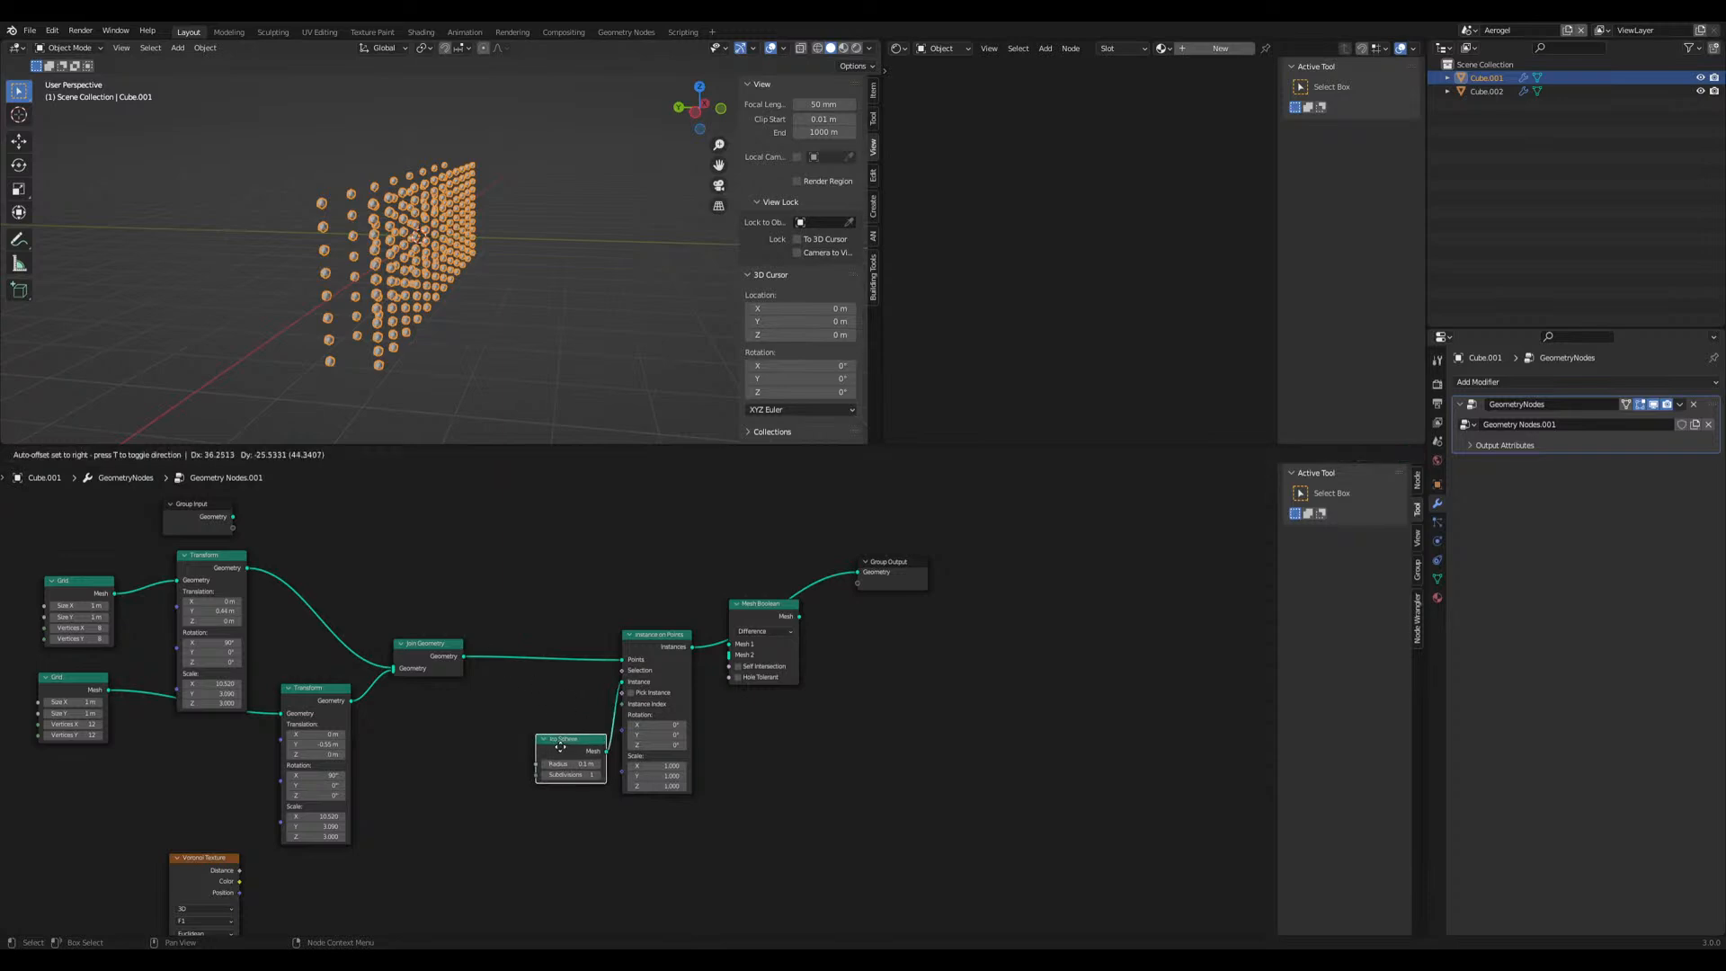
Insert a Set Position node on the link between Join Geometry and Instance on Points
key(shift+a)
click(396, 669)
text(set)
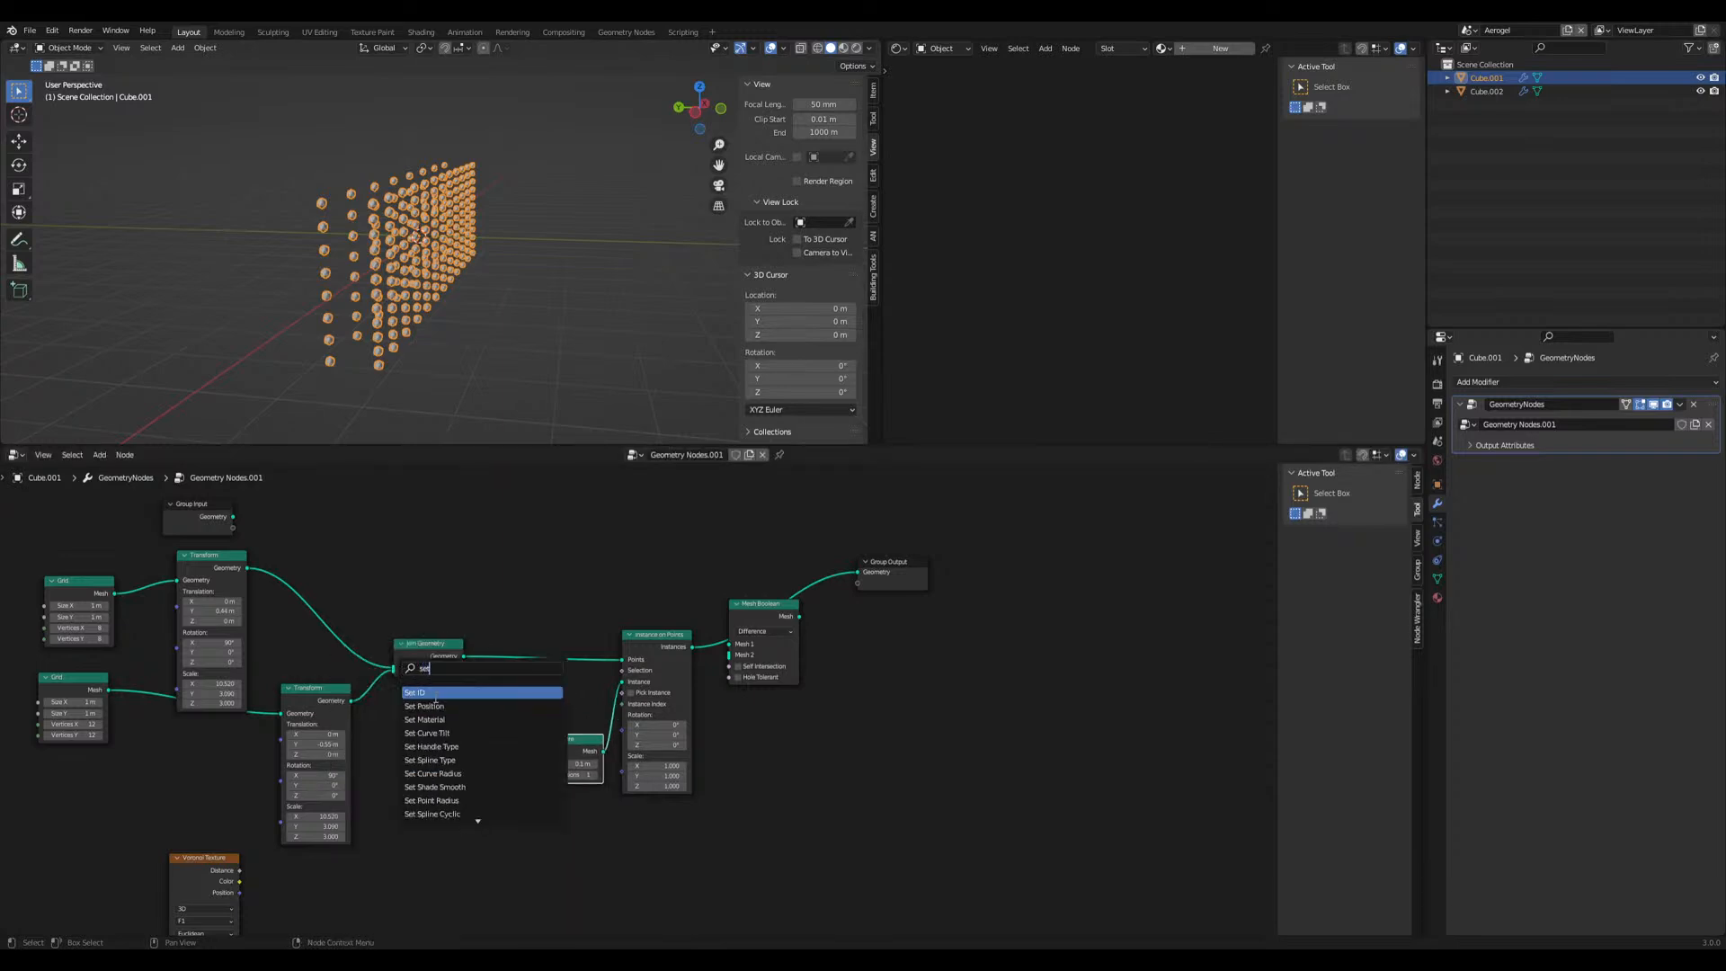
click(434, 705)
click(541, 666)
middle_drag(405, 850, 513, 764)
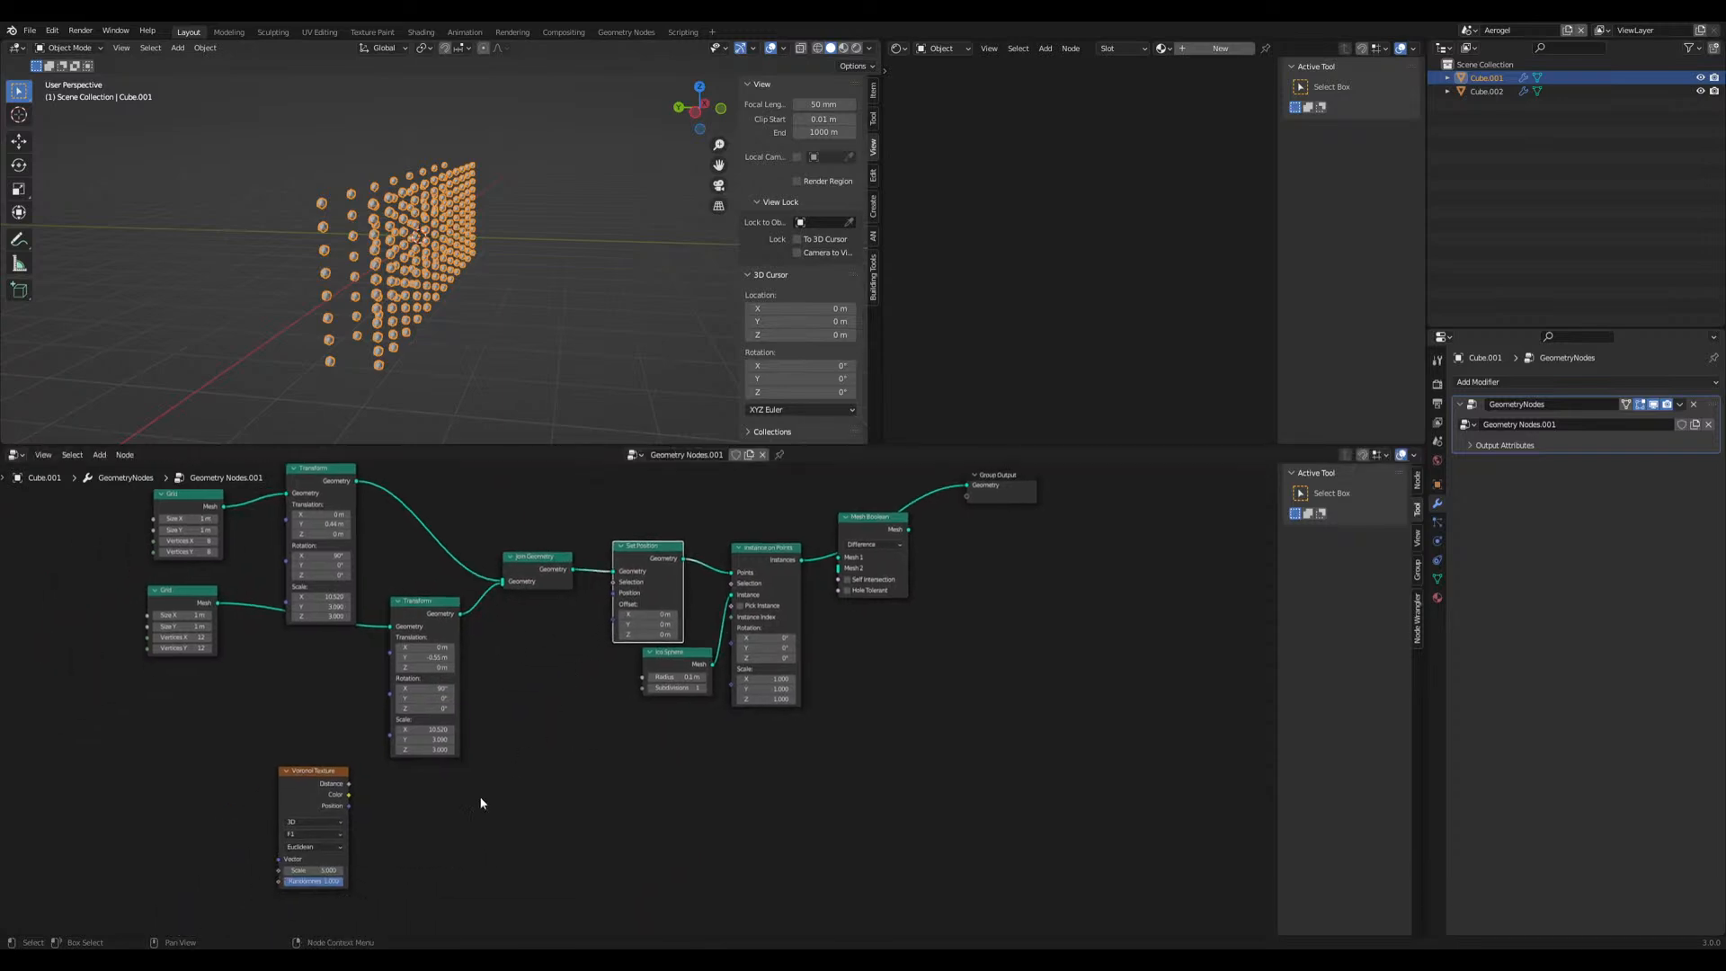
Try driving the Set Position's Offset with the Voronoi Texture's Position output at a reduced texture scale
drag(349, 805, 614, 604)
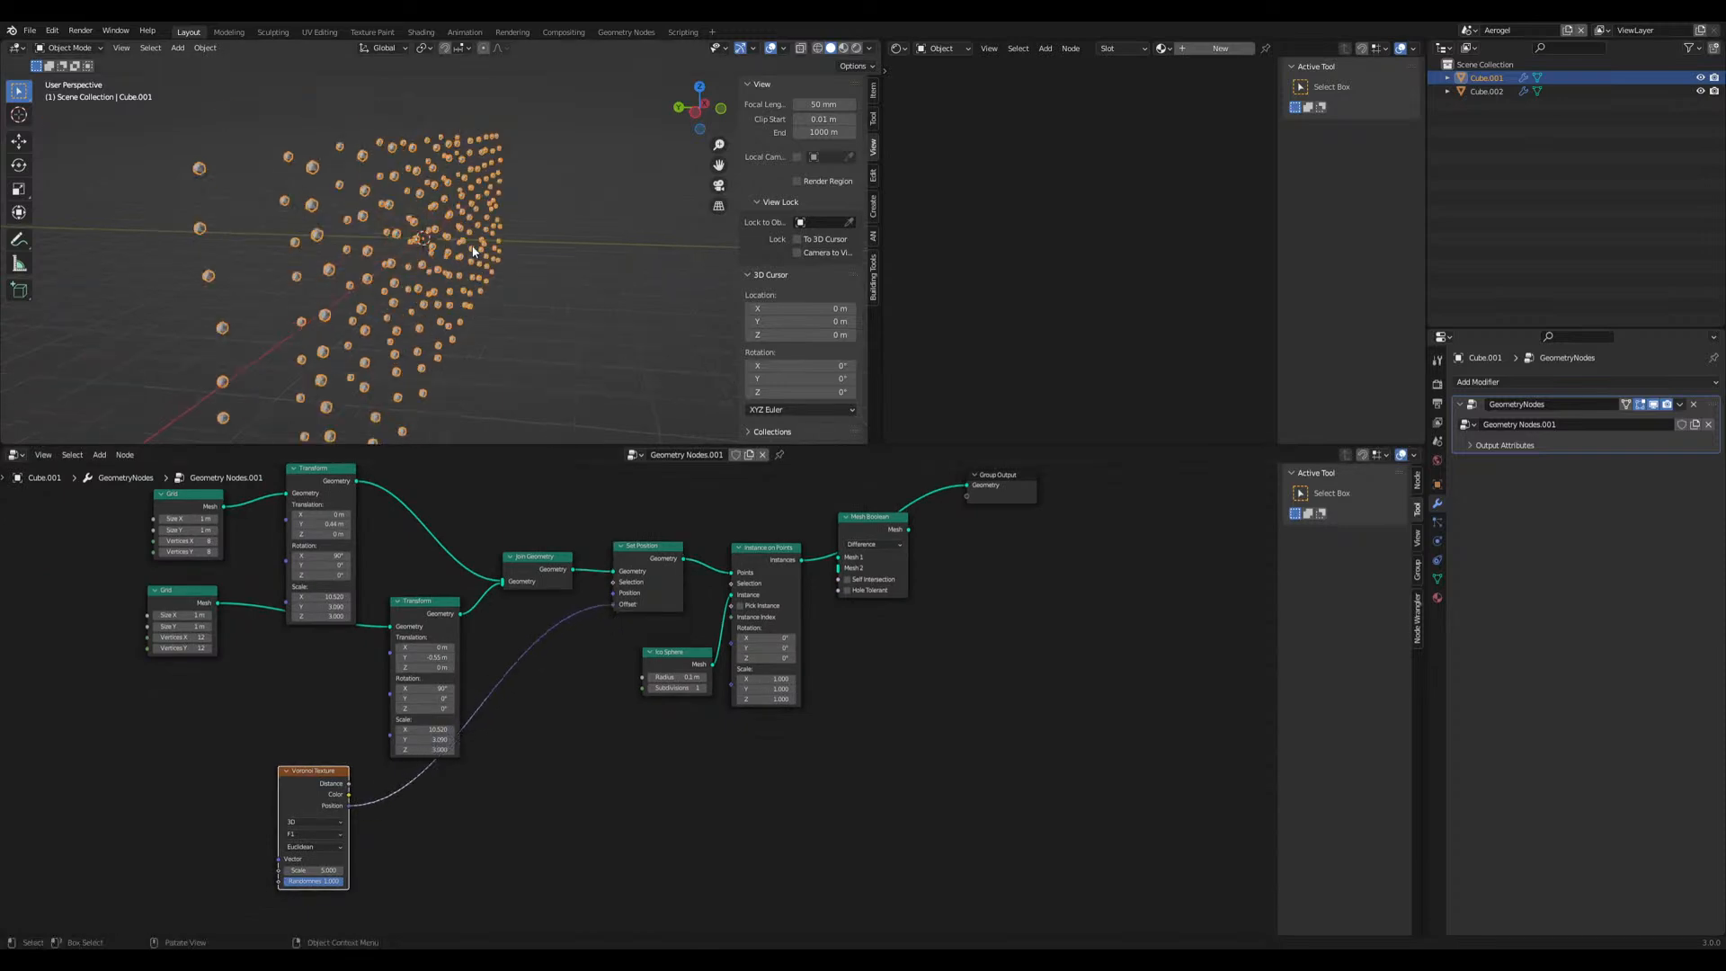
middle_drag(474, 252, 500, 257)
mouse_move(314, 870)
mouse_down()
mouse_move(348, 870)
mouse_move(296, 870)
mouse_move(314, 870)
mouse_up()
middle_drag(436, 364, 491, 401)
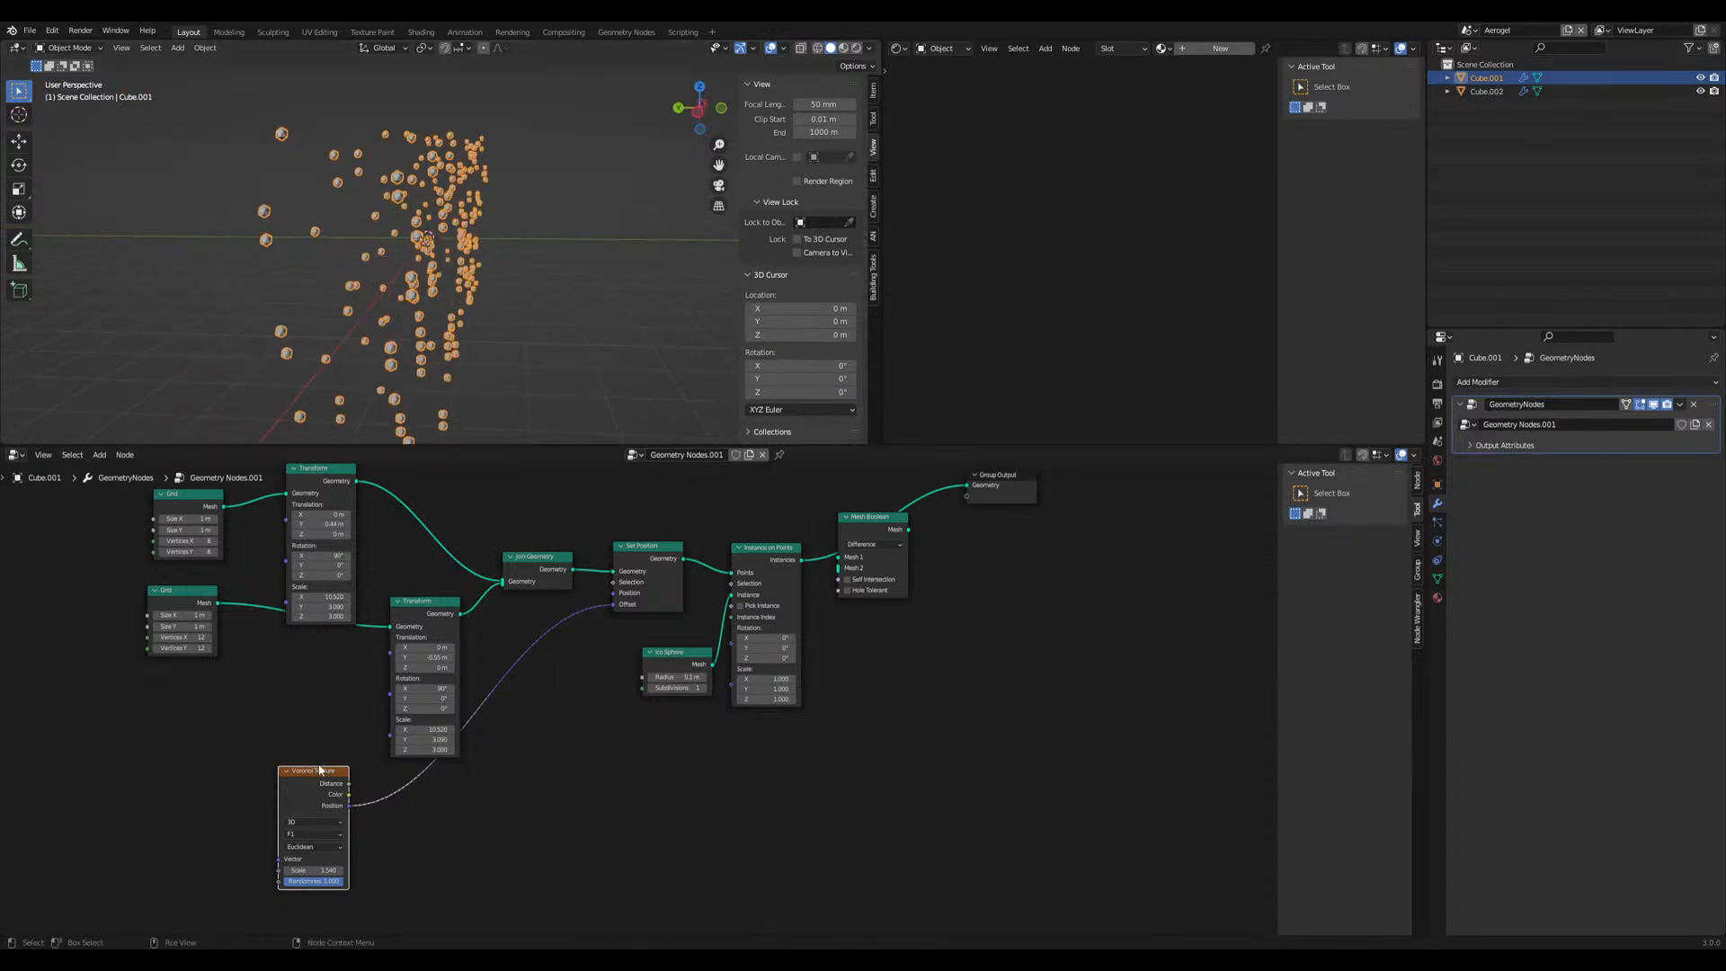
Replace the Voronoi Texture with a Random Value node and connect its Value to the Set Position's Offset
key(x)
key(shift+a)
text(ra)
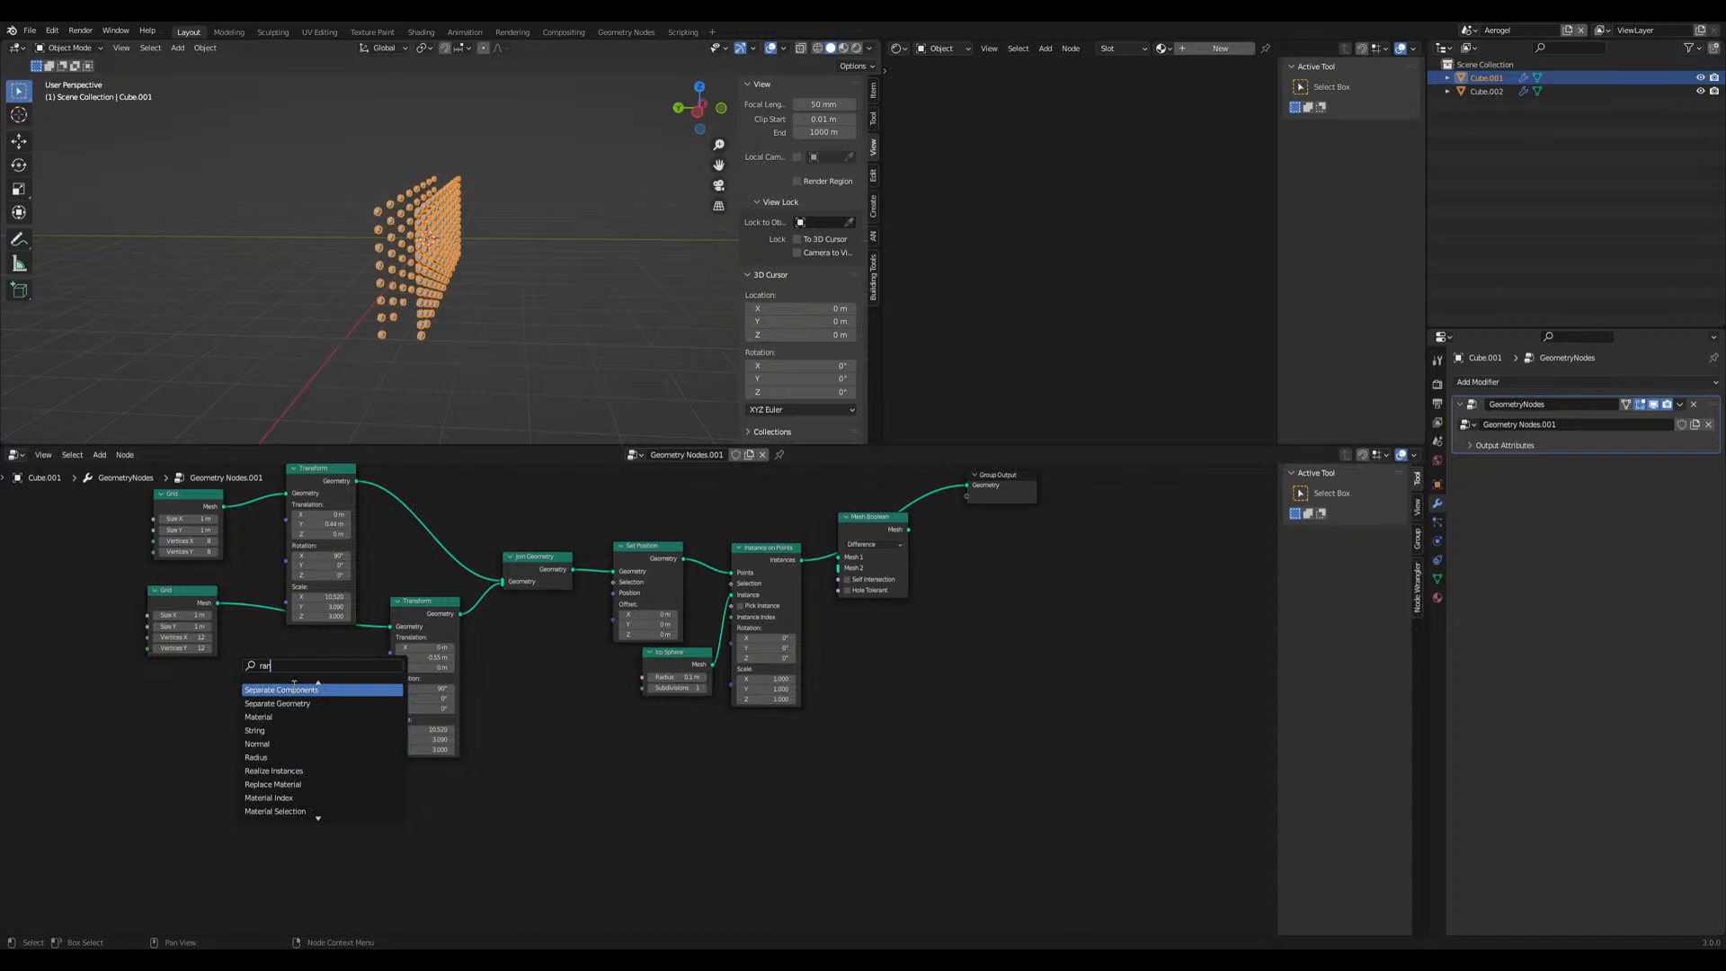
text(nd)
click(269, 690)
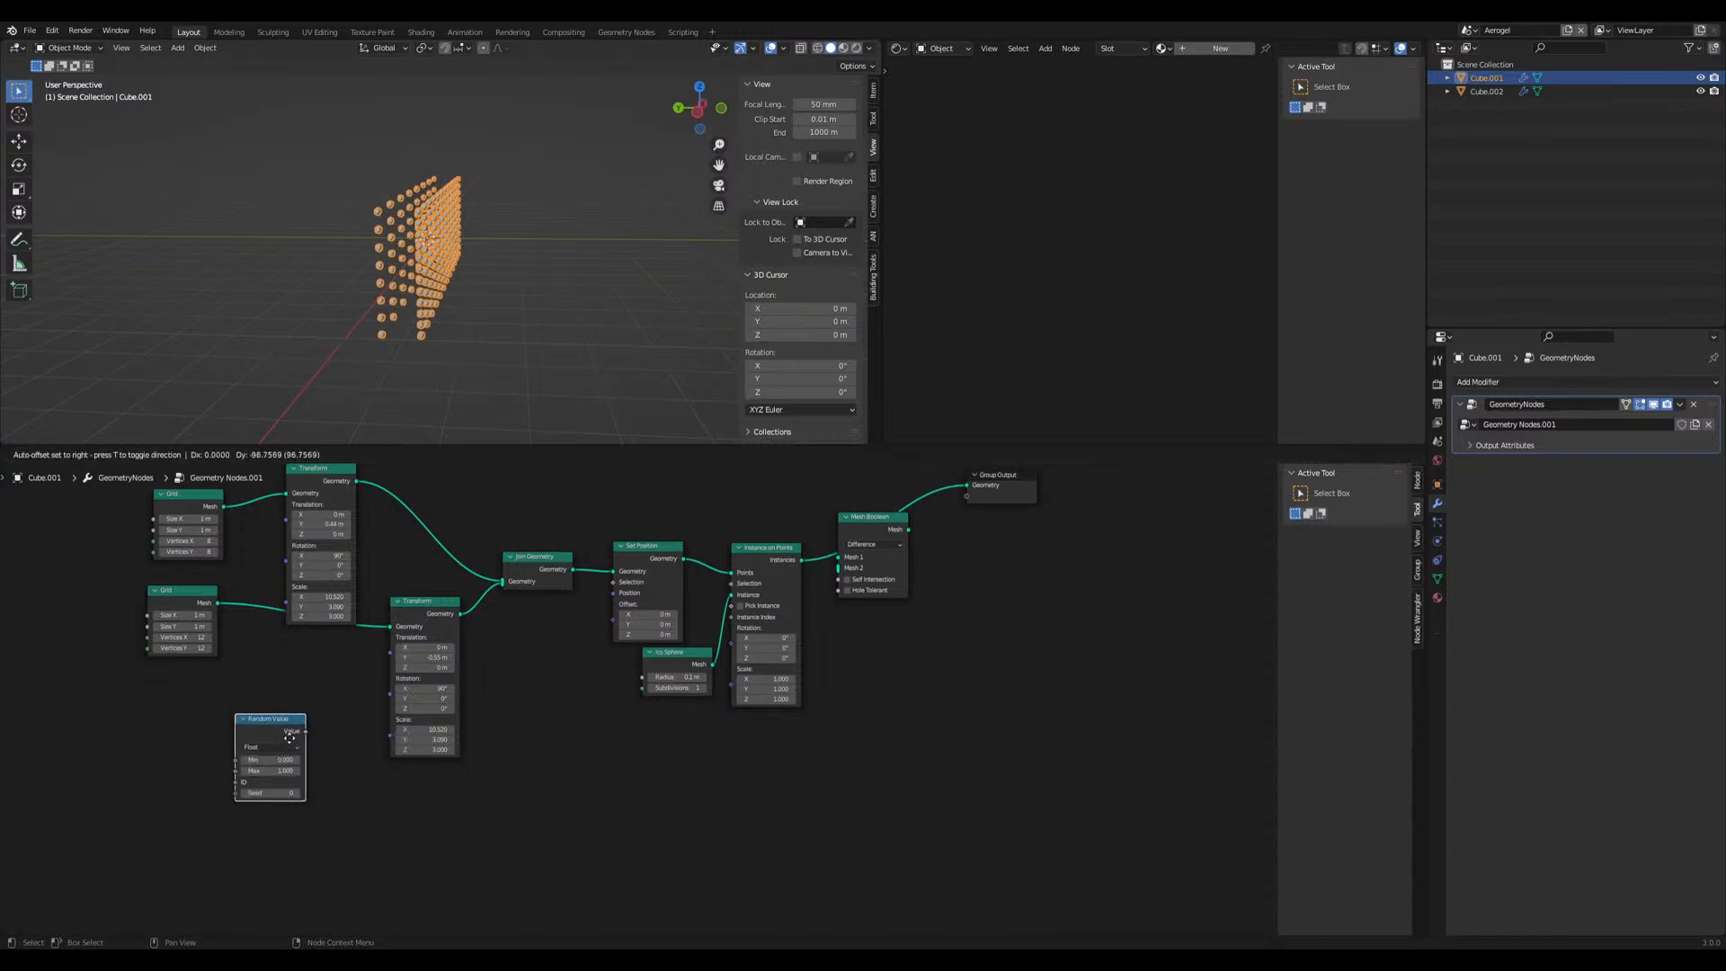
drag(349, 789, 614, 604)
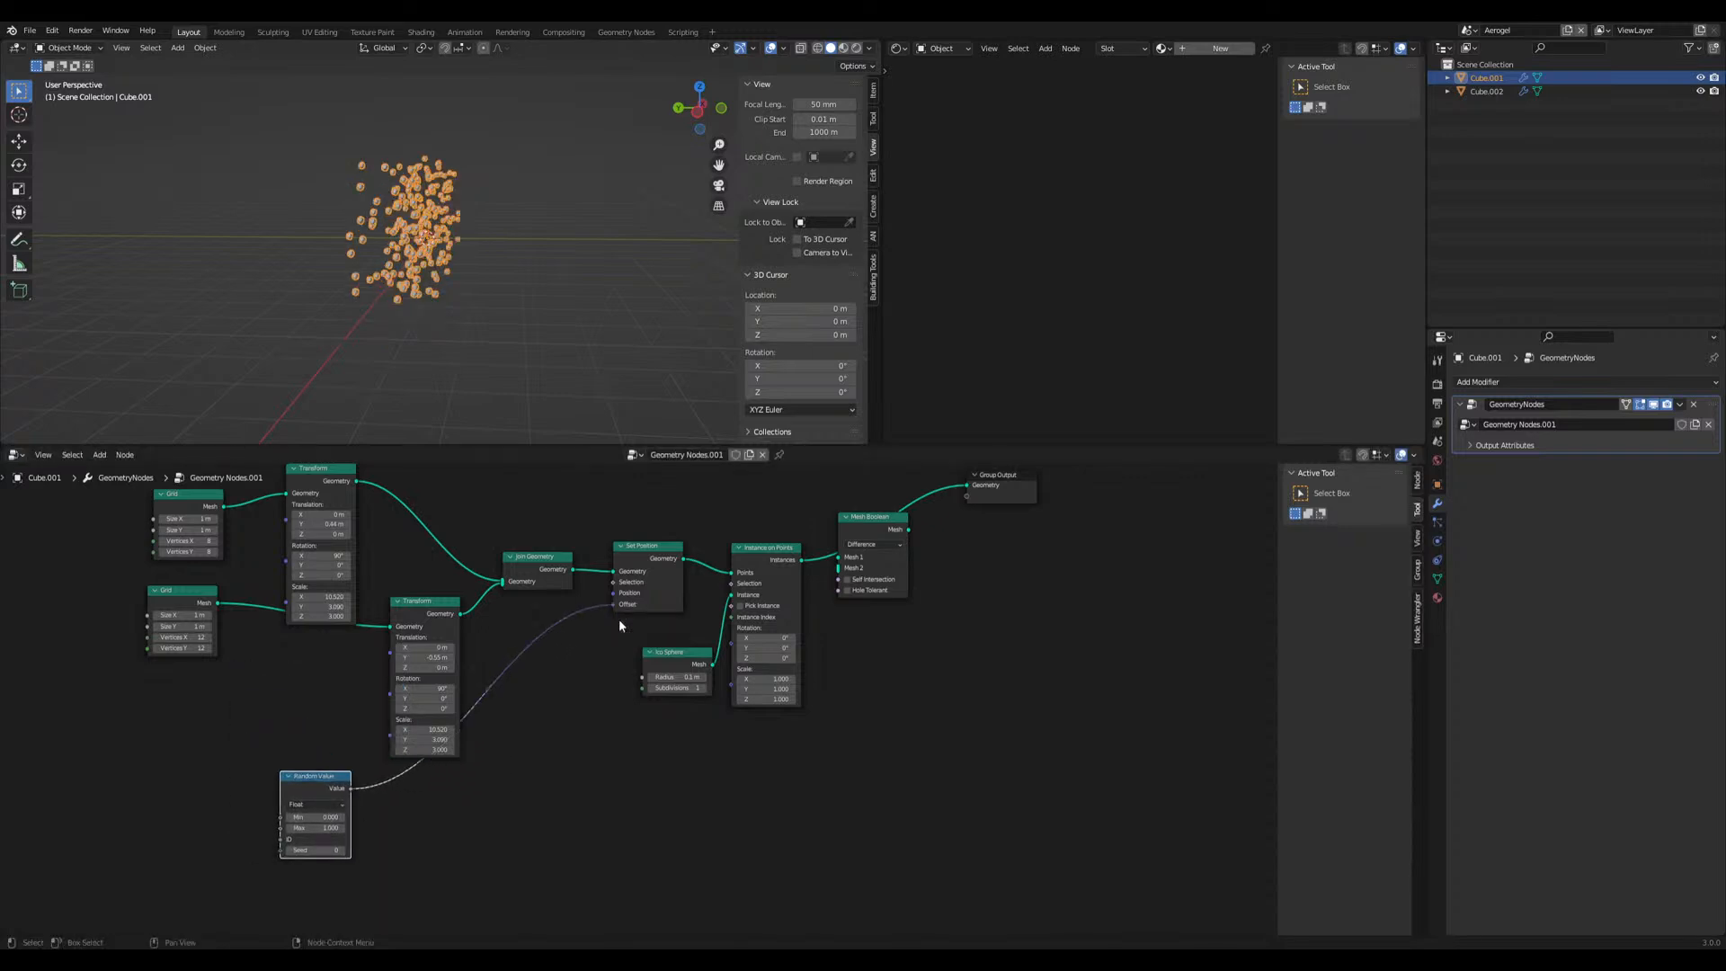
Raise the Random Value node's Max to about 1.37
scroll(503, 328, up, 6)
middle_drag(483, 319, 350, 310)
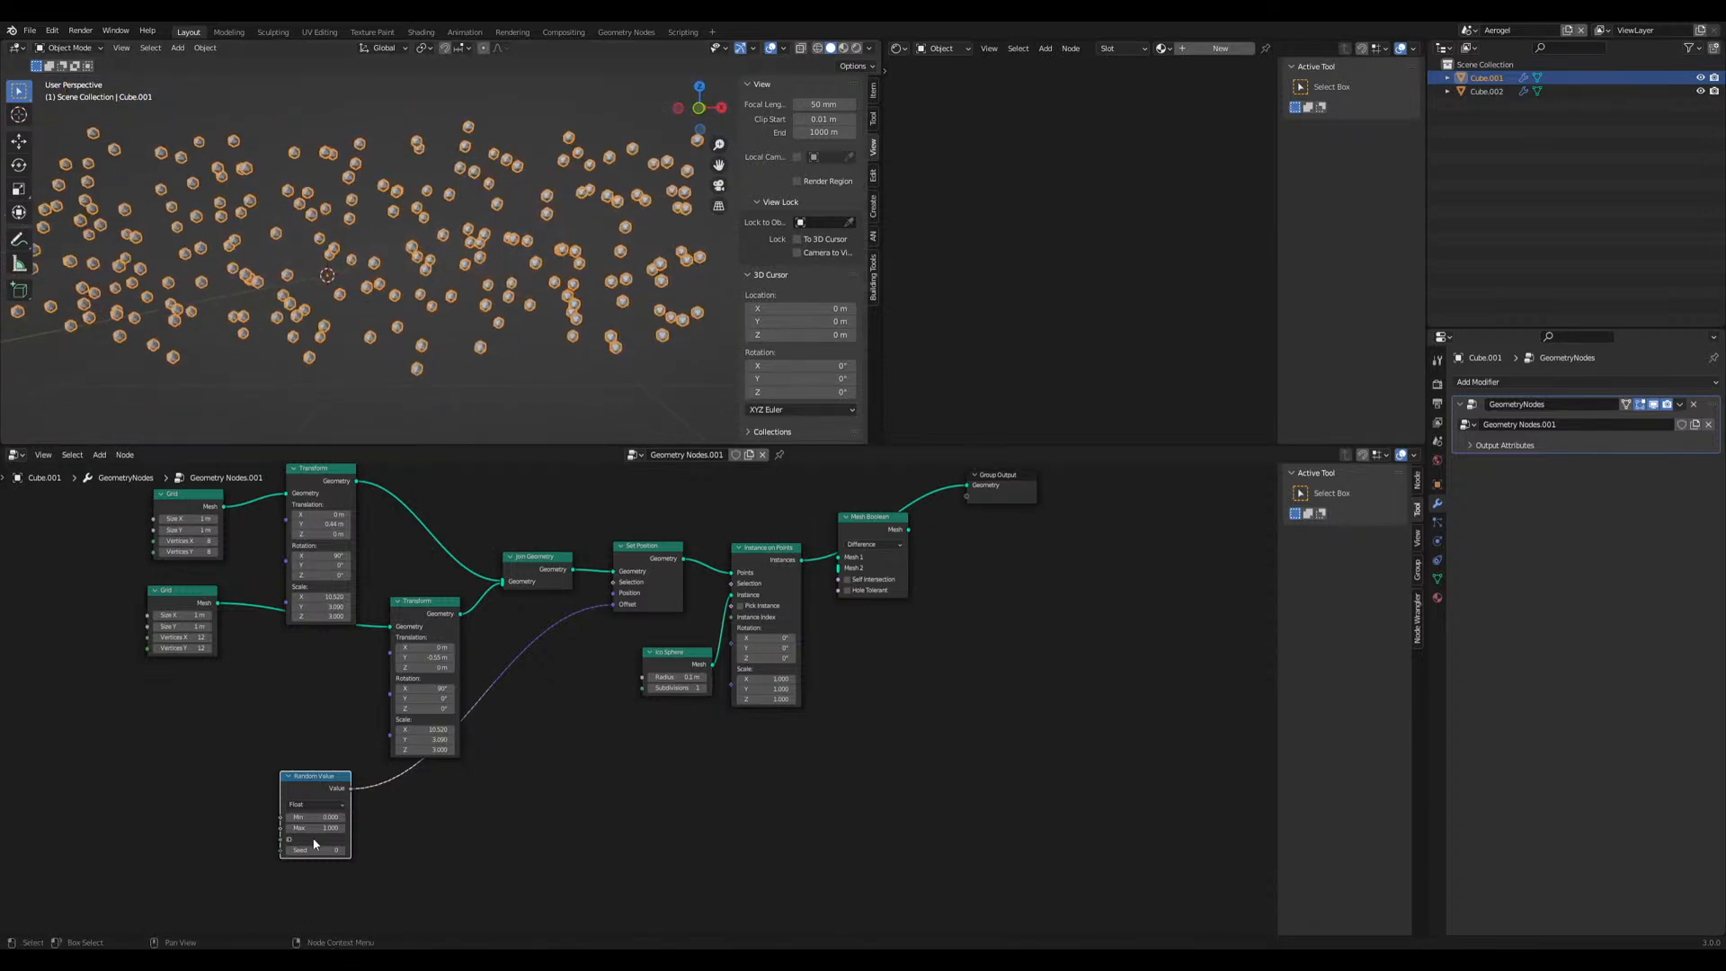
drag(314, 827, 388, 822)
middle_drag(389, 825, 411, 803)
key(shift+a)
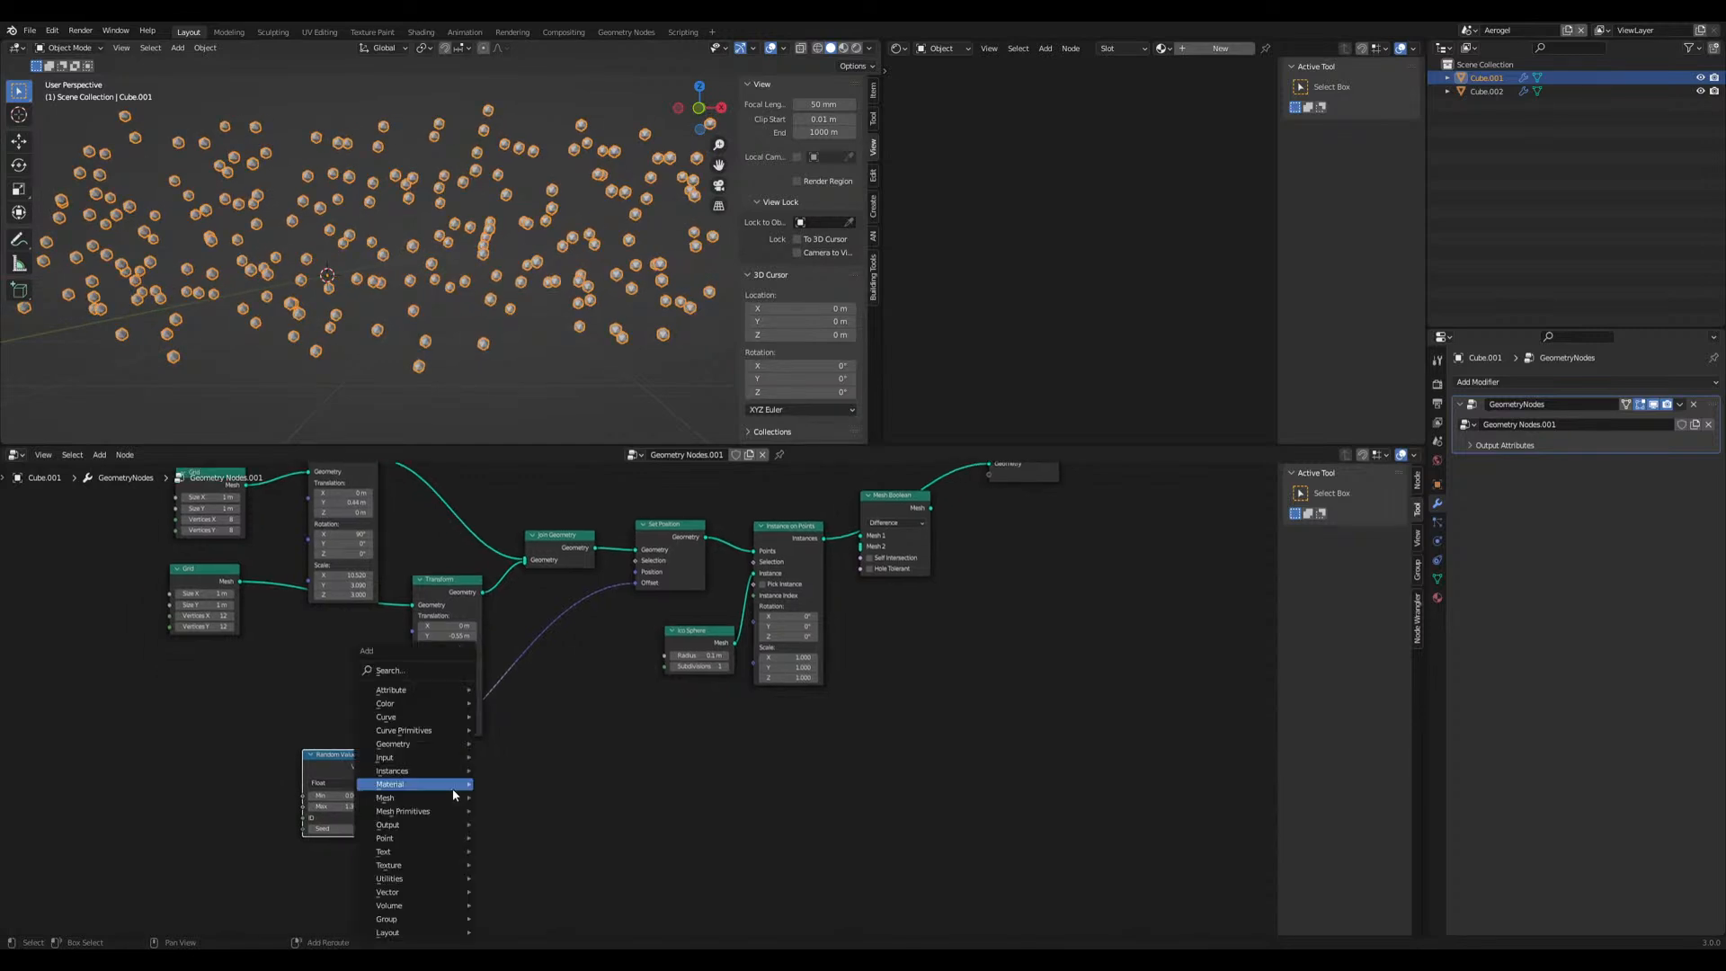
click(406, 678)
text(vector)
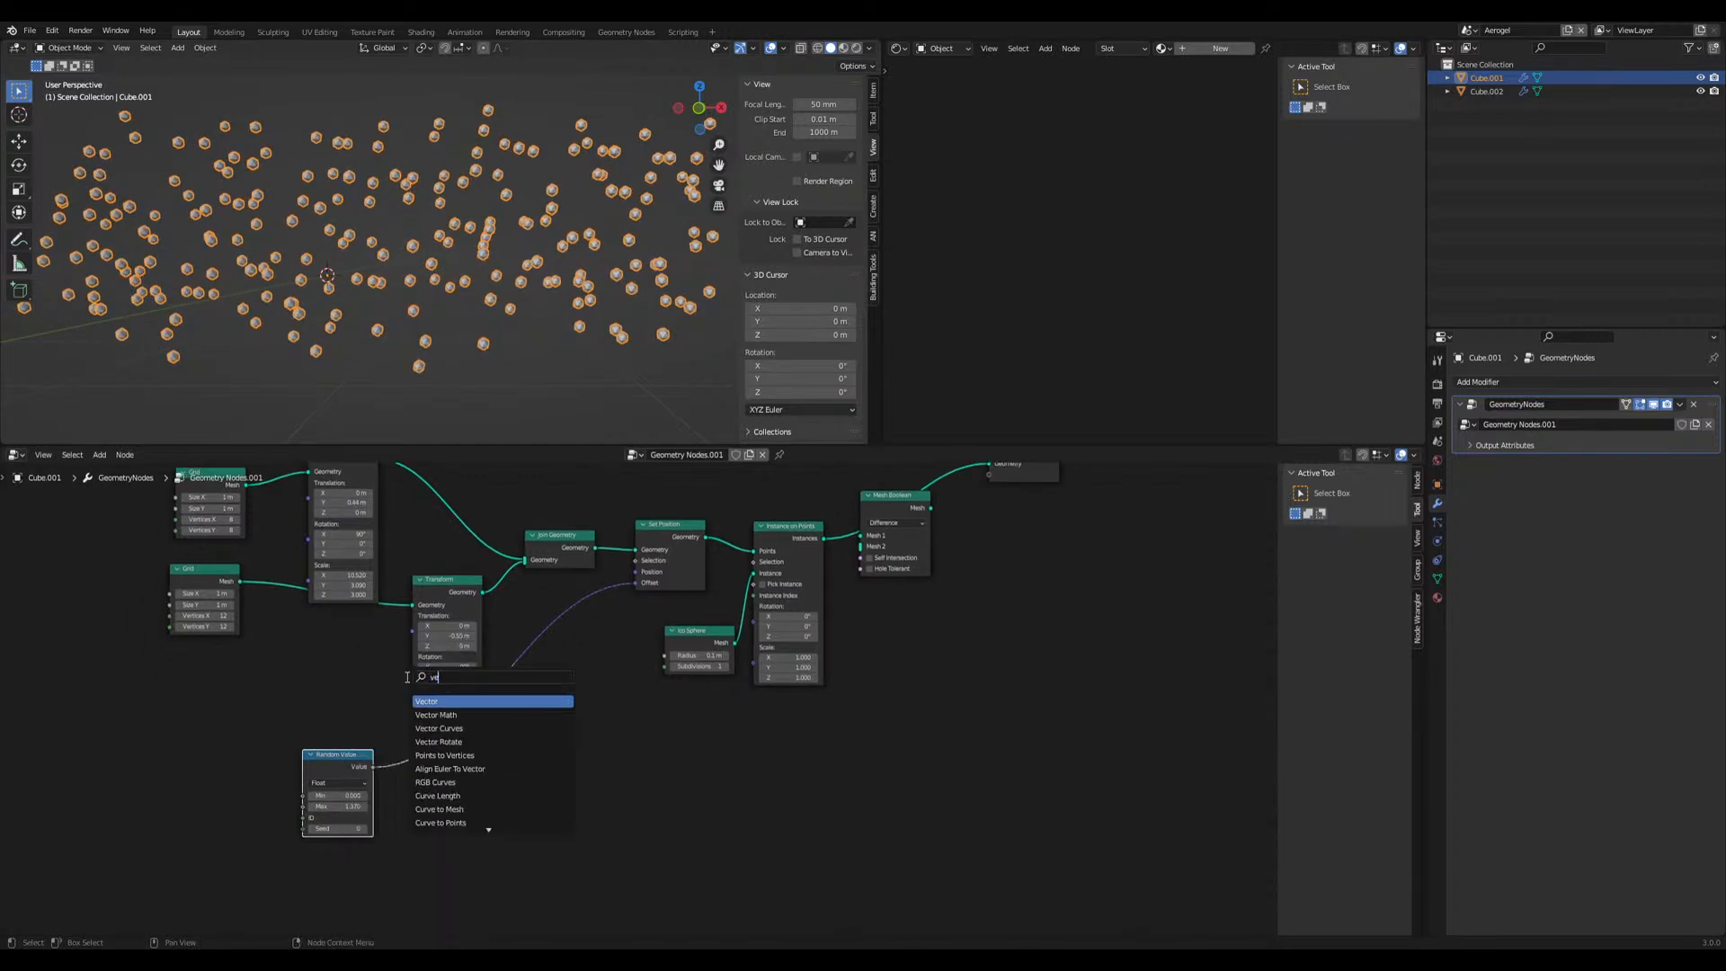
key(Return)
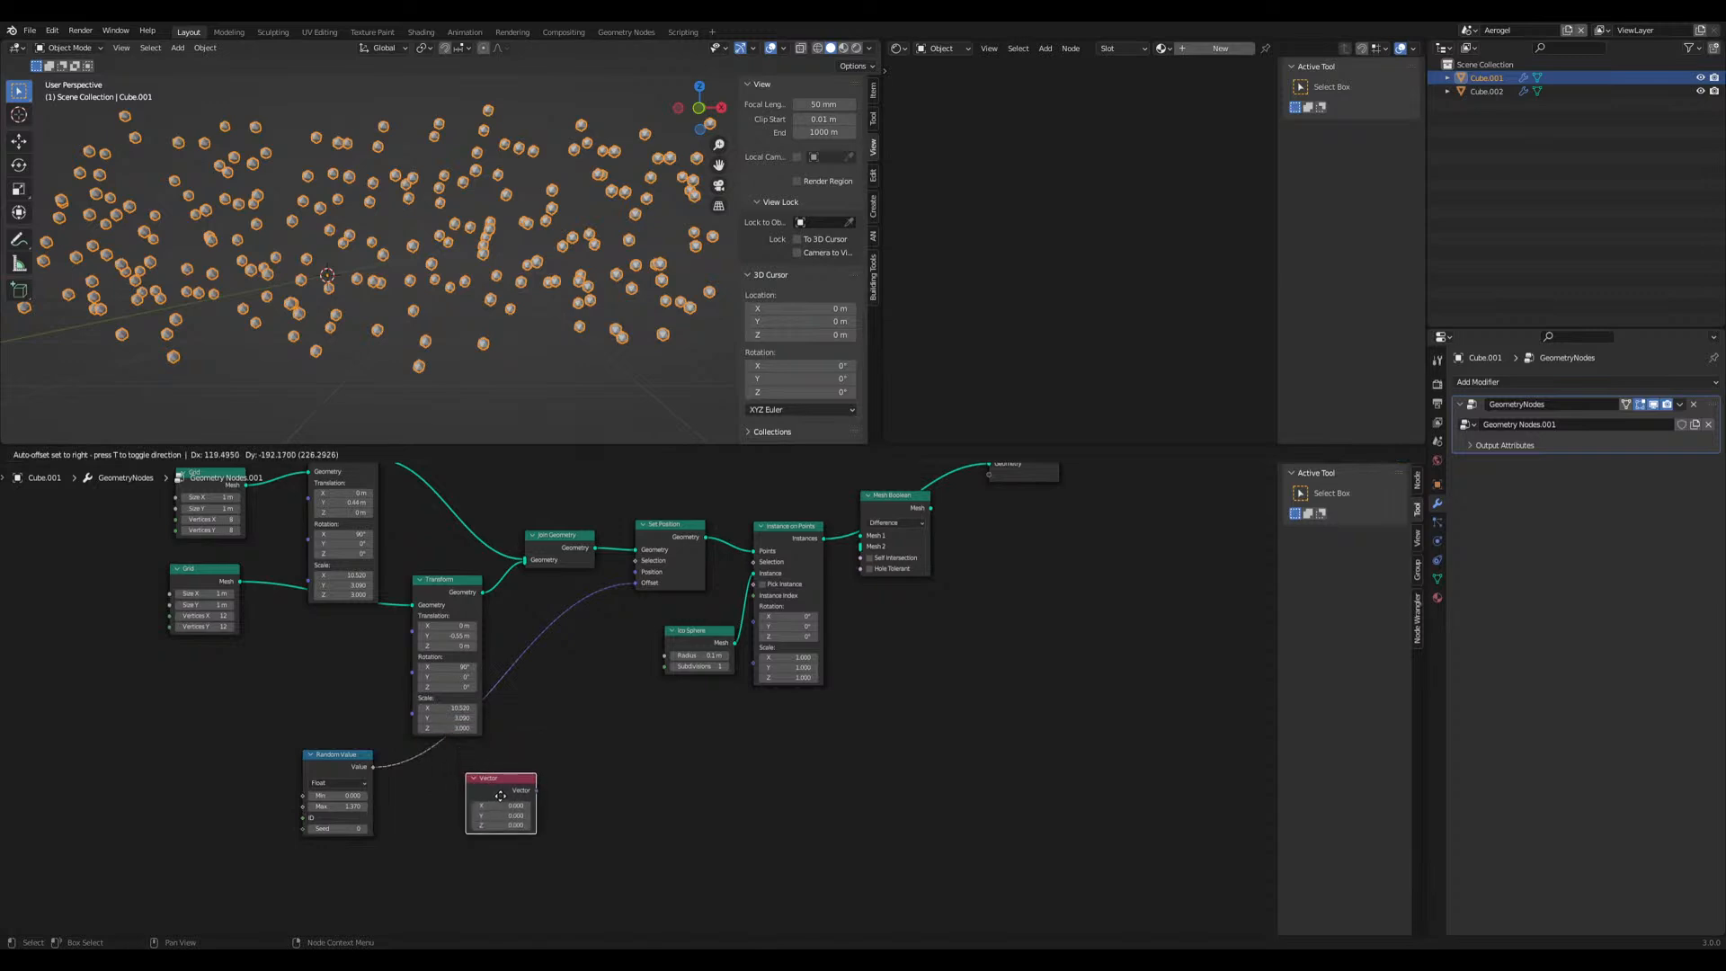
right_click(495, 797)
key(shift+a)
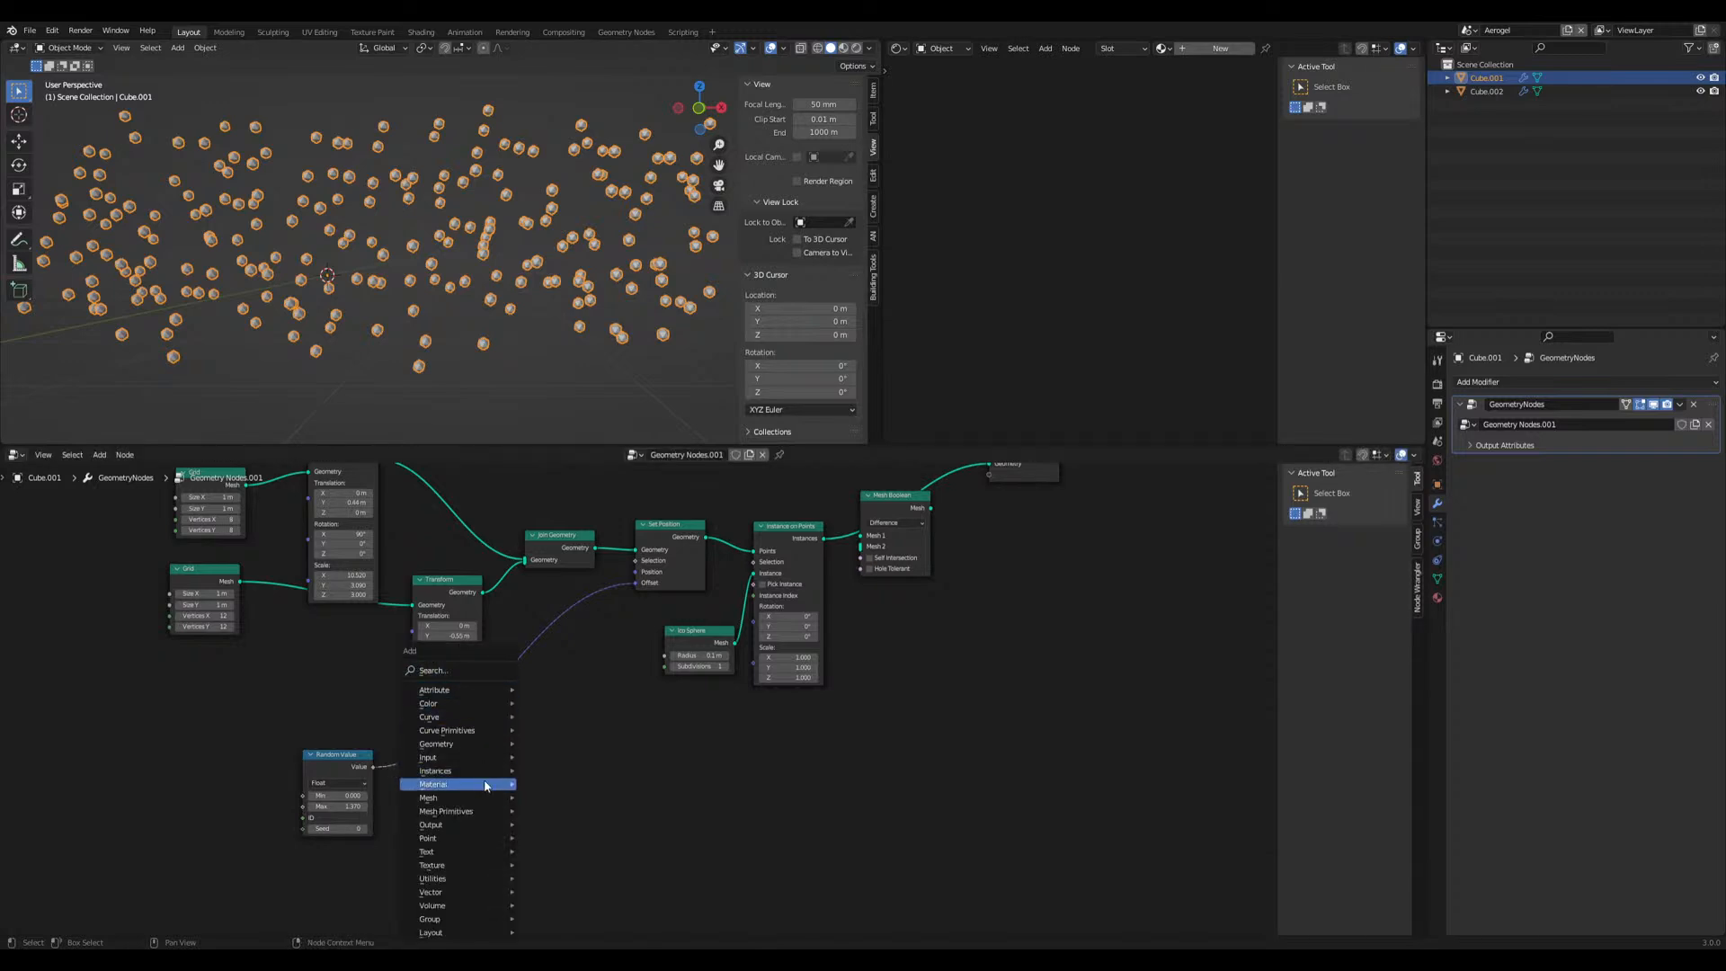
mouse_move(491, 898)
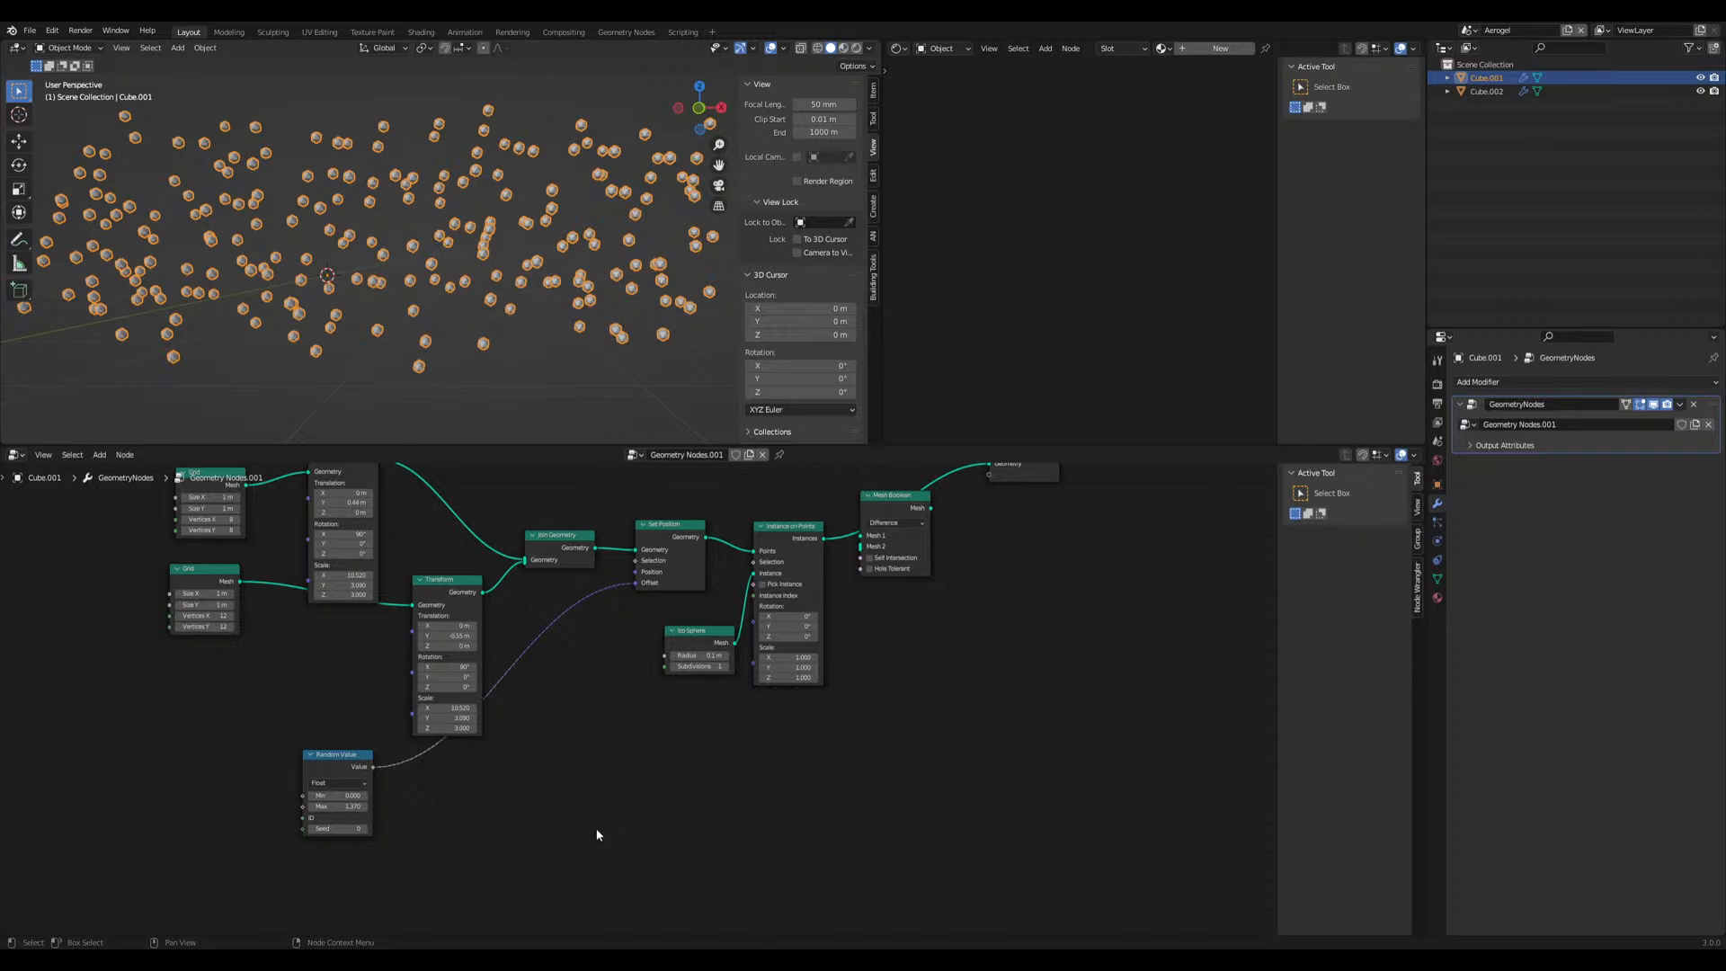
Duplicate the Random Value node below the original and place a Combine XYZ node beside the pair
middle_drag(341, 310, 526, 409)
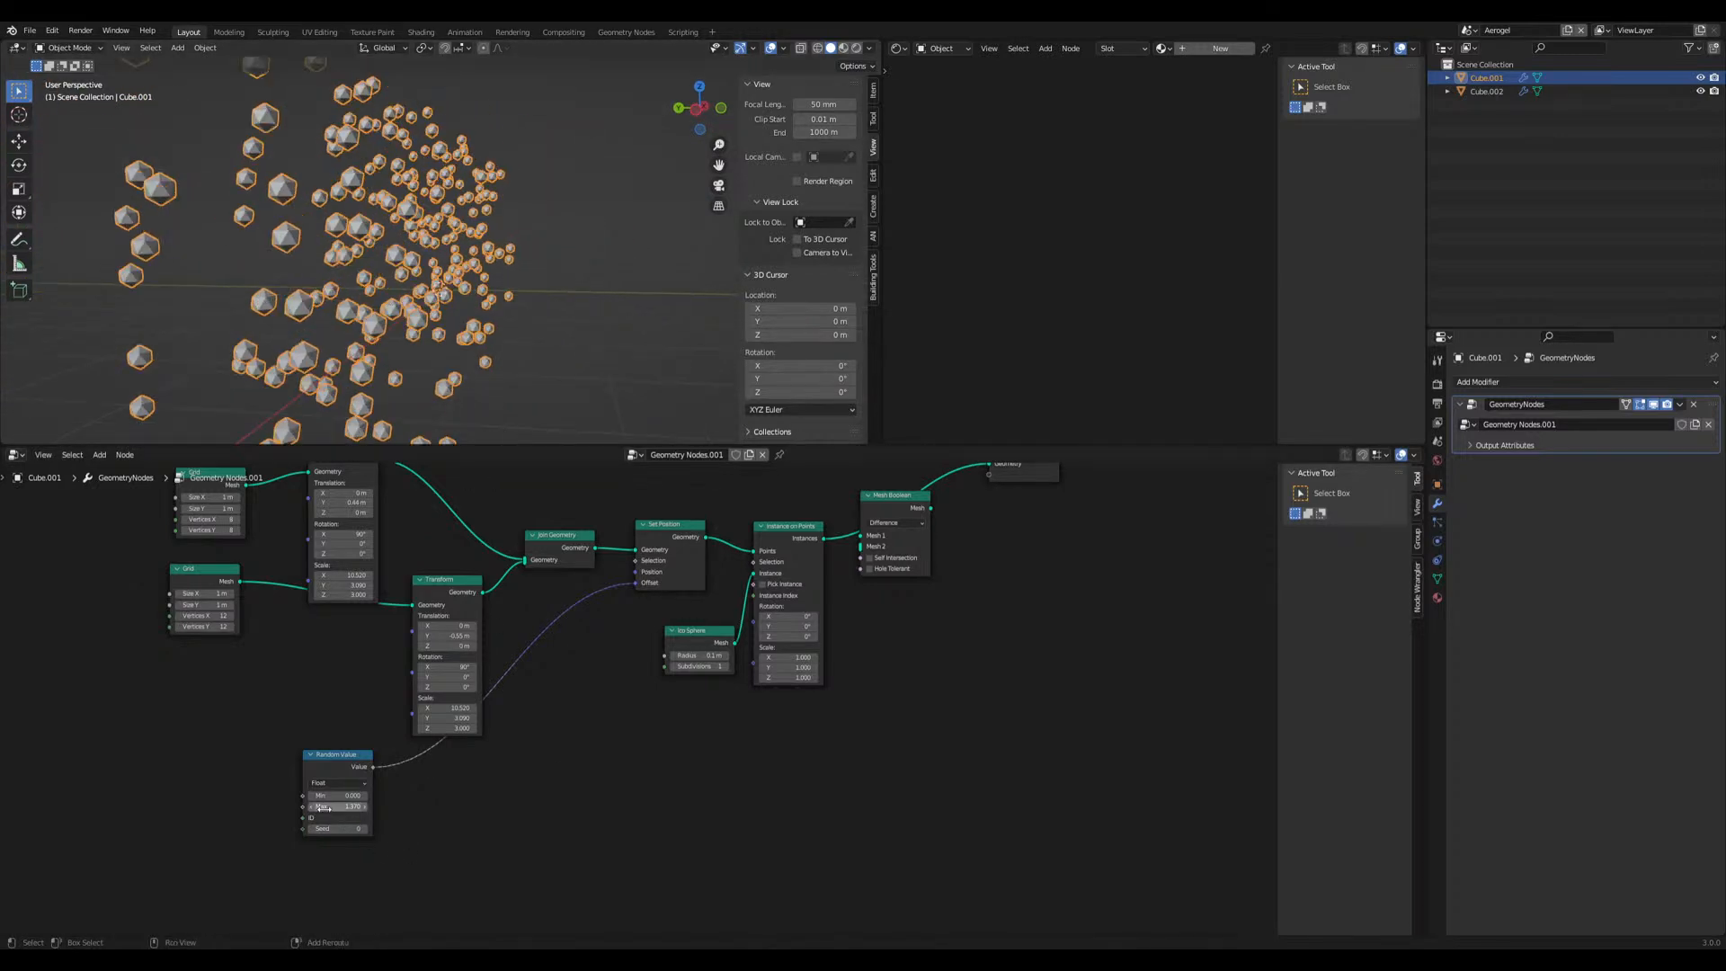
drag(337, 760, 235, 844)
key(shift+a)
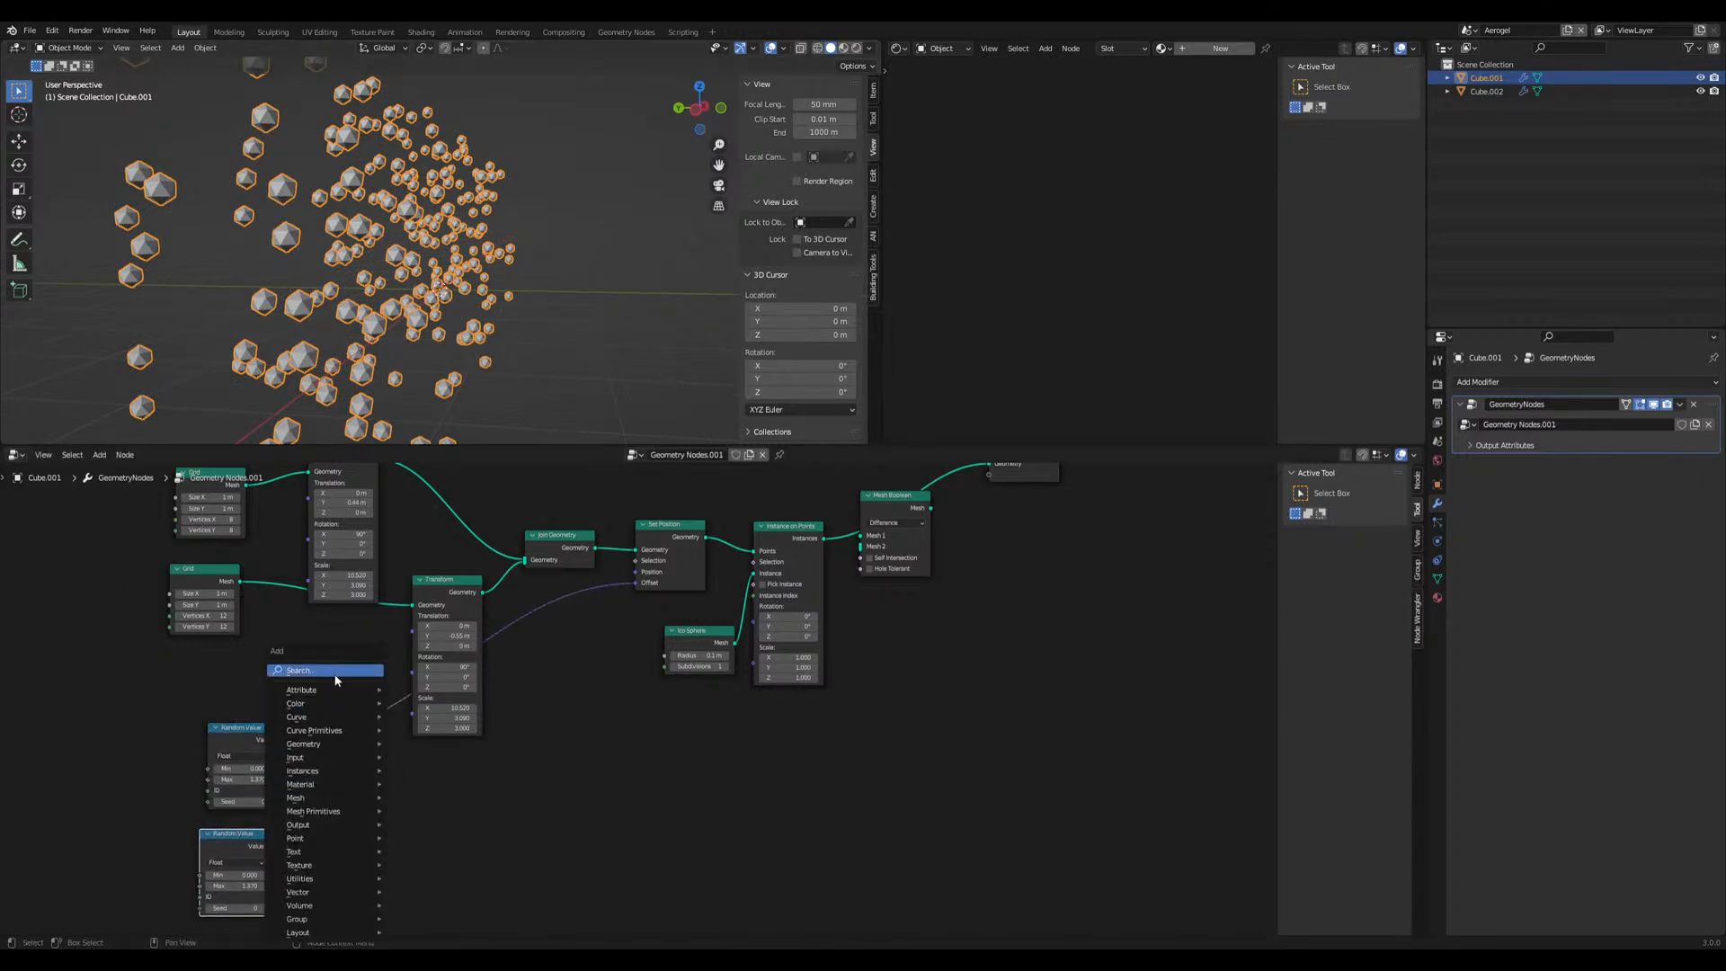
click(336, 674)
text(combine xyz)
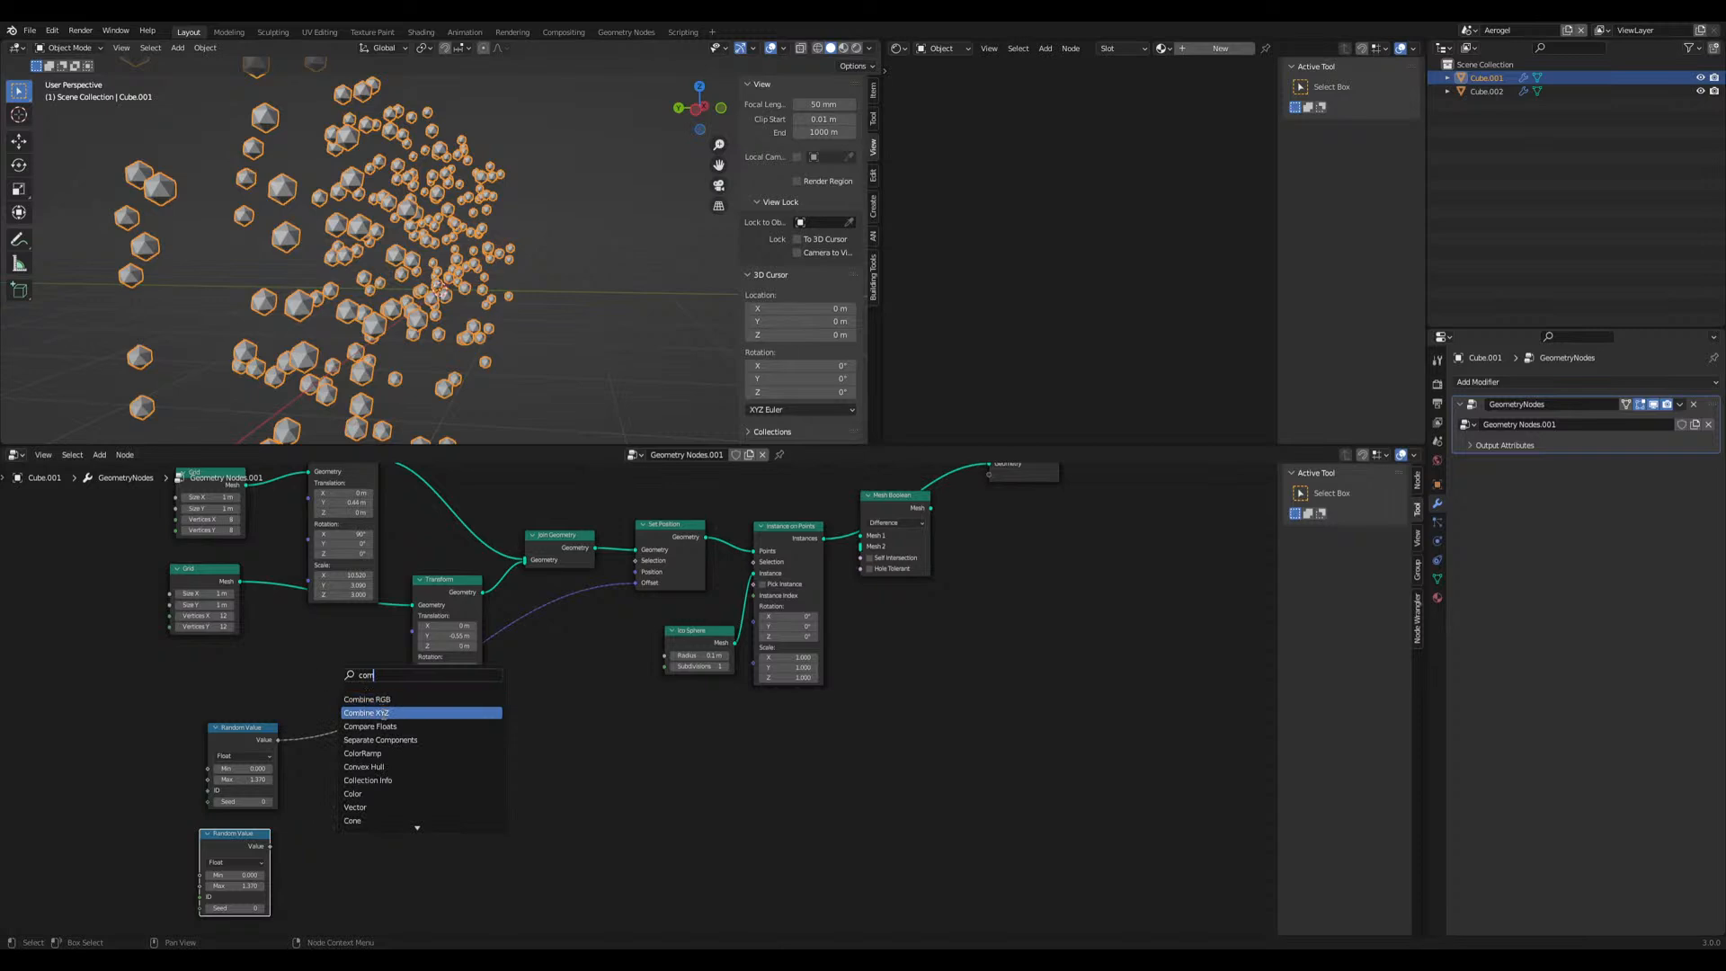
key(Return)
click(419, 805)
Wire the two Random Values into Combine XYZ's X and Y, change the first one's seed, and feed the Vector into Set Position's Offset
drag(270, 846, 364, 806)
drag(279, 741, 372, 795)
drag(255, 802, 274, 802)
drag(443, 781, 636, 582)
middle_drag(591, 281, 457, 311)
scroll(458, 296, down, 3)
middle_drag(540, 669, 570, 809)
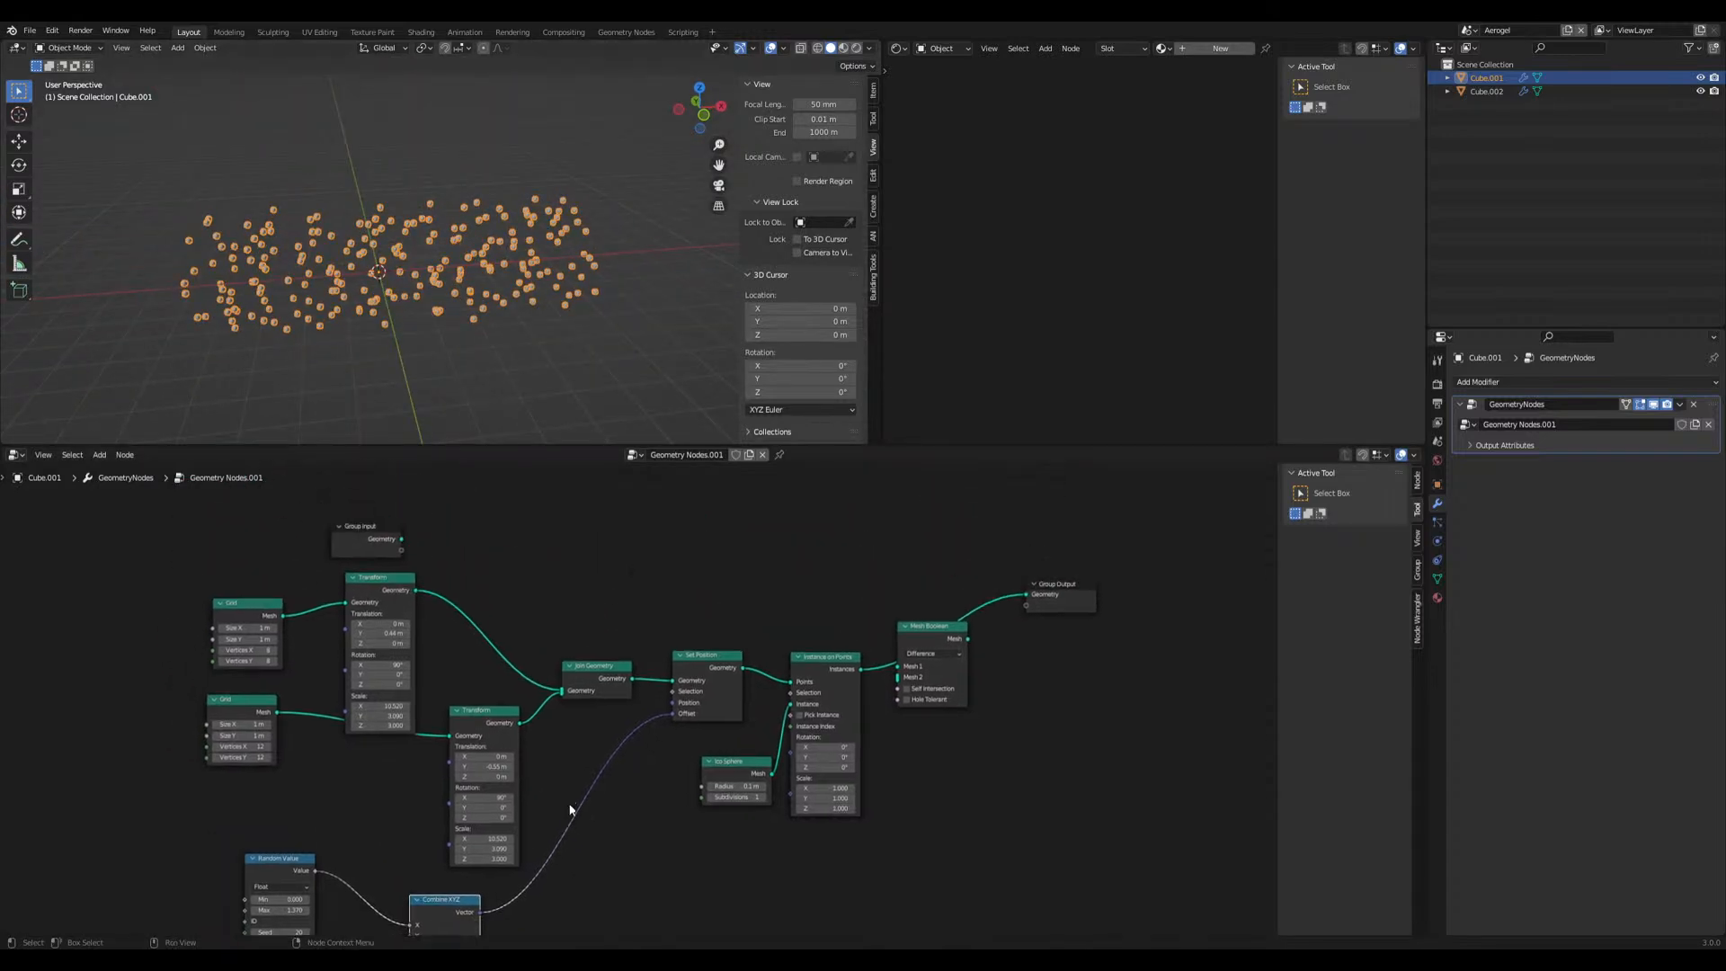
Set the Ico Sphere's radius to 0.2 m and its subdivisions to 3
scroll(336, 790, up, 4)
drag(699, 791, 719, 790)
click(726, 806)
click(727, 806)
middle_drag(512, 374, 558, 449)
Rewire the Mesh Boolean with Group Input as Mesh 1, the instances as Mesh 2, and its result going to Group Output
middle_drag(823, 698, 638, 715)
drag(771, 595, 754, 511)
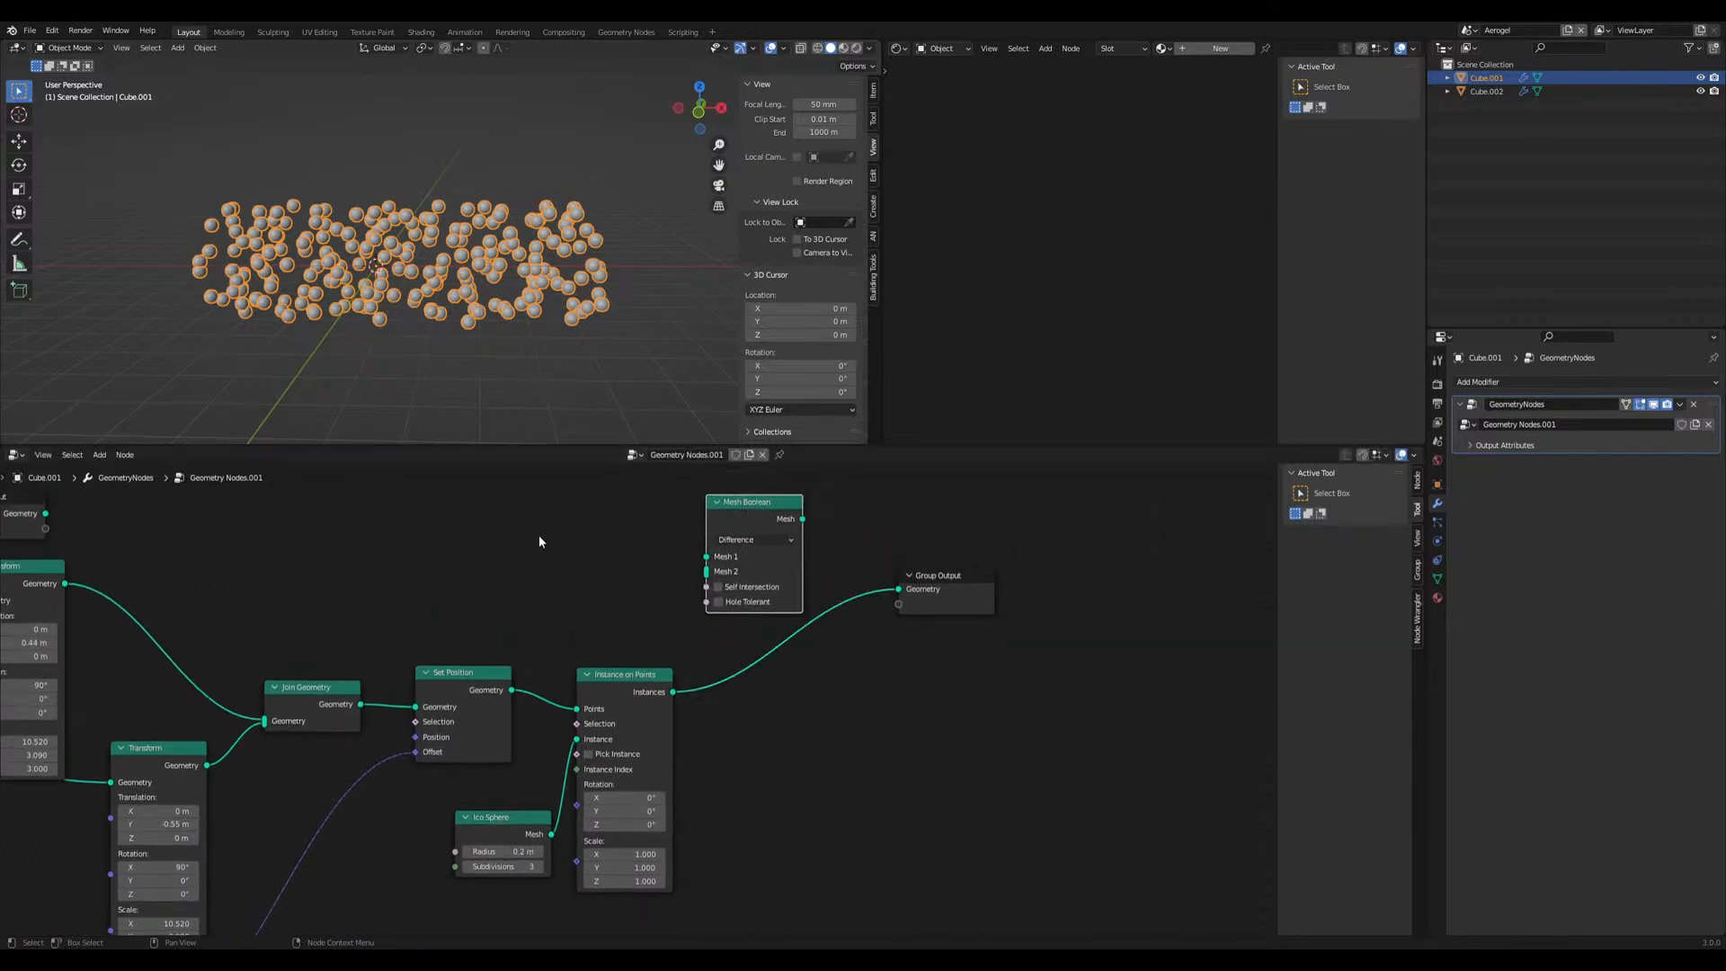
middle_drag(334, 583, 382, 640)
drag(92, 570, 753, 613)
drag(696, 726, 753, 628)
drag(849, 575, 931, 661)
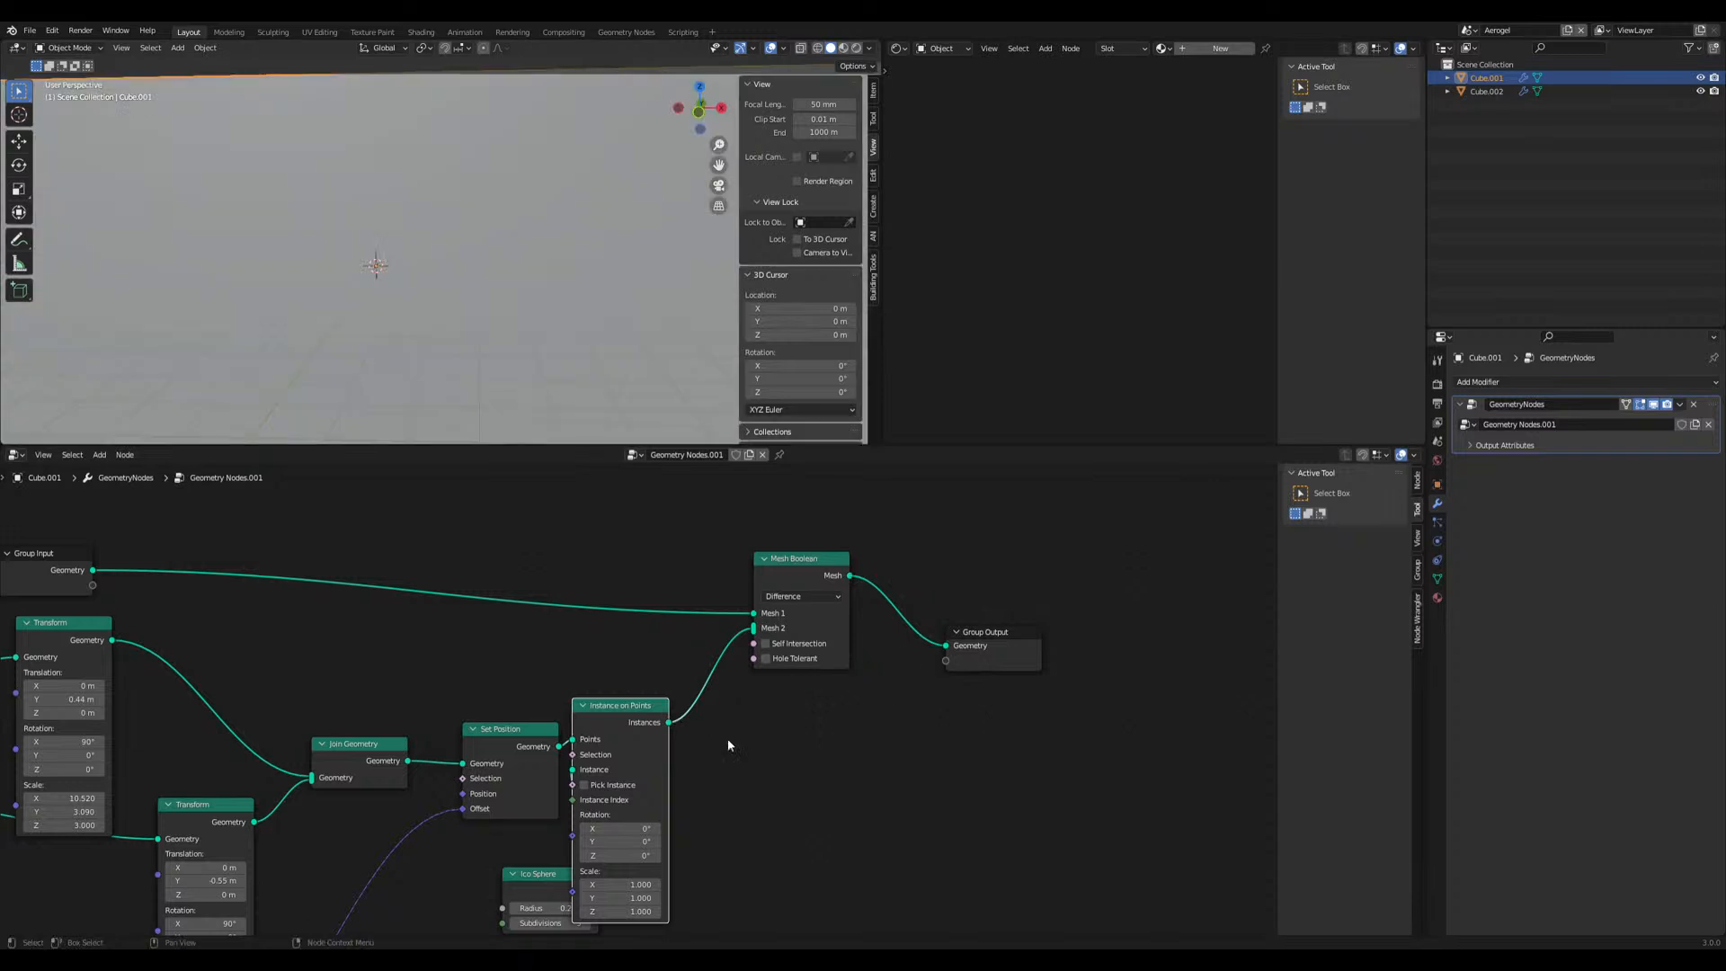
Examine the Mesh Boolean result outside and inside the block, trying the Hole Tolerant option
scroll(477, 311, down, 5)
middle_drag(477, 311, 423, 310)
scroll(517, 356, up, 9)
scroll(420, 342, up, 3)
scroll(531, 300, down, 10)
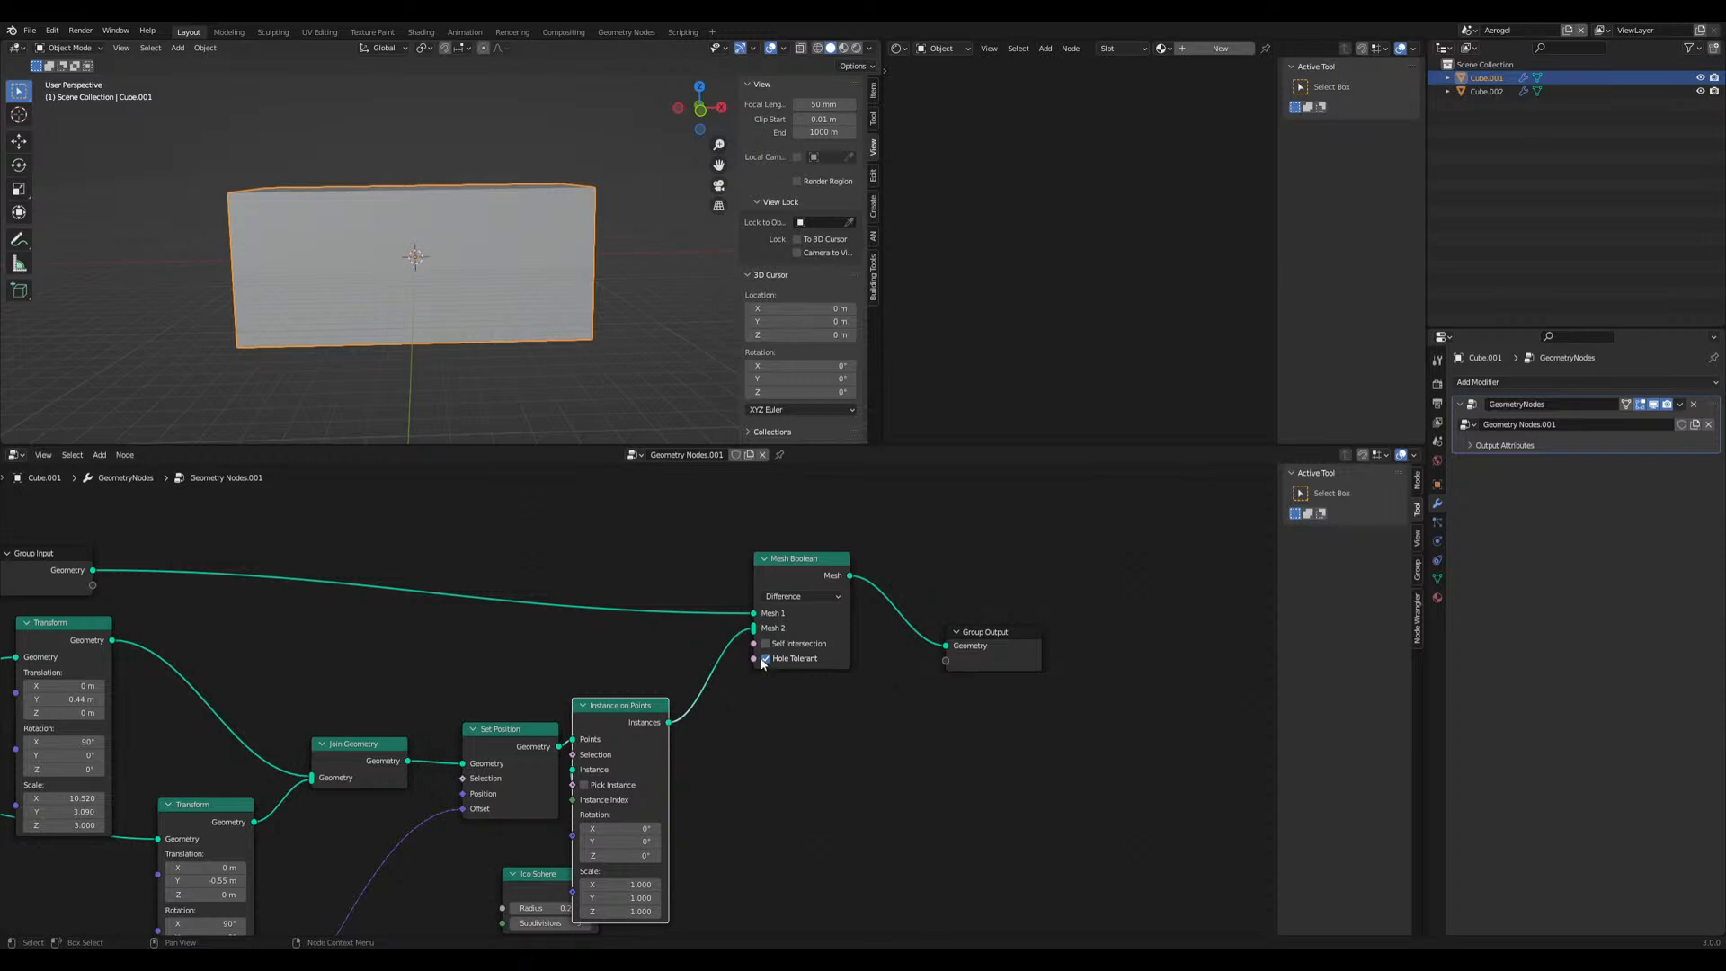
middle_drag(562, 427, 536, 375)
scroll(528, 370, up, 4)
shift+middle_drag(506, 340, 582, 249)
scroll(559, 253, down, 4)
scroll(560, 253, up, 3)
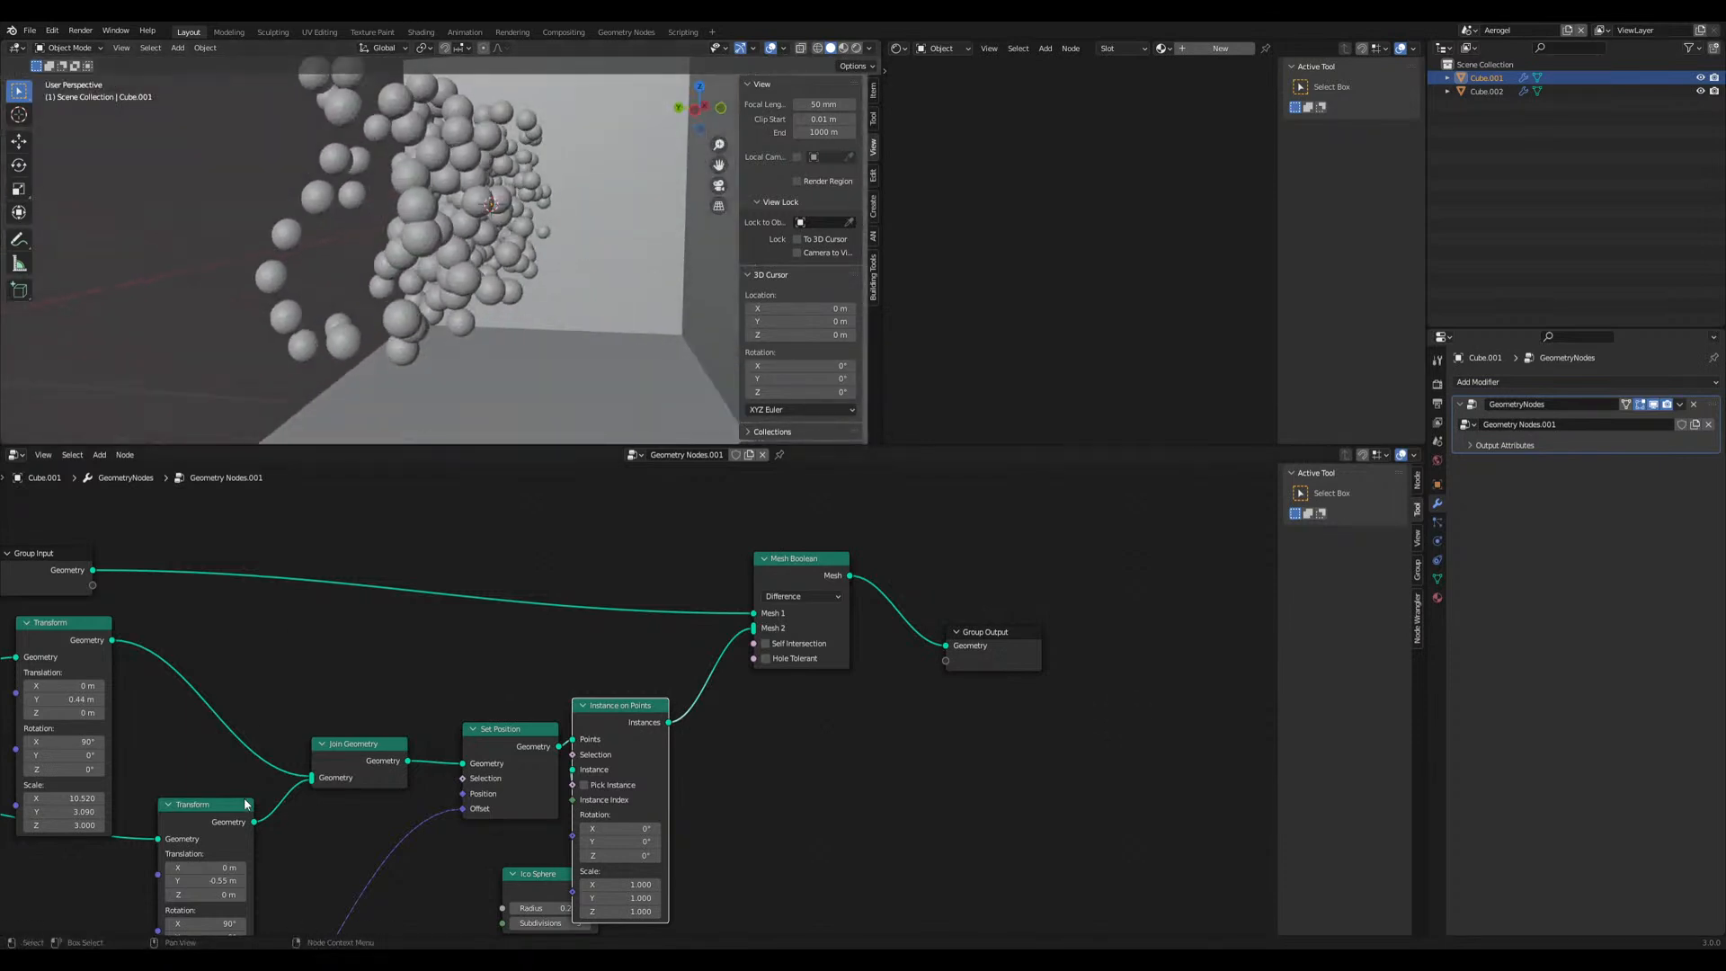
Reduce the second Grid's Size X to about 0.7 m
scroll(270, 737, down, 2)
middle_drag(212, 763, 336, 742)
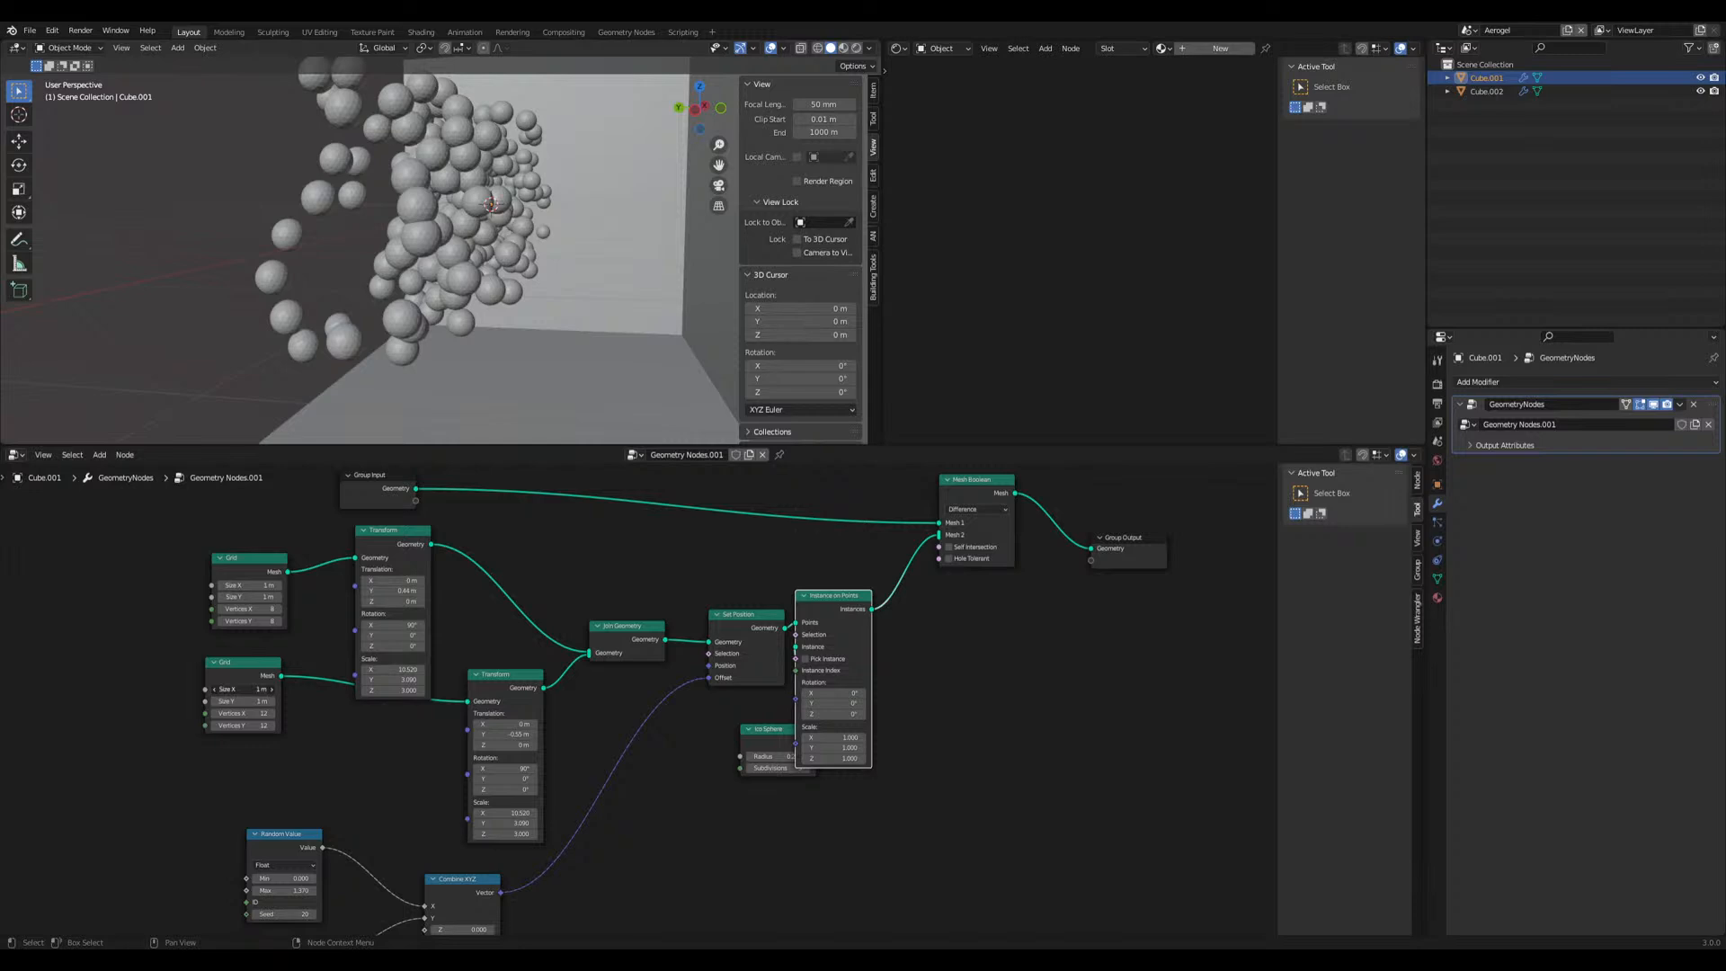
drag(244, 692, 184, 689)
scroll(1021, 565, down, 3)
middle_drag(910, 579, 725, 606)
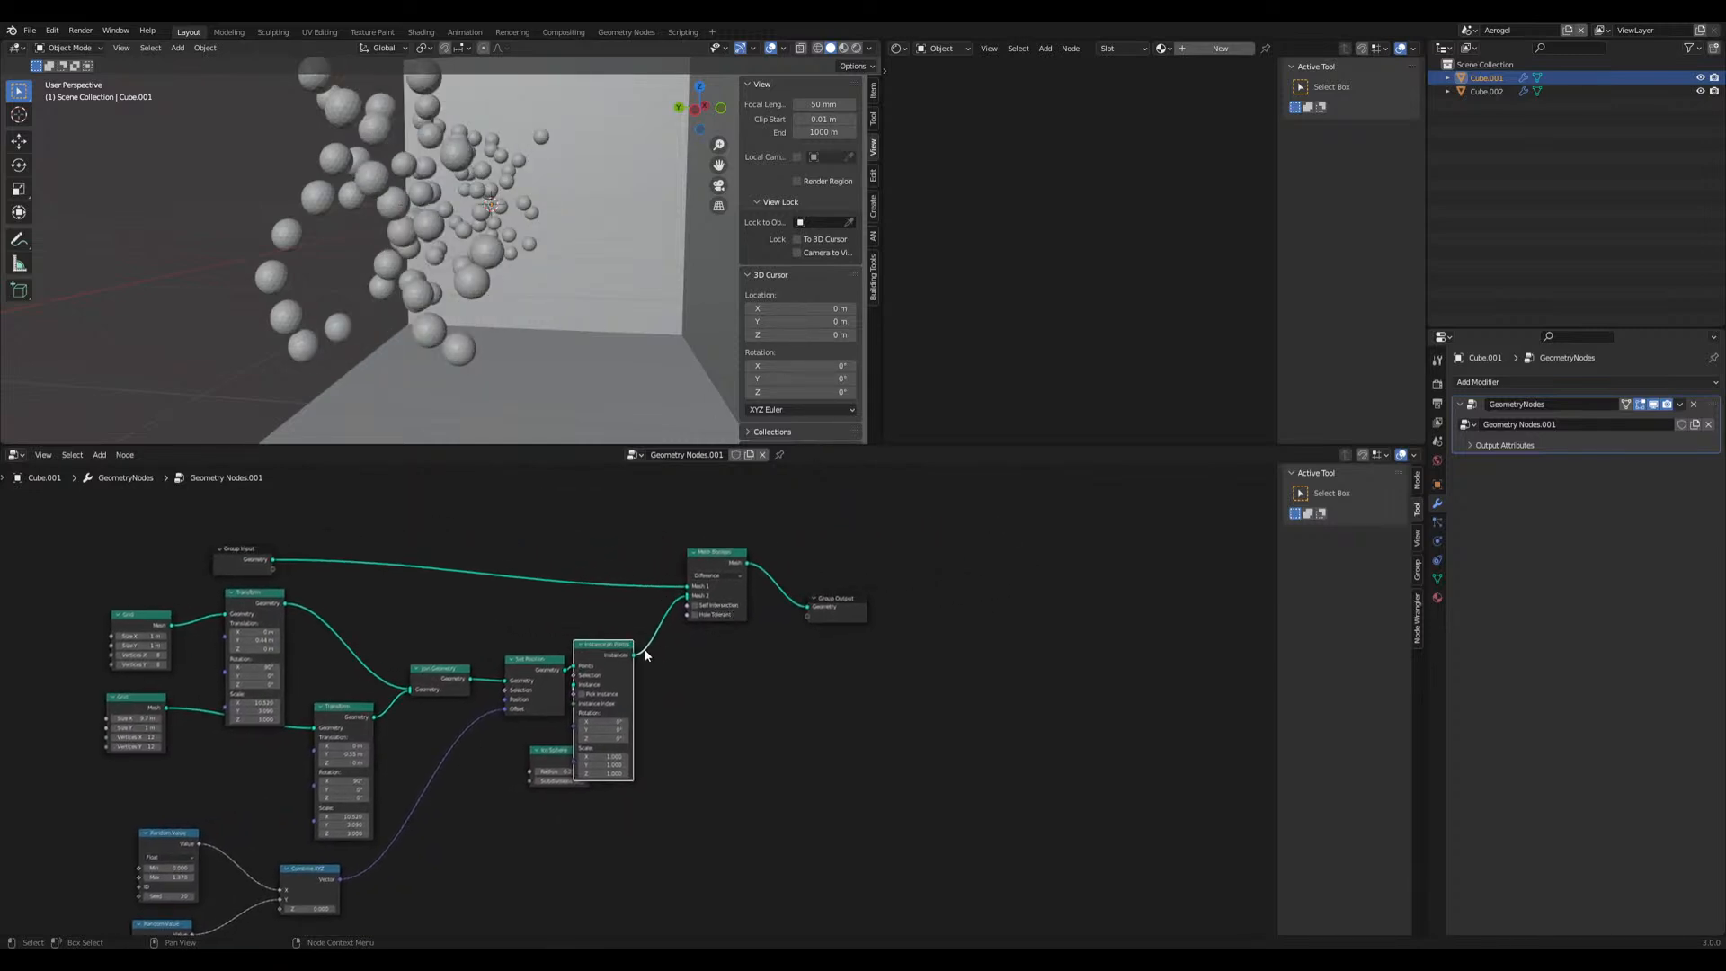
Replace the Mesh Boolean with a Join Geometry node that merges the Group Input geometry and the instances into the Group Output
click(711, 561)
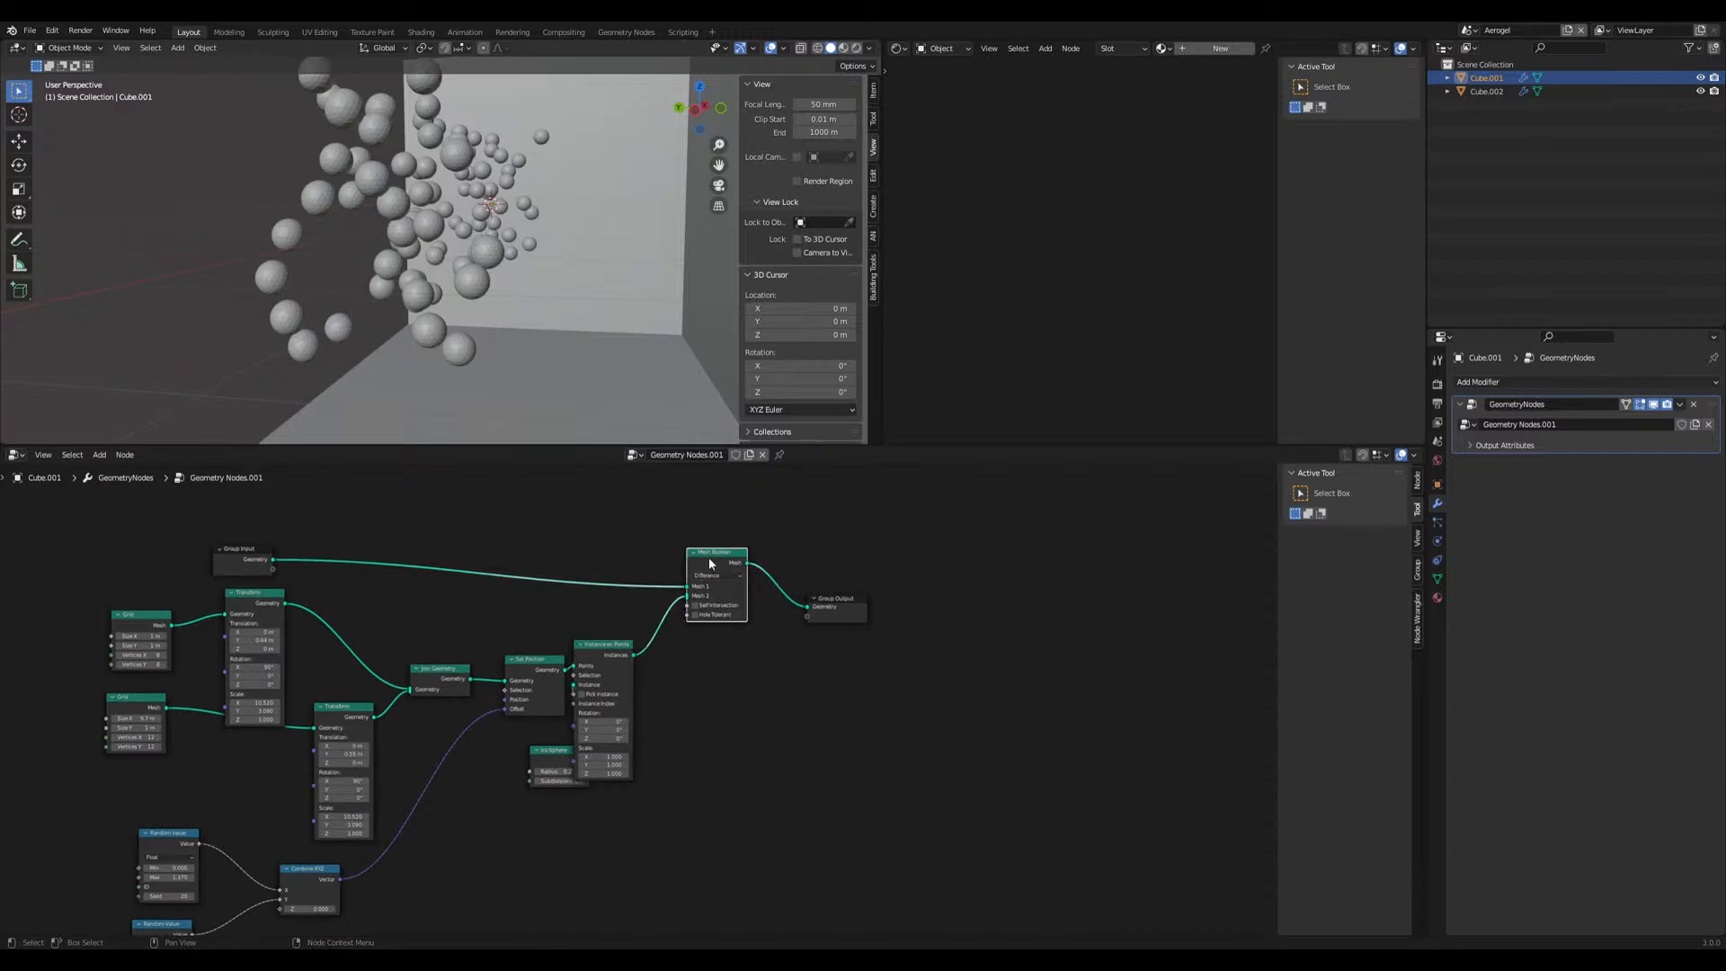
key(shift+a)
text(jo)
key(Down)
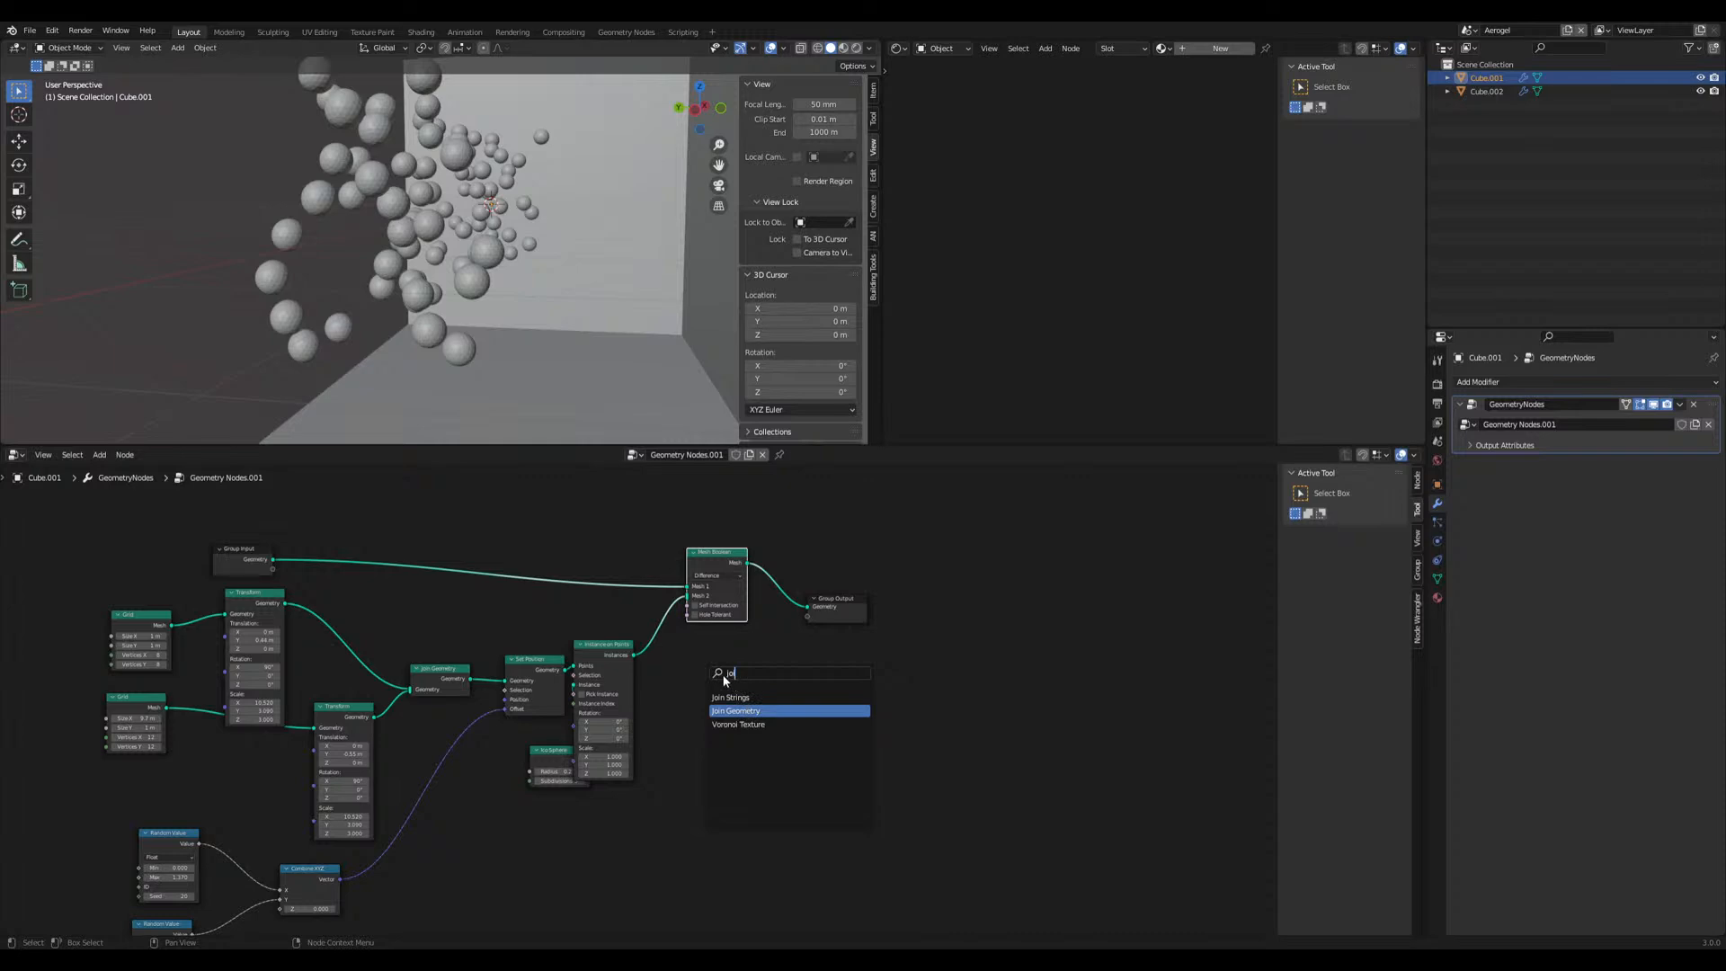
key(Return)
click(724, 654)
click(721, 559)
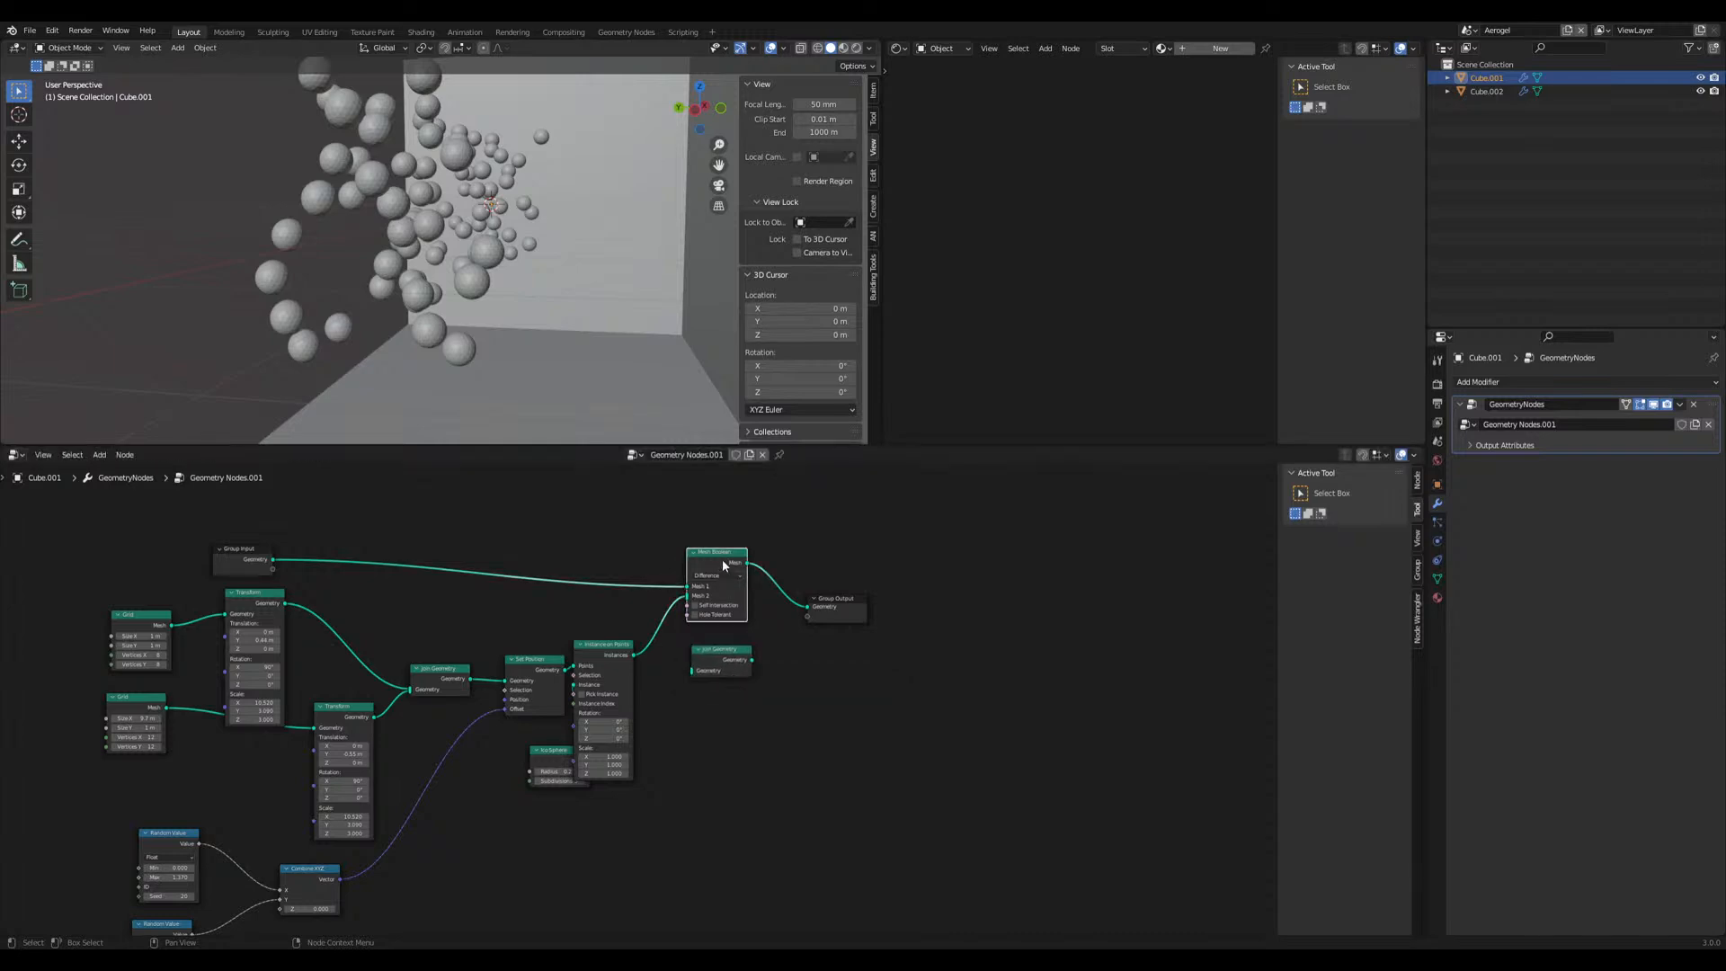
key(x)
drag(273, 559, 808, 608)
Examine how the scattered spheres are distributed relative to the block
scroll(547, 254, down, 1)
scroll(546, 253, up, 1)
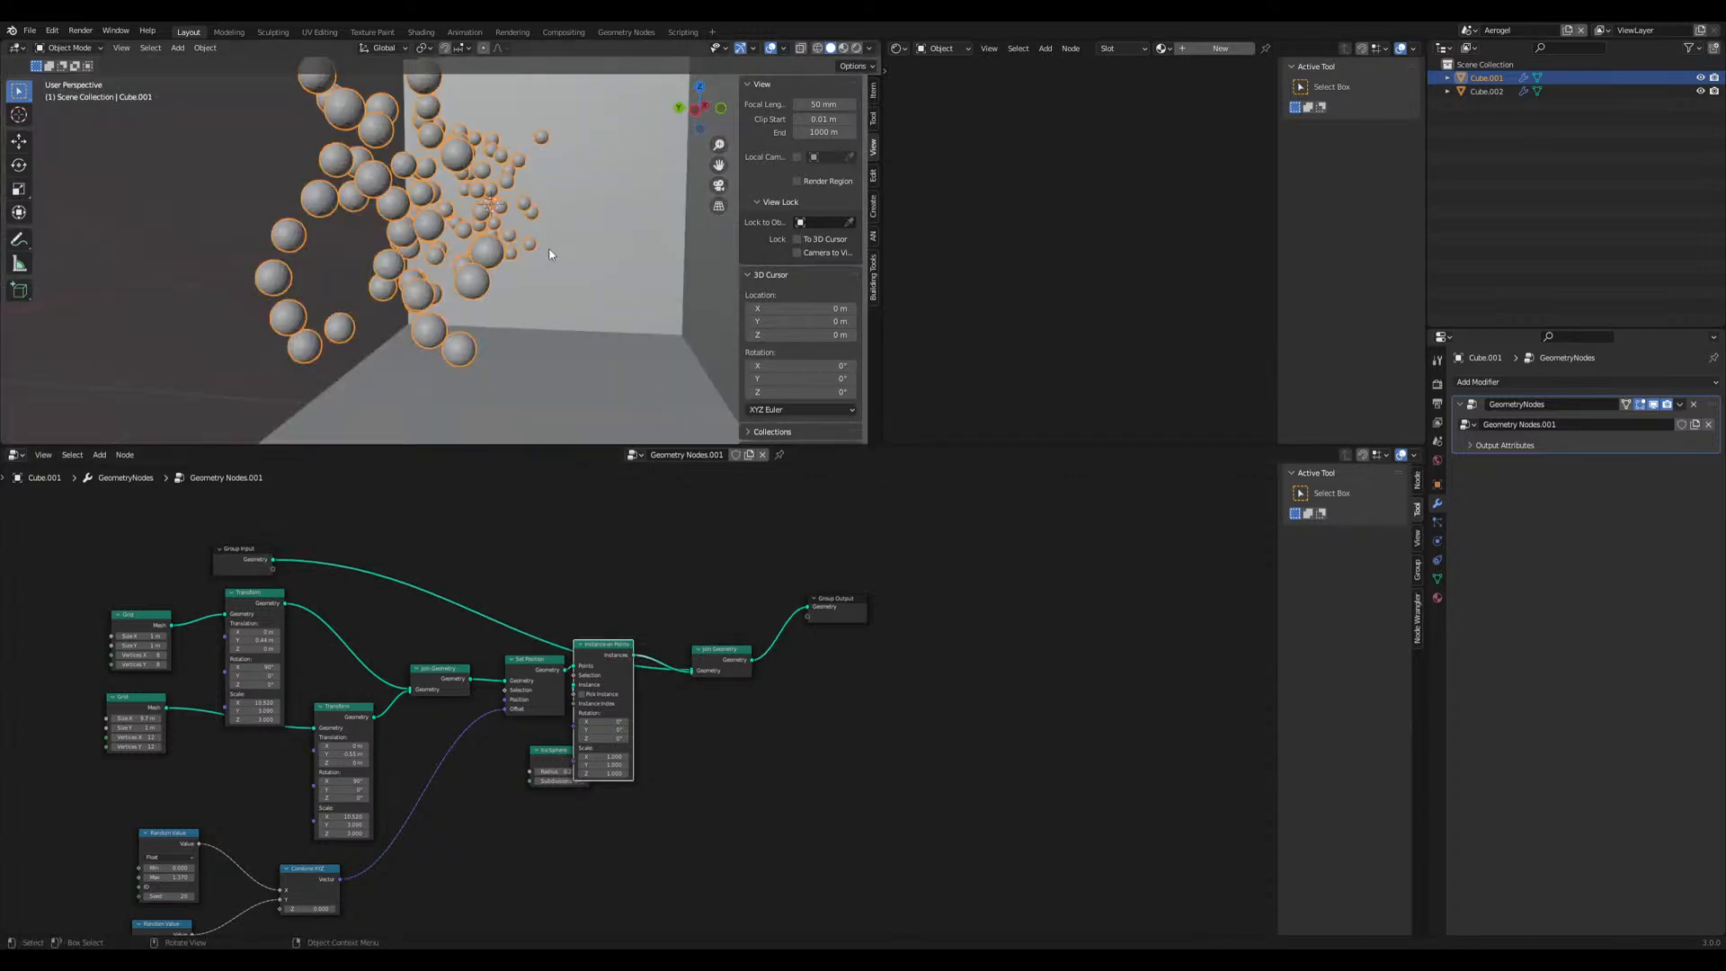
scroll(547, 255, down, 5)
middle_drag(546, 255, 416, 278)
scroll(415, 279, down, 5)
scroll(416, 282, down, 4)
mouse_move(545, 293)
middle_down()
mouse_move(430, 289)
mouse_move(537, 299)
mouse_move(521, 297)
middle_up()
scroll(627, 719, up, 2)
middle_drag(709, 769, 758, 764)
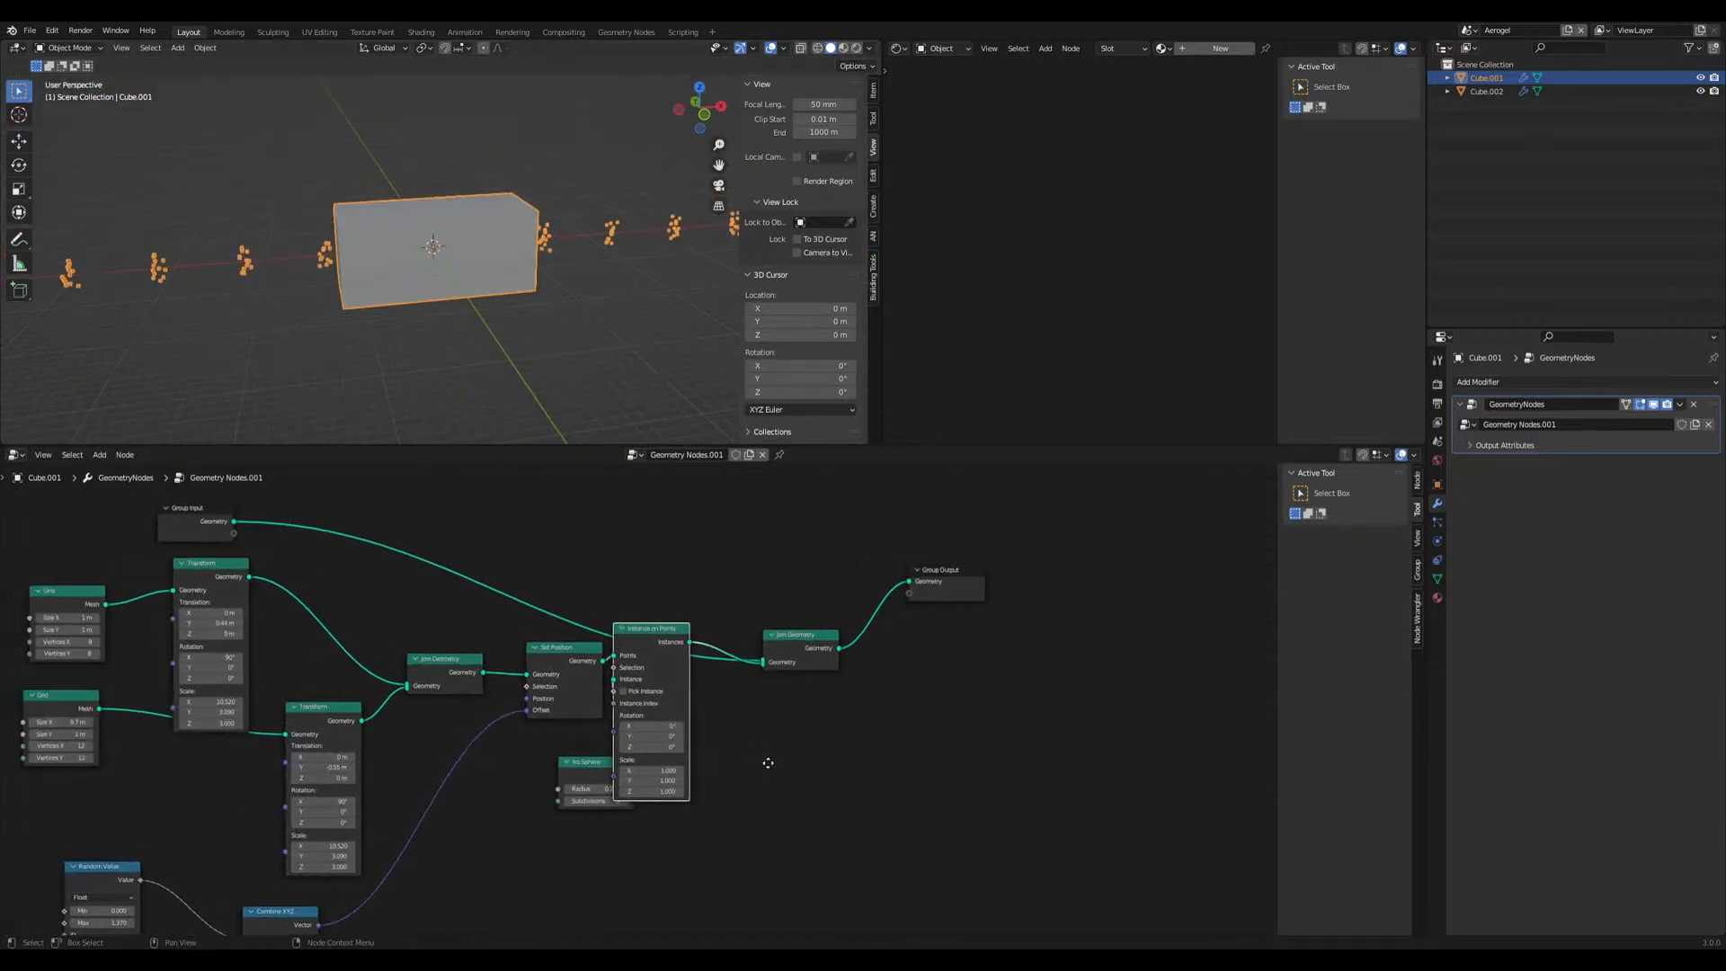
Set the second Grid's Size X to 1 m while outputting only the instances, and reconnect Join Geometry to the Group Output
drag(689, 642, 909, 582)
middle_drag(557, 342, 593, 273)
middle_drag(70, 758, 286, 734)
click(285, 698)
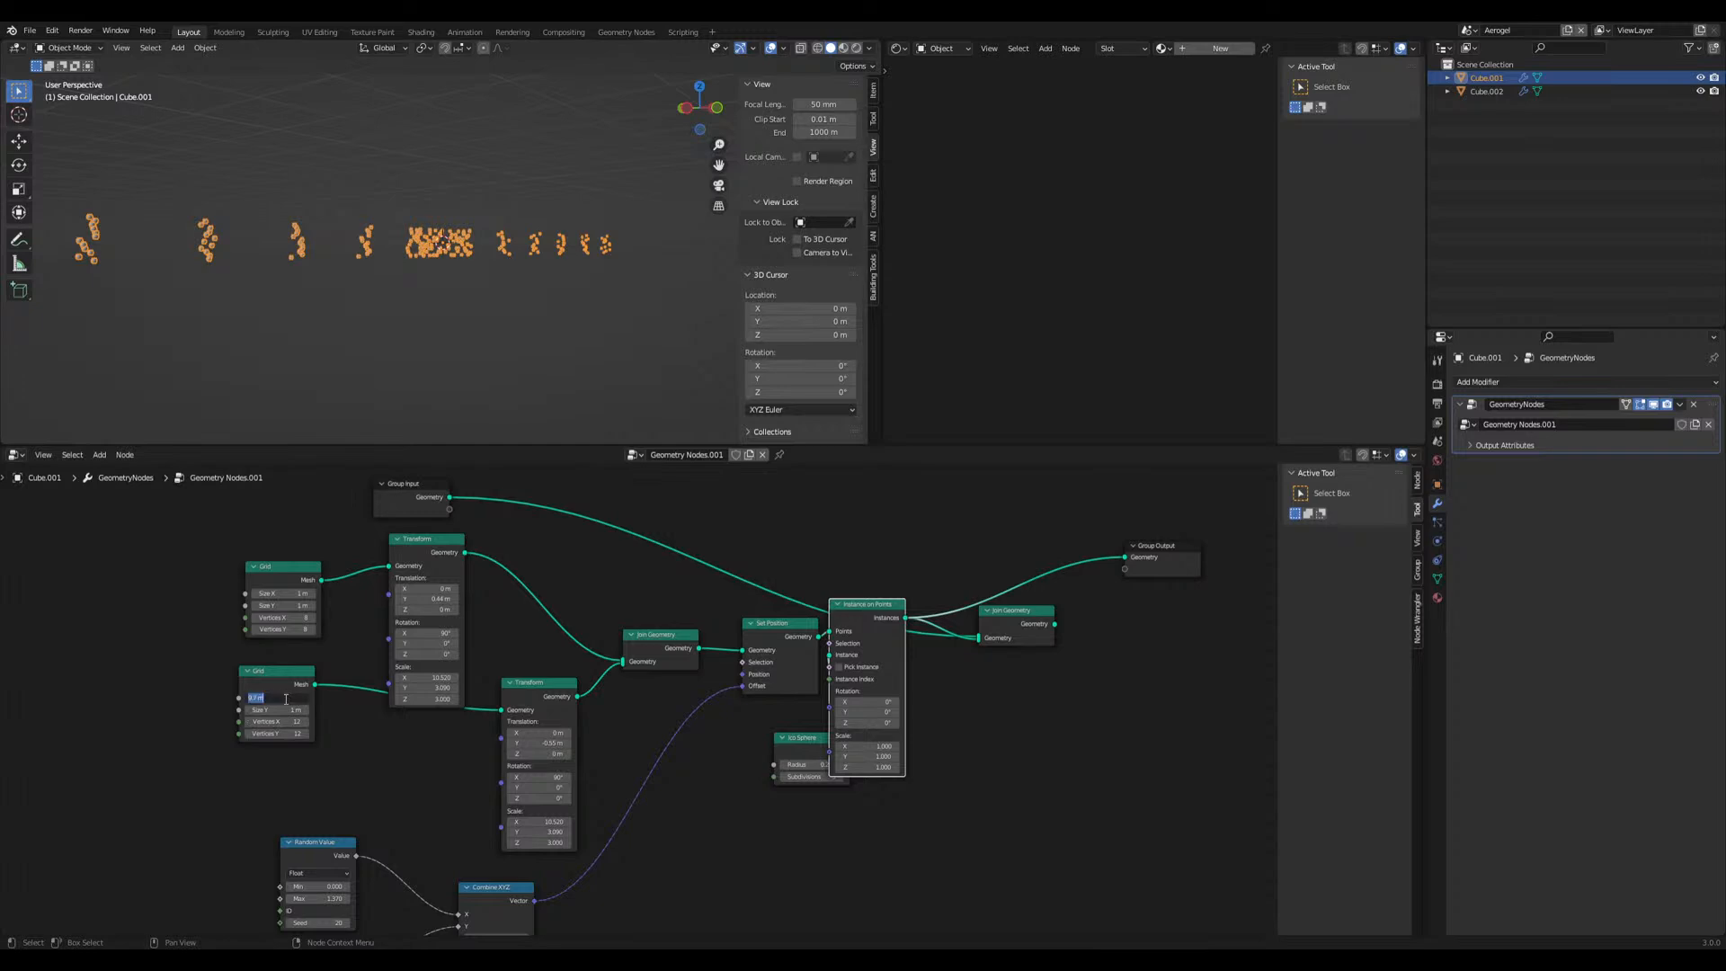
text(2)
key(Return)
middle_drag(450, 348, 461, 435)
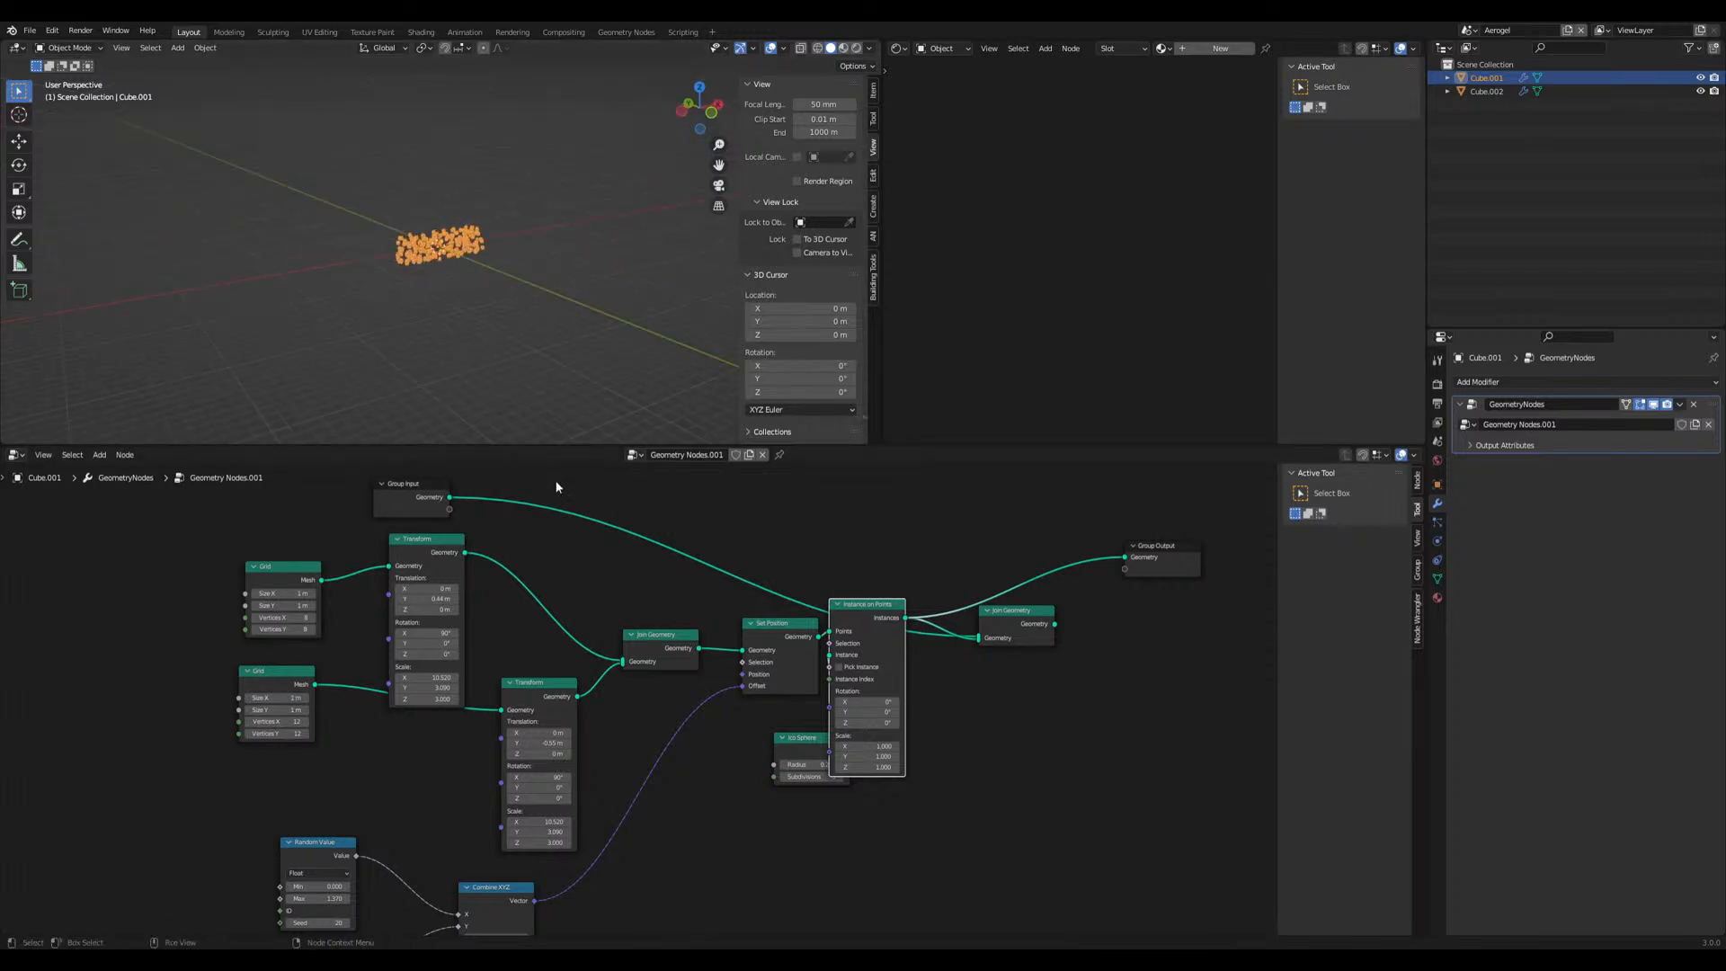
drag(1054, 623, 1125, 557)
middle_drag(505, 342, 336, 266)
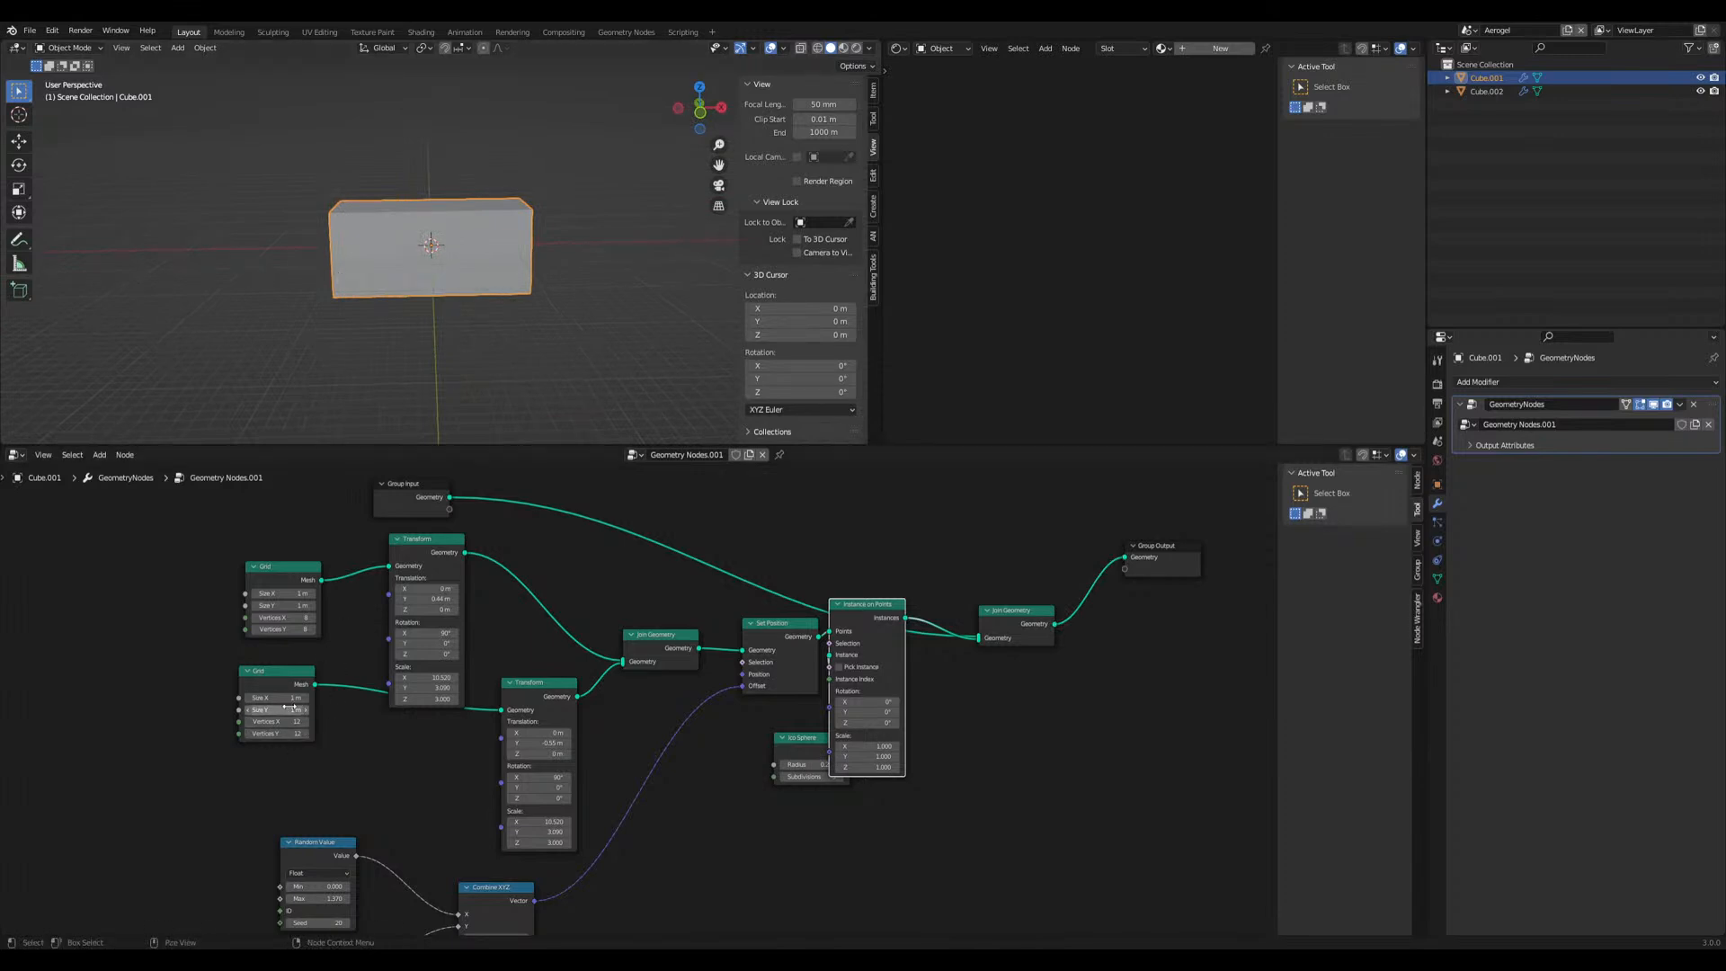
Set Size X to about 2.03 m on the second Grid and 2 m on the first Grid
drag(289, 697, 312, 698)
click(285, 593)
key(Return)
middle_drag(216, 343, 464, 288)
scroll(430, 343, up, 8)
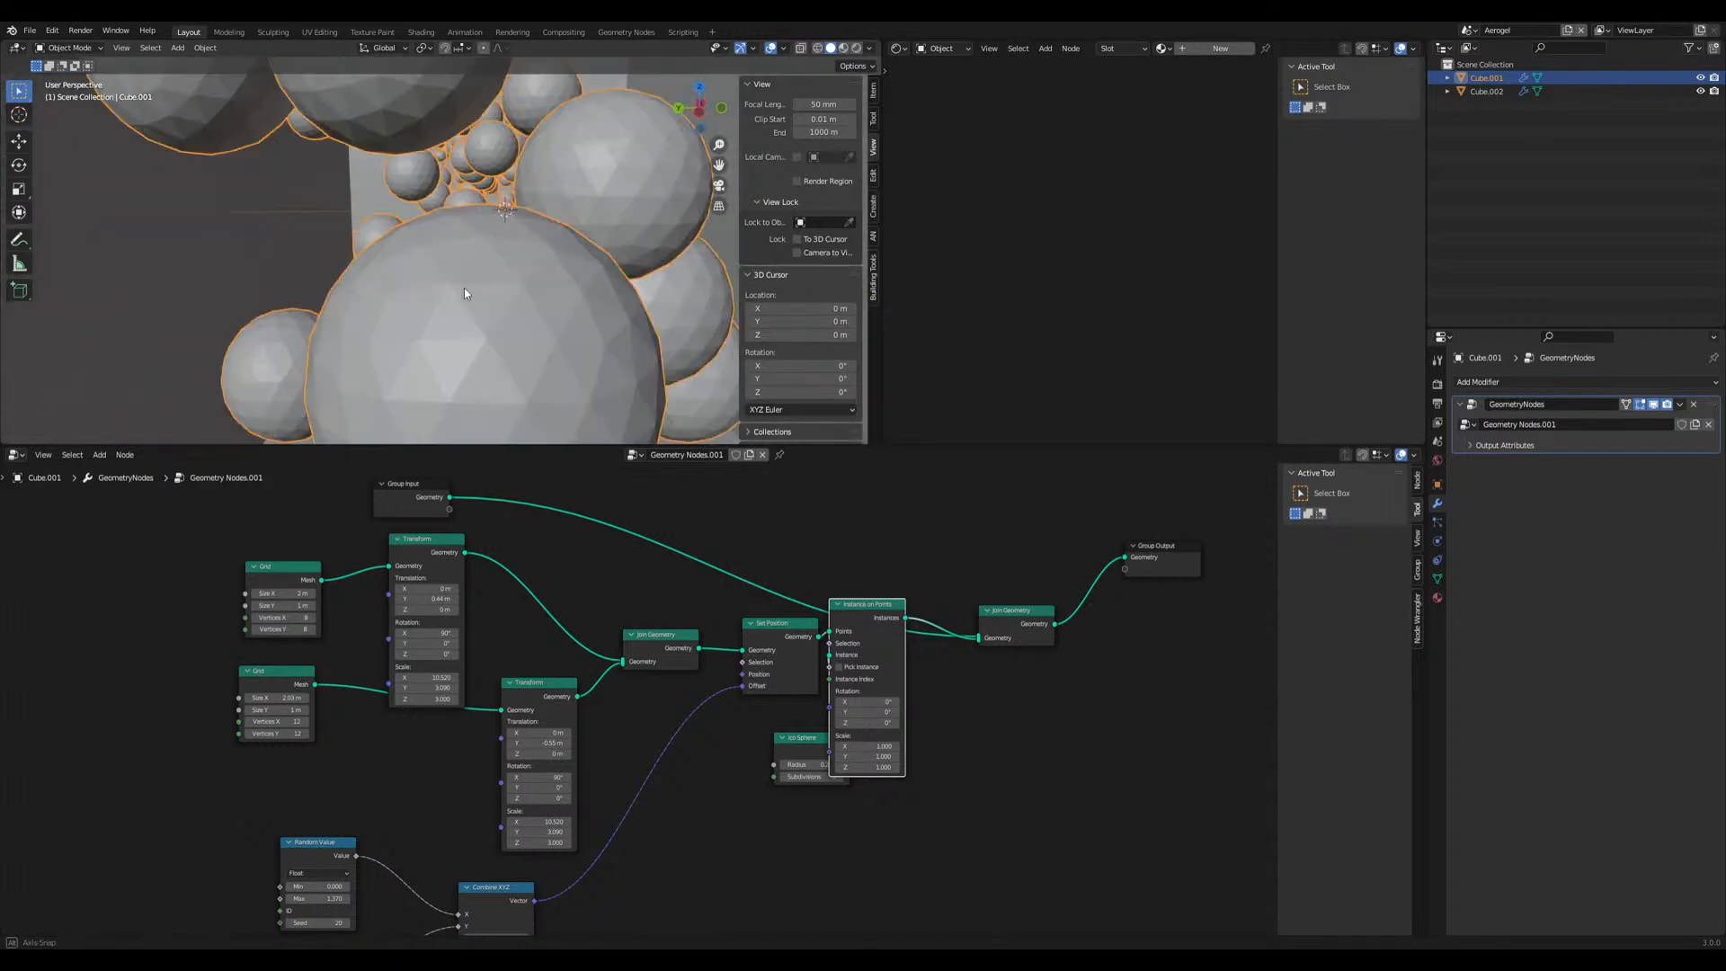
scroll(449, 282, down, 10)
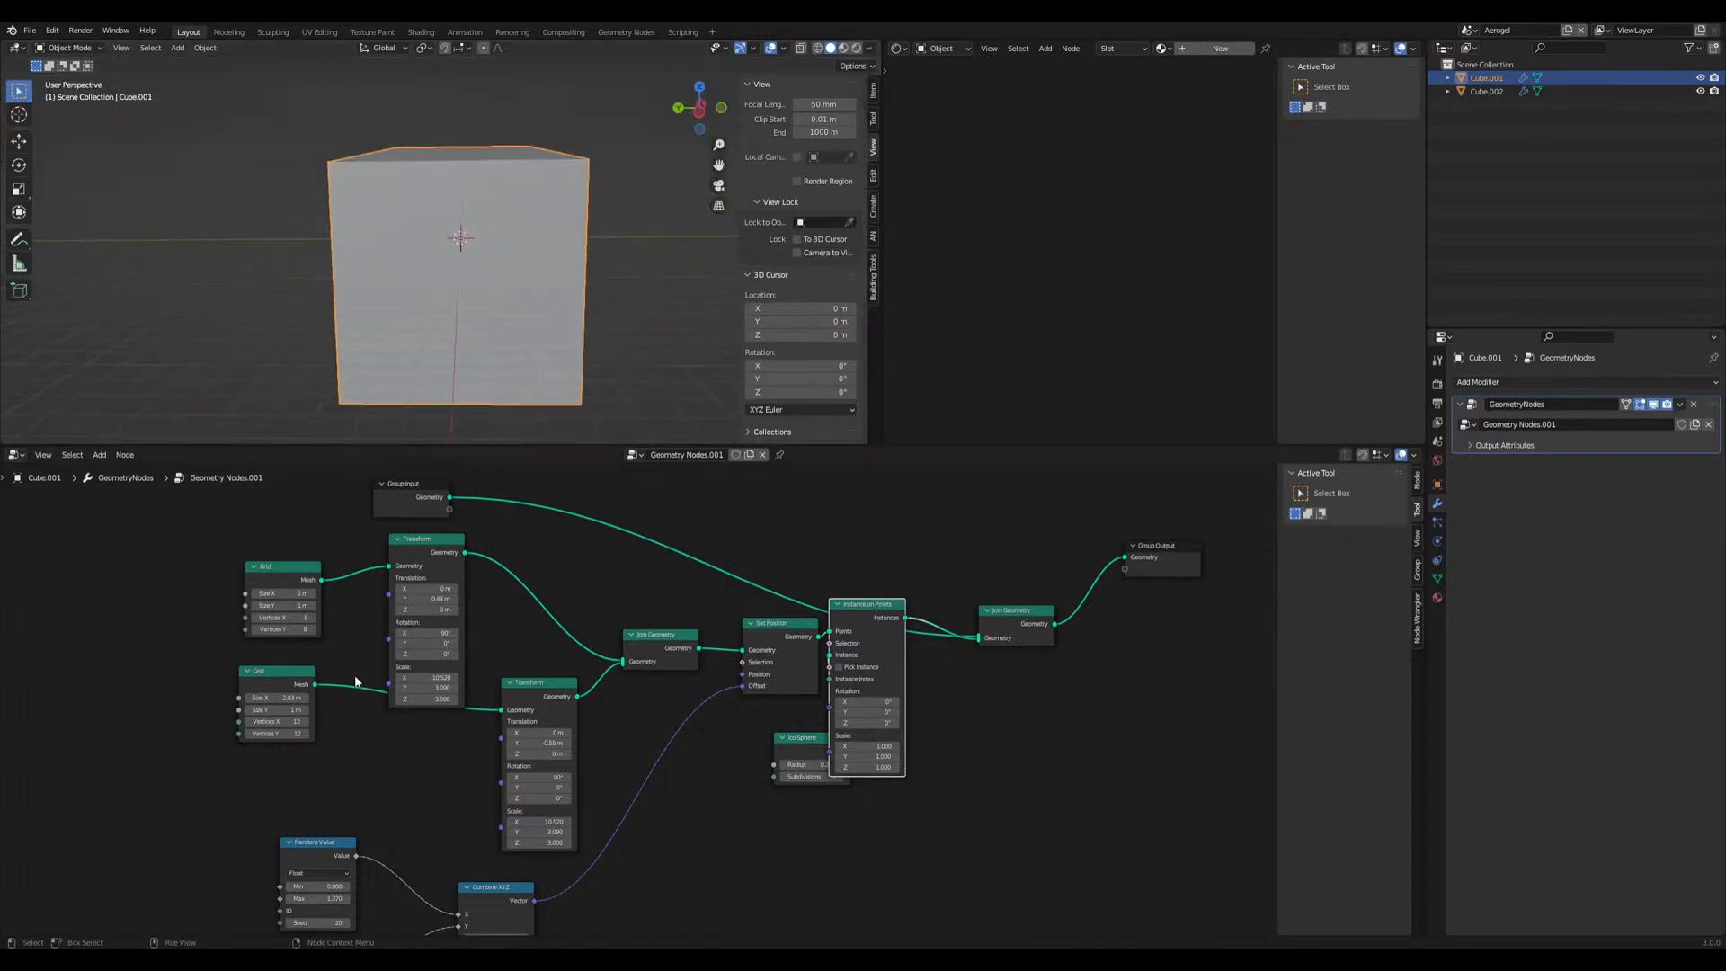
Set Size Y to about 3.4 m on the second Grid and 3.3 m on the first Grid
drag(278, 710, 342, 709)
click(290, 606)
text(3.3)
key(Return)
scroll(524, 336, down, 2)
middle_drag(524, 335, 508, 373)
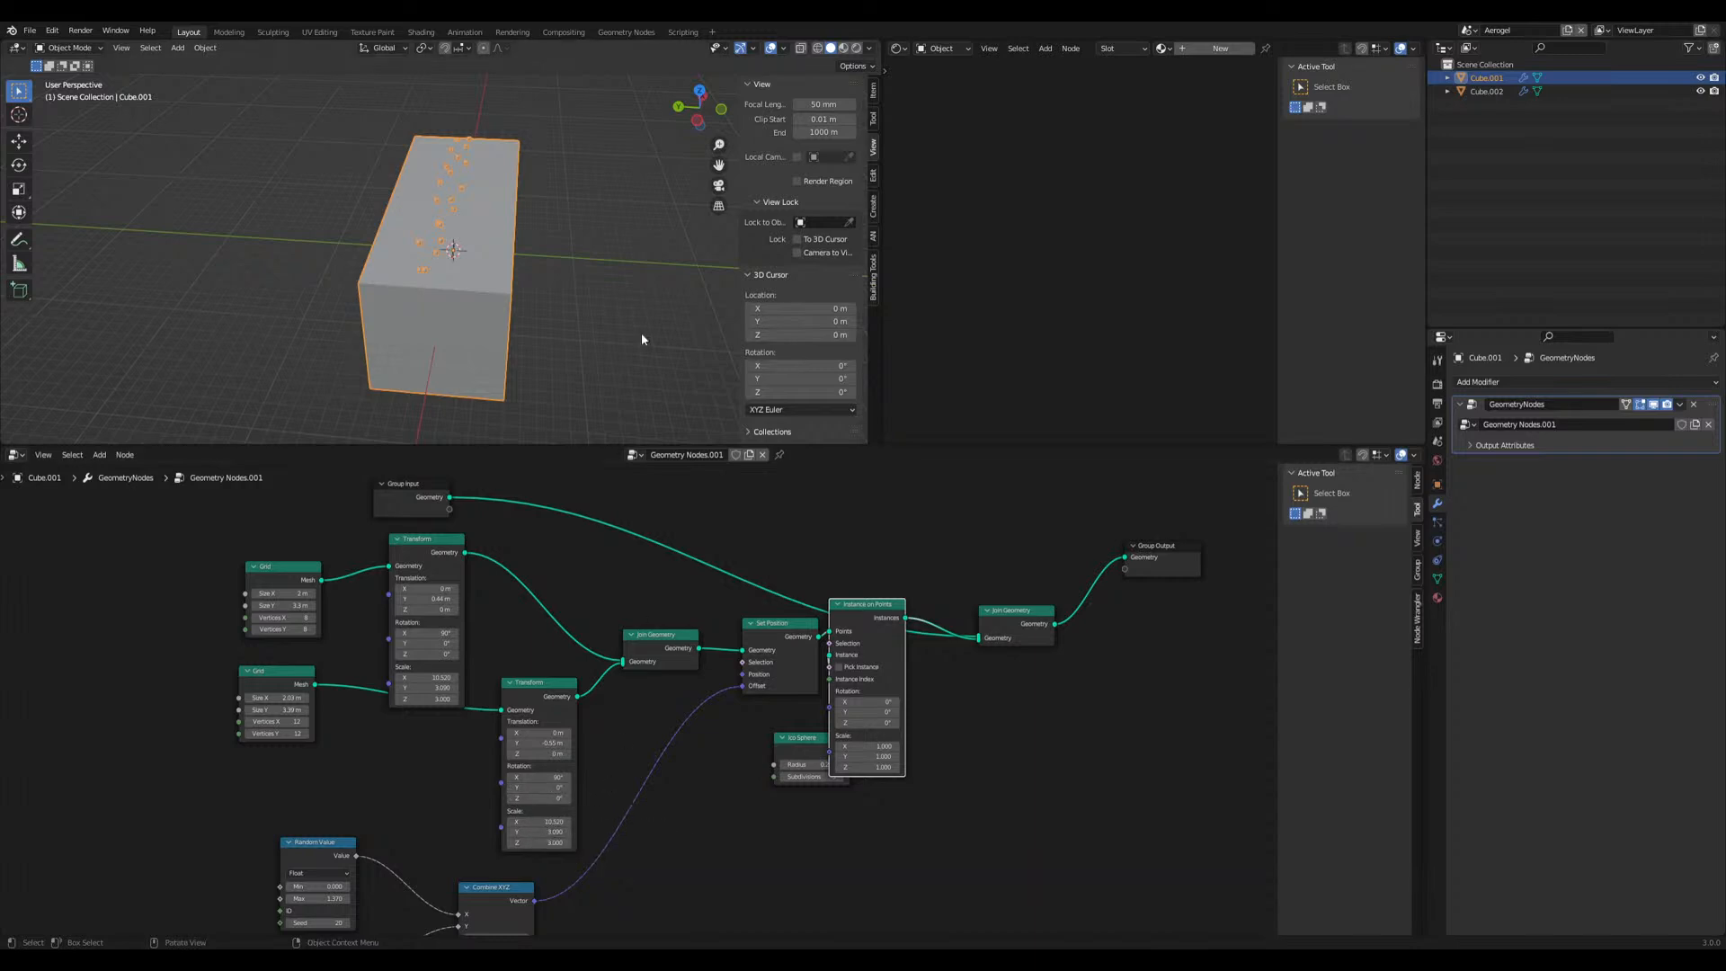
Adjust both Transforms' Y translations to separate the grids, and disconnect the Random Value from Combine XYZ's X
middle_drag(591, 798, 586, 727)
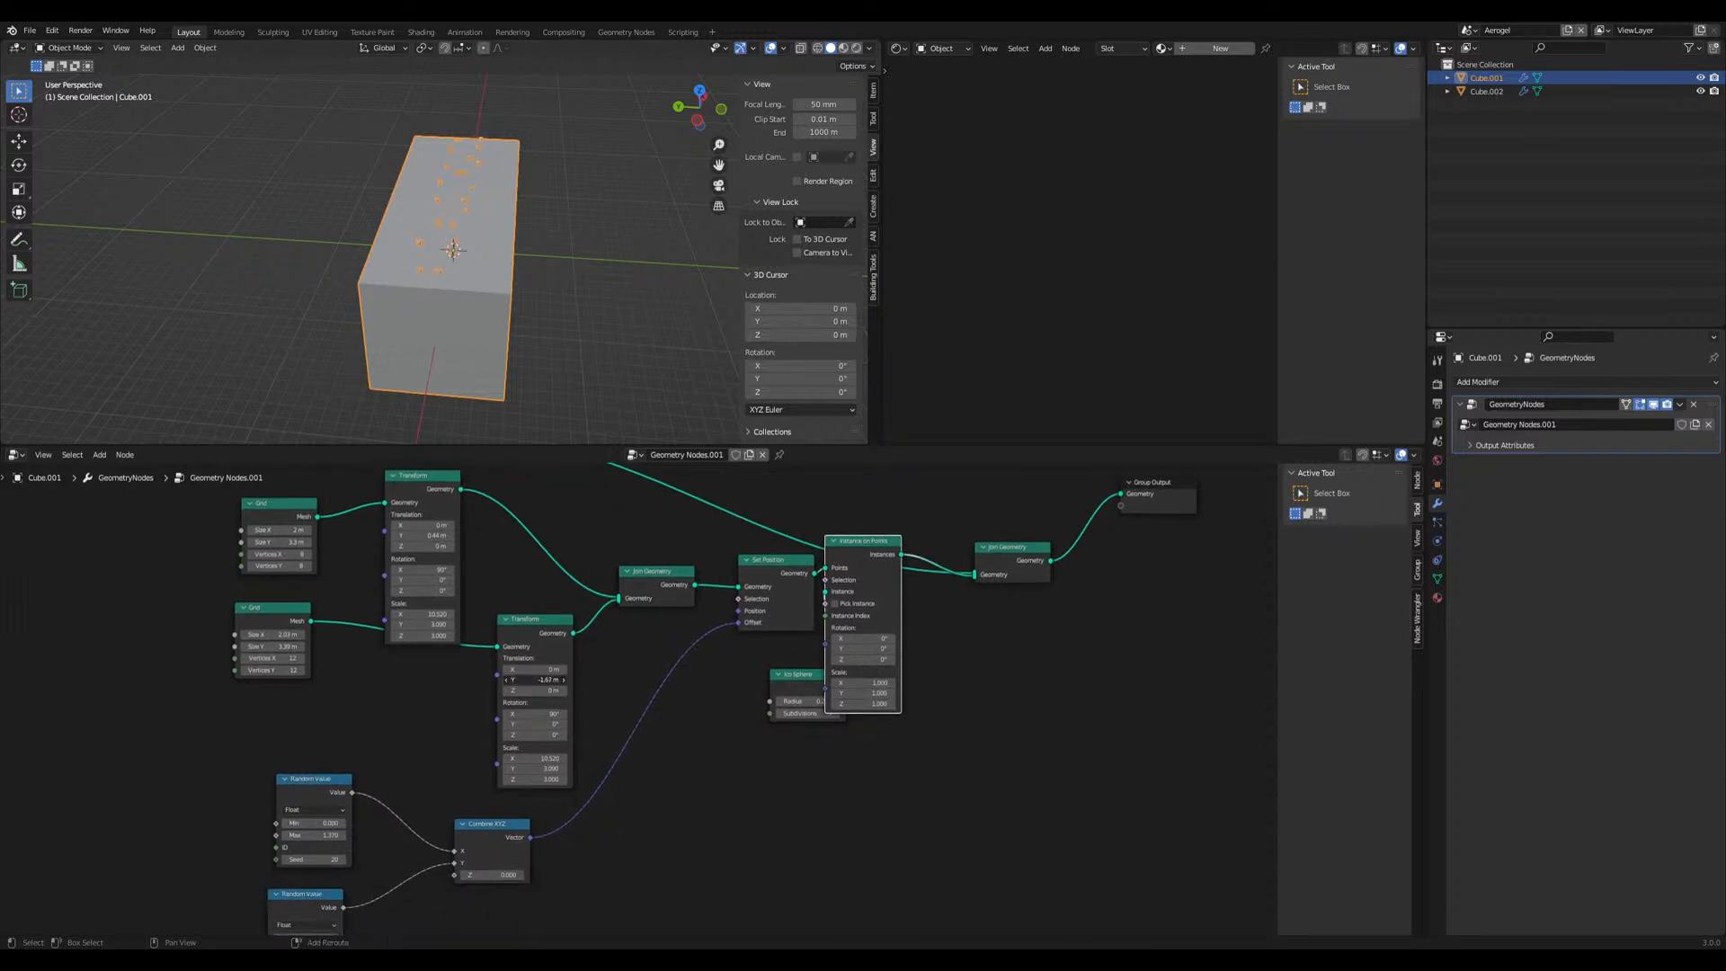
drag(537, 681, 525, 680)
drag(418, 536, 444, 536)
middle_drag(424, 774, 354, 621)
drag(386, 699, 360, 676)
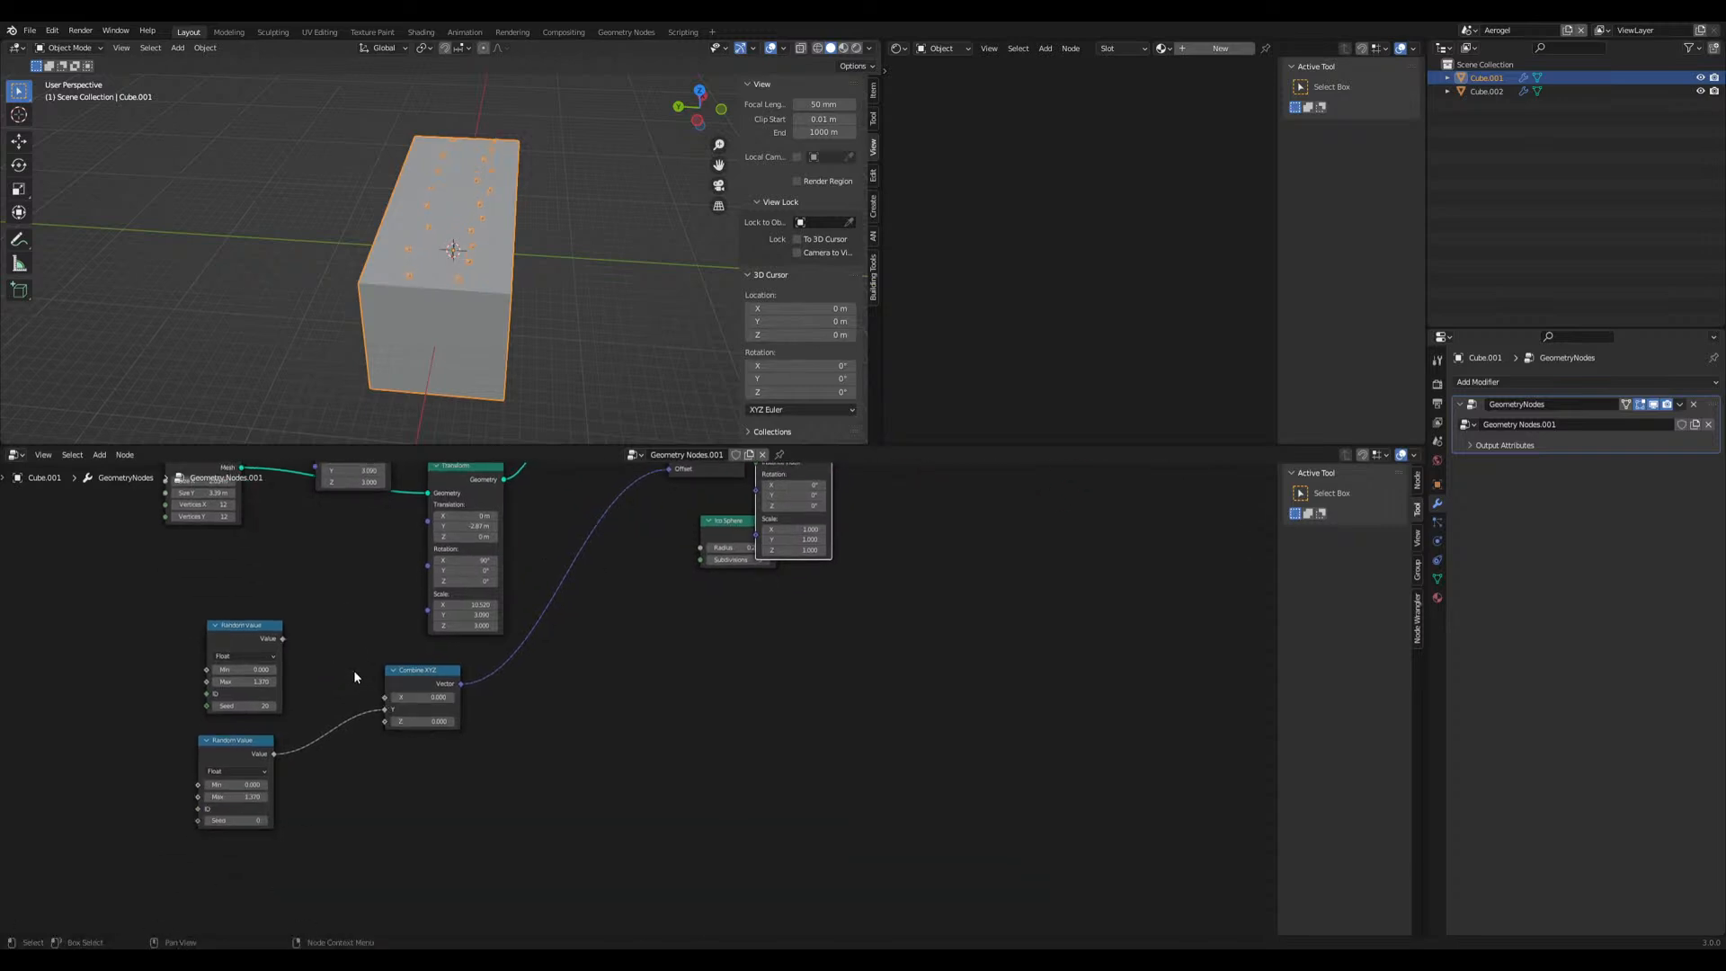
Raise the connected Random Value's Max and readjust both Transforms' Y translations, the second to about -4.2 m
drag(227, 796, 269, 796)
mouse_move(566, 358)
middle_down()
mouse_move(501, 339)
mouse_move(560, 355)
middle_up()
middle_drag(385, 539, 360, 655)
drag(332, 498, 350, 498)
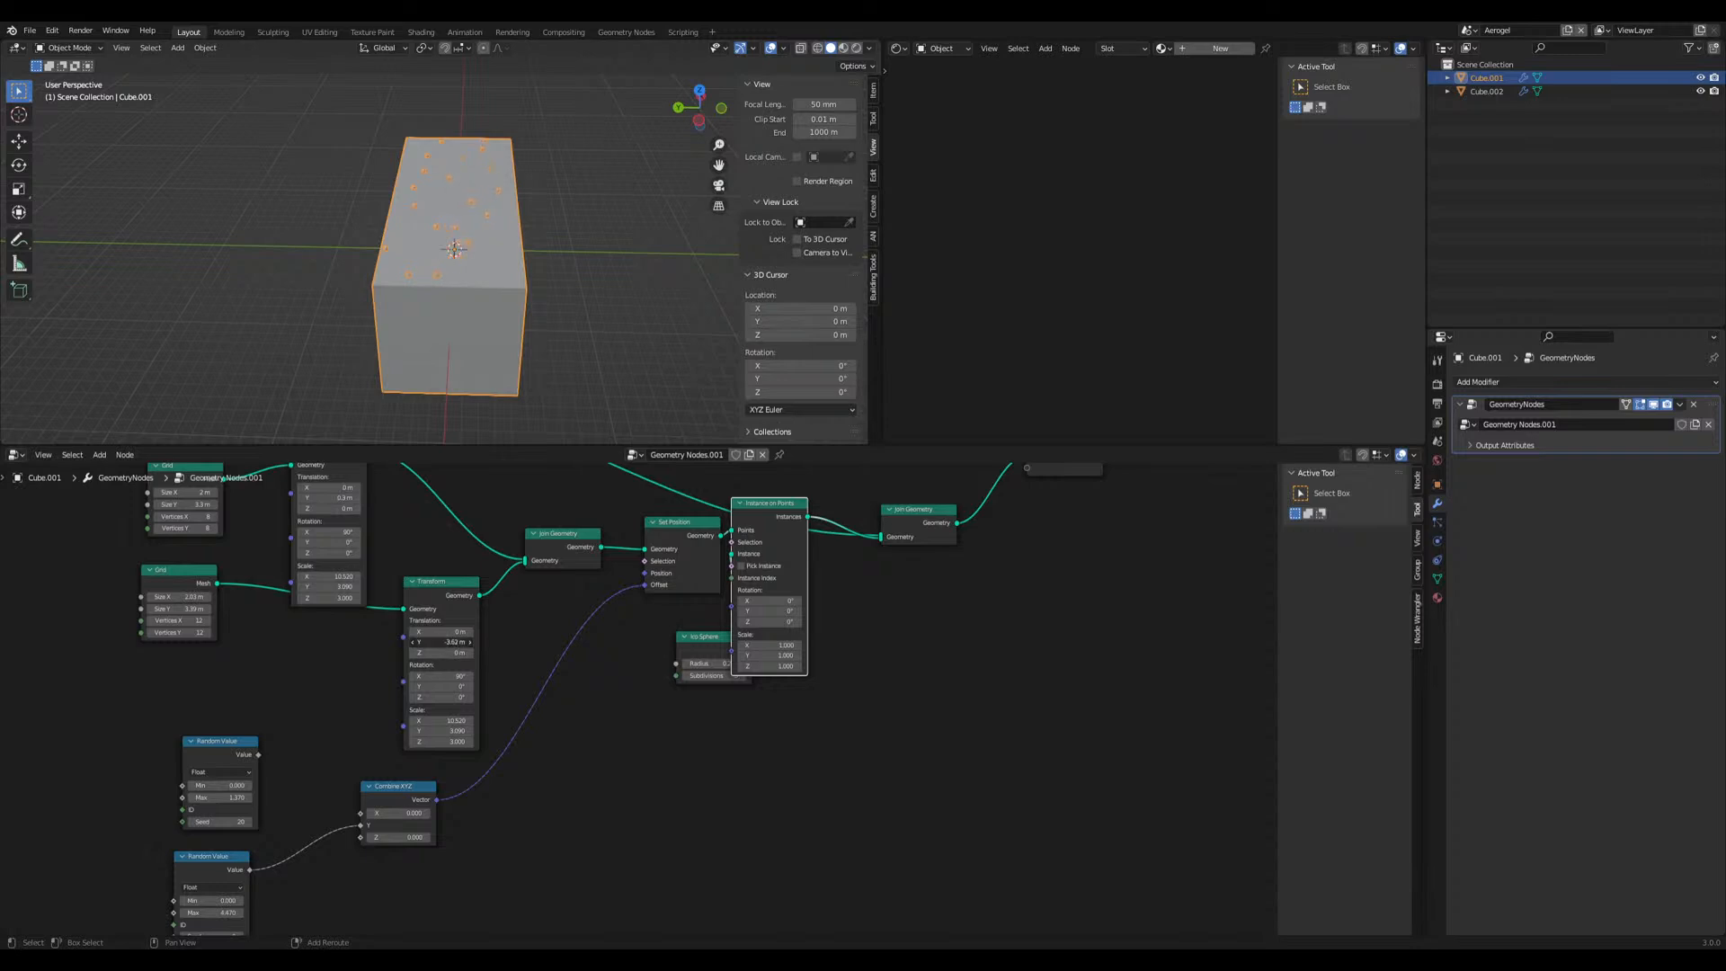
drag(441, 642, 432, 642)
Change the connected Random Value's seed and delete the disconnected Random Value node
scroll(242, 886, down, 1)
drag(273, 902, 284, 902)
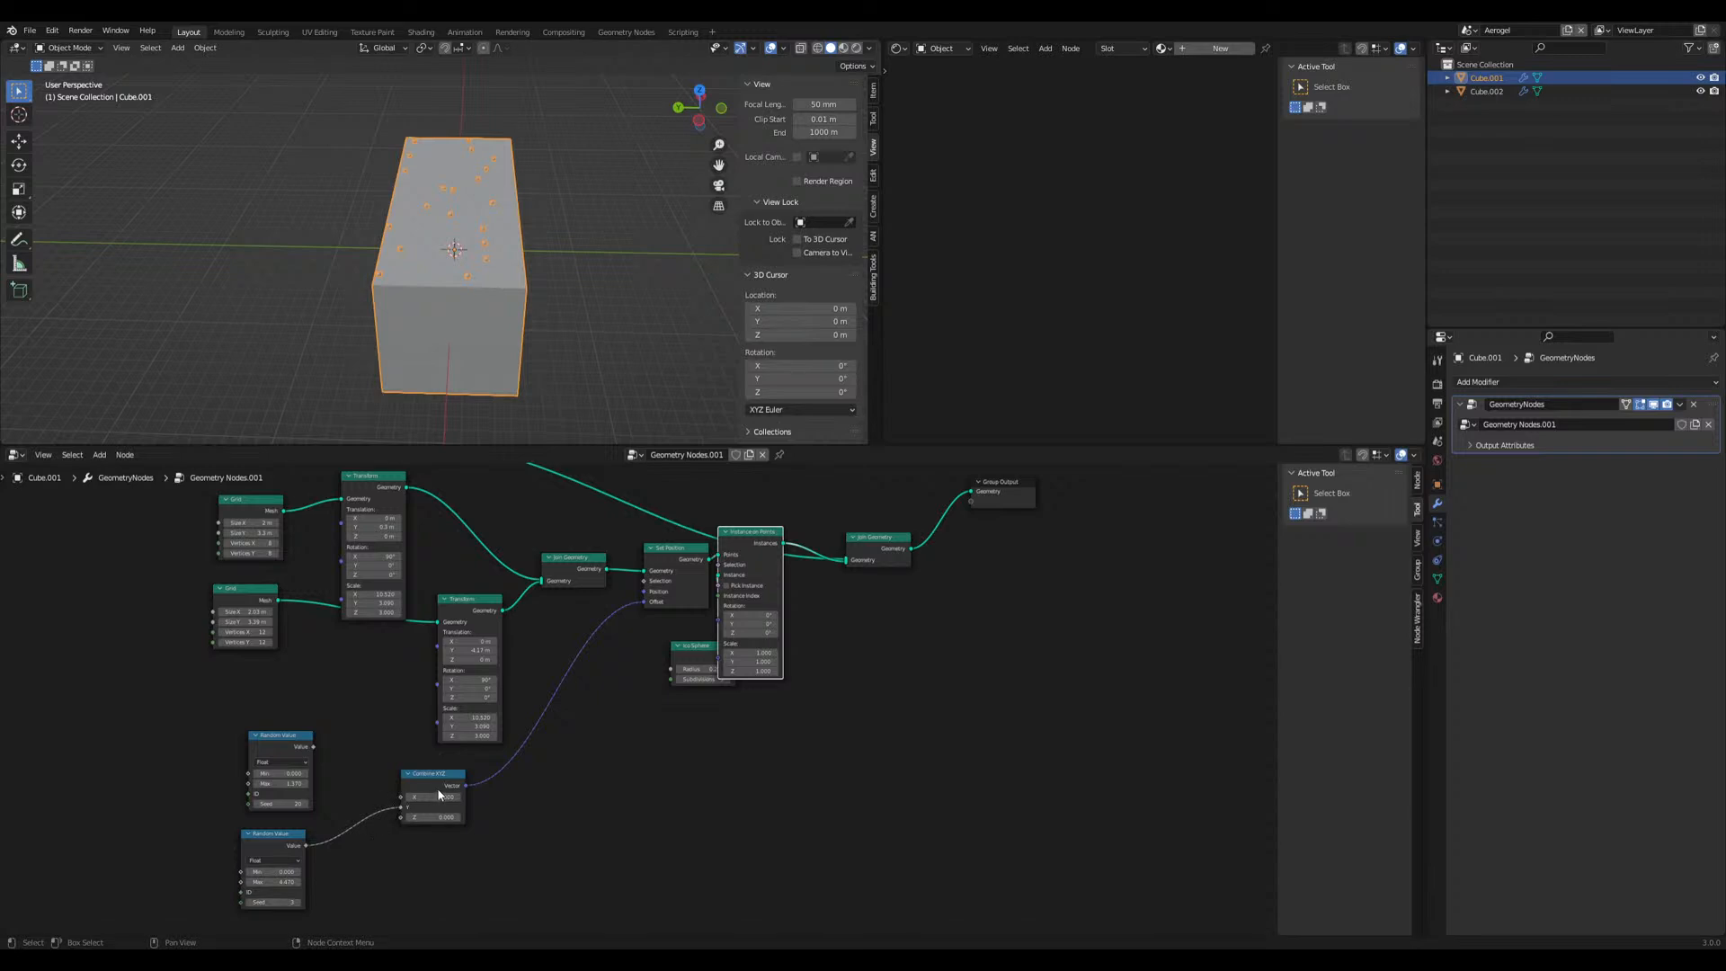
click(270, 737)
key(x)
mouse_move(503, 306)
middle_down()
mouse_move(603, 327)
mouse_move(443, 324)
mouse_move(490, 381)
mouse_move(618, 329)
mouse_move(590, 335)
mouse_move(501, 288)
middle_up()
click(617, 328)
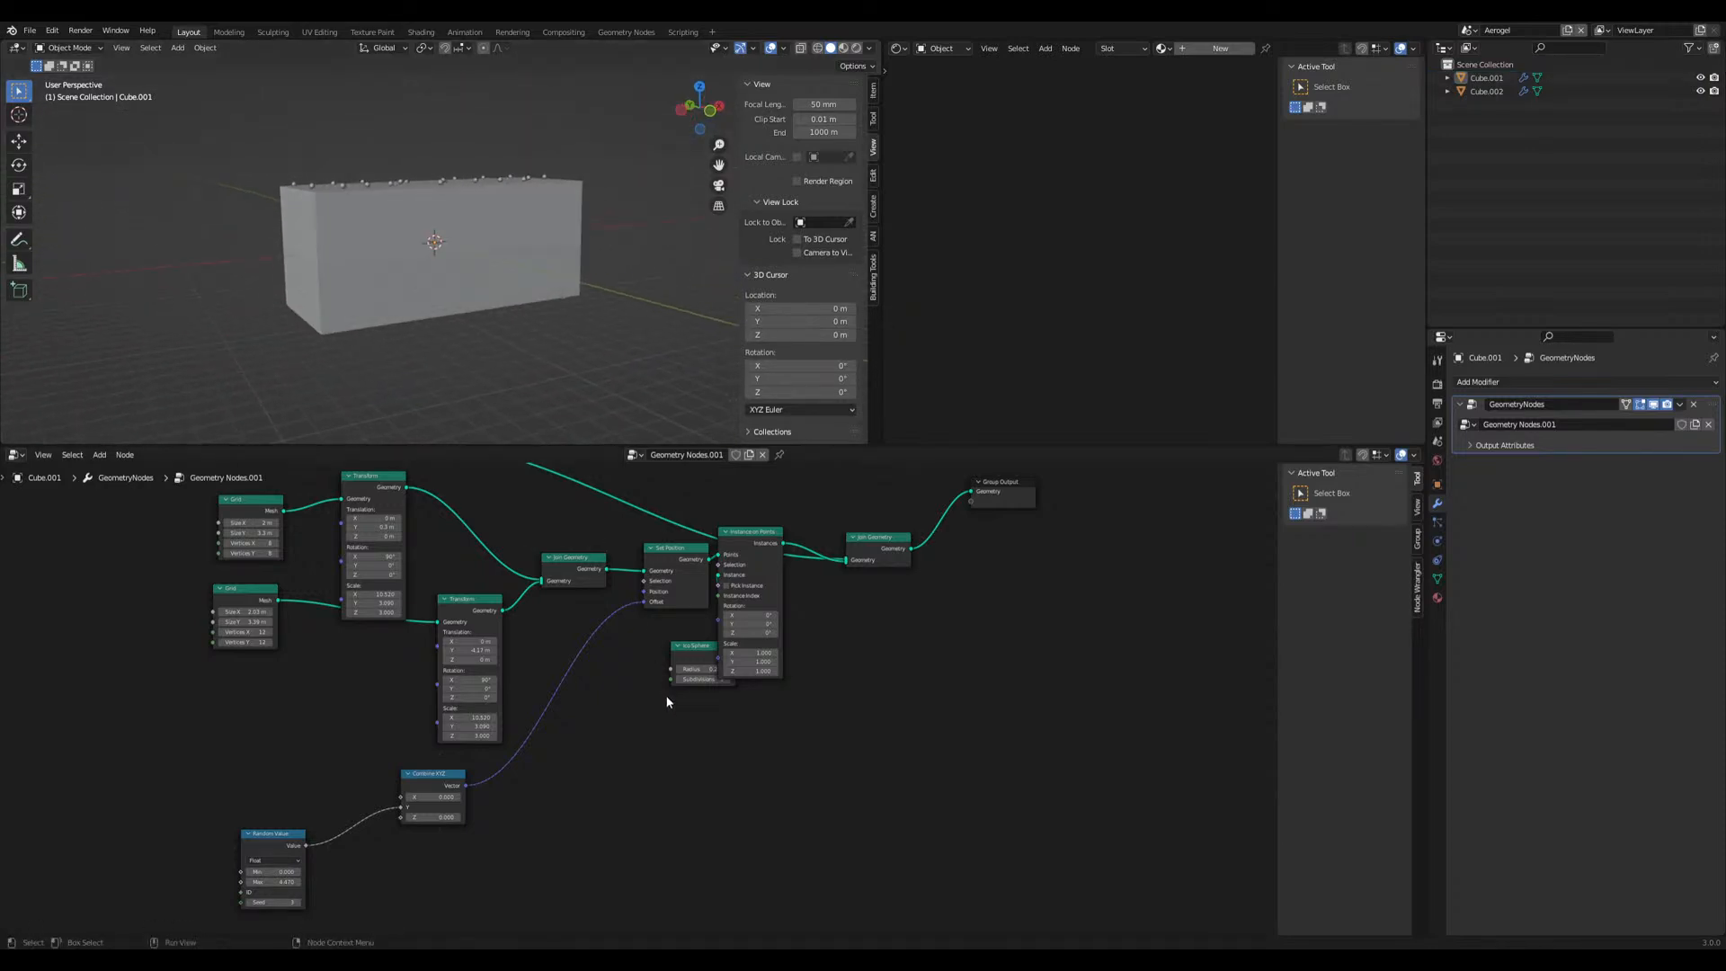
Move the Ico Sphere node clear of the Instance on Points node
drag(685, 662, 619, 675)
middle_drag(844, 608, 636, 724)
key(shift+a)
click(646, 550)
text(bool)
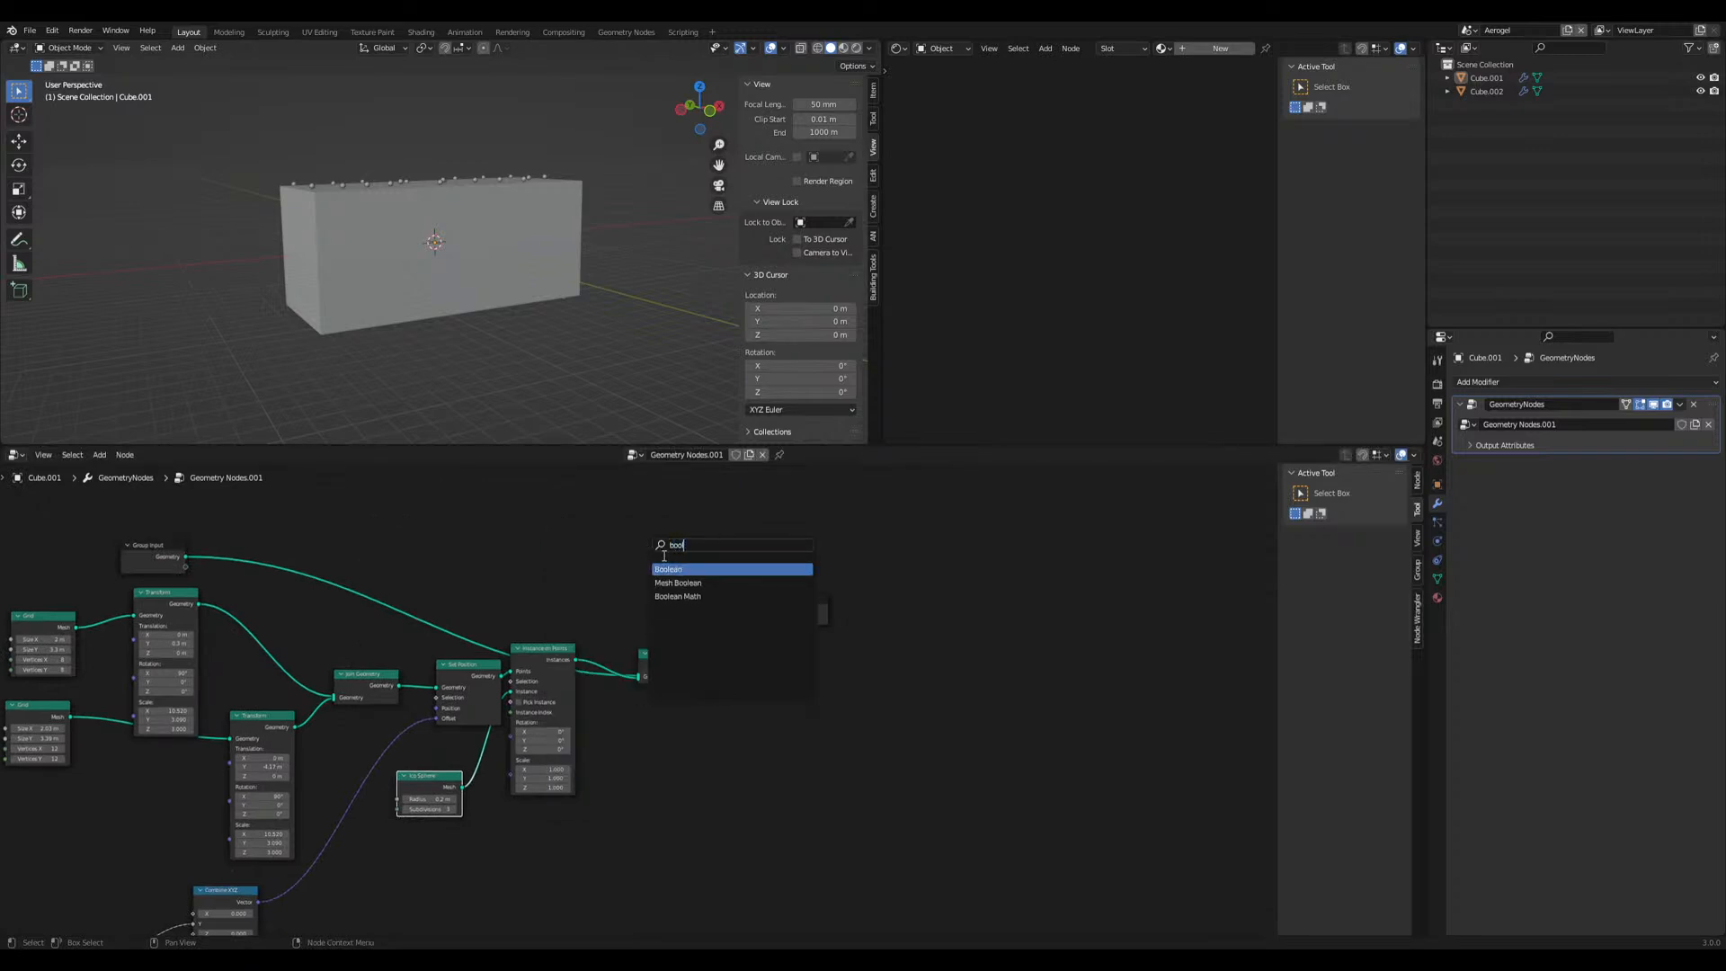
click(683, 567)
right_click(688, 579)
Add a Mesh Boolean node above the last Join Geometry node
key(shift+a)
click(673, 579)
text(mesh)
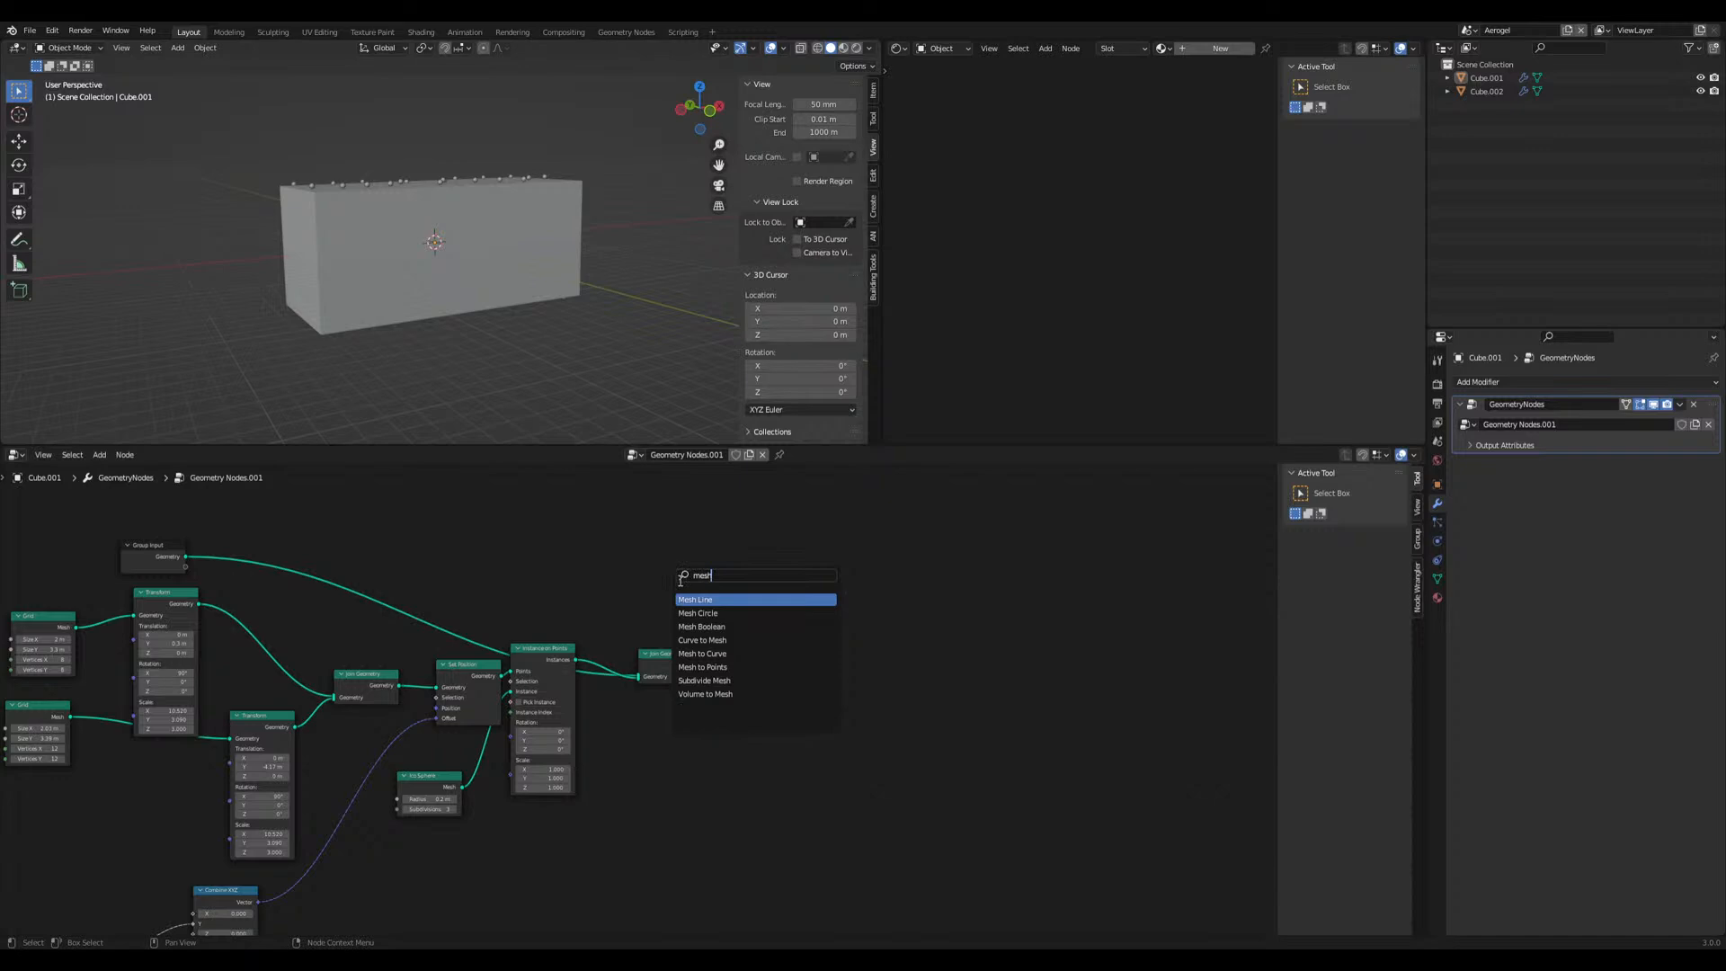
key(Down)
key(Down)
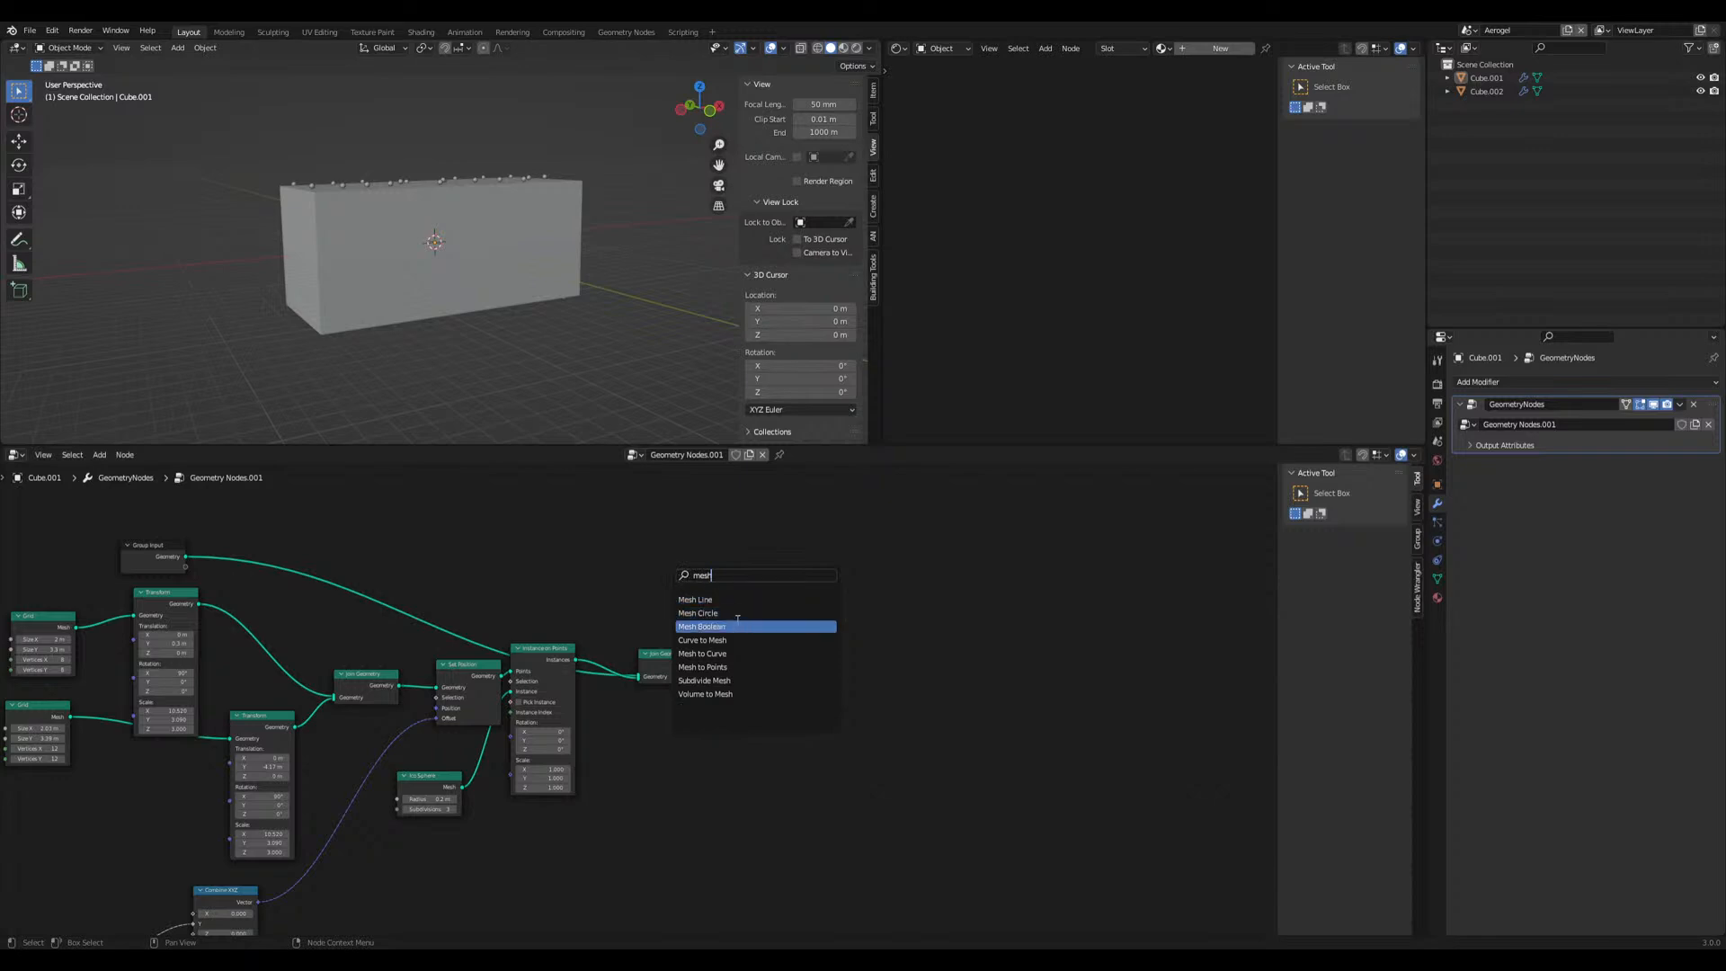
key(Return)
click(669, 580)
Connect Group Input to Mesh 1 and Instance on Points to Mesh 2, and send the Boolean's mesh to Group Output
drag(185, 557, 619, 582)
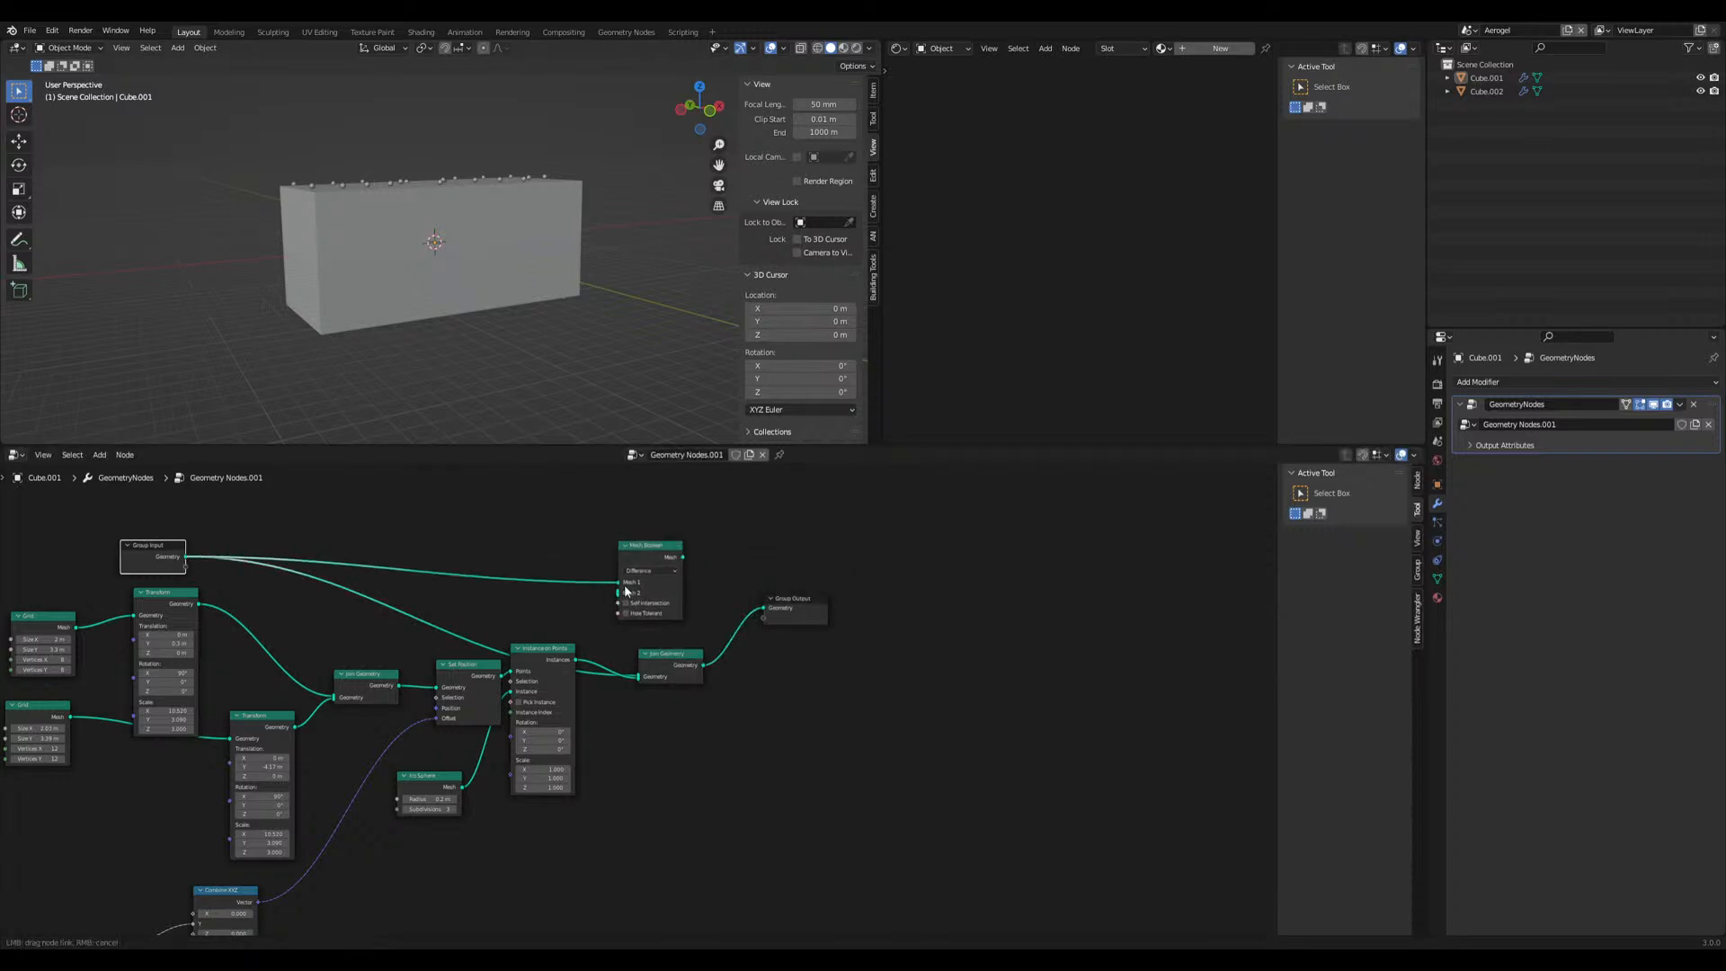
drag(575, 658, 771, 615)
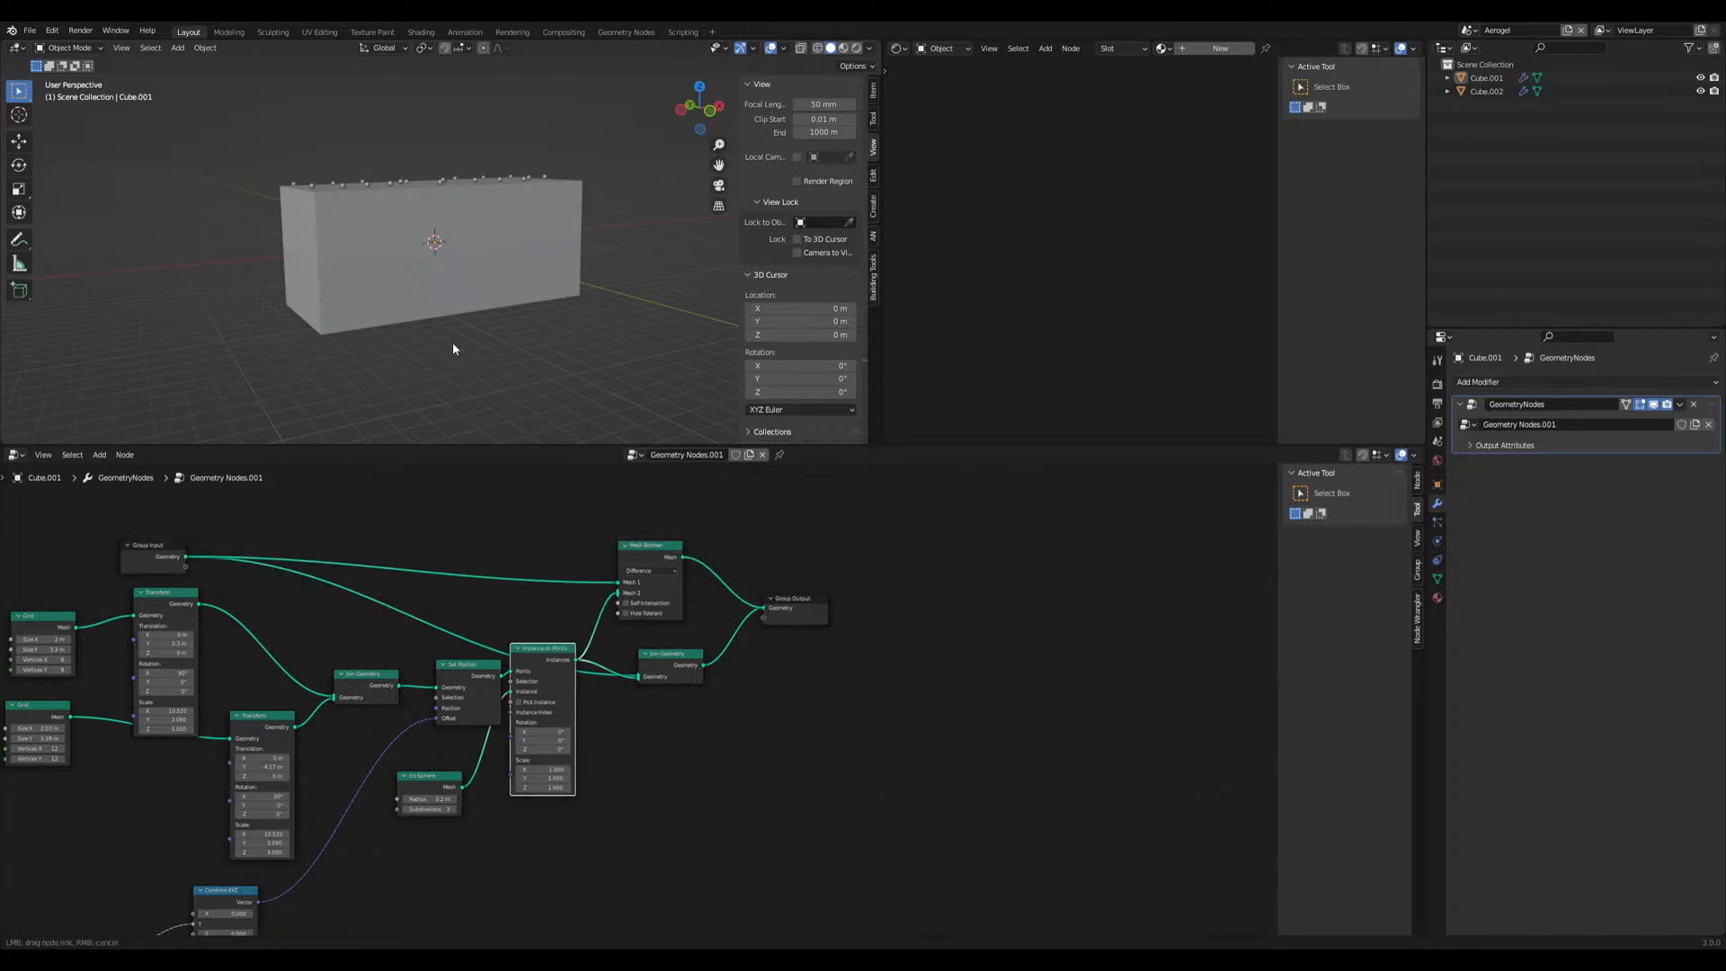
Raise the Ico Sphere radius in stages to 1 m, inspecting the cut block from several angles
mouse_move(459, 351)
middle_down()
mouse_move(543, 389)
mouse_move(394, 262)
mouse_move(500, 300)
mouse_move(527, 262)
mouse_move(480, 249)
mouse_move(491, 342)
mouse_move(461, 320)
mouse_move(484, 360)
middle_up()
middle_drag(396, 886, 426, 792)
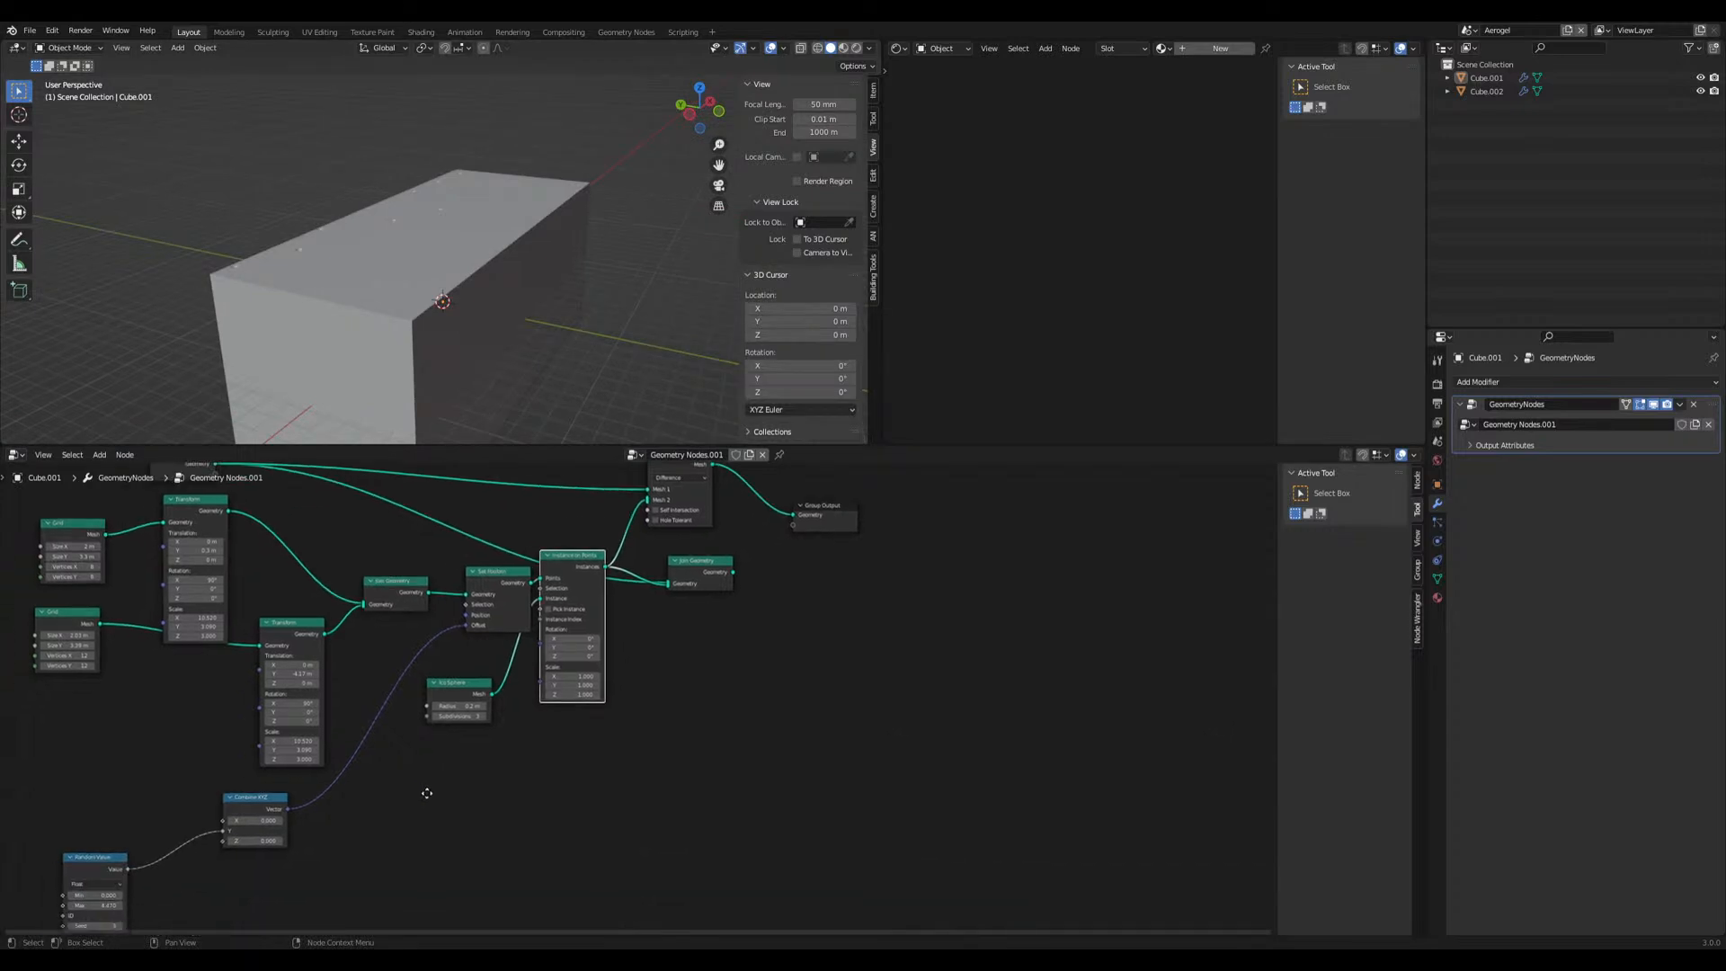
click(451, 706)
text(3)
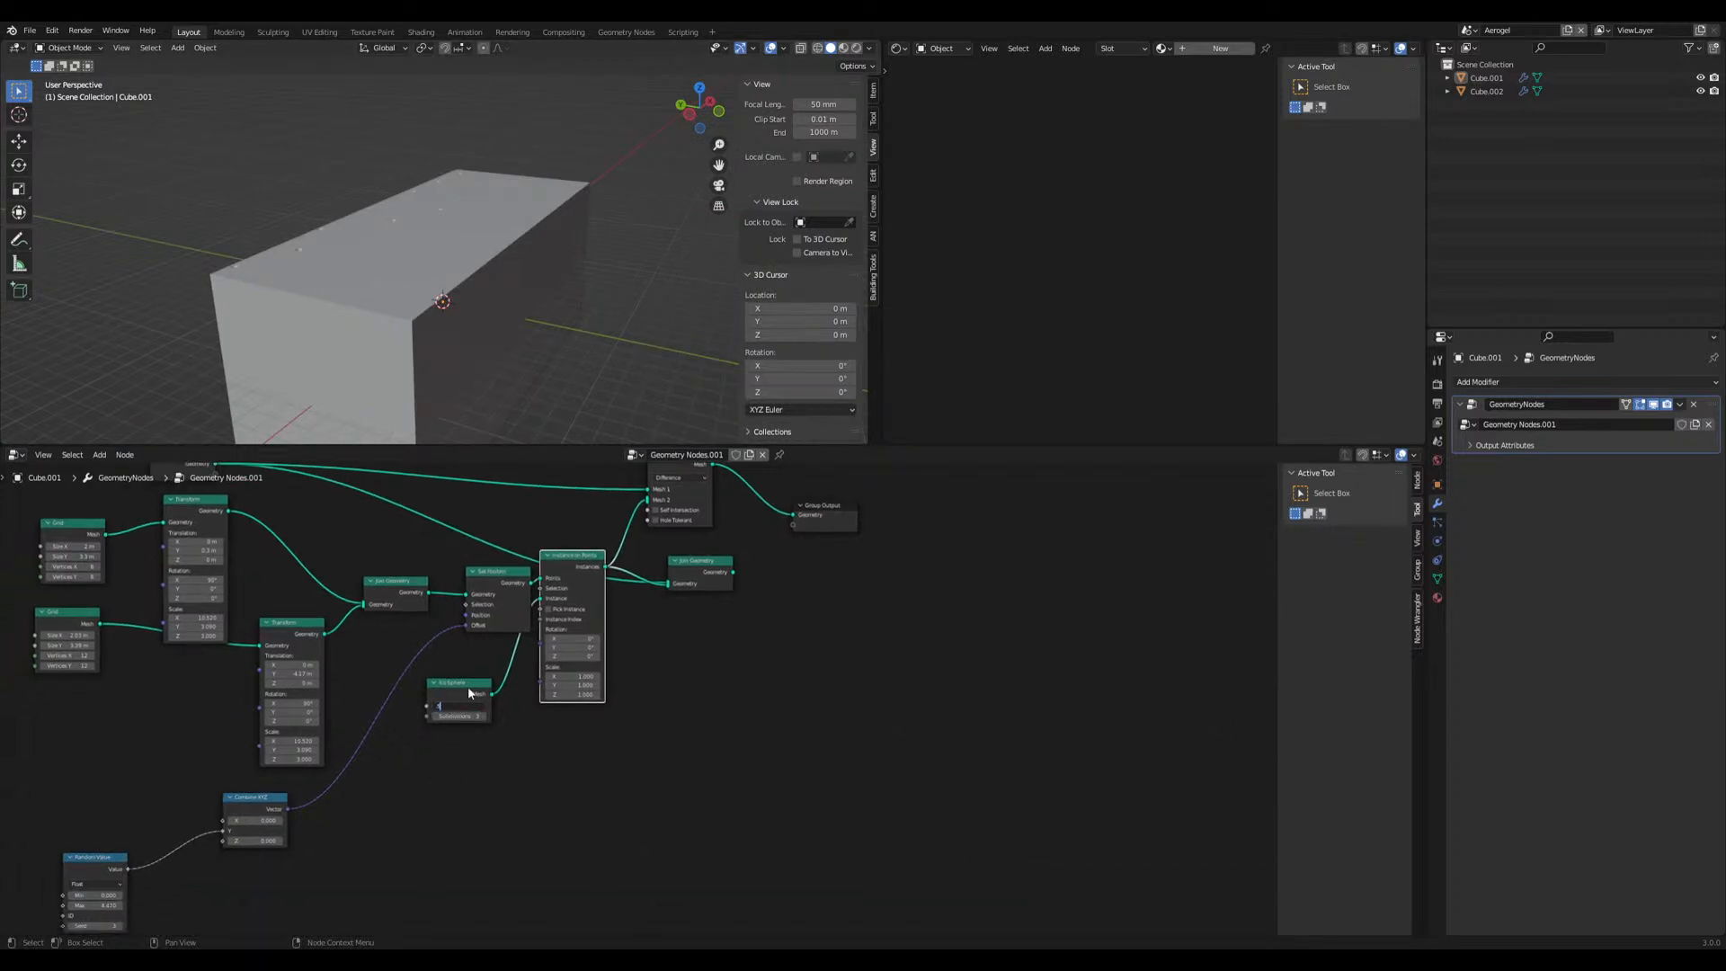
key(Return)
middle_drag(580, 365, 522, 347)
click(456, 706)
text(1)
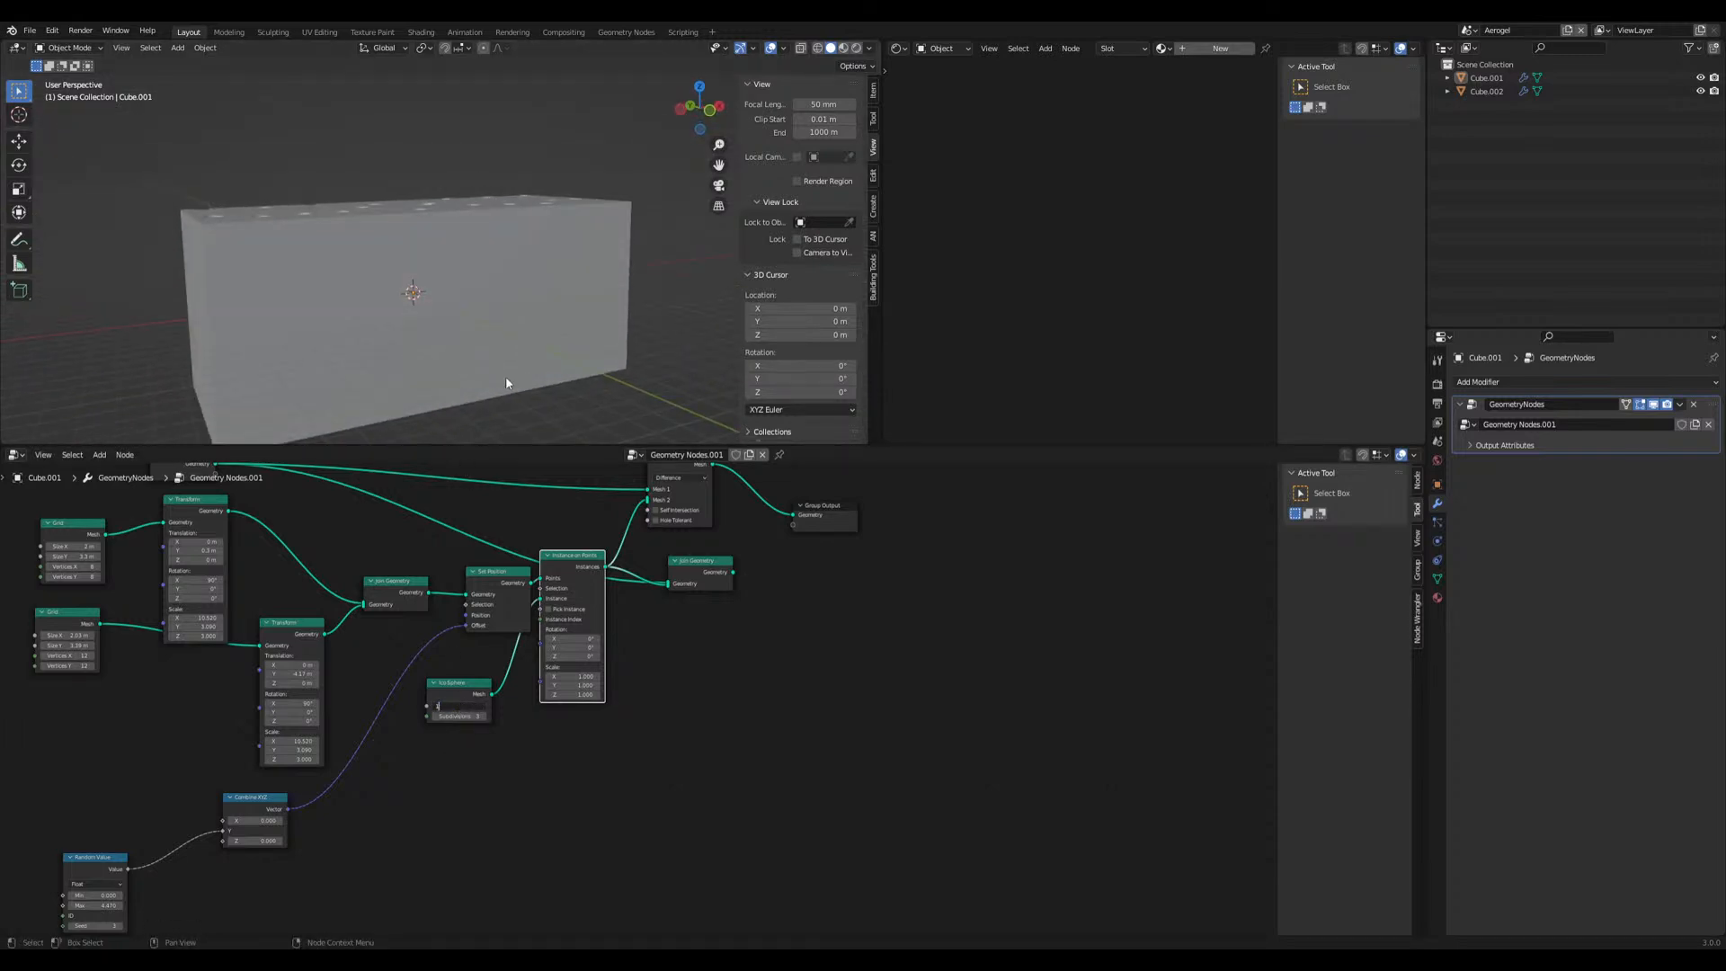
key(Return)
middle_drag(511, 387, 588, 421)
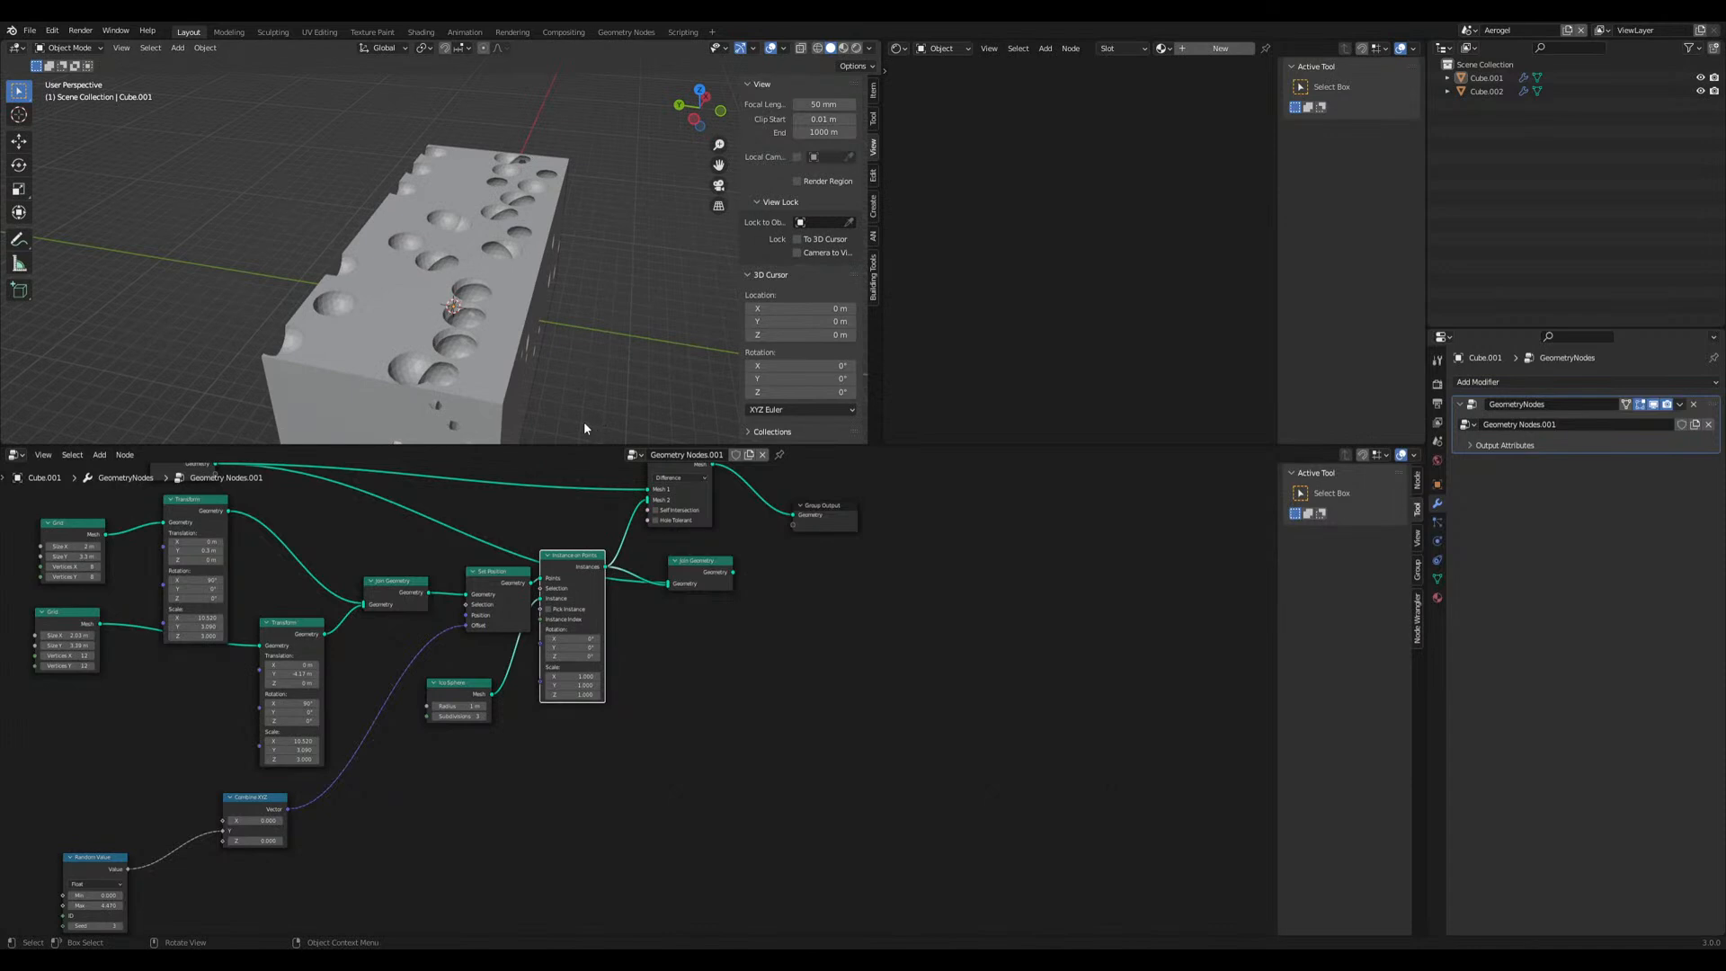
Set the Ico Sphere radius to 3 m and inspect the Boolean result
click(456, 707)
text(3)
key(Return)
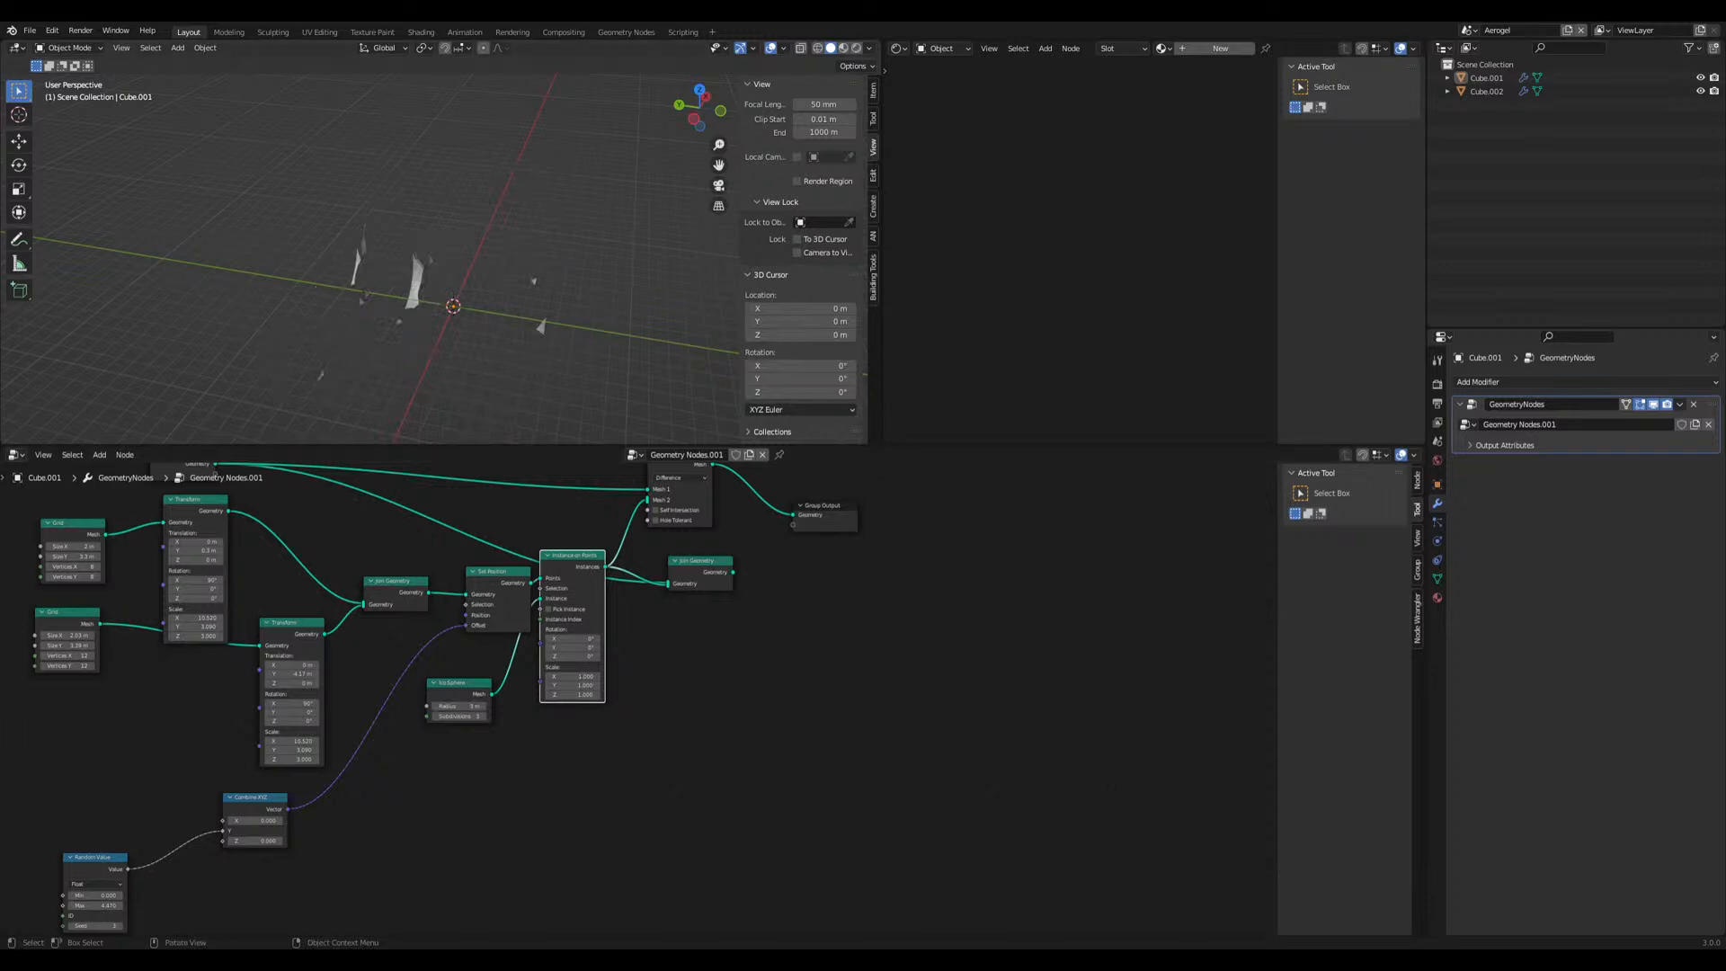
mouse_move(485, 300)
middle_down()
mouse_move(418, 273)
mouse_move(458, 283)
middle_up()
scroll(493, 817, up, 4)
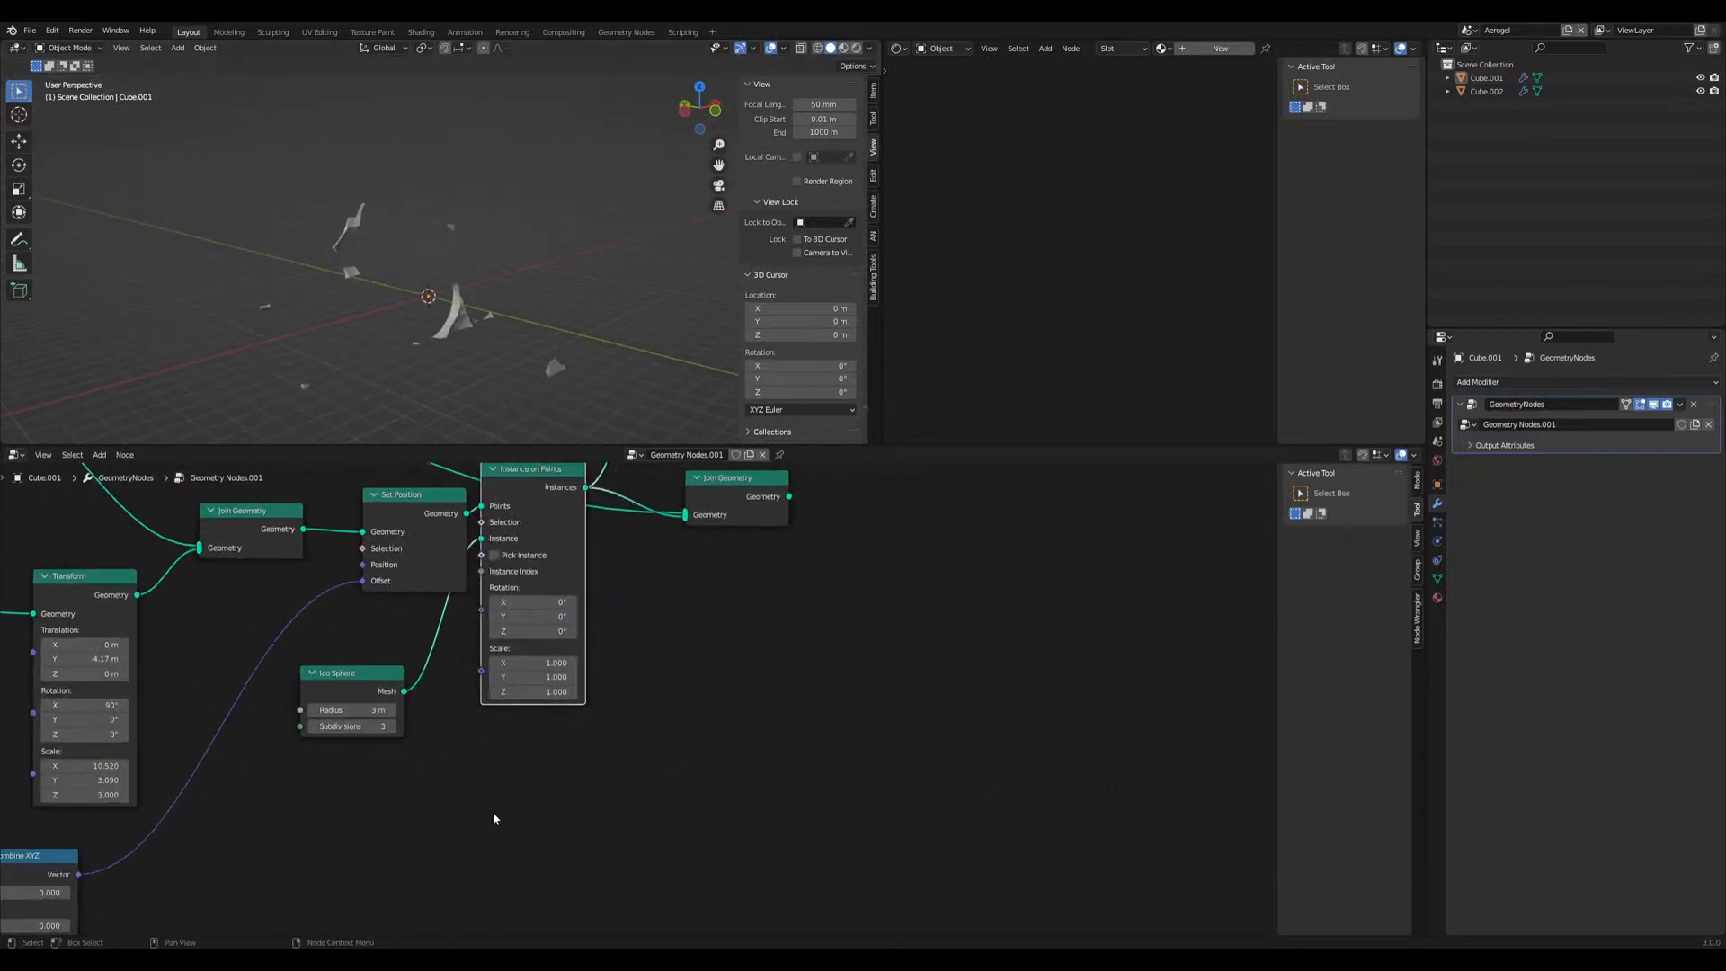
middle_drag(405, 794, 627, 930)
middle_drag(875, 604, 720, 662)
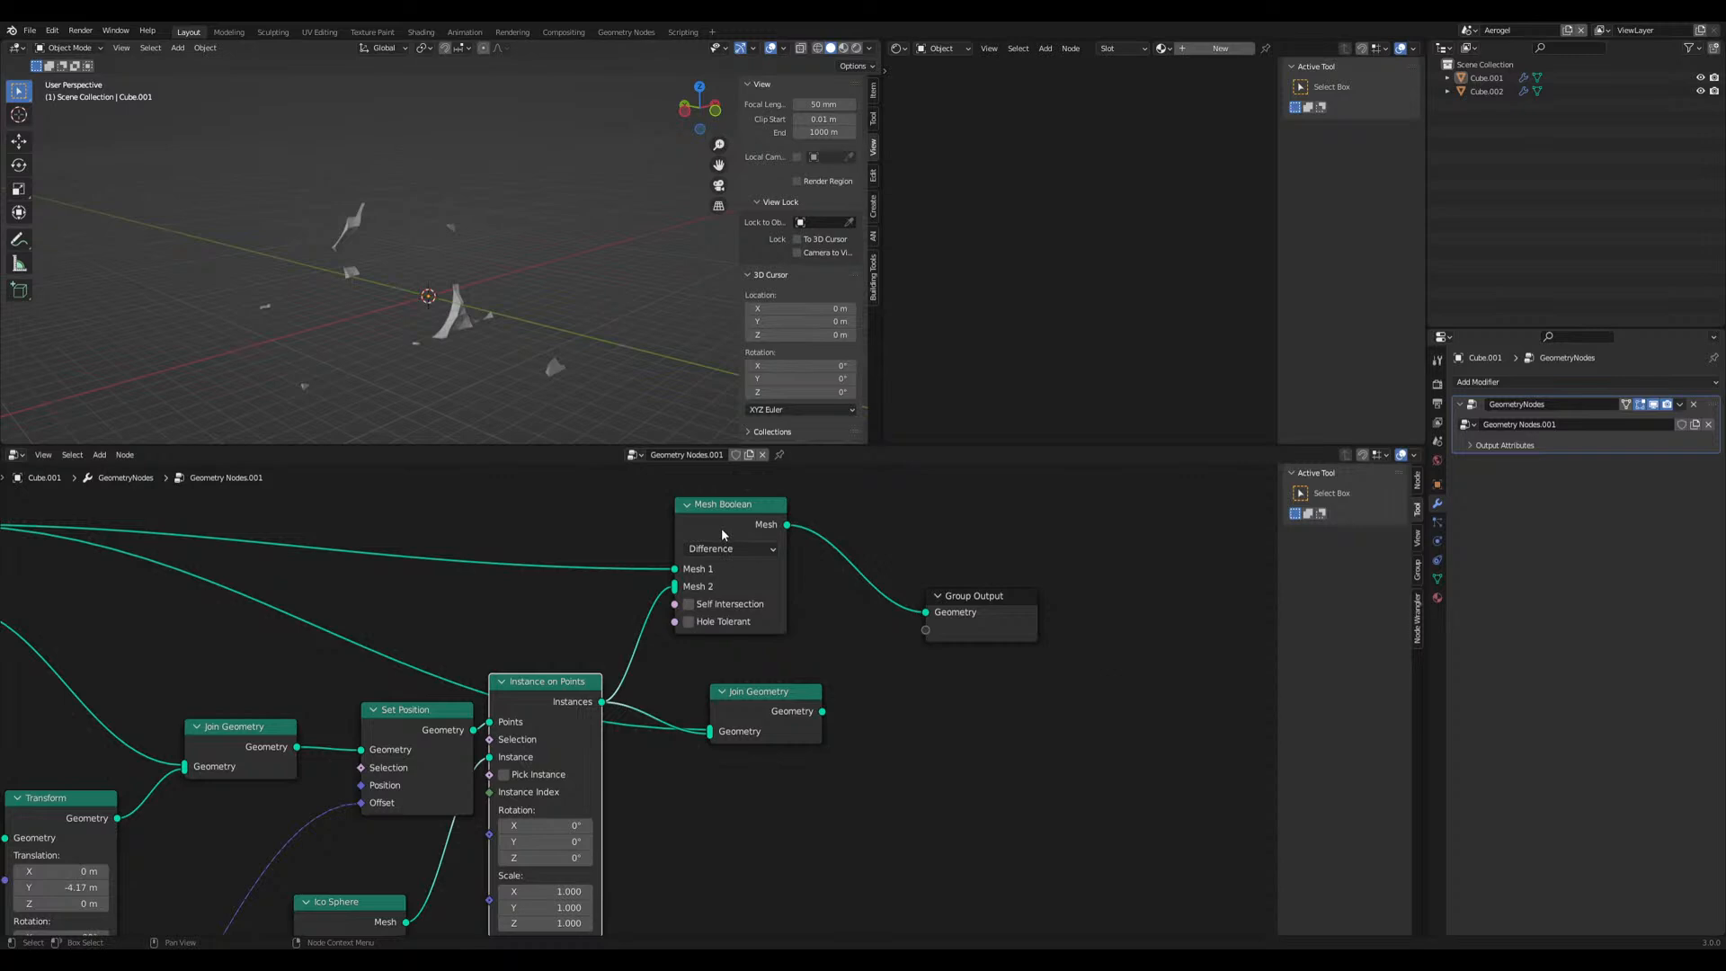
scroll(619, 627, down, 1)
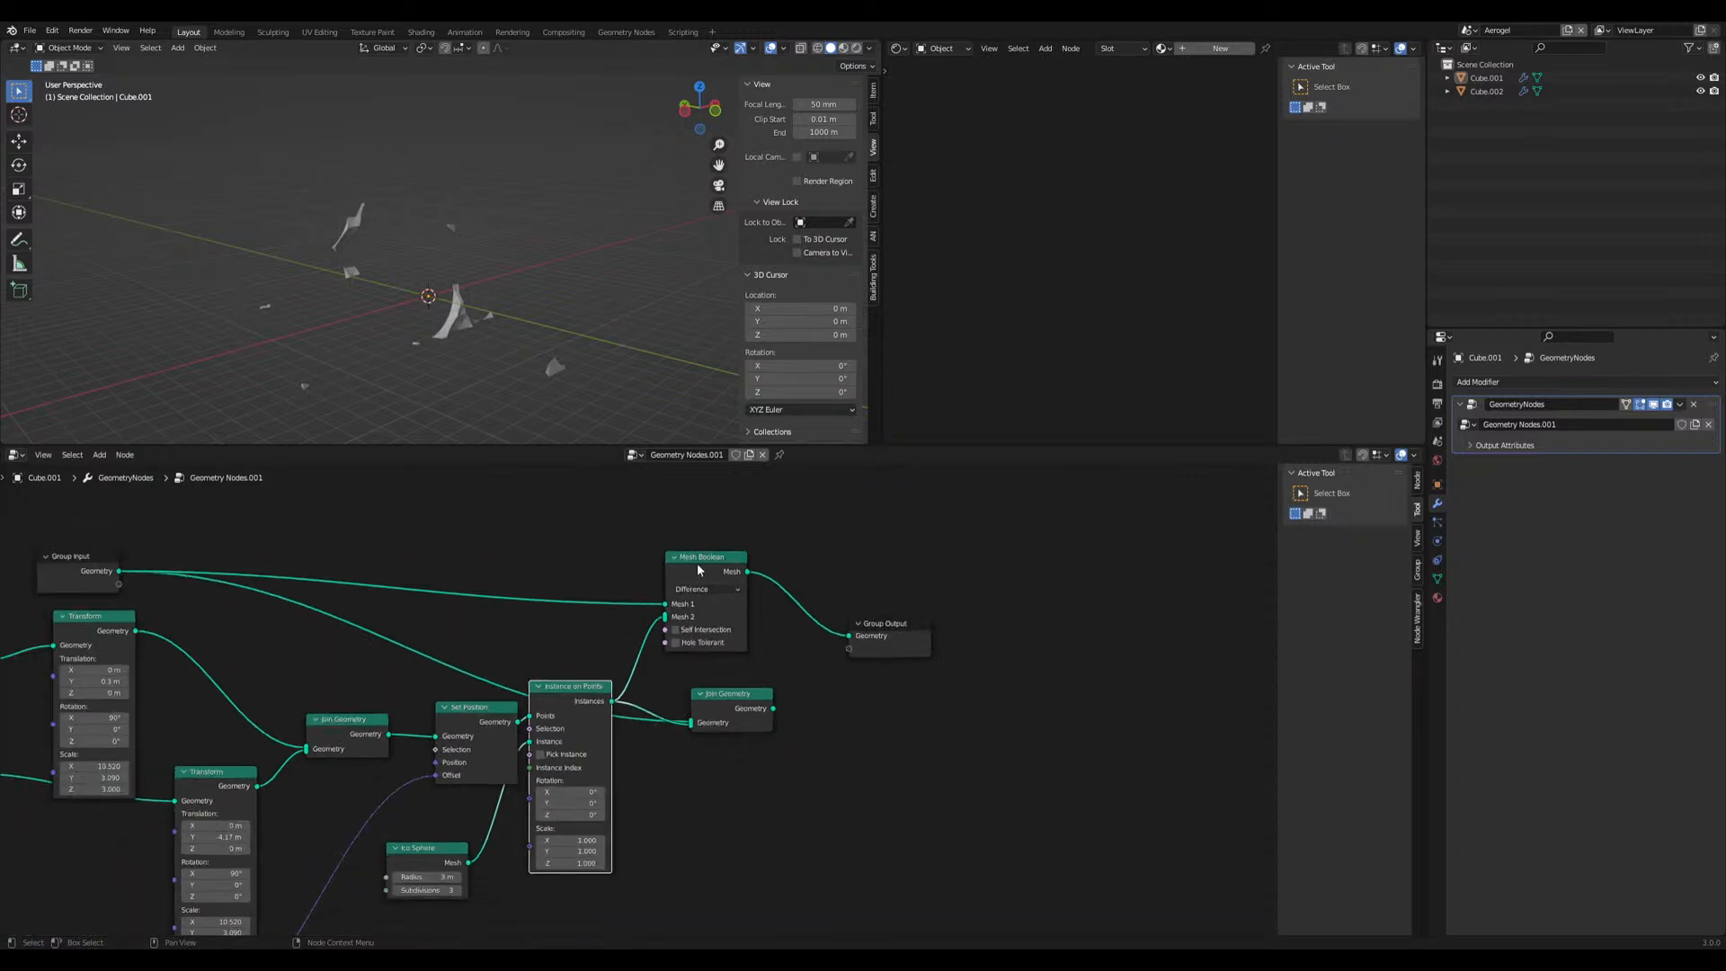
right_click(699, 566)
key(Escape)
click(703, 562)
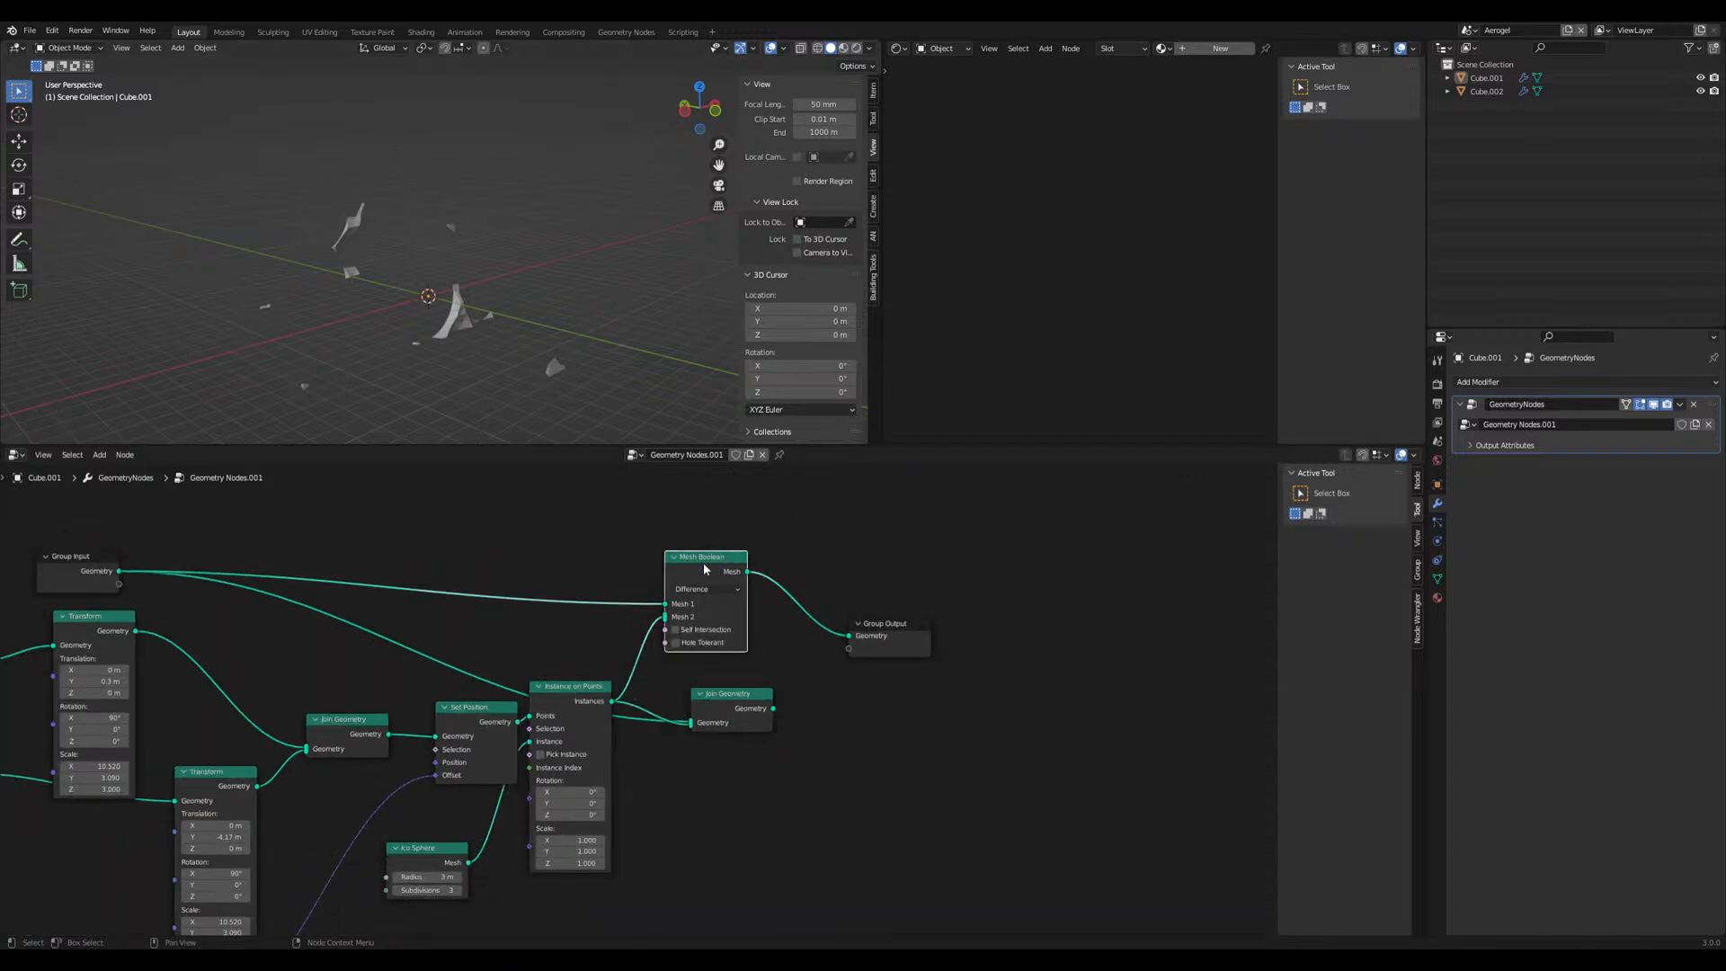
key(h)
key(h)
Delete the Mesh Boolean node and connect Join Geometry to Group Output
middle_drag(620, 729, 646, 710)
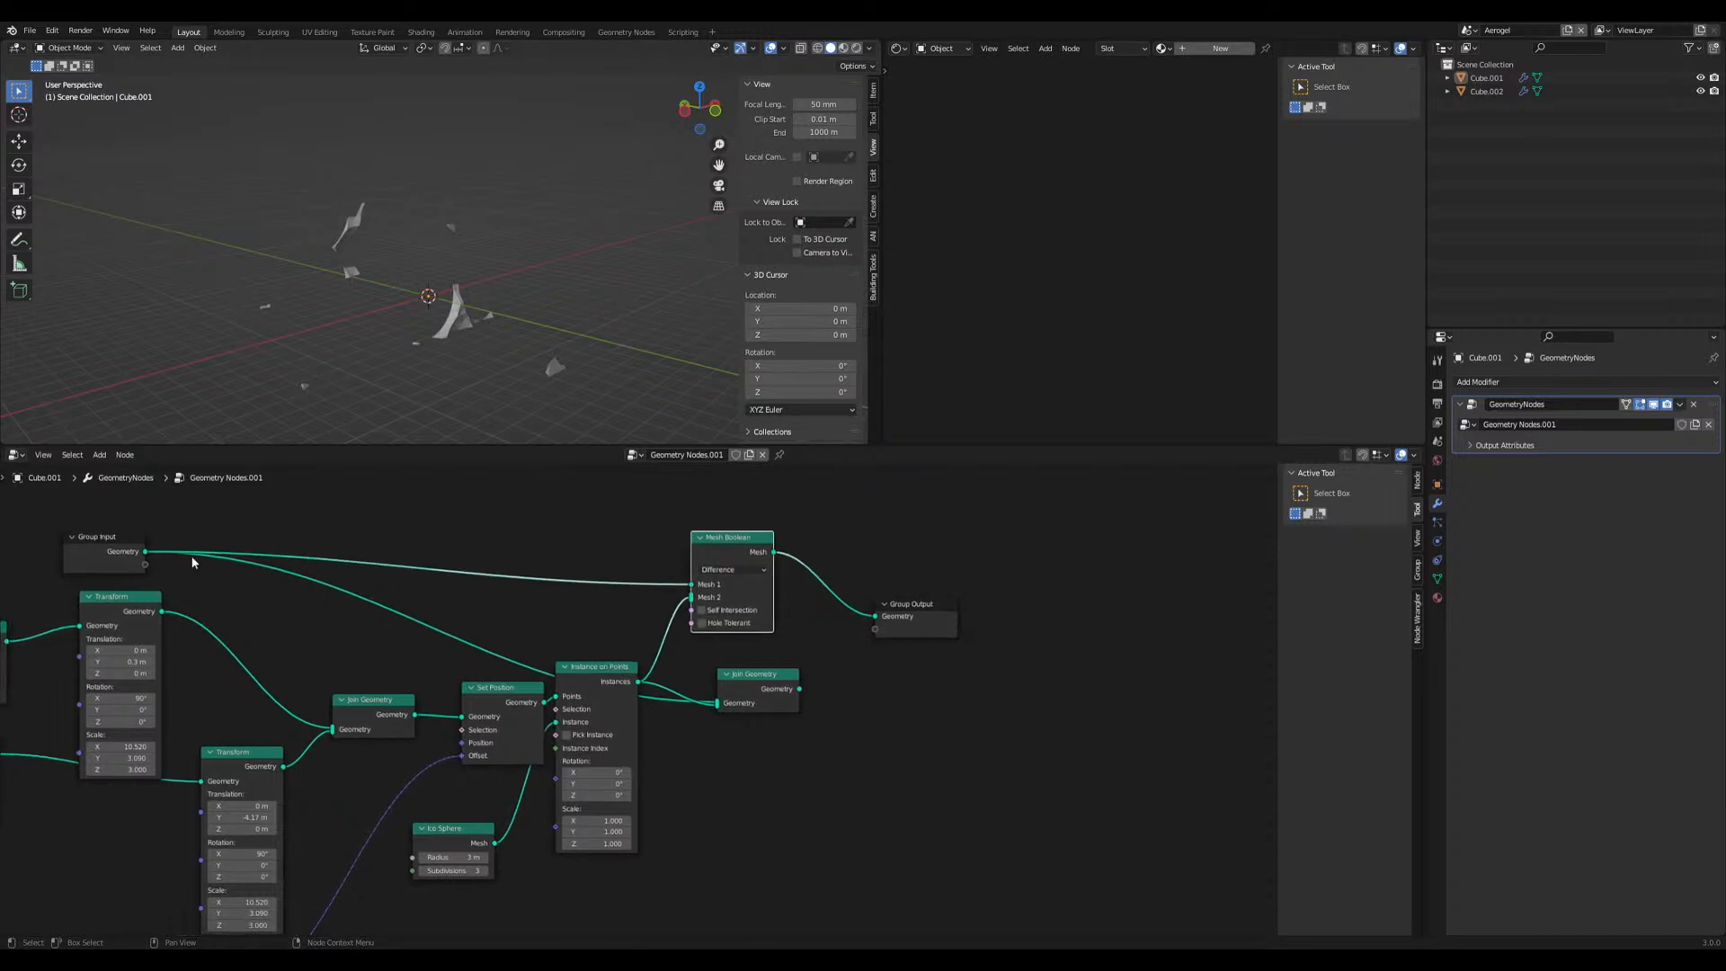
drag(772, 555, 780, 559)
key(x)
drag(798, 688, 875, 617)
Reduce the Ico Sphere radius to about 1.5 m
middle_drag(514, 310, 552, 311)
drag(475, 856, 453, 857)
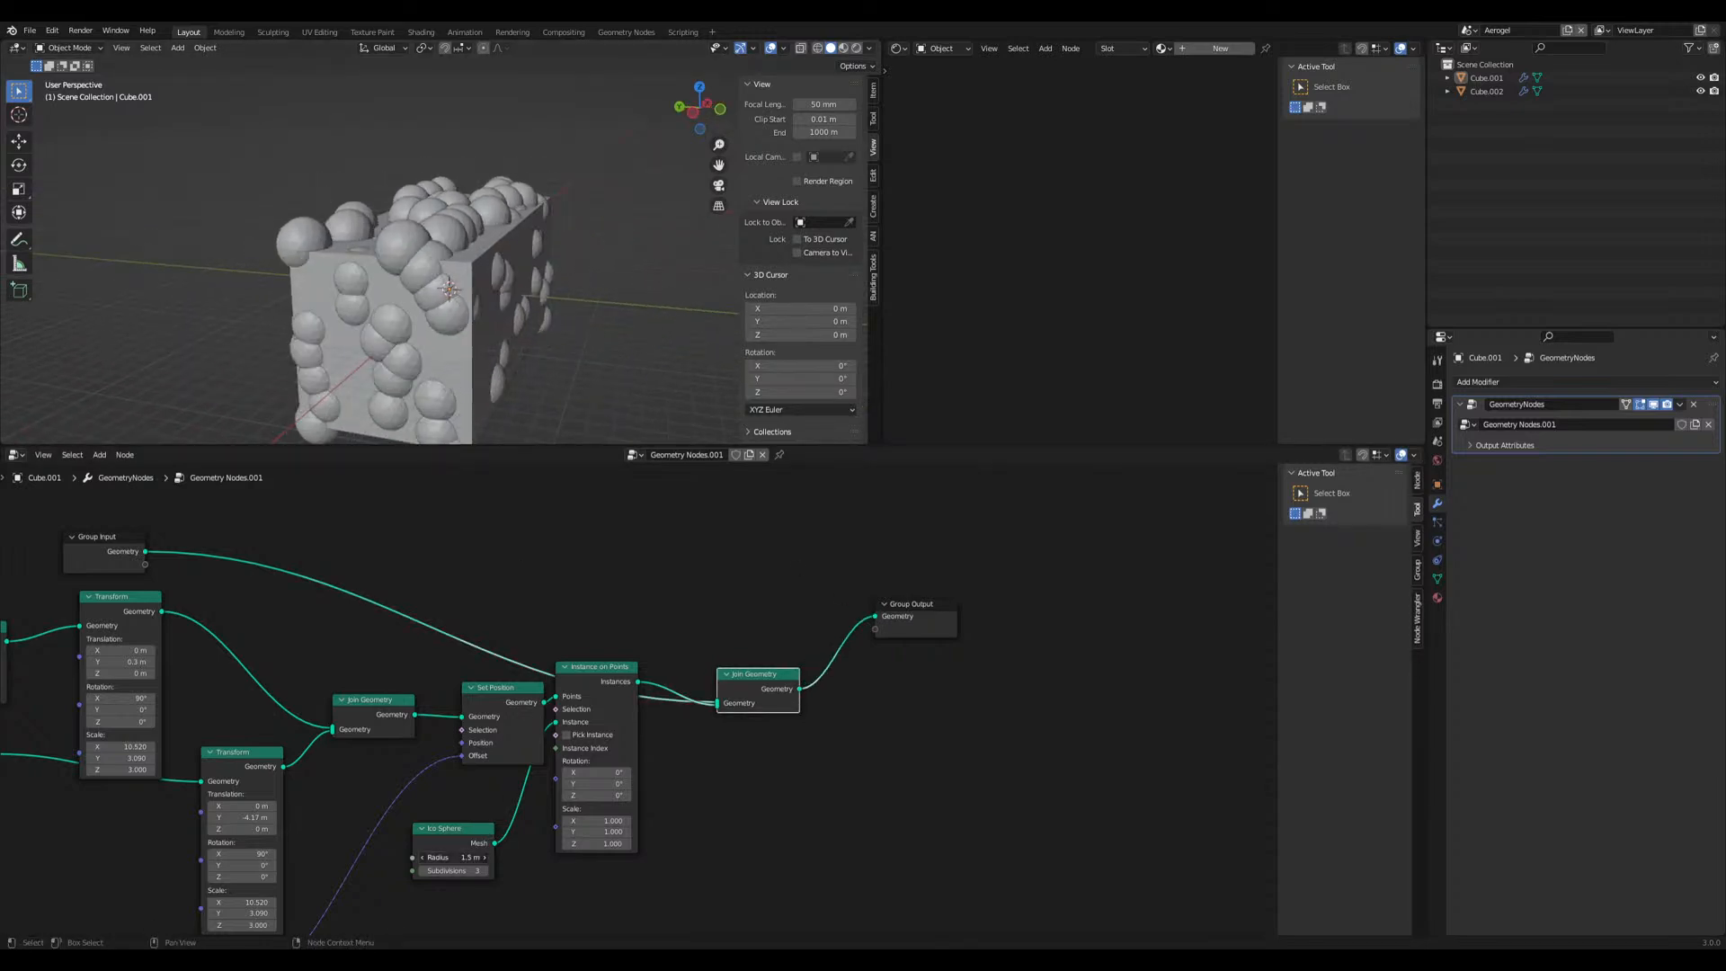
mouse_move(609, 389)
middle_down()
mouse_move(451, 399)
mouse_move(613, 401)
middle_up()
Raise the Random Value's Max and readjust the Transforms' Y translations to about 0.25 m on the first and -6.73 m on the second
middle_drag(295, 877, 506, 620)
drag(205, 852, 236, 852)
middle_drag(240, 590, 290, 747)
drag(326, 597, 321, 596)
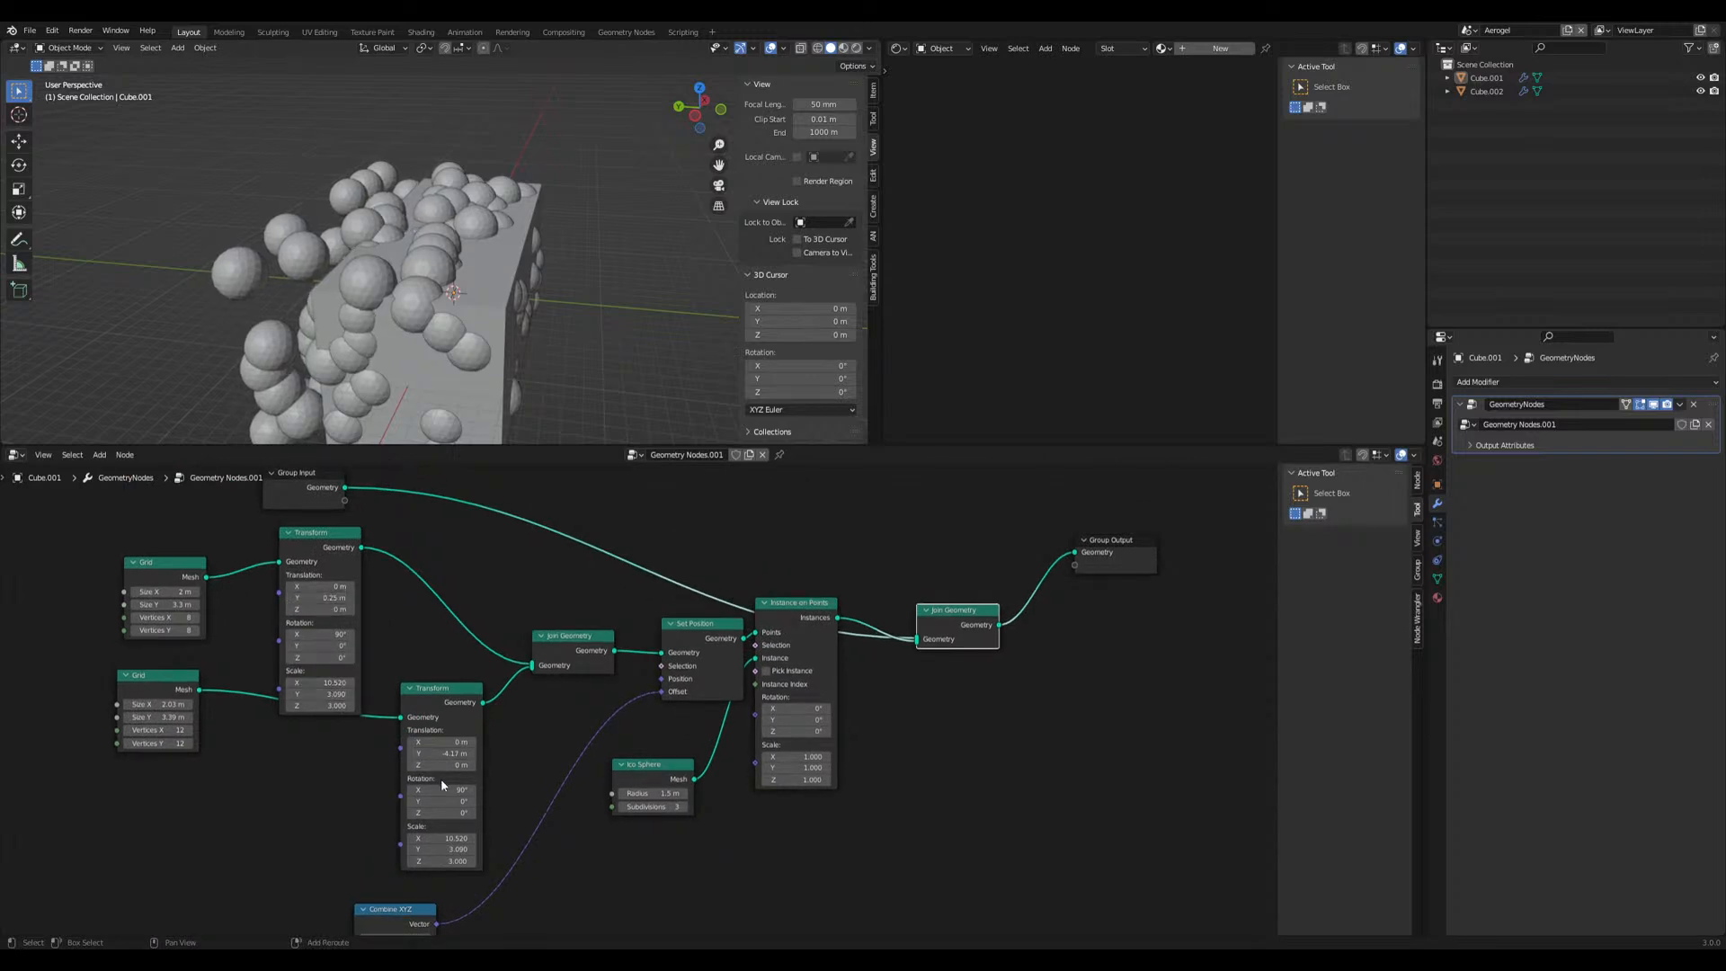
drag(444, 753, 417, 753)
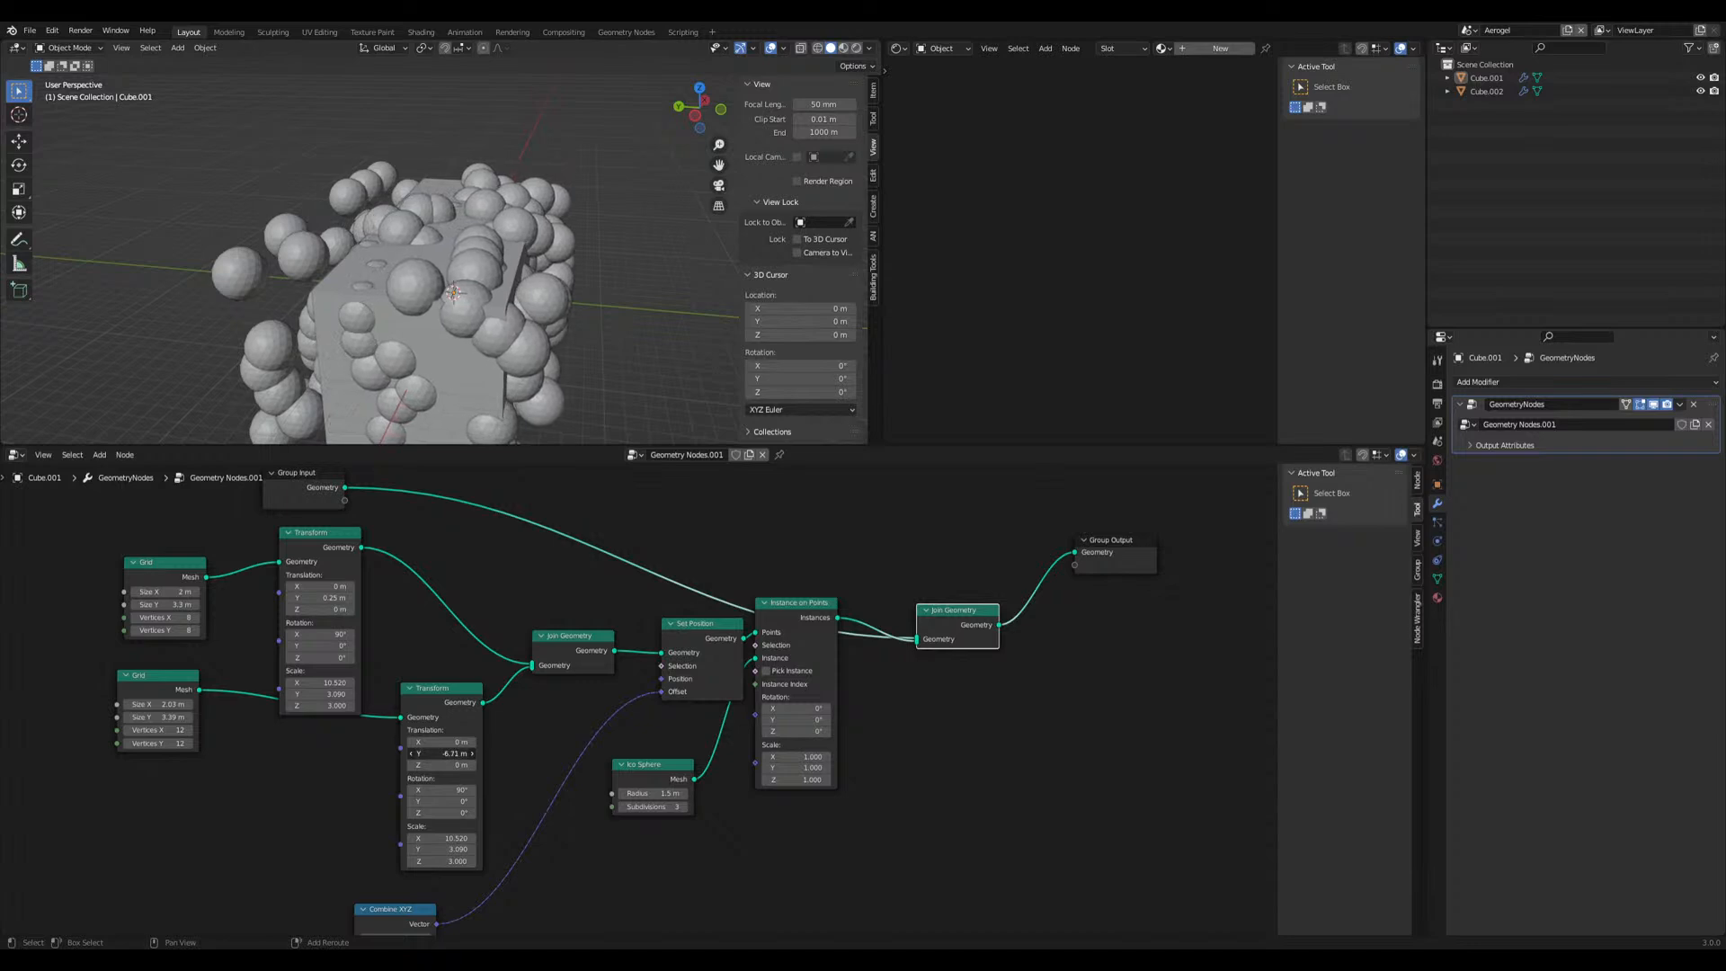
middle_drag(586, 260, 440, 329)
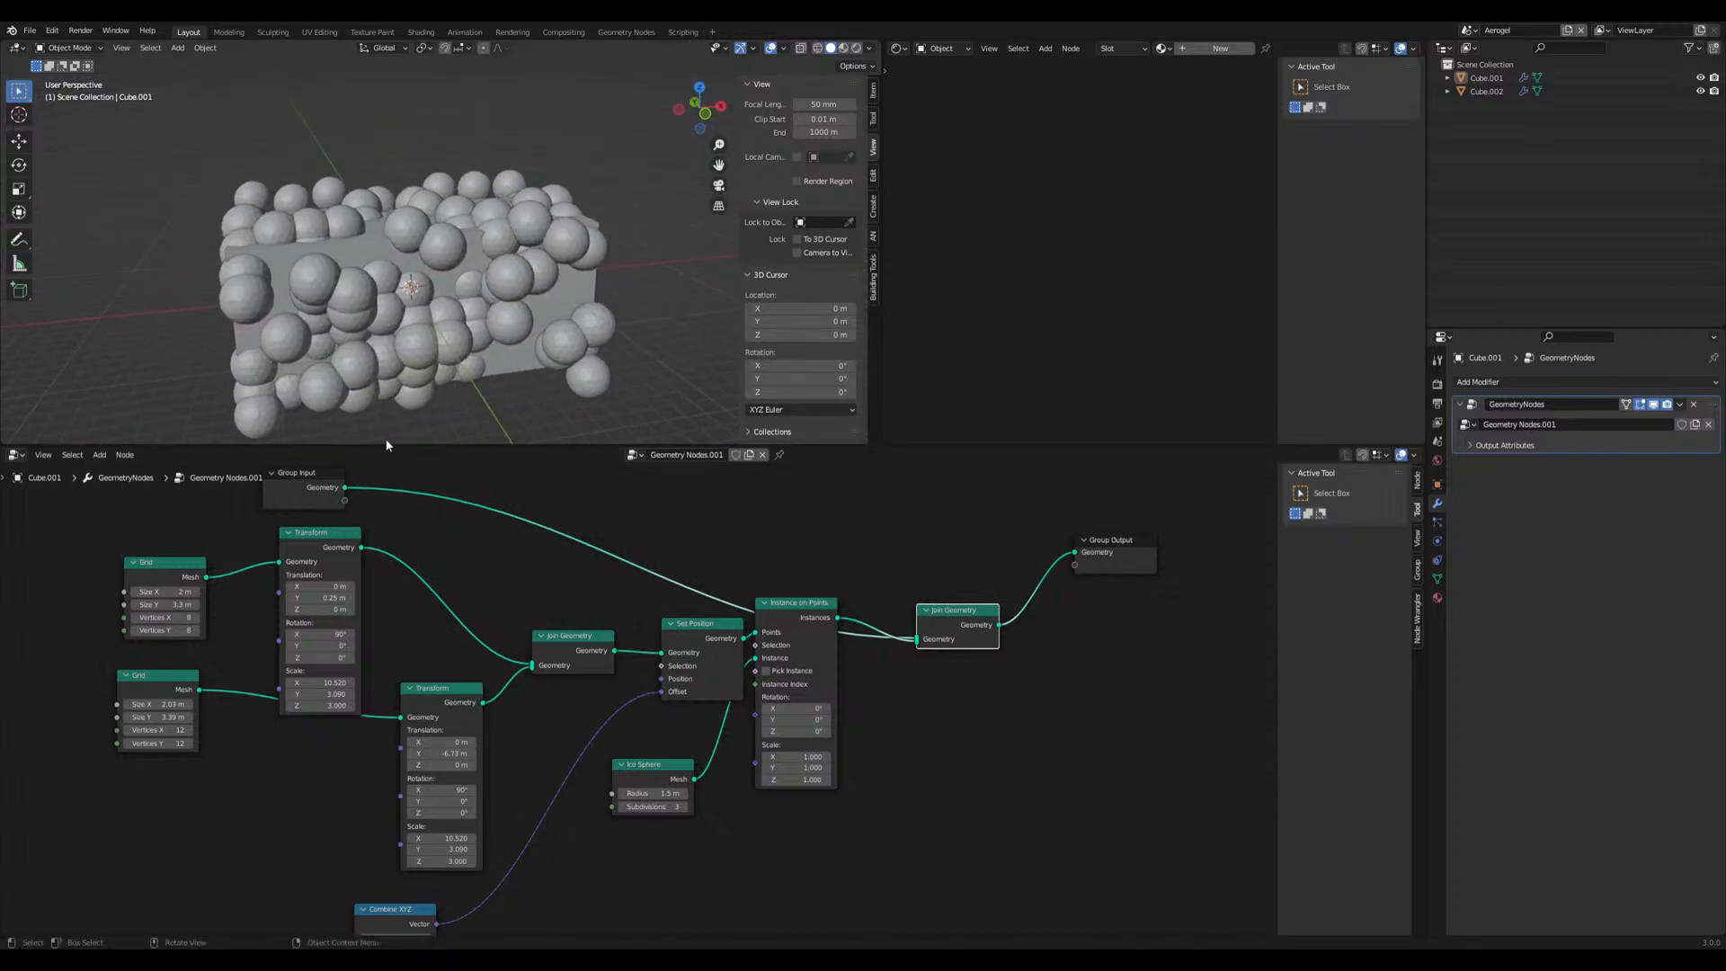
Increase Size Y to about 5.1 m on the second Grid and about 4.4 m on the first Grid
drag(151, 716, 193, 716)
drag(155, 604, 183, 604)
middle_drag(220, 423, 223, 271)
scroll(647, 380, down, 1)
middle_drag(865, 548, 740, 650)
middle_drag(415, 297, 448, 261)
middle_drag(403, 324, 409, 378)
Set the Ico Sphere radius to 1 m and check the sphere coverage around the block
click(525, 897)
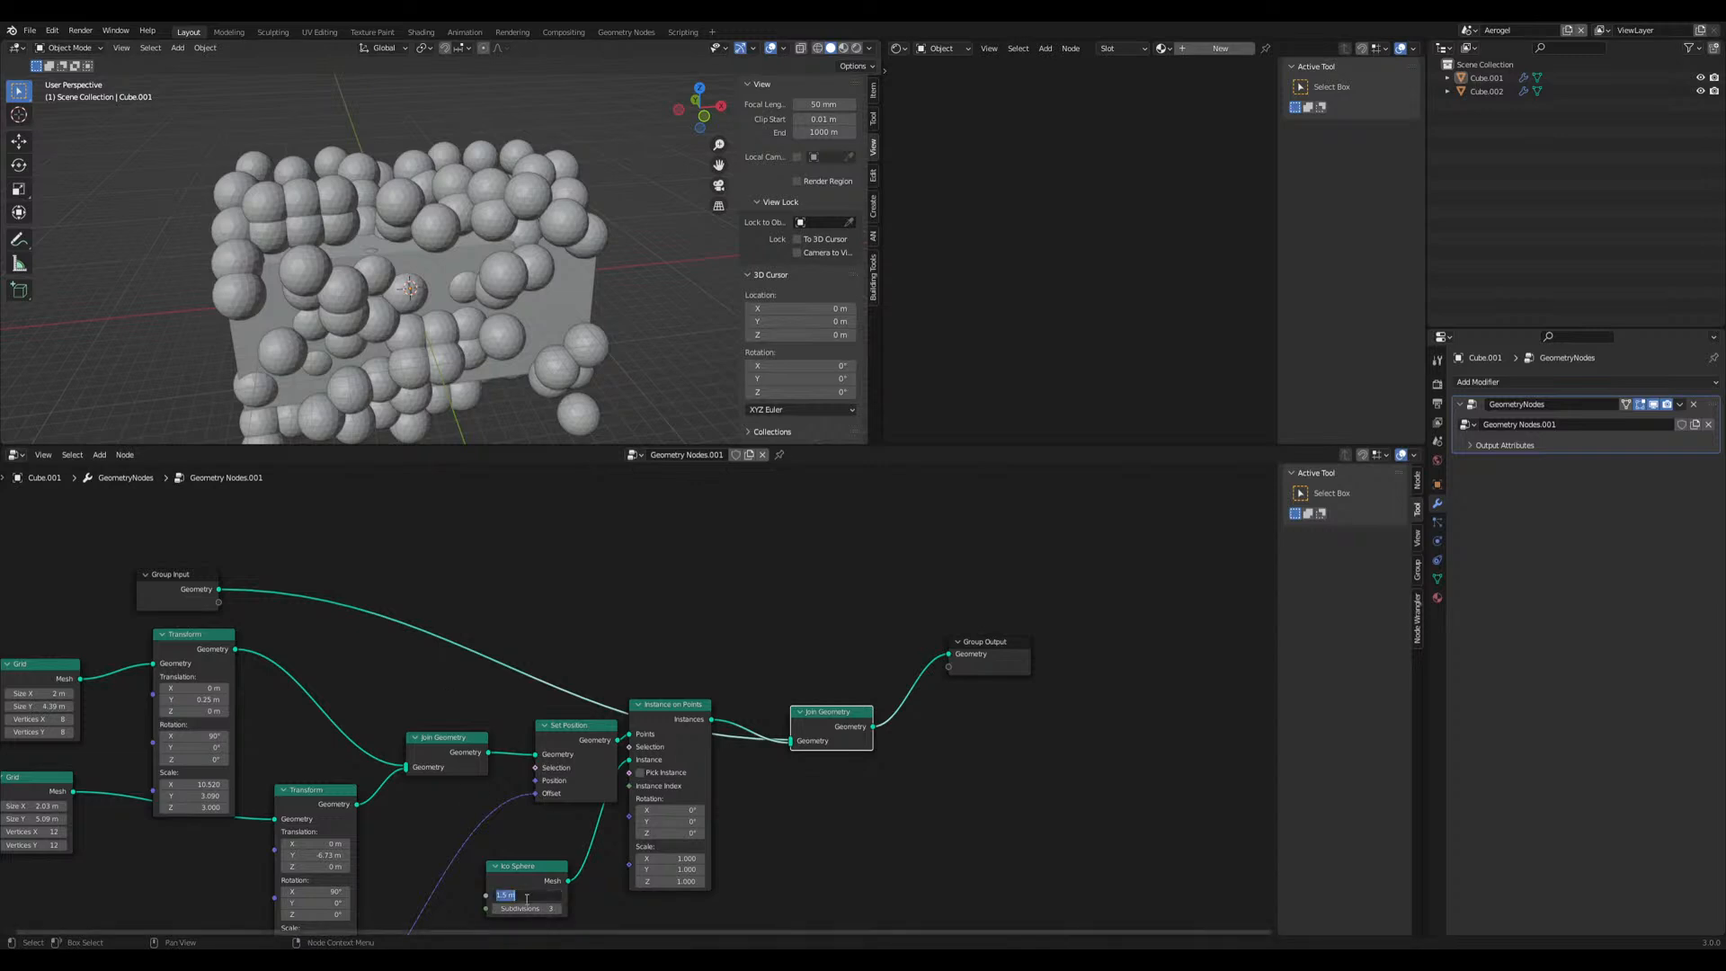
text(1)
key(Return)
middle_drag(595, 339, 629, 395)
Set the Ico Sphere radius to 1.2 m and save the file
click(532, 895)
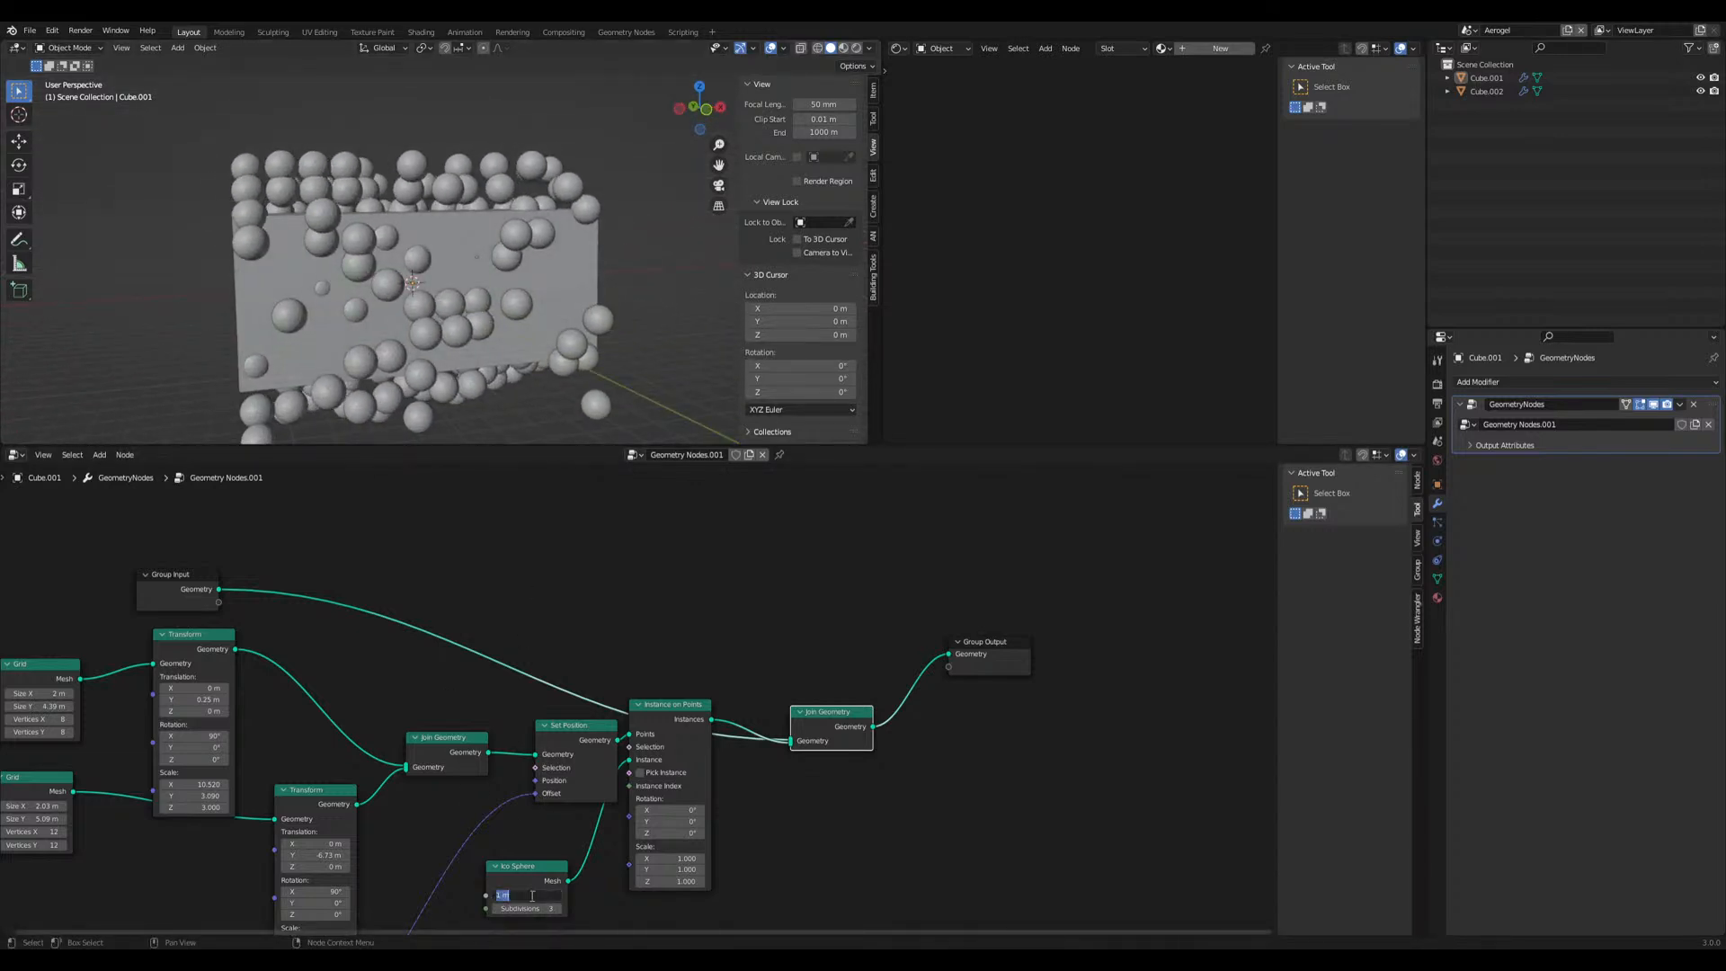
text(2)
text(.2)
key(Return)
middle_drag(328, 221, 405, 270)
ctrl+scroll(503, 613, right, 2)
key(ctrl+s)
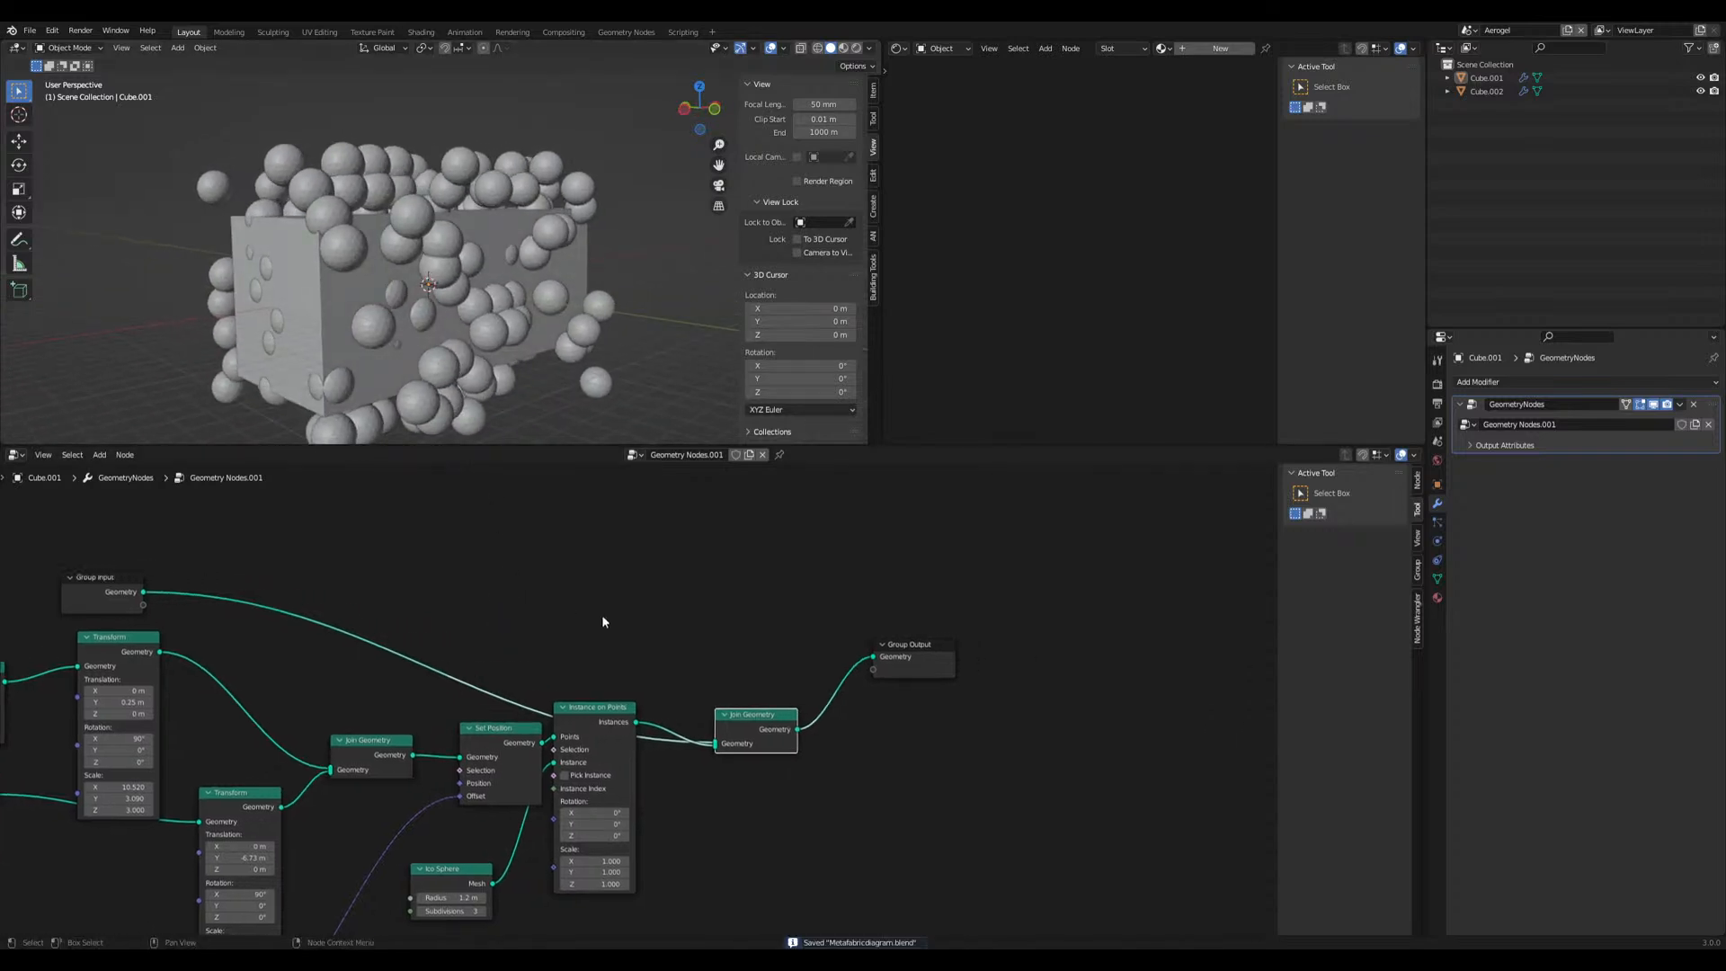
Add a Mesh Boolean node, connecting Group Input's geometry to Mesh 1 and Instance on Points' instances to Mesh 2
ctrl+scroll(604, 613, right, 2)
key(shift+a)
click(608, 611)
text(mesh)
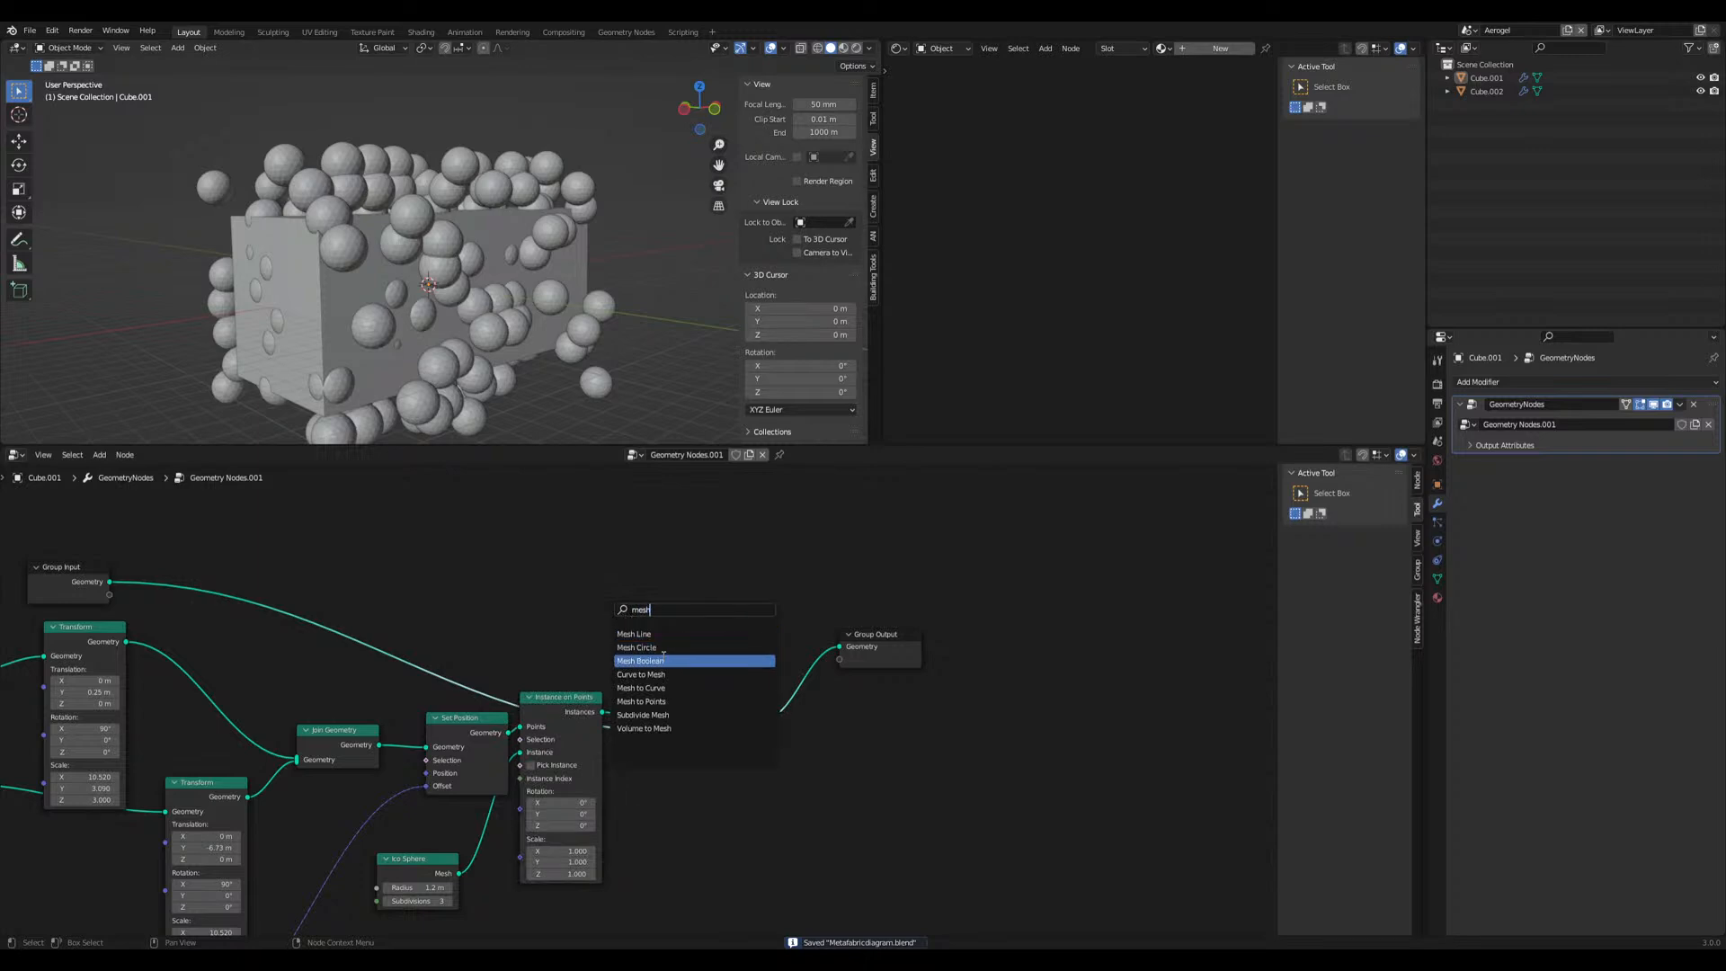
click(664, 660)
click(676, 641)
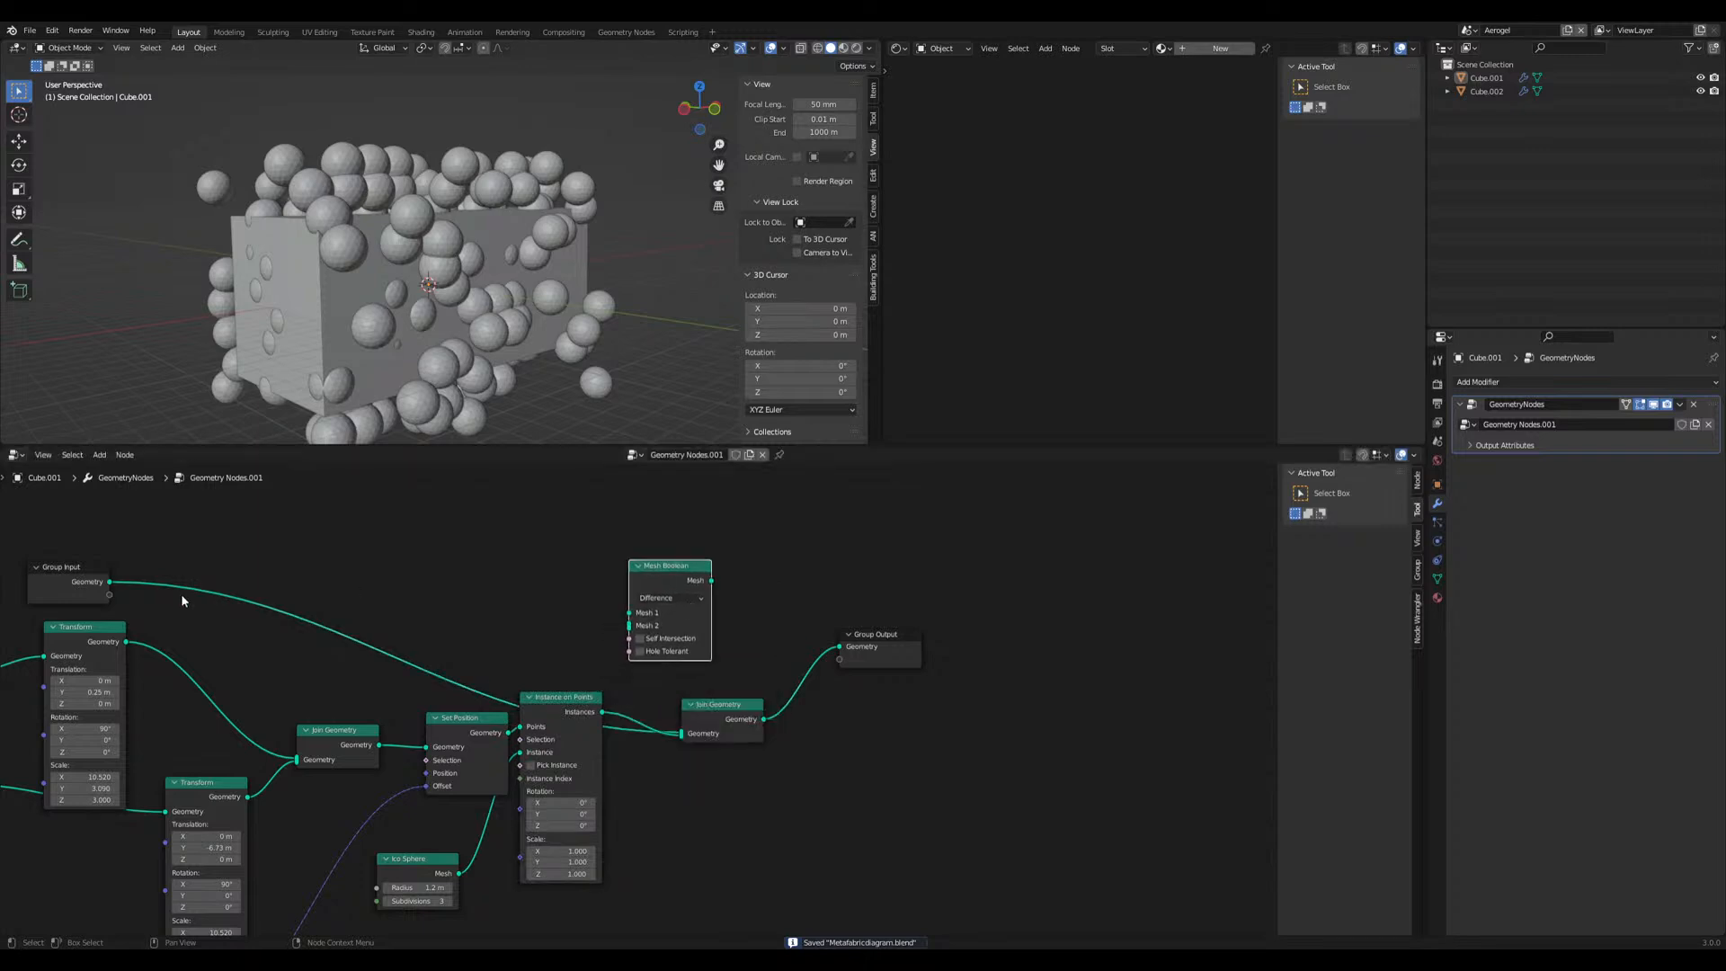
drag(110, 582, 629, 612)
drag(607, 710, 630, 625)
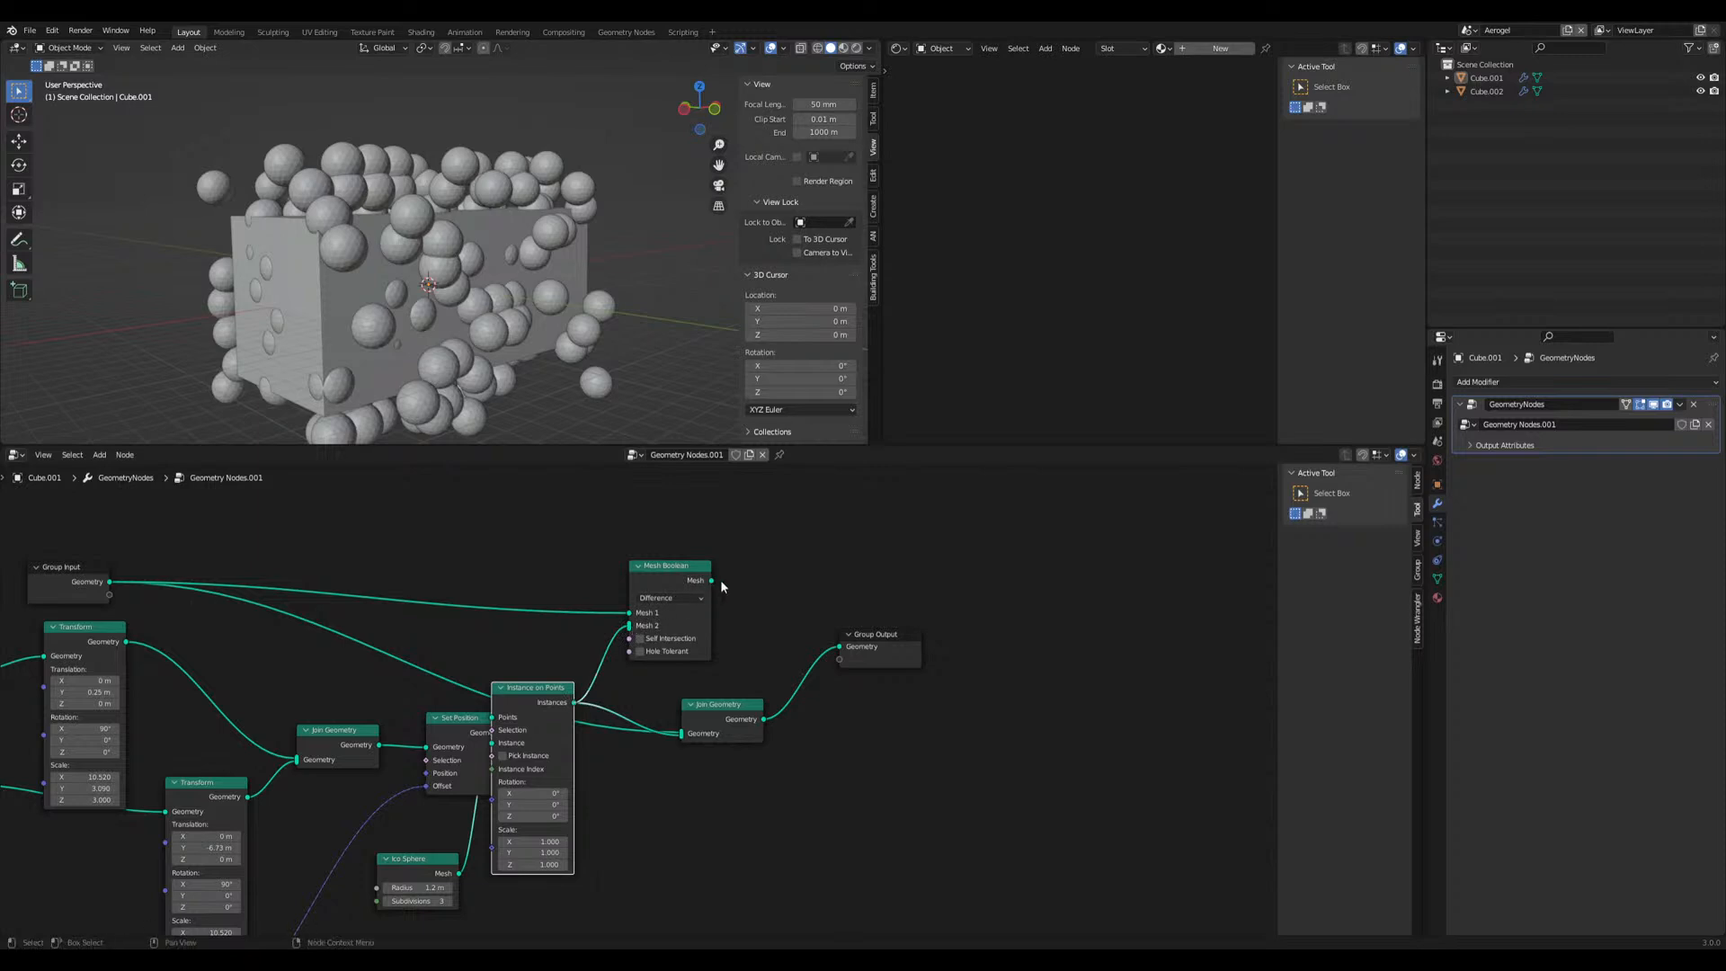
Feed the Mesh Boolean result into the Group Output and inspect the spherical cavities cut into the block
drag(712, 581, 841, 654)
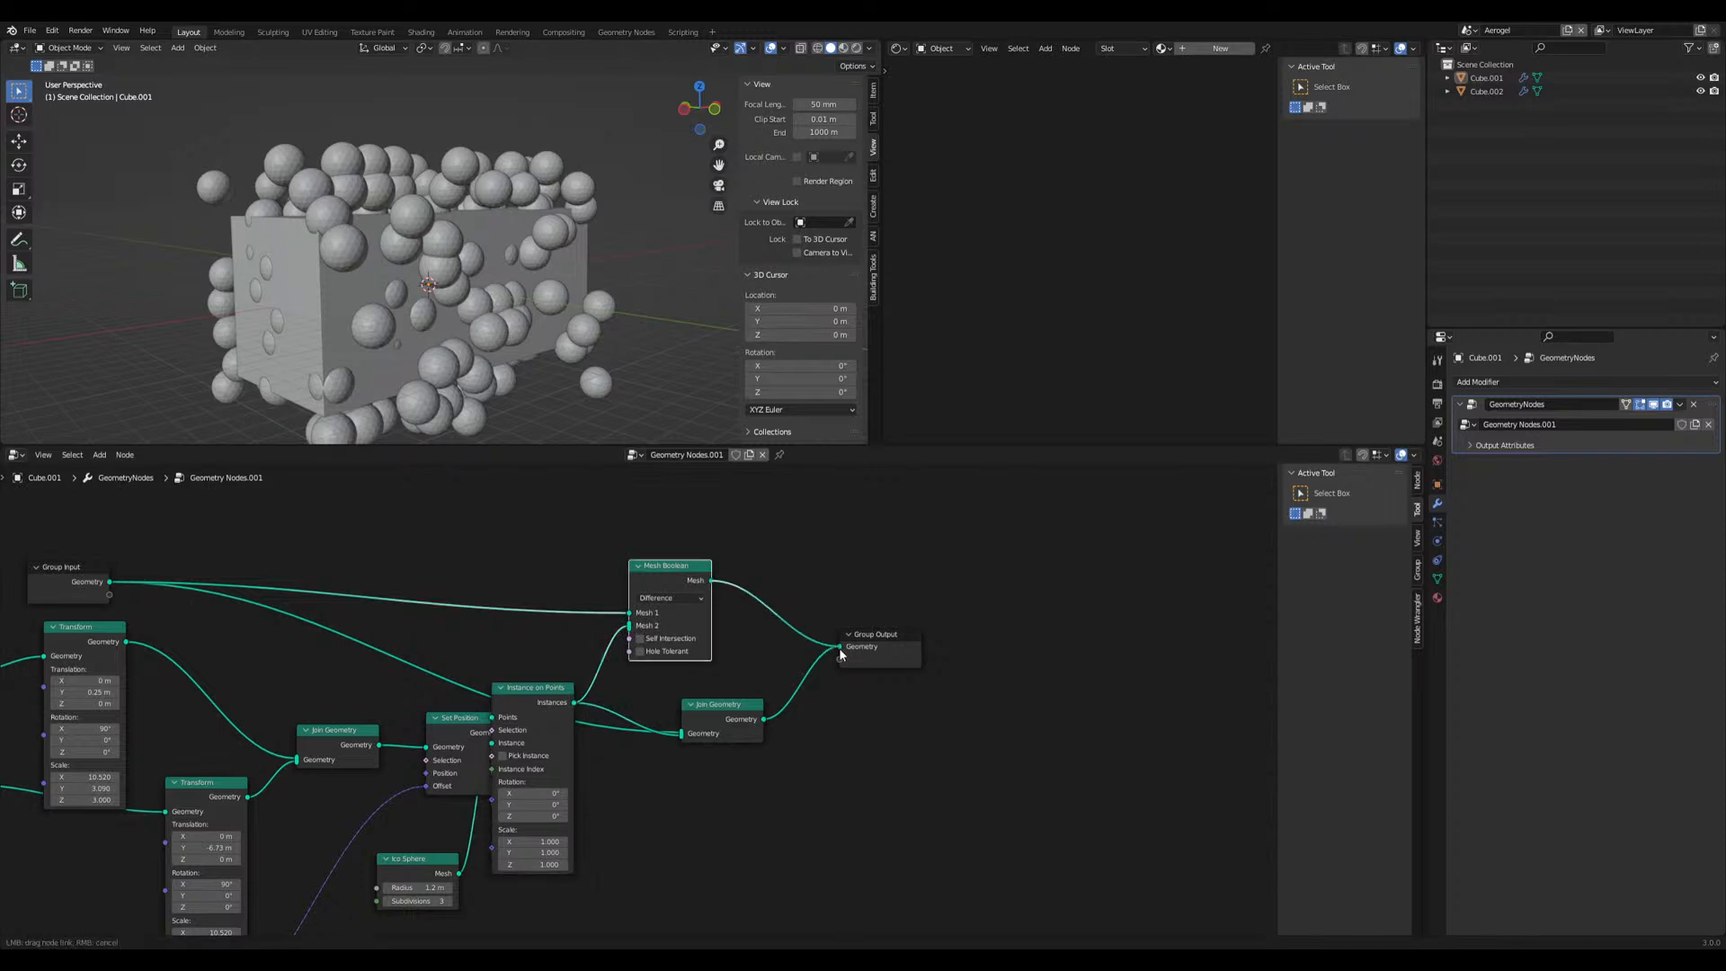
drag(907, 799, 906, 799)
middle_drag(548, 310, 441, 277)
scroll(580, 400, up, 6)
scroll(451, 266, down, 5)
scroll(452, 266, down, 5)
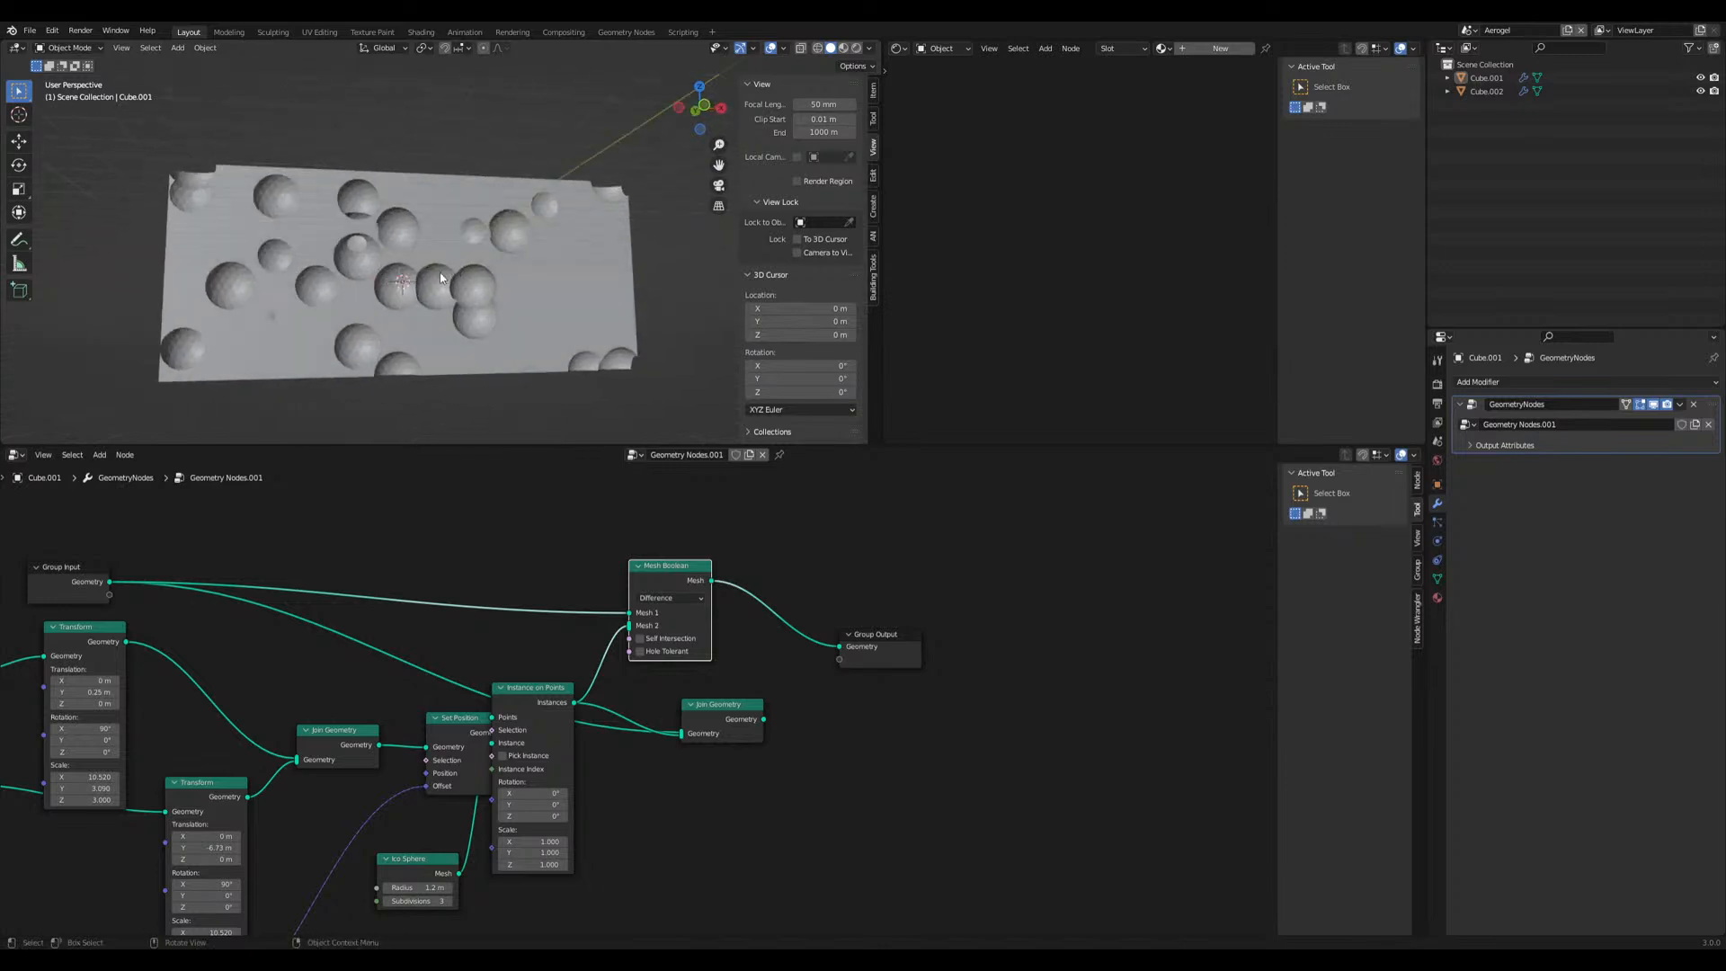
middle_drag(417, 440, 413, 439)
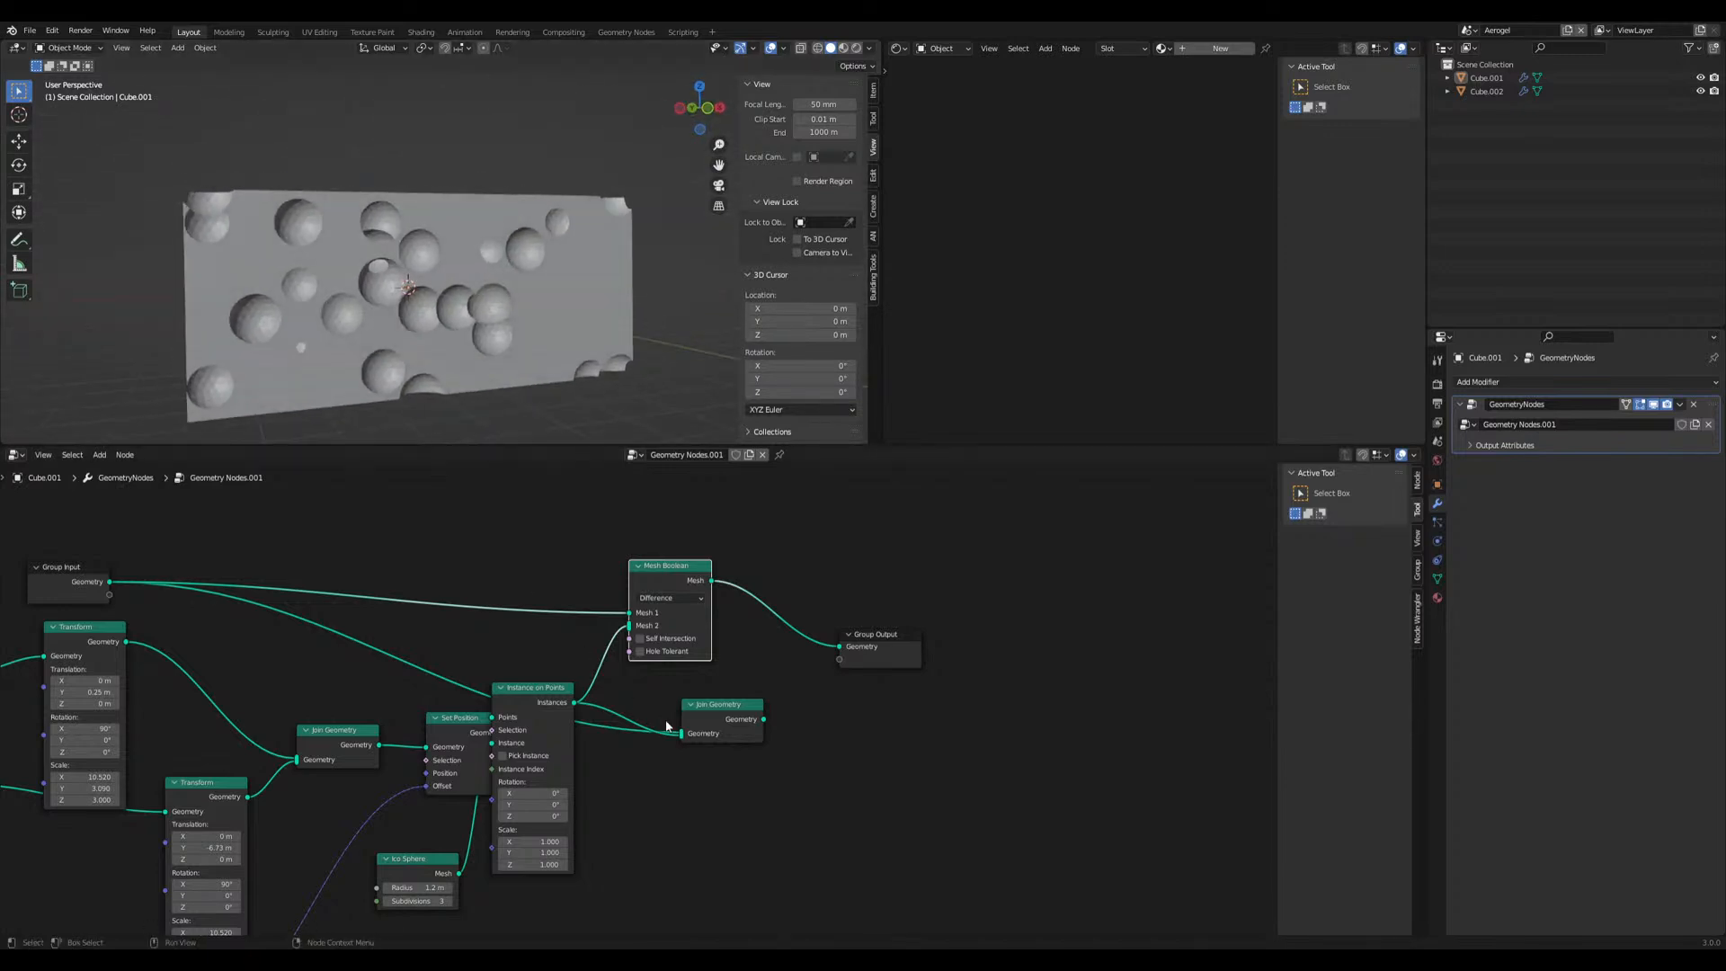
Reconnect Join Geometry to the Group Output and raise the Ico Sphere radius to 2.4 m
drag(764, 719, 839, 647)
click(657, 583)
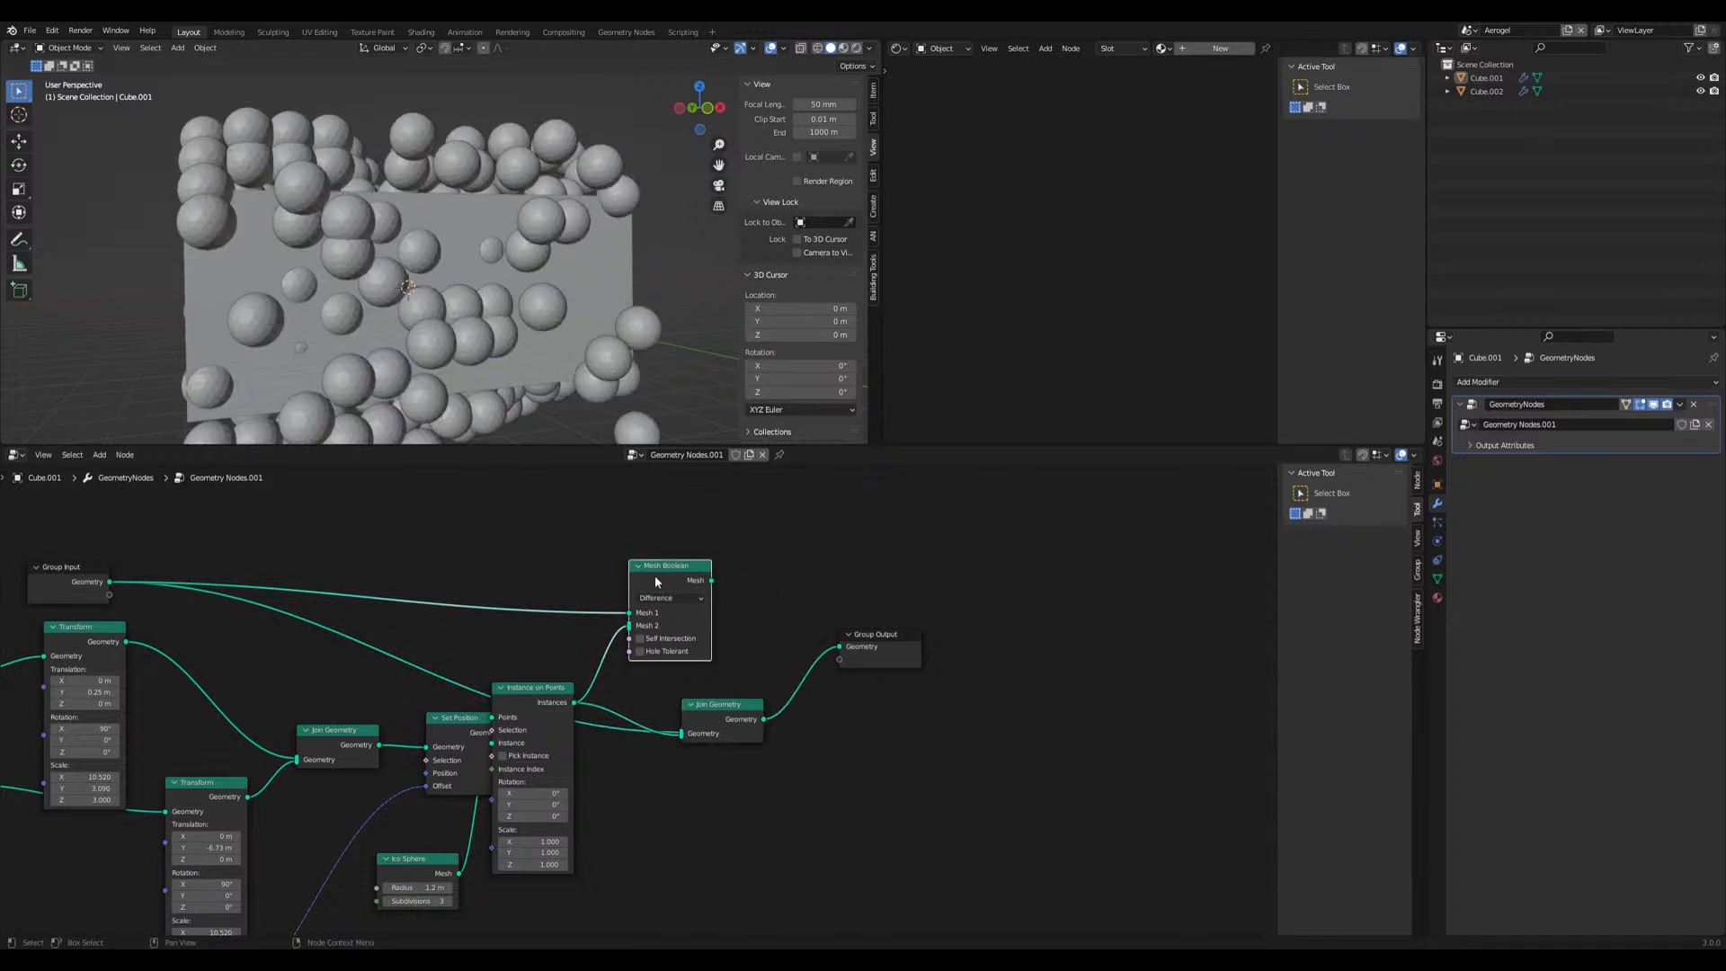
middle_drag(667, 574, 688, 553)
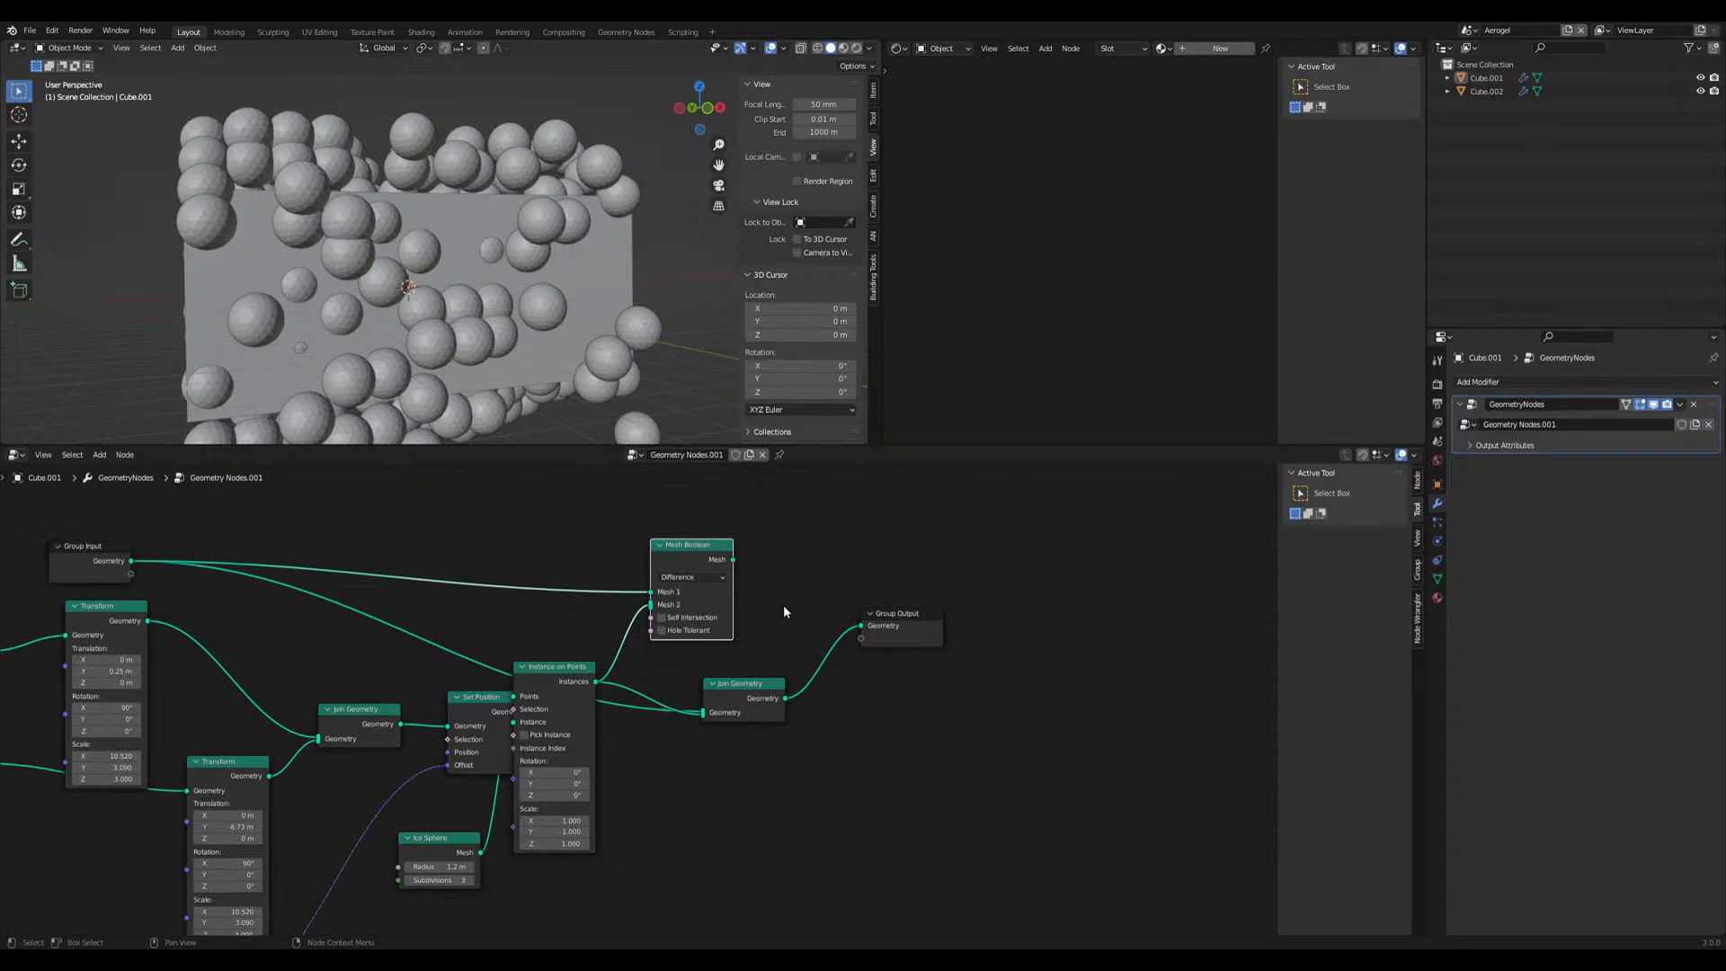
drag(442, 866, 530, 866)
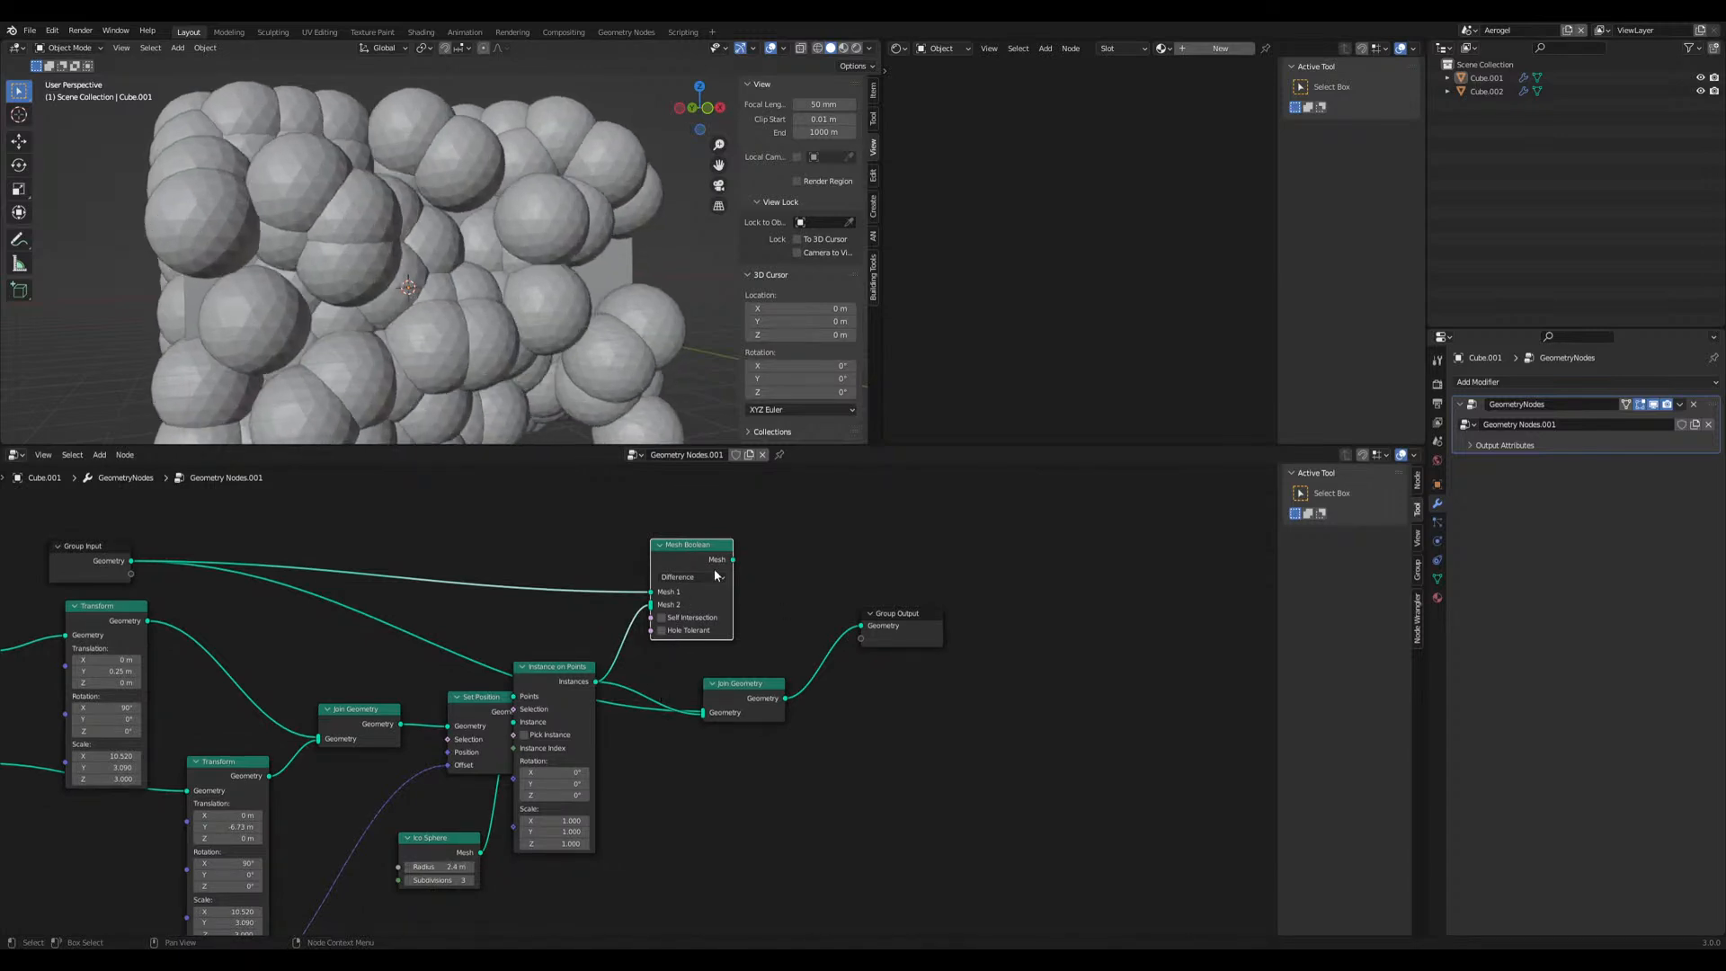
Link the Mesh Boolean output to the Group Output in place of the Join Geometry result
drag(733, 560, 859, 632)
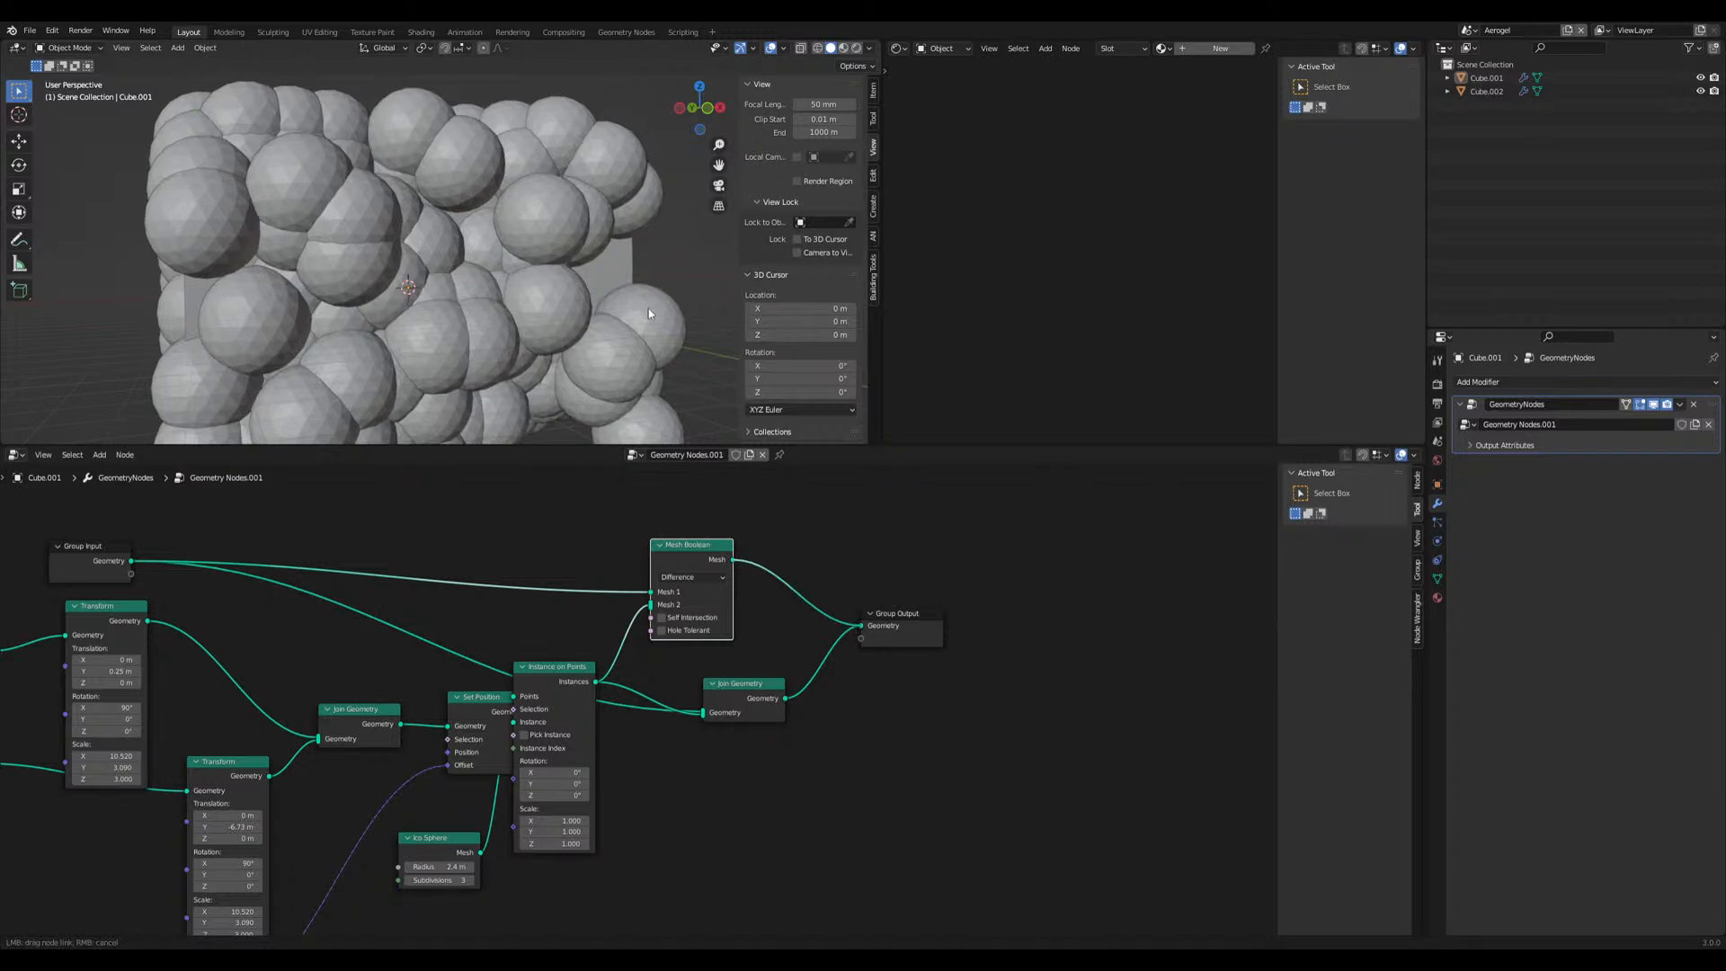
drag(859, 625, 860, 625)
middle_drag(639, 309, 514, 430)
Set the Ico Sphere radius to 2.2 m and check the carved block from several angles
double_click(441, 868)
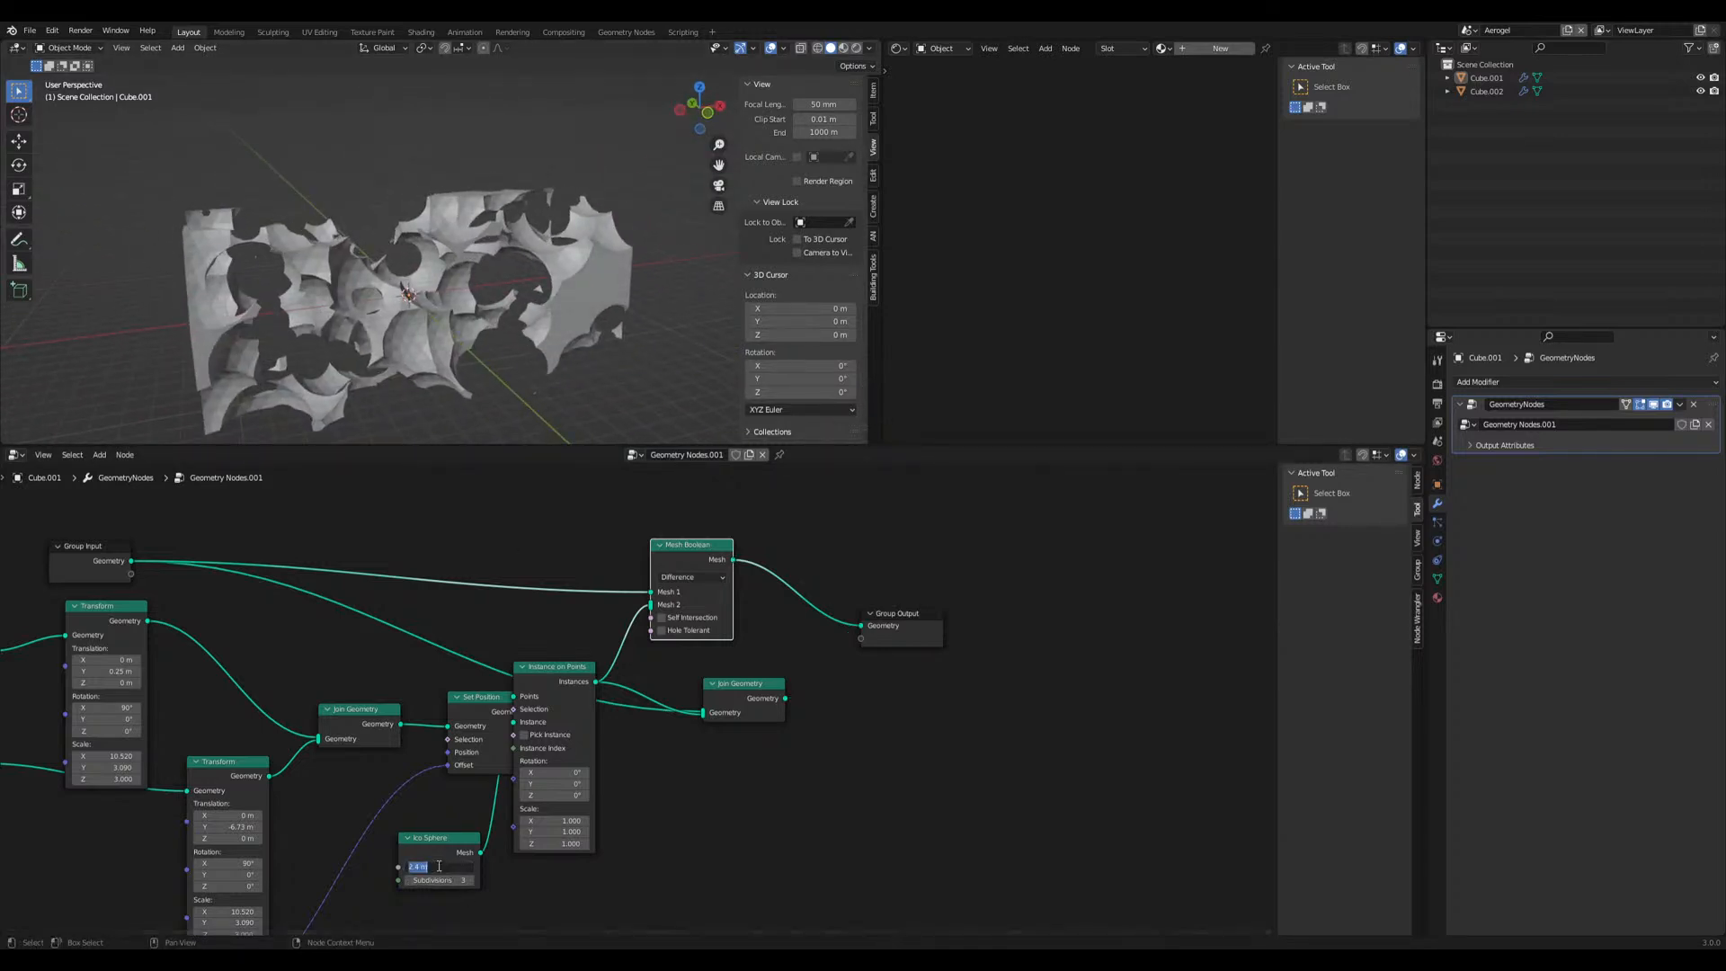
text(2.2)
key(Return)
middle_drag(521, 370, 399, 377)
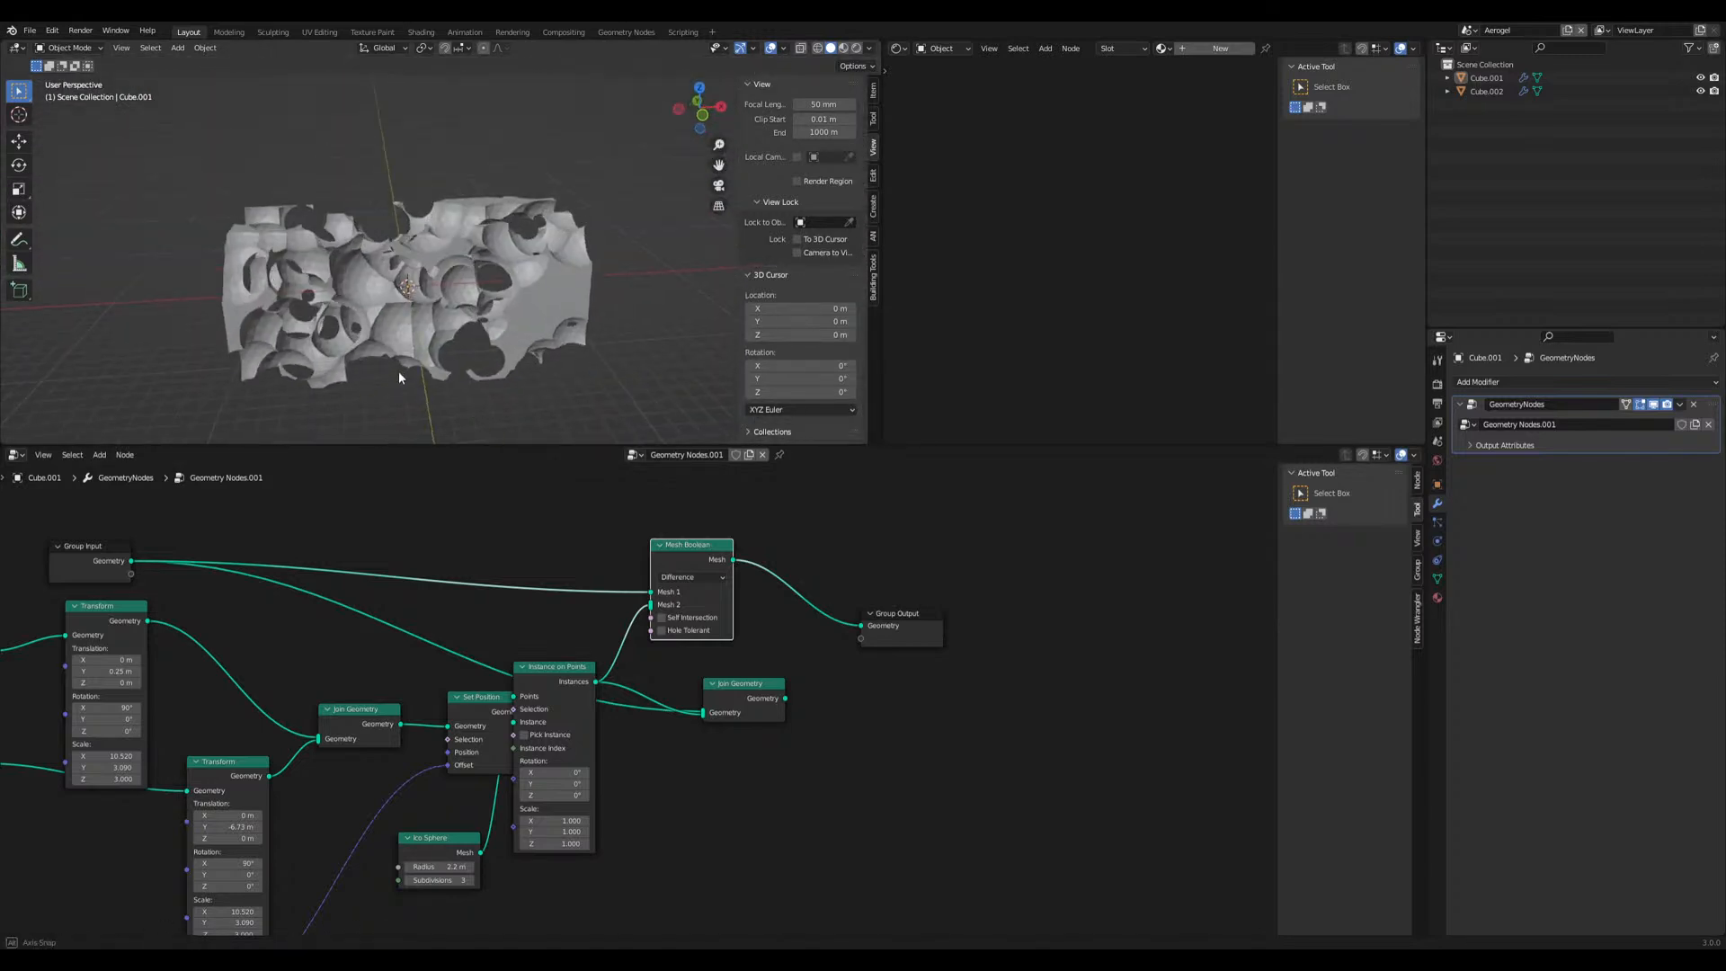
scroll(426, 343, up, 4)
middle_drag(448, 321, 589, 306)
middle_drag(261, 290, 471, 294)
scroll(471, 294, down, 3)
Set both the X and Y vertex counts of the lower Grid node to 10 and check the cavities
middle_drag(169, 731, 570, 733)
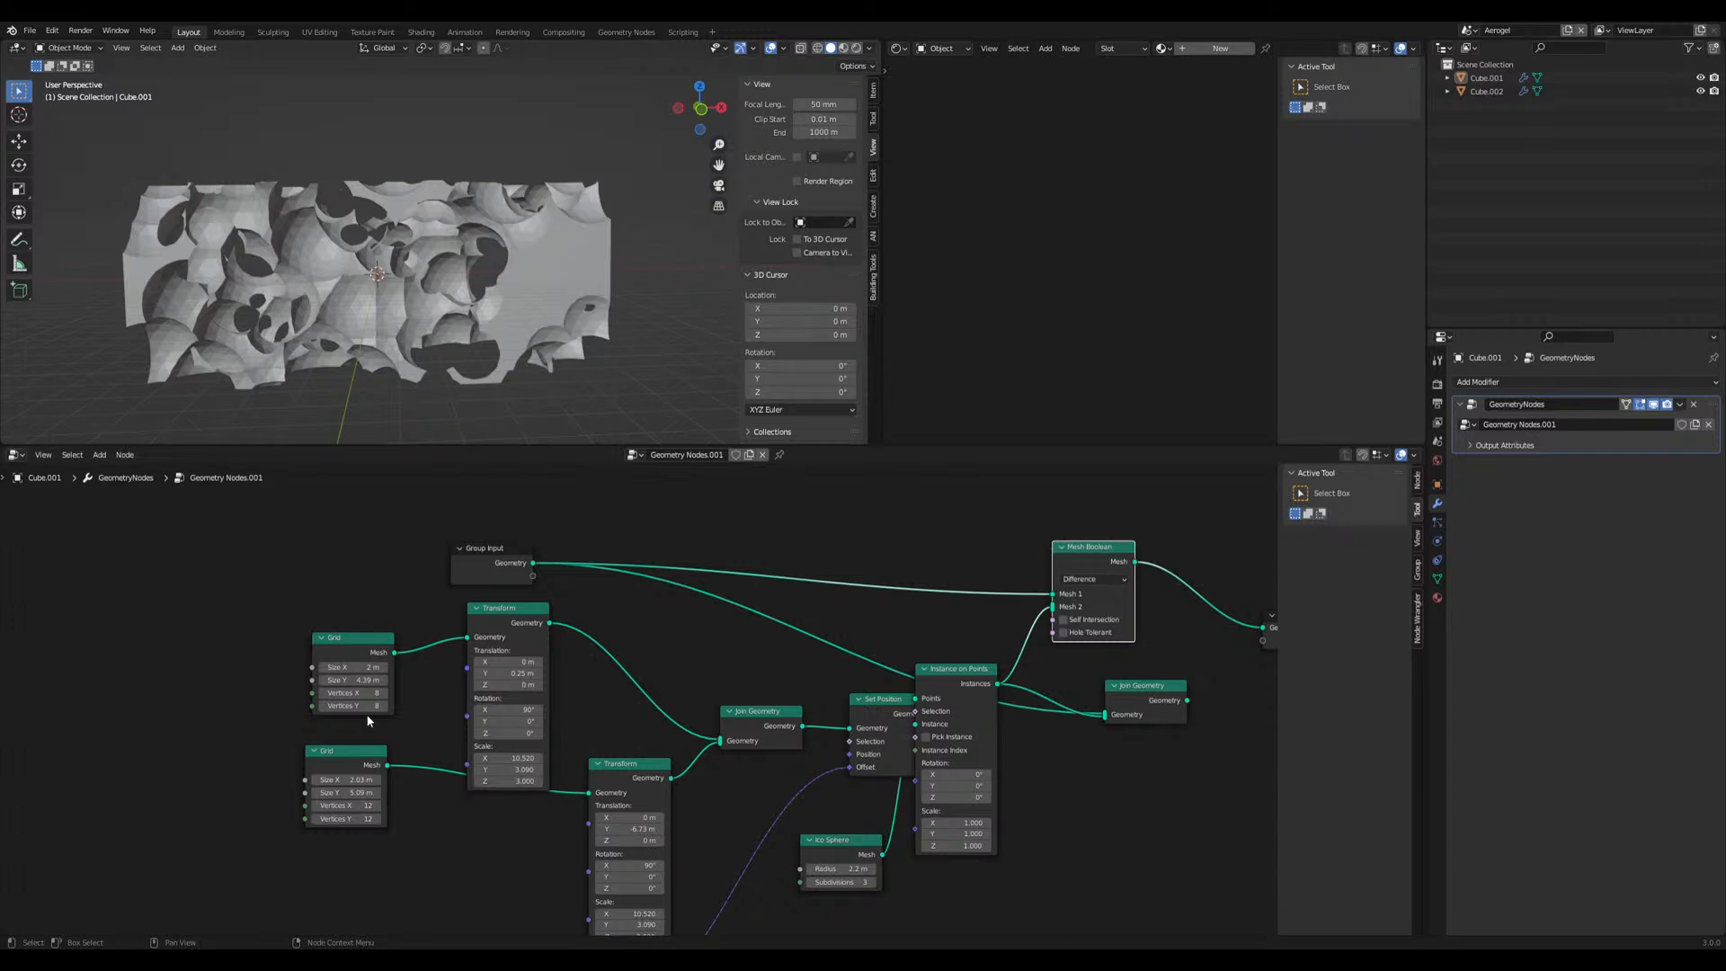
click(357, 804)
text(10)
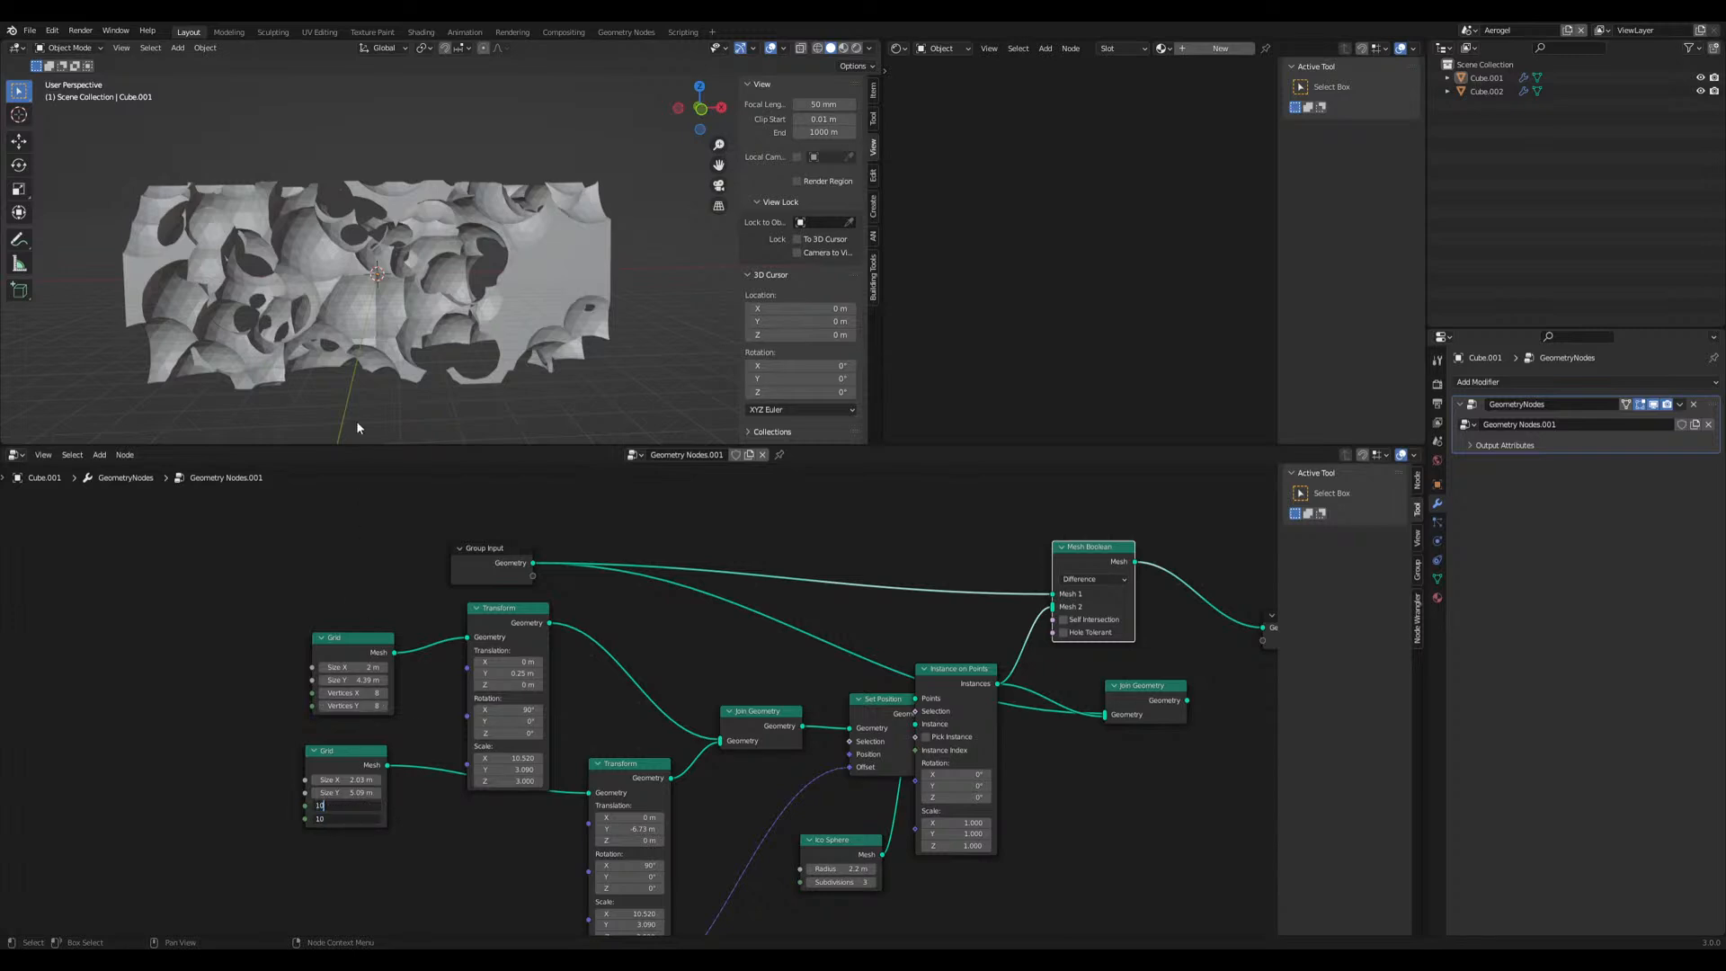
key(Return)
middle_drag(356, 419, 478, 416)
scroll(504, 355, up, 5)
middle_drag(504, 355, 568, 294)
scroll(467, 370, down, 3)
scroll(502, 256, down, 4)
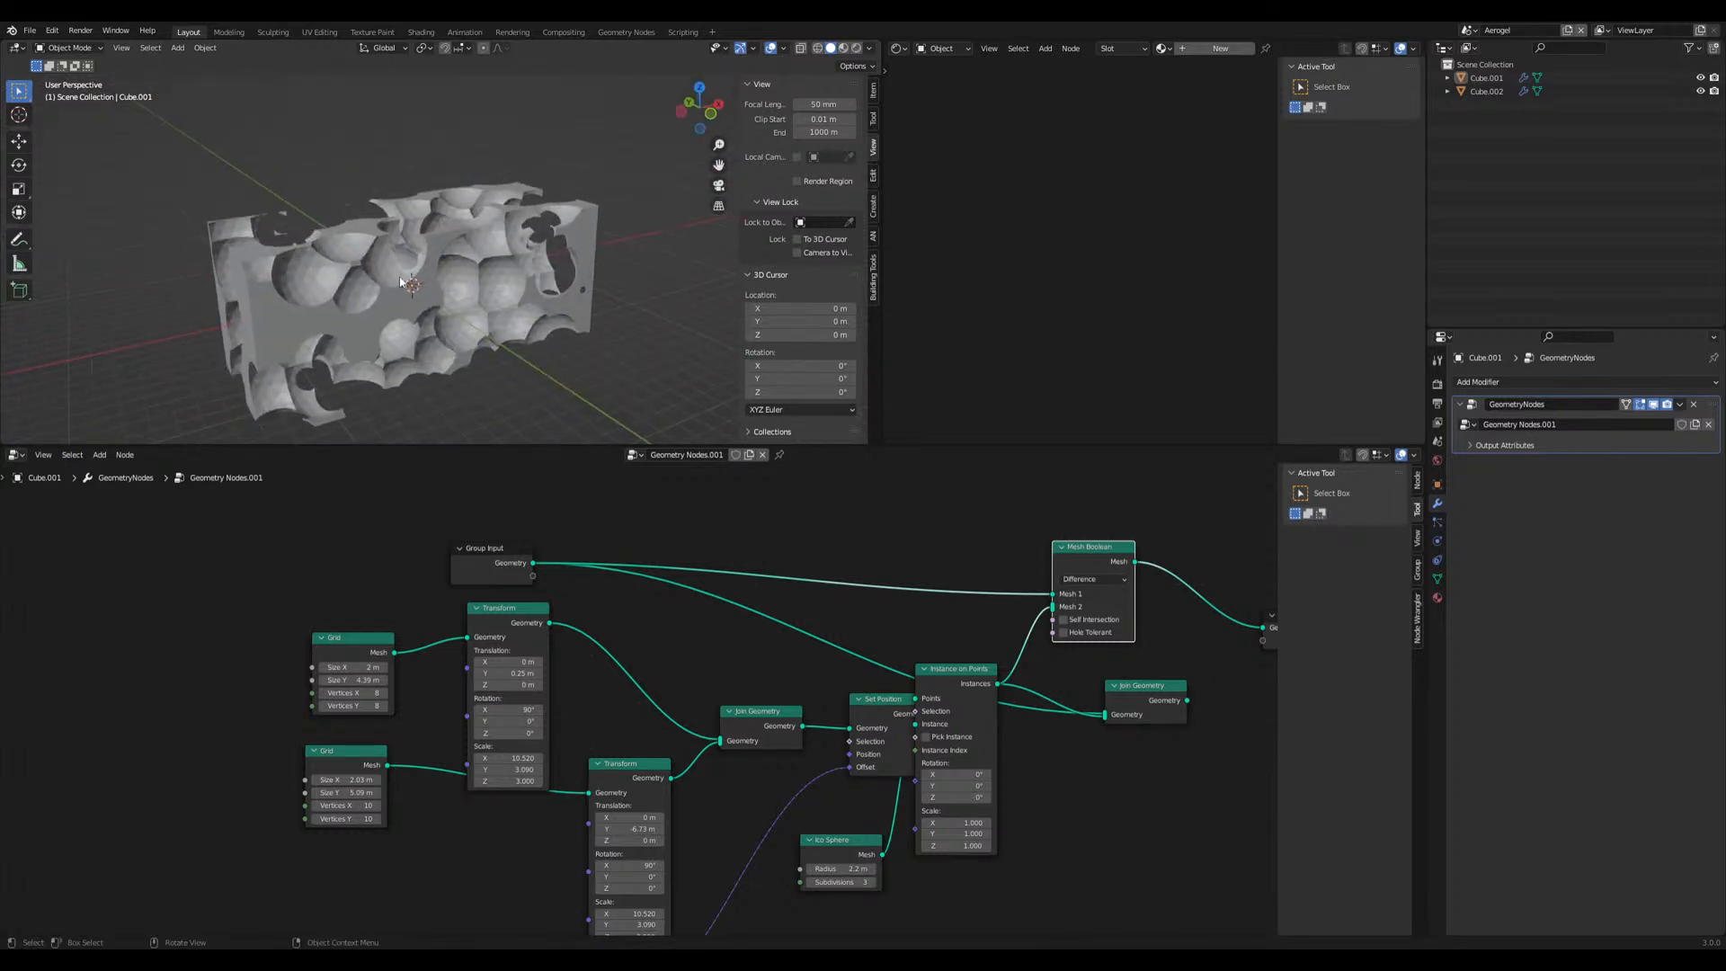
Create a new material named "aerogel" on the carved block
click(568, 298)
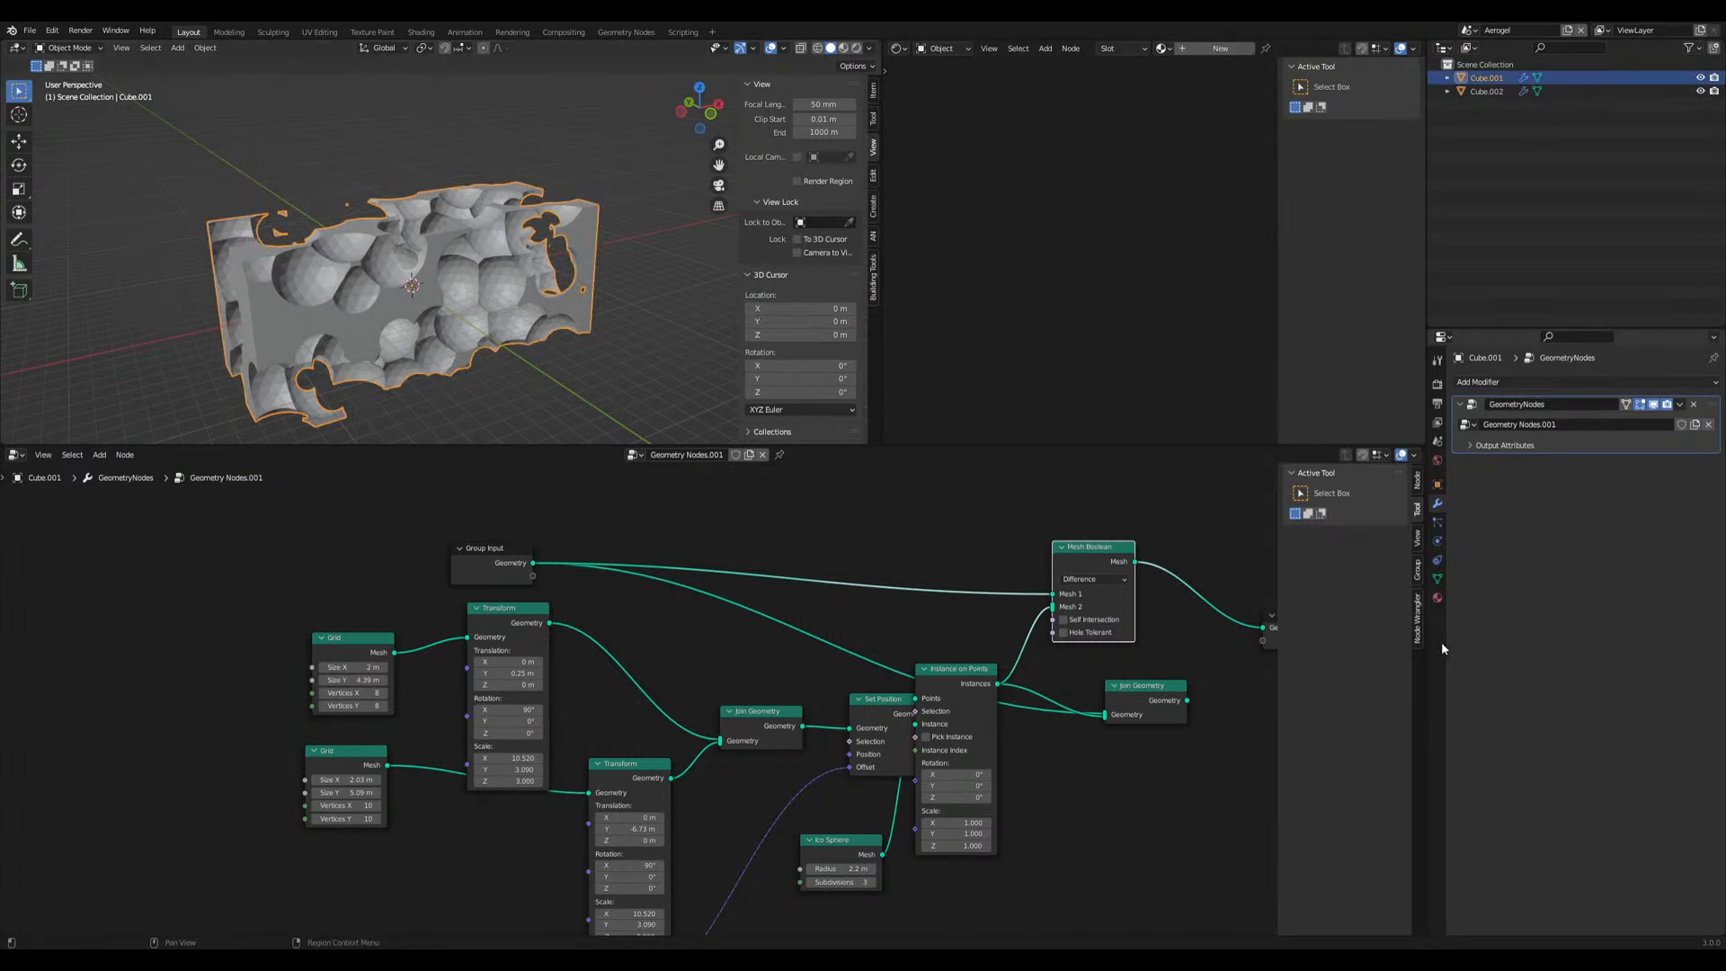
click(1437, 597)
click(1528, 440)
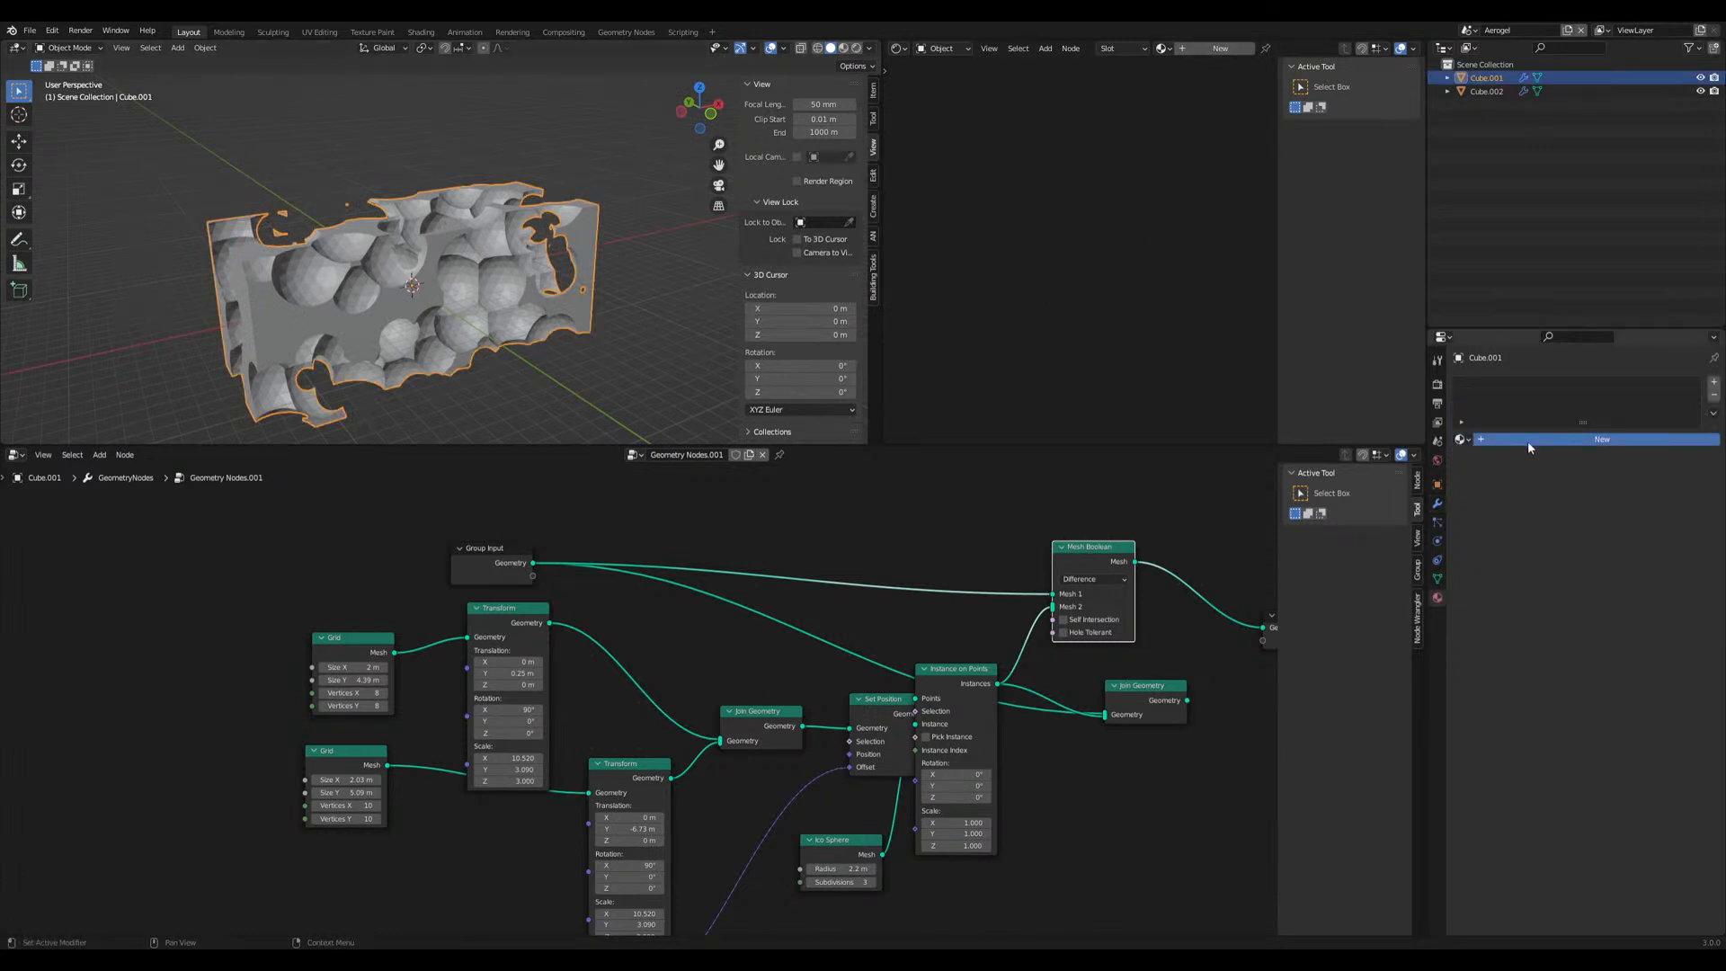
click(1521, 440)
text(aerogel)
key(Return)
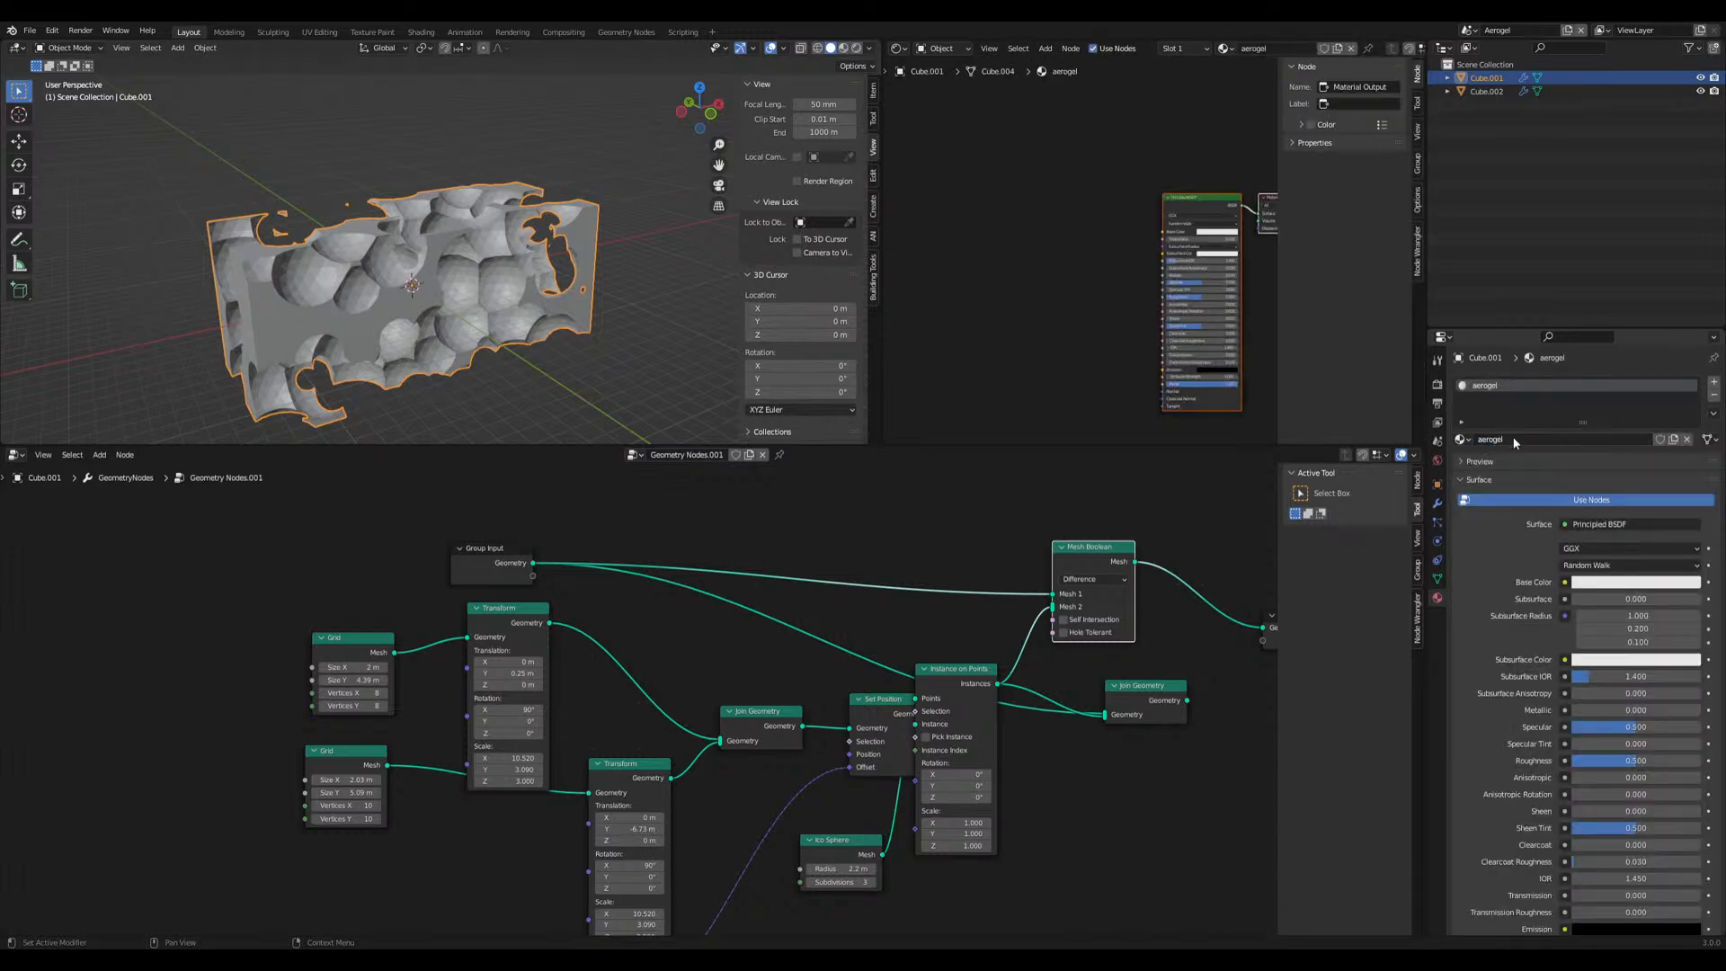
Give the aerogel material's Principled BSDF a light blue base color and an alpha of about 0.577
key(Home)
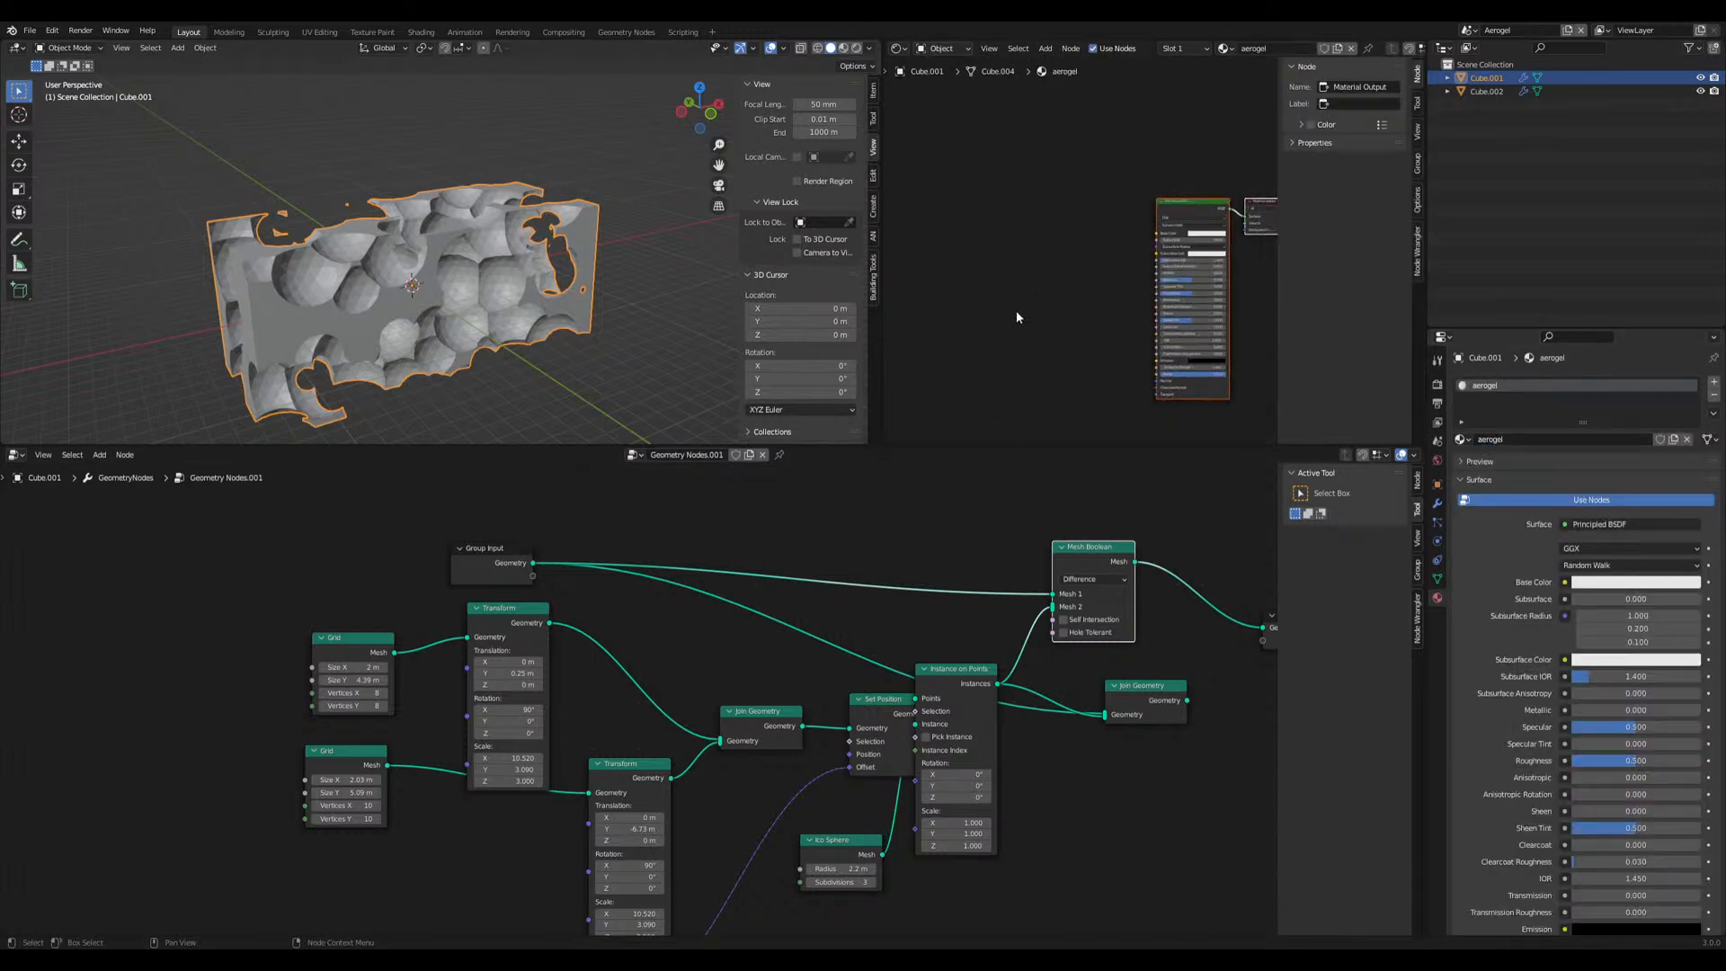
click(1160, 180)
drag(1160, 62, 1172, 59)
drag(1169, 385, 1131, 385)
Switch the viewport to rendered shading and set the aerogel material's blend and shadow modes to Alpha Hashed
click(856, 48)
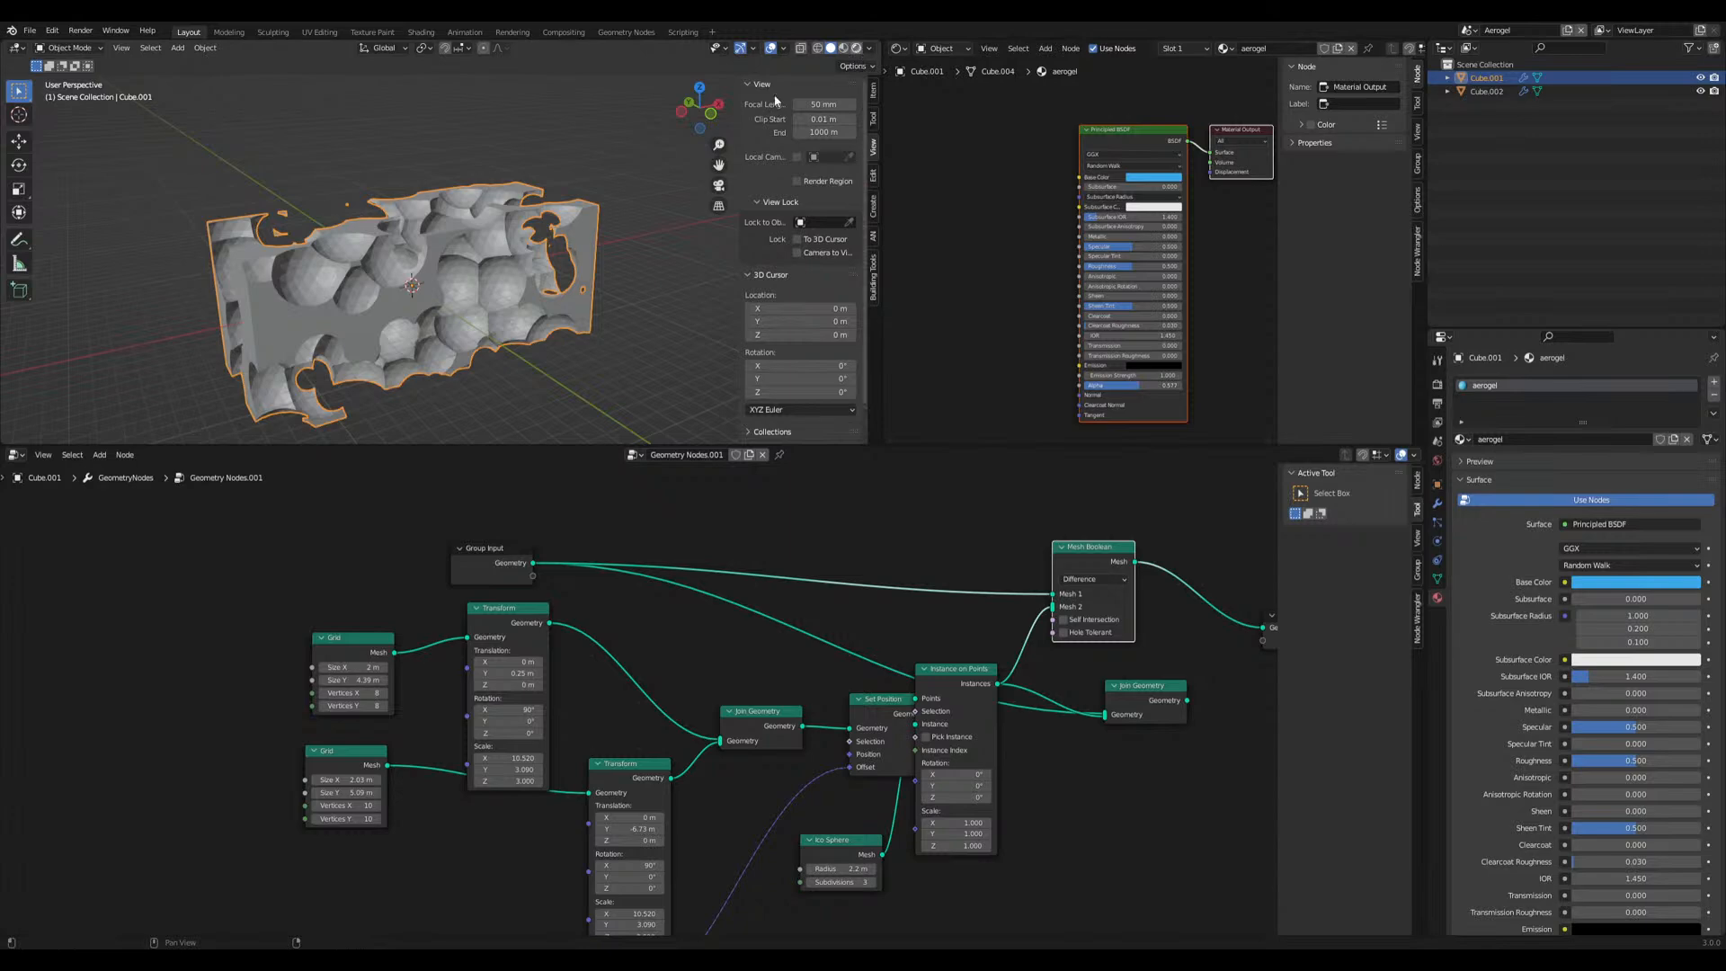
middle_drag(554, 357, 477, 362)
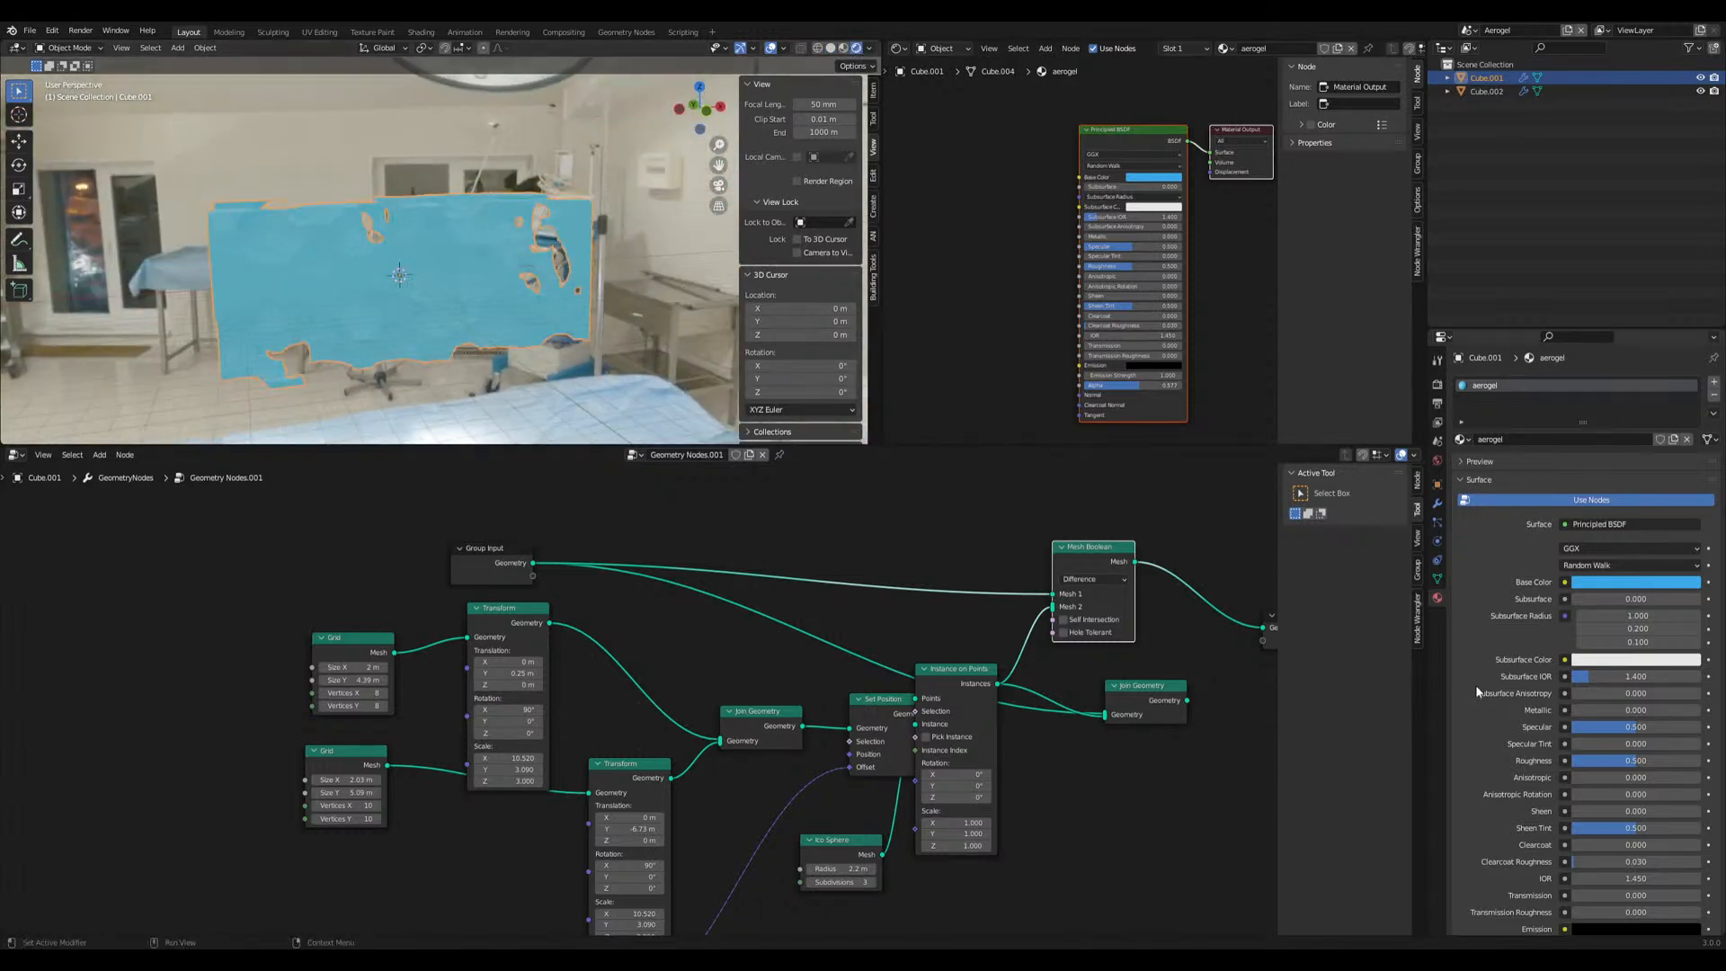
scroll(1492, 737, down, 5)
click(1589, 878)
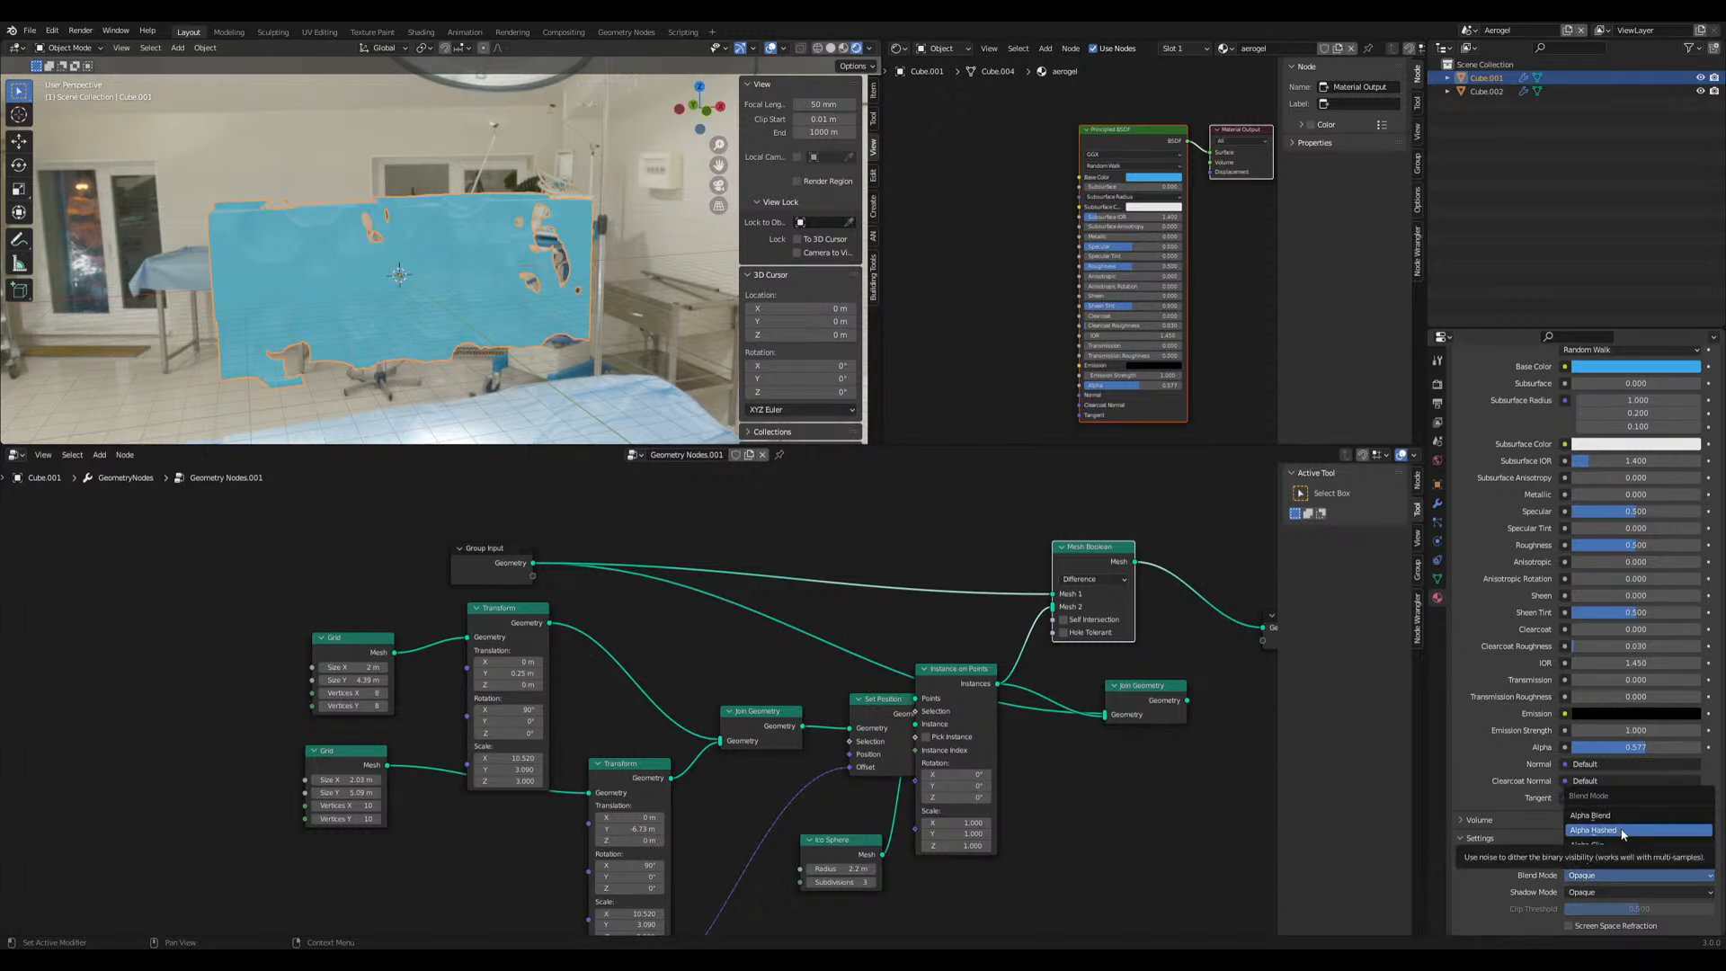
click(1620, 829)
click(1613, 891)
click(1608, 836)
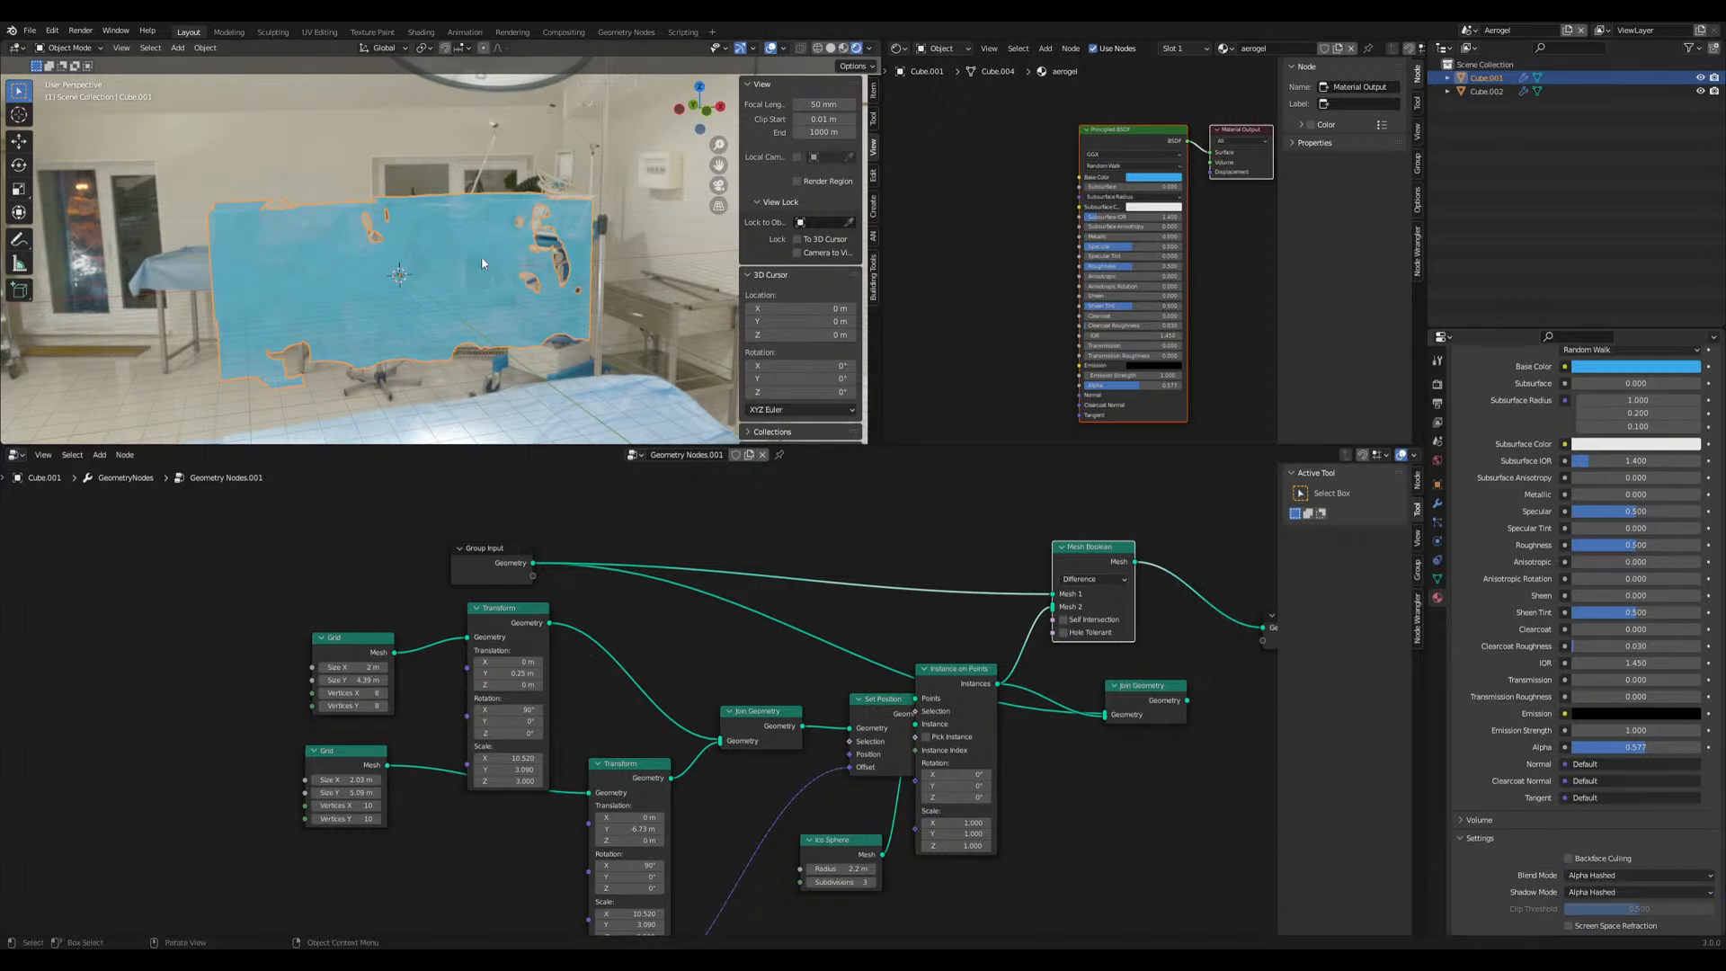
scroll(514, 249, up, 5)
middle_drag(418, 280, 452, 301)
scroll(1114, 198, down, 1)
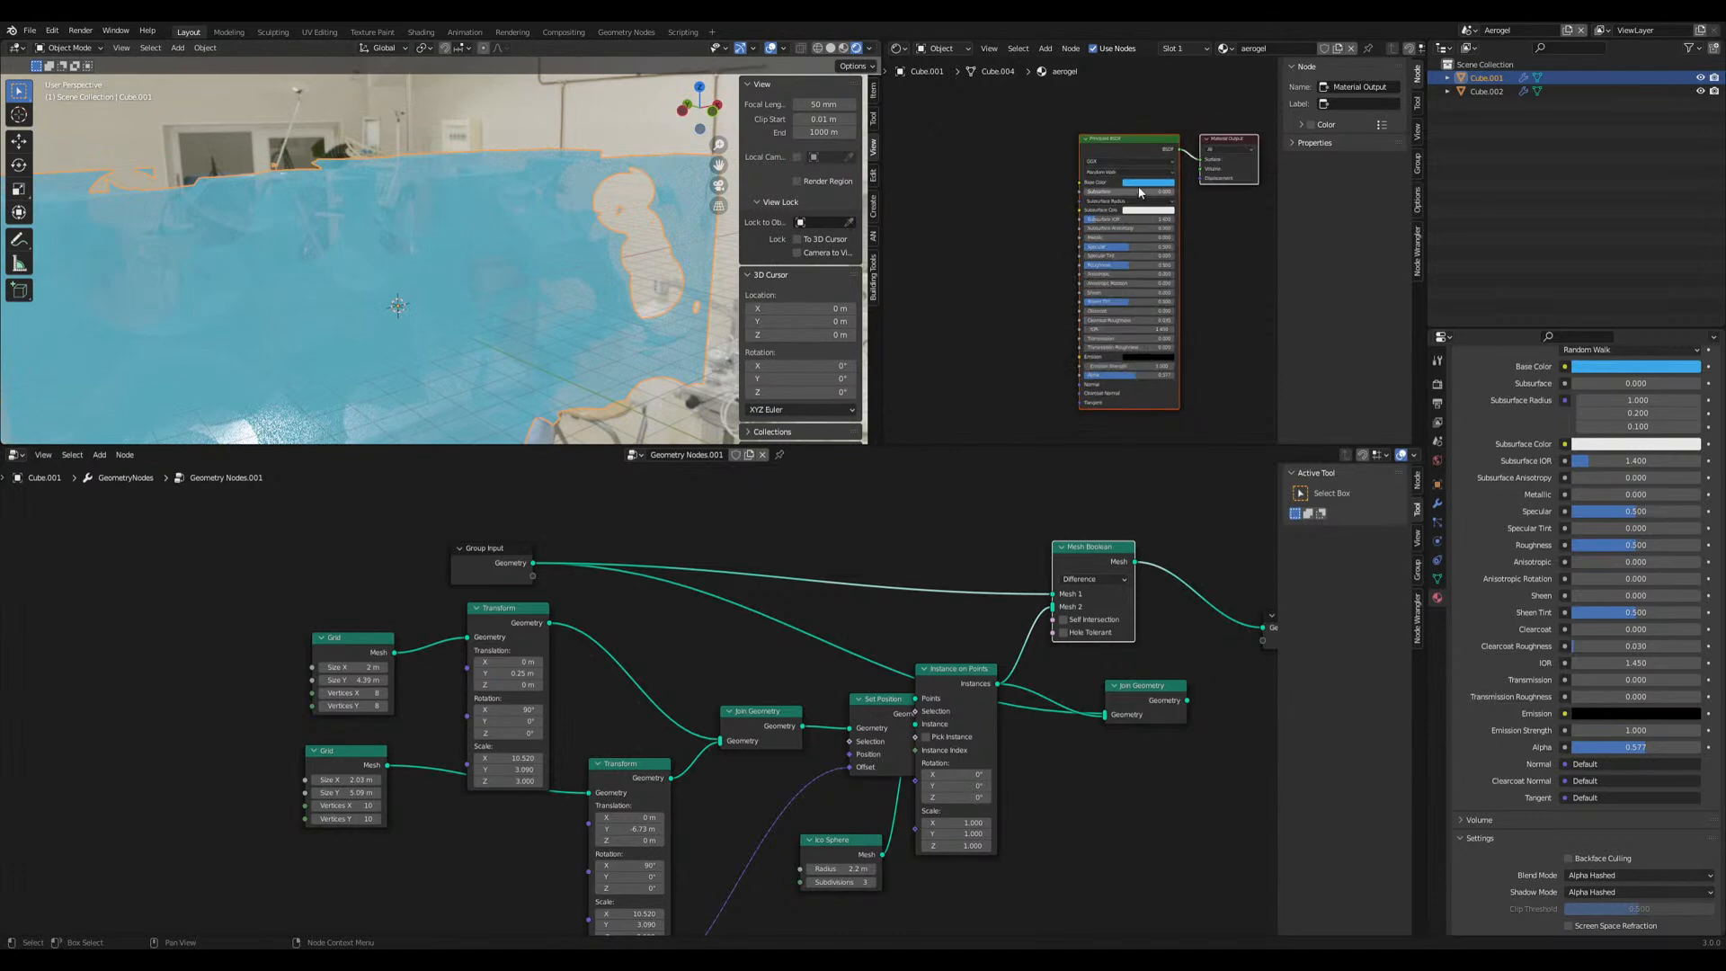
Adjust the aerogel material's alpha to about 0.505 while checking its transparency in the viewport
drag(1137, 375, 1110, 375)
middle_drag(467, 290, 424, 289)
drag(1113, 375, 1135, 375)
middle_drag(449, 243, 545, 306)
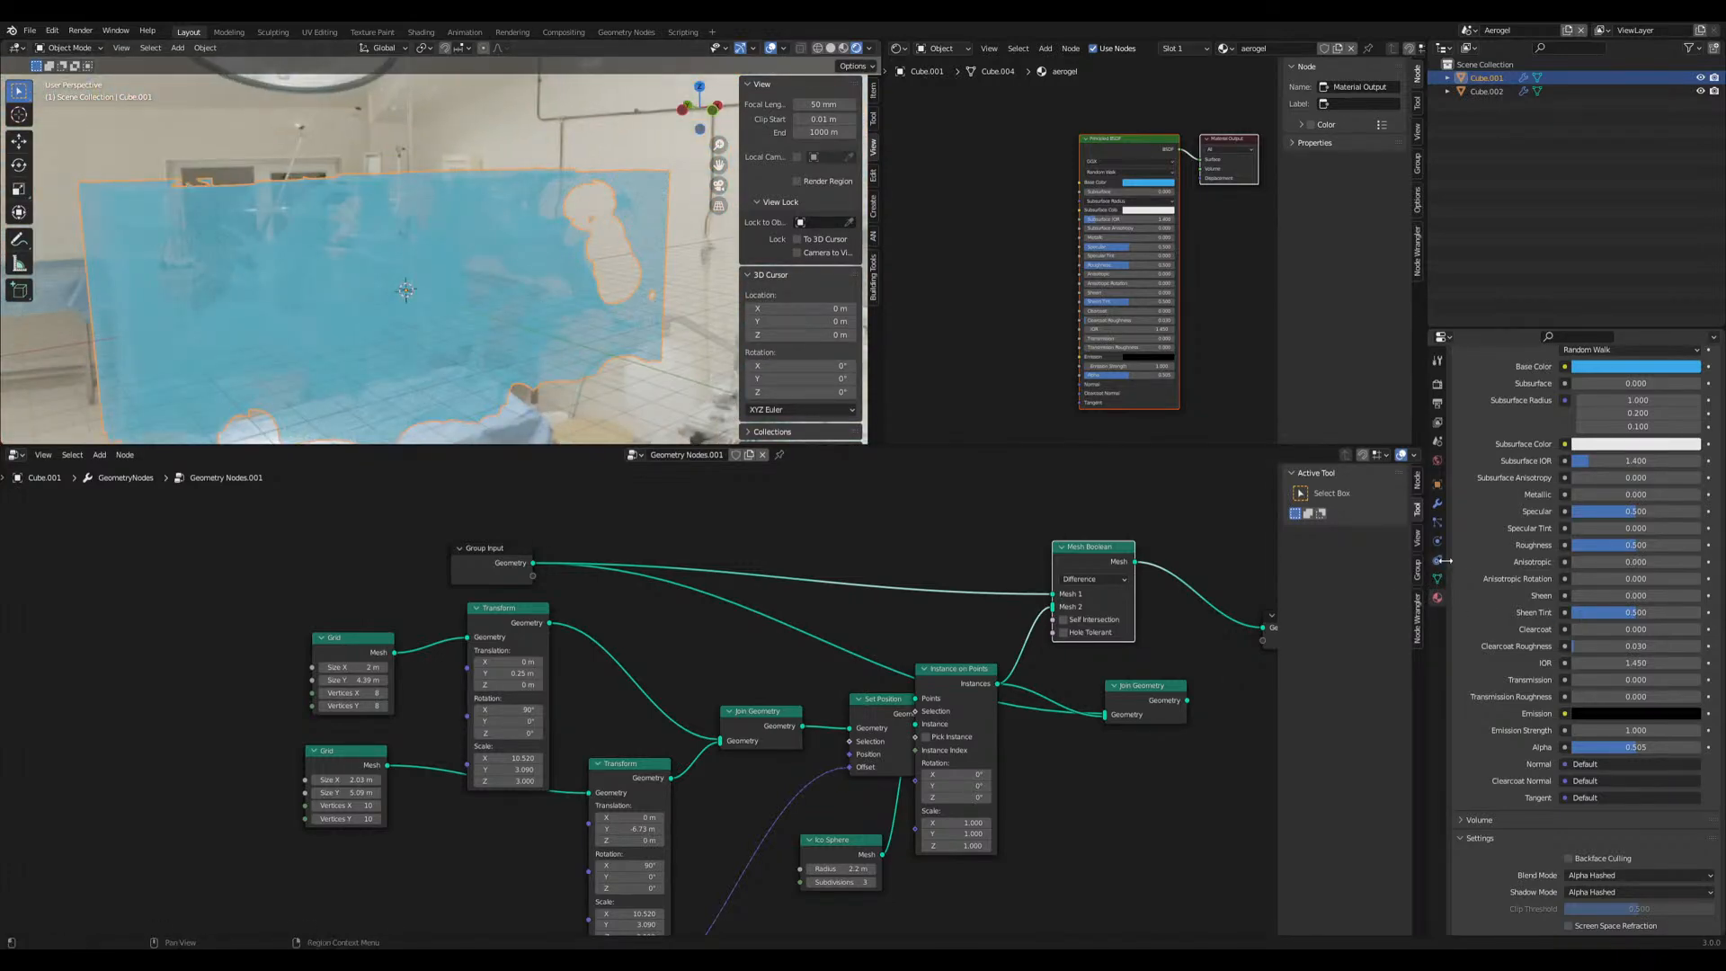
Change the render engine to Cycles and set its device to GPU Compute
scroll(1503, 532, up, 5)
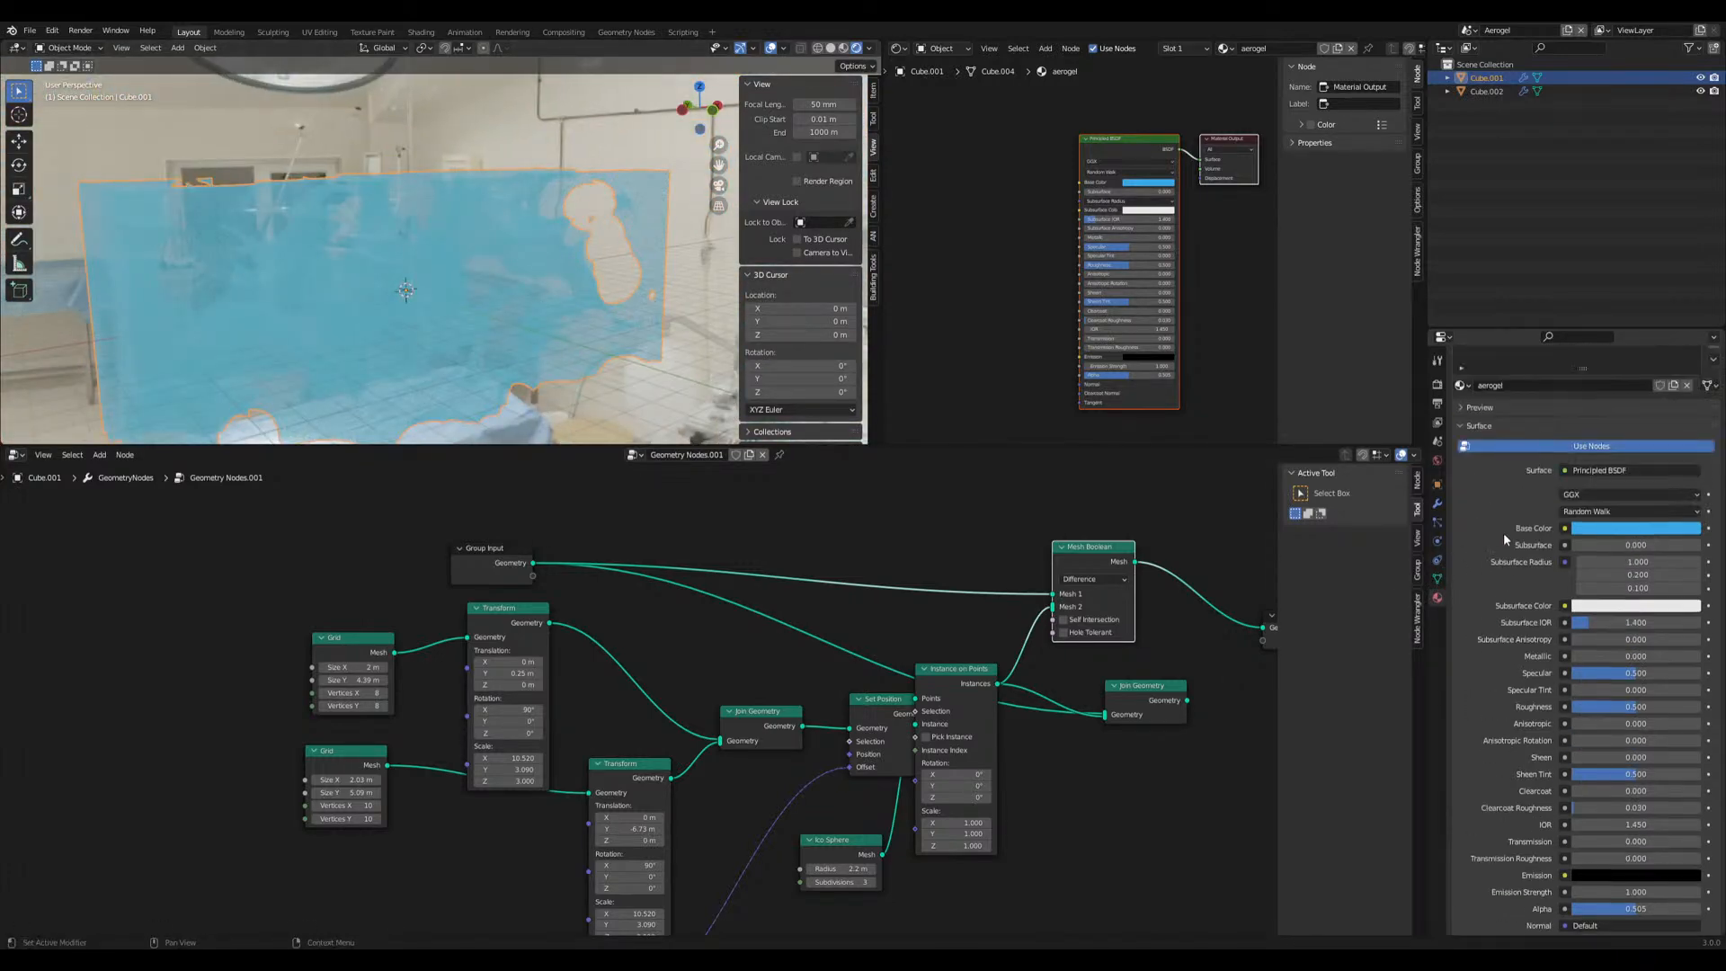
click(1437, 384)
click(1612, 381)
click(1591, 429)
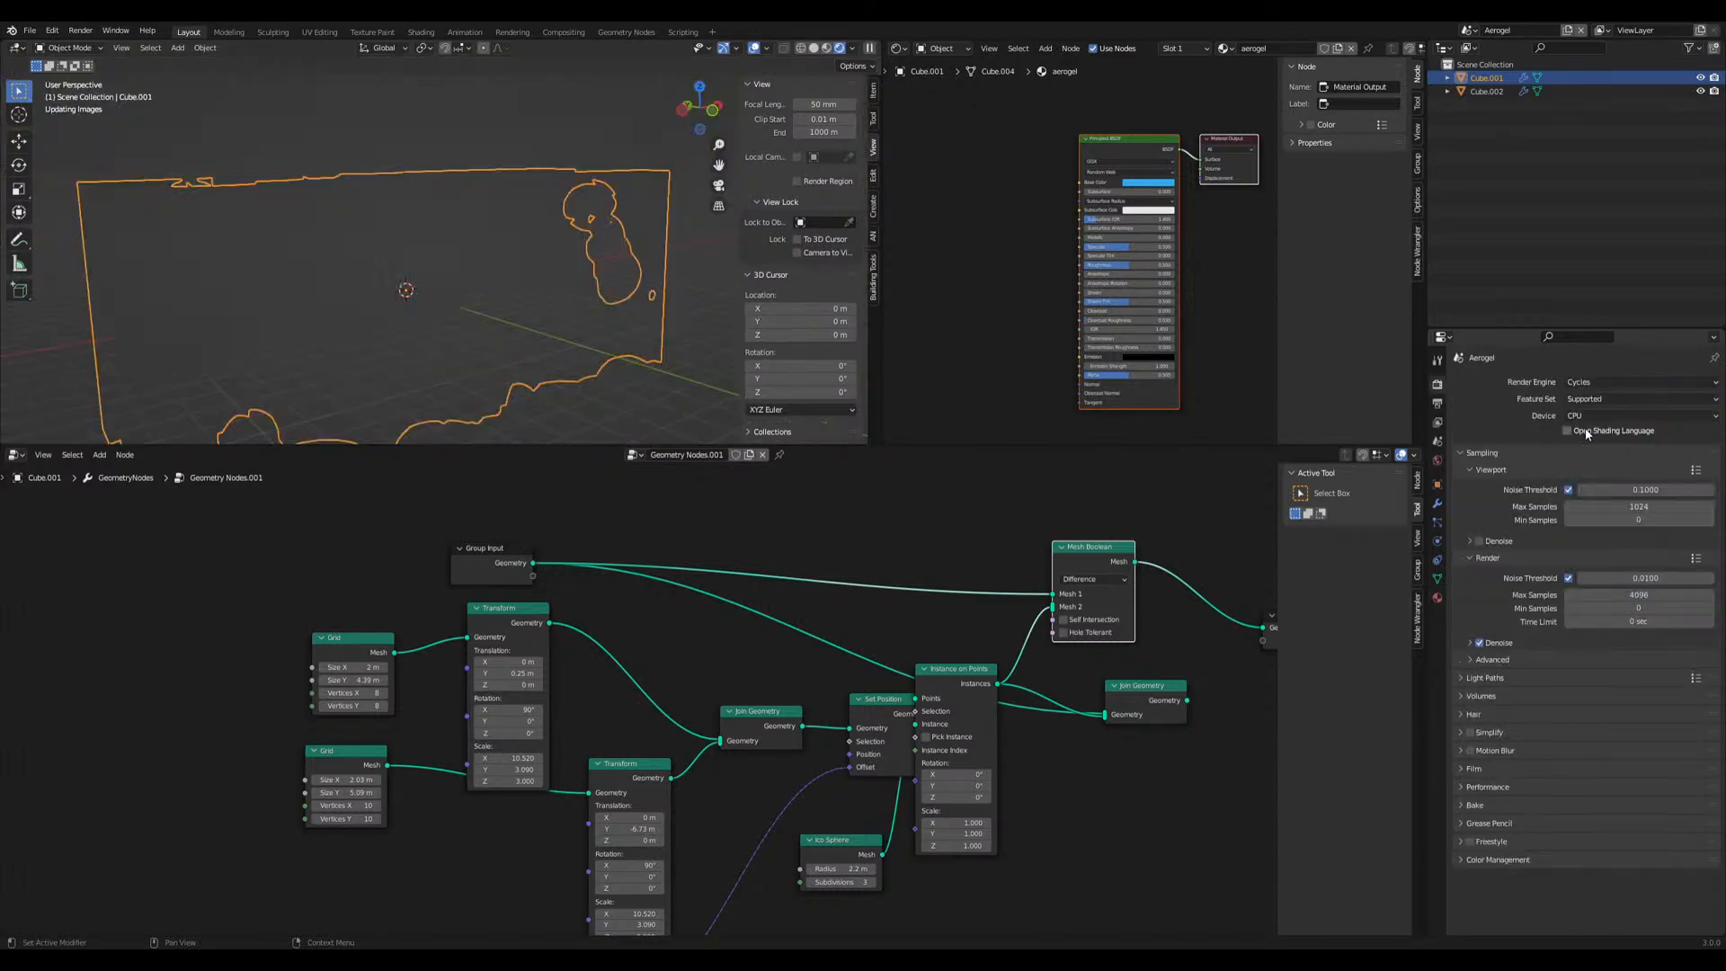
click(1599, 411)
click(1588, 444)
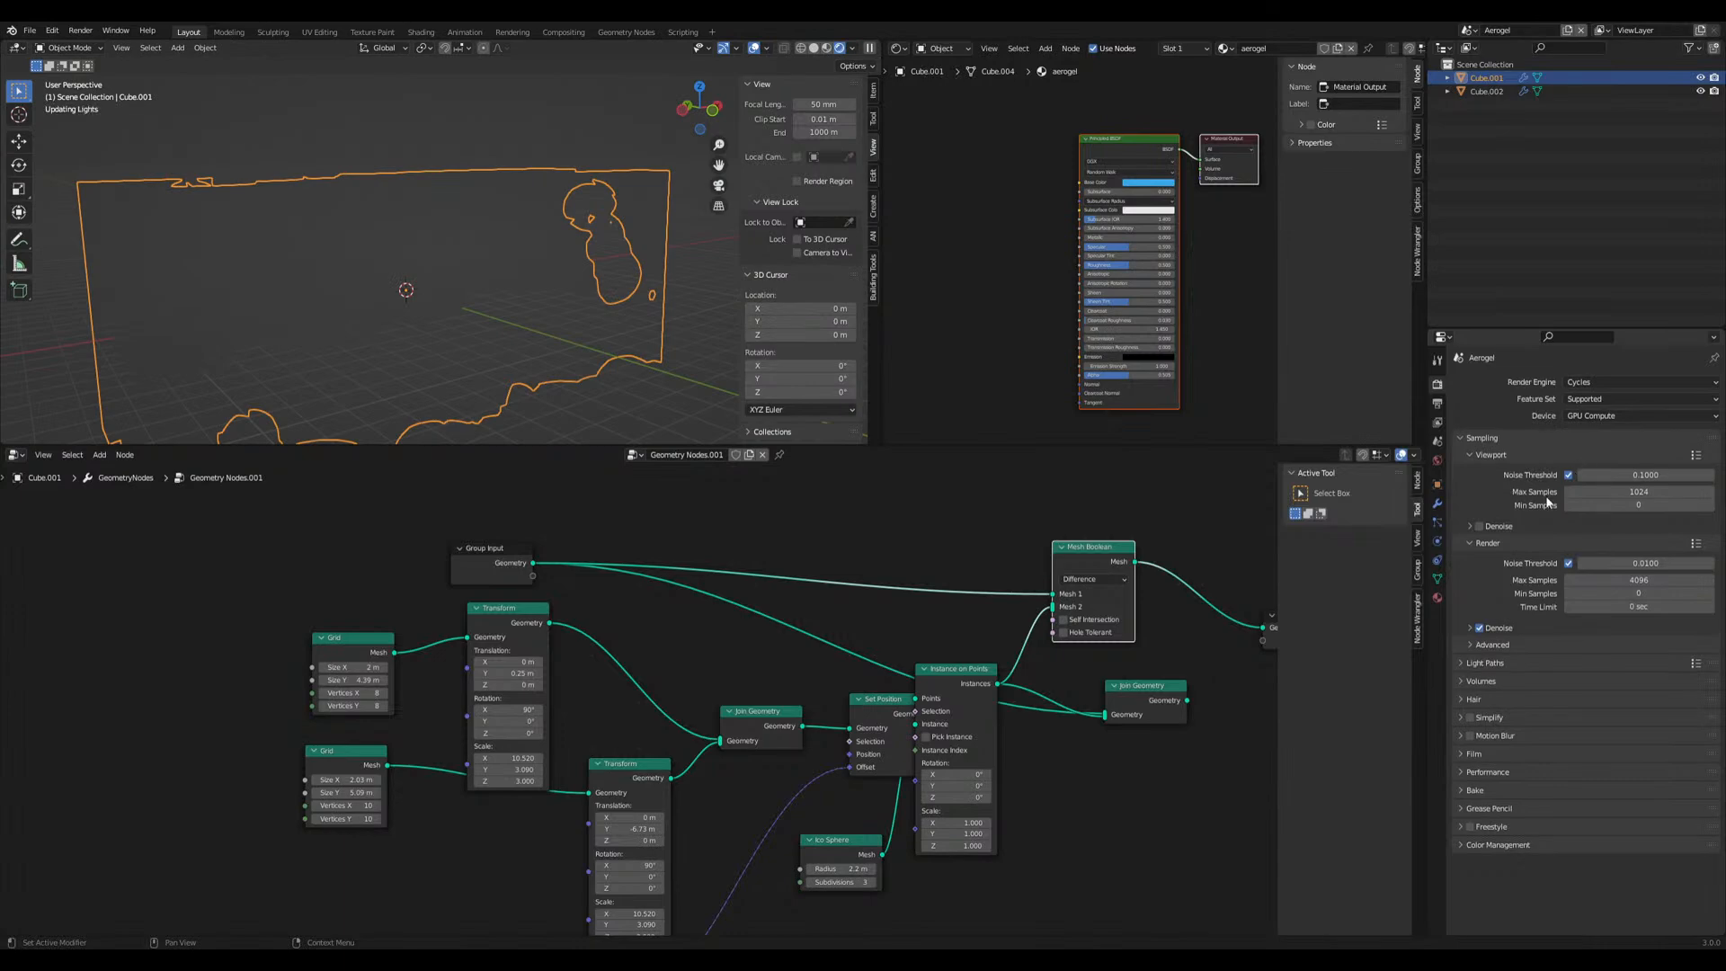
Enable viewport denoising with the OptiX denoiser and check the block's rendered look
click(1478, 526)
click(1469, 526)
click(1589, 547)
click(1579, 576)
middle_drag(599, 374, 526, 312)
scroll(481, 372, up, 3)
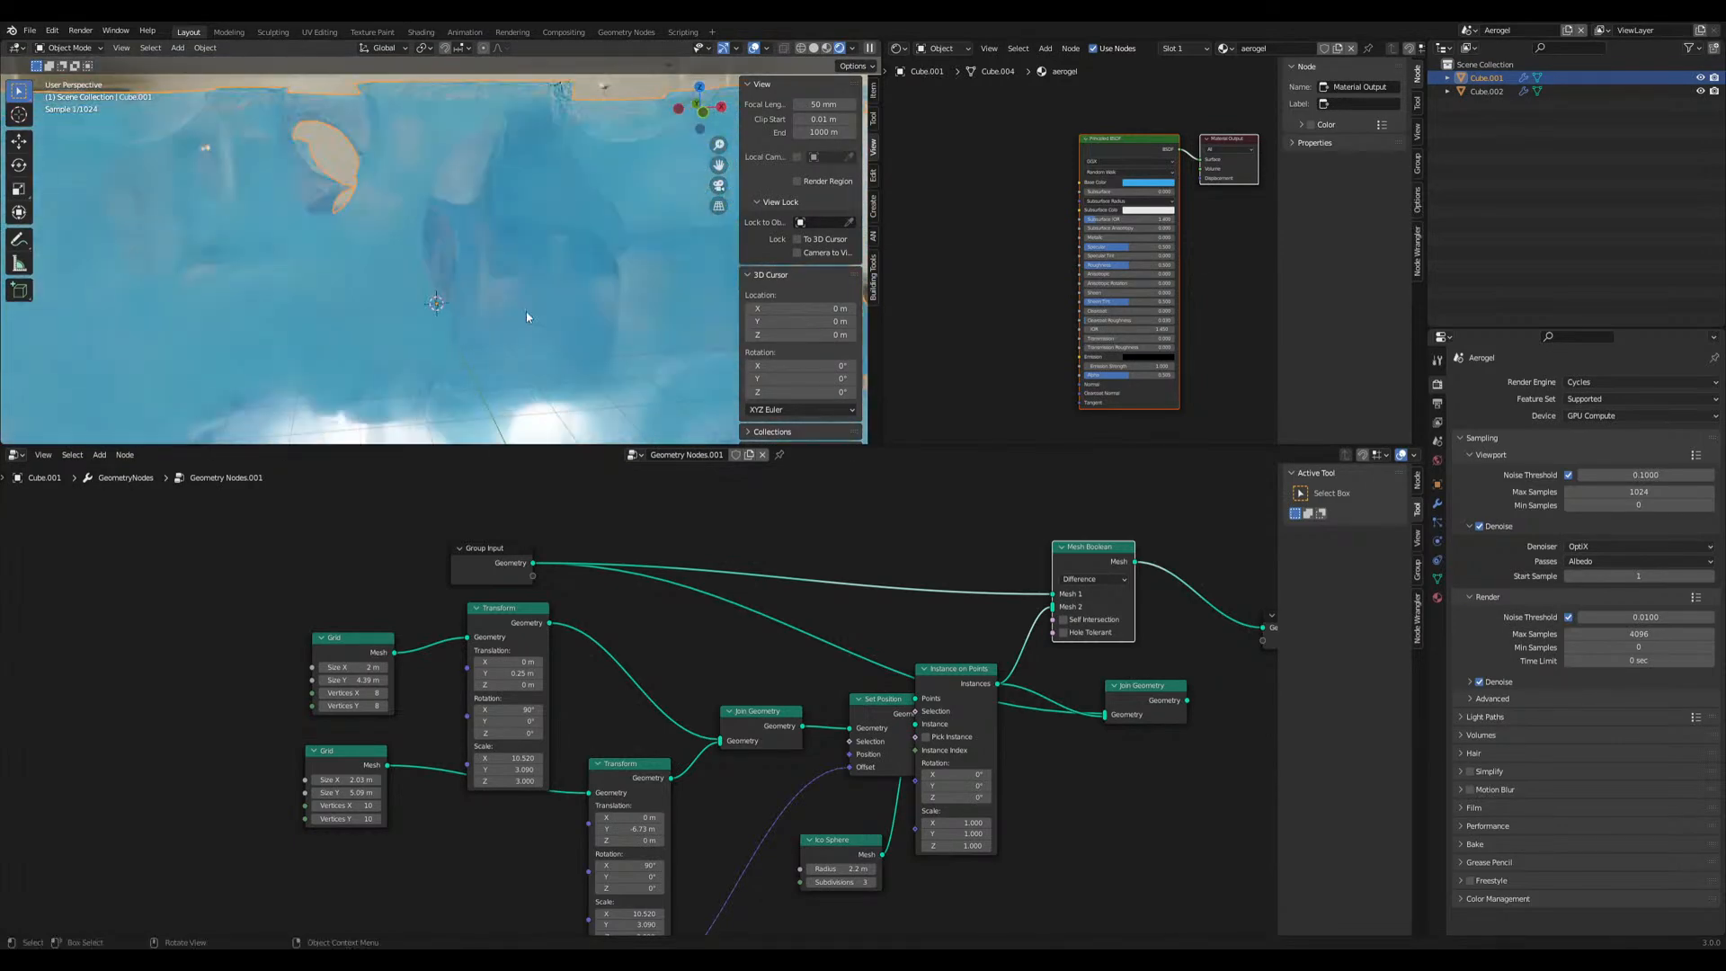
scroll(523, 309, down, 6)
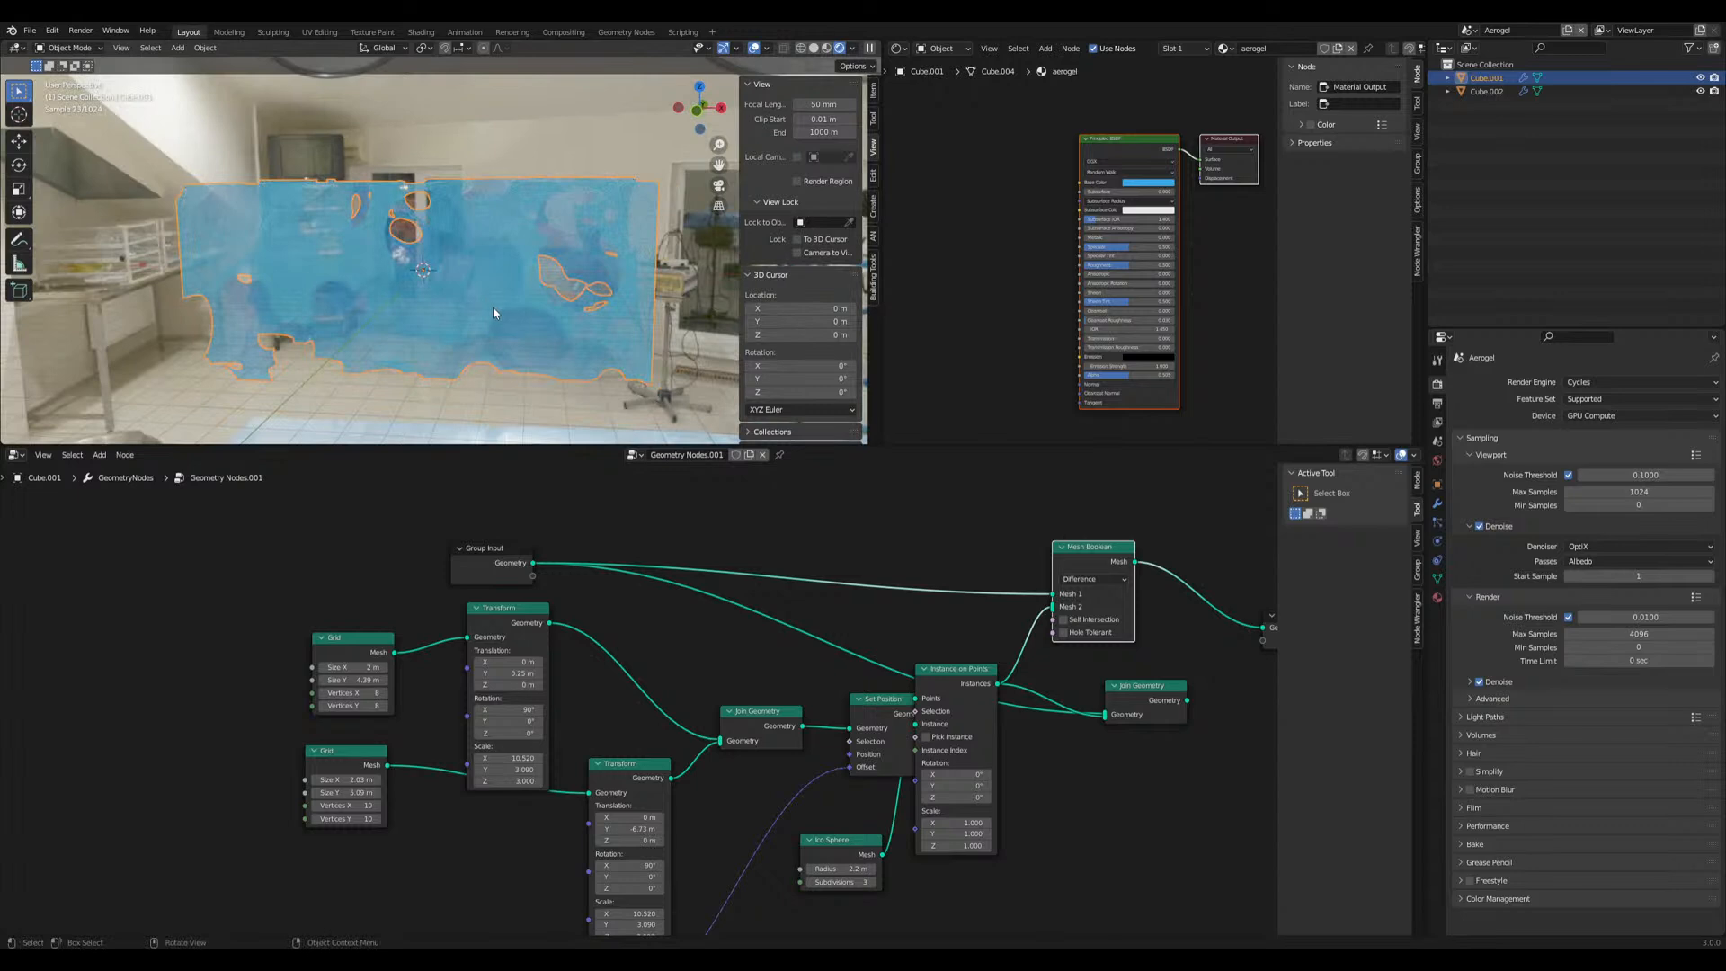
Save the aerogel project file
key(ctrl+s)
middle_drag(714, 552, 498, 502)
middle_drag(430, 358, 435, 360)
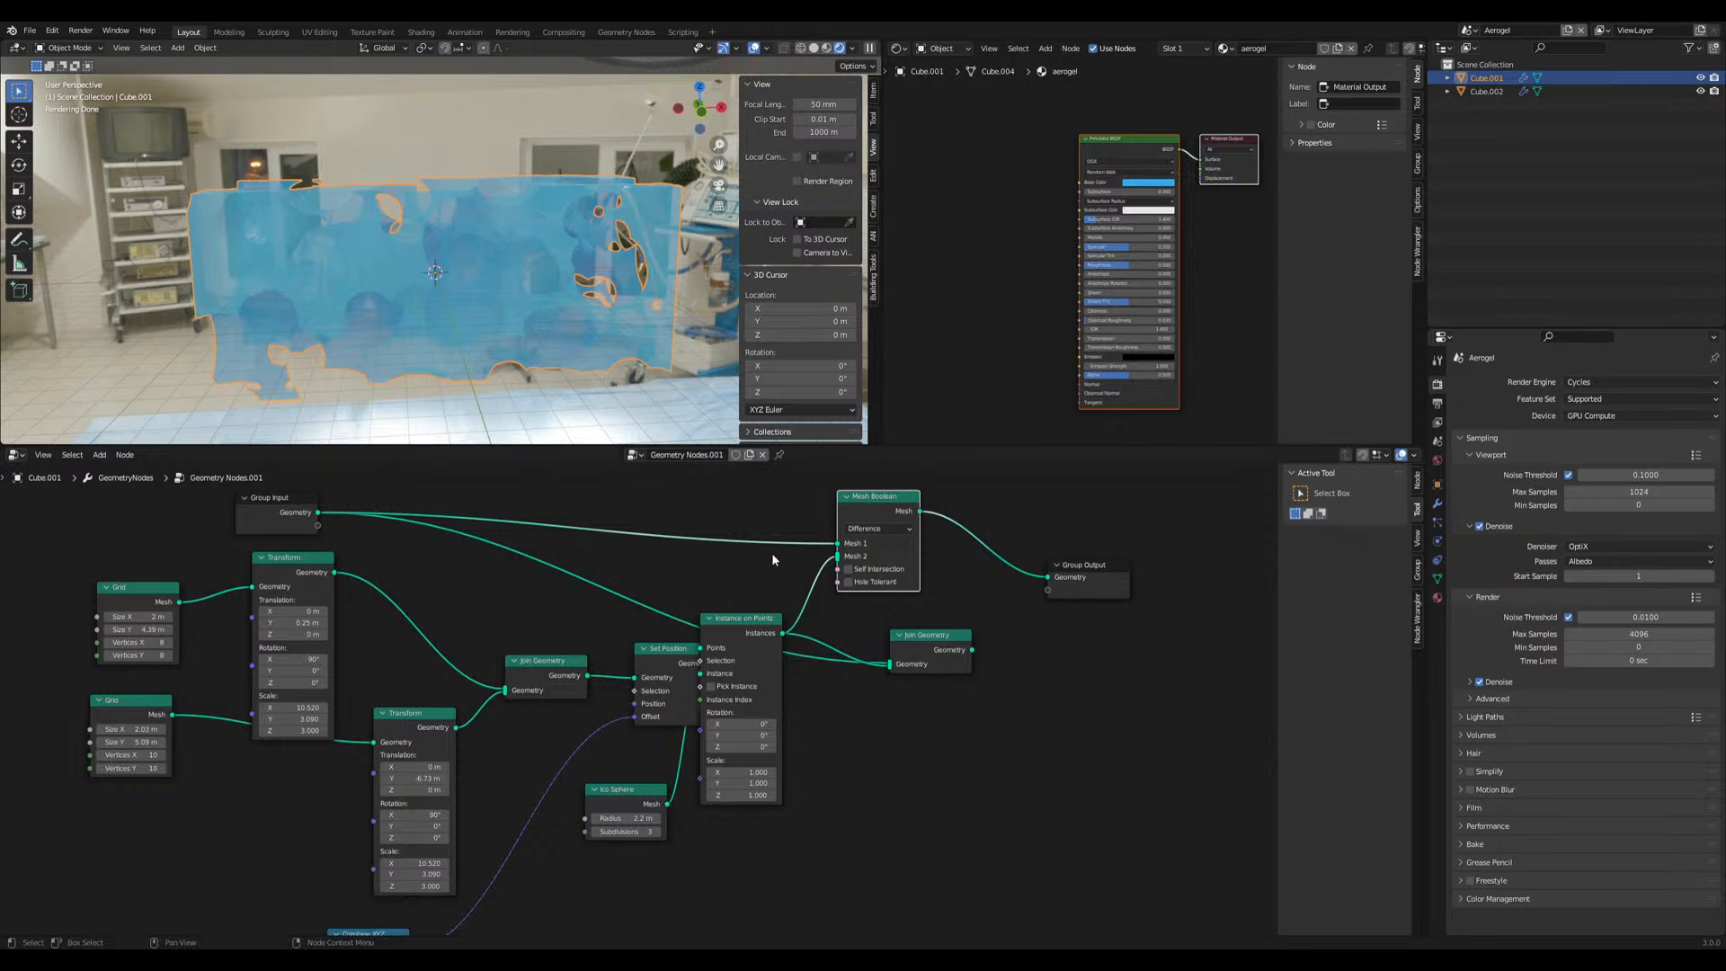
key(ctrl+s)
middle_drag(622, 321, 608, 318)
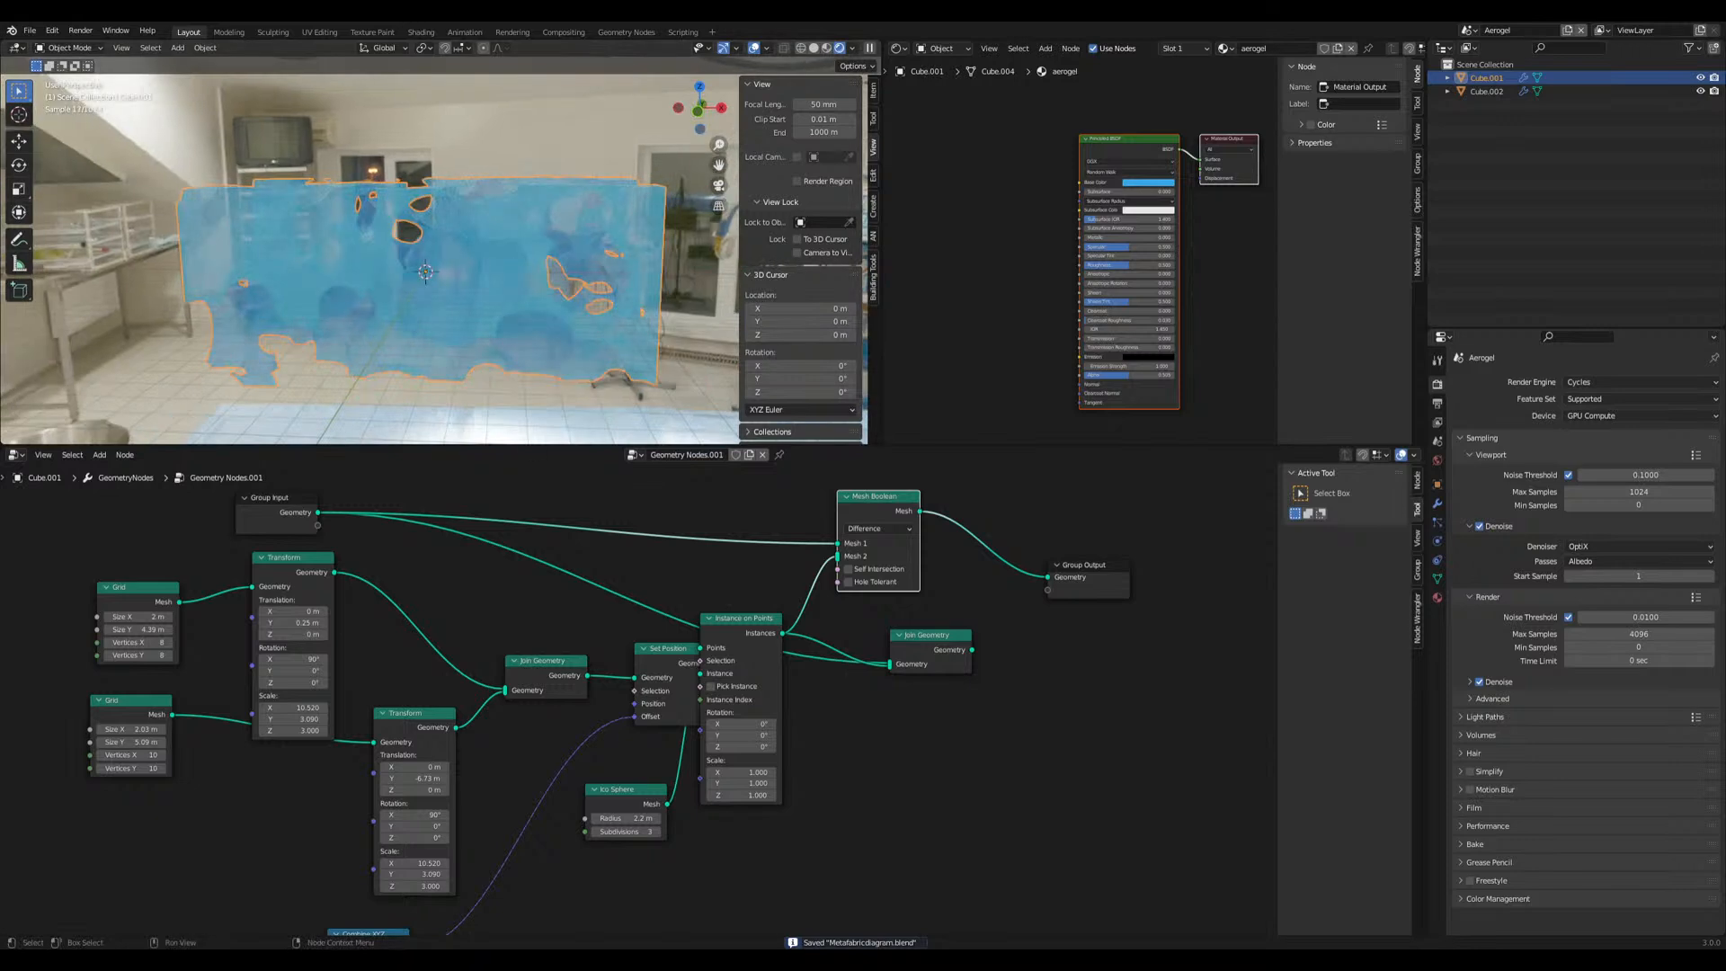
Open the file containing the three-sphere molecule model and examine the molecule in the viewport
click(1467, 30)
click(528, 388)
click(30, 29)
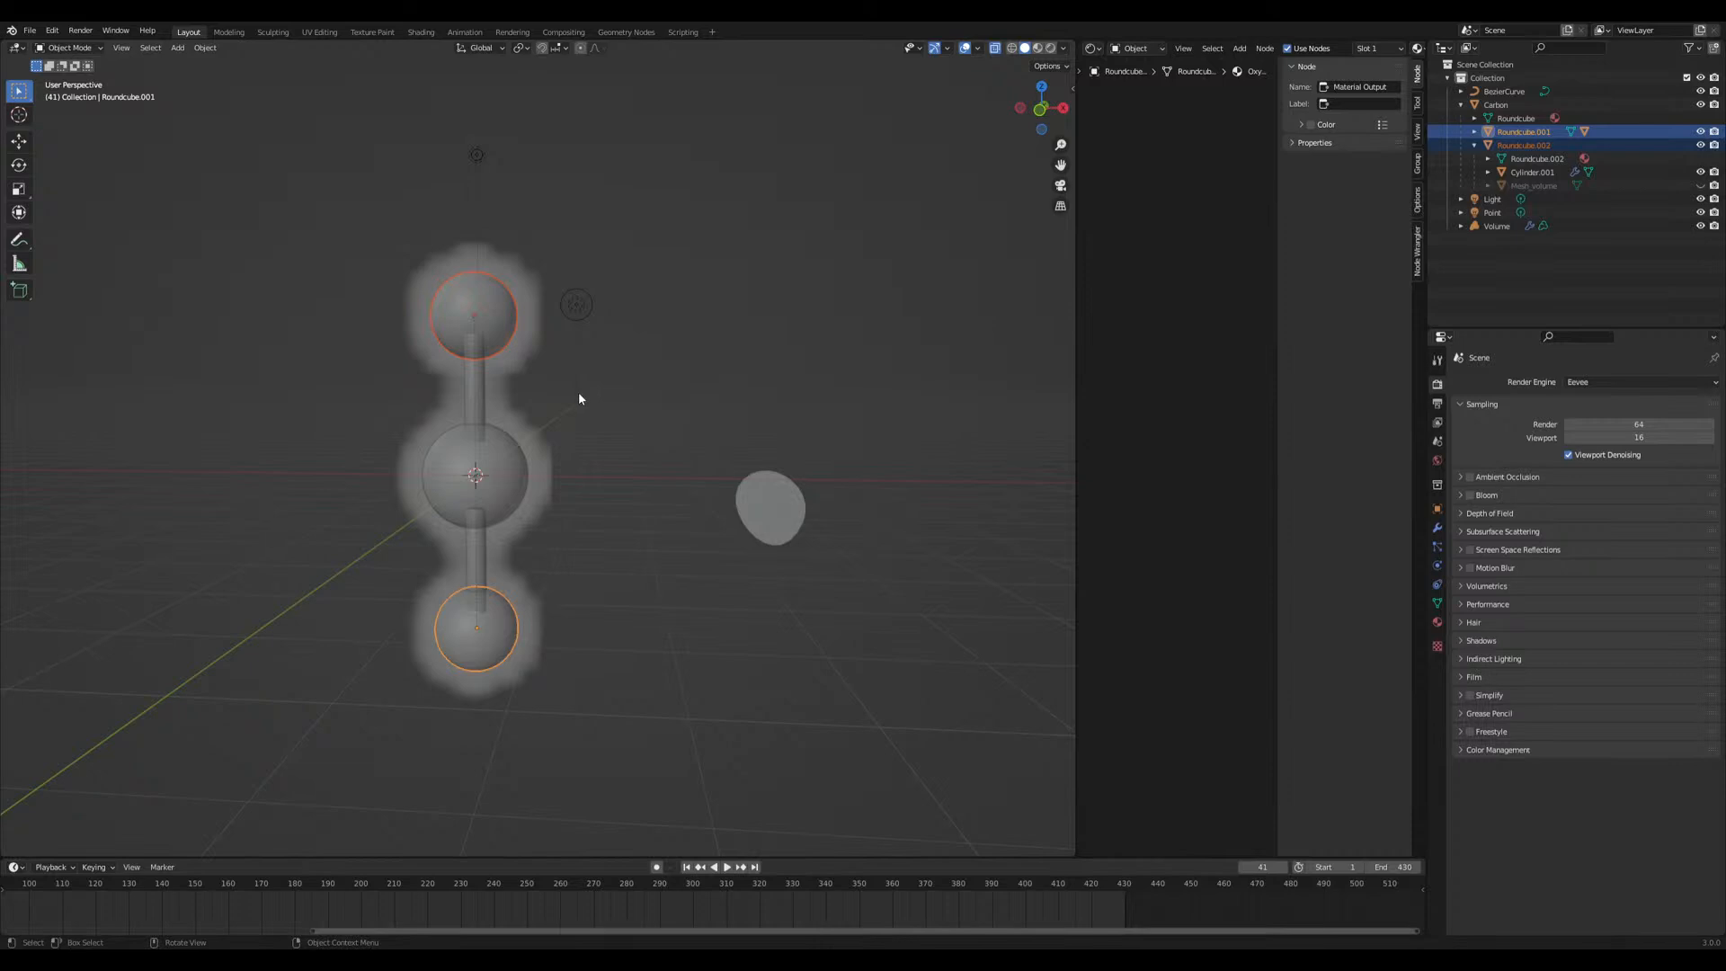
scroll(602, 467, down, 3)
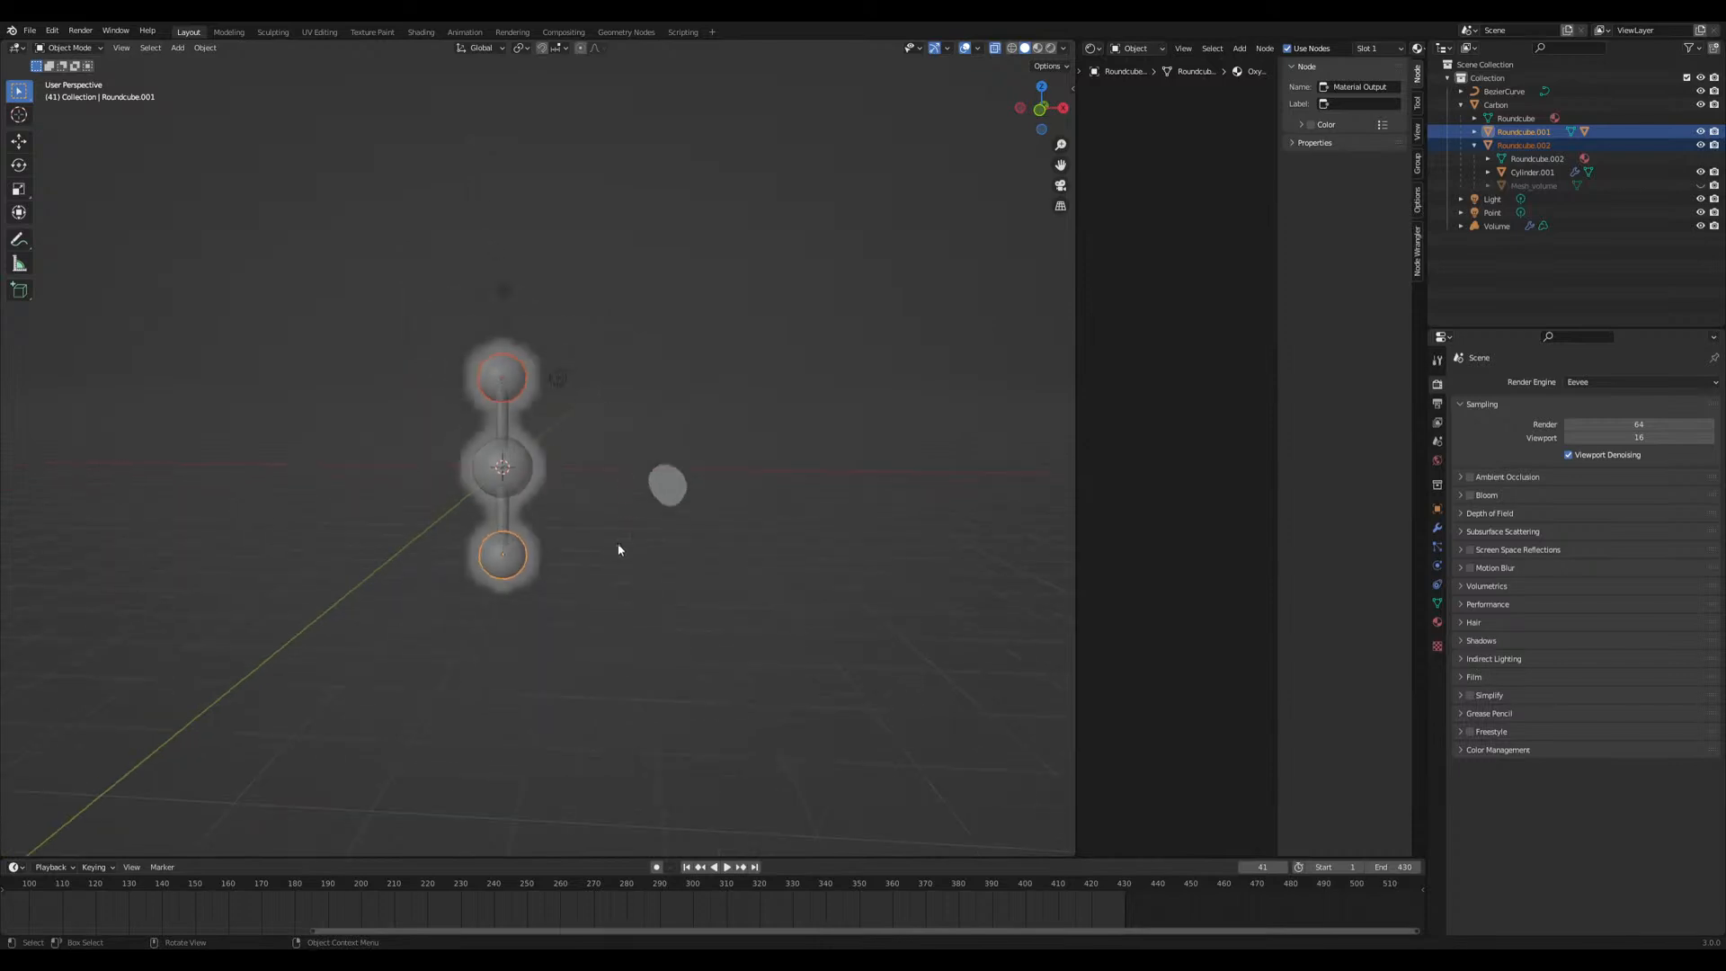
middle_drag(598, 576, 611, 594)
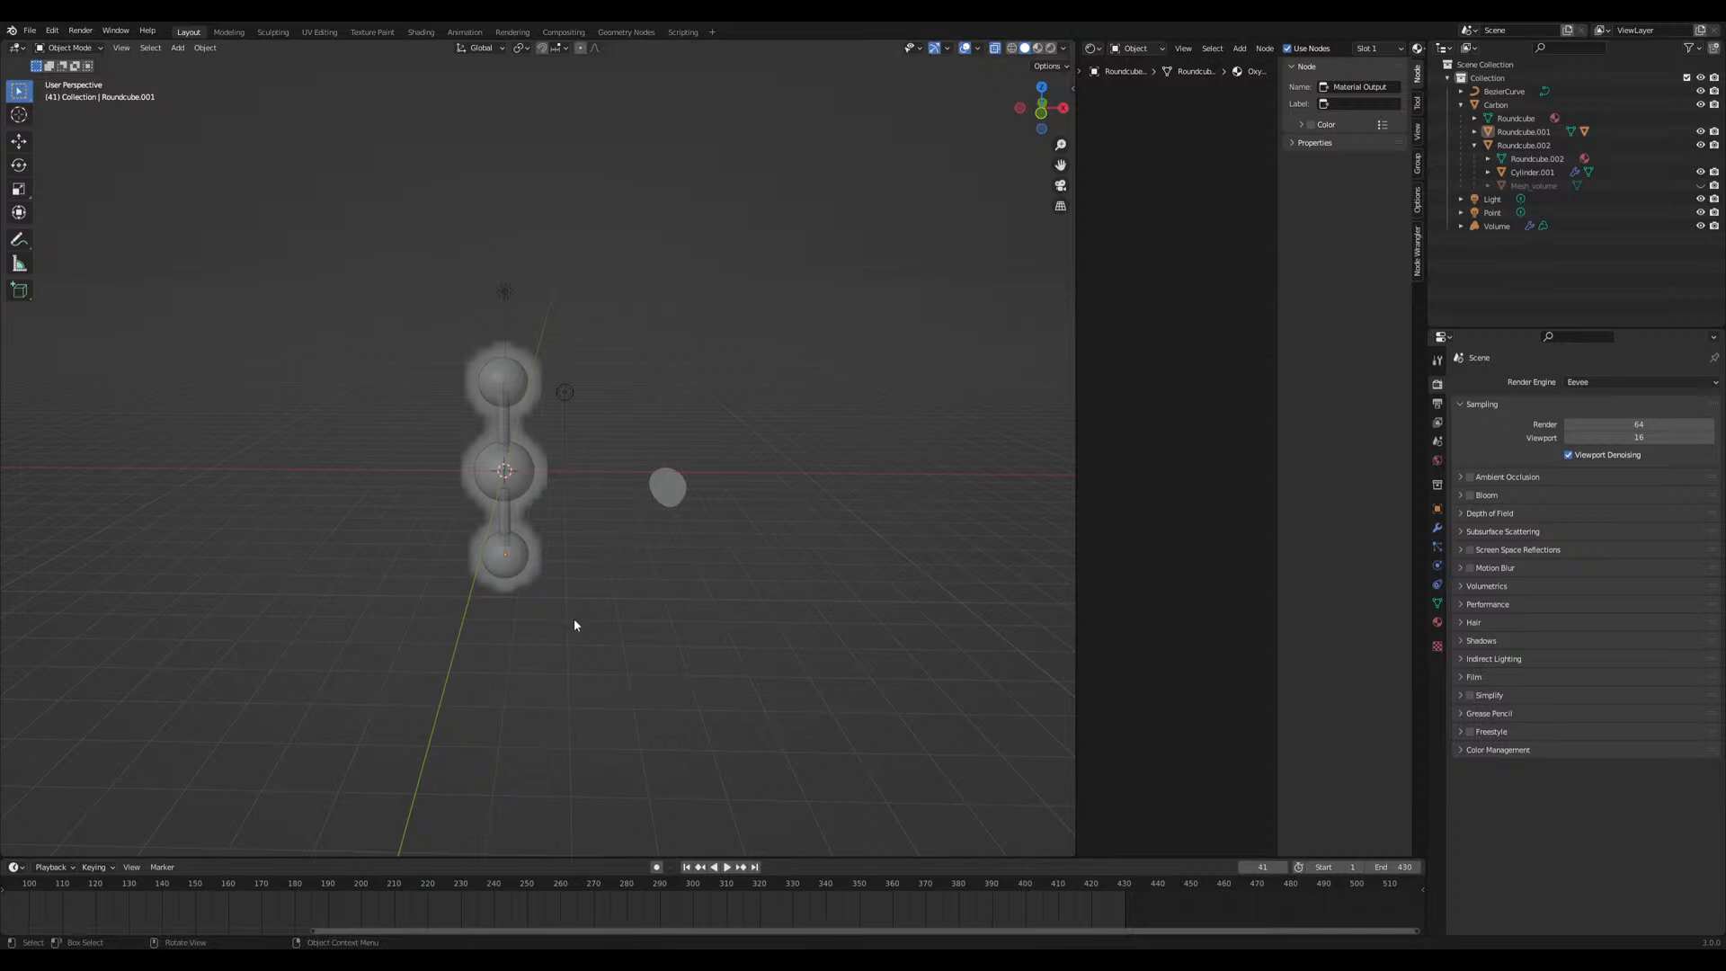
scroll(568, 618, up, 2)
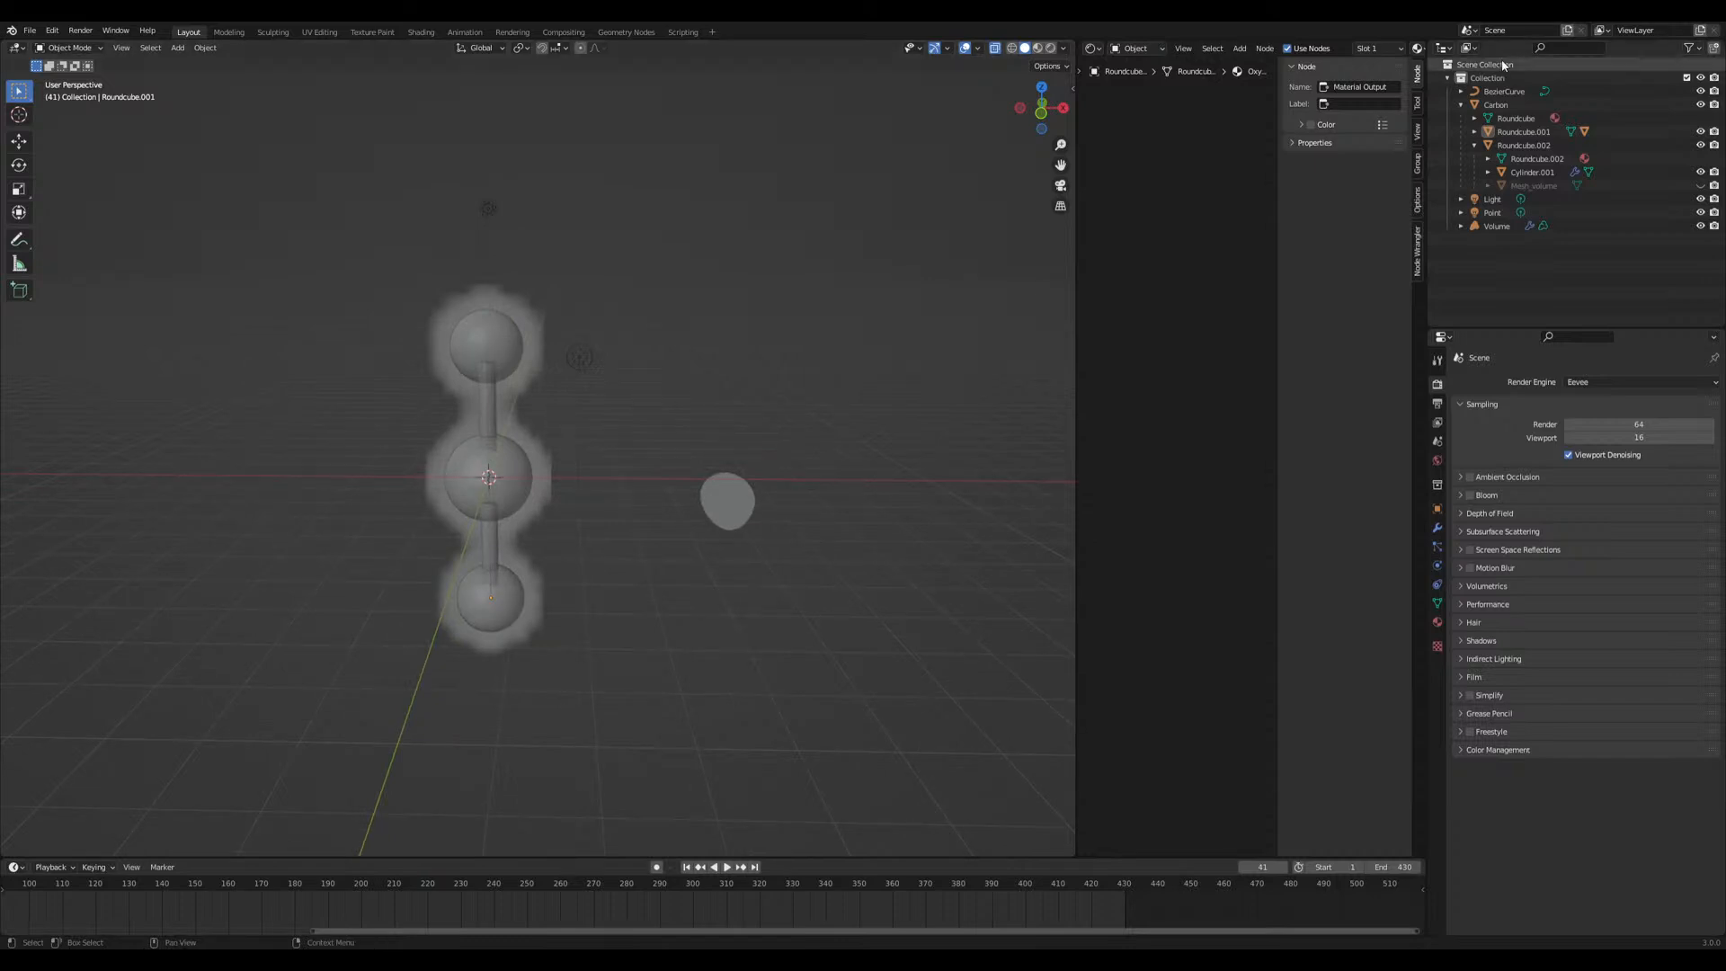
Reopen the recent project file Metafabricdiagram.blend with the aerogel block
click(30, 30)
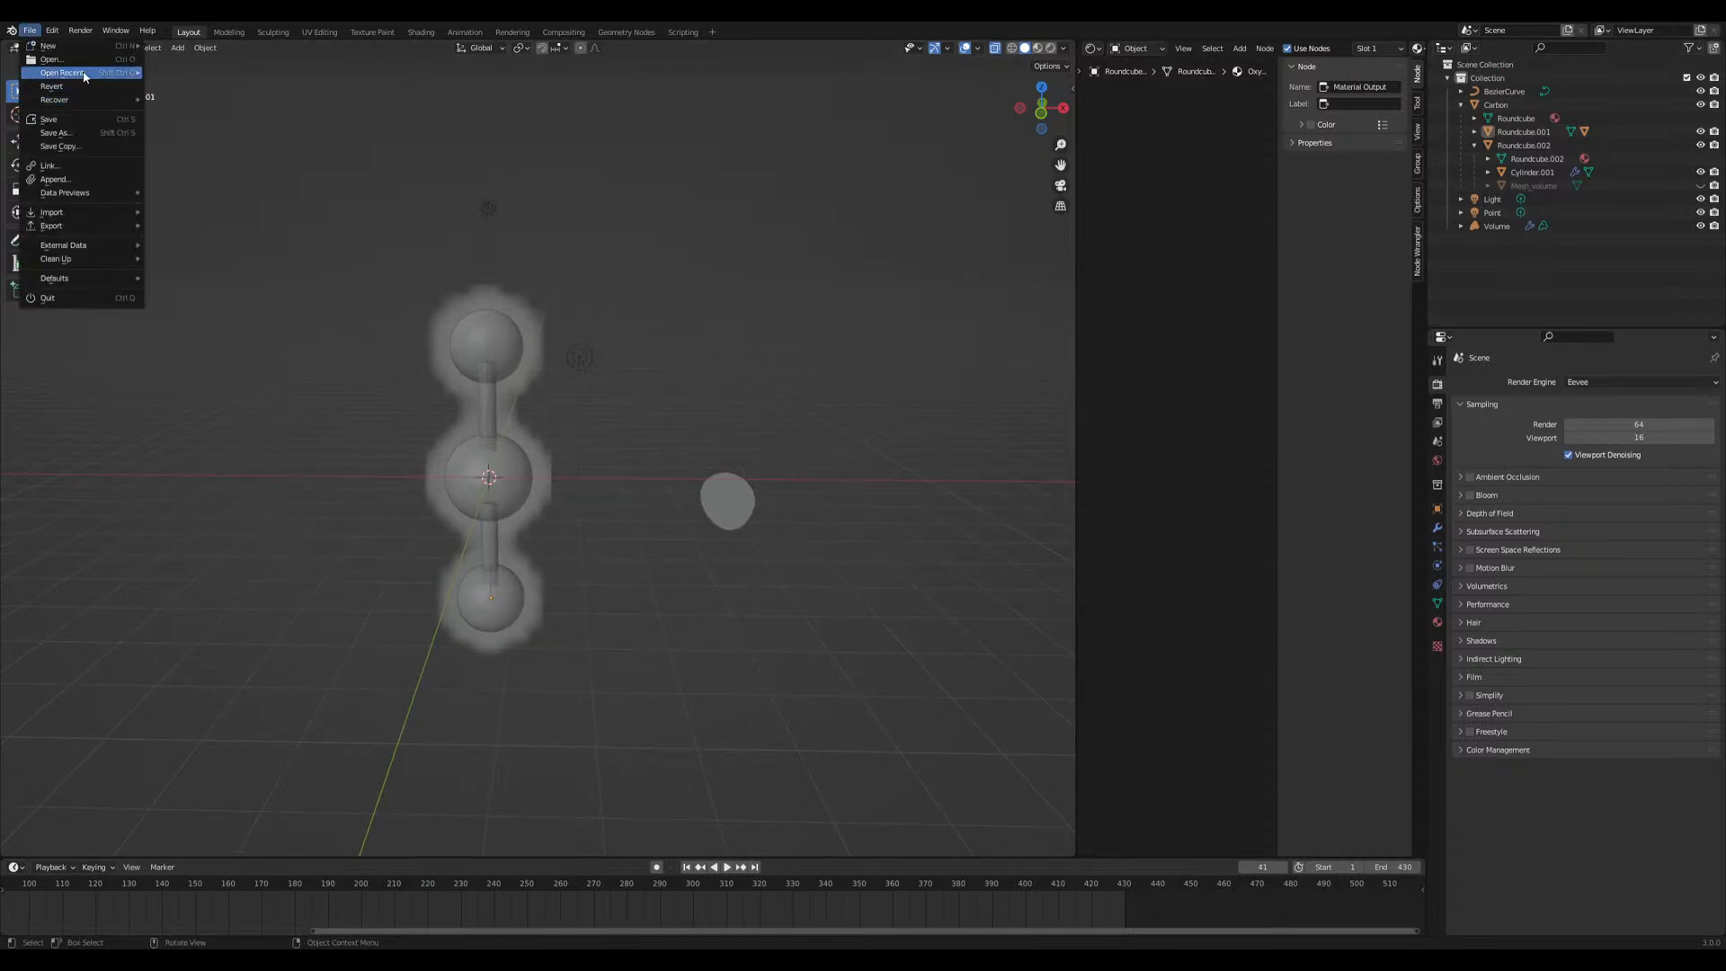
mouse_move(63, 73)
click(210, 86)
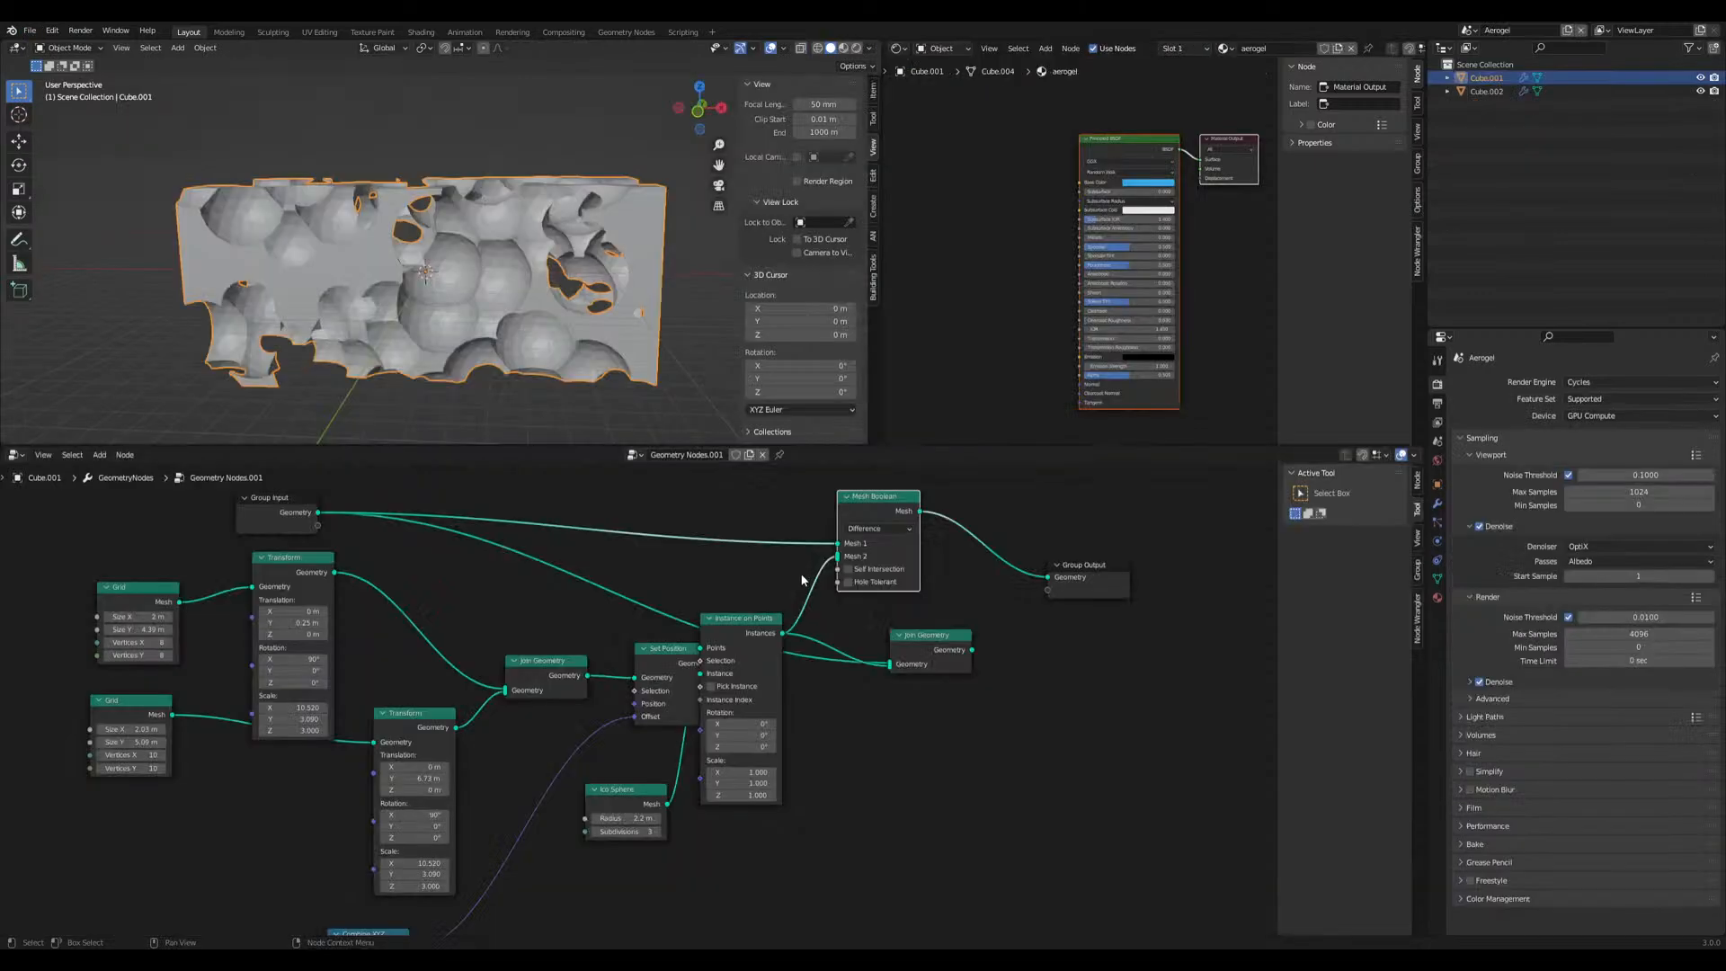
Add a Transparent BSDF node to the aerogel material
middle_drag(1015, 728, 950, 773)
middle_drag(989, 296, 1093, 256)
scroll(1070, 254, down, 5)
key(shift+a)
click(1011, 228)
text(tra)
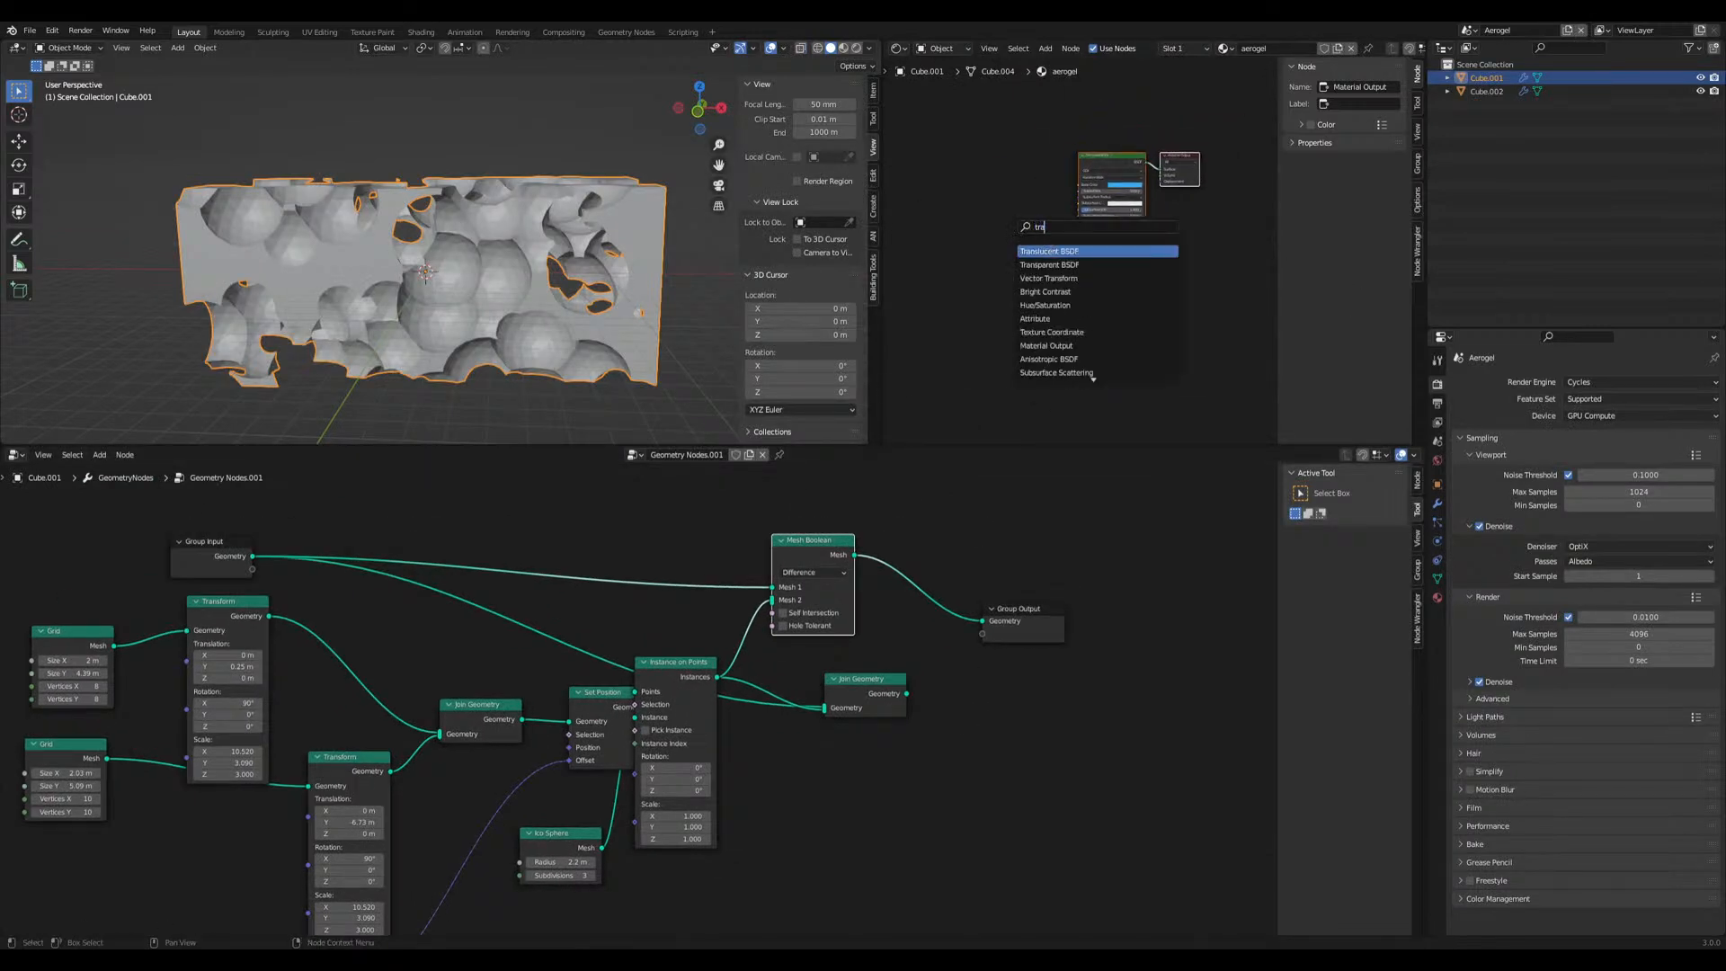
click(1055, 267)
click(1044, 212)
scroll(1024, 359, up, 4)
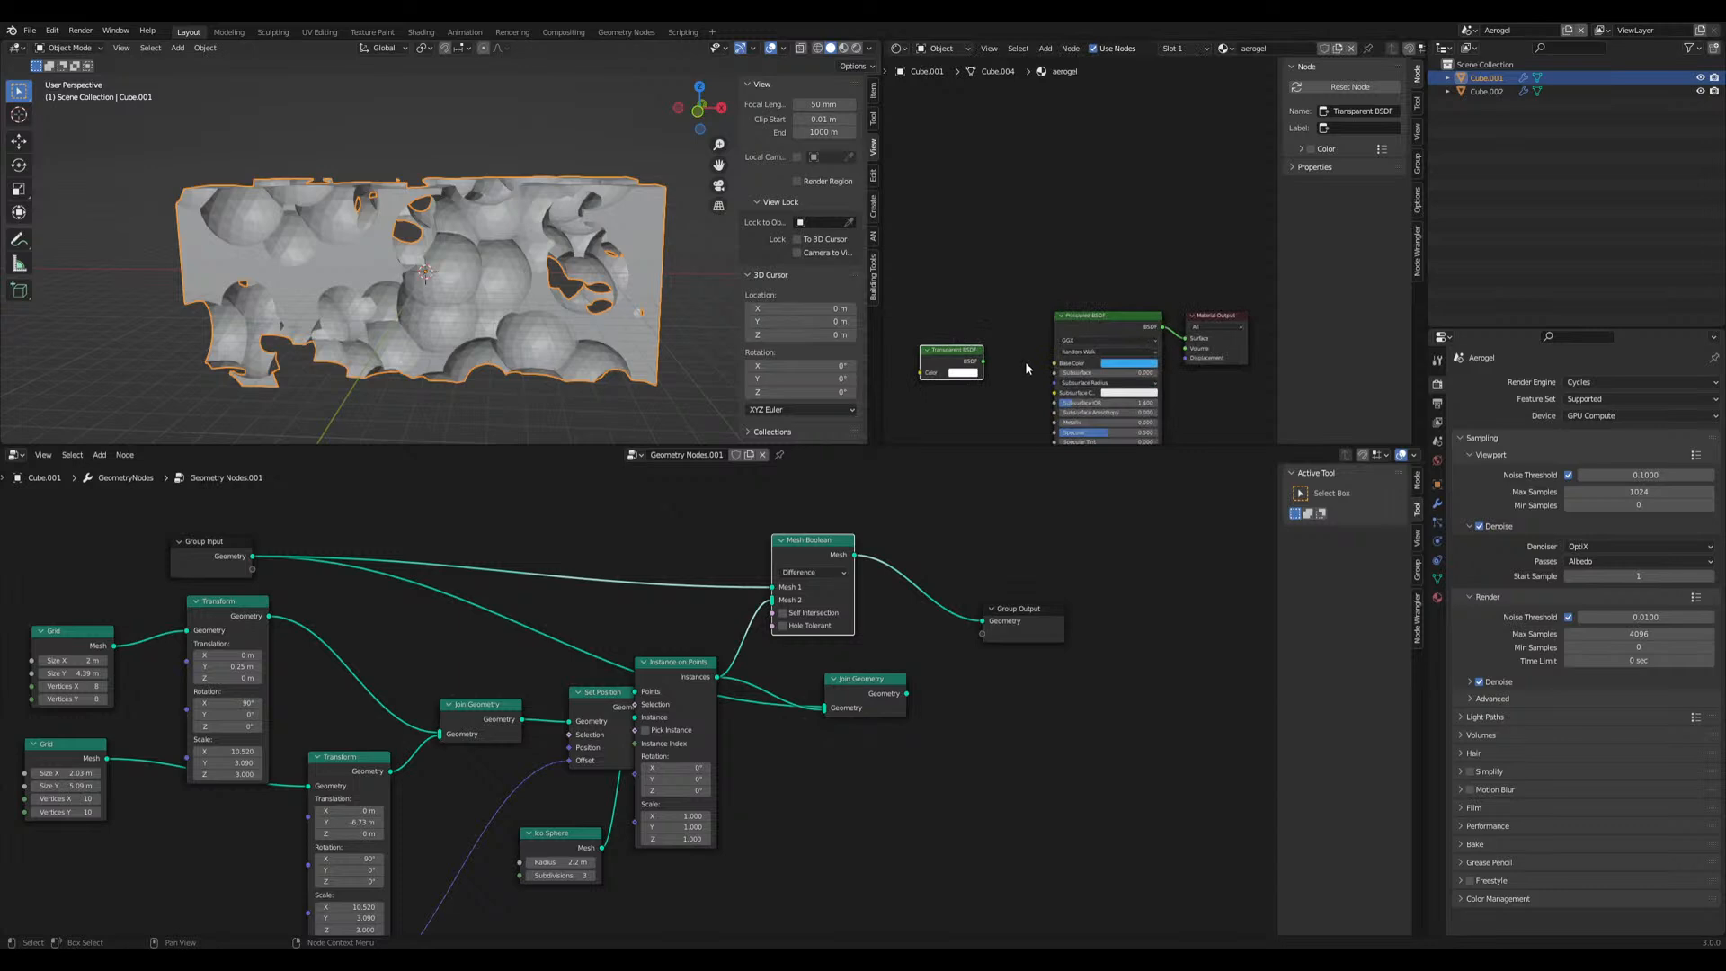
Place the Transparent BSDF above the Principled BSDF and give it the same blue as the base color
drag(959, 350, 1102, 263)
drag(1100, 310, 991, 344)
middle_drag(1146, 354, 1075, 373)
scroll(1024, 281, up, 3)
drag(1020, 275, 1020, 329)
click(1039, 349)
drag(1088, 206, 1085, 194)
drag(1025, 320, 971, 286)
Insert a Mix Shader between the Principled BSDF and Material Output, and connect the Transparent BSDF to its other shader input
key(shift+a)
click(1080, 306)
text(mix)
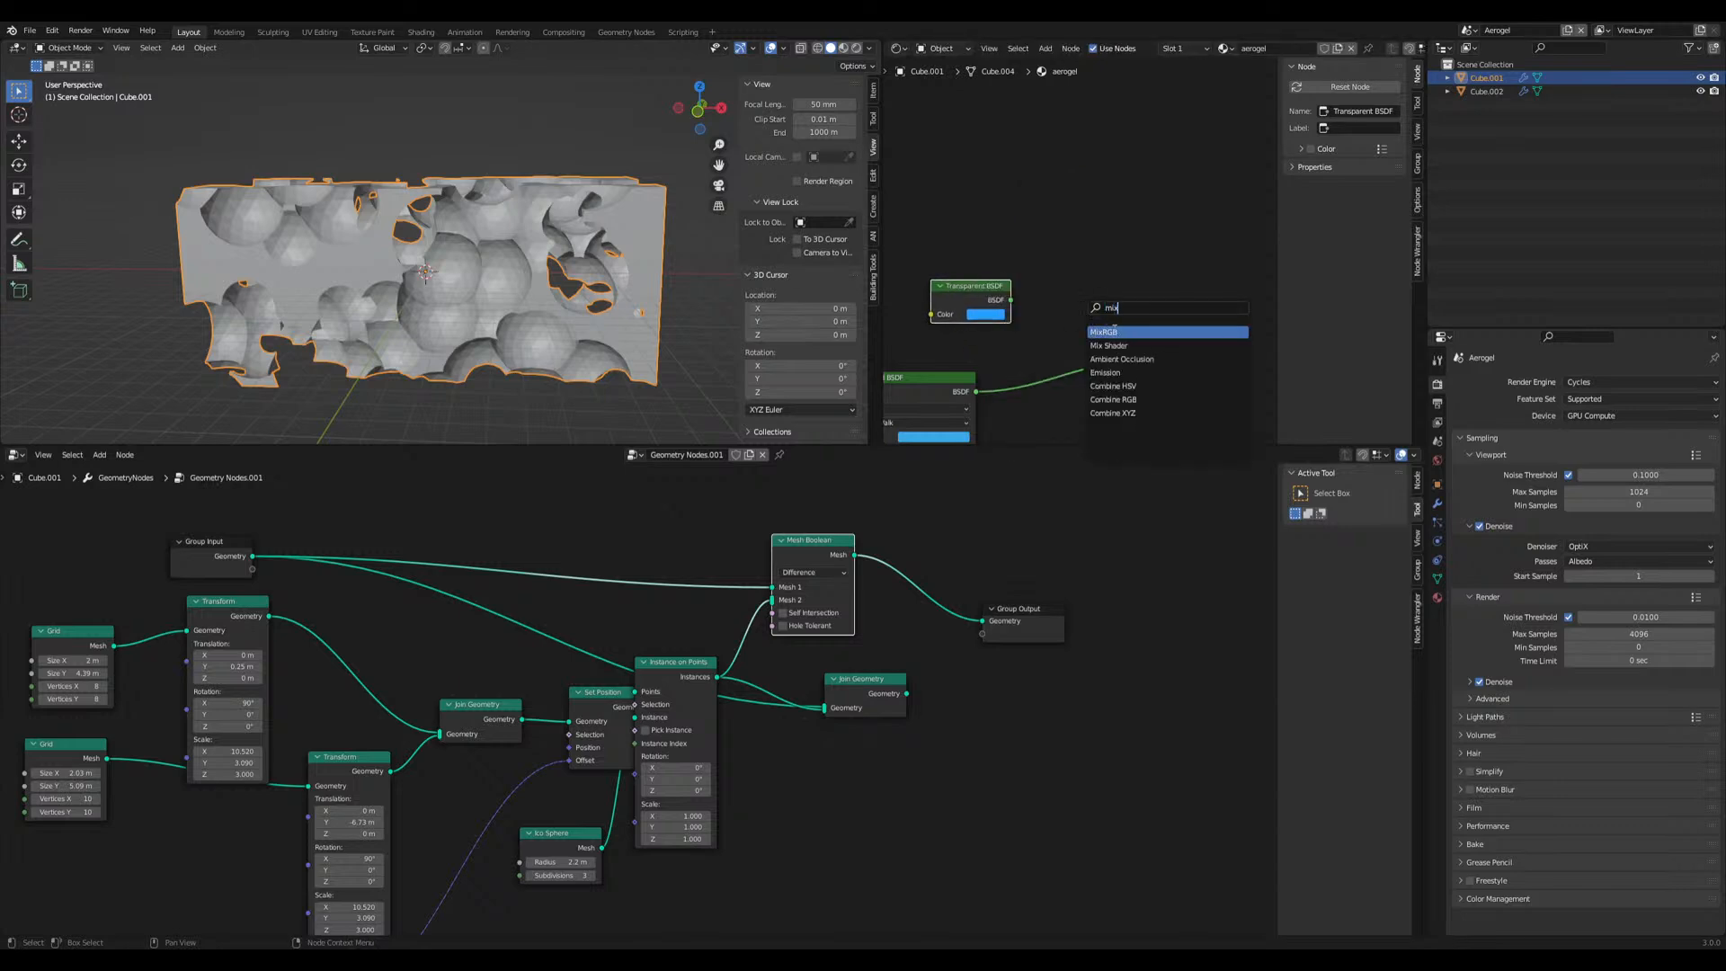
click(1128, 347)
click(1086, 381)
drag(1011, 299, 1039, 398)
middle_drag(958, 415, 1086, 192)
middle_drag(1083, 413, 1085, 326)
mouse_move(1082, 389)
mouse_down()
mouse_move(1022, 389)
mouse_move(1082, 389)
mouse_up()
middle_drag(1085, 265, 957, 439)
Preview the block in rendered shading with the Transparent BSDF wired straight to Surface, and reconnect the Mix Shader to Surface
click(857, 48)
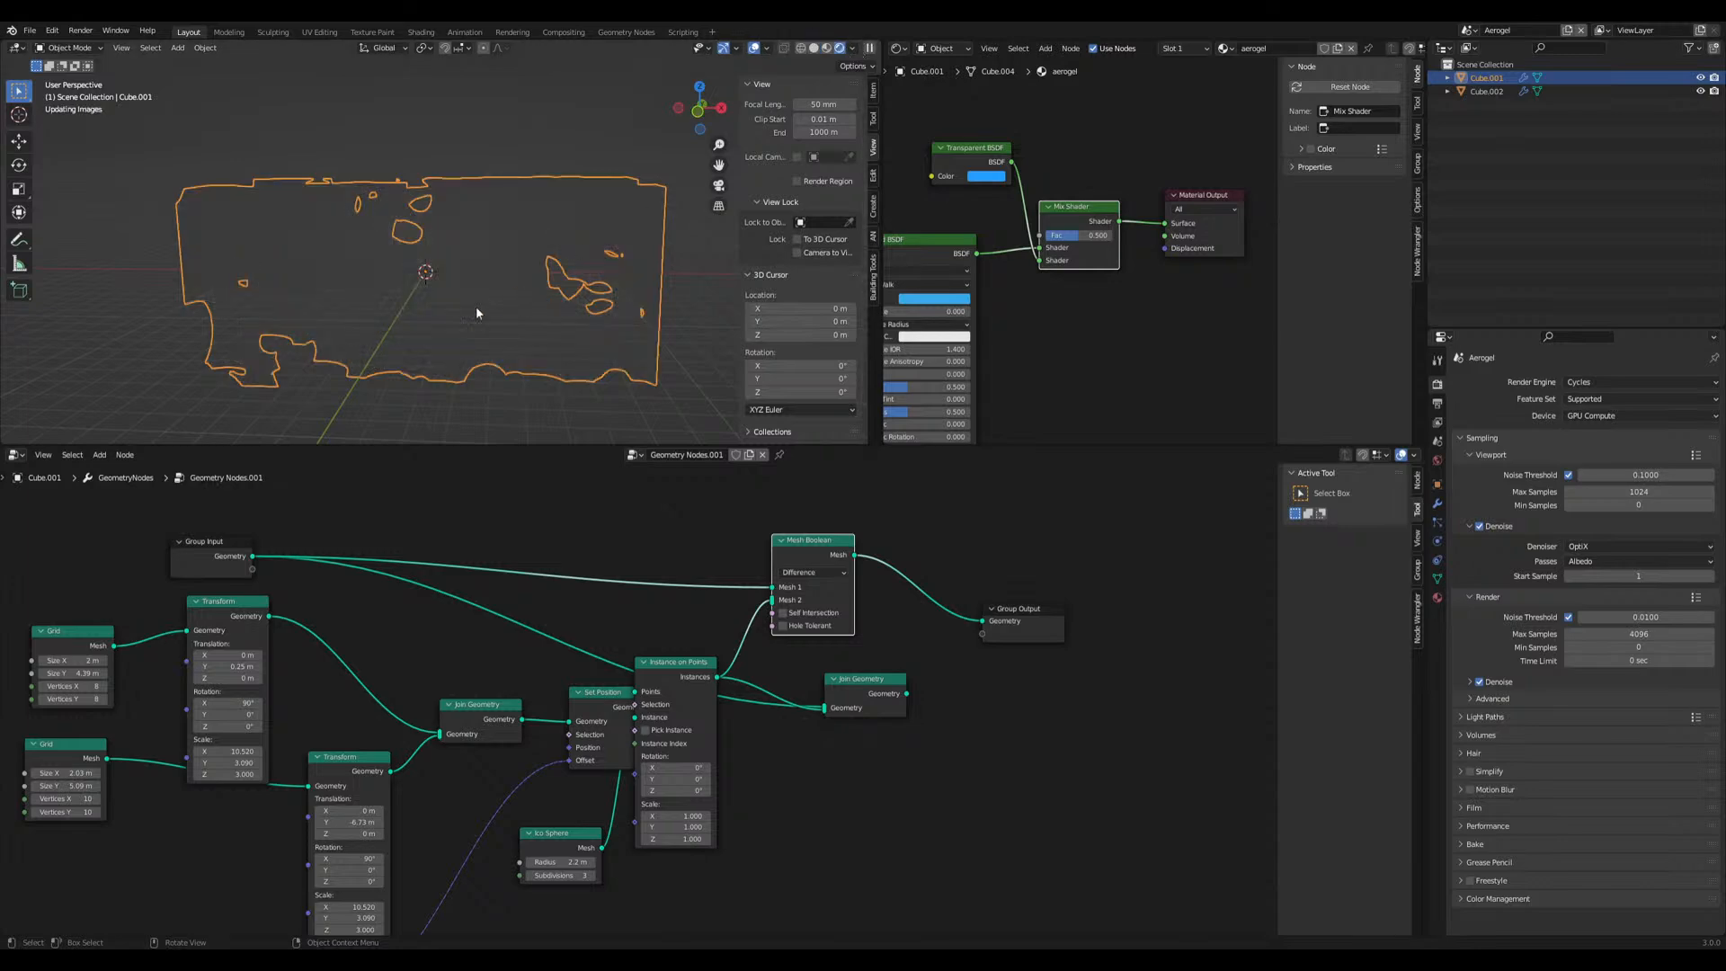
scroll(532, 333, up, 5)
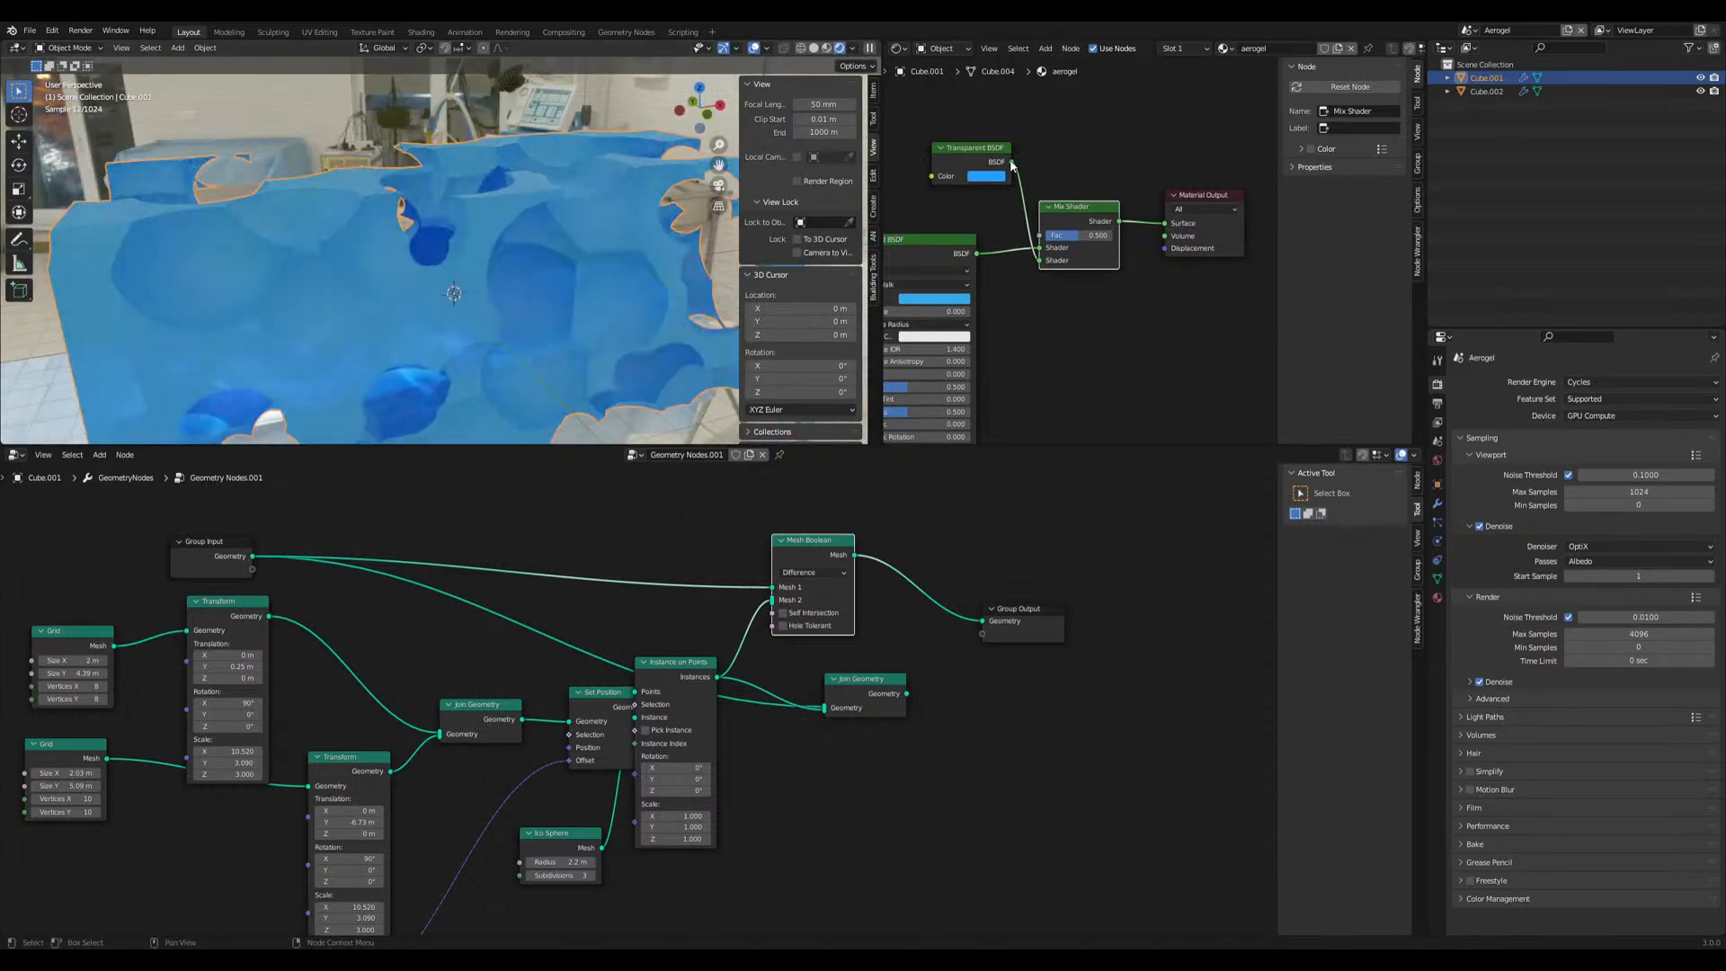
ctrl+shift+click(1019, 168)
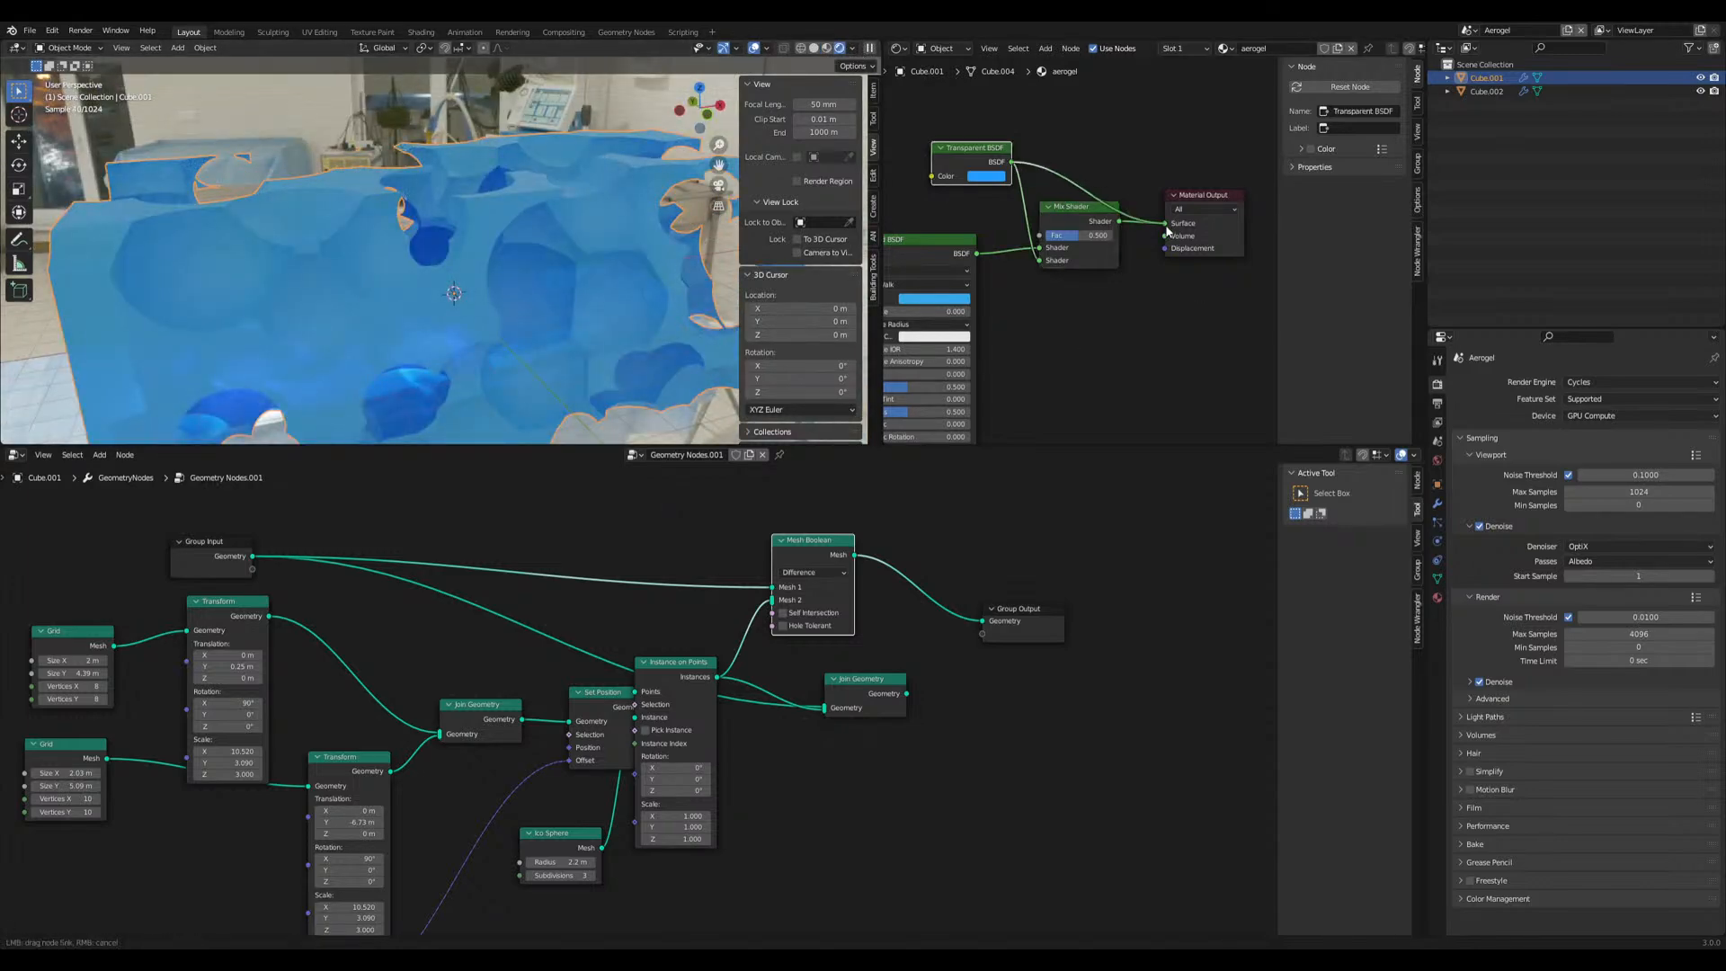
mouse_move(497, 374)
middle_down()
mouse_move(532, 349)
mouse_move(494, 338)
mouse_move(424, 379)
mouse_move(399, 369)
mouse_move(462, 369)
middle_up()
drag(1120, 220, 1164, 225)
mouse_move(441, 369)
middle_down()
mouse_move(492, 370)
mouse_move(468, 341)
mouse_move(441, 349)
middle_up()
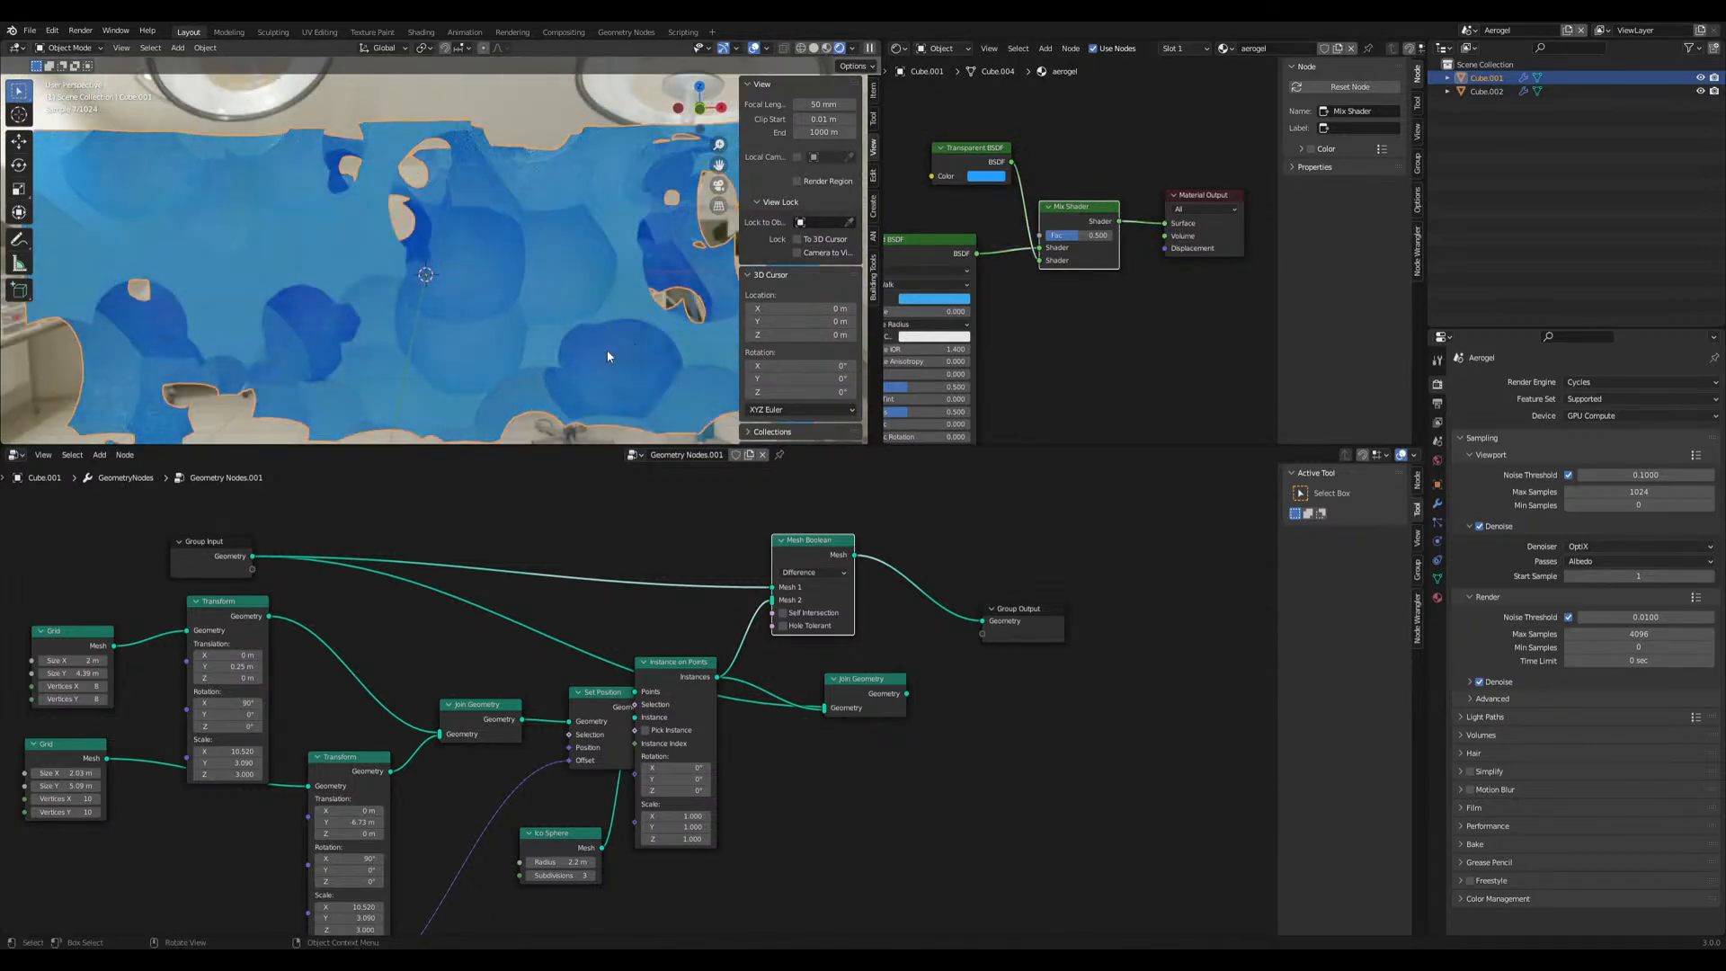
Raise the Mix Shader factor to about 0.66 and save the aerogel file
middle_drag(607, 348, 628, 348)
drag(1089, 235, 1100, 235)
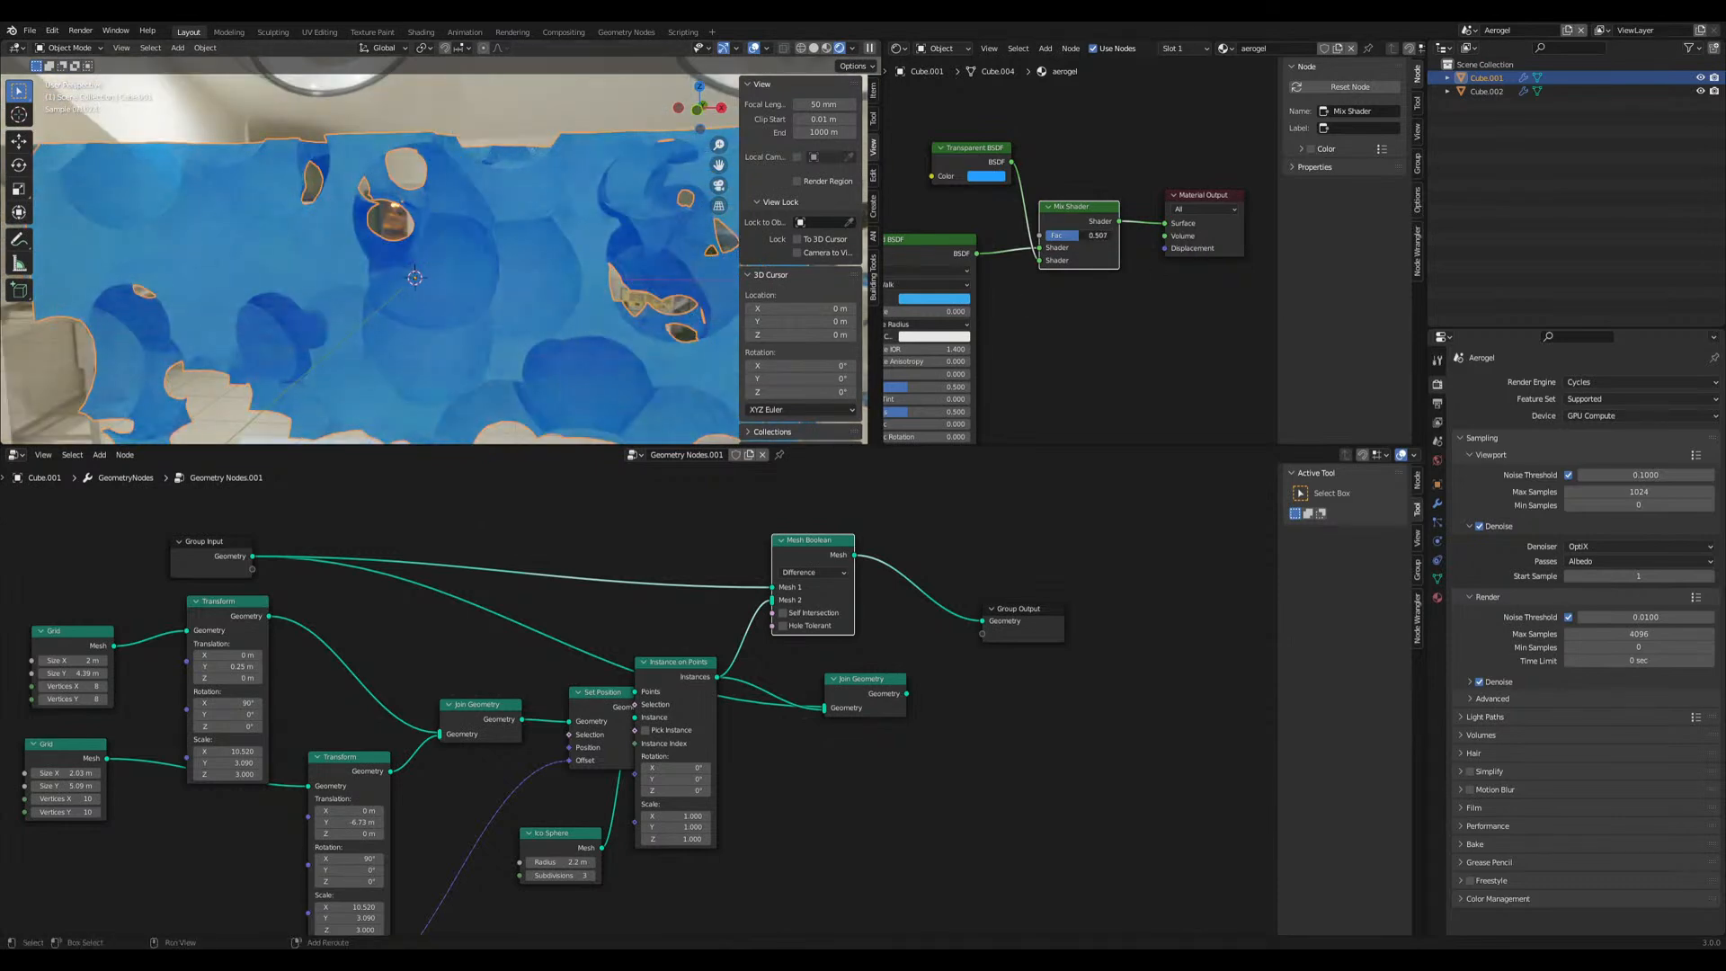
mouse_move(1099, 234)
mouse_down()
mouse_move(1060, 235)
mouse_move(1102, 235)
mouse_up()
middle_drag(495, 261, 477, 324)
key(ctrl+s)
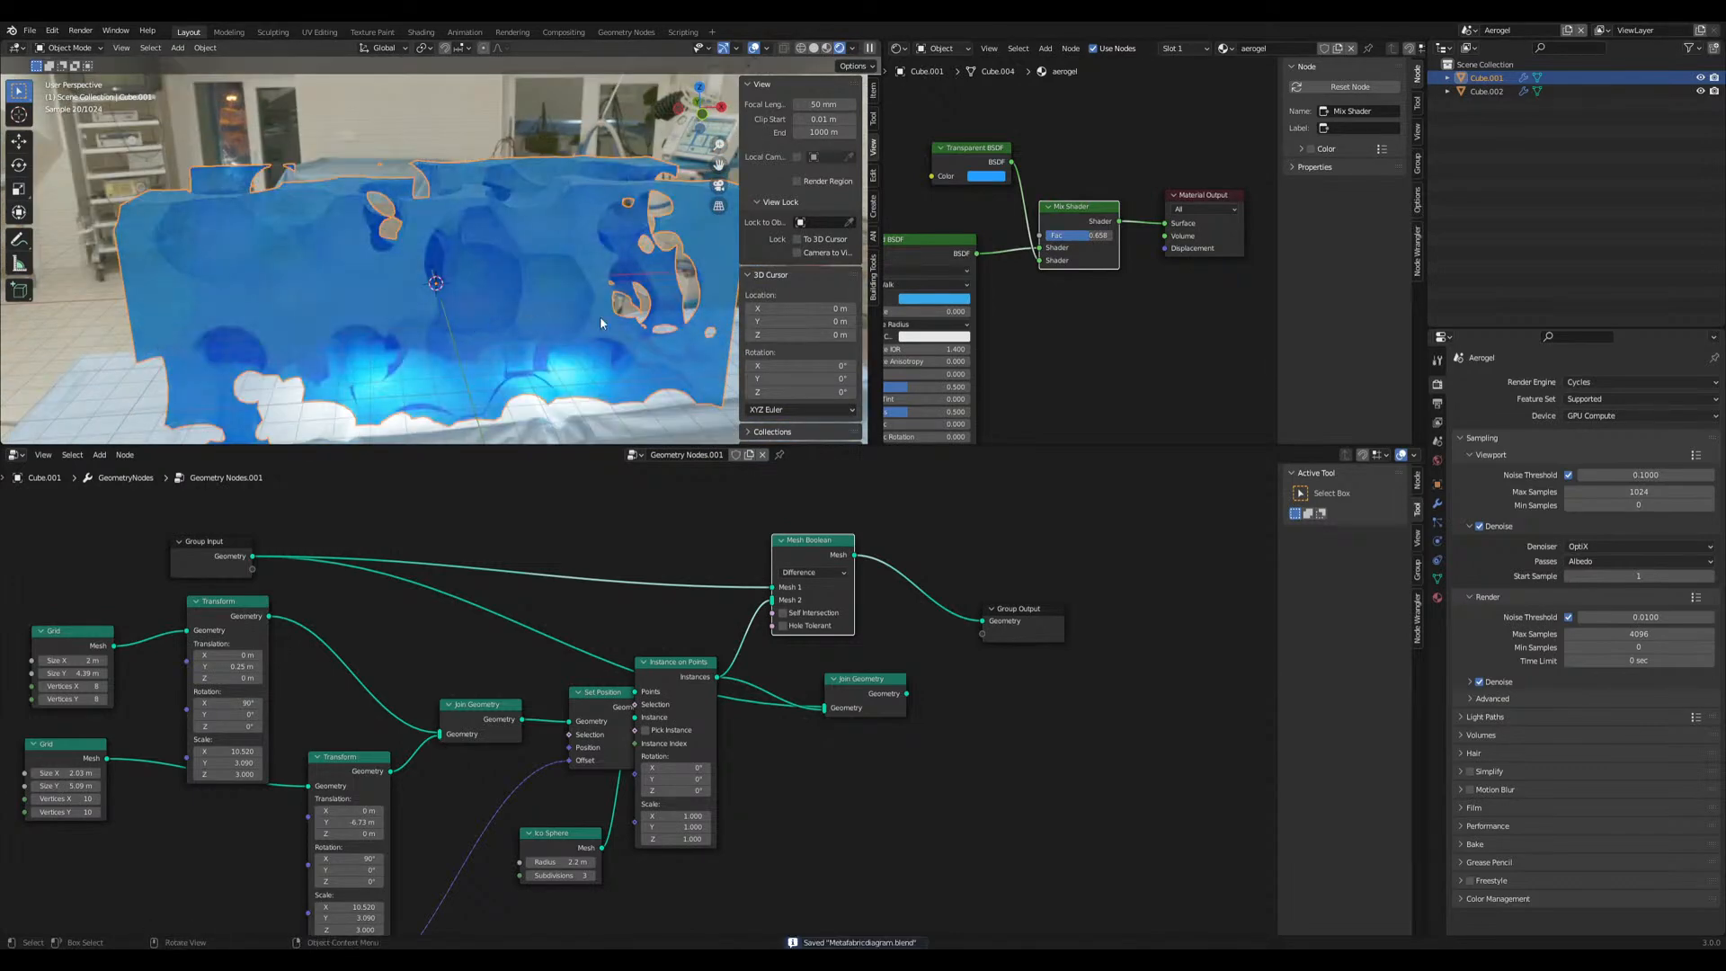
Open the recent oscillating CO2 project file
click(30, 30)
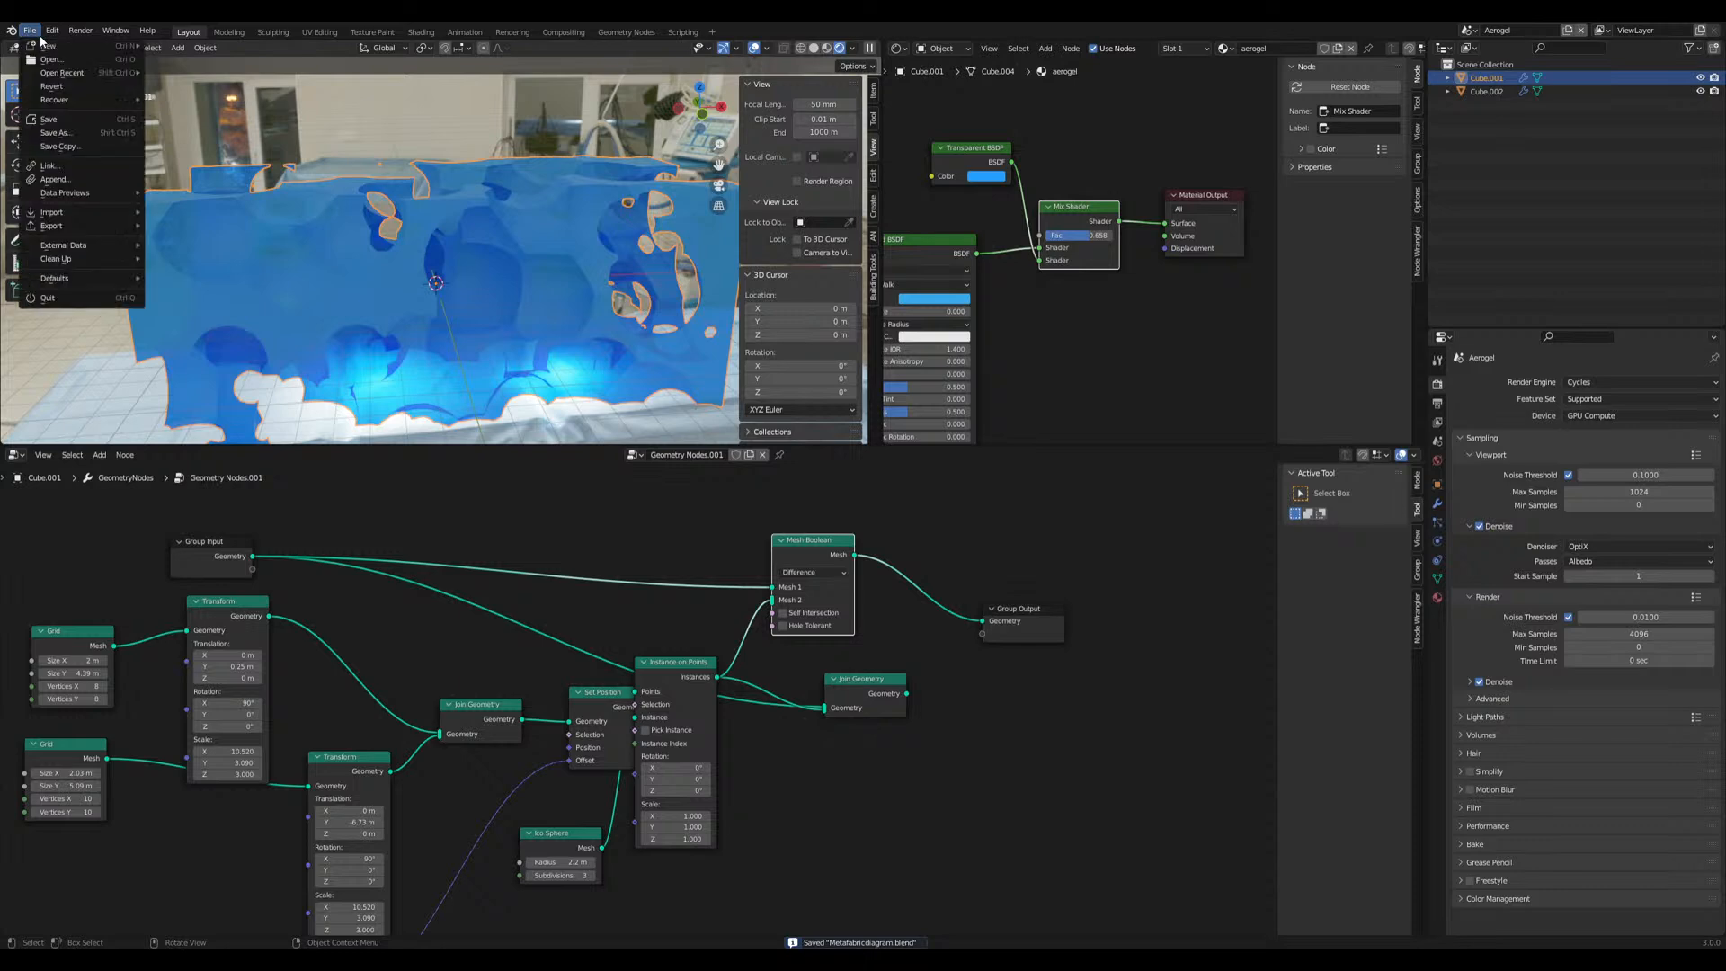
mouse_move(90, 73)
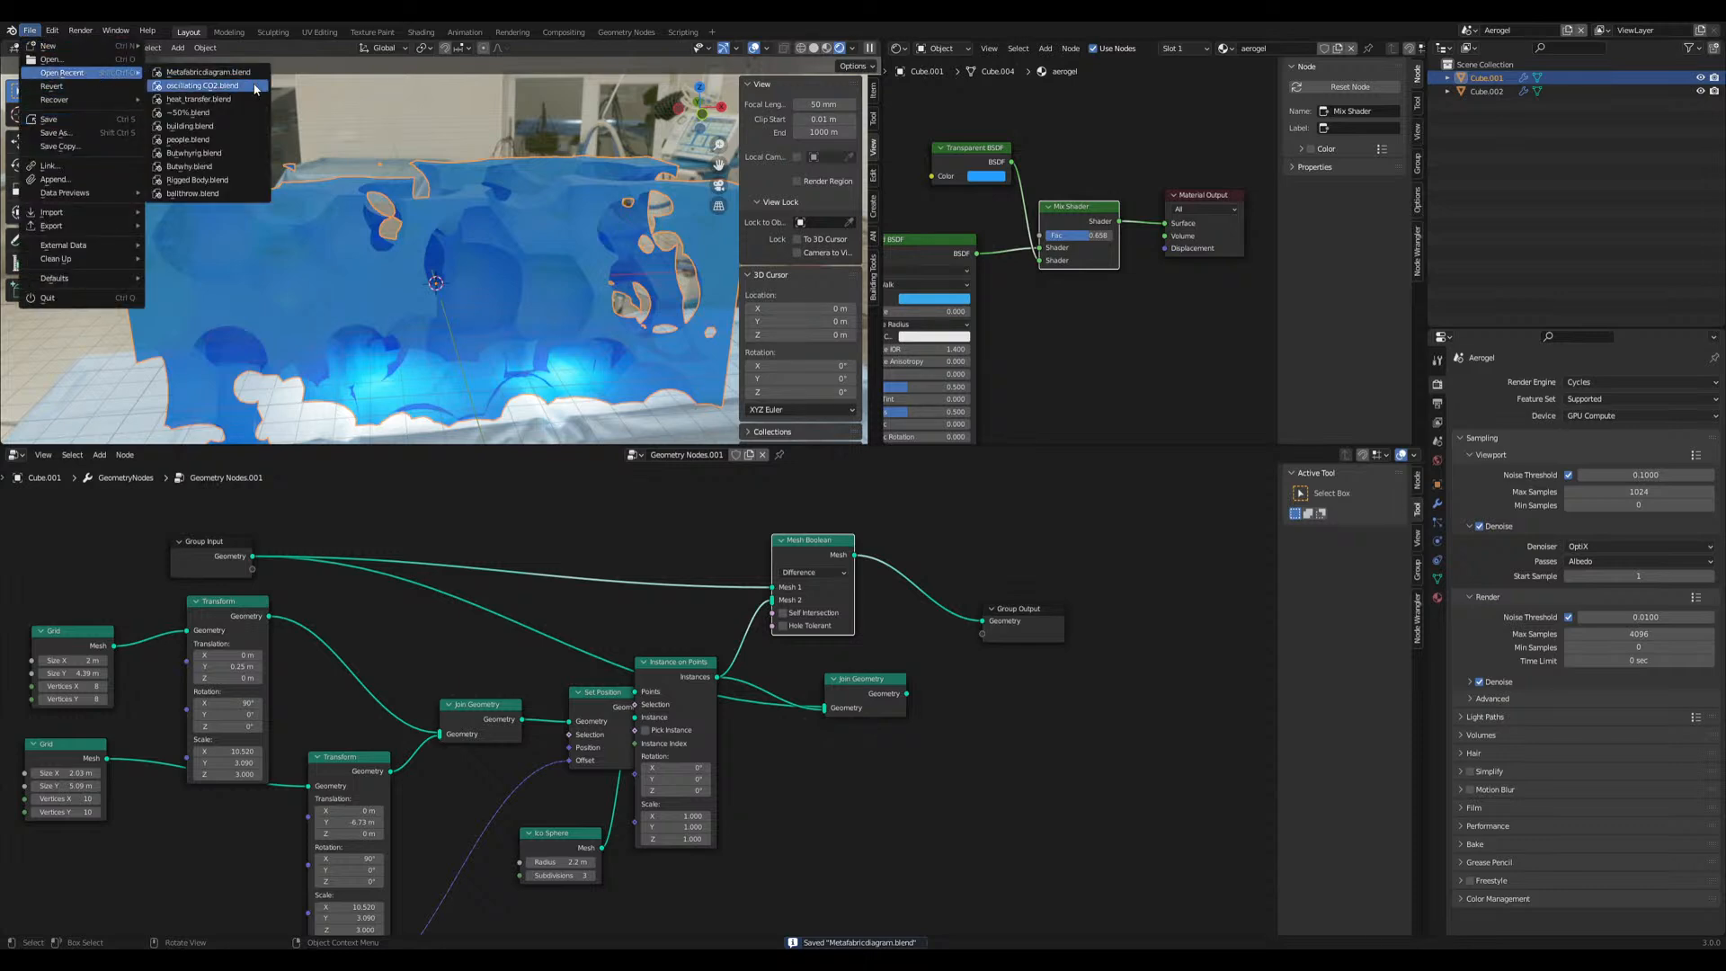
click(198, 90)
Hide the Volume object surrounding the three-sphere molecule
middle_drag(655, 471, 546, 481)
click(567, 493)
click(500, 469)
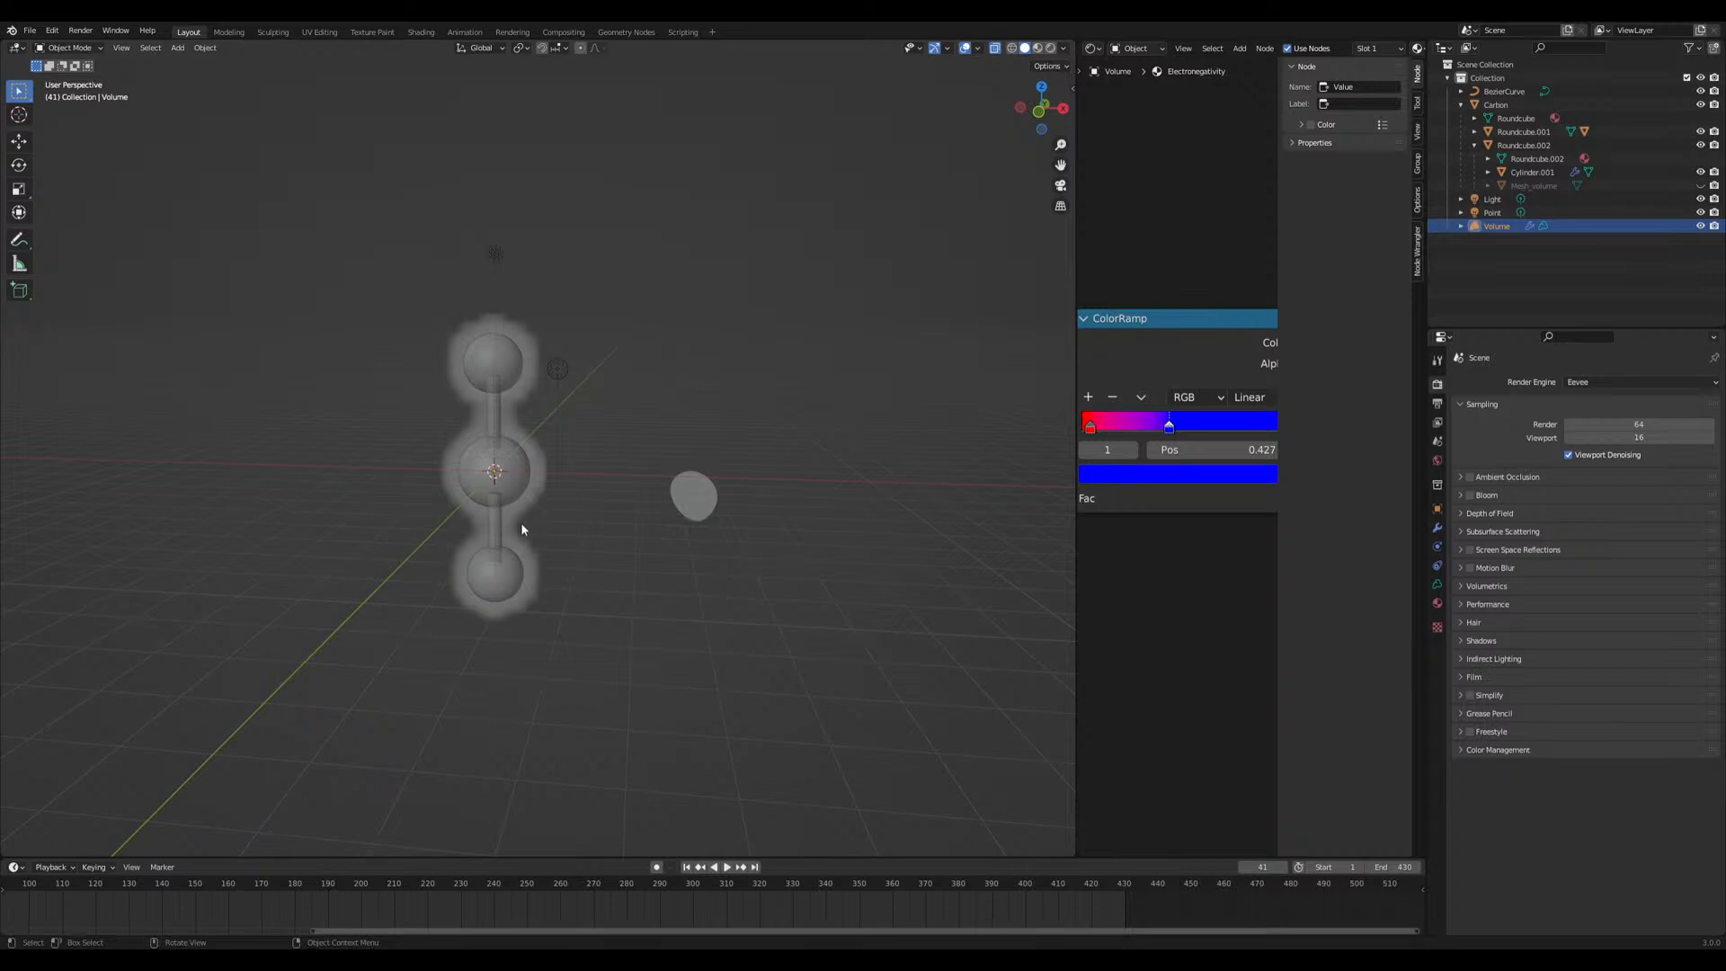
click(493, 475)
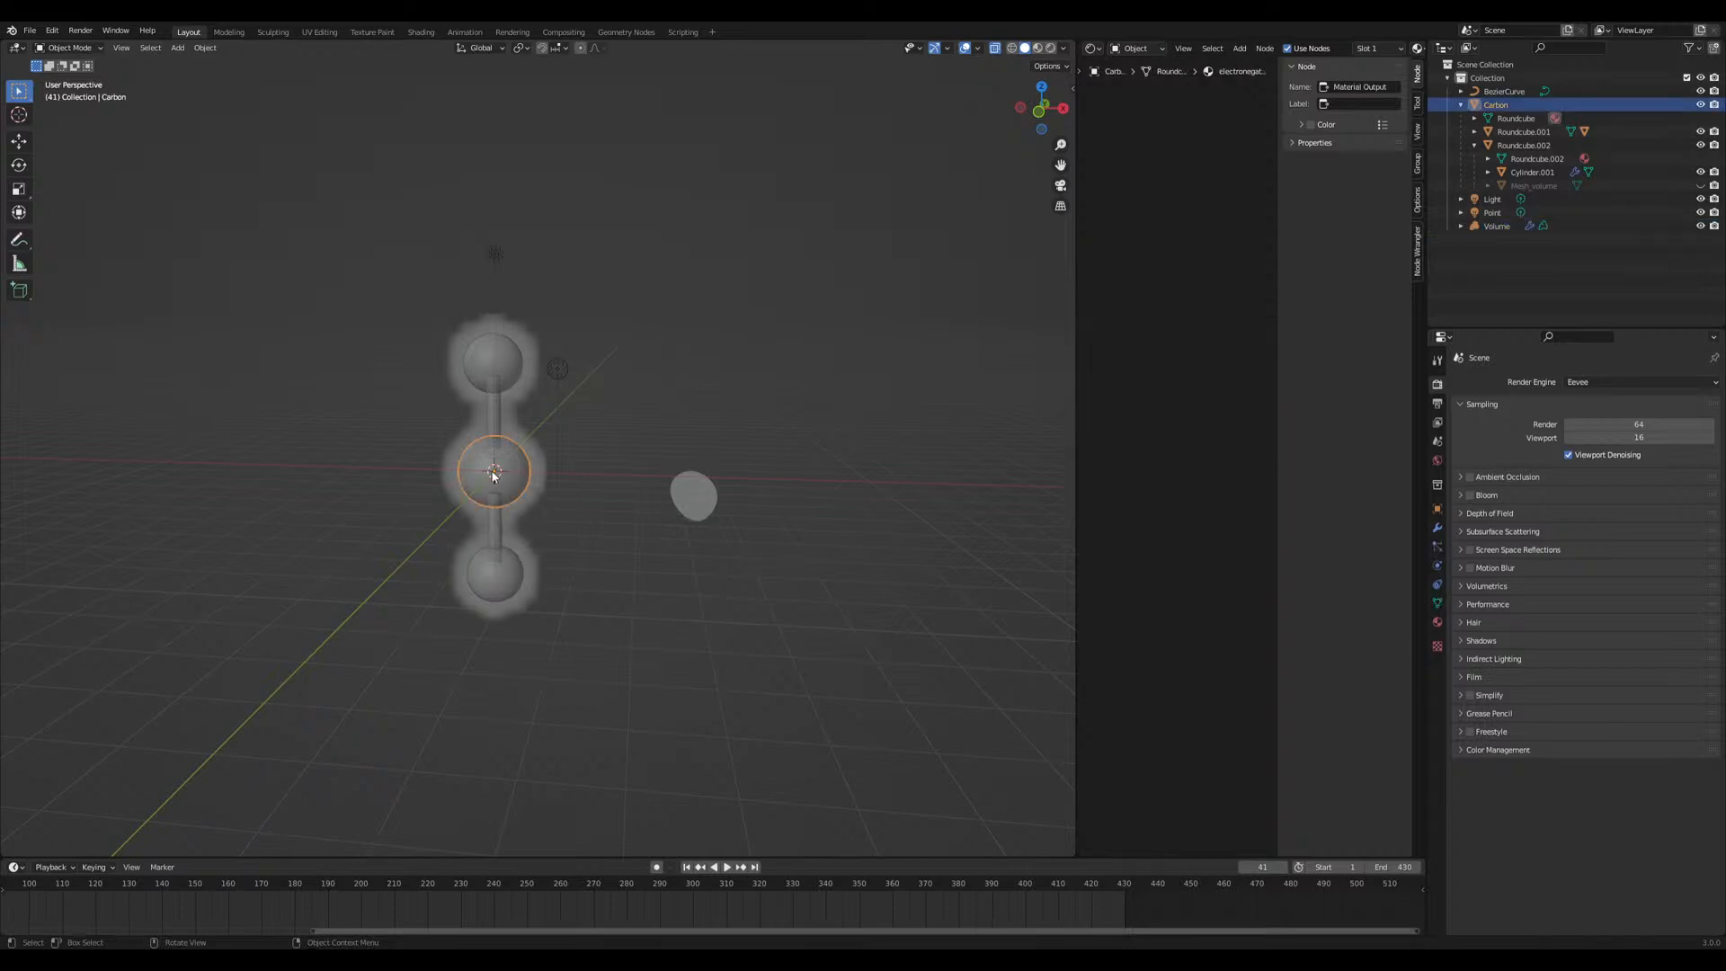
scroll(536, 551, up, 5)
shift+middle_drag(530, 558, 587, 496)
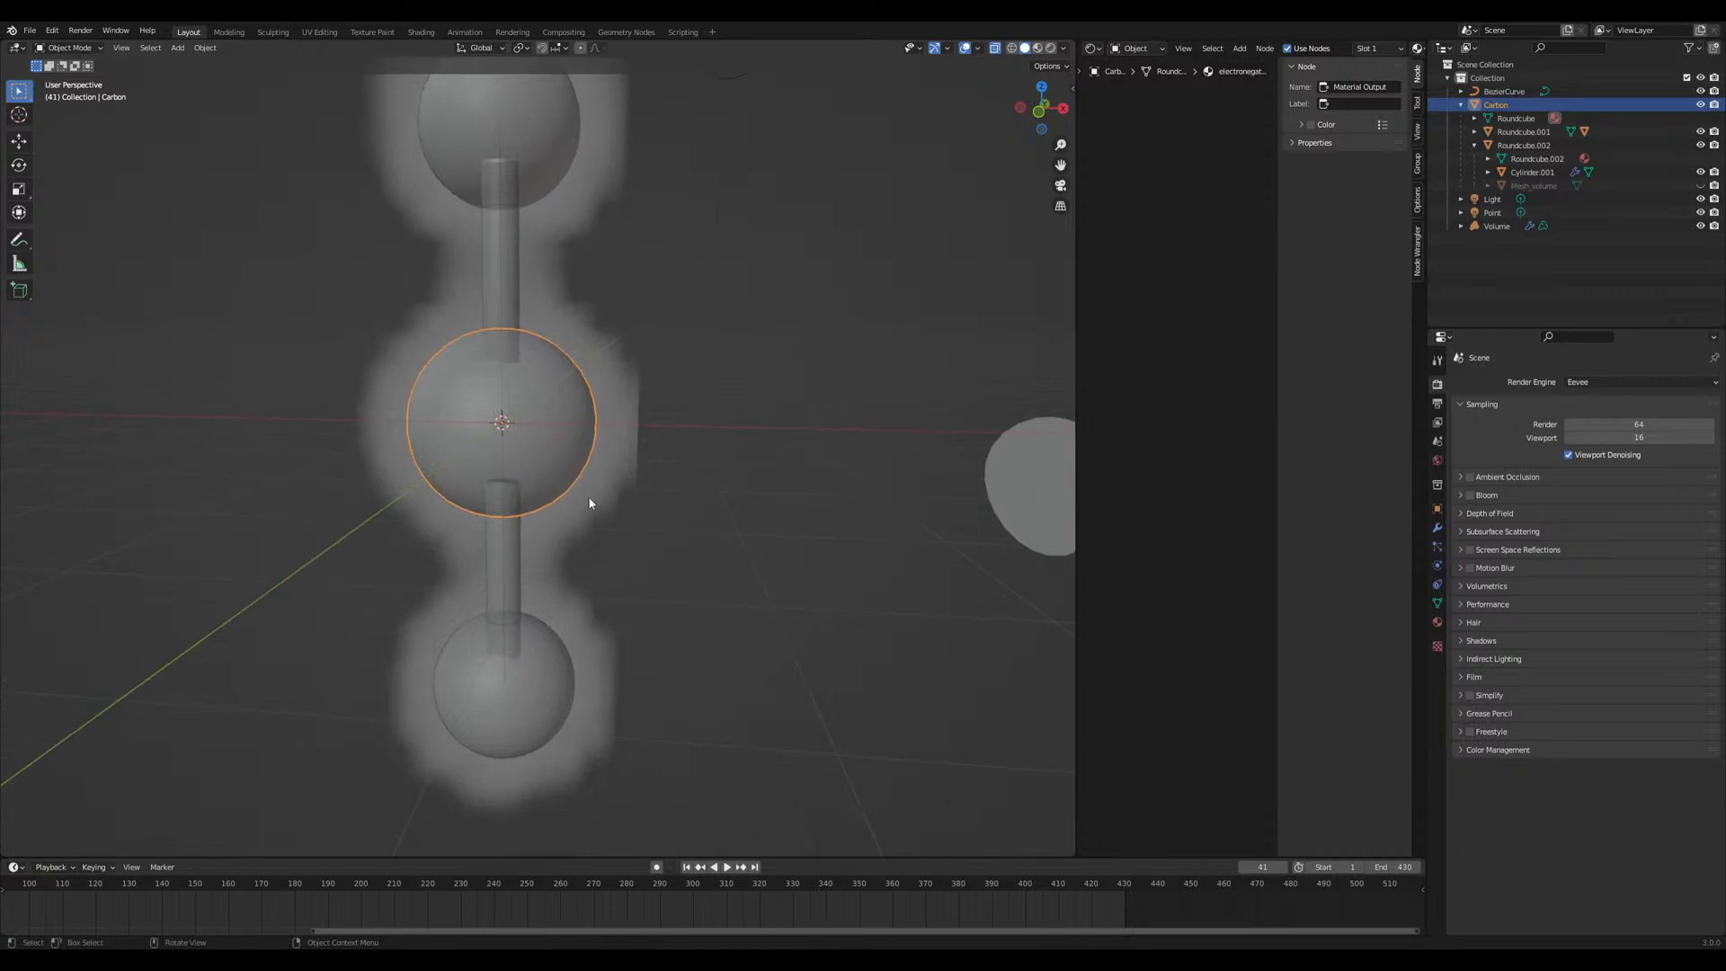
scroll(587, 496, down, 4)
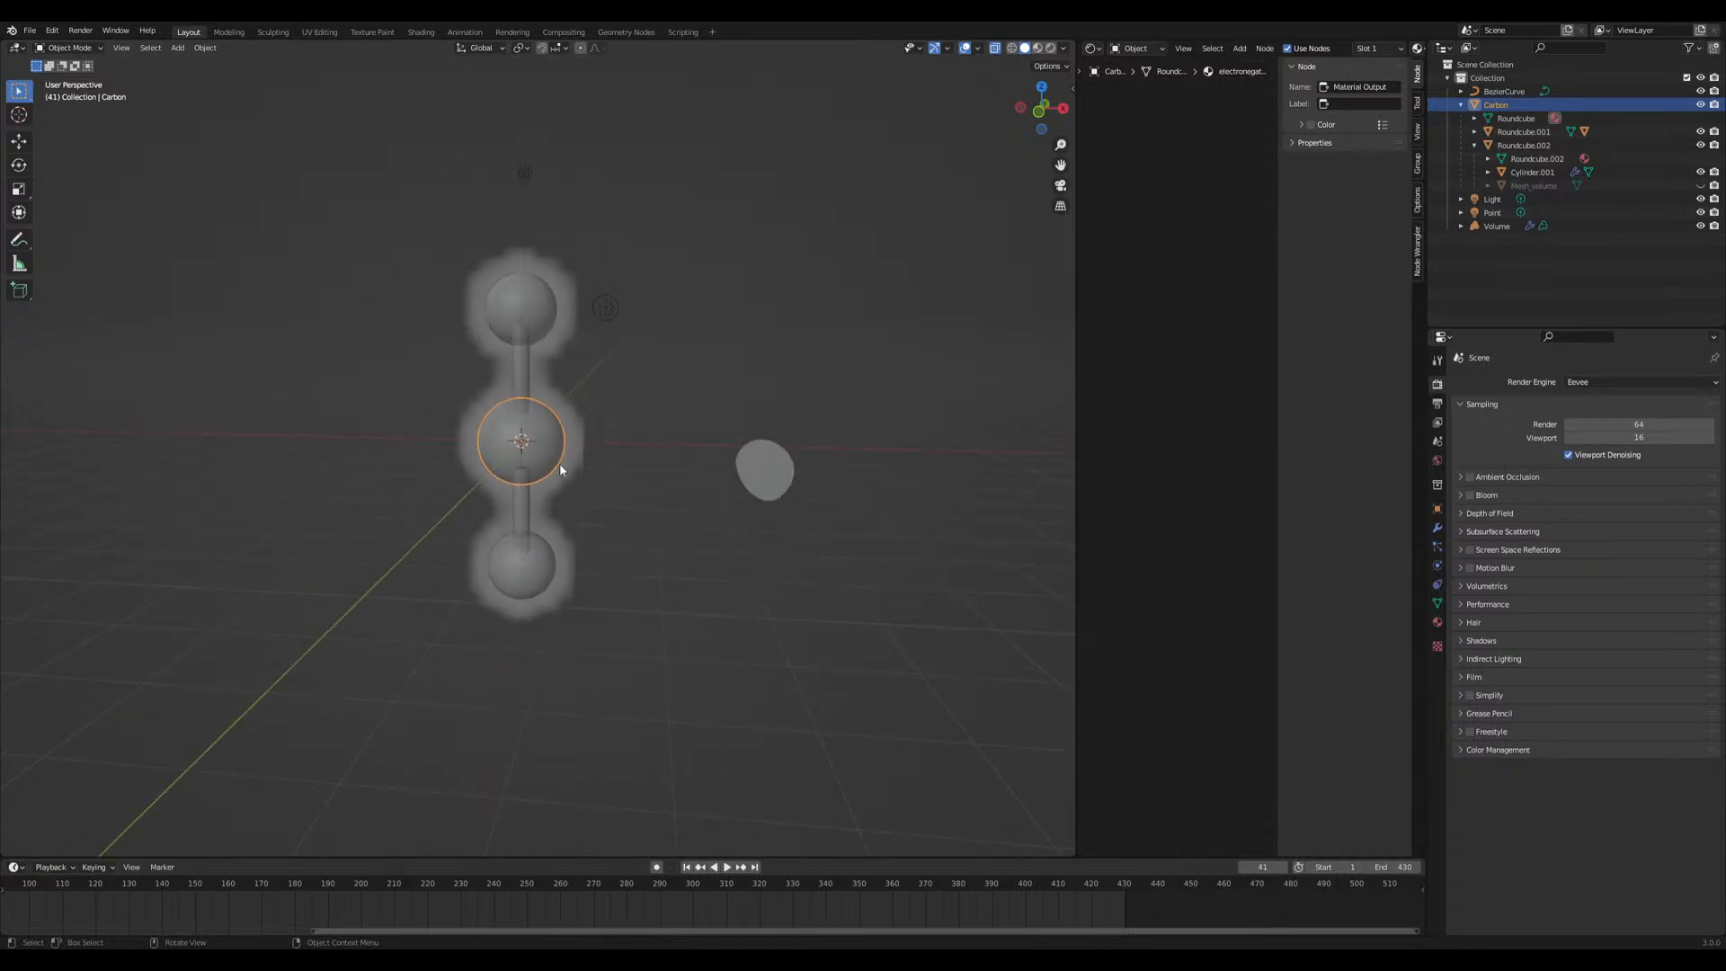
click(575, 477)
key(h)
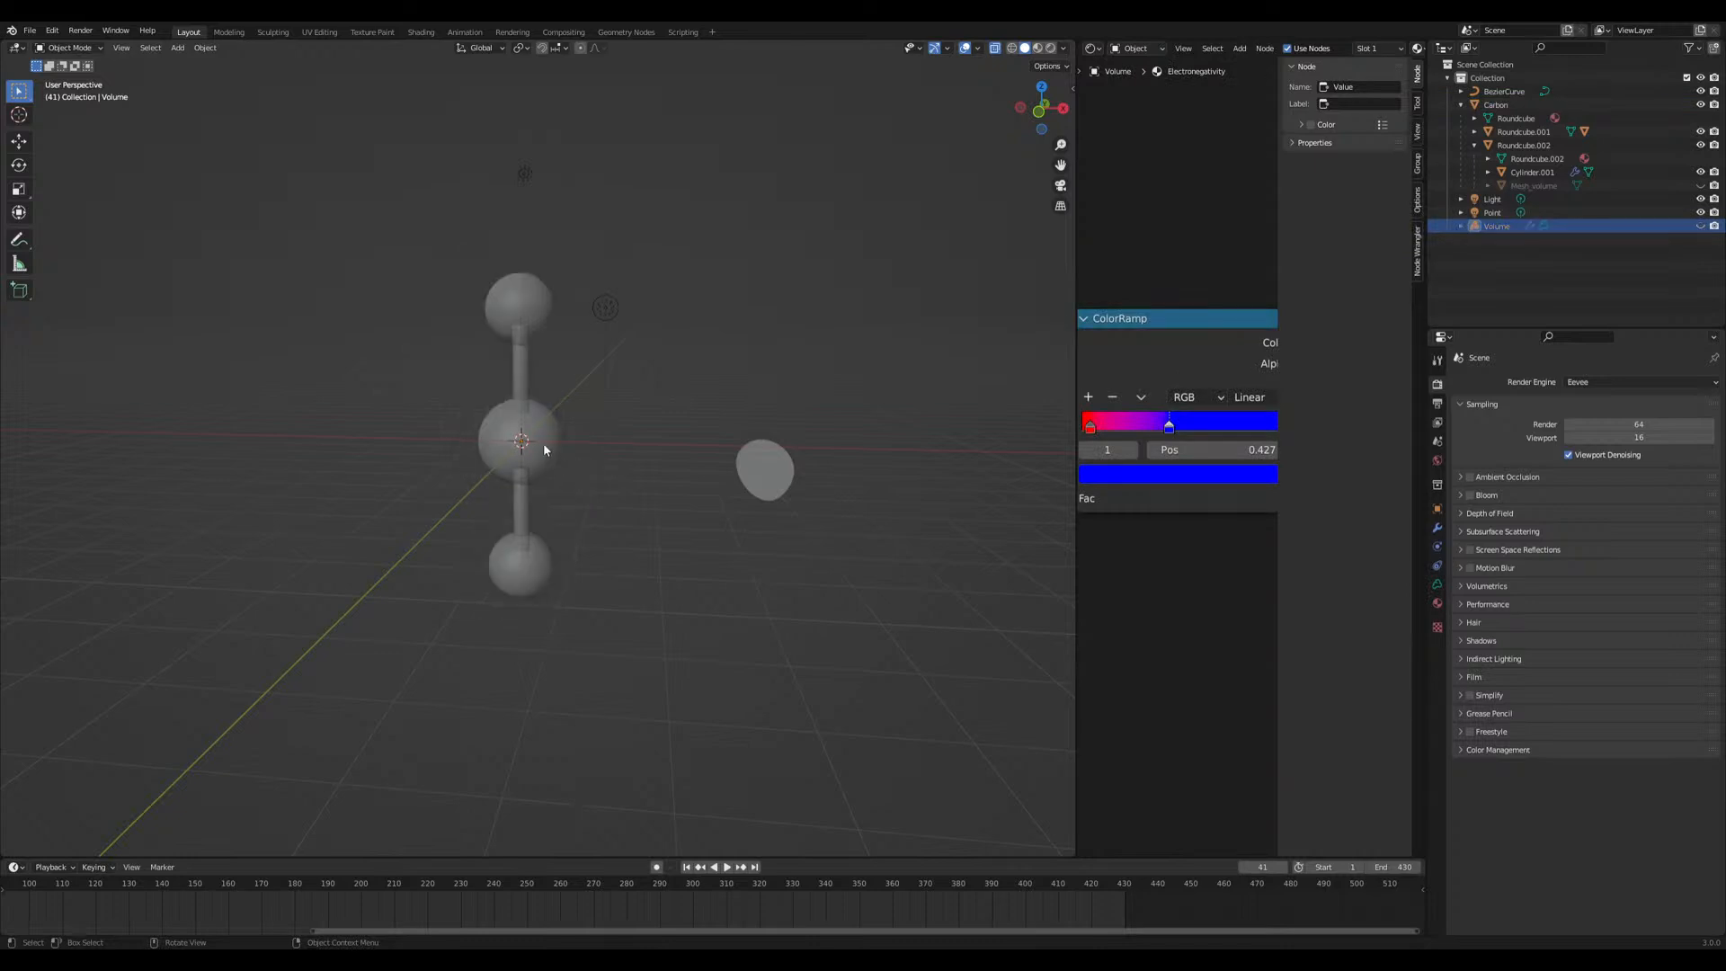
Join the three spheres and two bond cylinders into a single object, with the central Carbon sphere as the active one
click(547, 446)
click(535, 315)
shift+click(522, 368)
shift+click(538, 478)
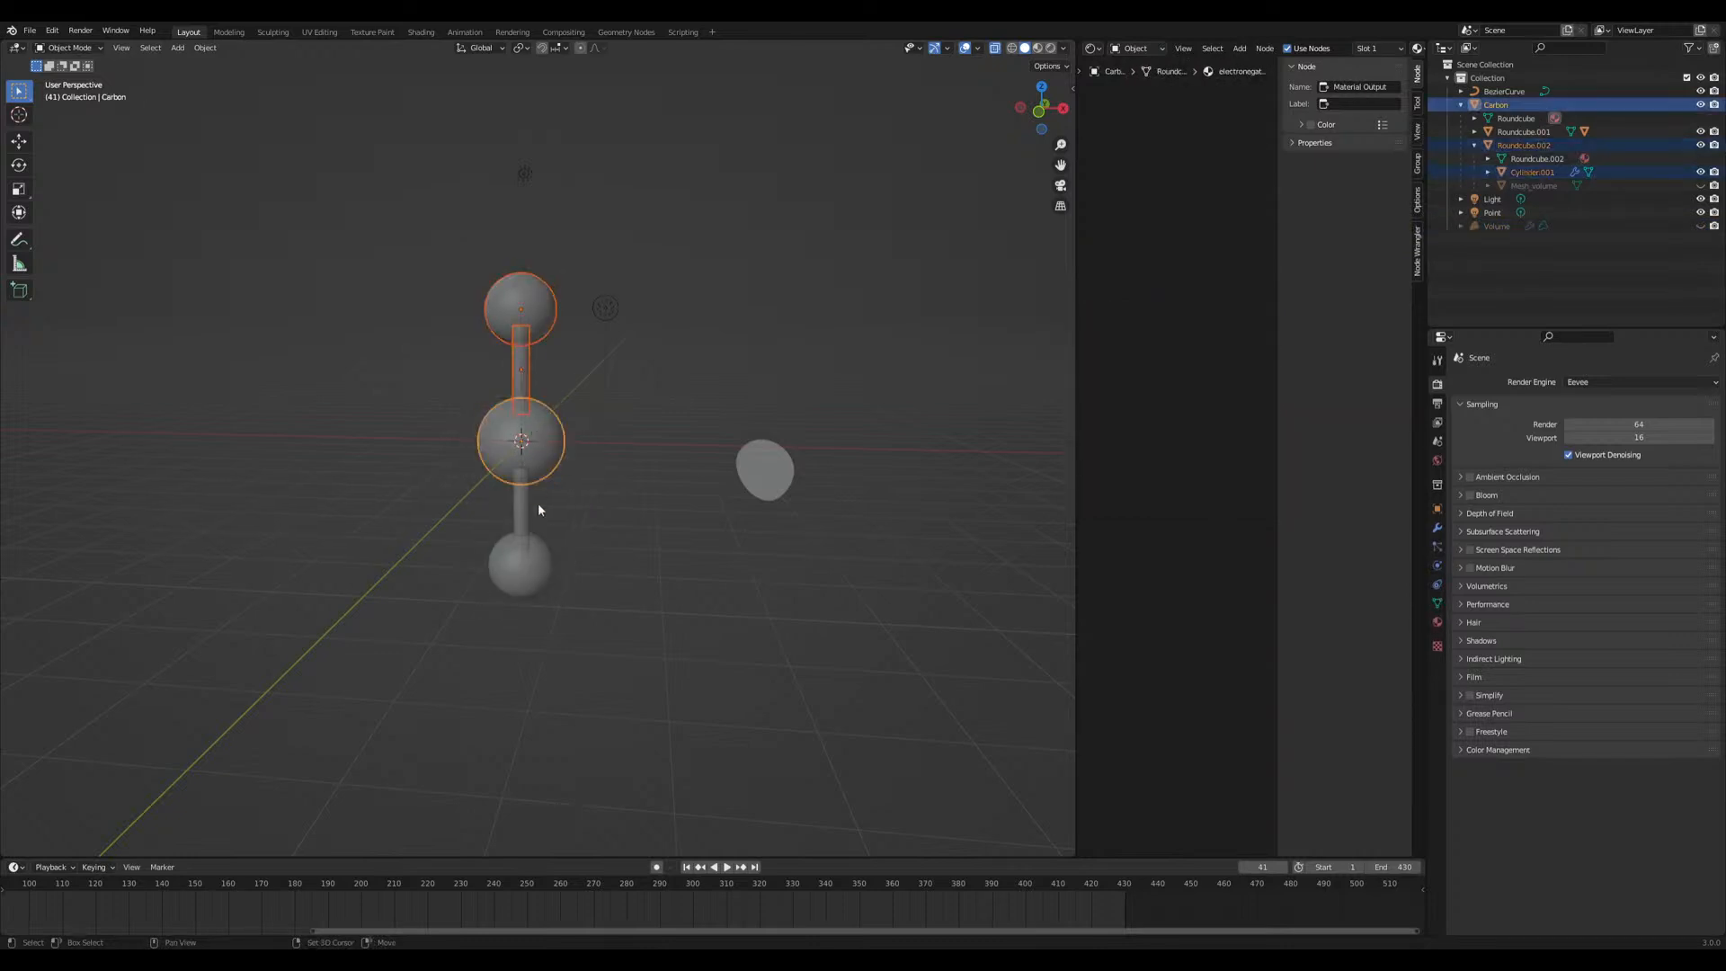
shift+click(525, 553)
shift+click(525, 523)
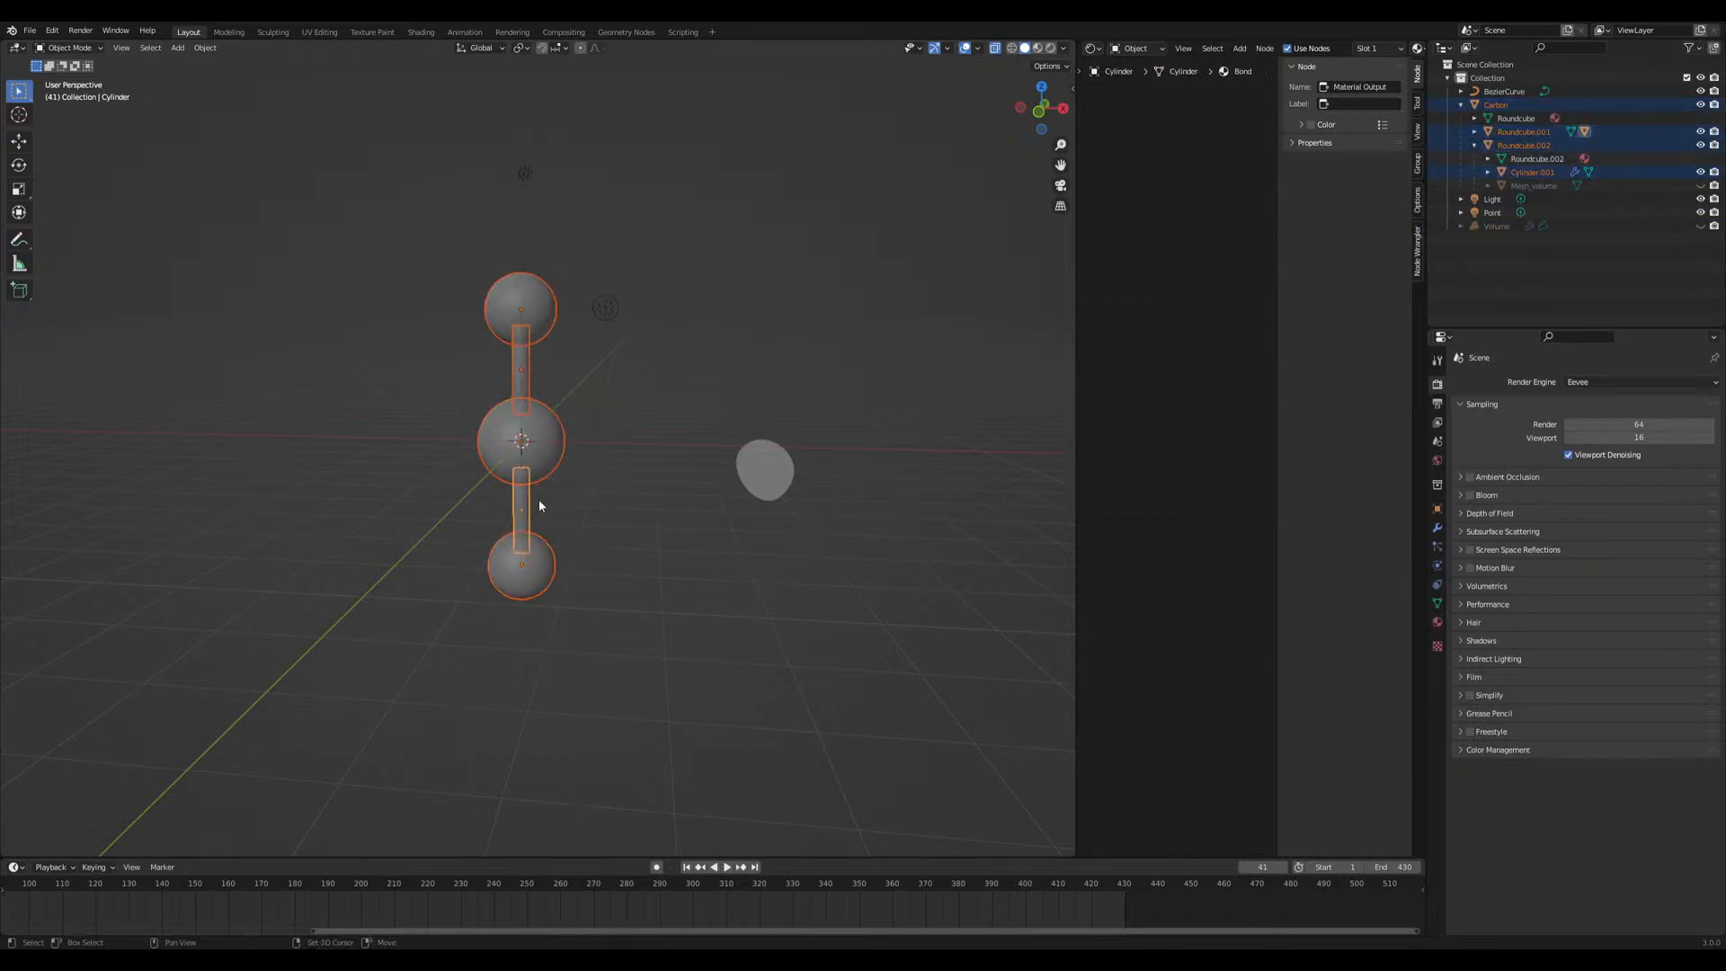
right_click(543, 451)
click(509, 299)
mouse_move(730, 347)
middle_down()
mouse_move(681, 351)
mouse_move(717, 361)
middle_up()
click(676, 352)
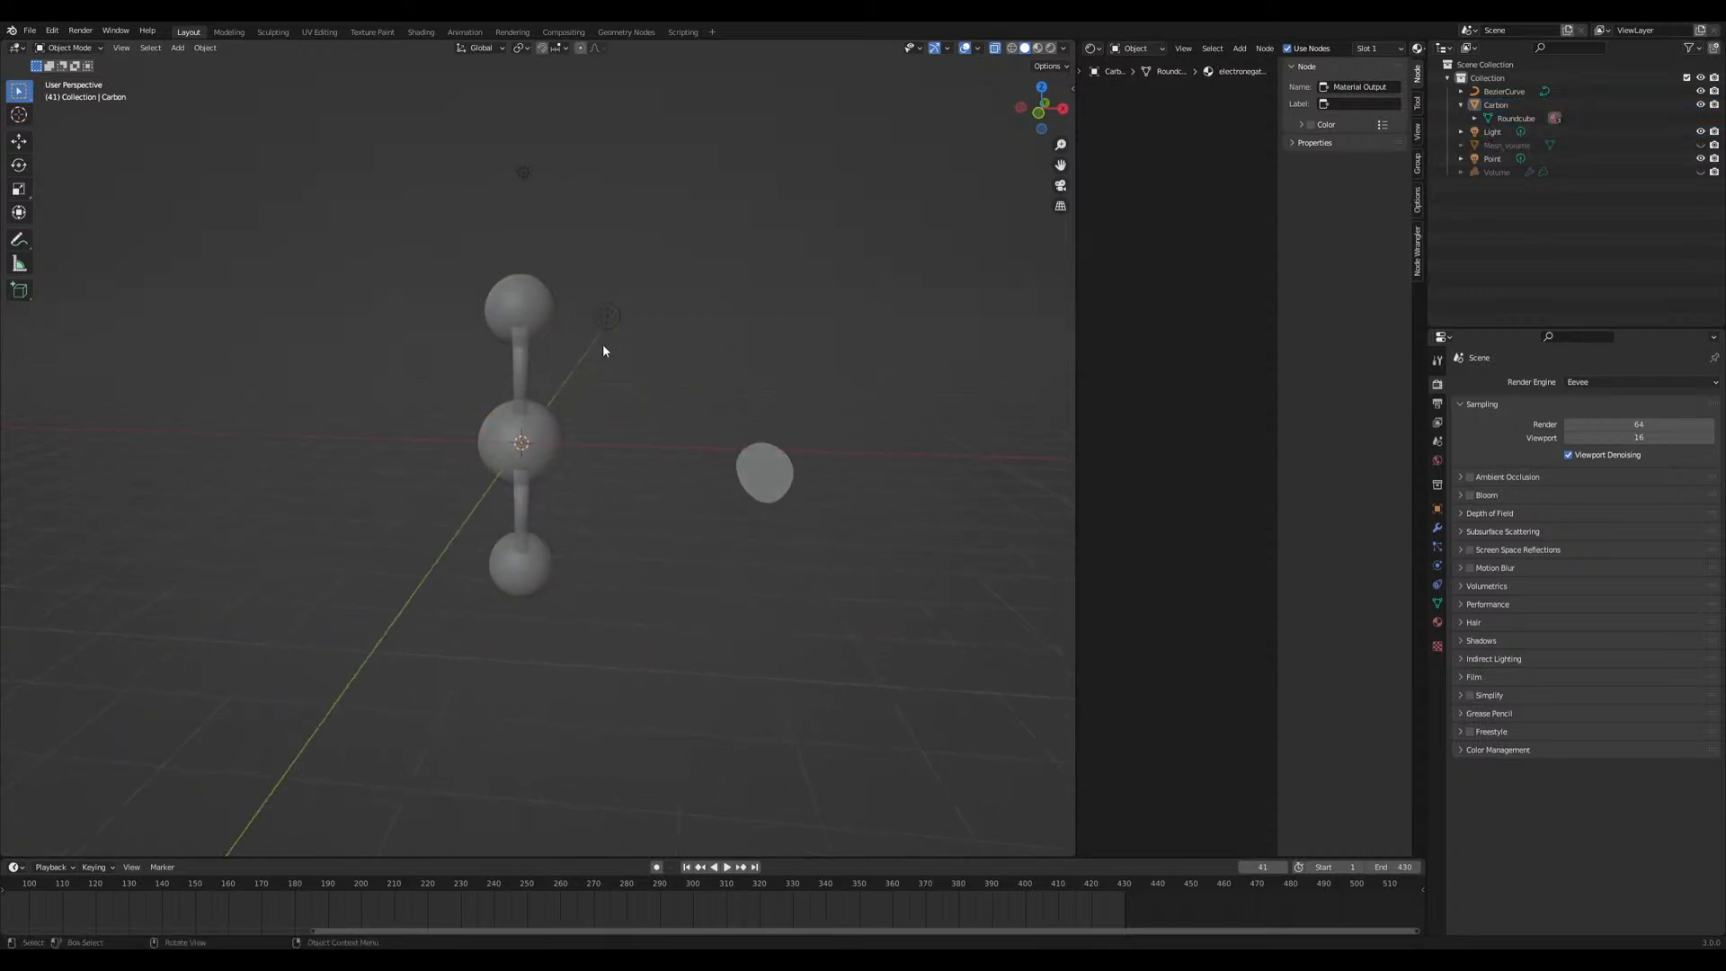
Add a Basis shape key and a second shape key to the joined molecule
click(545, 329)
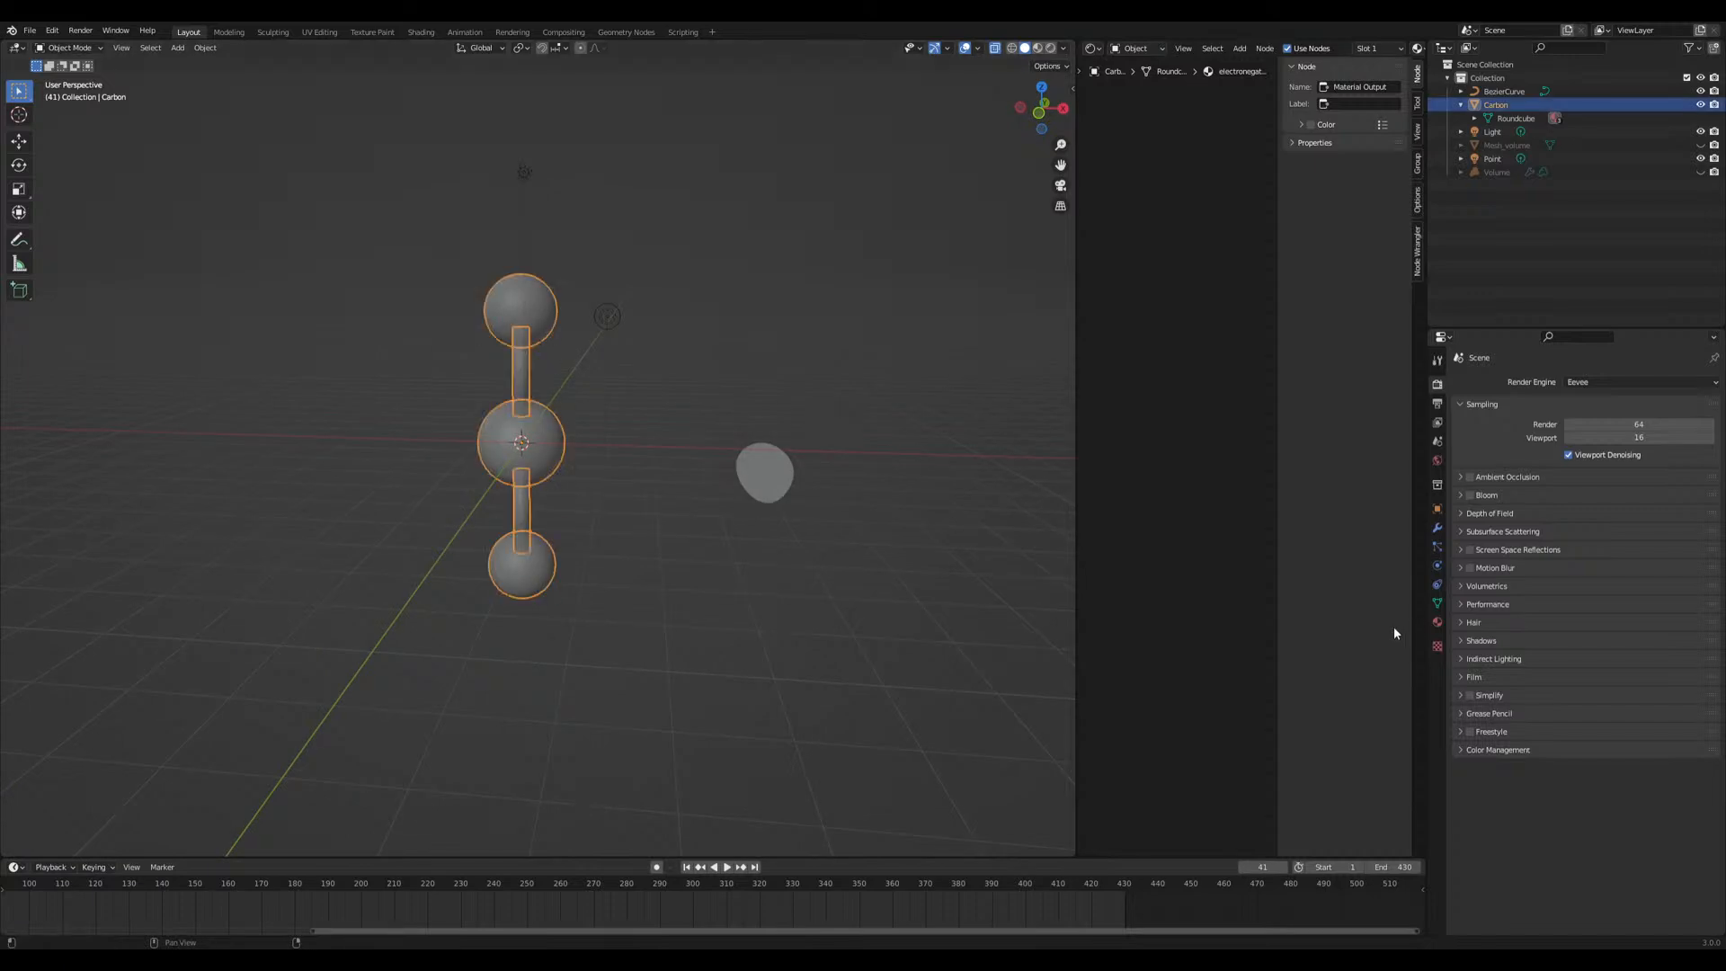
click(1438, 603)
click(1708, 507)
click(1708, 507)
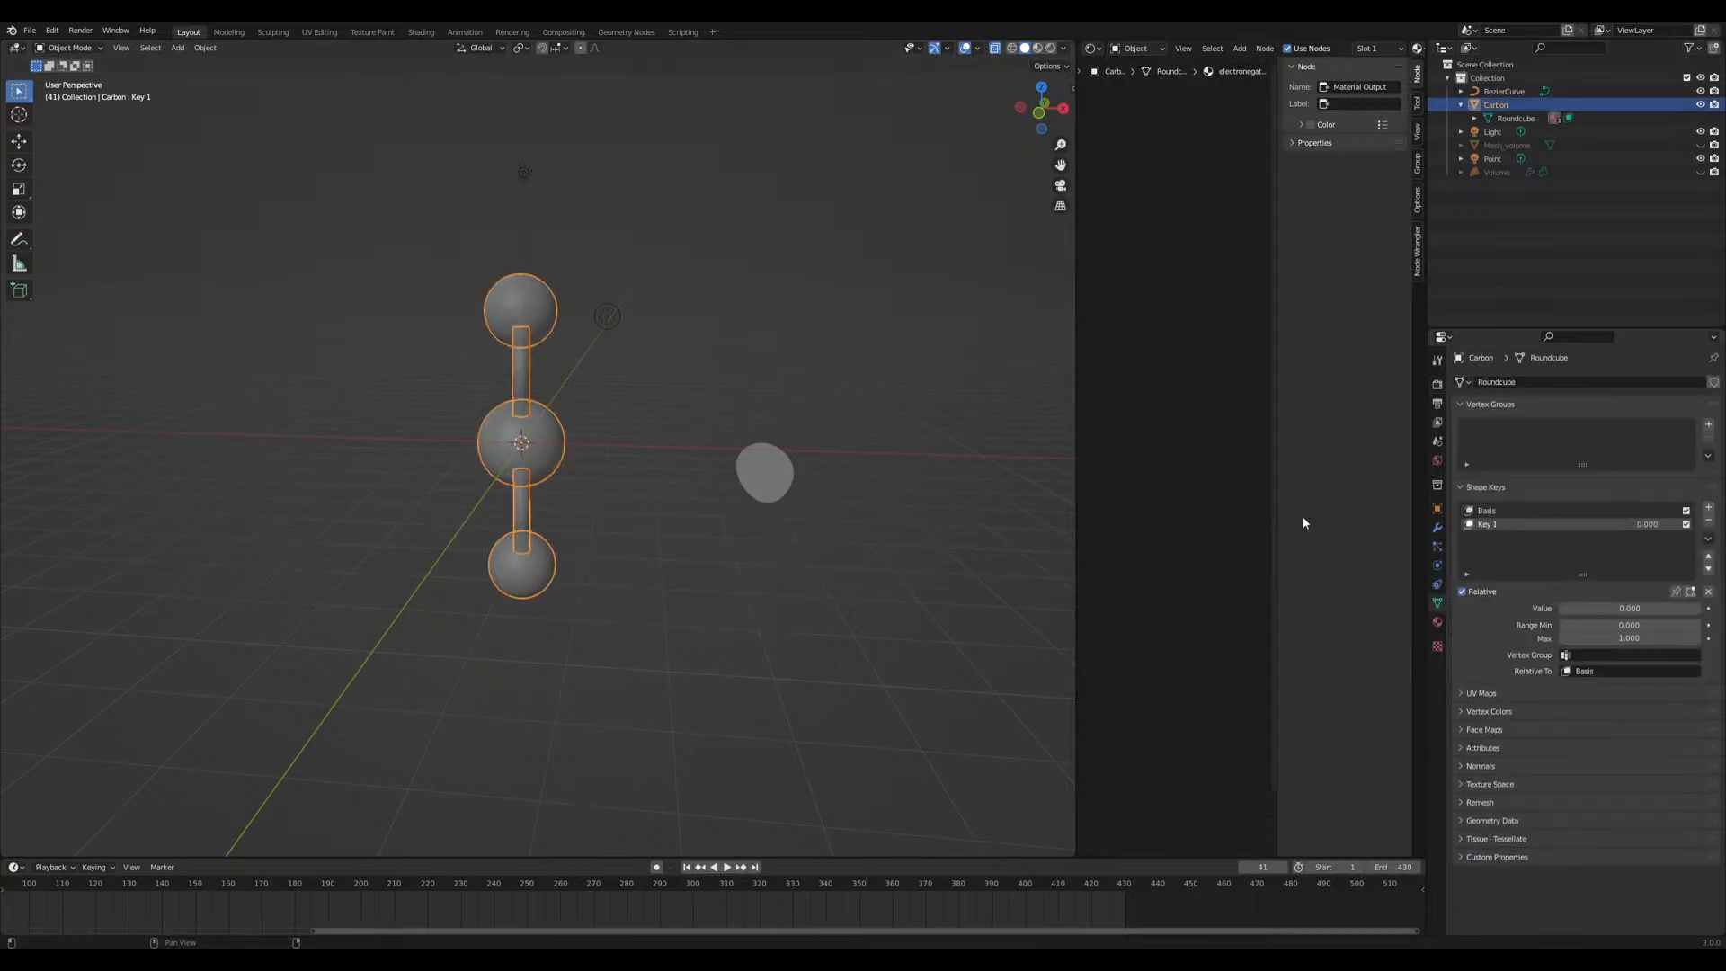
In shape key Key 1, move the upper and lower spheres down about 0.97 m along Z
key(Tab)
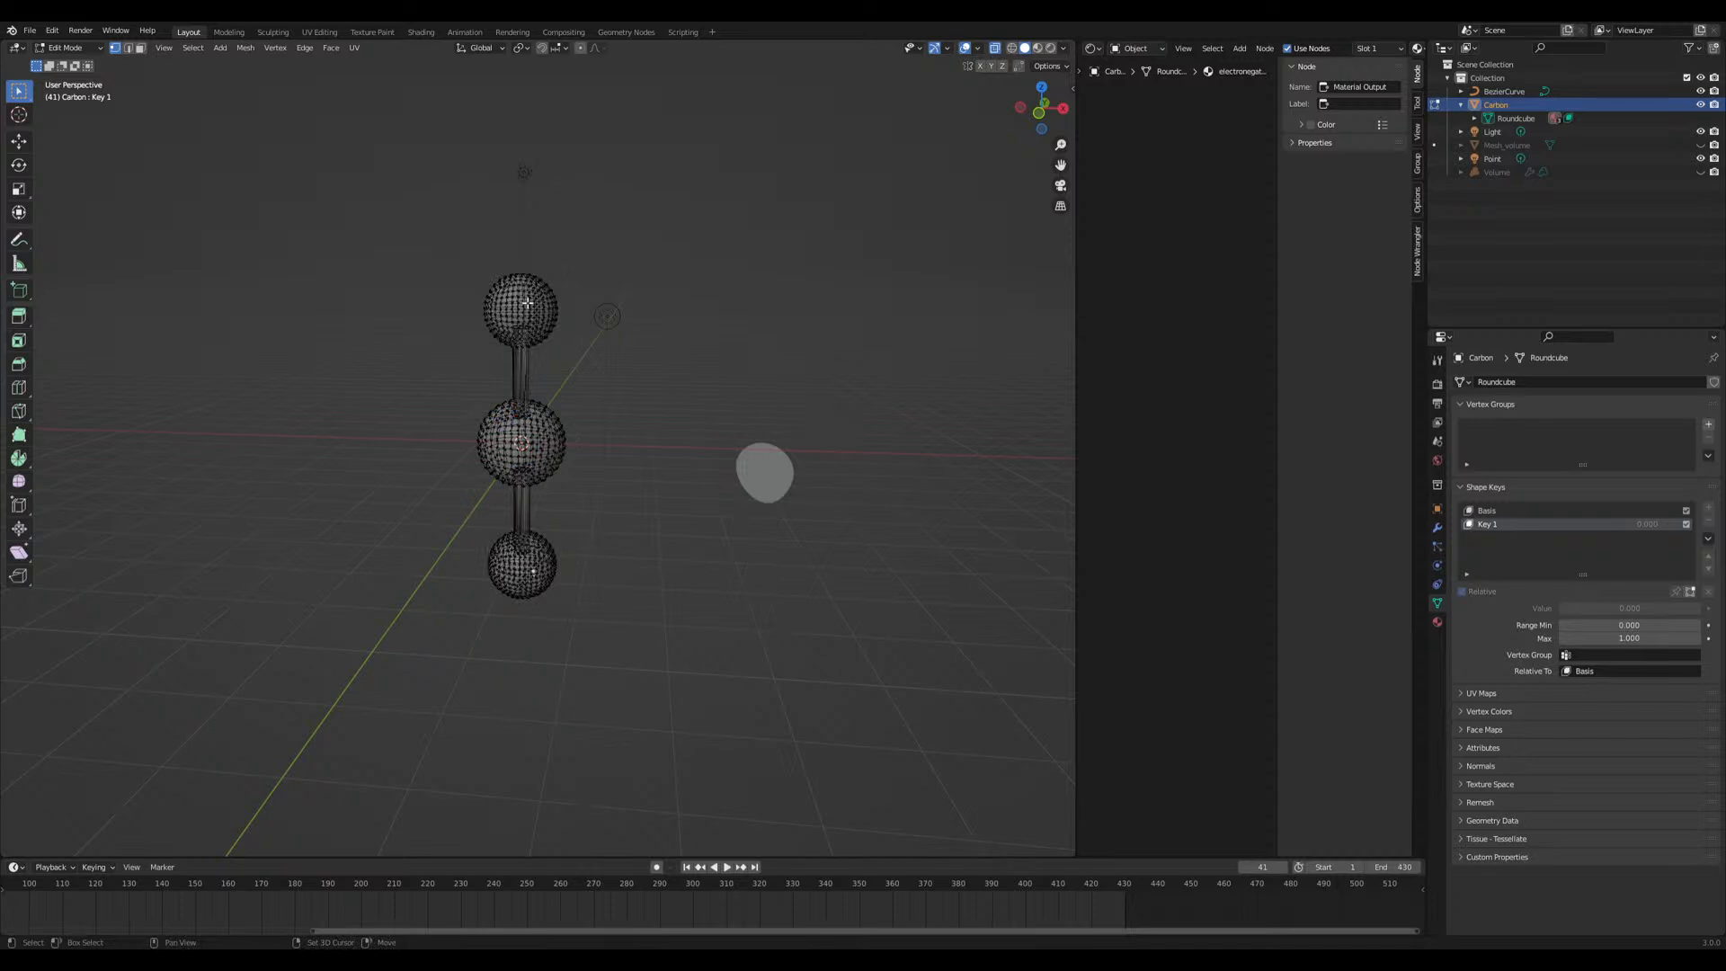
key(ctrl+l)
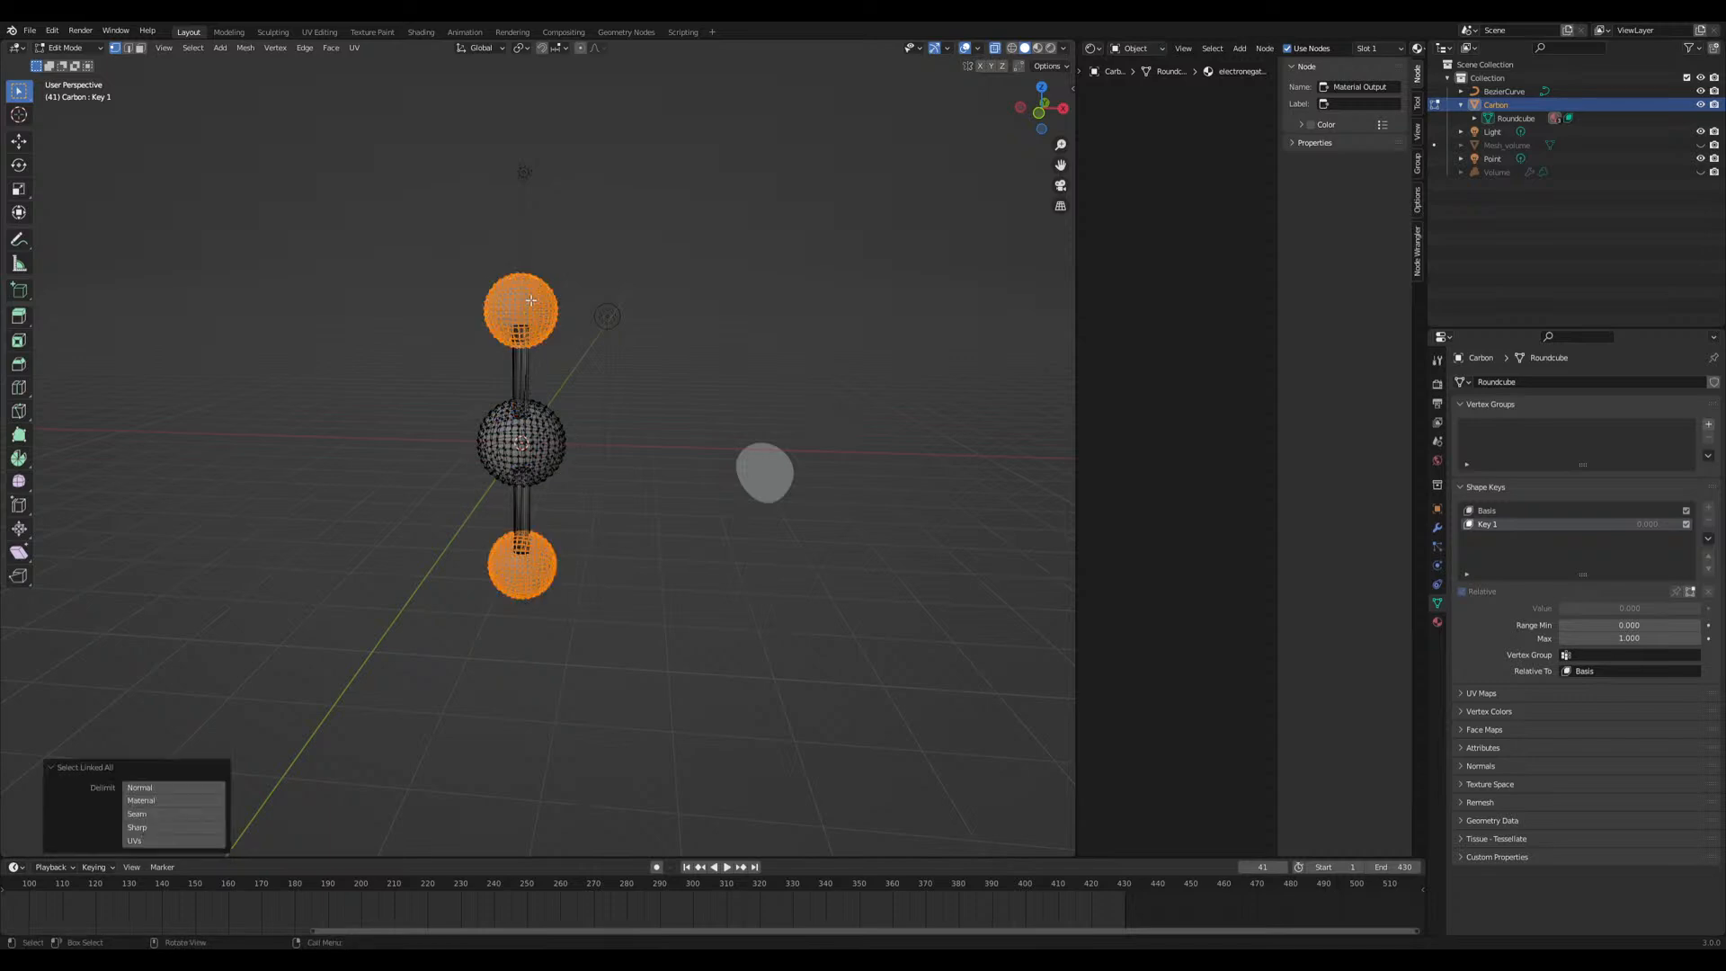
key(g)
key(z)
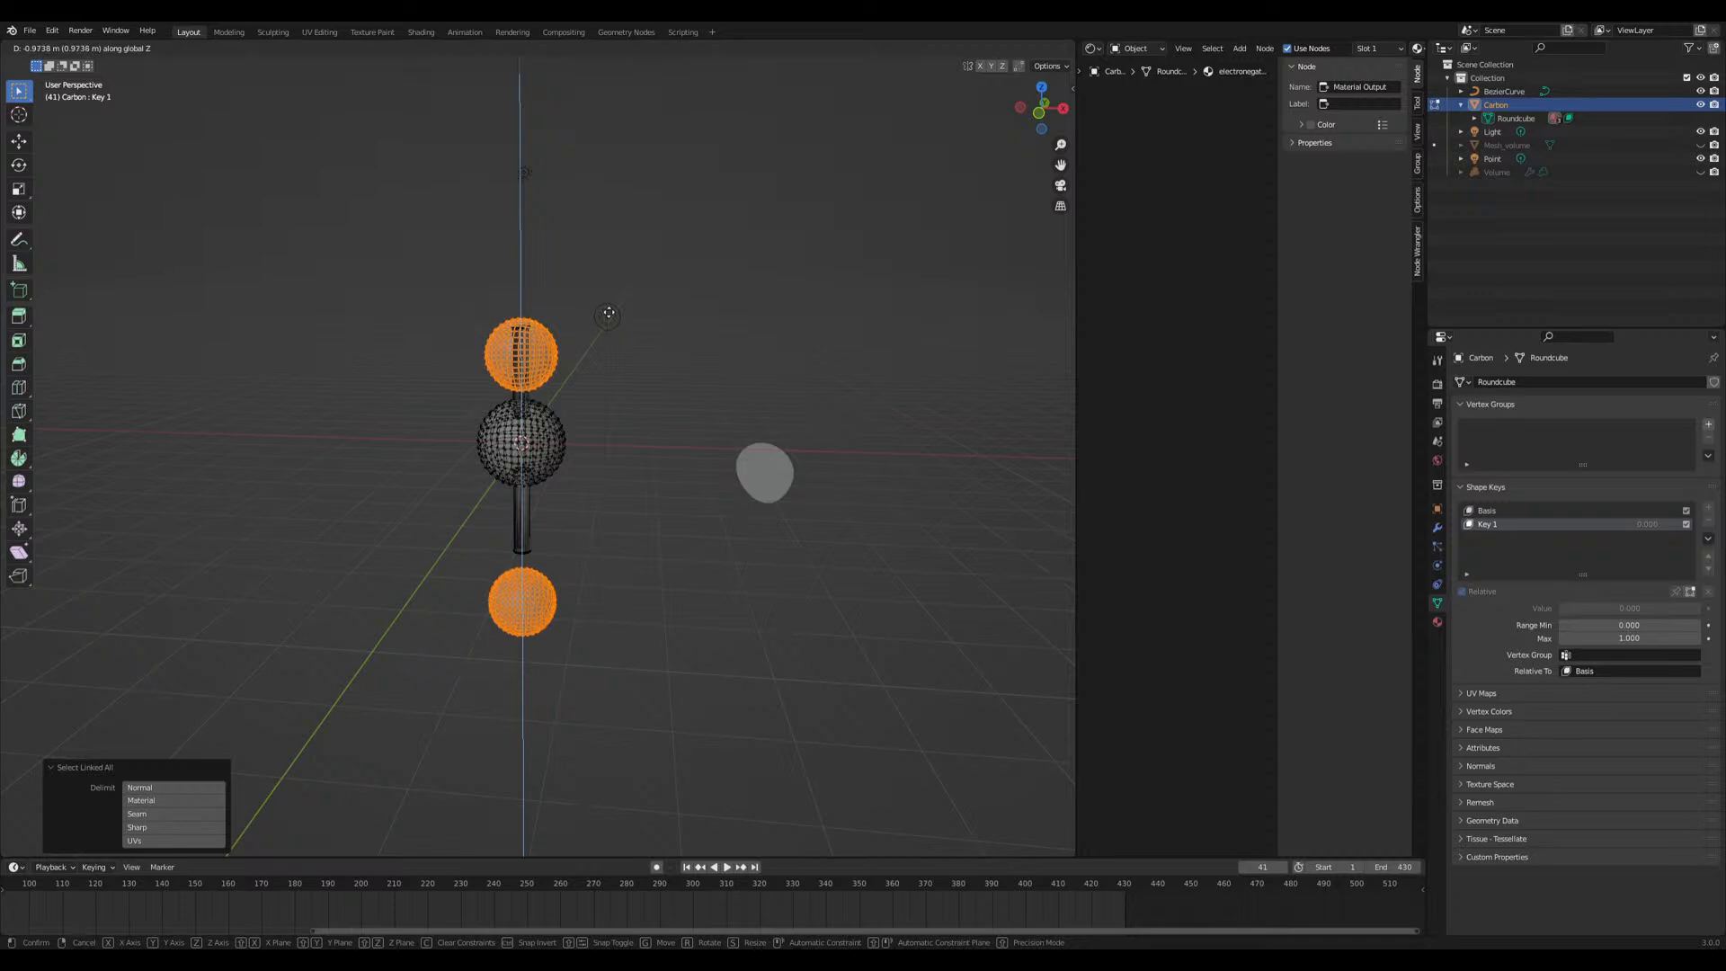
click(609, 314)
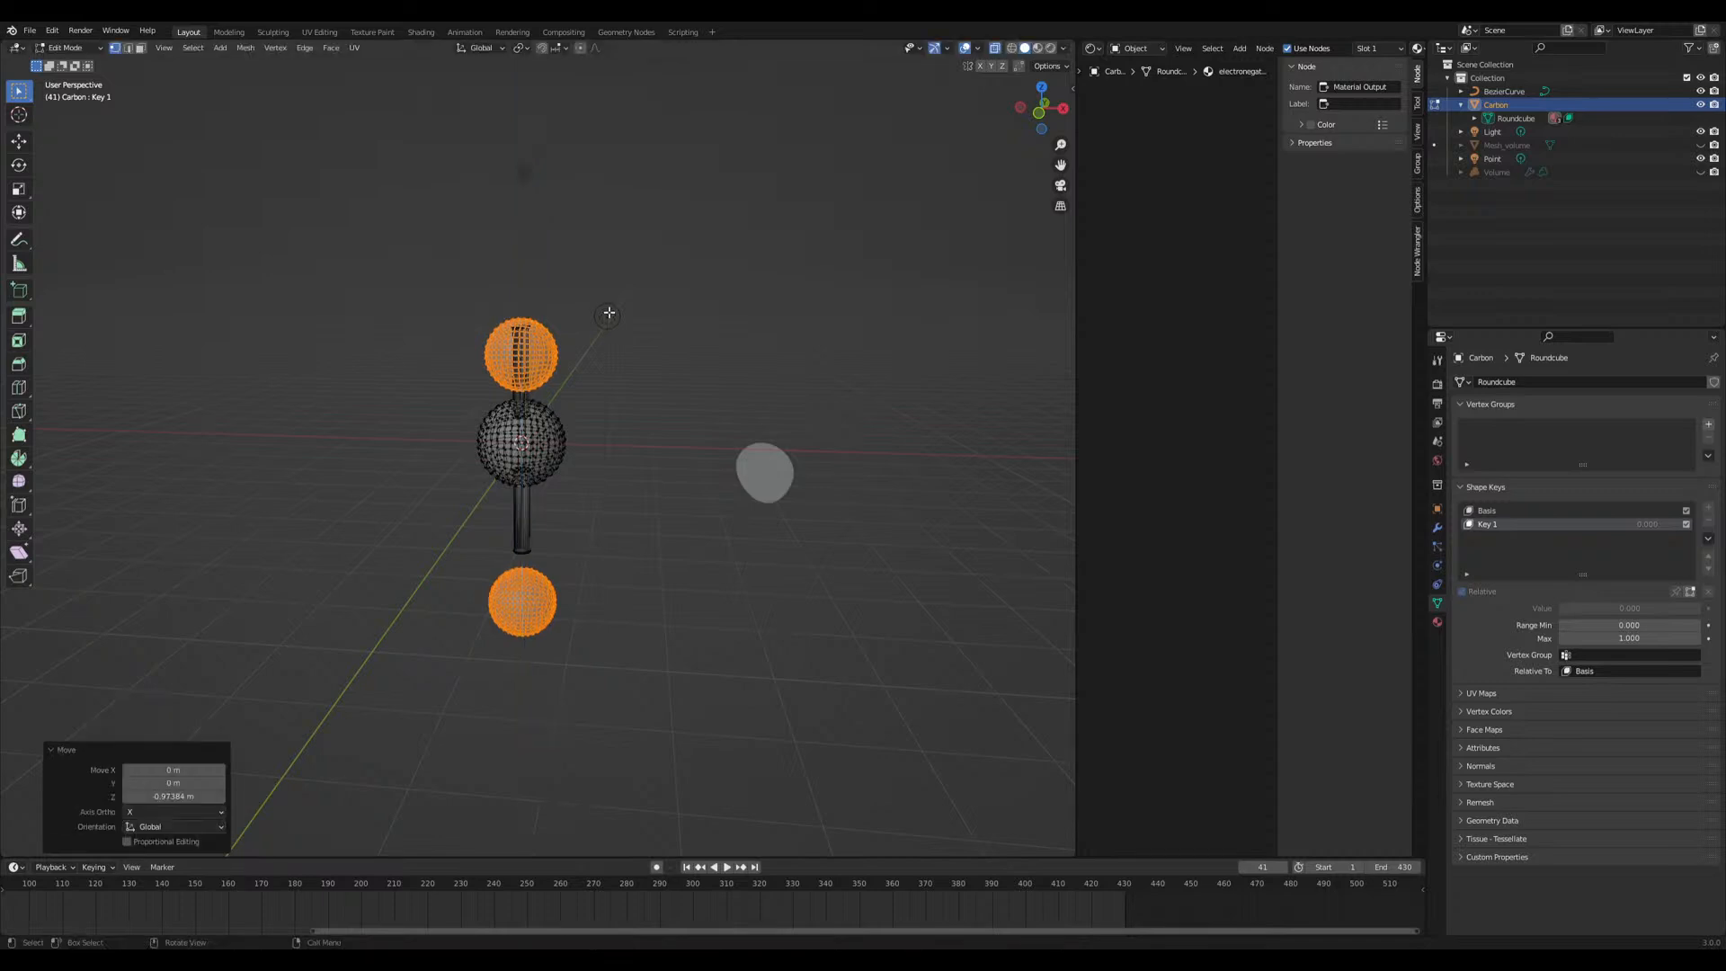
middle_drag(606, 590, 620, 567)
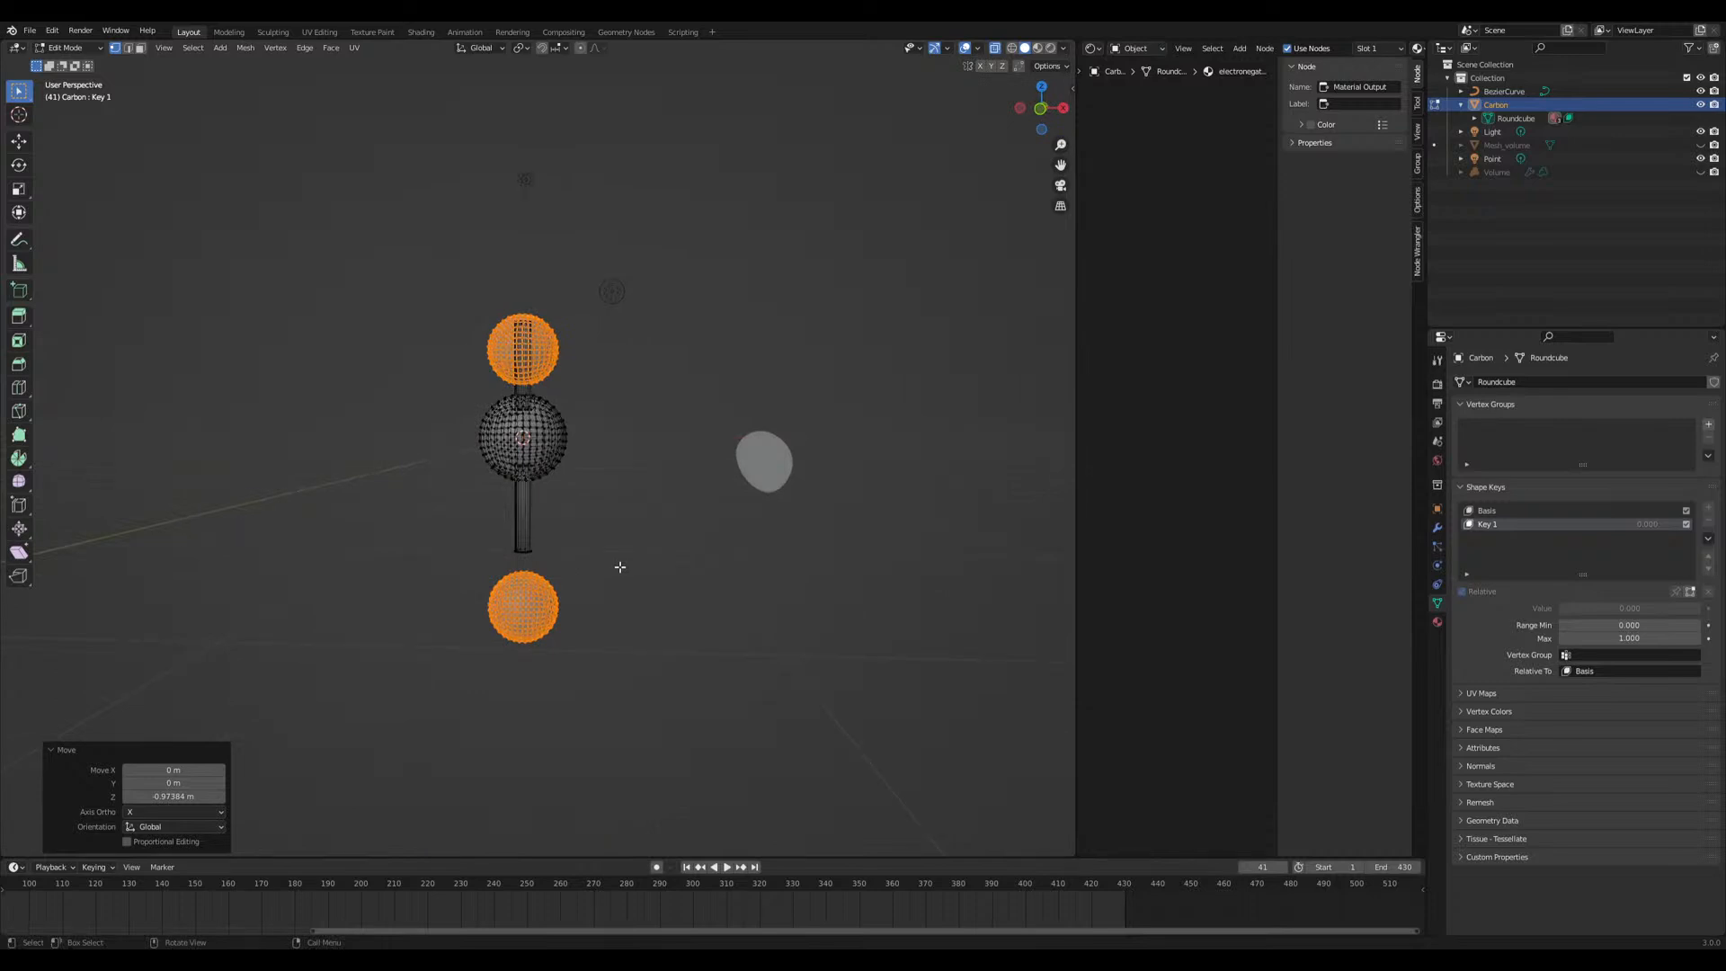
key(Tab)
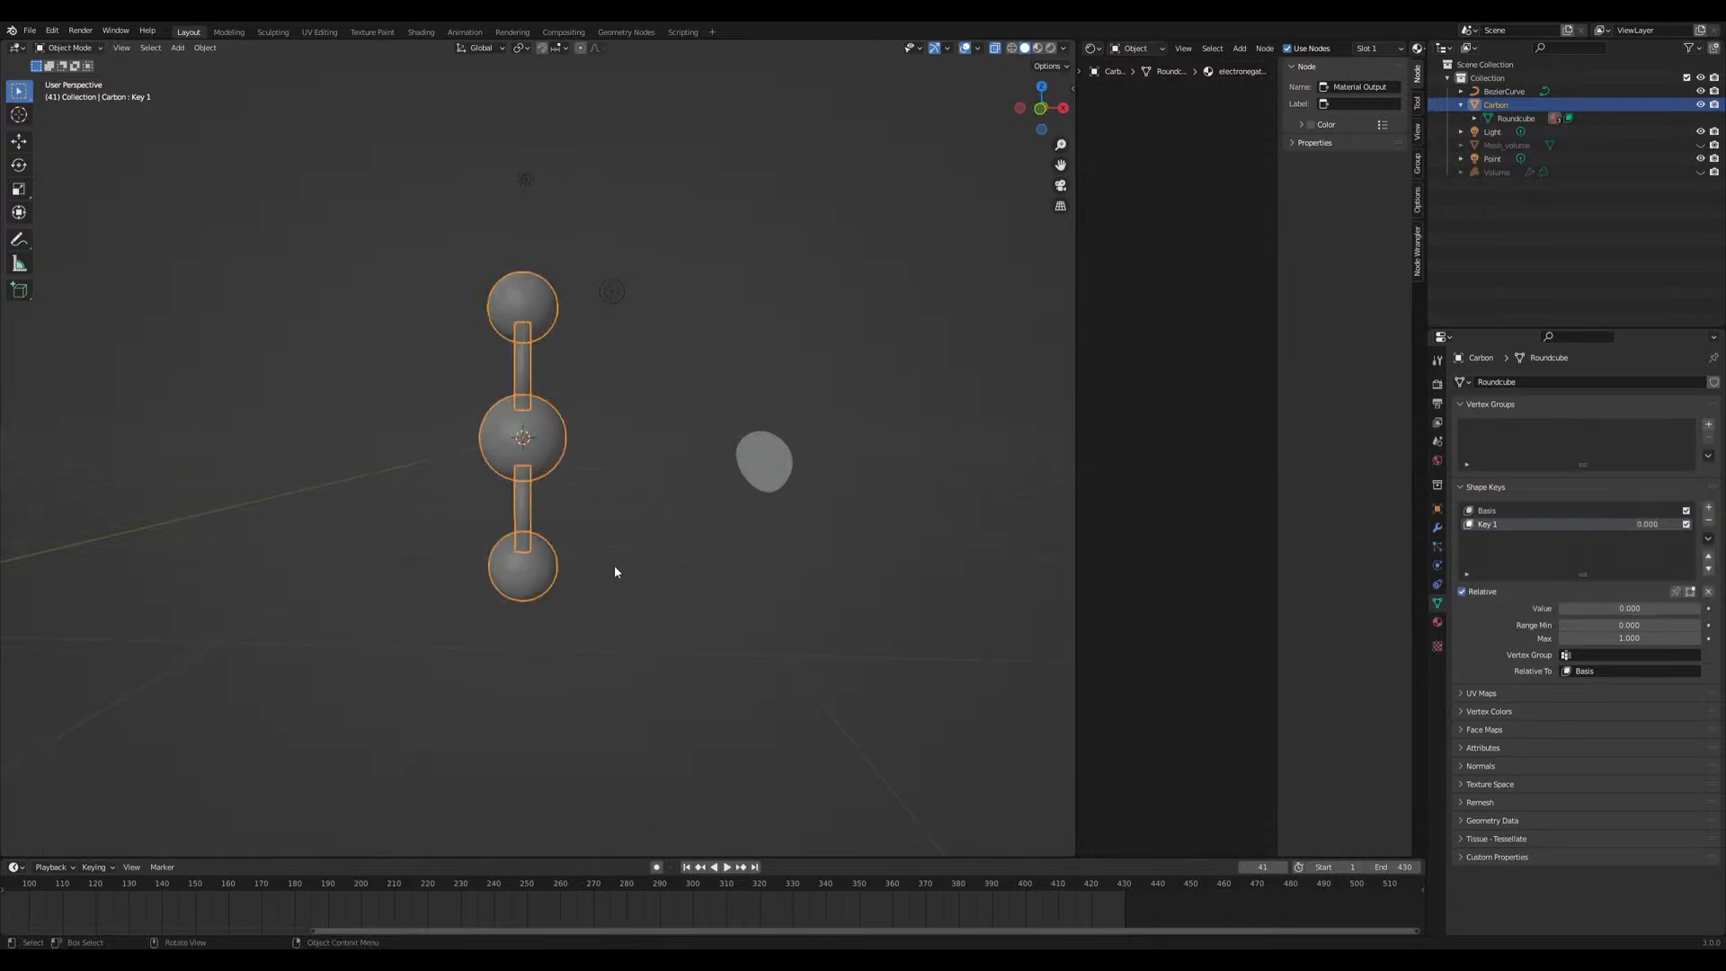
key(Tab)
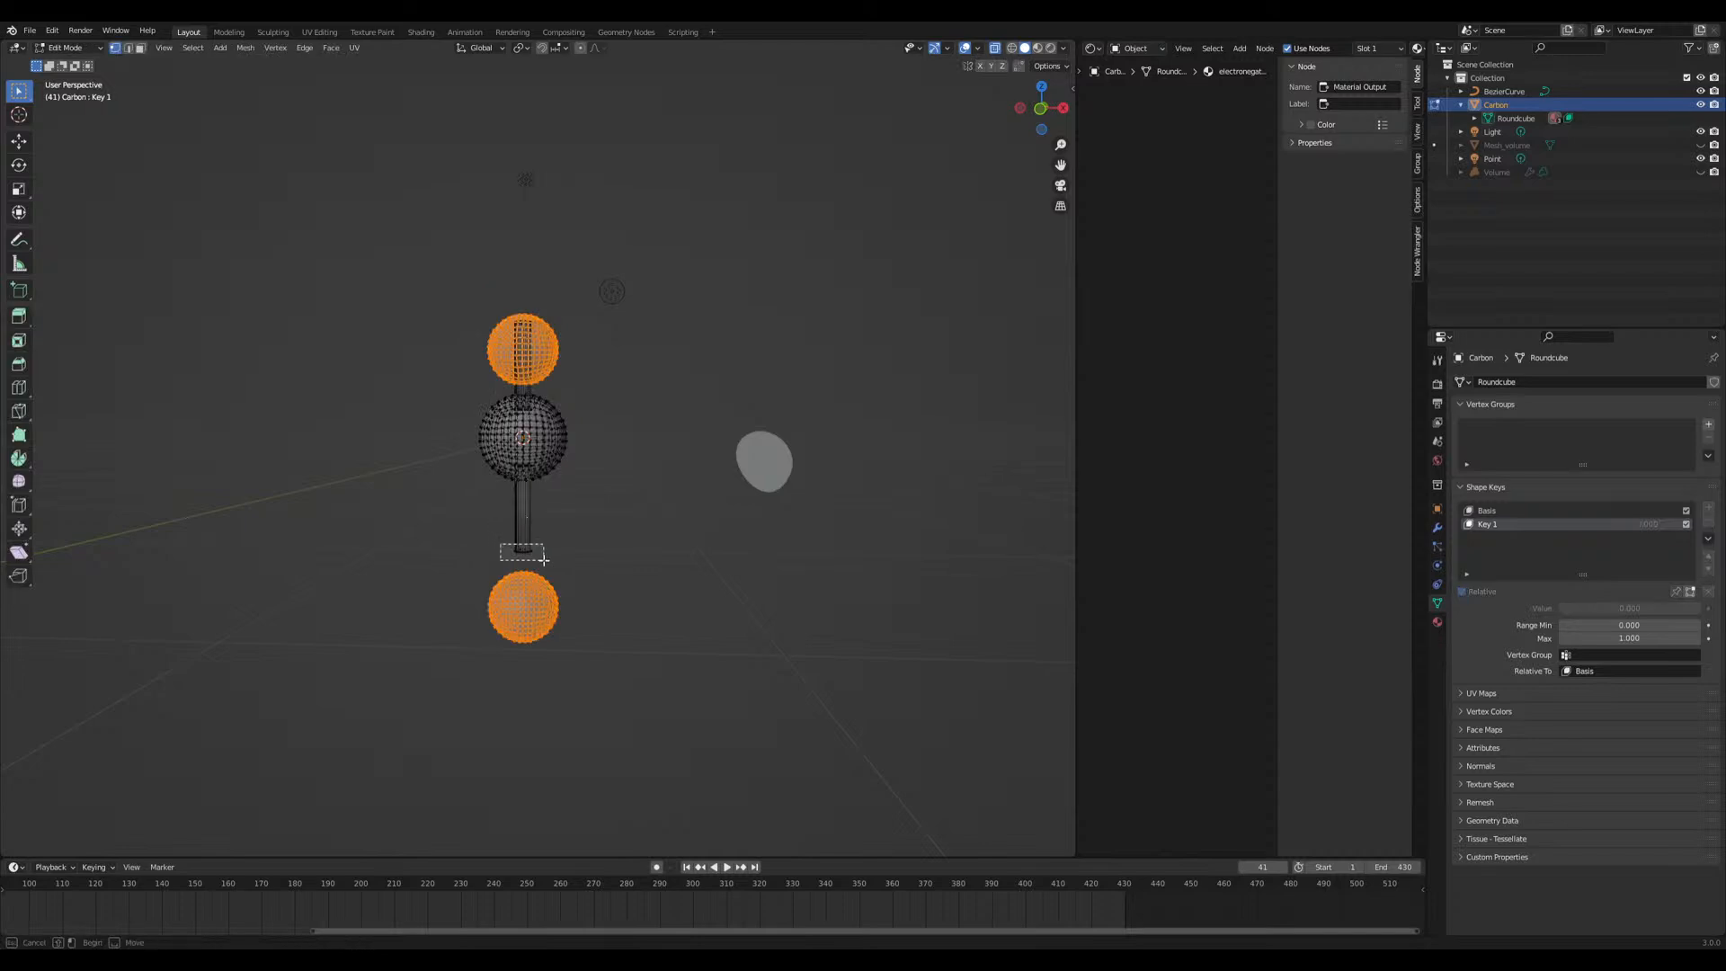
click(446, 549)
key(Tab)
Edit the mesh on the Basis shape key and hide the lower sphere's geometry
click(1486, 510)
key(Tab)
scroll(520, 518, up, 5)
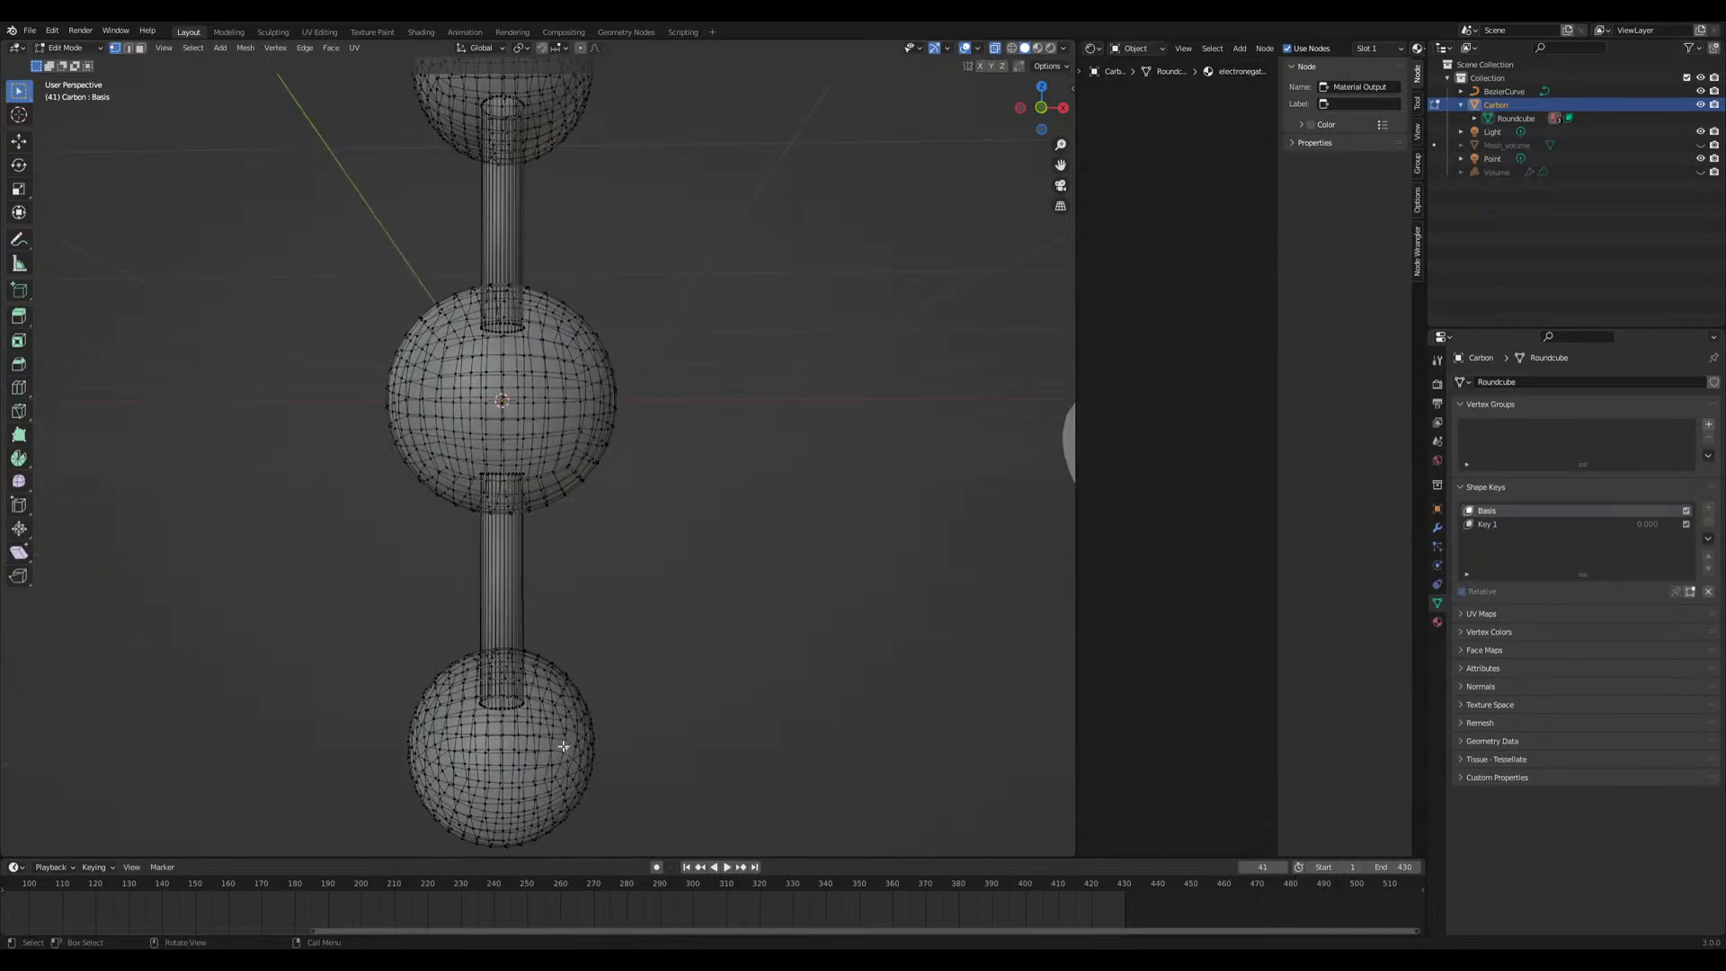
key(l)
key(h)
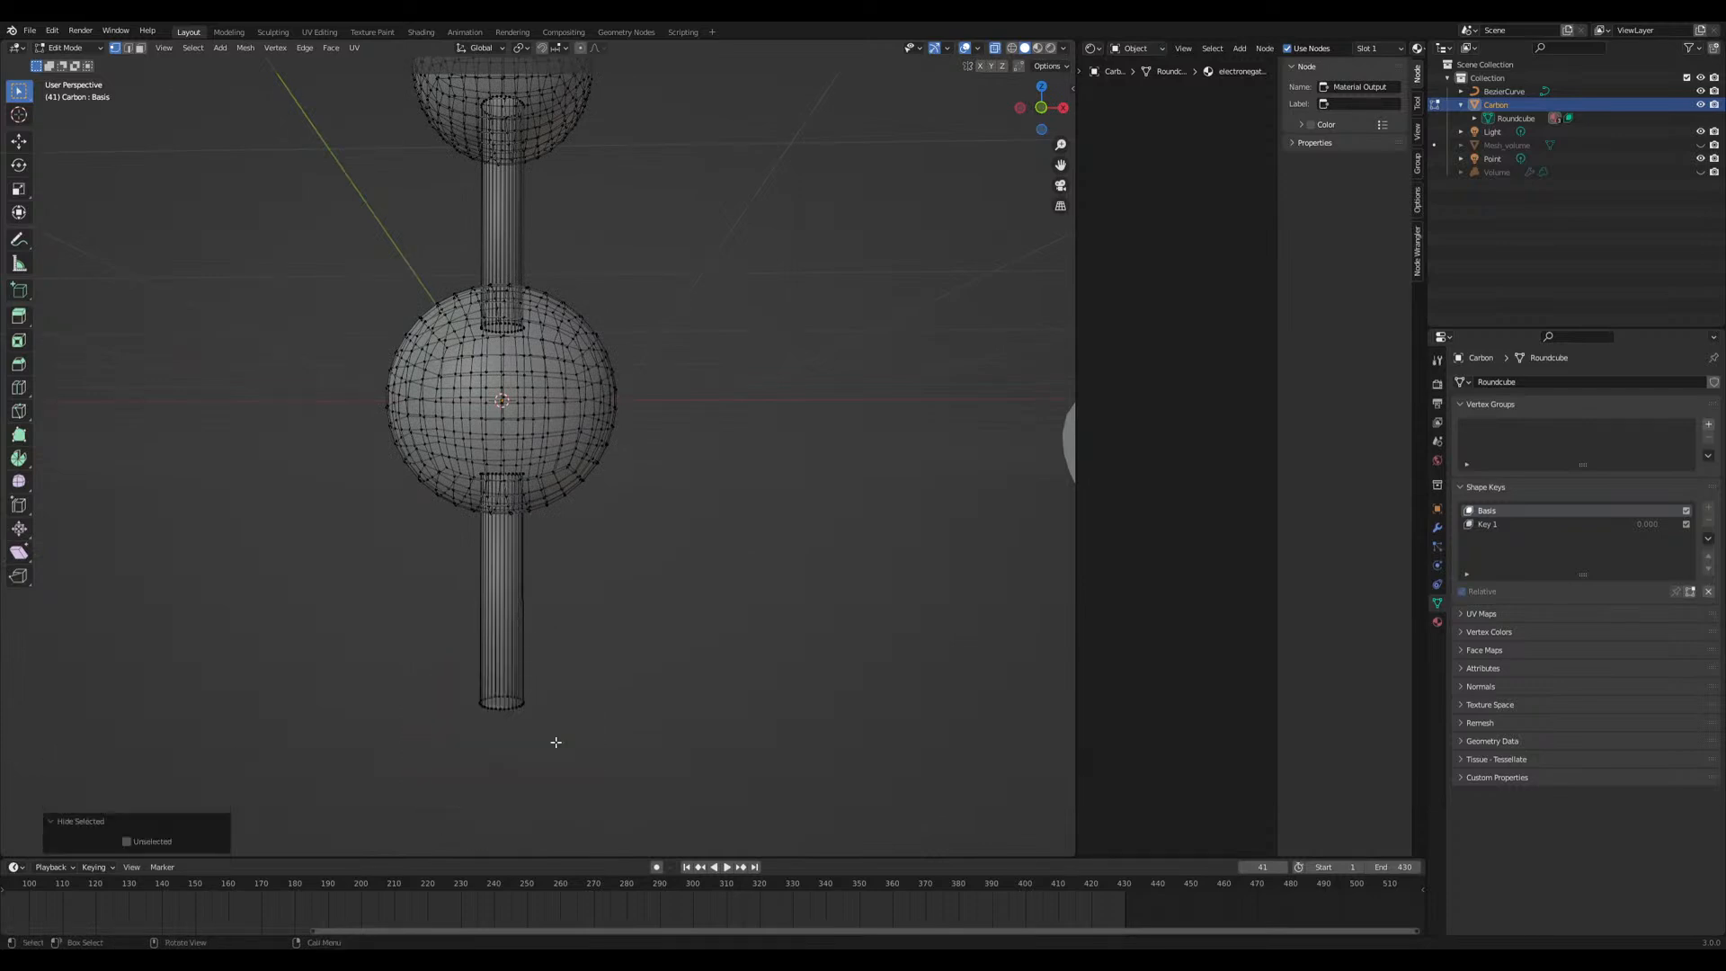
Extend the lower bond cylinder's free end about 0.95 m down along Z and reveal the hidden sphere
drag(439, 672, 599, 733)
key(g)
key(z)
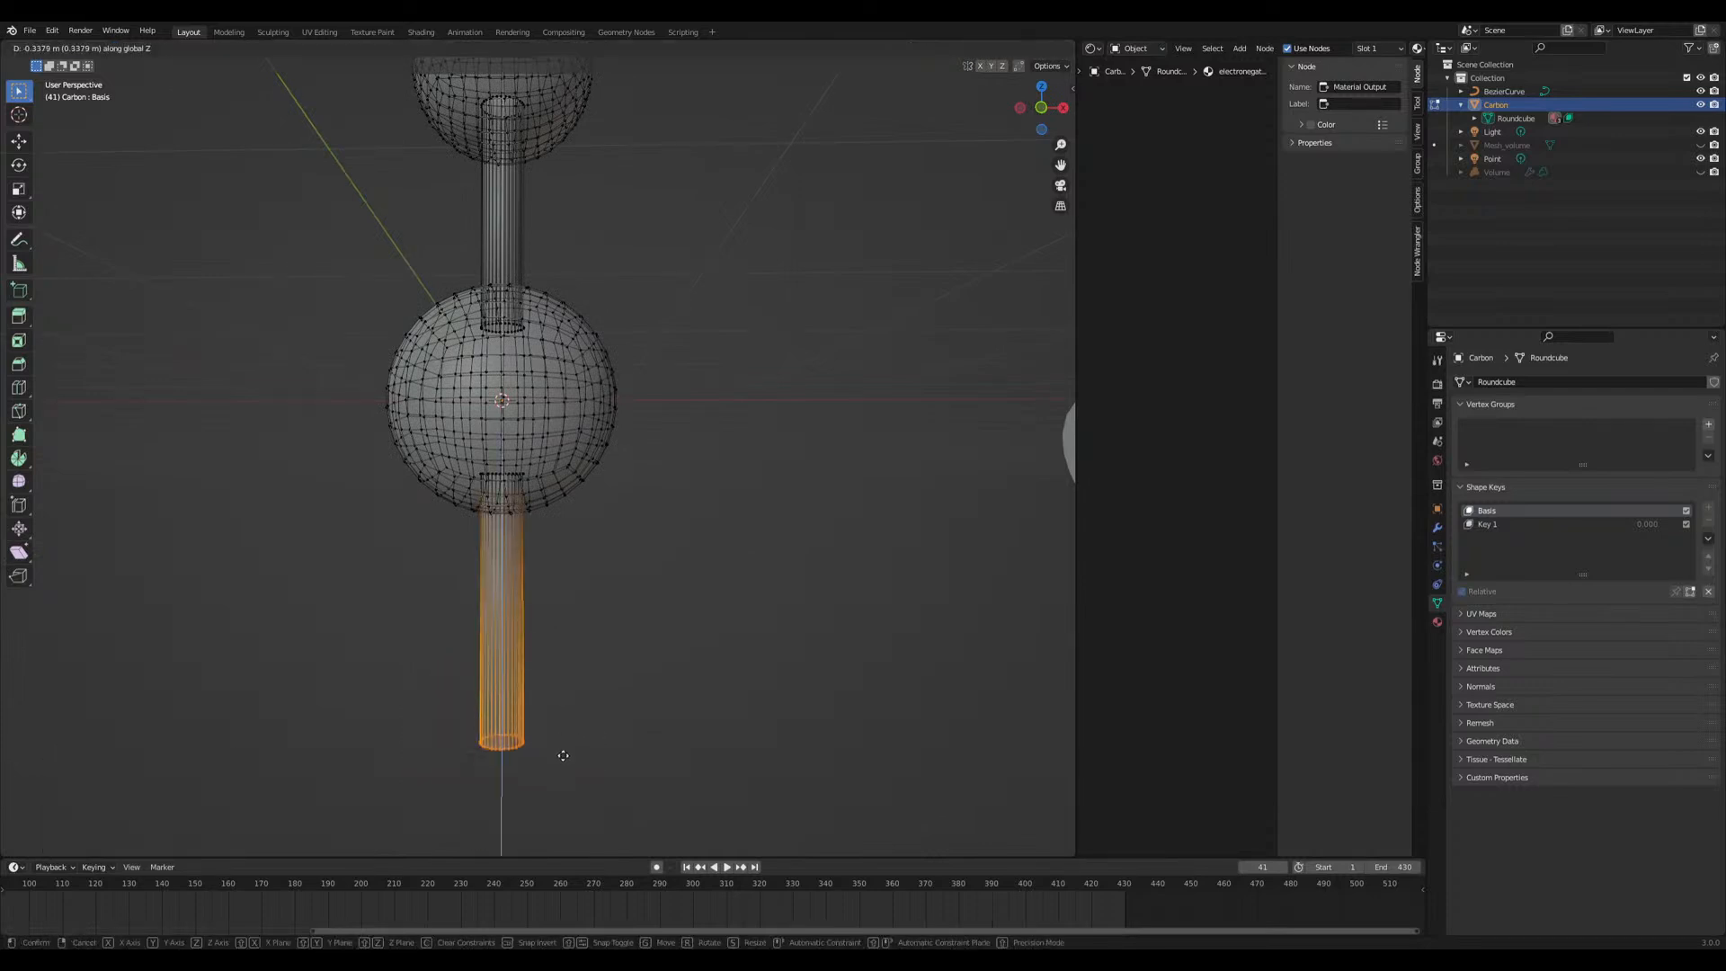
click(563, 816)
scroll(599, 528, down, 3)
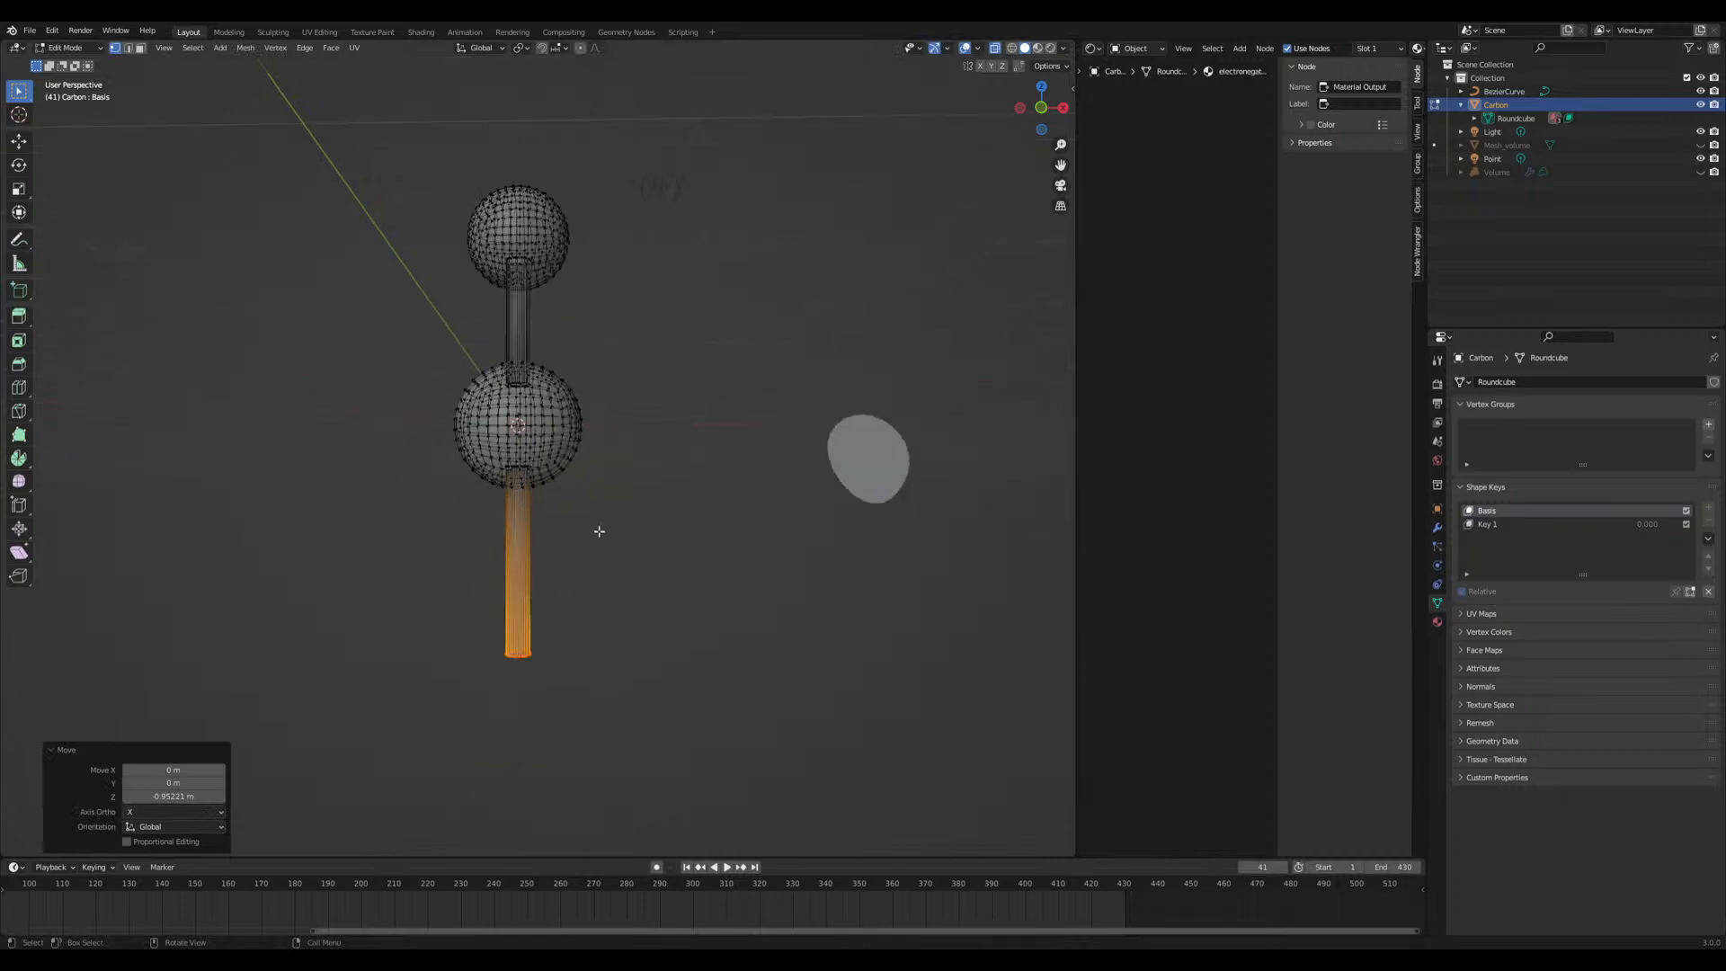
key(alt+h)
mouse_move(590, 629)
middle_down()
mouse_move(602, 500)
mouse_move(601, 638)
middle_up()
key(Tab)
On the Basis shape key, hide the upper sphere's geometry and move the upper bond cylinder's selected geometry up along Z into the sphere
scroll(608, 577, up, 3)
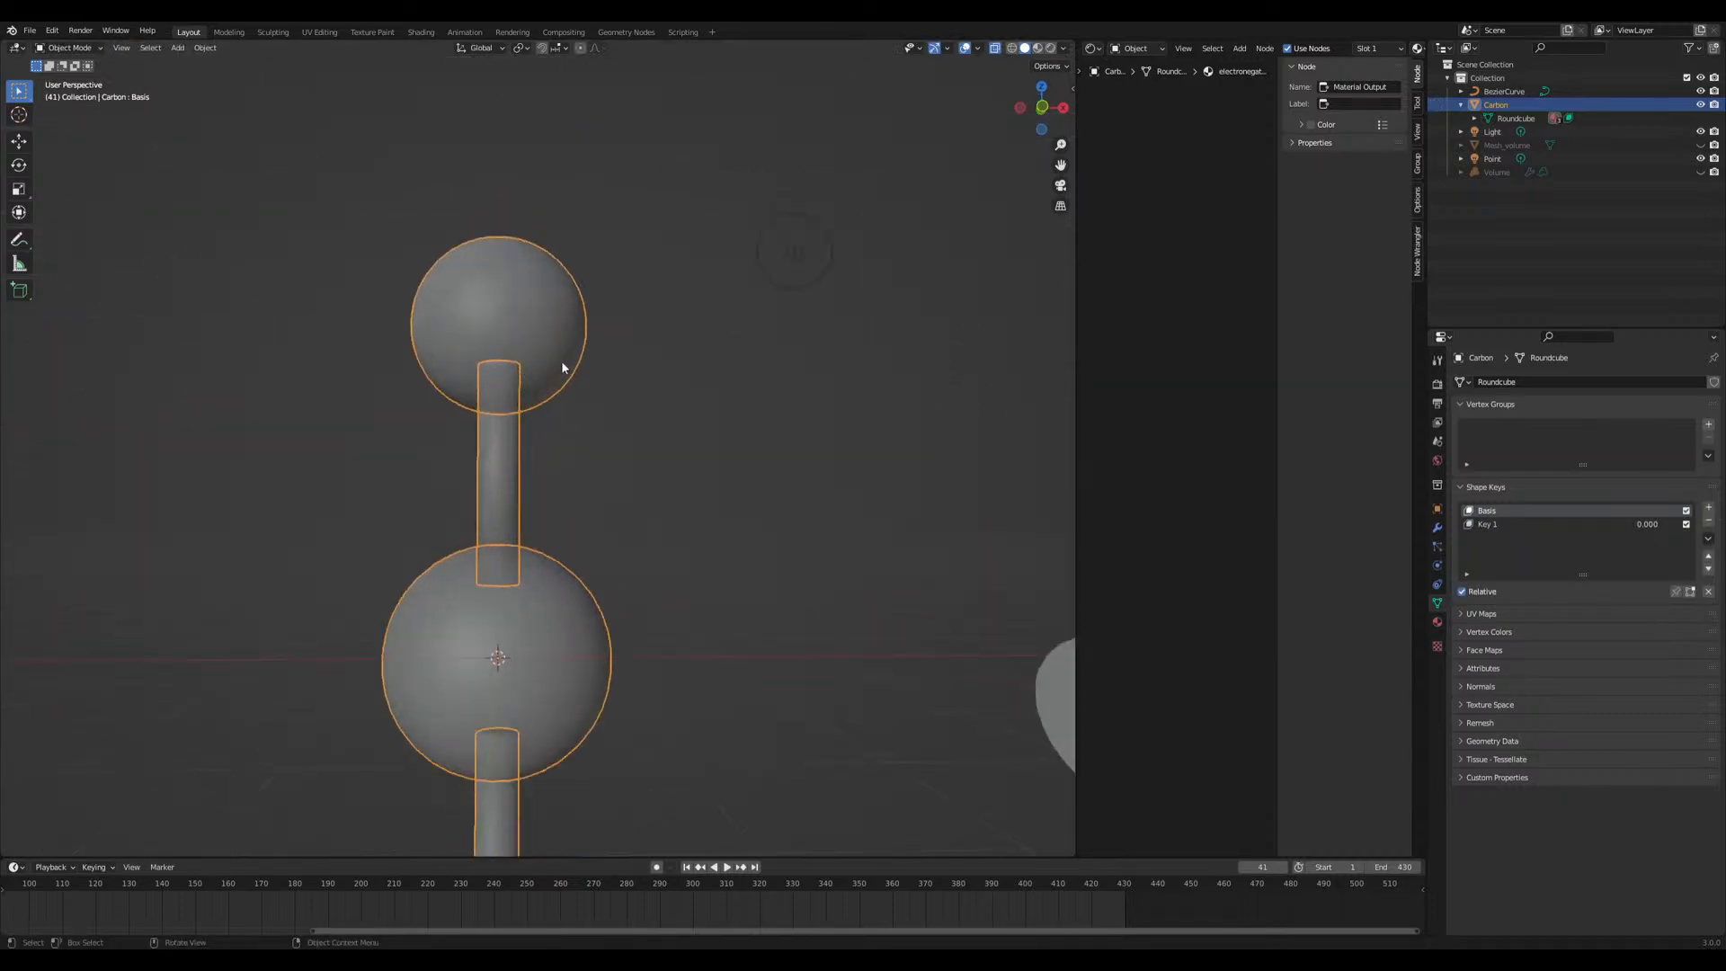
key(Tab)
key(alt+a)
key(l)
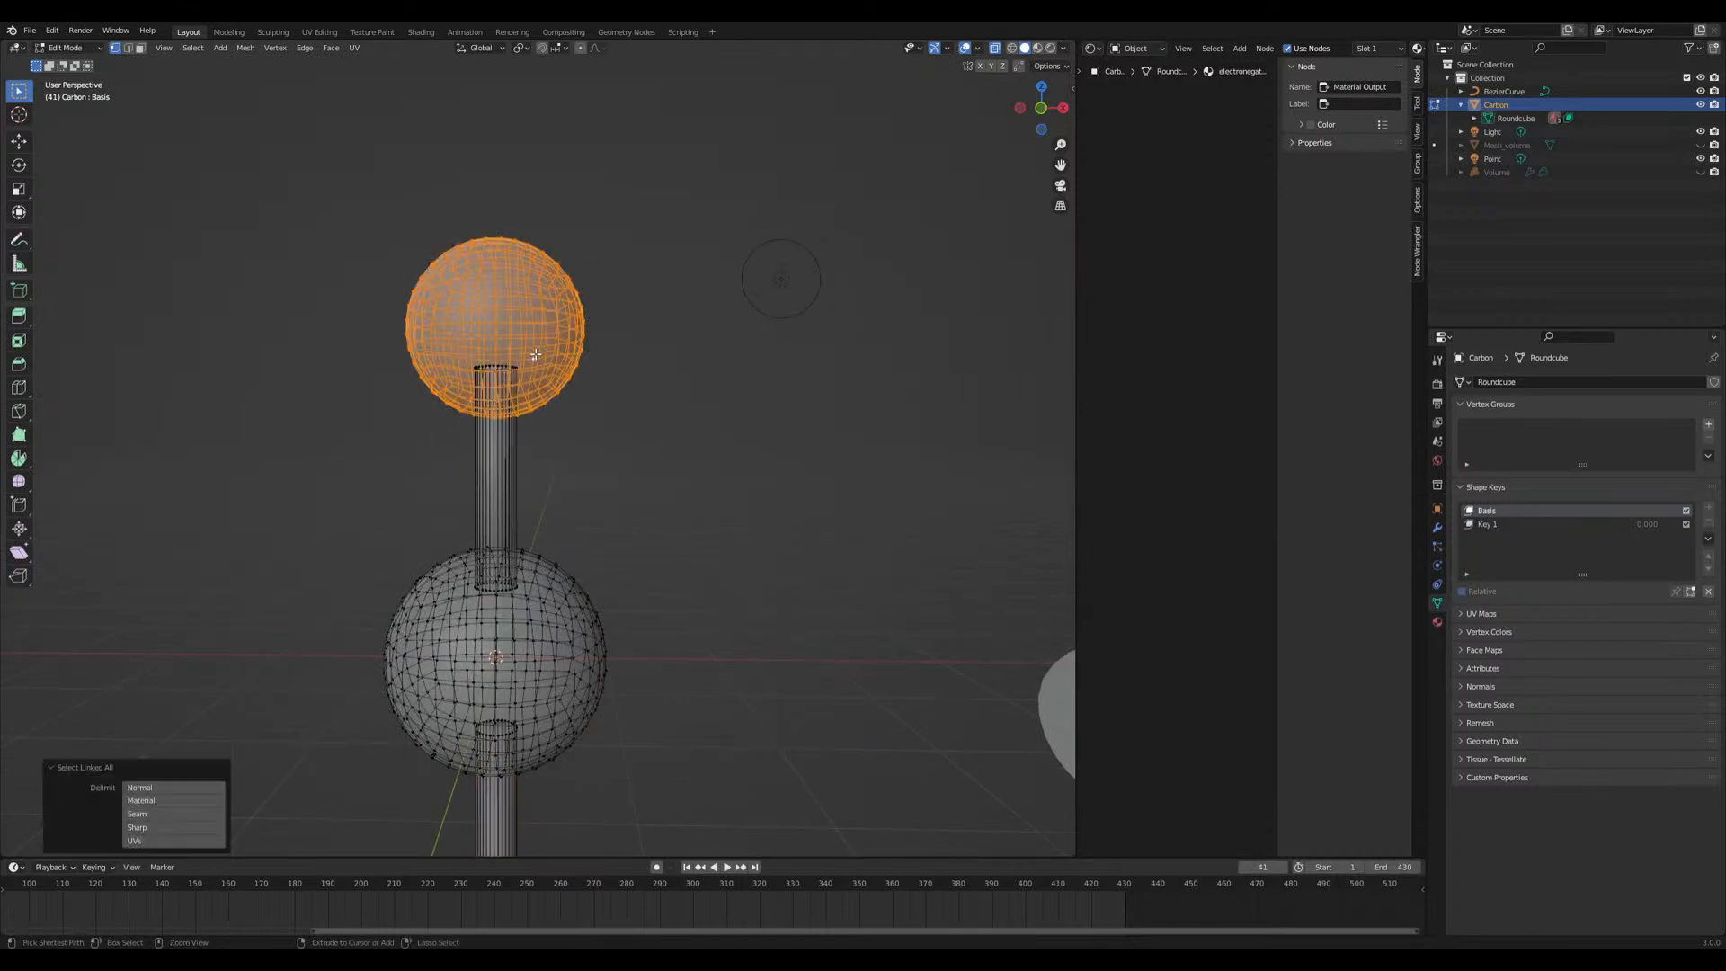
key(h)
key(l)
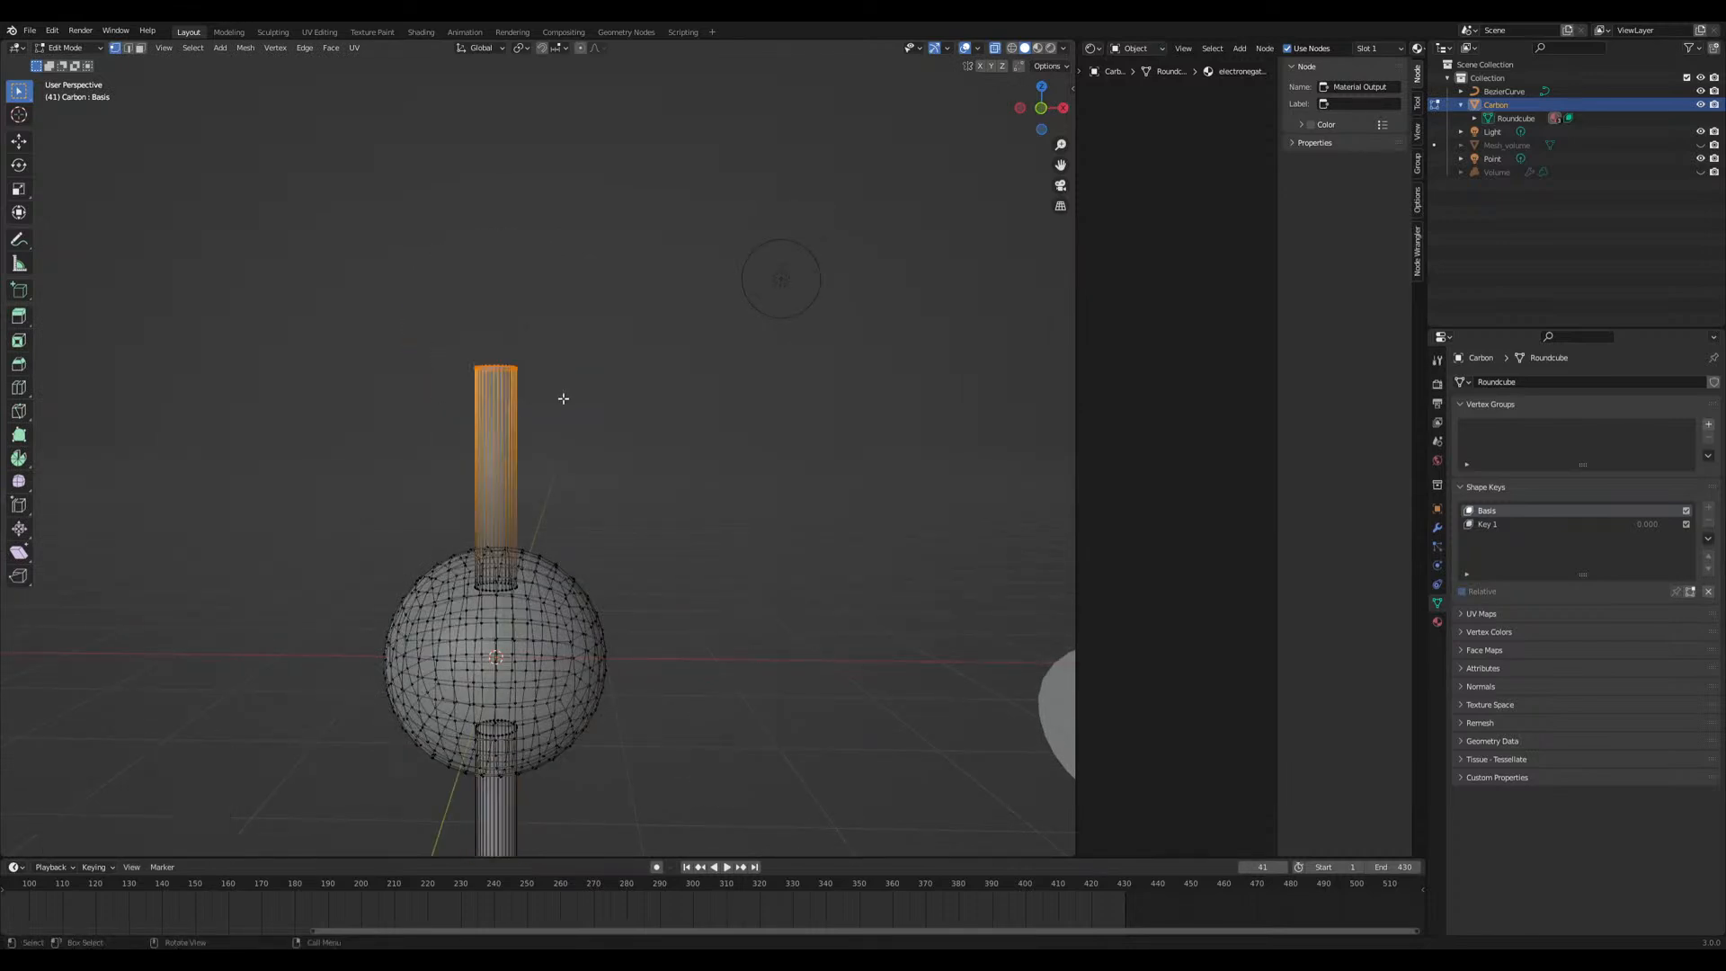
key(g)
key(z)
click(564, 320)
key(Tab)
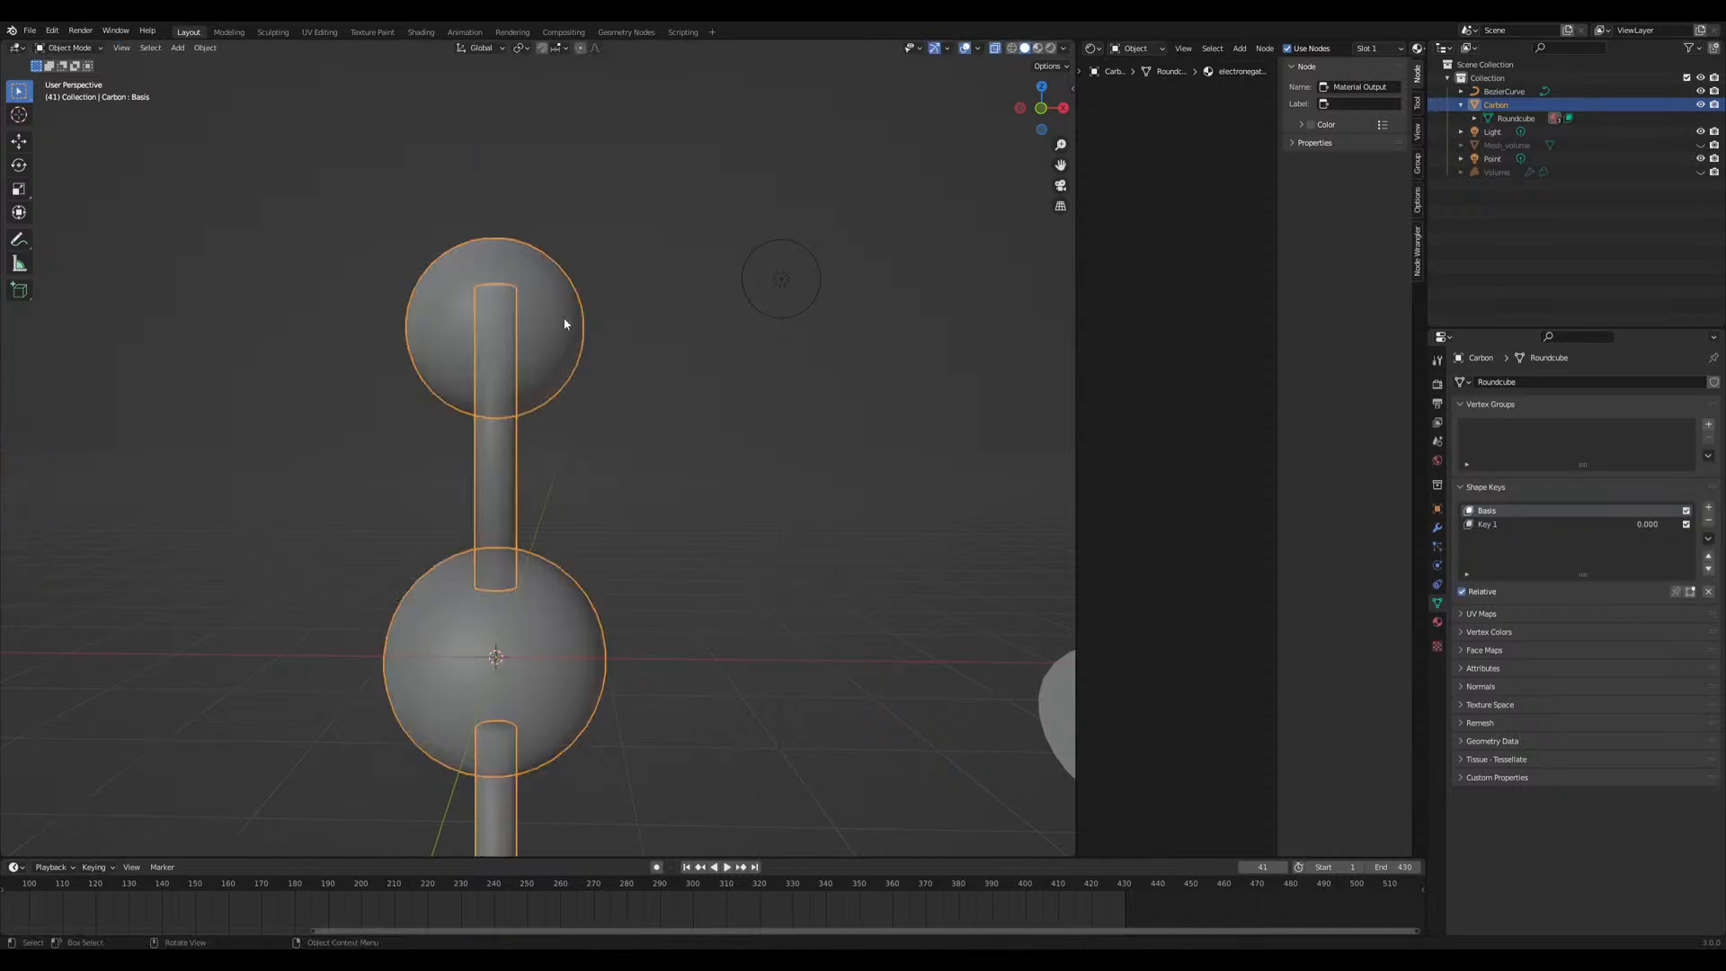
mouse_move(564, 319)
middle_down()
mouse_move(628, 361)
mouse_move(562, 328)
middle_up()
scroll(563, 341, down, 2)
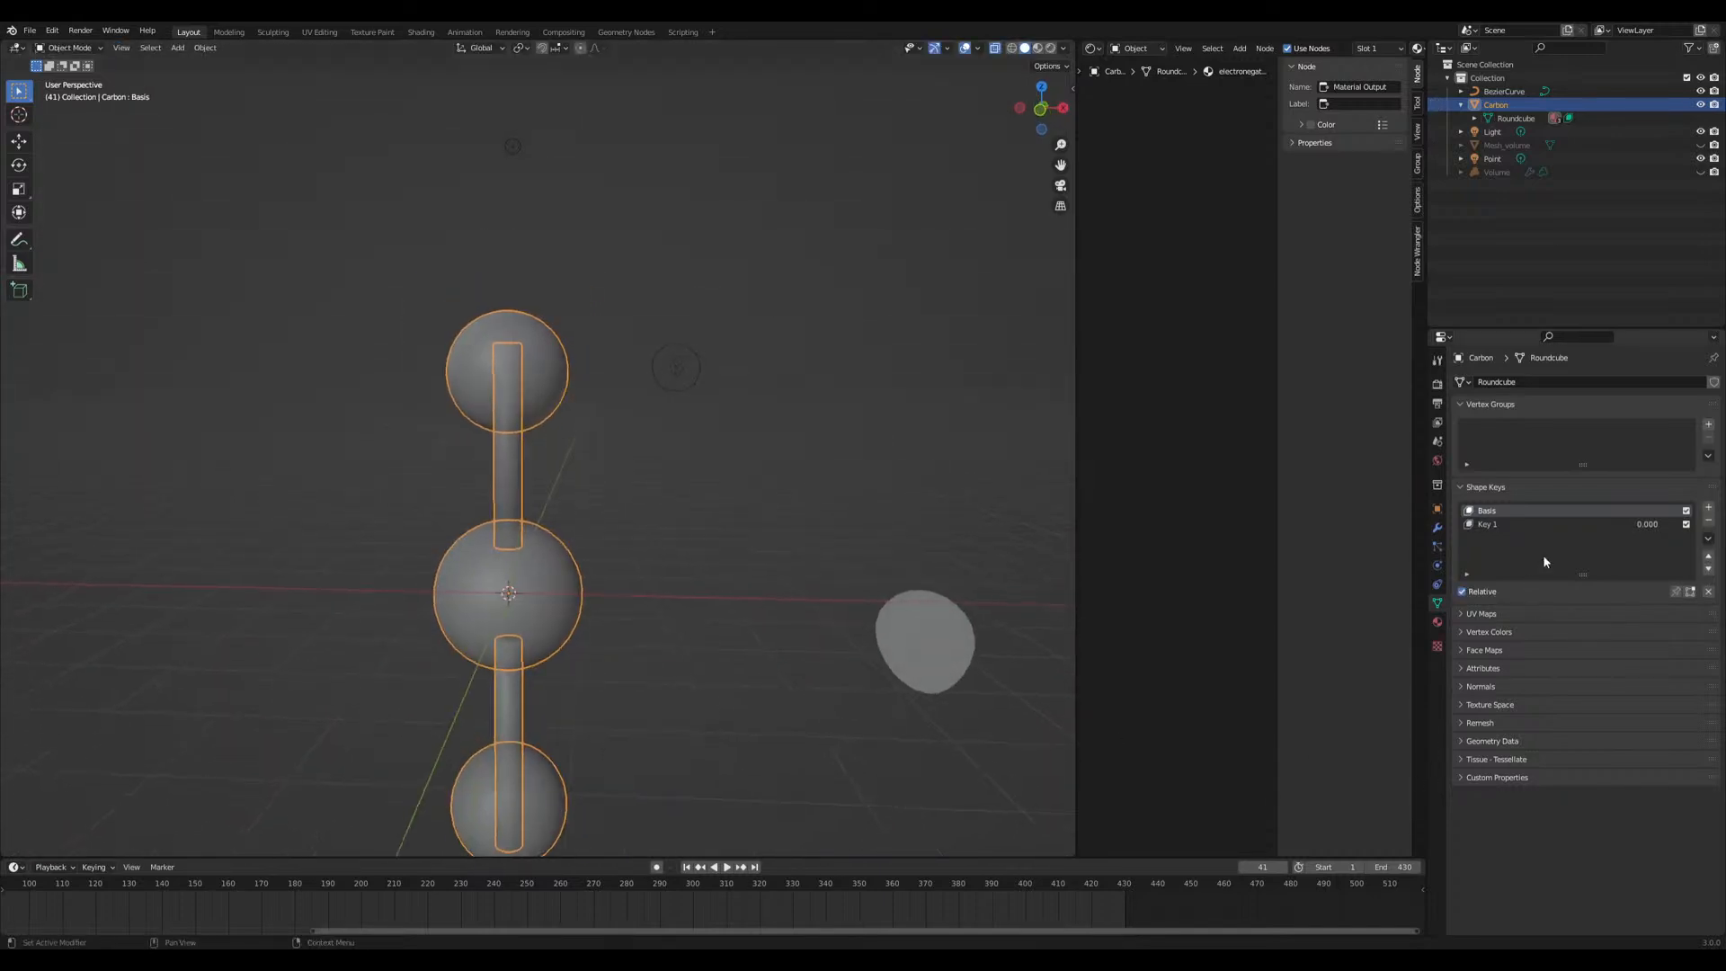
Try shape key Key 1 at value -1 with its range minimum set to -1, and undo the test
click(1518, 524)
click(1623, 624)
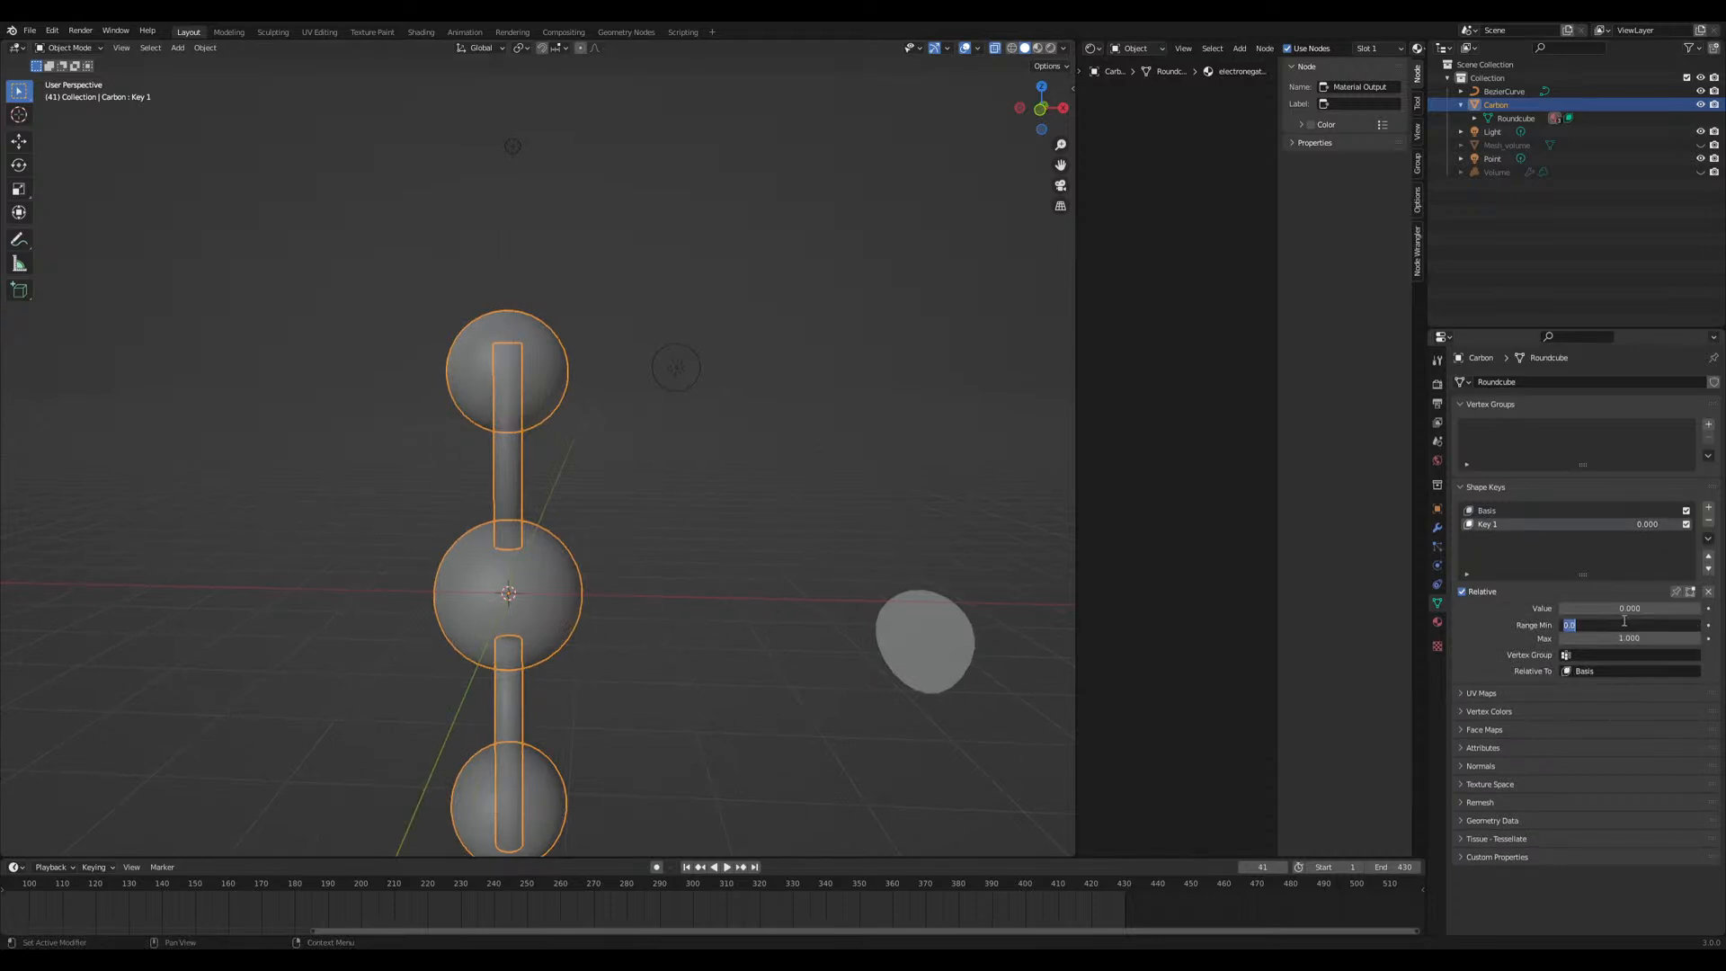
text(-1)
key(Return)
drag(1629, 608, 1559, 608)
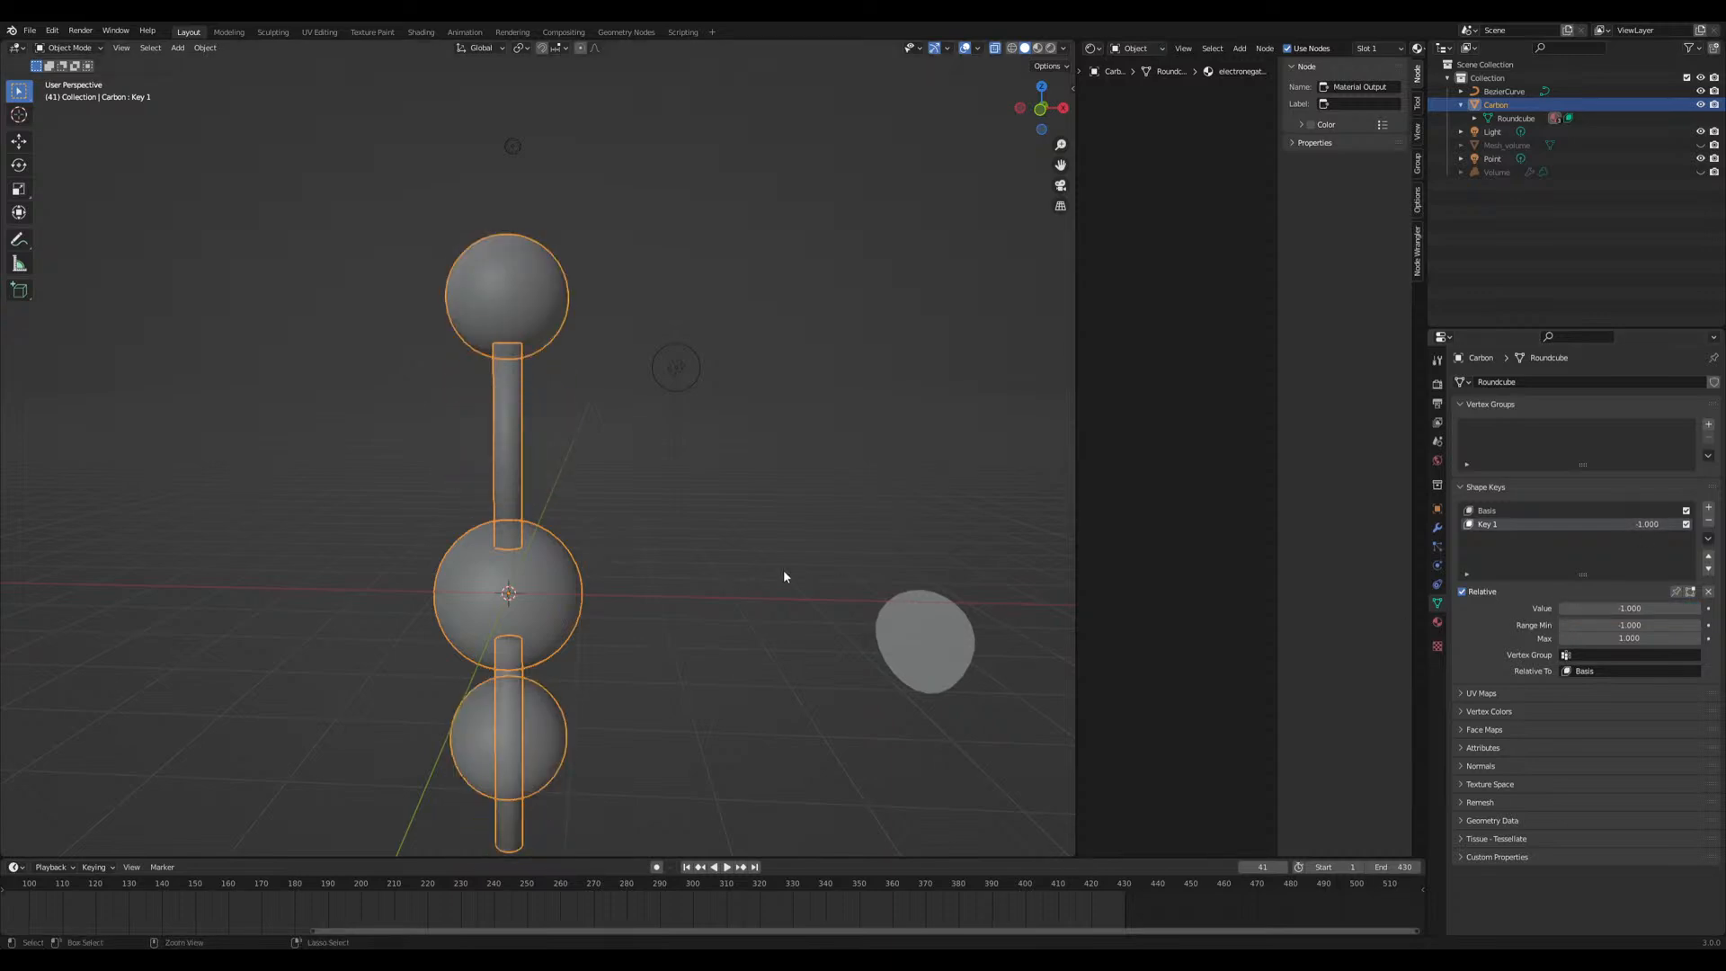
key(ctrl+z)
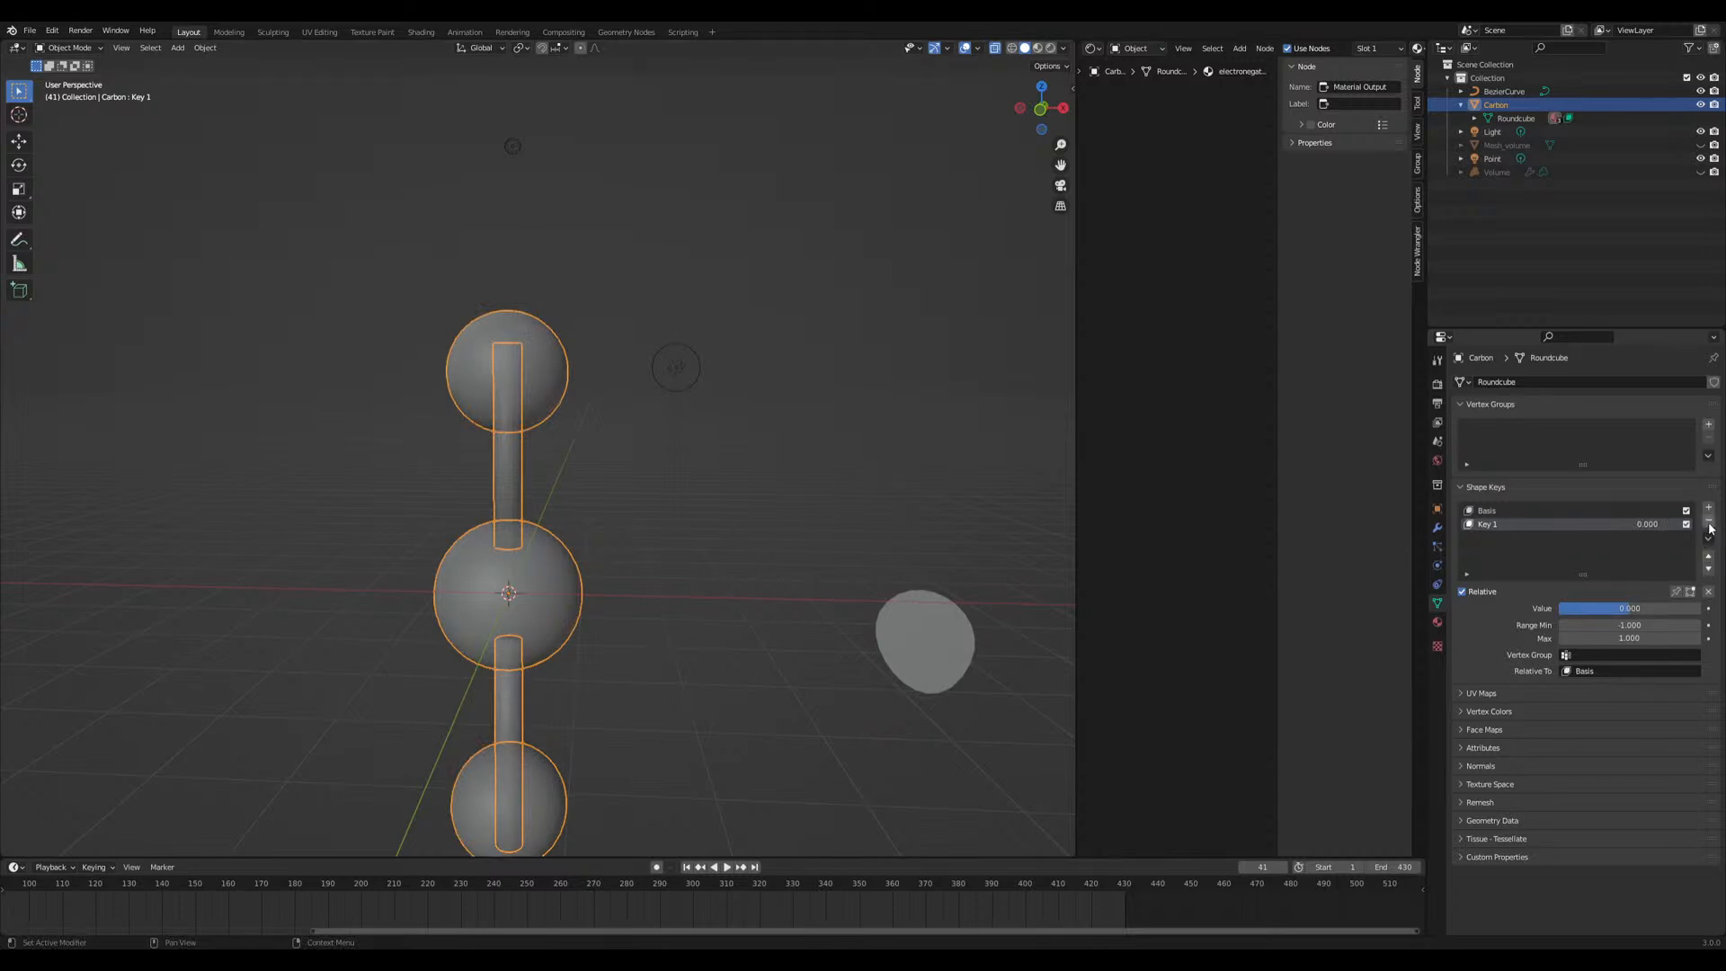
scroll(667, 551, down, 2)
middle_drag(606, 584, 591, 549)
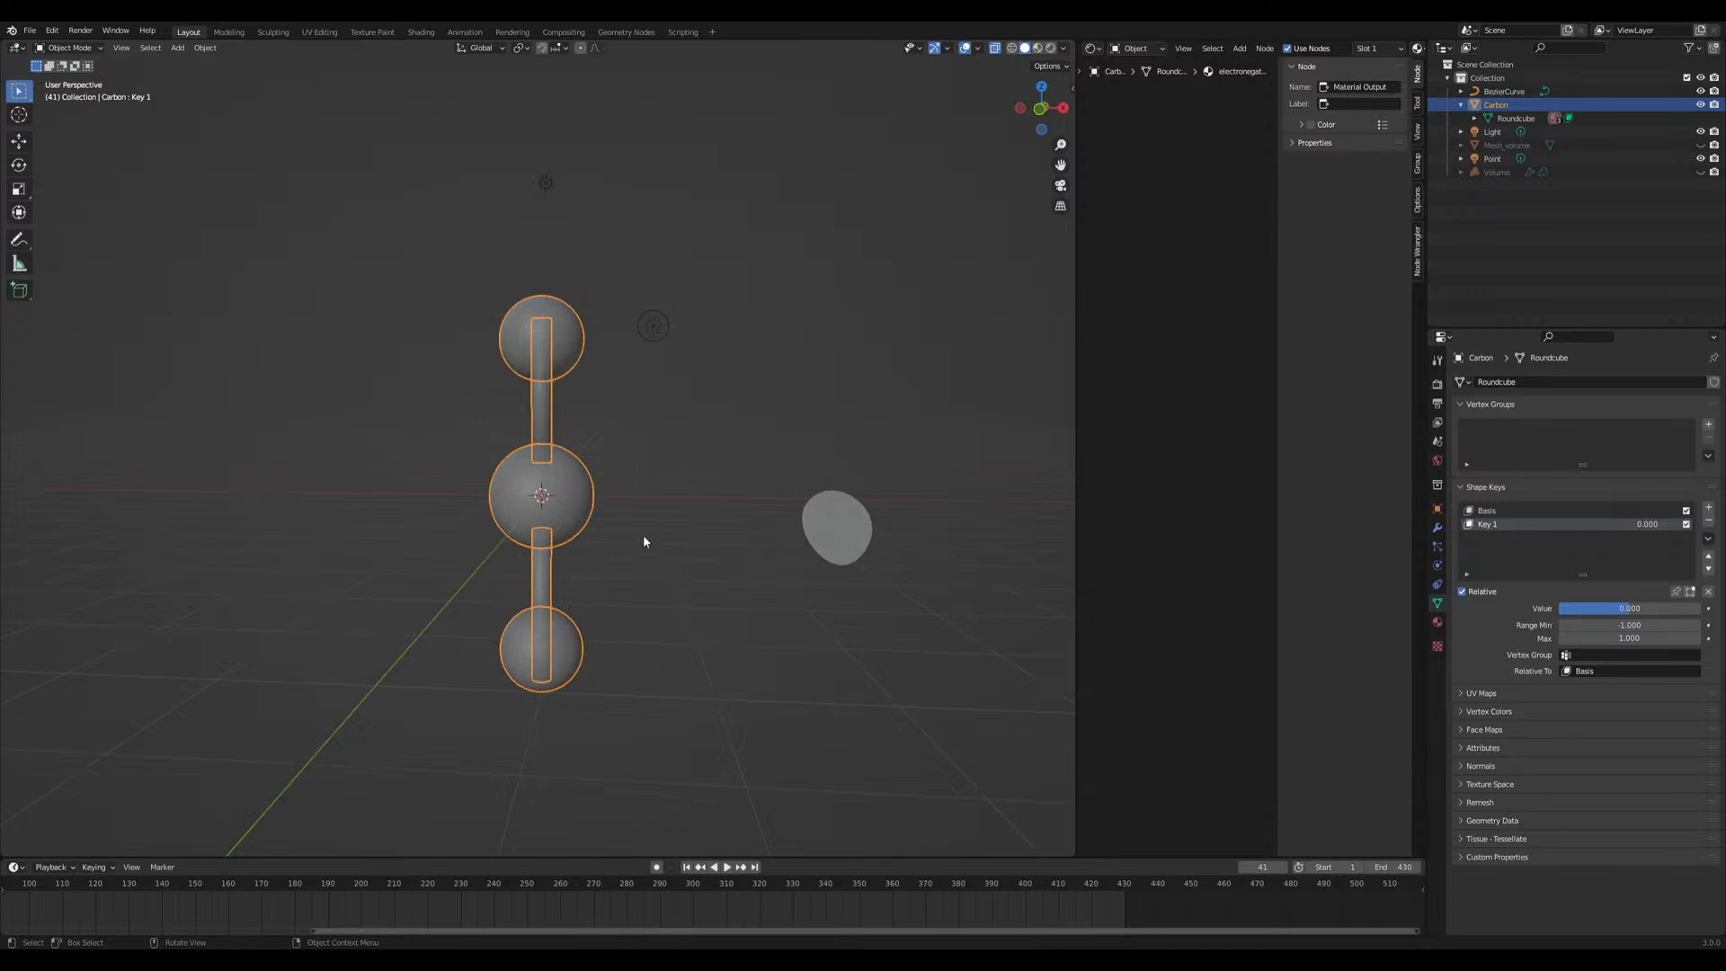
In Key 1, reveal the hidden geometry and move both outer spheres and the bond ends about 0.72 m down along Z
key(Tab)
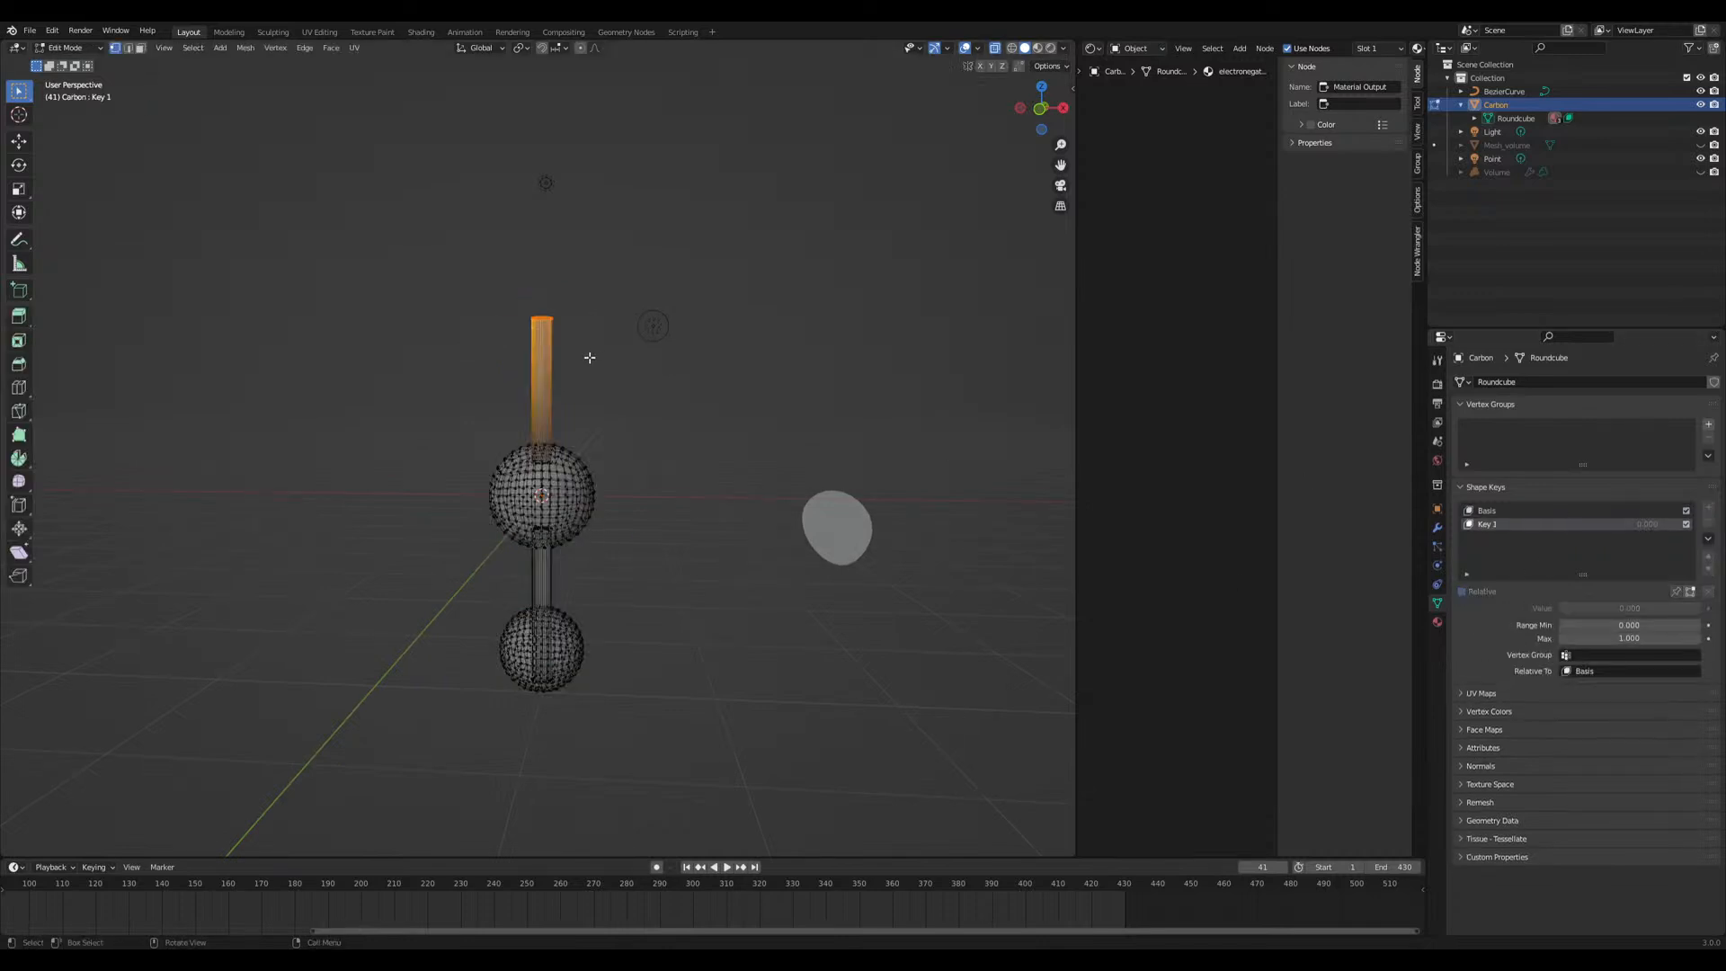
key(alt+h)
drag(421, 601, 637, 729)
middle_drag(664, 743, 621, 611)
key(g)
key(z)
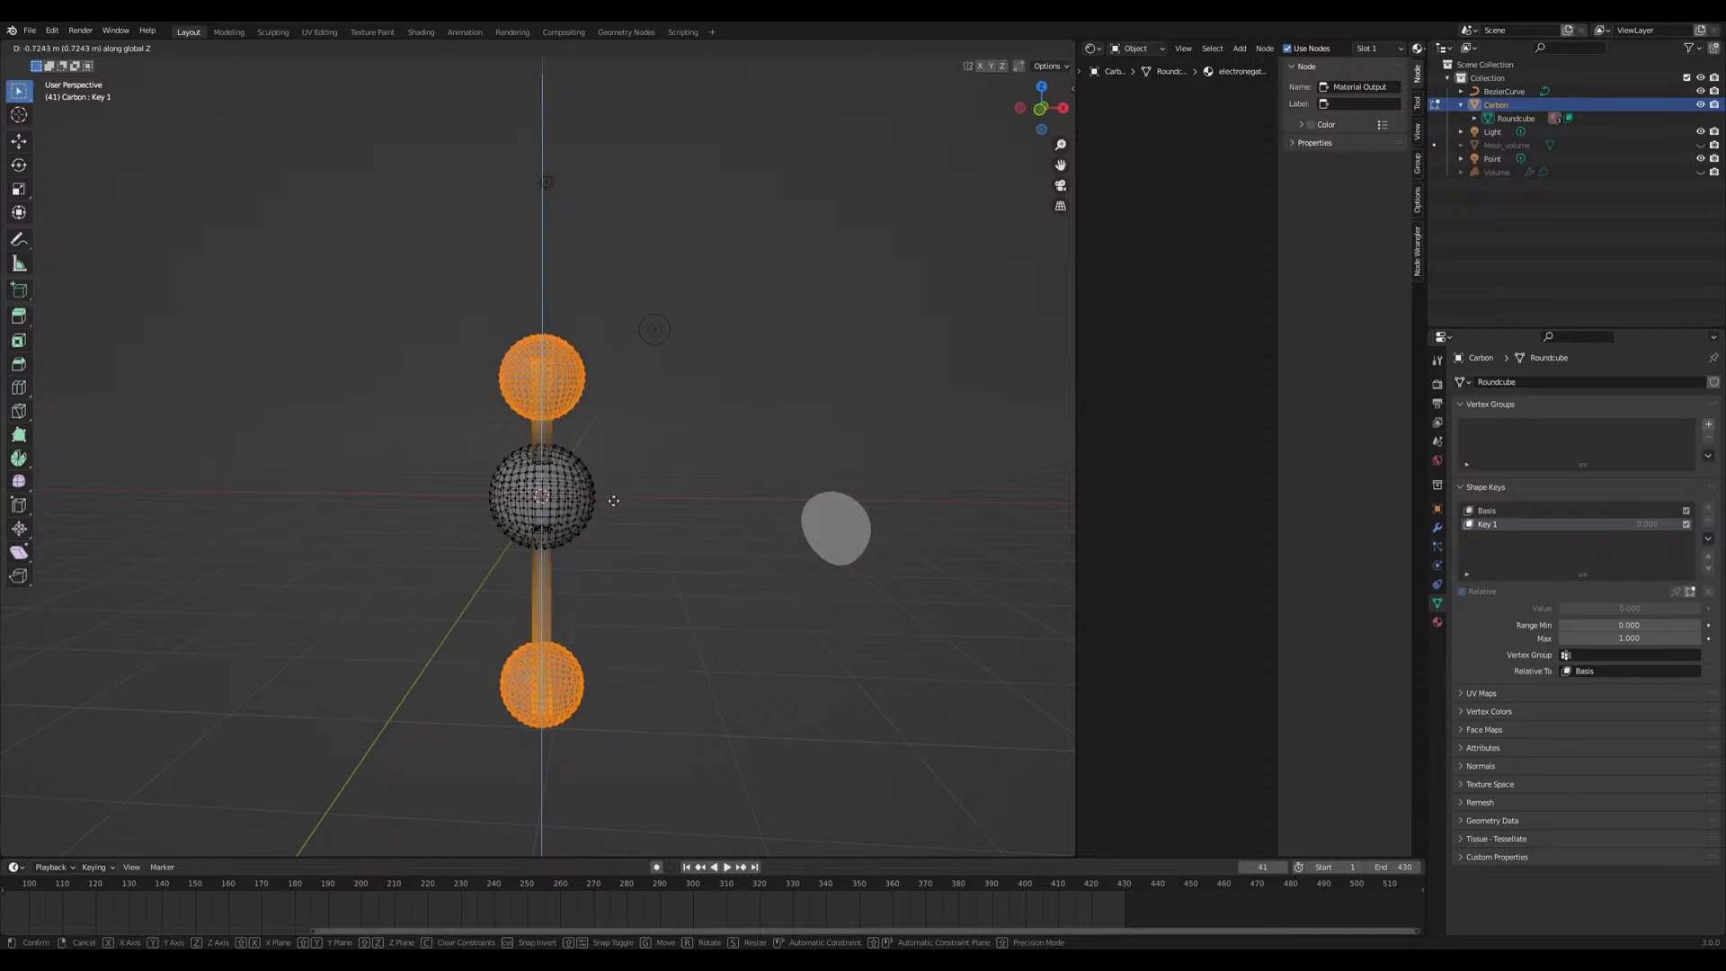
click(613, 501)
key(Tab)
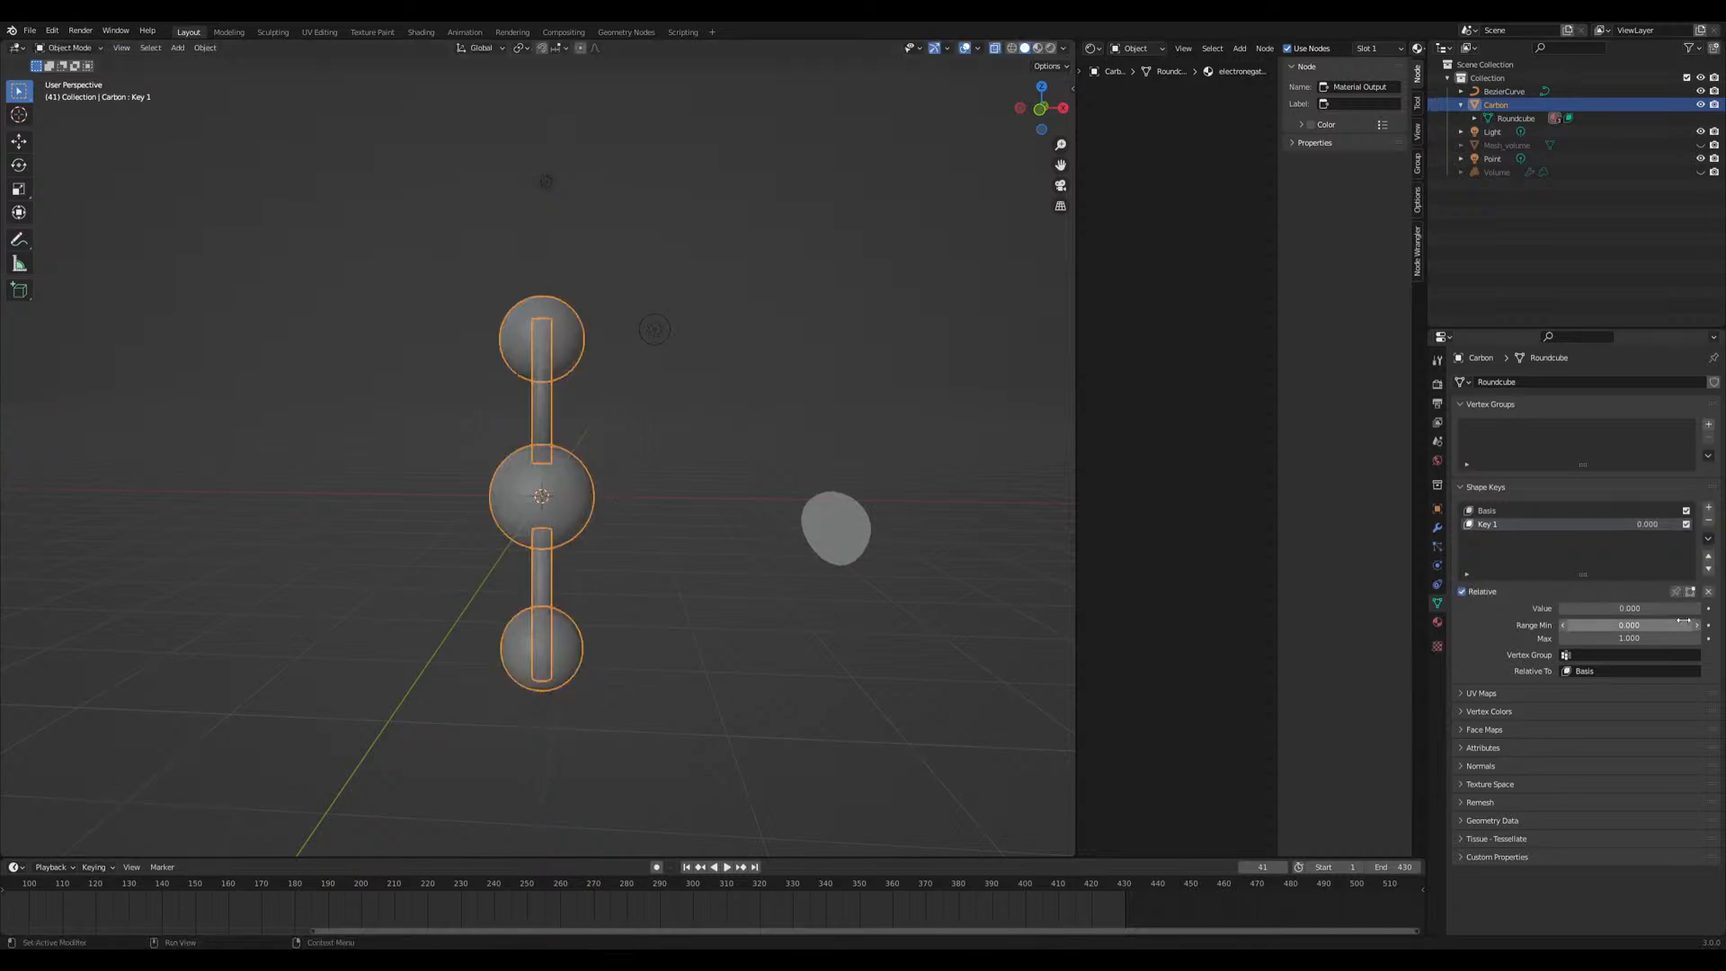
Set Key 1's range minimum to -1, test the value slider, and reset the value to 0
click(1616, 625)
text(-)
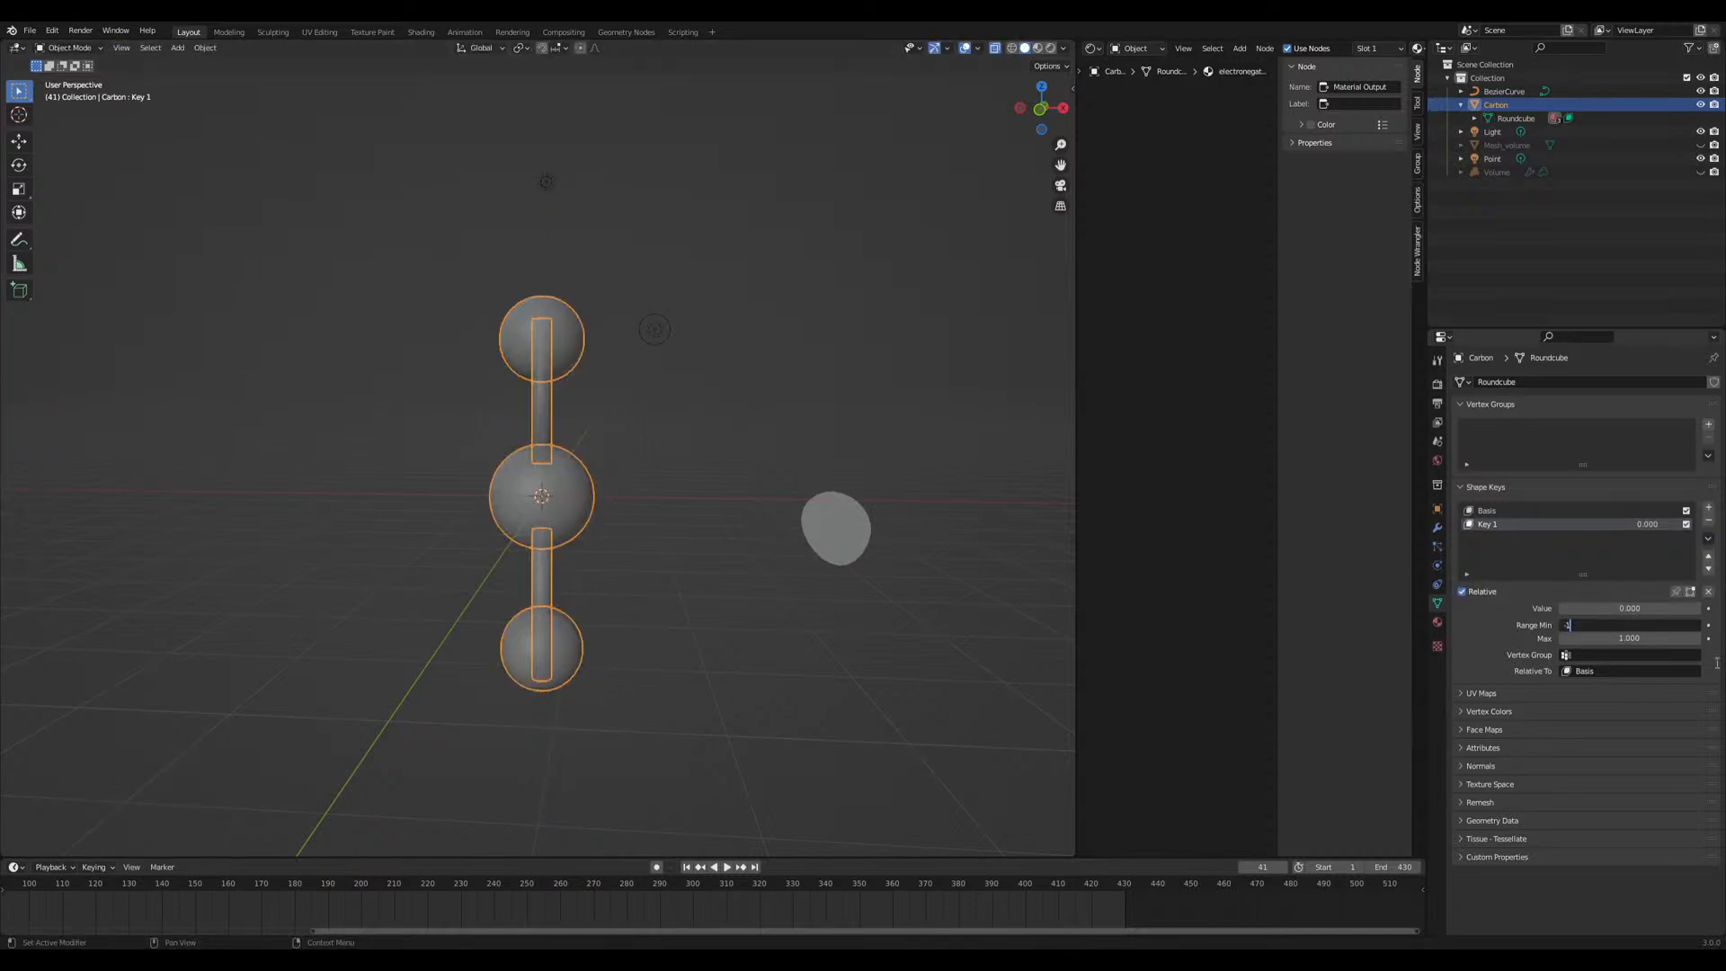
text(1)
key(Return)
mouse_move(1625, 607)
mouse_down()
mouse_move(1678, 608)
mouse_move(1564, 607)
mouse_move(1702, 607)
mouse_move(1562, 608)
mouse_move(1692, 607)
mouse_move(1647, 609)
mouse_up()
double_click(1647, 611)
text(0)
key(Return)
Reveal the hidden objects and delete the old volume mesh around the central sphere
middle_drag(702, 589, 627, 504)
click(612, 610)
key(alt+h)
click(515, 490)
click(531, 480)
key(x)
click(530, 480)
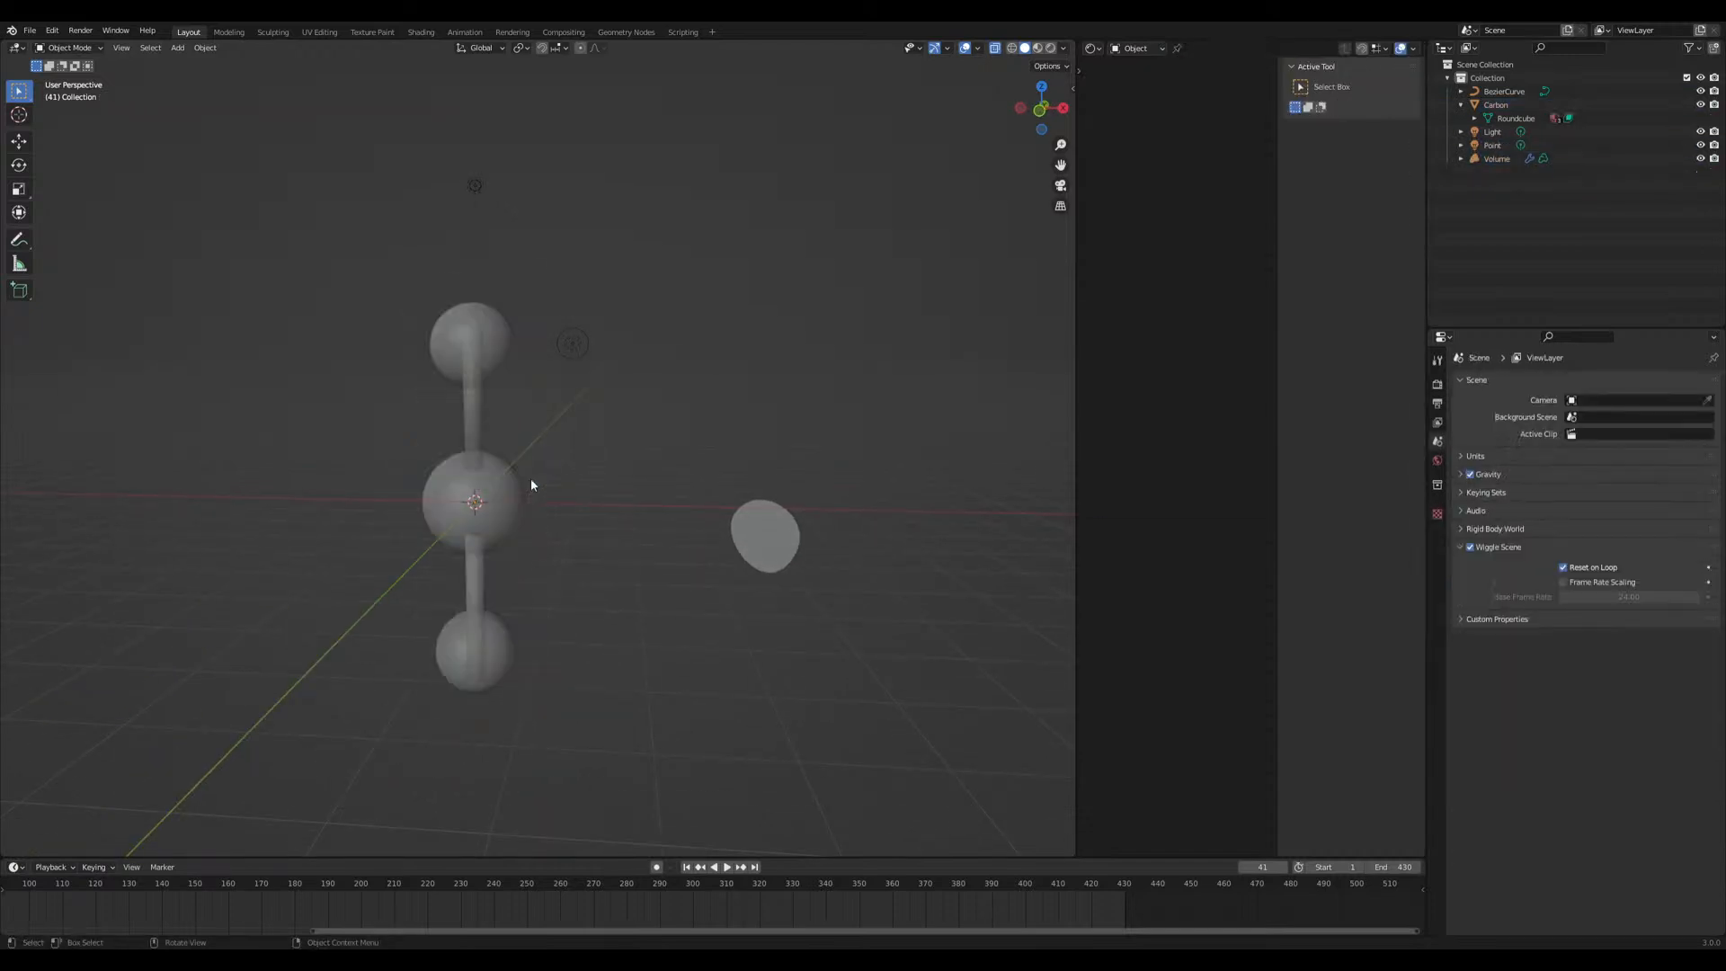
Set the Volume object's Mesh to Volume modifier to use the Carbon molecule as its source object
click(1492, 159)
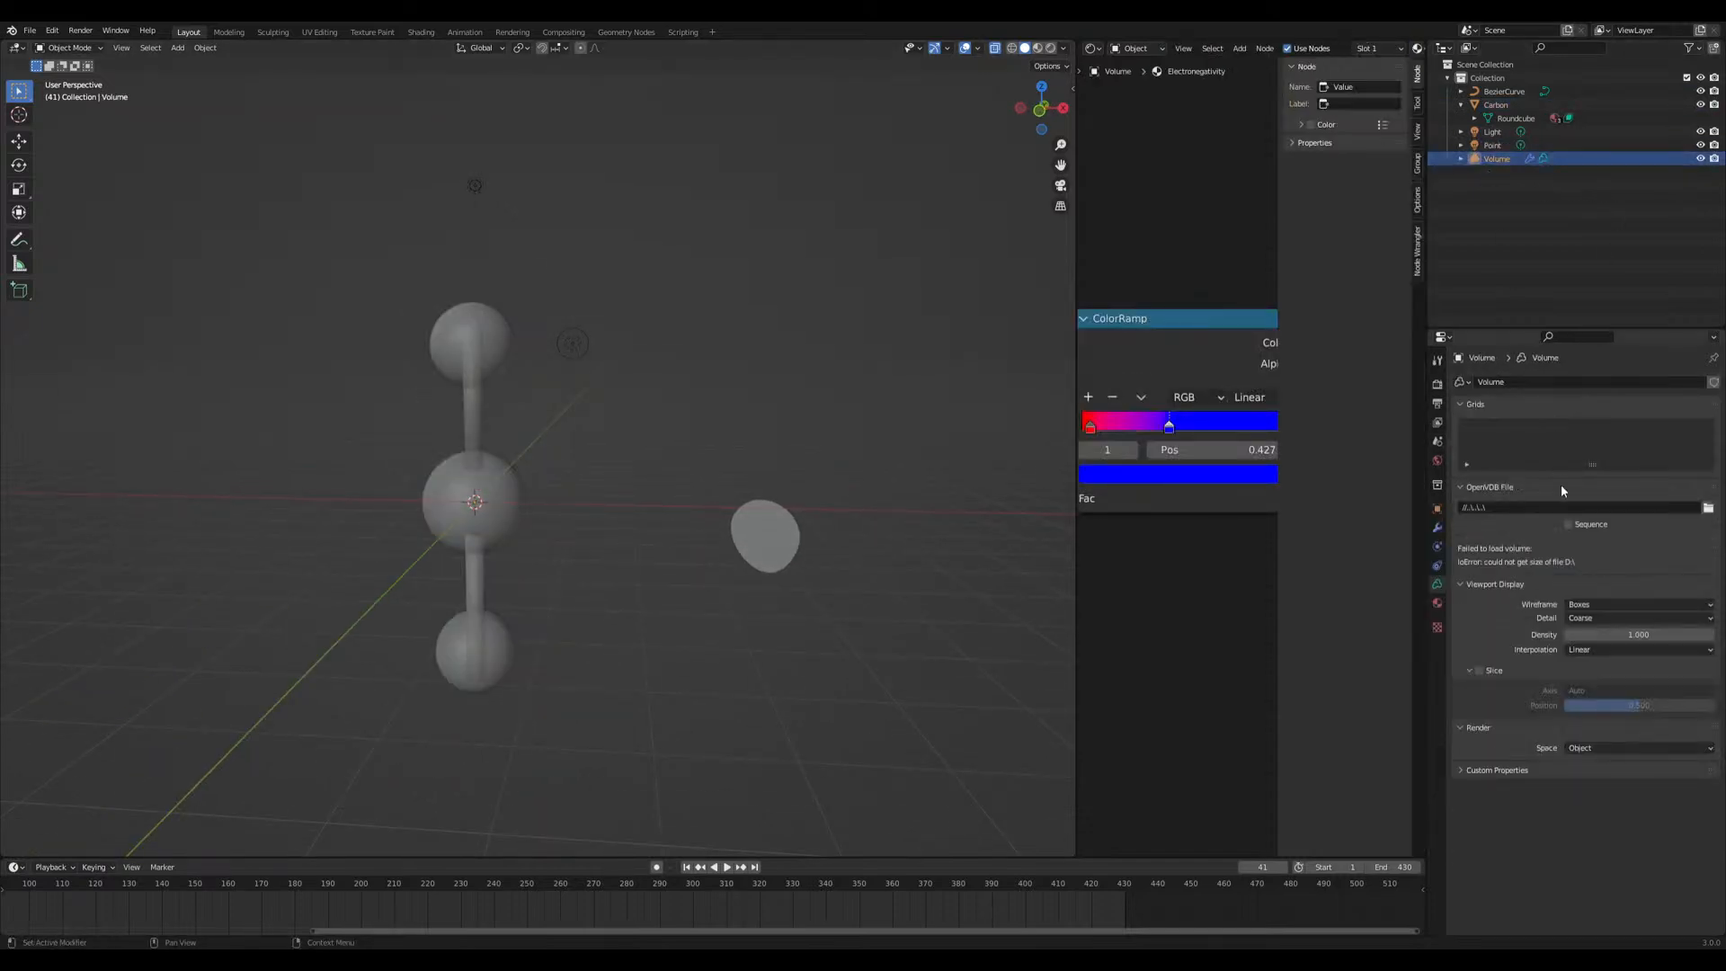
click(1437, 528)
click(1694, 424)
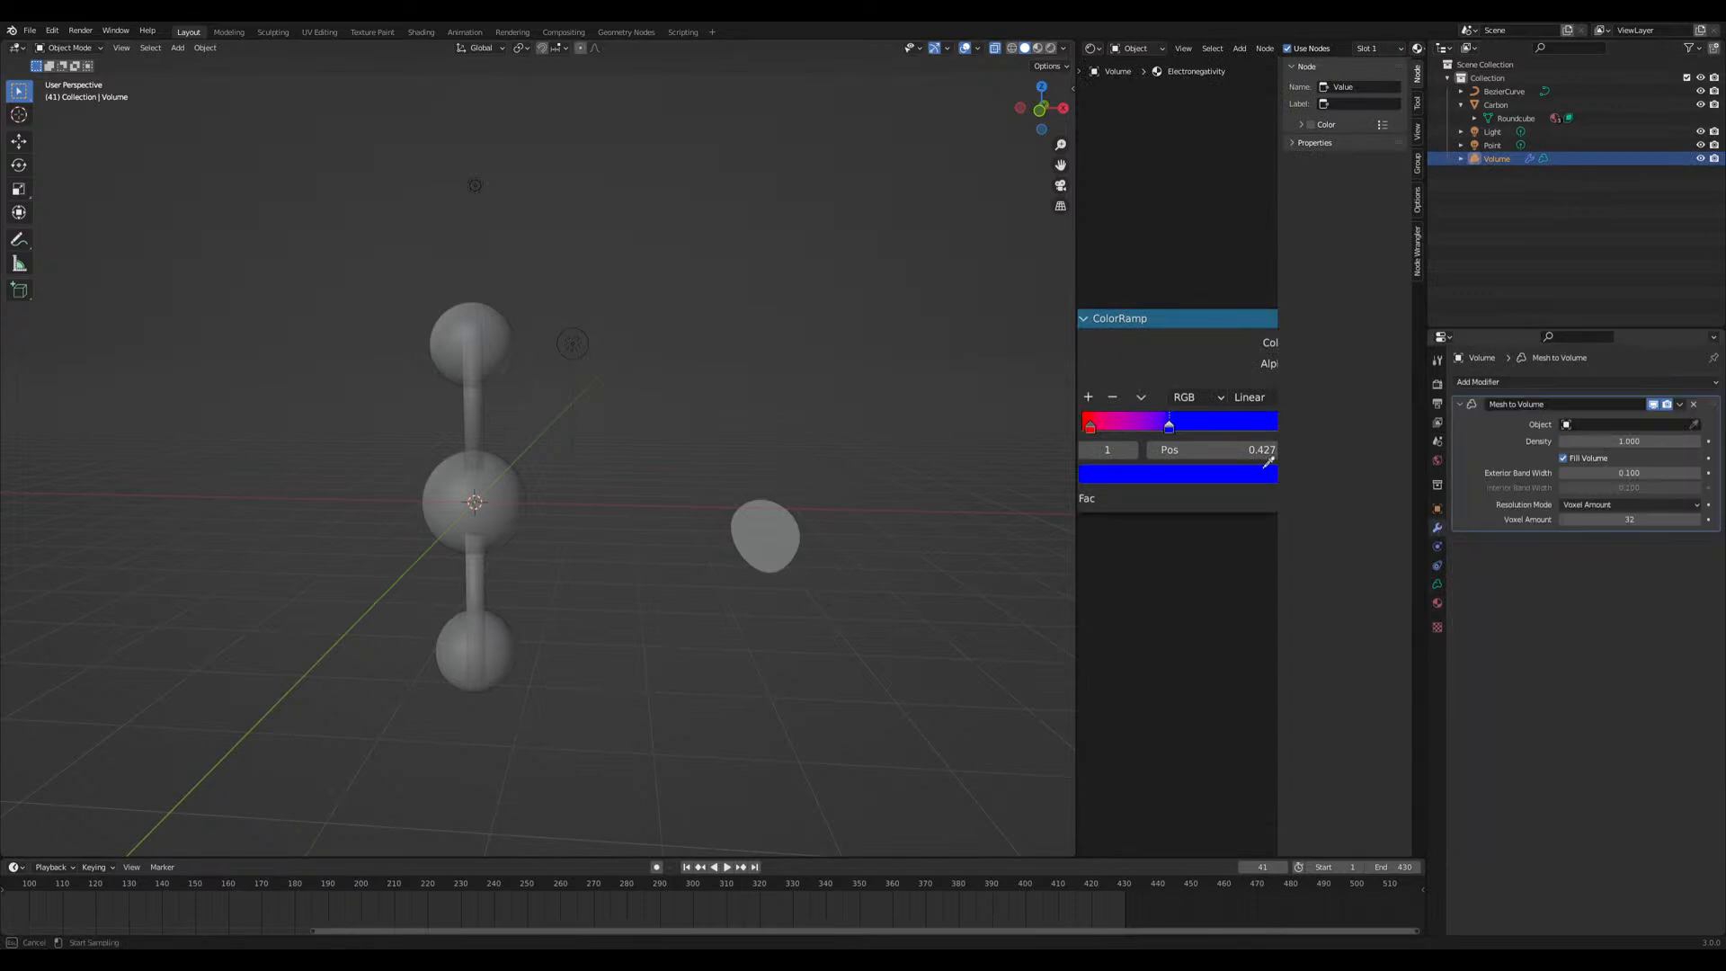
click(520, 488)
middle_drag(506, 492, 589, 559)
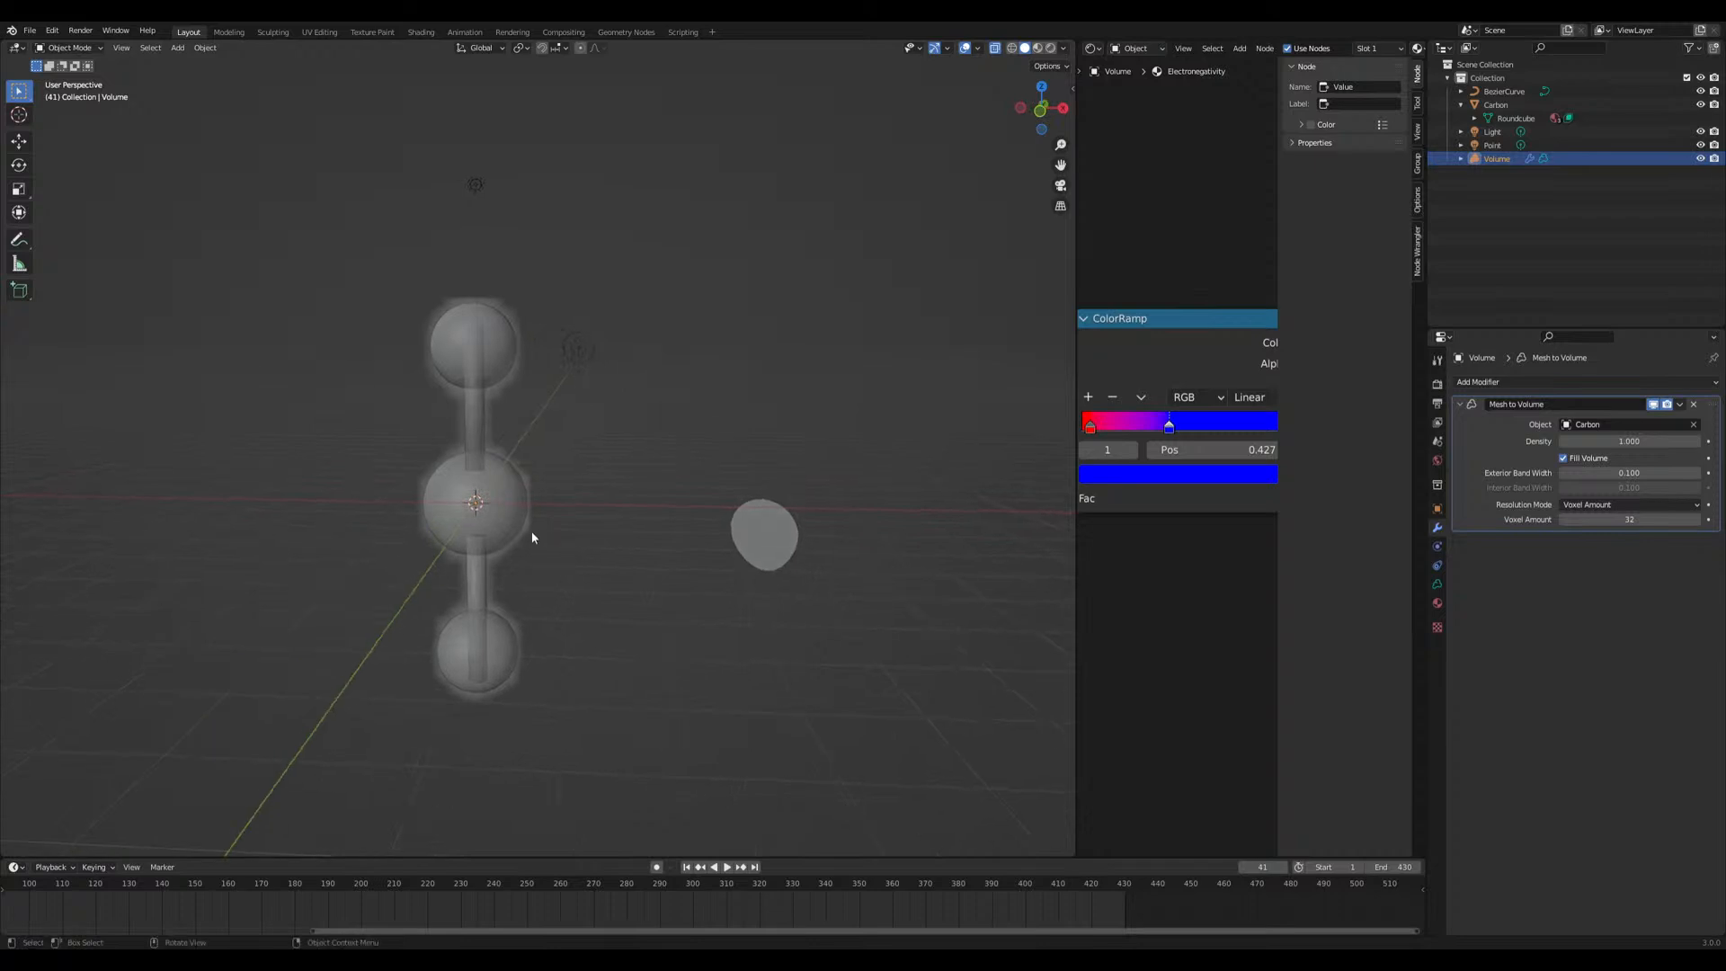
Switch the viewport to rendered shading, inspect the molecule's electronegativity volume, and save the file
click(1049, 49)
scroll(604, 487, up, 1)
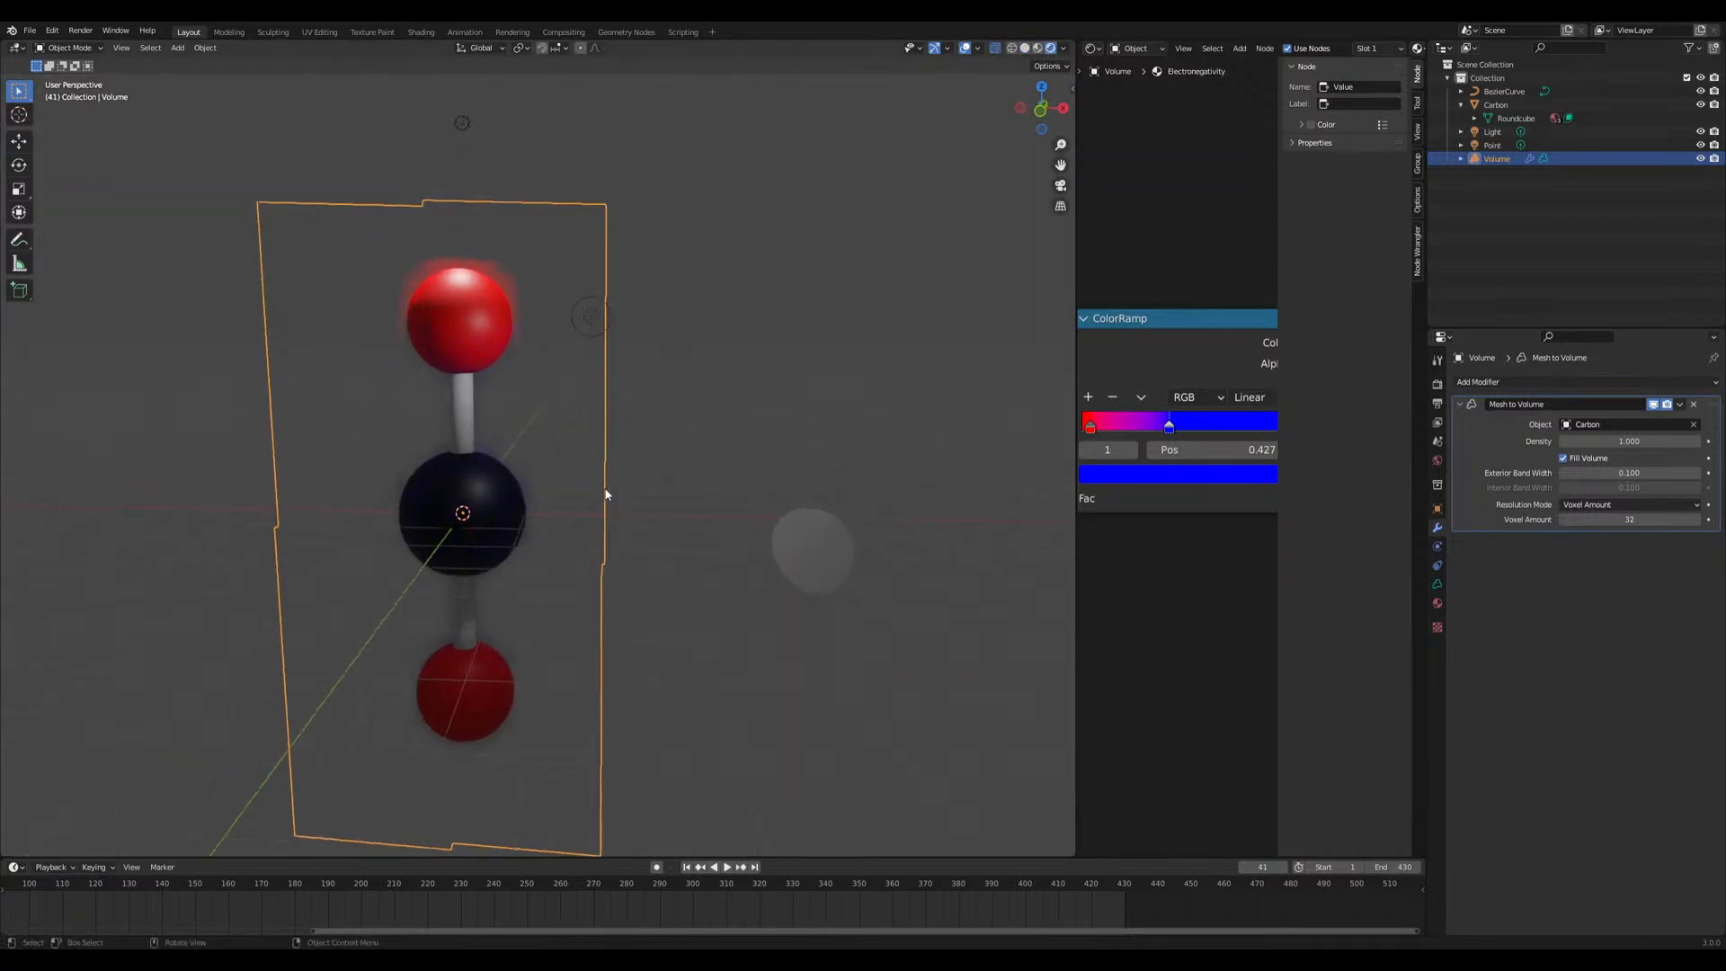
middle_drag(606, 494, 673, 488)
scroll(726, 486, down, 1)
key(ctrl+s)
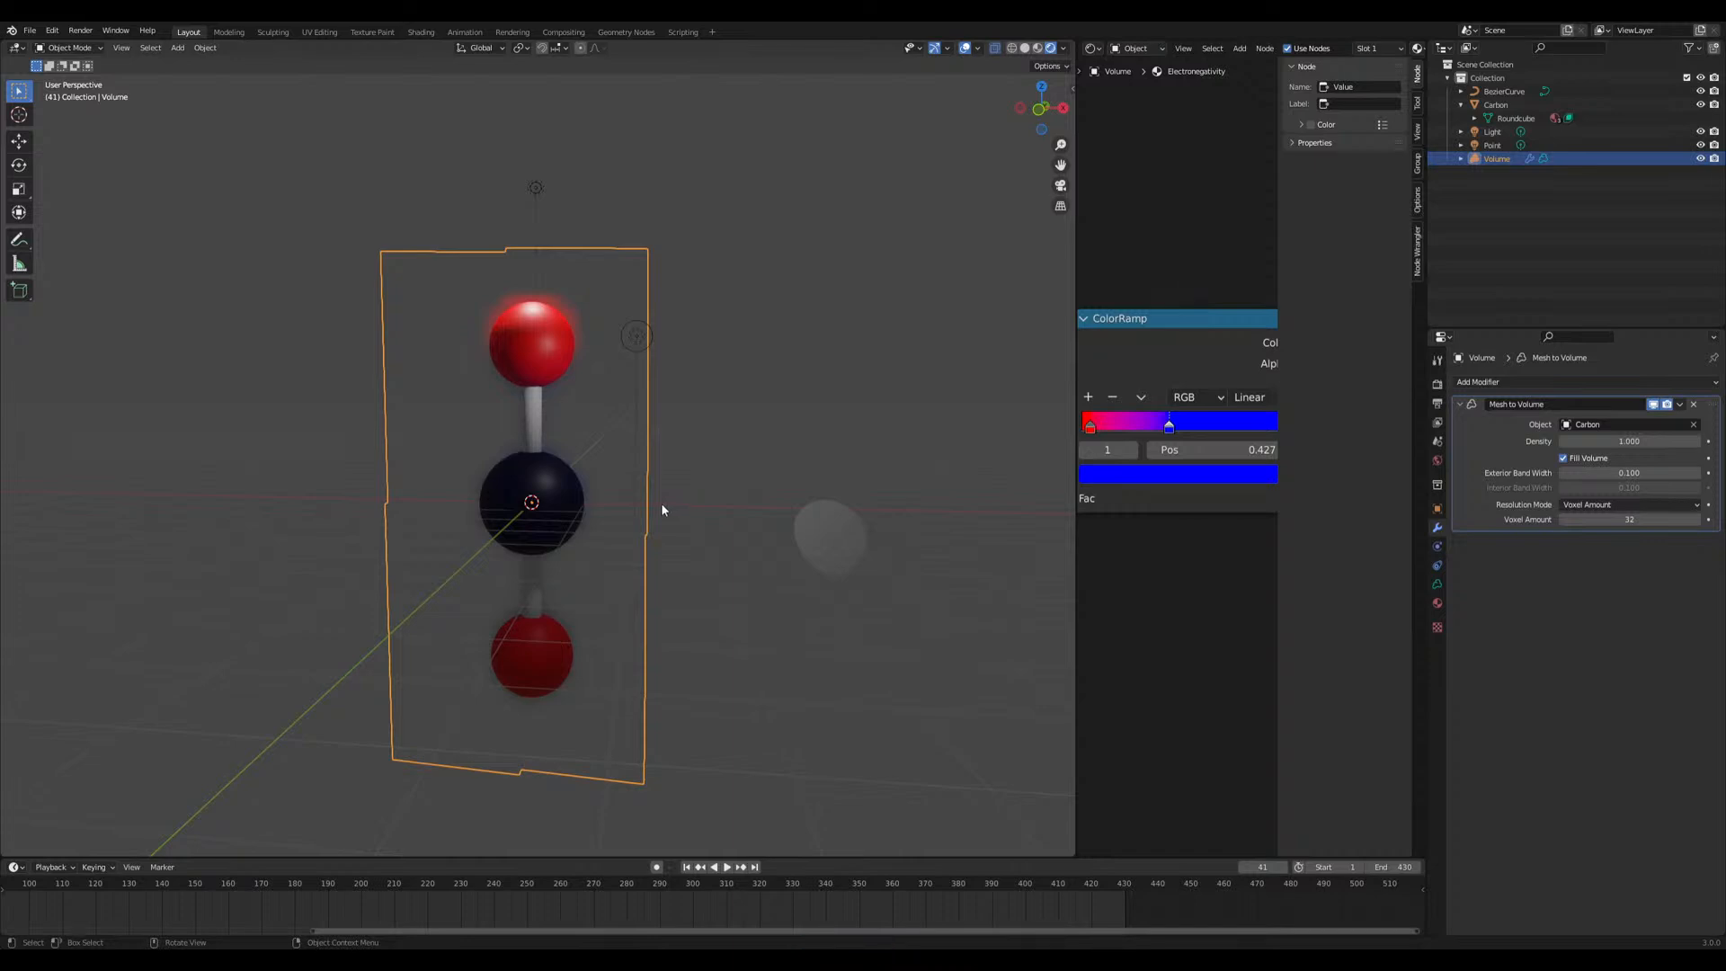
middle_drag(592, 600, 591, 587)
mouse_move(975, 773)
middle_down()
mouse_move(921, 769)
mouse_move(951, 780)
middle_up()
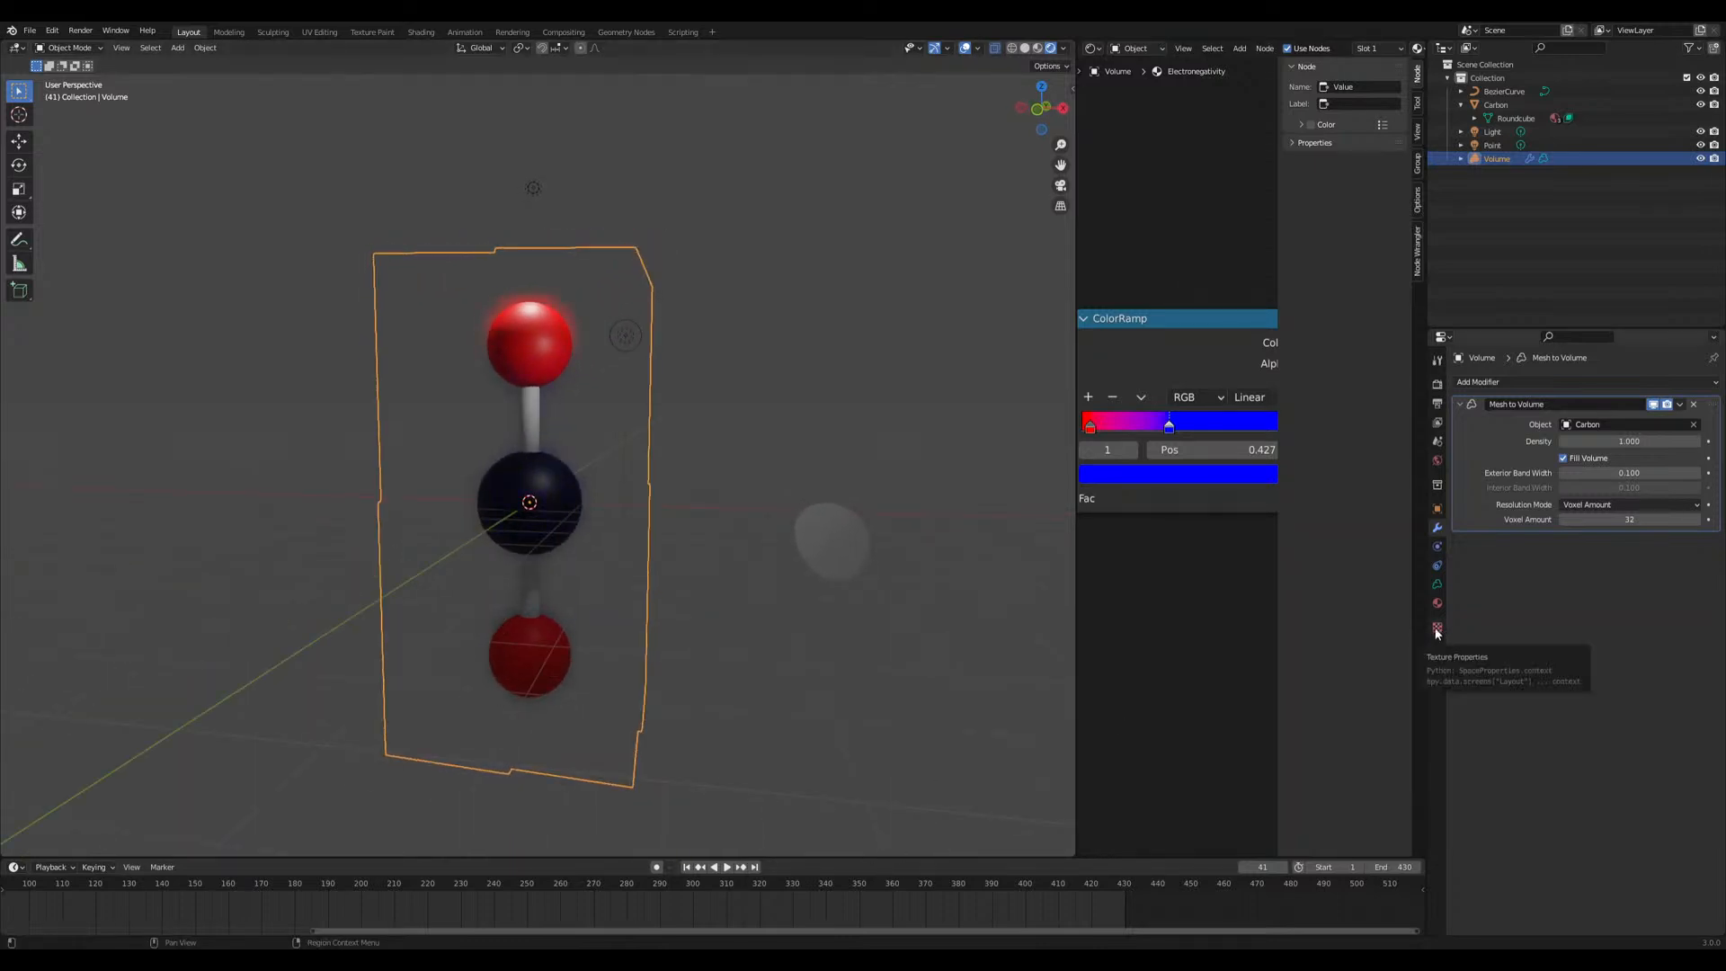
Drive the molecule's Key 1 value with the expression #sin(frame/10) and play the animation
click(1438, 607)
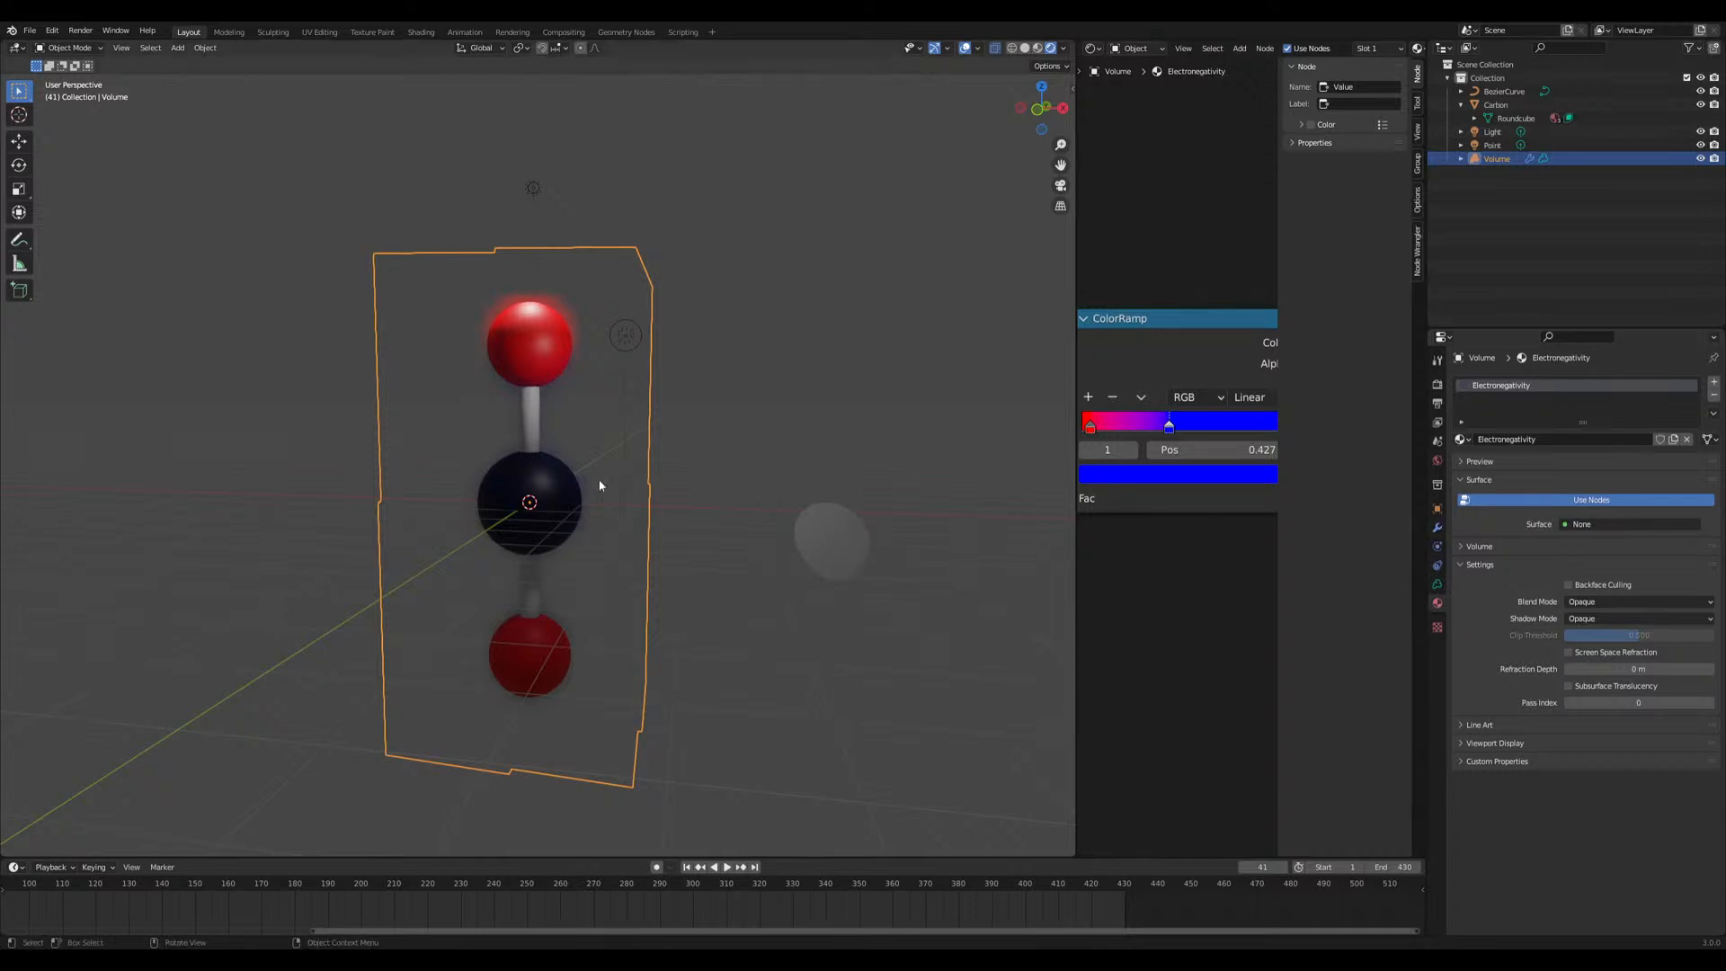
click(556, 503)
click(1437, 602)
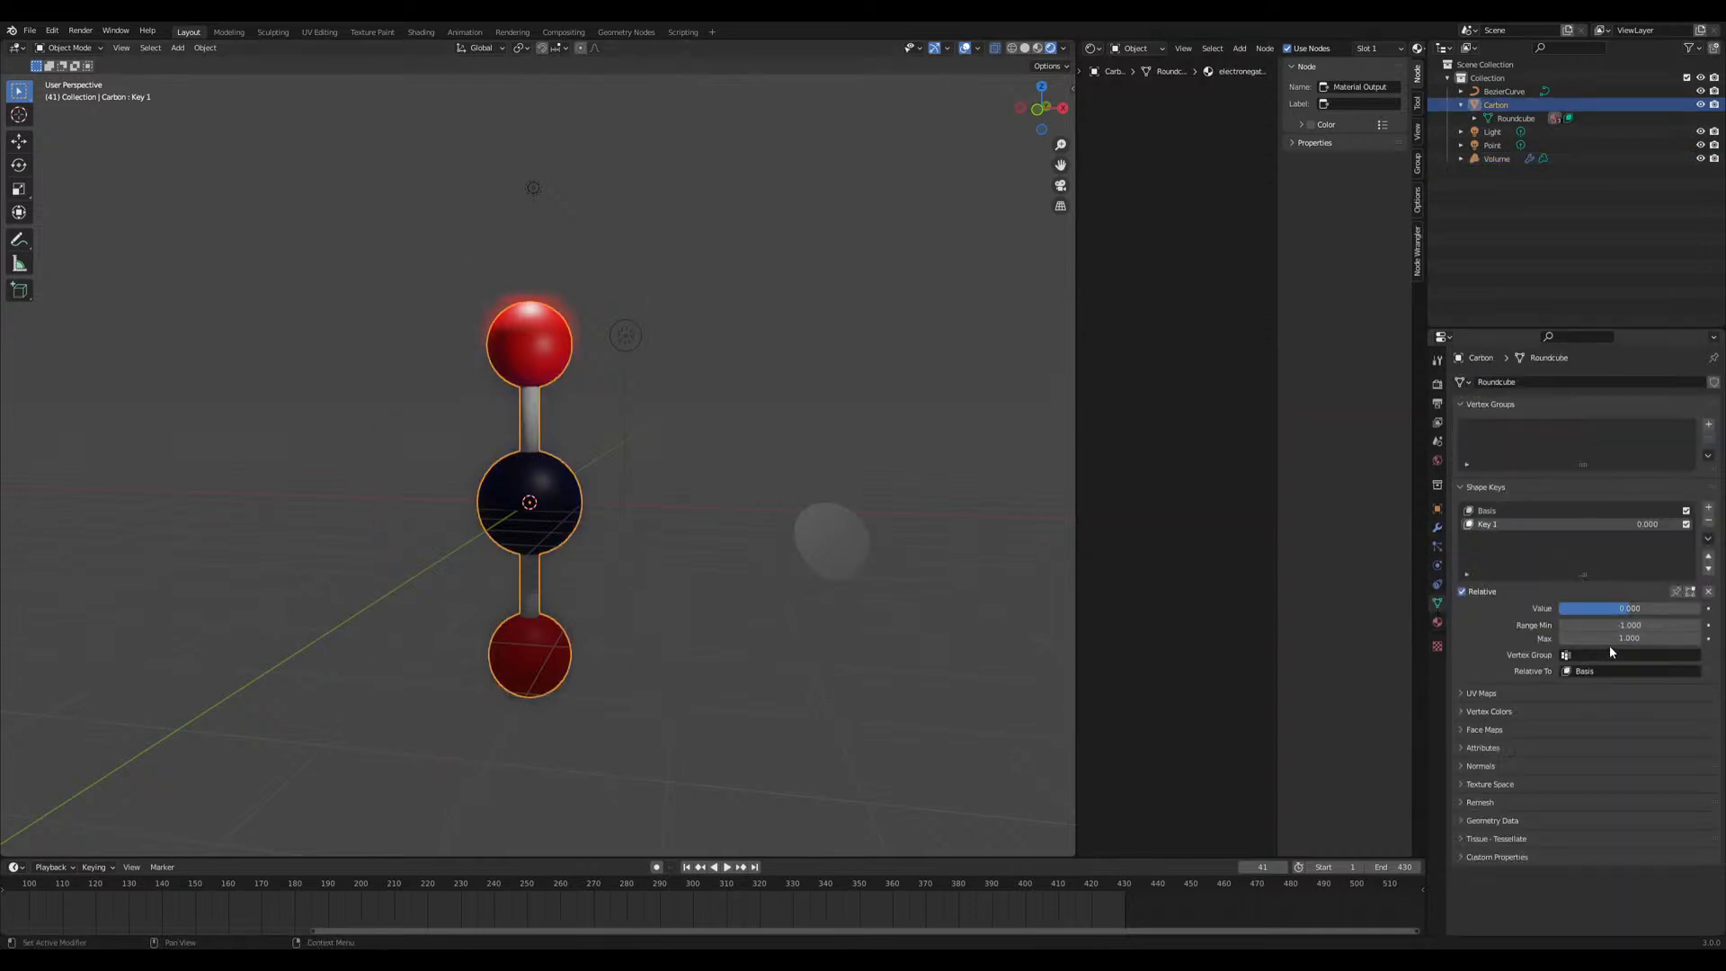
click(1640, 610)
text(#sin(frame/10))
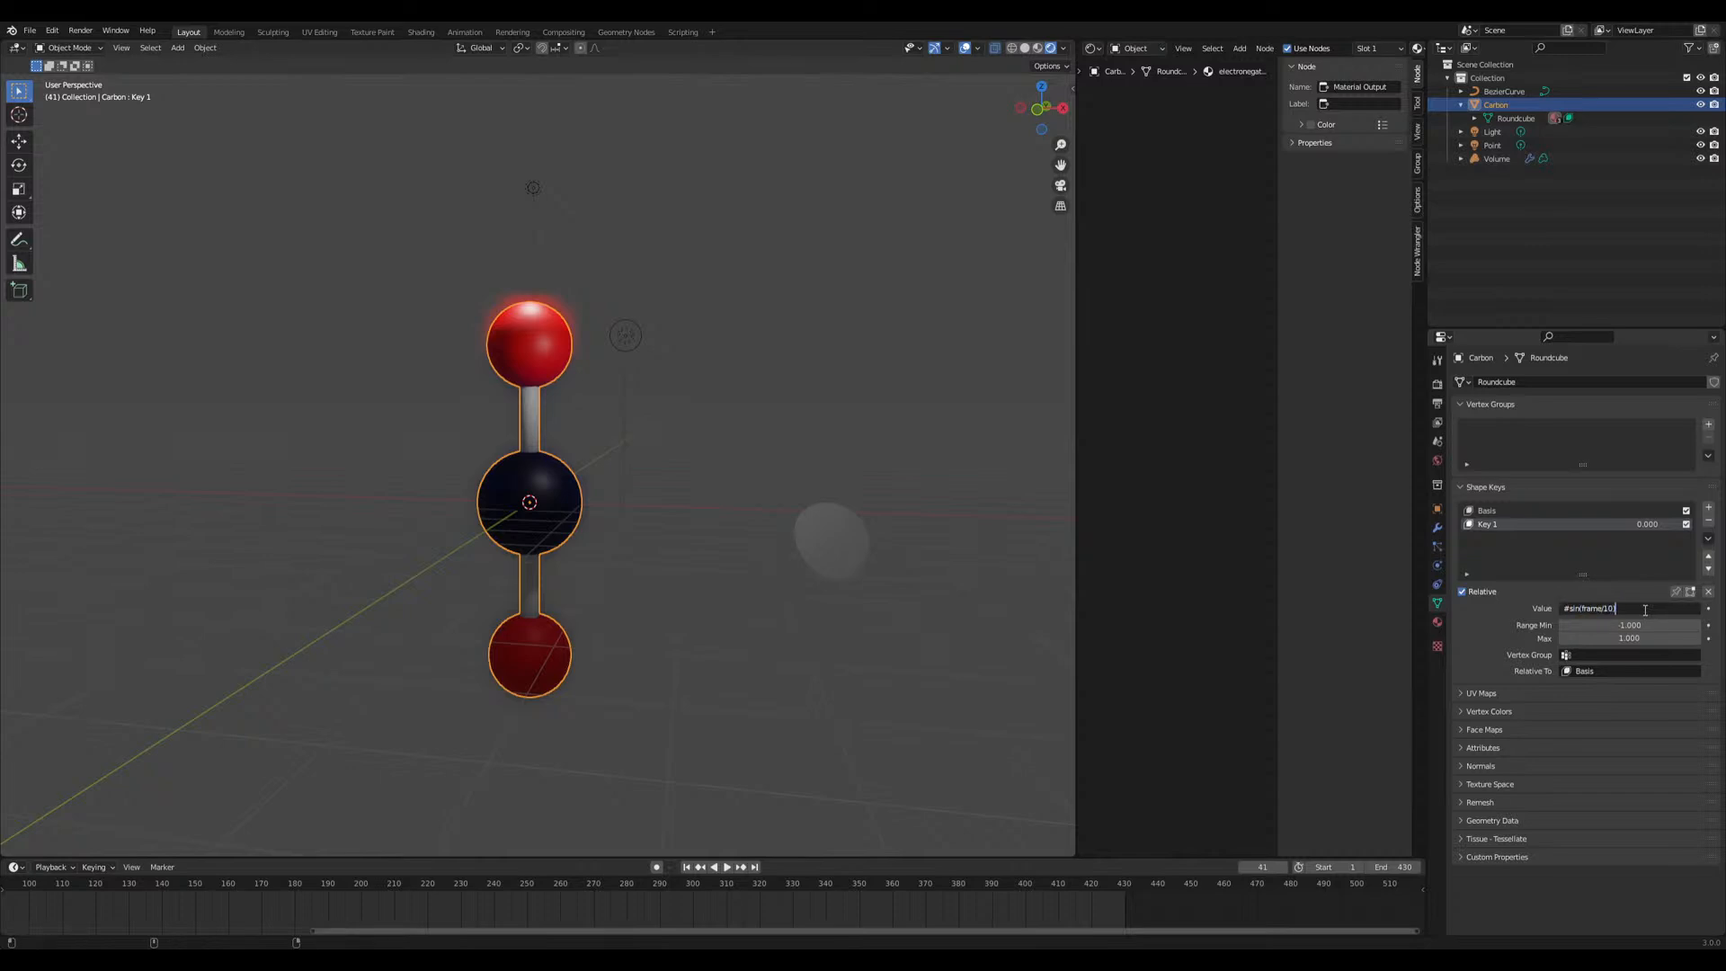
key(Return)
key(space)
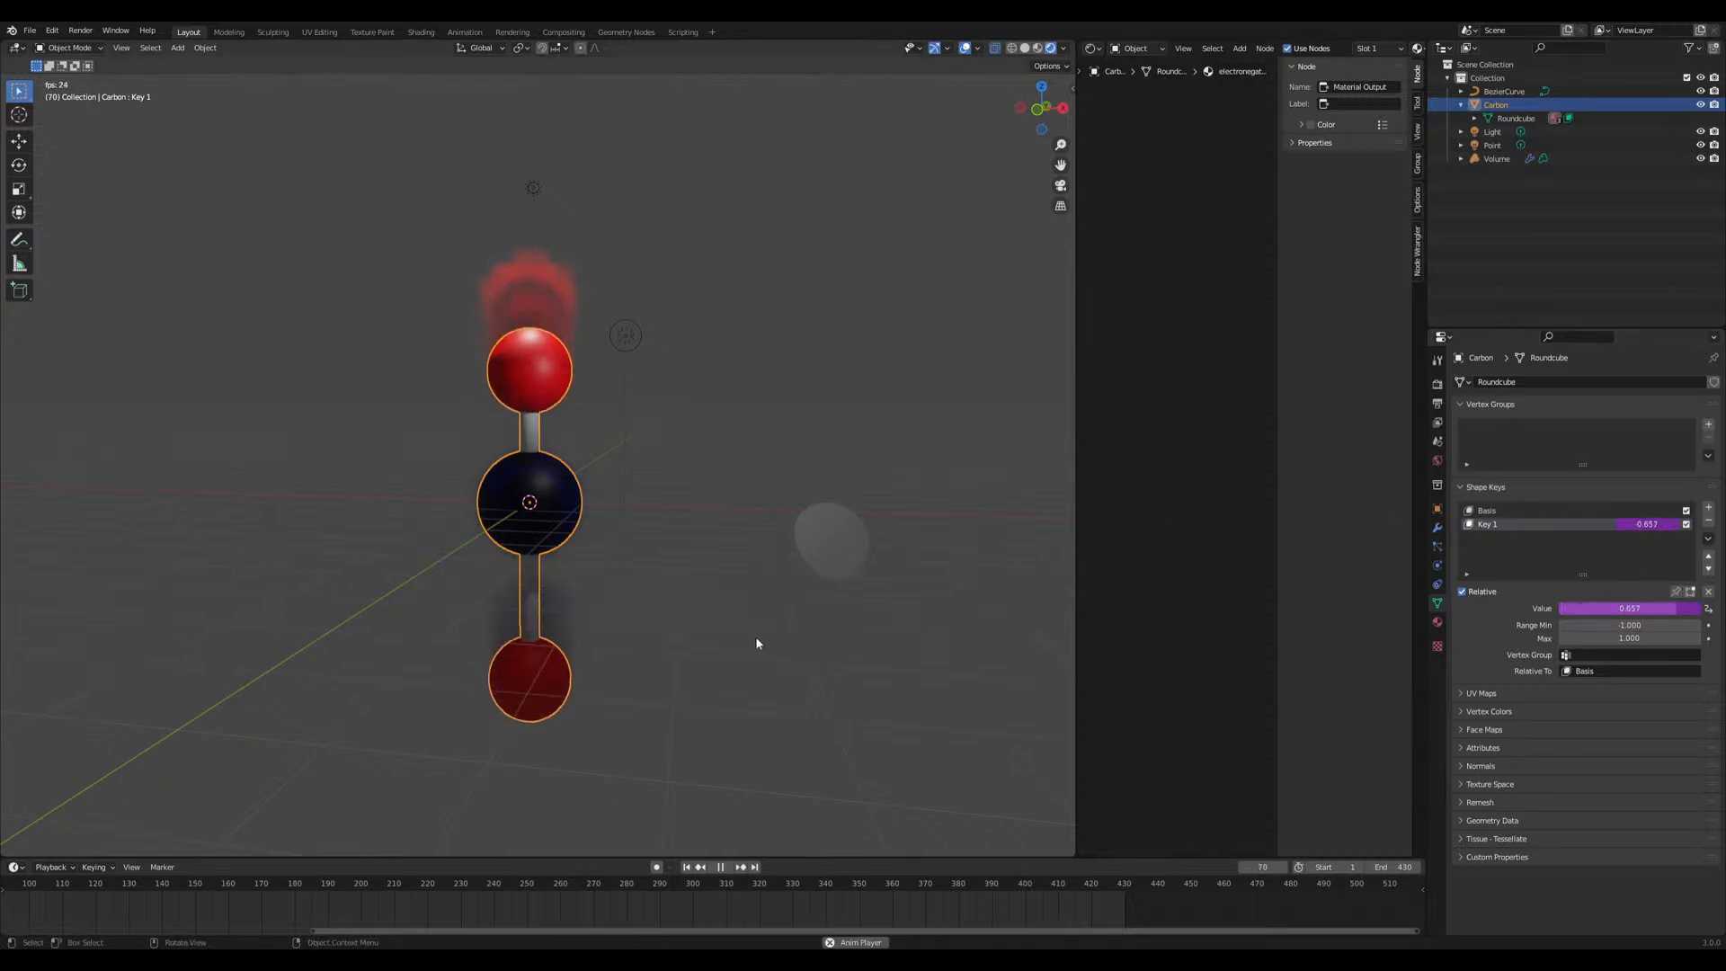
middle_drag(756, 633, 660, 708)
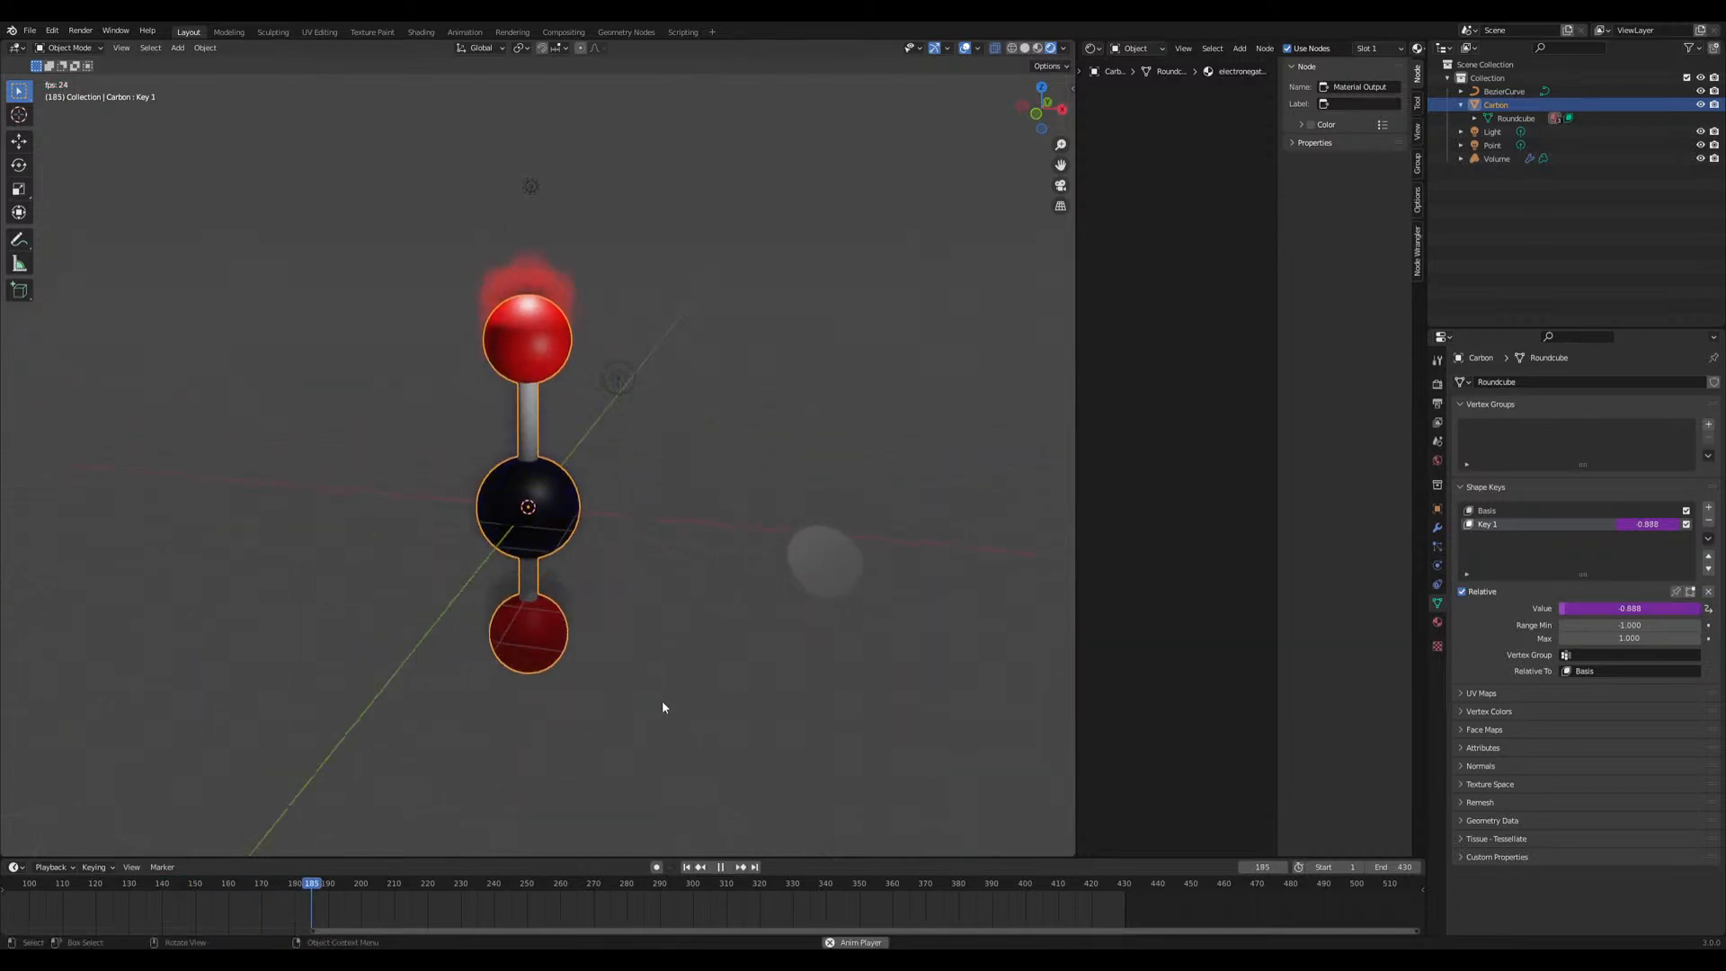
key(space)
Change Key 1's driver expression to sin(frame/5) and play the animation to check the faster oscillation
double_click(1637, 610)
click(1609, 608)
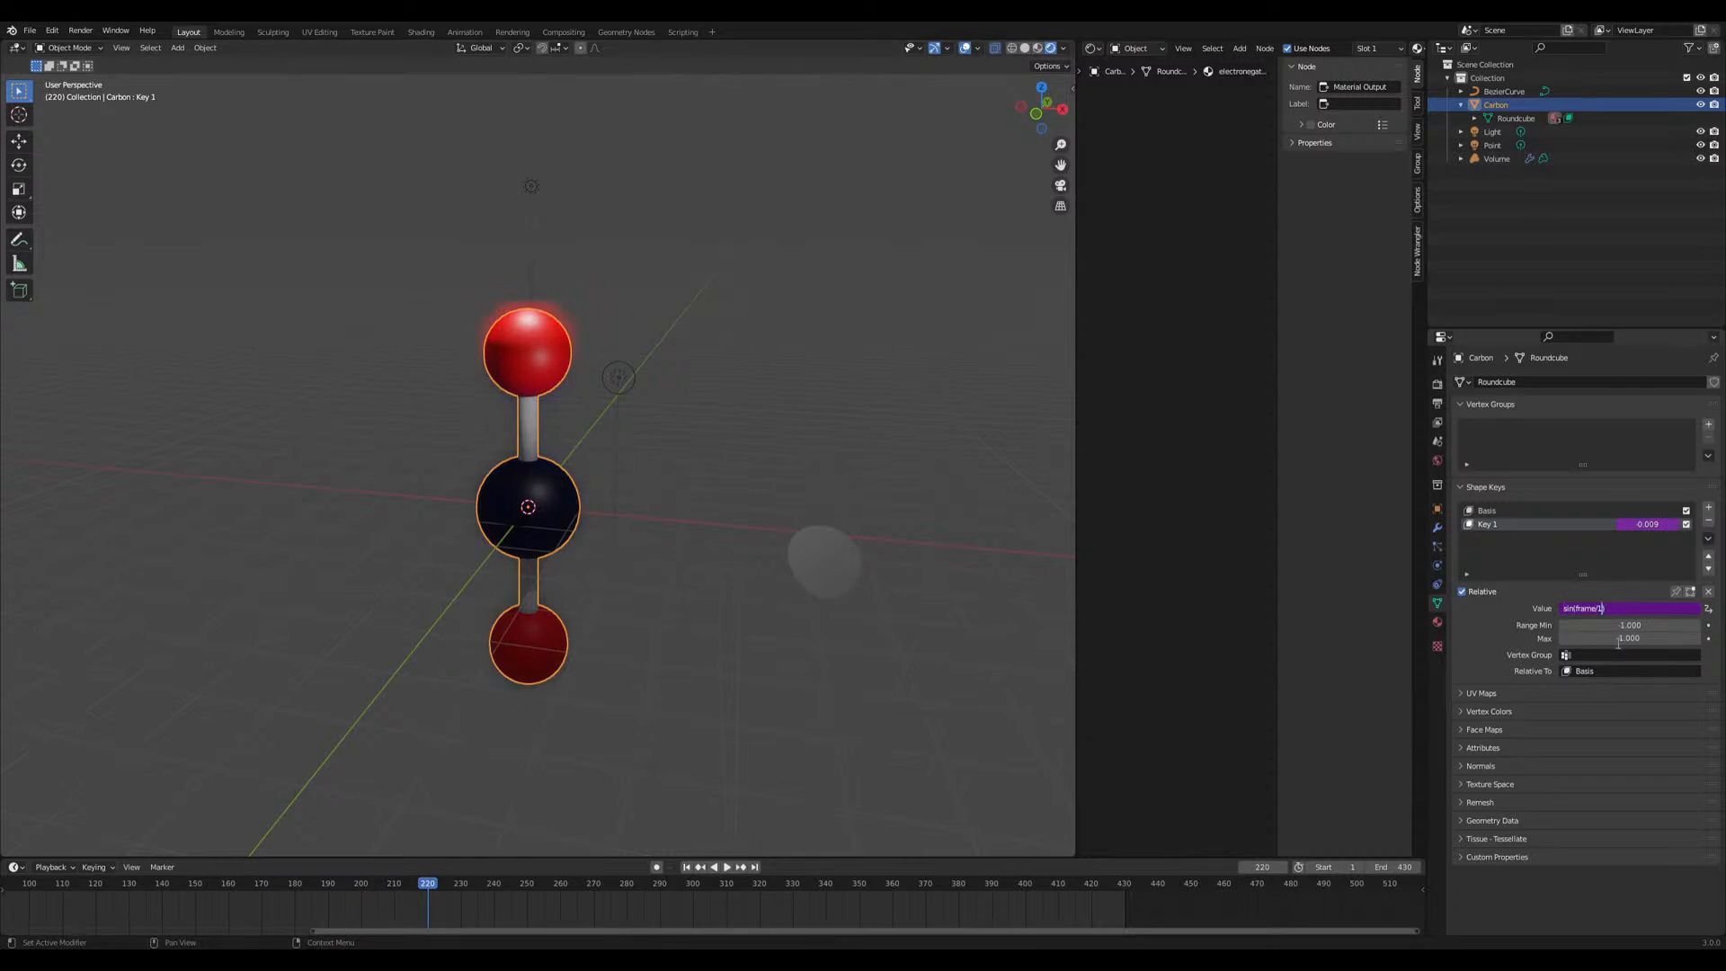
key(Return)
key(space)
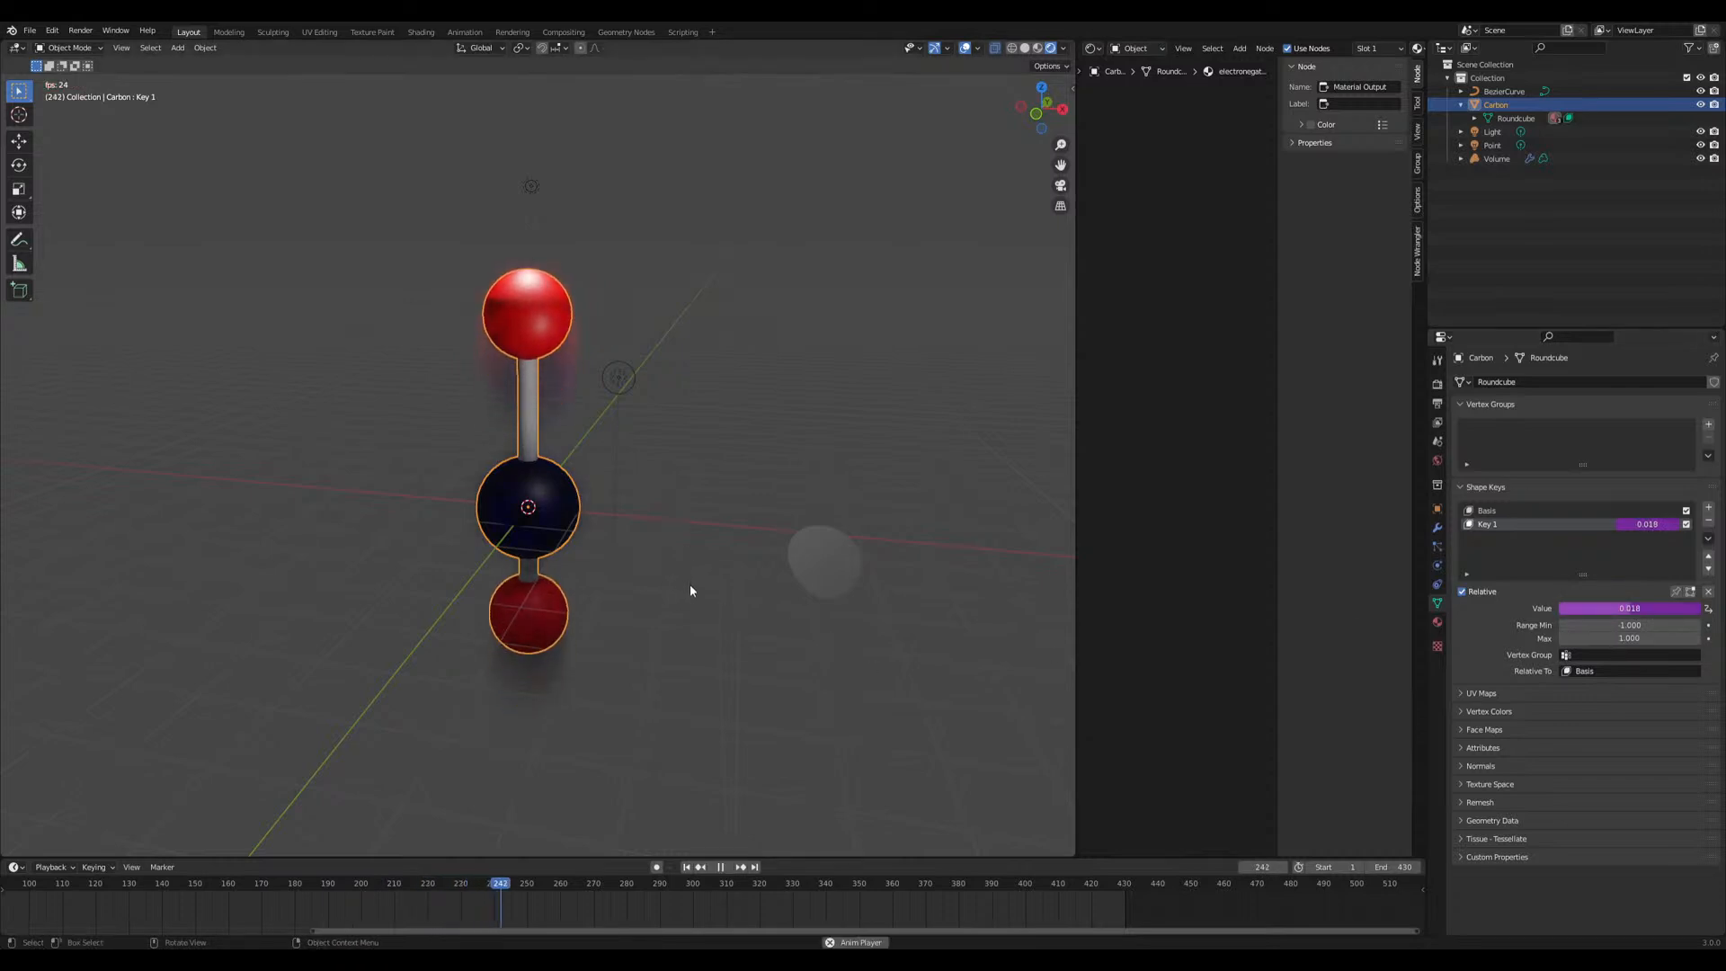
middle_drag(687, 608, 714, 630)
key(space)
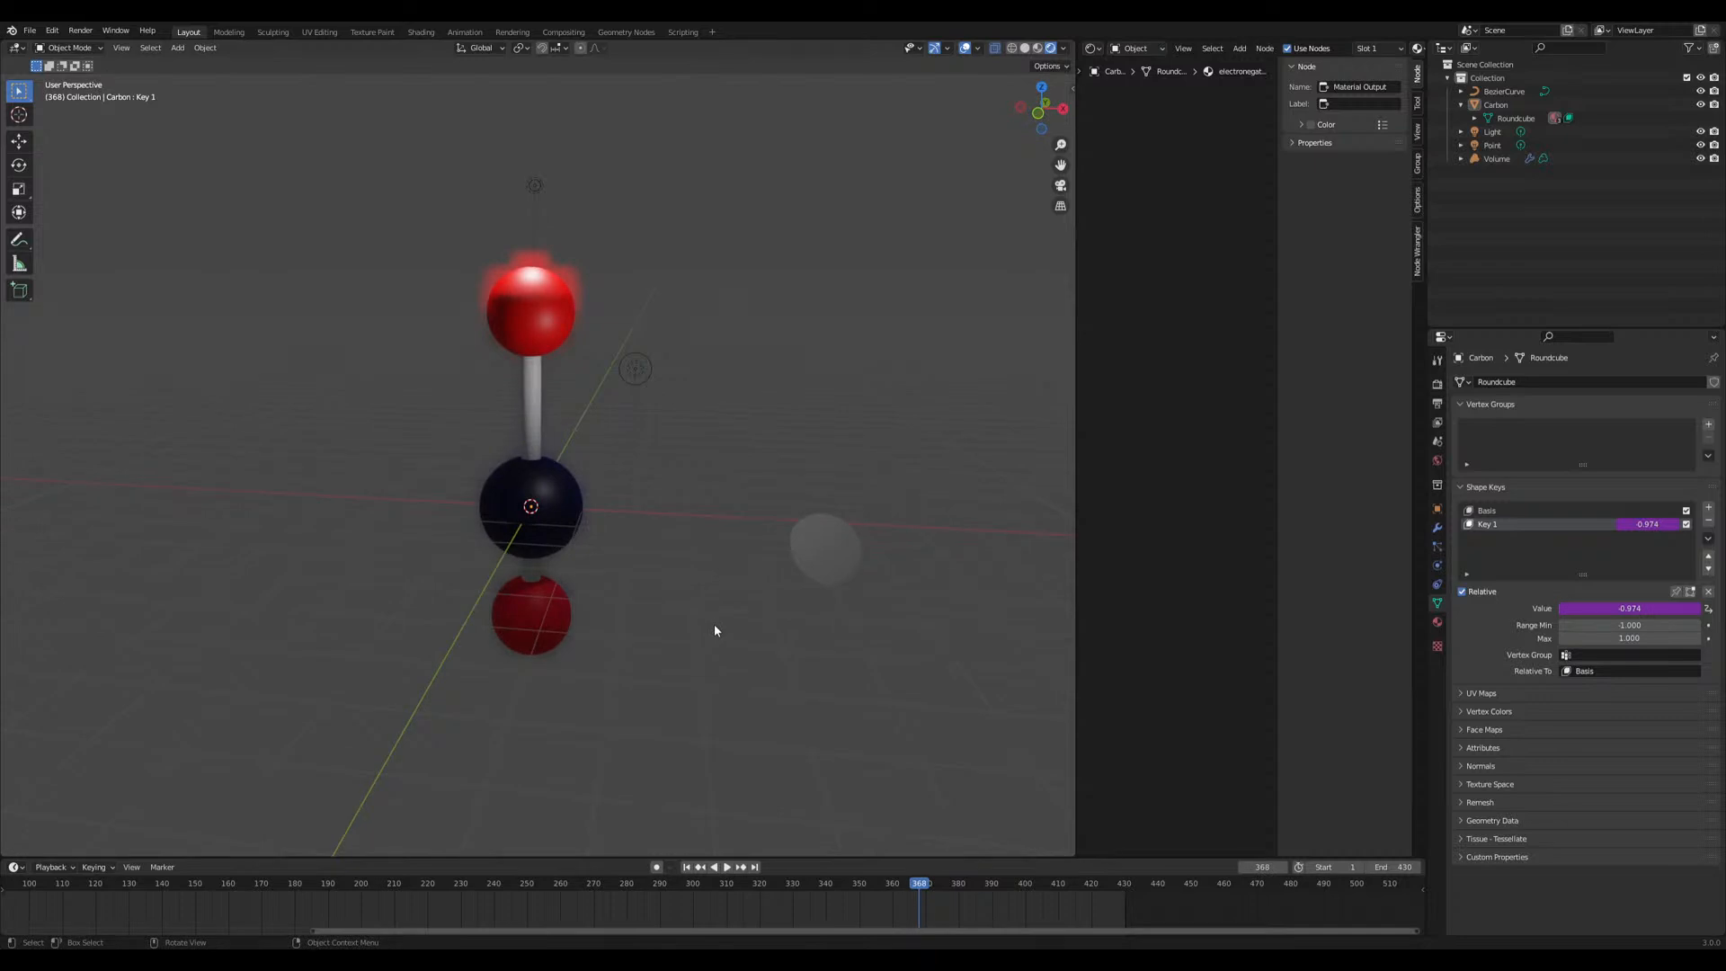
middle_drag(694, 631, 686, 630)
key(space)
middle_drag(682, 638, 680, 635)
middle_drag(653, 574, 679, 588)
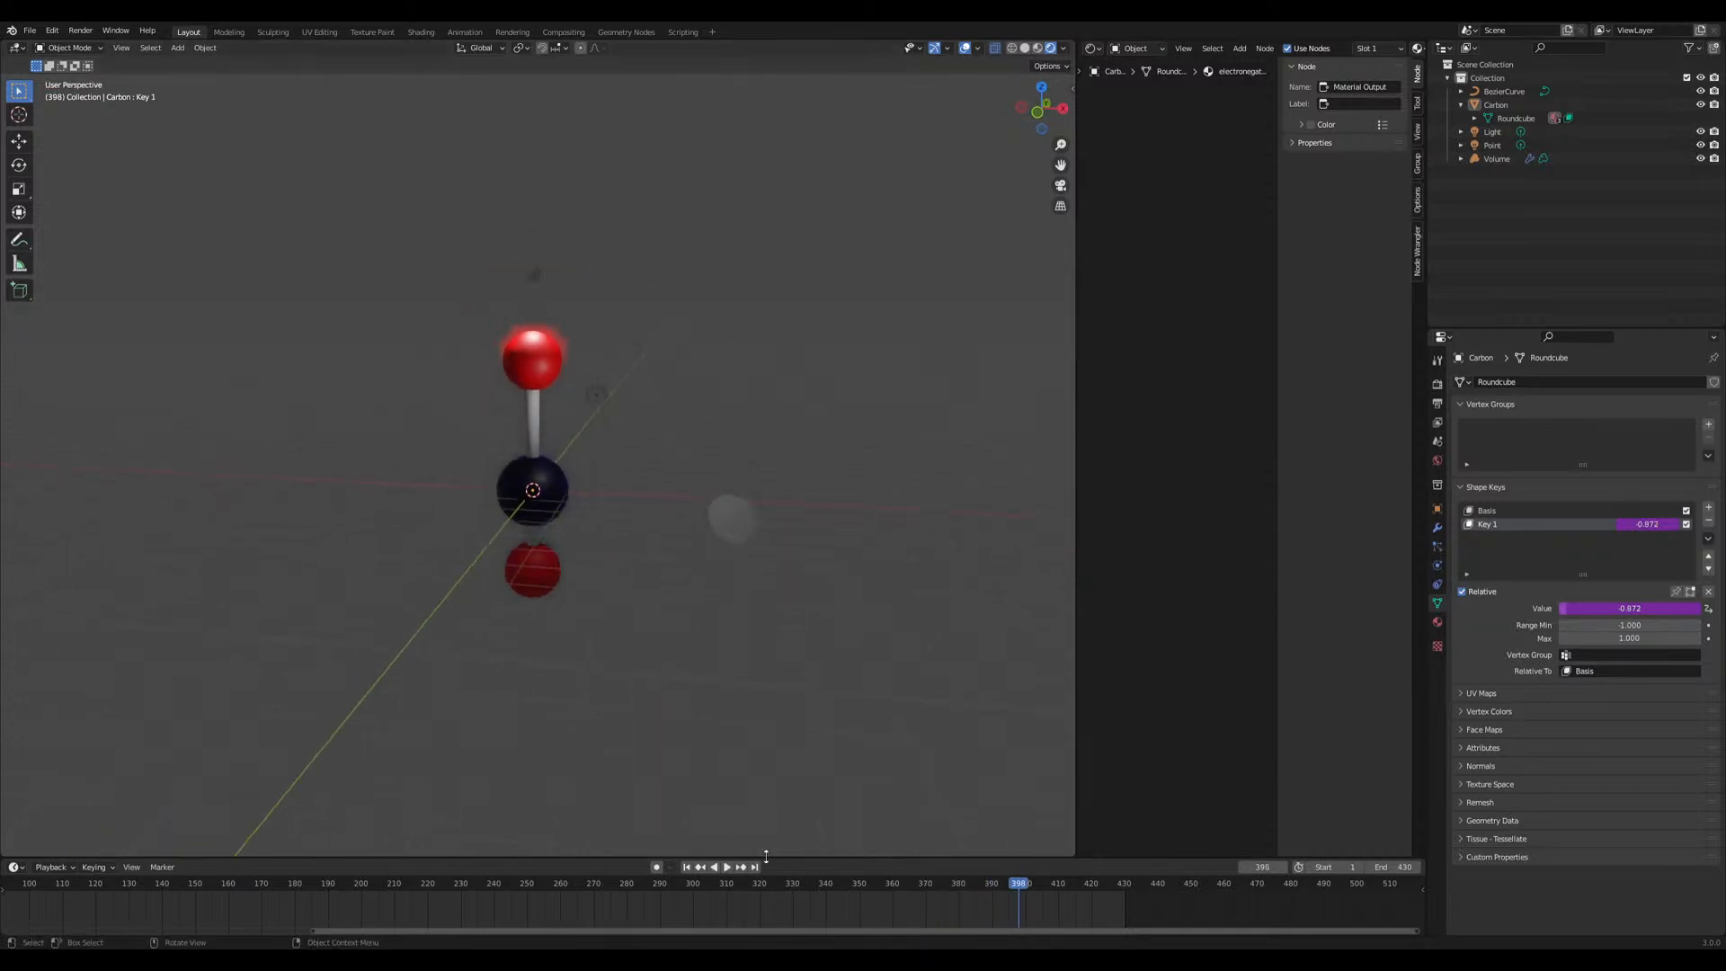
Enlarge the timeline area and return the animation to frame 1
drag(763, 857, 770, 810)
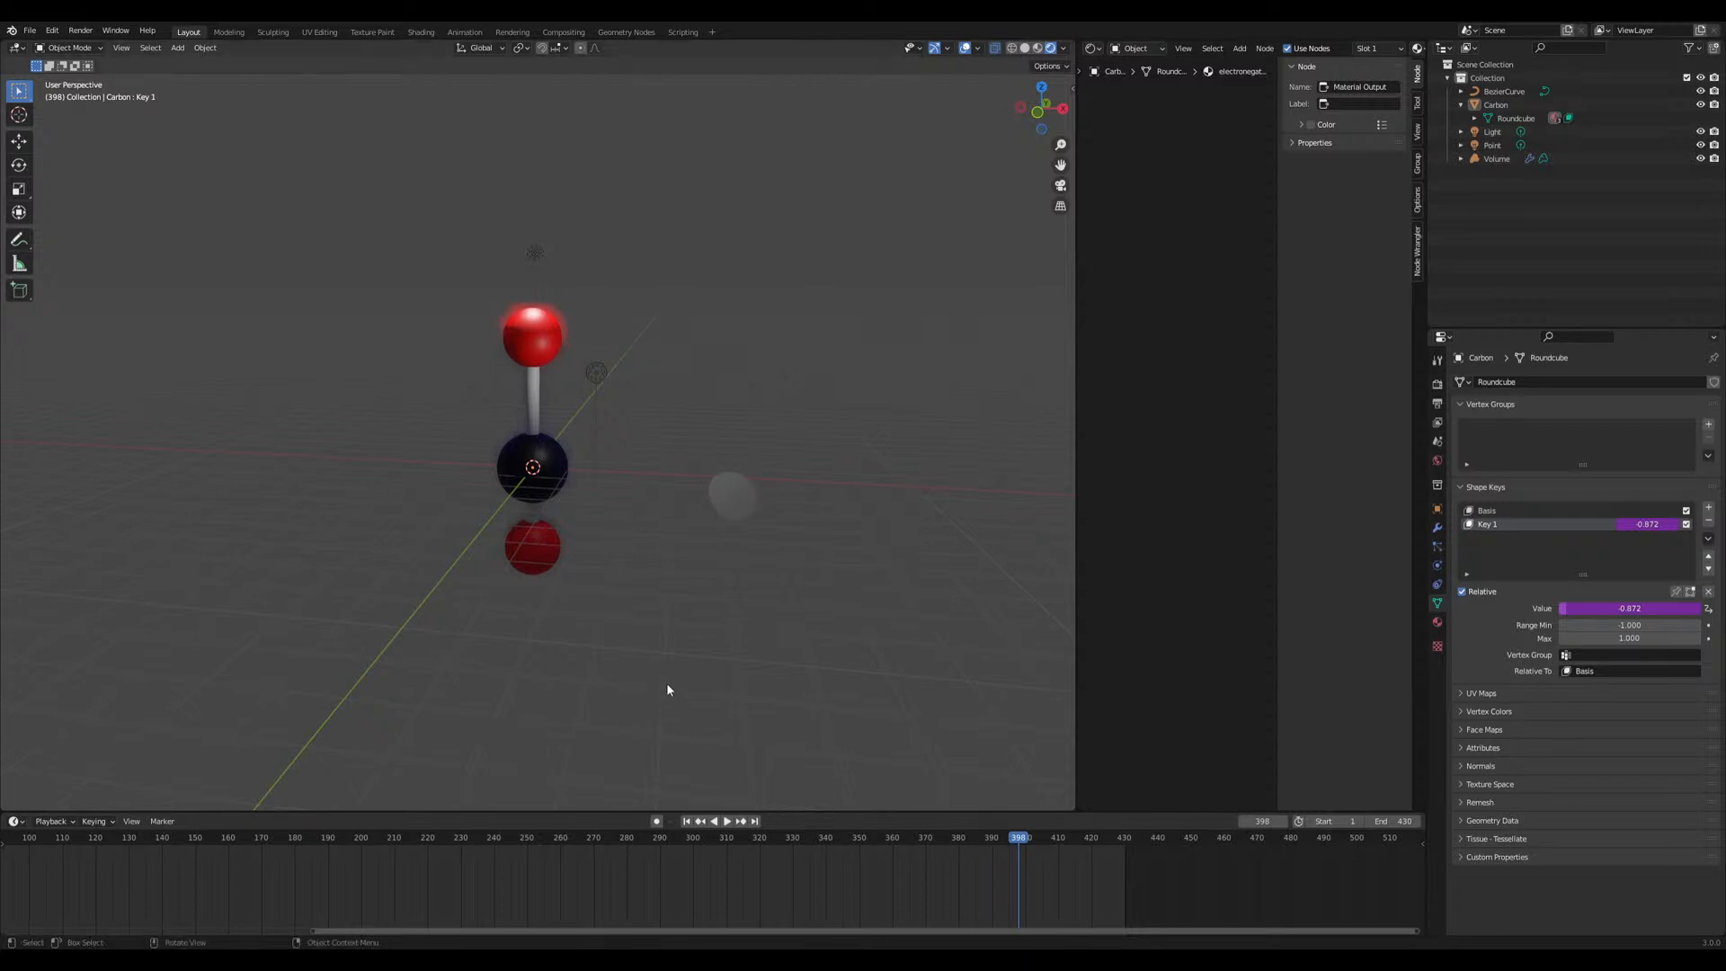
scroll(635, 572, up, 4)
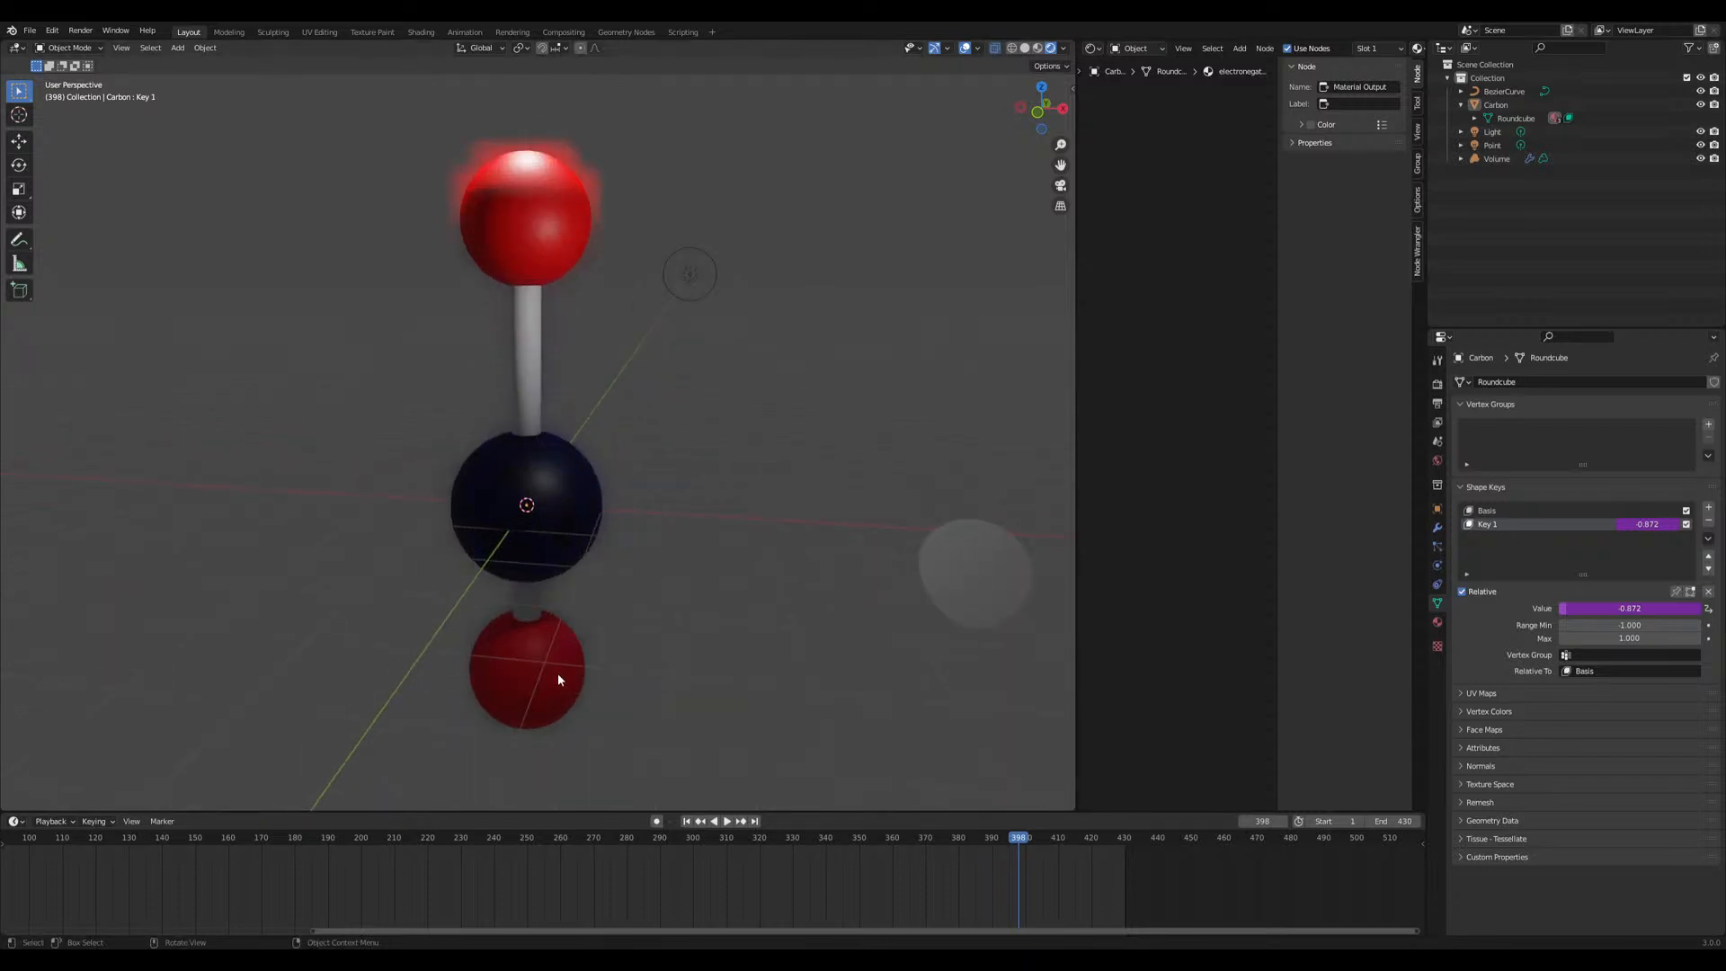
click(689, 821)
scroll(667, 674, down, 5)
mouse_move(663, 633)
middle_down()
mouse_move(709, 614)
mouse_move(637, 614)
middle_up()
scroll(640, 614, up, 5)
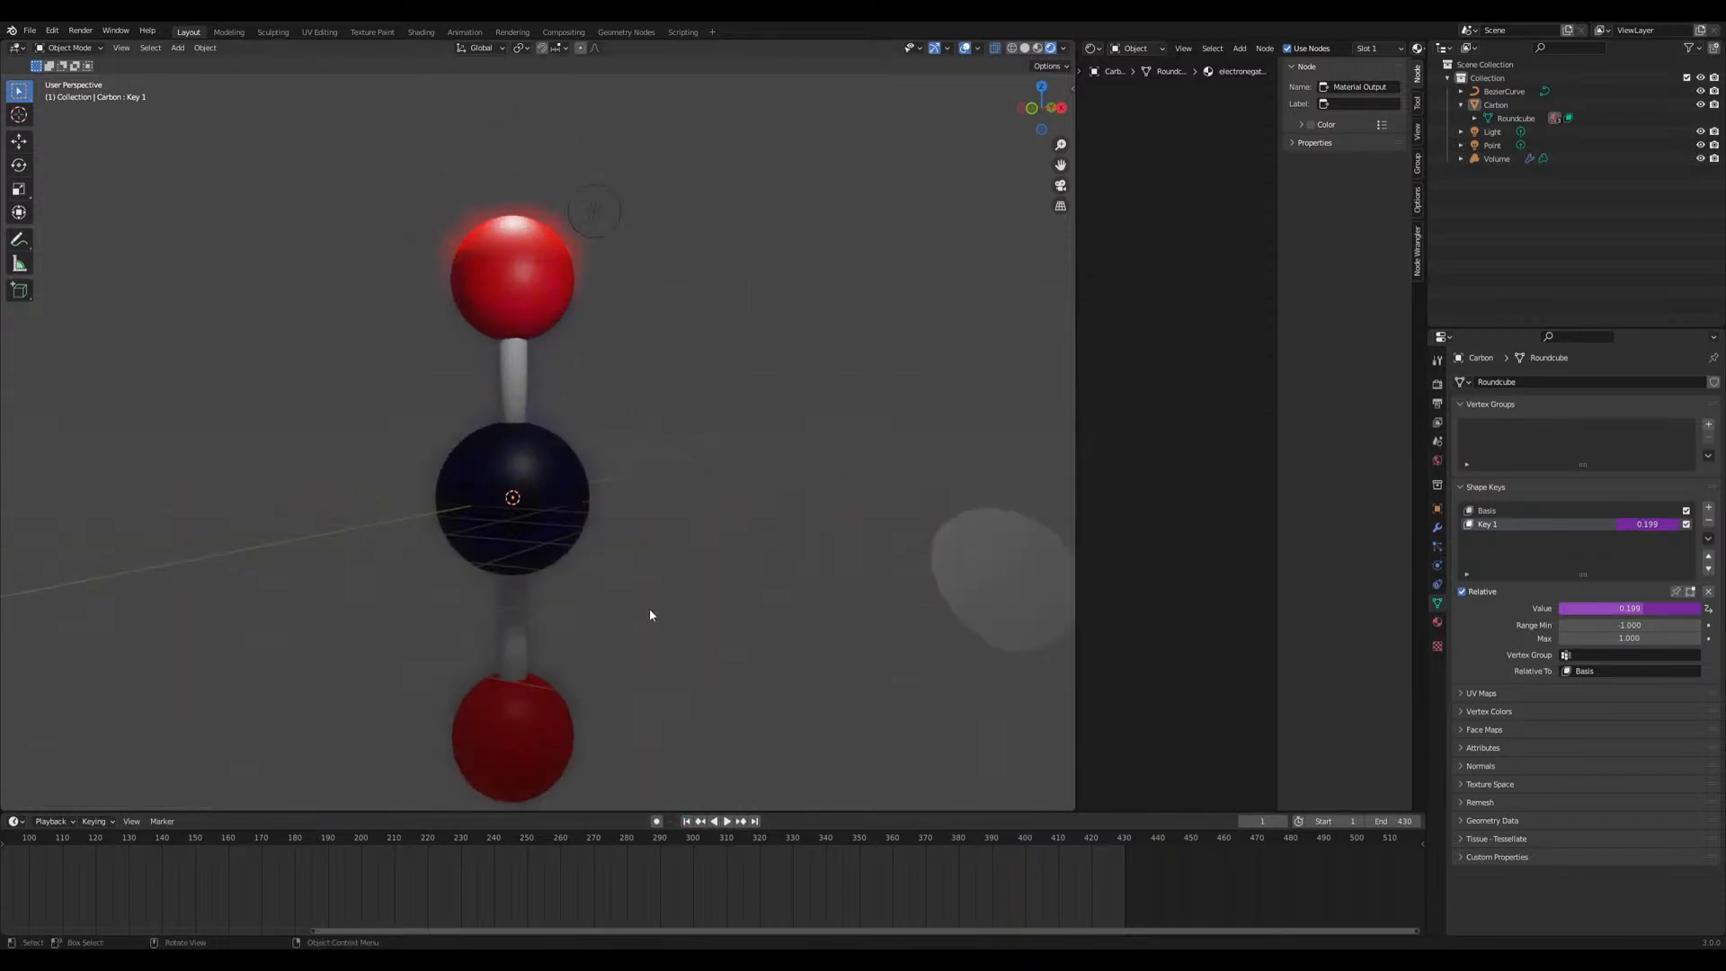
Delete the BezierCurve object beside the molecule and play the oscillation
scroll(654, 607, down, 5)
click(688, 479)
key(Delete)
key(space)
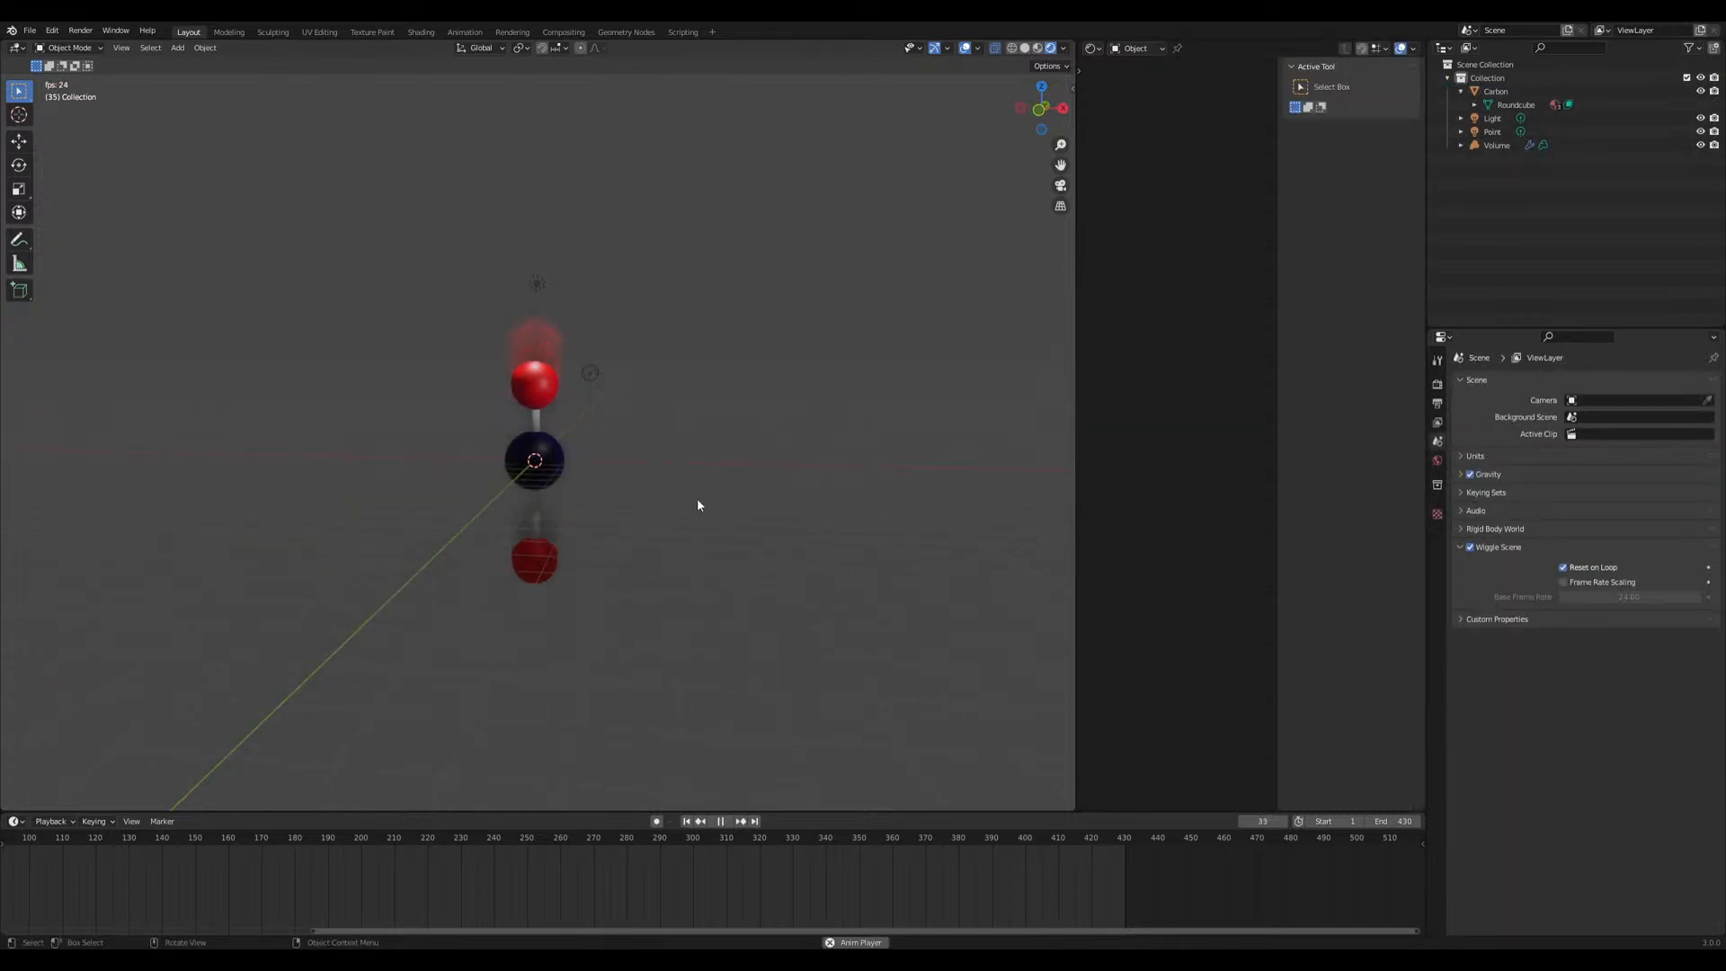
key(space)
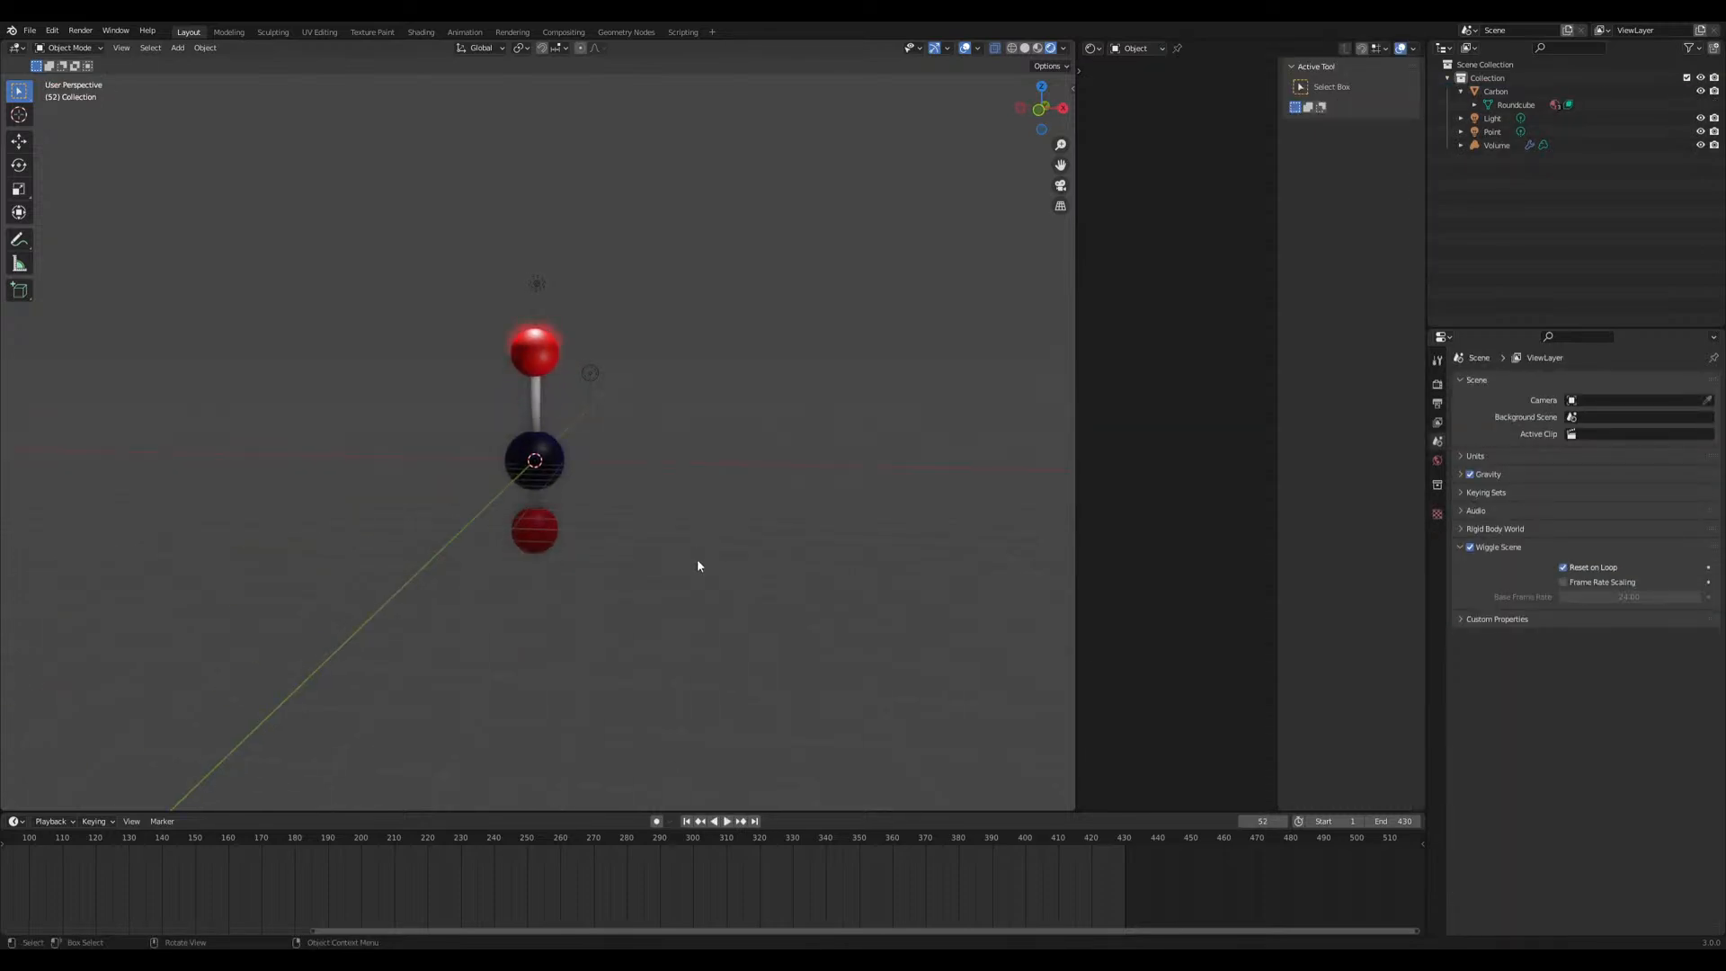
Turn the timeline area into a Geometry Node Editor and enlarge it upward
shift+middle_drag(708, 566, 577, 546)
key(shift+a)
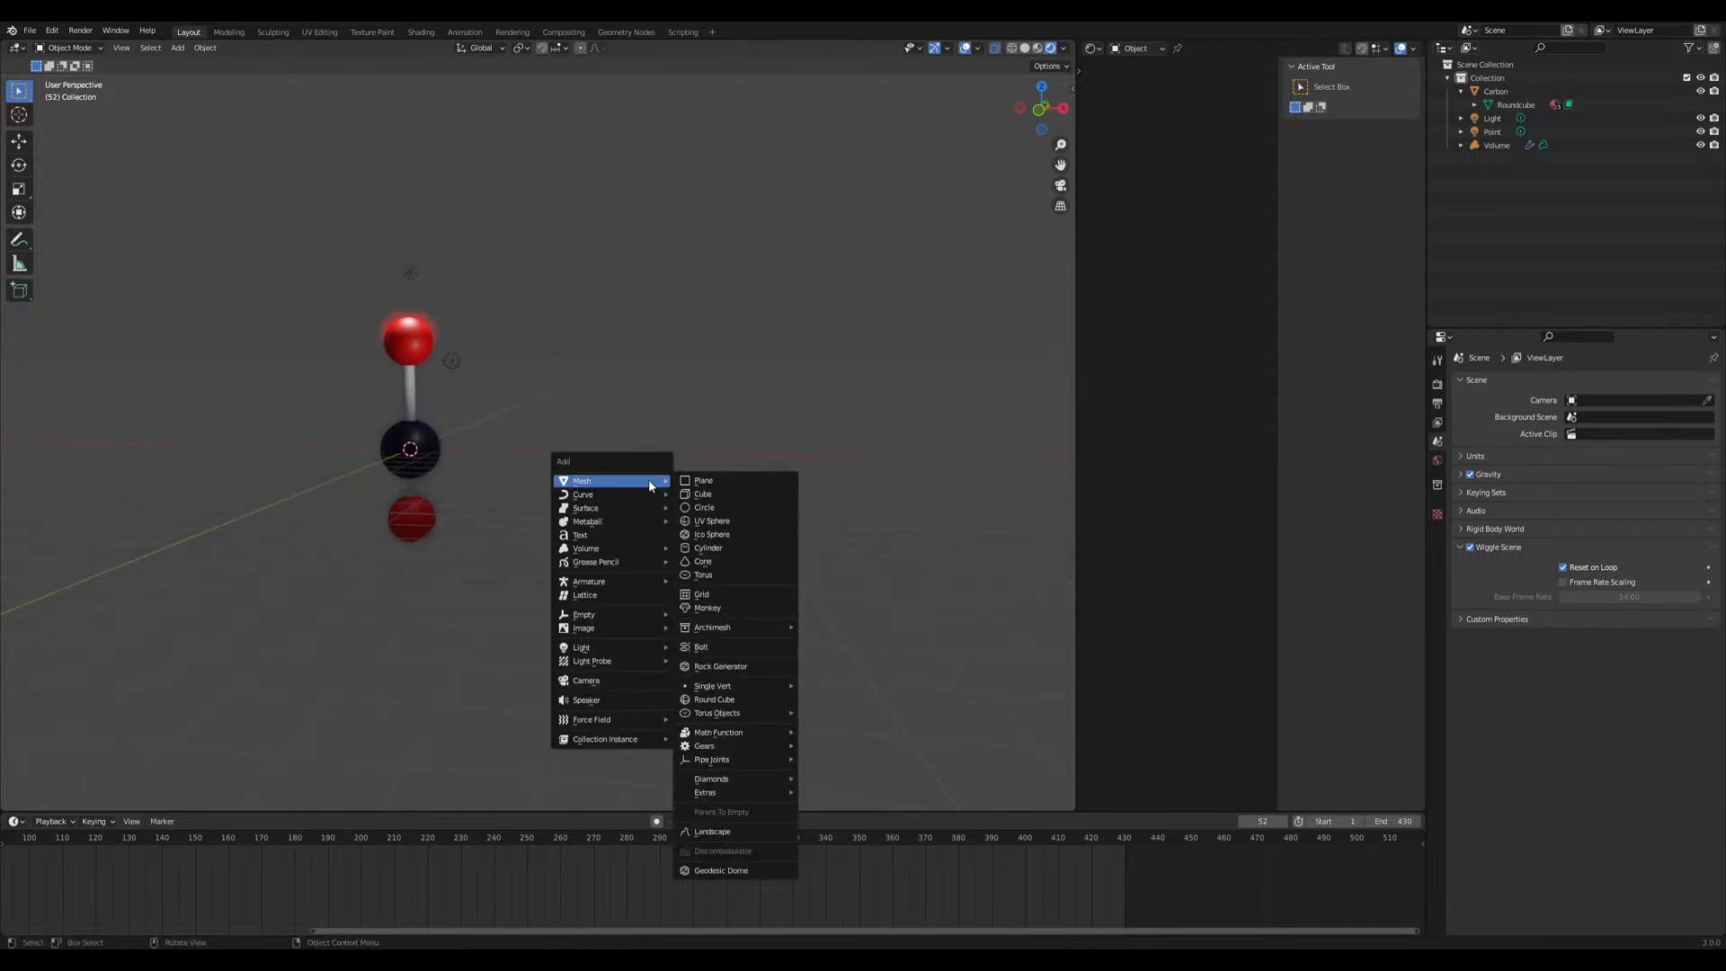
click(16, 821)
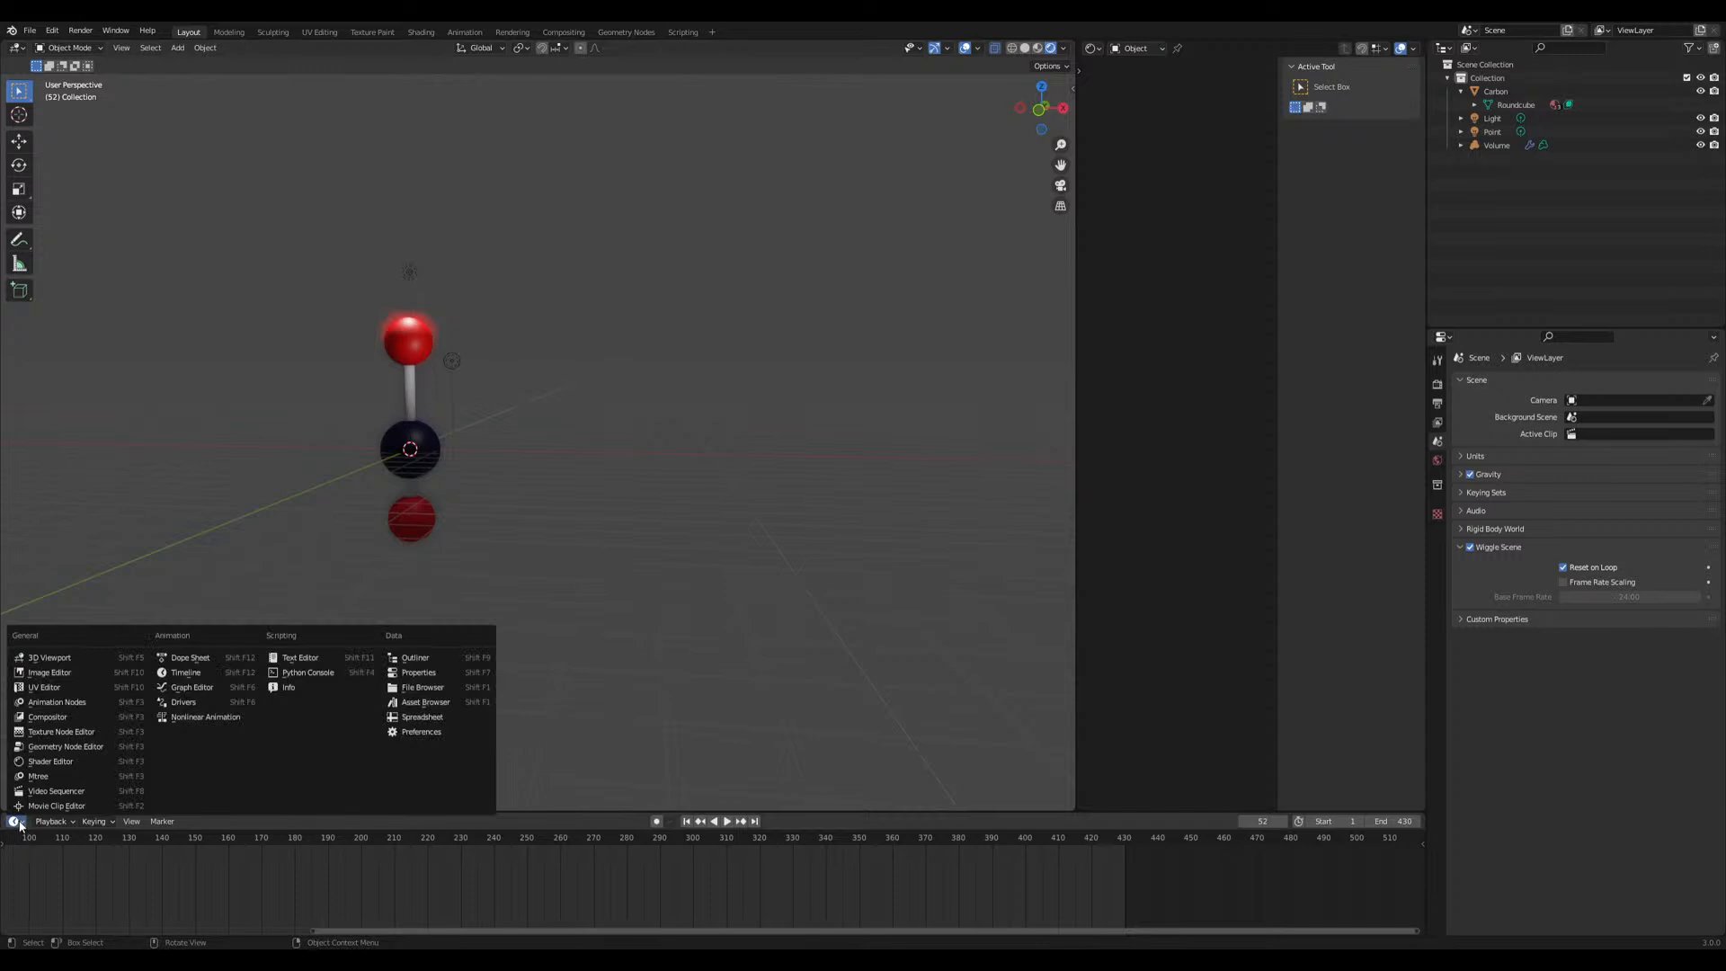
click(81, 746)
drag(493, 813, 465, 595)
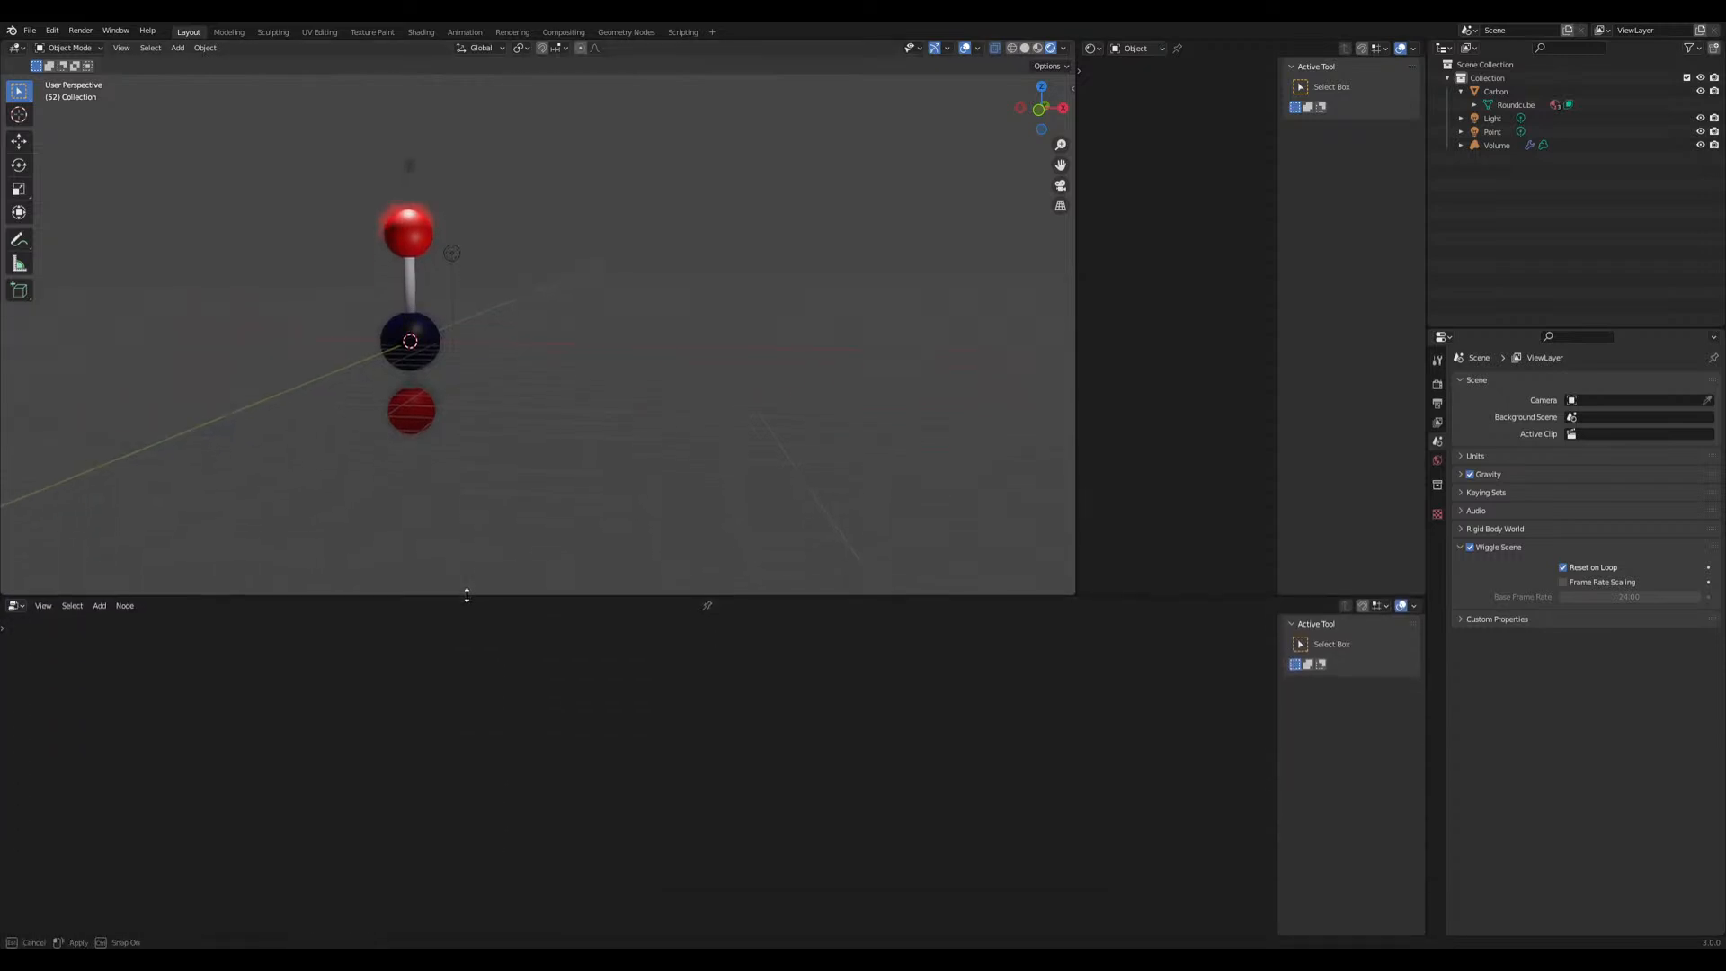
Add a Bezier curve beside the molecule and create a new Geometry Nodes tree for it
key(shift+a)
mouse_move(539, 394)
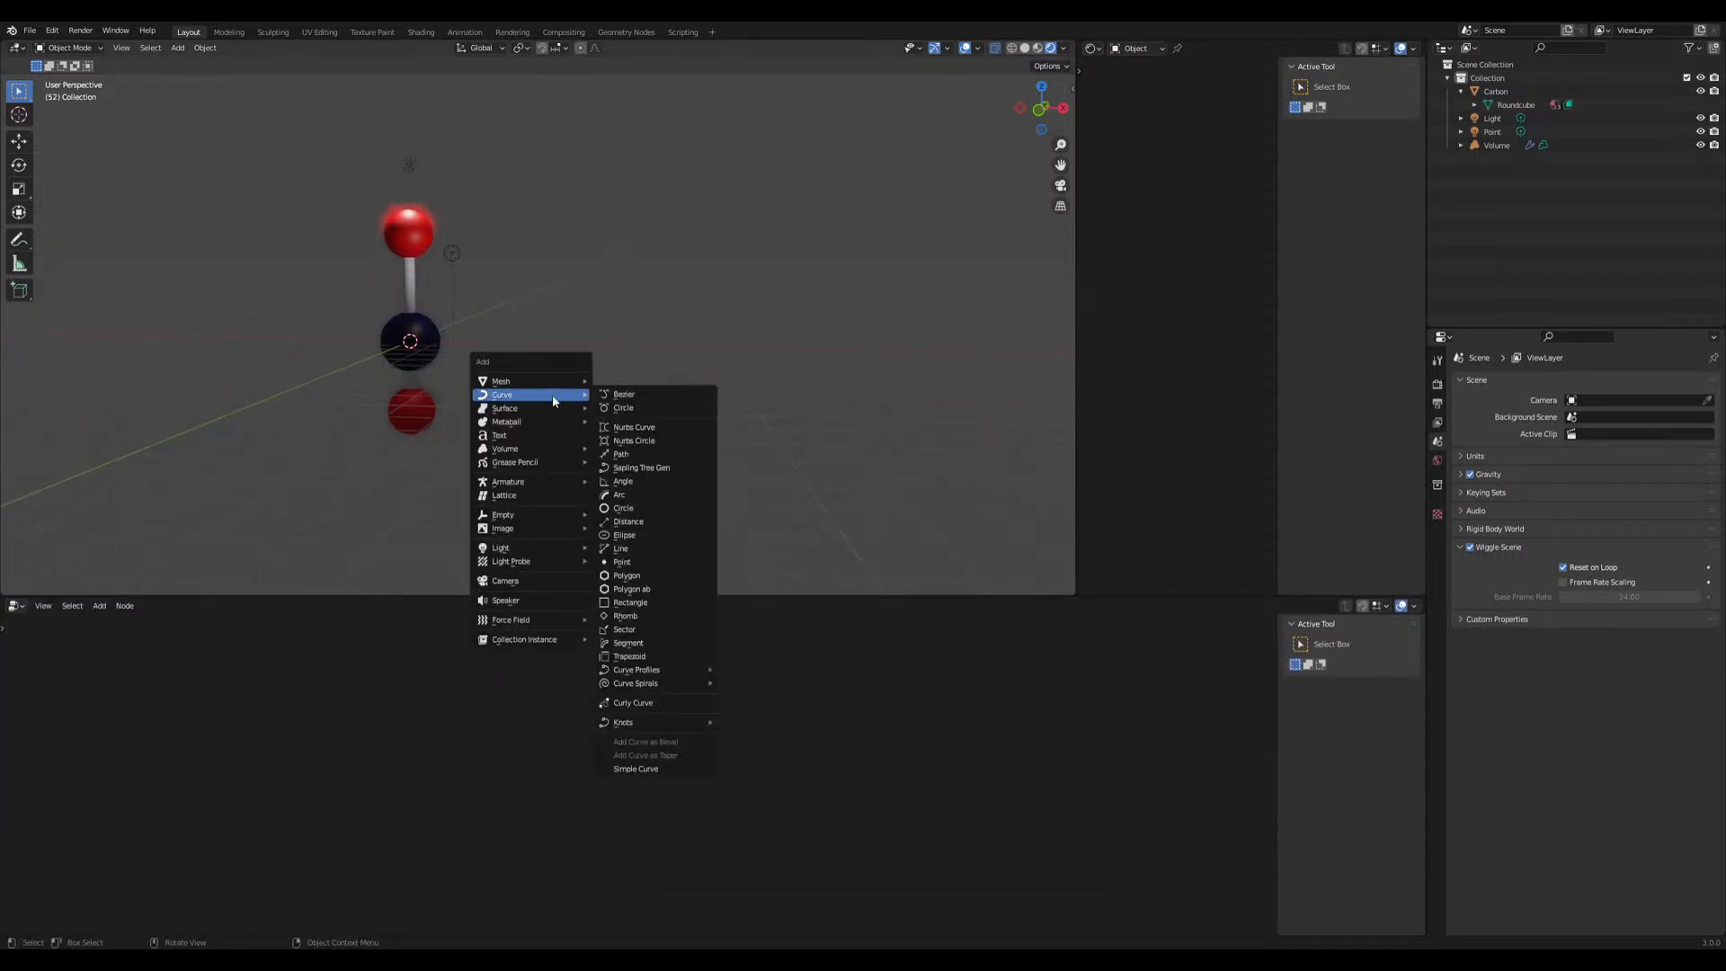
click(638, 394)
key(g)
click(686, 396)
click(710, 605)
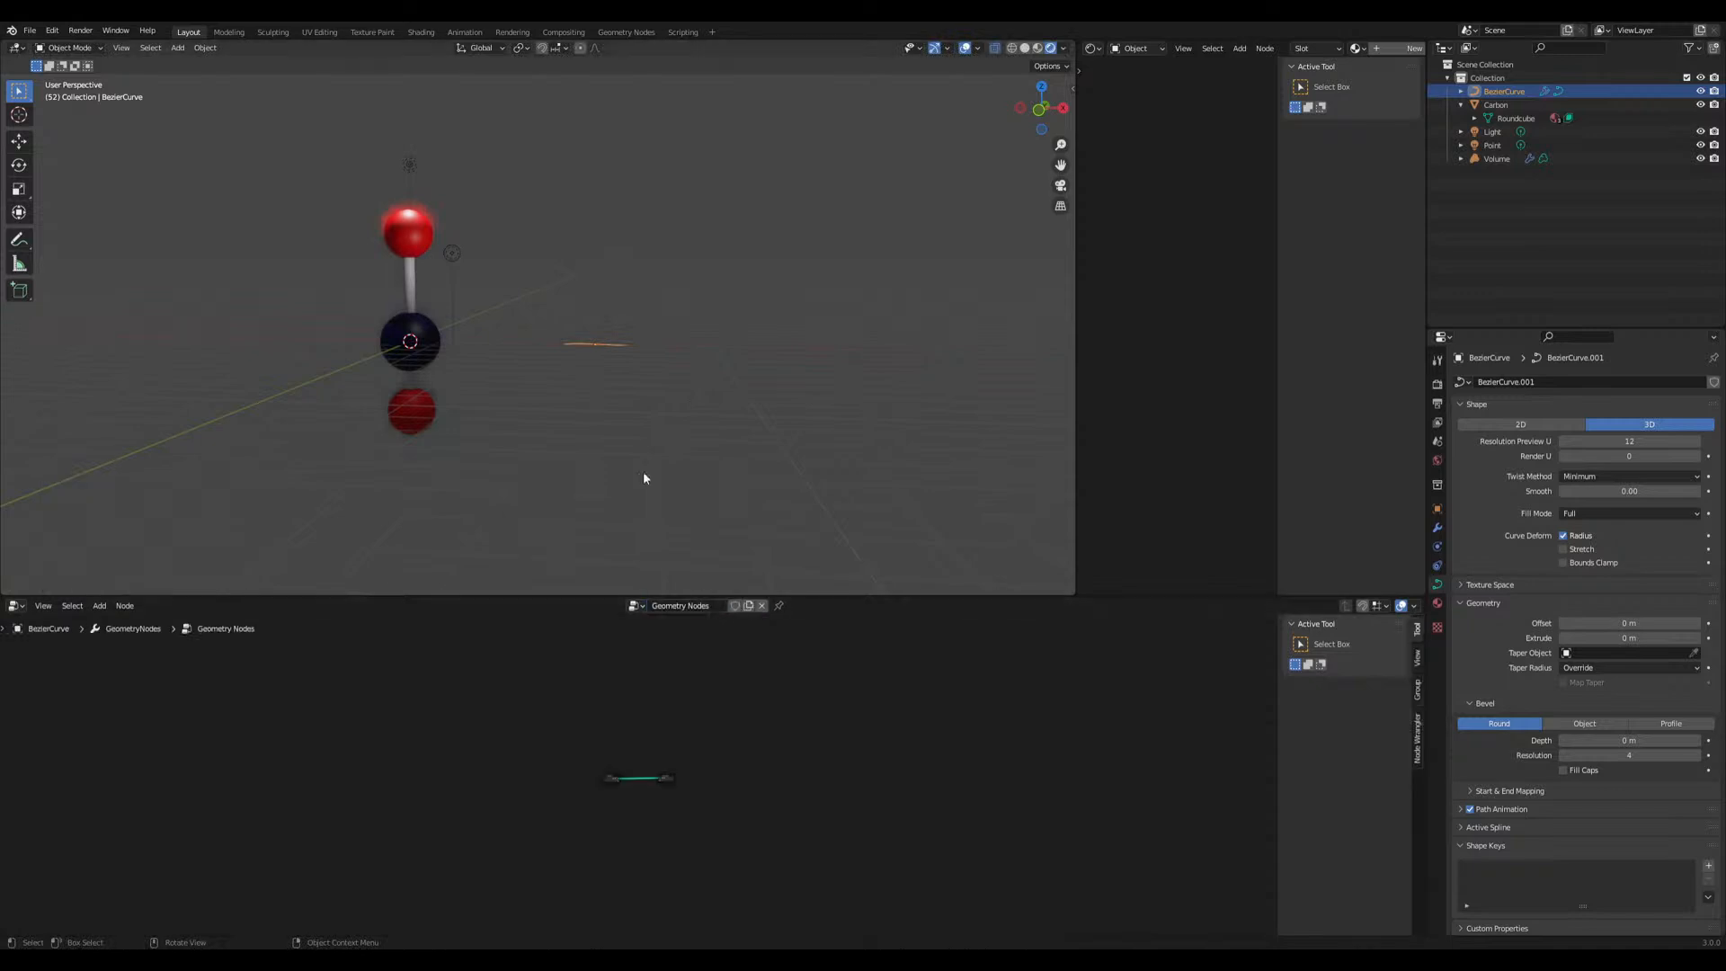
scroll(621, 377, up, 3)
scroll(655, 778, up, 7)
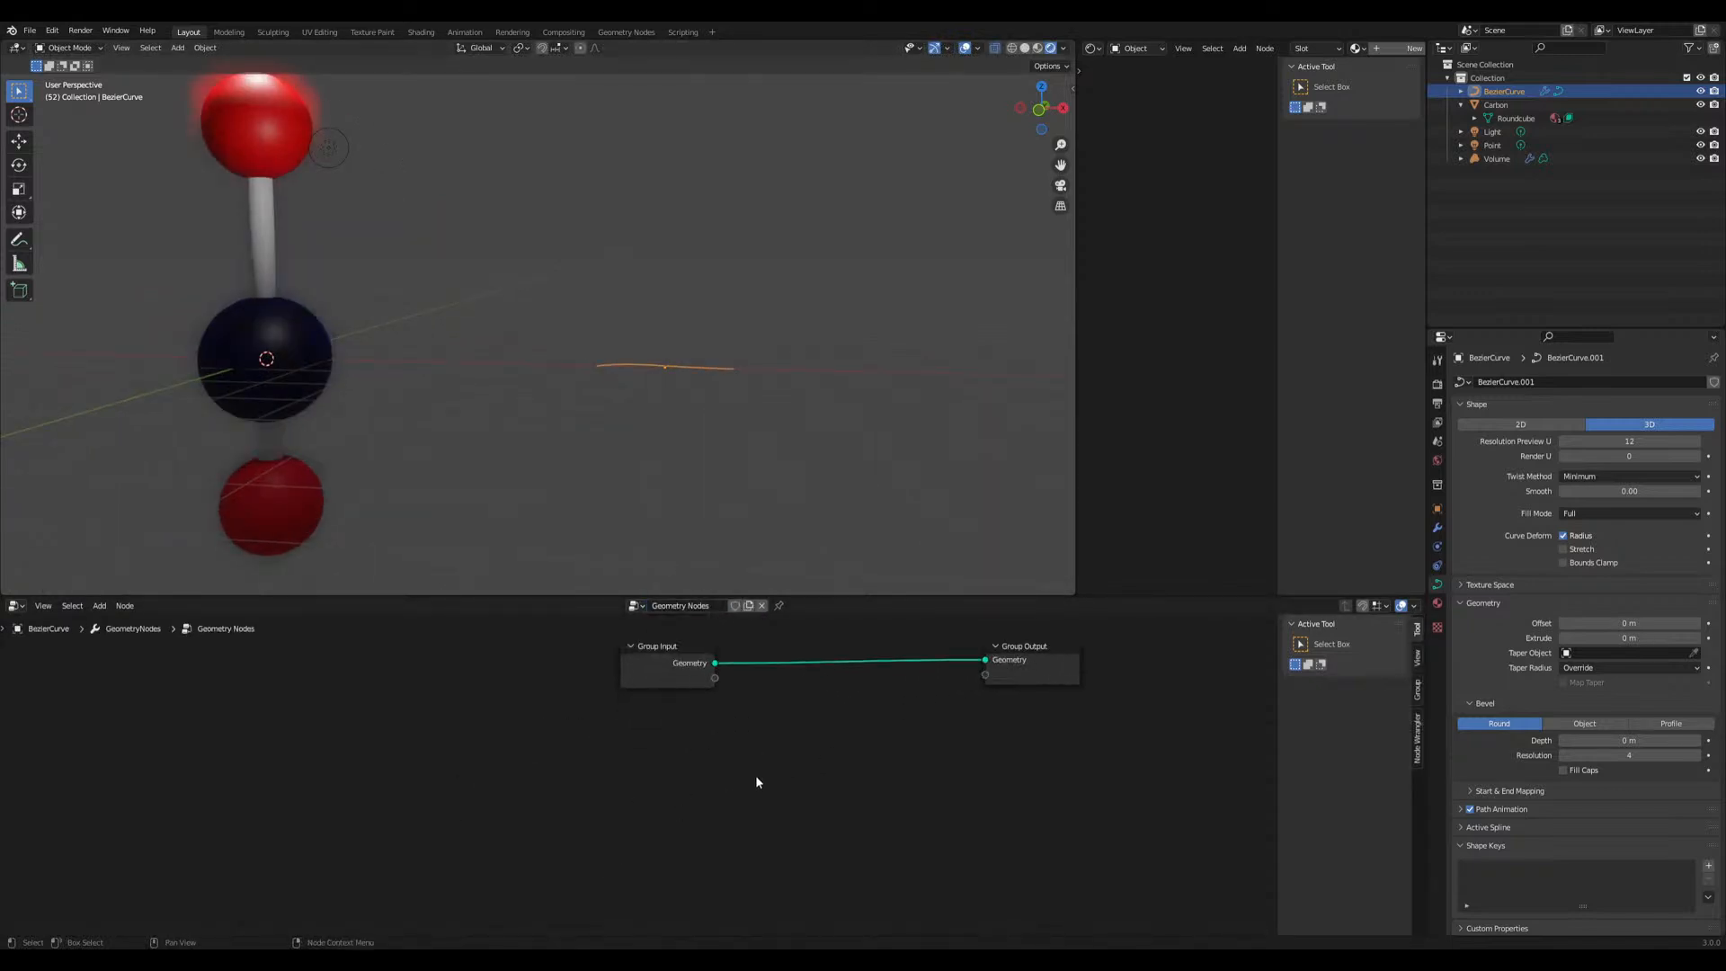
Add a Grid node below the link between Group Input and Group Output, spacing it away from Group Input
middle_drag(752, 783, 582, 837)
key(a)
key(shift+a)
key(Escape)
click(470, 804)
right_click(465, 802)
key(Escape)
key(shift+a)
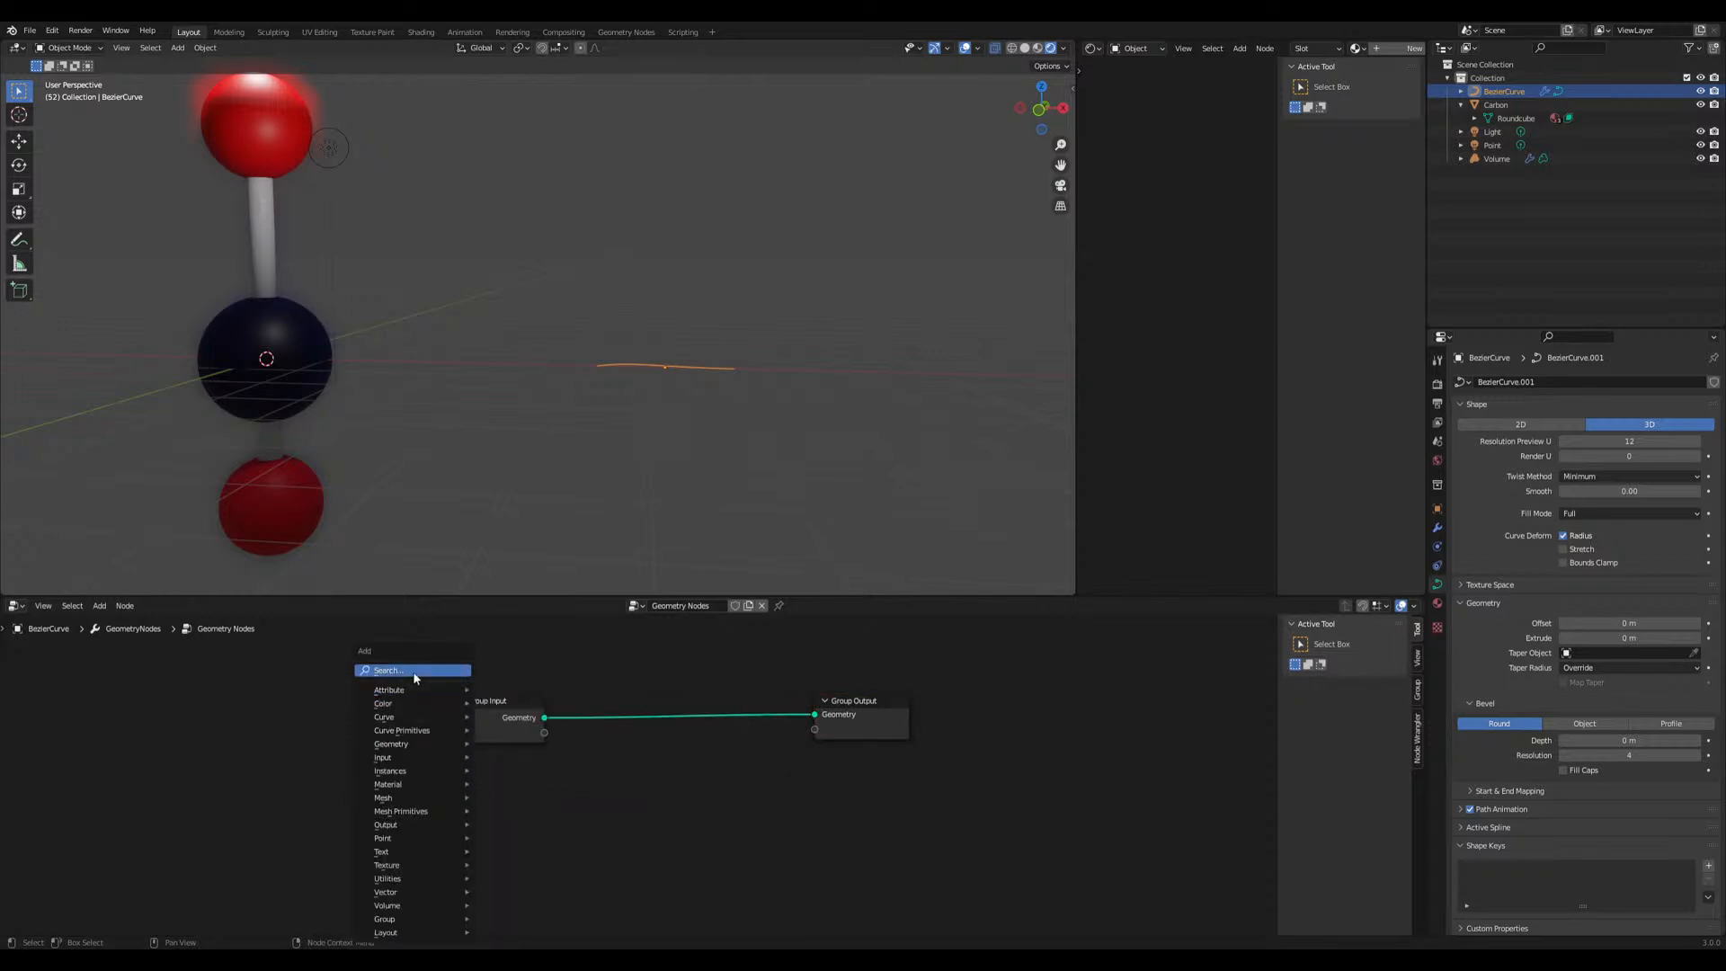
click(416, 678)
text(grid)
key(Return)
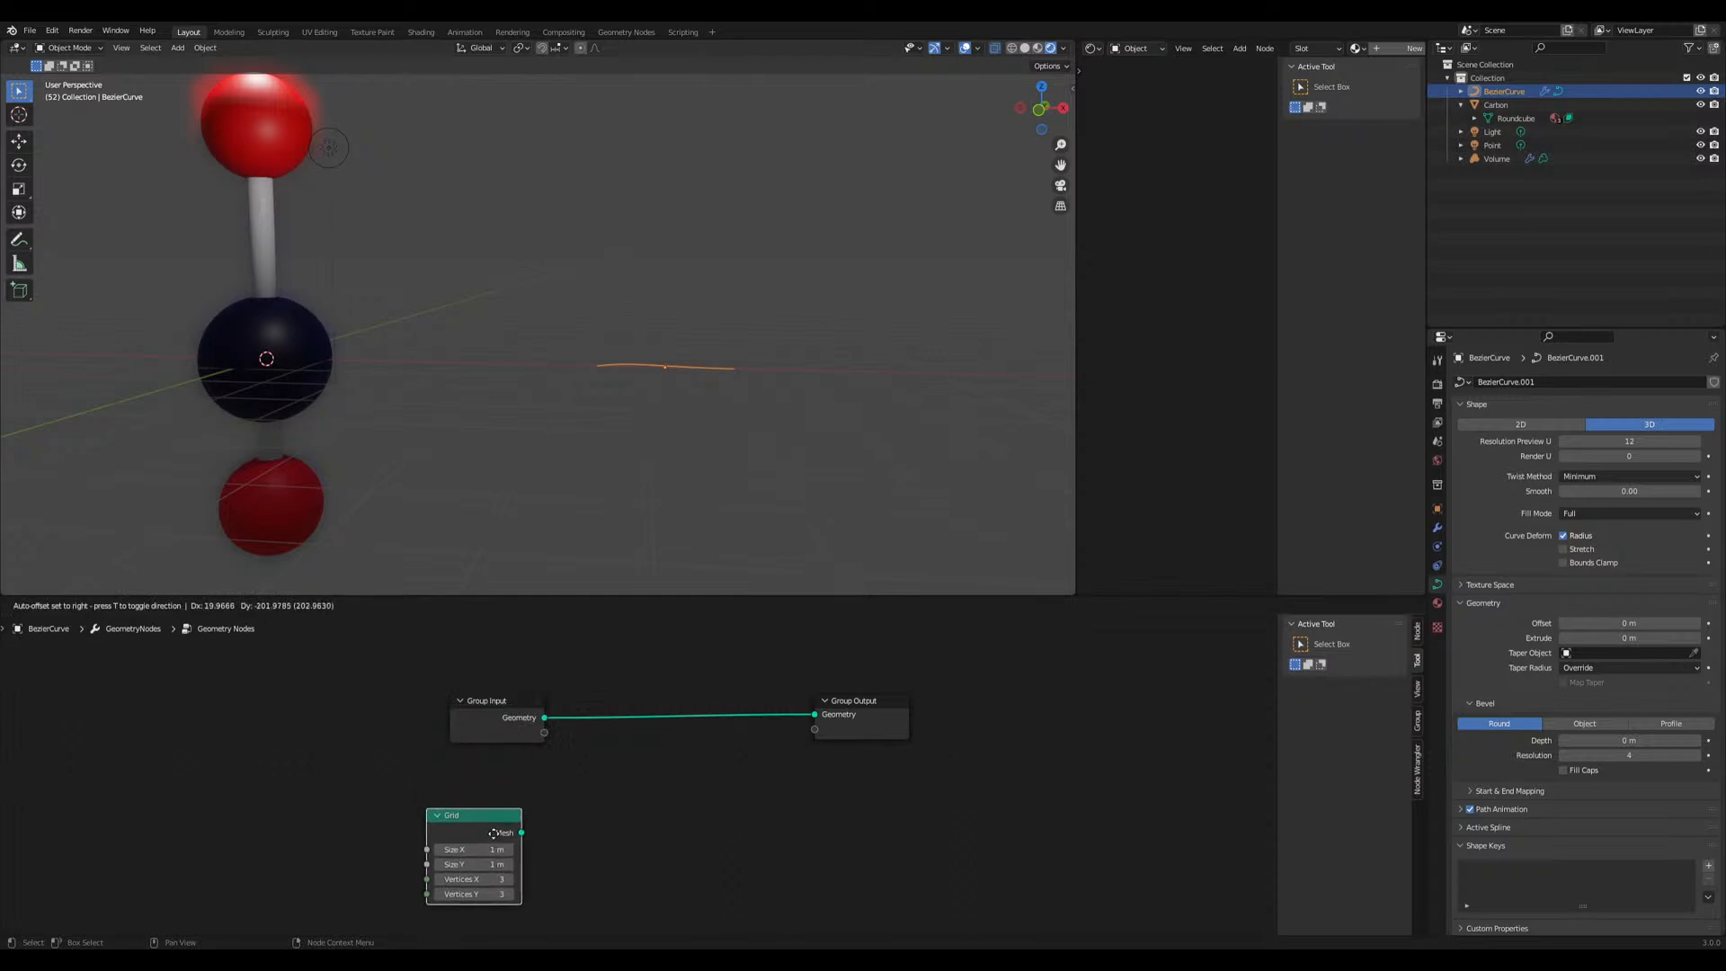
click(494, 832)
drag(487, 716, 373, 716)
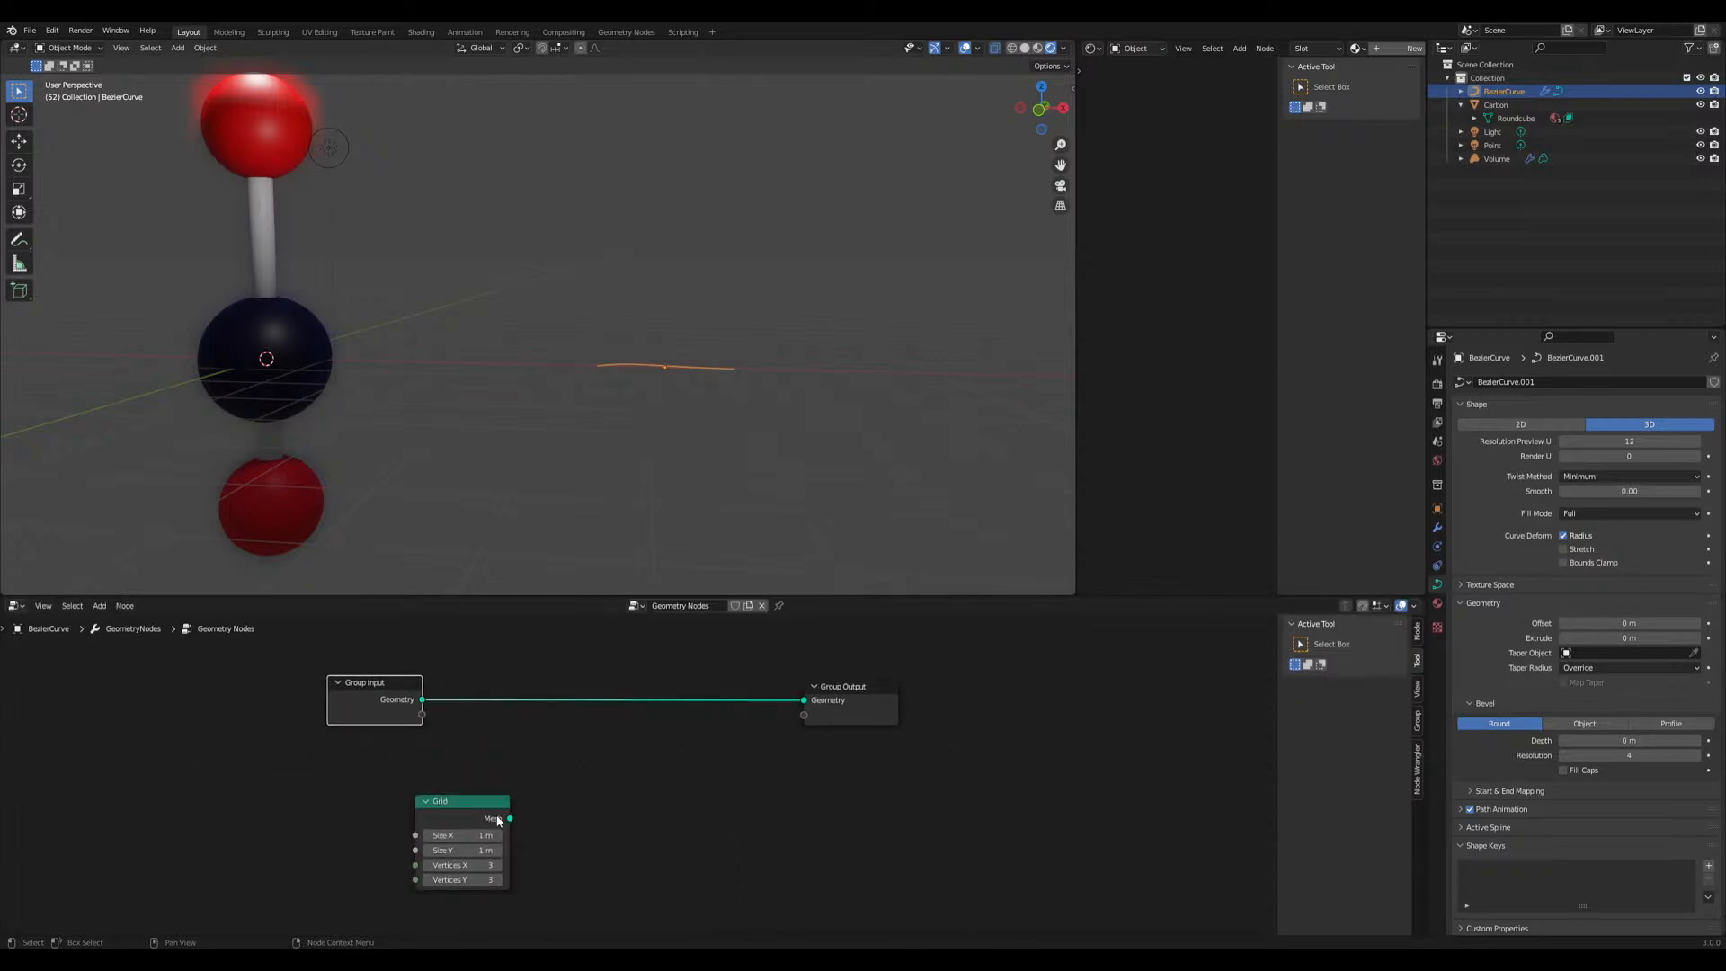
drag(472, 805, 406, 796)
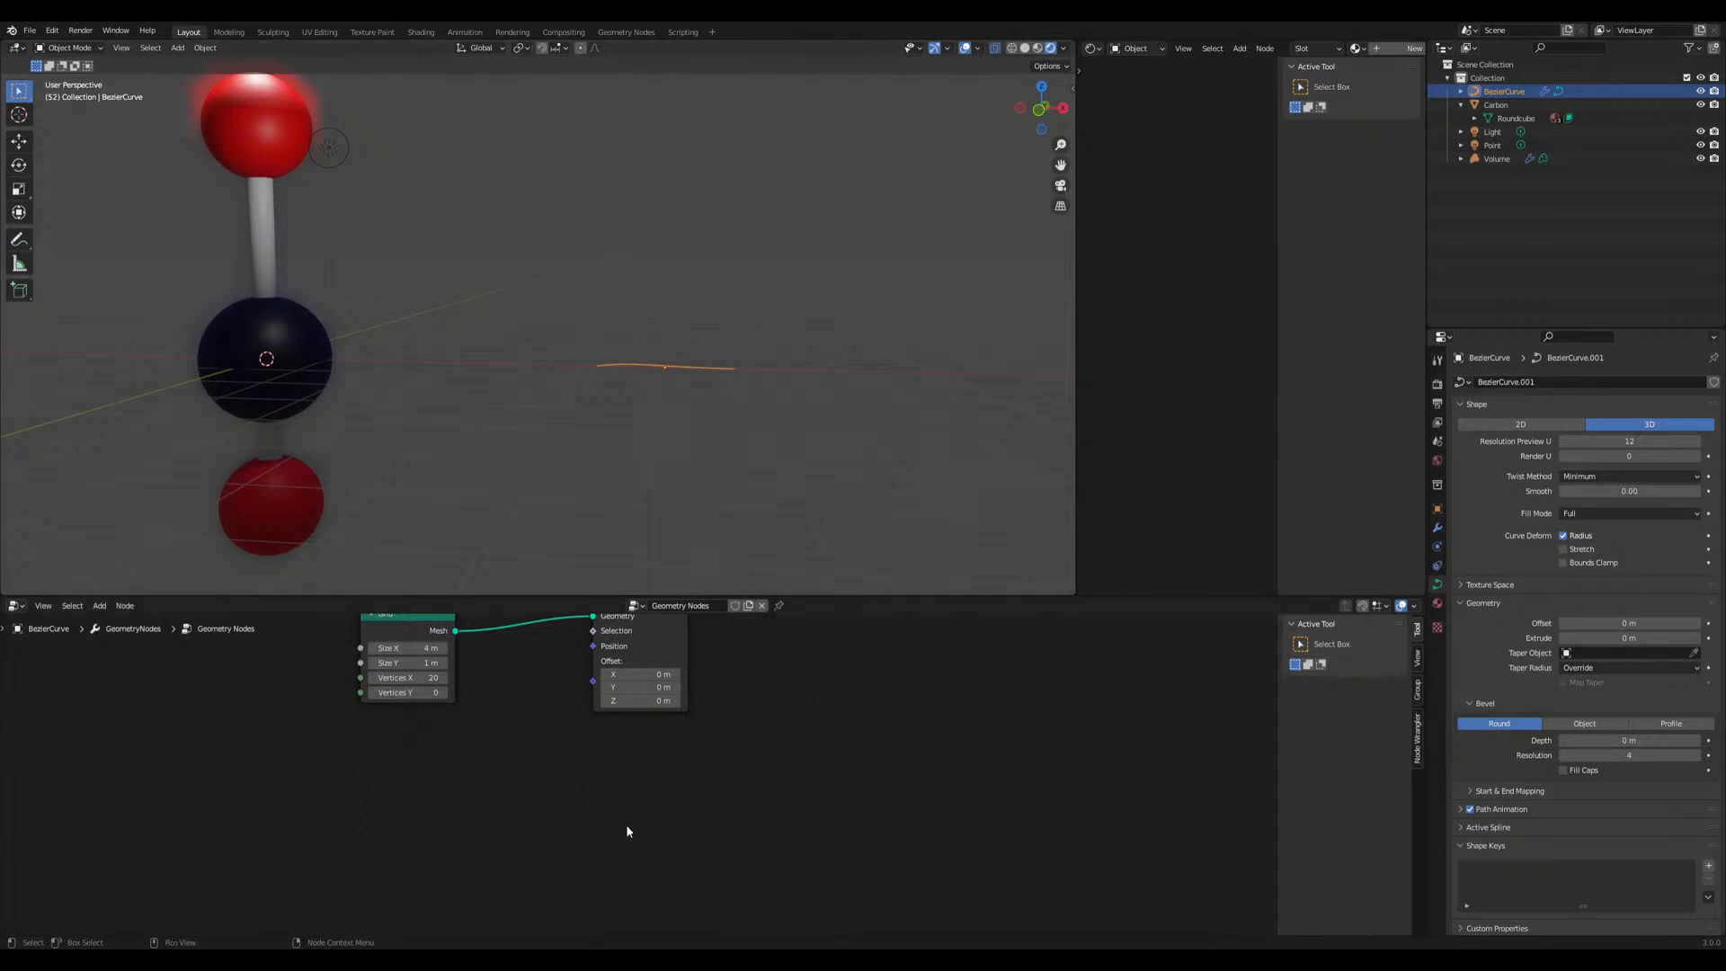
Space out the Grid and Set Position nodes below the Group Input and Group Output nodes
middle_drag(618, 755, 603, 821)
drag(475, 719, 400, 735)
drag(697, 682, 639, 671)
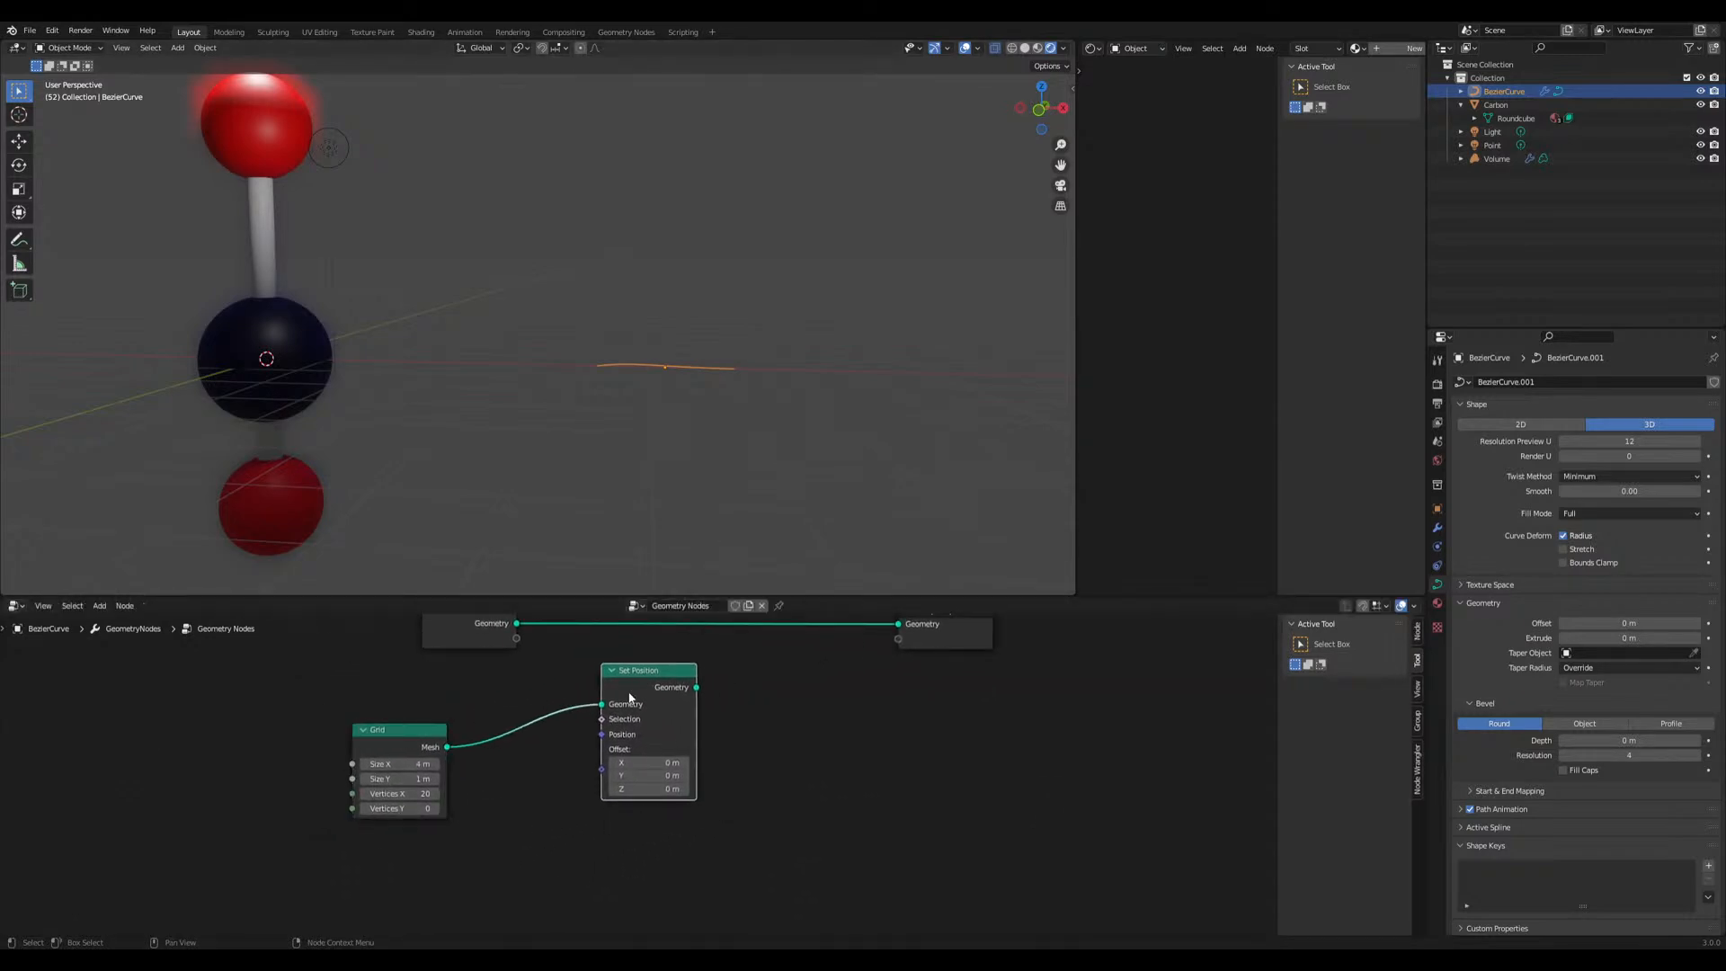
drag(407, 748, 393, 723)
middle_drag(646, 712, 612, 733)
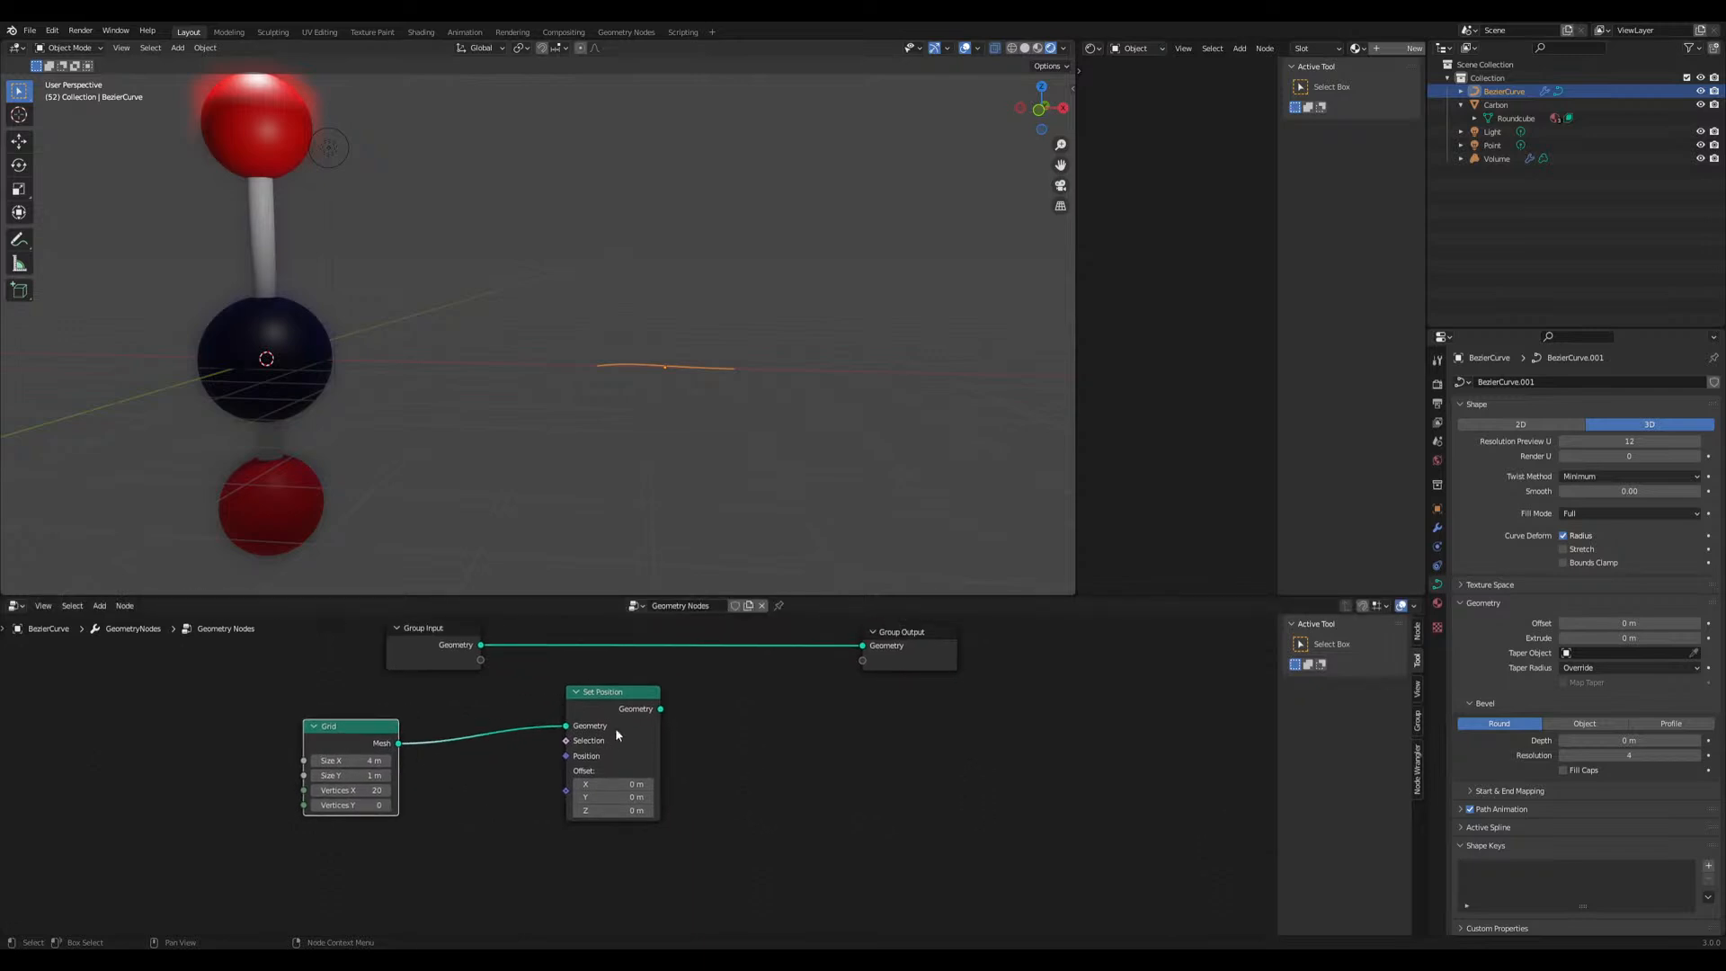
mouse_move(629, 707)
mouse_down()
mouse_move(660, 702)
mouse_move(641, 704)
mouse_up()
Add a Position input node below the Grid node
middle_drag(405, 815, 476, 760)
key(shift+a)
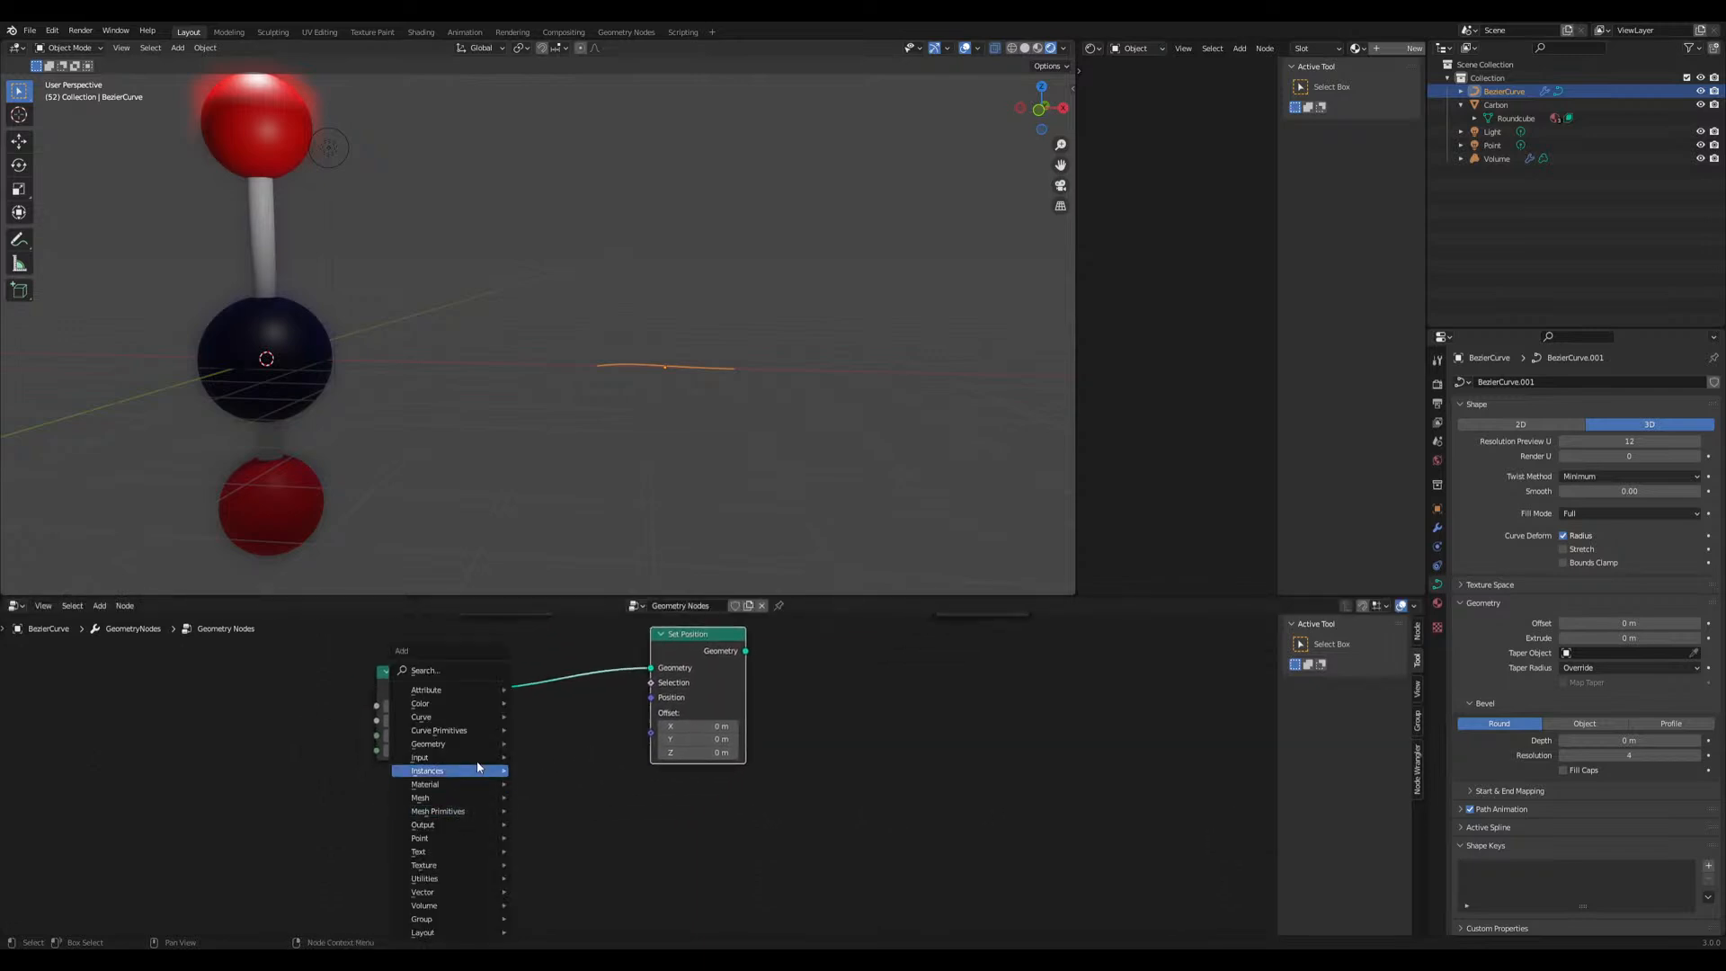
click(444, 676)
text(pos)
key(Return)
click(338, 831)
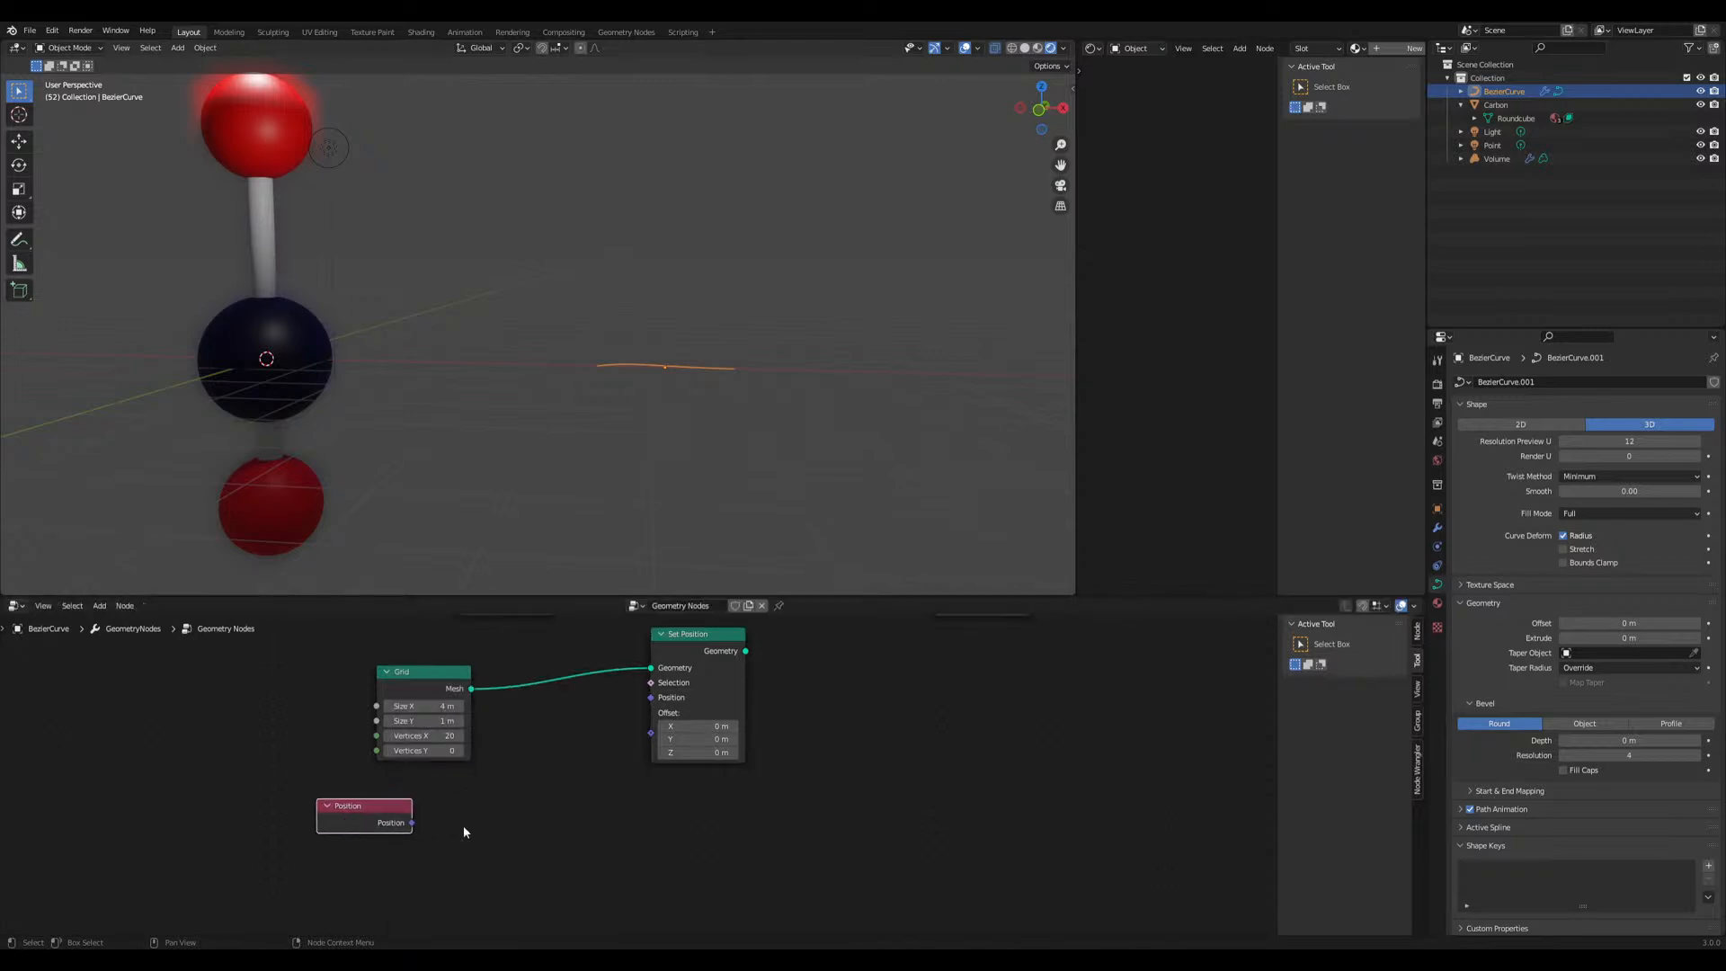
middle_drag(472, 825, 427, 813)
key(shift+a)
click(391, 673)
text(vec)
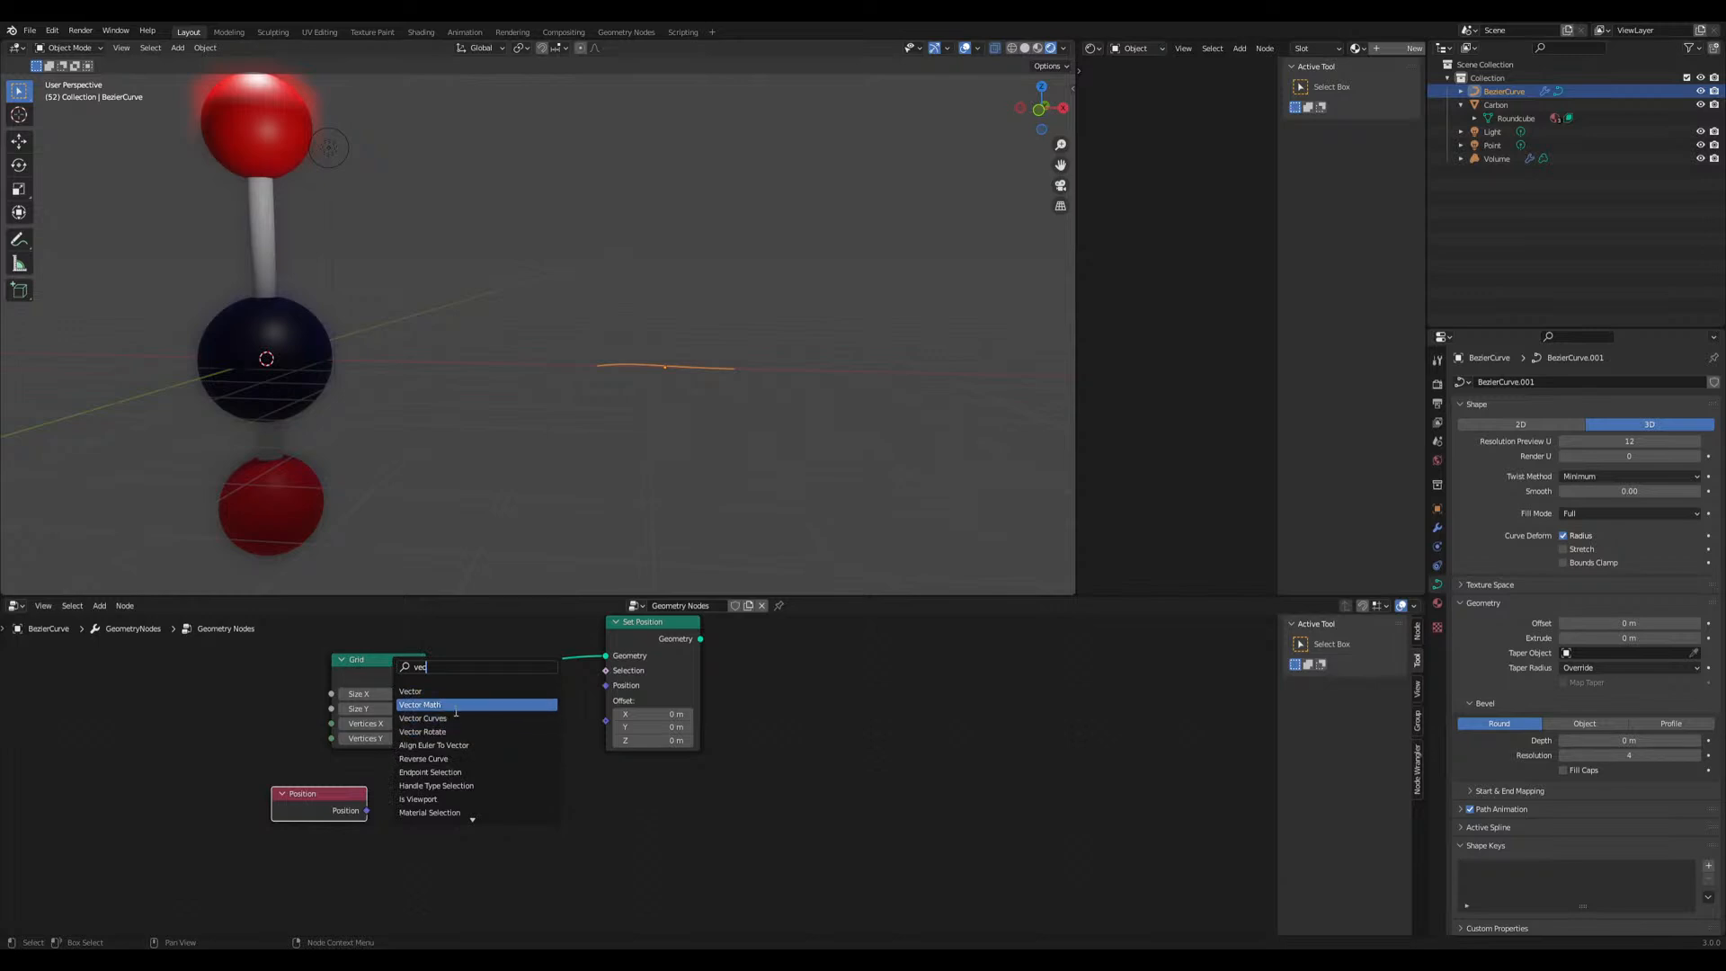
key(BackSpace)
key(BackSpace)
key(BackSpace)
text(sep)
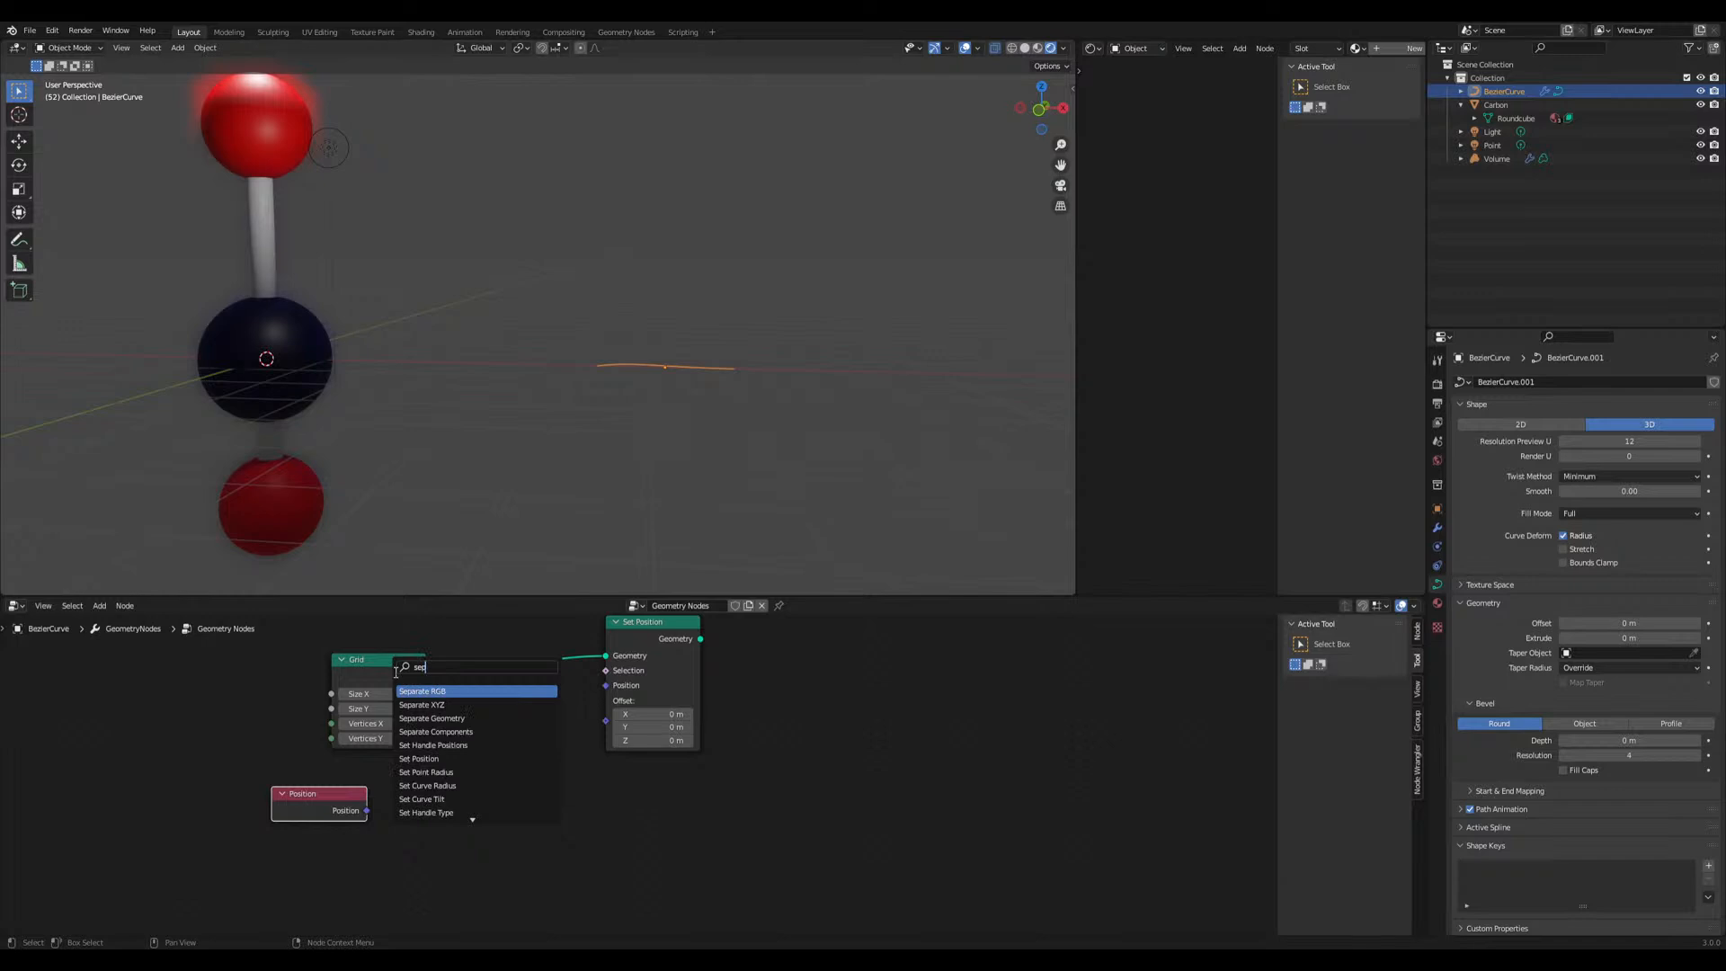
click(439, 691)
click(477, 792)
middle_drag(406, 808, 392, 763)
key(x)
Add a Separate XYZ node and feed the Position output into its Vector input
key(shift+a)
text(se)
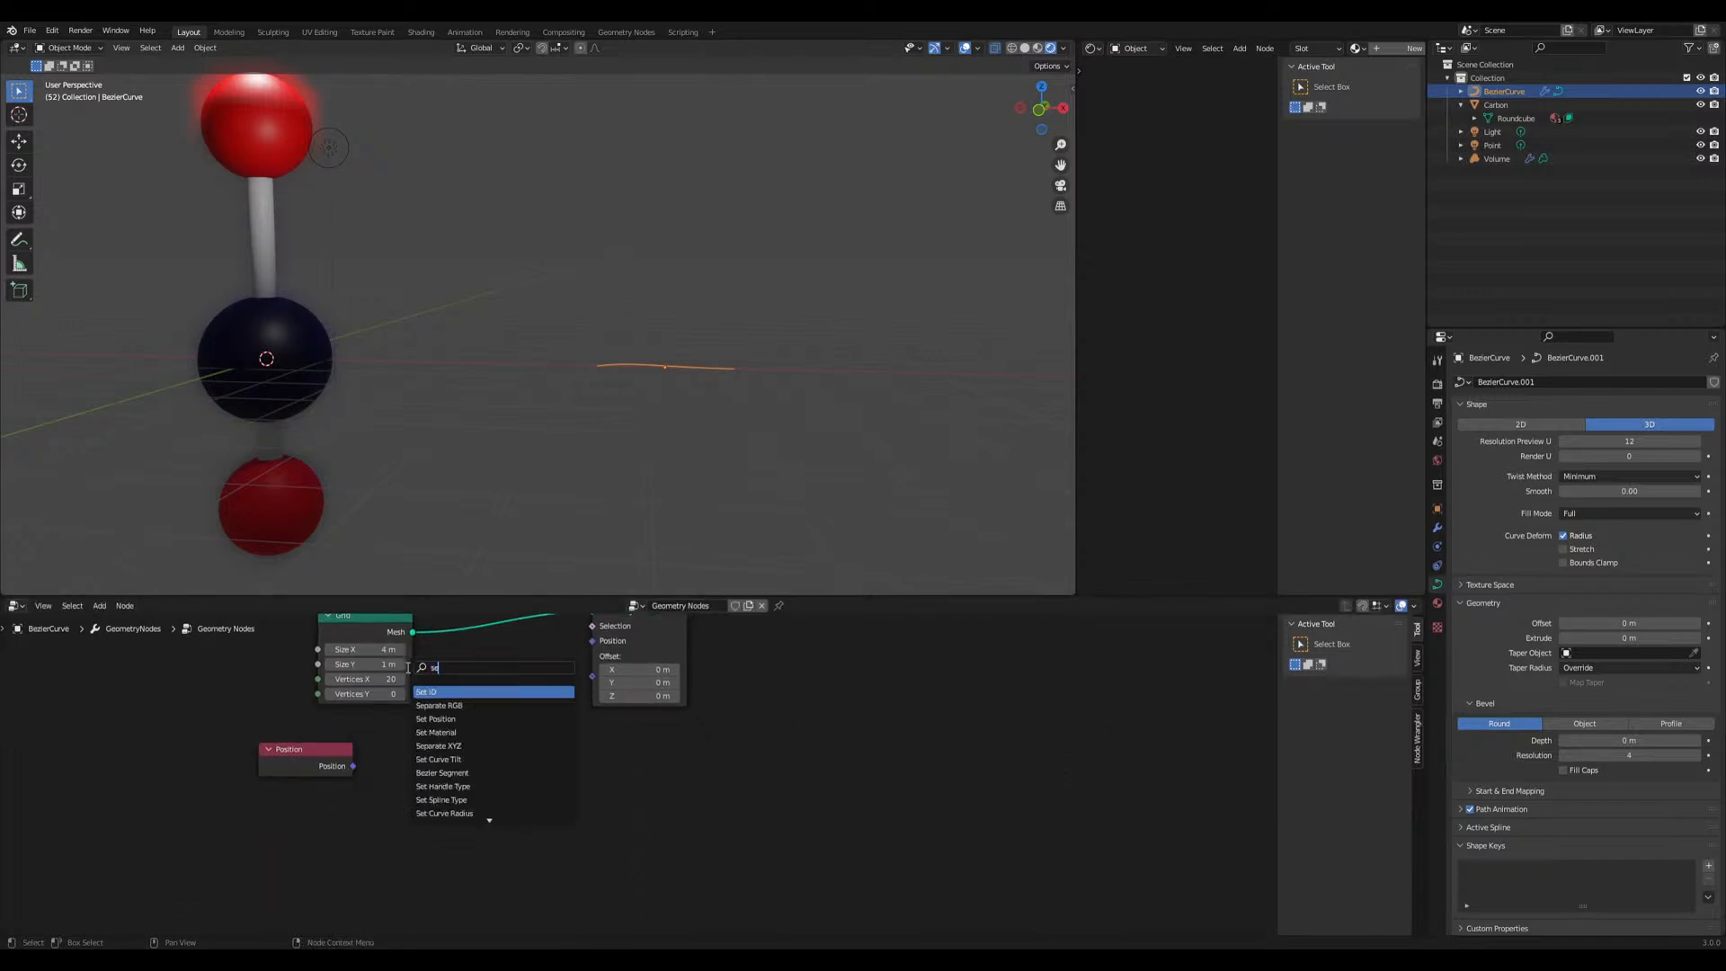
click(439, 745)
click(489, 799)
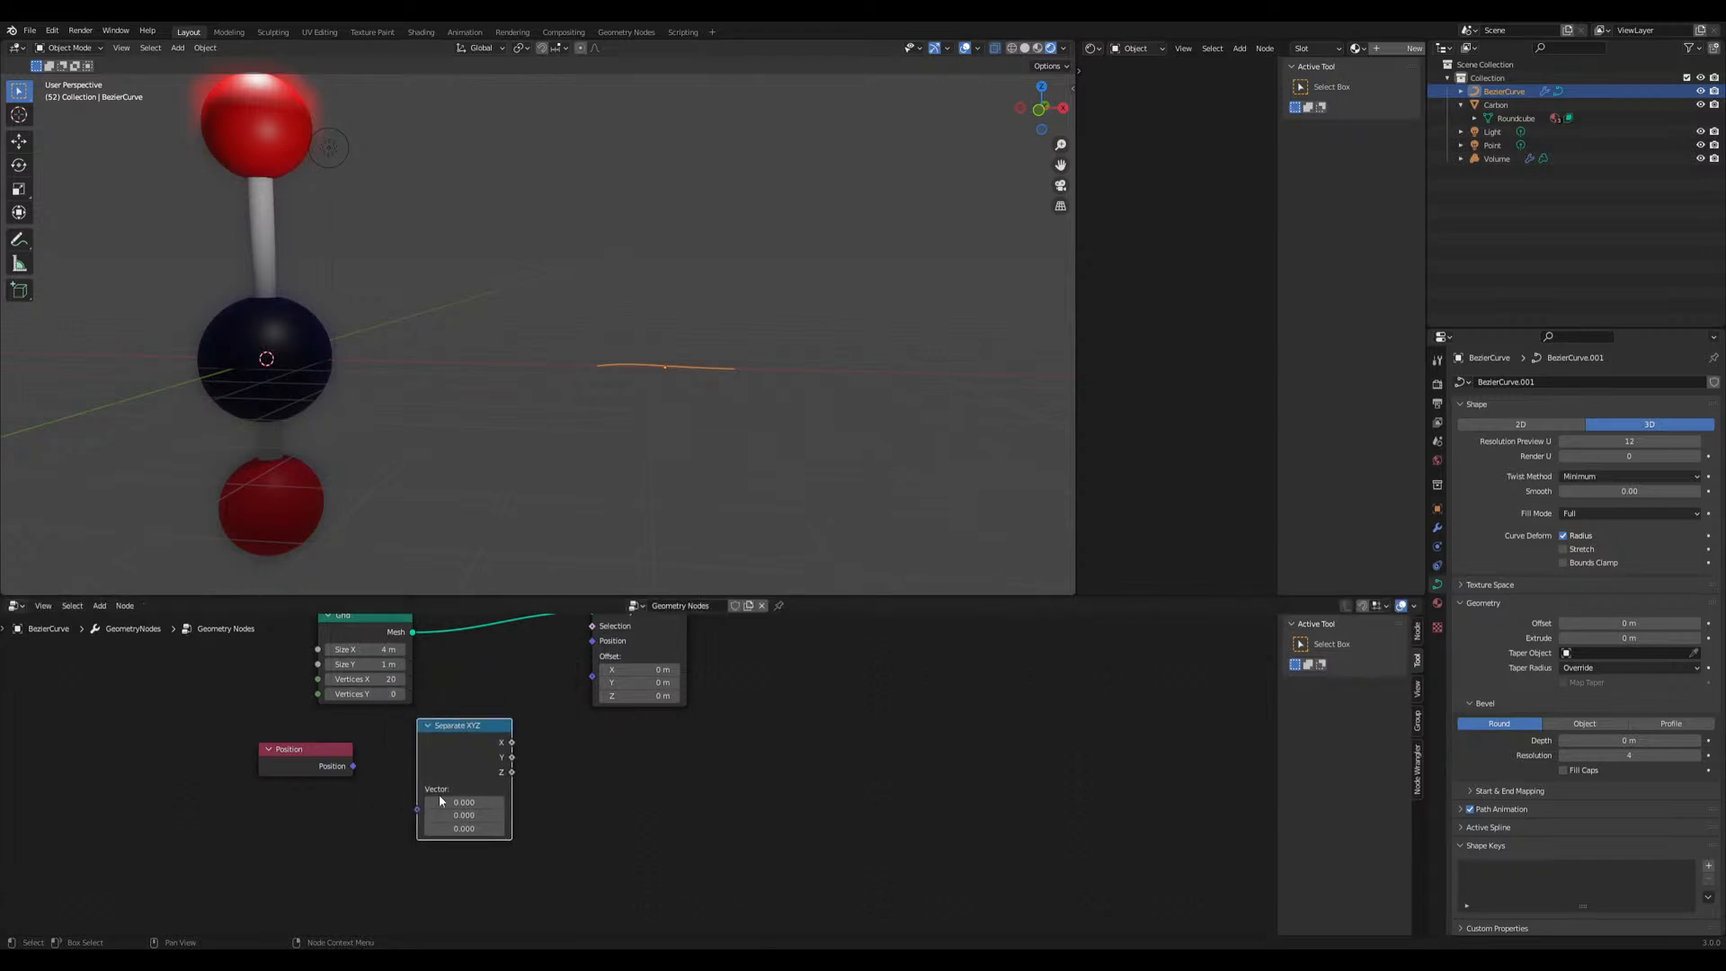
drag(352, 766, 418, 808)
Make room between the nodes by moving Set Position away from Position and Separate XYZ
middle_drag(645, 663, 487, 791)
drag(496, 707, 551, 708)
middle_drag(431, 817, 563, 731)
drag(292, 793, 247, 817)
drag(433, 792, 312, 798)
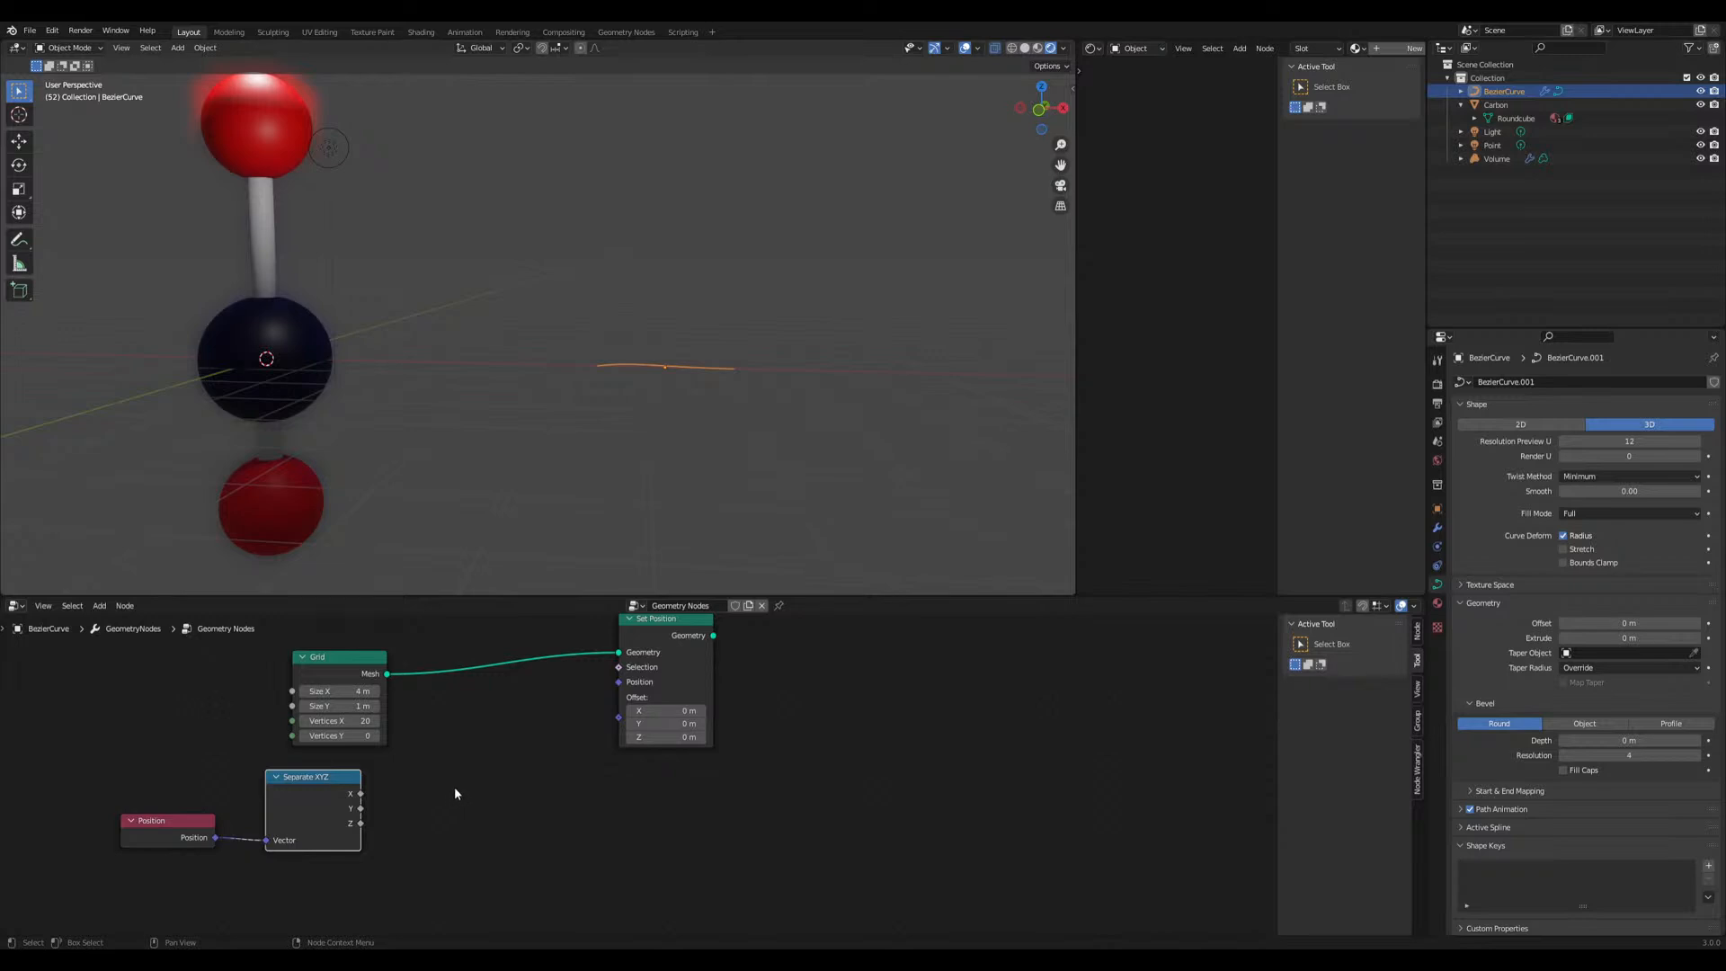
Add a Math node set to Sine and feed the Separate XYZ X output into its value
drag(387, 673, 407, 675)
text(math)
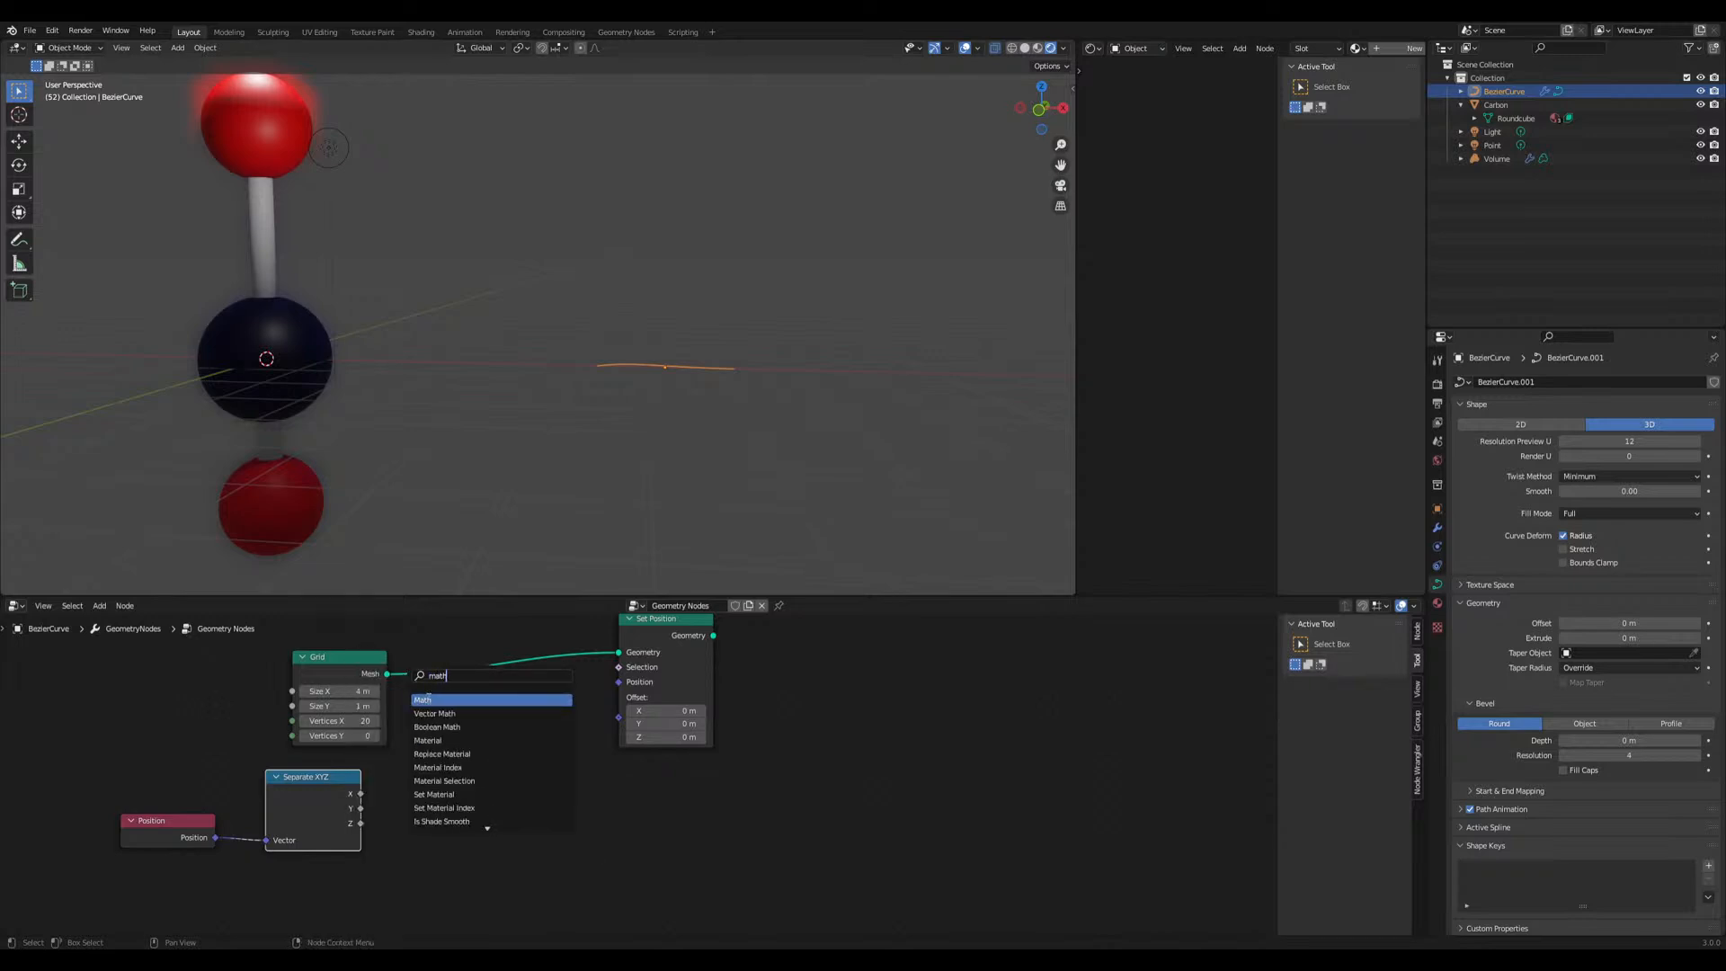
key(Return)
drag(361, 795, 428, 811)
click(465, 778)
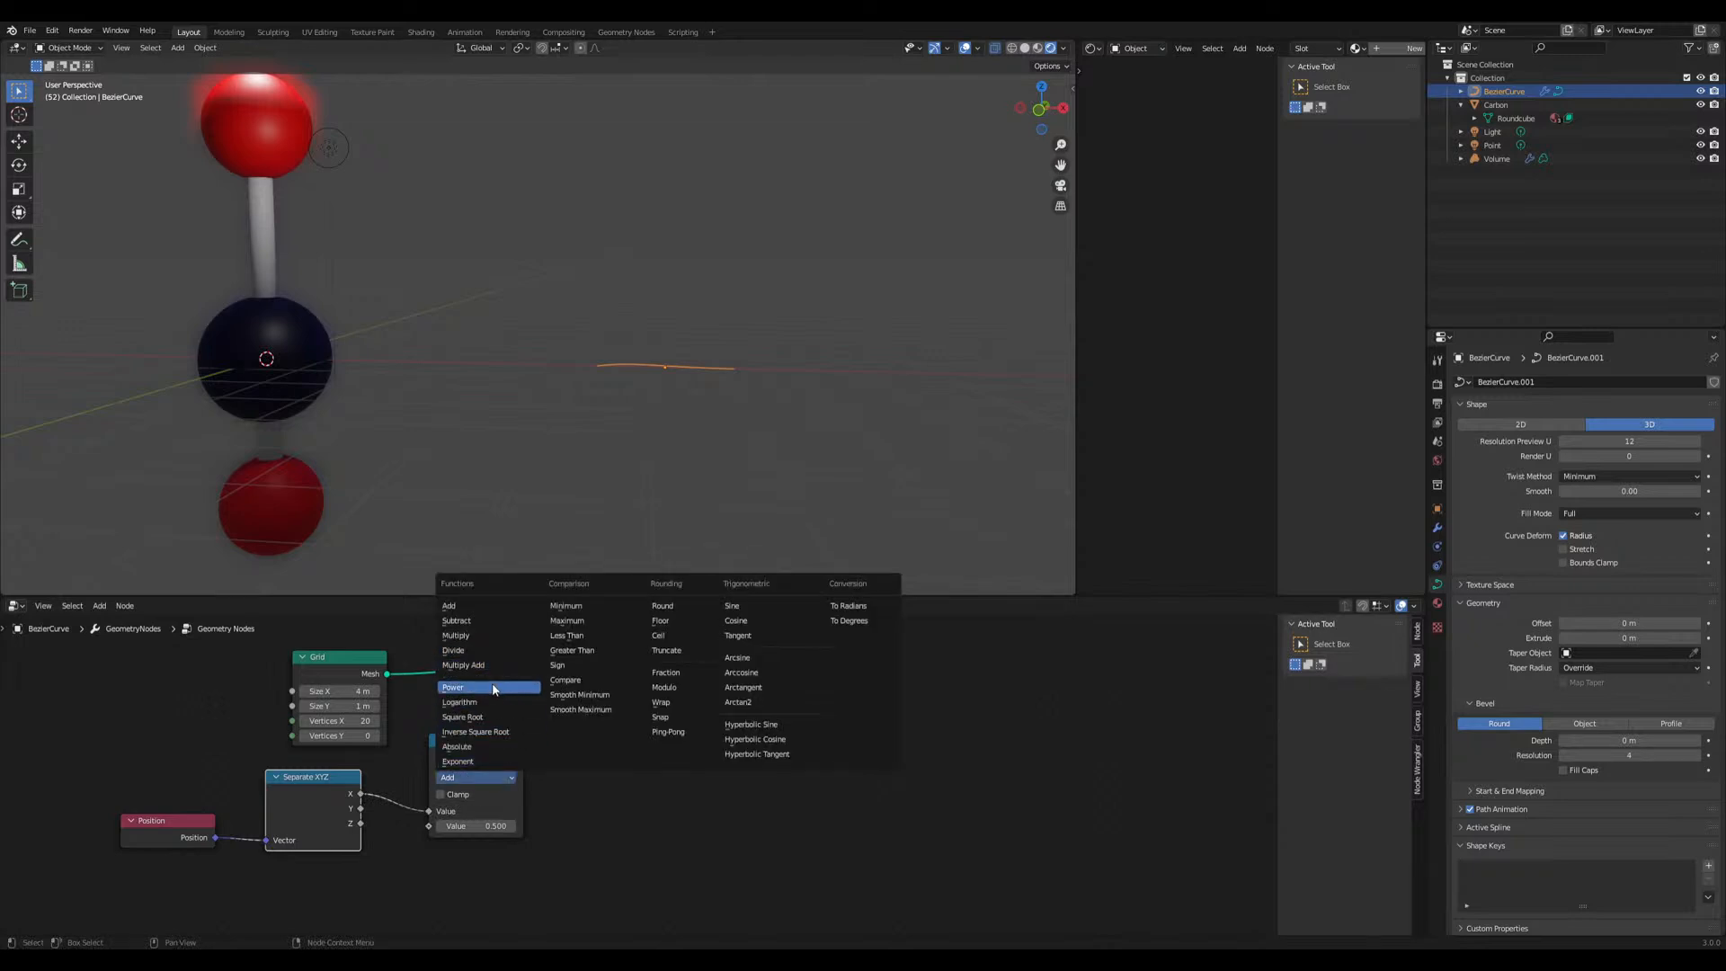
click(732, 605)
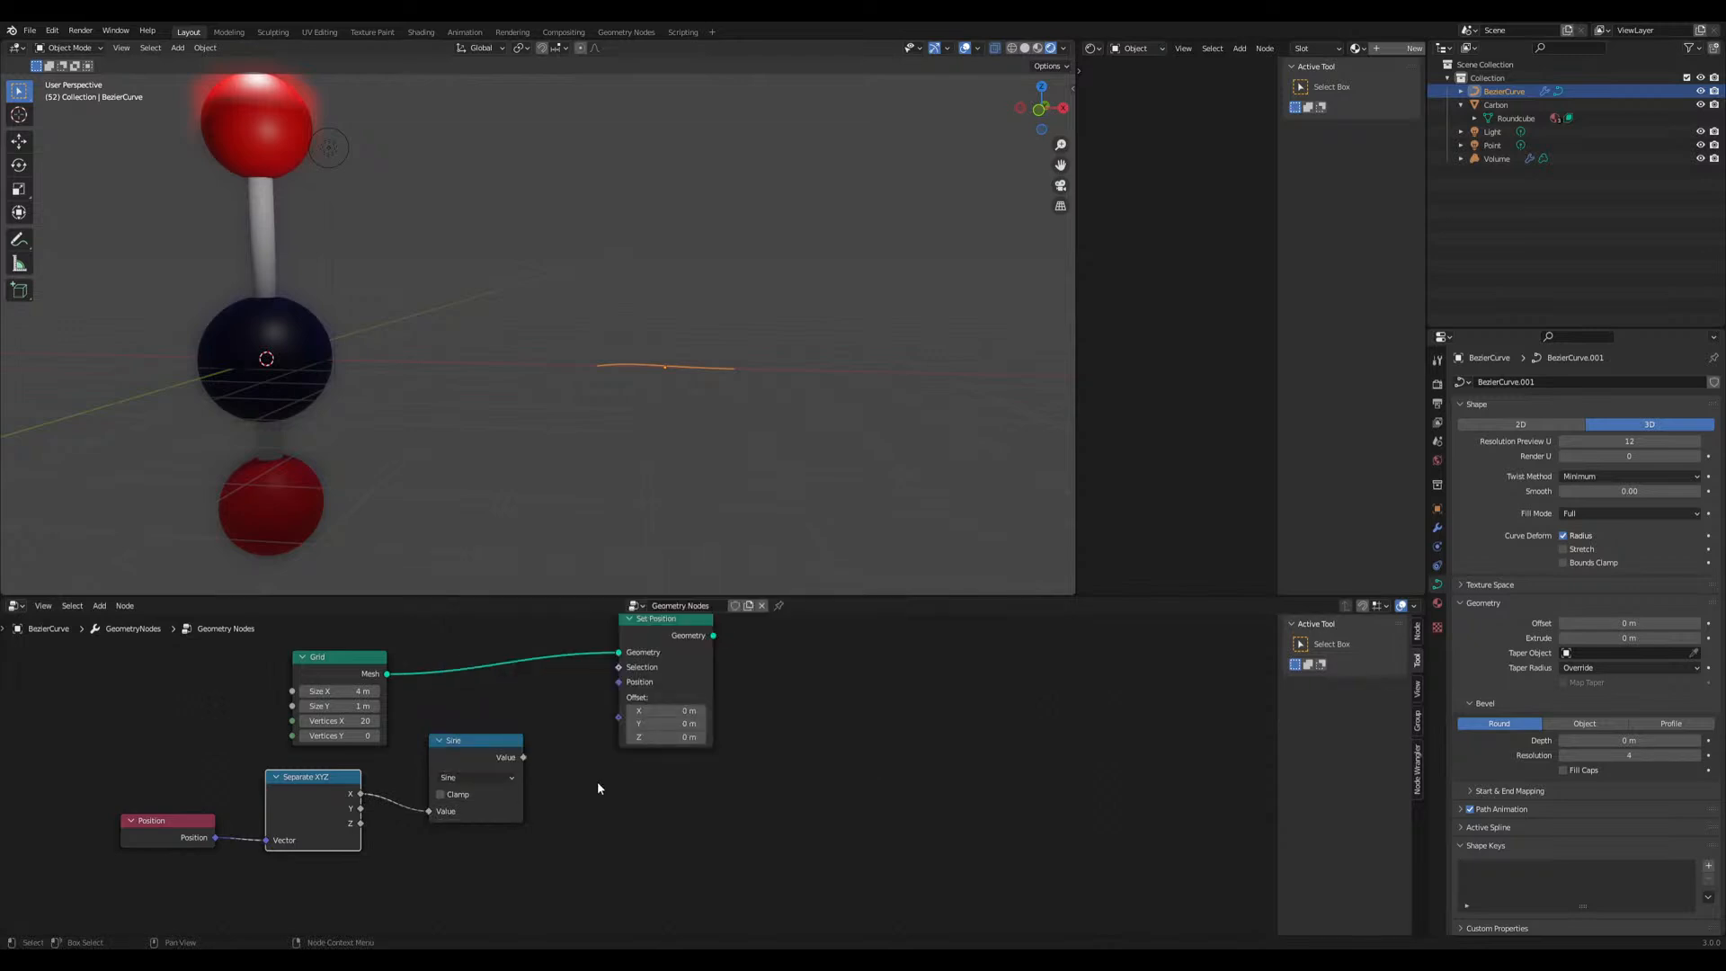
Move Set Position farther away and add a Combine XYZ node between Sine and Set Position
middle_drag(527, 779, 408, 845)
drag(542, 692, 628, 687)
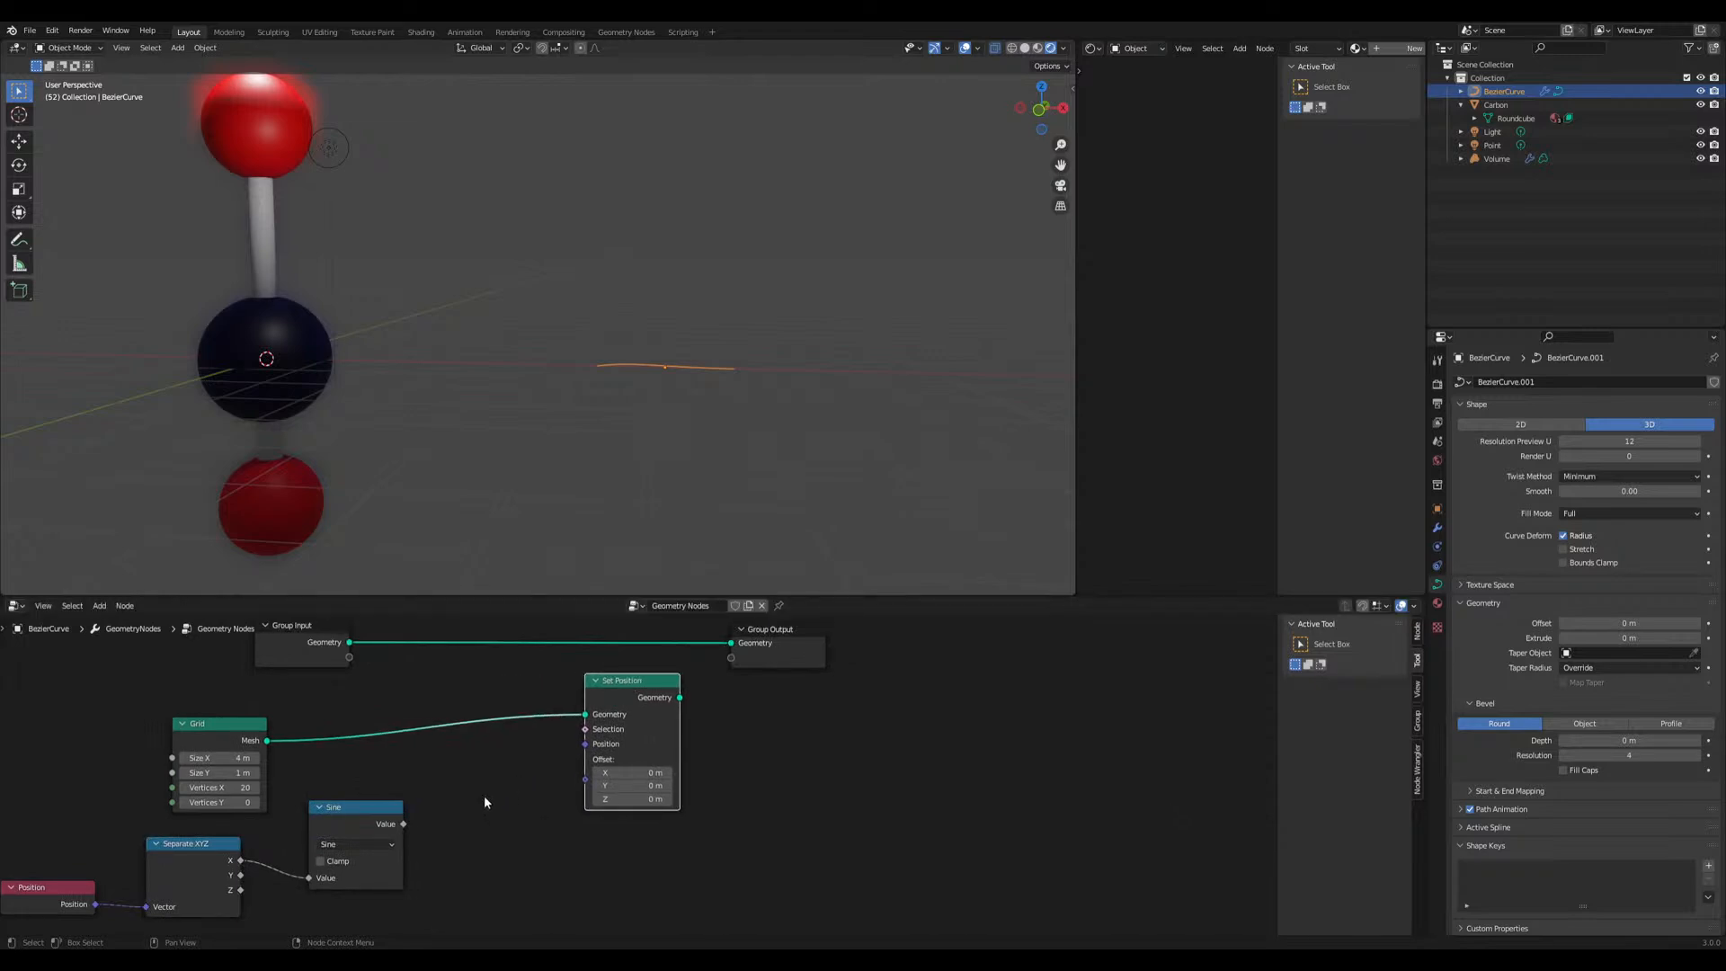
key(shift+a)
mouse_move(444, 681)
text(com)
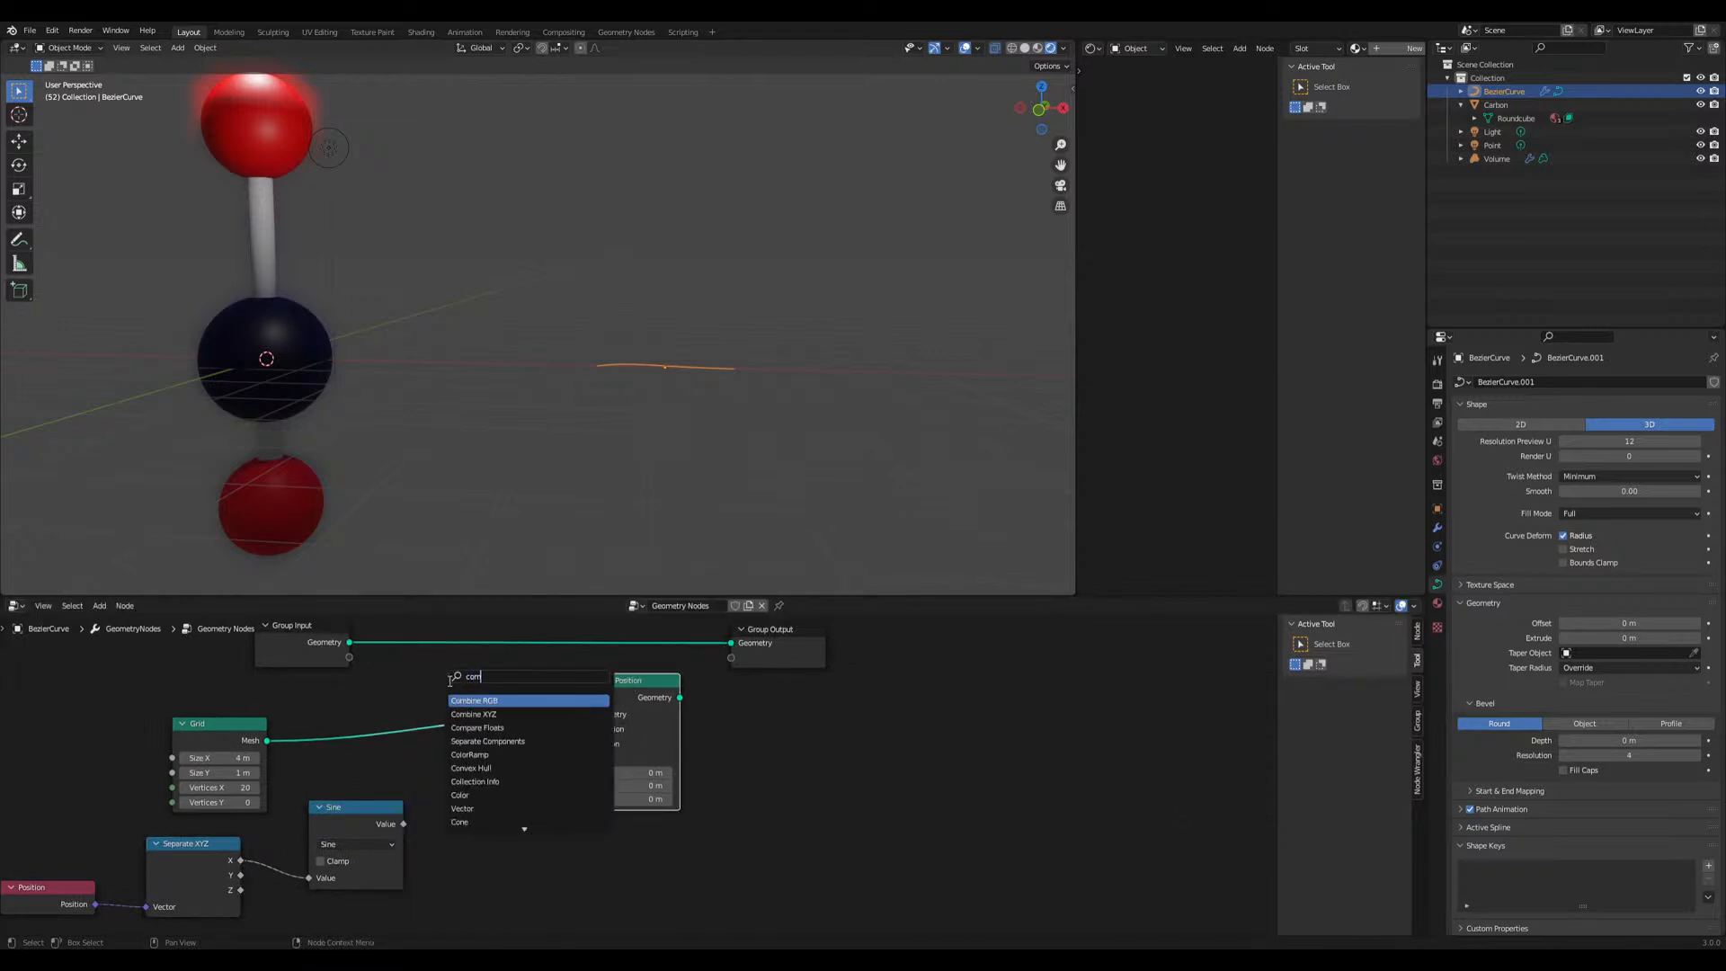
click(473, 713)
click(435, 829)
Chain Sine into Combine XYZ's Z, its Vector into Set Position's Offset, and Set Position's Geometry into Group Output
drag(404, 825, 449, 828)
drag(543, 782, 586, 758)
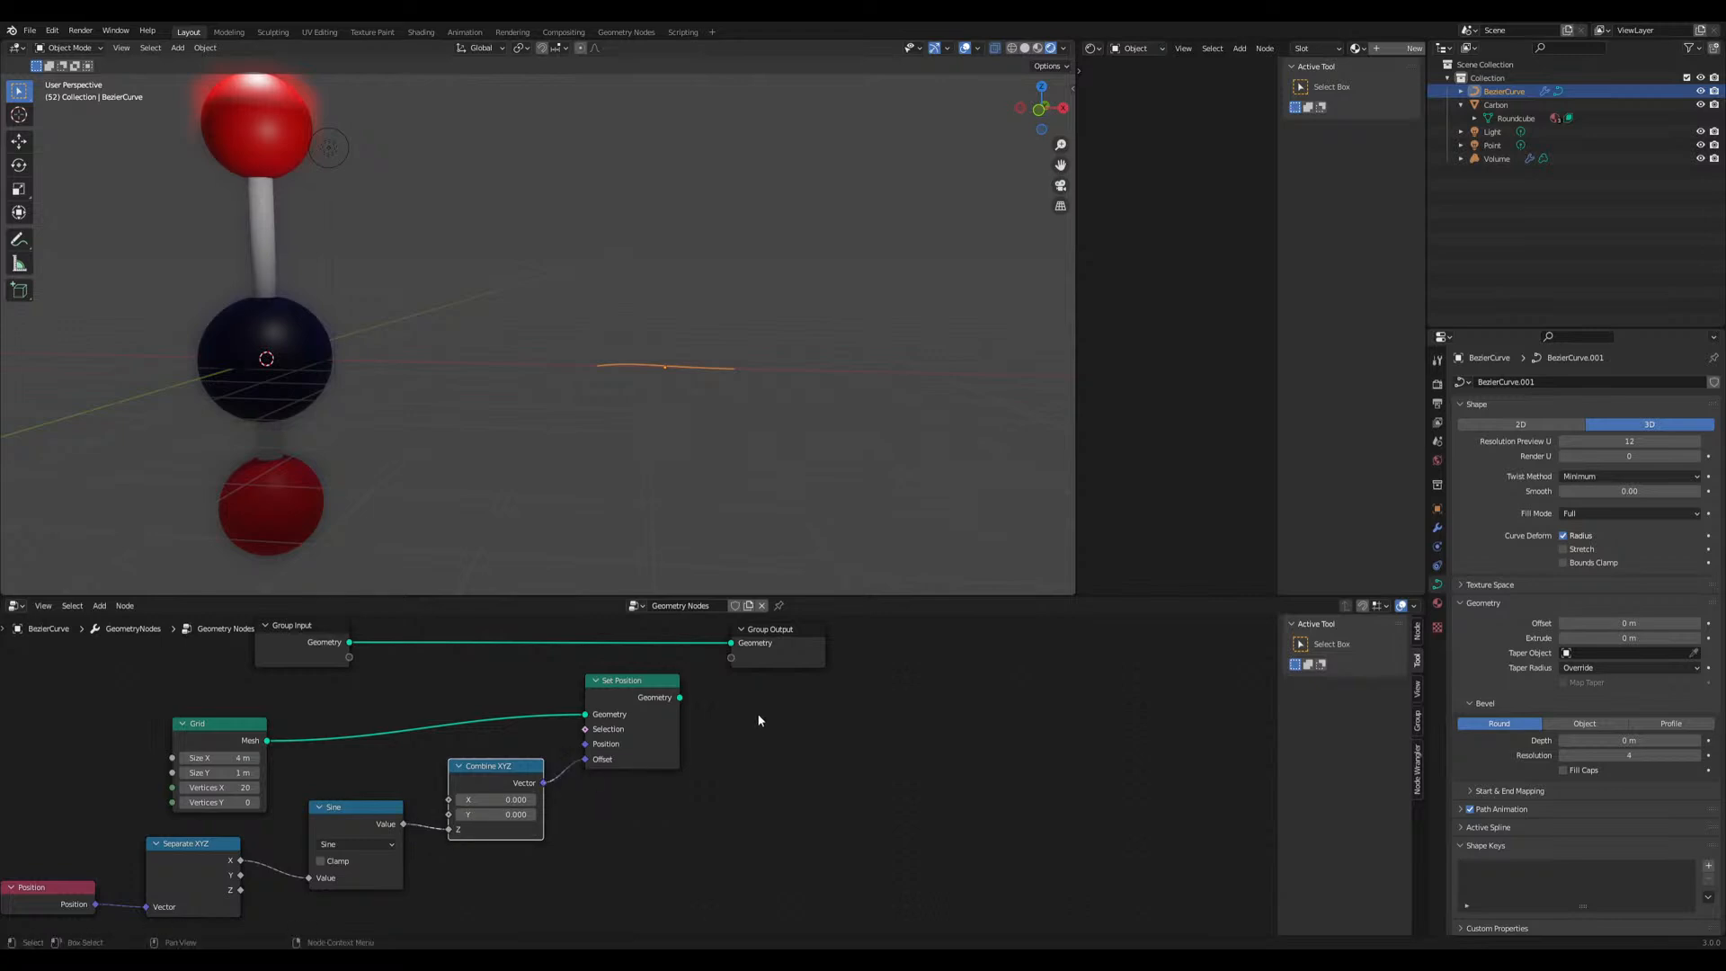
middle_drag(756, 723, 569, 810)
drag(492, 783, 542, 729)
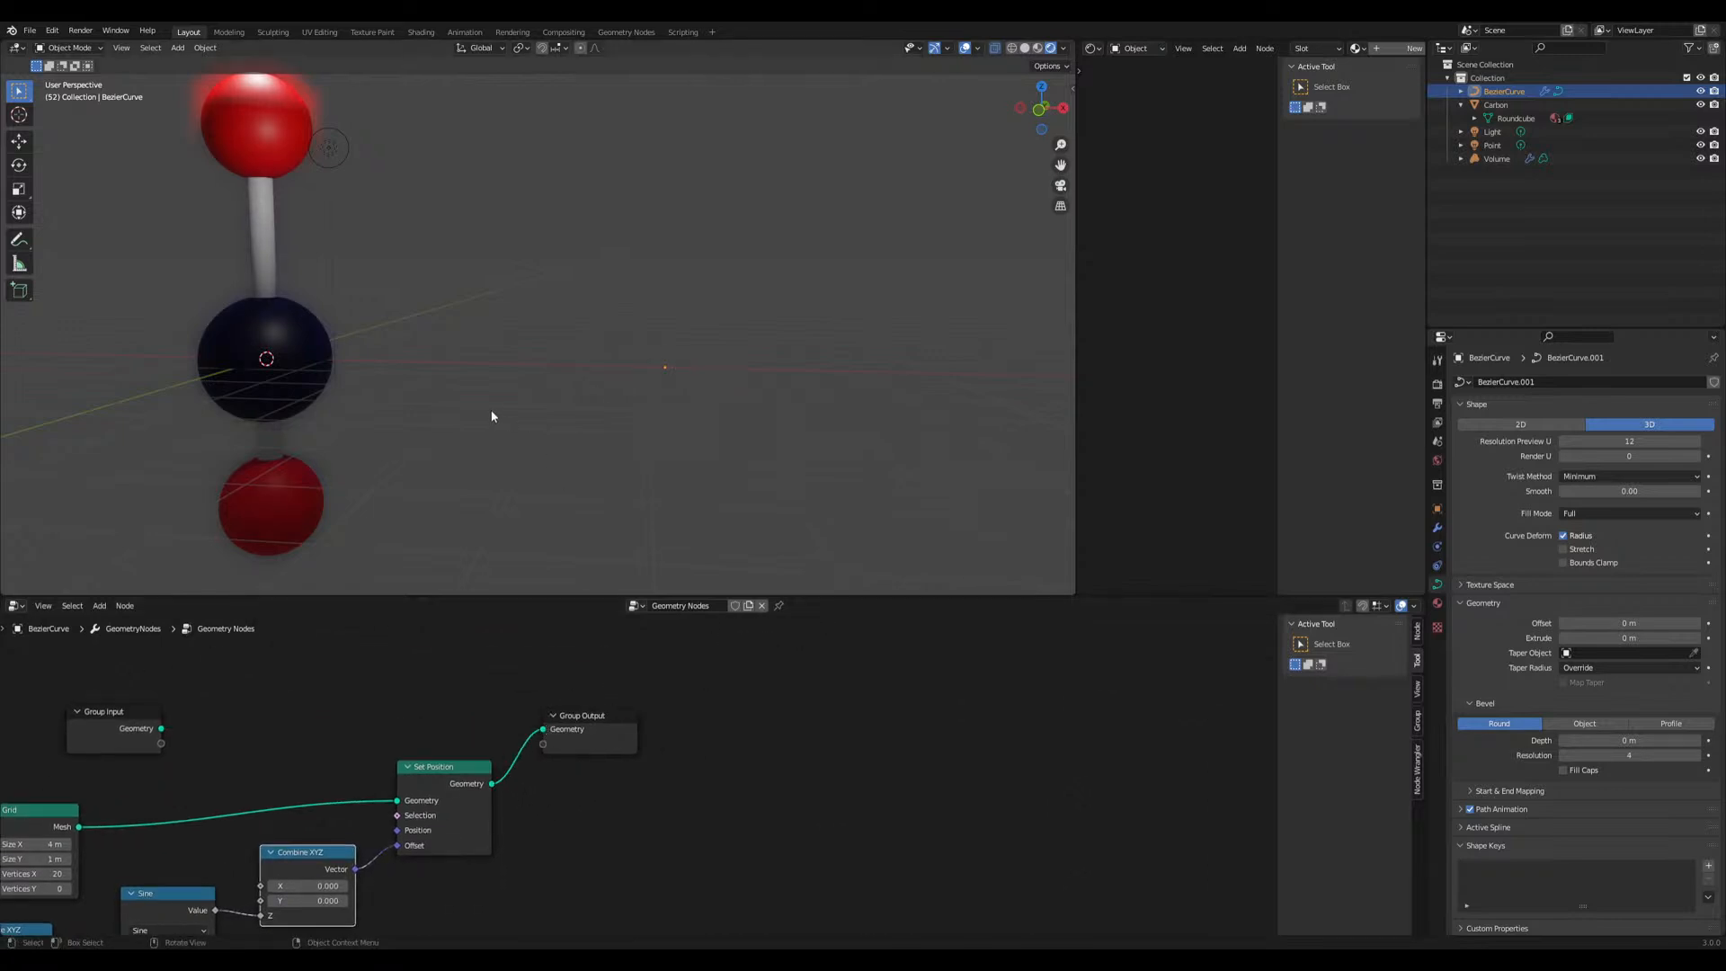
scroll(491, 413, down, 4)
shift+middle_drag(489, 395, 650, 473)
middle_drag(315, 747, 456, 690)
key(g)
right_click(836, 422)
scroll(760, 483, up, 3)
scroll(769, 505, down, 1)
key(g)
key(x)
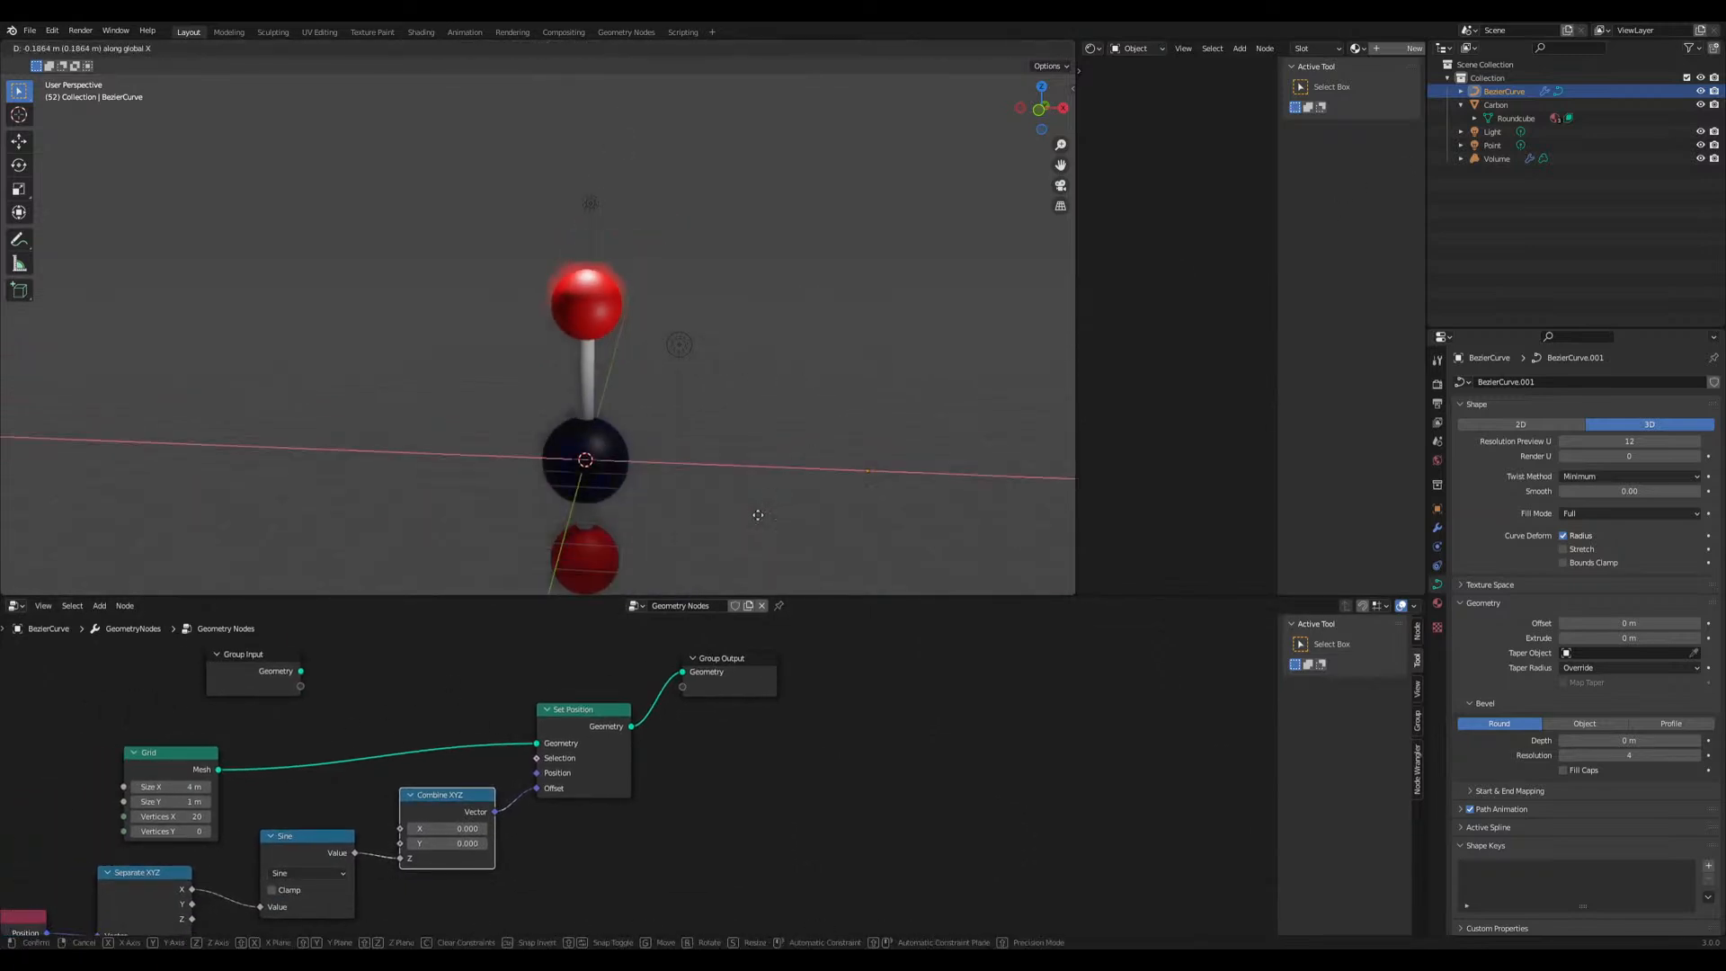
right_click(770, 515)
key(Tab)
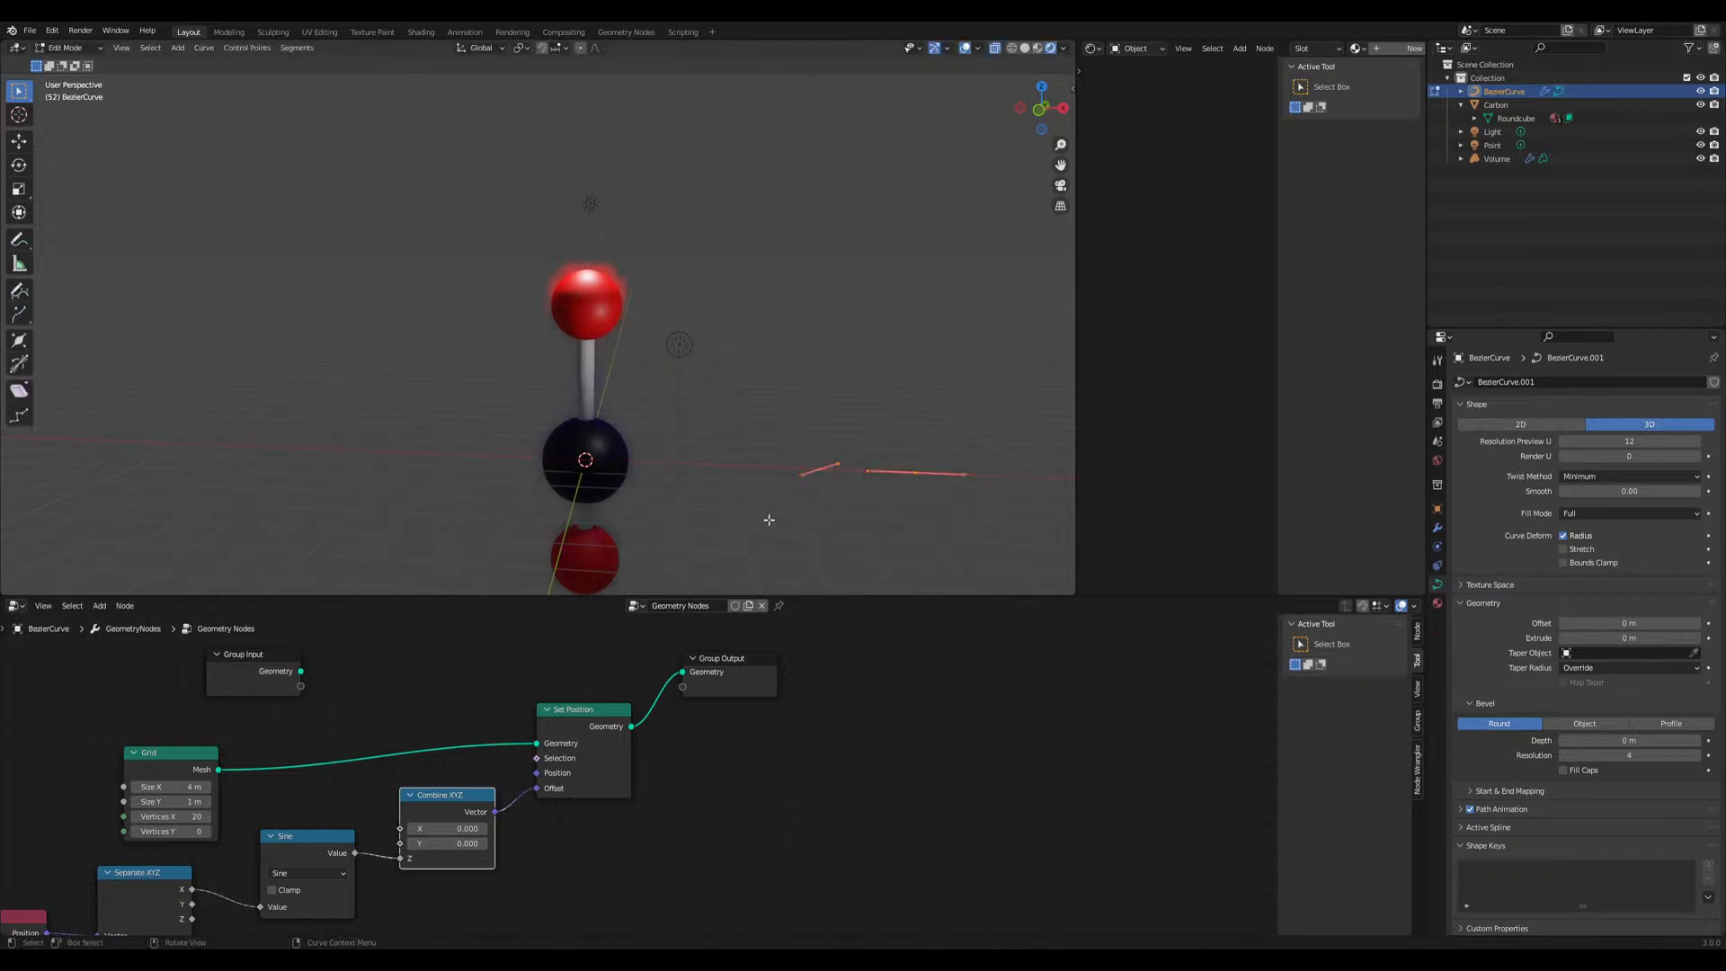
key(Tab)
shift+middle_drag(814, 529, 835, 467)
Add a Curve Line primitive node beside the Grid node
middle_drag(311, 777, 526, 714)
drag(393, 701, 303, 691)
key(shift+a)
mouse_move(162, 737)
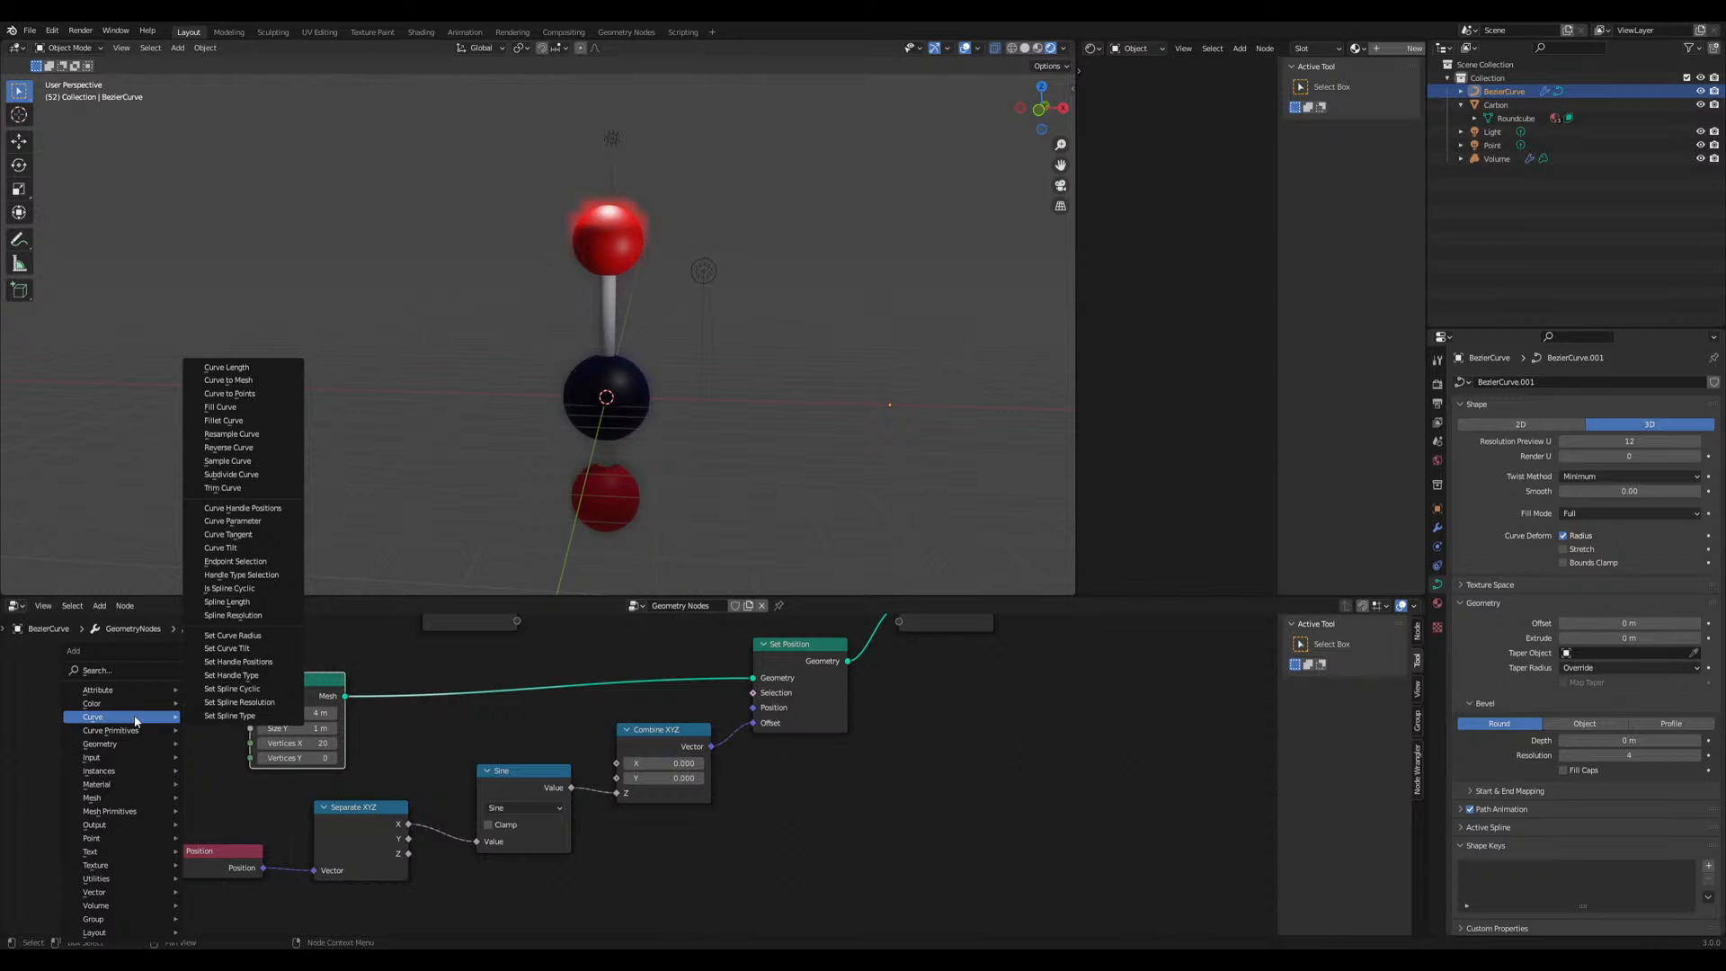
mouse_move(139, 812)
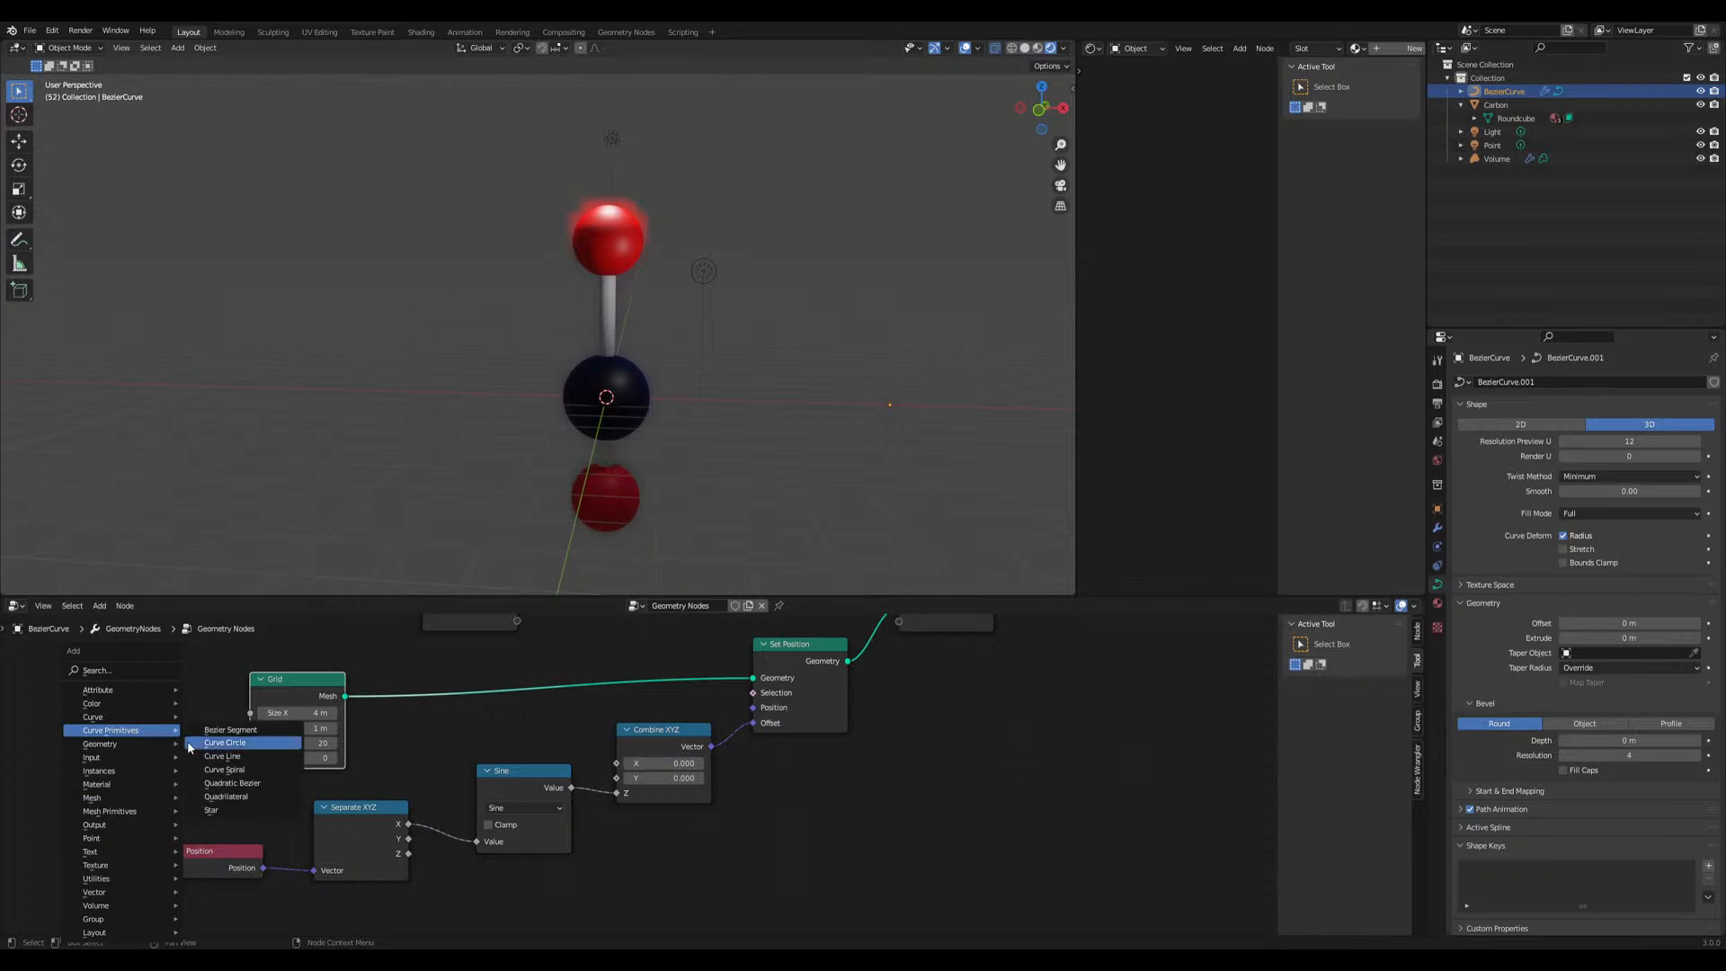
click(266, 762)
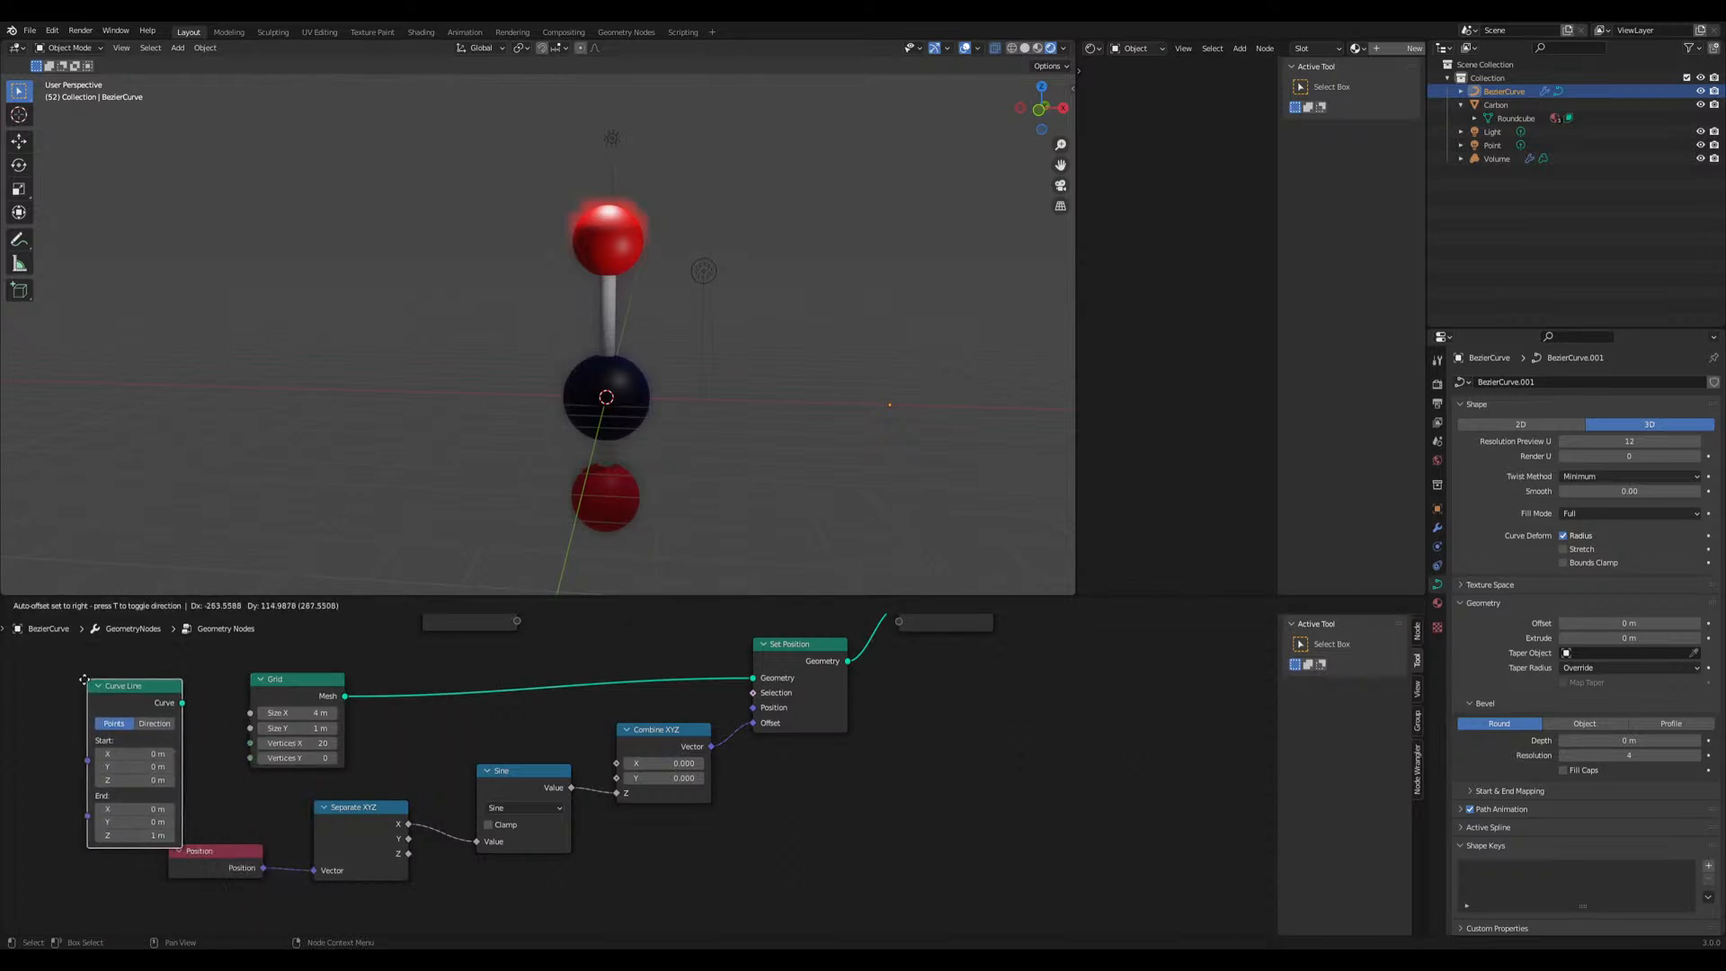
click(108, 690)
Delete the Grid node and feed the Curve Line's Curve output into Set Position's Geometry input
click(276, 686)
key(x)
drag(83, 696, 760, 685)
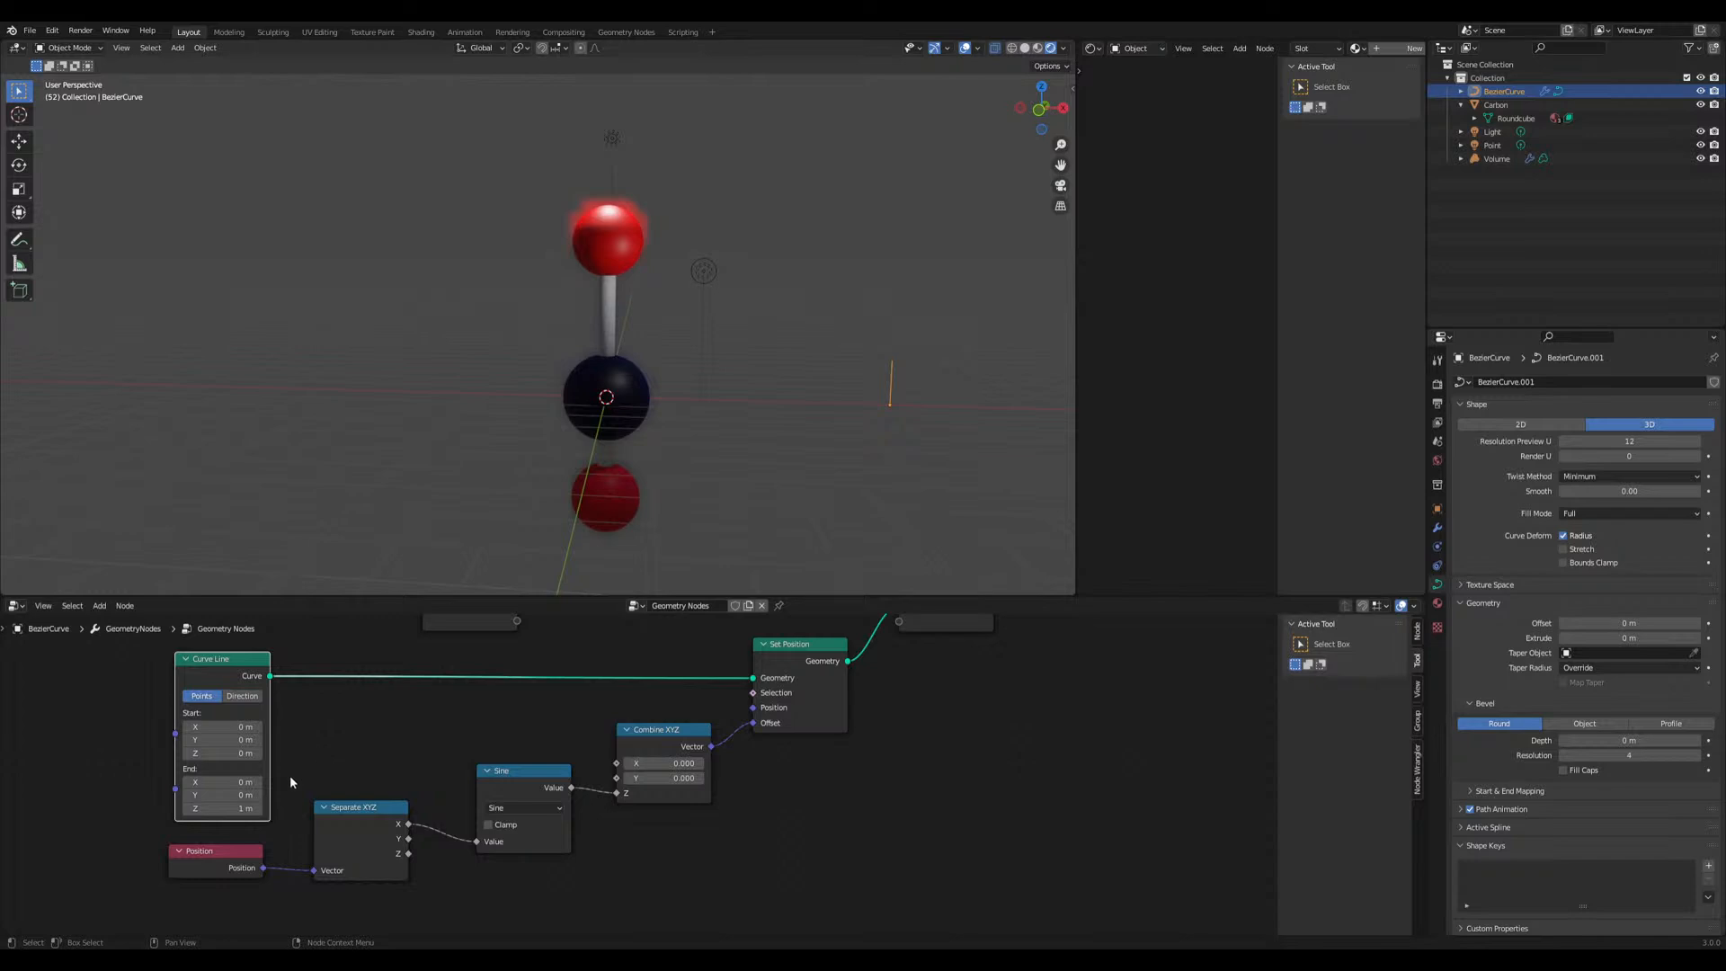
Set the Curve Line's End Z to 0 m and End X to about 21.6 m
click(220, 808)
text(0)
key(Return)
drag(222, 782, 390, 782)
middle_drag(410, 730, 44, 790)
scroll(893, 462, down, 4)
shift+middle_drag(882, 458, 562, 509)
middle_drag(45, 787, 298, 755)
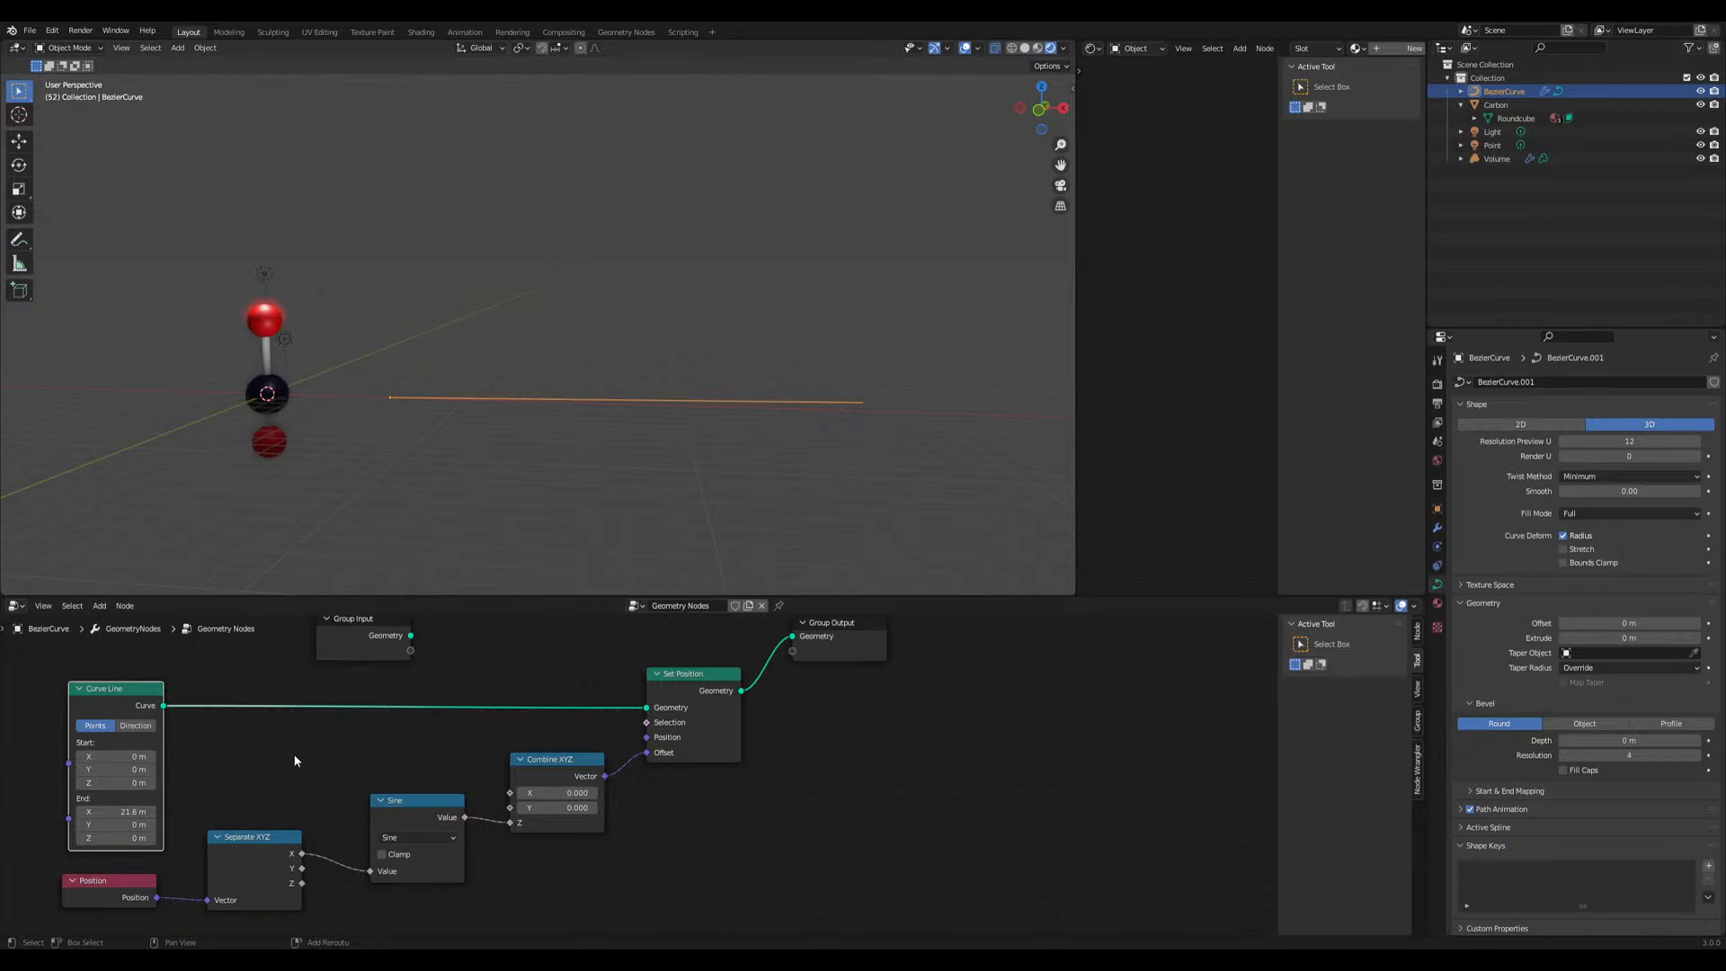
key(shift+a)
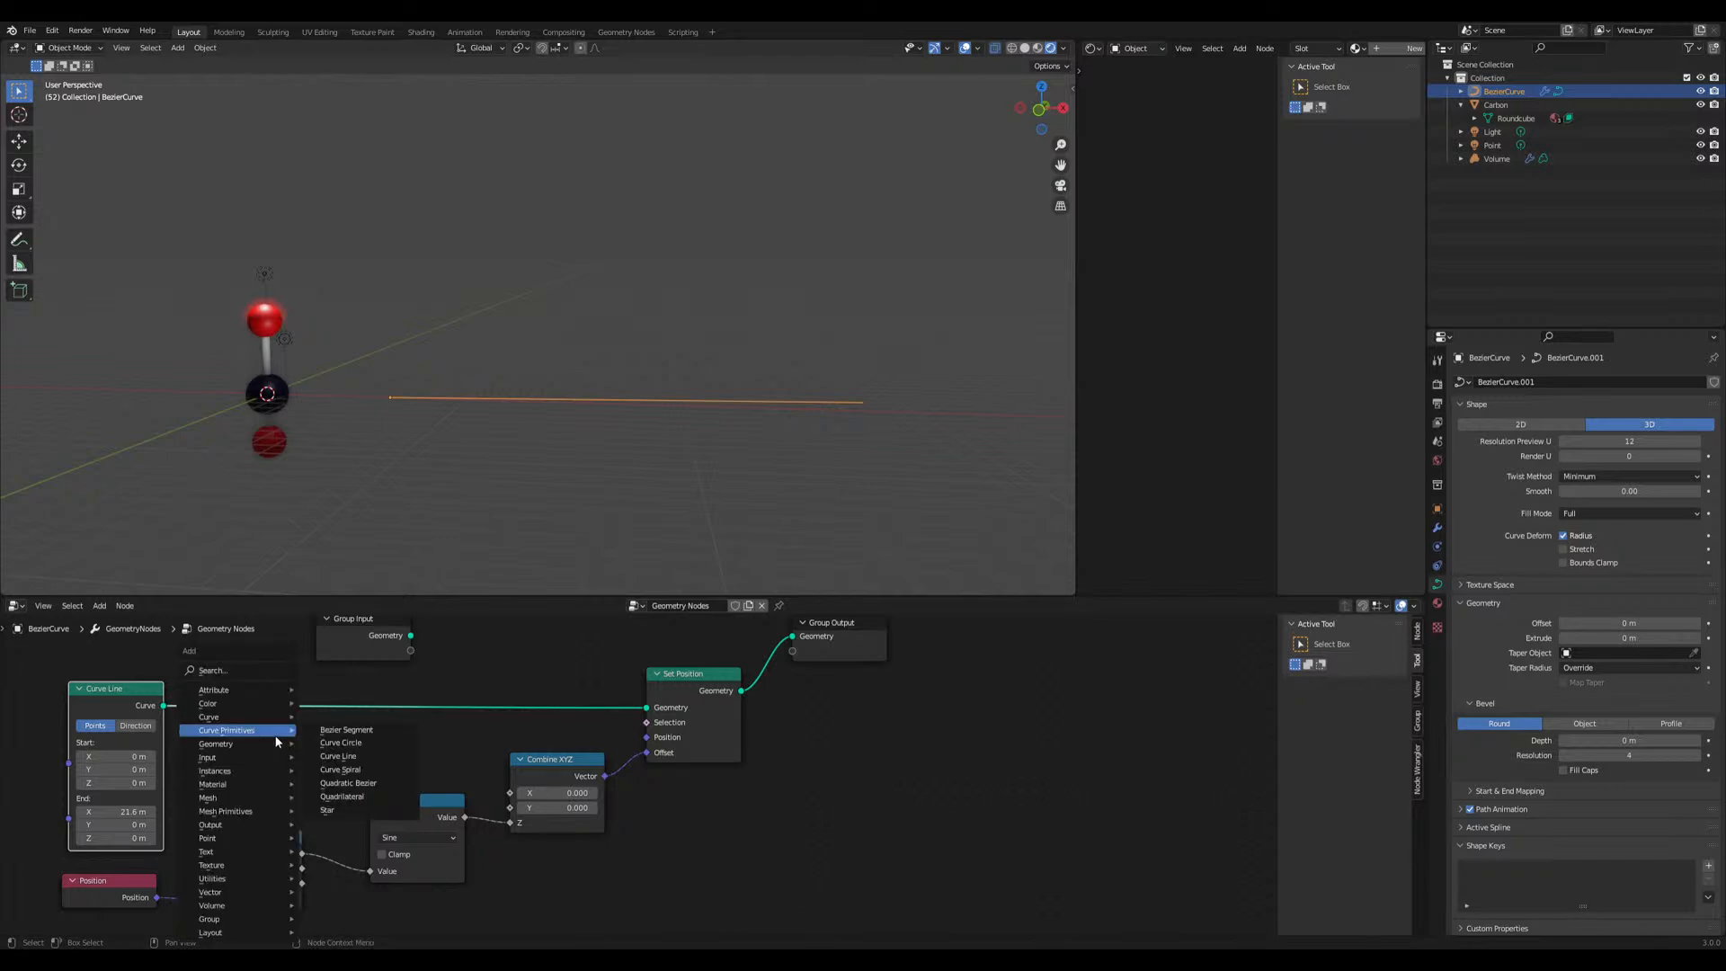
mouse_move(244, 719)
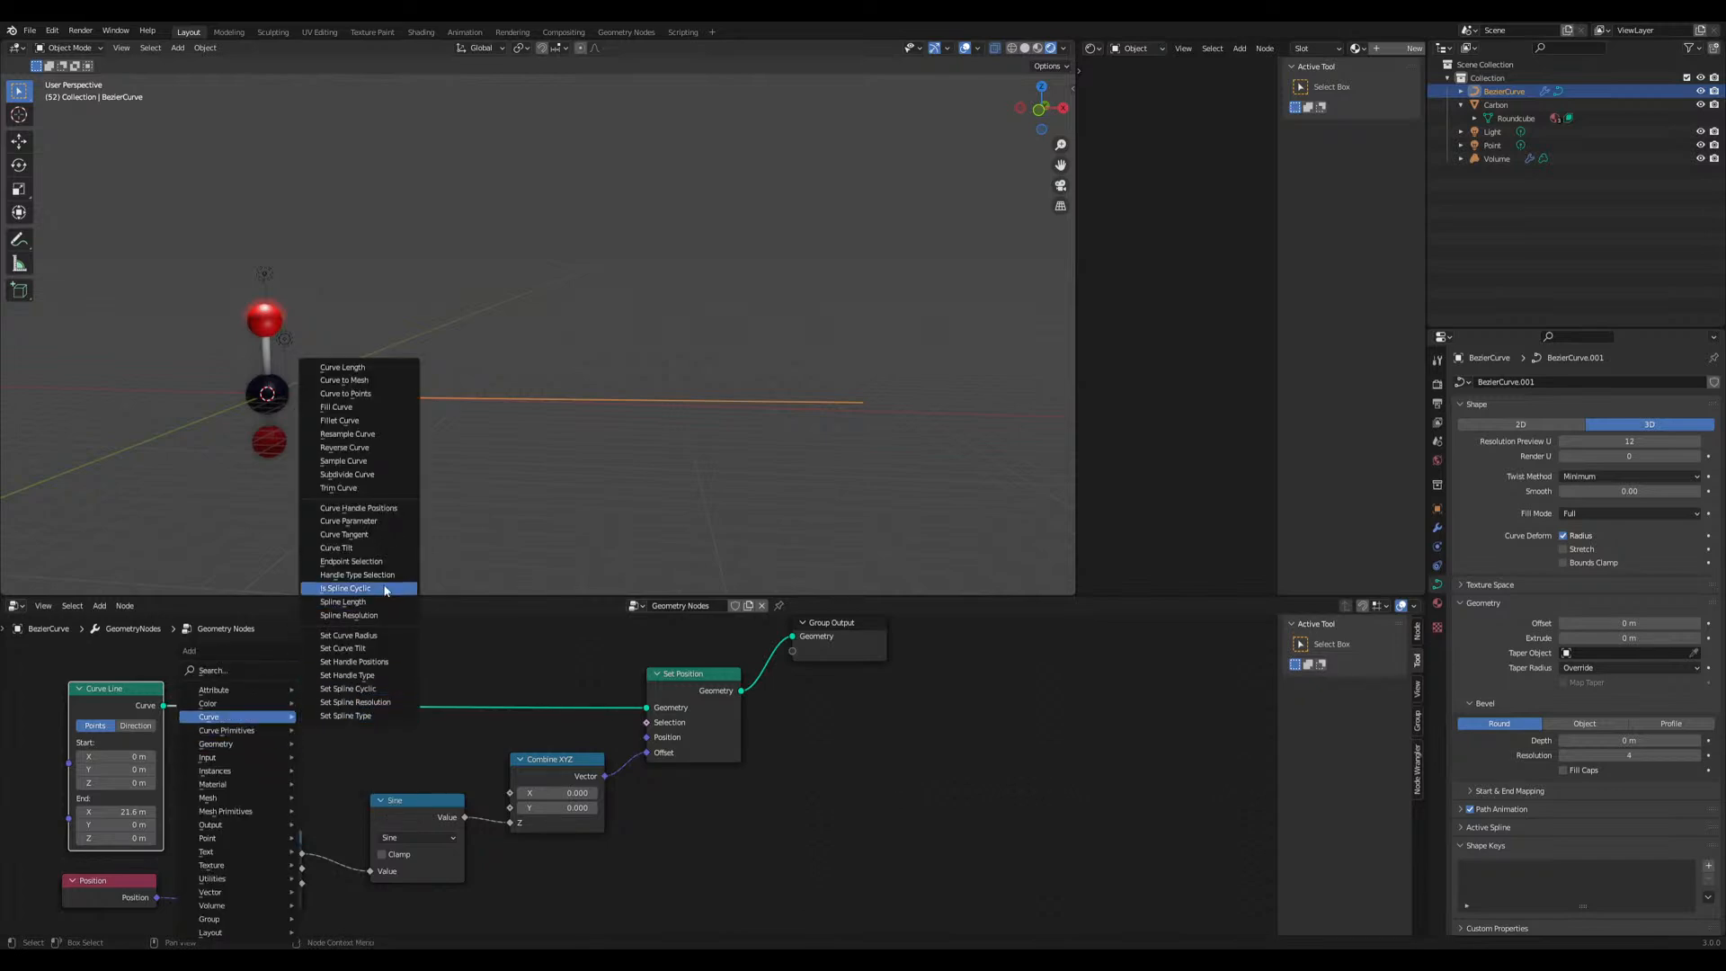
click(342, 407)
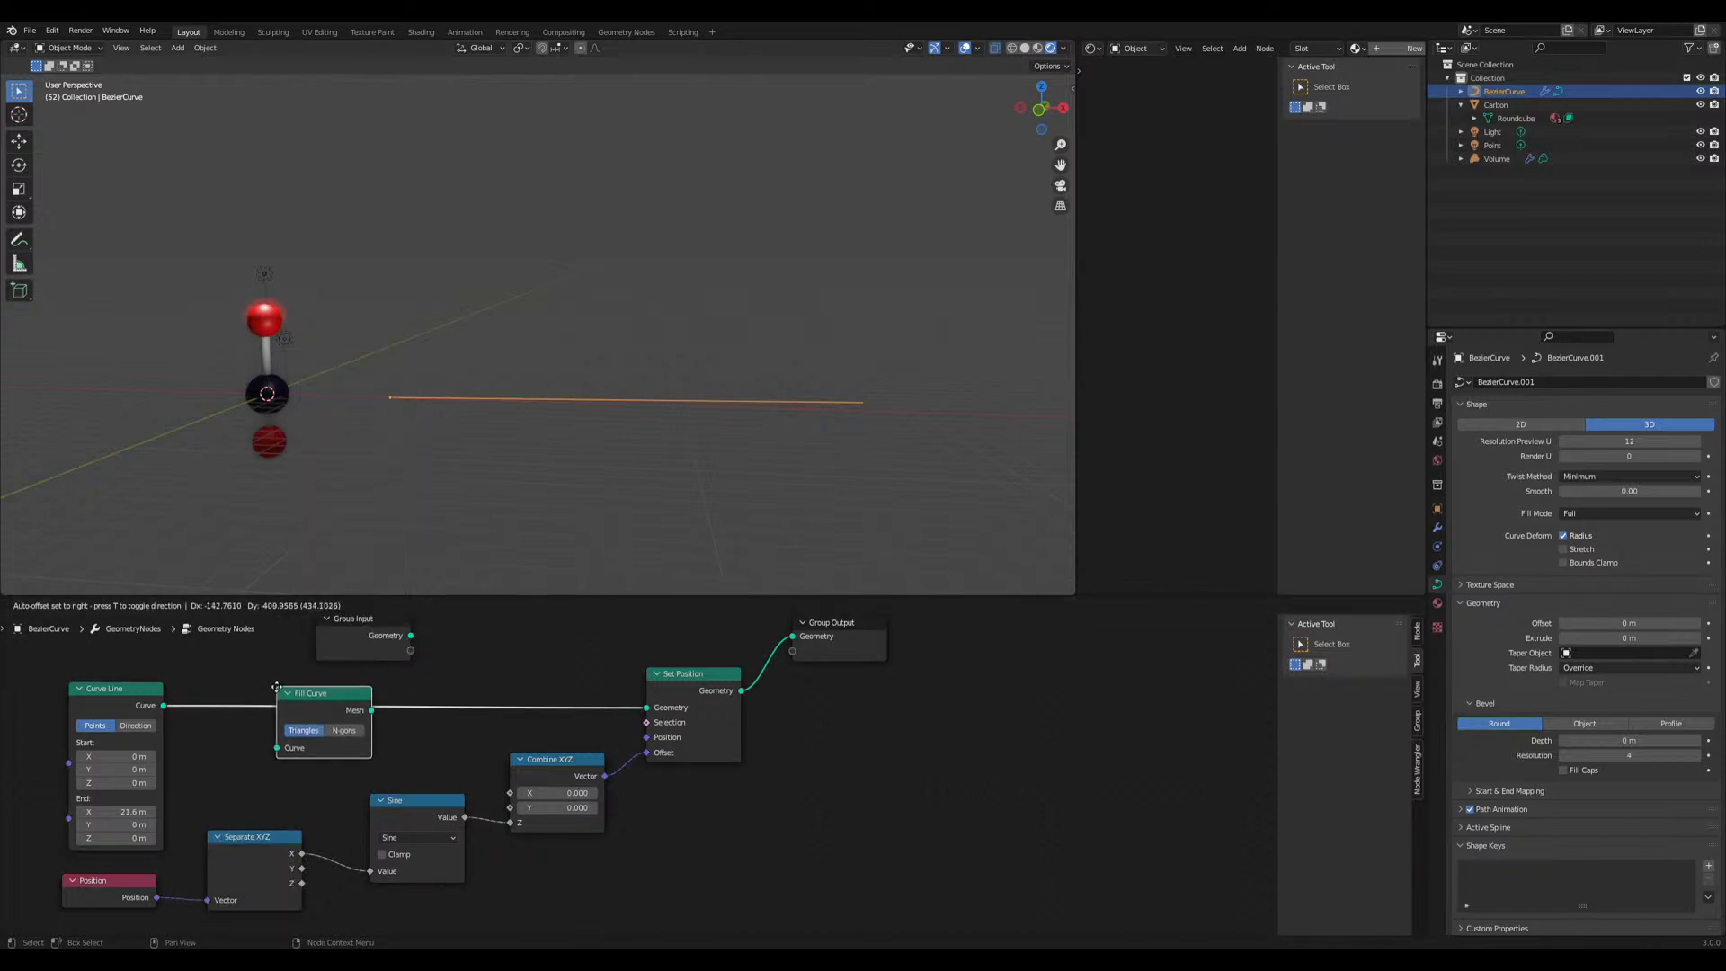
click(272, 688)
key(shift+a)
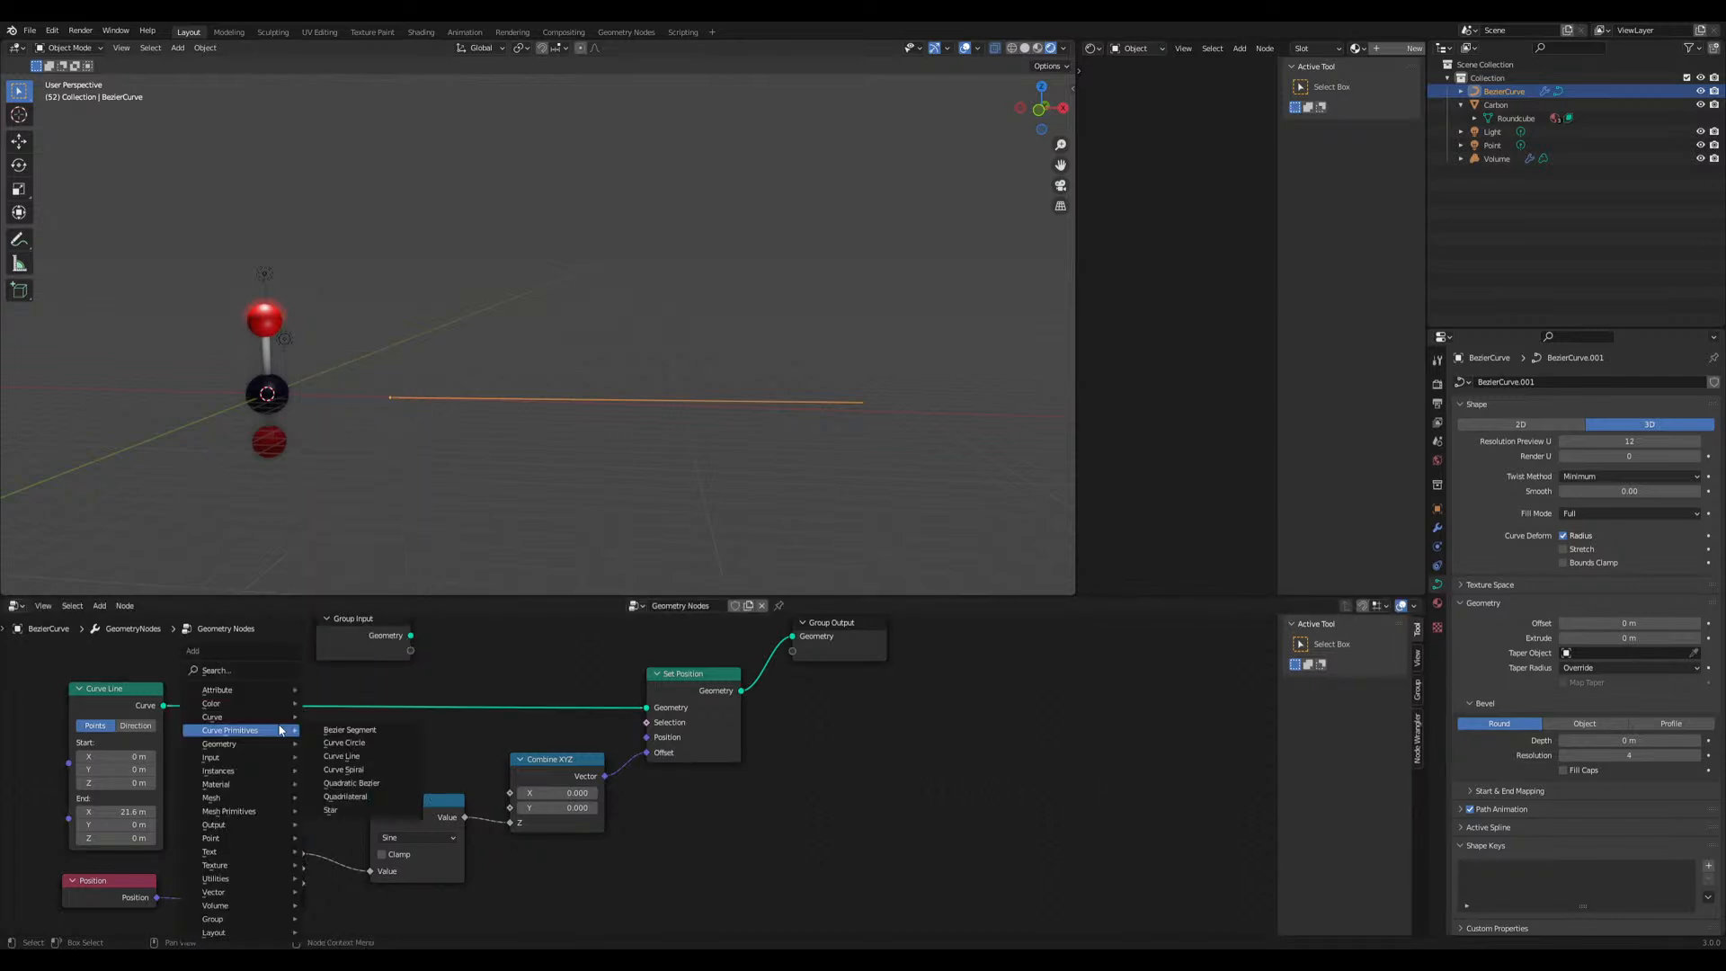
mouse_move(279, 716)
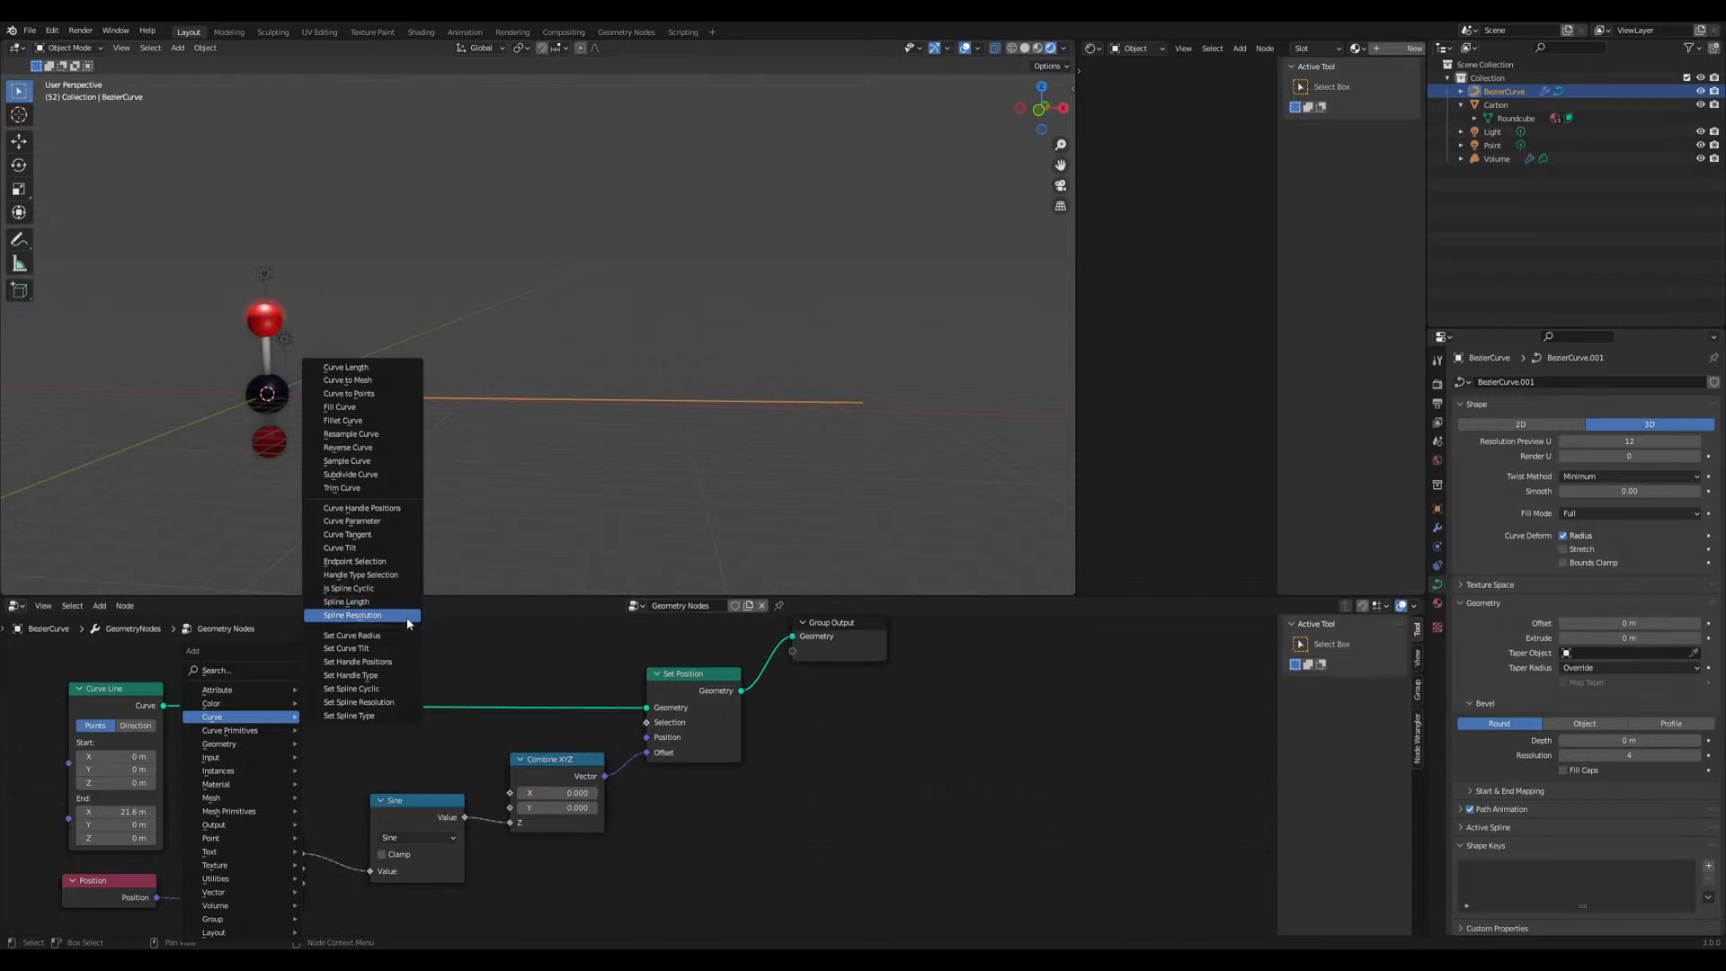
click(406, 617)
right_click(252, 726)
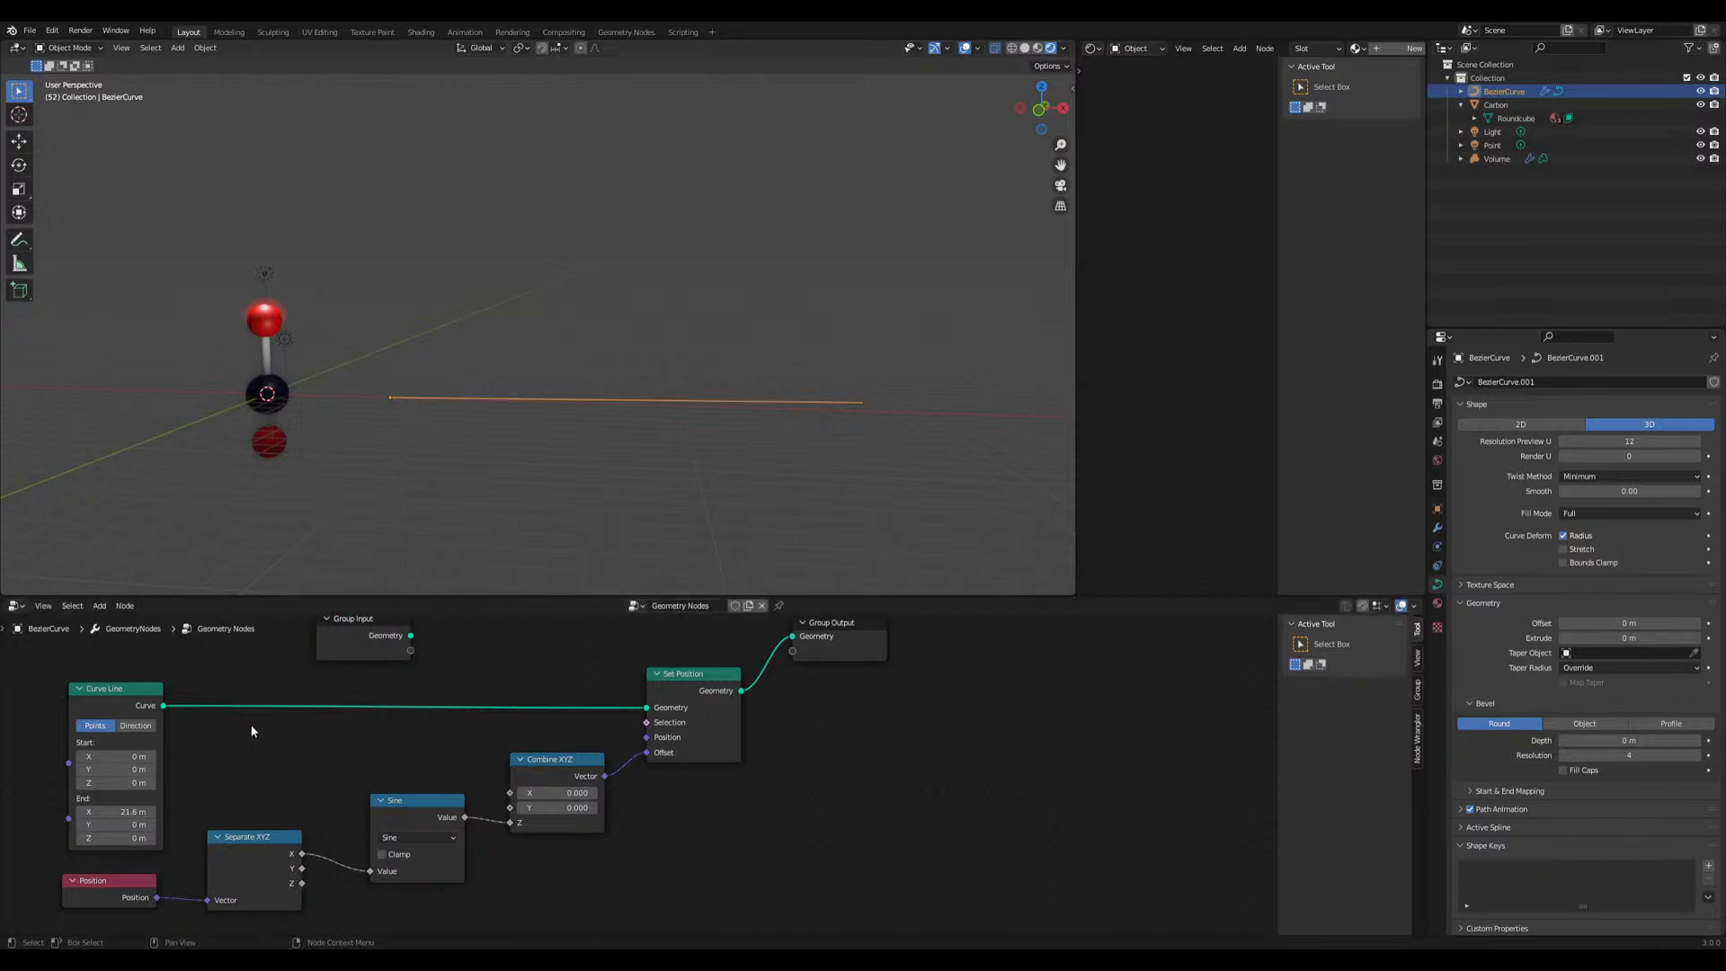
Insert a Set Spline Resolution node between Curve Line and Set Position, and set its Resolution to 102
key(shift+a)
mouse_move(248, 724)
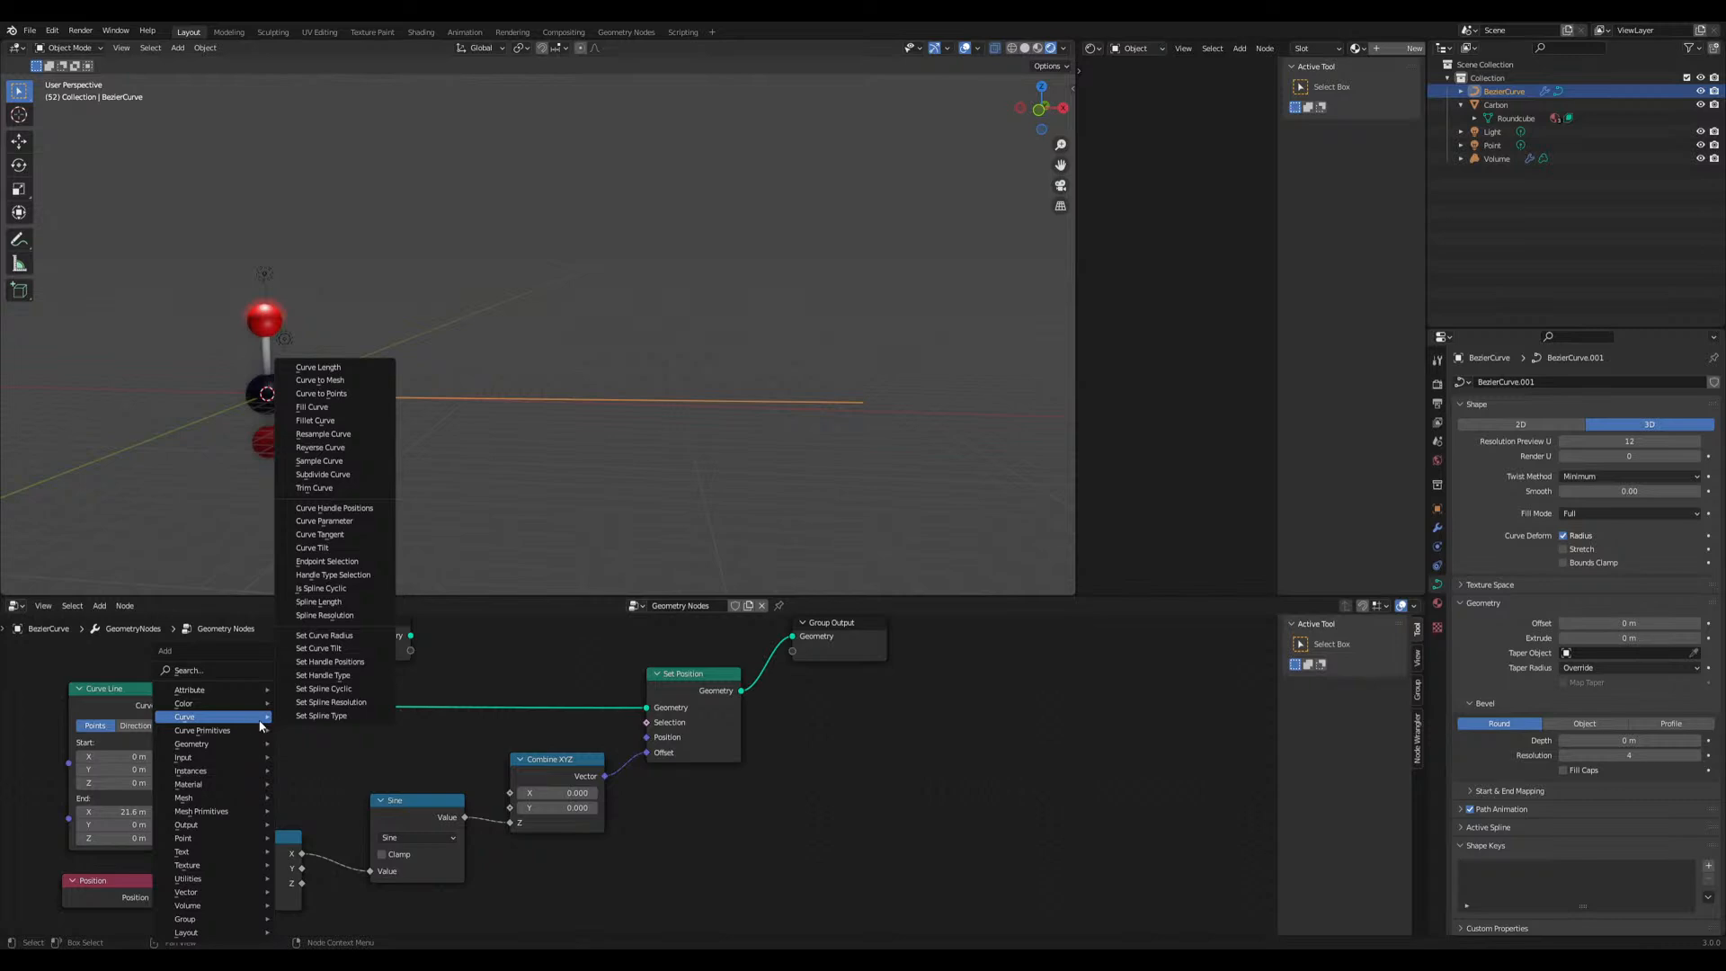
click(330, 702)
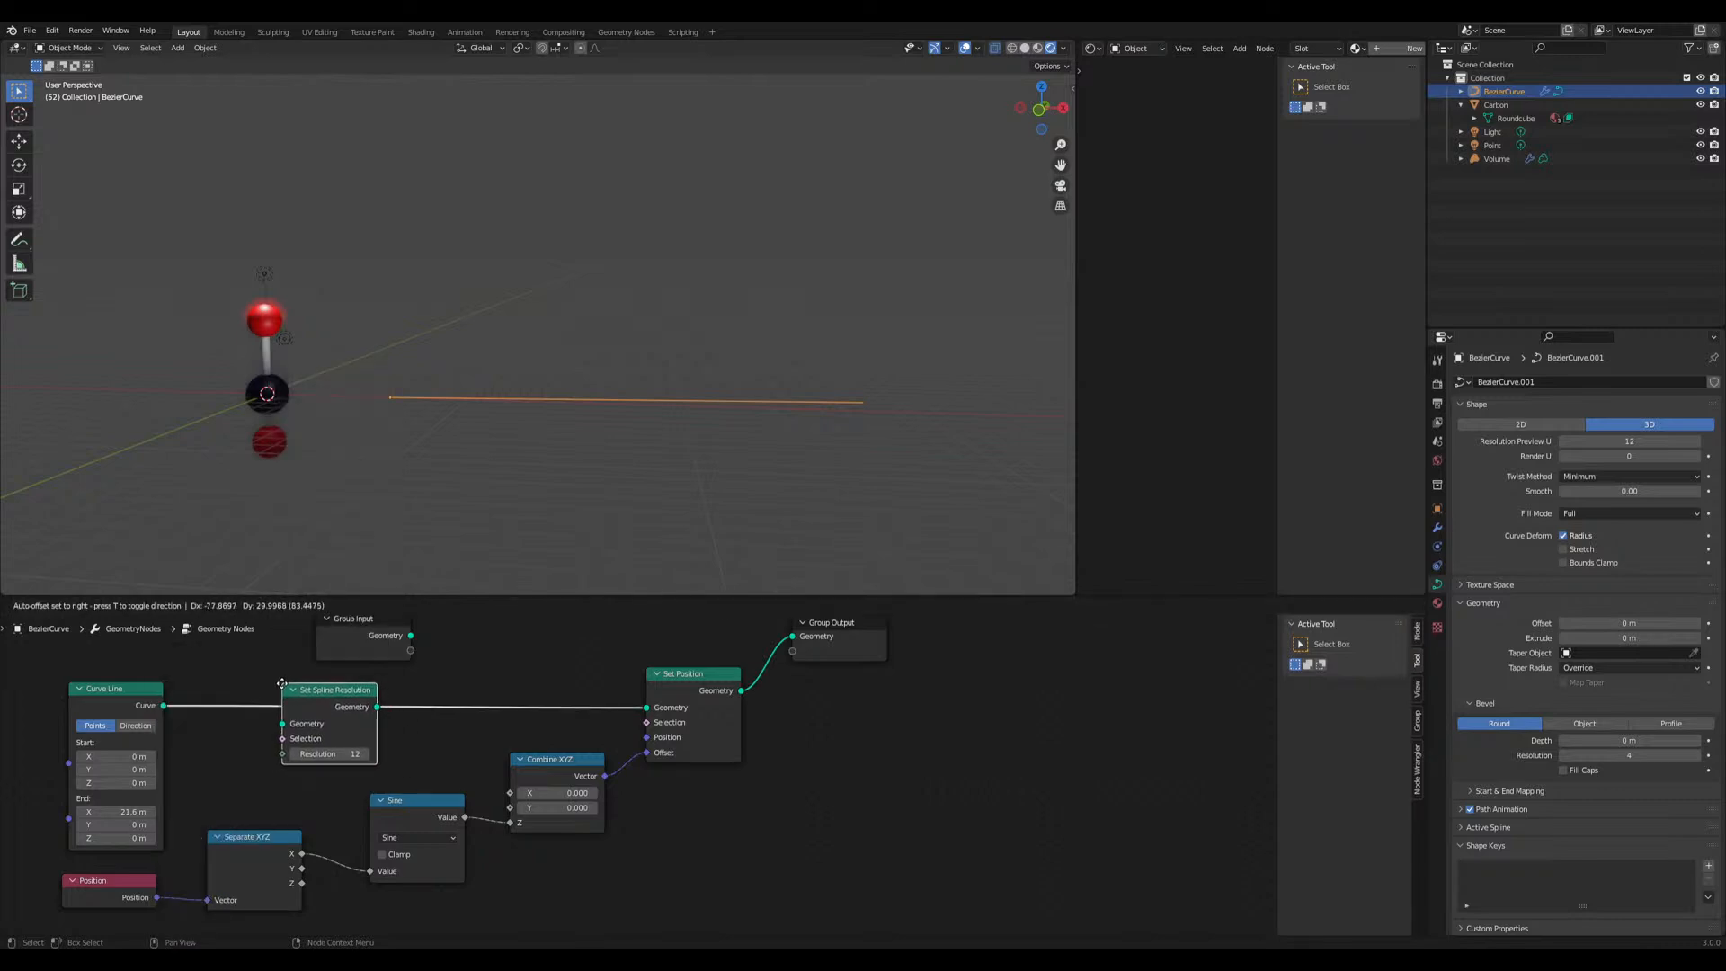
click(281, 684)
drag(331, 754, 413, 754)
middle_drag(728, 463, 653, 594)
key(Tab)
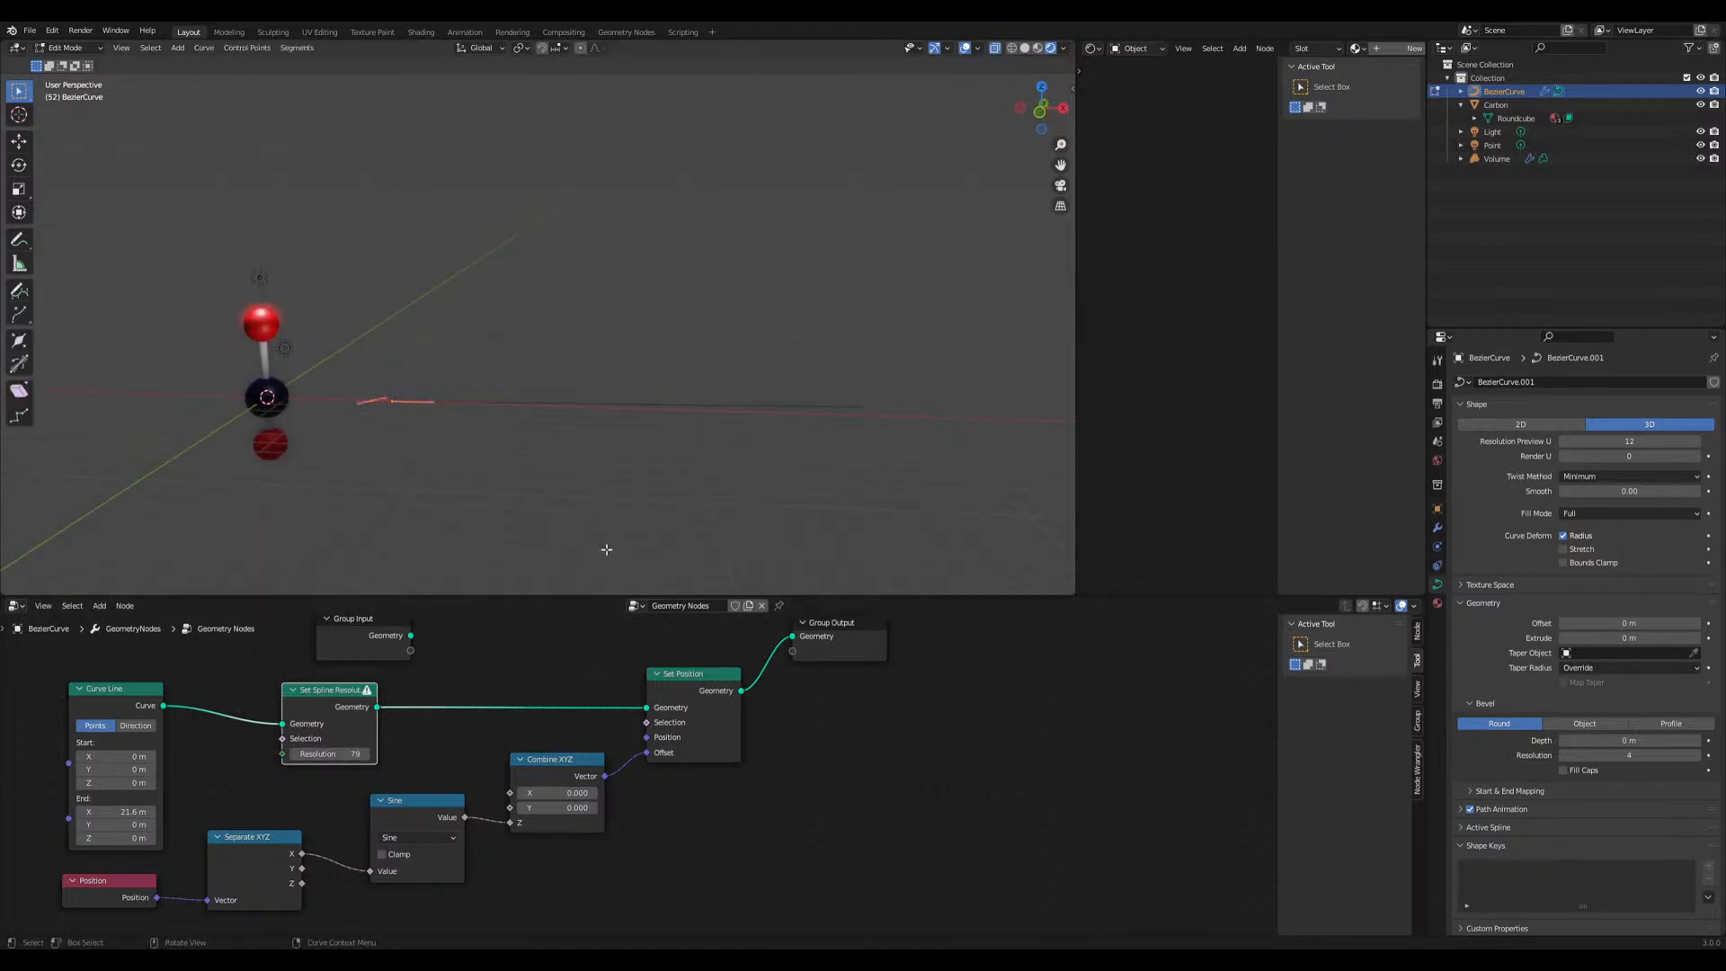
key(Tab)
drag(325, 753, 360, 753)
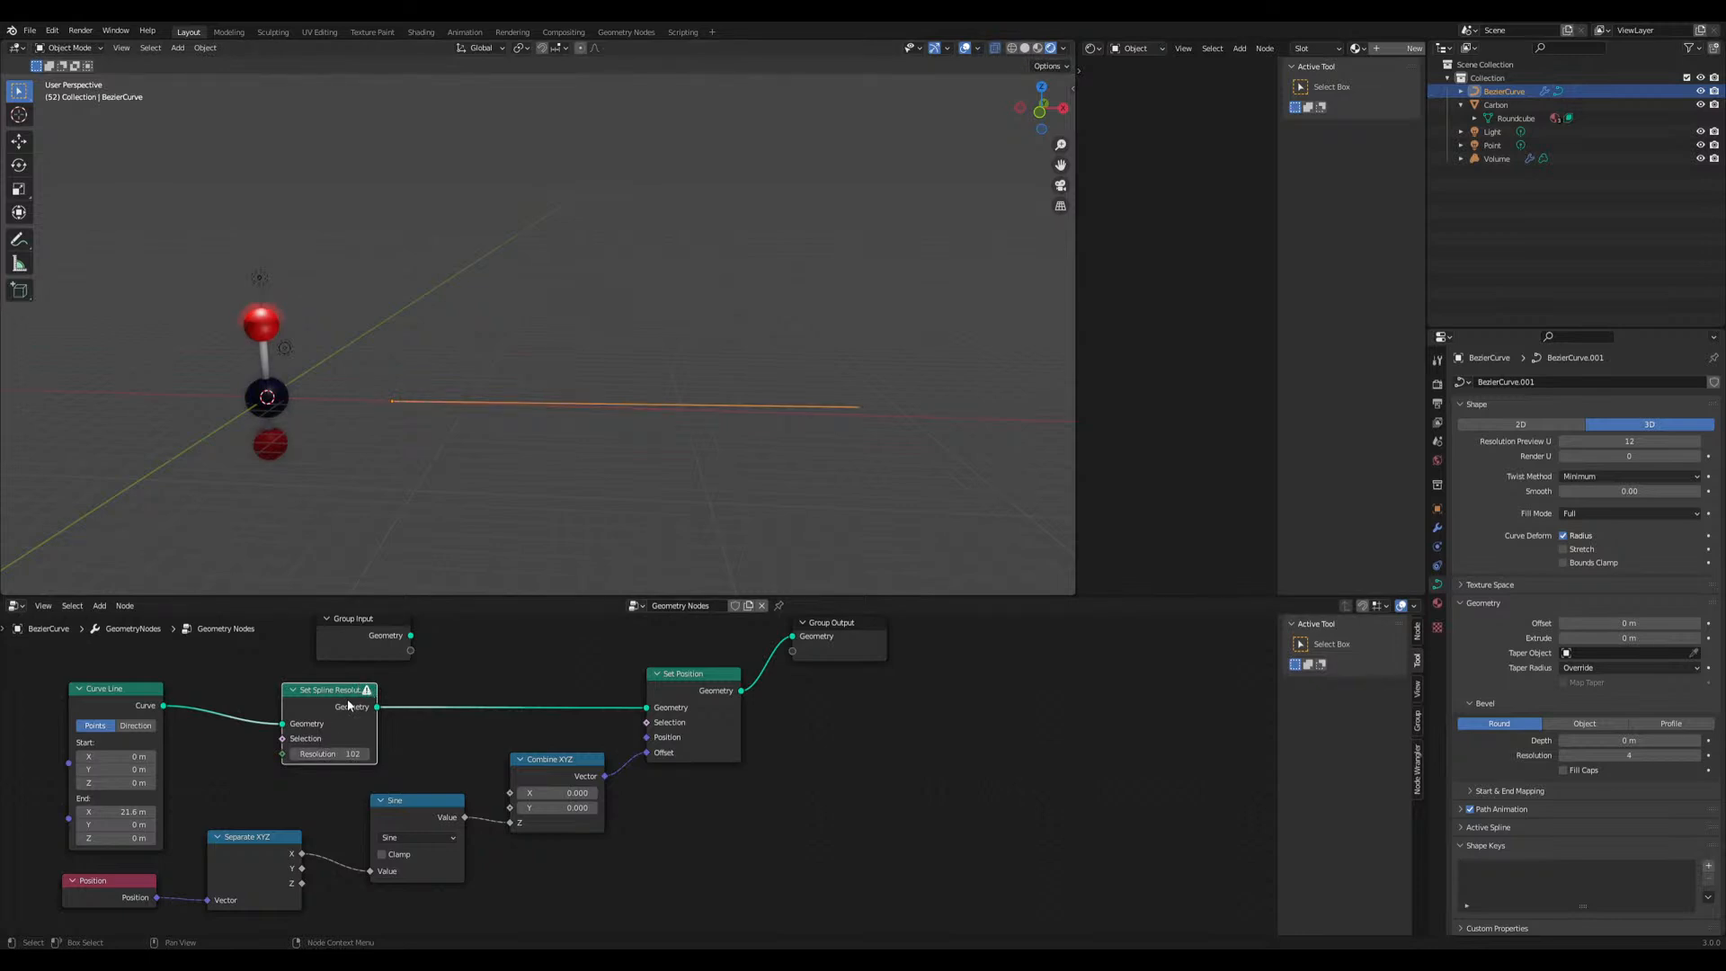
Add a Bezier Segment node to replace Curve Line as Set Position's geometry source, and remove the Set Spline Resolution node
middle_drag(187, 733, 295, 726)
key(shift+a)
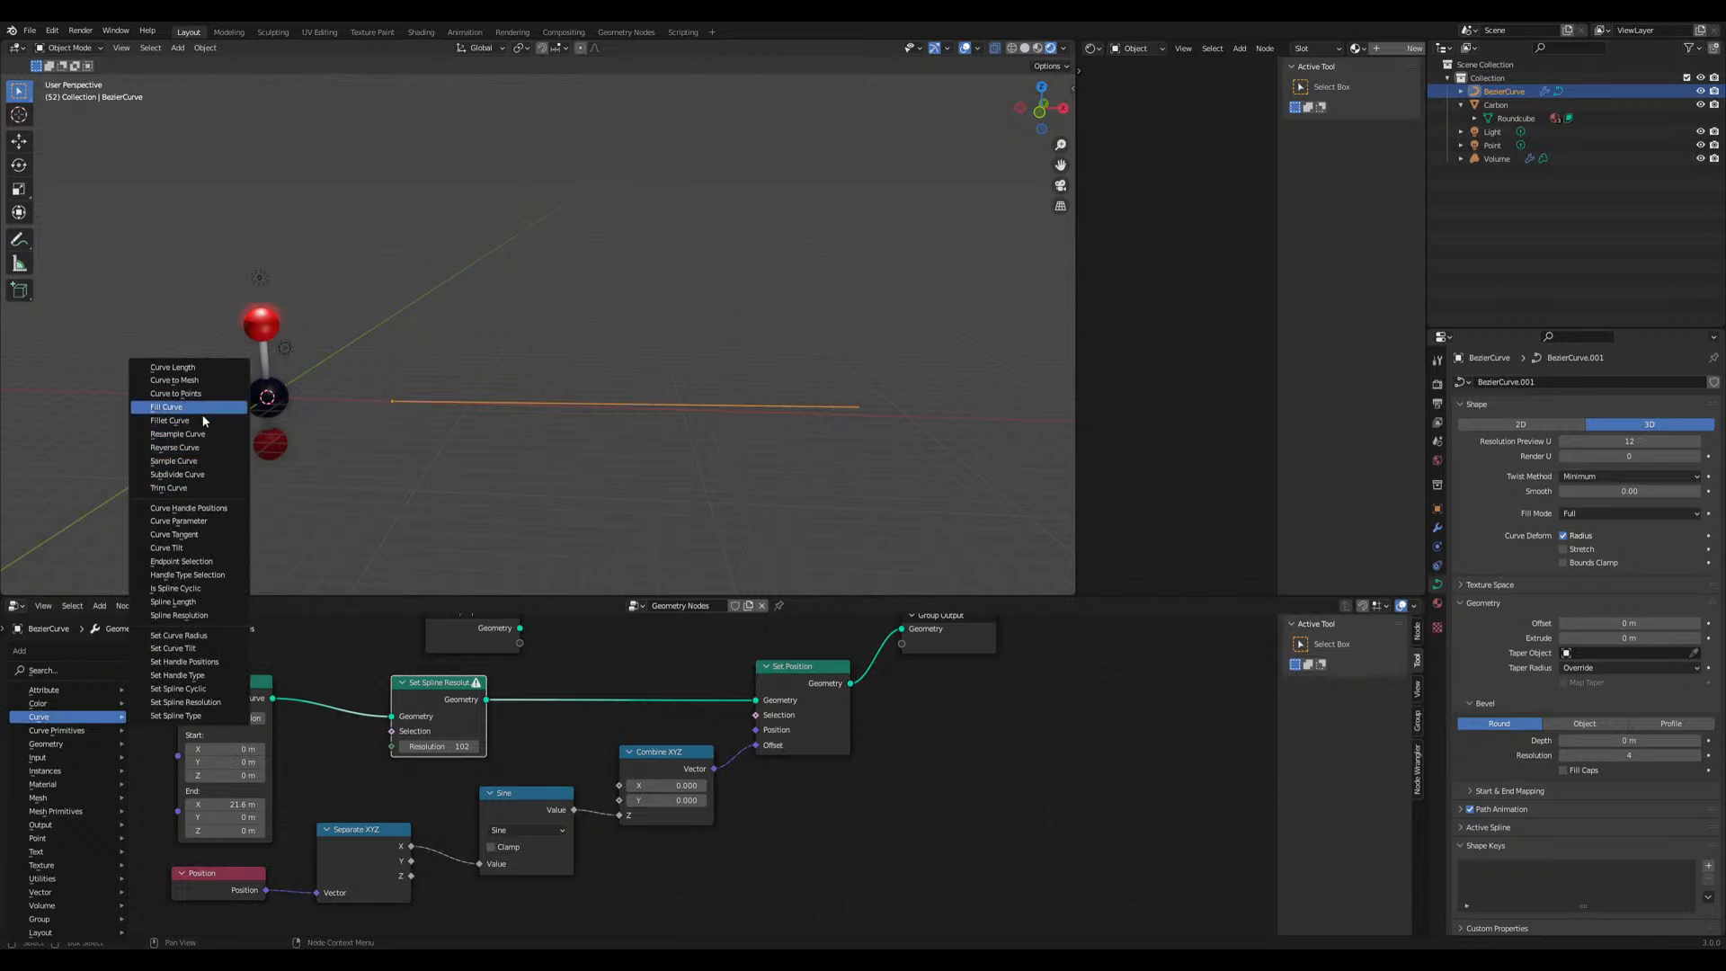
mouse_move(67, 730)
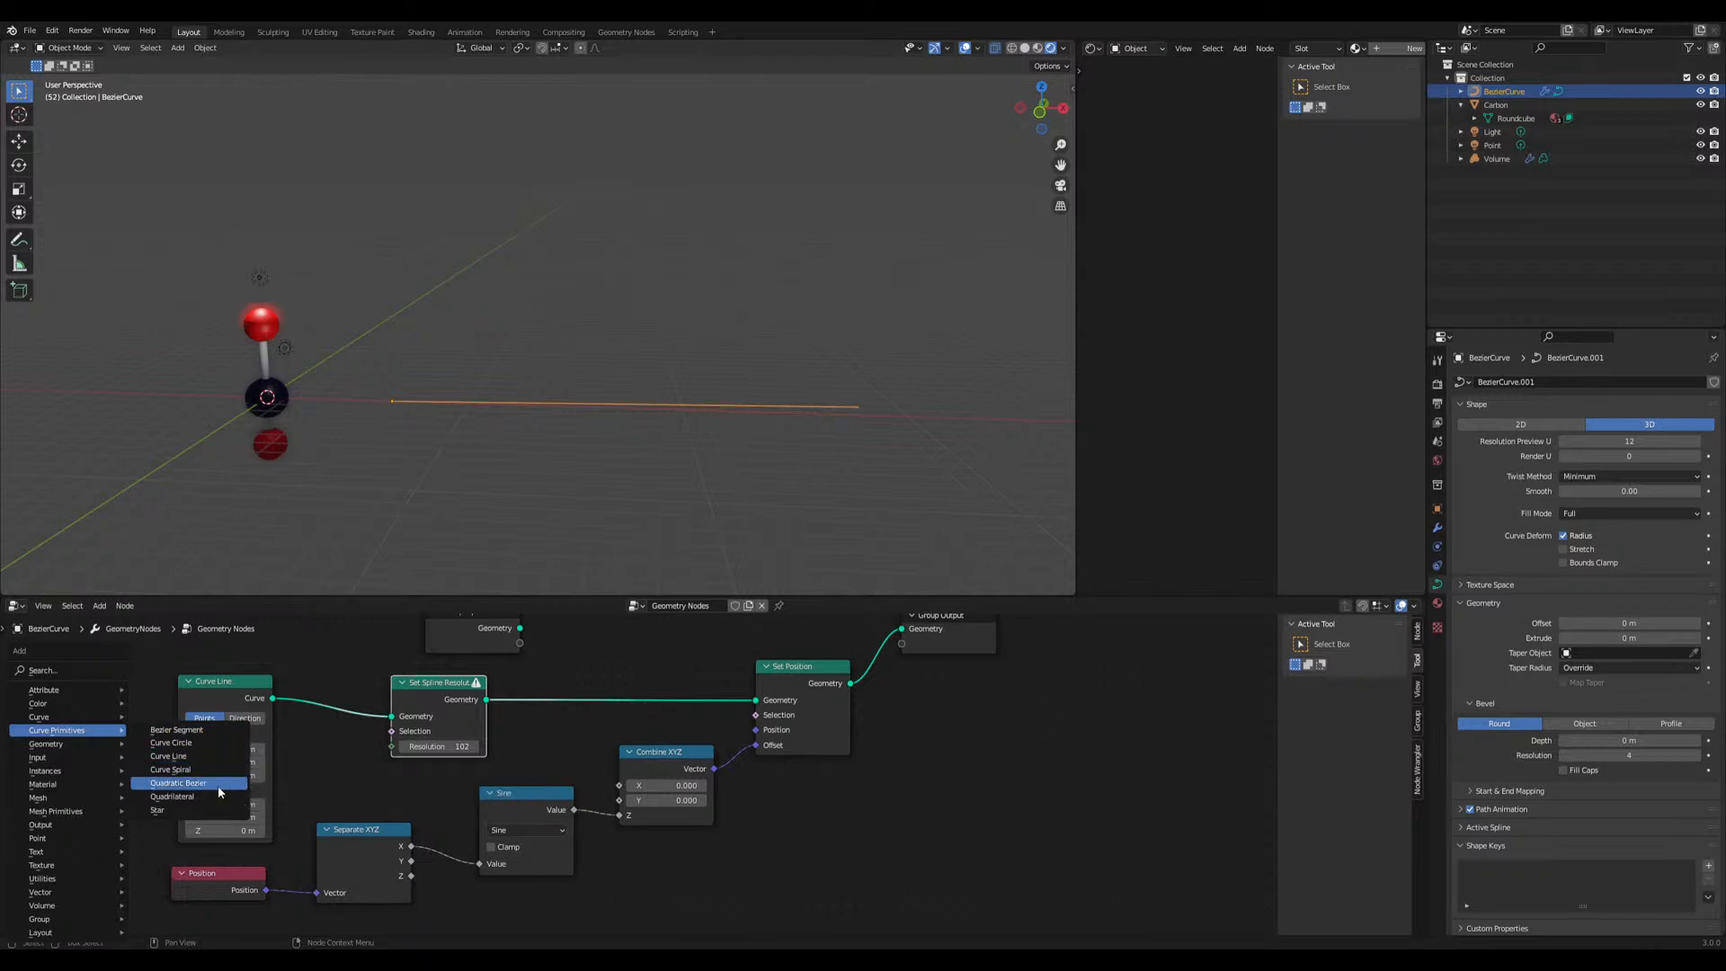
click(216, 735)
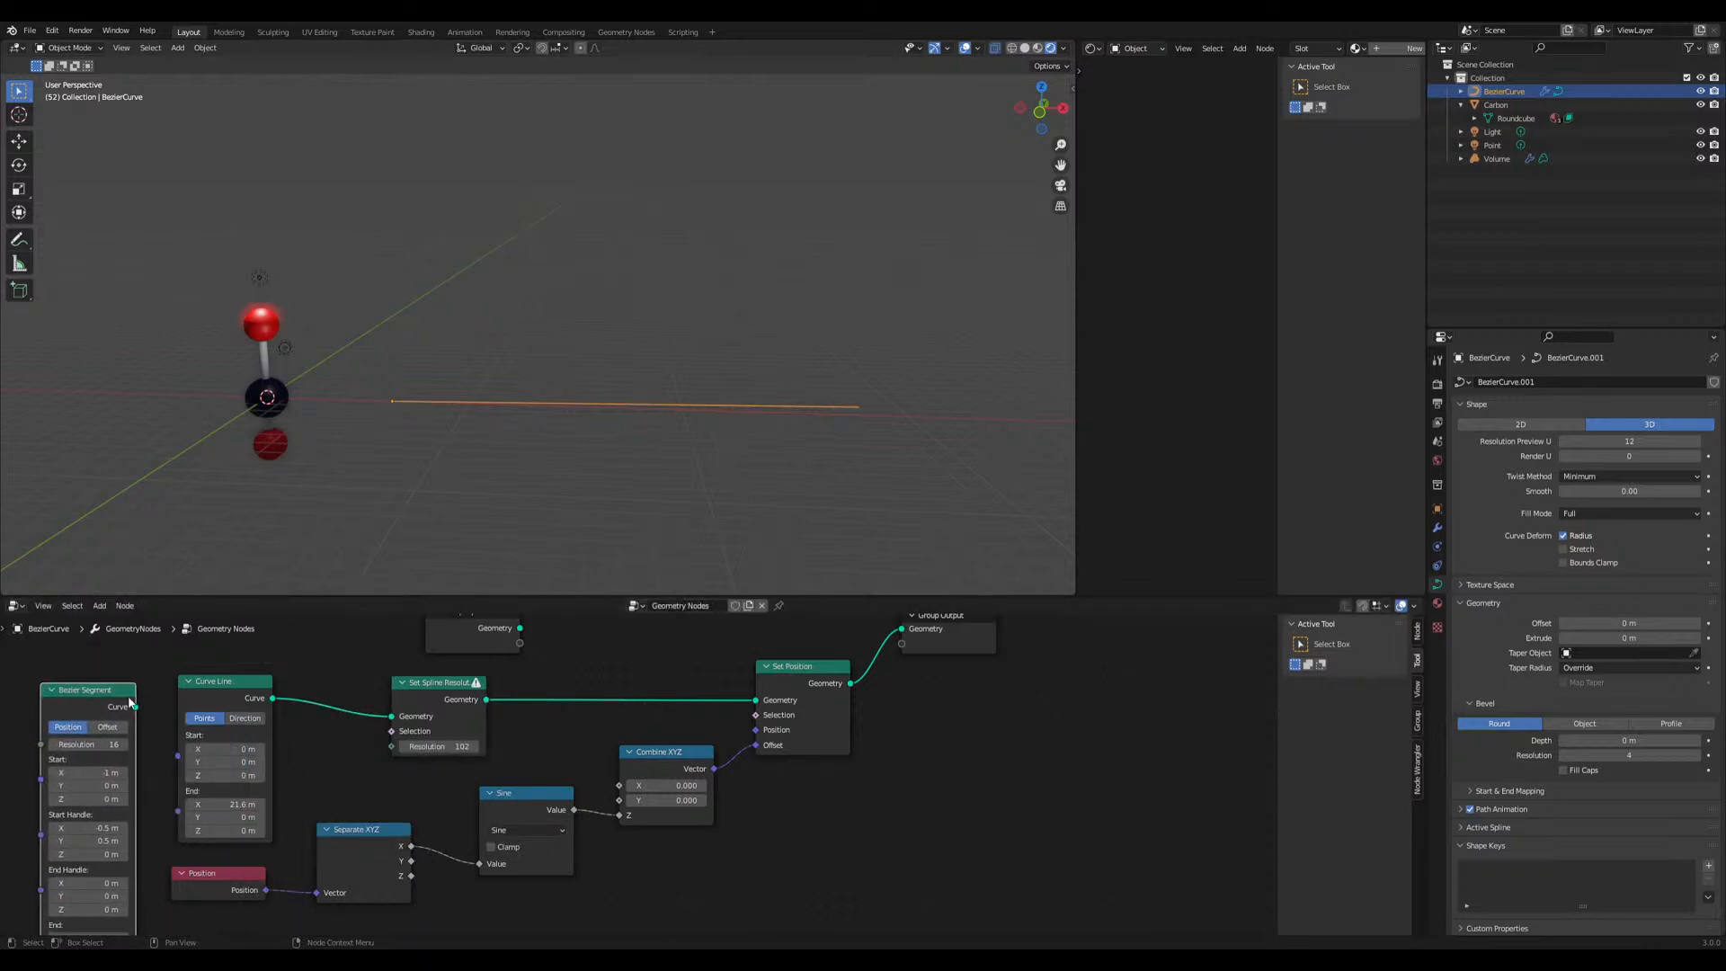
drag(135, 706, 392, 715)
click(422, 687)
key(x)
Set the Bezier Segment's End X to 23 m and Resolution to 60, keeping Position mode
middle_drag(131, 797, 260, 740)
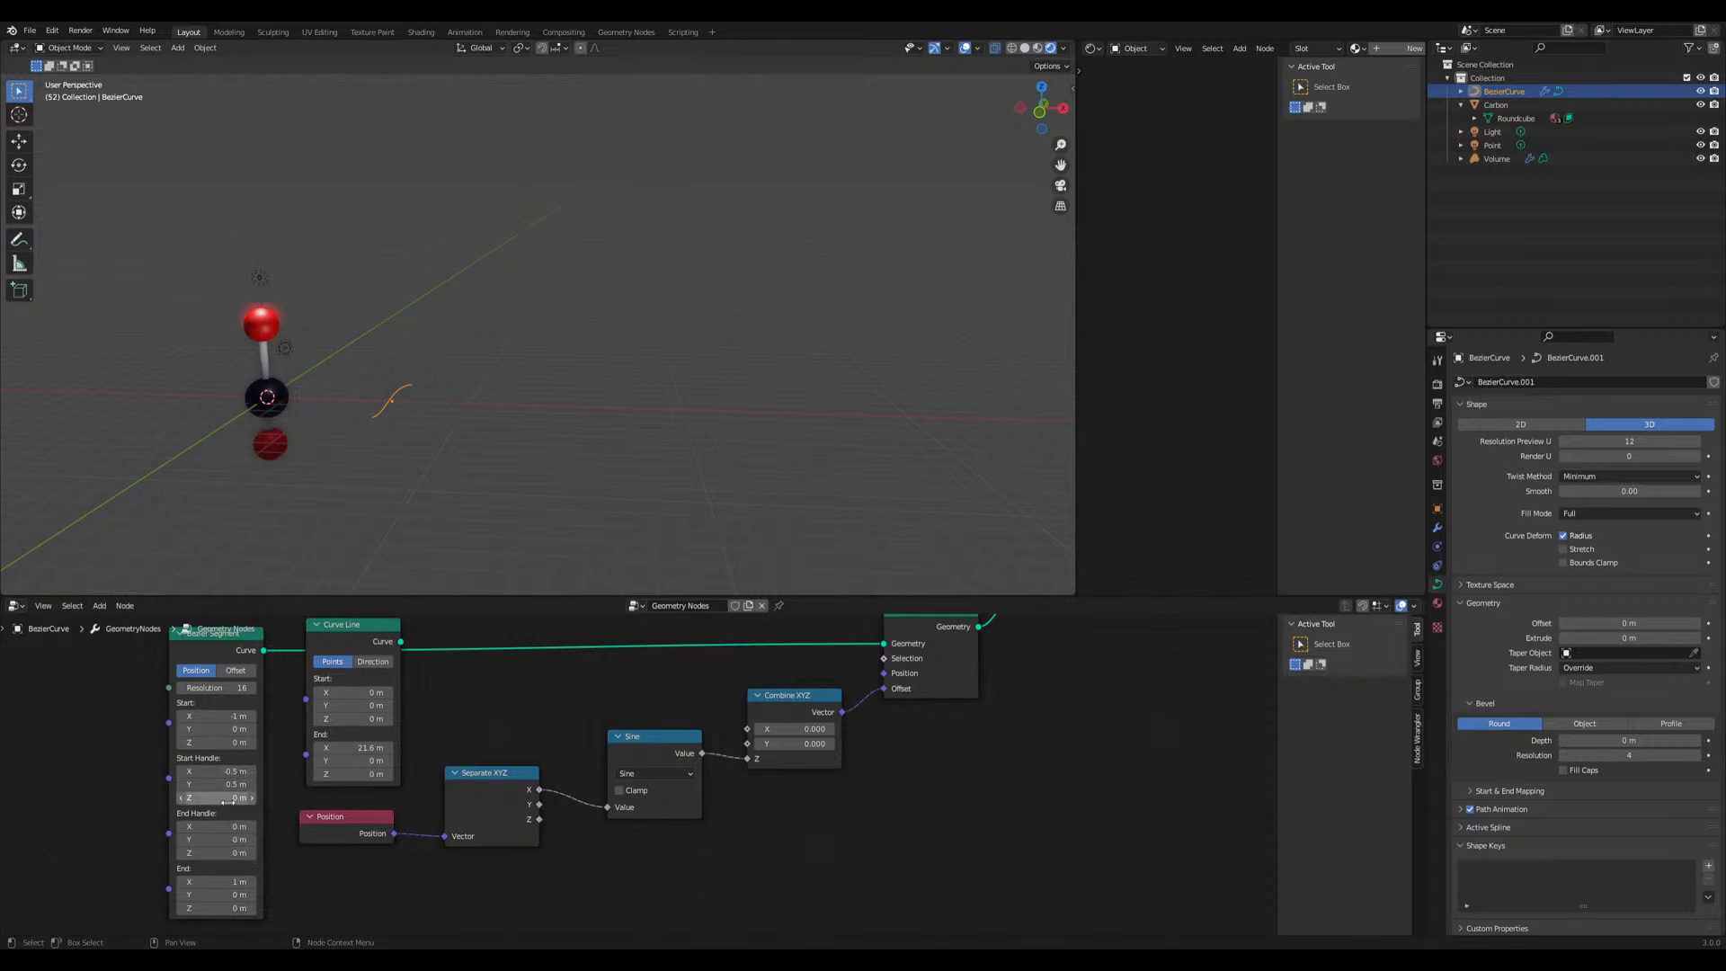
drag(235, 882, 433, 882)
mouse_move(220, 688)
mouse_down()
mouse_move(270, 687)
mouse_move(231, 687)
mouse_up()
click(238, 670)
click(196, 671)
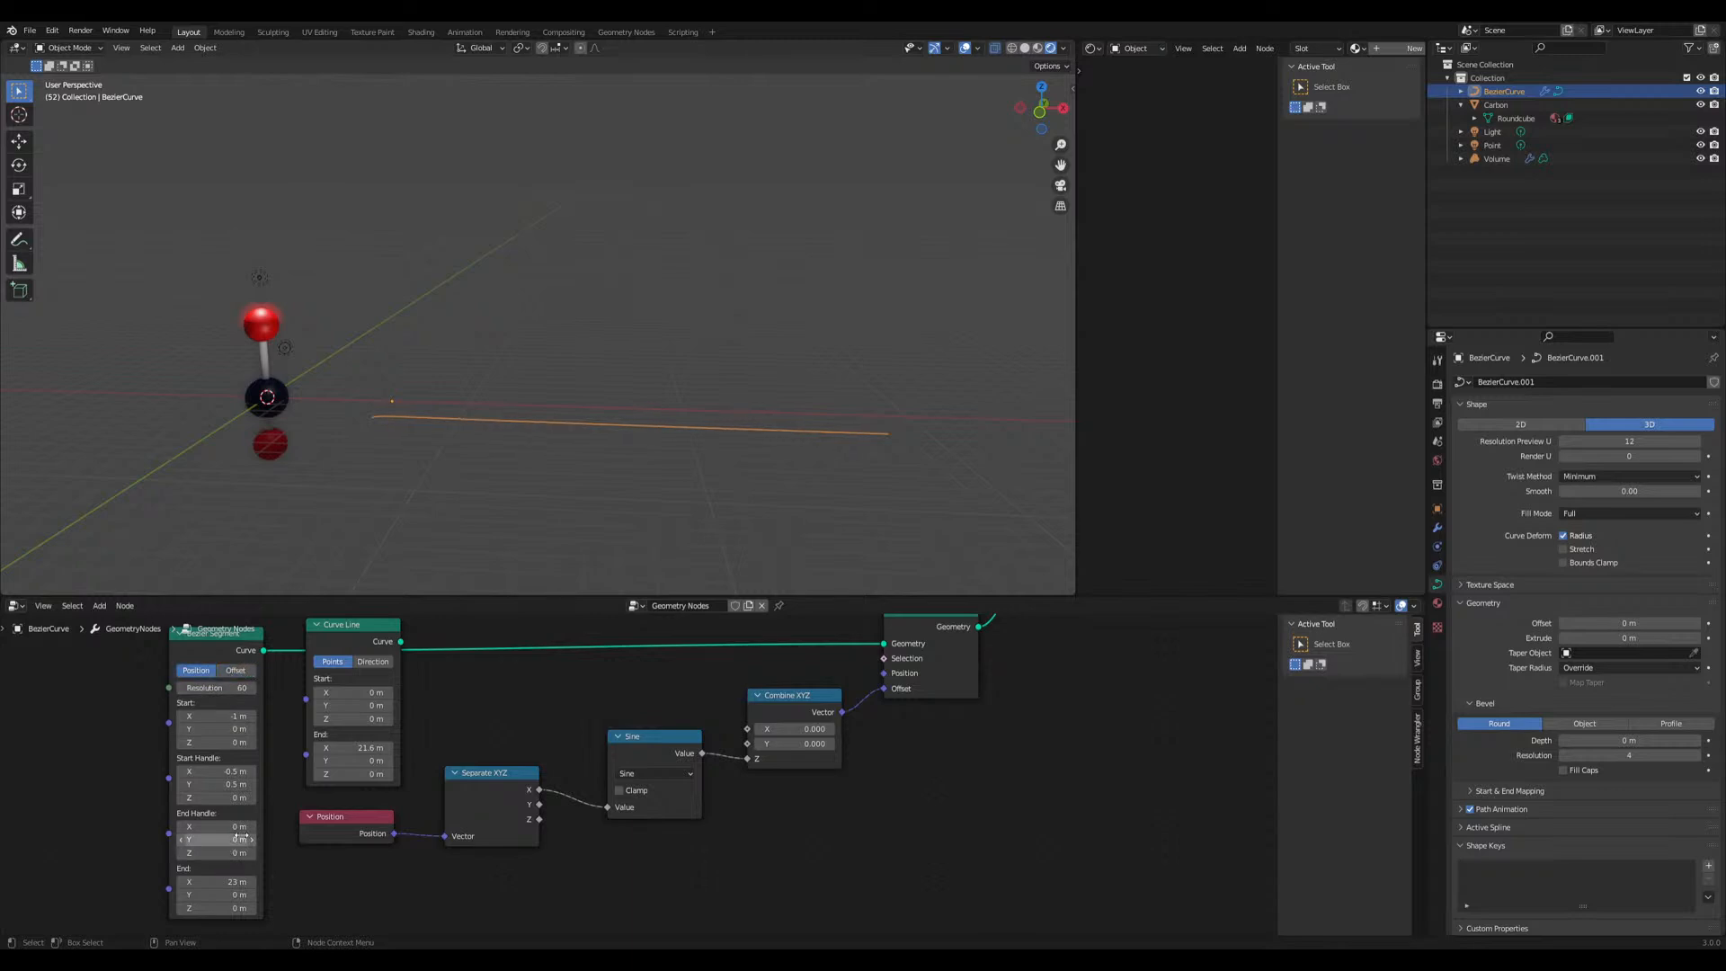
Set the Bezier Segment's Start Handle X, Y and Z to 0 m and its End X, Y and Z to 23 m
drag(221, 772, 221, 797)
text(0)
key(Return)
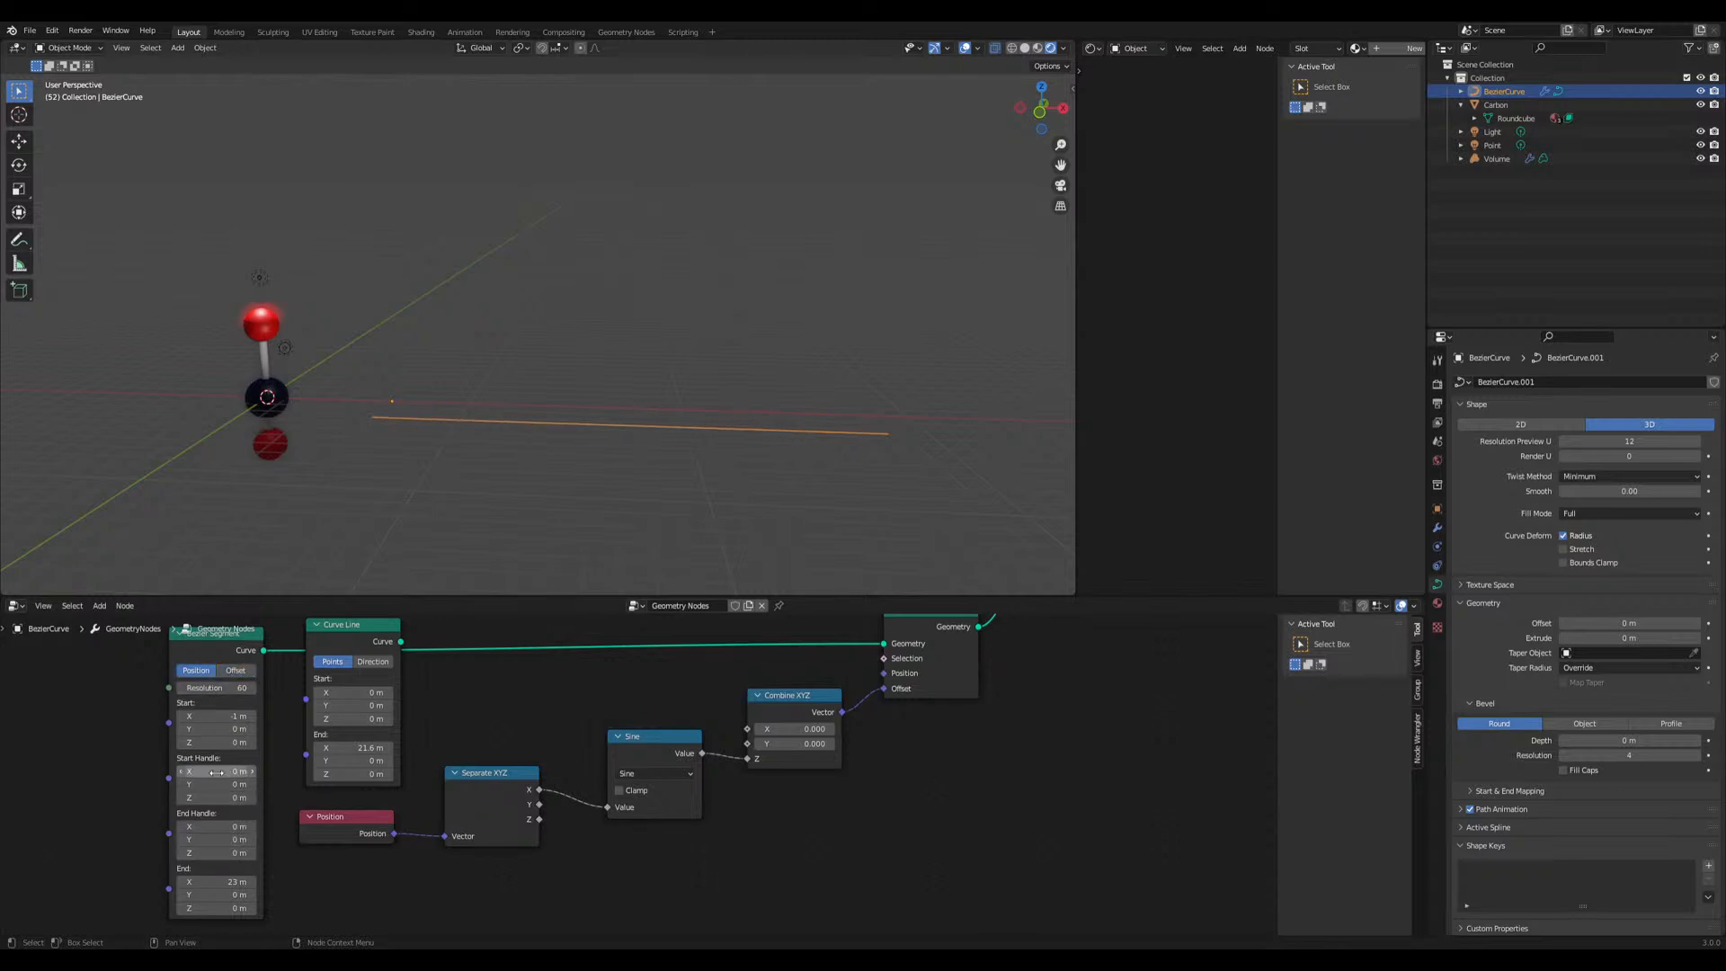
drag(216, 882, 216, 907)
text(23)
key(Return)
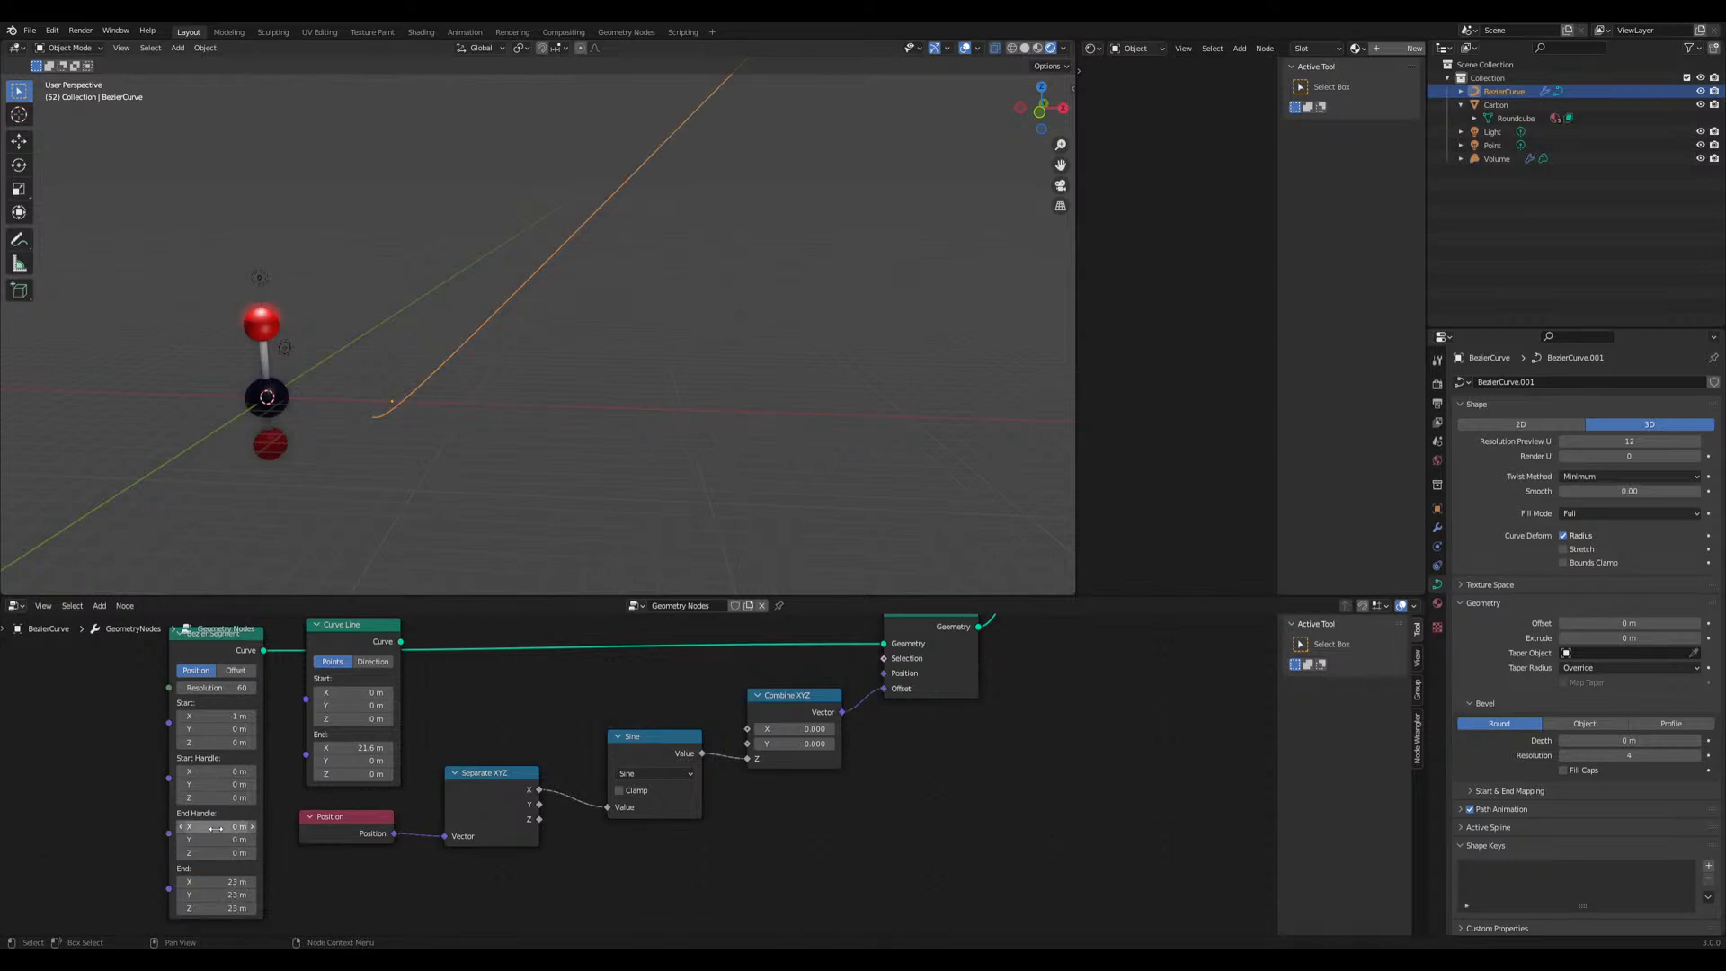
Delete the Bezier curve object, switch the node editor to Animation Nodes, and create a new node tree
scroll(542, 673, down, 4)
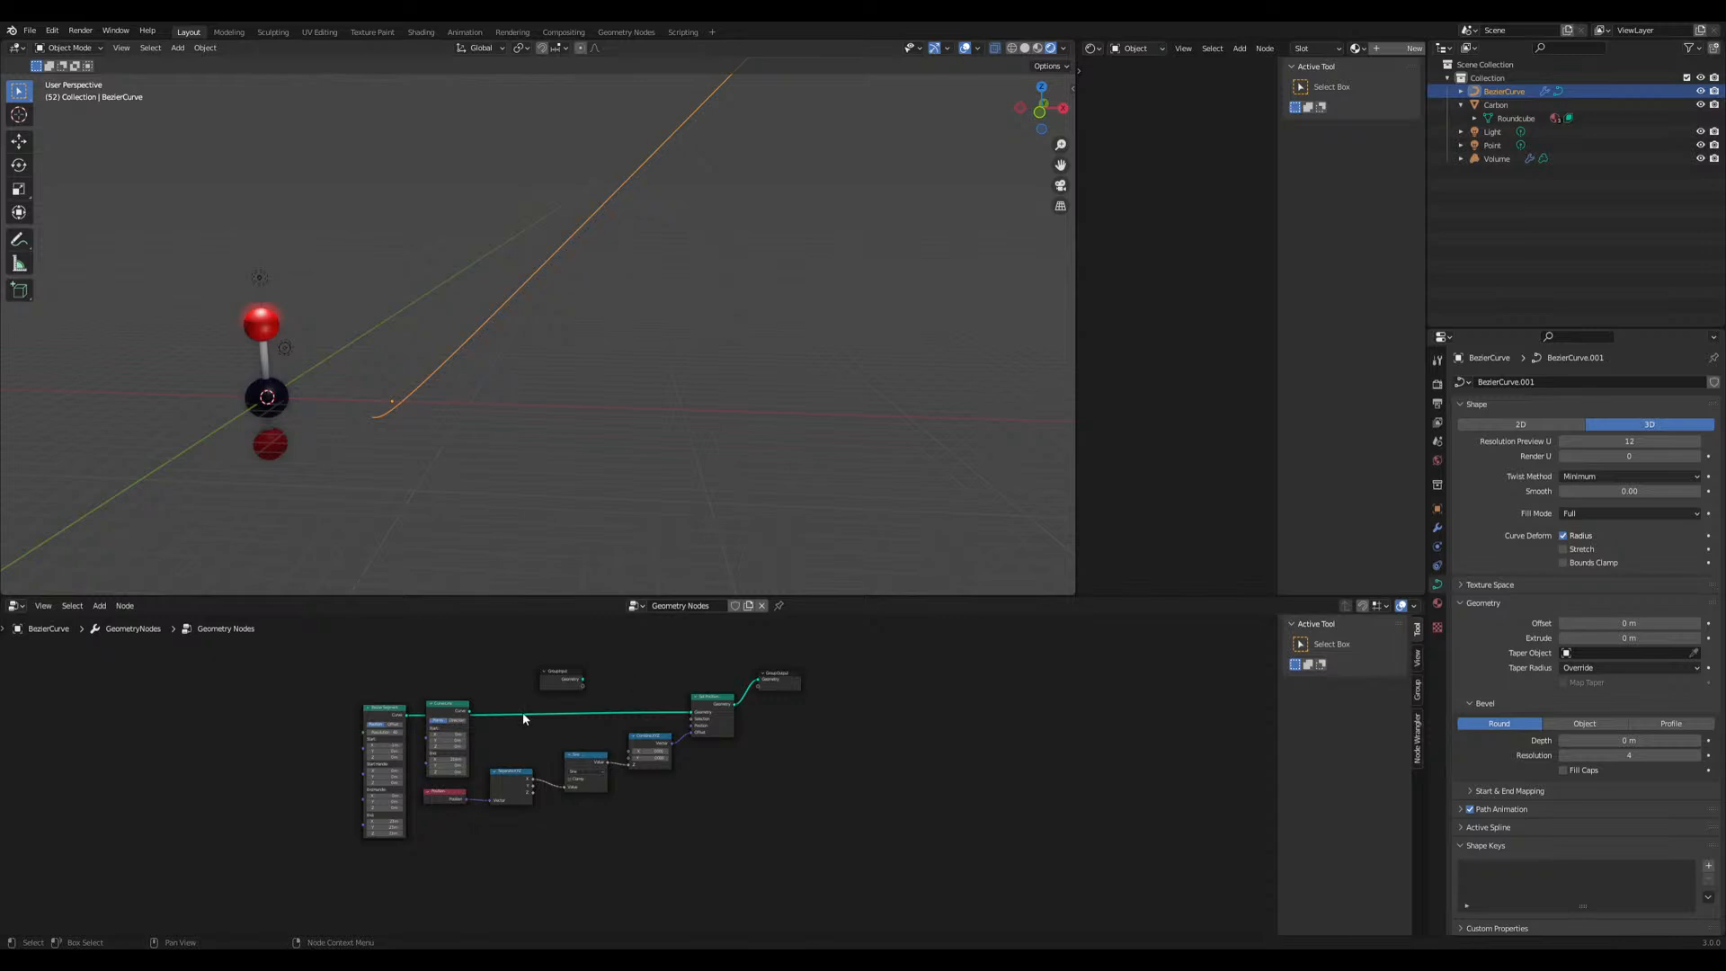
scroll(629, 675, up, 2)
key(Delete)
click(15, 605)
click(272, 666)
click(712, 605)
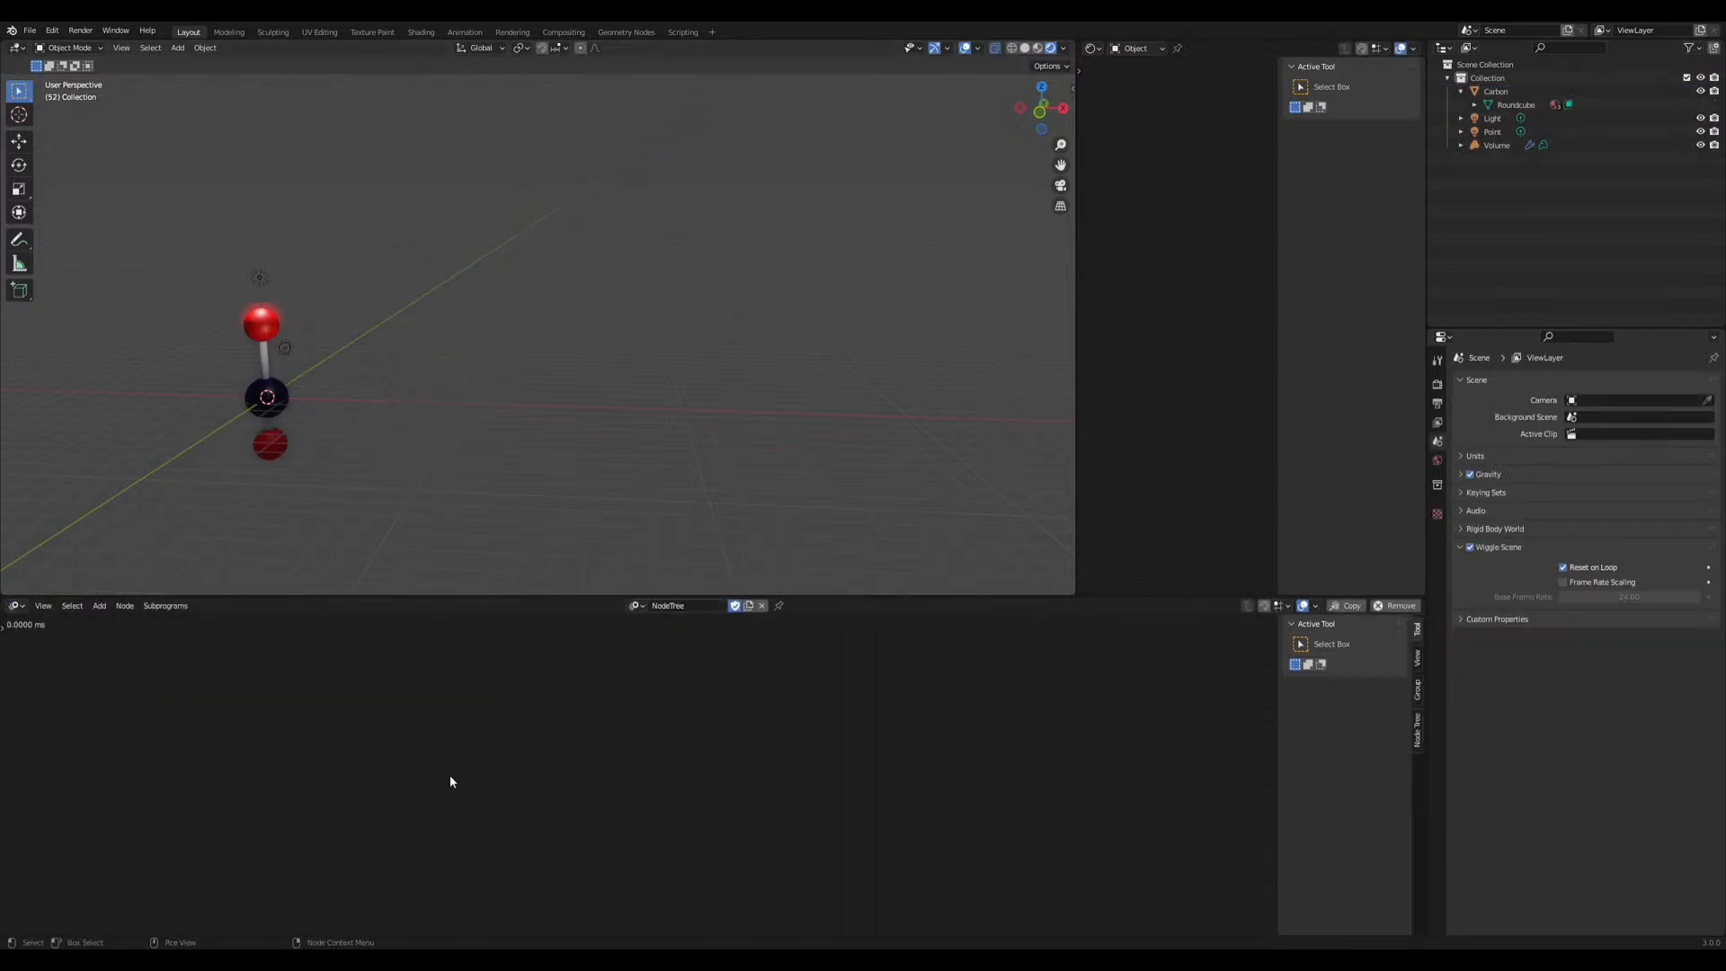
Add a Distribute Matrices node and set its distribution mode to Linear
key(shift+a)
mouse_move(309, 666)
mouse_move(301, 586)
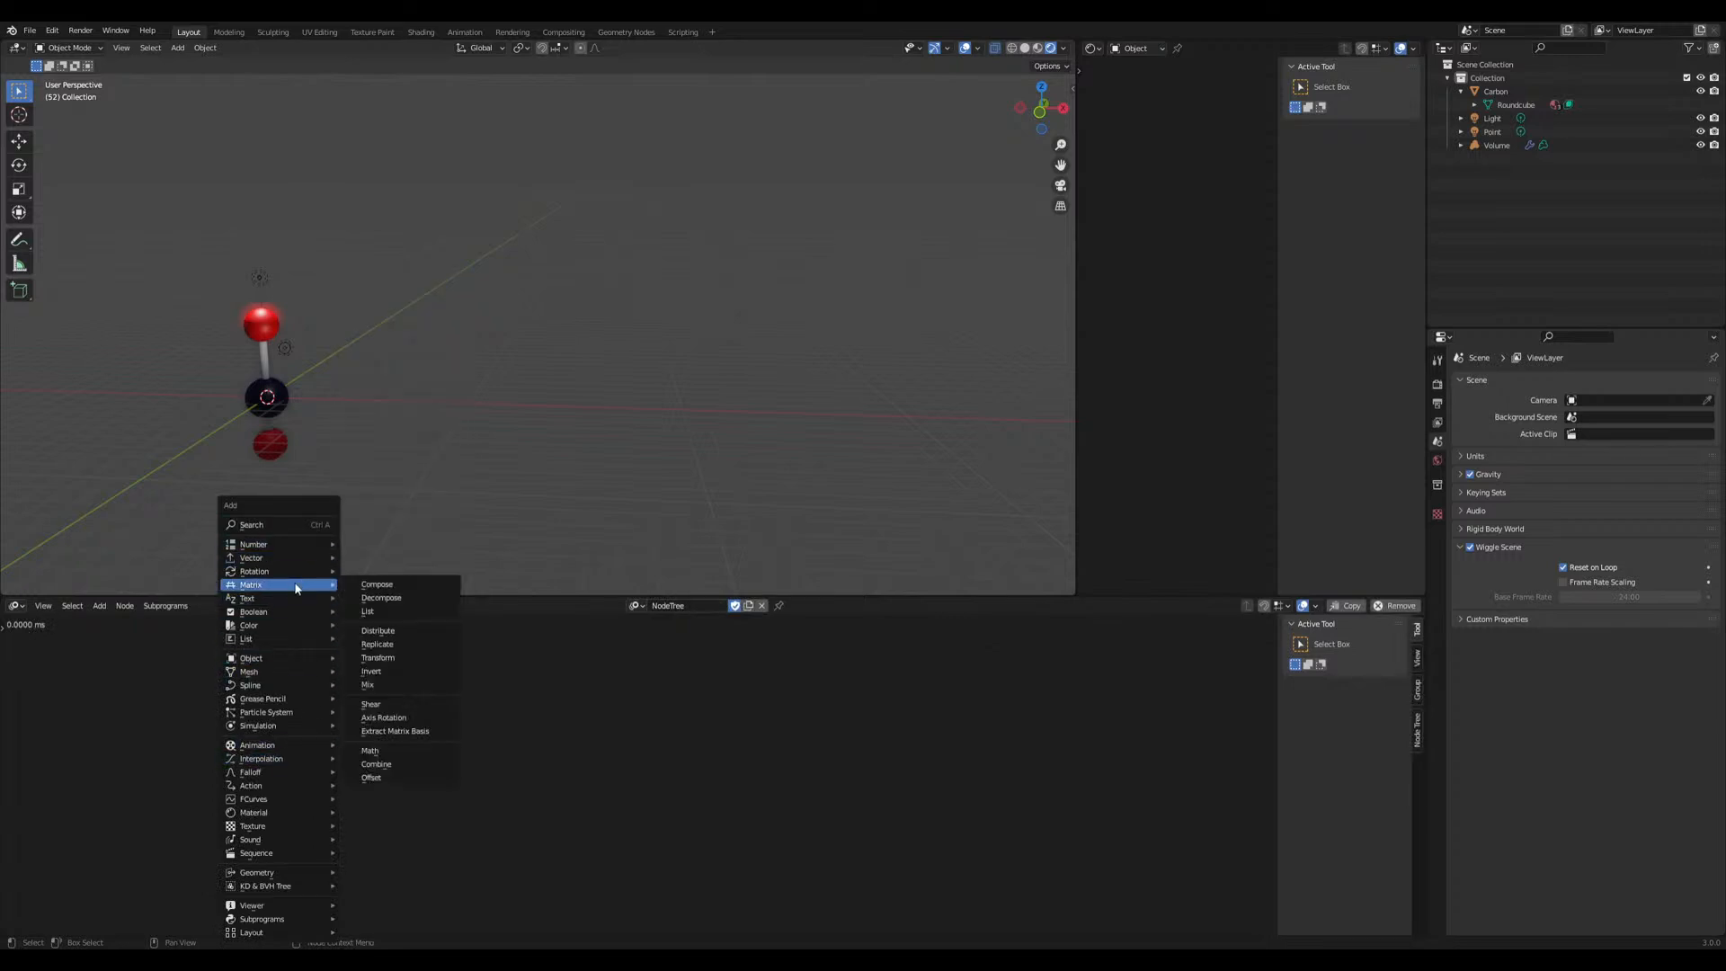
click(386, 633)
click(307, 699)
click(359, 771)
click(359, 755)
Add a Separate Vector node and feed it from Distribute Matrices' vector output
middle_drag(463, 753, 271, 766)
key(shift+a)
mouse_move(357, 557)
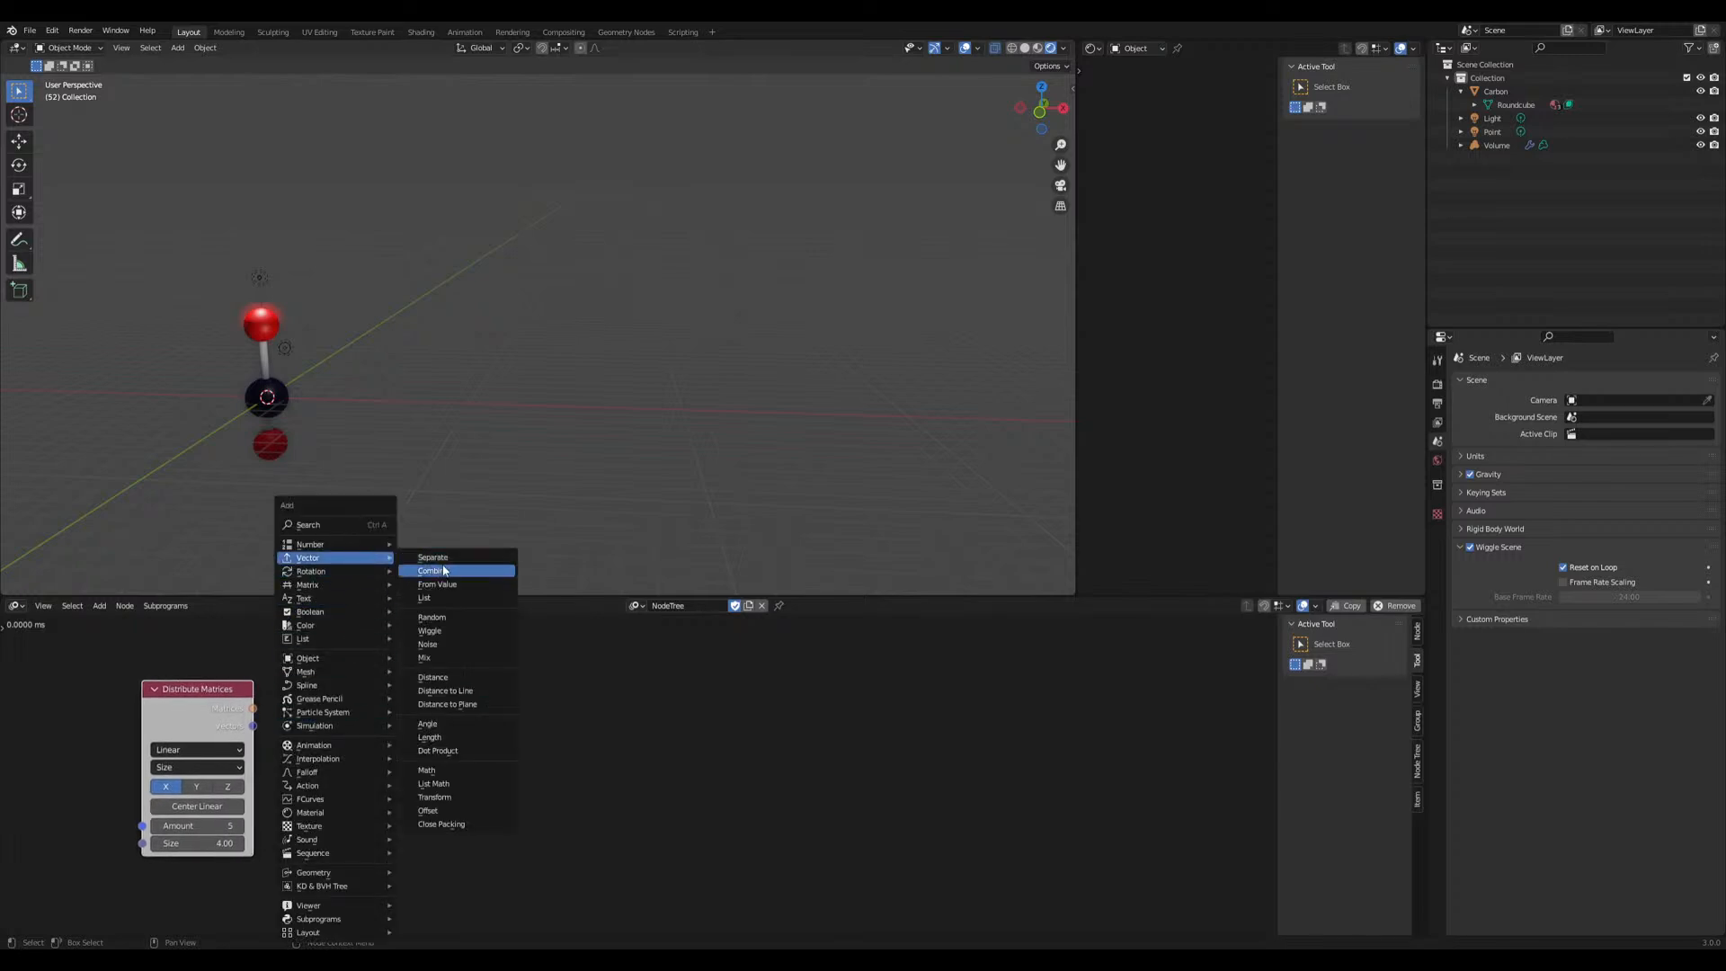
click(434, 558)
click(358, 665)
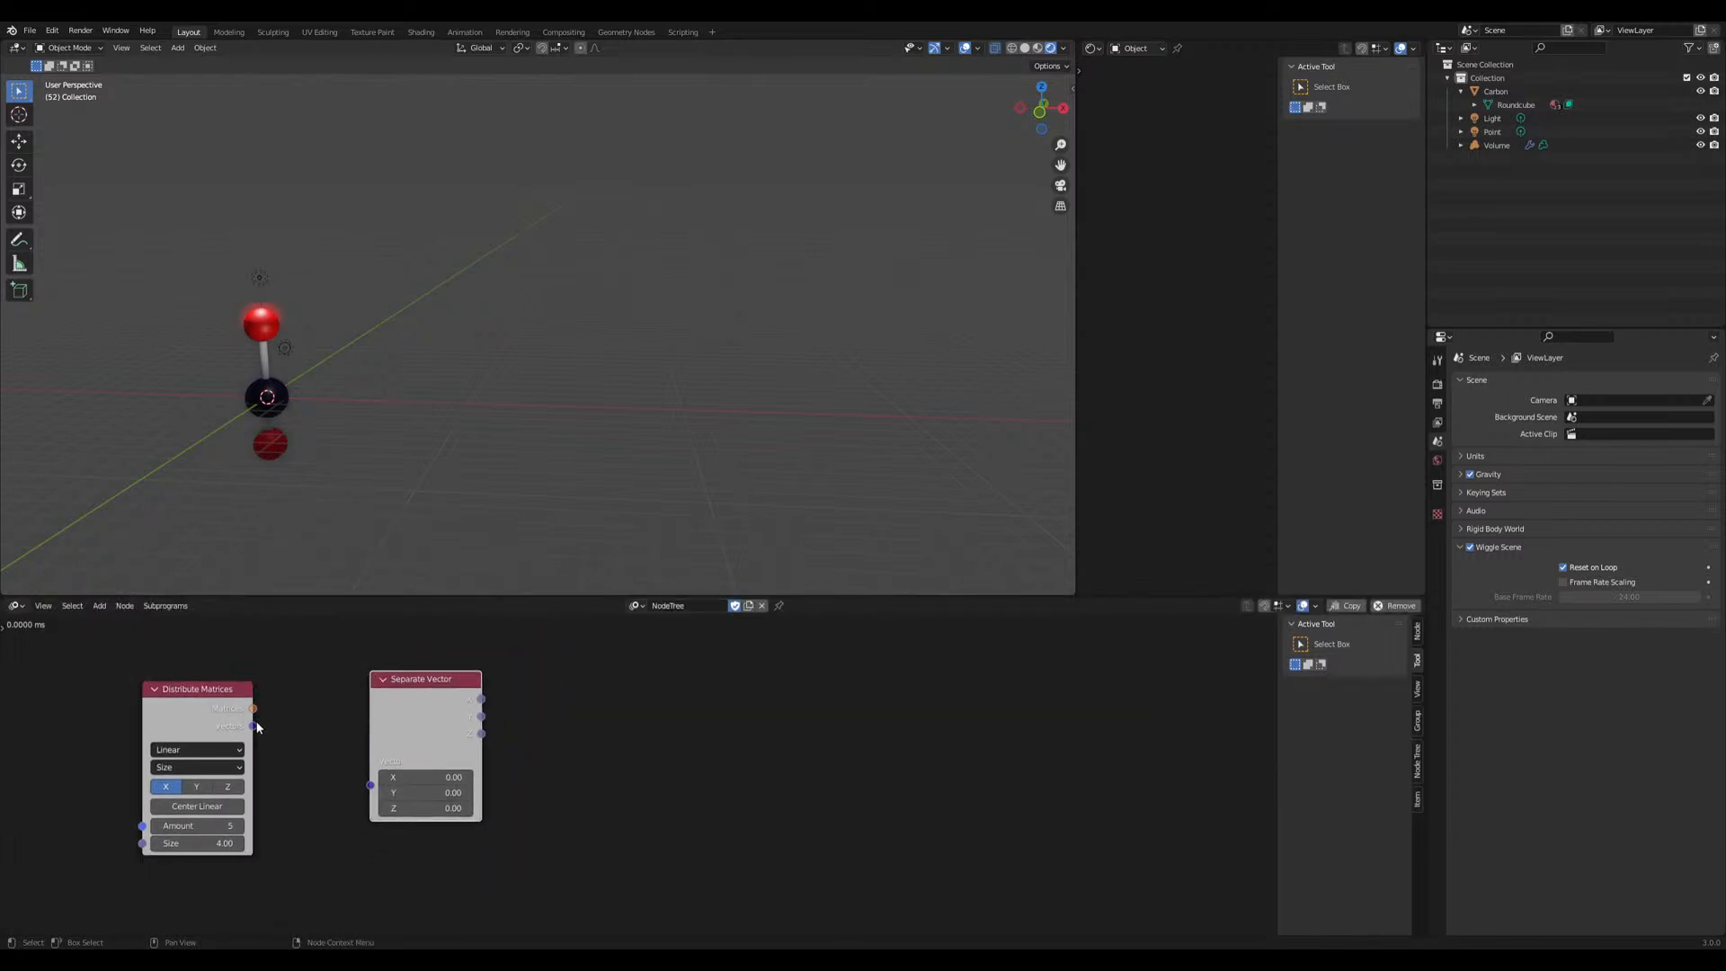
drag(253, 726, 371, 785)
drag(401, 709, 360, 692)
Add a Math node set to Sin and feed it Separate Vector's X output
mouse_move(517, 757)
middle_down()
mouse_move(457, 751)
mouse_move(509, 754)
middle_up()
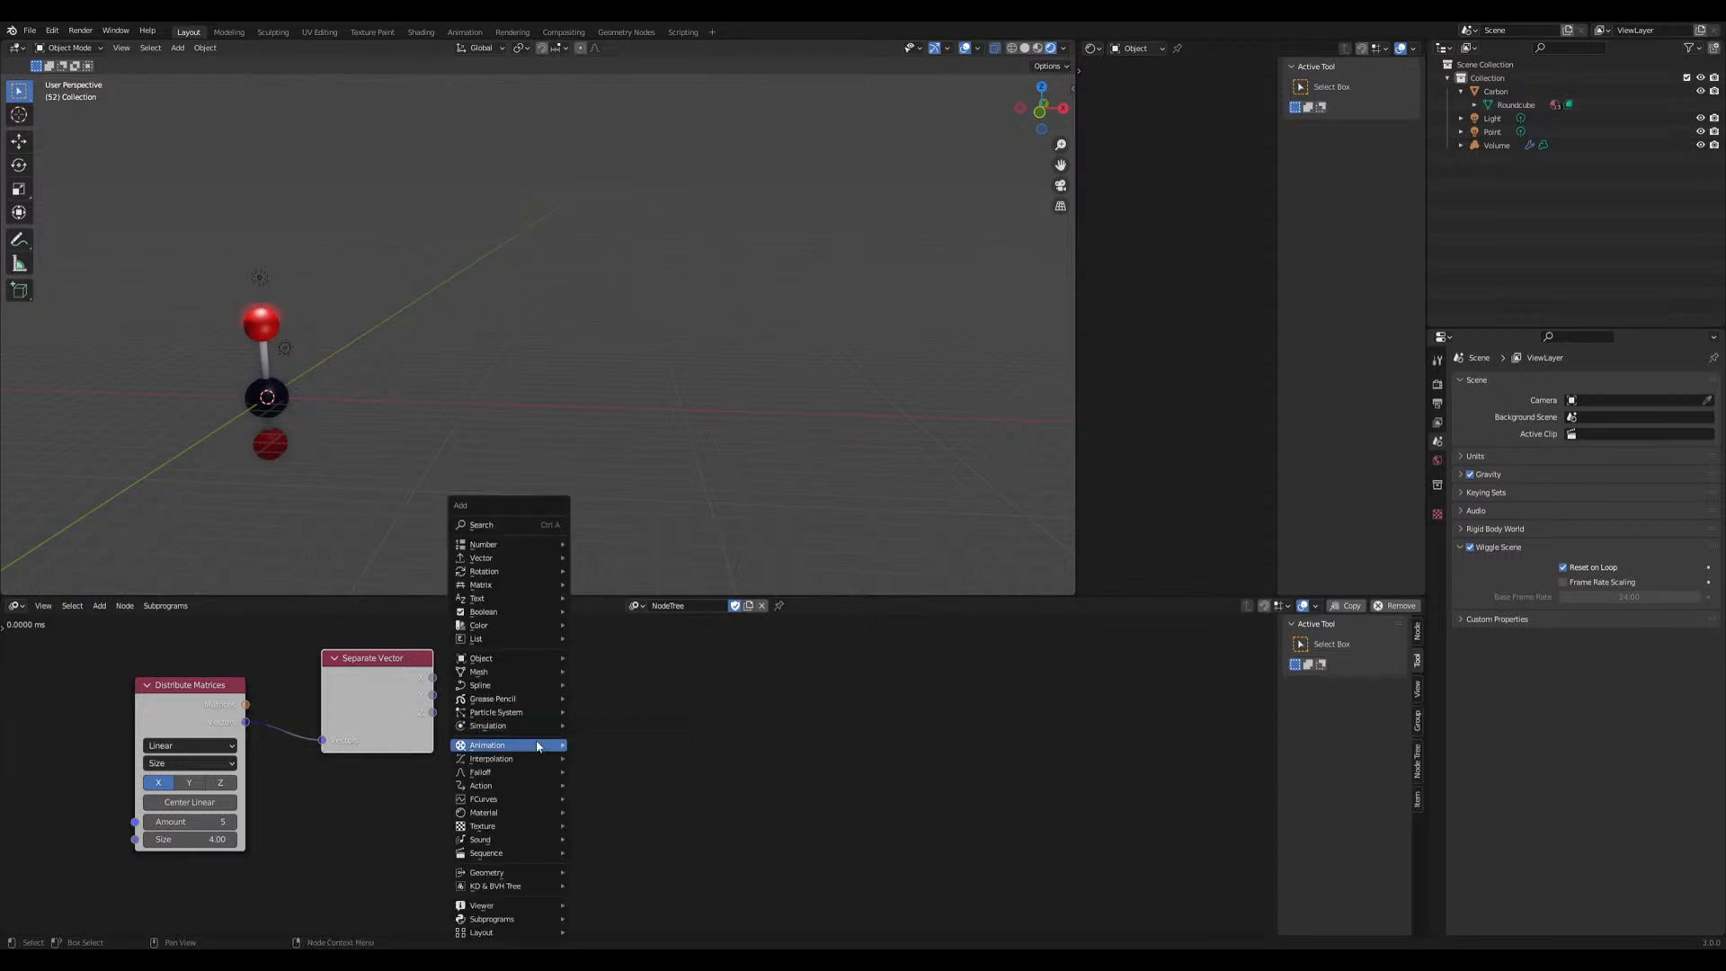
mouse_move(511, 560)
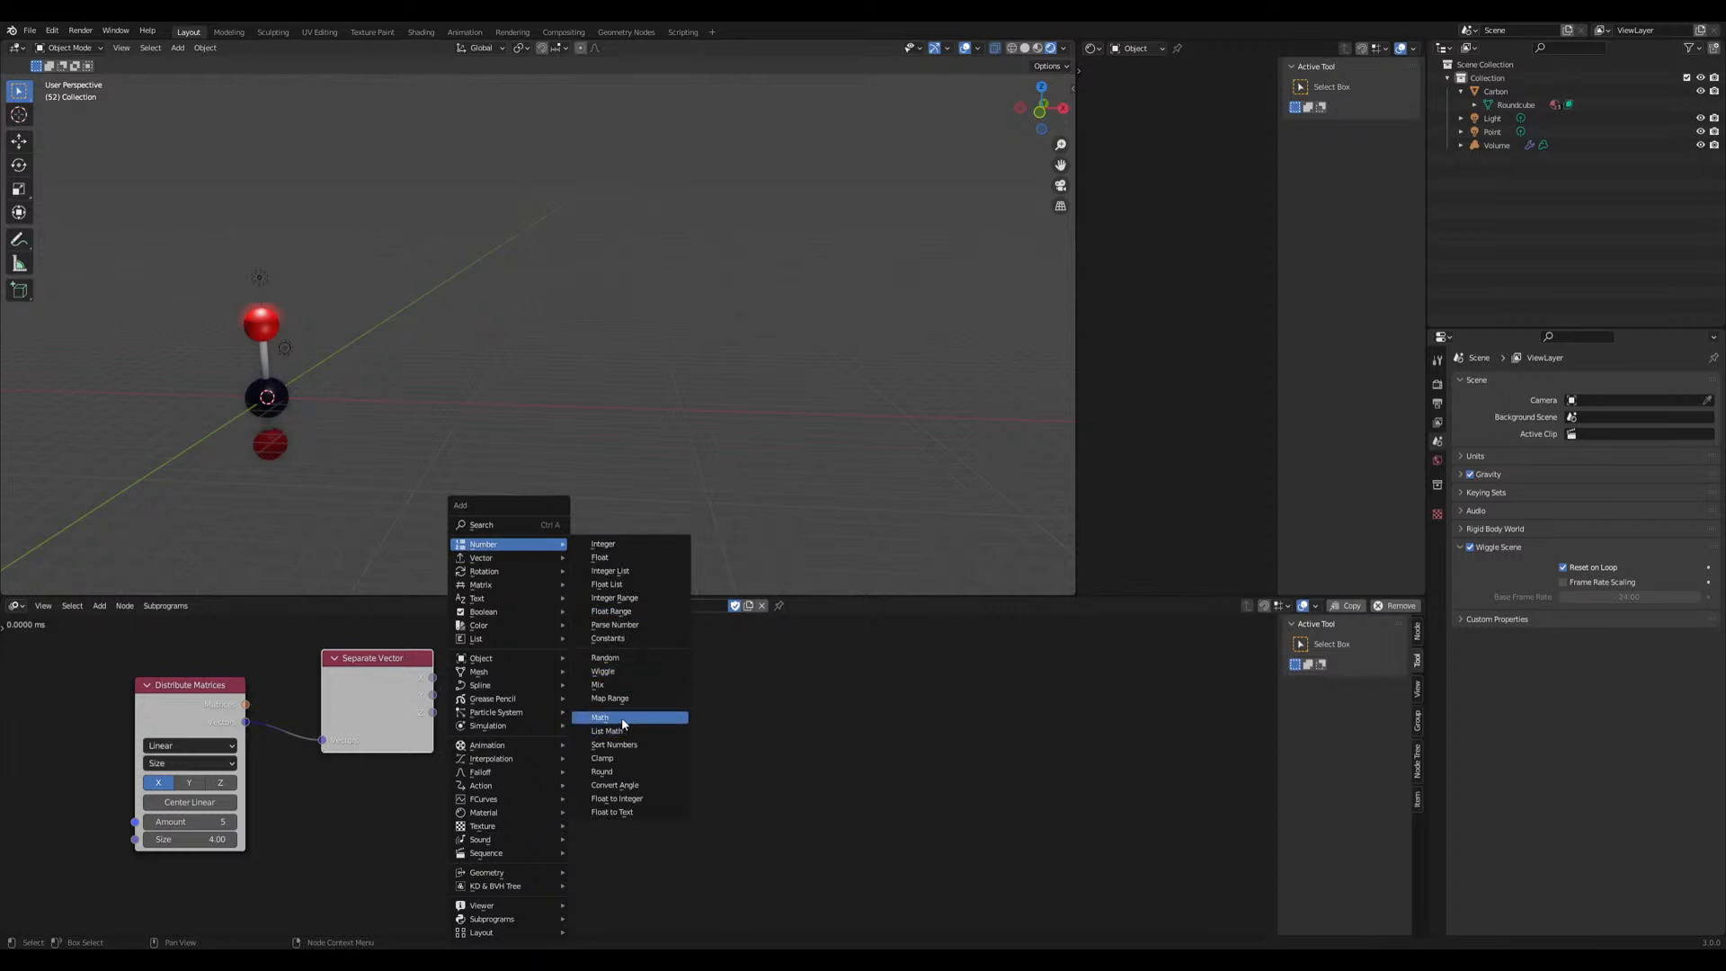
click(624, 723)
click(640, 735)
click(616, 648)
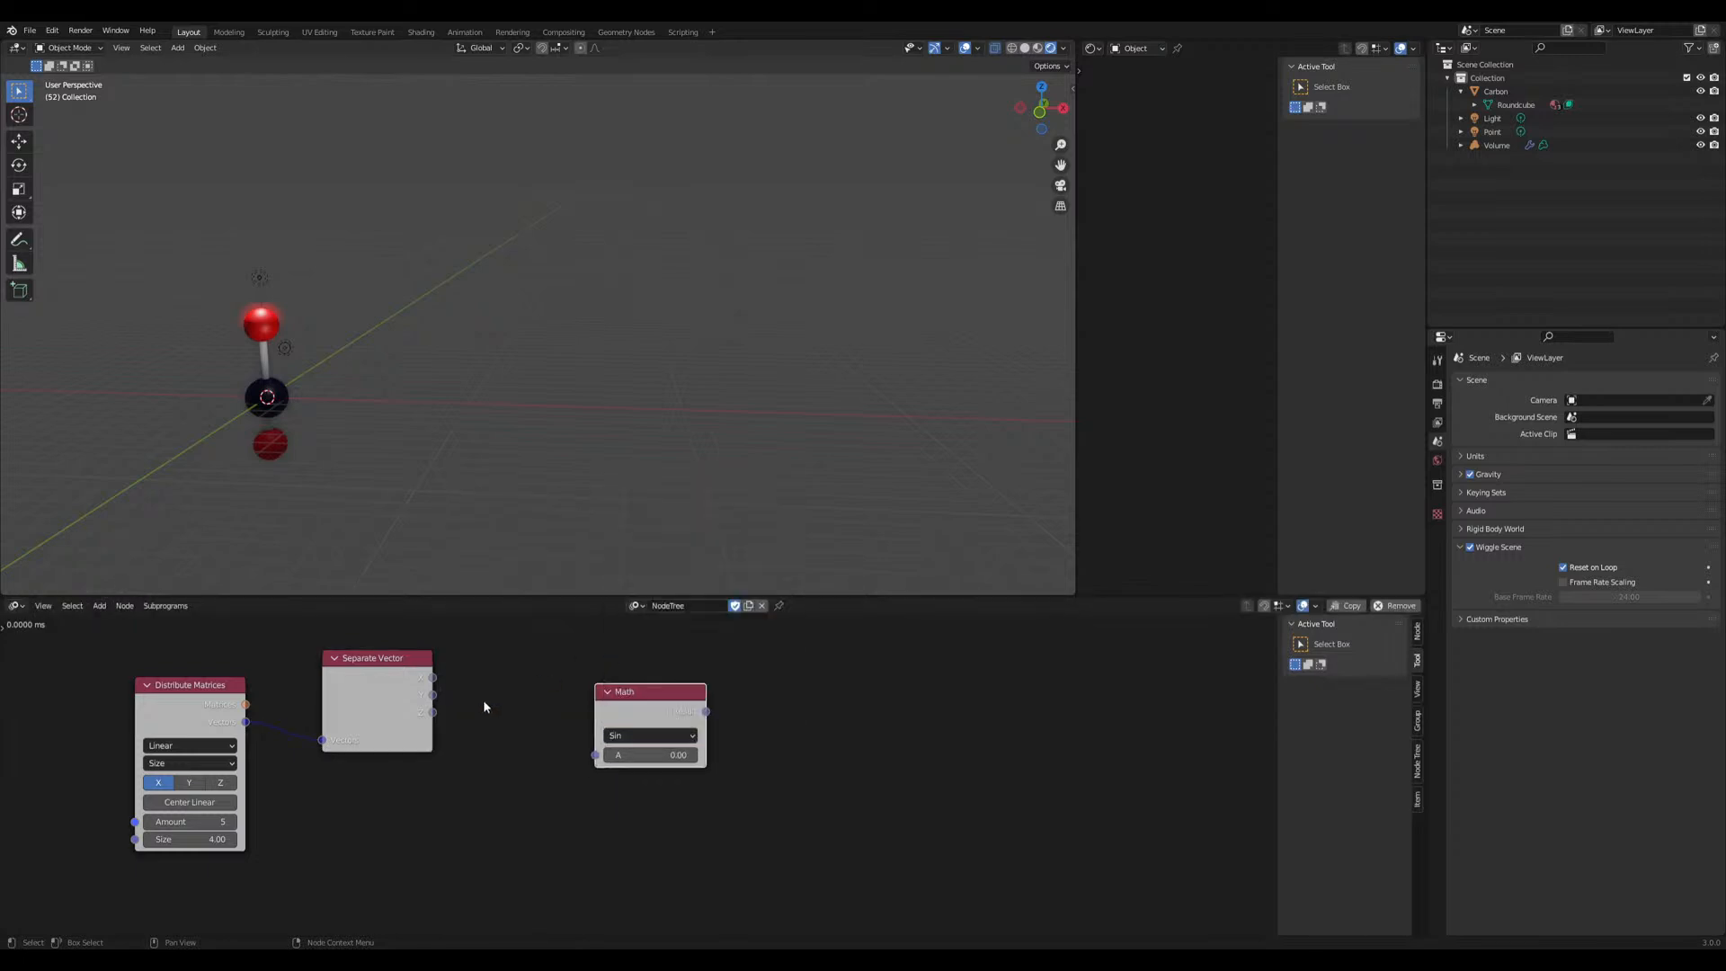
drag(434, 678, 594, 756)
drag(653, 695, 558, 746)
Add a Combine Vector node beyond the Sin Math node
key(shift+a)
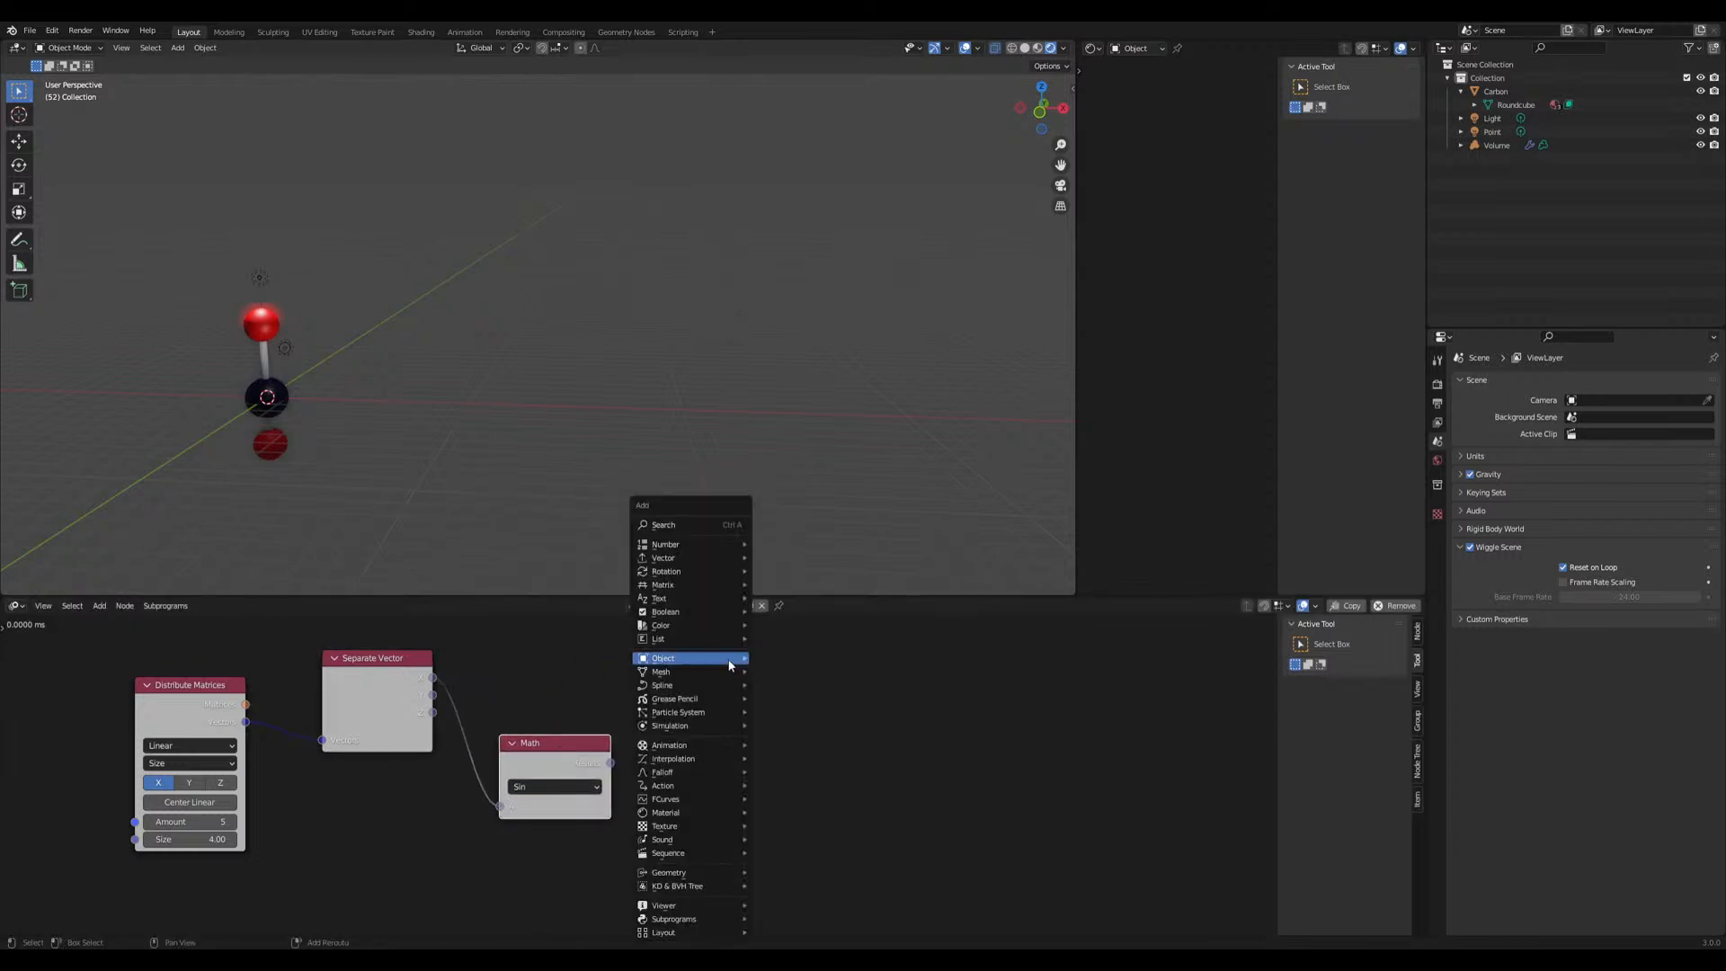
click(684, 525)
text(com)
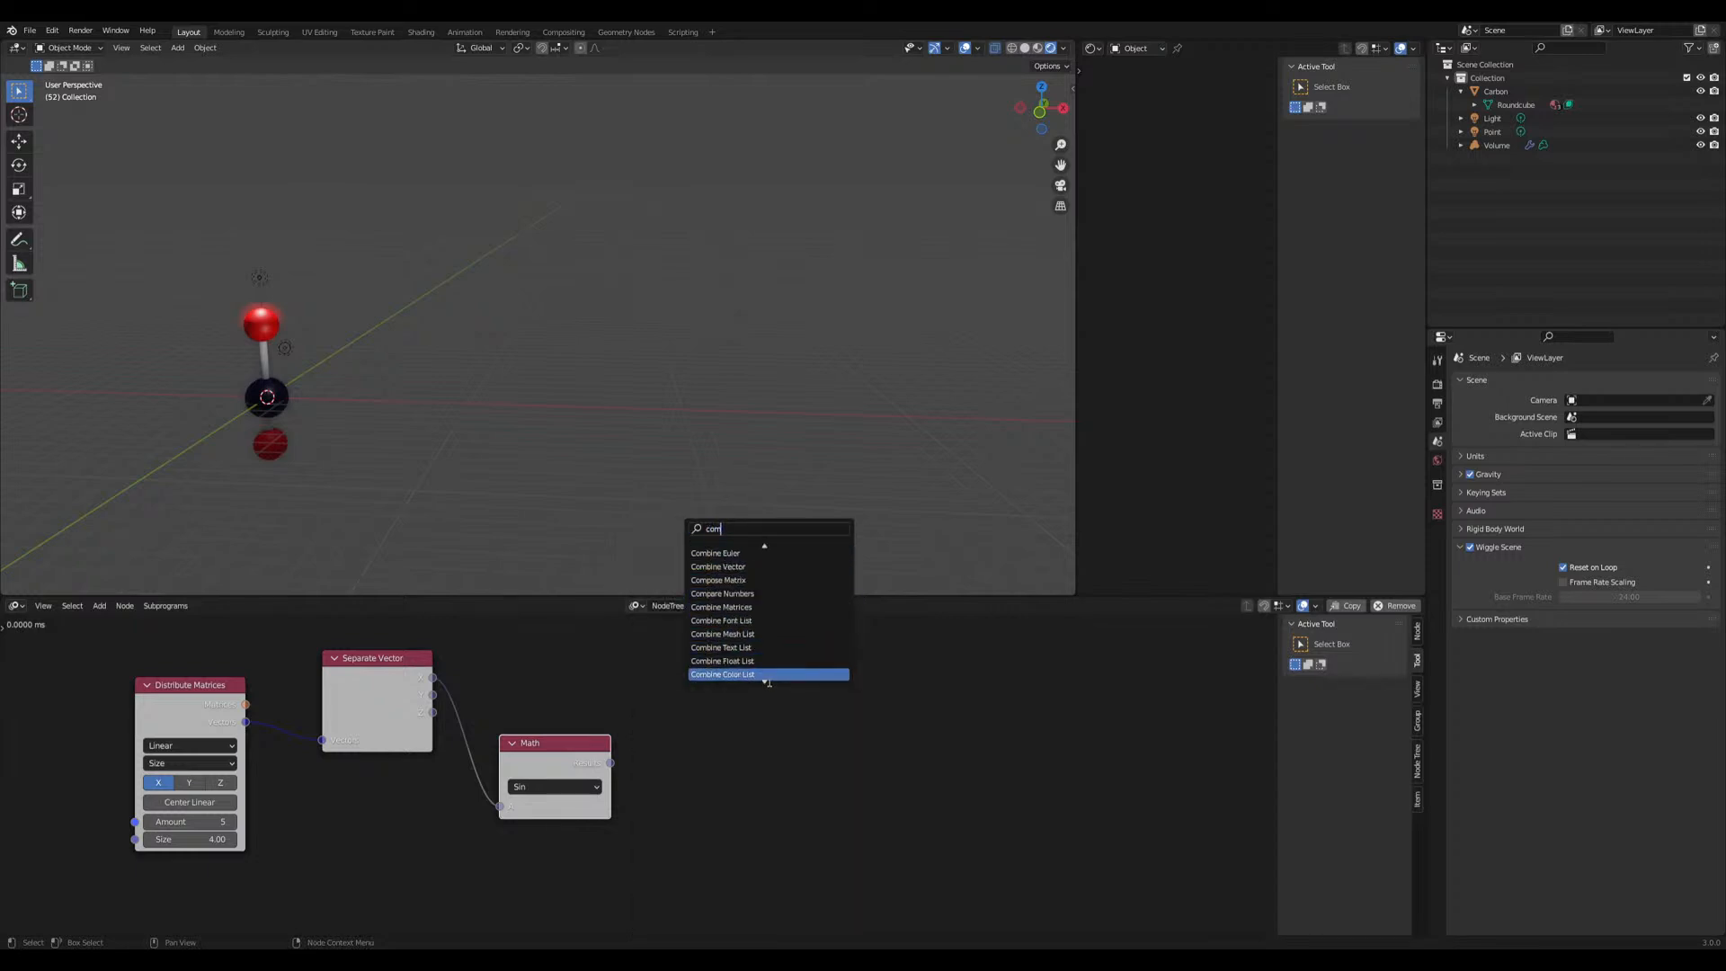
key(Up)
key(Up)
key(Up)
key(Up)
key(Up)
key(Up)
key(Up)
key(Up)
key(Return)
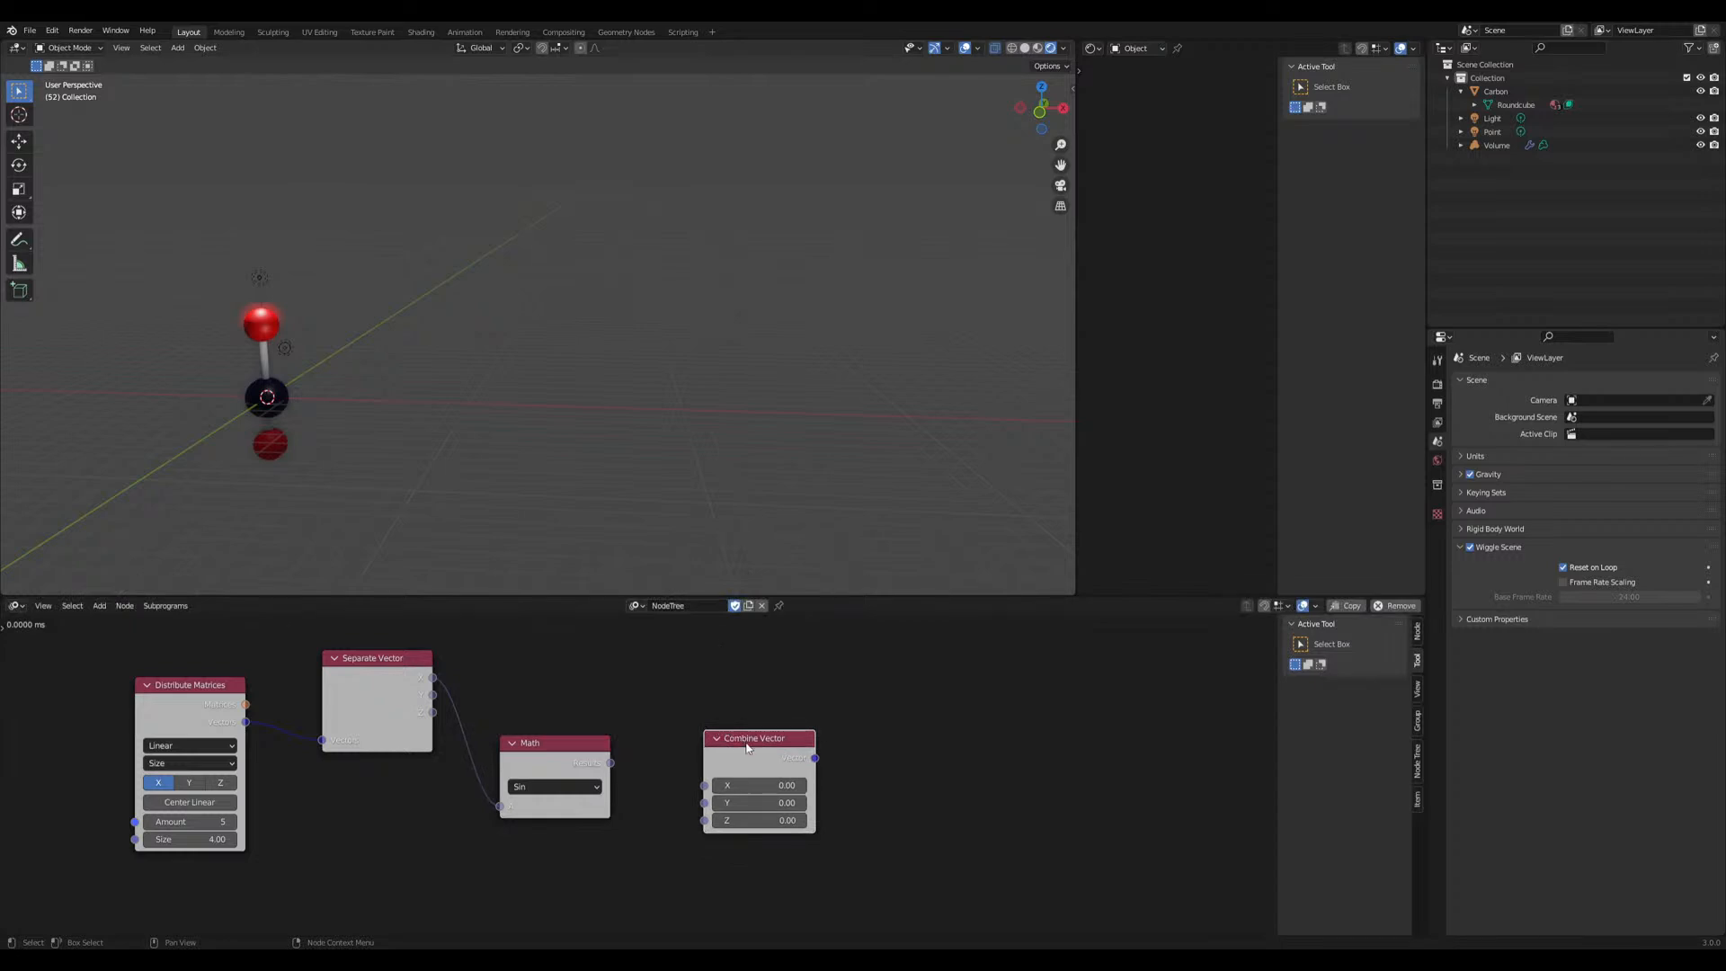
Feed the Math result into Combine Vector's Z and Separate Vector's X output into its X
drag(743, 741, 739, 665)
drag(660, 758, 702, 743)
drag(434, 676, 702, 708)
Add a Spline from Points node and feed Combine Vector's output into its points input
middle_drag(901, 685, 598, 718)
key(shift+a)
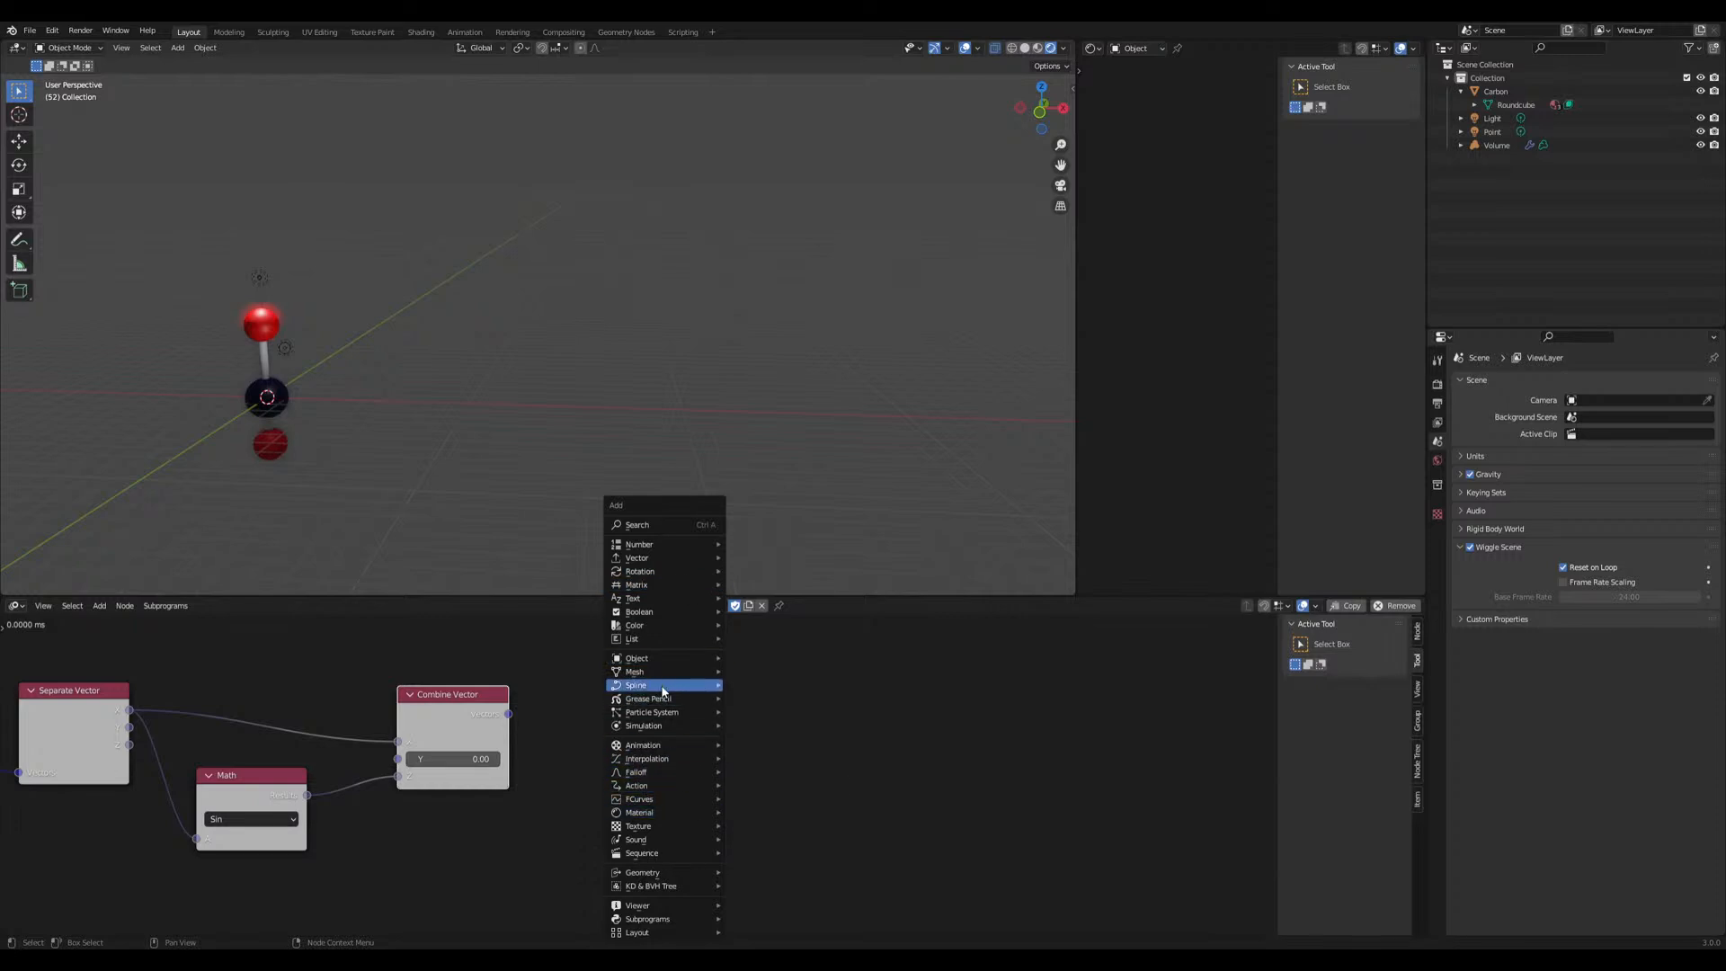
mouse_move(663, 691)
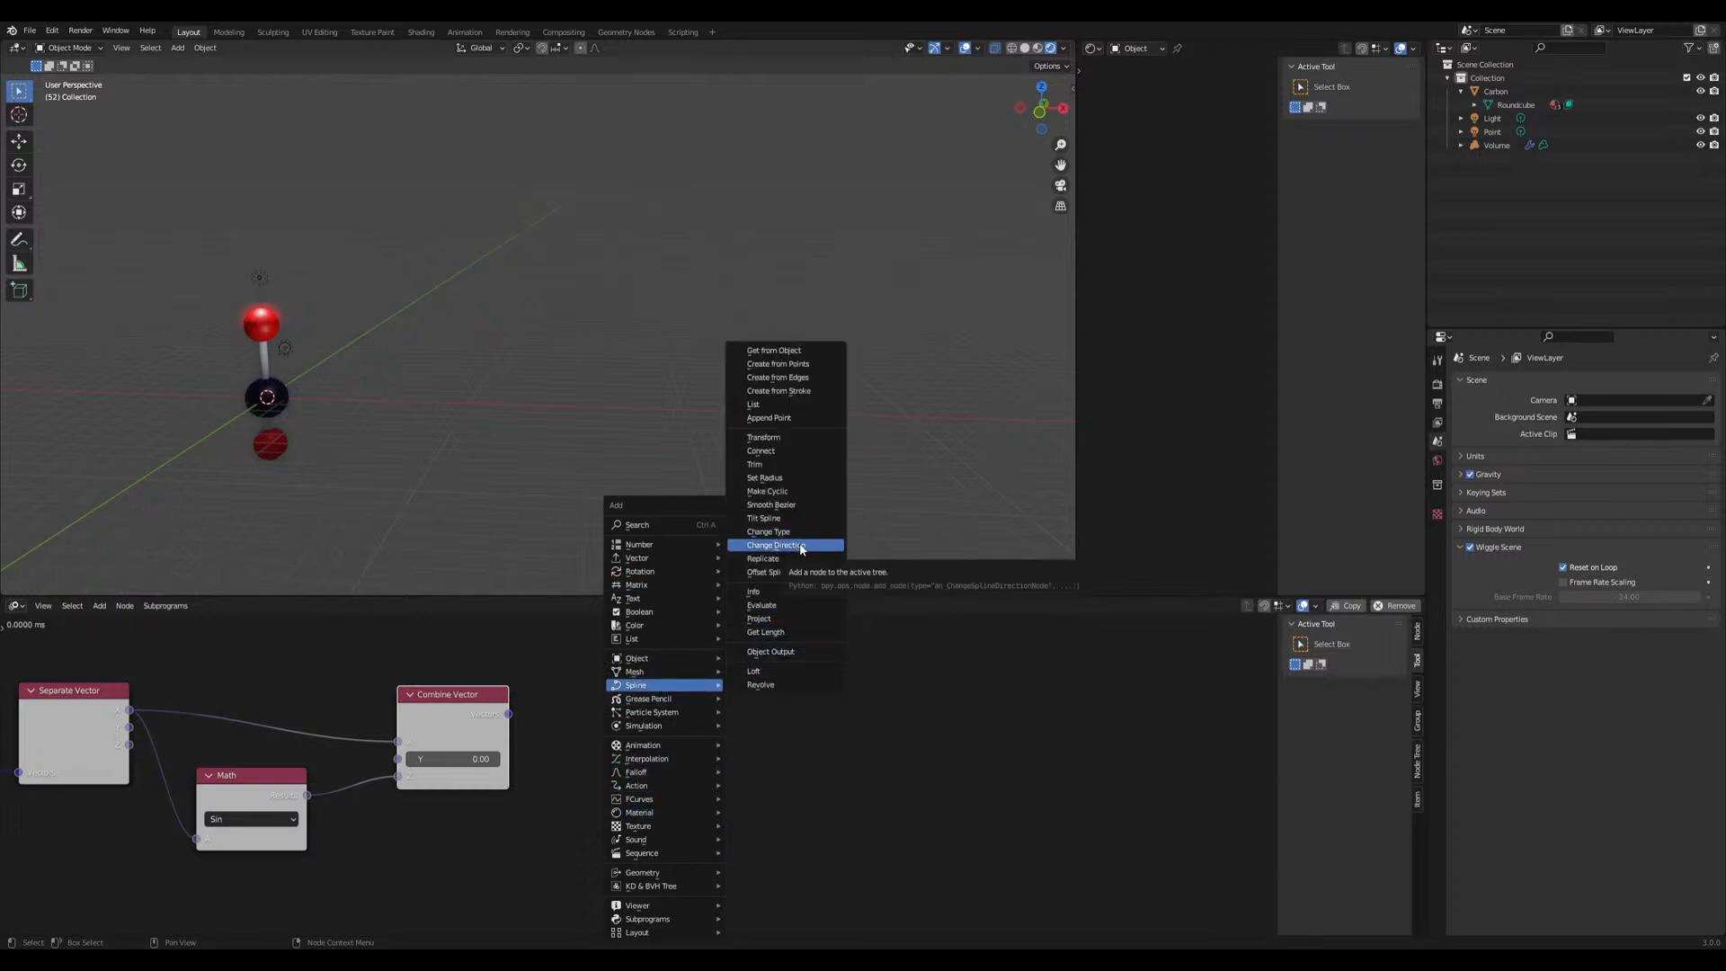
click(781, 364)
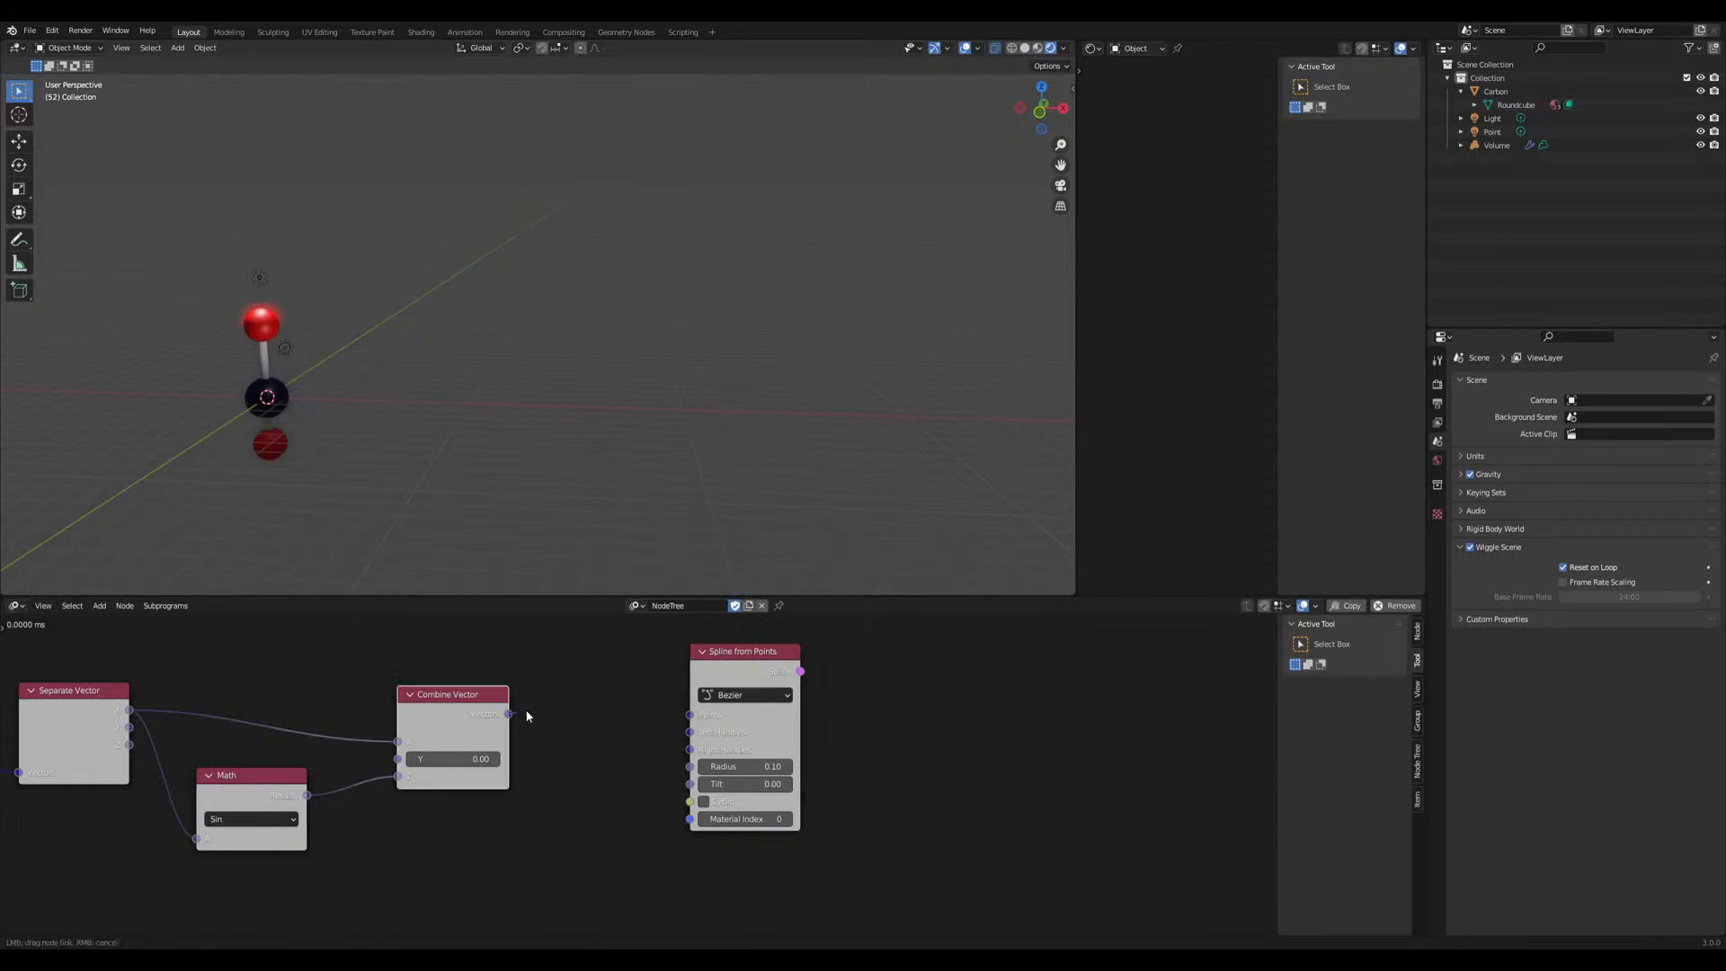
drag(682, 720, 684, 720)
middle_drag(600, 778, 698, 736)
scroll(644, 816, down, 4)
drag(760, 683, 730, 671)
Add a Curve Object Output node, create its Target curve object and feed Spline from Points' spline into it
key(shift+a)
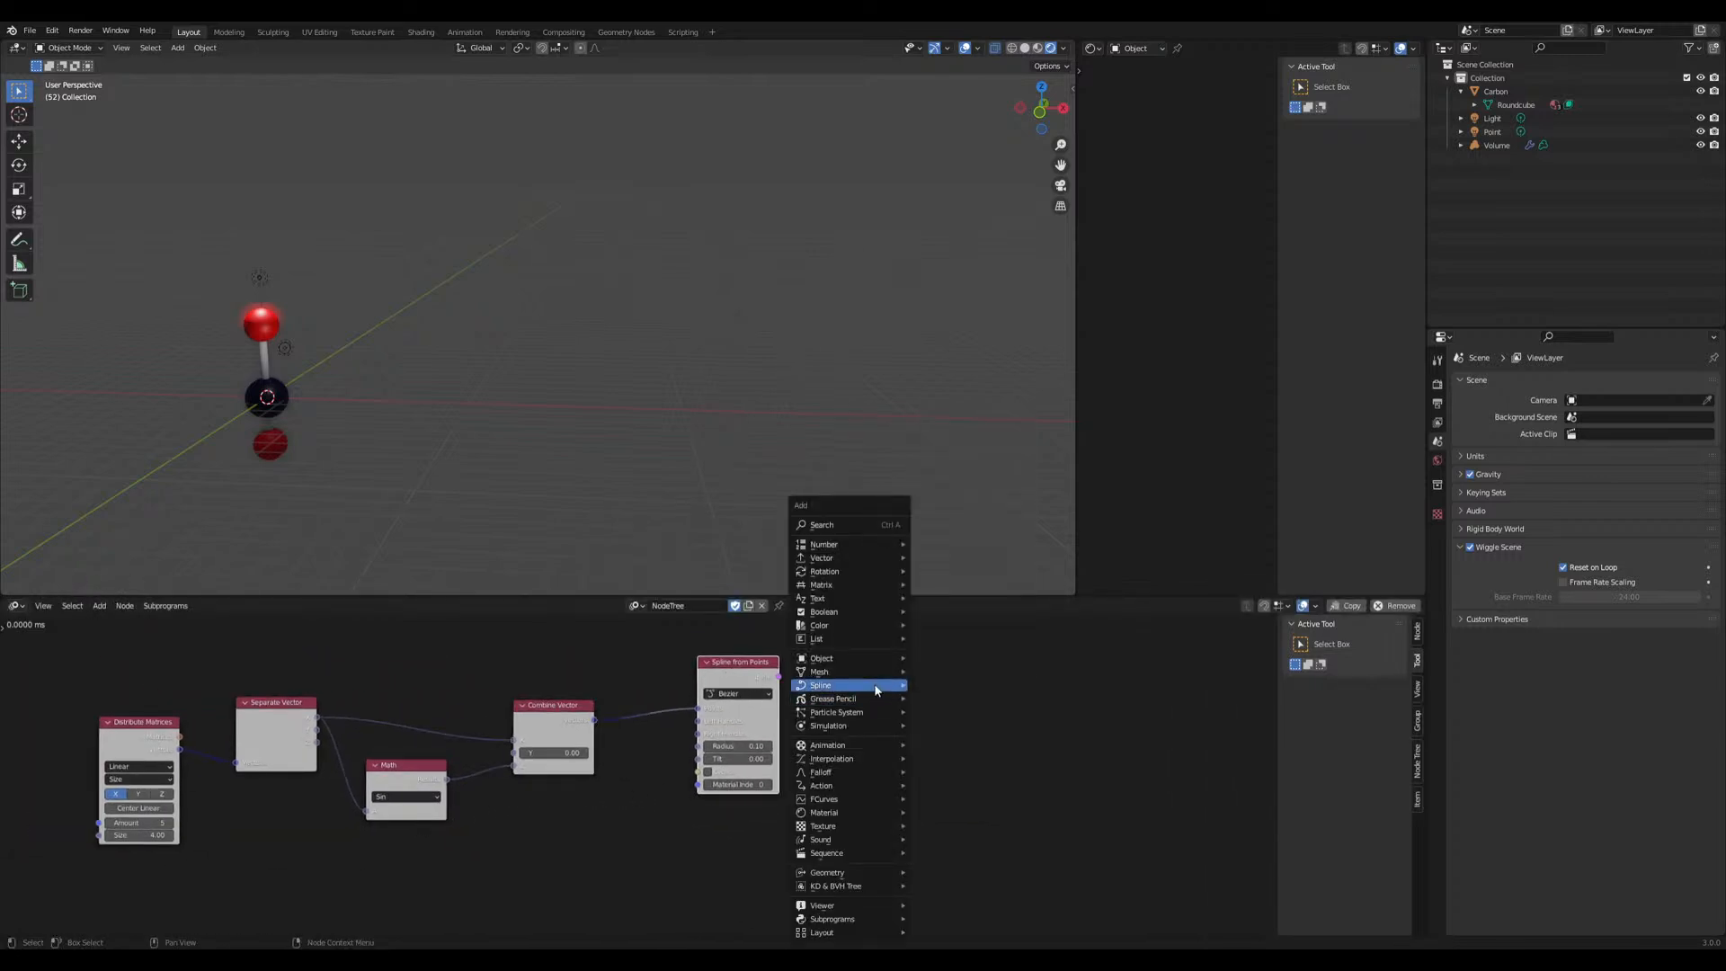
mouse_move(876, 687)
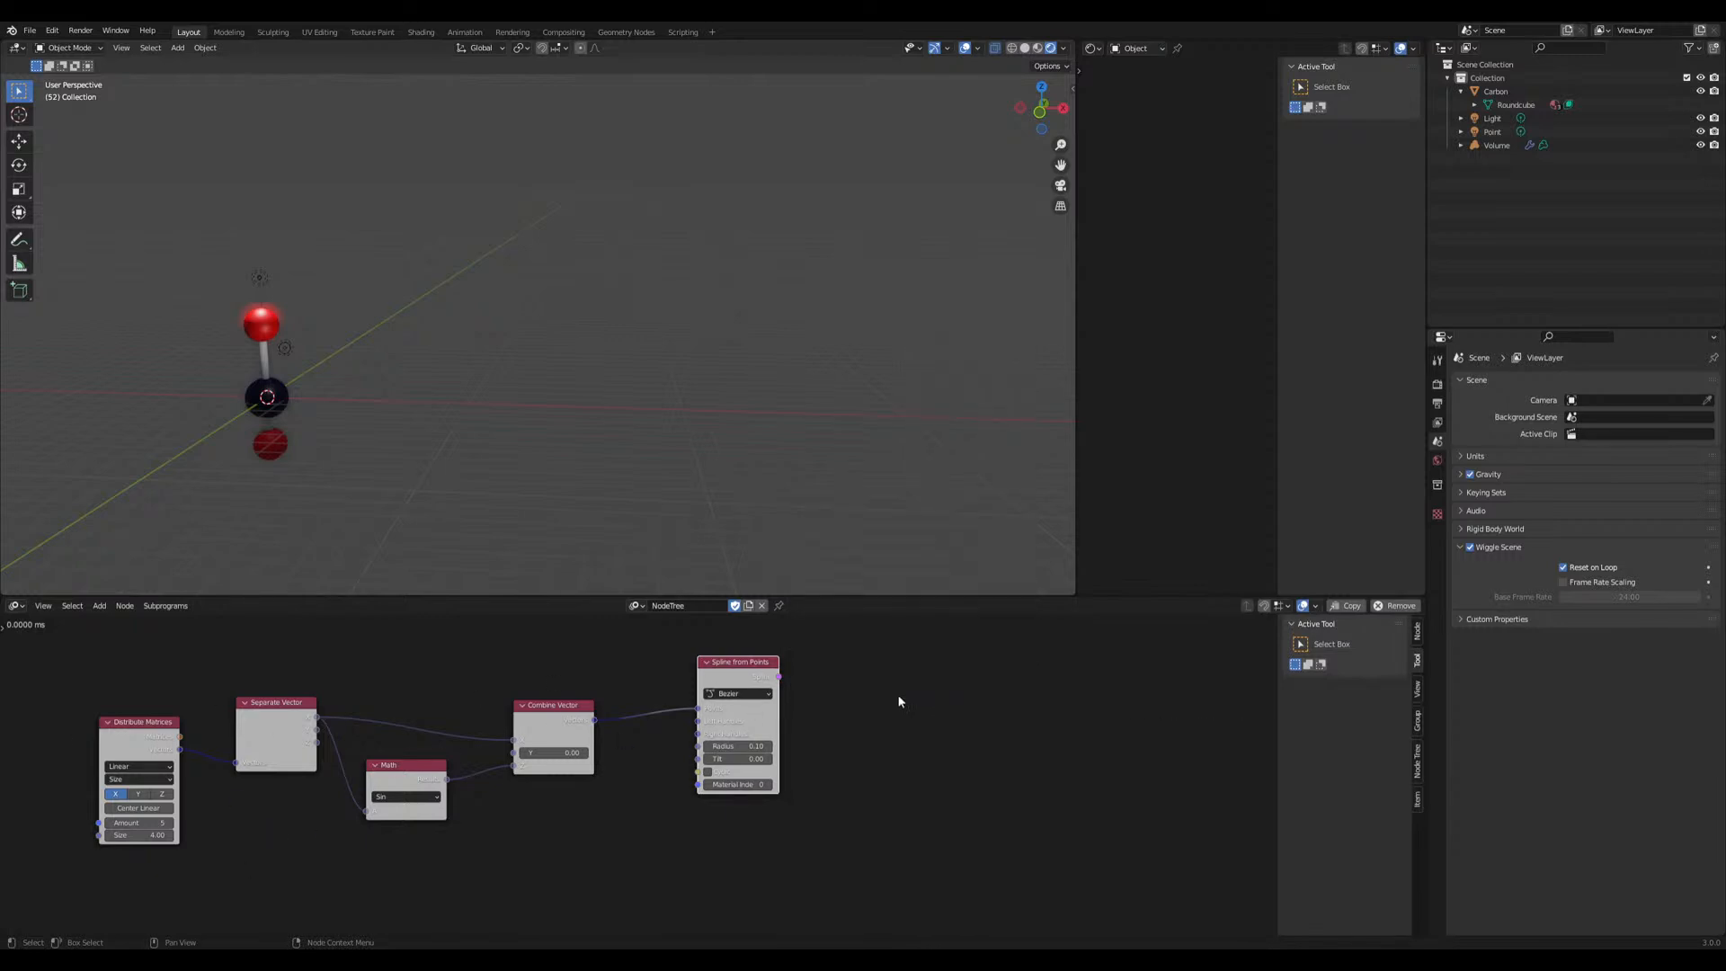
key(shift+a)
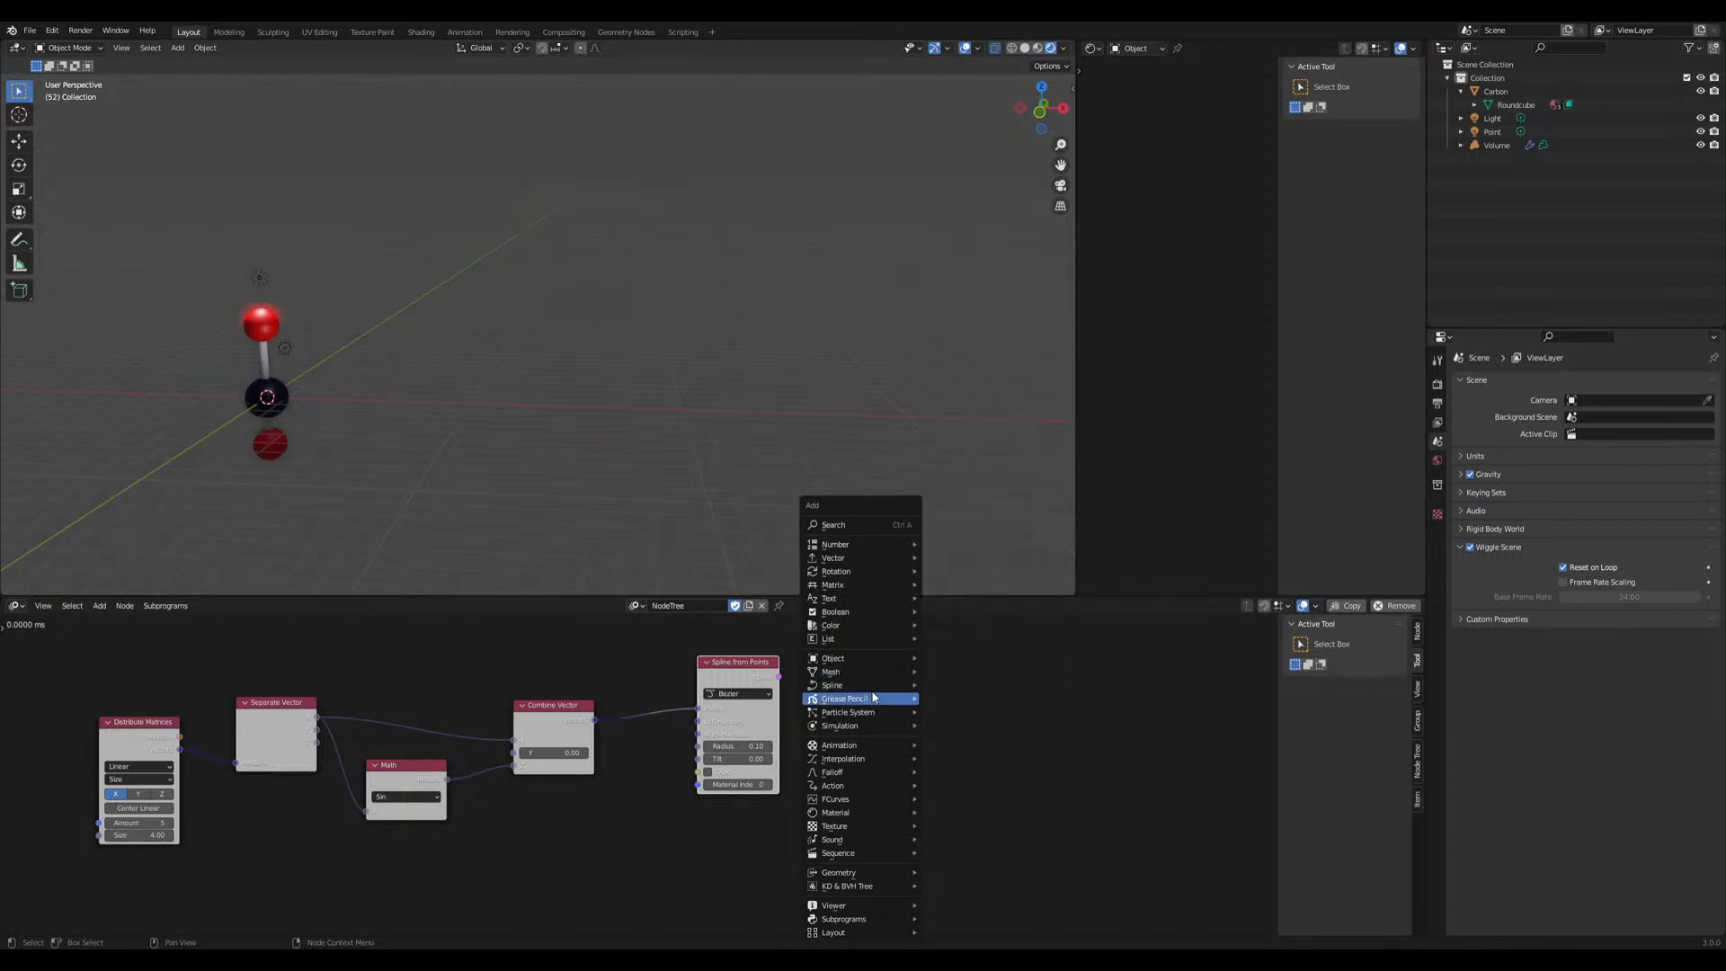
click(955, 673)
click(905, 673)
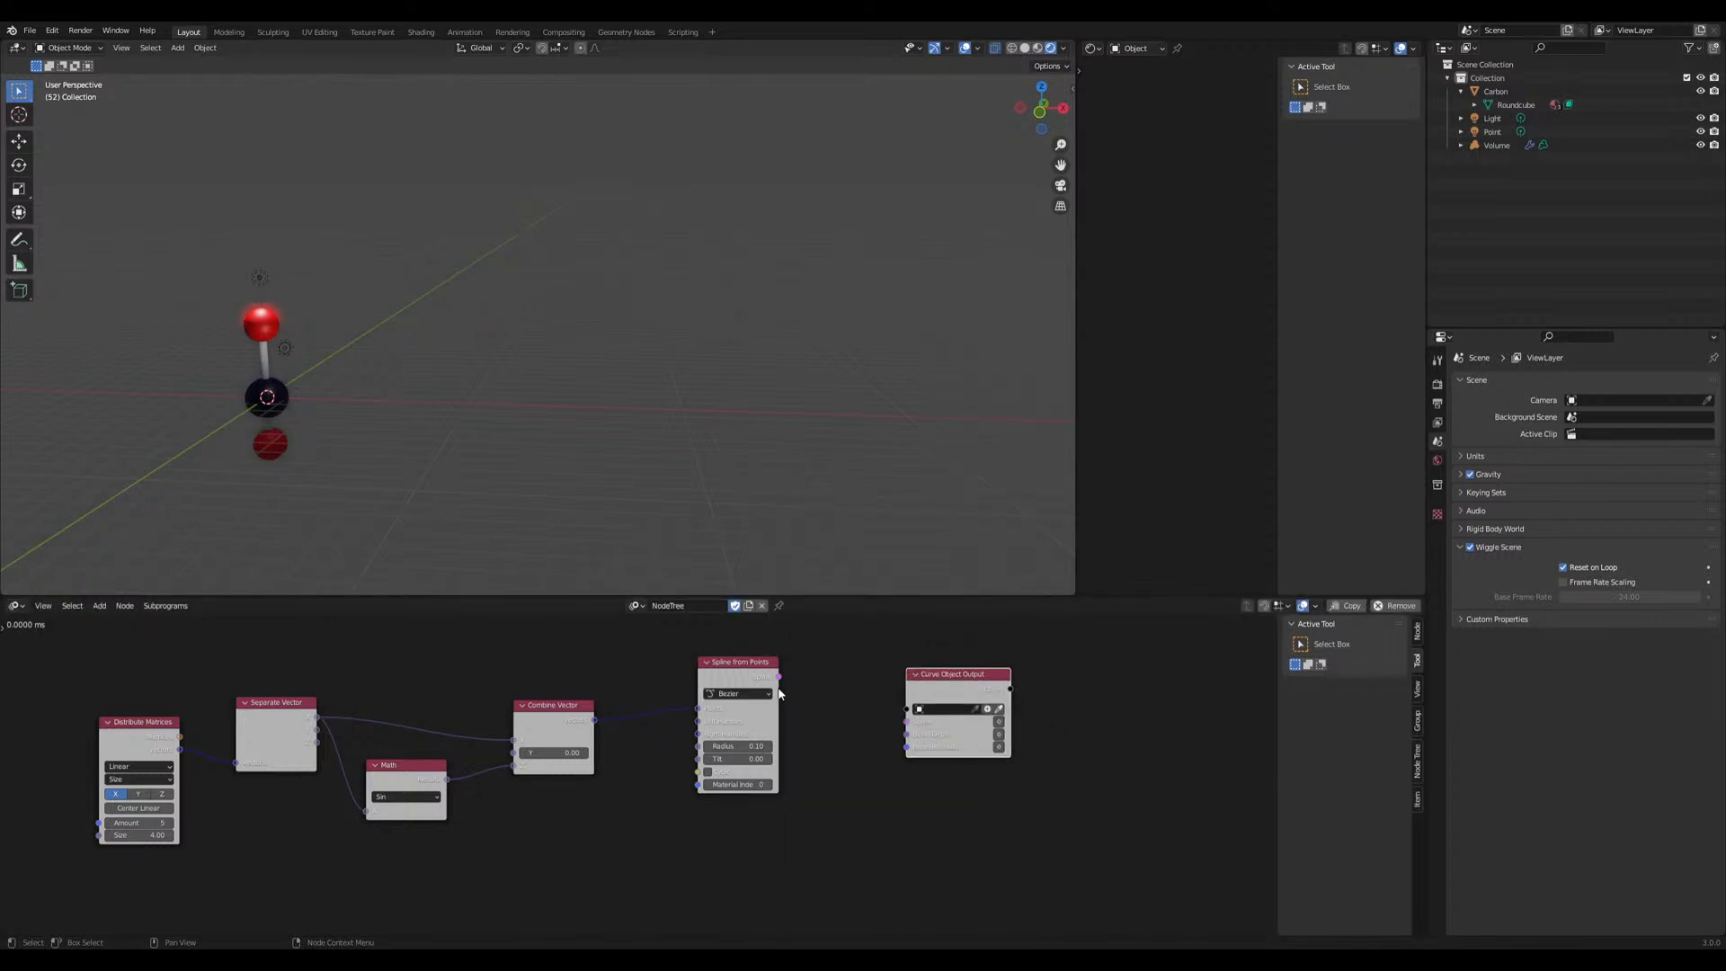
drag(778, 675, 906, 720)
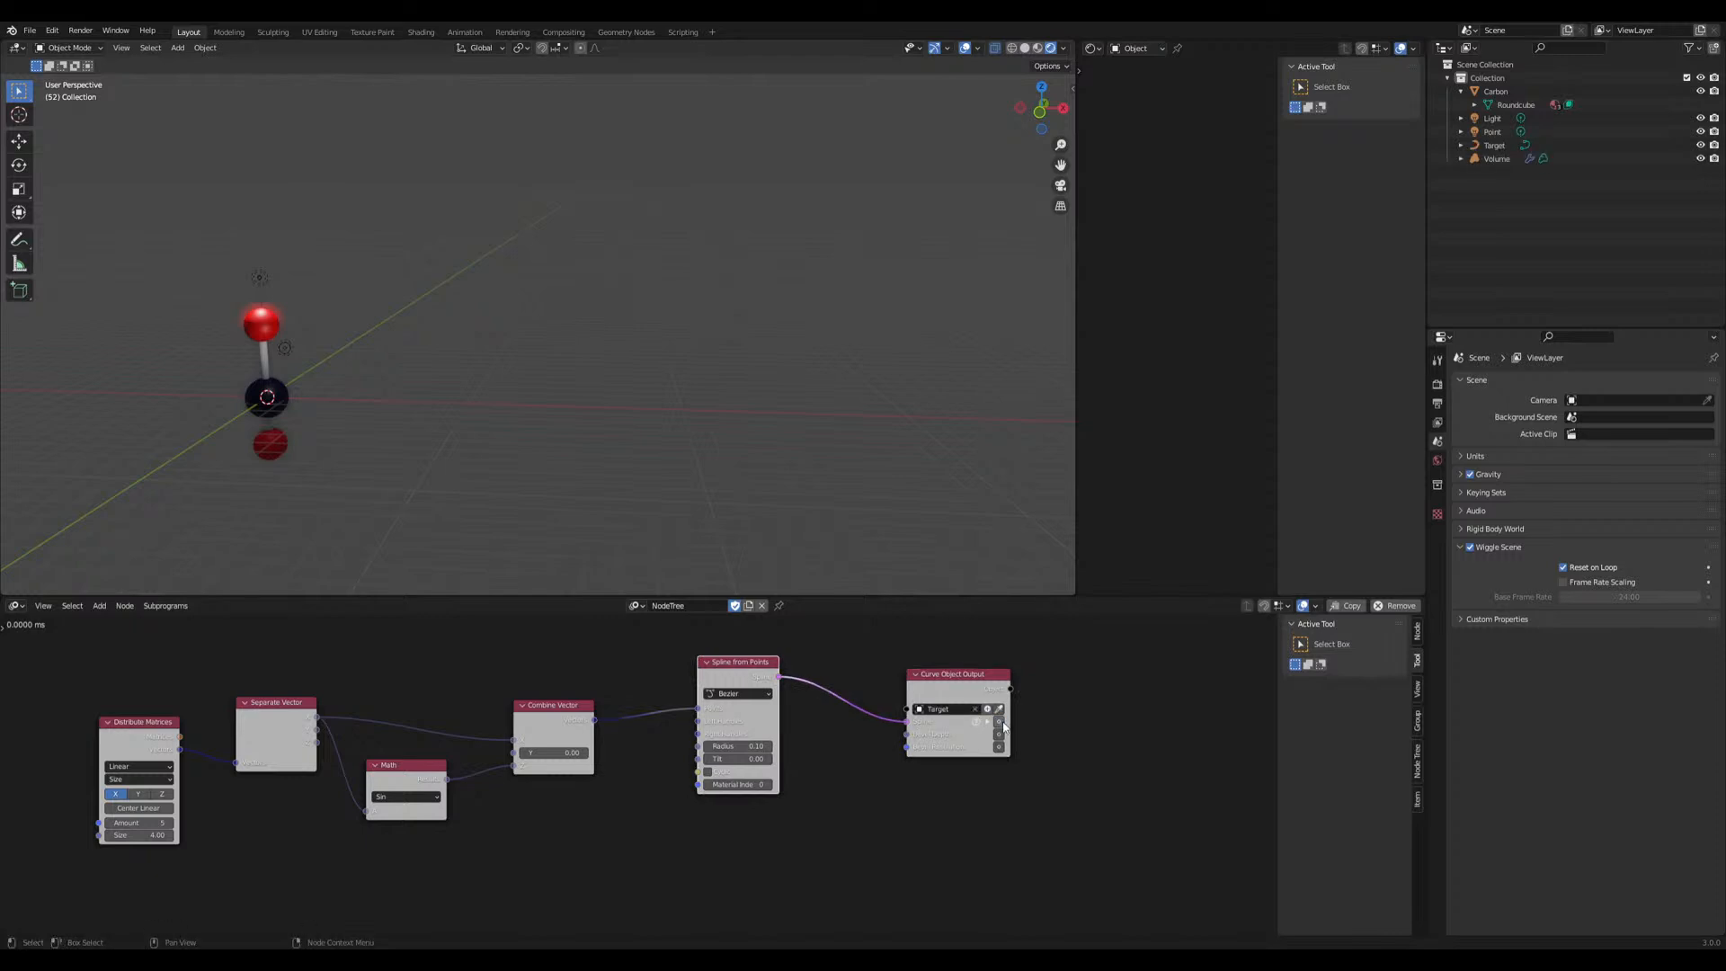
Move the Target curve object about 5.96 m along the X axis, away from the molecule
click(1494, 145)
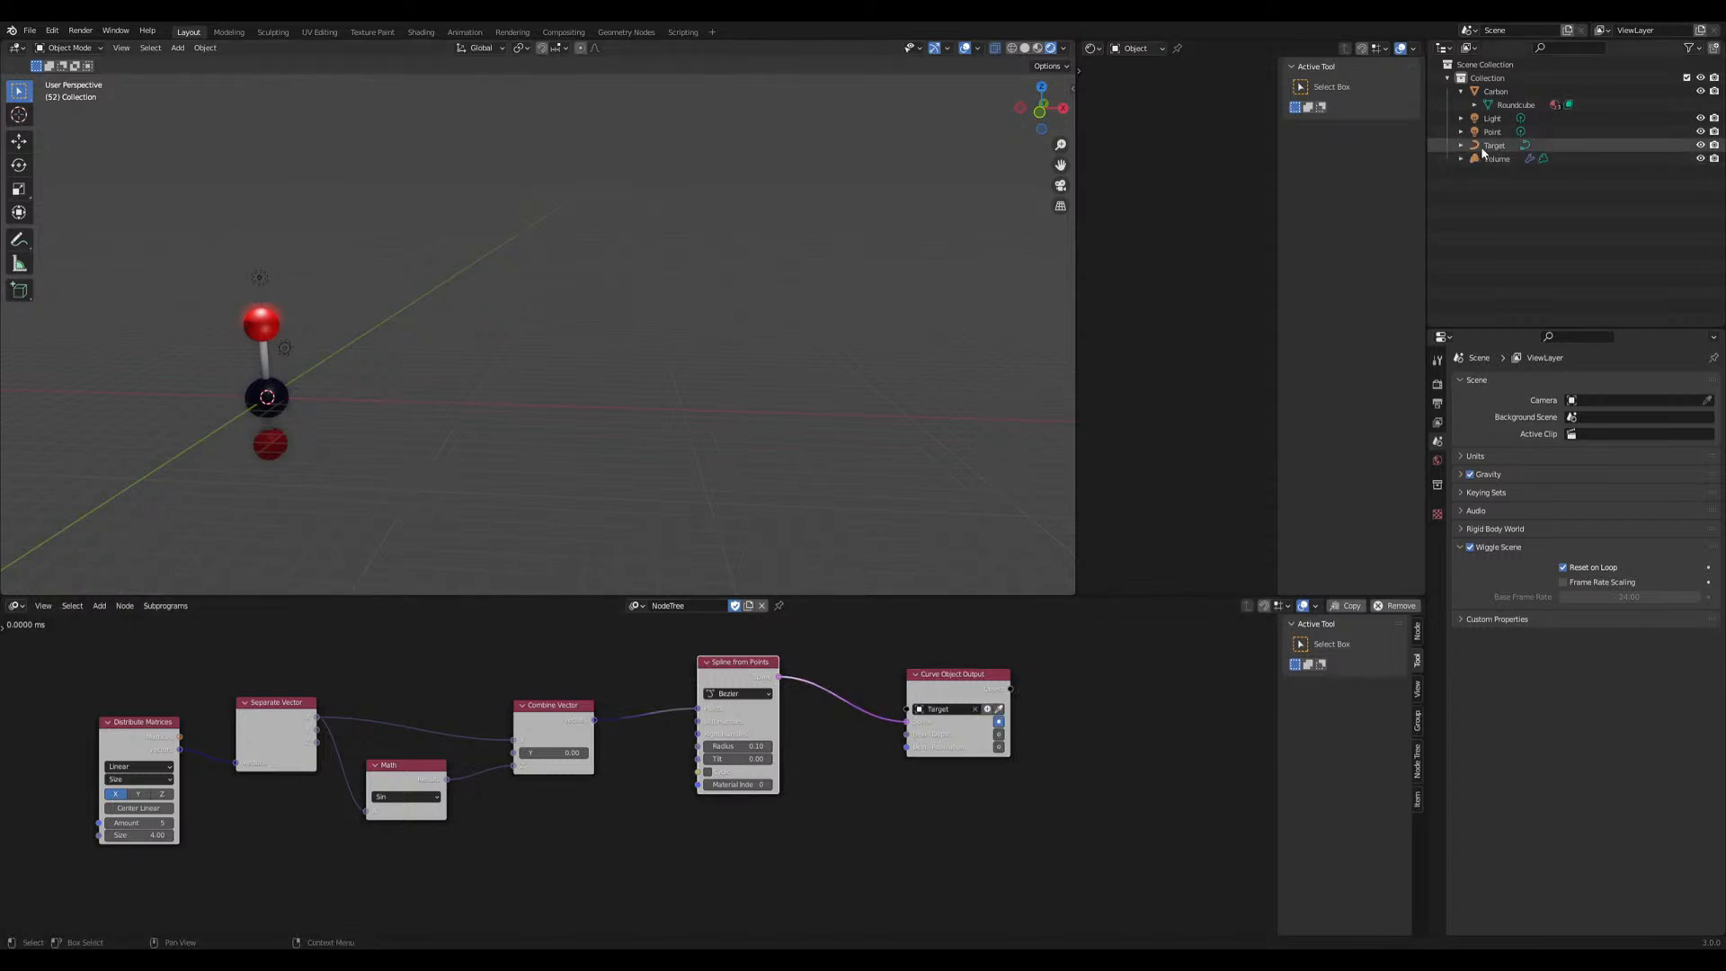
key(g)
key(x)
click(482, 399)
shift+middle_drag(363, 469, 617, 476)
scroll(541, 466, up, 5)
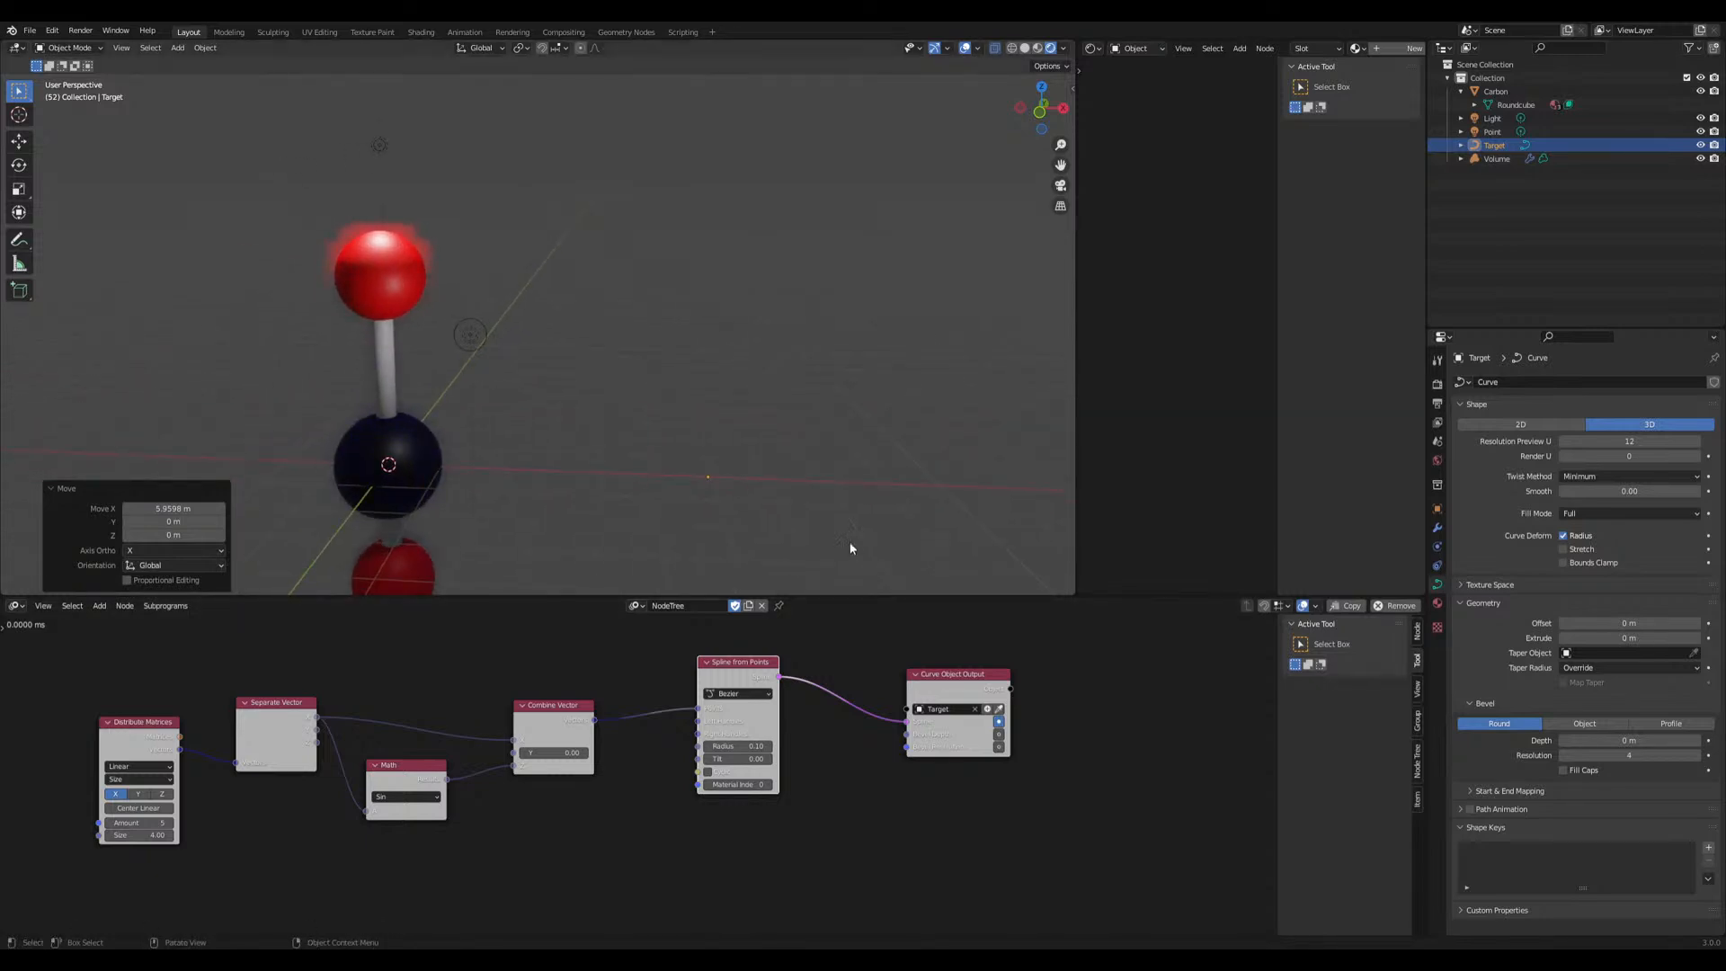
scroll(693, 520, up, 3)
Set the node tree's auto execution to Always and switch the 3D viewport to Material Preview shading
click(1418, 766)
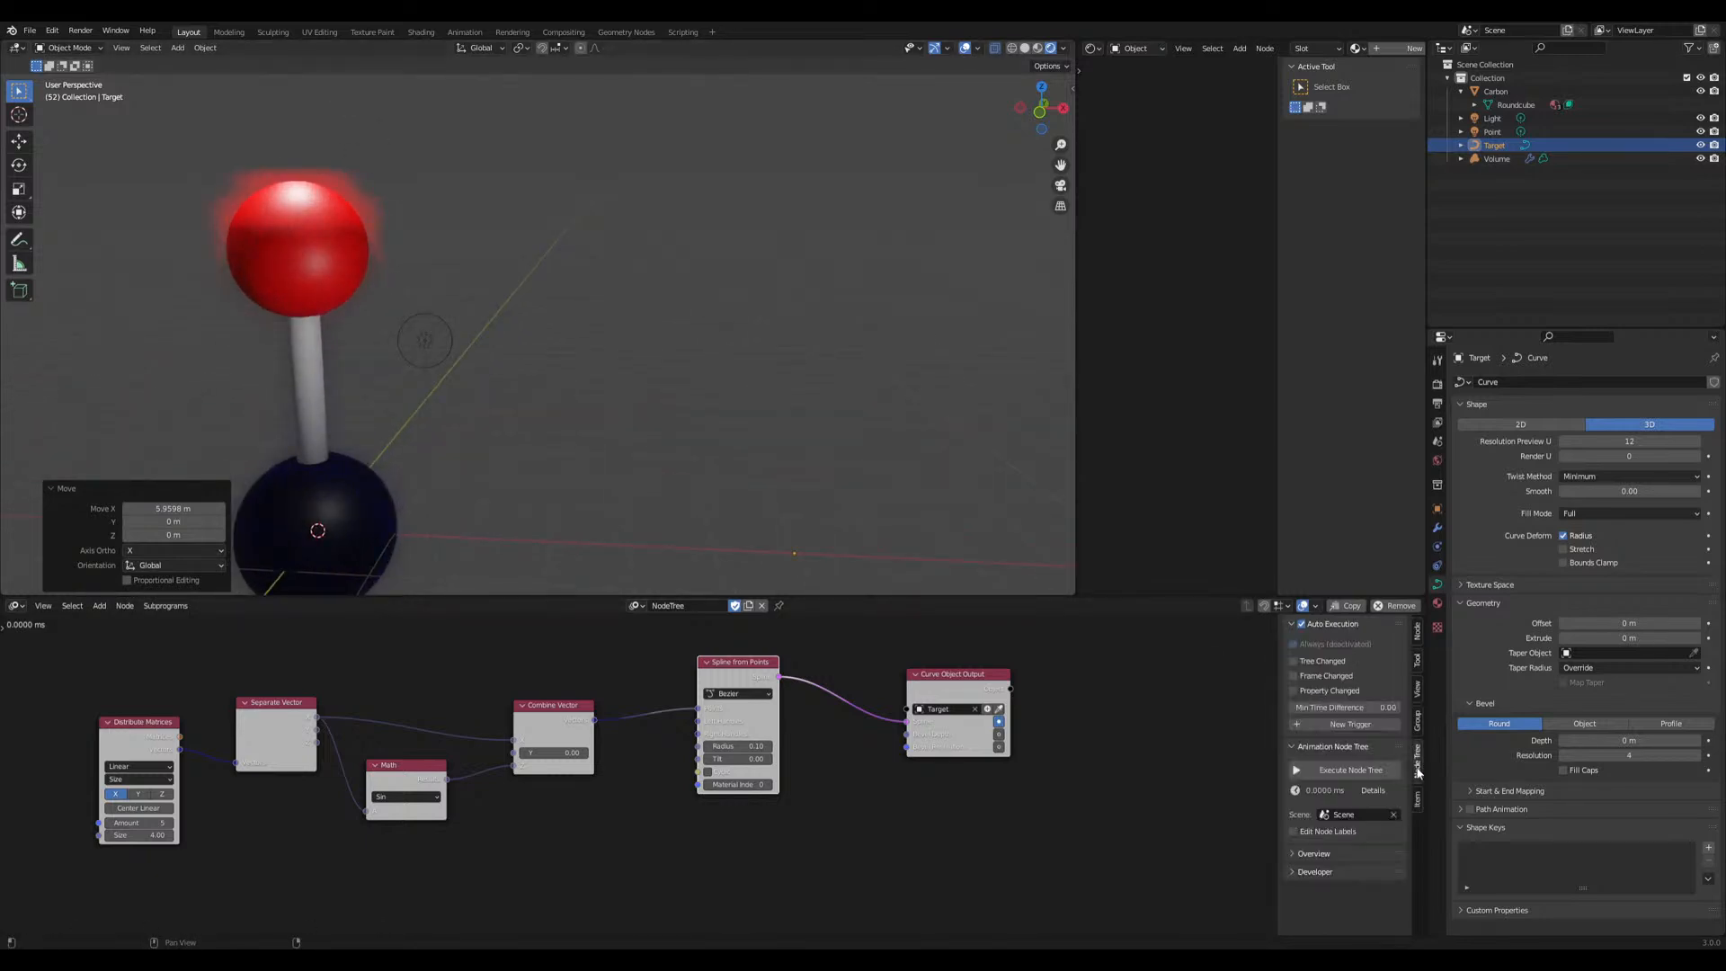
click(1036, 51)
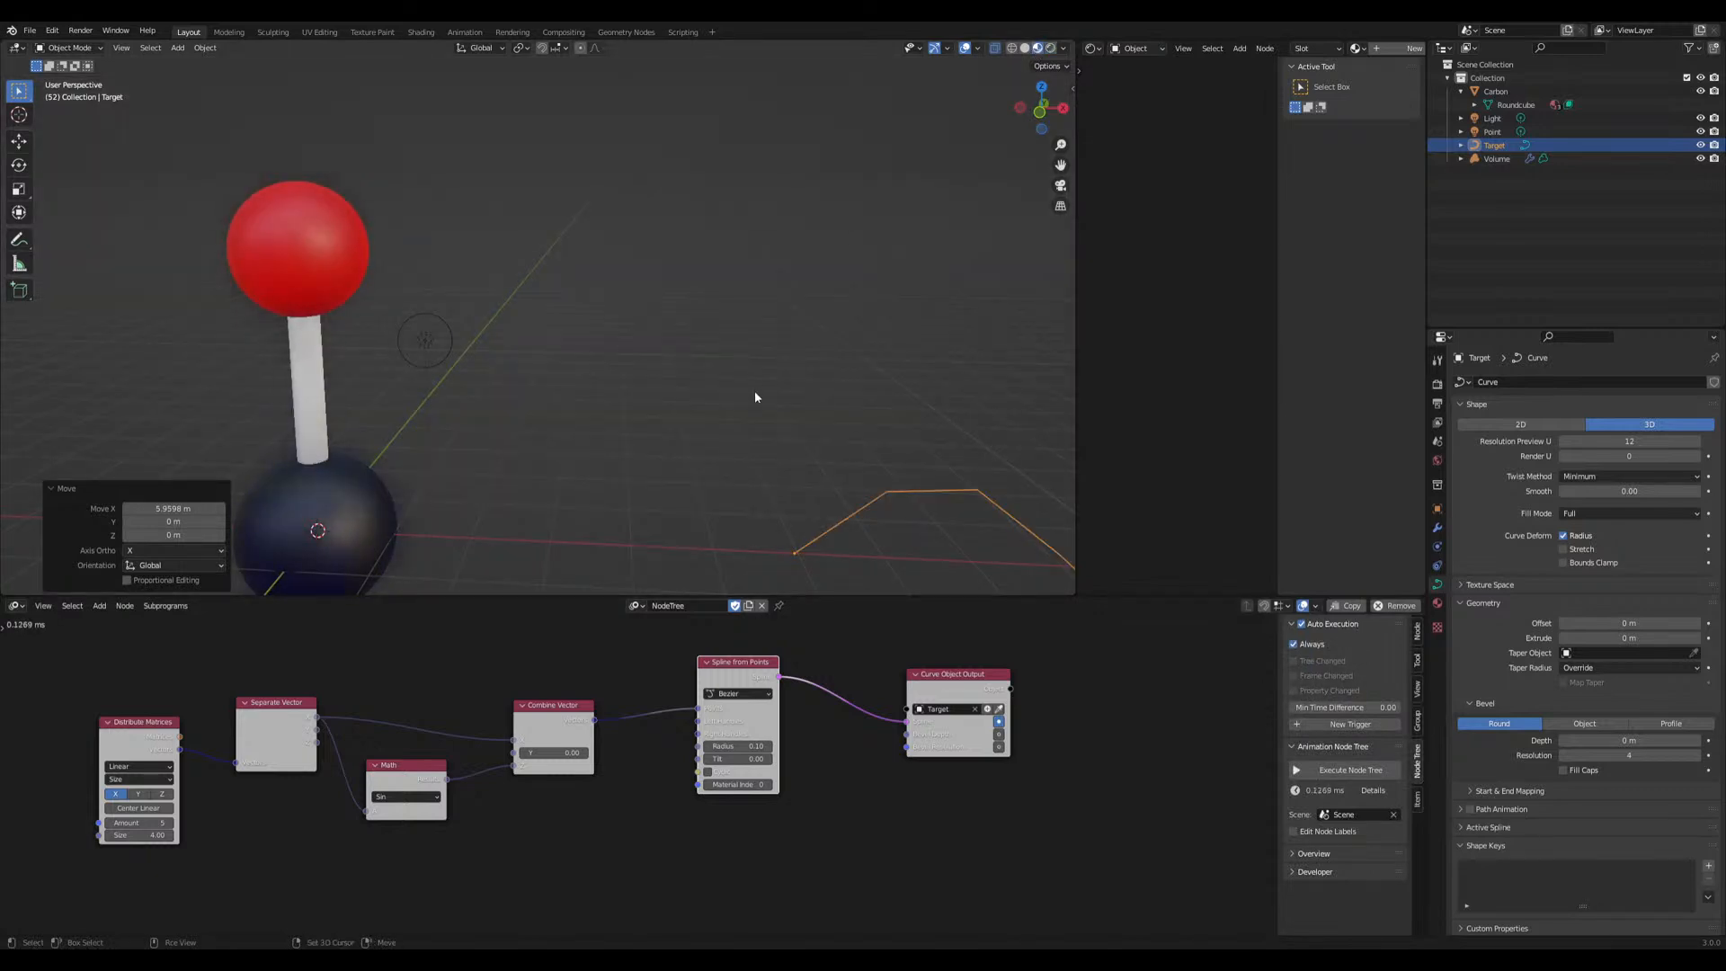
shift+middle_drag(753, 390, 509, 269)
scroll(540, 297, down, 3)
shift+middle_drag(699, 436, 641, 413)
Set the Distribute Matrices node's amount to 120 and its size to about 32.83
drag(137, 823, 250, 836)
scroll(737, 396, down, 4)
shift+middle_drag(737, 401, 539, 405)
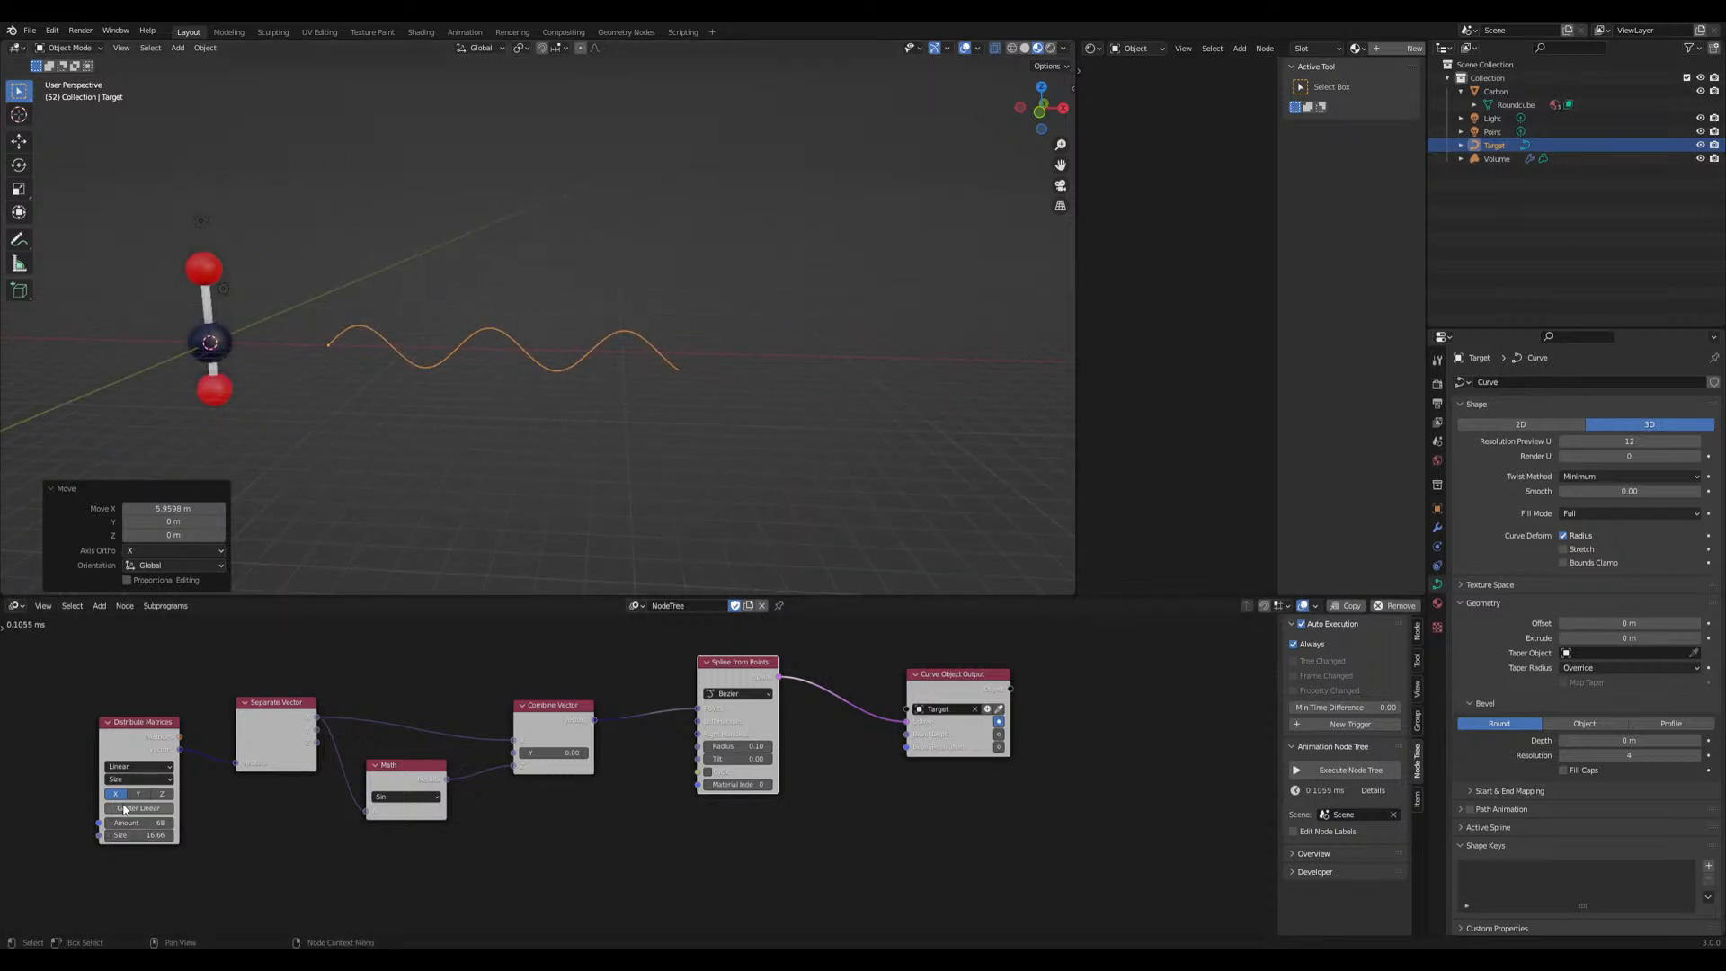
drag(144, 836, 243, 836)
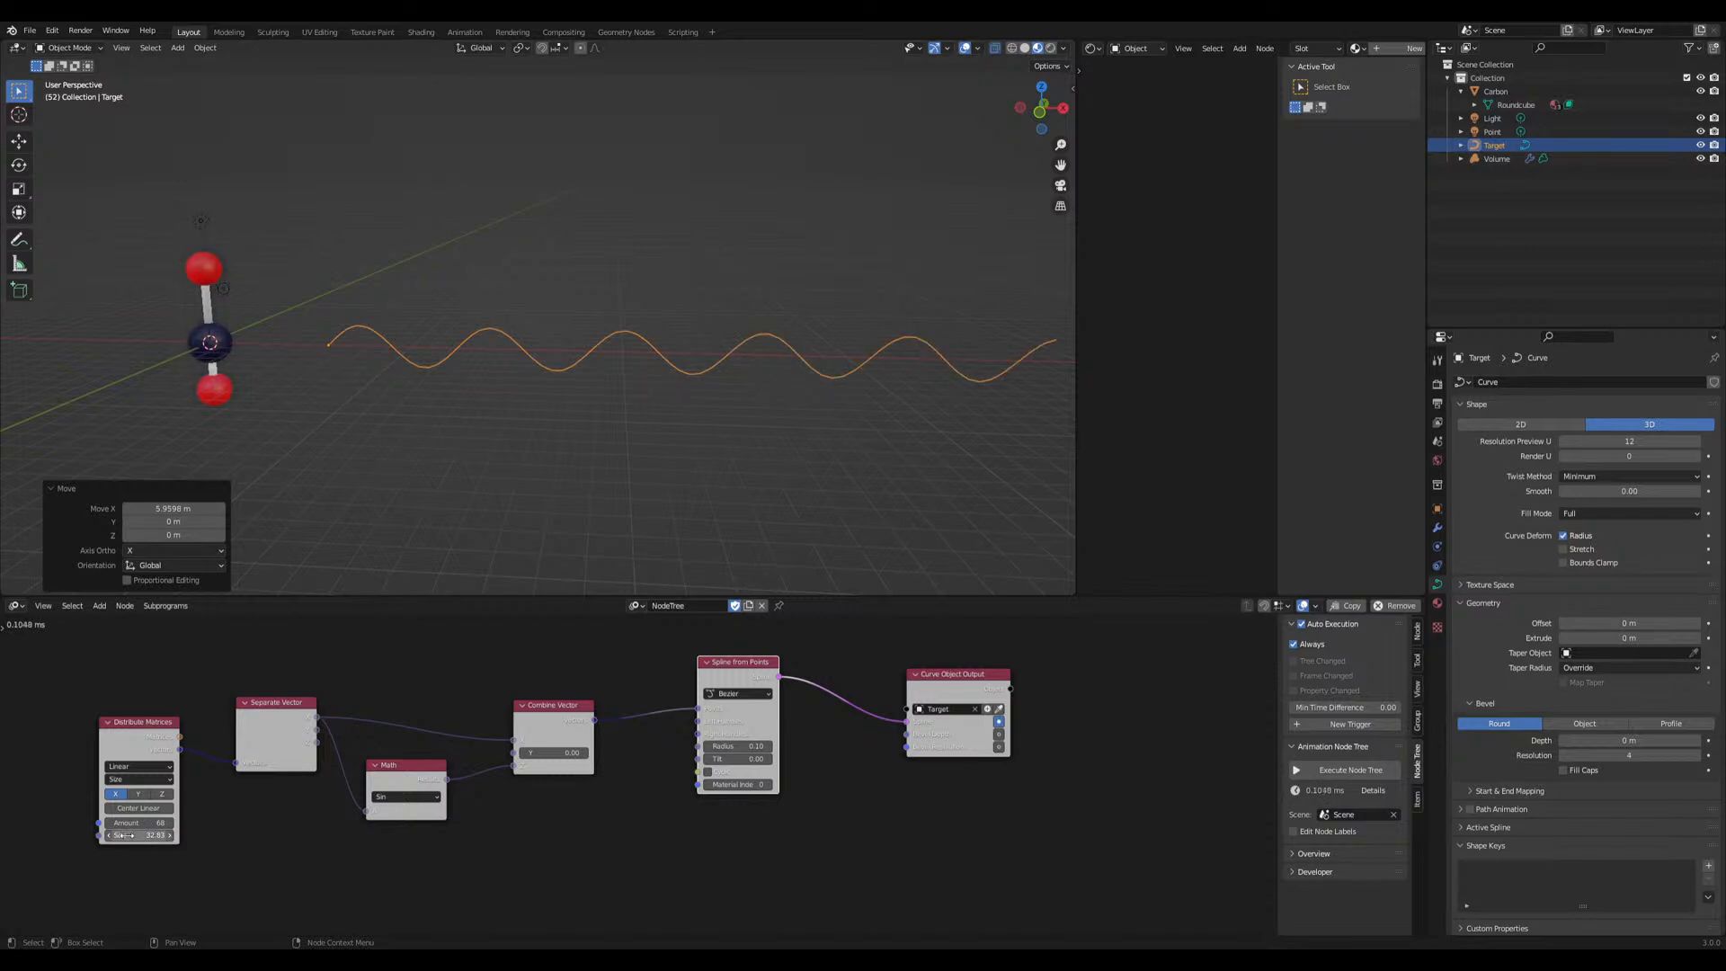
middle_drag(538, 422, 576, 539)
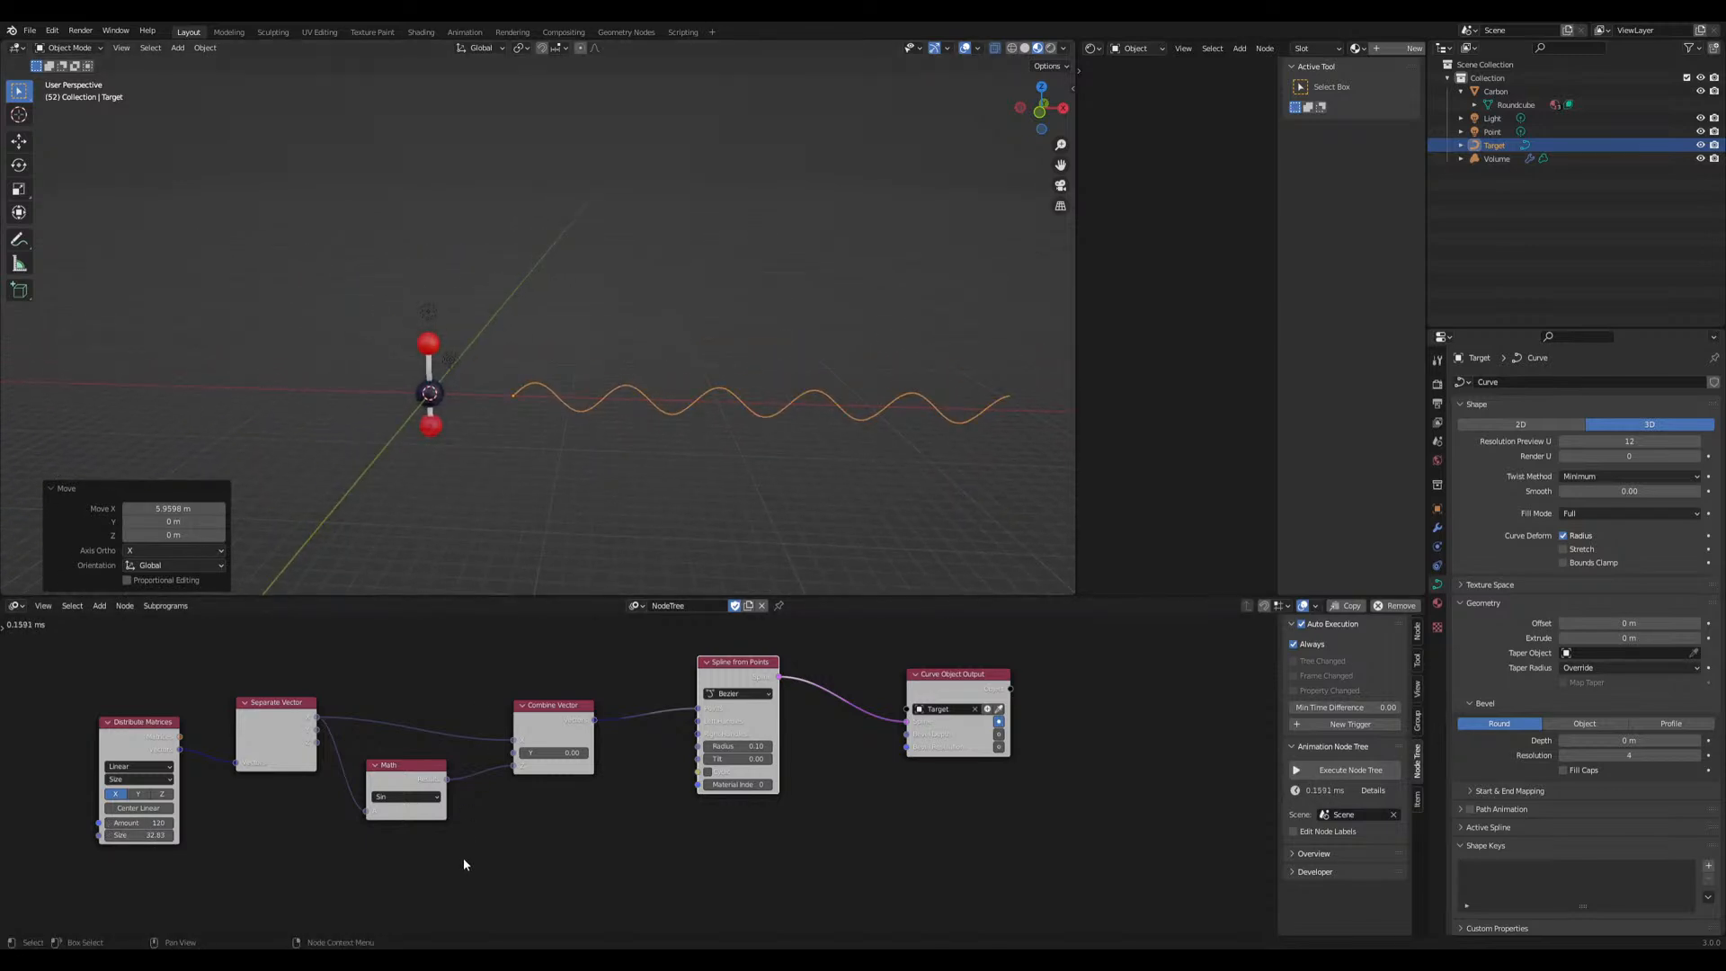
Move the Distribute Matrices and Separate Vector nodes farther away from the Sin Math node
middle_drag(463, 859, 487, 859)
drag(157, 735, 23, 735)
drag(293, 726, 155, 737)
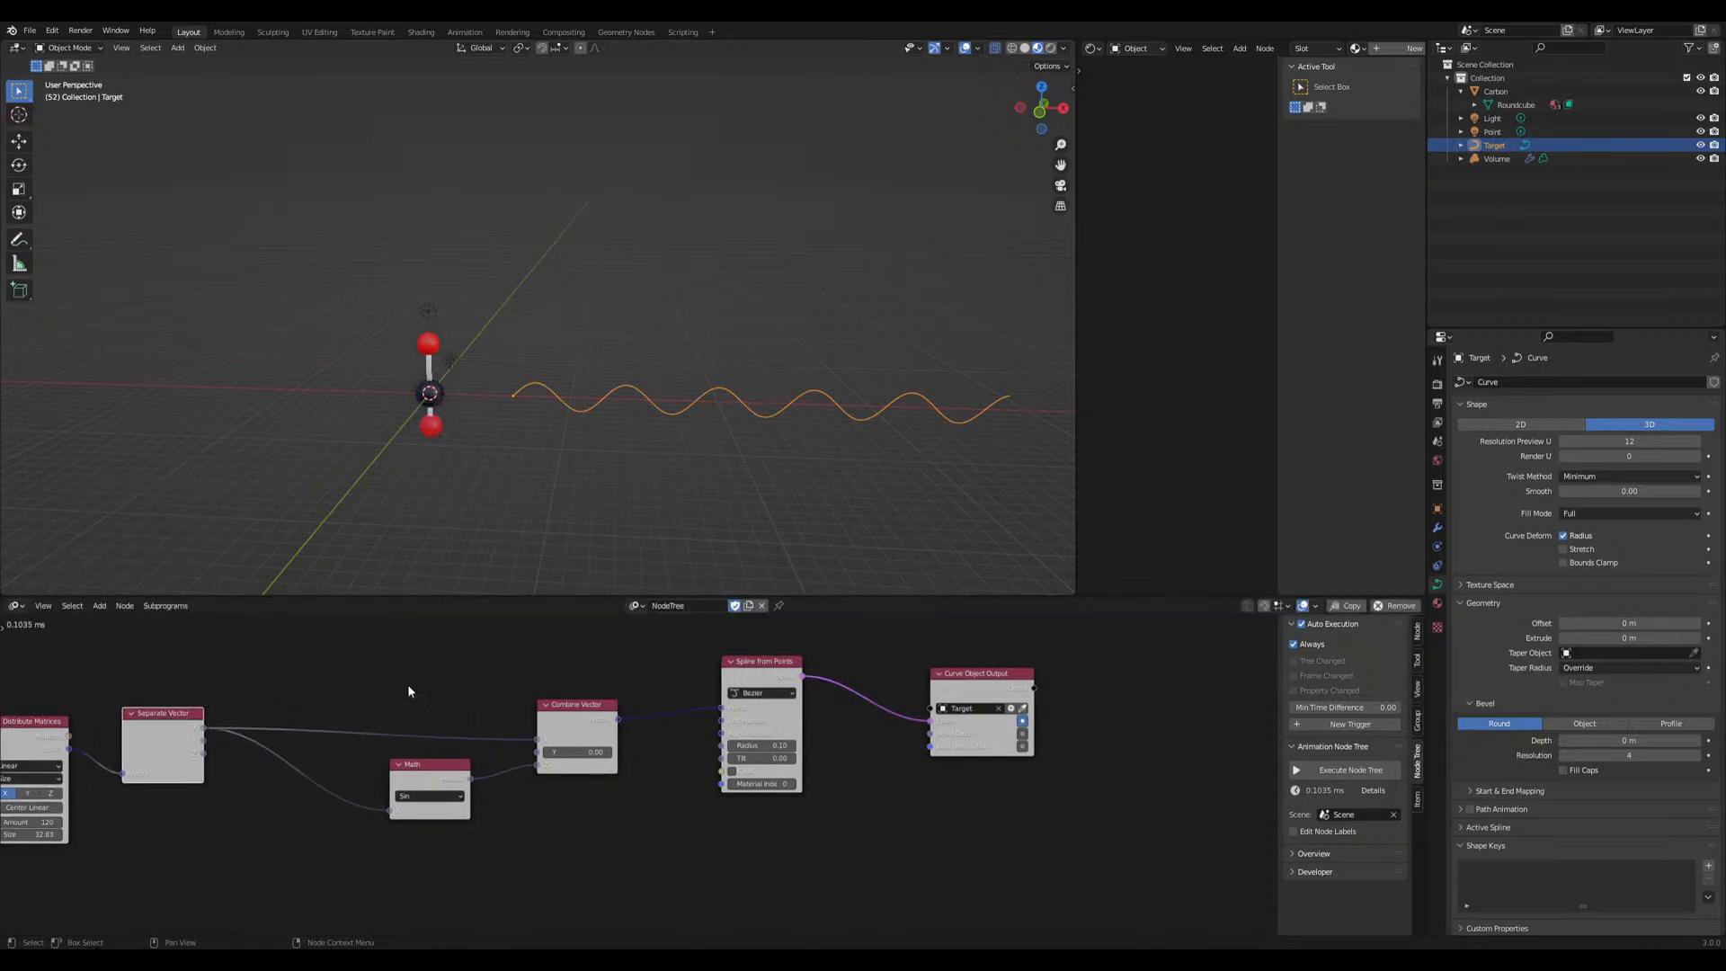
Move the wave curve about -19 m along the X axis so it passes through the molecule
key(g)
key(x)
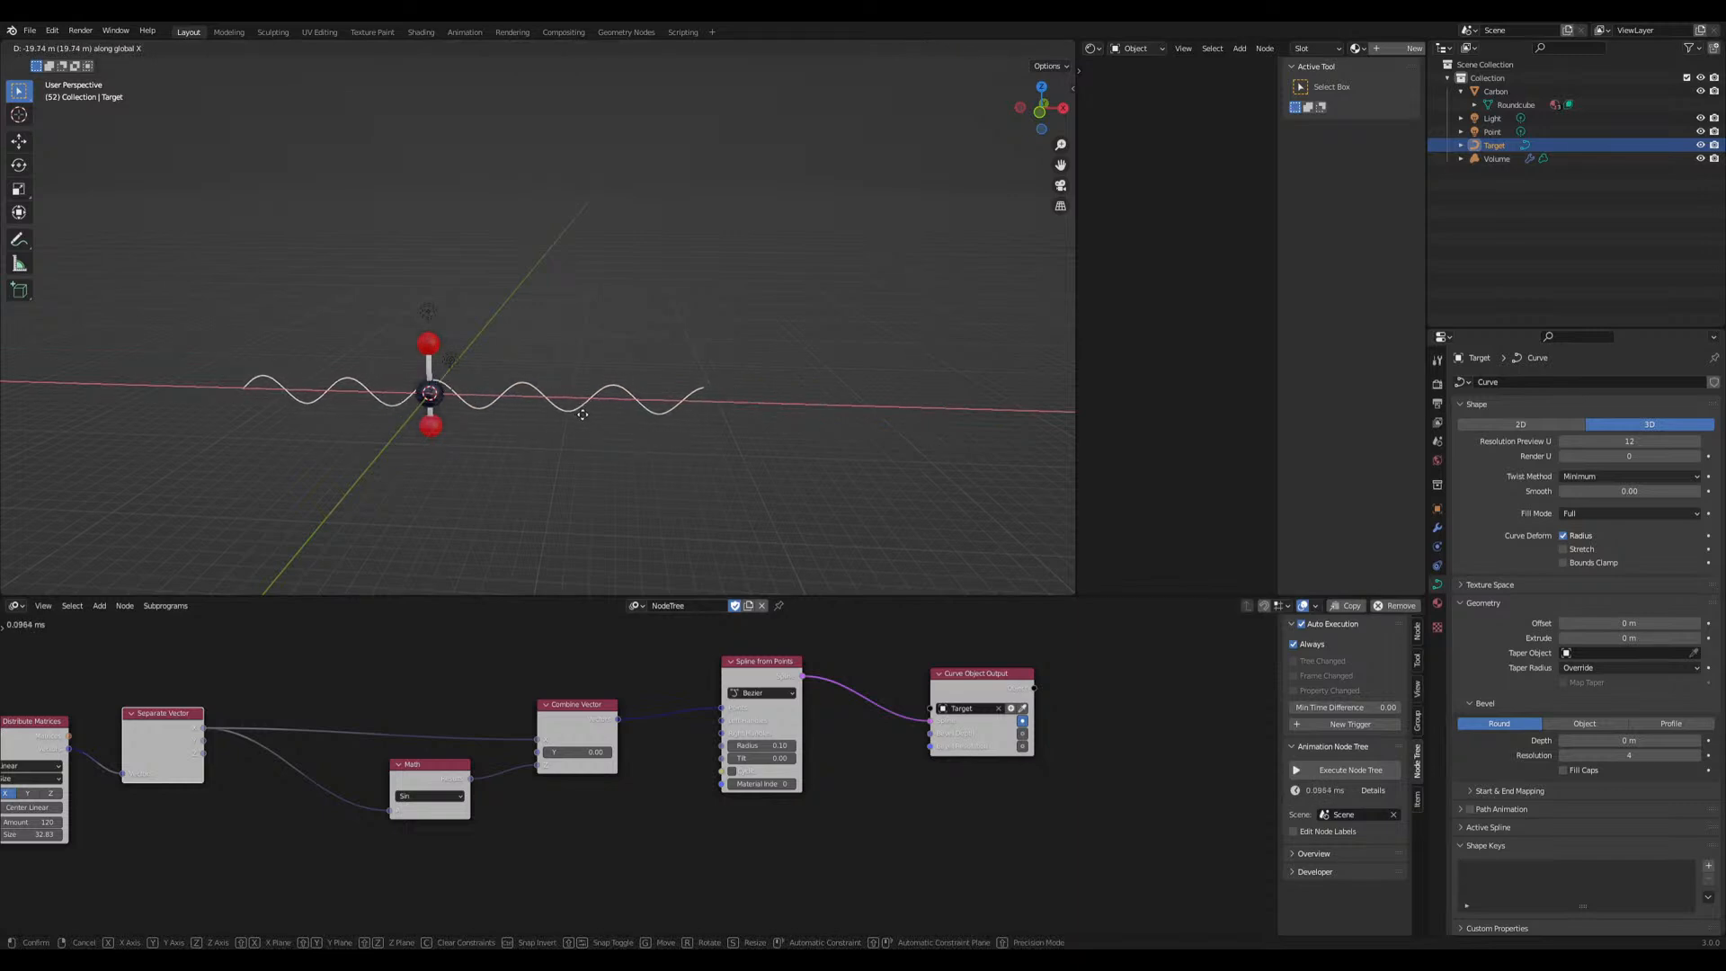
click(589, 417)
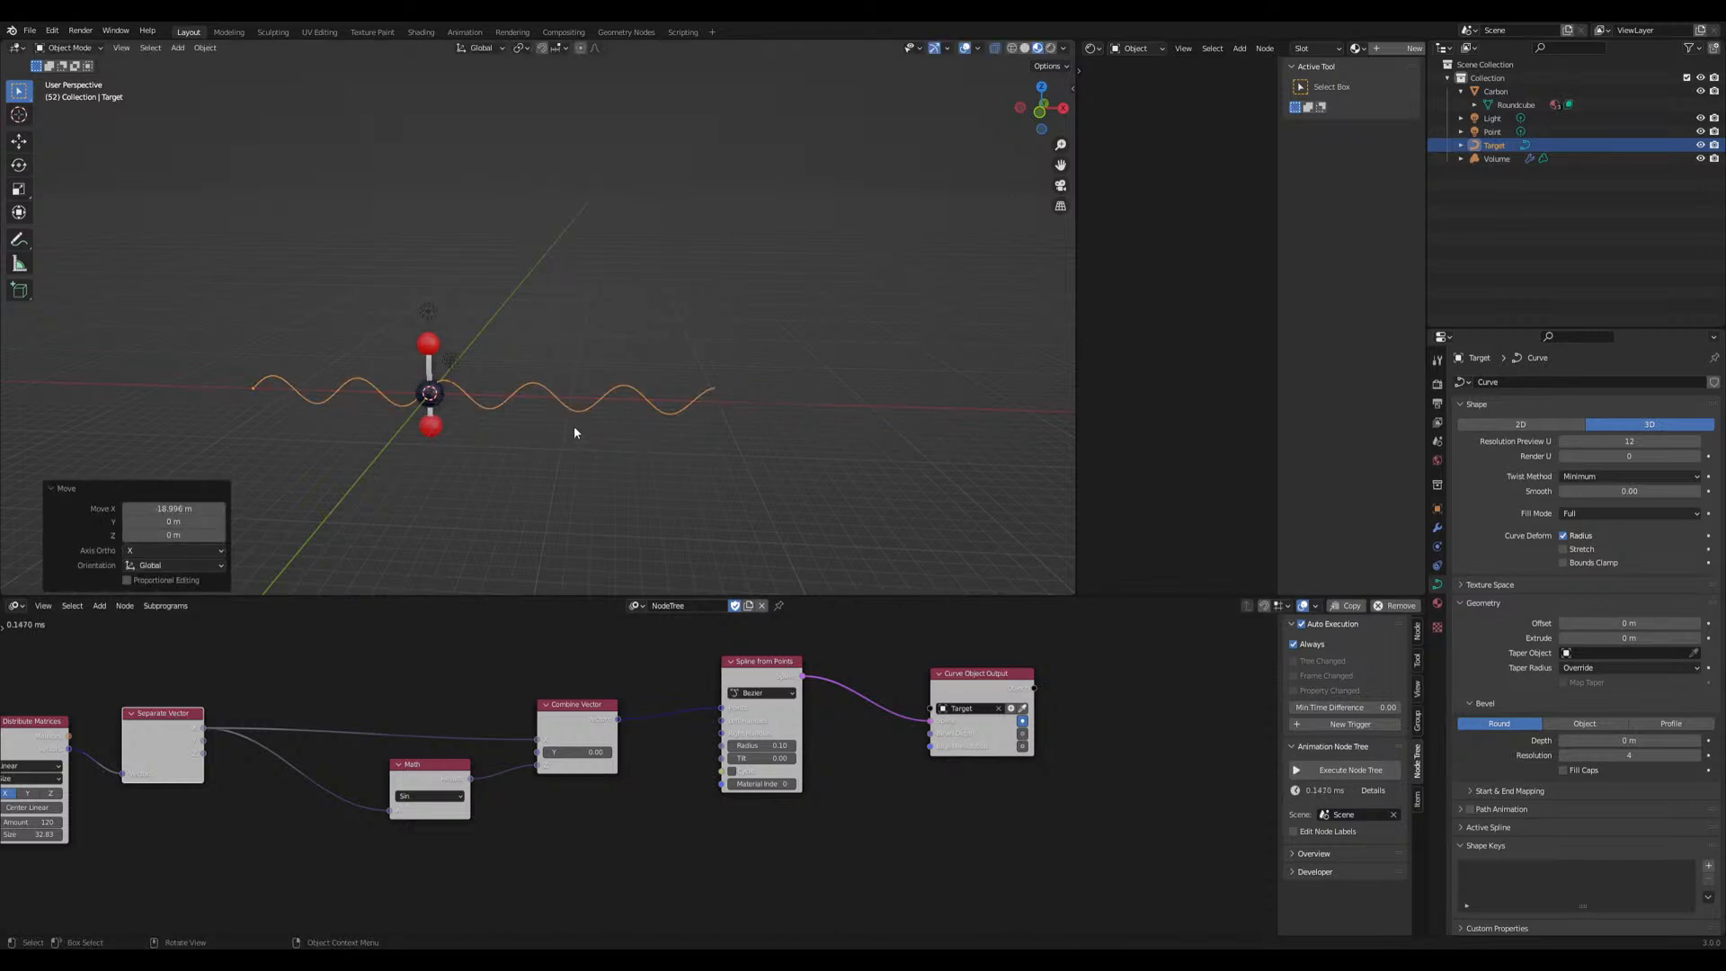
Insert a Multiply Math node between the Sin Math node and Combine Vector, with B set to about 3.48
middle_drag(262, 824, 336, 813)
drag(481, 768, 323, 800)
key(shift+a)
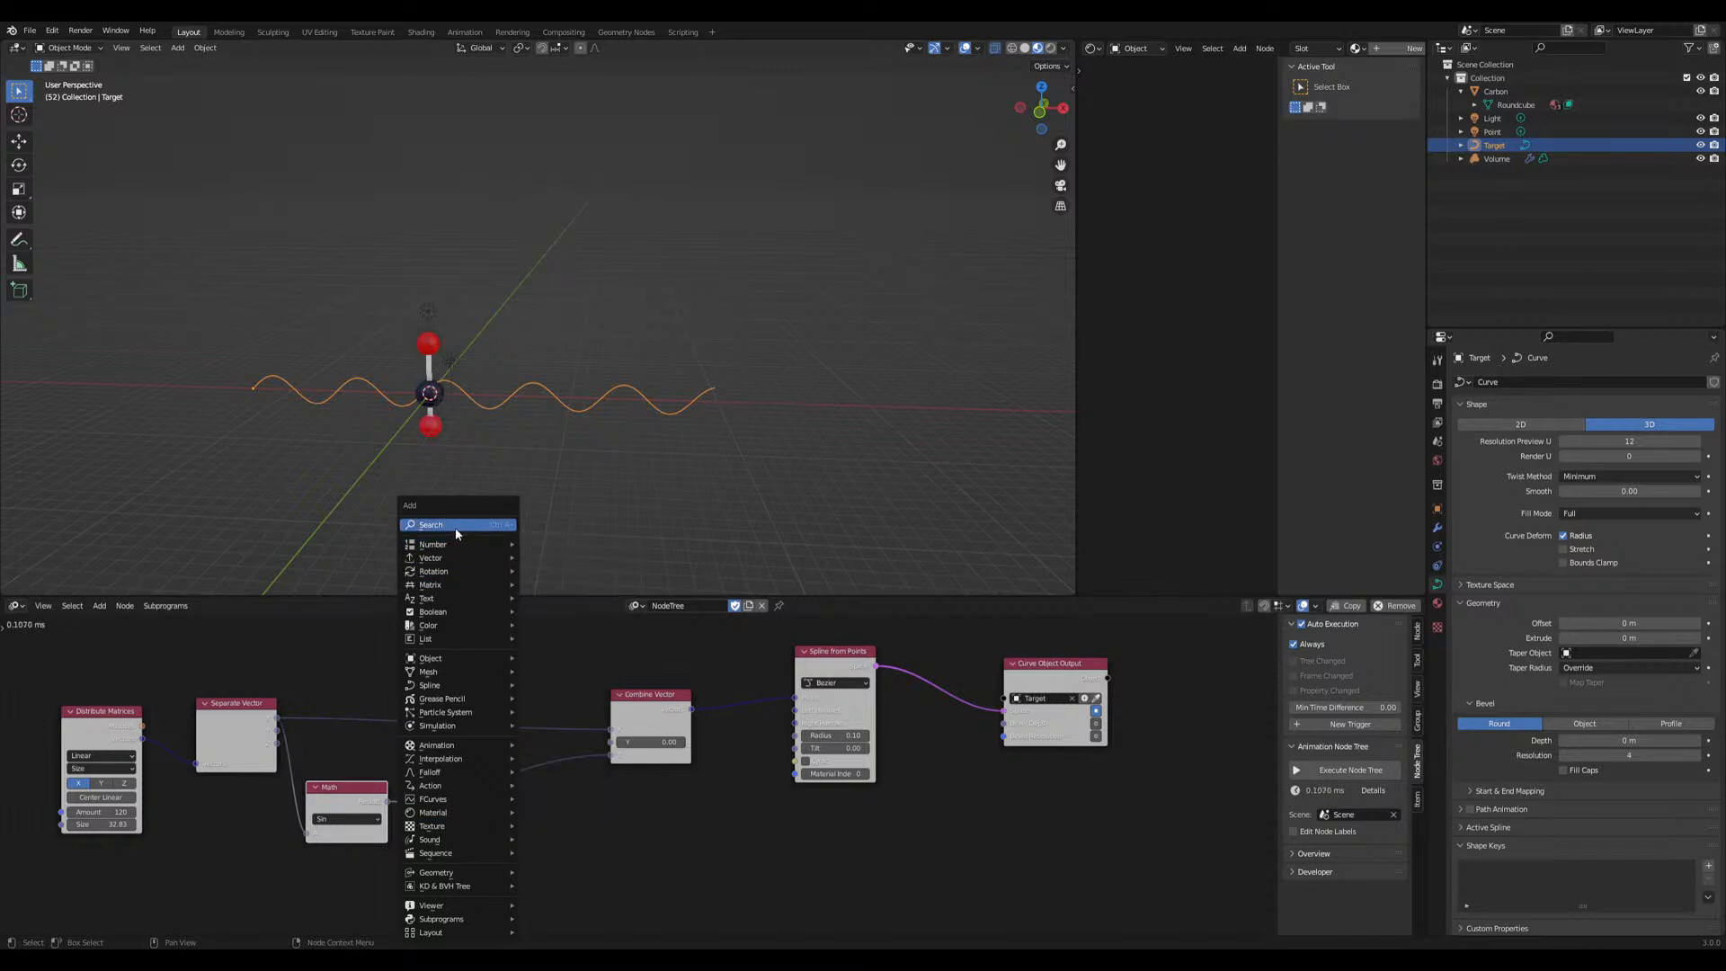
click(455, 527)
text(math)
key(Return)
click(467, 766)
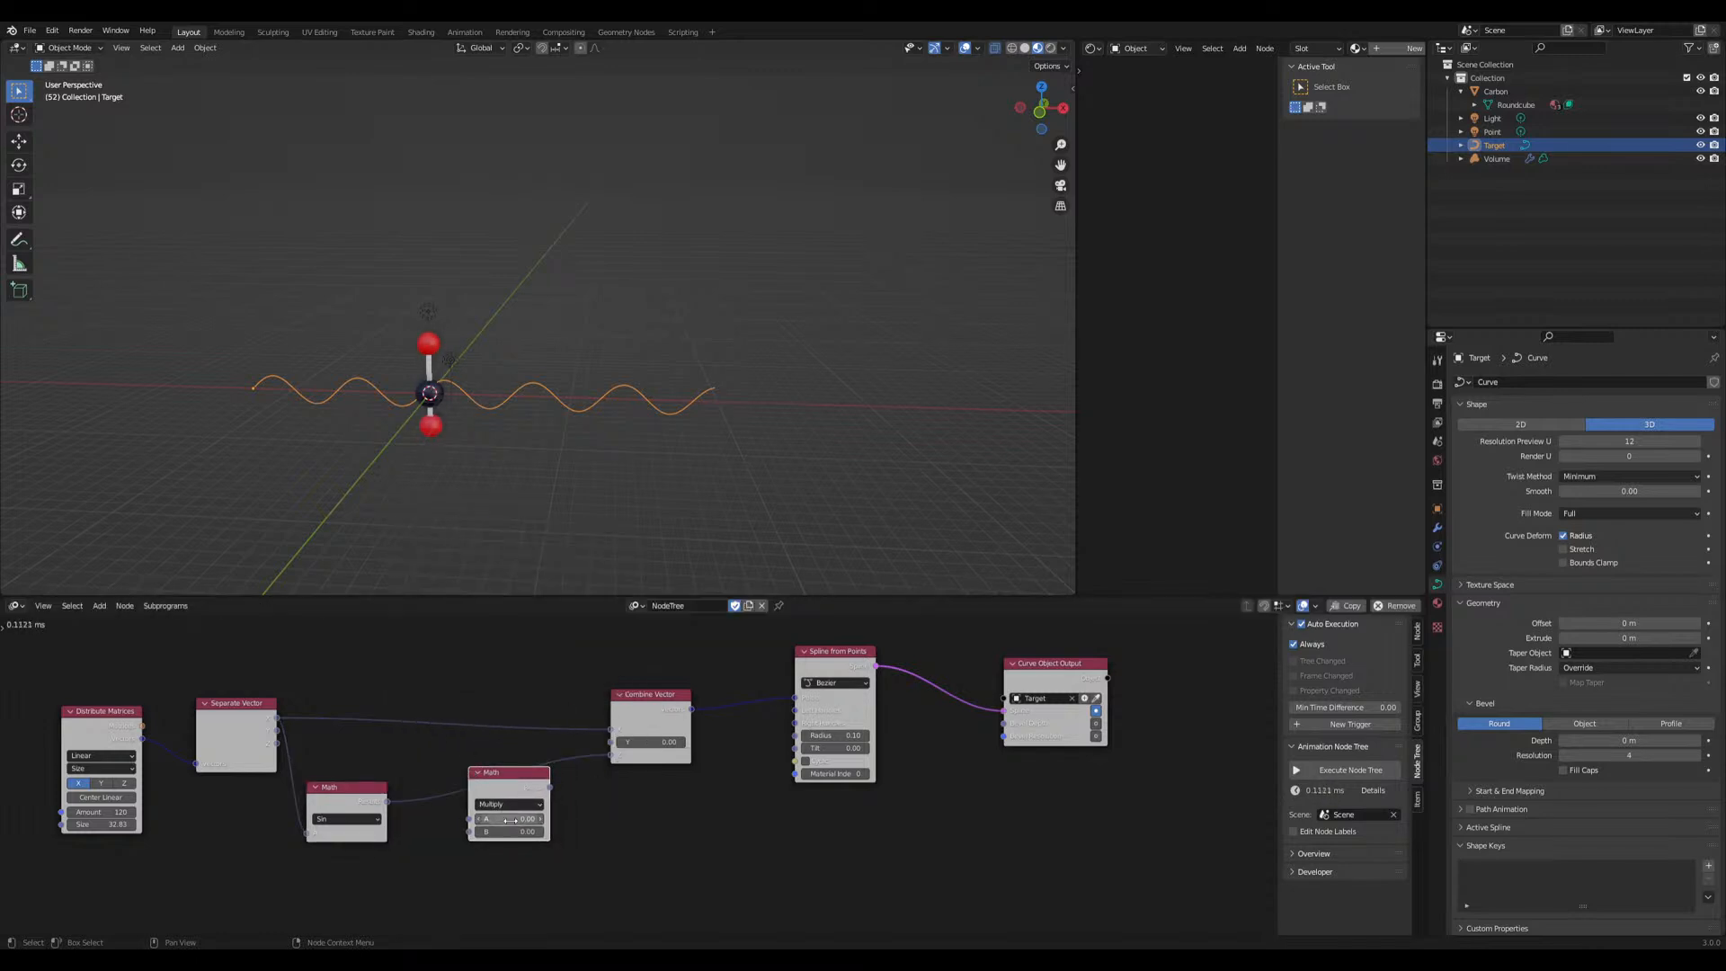
drag(496, 787, 575, 822)
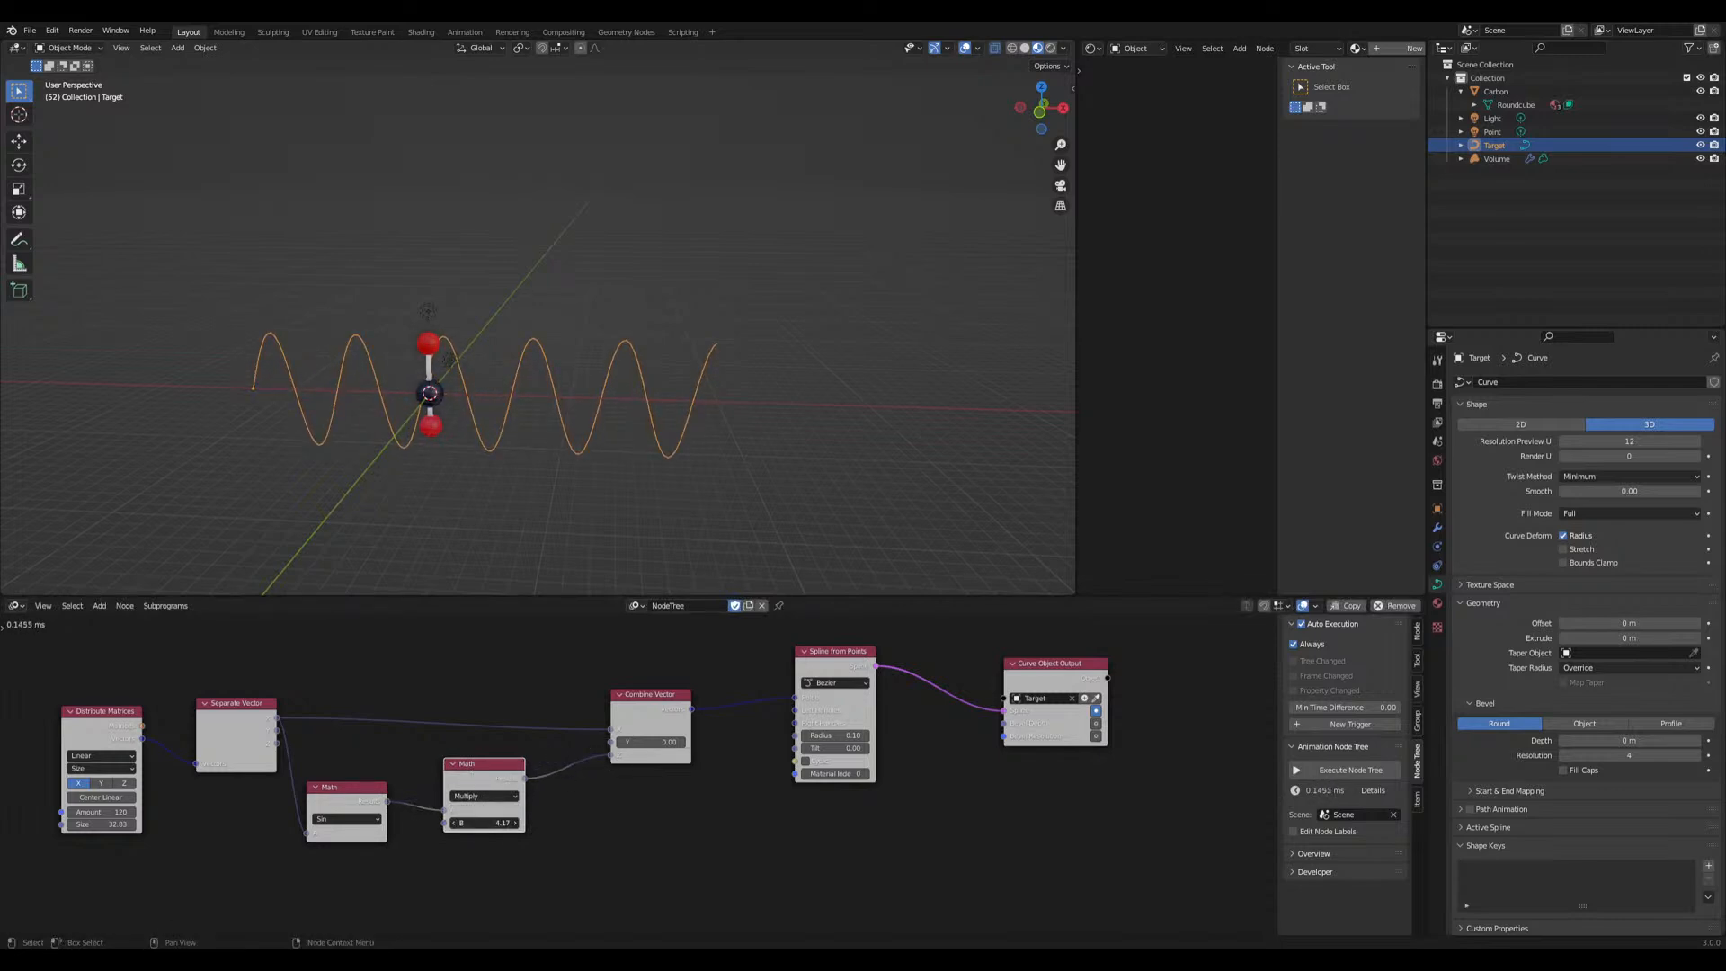
drag(584, 822, 571, 823)
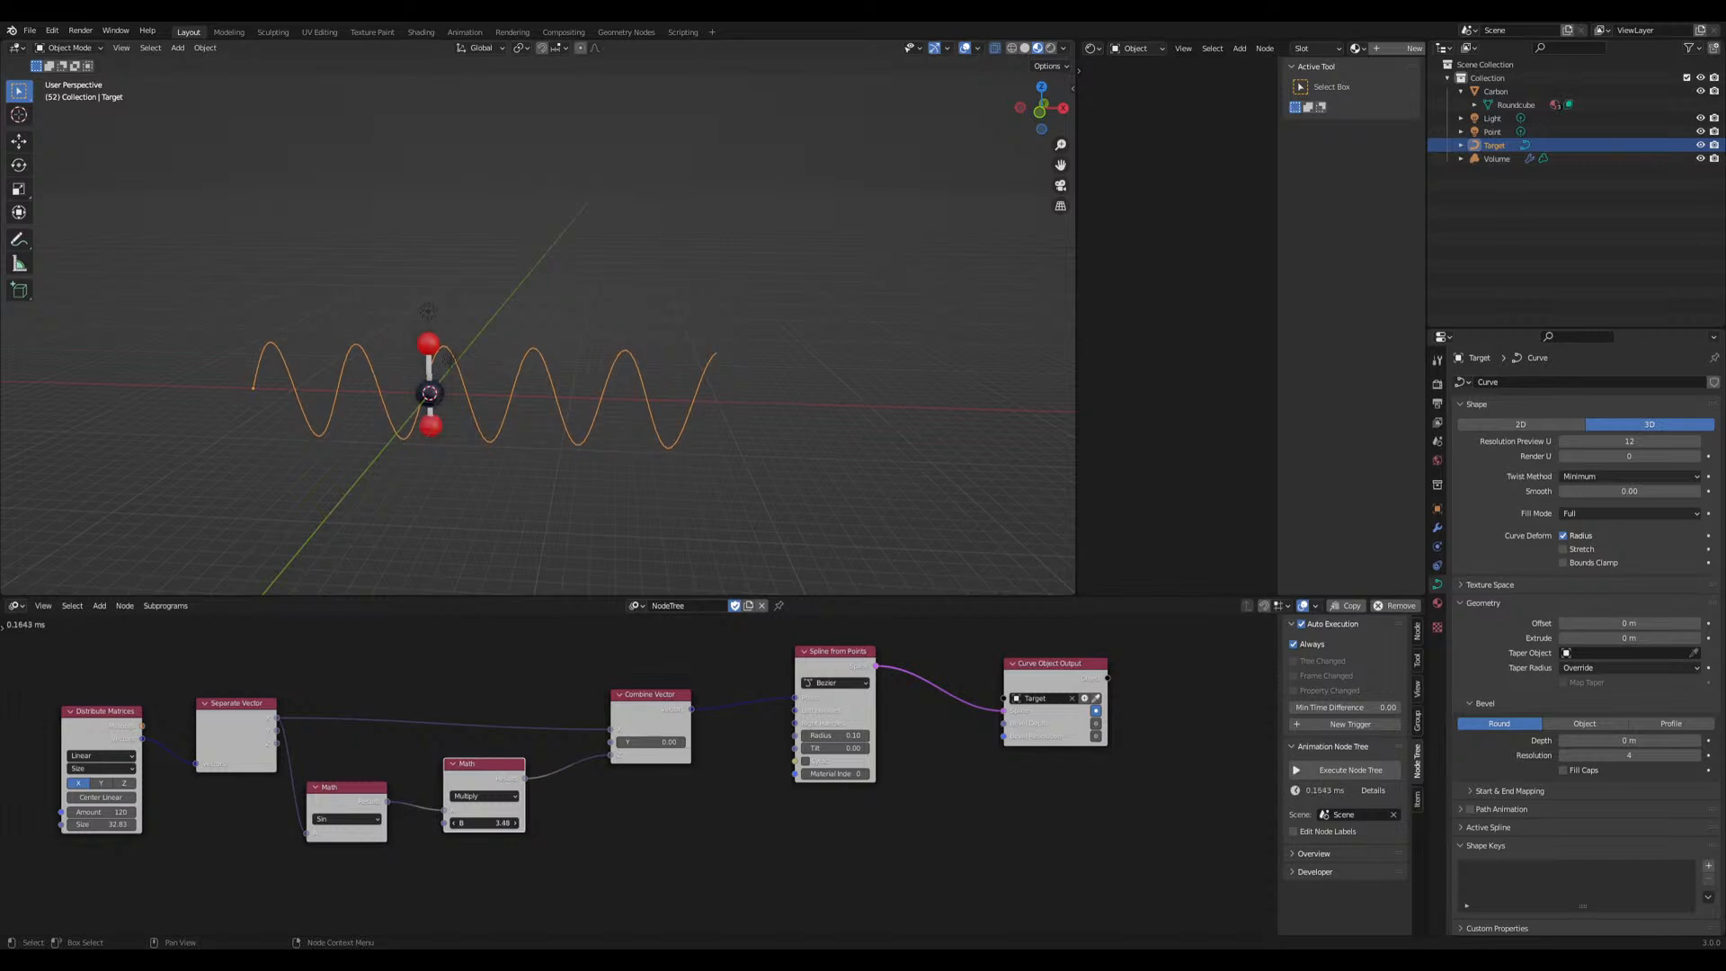
Rearrange the node tree by spacing out the input nodes, both Math nodes, Combine Vector and Spline from Points
drag(345, 795, 443, 782)
drag(60, 655, 248, 800)
key(g)
click(104, 795)
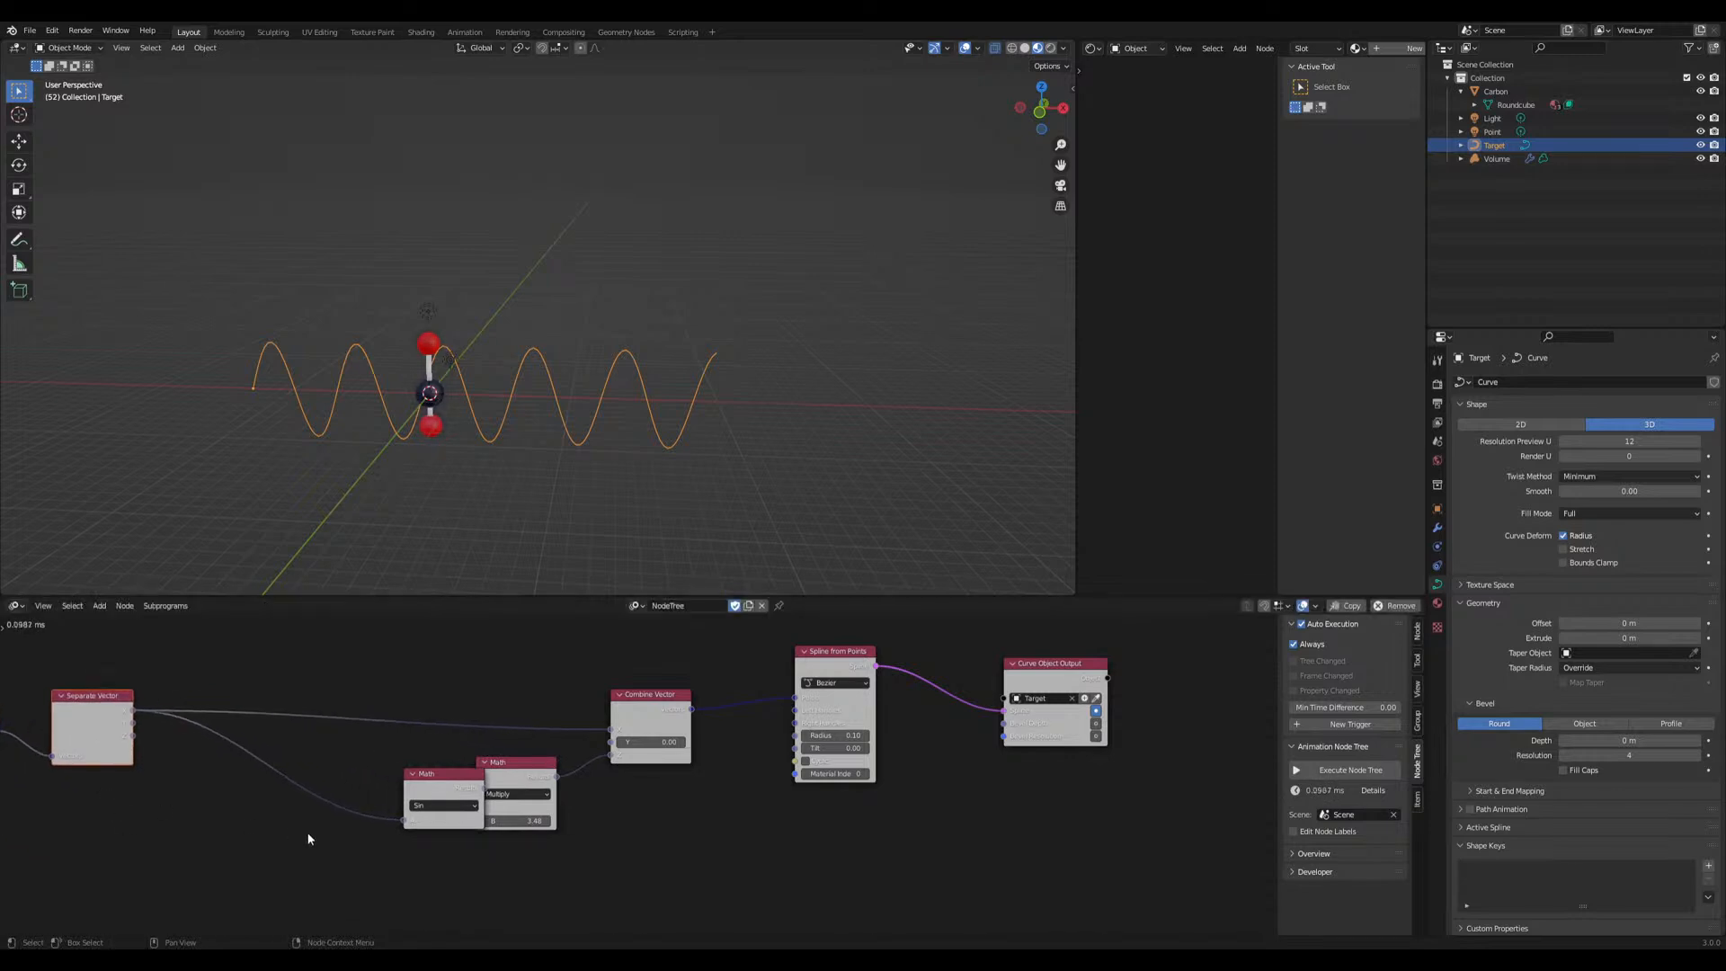
drag(500, 774, 524, 758)
drag(633, 645, 800, 802)
key(g)
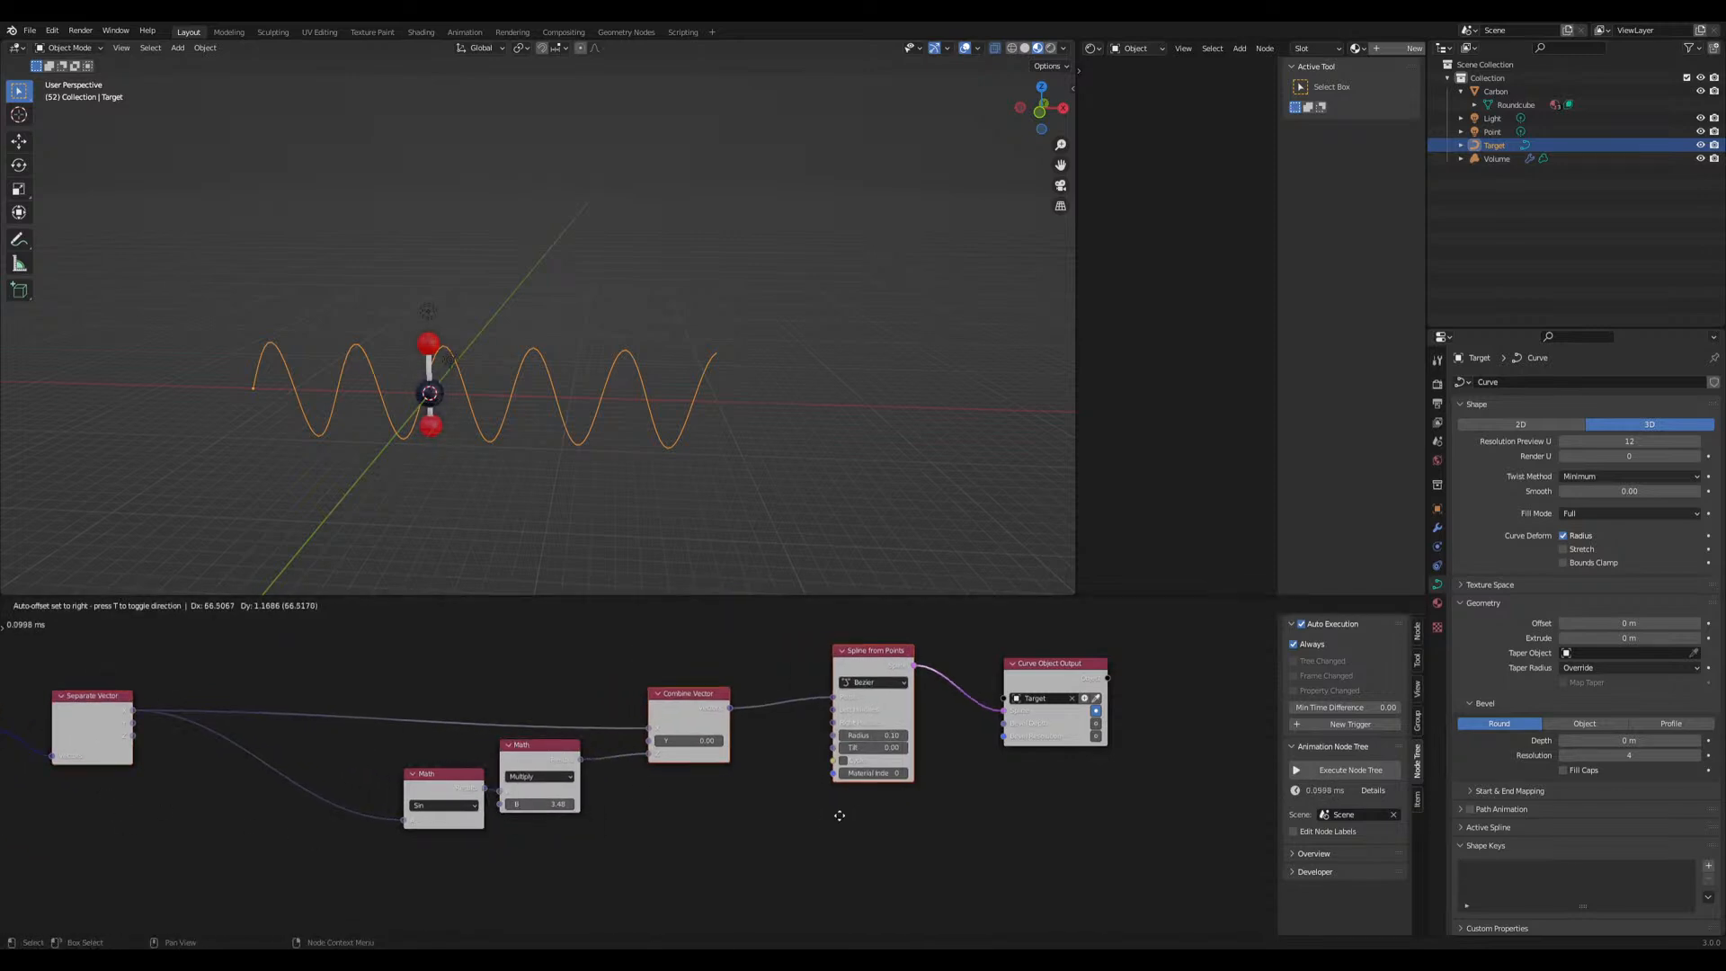
click(862, 818)
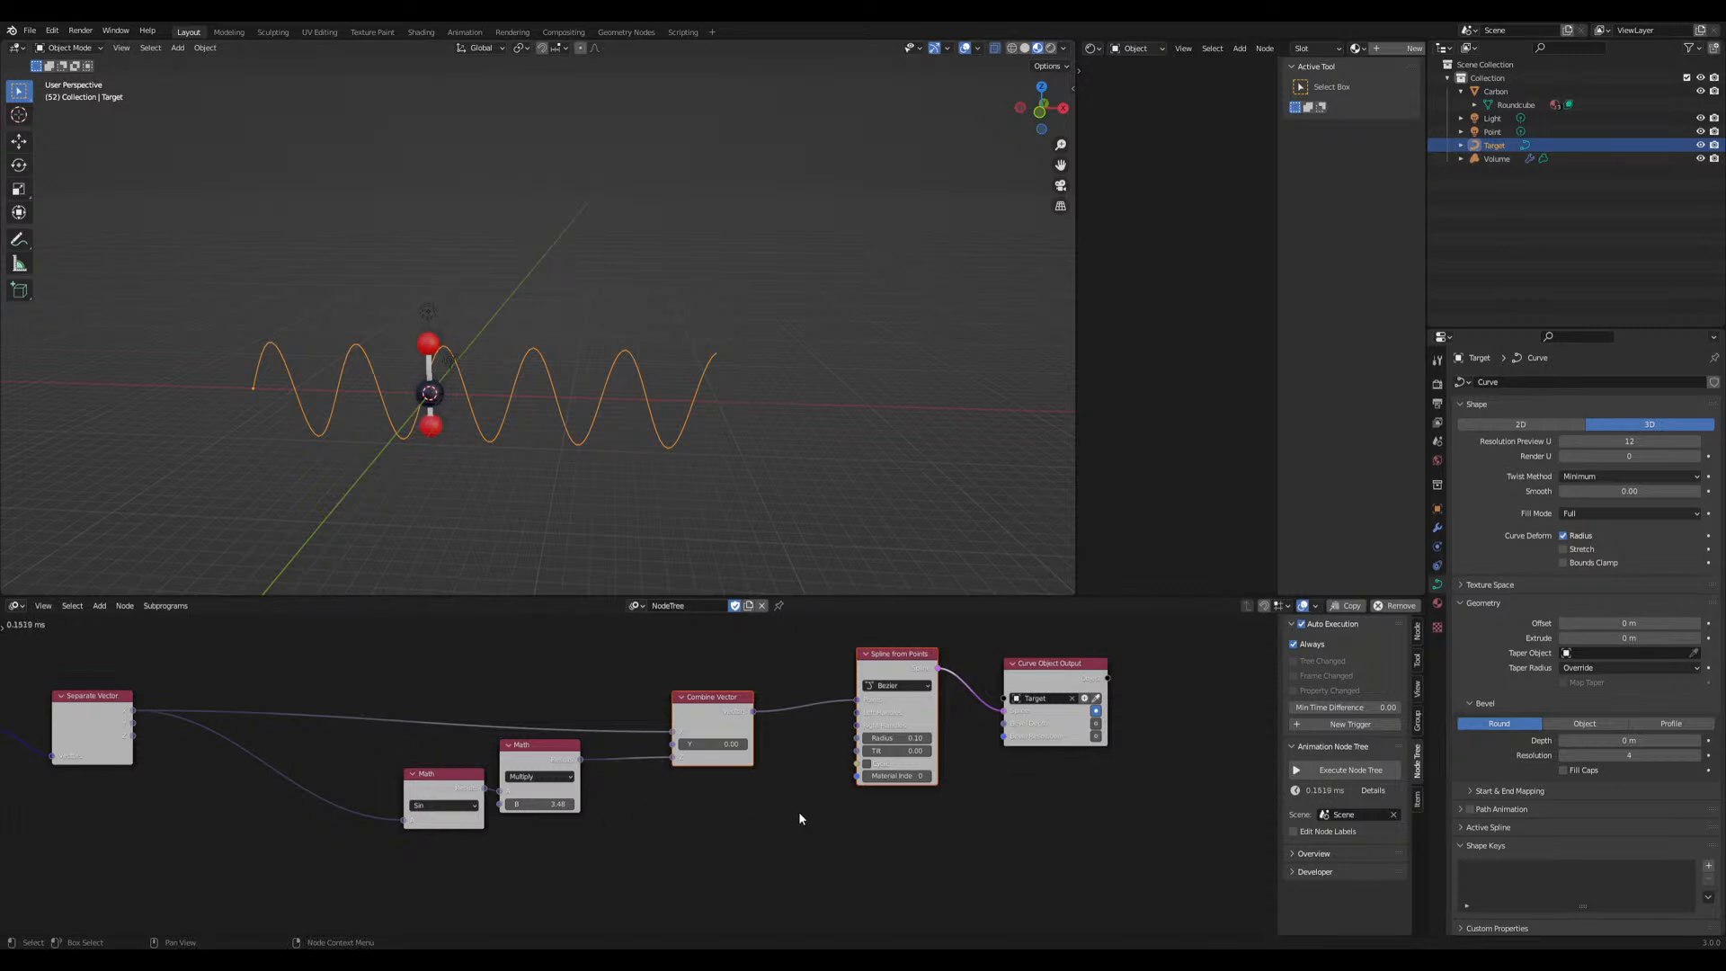
Insert a Smooth Bezier Spline node between Spline from Points and Curve Object Output
middle_drag(798, 816, 523, 829)
scroll(692, 805, up, 4)
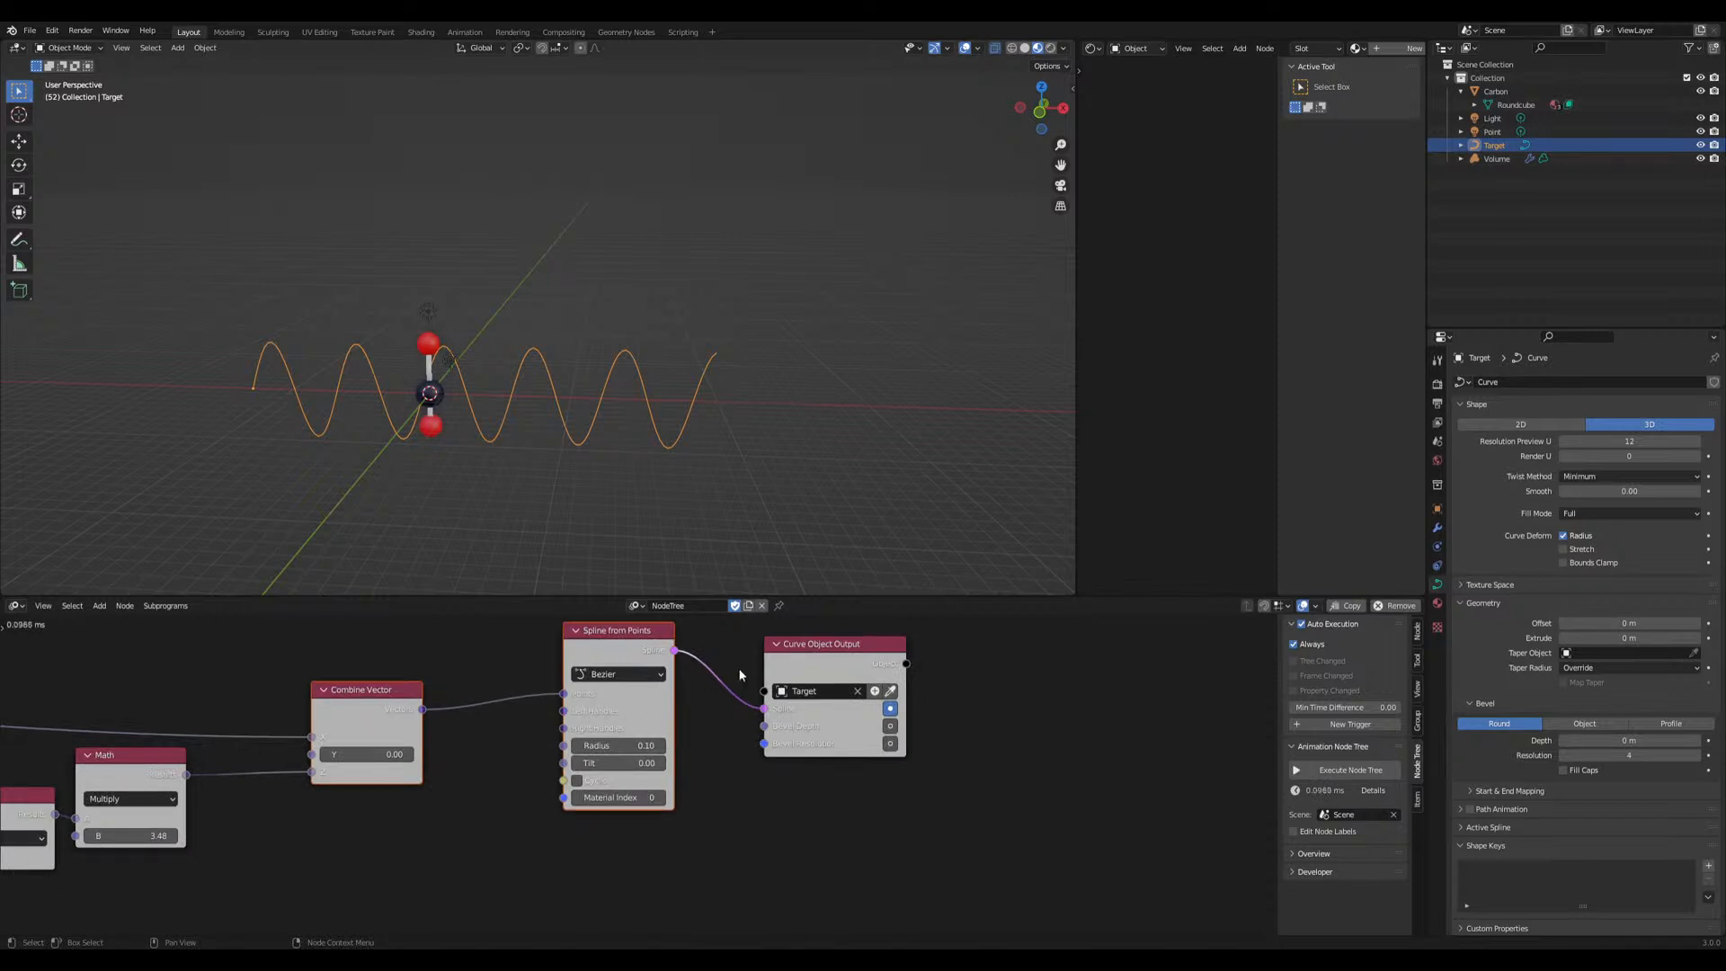
drag(795, 658, 921, 652)
key(shift+a)
click(743, 519)
text(sm)
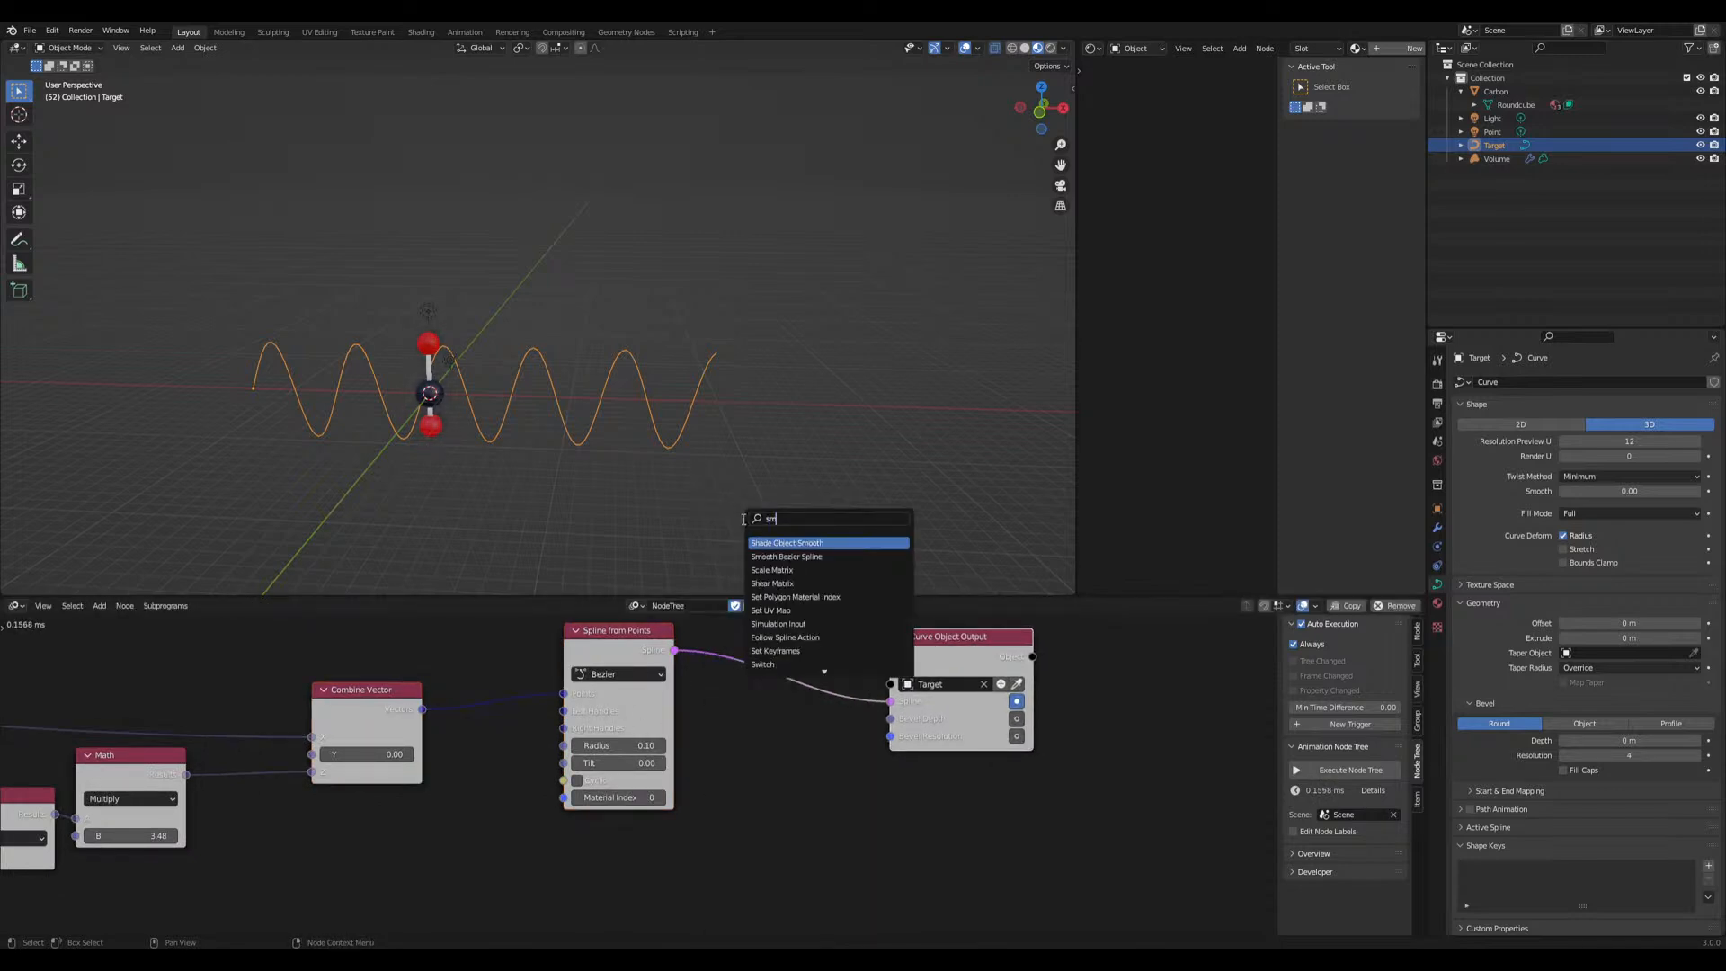
text(oo)
click(788, 554)
click(723, 639)
drag(675, 651, 722, 688)
drag(833, 660, 889, 702)
Shift the Sin Math node toward Separate Vector and add a Time Info node below Separate Vector
middle_drag(364, 757, 848, 752)
middle_drag(747, 817, 860, 733)
scroll(653, 786, down, 2)
scroll(653, 789, down, 1)
drag(601, 744, 515, 748)
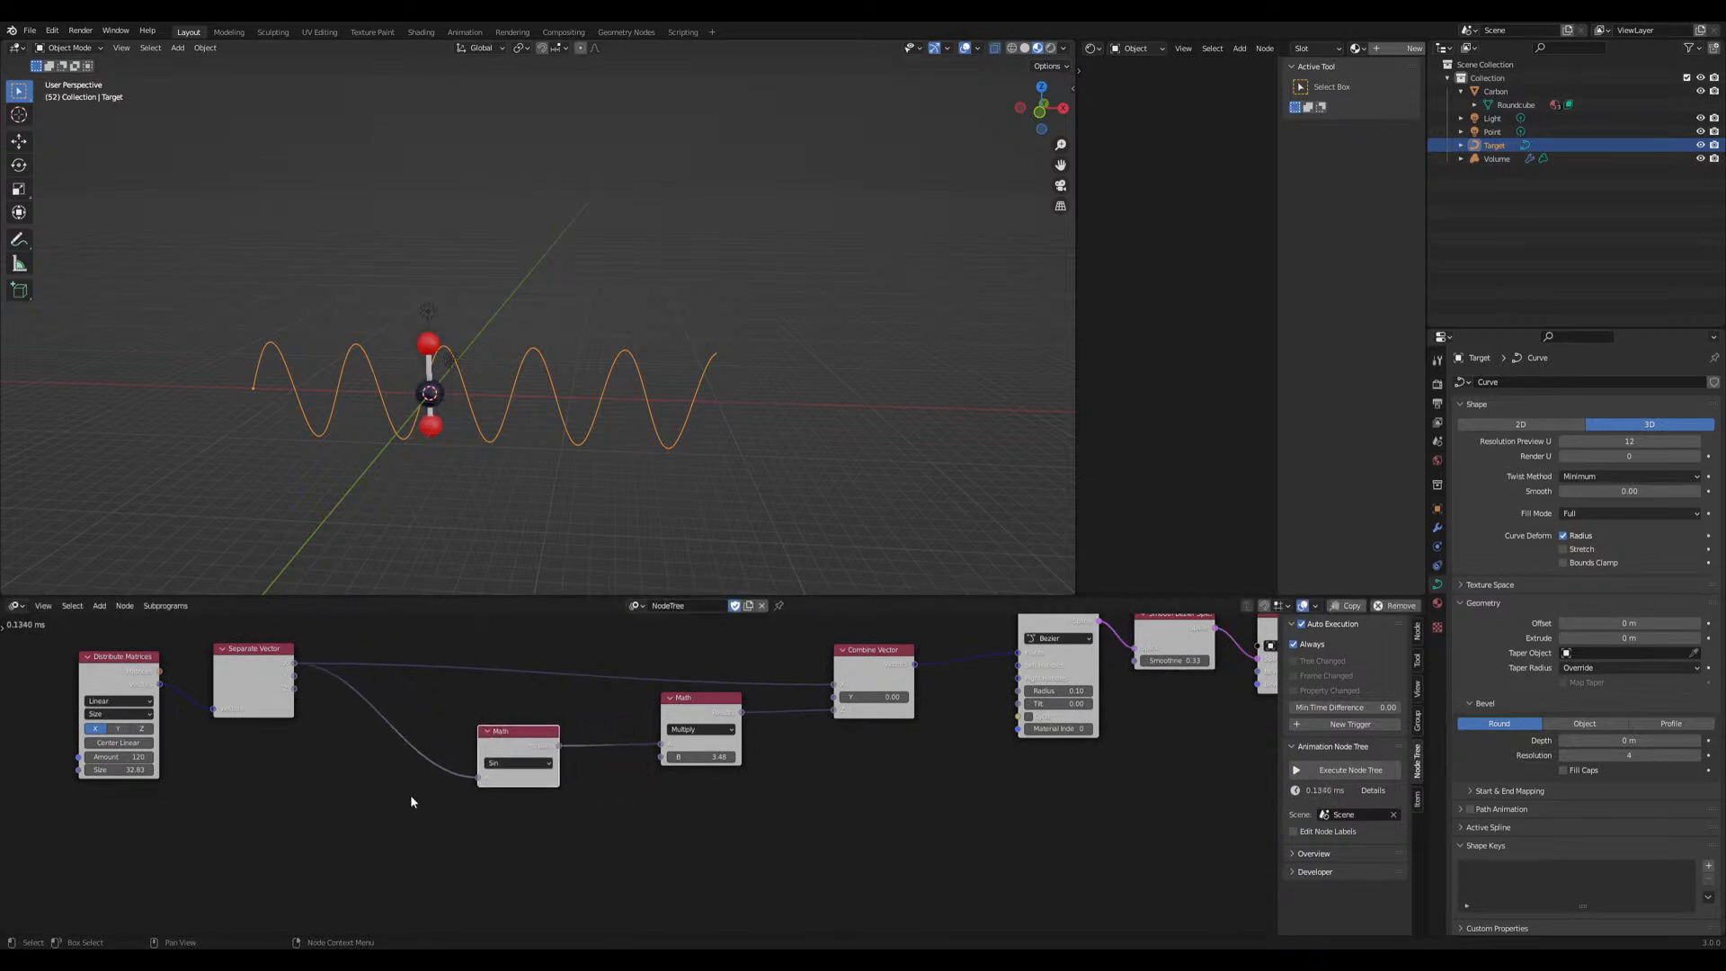
key(shift+a)
click(310, 526)
text(fra)
key(Return)
click(256, 559)
Insert another Math node between Separate Vector's X output and the Sin Math node
key(shift+a)
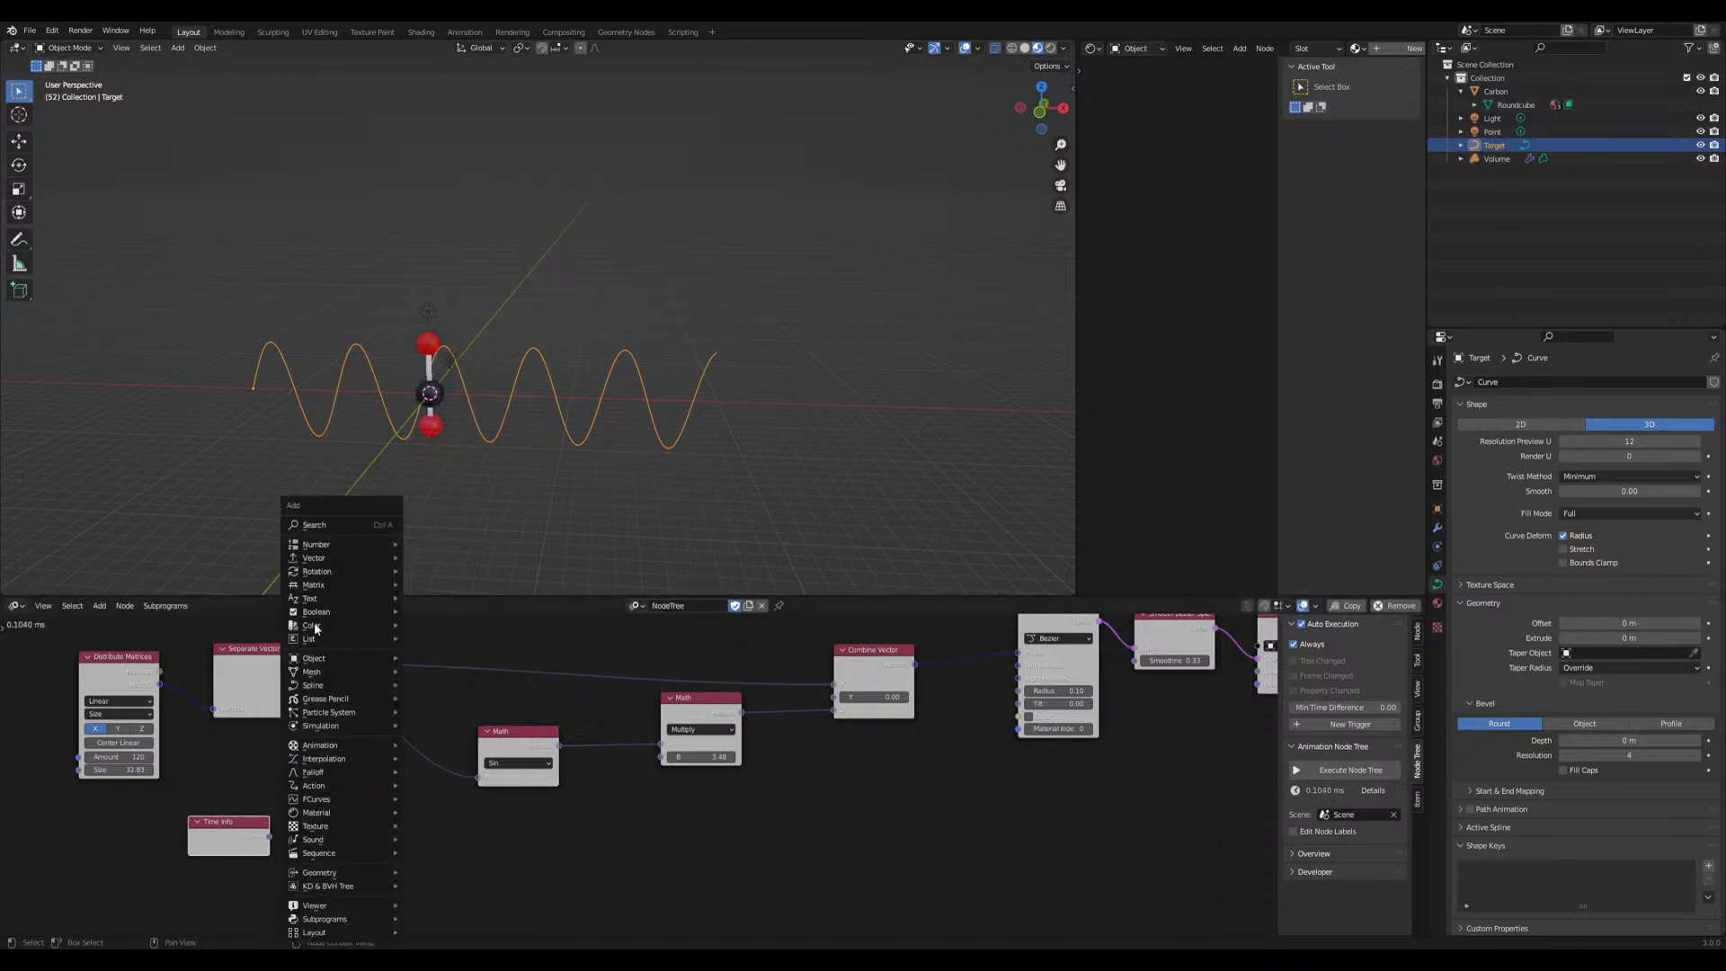
click(310, 526)
text(math)
key(Return)
click(366, 730)
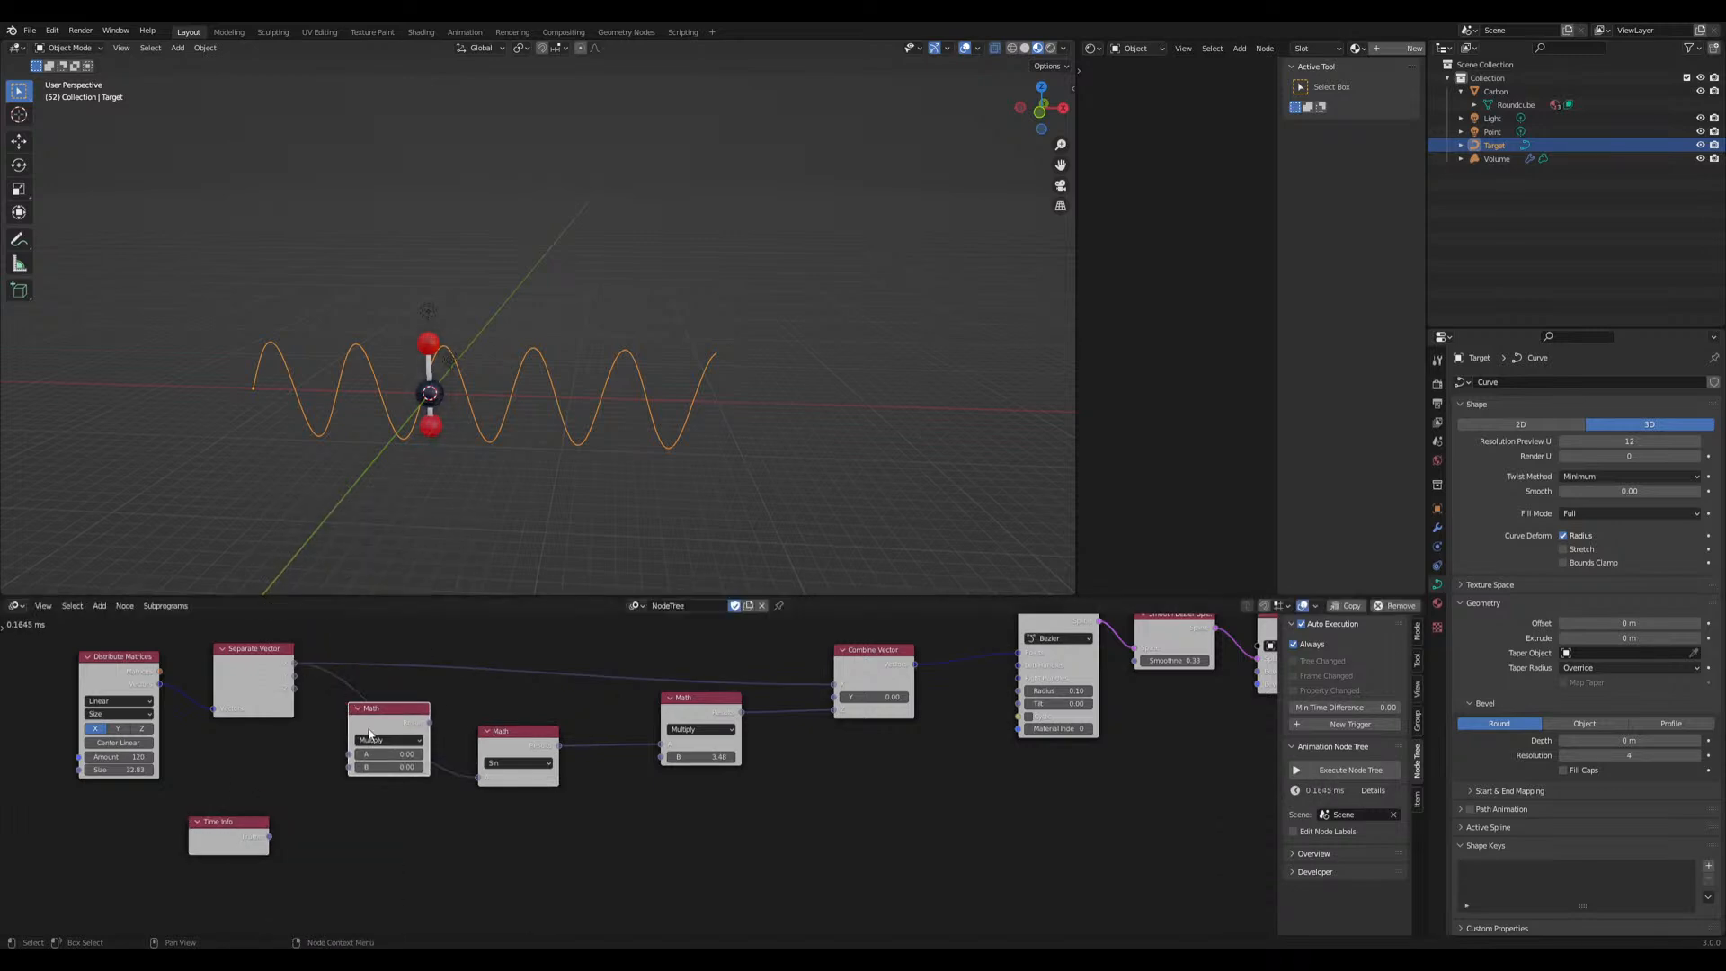
drag(296, 666, 303, 669)
drag(355, 760, 422, 738)
Set the Math node before Sin to Add and feed Time Info's frame output into its second input
click(422, 739)
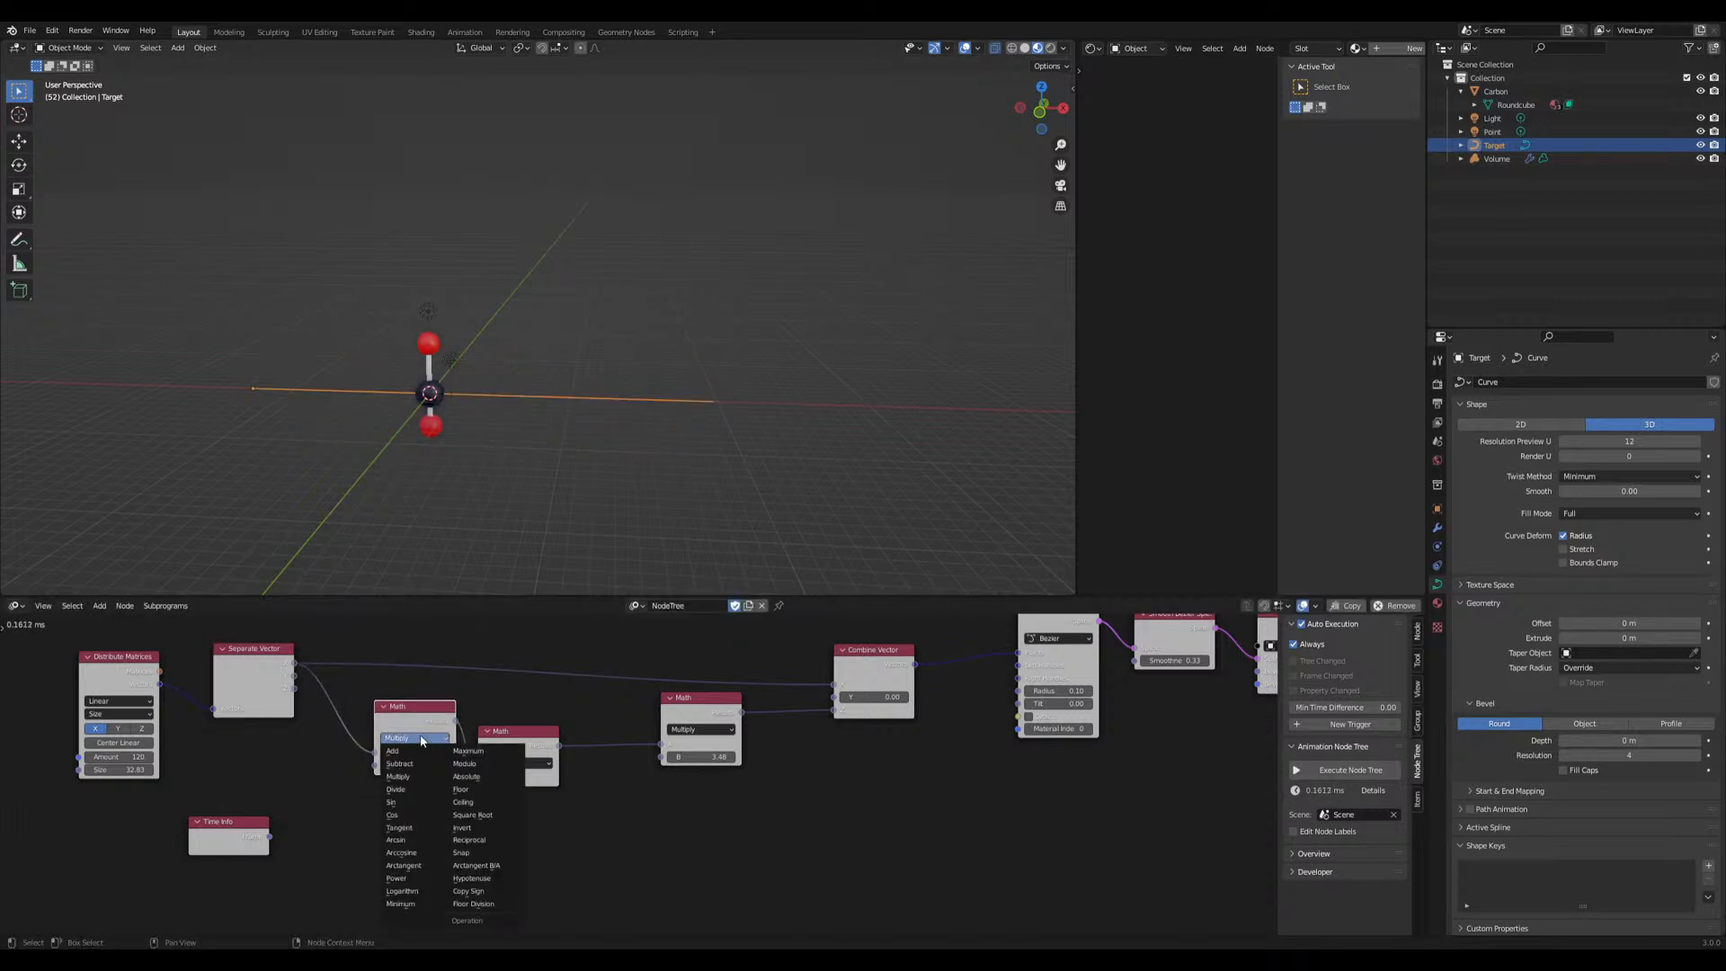
click(417, 750)
drag(270, 835, 310, 832)
drag(377, 771, 376, 765)
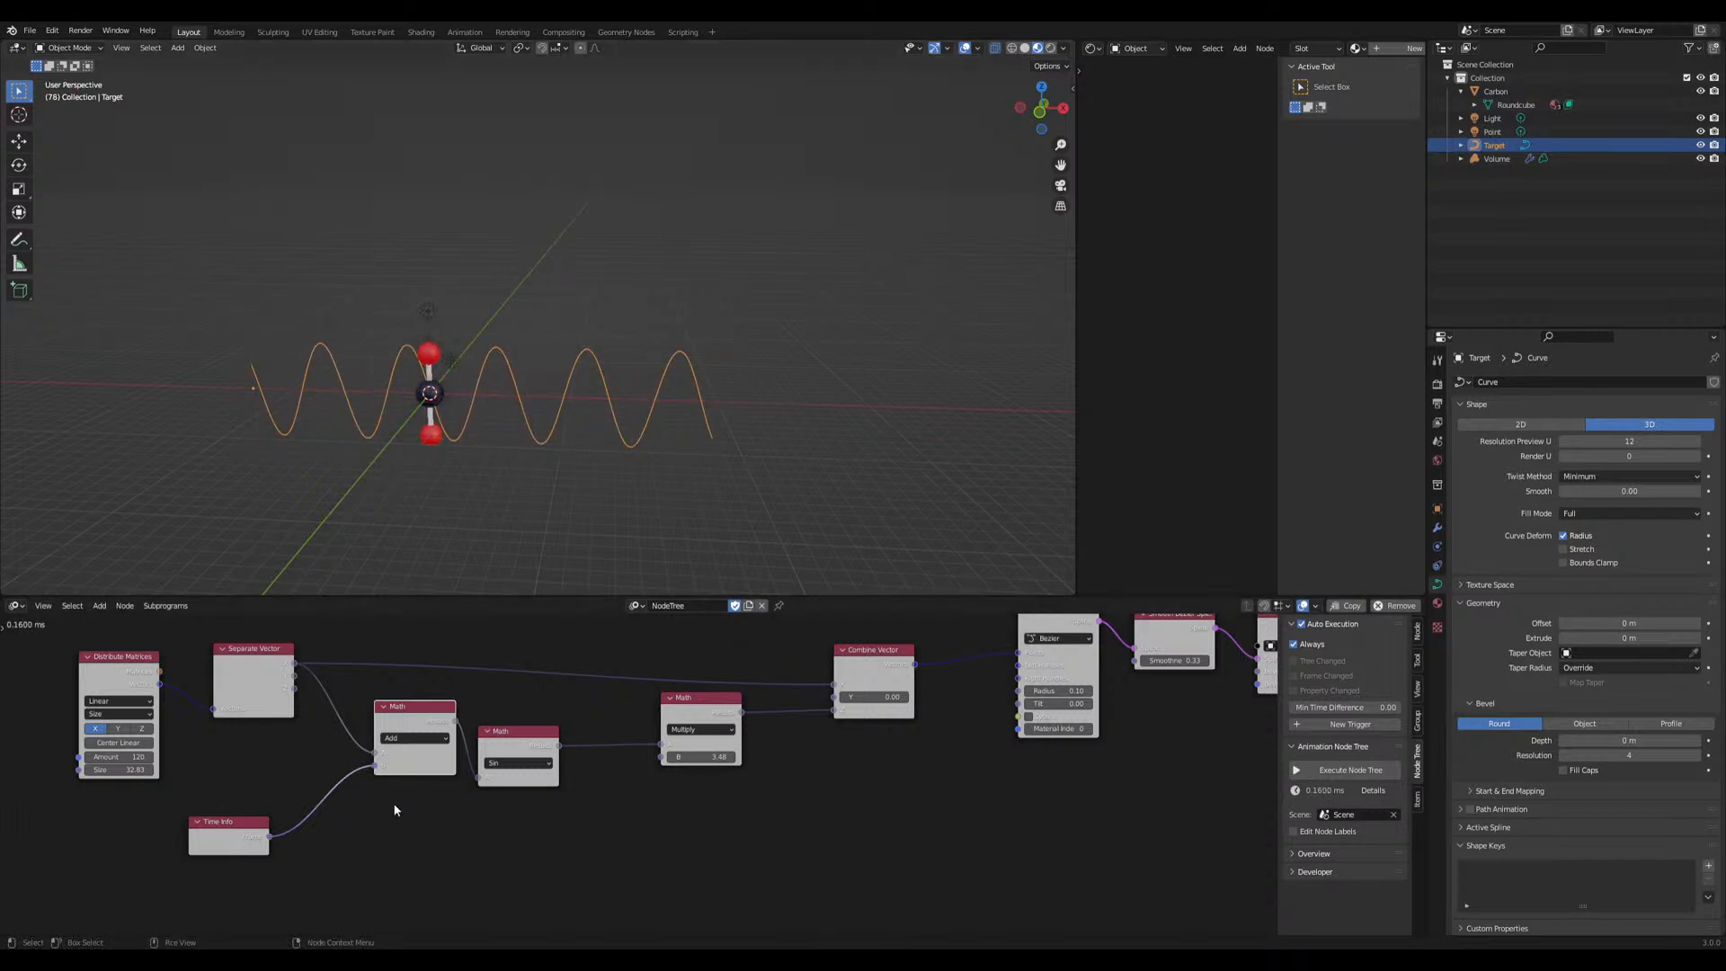
Move the Time Info node outward and place a new Math node between it and the Add node
middle_drag(336, 835, 462, 786)
drag(333, 786, 212, 812)
key(shift+a)
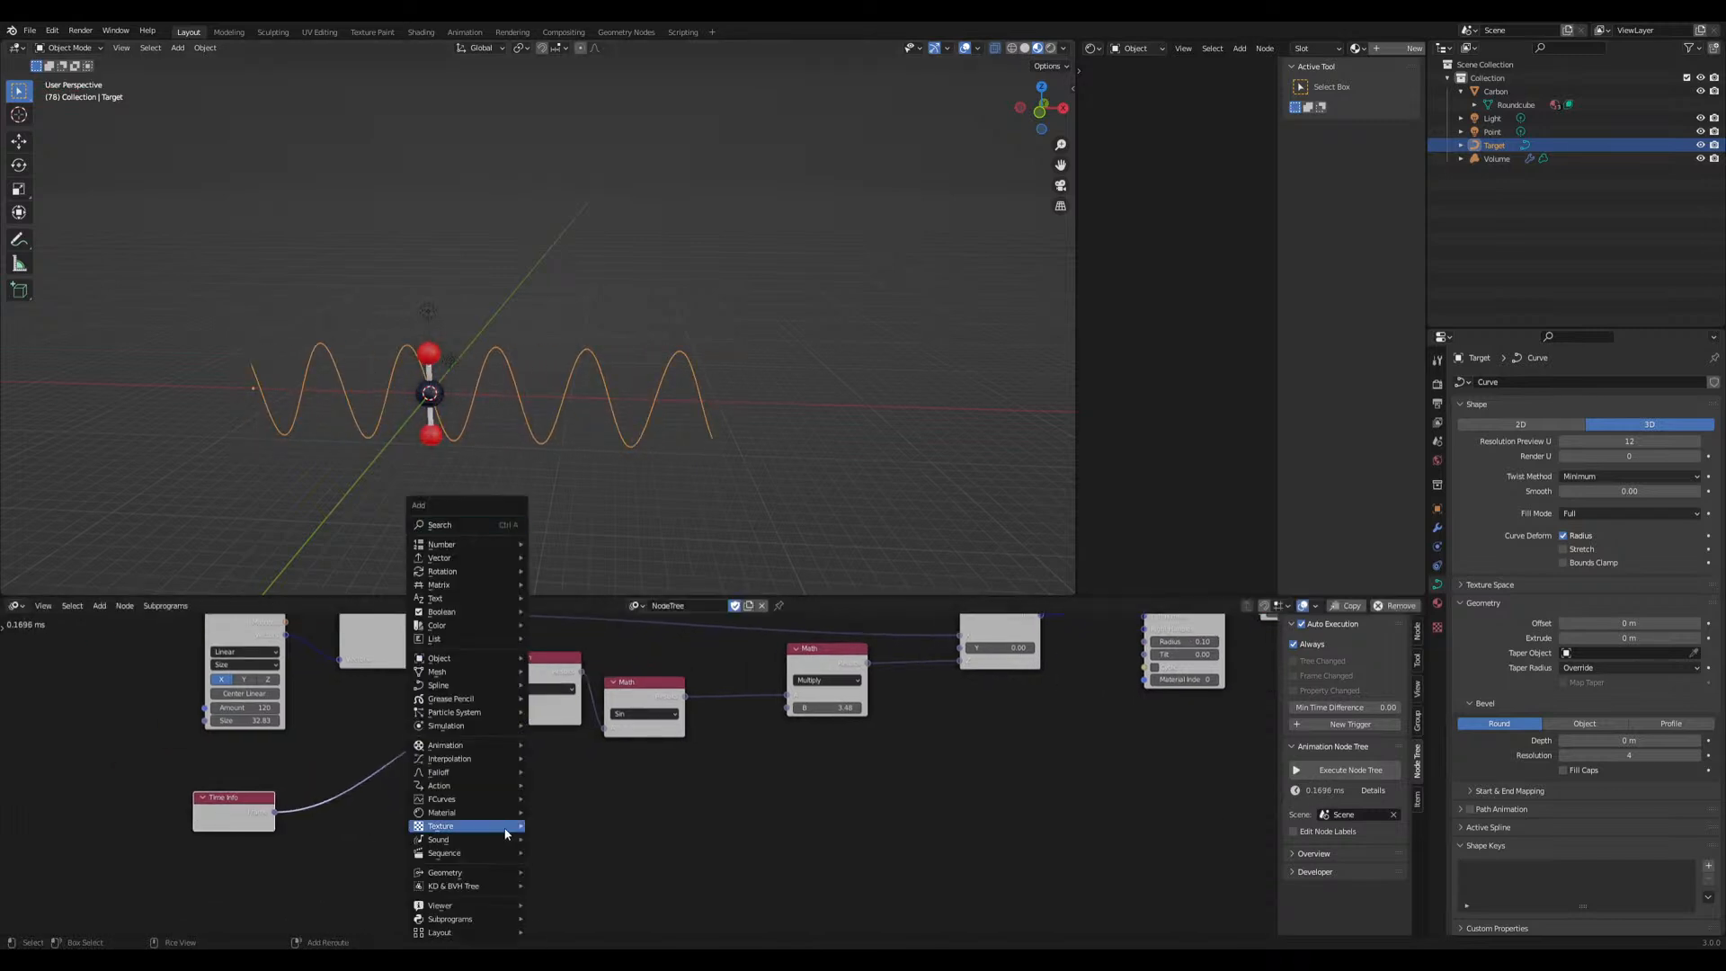
click(455, 526)
text(math)
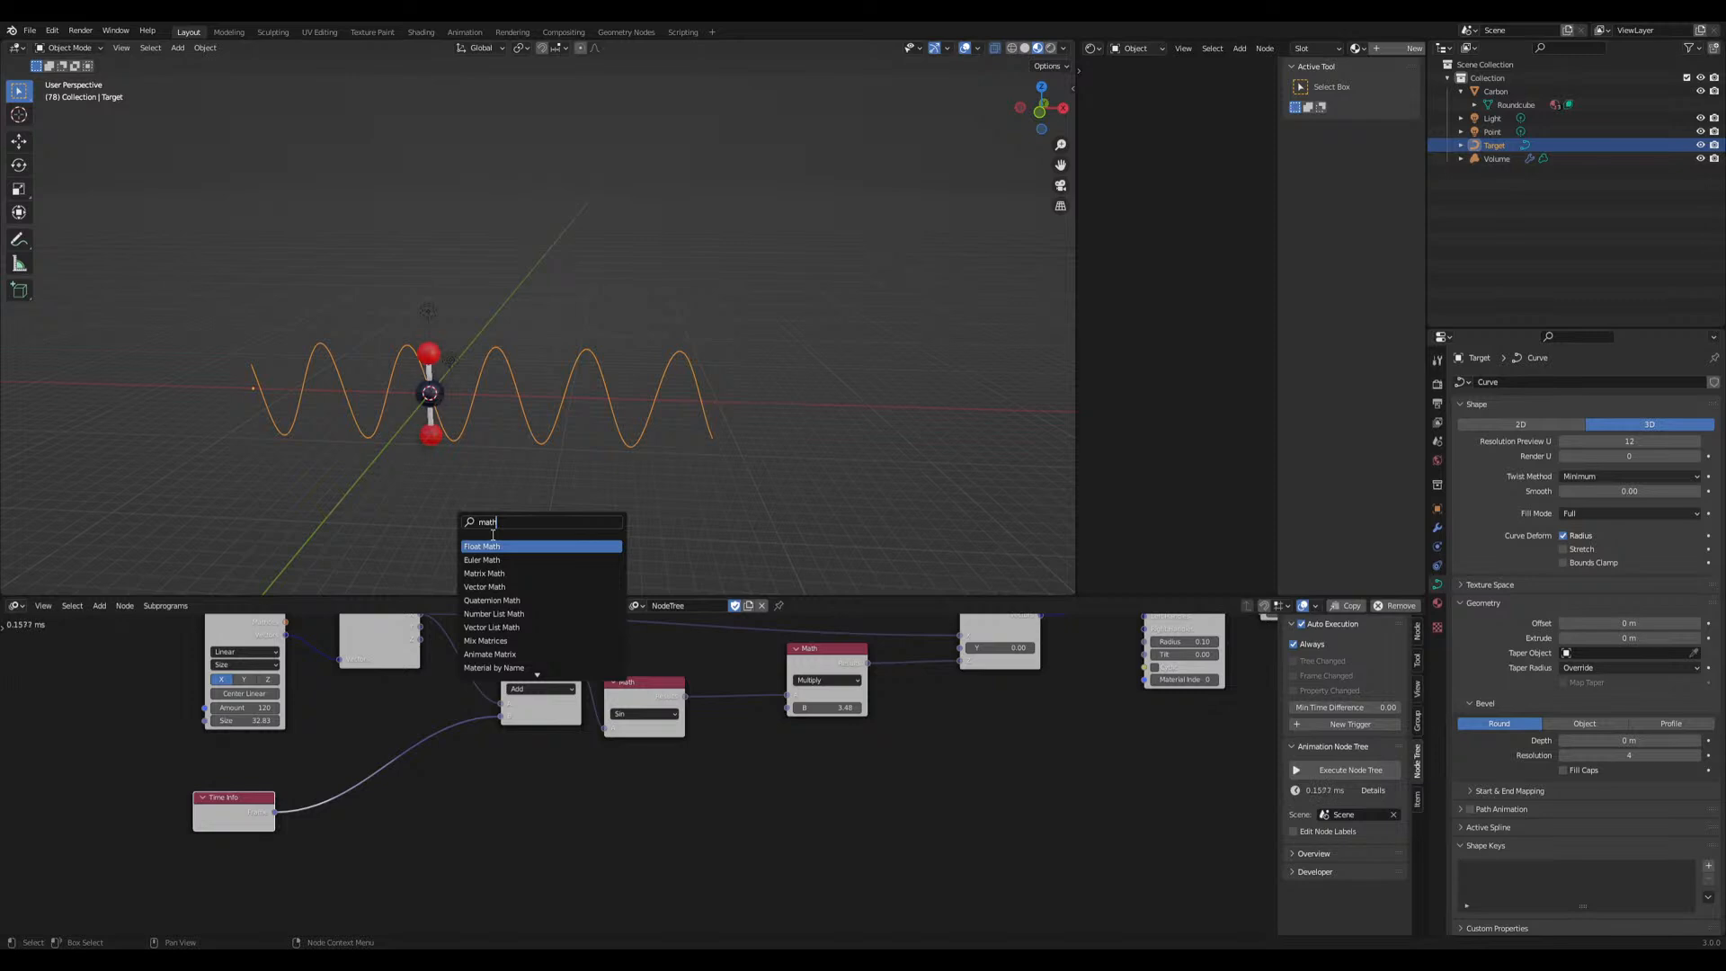
key(Return)
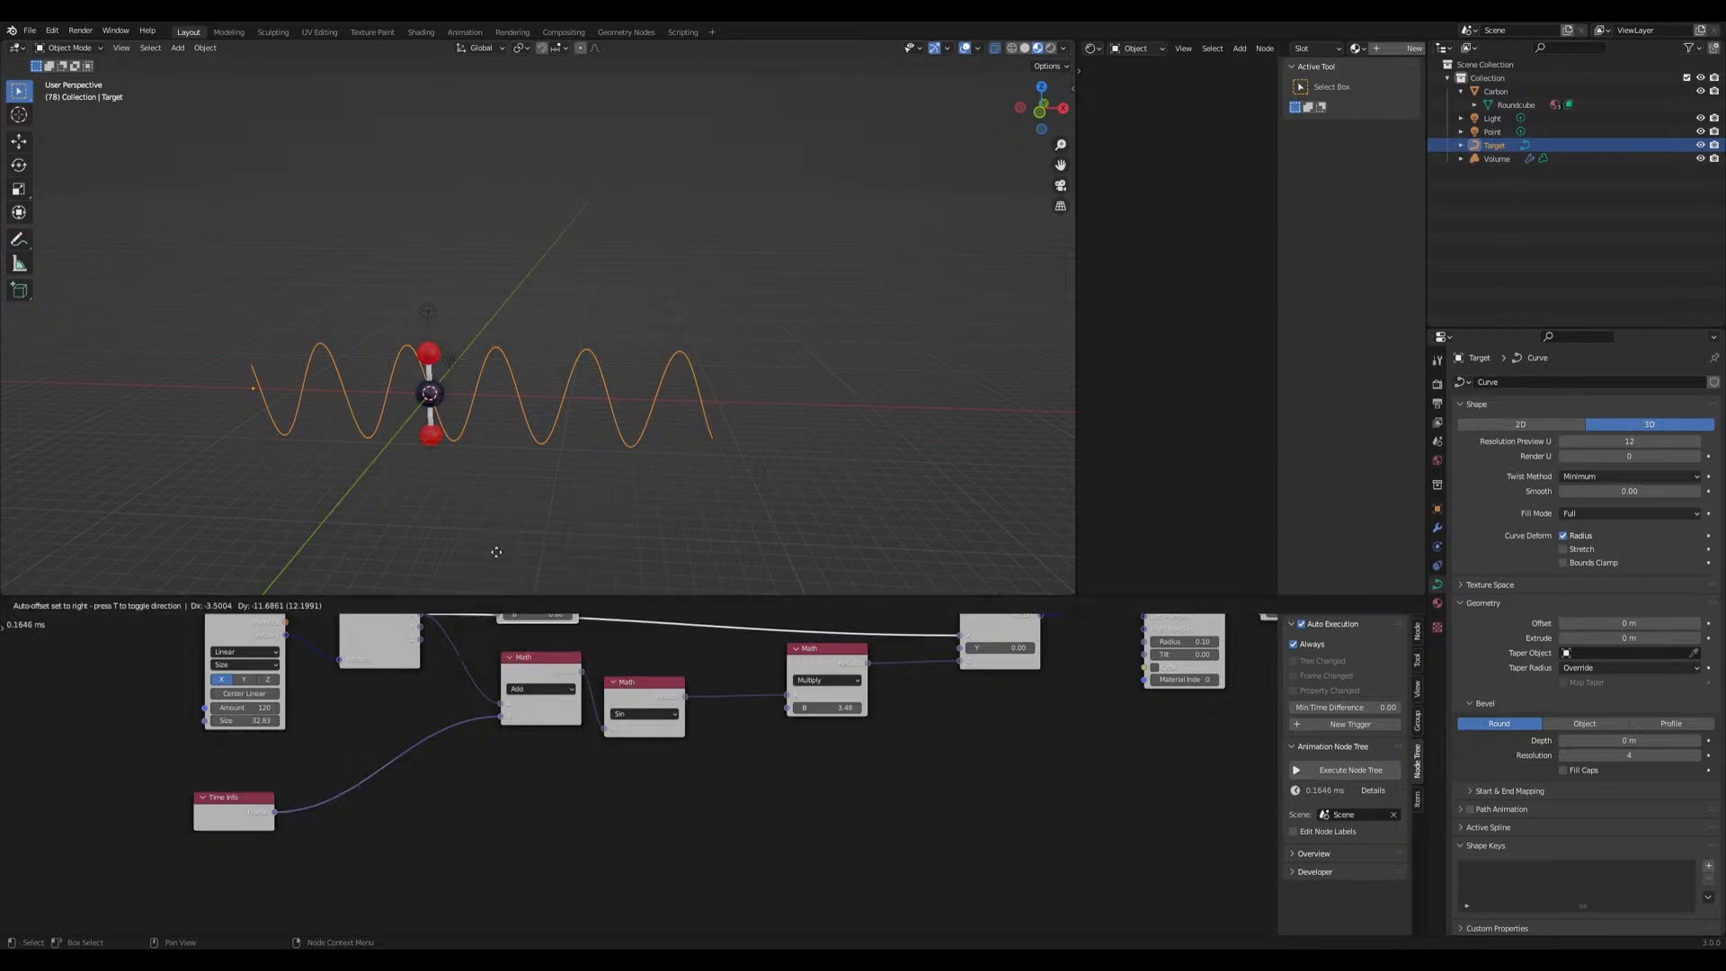
click(345, 737)
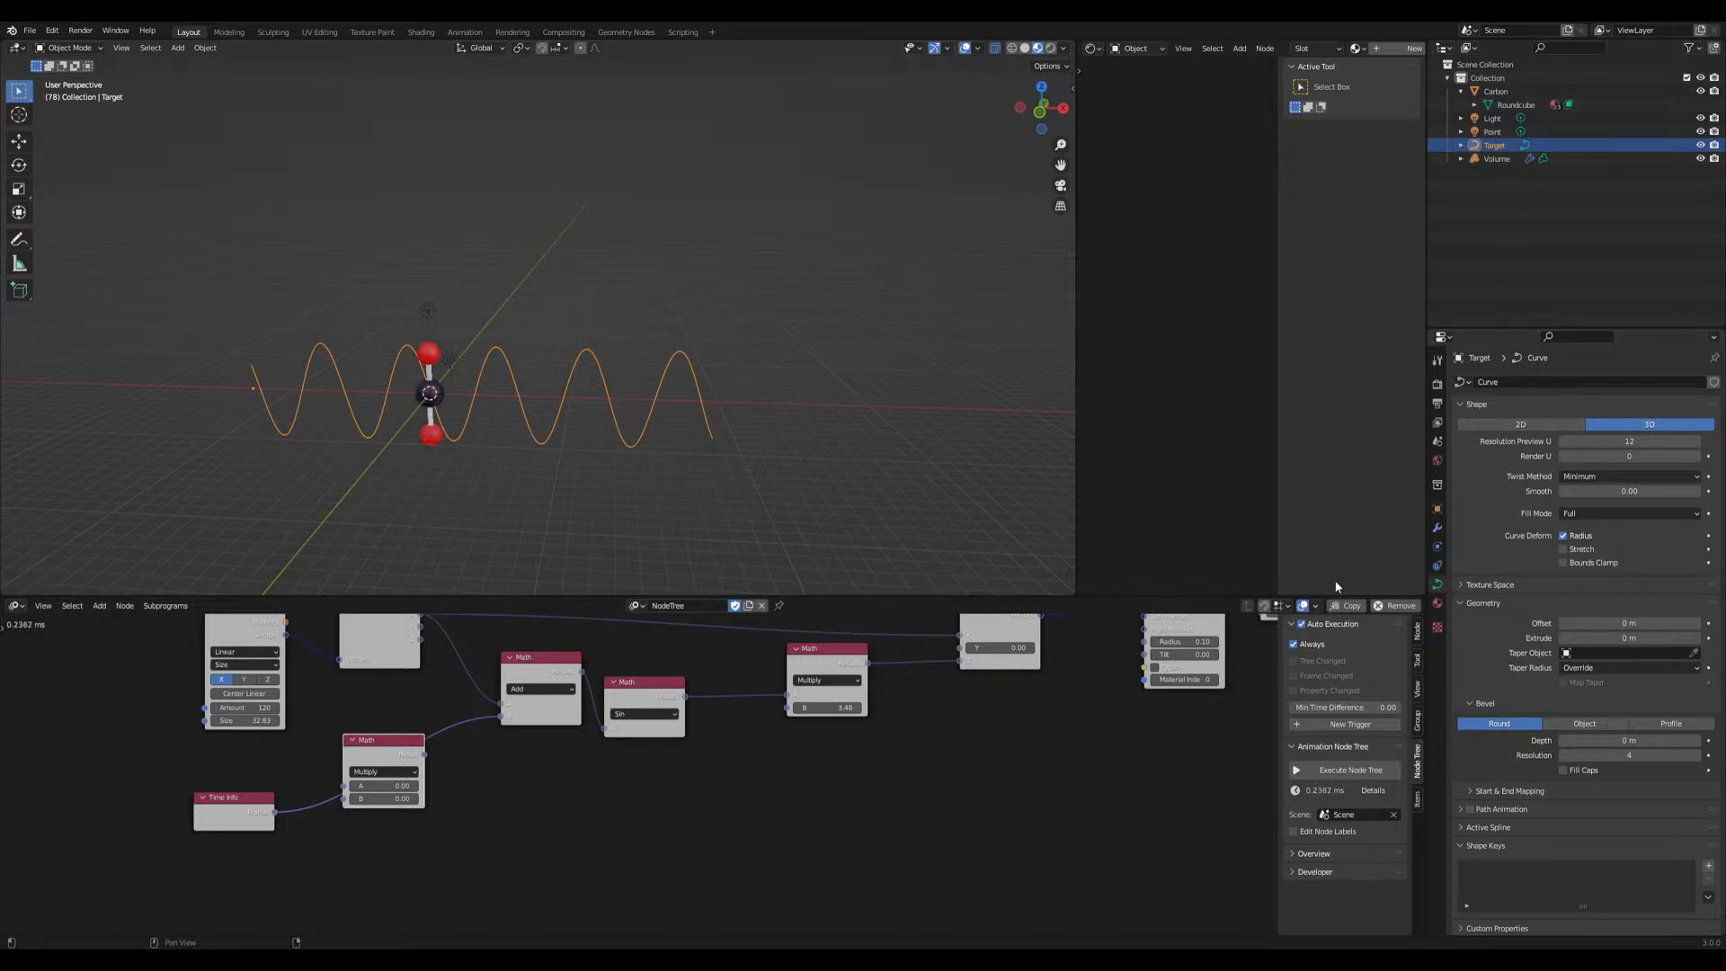
Check the value driving the Key 1 shape key on the Carbon molecule
click(429, 368)
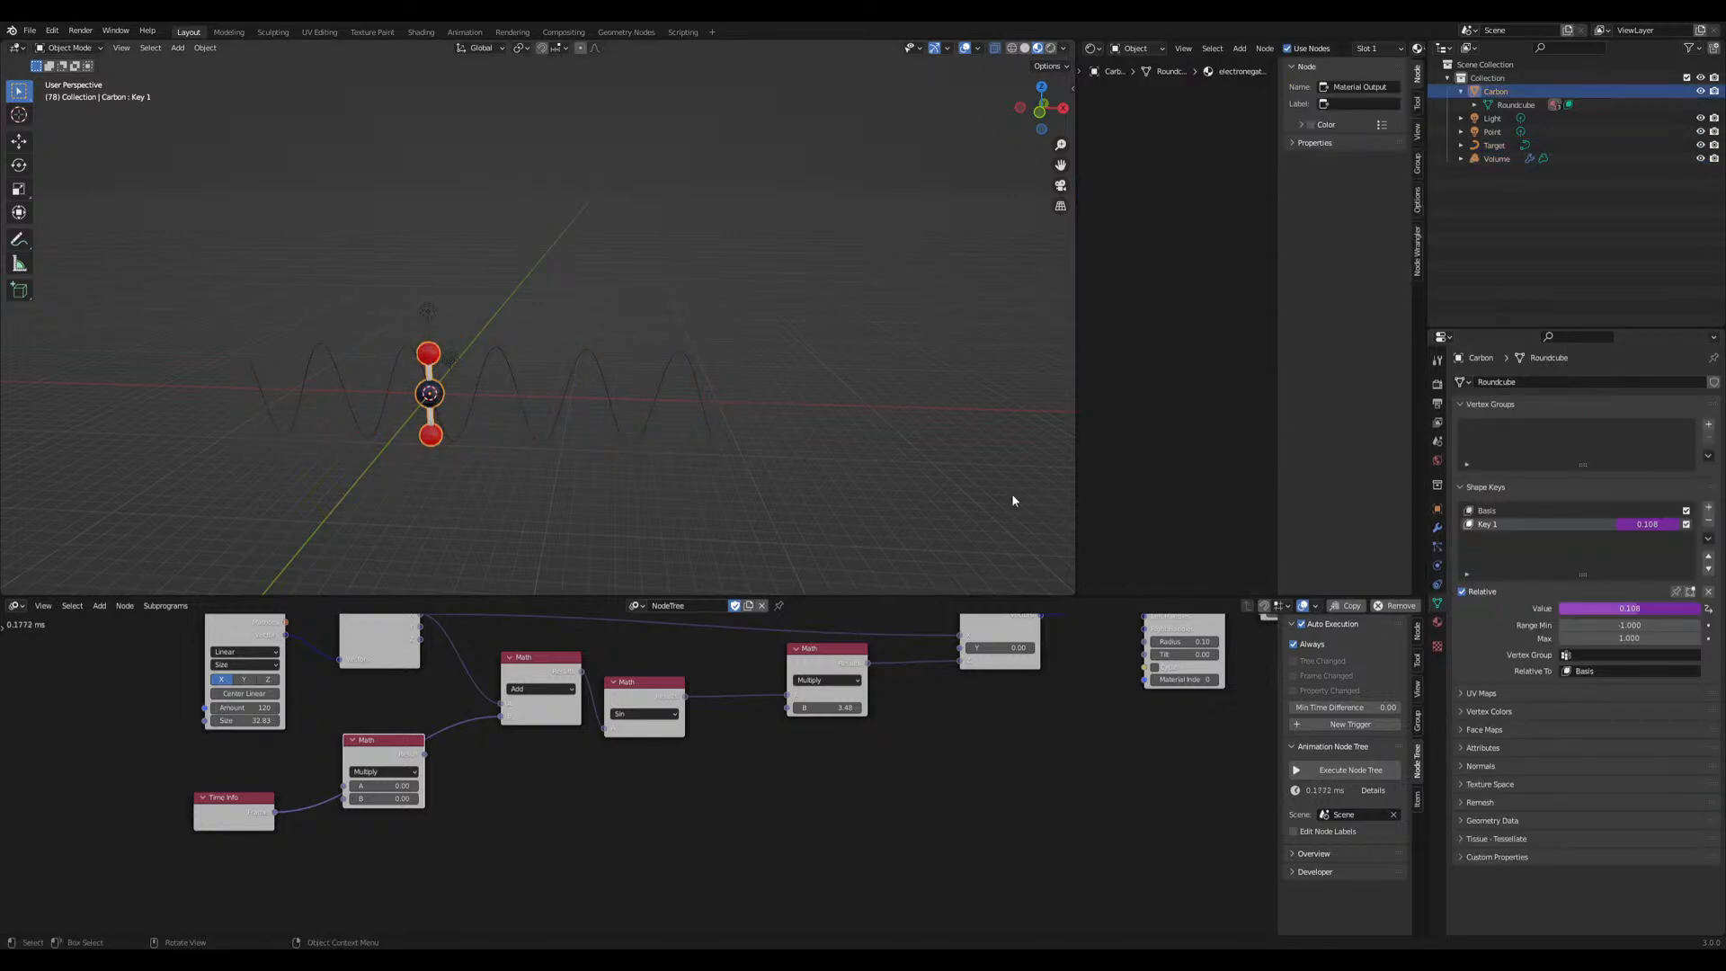
click(1648, 607)
key(Escape)
Set the new Math node to Divide, route the frame output through it into Add, and play the animation
click(381, 771)
click(366, 720)
drag(275, 812, 500, 717)
key(space)
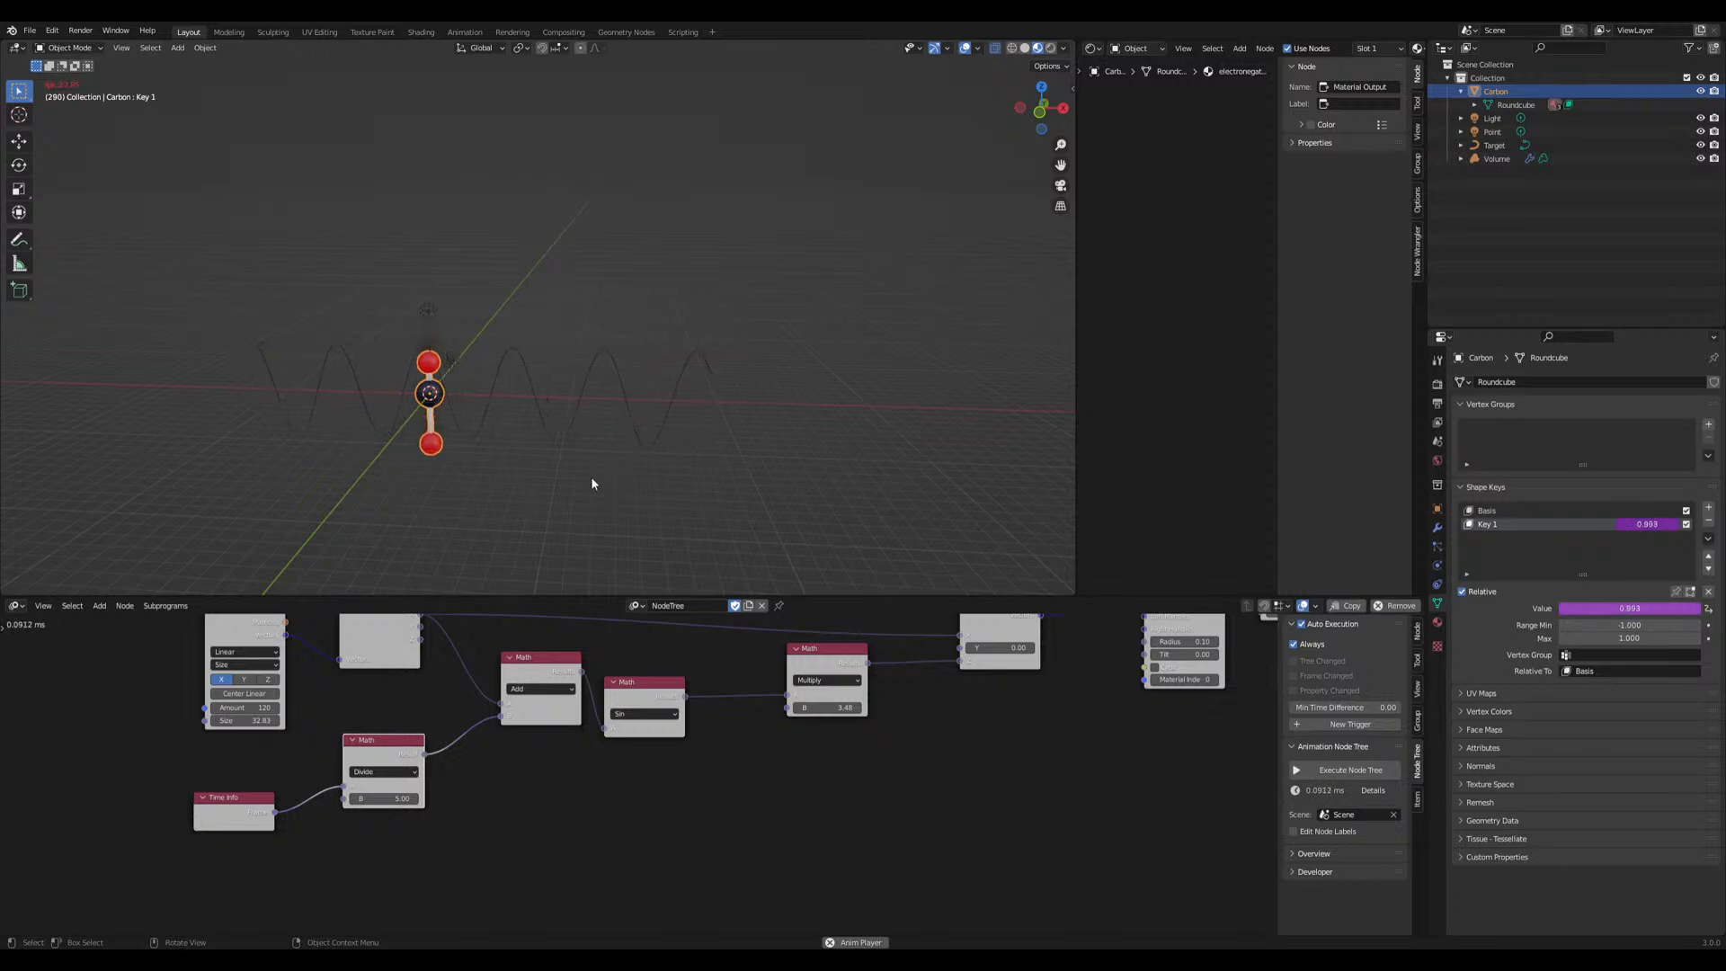
Move the Time Info and Divide Math nodes away from the Add node to make room between them
middle_drag(449, 833, 339, 909)
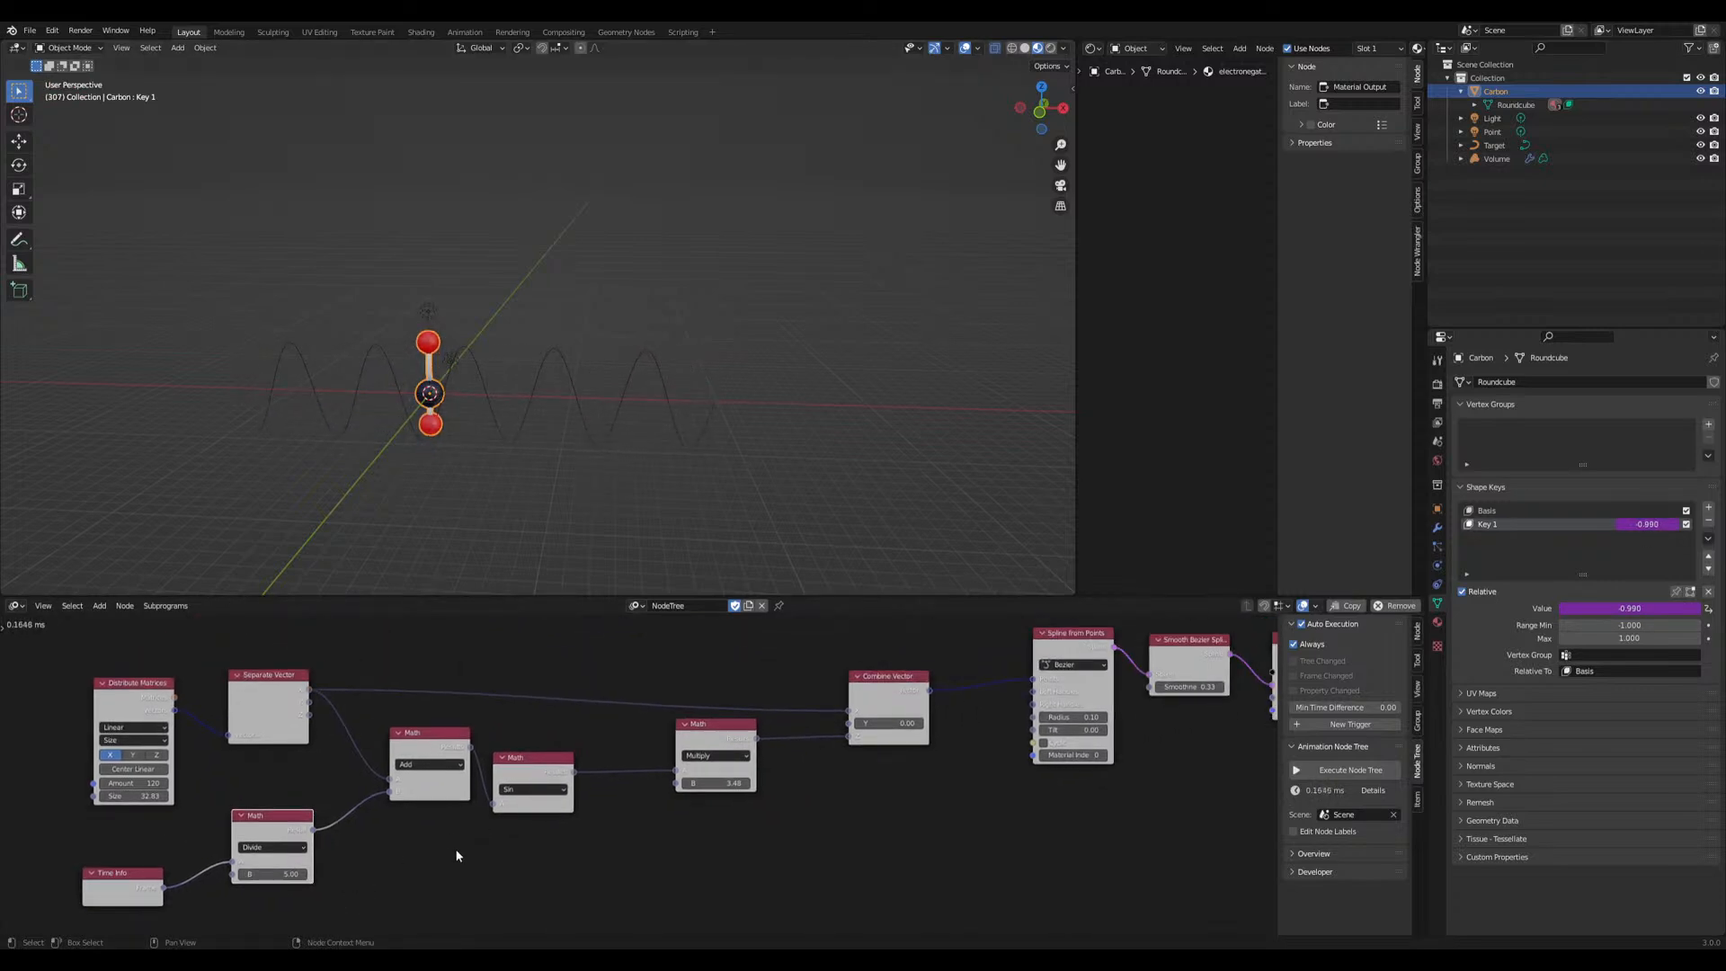
scroll(471, 764, up, 3)
middle_drag(437, 853, 624, 813)
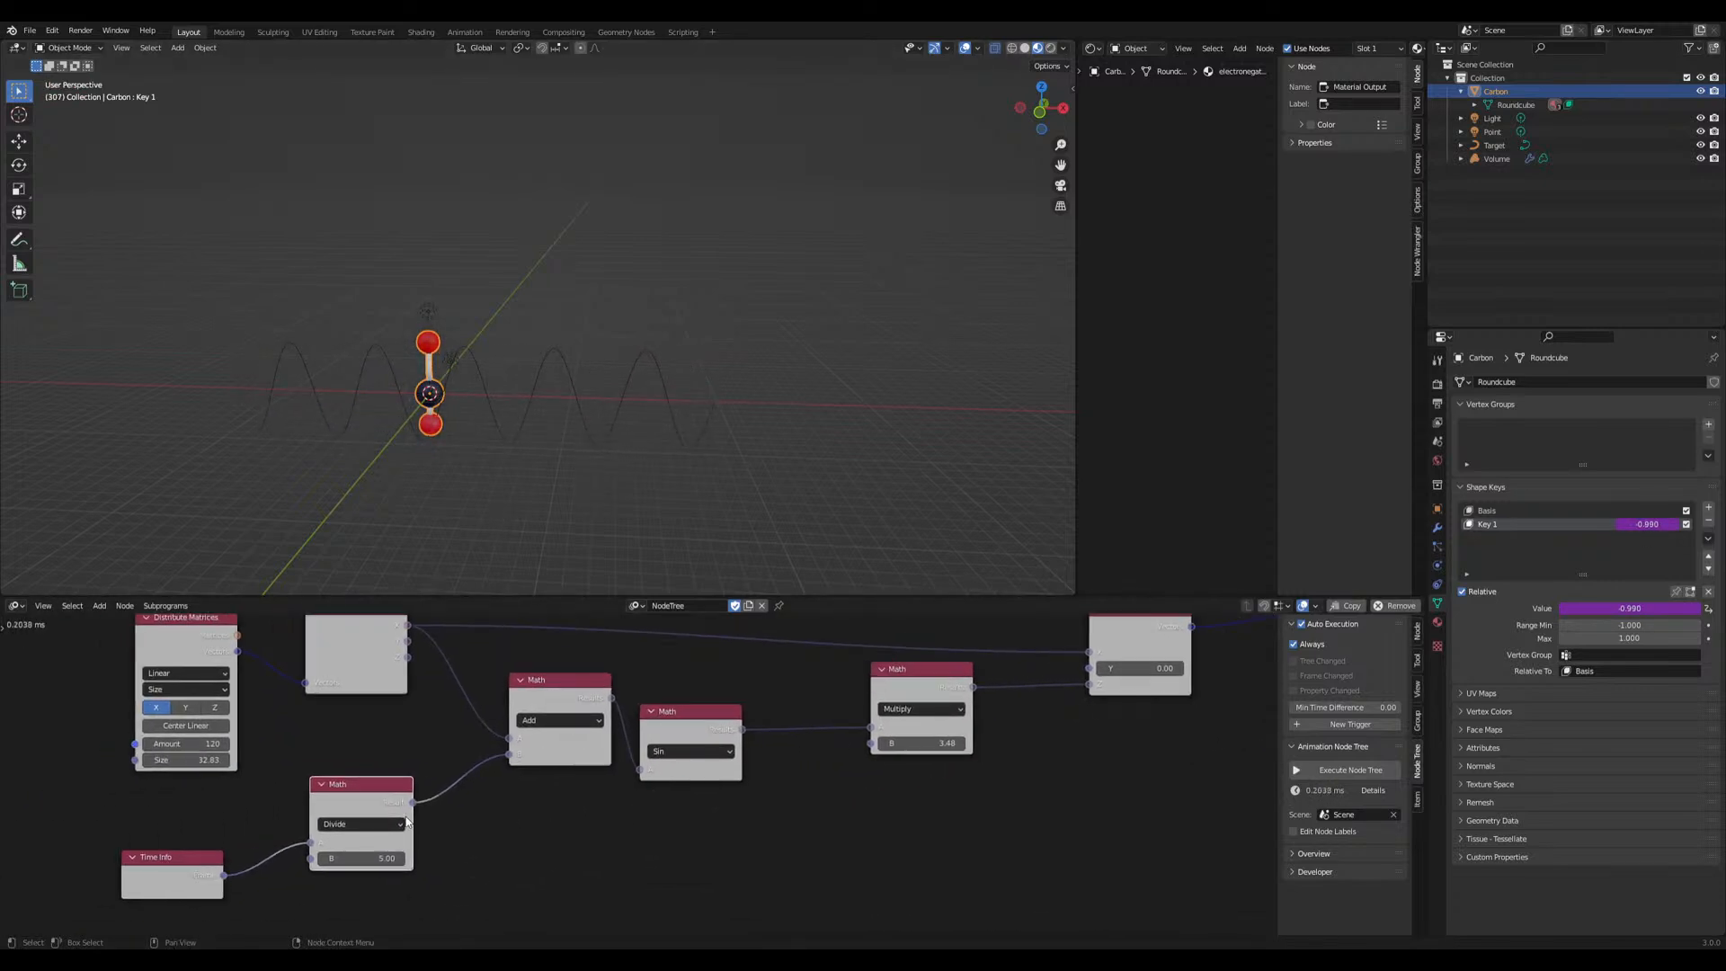
middle_drag(337, 800, 409, 724)
drag(203, 718, 480, 842)
key(g)
click(314, 841)
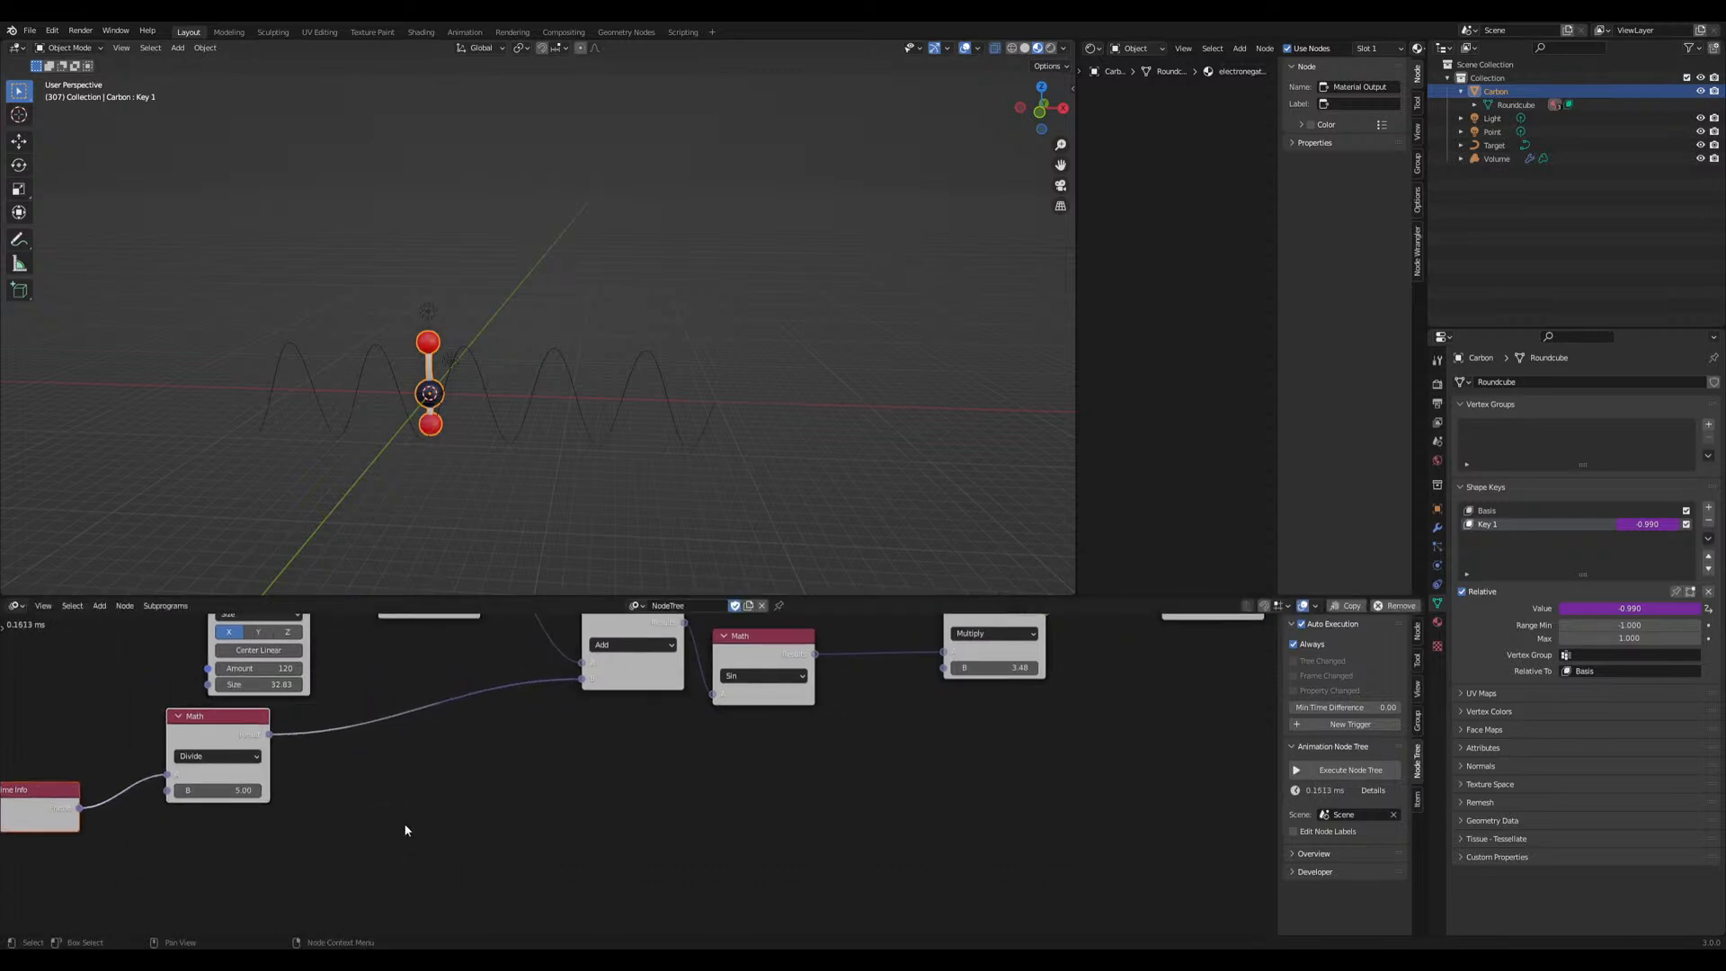
click(324, 838)
key(shift+a)
mouse_move(413, 545)
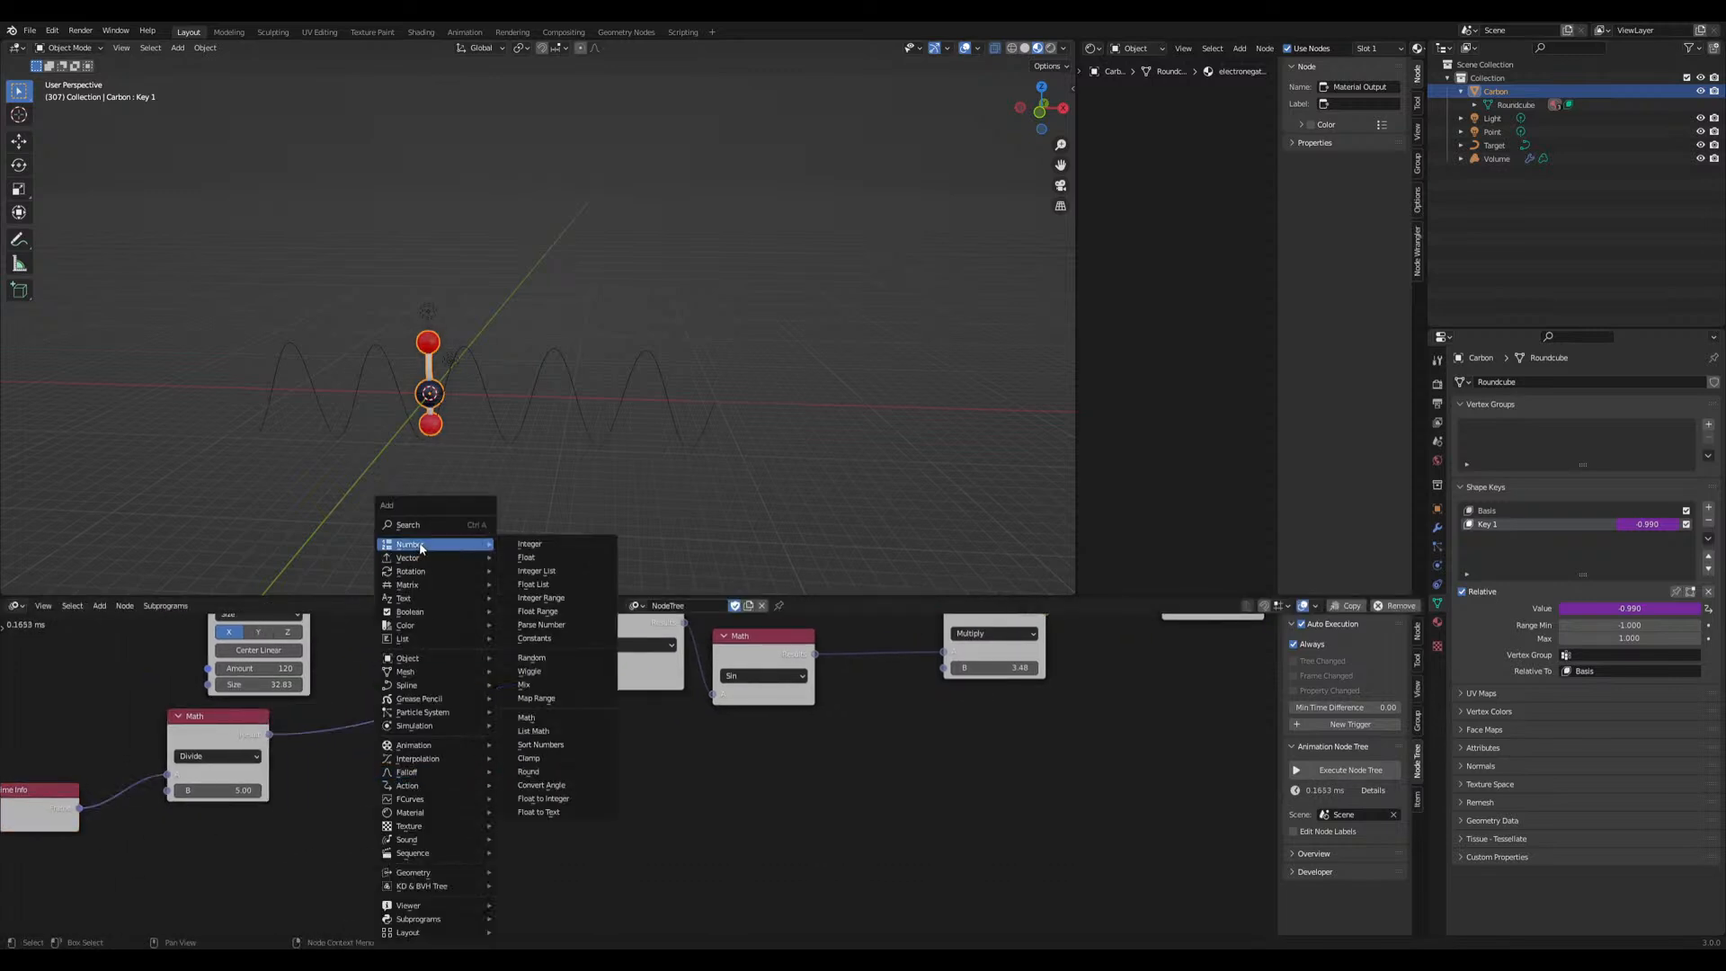
click(555, 559)
key(Escape)
Insert a new Math node set to Add between the Divide node and the existing Add node
key(shift+a)
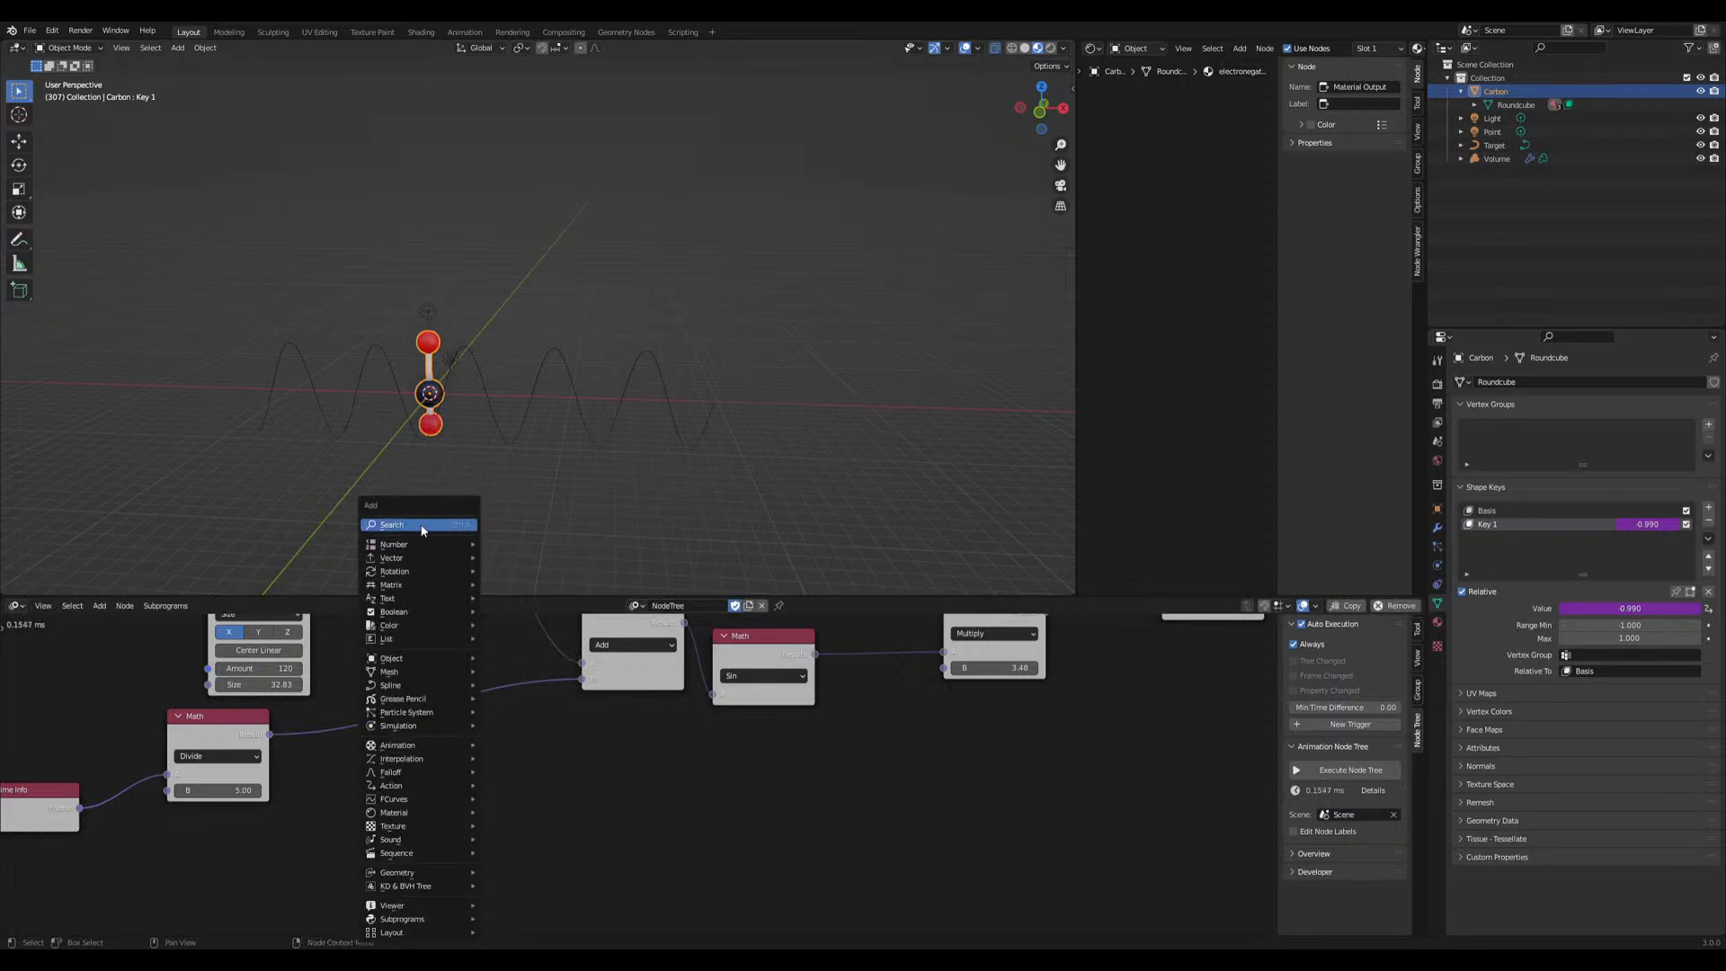
click(420, 526)
text(math)
key(Return)
click(396, 682)
drag(269, 735, 394, 747)
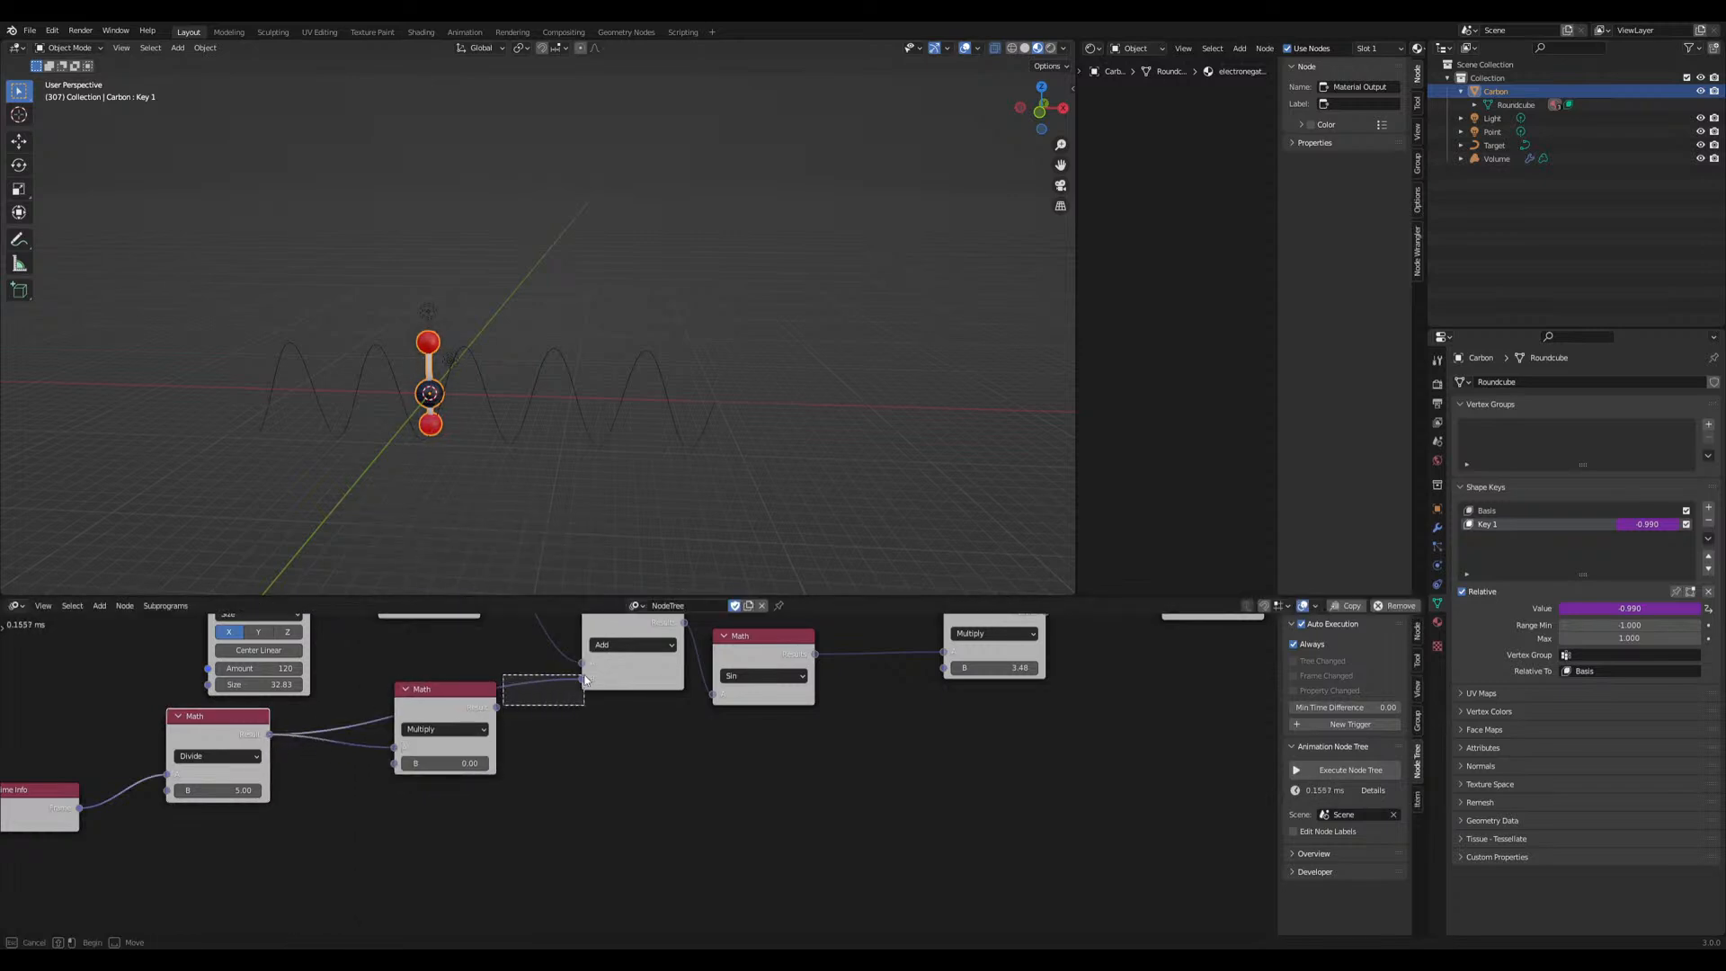
click(445, 729)
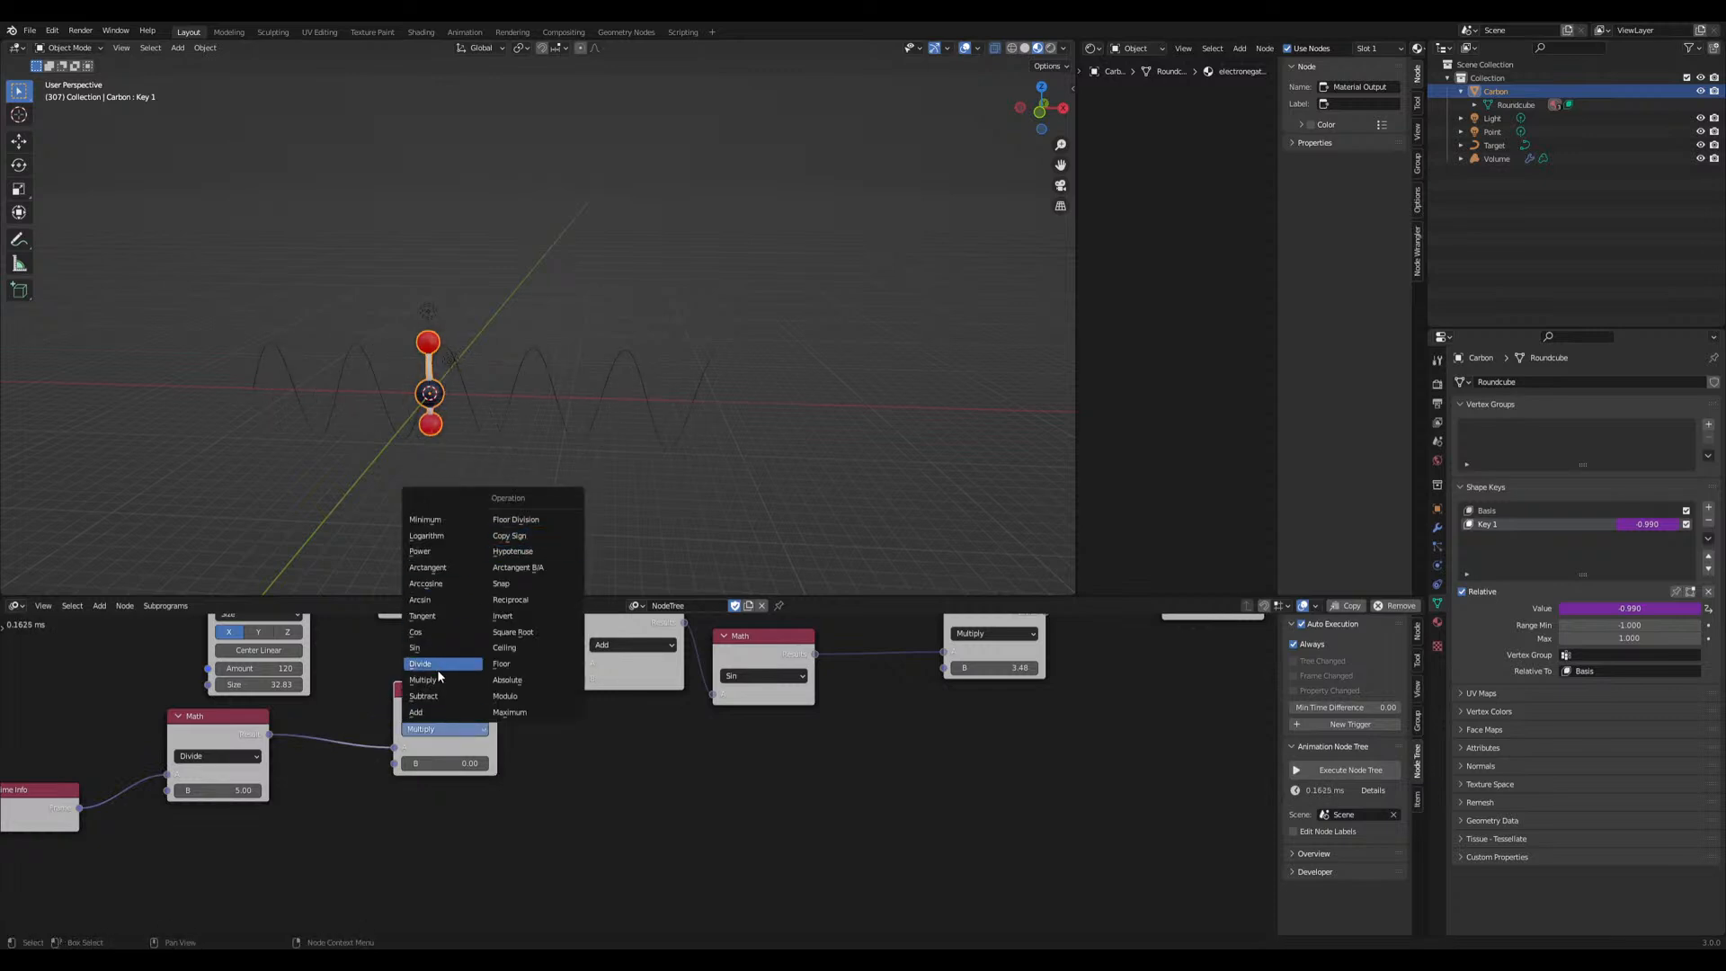
click(431, 714)
Zoom in on the molecule and split a Timeline area off below the Animation Nodes editor
scroll(419, 450, up, 4)
shift+middle_drag(419, 451, 497, 434)
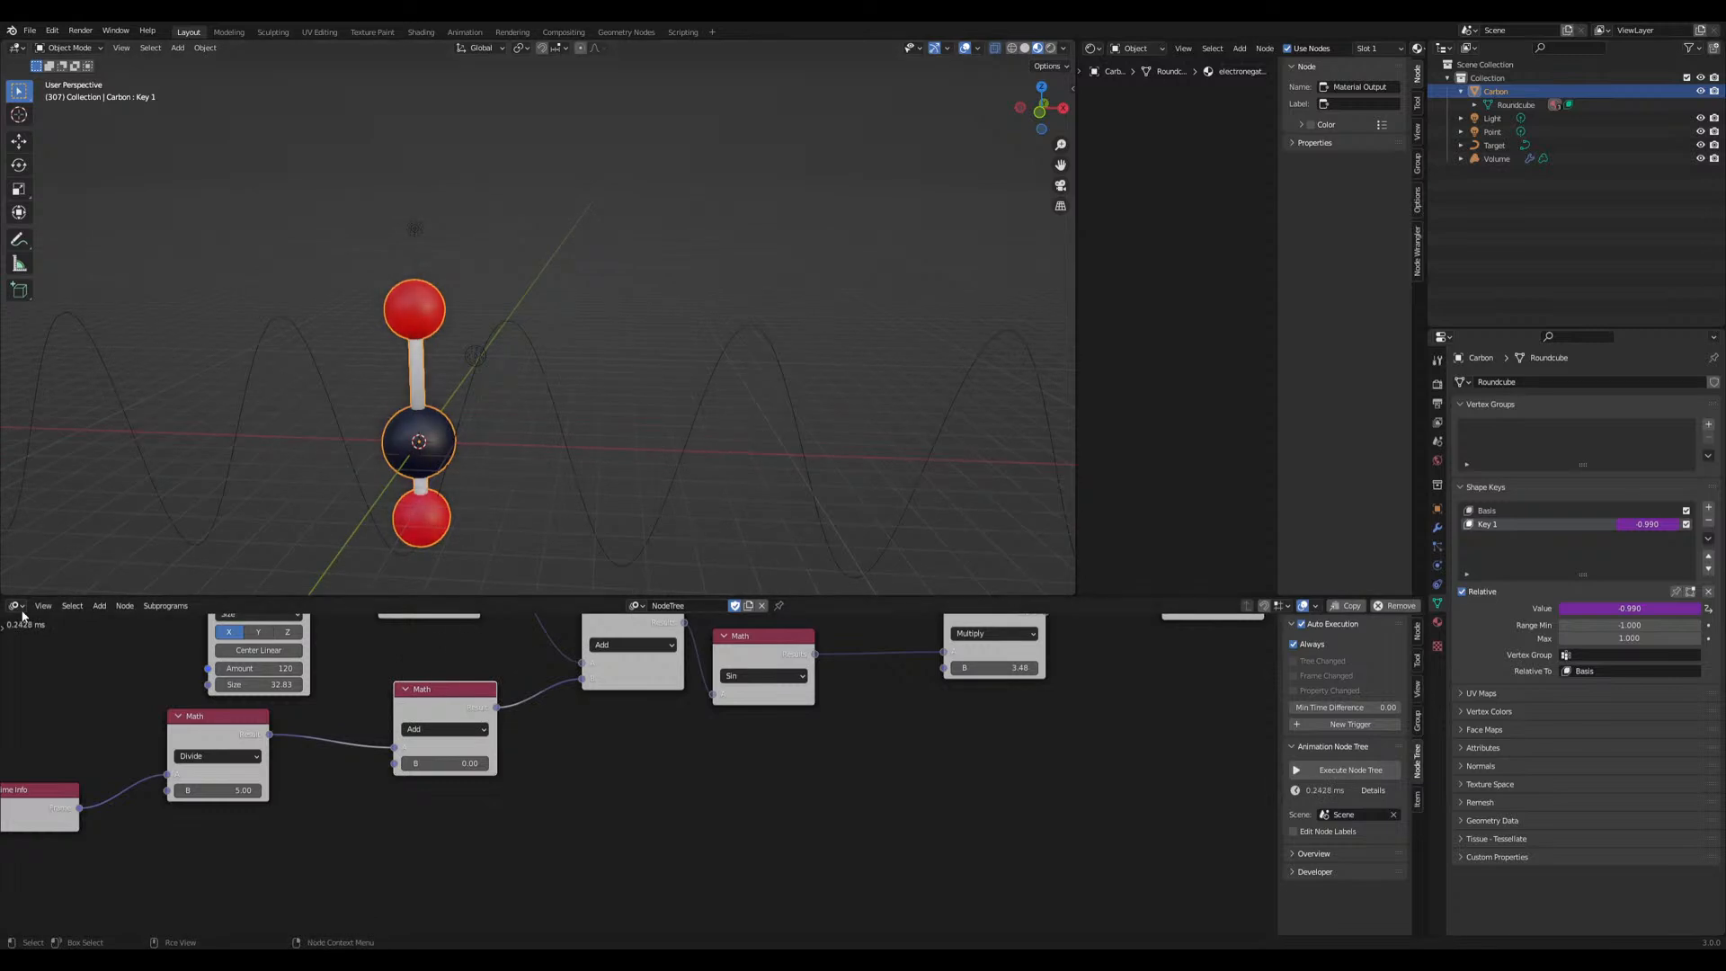
drag(8, 924, 16, 861)
click(17, 869)
click(13, 873)
click(187, 721)
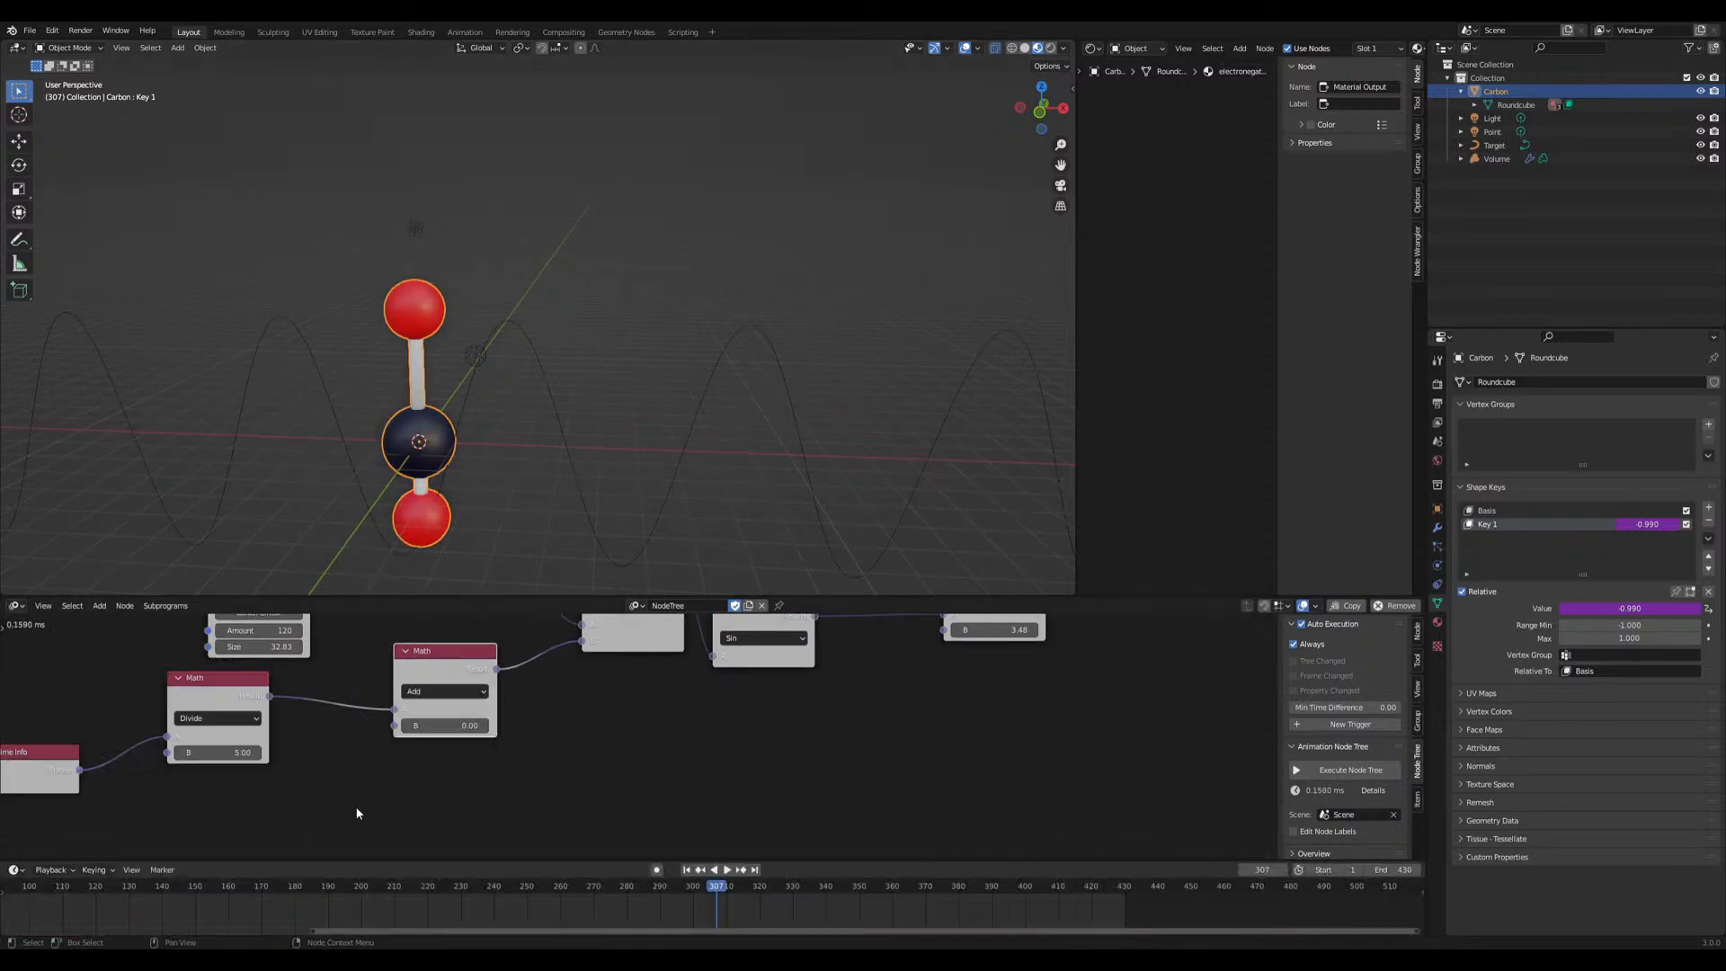
Adjust the new Add node's B value to about -0.48 during playback to align the wave with the molecule's oscillation
drag(710, 890, 711, 889)
drag(449, 725, 423, 726)
key(space)
key(space)
drag(451, 725, 377, 725)
drag(766, 890, 765, 890)
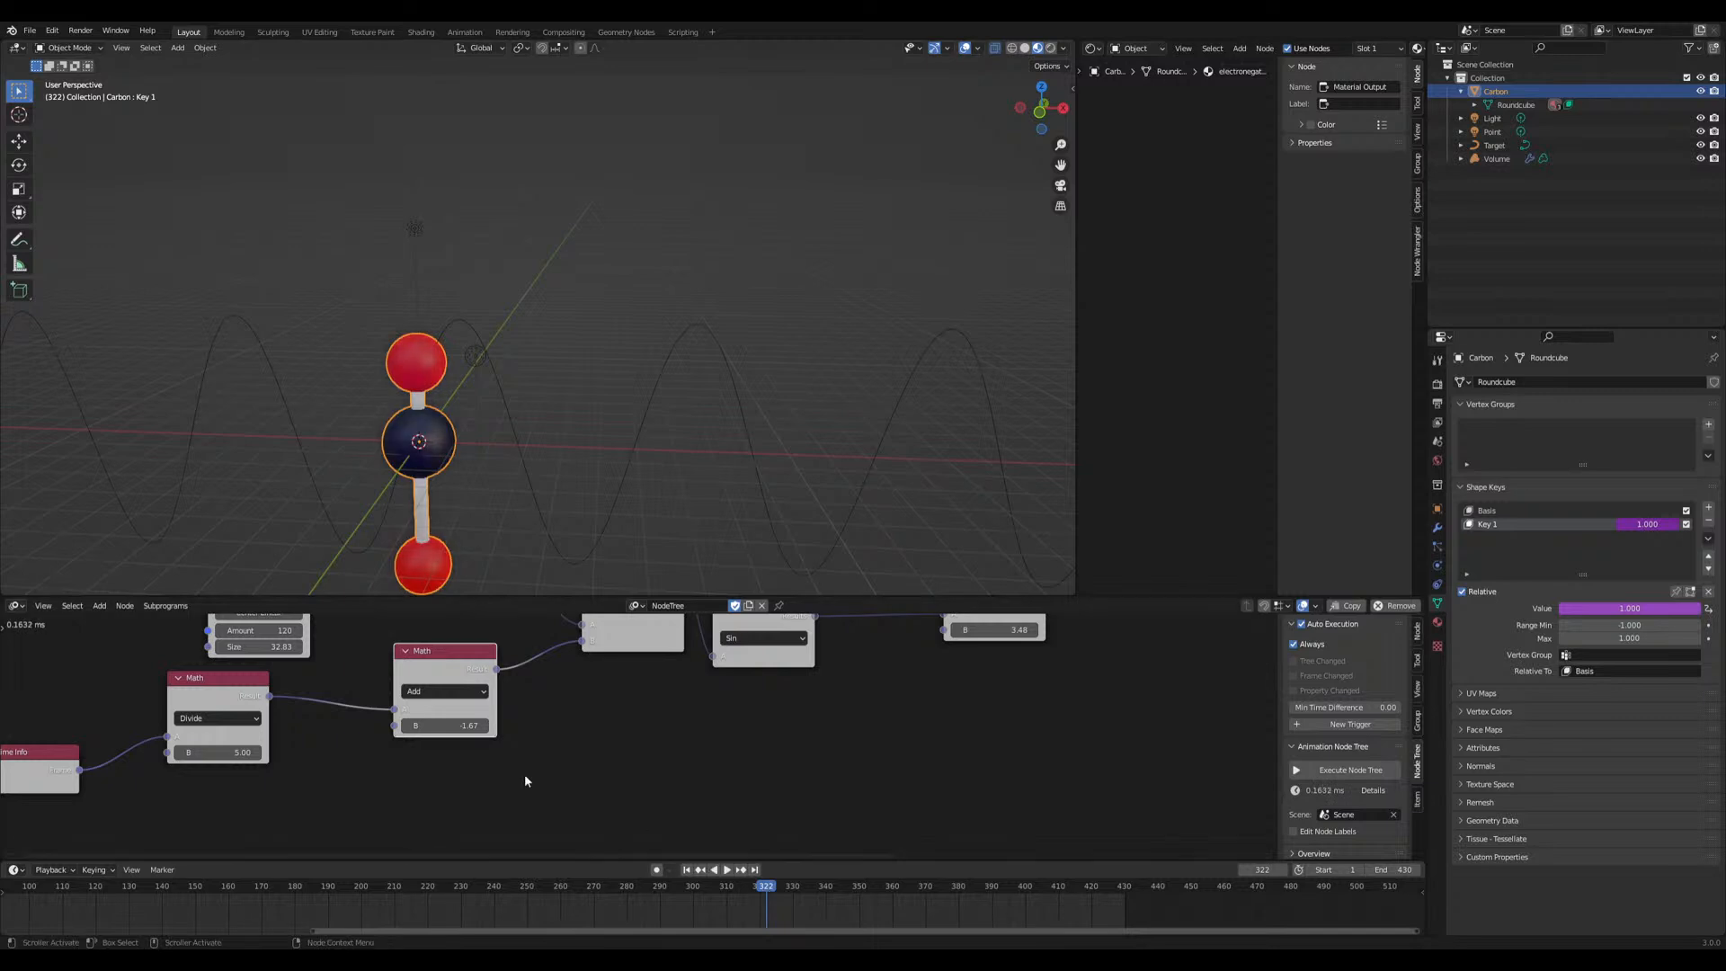
mouse_move(462, 728)
mouse_down()
mouse_move(446, 727)
mouse_move(512, 725)
mouse_move(462, 727)
mouse_up()
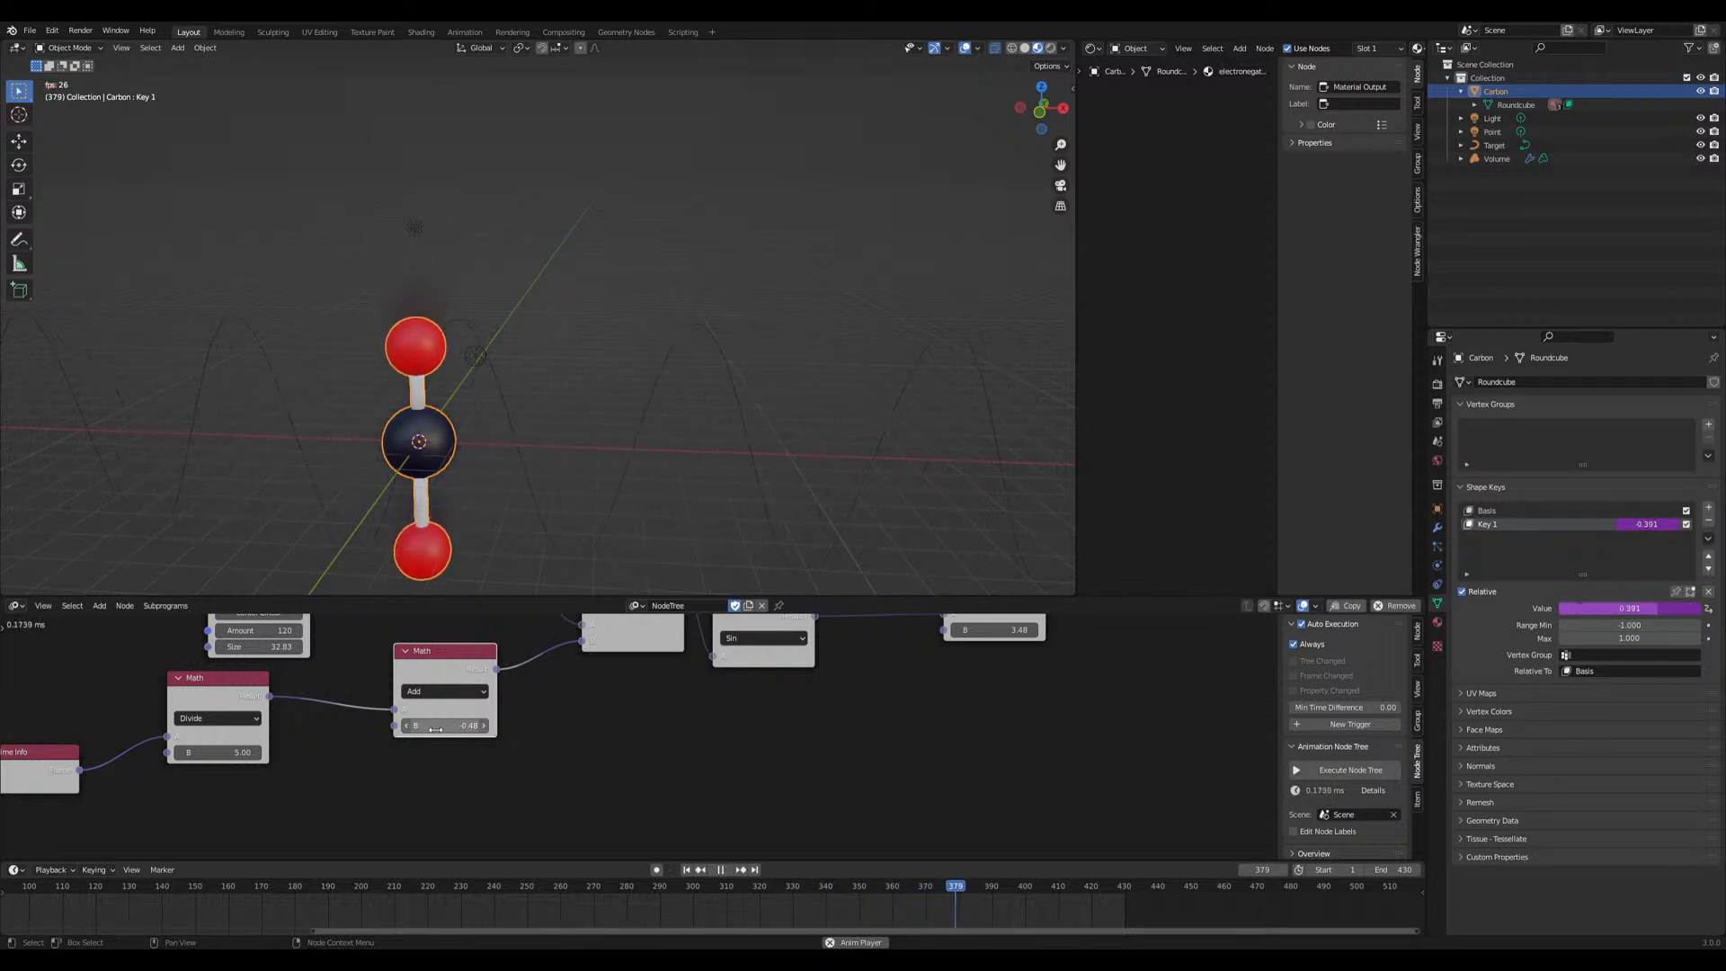
Check the wave's motion from further out, stop the playback and save the file
scroll(651, 471, down, 5)
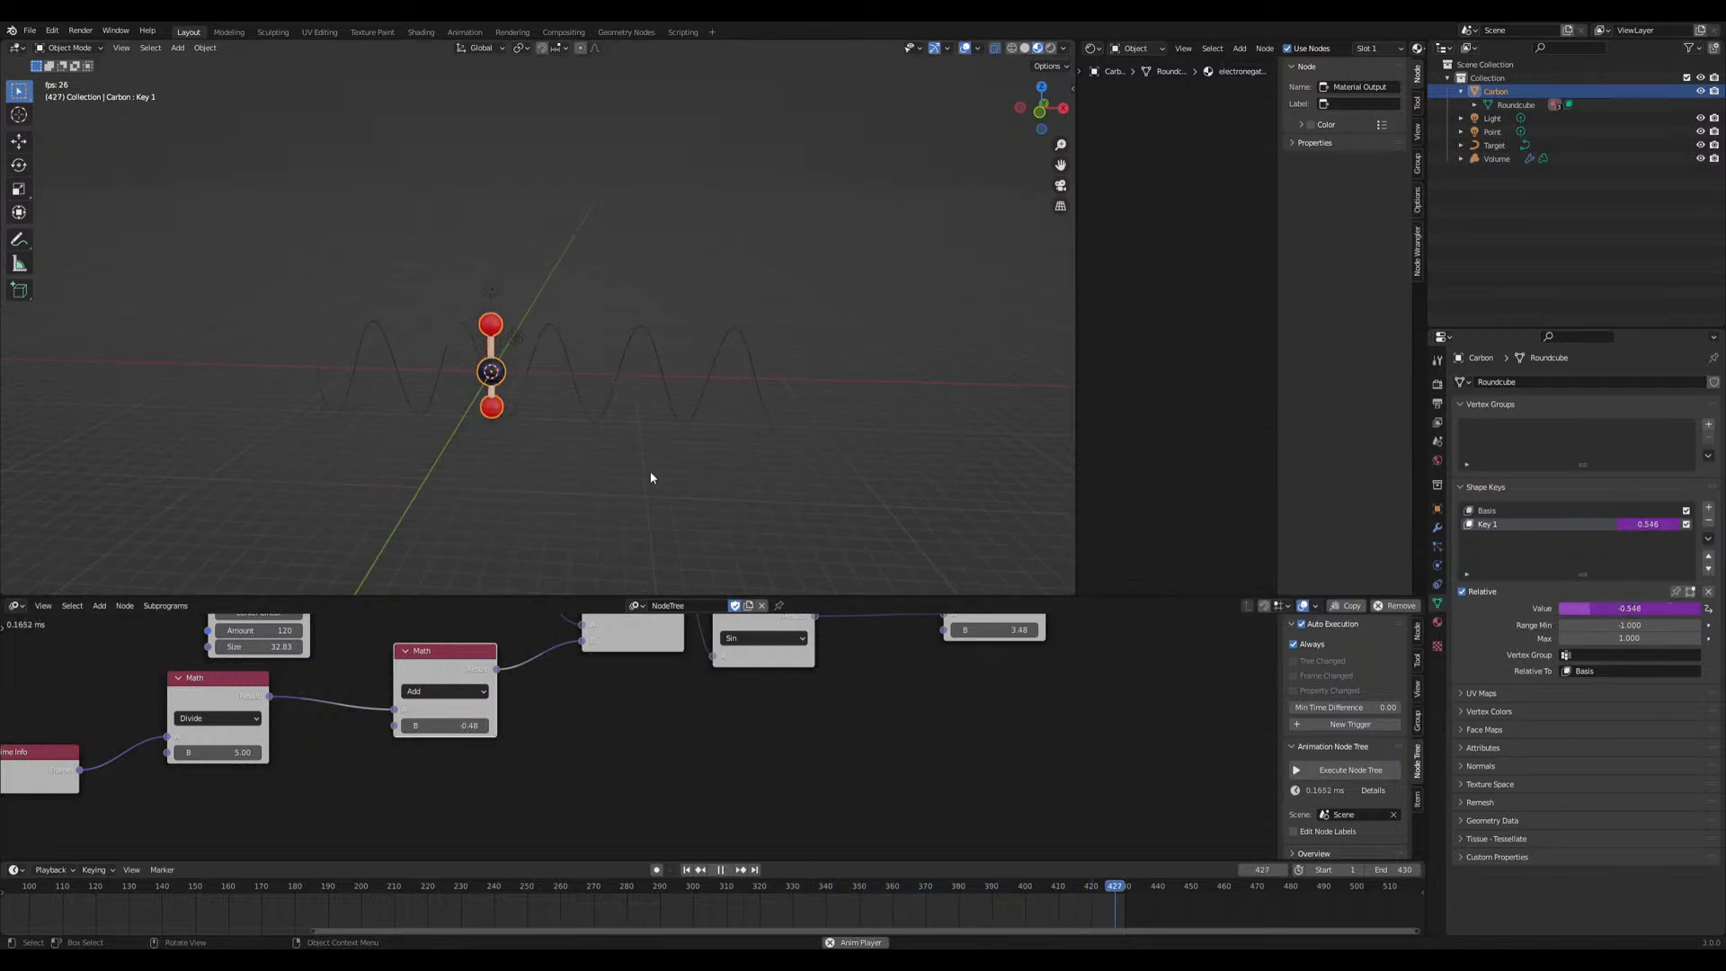
key(space)
key(ctrl+s)
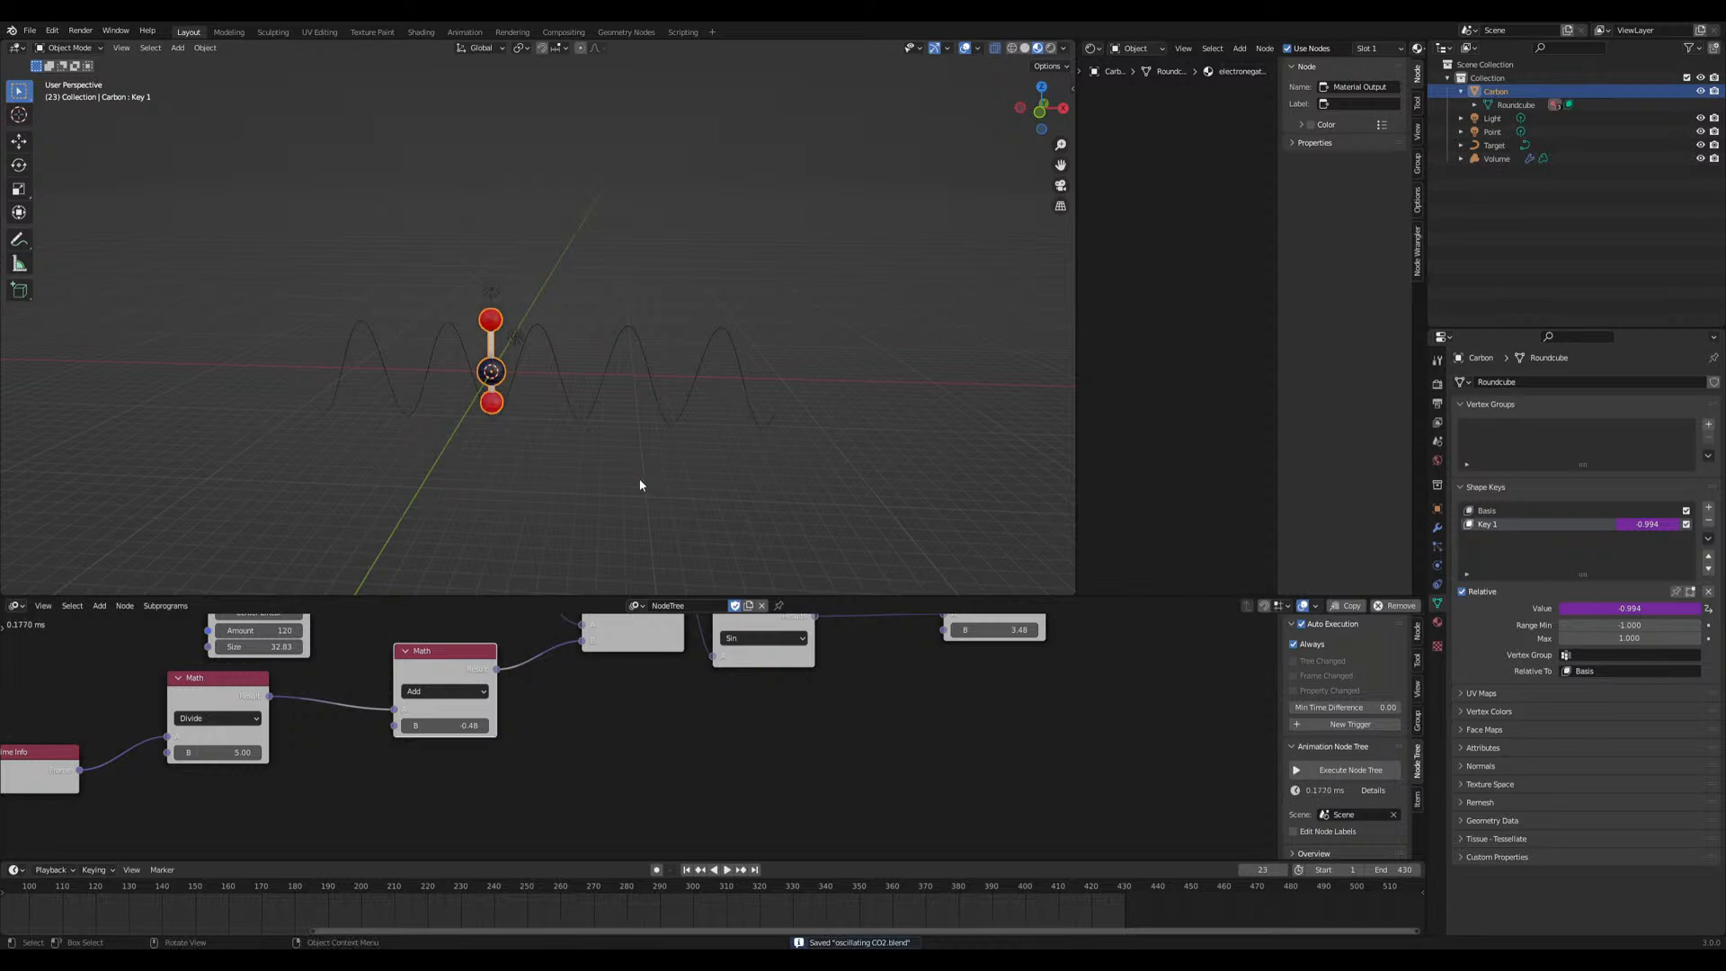
Enlarge the 3D viewport by shrinking the node editor, and select the sine wave curve
scroll(624, 490, up, 3)
shift+middle_drag(525, 519, 546, 502)
click(558, 592)
drag(557, 595, 550, 806)
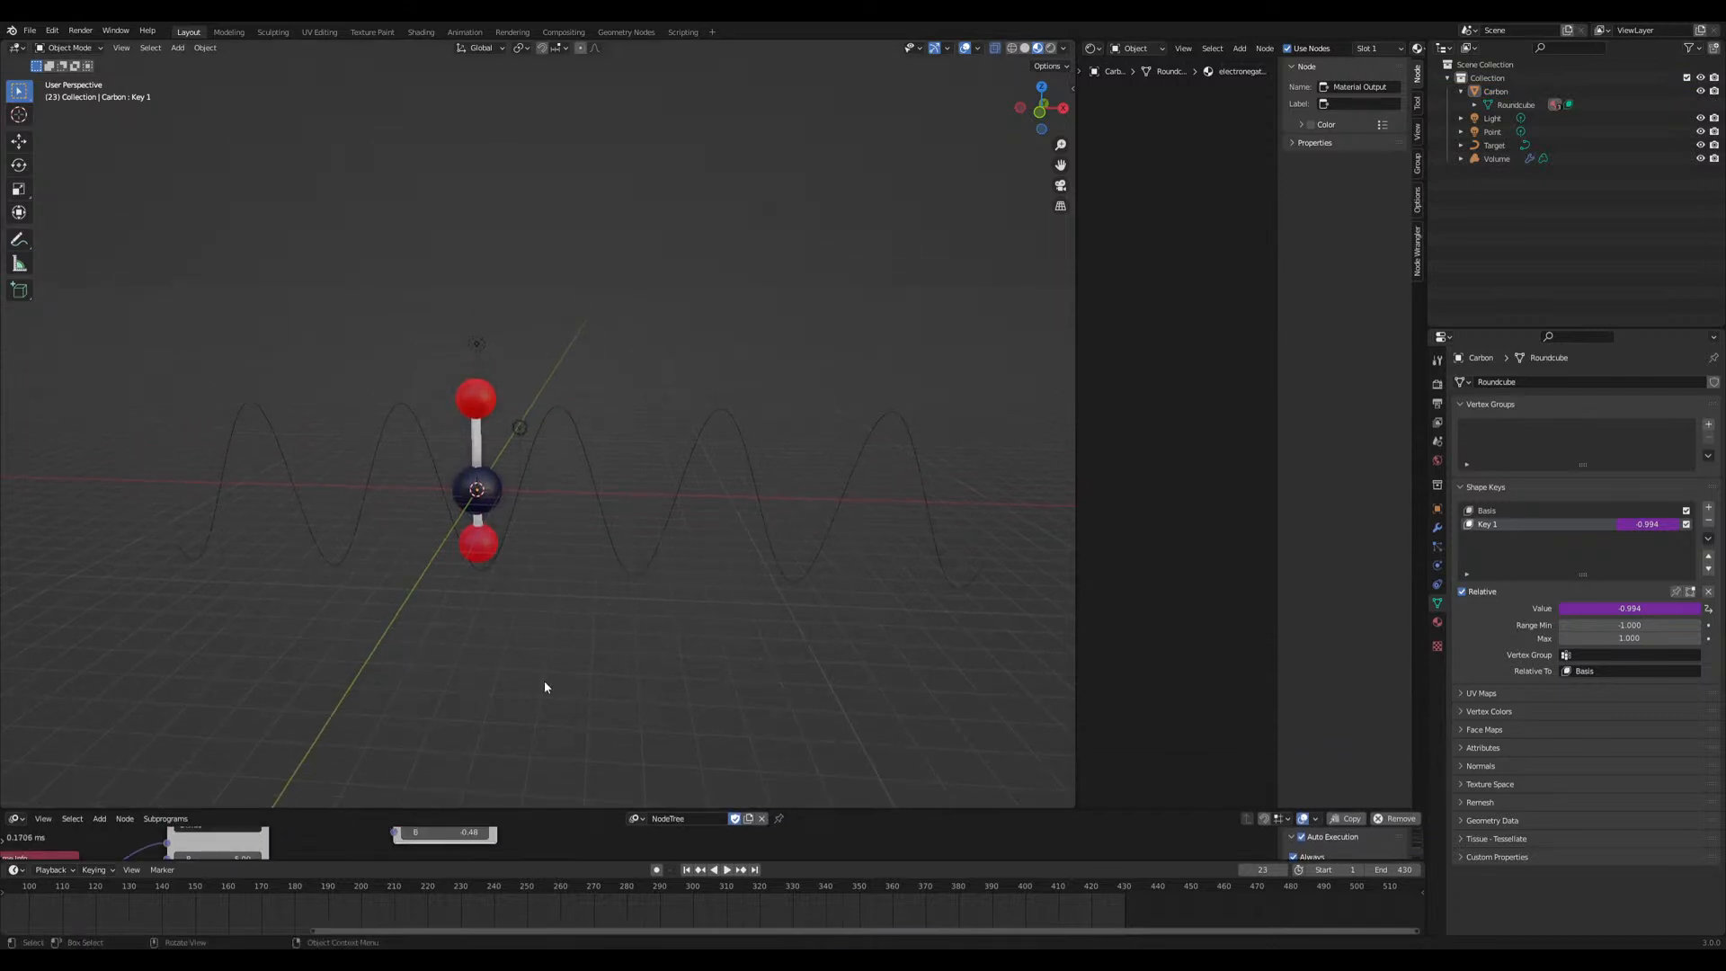
middle_drag(509, 672, 534, 674)
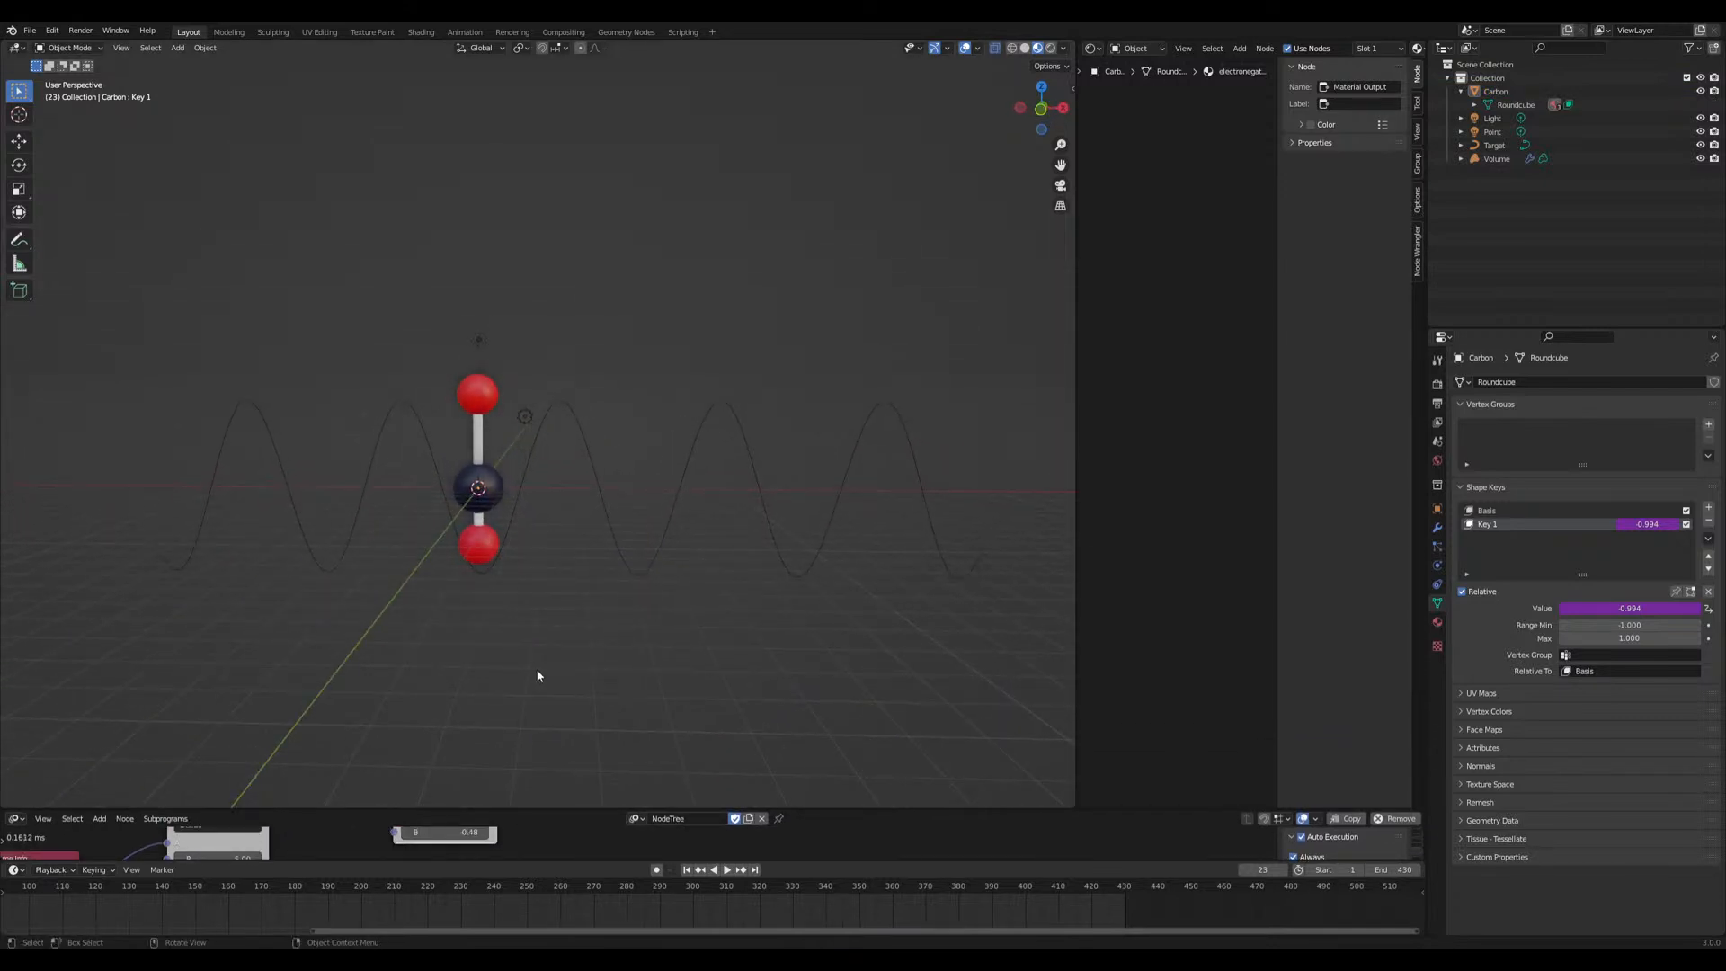
click(605, 501)
middle_drag(537, 608, 550, 622)
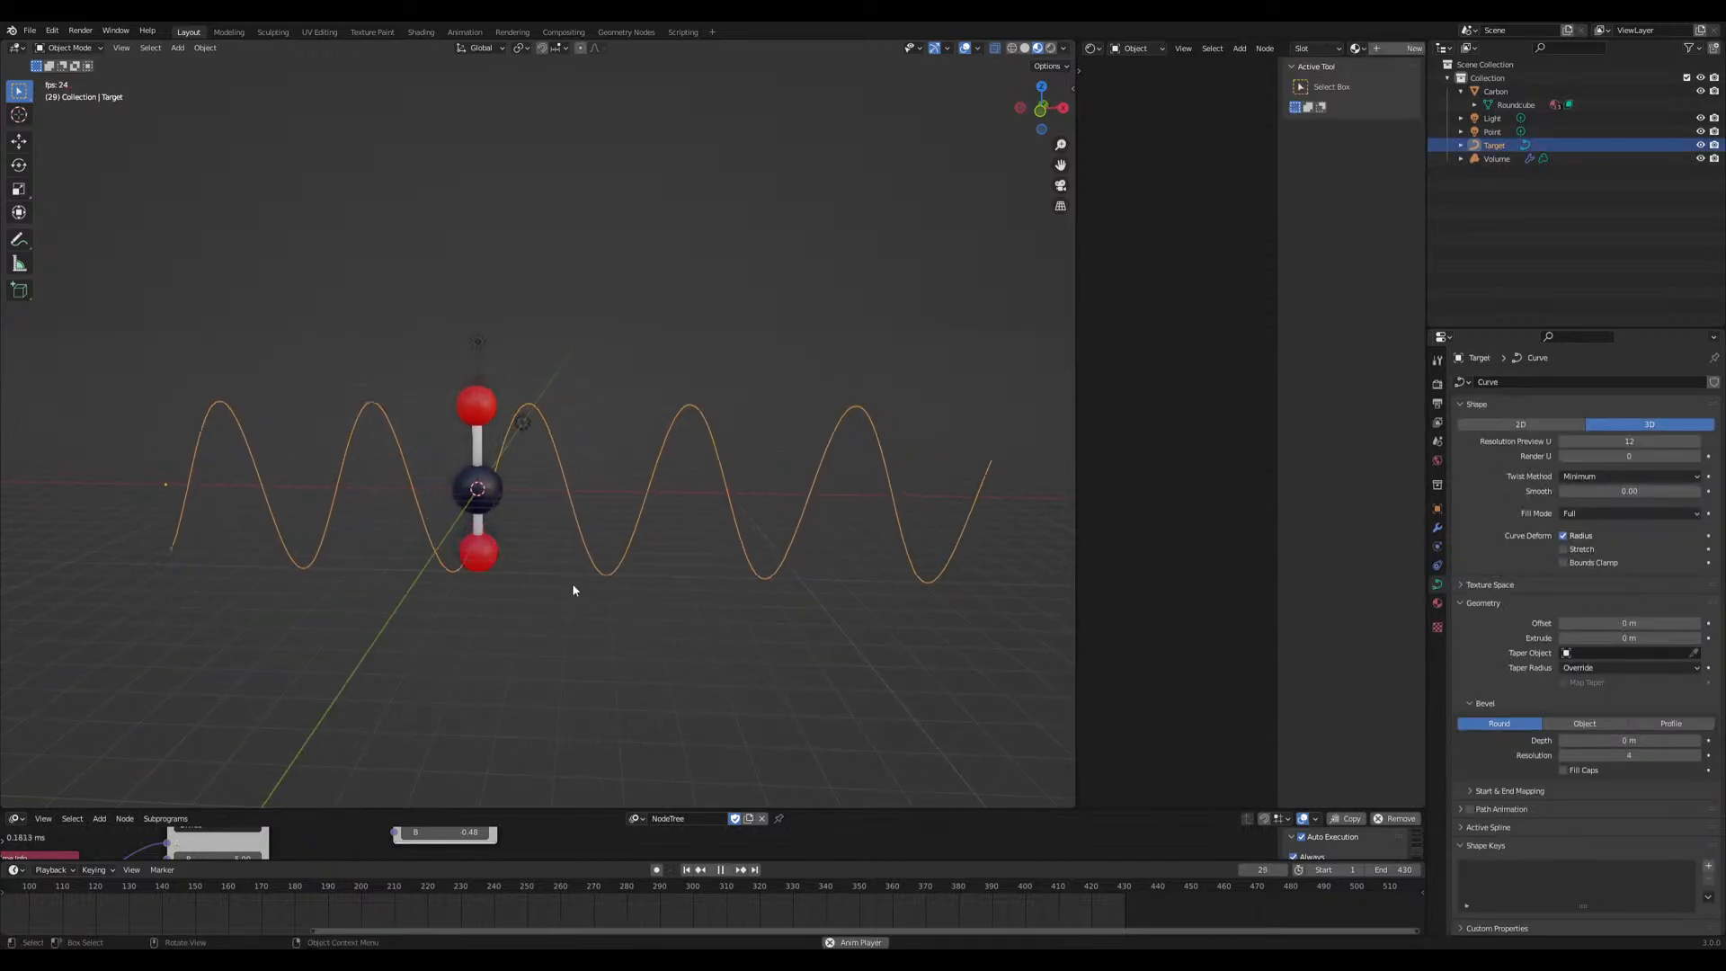
Place a trial UV sphere above the sine wave and delete it
key(shift+a)
mouse_move(629, 252)
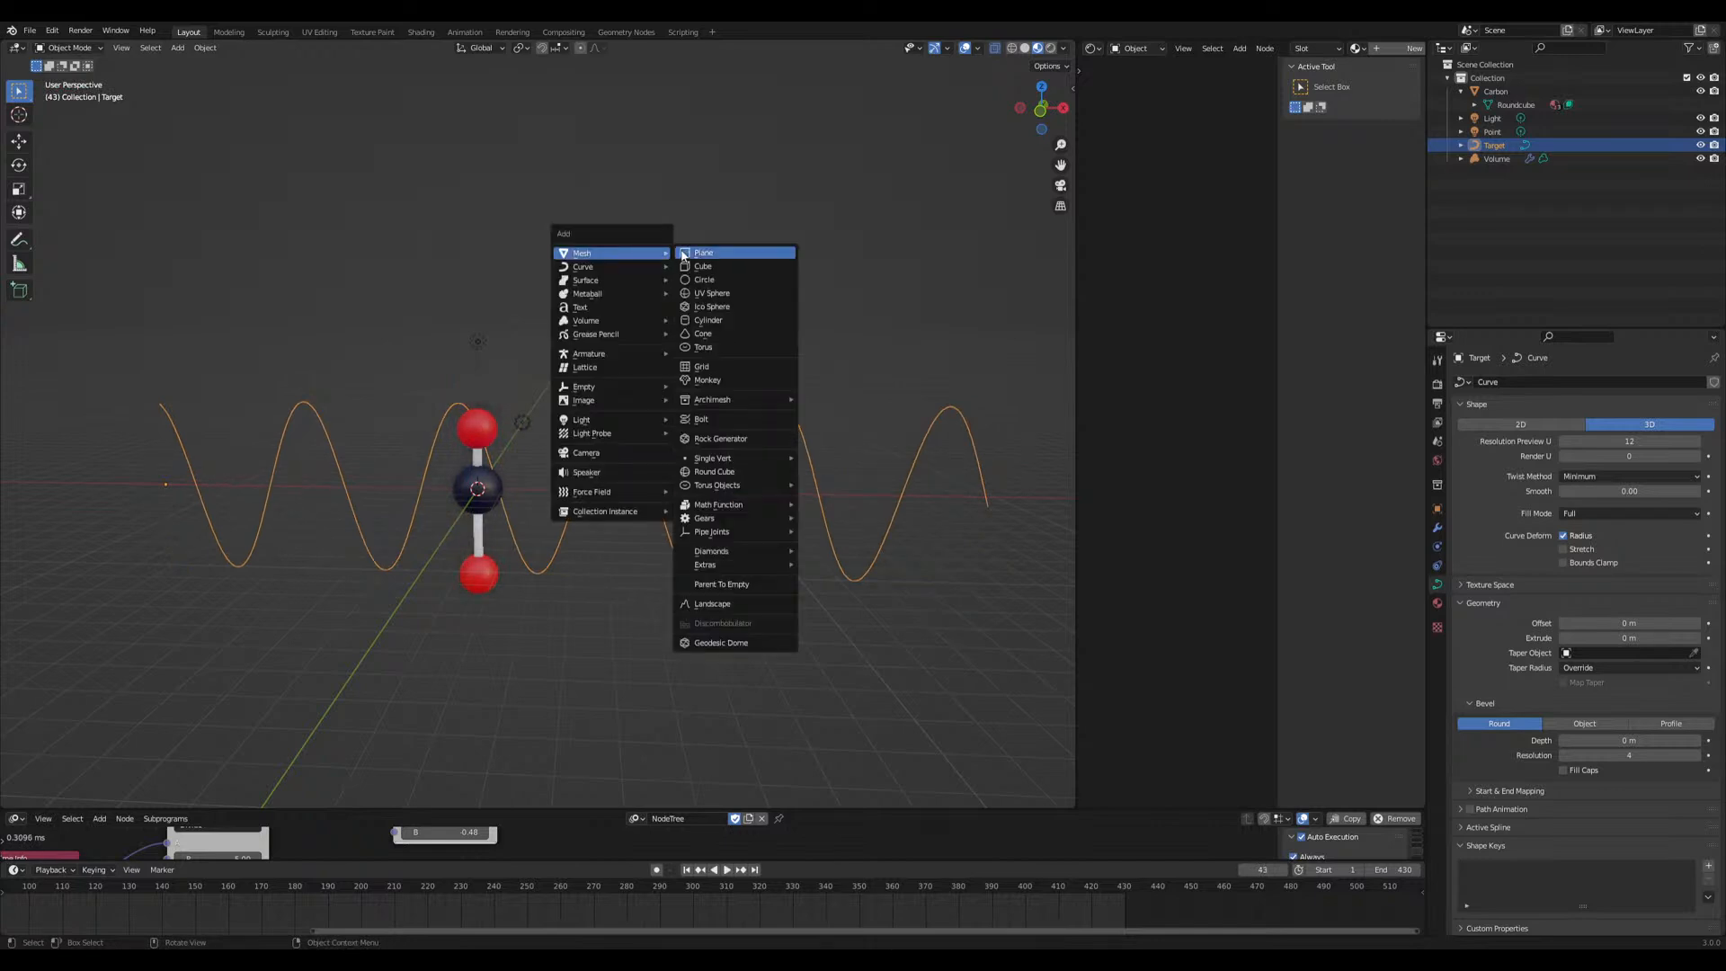
click(730, 302)
key(g)
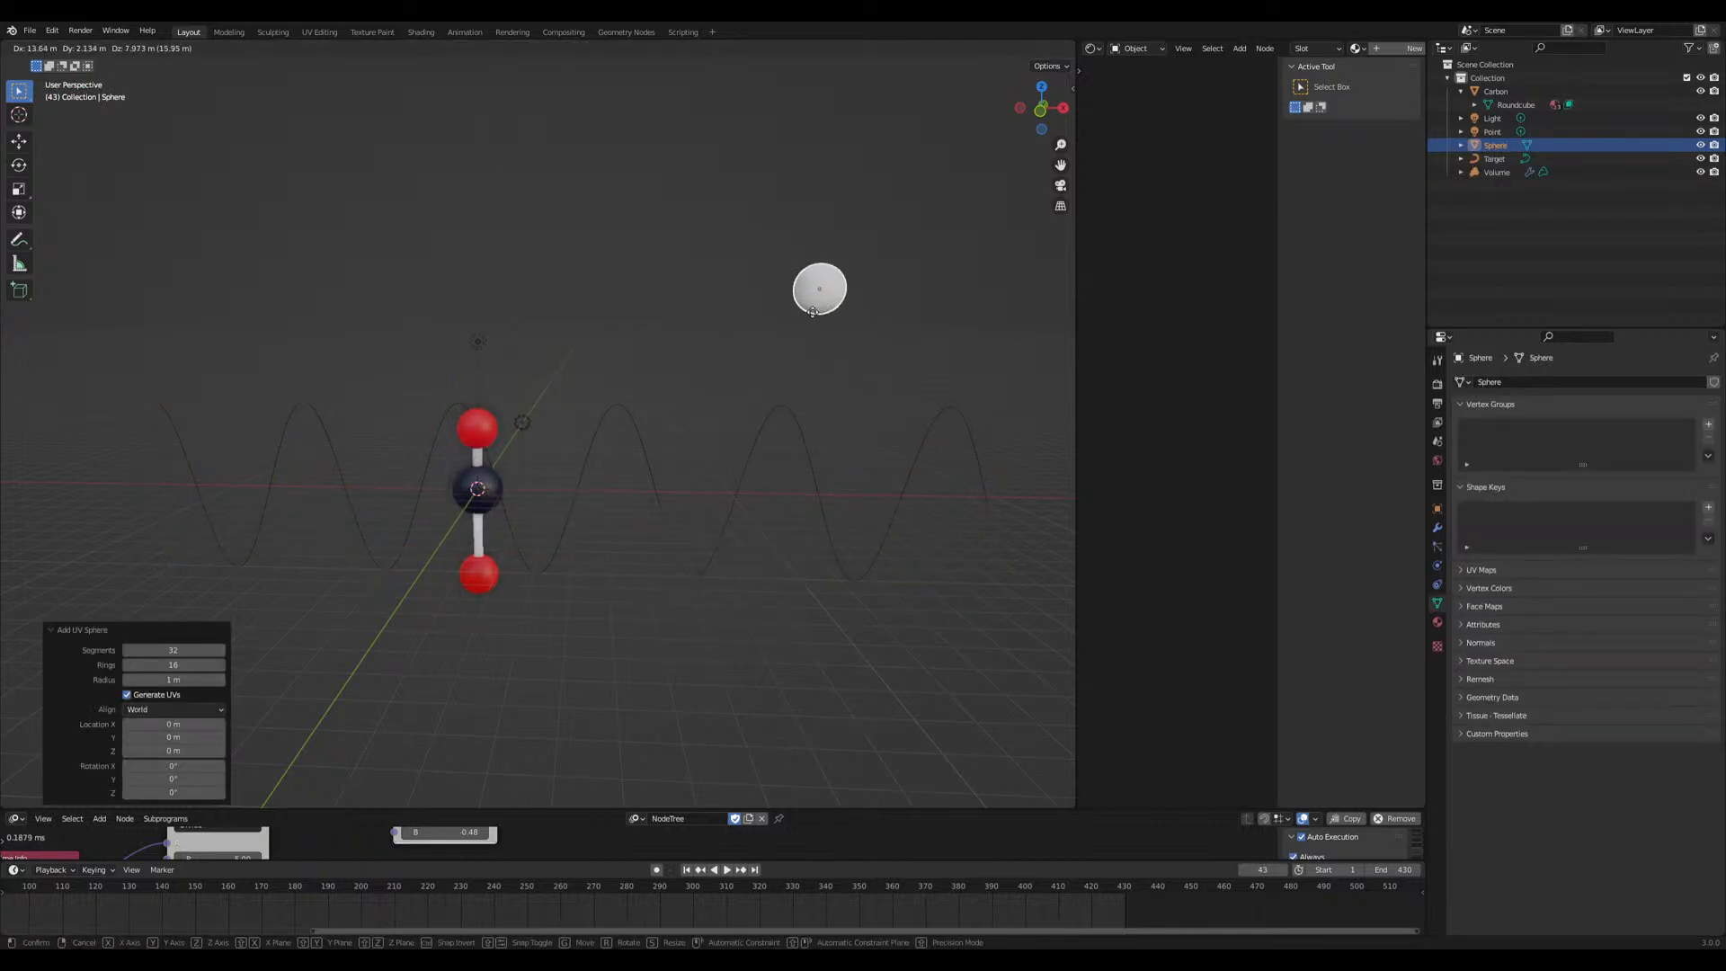
right_click(785, 240)
key(g)
click(714, 202)
key(x)
click(665, 222)
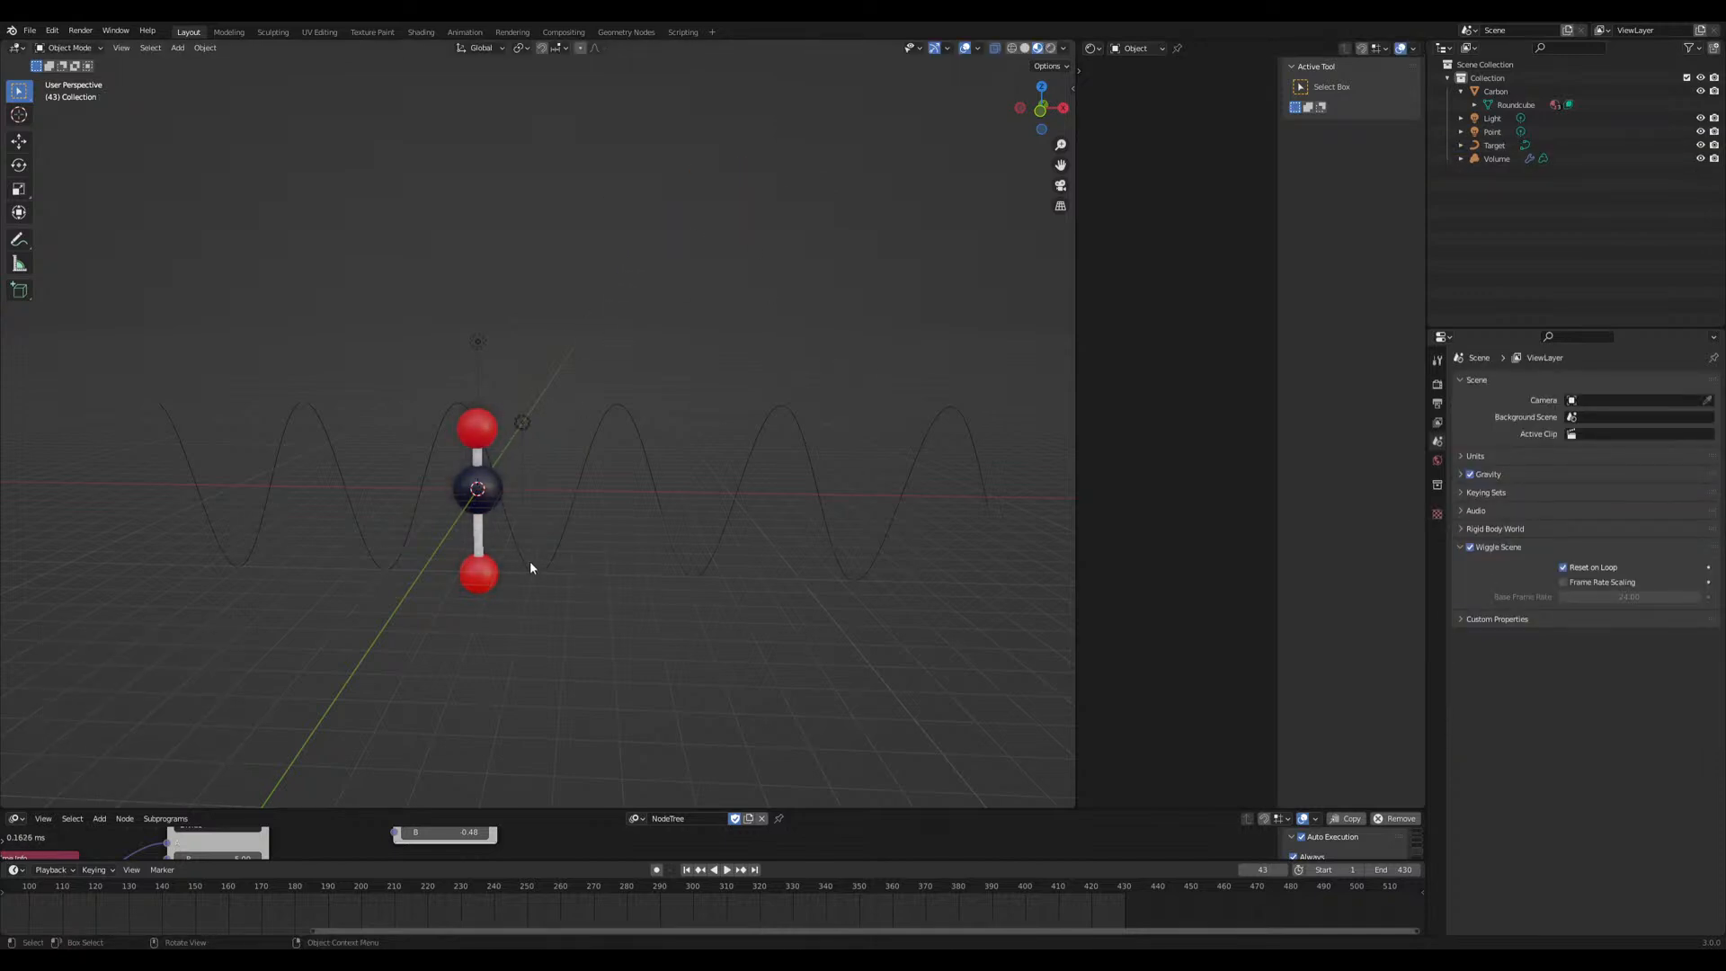
Play the animation to review the molecule against the moving wave, and save the file
key(space)
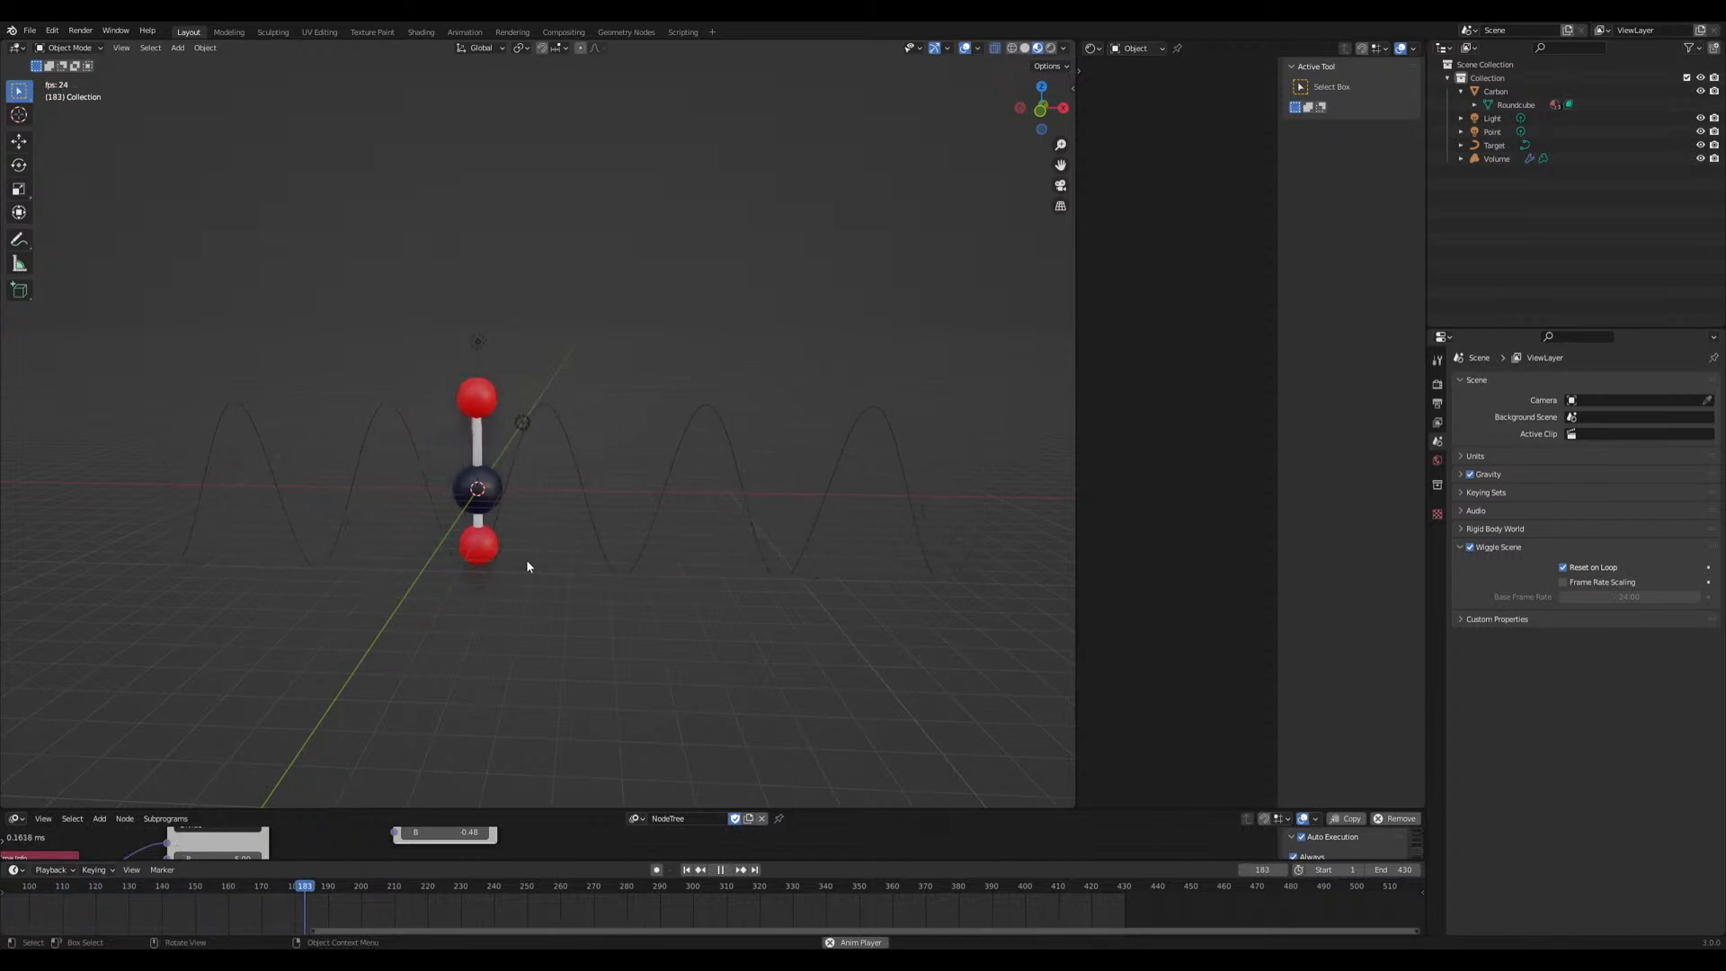
key(space)
key(ctrl+s)
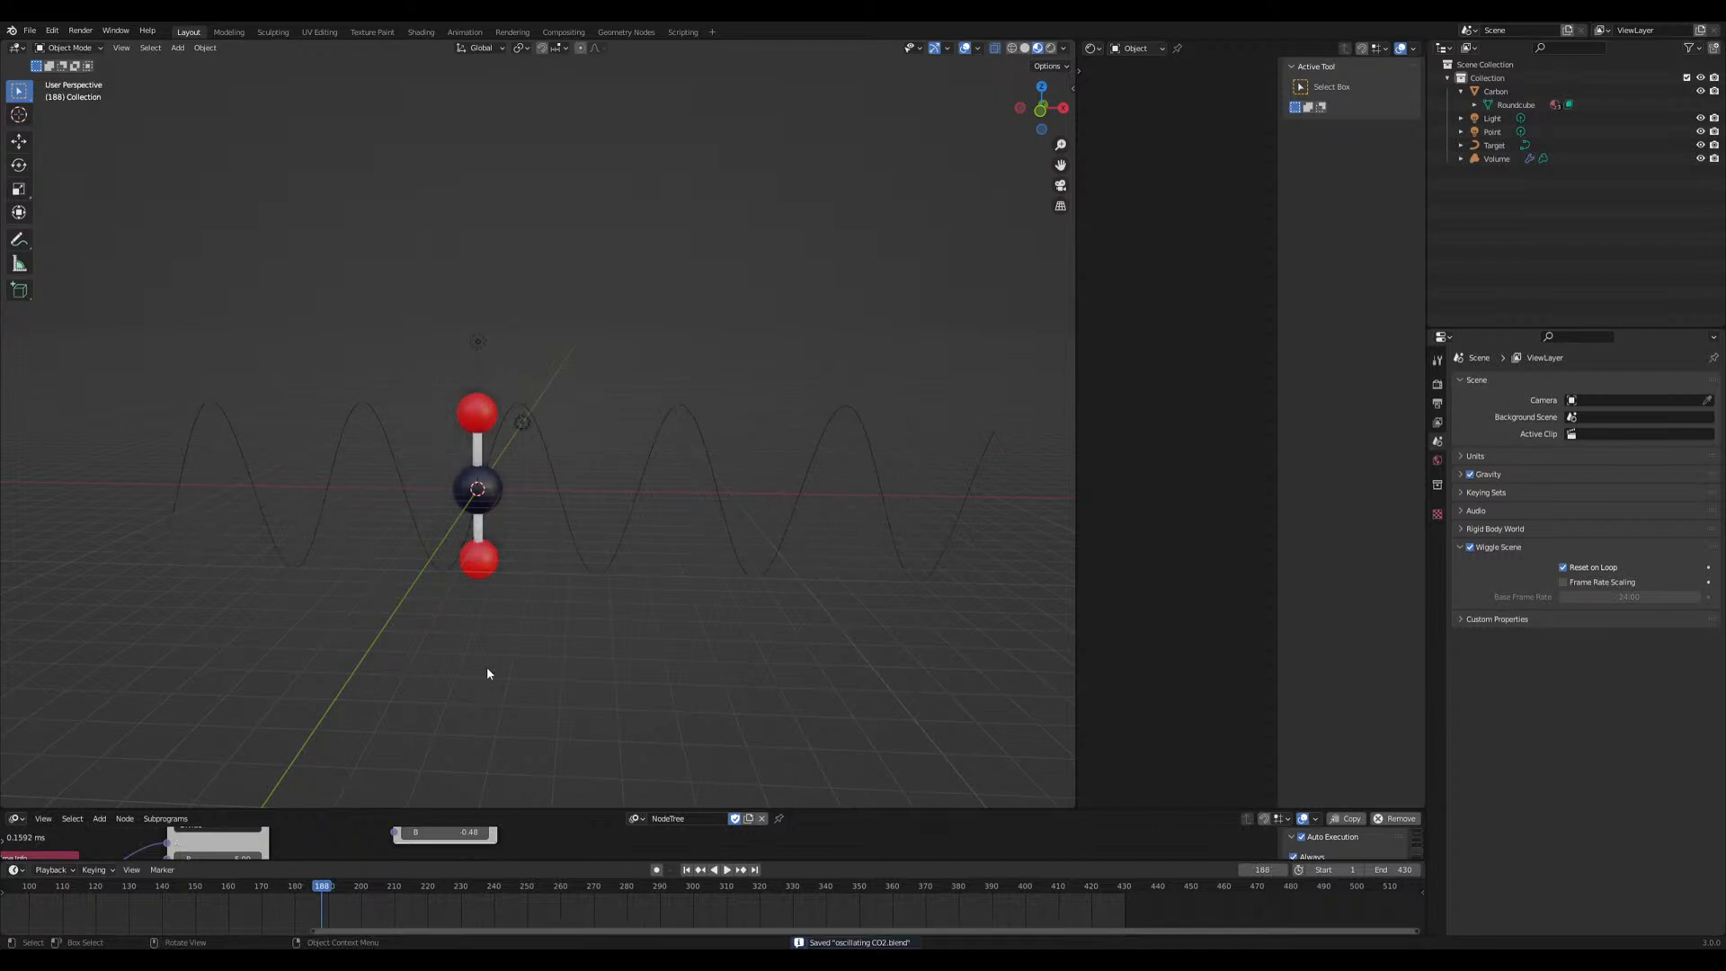
Set the Principled Volume density of the molecule's Electronegativity volume to 3.1 and save the file
key(space)
scroll(499, 530, up, 5)
click(427, 537)
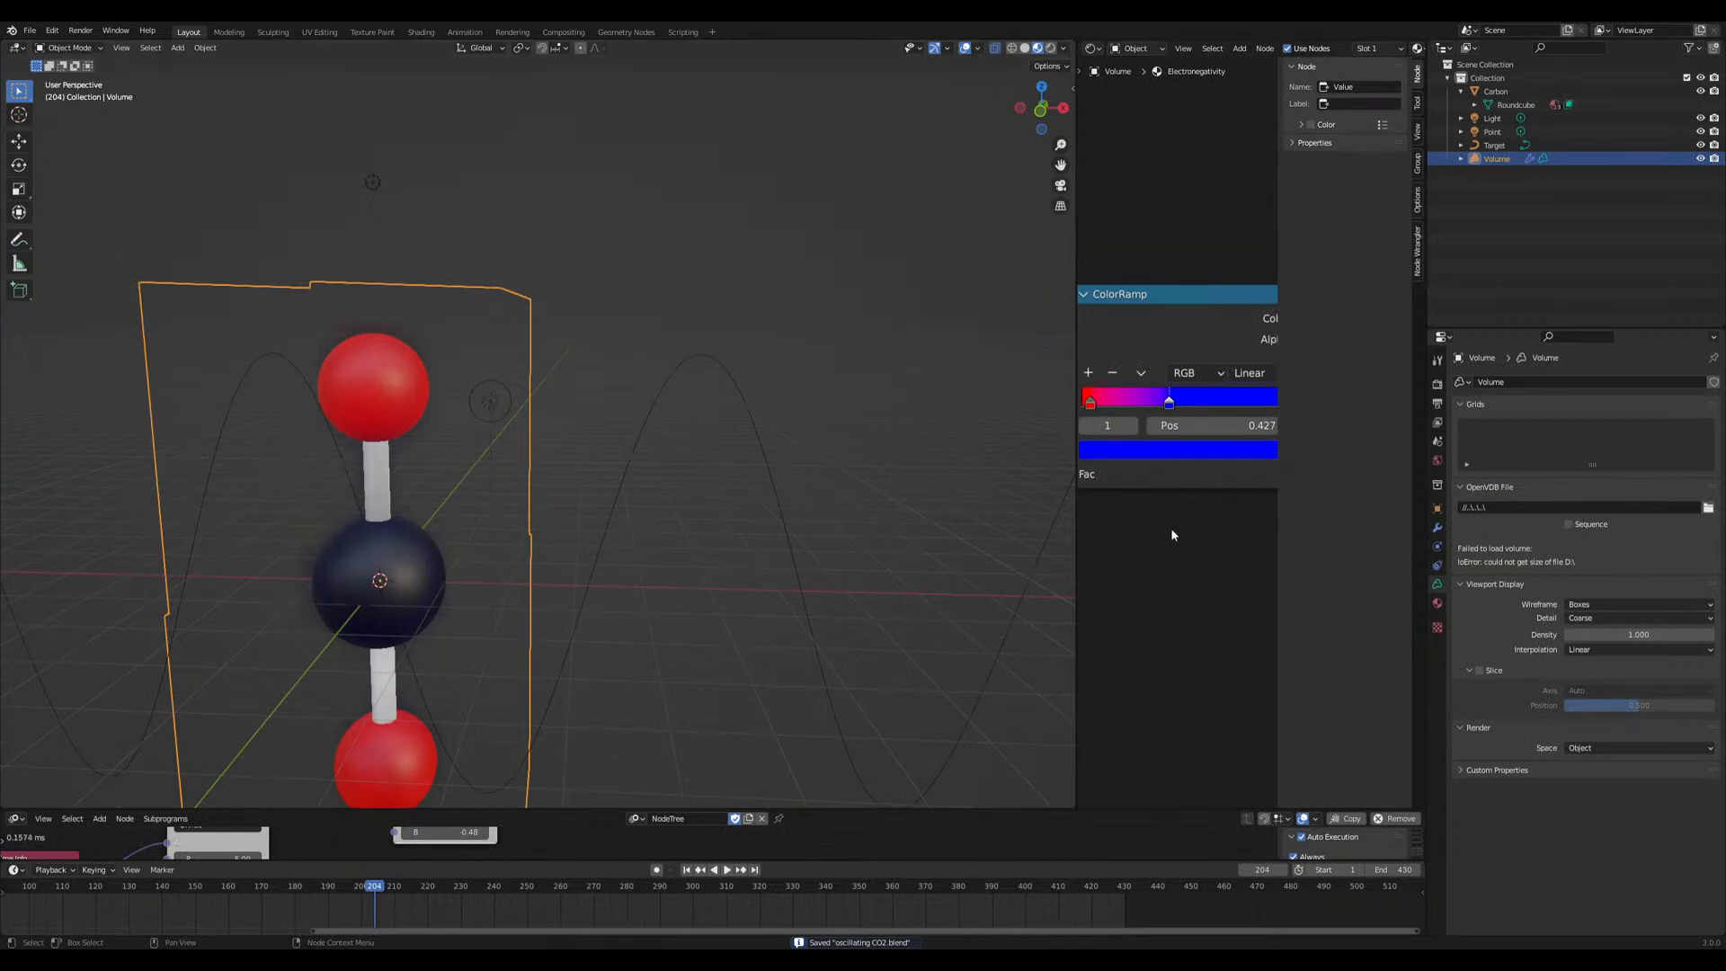
scroll(1163, 500, down, 6)
middle_drag(1163, 577, 1123, 611)
drag(1172, 404, 1204, 404)
shift+middle_drag(597, 597, 765, 499)
key(ctrl+s)
Enlarge the Animation Nodes editor again and deselect the volume around the molecule
scroll(788, 503, down, 4)
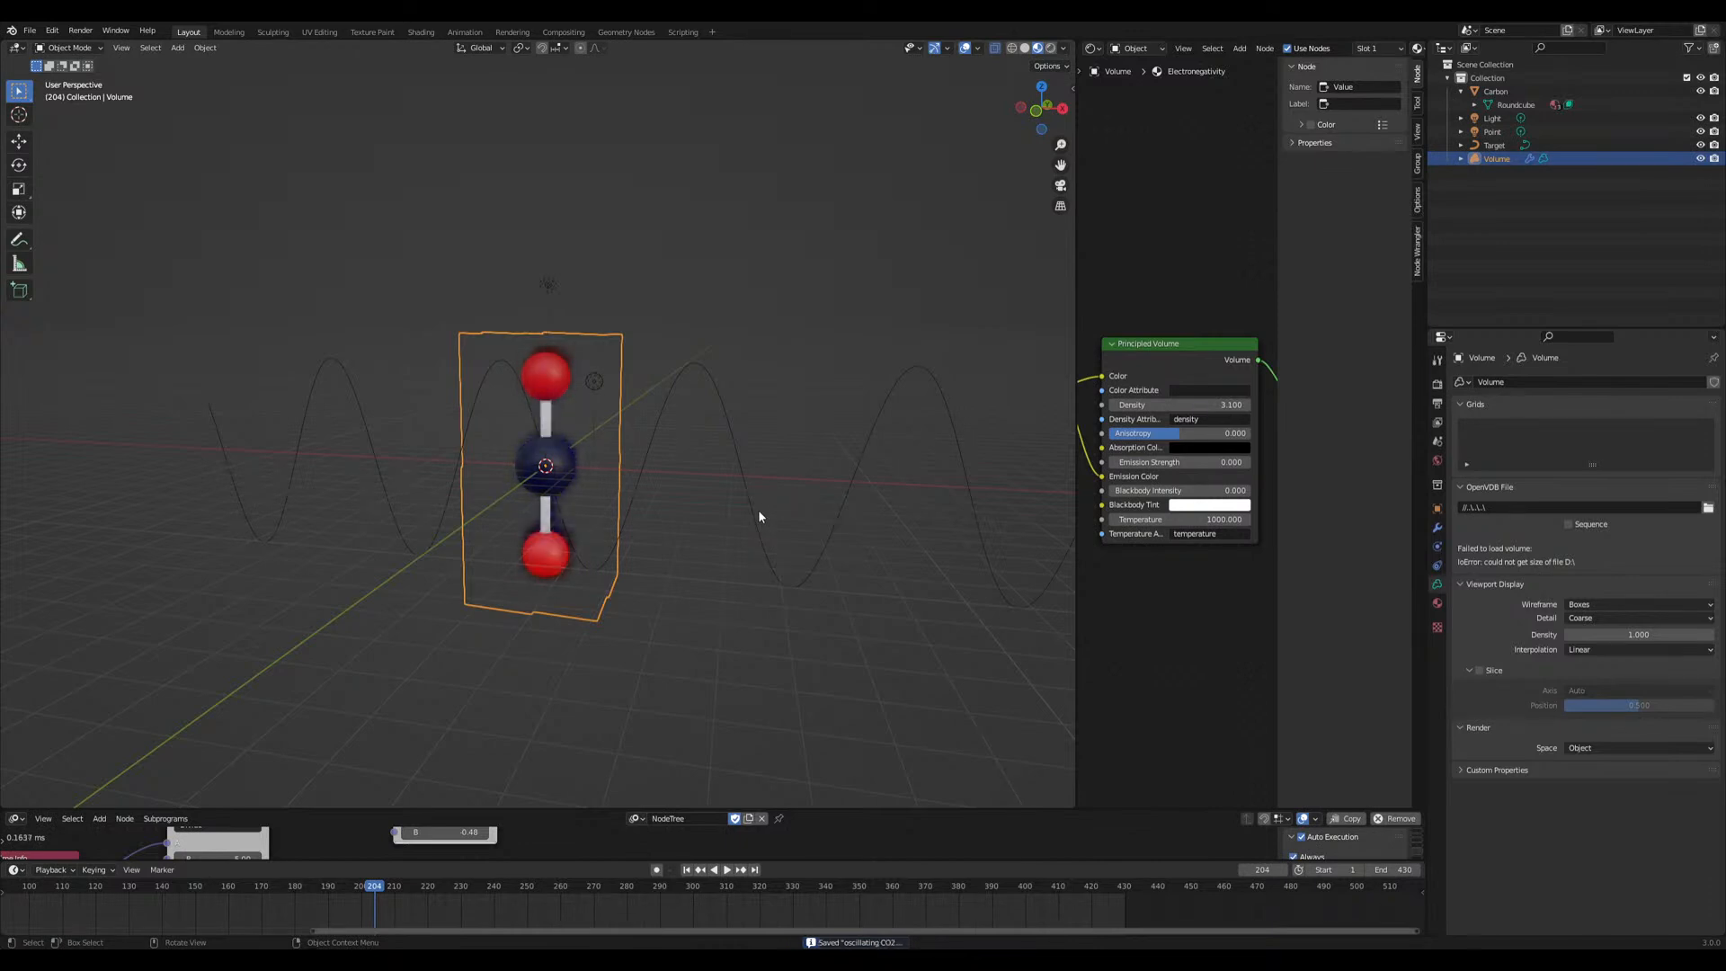
middle_drag(689, 516, 687, 573)
scroll(689, 534, up, 4)
scroll(592, 572, down, 3)
drag(524, 810, 524, 724)
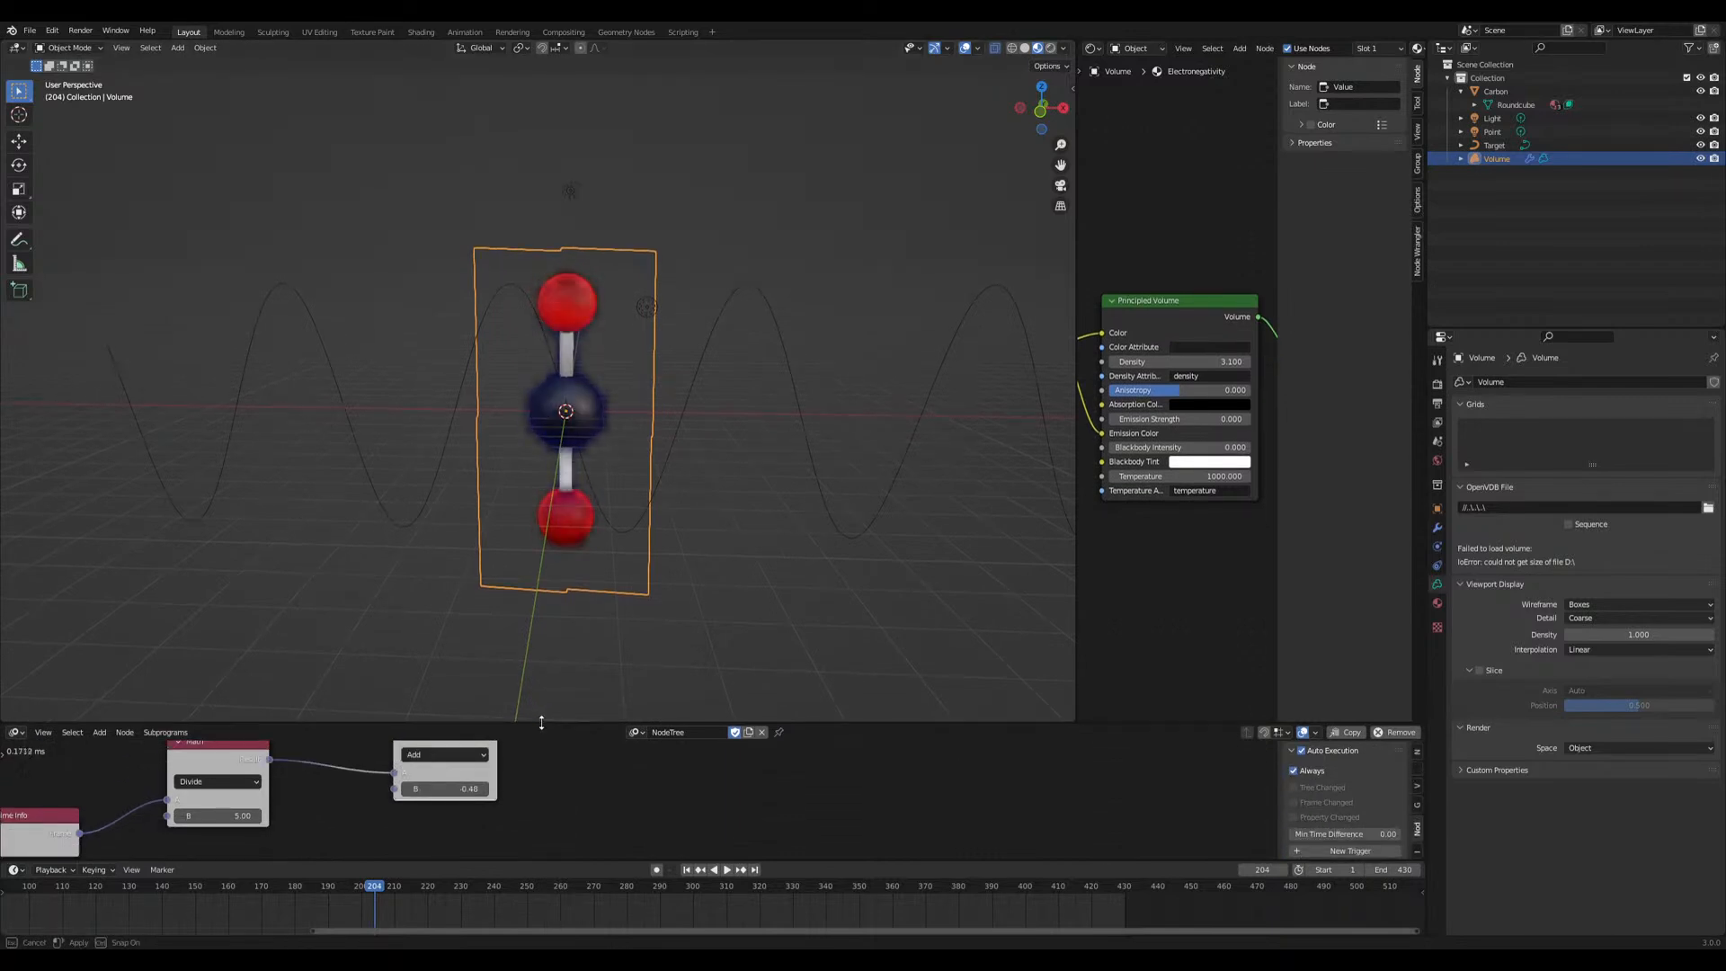
click(658, 678)
Select the volume and examine its colouring around the molecule from several angles and distances
scroll(714, 659, down, 2)
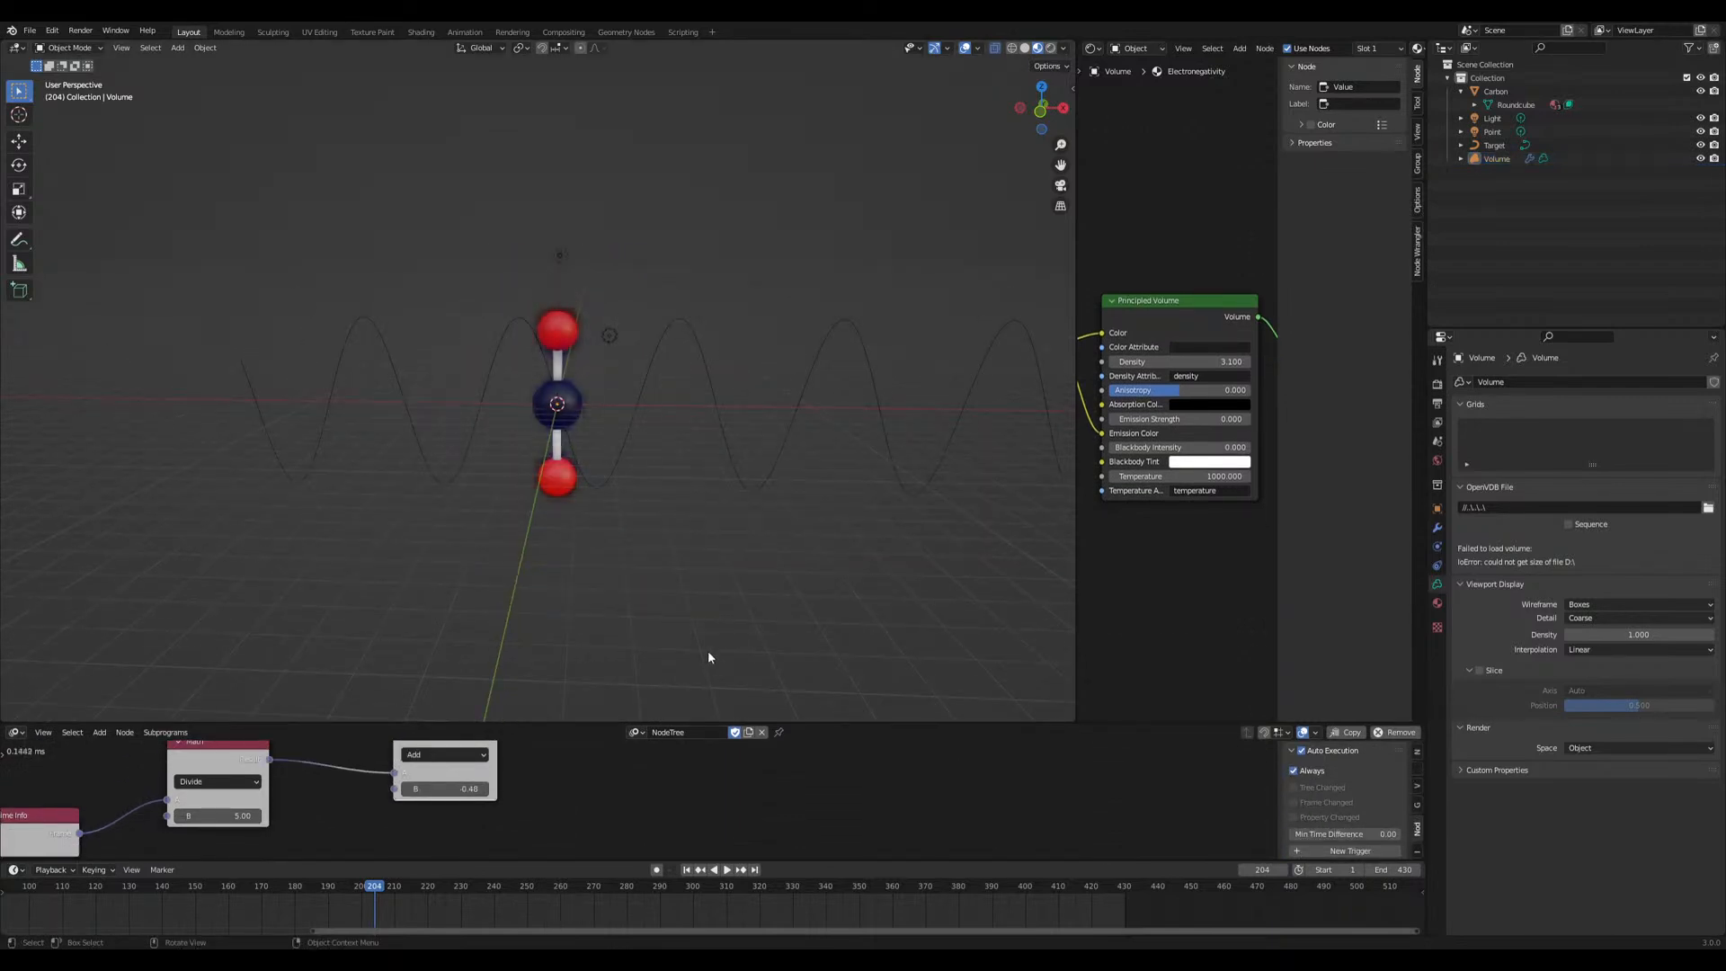
middle_drag(713, 658, 649, 638)
click(554, 368)
scroll(644, 552, up, 5)
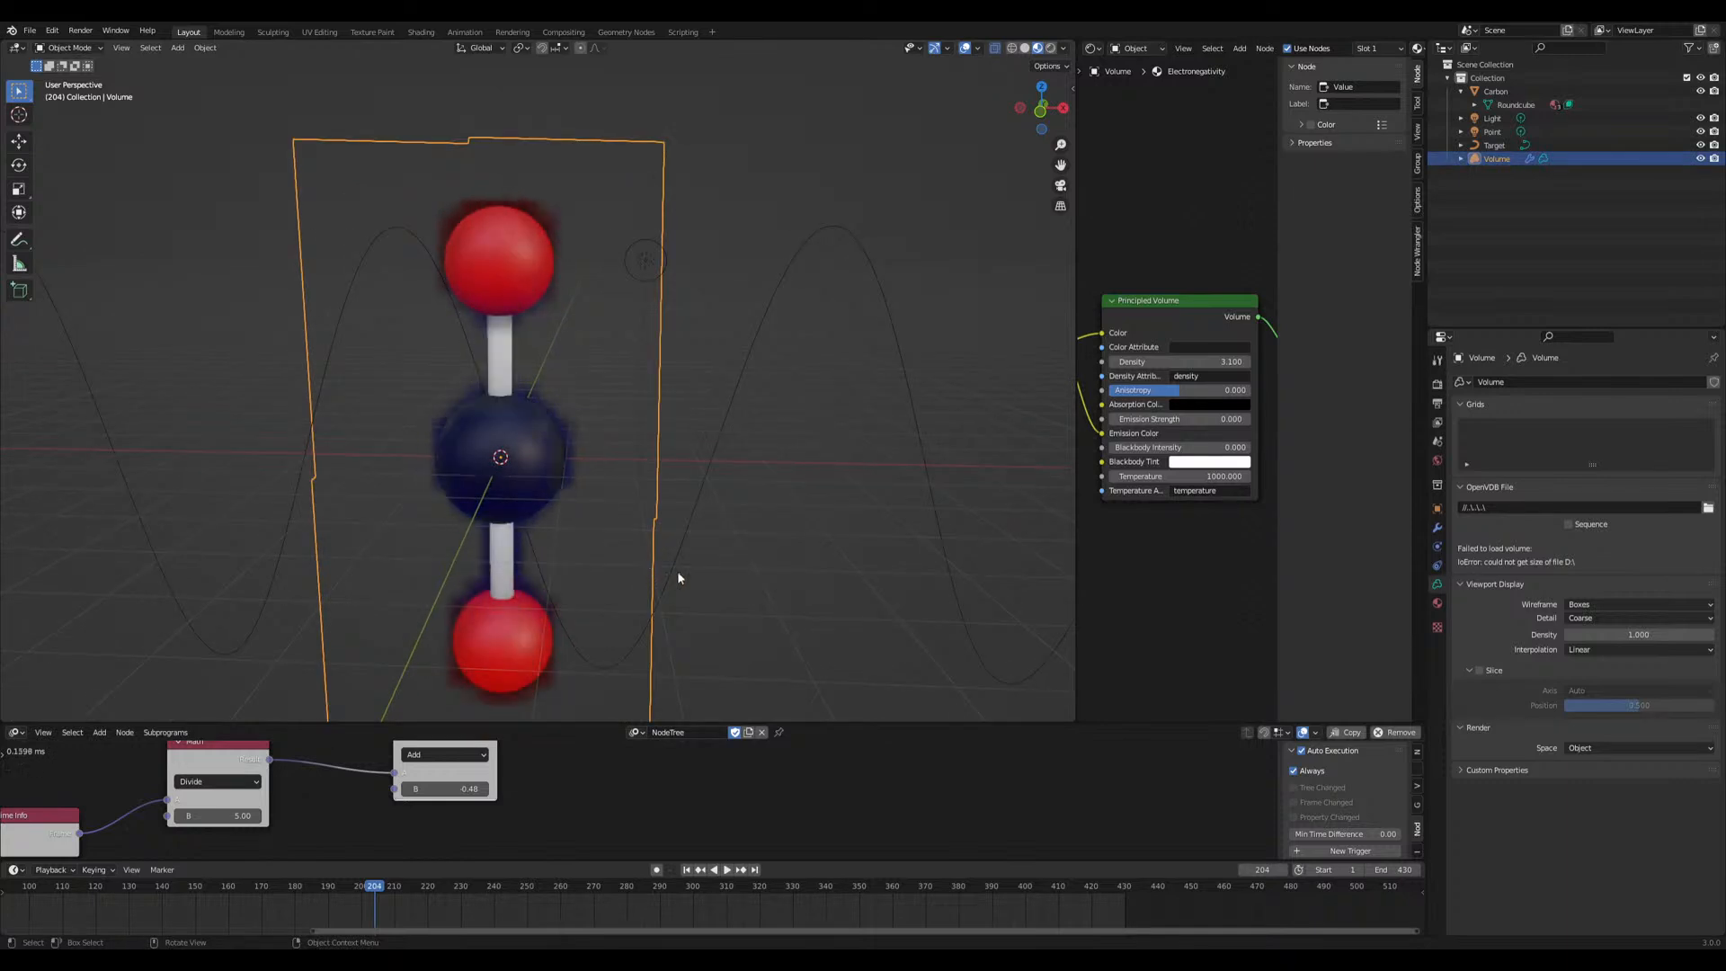
scroll(731, 578, down, 4)
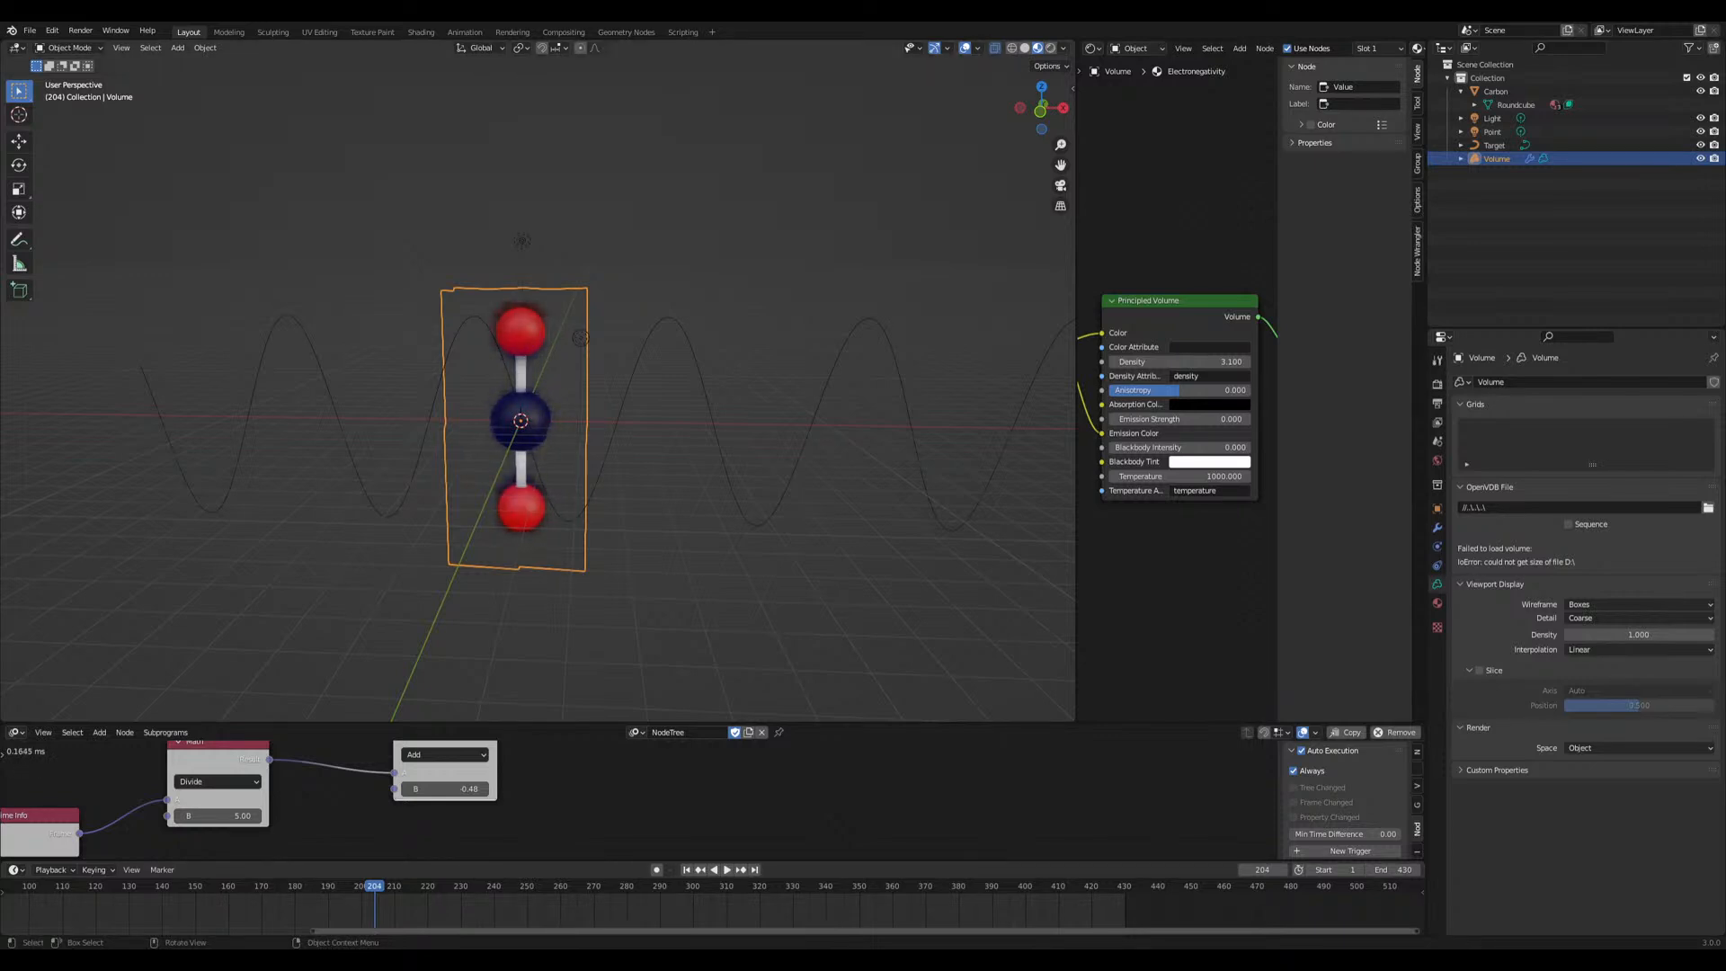
middle_drag(650, 583, 628, 585)
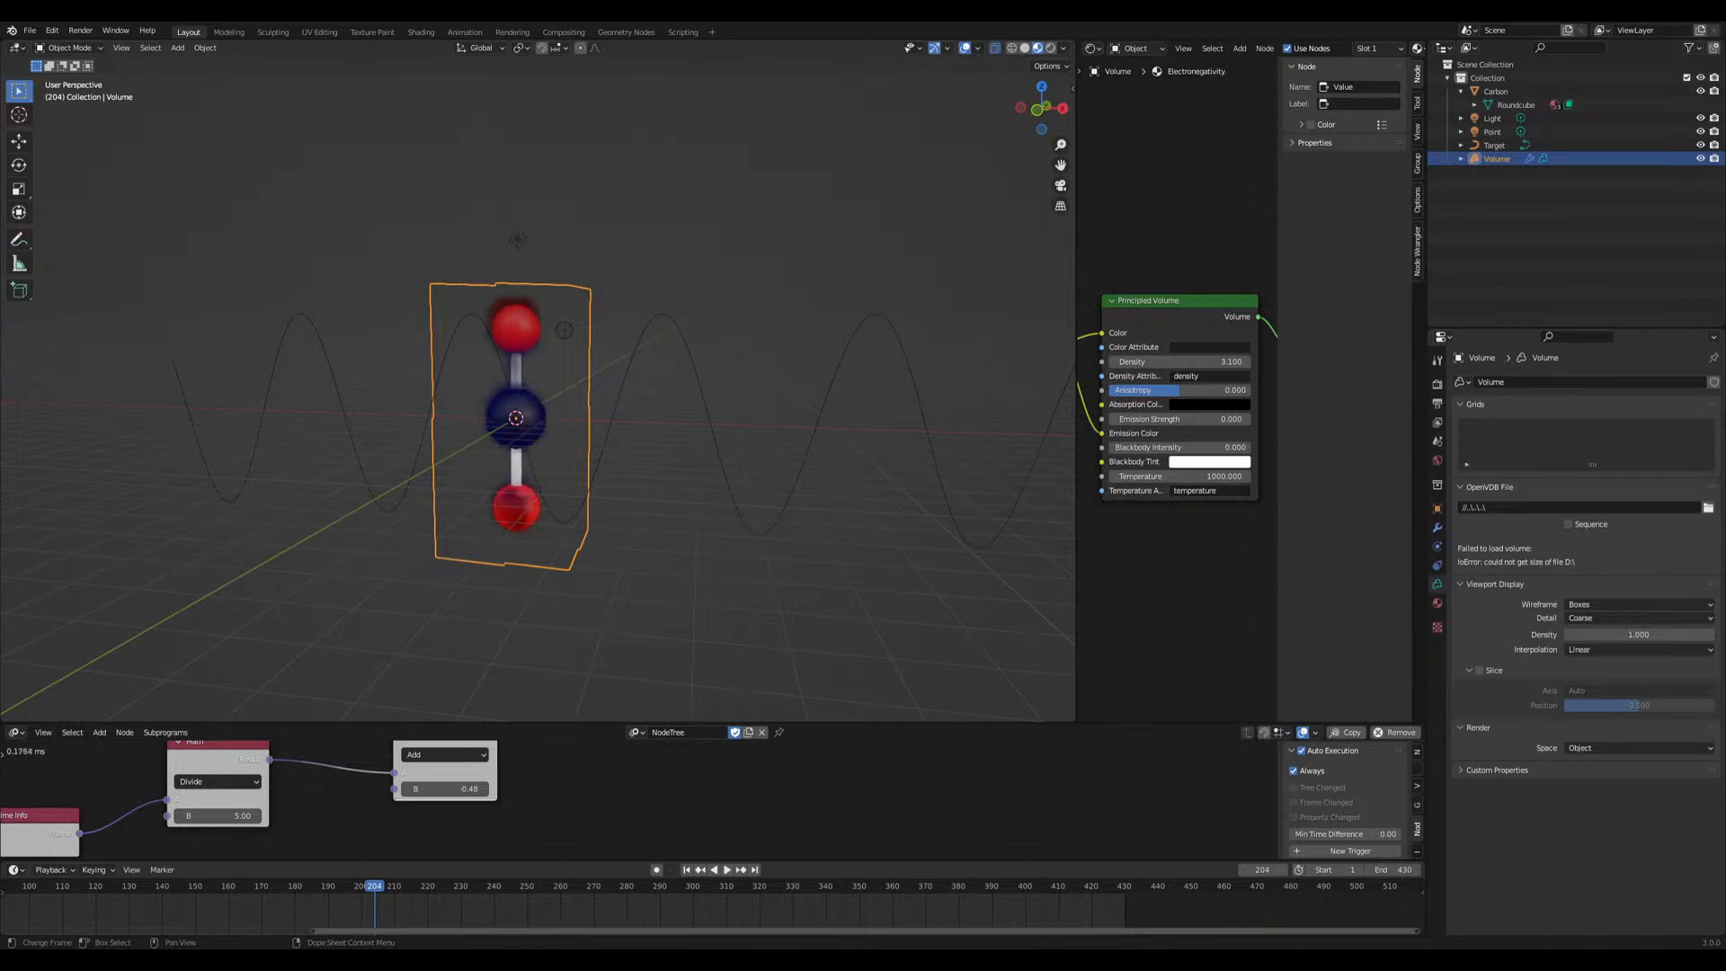
middle_drag(624, 591, 658, 593)
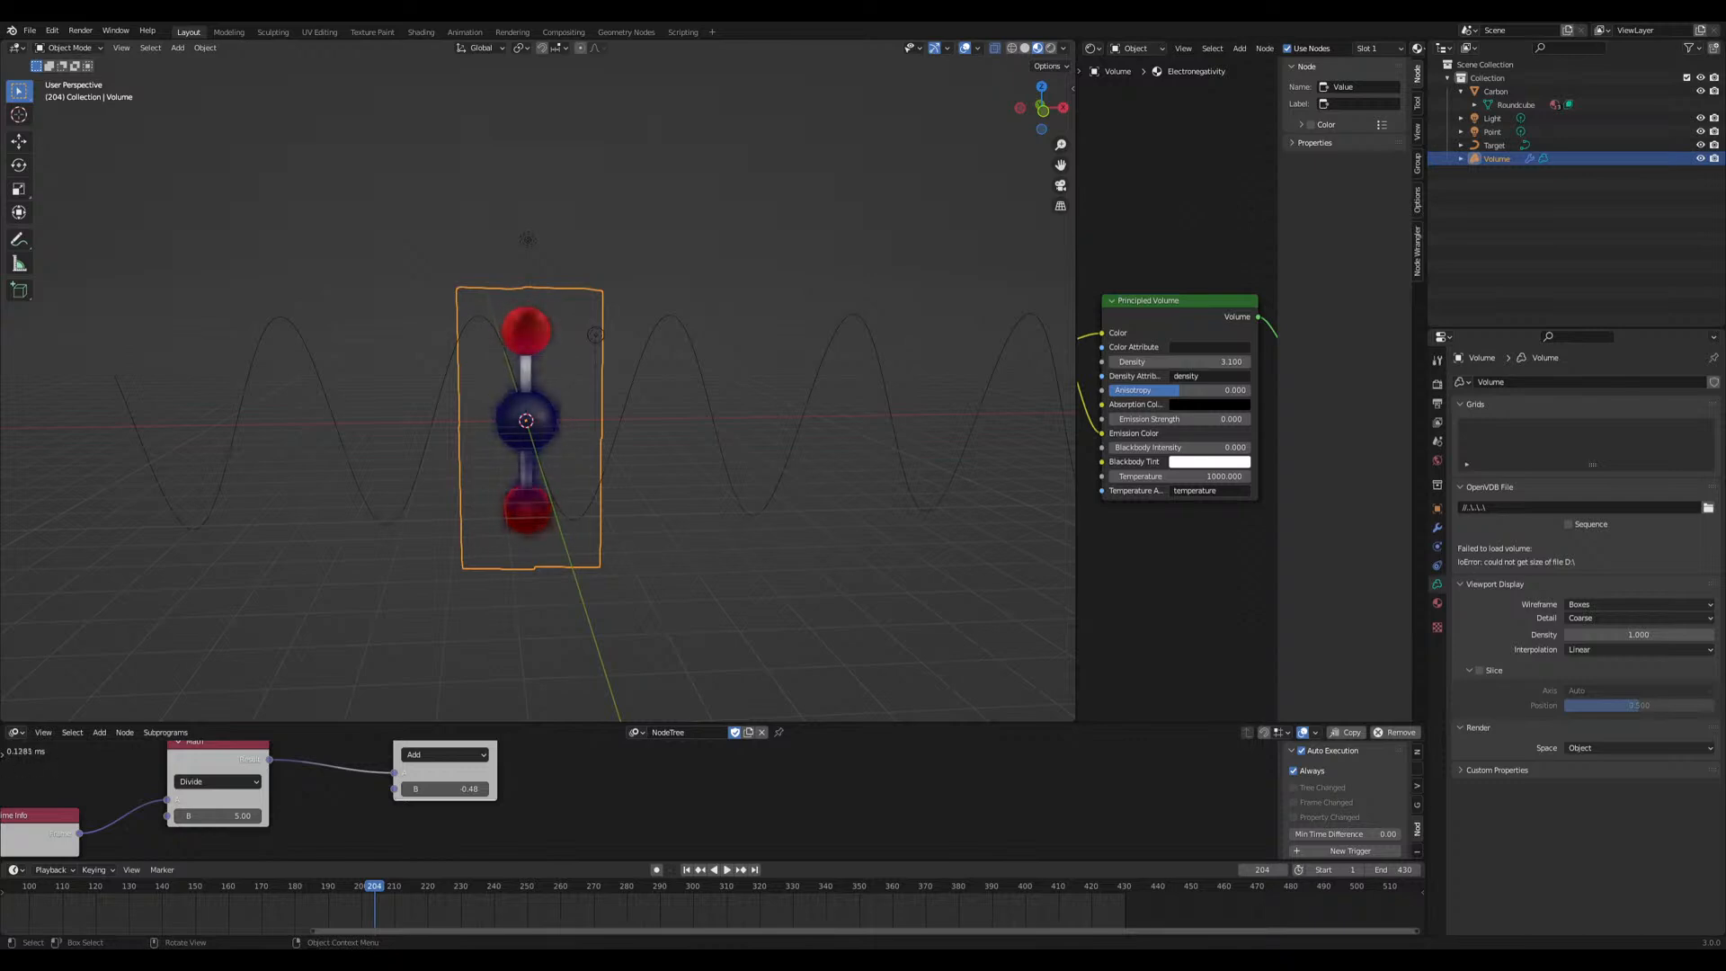
middle_drag(733, 476, 690, 485)
scroll(1110, 242, down, 1)
scroll(688, 351, down, 3)
middle_drag(689, 351, 700, 347)
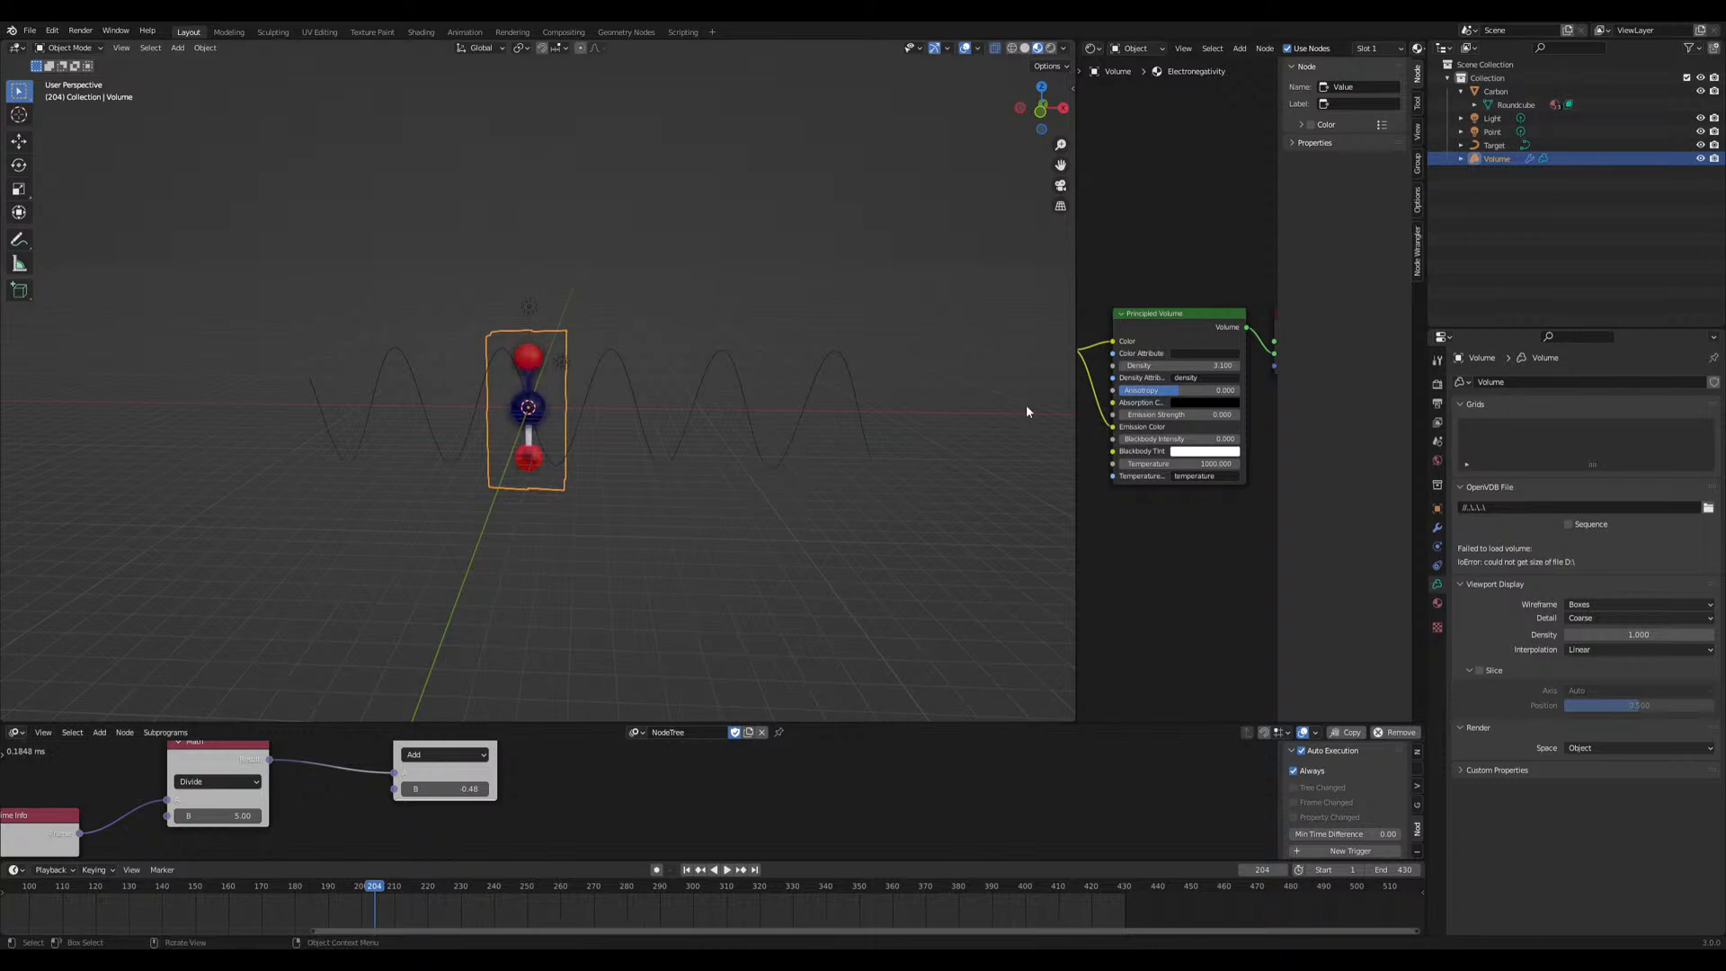
Save the oscillating CO2 file
middle_drag(473, 486, 347, 258)
scroll(565, 602, down, 2)
scroll(526, 486, up, 6)
click(52, 30)
key(ctrl+s)
middle_drag(320, 170, 284, 219)
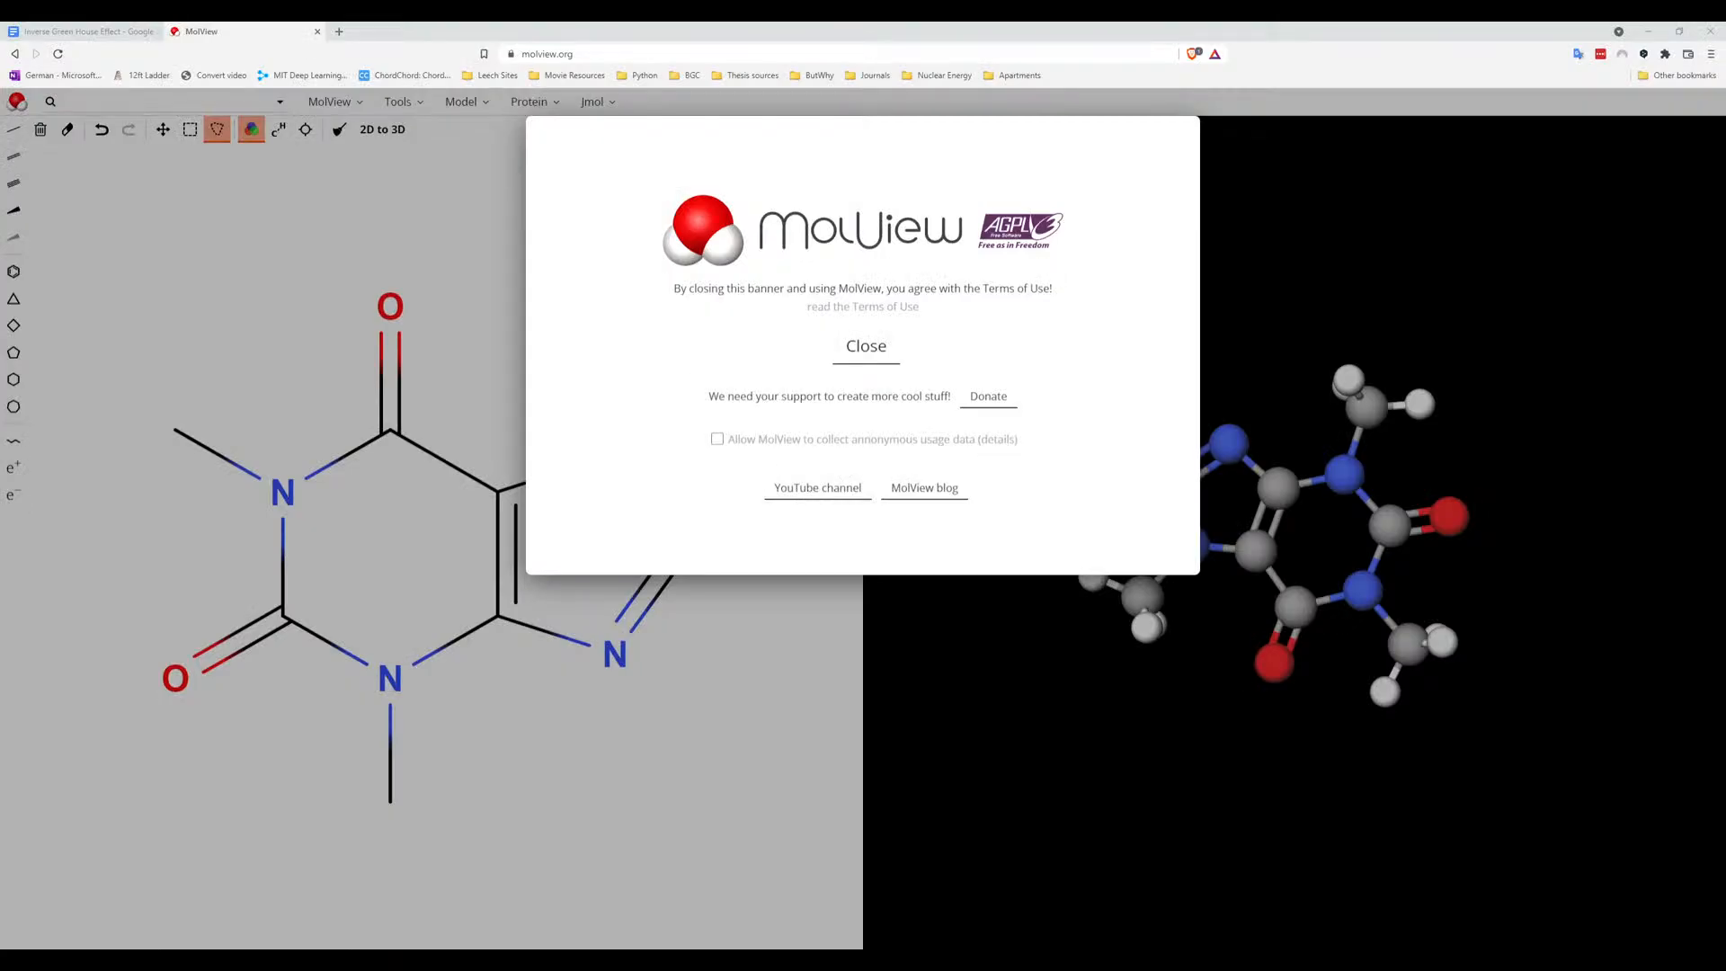
Switch to MolView in the browser, close its welcome banner and look up polyethylene
click(868, 357)
click(105, 103)
text(polyethylene)
key(Return)
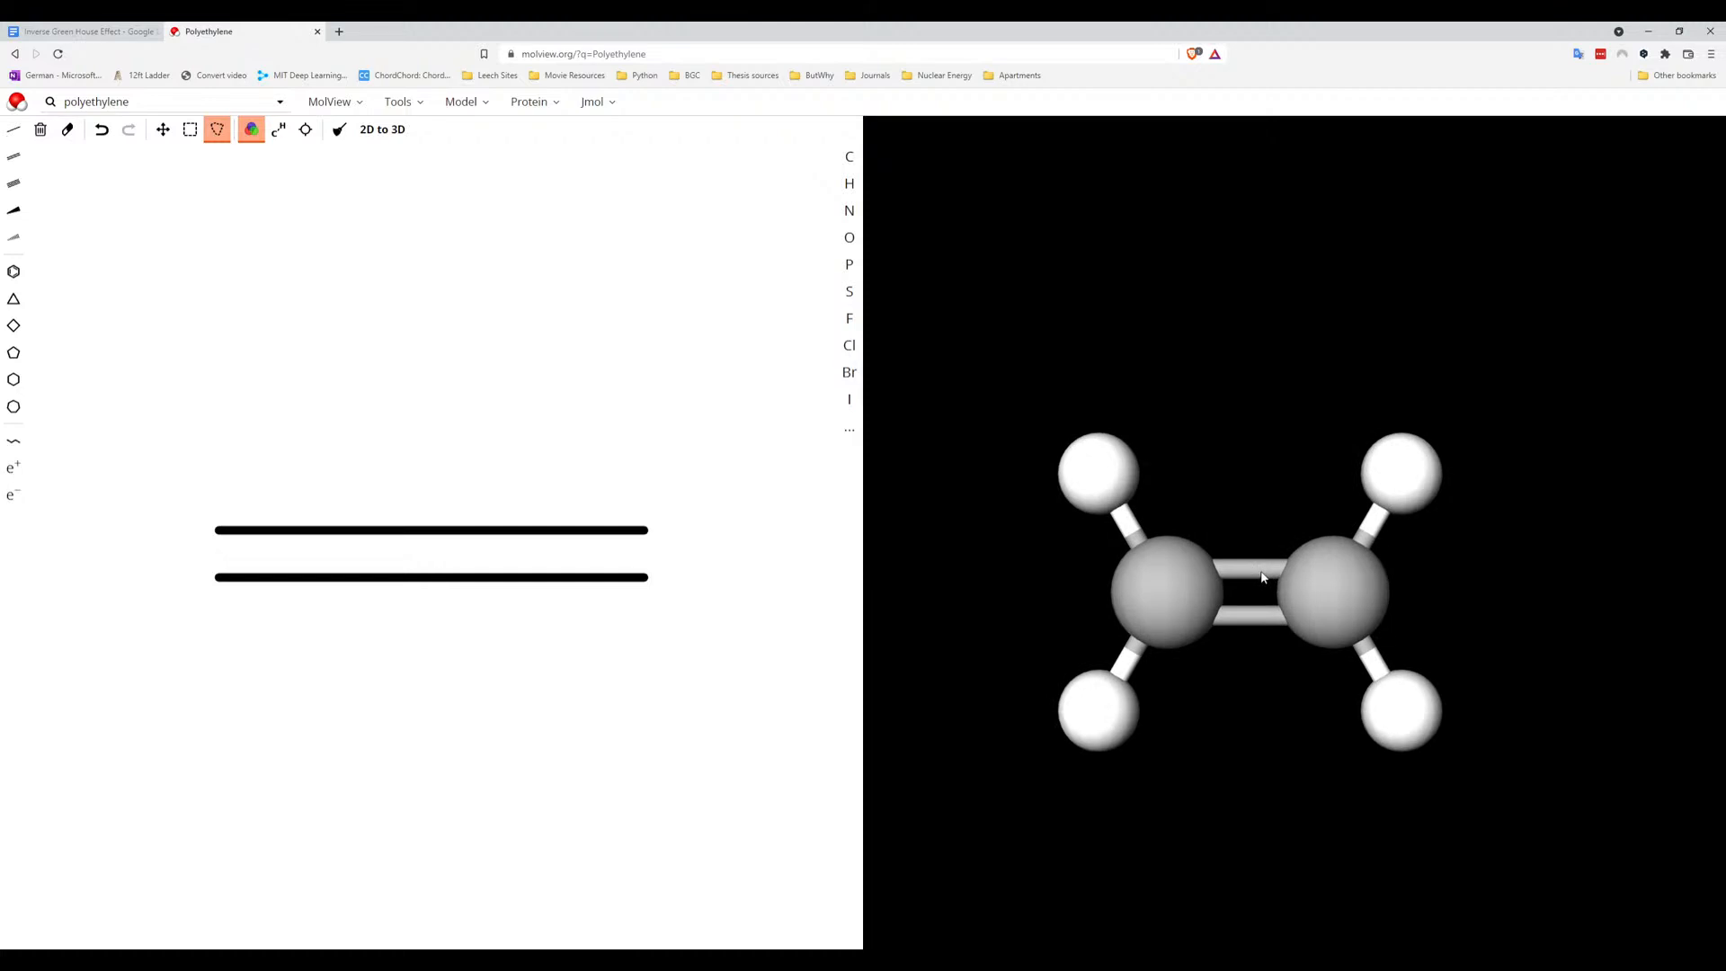
Search MolView again for polyethylene and review the compound suggestions
click(217, 103)
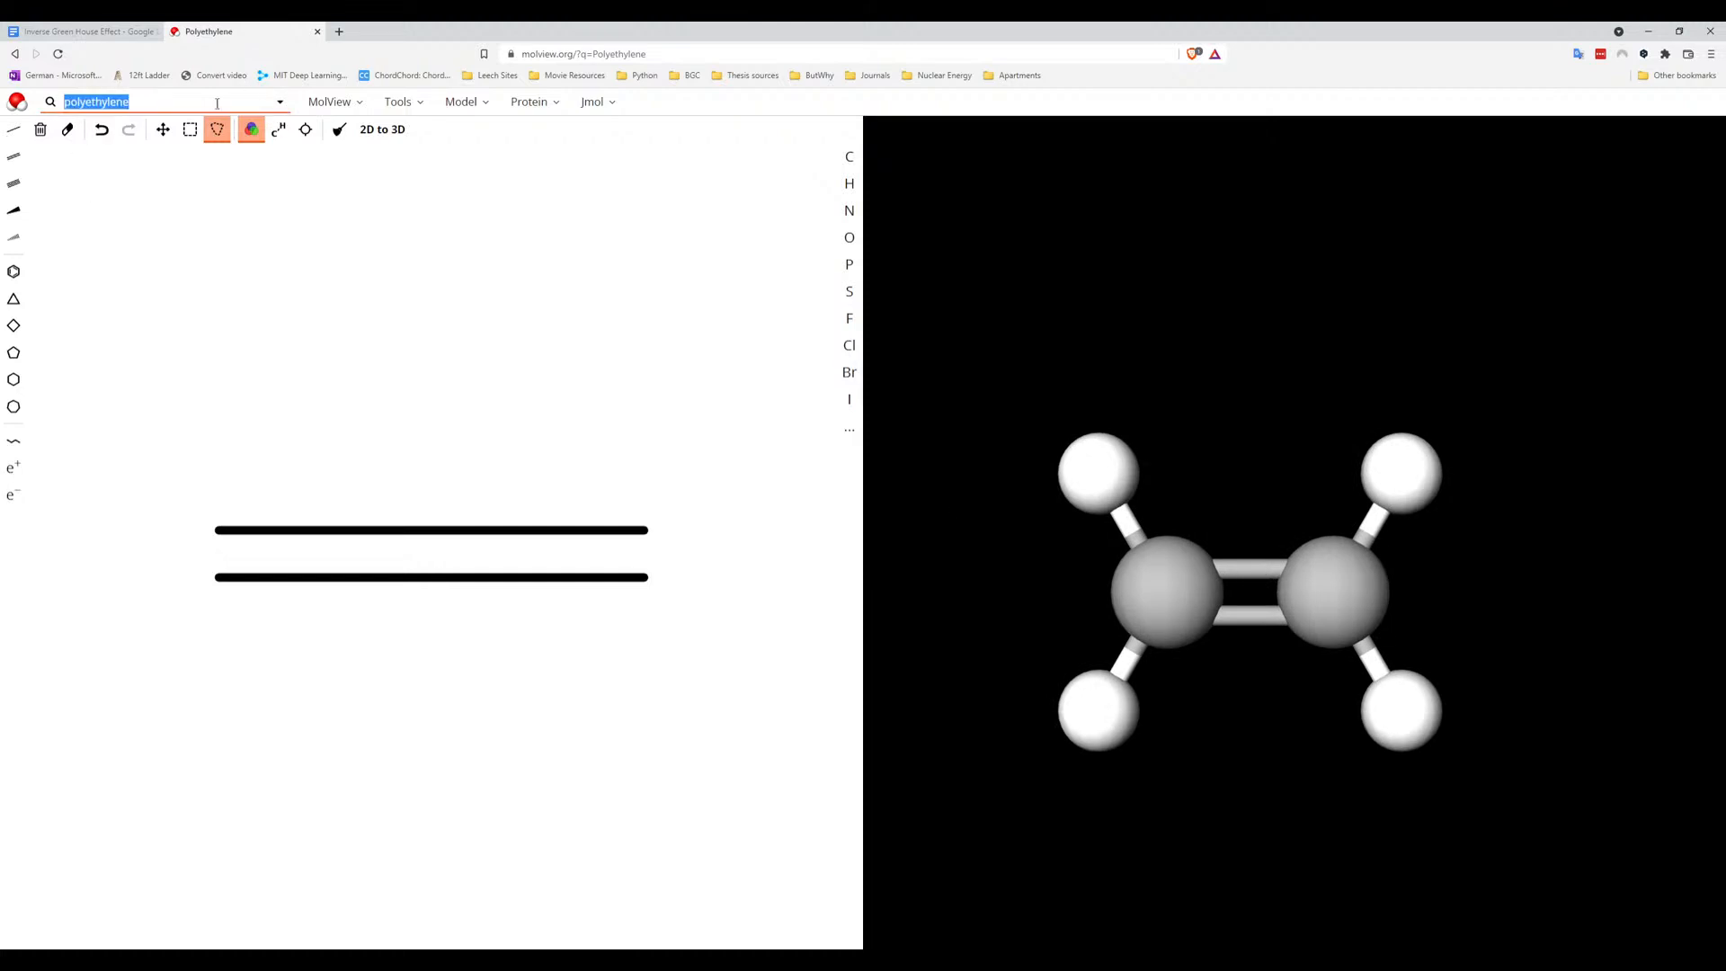
click(204, 103)
click(282, 108)
click(193, 104)
text(polyeth)
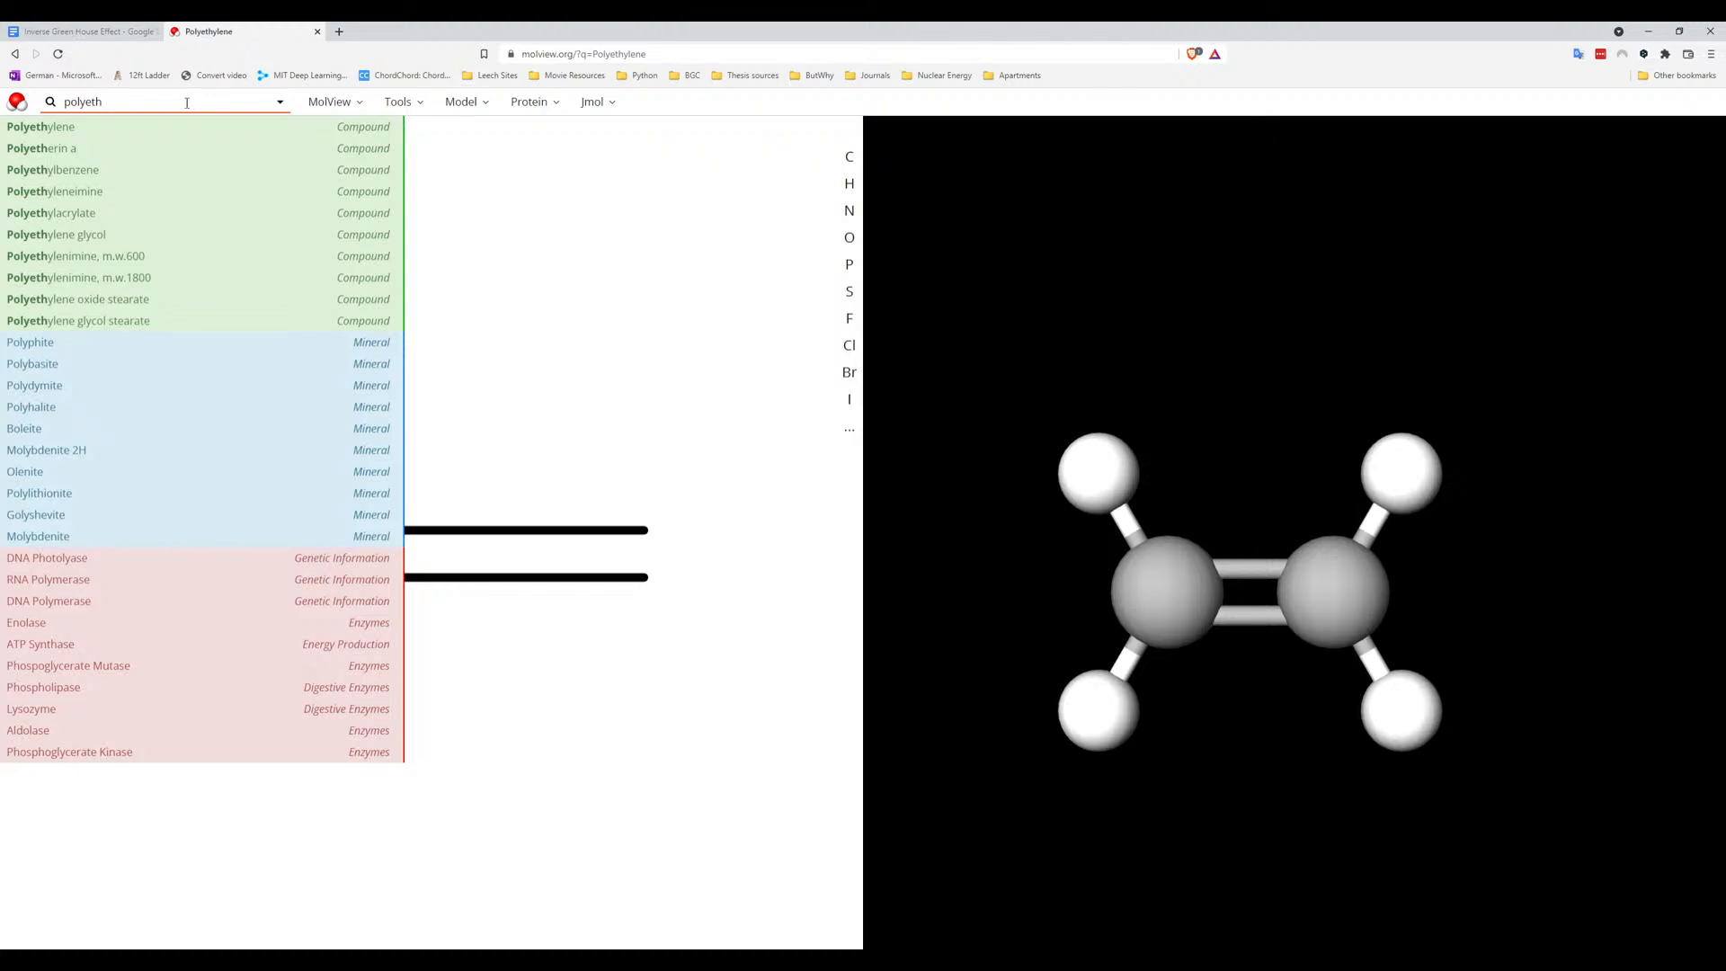
key(Down)
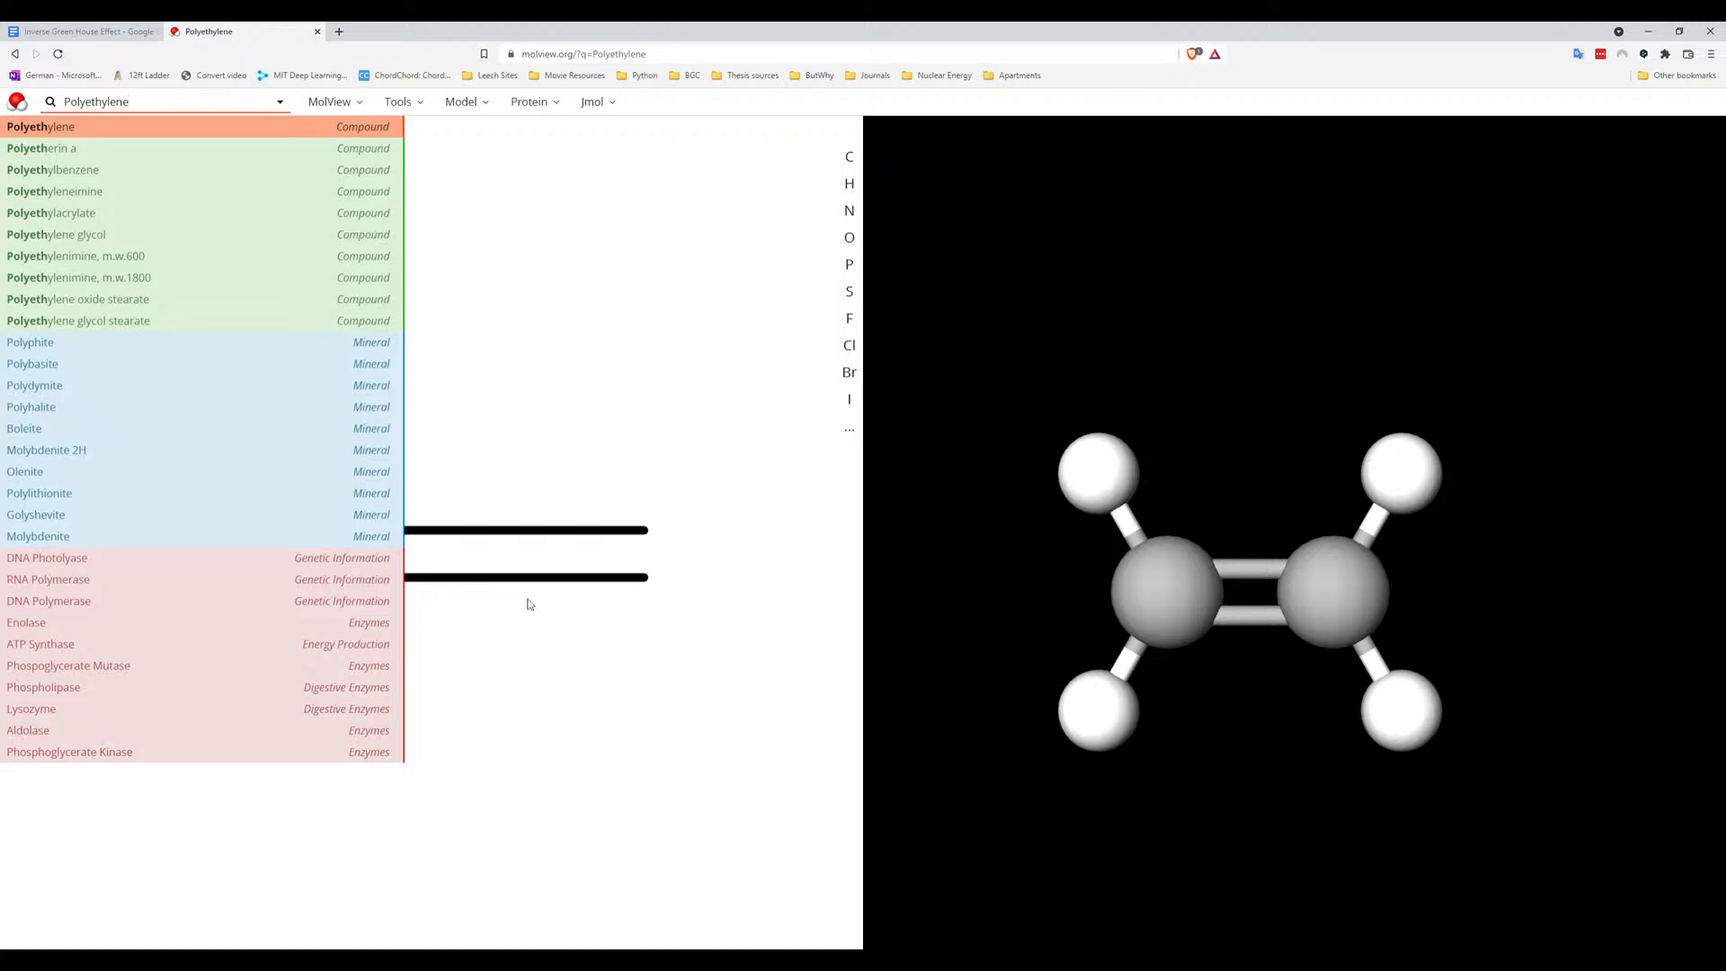
click(519, 440)
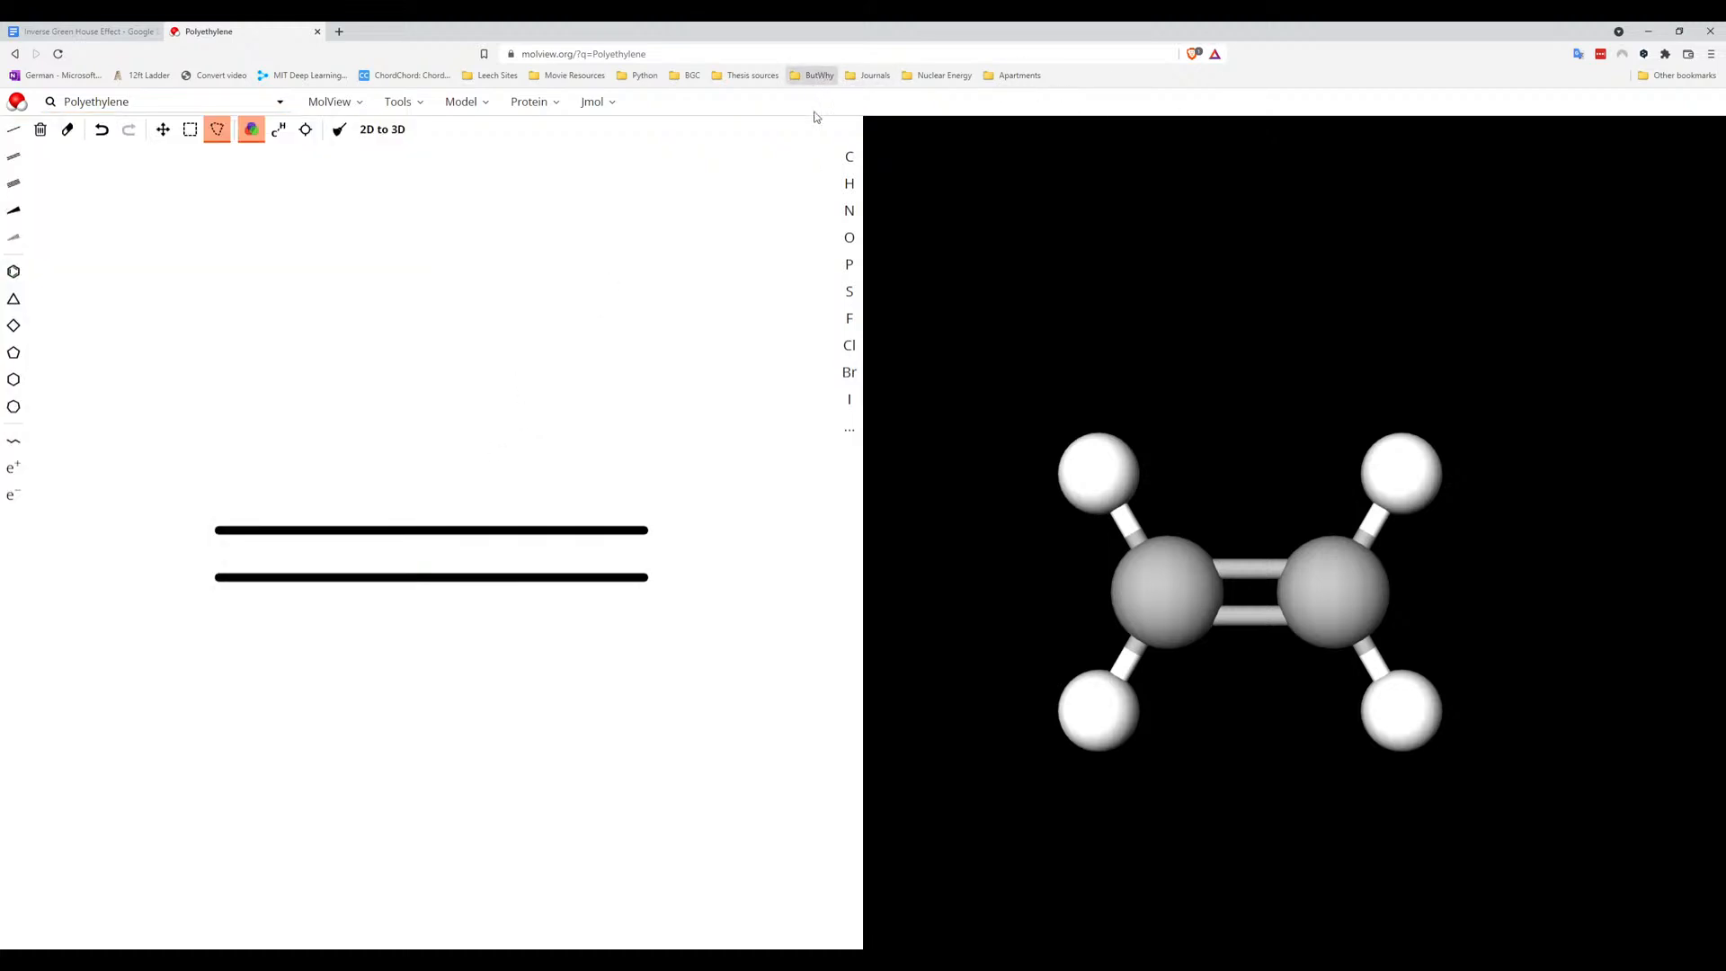
Open the Science metafabric and Nature nanoprocessed silk cooling papers and examine their abstracts, accepting all cookies on the Nature page
middle_click(1133, 306)
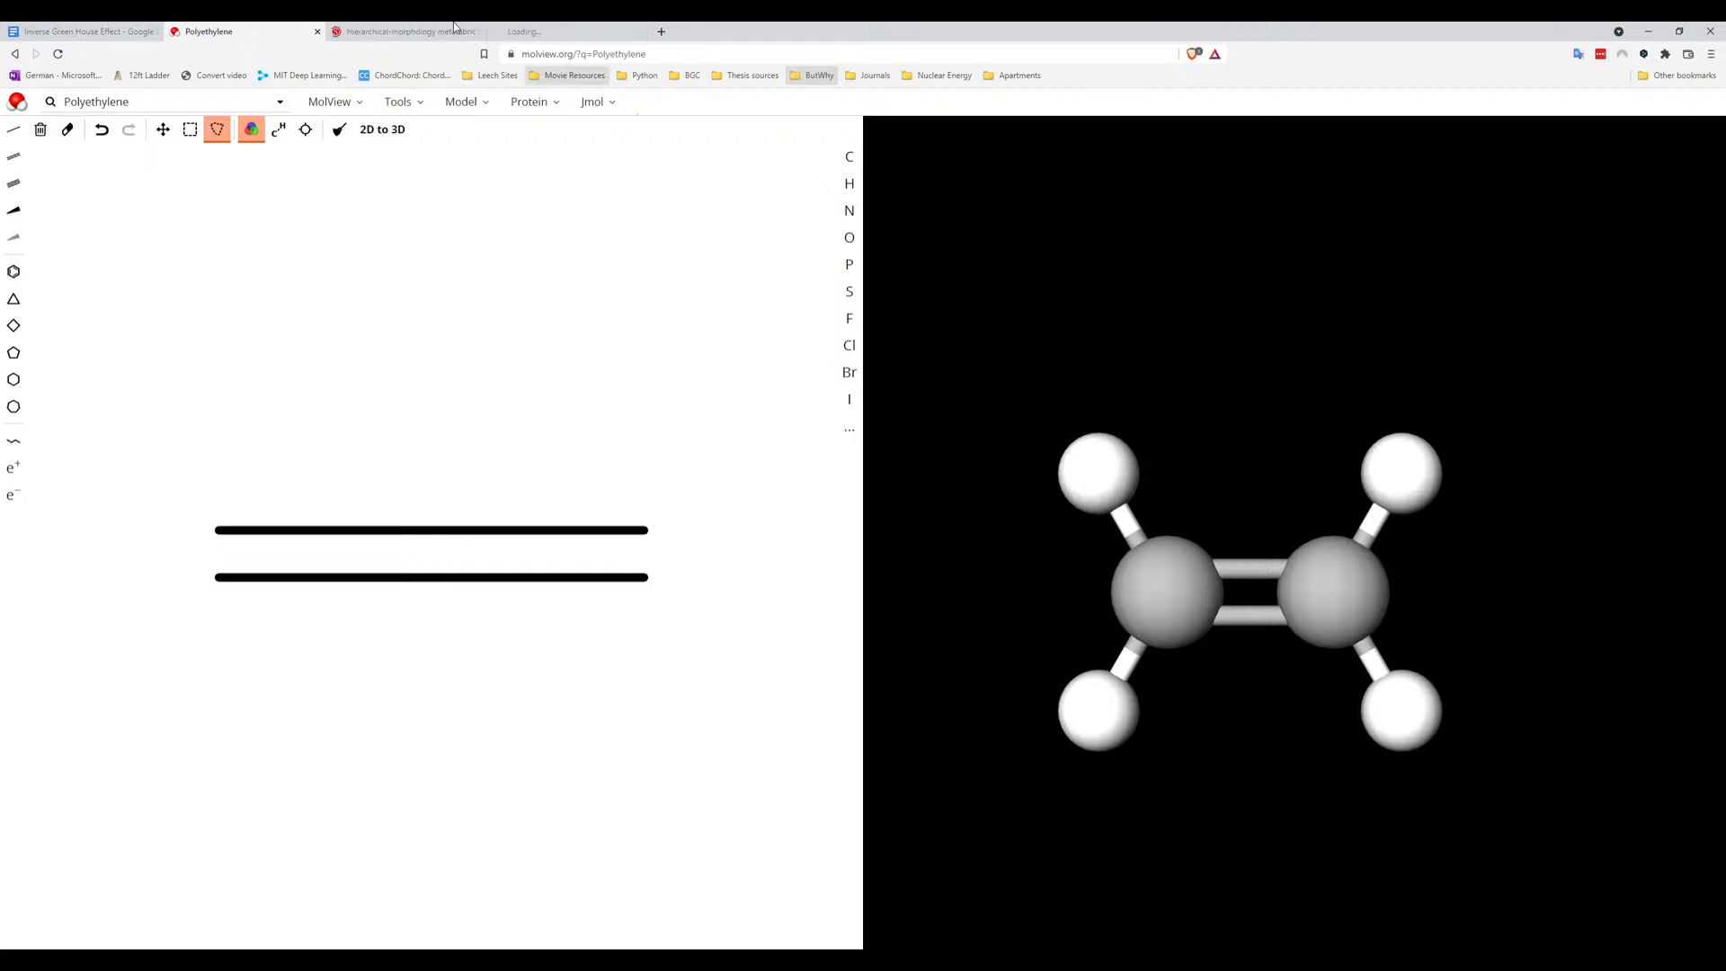
click(388, 34)
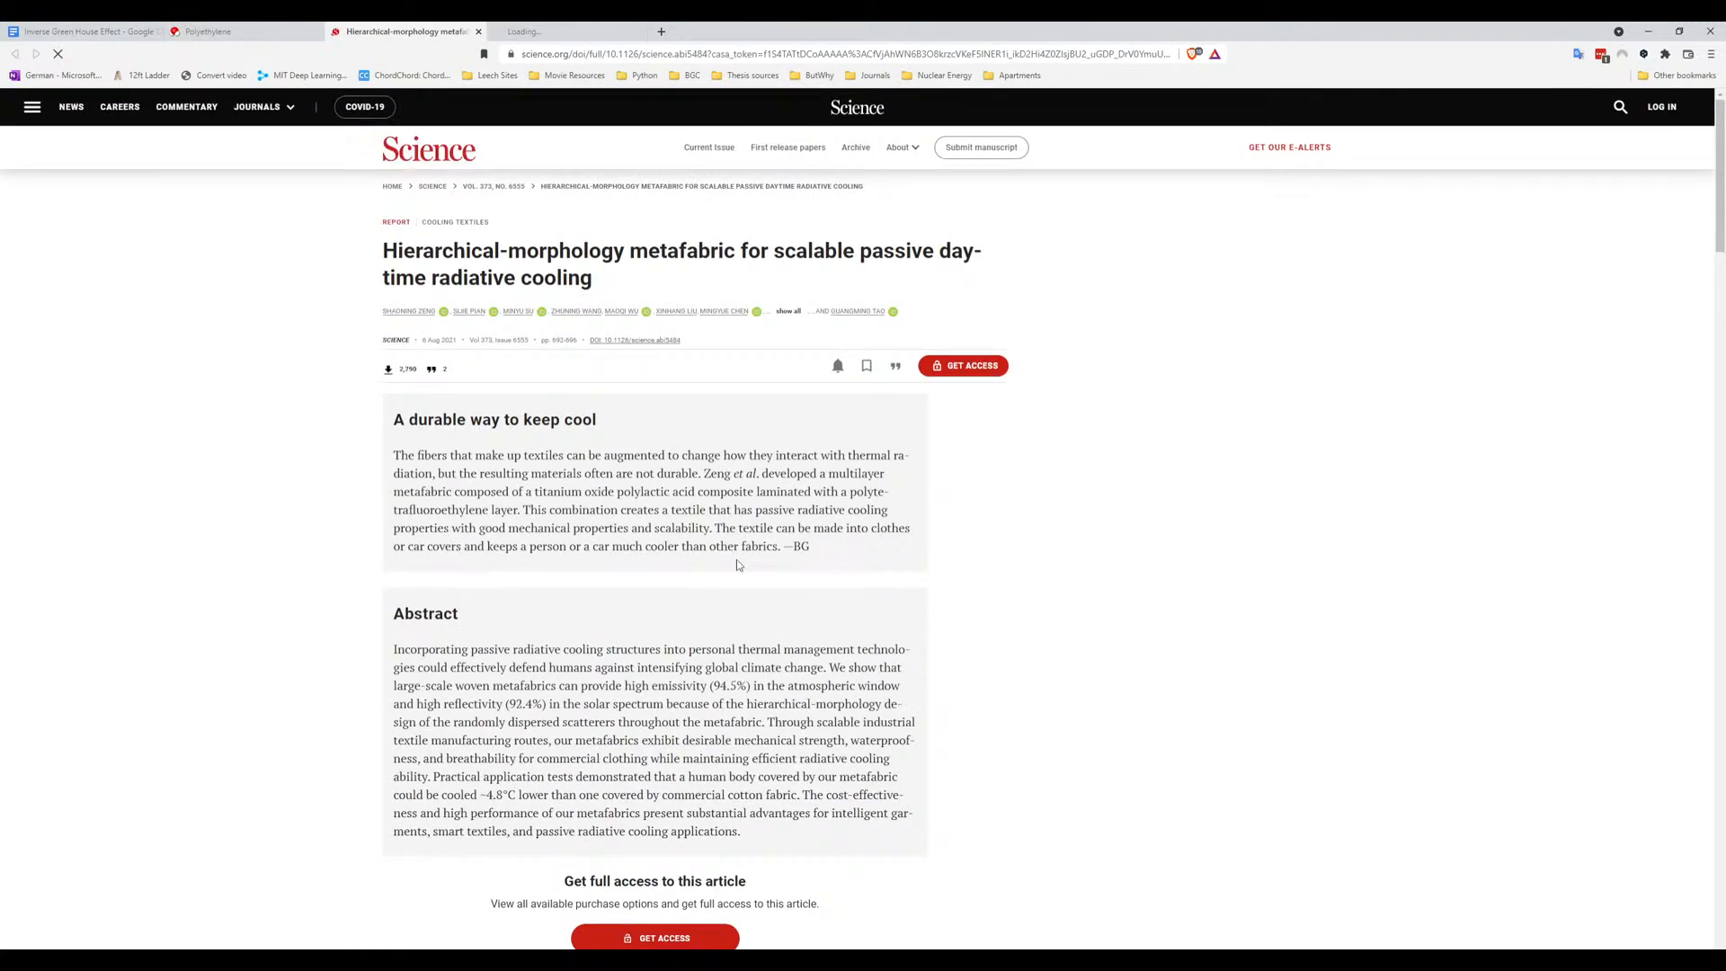
scroll(735, 561, down, 3)
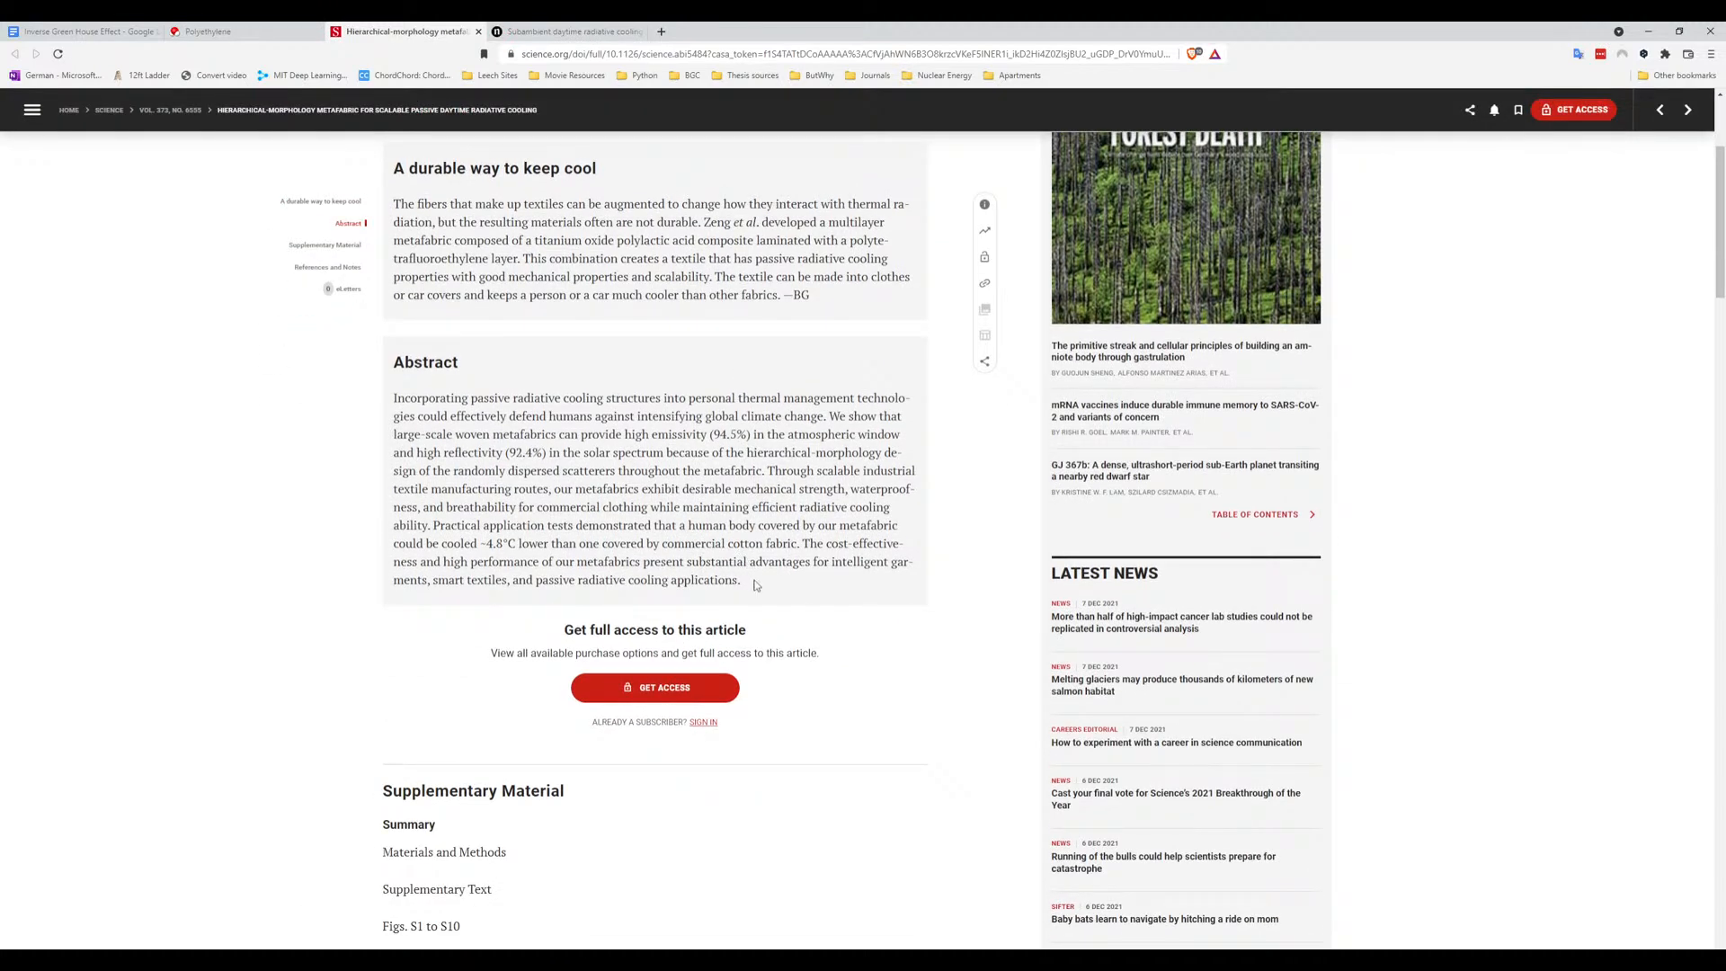
scroll(758, 594, down, 5)
scroll(750, 742, up, 8)
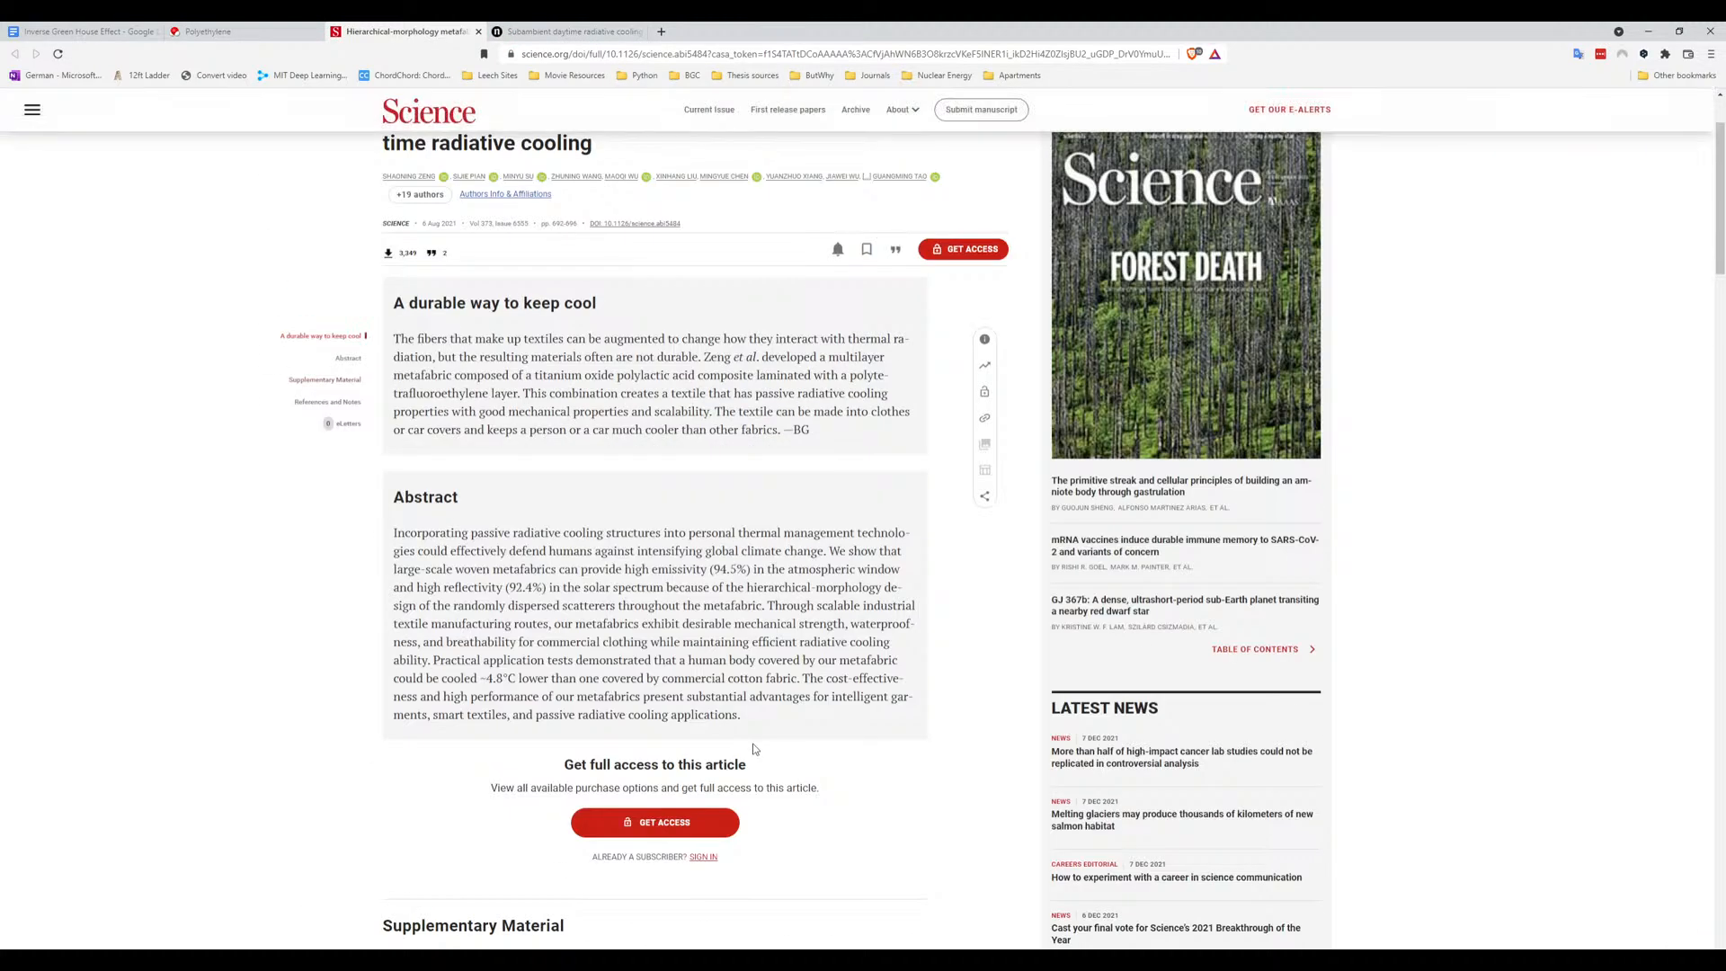
click(550, 34)
scroll(722, 586, down, 1)
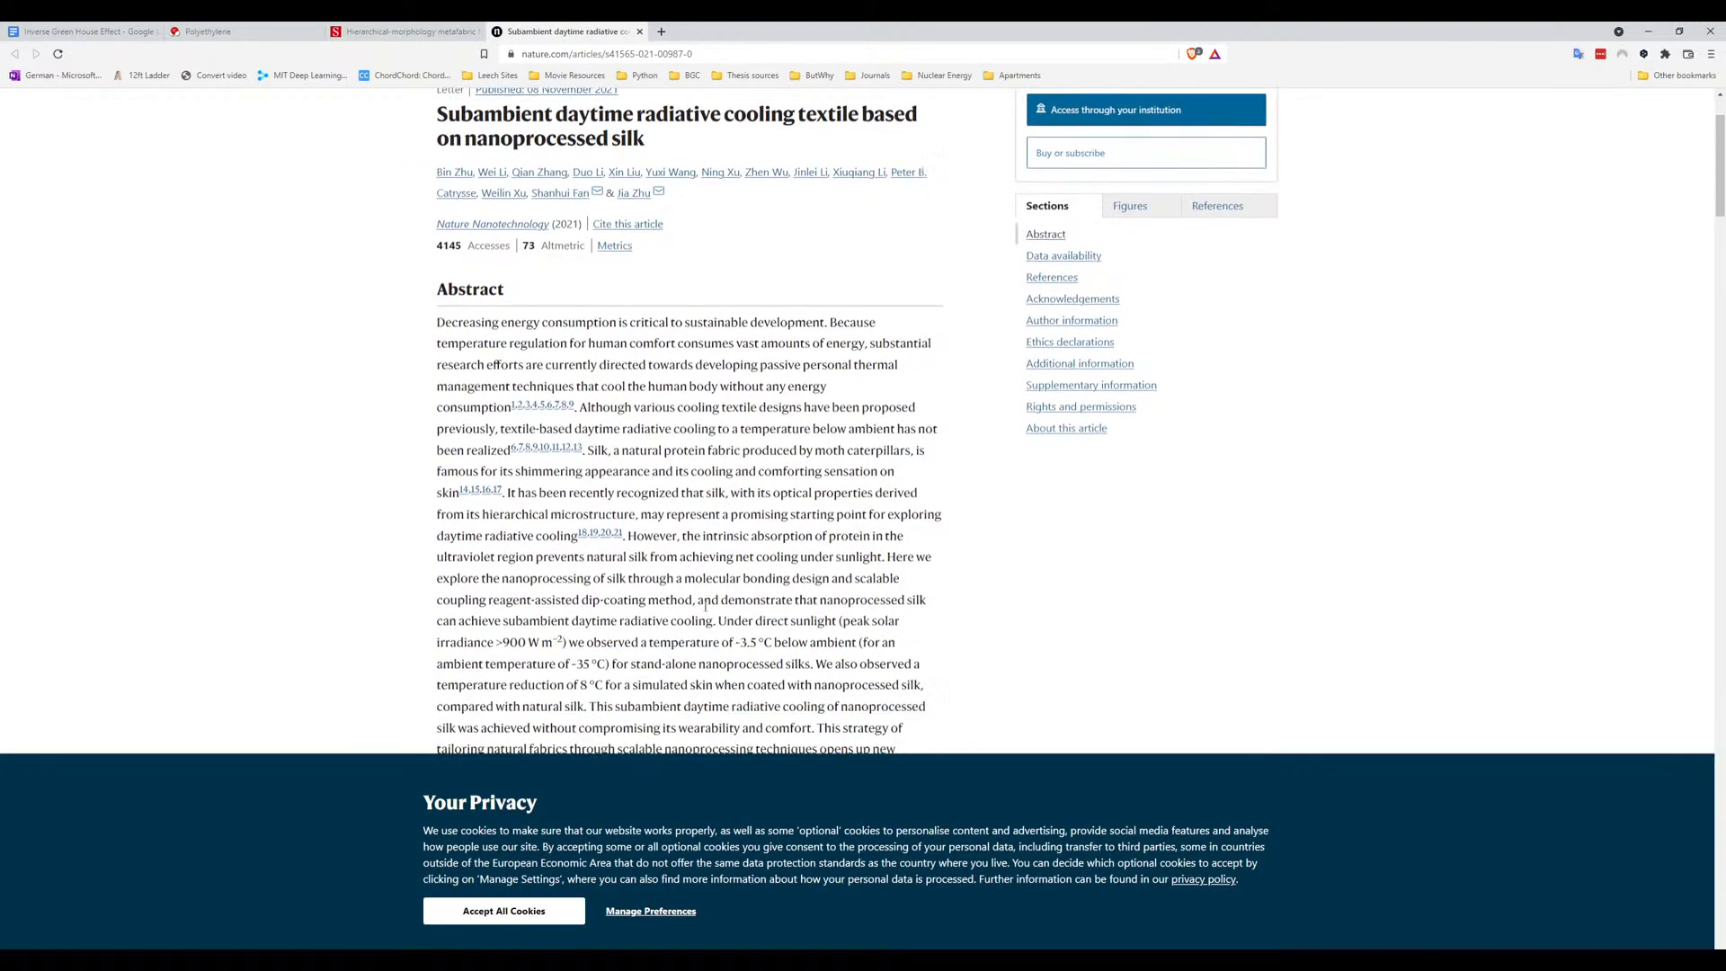
click(542, 909)
scroll(943, 636, up, 2)
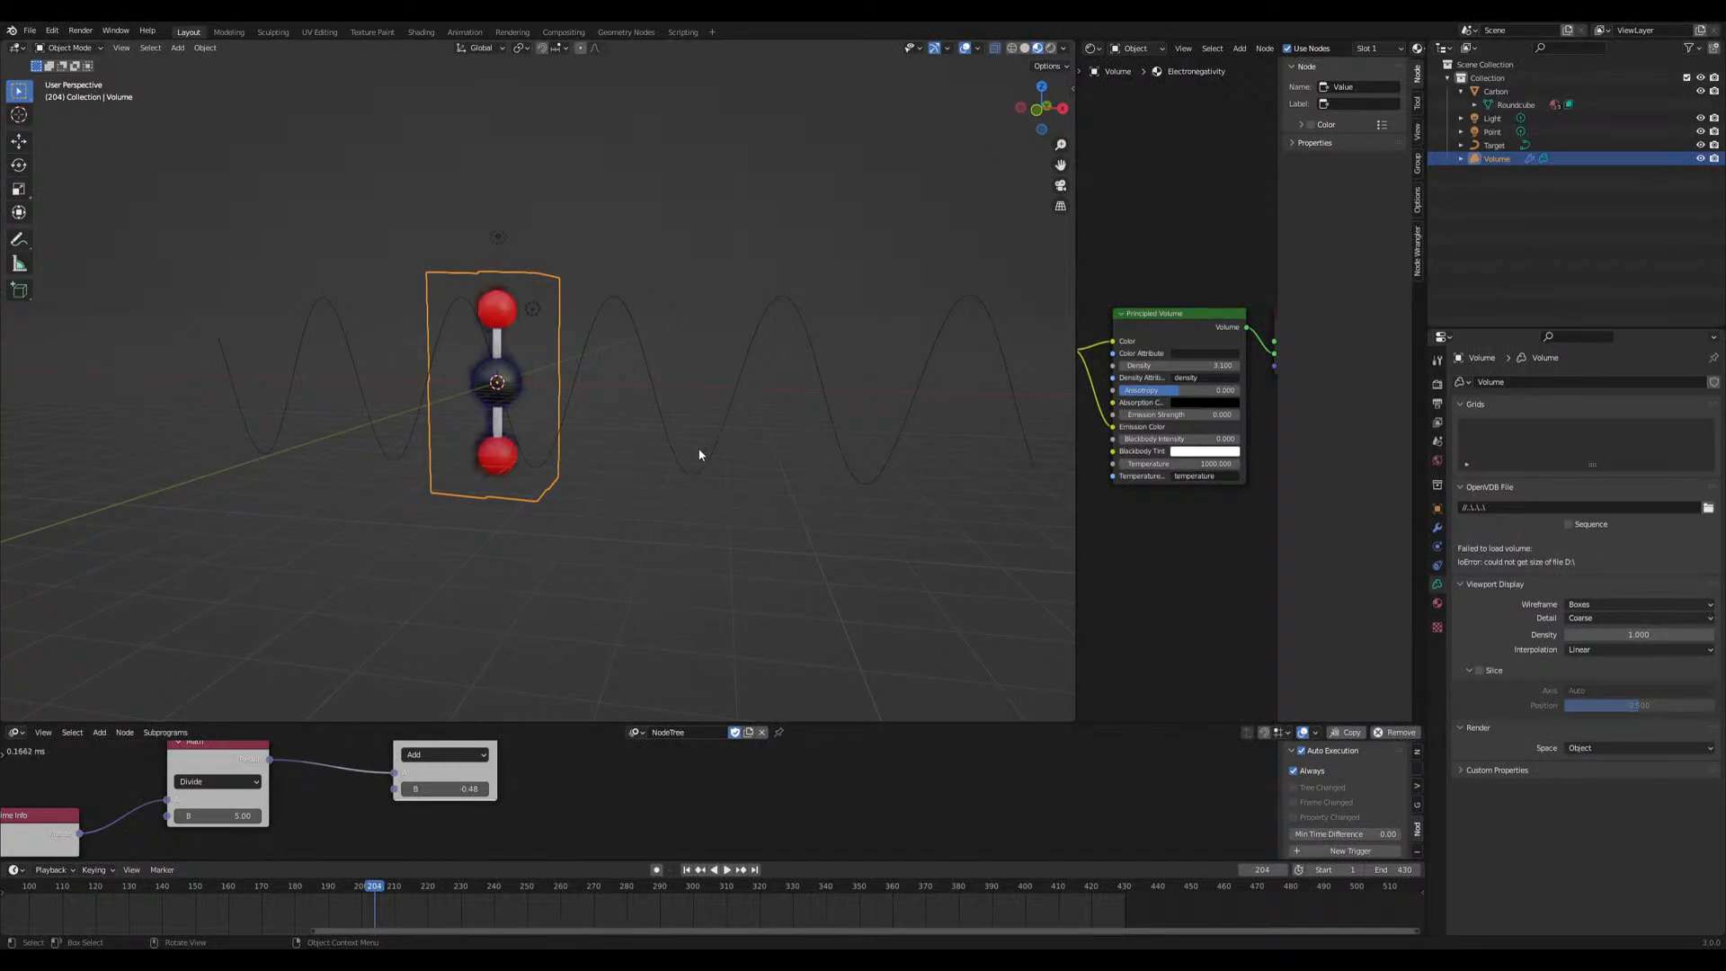
Switch back to Blender, save the CO2 molecule file and start a new file
key(ctrl+s)
key(ctrl+n)
click(681, 501)
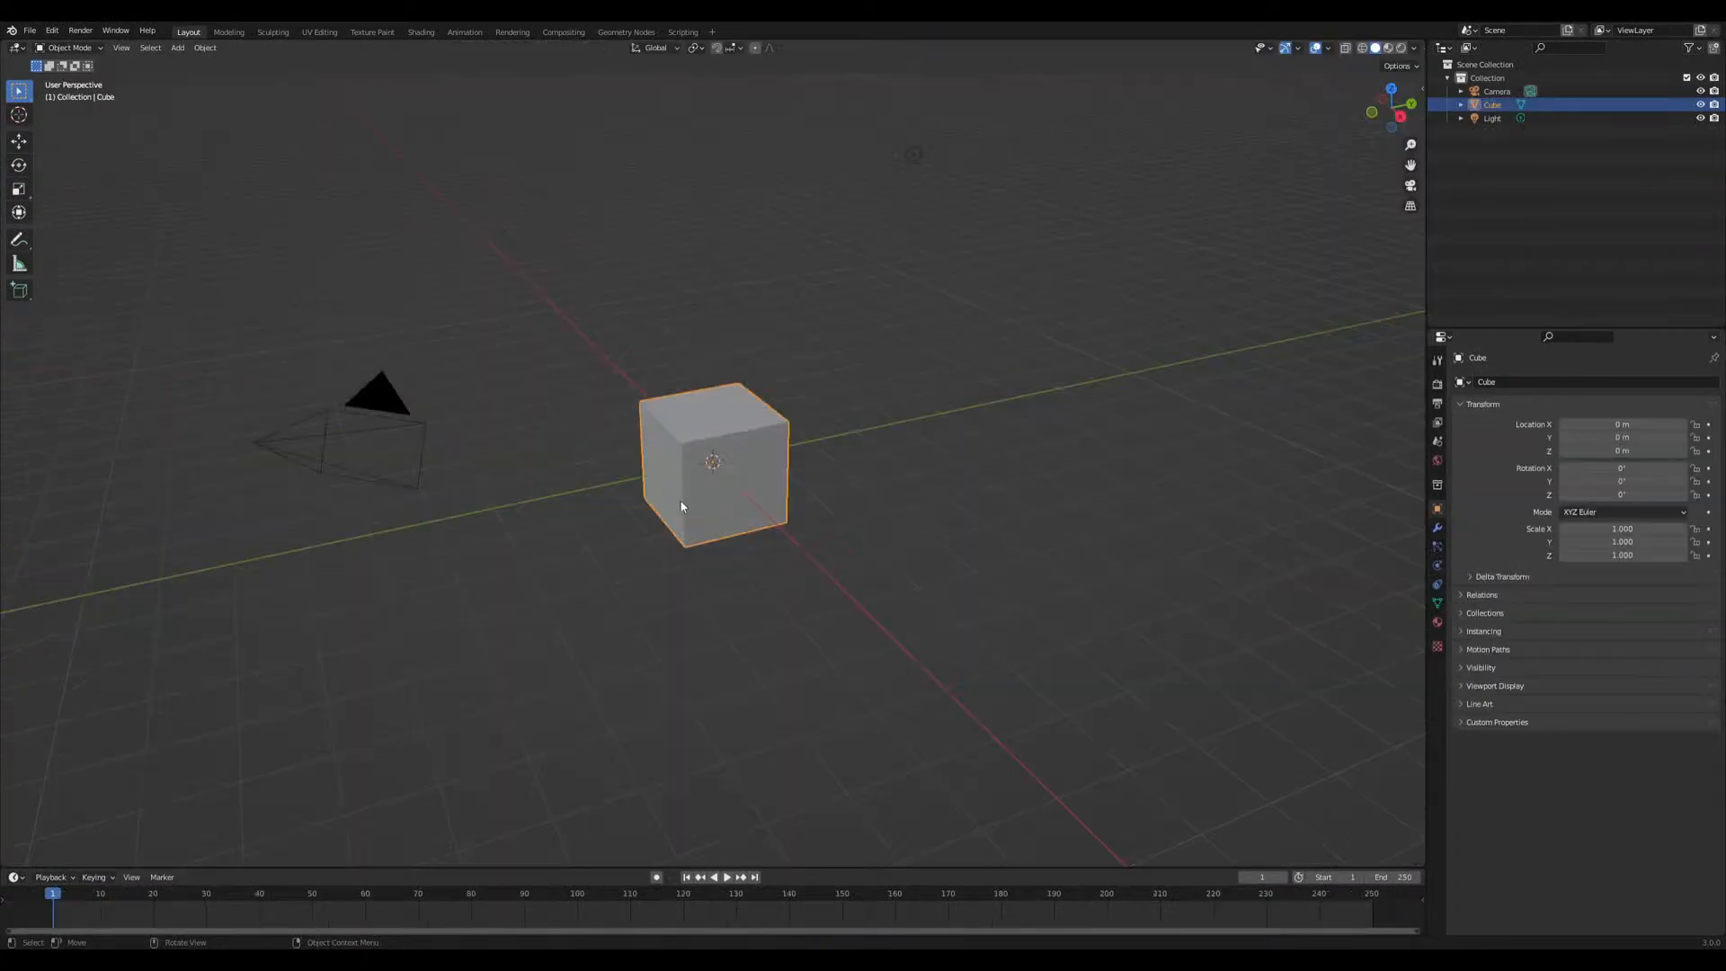
Delete the default cube and add a UV sphere at the world origin
key(x)
click(683, 497)
middle_drag(618, 454, 730, 557)
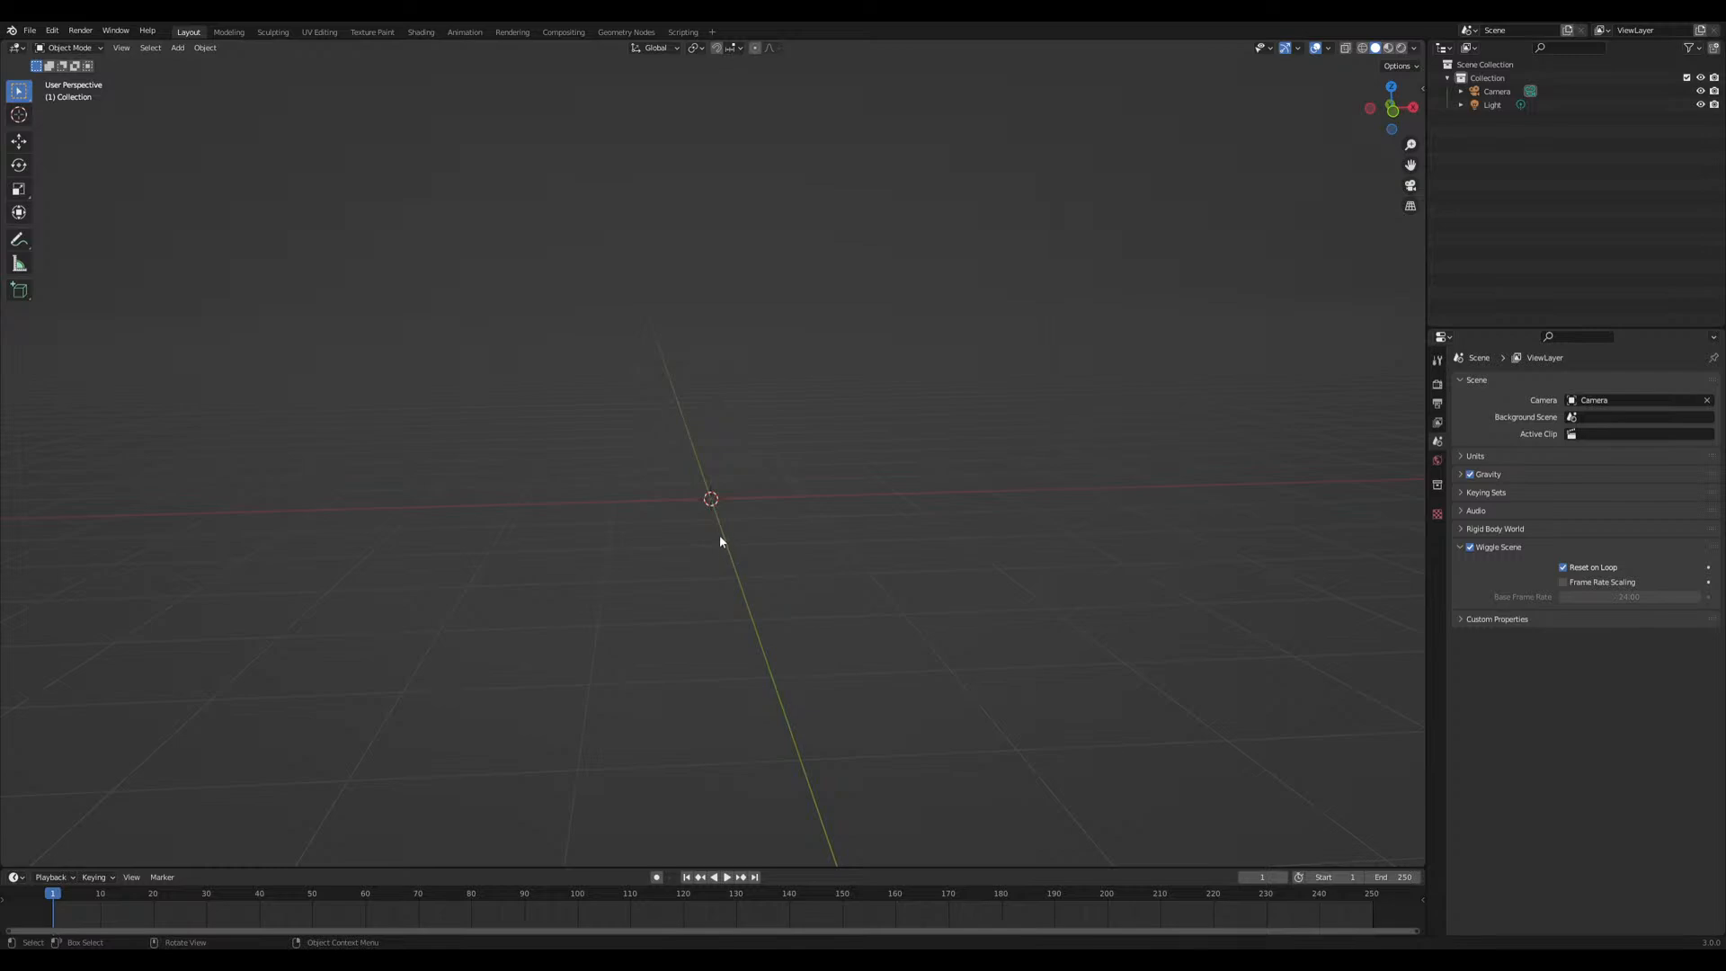
middle_drag(713, 494, 735, 551)
key(shift+a)
mouse_move(736, 554)
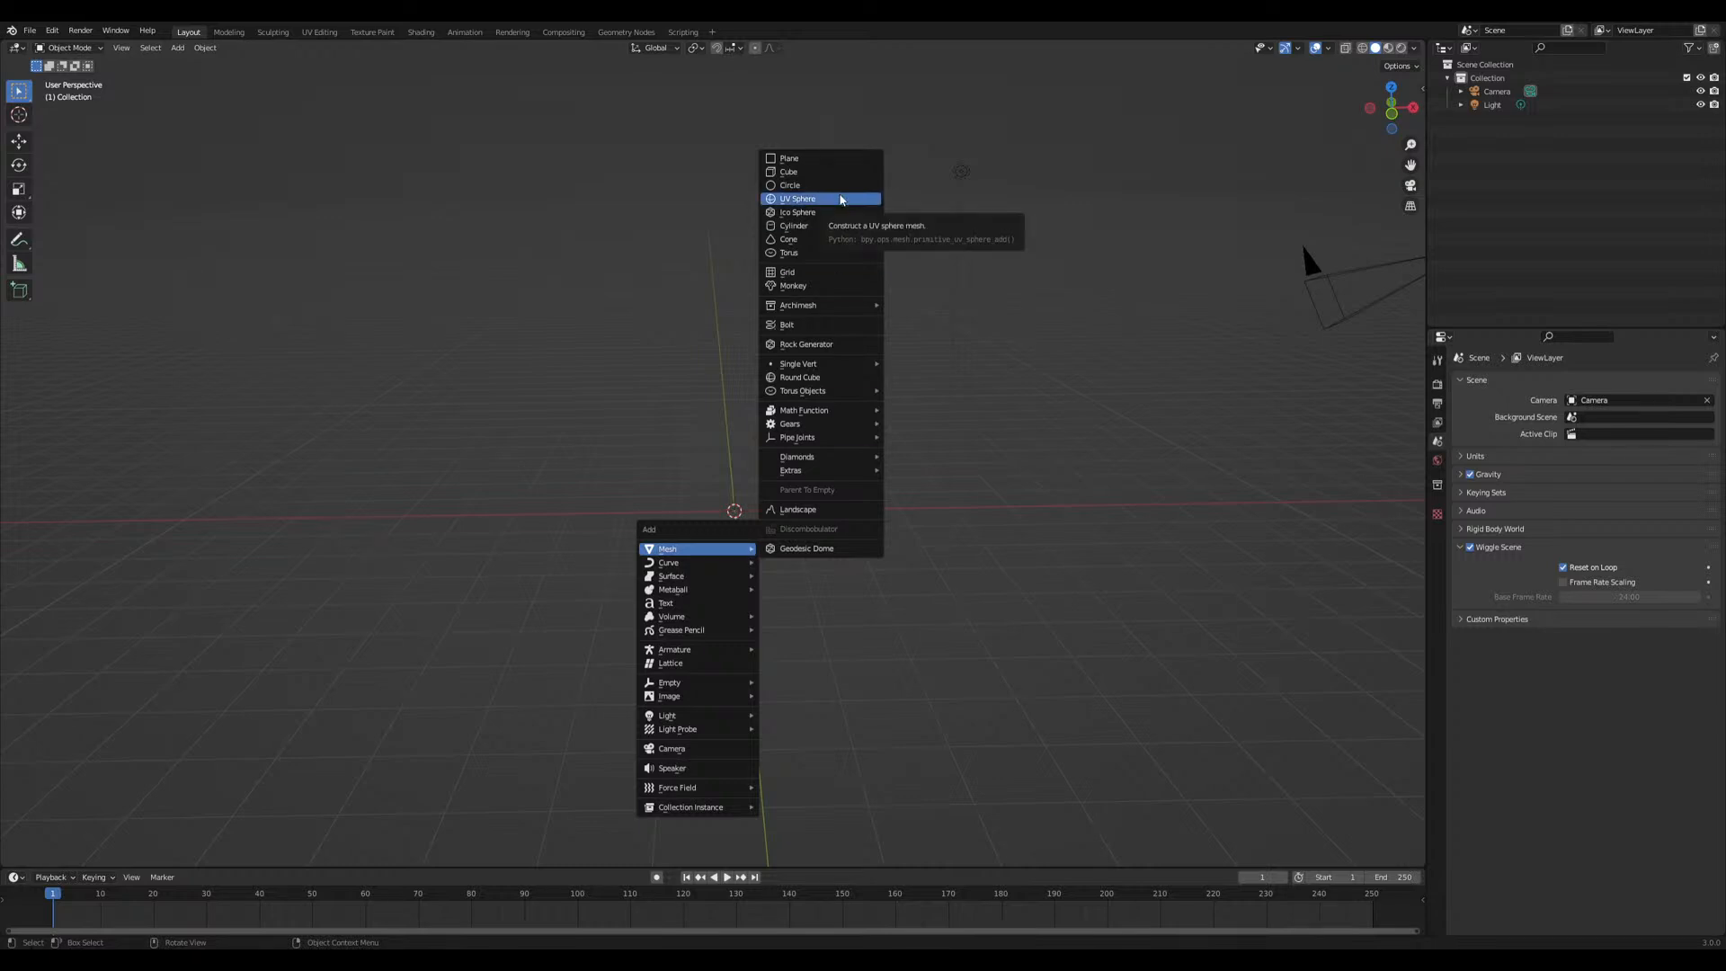
click(843, 200)
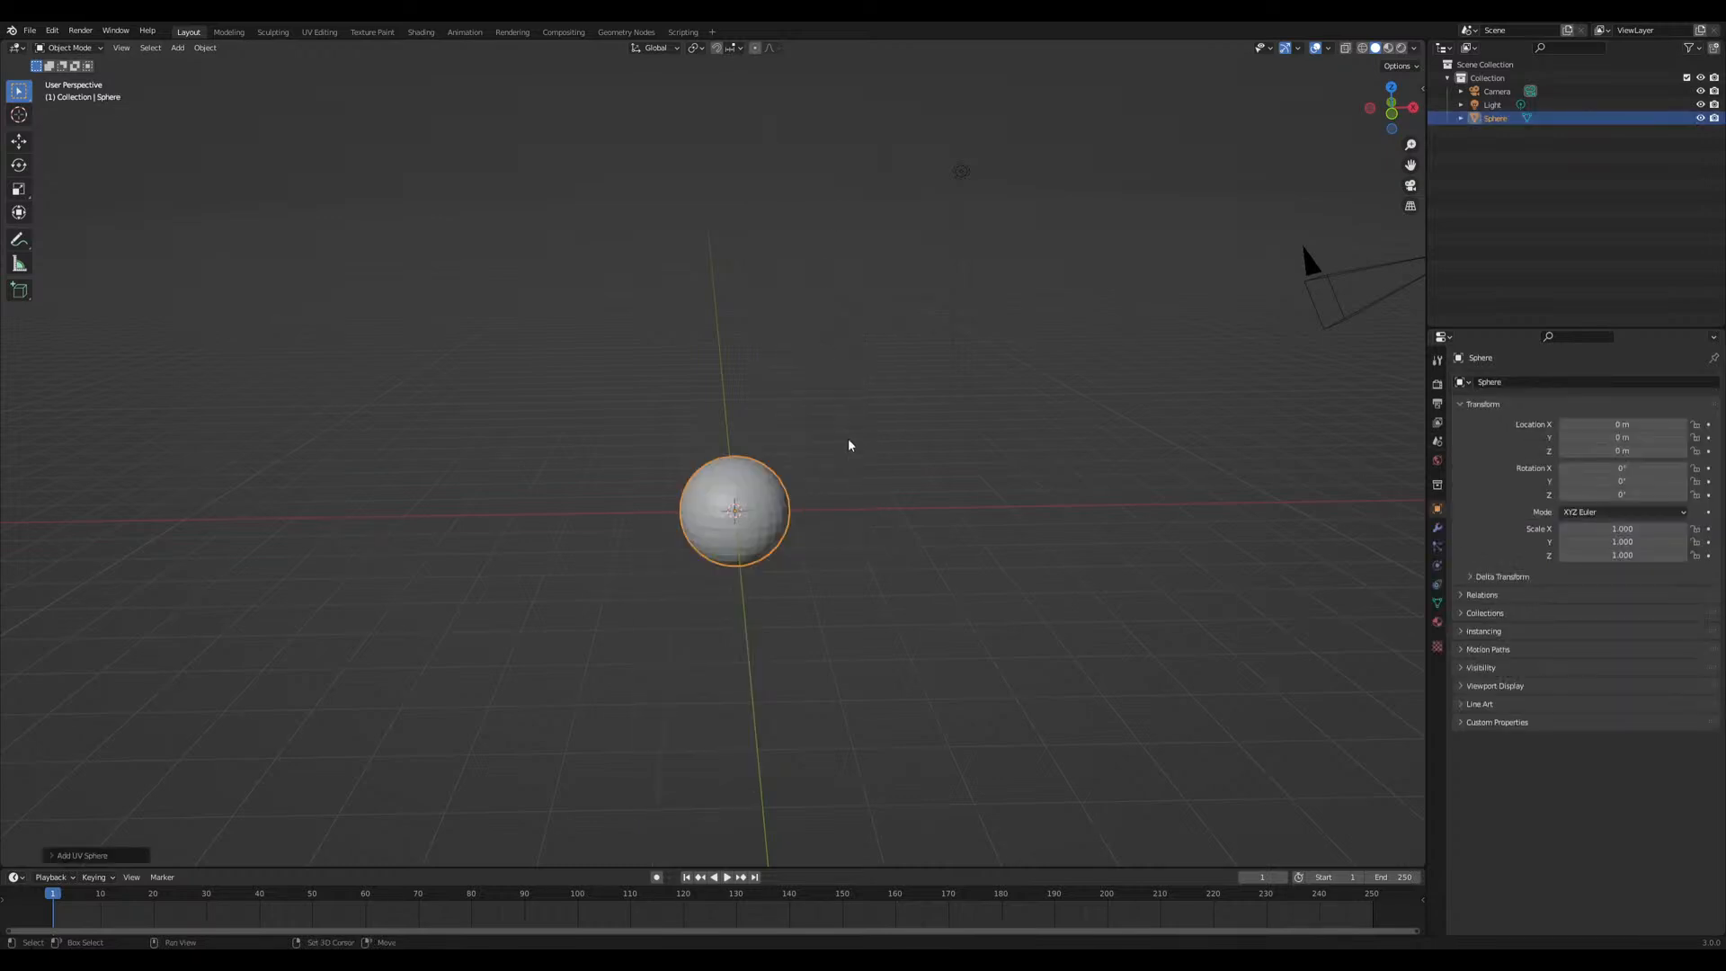
In front view, duplicate the sphere and move the copy 1 m along X and 1 m along Z
shift+middle_drag(840, 418, 794, 397)
click(1390, 117)
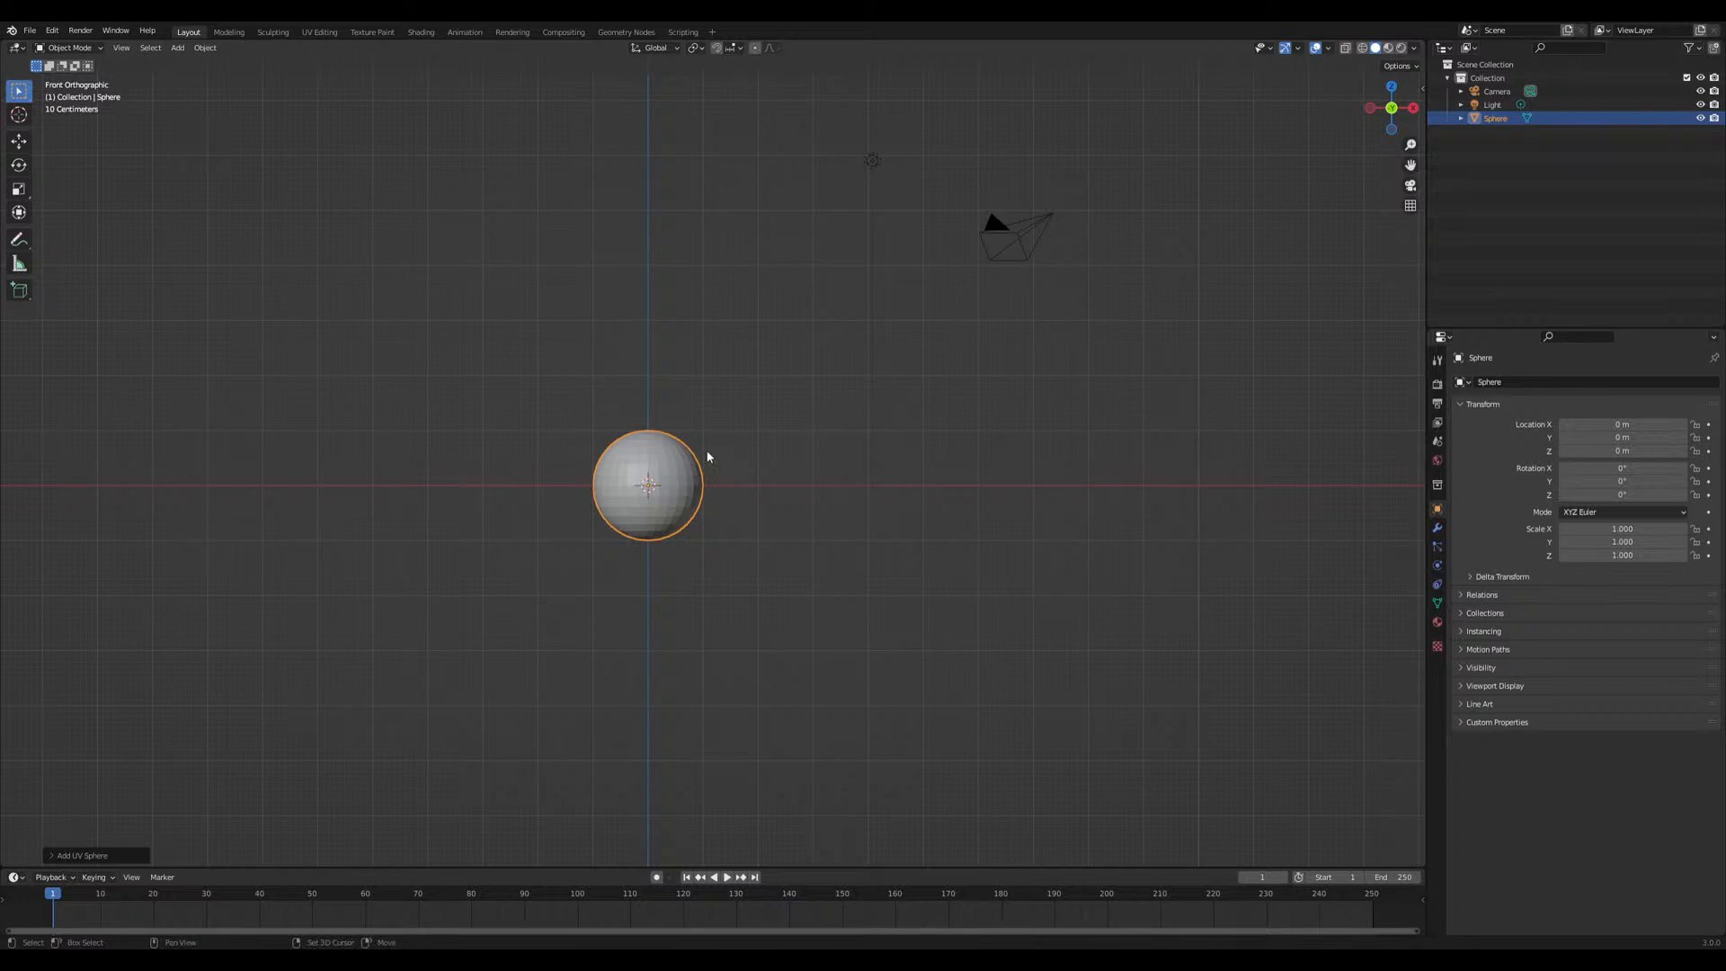
key(shift+d)
key(x)
key(Escape)
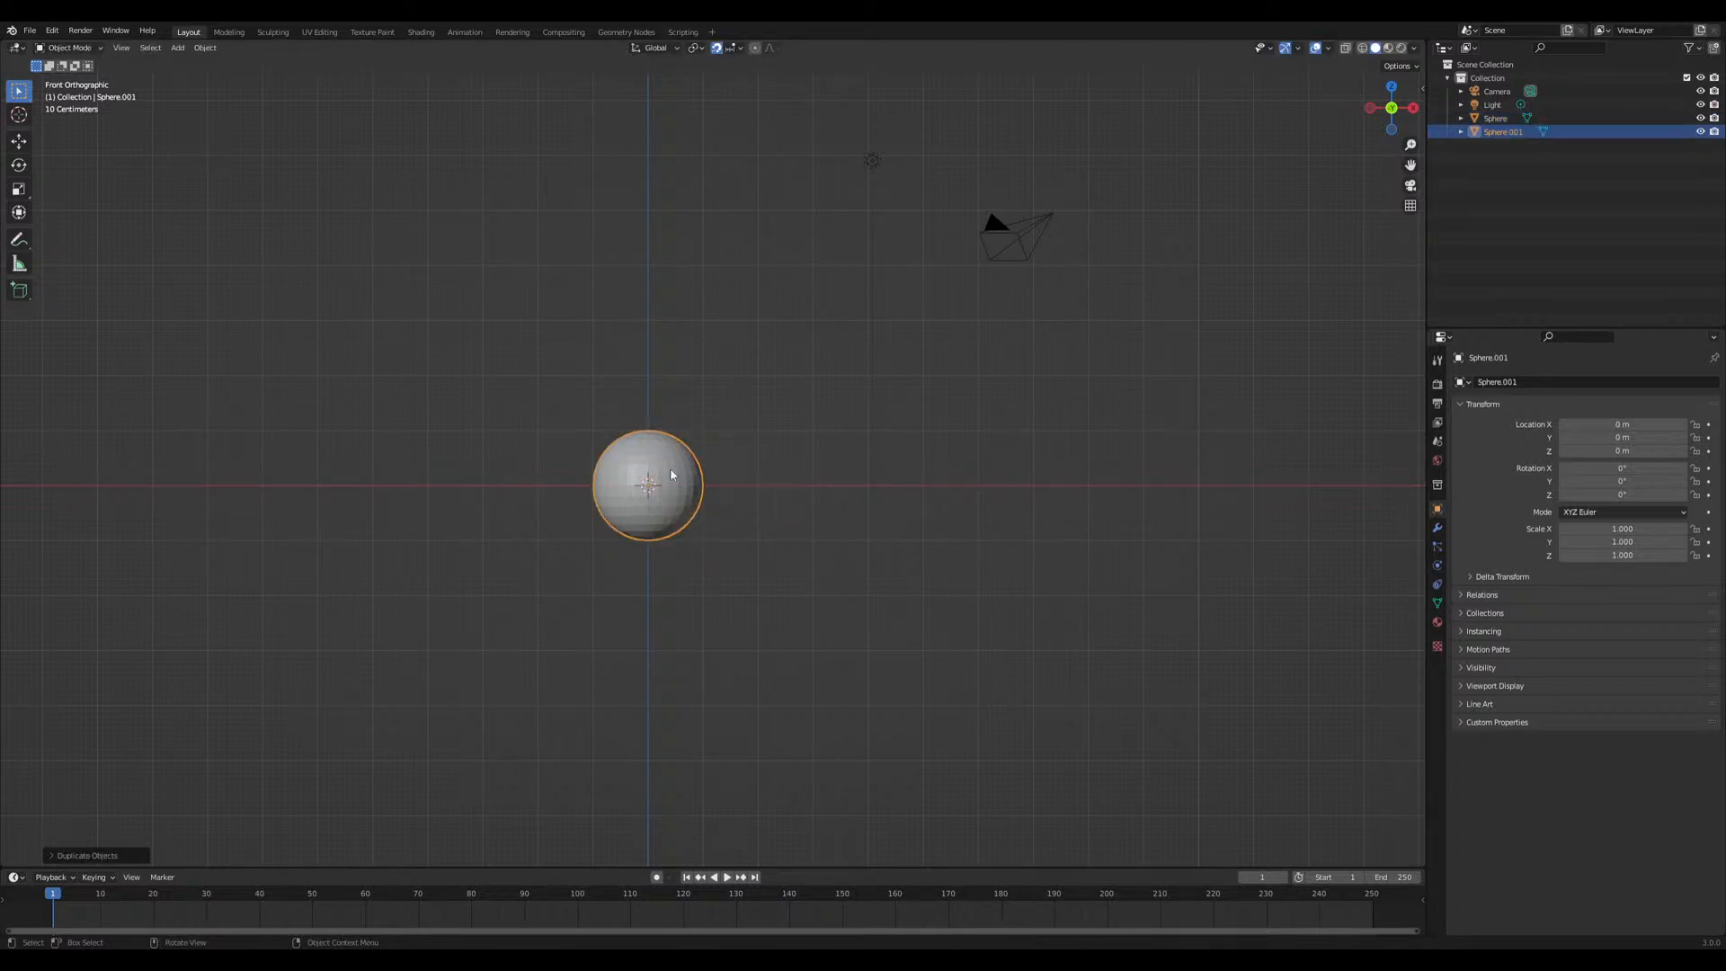
key(g)
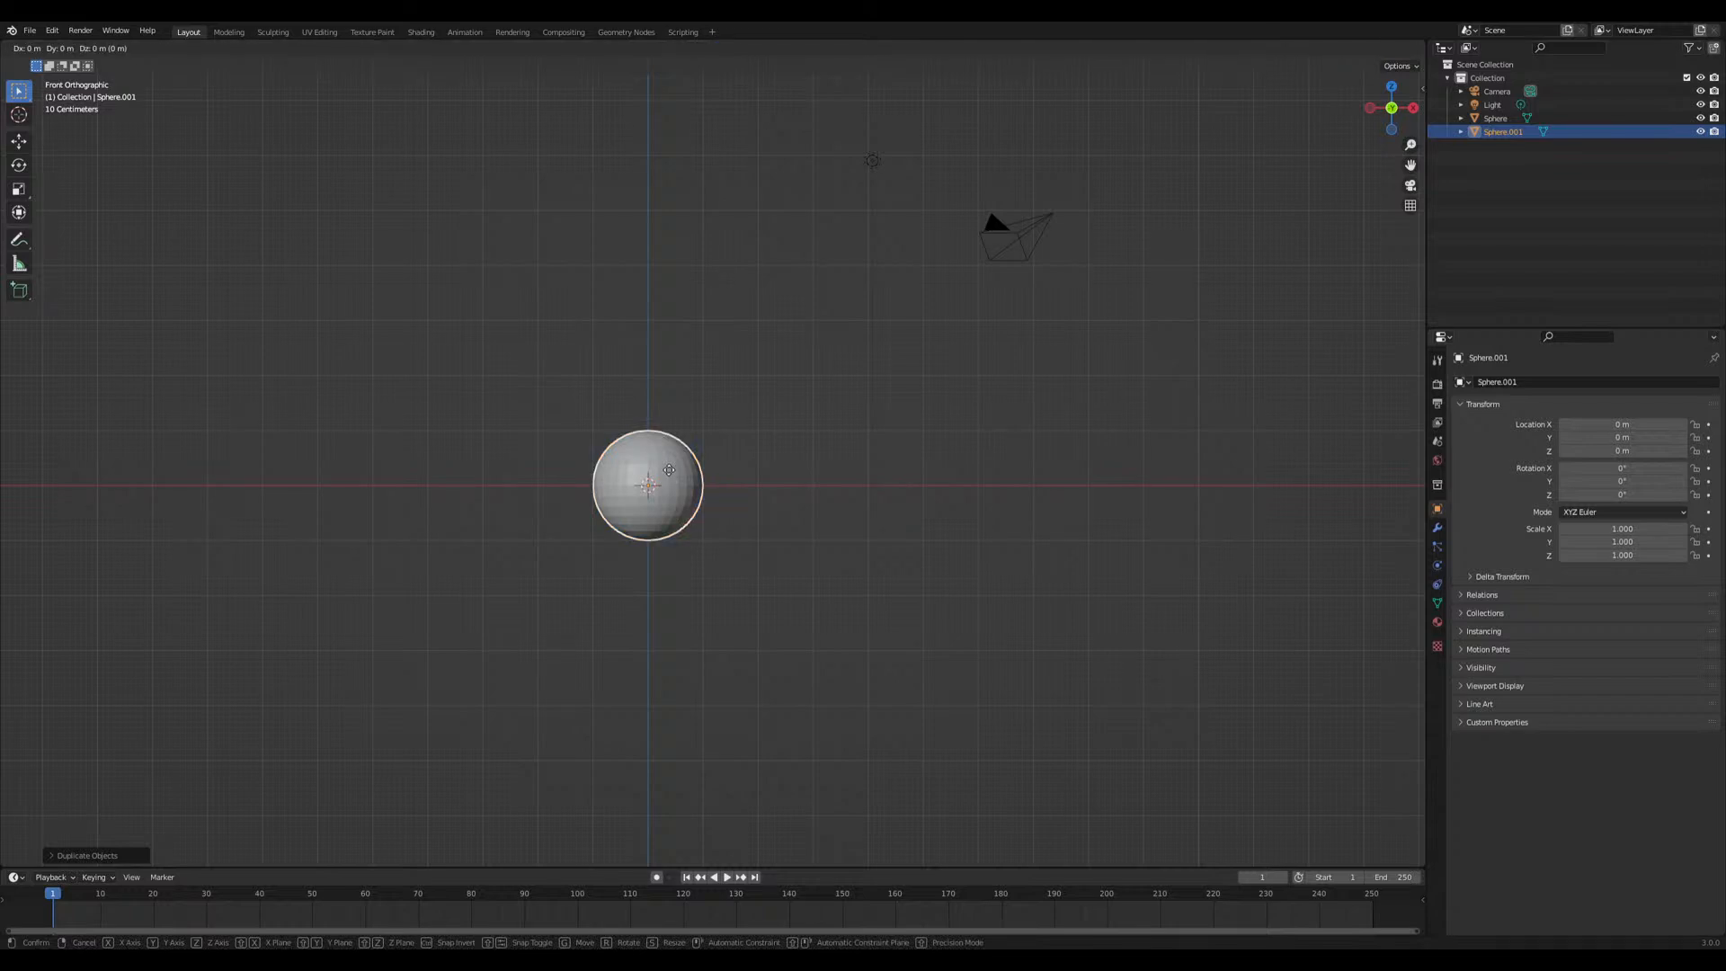
key(x)
key(1)
key(Return)
key(g)
key(z)
key(1)
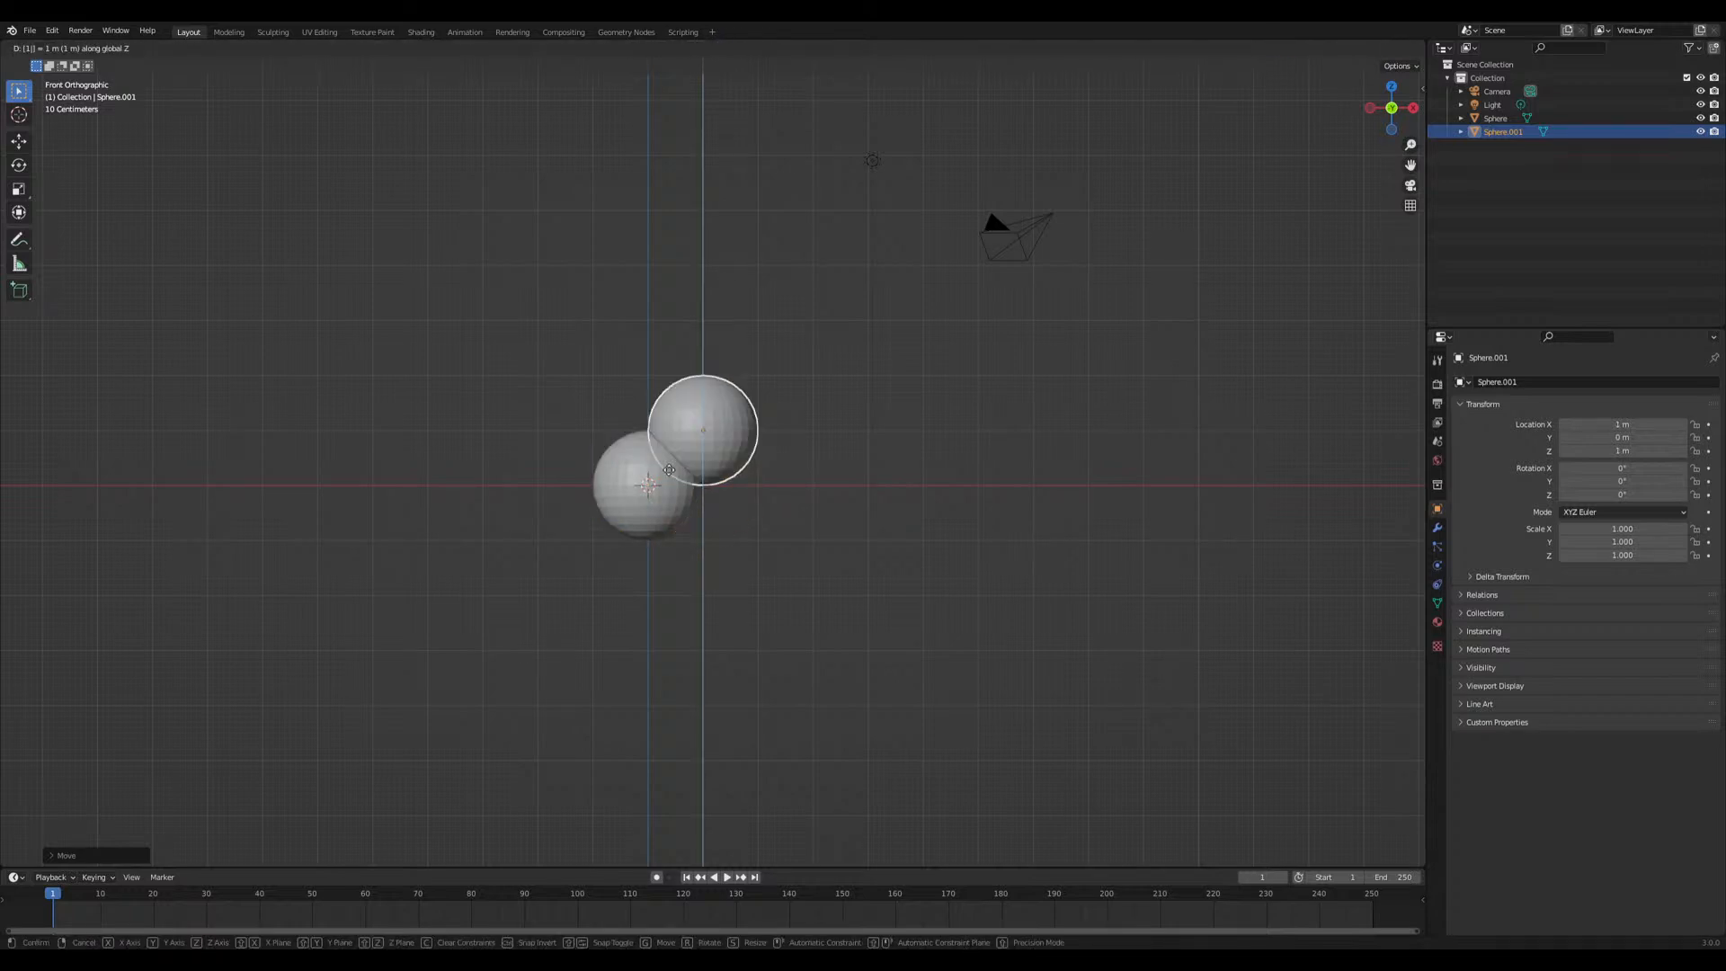
key(Return)
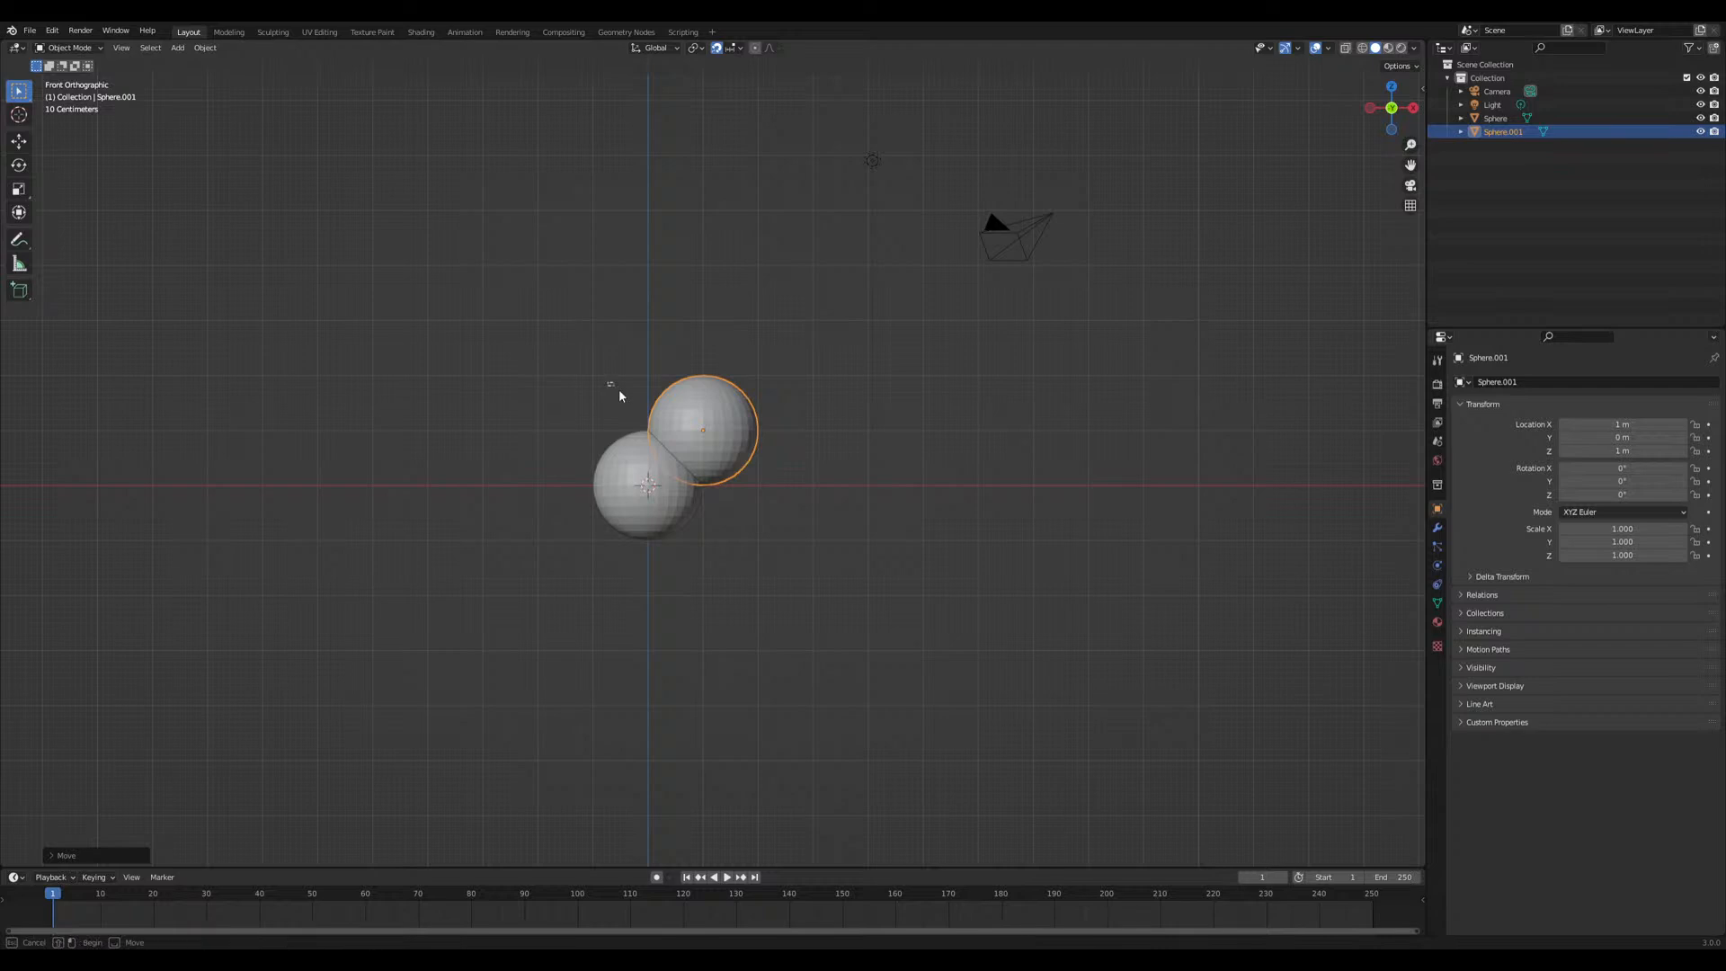
Select both spheres and duplicate the pair 2 m along X
drag(607, 388, 769, 550)
key(shift+d)
key(x)
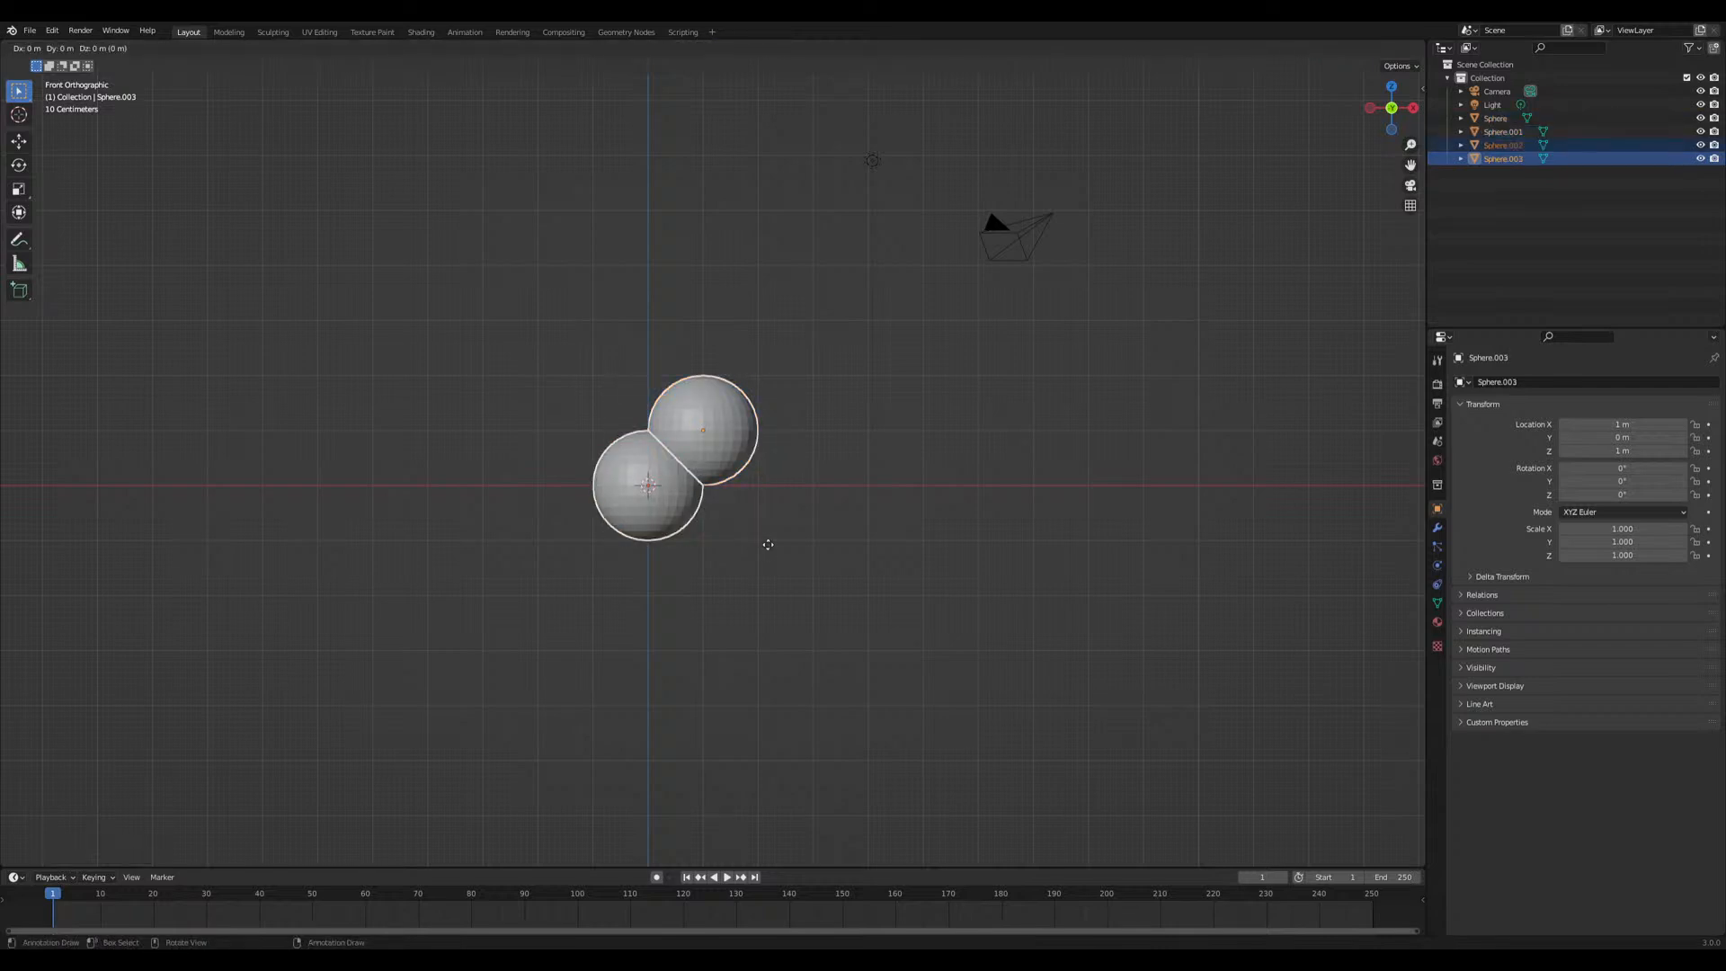
key(2)
key(Return)
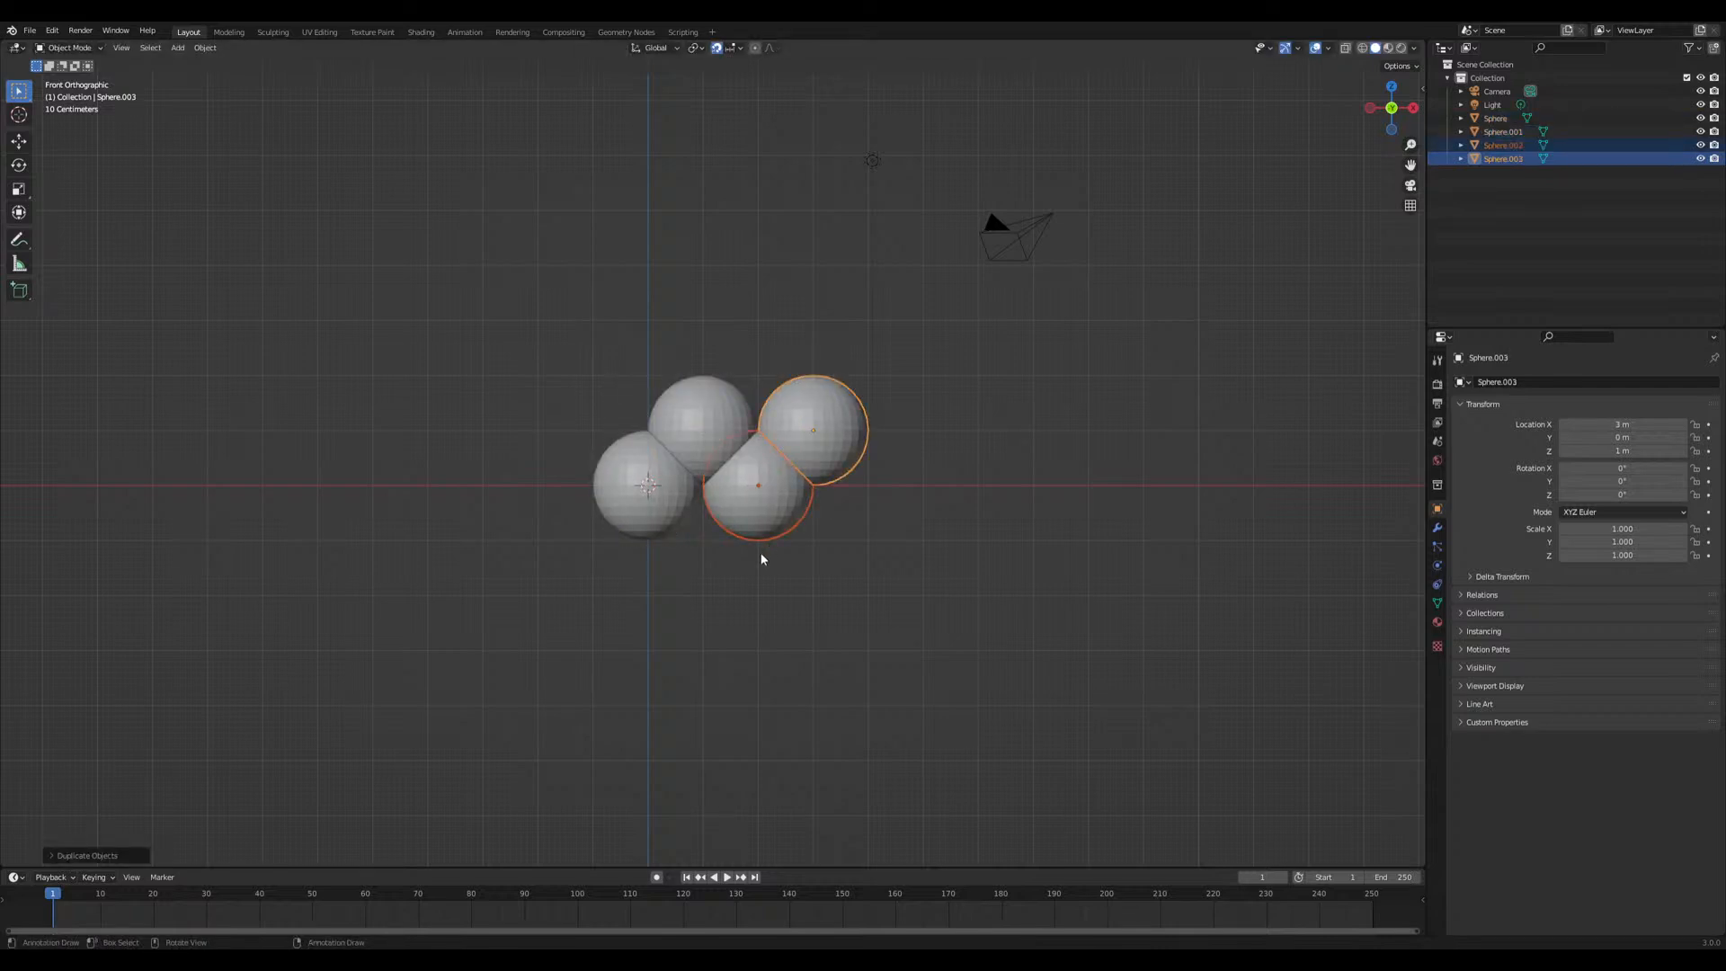
Duplicate the second sphere pair 2 m further along X, extending the zigzag chain to six spheres
key(shift+d)
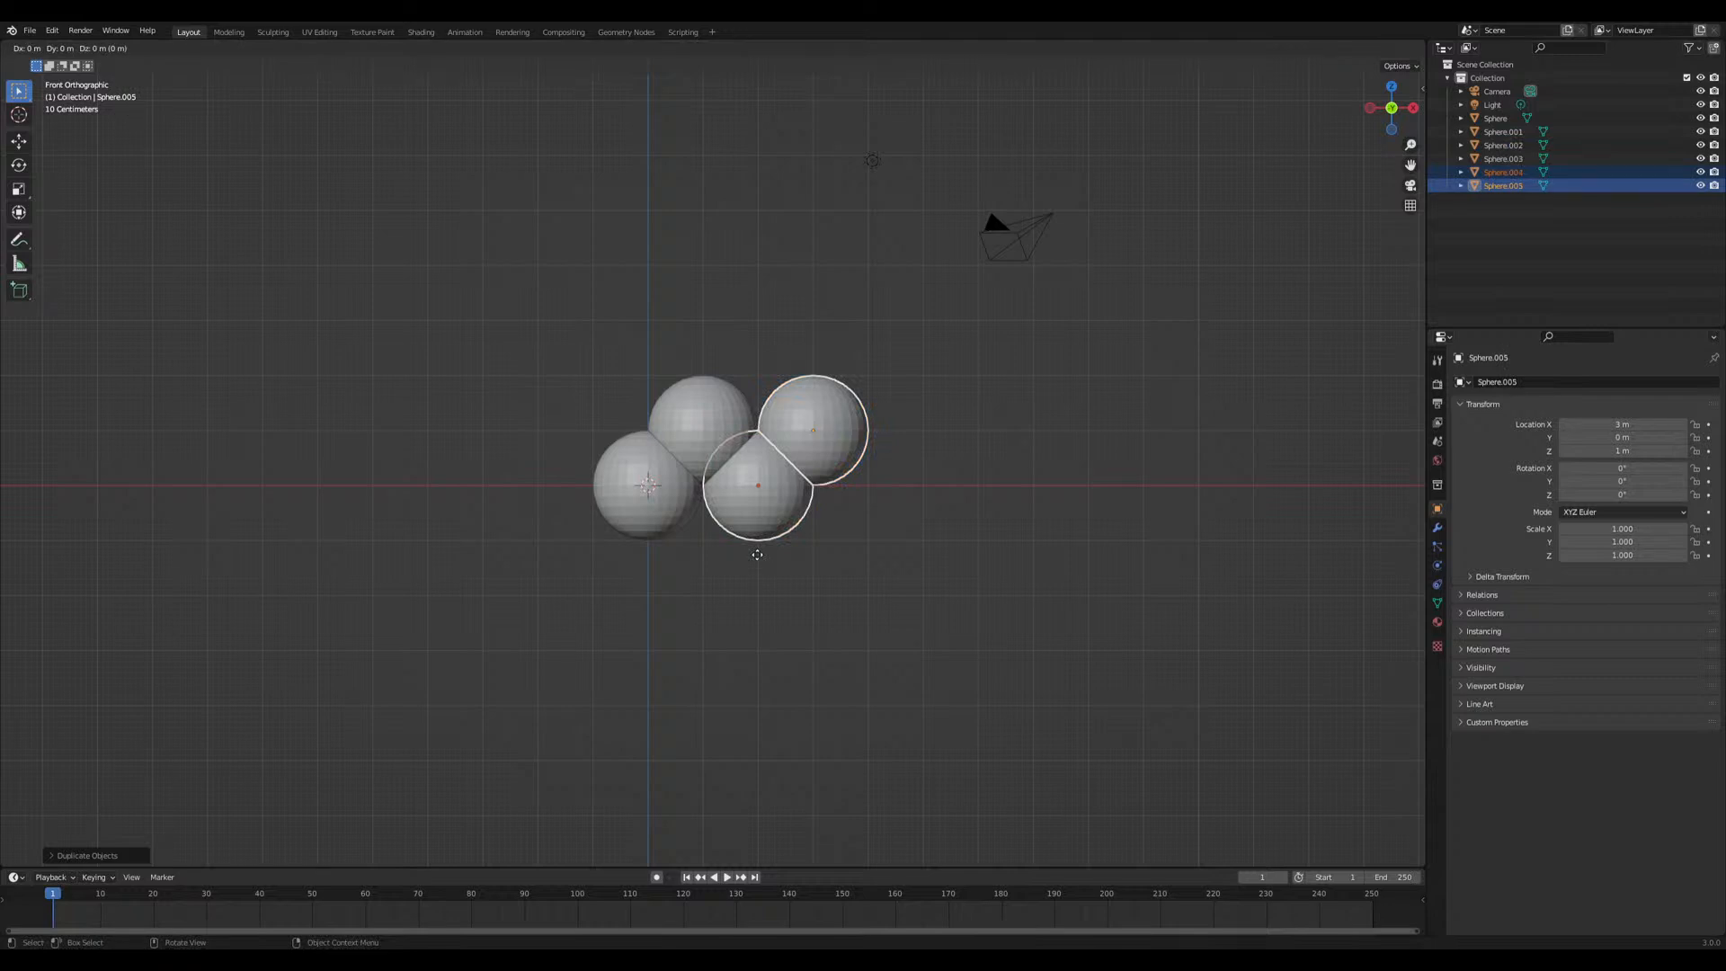
key(x)
key(2)
key(Return)
click(773, 558)
Duplicate the chain's end pair 2 m along X to make an eight-sphere zigzag
middle_drag(773, 558, 740, 593)
drag(910, 442, 833, 539)
key(shift+d)
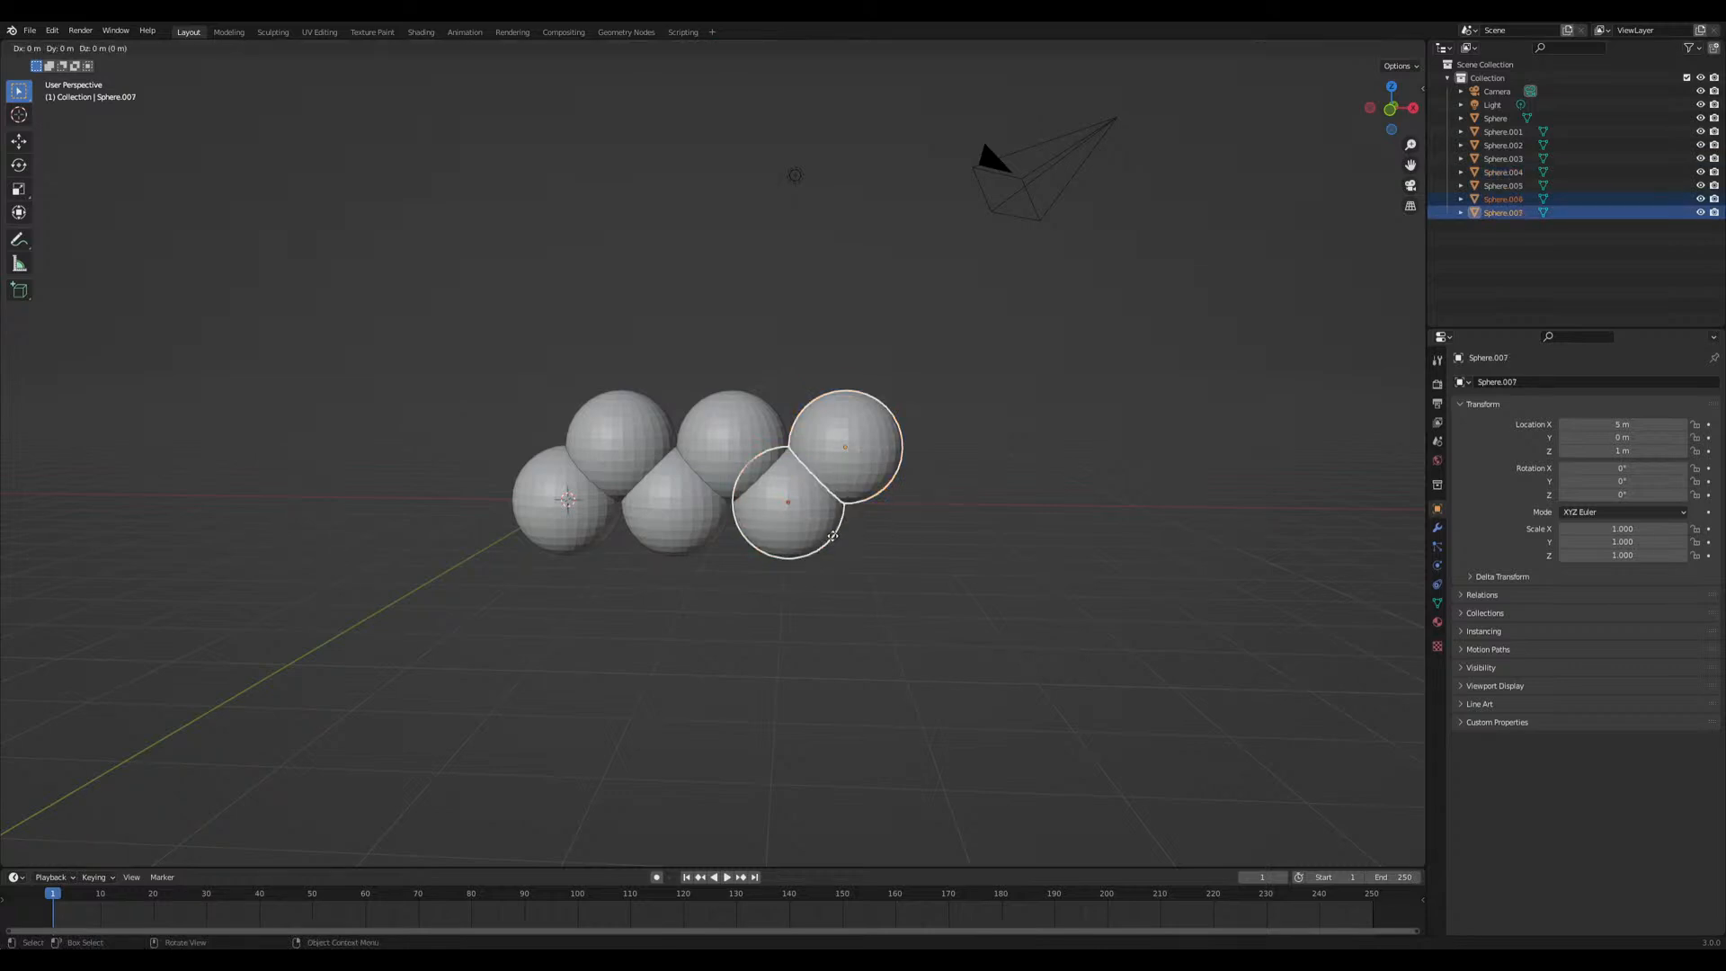
key(x)
key(2)
key(Return)
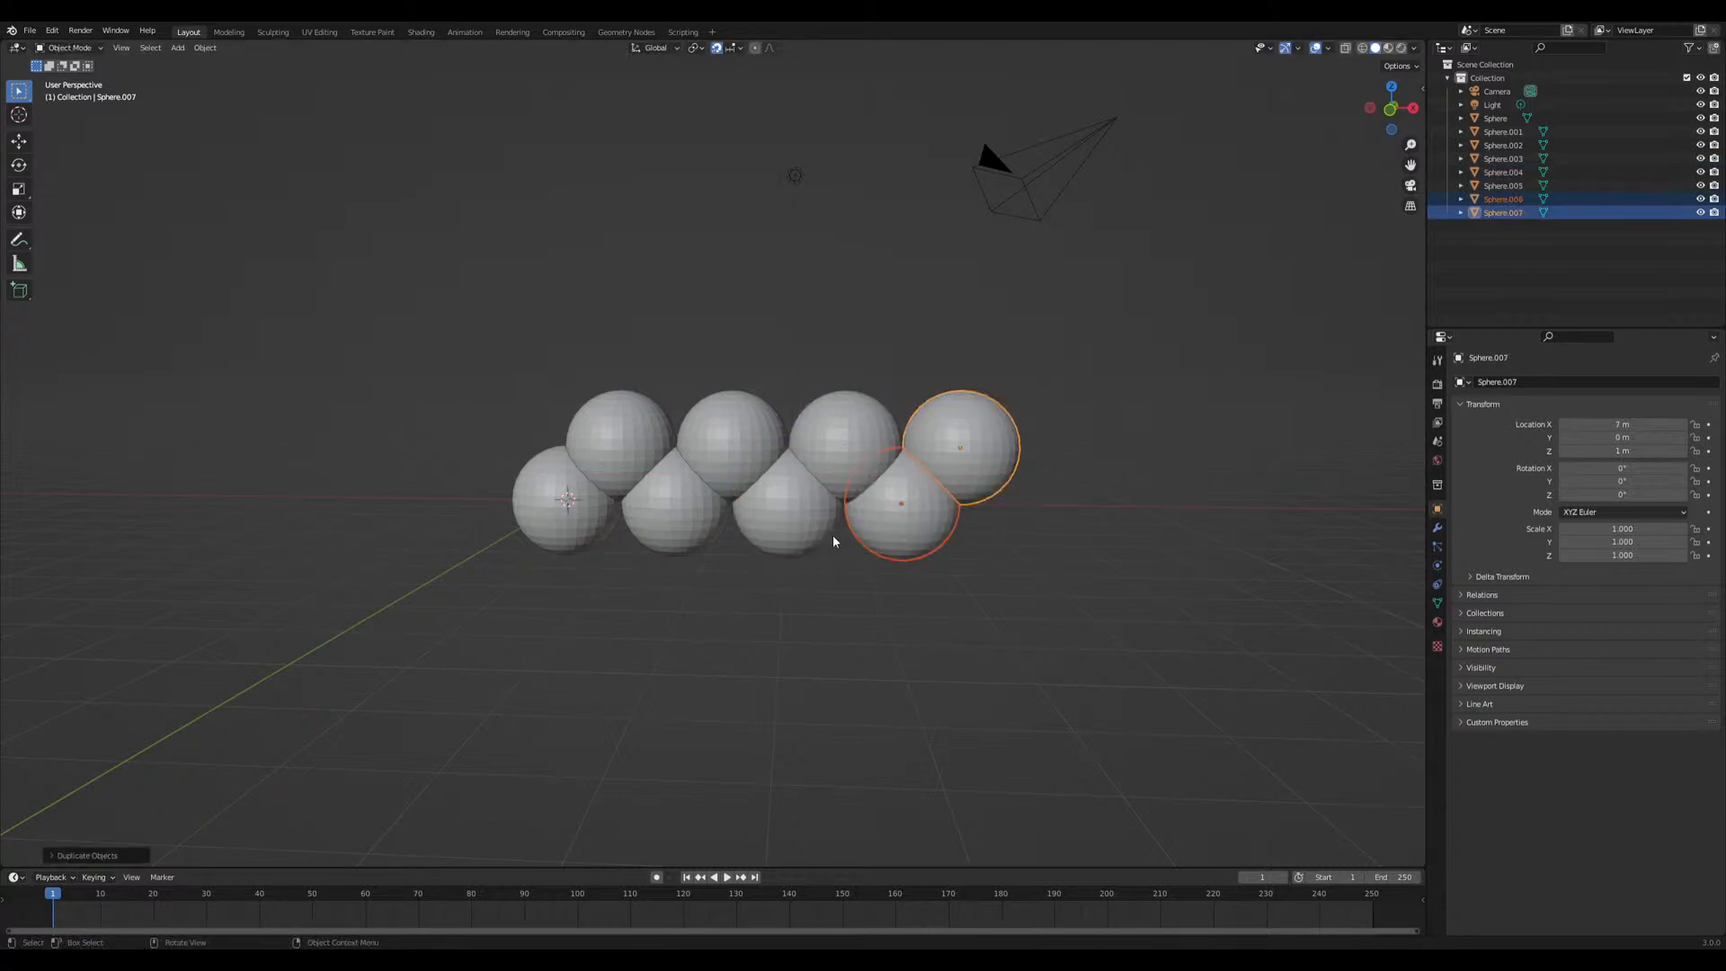
Move the light to about X 5.08 m, Y 6.01 m, Z 6.90 m, away from the sphere chain
click(661, 630)
middle_drag(661, 635, 751, 643)
click(585, 539)
middle_drag(585, 539, 755, 545)
click(793, 162)
key(g)
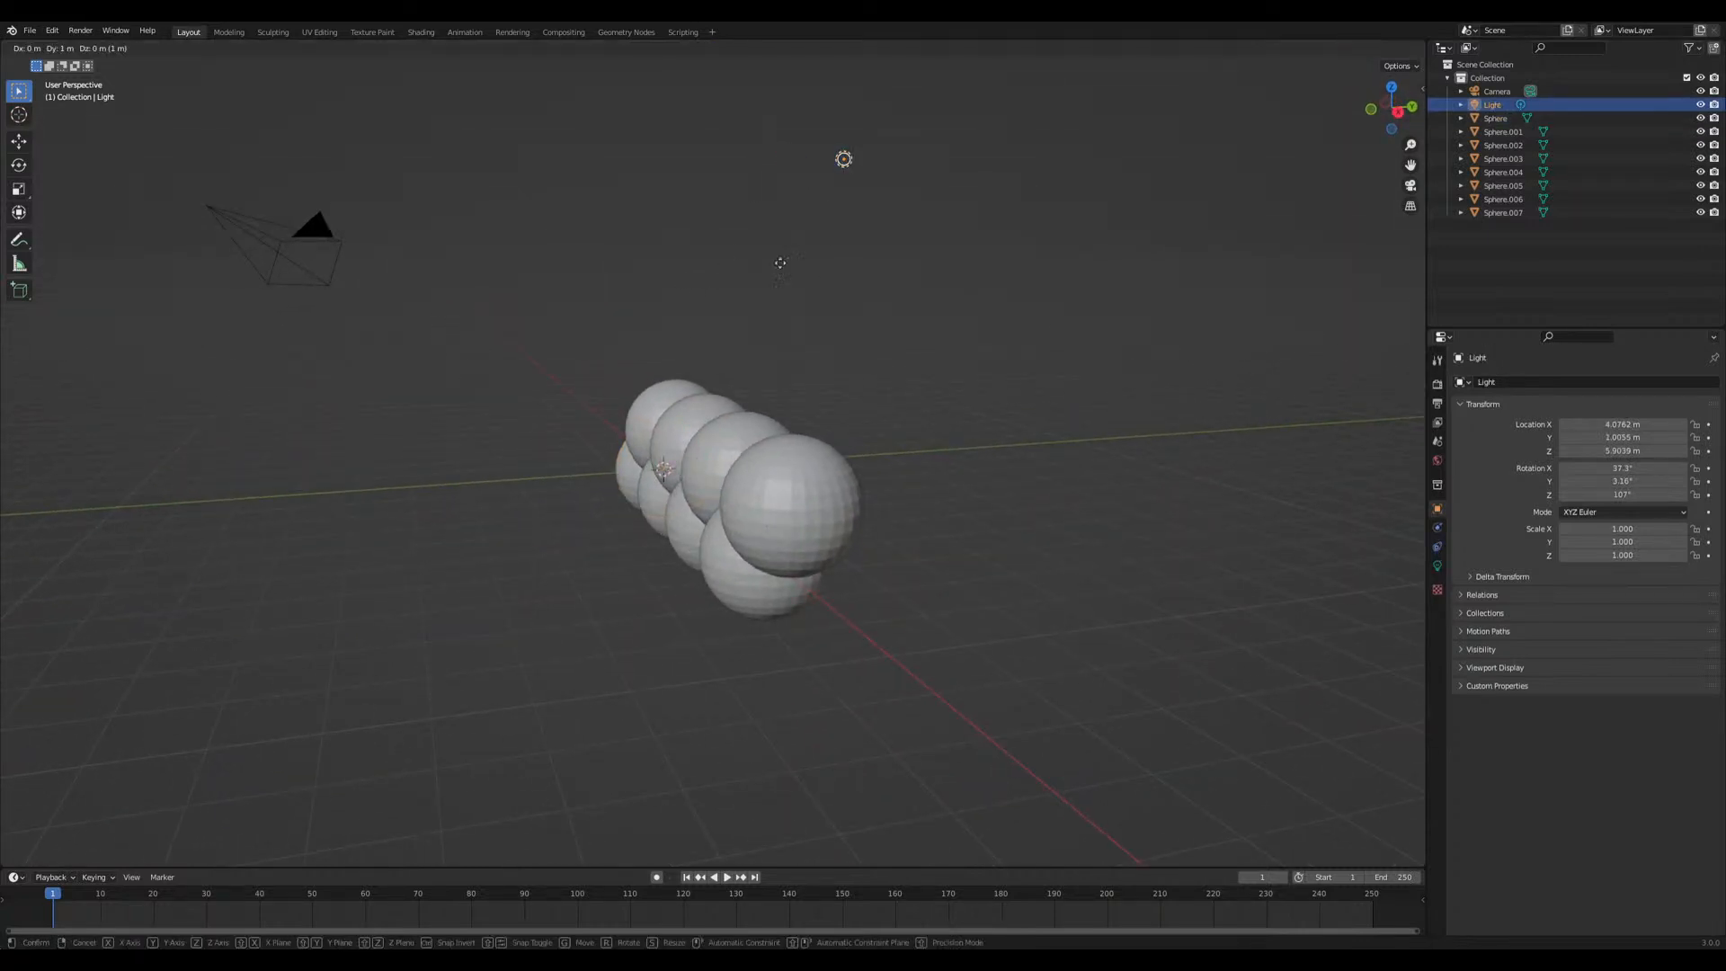
click(1043, 208)
Select all eight spheres of the chain and join them into one object
middle_drag(711, 357, 539, 385)
drag(536, 378, 779, 586)
middle_drag(798, 586, 730, 588)
shift+click(859, 525)
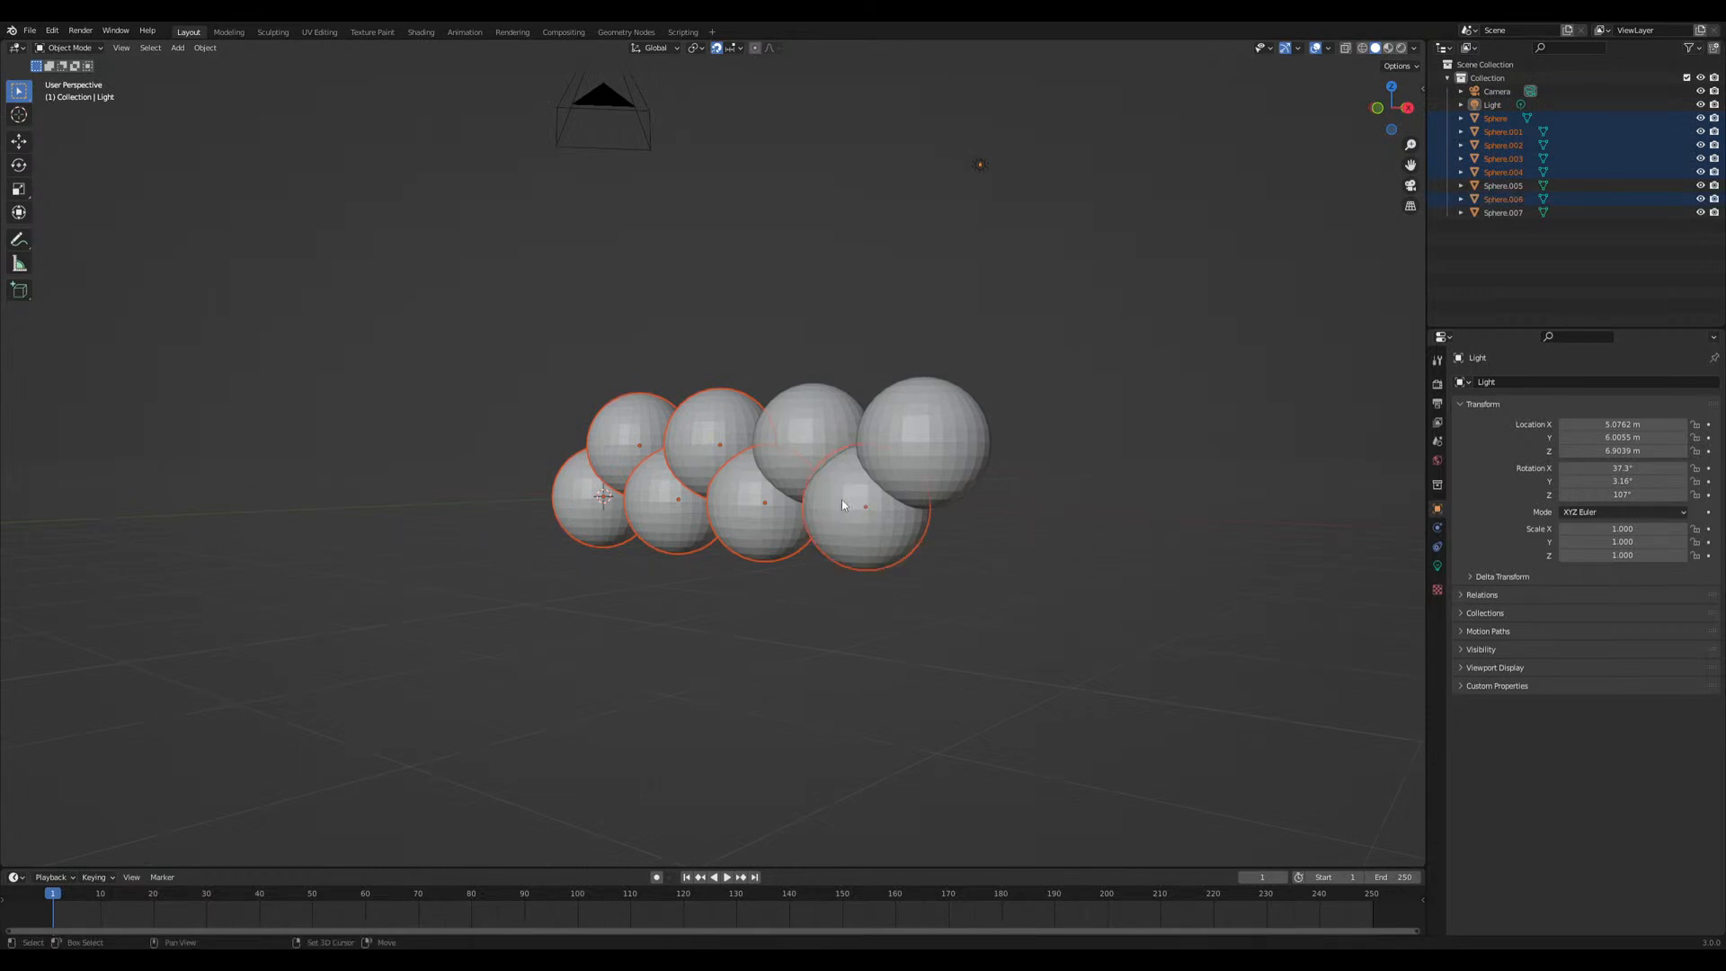
shift+click(829, 439)
shift+click(918, 458)
middle_drag(918, 458, 799, 492)
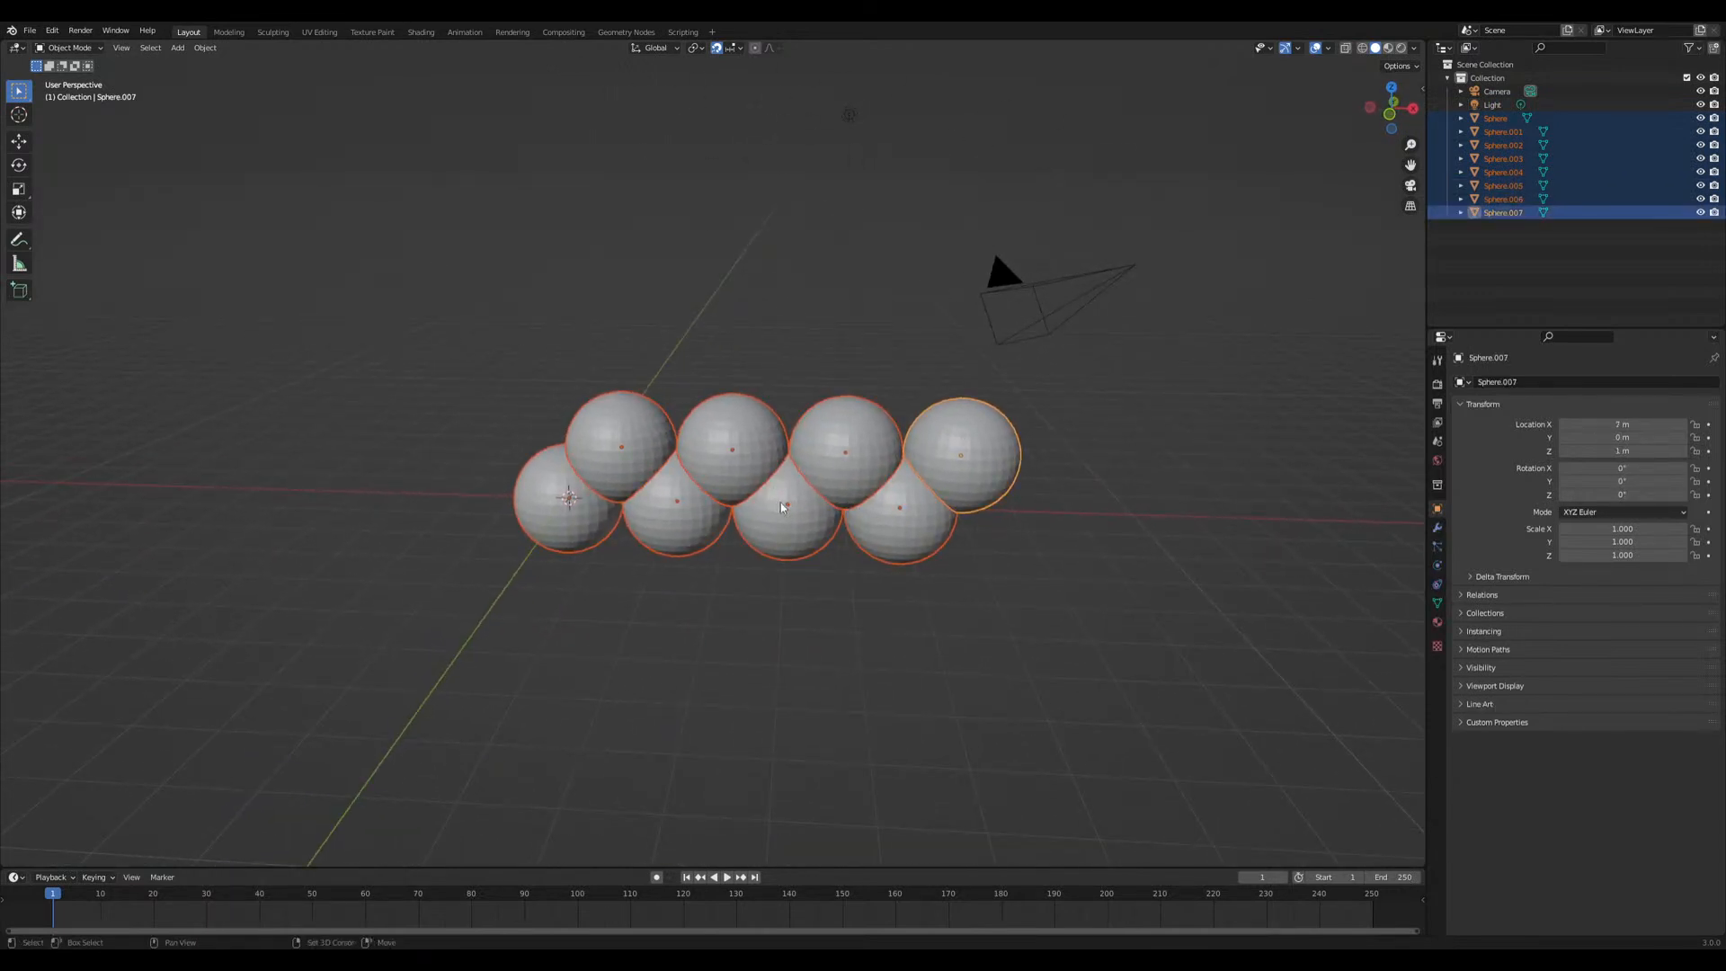
right_click(780, 503)
click(780, 499)
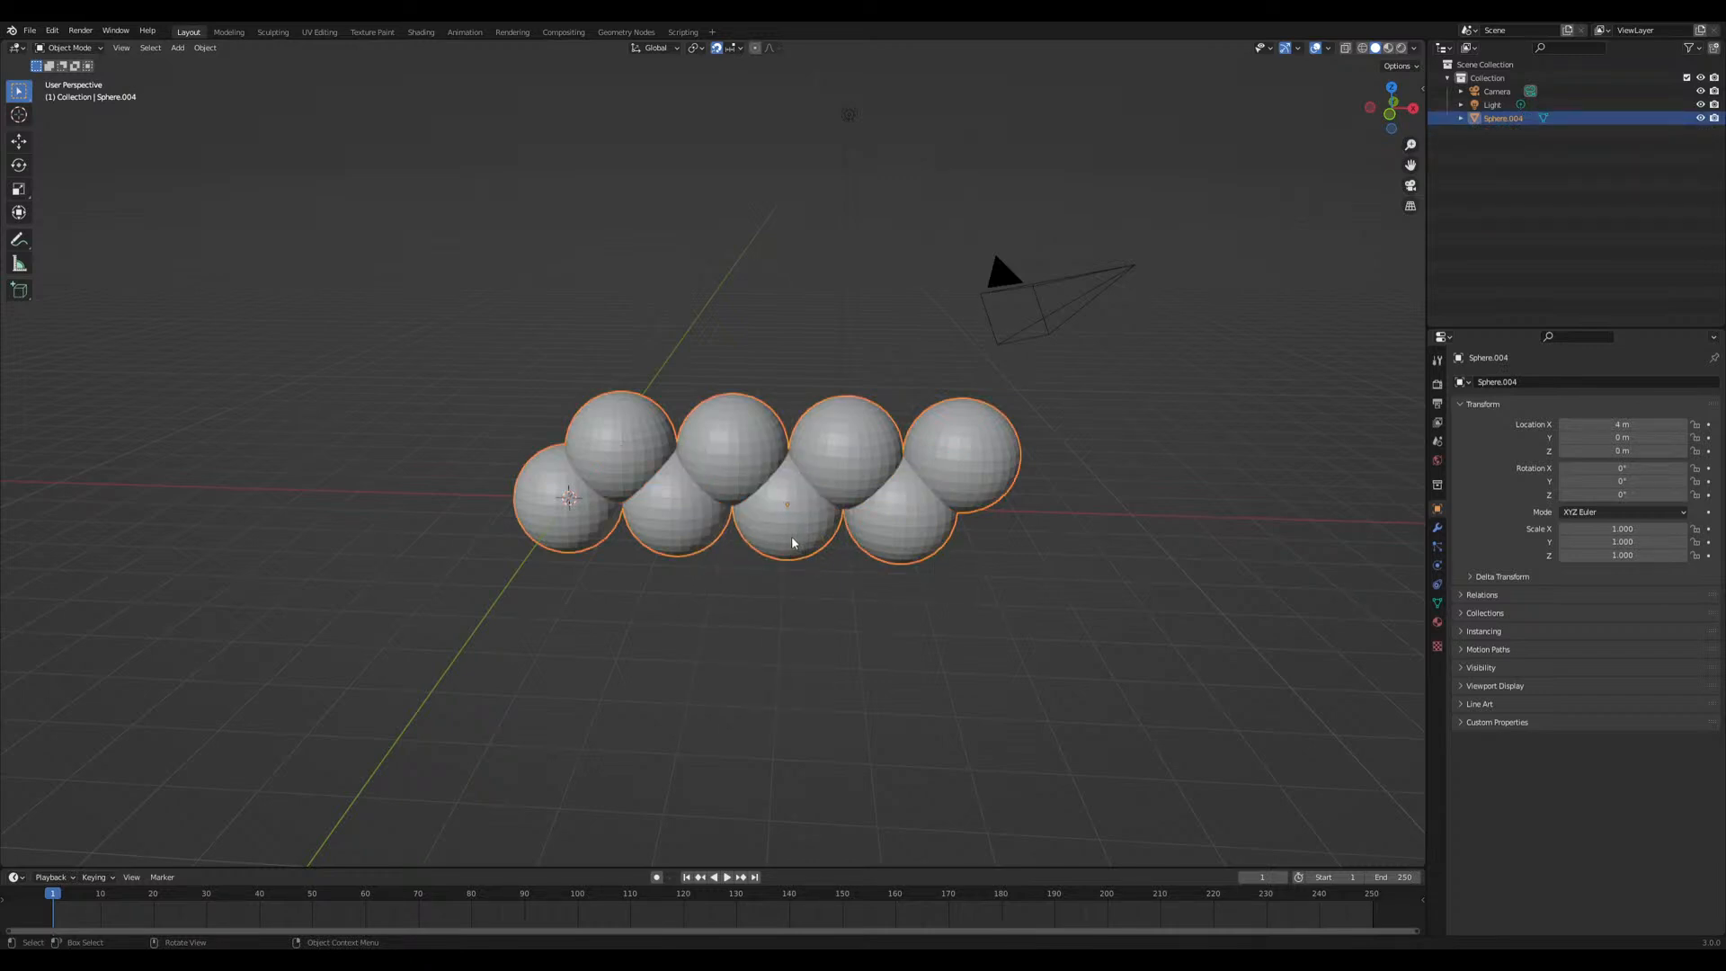
Apply smooth shading to the joined sphere chain and deselect it
right_click(791, 536)
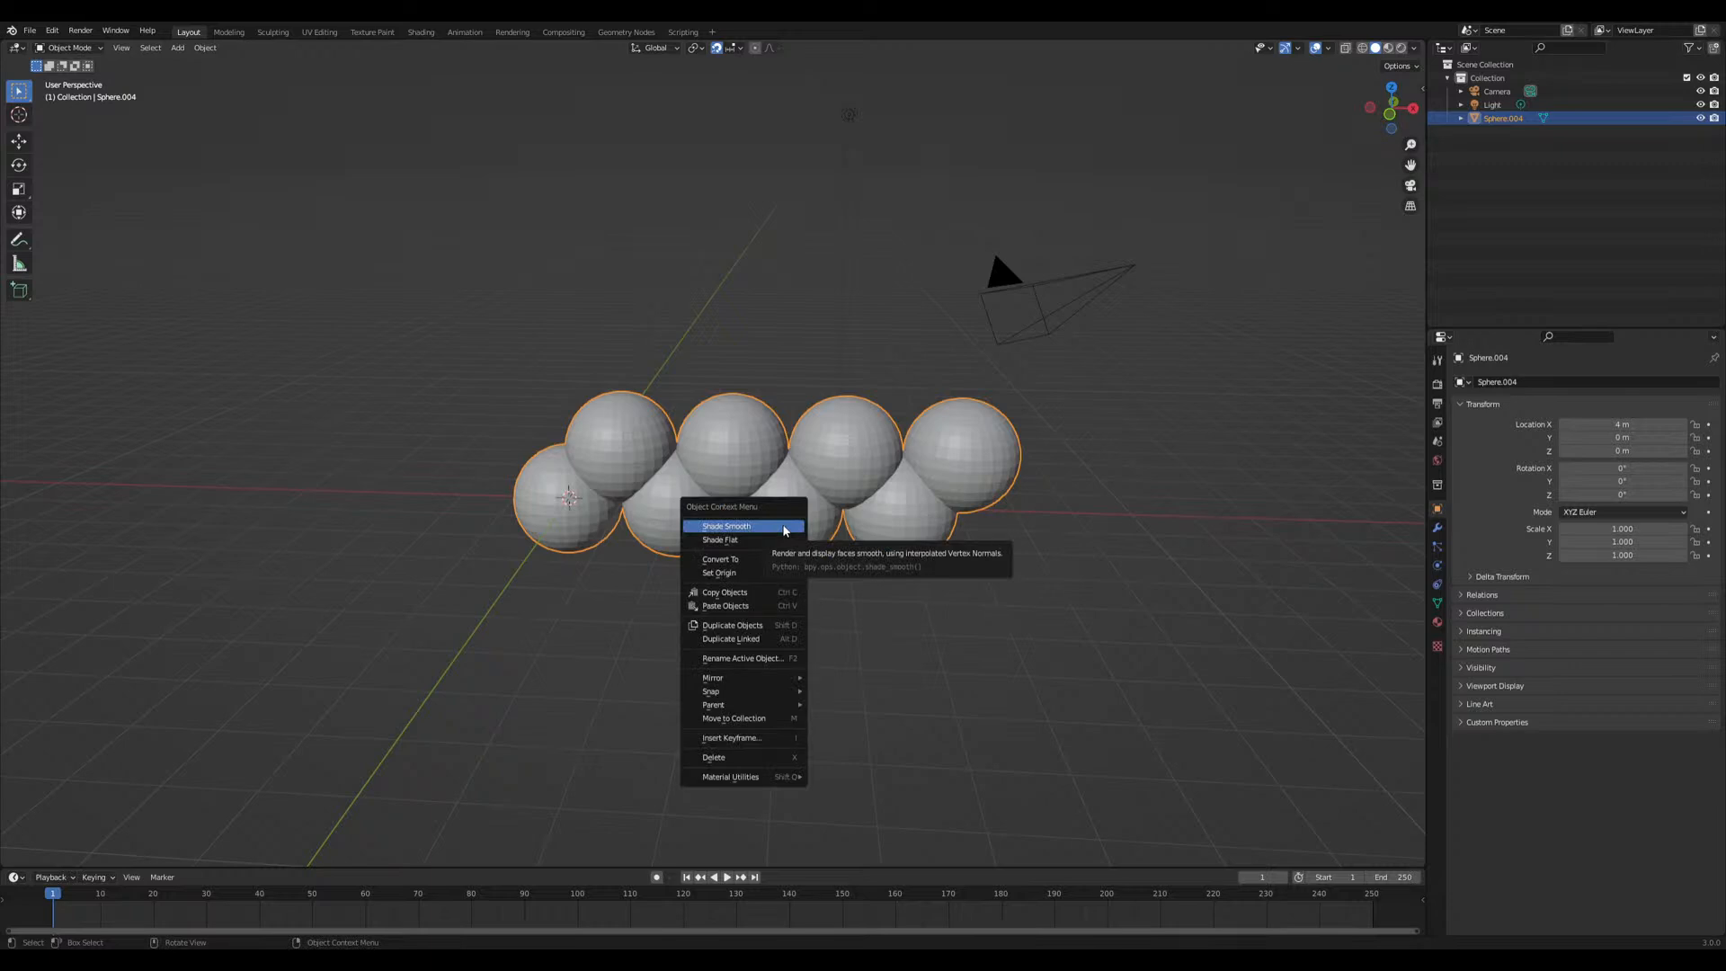
click(786, 528)
middle_drag(786, 528, 743, 566)
click(872, 563)
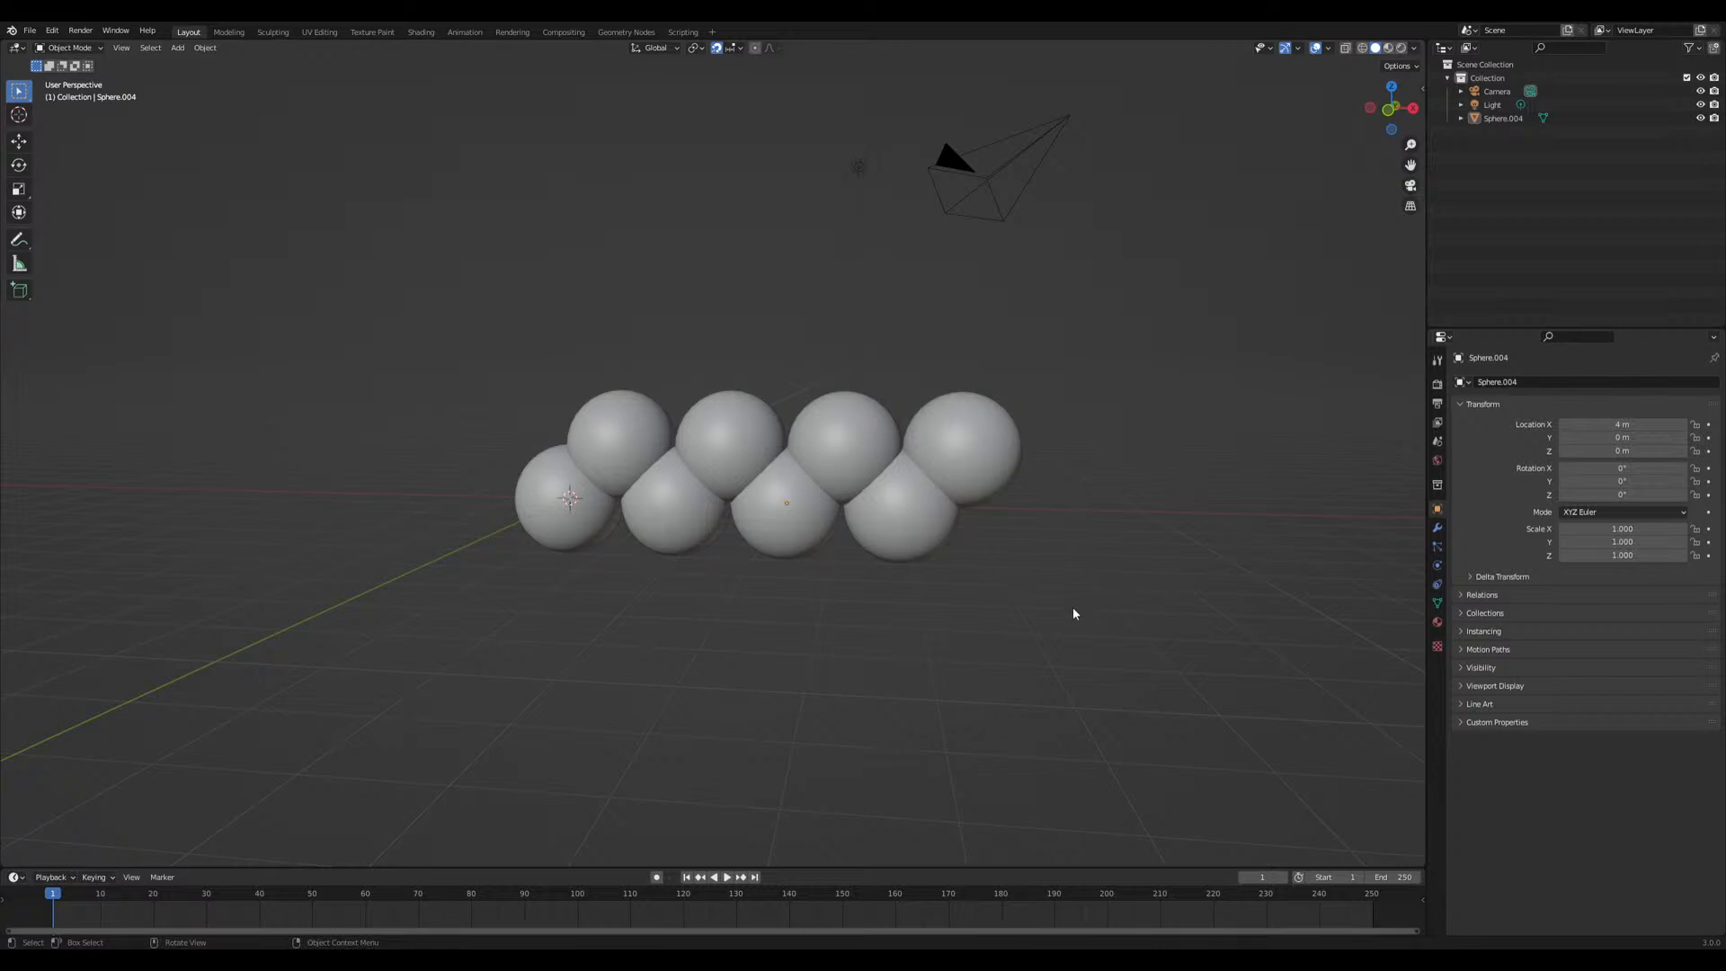
In Edit Mode, select the four upper spheres as linked geometry and duplicate them about 1 m upward along Z
middle_drag(1066, 609, 1013, 594)
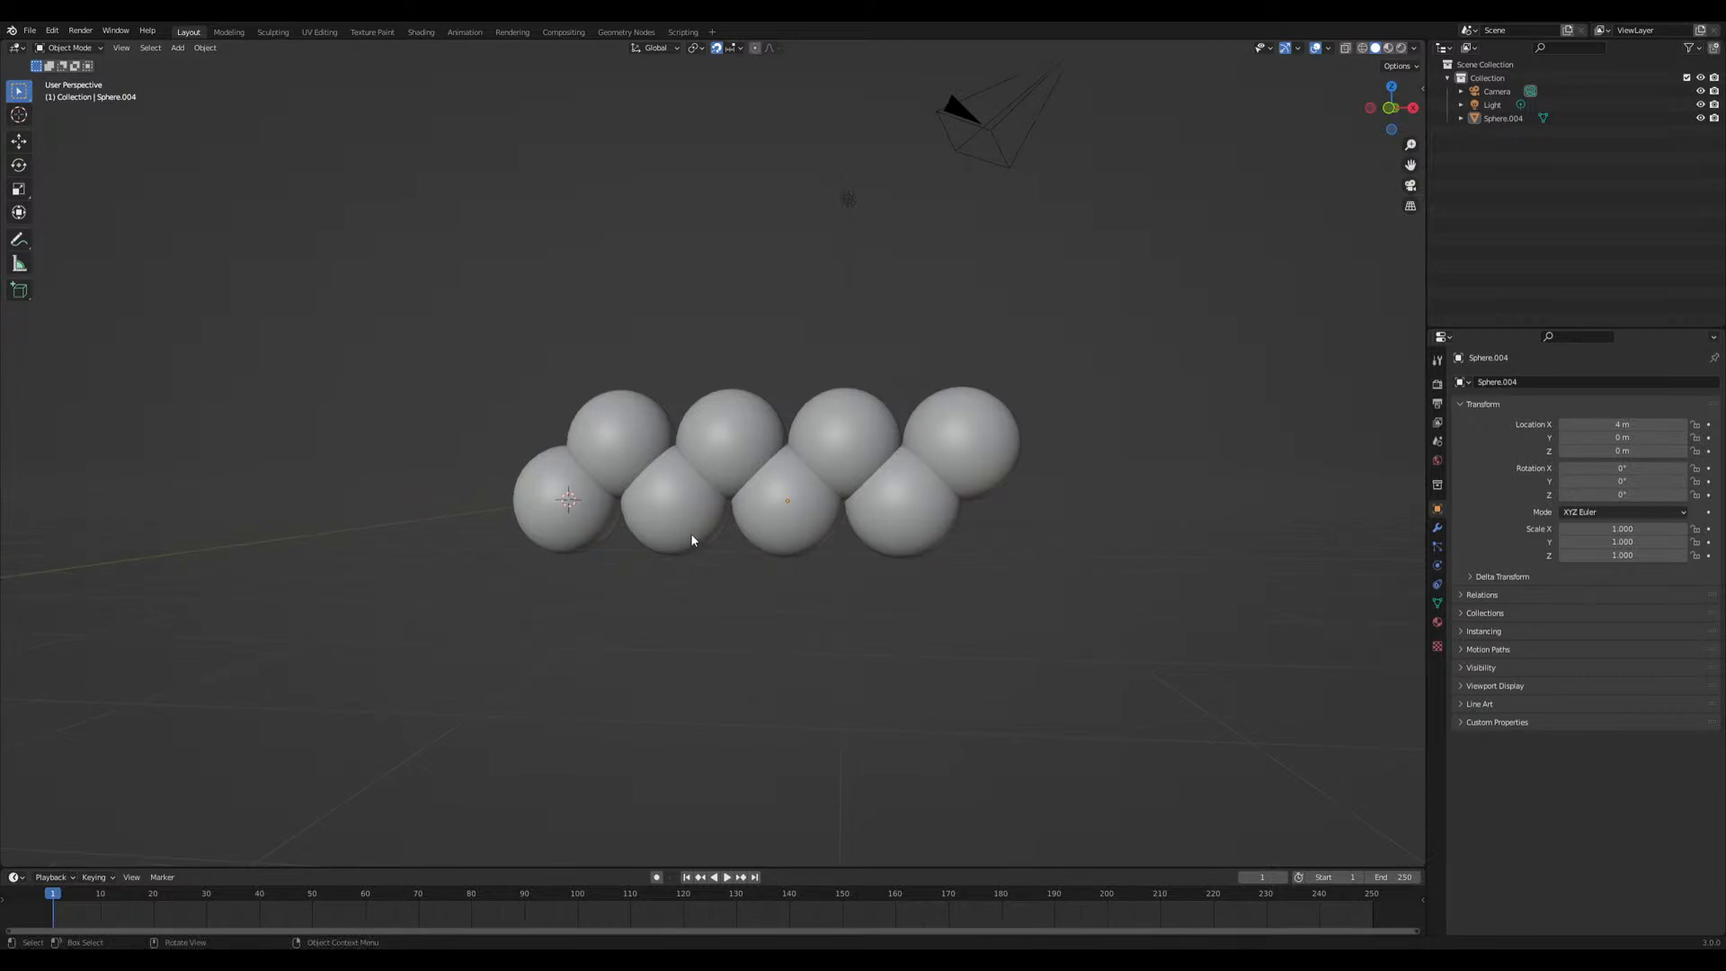
key(Tab)
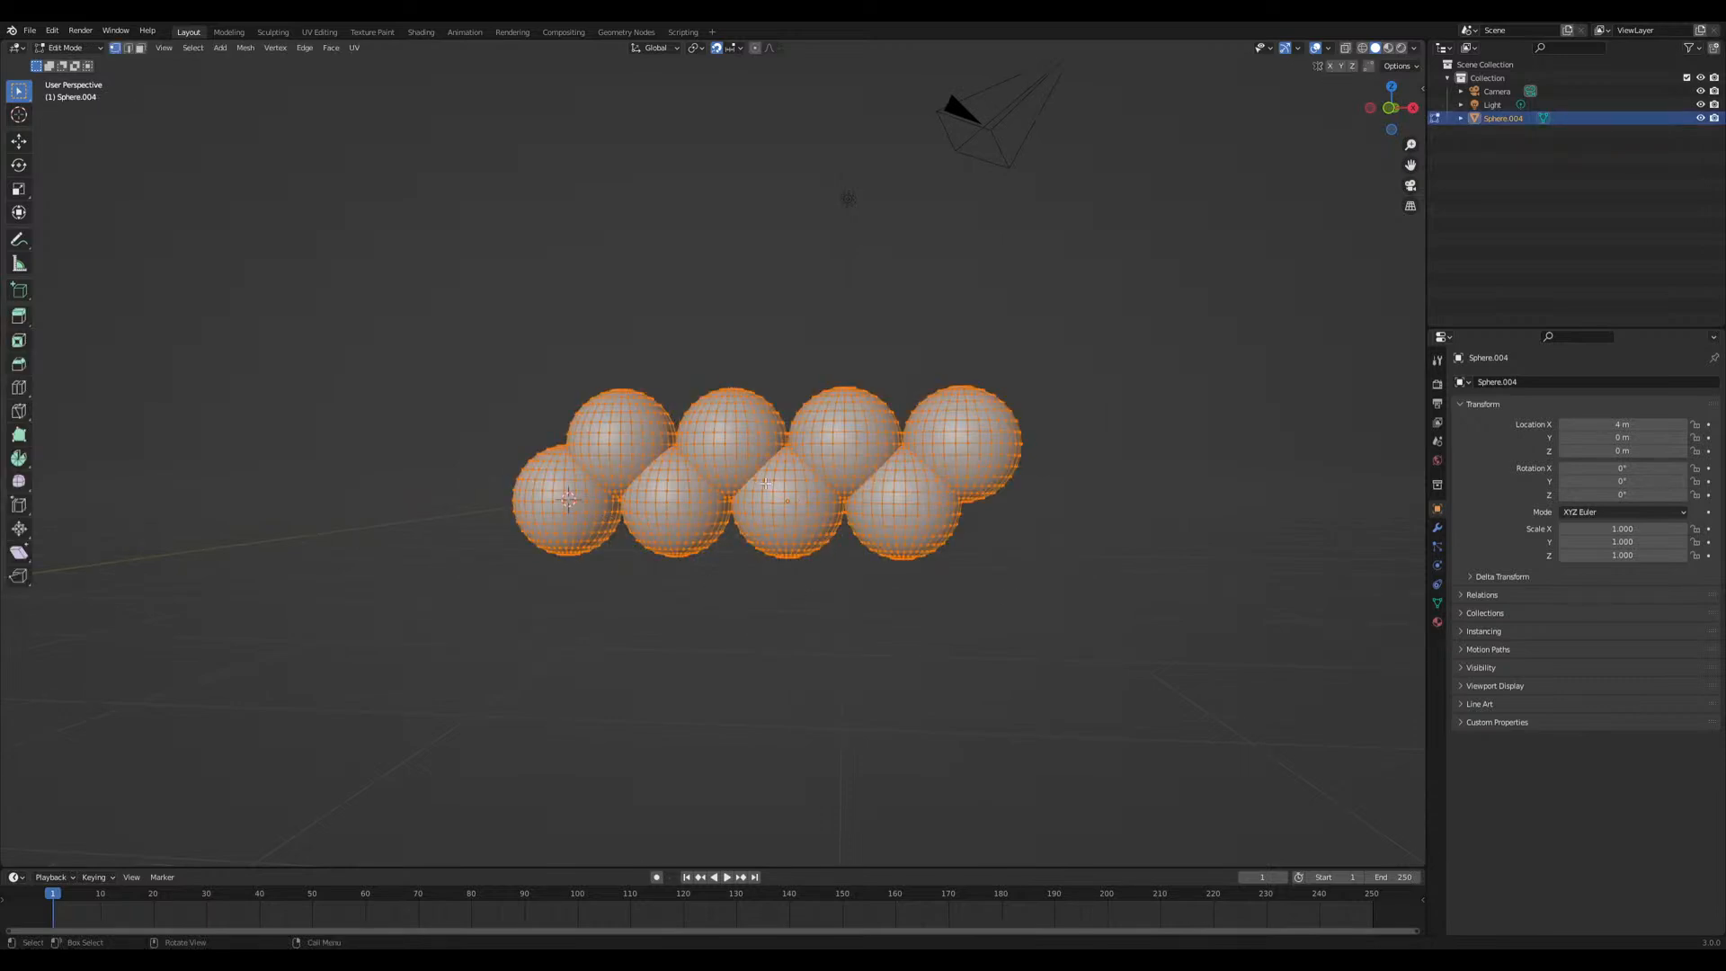
key(alt+a)
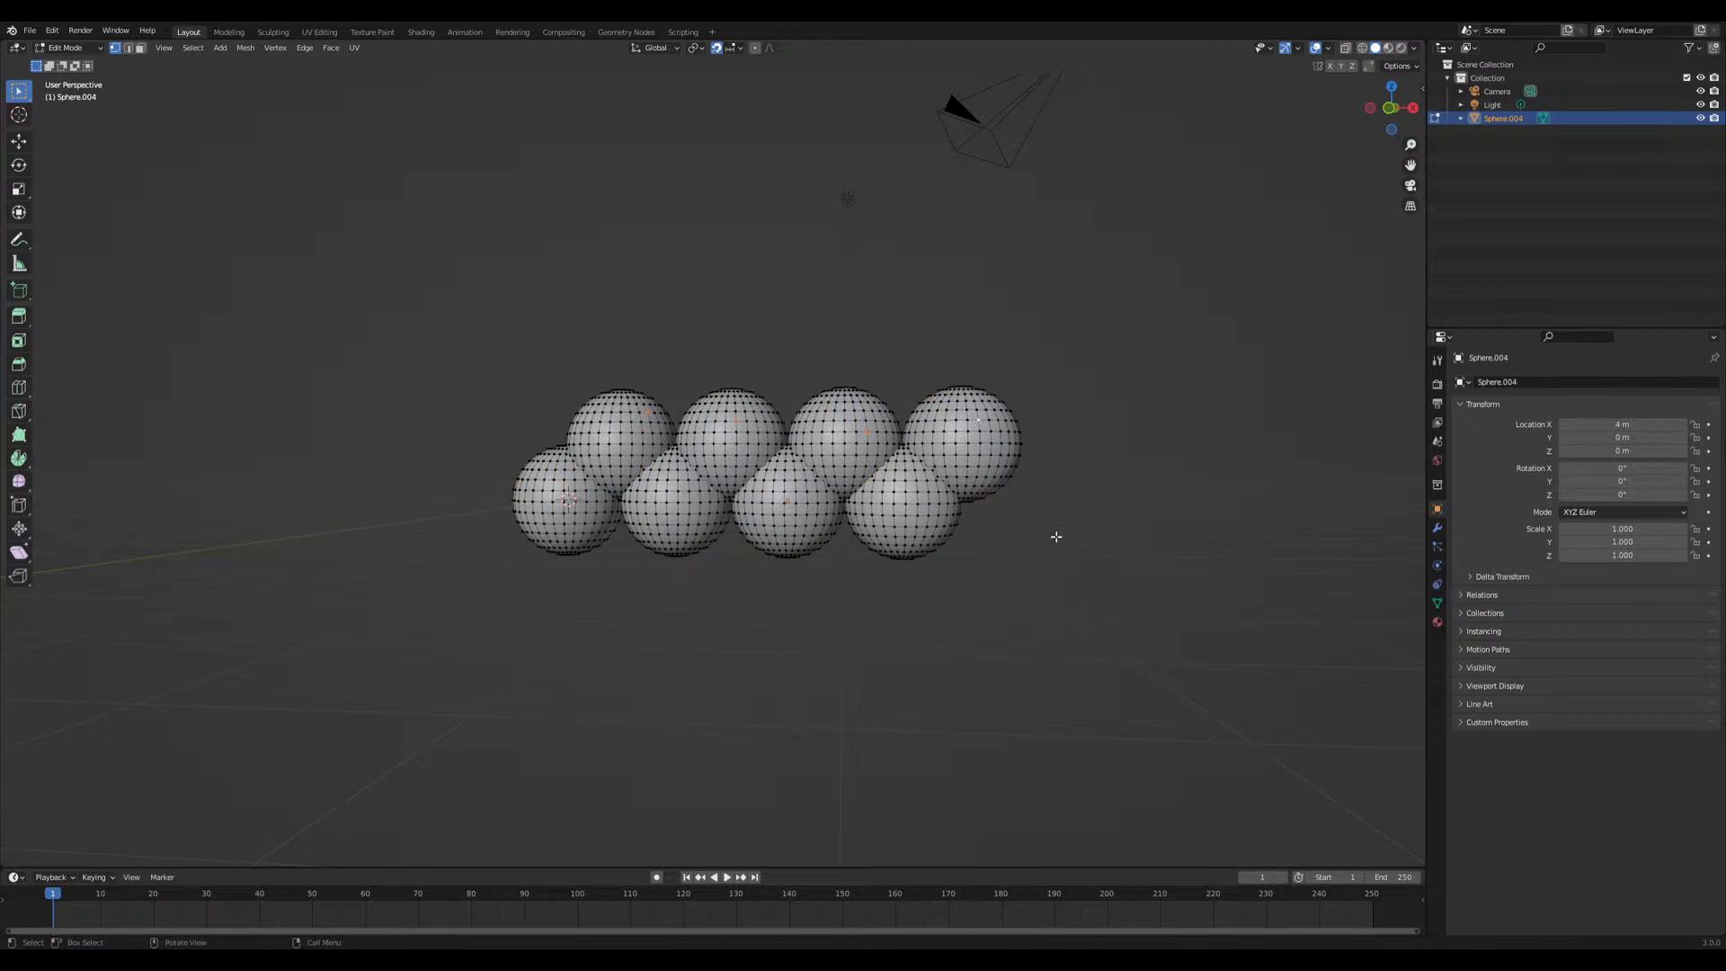
key(ctrl+l)
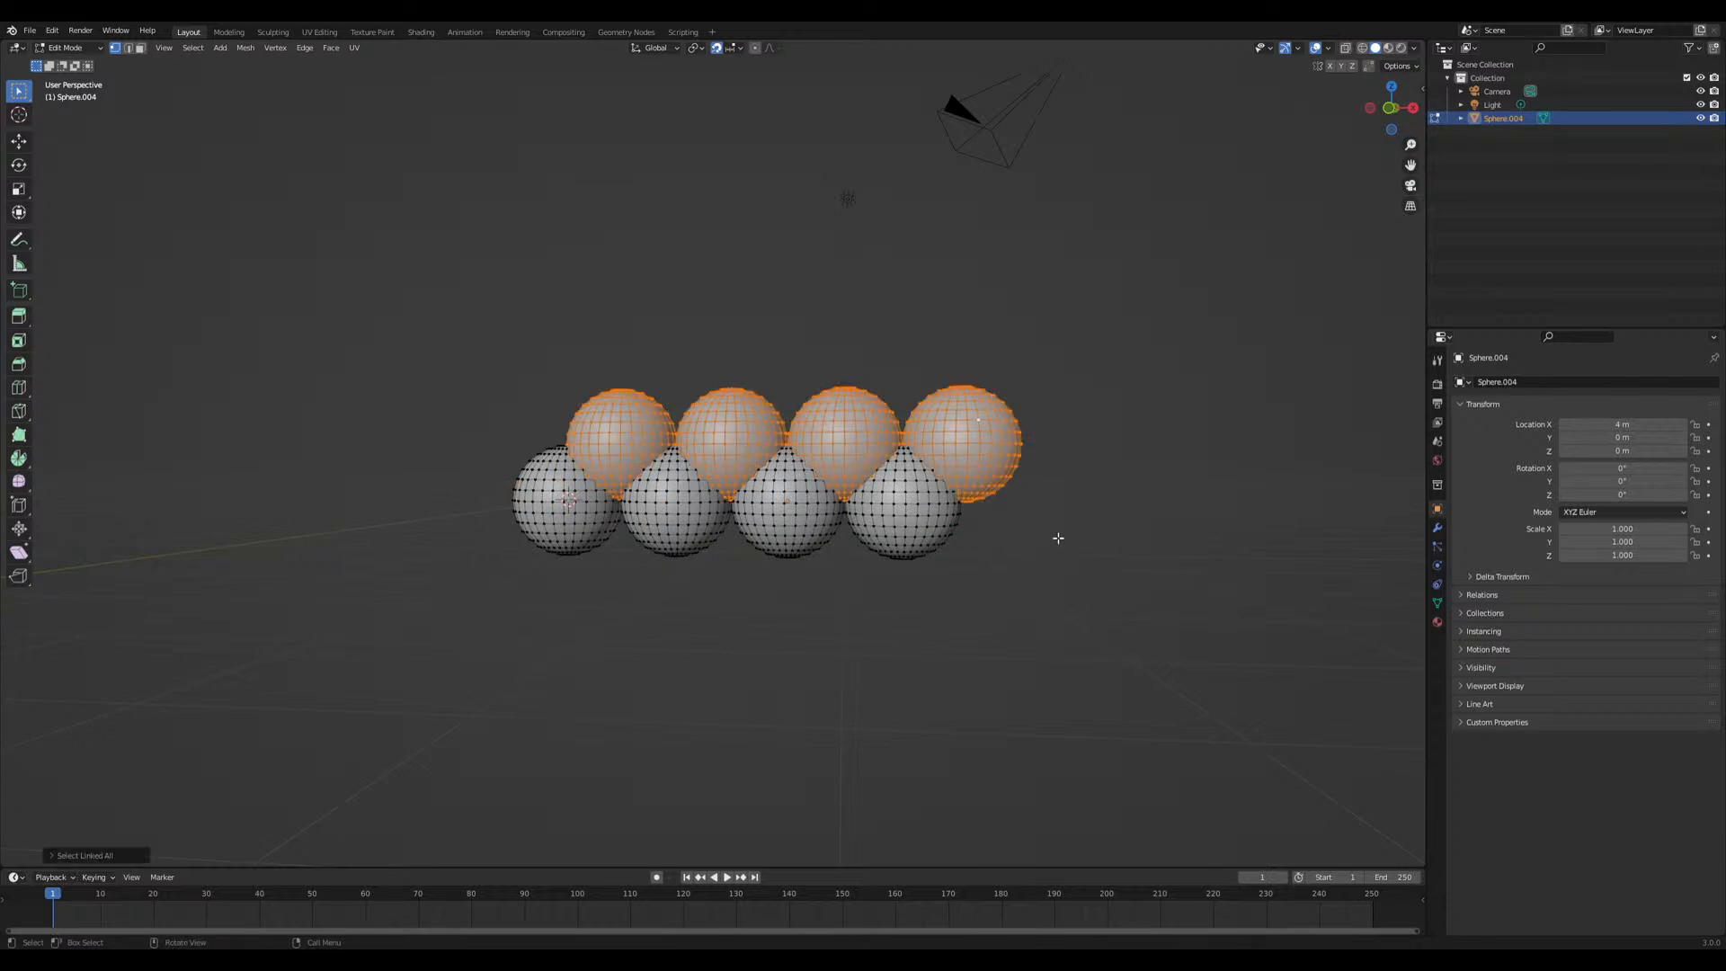
key(shift+d)
key(z)
click(1061, 468)
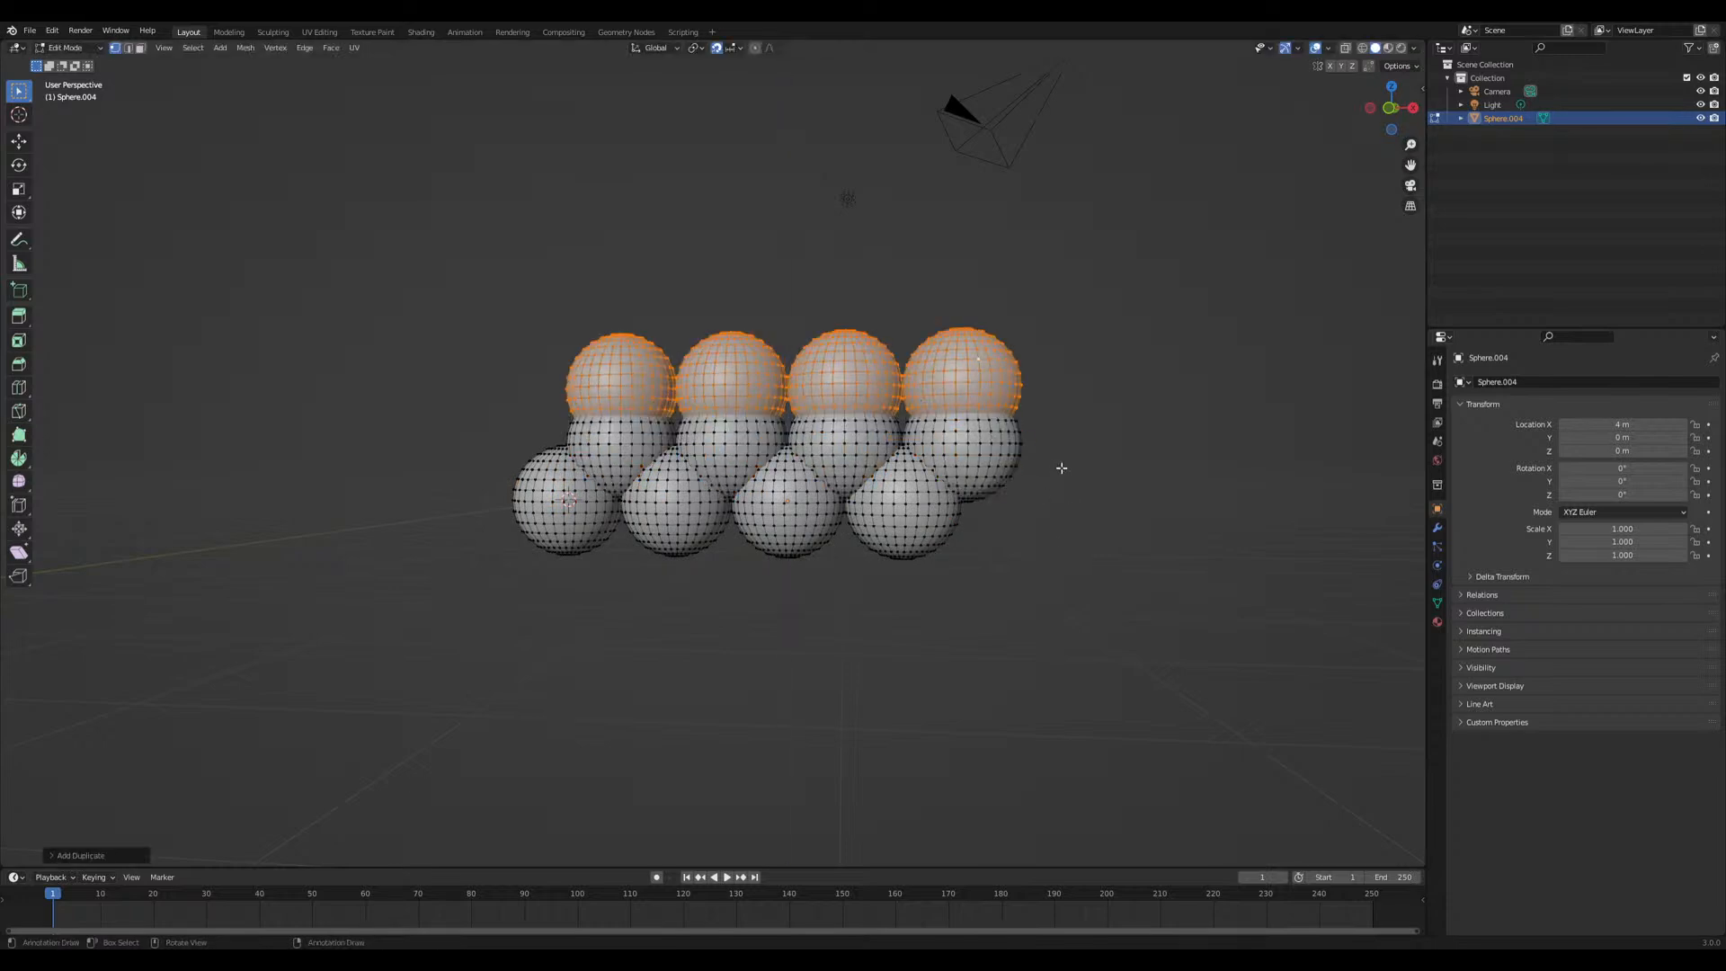
Scale the four duplicated upper spheres down in place, each about its own center, to roughly a fifth of their size
click(725, 51)
key(s)
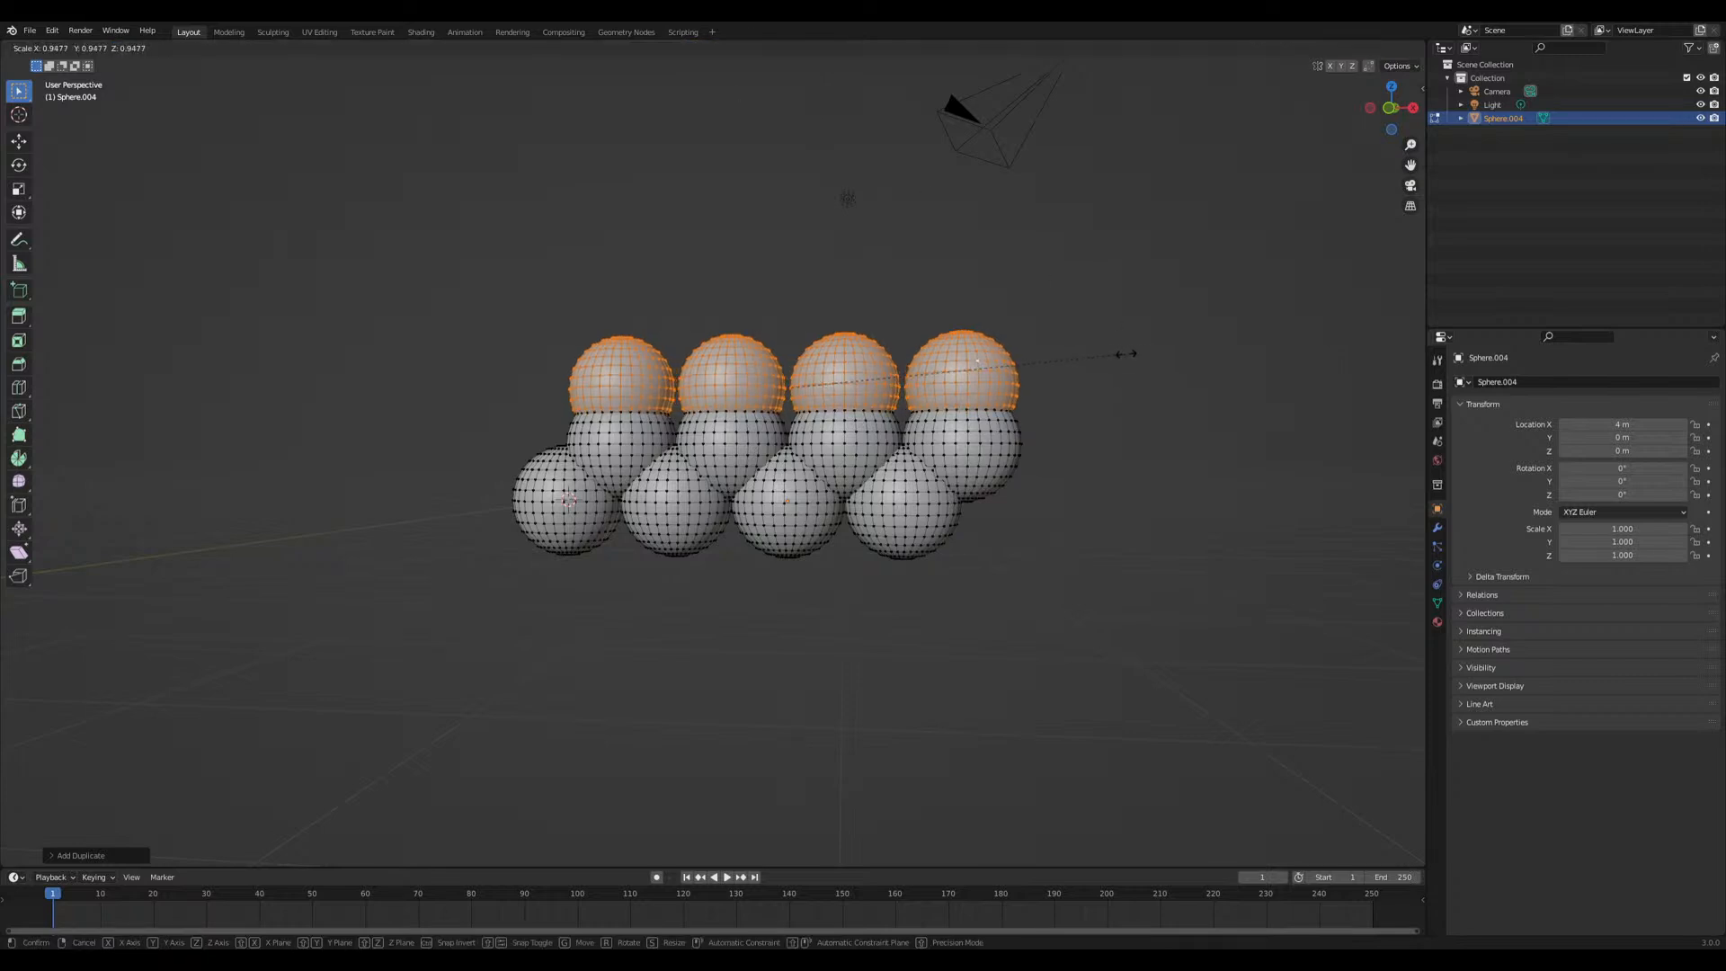
click(868, 393)
Raise the four small spheres along Z until they sit on top of the upper large spheres
key(g)
key(z)
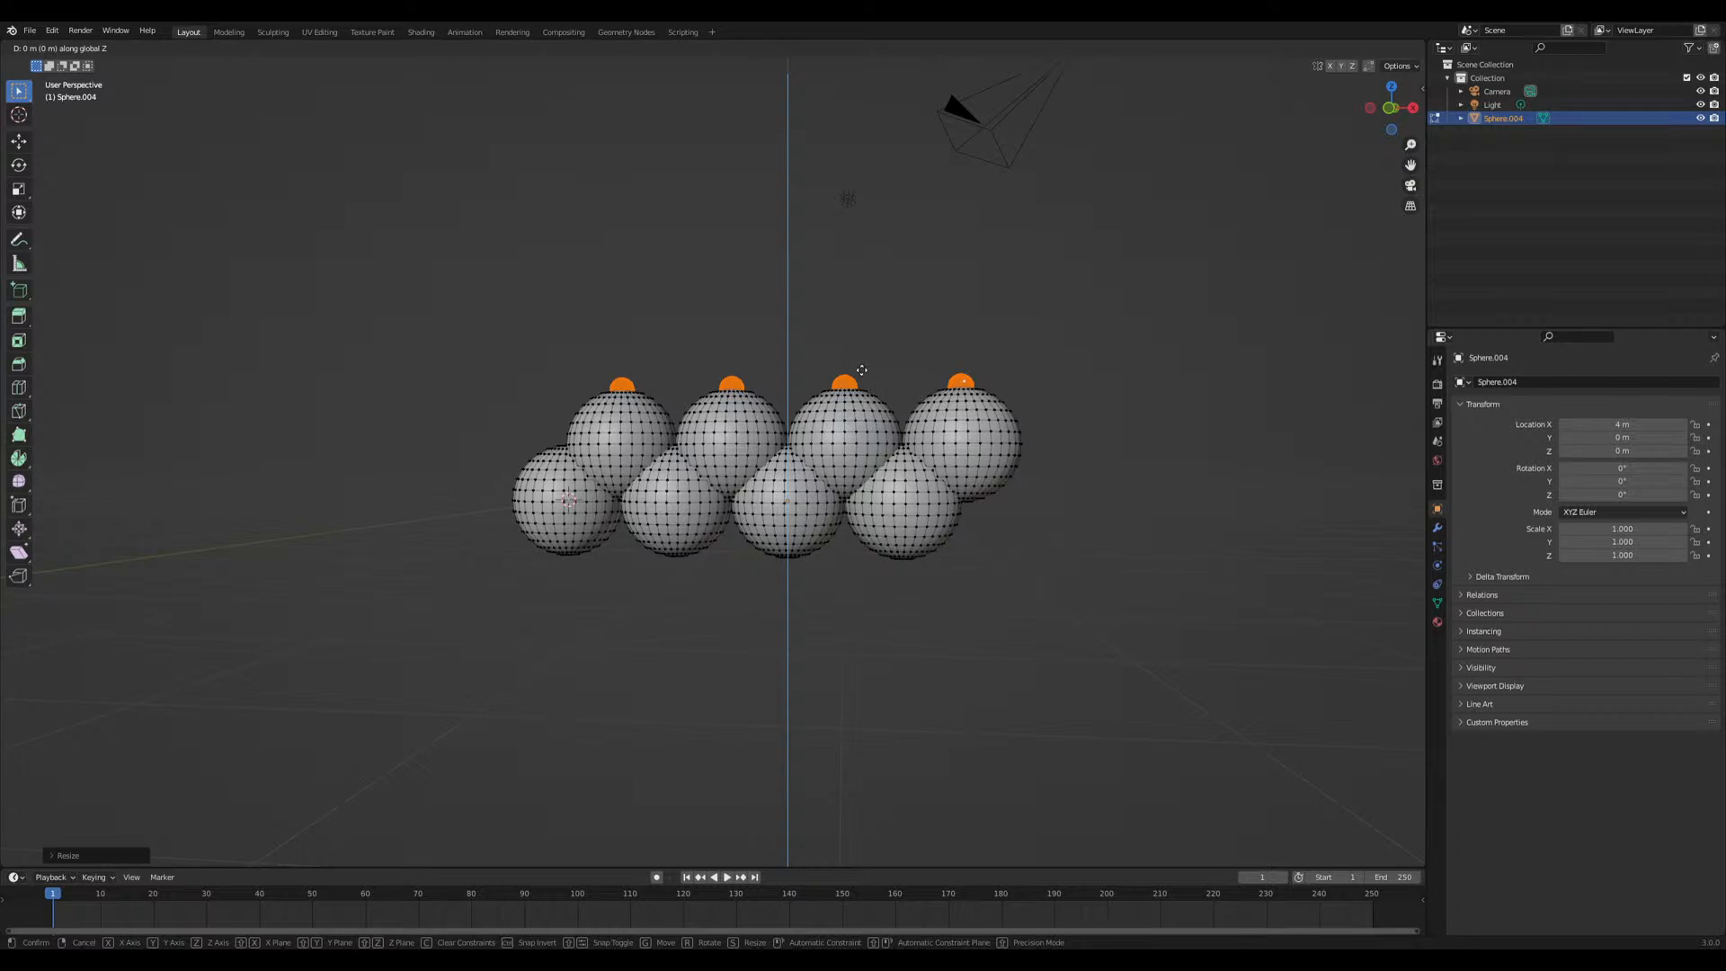
click(861, 370)
click(1391, 108)
scroll(939, 554, up, 3)
key(g)
key(z)
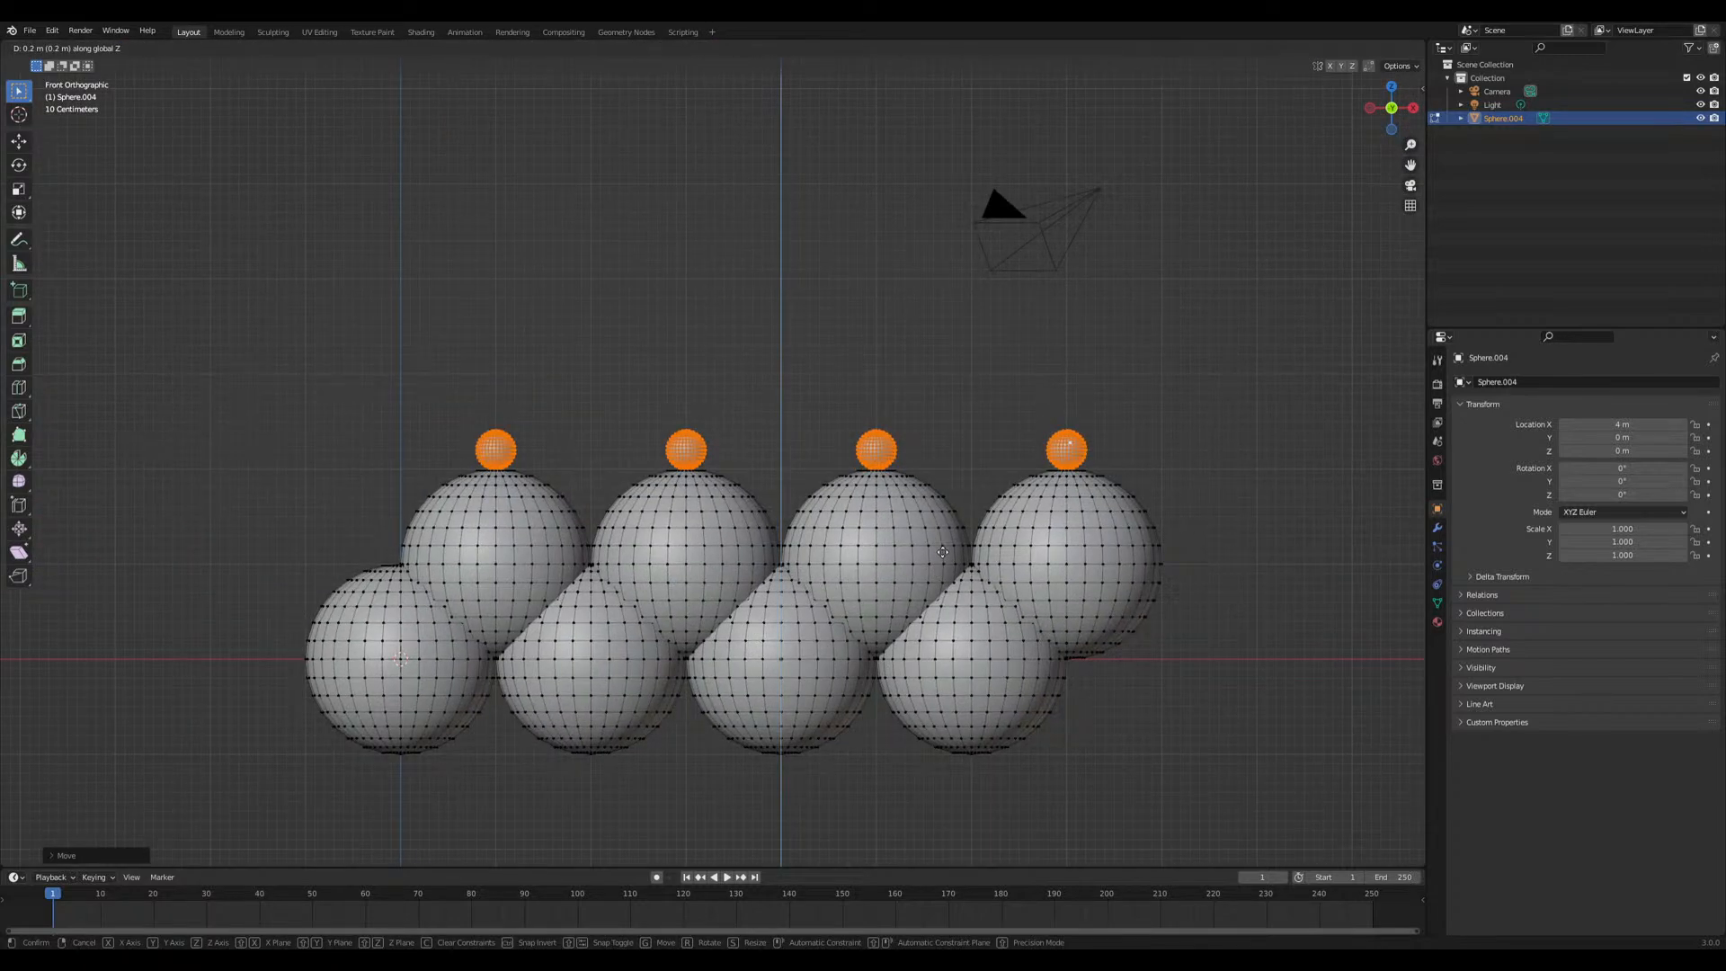
Duplicate the four small spheres below the chain and shift the copies -1 m along X under the lower large spheres
scroll(935, 557, down, 2)
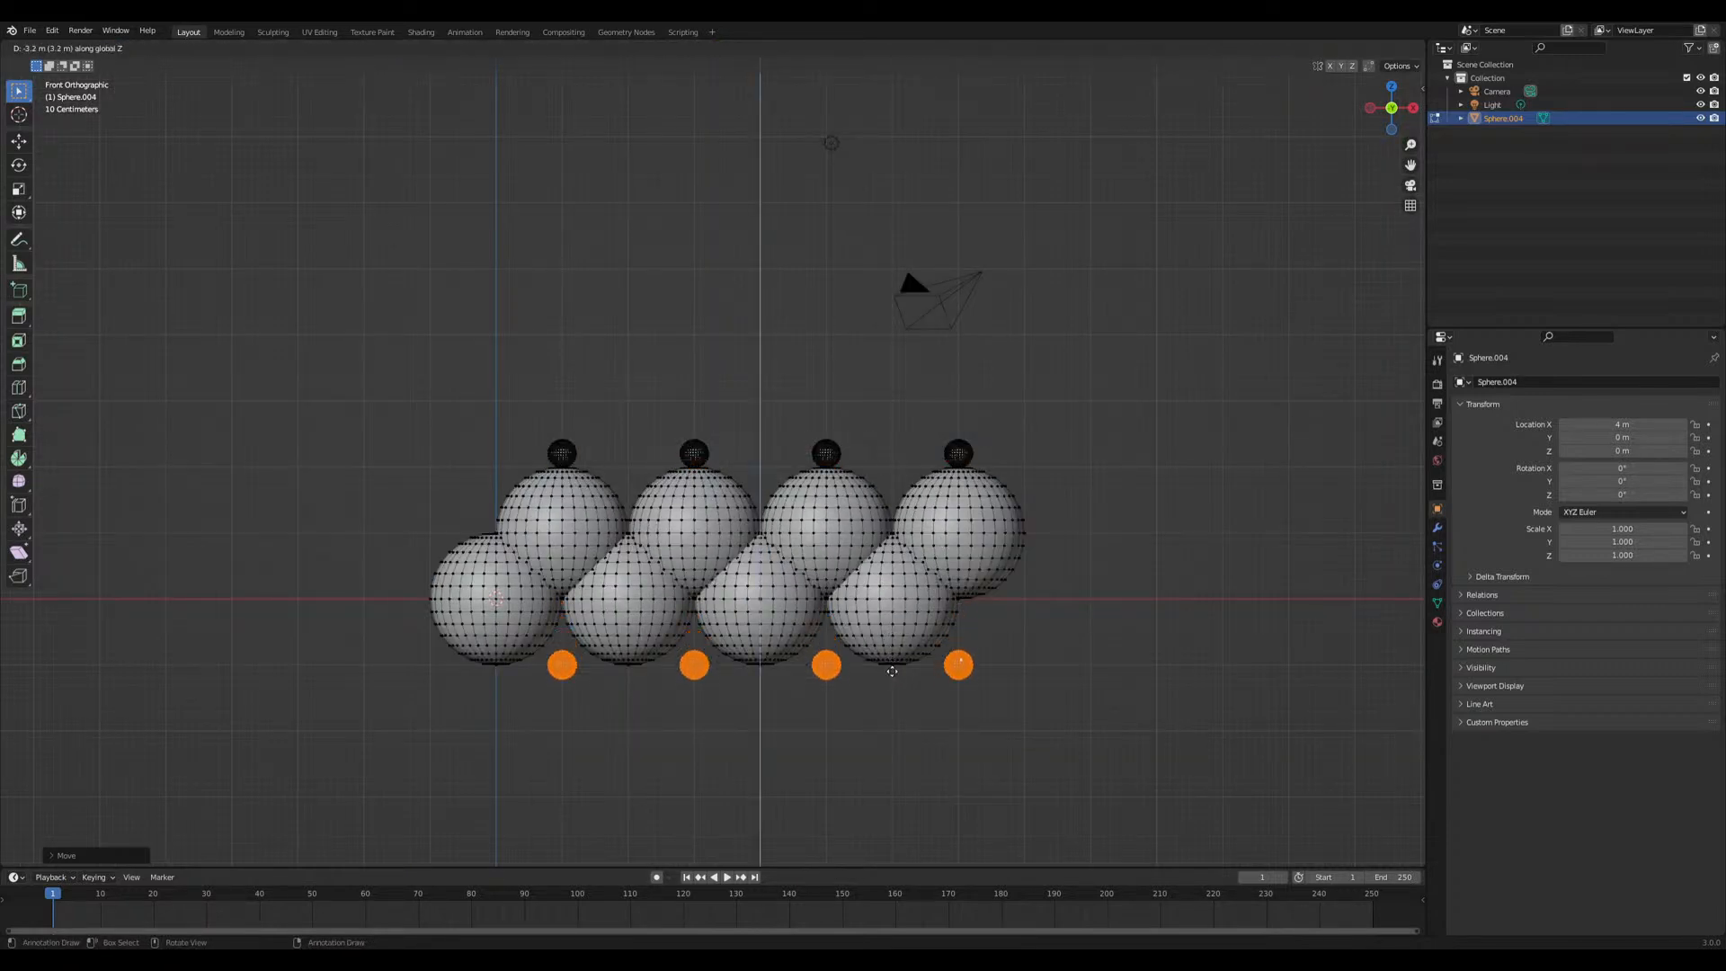
click(891, 684)
key(x)
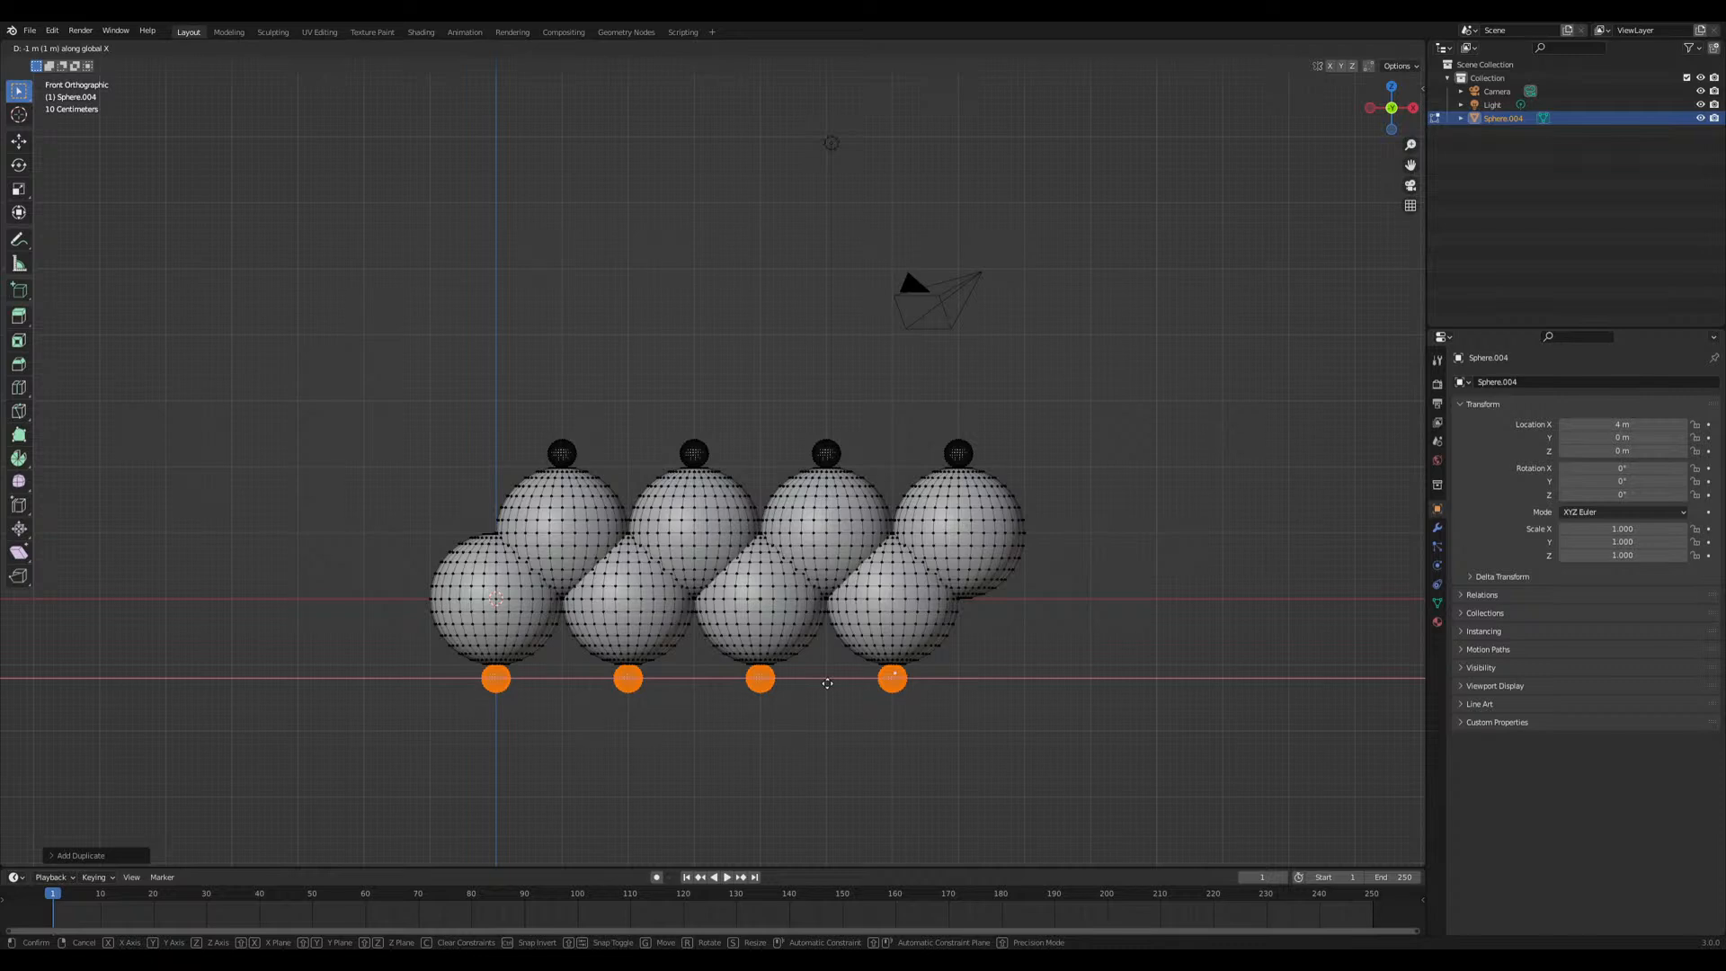
click(825, 683)
scroll(974, 670, down, 2)
key(Tab)
Delete the small sphere above the last upper sphere and the one below the first lower sphere
middle_drag(975, 670, 947, 647)
scroll(845, 631, up, 5)
key(Tab)
key(alt+a)
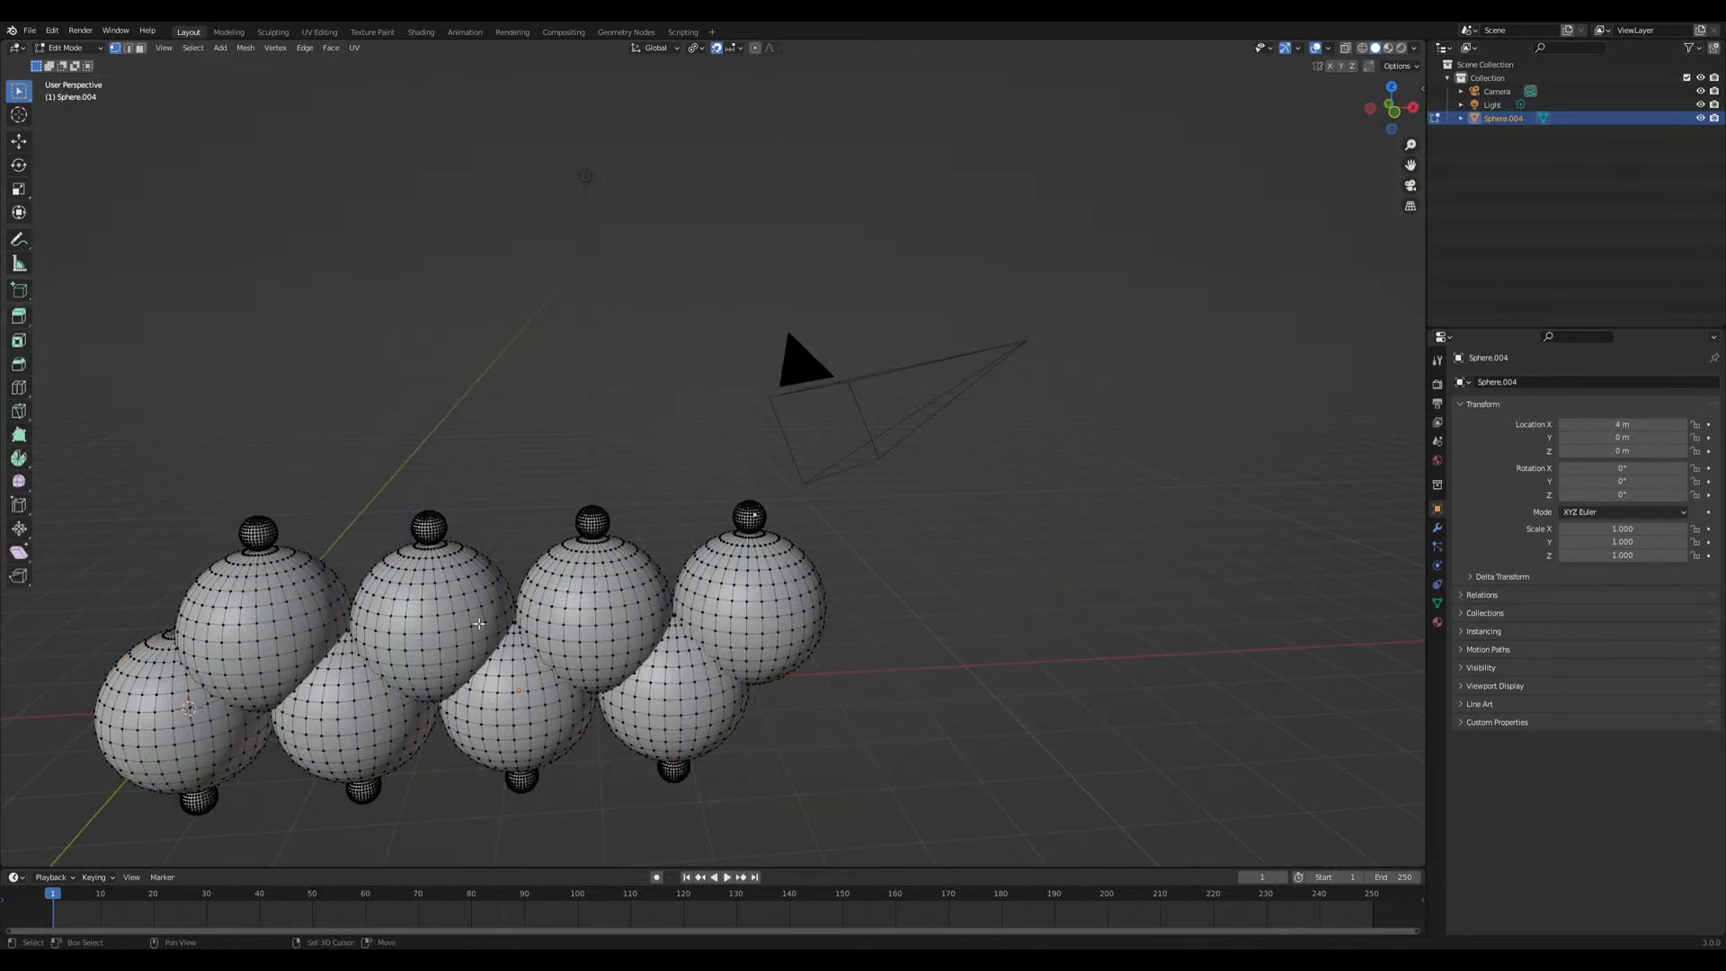
key(Home)
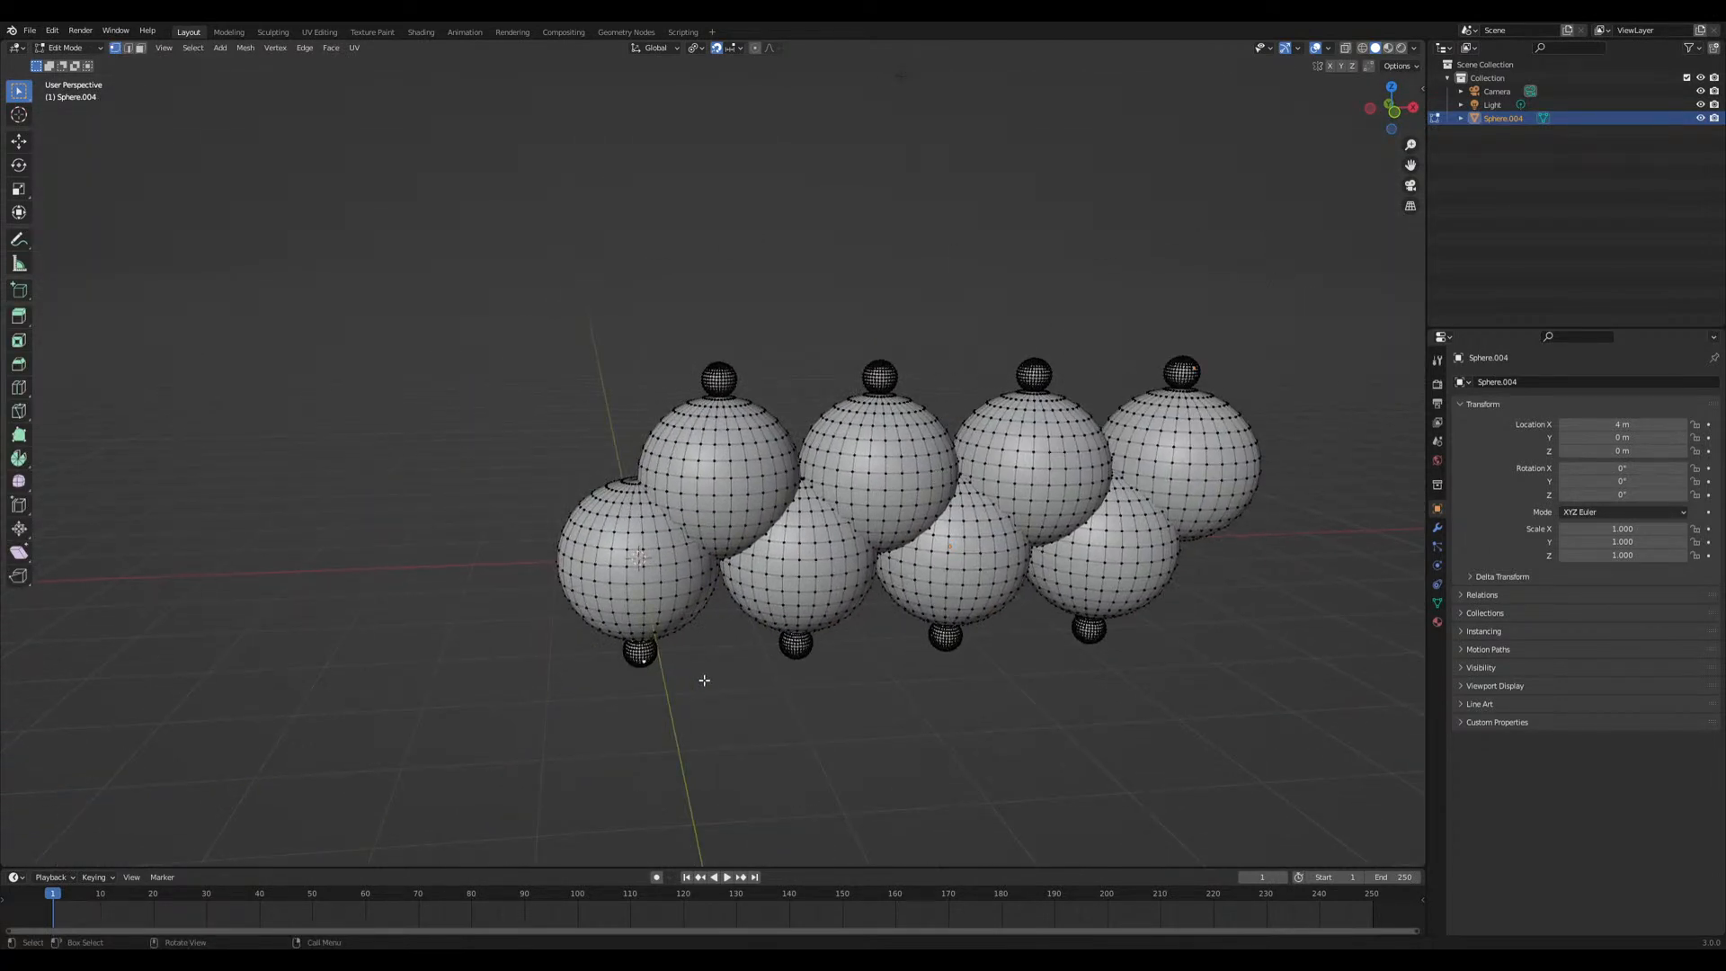
key(ctrl+z)
key(x)
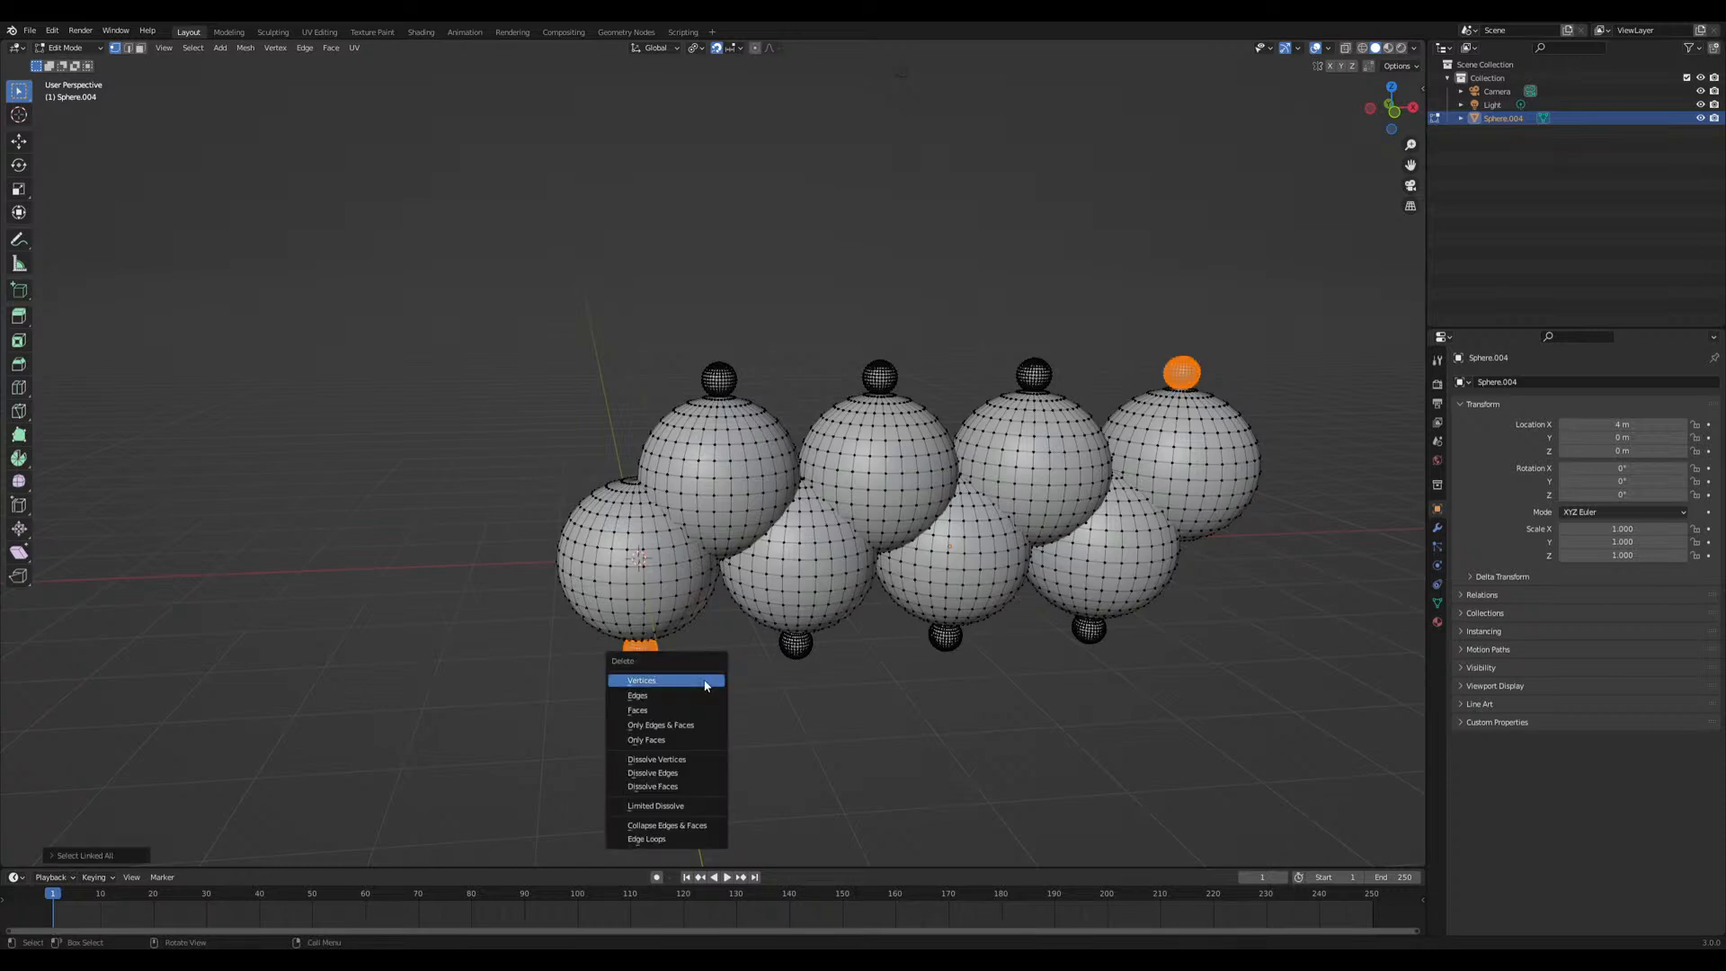
click(704, 681)
key(Tab)
middle_drag(971, 686, 683, 613)
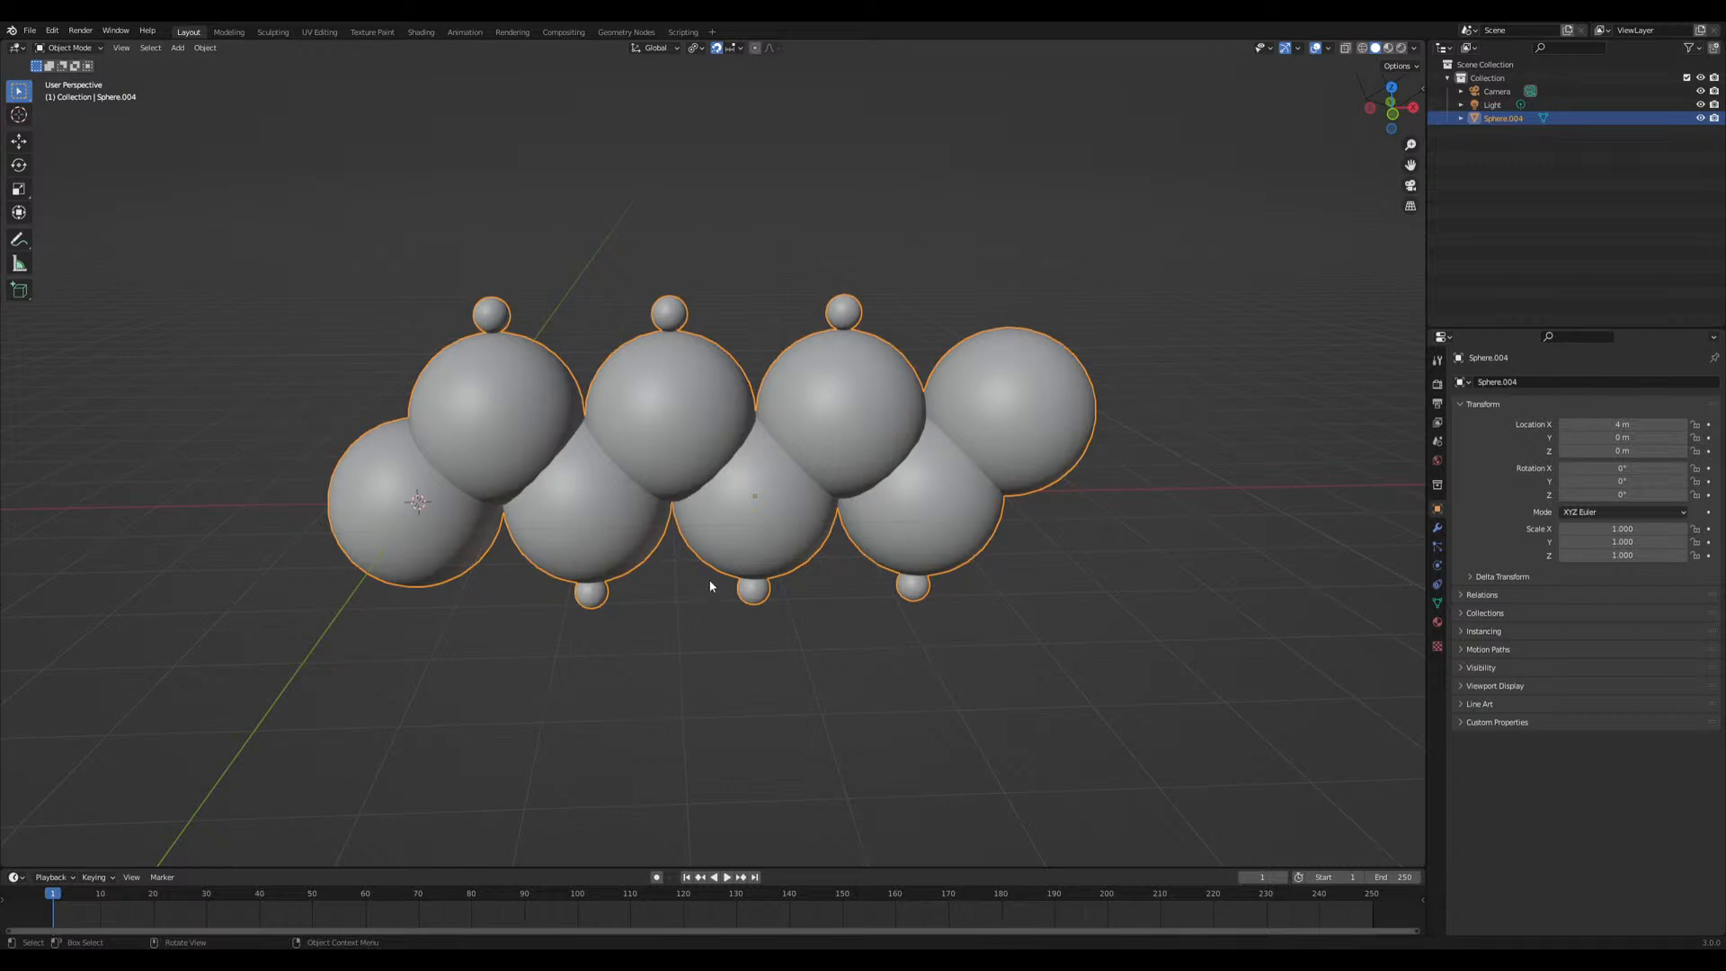
Create a material for the sphere chain and name it Carbon
middle_drag(773, 544, 735, 566)
key(Tab)
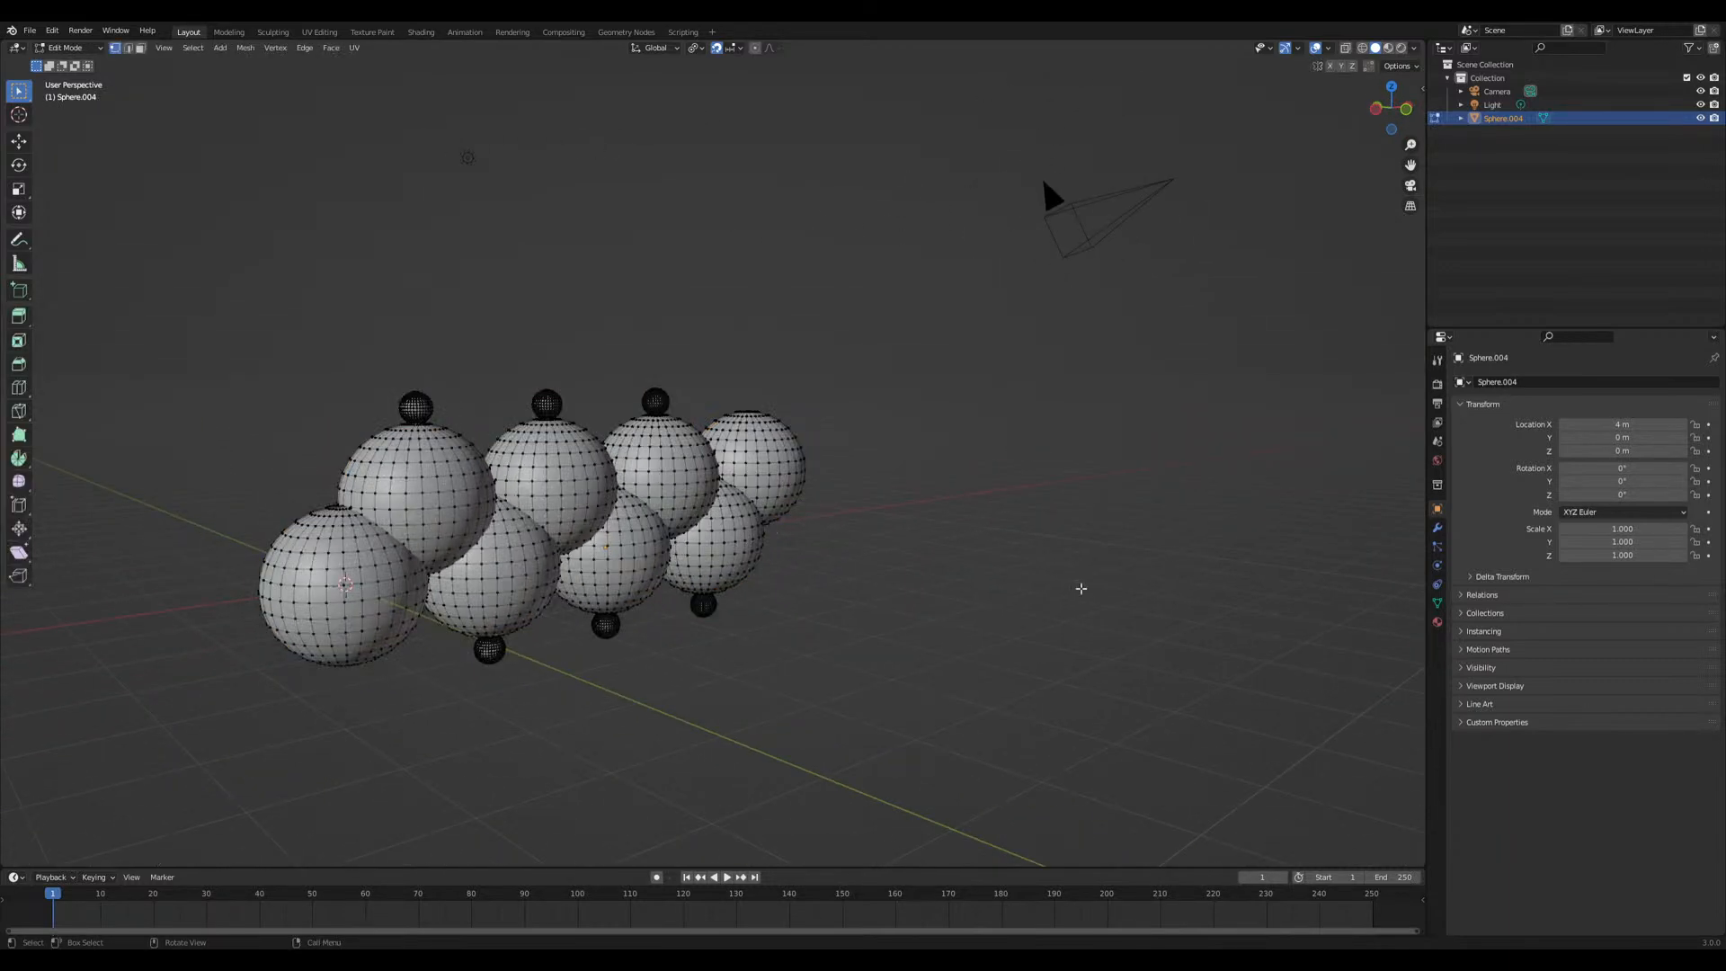
click(1437, 622)
key(Tab)
click(1602, 439)
double_click(1543, 438)
text(Carbon)
key(Return)
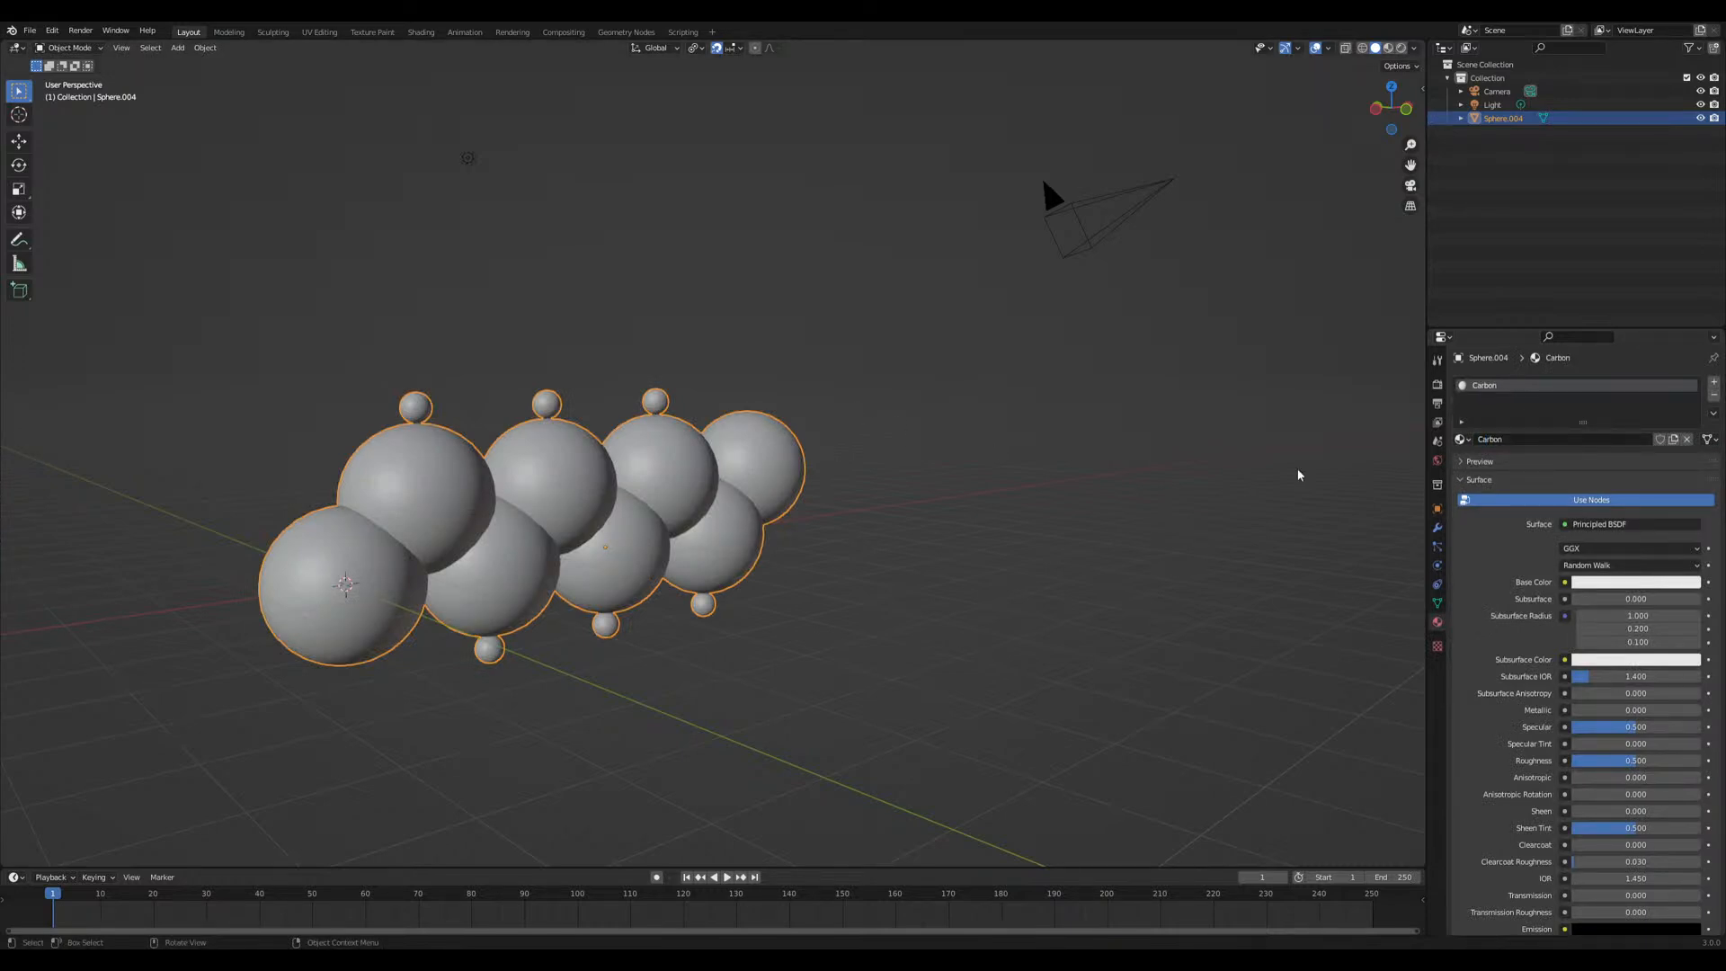
Add a second material slot with a new material named Hydrogen
click(1714, 382)
click(1602, 465)
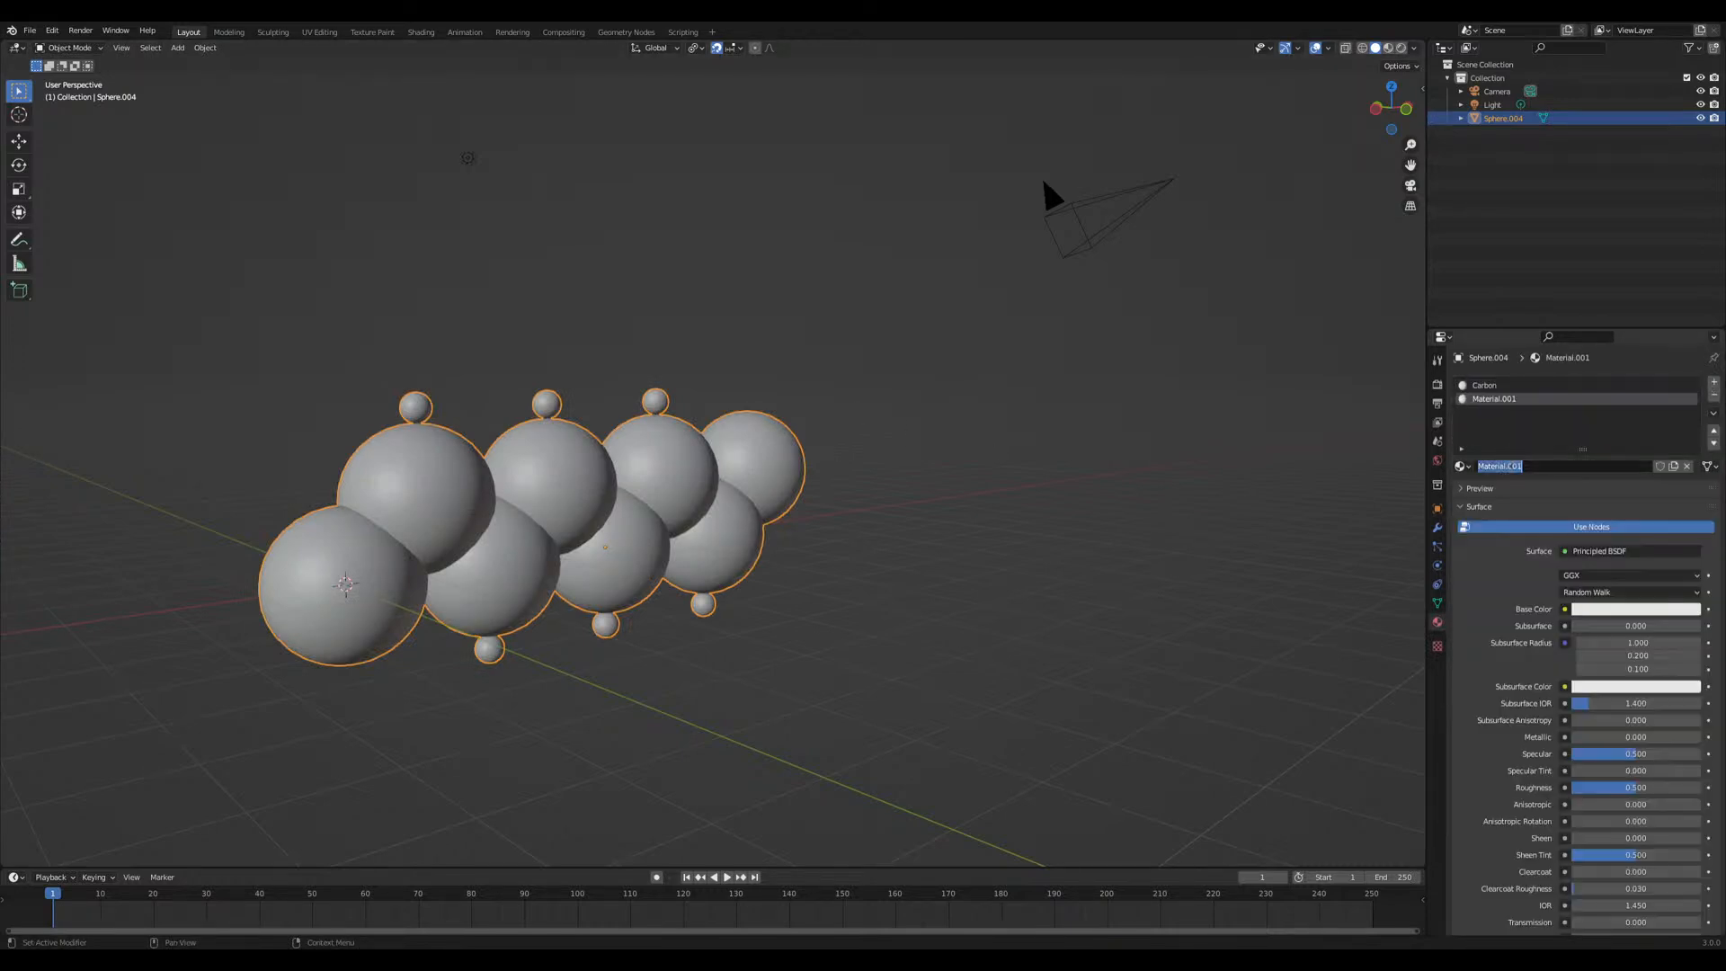
double_click(1506, 467)
text(Hydrogen)
key(Return)
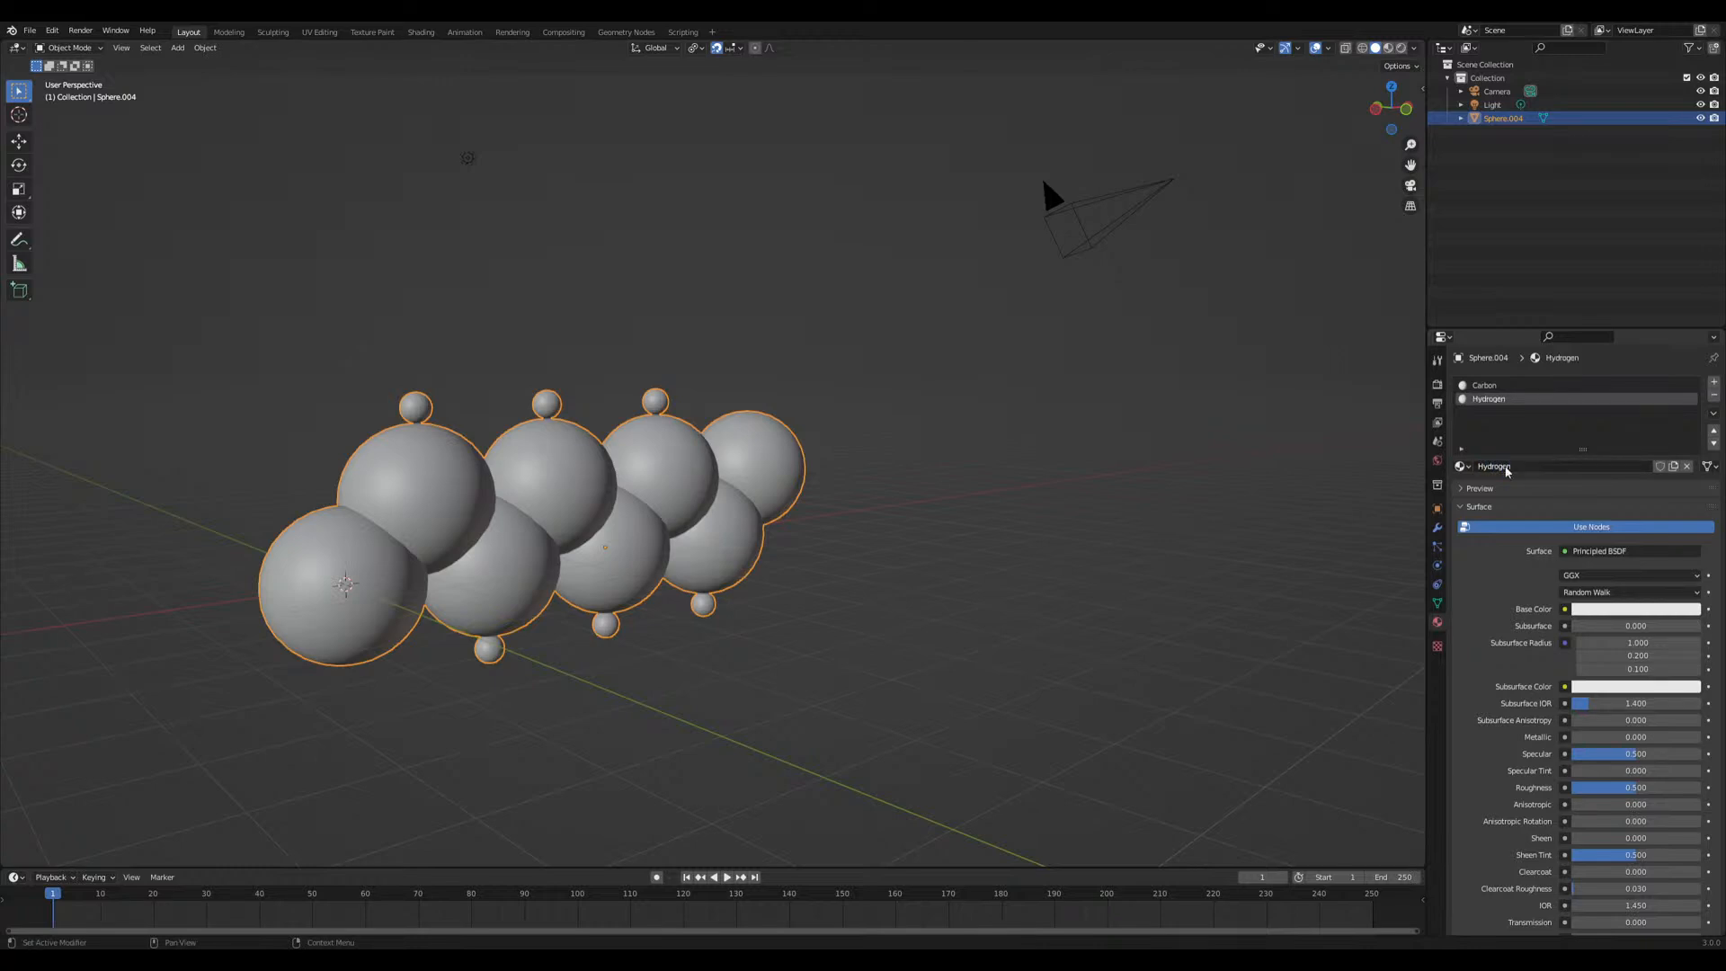
Set the Carbon material's base color to black
click(1510, 387)
click(1610, 611)
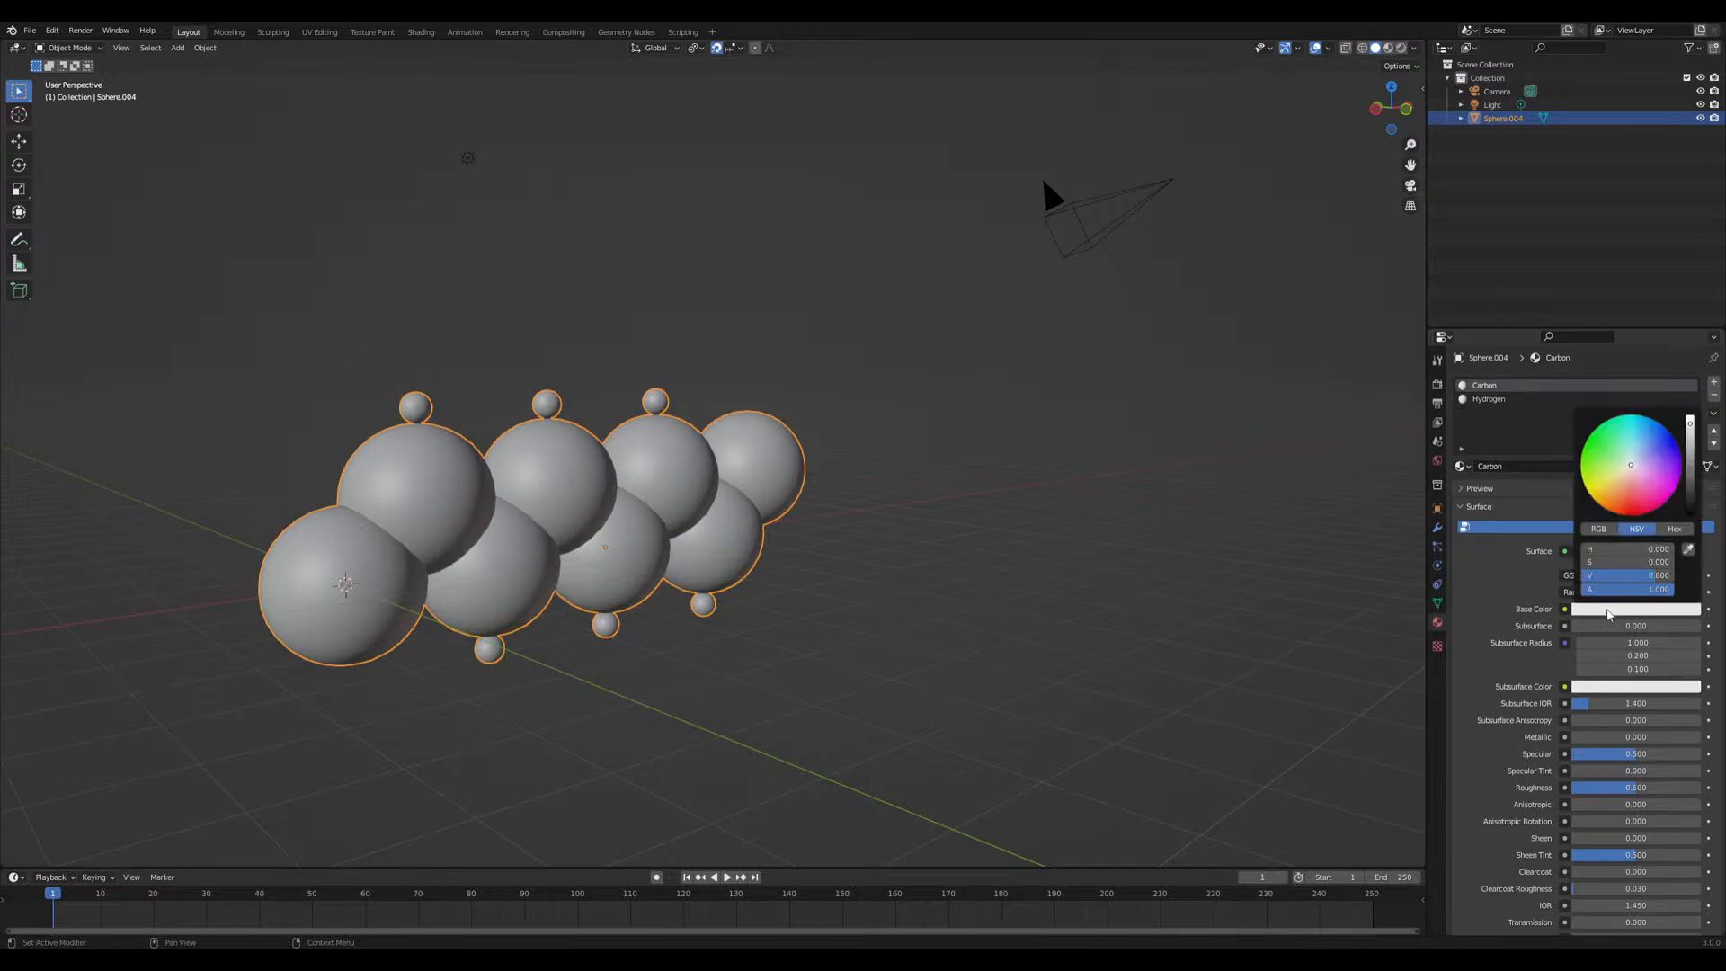
drag(1689, 505, 1690, 516)
Select the eight large chain spheres as linked geometry in Edit Mode
key(Tab)
drag(304, 470, 771, 557)
key(ctrl+l)
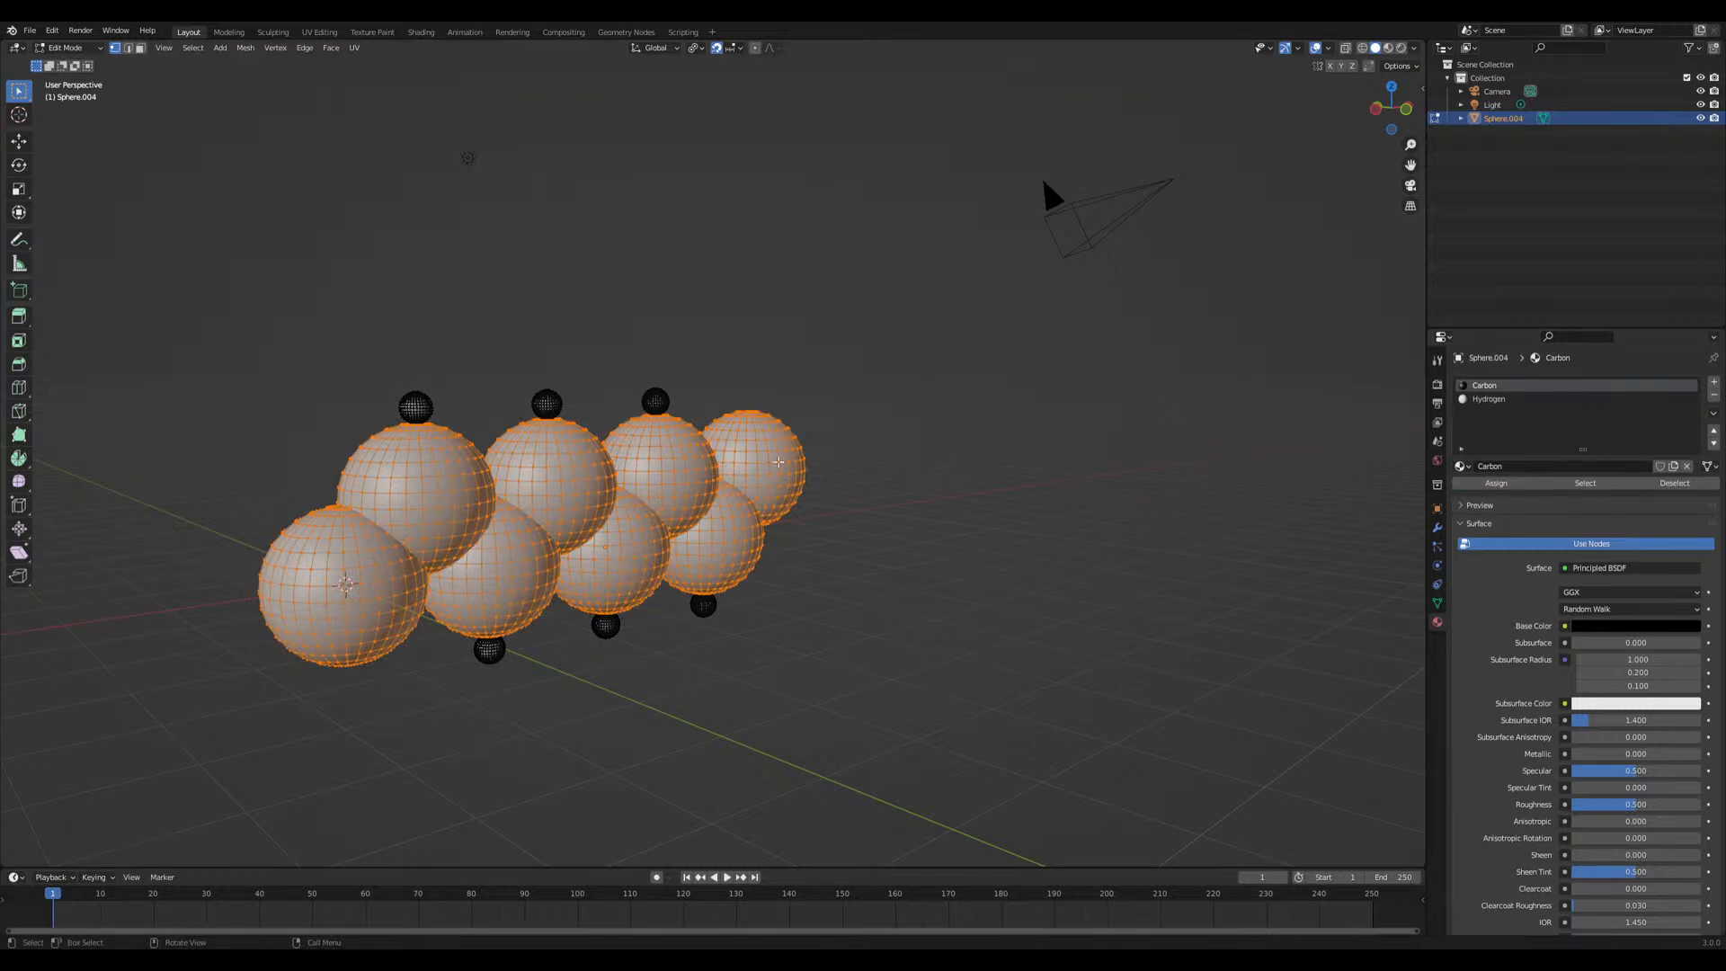
key(Tab)
key(Tab)
Select all six small spheres as linked geometry and assign the Hydrogen material to them
drag(383, 393, 677, 401)
shift+drag(583, 623, 690, 634)
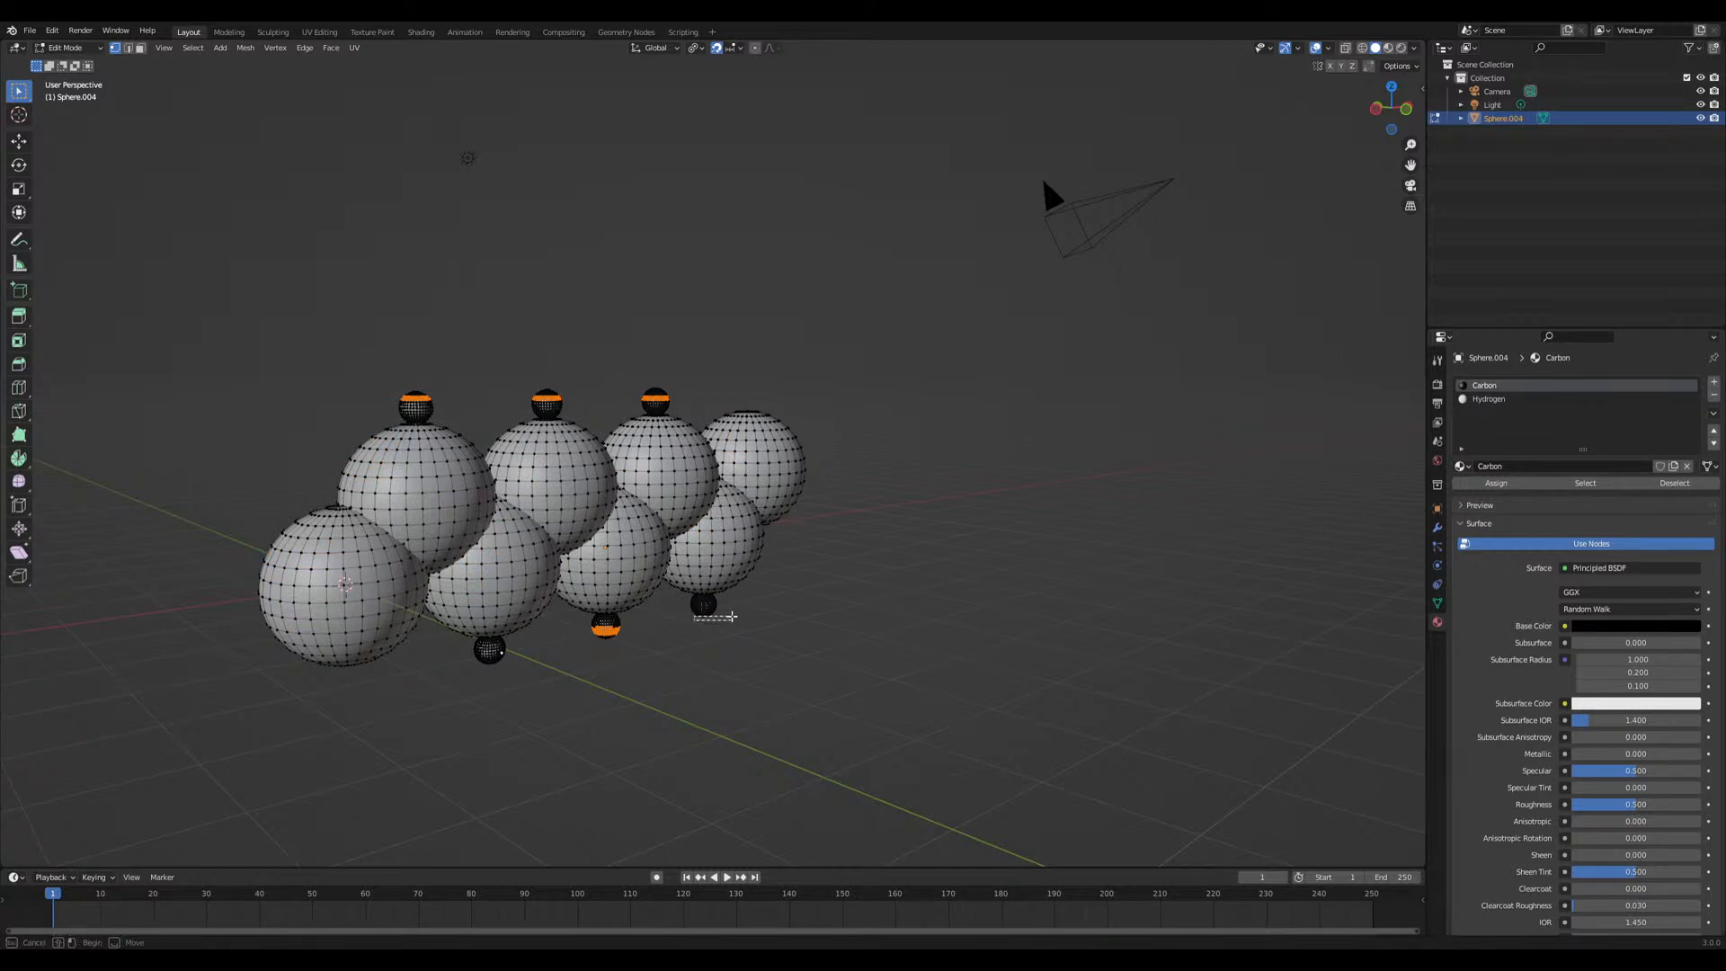
key(ctrl+l)
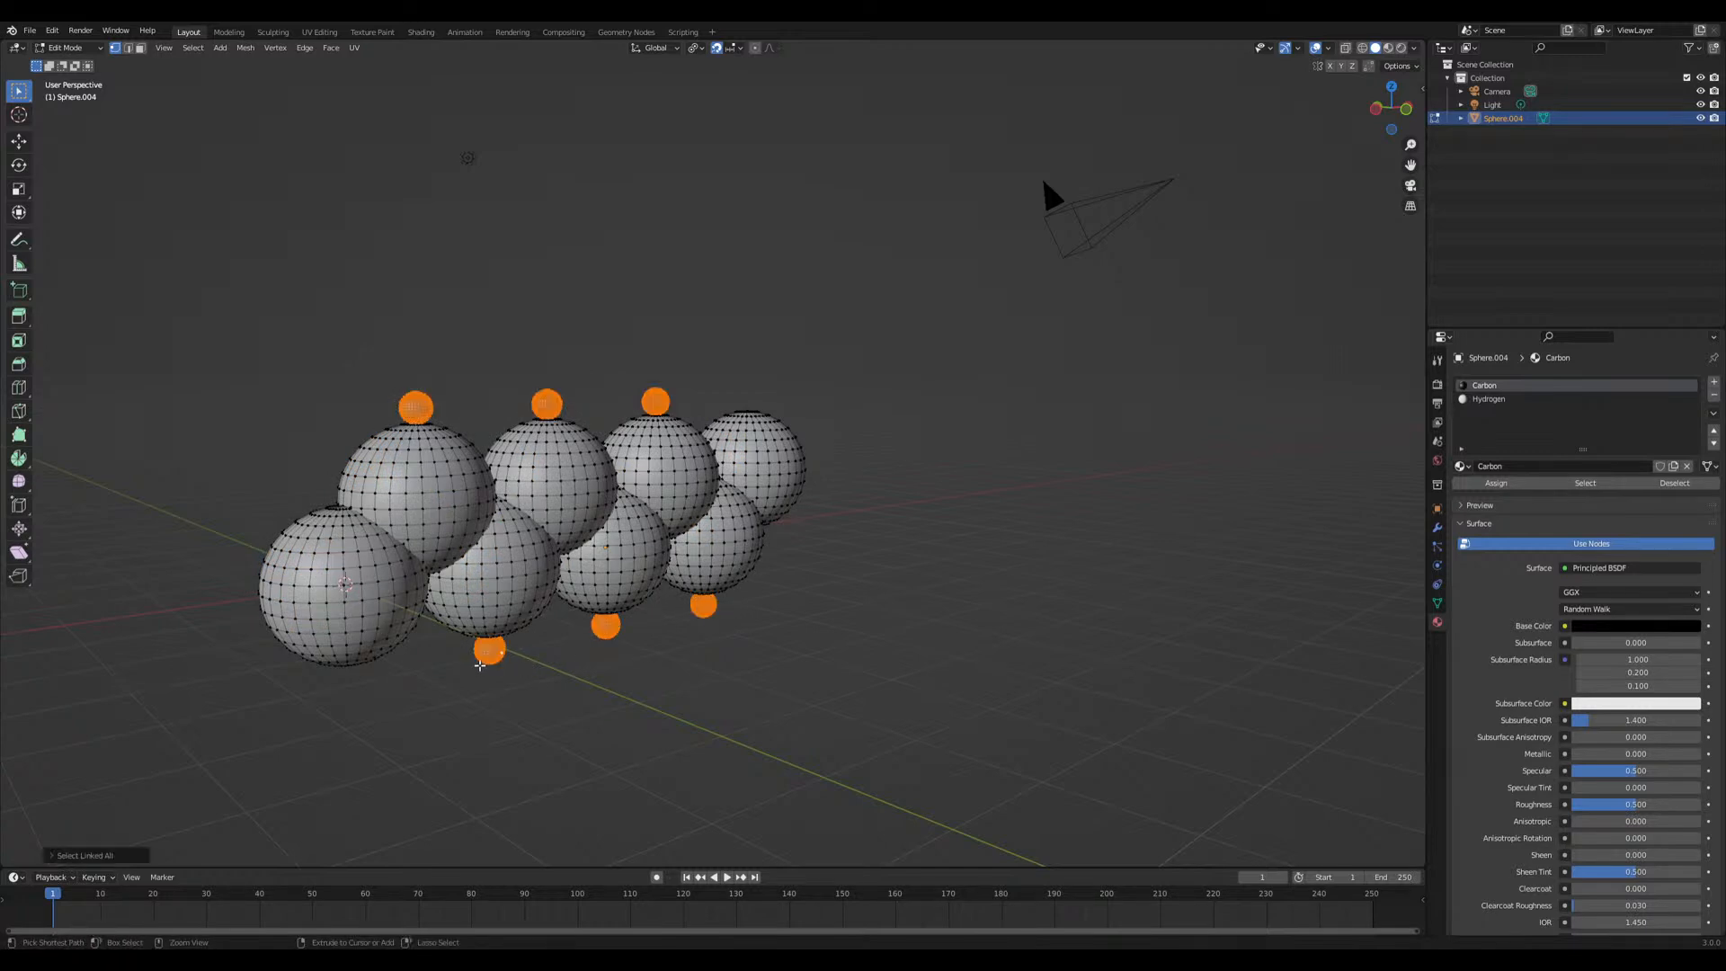
click(1475, 396)
click(1492, 483)
key(Tab)
Select the last upper large sphere as linked geometry and snap the 3D cursor to its center
middle_drag(1074, 516, 816, 534)
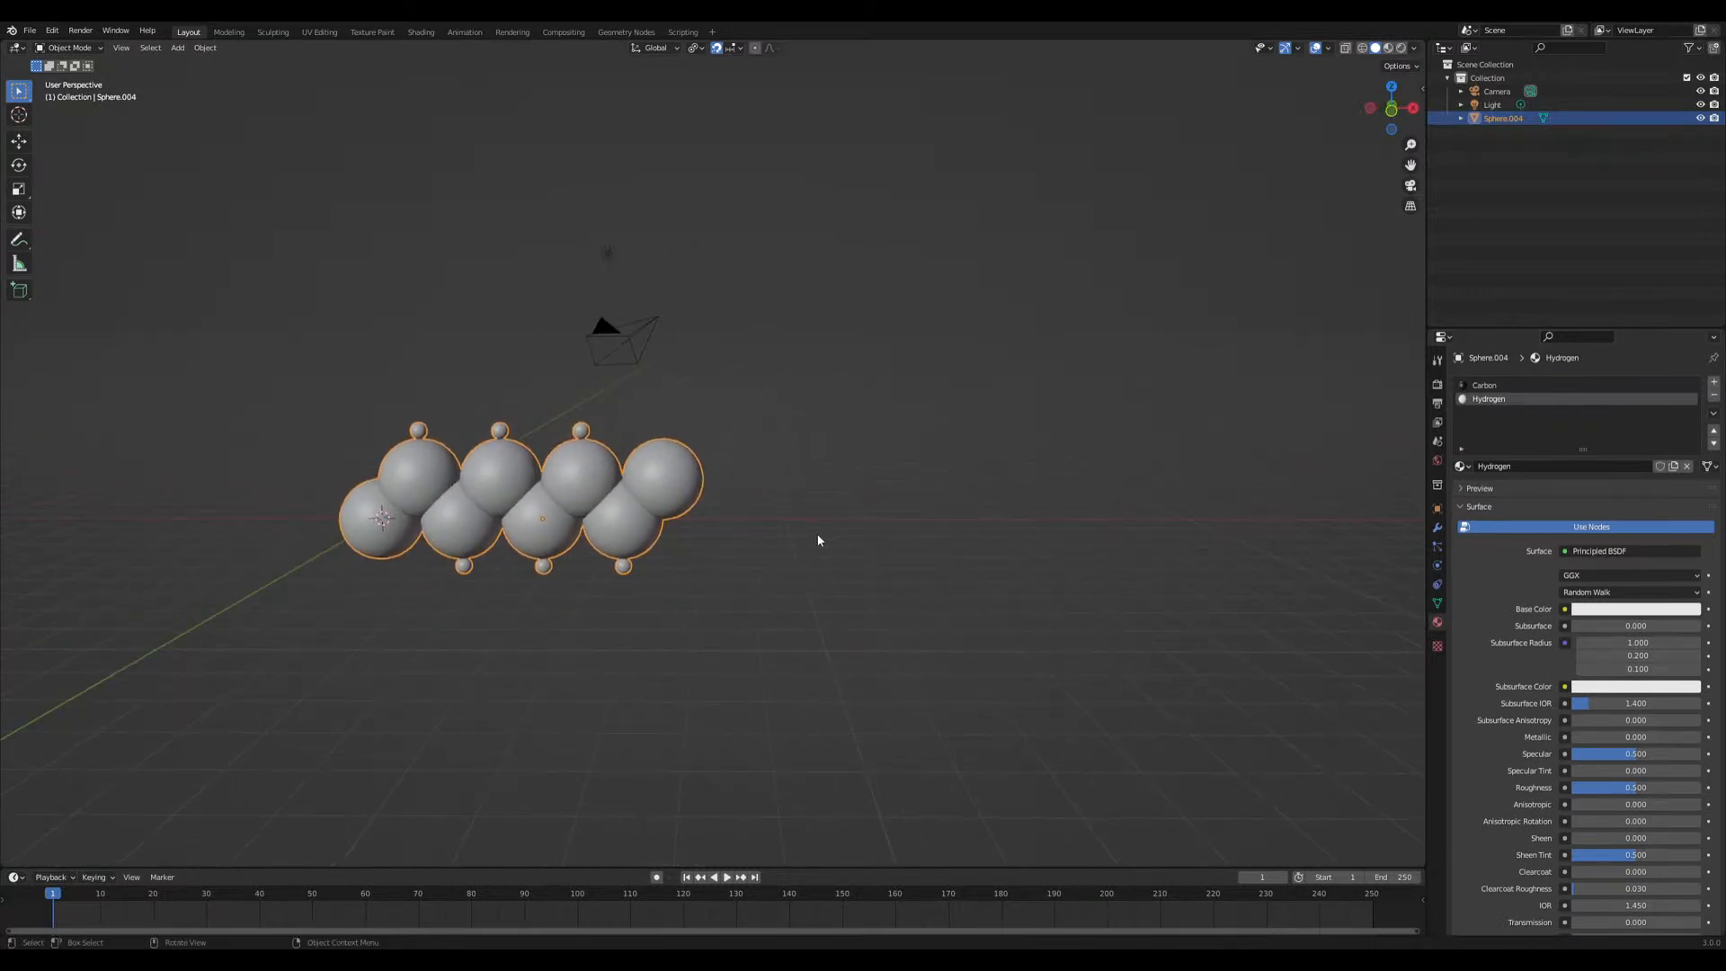
scroll(816, 534, up, 3)
middle_drag(564, 511, 621, 499)
key(Tab)
key(alt+a)
key(ctrl+l)
key(shift+s)
click(659, 552)
key(Tab)
Add a Regular Solid mesh (tetrahedron) at the 3D cursor inside the end sphere
key(shift+a)
mouse_move(746, 515)
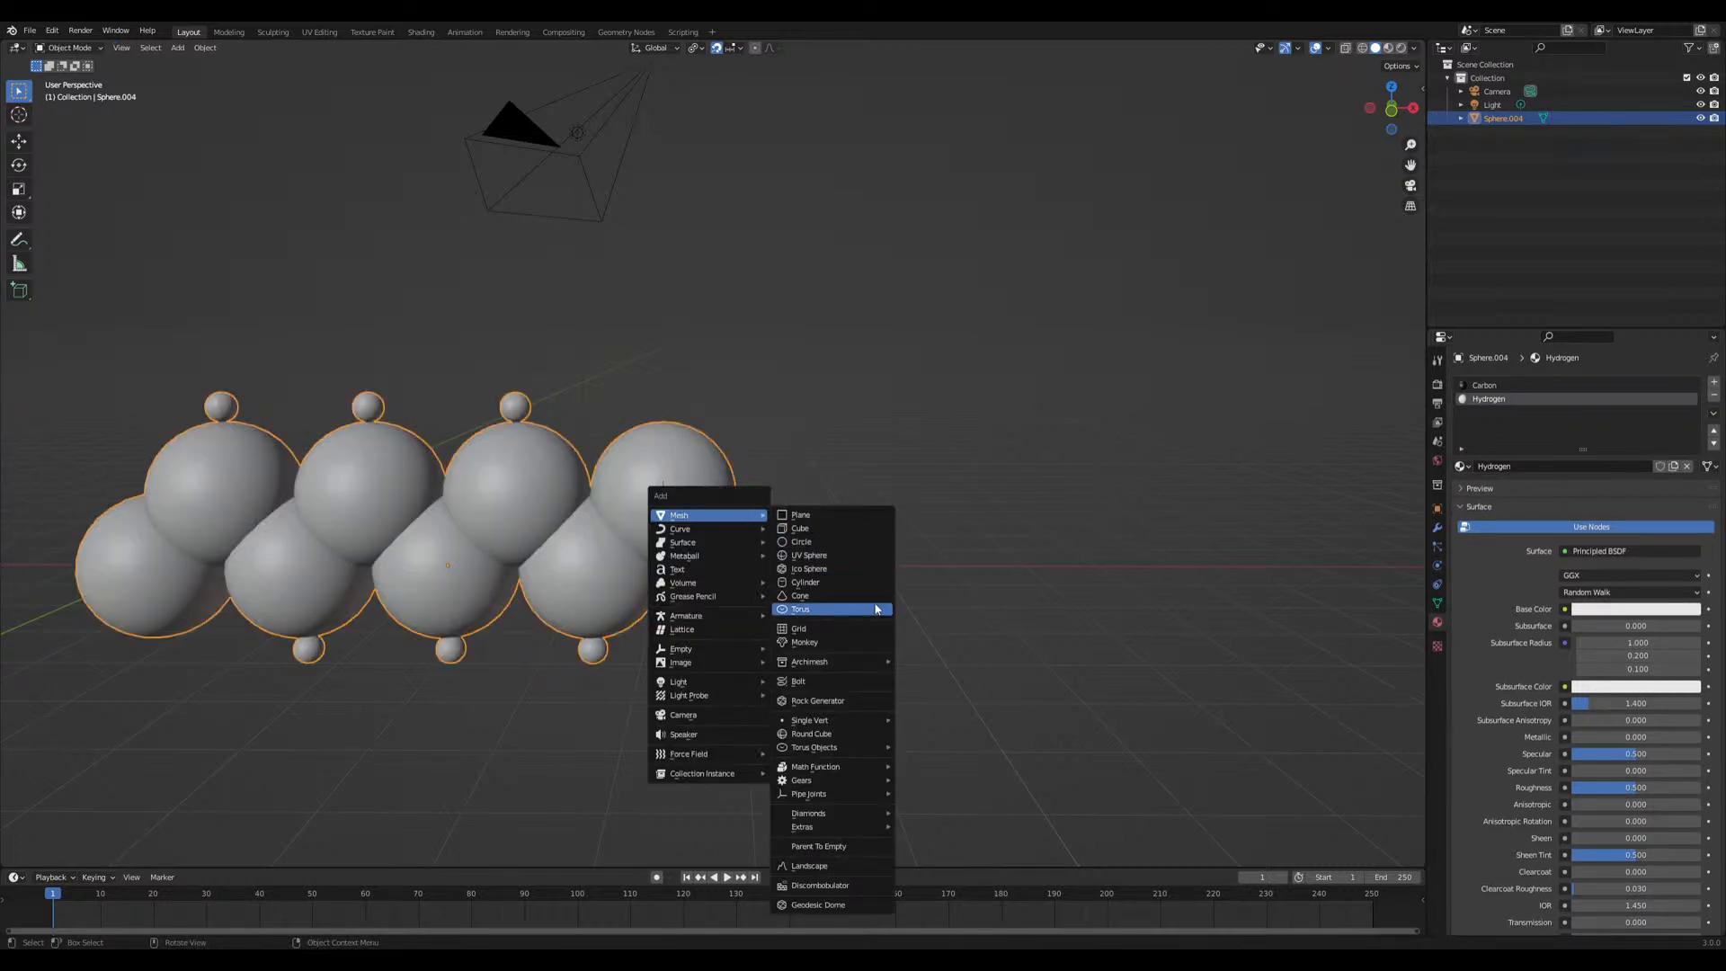
mouse_move(861, 765)
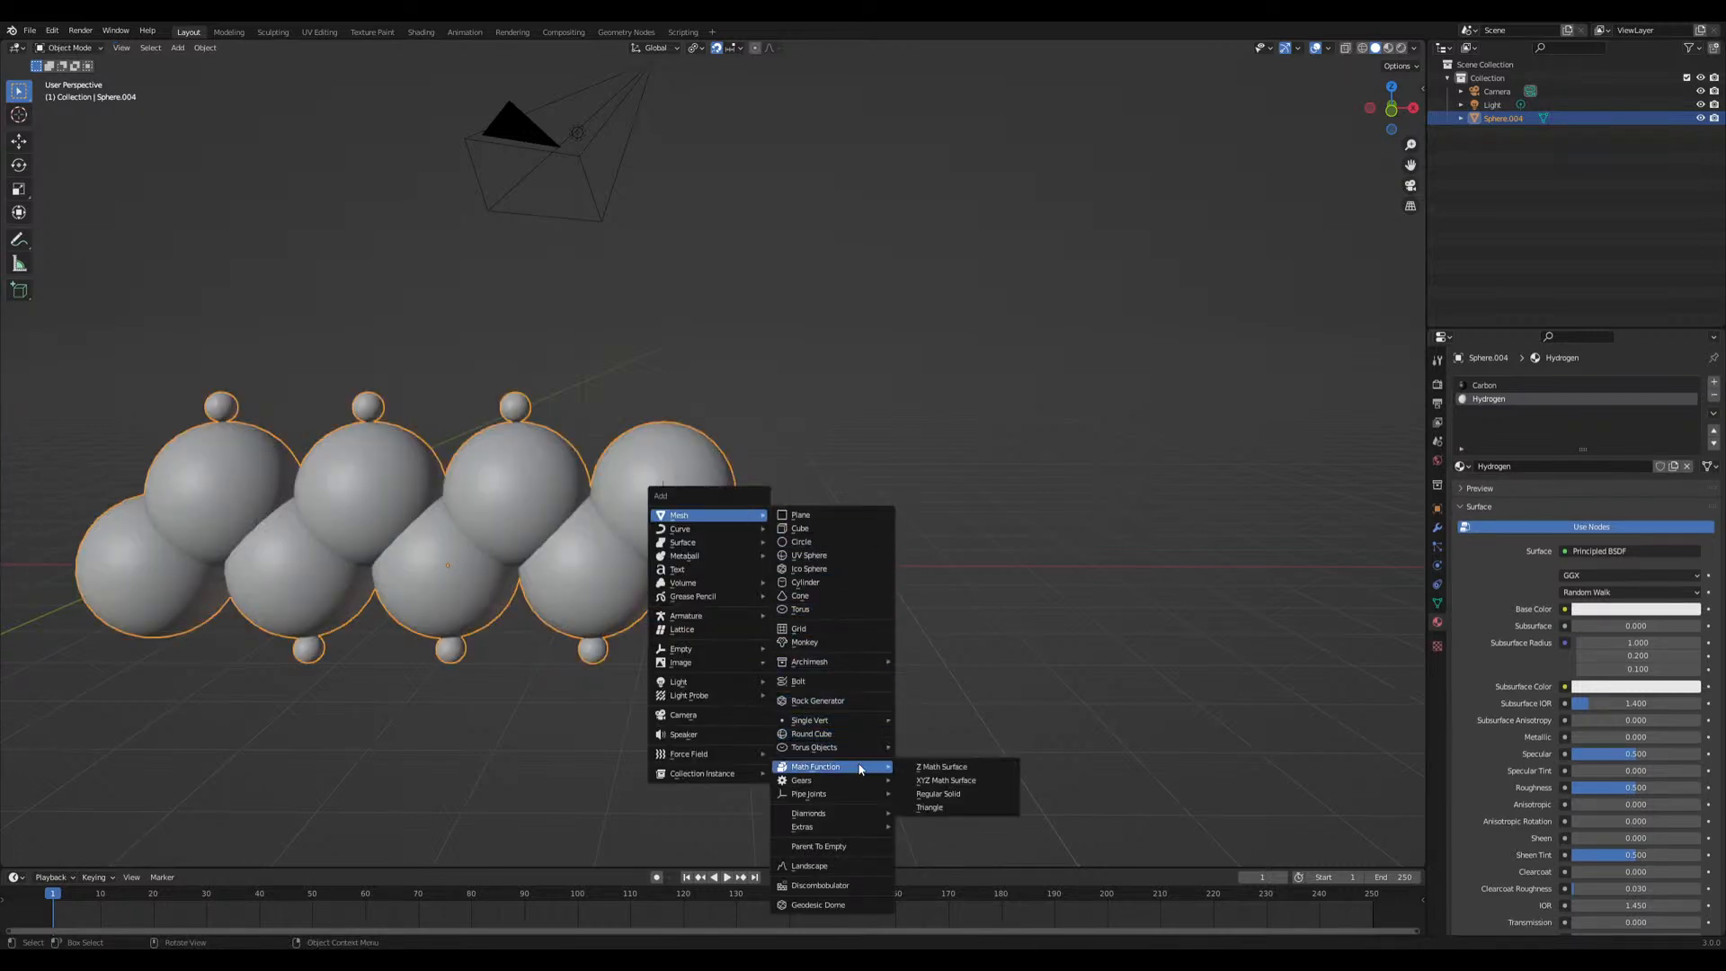
click(935, 794)
Rotate the tetrahedron 180° about Y and 180° about Z
mouse_move(841, 589)
middle_down()
mouse_move(786, 590)
mouse_move(832, 689)
mouse_move(829, 566)
middle_up()
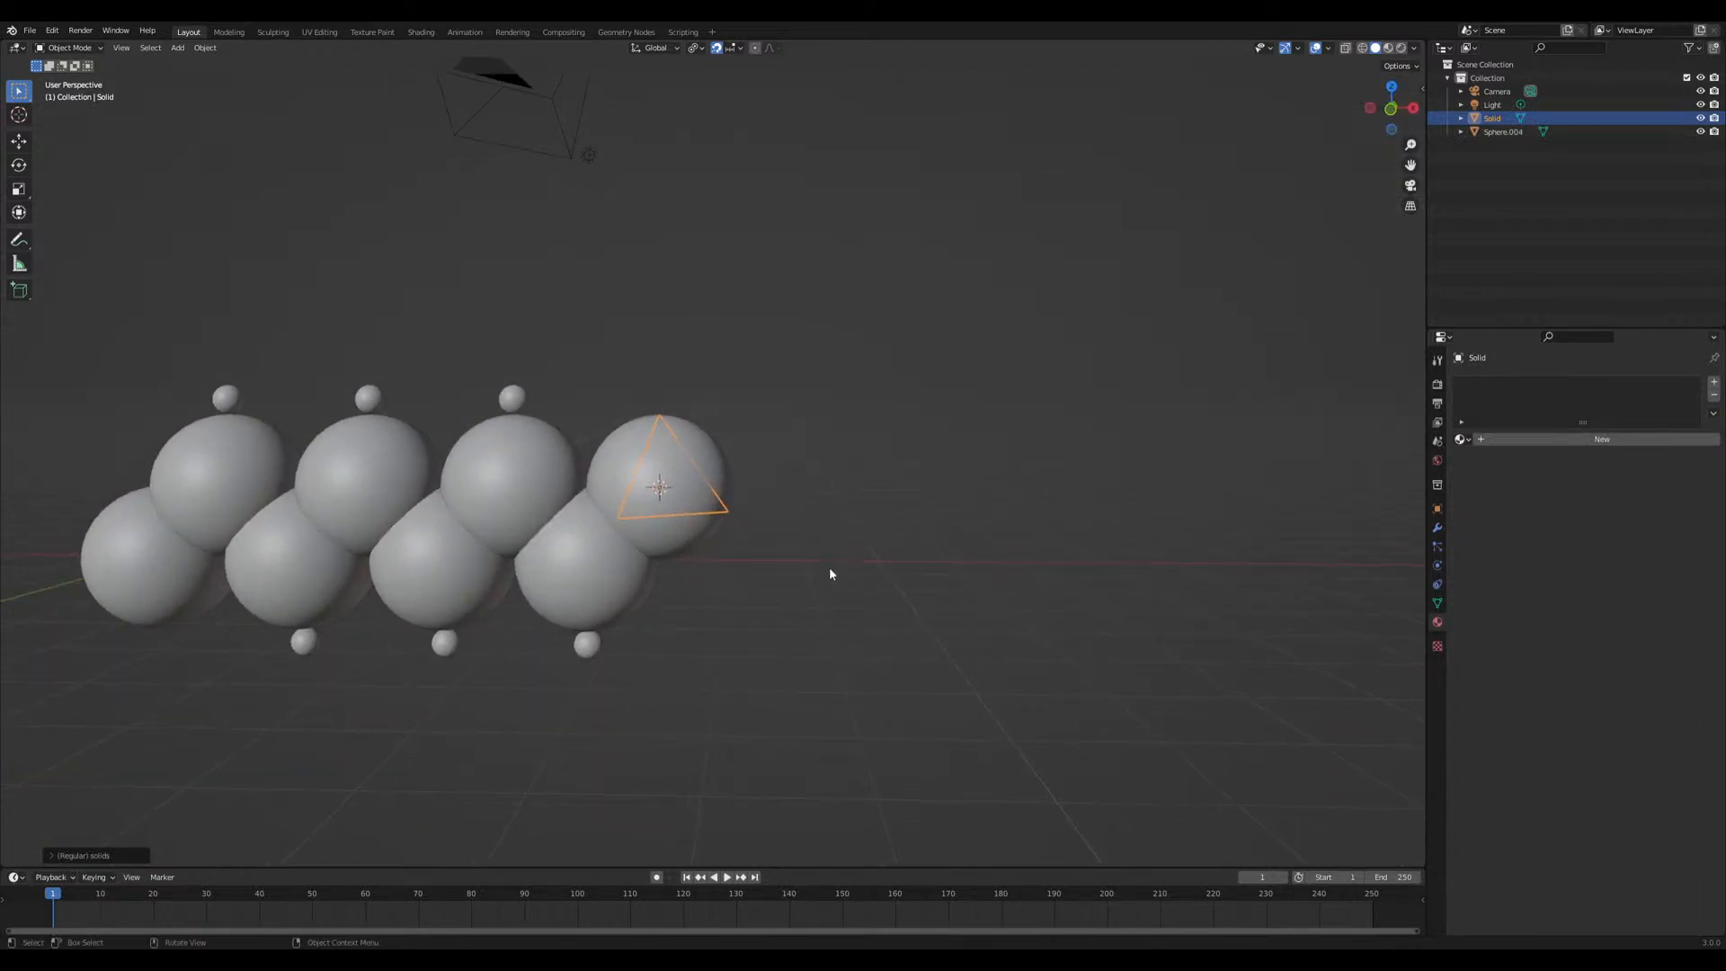
text(ry180)
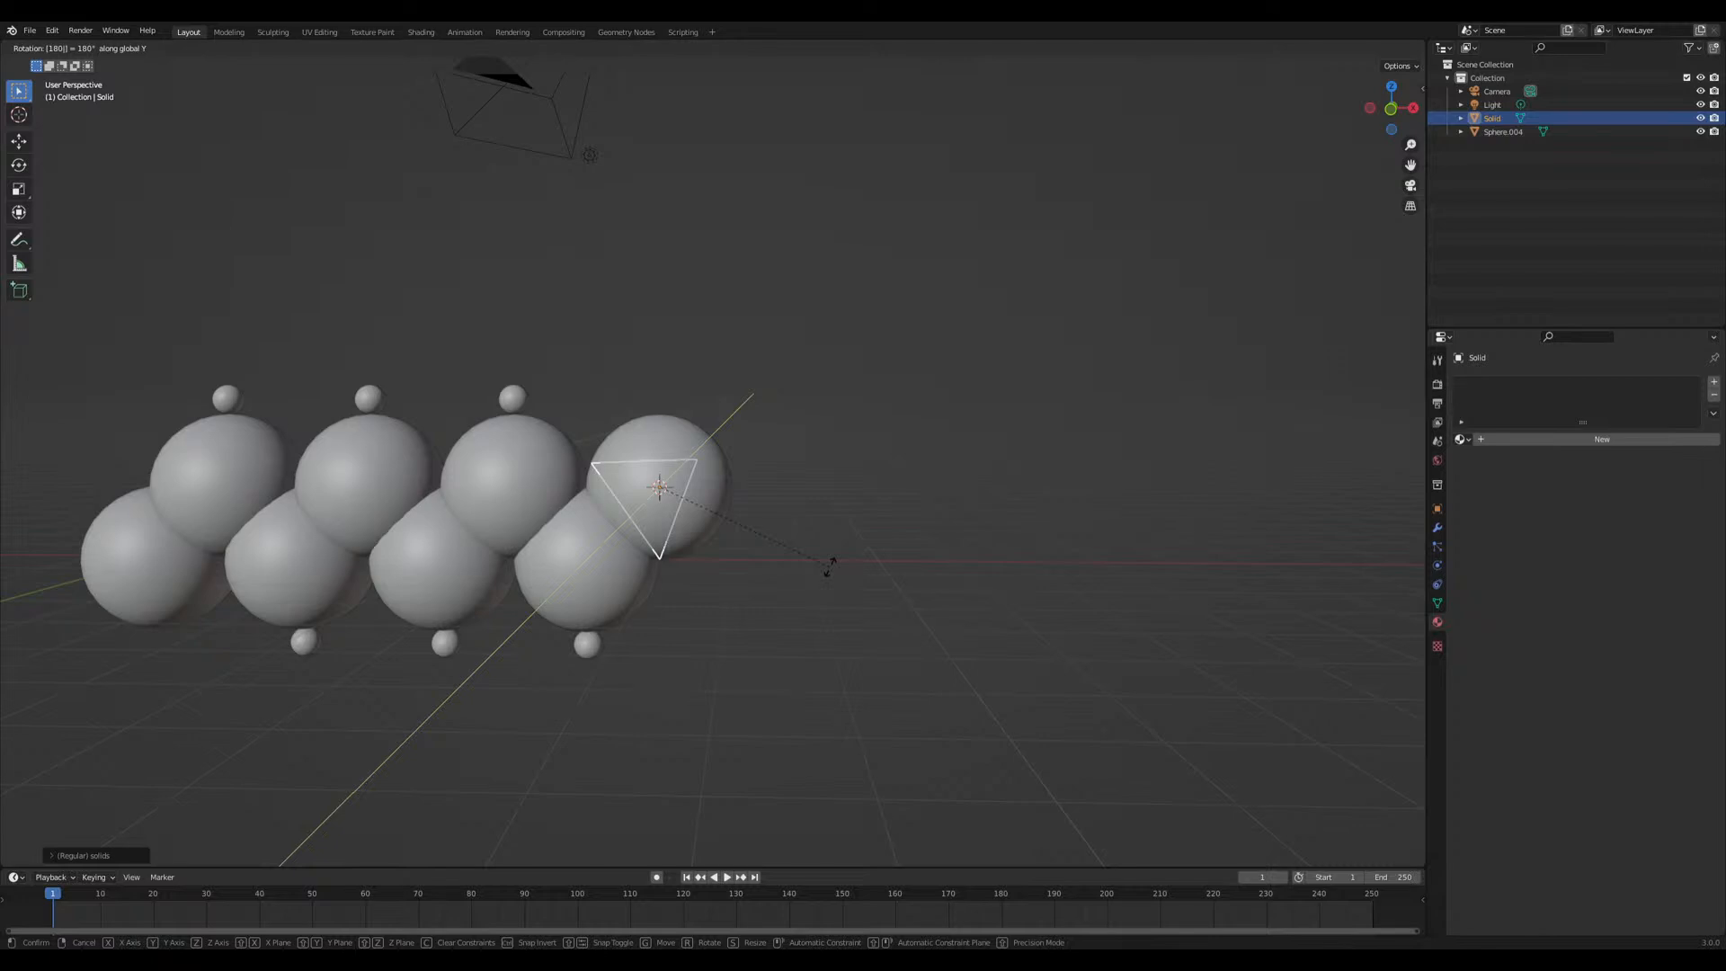
key(Return)
text(rz)
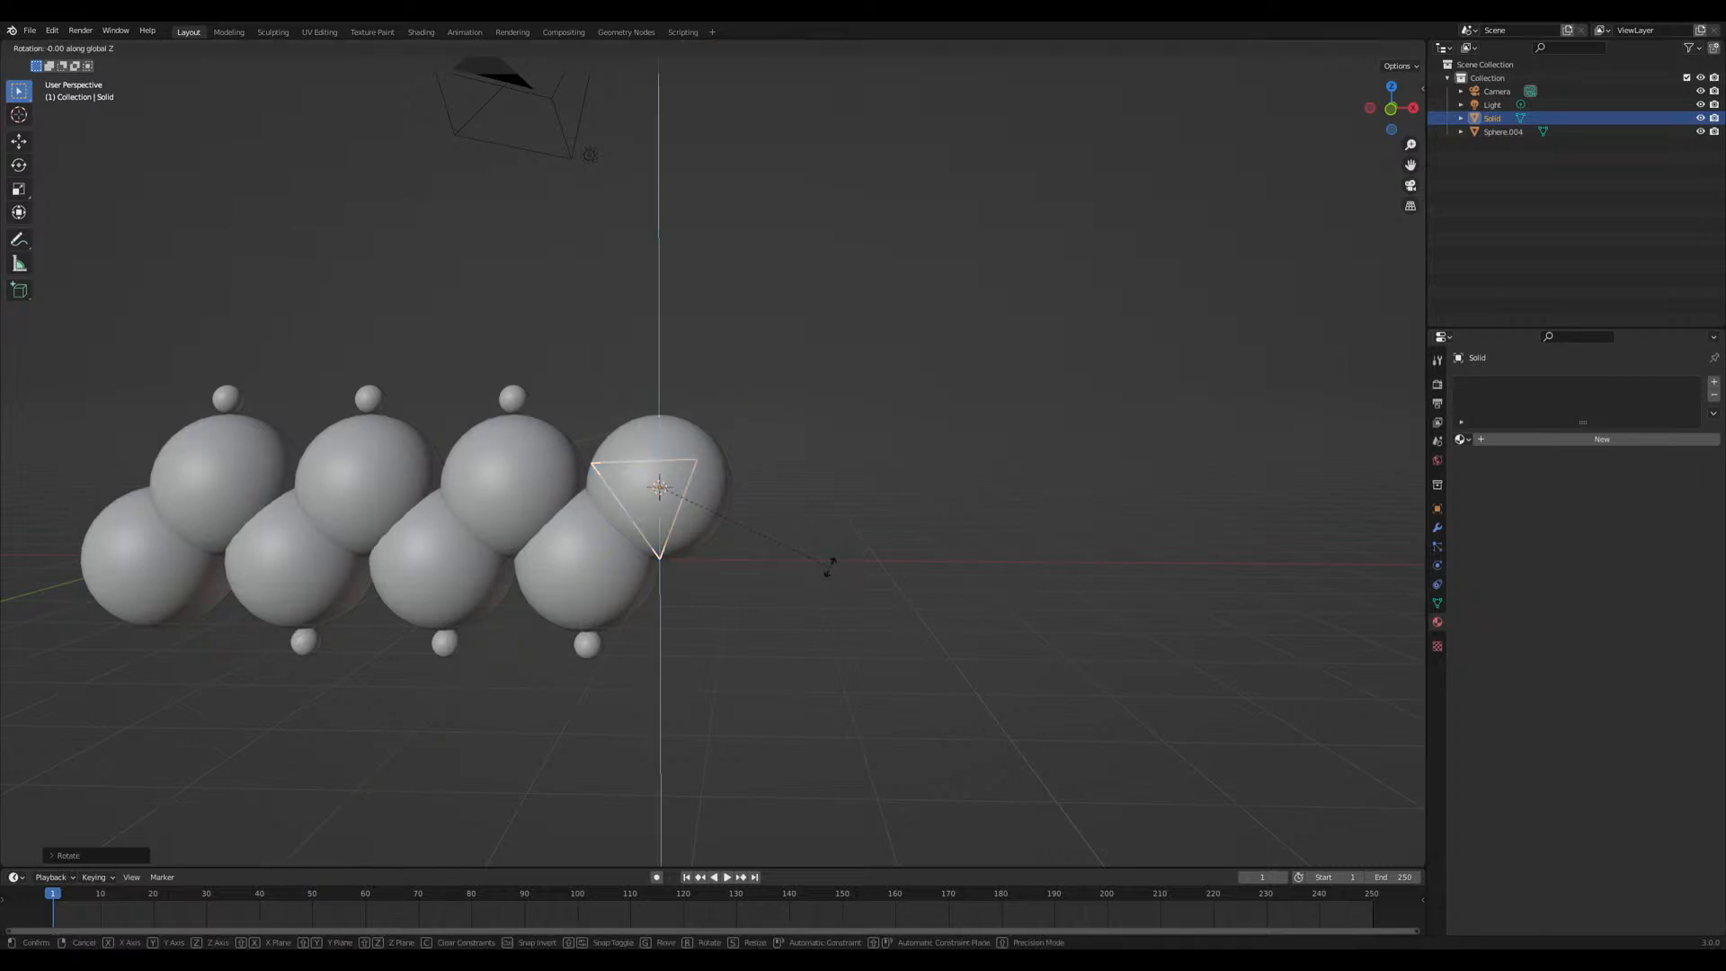
text(180)
key(Return)
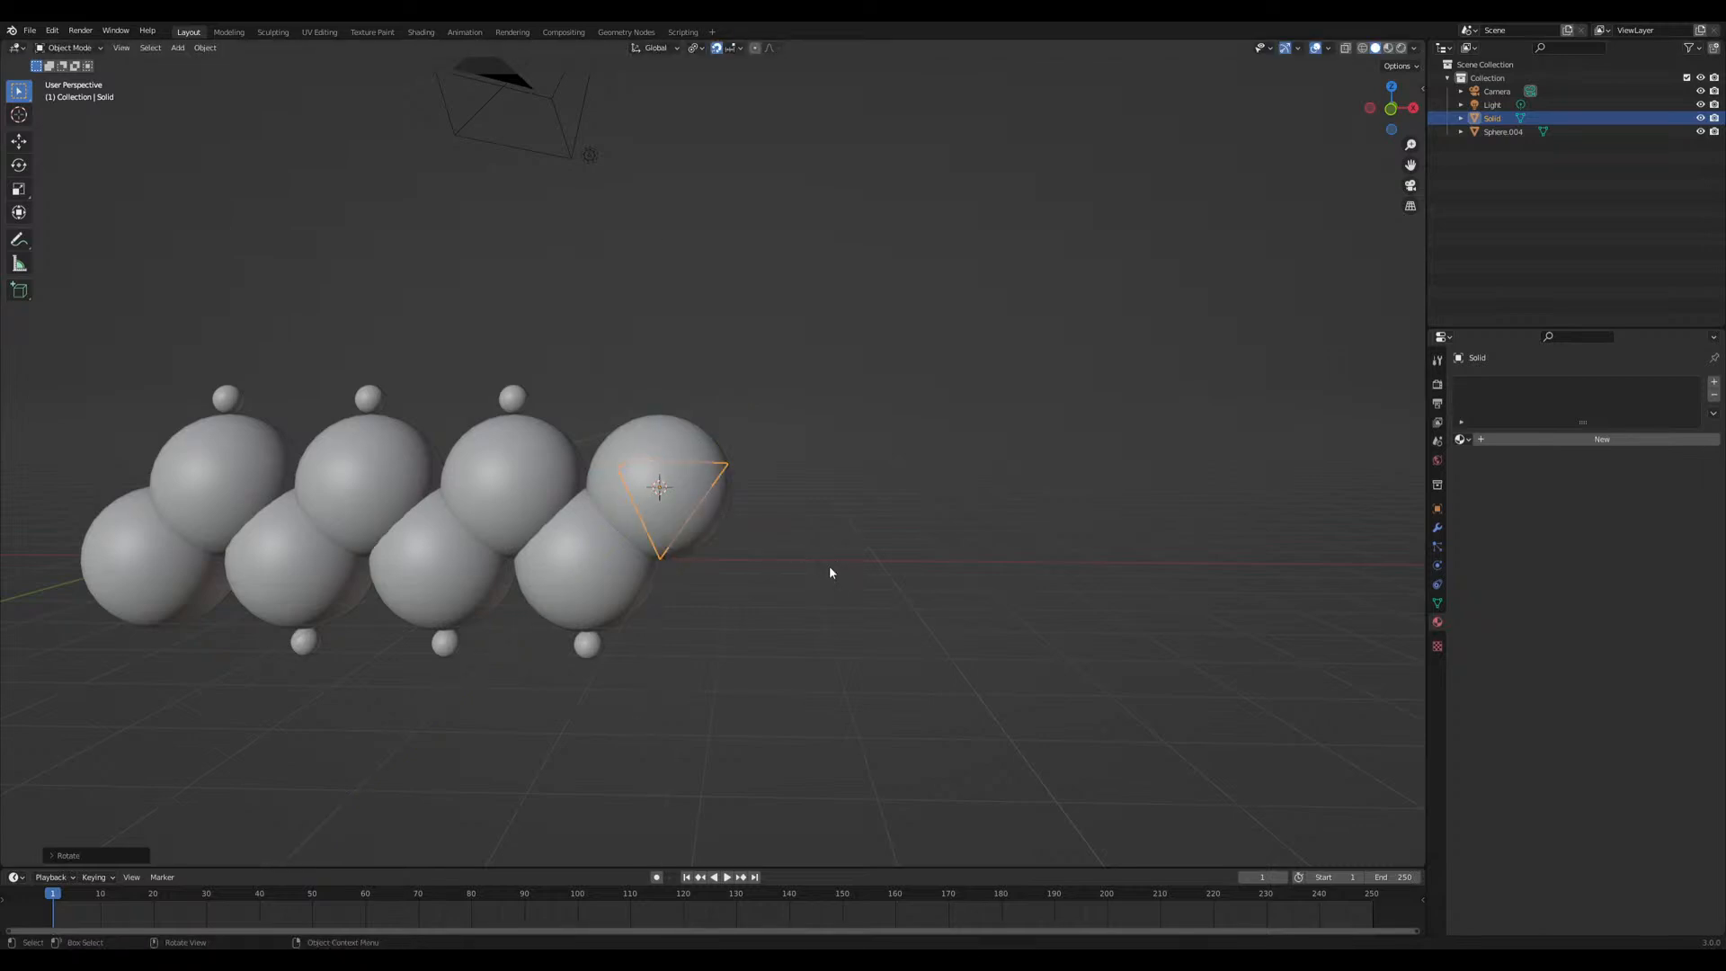
Rotate the tetrahedron about Z by 30° twice
text(rz)
text(30)
key(Return)
middle_drag(828, 566, 713, 675)
text(rz)
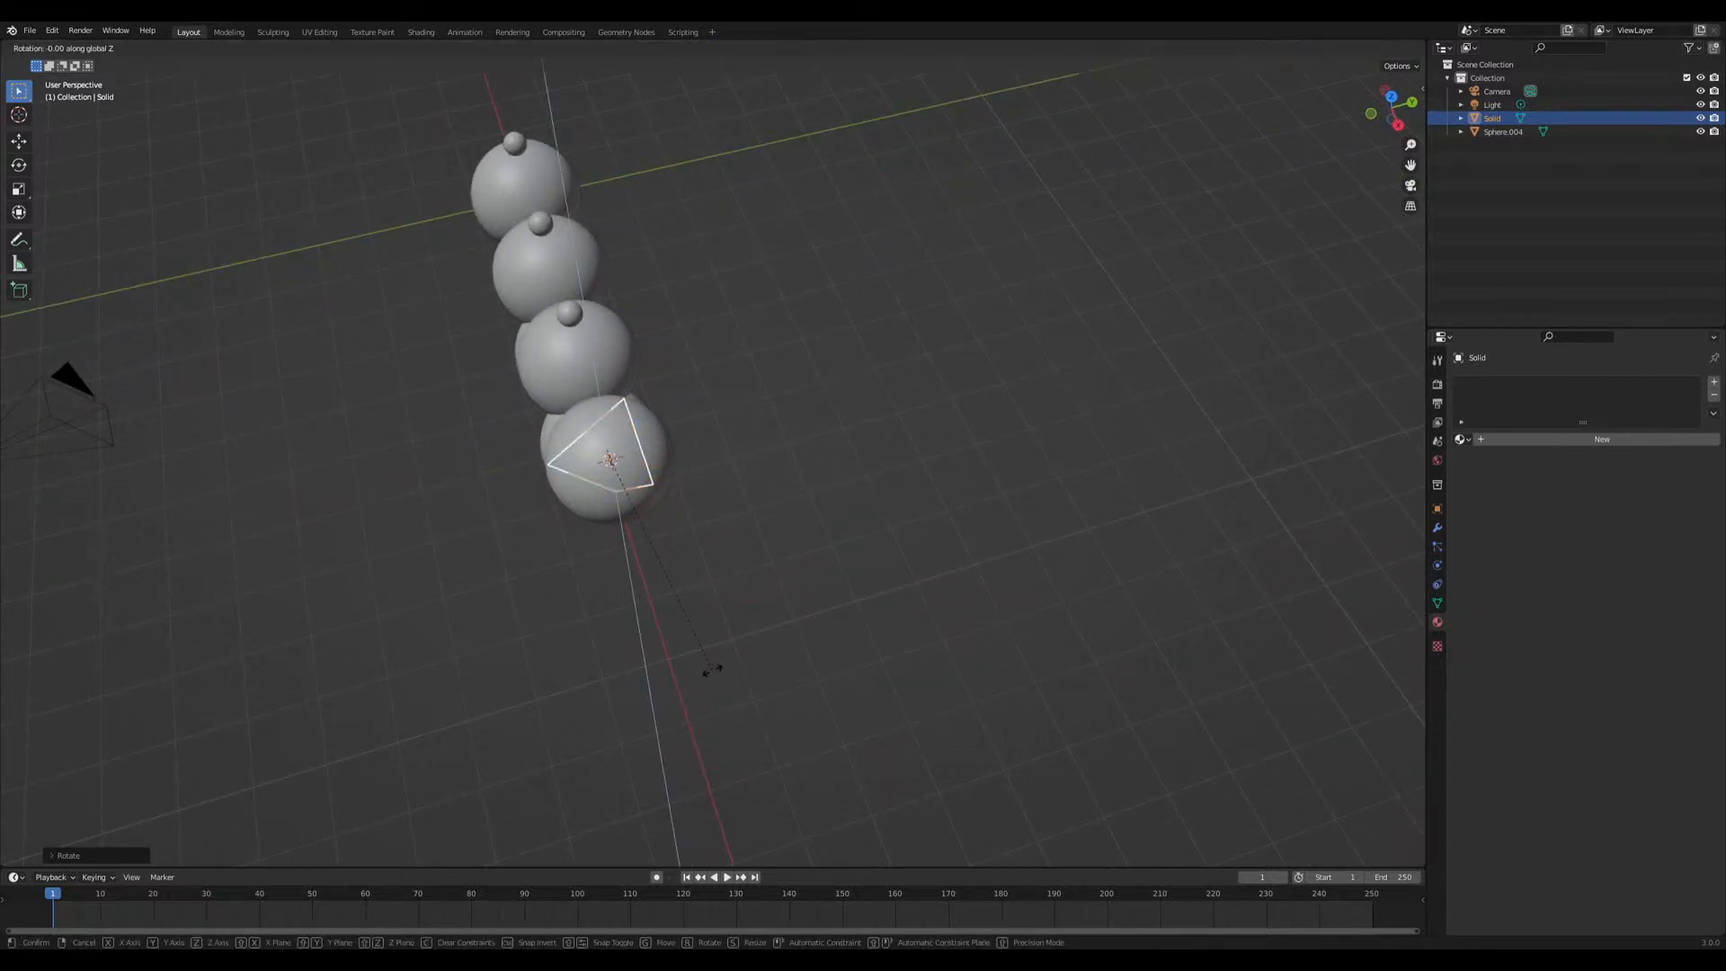
text(30)
key(Return)
Shift the tetrahedron slightly along X toward the outer end of the chain in the front view
middle_drag(443, 576, 583, 505)
key(g)
key(z)
key(Escape)
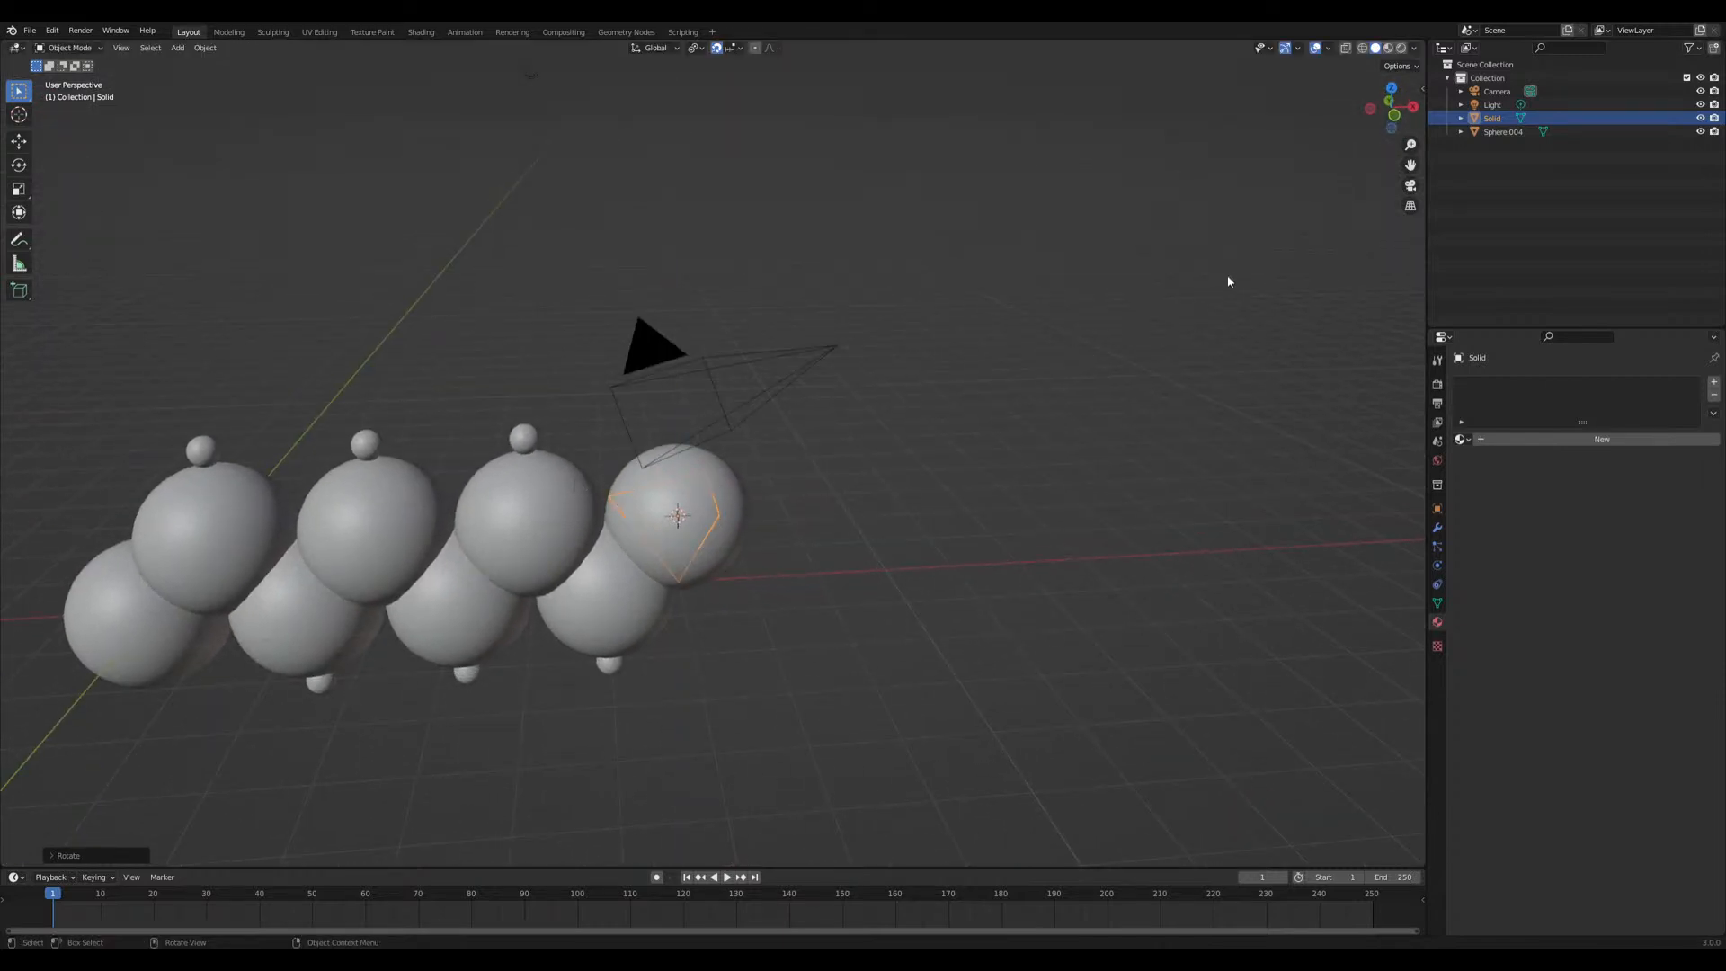
click(1391, 115)
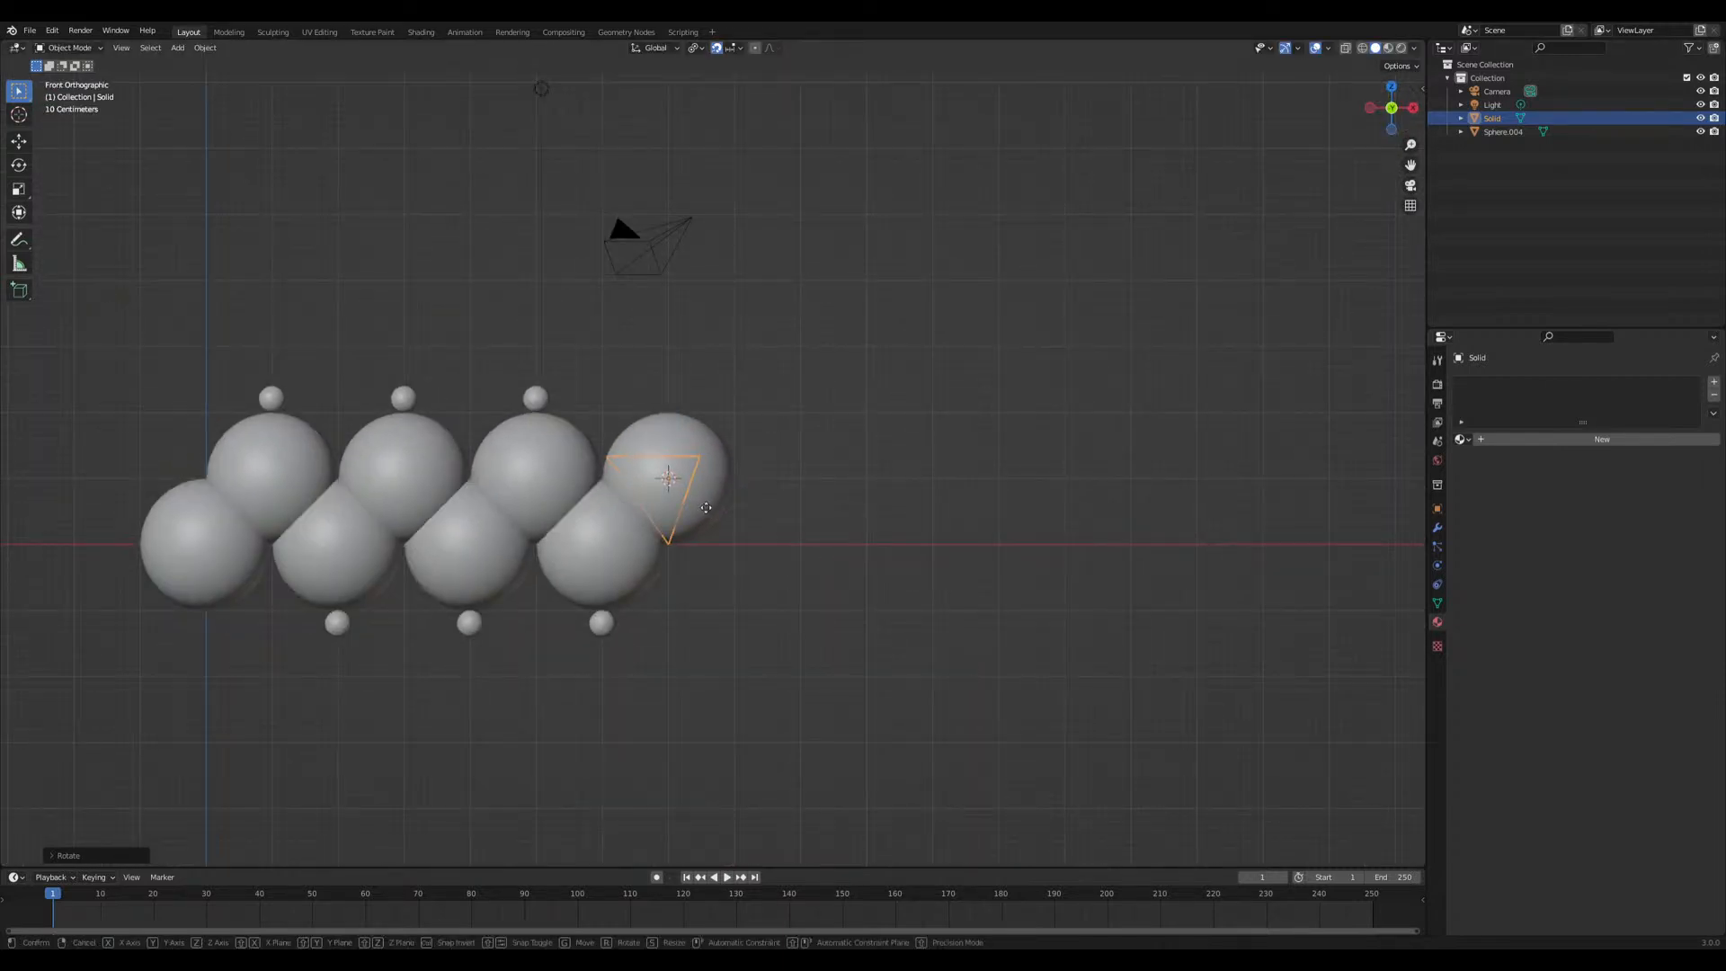
key(g)
key(z)
key(x)
click(726, 468)
Adjust the tetrahedron's height along Z so its upper corners protrude from the end sphere
middle_drag(726, 467, 697, 496)
key(g)
key(z)
click(696, 529)
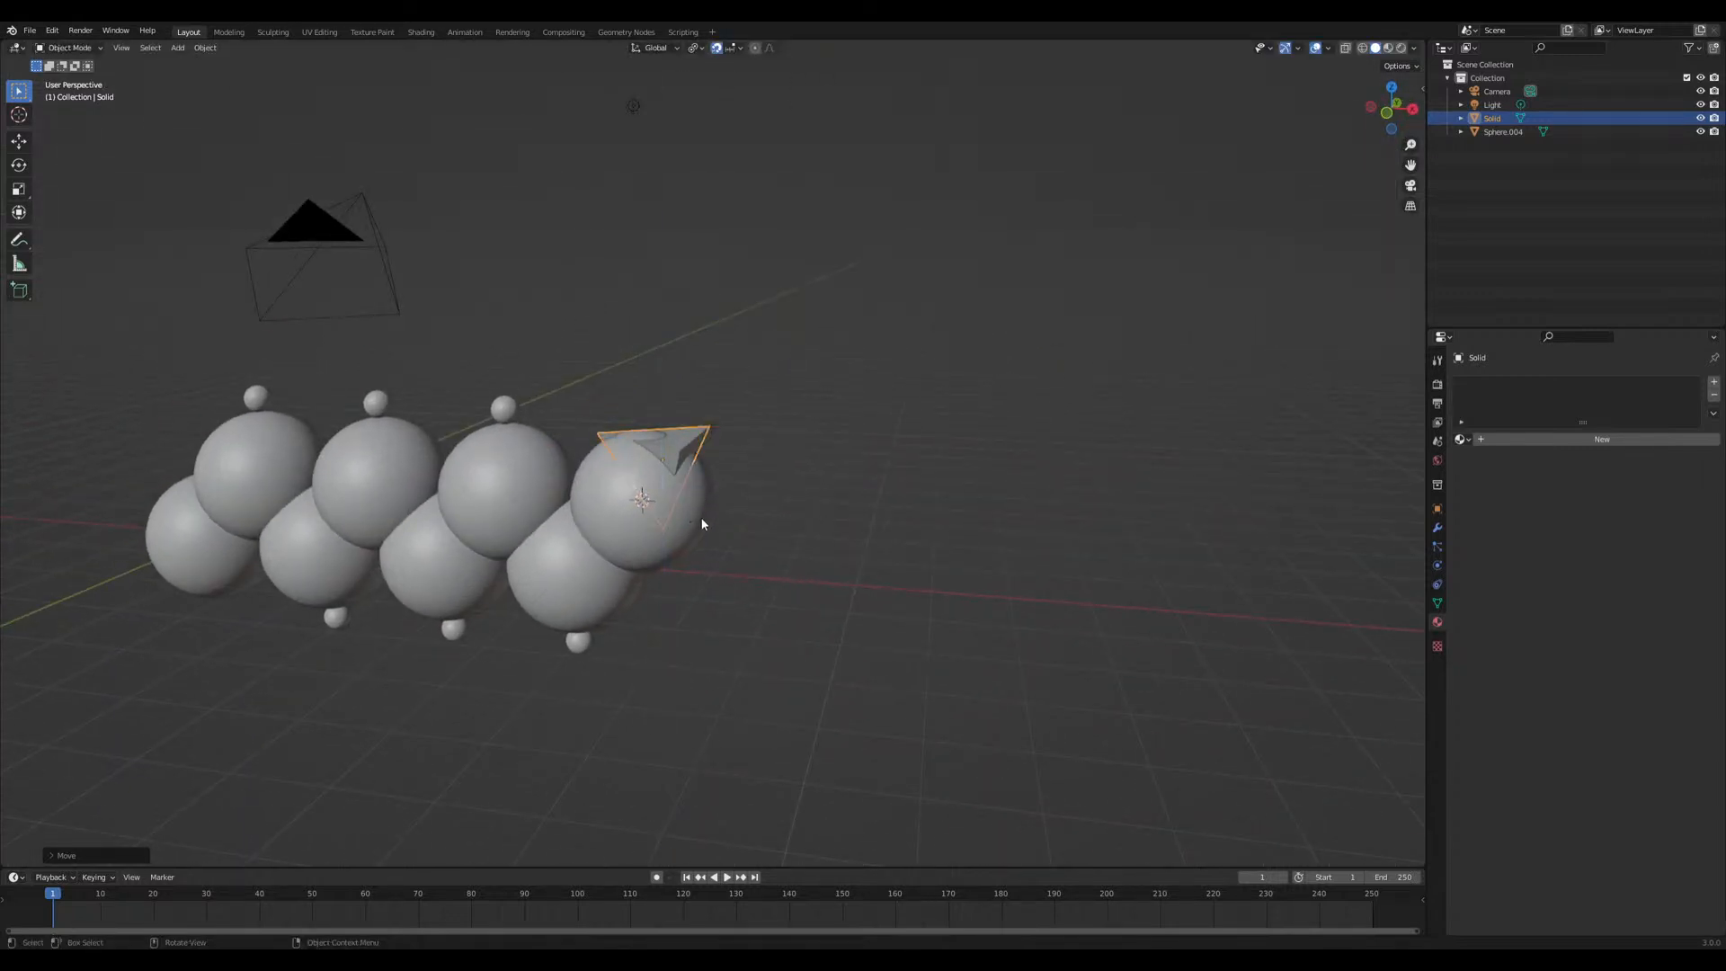
click(1386, 114)
key(g)
key(z)
click(769, 354)
Snap the 3D cursor to the tetrahedron corner vertex that protrudes from the outer side of the end sphere
middle_drag(768, 354, 580, 359)
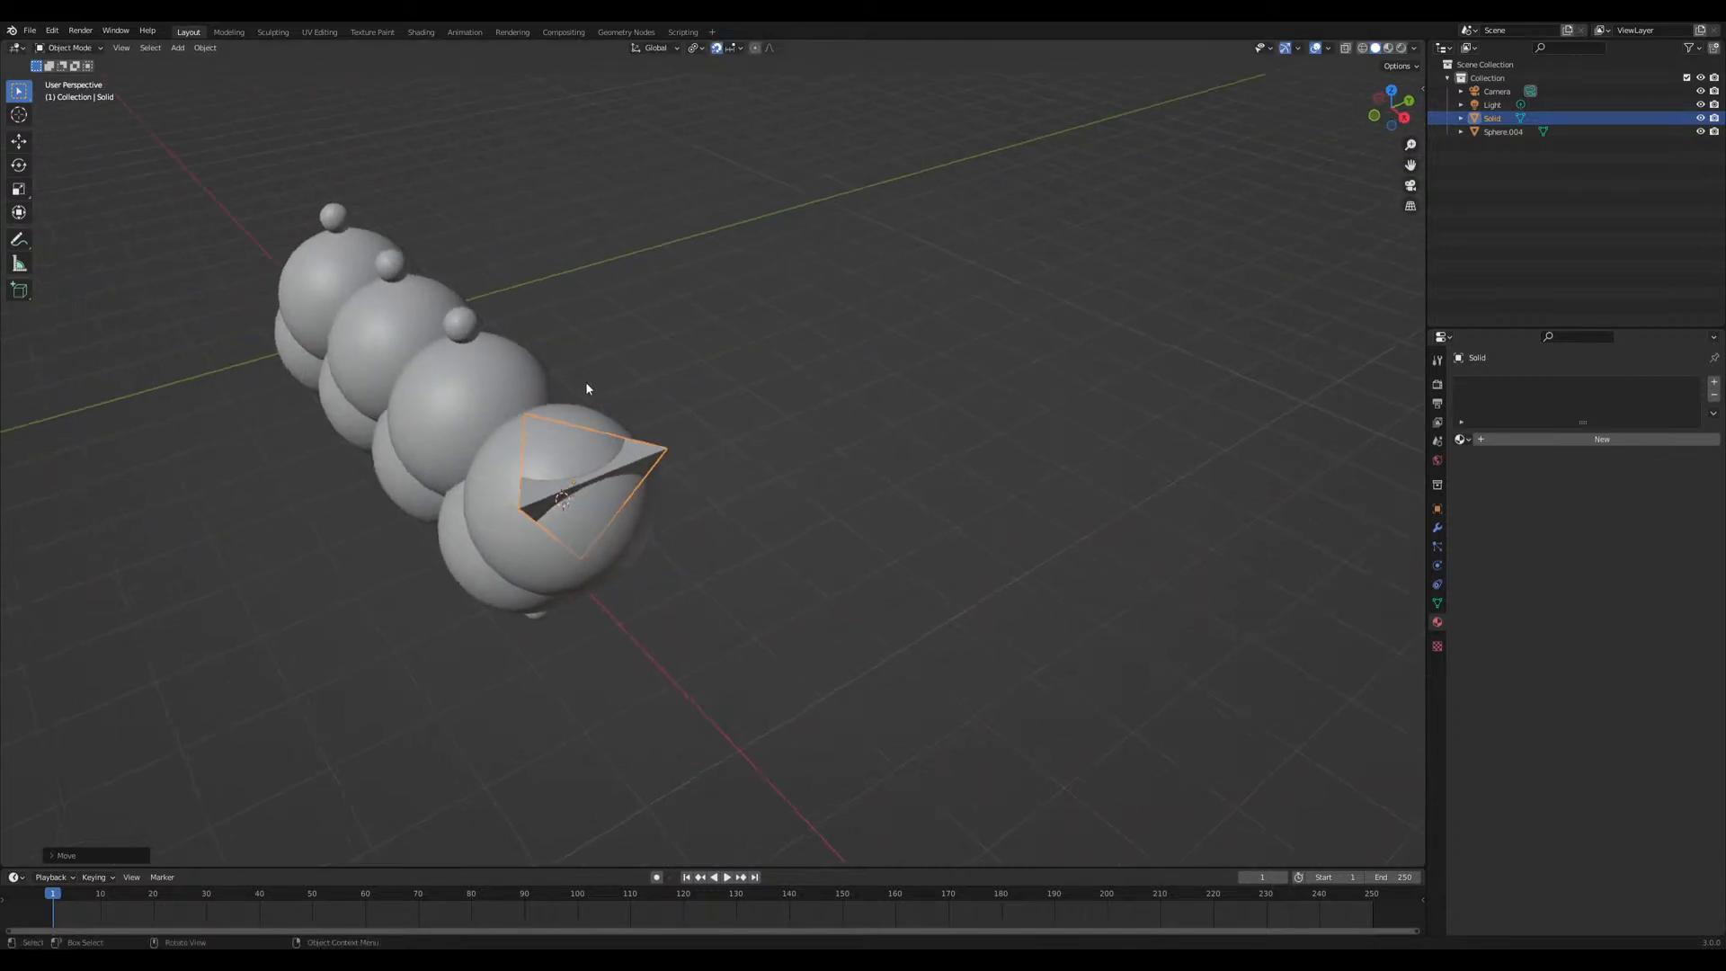
key(Tab)
click(529, 510)
key(shift+s)
click(533, 595)
middle_drag(570, 579, 443, 452)
key(Tab)
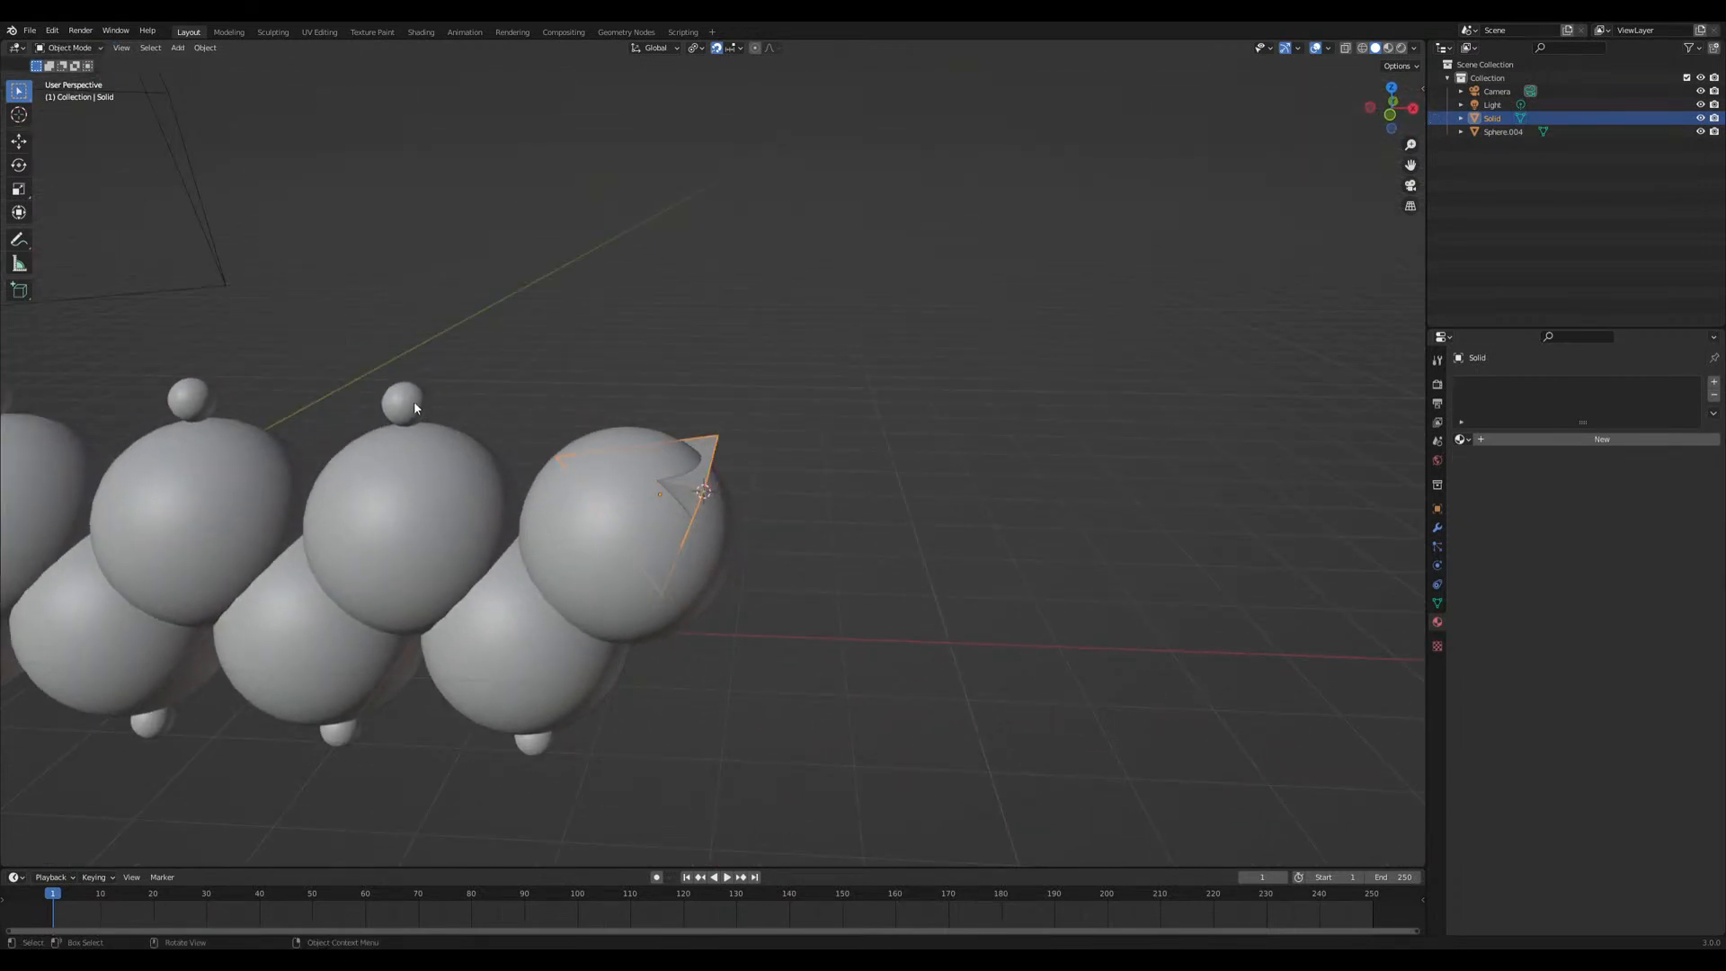
Select the last upper small sphere of the chain as linked geometry and duplicate it above the chain
click(413, 402)
key(Tab)
click(407, 399)
key(ctrl+l)
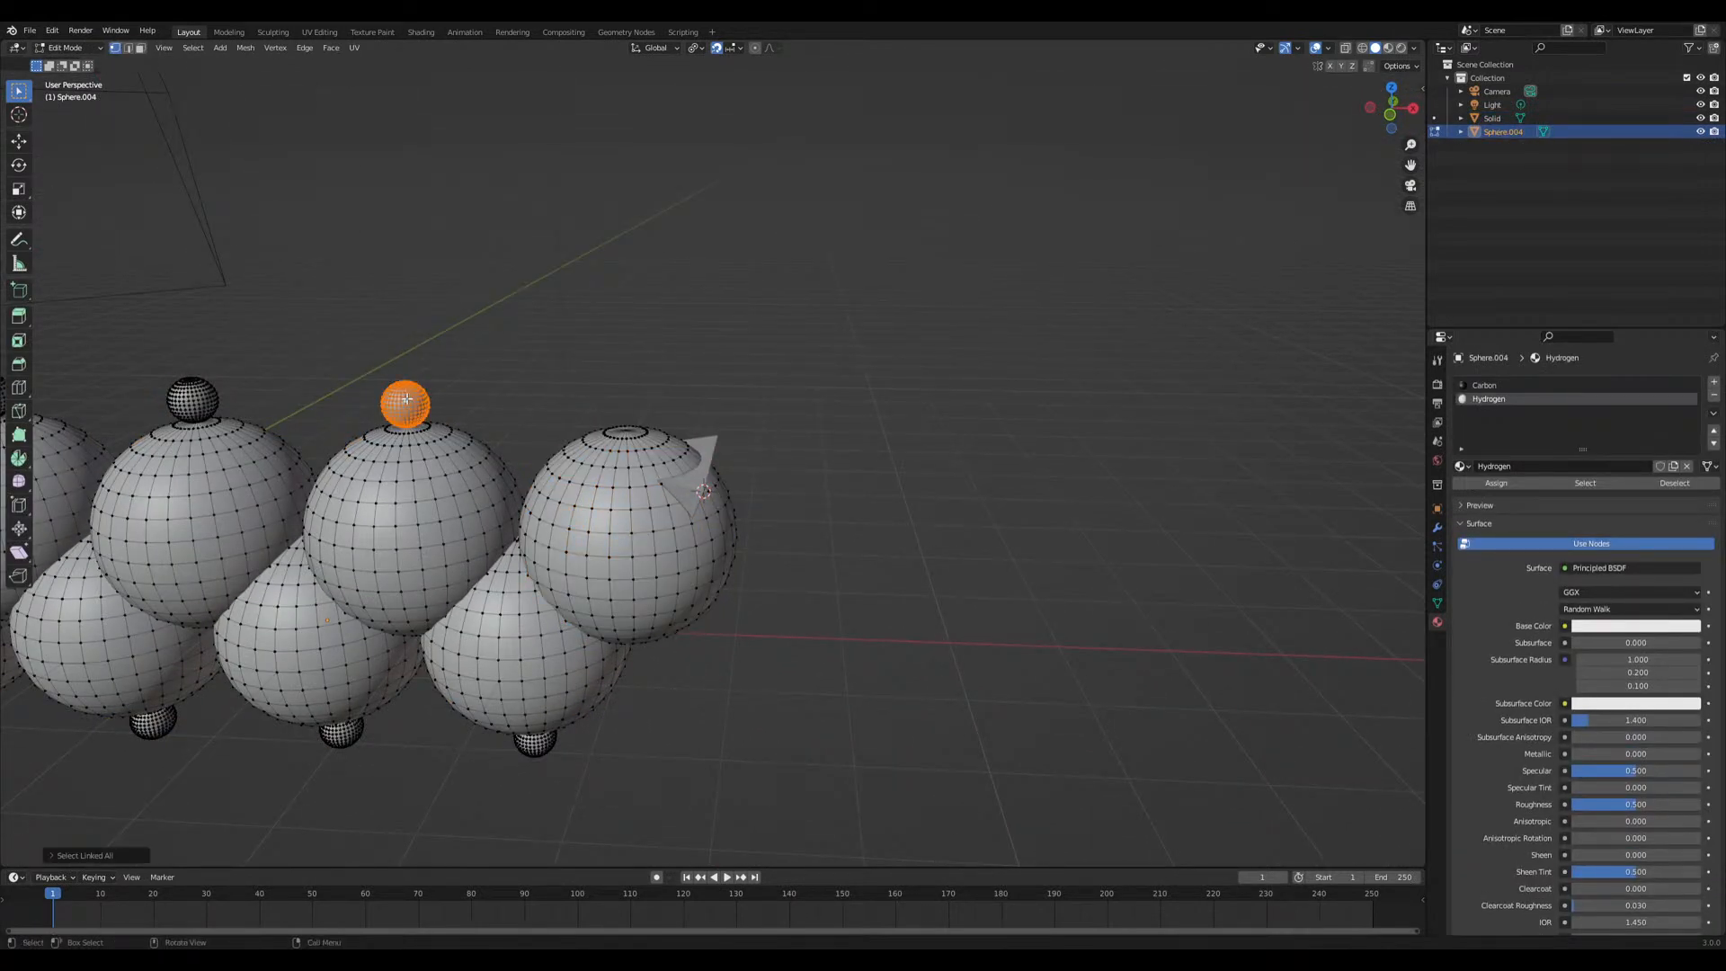
key(shift+d)
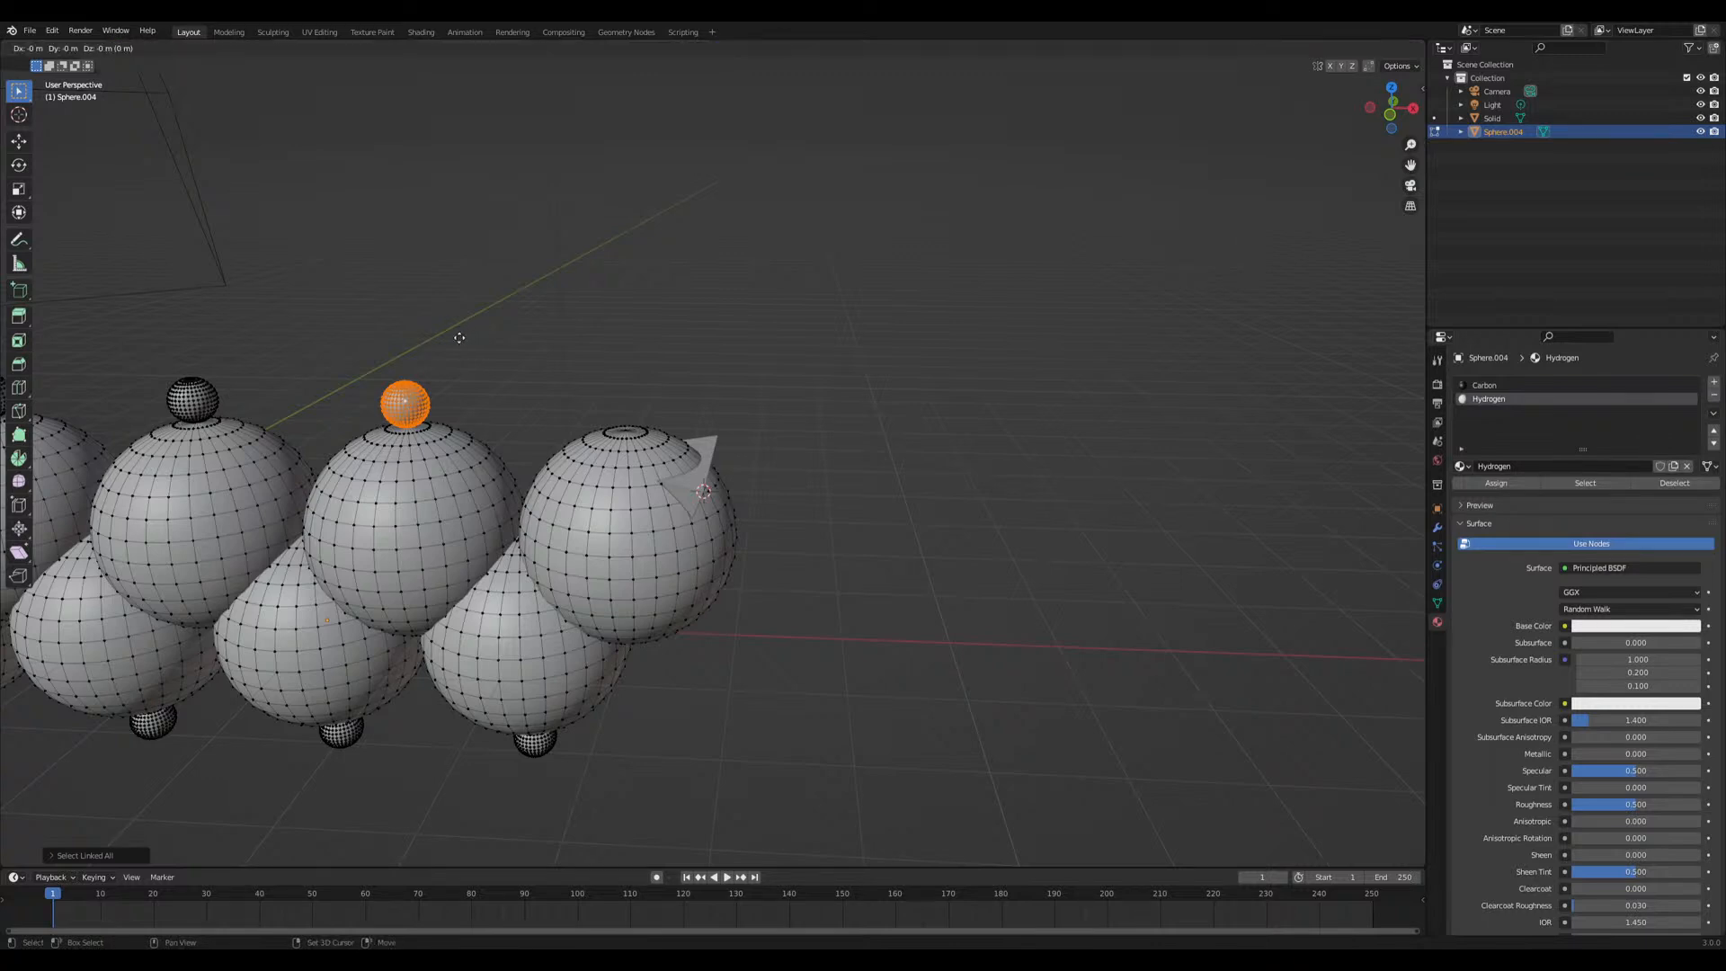
click(578, 218)
Separate the duplicated small sphere into its own object
right_click(501, 387)
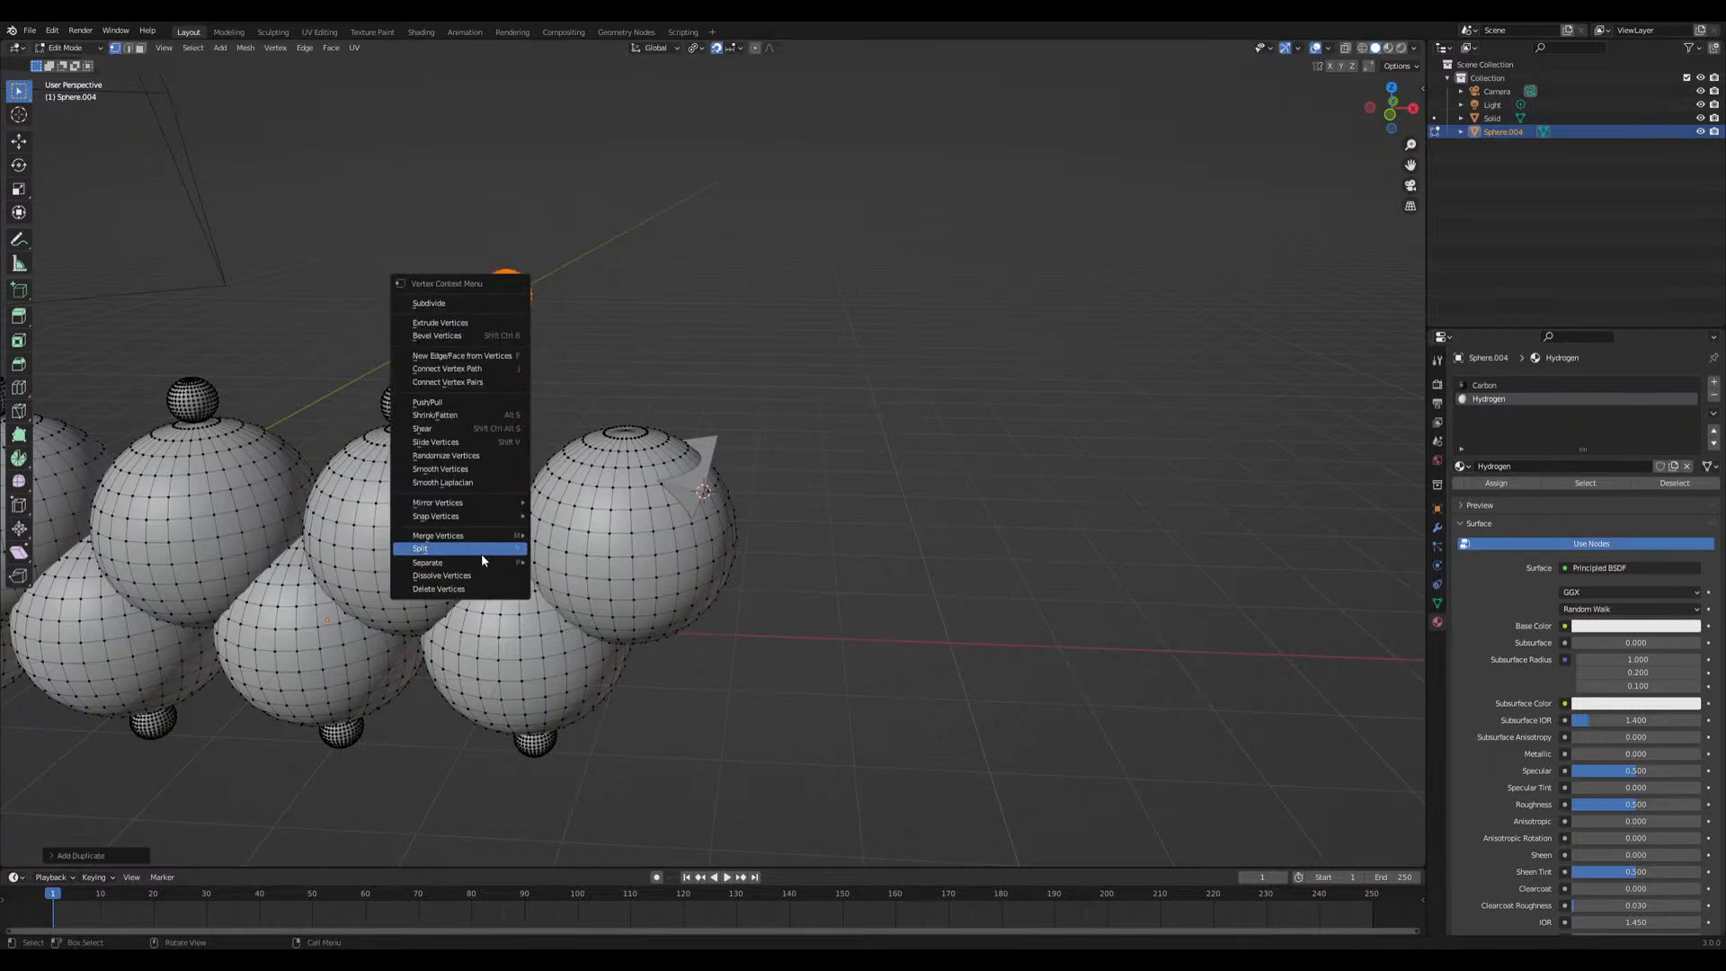
mouse_move(481, 558)
click(594, 576)
key(Tab)
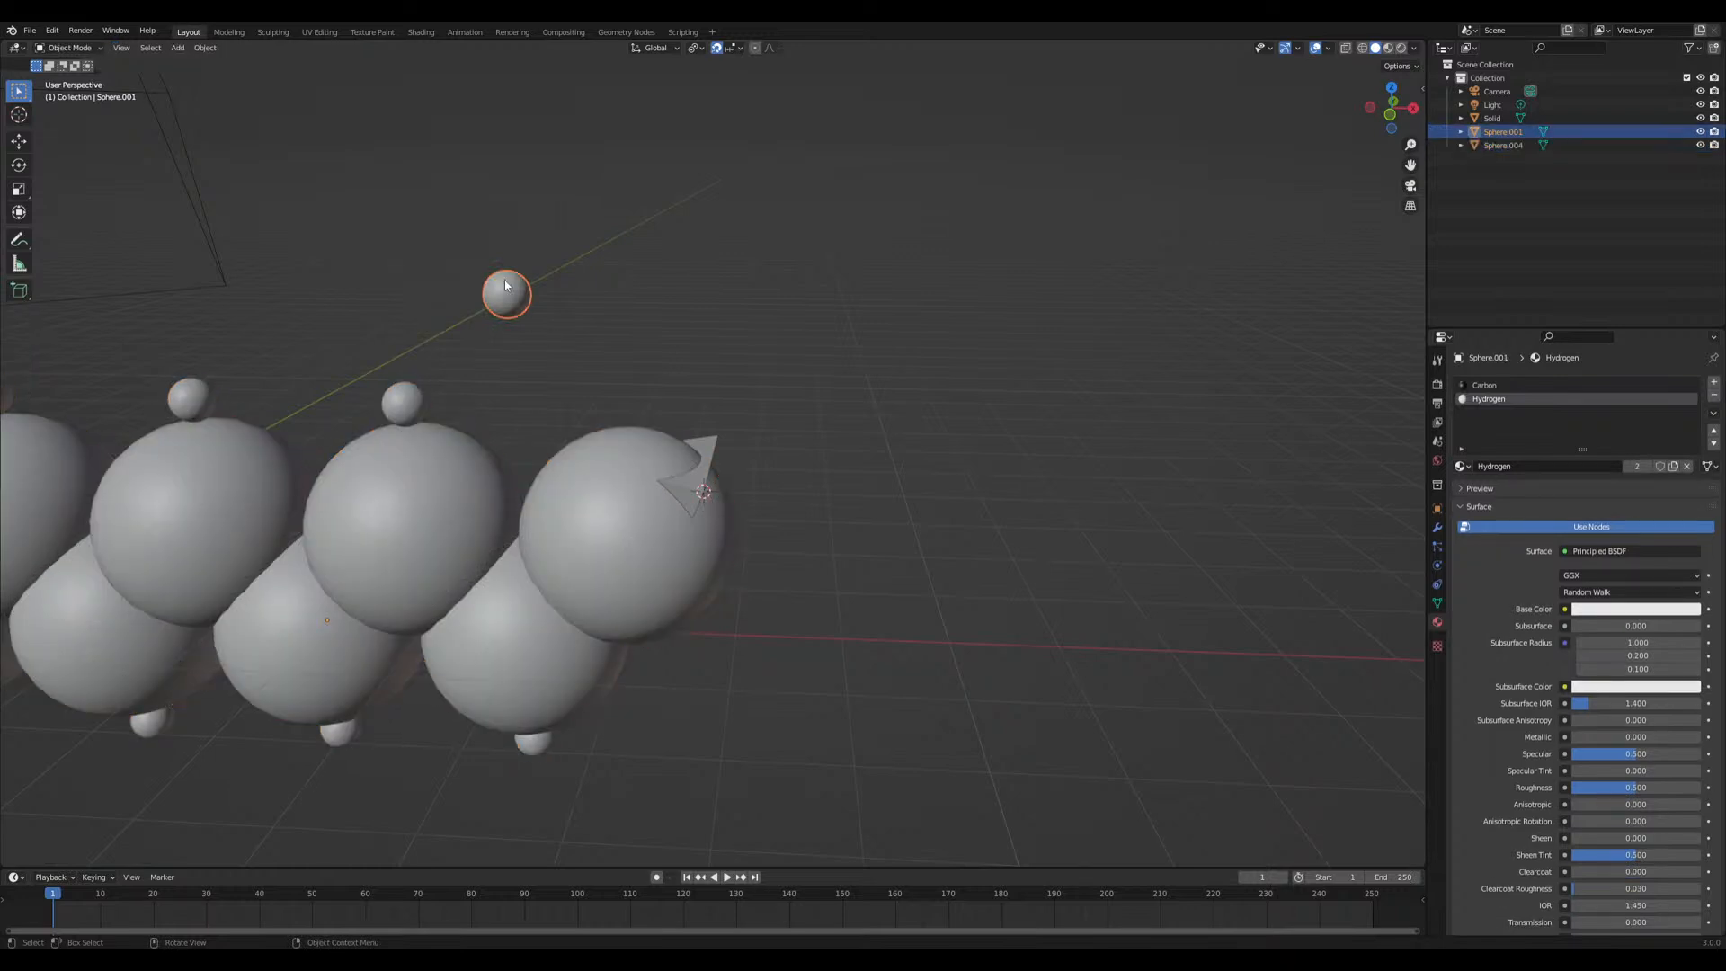
Set the separated small sphere's origin to its center of mass (surface) and snap the sphere to the 3D cursor
click(504, 280)
right_click(504, 280)
mouse_move(505, 350)
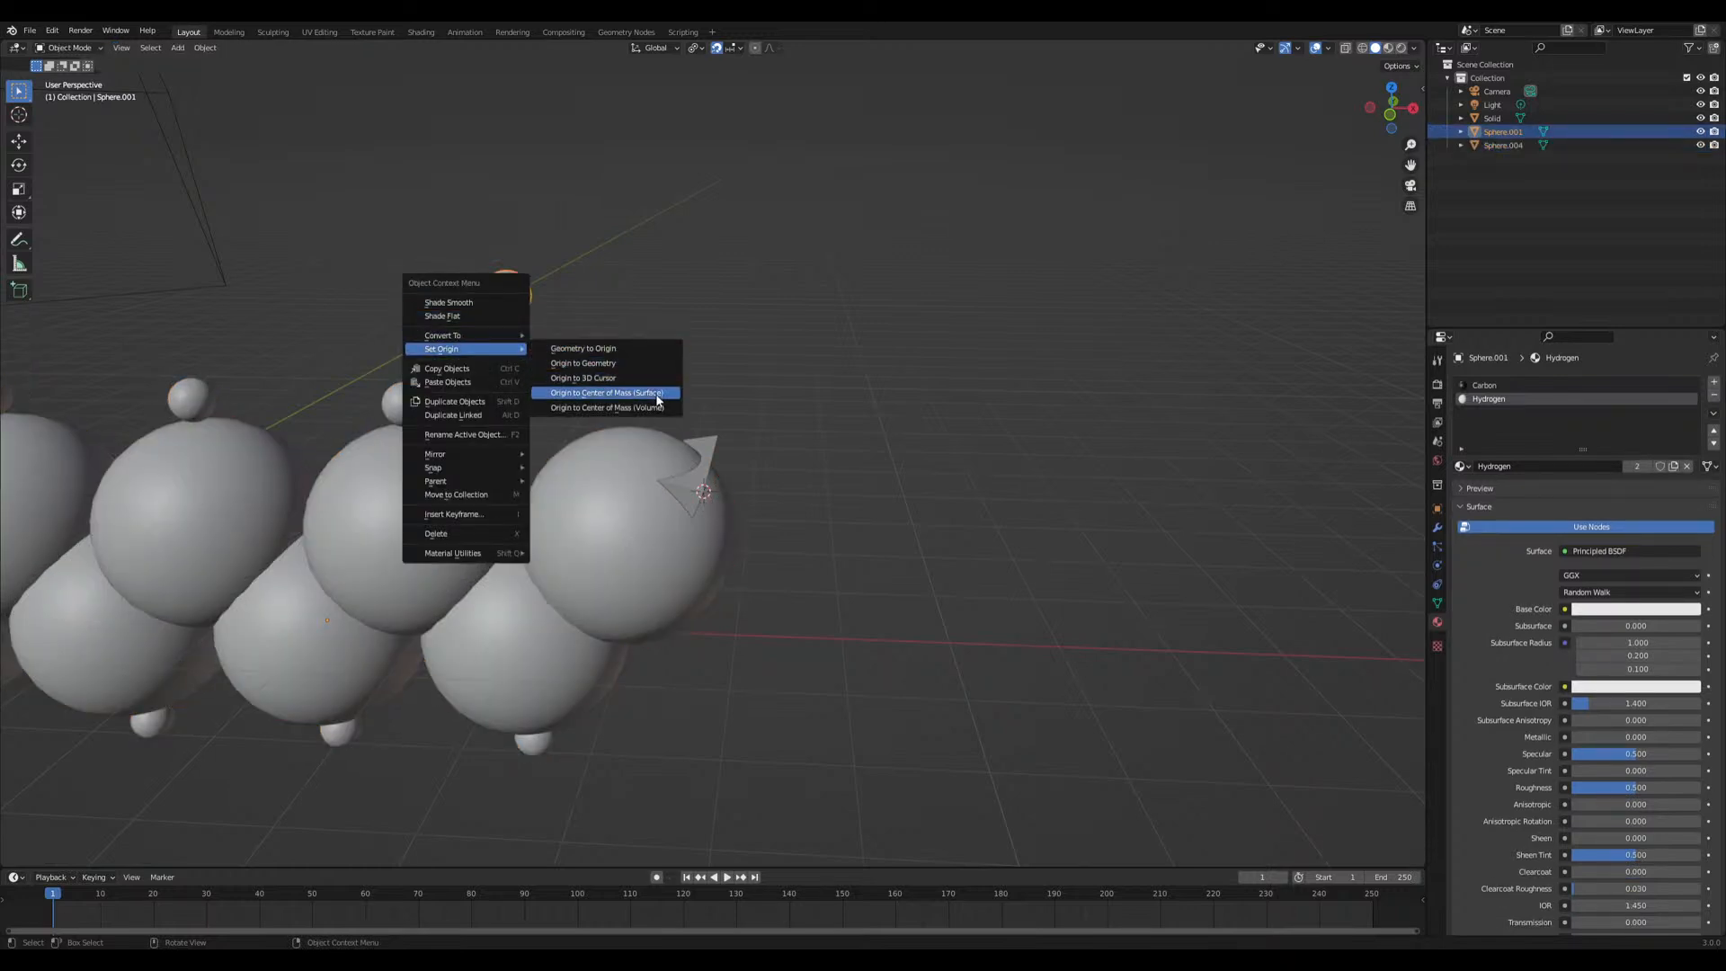
click(653, 396)
key(shift+s)
click(673, 310)
Scale down the tetrahedron so its corners protrude less from the end sphere
middle_drag(683, 324, 819, 440)
click(807, 442)
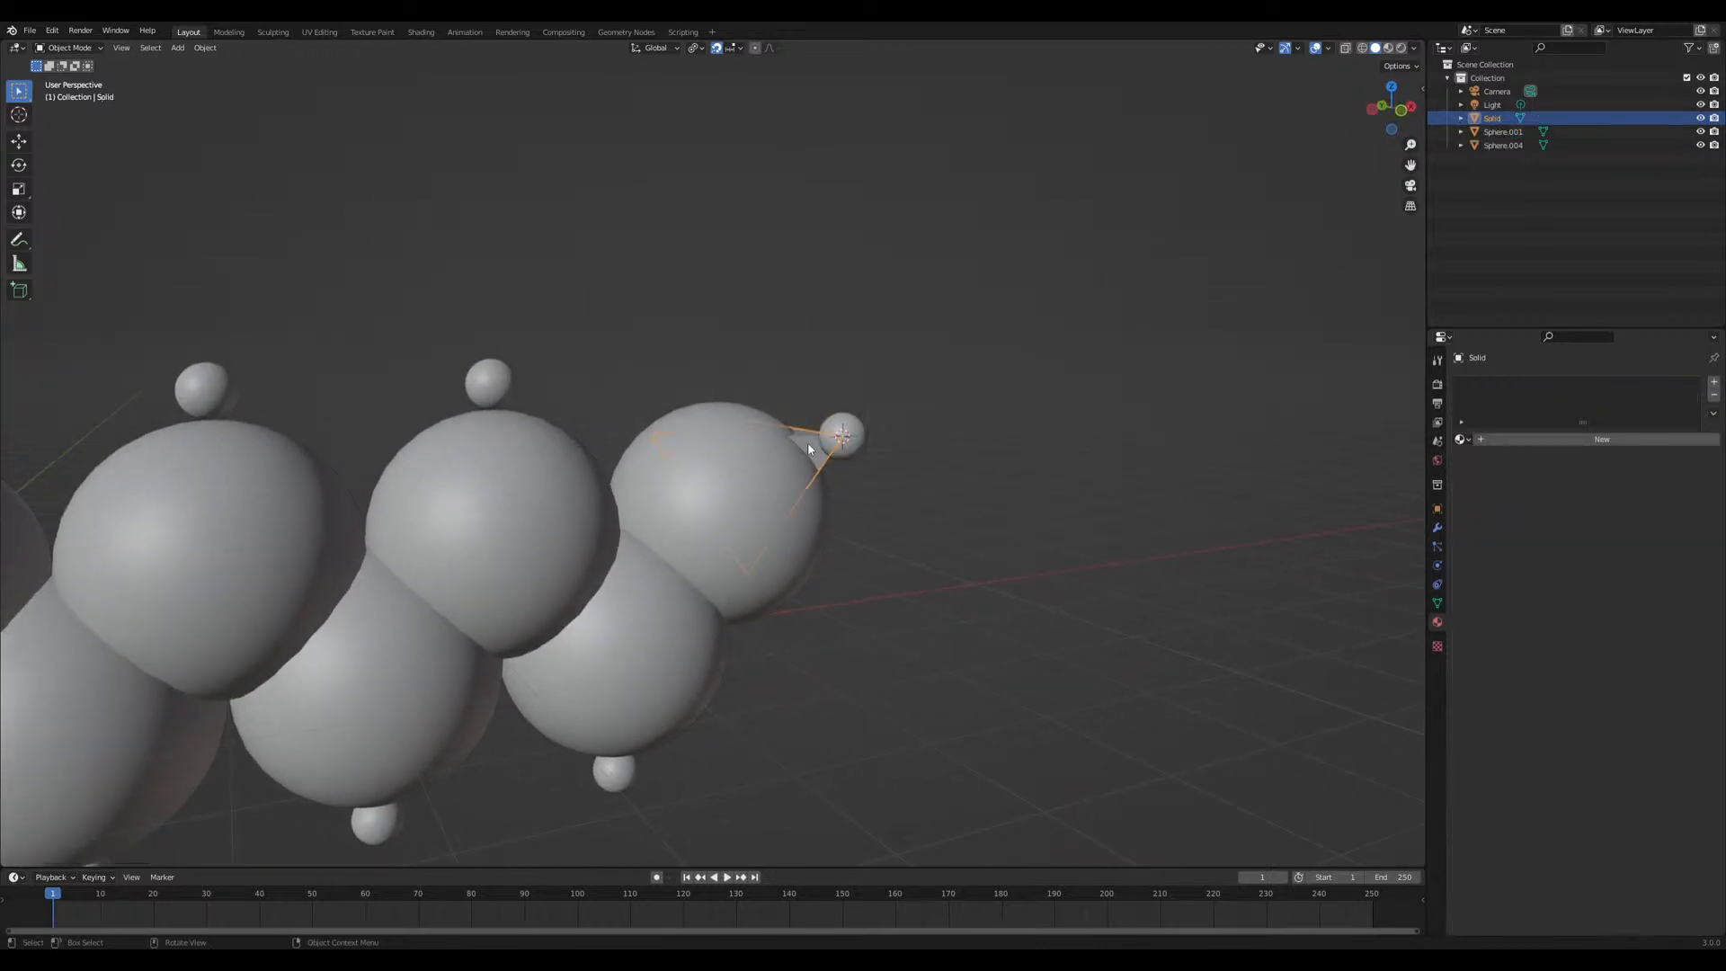
key(s)
click(947, 420)
Snap the 3D cursor to the tetrahedron's outer corner and snap the small sphere onto it
key(Tab)
click(813, 447)
key(shift+s)
click(816, 485)
key(Tab)
click(856, 450)
key(shift+s)
click(890, 396)
Move the 3D cursor to the tetrahedron's other protruding upper corner and snap the small sphere to it
middle_drag(931, 331, 726, 395)
click(623, 436)
key(Tab)
click(640, 433)
key(shift+s)
click(645, 497)
key(Tab)
middle_drag(660, 525, 752, 492)
click(721, 536)
key(shift+s)
click(726, 483)
Duplicate the small sphere in place and snap one copy to the tetrahedron's opposite protruding corner via the 3D cursor
key(shift+d)
right_click(749, 494)
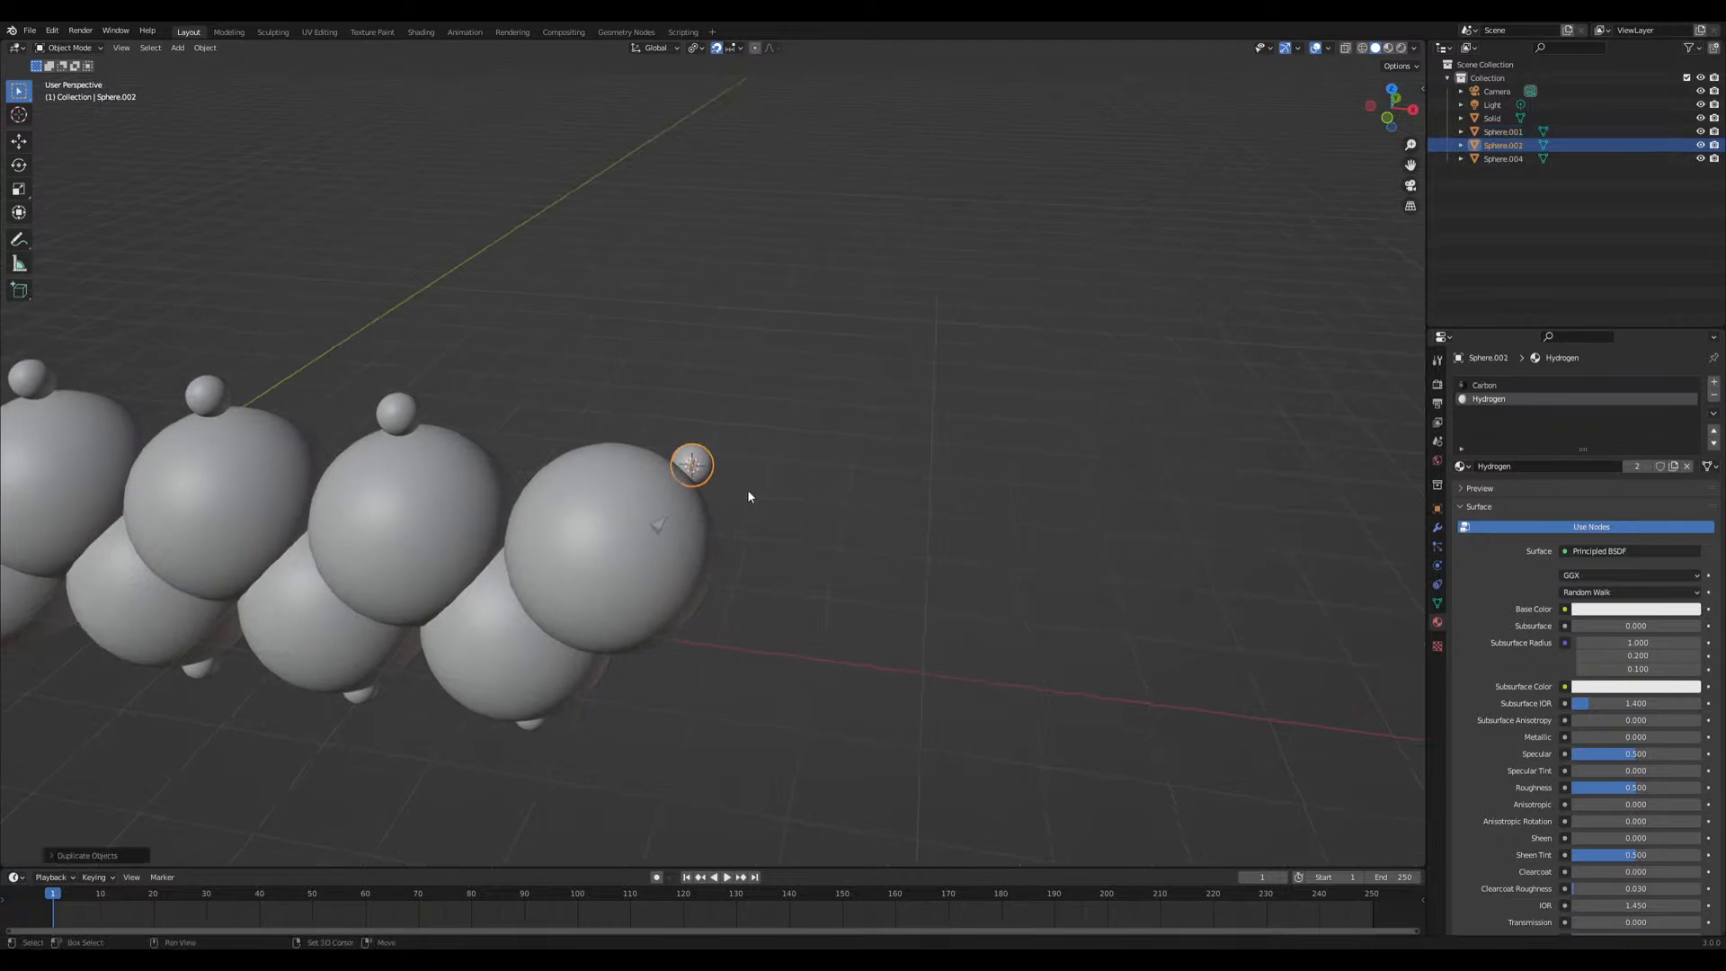
click(663, 530)
key(Tab)
key(shift+s)
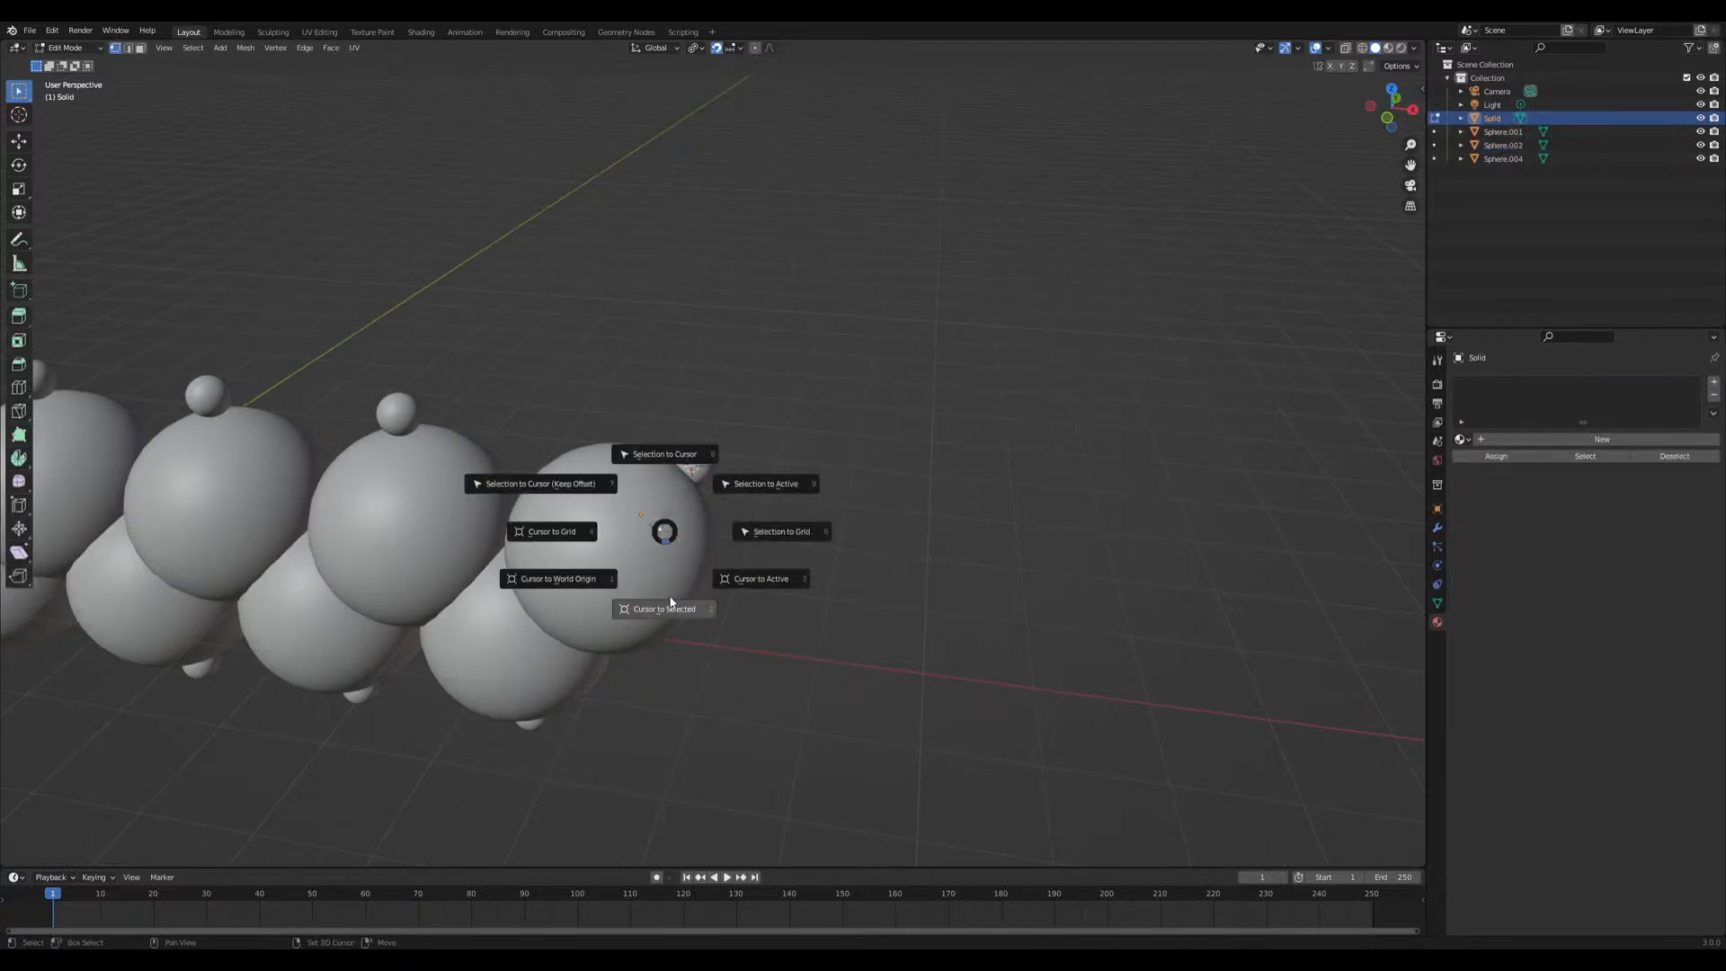
click(666, 604)
key(Tab)
click(705, 474)
key(shift+s)
click(780, 432)
Select both end hydrogen spheres in front view and place a duplicate of the pair lower along Z
middle_drag(763, 470, 852, 493)
shift+click(861, 413)
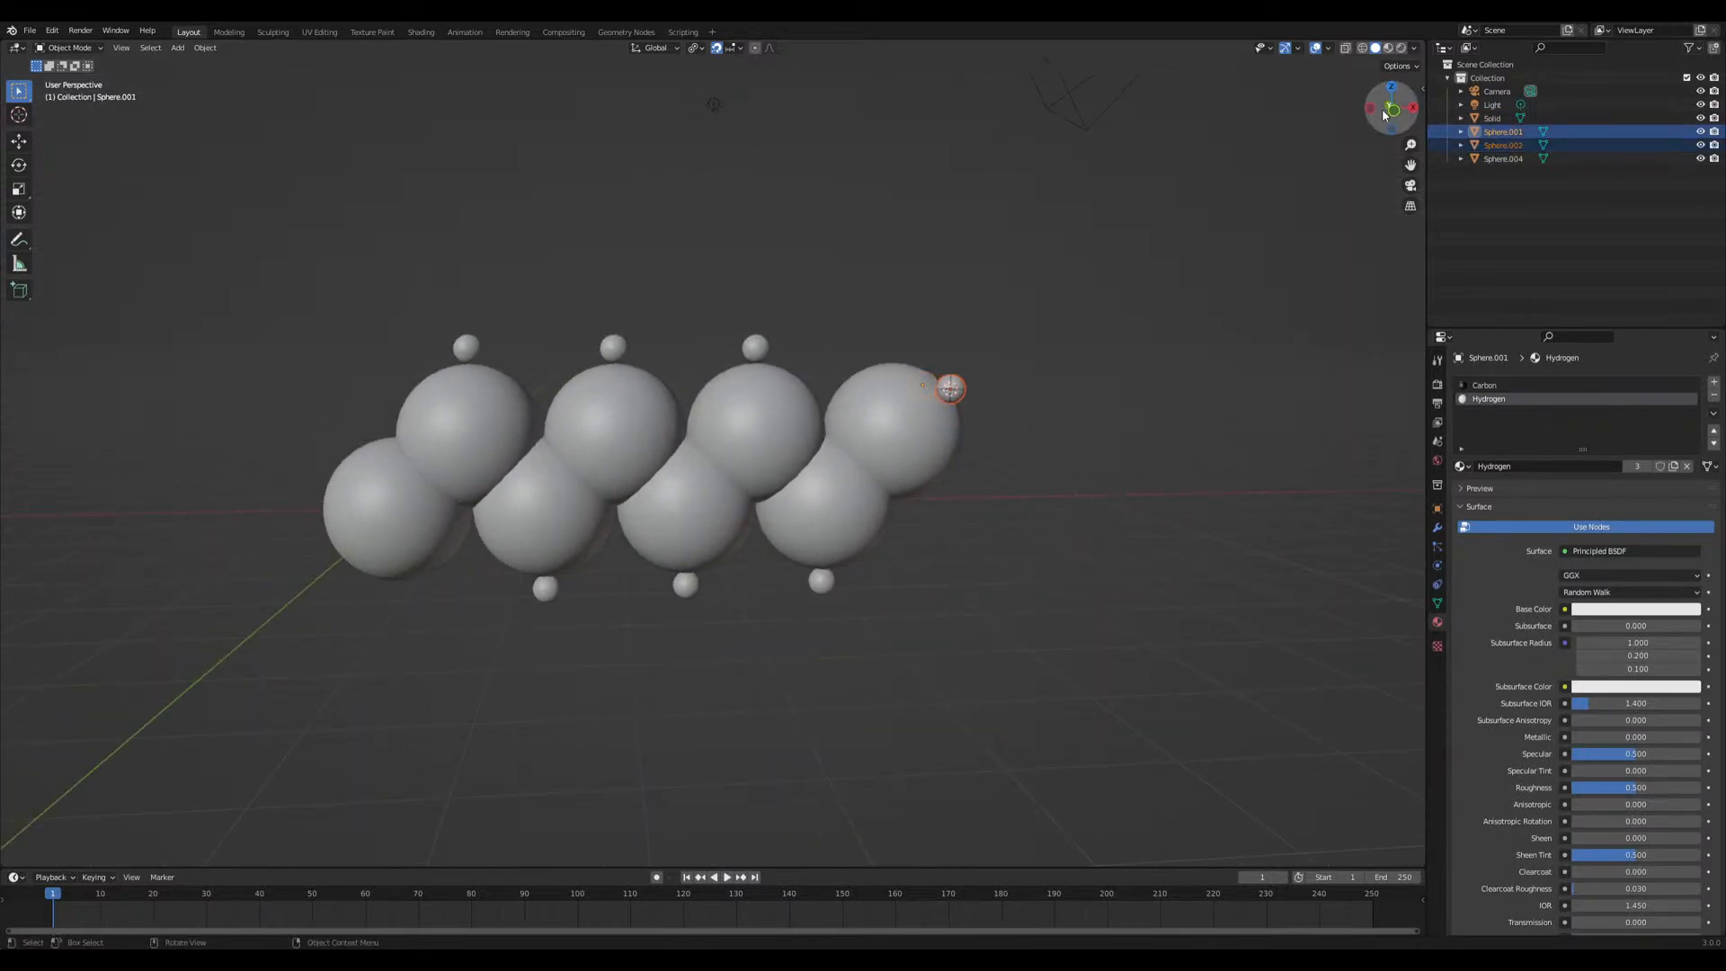
click(1392, 112)
shift+middle_drag(812, 414, 838, 406)
key(shift+d)
key(z)
click(826, 564)
Move the duplicated pair along X to the lower sphere at the chain's opposite end, then raise it about 0.1 m along Z
key(g)
key(x)
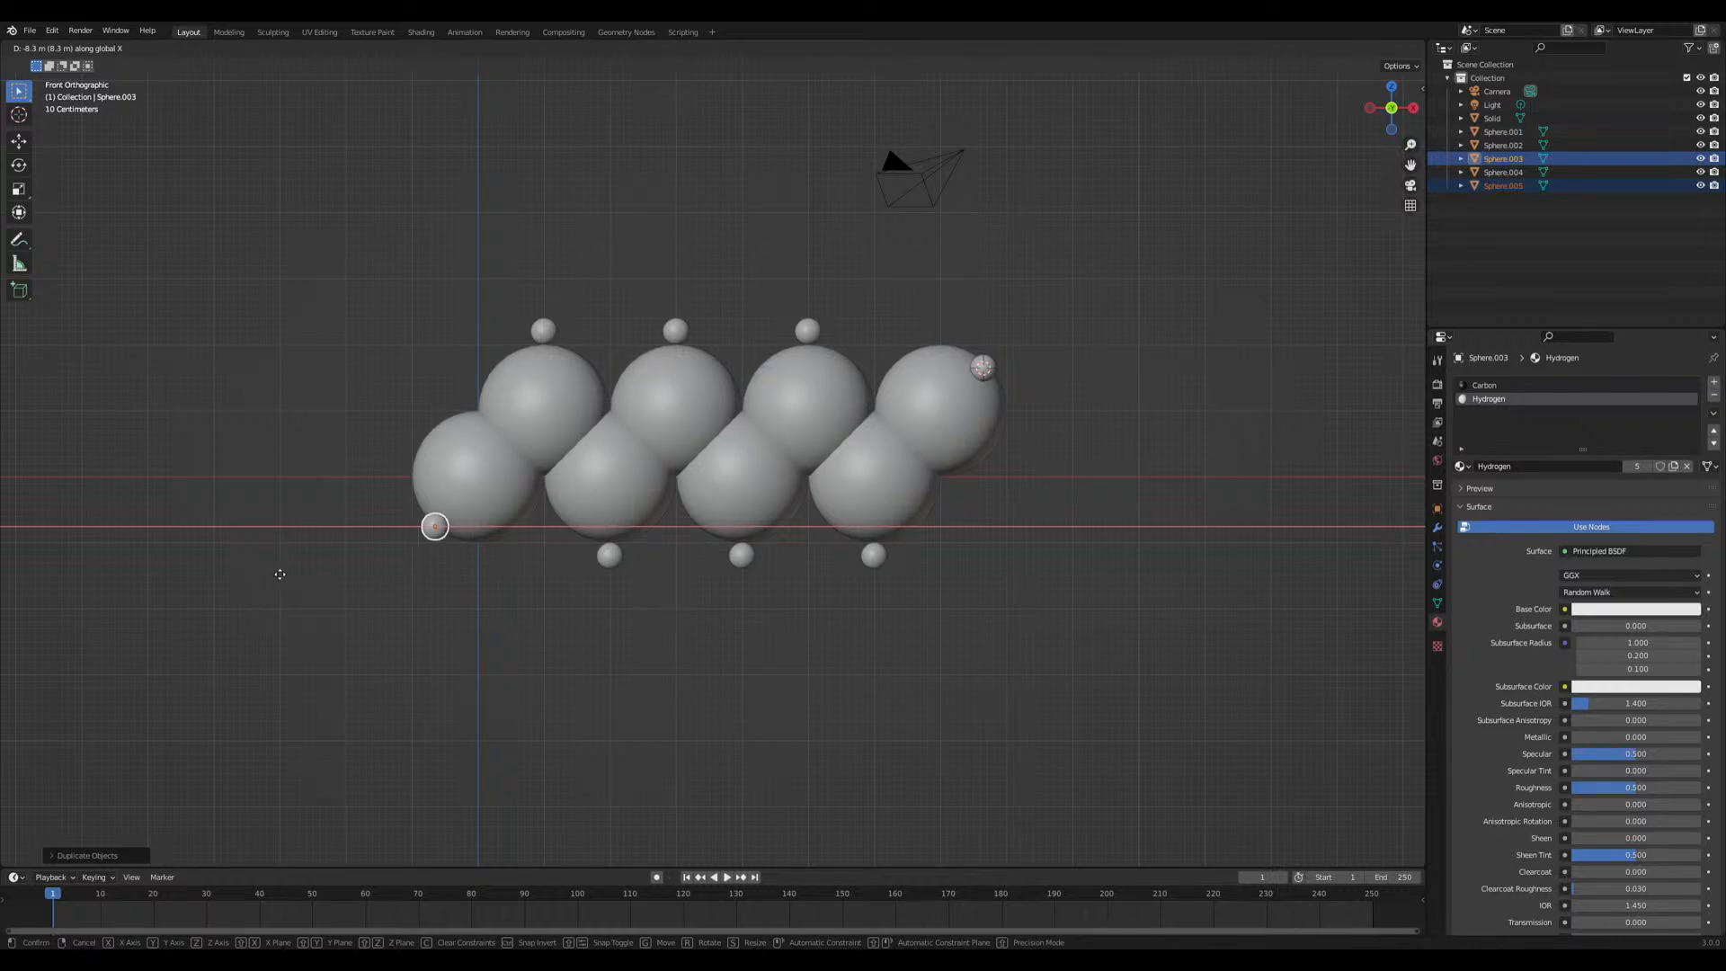
click(288, 579)
key(g)
key(z)
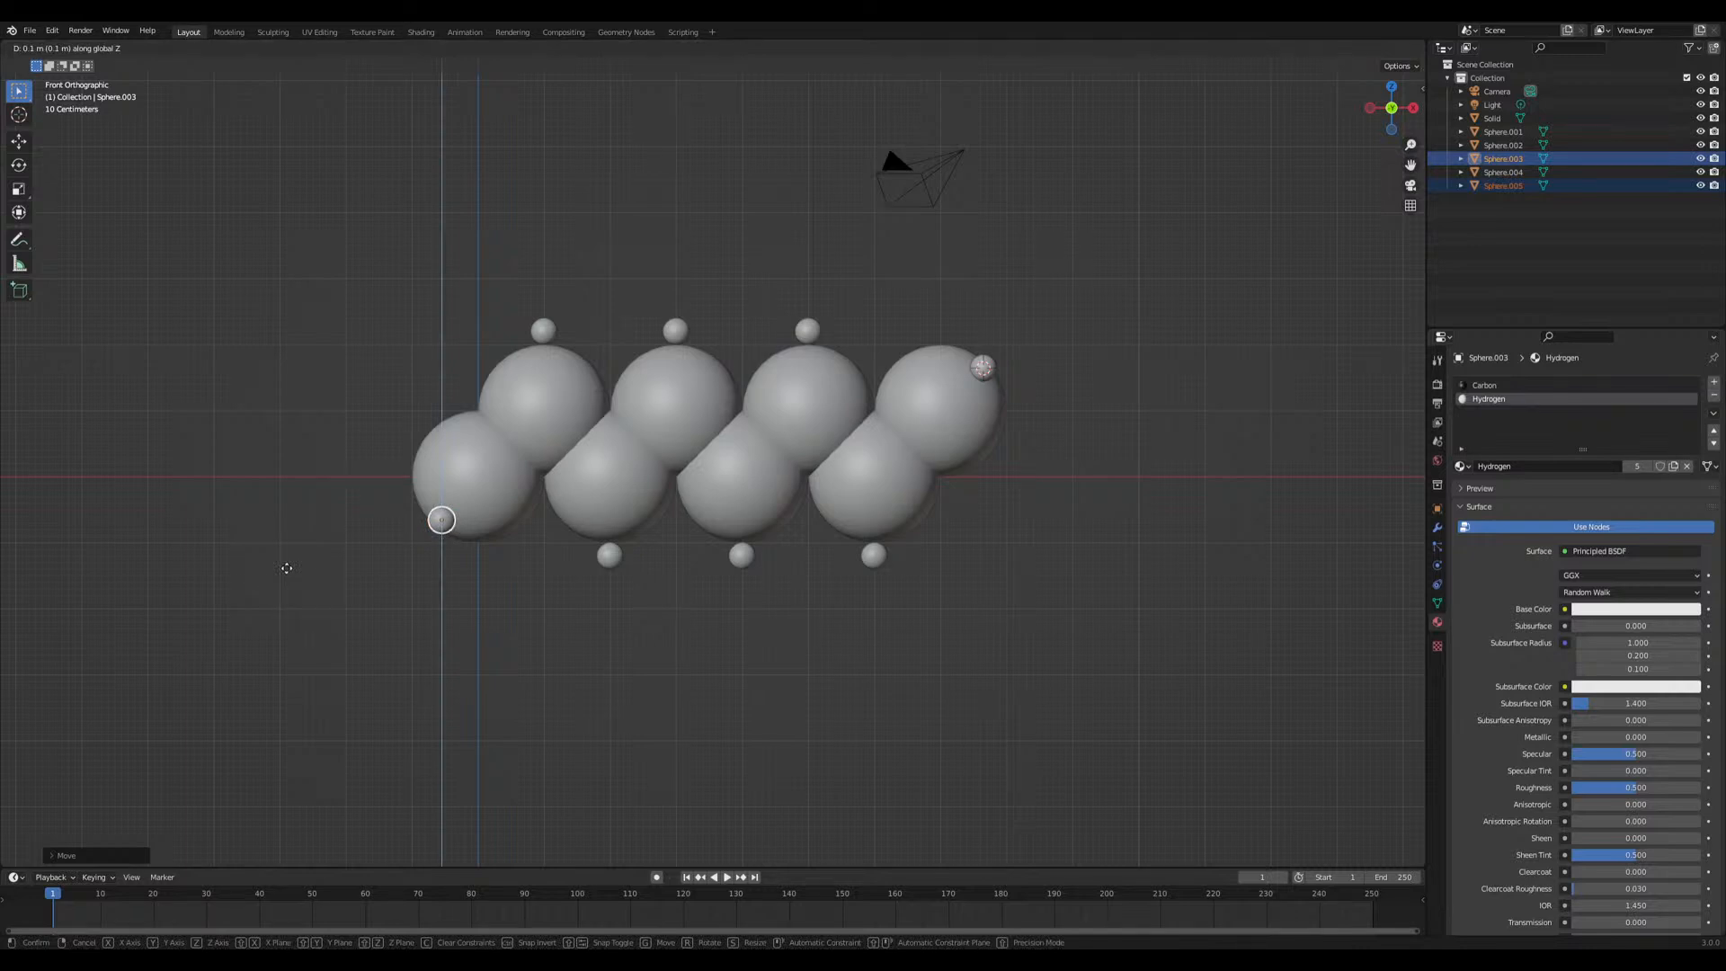
click(286, 568)
Deselect the duplicated spheres, switch the viewport to Material Preview shading, and save the file
middle_drag(289, 570, 908, 625)
click(773, 591)
scroll(774, 595, down, 3)
click(1388, 48)
scroll(816, 588, up, 3)
mouse_move(816, 588)
middle_down()
mouse_move(108, 146)
mouse_move(830, 602)
mouse_move(873, 597)
mouse_move(811, 580)
middle_up()
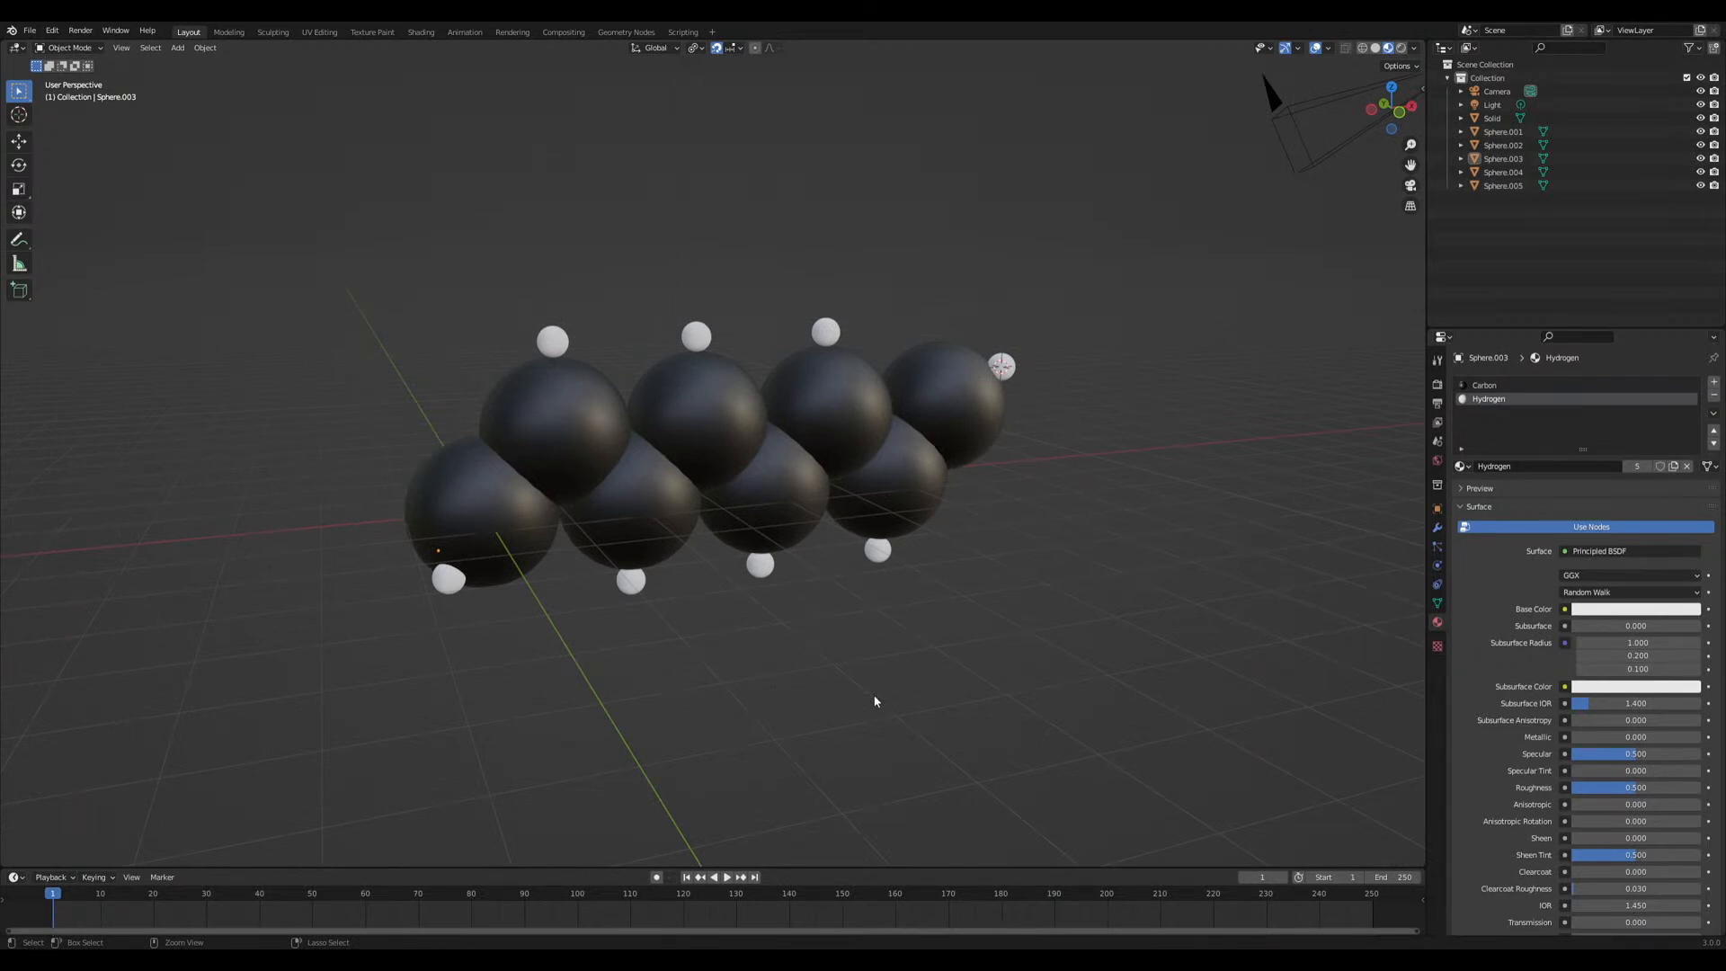
key(ctrl+s)
Join the two hydrogen spheres at the chain's upper end with the main chain mesh
middle_drag(771, 648, 737, 624)
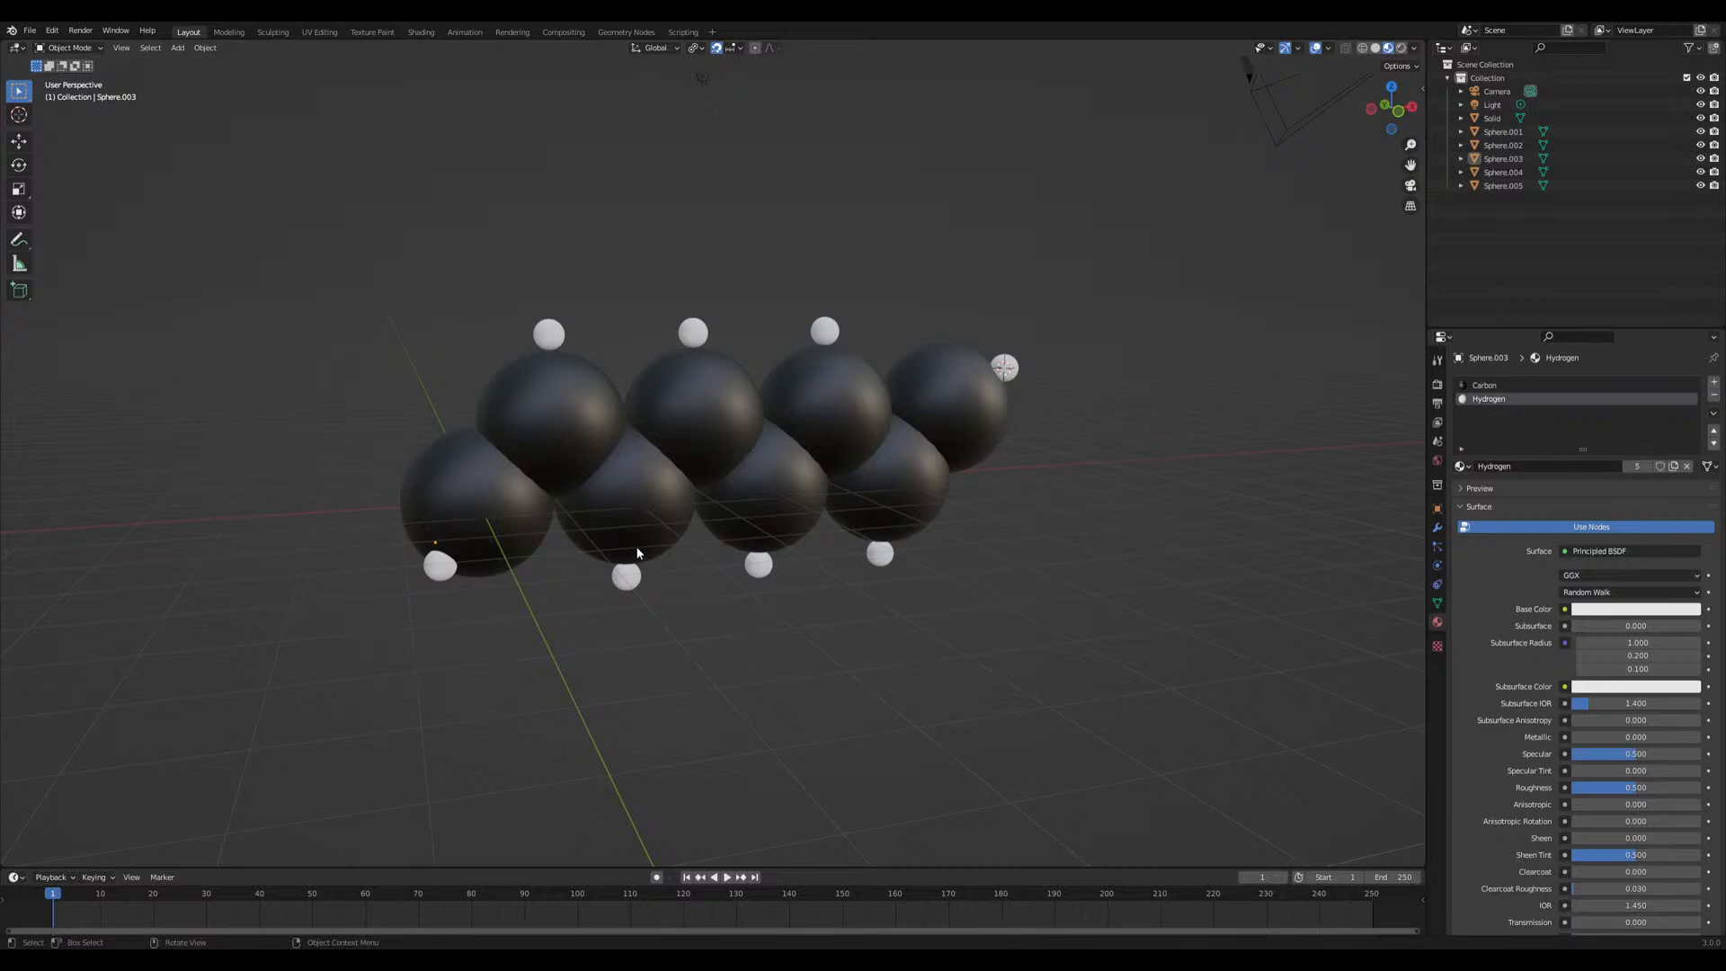
scroll(439, 437, down, 6)
middle_drag(742, 526, 747, 467)
scroll(782, 440, up, 3)
click(818, 410)
shift+click(910, 415)
middle_drag(910, 415, 855, 442)
shift+click(708, 499)
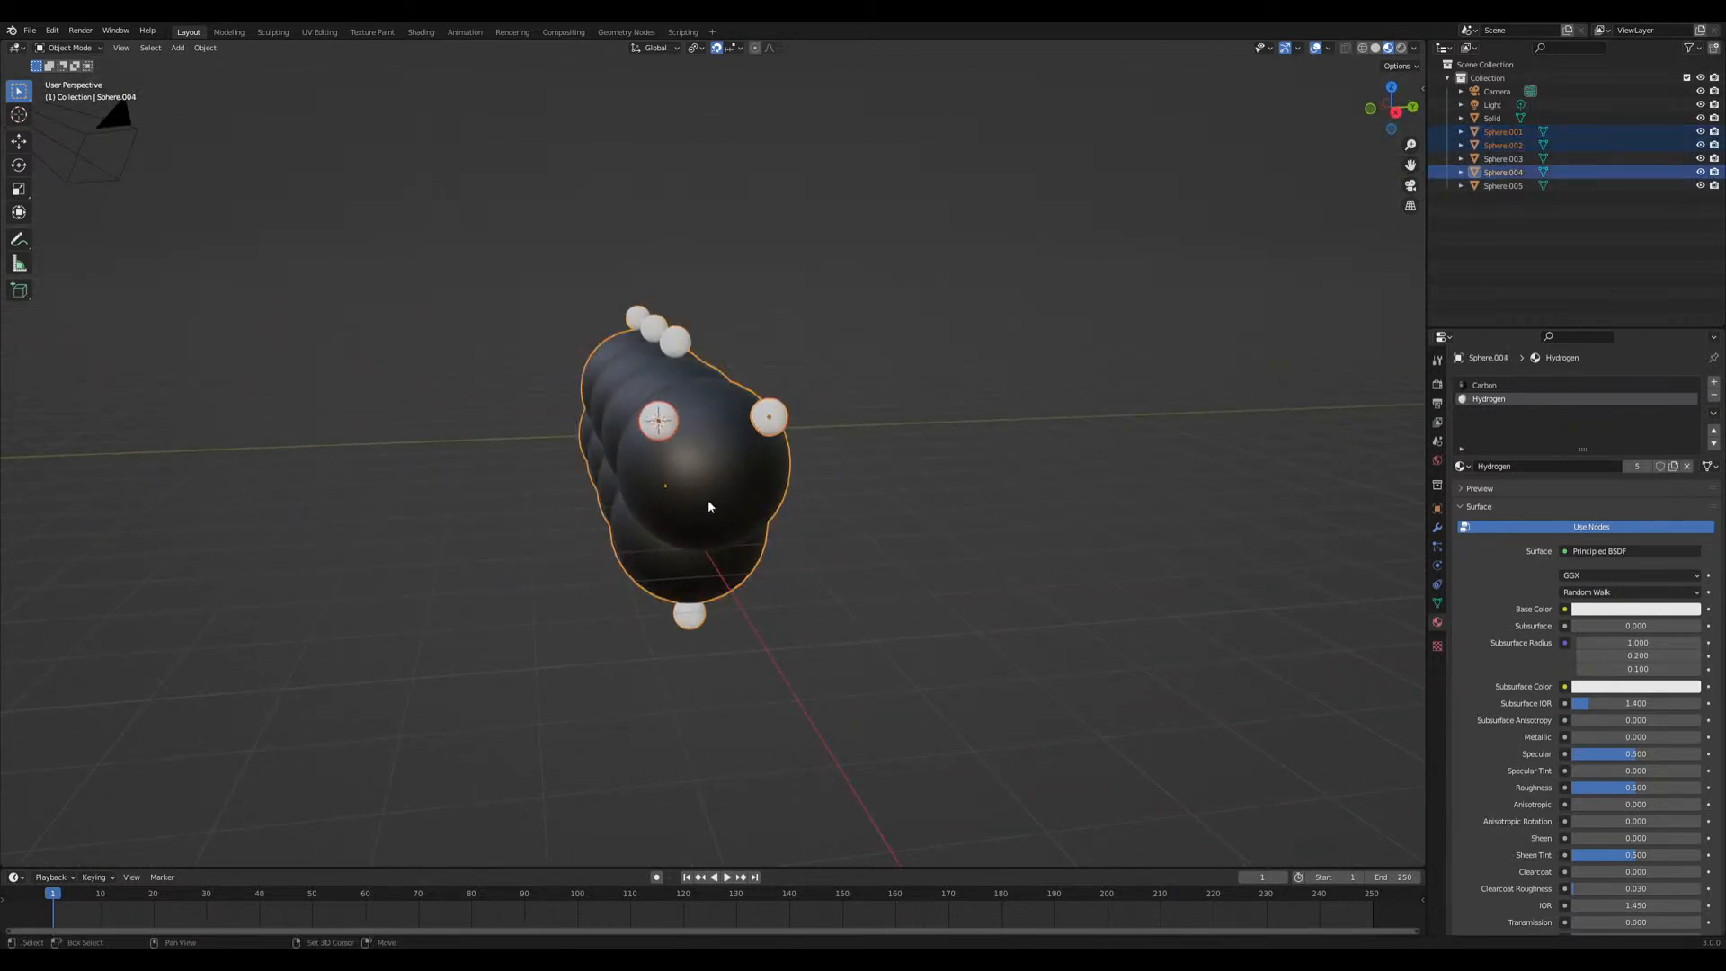
right_click(709, 499)
click(665, 481)
Join the two hydrogen spheres at the chain's lower end into the main chain mesh
middle_drag(665, 481, 600, 543)
click(604, 550)
shift+click(522, 557)
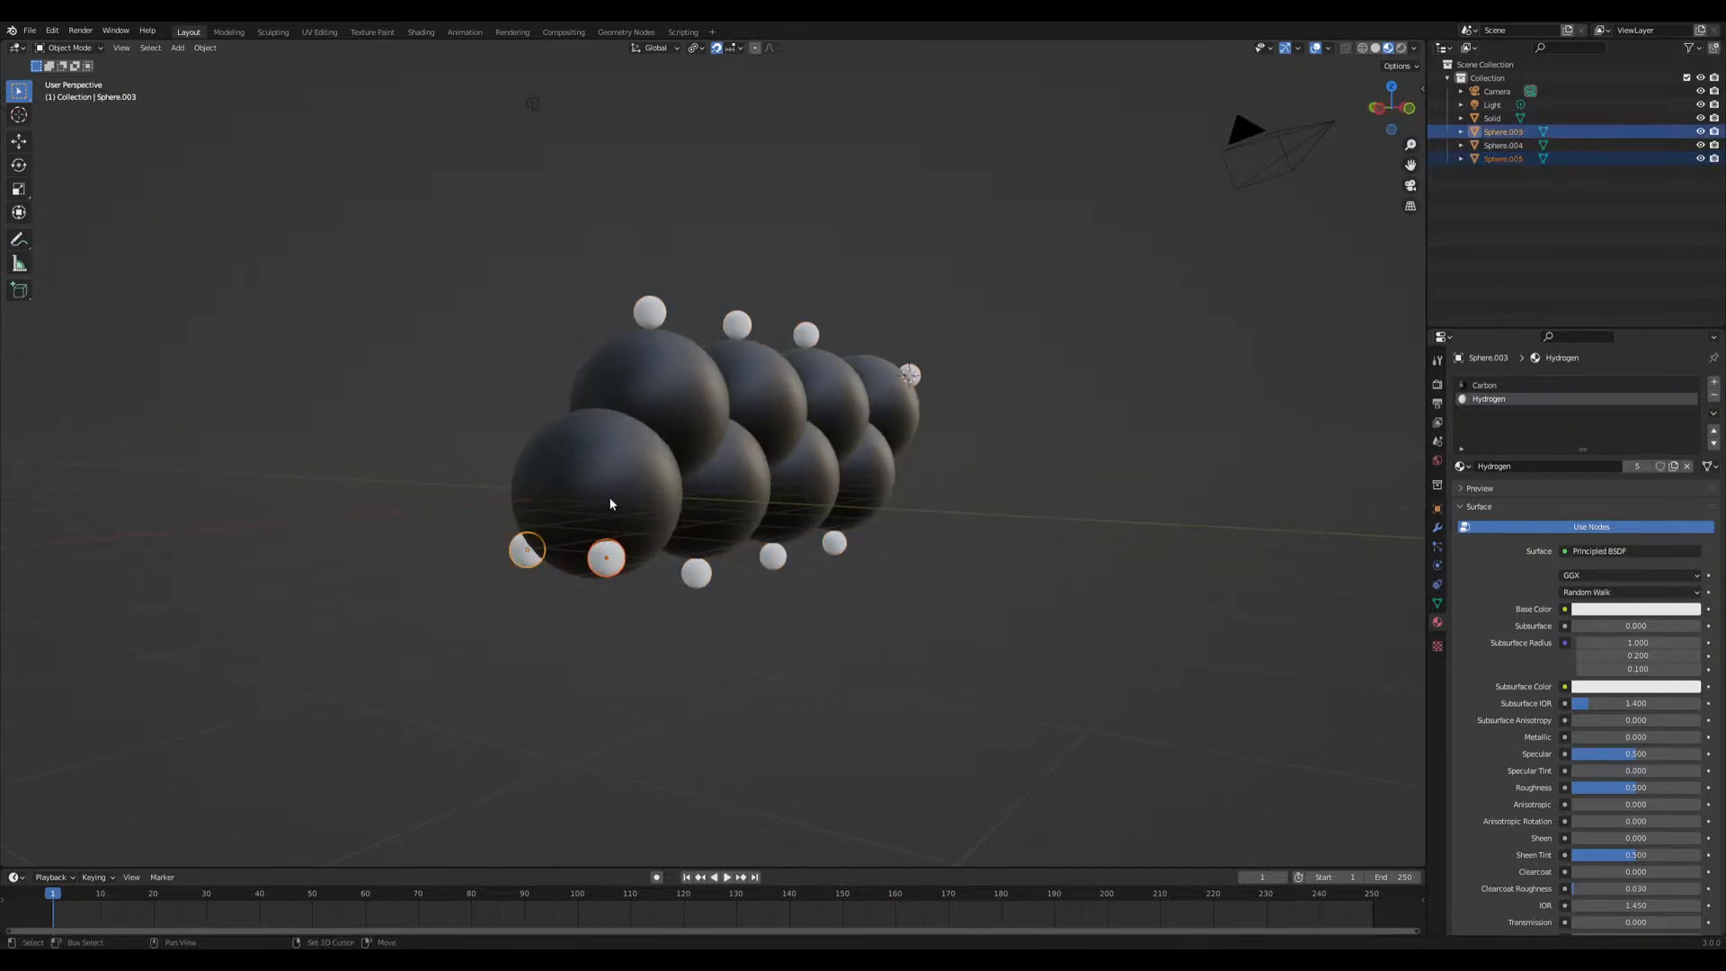
shift+click(644, 483)
right_click(644, 483)
click(635, 477)
middle_drag(967, 601, 855, 629)
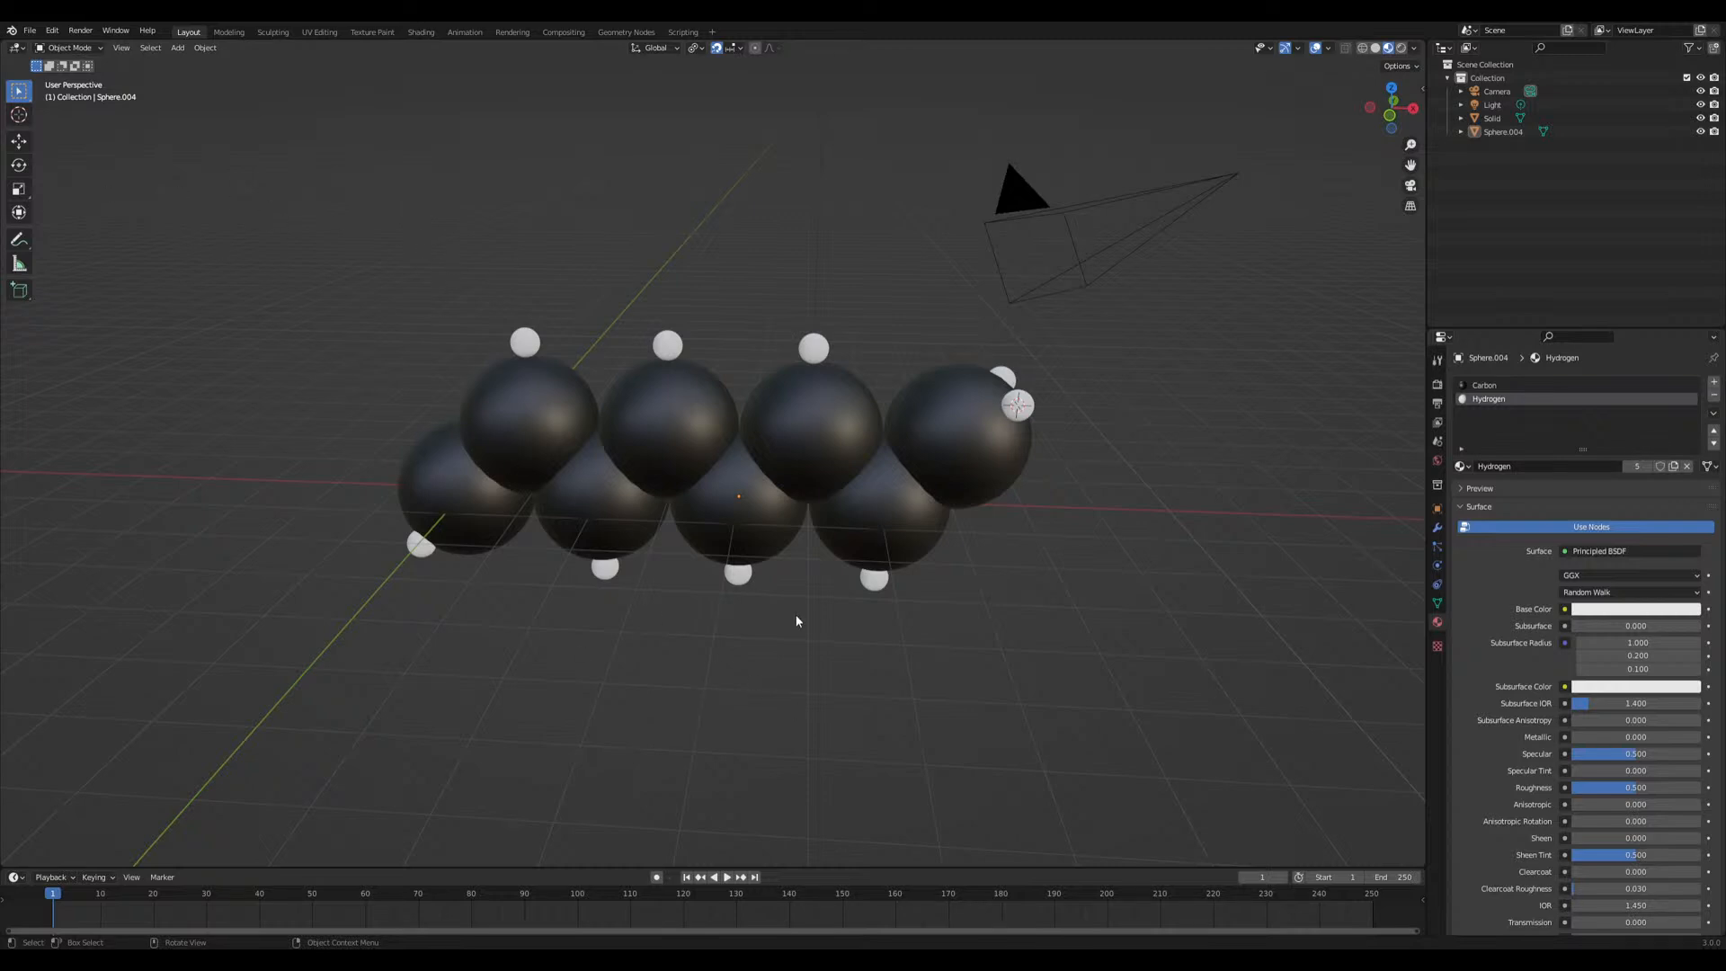
Annotate the empty space beside the chain with a small freehand circle surrounded by several large overlapping loops
scroll(797, 620, down, 6)
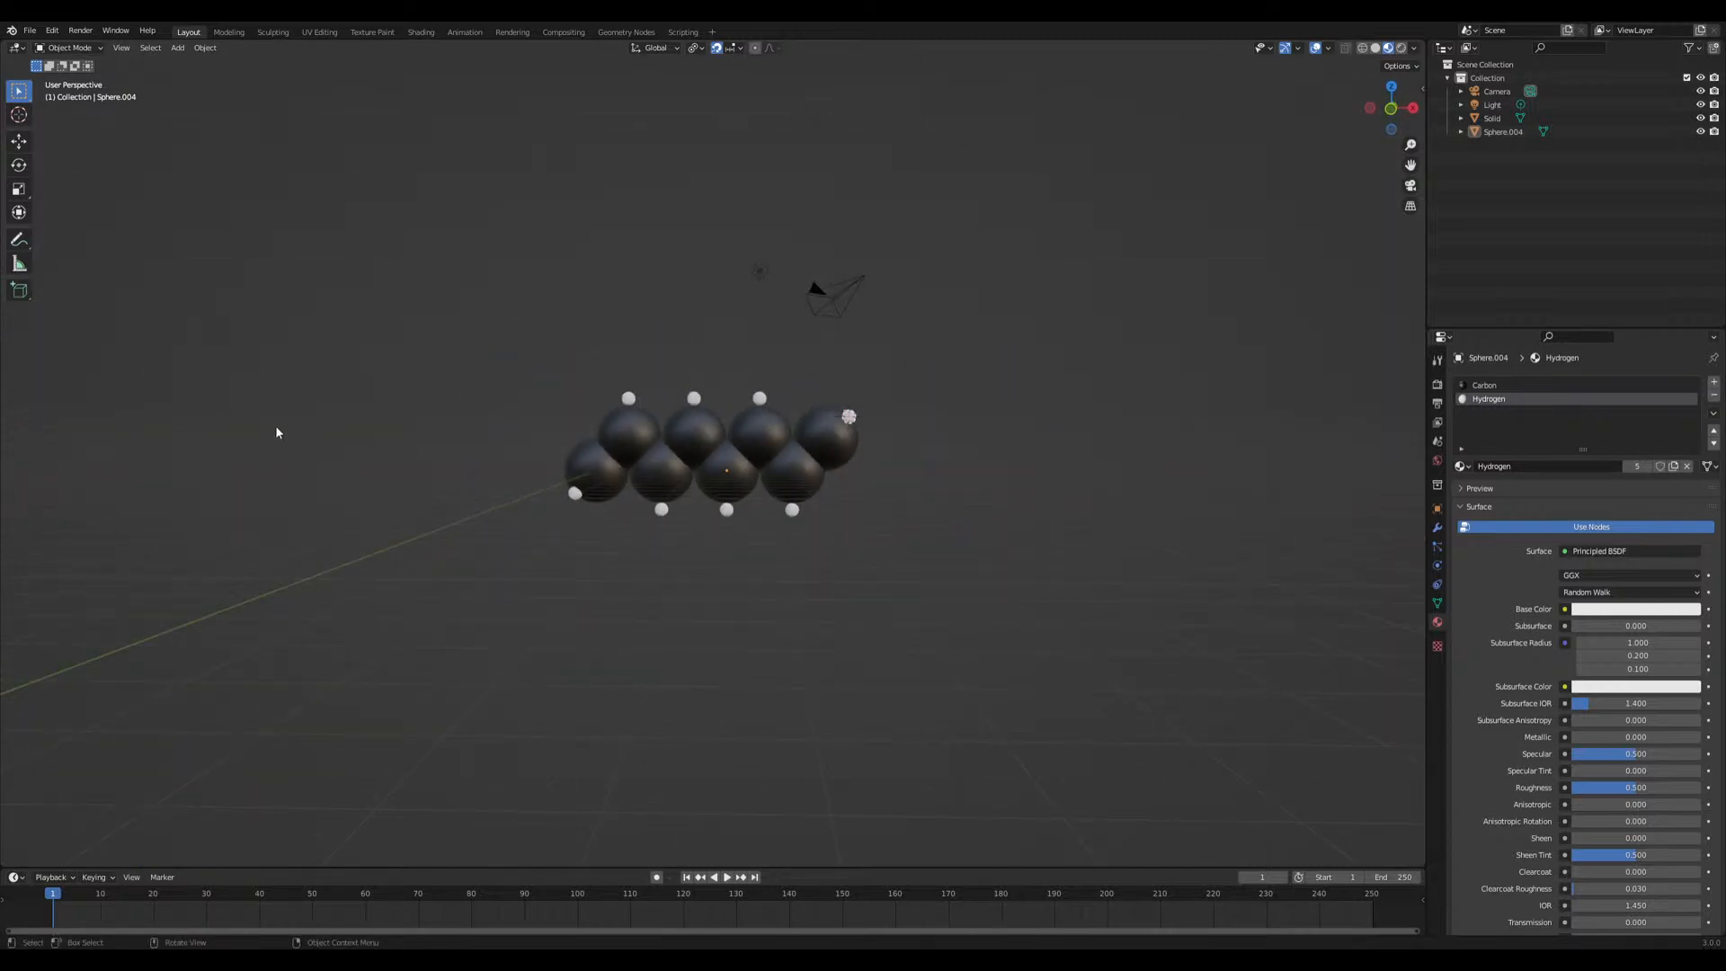
scroll(382, 481, down, 1)
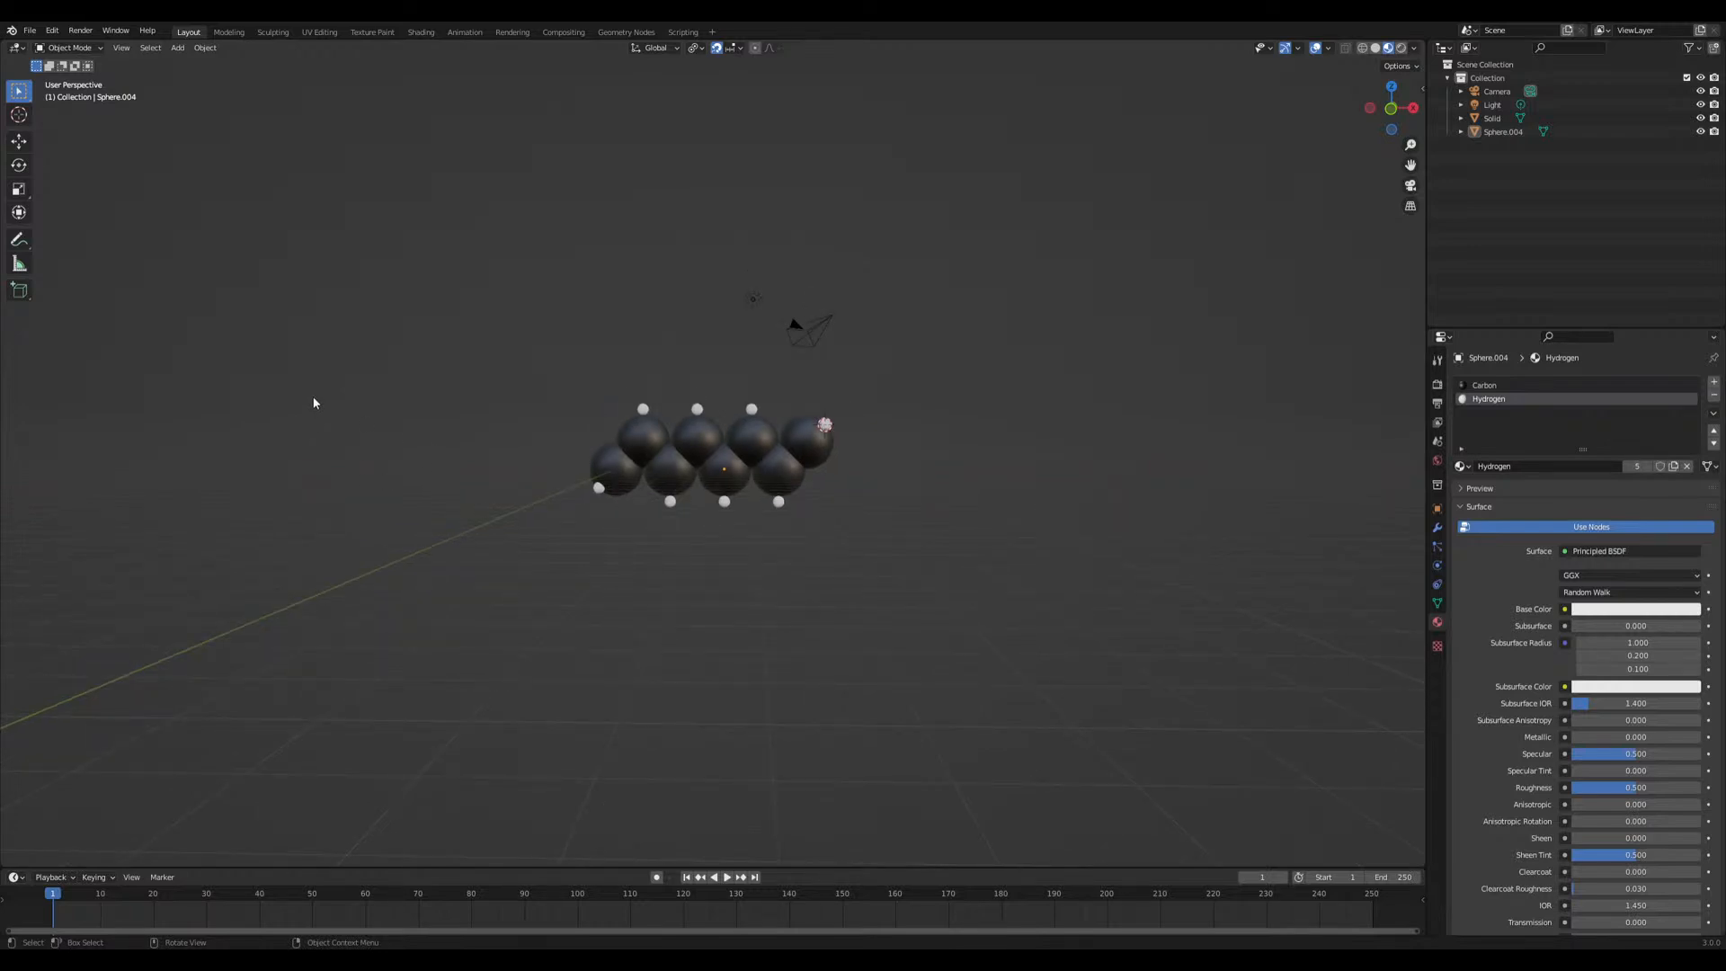
key(d)
mouse_move(425, 438)
mouse_down()
mouse_move(455, 427)
mouse_move(413, 428)
mouse_up()
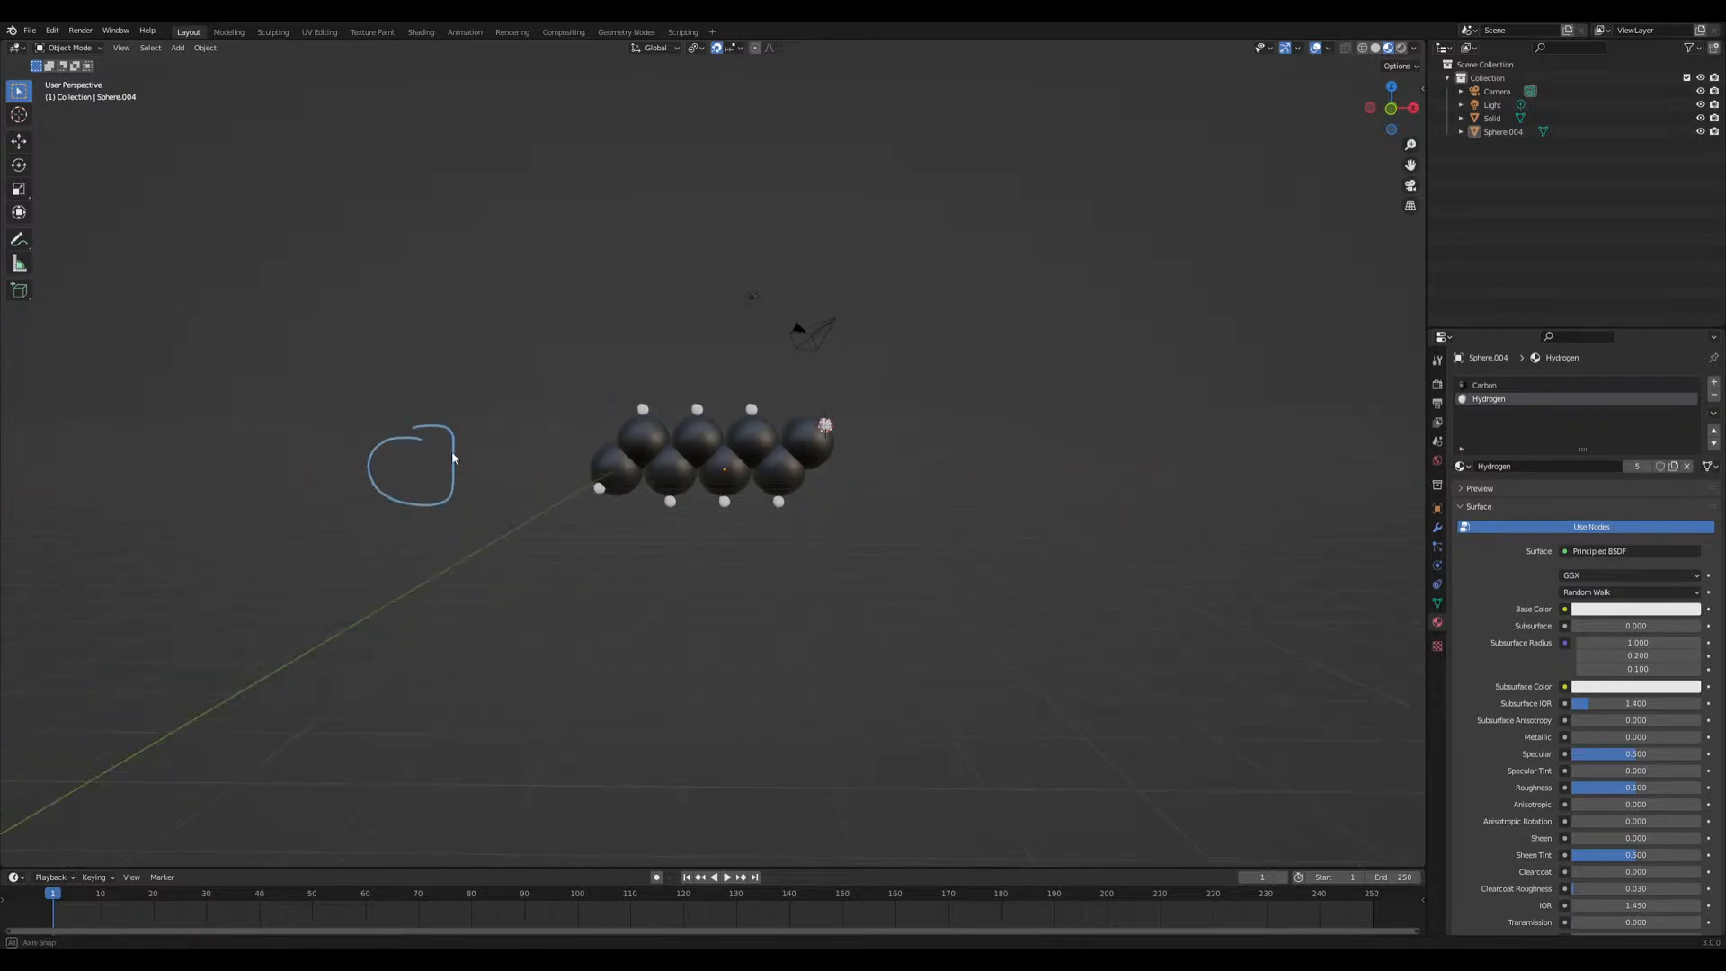
middle_drag(451, 455, 468, 530)
mouse_move(591, 575)
mouse_down()
mouse_move(594, 556)
mouse_move(277, 551)
mouse_move(524, 636)
mouse_move(595, 567)
mouse_up()
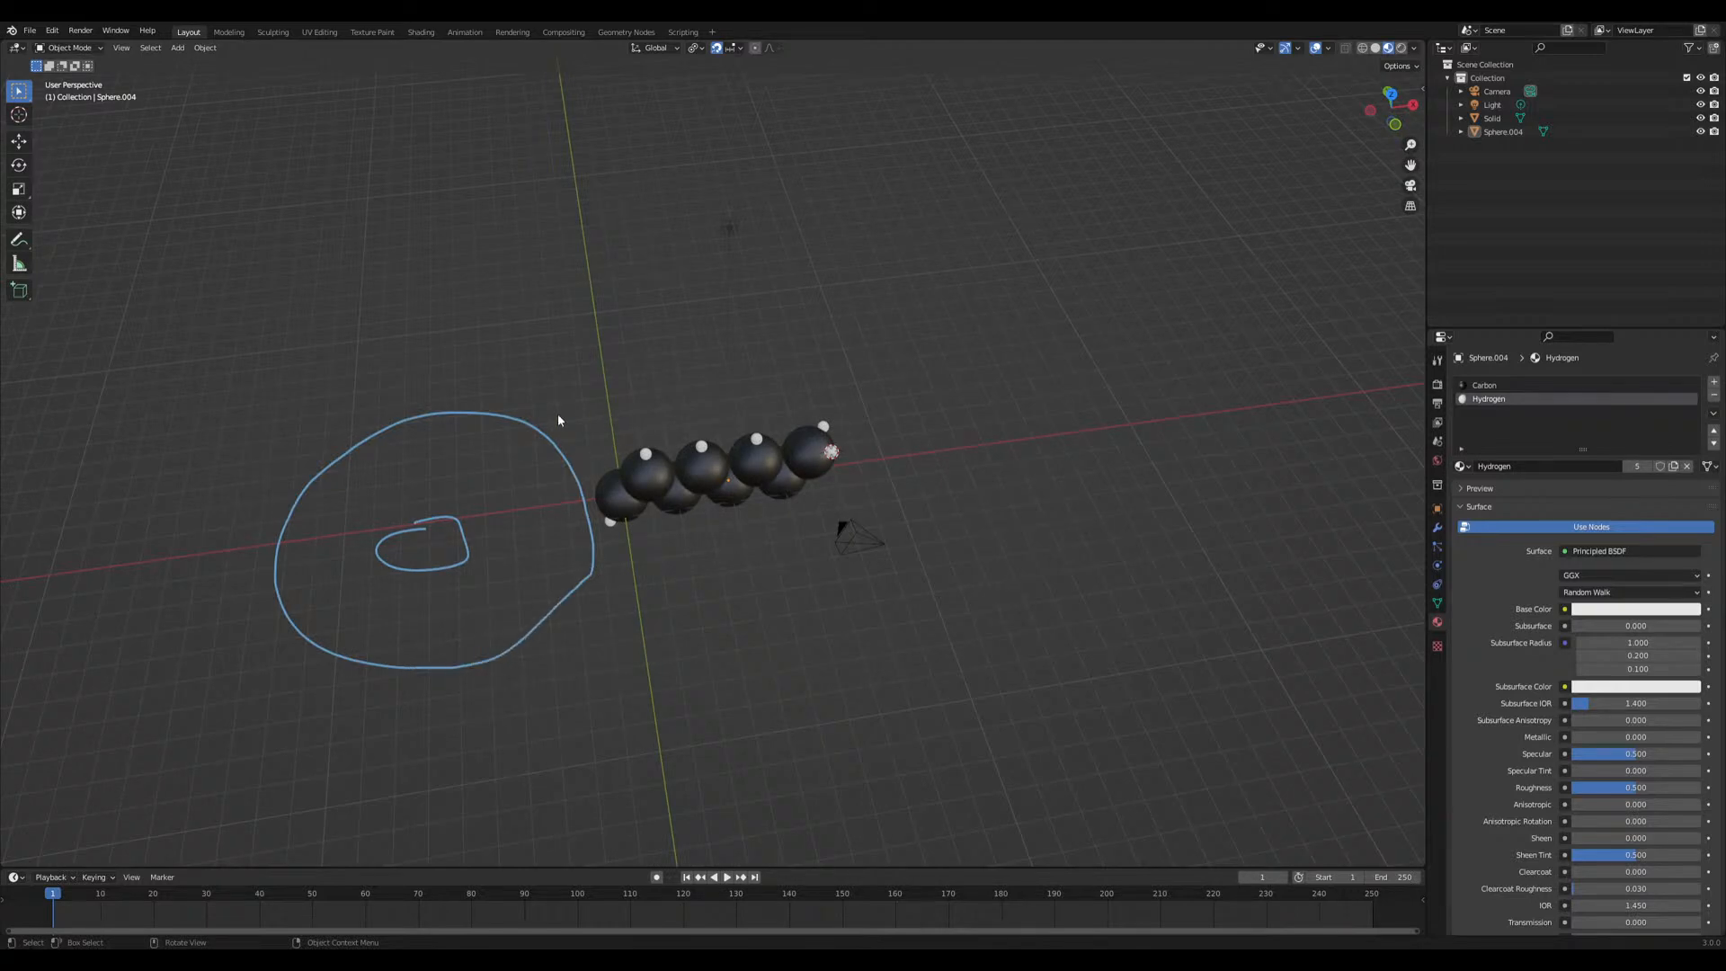
mouse_move(497, 397)
mouse_down()
mouse_move(339, 513)
mouse_move(481, 661)
mouse_move(539, 374)
mouse_move(485, 390)
mouse_up()
mouse_move(556, 617)
middle_down()
mouse_move(578, 534)
mouse_move(550, 565)
mouse_move(567, 577)
middle_up()
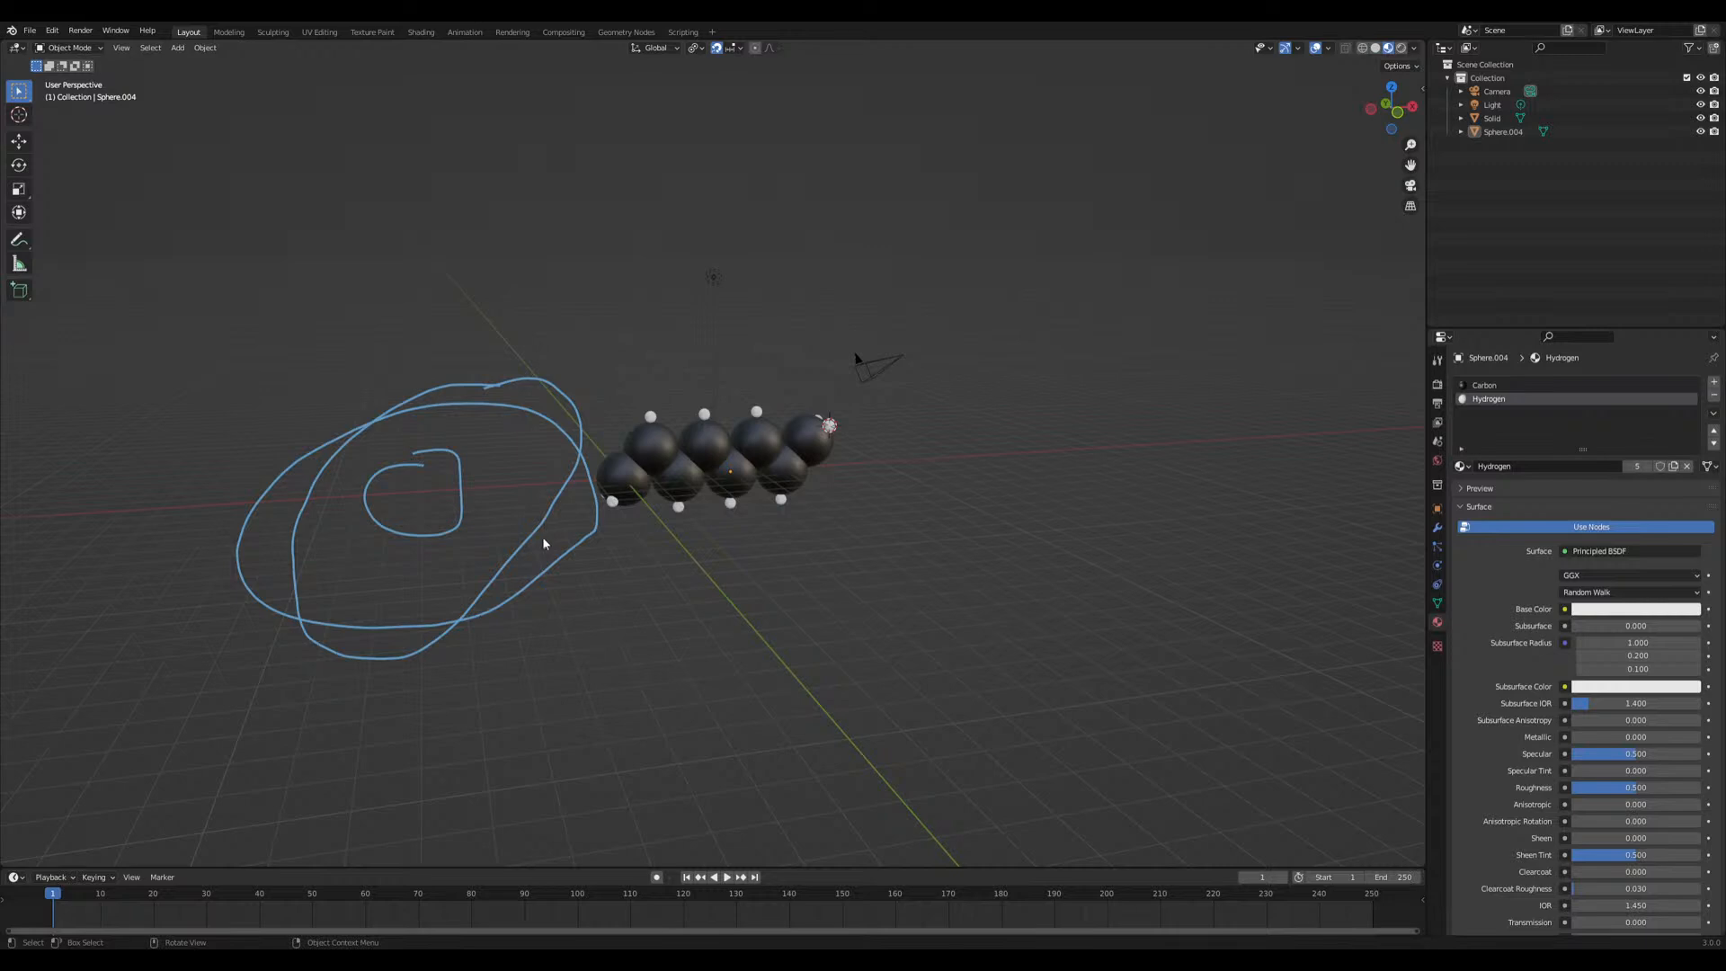
mouse_move(562, 524)
middle_down()
mouse_move(551, 543)
mouse_move(559, 443)
middle_up()
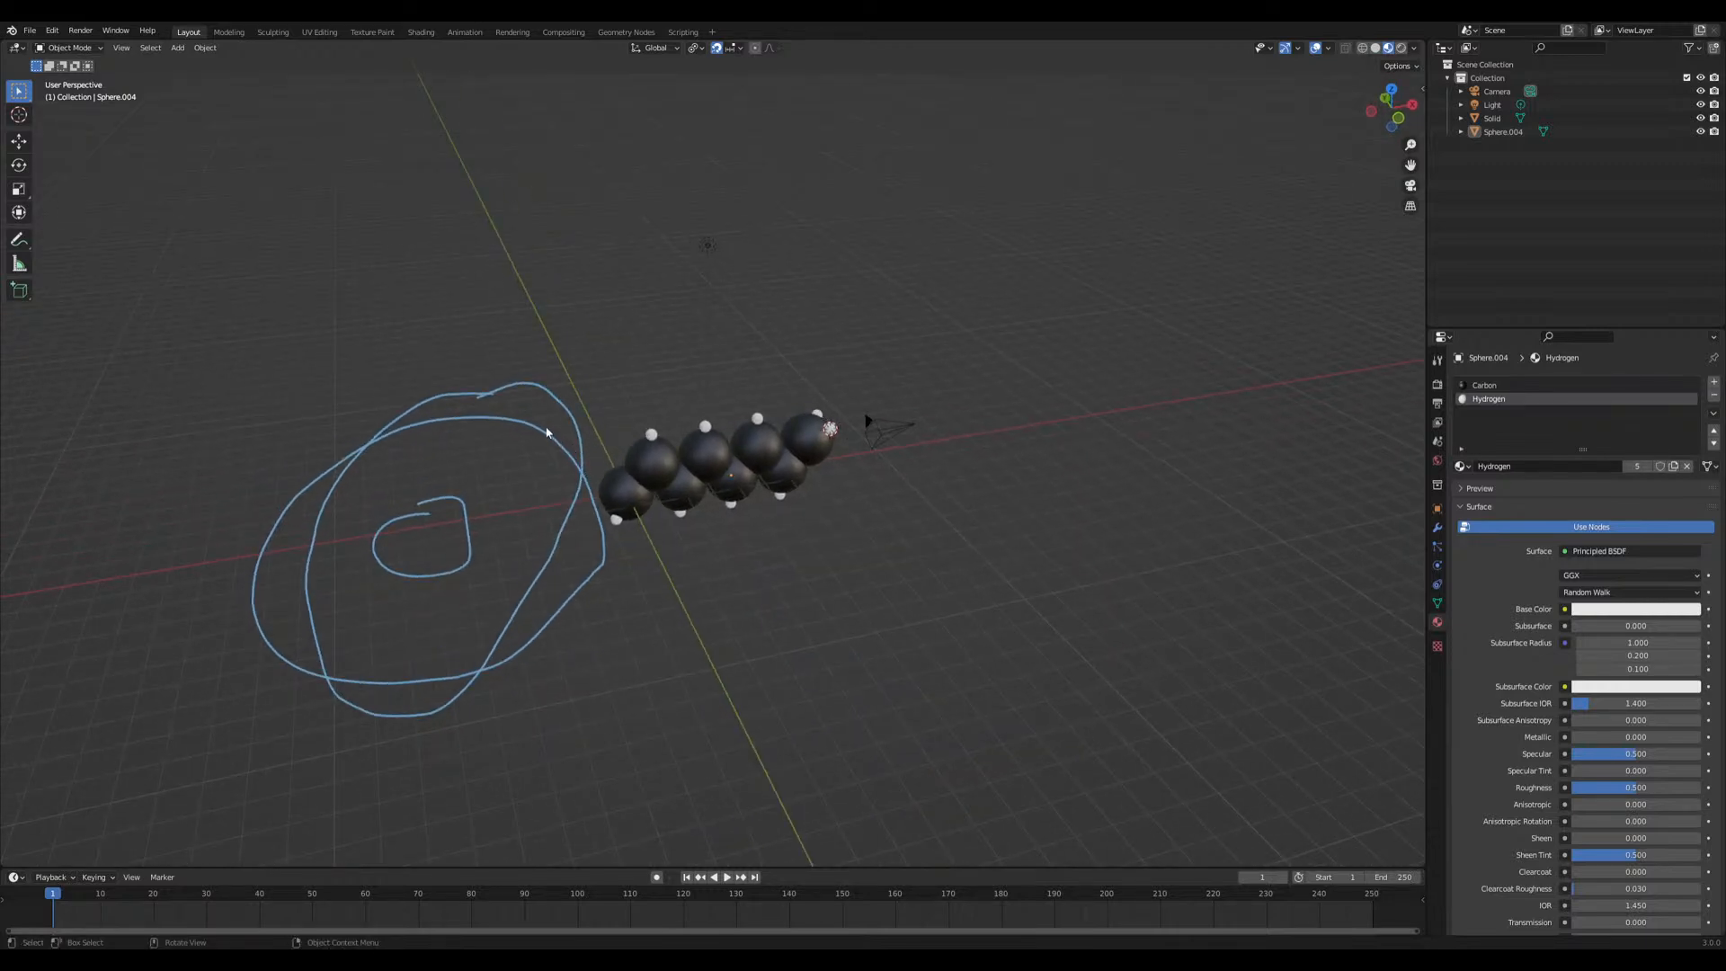
mouse_move(328, 452)
mouse_down()
mouse_move(254, 589)
mouse_move(490, 653)
mouse_move(589, 443)
mouse_move(441, 396)
mouse_move(314, 558)
mouse_move(418, 705)
mouse_move(495, 667)
mouse_up()
mouse_move(382, 634)
middle_down()
mouse_move(540, 616)
mouse_move(527, 574)
mouse_move(493, 631)
middle_up()
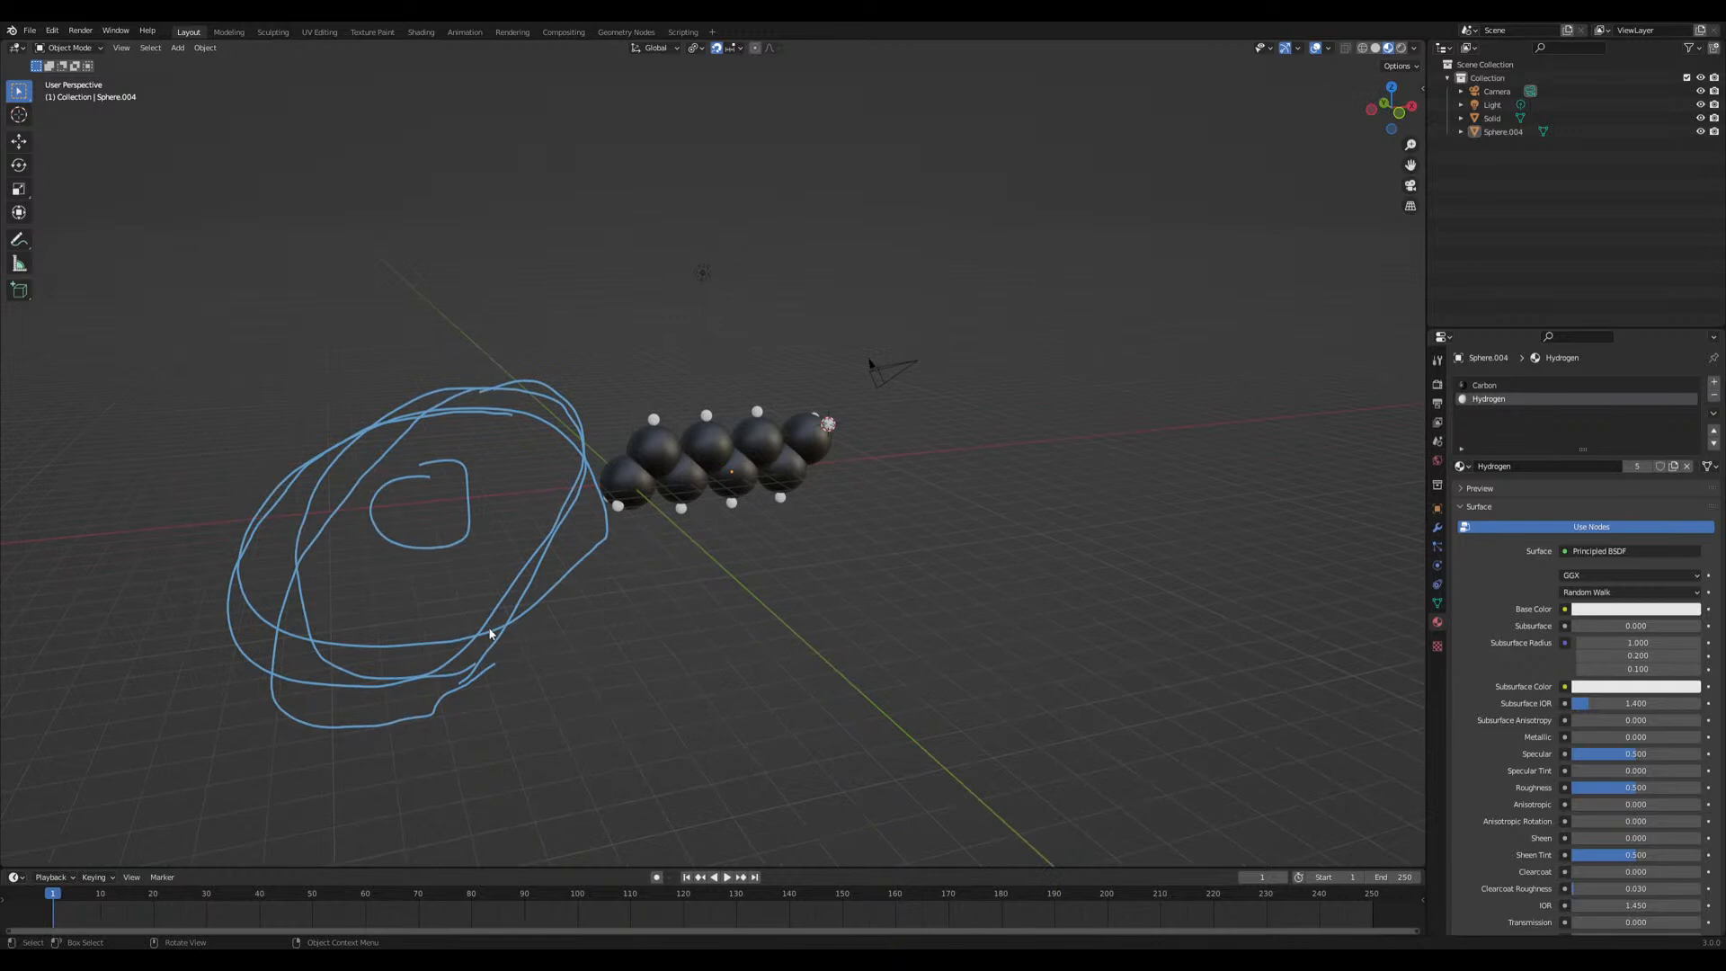
mouse_move(470, 637)
mouse_down()
mouse_move(555, 598)
mouse_move(569, 415)
mouse_move(326, 435)
mouse_move(248, 602)
mouse_move(402, 658)
mouse_move(542, 610)
mouse_move(459, 687)
mouse_move(570, 492)
mouse_move(469, 384)
mouse_move(325, 529)
mouse_move(359, 705)
mouse_move(576, 418)
mouse_move(396, 384)
mouse_up()
mouse_move(509, 575)
middle_down()
mouse_move(532, 629)
mouse_move(575, 634)
mouse_move(585, 596)
mouse_move(620, 605)
mouse_move(611, 614)
middle_up()
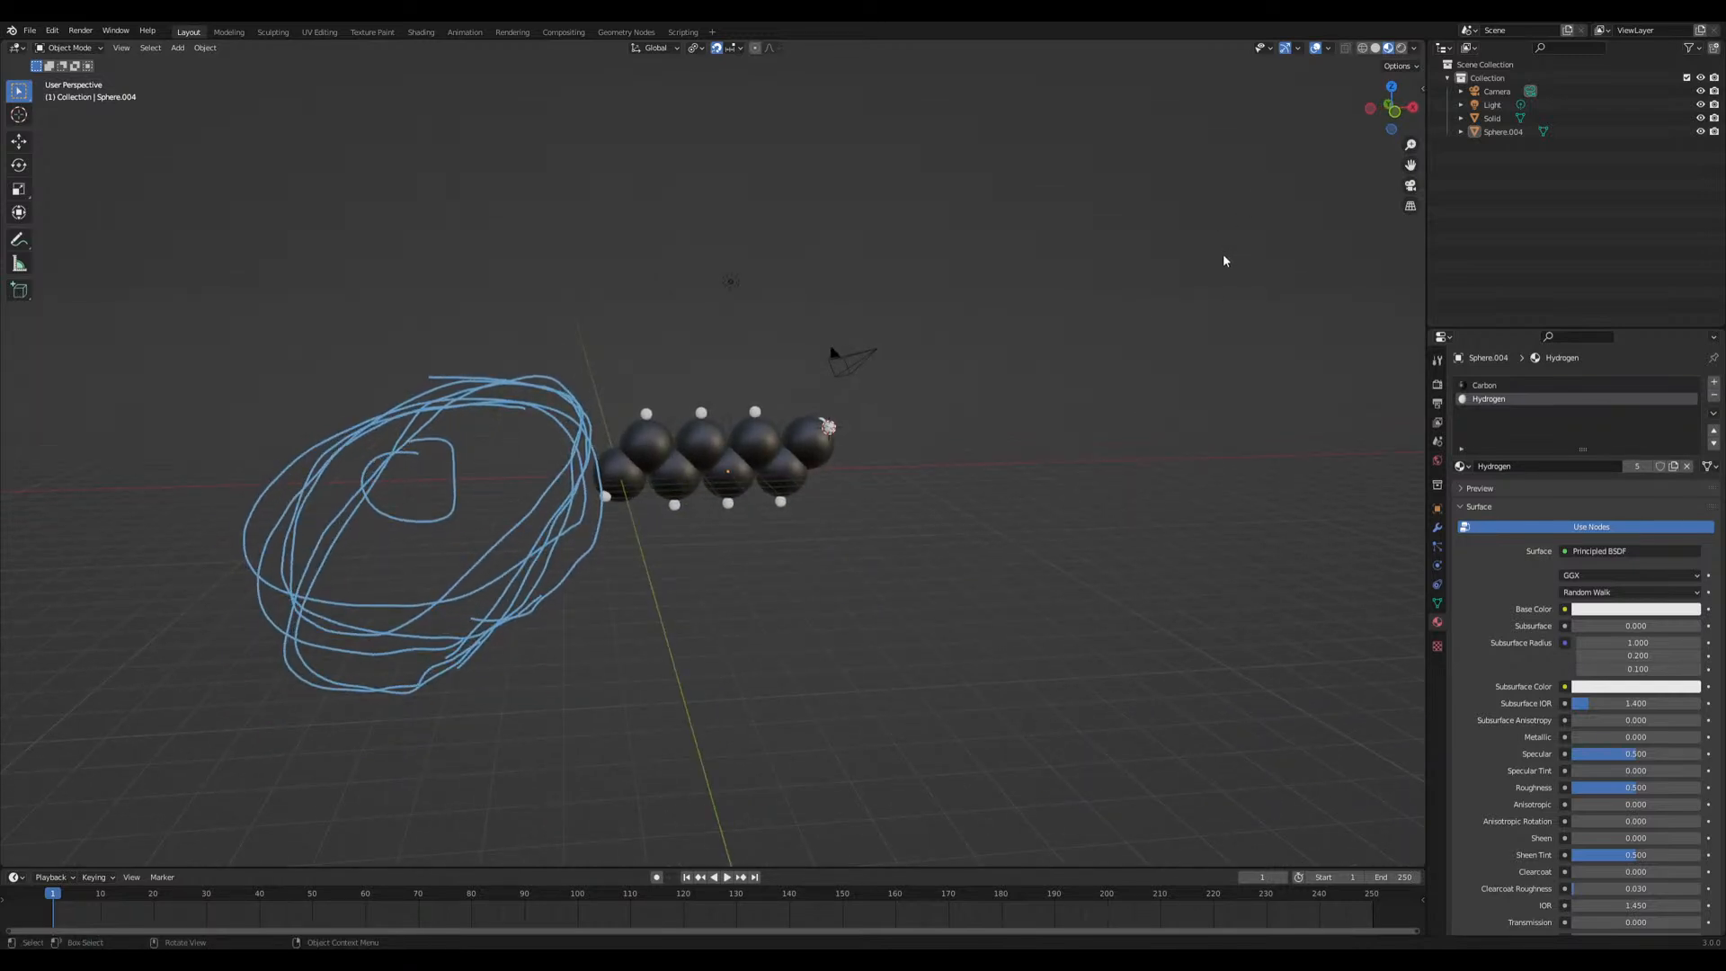
Remove the annotation layer holding the freehand loops
key(n)
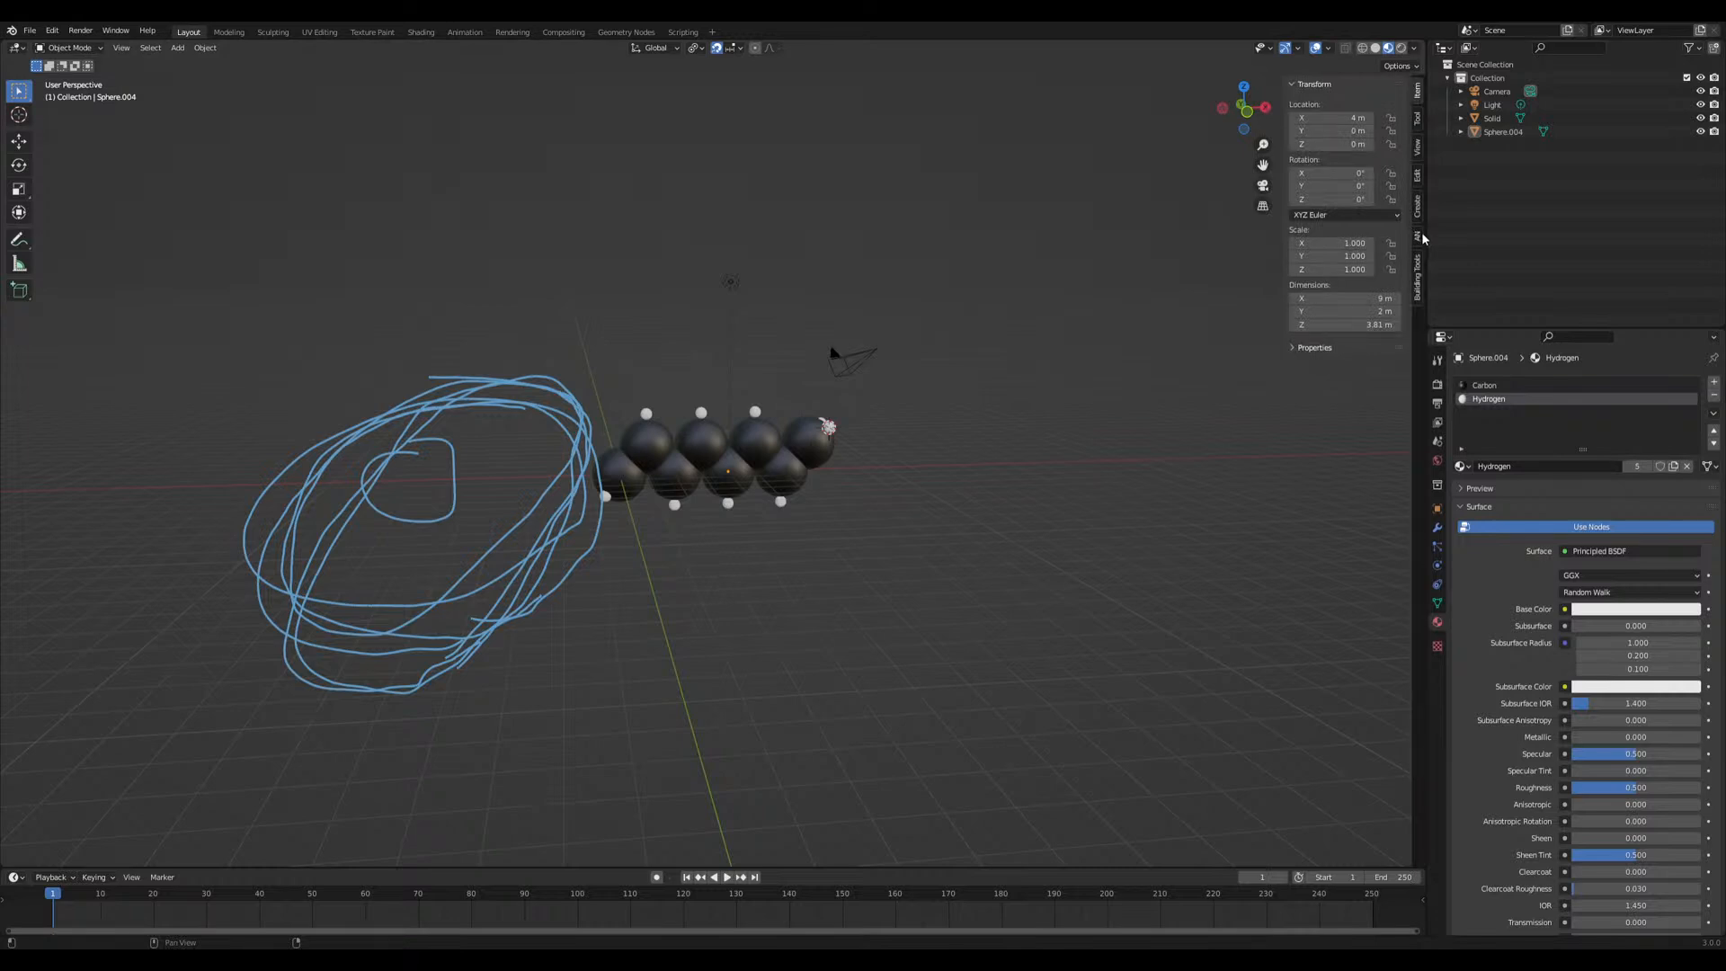
click(1418, 148)
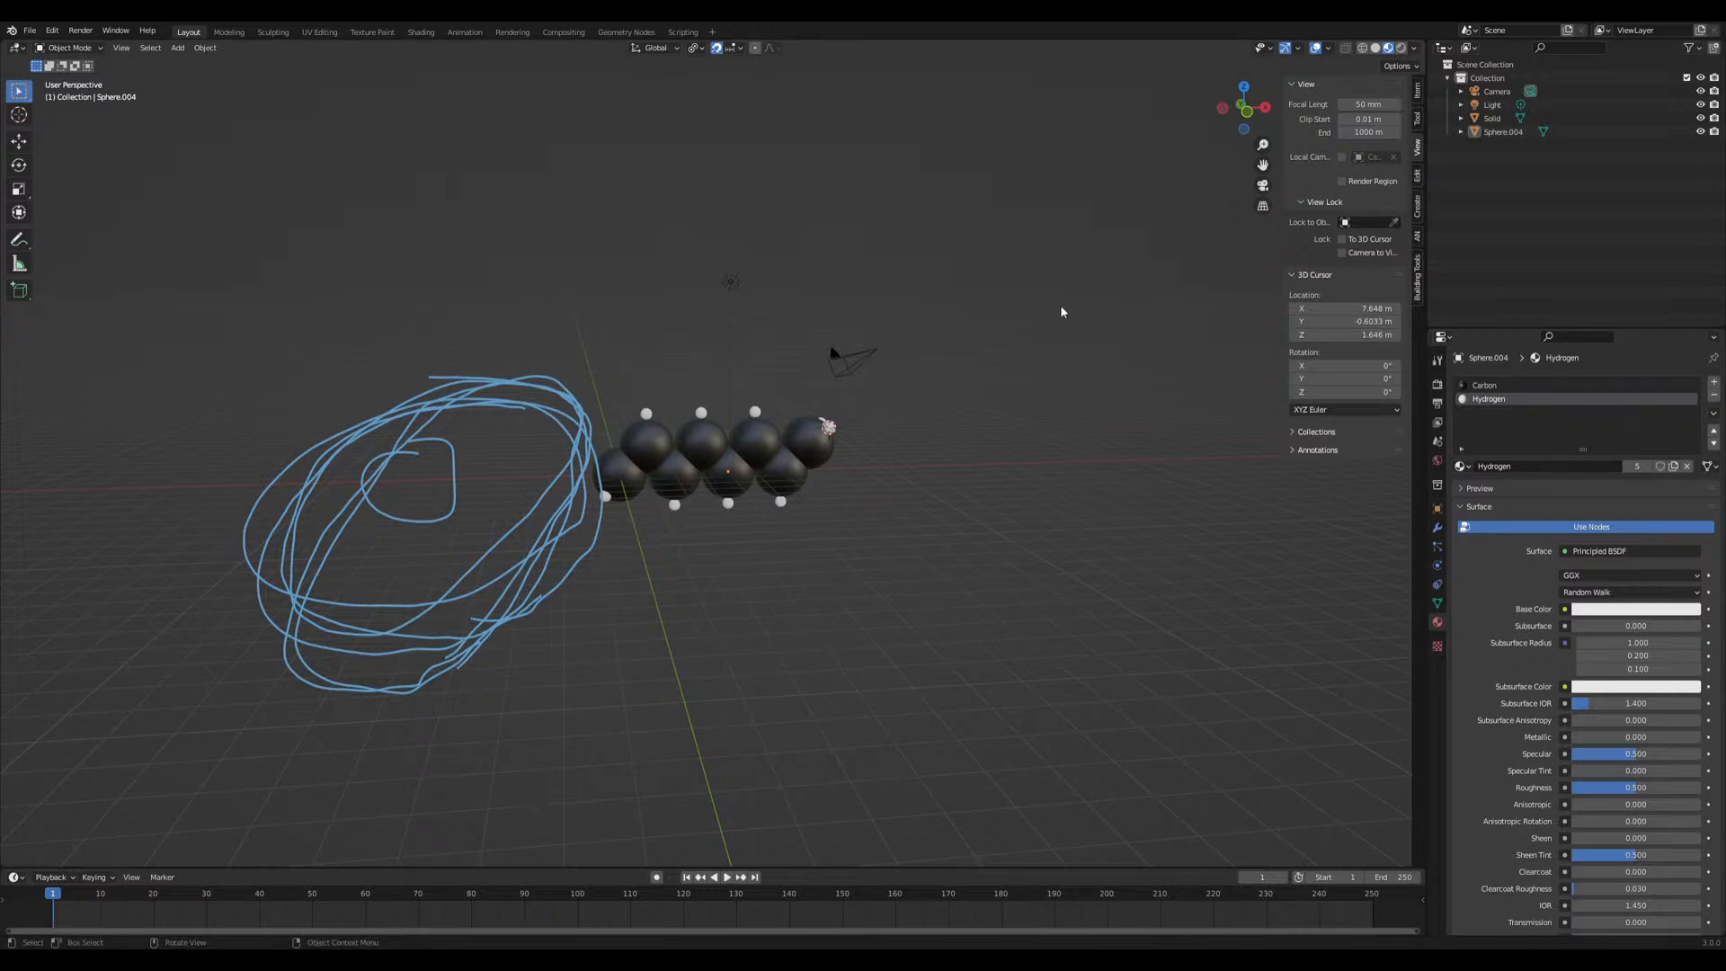
middle_drag(575, 584, 649, 595)
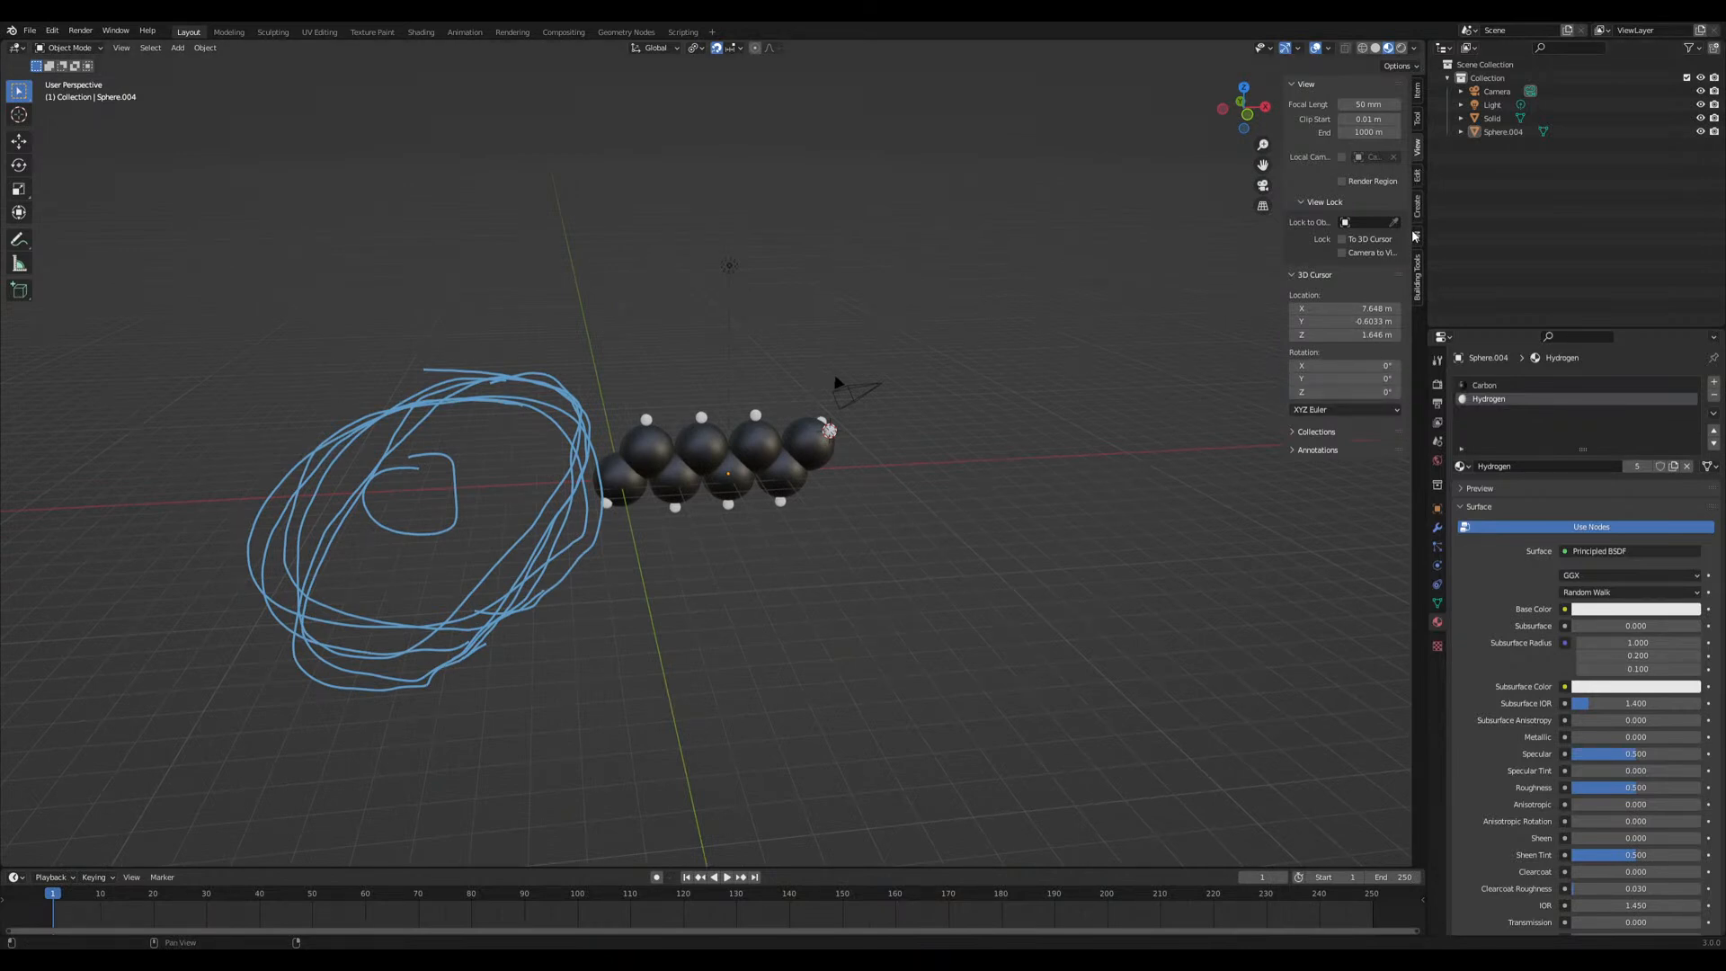
click(1311, 451)
click(1393, 505)
Check the cleaned-up chain and save polyethylene.blend
shift+middle_drag(1034, 608, 962, 643)
scroll(809, 597, up, 2)
middle_drag(807, 598, 637, 597)
key(ctrl+s)
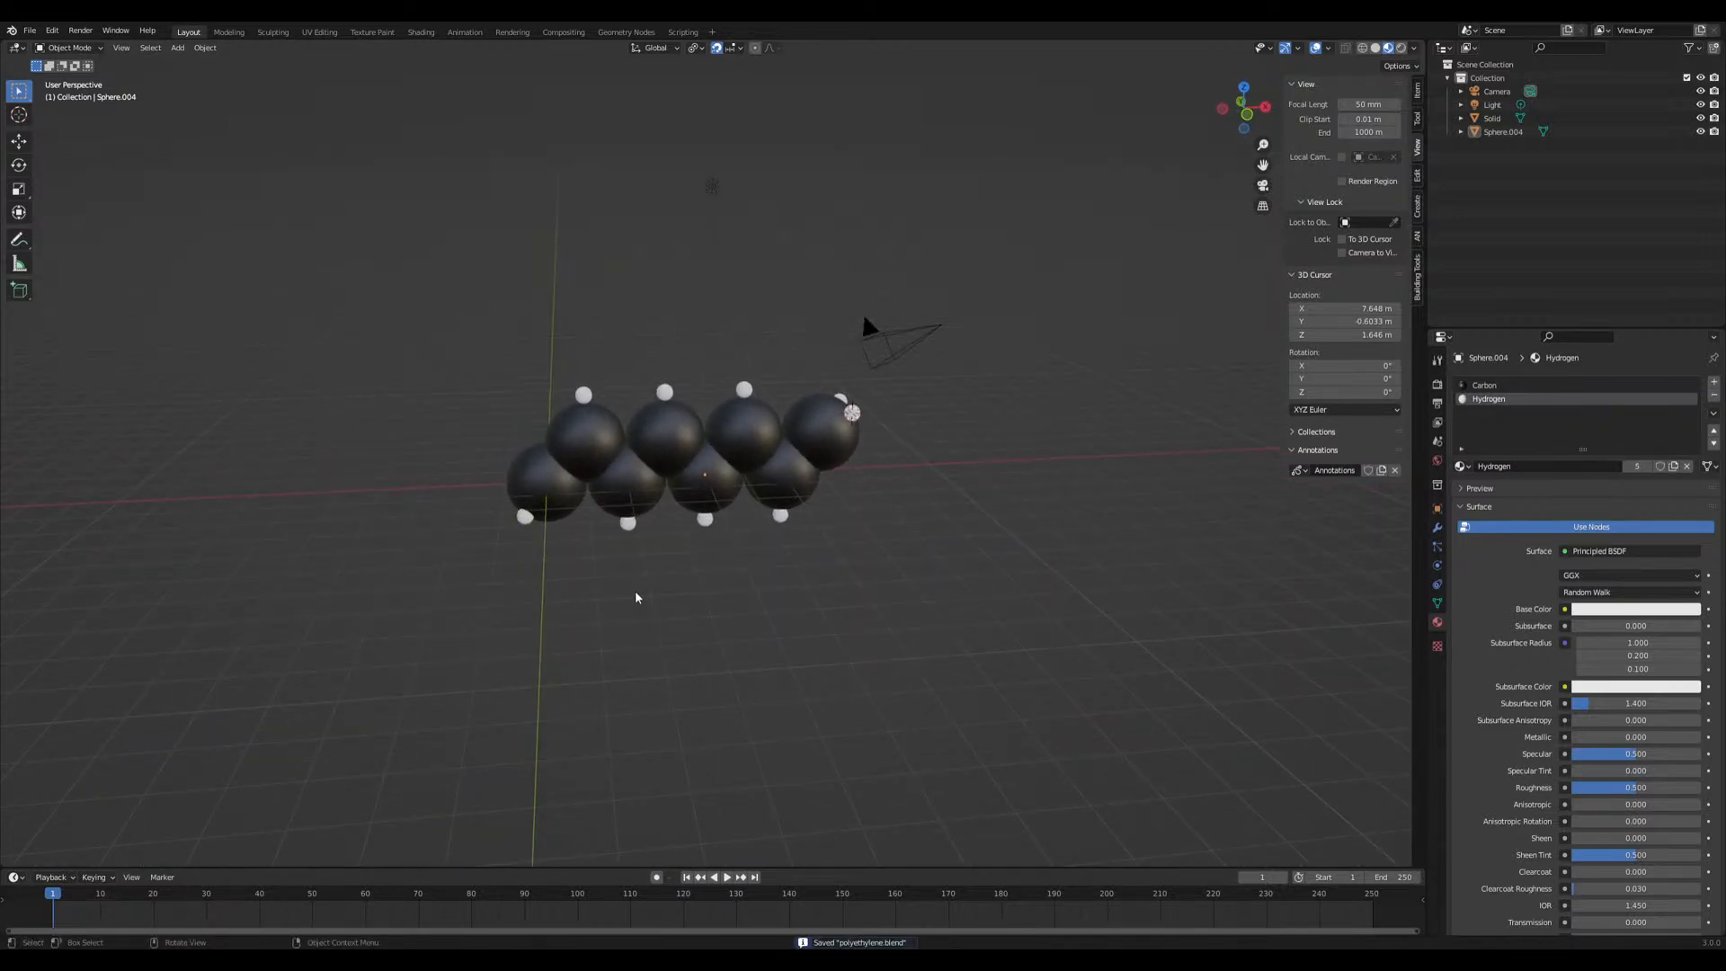
Delete the tetrahedron helper hidden inside the chain's end sphere
middle_drag(746, 579, 807, 534)
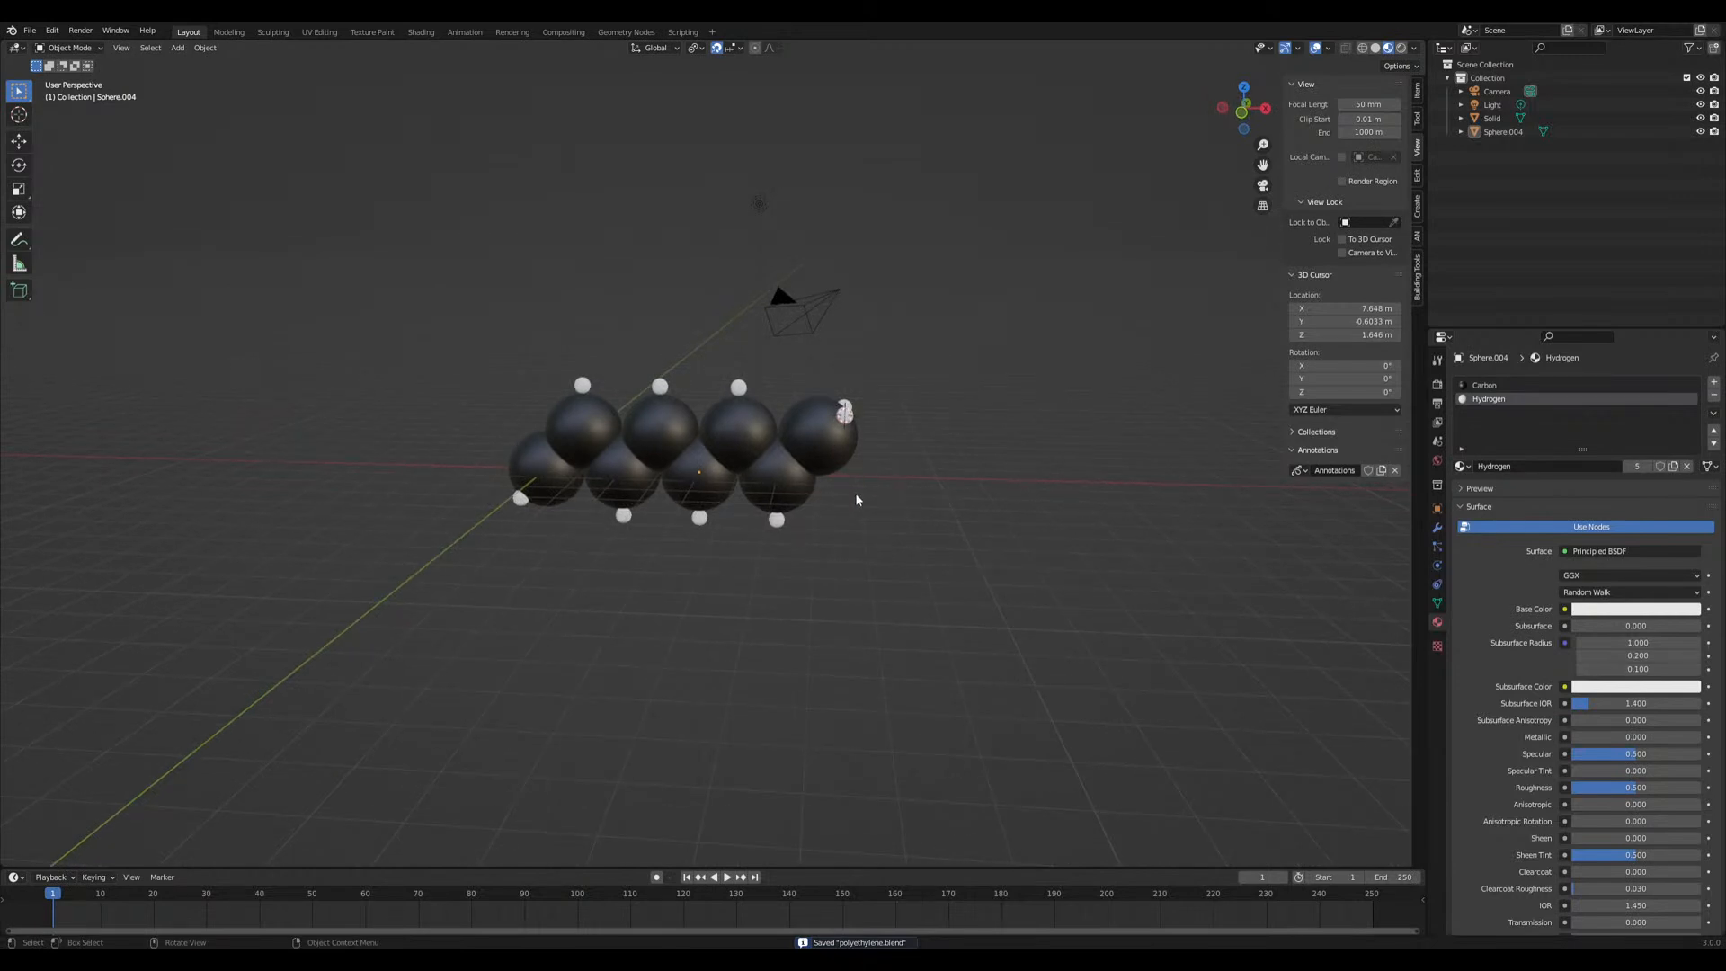
click(811, 463)
key(g)
right_click(916, 449)
middle_drag(791, 544, 614, 528)
click(776, 483)
key(x)
click(775, 484)
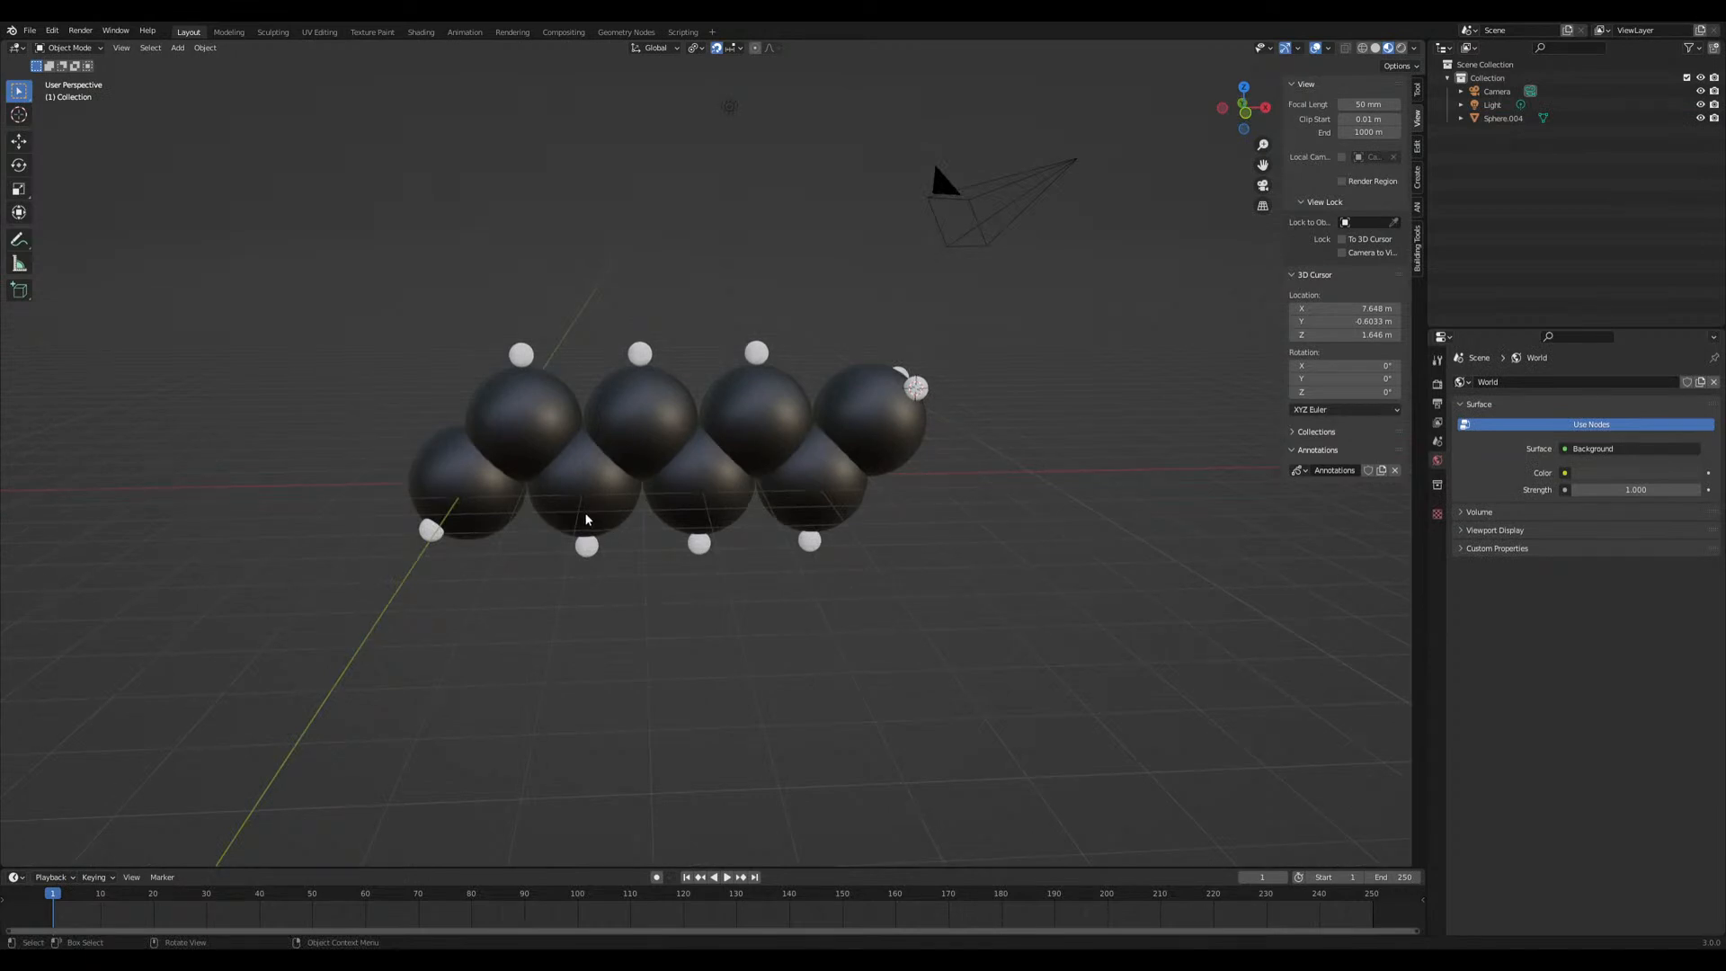
click(582, 518)
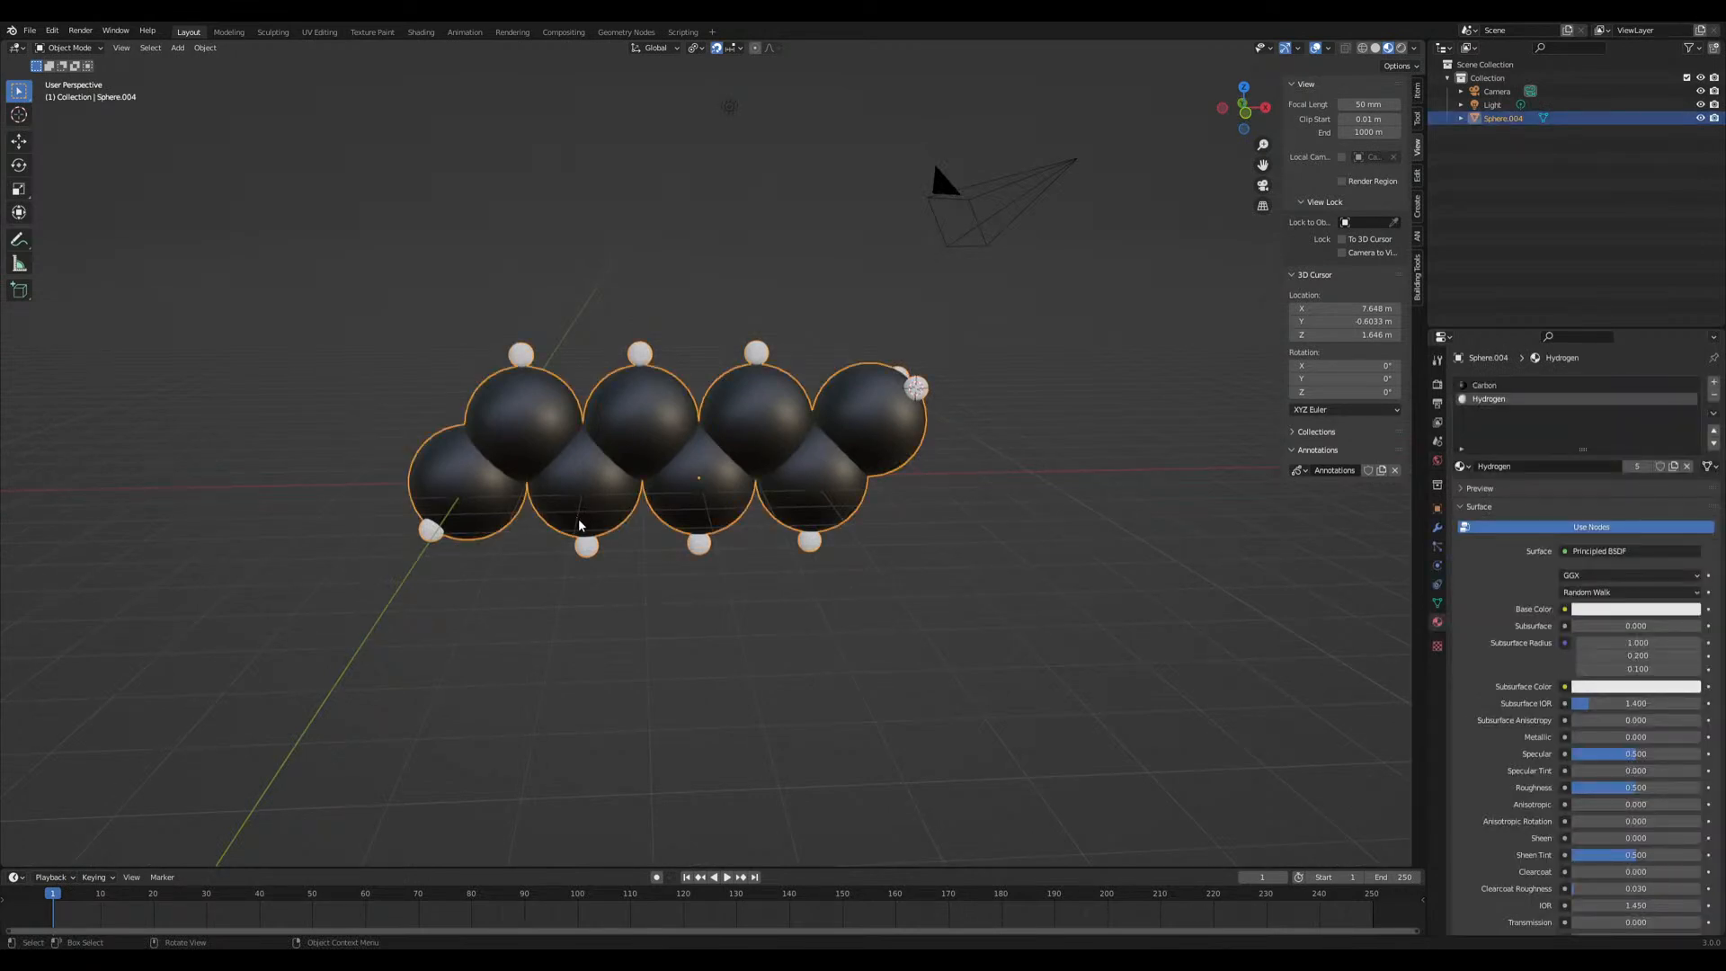
scroll(583, 519, down, 2)
key(g)
right_click(655, 548)
middle_drag(659, 586, 577, 594)
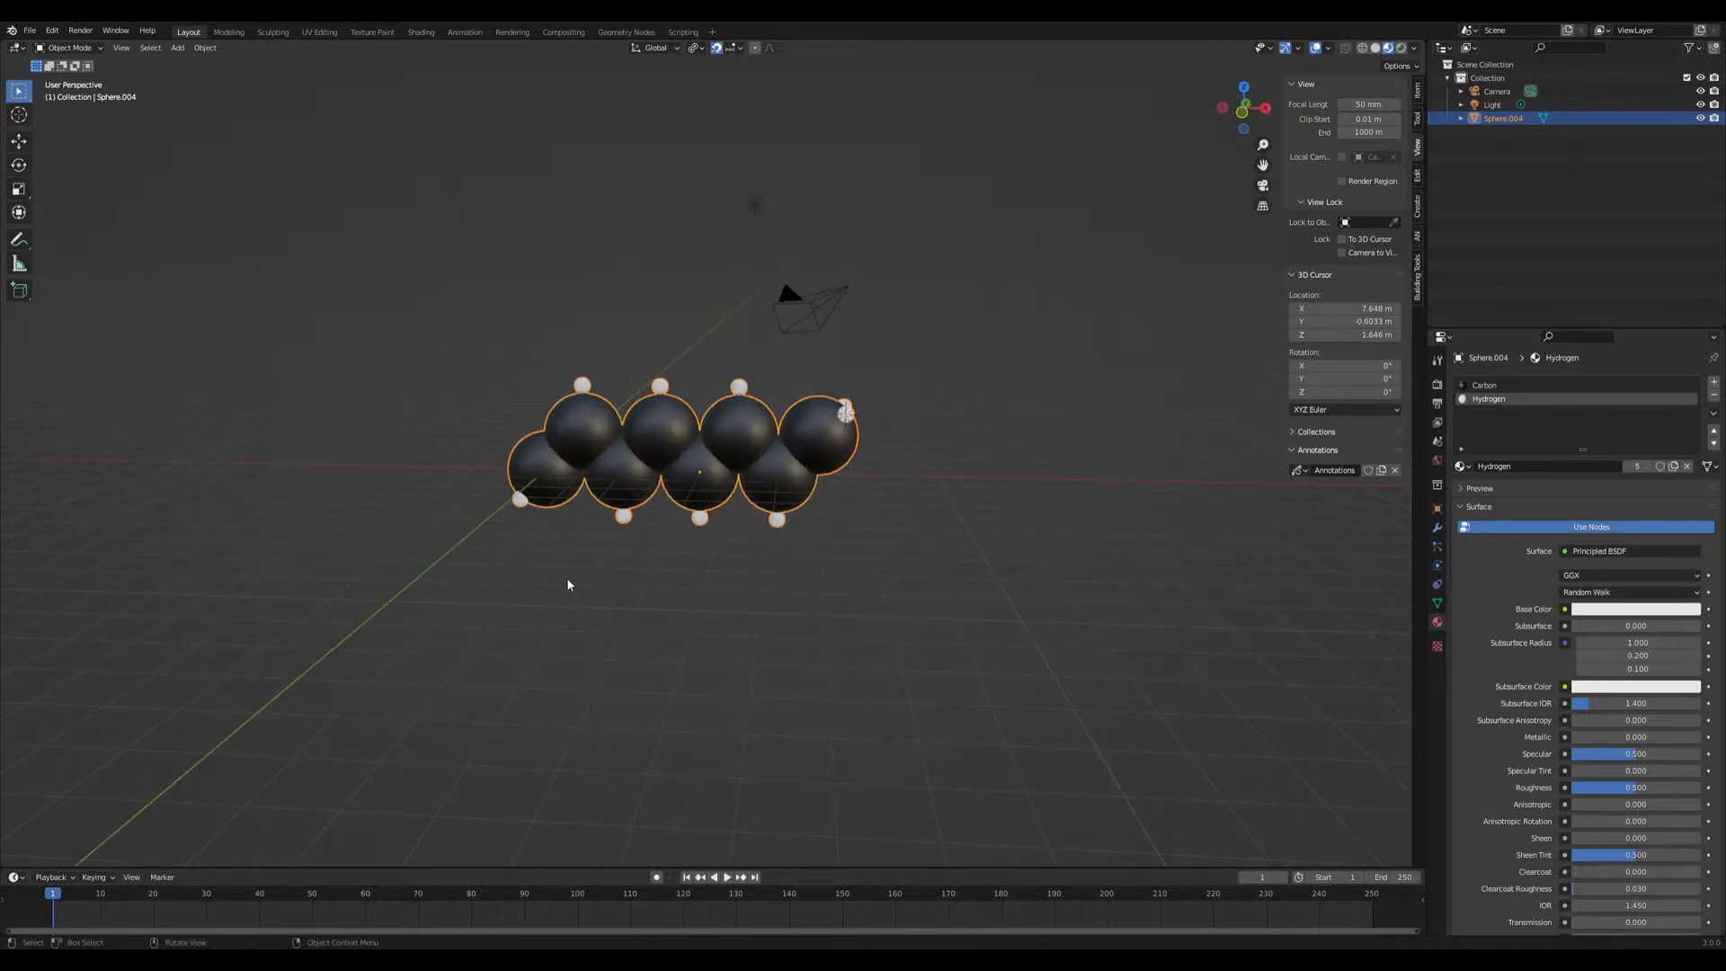
key(g)
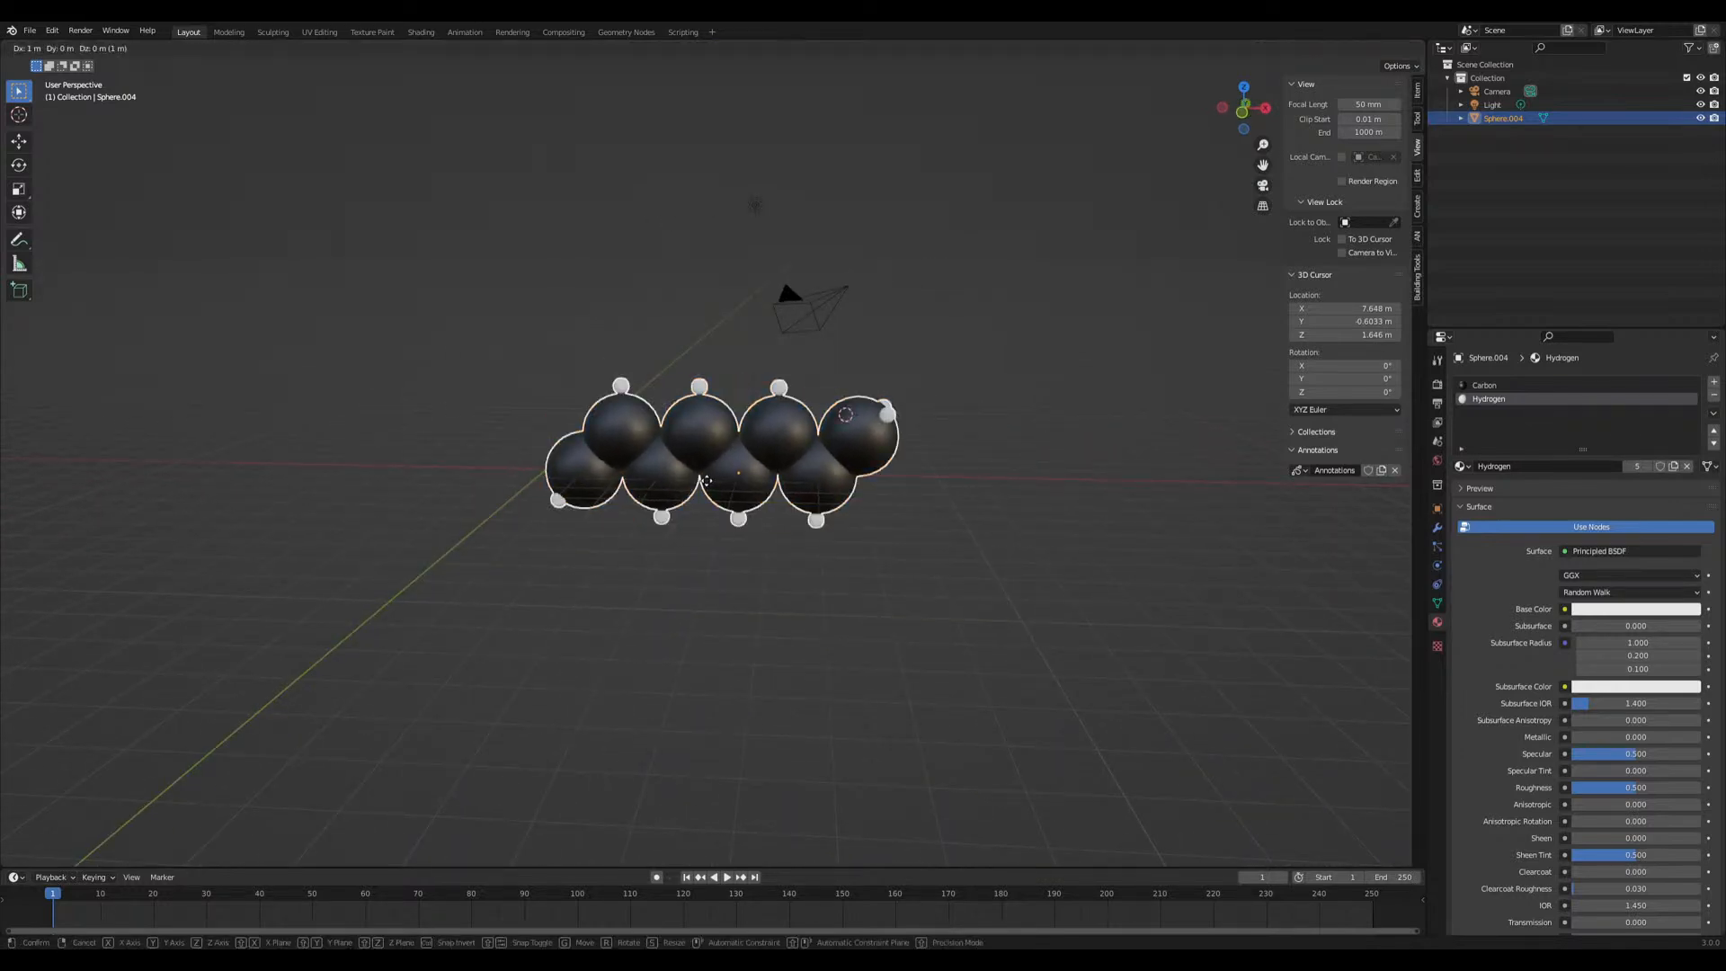
right_click(817, 554)
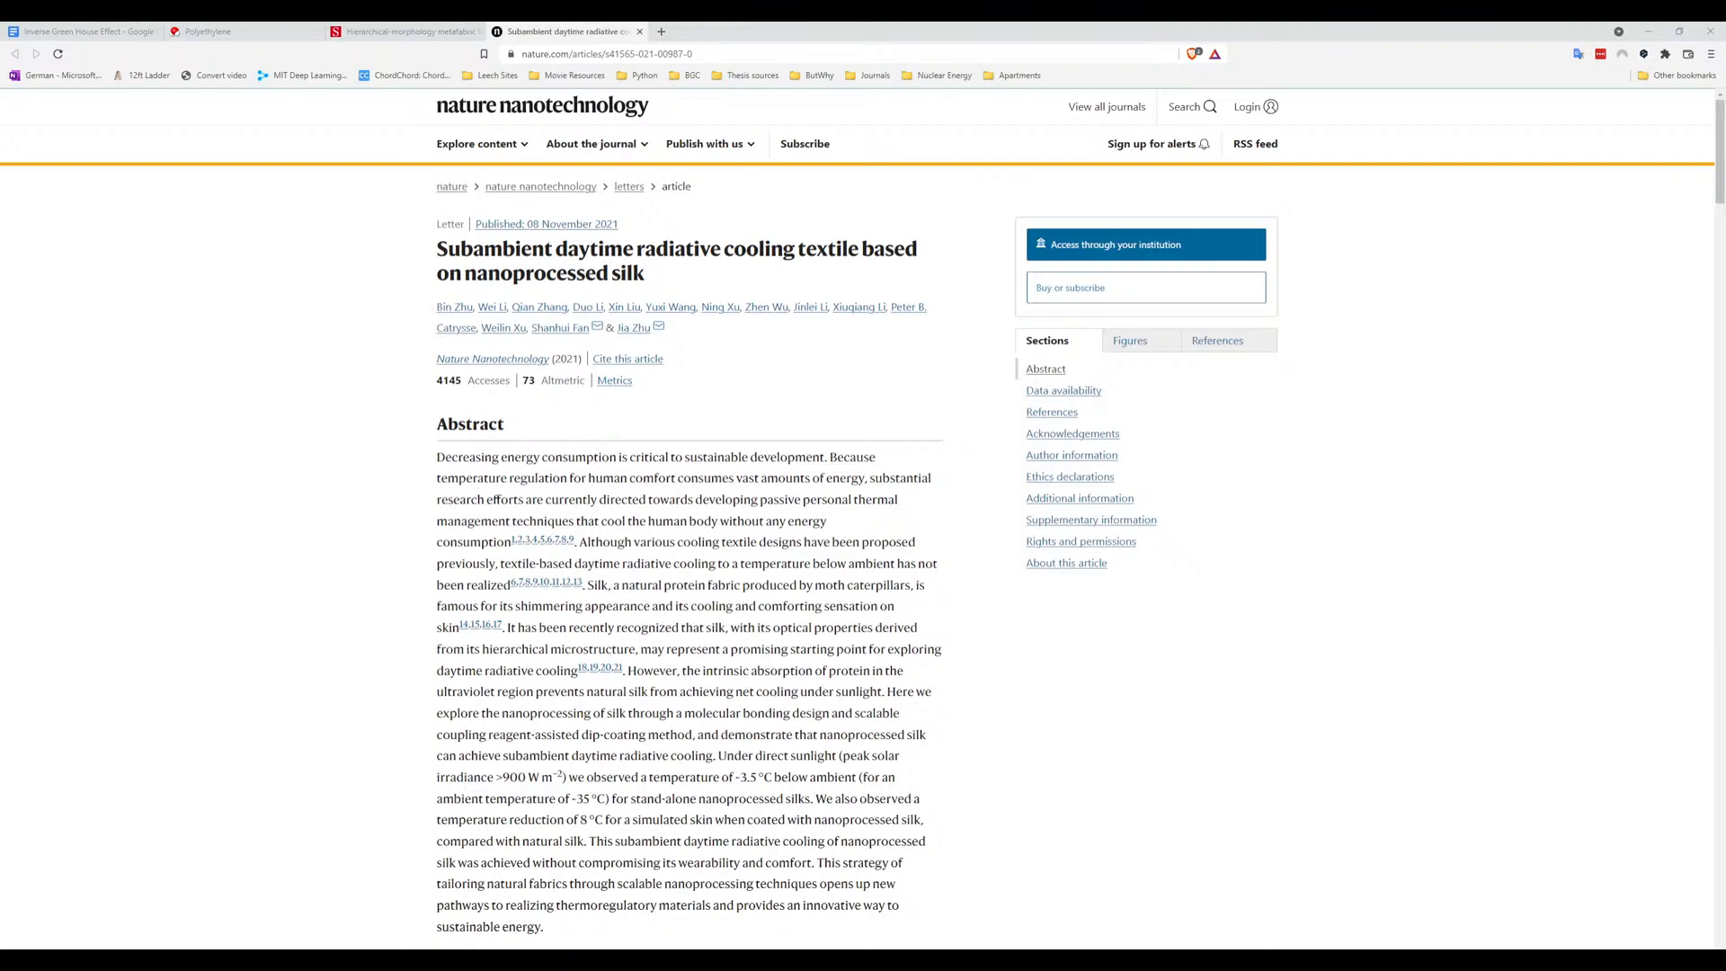
Switch to the browser and copy the YouTube link from the first footnote in the "Inverse Green House Effect" document
click(57, 31)
scroll(696, 698, down, 3)
scroll(697, 697, down, 10)
triple_click(632, 676)
key(ctrl+c)
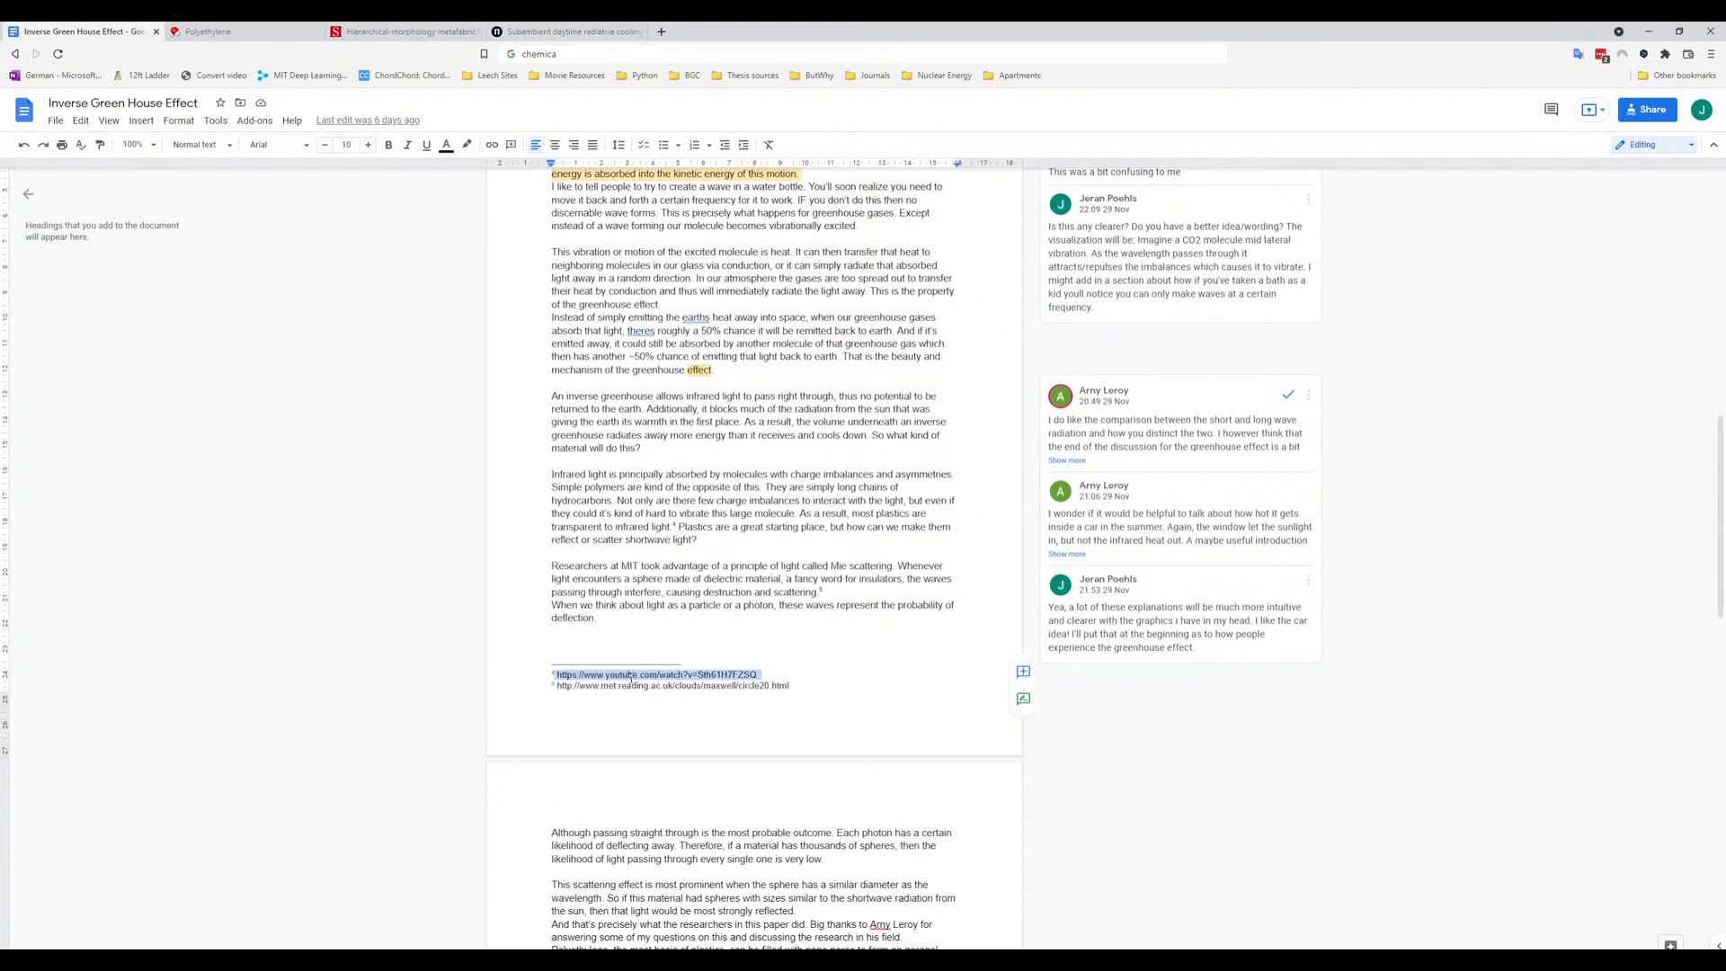
Open the copied YouTube link in place of the nanoprocessed silk article and toggle the infrared camera video's playback
click(575, 32)
click(568, 56)
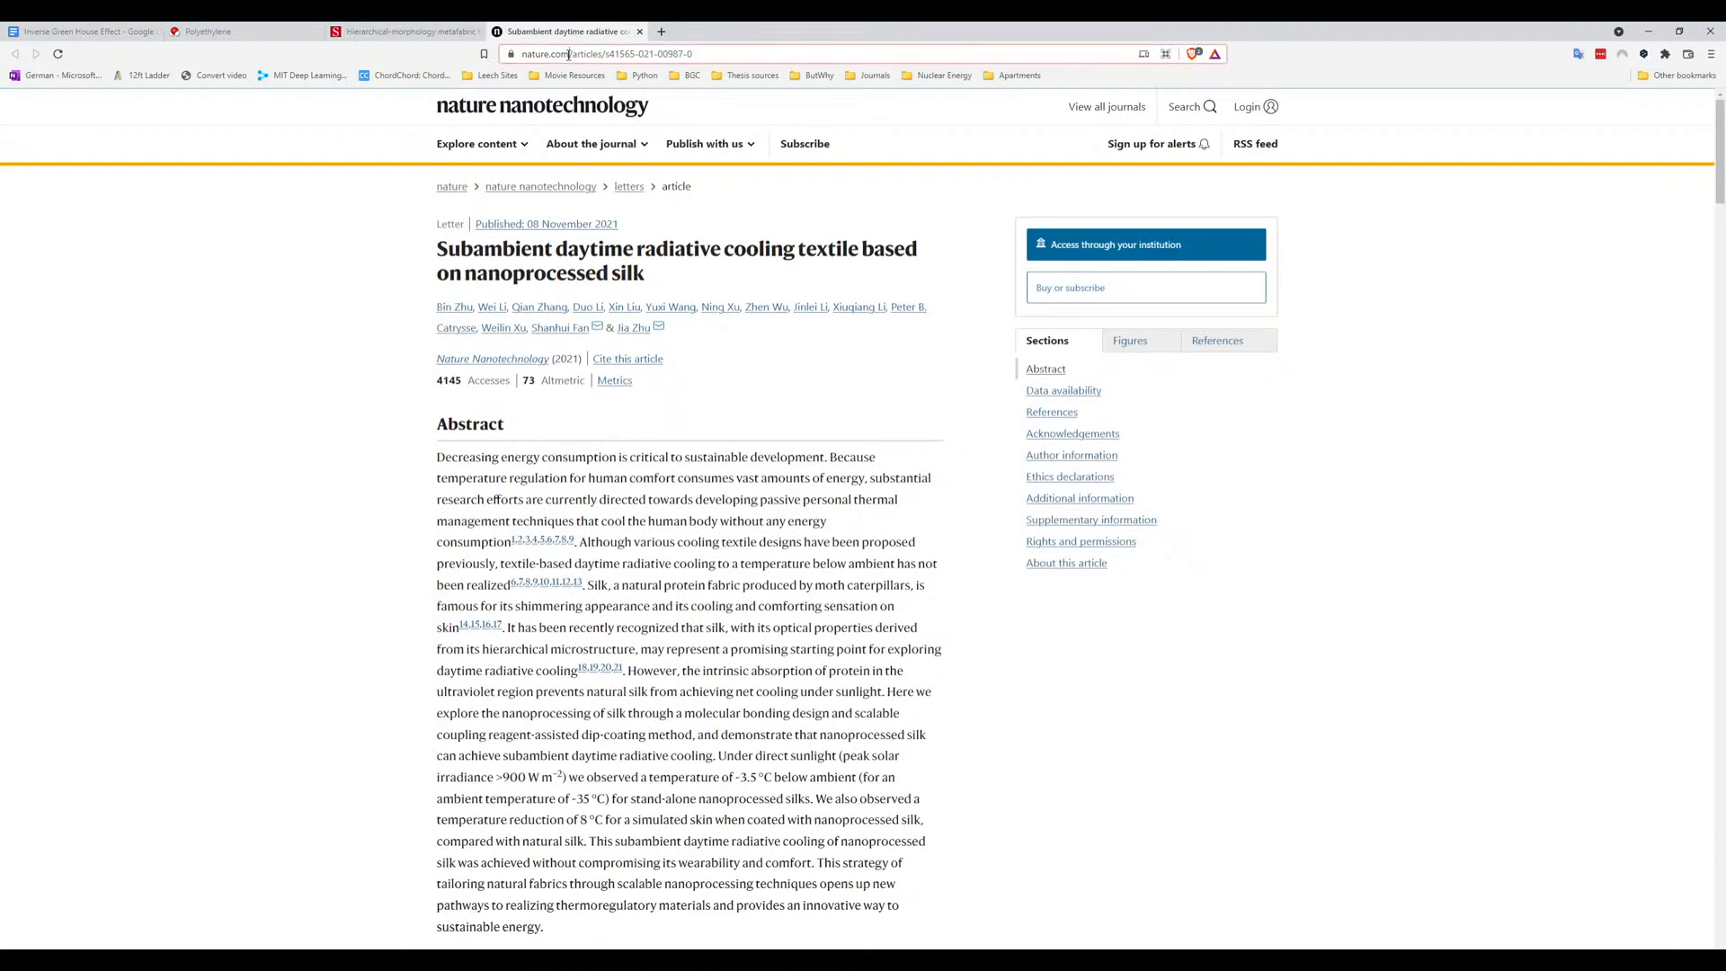
key(ctrl+v)
key(Return)
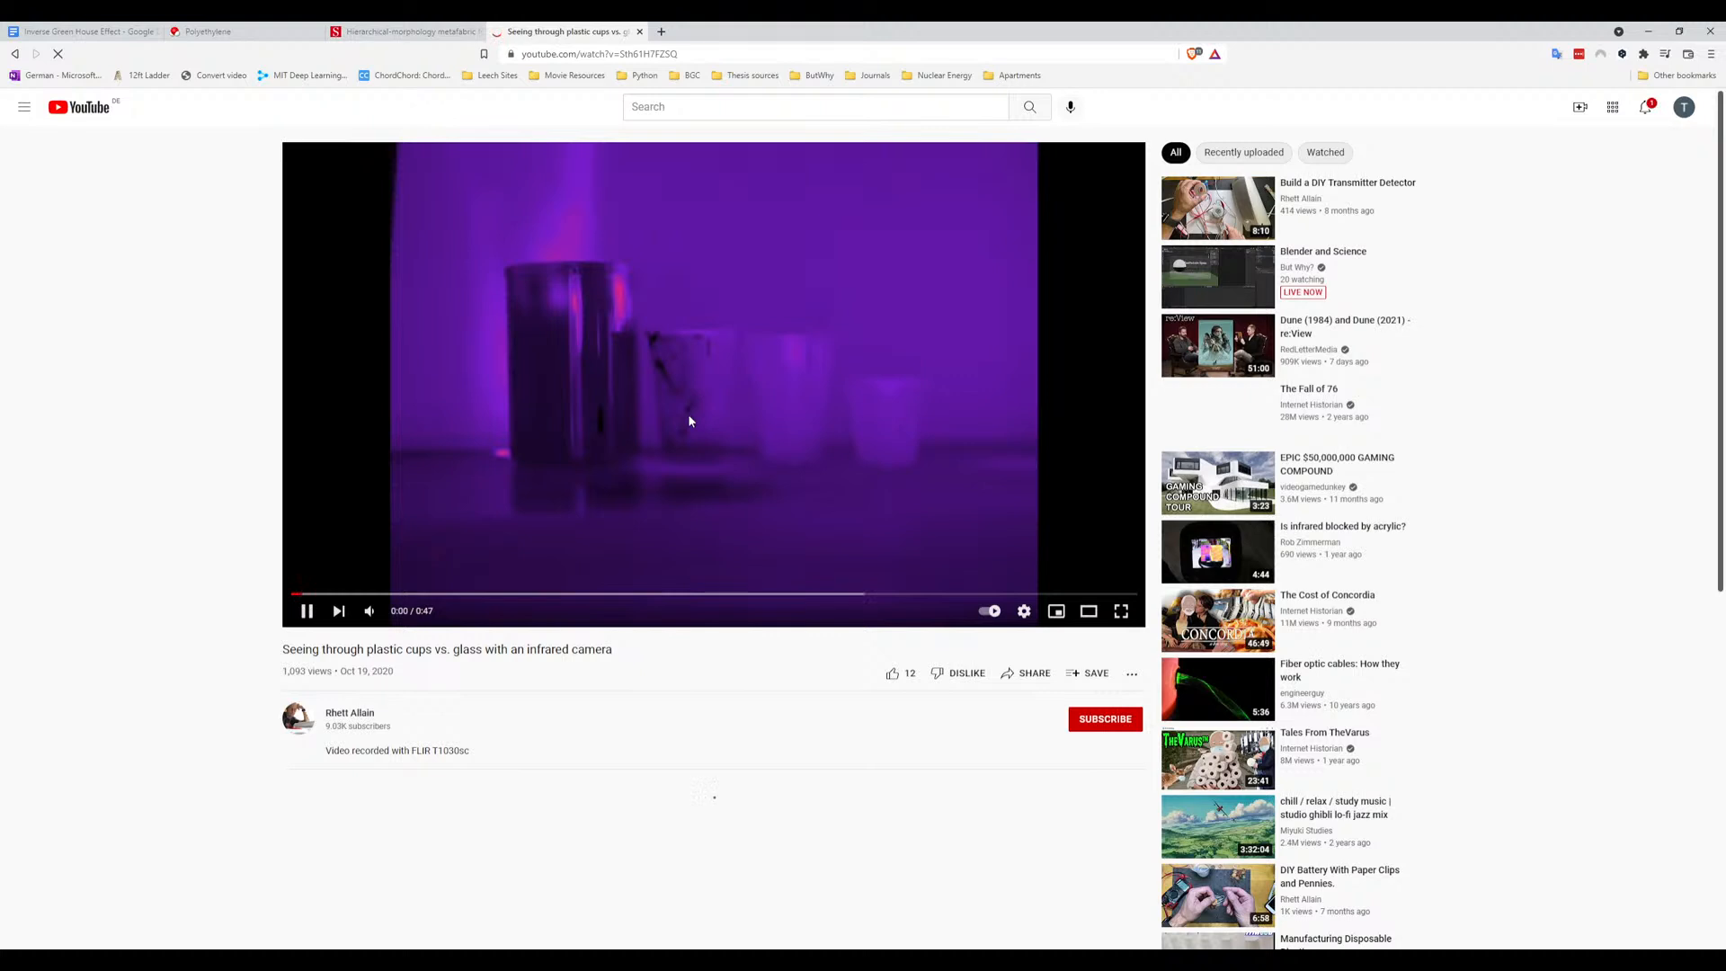
click(688, 413)
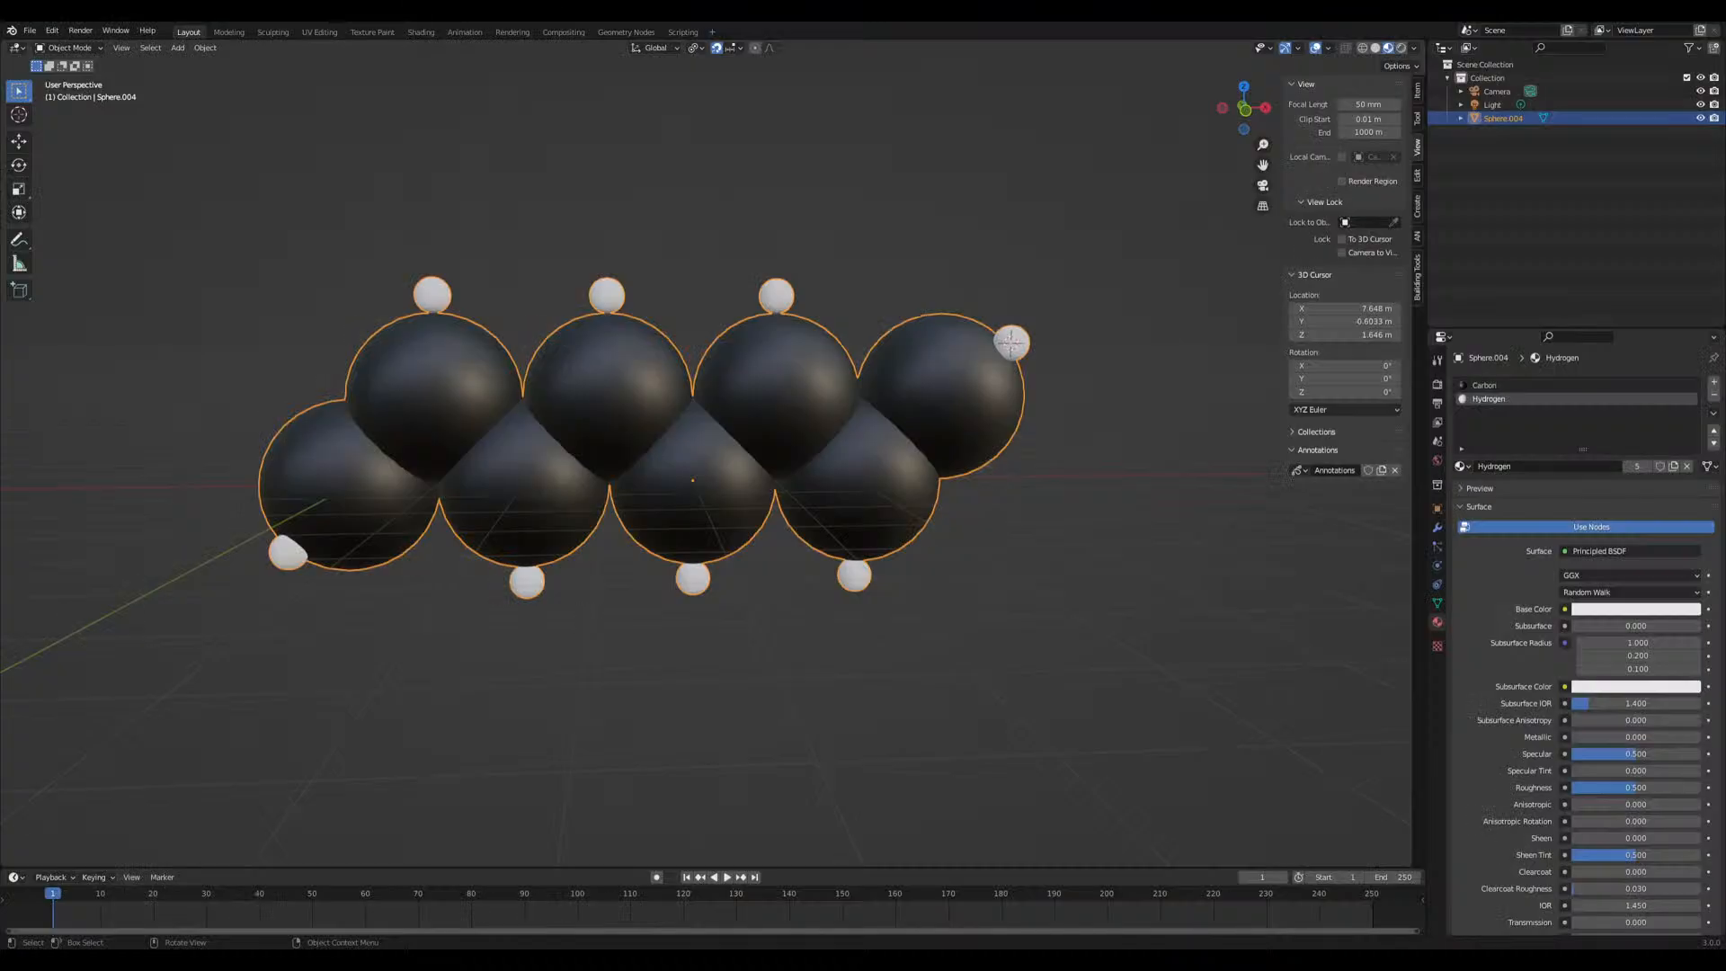
Switch back to Blender and deselect the polyethylene chain
key(alt+a)
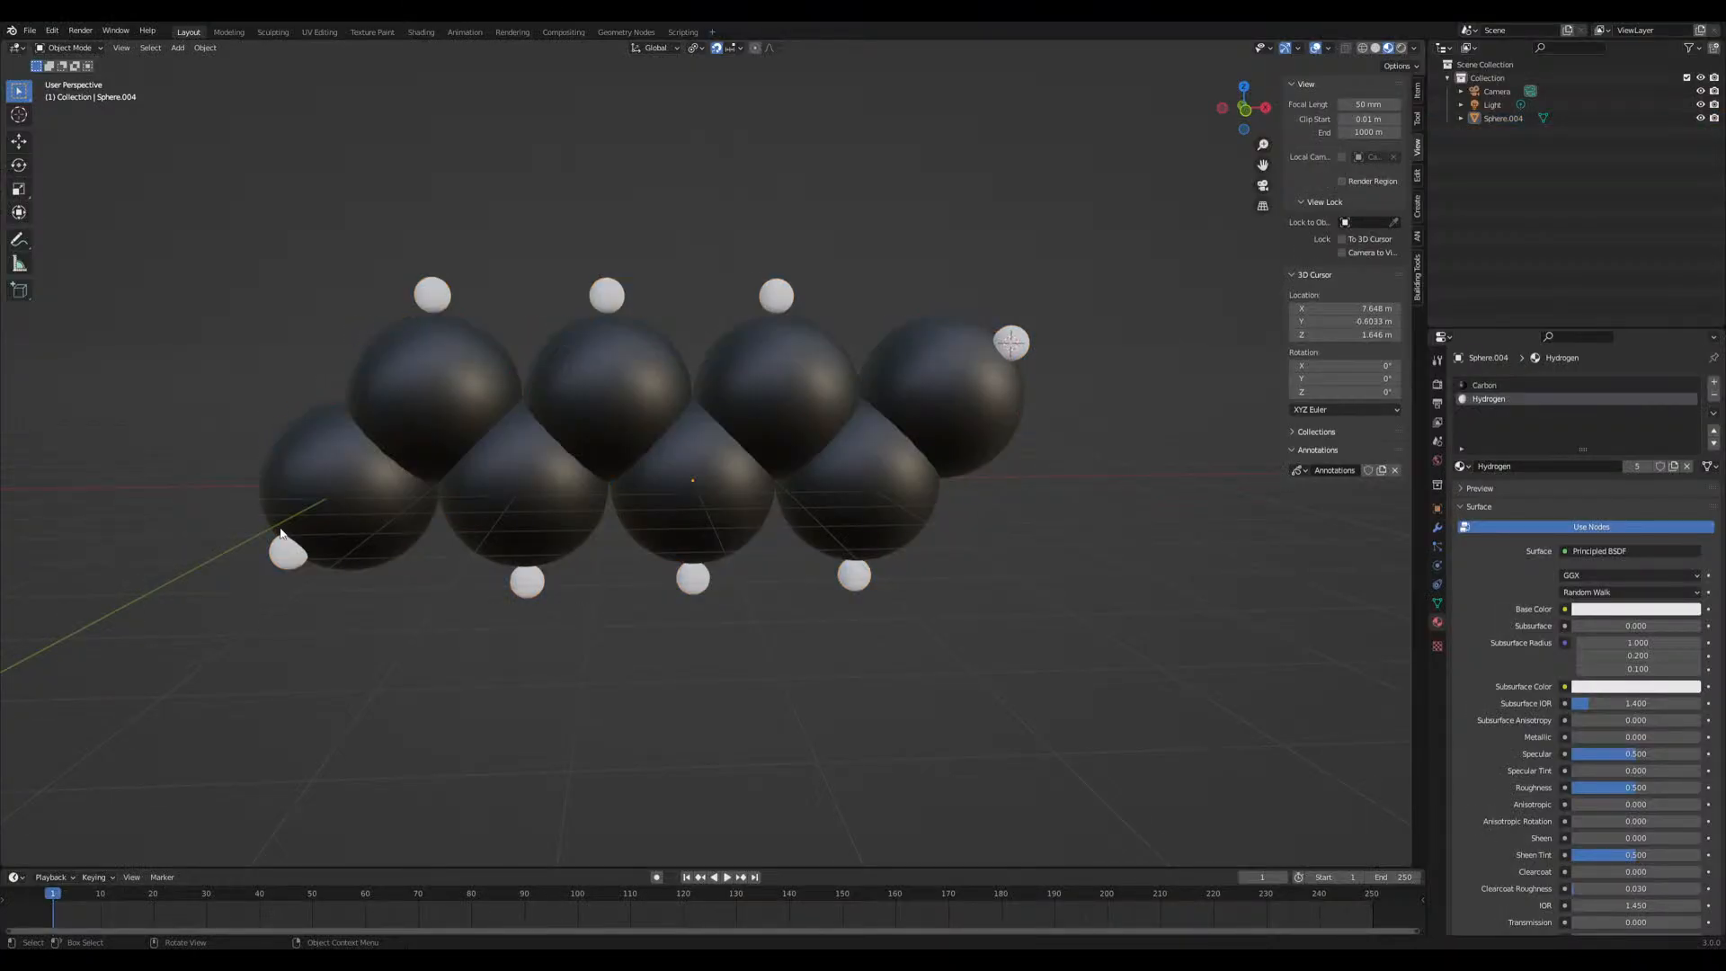
Duplicate the polyethylene chain, leaving the copy at the original location
middle_drag(958, 390, 499, 509)
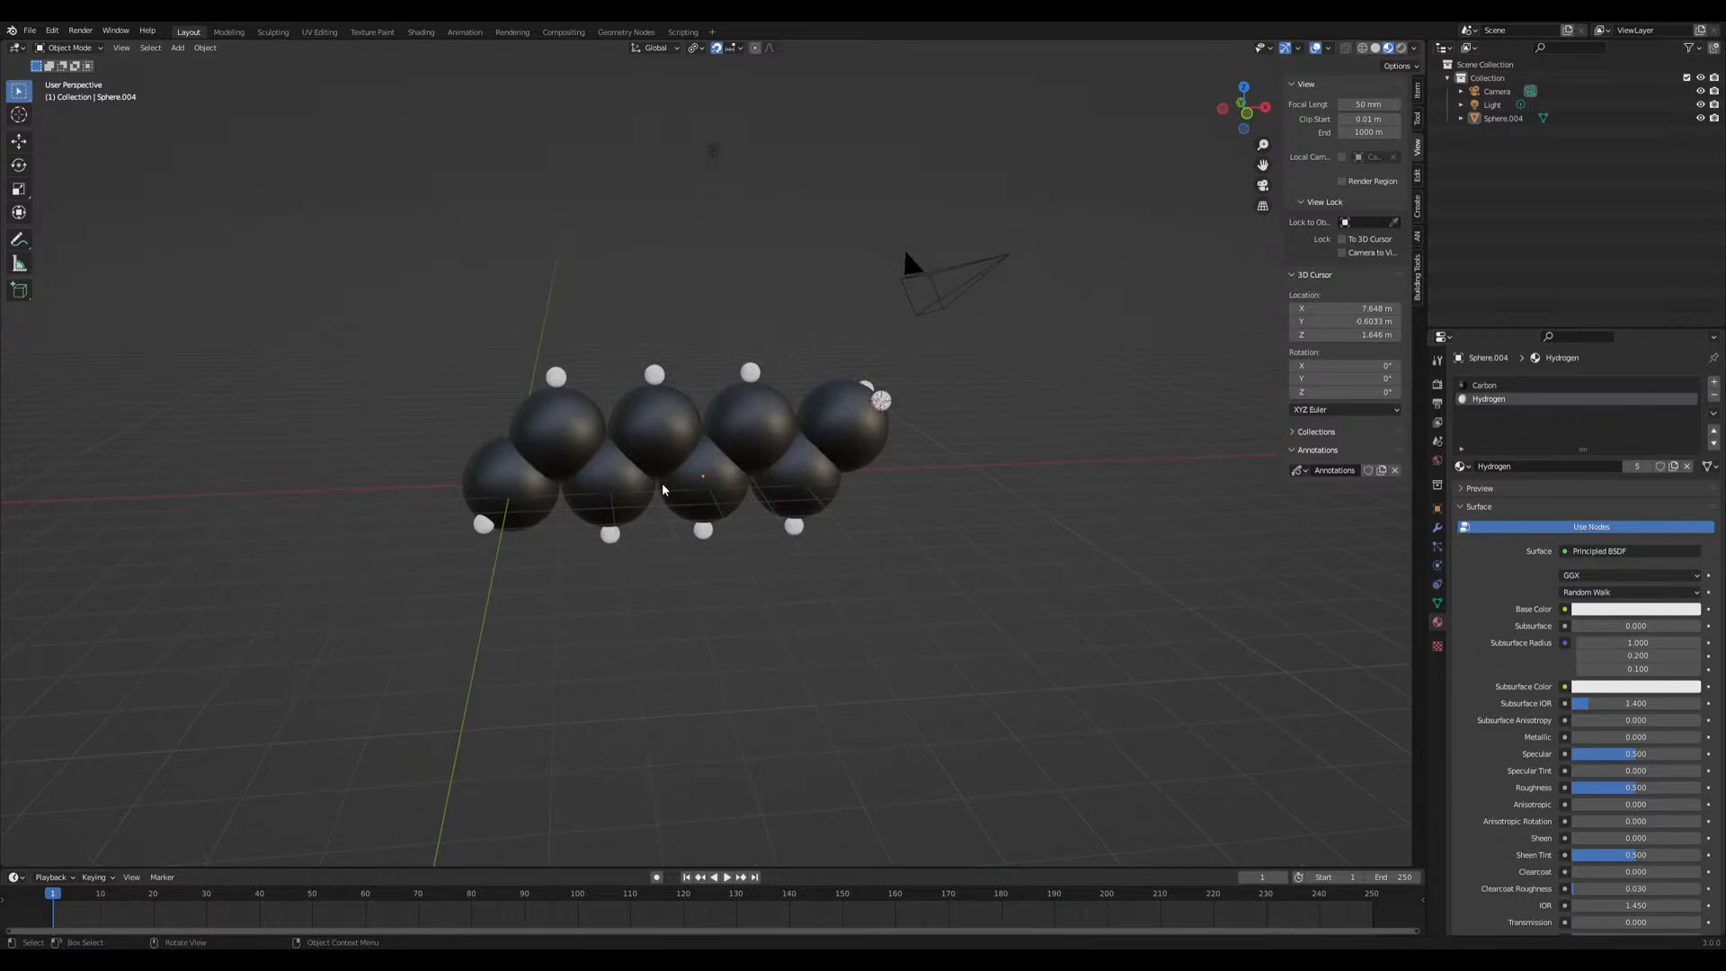
middle_drag(571, 444, 626, 433)
click(566, 441)
key(Tab)
key(Tab)
middle_drag(665, 571, 533, 528)
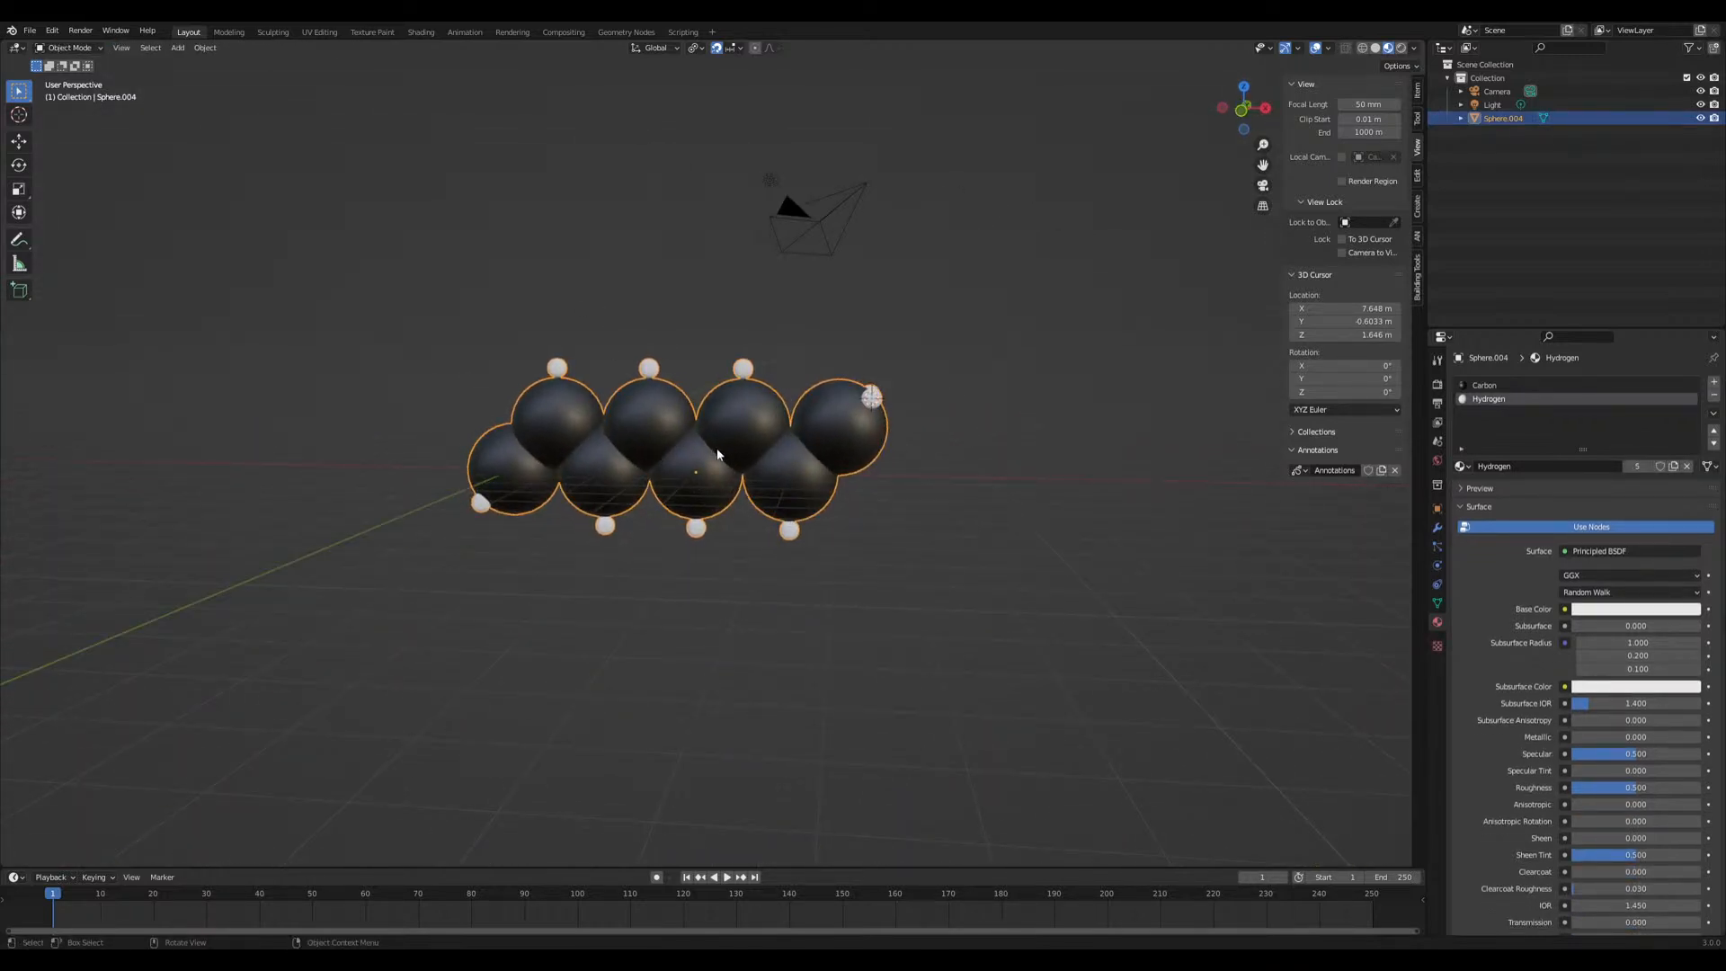
middle_drag(746, 602, 739, 604)
key(shift+d)
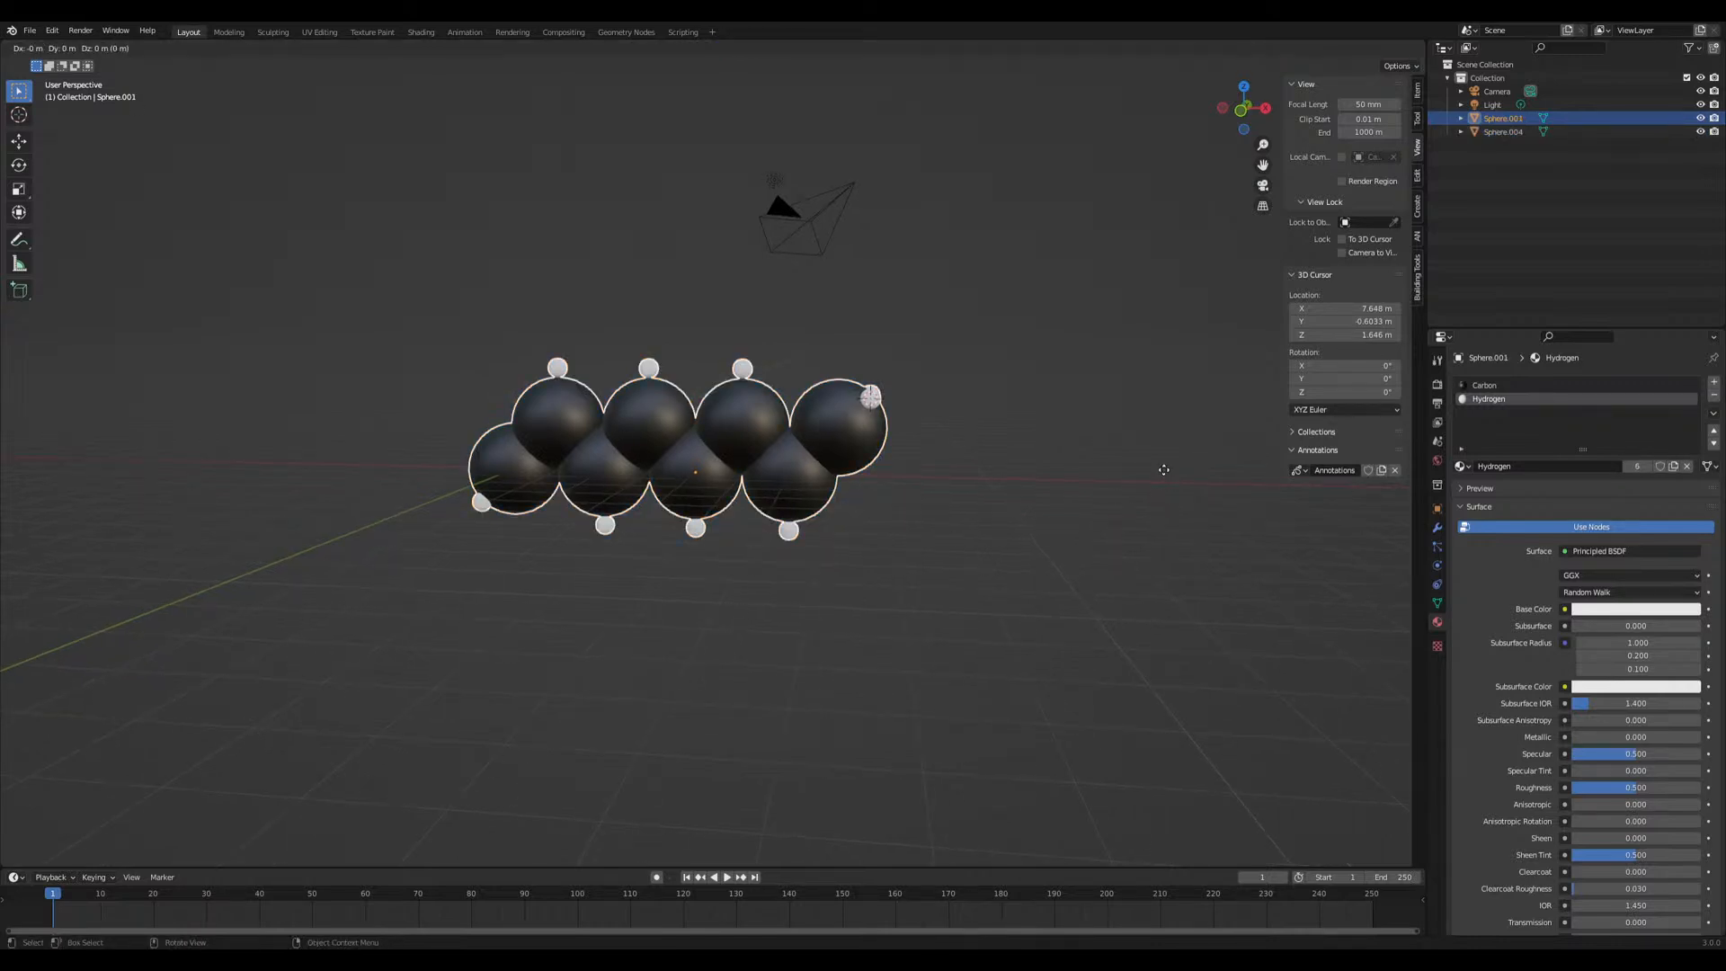
right_click(1163, 467)
Annotate a long freehand wave running across the chain and a short stroke beside its second upper hydrogen sphere
mouse_move(1121, 408)
mouse_down()
mouse_move(1062, 377)
mouse_move(1013, 422)
mouse_move(809, 507)
mouse_move(675, 321)
mouse_move(523, 519)
mouse_move(295, 371)
mouse_up()
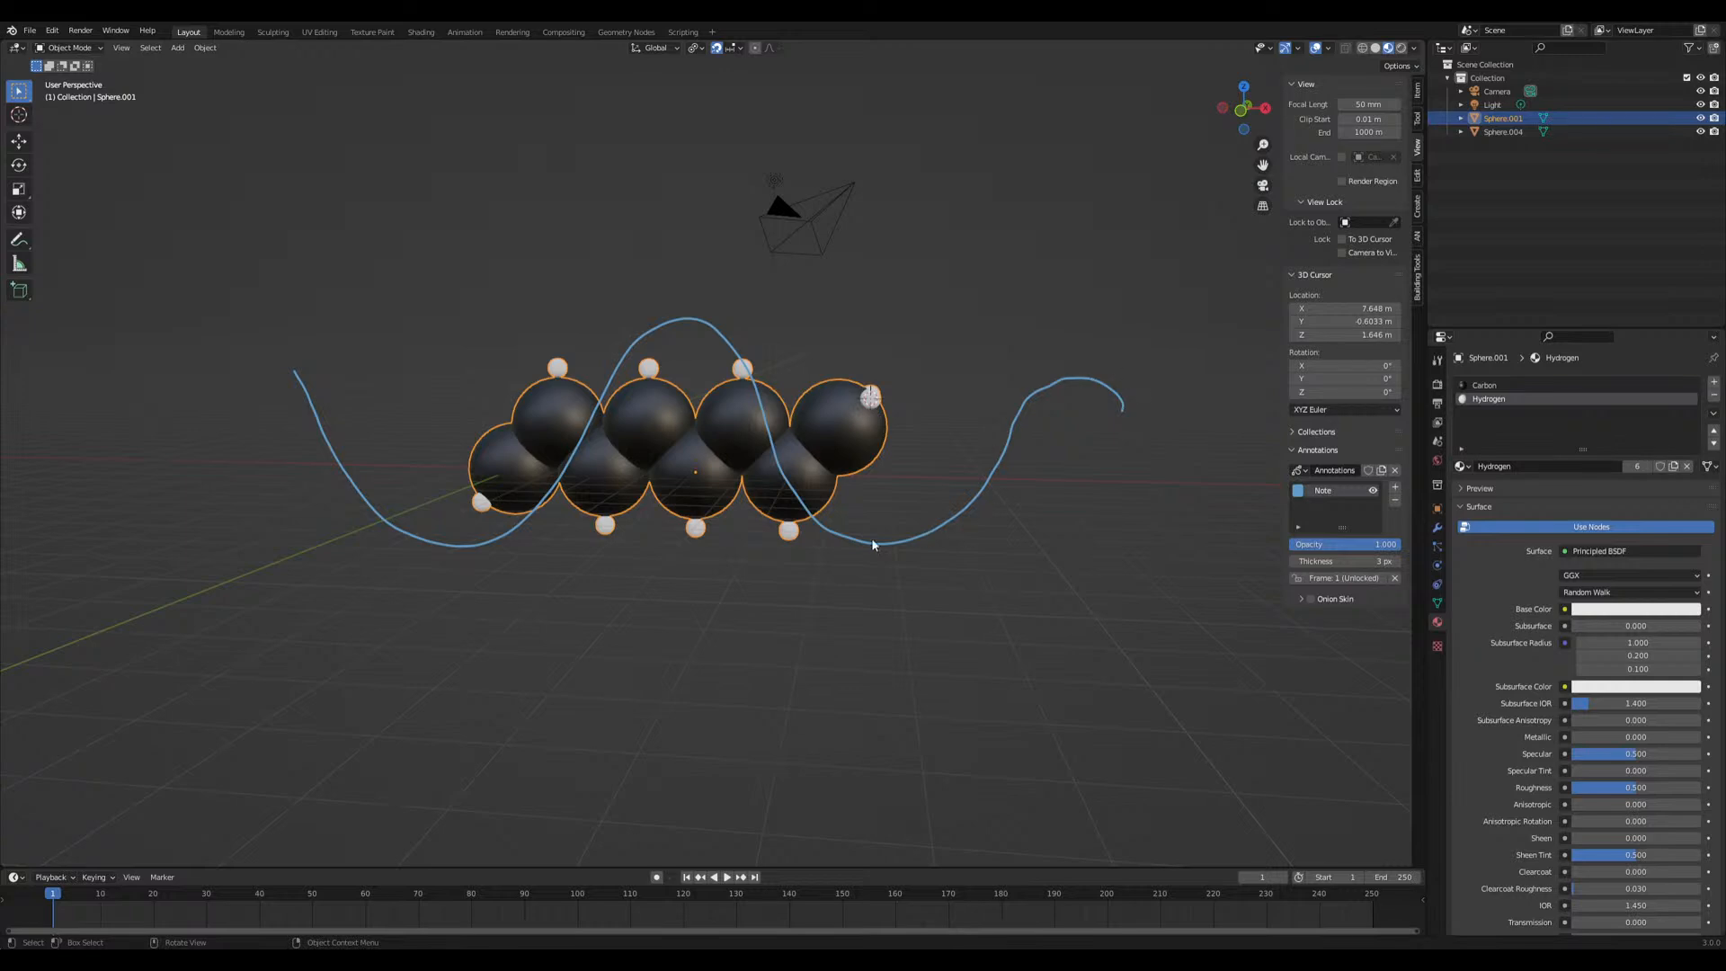
drag(656, 377, 653, 392)
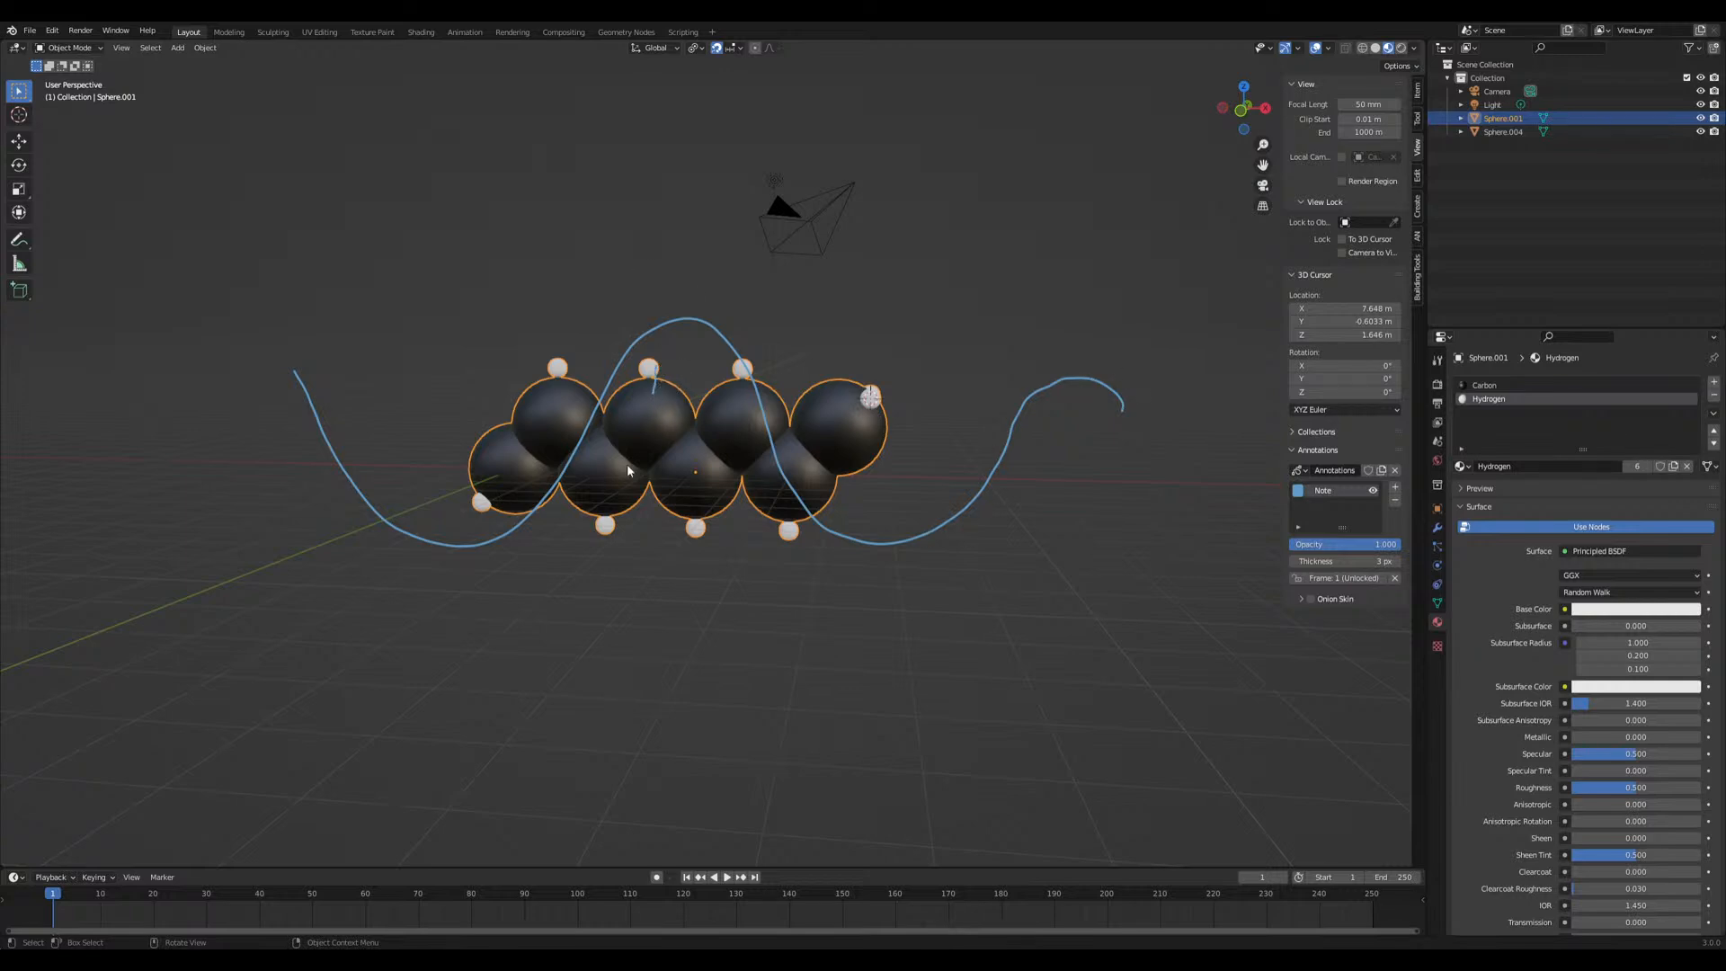
Try to move the original chain along Z, delete it, and leave its duplicate in place
click(676, 478)
key(g)
key(z)
key(2)
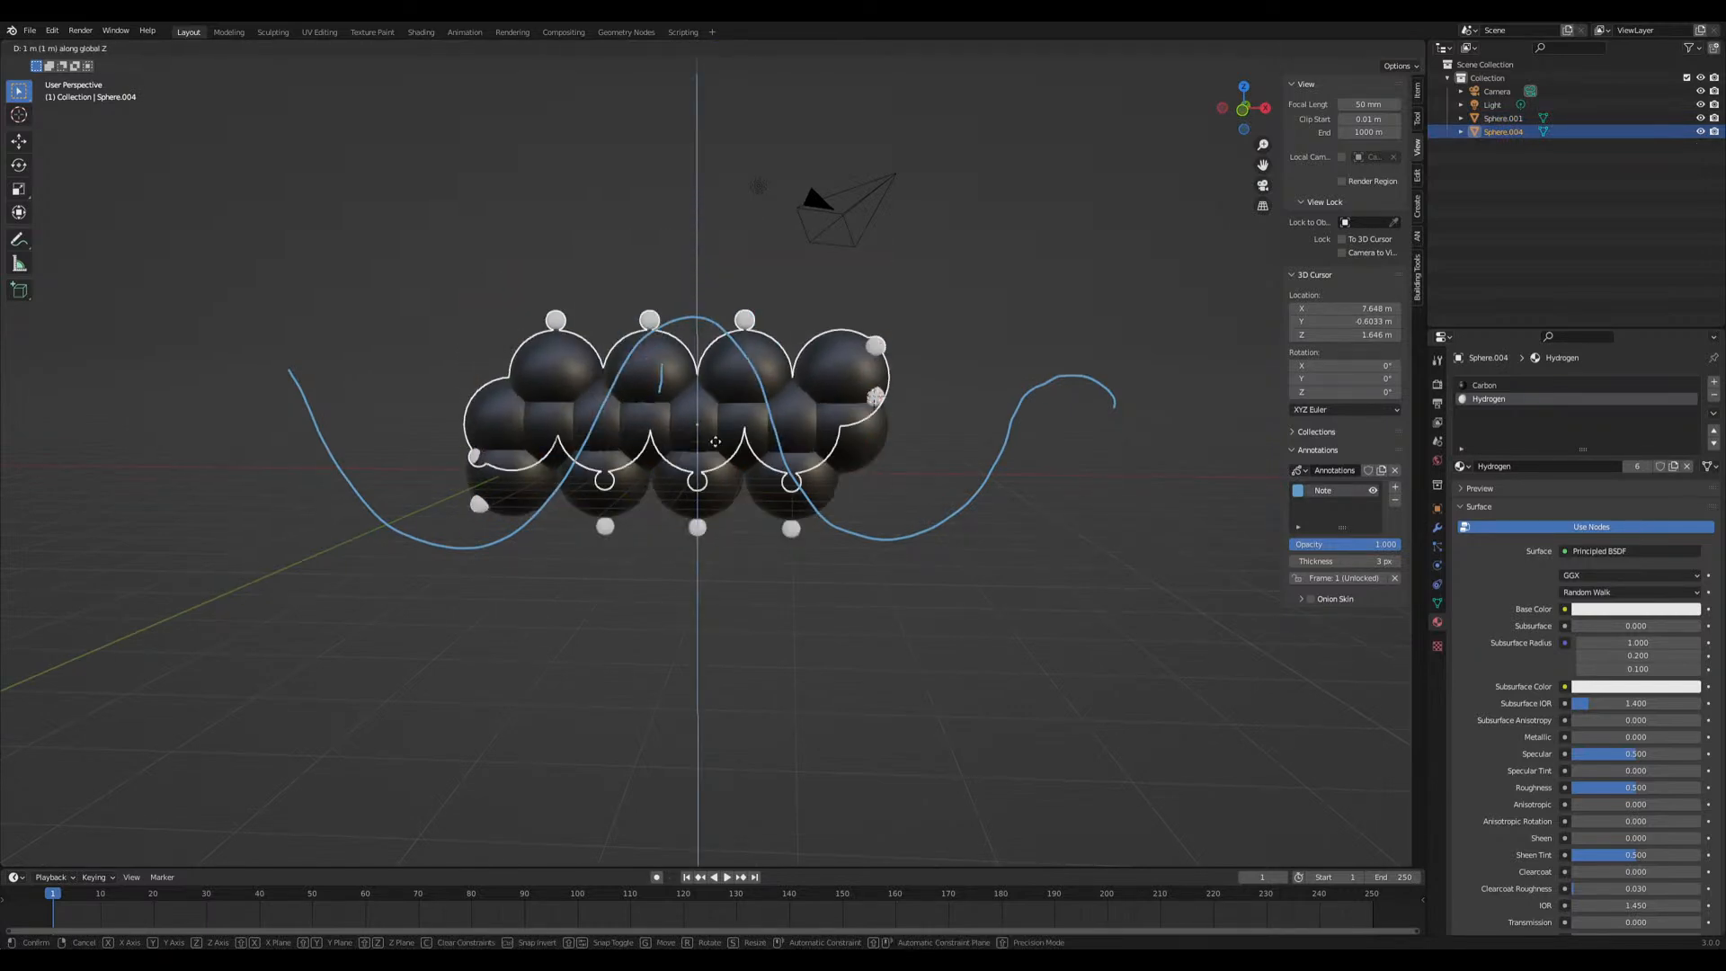
right_click(646, 451)
key(x)
click(649, 453)
click(709, 460)
key(g)
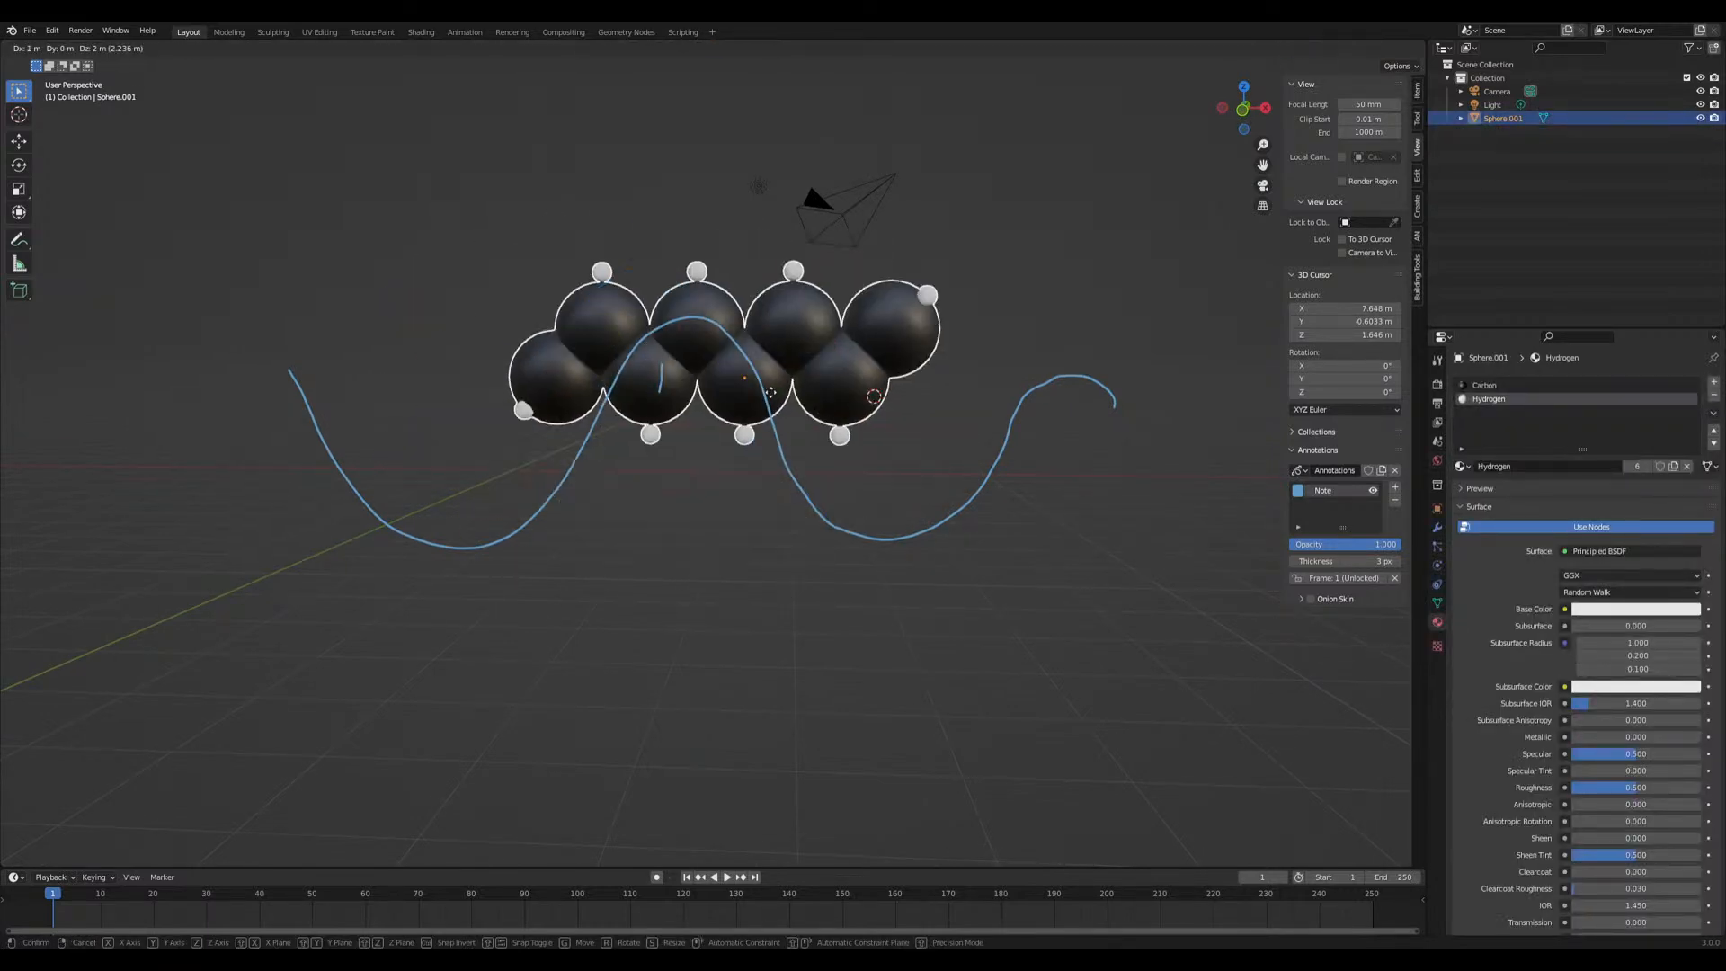
right_click(753, 457)
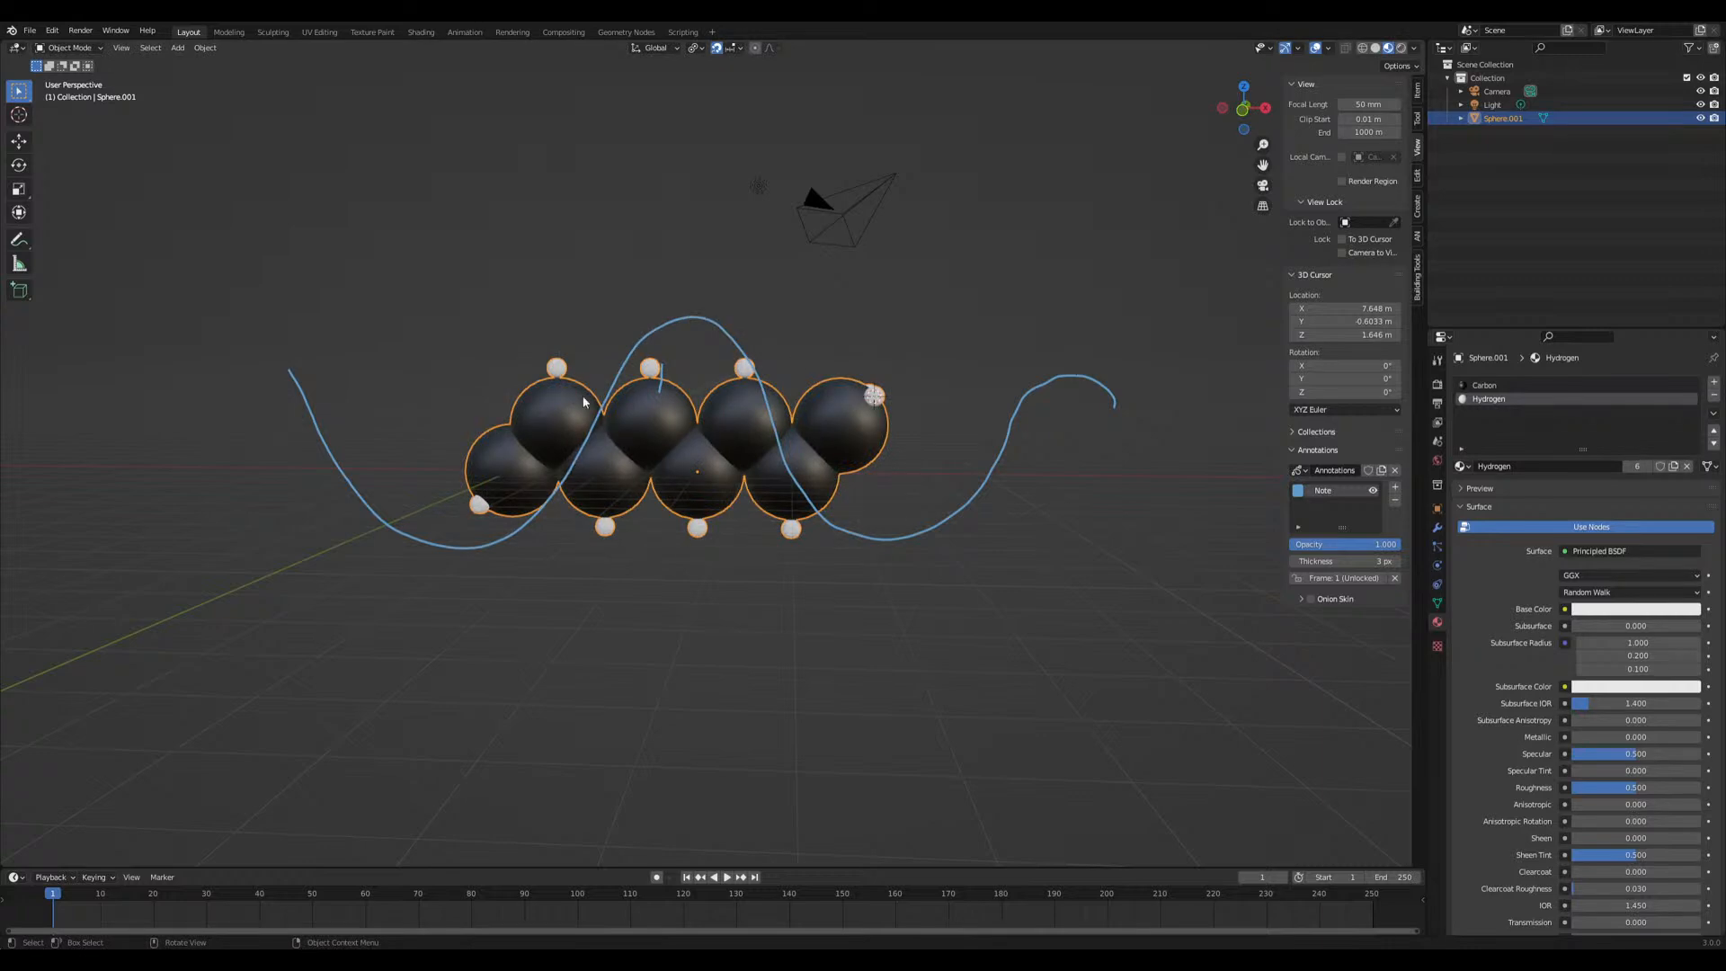
middle_drag(683, 415, 684, 512)
scroll(843, 499, up, 5)
scroll(684, 512, down, 3)
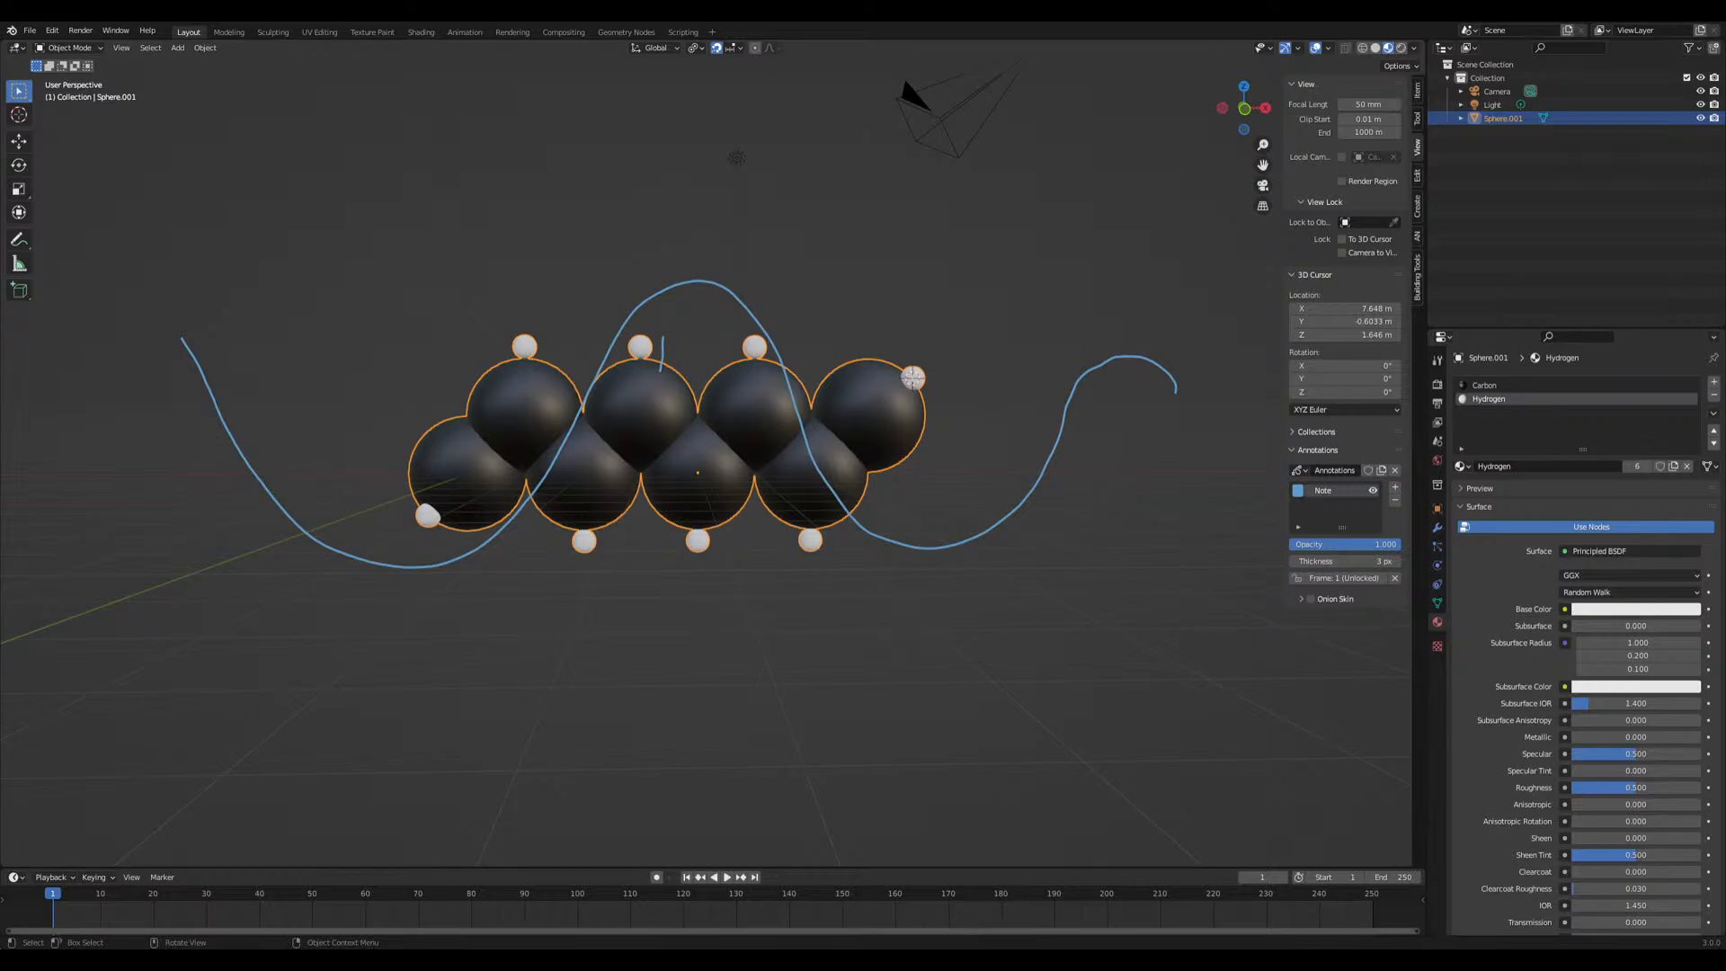
Switch to the browser and watch the infrared camera video of plastic and glass cups in theater mode, skipping ahead
key(alt+Tab)
click(559, 457)
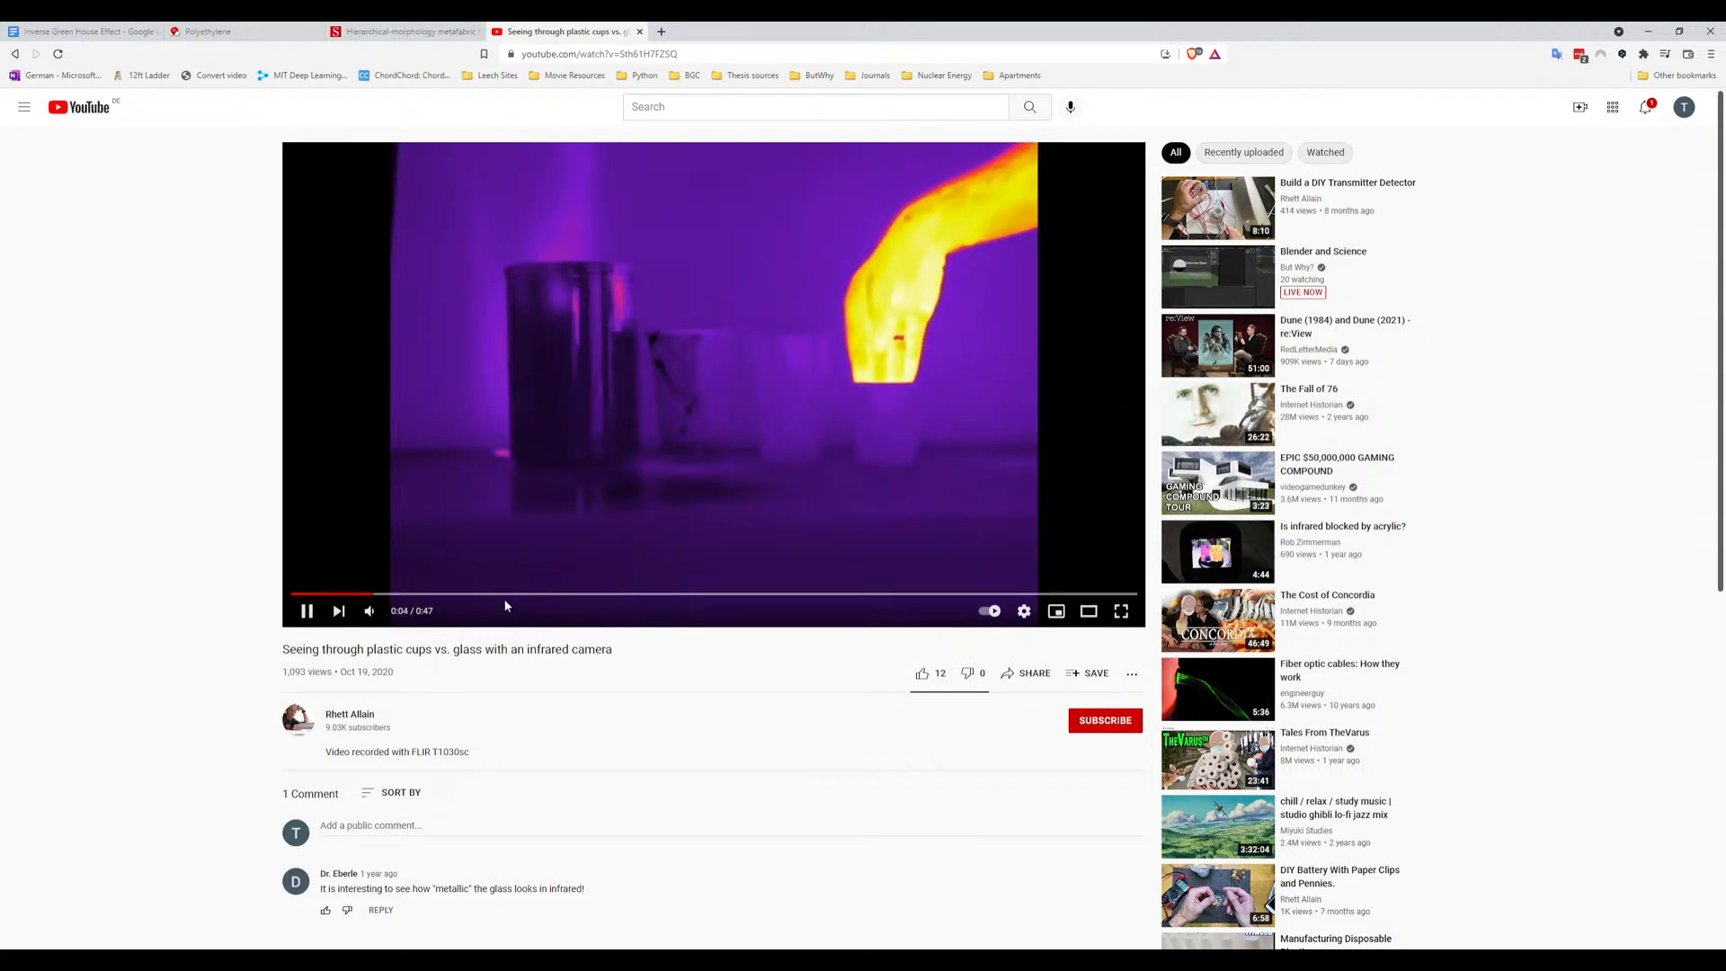
click(1089, 610)
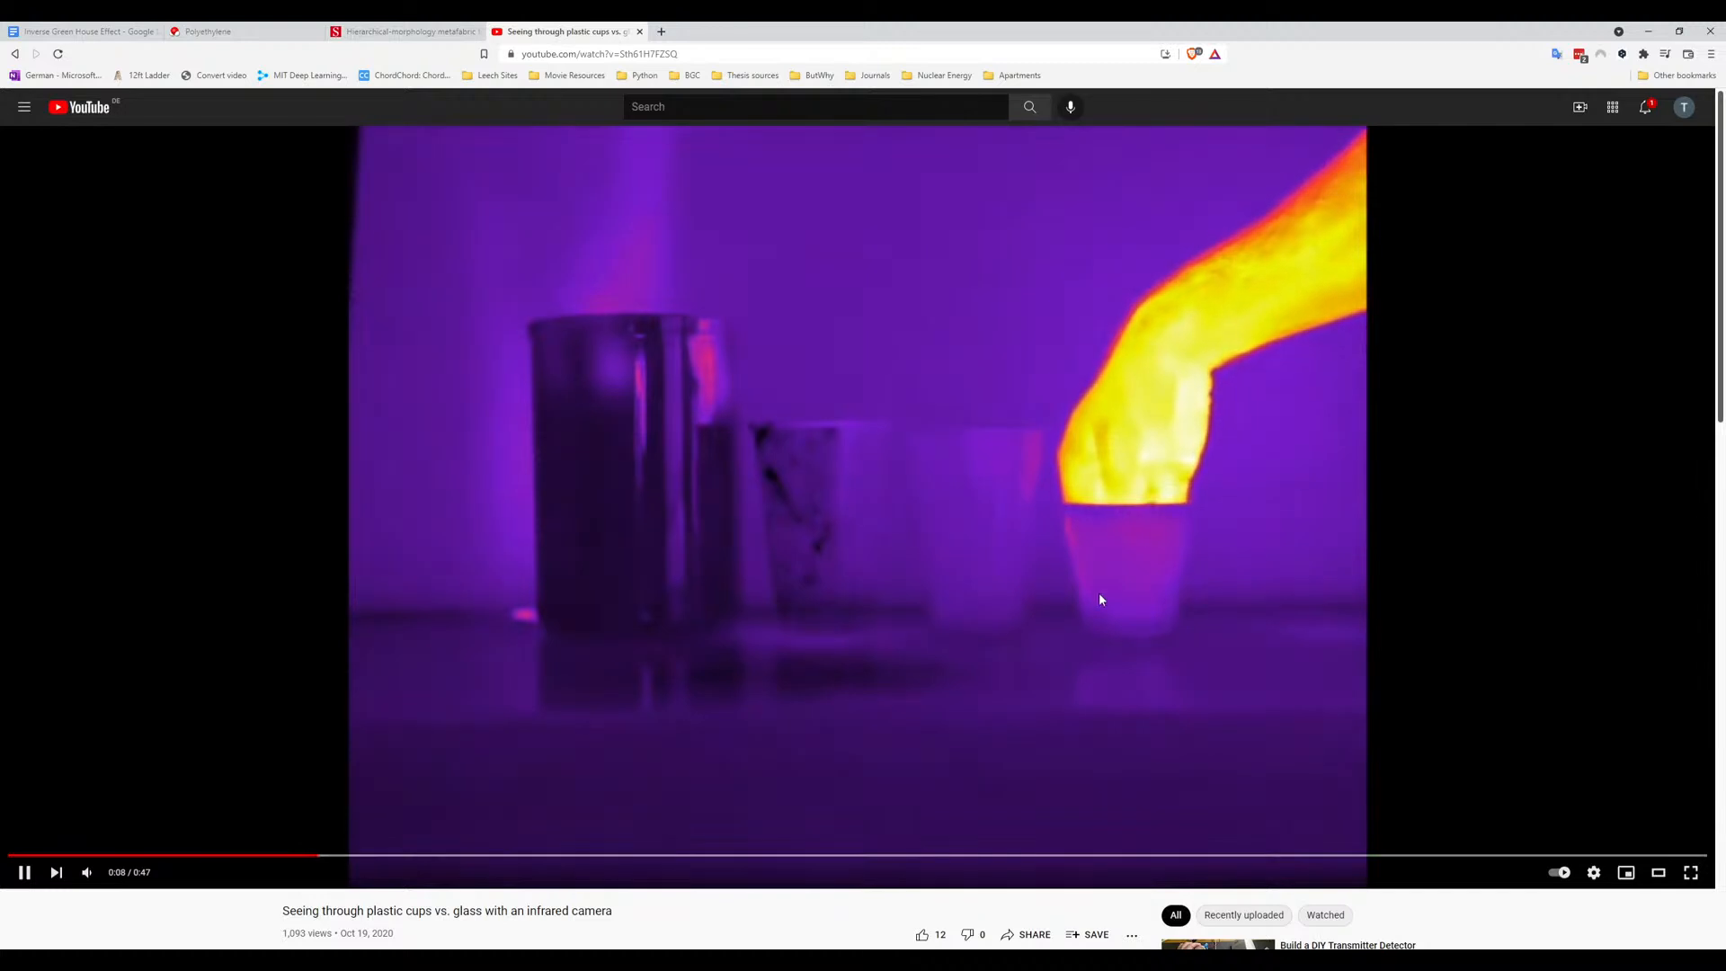
click(493, 856)
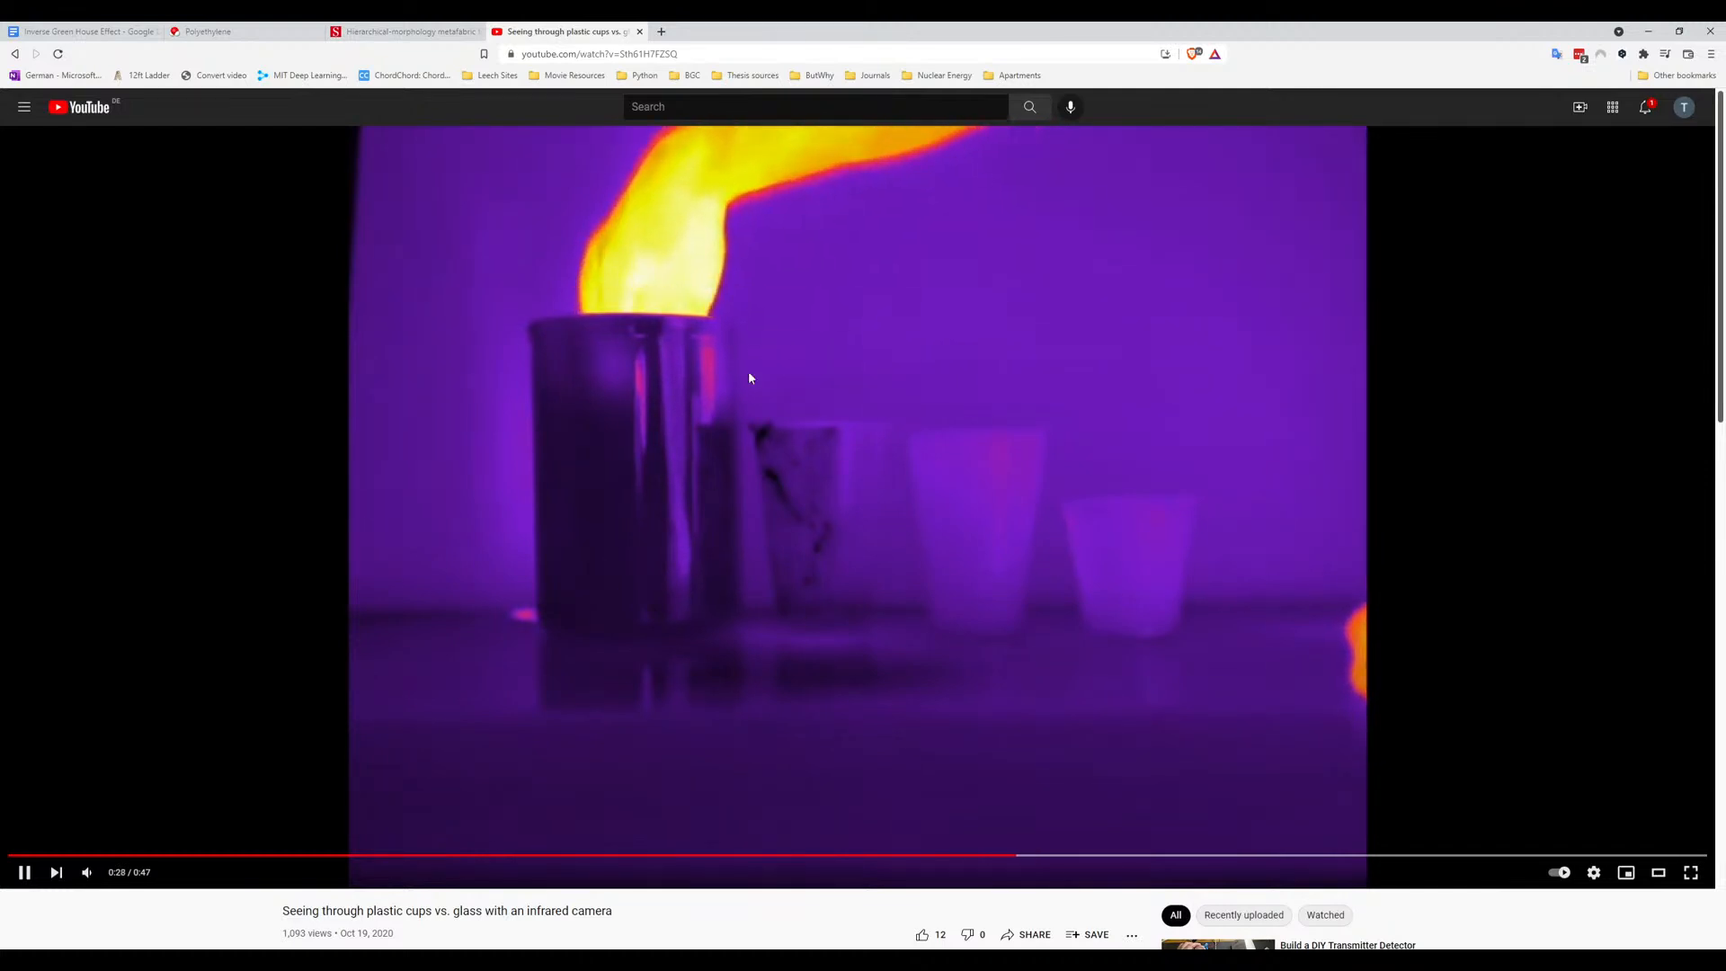
click(828, 579)
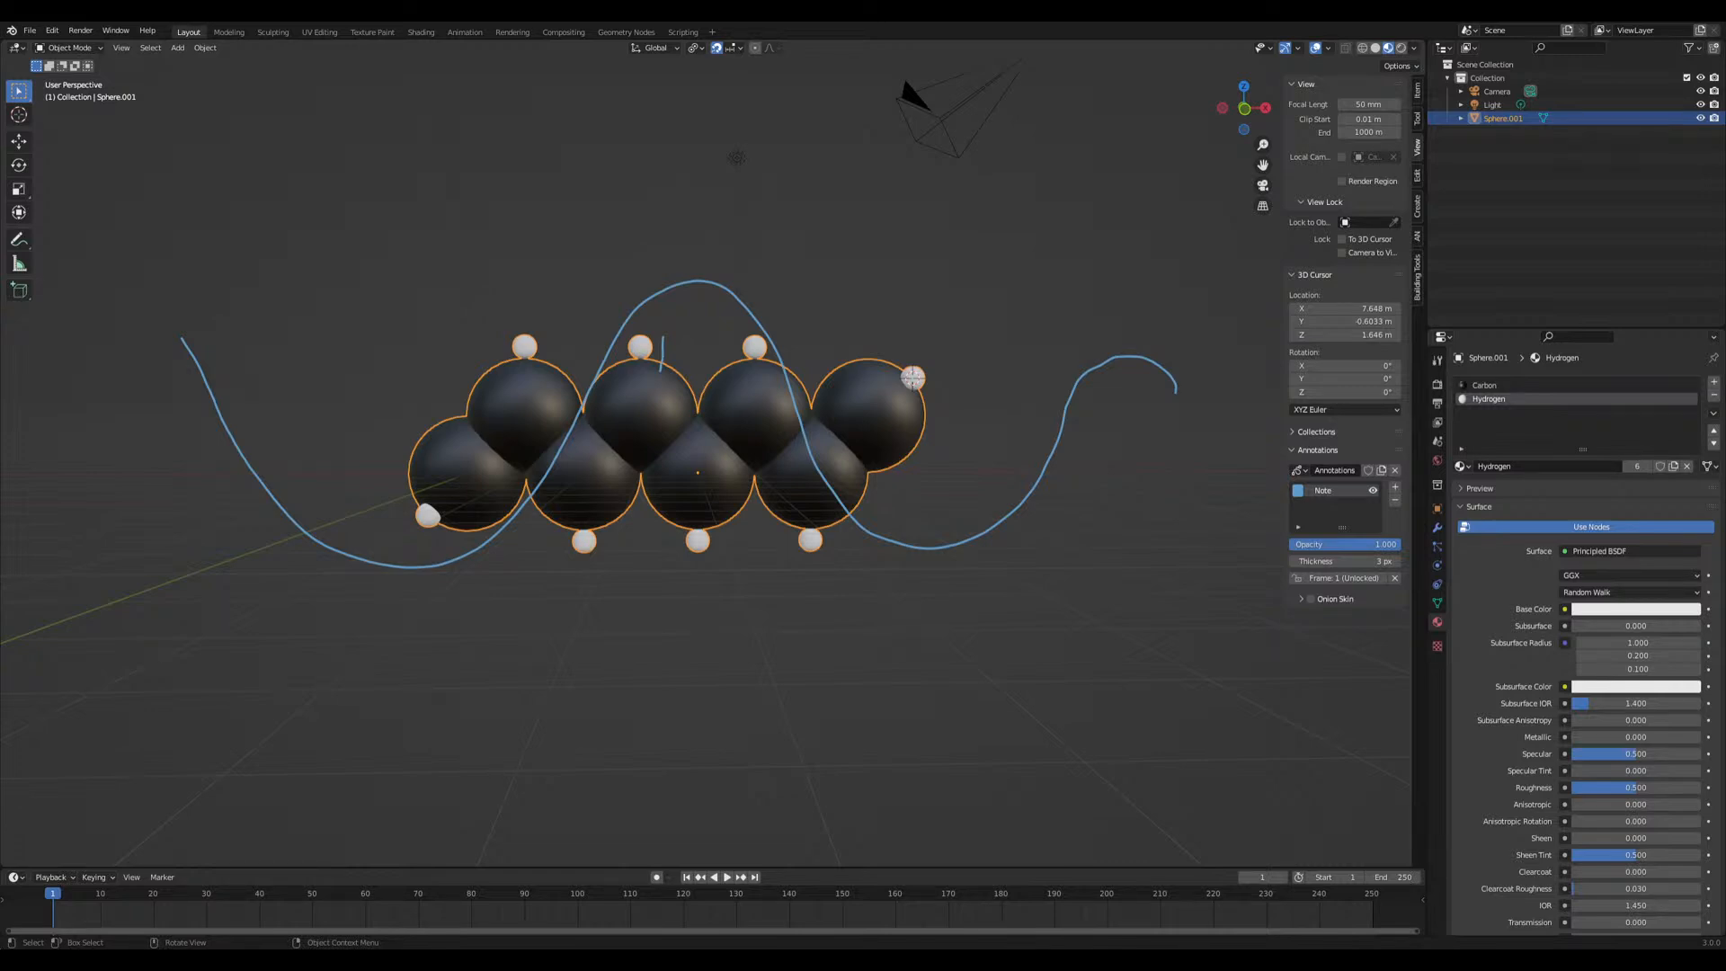
Back in Blender, annotate a circle with radiating rays, an incoming wavy line and the label "D α λ" in front of the chain
scroll(611, 526, down, 4)
middle_drag(611, 526, 762, 494)
middle_drag(613, 638, 686, 585)
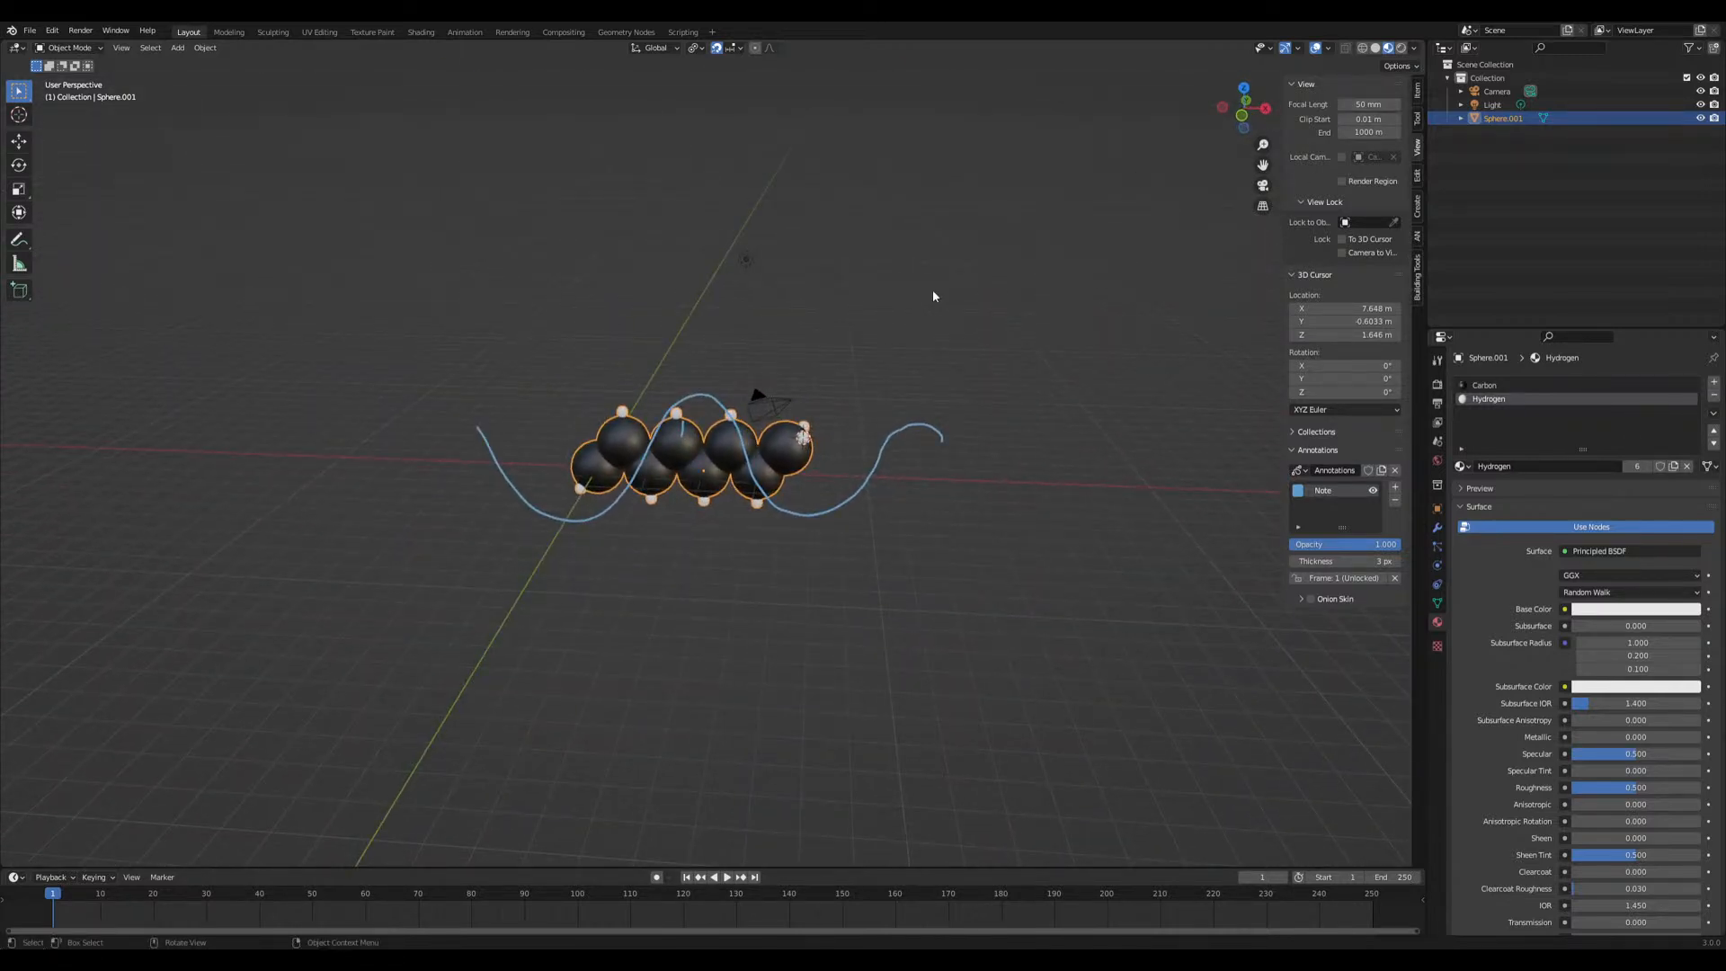
middle_drag(662, 488, 440, 466)
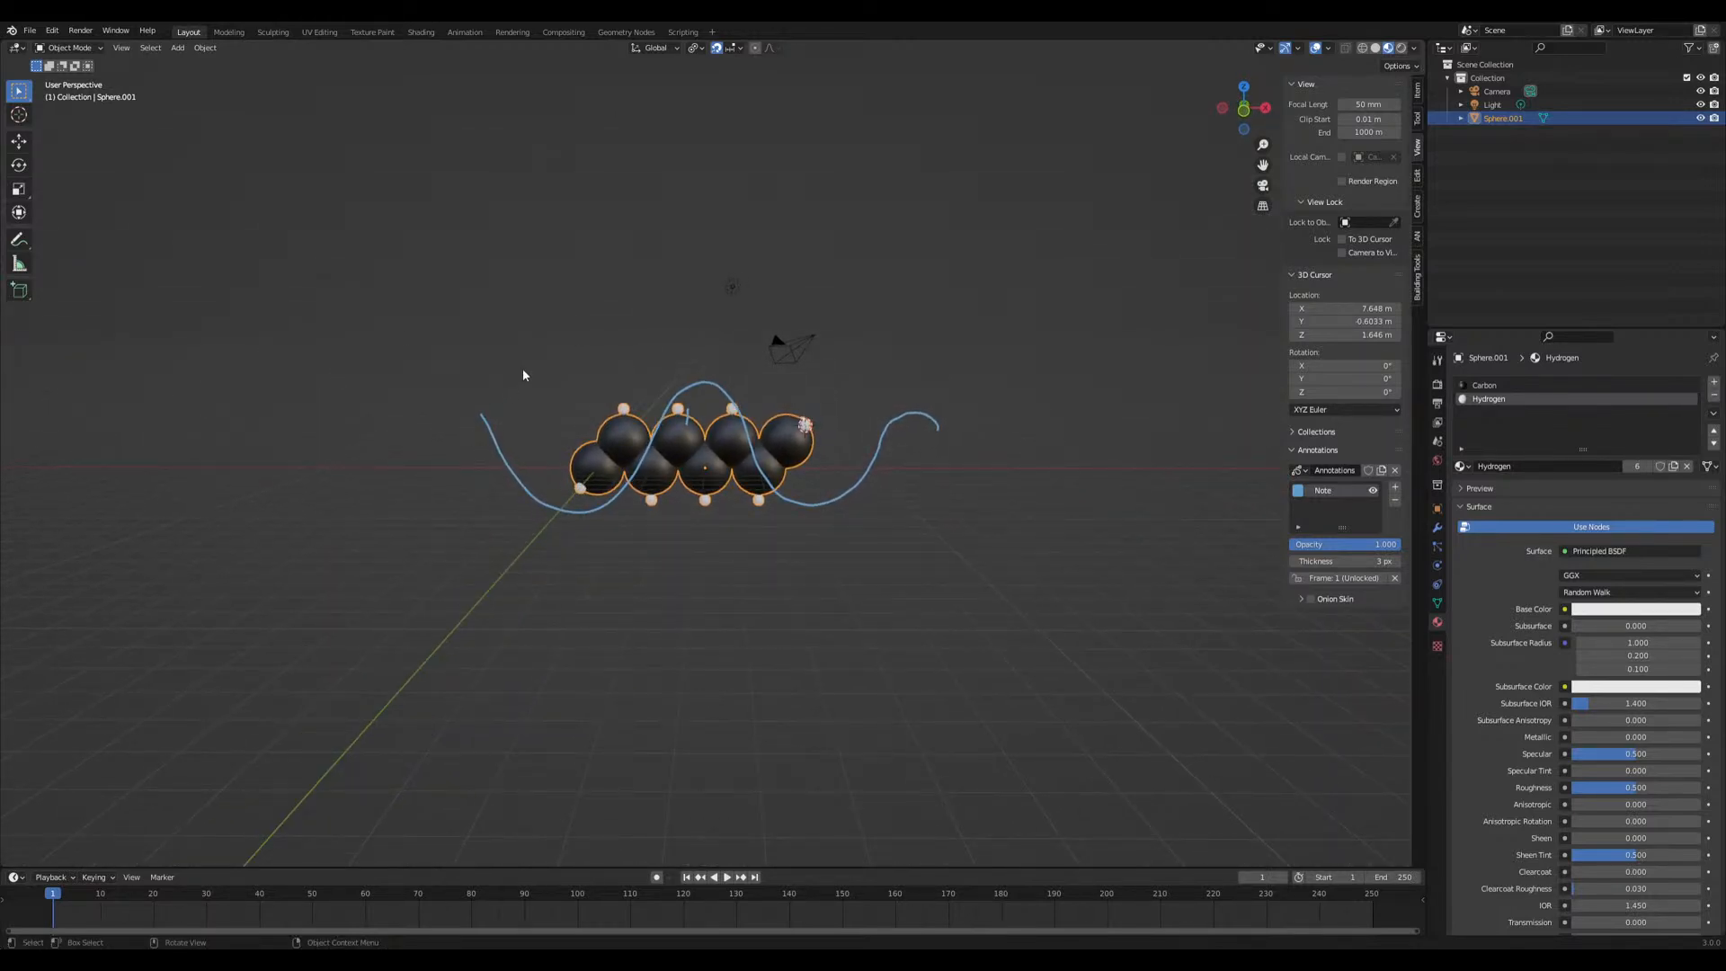
middle_drag(327, 479, 657, 587)
mouse_move(566, 595)
mouse_down()
mouse_move(613, 642)
mouse_move(568, 595)
mouse_up()
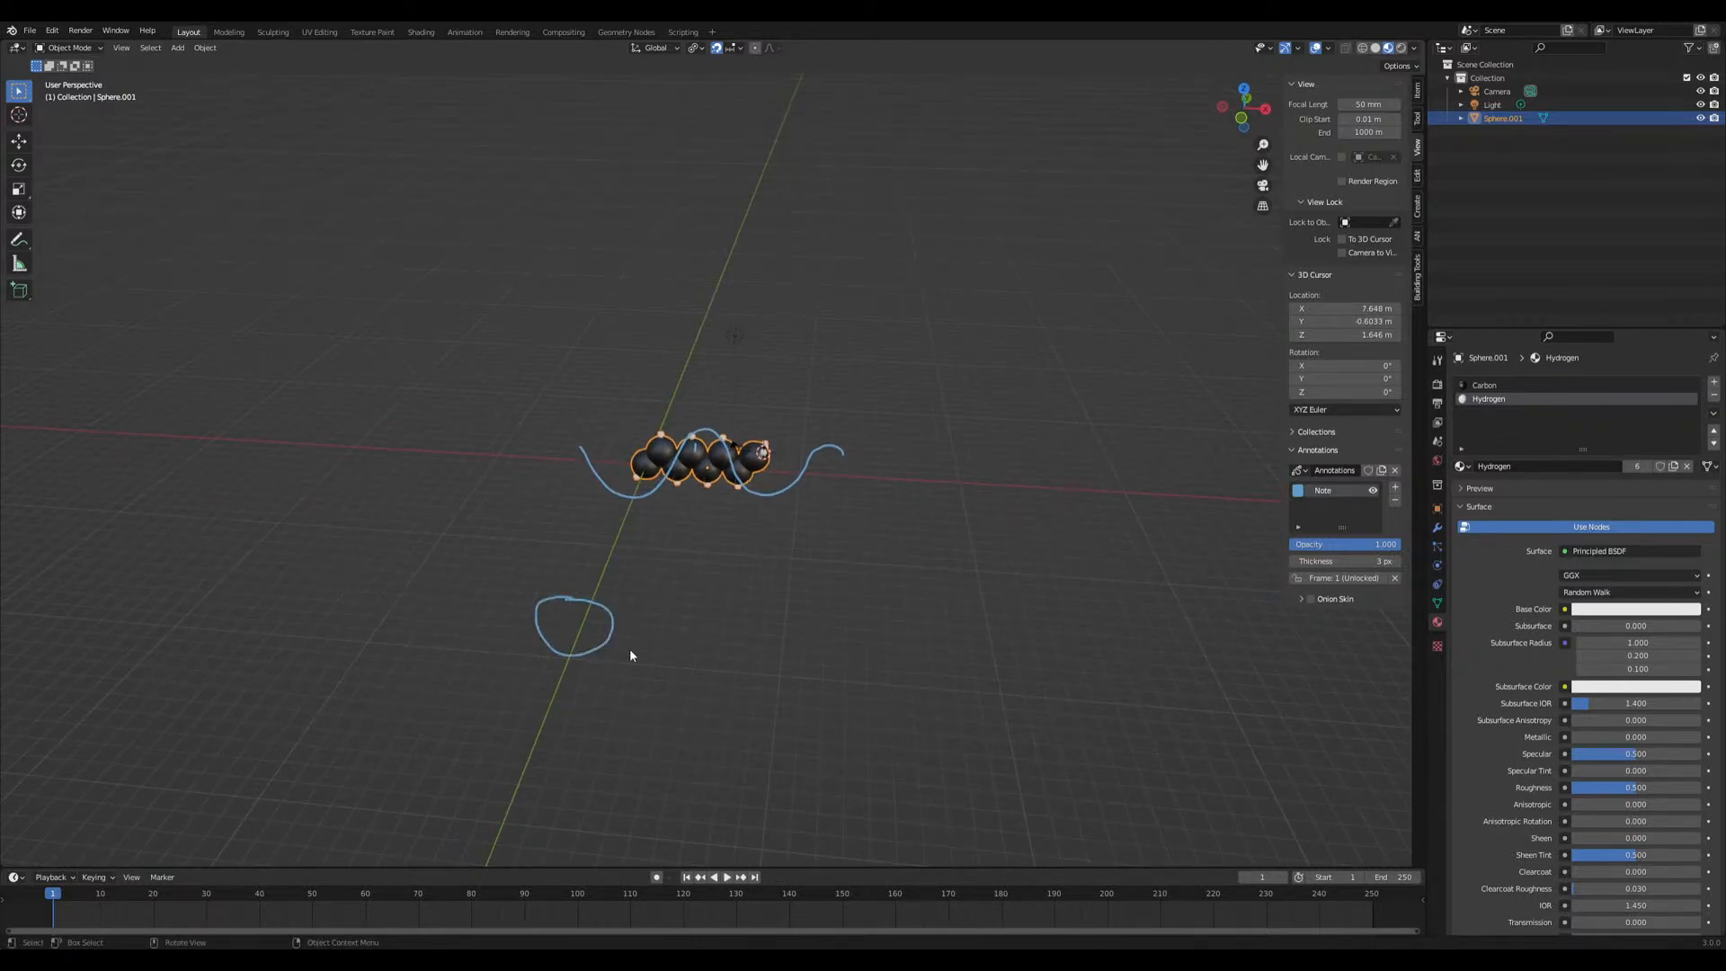
mouse_move(559, 674)
mouse_down()
mouse_move(575, 676)
mouse_move(560, 700)
mouse_move(640, 697)
mouse_move(683, 666)
mouse_move(701, 697)
mouse_move(691, 670)
mouse_up()
mouse_move(327, 613)
mouse_down()
mouse_move(510, 623)
mouse_move(611, 589)
mouse_move(634, 558)
mouse_up()
drag(605, 645, 659, 695)
mouse_move(578, 520)
mouse_down()
mouse_move(585, 592)
mouse_move(563, 581)
mouse_up()
drag(576, 656, 580, 730)
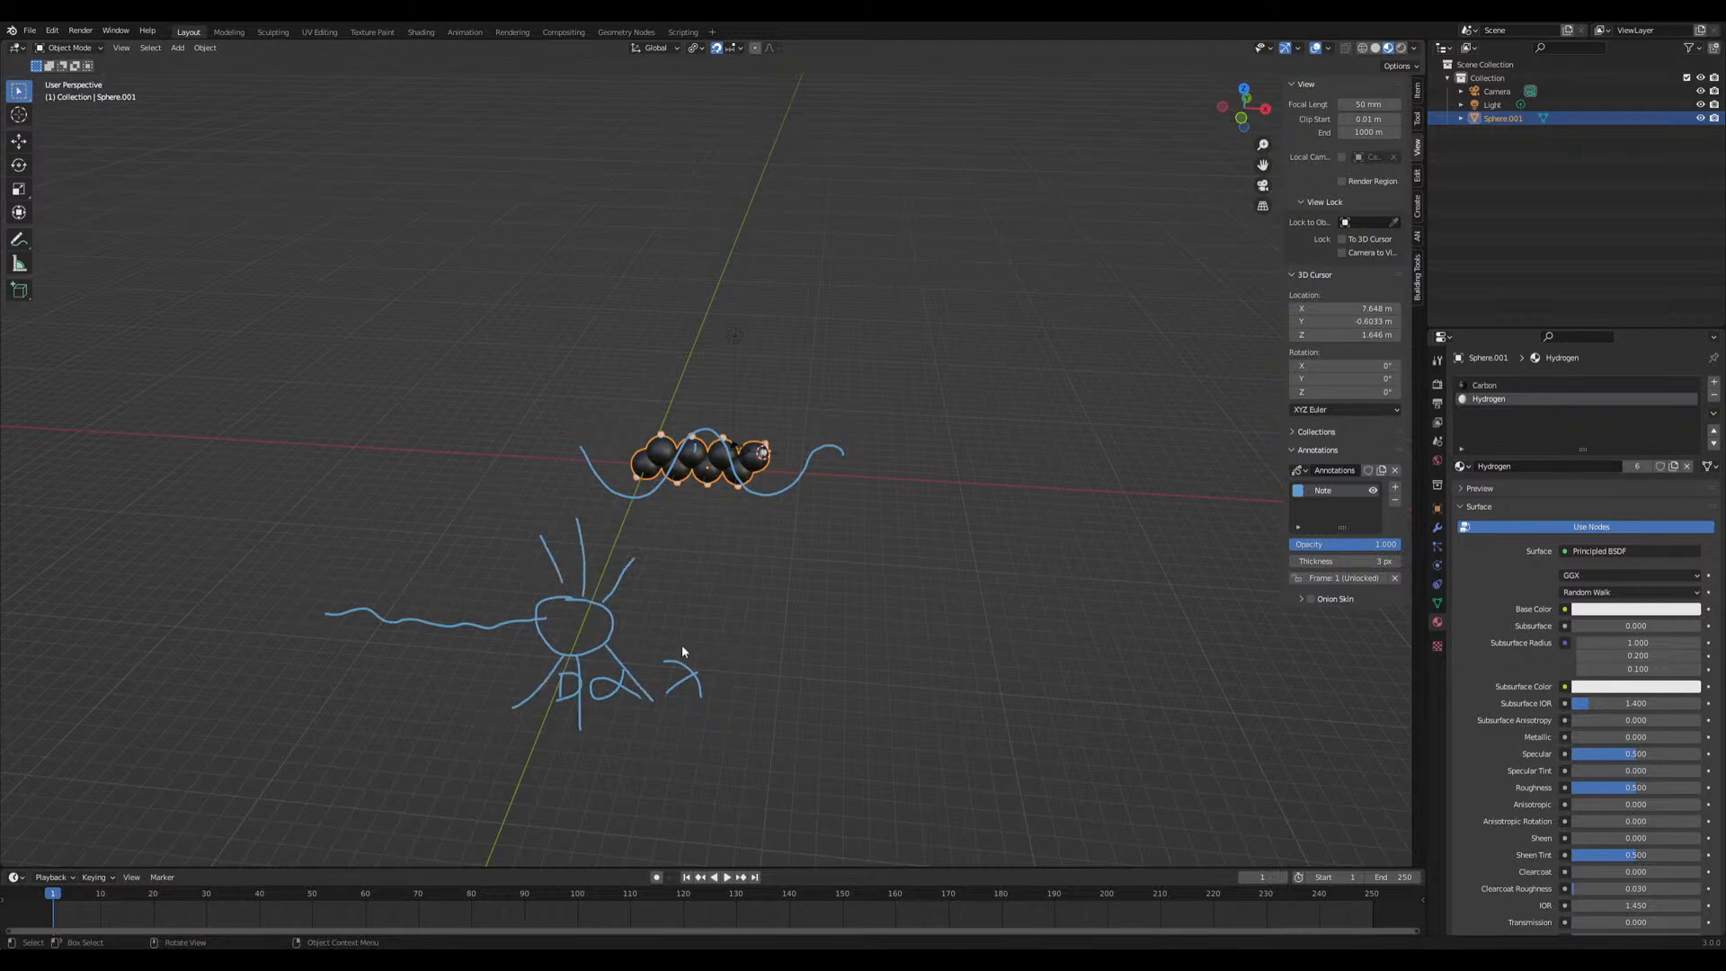
Annotate an arrow leading away from the circle and a vertical chain of linked loops with arrows entering and leaving it
mouse_move(618, 624)
mouse_down()
mouse_move(867, 627)
mouse_move(866, 647)
mouse_up()
mouse_move(981, 505)
mouse_down()
mouse_move(988, 551)
mouse_move(944, 646)
mouse_up()
mouse_move(1050, 247)
mouse_down()
mouse_move(1021, 373)
mouse_move(1037, 376)
mouse_move(997, 436)
mouse_move(992, 497)
mouse_up()
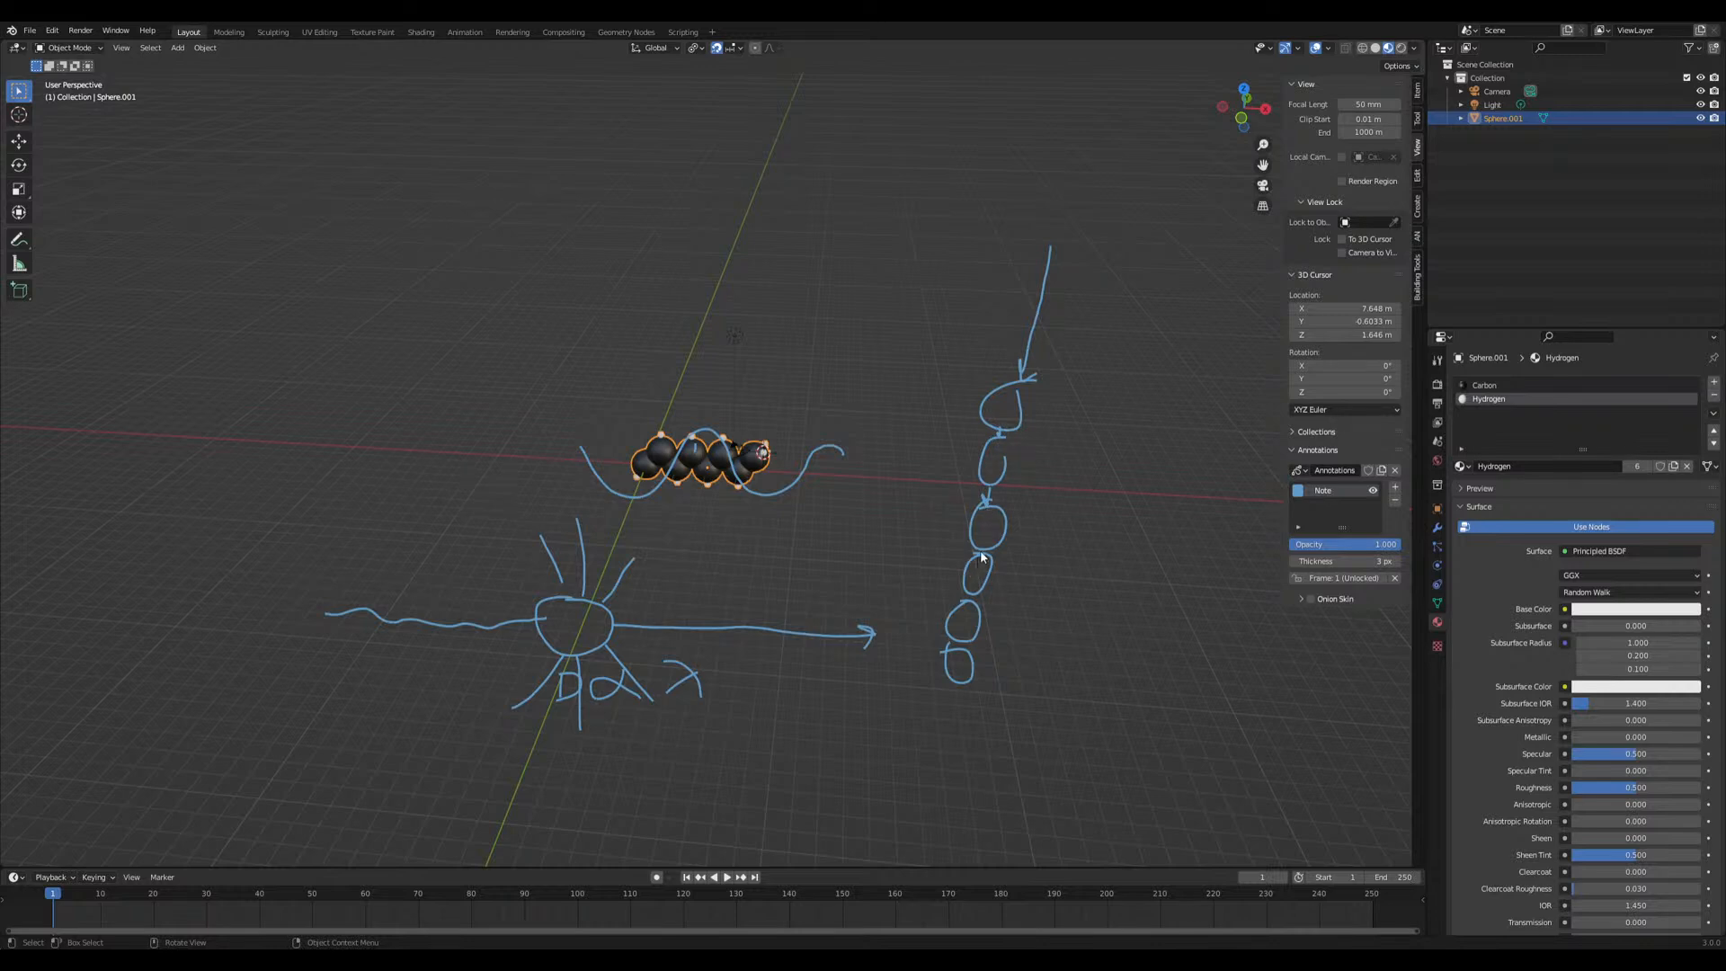
drag(983, 588, 967, 611)
drag(954, 683, 956, 719)
Save polyethylene.blend and open the recent aerogel file
key(KP_1)
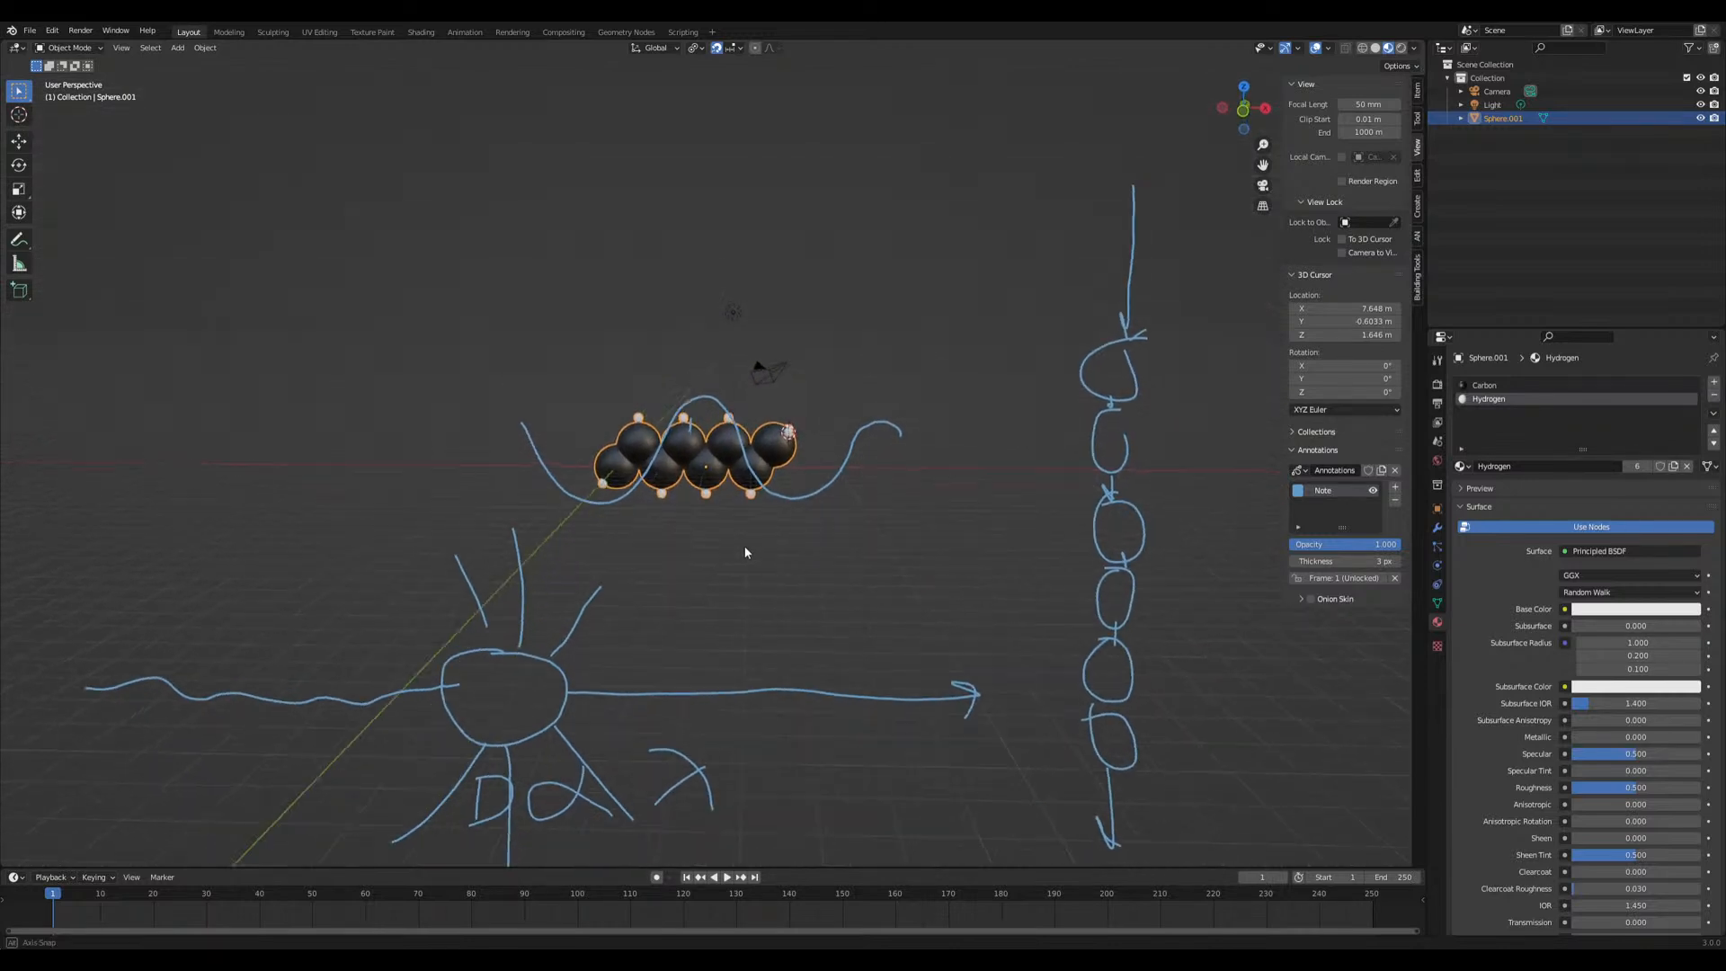
mouse_move(828, 552)
middle_down()
mouse_move(694, 544)
mouse_move(743, 552)
middle_up()
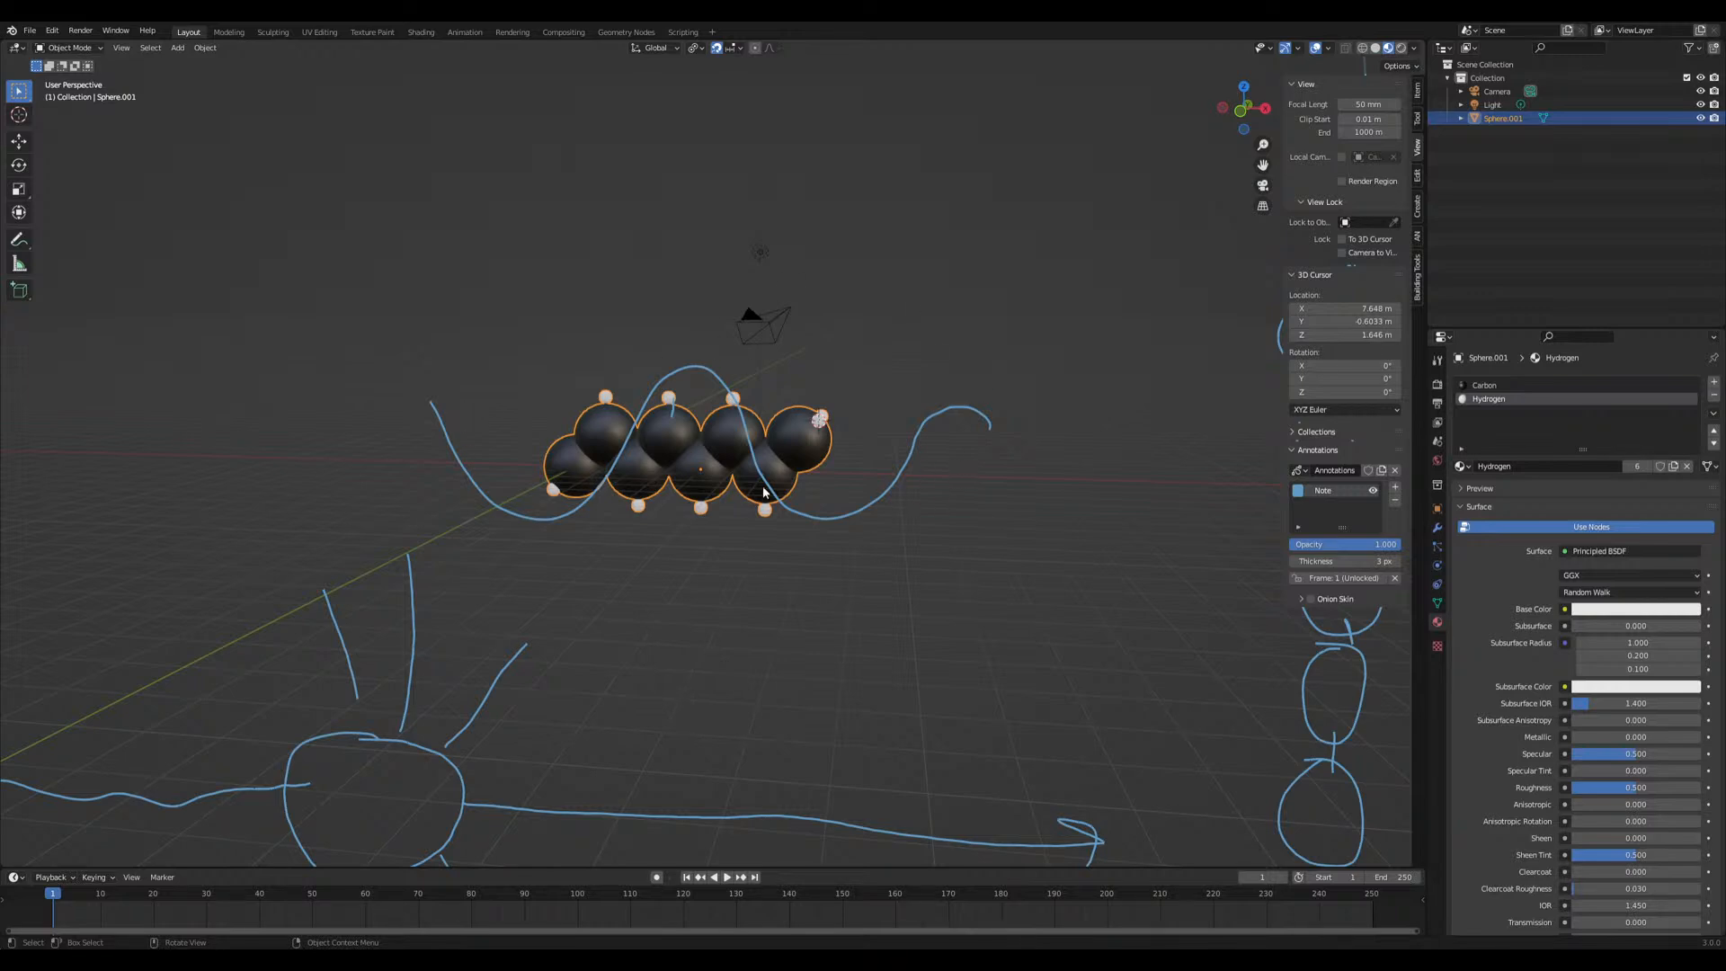
scroll(845, 500, down, 2)
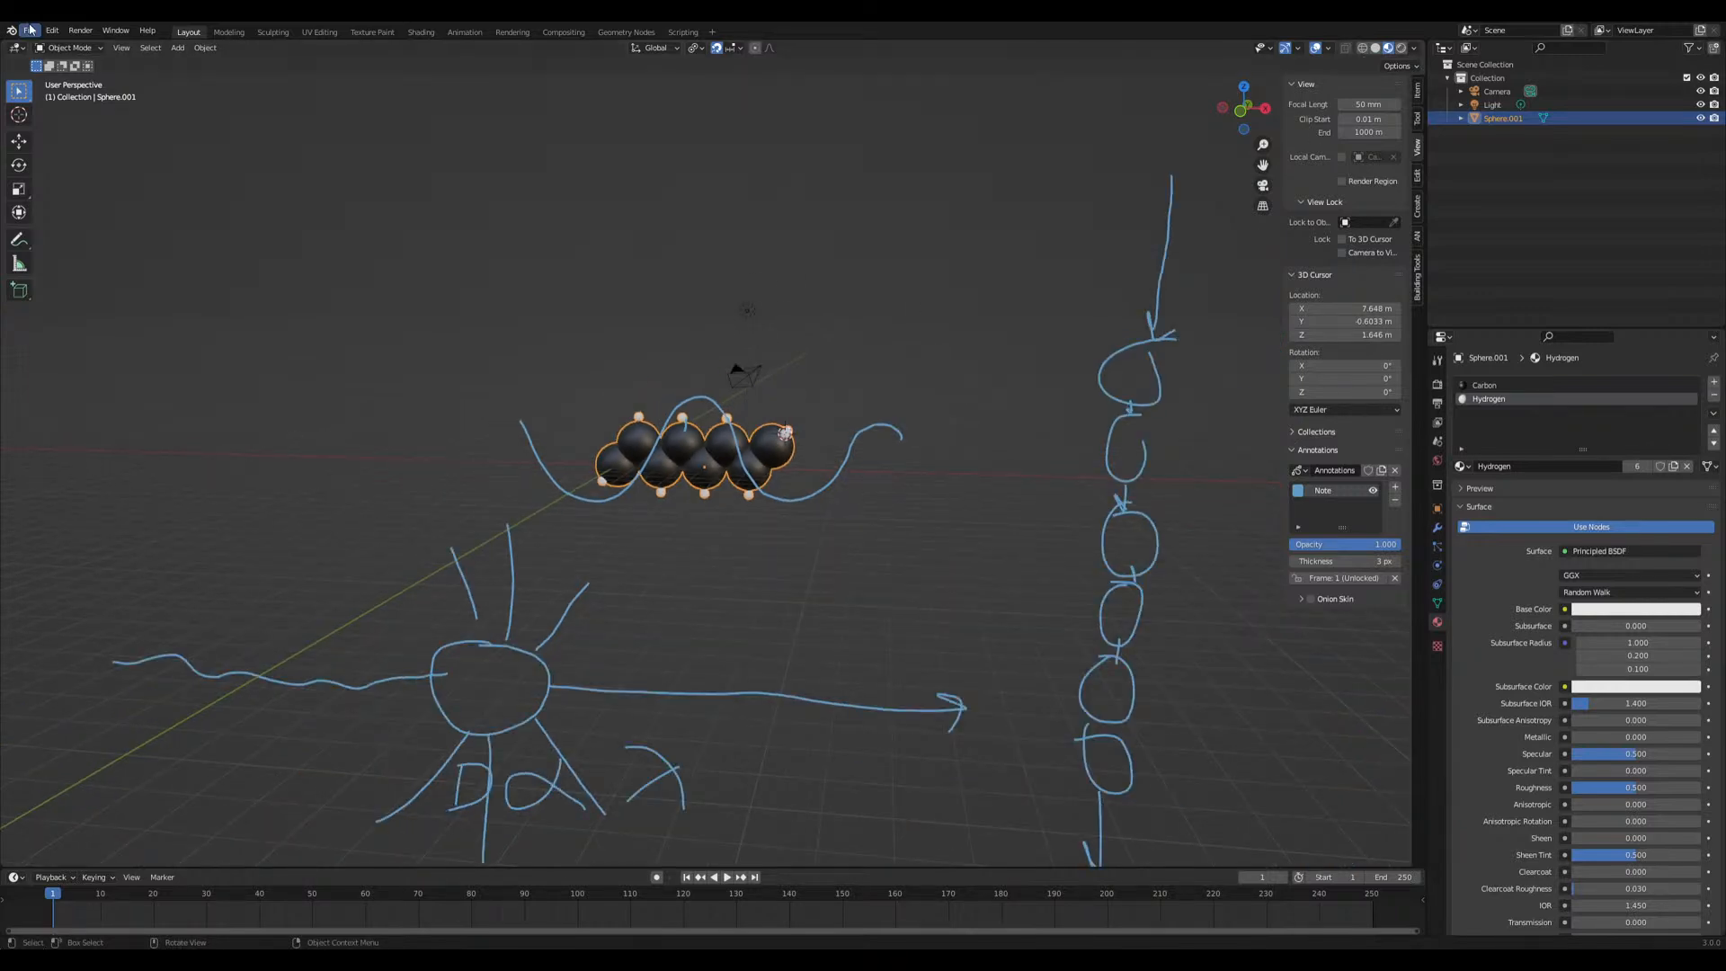
key(ctrl+s)
click(30, 30)
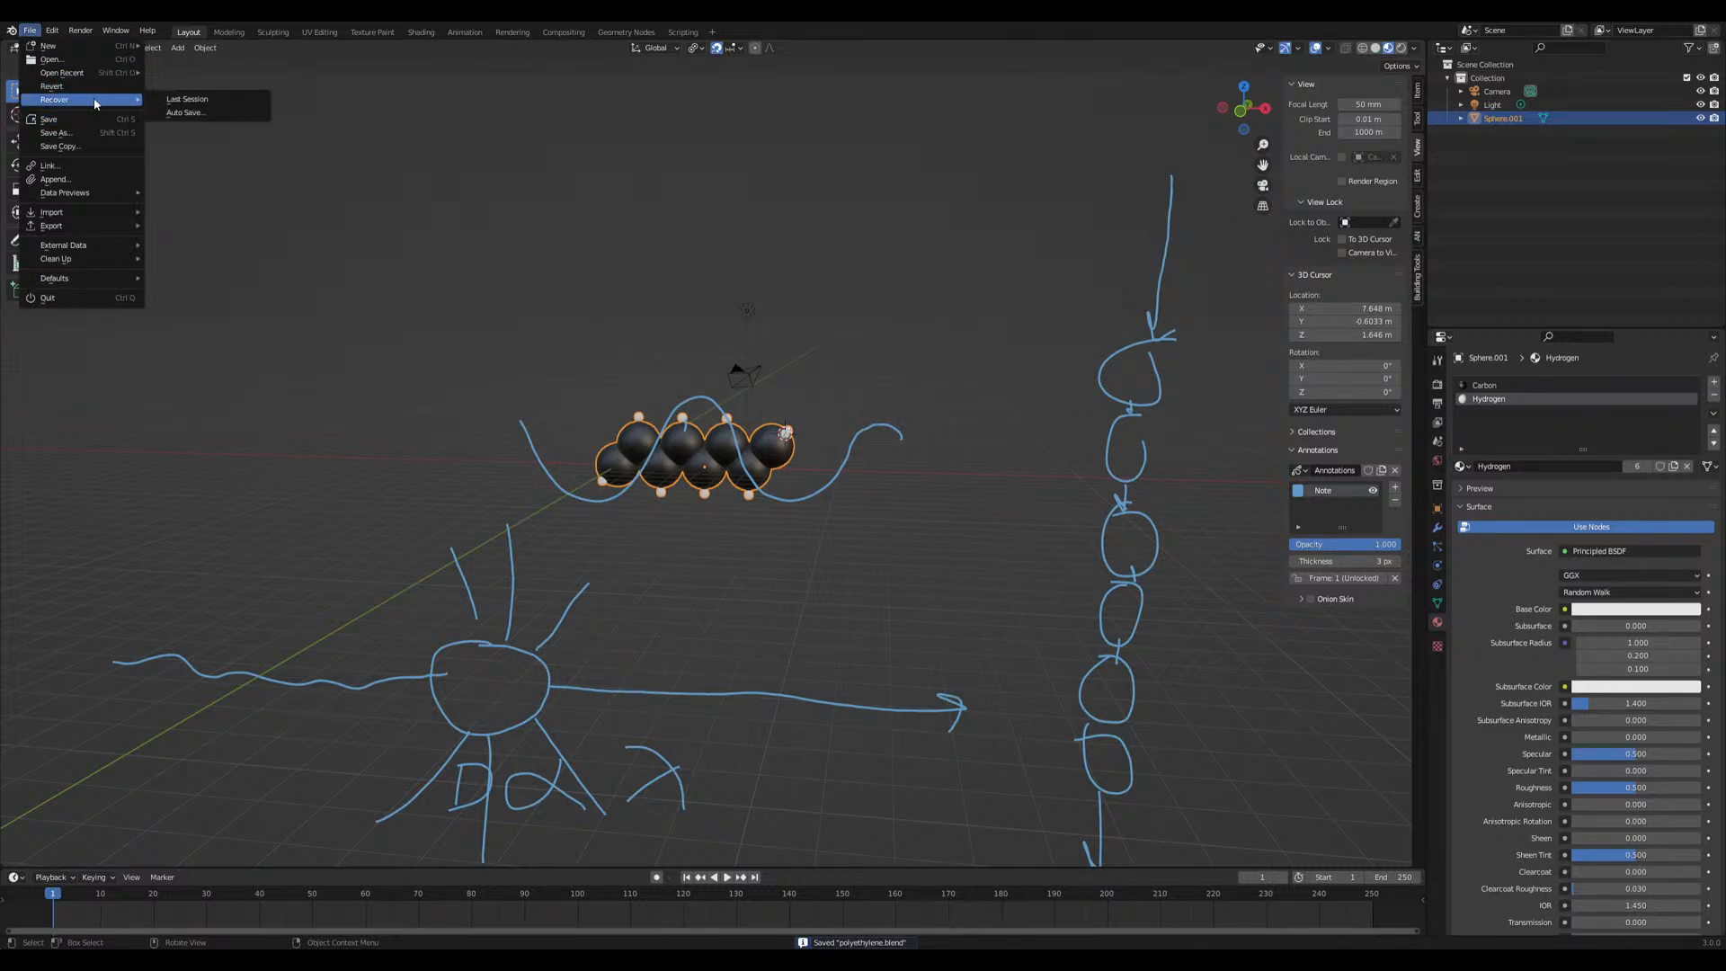
mouse_move(99, 76)
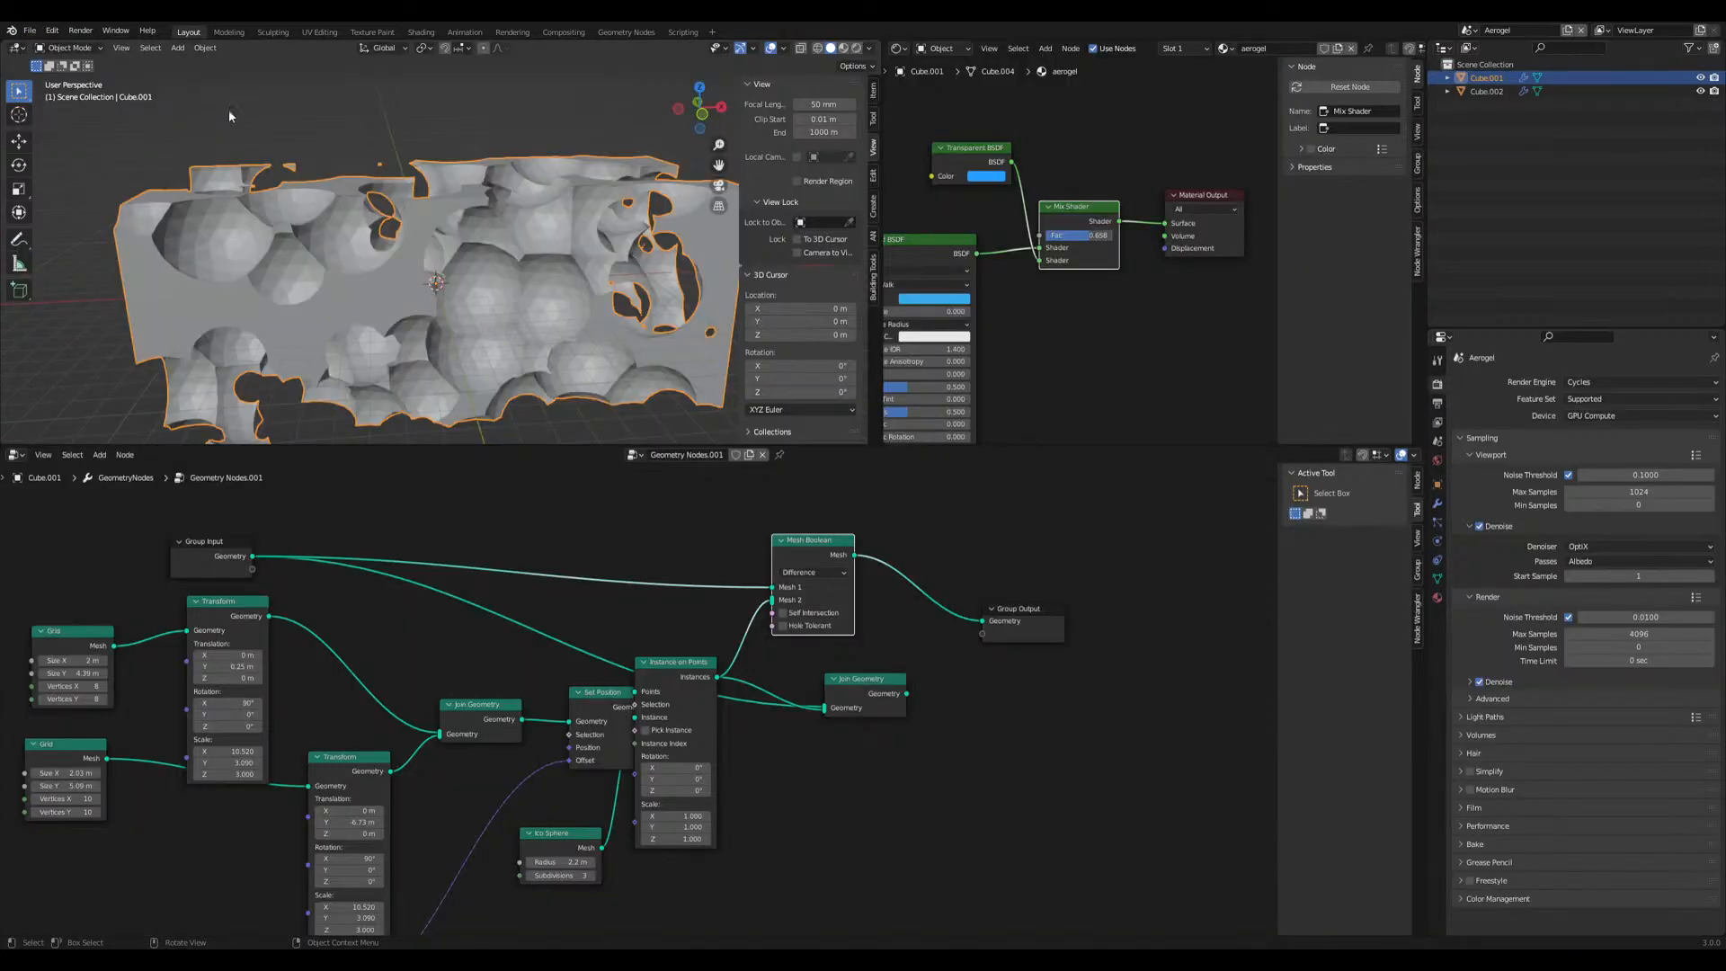
Annotate a circle around one spherical cavity of the aerogel block and scattered ray strokes around it
middle_drag(228, 110, 513, 269)
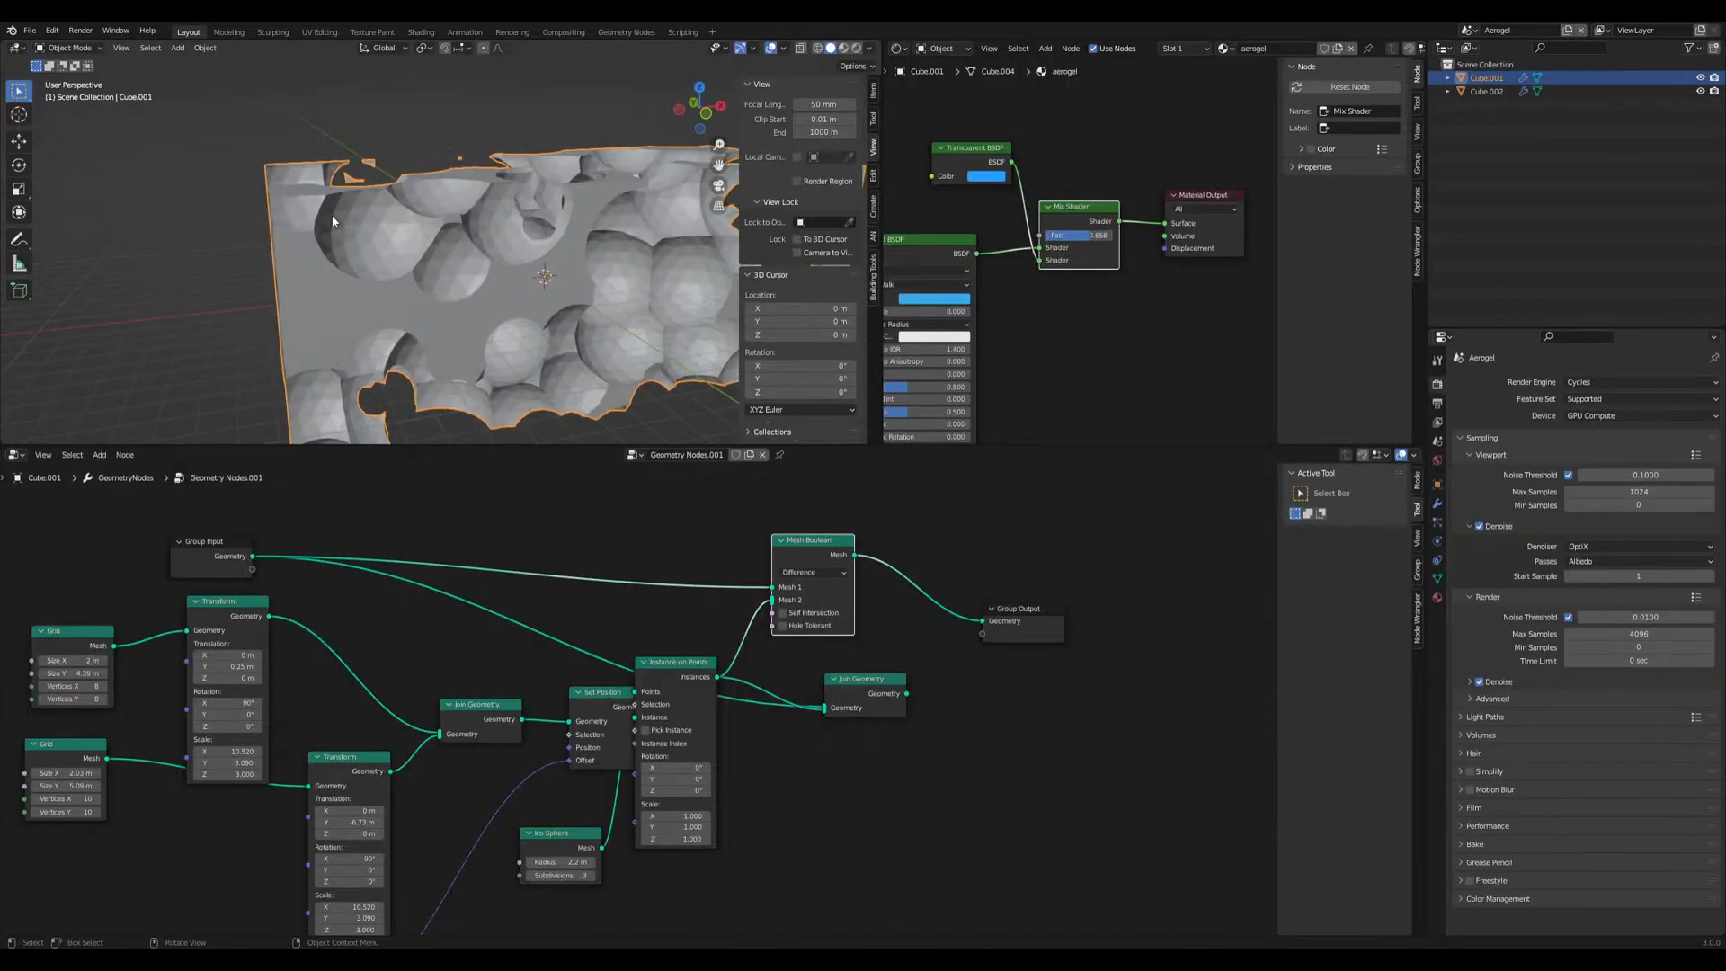
middle_drag(619, 310, 560, 284)
mouse_move(562, 218)
mouse_down()
mouse_move(529, 205)
mouse_move(542, 304)
mouse_move(565, 215)
mouse_up()
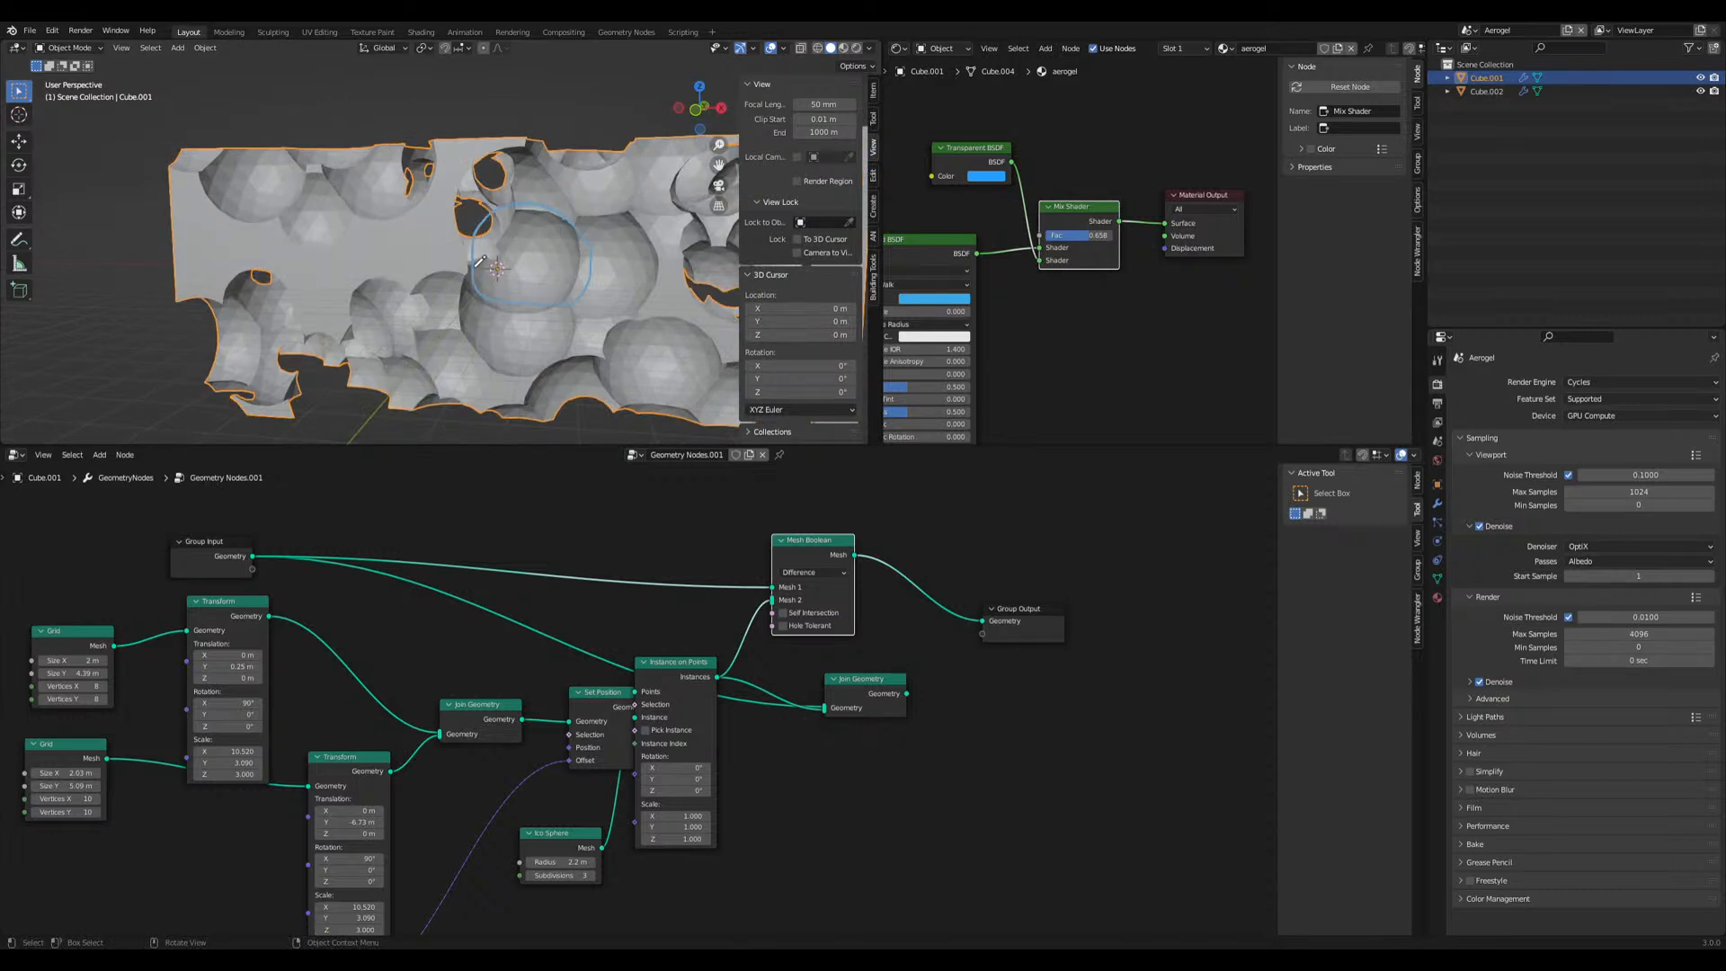
middle_drag(569, 210, 620, 236)
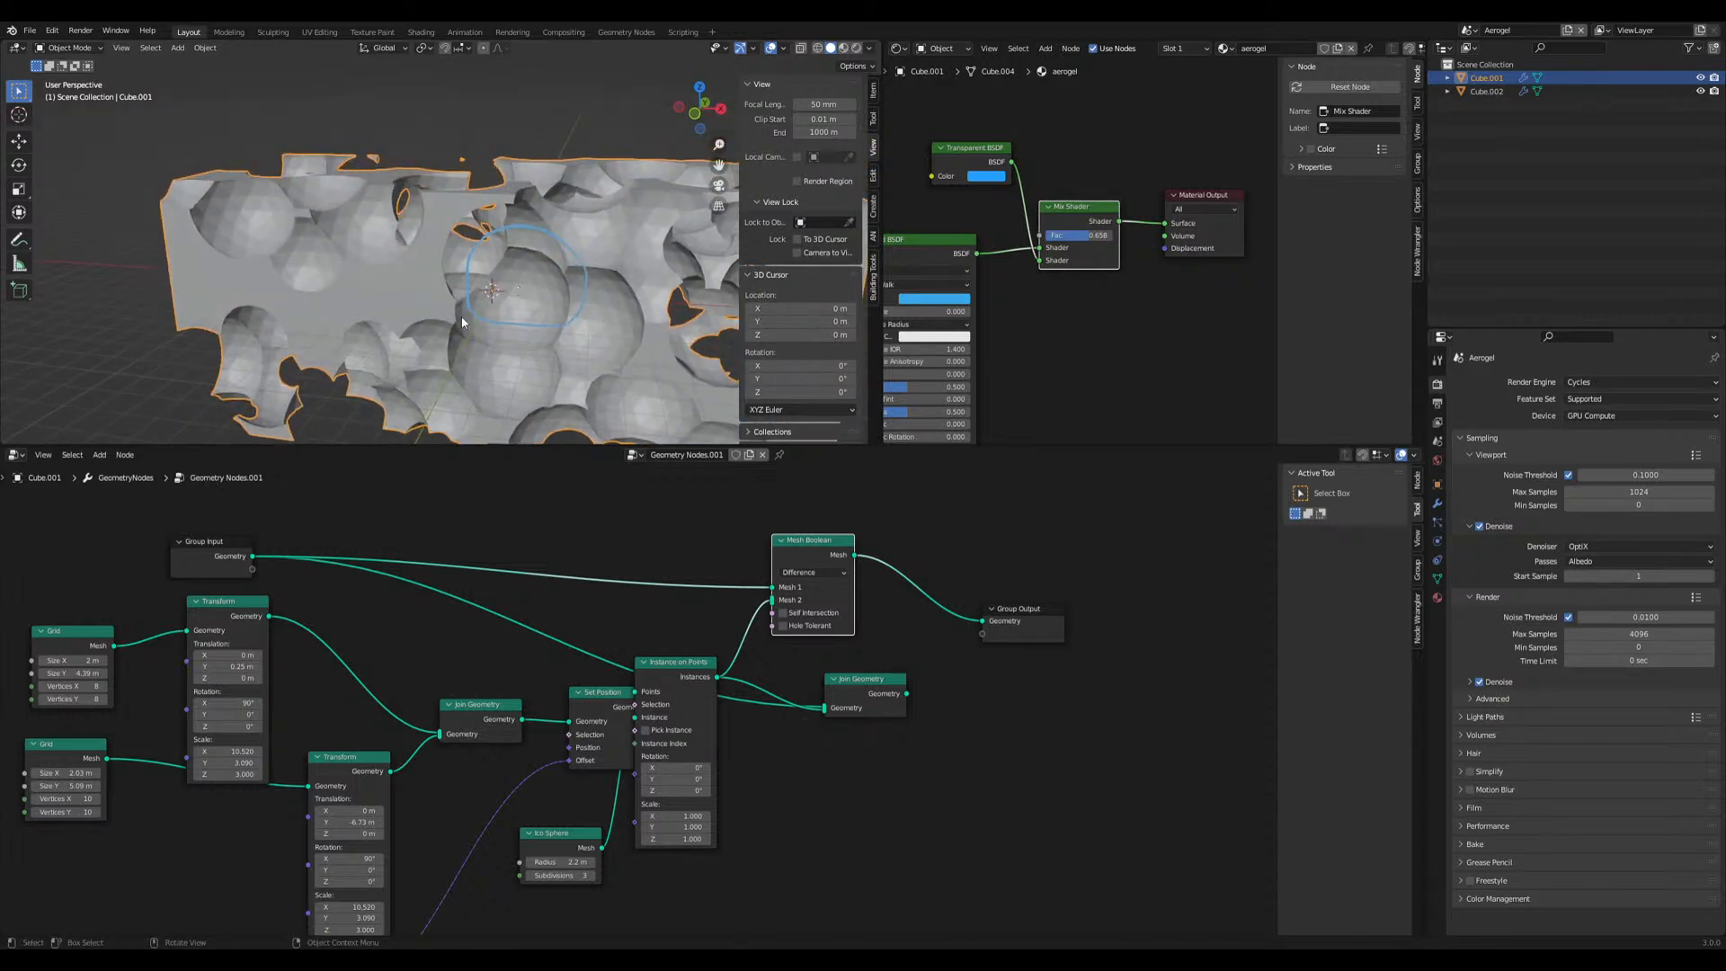
drag(344, 253, 441, 303)
drag(436, 155, 503, 223)
mouse_move(519, 313)
mouse_down()
mouse_move(560, 353)
mouse_move(532, 367)
mouse_up()
drag(585, 288, 620, 244)
drag(484, 321, 421, 345)
Annotate a wavy arrow passing up through the aerogel block and another ray bouncing off it as an arrow
scroll(558, 272, down, 3)
middle_drag(558, 272, 499, 274)
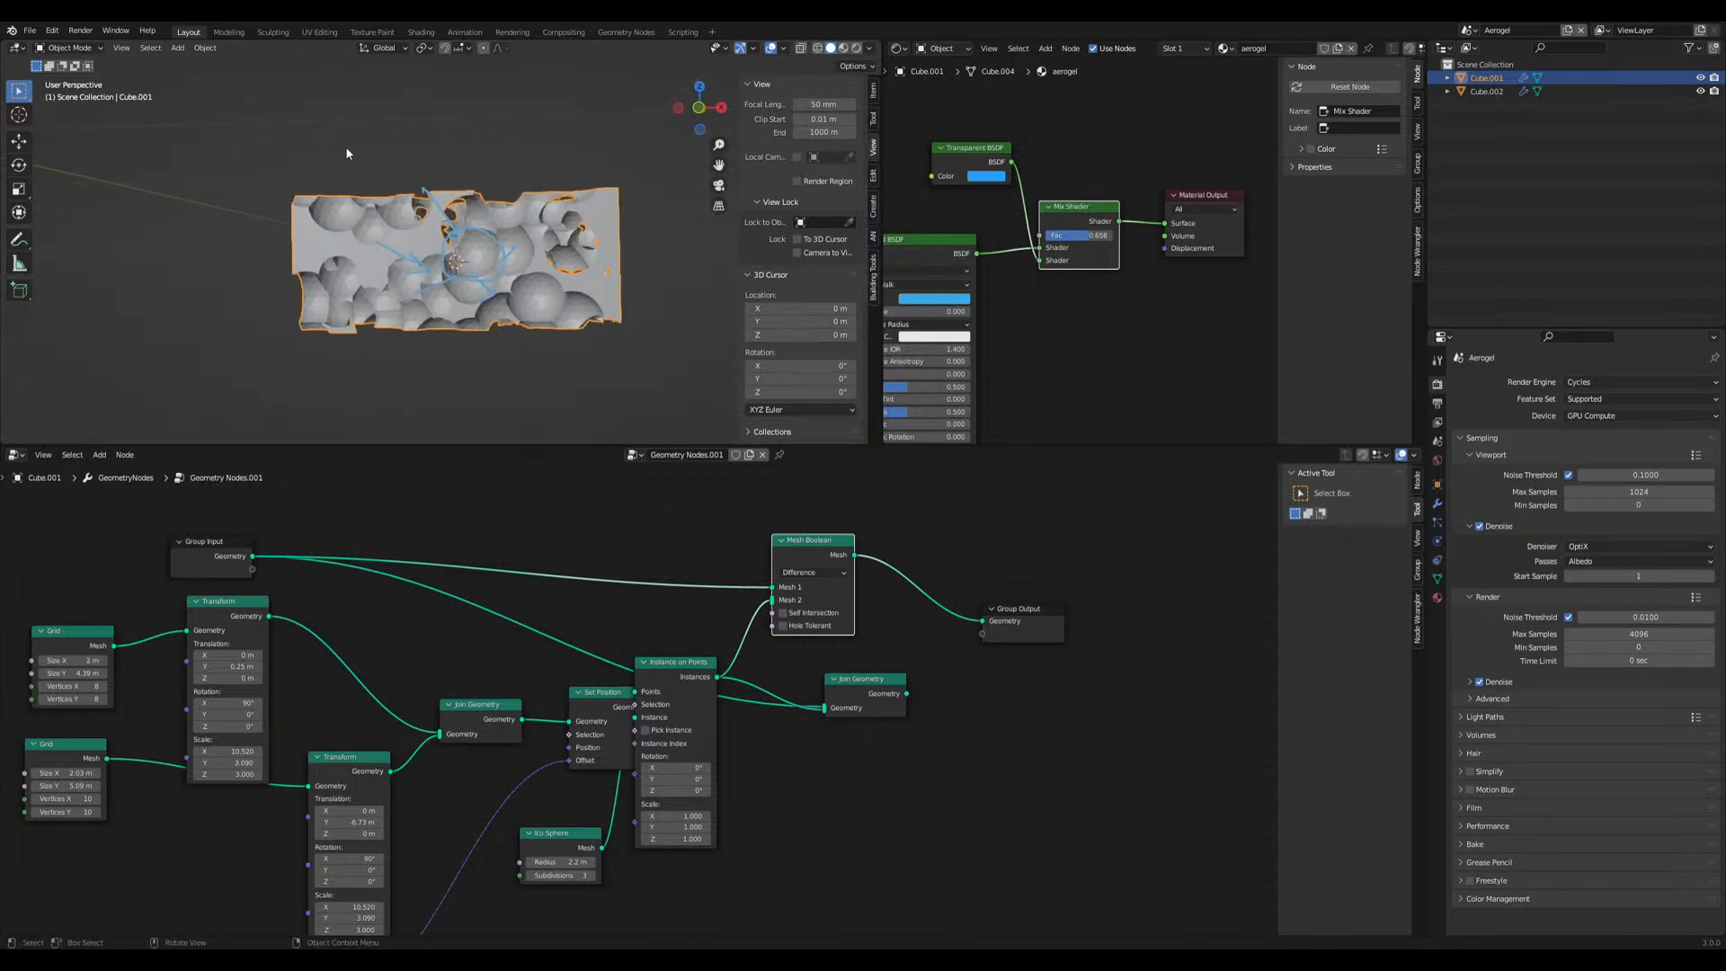
drag(401, 421, 396, 84)
mouse_move(297, 69)
mouse_down()
mouse_move(452, 220)
mouse_move(542, 183)
mouse_move(620, 93)
mouse_move(636, 158)
mouse_up()
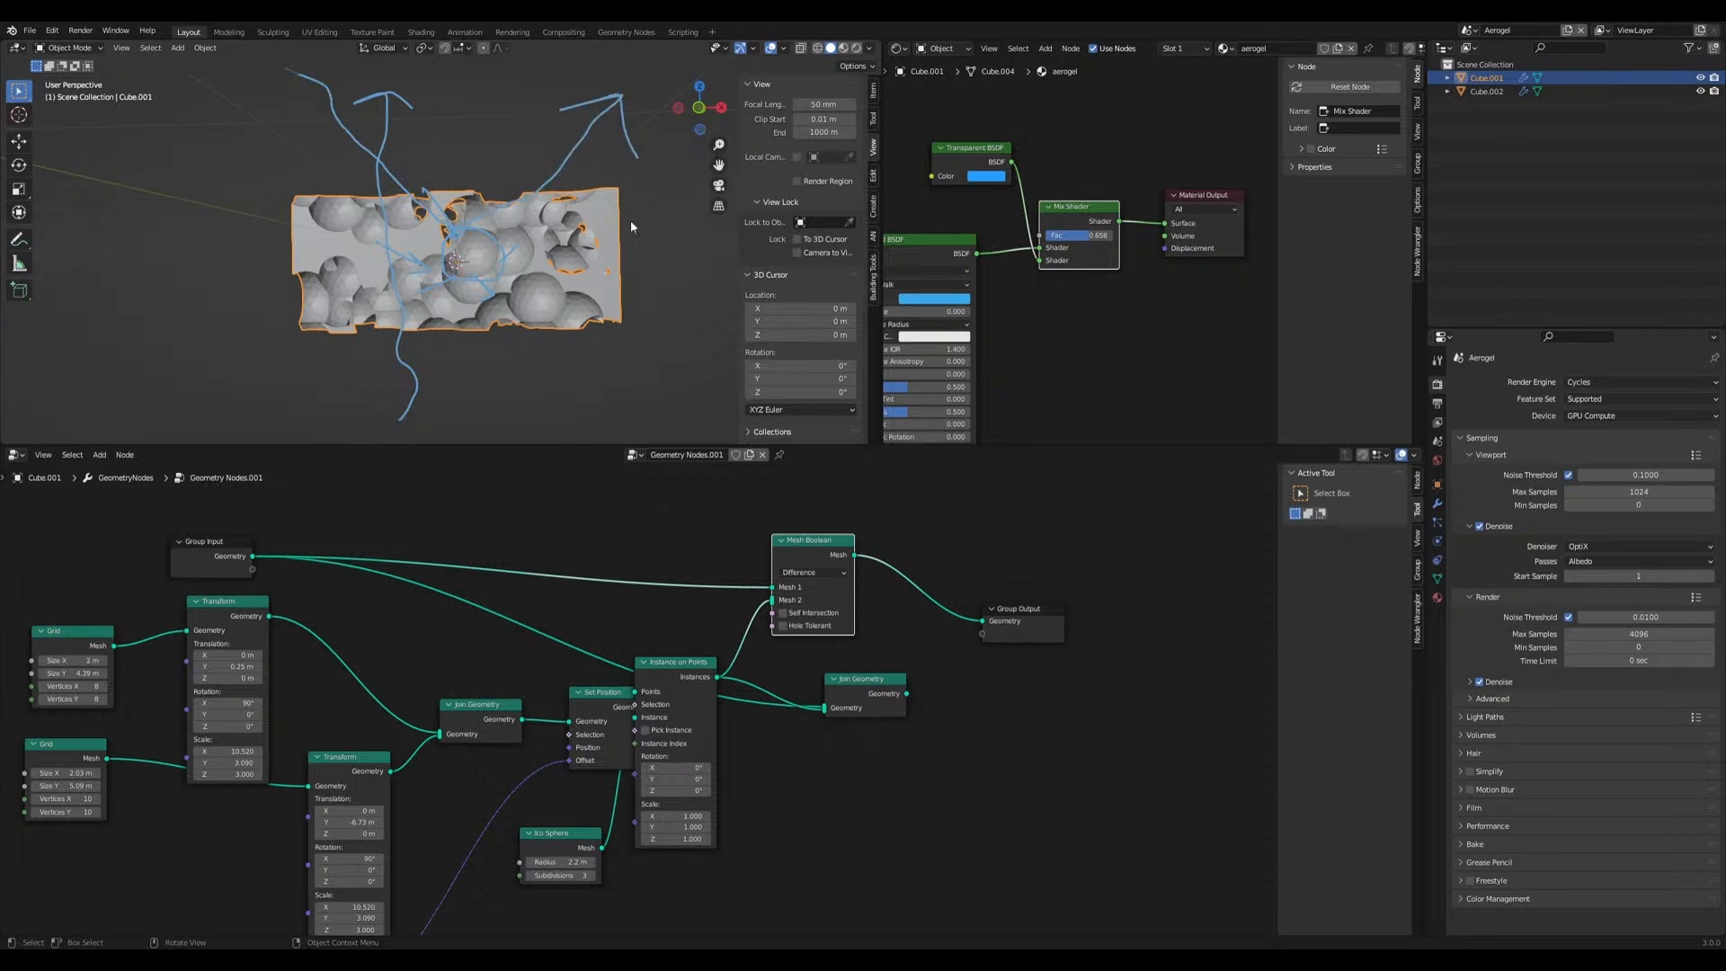
Annotate a thin layer under the aerogel block and sketch a long flat slab with a bulb-ended stem beside it
middle_drag(492, 333, 488, 343)
mouse_move(456, 360)
mouse_down()
mouse_move(346, 347)
mouse_move(620, 334)
mouse_move(604, 341)
mouse_up()
middle_drag(656, 345, 333, 315)
mouse_move(331, 255)
mouse_down()
mouse_move(566, 266)
mouse_move(366, 231)
mouse_move(328, 250)
mouse_move(322, 292)
mouse_up()
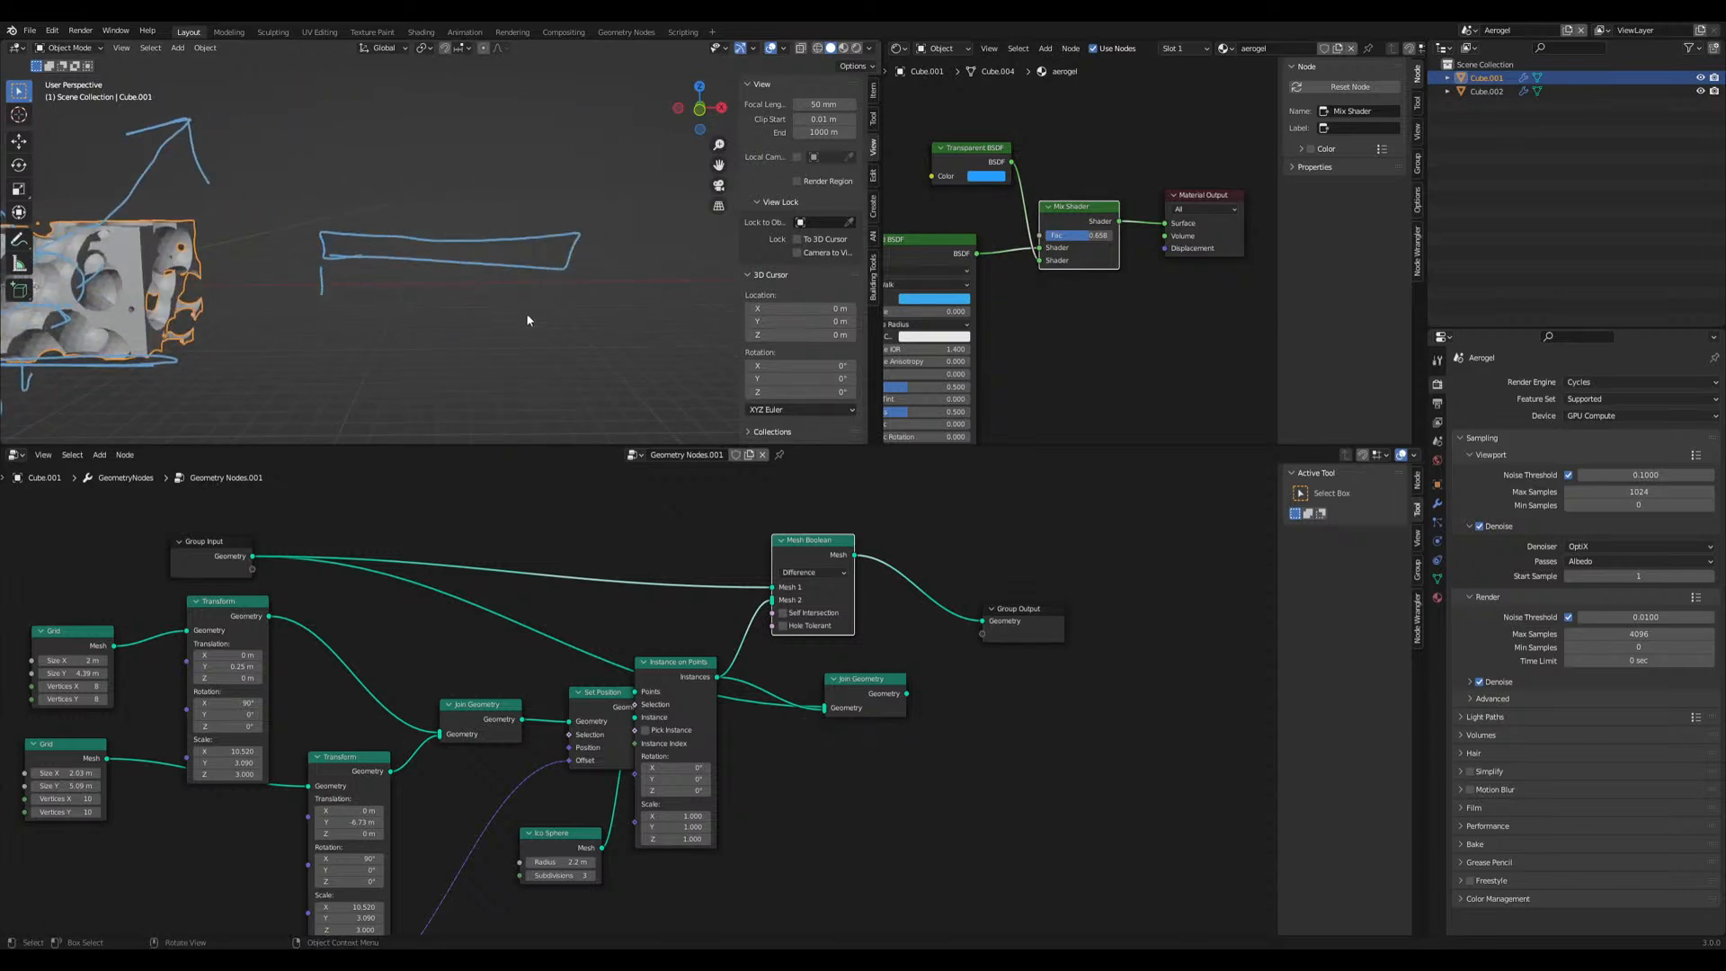
mouse_move(479, 316)
mouse_down()
mouse_move(471, 230)
mouse_move(493, 312)
mouse_up()
Remove all annotations from the aerogel scene
shift+middle_drag(269, 355, 478, 331)
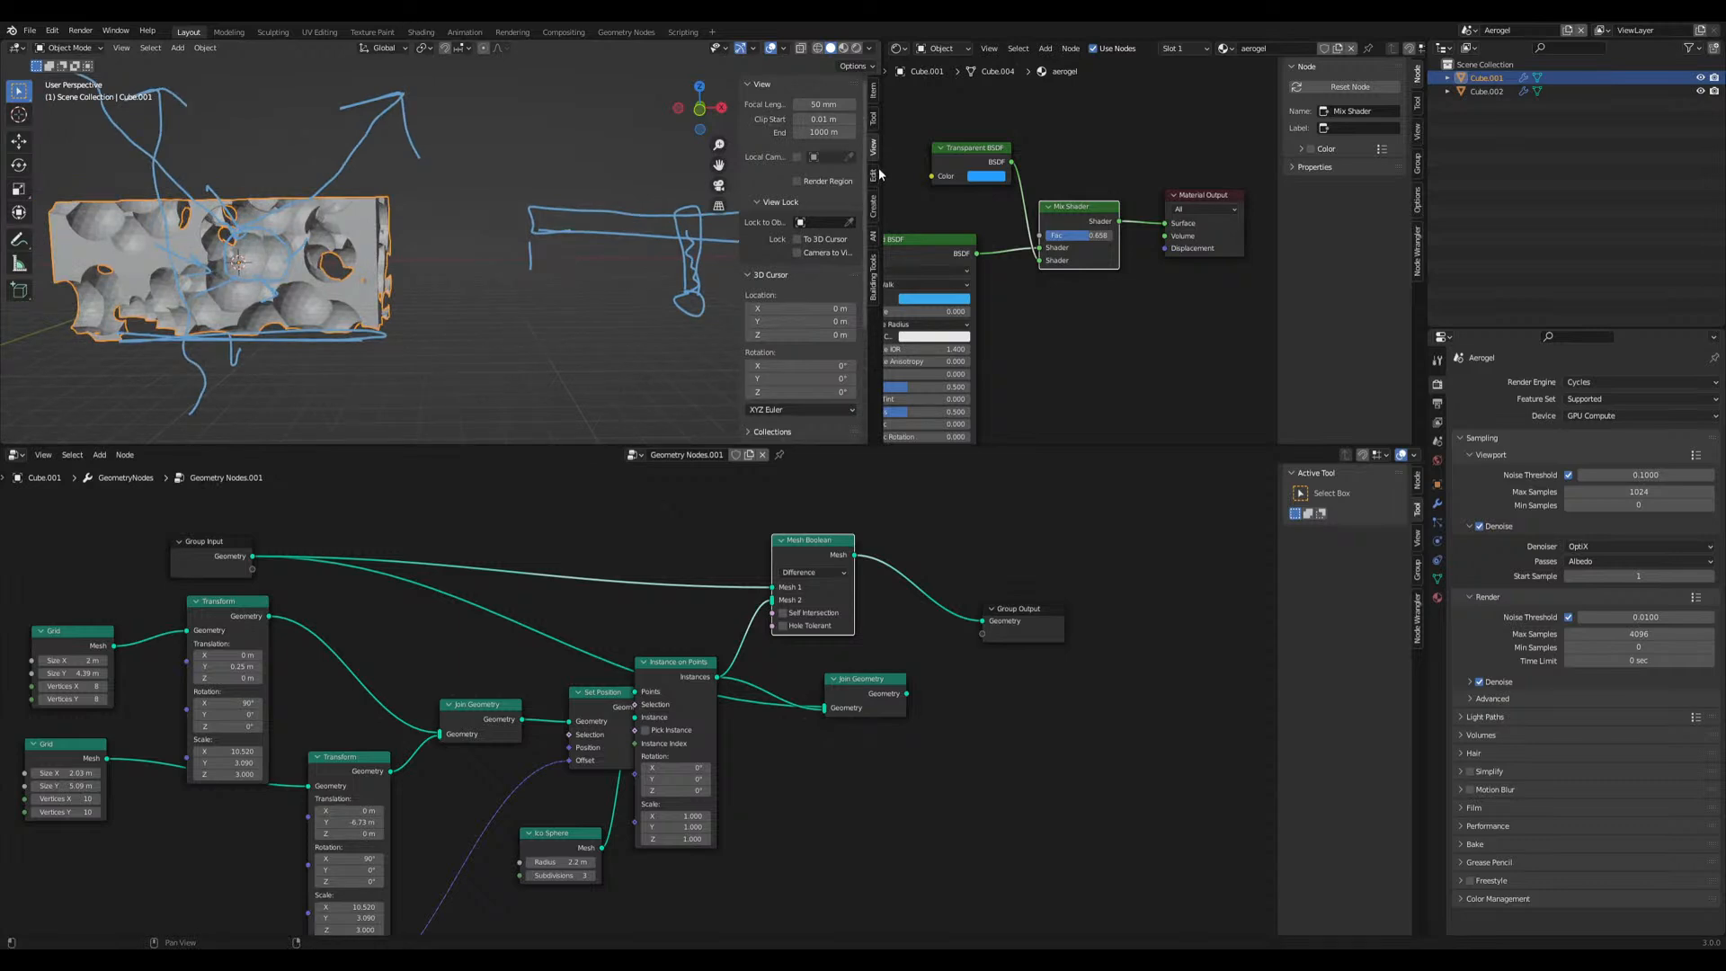
scroll(807, 371, down, 6)
click(849, 343)
scroll(407, 324, down, 1)
middle_drag(406, 329, 432, 306)
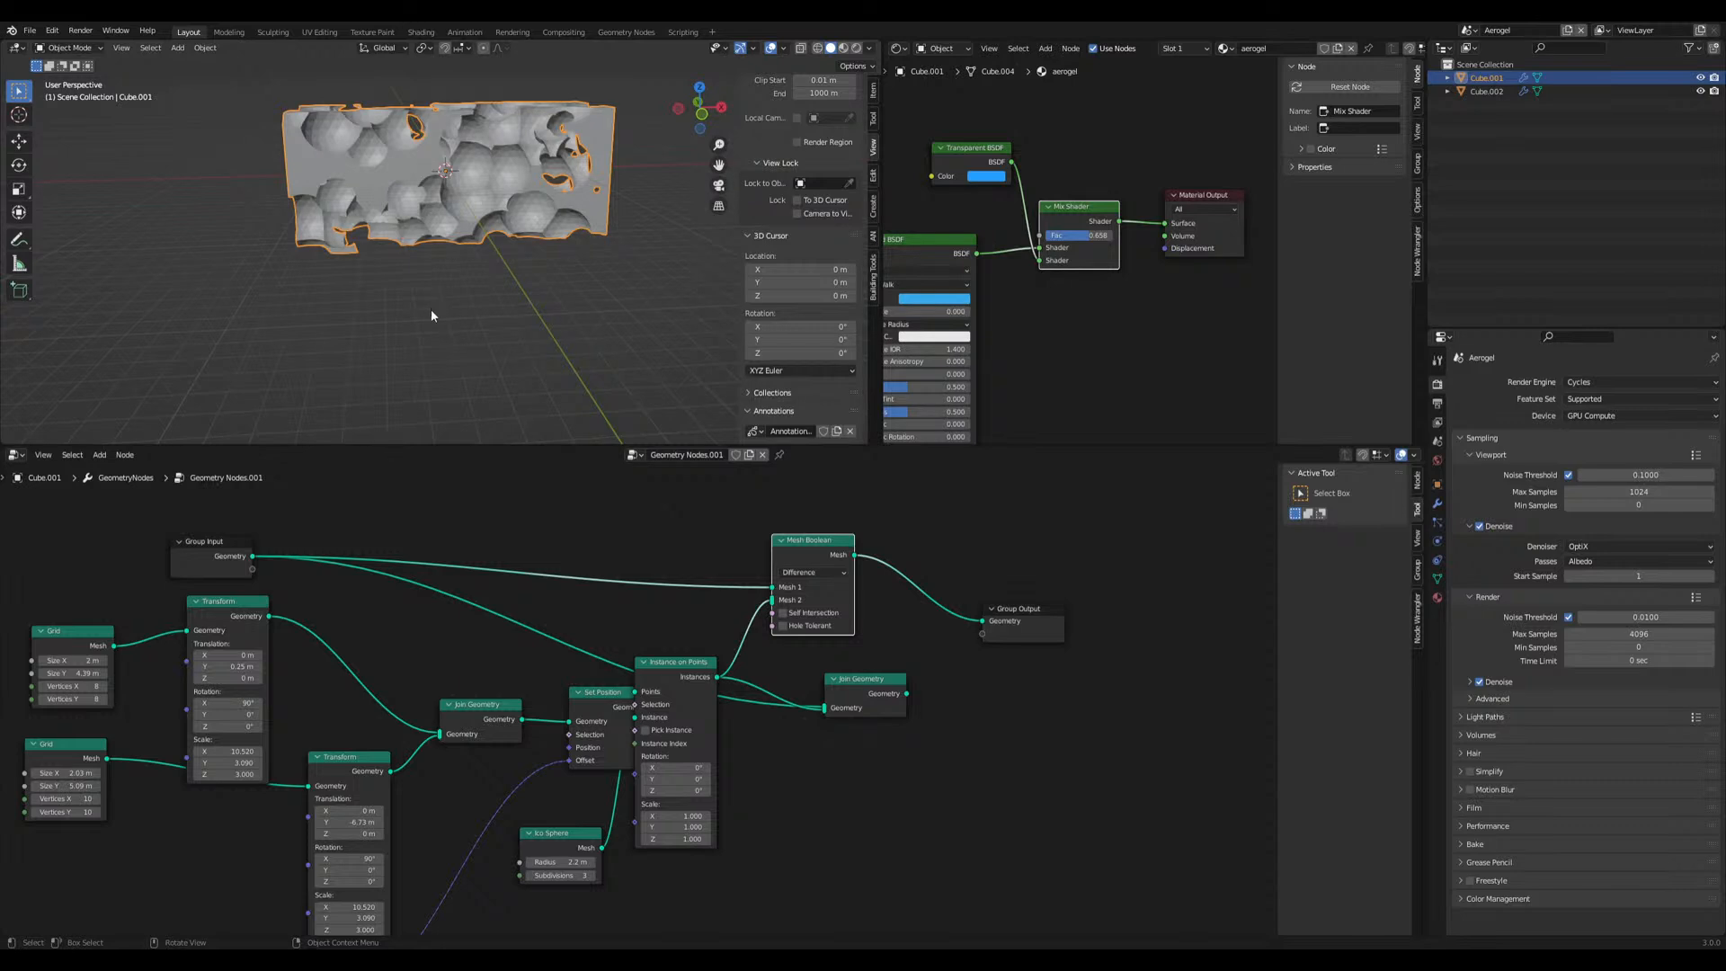
Enlarge the 3D viewport by shrinking the geometry node editor's height, and save the aerogel file
drag(378, 446, 398, 633)
mouse_move(434, 505)
middle_down()
mouse_move(437, 475)
mouse_move(452, 493)
middle_up()
scroll(491, 386, up, 5)
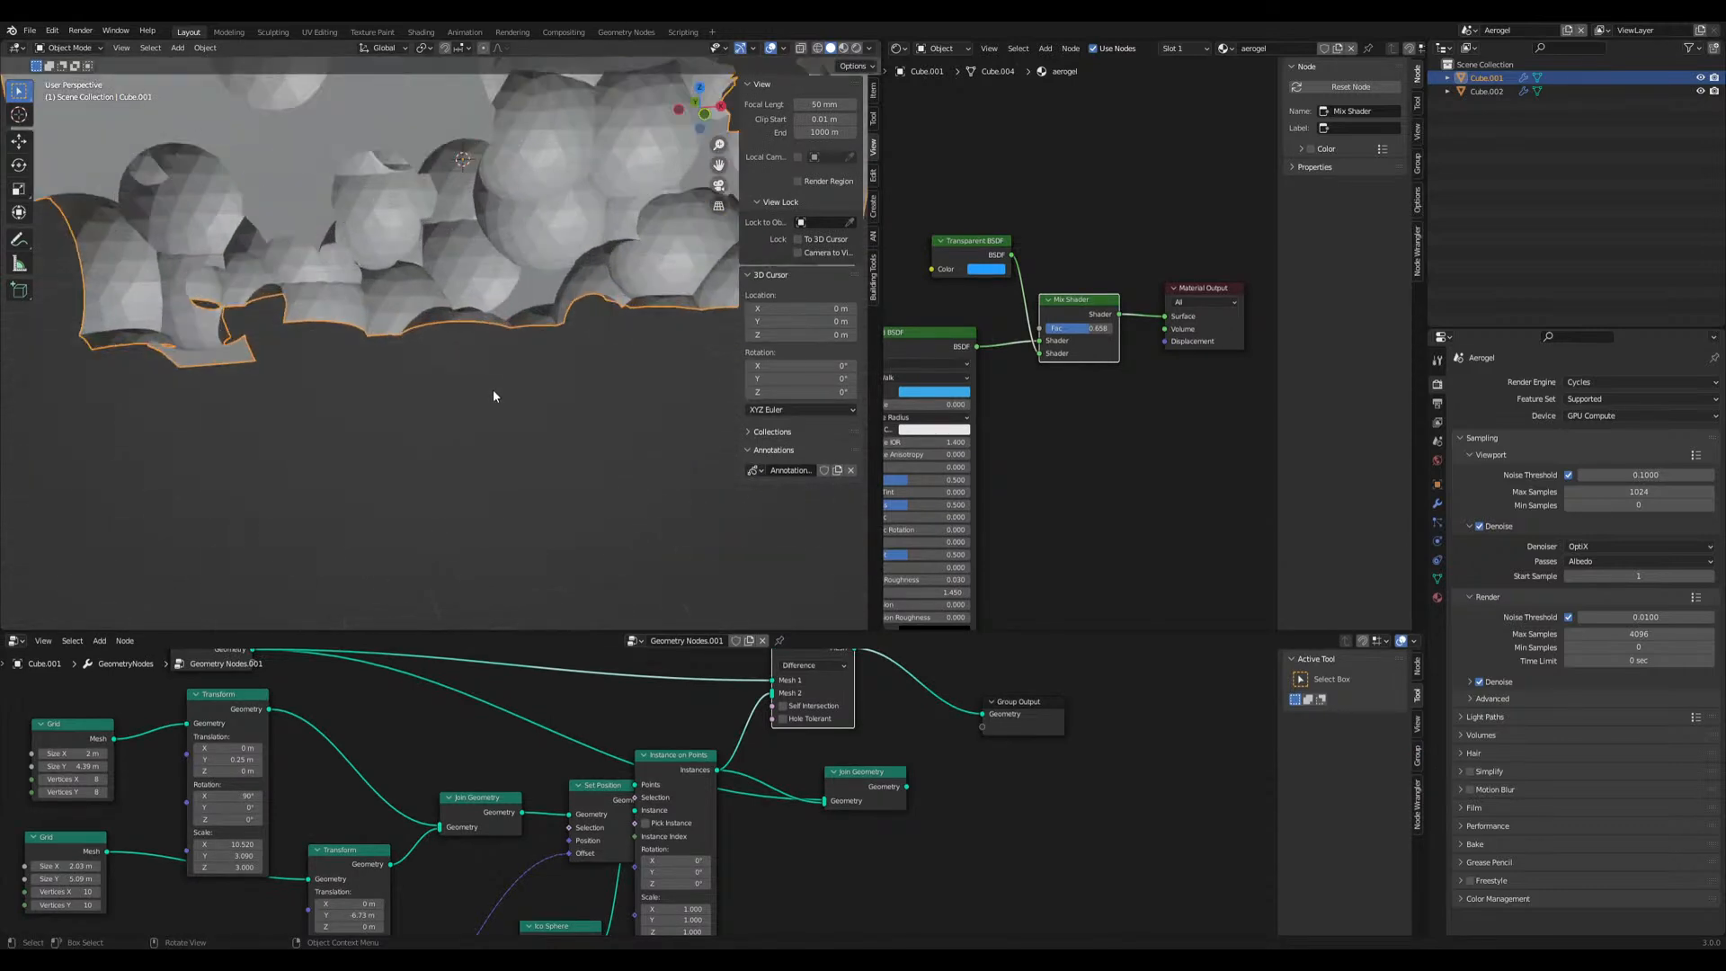
scroll(476, 323, up, 1)
shift+middle_drag(467, 306, 508, 423)
key(ctrl+s)
scroll(538, 389, down, 5)
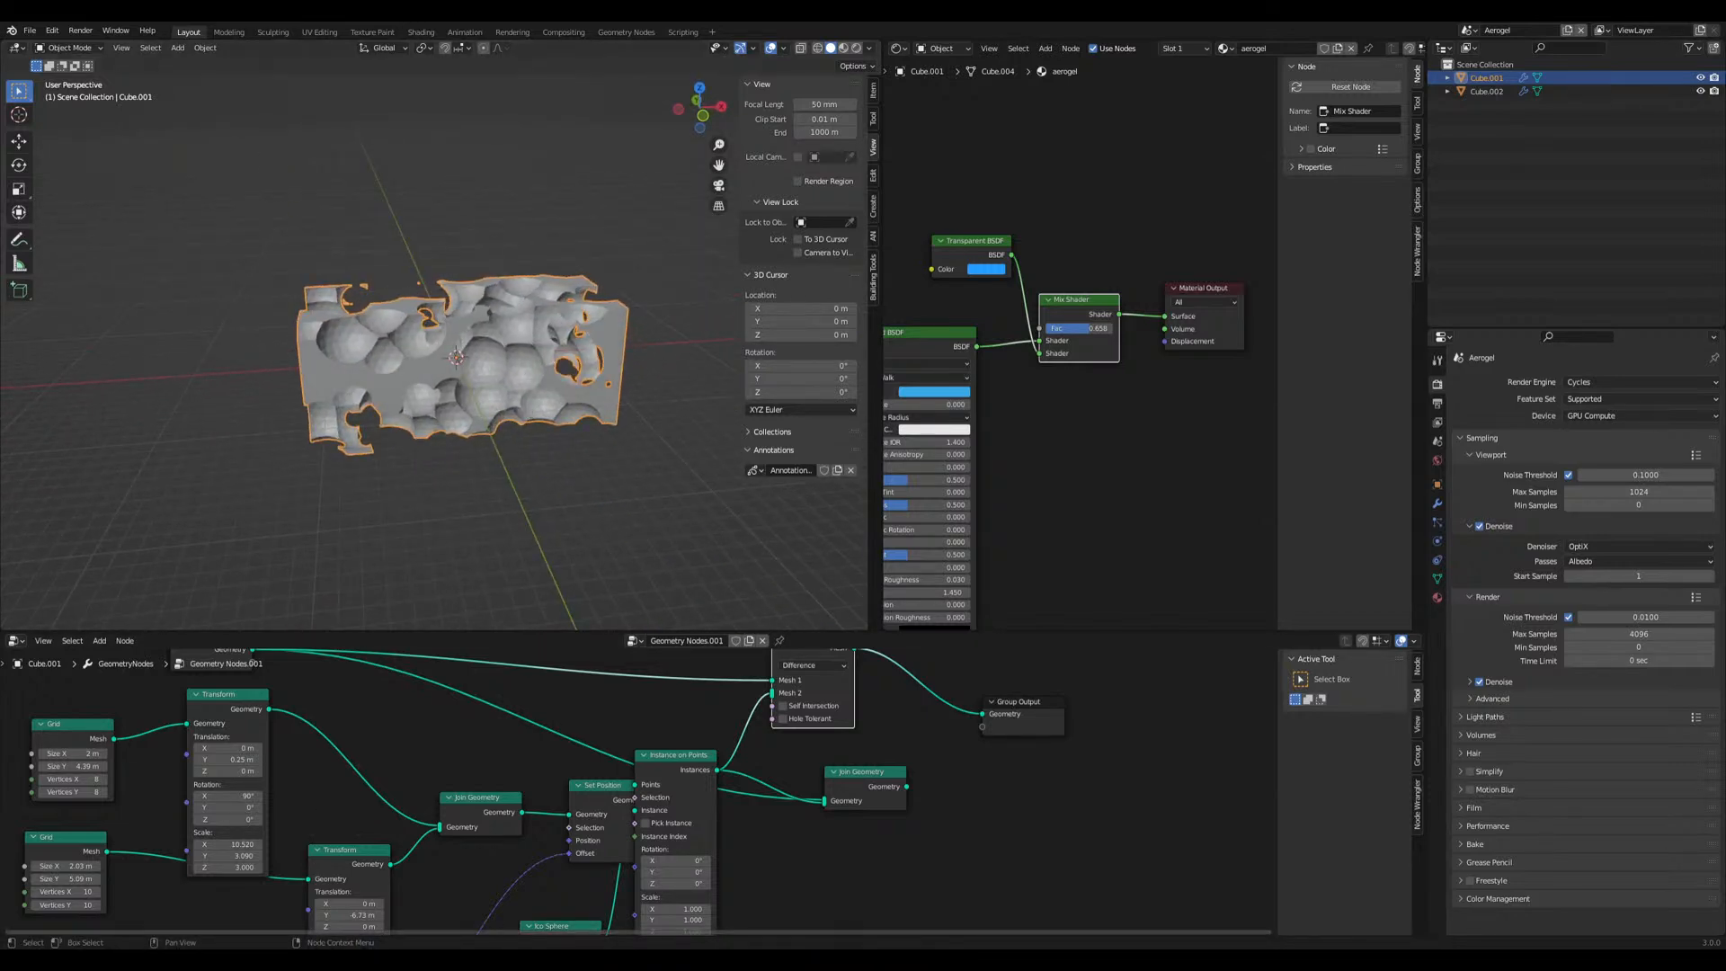